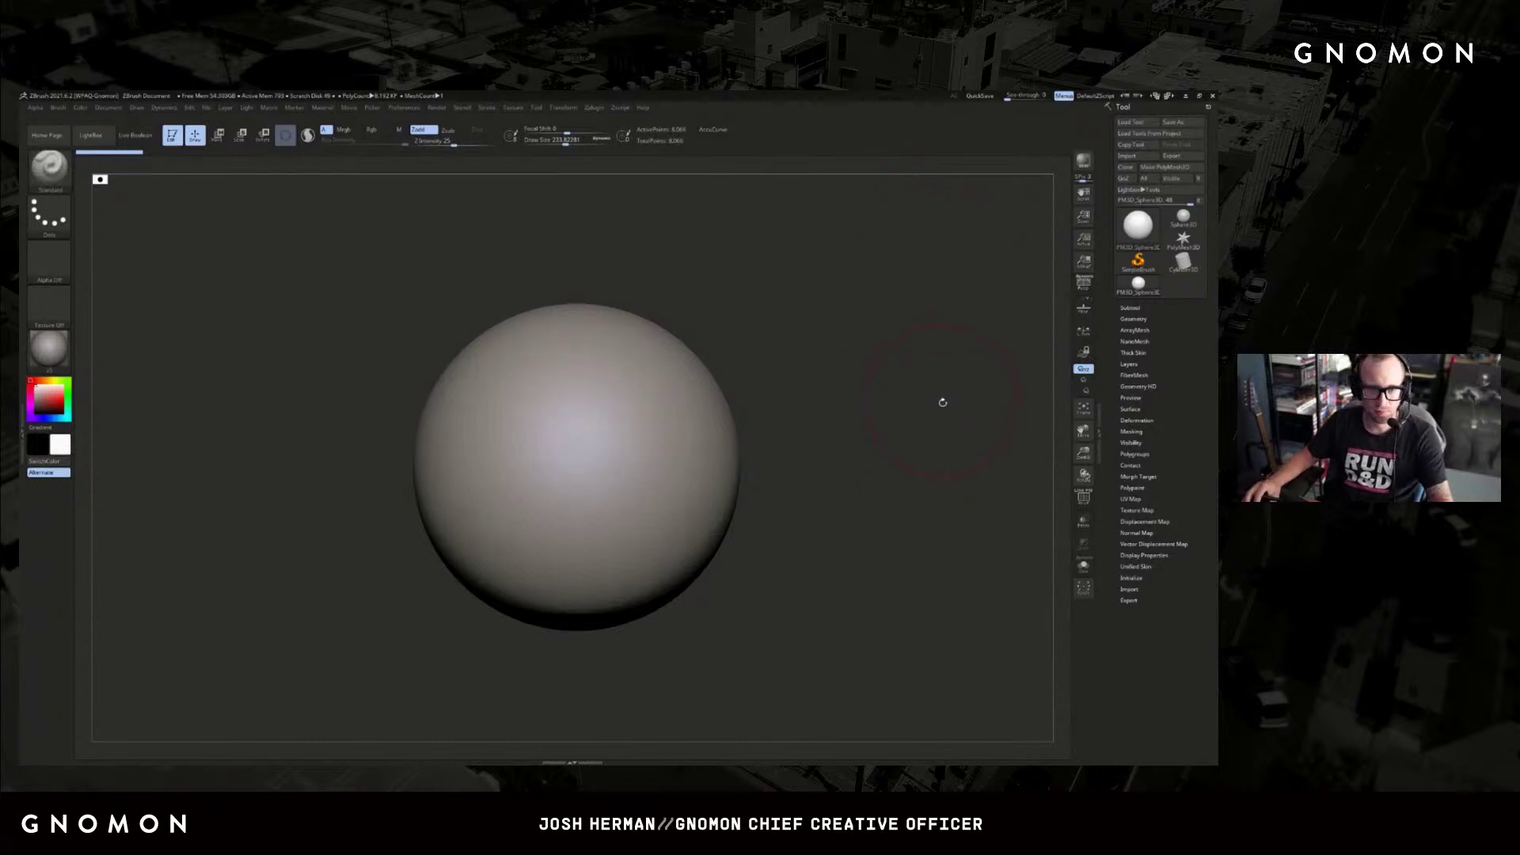
pyautogui.keyDown('alt'); pyautogui.moveTo(921, 423); pyautogui.dragTo(913, 421); pyautogui.keyUp('alt')
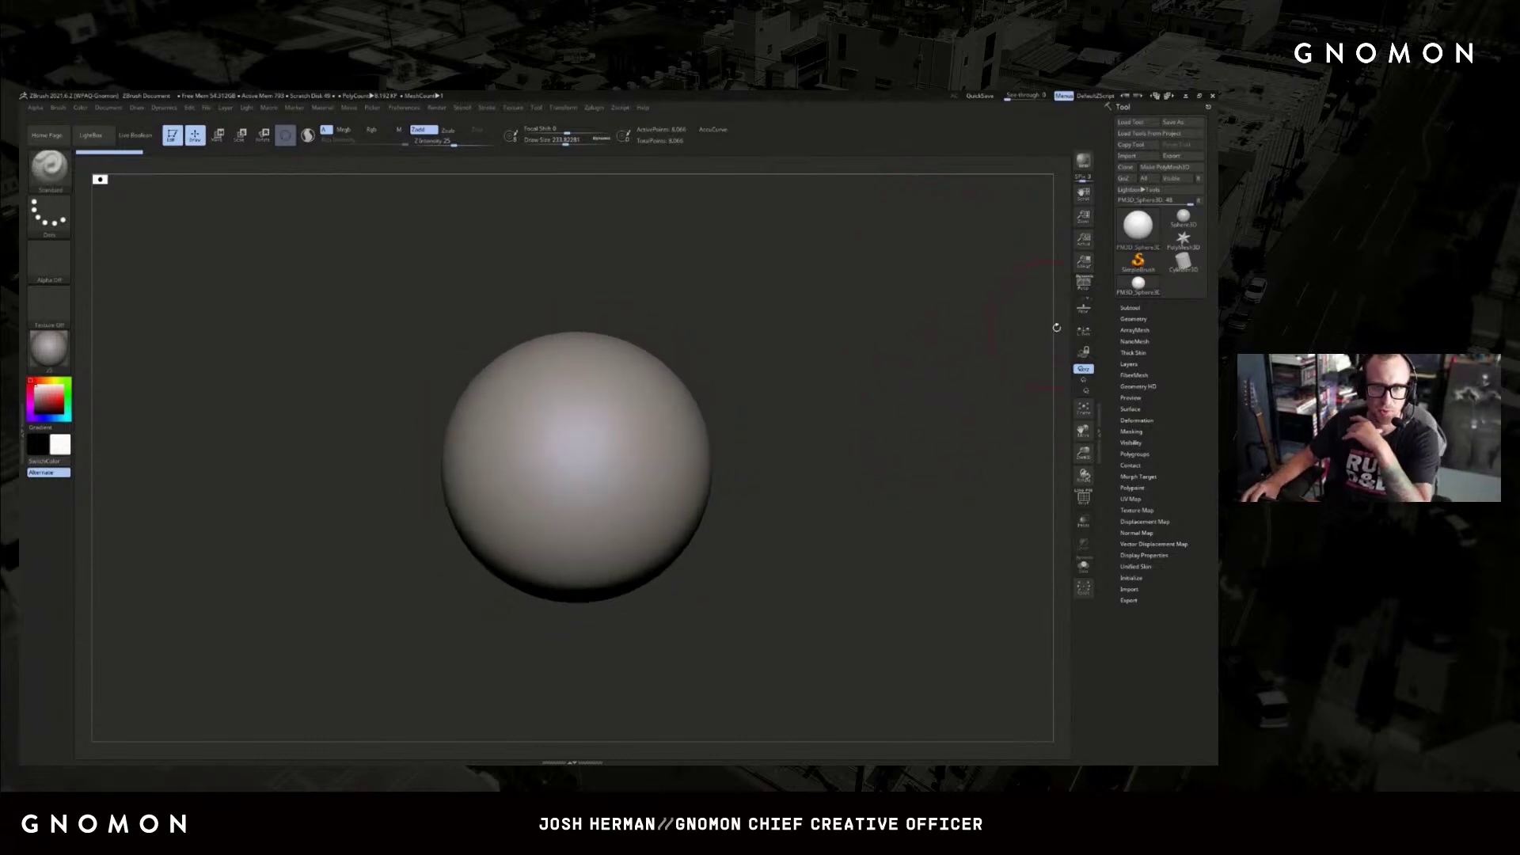
pyautogui.click(1132, 308)
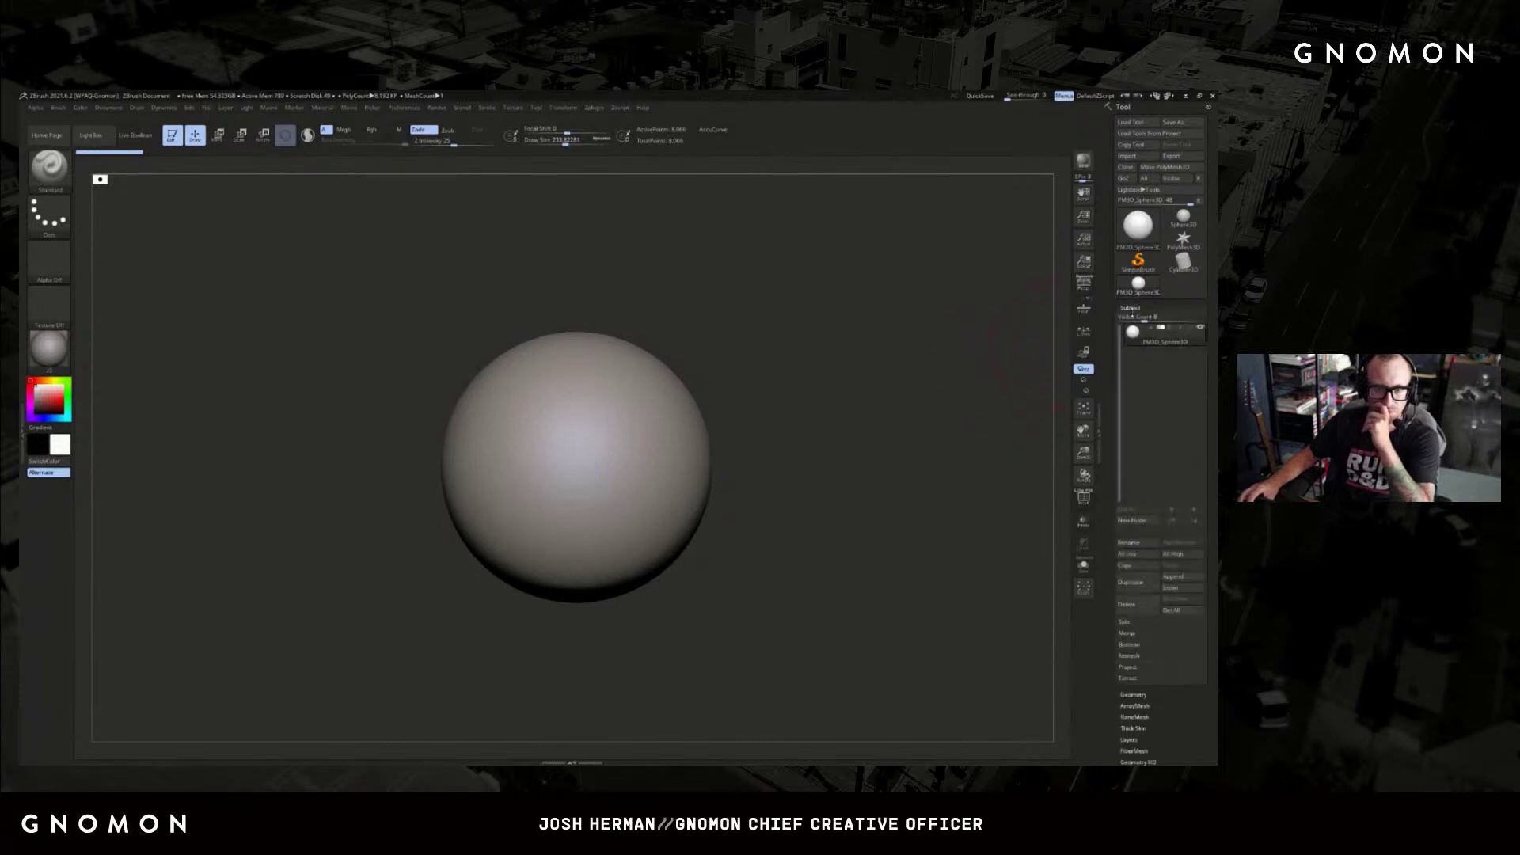
pyautogui.click(1132, 439)
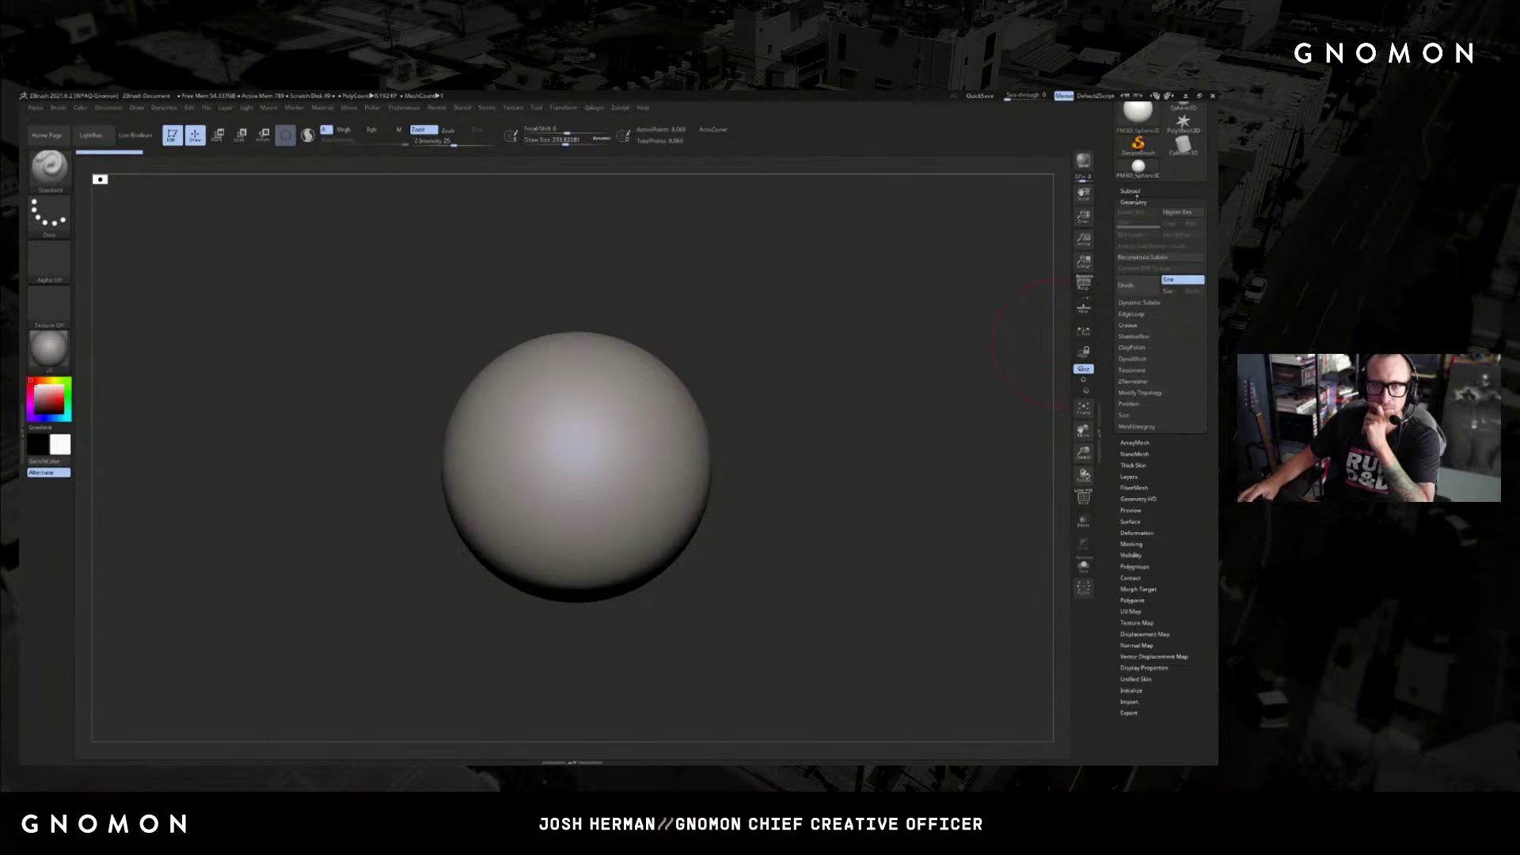
pyautogui.click(1133, 192)
pyautogui.moveTo(1109, 255); pyautogui.dragTo(1109, 339)
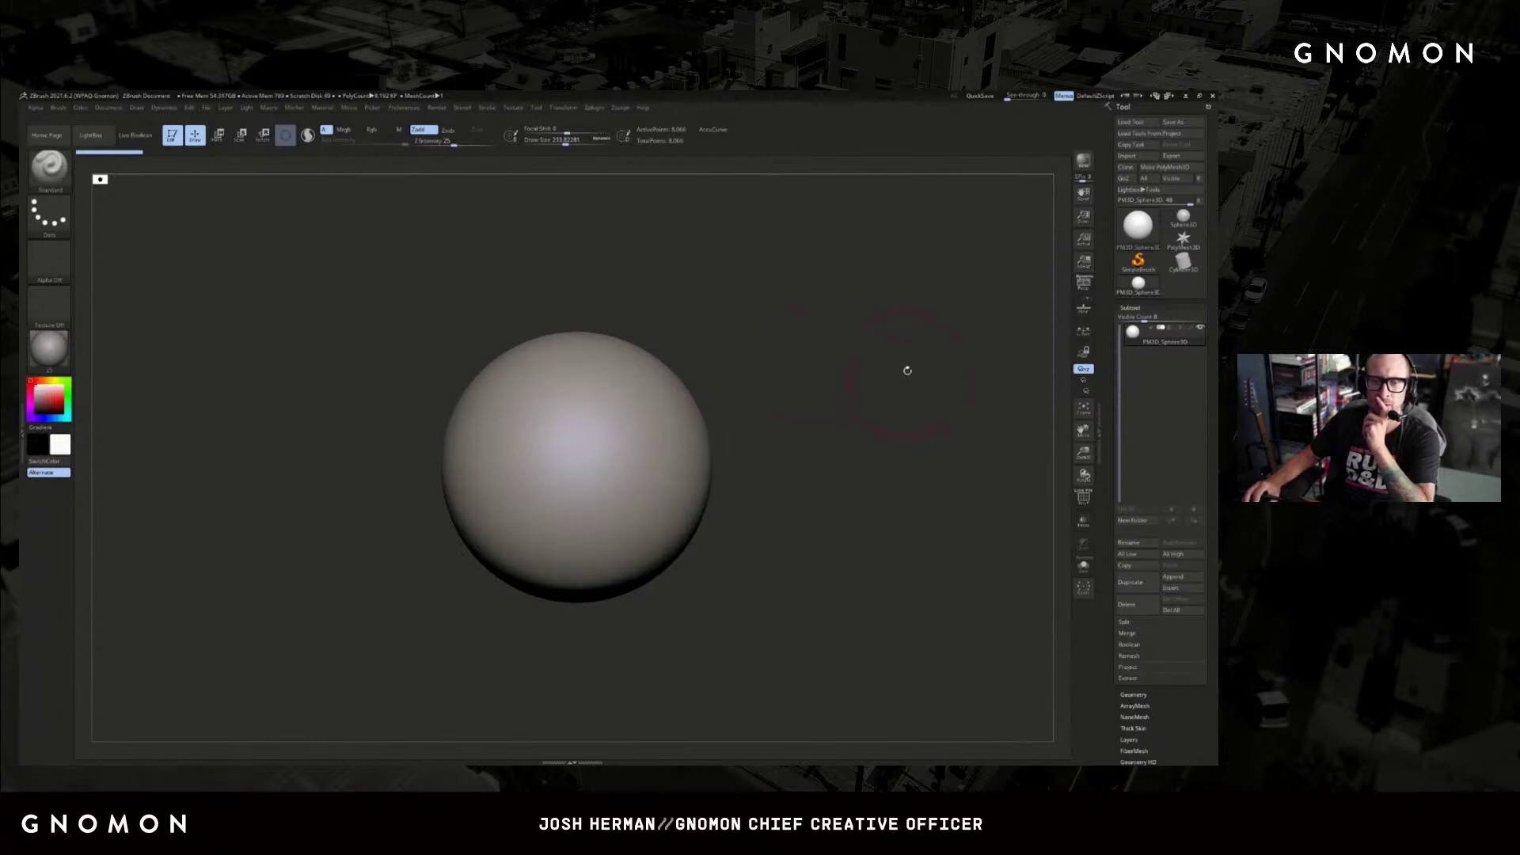
# - Turn on the polyframe display to inspect the sphere's wireframe topology
pyautogui.hotkey('shift', 'f')
pyautogui.hotkey('shift', 'f')
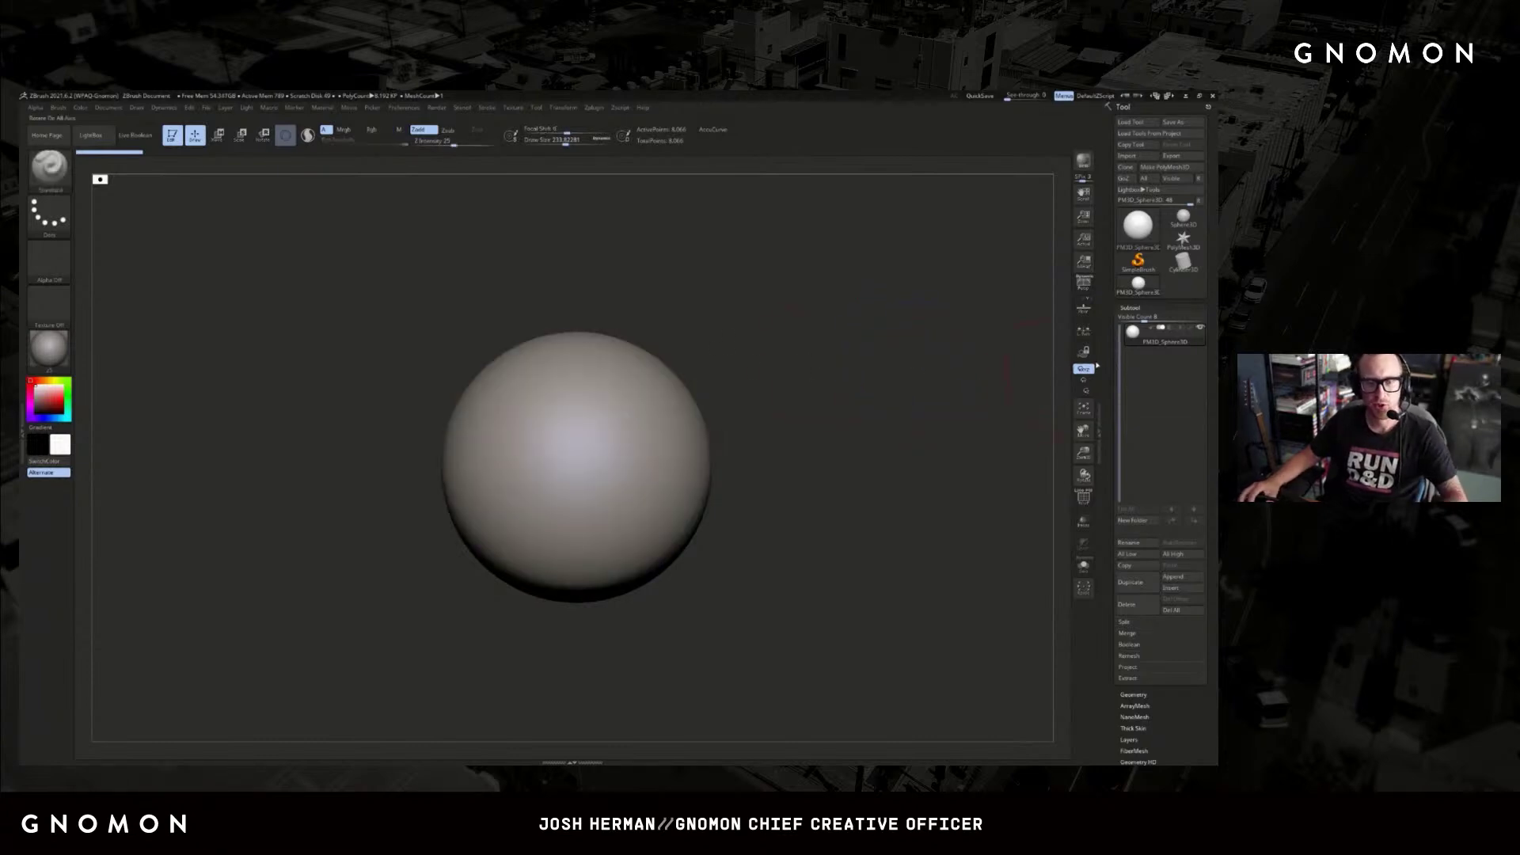
pyautogui.hotkey('shift', 'f')
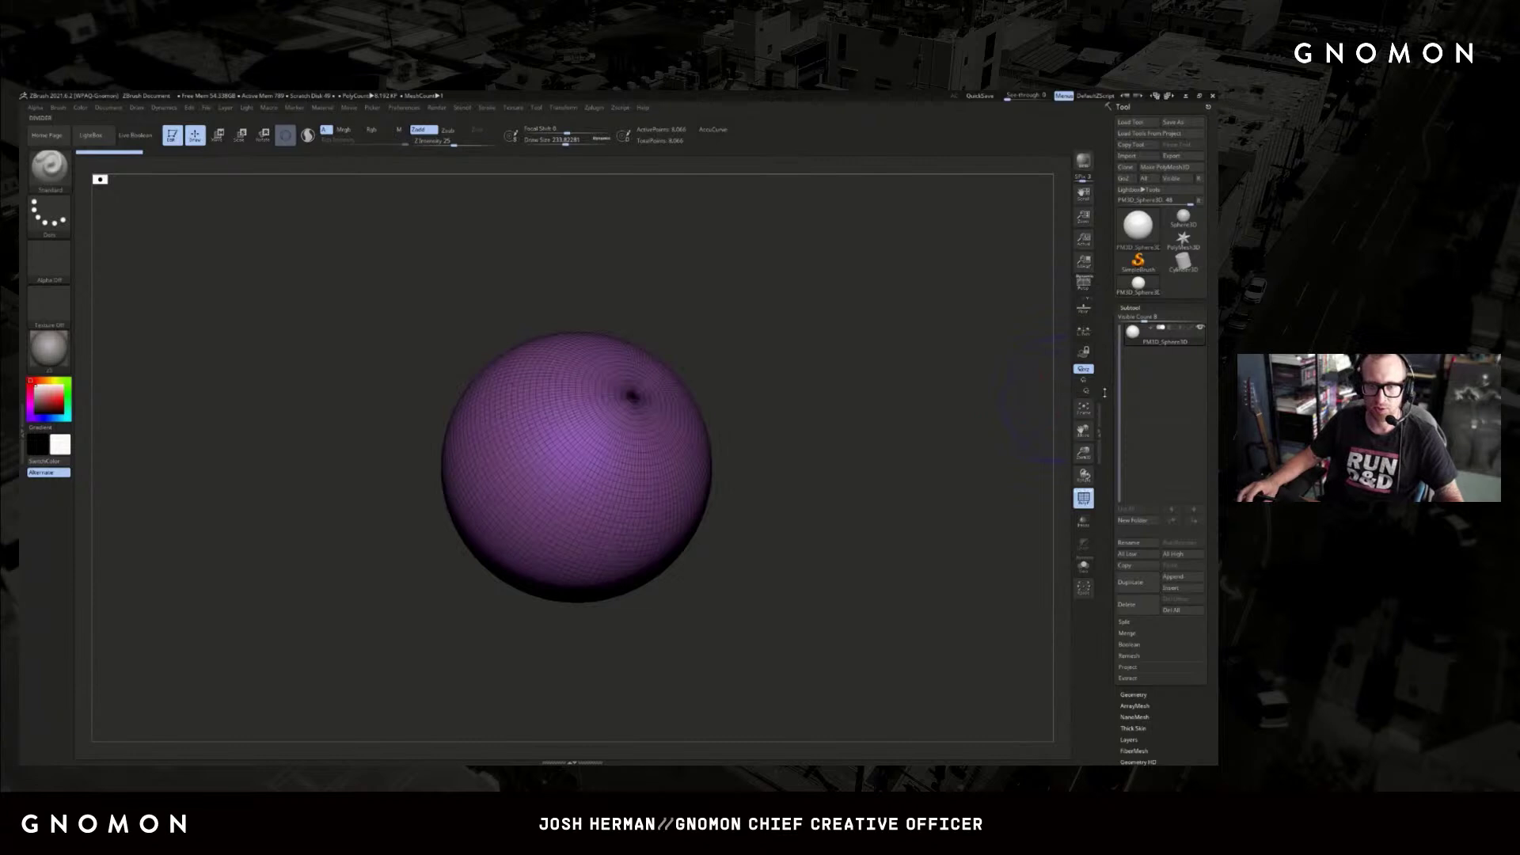
# - Try converting the sphere to DynaMesh at its default resolution of 128
pyautogui.scroll(-5, 1163, 426)
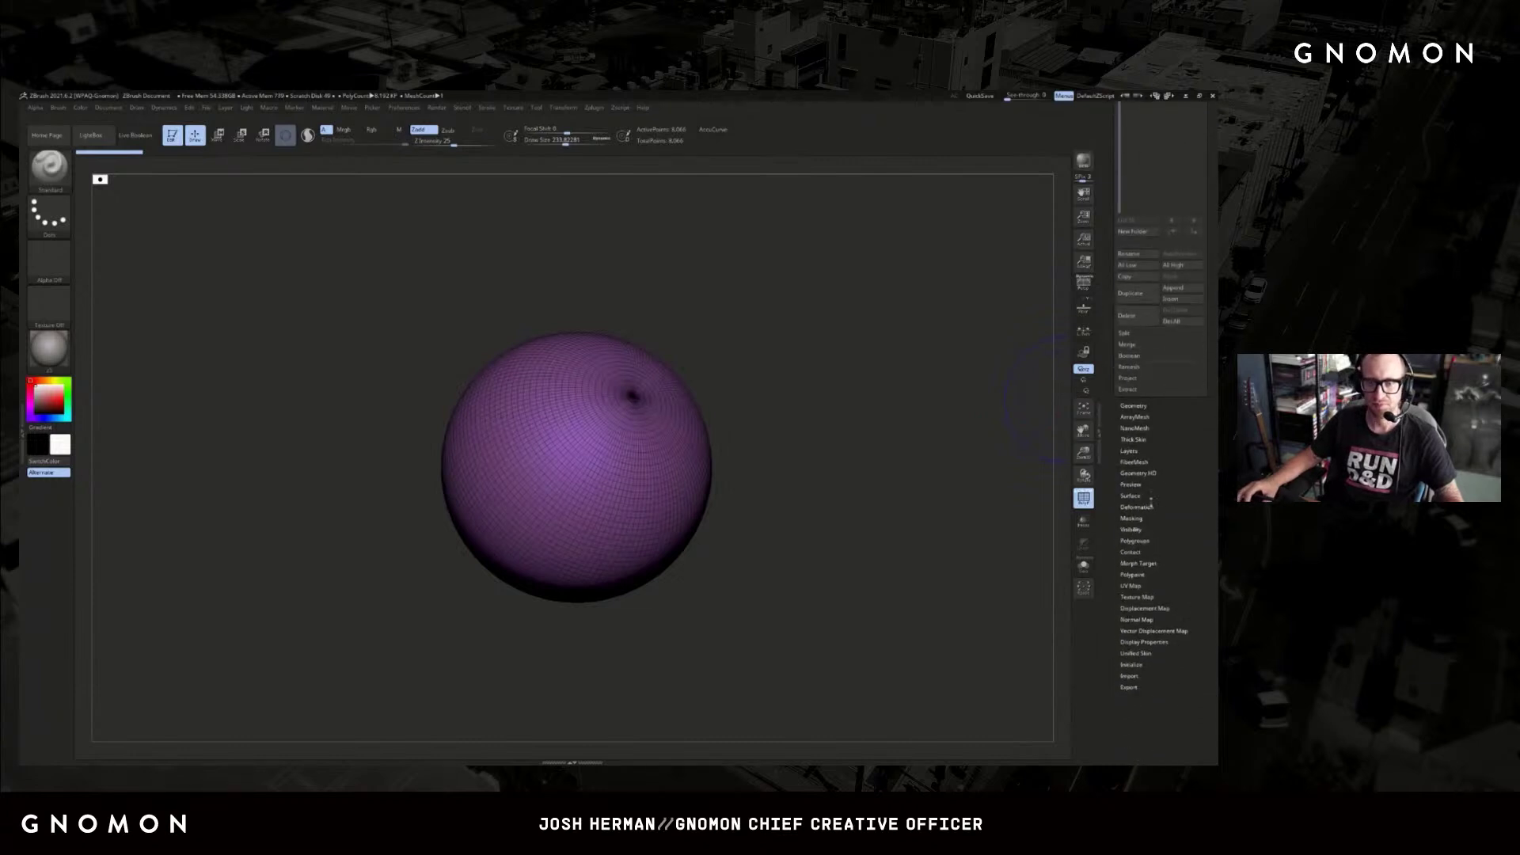
pyautogui.scroll(1, 1164, 487)
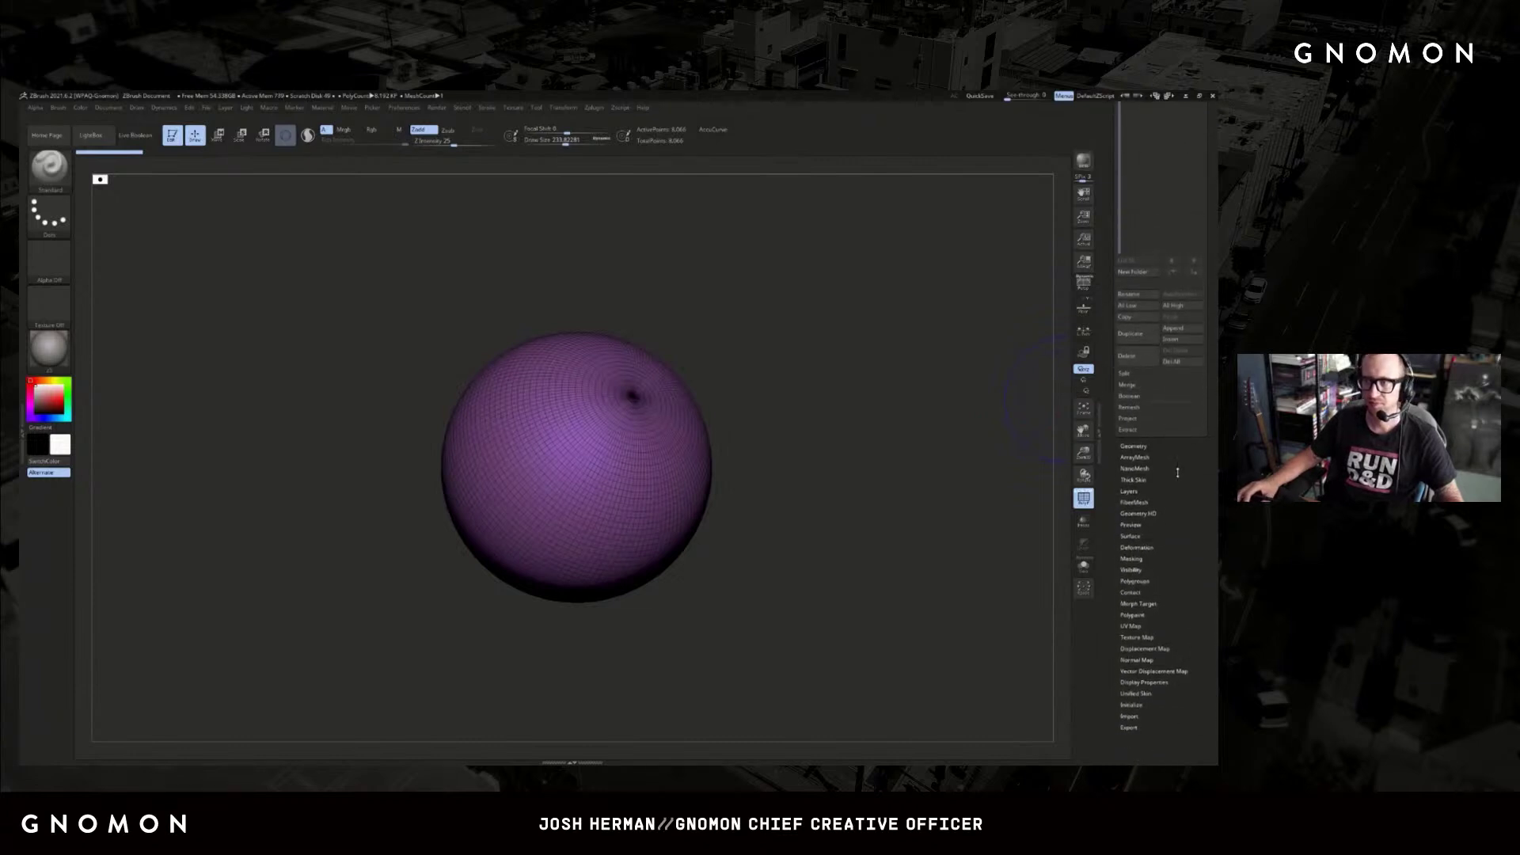
pyautogui.click(1132, 447)
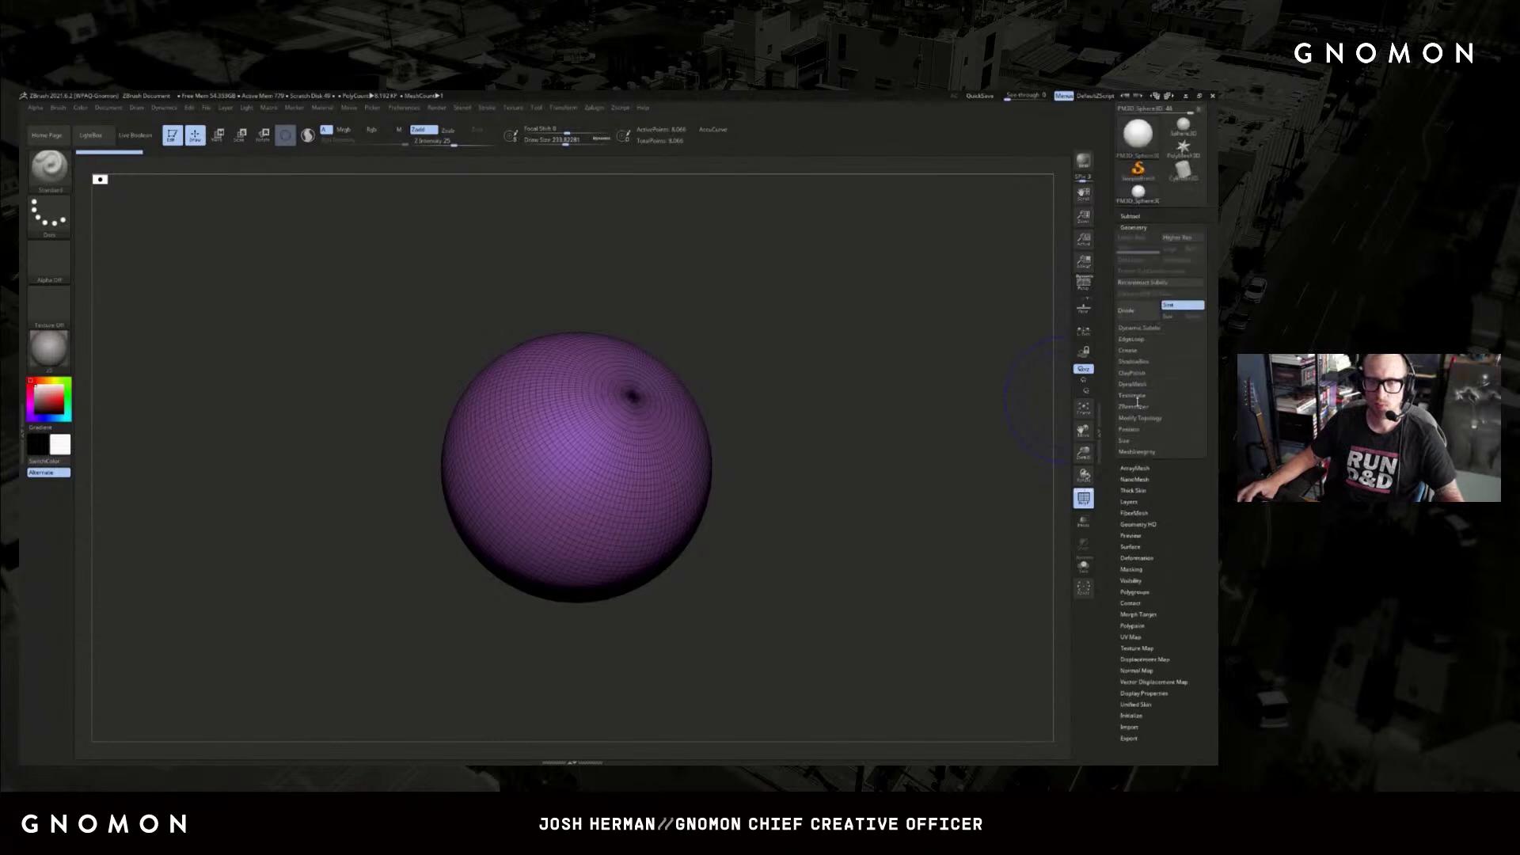
pyautogui.click(1133, 384)
pyautogui.click(1130, 400)
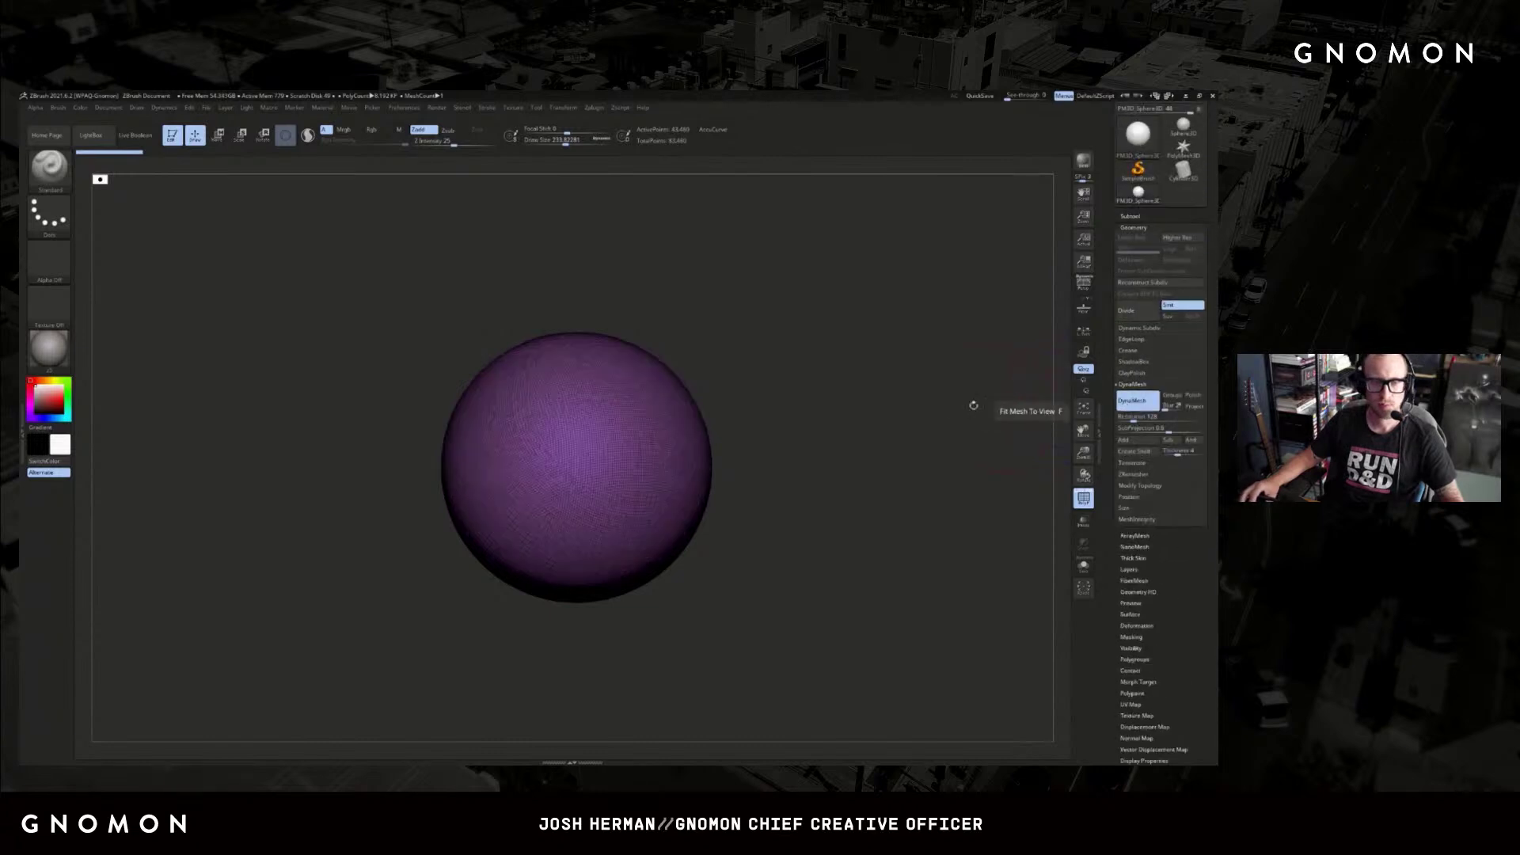
pyautogui.press('b')
pyautogui.press('c')
pyautogui.press('b')
pyautogui.hotkey('ctrl', 'z')
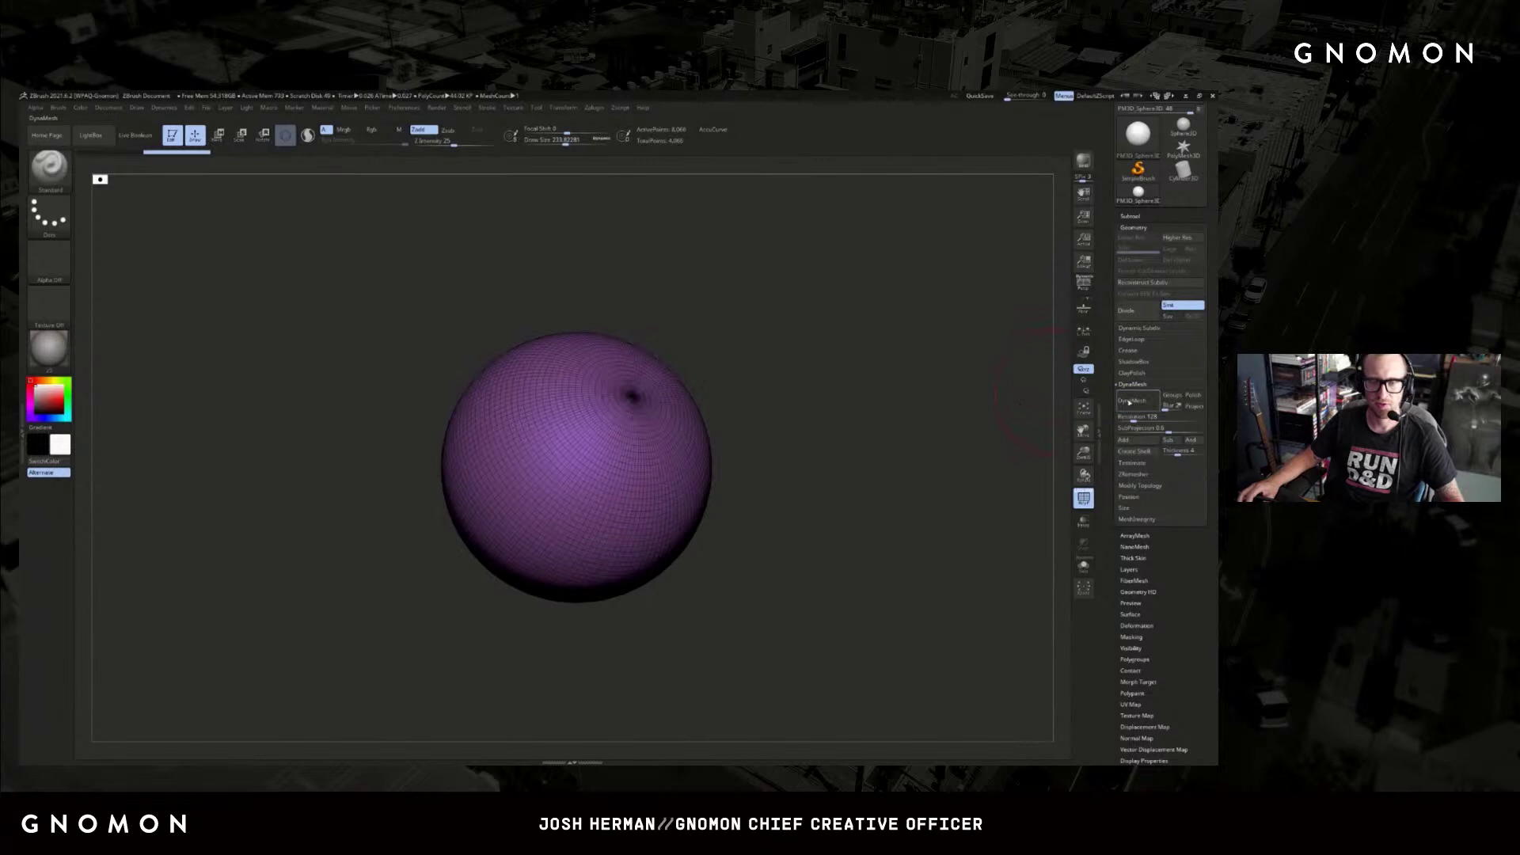
# - Remesh the sphere with DynaMesh at resolution 64 and turn off the polyframe display
pyautogui.click(1131, 416)
pyautogui.write('64')
pyautogui.press('Return')
pyautogui.click(1137, 402)
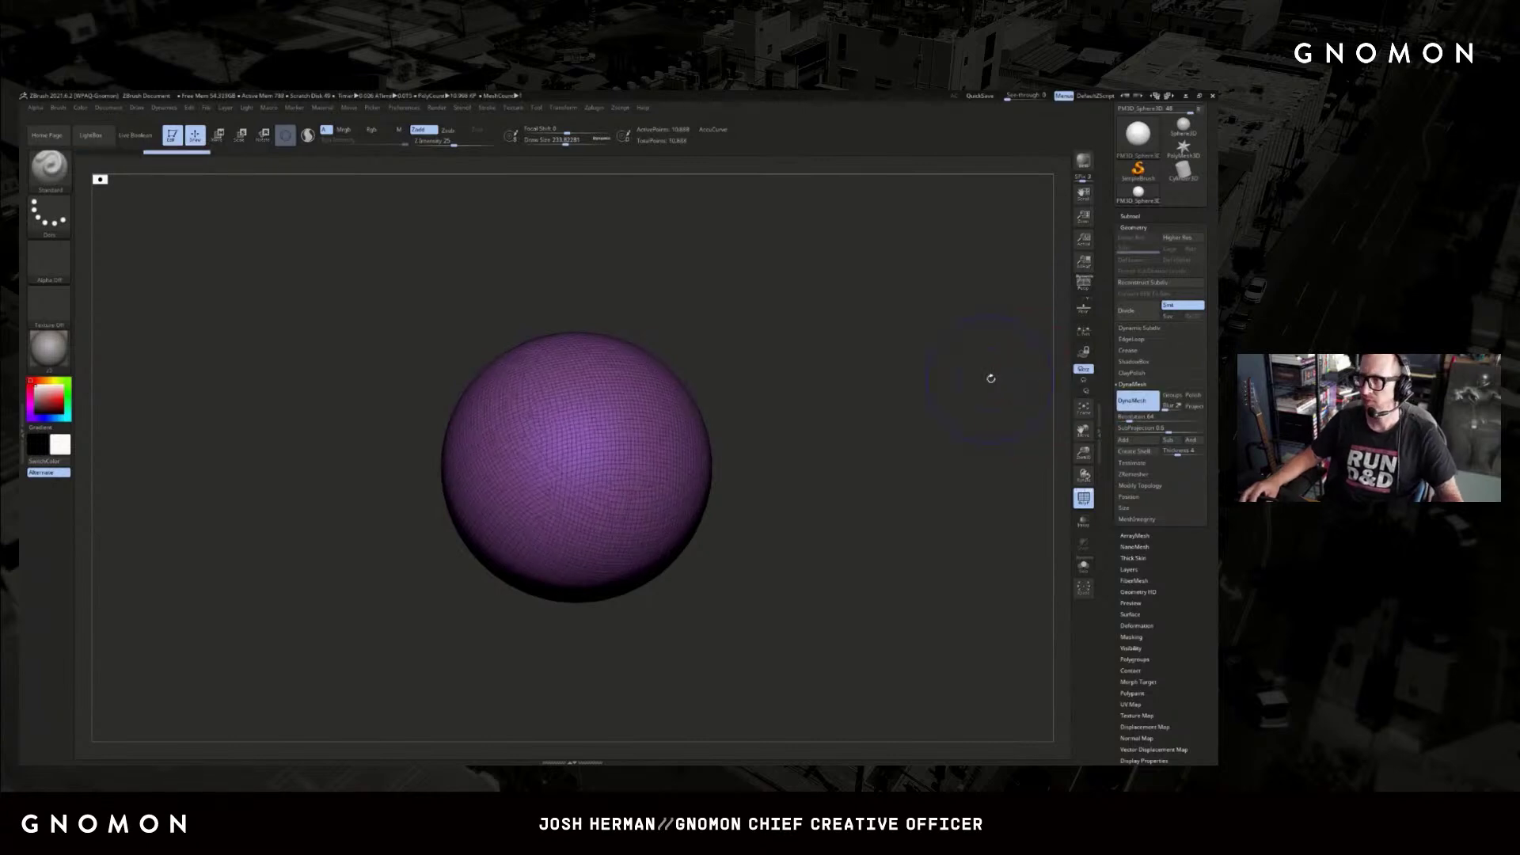
pyautogui.hotkey('shift', 'f')
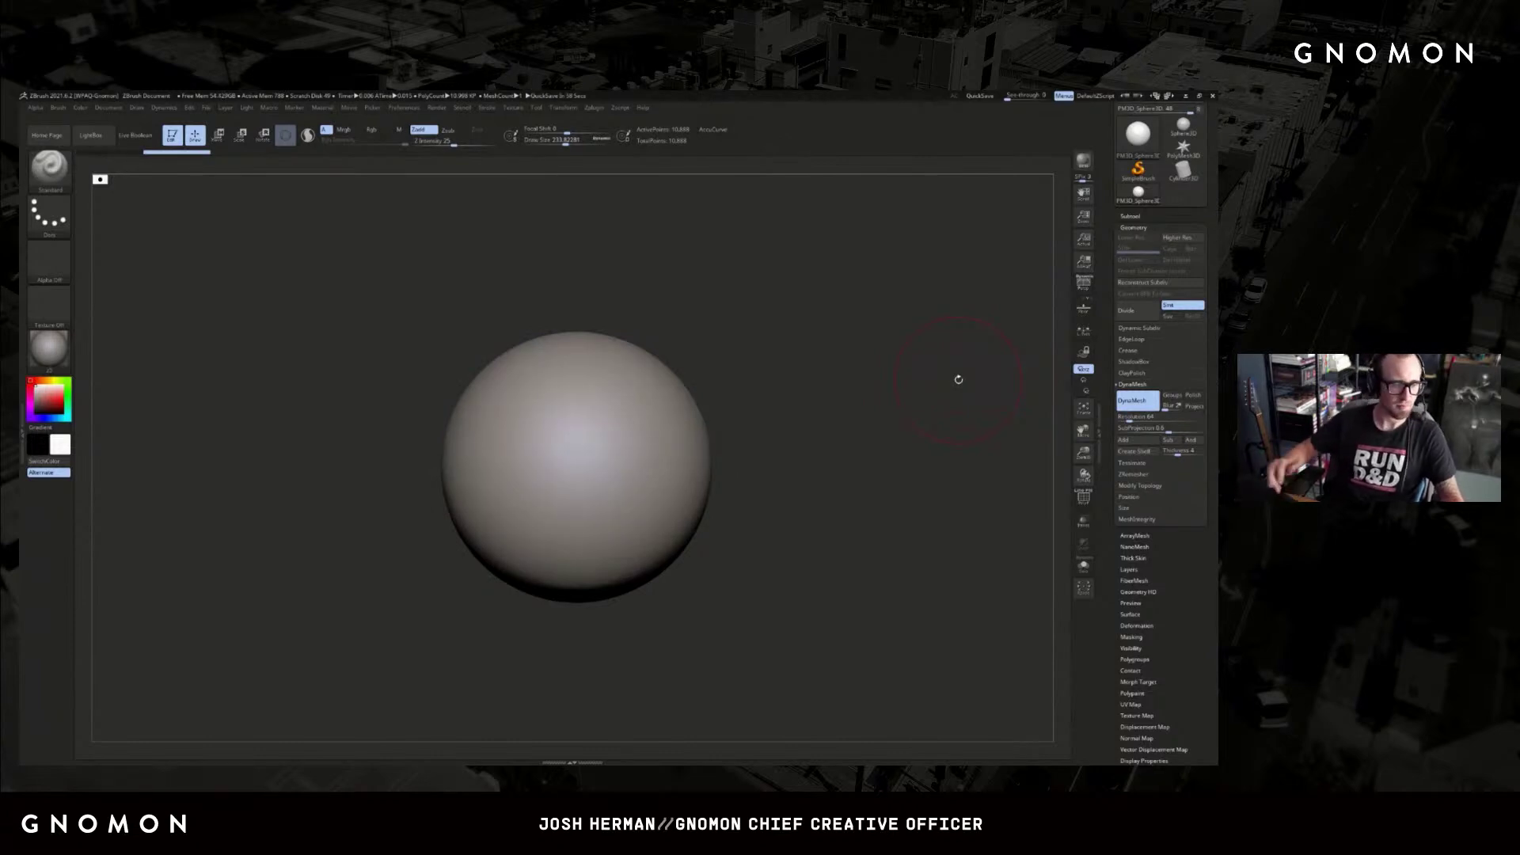
# - Try a Dam Standard test stroke across the front of the sphere
pyautogui.keyDown('alt'); pyautogui.moveTo(844, 378); pyautogui.dragTo(838, 367); pyautogui.keyUp('alt')
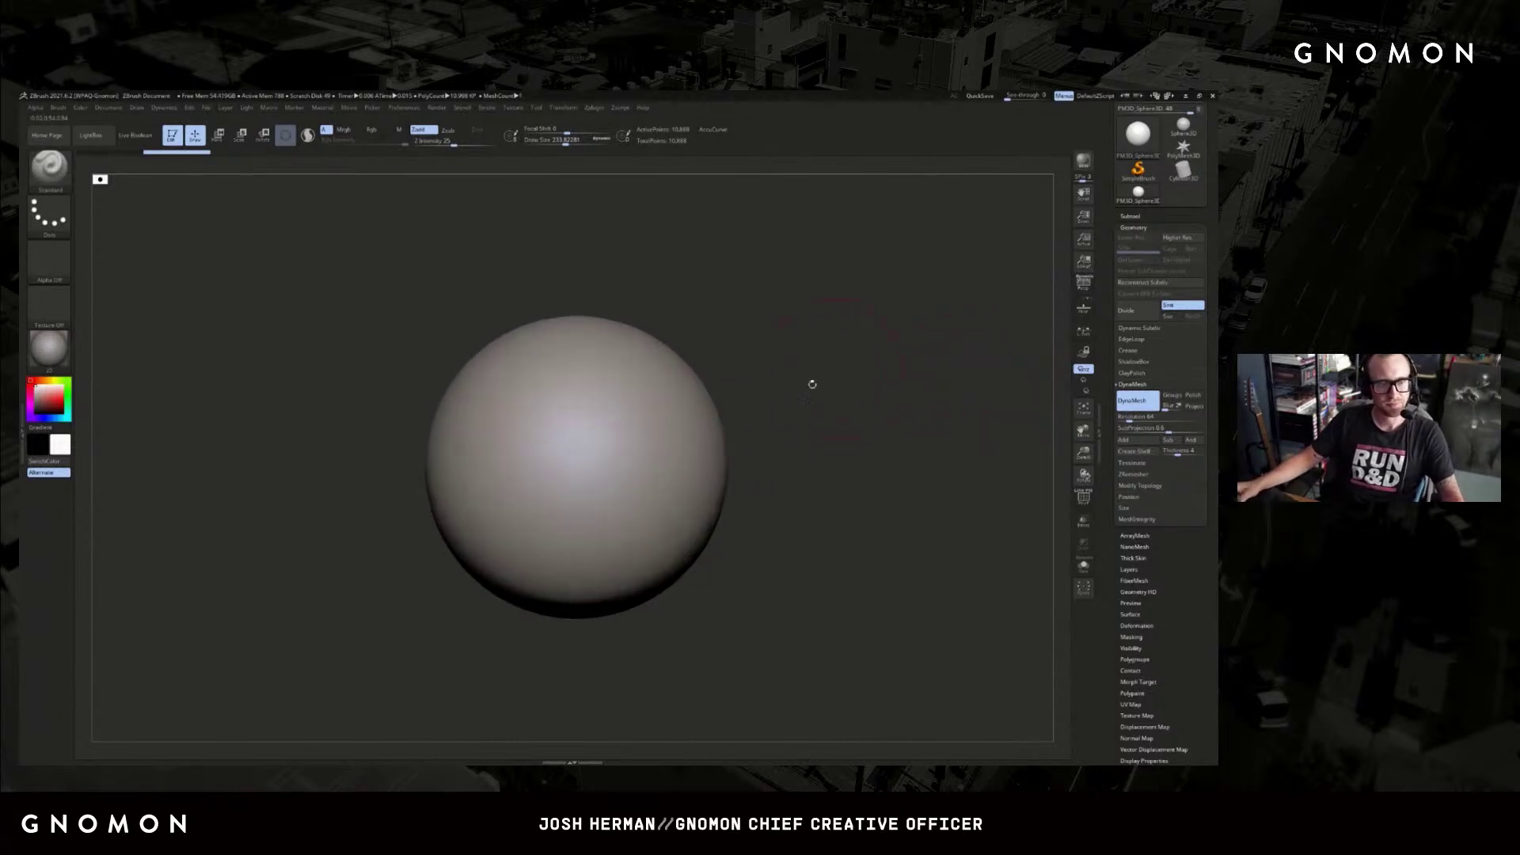
pyautogui.press('b')
pyautogui.press('d')
pyautogui.press('s')
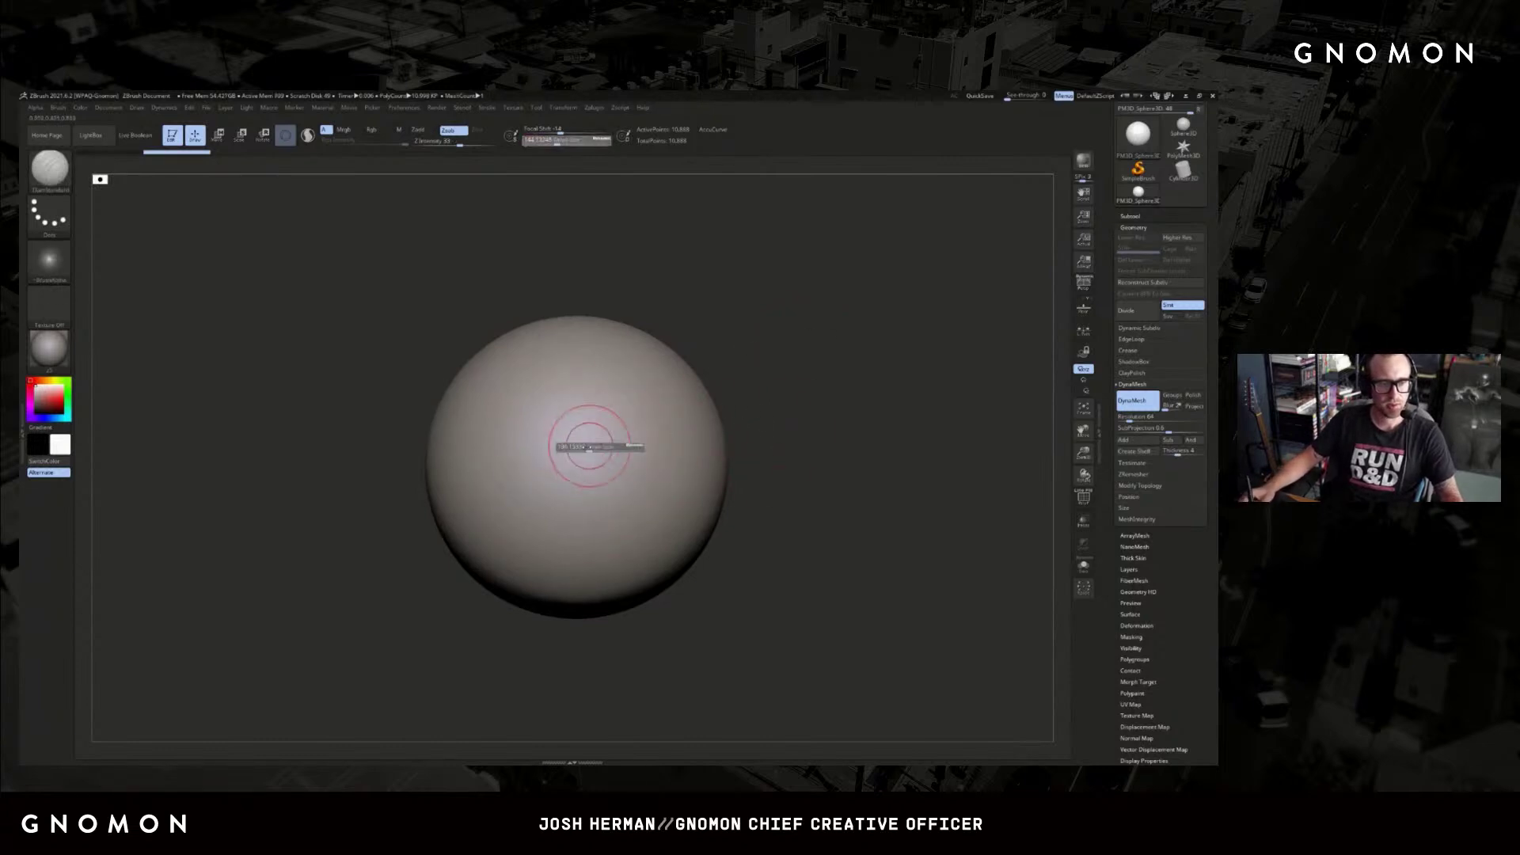
pyautogui.moveTo(652, 431); pyautogui.dragTo(467, 473)
pyautogui.keyDown('alt'); pyautogui.moveTo(373, 523); pyautogui.dragTo(318, 538); pyautogui.keyUp('alt')
pyautogui.hotkey('ctrl', 'z')
pyautogui.moveTo(795, 362)
pyautogui.keyDown('alt'); pyautogui.mouseDown()
pyautogui.moveTo(824, 349)
pyautogui.moveTo(804, 342)
pyautogui.mouseUp(); pyautogui.keyUp('alt')
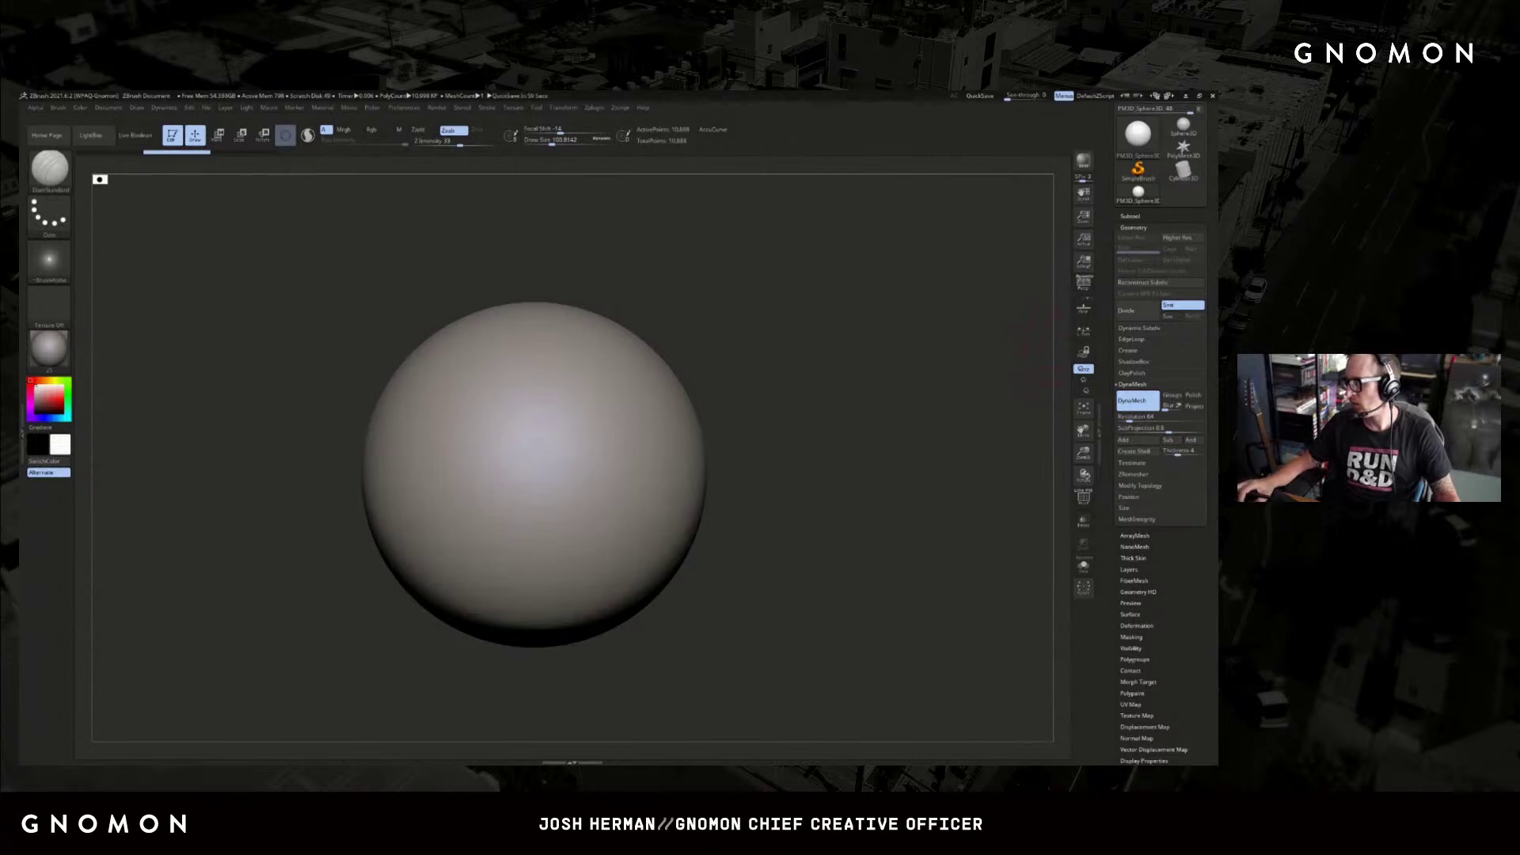
pyautogui.moveTo(946, 473); pyautogui.dragTo(826, 449)
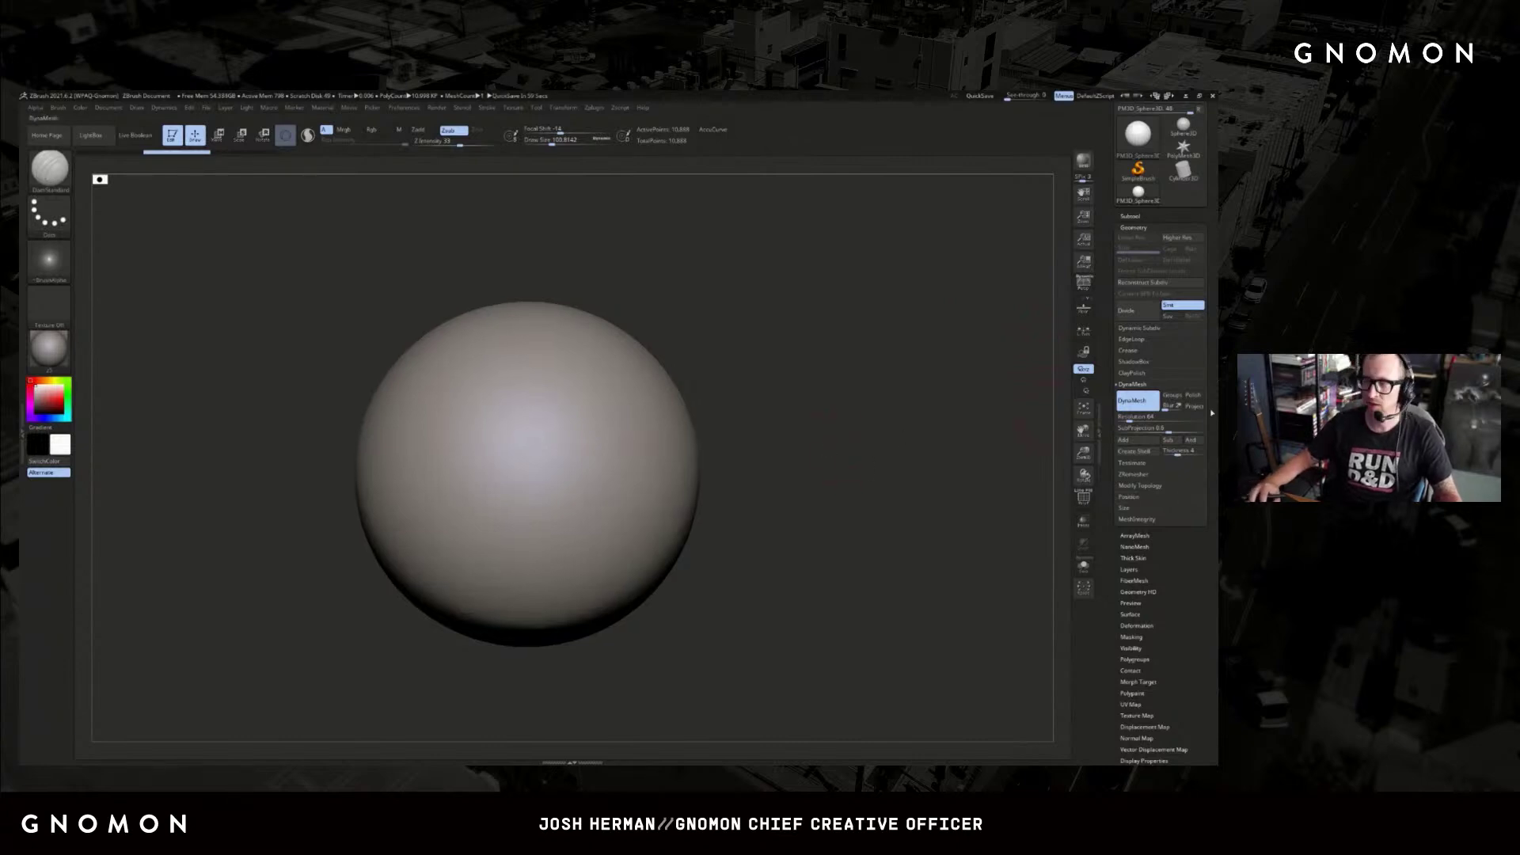
pyautogui.click(1084, 370)
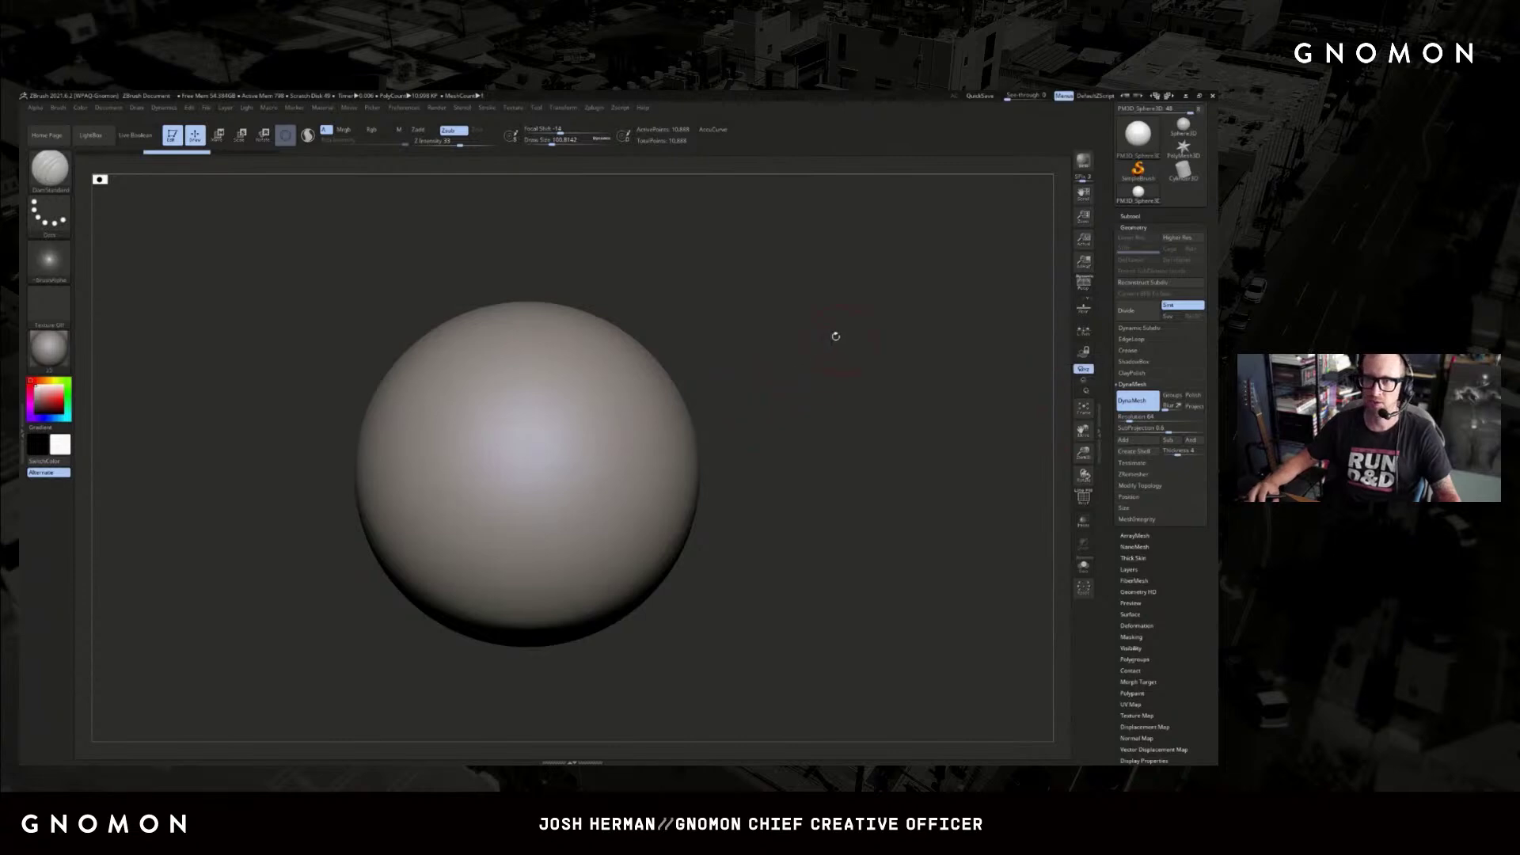
pyautogui.keyDown('alt'); pyautogui.moveTo(835, 336); pyautogui.dragTo(907, 322); pyautogui.keyUp('alt')
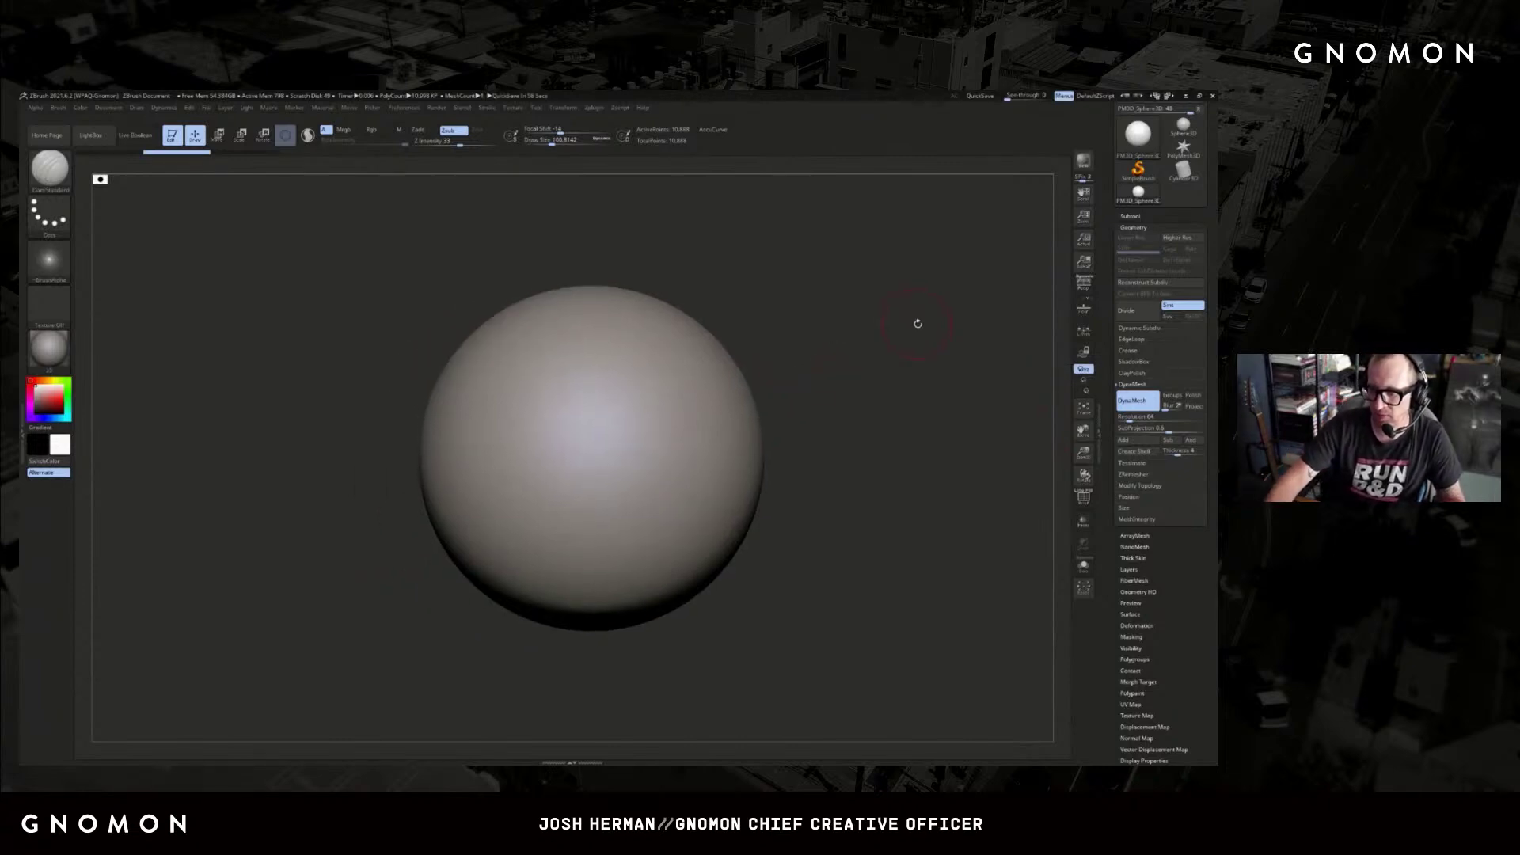
pyautogui.moveTo(834, 433)
pyautogui.keyDown('alt'); pyautogui.mouseDown()
pyautogui.moveTo(876, 380)
pyautogui.moveTo(866, 348)
pyautogui.moveTo(610, 412)
pyautogui.moveTo(578, 499)
pyautogui.mouseUp(); pyautogui.keyUp('alt')
pyautogui.hotkey('ctrl', 'z')
pyautogui.hotkey('ctrl', 'z')
pyautogui.keyDown('alt'); pyautogui.moveTo(502, 576); pyautogui.dragTo(903, 384); pyautogui.keyUp('alt')
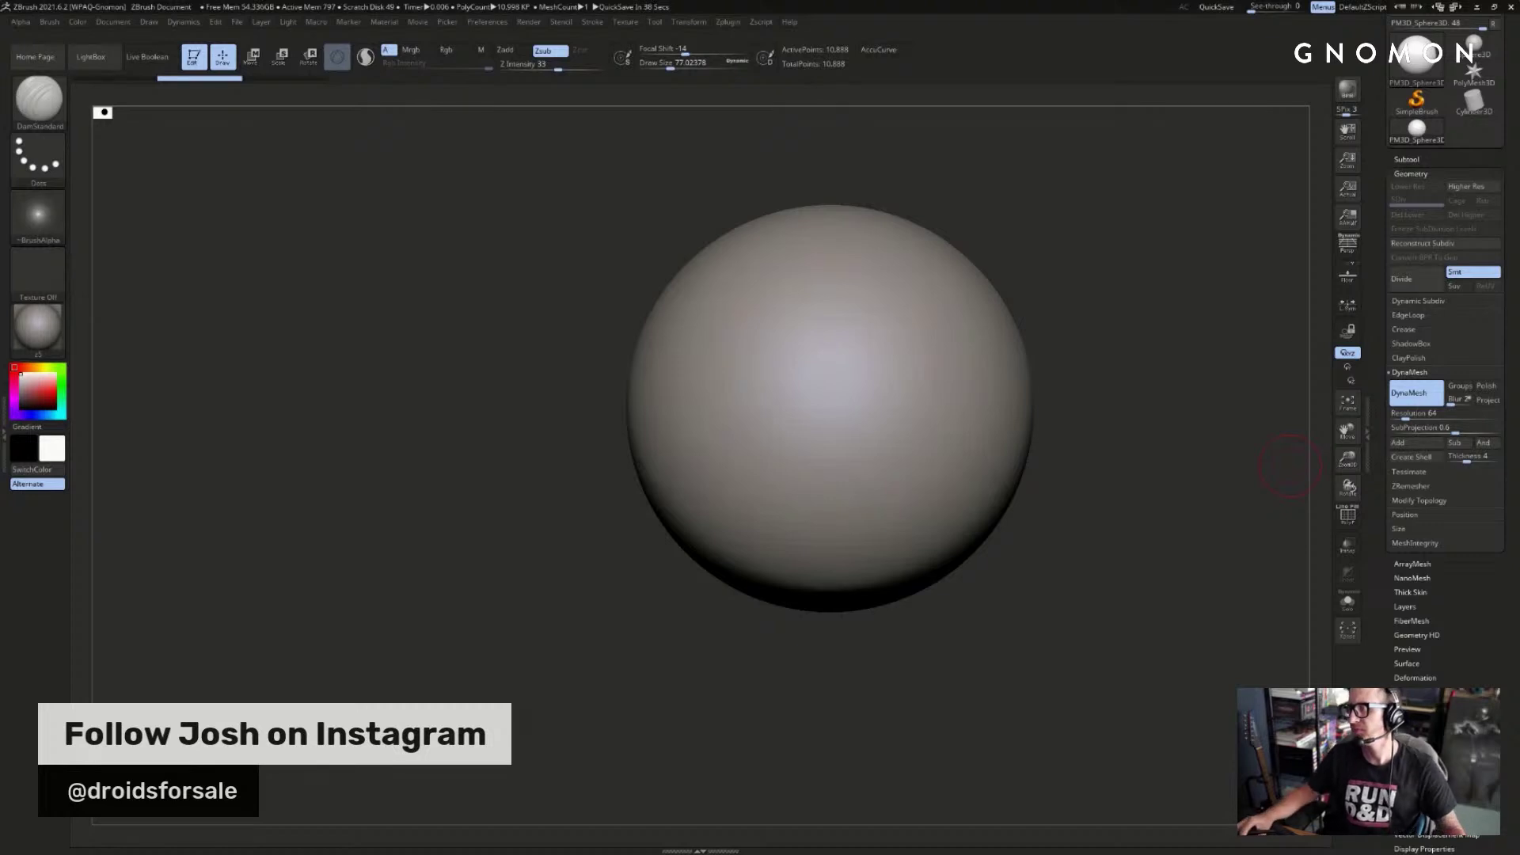
pyautogui.keyDown('alt'); pyautogui.moveTo(1160, 356); pyautogui.dragTo(970, 333); pyautogui.keyUp('alt')
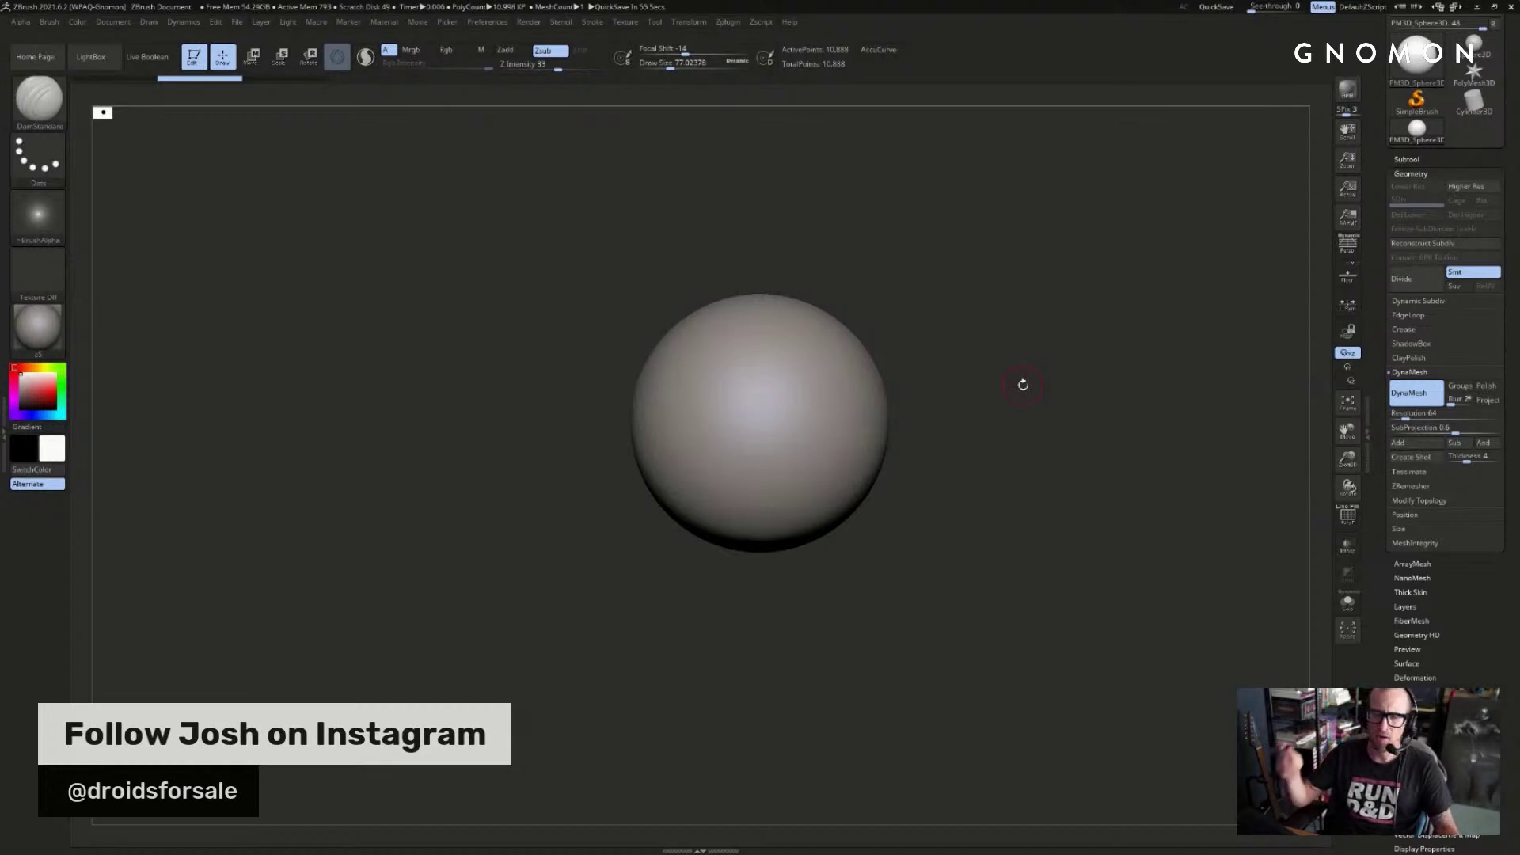
# - Pull the sphere into a tapered, egg-like head shape using the Move brush at a very large draw size
pyautogui.moveTo(976, 418)
pyautogui.keyDown('alt'); pyautogui.mouseDown()
pyautogui.moveTo(1030, 386)
pyautogui.moveTo(978, 351)
pyautogui.mouseUp(); pyautogui.keyUp('alt')
pyautogui.press('b')
pyautogui.press('m')
pyautogui.press('v')
pyautogui.press('s')
pyautogui.moveTo(725, 422)
pyautogui.mouseDown()
pyautogui.moveTo(807, 397)
pyautogui.moveTo(702, 445)
pyautogui.moveTo(743, 446)
pyautogui.moveTo(747, 420)
pyautogui.moveTo(719, 427)
pyautogui.moveTo(875, 587)
pyautogui.mouseUp()
pyautogui.press('s')
pyautogui.press('s')
pyautogui.press('s')
pyautogui.moveTo(669, 467); pyautogui.dragTo(706, 471)
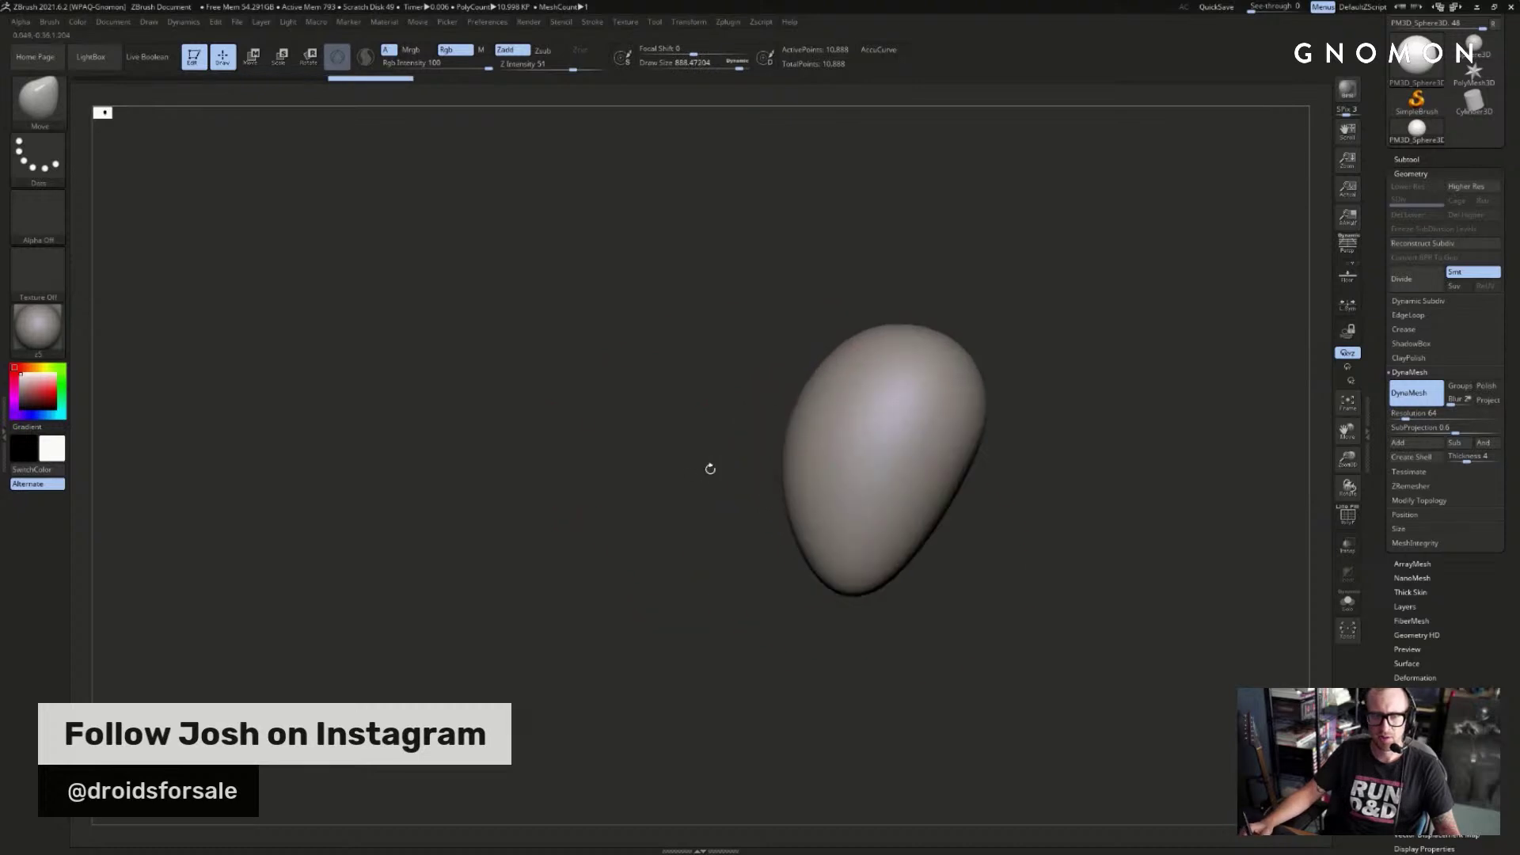
# - Extend the back of the skull and slant the underside toward the chin with a slightly smaller Move brush
pyautogui.moveTo(808, 392); pyautogui.dragTo(813, 362)
pyautogui.moveTo(980, 396)
pyautogui.mouseDown()
pyautogui.moveTo(1011, 376)
pyautogui.moveTo(984, 369)
pyautogui.moveTo(993, 360)
pyautogui.mouseUp()
pyautogui.moveTo(1061, 261)
pyautogui.mouseDown()
pyautogui.moveTo(1127, 294)
pyautogui.moveTo(1001, 323)
pyautogui.moveTo(1045, 305)
pyautogui.moveTo(1028, 331)
pyautogui.mouseUp()
pyautogui.press('[')
pyautogui.moveTo(909, 357)
pyautogui.mouseDown()
pyautogui.moveTo(699, 396)
pyautogui.moveTo(661, 426)
pyautogui.mouseUp()
pyautogui.moveTo(1161, 329)
pyautogui.mouseDown()
pyautogui.moveTo(986, 370)
pyautogui.moveTo(1029, 323)
pyautogui.mouseUp()
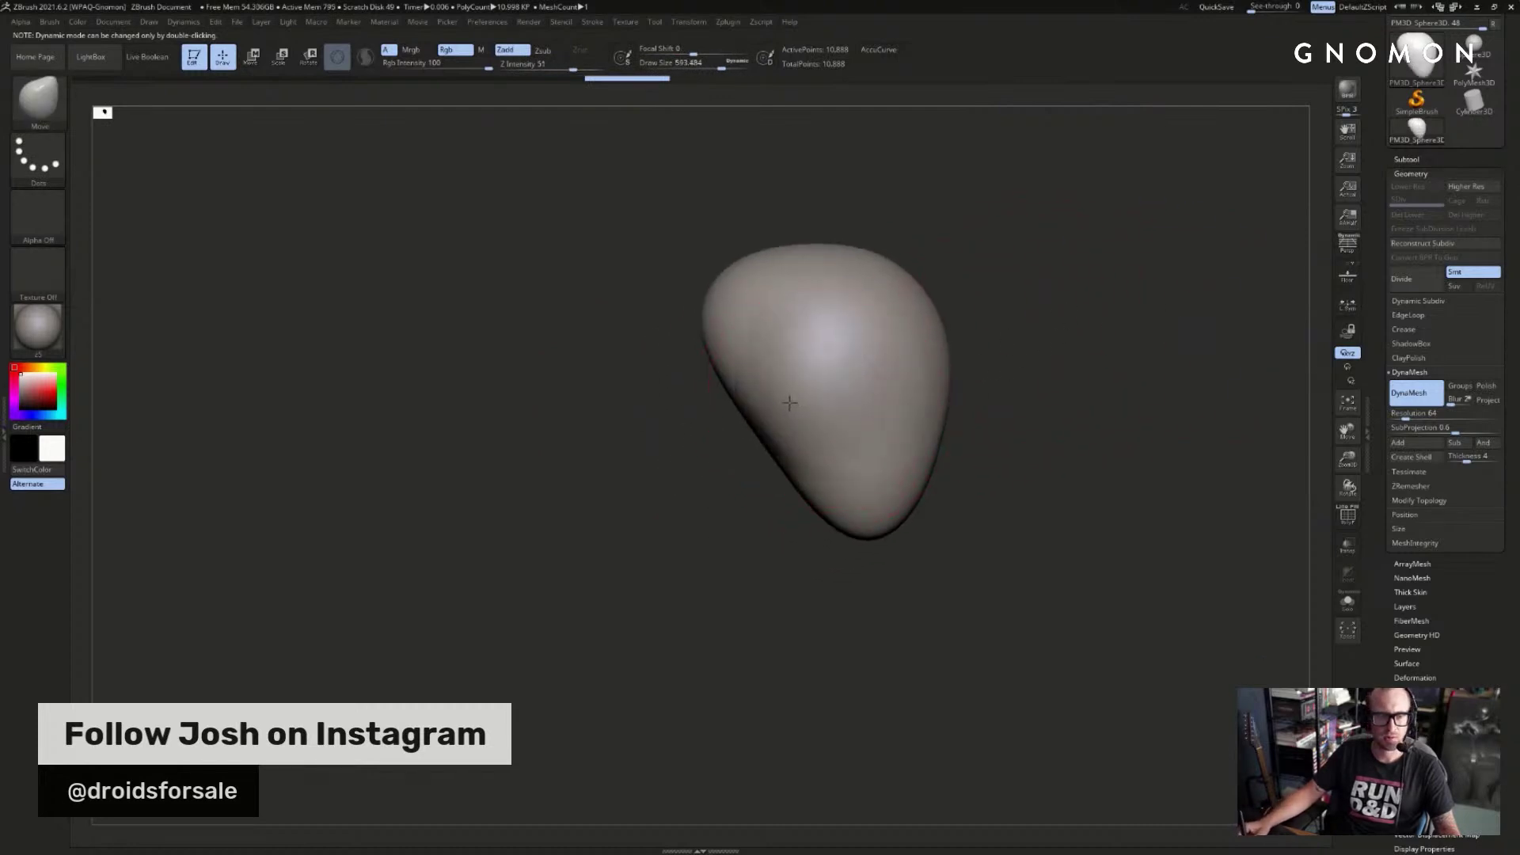
# - Refine the jaw and chin of the head form with a reduced Move brush, undoing unwanted pulls
pyautogui.press('[')
pyautogui.press('[')
pyautogui.moveTo(902, 312)
pyautogui.mouseDown()
pyautogui.moveTo(999, 301)
pyautogui.moveTo(988, 316)
pyautogui.moveTo(1140, 364)
pyautogui.moveTo(999, 346)
pyautogui.moveTo(921, 389)
pyautogui.mouseUp()
pyautogui.hotkey('ctrl', 'z')
pyautogui.hotkey('ctrl', 'z')
pyautogui.press('s')
pyautogui.moveTo(909, 460); pyautogui.dragTo(904, 460)
pyautogui.moveTo(886, 470)
pyautogui.mouseDown()
pyautogui.moveTo(861, 477)
pyautogui.moveTo(867, 518)
pyautogui.moveTo(947, 574)
pyautogui.moveTo(895, 662)
pyautogui.moveTo(911, 617)
pyautogui.mouseUp()
pyautogui.hotkey('ctrl', 'z')
pyautogui.press('[')
pyautogui.moveTo(947, 499); pyautogui.dragTo(975, 495)
pyautogui.keyDown('alt'); pyautogui.moveTo(975, 496); pyautogui.dragTo(889, 542); pyautogui.keyUp('alt')
# - Carve the brow line and eye sockets into the face with the Dam Standard brush at draw size about 116
pyautogui.press('b')
pyautogui.press('d')
pyautogui.press('s')
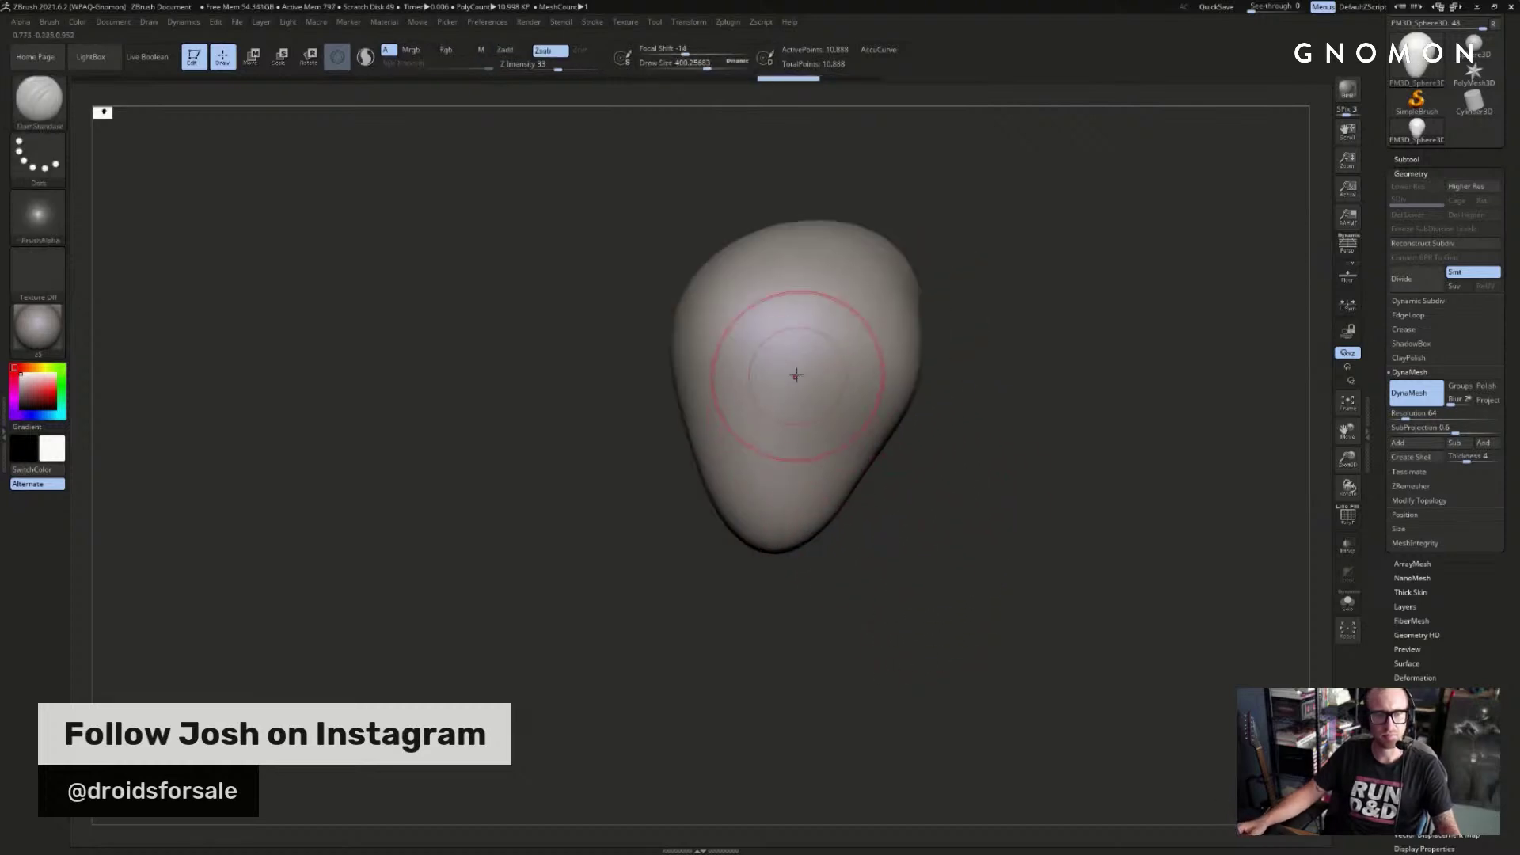
pyautogui.moveTo(1034, 349)
pyautogui.keyDown('alt'); pyautogui.mouseDown()
pyautogui.moveTo(1103, 397)
pyautogui.moveTo(1065, 413)
pyautogui.moveTo(980, 339)
pyautogui.moveTo(980, 368)
pyautogui.mouseUp(); pyautogui.keyUp('alt')
pyautogui.press('s')
pyautogui.moveTo(979, 367)
pyautogui.mouseDown()
pyautogui.moveTo(967, 367)
pyautogui.moveTo(994, 400)
pyautogui.moveTo(990, 380)
pyautogui.mouseUp()
pyautogui.moveTo(792, 476); pyautogui.dragTo(842, 476)
pyautogui.moveTo(975, 464); pyautogui.dragTo(937, 444)
pyautogui.keyDown('shift'); pyautogui.moveTo(808, 471); pyautogui.dragTo(832, 468); pyautogui.keyUp('shift')
pyautogui.moveTo(646, 511)
pyautogui.mouseDown()
pyautogui.moveTo(701, 505)
pyautogui.moveTo(719, 464)
pyautogui.mouseUp()
pyautogui.moveTo(1002, 425)
pyautogui.mouseDown()
pyautogui.moveTo(984, 423)
pyautogui.moveTo(953, 372)
pyautogui.mouseUp()
pyautogui.keyDown('alt'); pyautogui.moveTo(954, 371); pyautogui.dragTo(916, 411); pyautogui.keyUp('alt')
# - Carve guide creases along the sides of the nose and down the cheeks toward the jaw
pyautogui.moveTo(687, 422)
pyautogui.mouseDown()
pyautogui.moveTo(697, 431)
pyautogui.moveTo(673, 444)
pyautogui.moveTo(722, 420)
pyautogui.moveTo(697, 463)
pyautogui.mouseUp()
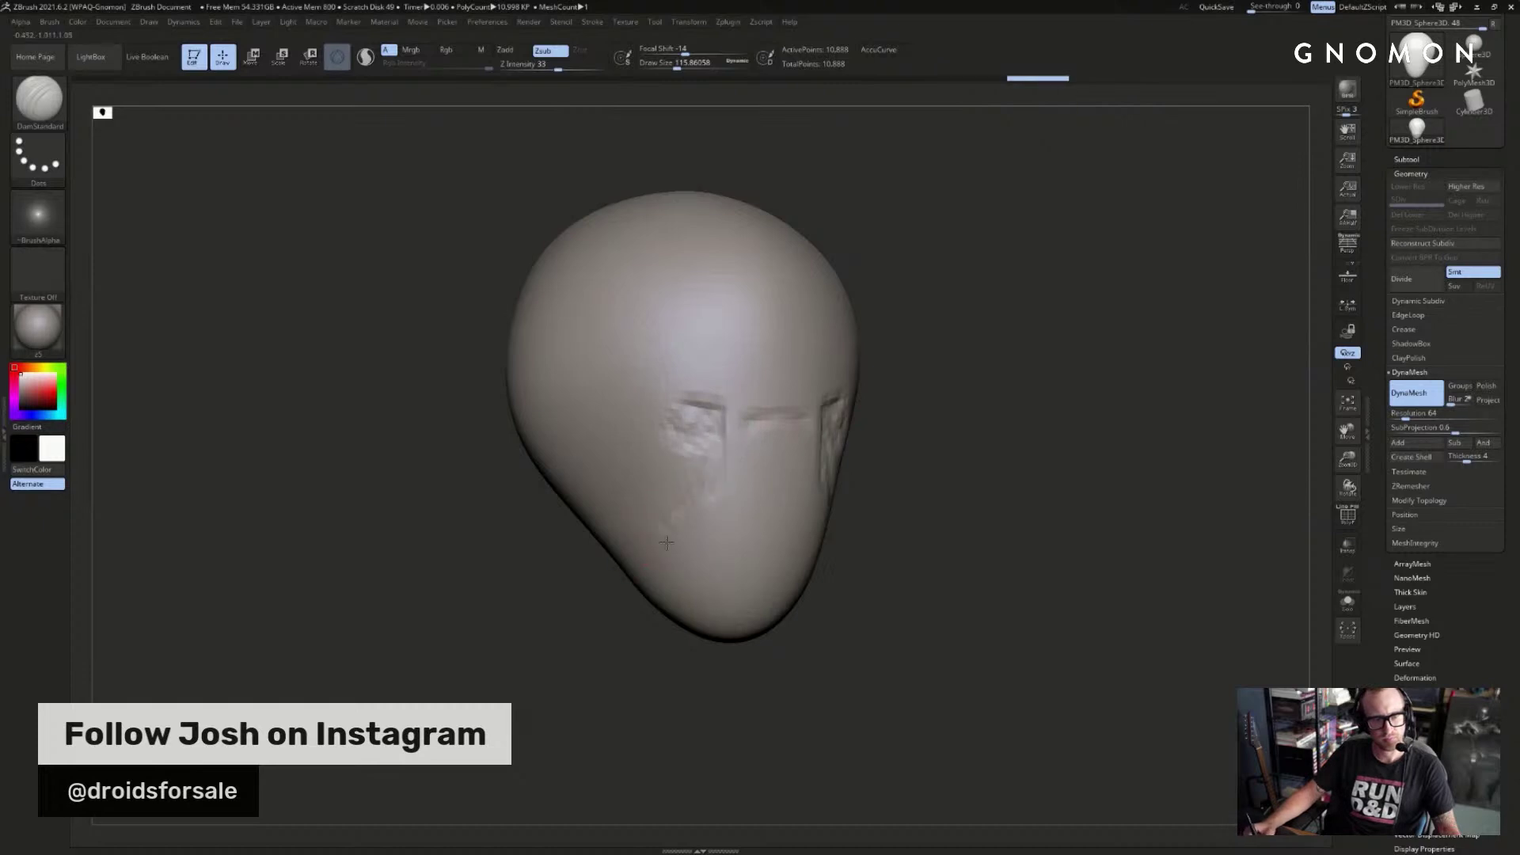
pyautogui.moveTo(701, 516); pyautogui.dragTo(679, 549)
pyautogui.moveTo(661, 645); pyautogui.dragTo(696, 590)
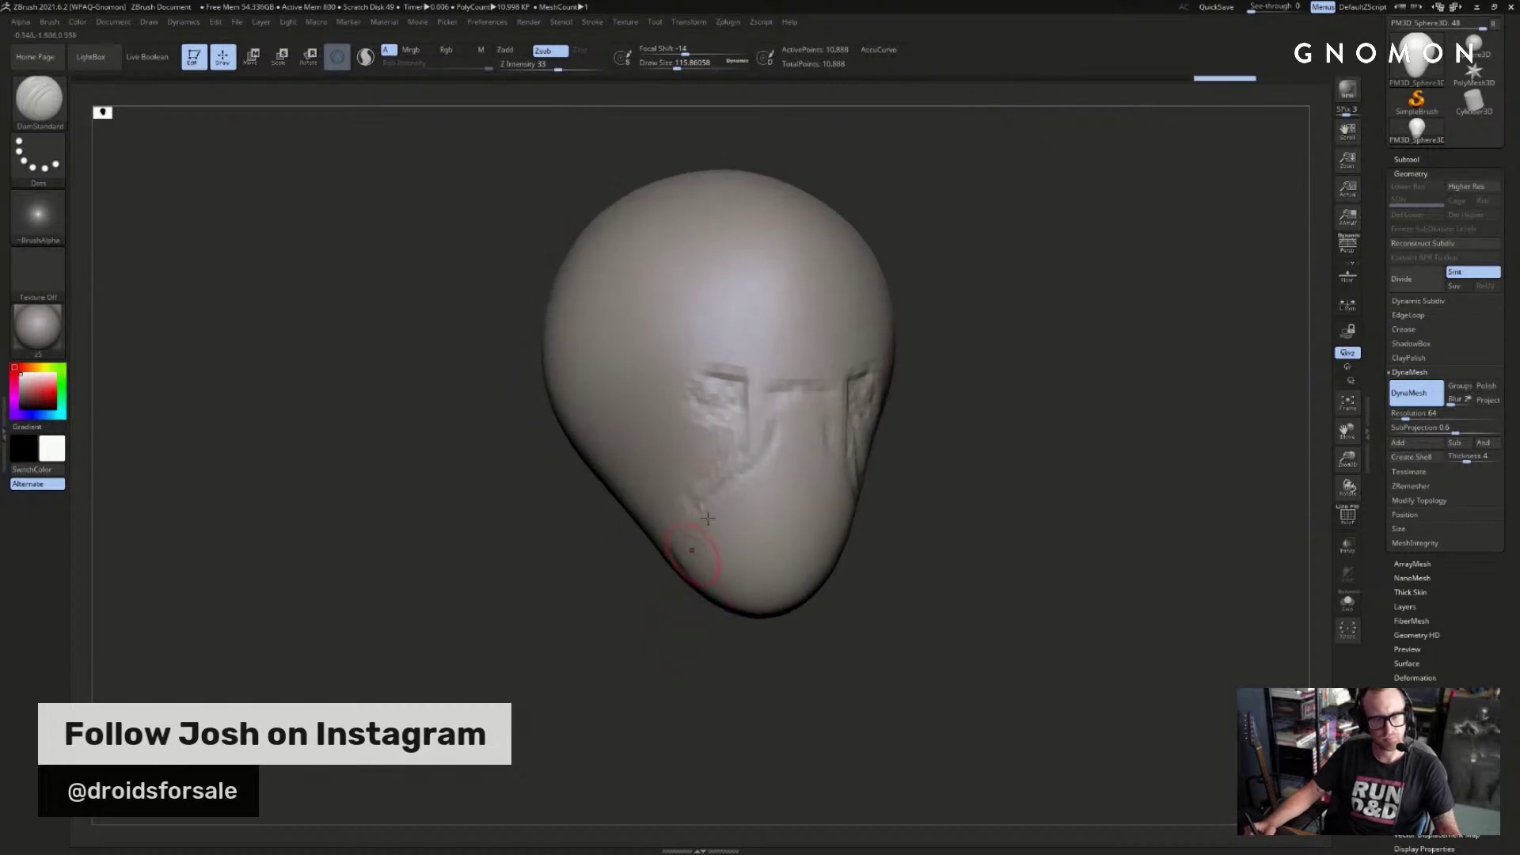
pyautogui.moveTo(684, 440)
pyautogui.mouseDown()
pyautogui.moveTo(648, 411)
pyautogui.moveTo(683, 455)
pyautogui.moveTo(651, 326)
pyautogui.moveTo(638, 369)
pyautogui.mouseUp()
# - Block in the temples and cheekbones with the ClayBuildup brush, smoothing the strokes around the eye sockets
pyautogui.press('b')
pyautogui.press('c')
pyautogui.press('b')
pyautogui.moveTo(645, 357)
pyautogui.keyDown('shift'); pyautogui.mouseDown()
pyautogui.moveTo(628, 435)
pyautogui.moveTo(663, 467)
pyautogui.mouseUp(); pyautogui.keyUp('shift')
pyautogui.moveTo(1123, 382); pyautogui.dragTo(1079, 396)
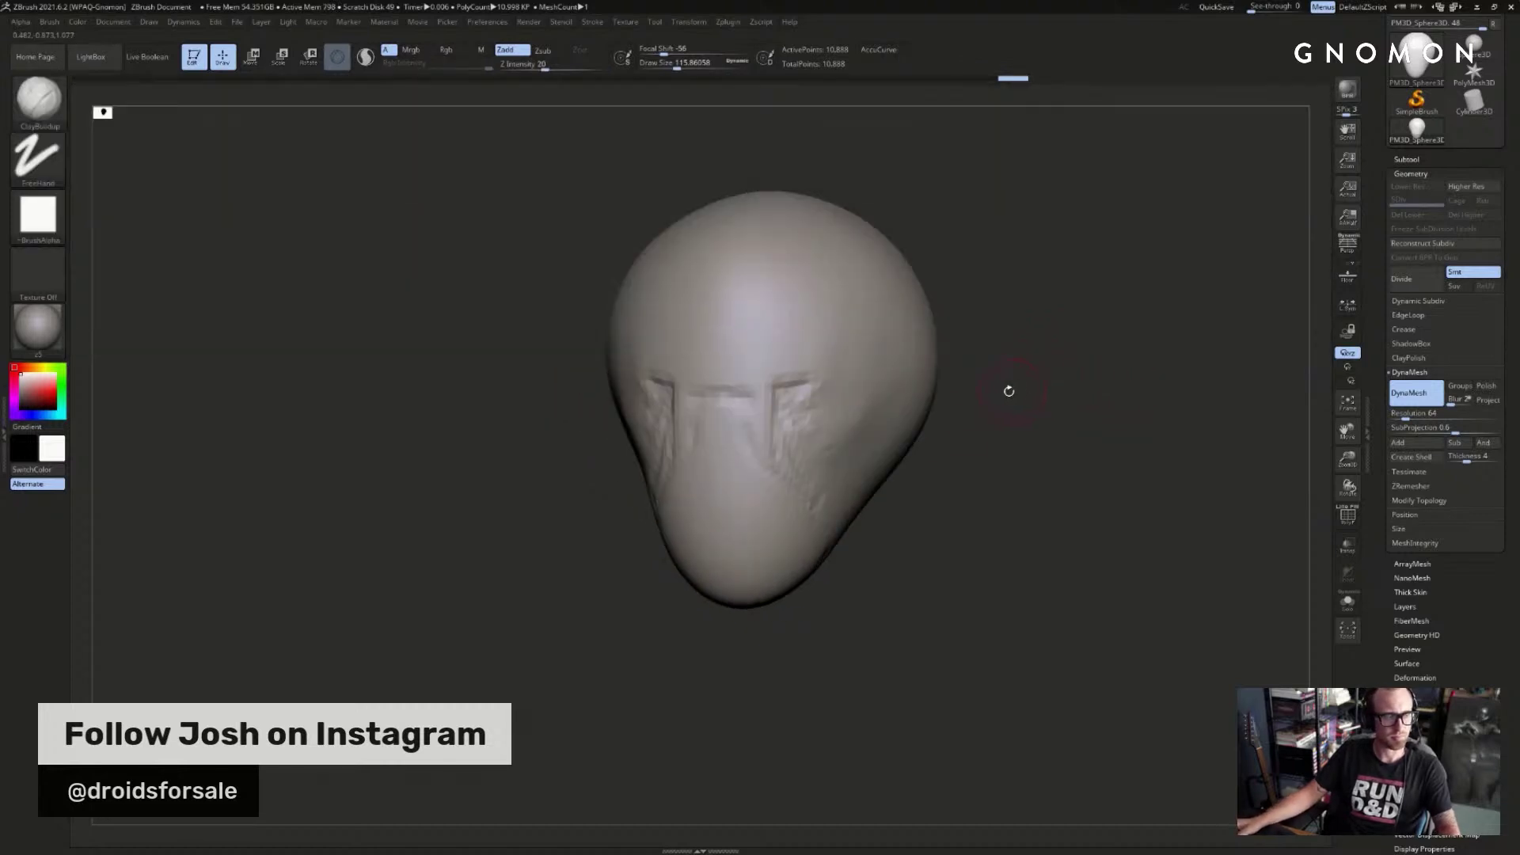
pyautogui.moveTo(1049, 337)
pyautogui.mouseDown()
pyautogui.moveTo(803, 434)
pyautogui.moveTo(831, 426)
pyautogui.moveTo(788, 424)
pyautogui.moveTo(811, 353)
pyautogui.mouseUp()
pyautogui.press('s')
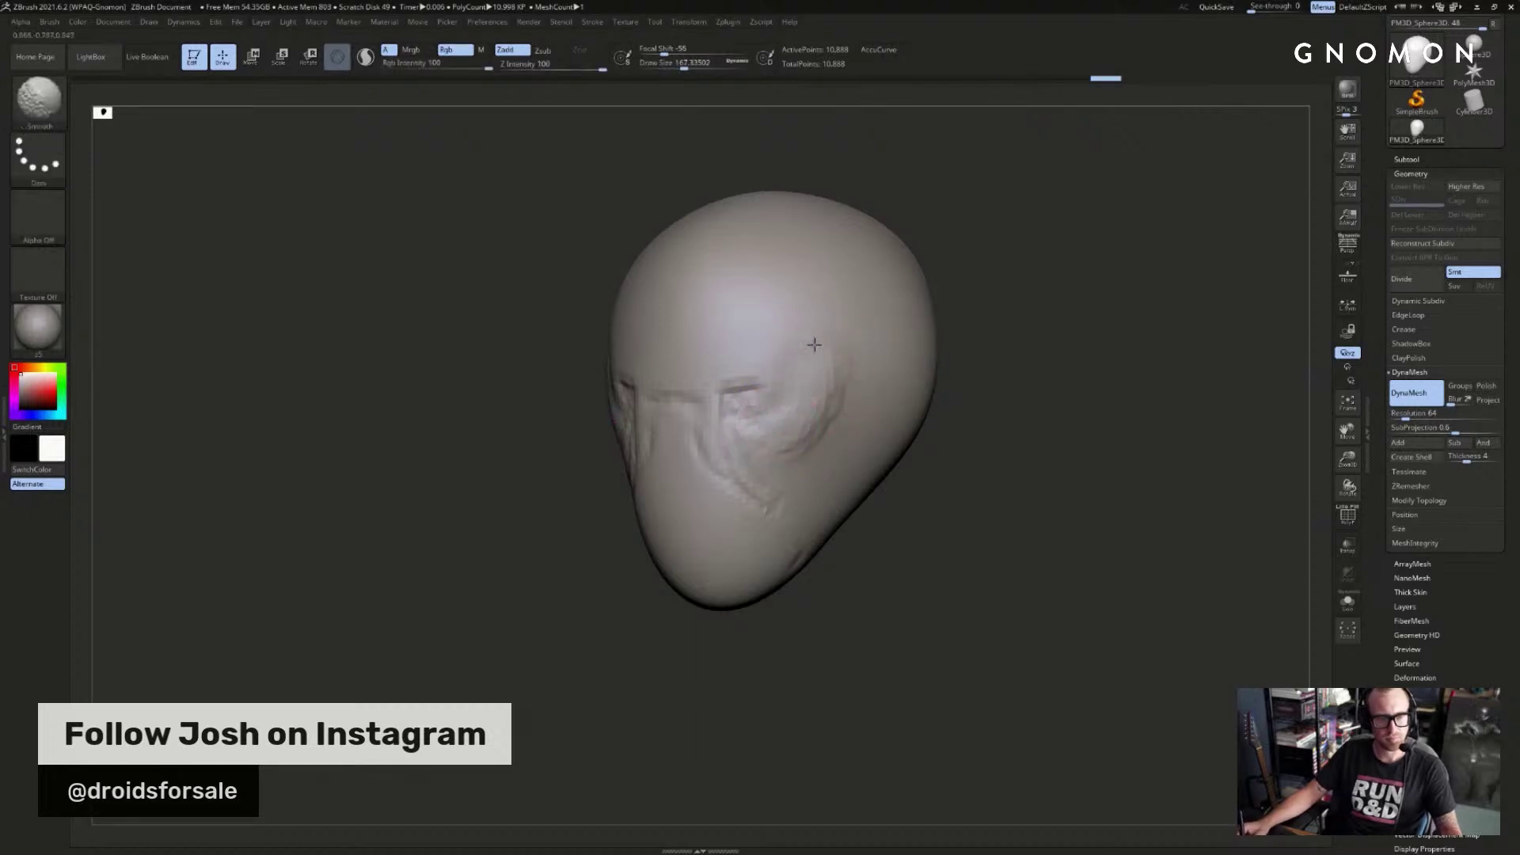
pyautogui.keyDown('shift'); pyautogui.moveTo(946, 336); pyautogui.dragTo(1016, 328); pyautogui.keyUp('shift')
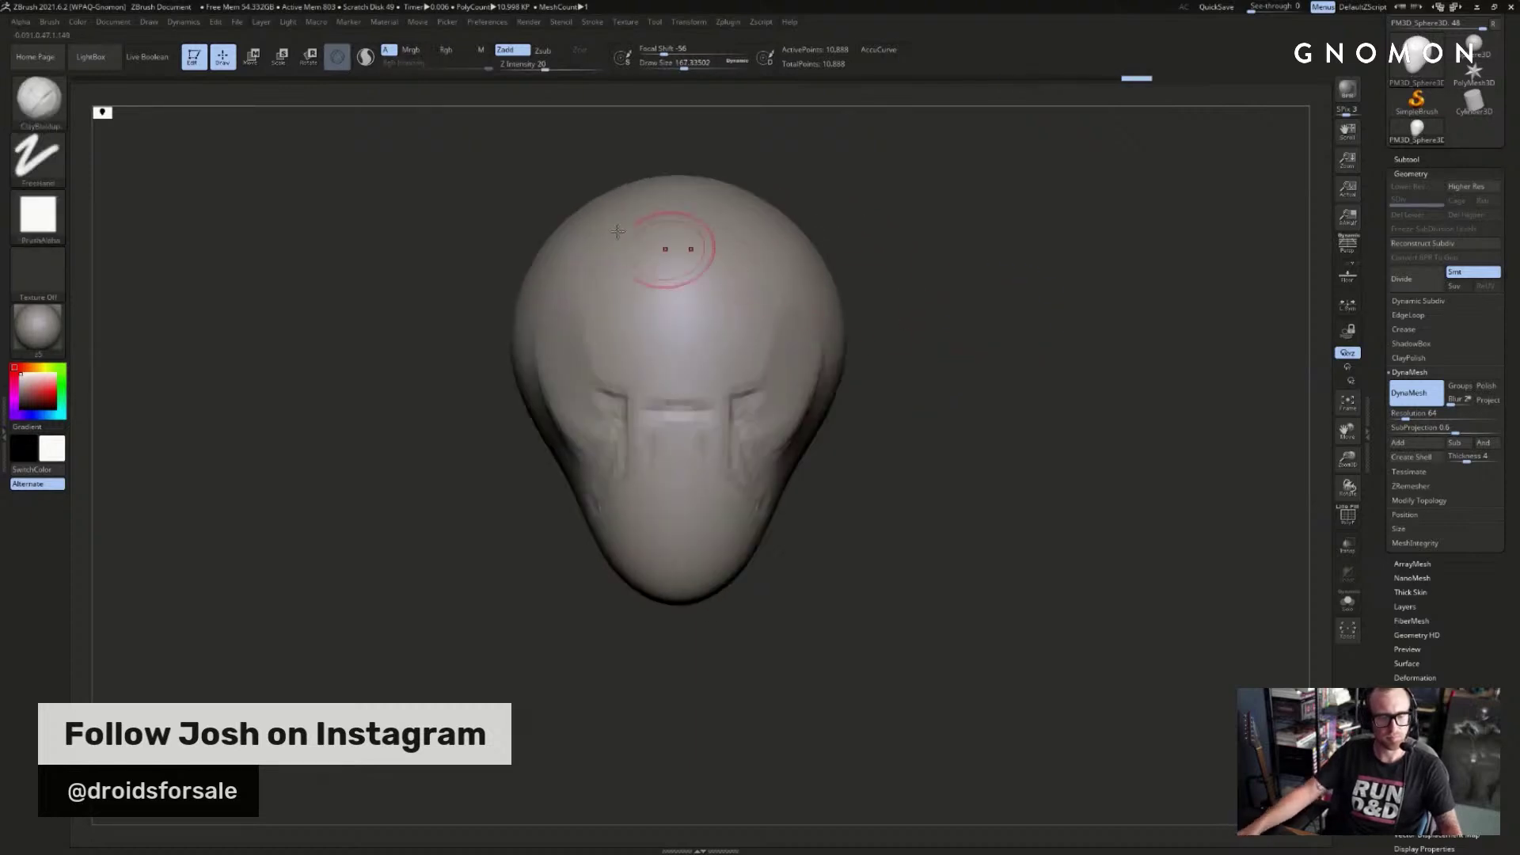
# - Load Smooth Stronger from the Smooth brush folder as the sculpting smoothing brush
pyautogui.click(212, 94)
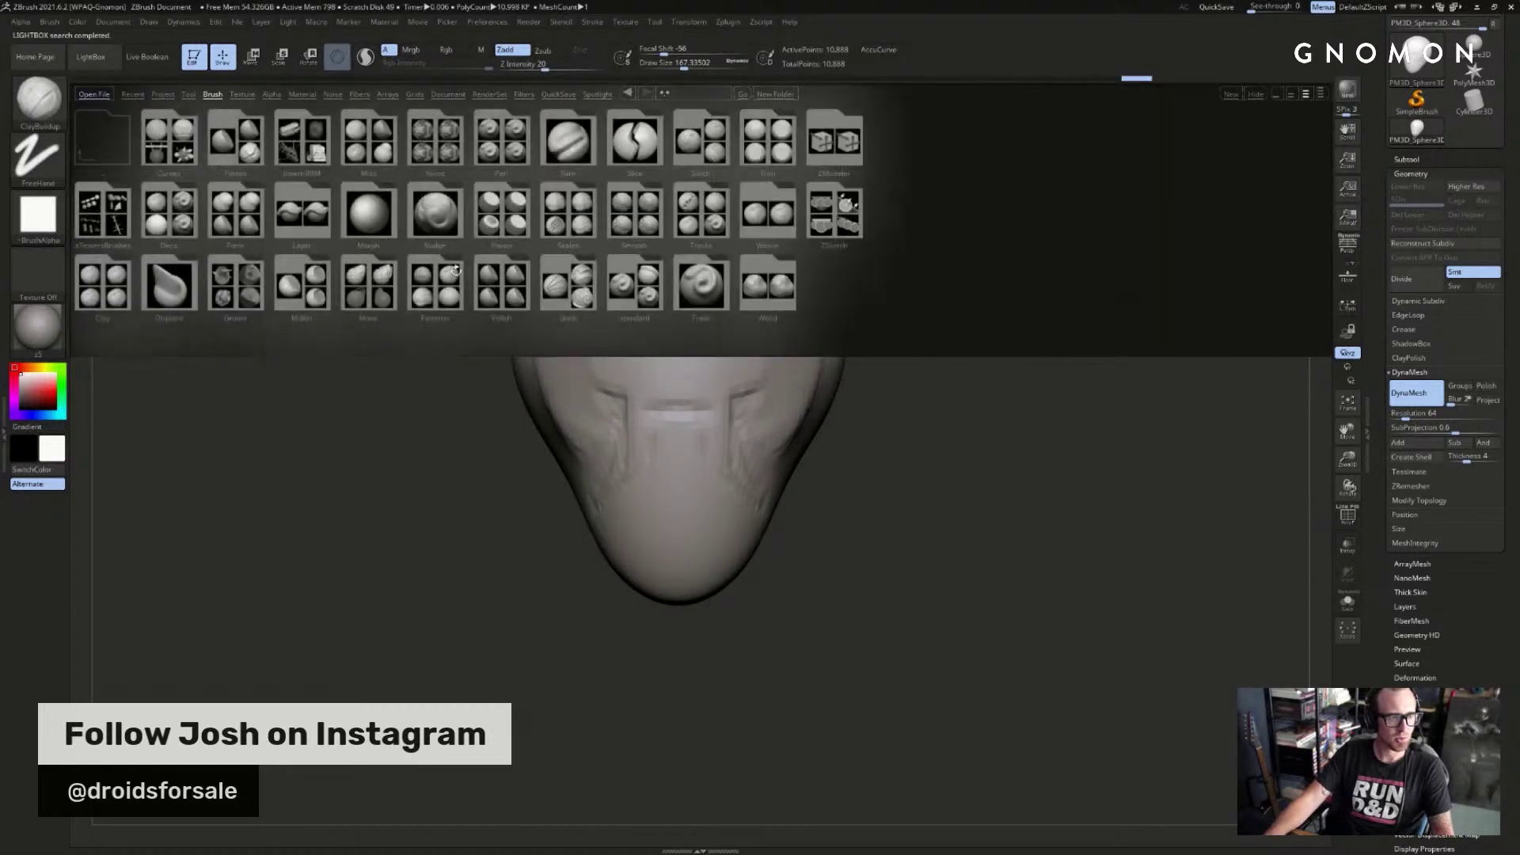
pyautogui.doubleClick(634, 232)
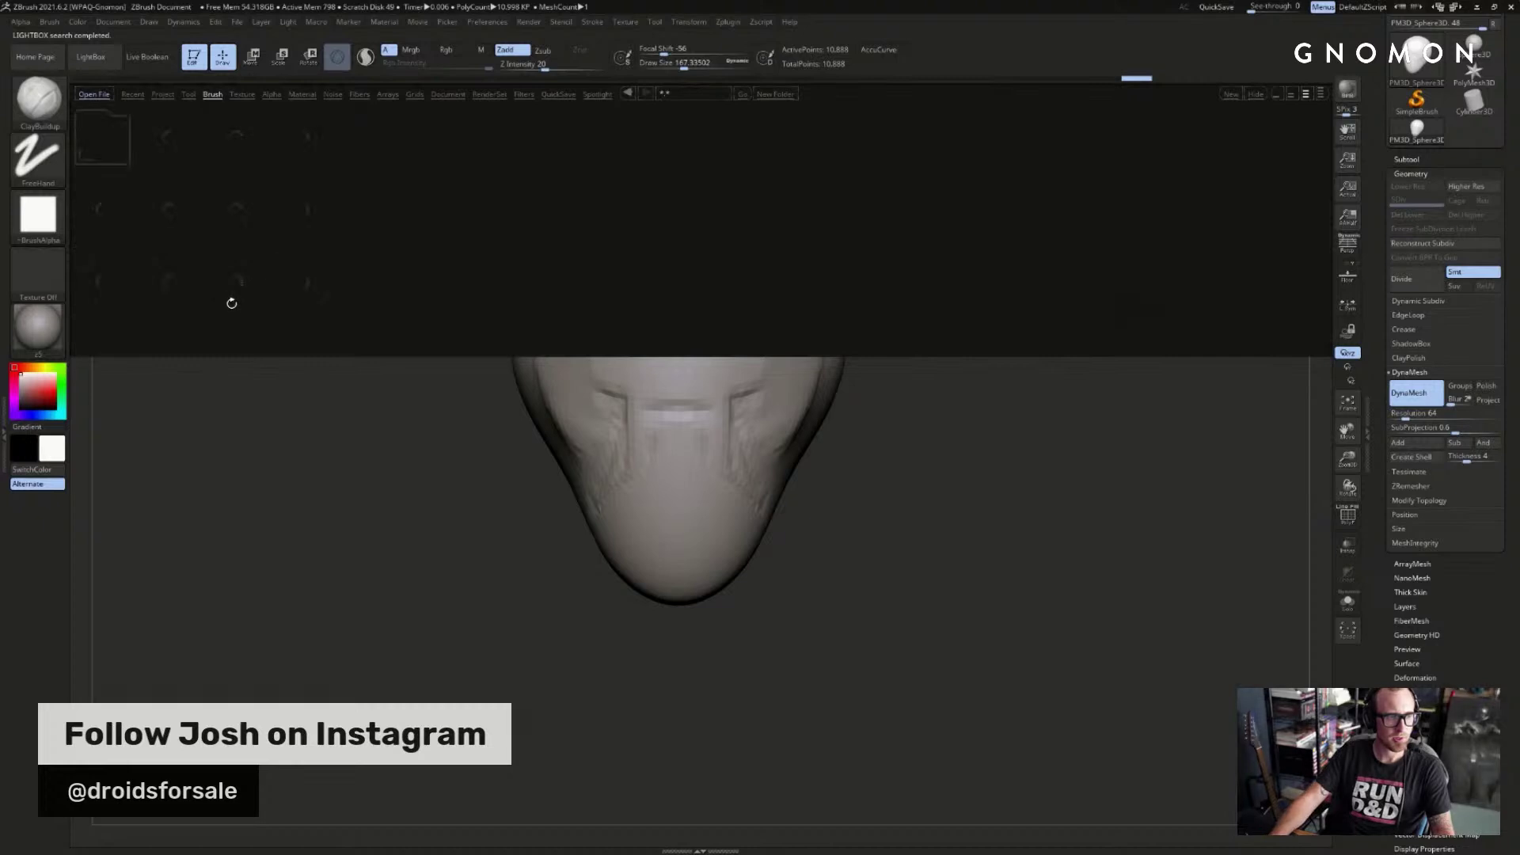
pyautogui.doubleClick(171, 285)
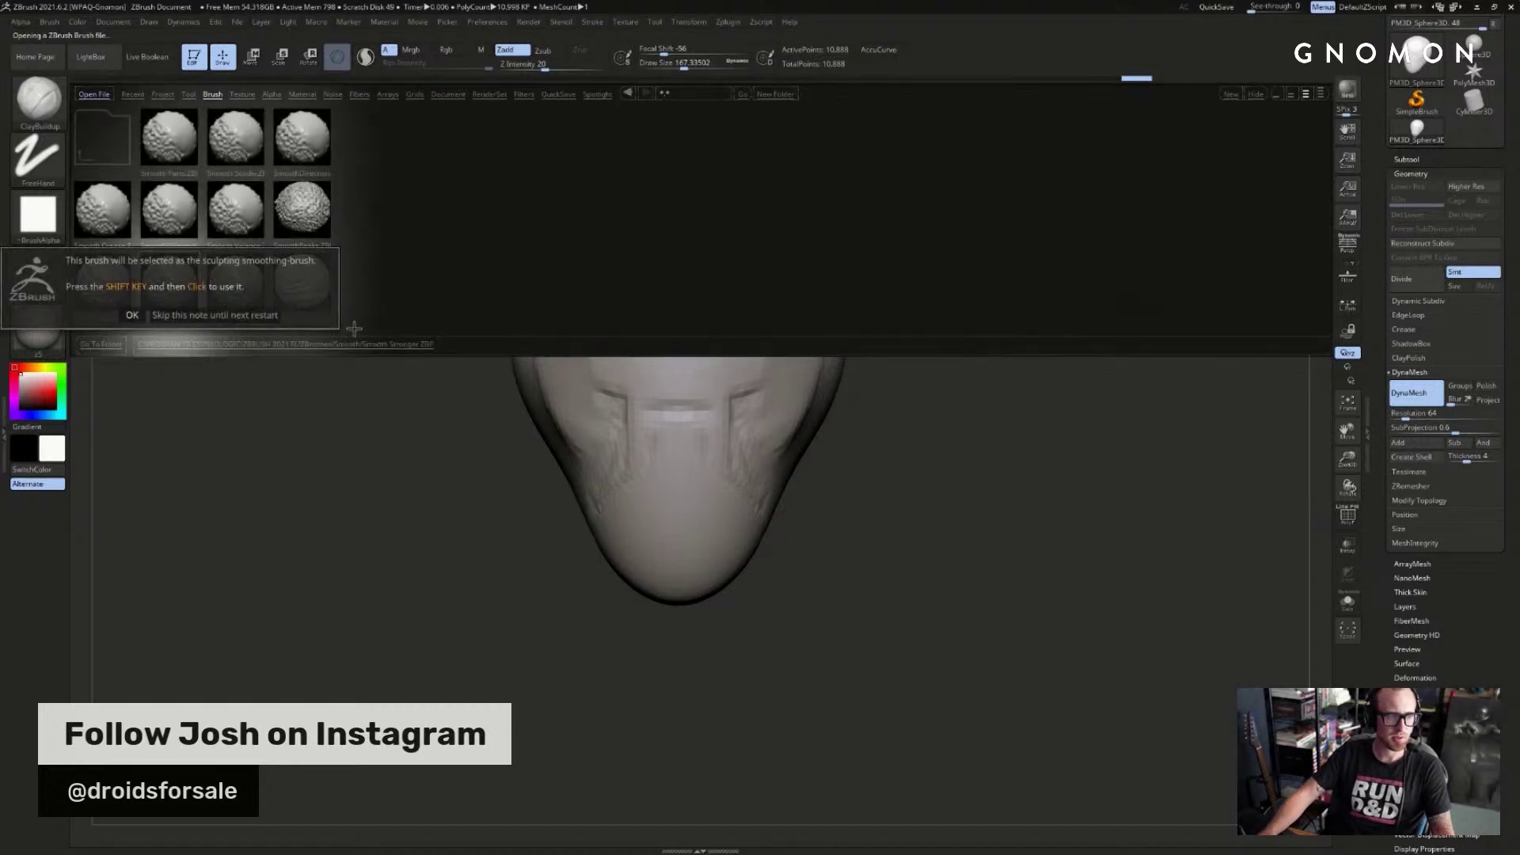
pyautogui.click(185, 317)
# - Soften the temple and outer brow area of the head with the Smooth Stronger brush
pyautogui.moveTo(533, 417); pyautogui.dragTo(885, 401)
pyautogui.press('shift')
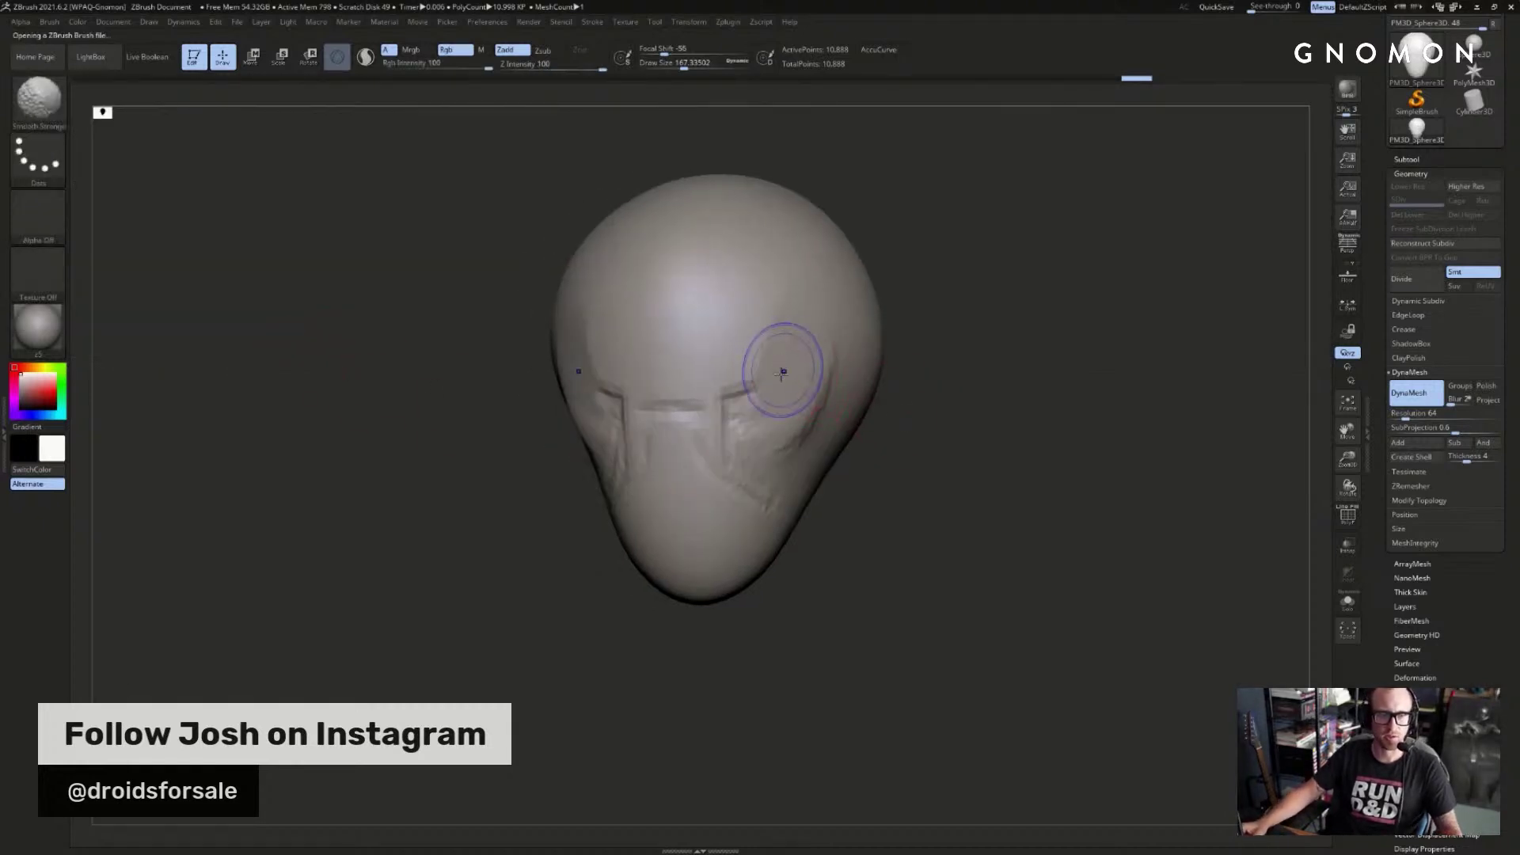
pyautogui.keyDown('shift'); pyautogui.moveTo(790, 370); pyautogui.dragTo(748, 376); pyautogui.keyUp('shift')
pyautogui.moveTo(946, 384)
pyautogui.mouseDown()
pyautogui.moveTo(898, 387)
pyautogui.moveTo(841, 424)
pyautogui.mouseUp()
pyautogui.moveTo(953, 404)
pyautogui.mouseDown()
pyautogui.moveTo(1048, 441)
pyautogui.moveTo(1026, 434)
pyautogui.moveTo(1029, 462)
pyautogui.moveTo(991, 453)
pyautogui.moveTo(962, 420)
pyautogui.mouseUp()
pyautogui.press('shift')
# - Reshape the lower face and chin in side profile with the Move brush
pyautogui.press('b')
pyautogui.press('m')
pyautogui.press('v')
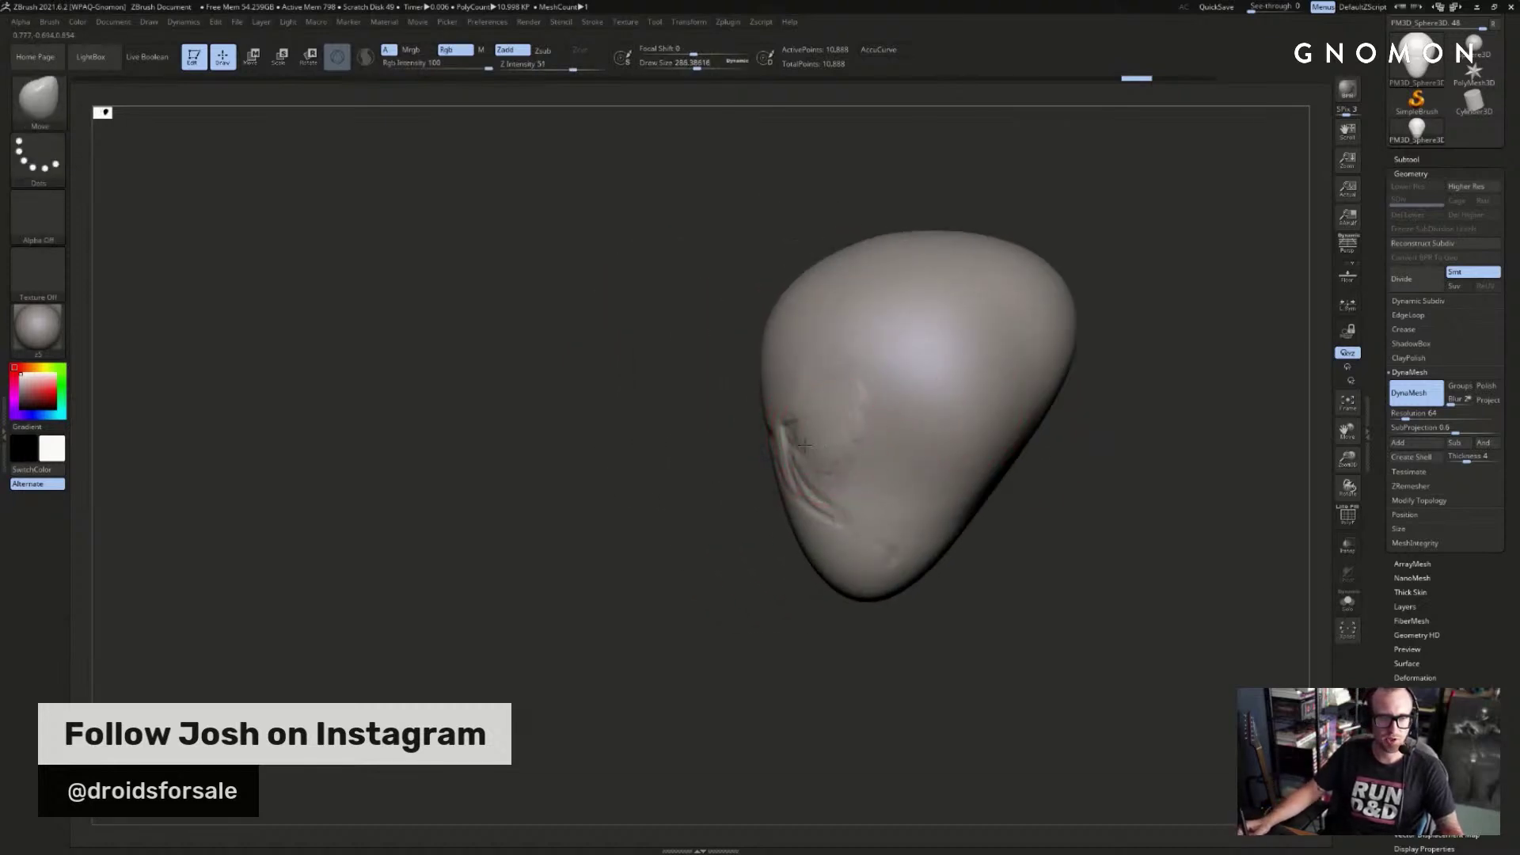
pyautogui.keyDown('alt'); pyautogui.moveTo(739, 516); pyautogui.dragTo(705, 489); pyautogui.keyUp('alt')
pyautogui.press('s')
pyautogui.moveTo(741, 433); pyautogui.dragTo(753, 436)
pyautogui.moveTo(740, 441); pyautogui.dragTo(733, 442)
pyautogui.press('s')
pyautogui.moveTo(784, 529)
pyautogui.mouseDown()
pyautogui.moveTo(756, 528)
pyautogui.moveTo(766, 565)
pyautogui.mouseUp()
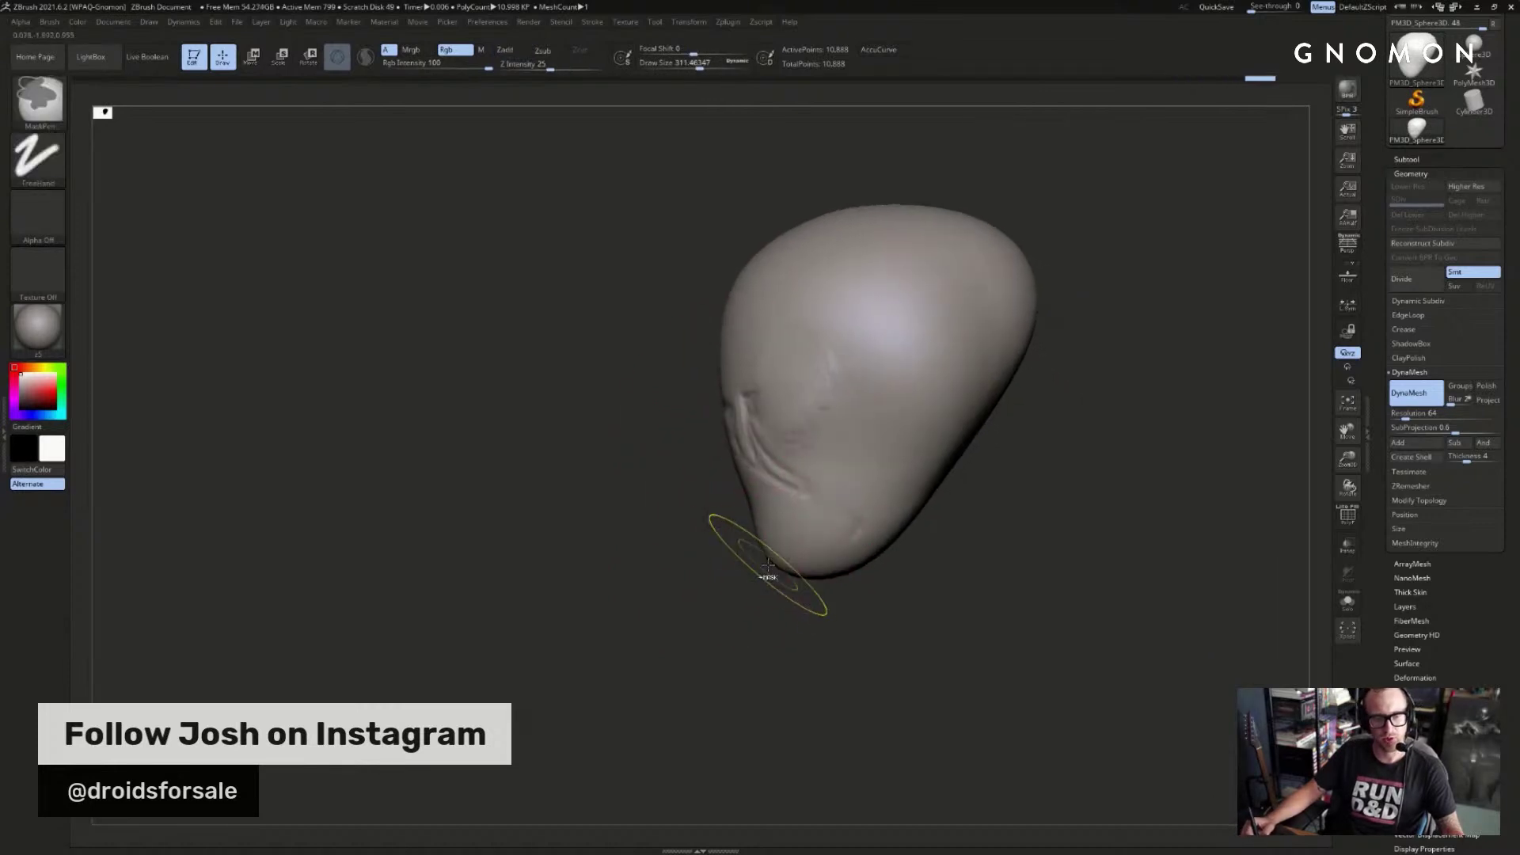
# - Reshape the crown and push in the back of the skull toward the neck with a much larger Move brush
pyautogui.moveTo(752, 597)
pyautogui.mouseDown()
pyautogui.moveTo(810, 610)
pyautogui.moveTo(770, 583)
pyautogui.moveTo(832, 567)
pyautogui.moveTo(1019, 464)
pyautogui.moveTo(844, 372)
pyautogui.mouseUp()
pyautogui.press('s')
pyautogui.click(719, 360)
pyautogui.moveTo(733, 358)
pyautogui.mouseDown()
pyautogui.moveTo(720, 340)
pyautogui.moveTo(753, 319)
pyautogui.mouseUp()
pyautogui.moveTo(950, 263); pyautogui.dragTo(906, 289)
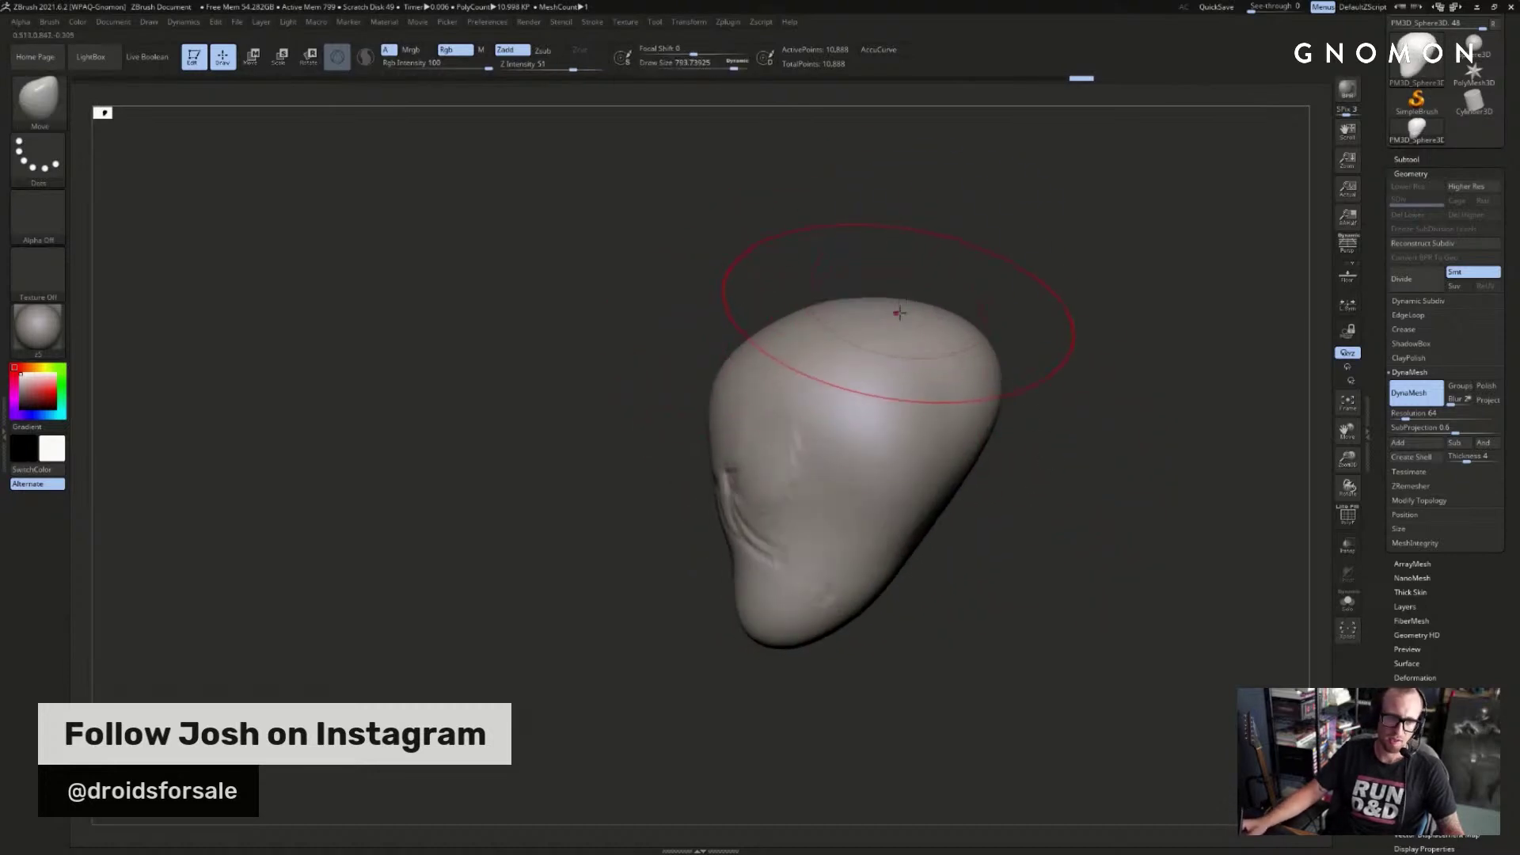
pyautogui.moveTo(1021, 349)
pyautogui.mouseDown()
pyautogui.moveTo(1084, 389)
pyautogui.moveTo(989, 408)
pyautogui.moveTo(893, 495)
pyautogui.mouseUp()
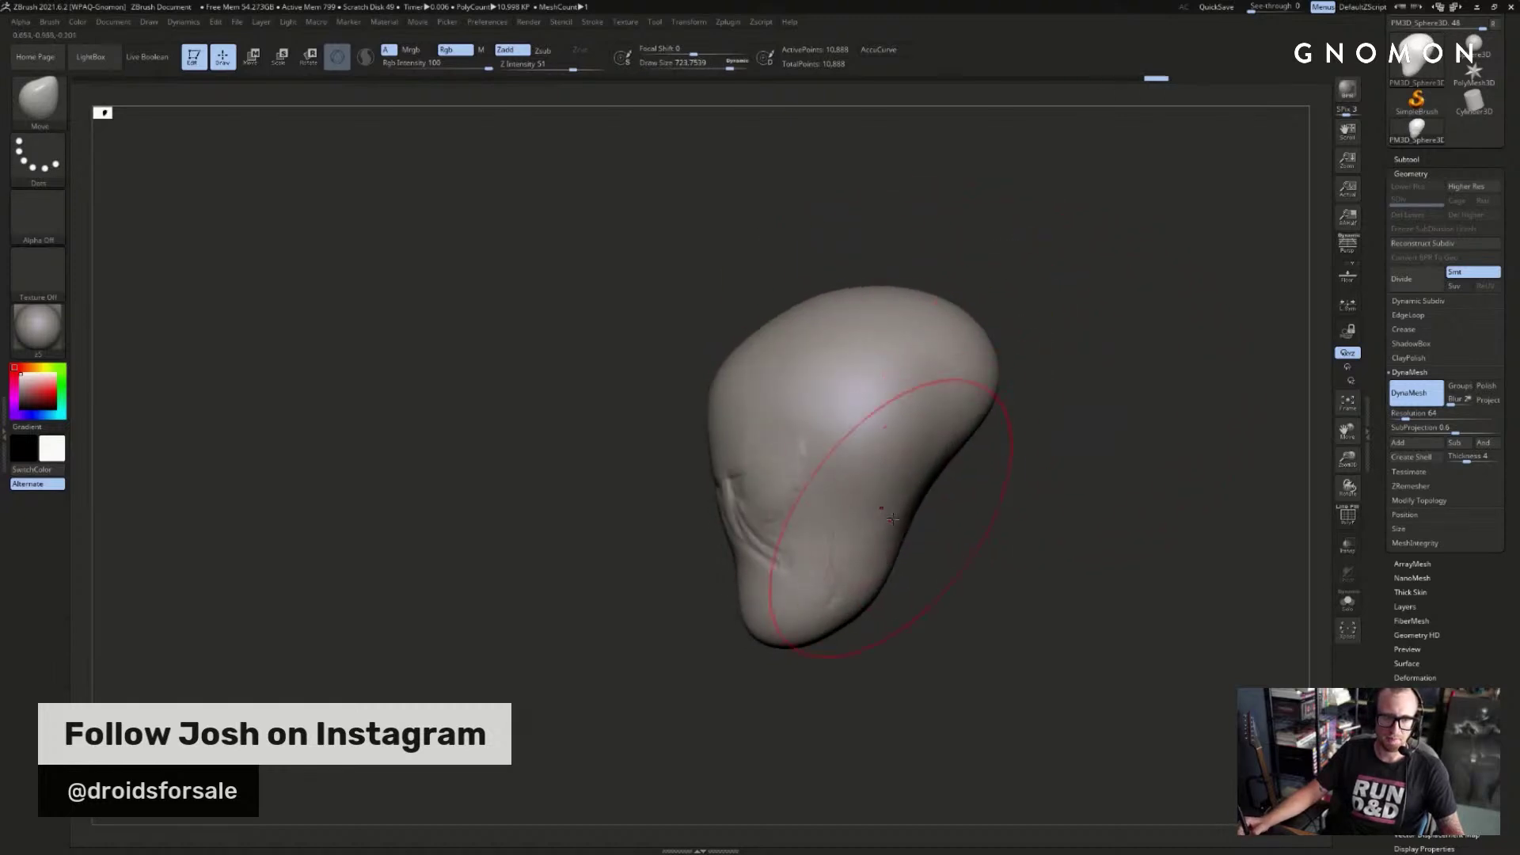
# - Load the saved trike sculpt and inspect its low-resolution forms from several angles
pyautogui.moveTo(1376, 178); pyautogui.dragTo(1375, 293)
pyautogui.click(1408, 39)
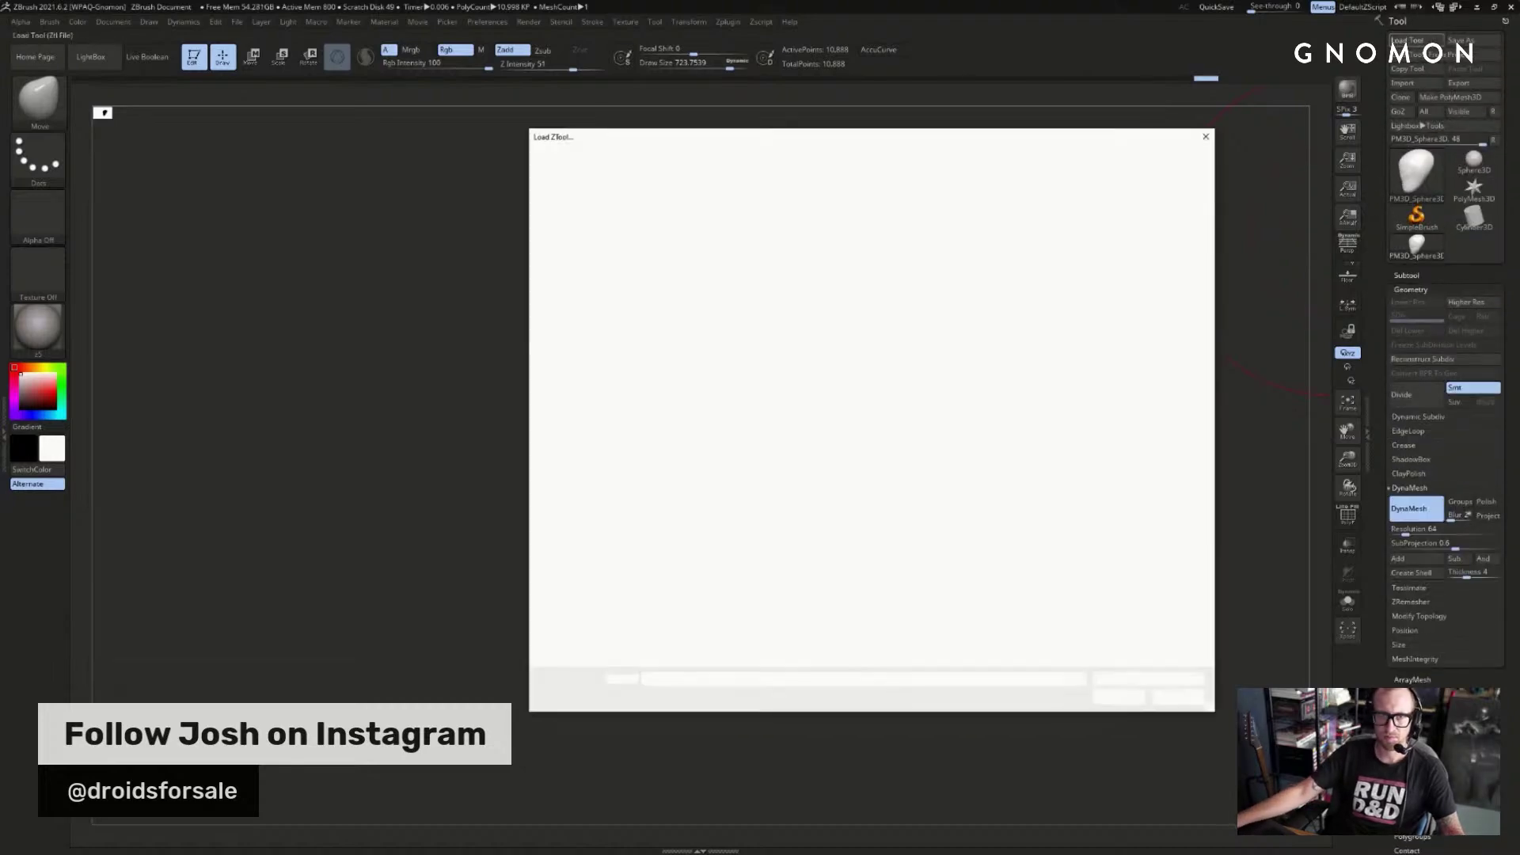
pyautogui.click(905, 143)
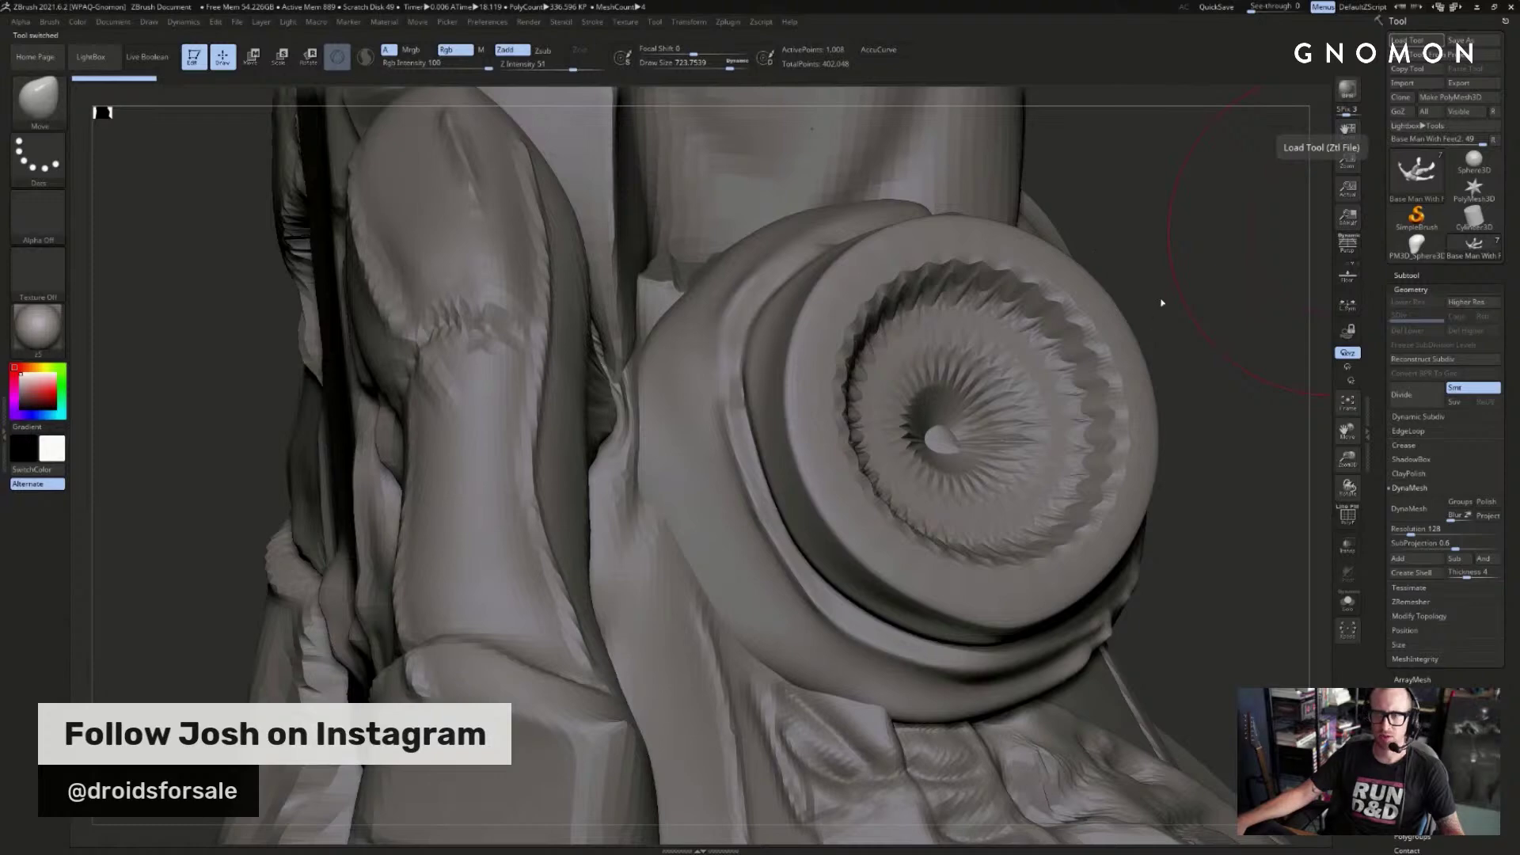
pyautogui.moveTo(1266, 296); pyautogui.dragTo(1185, 312)
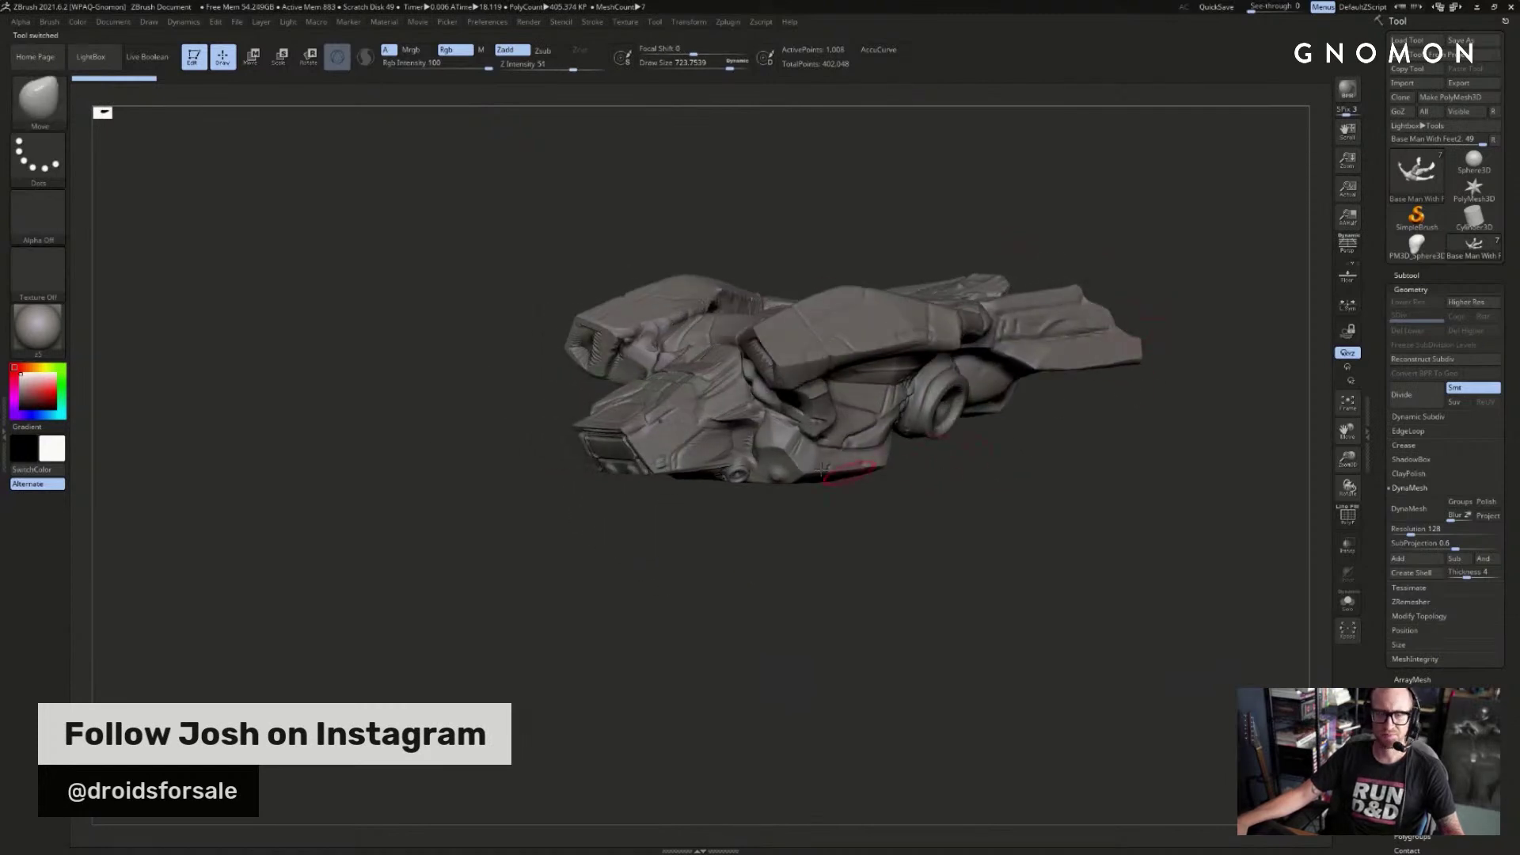
pyautogui.moveTo(819, 559); pyautogui.dragTo(1153, 472)
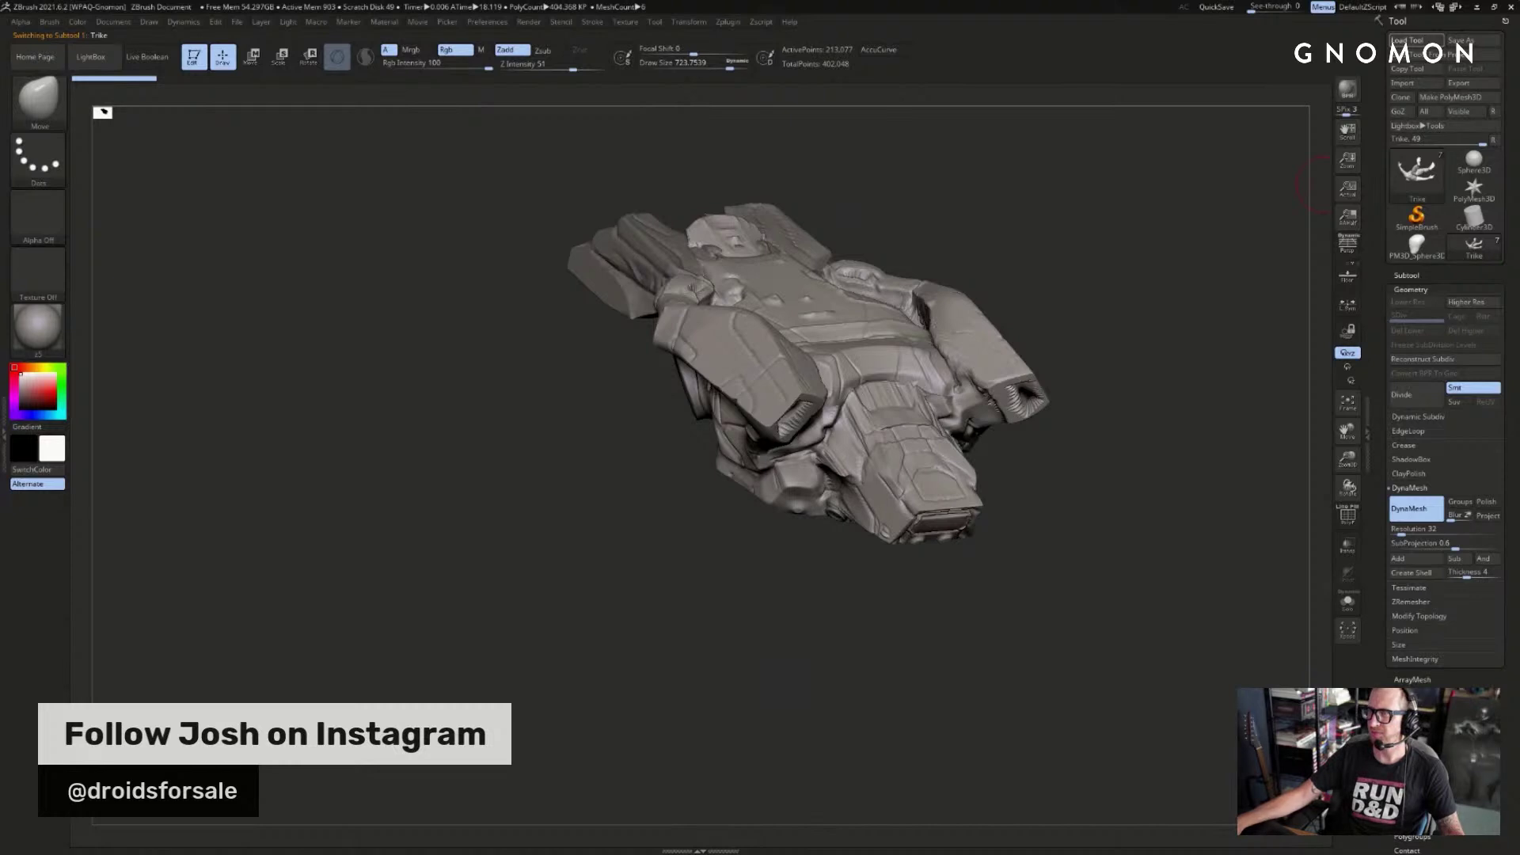
# - Load the other saved PM3D_Cube3D vehicle sculpts, inspect them, and return to the trike for comparison
pyautogui.moveTo(1115, 324); pyautogui.dragTo(1098, 360)
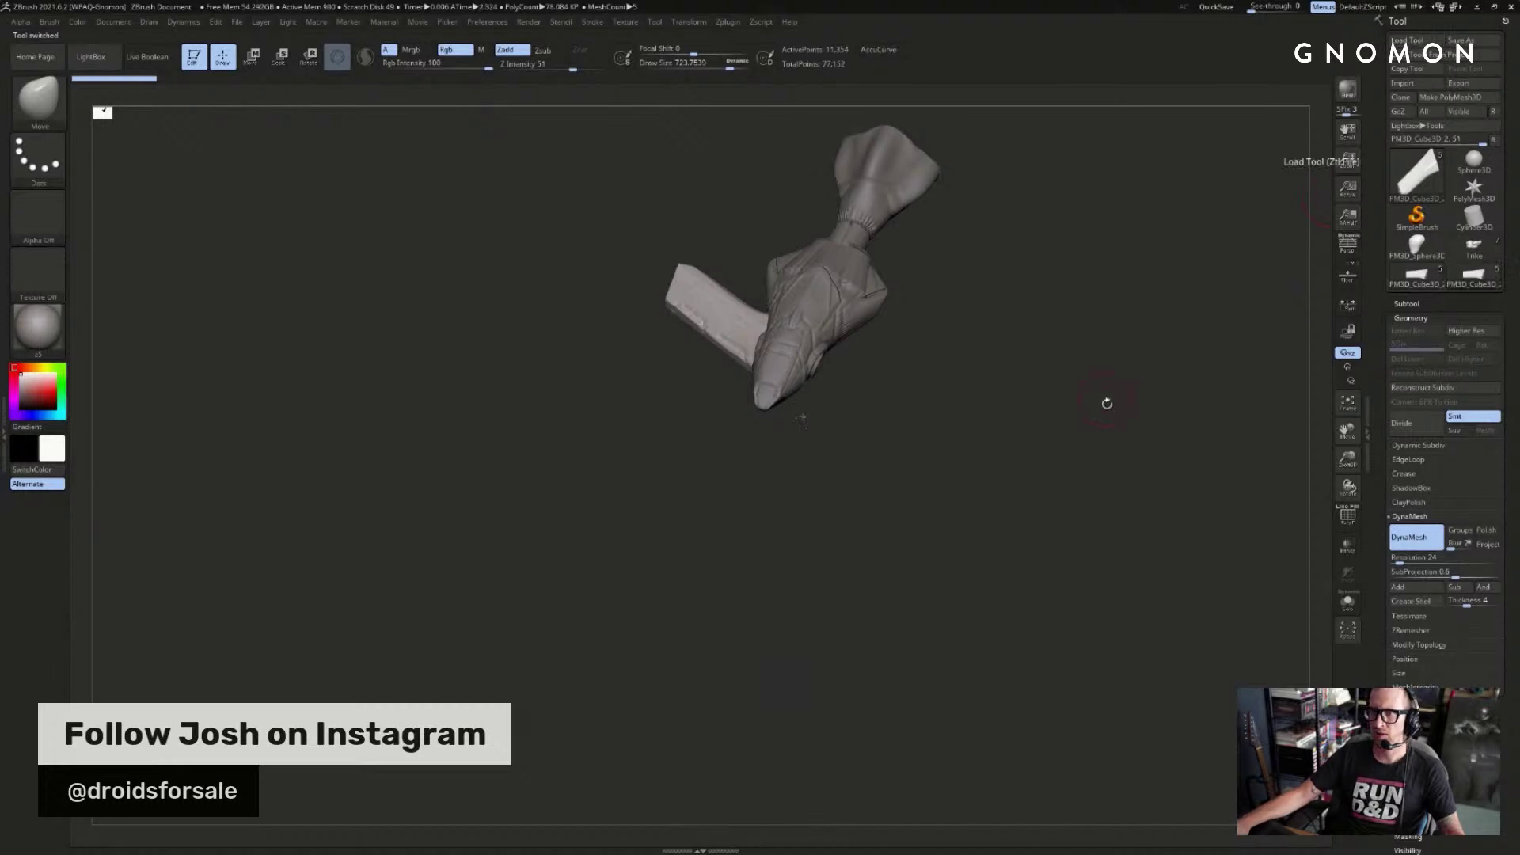
pyautogui.moveTo(1065, 451); pyautogui.dragTo(1070, 434)
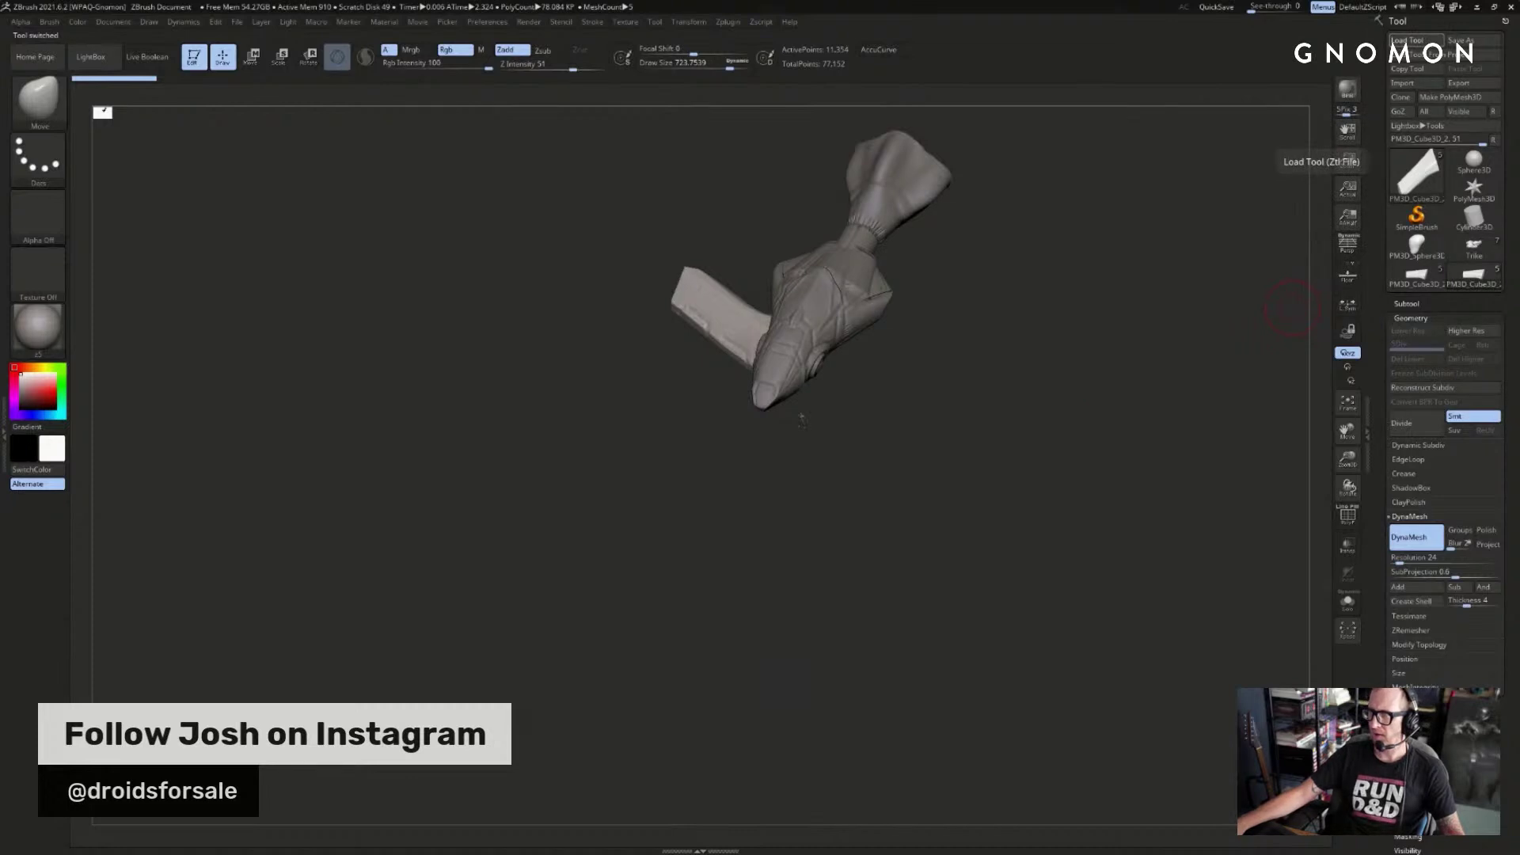
pyautogui.moveTo(1093, 461); pyautogui.dragTo(1109, 555)
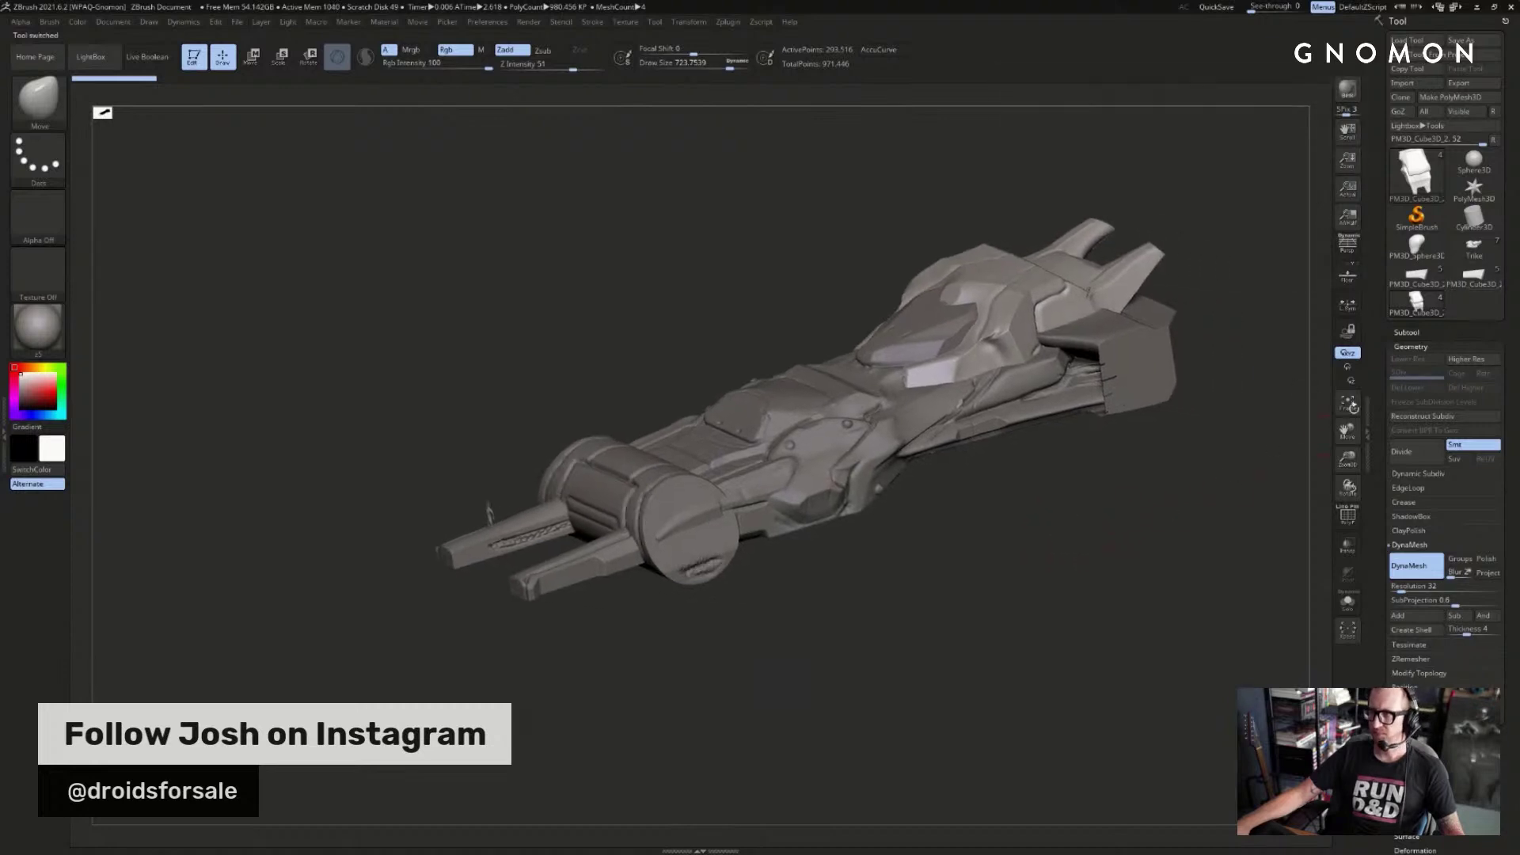
pyautogui.click(1471, 277)
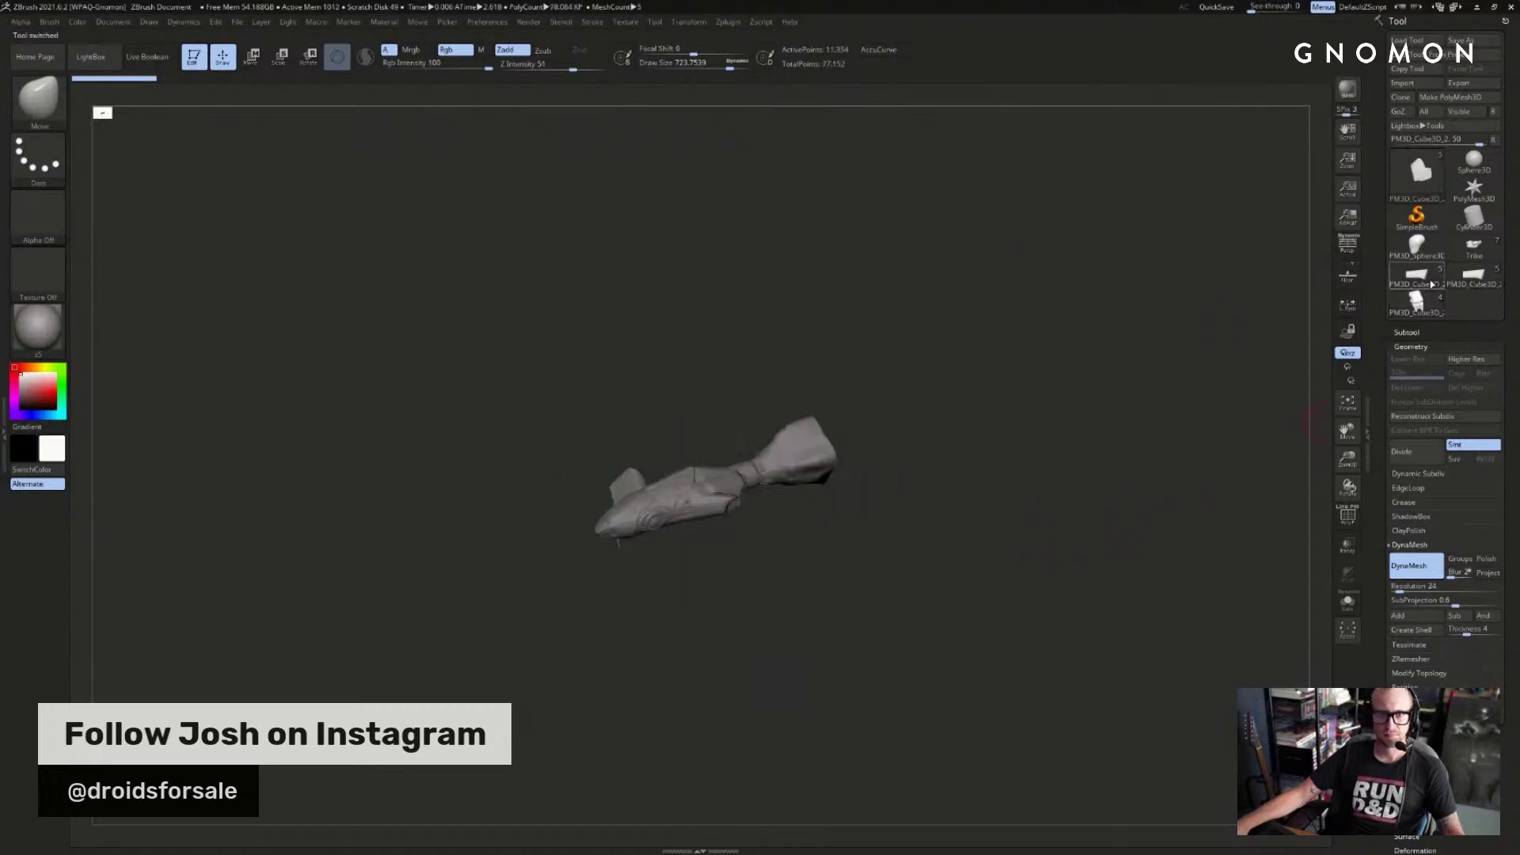
pyautogui.click(1474, 245)
pyautogui.moveTo(1132, 339); pyautogui.dragTo(1188, 438)
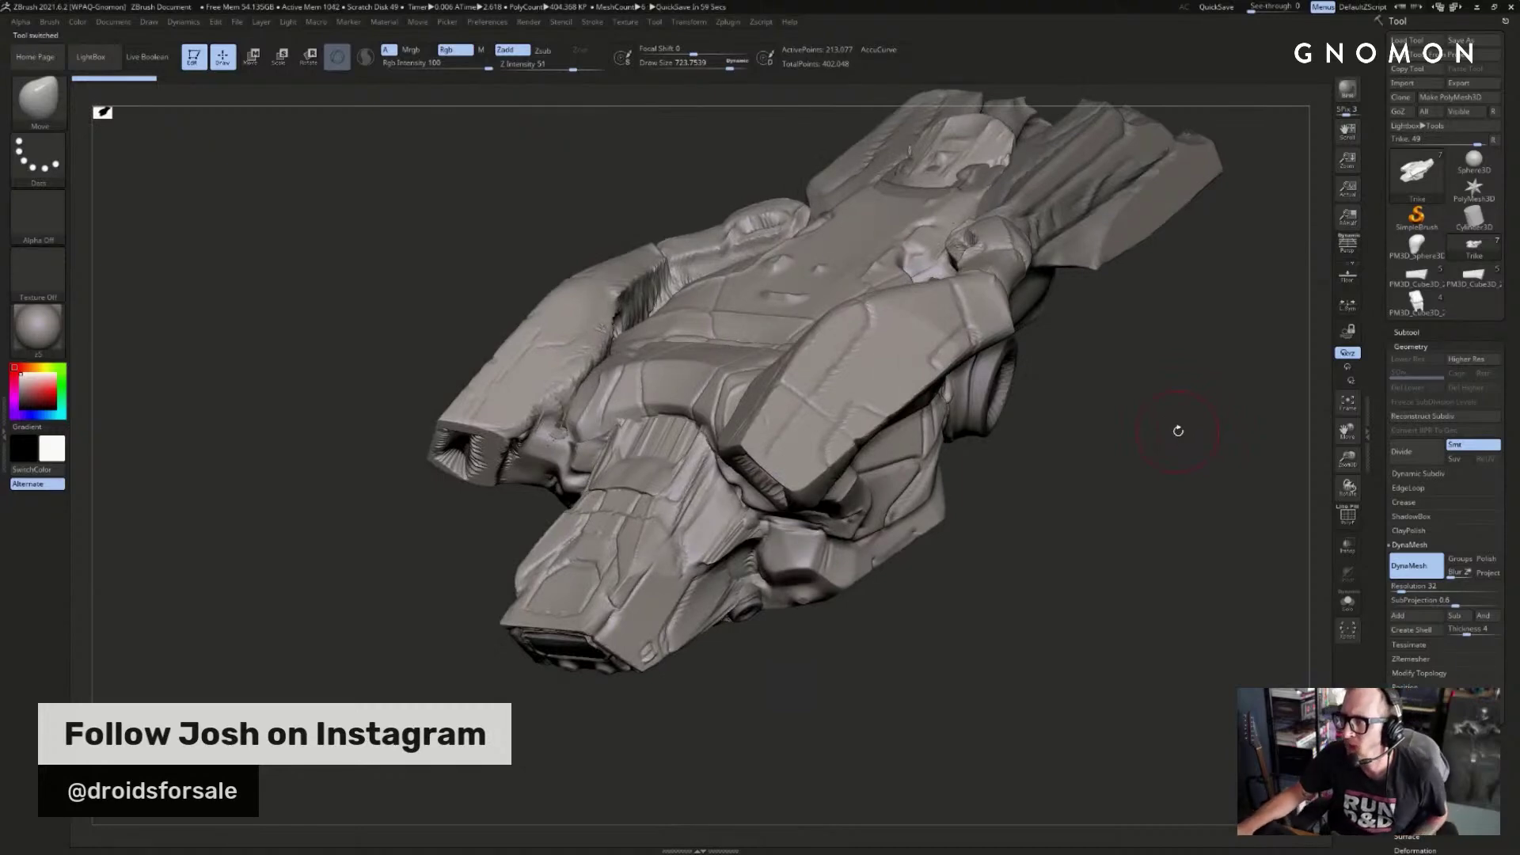
# - Switch back to the sphere-based head sculpt and frame it for sculpting
pyautogui.click(1416, 245)
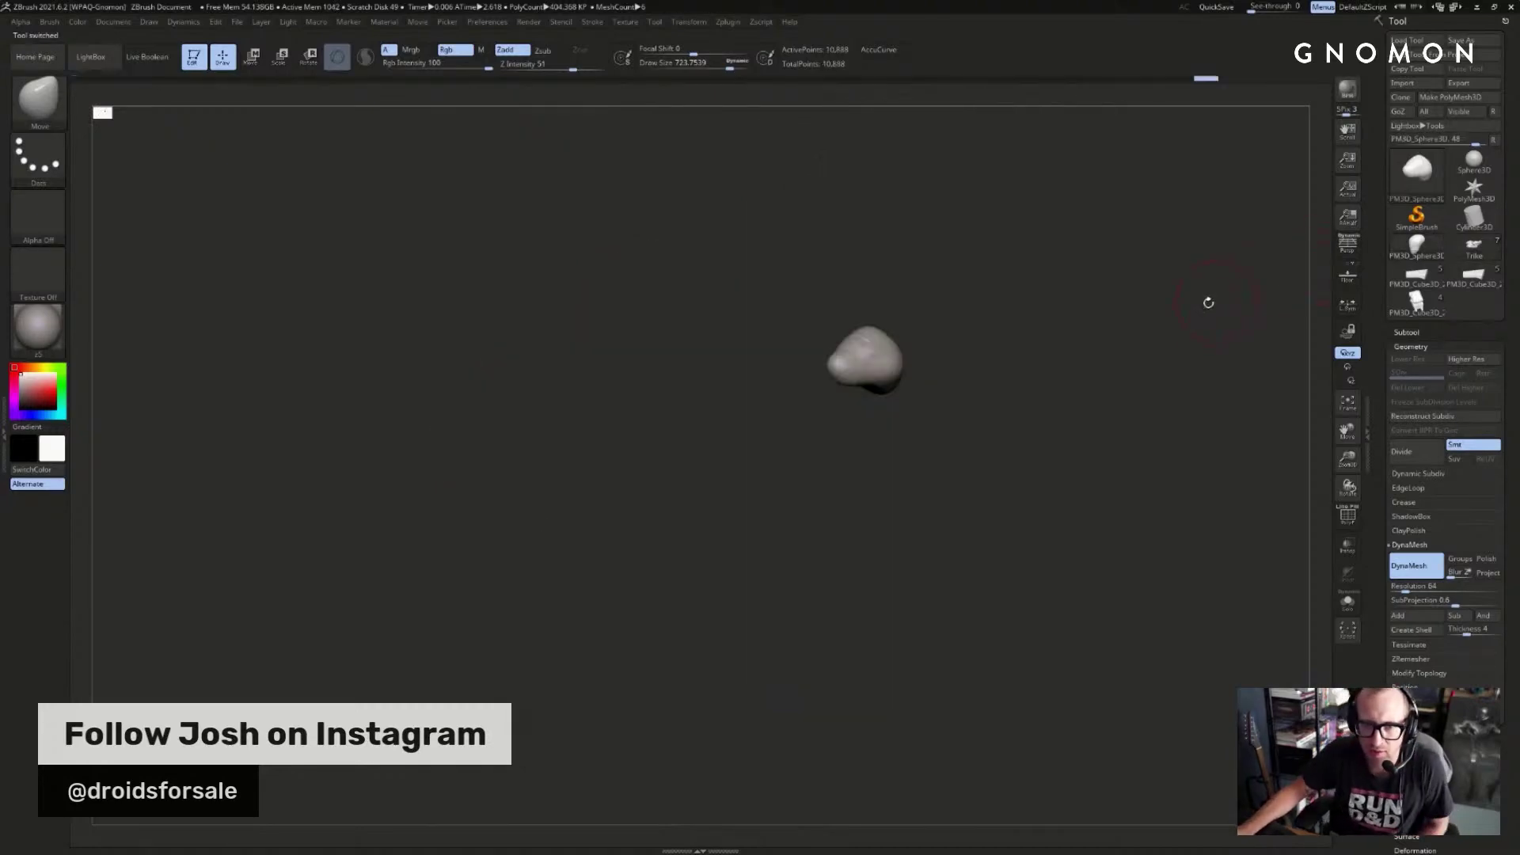
pyautogui.keyDown('alt'); pyautogui.moveTo(1149, 302); pyautogui.dragTo(1211, 309); pyautogui.keyUp('alt')
pyautogui.keyDown('shift'); pyautogui.moveTo(1154, 251); pyautogui.dragTo(1185, 346); pyautogui.keyUp('shift')
pyautogui.press('f')
pyautogui.moveTo(1082, 284); pyautogui.dragTo(1083, 283)
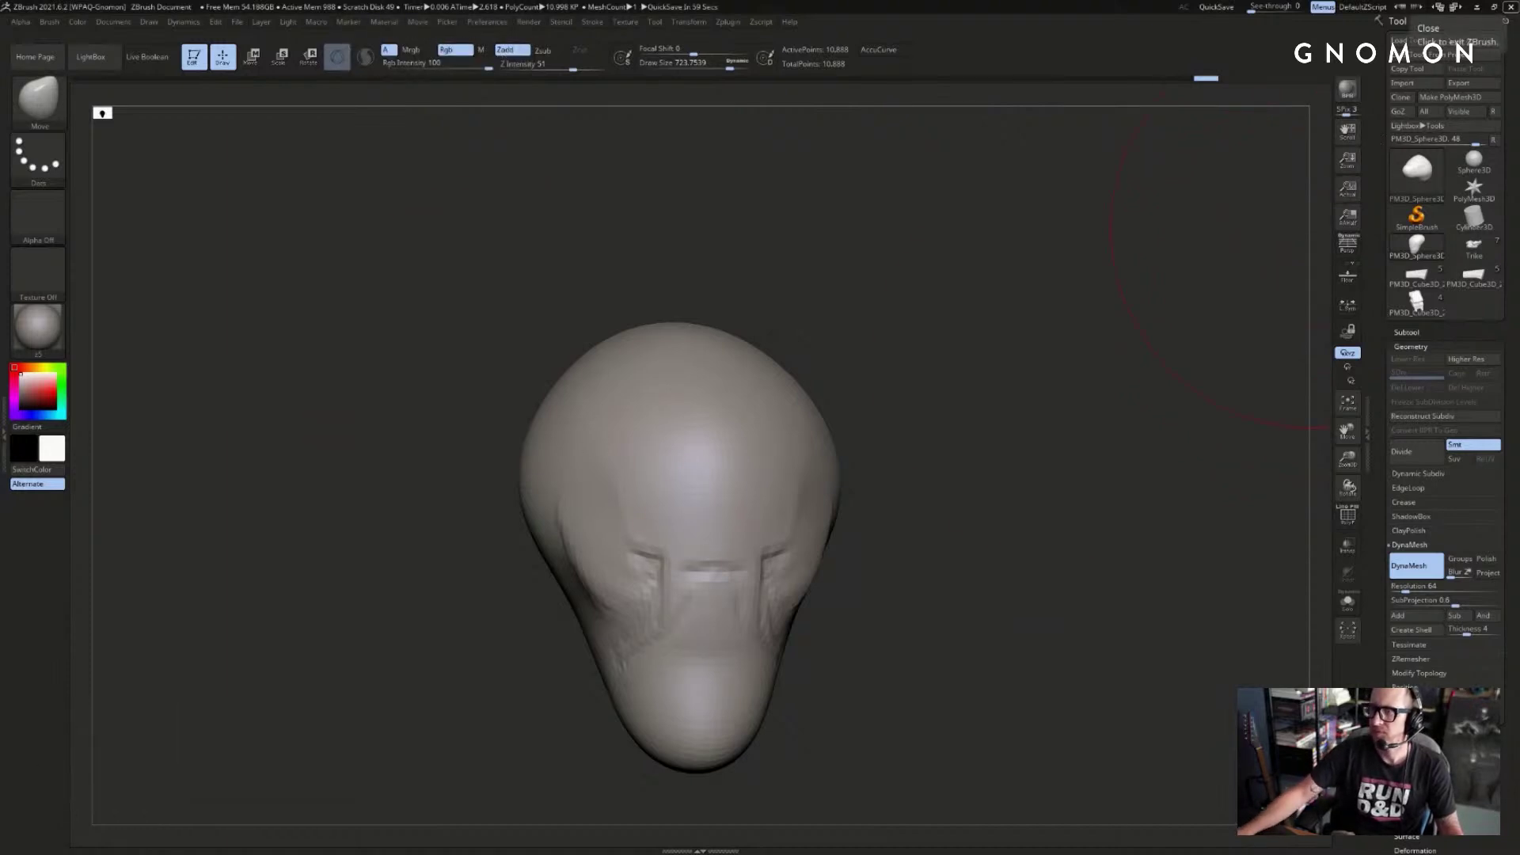
pyautogui.moveTo(958, 383)
pyautogui.keyDown('alt'); pyautogui.mouseDown()
pyautogui.moveTo(1093, 346)
pyautogui.moveTo(1018, 342)
pyautogui.mouseUp(); pyautogui.keyUp('alt')
pyautogui.moveTo(1018, 342); pyautogui.dragTo(1079, 349)
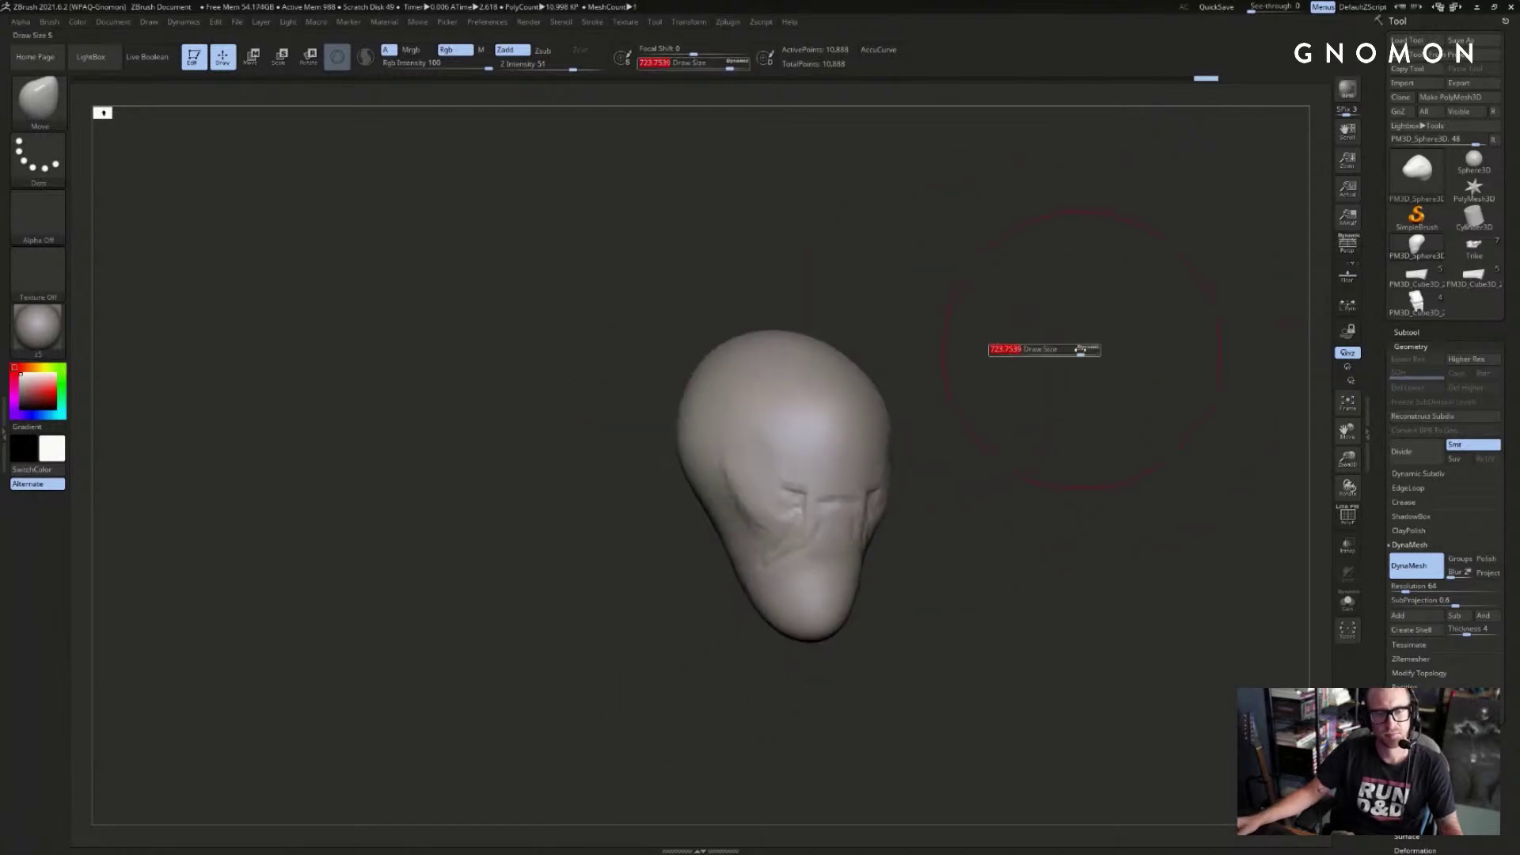
pyautogui.moveTo(943, 362)
pyautogui.mouseDown()
pyautogui.moveTo(1062, 349)
pyautogui.moveTo(903, 396)
pyautogui.mouseUp()
pyautogui.moveTo(825, 444)
pyautogui.mouseDown()
pyautogui.moveTo(811, 458)
pyautogui.moveTo(828, 424)
pyautogui.moveTo(883, 435)
pyautogui.mouseUp()
# - Carve out both eye sockets beside the nose with the DamStandard brush, adjusting the brush size
pyautogui.press('b')
pyautogui.press('d')
pyautogui.press('s')
pyautogui.moveTo(670, 449)
pyautogui.mouseDown()
pyautogui.moveTo(692, 533)
pyautogui.moveTo(679, 509)
pyautogui.moveTo(638, 543)
pyautogui.moveTo(611, 492)
pyautogui.mouseUp()
pyautogui.moveTo(623, 574)
pyautogui.mouseDown()
pyautogui.moveTo(619, 543)
pyautogui.moveTo(615, 572)
pyautogui.mouseUp()
pyautogui.keyDown('shift'); pyautogui.moveTo(638, 453); pyautogui.dragTo(687, 445); pyautogui.keyUp('shift')
pyautogui.keyDown('alt'); pyautogui.moveTo(538, 447); pyautogui.dragTo(586, 514); pyautogui.keyUp('alt')
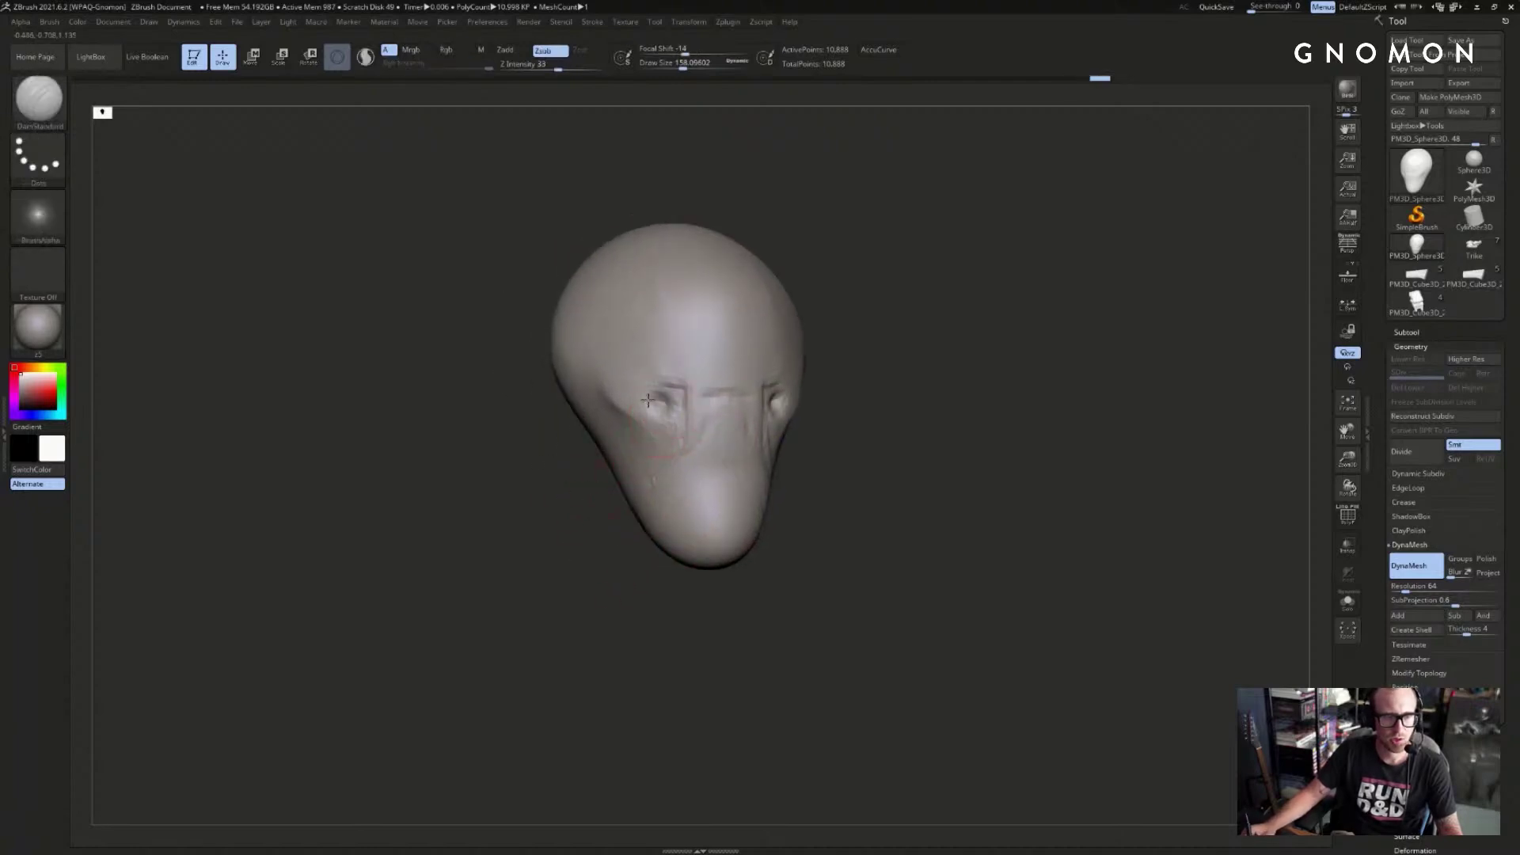
pyautogui.moveTo(954, 340); pyautogui.dragTo(902, 348)
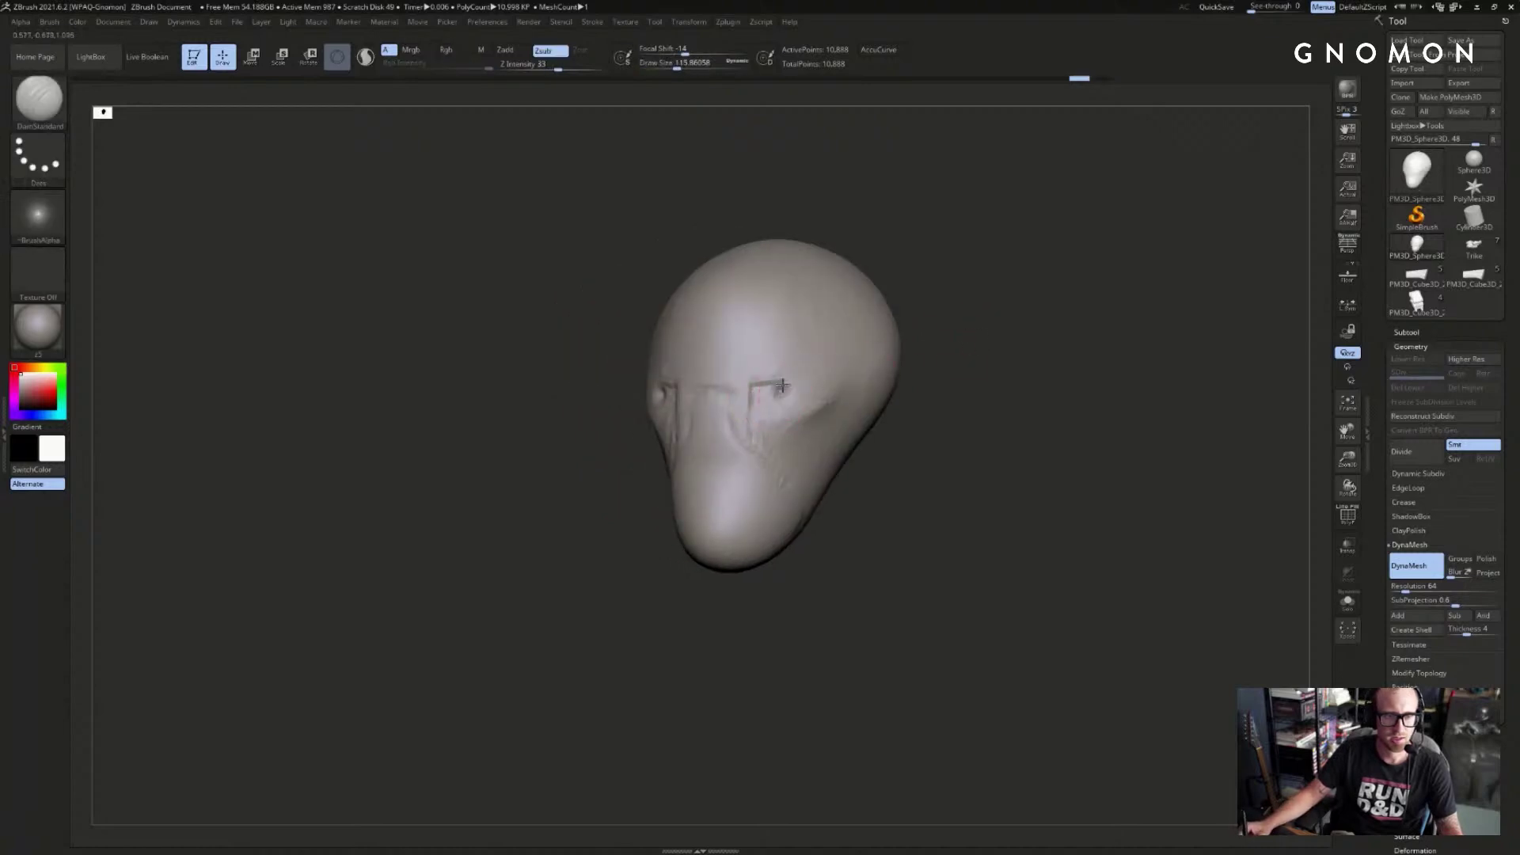
pyautogui.moveTo(549, 498)
pyautogui.mouseDown()
pyautogui.moveTo(509, 488)
pyautogui.moveTo(549, 553)
pyautogui.moveTo(570, 546)
pyautogui.mouseUp()
pyautogui.press('s')
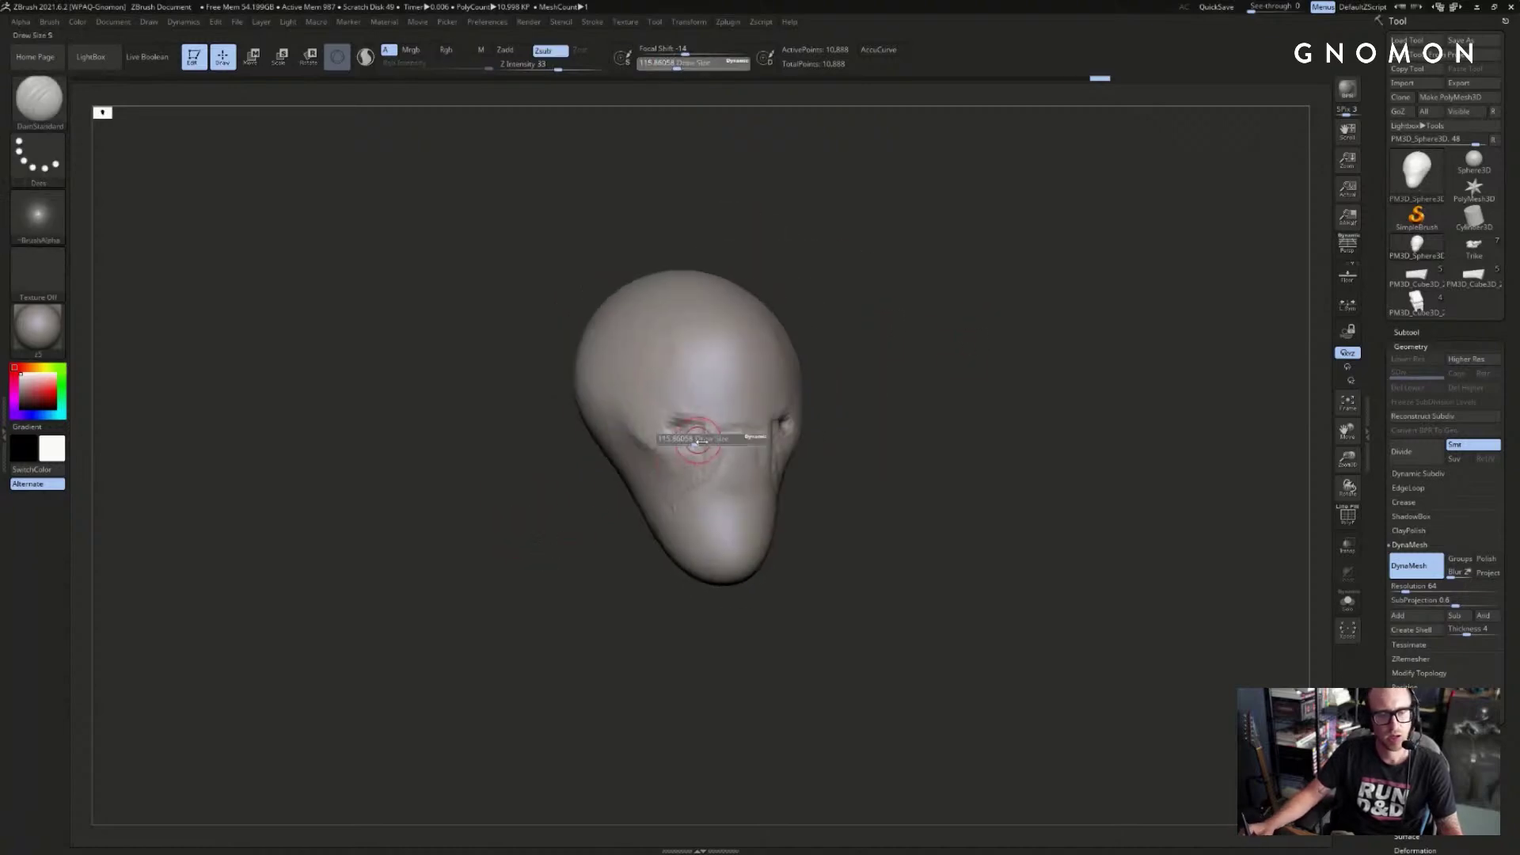
pyautogui.moveTo(698, 445); pyautogui.dragTo(706, 445)
pyautogui.moveTo(618, 528); pyautogui.dragTo(590, 539)
# - Build up the forms around the eye sockets with the ClayBuildup brush and smooth the strokes
pyautogui.press('b')
pyautogui.press('c')
pyautogui.press('b')
pyautogui.keyDown('alt'); pyautogui.moveTo(679, 437); pyautogui.dragTo(677, 448); pyautogui.keyUp('alt')
pyautogui.moveTo(677, 448)
pyautogui.keyDown('shift'); pyautogui.mouseDown()
pyautogui.moveTo(685, 433)
pyautogui.moveTo(686, 455)
pyautogui.mouseUp(); pyautogui.keyUp('shift')
pyautogui.moveTo(832, 470); pyautogui.dragTo(847, 469)
pyautogui.keyDown('shift'); pyautogui.moveTo(684, 433); pyautogui.dragTo(717, 445); pyautogui.keyUp('shift')
# - Carve long grooves from the outer eye sockets up across the temples with DamStandard at draw size about 101
pyautogui.press('b')
pyautogui.press('d')
pyautogui.press('s')
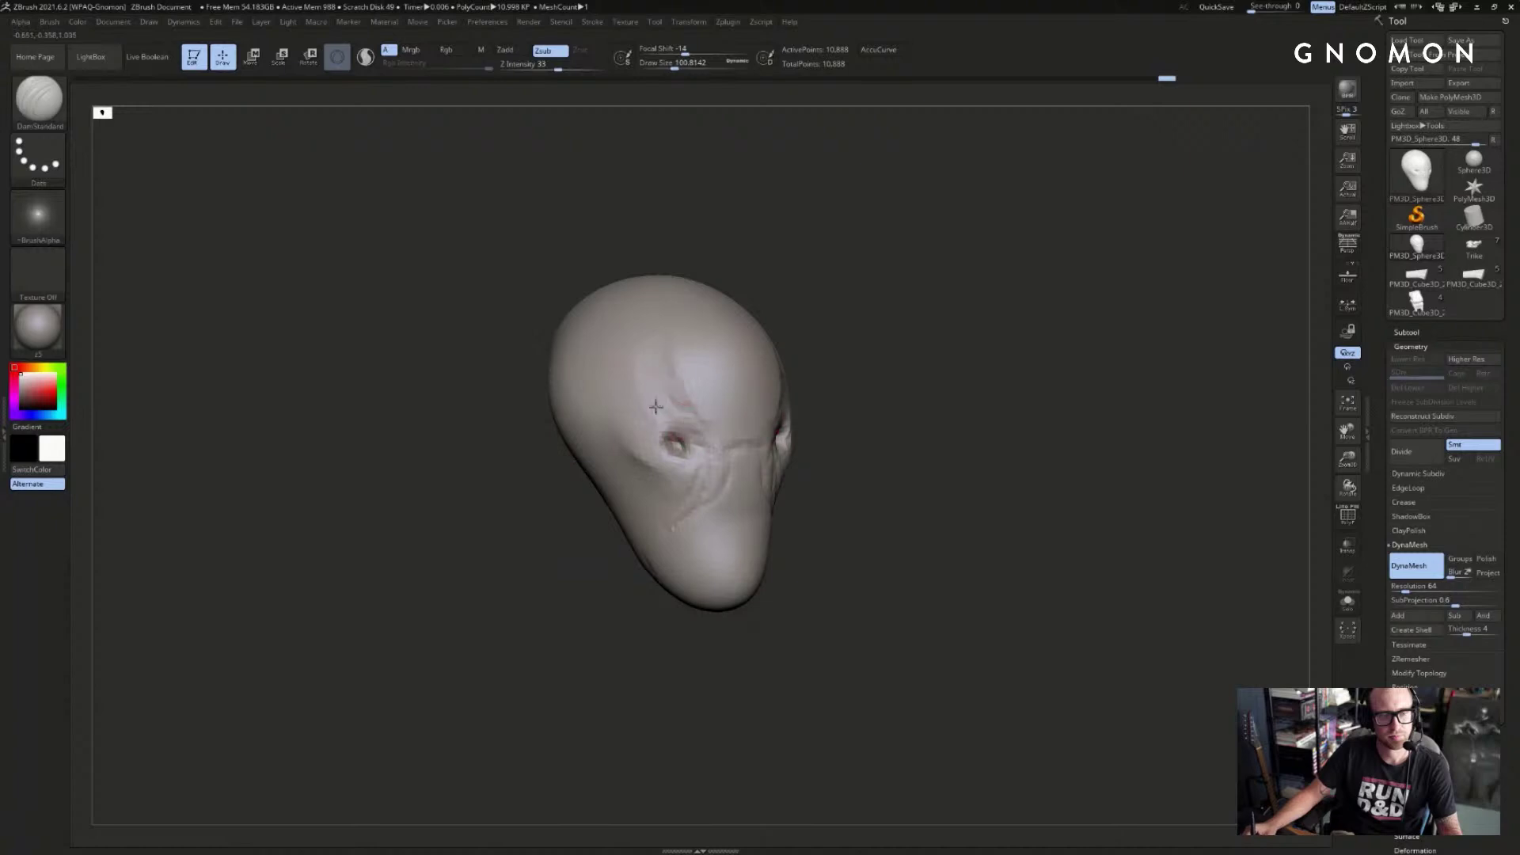
pyautogui.moveTo(911, 360); pyautogui.dragTo(969, 390)
pyautogui.moveTo(783, 456); pyautogui.dragTo(840, 354)
pyautogui.moveTo(903, 393)
pyautogui.mouseDown()
pyautogui.moveTo(932, 396)
pyautogui.moveTo(863, 352)
pyautogui.moveTo(851, 364)
pyautogui.mouseUp()
# - Try carving two nostrils between the eyes and a mouth line across the lower face with DamStandard
pyautogui.moveTo(656, 446)
pyautogui.mouseDown()
pyautogui.moveTo(664, 413)
pyautogui.moveTo(671, 439)
pyautogui.mouseUp()
pyautogui.moveTo(843, 467)
pyautogui.mouseDown()
pyautogui.moveTo(733, 474)
pyautogui.moveTo(748, 497)
pyautogui.mouseUp()
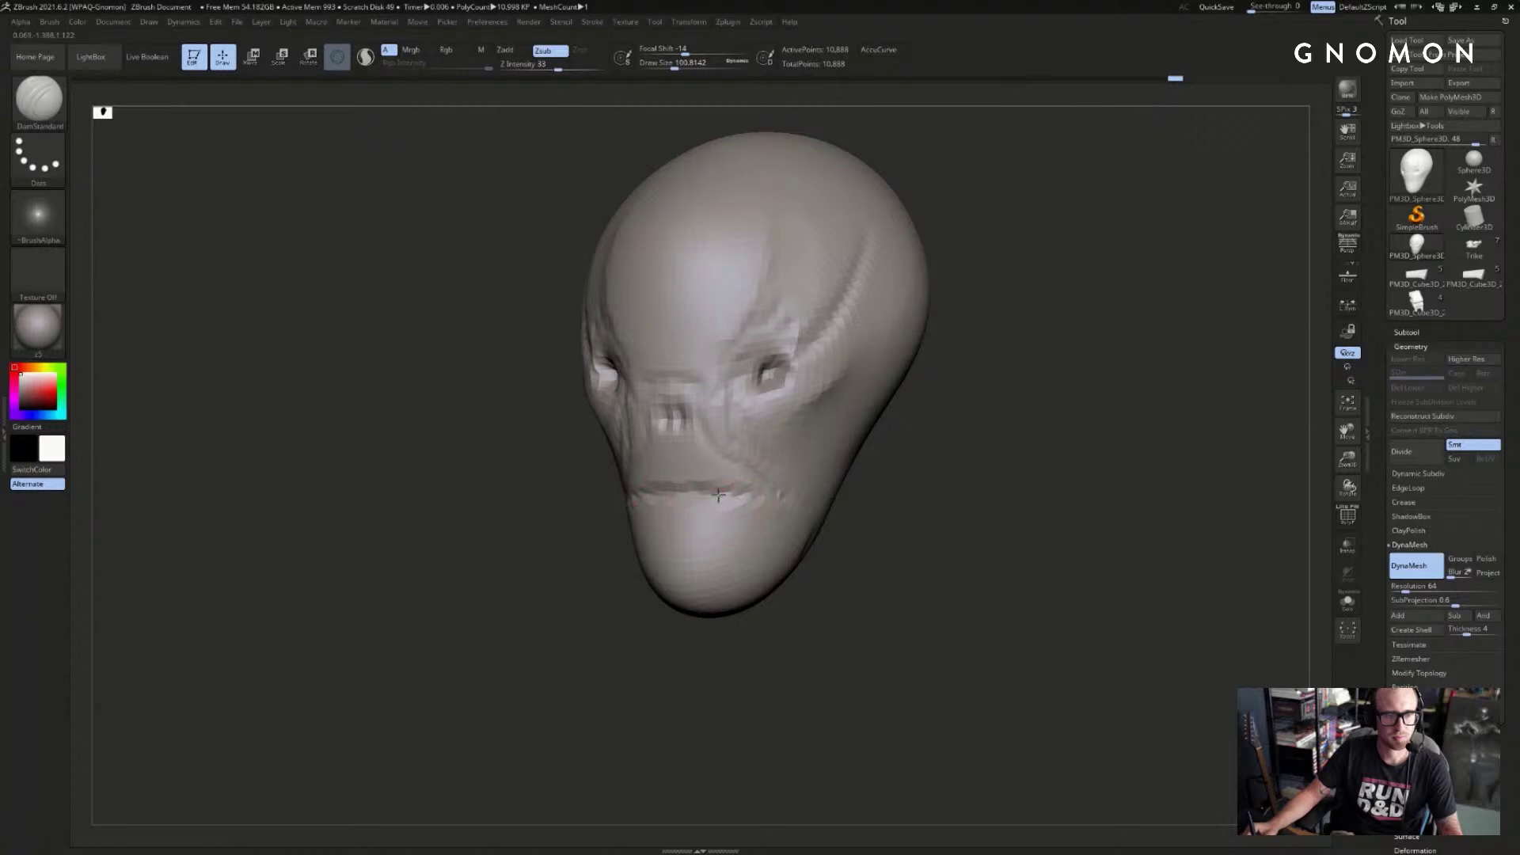
pyautogui.moveTo(815, 567); pyautogui.dragTo(598, 497)
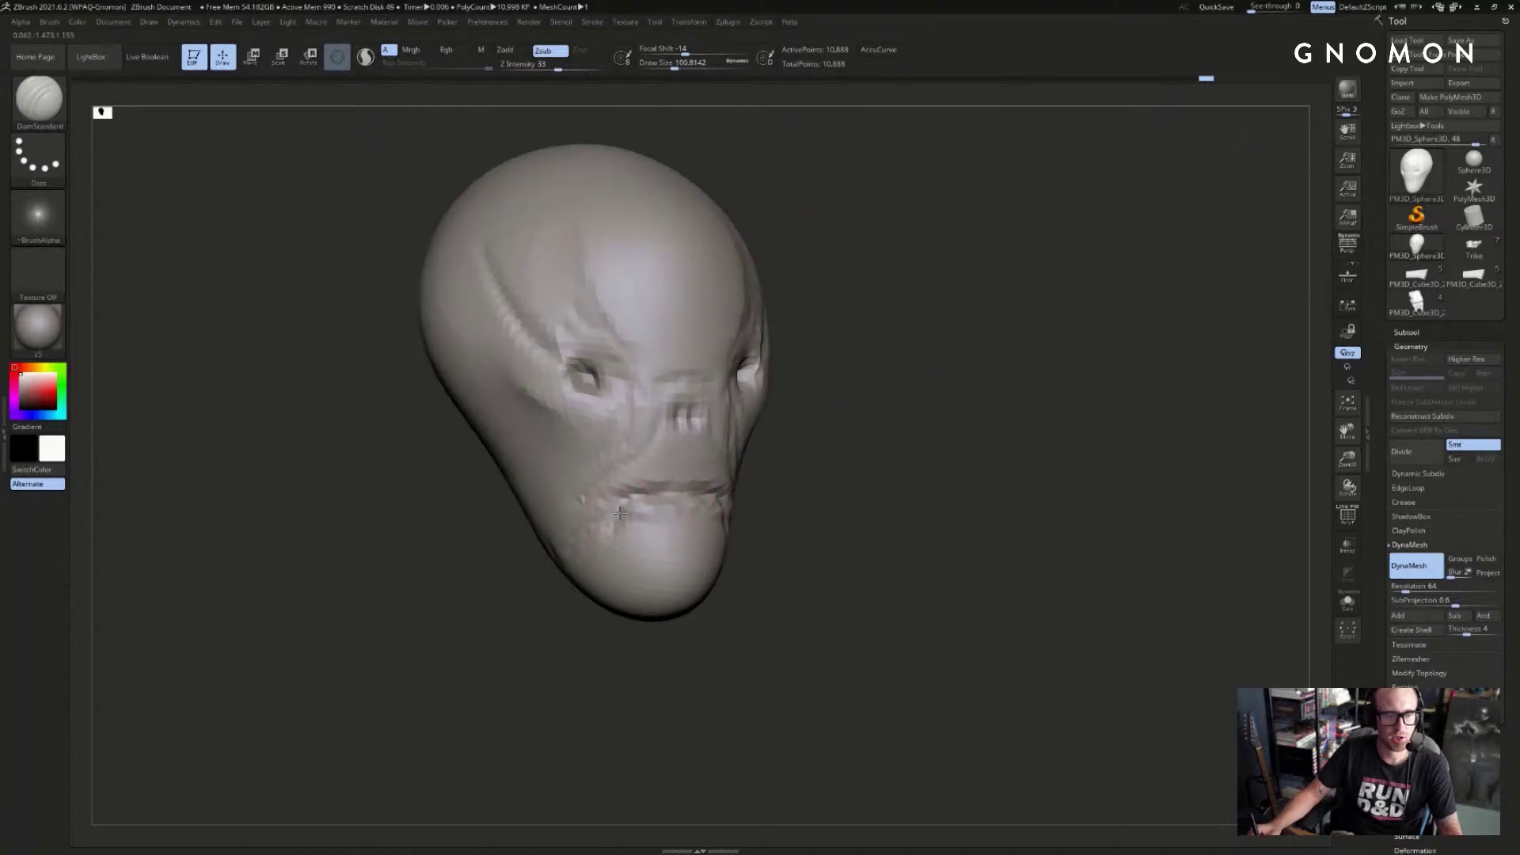
pyautogui.moveTo(597, 617)
pyautogui.mouseDown()
pyautogui.moveTo(562, 611)
pyautogui.moveTo(570, 634)
pyautogui.moveTo(621, 525)
pyautogui.mouseUp()
pyautogui.hotkey('ctrl', 'z')
pyautogui.moveTo(721, 500); pyautogui.dragTo(668, 502)
pyautogui.moveTo(681, 423)
pyautogui.mouseDown()
pyautogui.moveTo(680, 447)
pyautogui.moveTo(700, 420)
pyautogui.mouseUp()
pyautogui.moveTo(544, 538)
pyautogui.mouseDown()
pyautogui.moveTo(629, 518)
pyautogui.moveTo(655, 543)
pyautogui.moveTo(646, 616)
pyautogui.moveTo(669, 584)
pyautogui.moveTo(644, 534)
pyautogui.mouseUp()
# - Pull the mouth area forward into a protruding muzzle with the Move brush
pyautogui.press('s')
pyautogui.press('b')
pyautogui.press('m')
pyautogui.press('v')
pyautogui.moveTo(767, 612); pyautogui.dragTo(628, 634)
pyautogui.hotkey('ctrl', 'z')
pyautogui.press('s')
pyautogui.moveTo(678, 585)
pyautogui.mouseDown()
pyautogui.moveTo(703, 595)
pyautogui.moveTo(675, 576)
pyautogui.moveTo(674, 523)
pyautogui.mouseUp()
pyautogui.press('s')
# - Refine the muzzle, chin and jaw profile with a resized Move brush
pyautogui.moveTo(522, 594); pyautogui.dragTo(691, 590)
pyautogui.moveTo(691, 591)
pyautogui.keyDown('alt'); pyautogui.mouseDown()
pyautogui.moveTo(615, 546)
pyautogui.moveTo(617, 561)
pyautogui.mouseUp(); pyautogui.keyUp('alt')
pyautogui.press('s')
pyautogui.moveTo(673, 492); pyautogui.dragTo(634, 492)
pyautogui.press('s')
pyautogui.click(642, 508)
pyautogui.moveTo(713, 586)
pyautogui.mouseDown()
pyautogui.moveTo(659, 582)
pyautogui.moveTo(717, 532)
pyautogui.moveTo(659, 525)
pyautogui.moveTo(657, 511)
pyautogui.moveTo(724, 526)
pyautogui.moveTo(669, 529)
pyautogui.moveTo(700, 516)
pyautogui.moveTo(703, 553)
pyautogui.moveTo(658, 515)
pyautogui.mouseUp()
pyautogui.moveTo(543, 621)
pyautogui.mouseDown()
pyautogui.moveTo(631, 631)
pyautogui.moveTo(665, 600)
pyautogui.moveTo(747, 577)
pyautogui.moveTo(817, 604)
pyautogui.moveTo(1054, 493)
pyautogui.mouseUp()
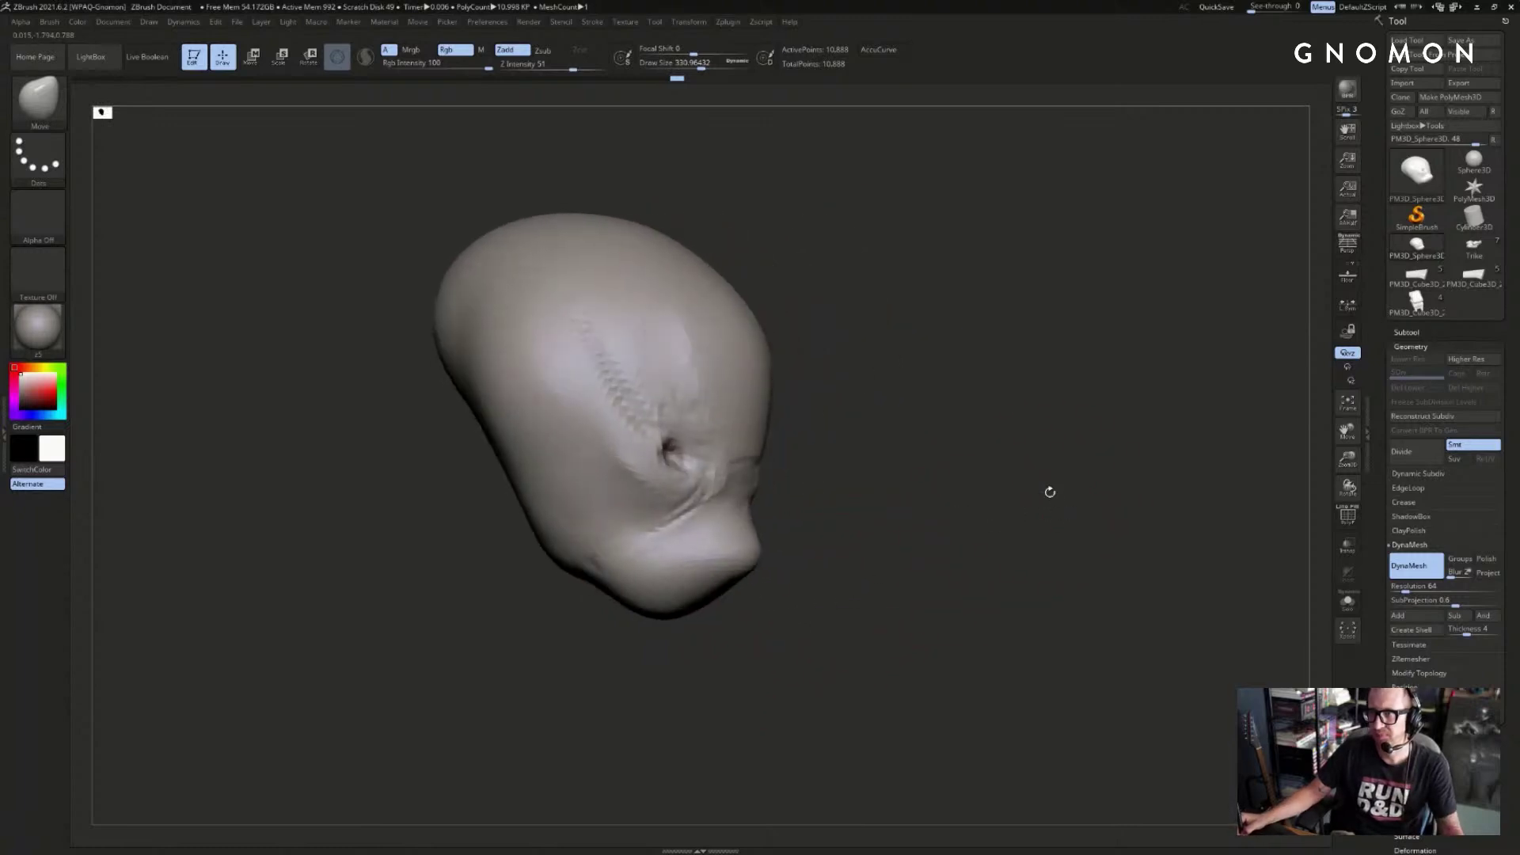
# - Build up volume along the center of the forehead with a smaller ClayBuildup brush
pyautogui.press('b')
pyautogui.press('c')
pyautogui.press('b')
pyautogui.press('s')
pyautogui.moveTo(930, 469); pyautogui.dragTo(879, 475)
pyautogui.press('s')
pyautogui.moveTo(738, 449); pyautogui.dragTo(729, 450)
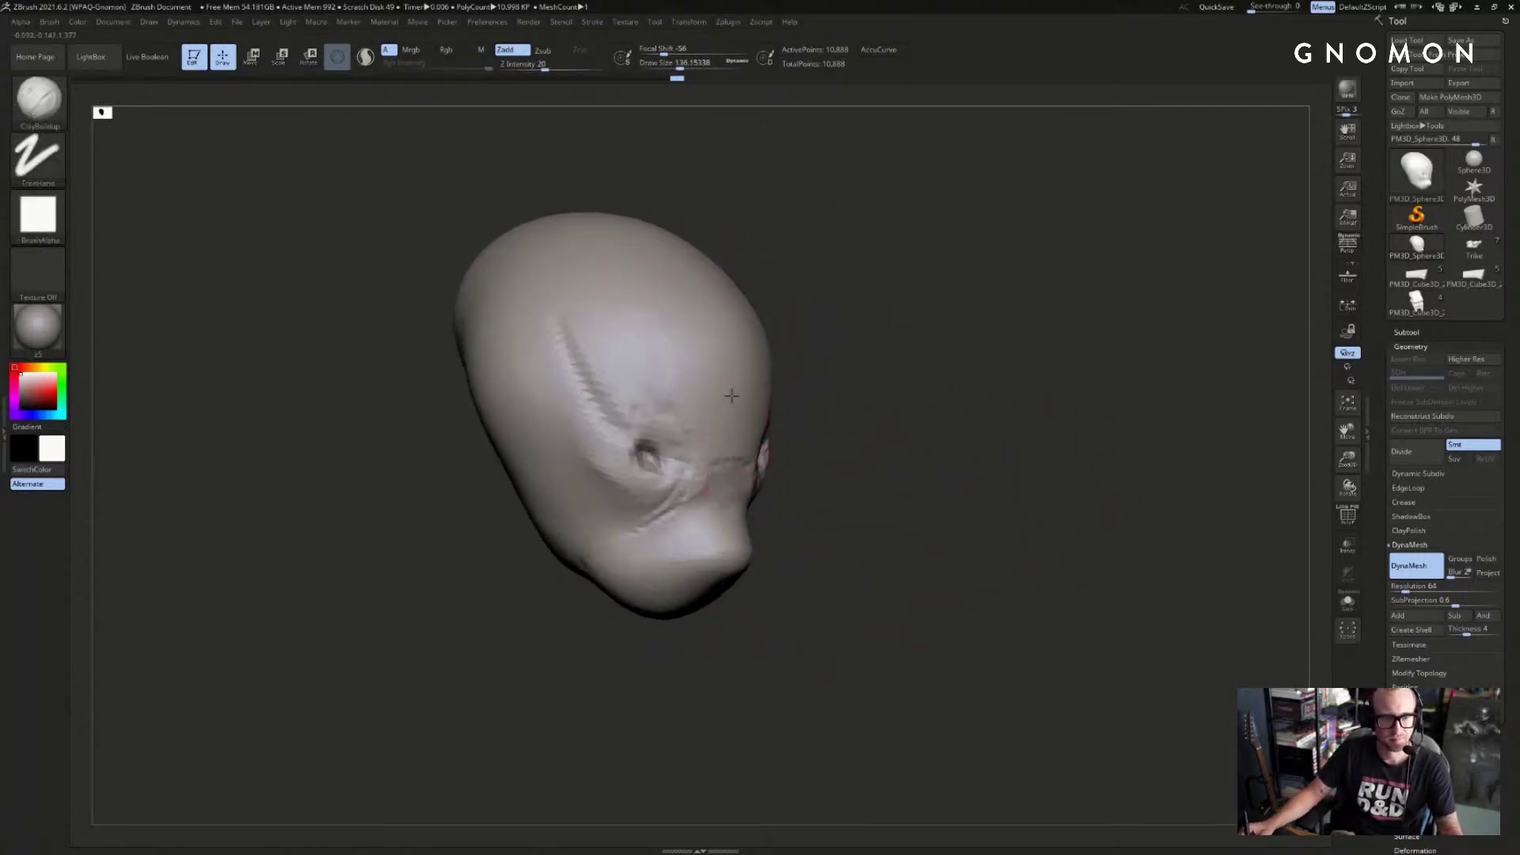
pyautogui.moveTo(730, 390); pyautogui.dragTo(721, 435)
pyautogui.moveTo(879, 403); pyautogui.dragTo(828, 403)
# - Carve a pair of nostril slits in the middle of the forehead with DamStandard, undoing a stray Standard brush stroke
pyautogui.press('b')
pyautogui.press('d')
pyautogui.press('s')
pyautogui.moveTo(916, 349); pyautogui.dragTo(871, 357)
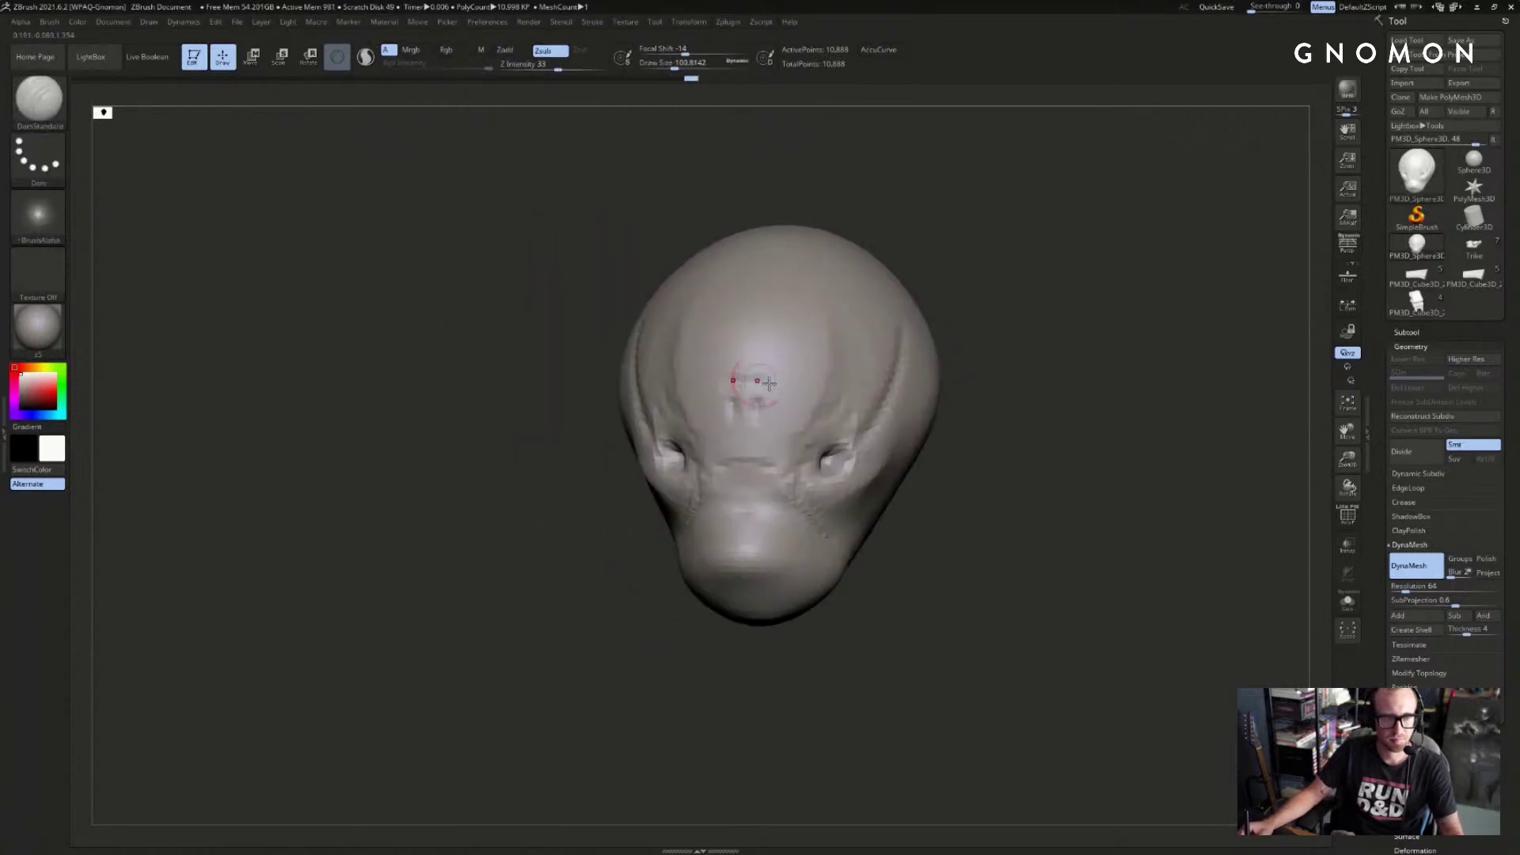
pyautogui.press('b')
pyautogui.press('s')
pyautogui.press('t')
pyautogui.hotkey('ctrl', 'z')
pyautogui.moveTo(748, 383)
pyautogui.mouseDown()
pyautogui.moveTo(743, 370)
pyautogui.moveTo(771, 447)
pyautogui.moveTo(843, 372)
pyautogui.mouseUp()
# - Adjust the forehead around the nostril slits with the Move brush at draw size about 259
pyautogui.press('b')
pyautogui.press('m')
pyautogui.press('v')
pyautogui.press(']')
pyautogui.press(']')
pyautogui.press(']')
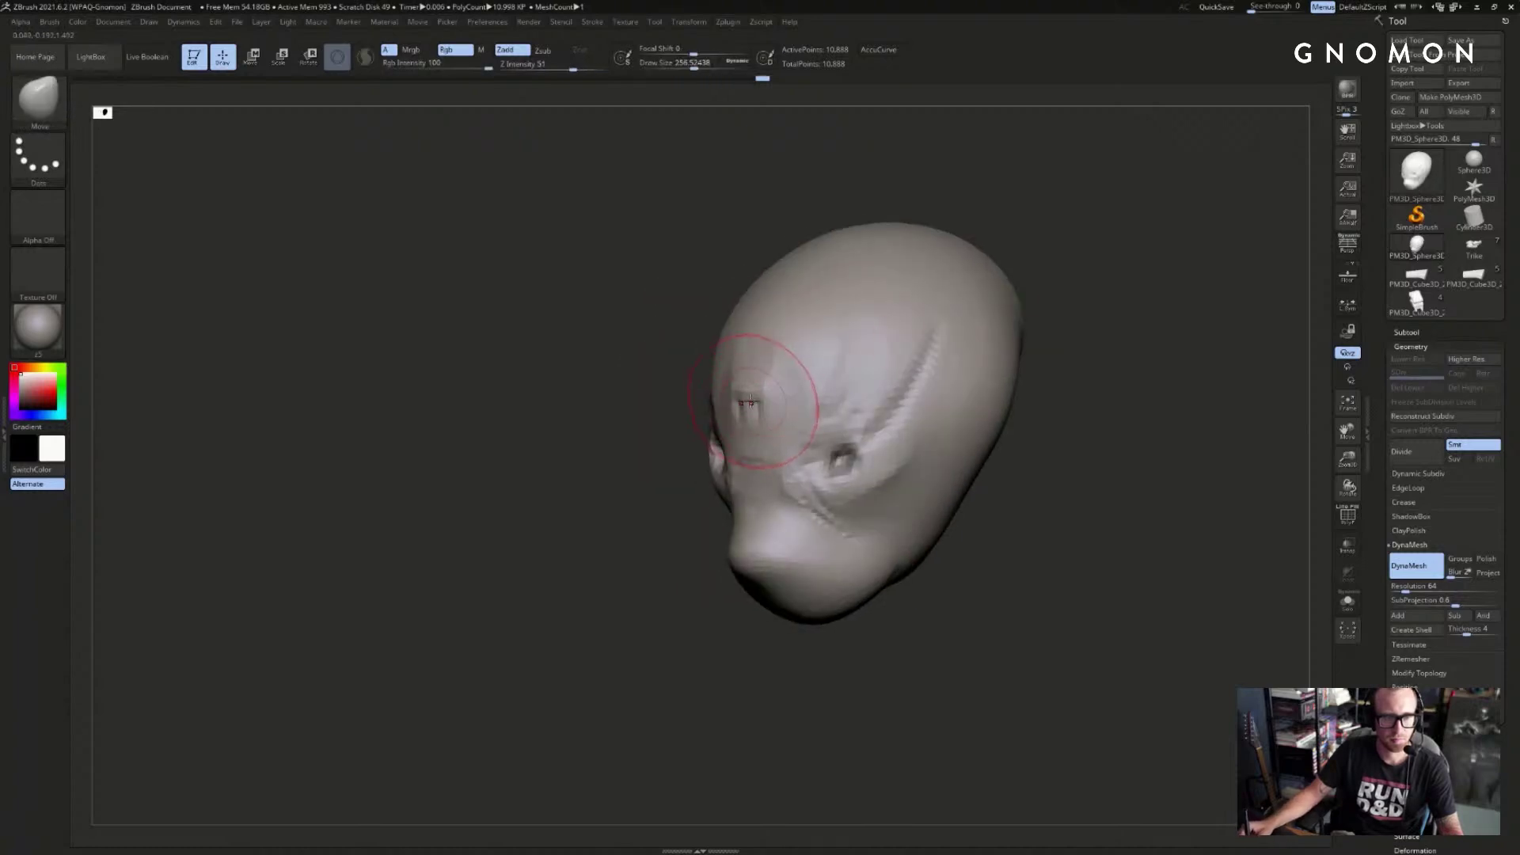
# - Rework the cheek creases with DamStandard and smooth away the horizontal crease between the eyes
pyautogui.press('b')
pyautogui.press('d')
pyautogui.press('s')
pyautogui.moveTo(621, 495); pyautogui.dragTo(770, 476)
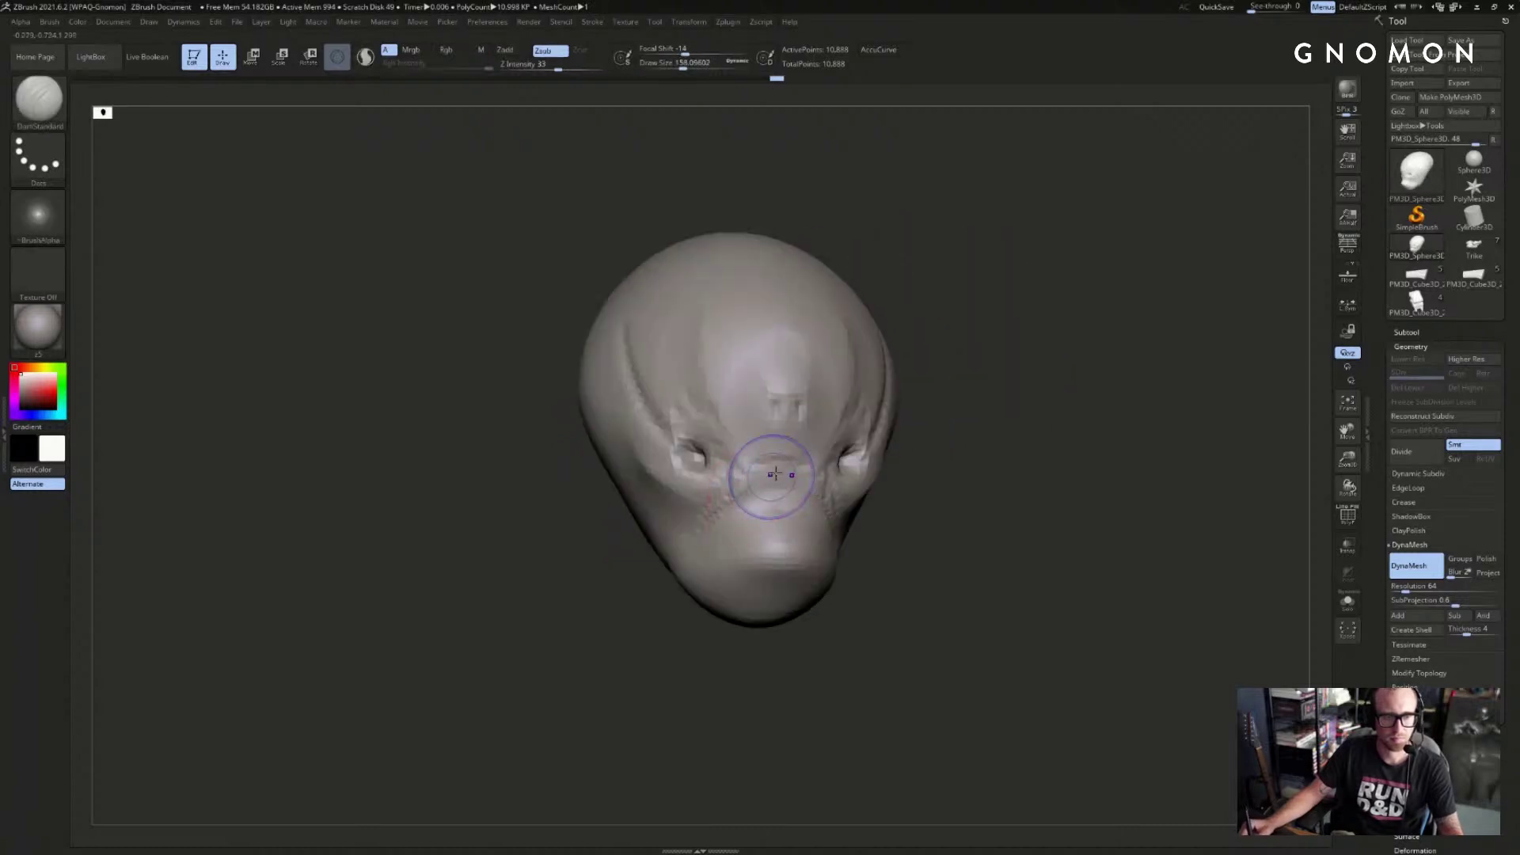
pyautogui.moveTo(675, 511); pyautogui.dragTo(751, 524, button='right')
# - Carve a mouth line around the muzzle with DamStandard at draw size about 74
pyautogui.press('s')
pyautogui.press('s')
pyautogui.moveTo(775, 499); pyautogui.dragTo(754, 500)
pyautogui.moveTo(673, 593)
pyautogui.mouseDown(button='right')
pyautogui.moveTo(709, 608)
pyautogui.moveTo(716, 640)
pyautogui.moveTo(633, 556)
pyautogui.moveTo(730, 546)
pyautogui.mouseUp(button='right')
pyautogui.press('[')
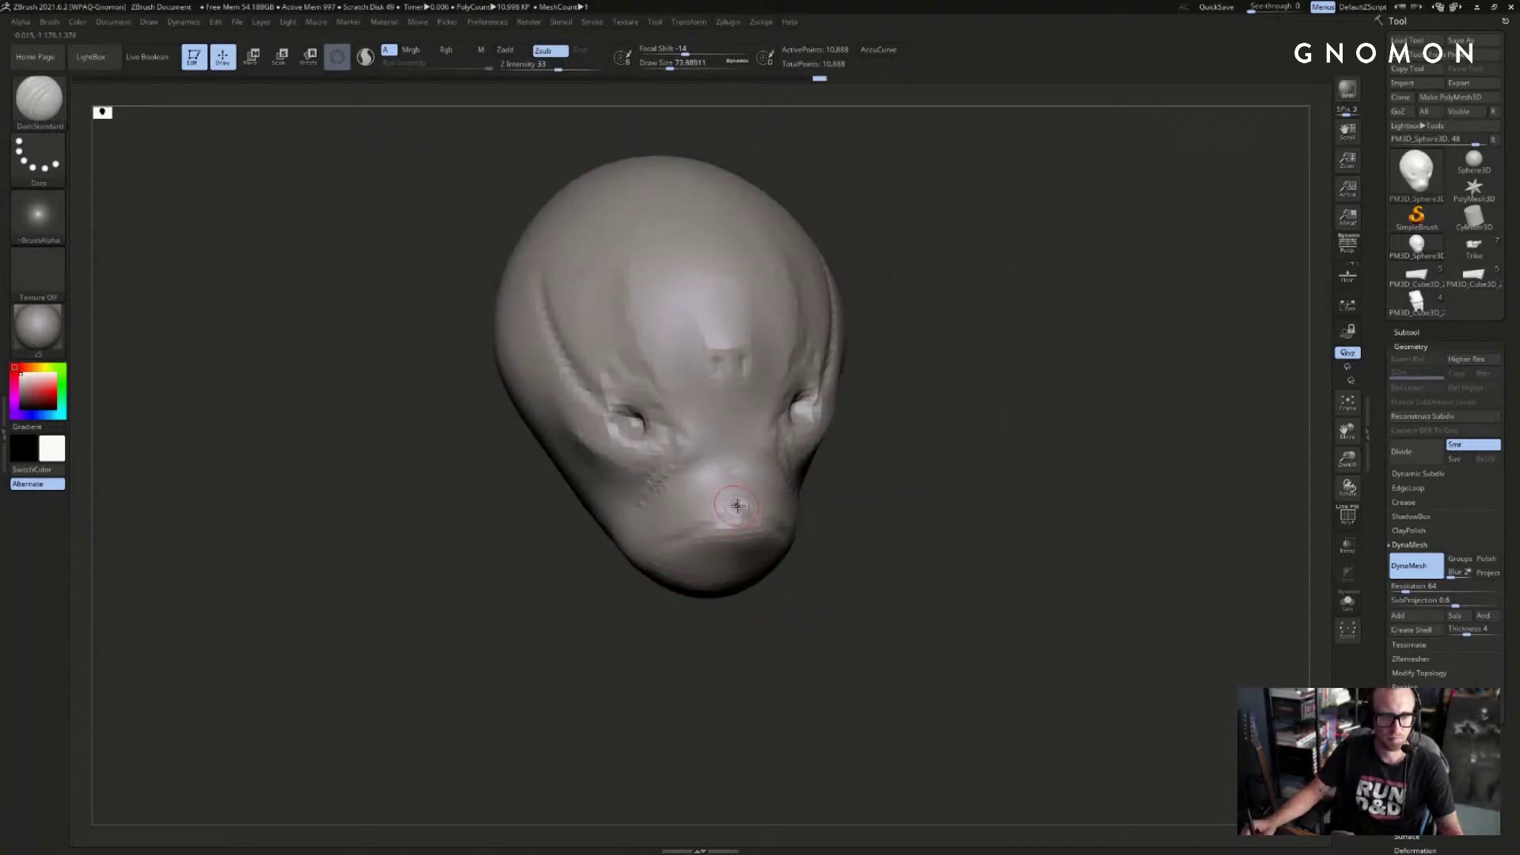
# - Raise the DamStandard intensity to 50, carve small details above the upper lip and extend the mouth line
pyautogui.moveTo(558, 67); pyautogui.dragTo(569, 65)
pyautogui.moveTo(860, 312); pyautogui.dragTo(794, 479, button='right')
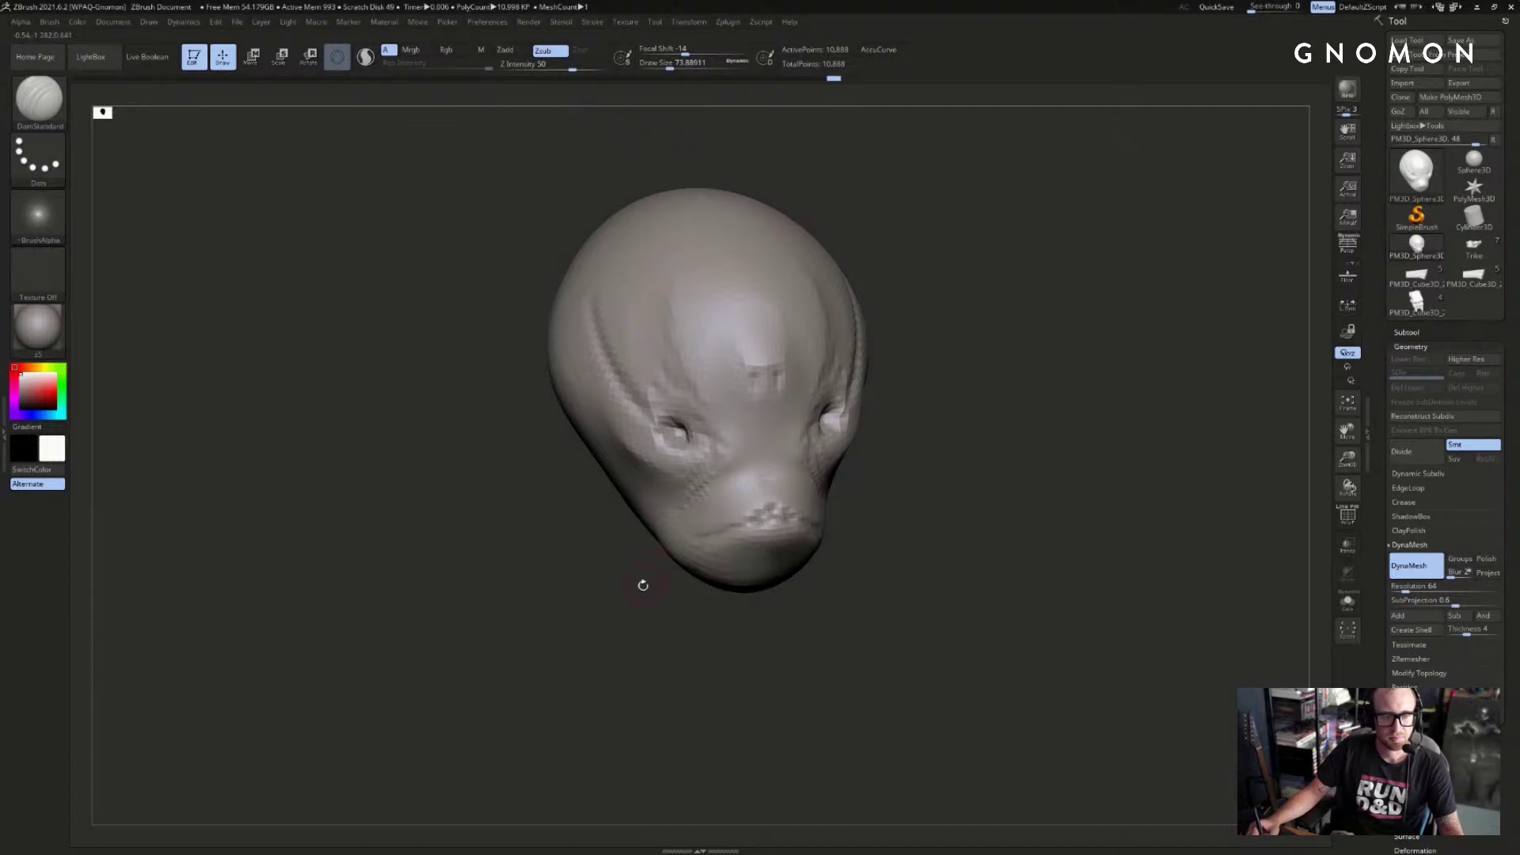
pyautogui.moveTo(645, 580); pyautogui.dragTo(722, 529, button='right')
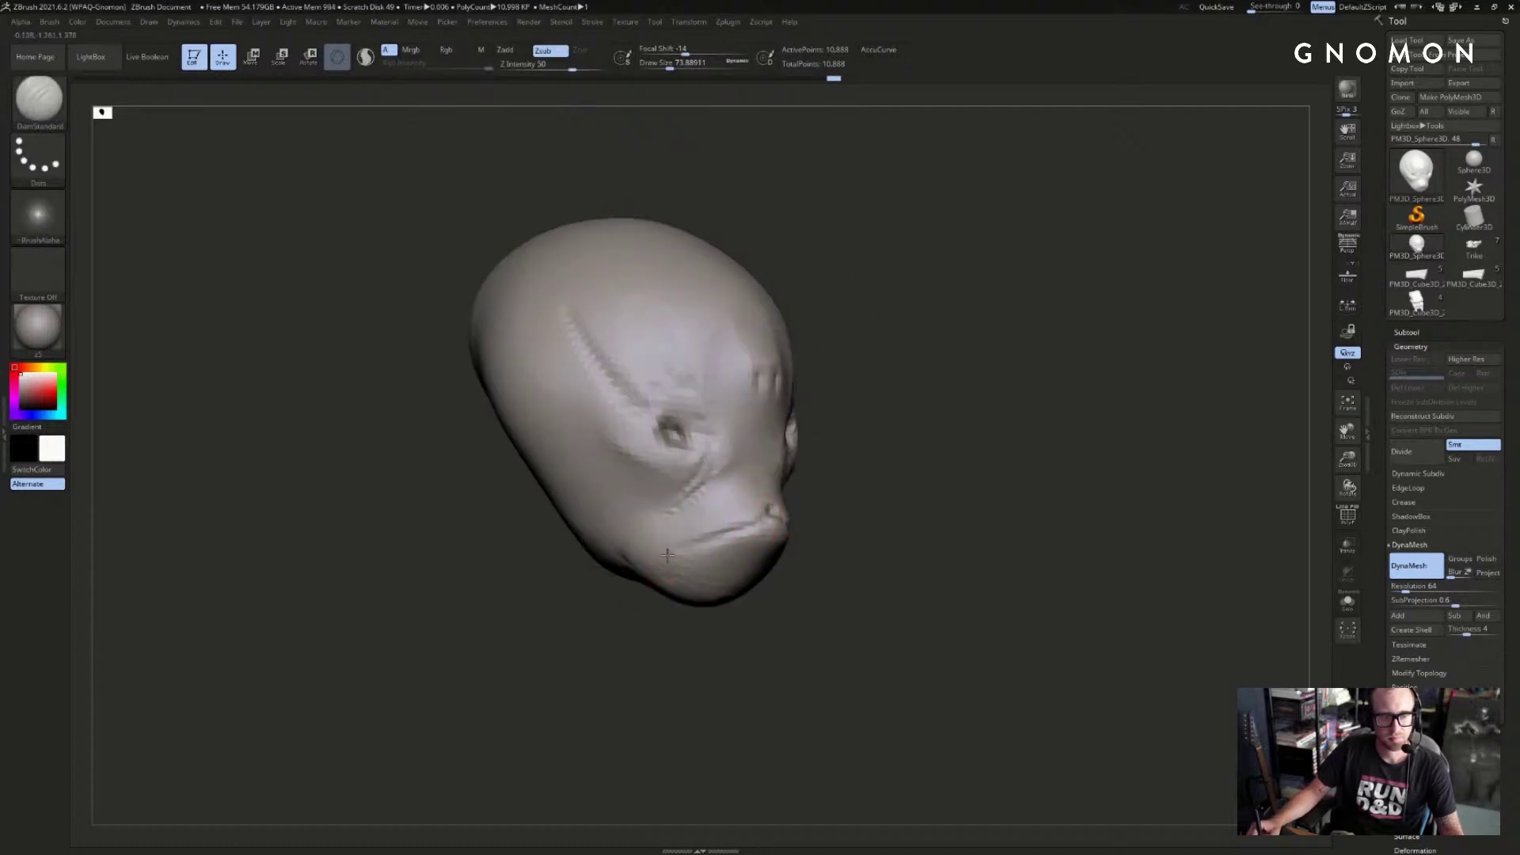
# - Deepen the creases running from the inner eyes down the cheeks to the mouth corners, undoing one stroke
pyautogui.moveTo(641, 620)
pyautogui.mouseDown(button='right')
pyautogui.moveTo(750, 568)
pyautogui.moveTo(657, 483)
pyautogui.moveTo(747, 485)
pyautogui.moveTo(638, 505)
pyautogui.mouseUp(button='right')
pyautogui.moveTo(609, 504); pyautogui.dragTo(582, 516)
pyautogui.hotkey('ctrl', 'z')
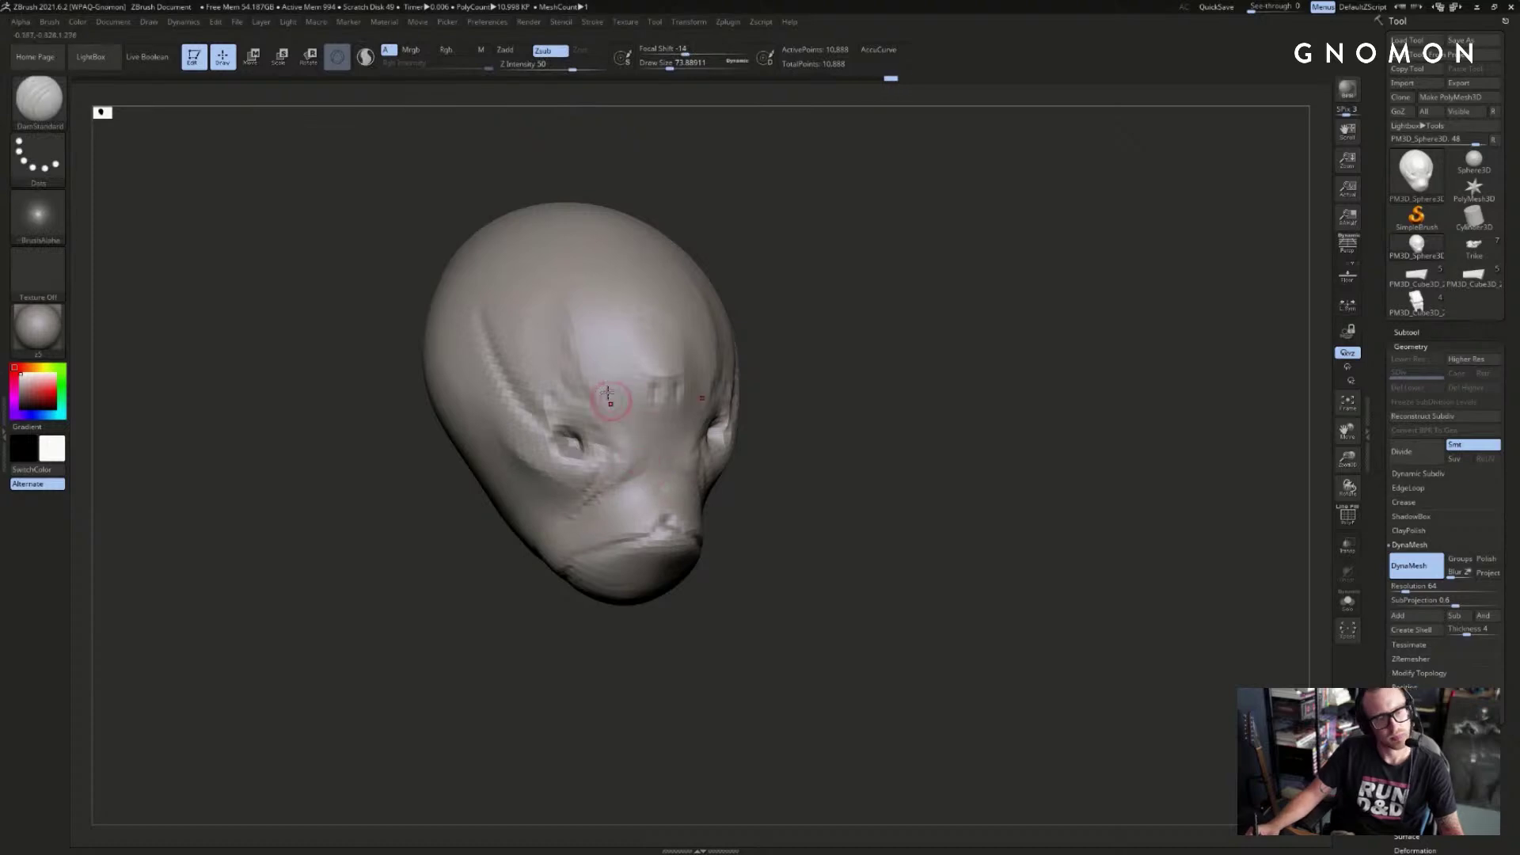
pyautogui.moveTo(875, 367); pyautogui.dragTo(789, 401)
pyautogui.moveTo(833, 570); pyautogui.dragTo(679, 525)
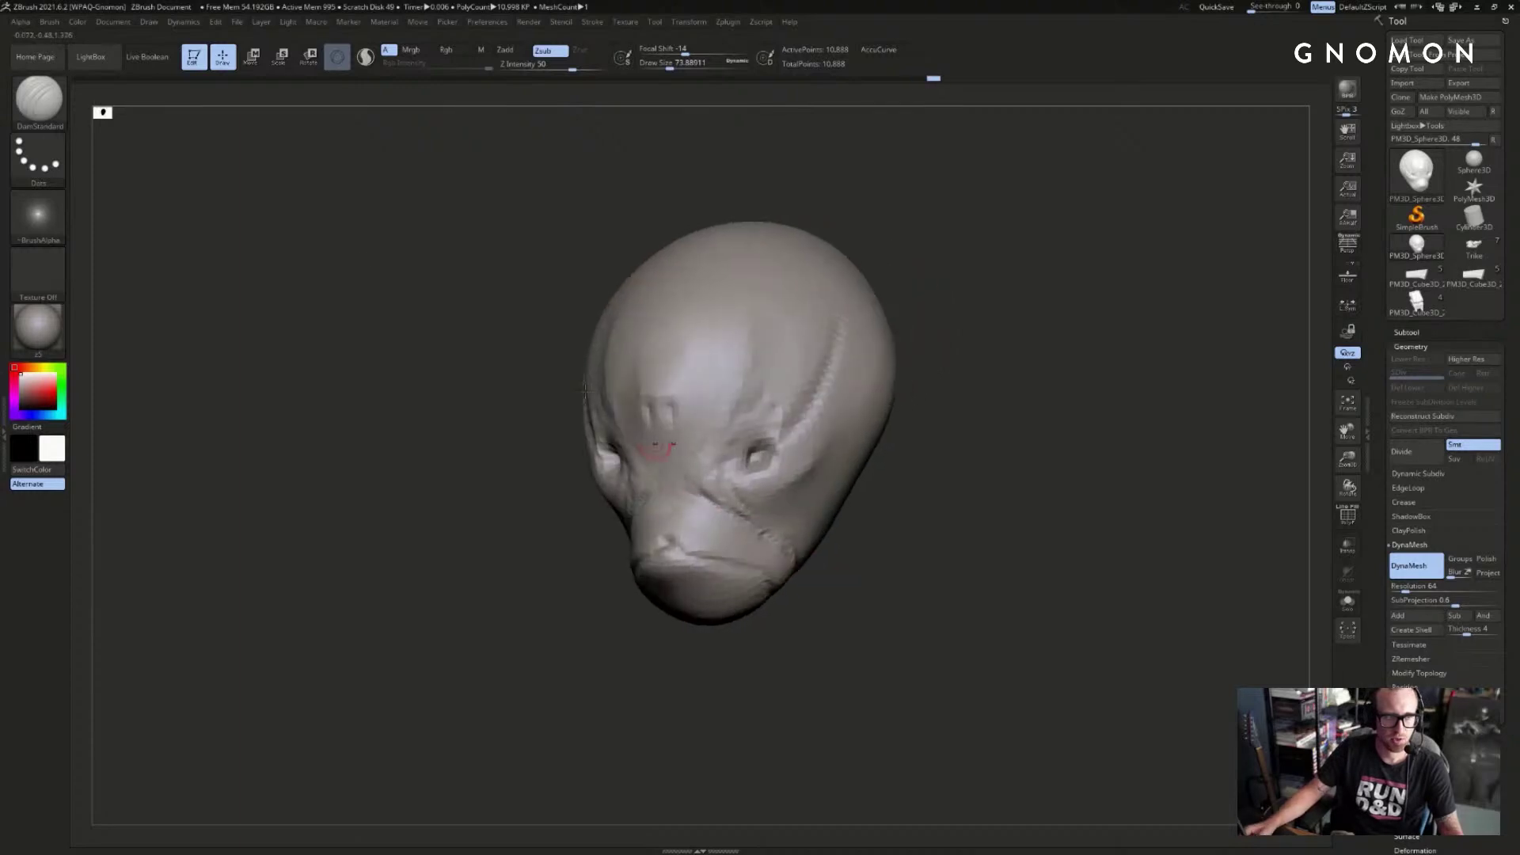
pyautogui.moveTo(991, 601); pyautogui.dragTo(865, 542)
# - Refine the muzzle and its bridge with the Move, Standard and ClayBuildup brushes
pyautogui.press('b')
pyautogui.press('m')
pyautogui.press('v')
pyautogui.moveTo(658, 541)
pyautogui.mouseDown(button='right')
pyautogui.moveTo(740, 554)
pyautogui.moveTo(744, 523)
pyautogui.moveTo(717, 519)
pyautogui.moveTo(728, 510)
pyautogui.moveTo(716, 515)
pyautogui.moveTo(821, 530)
pyautogui.moveTo(784, 506)
pyautogui.moveTo(804, 475)
pyautogui.mouseUp(button='right')
pyautogui.press('b')
pyautogui.press('s')
pyautogui.press('t')
pyautogui.press('b')
pyautogui.press('c')
pyautogui.press('b')
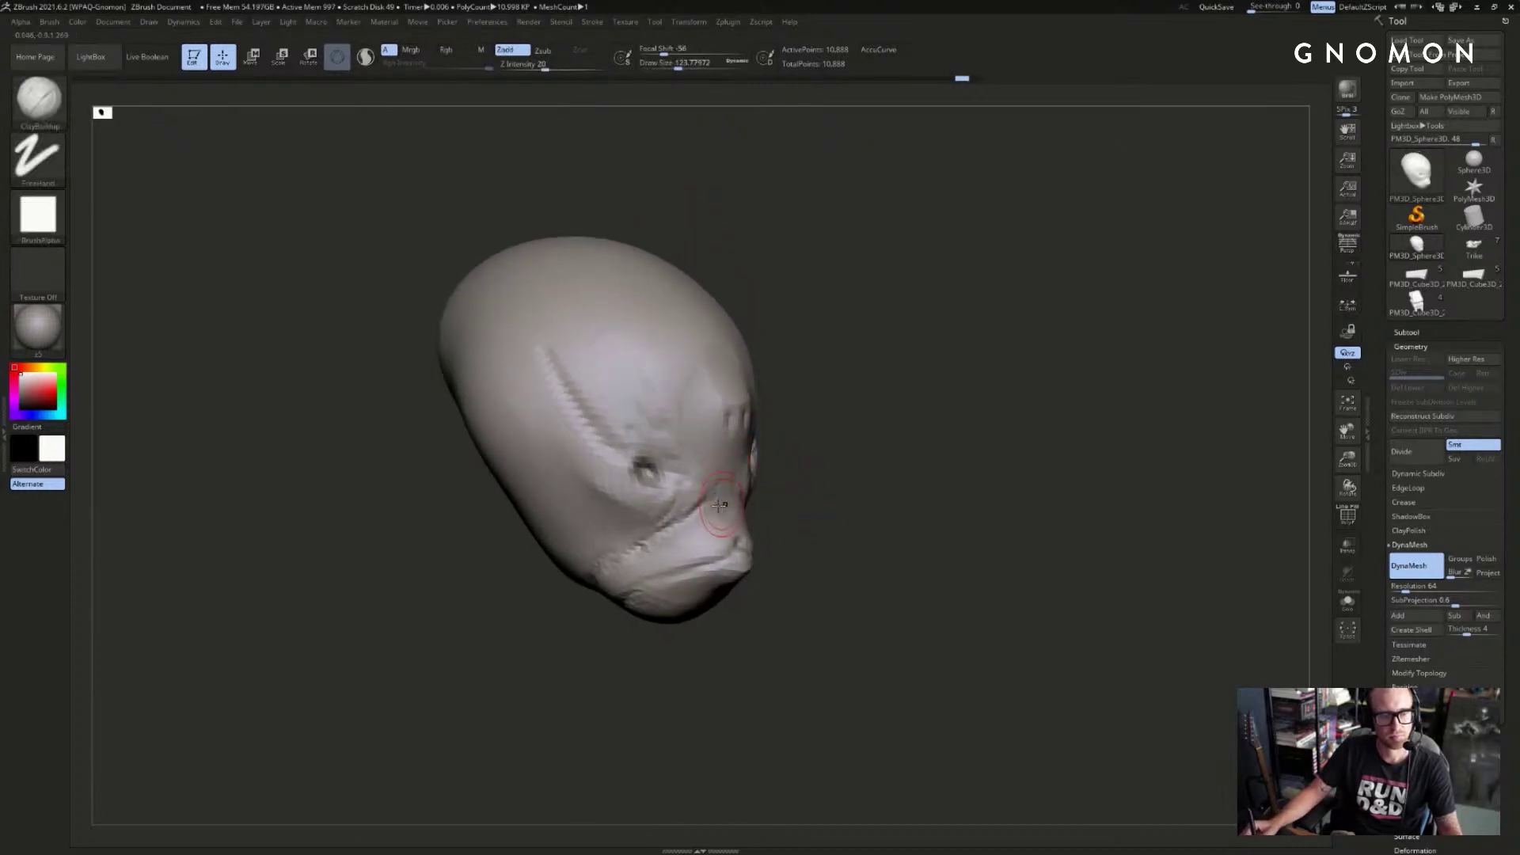
# - Carve the mouth opening and sharpen the creases around the brow and eye corners with DamStandard
pyautogui.press('b')
pyautogui.press('d')
pyautogui.press('s')
pyautogui.moveTo(697, 471)
pyautogui.mouseDown(button='right')
pyautogui.moveTo(683, 505)
pyautogui.moveTo(858, 384)
pyautogui.moveTo(835, 397)
pyautogui.mouseUp(button='right')
pyautogui.moveTo(855, 278)
pyautogui.mouseDown(button='right')
pyautogui.moveTo(927, 306)
pyautogui.moveTo(814, 364)
pyautogui.mouseUp(button='right')
pyautogui.moveTo(814, 543); pyautogui.dragTo(798, 493, button='right')
pyautogui.moveTo(702, 452)
pyautogui.mouseDown(button='right')
pyautogui.moveTo(885, 457)
pyautogui.moveTo(696, 463)
pyautogui.moveTo(872, 441)
pyautogui.moveTo(559, 464)
pyautogui.mouseUp(button='right')
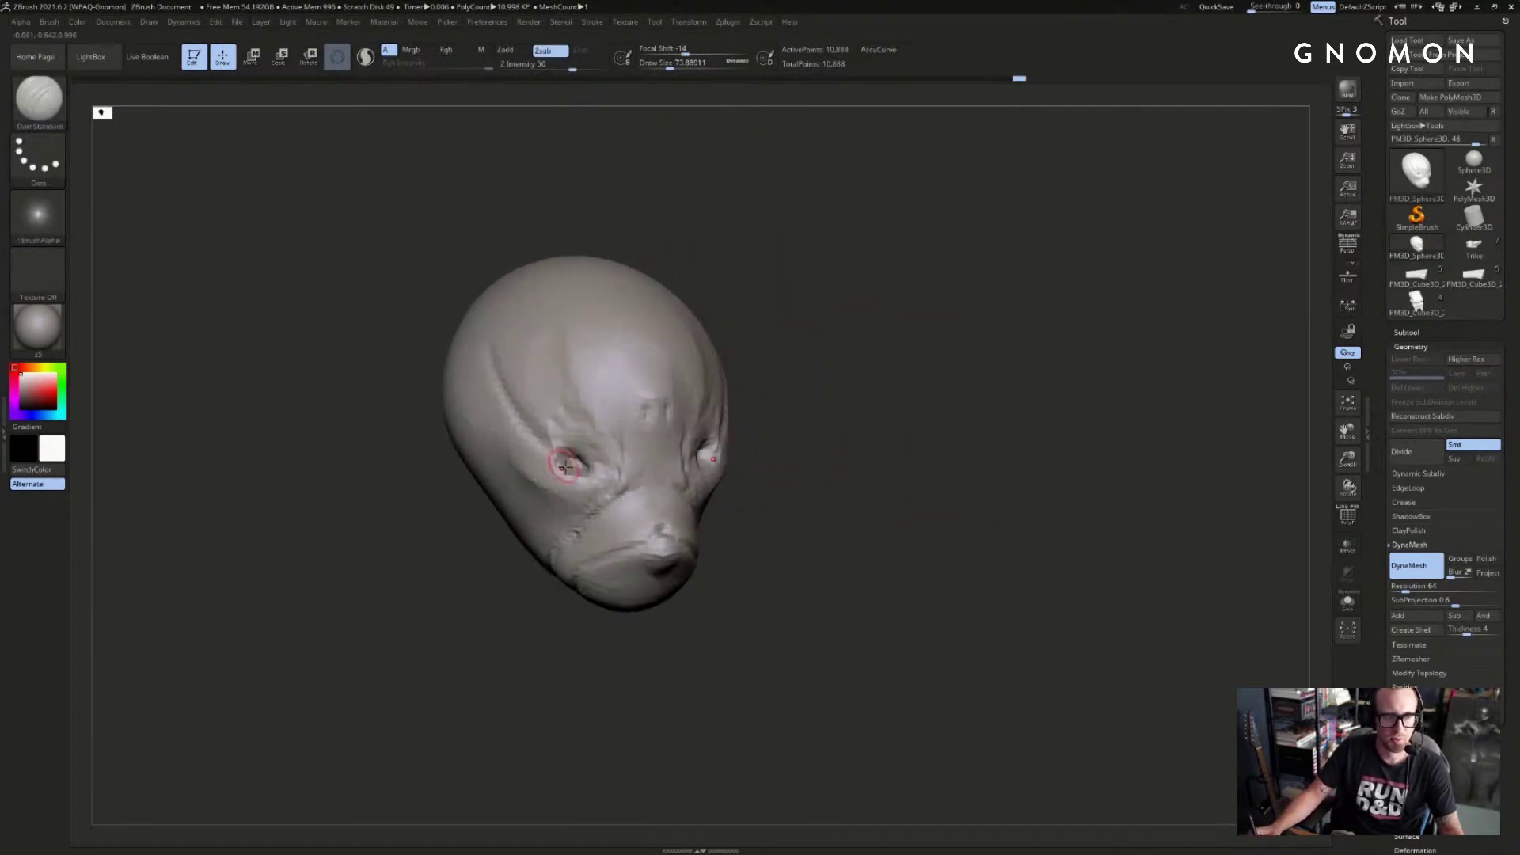
pyautogui.moveTo(697, 472)
pyautogui.mouseDown(button='right')
pyautogui.moveTo(824, 472)
pyautogui.moveTo(694, 477)
pyautogui.mouseUp(button='right')
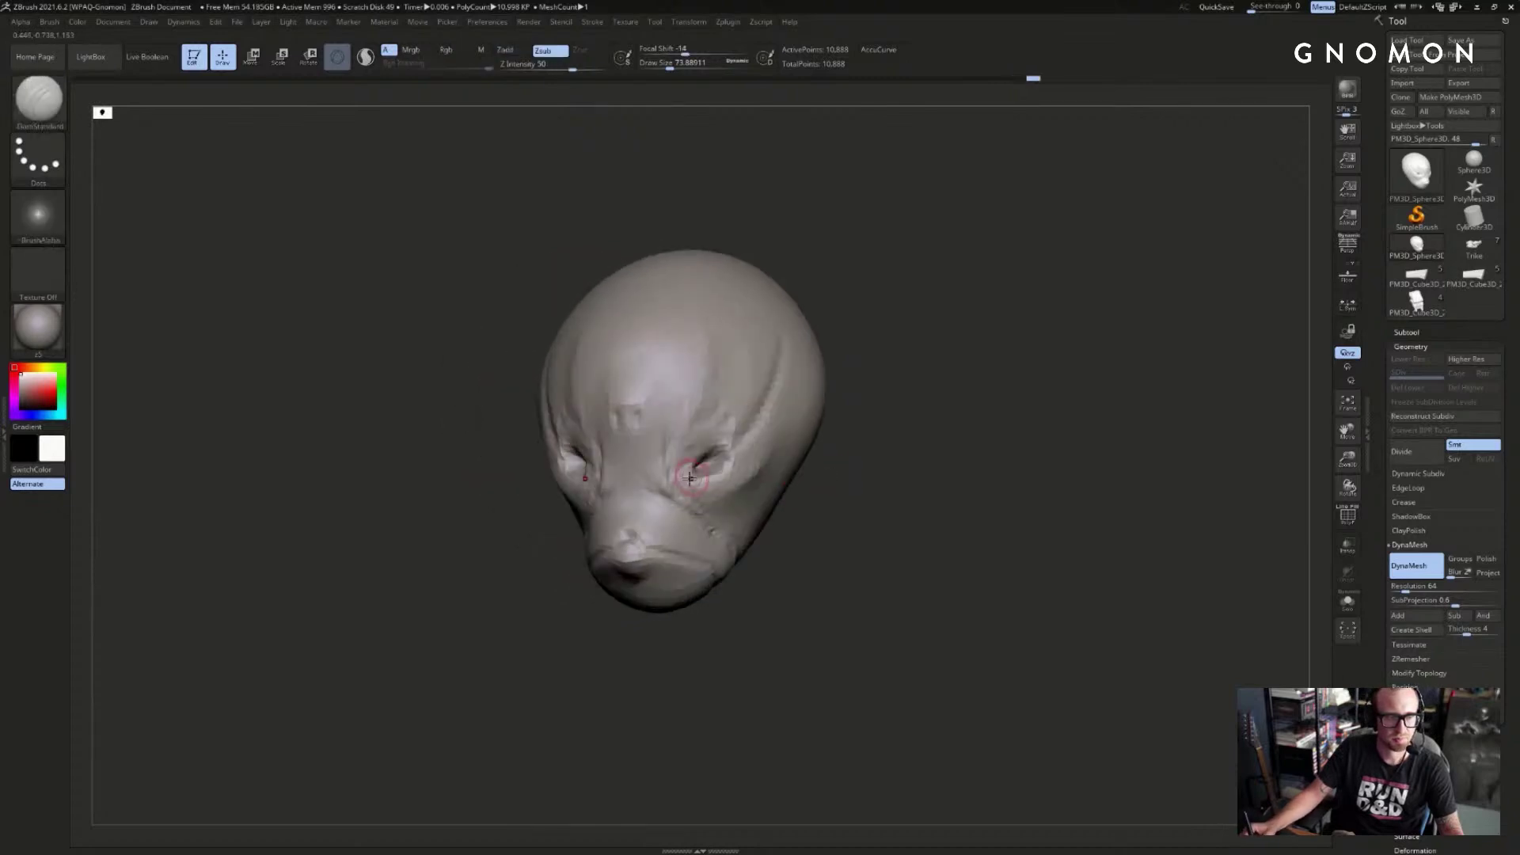
# - Try to carve heavier creases over the brows and across the eye with DamStandard, then undo the strokes
pyautogui.press('ctrl')
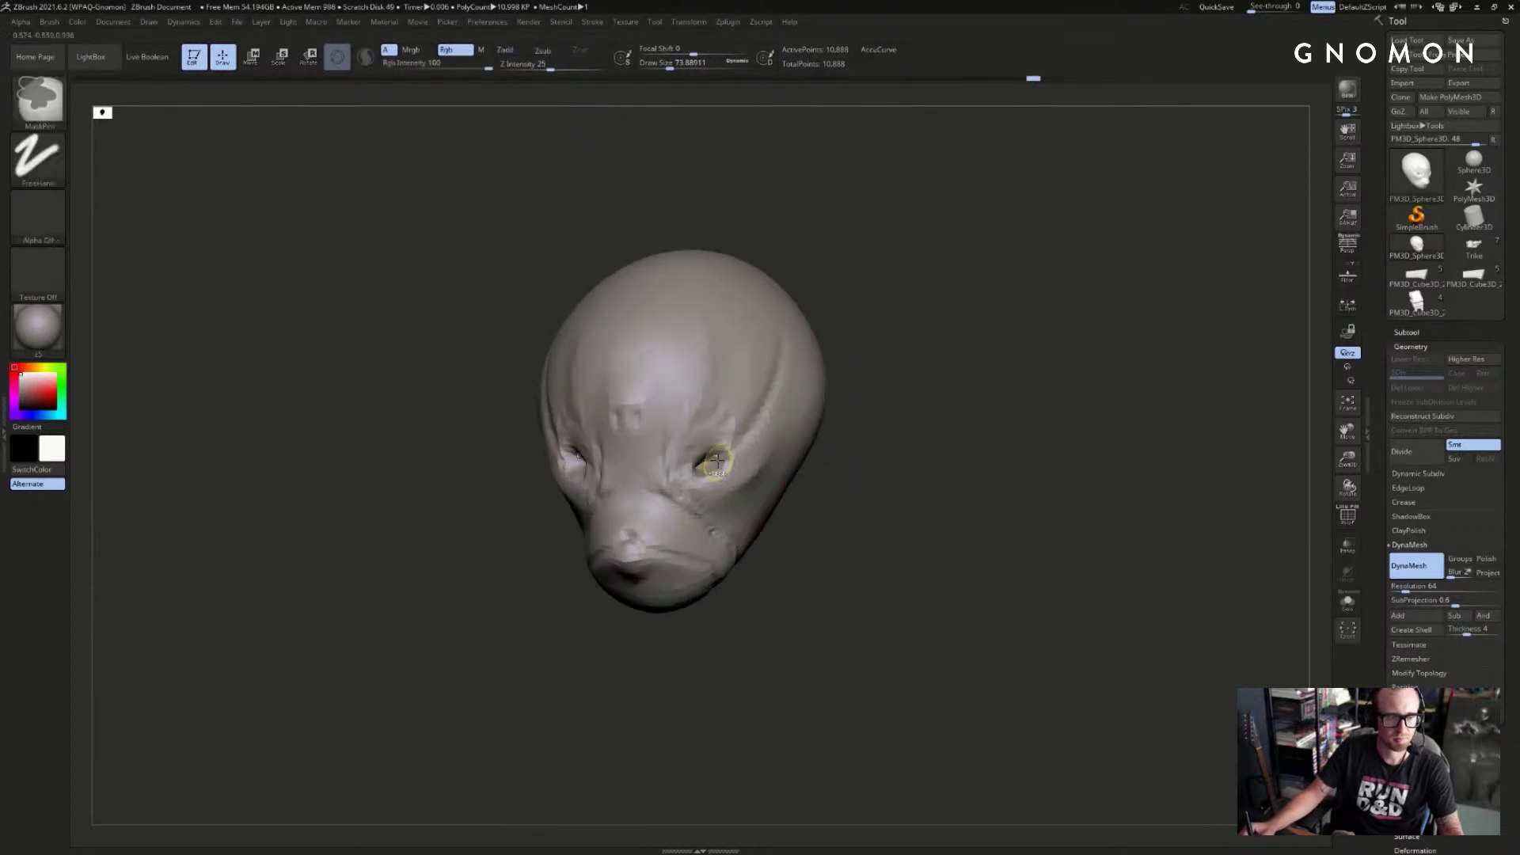
pyautogui.moveTo(729, 448); pyautogui.dragTo(750, 388)
pyautogui.moveTo(868, 348); pyautogui.dragTo(920, 340, button='right')
pyautogui.hotkey('ctrl', 'z')
pyautogui.moveTo(596, 419)
pyautogui.mouseDown()
pyautogui.moveTo(554, 360)
pyautogui.moveTo(590, 432)
pyautogui.moveTo(546, 349)
pyautogui.moveTo(563, 338)
pyautogui.moveTo(534, 341)
pyautogui.mouseUp()
pyautogui.hotkey('ctrl', 'z')
pyautogui.hotkey('ctrl', 'z')
pyautogui.moveTo(686, 420)
pyautogui.mouseDown()
pyautogui.moveTo(737, 342)
pyautogui.moveTo(774, 368)
pyautogui.mouseUp()
pyautogui.moveTo(885, 362); pyautogui.dragTo(853, 363, button='right')
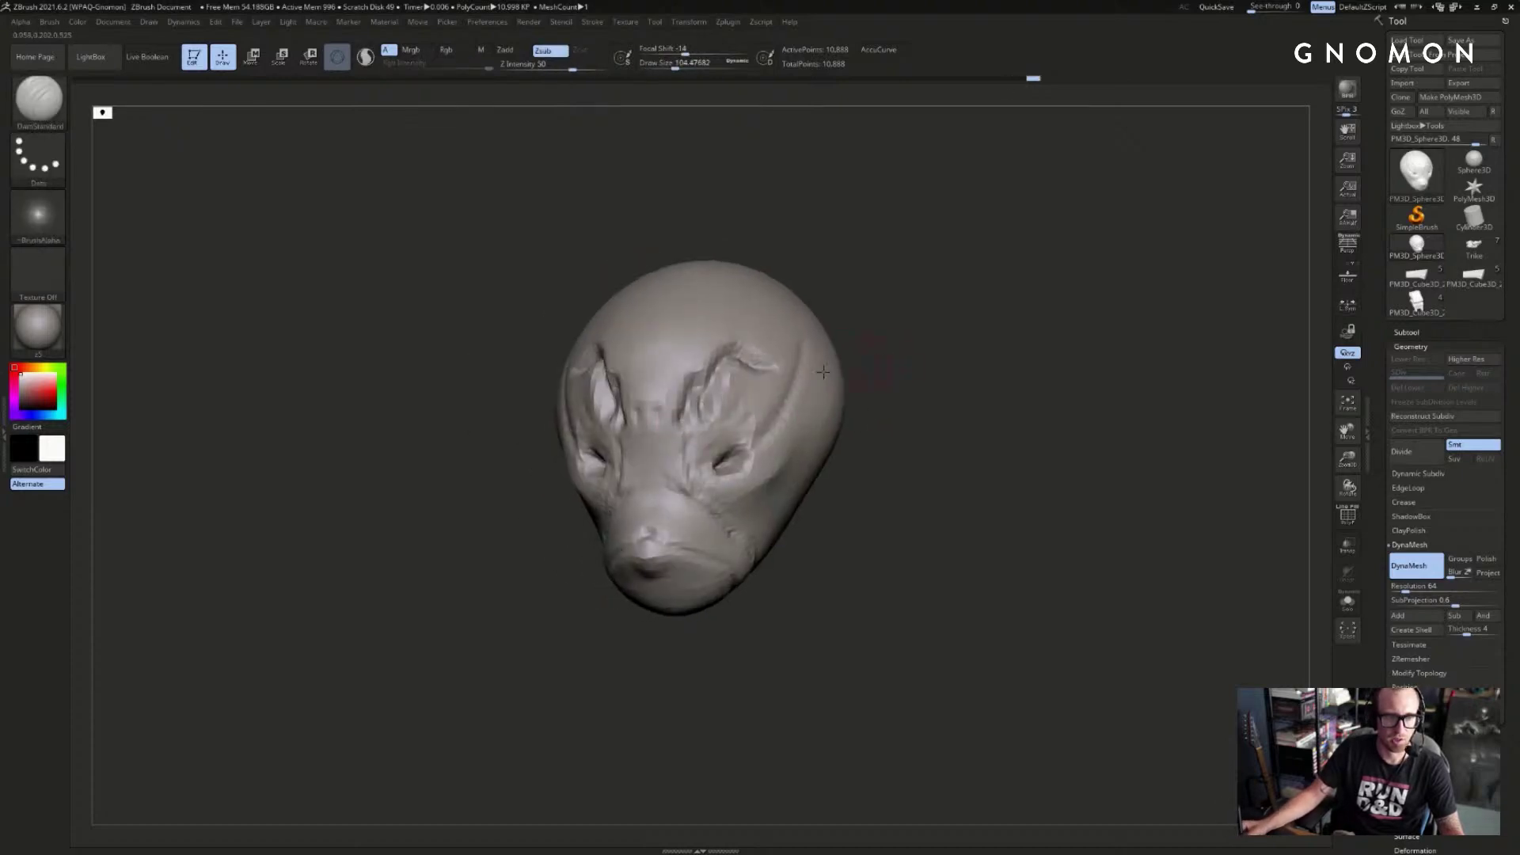
pyautogui.hotkey('ctrl', 'z')
pyautogui.moveTo(719, 456)
pyautogui.mouseDown()
pyautogui.moveTo(700, 450)
pyautogui.moveTo(744, 456)
pyautogui.mouseUp()
pyautogui.hotkey('ctrl', 'z')
# - Build up the lids around the eyes with ClayBuildup and smooth the surrounding forms
pyautogui.moveTo(832, 455)
pyautogui.mouseDown(button='right')
pyautogui.moveTo(863, 449)
pyautogui.moveTo(950, 482)
pyautogui.moveTo(968, 465)
pyautogui.mouseUp(button='right')
pyautogui.press('b')
pyautogui.press('c')
pyautogui.press('b')
pyautogui.keyDown('shift'); pyautogui.moveTo(701, 472); pyautogui.dragTo(713, 480); pyautogui.keyUp('shift')
pyautogui.moveTo(870, 509); pyautogui.dragTo(818, 509, button='right')
pyautogui.hotkey('ctrl', 'z')
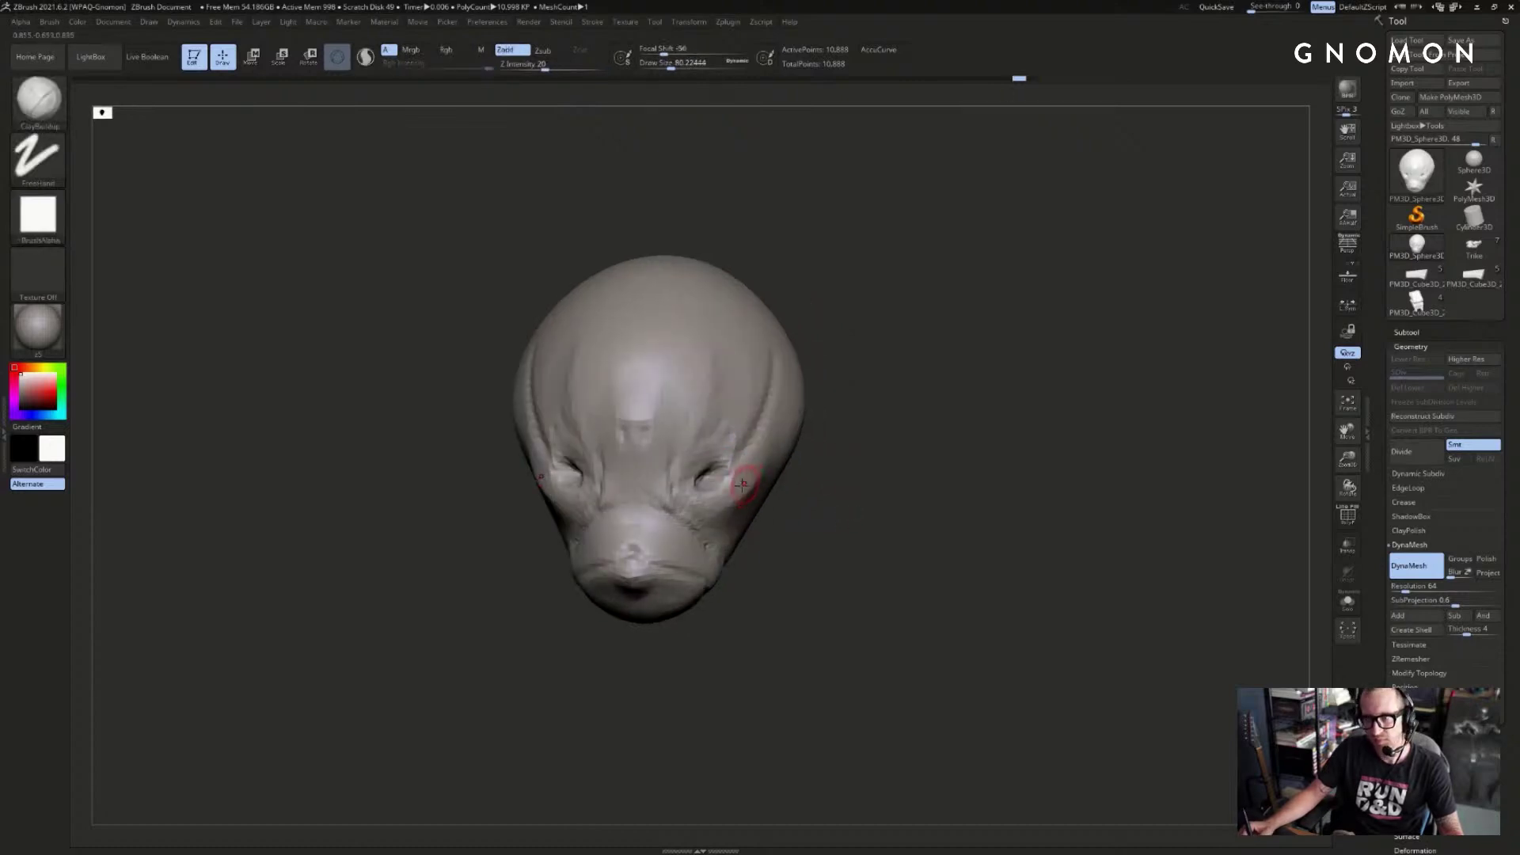
pyautogui.keyDown('shift'); pyautogui.moveTo(723, 482); pyautogui.dragTo(726, 493); pyautogui.keyUp('shift')
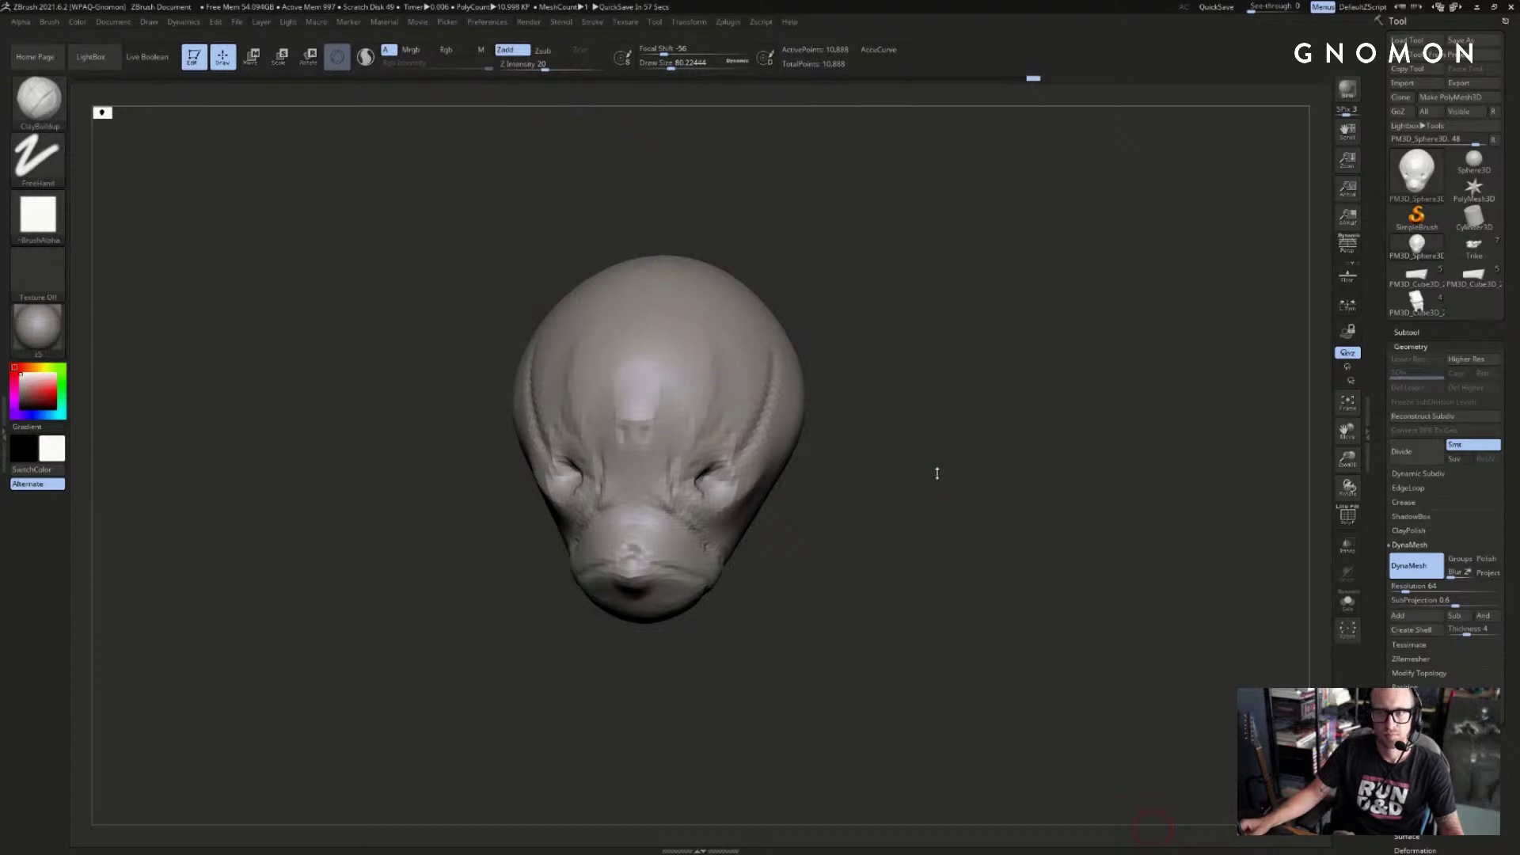
pyautogui.moveTo(937, 473); pyautogui.dragTo(801, 467)
pyautogui.keyDown('shift'); pyautogui.moveTo(576, 494); pyautogui.dragTo(578, 481); pyautogui.keyUp('shift')
pyautogui.moveTo(799, 443)
pyautogui.mouseDown()
pyautogui.moveTo(938, 441)
pyautogui.moveTo(800, 443)
pyautogui.moveTo(820, 425)
pyautogui.mouseUp()
# - Carve the eye openings deeper again with DamStandard
pyautogui.press('b')
pyautogui.press('d')
pyautogui.press('s')
pyautogui.moveTo(687, 474); pyautogui.dragTo(706, 456)
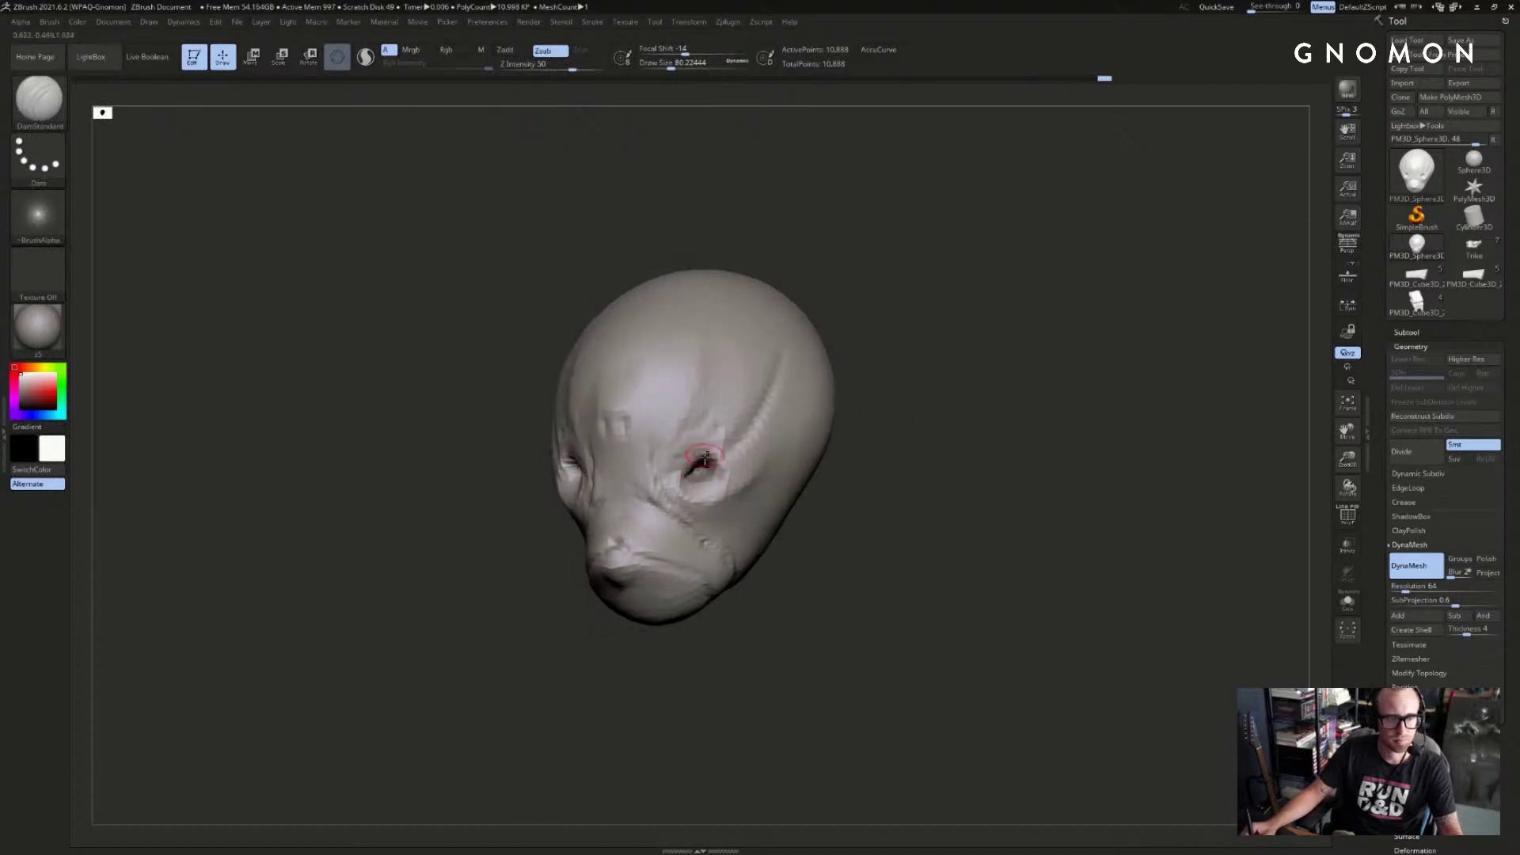
pyautogui.moveTo(817, 415)
pyautogui.mouseDown()
pyautogui.moveTo(942, 420)
pyautogui.moveTo(697, 460)
pyautogui.mouseUp()
# - Reshape the eye openings with a smaller Move brush, checking them from both sides of the head
pyautogui.press('b')
pyautogui.press('m')
pyautogui.press('v')
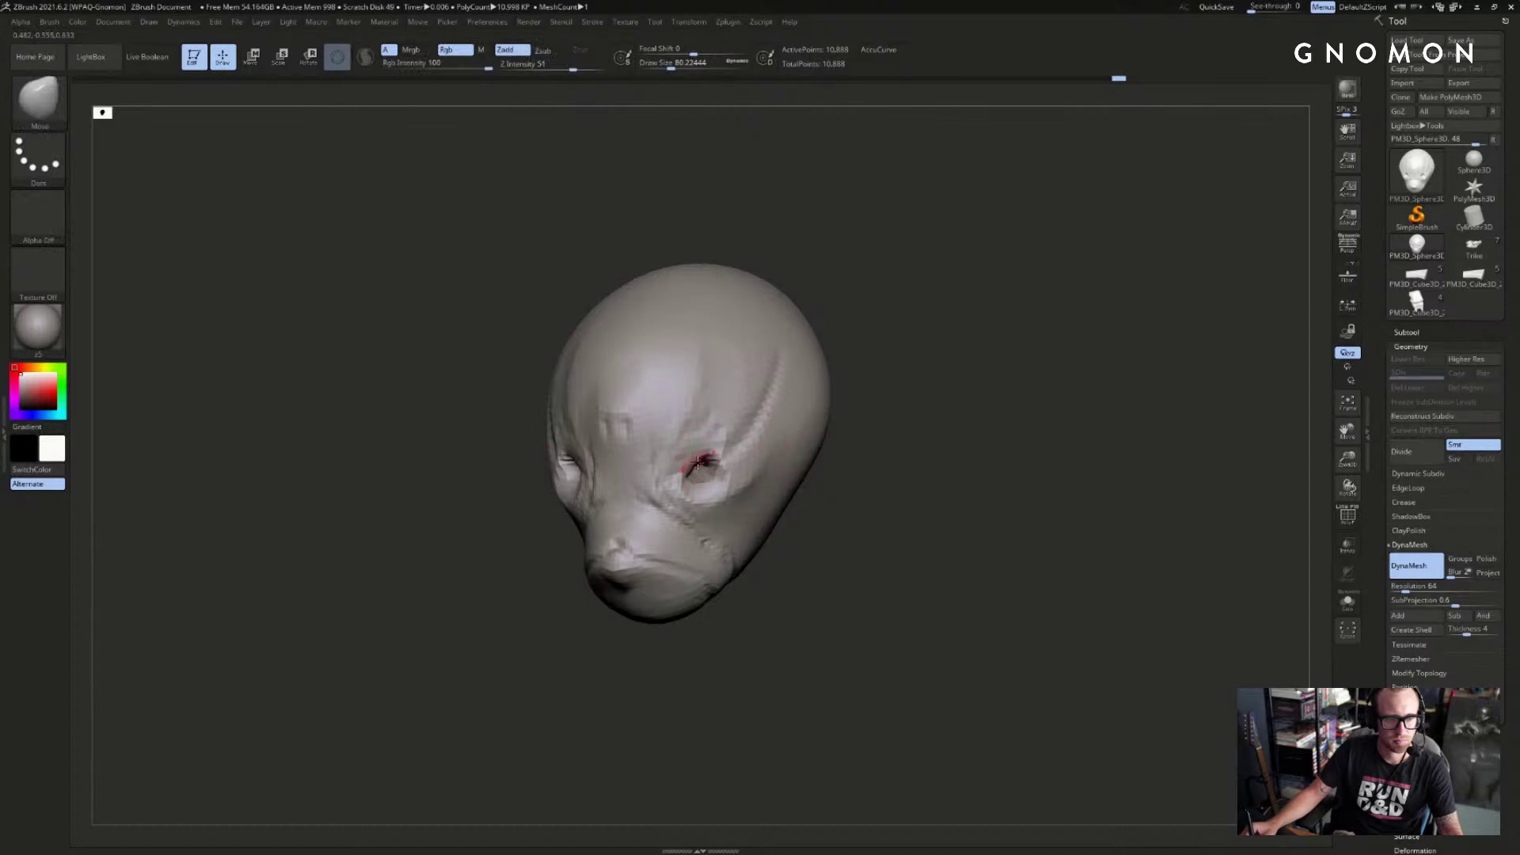
pyautogui.press('[')
pyautogui.press('[')
pyautogui.press('[')
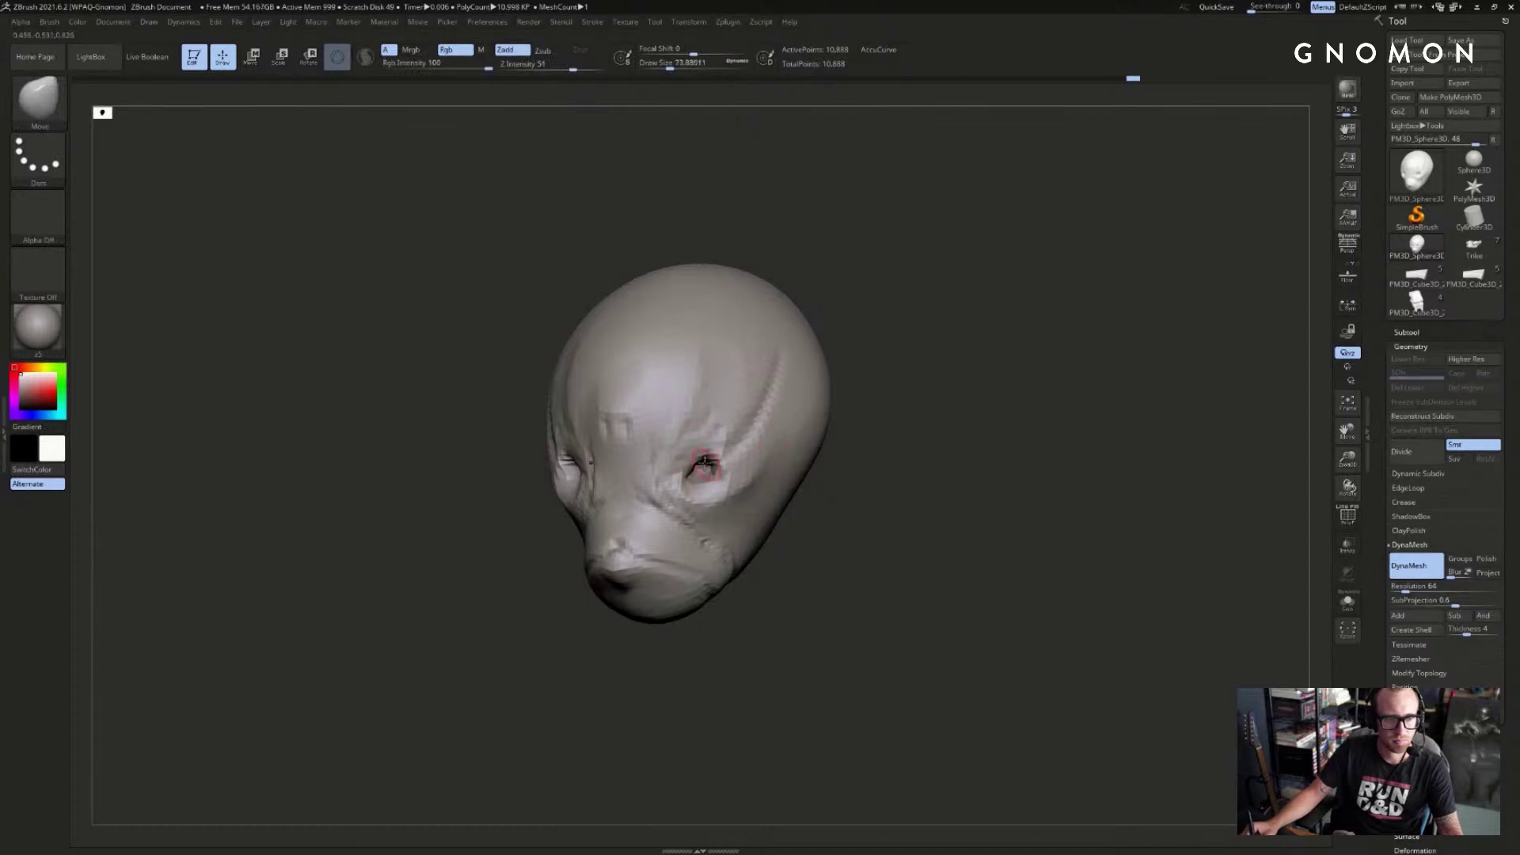
pyautogui.moveTo(916, 411); pyautogui.dragTo(923, 417)
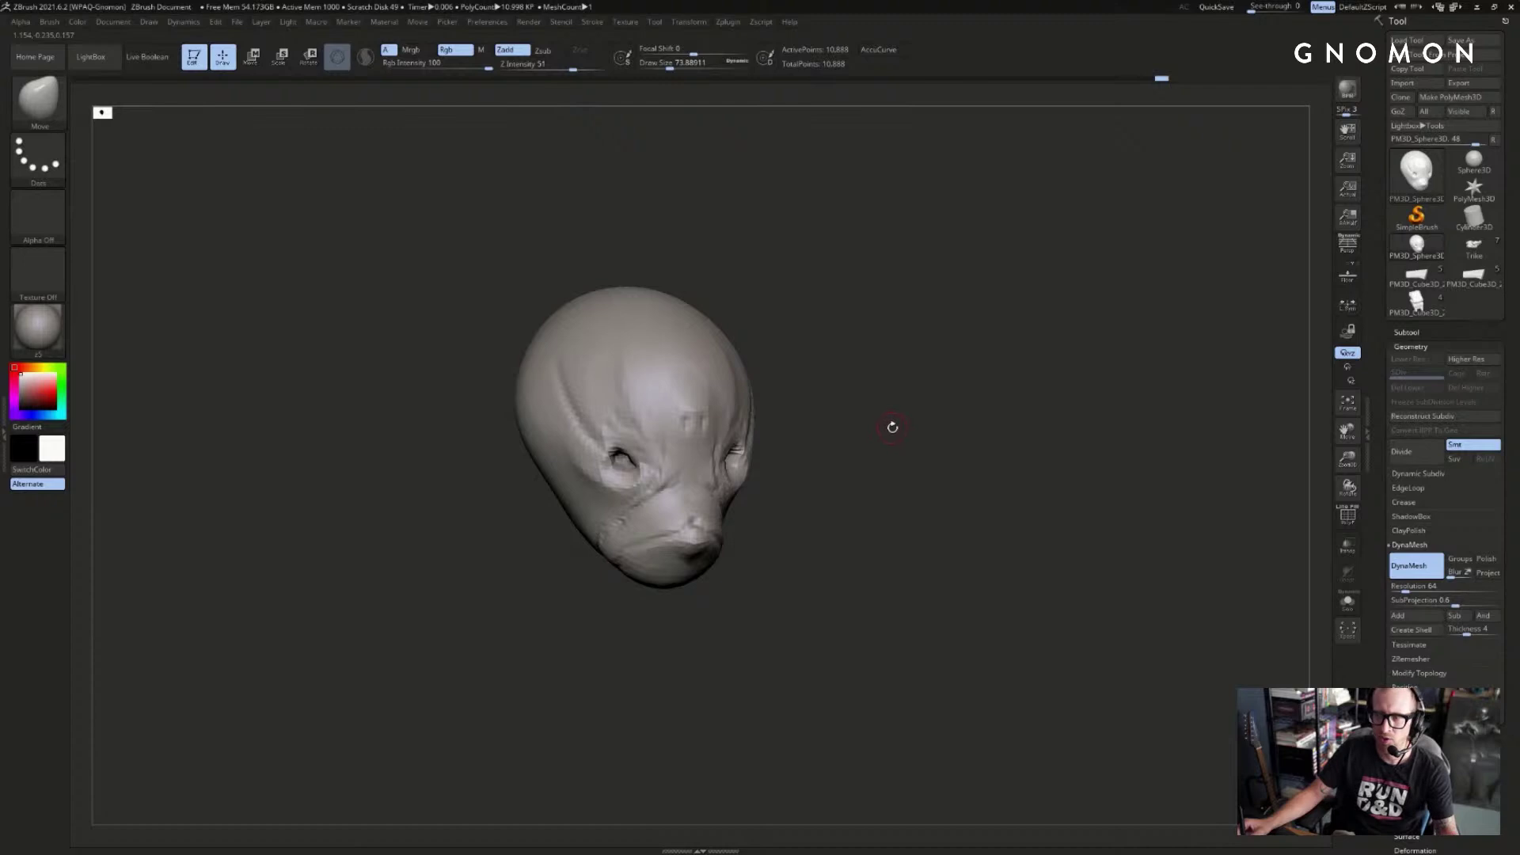
pyautogui.moveTo(890, 428); pyautogui.dragTo(926, 436)
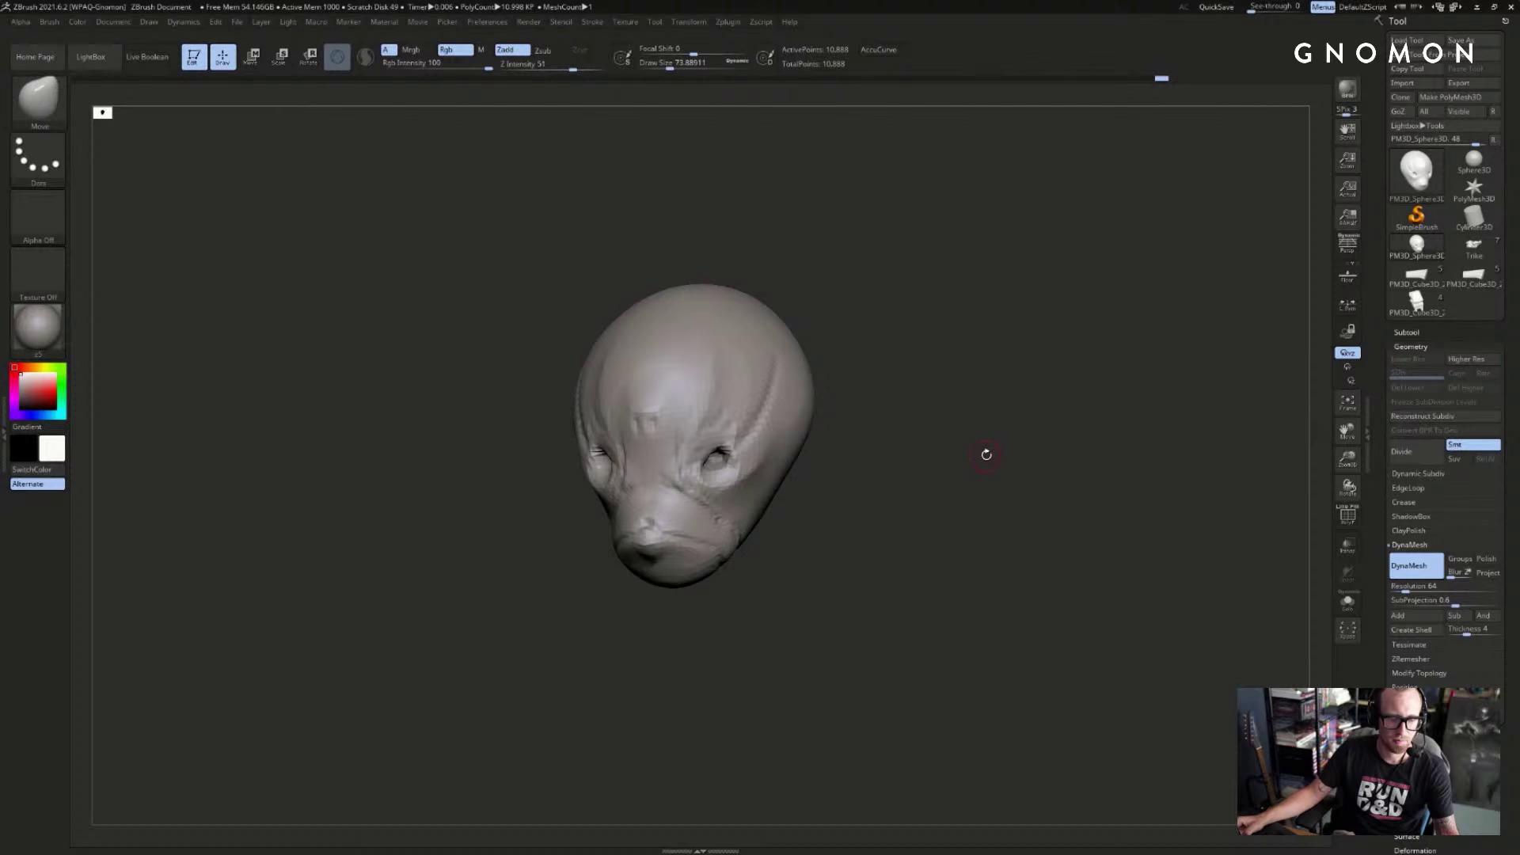
pyautogui.moveTo(1023, 437); pyautogui.dragTo(905, 386)
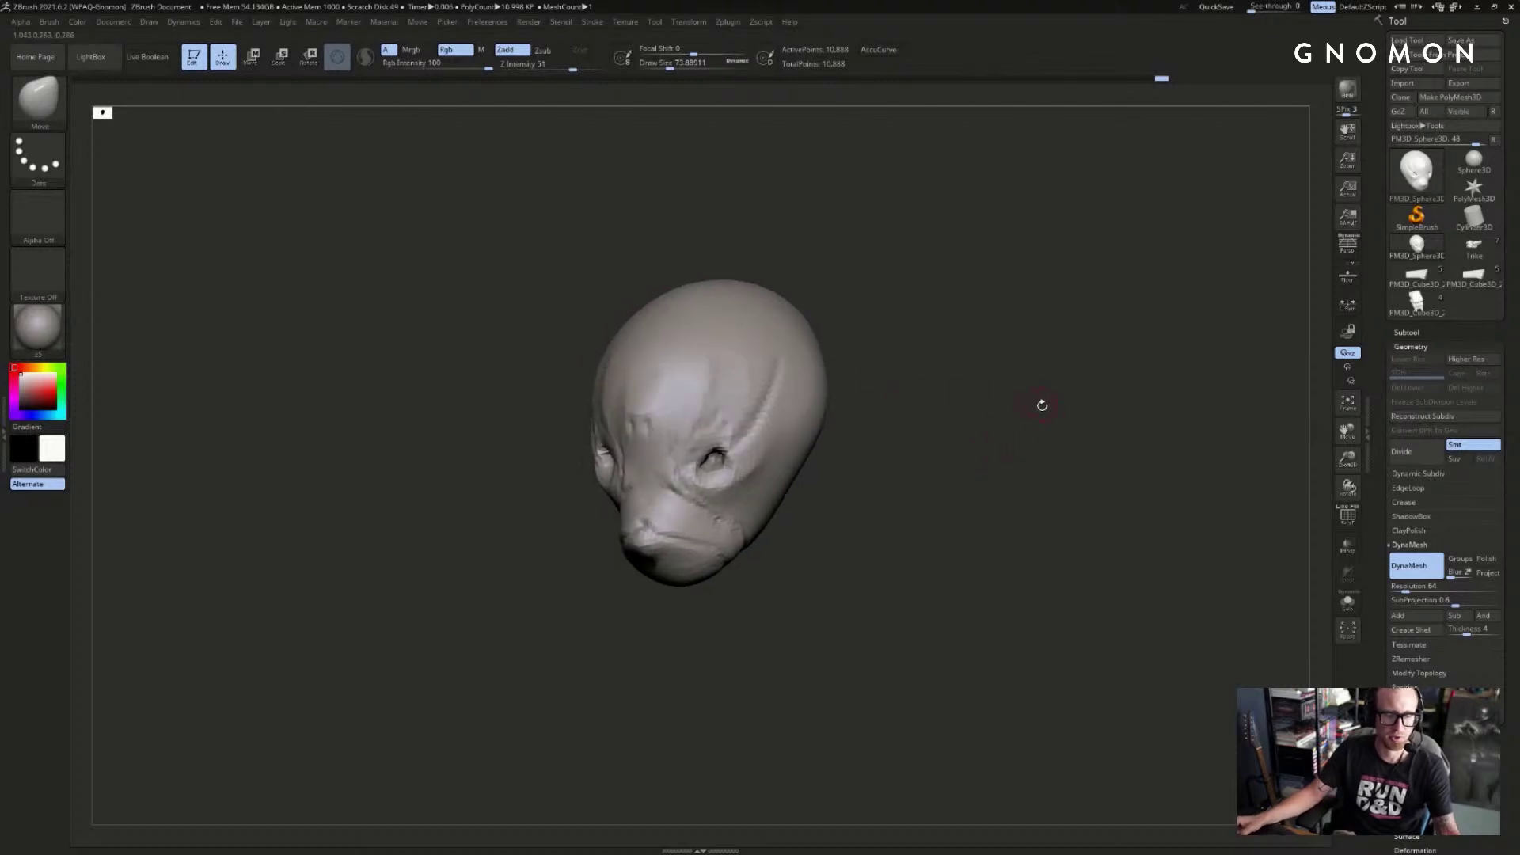
pyautogui.moveTo(1042, 404)
pyautogui.mouseDown()
pyautogui.moveTo(1067, 422)
pyautogui.moveTo(966, 411)
pyautogui.moveTo(1068, 418)
pyautogui.moveTo(1147, 615)
pyautogui.moveTo(1142, 798)
pyautogui.moveTo(1120, 621)
pyautogui.moveTo(1048, 383)
pyautogui.moveTo(1085, 434)
pyautogui.moveTo(1018, 453)
pyautogui.mouseUp()
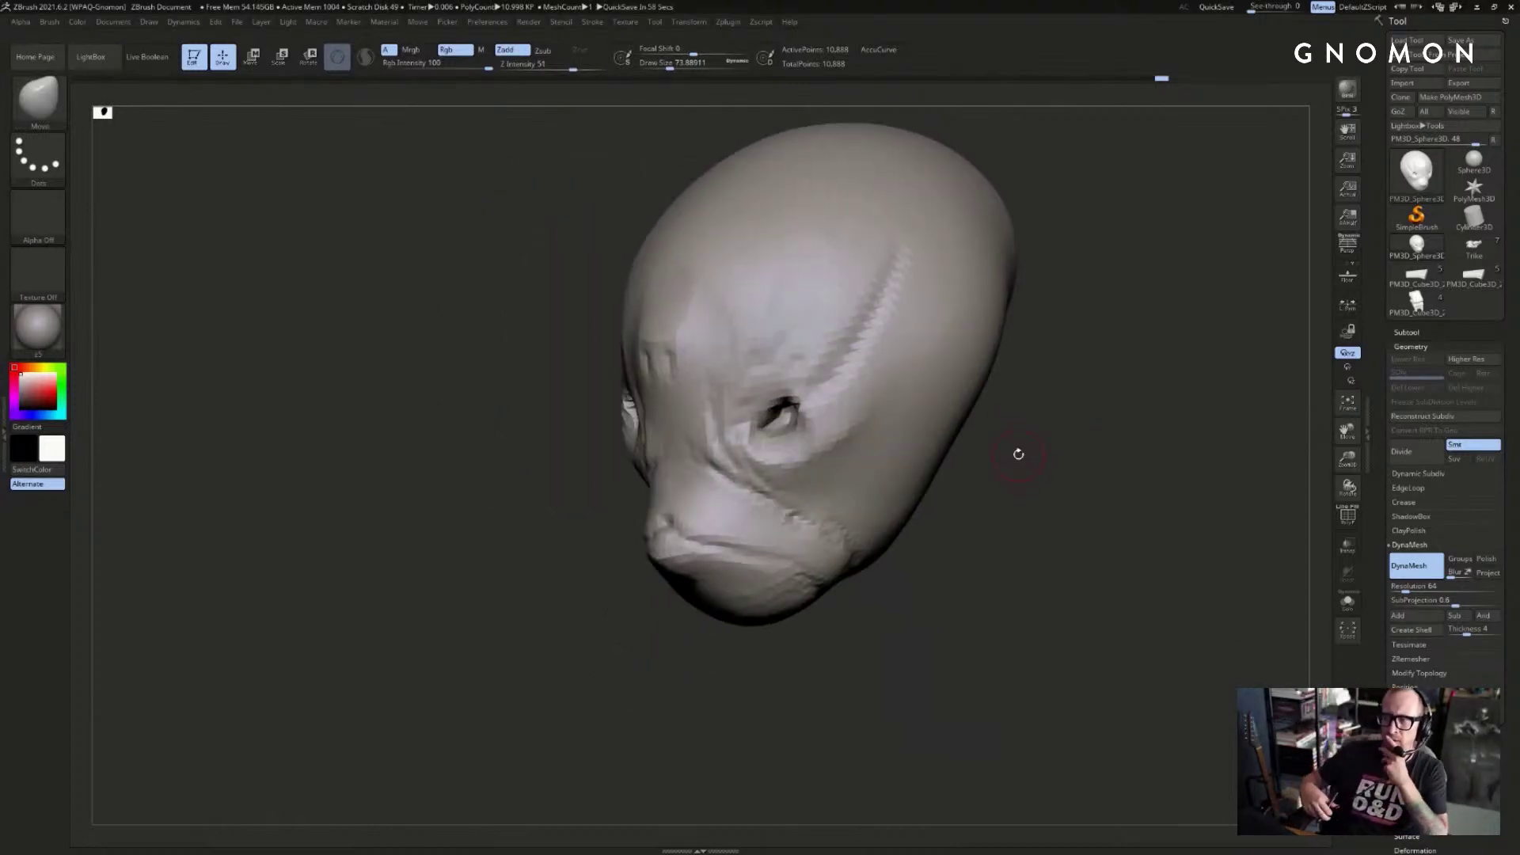
pyautogui.moveTo(1062, 451); pyautogui.dragTo(1067, 445)
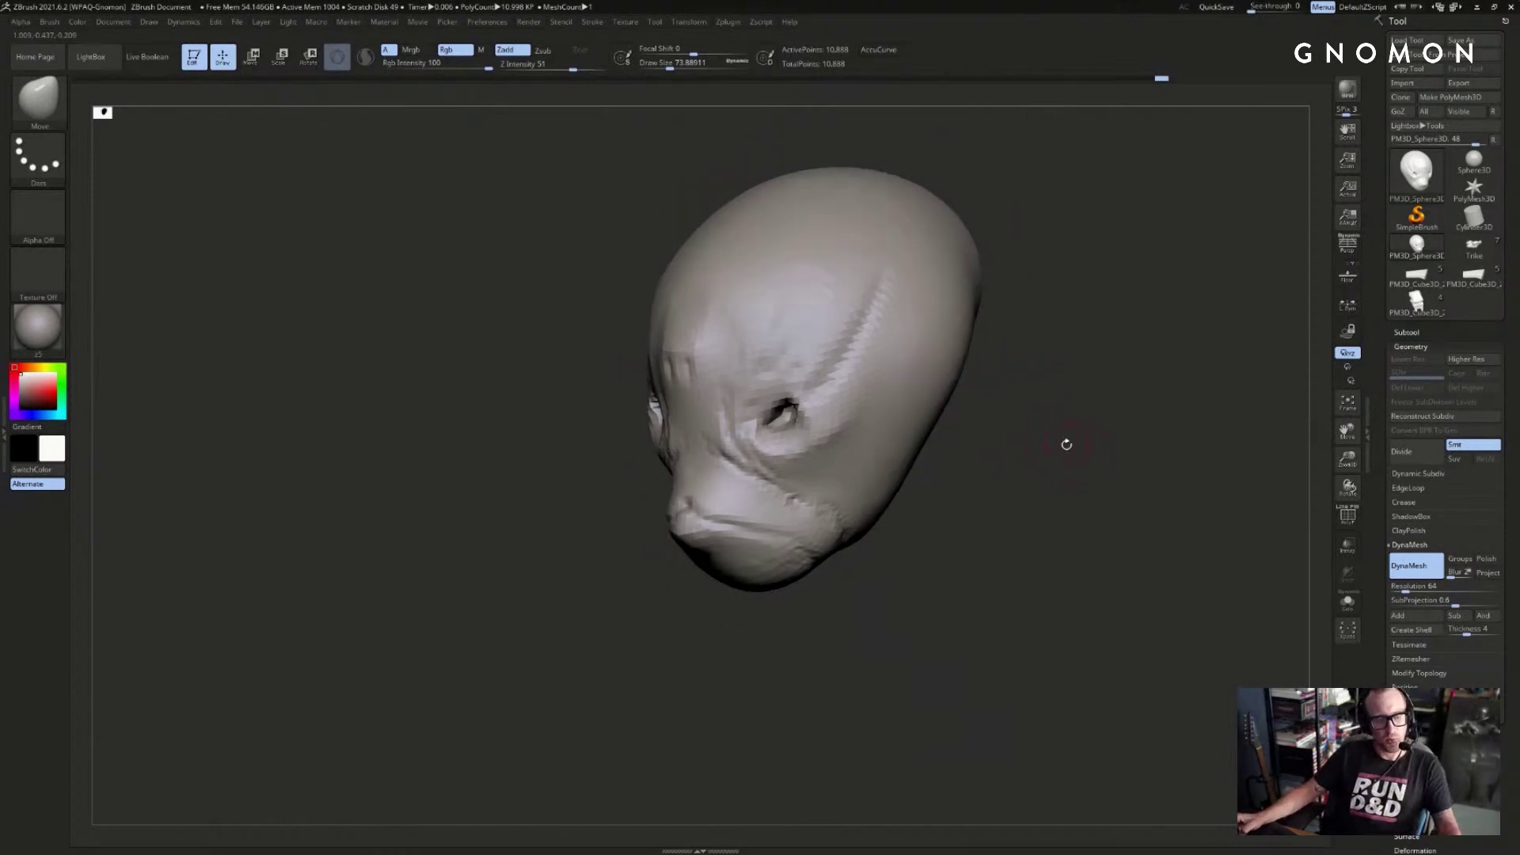
pyautogui.moveTo(986, 360); pyautogui.dragTo(1124, 378)
pyautogui.keyDown('alt'); pyautogui.moveTo(1021, 402); pyautogui.dragTo(1104, 402); pyautogui.keyUp('alt')
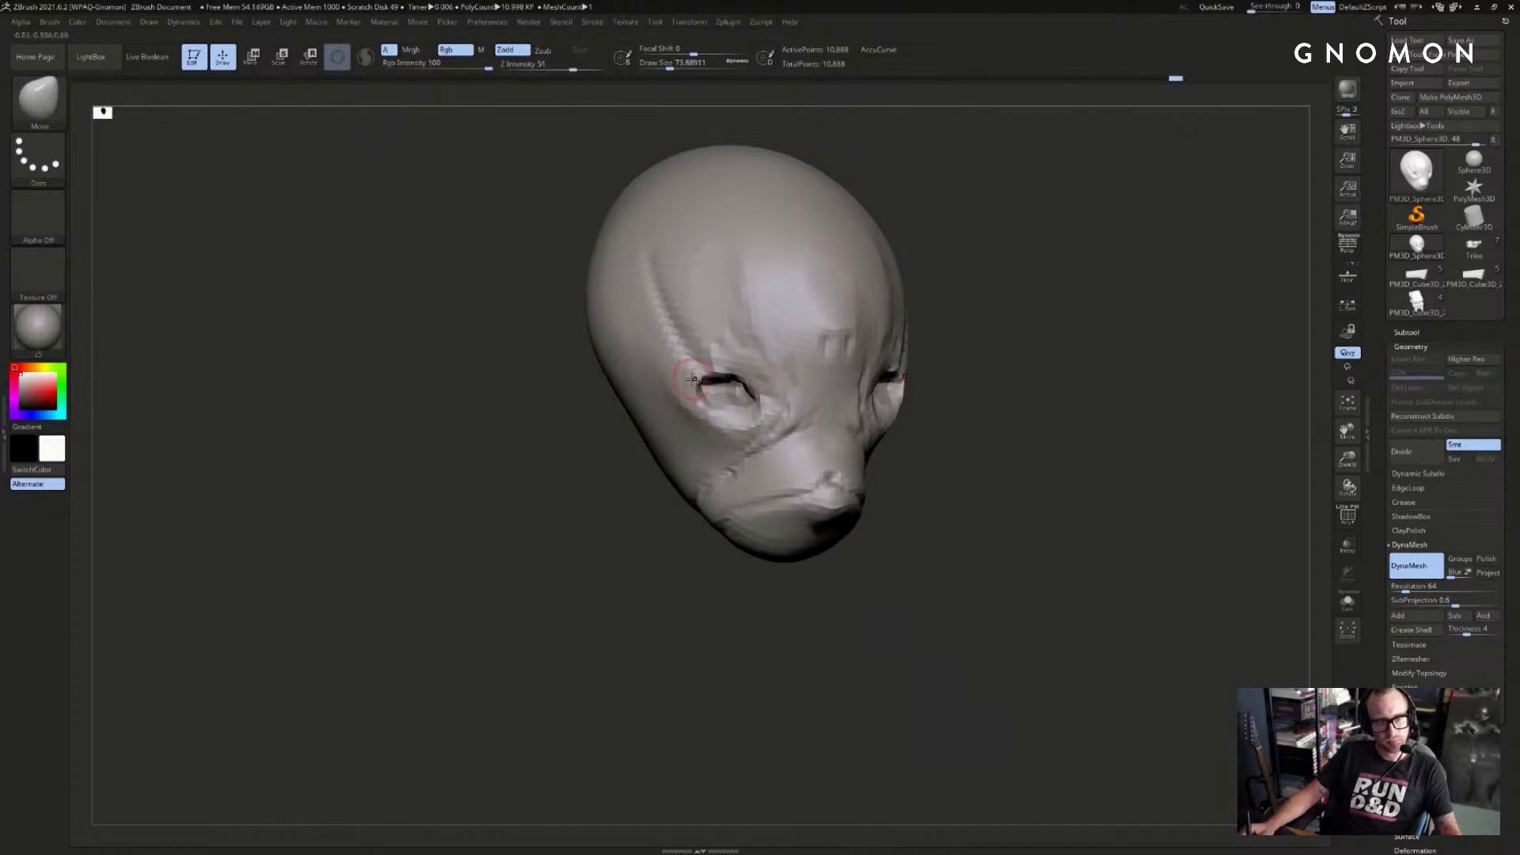
# - Build up the outer eye corners, temples and upper cheeks with ClayBuildup
pyautogui.press('b')
pyautogui.press('c')
pyautogui.press('b')
pyautogui.moveTo(673, 365); pyautogui.dragTo(677, 376)
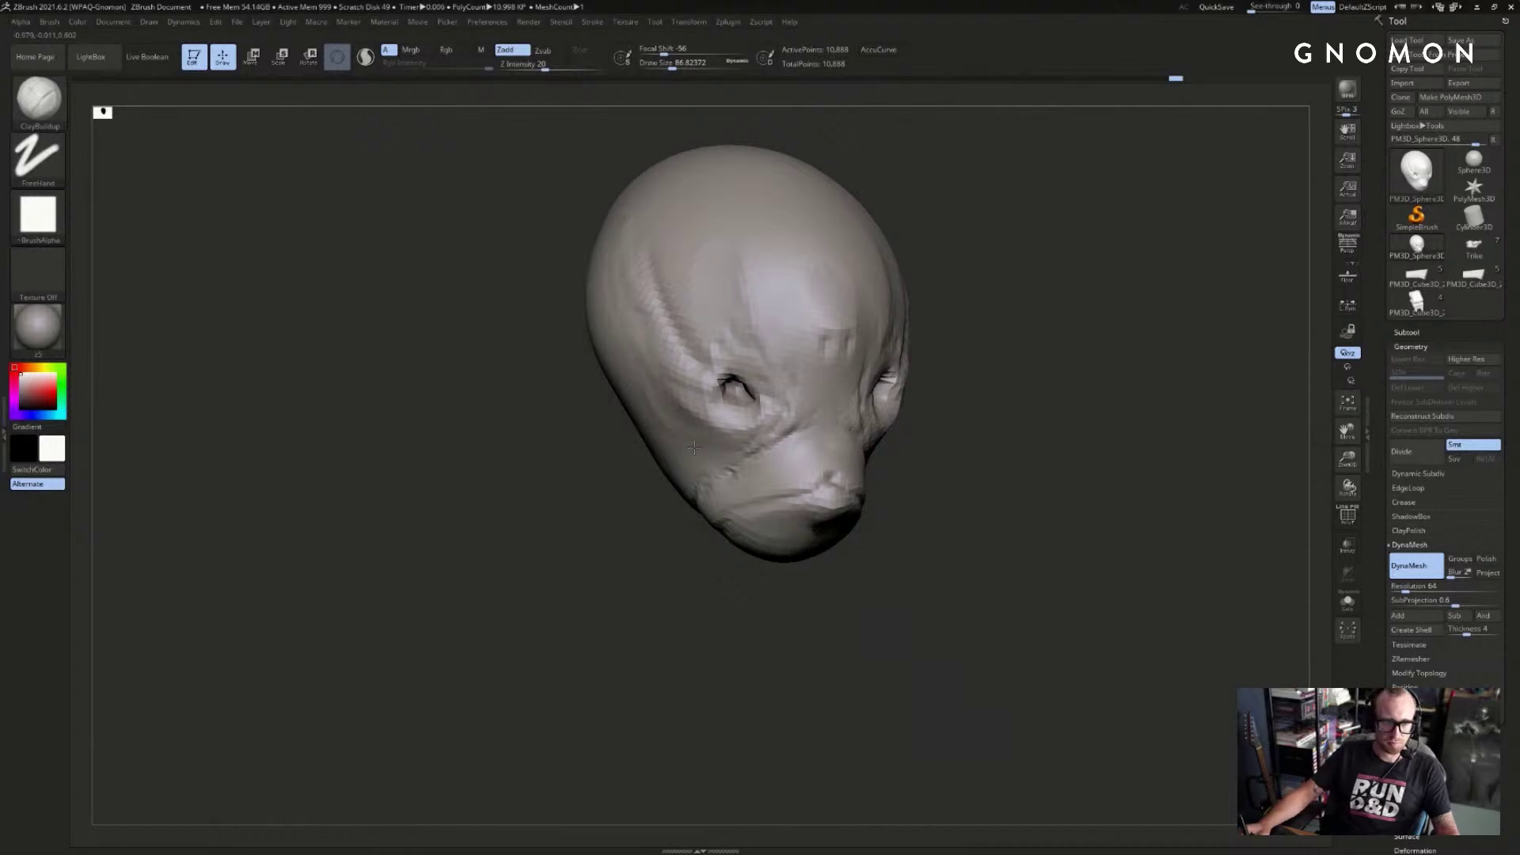
pyautogui.moveTo(699, 440); pyautogui.dragTo(713, 456)
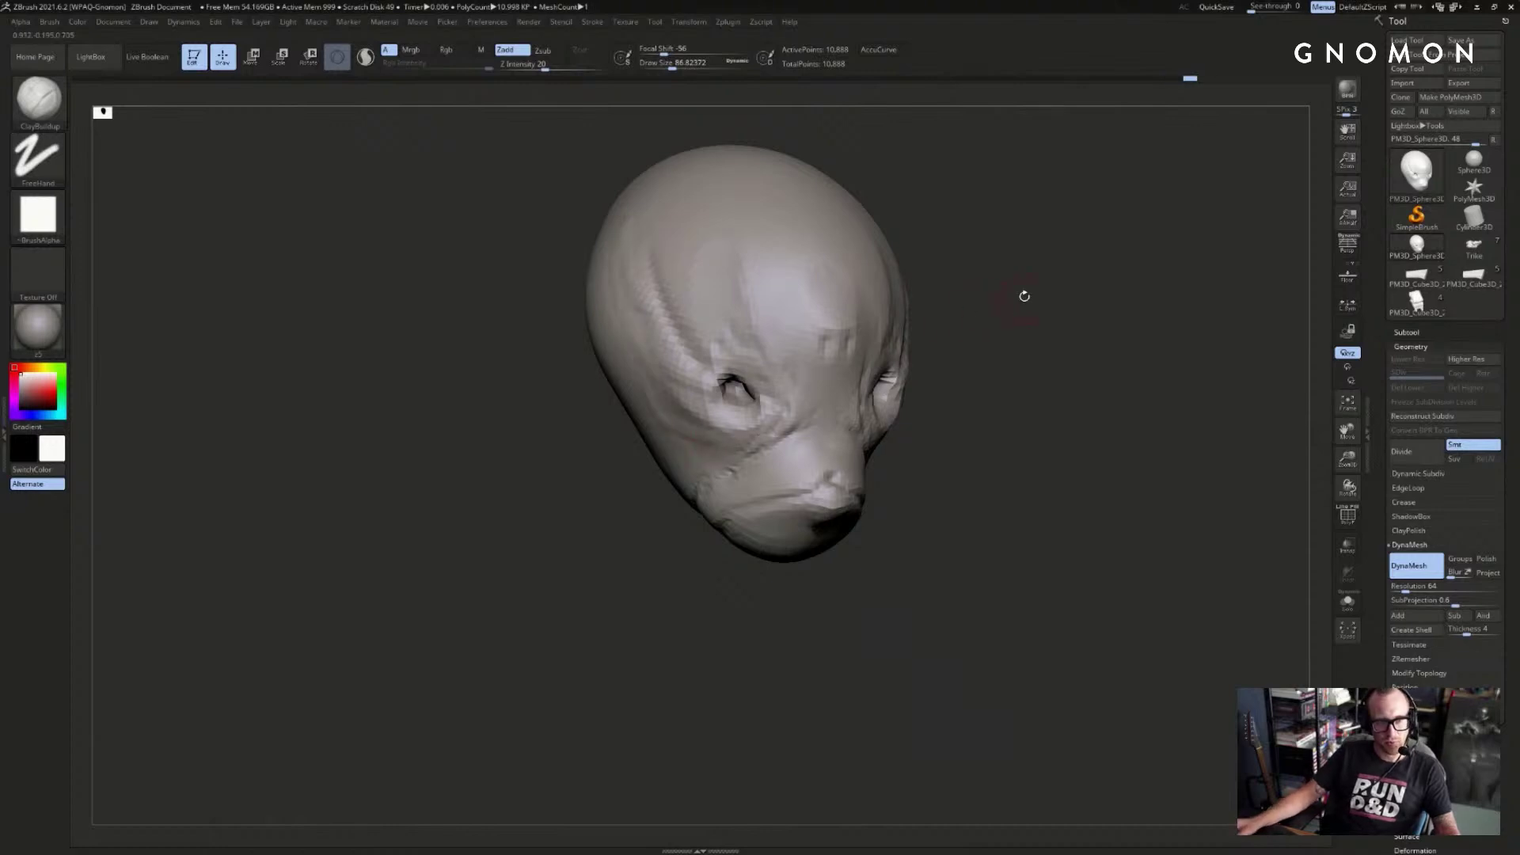
pyautogui.moveTo(1022, 299); pyautogui.dragTo(774, 379)
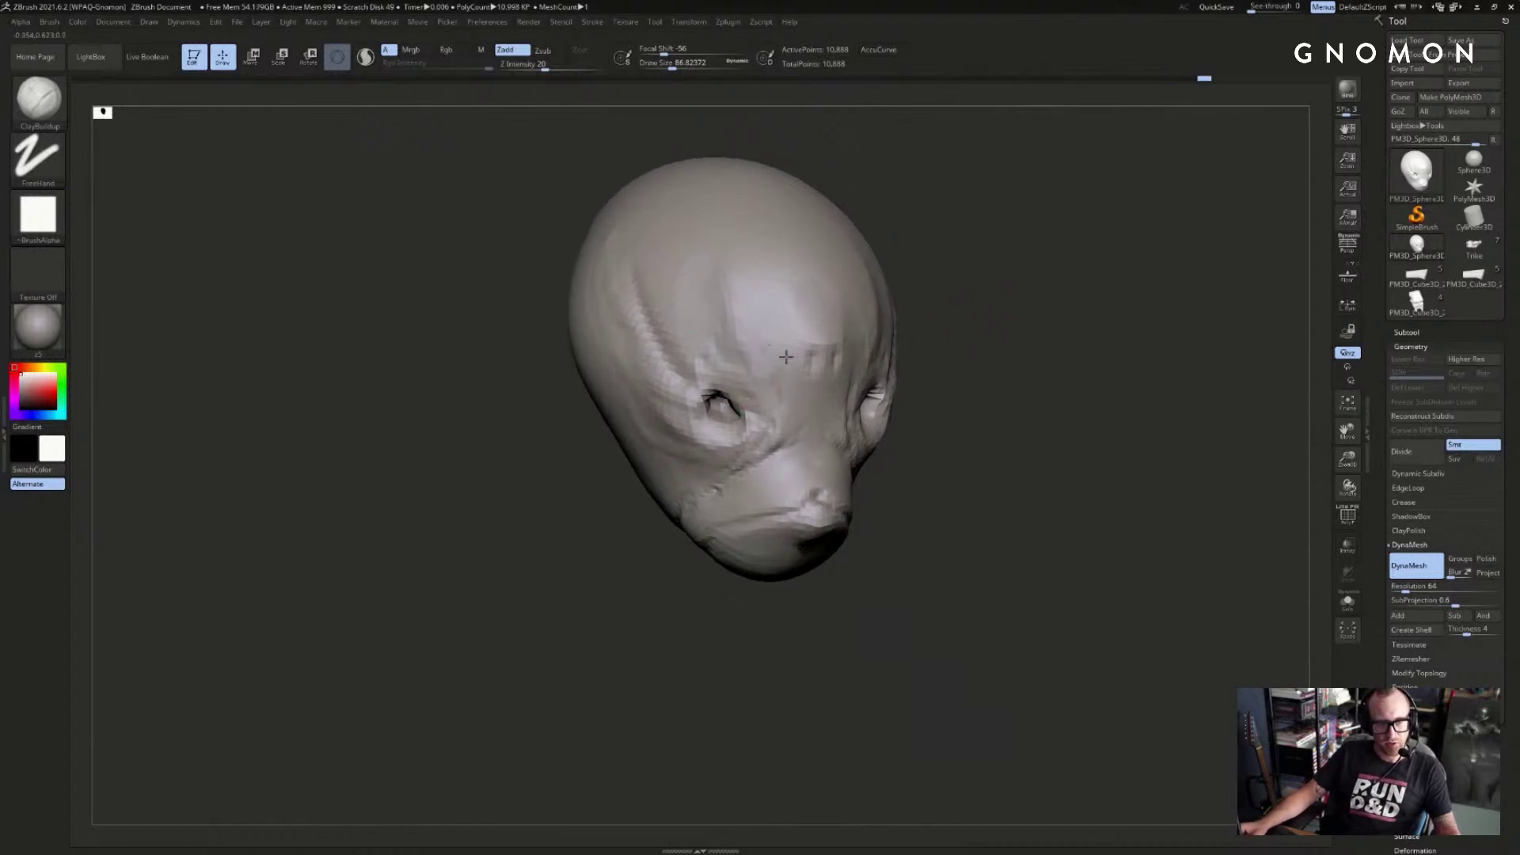
# - Try smoothing and recarving the paired marks at the lower centre of the forehead, then undo the strokes
pyautogui.keyDown('shift'); pyautogui.moveTo(818, 360); pyautogui.dragTo(823, 366); pyautogui.keyUp('shift')
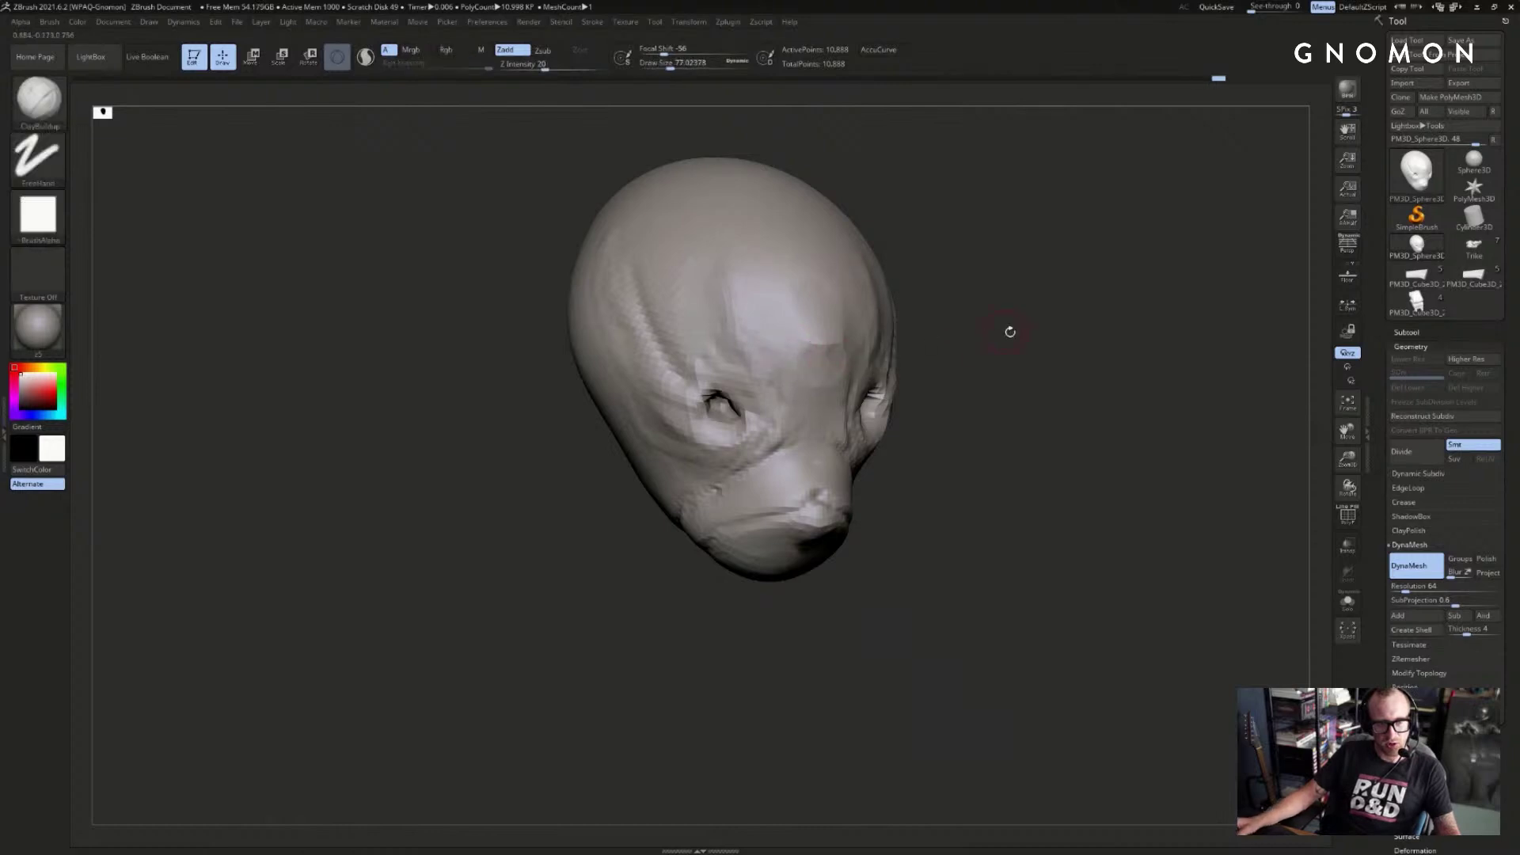
pyautogui.moveTo(1037, 334); pyautogui.dragTo(943, 332)
pyautogui.hotkey('ctrl', 'z')
pyautogui.moveTo(653, 426); pyautogui.dragTo(716, 420)
pyautogui.press('b')
pyautogui.press('d')
pyautogui.press('s')
pyautogui.moveTo(833, 365); pyautogui.dragTo(836, 358)
pyautogui.moveTo(638, 461); pyautogui.dragTo(780, 455)
pyautogui.hotkey('ctrl', 'z')
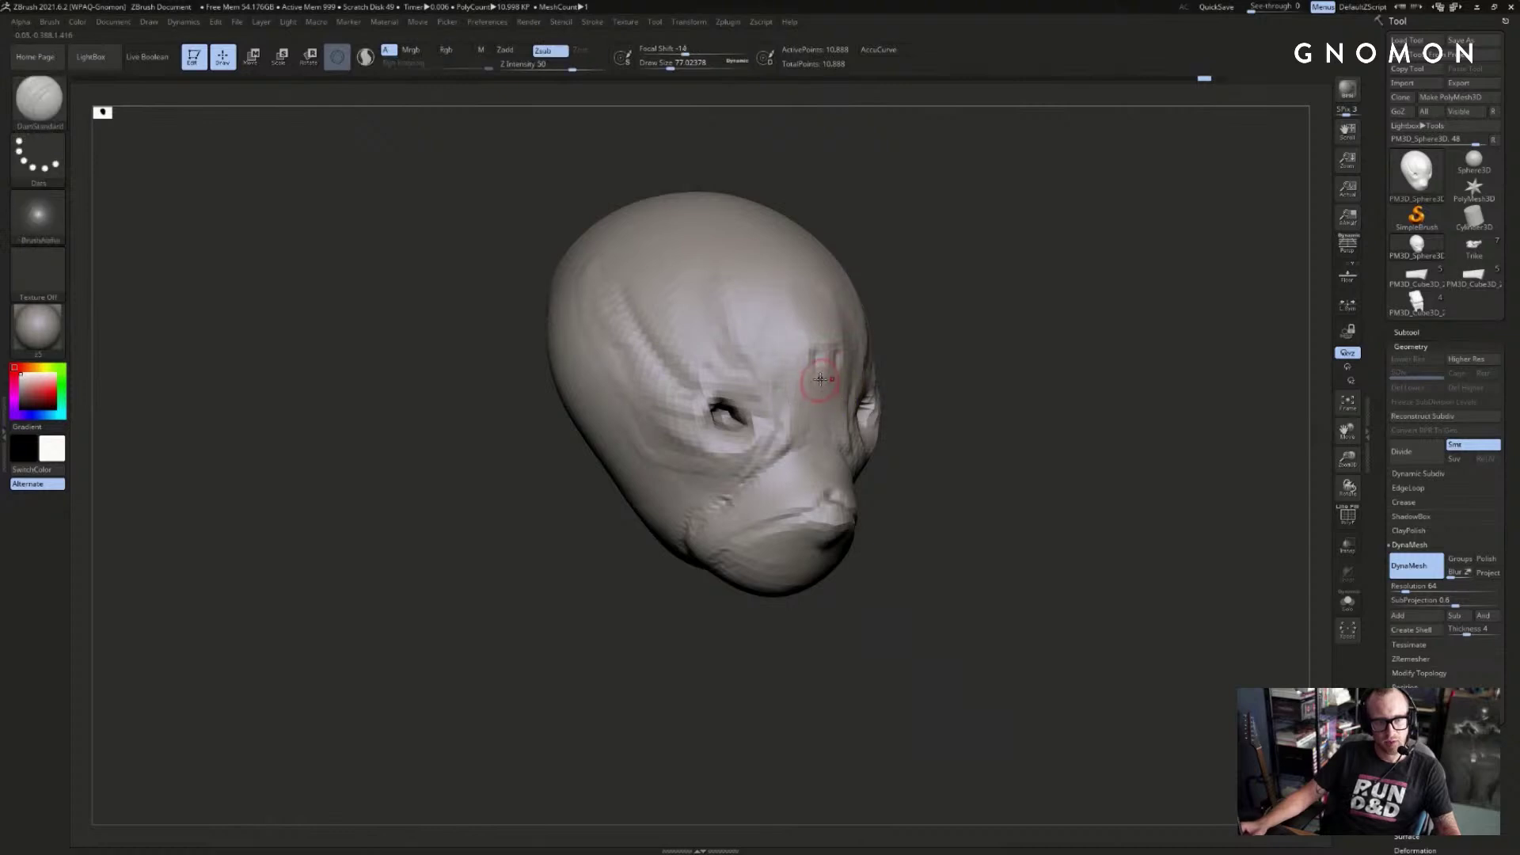
# - Smooth away the paired forehead marks and carve two small pits lower down between the eyes with DamStandard
pyautogui.keyDown('shift'); pyautogui.moveTo(820, 375); pyautogui.dragTo(810, 377); pyautogui.keyUp('shift')
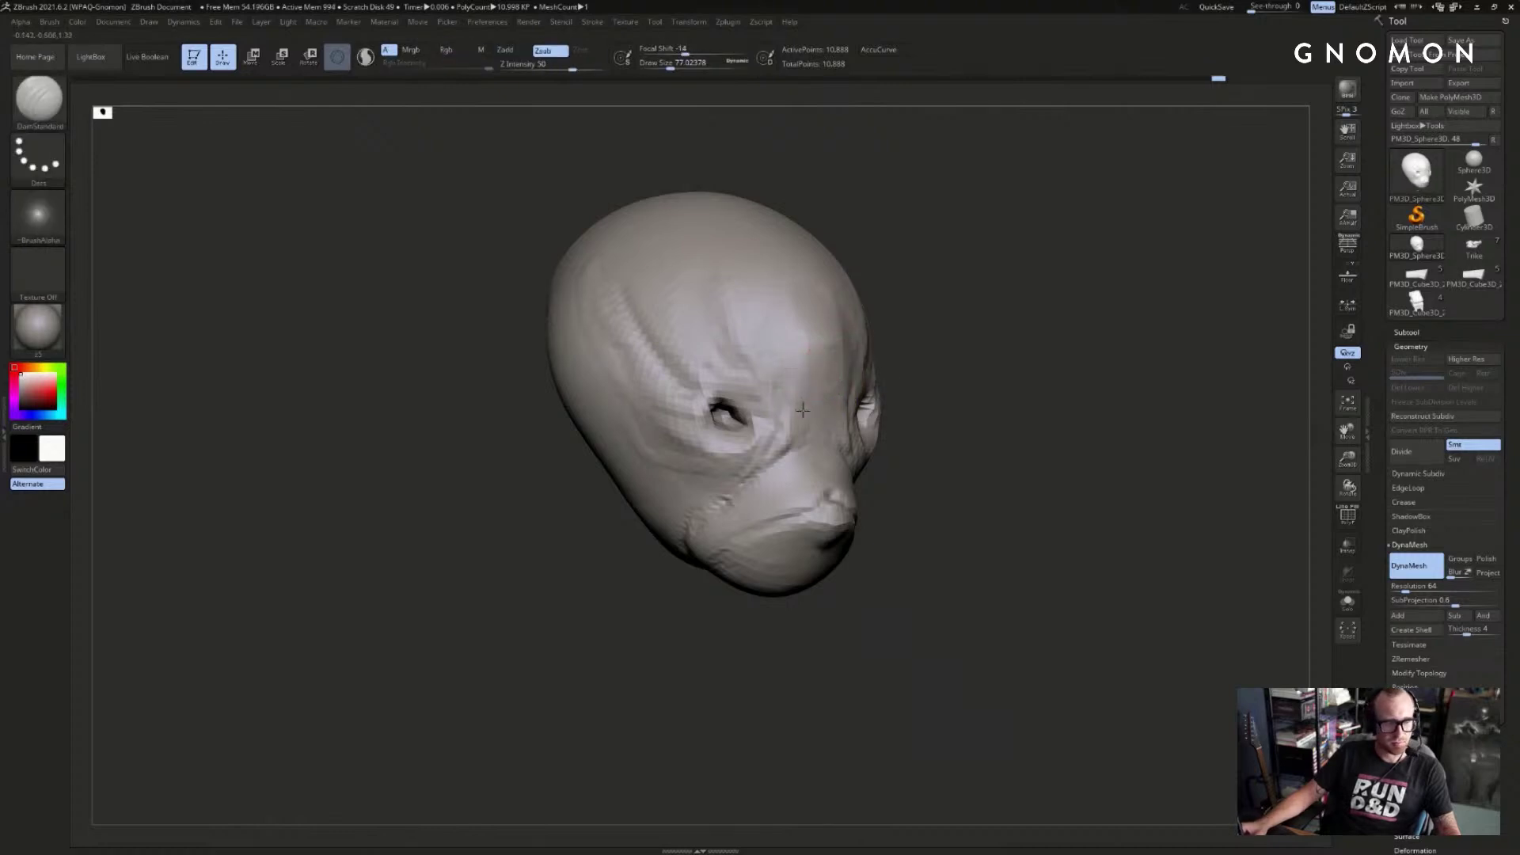
pyautogui.moveTo(984, 390); pyautogui.dragTo(950, 380)
pyautogui.keyDown('shift'); pyautogui.moveTo(780, 403); pyautogui.dragTo(771, 379); pyautogui.keyUp('shift')
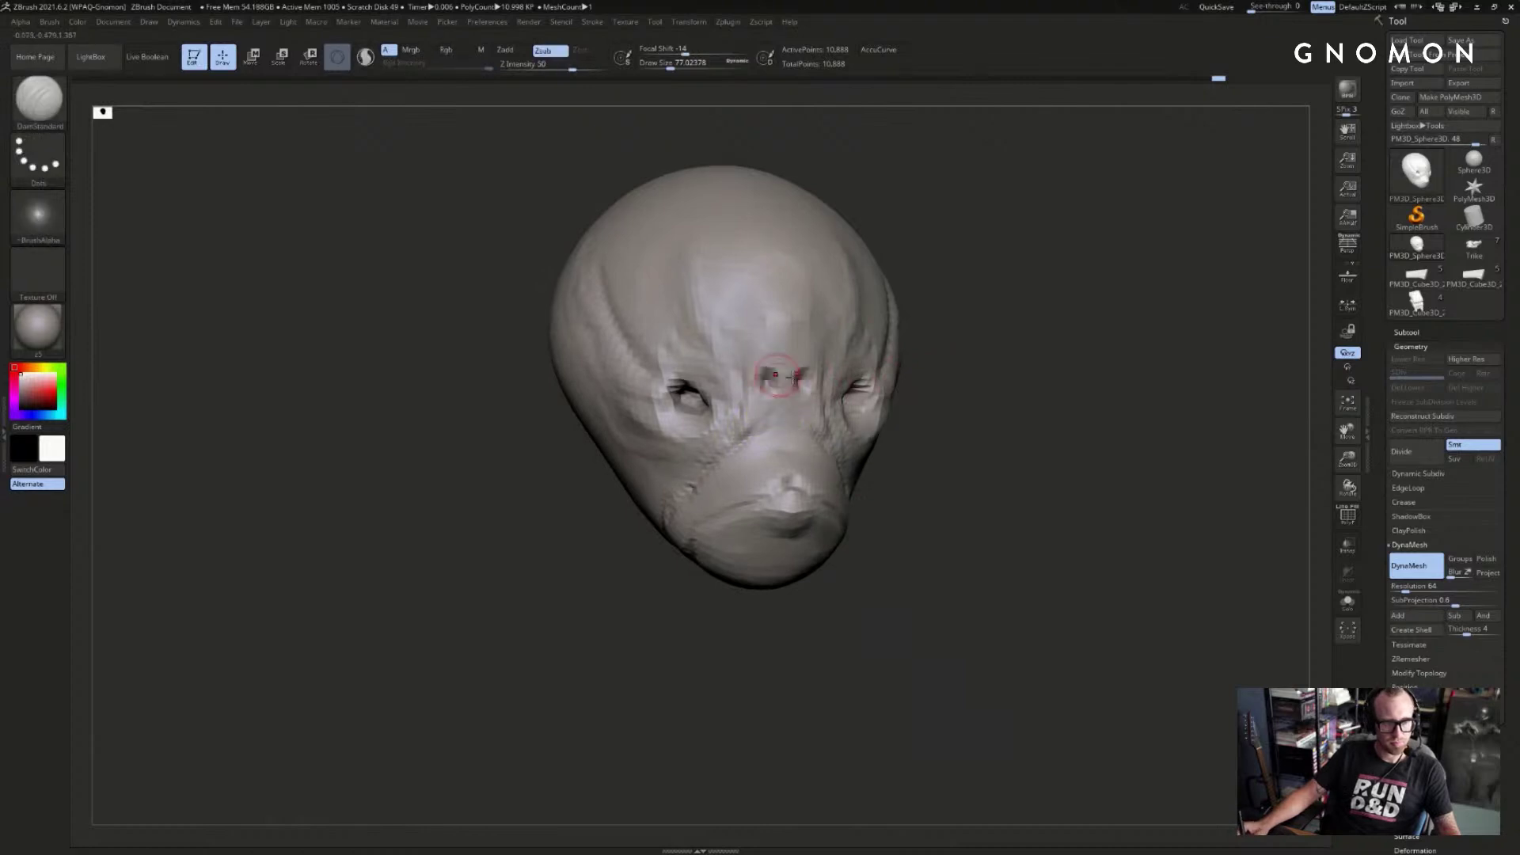
pyautogui.moveTo(942, 380); pyautogui.dragTo(978, 382)
pyautogui.keyDown('shift'); pyautogui.moveTo(759, 378); pyautogui.dragTo(765, 394); pyautogui.keyUp('shift')
pyautogui.moveTo(882, 382); pyautogui.dragTo(906, 379)
pyautogui.keyDown('shift'); pyautogui.moveTo(744, 420); pyautogui.dragTo(761, 396); pyautogui.keyUp('shift')
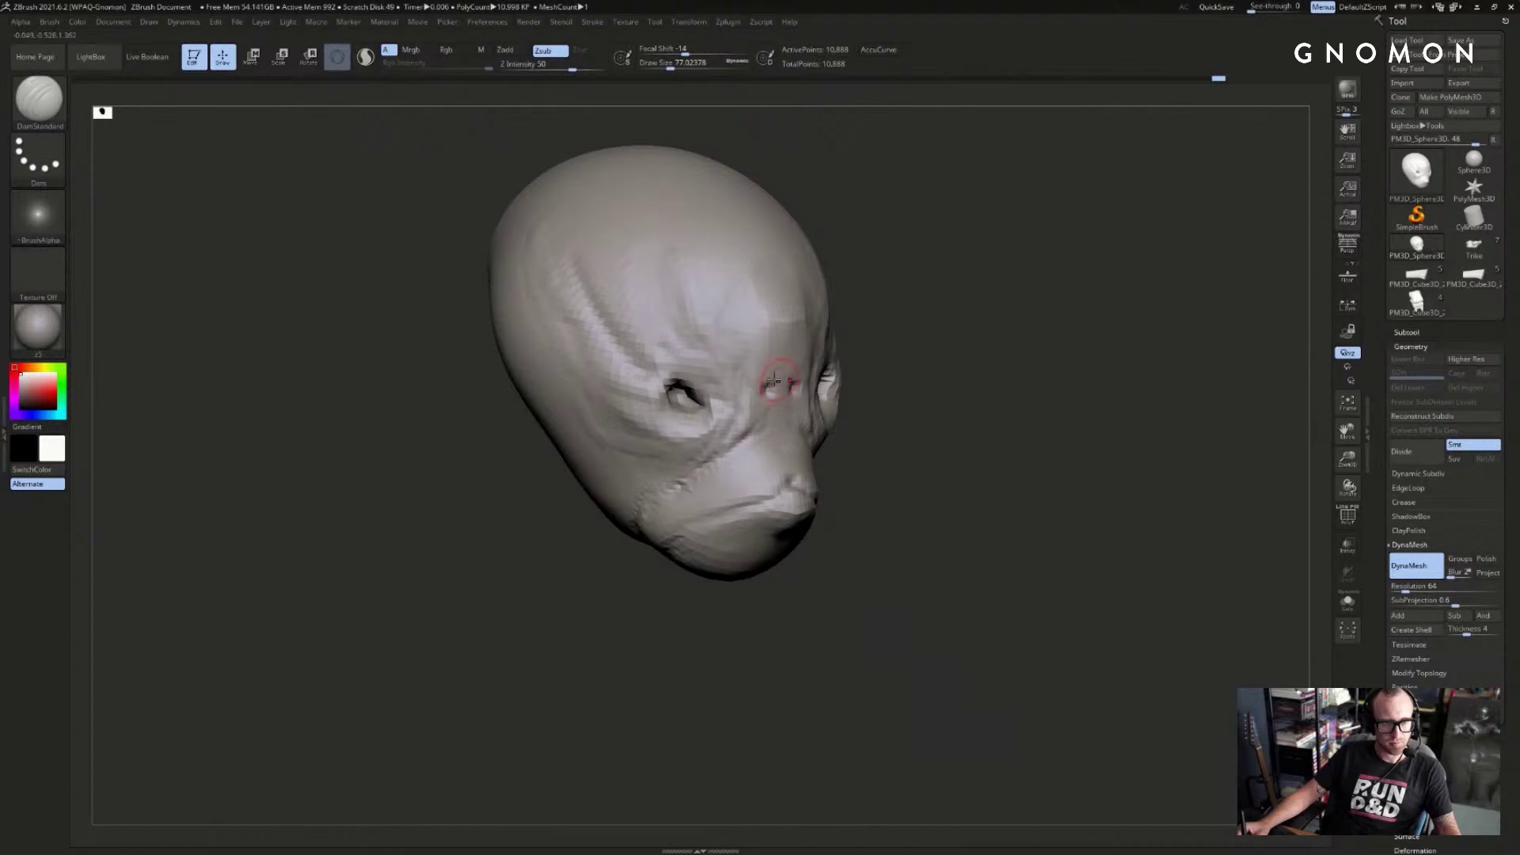
# - Build up the centre of the forehead above the two pits with an enlarged ClayBuildup brush, smoothing the form
pyautogui.press('b')
pyautogui.press('c')
pyautogui.press('b')
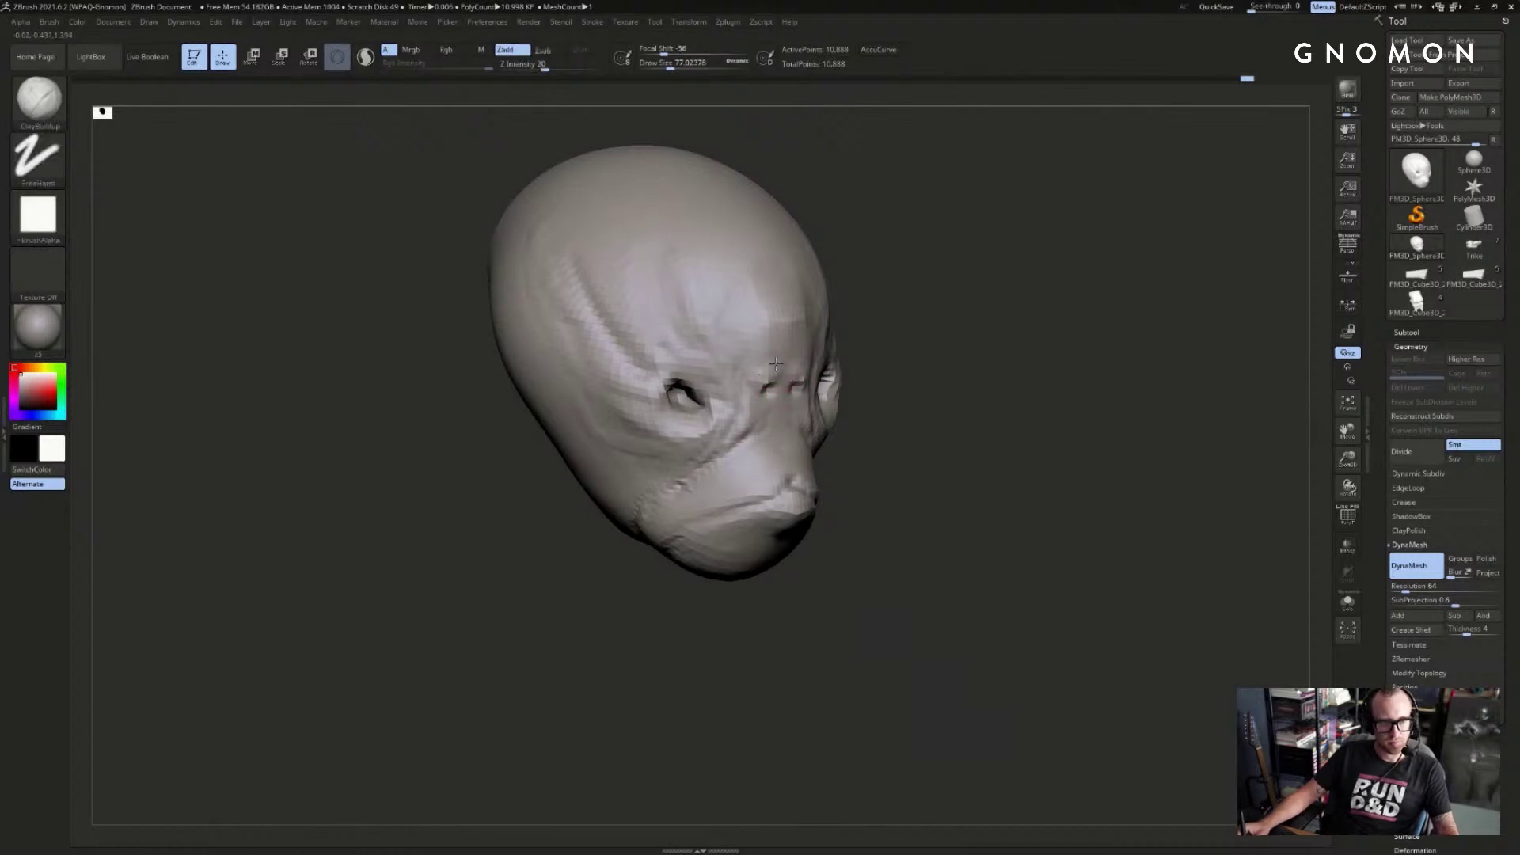
pyautogui.press(']')
pyautogui.press(']')
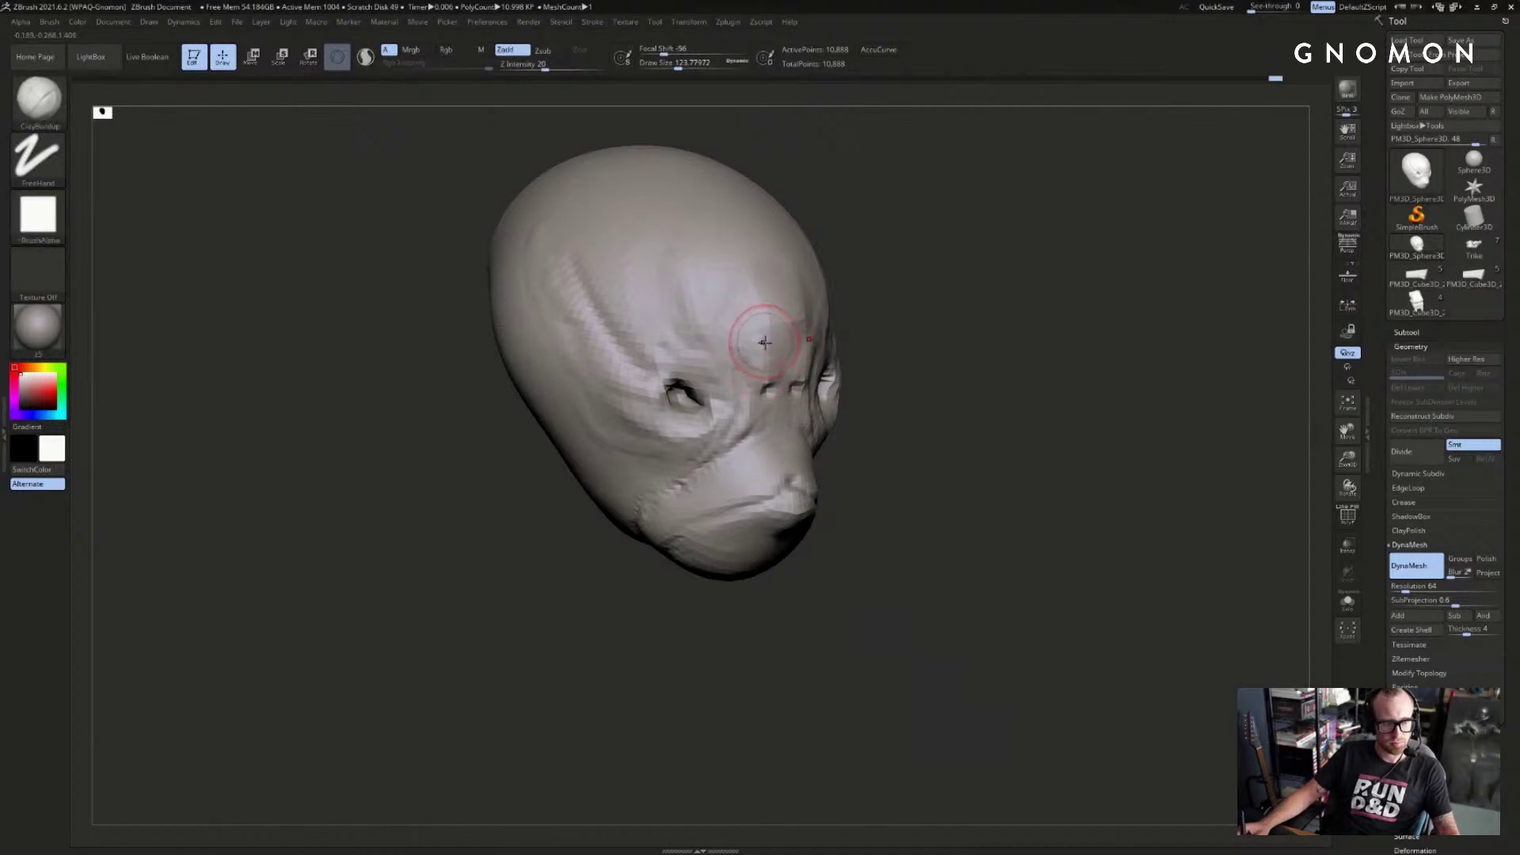
pyautogui.moveTo(902, 324); pyautogui.dragTo(879, 323)
pyautogui.keyDown('shift'); pyautogui.moveTo(774, 320); pyautogui.dragTo(779, 252); pyautogui.keyUp('shift')
pyautogui.moveTo(922, 305)
pyautogui.mouseDown()
pyautogui.moveTo(820, 321)
pyautogui.moveTo(800, 288)
pyautogui.moveTo(816, 252)
pyautogui.mouseUp()
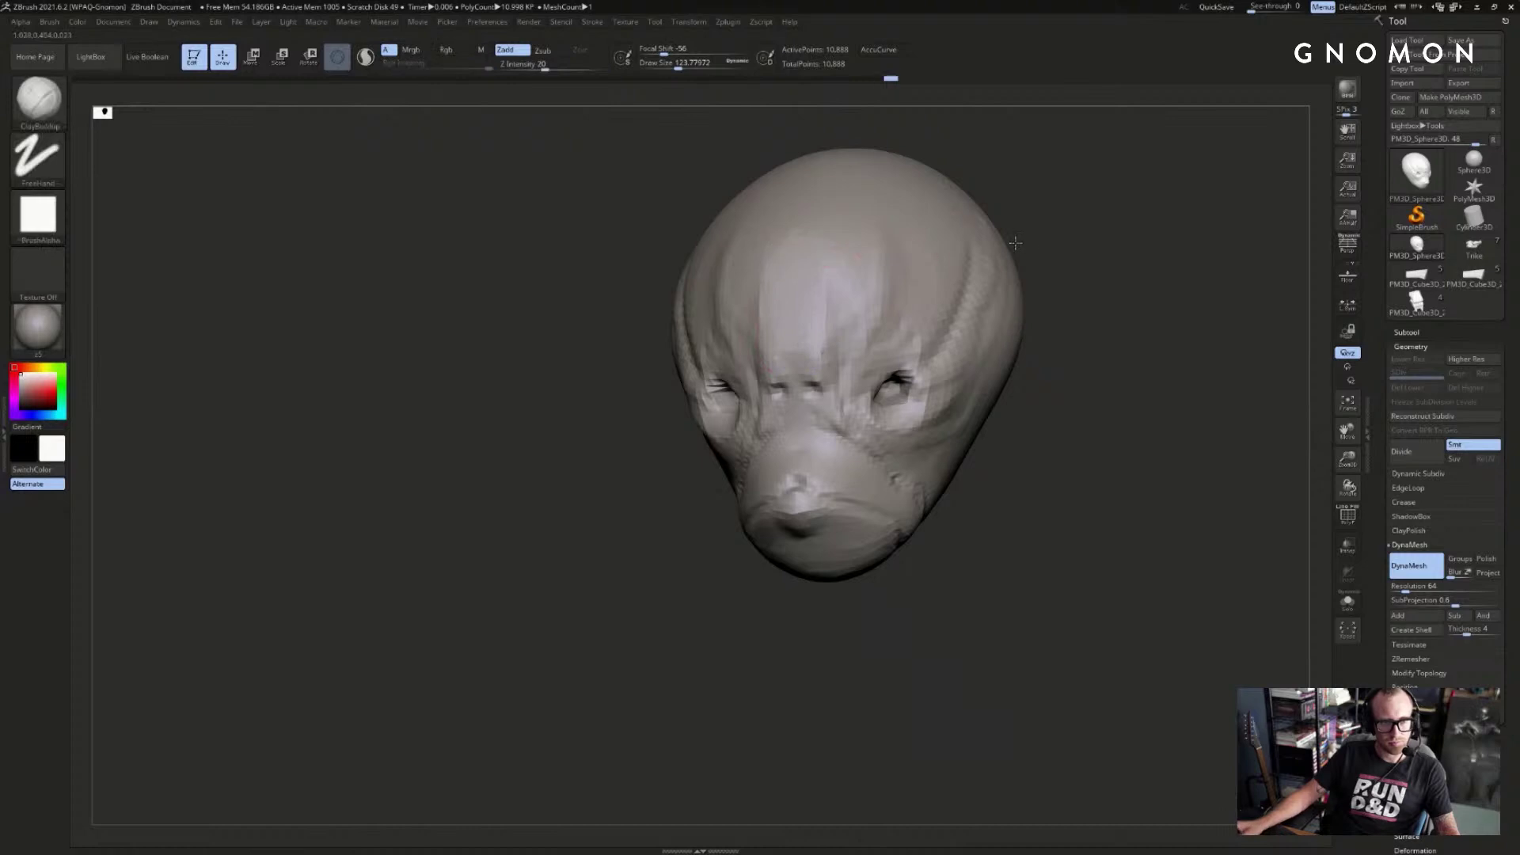
pyautogui.moveTo(1126, 283); pyautogui.dragTo(917, 340)
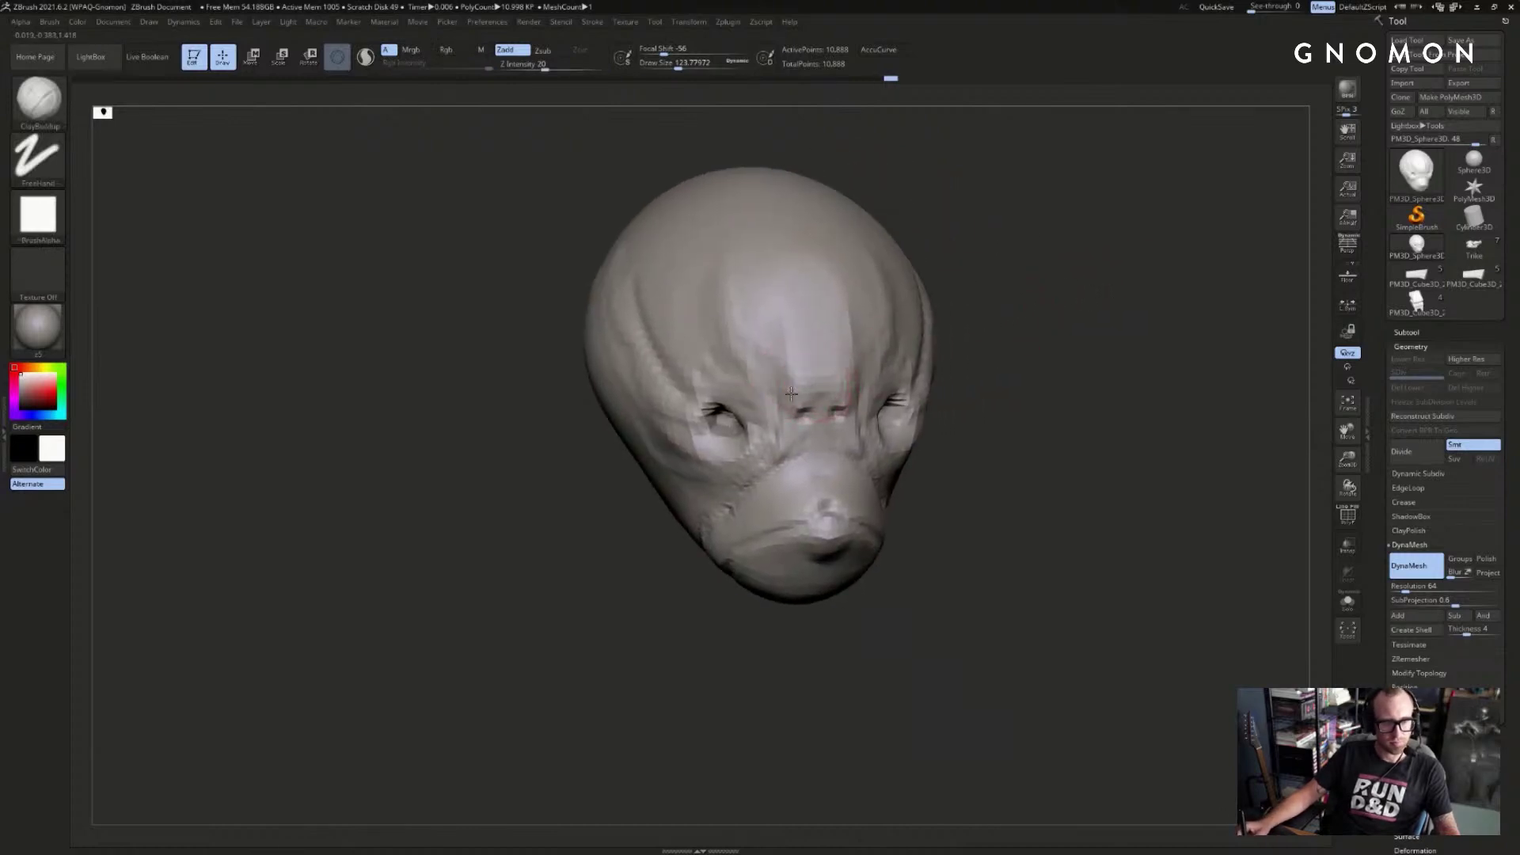
pyautogui.moveTo(1031, 316); pyautogui.dragTo(924, 342)
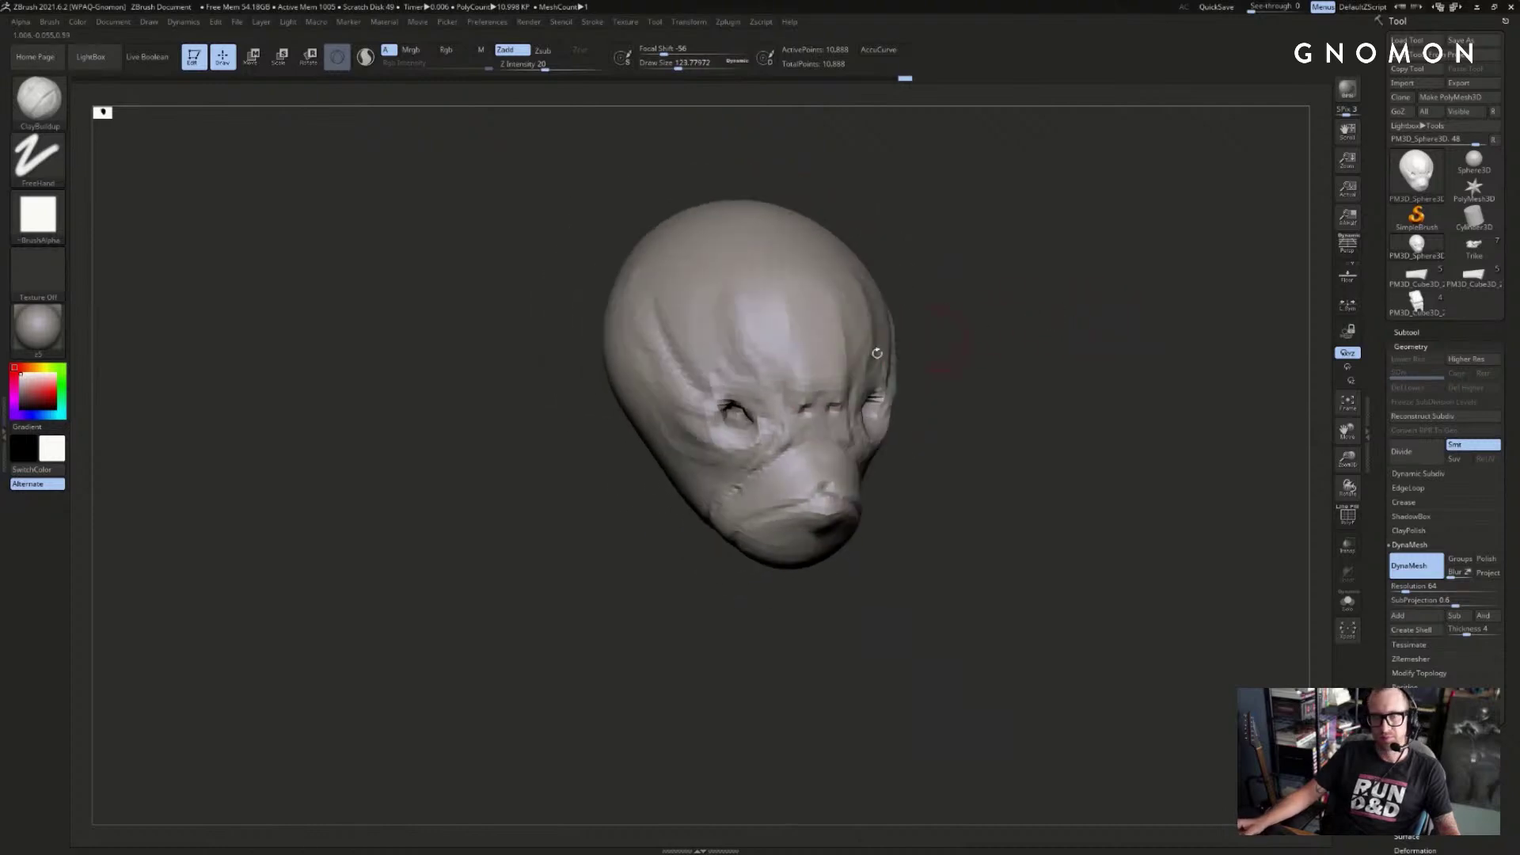
# - Define the ridge and side planes of the muzzle with DamStandard and ClayBuildup
pyautogui.keyDown('alt'); pyautogui.moveTo(836, 369); pyautogui.dragTo(804, 346); pyautogui.keyUp('alt')
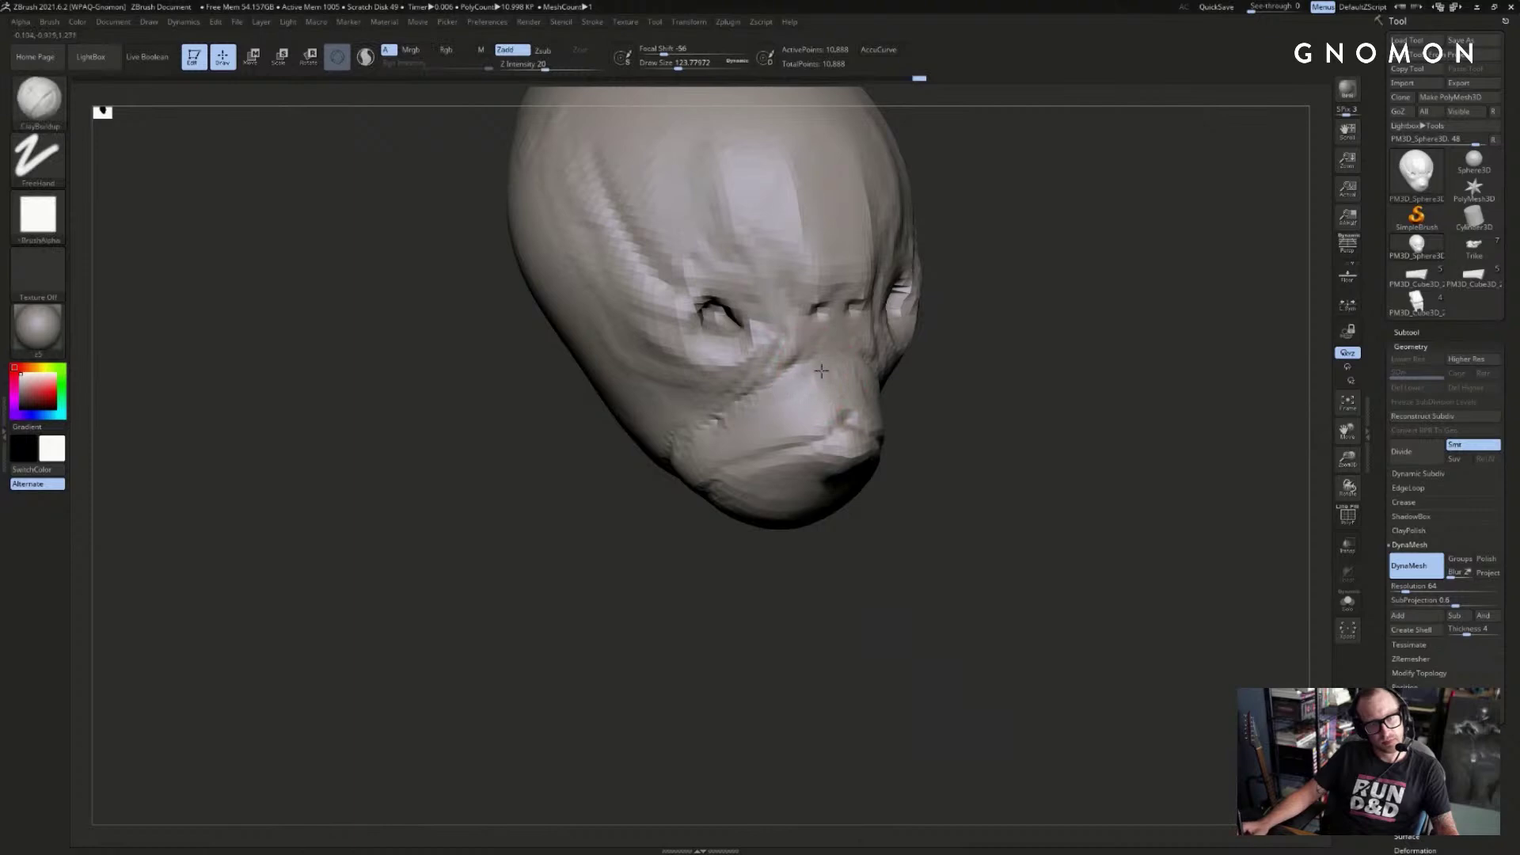
pyautogui.press('b')
pyautogui.press('d')
pyautogui.press('s')
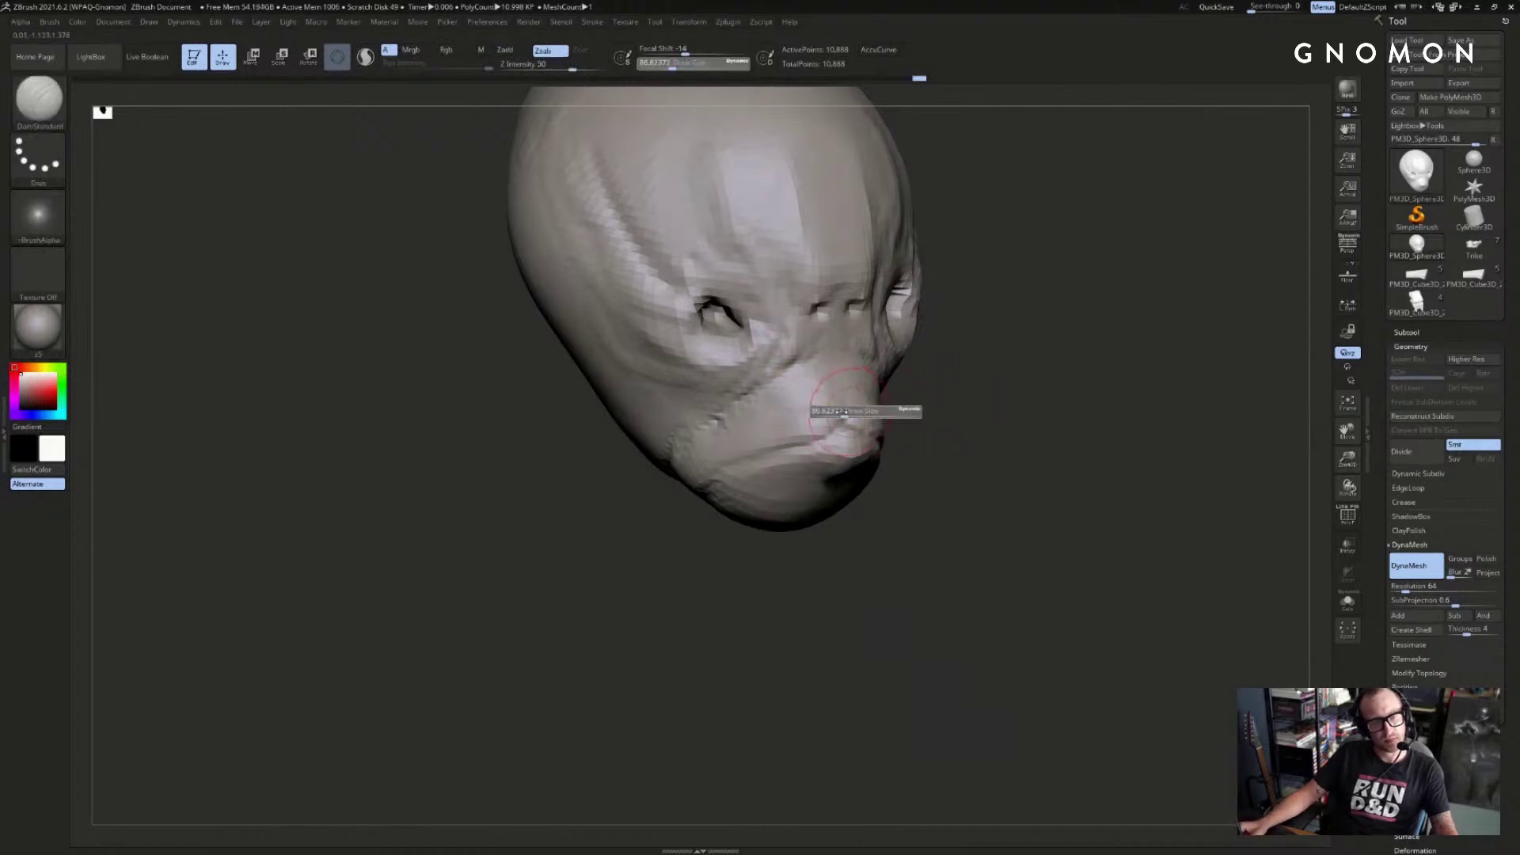
pyautogui.moveTo(998, 365)
pyautogui.mouseDown()
pyautogui.moveTo(974, 380)
pyautogui.moveTo(1010, 376)
pyautogui.moveTo(1014, 418)
pyautogui.moveTo(942, 434)
pyautogui.moveTo(778, 431)
pyautogui.mouseUp()
pyautogui.press('b')
pyautogui.press('c')
pyautogui.press('b')
pyautogui.moveTo(1009, 395)
pyautogui.mouseDown()
pyautogui.moveTo(1019, 359)
pyautogui.moveTo(1061, 411)
pyautogui.moveTo(1018, 420)
pyautogui.moveTo(1004, 369)
pyautogui.mouseUp()
# - Build up the chin and lower jaw with ClayBuildup, enlarging the brush for the underside of the jaw
pyautogui.press('s')
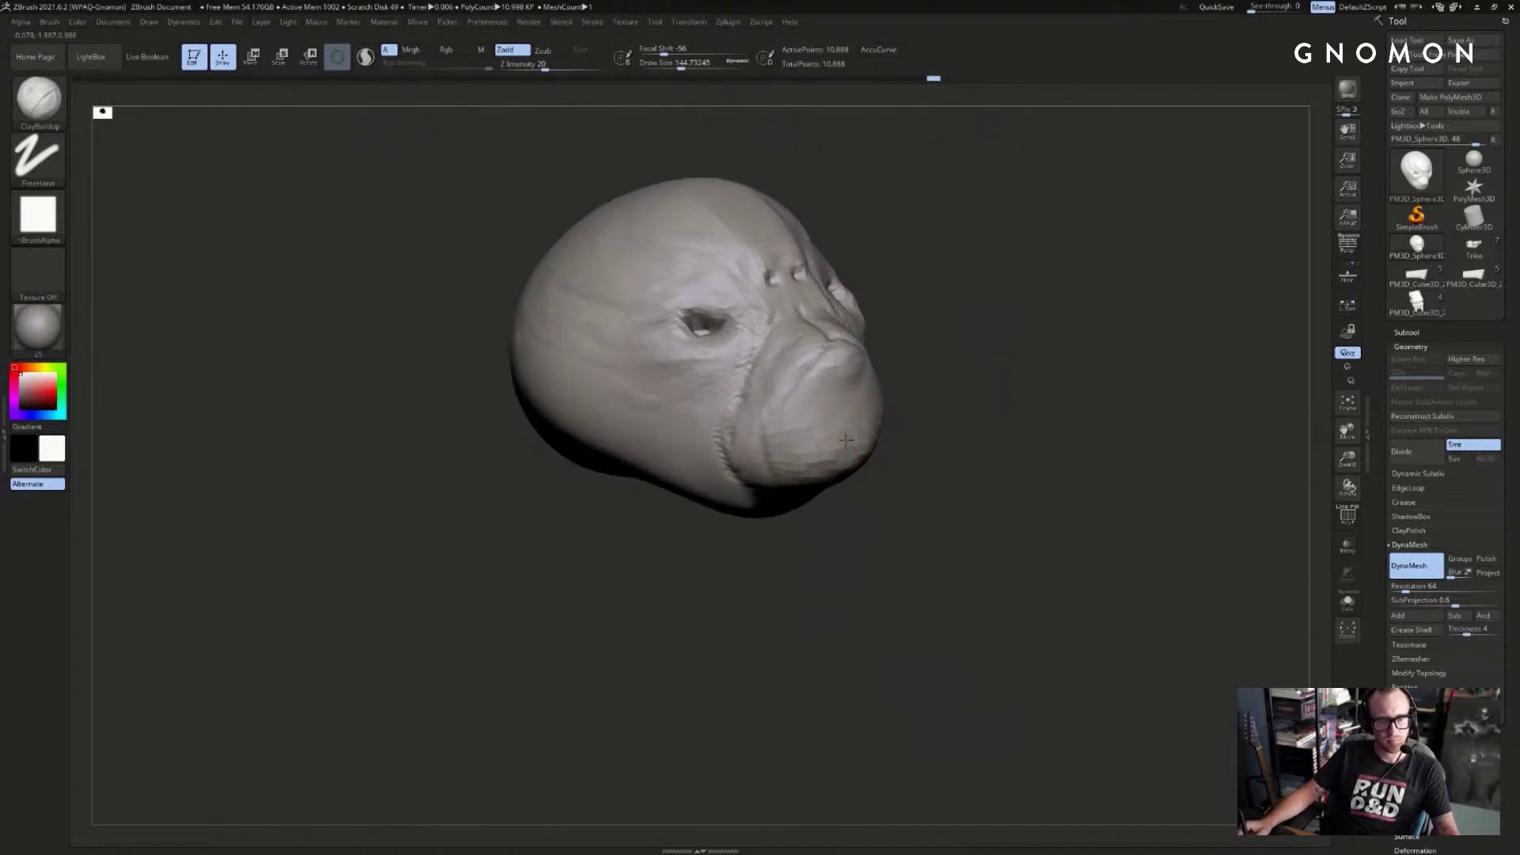
pyautogui.moveTo(821, 457)
pyautogui.mouseDown()
pyautogui.moveTo(859, 408)
pyautogui.moveTo(842, 461)
pyautogui.mouseUp()
pyautogui.moveTo(972, 467)
pyautogui.mouseDown()
pyautogui.moveTo(984, 507)
pyautogui.moveTo(998, 451)
pyautogui.moveTo(1001, 509)
pyautogui.moveTo(1085, 435)
pyautogui.moveTo(1136, 475)
pyautogui.moveTo(1118, 511)
pyautogui.mouseUp()
pyautogui.press('ctrl')
pyautogui.moveTo(687, 582)
pyautogui.mouseDown()
pyautogui.moveTo(705, 581)
pyautogui.moveTo(542, 547)
pyautogui.moveTo(577, 582)
pyautogui.moveTo(617, 560)
pyautogui.mouseUp()
pyautogui.press(']')
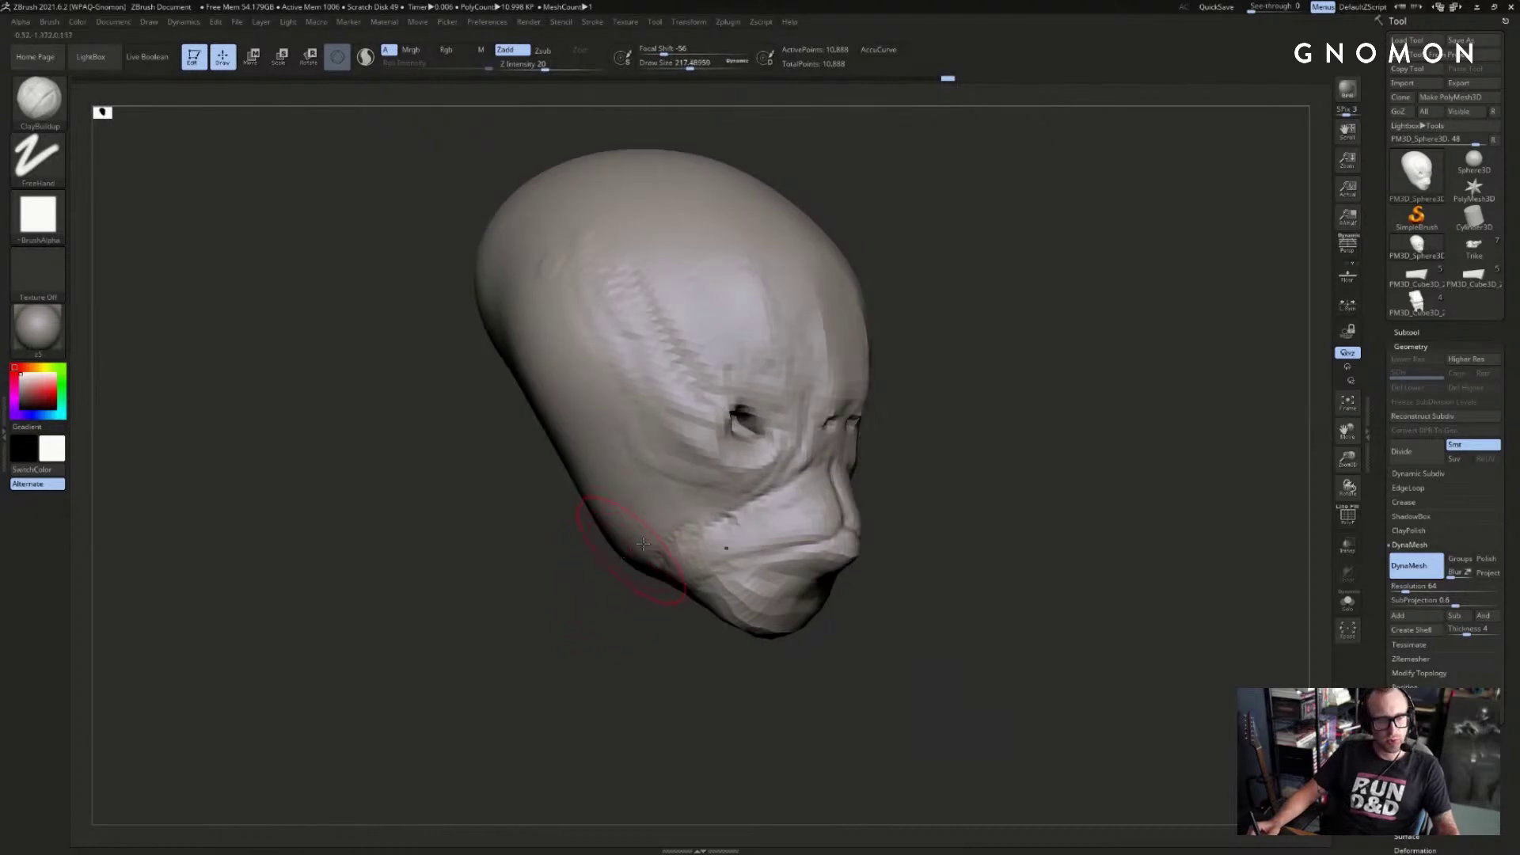
# - Block in an ear area on the side of the head with ClayBuildup and DamStandard
pyautogui.moveTo(540, 365)
pyautogui.mouseDown()
pyautogui.moveTo(577, 475)
pyautogui.moveTo(593, 441)
pyautogui.mouseUp()
pyautogui.press('b')
pyautogui.press('d')
pyautogui.press('s')
pyautogui.press('ctrl')
pyautogui.keyDown('ctrl'); pyautogui.click(583, 434); pyautogui.keyUp('ctrl')
# - Pull the ear form out from the side of the head with the Move brush, undoing one stroke
pyautogui.press('b')
pyautogui.press('m')
pyautogui.press('v')
pyautogui.moveTo(577, 407); pyautogui.dragTo(482, 360)
pyautogui.moveTo(399, 278)
pyautogui.mouseDown()
pyautogui.moveTo(484, 518)
pyautogui.moveTo(411, 510)
pyautogui.mouseUp()
pyautogui.hotkey('ctrl', 'z')
pyautogui.moveTo(994, 467); pyautogui.dragTo(954, 459)
pyautogui.moveTo(880, 433)
pyautogui.mouseDown()
pyautogui.moveTo(917, 444)
pyautogui.moveTo(988, 520)
pyautogui.moveTo(1049, 514)
pyautogui.moveTo(915, 472)
pyautogui.moveTo(977, 468)
pyautogui.moveTo(871, 440)
pyautogui.moveTo(919, 459)
pyautogui.mouseUp()
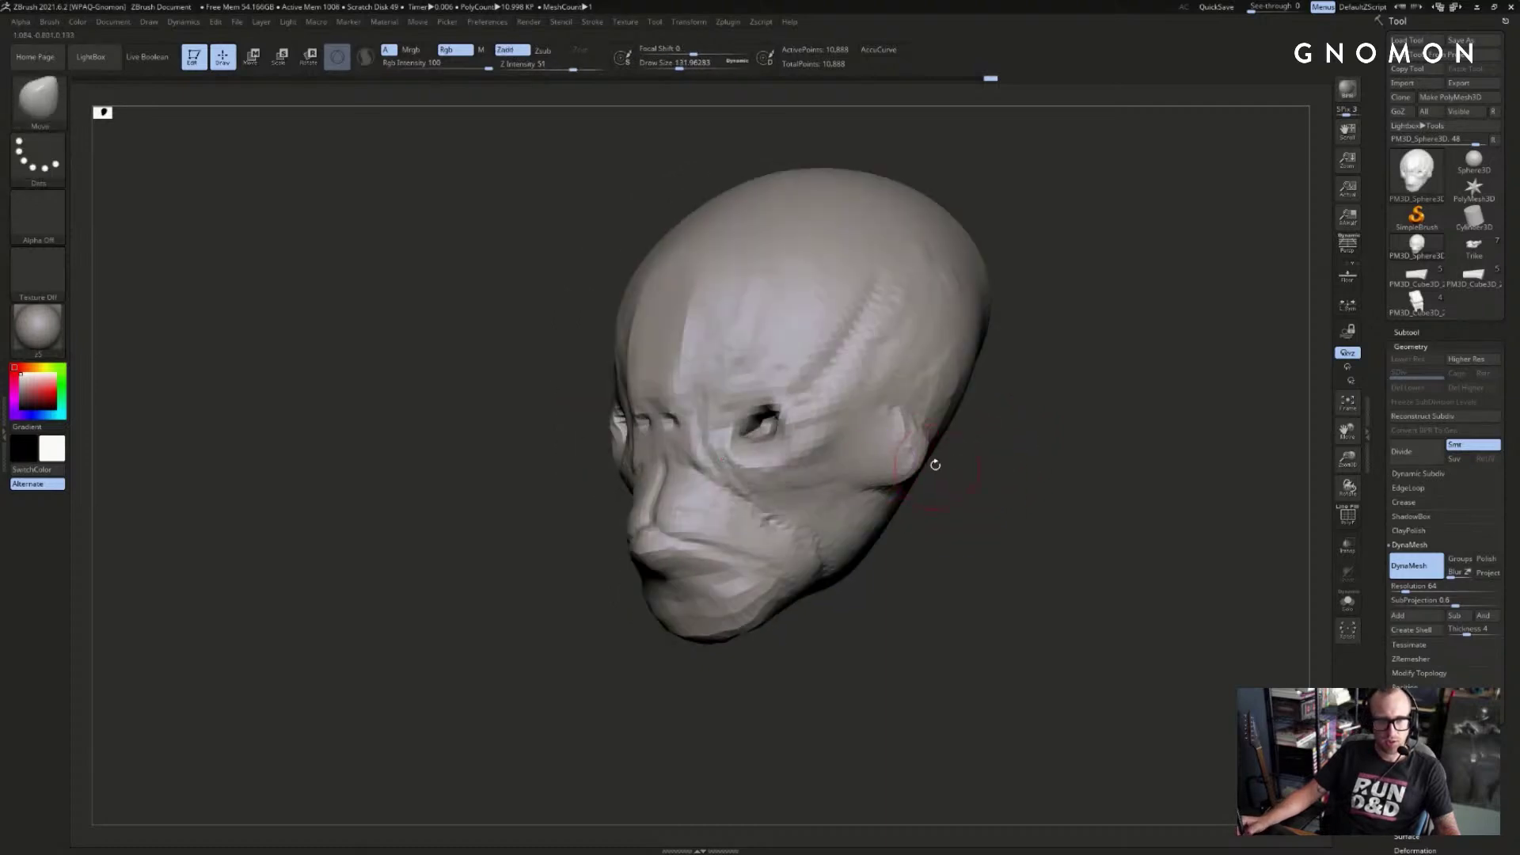
# - Carve a hollow into the ear with a smaller DamStandard brush
pyautogui.press('b')
pyautogui.press('d')
pyautogui.press('s')
pyautogui.press('[')
# - Pull the ears outward with the SnakeHook brush, undoing two strokes and checking the head from the front
pyautogui.press('s')
pyautogui.press('h')
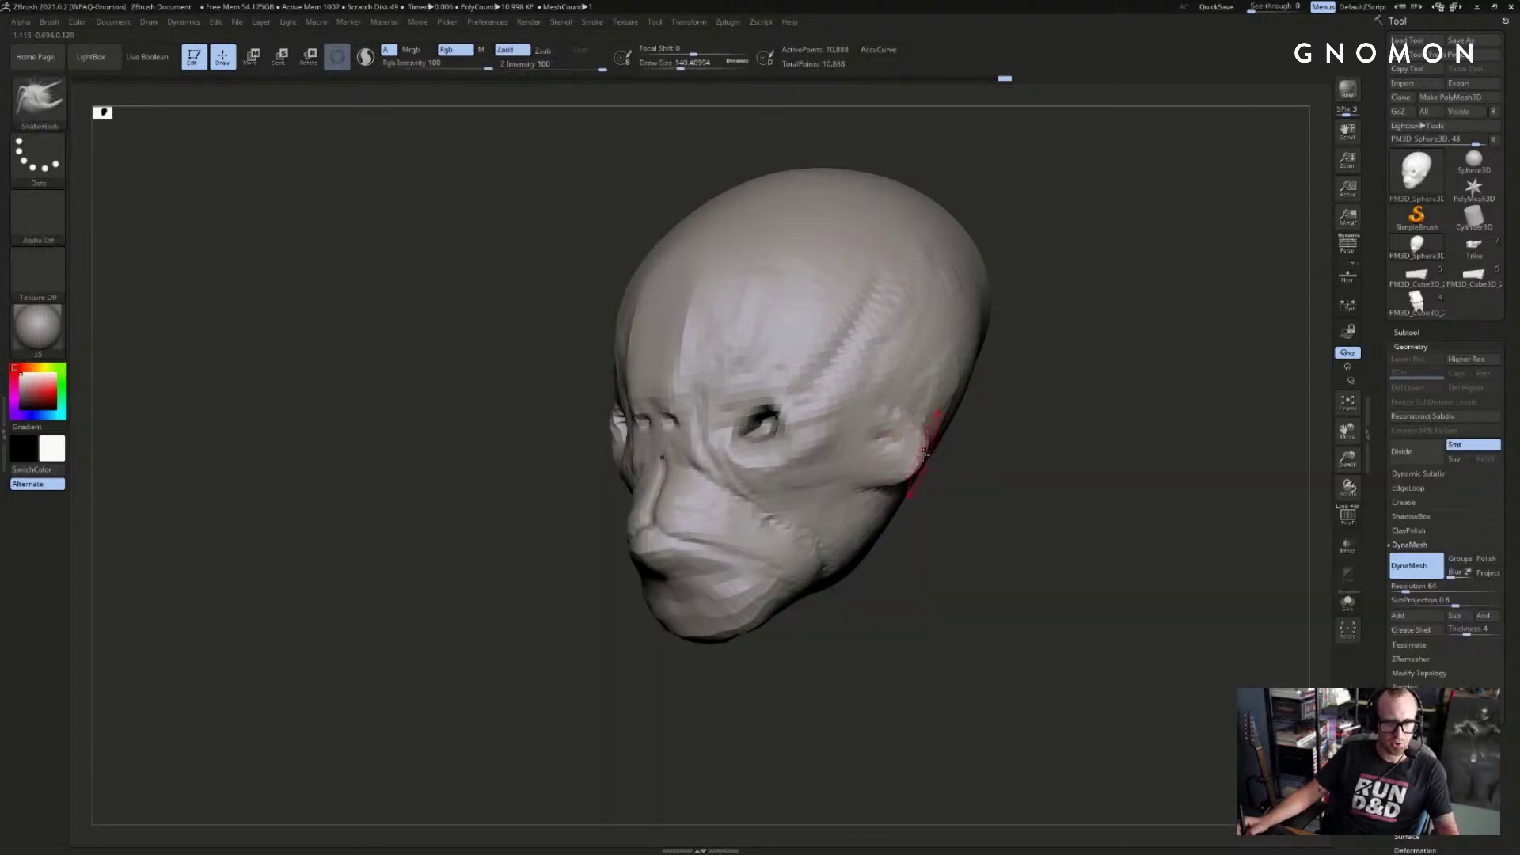
pyautogui.moveTo(992, 481)
pyautogui.keyDown('shift'); pyautogui.mouseDown()
pyautogui.moveTo(1061, 479)
pyautogui.moveTo(927, 457)
pyautogui.moveTo(986, 444)
pyautogui.moveTo(1034, 455)
pyautogui.moveTo(840, 462)
pyautogui.mouseUp(); pyautogui.keyUp('shift')
pyautogui.hotkey('ctrl', 'z')
pyautogui.hotkey('ctrl', 'z')
pyautogui.keyDown('shift'); pyautogui.moveTo(699, 470); pyautogui.dragTo(649, 513); pyautogui.keyUp('shift')
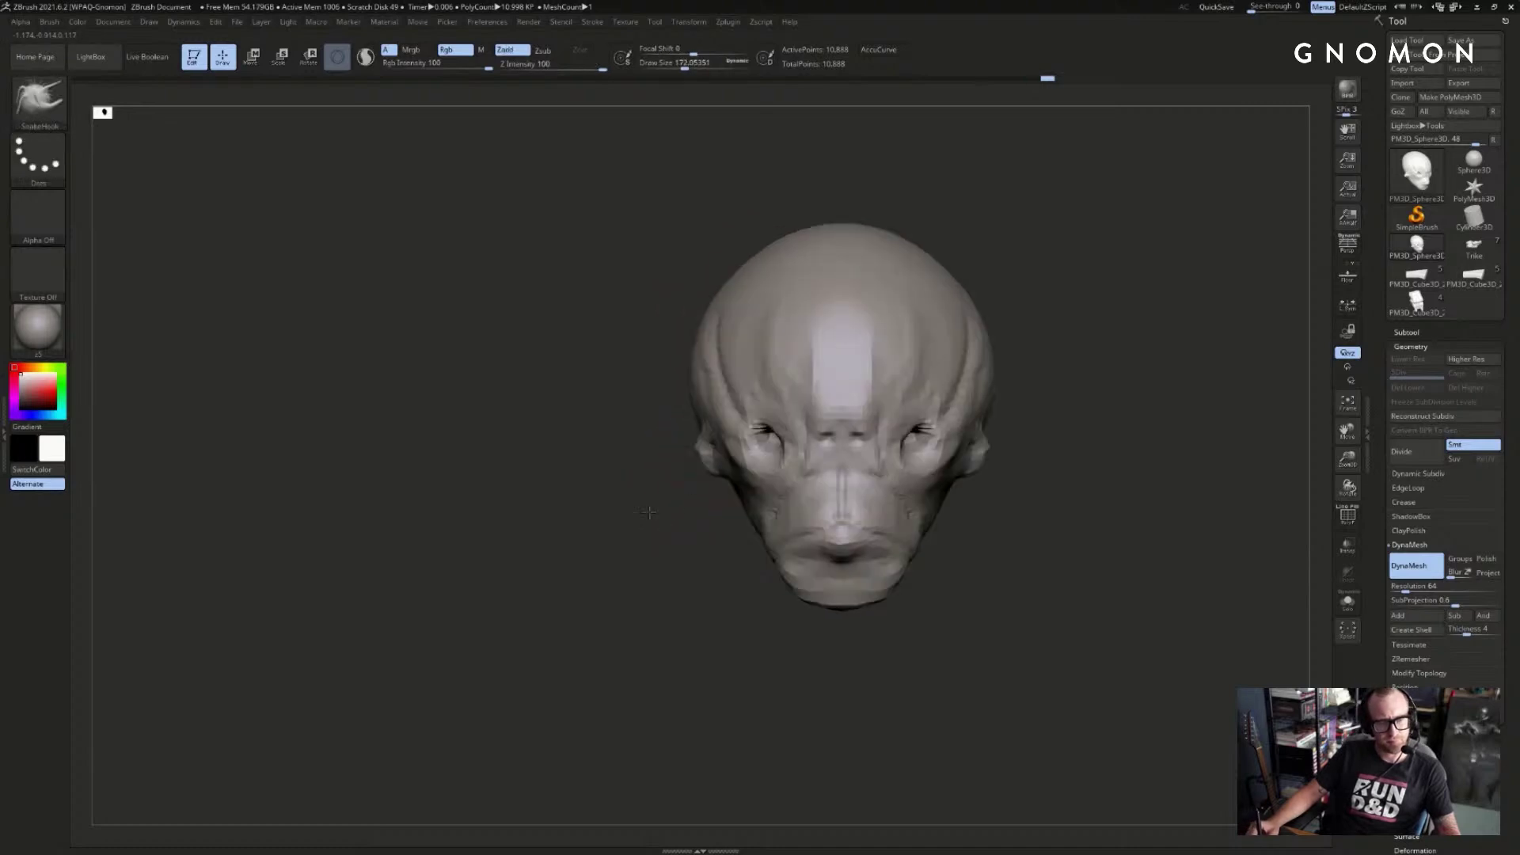
pyautogui.moveTo(1098, 457)
pyautogui.mouseDown()
pyautogui.moveTo(990, 475)
pyautogui.moveTo(1028, 482)
pyautogui.moveTo(913, 448)
pyautogui.mouseUp()
# - Deepen the inner ear and sharpen the crease around the ear's rim with DamStandard
pyautogui.press('b')
pyautogui.press('d')
pyautogui.press('s')
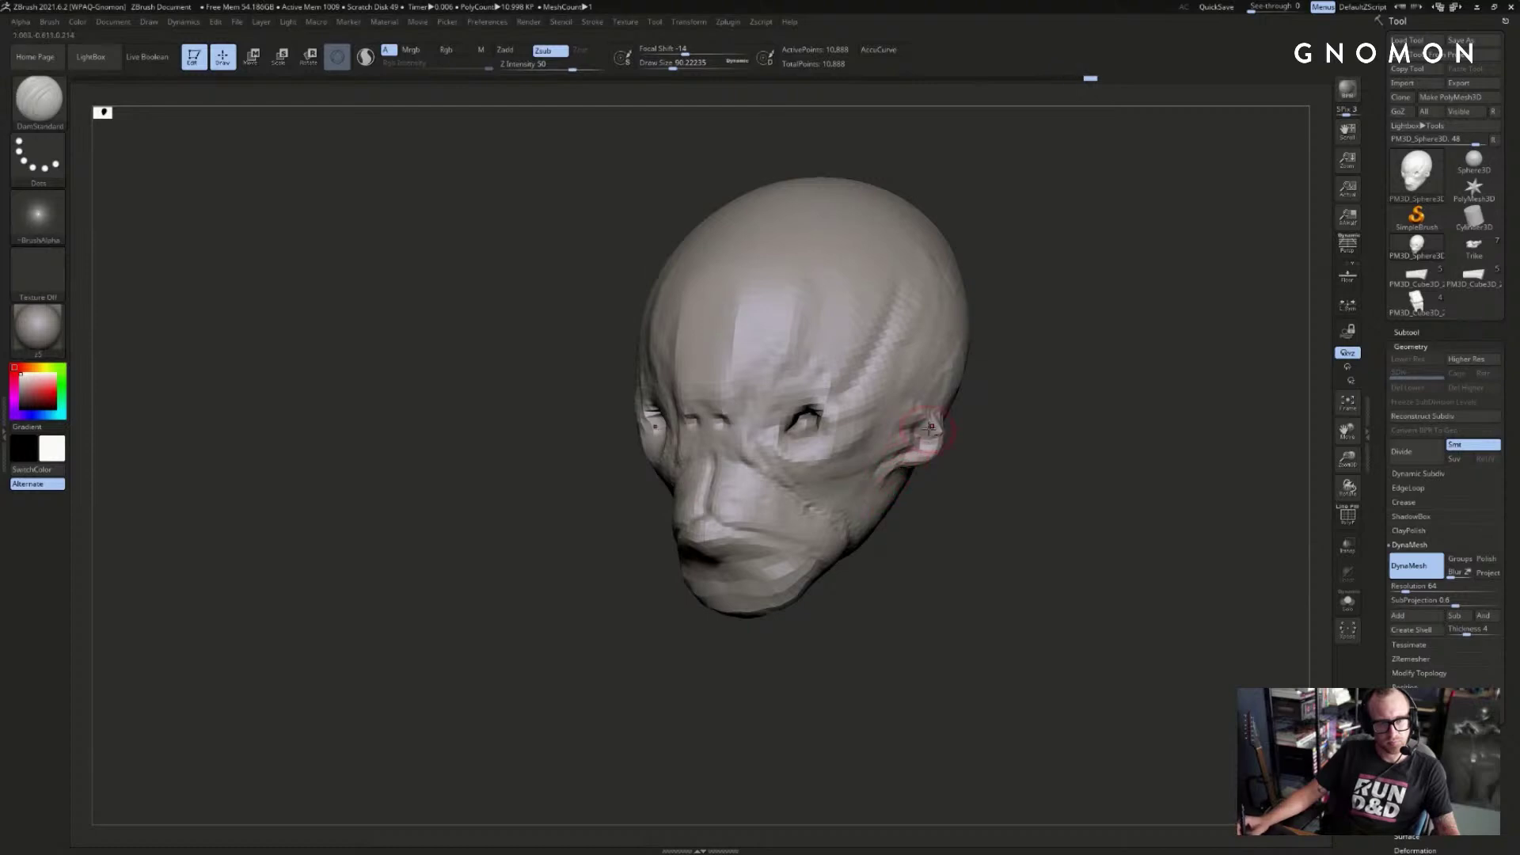
pyautogui.moveTo(928, 413)
pyautogui.mouseDown()
pyautogui.moveTo(927, 398)
pyautogui.moveTo(934, 427)
pyautogui.moveTo(970, 417)
pyautogui.mouseUp()
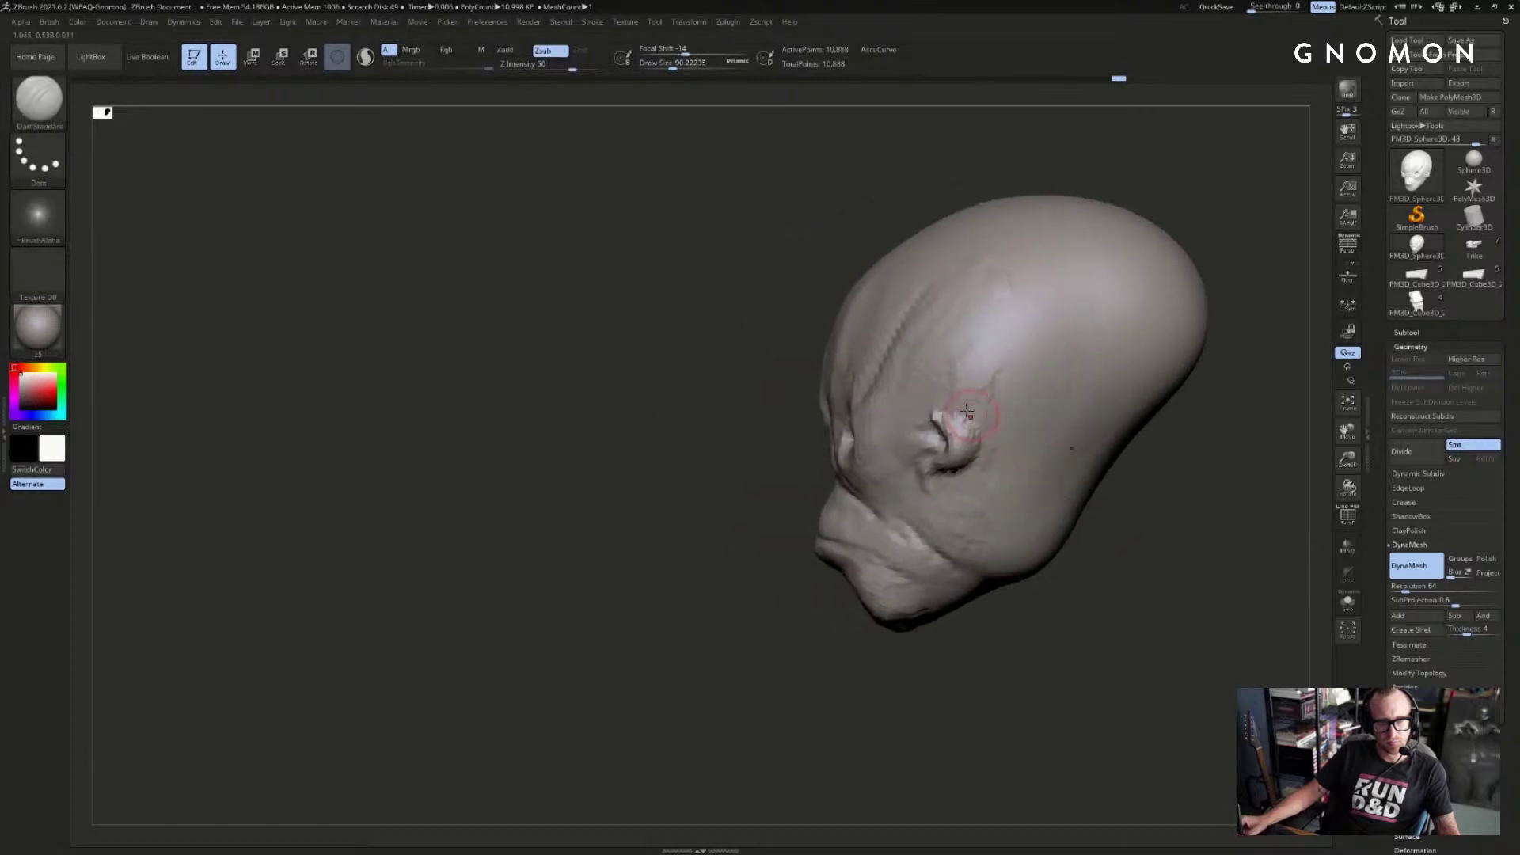
# - Adjust the ear's shape against the side of the head with the Move brush
pyautogui.press('b')
pyautogui.press('m')
pyautogui.press('v')
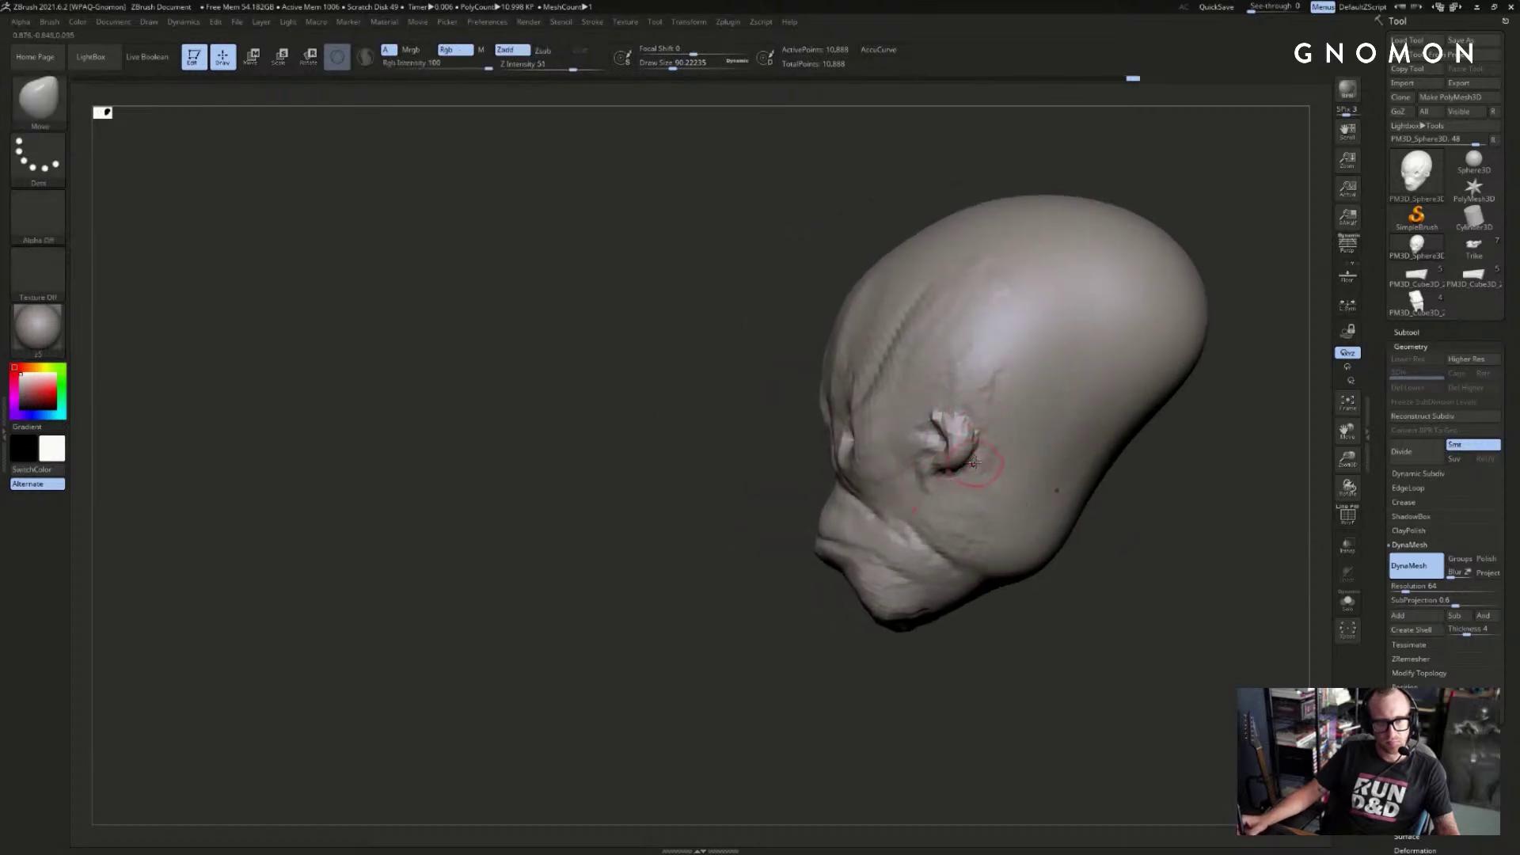
pyautogui.moveTo(983, 455); pyautogui.dragTo(1087, 491, button='right')
# - Carve skin folds behind the ear and up the rear of the skull with DamStandard, softening them with Smooth
pyautogui.press('b')
pyautogui.press('d')
pyautogui.press('s')
pyautogui.moveTo(946, 527)
pyautogui.mouseDown(button='right')
pyautogui.moveTo(991, 509)
pyautogui.moveTo(927, 493)
pyautogui.mouseUp(button='right')
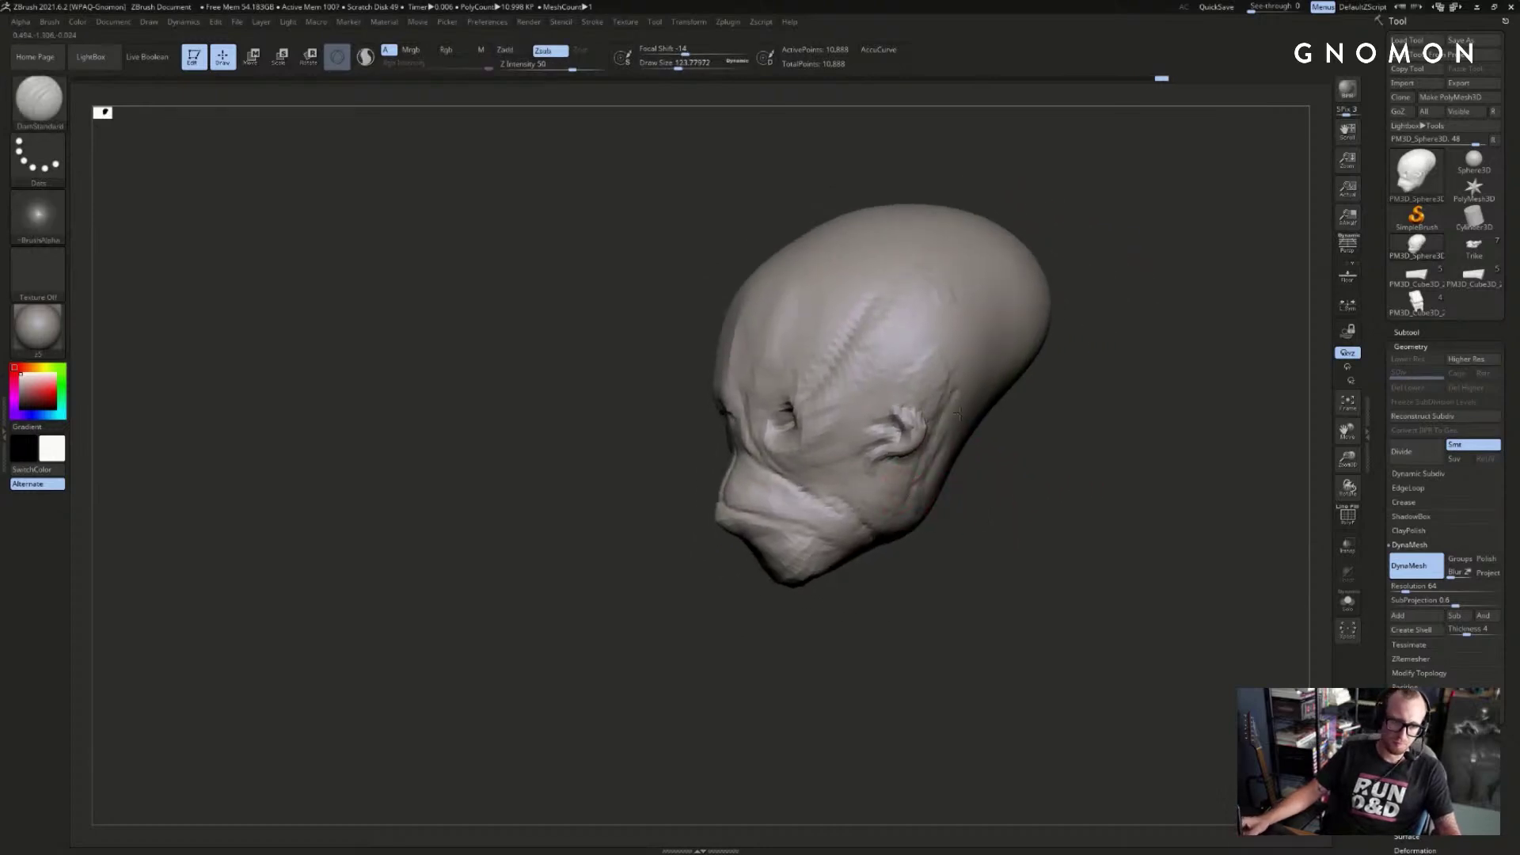
pyautogui.press('shift')
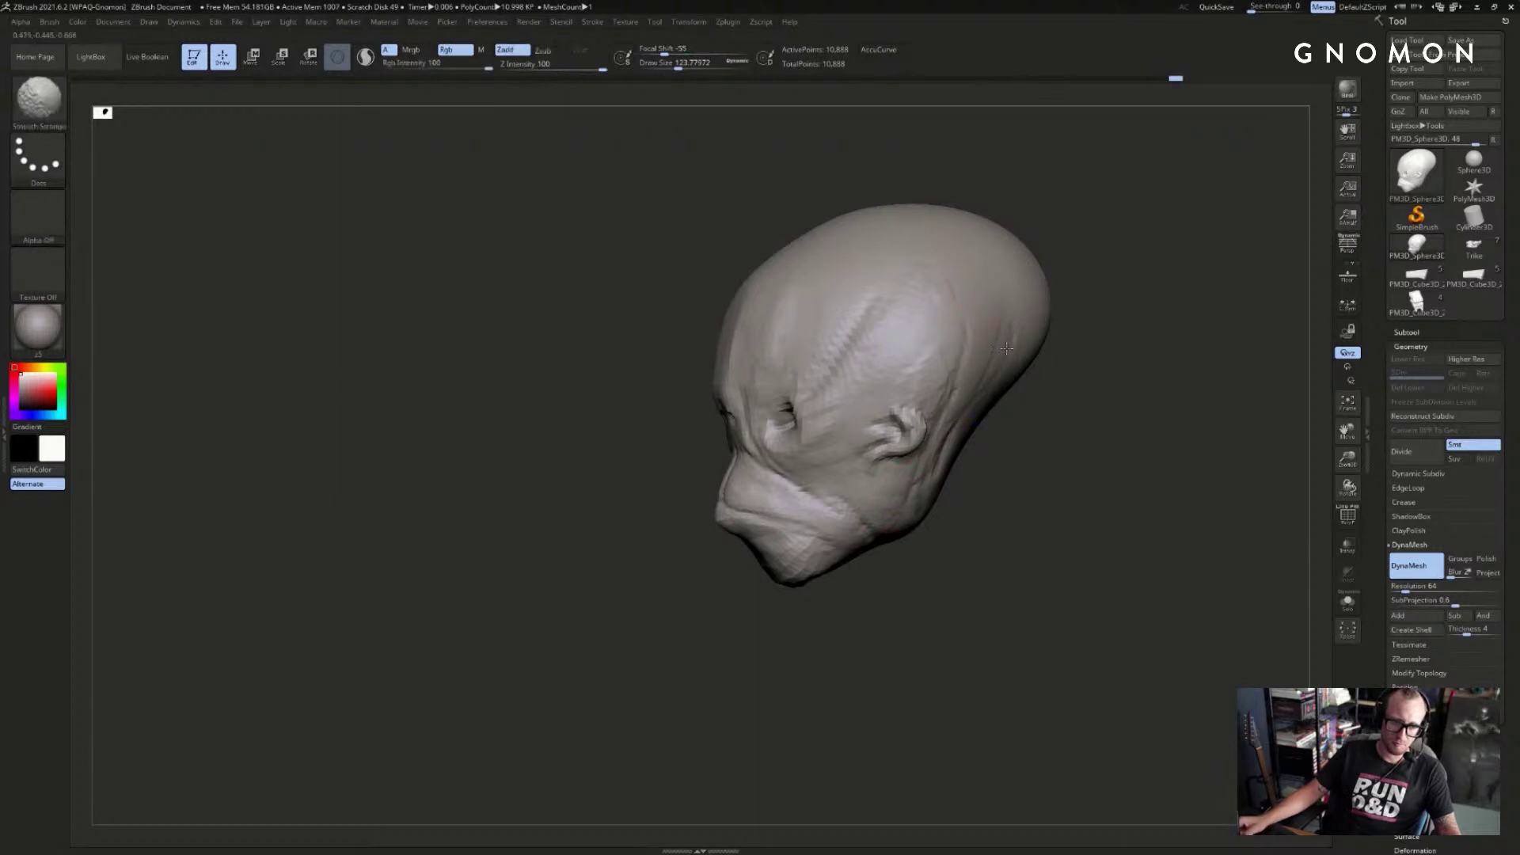
pyautogui.moveTo(918, 524)
pyautogui.mouseDown(button='right')
pyautogui.moveTo(987, 523)
pyautogui.moveTo(914, 515)
pyautogui.mouseUp(button='right')
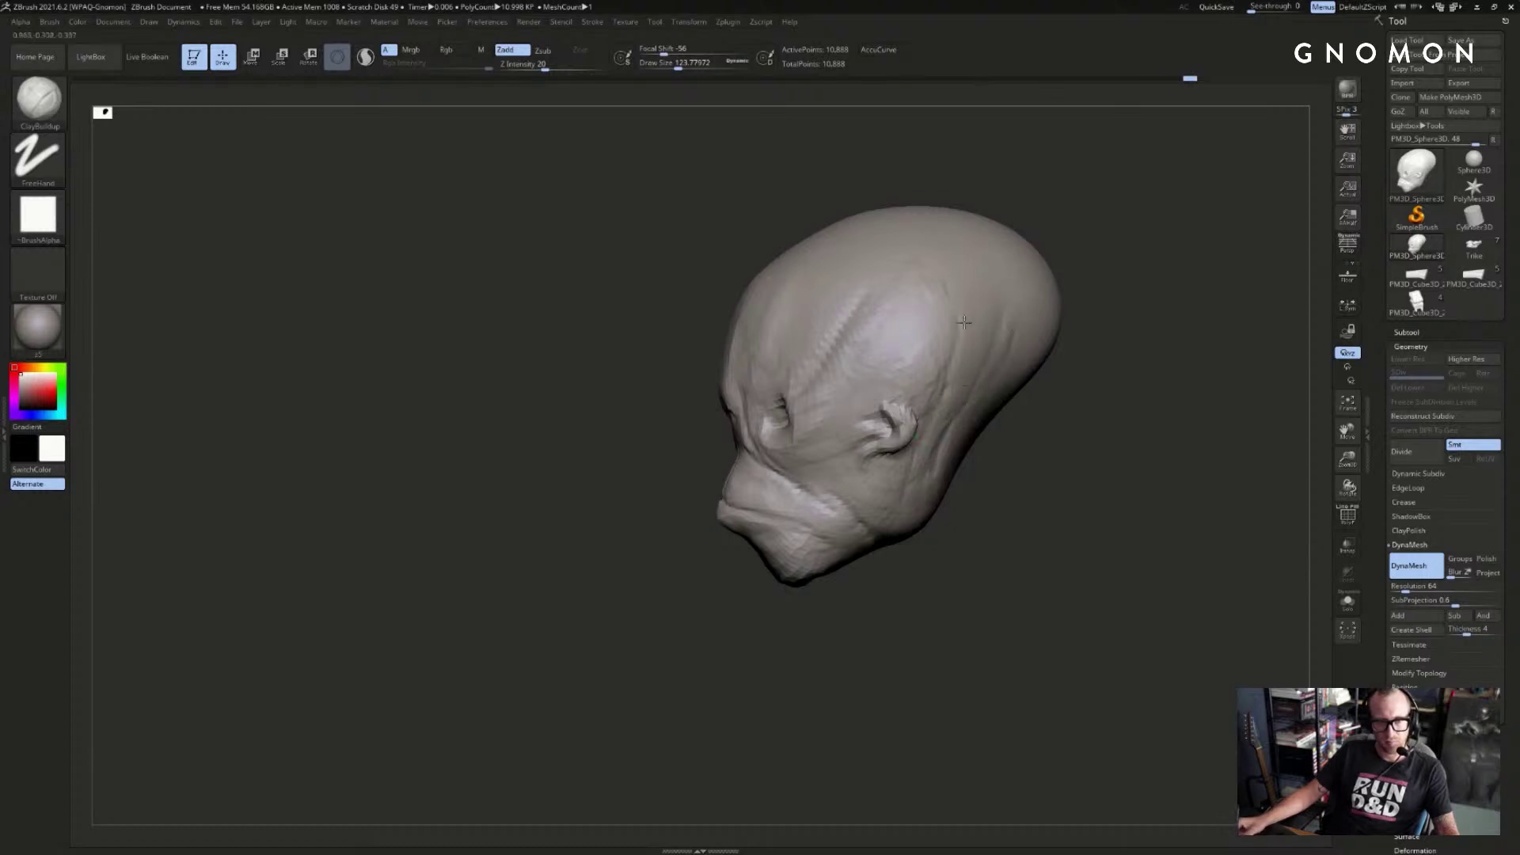
# - Build up the back, sides and crown of the skull with ClayBuildup, working around the head
pyautogui.moveTo(988, 345)
pyautogui.mouseDown(button='right')
pyautogui.moveTo(993, 432)
pyautogui.moveTo(1071, 444)
pyautogui.mouseUp(button='right')
pyautogui.moveTo(1045, 596)
pyautogui.mouseDown(button='right')
pyautogui.moveTo(1038, 564)
pyautogui.moveTo(995, 540)
pyautogui.moveTo(982, 509)
pyautogui.mouseUp(button='right')
pyautogui.moveTo(1058, 439); pyautogui.dragTo(991, 475, button='right')
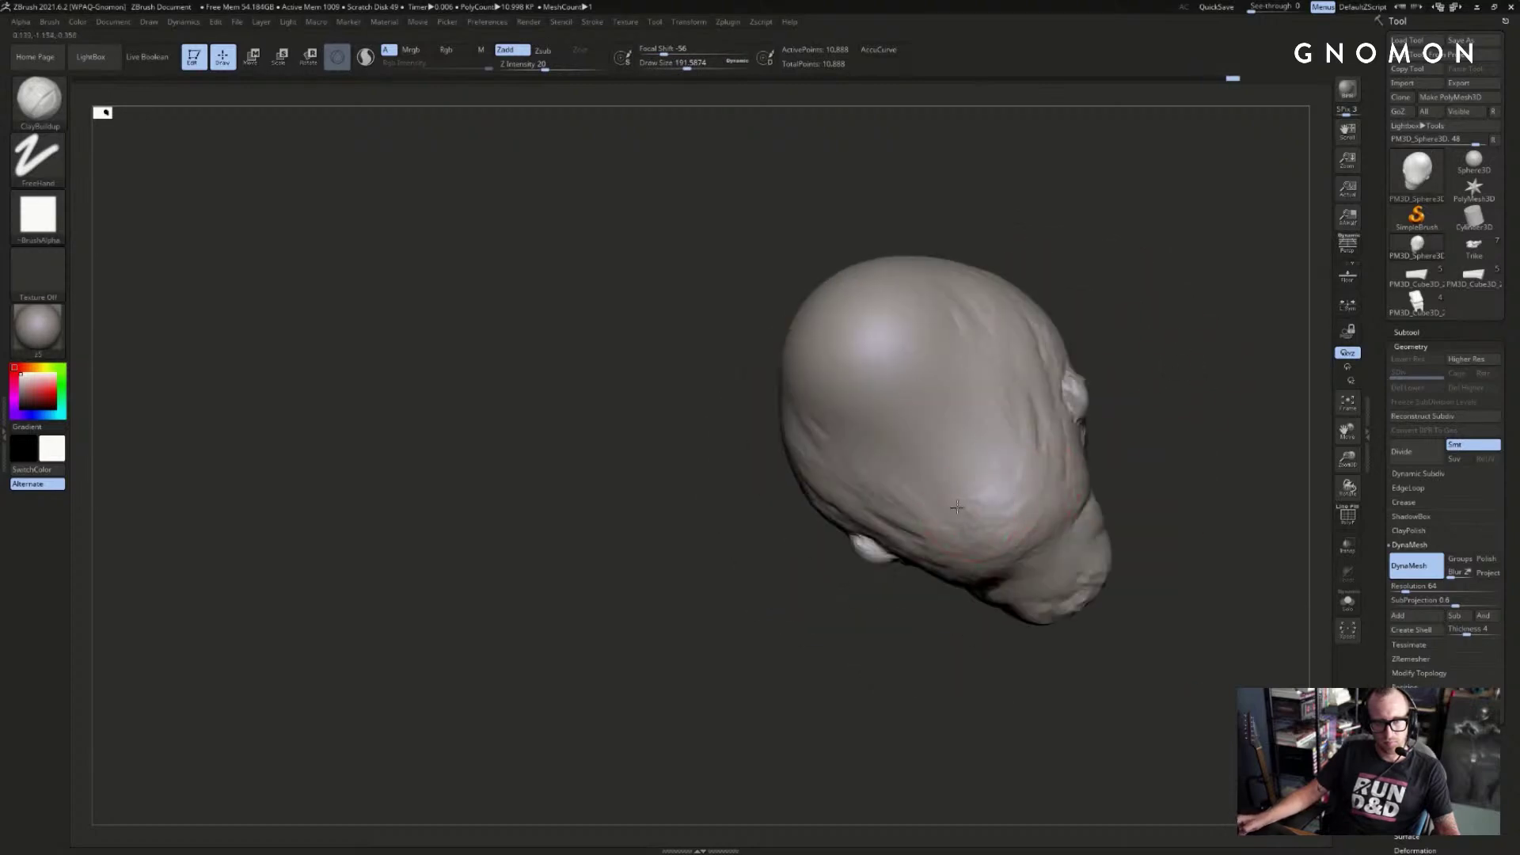
pyautogui.moveTo(879, 418); pyautogui.dragTo(777, 297, button='right')
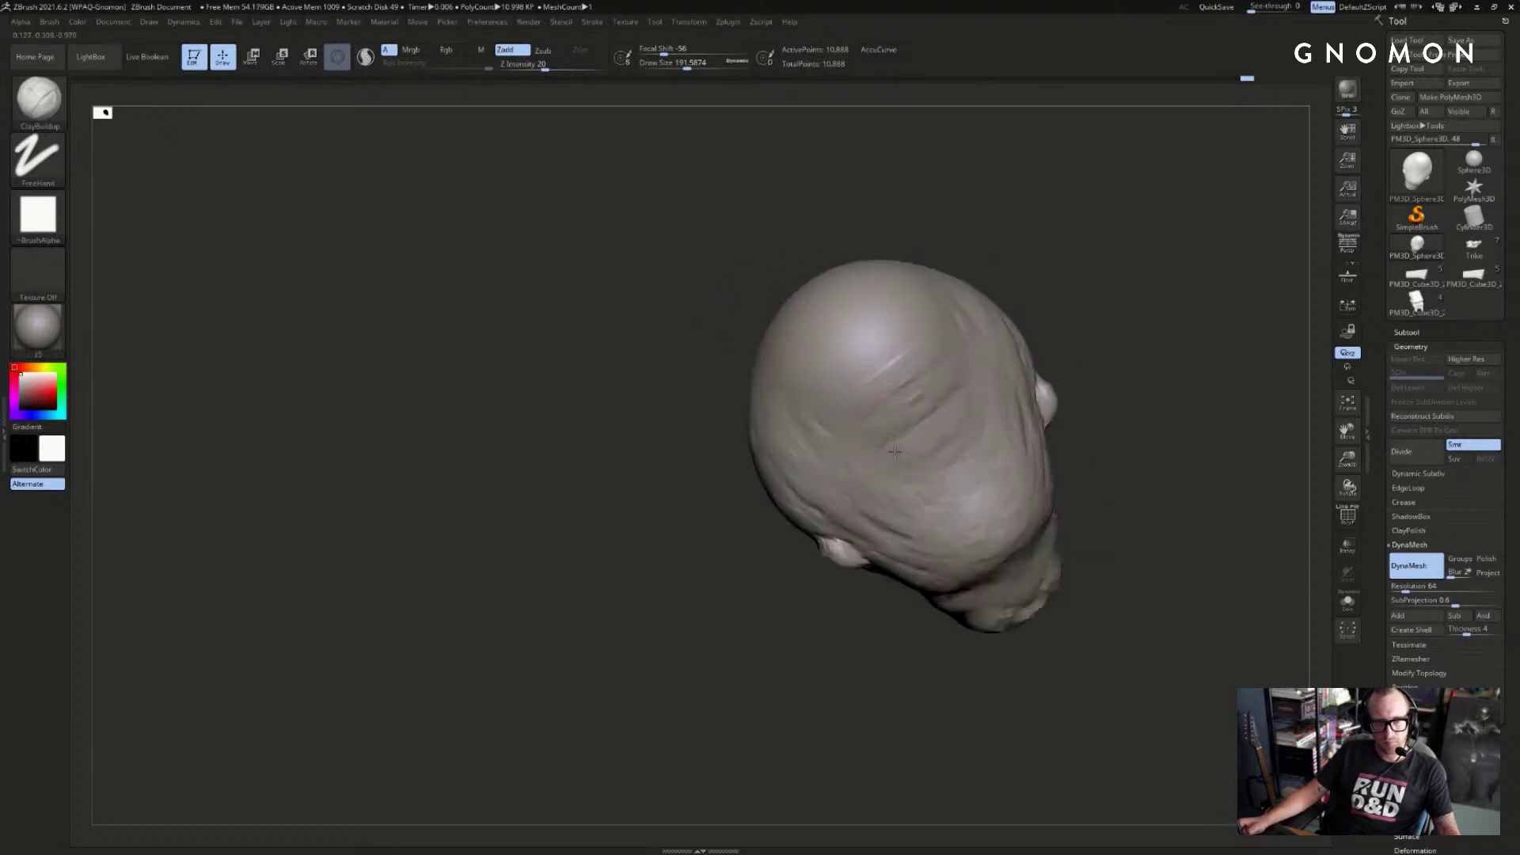
pyautogui.moveTo(1025, 293); pyautogui.dragTo(1029, 340, button='right')
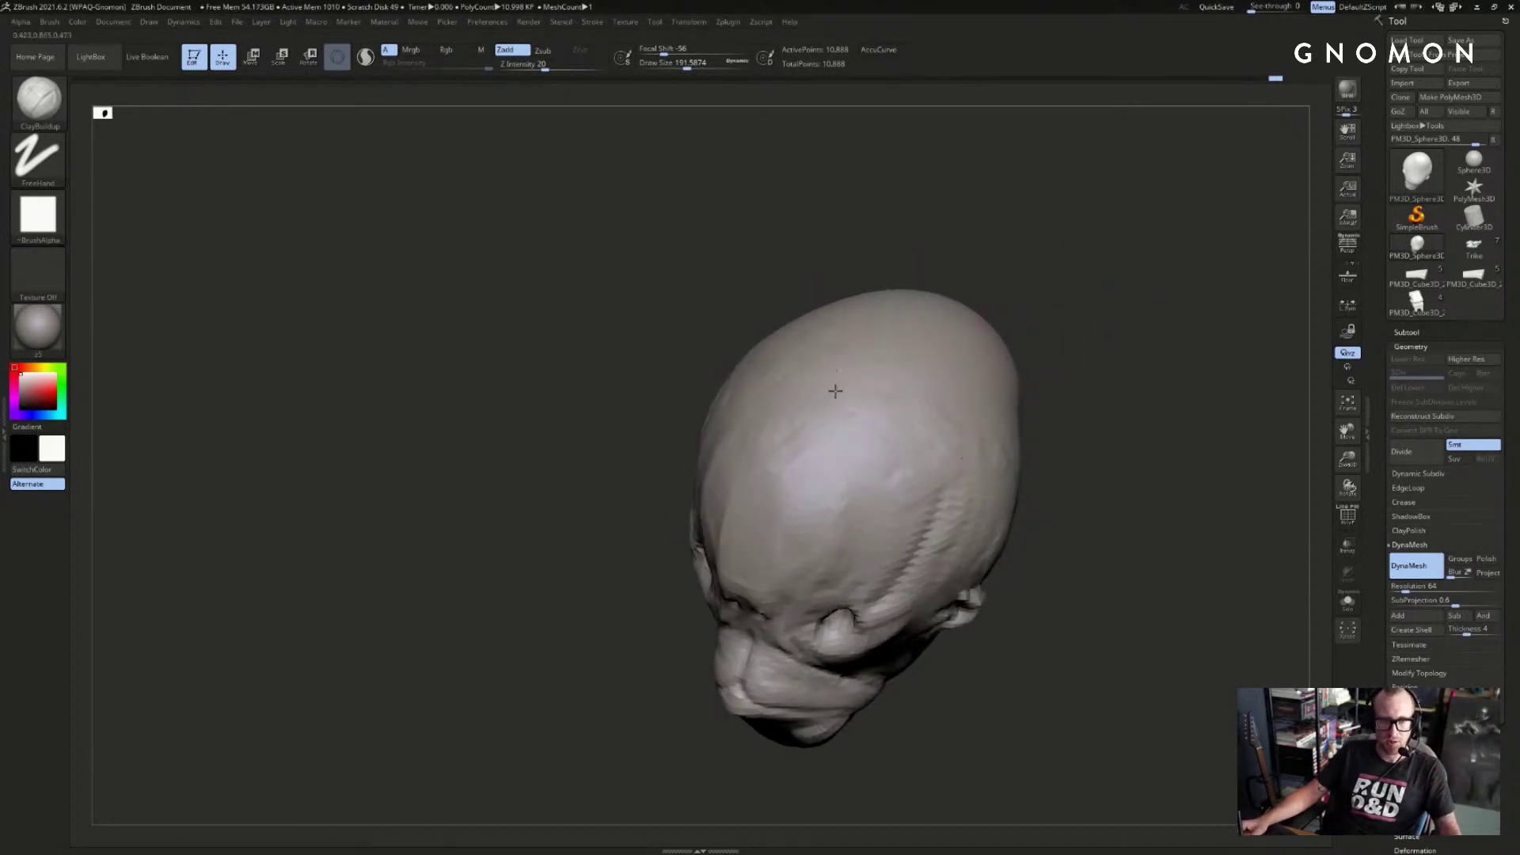
pyautogui.moveTo(1081, 291); pyautogui.dragTo(1024, 309, button='right')
pyautogui.moveTo(862, 388); pyautogui.dragTo(972, 412, button='right')
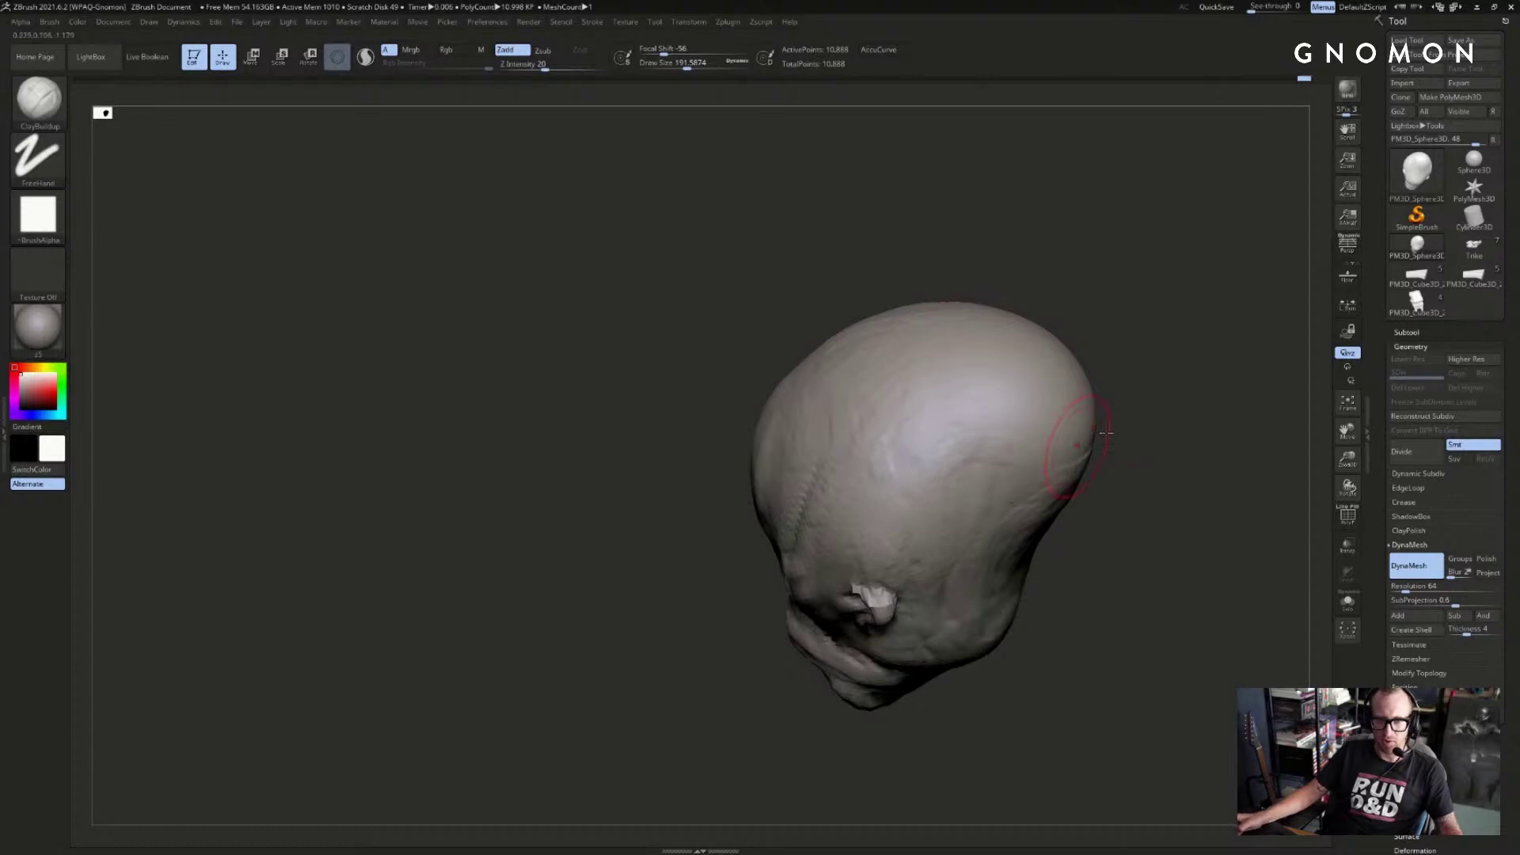
pyautogui.moveTo(1082, 444); pyautogui.dragTo(1079, 454, button='right')
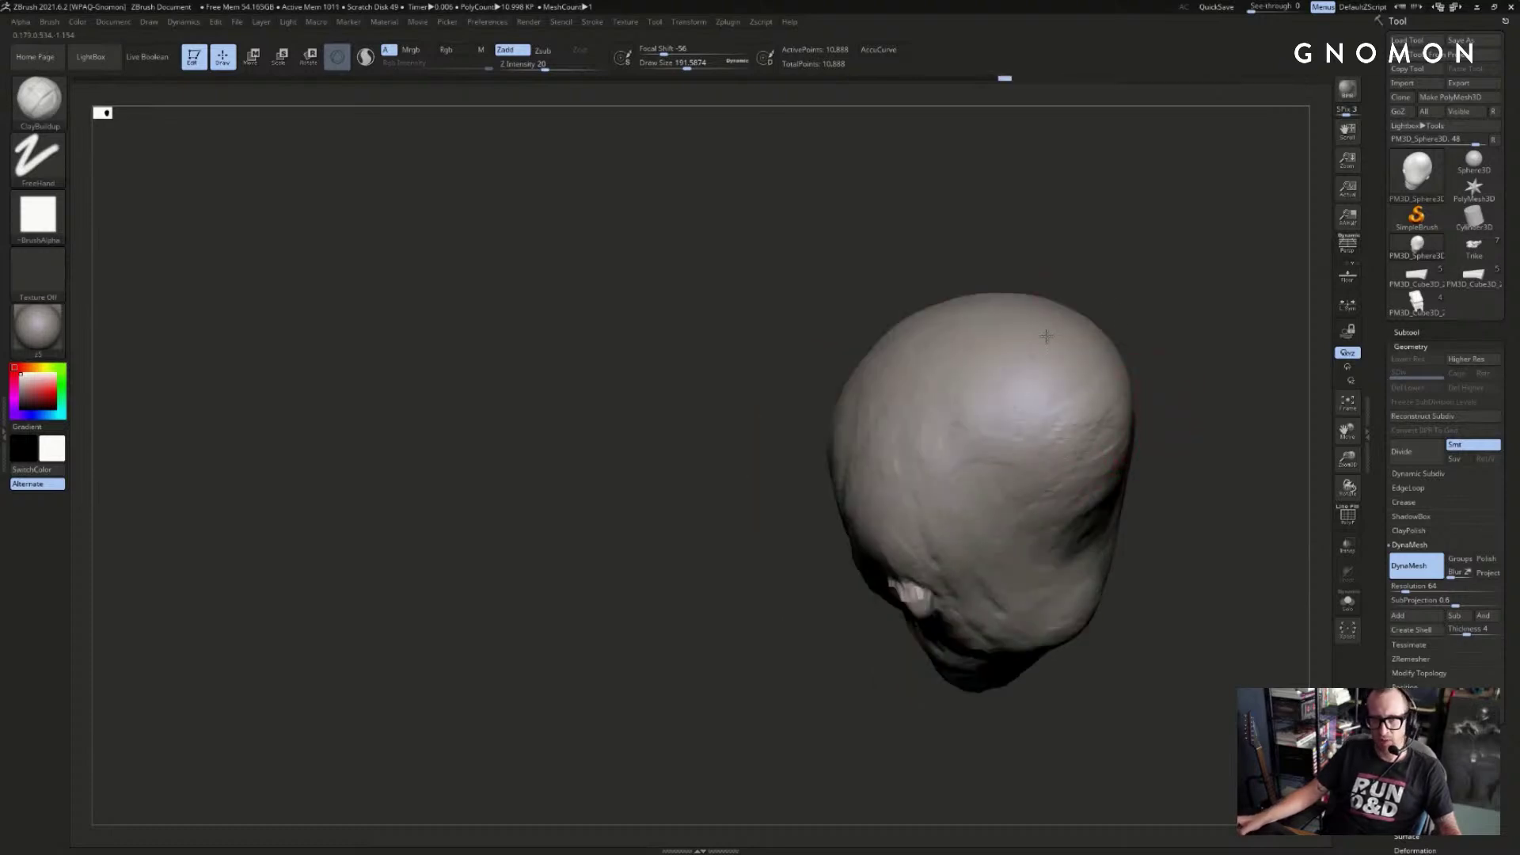
pyautogui.moveTo(1030, 359); pyautogui.dragTo(1004, 316, button='right')
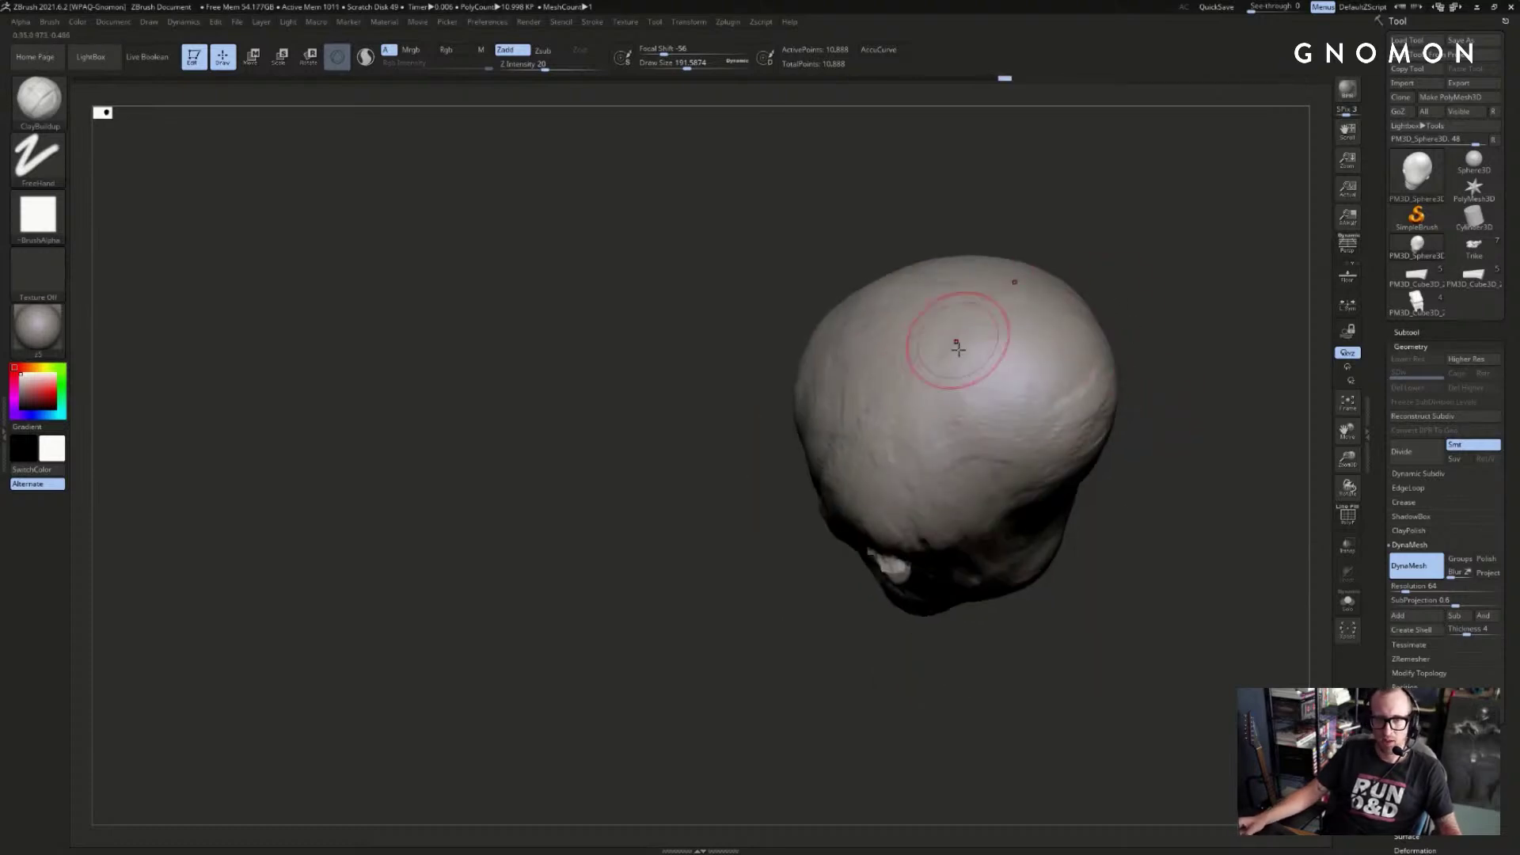
pyautogui.moveTo(1067, 339)
pyautogui.mouseDown(button='right')
pyautogui.moveTo(1197, 259)
pyautogui.moveTo(1224, 282)
pyautogui.moveTo(1069, 285)
pyautogui.moveTo(1180, 343)
pyautogui.moveTo(1051, 306)
pyautogui.moveTo(1025, 340)
pyautogui.mouseUp(button='right')
# - Refine the forehead and brow creases from the front with a smaller DamStandard brush and light smoothing
pyautogui.press('b')
pyautogui.press('d')
pyautogui.press('s')
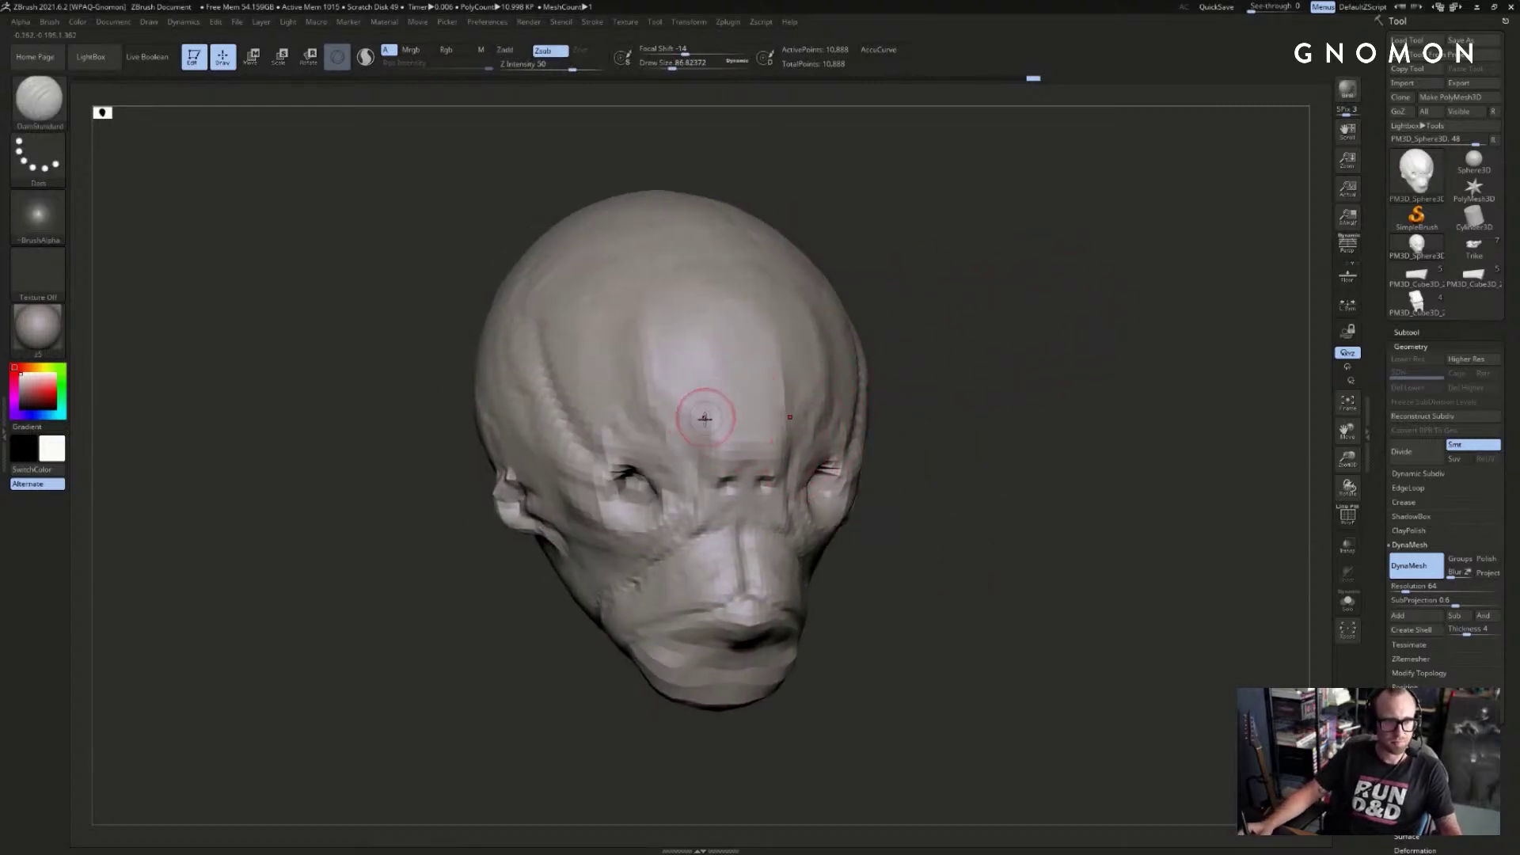
pyautogui.press('shift')
pyautogui.moveTo(984, 332)
pyautogui.mouseDown(button='right')
pyautogui.moveTo(1015, 258)
pyautogui.moveTo(1268, 336)
pyautogui.mouseUp(button='right')
# - Append a copy of the head mesh as a second subtool and shift it away from the original
pyautogui.click(1410, 333)
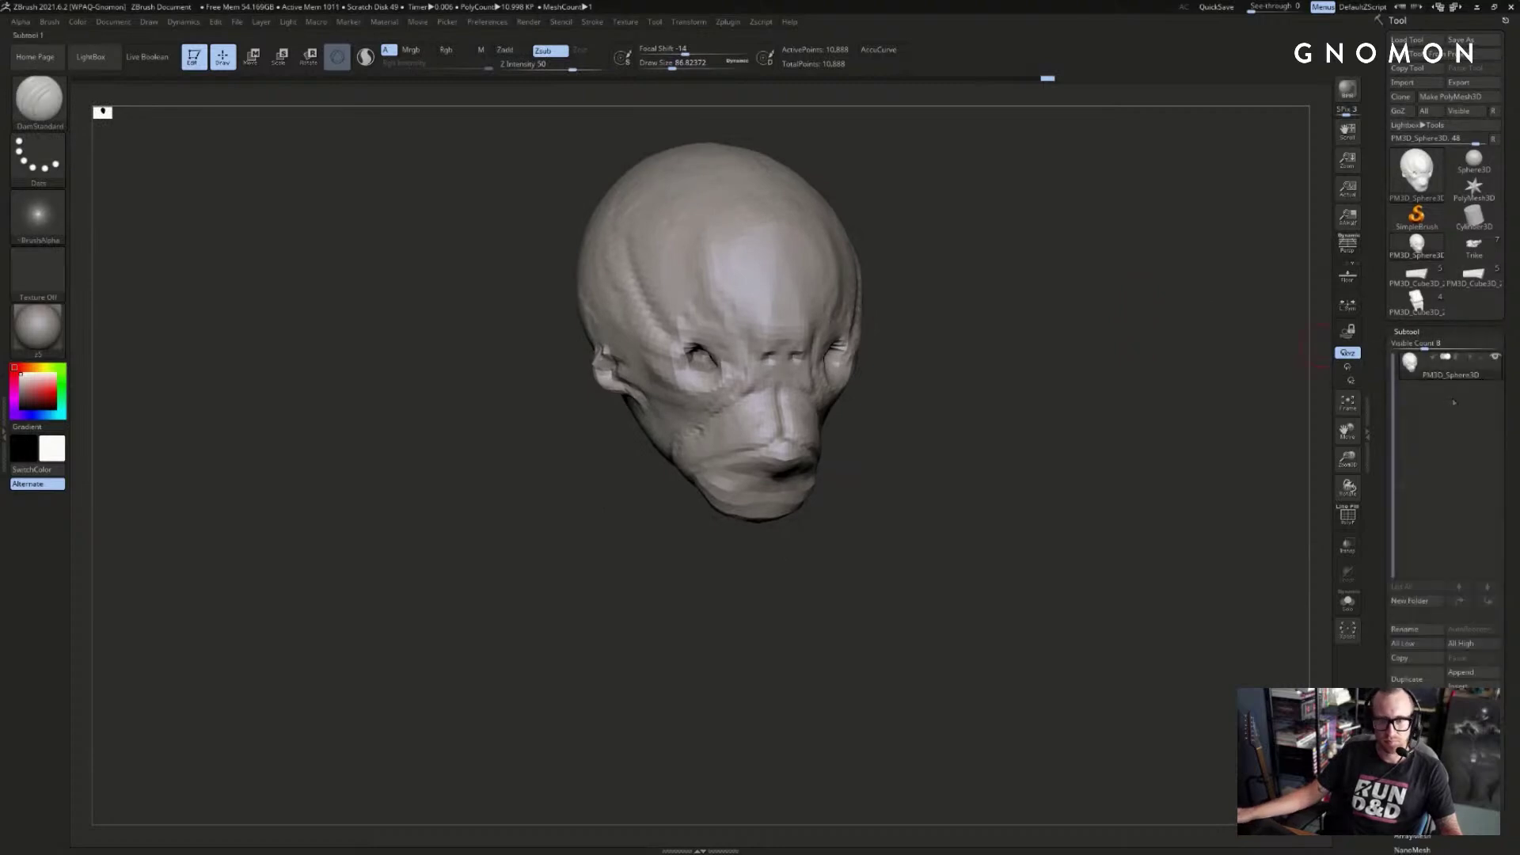
pyautogui.click(1464, 673)
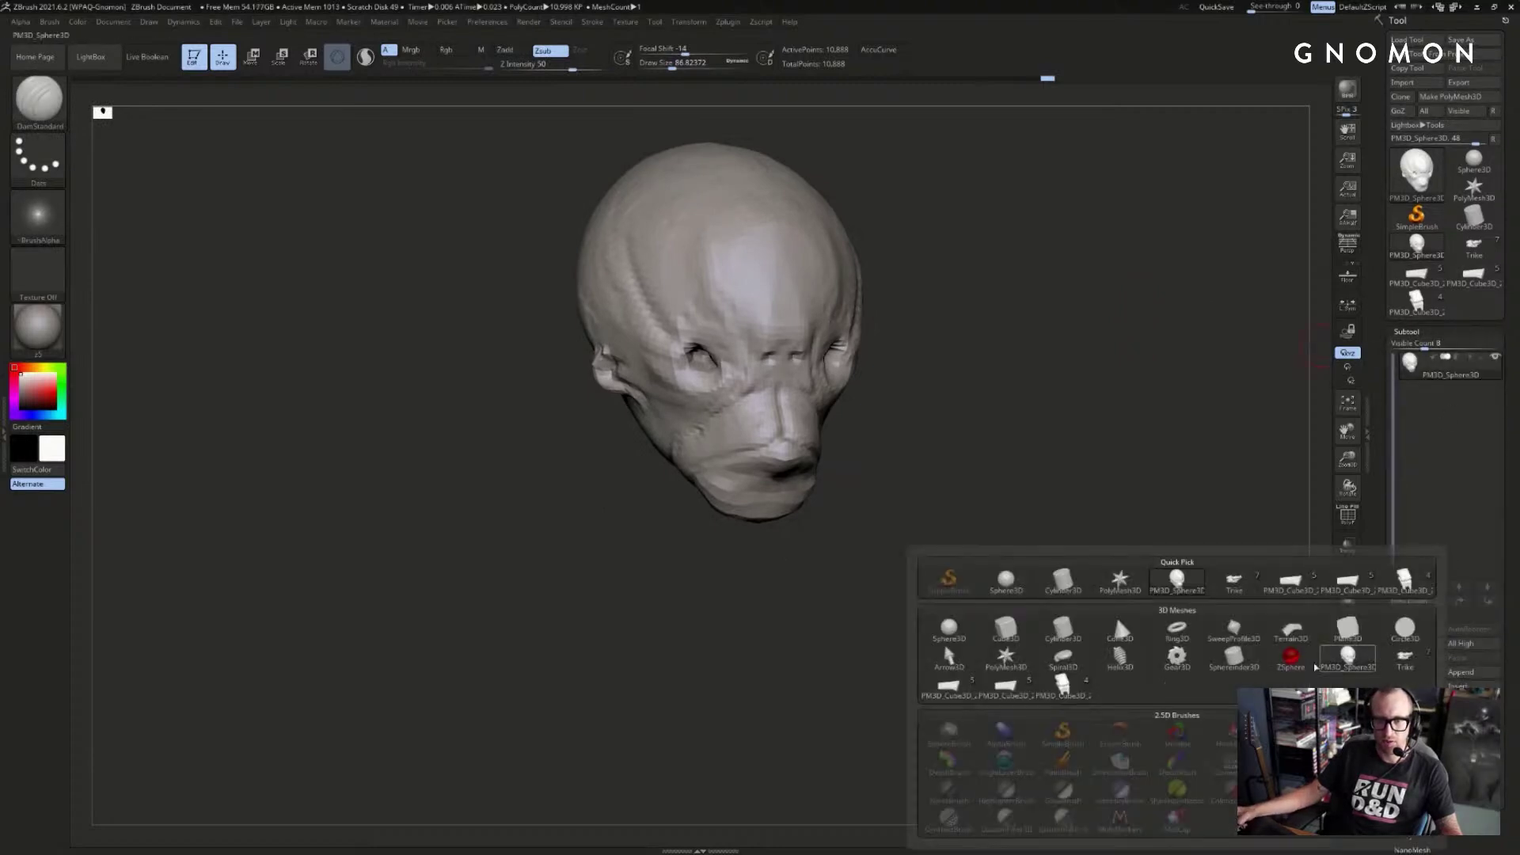
pyautogui.click(1178, 584)
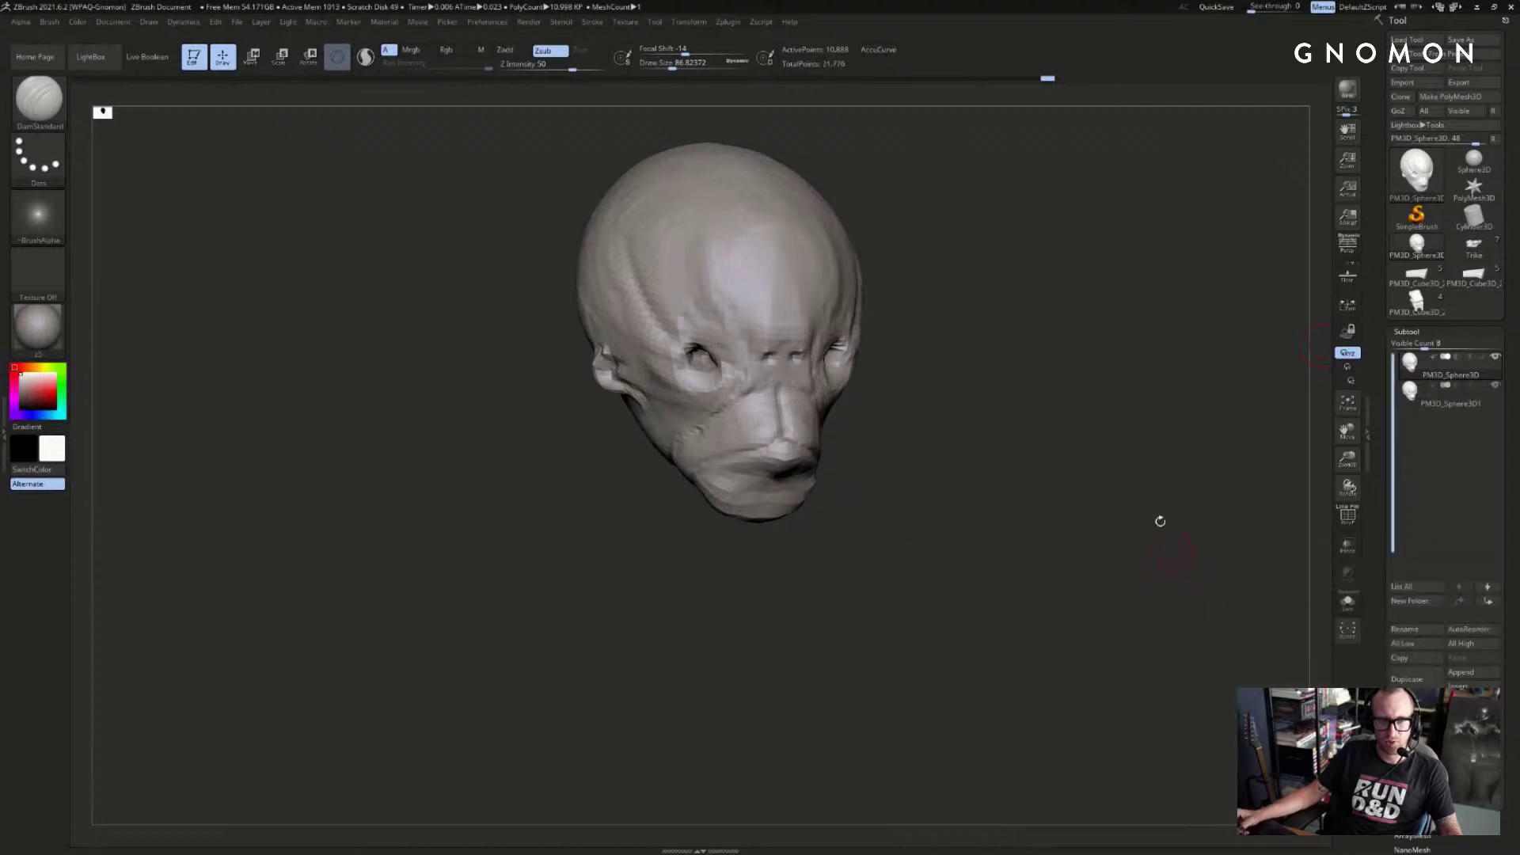
pyautogui.press('w')
pyautogui.moveTo(706, 223); pyautogui.dragTo(622, 308)
pyautogui.moveTo(867, 395)
pyautogui.mouseDown()
pyautogui.moveTo(939, 339)
pyautogui.moveTo(840, 399)
pyautogui.moveTo(791, 401)
pyautogui.mouseUp()
# - Rebuild the moved mesh with DynaMesh and smooth it into a featureless egg shape using a very large brush
pyautogui.moveTo(1055, 394)
pyautogui.keyDown('ctrl'); pyautogui.mouseDown()
pyautogui.moveTo(984, 441)
pyautogui.moveTo(886, 451)
pyautogui.mouseUp(); pyautogui.keyUp('ctrl')
pyautogui.press('q')
pyautogui.press('s')
pyautogui.moveTo(636, 410)
pyautogui.mouseDown()
pyautogui.moveTo(672, 407)
pyautogui.moveTo(678, 383)
pyautogui.moveTo(533, 377)
pyautogui.moveTo(595, 444)
pyautogui.mouseUp()
pyautogui.press('s')
pyautogui.press('w')
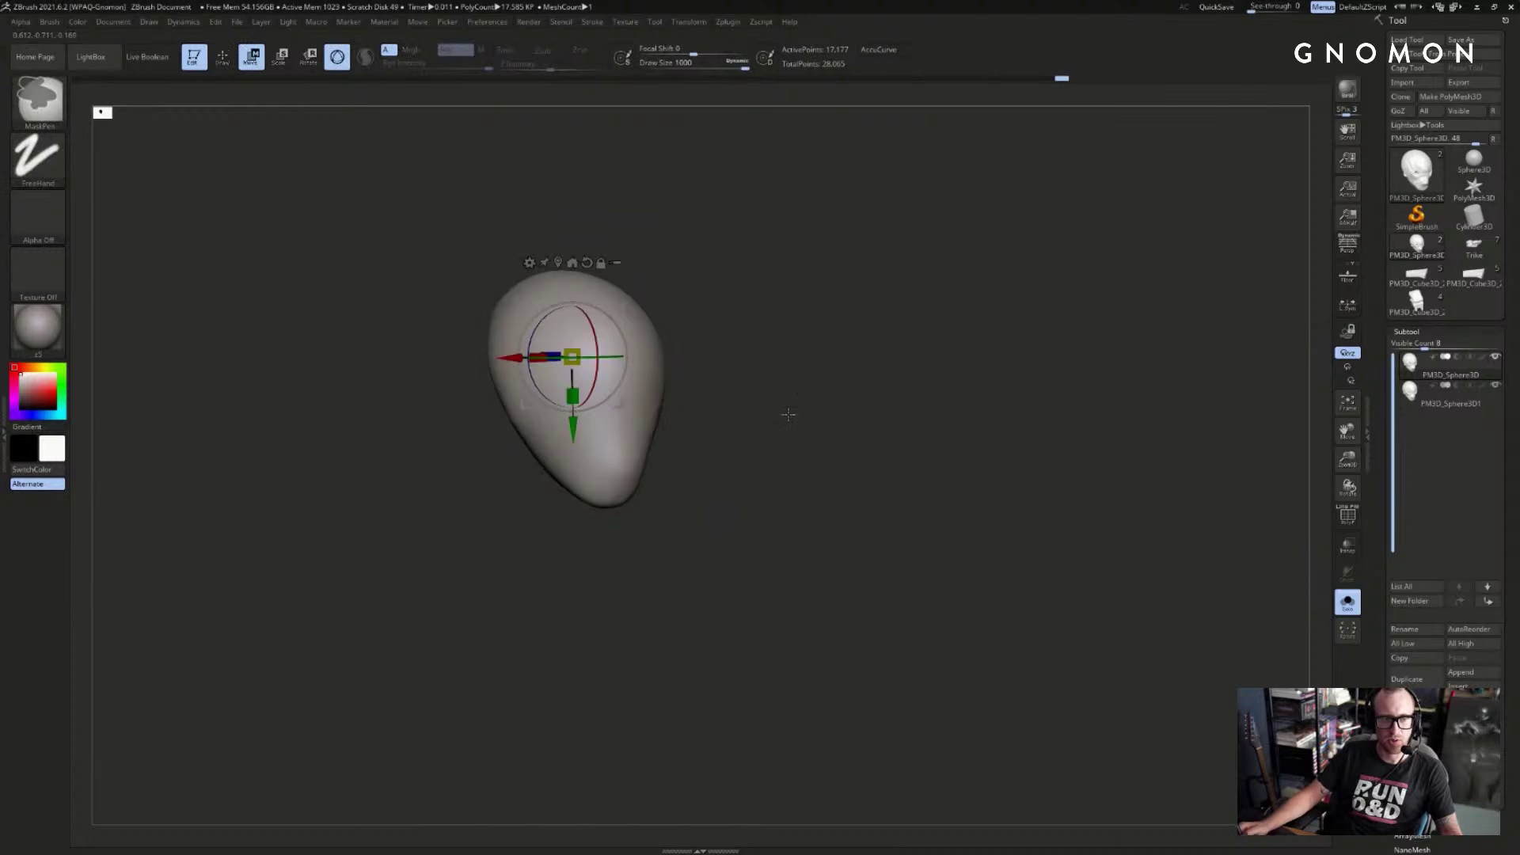
# - Place the smooth egg-shaped mass behind and below the head as the start of the body
pyautogui.press('q')
pyautogui.hotkey('shift', 'f')
pyautogui.press('w')
pyautogui.moveTo(572, 357)
pyautogui.mouseDown()
pyautogui.moveTo(606, 362)
pyautogui.moveTo(582, 411)
pyautogui.moveTo(597, 442)
pyautogui.moveTo(499, 424)
pyautogui.mouseUp()
pyautogui.press('q')
pyautogui.press('w')
pyautogui.moveTo(1061, 270)
pyautogui.keyDown('shift'); pyautogui.mouseDown()
pyautogui.moveTo(1119, 282)
pyautogui.moveTo(1147, 325)
pyautogui.moveTo(1164, 309)
pyautogui.moveTo(1171, 372)
pyautogui.mouseUp(); pyautogui.keyUp('shift')
pyautogui.press('q')
pyautogui.hotkey('alt', 's')
pyautogui.hotkey('alt', 's')
pyautogui.hotkey('alt', 's')
pyautogui.press('w')
pyautogui.press('q')
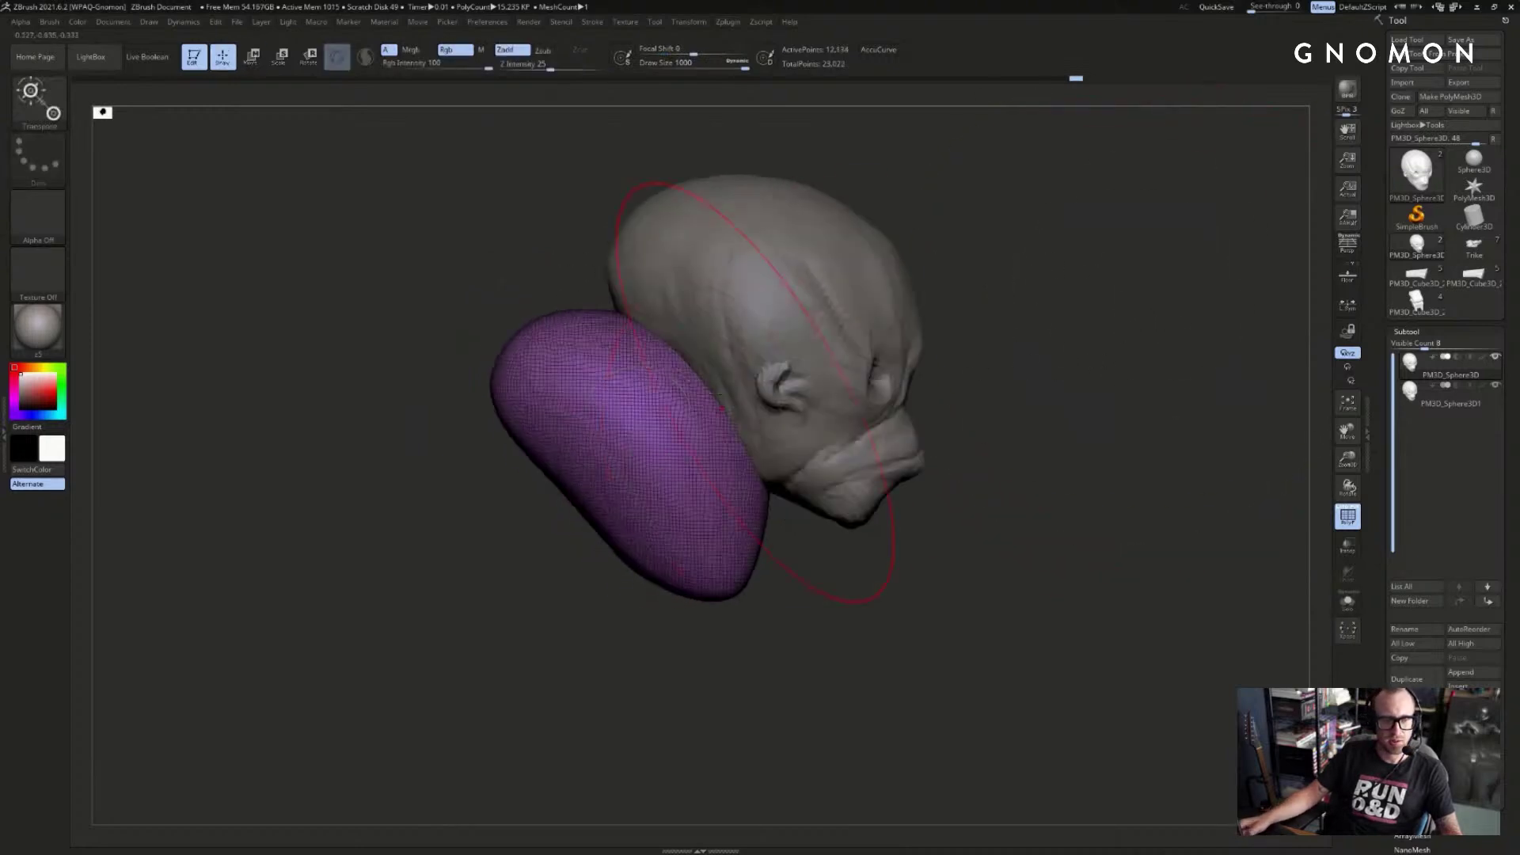
# - Hide the polyframe and pull the body mass into broad shoulders around the head with a large Move brush
pyautogui.press('b')
pyautogui.press('m')
pyautogui.press('v')
pyautogui.press('s')
pyautogui.hotkey('shift', 'f')
pyautogui.moveTo(558, 357); pyautogui.dragTo(553, 356)
pyautogui.moveTo(557, 356); pyautogui.dragTo(617, 373)
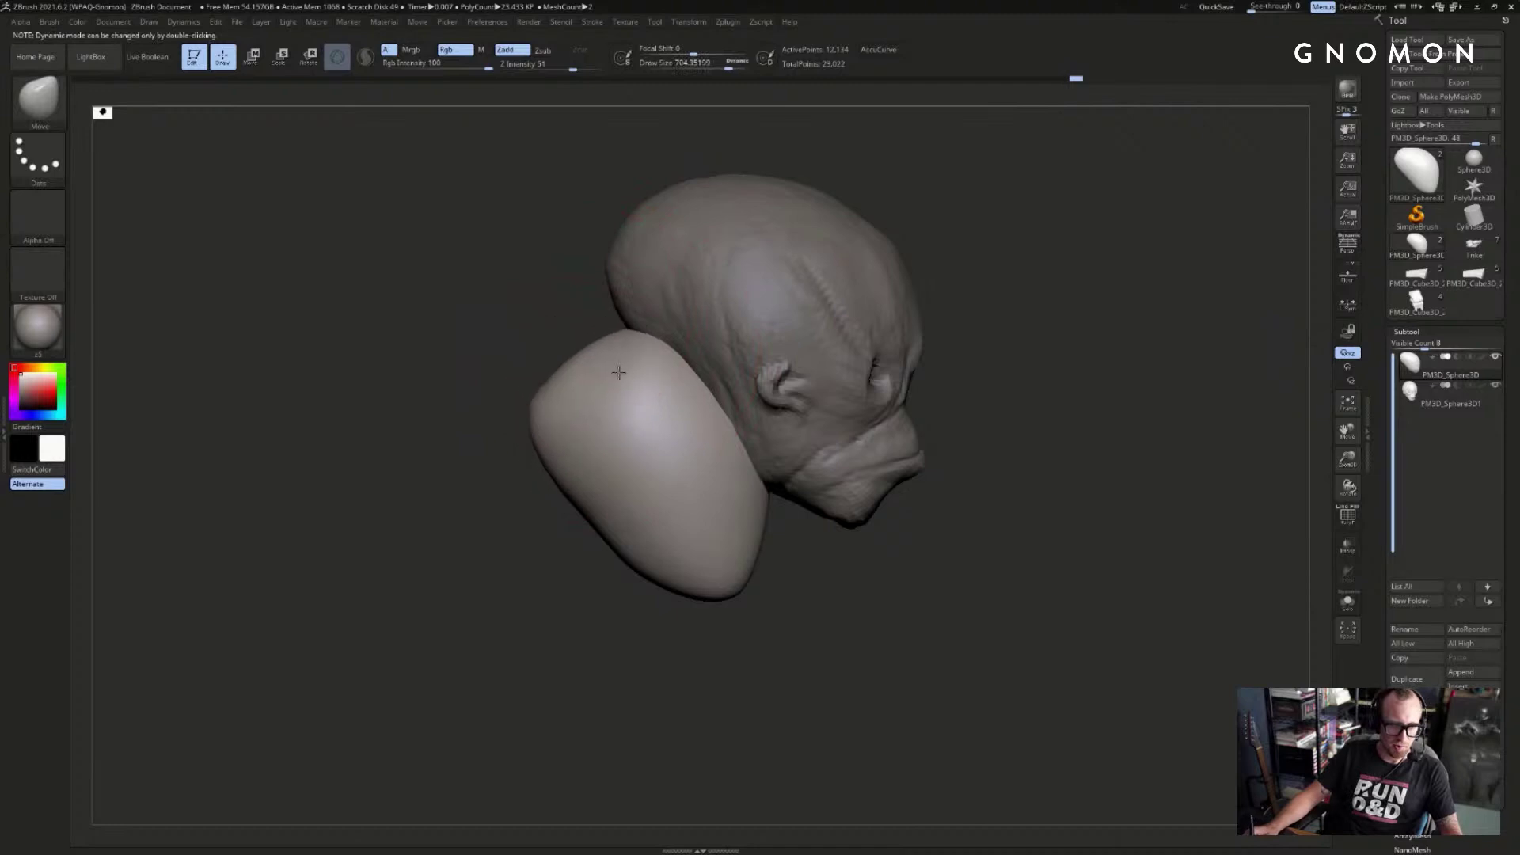
pyautogui.moveTo(544, 294)
pyautogui.mouseDown()
pyautogui.moveTo(563, 380)
pyautogui.moveTo(687, 372)
pyautogui.mouseUp()
pyautogui.moveTo(773, 425)
pyautogui.mouseDown()
pyautogui.moveTo(704, 444)
pyautogui.moveTo(700, 513)
pyautogui.moveTo(645, 570)
pyautogui.moveTo(621, 522)
pyautogui.moveTo(647, 508)
pyautogui.moveTo(646, 486)
pyautogui.moveTo(617, 490)
pyautogui.moveTo(722, 572)
pyautogui.mouseUp()
pyautogui.press('[')
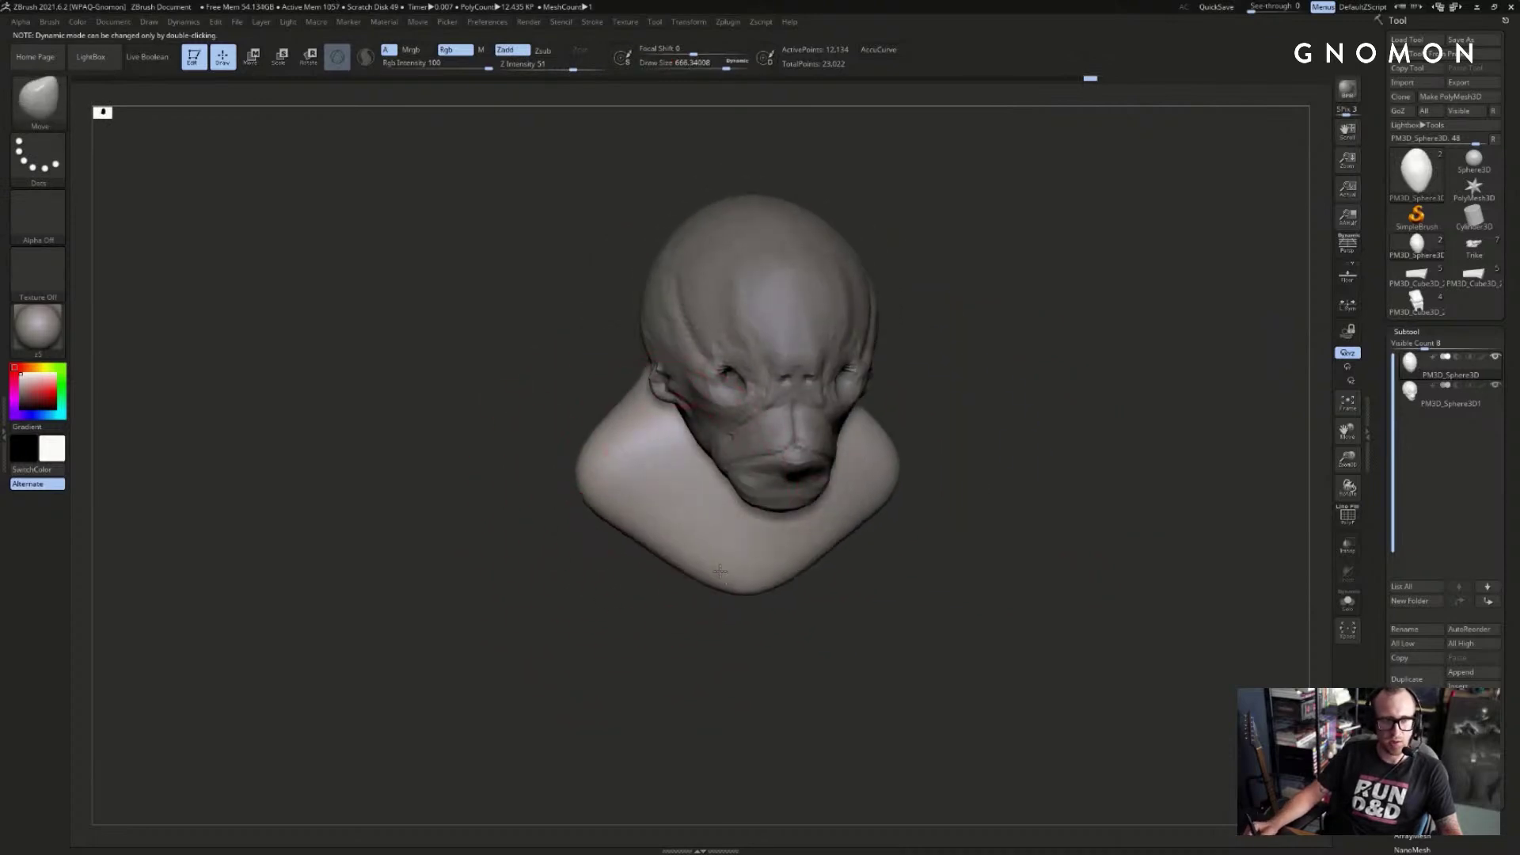
# - Stretch the body downward into a long chest beneath the jaw with a larger Move brush
pyautogui.moveTo(809, 615); pyautogui.dragTo(753, 610)
pyautogui.press(']')
pyautogui.press(']')
pyautogui.press(']')
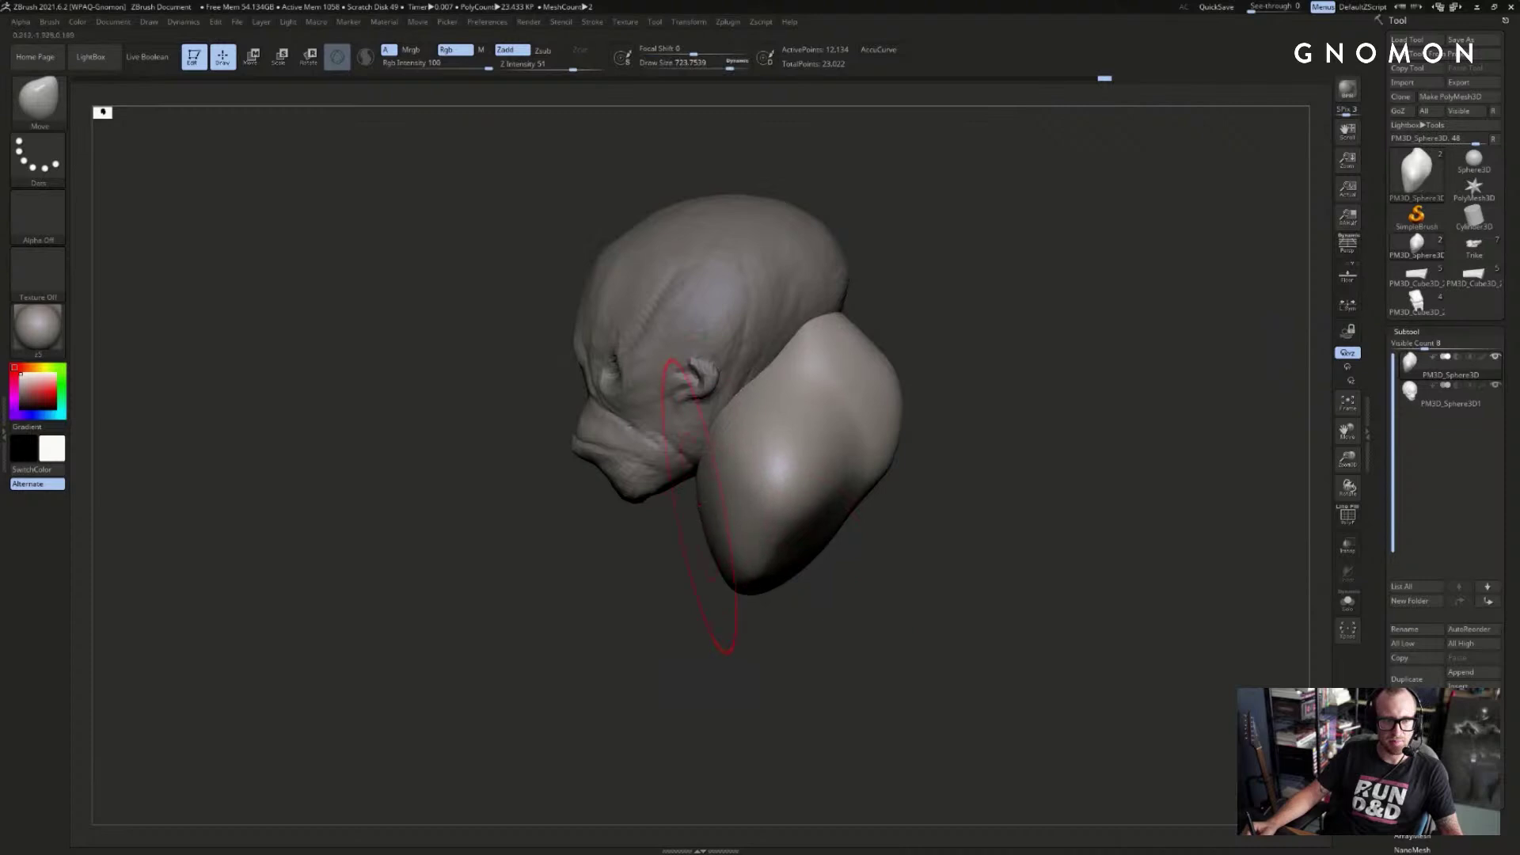
pyautogui.moveTo(932, 378)
pyautogui.keyDown('alt'); pyautogui.mouseDown()
pyautogui.moveTo(911, 455)
pyautogui.moveTo(839, 389)
pyautogui.moveTo(852, 347)
pyautogui.mouseUp(); pyautogui.keyUp('alt')
pyautogui.moveTo(671, 552)
pyautogui.mouseDown()
pyautogui.moveTo(804, 595)
pyautogui.moveTo(730, 608)
pyautogui.moveTo(756, 566)
pyautogui.moveTo(813, 609)
pyautogui.mouseUp()
pyautogui.moveTo(708, 577); pyautogui.dragTo(787, 645)
pyautogui.moveTo(765, 580)
pyautogui.mouseDown()
pyautogui.moveTo(846, 472)
pyautogui.moveTo(910, 452)
pyautogui.moveTo(930, 385)
pyautogui.moveTo(591, 407)
pyautogui.moveTo(543, 465)
pyautogui.moveTo(546, 559)
pyautogui.moveTo(610, 653)
pyautogui.moveTo(655, 582)
pyautogui.moveTo(705, 543)
pyautogui.moveTo(738, 542)
pyautogui.moveTo(655, 598)
pyautogui.moveTo(634, 638)
pyautogui.mouseUp()
# - Refine the torso's side profile under the jaw and along the back with a smaller Move brush
pyautogui.press('b')
pyautogui.press('d')
pyautogui.press('s')
pyautogui.press('b')
pyautogui.press('m')
pyautogui.press('v')
pyautogui.press('s')
pyautogui.press('s')
pyautogui.moveTo(656, 500); pyautogui.dragTo(631, 500)
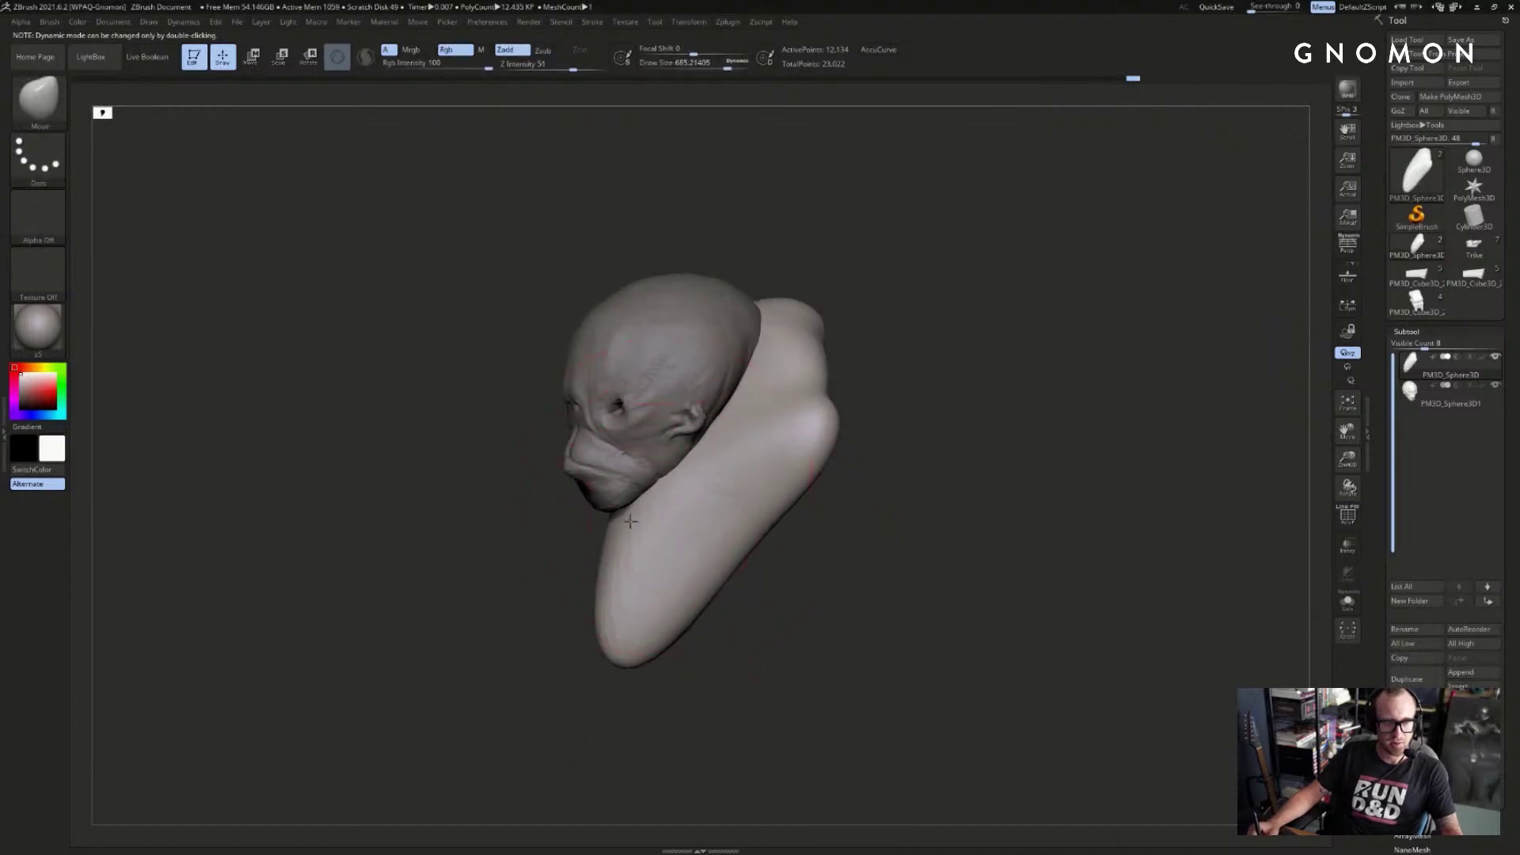
pyautogui.press('shift')
pyautogui.moveTo(593, 557); pyautogui.dragTo(751, 442)
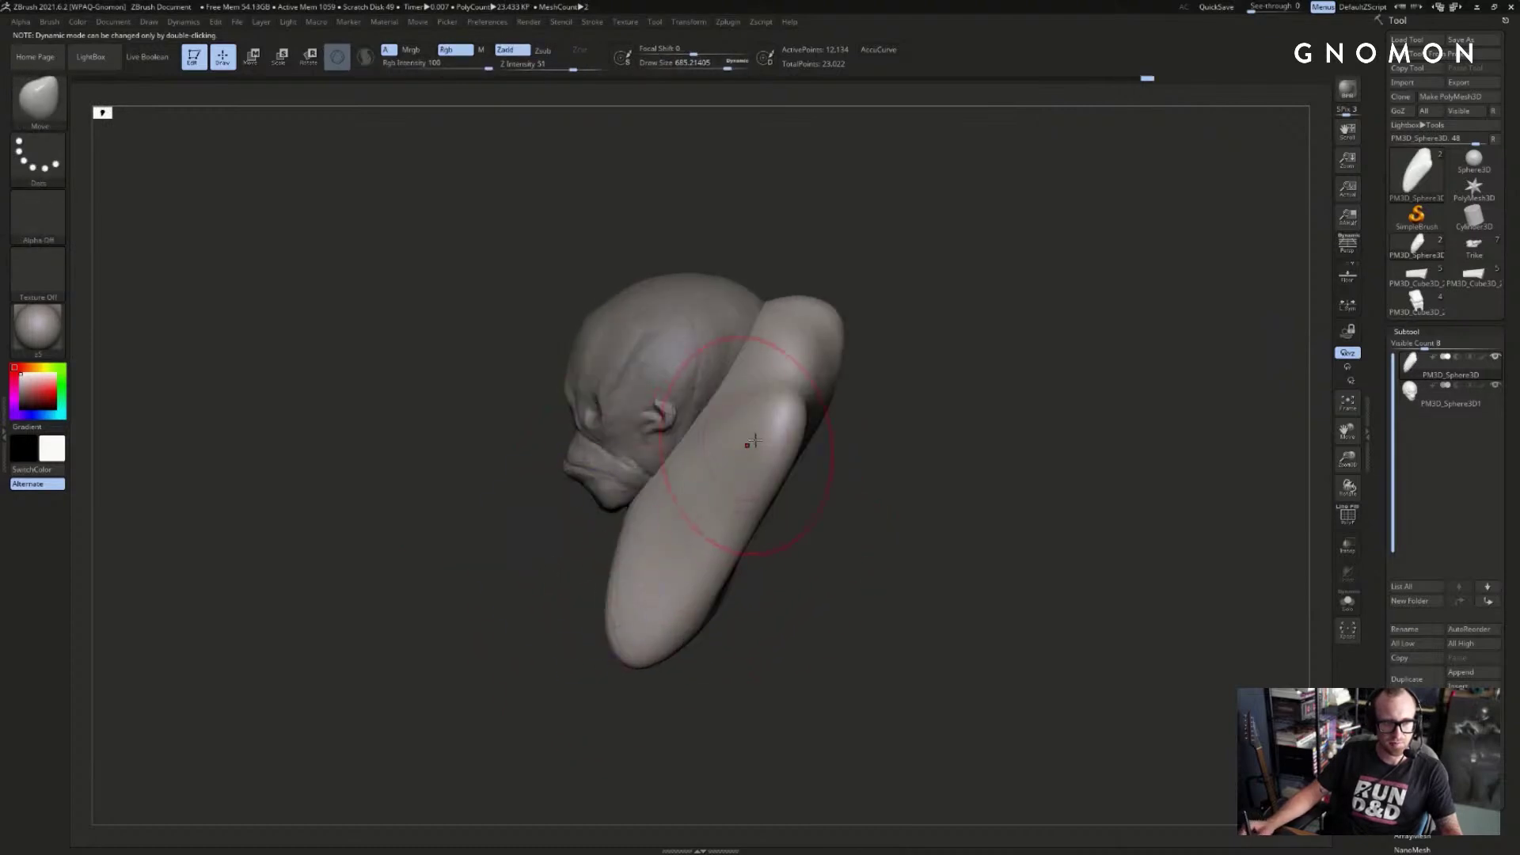
# - Shape the shoulders and pull in the sides of the lower torso with the Move brush
pyautogui.moveTo(861, 429); pyautogui.dragTo(910, 370)
pyautogui.moveTo(564, 351); pyautogui.dragTo(537, 360)
pyautogui.moveTo(513, 464)
pyautogui.keyDown('alt'); pyautogui.mouseDown()
pyautogui.moveTo(687, 440)
pyautogui.moveTo(649, 450)
pyautogui.mouseUp(); pyautogui.keyUp('alt')
pyautogui.press('s')
pyautogui.moveTo(711, 424); pyautogui.dragTo(696, 423)
pyautogui.moveTo(641, 478); pyautogui.dragTo(816, 462)
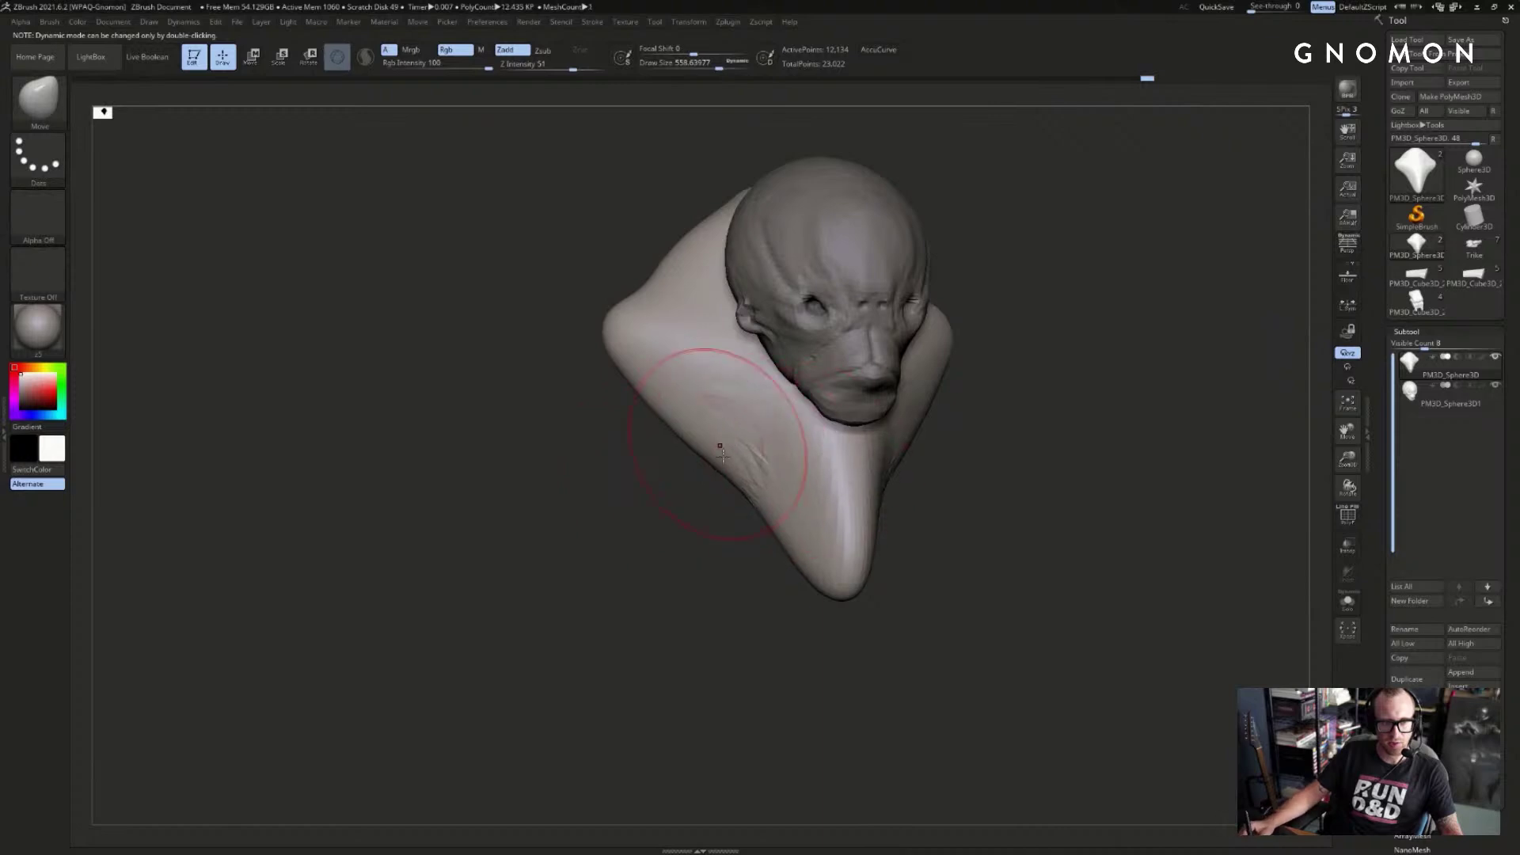
pyautogui.moveTo(943, 596)
pyautogui.mouseDown()
pyautogui.moveTo(910, 539)
pyautogui.moveTo(871, 523)
pyautogui.moveTo(689, 502)
pyautogui.moveTo(730, 480)
pyautogui.mouseUp()
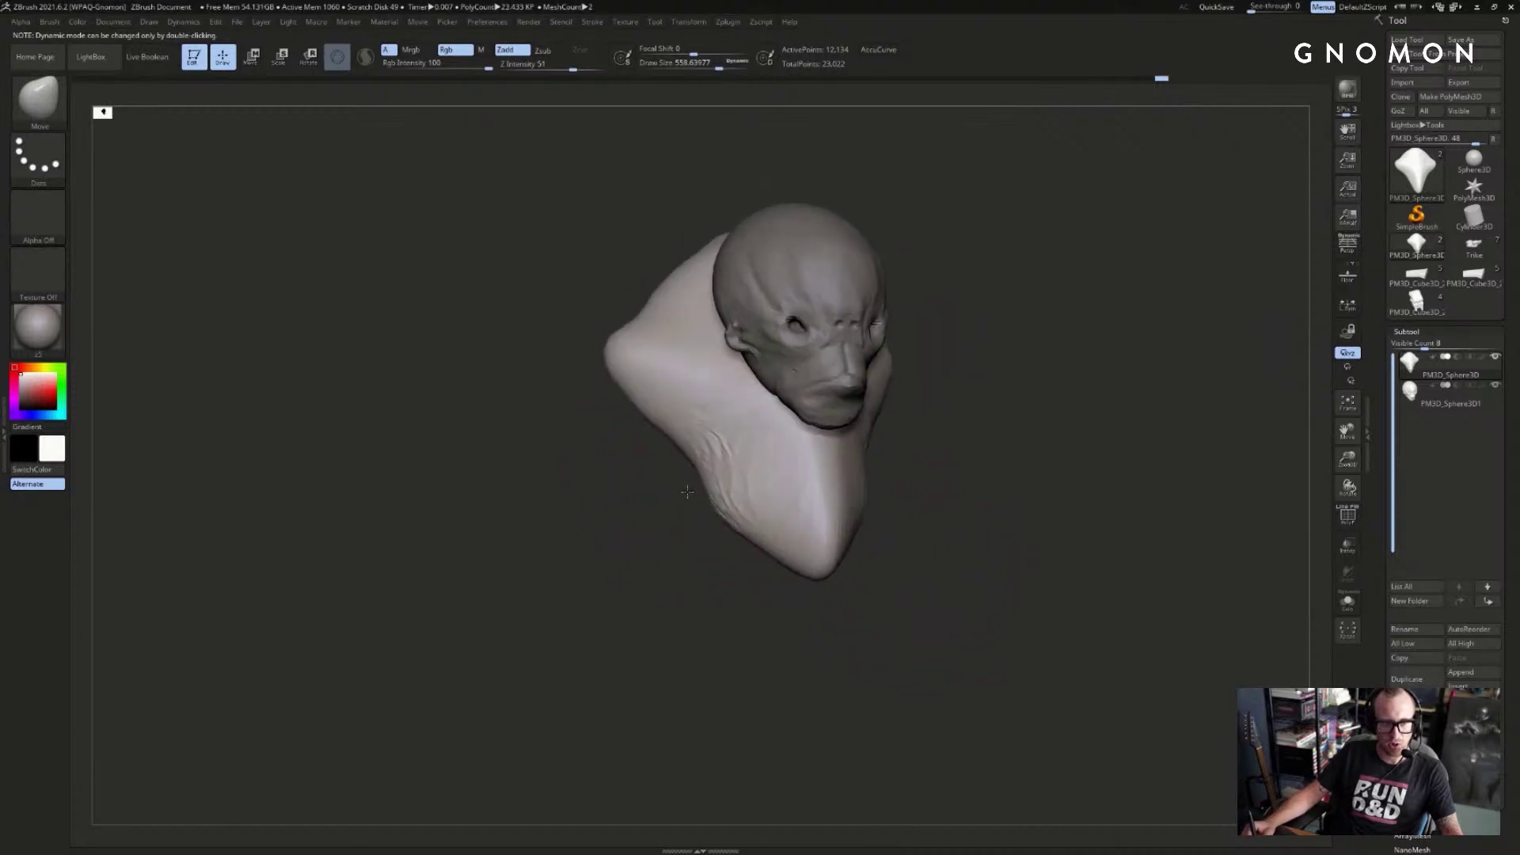
# - Rebuild the torso with DynaMesh and adjust its upper back and chest with a larger Move brush
pyautogui.keyDown('ctrl'); pyautogui.moveTo(611, 560); pyautogui.dragTo(626, 563); pyautogui.keyUp('ctrl')
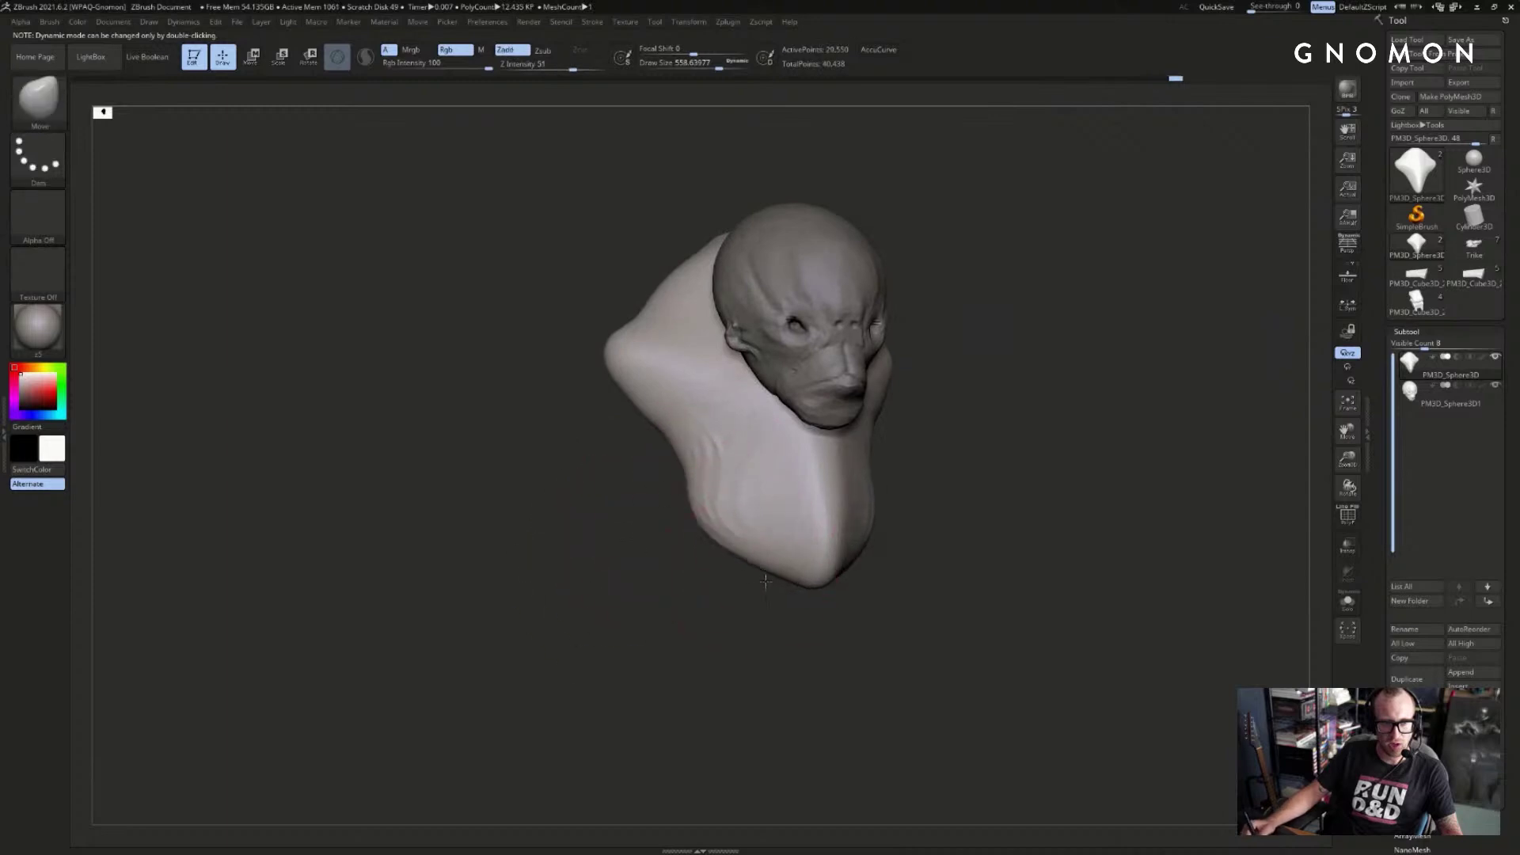
pyautogui.moveTo(906, 584)
pyautogui.keyDown('shift'); pyautogui.mouseDown()
pyautogui.moveTo(919, 478)
pyautogui.moveTo(865, 435)
pyautogui.mouseUp(); pyautogui.keyUp('shift')
pyautogui.press('s')
pyautogui.moveTo(763, 320)
pyautogui.mouseDown()
pyautogui.moveTo(786, 320)
pyautogui.moveTo(799, 296)
pyautogui.mouseUp()
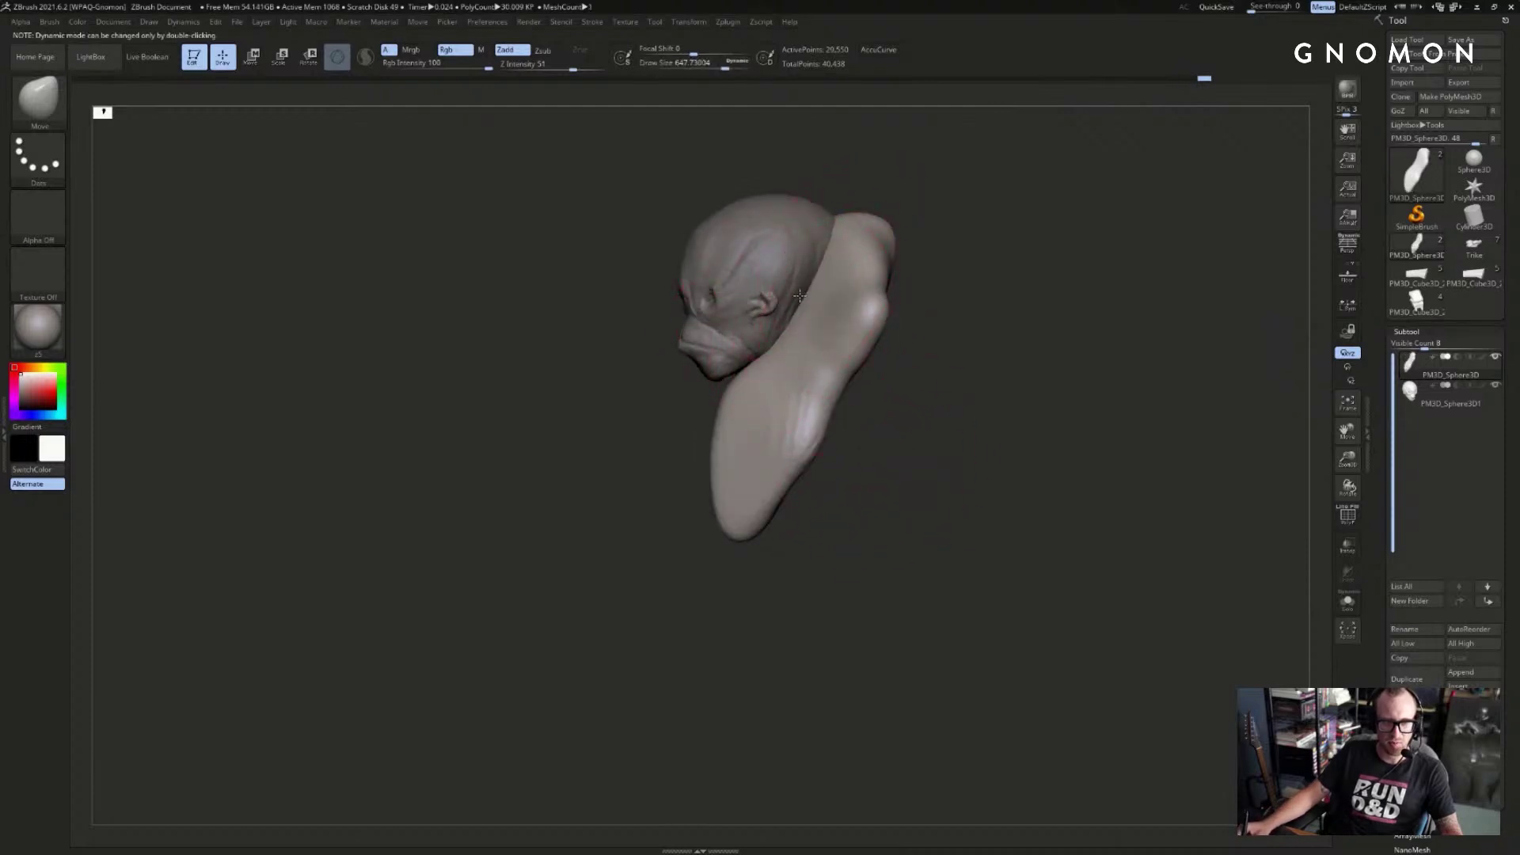
pyautogui.moveTo(1042, 230)
pyautogui.mouseDown()
pyautogui.moveTo(1022, 292)
pyautogui.moveTo(824, 277)
pyautogui.mouseUp()
# - Layer ClayBuildup strokes across the chest and side of the torso
pyautogui.press('b')
pyautogui.press('c')
pyautogui.press('b')
pyautogui.press('s')
pyautogui.moveTo(942, 237)
pyautogui.mouseDown()
pyautogui.moveTo(1029, 243)
pyautogui.moveTo(984, 244)
pyautogui.moveTo(780, 473)
pyautogui.moveTo(787, 489)
pyautogui.moveTo(732, 451)
pyautogui.mouseUp()
pyautogui.moveTo(799, 507); pyautogui.dragTo(714, 479)
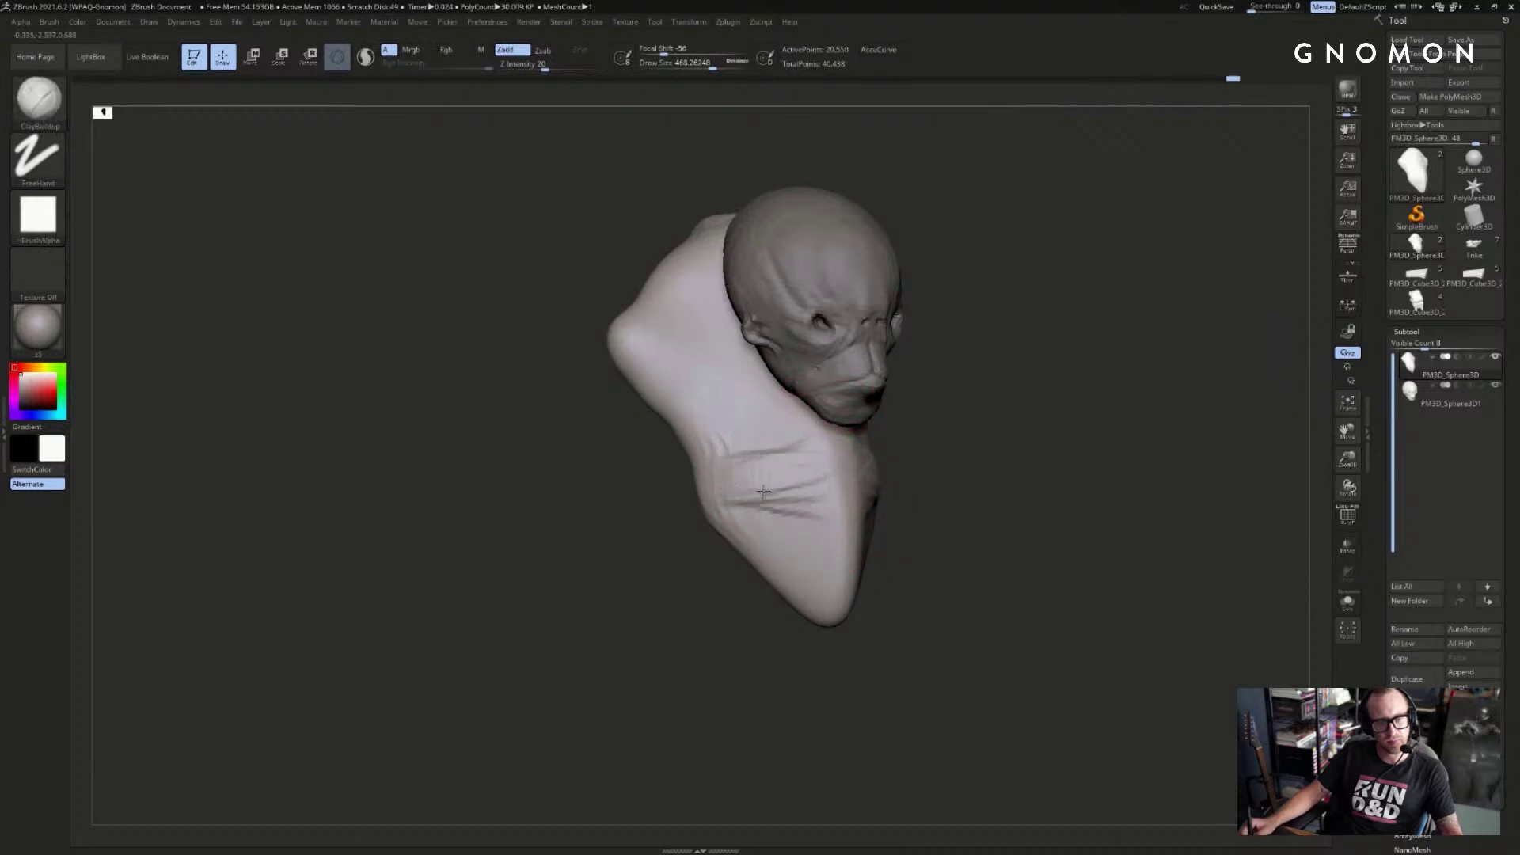
pyautogui.moveTo(815, 530); pyautogui.dragTo(740, 532)
pyautogui.moveTo(812, 554); pyautogui.dragTo(743, 524)
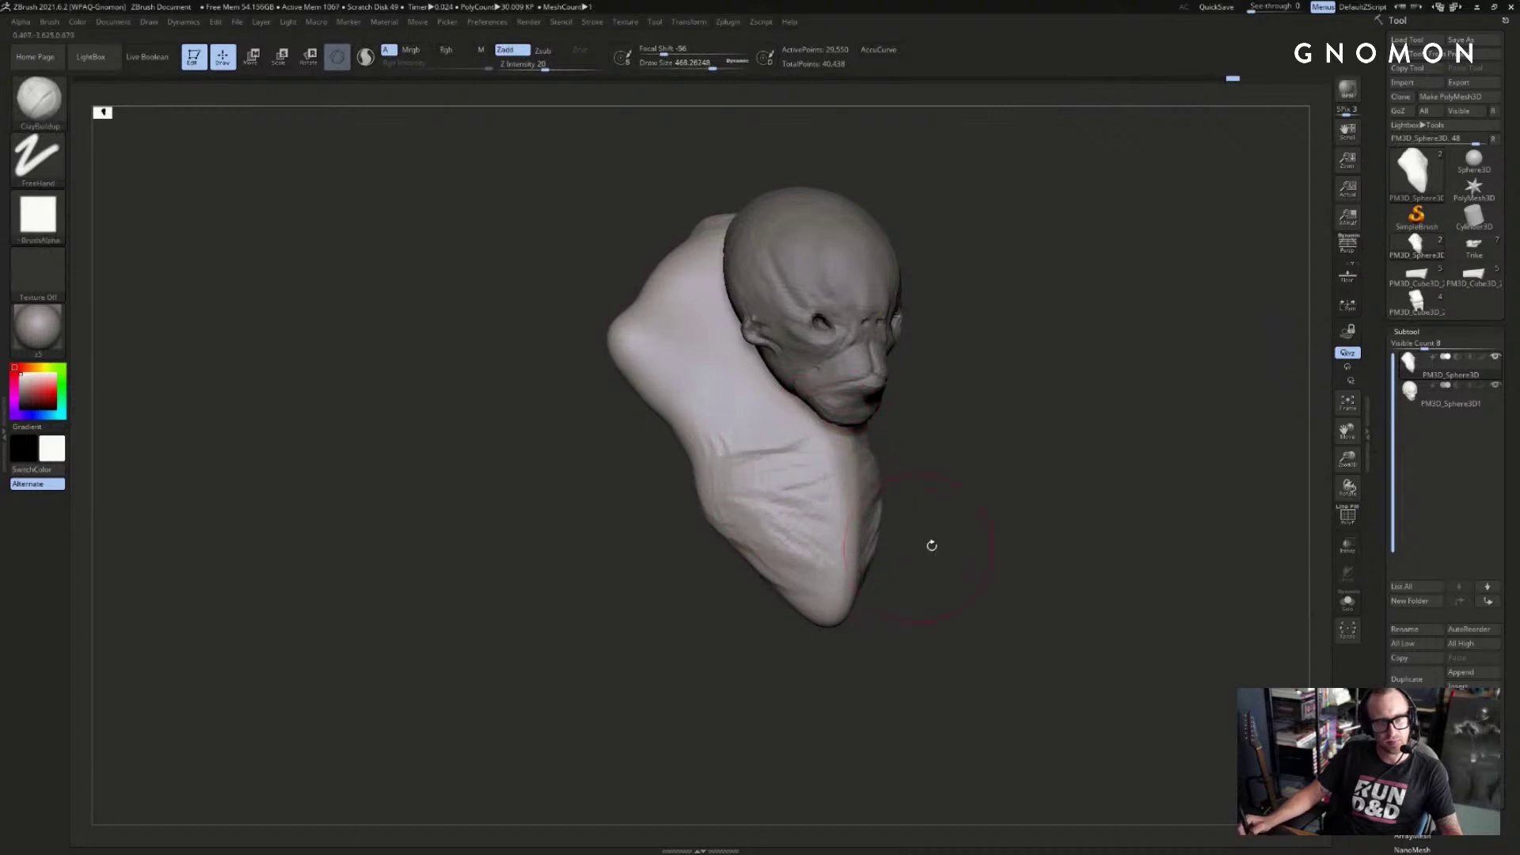
pyautogui.moveTo(918, 547); pyautogui.dragTo(839, 523)
# - Sculpt a ridge across the upper chest below the neck with a smaller Standard brush
pyautogui.press('b')
pyautogui.press('d')
pyautogui.press('s')
pyautogui.press('b')
pyautogui.press('s')
pyautogui.press('t')
pyautogui.press('[')
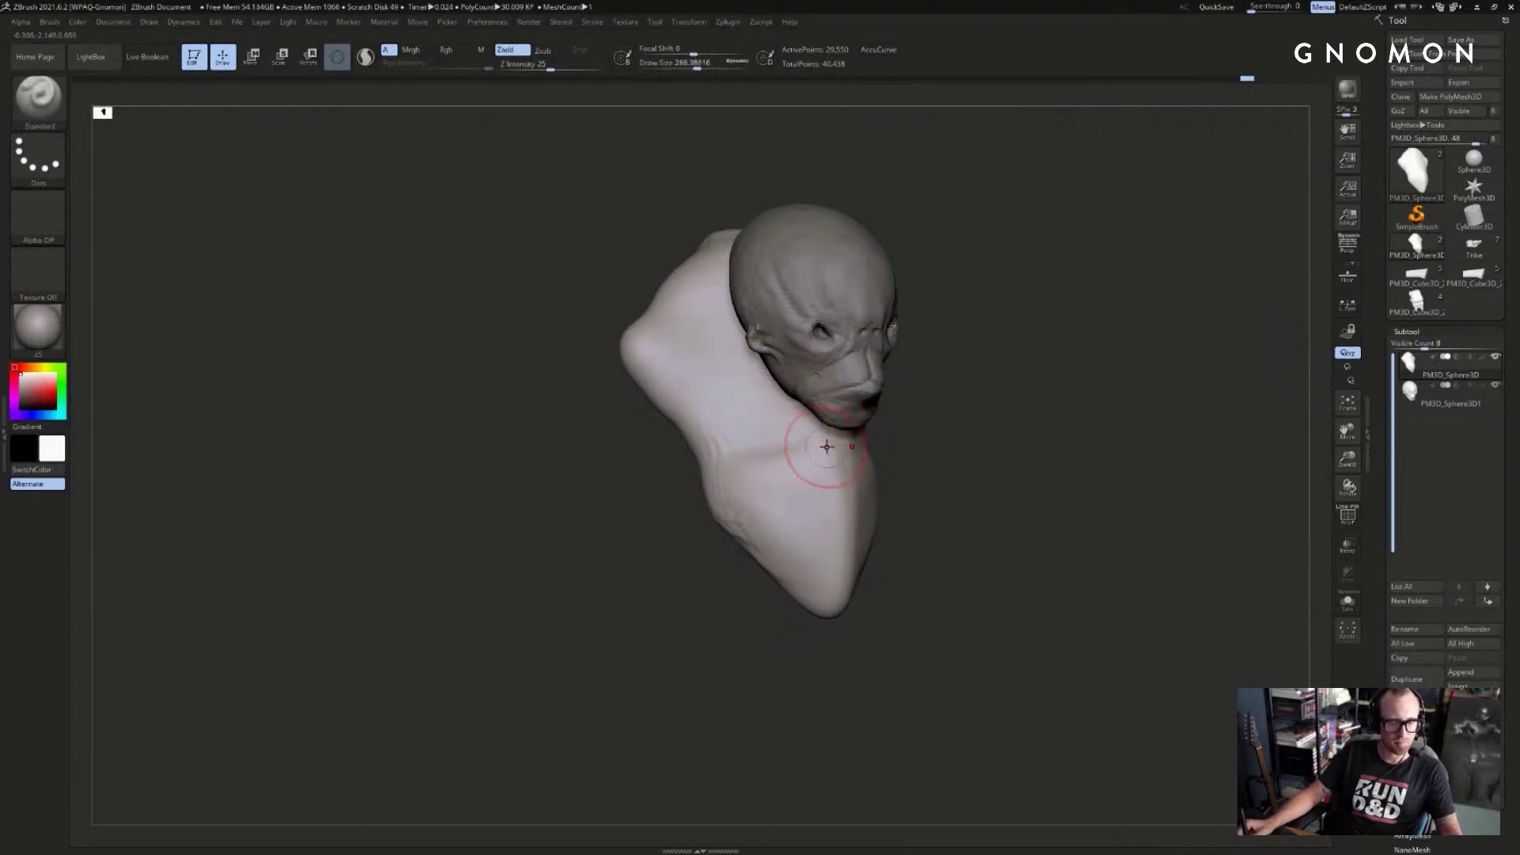
pyautogui.moveTo(736, 446); pyautogui.dragTo(691, 458)
pyautogui.moveTo(824, 468); pyautogui.dragTo(668, 489)
pyautogui.moveTo(994, 461); pyautogui.dragTo(784, 467)
pyautogui.moveTo(871, 460)
pyautogui.mouseDown()
pyautogui.moveTo(1020, 465)
pyautogui.moveTo(895, 451)
pyautogui.mouseUp()
# - Pull the sides of the chest outward with SnakeHook and mask the lower torso
pyautogui.press('b')
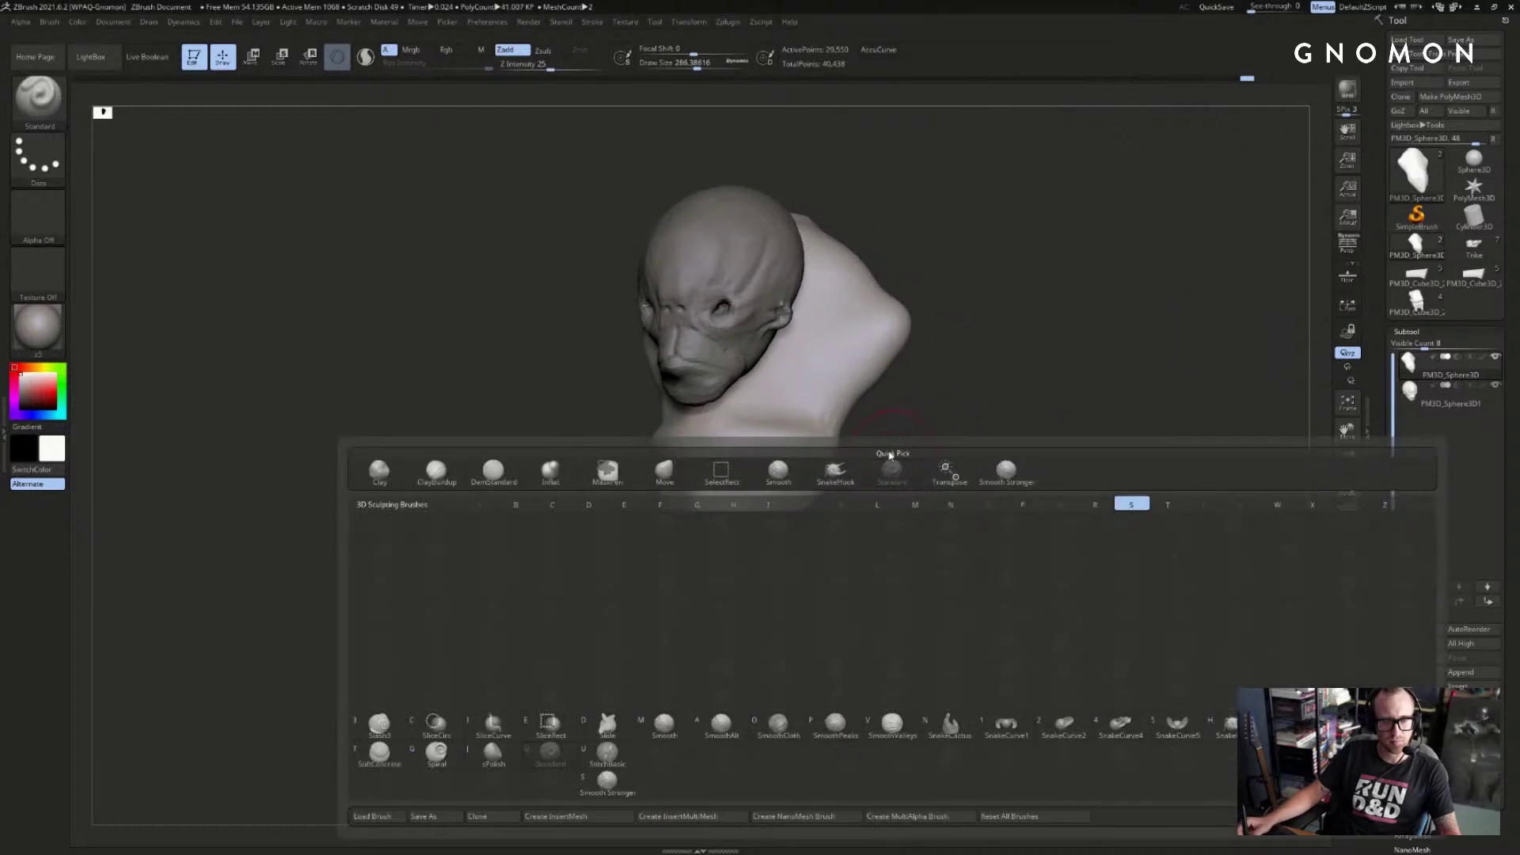
pyautogui.press('s')
pyautogui.press('h')
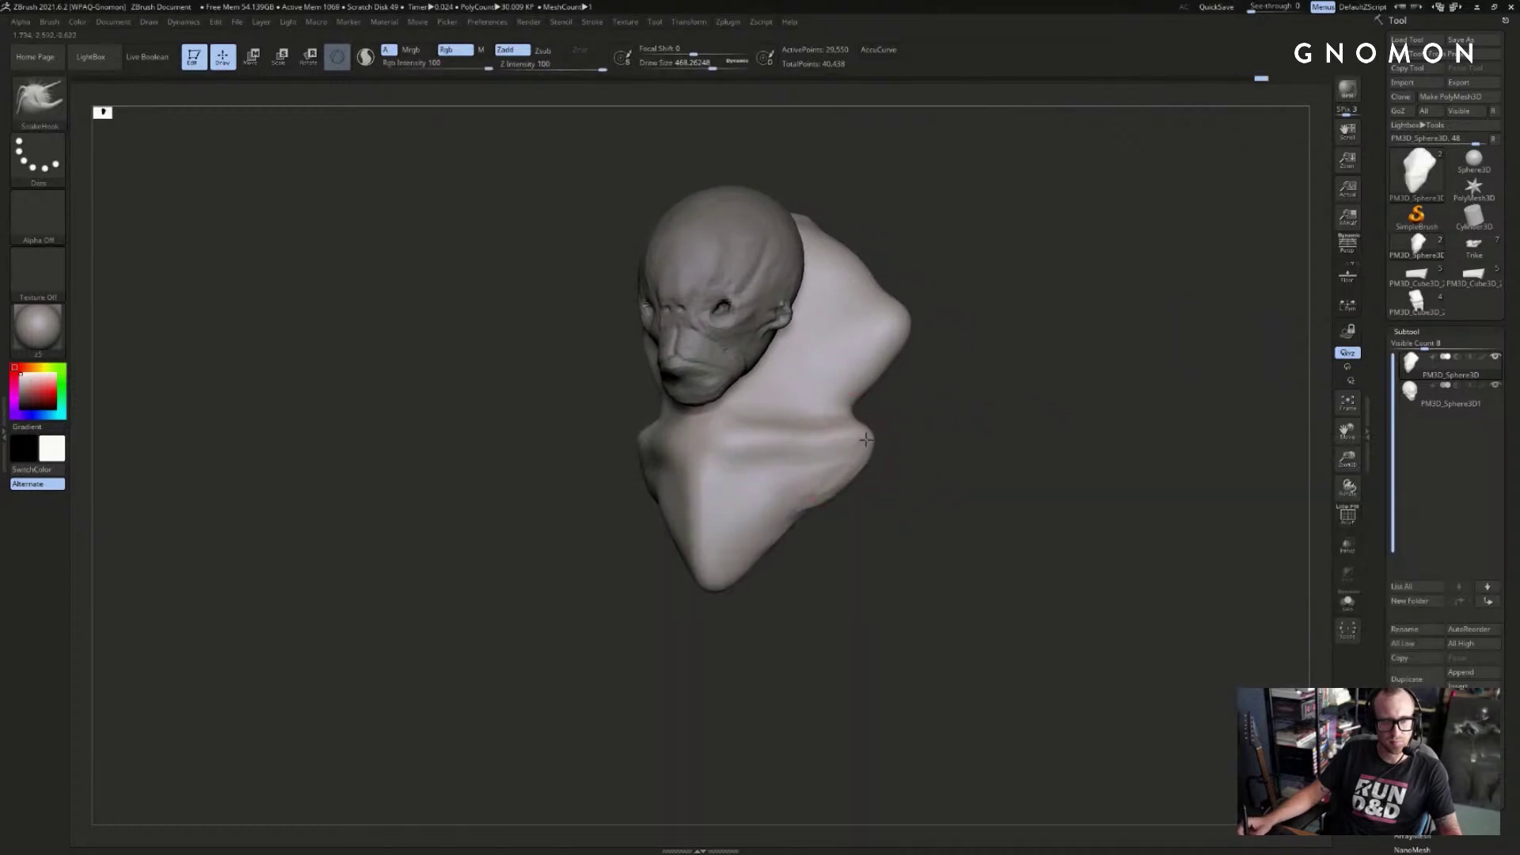
pyautogui.moveTo(867, 419)
pyautogui.keyDown('ctrl'); pyautogui.mouseDown()
pyautogui.moveTo(713, 491)
pyautogui.moveTo(788, 480)
pyautogui.mouseUp(); pyautogui.keyUp('ctrl')
pyautogui.moveTo(671, 503)
pyautogui.keyDown('ctrl'); pyautogui.mouseDown()
pyautogui.moveTo(784, 577)
pyautogui.moveTo(910, 583)
pyautogui.moveTo(816, 515)
pyautogui.moveTo(910, 509)
pyautogui.moveTo(953, 533)
pyautogui.mouseUp(); pyautogui.keyUp('ctrl')
# - Adjust the torso around the masked chest with the Move brush
pyautogui.press('b')
pyautogui.press('m')
pyautogui.press('v')
pyautogui.moveTo(794, 499)
pyautogui.mouseDown()
pyautogui.moveTo(828, 423)
pyautogui.moveTo(668, 504)
pyautogui.mouseUp()
pyautogui.moveTo(695, 595)
pyautogui.mouseDown()
pyautogui.moveTo(981, 444)
pyautogui.moveTo(1001, 410)
pyautogui.mouseUp()
# - Pull the unmasked shoulders outward and down over the chest with a large SnakeHook brush
pyautogui.press('b')
pyautogui.press('s')
pyautogui.press('h')
pyautogui.press('s')
pyautogui.moveTo(874, 323); pyautogui.dragTo(925, 394)
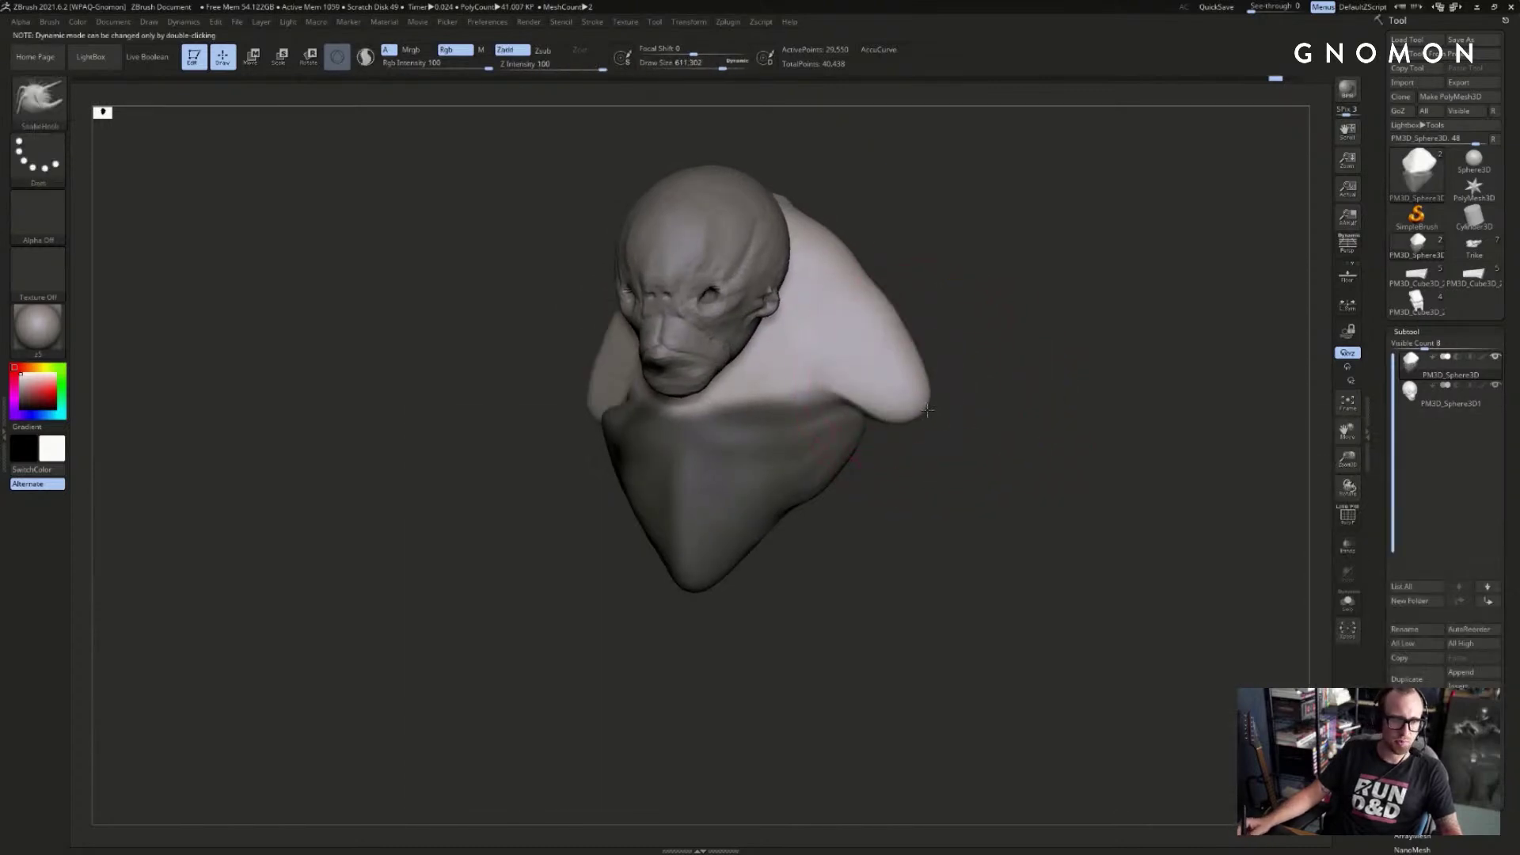
pyautogui.moveTo(1020, 424); pyautogui.dragTo(854, 403)
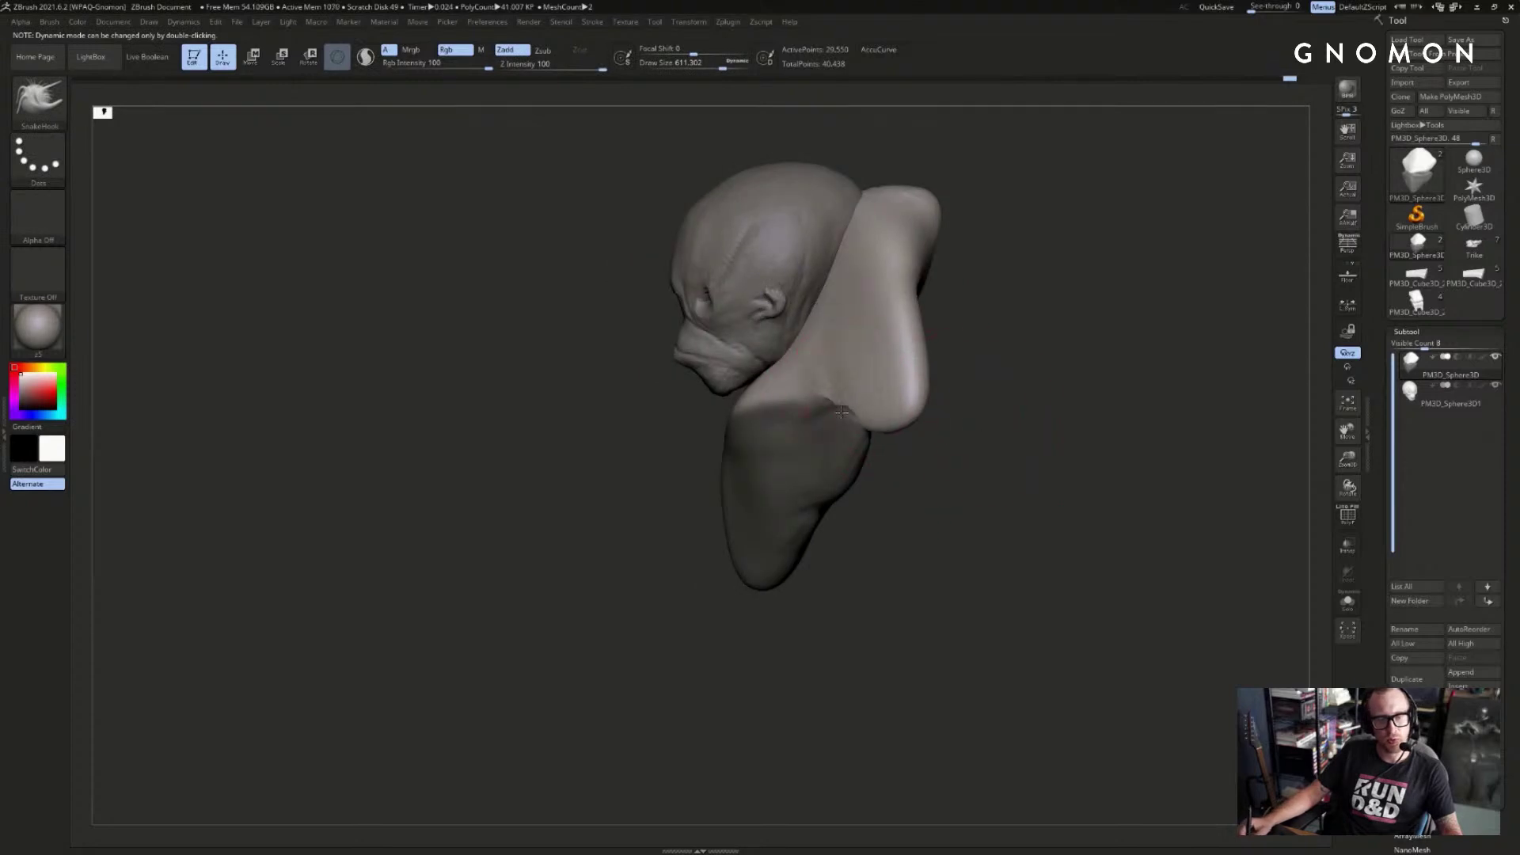
# - Fill out the upper back and the rear of the shoulders with the Clay brush
pyautogui.press('b')
pyautogui.press('c')
pyautogui.press('l')
pyautogui.moveTo(971, 402)
pyautogui.mouseDown()
pyautogui.moveTo(974, 363)
pyautogui.moveTo(1052, 401)
pyautogui.moveTo(962, 336)
pyautogui.mouseUp()
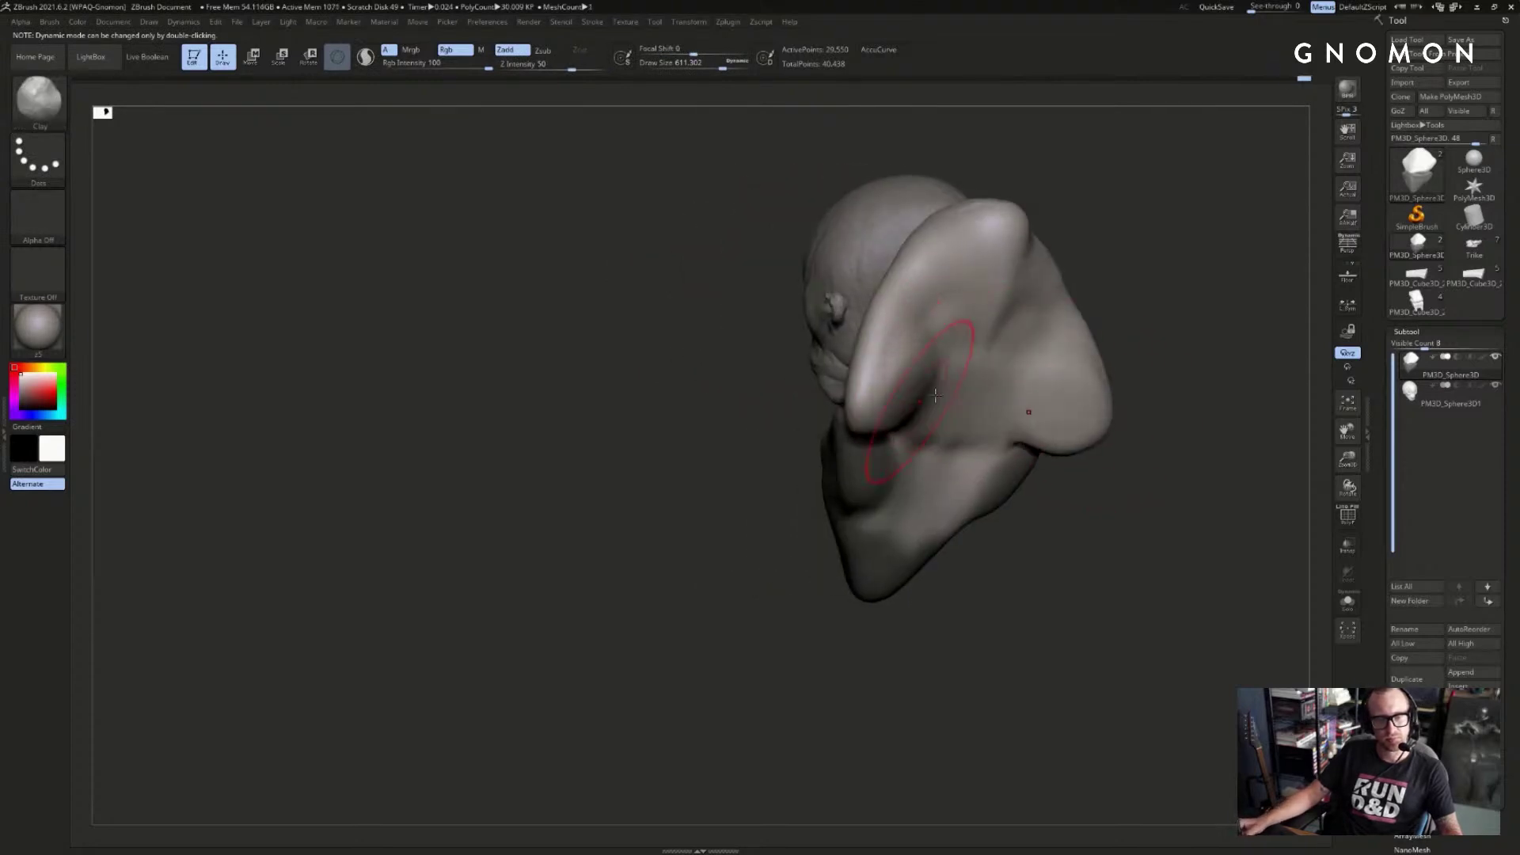
pyautogui.moveTo(958, 358); pyautogui.dragTo(964, 306)
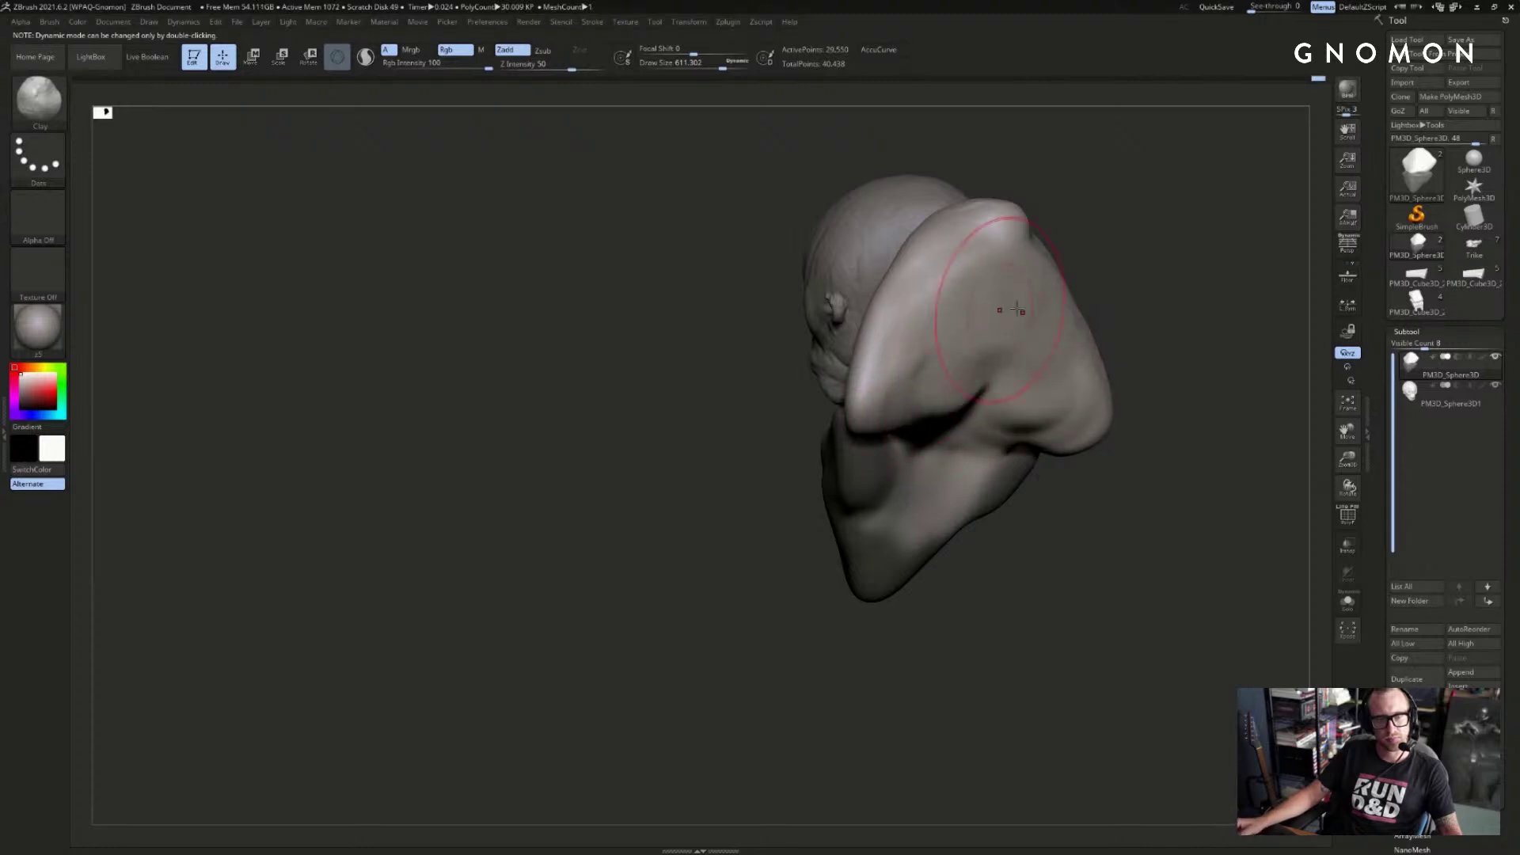
pyautogui.moveTo(1152, 325)
pyautogui.mouseDown()
pyautogui.moveTo(1249, 329)
pyautogui.moveTo(1065, 348)
pyautogui.mouseUp()
pyautogui.moveTo(835, 416)
pyautogui.mouseDown()
pyautogui.moveTo(882, 390)
pyautogui.moveTo(937, 390)
pyautogui.moveTo(950, 285)
pyautogui.moveTo(931, 398)
pyautogui.moveTo(946, 397)
pyautogui.mouseUp()
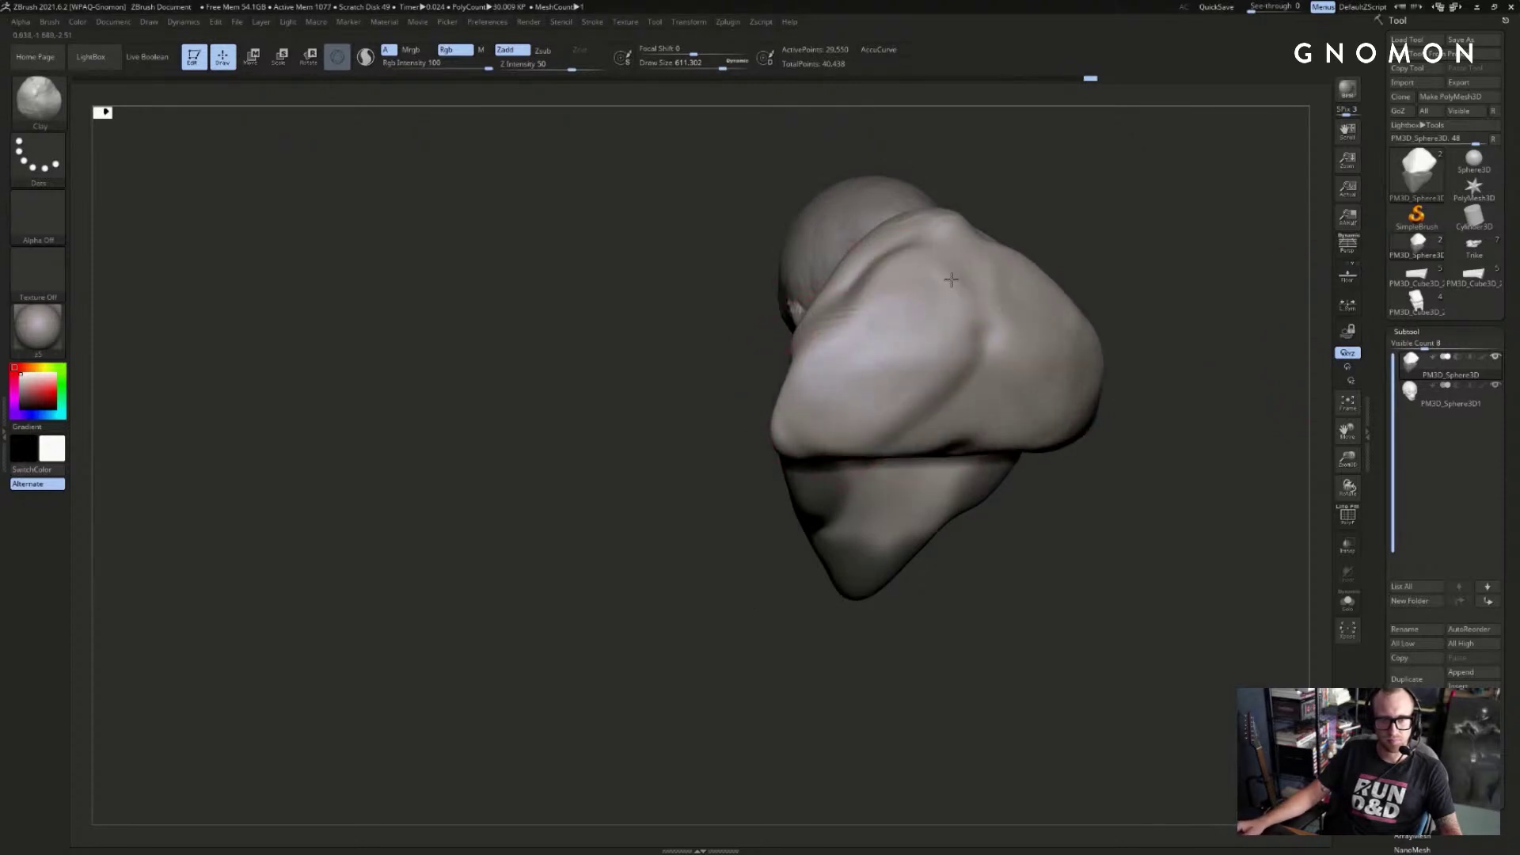
# - Try a Clay stroke on the side of the shoulder, smooth the shoulder surface, and remesh the torso
pyautogui.moveTo(1143, 322); pyautogui.dragTo(1170, 316)
pyautogui.moveTo(823, 481)
pyautogui.mouseDown()
pyautogui.moveTo(876, 515)
pyautogui.moveTo(894, 554)
pyautogui.mouseUp()
pyautogui.moveTo(1167, 391)
pyautogui.mouseDown()
pyautogui.moveTo(1178, 448)
pyautogui.moveTo(1126, 467)
pyautogui.mouseUp()
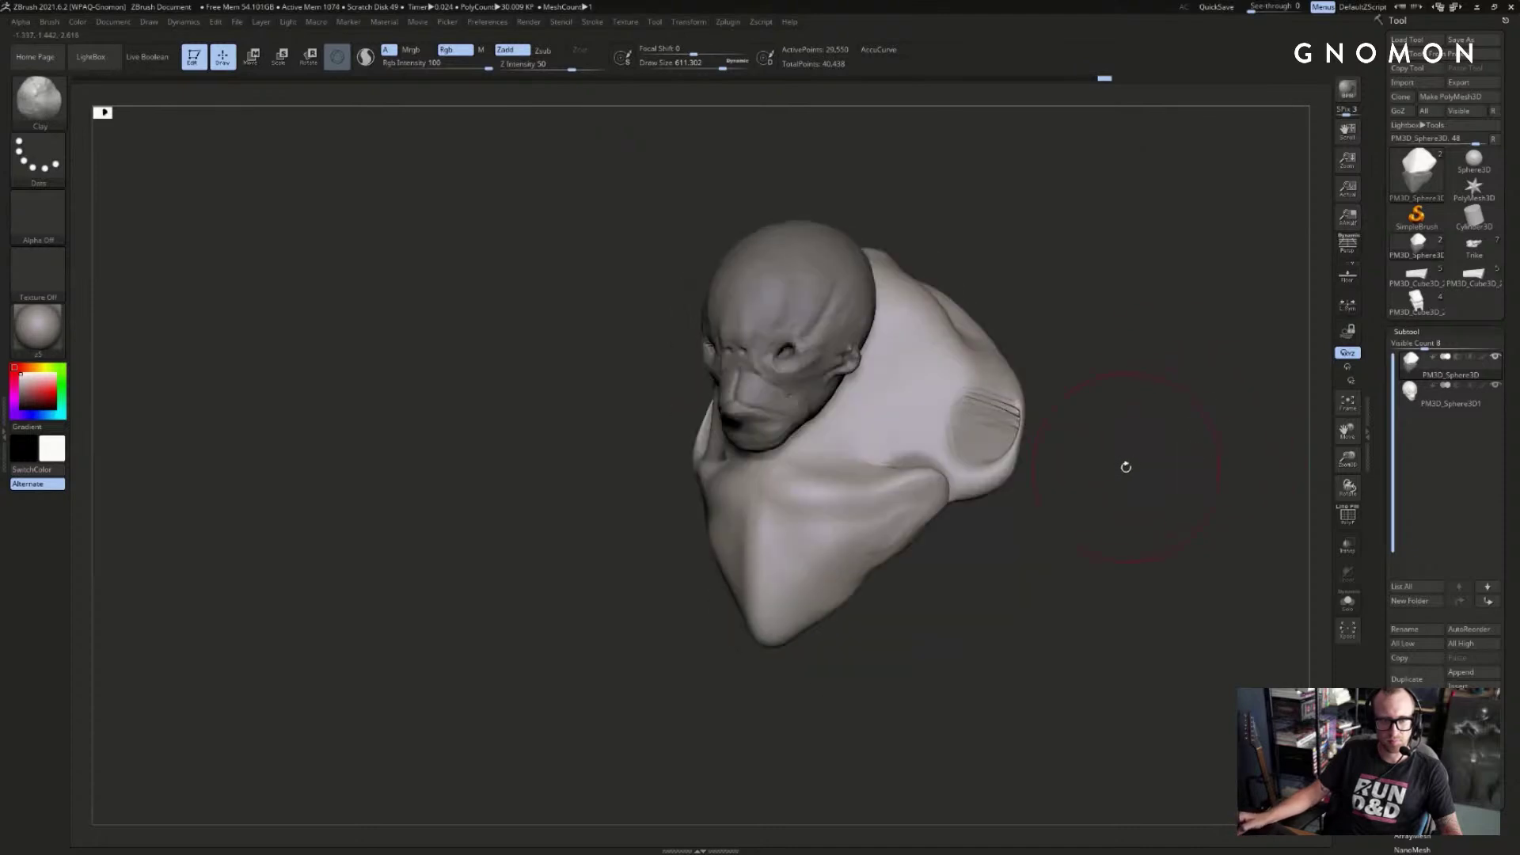
pyautogui.moveTo(1017, 416)
pyautogui.mouseDown()
pyautogui.moveTo(1055, 421)
pyautogui.moveTo(895, 428)
pyautogui.mouseUp()
pyautogui.hotkey('ctrl', 'z')
pyautogui.keyDown('shift'); pyautogui.moveTo(1061, 380); pyautogui.dragTo(1021, 424); pyautogui.keyUp('shift')
pyautogui.moveTo(847, 460); pyautogui.dragTo(1137, 420)
pyautogui.keyDown('ctrl'); pyautogui.moveTo(1158, 327); pyautogui.dragTo(1171, 353); pyautogui.keyUp('ctrl')
pyautogui.moveTo(1037, 443)
pyautogui.keyDown('shift'); pyautogui.mouseDown()
pyautogui.moveTo(1077, 454)
pyautogui.moveTo(1050, 489)
pyautogui.mouseUp(); pyautogui.keyUp('shift')
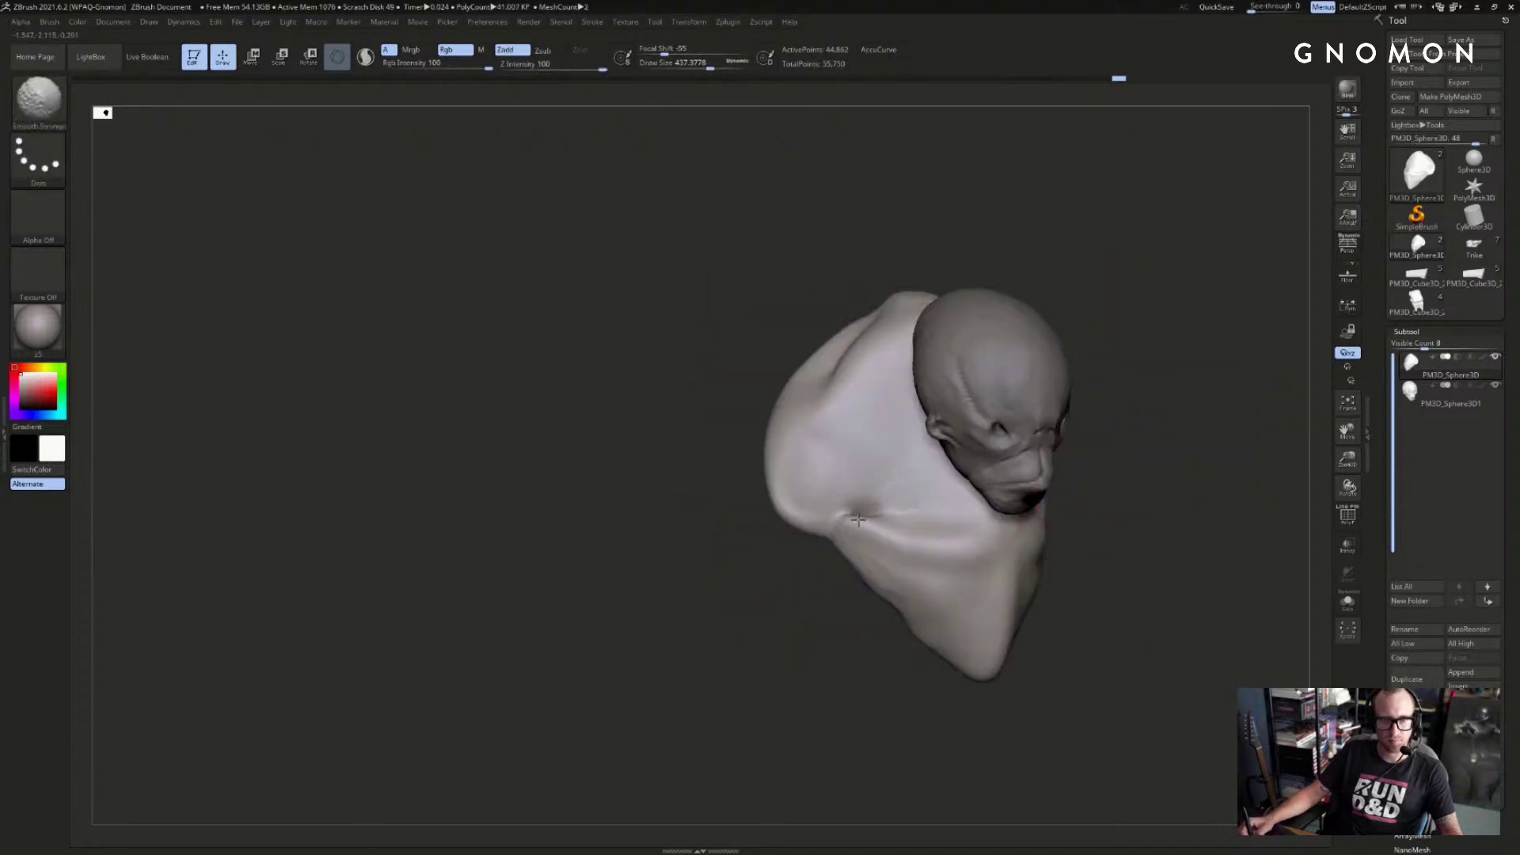
# - Pull the shoulder ends down over the sides of the chest with an enlarged brush
pyautogui.moveTo(836, 576)
pyautogui.mouseDown()
pyautogui.moveTo(846, 539)
pyautogui.moveTo(902, 602)
pyautogui.moveTo(828, 634)
pyautogui.moveTo(832, 576)
pyautogui.moveTo(785, 630)
pyautogui.mouseUp()
pyautogui.press('s')
pyautogui.moveTo(820, 538)
pyautogui.mouseDown()
pyautogui.moveTo(833, 537)
pyautogui.moveTo(822, 521)
pyautogui.moveTo(815, 532)
pyautogui.mouseUp()
pyautogui.moveTo(774, 594)
pyautogui.mouseDown()
pyautogui.moveTo(762, 597)
pyautogui.moveTo(770, 515)
pyautogui.moveTo(719, 583)
pyautogui.moveTo(1246, 438)
pyautogui.moveTo(1177, 421)
pyautogui.moveTo(1103, 482)
pyautogui.mouseUp()
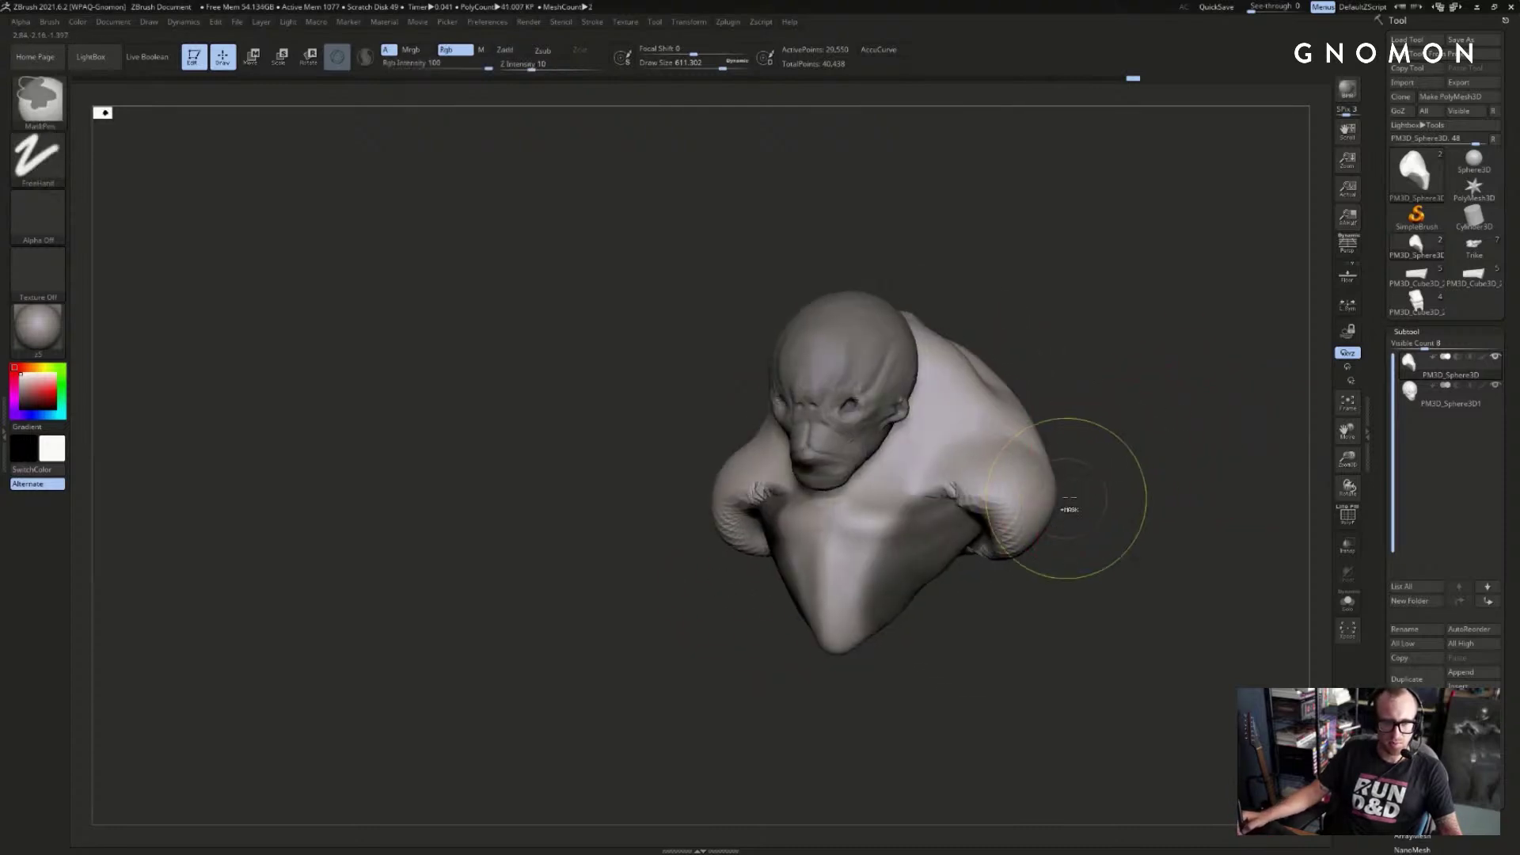
pyautogui.keyDown('shift'); pyautogui.moveTo(1021, 507); pyautogui.dragTo(988, 499); pyautogui.keyUp('shift')
pyautogui.hotkey('ctrl', 'z')
pyautogui.press('[')
# - Mask all but the sides of the chest below the shoulders, adjust them with the Move brush, and remesh
pyautogui.keyDown('ctrl'); pyautogui.click(991, 560); pyautogui.keyUp('ctrl')
pyautogui.moveTo(990, 560); pyautogui.dragTo(972, 557)
pyautogui.press('b')
pyautogui.press('m')
pyautogui.press('v')
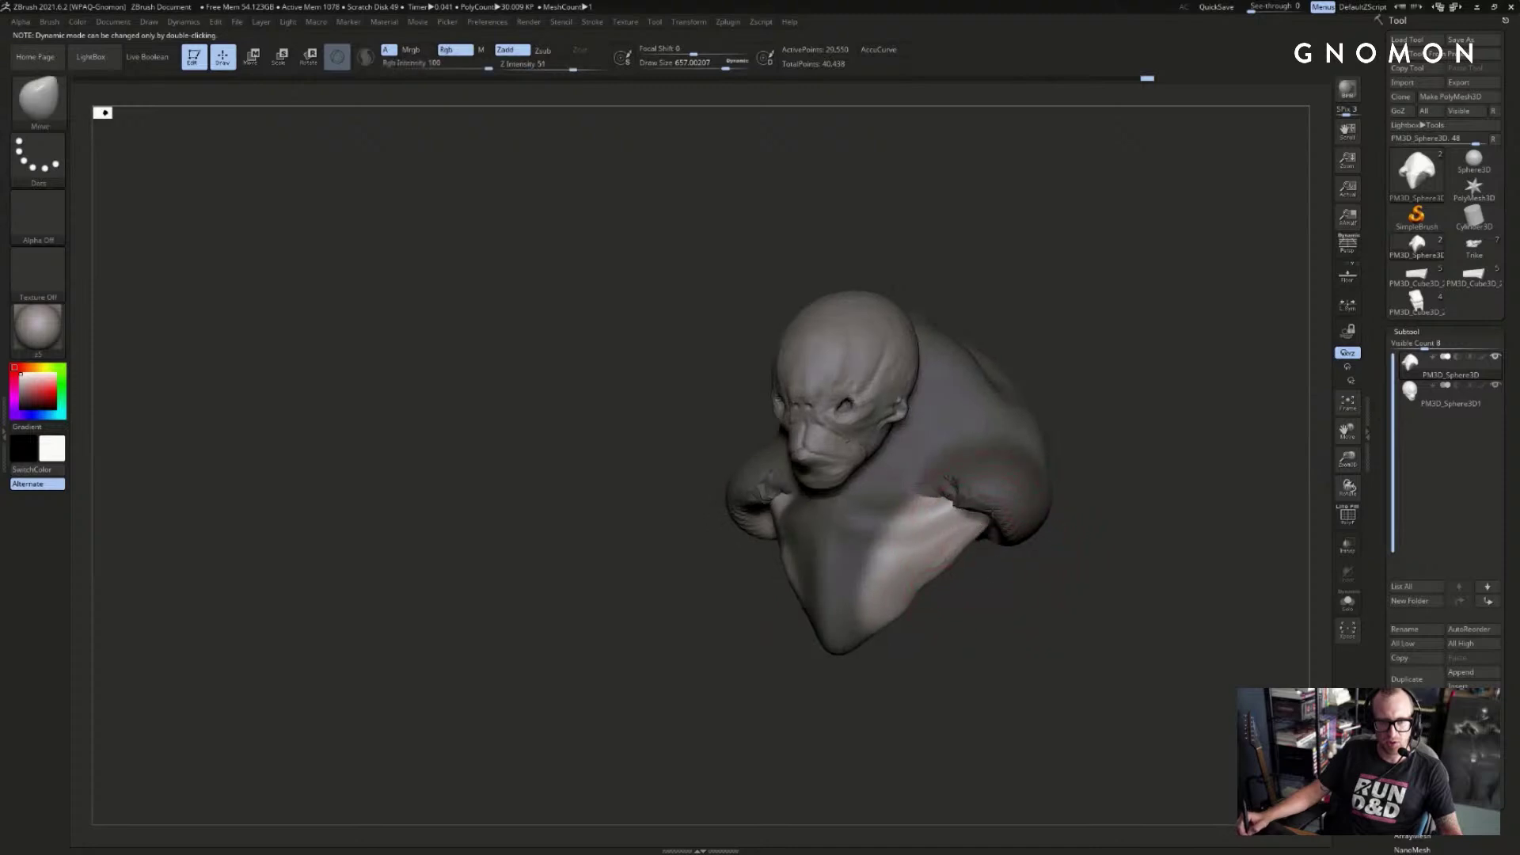
pyautogui.moveTo(972, 528); pyautogui.dragTo(976, 544, button='right')
pyautogui.moveTo(974, 538); pyautogui.dragTo(975, 516)
pyautogui.keyDown('ctrl'); pyautogui.moveTo(1132, 437); pyautogui.dragTo(1147, 431); pyautogui.keyUp('ctrl')
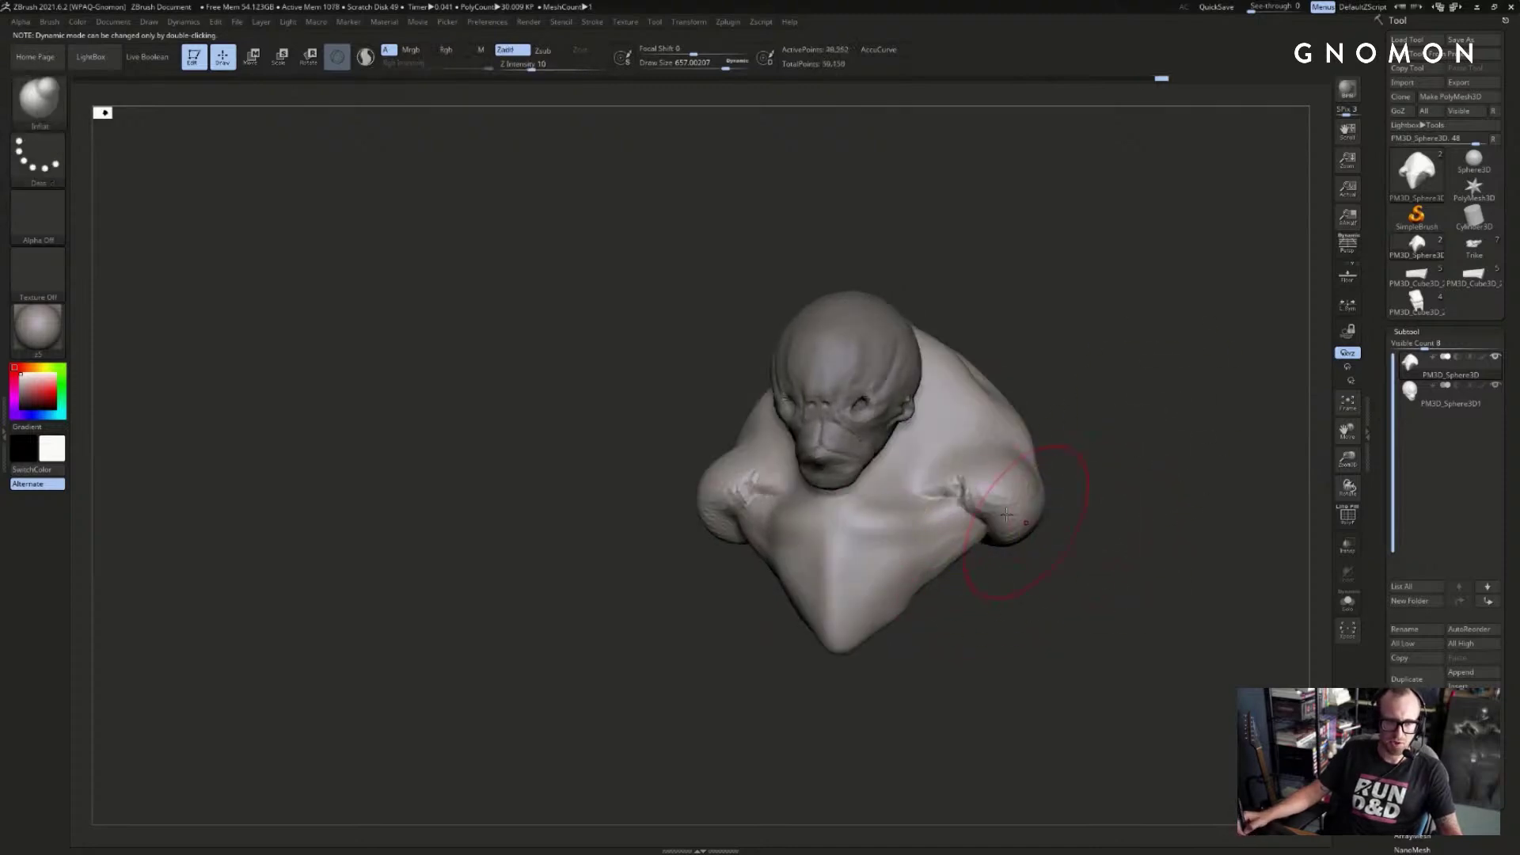
# - Mask all but the shoulder ends, extend them down and outward into upper arms with the transpose line, and remesh
pyautogui.moveTo(950, 472)
pyautogui.keyDown('shift'); pyautogui.mouseDown(button='right')
pyautogui.moveTo(1120, 474)
pyautogui.moveTo(710, 561)
pyautogui.moveTo(699, 607)
pyautogui.moveTo(719, 601)
pyautogui.moveTo(729, 560)
pyautogui.moveTo(668, 567)
pyautogui.mouseUp(button='right'); pyautogui.keyUp('shift')
pyautogui.keyDown('ctrl'); pyautogui.click(668, 567); pyautogui.keyUp('ctrl')
pyautogui.press('w')
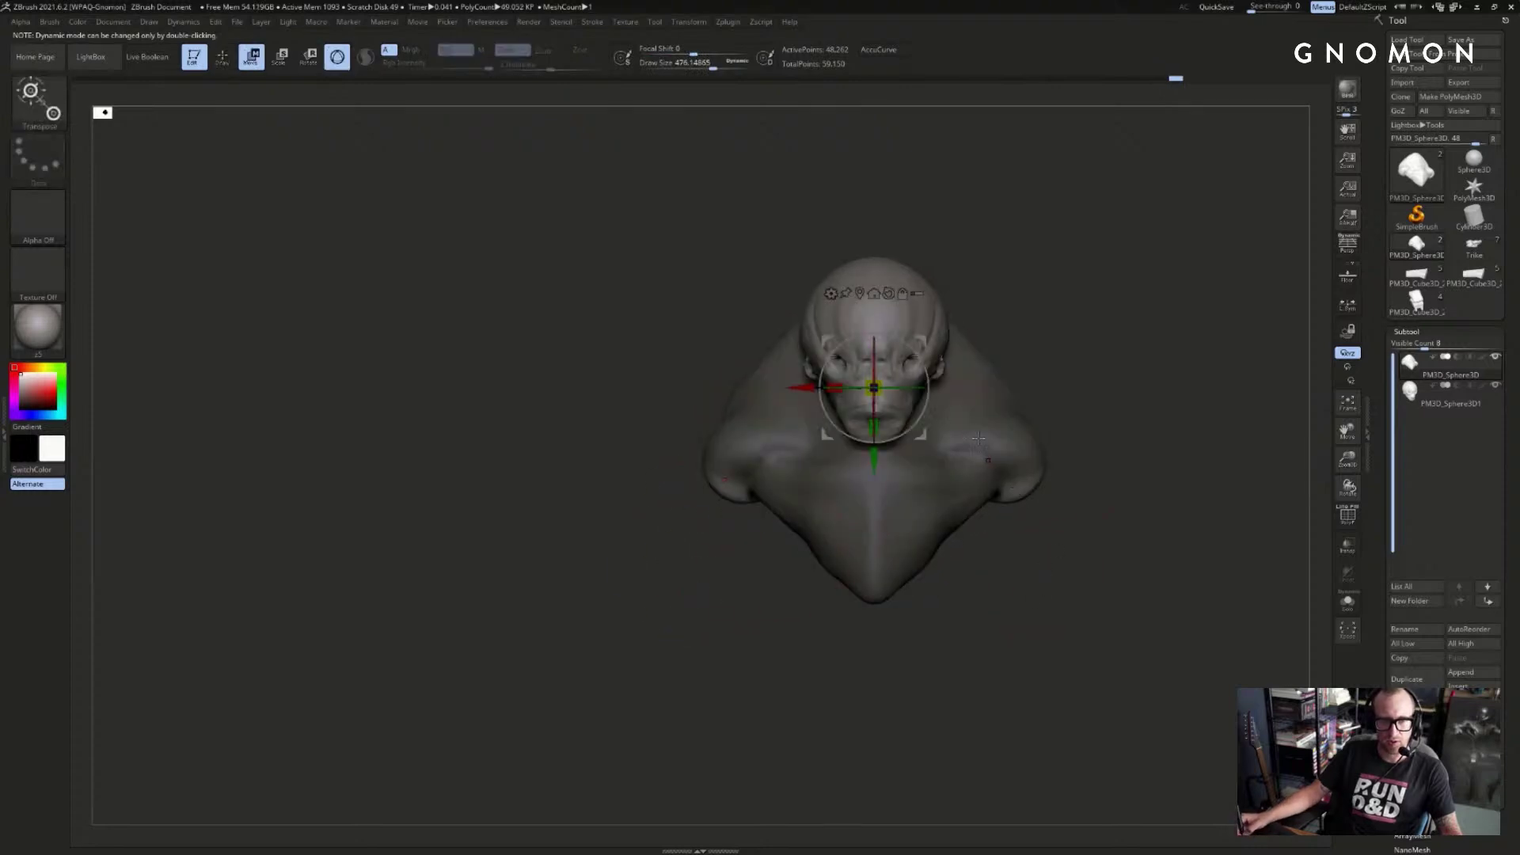
pyautogui.press('y')
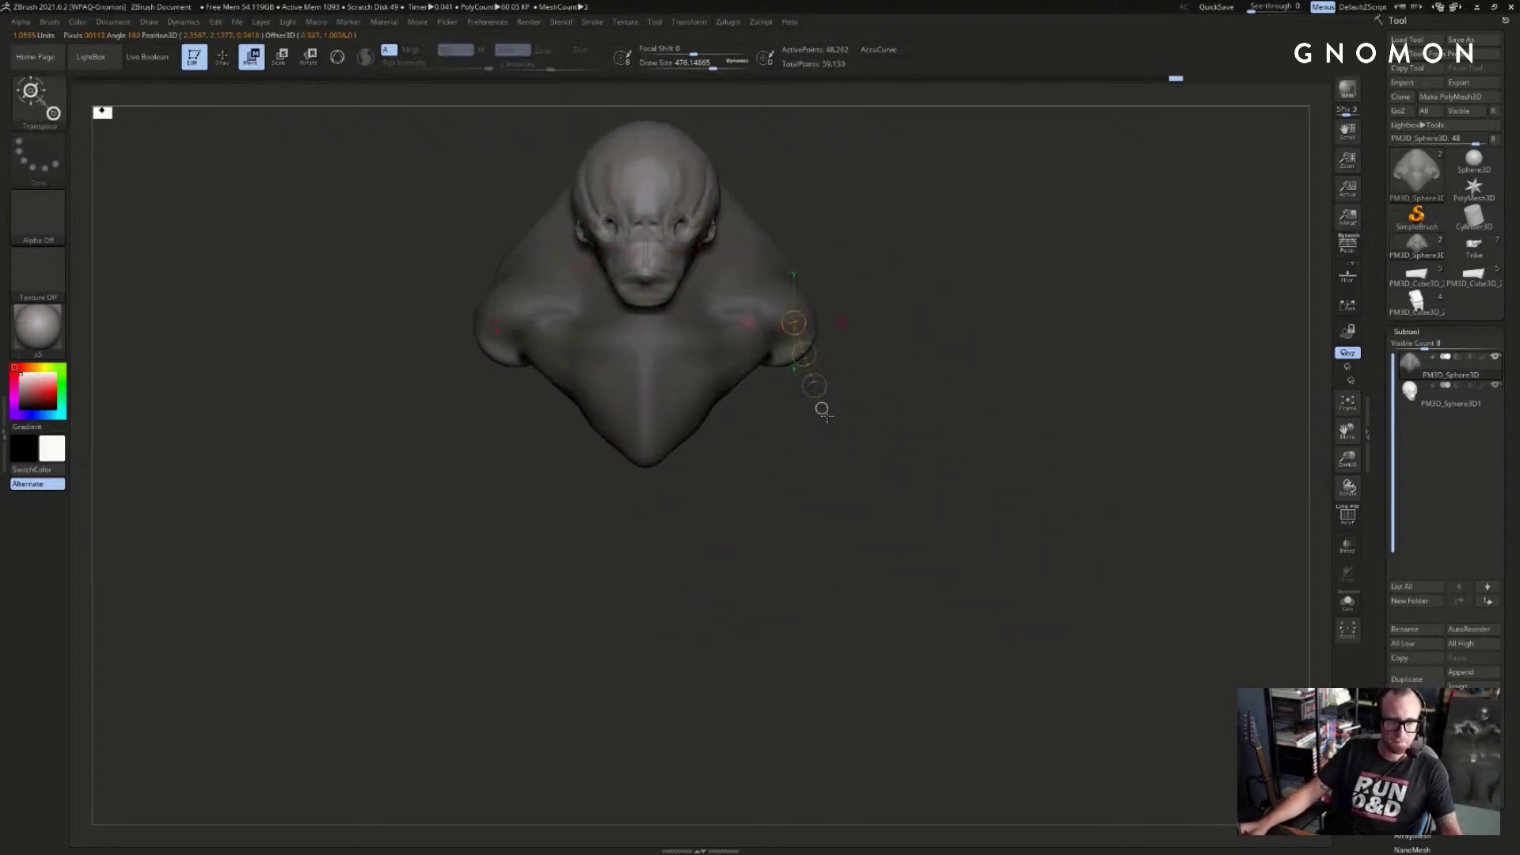
pyautogui.moveTo(827, 411); pyautogui.dragTo(867, 526)
pyautogui.keyDown('ctrl'); pyautogui.moveTo(954, 396); pyautogui.dragTo(978, 423); pyautogui.keyUp('ctrl')
pyautogui.moveTo(978, 423)
pyautogui.mouseDown(button='right')
pyautogui.moveTo(882, 560)
pyautogui.moveTo(918, 443)
pyautogui.mouseUp(button='right')
pyautogui.press('q')
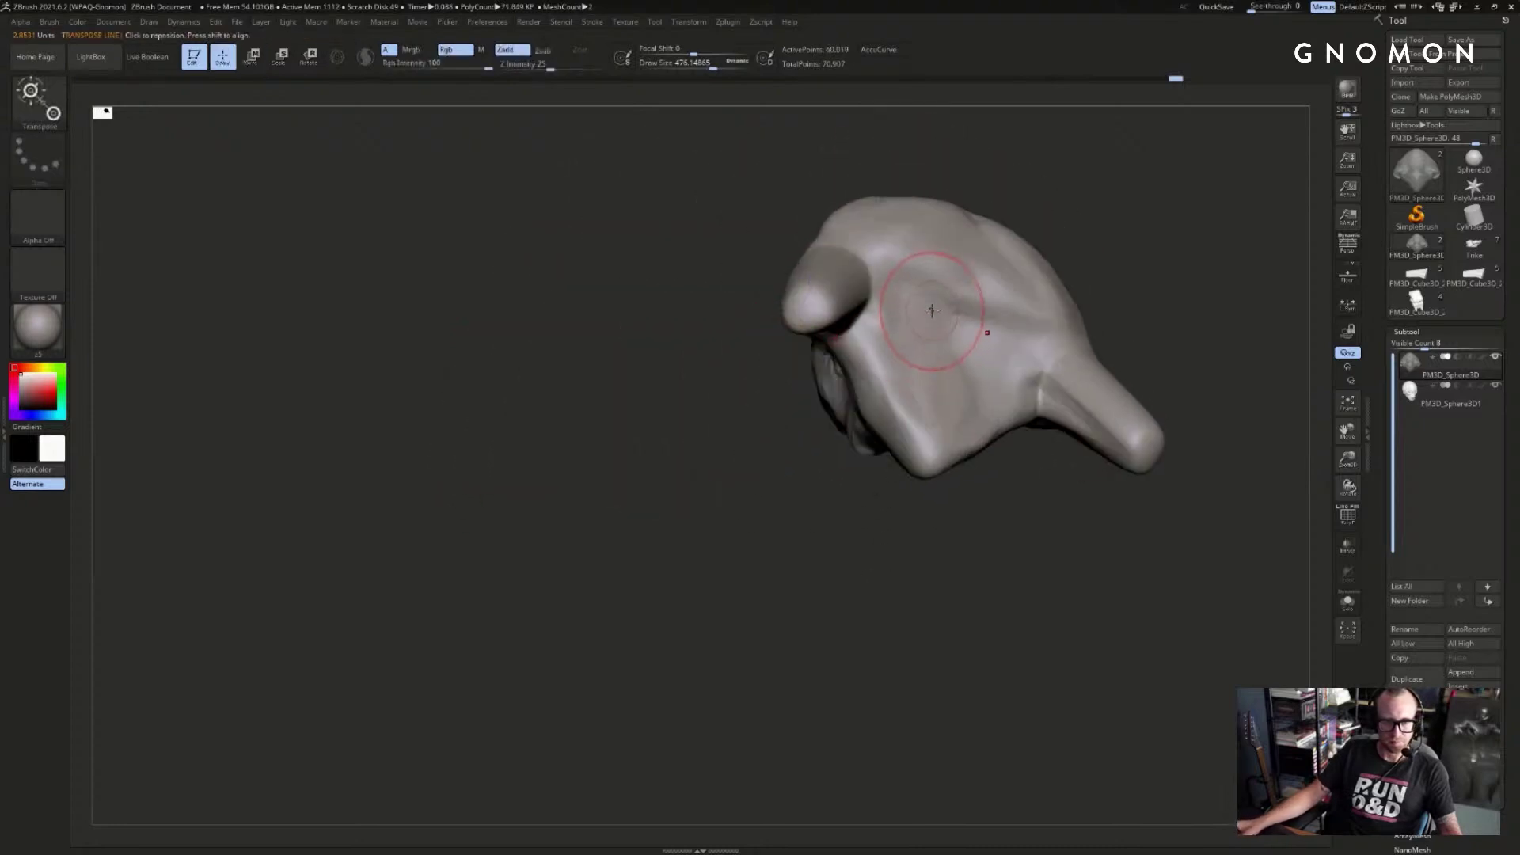
# - Mask the arms and upper torso and stretch the unmasked lower torso straight down with the transpose line
pyautogui.moveTo(945, 245)
pyautogui.keyDown('ctrl'); pyautogui.mouseDown()
pyautogui.moveTo(958, 397)
pyautogui.moveTo(977, 289)
pyautogui.moveTo(1022, 289)
pyautogui.mouseUp(); pyautogui.keyUp('ctrl')
pyautogui.press('w')
pyautogui.moveTo(1045, 261)
pyautogui.mouseDown(button='right')
pyautogui.moveTo(1201, 228)
pyautogui.moveTo(1181, 321)
pyautogui.moveTo(1053, 340)
pyautogui.mouseUp(button='right')
pyautogui.press('q')
pyautogui.keyDown('ctrl'); pyautogui.moveTo(839, 357); pyautogui.dragTo(988, 354); pyautogui.keyUp('ctrl')
pyautogui.press('w')
pyautogui.moveTo(988, 354); pyautogui.dragTo(748, 554, button='right')
pyautogui.moveTo(868, 359); pyautogui.dragTo(848, 633)
pyautogui.hotkey('ctrl', 'z')
pyautogui.moveTo(828, 398); pyautogui.dragTo(832, 657)
pyautogui.moveTo(832, 657); pyautogui.dragTo(849, 591, button='right')
pyautogui.press('q')
pyautogui.moveTo(849, 590)
pyautogui.keyDown('shift'); pyautogui.mouseDown()
pyautogui.moveTo(790, 604)
pyautogui.moveTo(915, 619)
pyautogui.moveTo(875, 638)
pyautogui.moveTo(859, 728)
pyautogui.moveTo(889, 578)
pyautogui.moveTo(842, 604)
pyautogui.mouseUp(); pyautogui.keyUp('shift')
pyautogui.press('w')
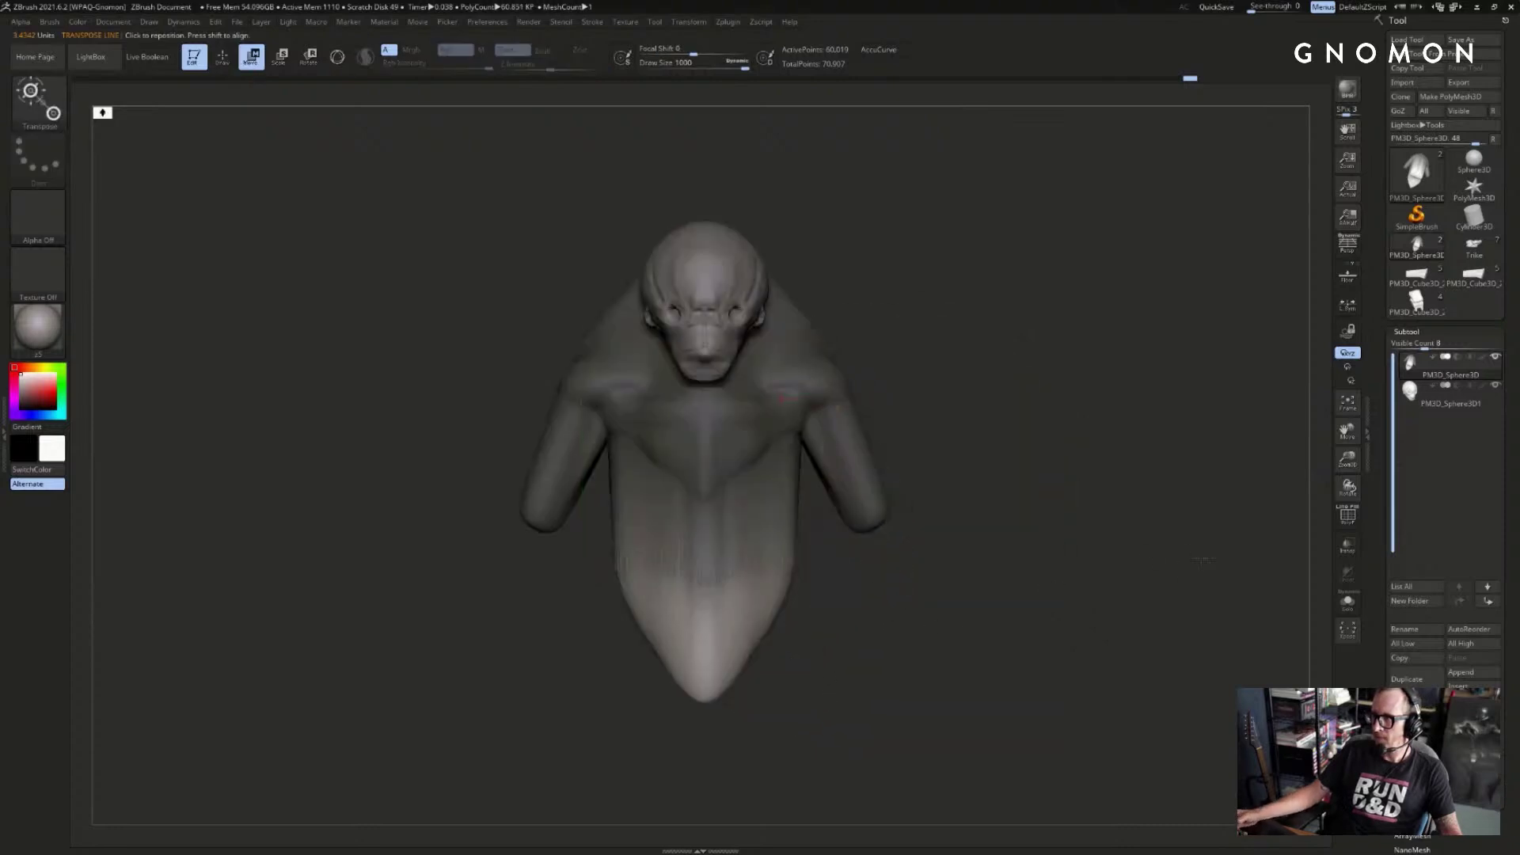
# - Mask the torso above the waist, scale the tapered end into a flat base with the transpose line, and remesh
pyautogui.press('s')
pyautogui.moveTo(1087, 499); pyautogui.dragTo(1092, 441)
pyautogui.press('w')
pyautogui.moveTo(889, 363)
pyautogui.mouseDown()
pyautogui.moveTo(889, 552)
pyautogui.moveTo(984, 516)
pyautogui.mouseUp()
pyautogui.keyDown('ctrl'); pyautogui.click(984, 516); pyautogui.keyUp('ctrl')
pyautogui.press('e')
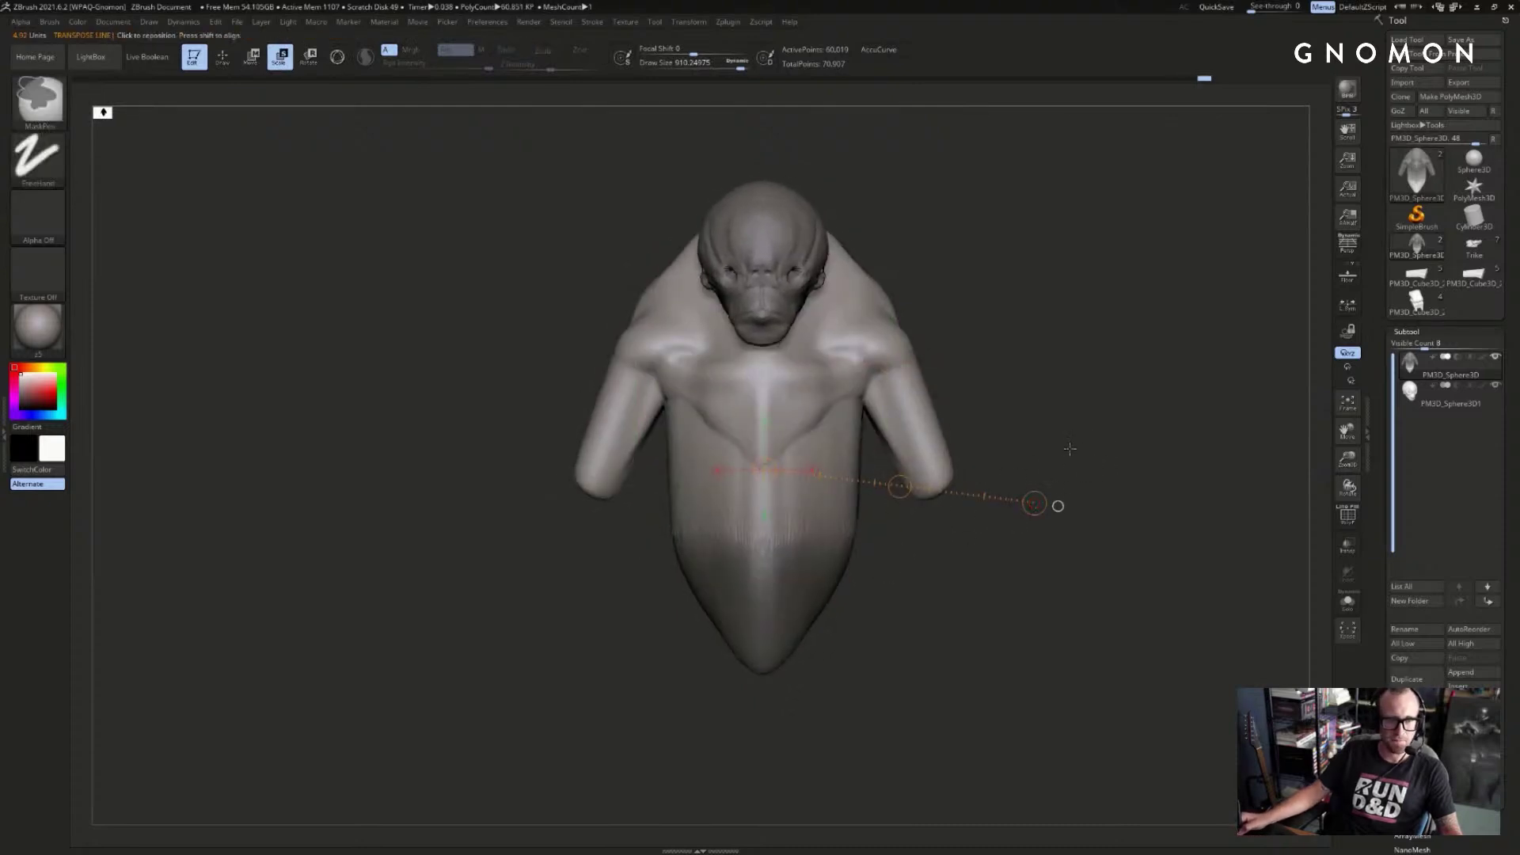
pyautogui.keyDown('ctrl'); pyautogui.click(1057, 473); pyautogui.keyUp('ctrl')
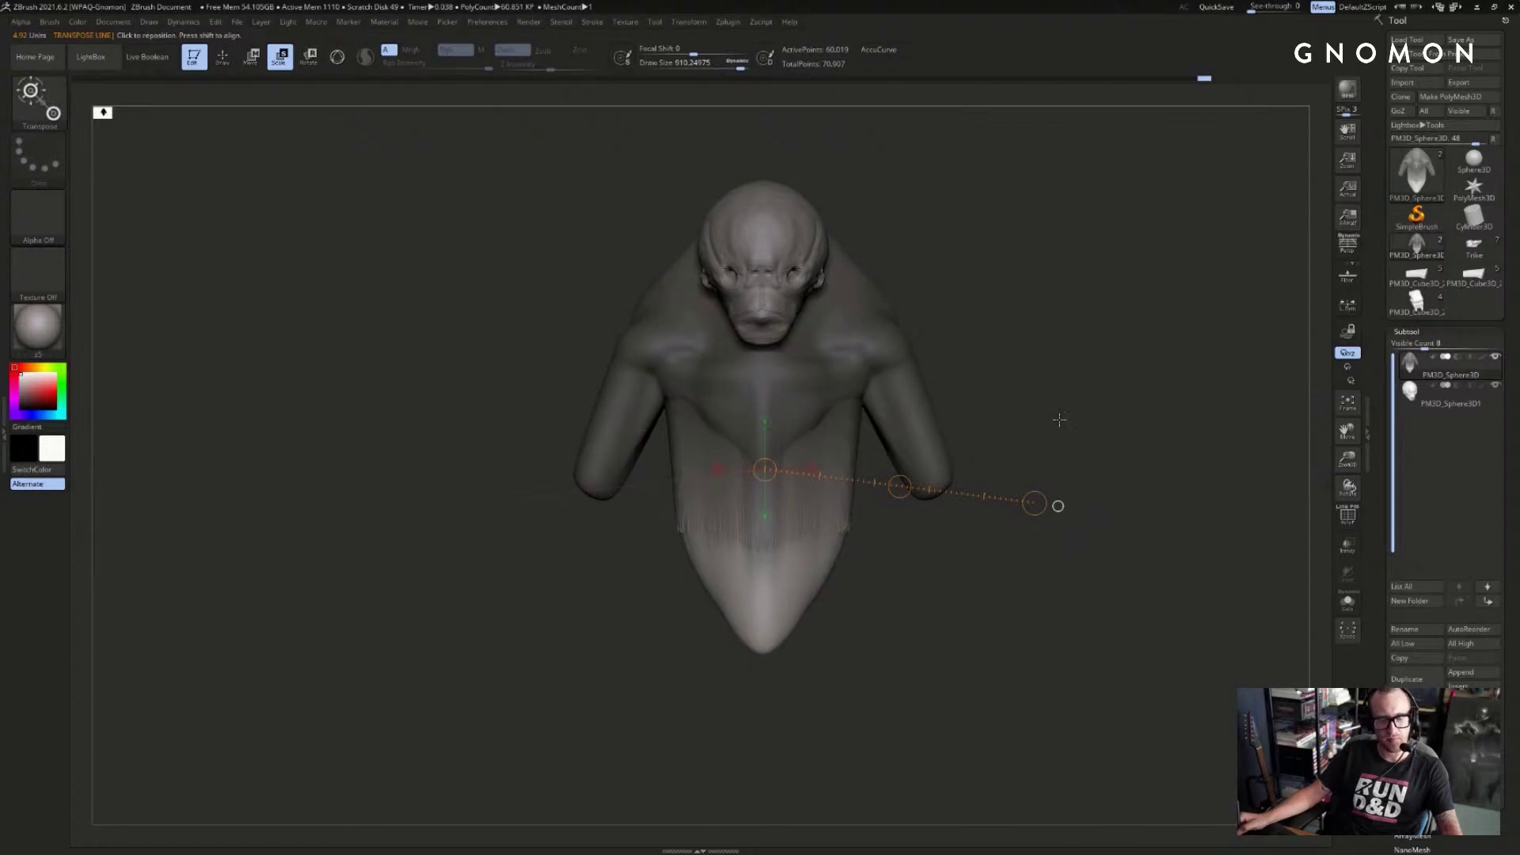
pyautogui.moveTo(1053, 426)
pyautogui.mouseDown()
pyautogui.moveTo(1079, 418)
pyautogui.moveTo(980, 475)
pyautogui.mouseUp()
pyautogui.moveTo(801, 479)
pyautogui.mouseDown()
pyautogui.moveTo(810, 561)
pyautogui.moveTo(819, 518)
pyautogui.mouseUp()
pyautogui.press('w')
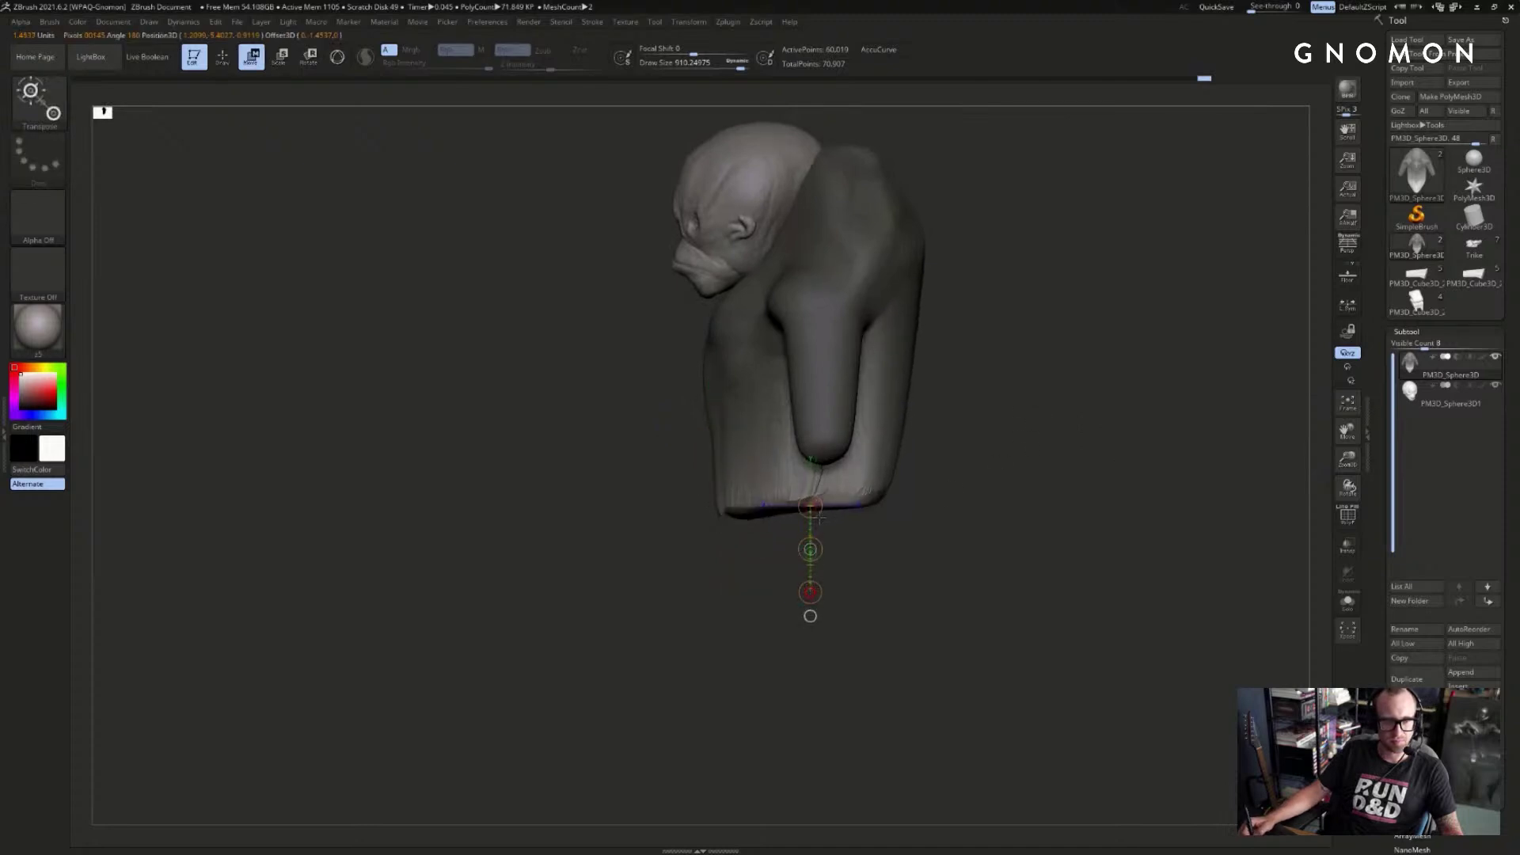
pyautogui.moveTo(982, 483)
pyautogui.keyDown('ctrl'); pyautogui.mouseDown()
pyautogui.moveTo(993, 487)
pyautogui.moveTo(947, 475)
pyautogui.mouseUp(); pyautogui.keyUp('ctrl')
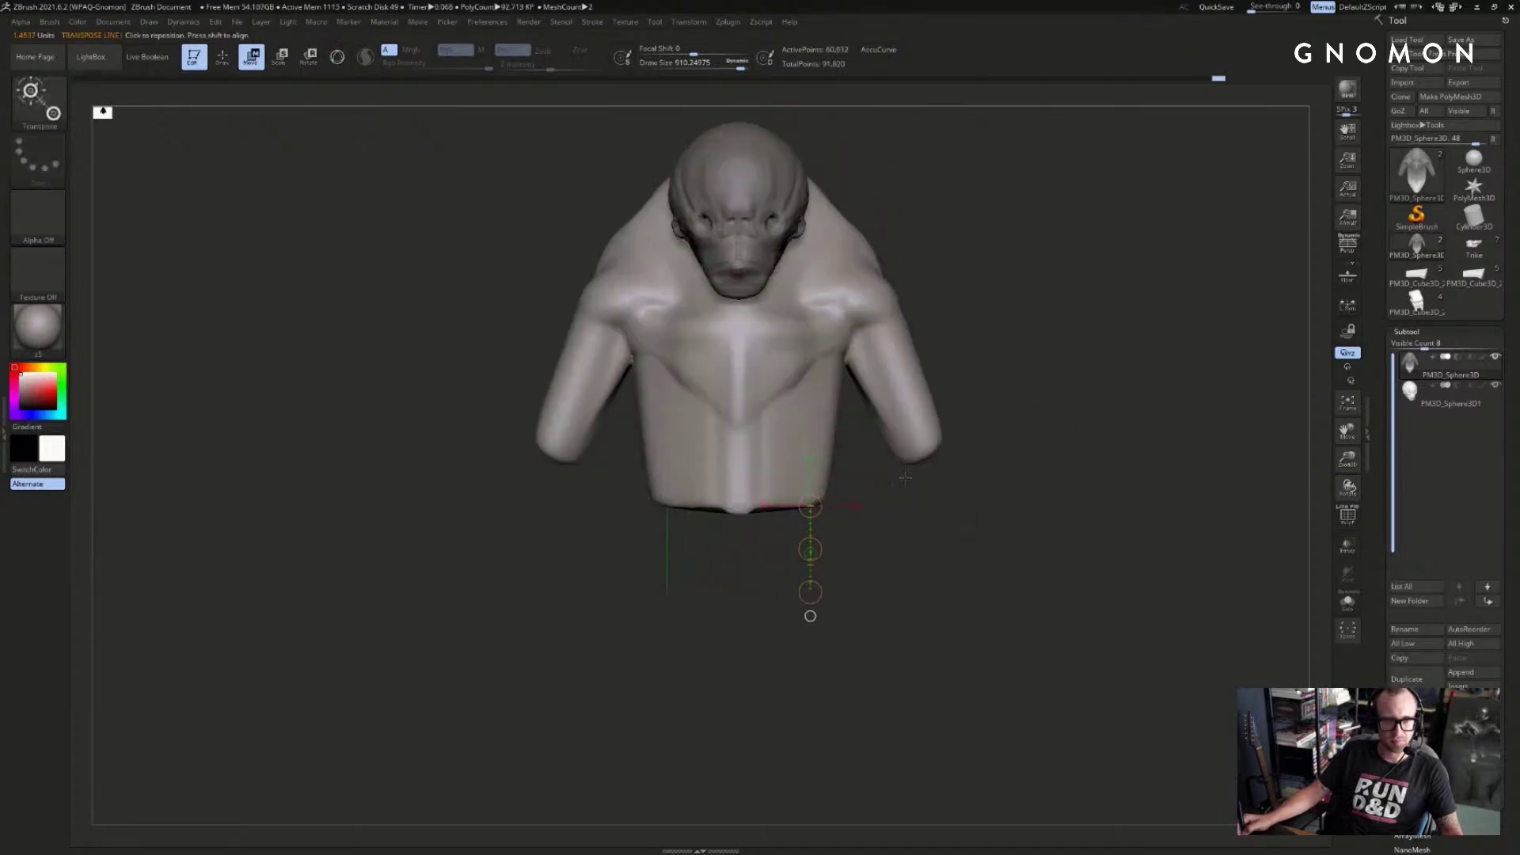
# - Smooth the base of the torso and adjust the waist and back with a large Move brush
pyautogui.press('q')
pyautogui.moveTo(1045, 353); pyautogui.dragTo(1027, 417)
pyautogui.press('s')
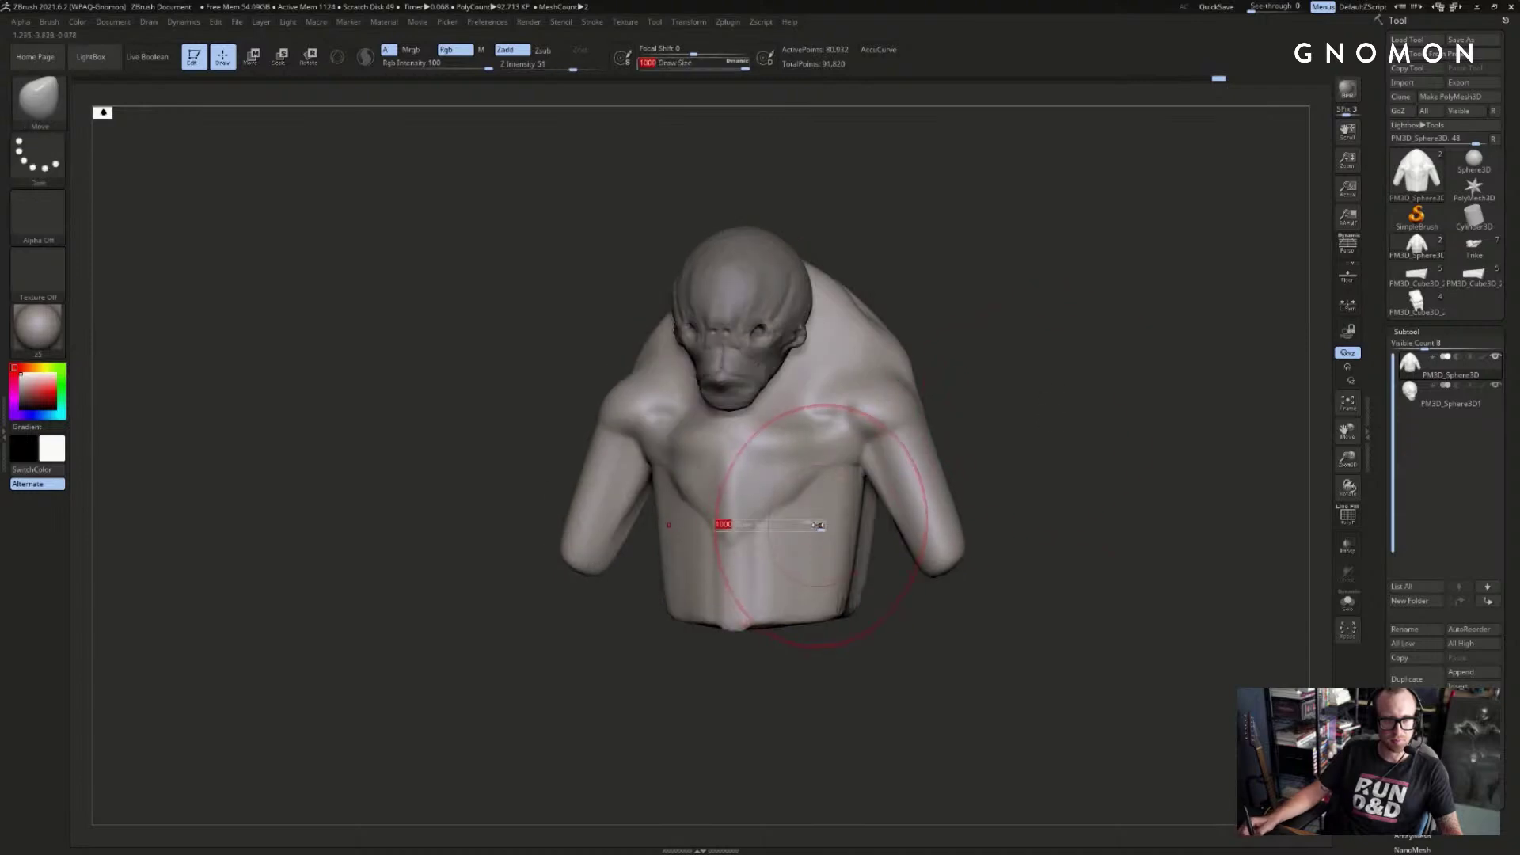
pyautogui.keyDown('shift'); pyautogui.moveTo(798, 604); pyautogui.dragTo(831, 597); pyautogui.keyUp('shift')
pyautogui.moveTo(1097, 475); pyautogui.dragTo(791, 468)
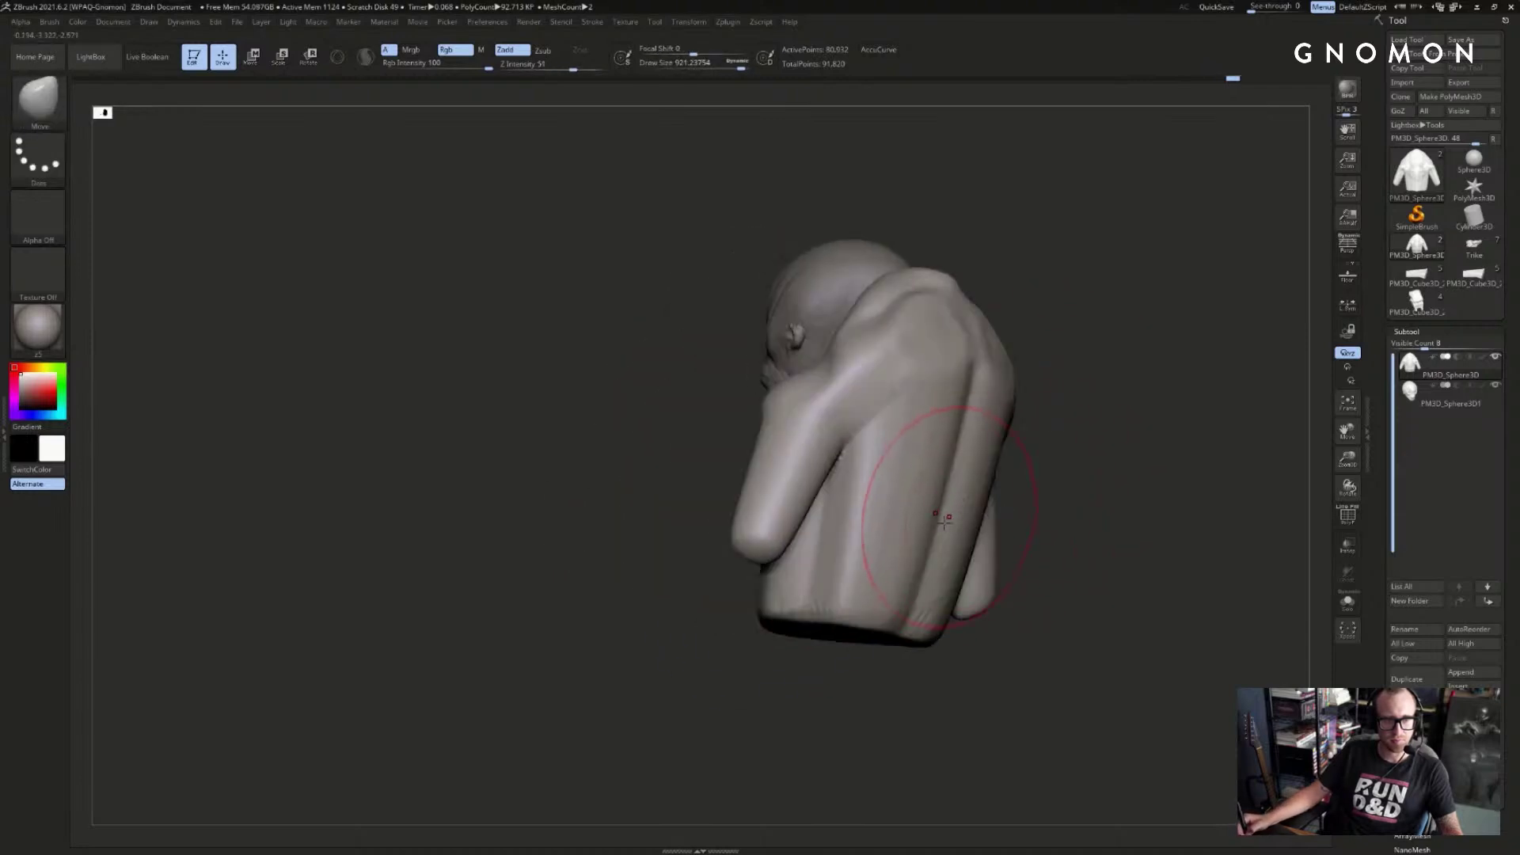
pyautogui.moveTo(1105, 378)
pyautogui.mouseDown()
pyautogui.moveTo(1045, 393)
pyautogui.moveTo(997, 384)
pyautogui.mouseUp()
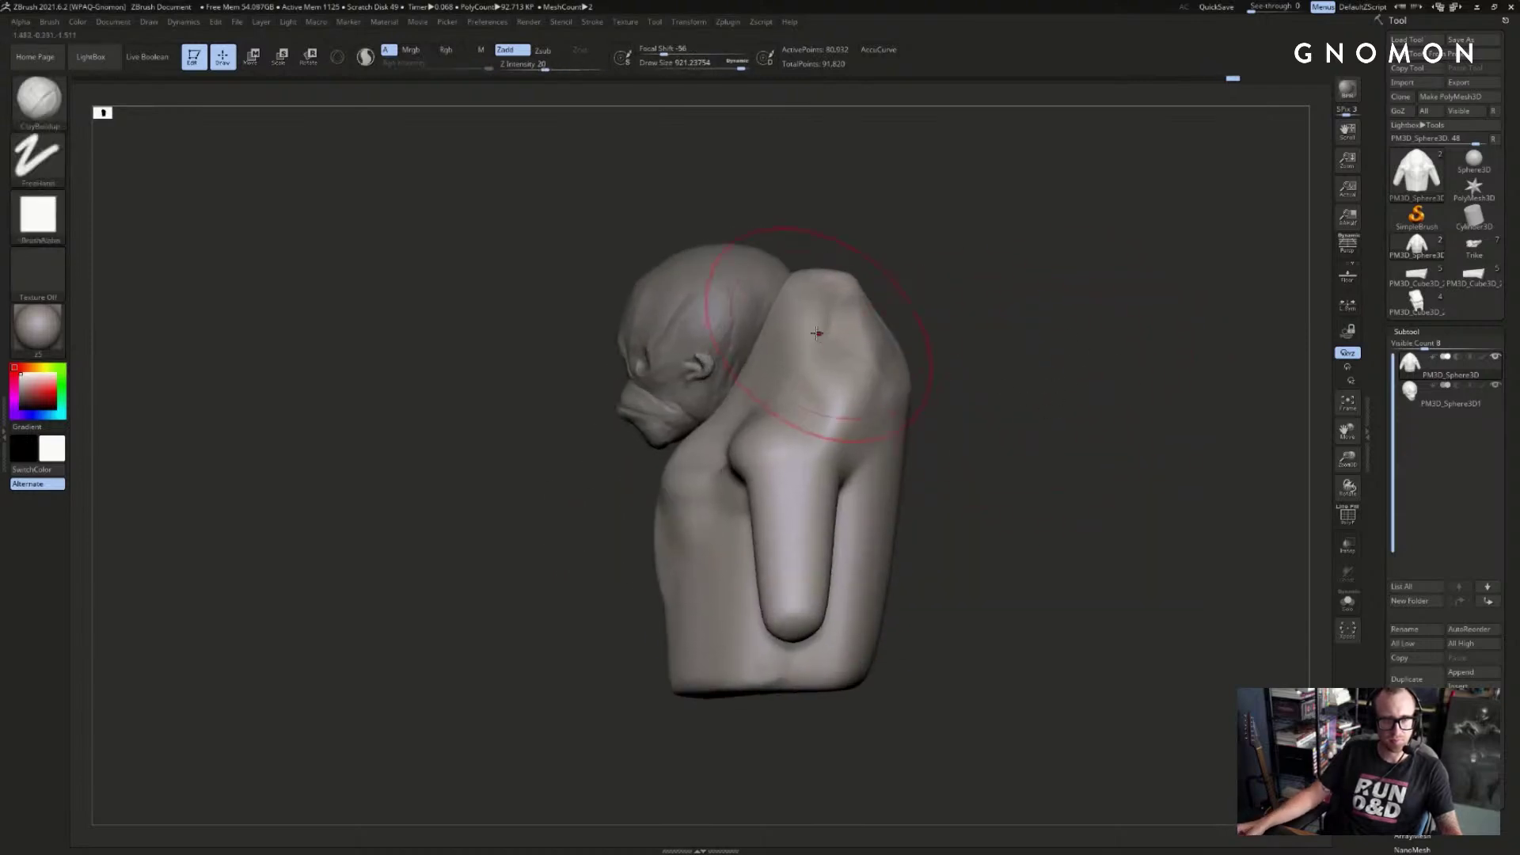
# - Build up the shoulder blades and upper back with ClayBuildup and smooth the strokes
pyautogui.moveTo(961, 208); pyautogui.dragTo(839, 363)
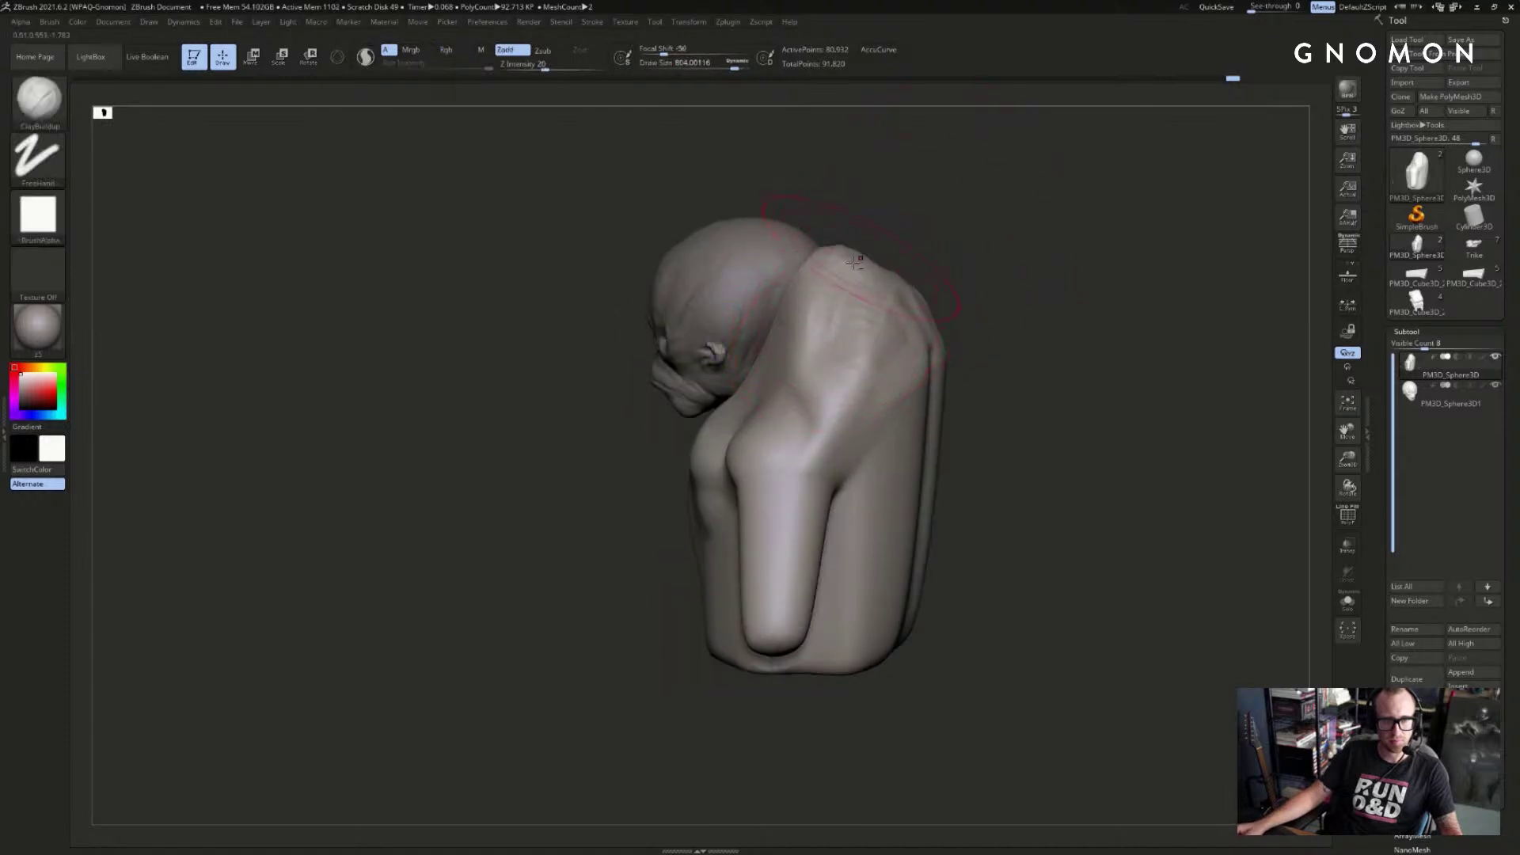
pyautogui.press('shift')
pyautogui.moveTo(974, 349)
pyautogui.mouseDown()
pyautogui.moveTo(1001, 340)
pyautogui.moveTo(937, 339)
pyautogui.moveTo(1007, 353)
pyautogui.moveTo(988, 306)
pyautogui.moveTo(1057, 319)
pyautogui.mouseUp()
pyautogui.moveTo(1175, 339); pyautogui.dragTo(1262, 282)
pyautogui.moveTo(990, 396)
pyautogui.mouseDown()
pyautogui.moveTo(890, 536)
pyautogui.moveTo(895, 608)
pyautogui.mouseUp()
# - Push the belly forward into a rounded profile with the Move brush
pyautogui.press('b')
pyautogui.press('m')
pyautogui.press('v')
pyautogui.moveTo(881, 613); pyautogui.dragTo(908, 513, button='right')
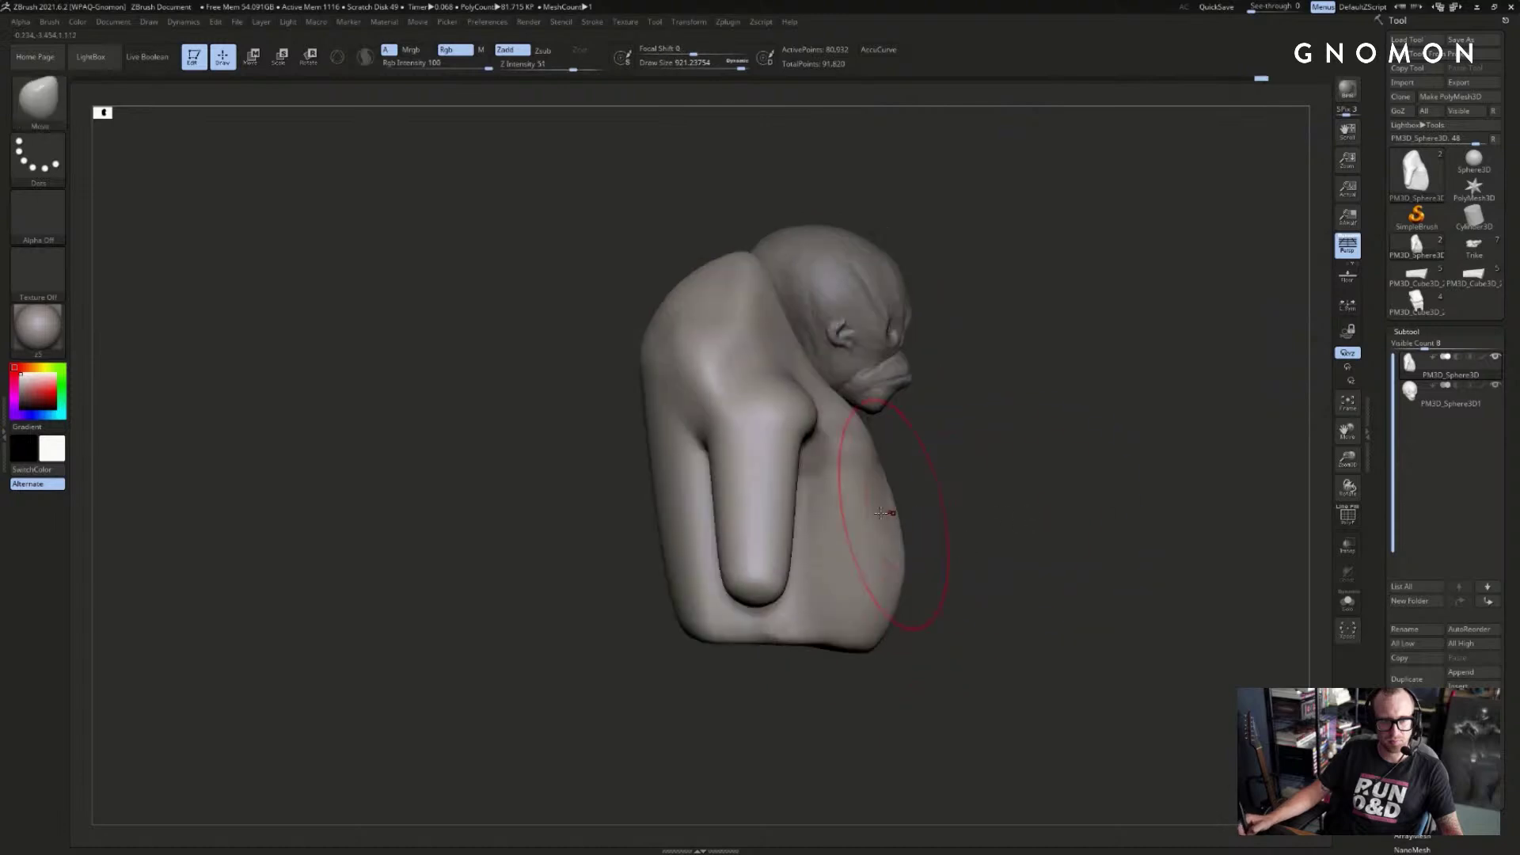
# - Mask all but the lower ends of the arms, extend them down and forward into forearms, and remesh
pyautogui.moveTo(729, 469)
pyautogui.mouseDown()
pyautogui.moveTo(711, 471)
pyautogui.moveTo(786, 503)
pyautogui.moveTo(783, 622)
pyautogui.mouseUp()
pyautogui.press('s')
pyautogui.moveTo(610, 646)
pyautogui.mouseDown()
pyautogui.moveTo(753, 645)
pyautogui.moveTo(729, 702)
pyautogui.mouseUp()
pyautogui.press('w')
pyautogui.moveTo(751, 631); pyautogui.dragTo(751, 745)
pyautogui.moveTo(780, 676); pyautogui.dragTo(857, 825)
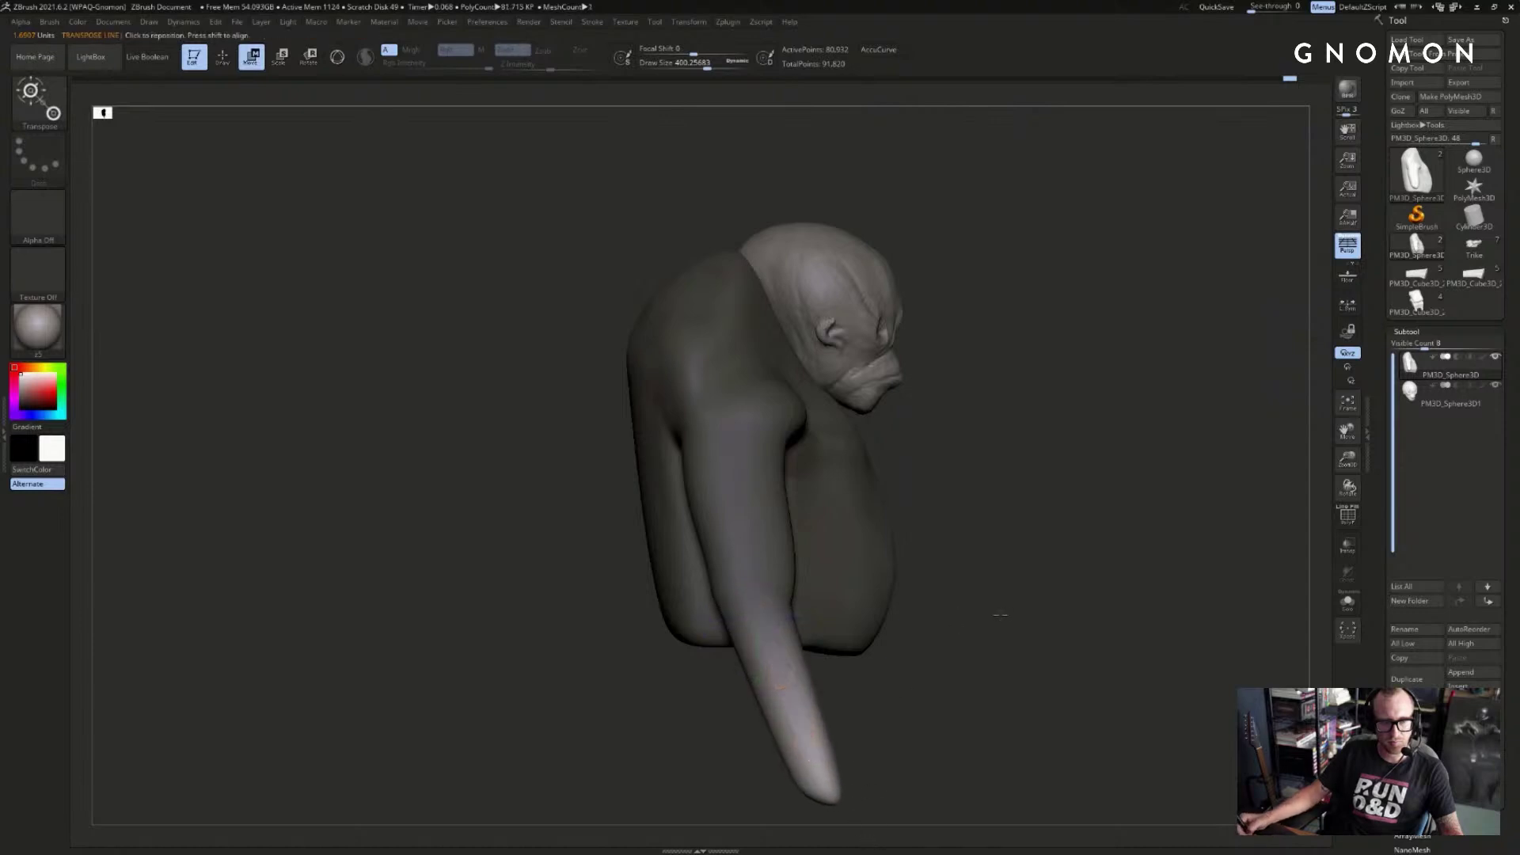
pyautogui.keyDown('alt'); pyautogui.moveTo(995, 614); pyautogui.dragTo(983, 565); pyautogui.keyUp('alt')
pyautogui.keyDown('ctrl'); pyautogui.moveTo(1008, 488); pyautogui.dragTo(1021, 507); pyautogui.keyUp('ctrl')
pyautogui.keyDown('ctrl'); pyautogui.moveTo(1023, 469); pyautogui.dragTo(1002, 506); pyautogui.keyUp('ctrl')
# - Refine the contours of the shoulder, upper arm and elbow with a smaller Move brush
pyautogui.press('q')
pyautogui.press('s')
pyautogui.moveTo(716, 509); pyautogui.dragTo(711, 510)
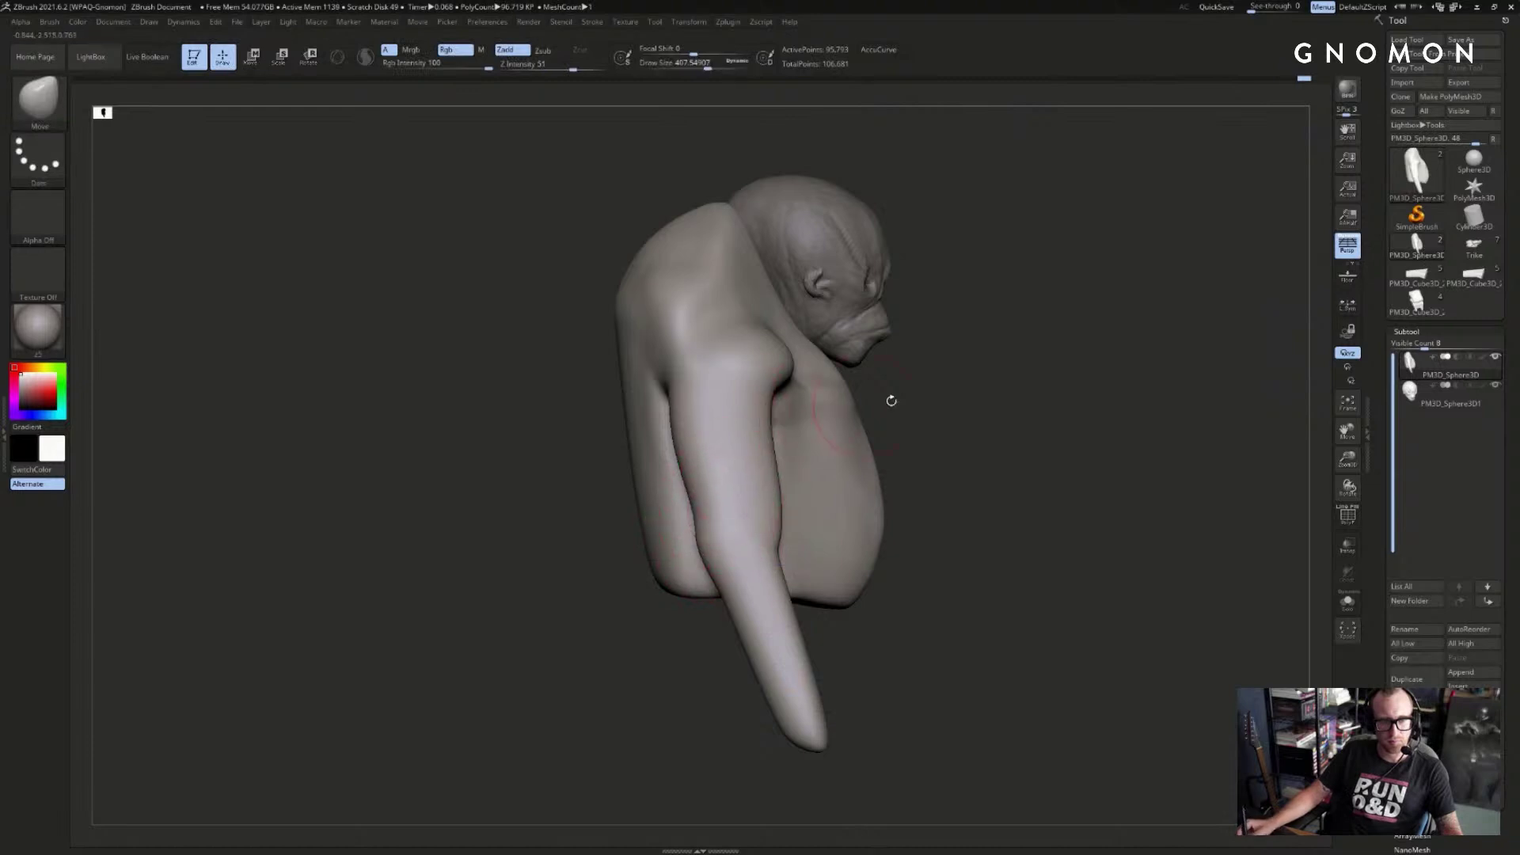
pyautogui.moveTo(859, 405); pyautogui.dragTo(907, 446)
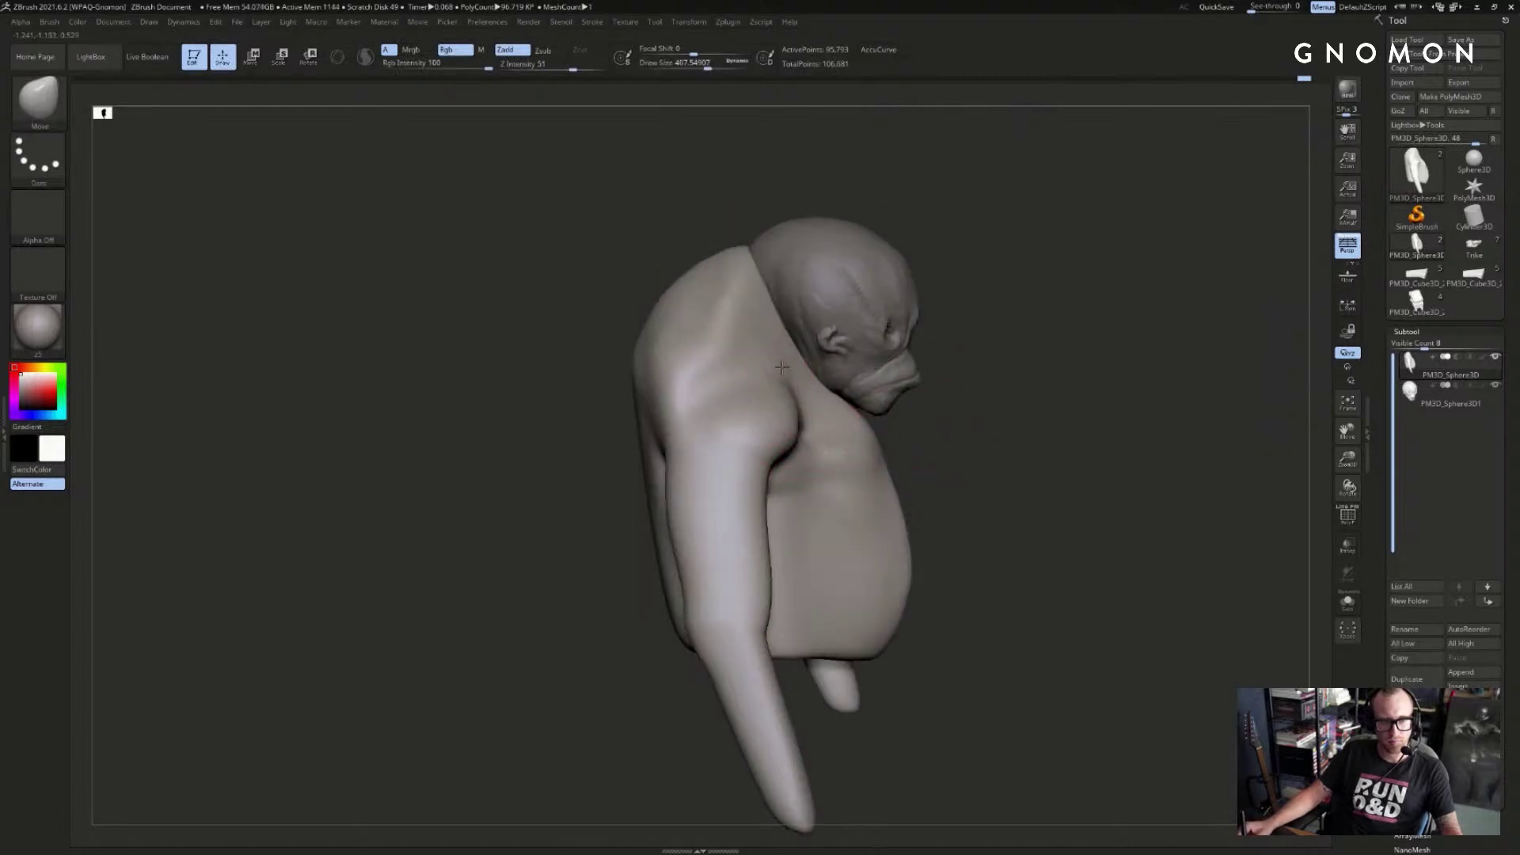
pyautogui.moveTo(936, 393); pyautogui.dragTo(953, 391)
pyautogui.press('s')
pyautogui.click(747, 452)
pyautogui.moveTo(987, 468); pyautogui.dragTo(767, 468)
pyautogui.moveTo(643, 493); pyautogui.dragTo(762, 475)
pyautogui.press('[')
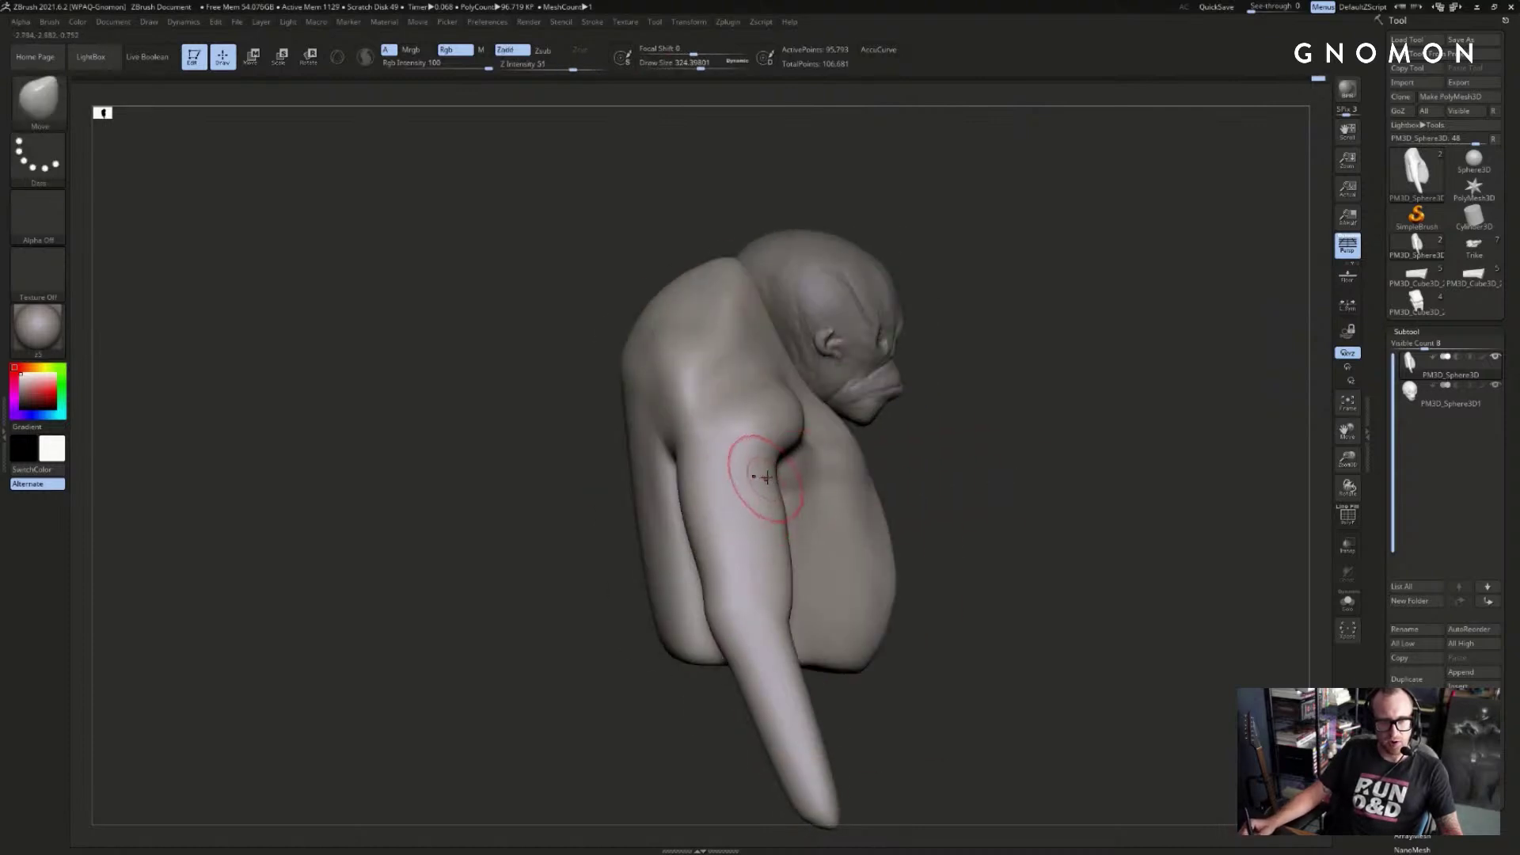
pyautogui.press('[')
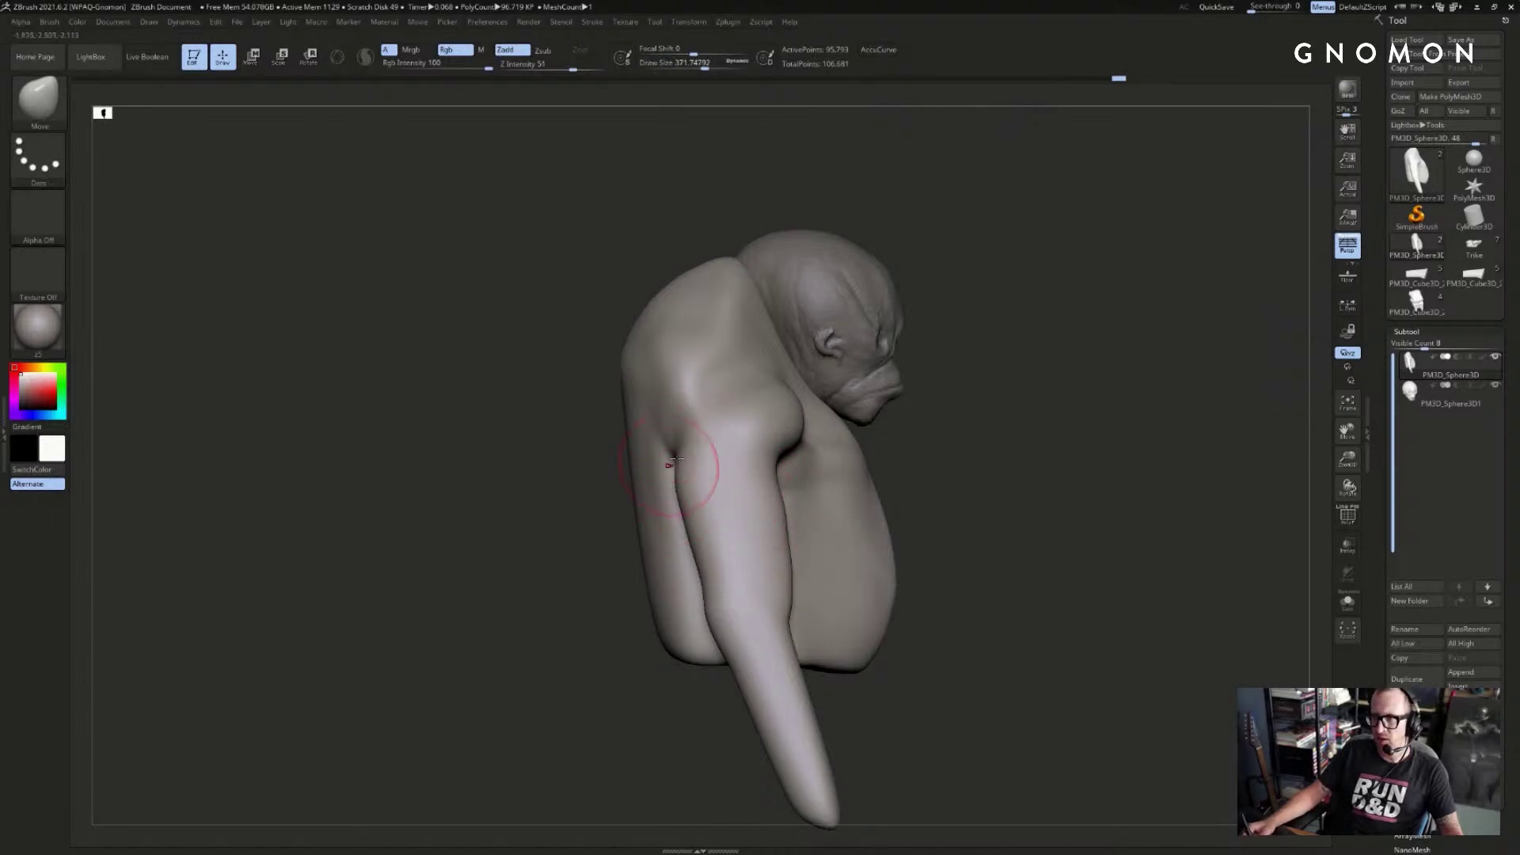
# - Reshape the profile of the middle and lower back with a larger Move brush
pyautogui.moveTo(1129, 487); pyautogui.dragTo(1034, 459)
pyautogui.moveTo(1145, 407)
pyautogui.mouseDown()
pyautogui.moveTo(1075, 339)
pyautogui.moveTo(974, 367)
pyautogui.mouseUp()
pyautogui.press('space')
pyautogui.moveTo(734, 367); pyautogui.dragTo(749, 368)
pyautogui.moveTo(522, 408)
pyautogui.mouseDown()
pyautogui.moveTo(565, 371)
pyautogui.moveTo(583, 473)
pyautogui.moveTo(523, 384)
pyautogui.moveTo(487, 360)
pyautogui.mouseUp()
pyautogui.press('ctrl')
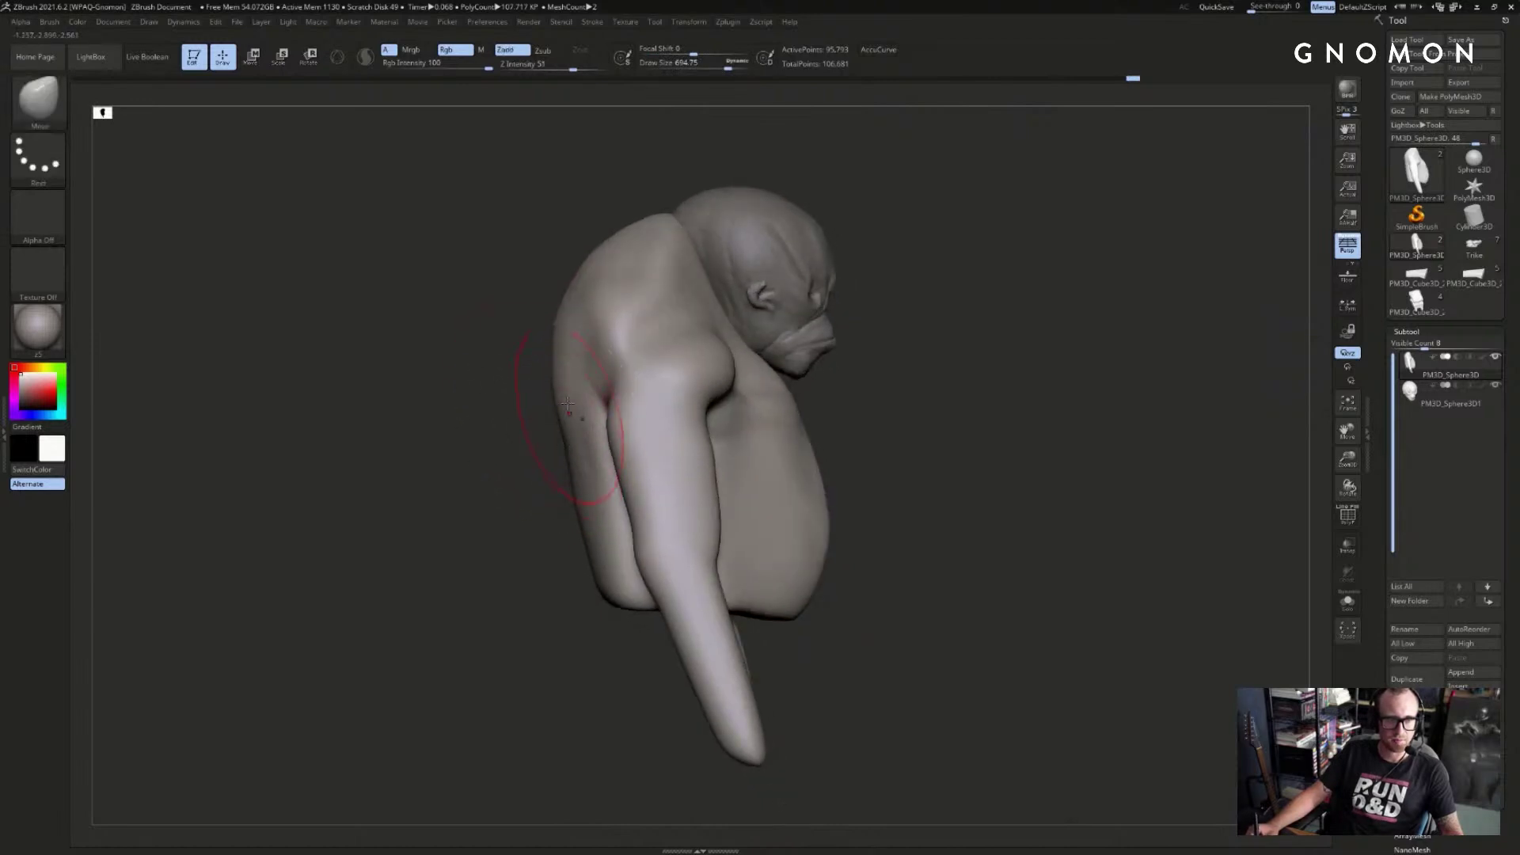
pyautogui.moveTo(535, 486); pyautogui.dragTo(588, 528)
pyautogui.press('s')
pyautogui.moveTo(601, 580); pyautogui.dragTo(617, 581)
pyautogui.moveTo(630, 603)
pyautogui.mouseDown()
pyautogui.moveTo(641, 630)
pyautogui.moveTo(713, 637)
pyautogui.mouseUp()
pyautogui.press('shift')
# - Mask the arms, put them in a separate polygroup from the torso, and display the polygroup colors
pyautogui.keyDown('shift'); pyautogui.moveTo(1108, 522); pyautogui.dragTo(1038, 479); pyautogui.keyUp('shift')
pyautogui.keyDown('alt'); pyautogui.moveTo(1259, 412); pyautogui.dragTo(1079, 328); pyautogui.keyUp('alt')
pyautogui.keyDown('ctrl'); pyautogui.moveTo(1120, 258); pyautogui.dragTo(997, 414); pyautogui.keyUp('ctrl')
pyautogui.keyDown('ctrl'); pyautogui.moveTo(950, 504); pyautogui.dragTo(855, 776); pyautogui.keyUp('ctrl')
pyautogui.moveTo(1124, 491); pyautogui.dragTo(1027, 473)
pyautogui.moveTo(1021, 470)
pyautogui.mouseDown()
pyautogui.moveTo(1007, 468)
pyautogui.moveTo(1069, 468)
pyautogui.mouseUp()
pyautogui.hotkey('shift', 'f')
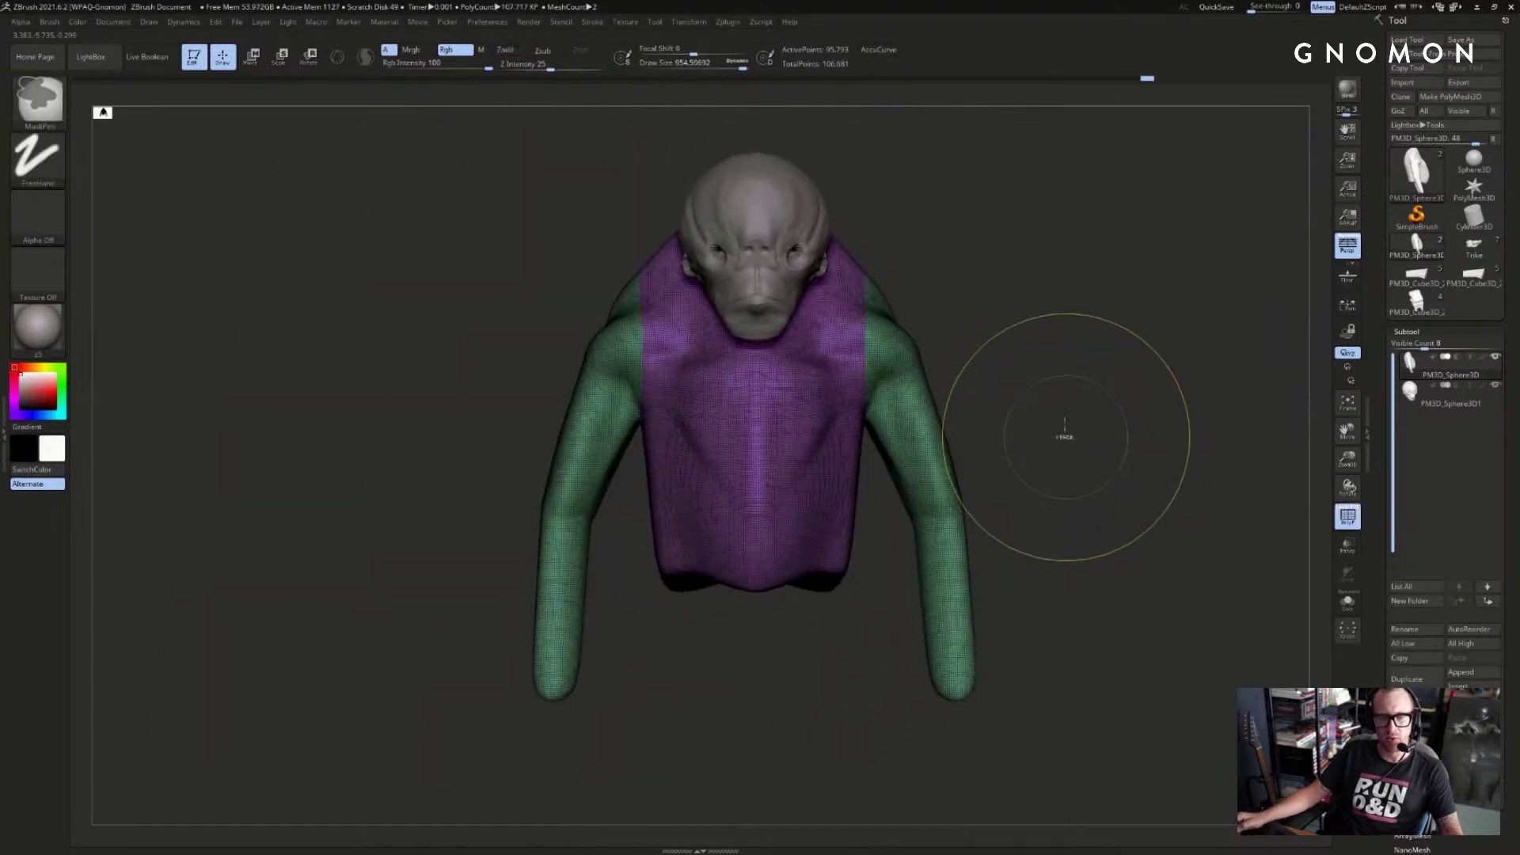
# - Hide the arm polygroup so only the torso remains, and turn off the polygroup display
pyautogui.keyDown('ctrl'); pyautogui.keyDown('shift'); pyautogui.click(962, 443); pyautogui.keyUp('shift'); pyautogui.keyUp('ctrl')
pyautogui.keyDown('ctrl'); pyautogui.keyDown('shift'); pyautogui.moveTo(1035, 333); pyautogui.dragTo(1065, 408); pyautogui.keyUp('shift'); pyautogui.keyUp('ctrl')
pyautogui.moveTo(1065, 408)
pyautogui.mouseDown()
pyautogui.moveTo(1112, 420)
pyautogui.moveTo(1028, 421)
pyautogui.moveTo(977, 520)
pyautogui.moveTo(726, 546)
pyautogui.mouseUp()
pyautogui.hotkey('shift', 'f')
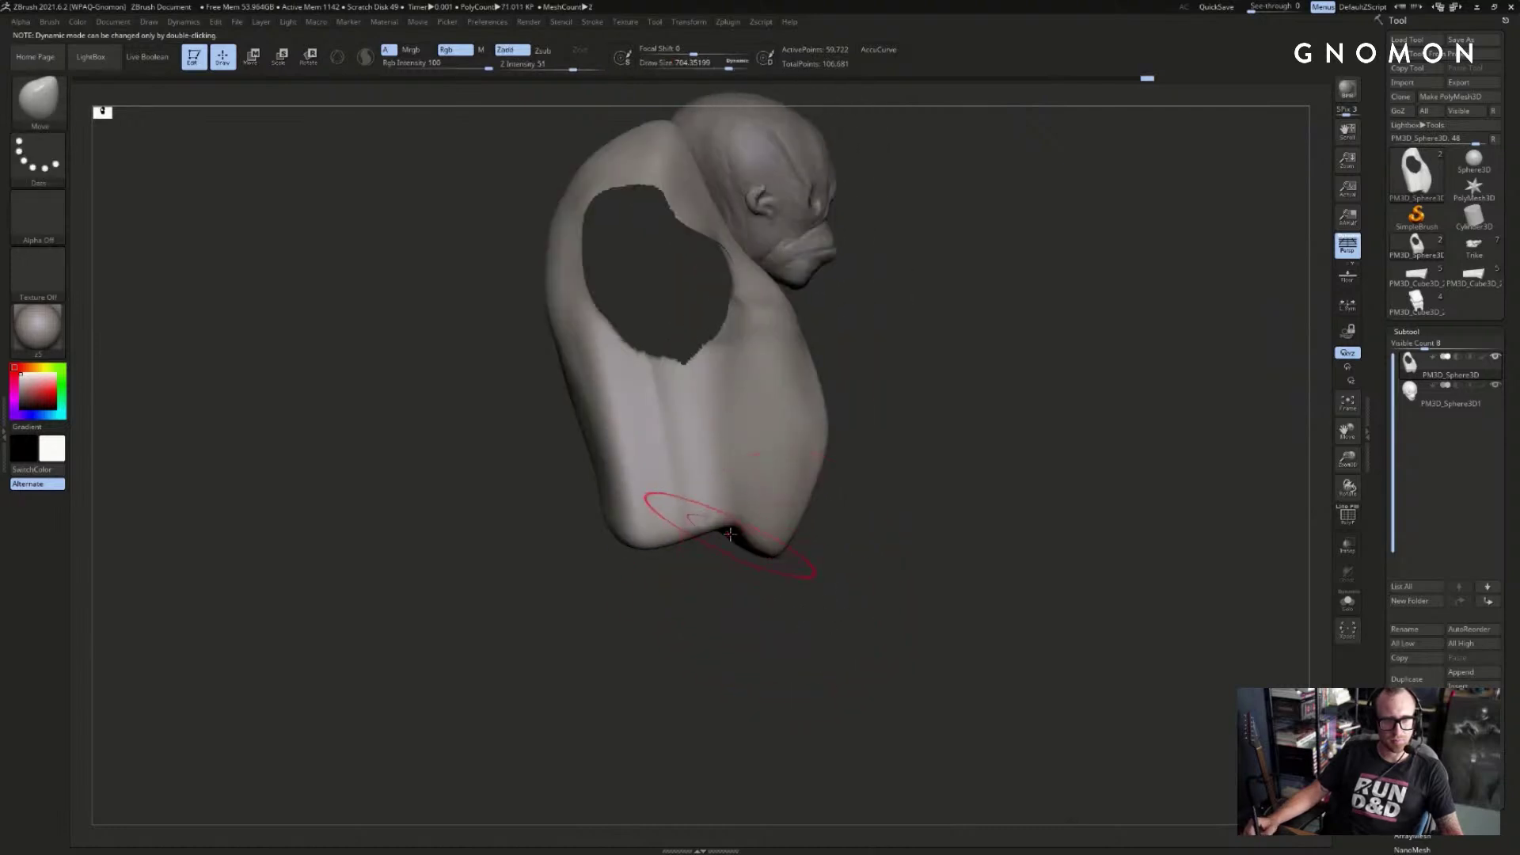
# - Even out the torso's bottom edge and lower sides with the Move brush while the arms are hidden
pyautogui.moveTo(729, 535); pyautogui.dragTo(725, 582)
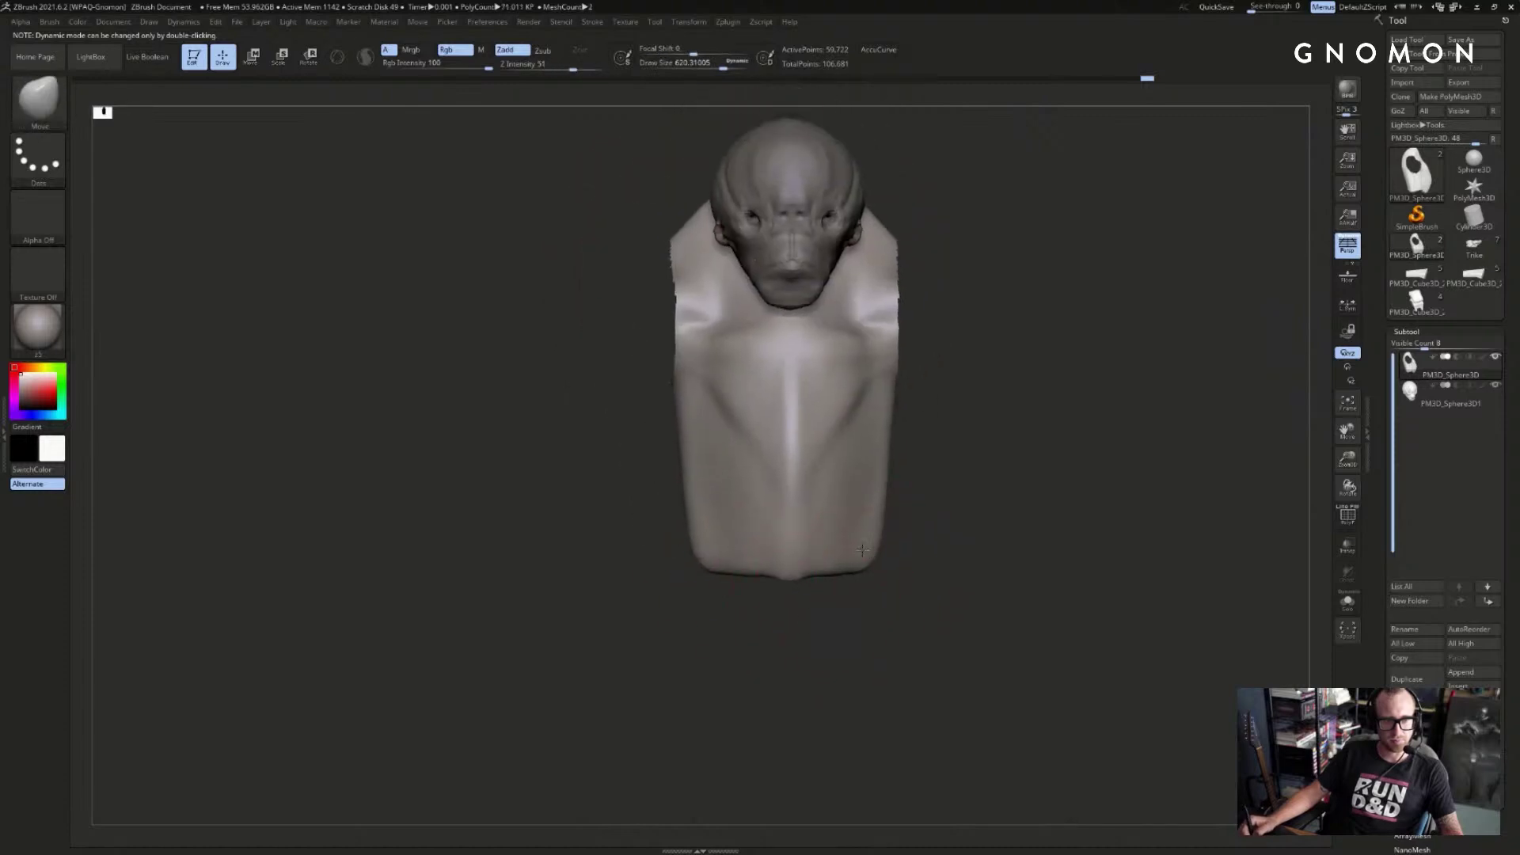
pyautogui.moveTo(584, 567)
pyautogui.mouseDown()
pyautogui.moveTo(649, 555)
pyautogui.moveTo(659, 480)
pyautogui.mouseUp()
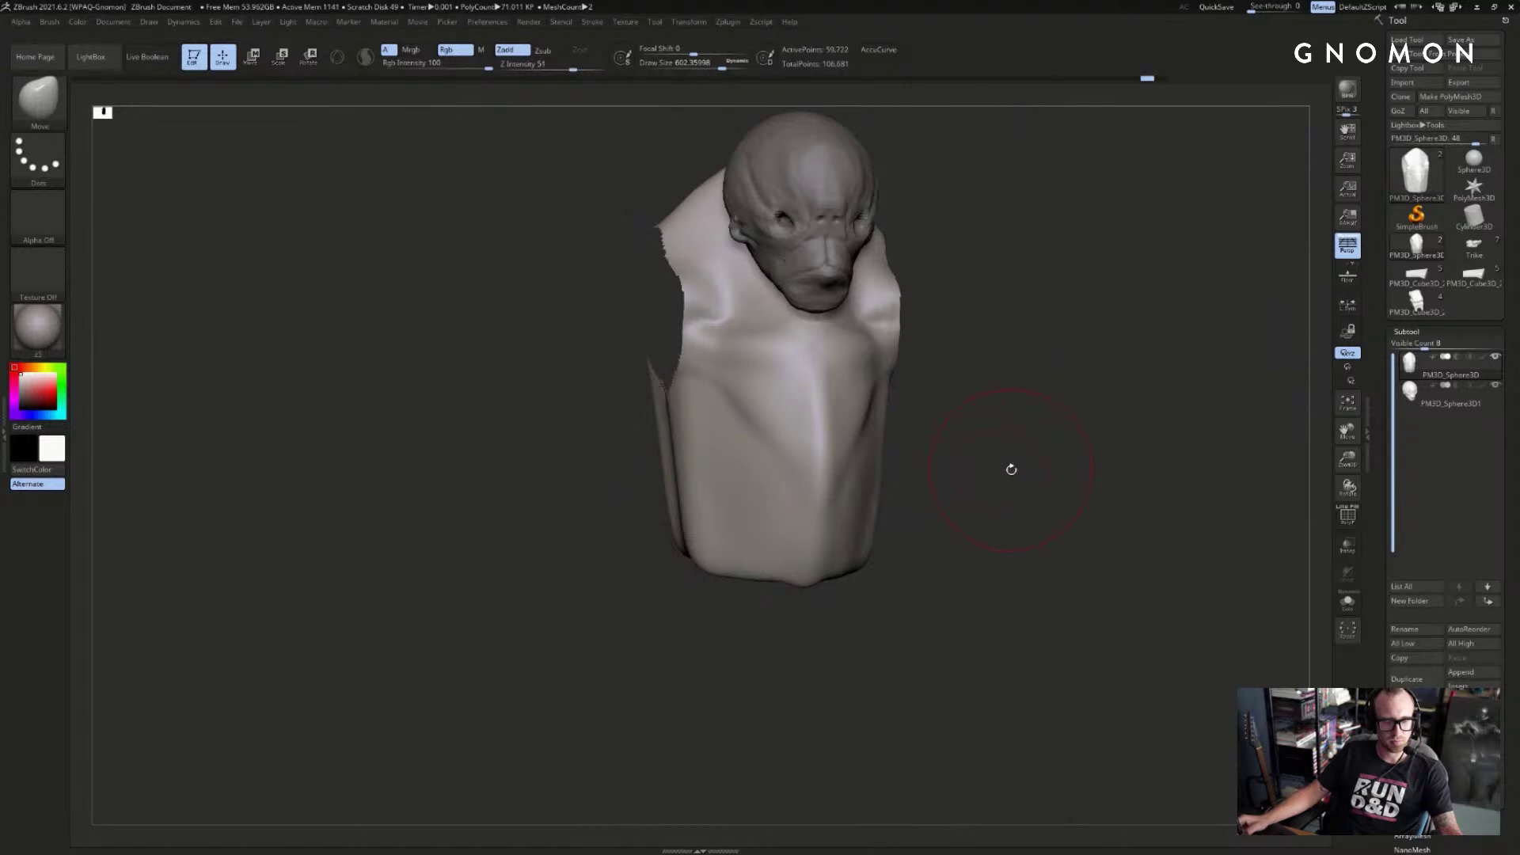
pyautogui.moveTo(1010, 470)
pyautogui.mouseDown()
pyautogui.moveTo(994, 467)
pyautogui.moveTo(1027, 459)
pyautogui.mouseUp()
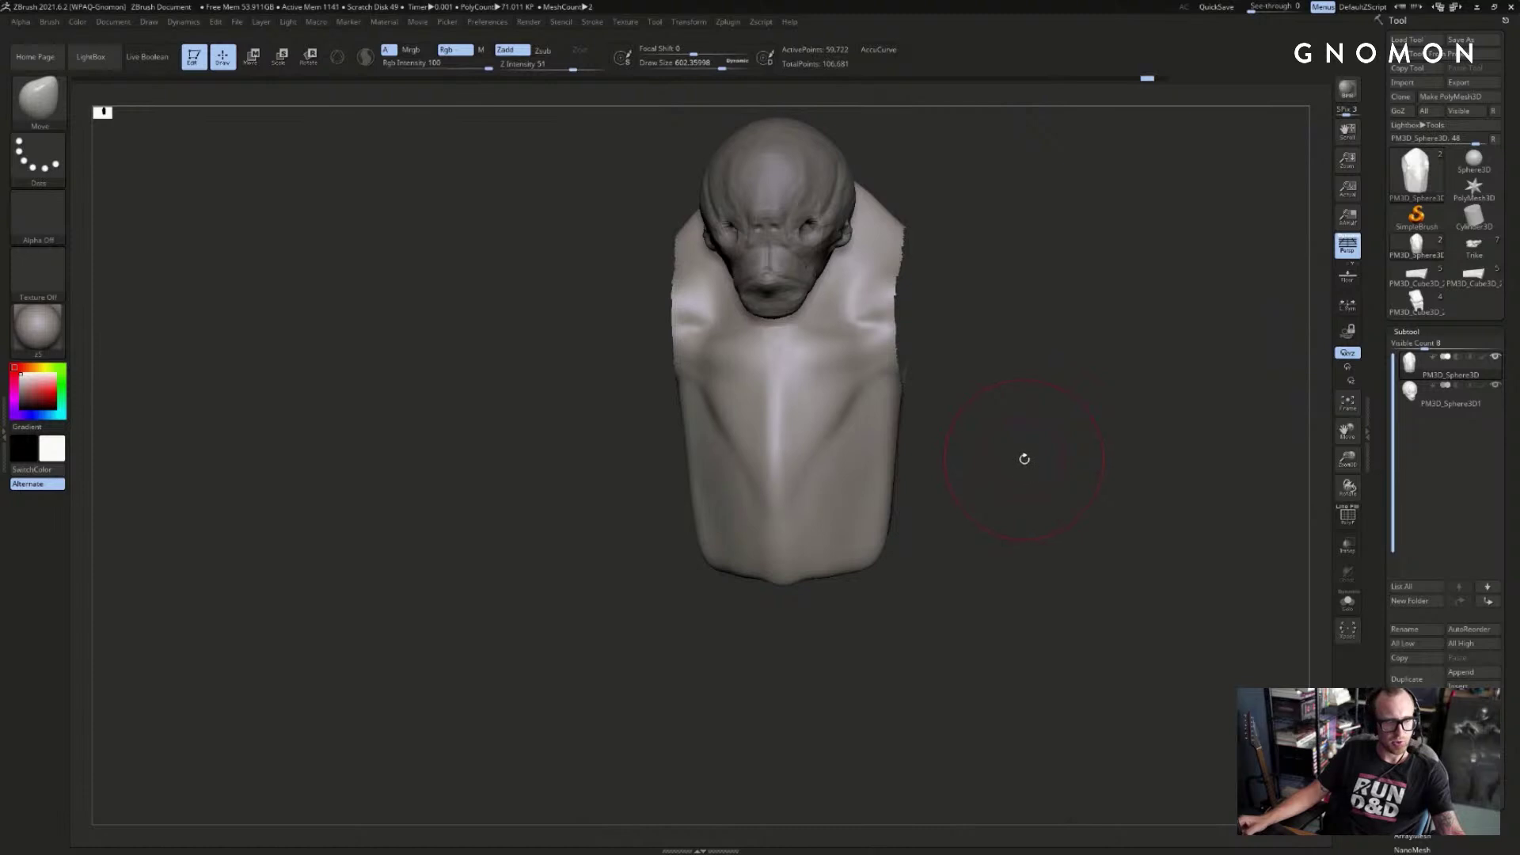
pyautogui.moveTo(1030, 477)
pyautogui.mouseDown()
pyautogui.moveTo(1000, 465)
pyautogui.moveTo(1029, 428)
pyautogui.moveTo(1008, 425)
pyautogui.moveTo(1007, 451)
pyautogui.moveTo(1038, 436)
pyautogui.moveTo(1025, 449)
pyautogui.moveTo(982, 423)
pyautogui.moveTo(1003, 432)
pyautogui.mouseUp()
pyautogui.keyDown('ctrl'); pyautogui.keyDown('shift'); pyautogui.click(1031, 428); pyautogui.keyUp('shift'); pyautogui.keyUp('ctrl')
pyautogui.hotkey('ctrl', 'z')
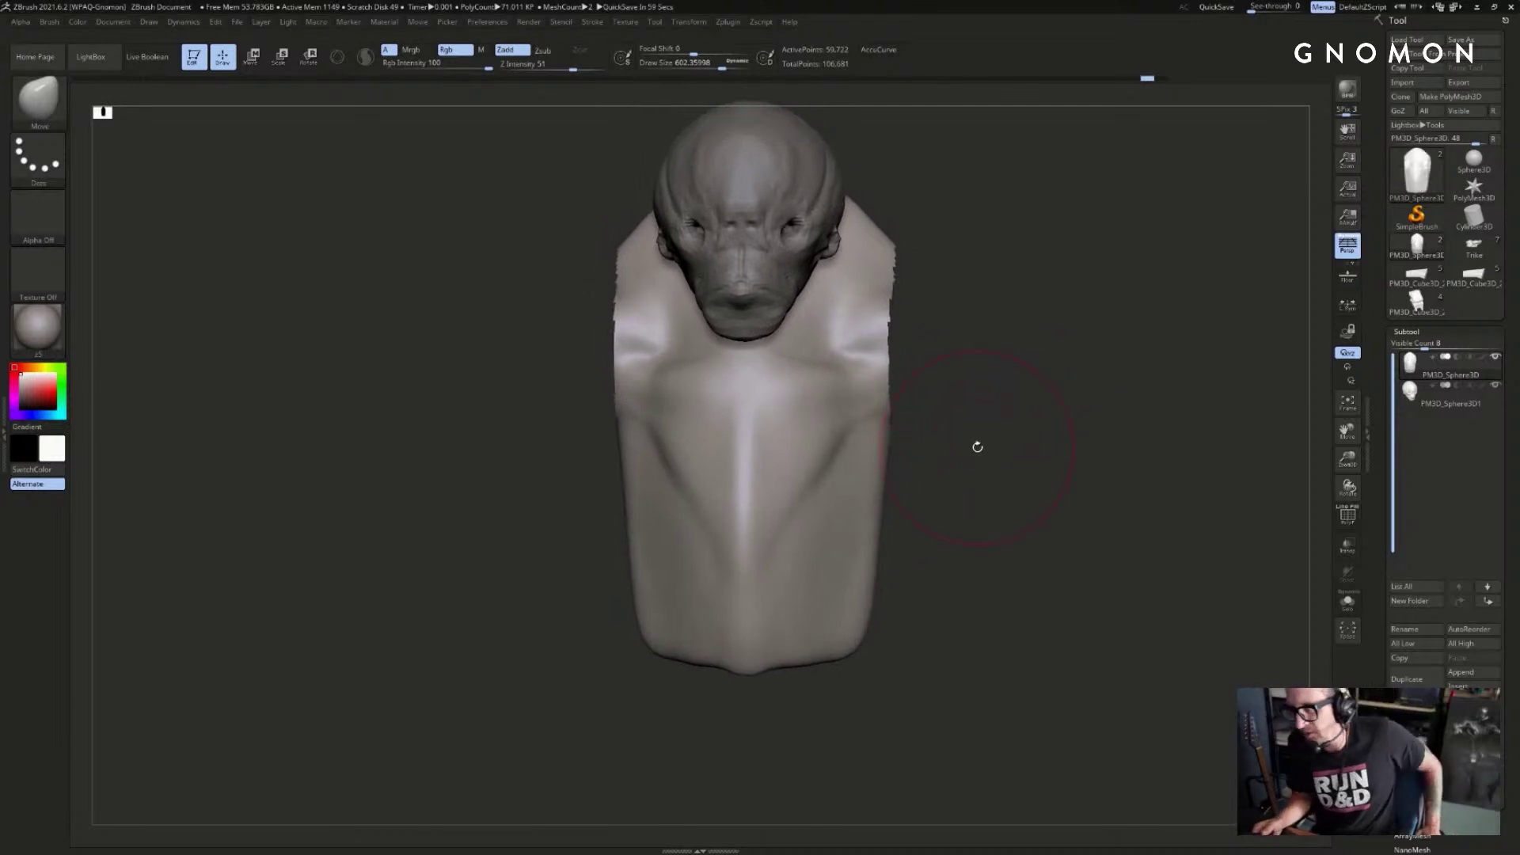
# - Switch to ClayBuildup at a draw size of about 351 and unhide the arms
pyautogui.moveTo(919, 444); pyautogui.dragTo(947, 411)
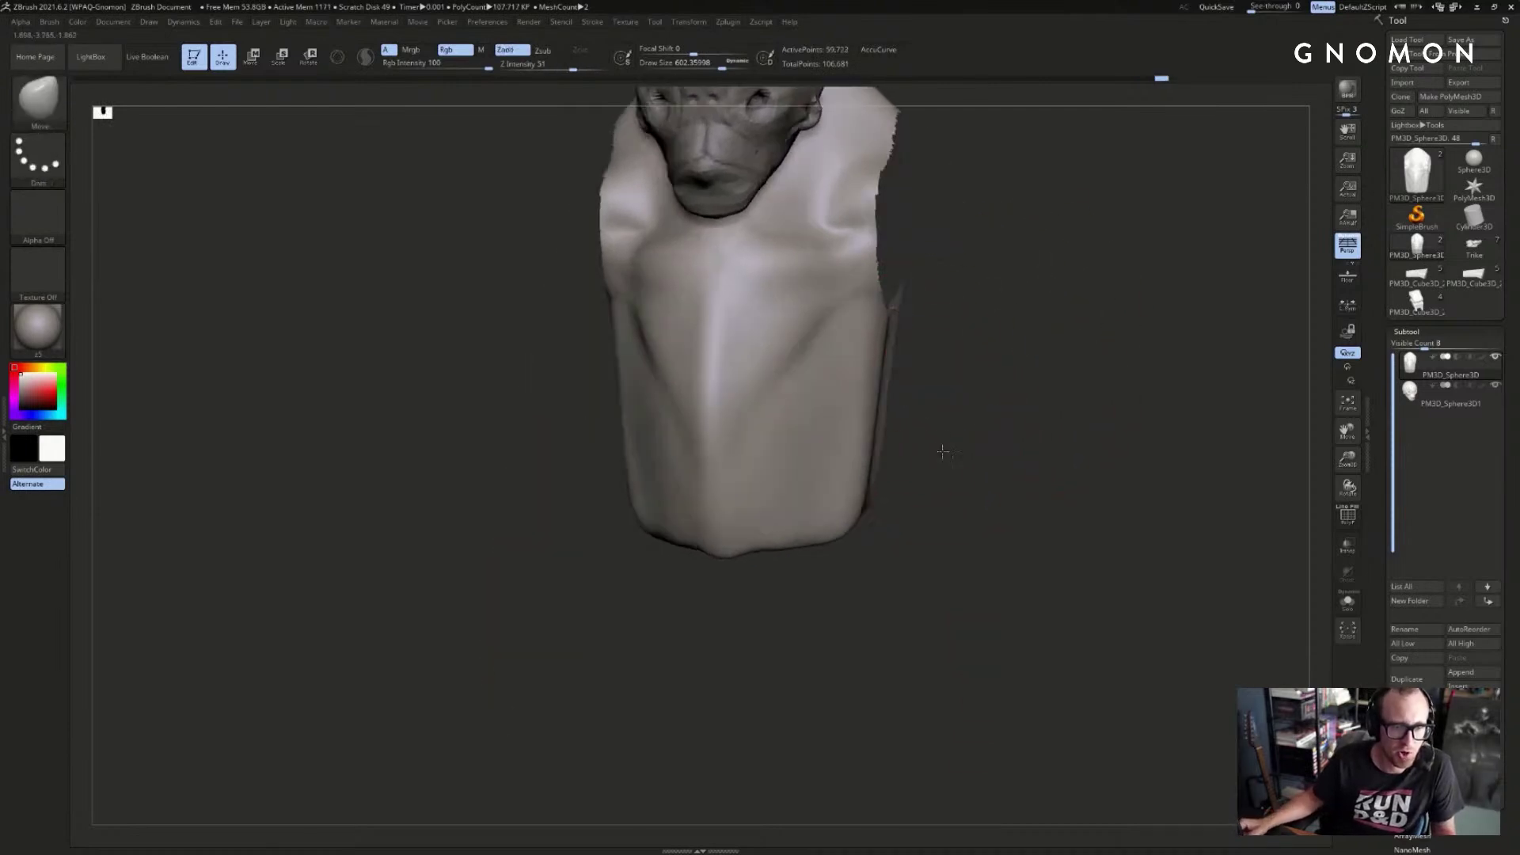
pyautogui.moveTo(942, 443); pyautogui.dragTo(559, 459)
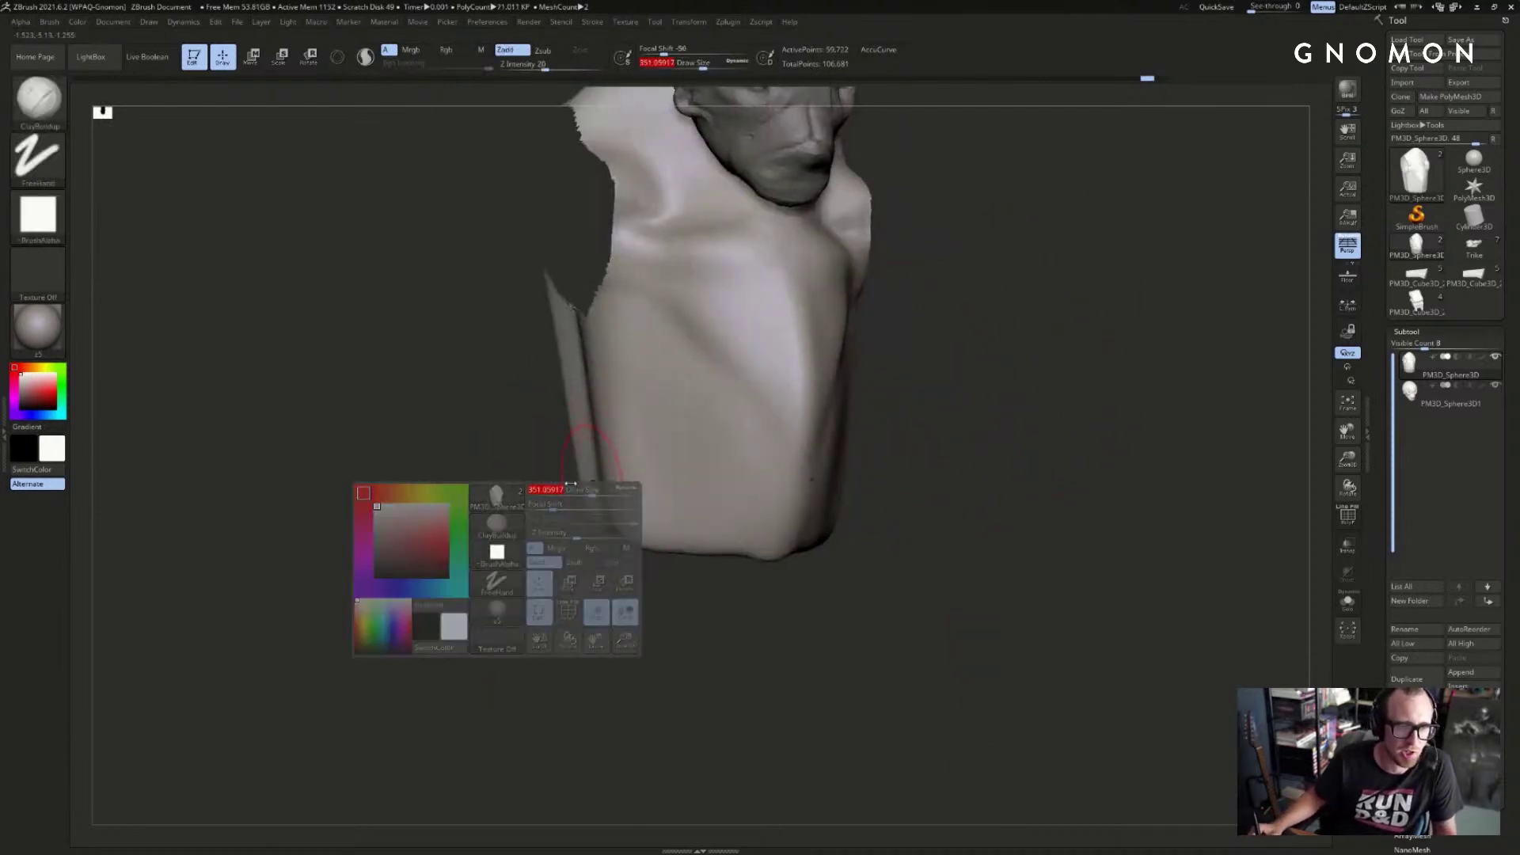
pyautogui.moveTo(927, 404); pyautogui.dragTo(968, 418)
pyautogui.moveTo(1039, 404); pyautogui.dragTo(1034, 417)
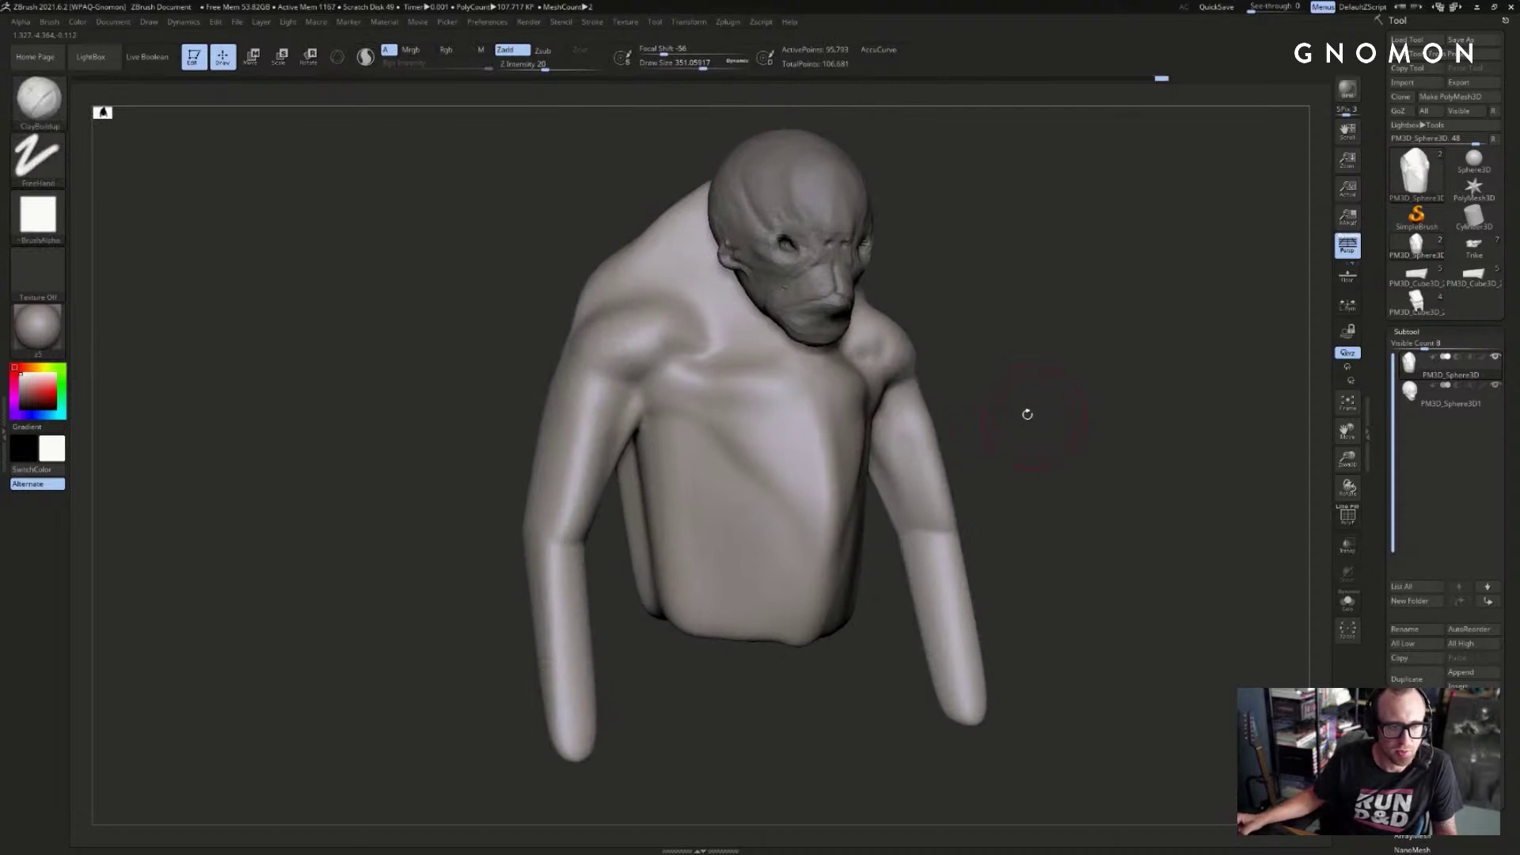
# - Build up the top of the shoulder with the Clay brush at draw size about 445, and smooth it into the upper arm
pyautogui.moveTo(638, 367)
pyautogui.mouseDown()
pyautogui.moveTo(533, 285)
pyautogui.moveTo(673, 366)
pyautogui.mouseUp()
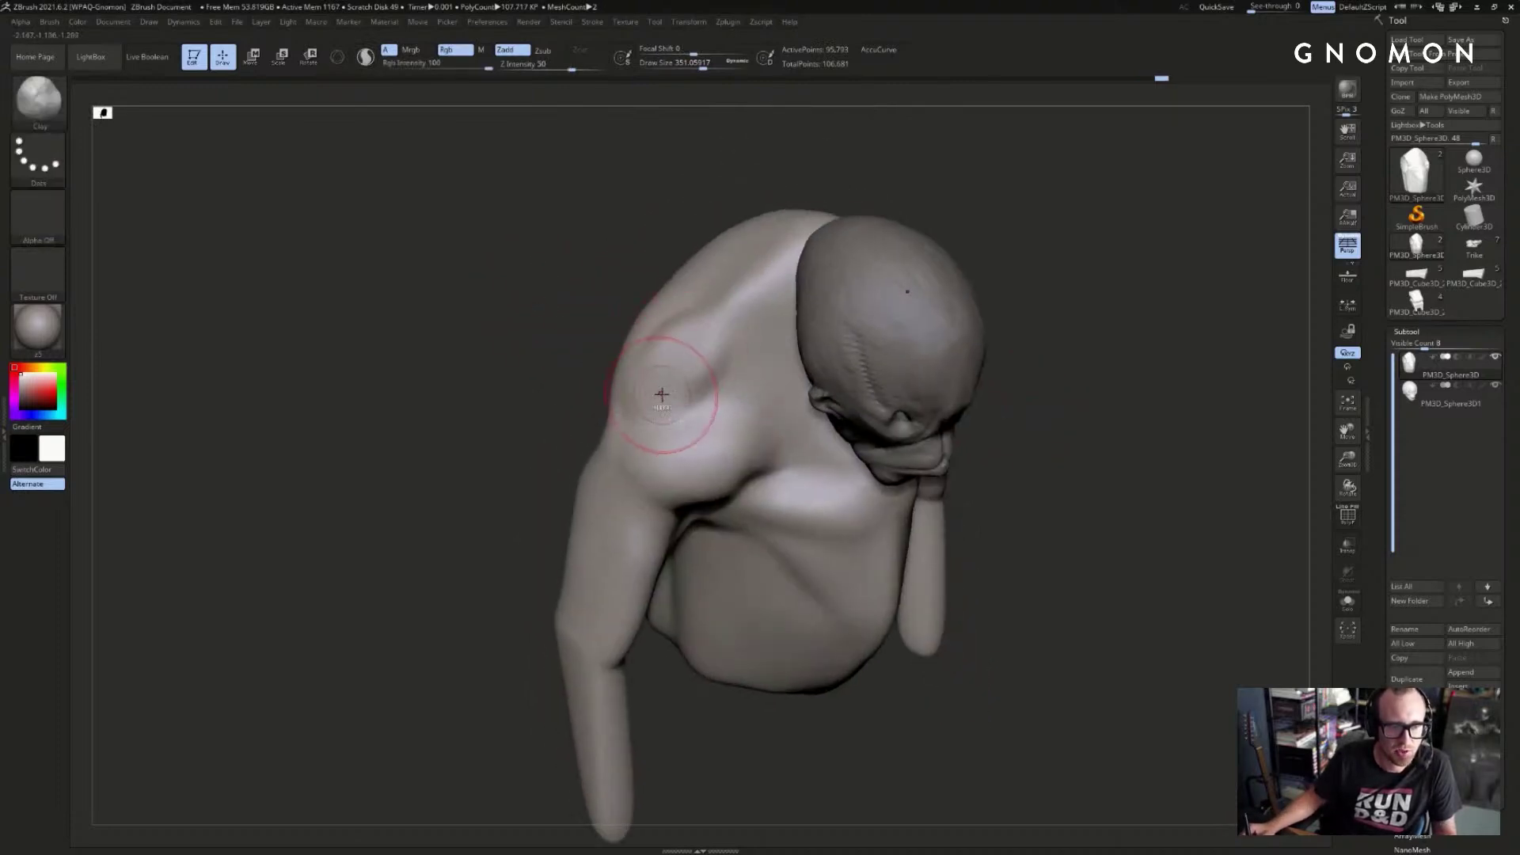
pyautogui.press('s')
pyautogui.moveTo(647, 400); pyautogui.dragTo(654, 400)
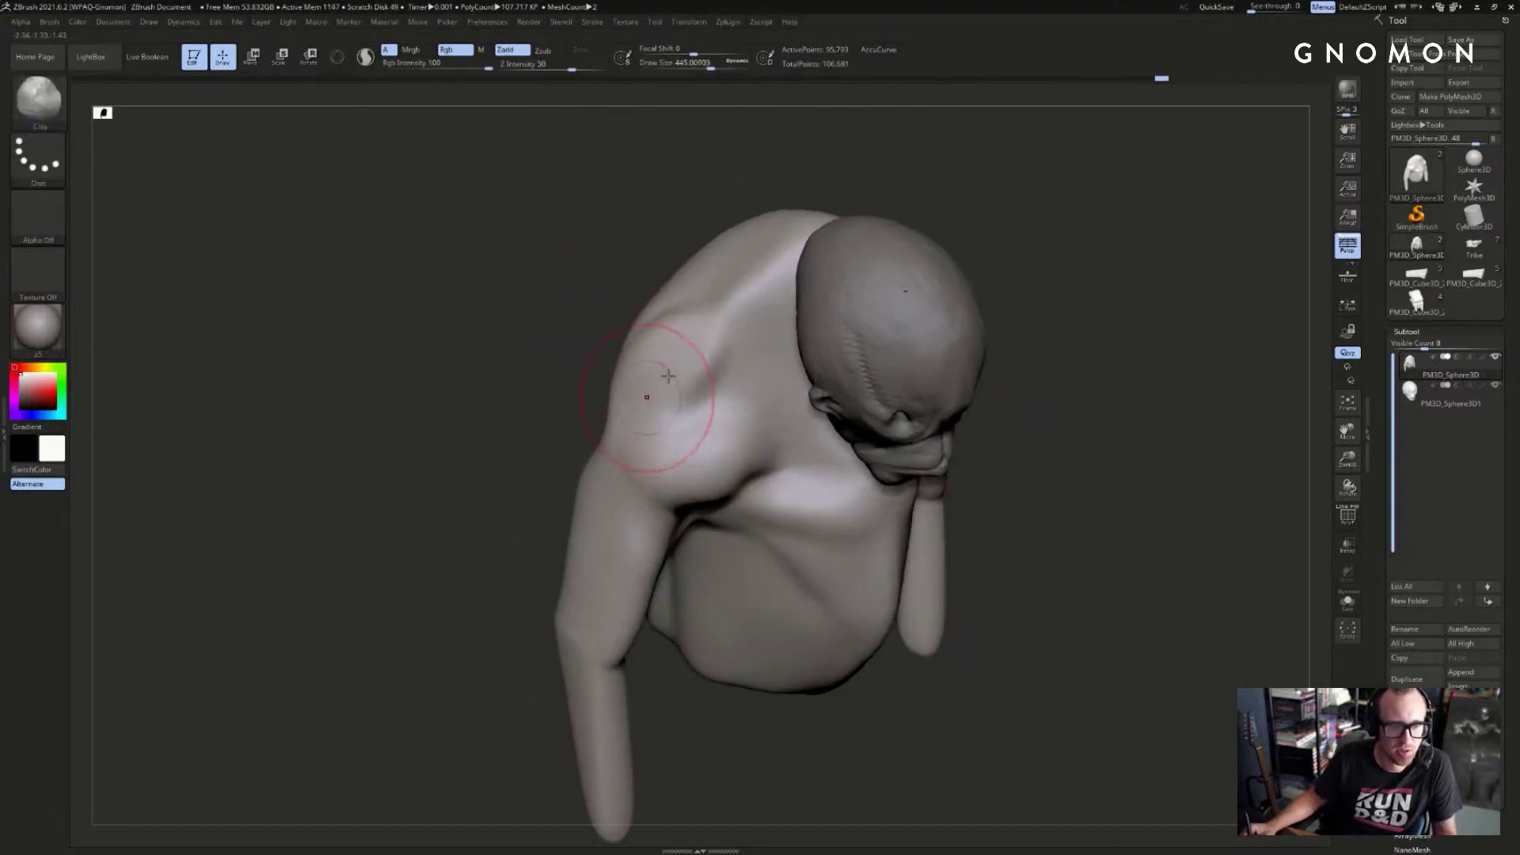
pyautogui.moveTo(554, 443)
pyautogui.mouseDown()
pyautogui.moveTo(577, 397)
pyautogui.moveTo(626, 481)
pyautogui.moveTo(546, 388)
pyautogui.mouseUp()
pyautogui.moveTo(636, 327)
pyautogui.mouseDown()
pyautogui.moveTo(604, 430)
pyautogui.moveTo(620, 471)
pyautogui.mouseUp()
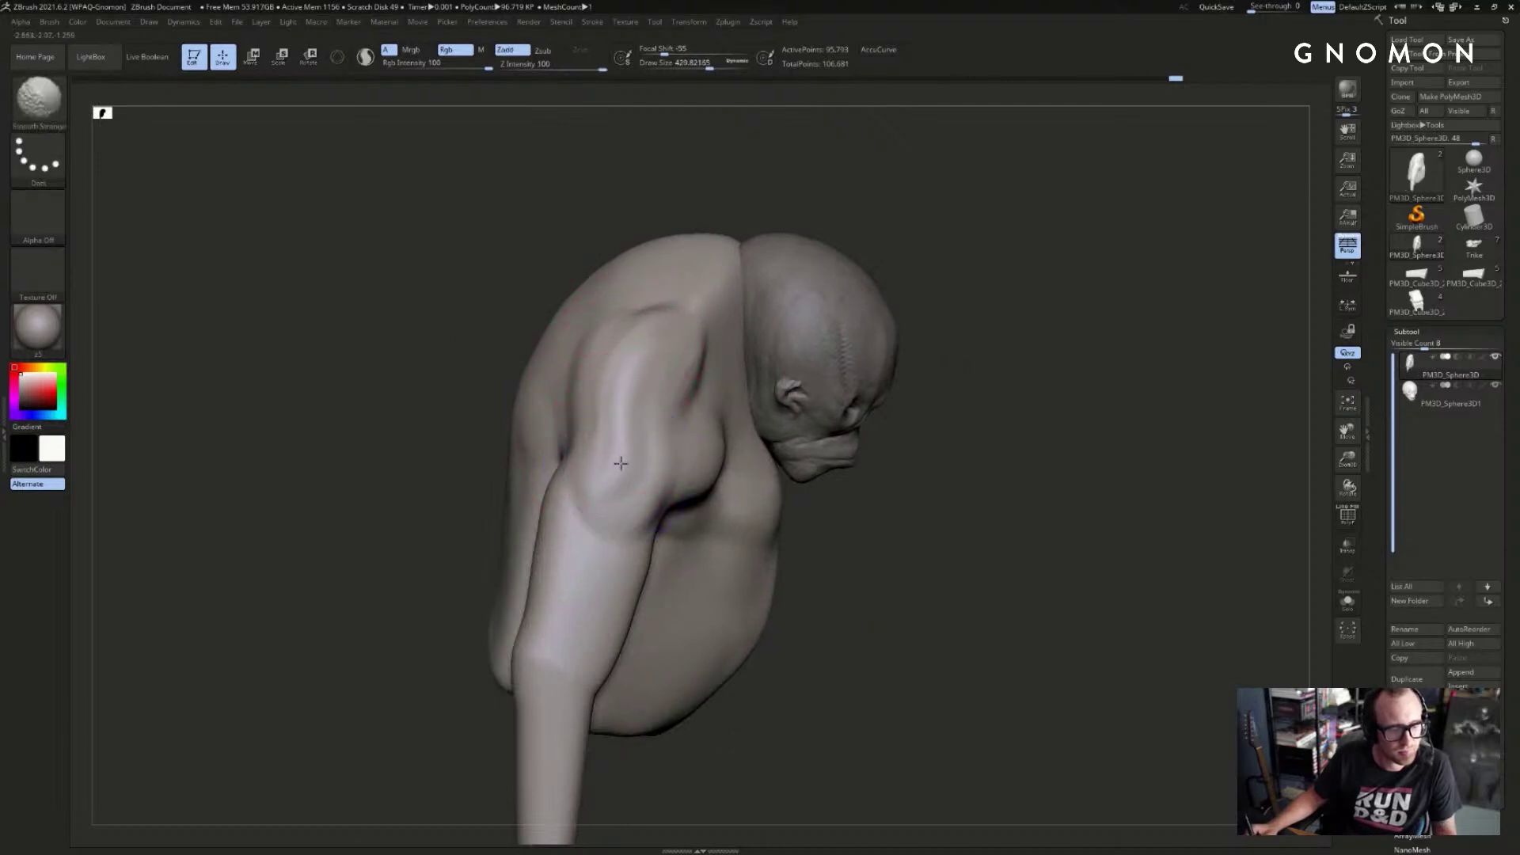
# - Pull the slope between neck and shoulders into shape from the front with the SnakeHook brush at draw size about 559
pyautogui.moveTo(1029, 317)
pyautogui.mouseDown()
pyautogui.moveTo(1052, 299)
pyautogui.moveTo(933, 339)
pyautogui.moveTo(981, 304)
pyautogui.mouseUp()
pyautogui.press('b')
pyautogui.press('s')
pyautogui.press('h')
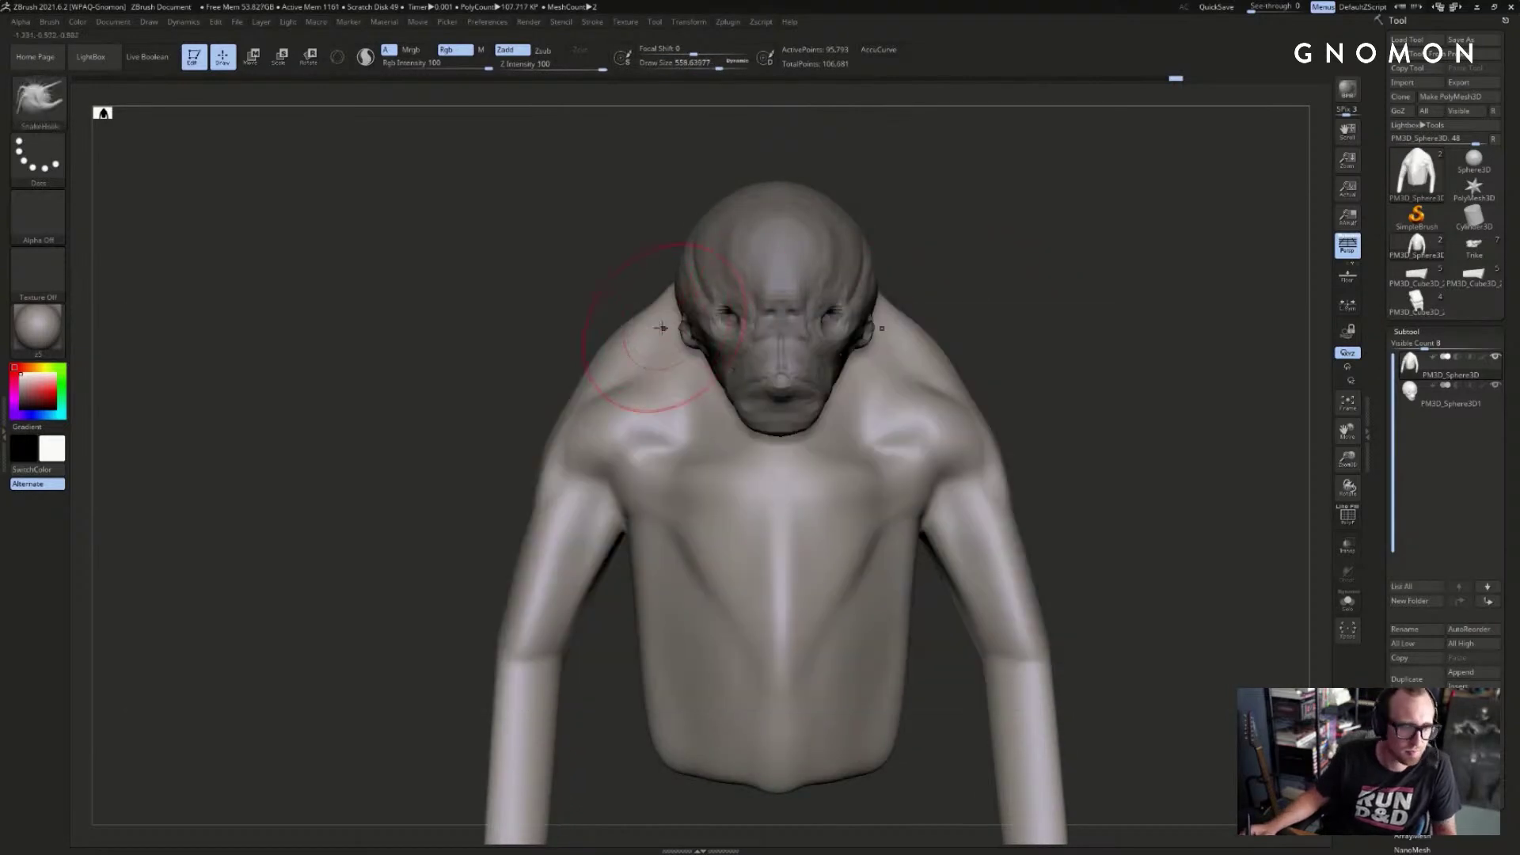
pyautogui.moveTo(636, 342); pyautogui.dragTo(627, 323)
pyautogui.moveTo(572, 310)
pyautogui.mouseDown()
pyautogui.moveTo(619, 336)
pyautogui.moveTo(616, 350)
pyautogui.mouseUp()
pyautogui.moveTo(664, 295); pyautogui.dragTo(658, 286)
pyautogui.moveTo(594, 352)
pyautogui.mouseDown()
pyautogui.moveTo(602, 361)
pyautogui.moveTo(586, 325)
pyautogui.moveTo(549, 326)
pyautogui.mouseUp()
# - Reshape the contour of the upper back and shoulders from behind with the SnakeHook brush
pyautogui.moveTo(1096, 404)
pyautogui.keyDown('alt'); pyautogui.mouseDown()
pyautogui.moveTo(1017, 340)
pyautogui.moveTo(1023, 321)
pyautogui.mouseUp(); pyautogui.keyUp('alt')
pyautogui.press('s')
pyautogui.moveTo(795, 228); pyautogui.dragTo(800, 228)
pyautogui.moveTo(1053, 229)
pyautogui.mouseDown()
pyautogui.moveTo(918, 225)
pyautogui.moveTo(831, 261)
pyautogui.mouseUp()
pyautogui.moveTo(1037, 198)
pyautogui.keyDown('alt'); pyautogui.mouseDown()
pyautogui.moveTo(1023, 231)
pyautogui.moveTo(934, 241)
pyautogui.mouseUp(); pyautogui.keyUp('alt')
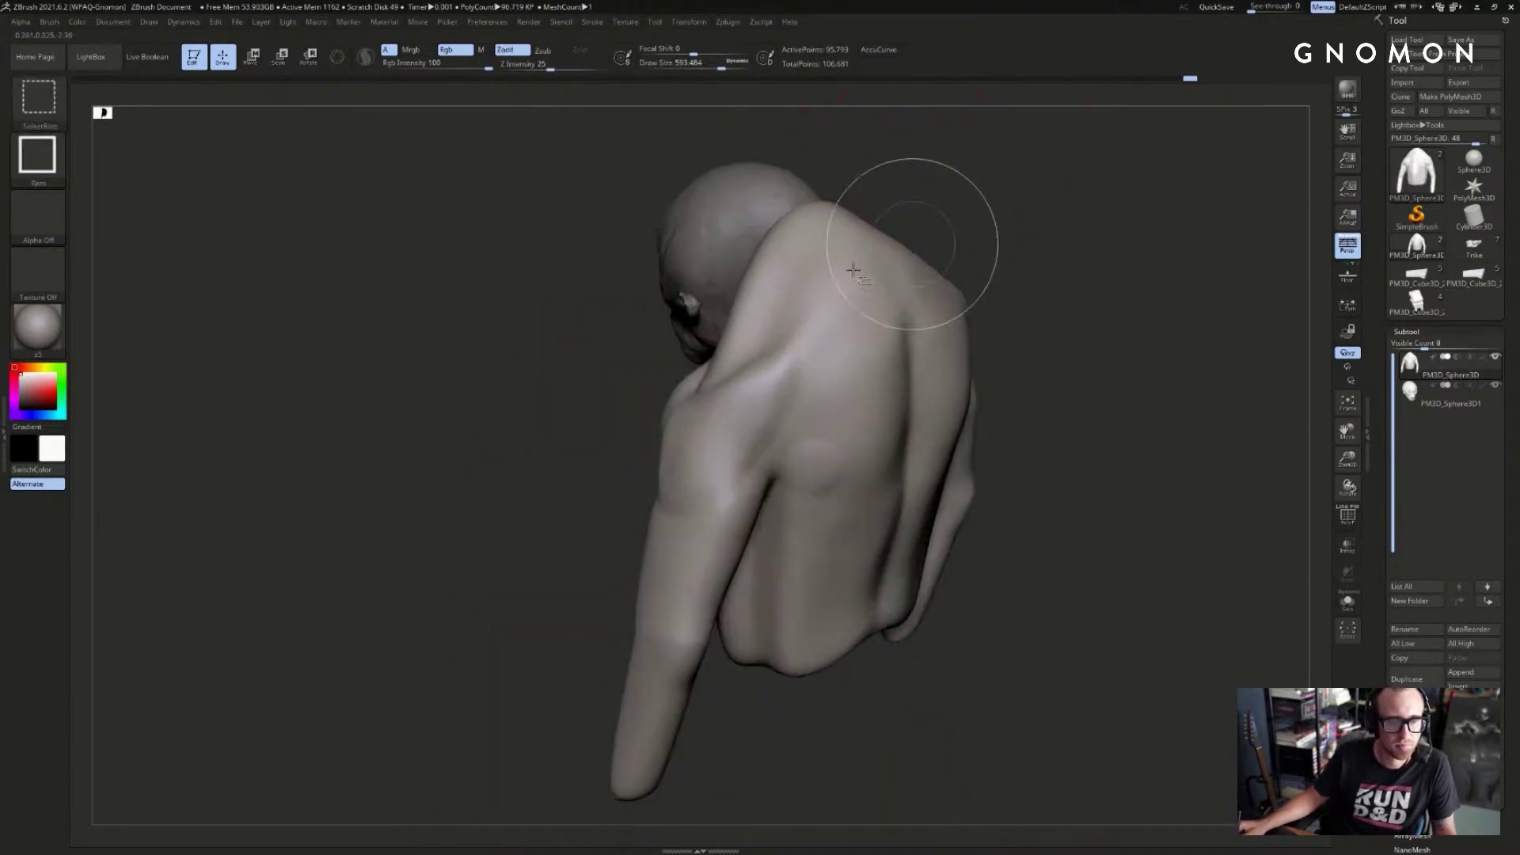
pyautogui.press('s')
pyautogui.moveTo(794, 250); pyautogui.dragTo(800, 249)
pyautogui.moveTo(871, 209); pyautogui.dragTo(957, 213)
pyautogui.moveTo(814, 224)
pyautogui.mouseDown()
pyautogui.moveTo(774, 281)
pyautogui.moveTo(765, 272)
pyautogui.mouseUp()
pyautogui.moveTo(934, 230)
pyautogui.mouseDown()
pyautogui.moveTo(830, 238)
pyautogui.moveTo(940, 226)
pyautogui.mouseUp()
# - Pull the broad mass of the upper back with SnakeHook at draw size about 943
pyautogui.press('s')
pyautogui.moveTo(847, 290); pyautogui.dragTo(859, 288)
pyautogui.moveTo(862, 277); pyautogui.dragTo(854, 320)
pyautogui.moveTo(970, 255)
pyautogui.mouseDown()
pyautogui.moveTo(1052, 249)
pyautogui.moveTo(1008, 254)
pyautogui.mouseUp()
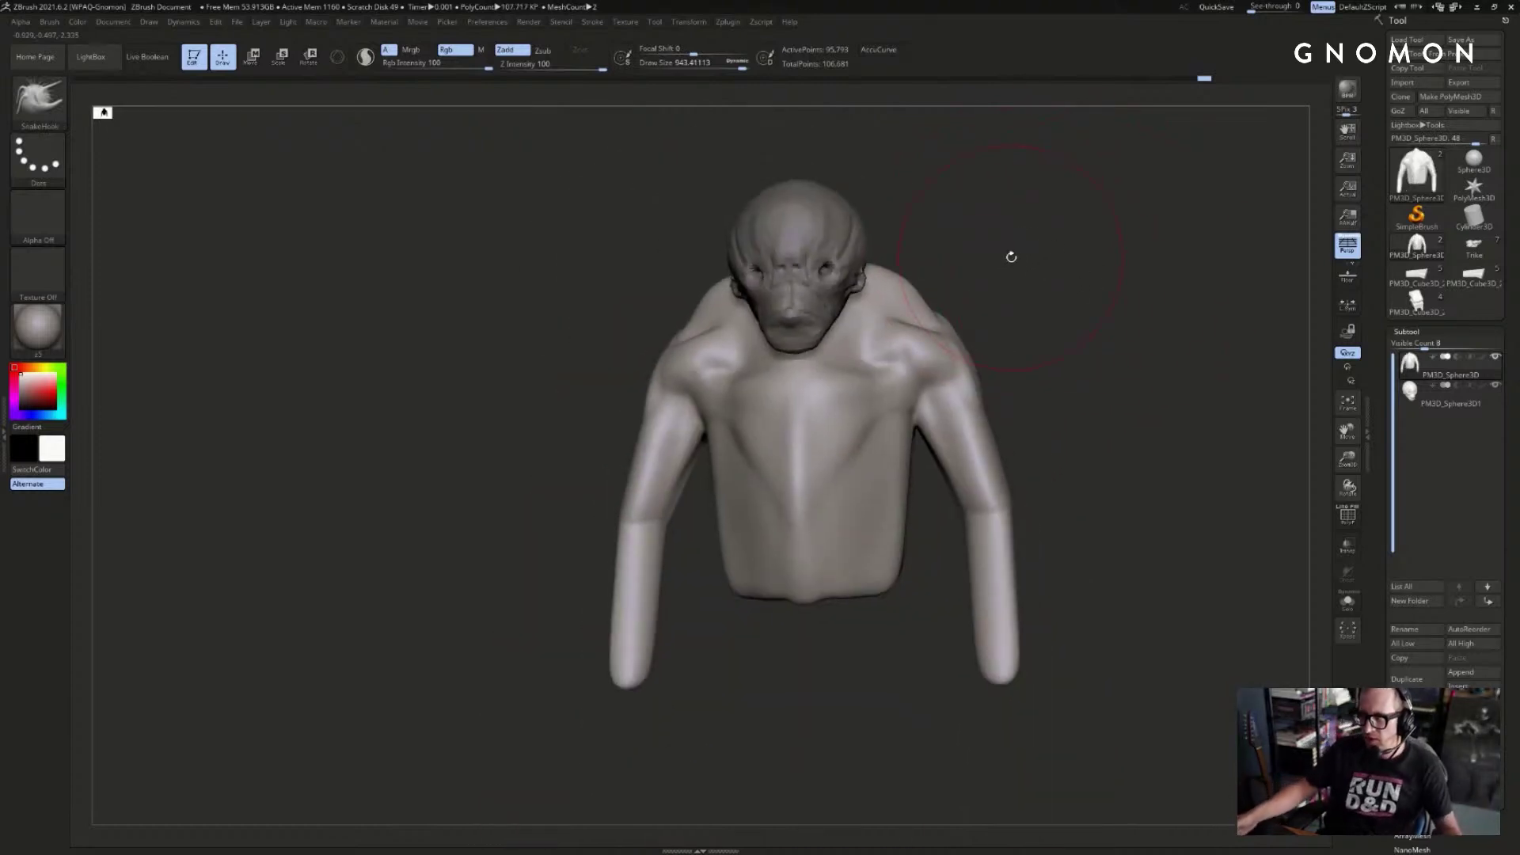
# - Model the lower ribcage and belly area of the torso with the Standard brush
pyautogui.moveTo(1021, 349)
pyautogui.mouseDown()
pyautogui.moveTo(982, 358)
pyautogui.moveTo(1029, 378)
pyautogui.moveTo(989, 418)
pyautogui.moveTo(1048, 343)
pyautogui.moveTo(996, 353)
pyautogui.mouseUp()
pyautogui.press('s')
pyautogui.moveTo(723, 424); pyautogui.dragTo(711, 424)
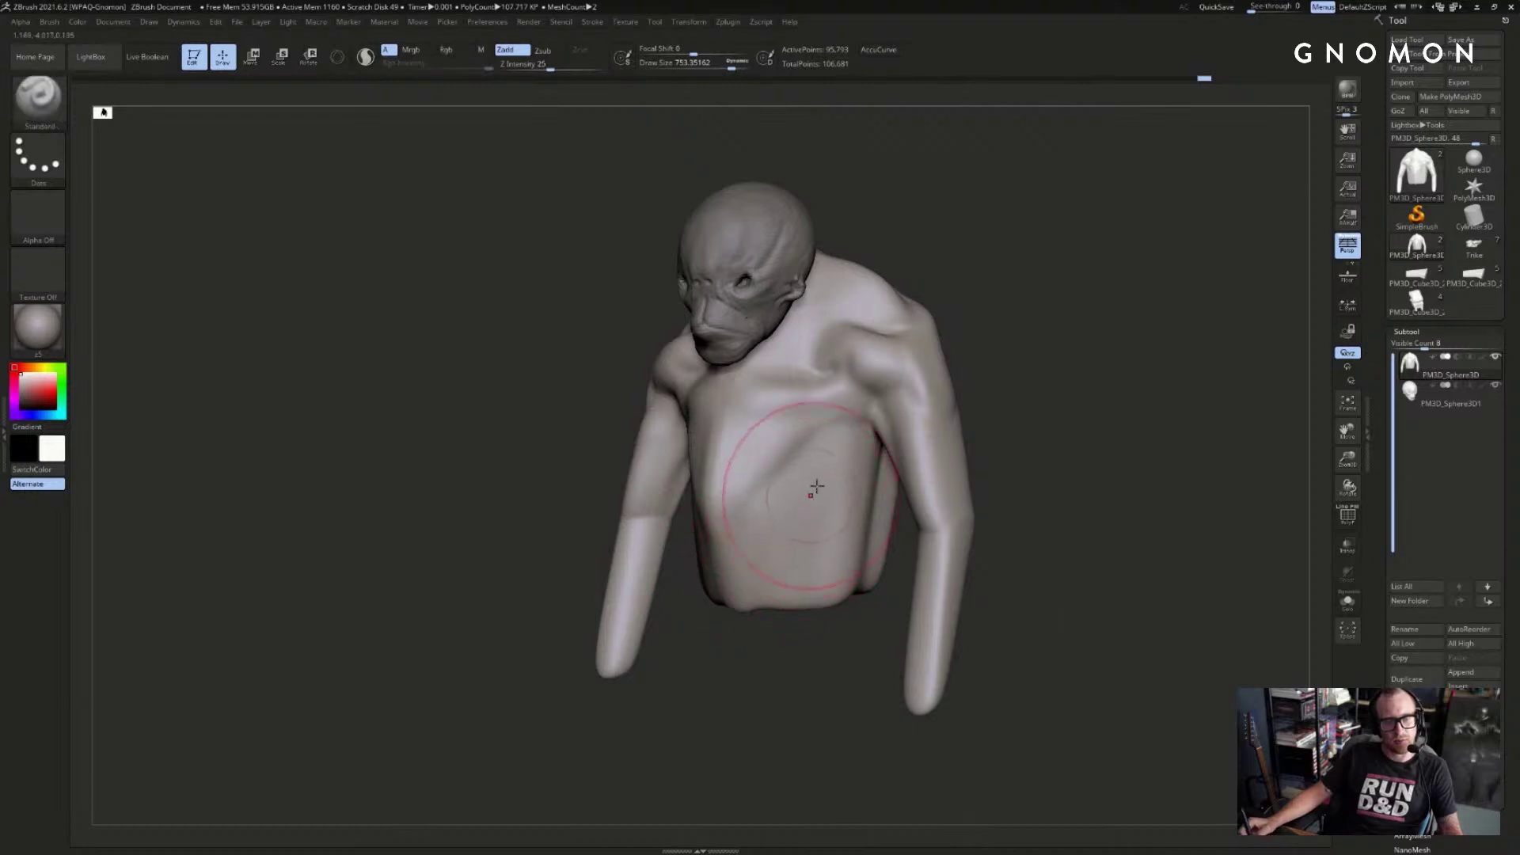
pyautogui.press('b')
pyautogui.press('s')
pyautogui.press('t')
pyautogui.press('s')
pyautogui.moveTo(800, 478); pyautogui.dragTo(780, 478)
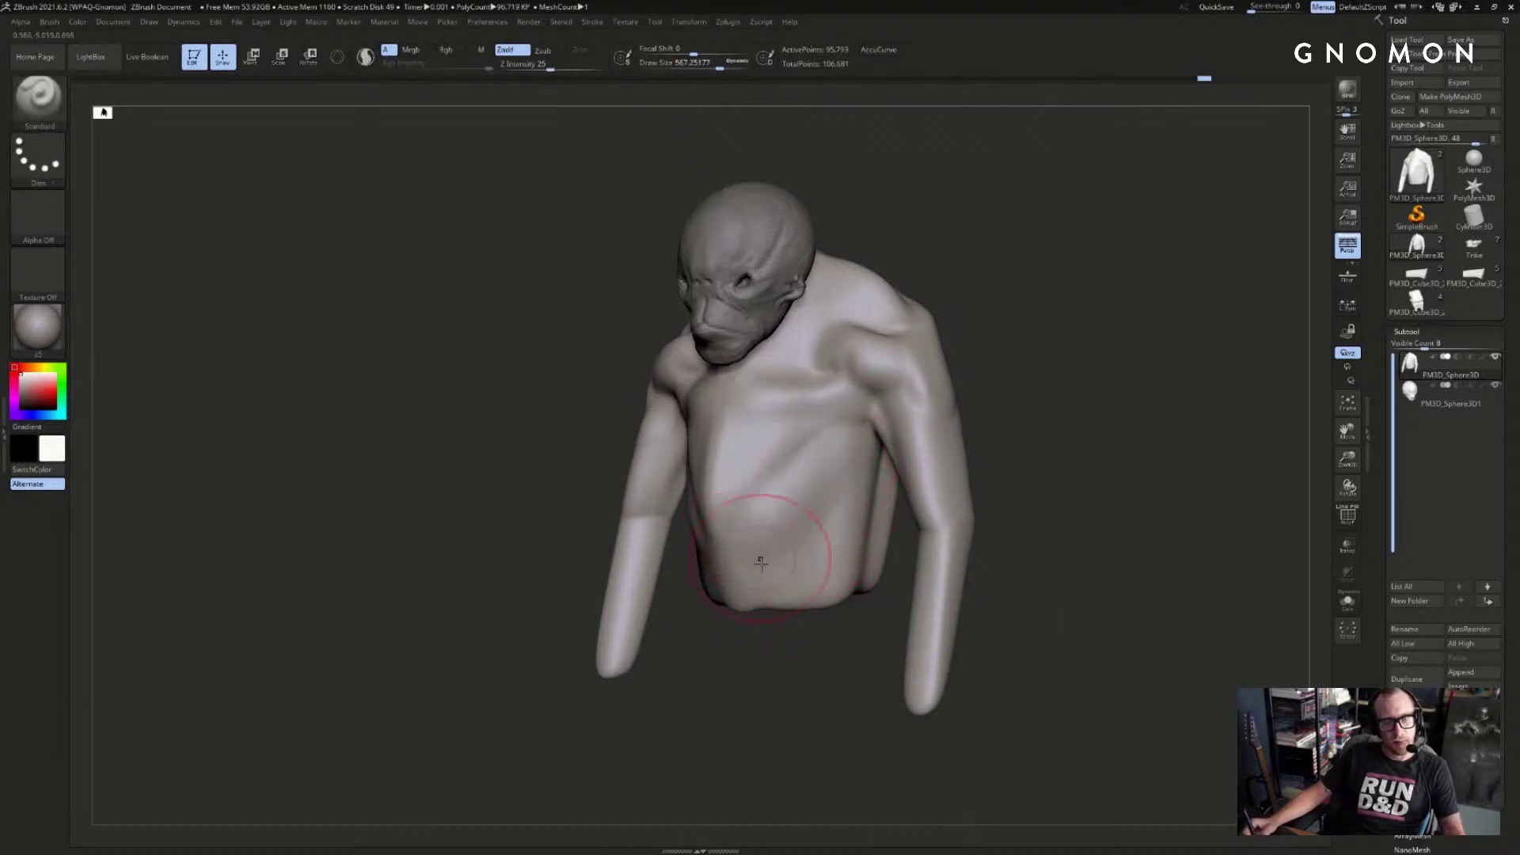
pyautogui.moveTo(752, 634); pyautogui.dragTo(738, 649)
pyautogui.moveTo(683, 602)
pyautogui.mouseDown()
pyautogui.moveTo(665, 617)
pyautogui.moveTo(680, 626)
pyautogui.mouseUp()
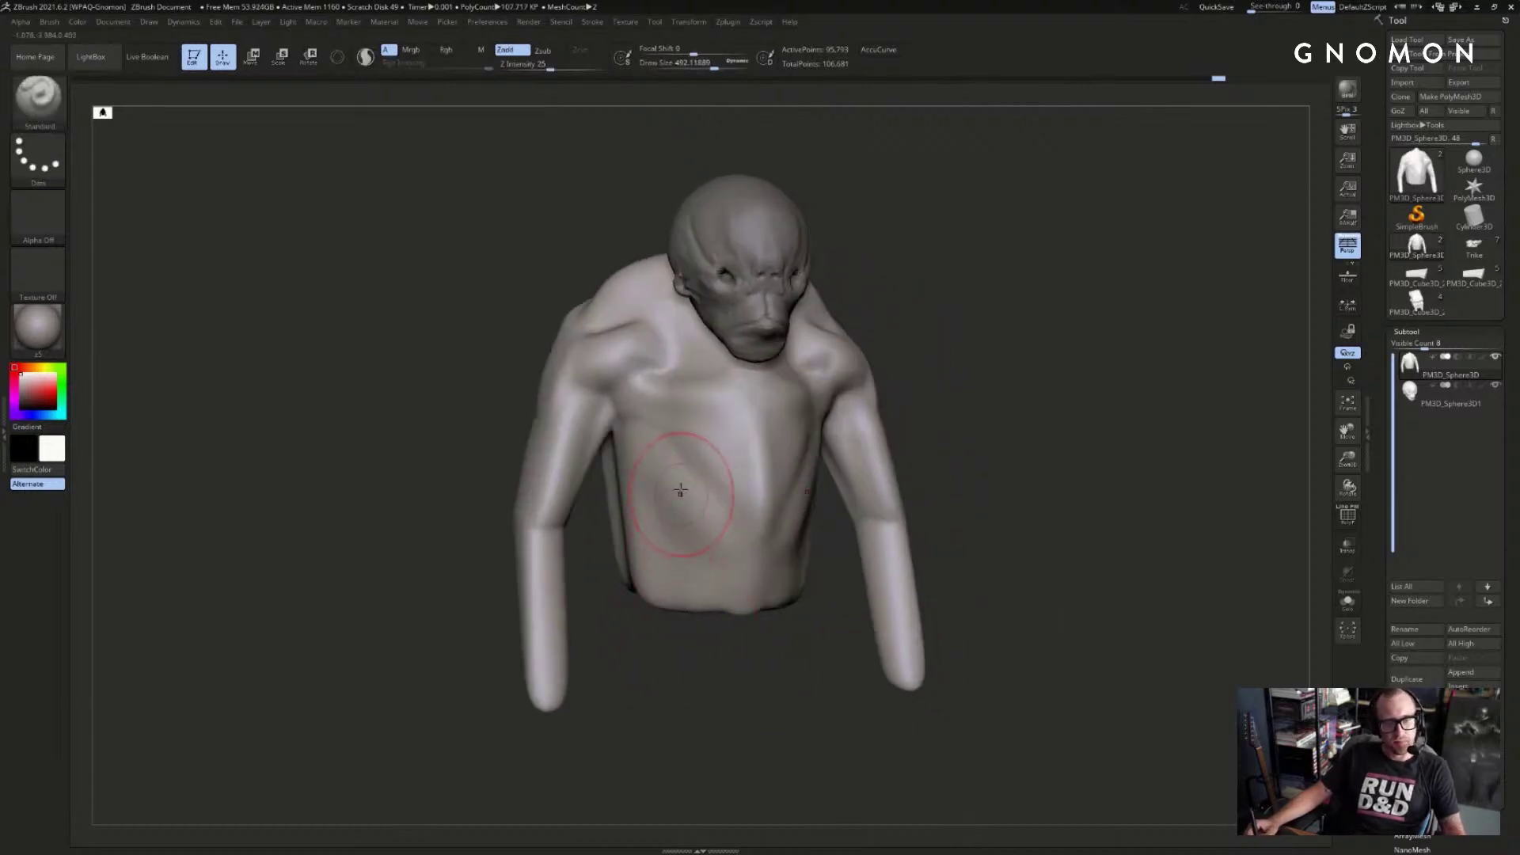
# - Hide the arms and build up the side of the ribcage with the Clay brush
pyautogui.keyDown('ctrl'); pyautogui.keyDown('shift'); pyautogui.click(525, 475); pyautogui.keyUp('shift'); pyautogui.keyUp('ctrl')
pyautogui.keyDown('ctrl'); pyautogui.keyDown('shift'); pyautogui.click(475, 502); pyautogui.keyUp('shift'); pyautogui.keyUp('ctrl')
pyautogui.moveTo(475, 502)
pyautogui.mouseDown()
pyautogui.moveTo(569, 499)
pyautogui.moveTo(530, 476)
pyautogui.moveTo(626, 471)
pyautogui.moveTo(624, 497)
pyautogui.mouseUp()
pyautogui.press('b')
pyautogui.press('c')
pyautogui.press('l')
pyautogui.moveTo(648, 439); pyautogui.dragTo(621, 491)
# - Carve a crease down the side of the torso with the DamStandard brush
pyautogui.moveTo(621, 491); pyautogui.dragTo(685, 489, button='right')
pyautogui.press('b')
pyautogui.press('d')
pyautogui.press('s')
pyautogui.press('s')
pyautogui.moveTo(710, 455); pyautogui.dragTo(691, 455)
pyautogui.moveTo(722, 429)
pyautogui.mouseDown()
pyautogui.moveTo(631, 563)
pyautogui.moveTo(677, 588)
pyautogui.mouseUp()
pyautogui.moveTo(670, 514)
pyautogui.keyDown('shift'); pyautogui.mouseDown()
pyautogui.moveTo(657, 562)
pyautogui.moveTo(712, 432)
pyautogui.moveTo(1045, 475)
pyautogui.moveTo(1057, 503)
pyautogui.mouseUp(); pyautogui.keyUp('shift')
# - Unhide the arms, add volume to the upper back with the Clay brush, and smooth the transitions
pyautogui.keyDown('ctrl'); pyautogui.keyDown('shift'); pyautogui.click(899, 458); pyautogui.keyUp('shift'); pyautogui.keyUp('ctrl')
pyautogui.moveTo(910, 430)
pyautogui.mouseDown()
pyautogui.moveTo(987, 312)
pyautogui.moveTo(774, 458)
pyautogui.moveTo(796, 420)
pyautogui.mouseUp()
pyautogui.press('b')
pyautogui.press('c')
pyautogui.press('l')
pyautogui.moveTo(962, 380); pyautogui.dragTo(903, 386)
pyautogui.keyDown('shift'); pyautogui.moveTo(768, 412); pyautogui.dragTo(792, 460); pyautogui.keyUp('shift')
pyautogui.moveTo(995, 403)
pyautogui.keyDown('shift'); pyautogui.mouseDown()
pyautogui.moveTo(910, 420)
pyautogui.moveTo(871, 503)
pyautogui.moveTo(873, 650)
pyautogui.mouseUp(); pyautogui.keyUp('shift')
# - Carve the spine groove and muscle separations of the back with the DamStandard brush
pyautogui.press('b')
pyautogui.press('d')
pyautogui.press('s')
pyautogui.moveTo(1057, 447); pyautogui.dragTo(922, 459)
pyautogui.moveTo(700, 483)
pyautogui.mouseDown()
pyautogui.moveTo(780, 459)
pyautogui.moveTo(831, 469)
pyautogui.mouseUp()
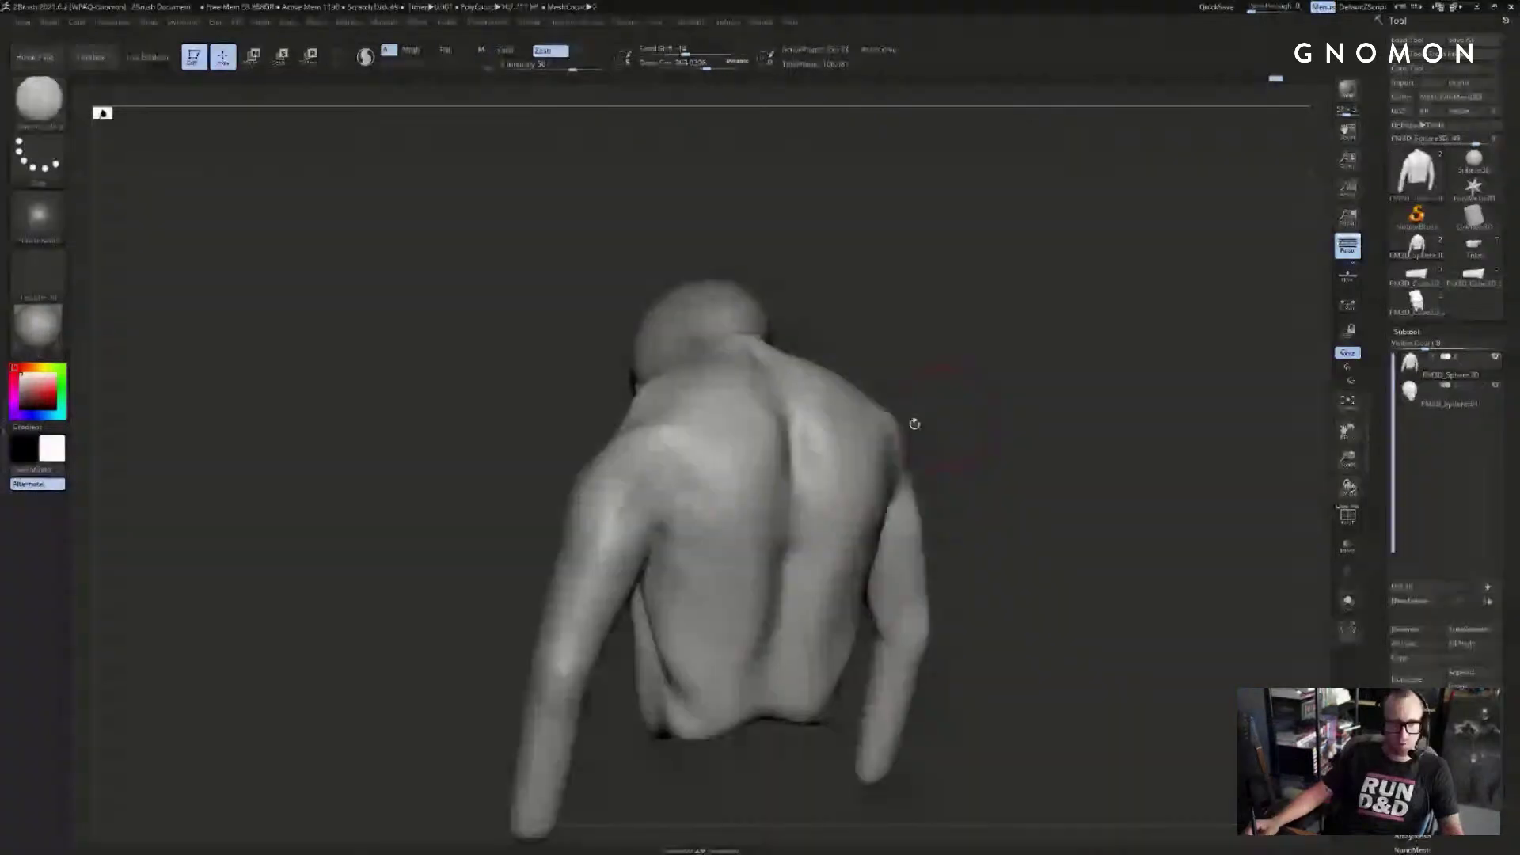
# - Examine the body from behind, make the head the active subtool, and check it up close against the shoulders
pyautogui.moveTo(914, 424)
pyautogui.mouseDown()
pyautogui.moveTo(1061, 418)
pyautogui.moveTo(753, 487)
pyautogui.moveTo(692, 427)
pyautogui.mouseUp()
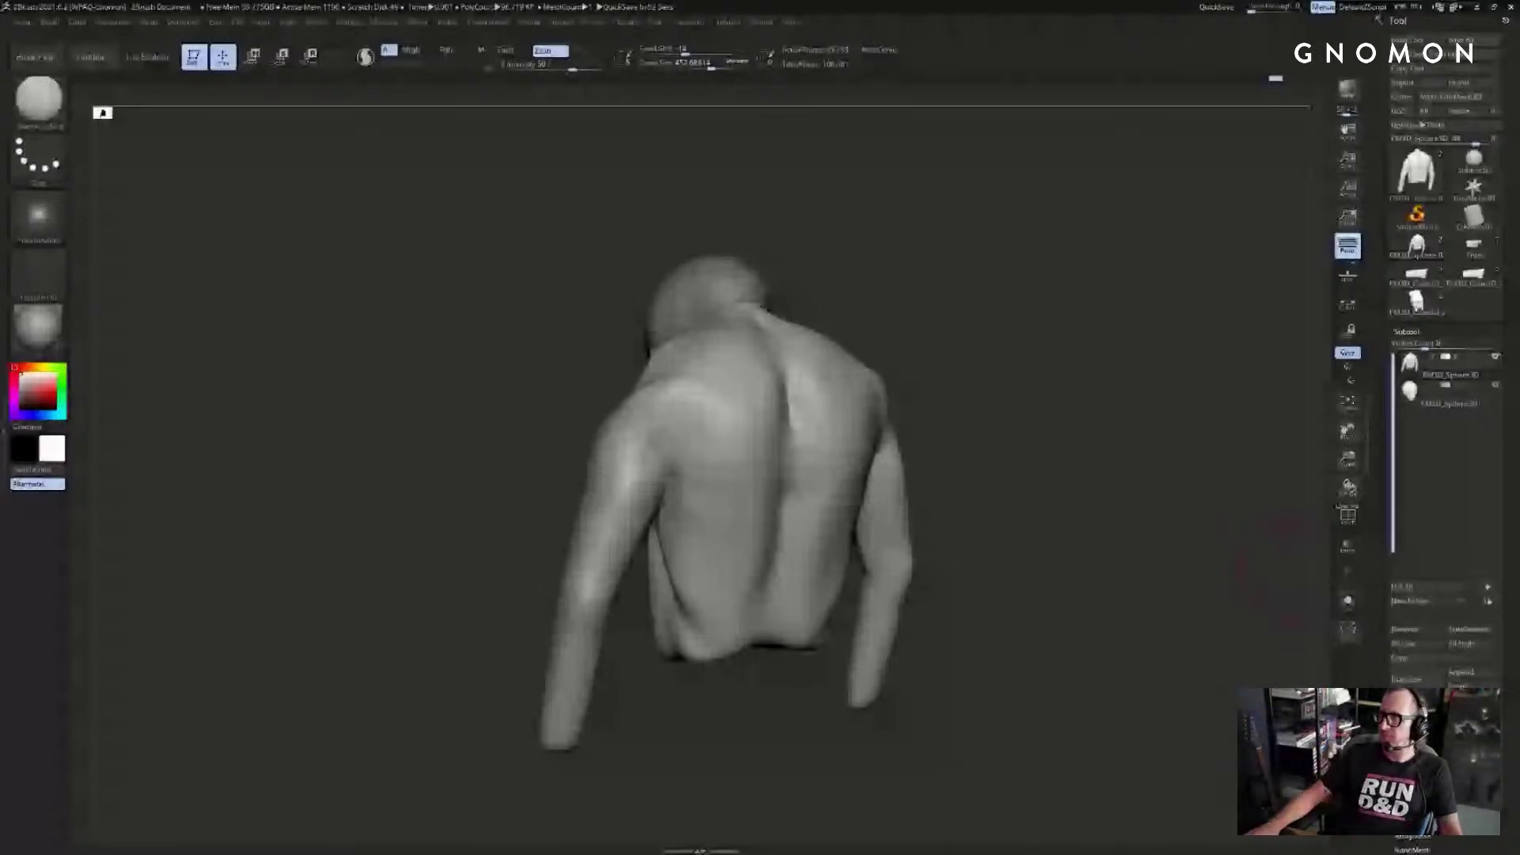
pyautogui.moveTo(396, 411); pyautogui.dragTo(739, 306)
pyautogui.keyDown('alt'); pyautogui.click(646, 305); pyautogui.keyUp('alt')
pyautogui.keyDown('alt'); pyautogui.moveTo(1053, 380); pyautogui.dragTo(1136, 574); pyautogui.keyUp('alt')
pyautogui.moveTo(1474, 215)
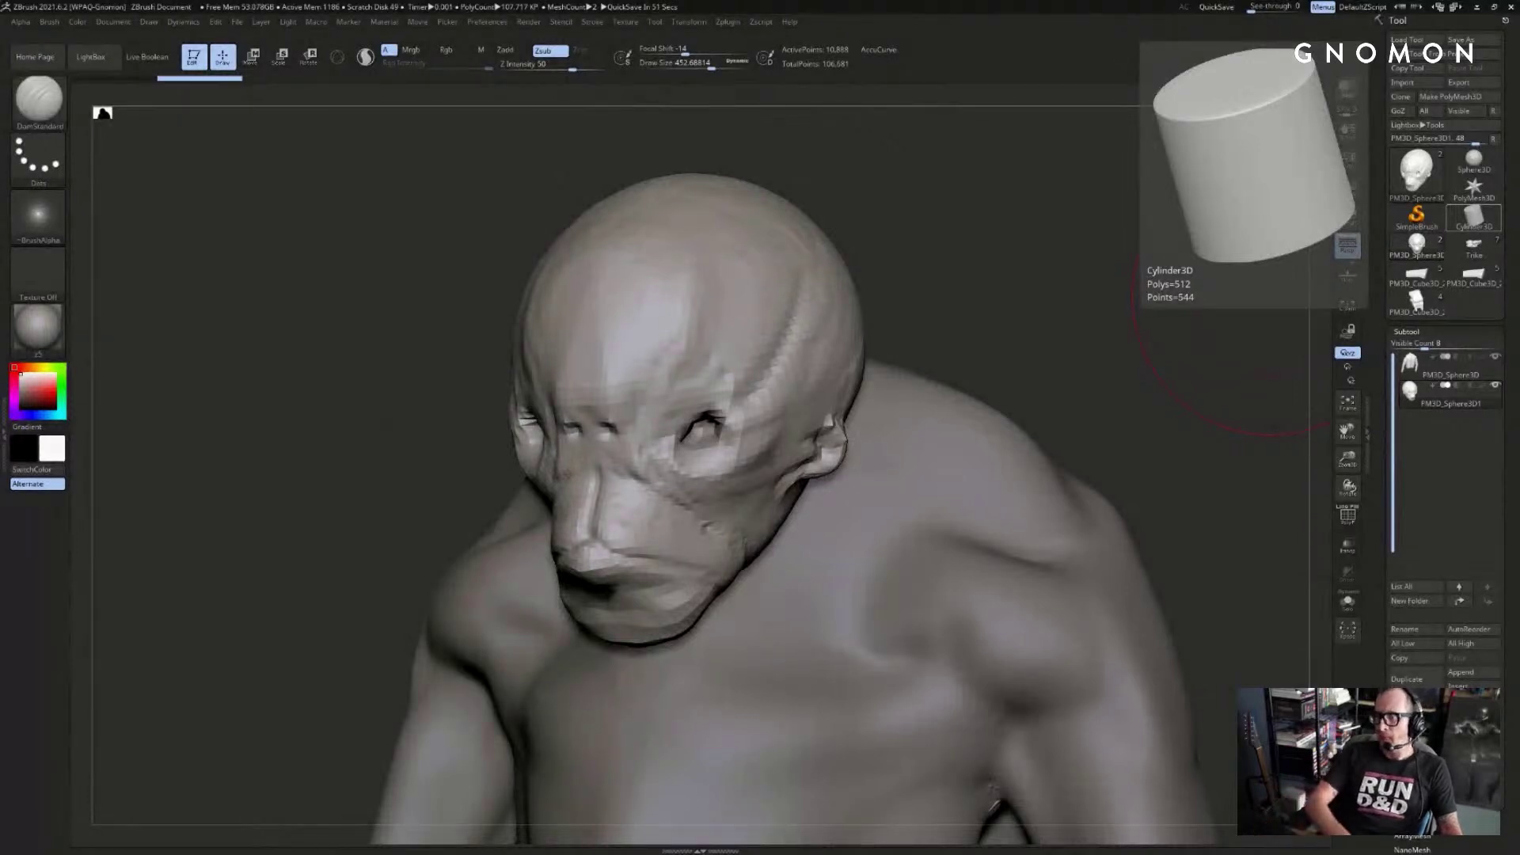
pyautogui.press('d')
pyautogui.keyDown('alt'); pyautogui.moveTo(948, 356); pyautogui.dragTo(848, 336); pyautogui.keyUp('alt')
pyautogui.press('Escape')
# - Make the torso the active subtool and adjust the trapezius and shoulder outline with the Move brush
pyautogui.keyDown('alt'); pyautogui.click(625, 325); pyautogui.keyUp('alt')
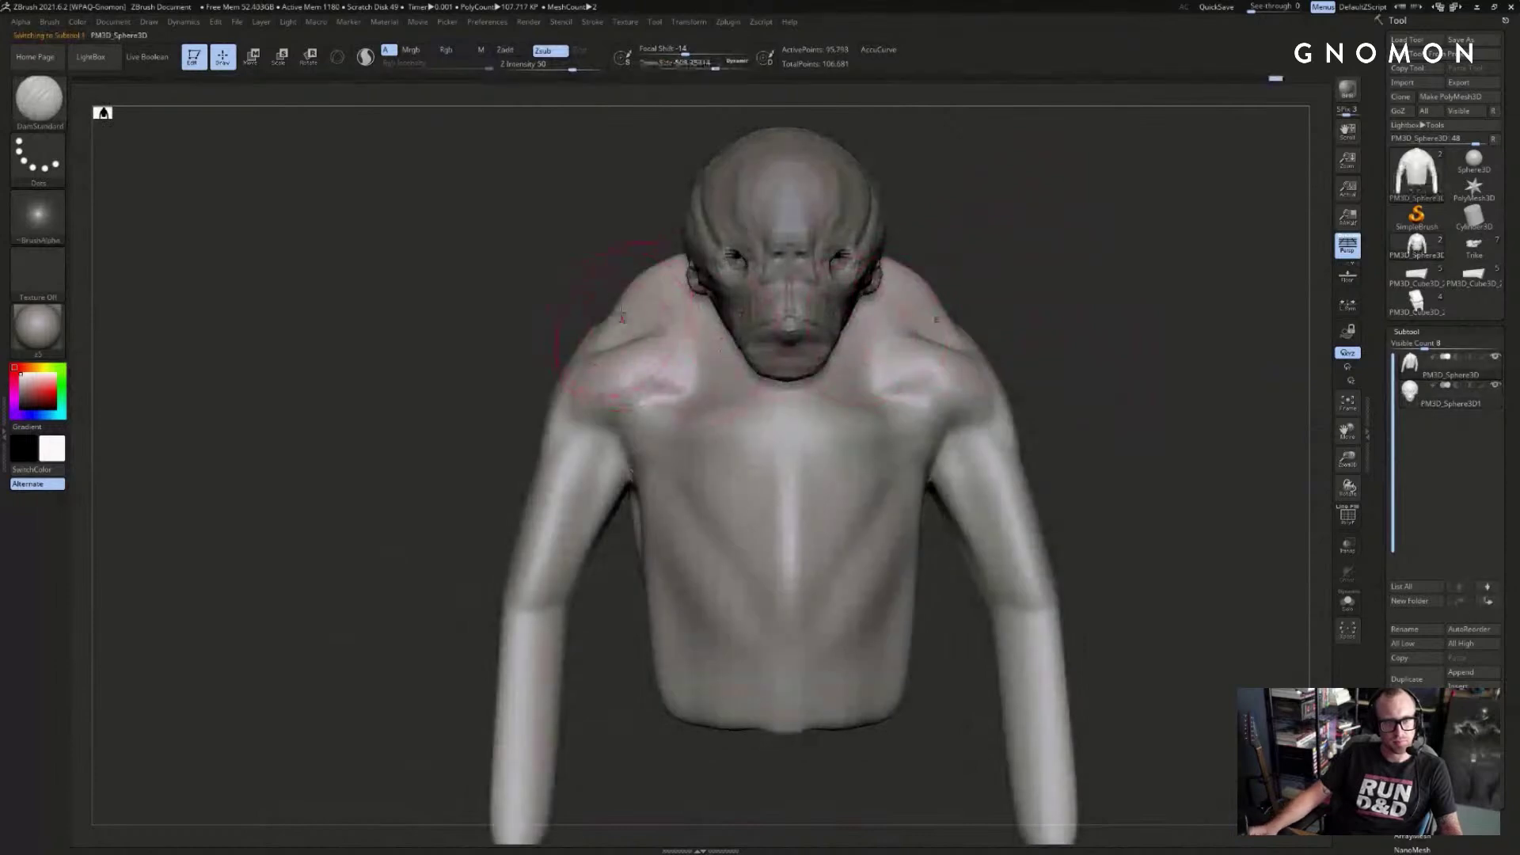
pyautogui.press('b')
pyautogui.press('m')
pyautogui.press('v')
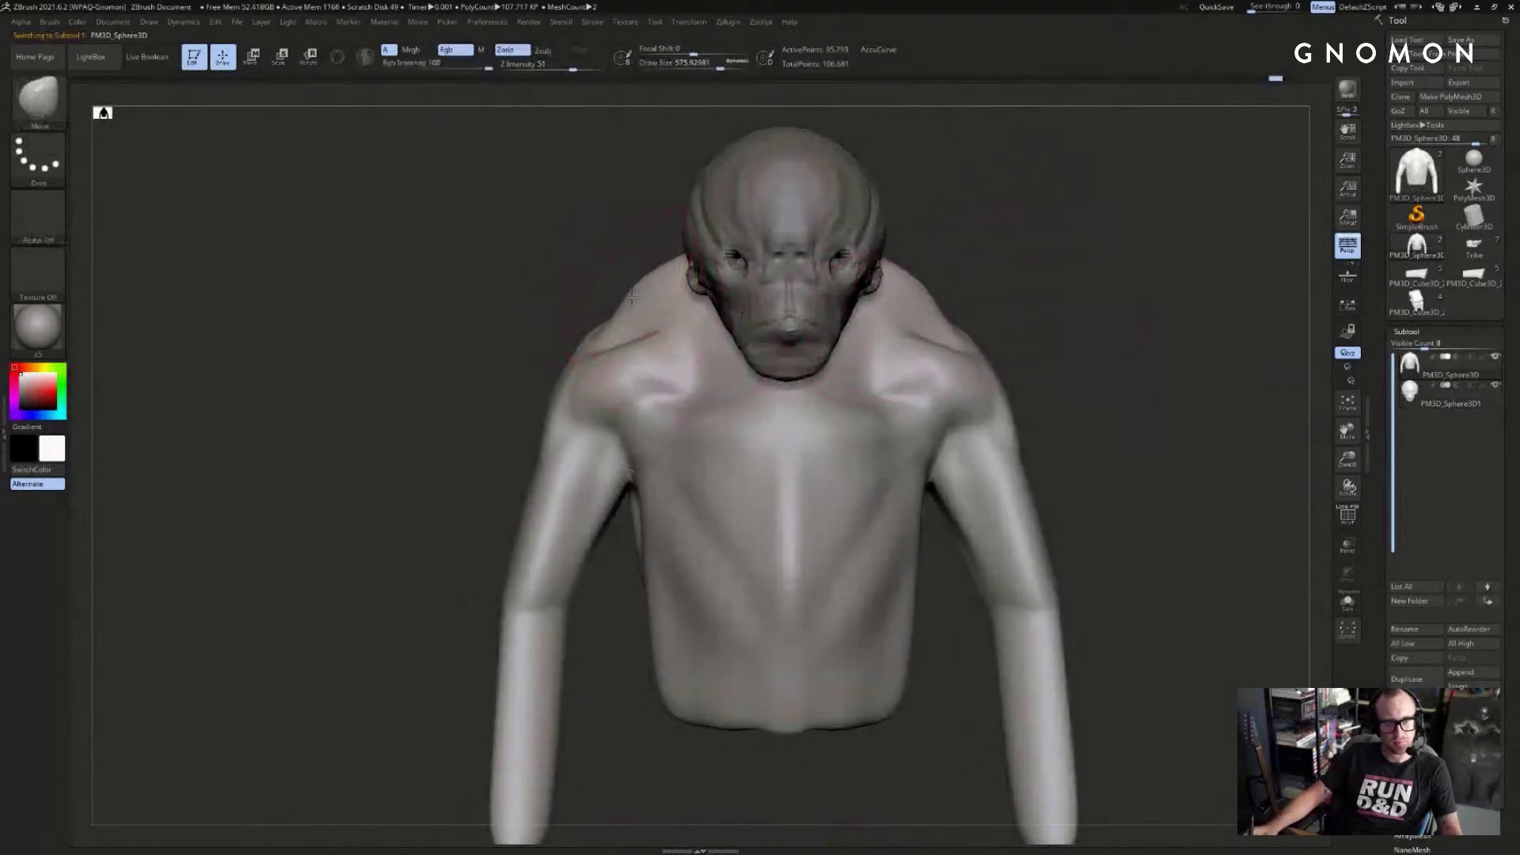
pyautogui.moveTo(523, 253)
pyautogui.mouseDown()
pyautogui.moveTo(611, 265)
pyautogui.moveTo(655, 306)
pyautogui.moveTo(606, 278)
pyautogui.mouseUp()
pyautogui.moveTo(592, 288); pyautogui.dragTo(576, 339, button='right')
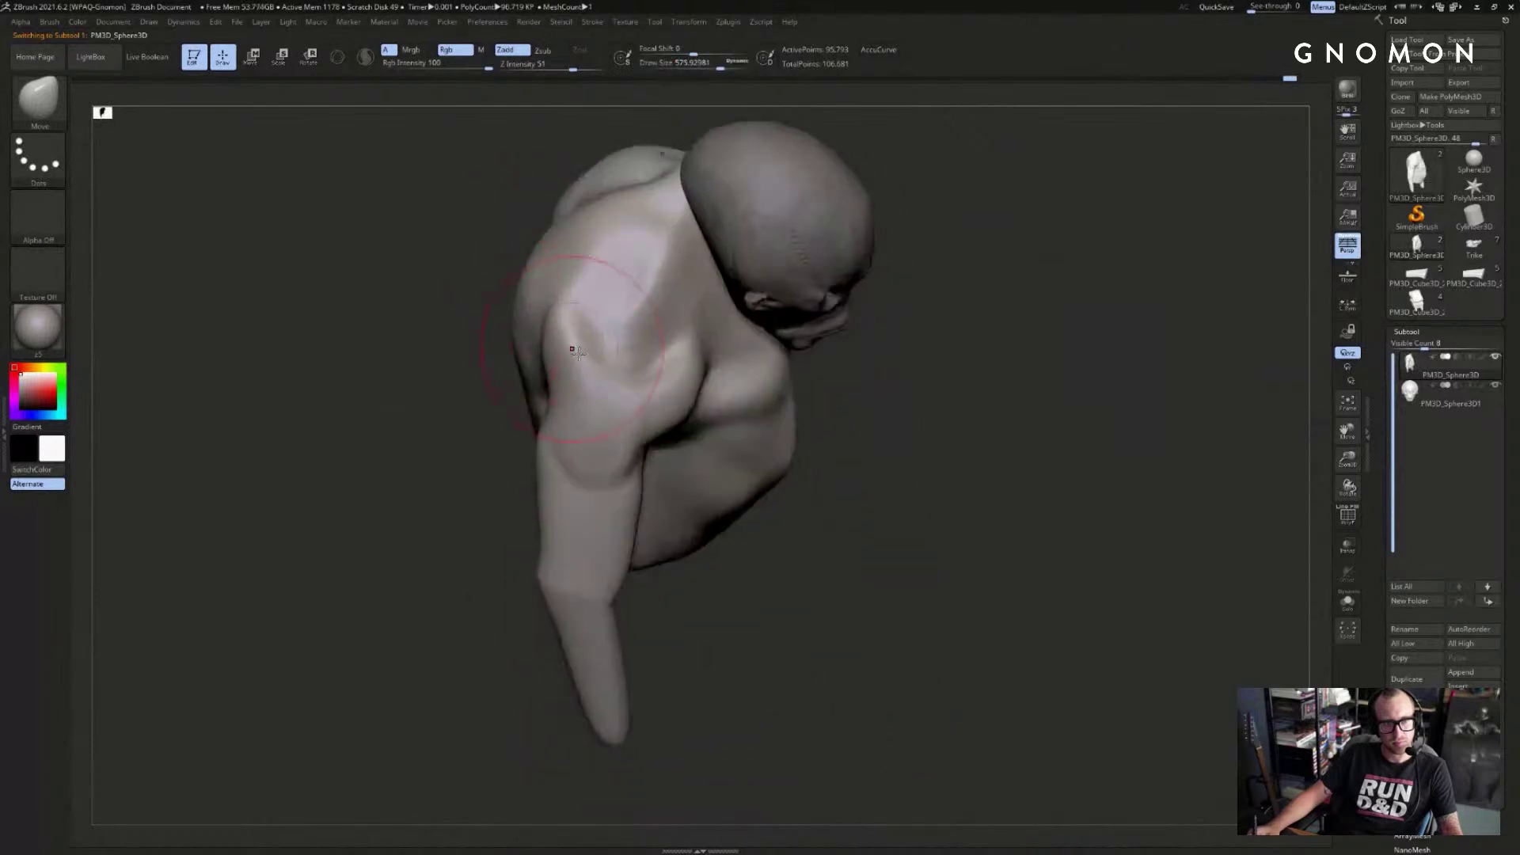
# - Fill out the deltoid and shoulder with the Clay brush, and smooth it into the upper back
pyautogui.press('b')
pyautogui.press('c')
pyautogui.press('l')
pyautogui.moveTo(593, 400)
pyautogui.mouseDown()
pyautogui.moveTo(544, 393)
pyautogui.moveTo(594, 339)
pyautogui.moveTo(568, 327)
pyautogui.moveTo(578, 296)
pyautogui.moveTo(634, 253)
pyautogui.mouseUp()
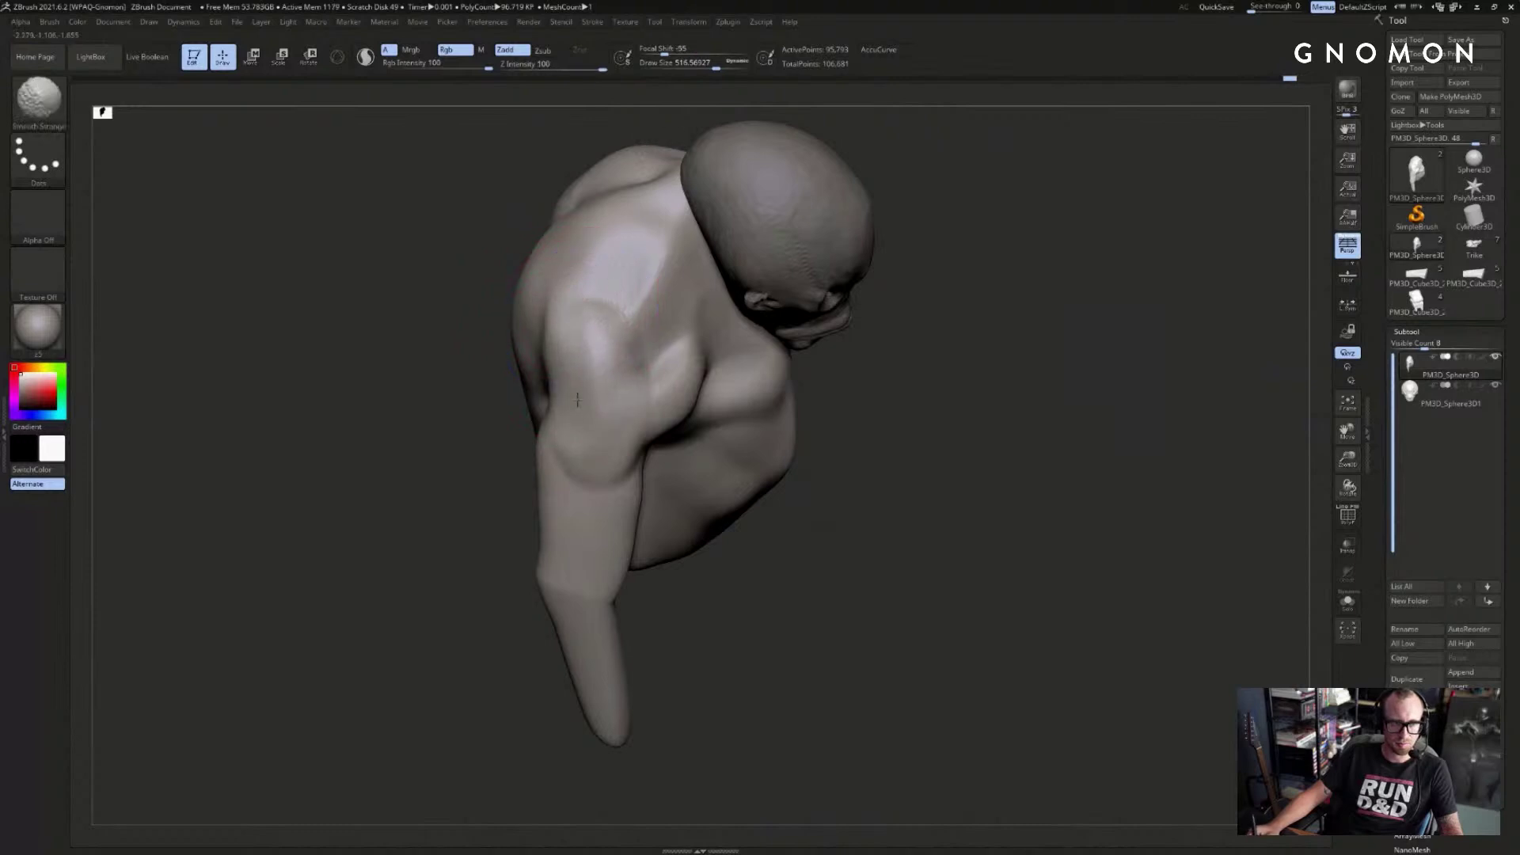
pyautogui.moveTo(626, 316); pyautogui.dragTo(639, 295, button='right')
pyautogui.moveTo(574, 372)
pyautogui.keyDown('shift'); pyautogui.mouseDown()
pyautogui.moveTo(585, 405)
pyautogui.moveTo(600, 278)
pyautogui.mouseUp(); pyautogui.keyUp('shift')
pyautogui.moveTo(739, 329)
pyautogui.keyDown('shift'); pyautogui.mouseDown(button='right')
pyautogui.moveTo(1011, 344)
pyautogui.moveTo(970, 369)
pyautogui.mouseUp(button='right'); pyautogui.keyUp('shift')
pyautogui.keyDown('shift'); pyautogui.moveTo(887, 352); pyautogui.dragTo(928, 371); pyautogui.keyUp('shift')
# - Adjust the shoulder and chest proportions from several angles with the SnakeHook brush
pyautogui.press('s')
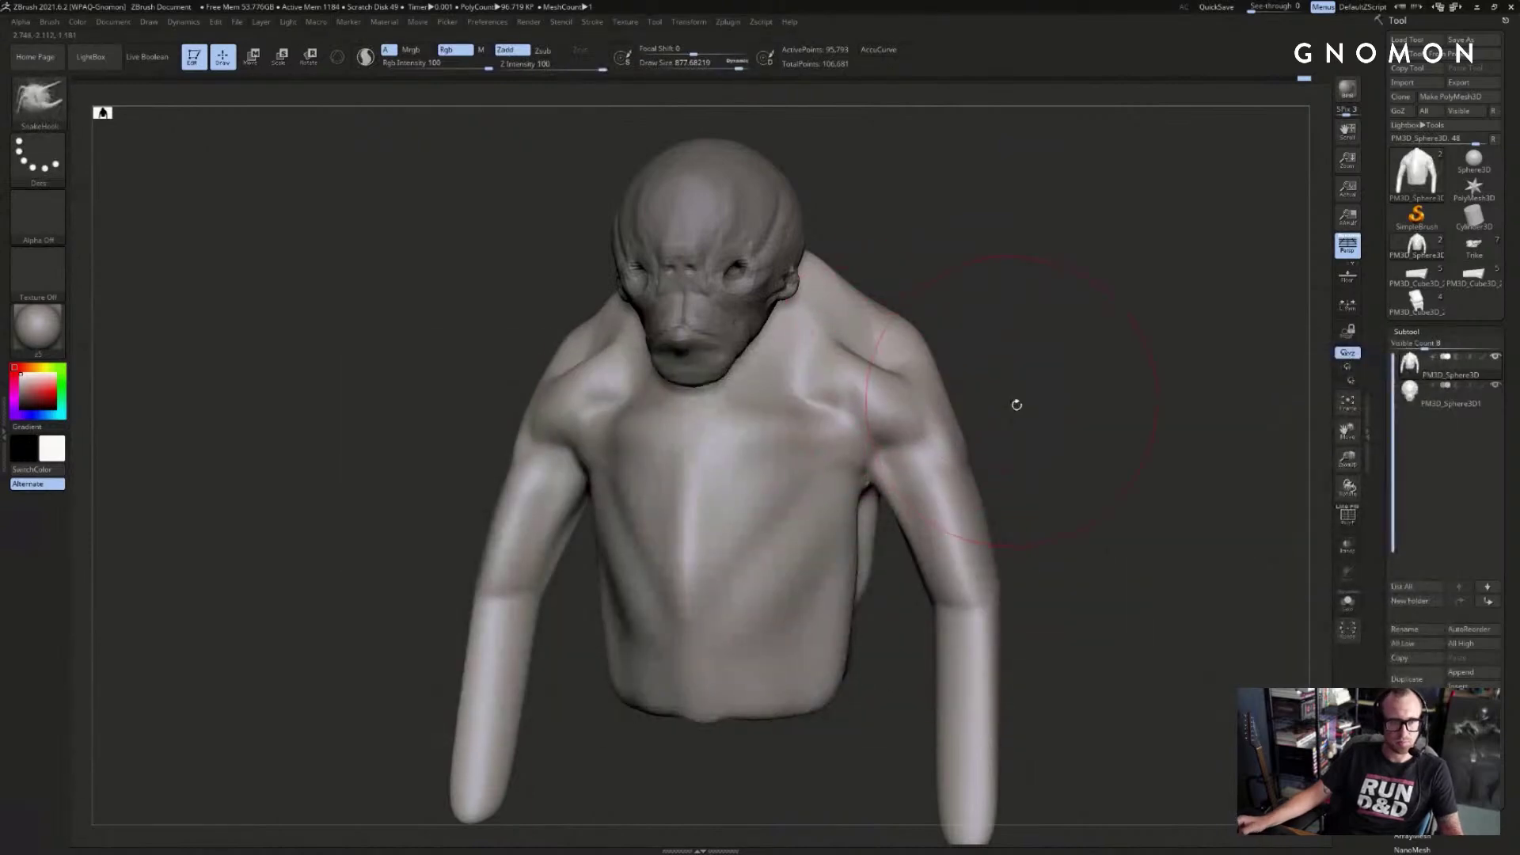
pyautogui.keyDown('shift'); pyautogui.moveTo(1011, 396); pyautogui.dragTo(1049, 380, button='right'); pyautogui.keyUp('shift')
pyautogui.keyDown('ctrl'); pyautogui.moveTo(1049, 380); pyautogui.dragTo(1021, 372, button='right'); pyautogui.keyUp('ctrl')
pyautogui.moveTo(939, 373); pyautogui.dragTo(922, 379)
pyautogui.press('s')
pyautogui.moveTo(645, 389)
pyautogui.mouseDown()
pyautogui.moveTo(629, 390)
pyautogui.moveTo(694, 397)
pyautogui.mouseUp()
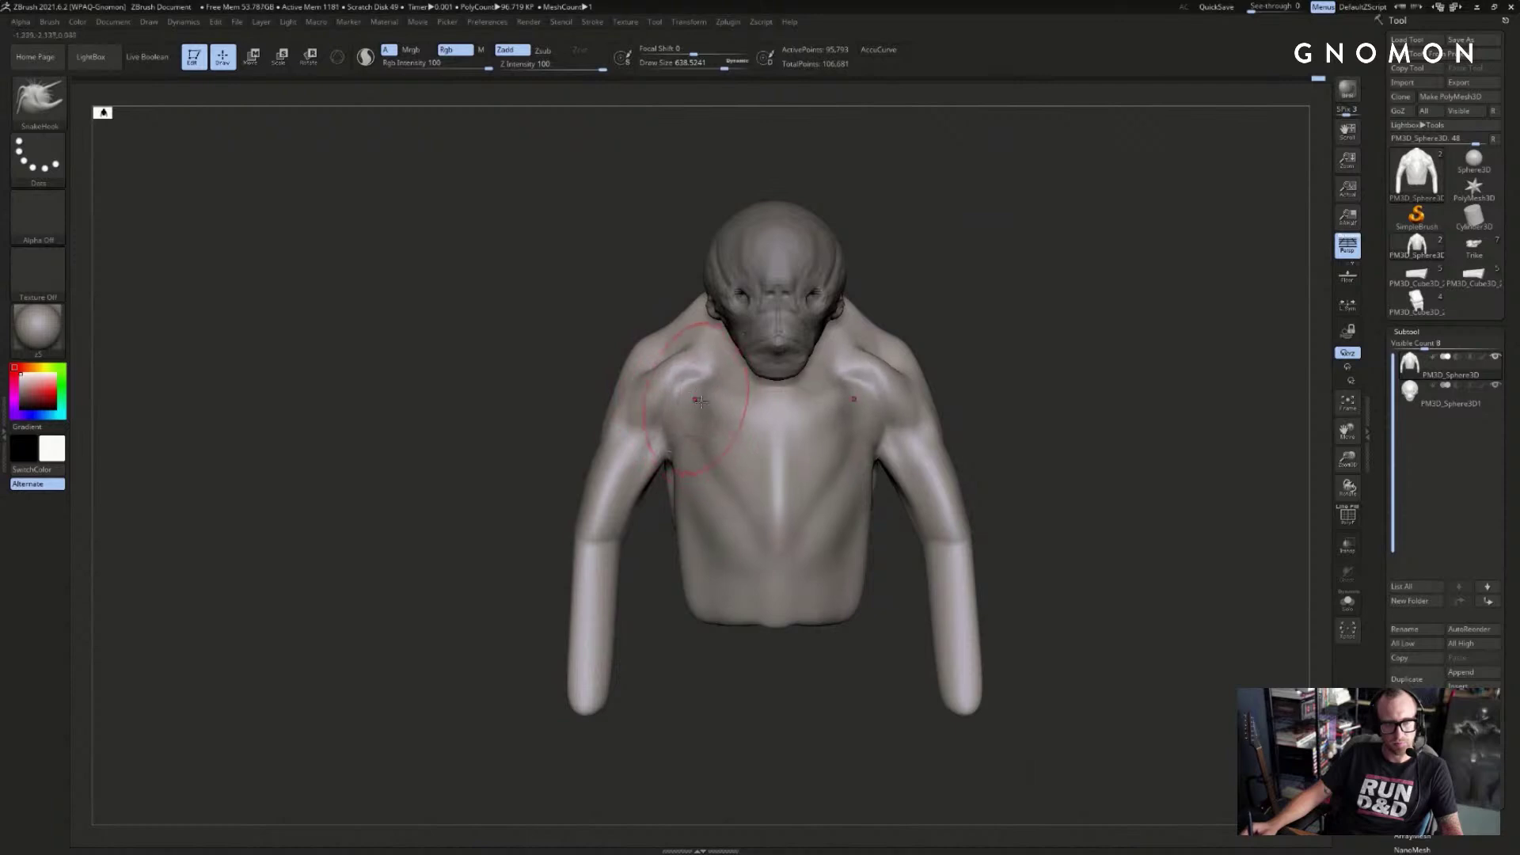
pyautogui.moveTo(768, 426); pyautogui.dragTo(815, 412, button='right')
pyautogui.moveTo(1054, 314); pyautogui.dragTo(879, 395, button='right')
pyautogui.moveTo(1107, 330)
pyautogui.mouseDown(button='right')
pyautogui.moveTo(1061, 339)
pyautogui.moveTo(1078, 360)
pyautogui.mouseUp(button='right')
pyautogui.write('s1000')
pyautogui.press('Return')
# - Fill the hollow between collarbone and shoulder with the Clay brush at draw size about 542, and smooth it
pyautogui.press('s')
pyautogui.click(1057, 372)
pyautogui.press('ctrl')
pyautogui.moveTo(954, 349); pyautogui.dragTo(895, 380, button='right')
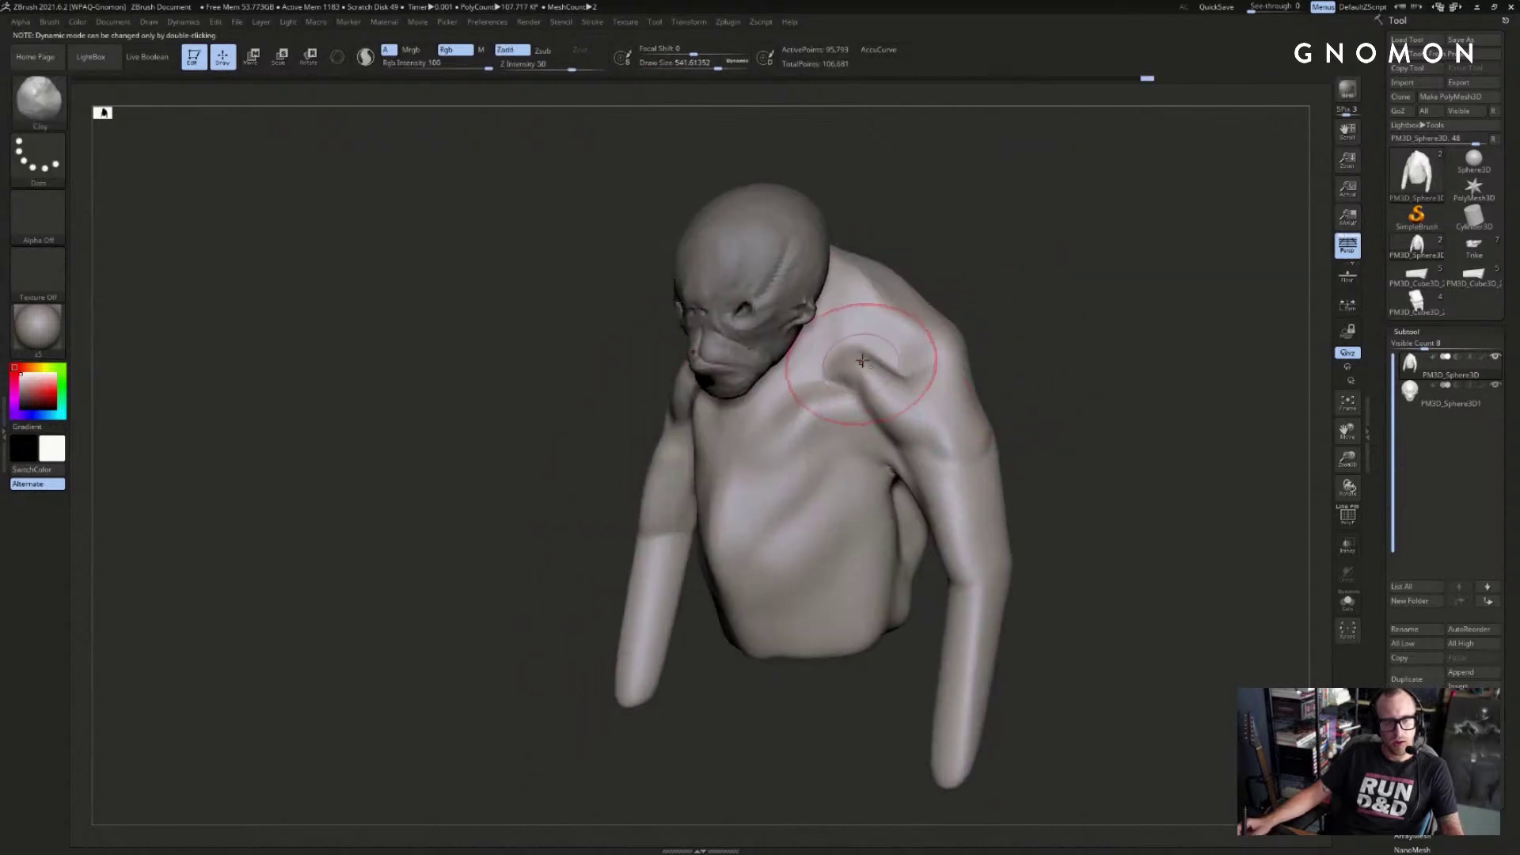
pyautogui.press('shift')
pyautogui.keyDown('shift'); pyautogui.moveTo(886, 391); pyautogui.dragTo(886, 366); pyautogui.keyUp('shift')
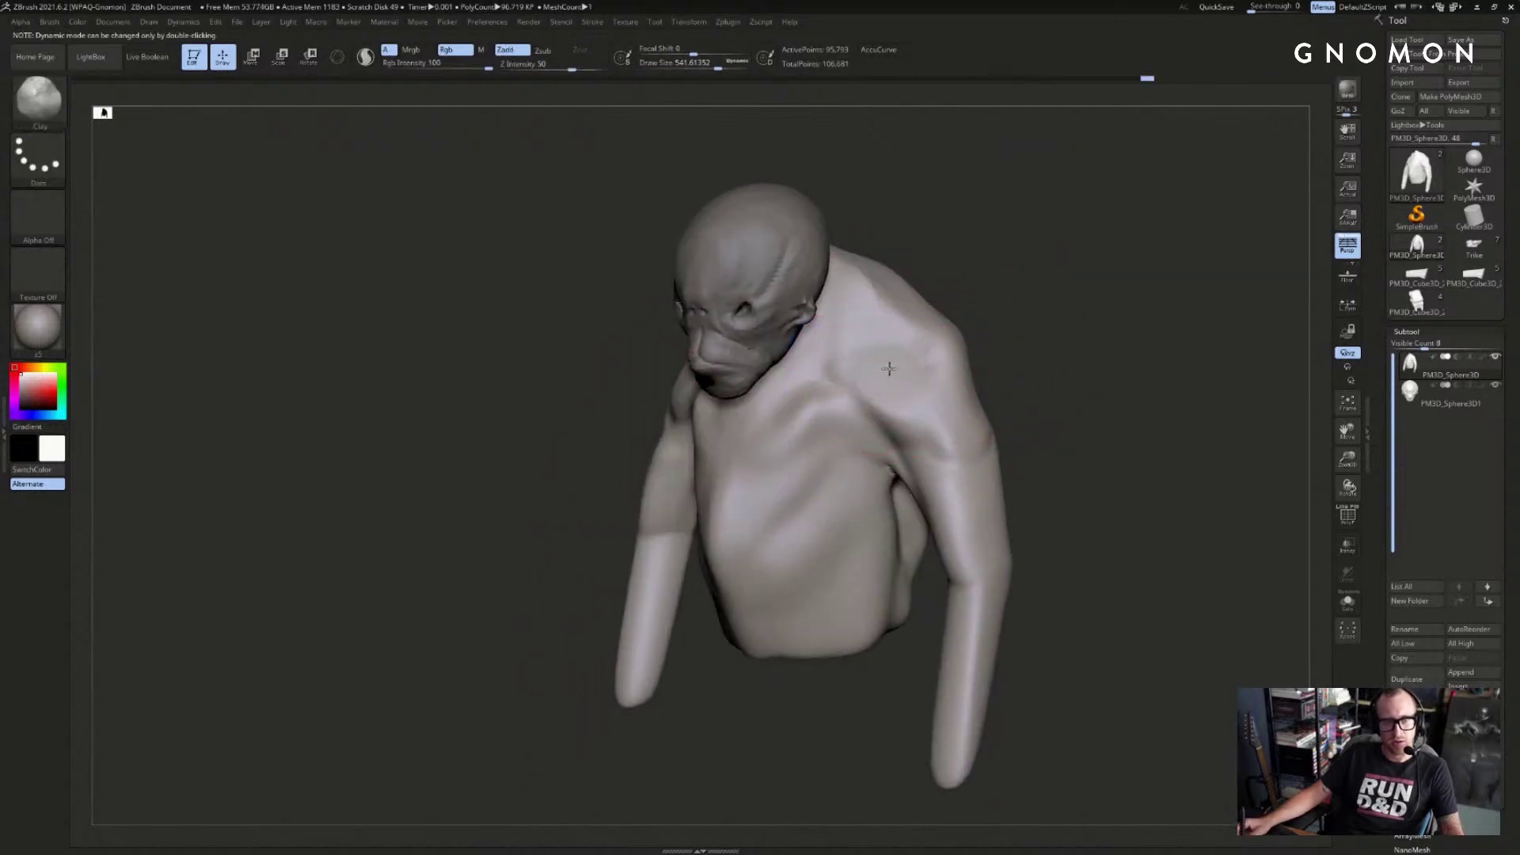
# - Cut the crease between the chest and the front of the shoulder with the DamStandard brush
pyautogui.moveTo(936, 372)
pyautogui.keyDown('shift'); pyautogui.mouseDown(button='right')
pyautogui.moveTo(1075, 329)
pyautogui.moveTo(1085, 339)
pyautogui.moveTo(1037, 348)
pyautogui.mouseUp(button='right'); pyautogui.keyUp('shift')
pyautogui.press('b')
pyautogui.press('d')
pyautogui.press('s')
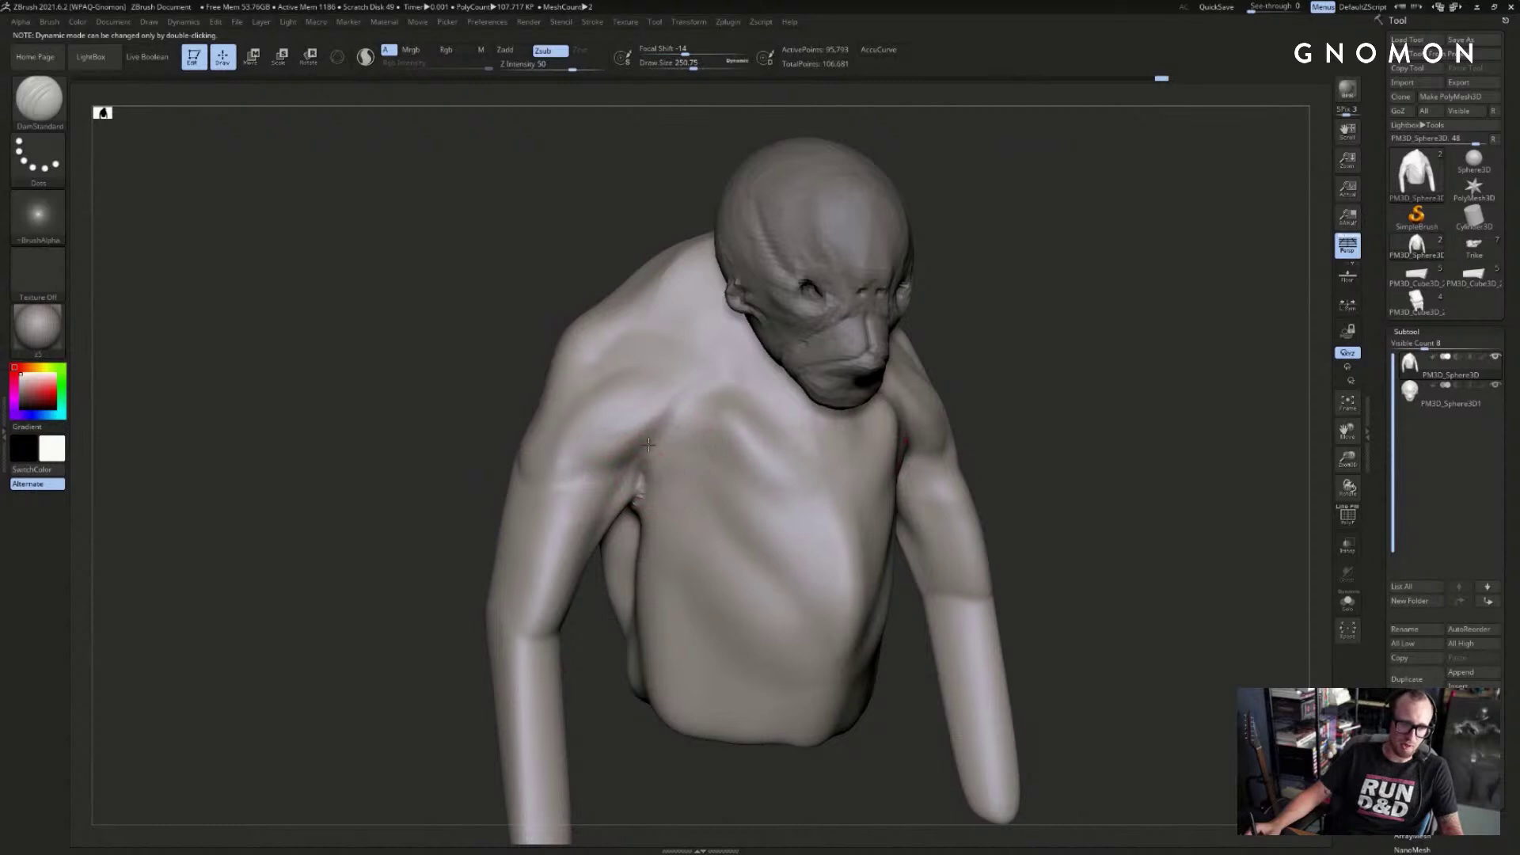
pyautogui.moveTo(1045, 389)
pyautogui.keyDown('shift'); pyautogui.mouseDown(button='right')
pyautogui.moveTo(1102, 394)
pyautogui.moveTo(1042, 414)
pyautogui.mouseUp(button='right'); pyautogui.keyUp('shift')
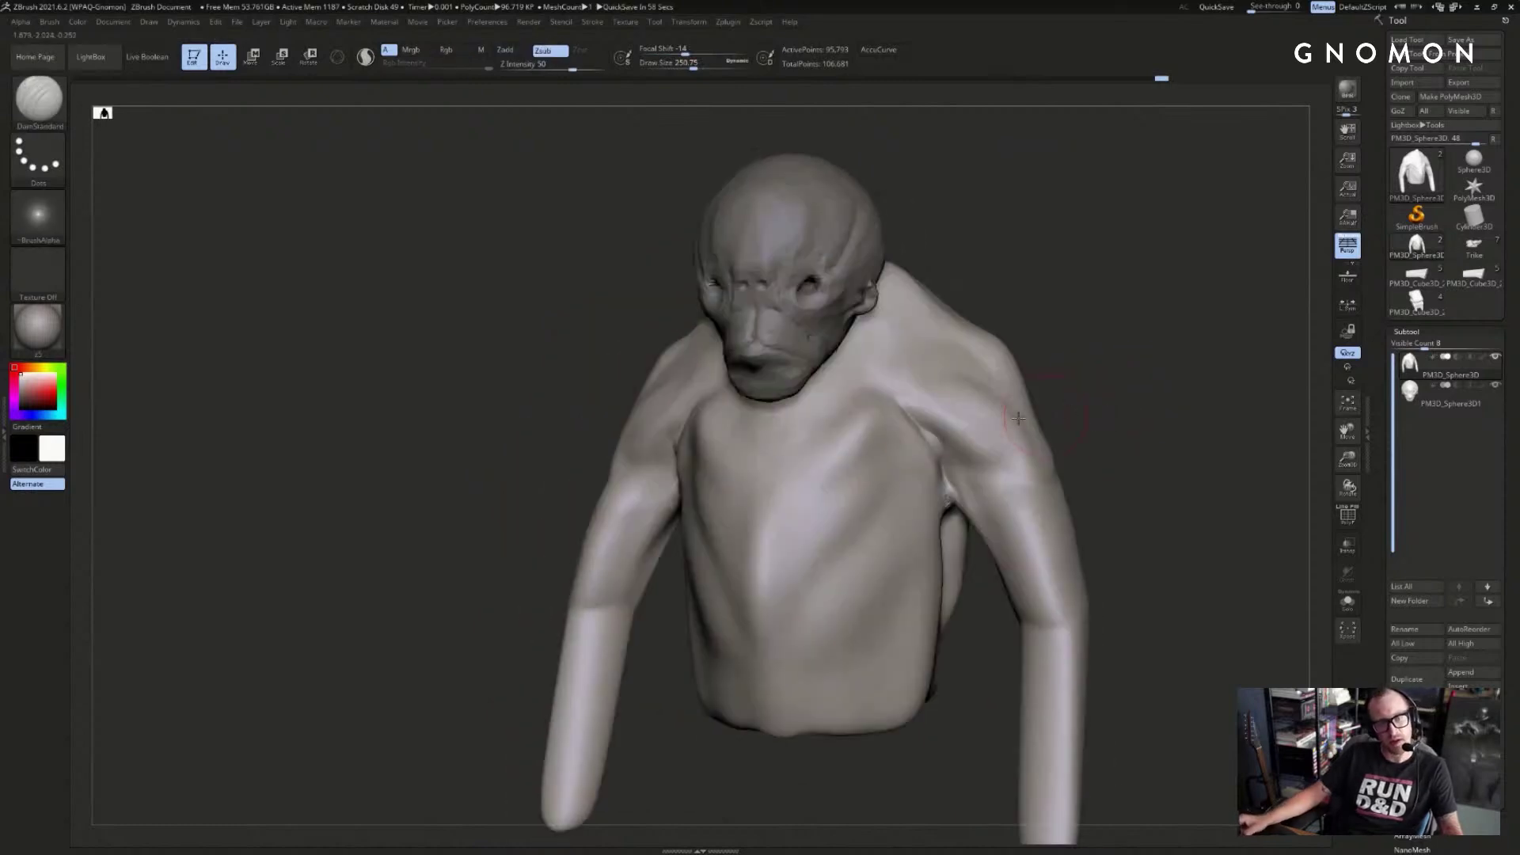
# - Raise the collarbone ridge from the neck base to the shoulder with the Standard brush at draw size about 245
pyautogui.press('b')
pyautogui.press('c')
pyautogui.press('b')
pyautogui.moveTo(696, 402); pyautogui.dragTo(1013, 342, button='right')
pyautogui.press('b')
pyautogui.press('s')
pyautogui.press('t')
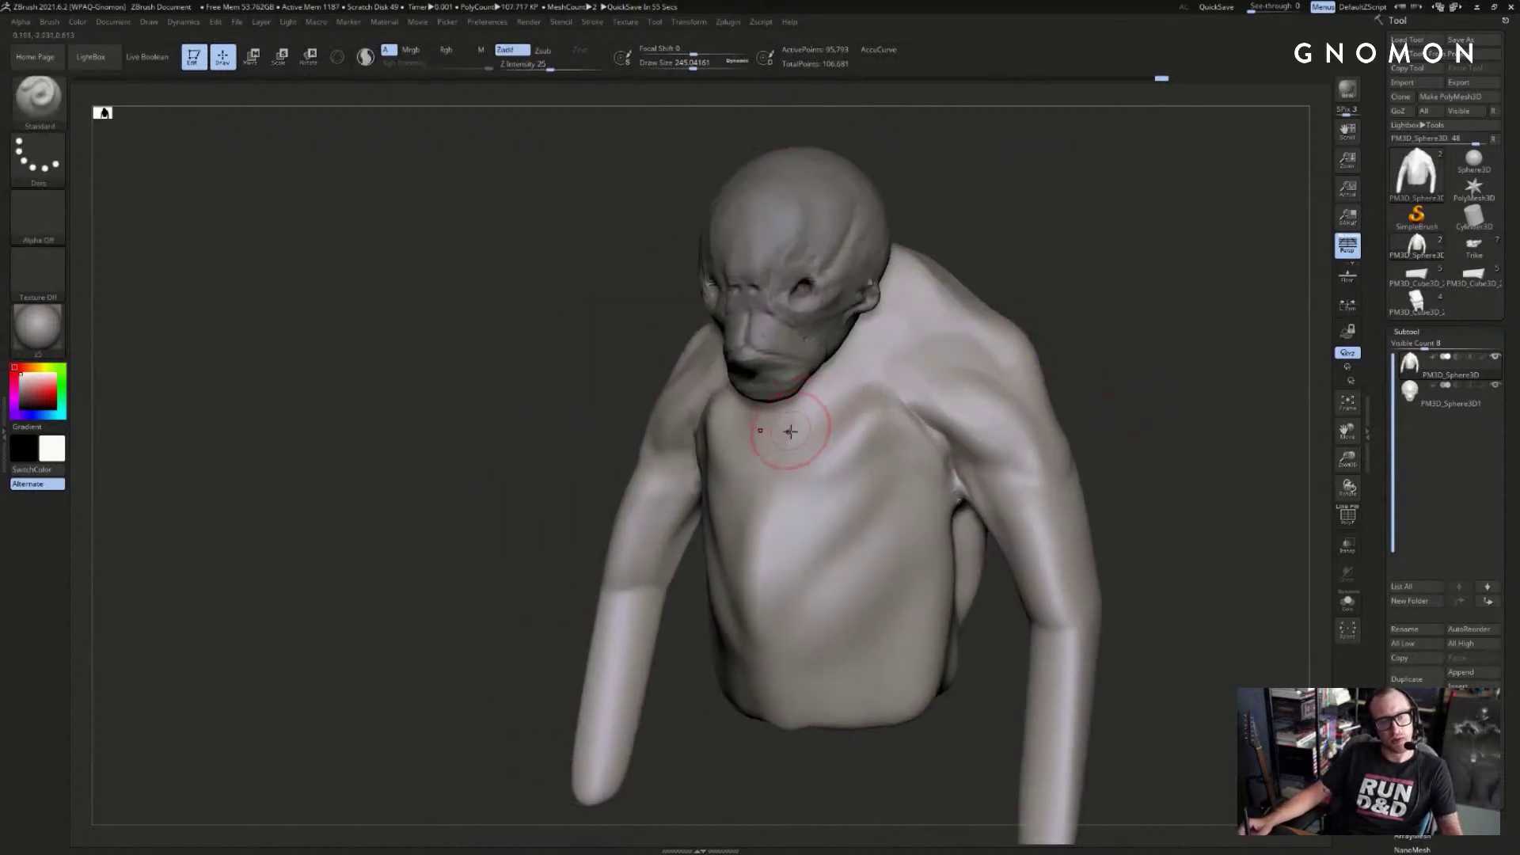
pyautogui.moveTo(849, 405); pyautogui.dragTo(825, 424)
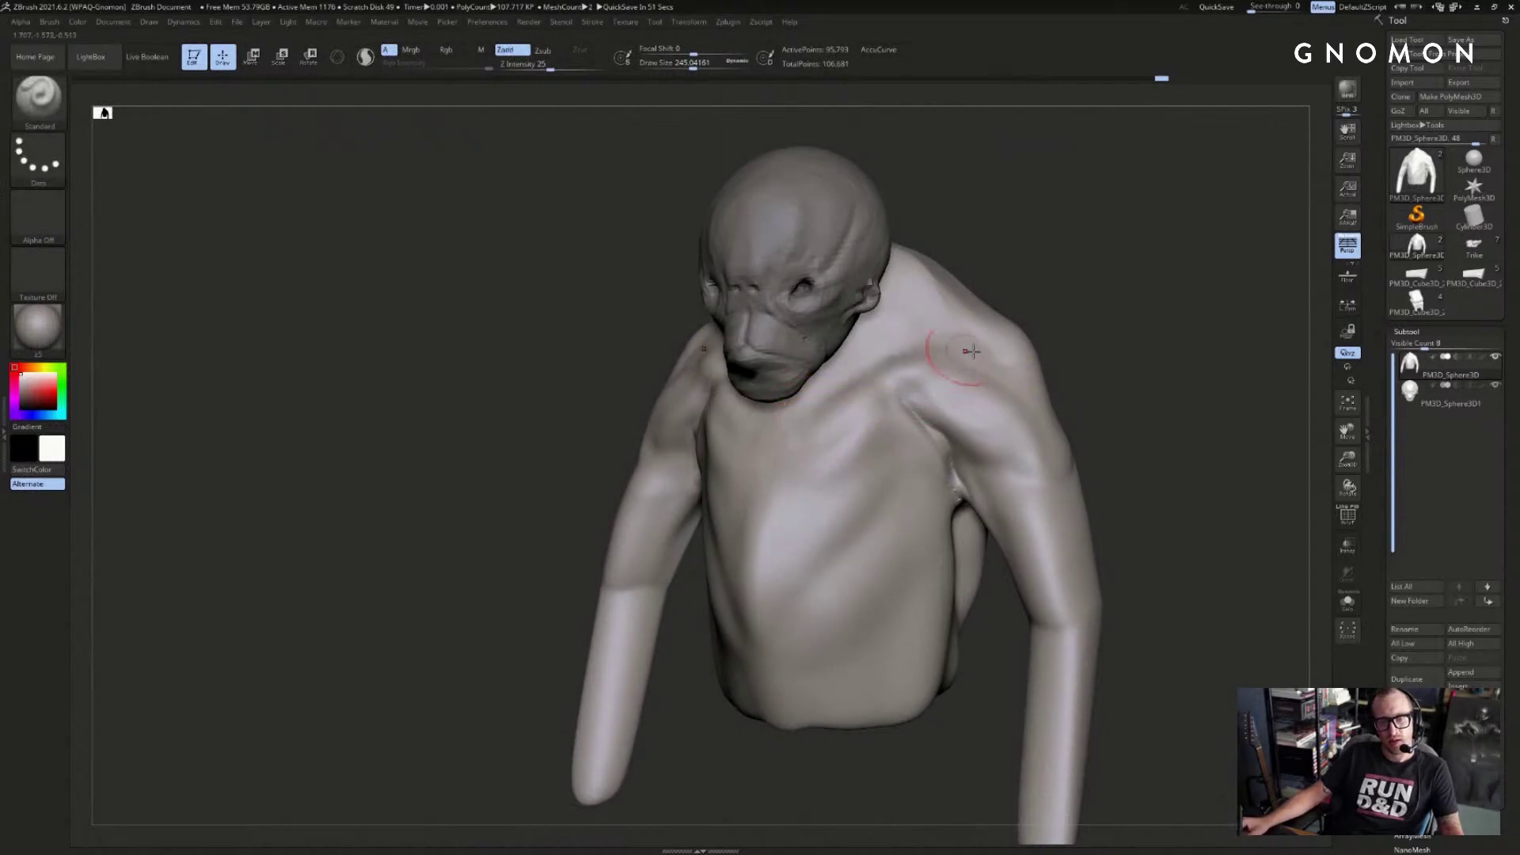
pyautogui.moveTo(1021, 277)
pyautogui.mouseDown()
pyautogui.moveTo(1060, 269)
pyautogui.moveTo(987, 323)
pyautogui.moveTo(1089, 248)
pyautogui.moveTo(1032, 299)
pyautogui.mouseUp()
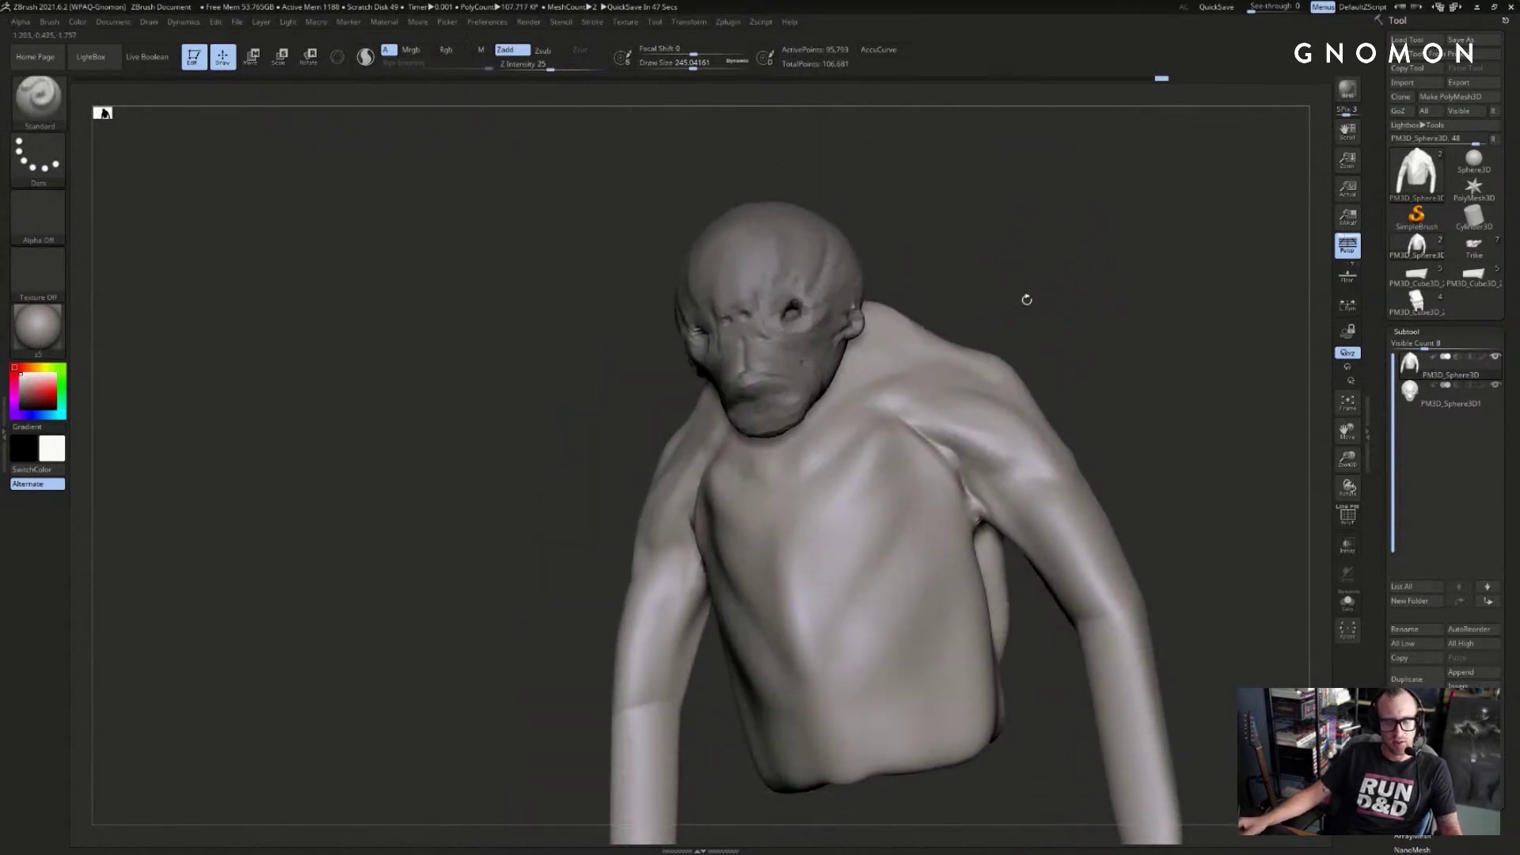
# - Isolate the torso, build up the neck base above the chest with ClayBuildup at draw size about 393, and smooth it
pyautogui.hotkey('alt', 's')
pyautogui.press('b')
pyautogui.press('c')
pyautogui.press('b')
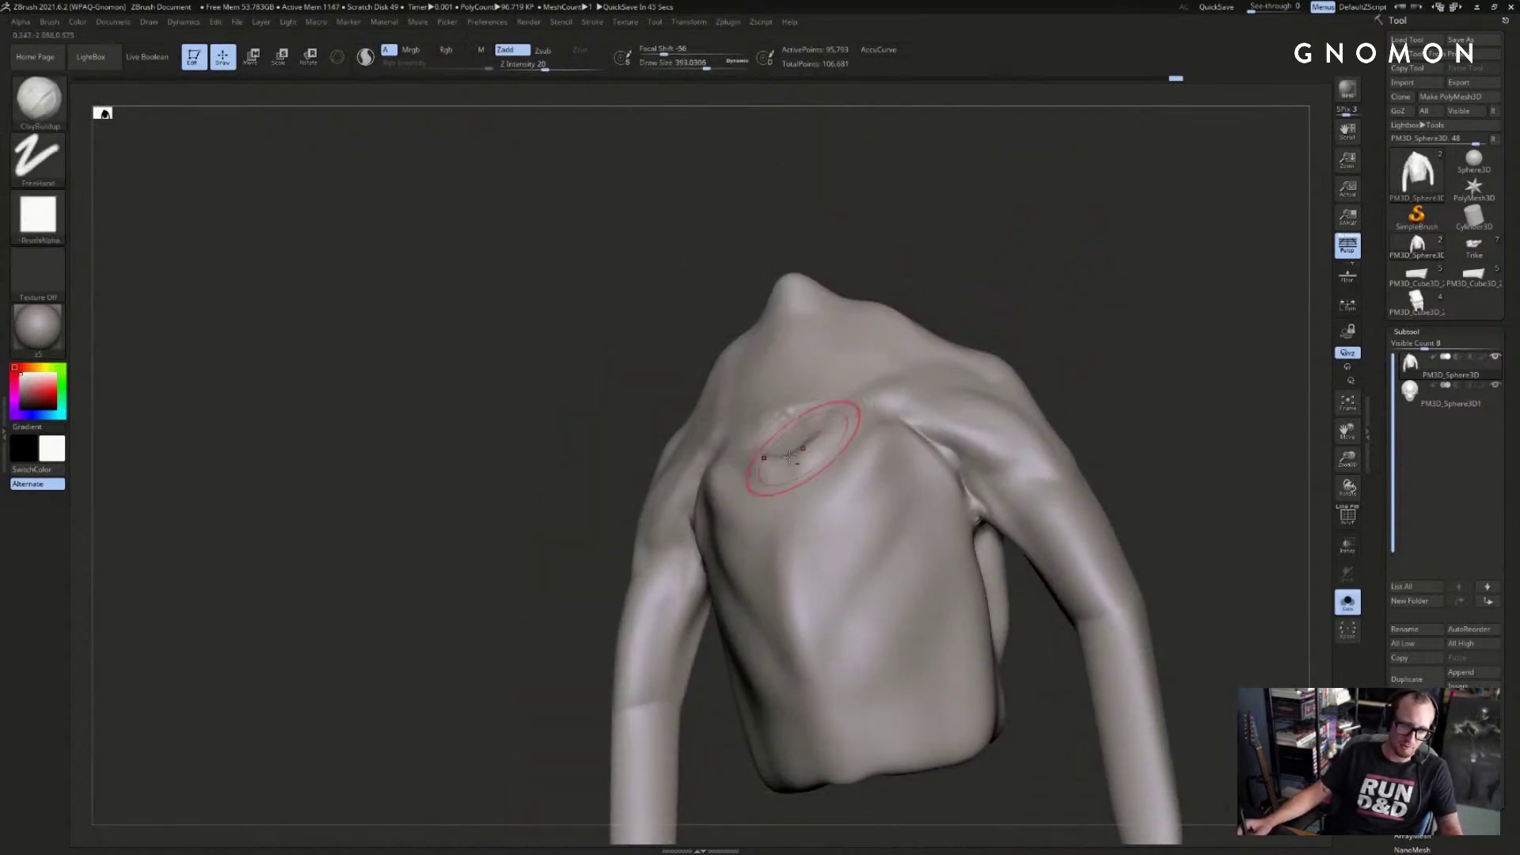
pyautogui.moveTo(940, 310); pyautogui.dragTo(783, 422)
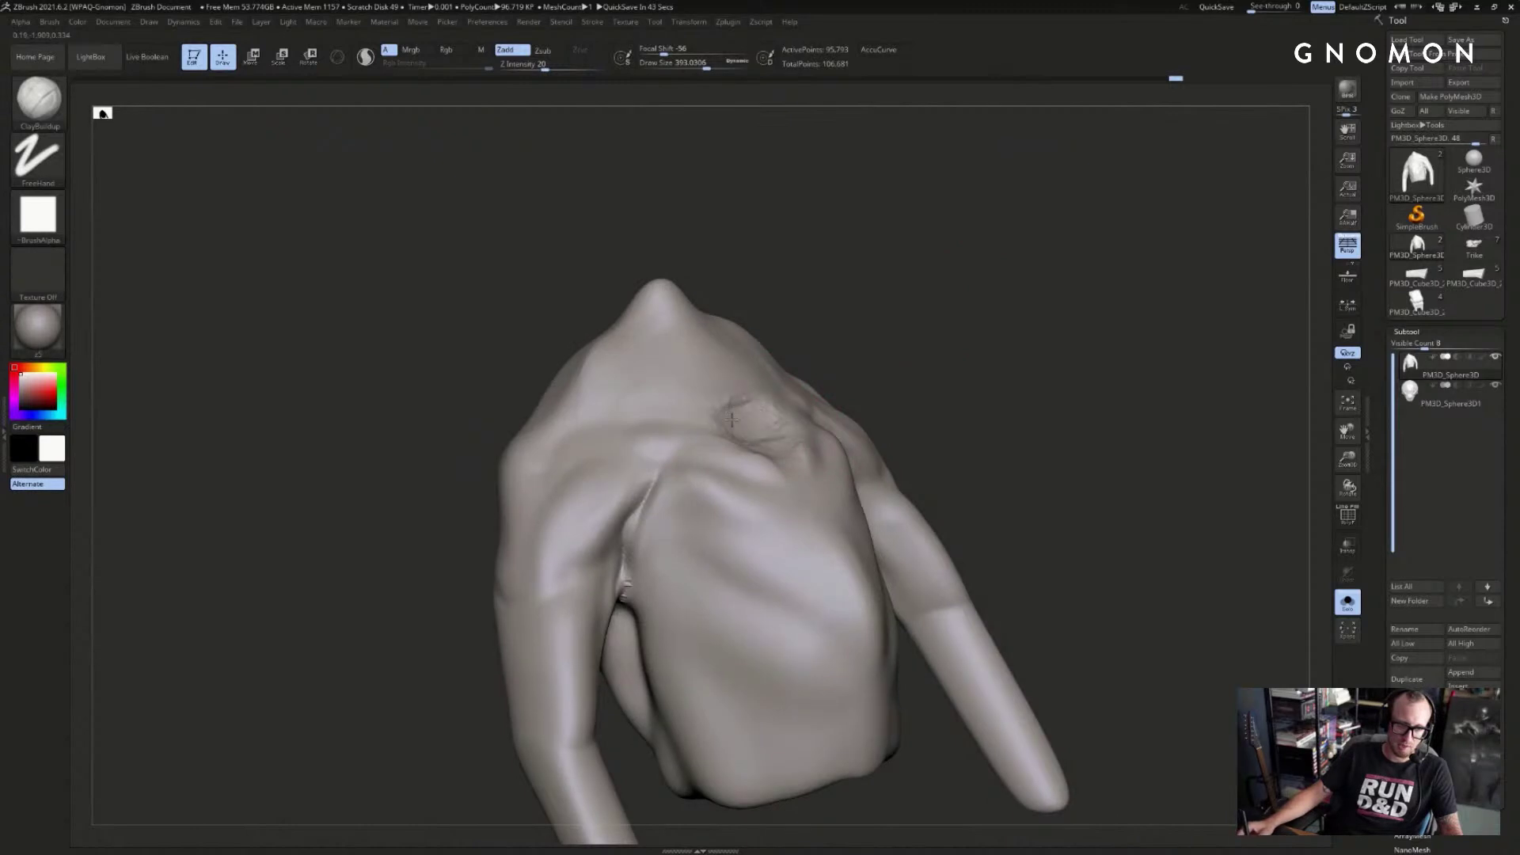
pyautogui.keyDown('shift'); pyautogui.moveTo(665, 354); pyautogui.dragTo(743, 408); pyautogui.keyUp('shift')
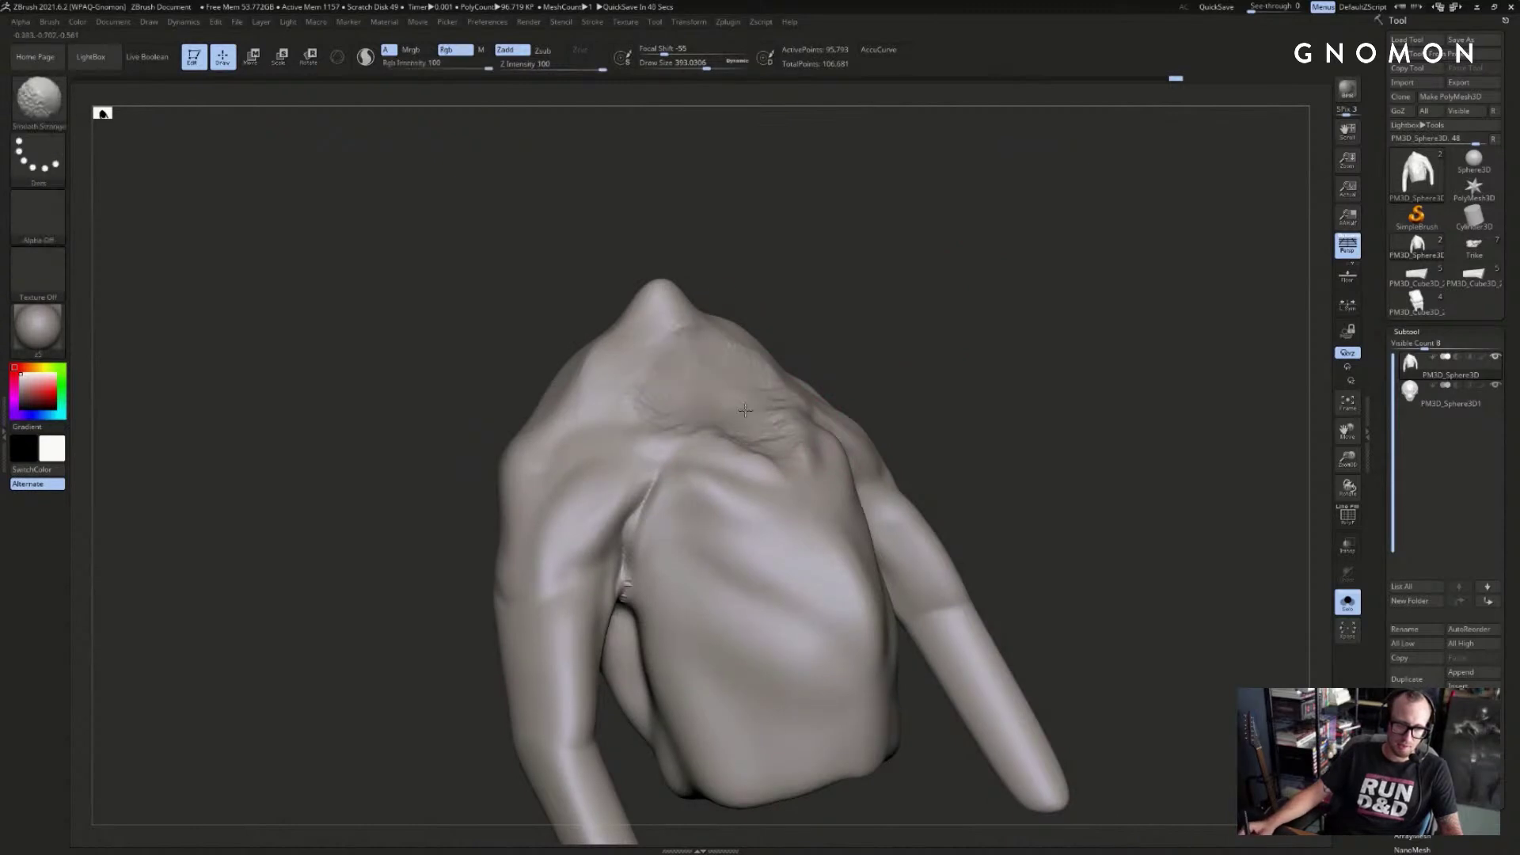
pyautogui.moveTo(934, 325)
pyautogui.mouseDown()
pyautogui.moveTo(905, 322)
pyautogui.moveTo(899, 357)
pyautogui.moveTo(977, 340)
pyautogui.moveTo(954, 348)
pyautogui.mouseUp()
pyautogui.press('shift')
pyautogui.keyDown('shift'); pyautogui.moveTo(776, 451); pyautogui.dragTo(786, 498); pyautogui.keyUp('shift')
# - Refine the area between neck and collarbones with ClayBuildup at a changed draw size, and show the head again
pyautogui.moveTo(898, 395)
pyautogui.mouseDown()
pyautogui.moveTo(847, 407)
pyautogui.moveTo(974, 362)
pyautogui.moveTo(960, 370)
pyautogui.moveTo(998, 317)
pyautogui.mouseUp()
pyautogui.press(']')
pyautogui.press(']')
pyautogui.moveTo(707, 394)
pyautogui.mouseDown()
pyautogui.moveTo(693, 368)
pyautogui.moveTo(712, 409)
pyautogui.mouseUp()
pyautogui.moveTo(726, 386)
pyautogui.mouseDown()
pyautogui.moveTo(734, 362)
pyautogui.moveTo(795, 334)
pyautogui.moveTo(903, 326)
pyautogui.moveTo(950, 355)
pyautogui.mouseUp()
pyautogui.hotkey('alt', 's')
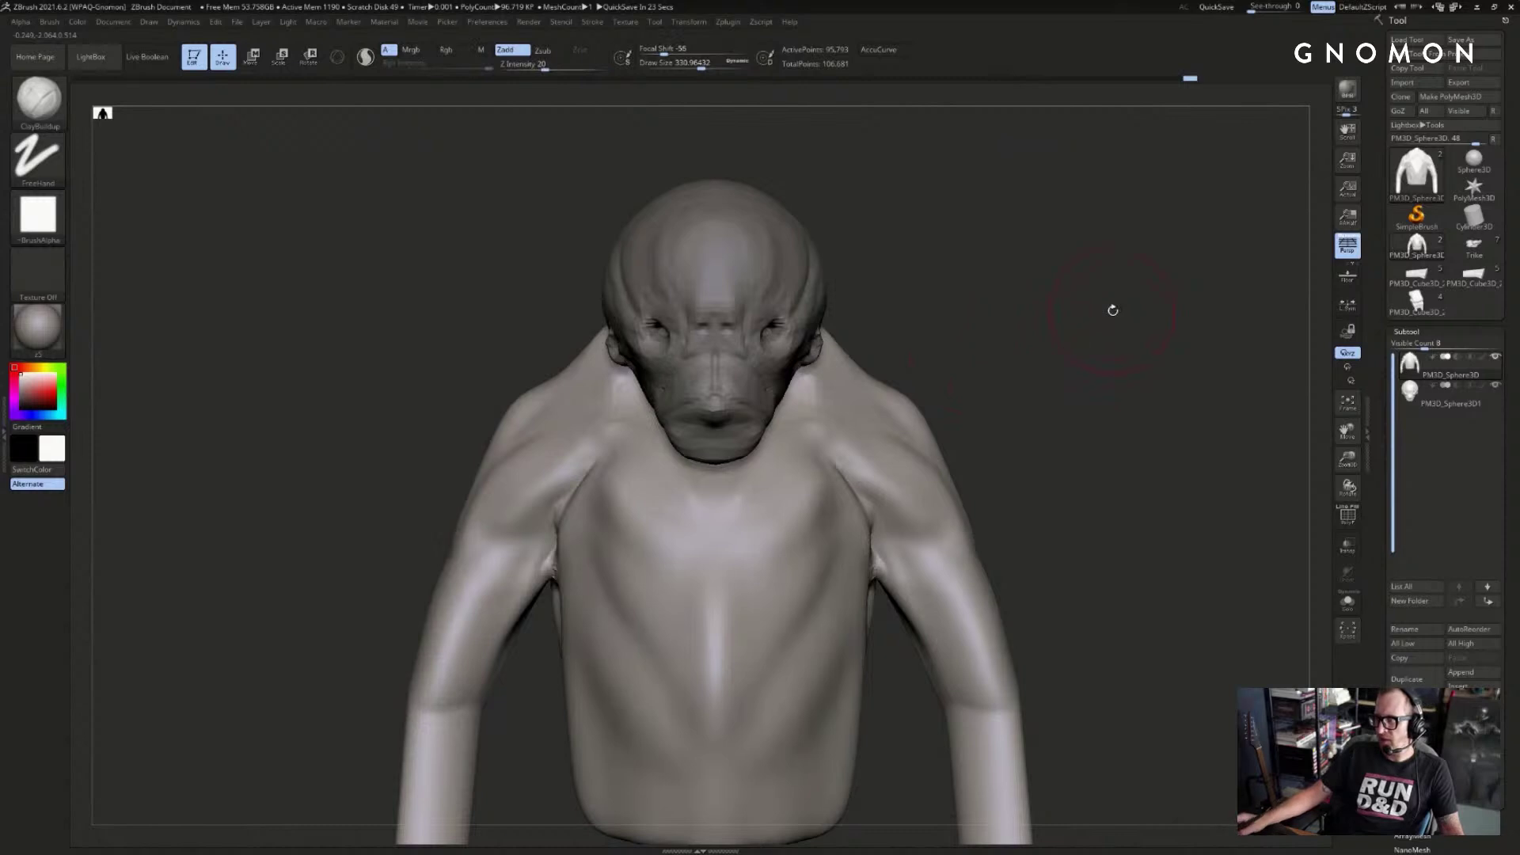
pyautogui.moveTo(1095, 311); pyautogui.dragTo(1110, 342)
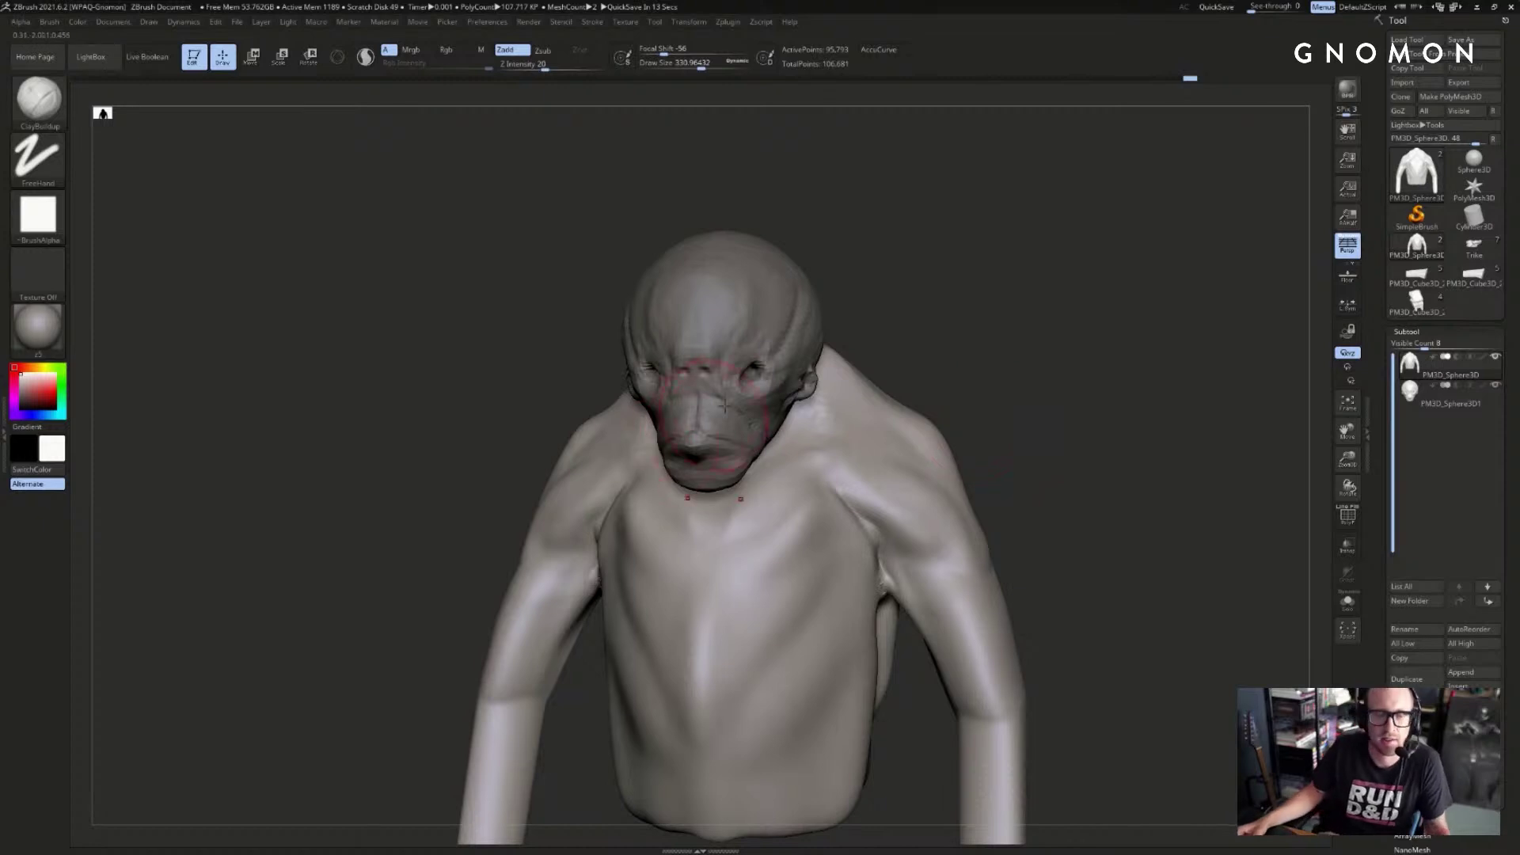
pyautogui.moveTo(915, 356)
pyautogui.mouseDown()
pyautogui.moveTo(987, 296)
pyautogui.moveTo(1016, 300)
pyautogui.mouseUp()
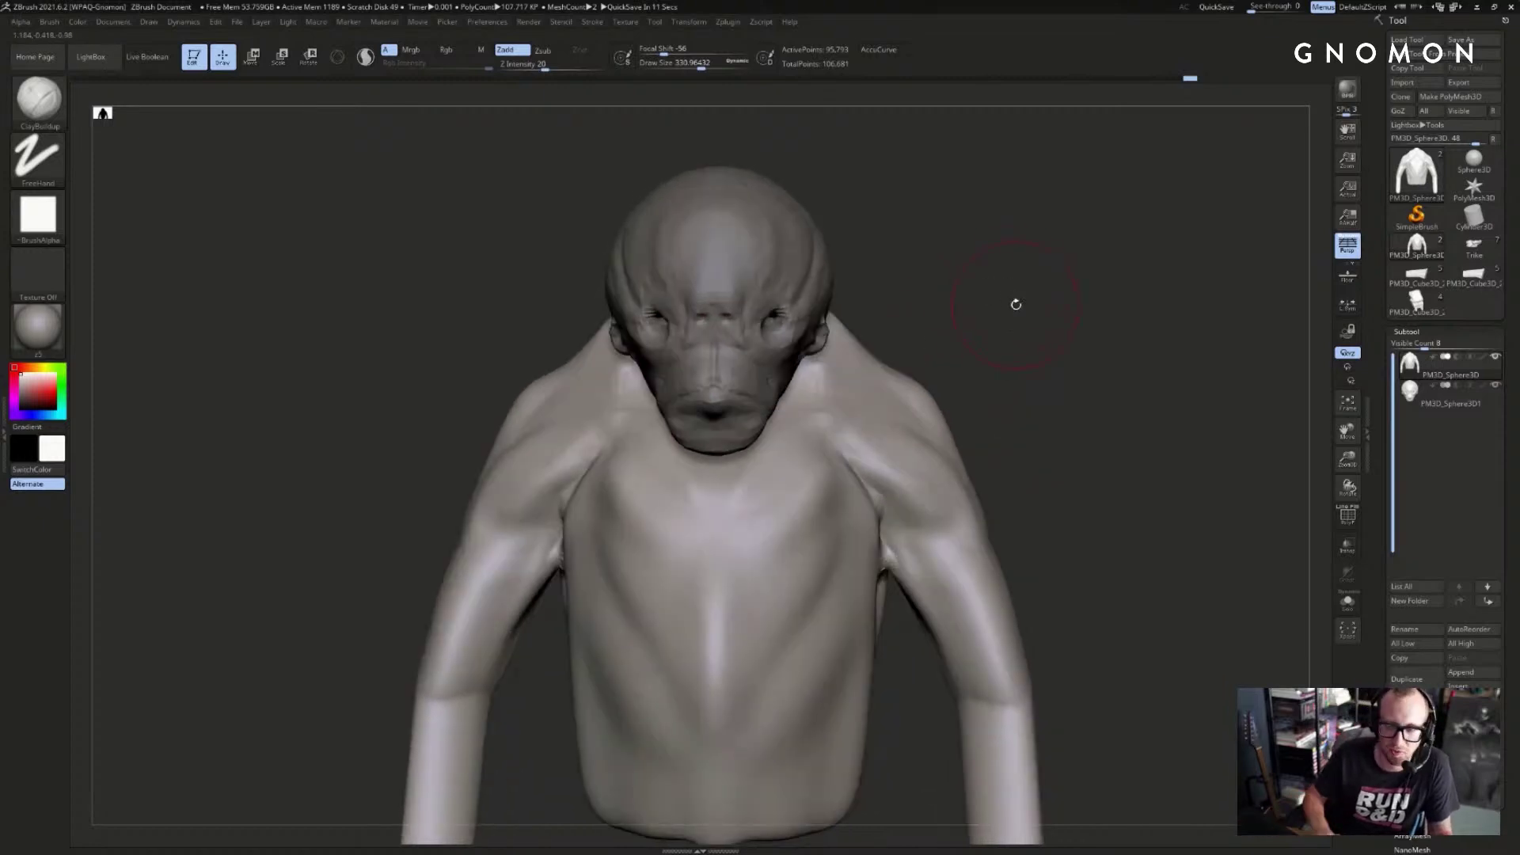
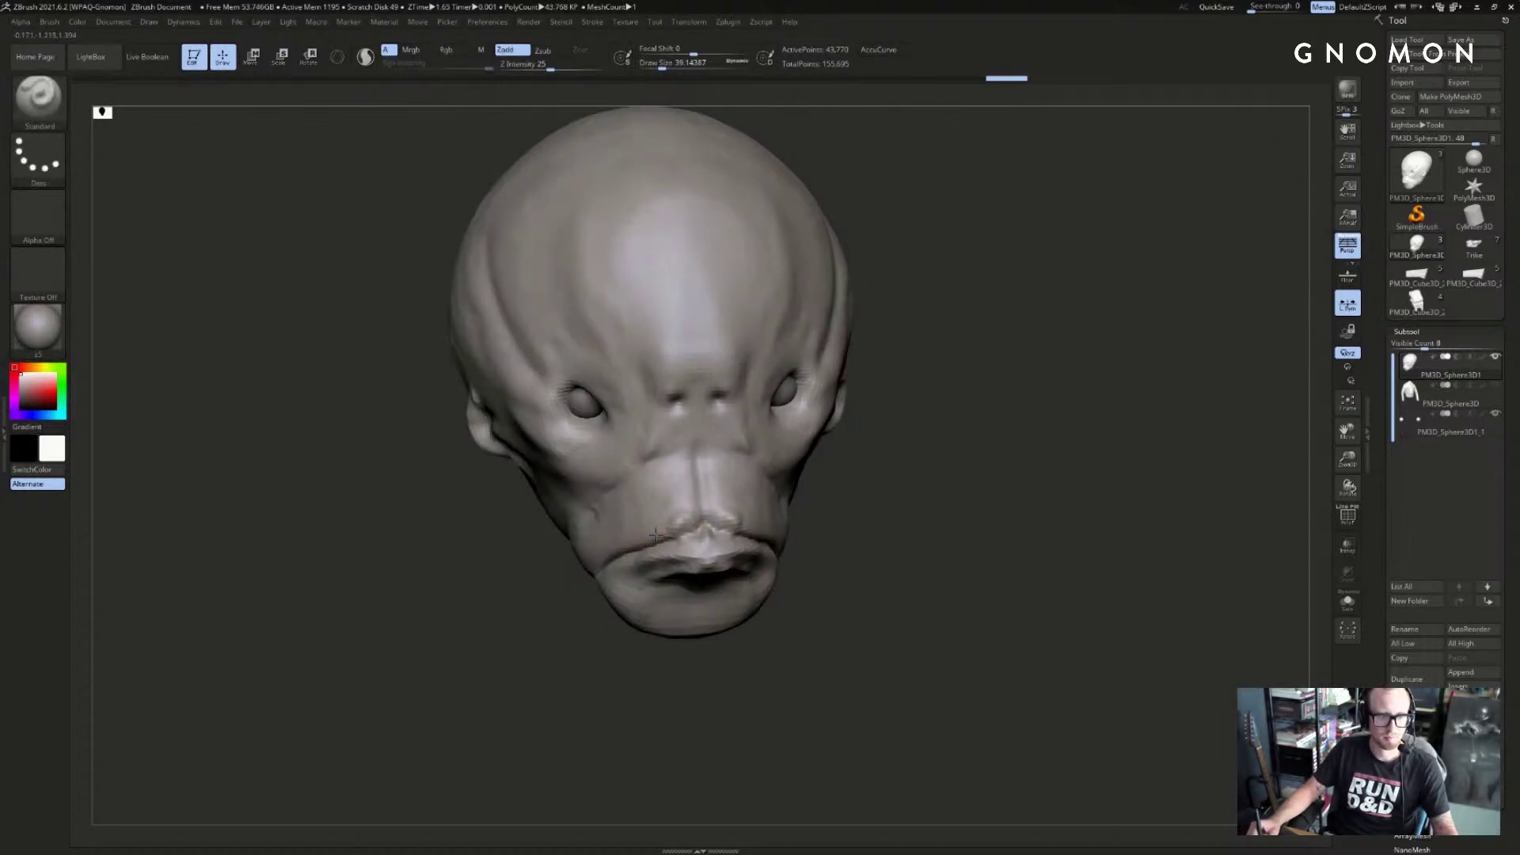
# - Define the head's upper lip with the Standard brush and sharpen the mouth crease with DamStandard at draw size about 39
pyautogui.moveTo(557, 558); pyautogui.dragTo(667, 535)
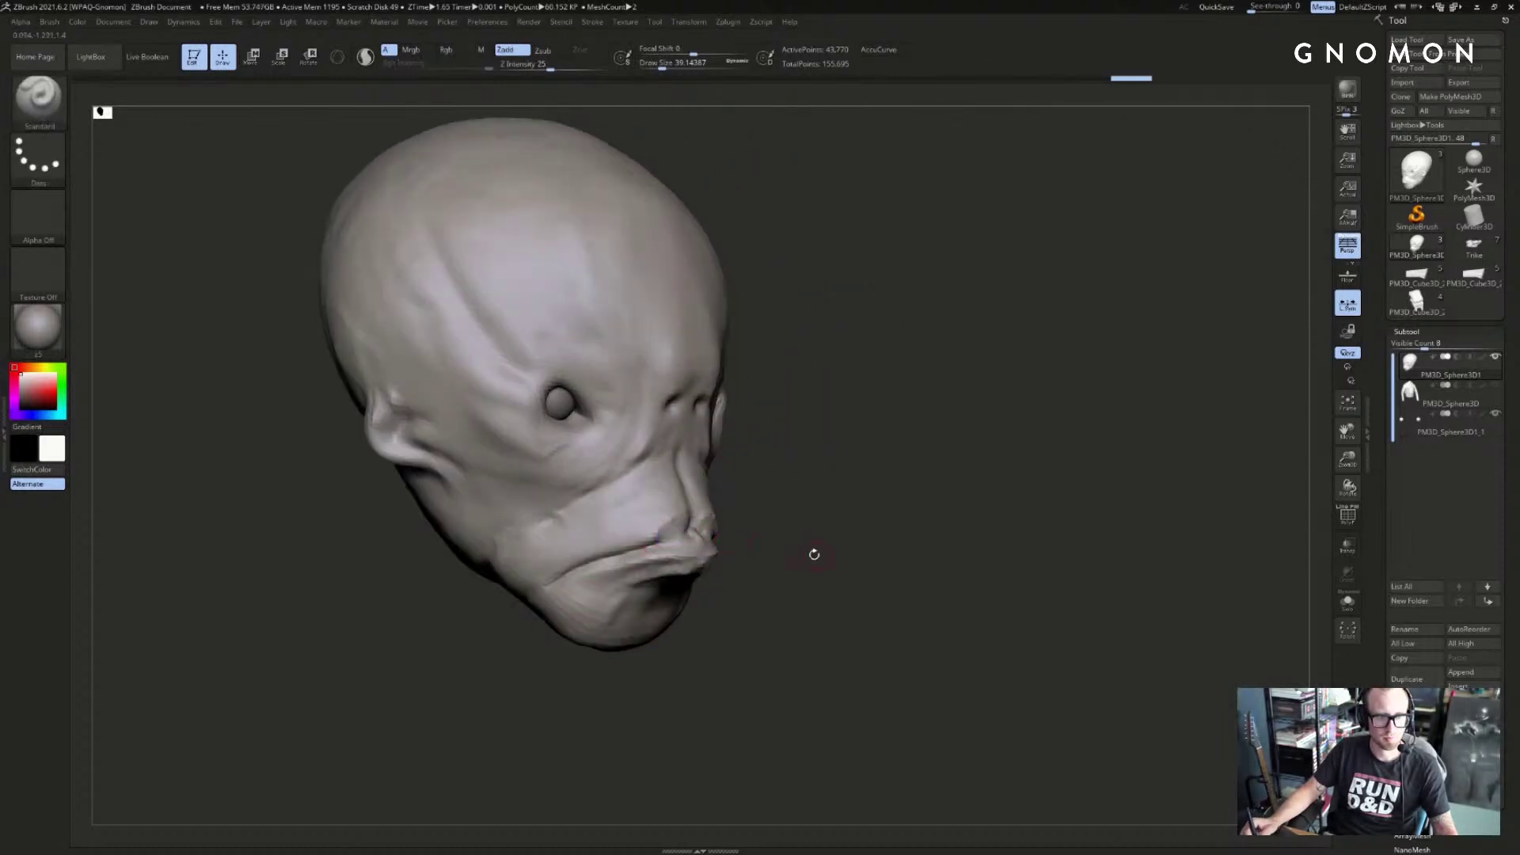
pyautogui.moveTo(814, 554)
pyautogui.mouseDown()
pyautogui.moveTo(693, 549)
pyautogui.moveTo(700, 528)
pyautogui.mouseUp()
pyautogui.press('b')
pyautogui.press('d')
pyautogui.press('s')
pyautogui.moveTo(485, 594); pyautogui.dragTo(593, 597)
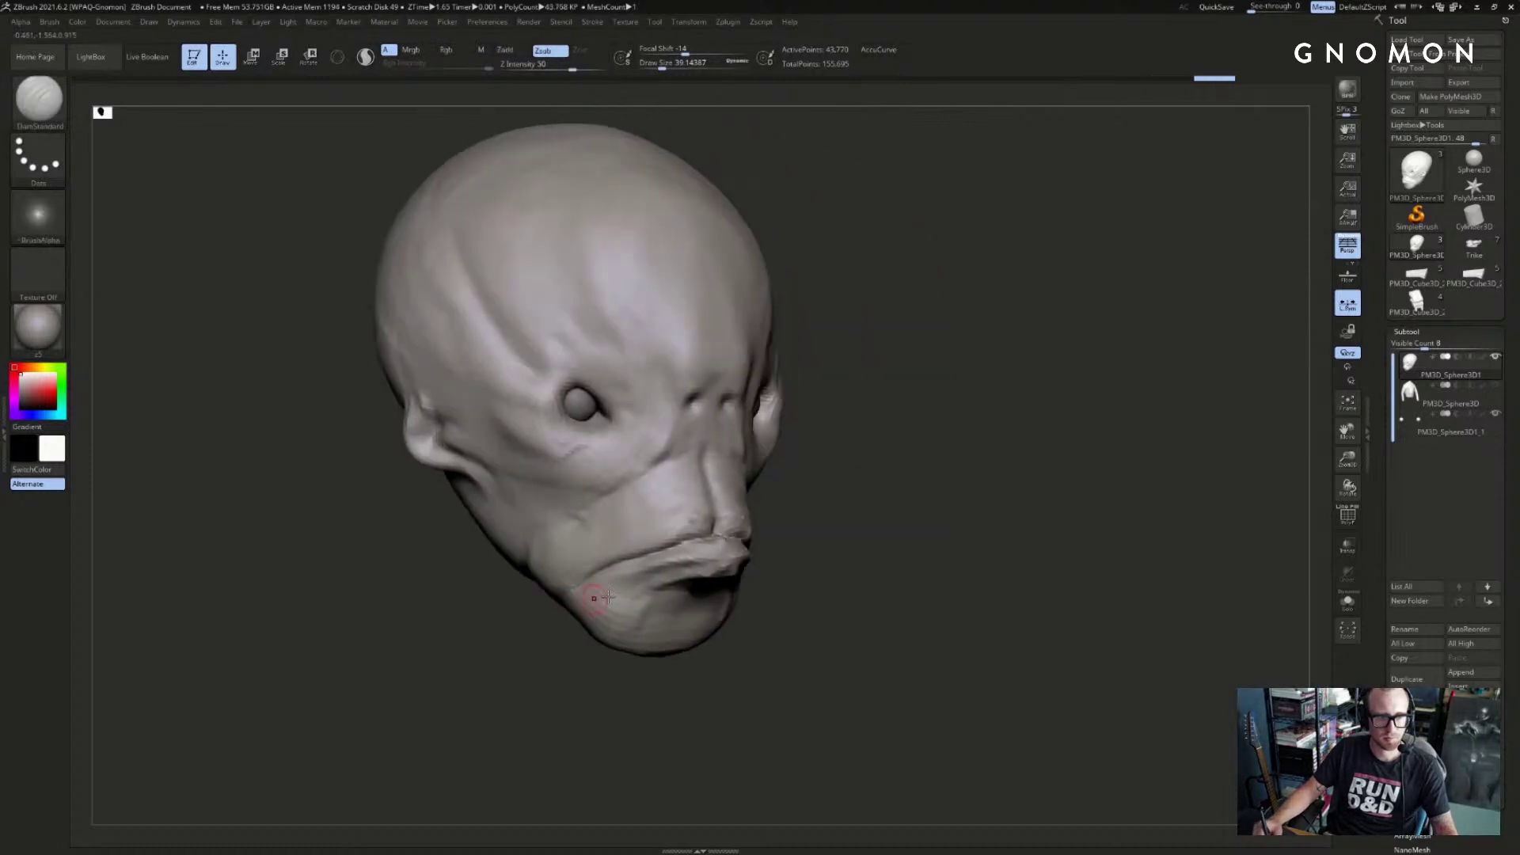
pyautogui.moveTo(713, 535); pyautogui.dragTo(687, 541)
pyautogui.moveTo(830, 550); pyautogui.dragTo(838, 557)
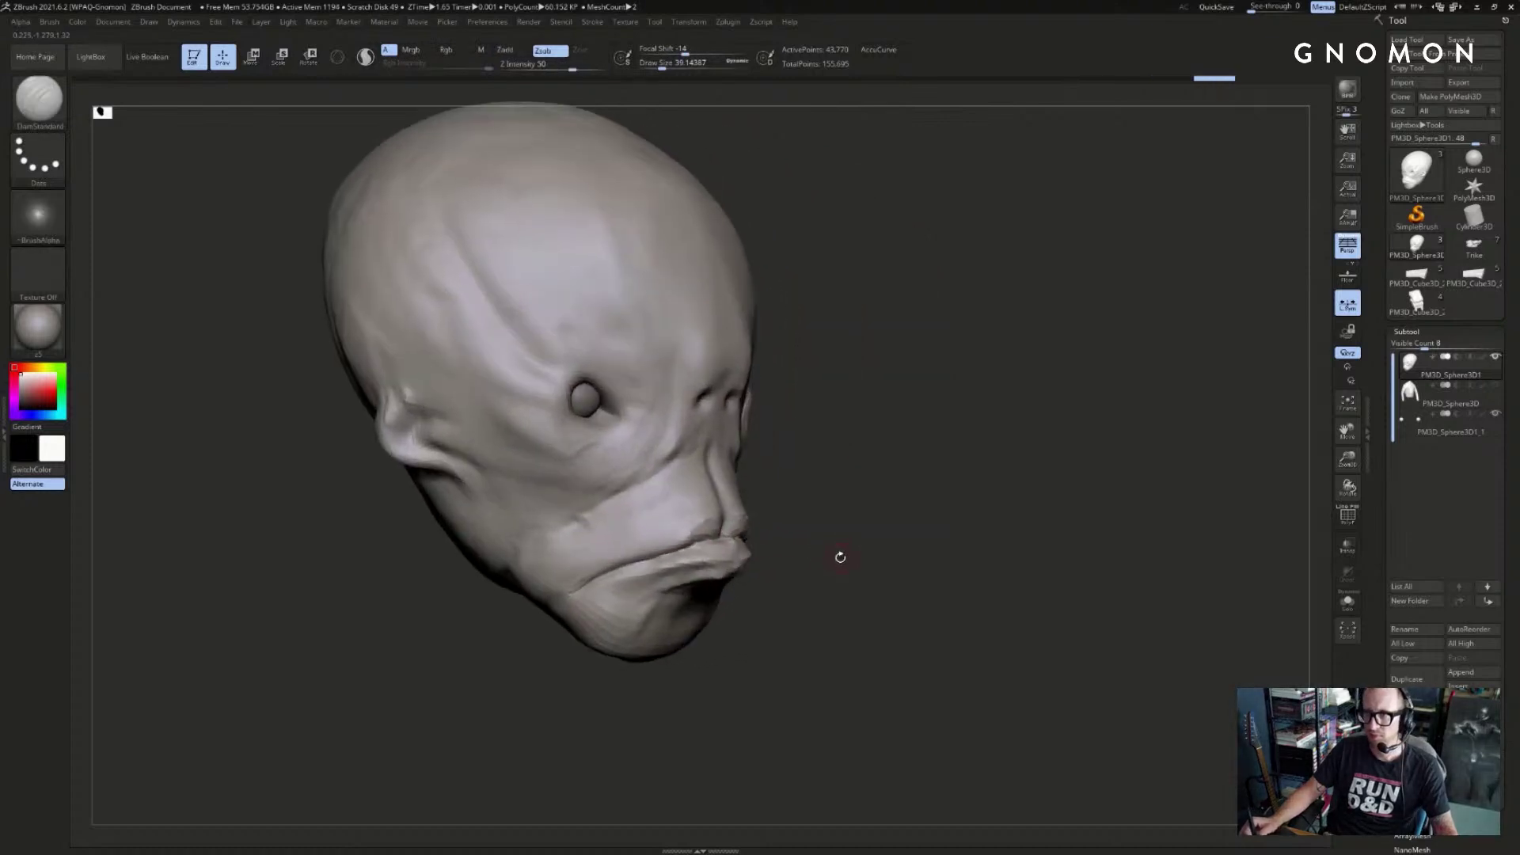
# - Try to carve creases between the eyes and around the nose bridge with DamStandard, undoing the strokes
pyautogui.hotkey('ctrl', 'z')
pyautogui.hotkey('ctrl', 'z')
pyautogui.moveTo(729, 548)
pyautogui.keyDown('shift'); pyautogui.mouseDown()
pyautogui.moveTo(700, 498)
pyautogui.moveTo(703, 449)
pyautogui.moveTo(643, 484)
pyautogui.mouseUp(); pyautogui.keyUp('shift')
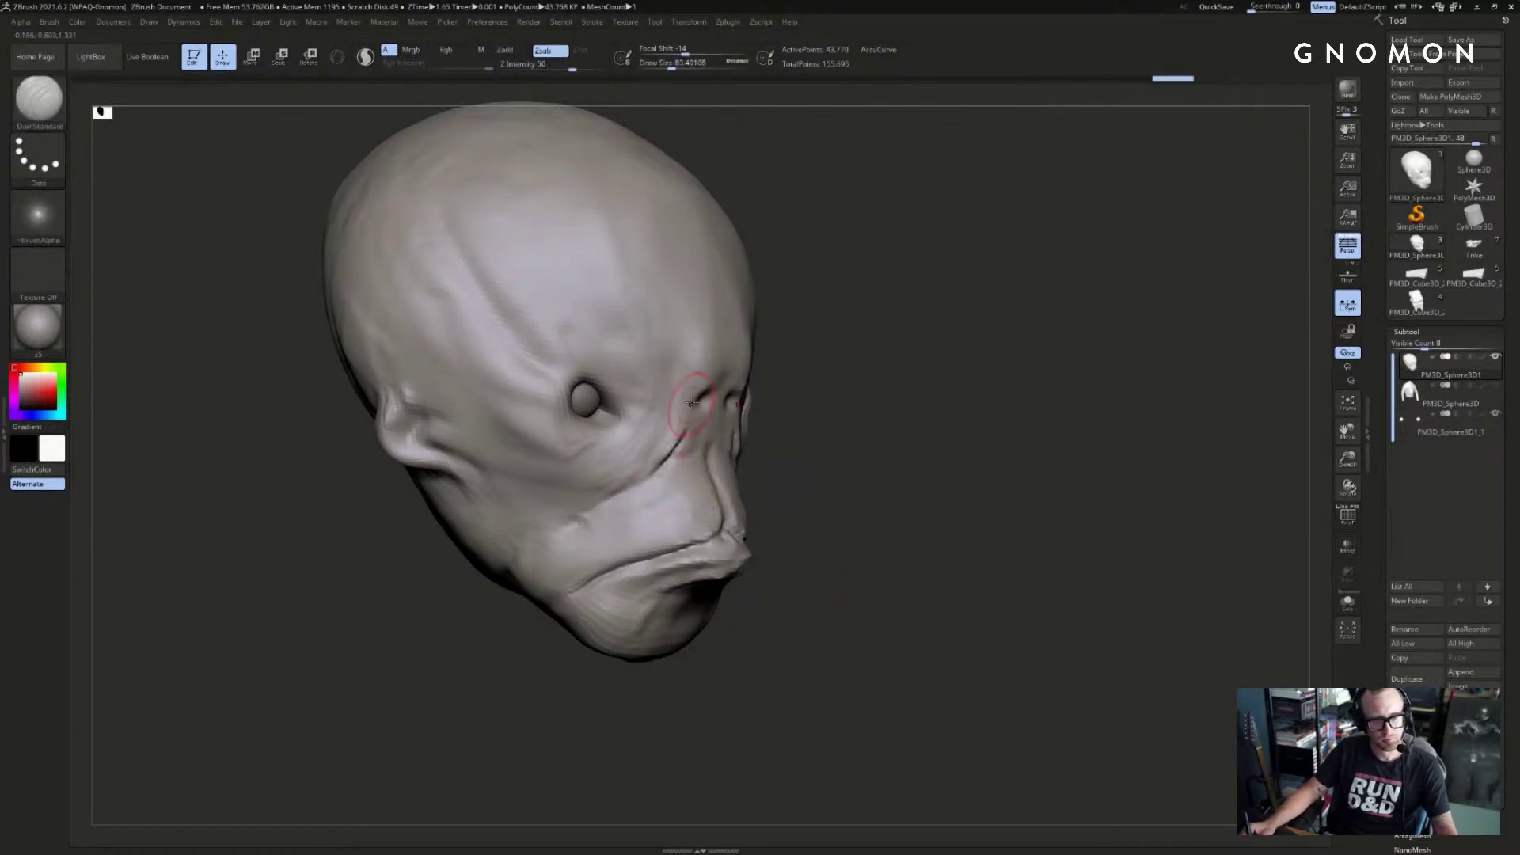
pyautogui.moveTo(691, 409)
pyautogui.mouseDown()
pyautogui.moveTo(642, 485)
pyautogui.moveTo(683, 398)
pyautogui.mouseUp()
pyautogui.hotkey('ctrl', 'z')
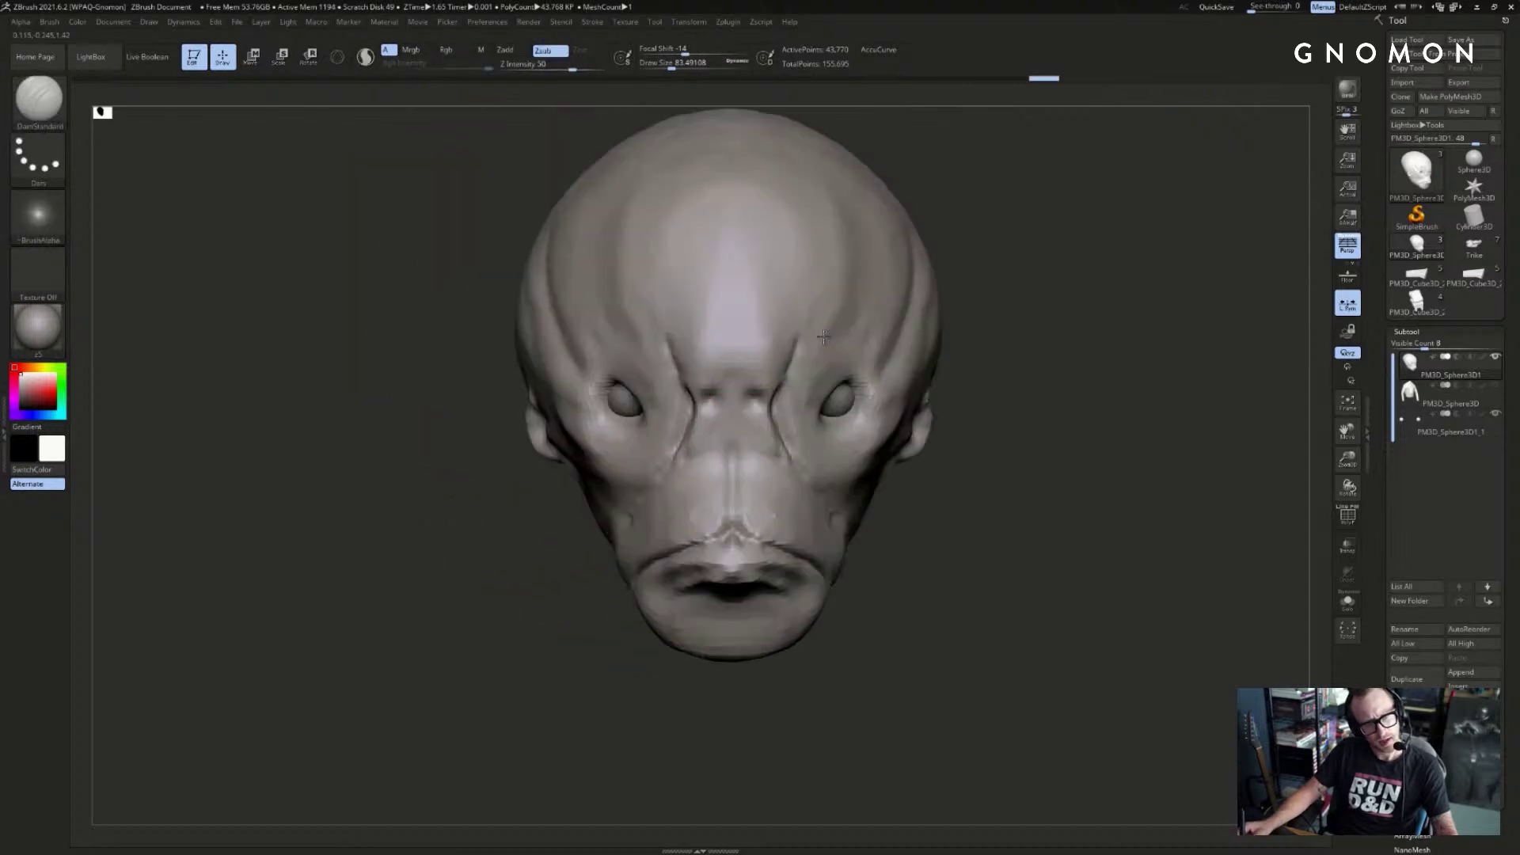
pyautogui.hotkey('ctrl', 'z')
pyautogui.hotkey('ctrl', 'z')
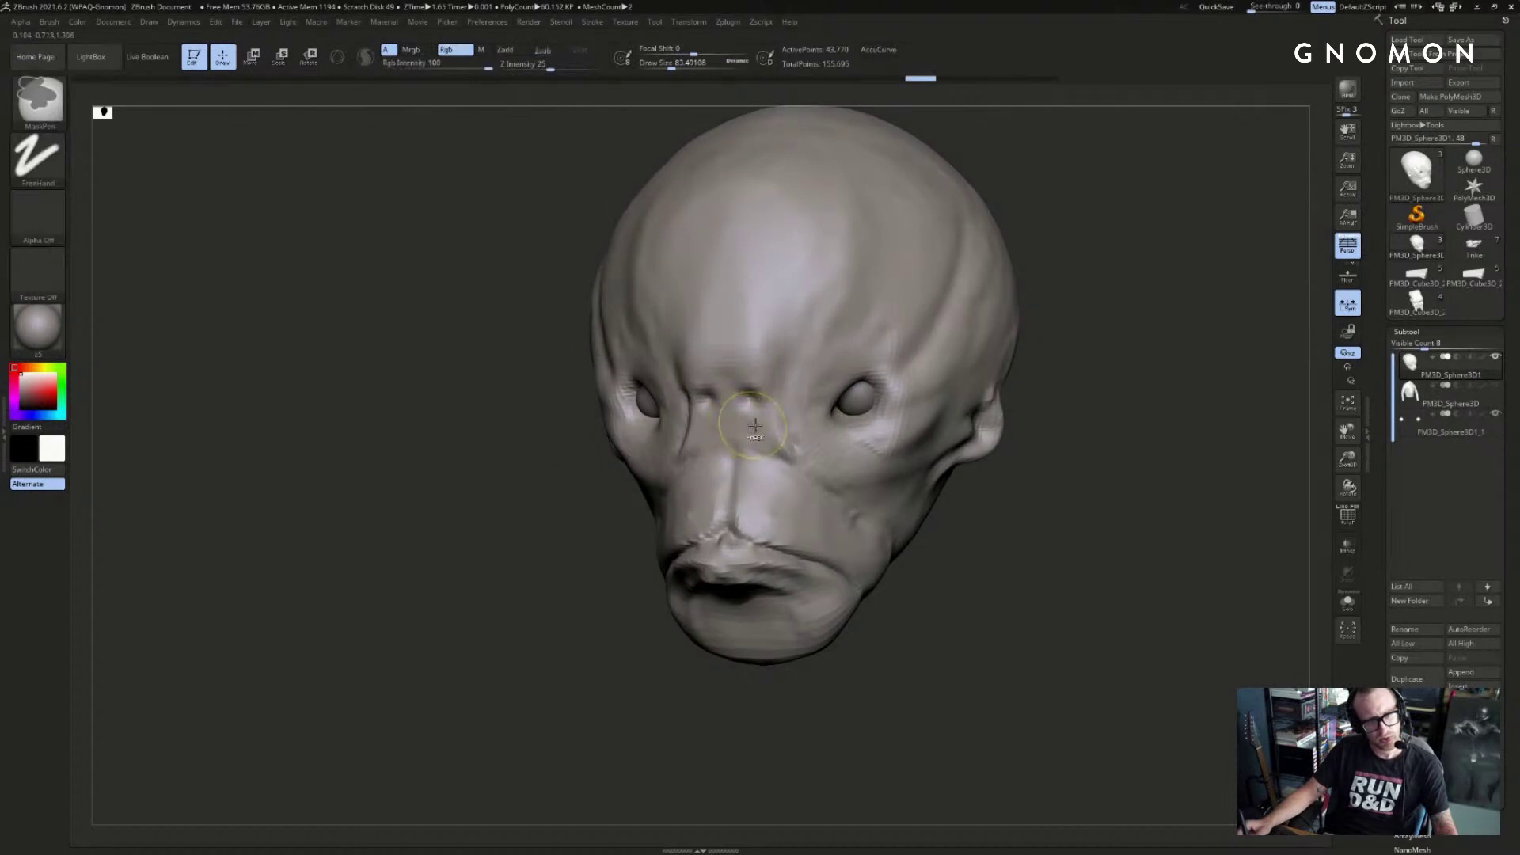
pyautogui.moveTo(794, 455); pyautogui.dragTo(863, 254)
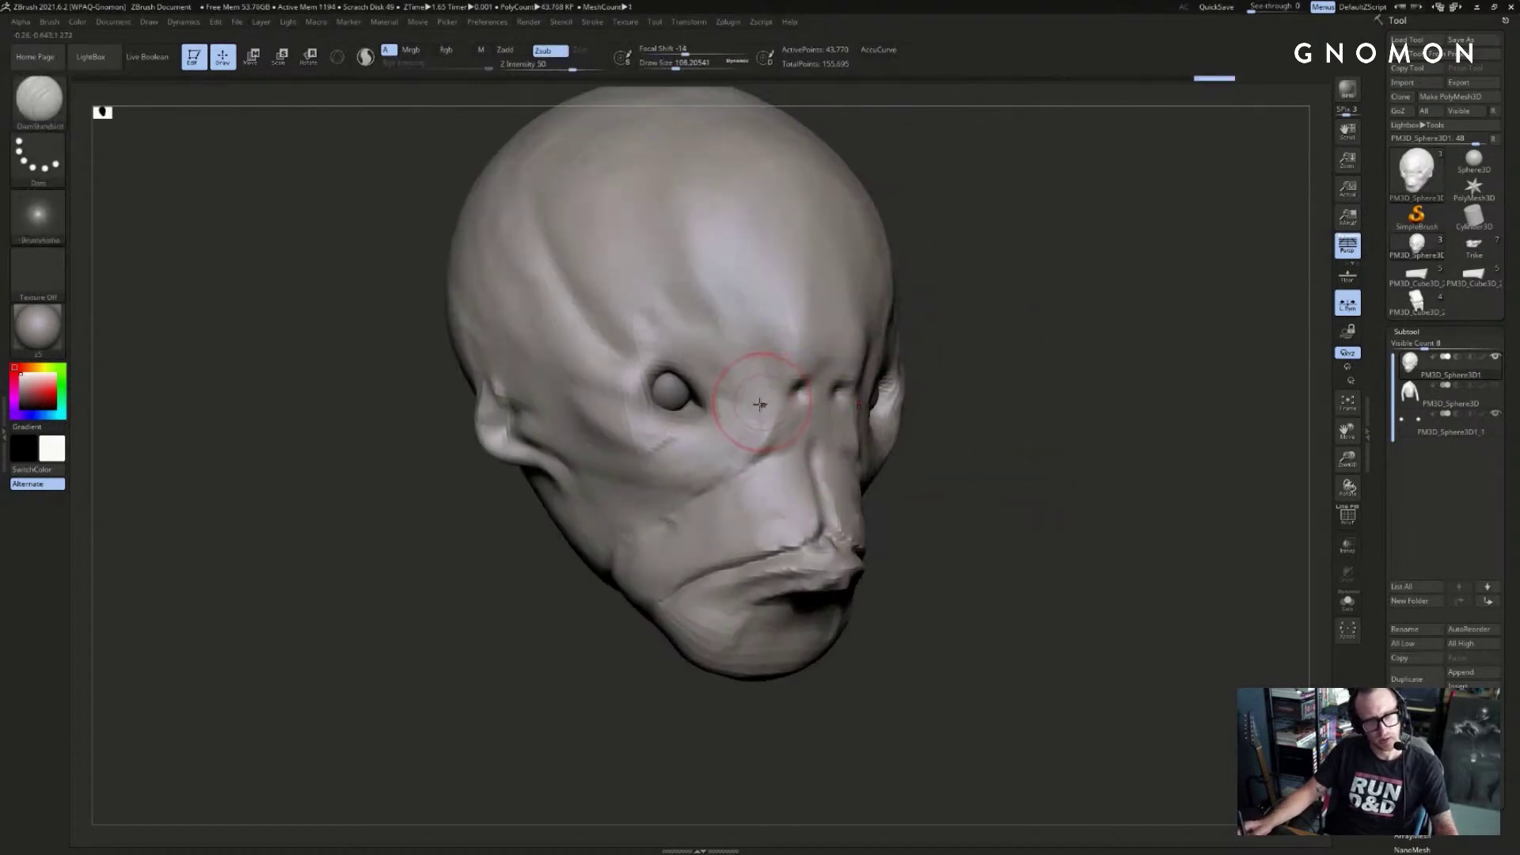
pyautogui.hotkey('ctrl', 'z')
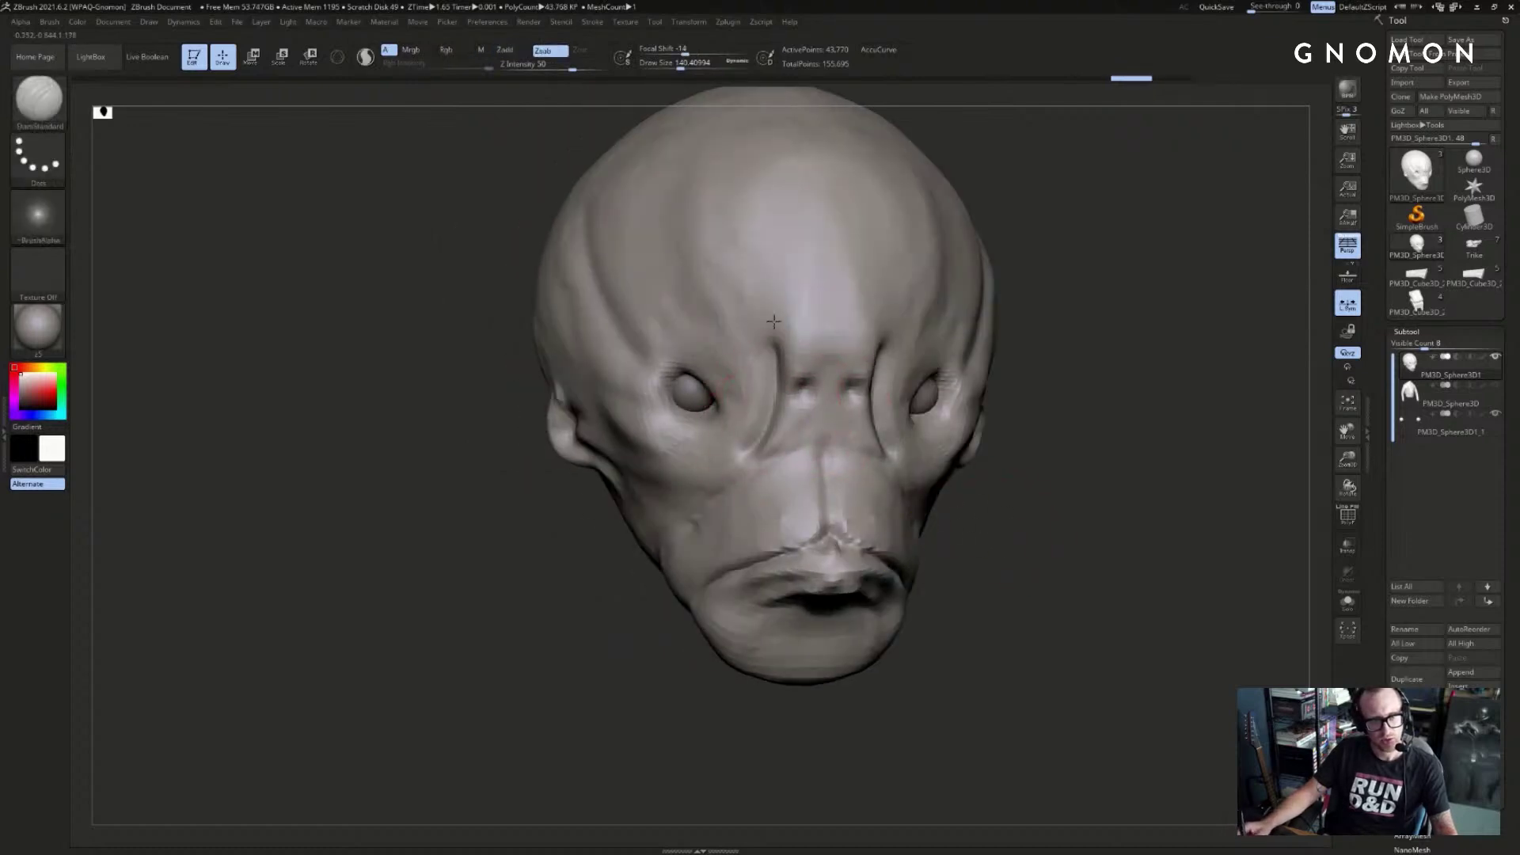
pyautogui.moveTo(773, 321); pyautogui.dragTo(829, 305)
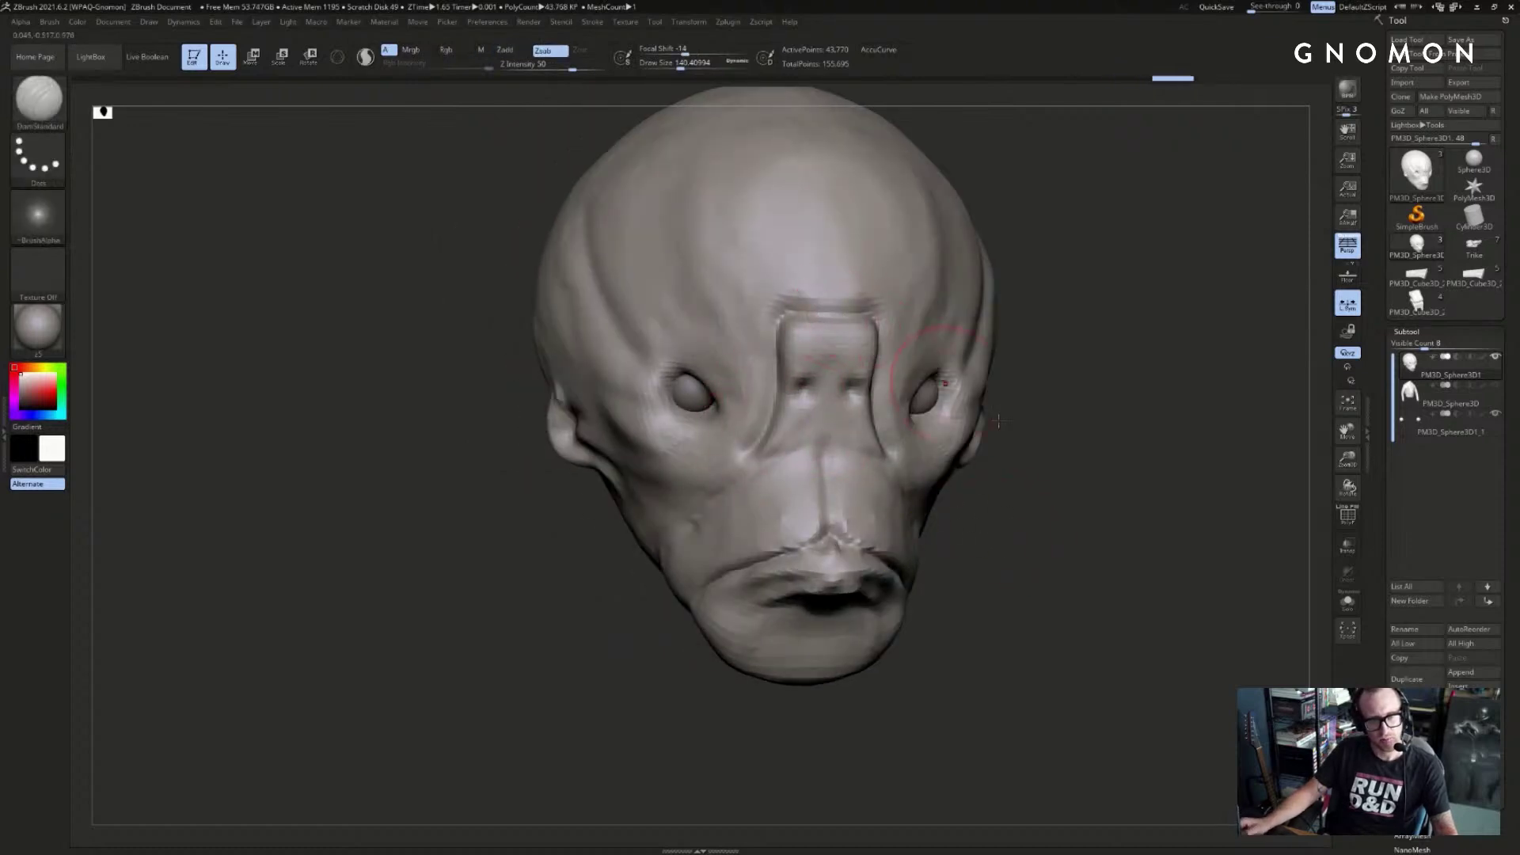
pyautogui.moveTo(978, 485)
pyautogui.mouseDown()
pyautogui.moveTo(1061, 488)
pyautogui.moveTo(1004, 434)
pyautogui.mouseUp()
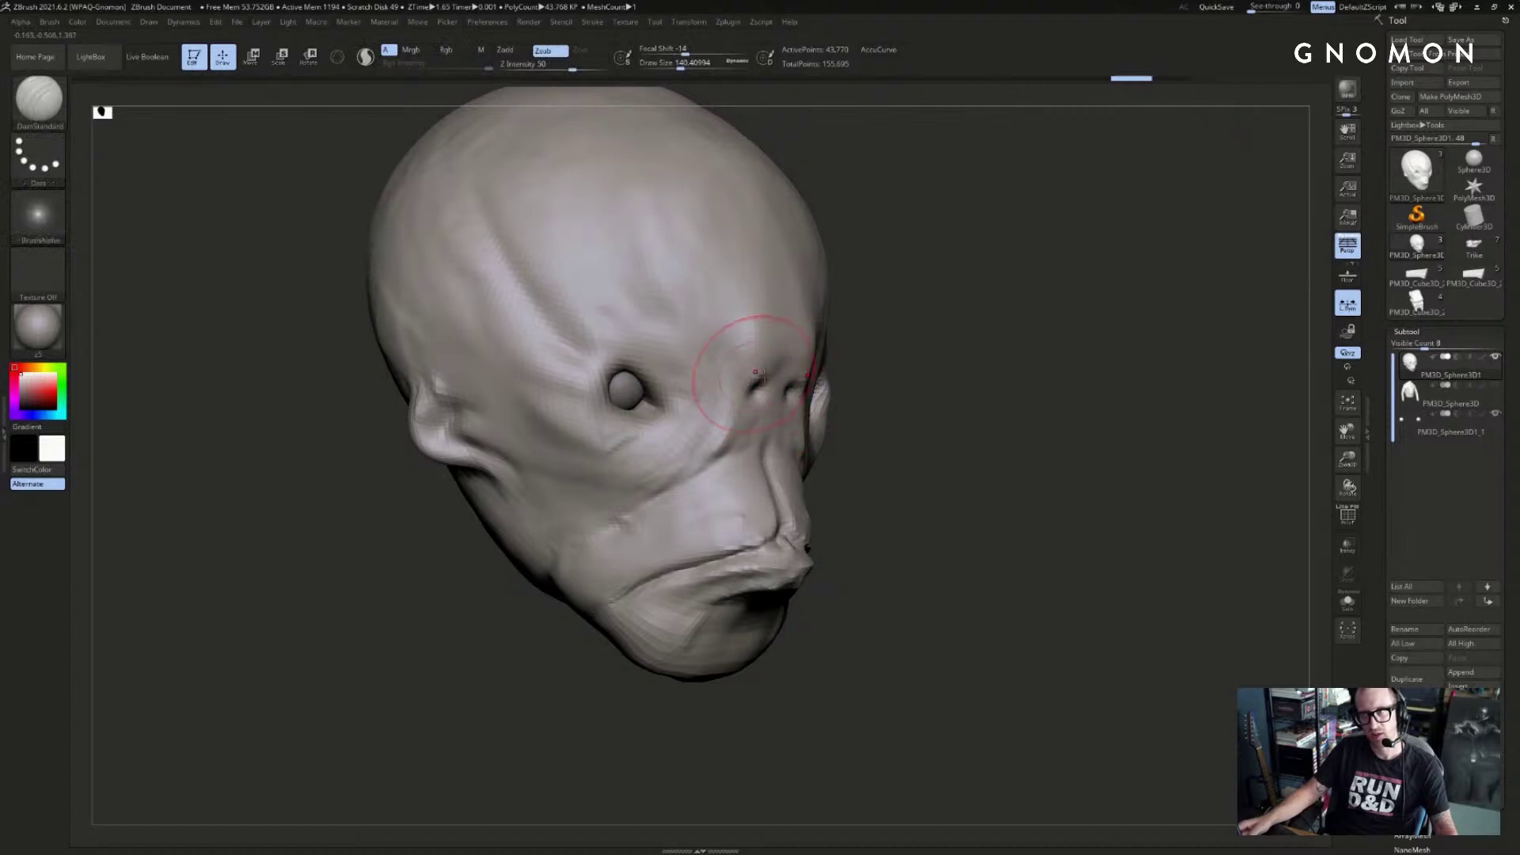
# - Smooth out the pits between the eyes and carve the fold from the nose across the cheek with DamStandard at draw size about 54
pyautogui.keyDown('shift'); pyautogui.moveTo(758, 394); pyautogui.dragTo(756, 306); pyautogui.keyUp('shift')
pyautogui.moveTo(937, 316)
pyautogui.mouseDown()
pyautogui.moveTo(818, 350)
pyautogui.moveTo(634, 475)
pyautogui.moveTo(609, 517)
pyautogui.mouseUp()
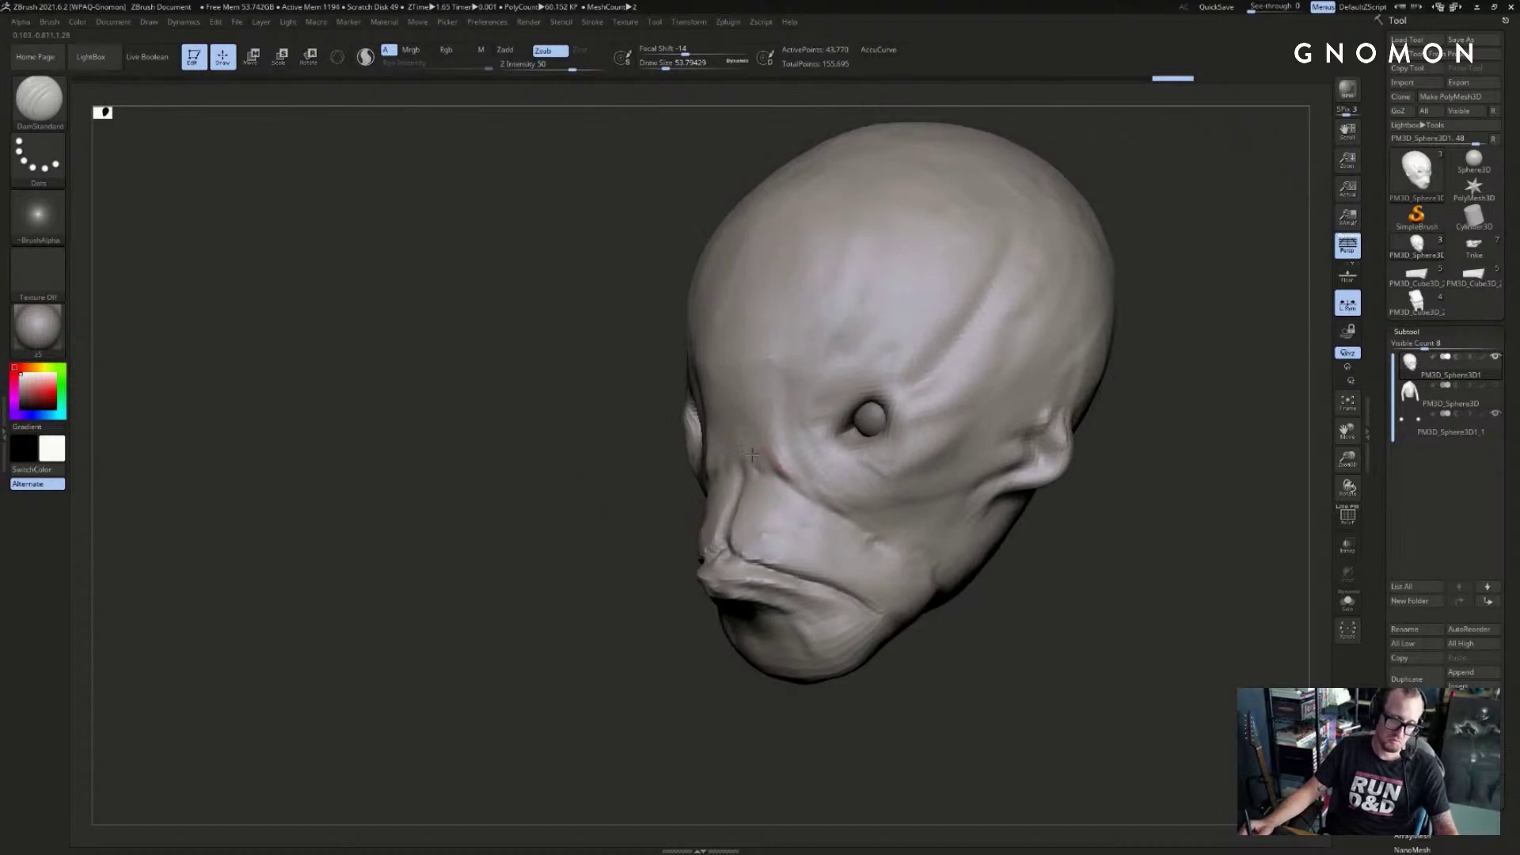
pyautogui.moveTo(752, 453); pyautogui.dragTo(765, 473)
pyautogui.moveTo(675, 511); pyautogui.dragTo(732, 509)
pyautogui.moveTo(801, 470); pyautogui.dragTo(842, 509)
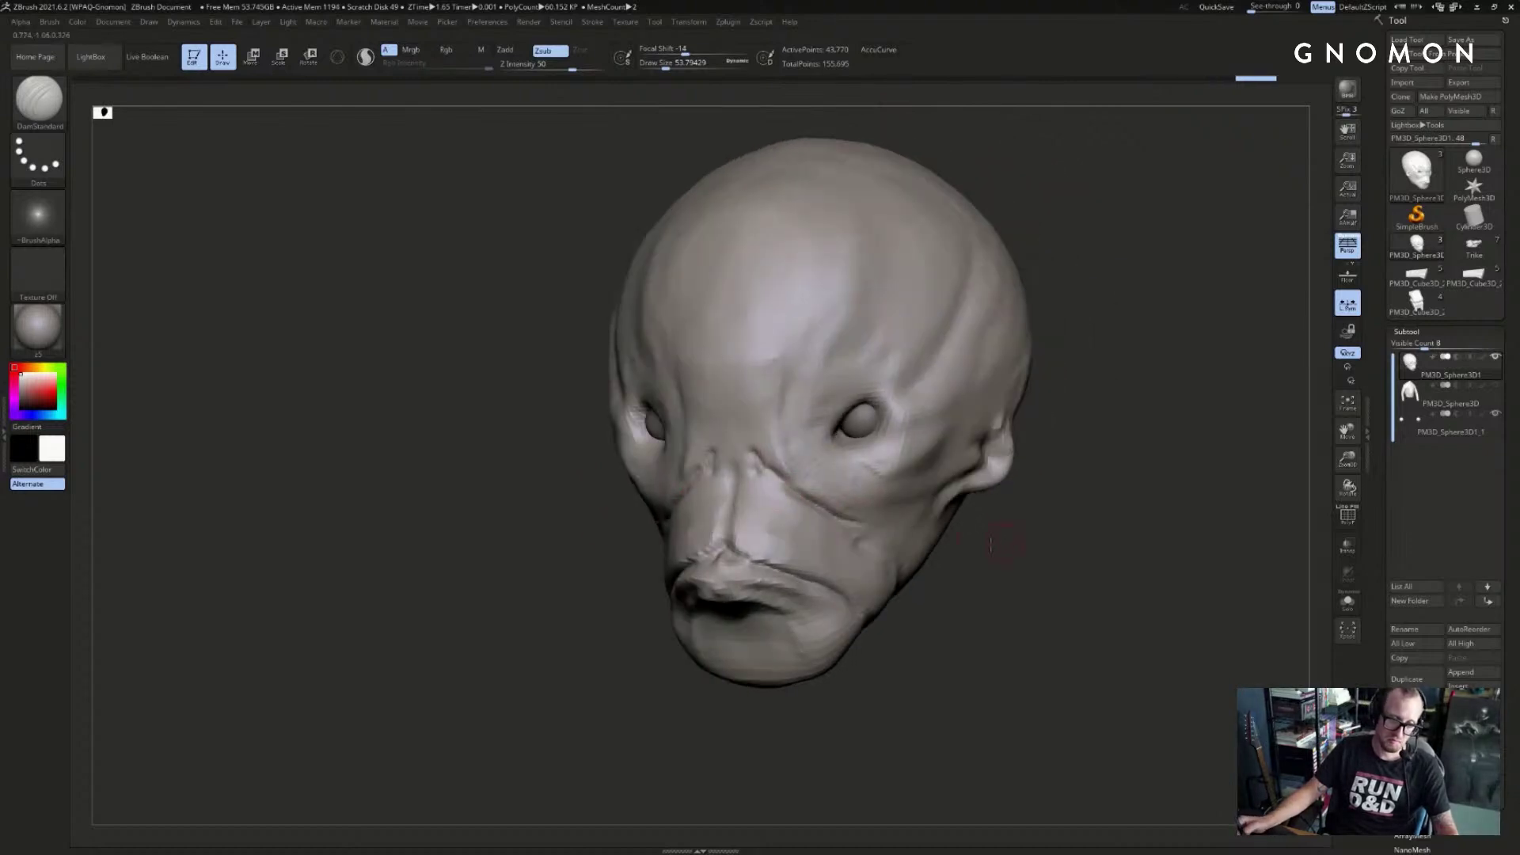
pyautogui.moveTo(990, 574); pyautogui.dragTo(923, 572)
pyautogui.moveTo(859, 518); pyautogui.dragTo(950, 511)
pyautogui.moveTo(942, 595); pyautogui.dragTo(922, 564)
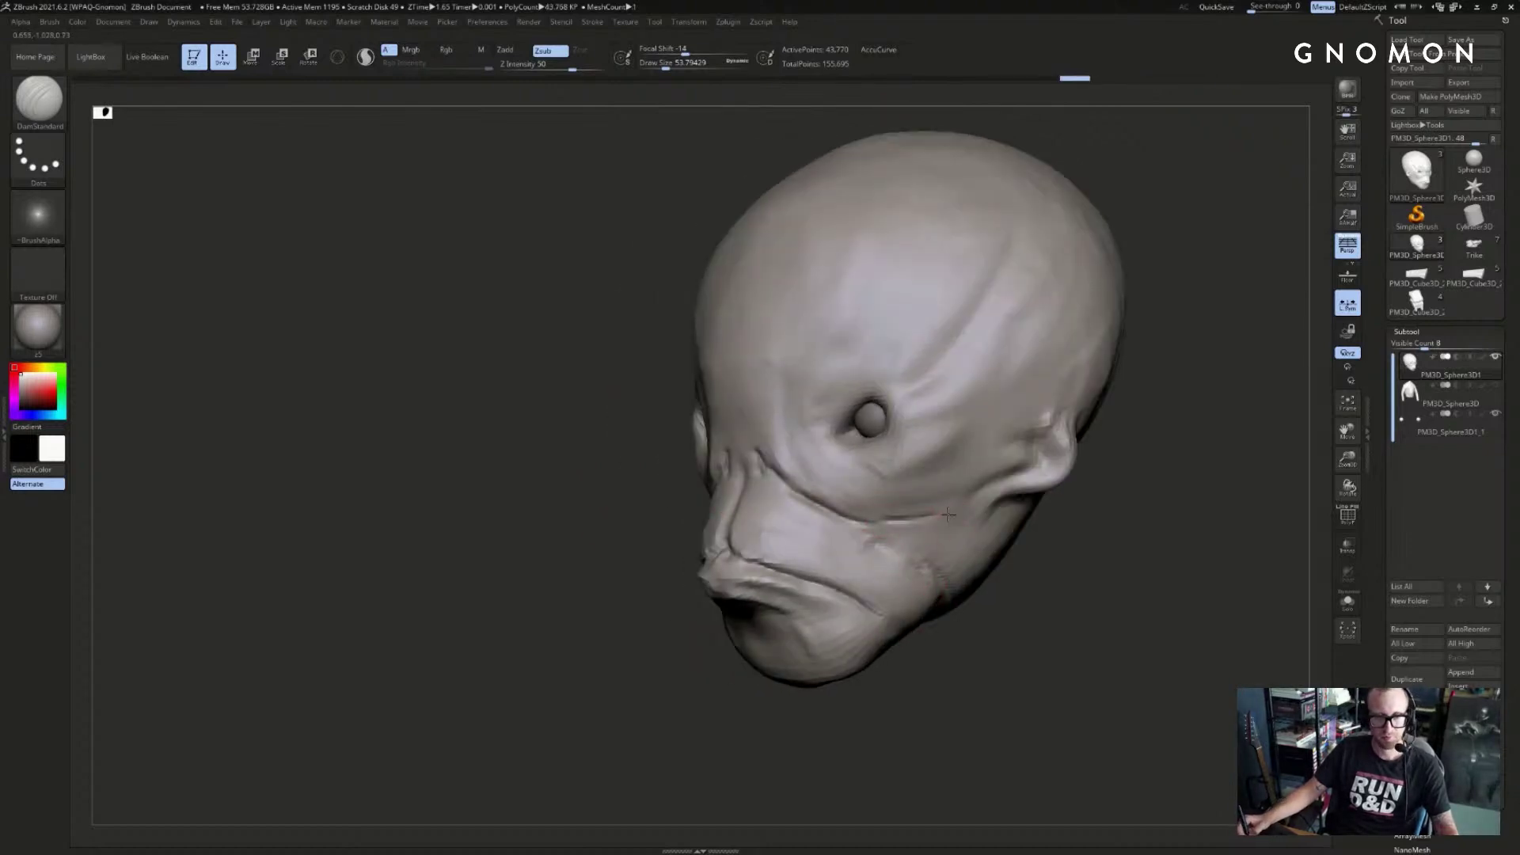
# - Carve the eye corners and the upper eyelid crease with DamStandard, undoing unwanted strokes
pyautogui.moveTo(880, 434); pyautogui.dragTo(877, 445)
pyautogui.moveTo(681, 412)
pyautogui.mouseDown()
pyautogui.moveTo(836, 404)
pyautogui.moveTo(681, 413)
pyautogui.mouseUp()
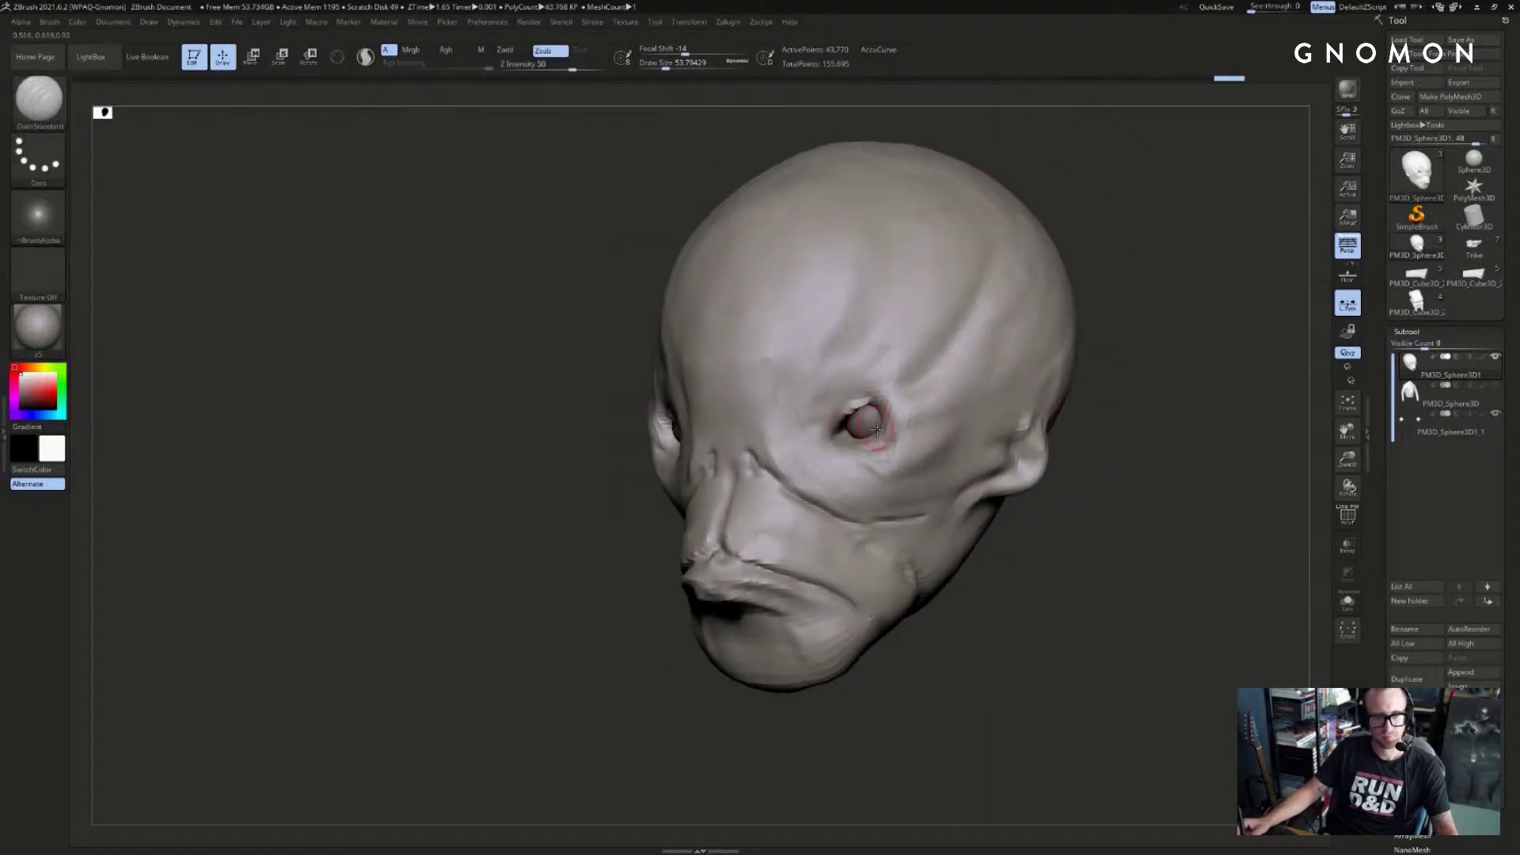
pyautogui.moveTo(1107, 399)
pyautogui.keyDown('shift'); pyautogui.mouseDown()
pyautogui.moveTo(1100, 416)
pyautogui.moveTo(1021, 410)
pyautogui.moveTo(1045, 385)
pyautogui.mouseUp(); pyautogui.keyUp('shift')
pyautogui.hotkey('ctrl', 'z')
pyautogui.hotkey('ctrl', 'z')
pyautogui.hotkey('ctrl', 'z')
pyautogui.moveTo(837, 434); pyautogui.dragTo(881, 399)
pyautogui.hotkey('ctrl', 'z')
pyautogui.moveTo(1108, 405)
pyautogui.mouseDown()
pyautogui.moveTo(1124, 422)
pyautogui.moveTo(970, 410)
pyautogui.mouseUp()
pyautogui.moveTo(850, 407)
pyautogui.mouseDown()
pyautogui.moveTo(842, 428)
pyautogui.moveTo(947, 387)
pyautogui.moveTo(844, 402)
pyautogui.moveTo(856, 379)
pyautogui.moveTo(917, 367)
pyautogui.mouseUp()
pyautogui.hotkey('ctrl', 'z')
pyautogui.hotkey('ctrl', 'z')
pyautogui.hotkey('ctrl', 'z')
# - Shape the brow above the eyes with the Standard brush at draw size about 87 and smooth the brow and forehead
pyautogui.press('b')
pyautogui.press('s')
pyautogui.press('t')
pyautogui.press(']')
pyautogui.press(']')
pyautogui.moveTo(1111, 478); pyautogui.dragTo(1087, 446)
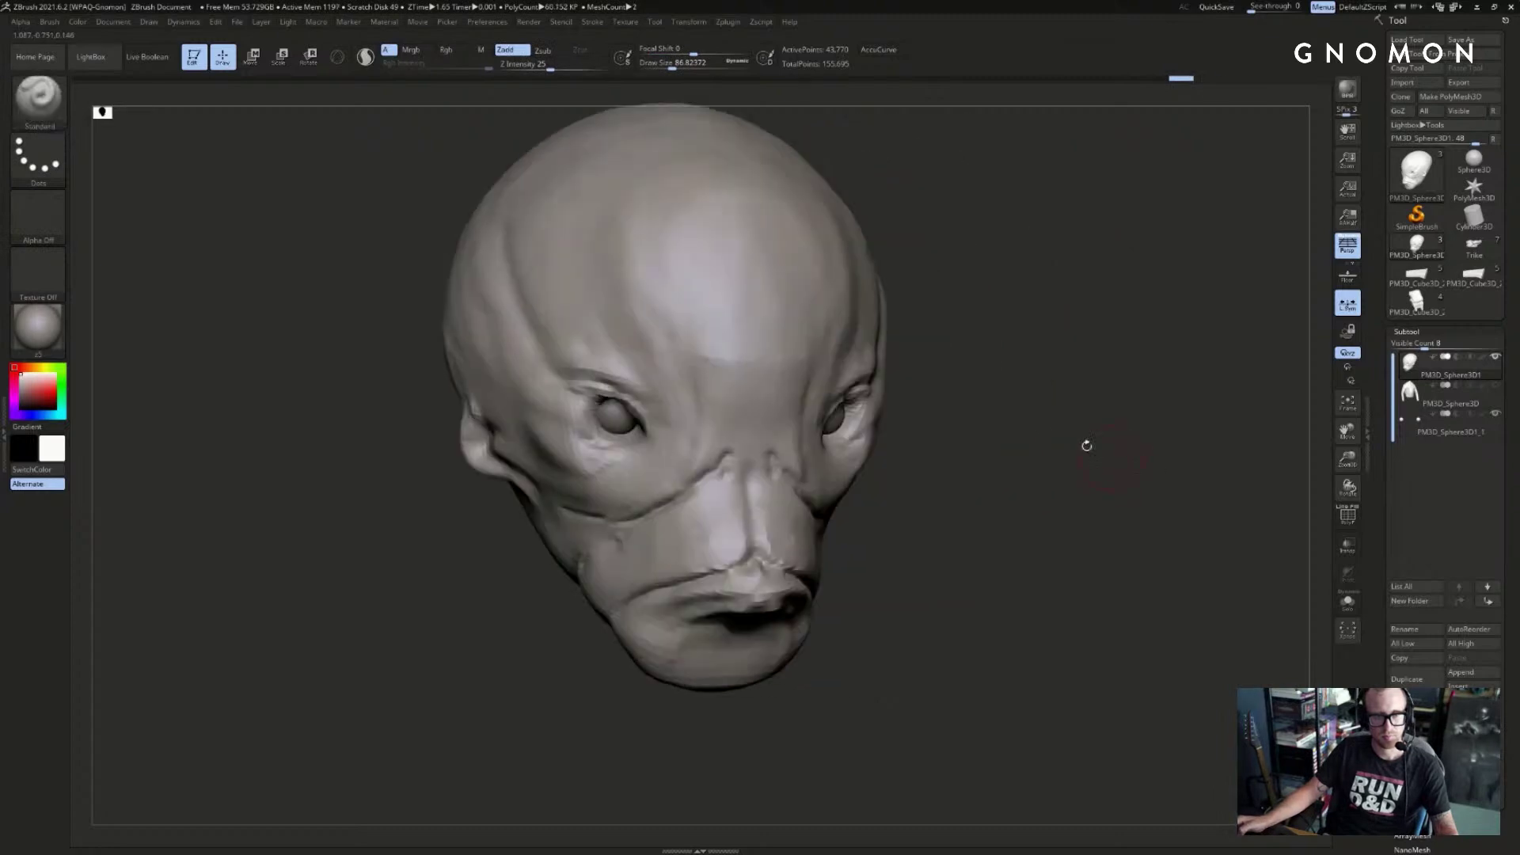
pyautogui.keyDown('shift'); pyautogui.moveTo(878, 364); pyautogui.dragTo(862, 382); pyautogui.keyUp('shift')
pyautogui.moveTo(957, 359); pyautogui.dragTo(945, 357)
pyautogui.moveTo(754, 321)
pyautogui.keyDown('shift'); pyautogui.mouseDown()
pyautogui.moveTo(696, 292)
pyautogui.moveTo(756, 333)
pyautogui.mouseUp(); pyautogui.keyUp('shift')
pyautogui.moveTo(1018, 344)
pyautogui.keyDown('alt'); pyautogui.mouseDown()
pyautogui.moveTo(1052, 364)
pyautogui.moveTo(1041, 341)
pyautogui.mouseUp(); pyautogui.keyUp('alt')
pyautogui.moveTo(1041, 340); pyautogui.dragTo(1084, 345)
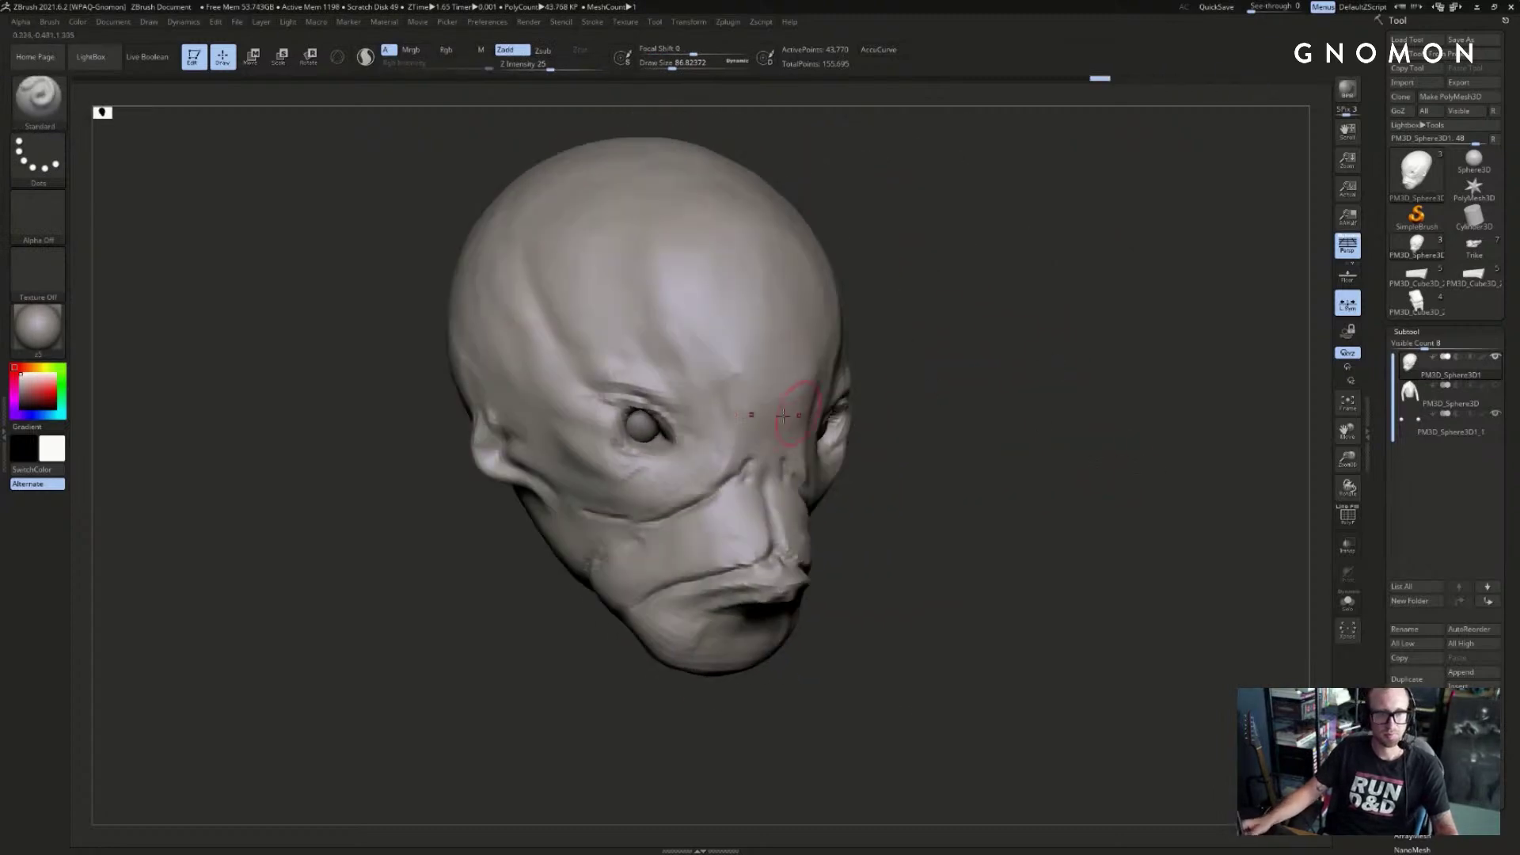
# - Carve frown wrinkles from the nose bridge up the inner brow with DamStandard at draw size about 54
pyautogui.press('s')
pyautogui.press('b')
pyautogui.press('d')
pyautogui.press('s')
pyautogui.moveTo(779, 465); pyautogui.dragTo(709, 449)
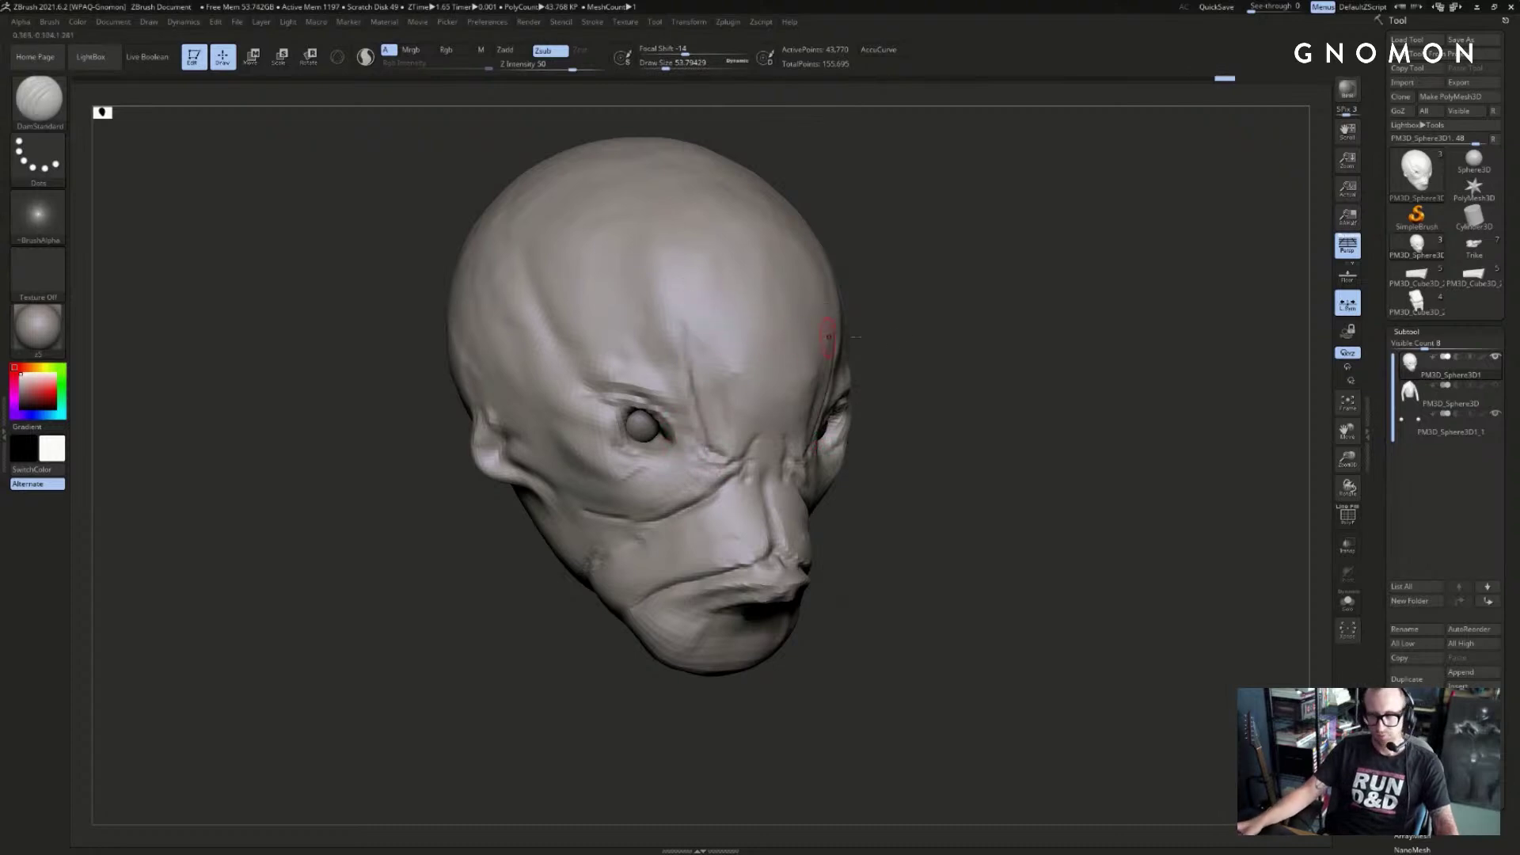
pyautogui.moveTo(974, 345)
pyautogui.mouseDown()
pyautogui.moveTo(1011, 393)
pyautogui.moveTo(1127, 400)
pyautogui.moveTo(1114, 387)
pyautogui.moveTo(1052, 414)
pyautogui.mouseUp()
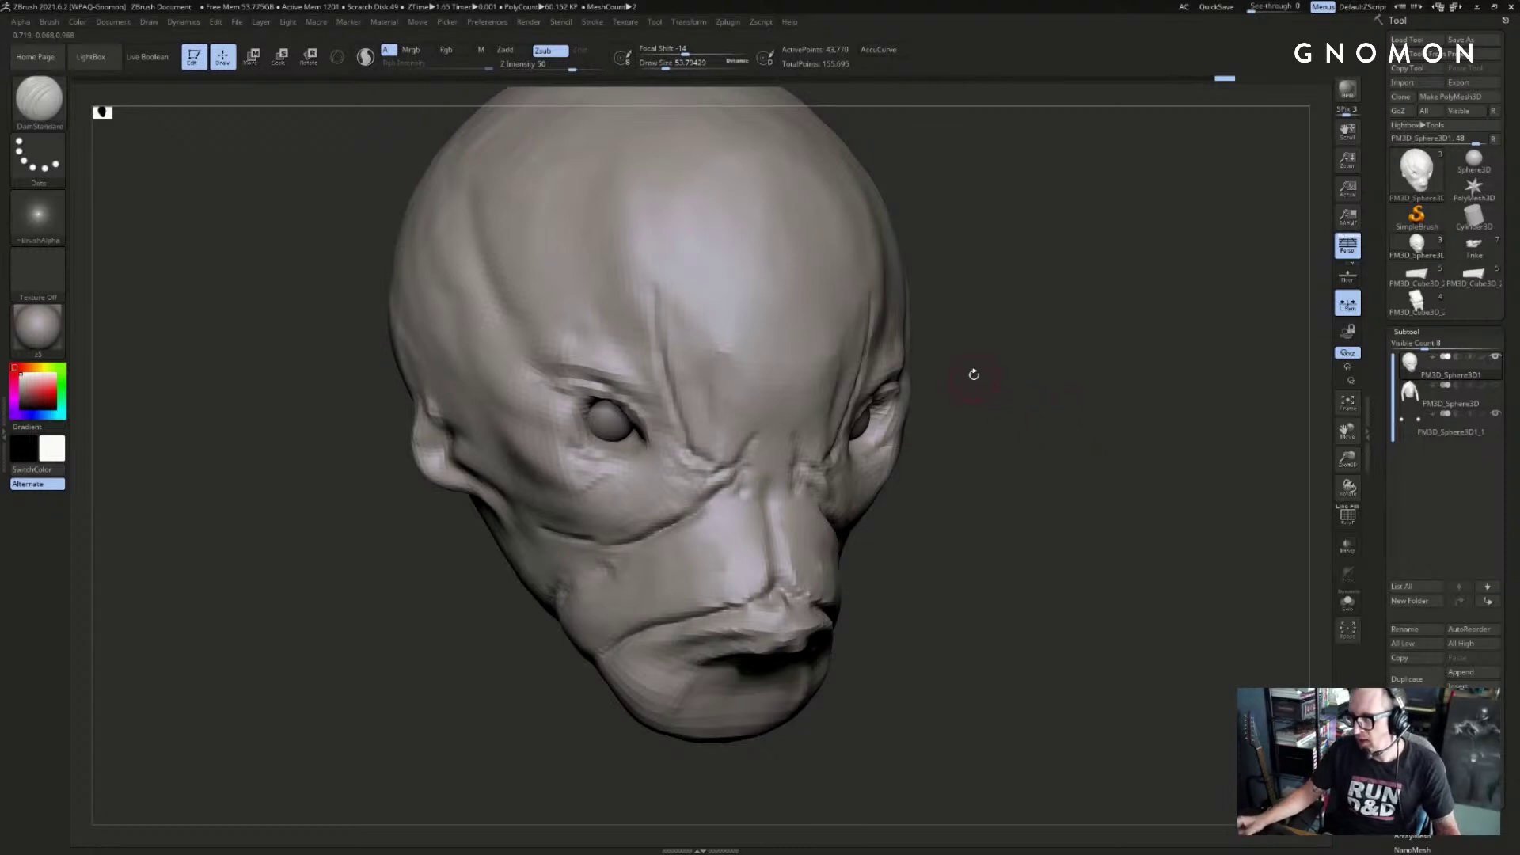
pyautogui.moveTo(1000, 396); pyautogui.dragTo(1013, 400)
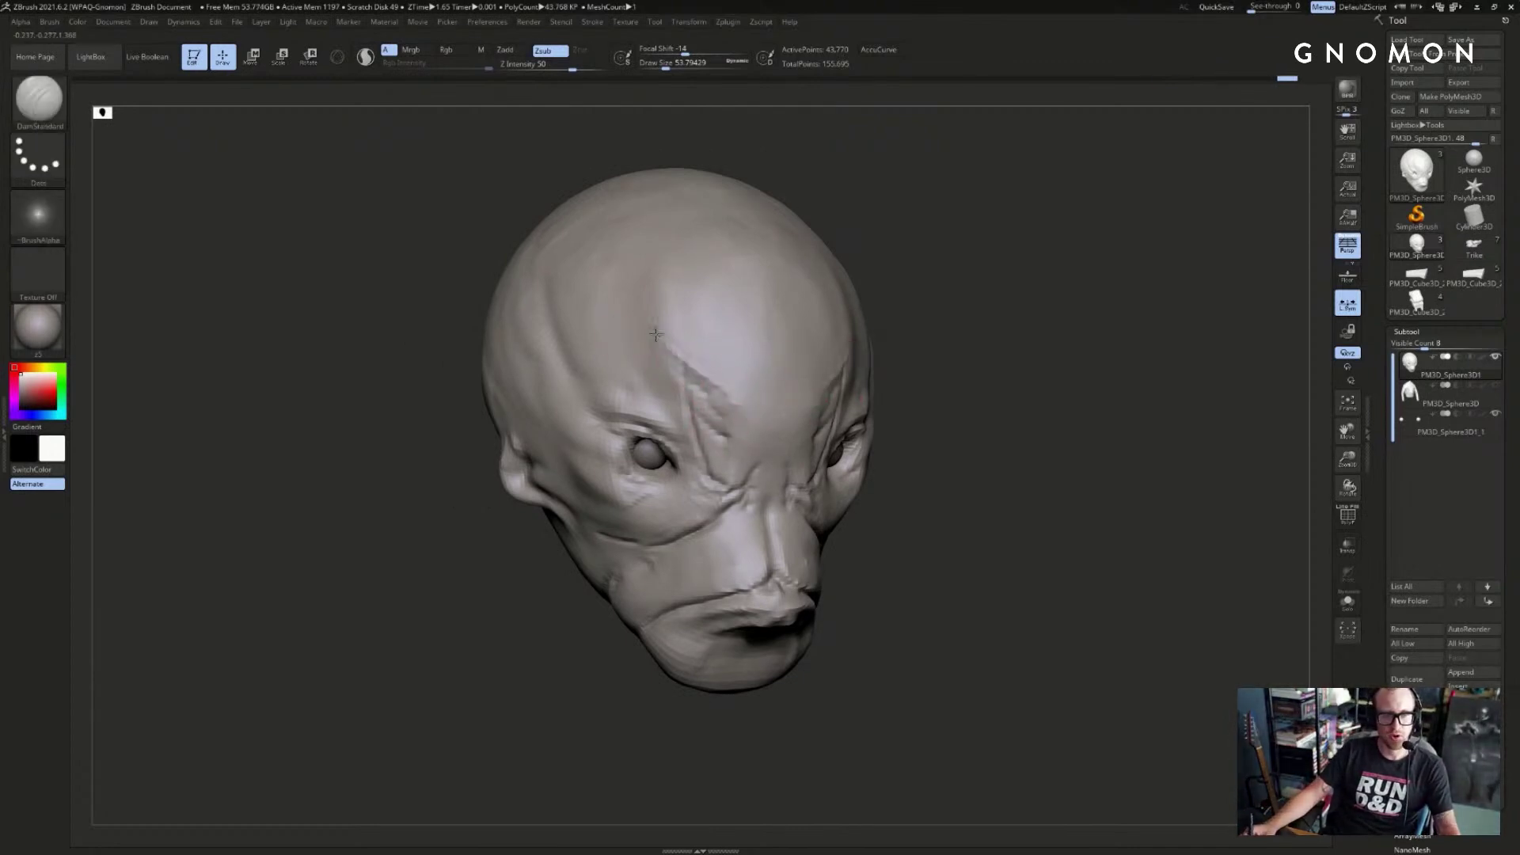
# - Carve the crease outlining the forehead's central dome with DamStandard and smooth the brow and temple
pyautogui.moveTo(661, 254); pyautogui.dragTo(671, 230)
pyautogui.moveTo(1053, 255); pyautogui.dragTo(944, 278)
pyautogui.moveTo(1095, 264); pyautogui.dragTo(970, 328)
pyautogui.moveTo(717, 380)
pyautogui.keyDown('shift'); pyautogui.mouseDown()
pyautogui.moveTo(743, 359)
pyautogui.moveTo(745, 395)
pyautogui.moveTo(791, 377)
pyautogui.mouseUp(); pyautogui.keyUp('shift')
pyautogui.moveTo(1006, 448); pyautogui.dragTo(950, 435)
pyautogui.moveTo(567, 399); pyautogui.dragTo(575, 404)
pyautogui.moveTo(566, 404)
pyautogui.keyDown('shift'); pyautogui.mouseDown()
pyautogui.moveTo(592, 413)
pyautogui.moveTo(554, 407)
pyautogui.moveTo(596, 435)
pyautogui.moveTo(520, 402)
pyautogui.mouseUp(); pyautogui.keyUp('shift')
# - Refine the upper eyelid and its outer corner with the Standard brush at draw size about 65, undoing unwanted strokes
pyautogui.press('b')
pyautogui.press('s')
pyautogui.press('t')
pyautogui.press('s')
pyautogui.press('s')
pyautogui.moveTo(1035, 377); pyautogui.dragTo(976, 392)
pyautogui.hotkey('ctrl', 'z')
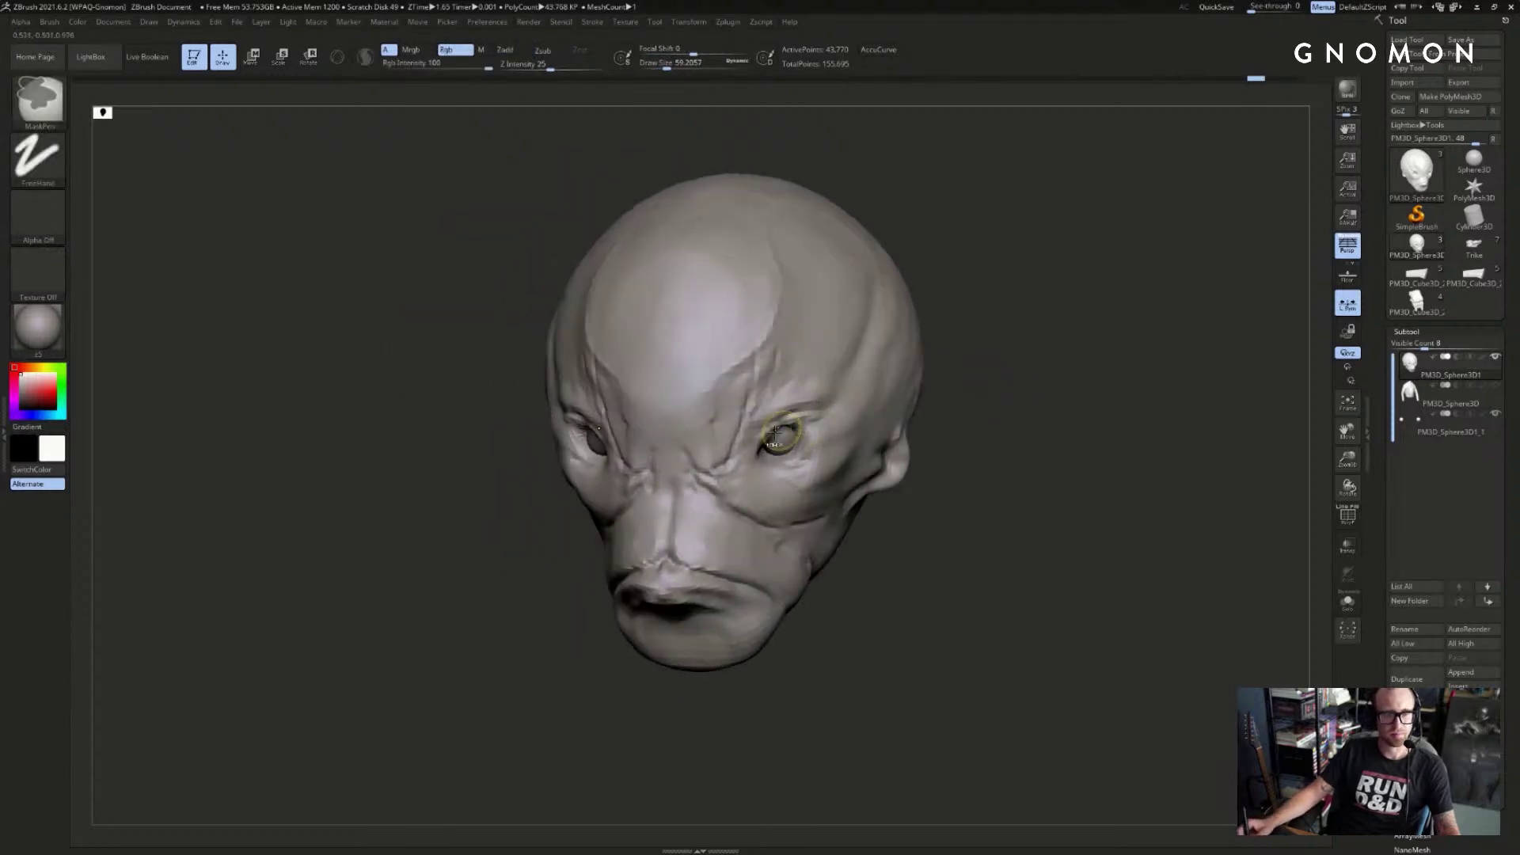
pyautogui.hotkey('ctrl', 'shift', 'z')
pyautogui.press('s')
pyautogui.moveTo(788, 443); pyautogui.dragTo(827, 428)
pyautogui.hotkey('ctrl', 'z')
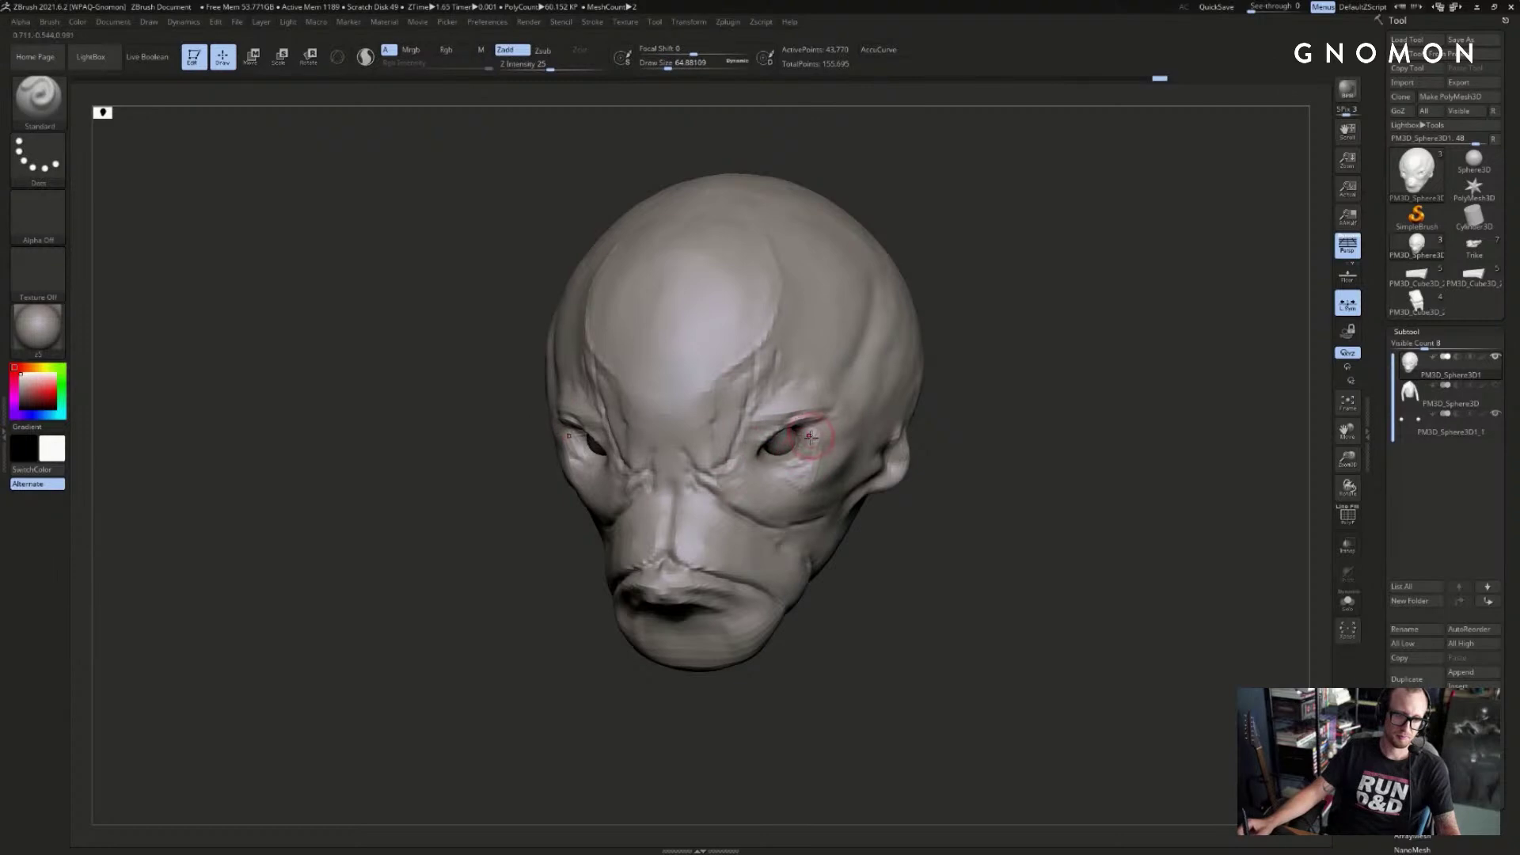
# - Build up the outer eye corner with the Clay brush at draw size about 54
pyautogui.press('b')
pyautogui.press('c')
pyautogui.press('l')
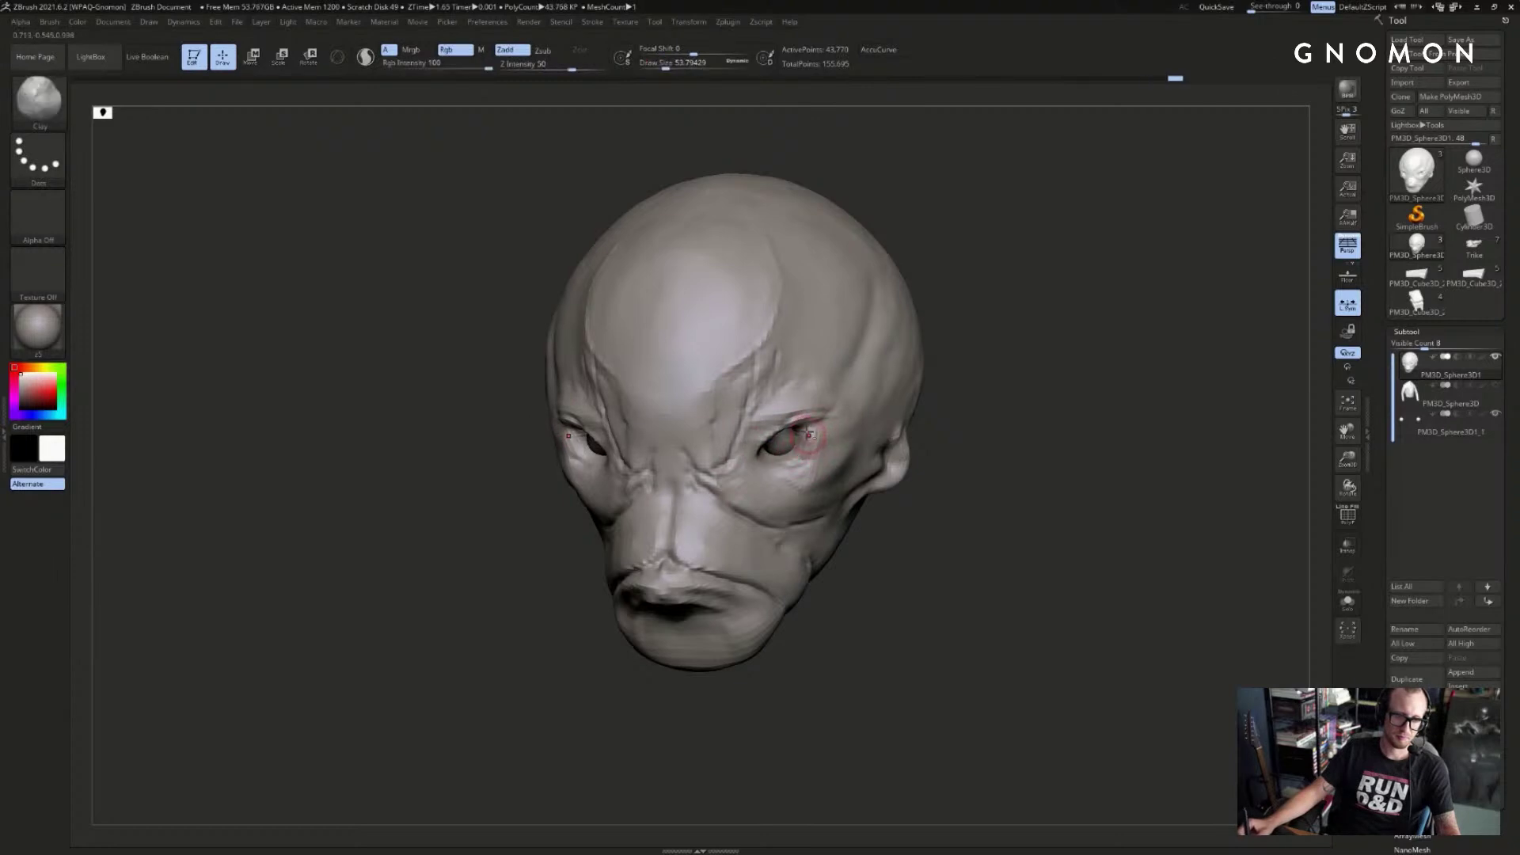
pyautogui.moveTo(807, 440); pyautogui.dragTo(808, 436)
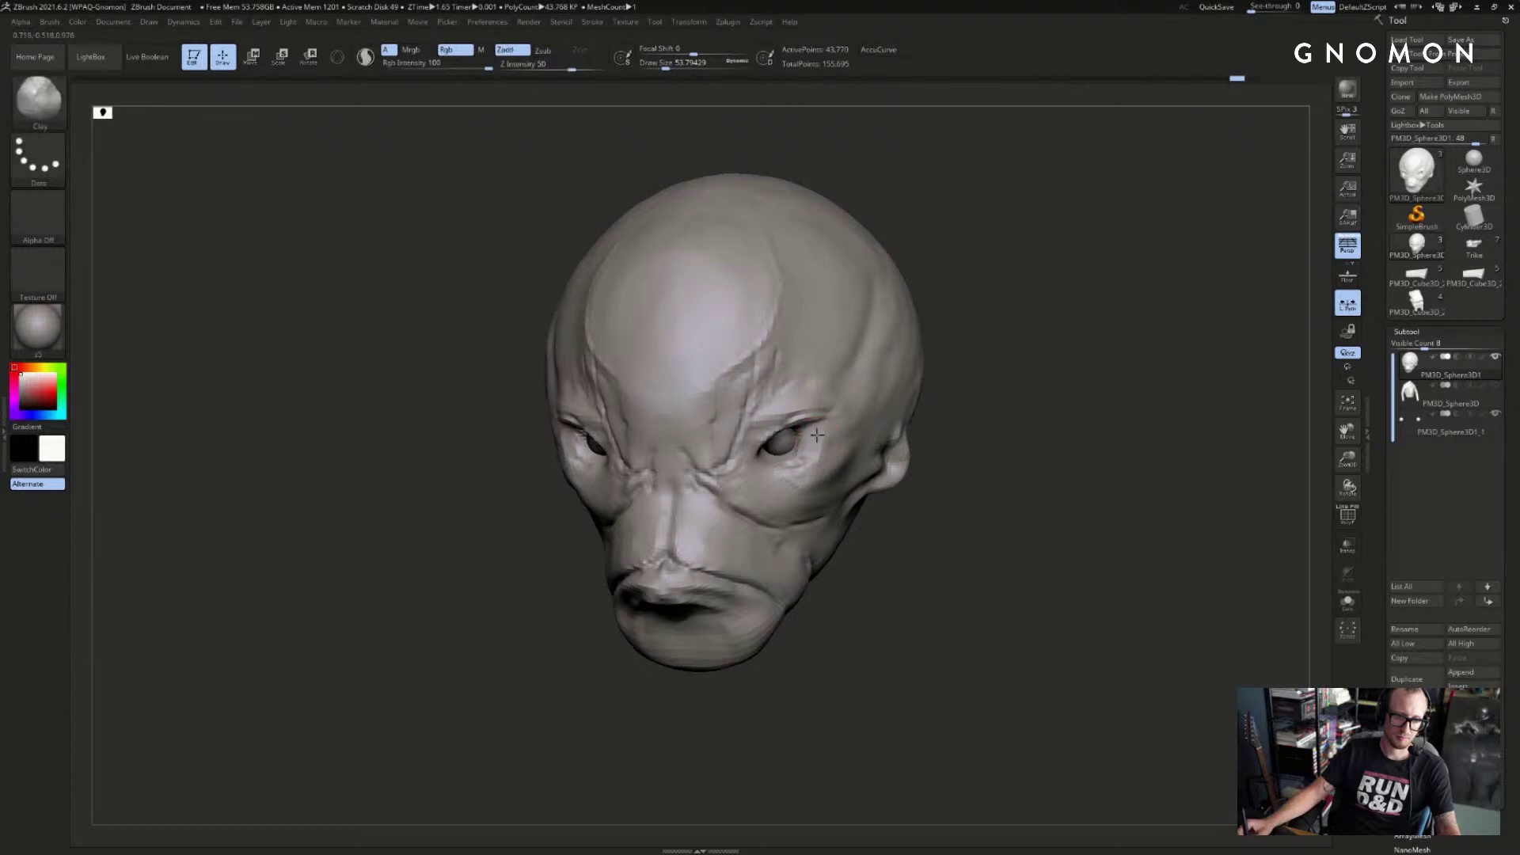
# - Raise the bag and cheek form under the eye with the Standard brush, increasing the draw size to about 74
pyautogui.press('b')
pyautogui.press('s')
pyautogui.press('t')
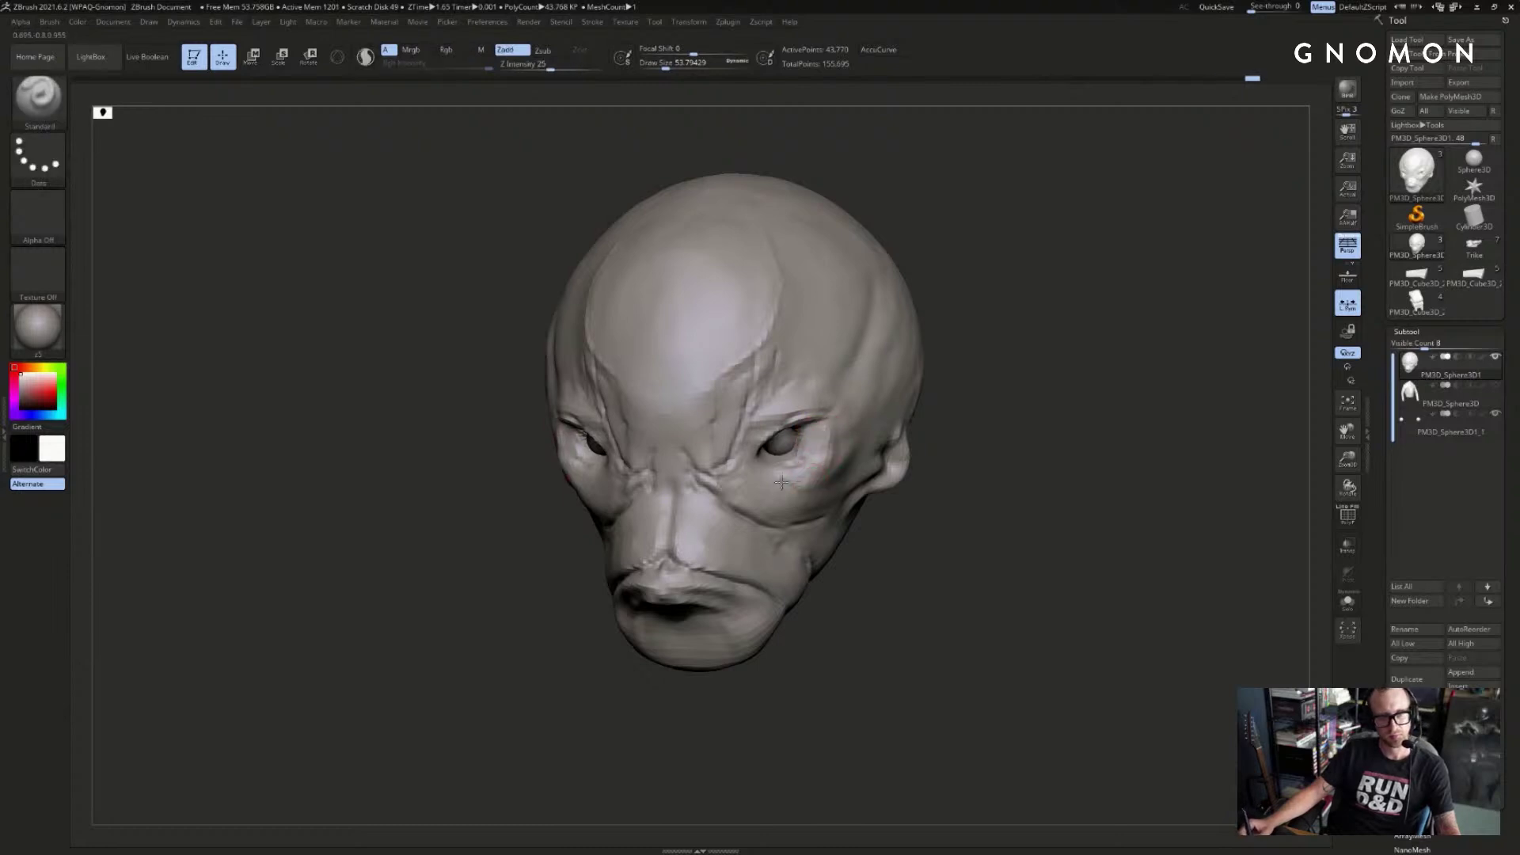
pyautogui.moveTo(762, 478); pyautogui.dragTo(815, 487)
pyautogui.moveTo(1005, 546); pyautogui.dragTo(919, 554)
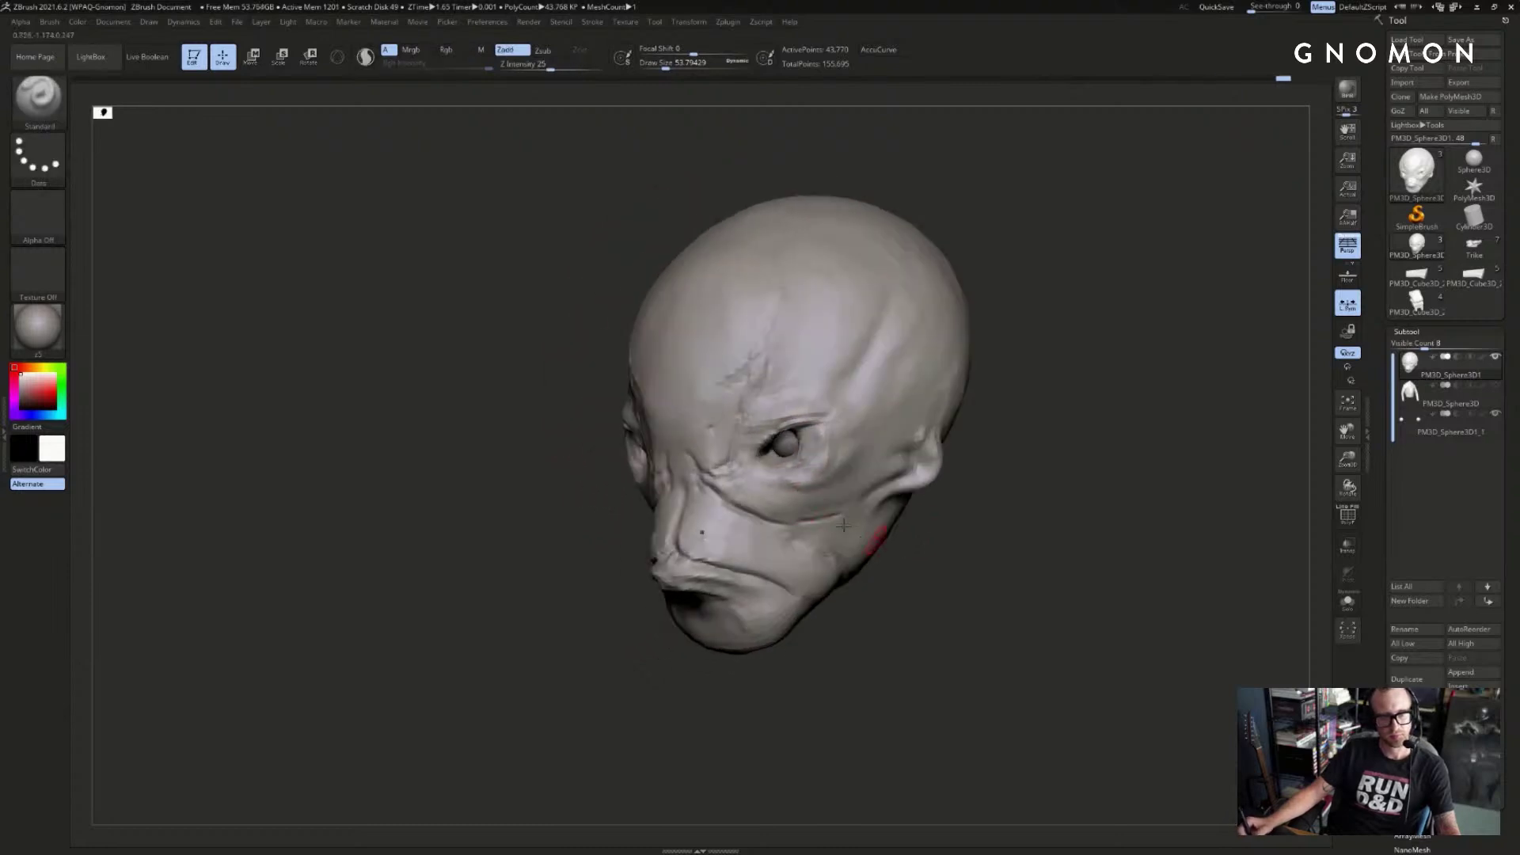
pyautogui.moveTo(776, 485)
pyautogui.mouseDown()
pyautogui.moveTo(825, 489)
pyautogui.moveTo(800, 491)
pyautogui.moveTo(841, 469)
pyautogui.mouseUp()
pyautogui.press('s')
pyautogui.click(777, 486)
pyautogui.press('s')
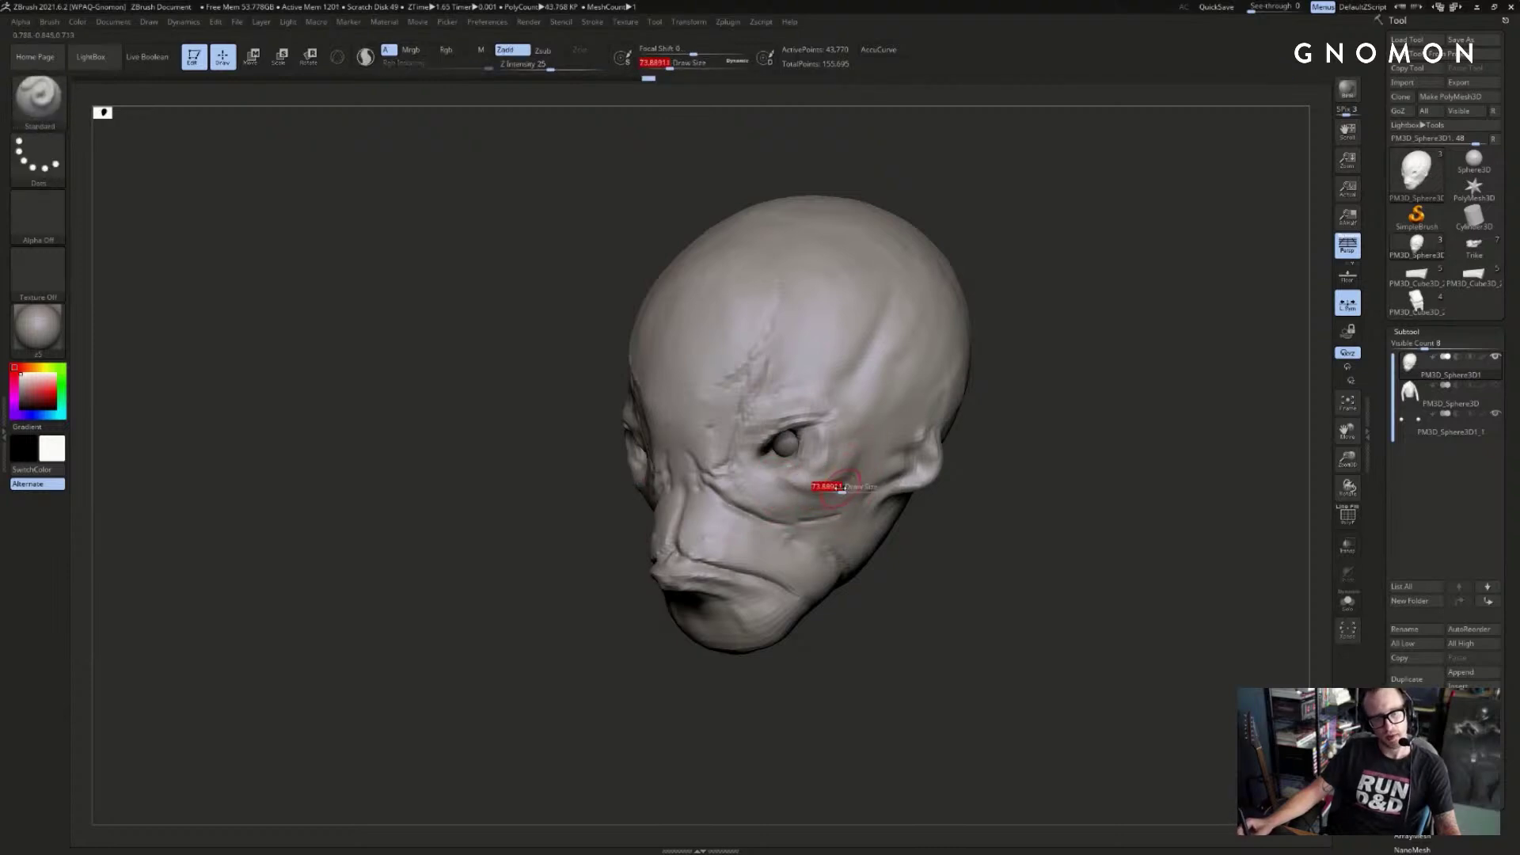
pyautogui.click(823, 490)
# - Build up the cheekbone between the eye and ear with ClayBuildup at draw size about 87
pyautogui.press('b')
pyautogui.press('c')
pyautogui.press('b')
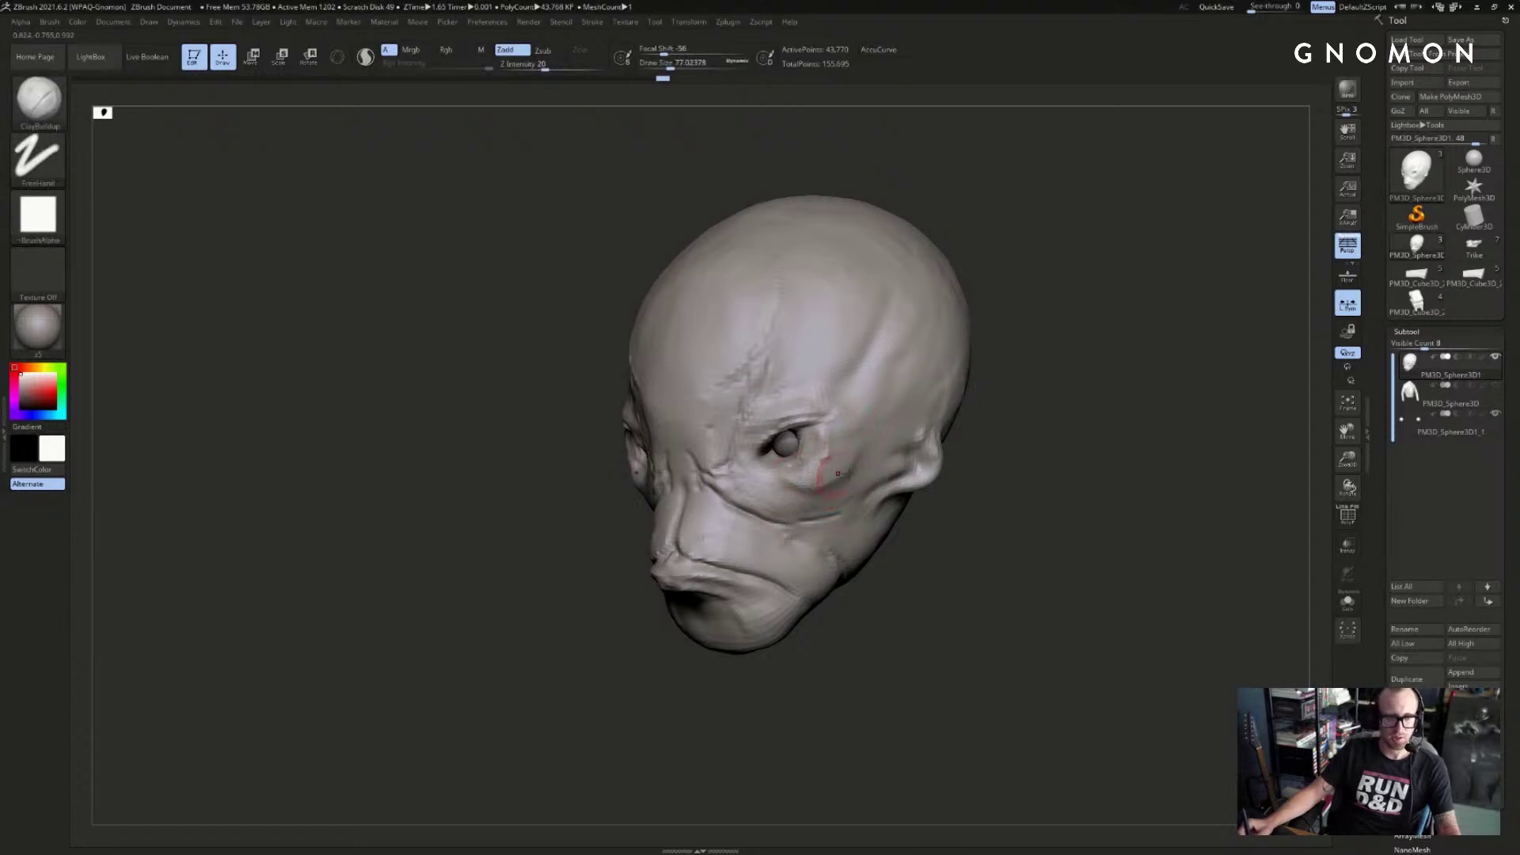
pyautogui.moveTo(911, 546); pyautogui.dragTo(1037, 484)
pyautogui.moveTo(532, 553)
pyautogui.keyDown('alt'); pyautogui.mouseDown()
pyautogui.moveTo(590, 572)
pyautogui.moveTo(725, 469)
pyautogui.moveTo(680, 464)
pyautogui.mouseUp(); pyautogui.keyUp('alt')
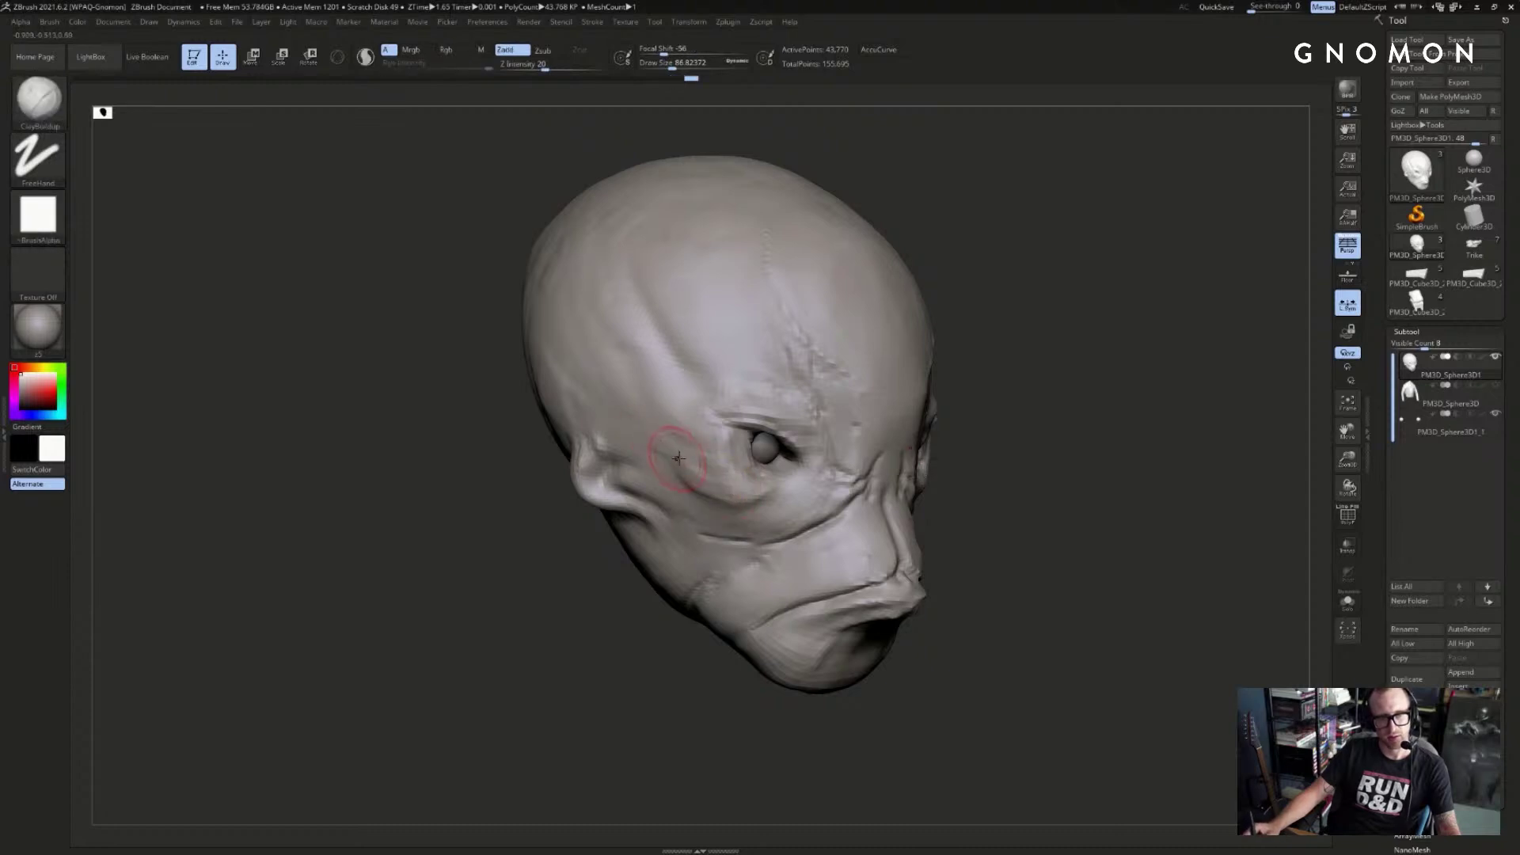
# - Carve the hollow of the ear with DamStandard, reducing the draw size to about 44
pyautogui.press('b')
pyautogui.press('d')
pyautogui.press('s')
pyautogui.moveTo(535, 527)
pyautogui.mouseDown()
pyautogui.moveTo(590, 486)
pyautogui.moveTo(584, 468)
pyautogui.mouseUp()
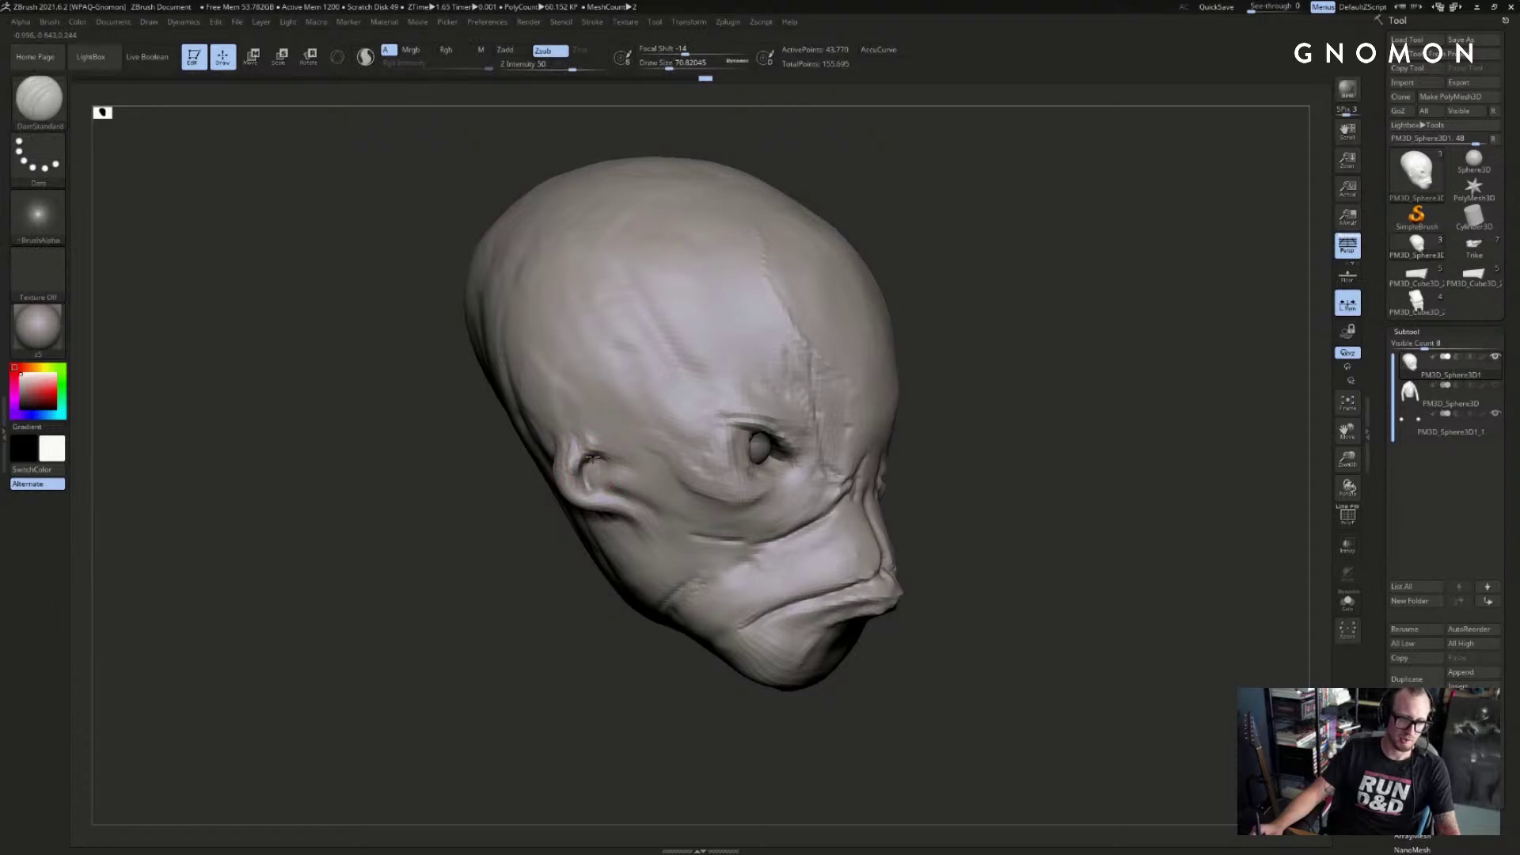
pyautogui.moveTo(546, 551)
pyautogui.mouseDown()
pyautogui.moveTo(550, 526)
pyautogui.moveTo(603, 497)
pyautogui.moveTo(585, 492)
pyautogui.mouseUp()
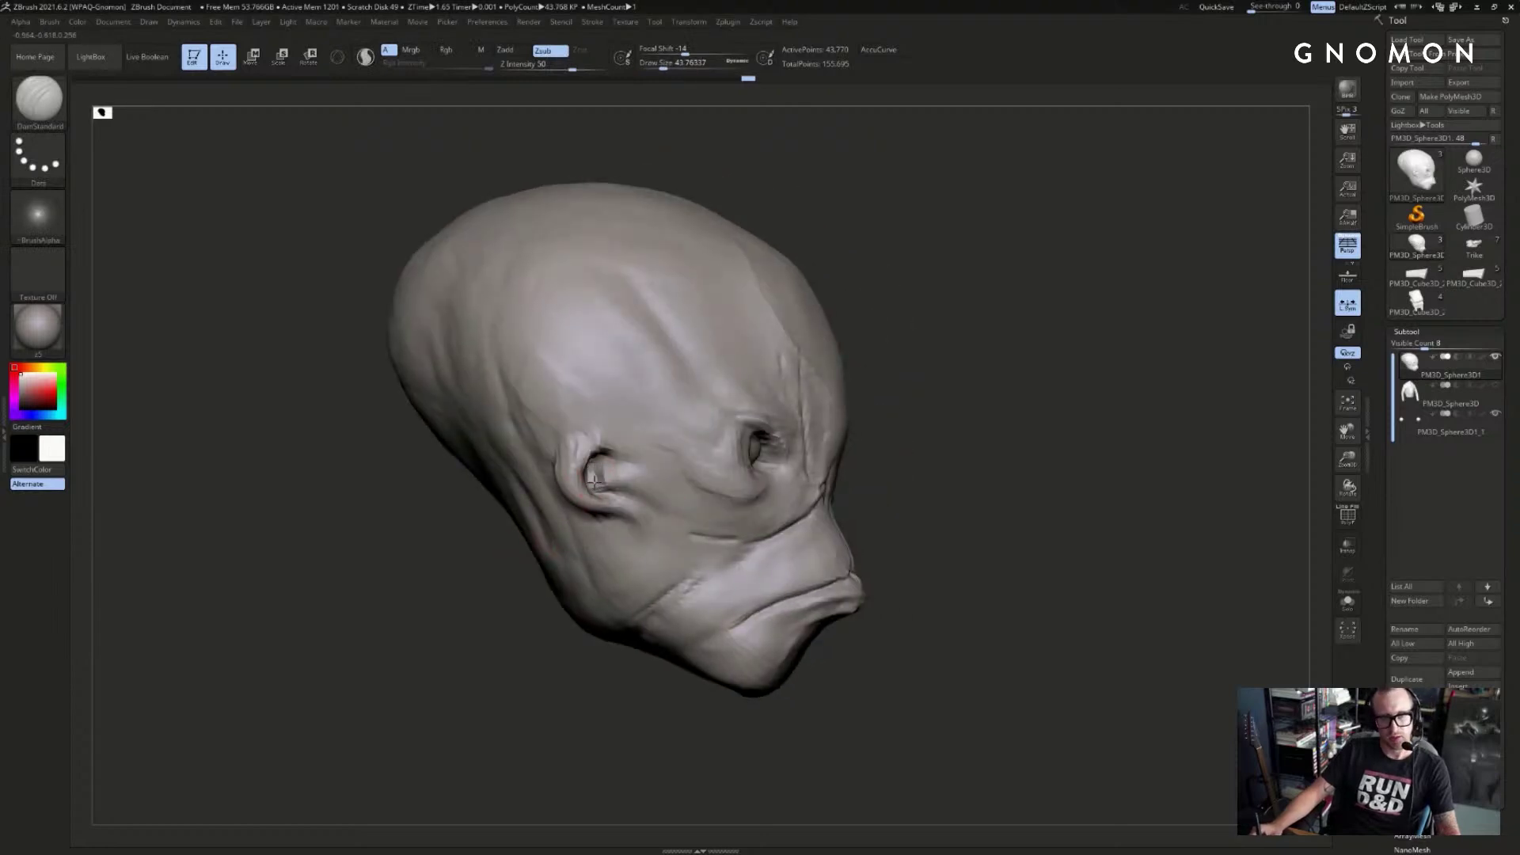
# - Shape the small flap in front of the ear opening with the Move brush at draw size about 44 and smooth it
pyautogui.press('b')
pyautogui.press('m')
pyautogui.press('v')
pyautogui.moveTo(565, 611); pyautogui.dragTo(539, 588)
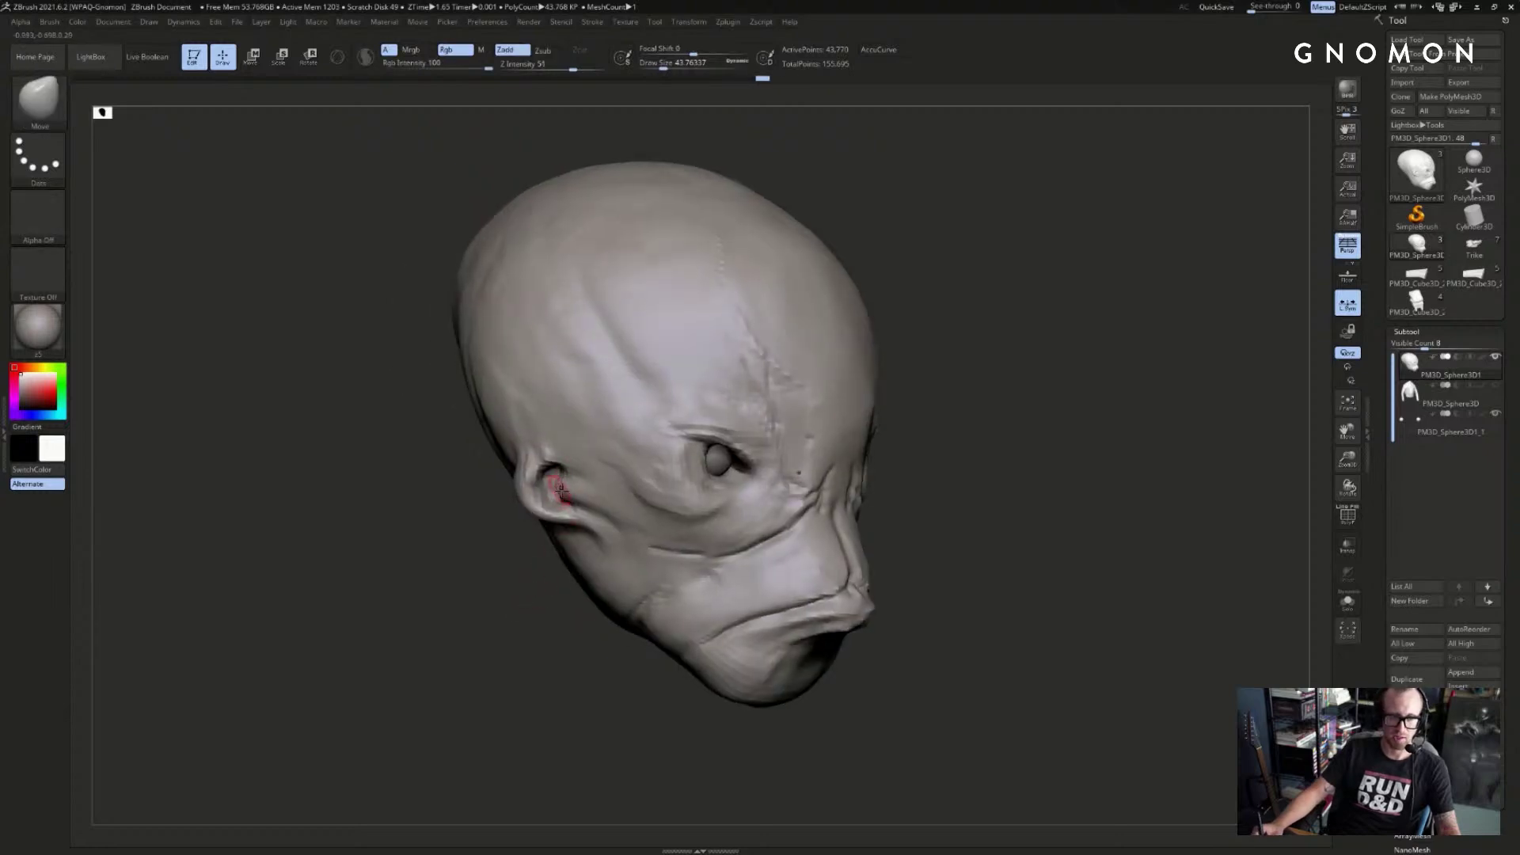
pyautogui.moveTo(554, 492); pyautogui.dragTo(565, 489, button='right')
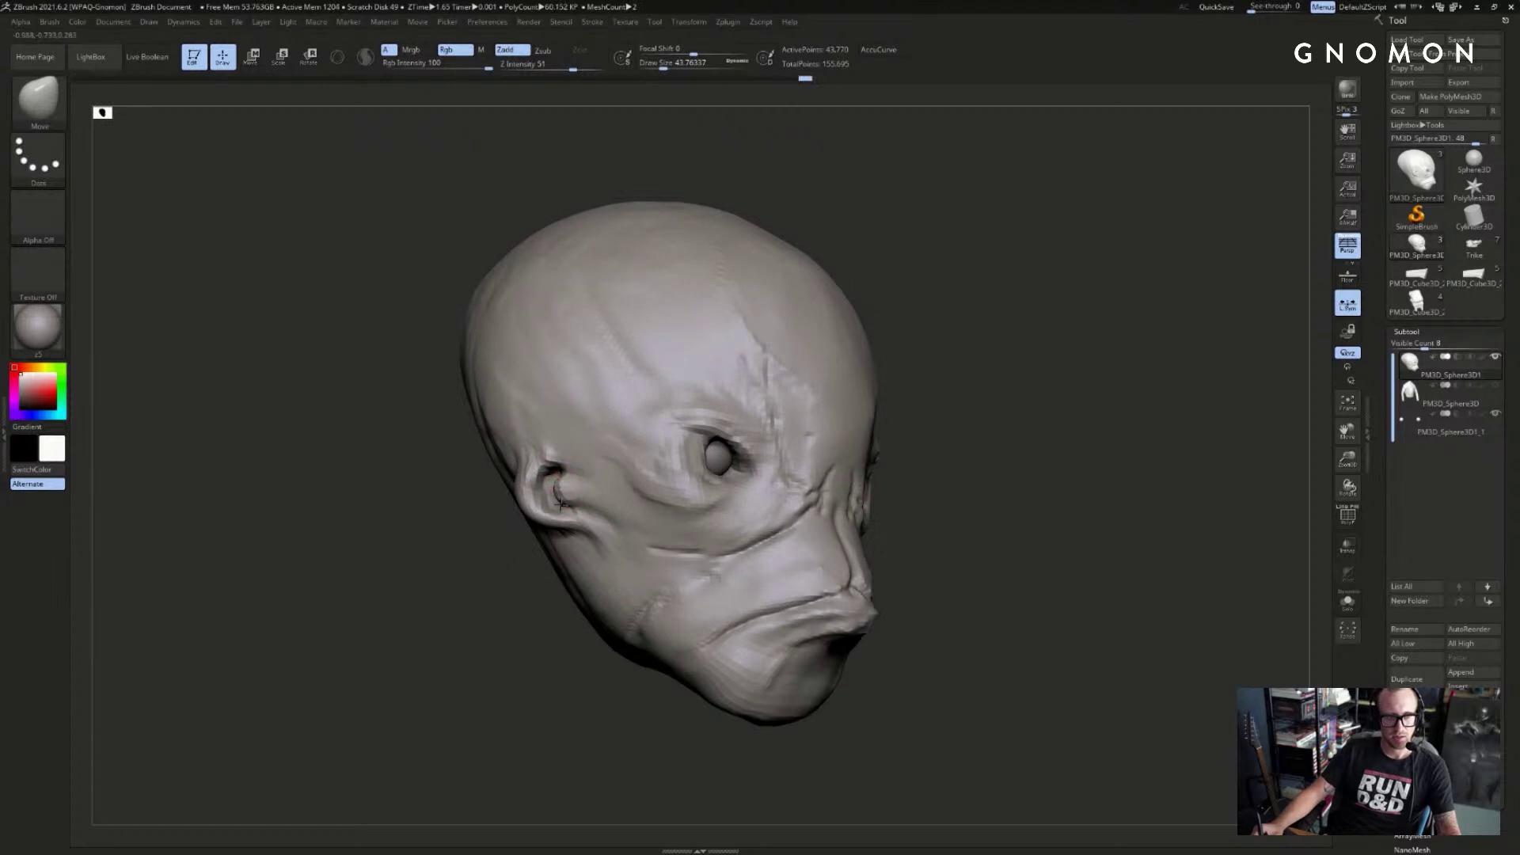
pyautogui.keyDown('shift'); pyautogui.moveTo(563, 489); pyautogui.dragTo(573, 495); pyautogui.keyUp('shift')
pyautogui.moveTo(512, 572); pyautogui.dragTo(509, 607)
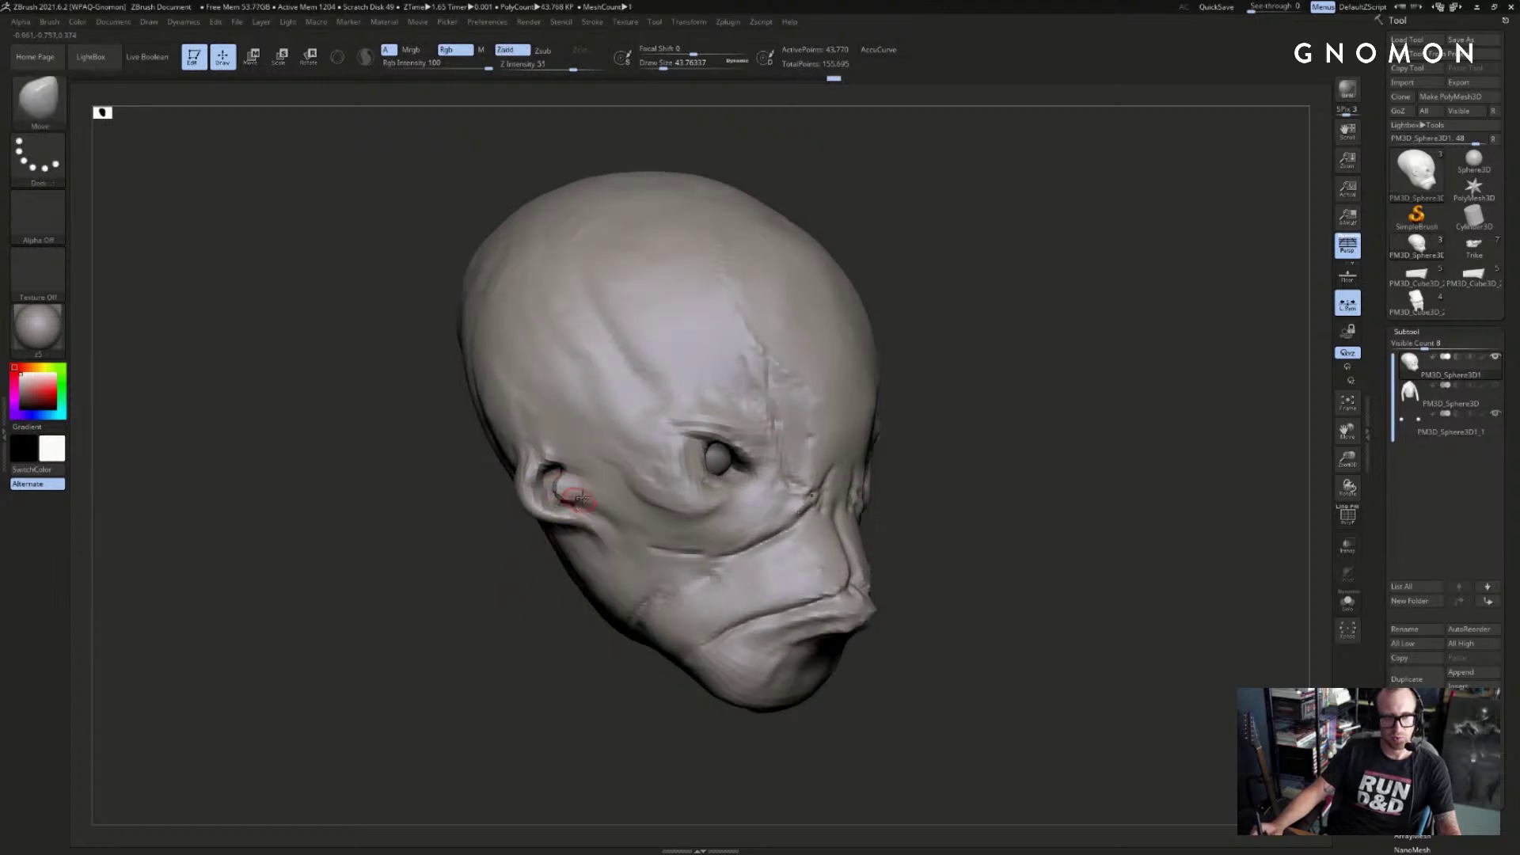
pyautogui.press('s')
pyautogui.moveTo(580, 494); pyautogui.dragTo(592, 495)
pyautogui.moveTo(507, 601)
pyautogui.mouseDown()
pyautogui.moveTo(478, 614)
pyautogui.moveTo(538, 604)
pyautogui.moveTo(559, 498)
pyautogui.mouseUp()
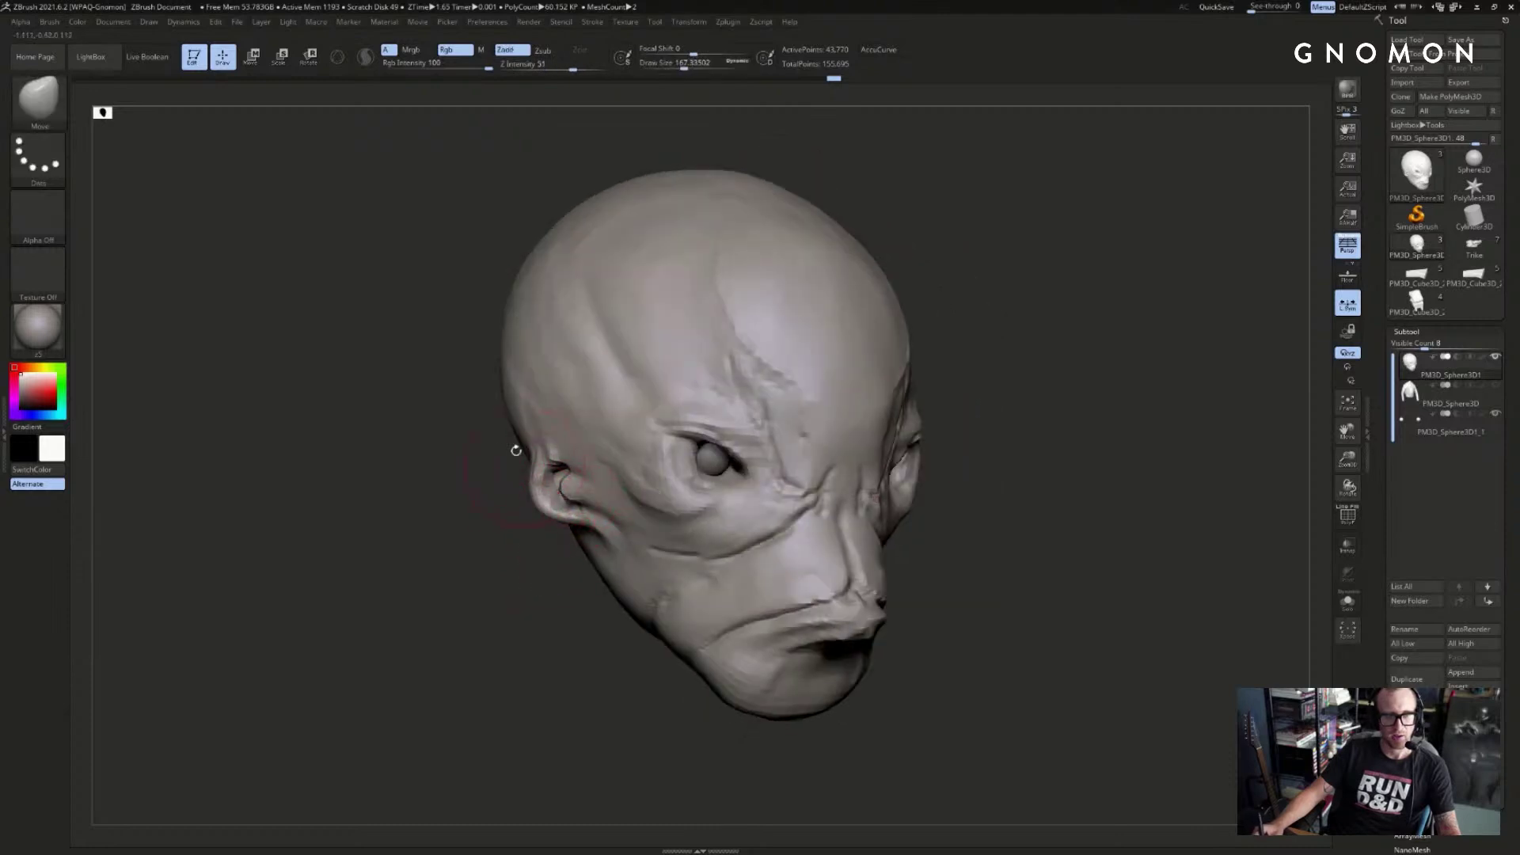
pyautogui.moveTo(516, 451); pyautogui.dragTo(548, 448)
# - Sharpen the creases around the ear's edge with DamStandard
pyautogui.press('b')
pyautogui.press('d')
pyautogui.press('s')
pyautogui.moveTo(468, 526)
pyautogui.mouseDown()
pyautogui.moveTo(523, 472)
pyautogui.moveTo(513, 449)
pyautogui.mouseUp()
pyautogui.moveTo(496, 538)
pyautogui.mouseDown()
pyautogui.moveTo(712, 396)
pyautogui.moveTo(539, 538)
pyautogui.moveTo(963, 546)
pyautogui.moveTo(1047, 505)
pyautogui.mouseUp()
# - Build up the jaw and lower cheek below the ear with ClayBuildup at a changed draw size
pyautogui.press('[')
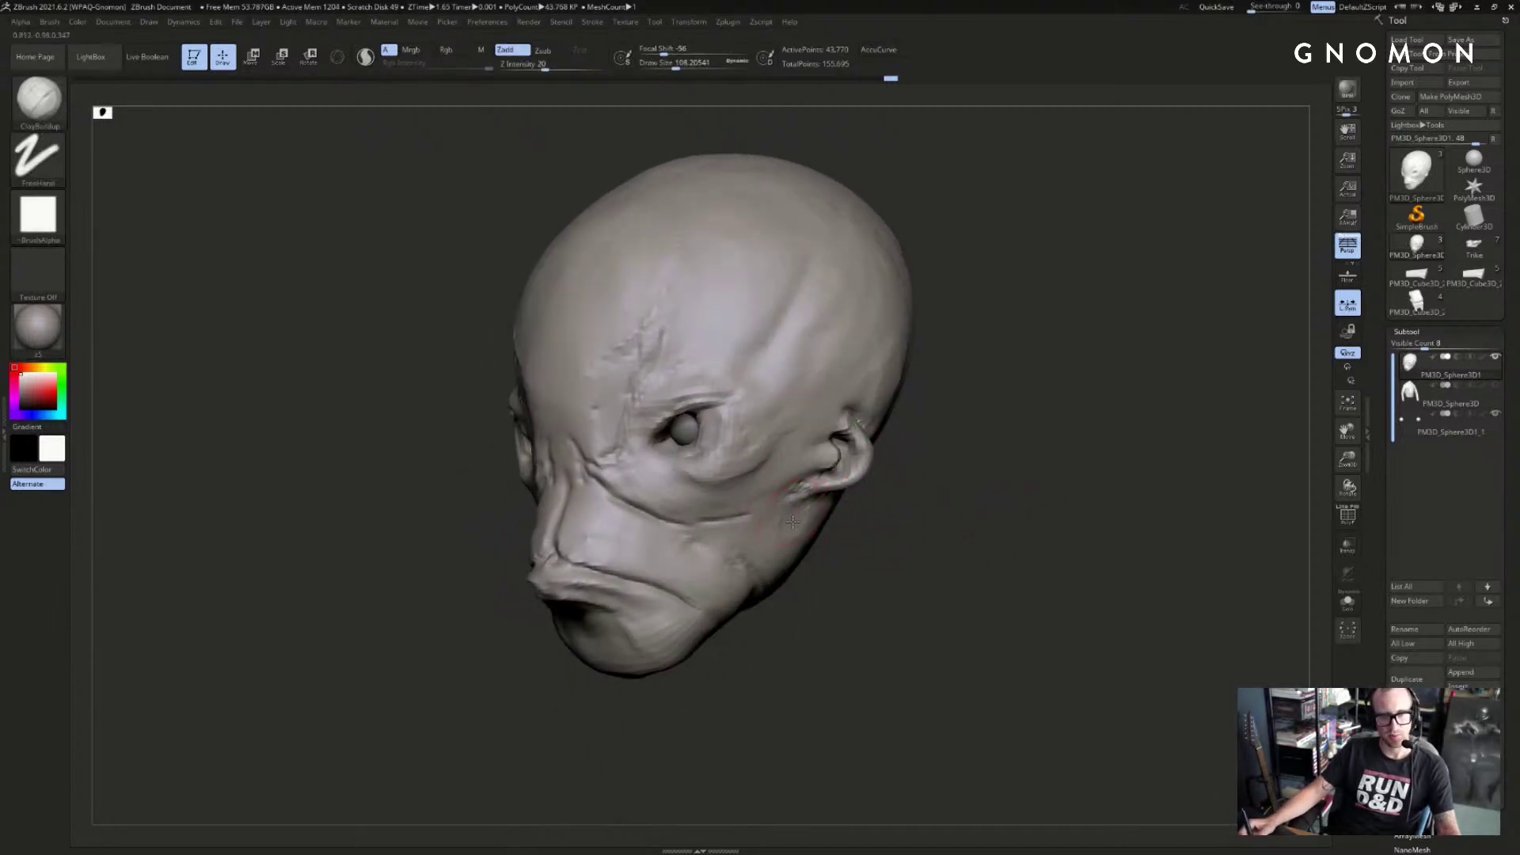
pyautogui.press('s')
pyautogui.moveTo(780, 546)
pyautogui.mouseDown()
pyautogui.moveTo(752, 590)
pyautogui.moveTo(723, 541)
pyautogui.mouseUp()
pyautogui.moveTo(760, 627); pyautogui.dragTo(850, 559)
pyautogui.moveTo(624, 606)
pyautogui.mouseDown()
pyautogui.moveTo(644, 651)
pyautogui.moveTo(696, 662)
pyautogui.mouseUp()
pyautogui.moveTo(780, 554)
pyautogui.mouseDown()
pyautogui.moveTo(827, 517)
pyautogui.moveTo(784, 554)
pyautogui.mouseUp()
# - Raise the area under the eye with the Standard brush, reducing the draw size to about 74
pyautogui.press('b')
pyautogui.press('s')
pyautogui.press('t')
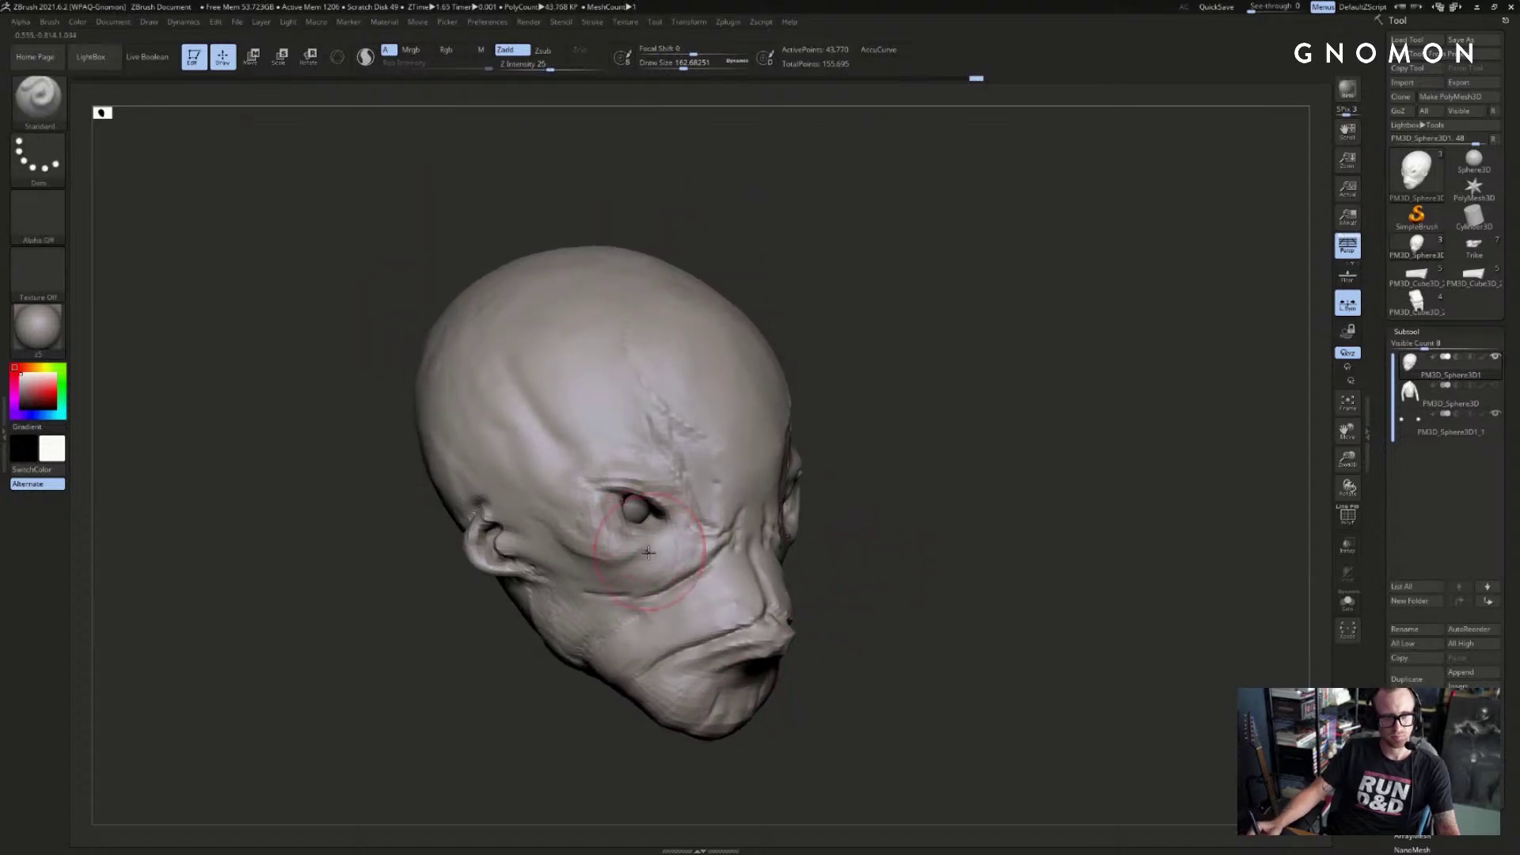
pyautogui.press('[')
pyautogui.moveTo(622, 564); pyautogui.dragTo(650, 532)
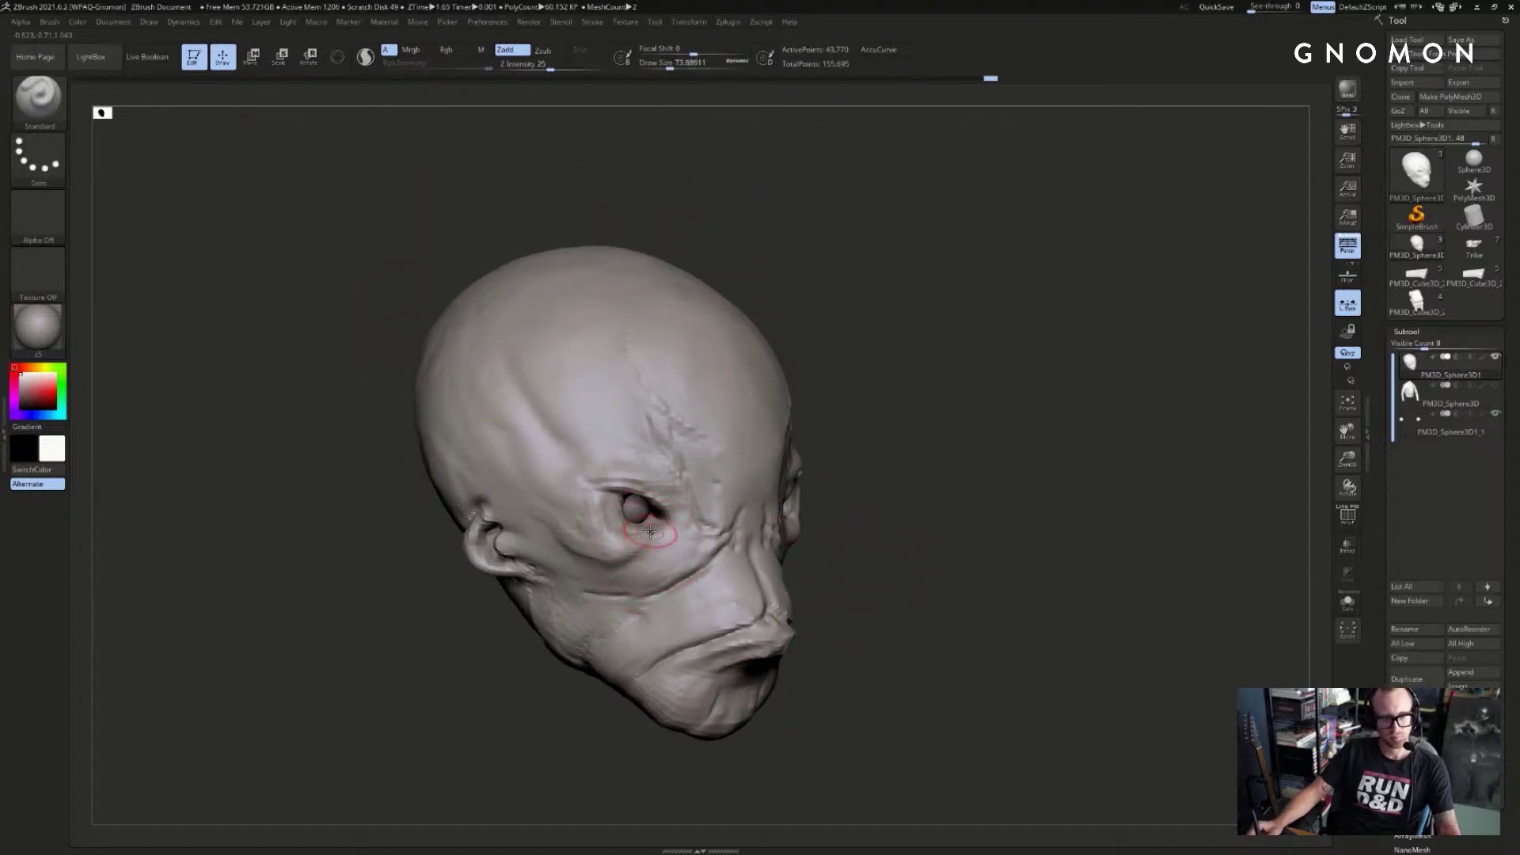
# - Build up the lower eyelid and the area below the inner eye corner with ClayBuildup at draw size about 68
pyautogui.press('b')
pyautogui.press('c')
pyautogui.press('b')
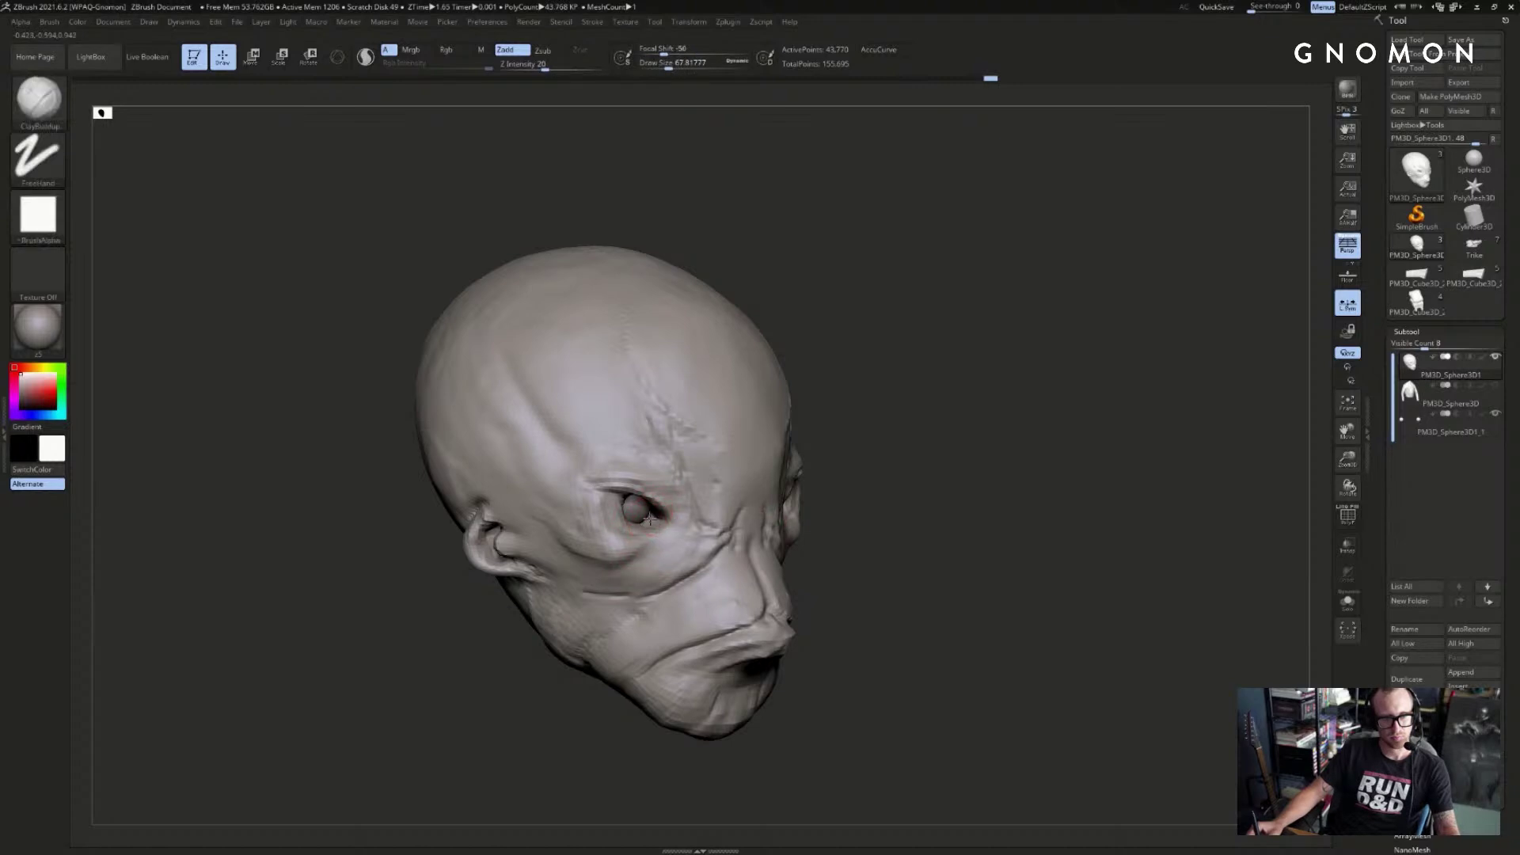
pyautogui.moveTo(935, 455); pyautogui.dragTo(990, 443)
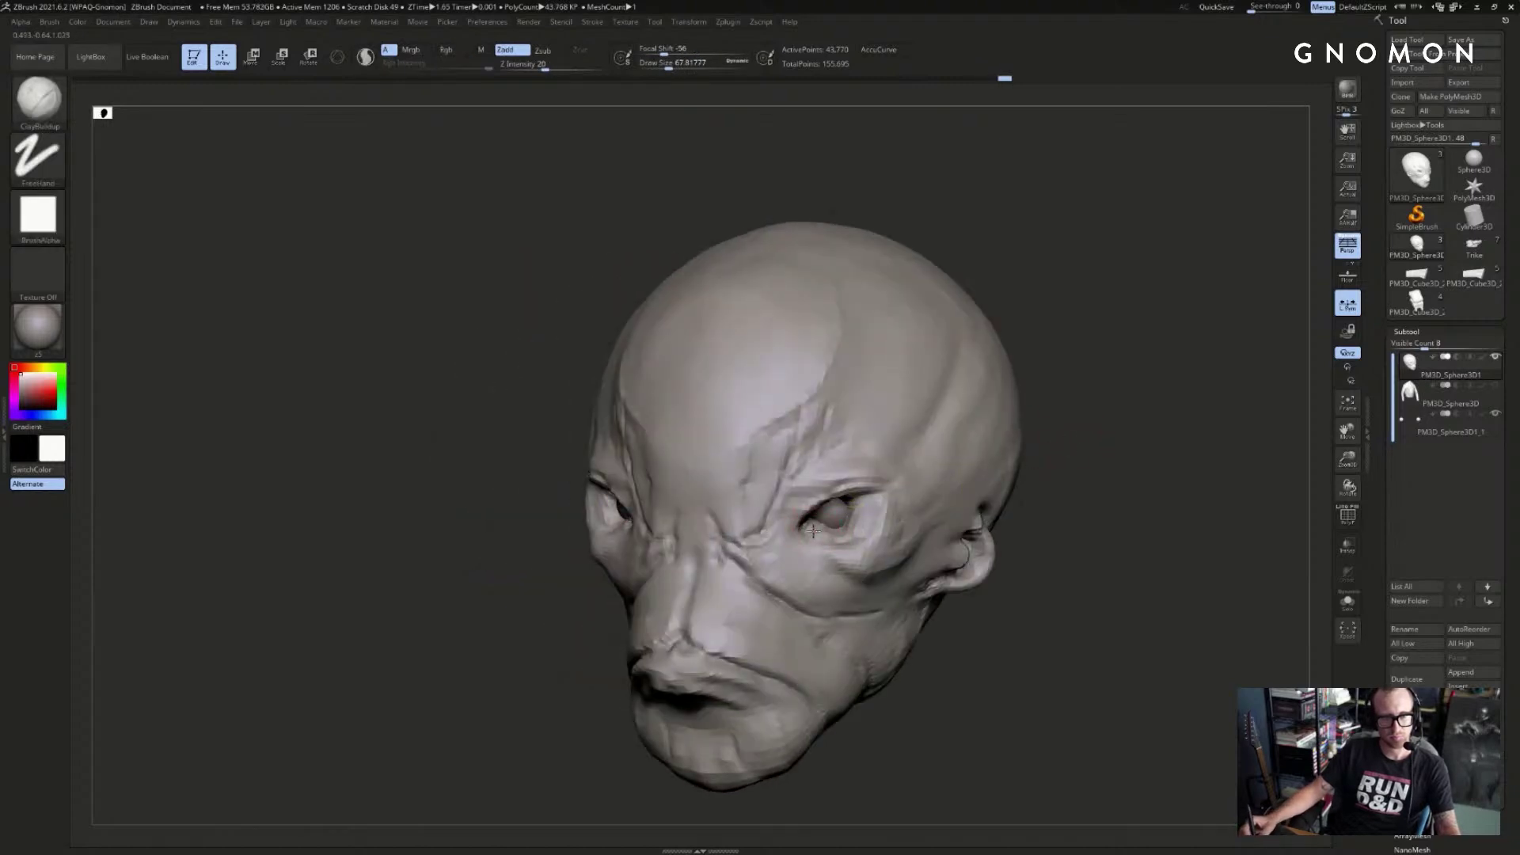
pyautogui.moveTo(1029, 515)
pyautogui.mouseDown()
pyautogui.moveTo(1110, 440)
pyautogui.moveTo(1076, 496)
pyautogui.moveTo(1011, 499)
pyautogui.mouseUp()
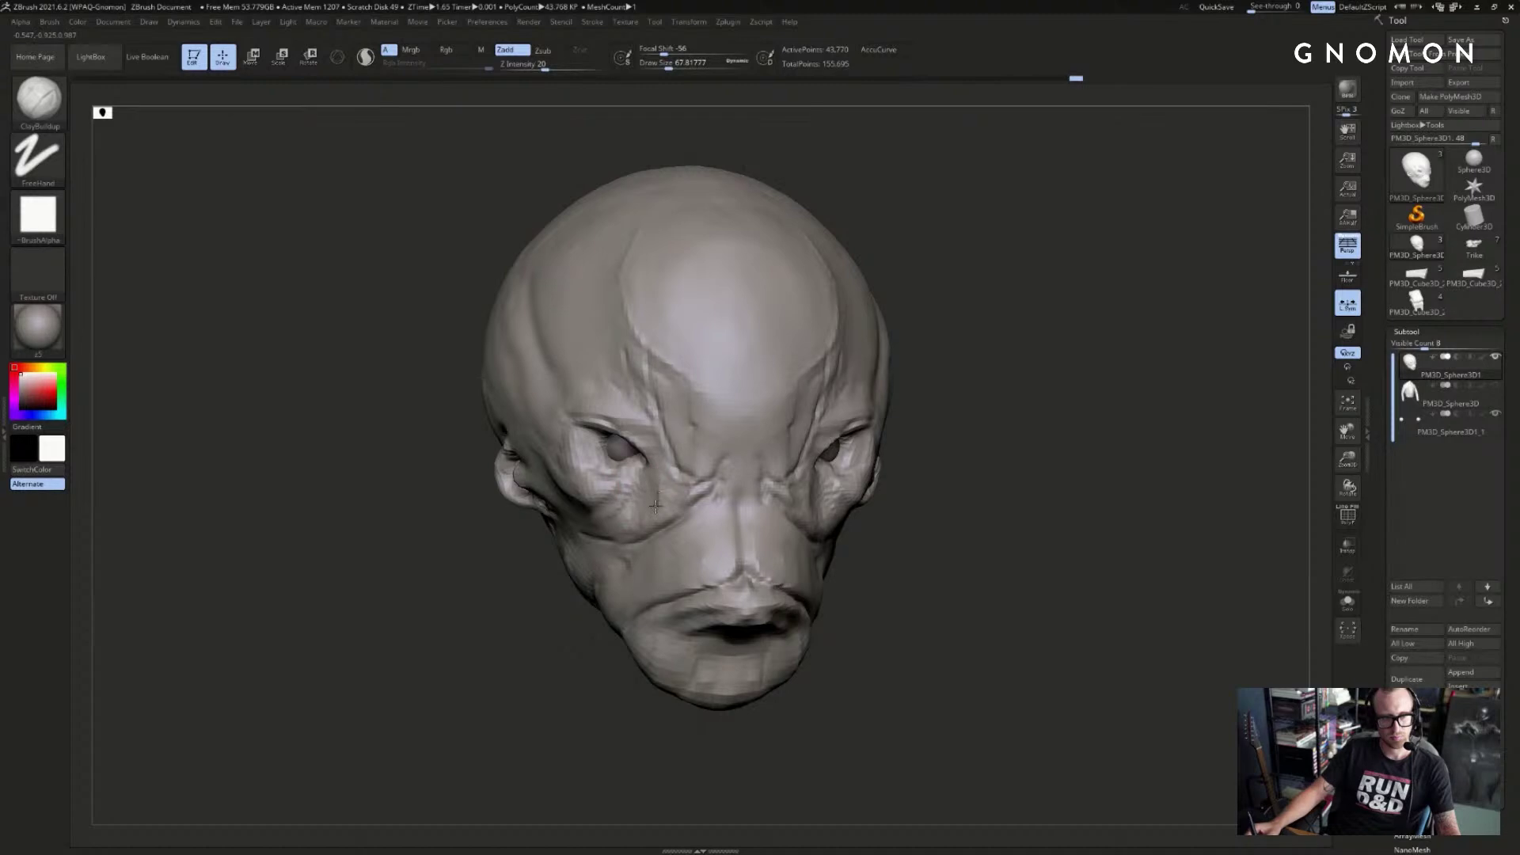
pyautogui.moveTo(664, 501); pyautogui.dragTo(692, 501)
pyautogui.moveTo(1003, 429); pyautogui.dragTo(933, 430)
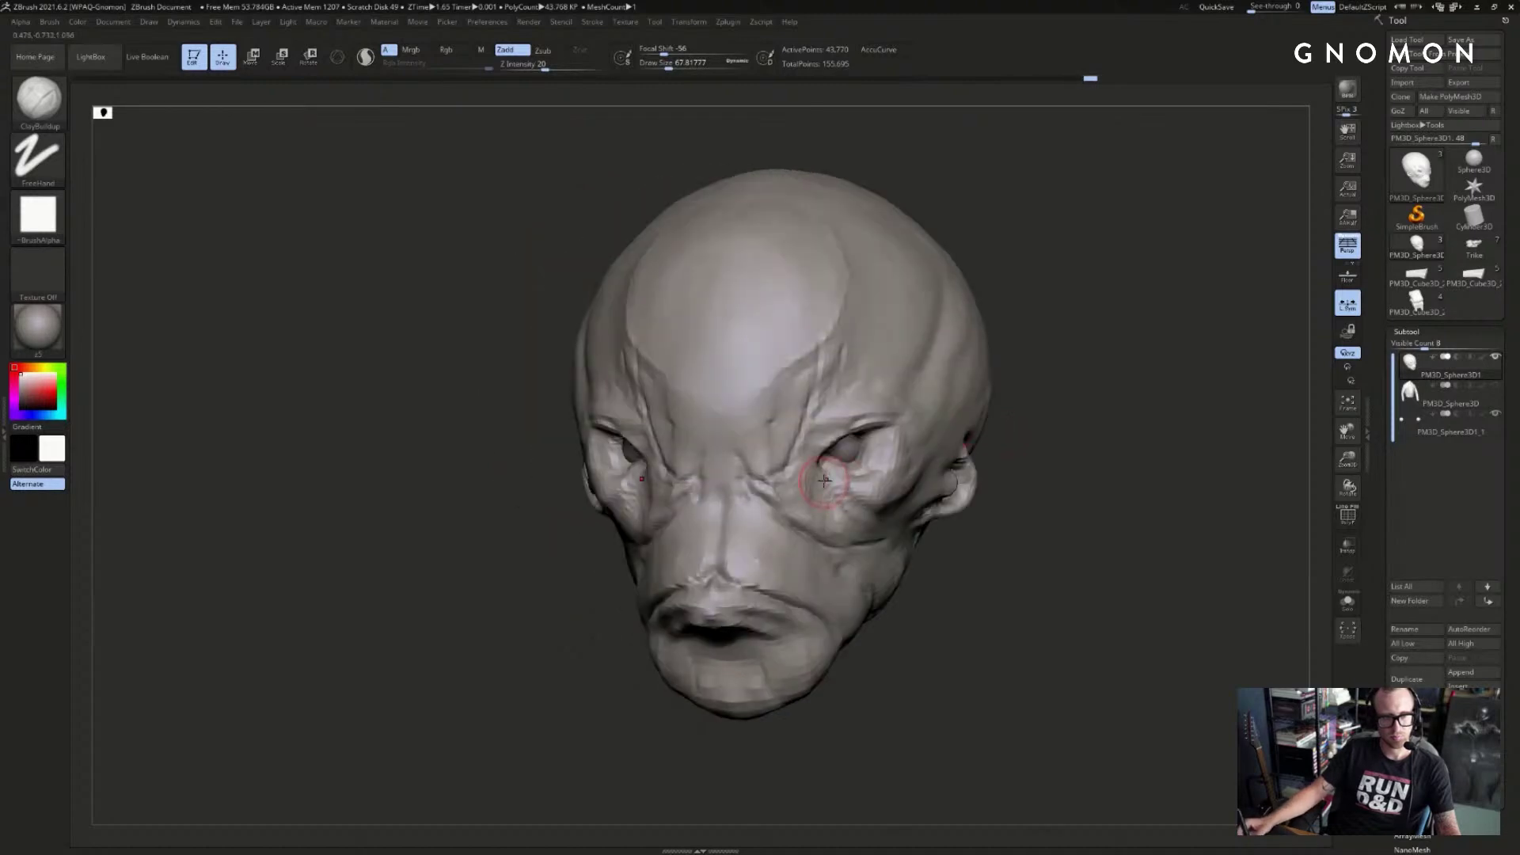
# - Carve wrinkles around the inner eye corner and beside the nose bridge with DamStandard at draw size about 39
pyautogui.press('b')
pyautogui.press('d')
pyautogui.press('s')
pyautogui.moveTo(817, 469); pyautogui.dragTo(814, 499)
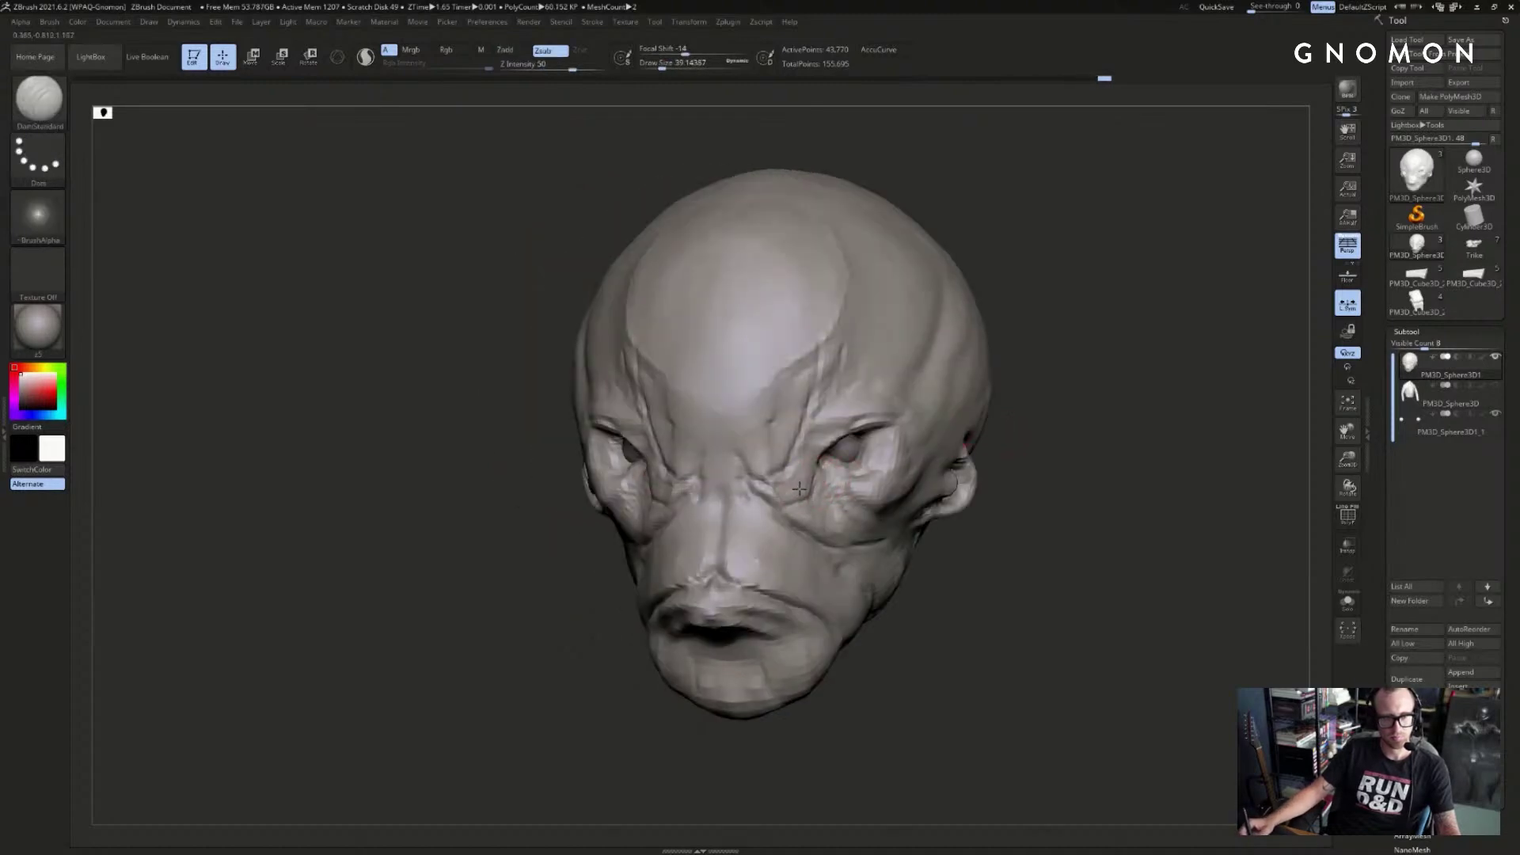
pyautogui.moveTo(1066, 405); pyautogui.dragTo(794, 443)
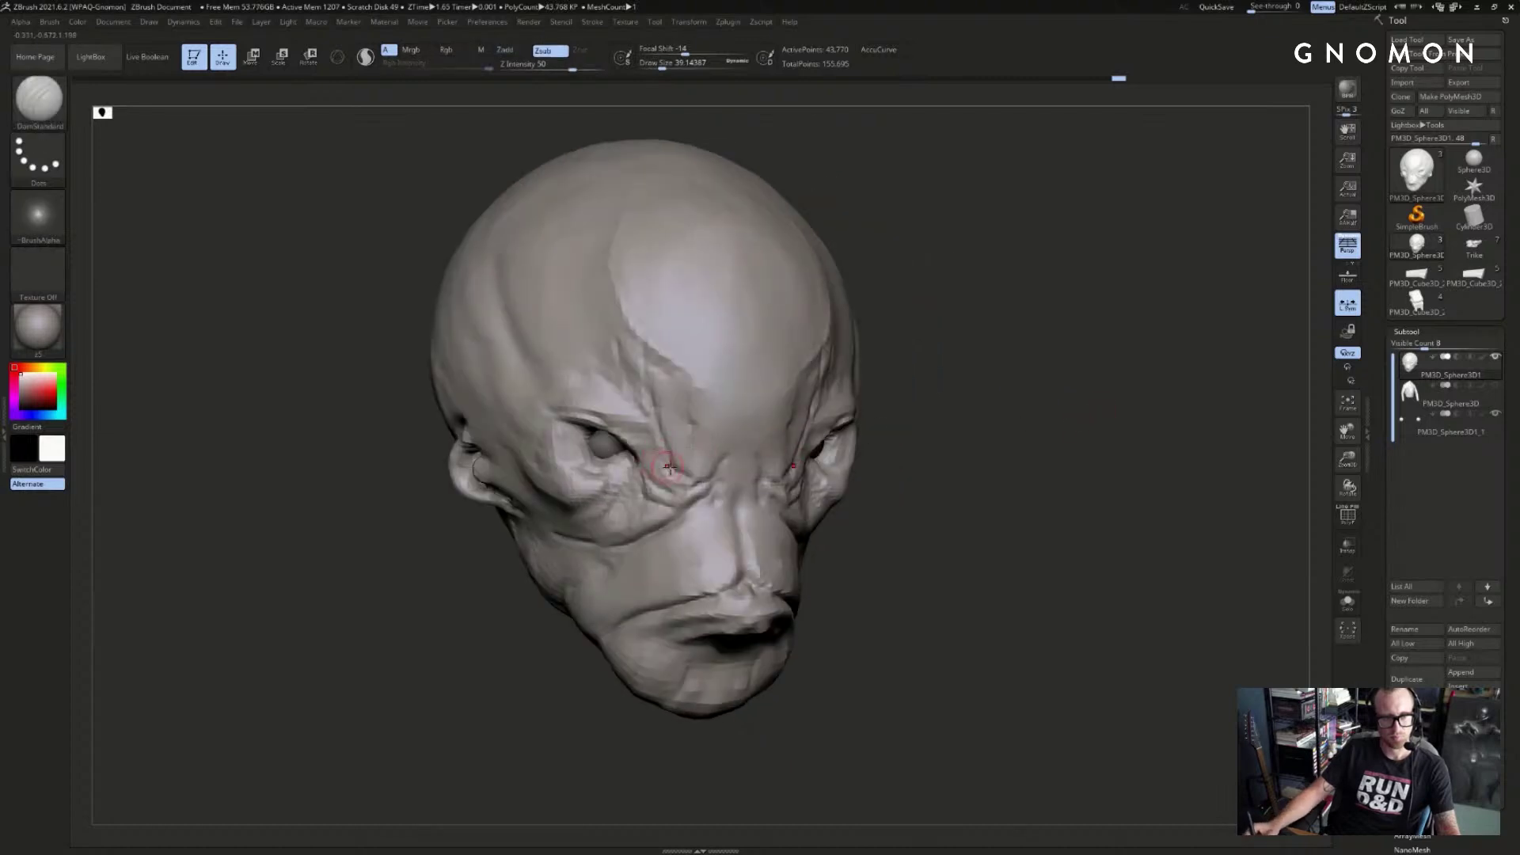
pyautogui.moveTo(669, 467); pyautogui.dragTo(637, 410)
# - Cut creases into the upper eyelid and a fold rising from the outer brow toward the temple with DamStandard
pyautogui.moveTo(1010, 364)
pyautogui.mouseDown()
pyautogui.moveTo(1018, 396)
pyautogui.moveTo(1028, 383)
pyautogui.moveTo(946, 400)
pyautogui.mouseUp()
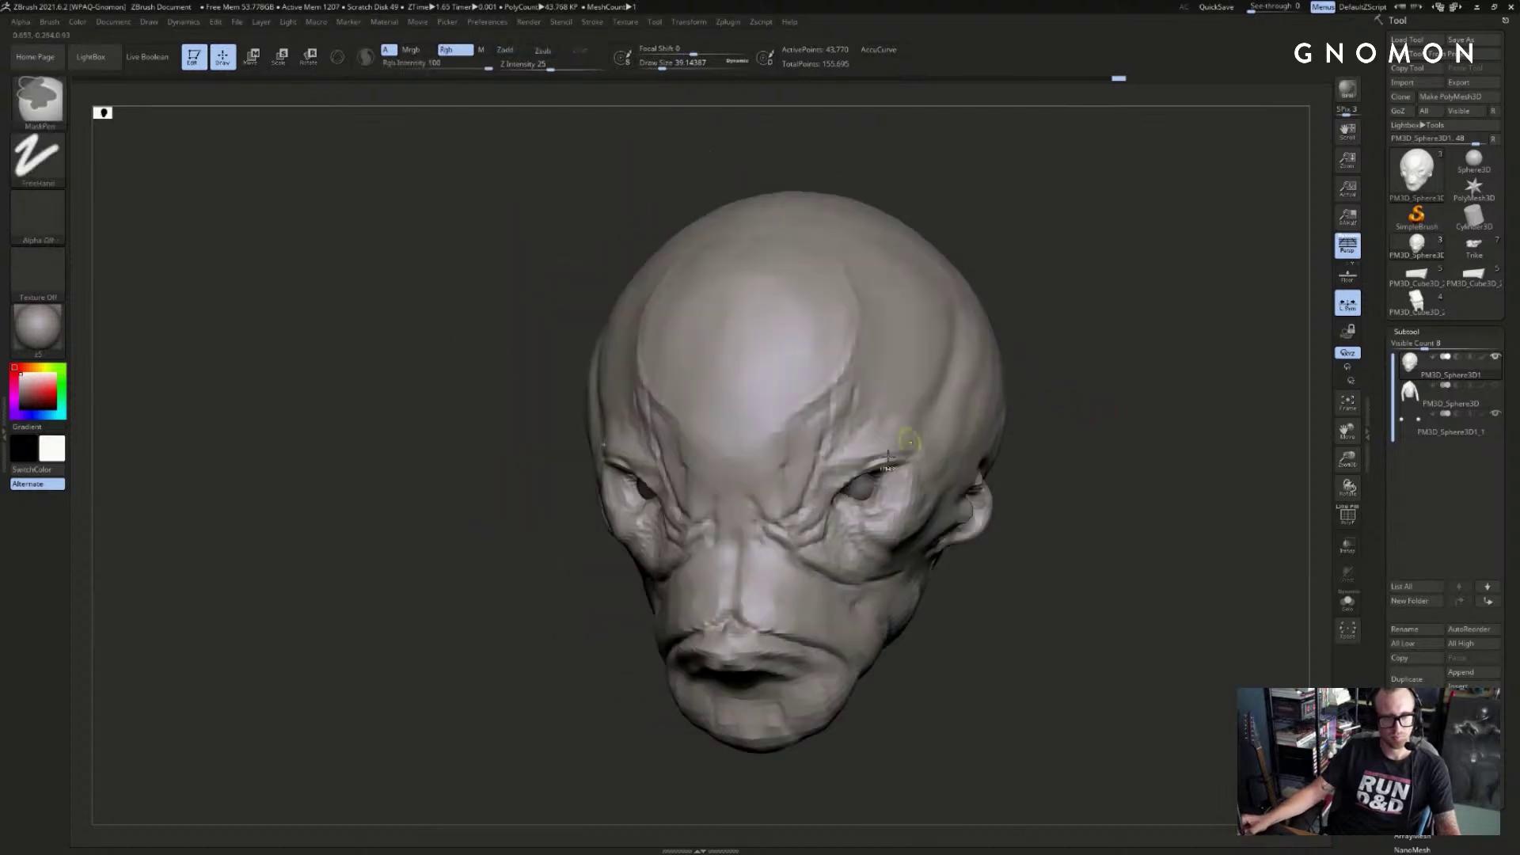
pyautogui.keyDown('alt'); pyautogui.moveTo(803, 503); pyautogui.dragTo(833, 457); pyautogui.keyUp('alt')
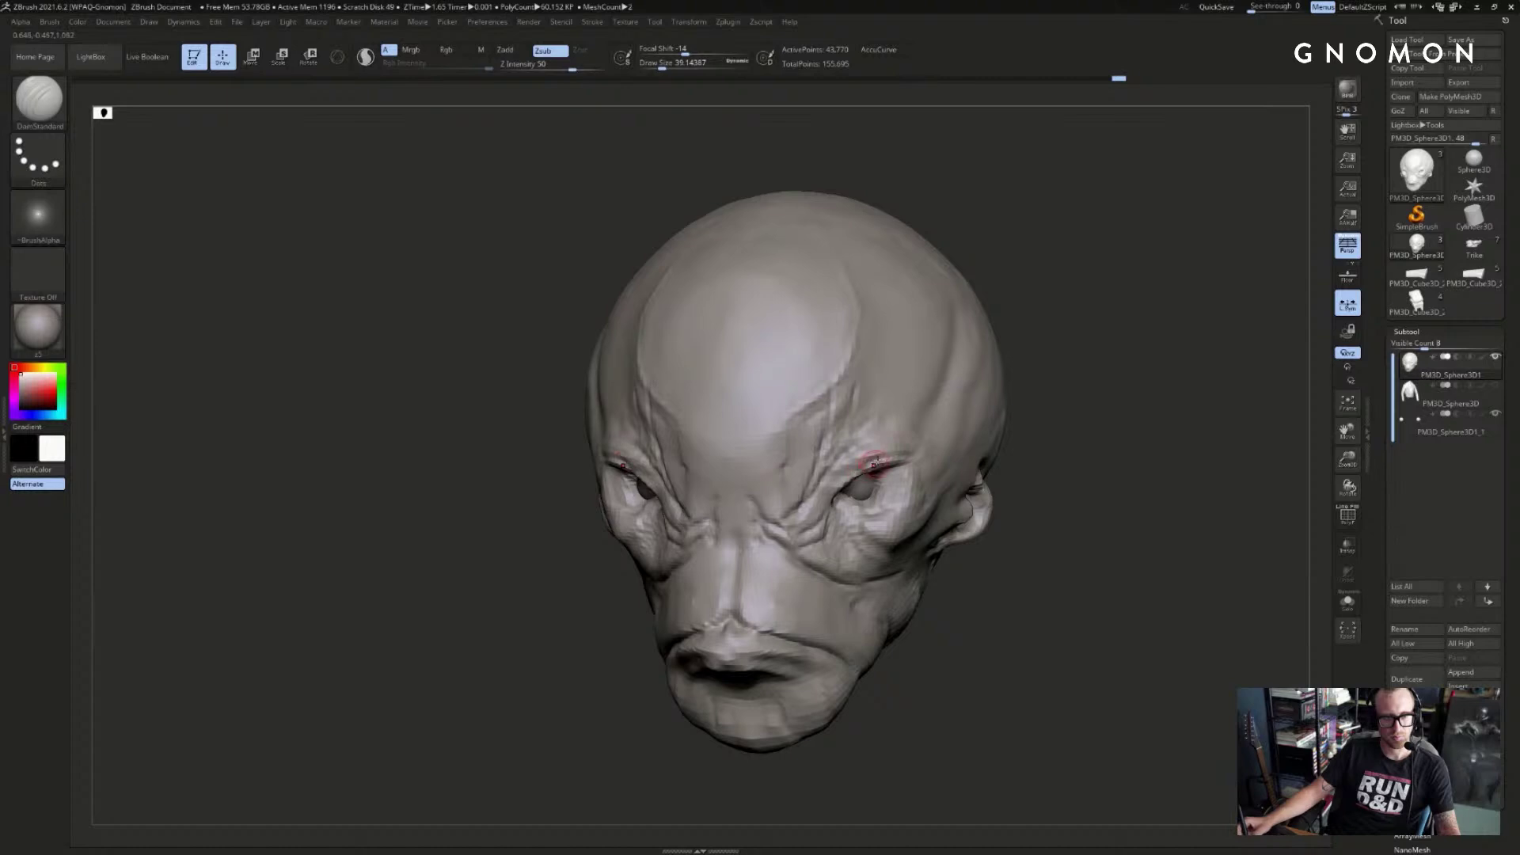
pyautogui.moveTo(1092, 428); pyautogui.dragTo(1001, 410)
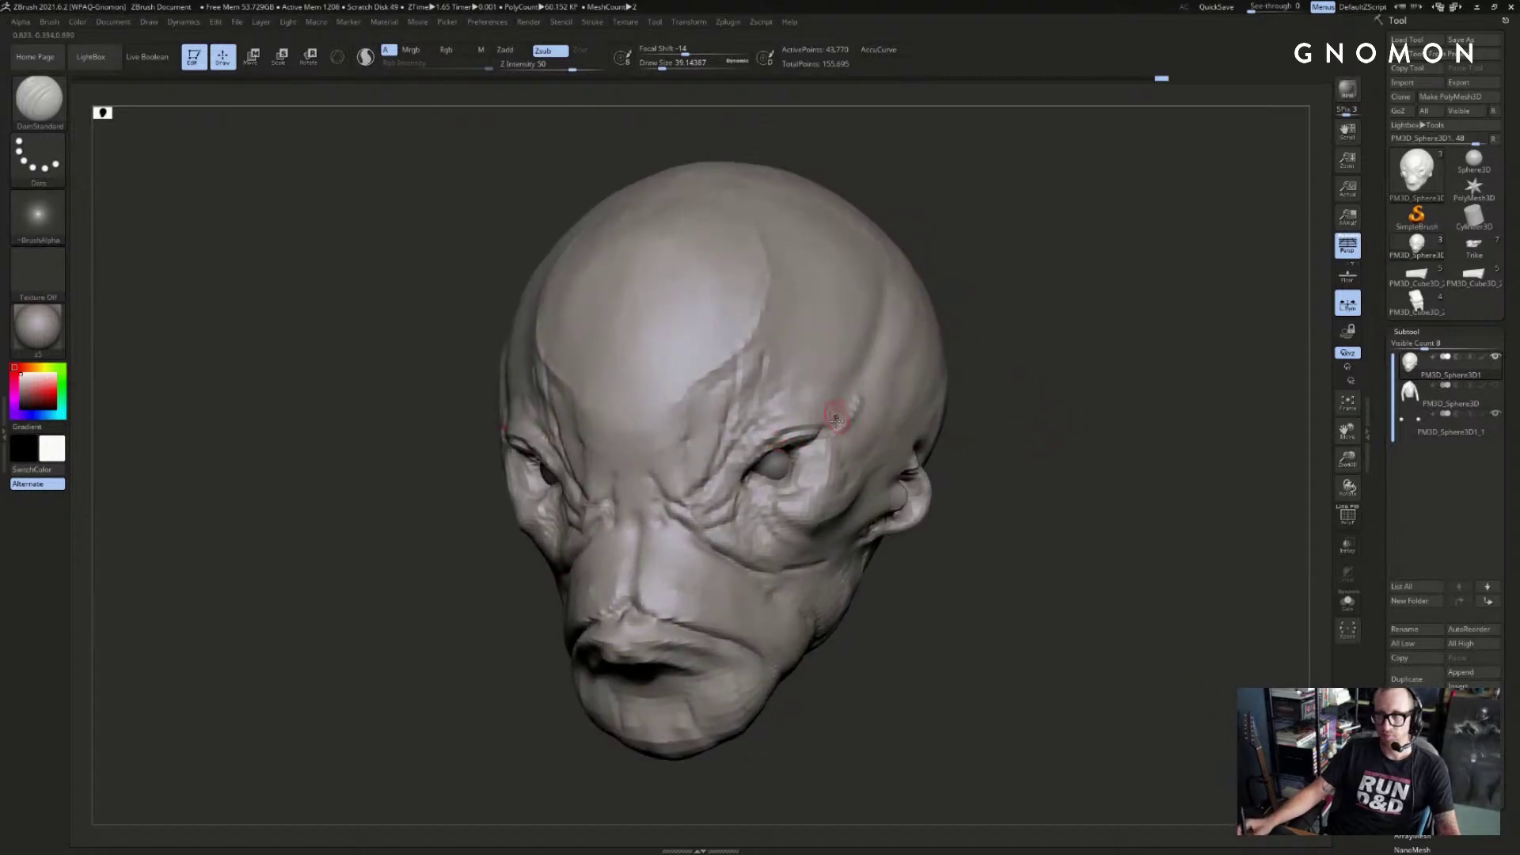
pyautogui.moveTo(836, 419); pyautogui.dragTo(856, 387)
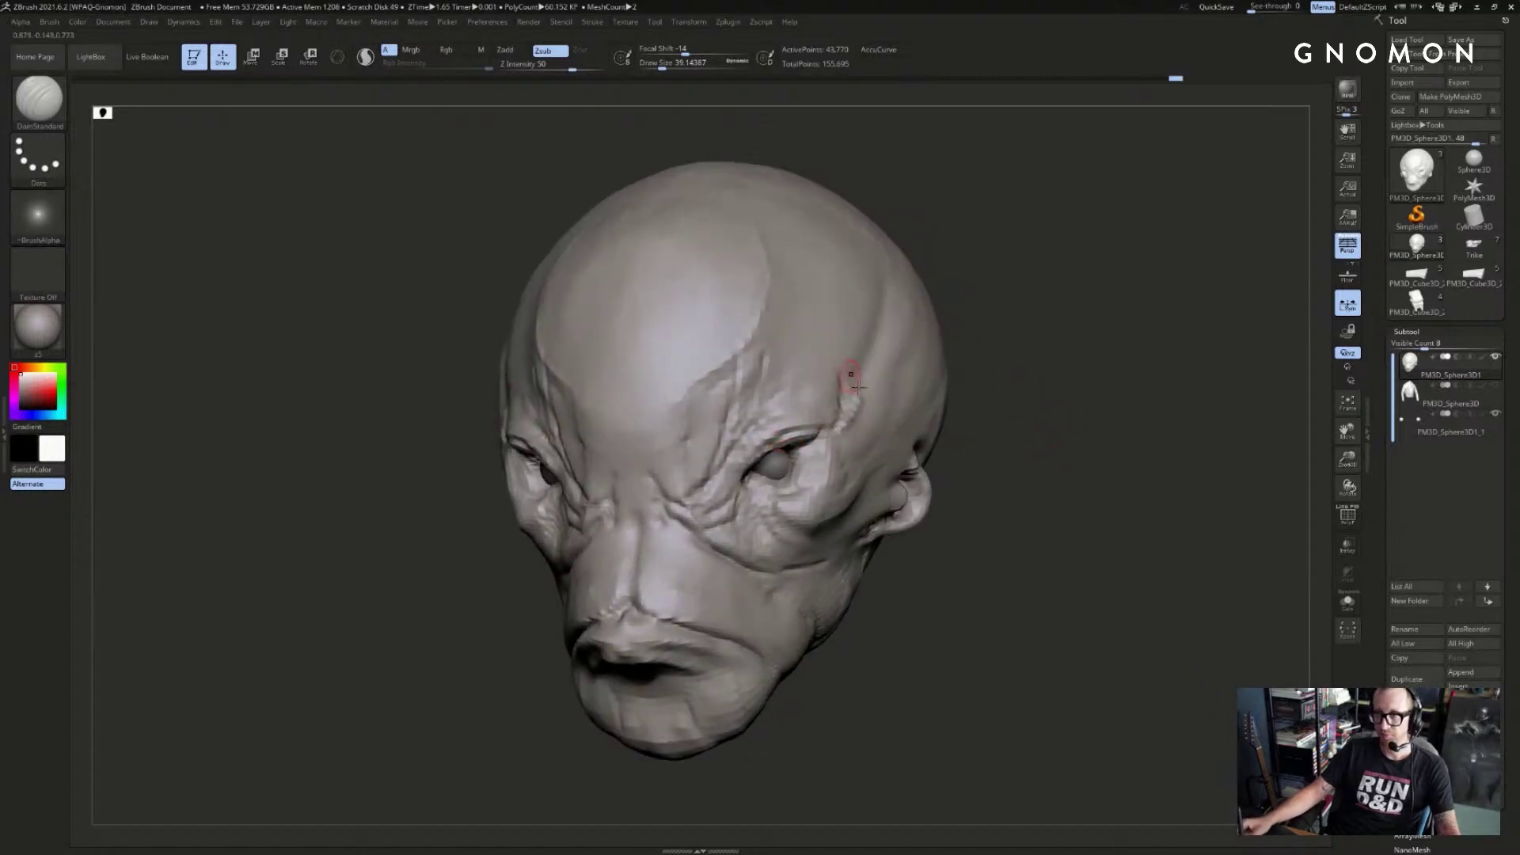
# - Select the eyeballs and carve a pupil into them with DamStandard at draw size about 39
pyautogui.keyDown('alt'); pyautogui.click(777, 467); pyautogui.keyUp('alt')
pyautogui.click(772, 466)
pyautogui.moveTo(942, 445)
pyautogui.mouseDown()
pyautogui.moveTo(1011, 448)
pyautogui.moveTo(953, 458)
pyautogui.moveTo(1006, 460)
pyautogui.mouseUp()
pyautogui.hotkey('ctrl', 'z')
pyautogui.press('b')
pyautogui.press('c')
pyautogui.press('l')
pyautogui.click(539, 465)
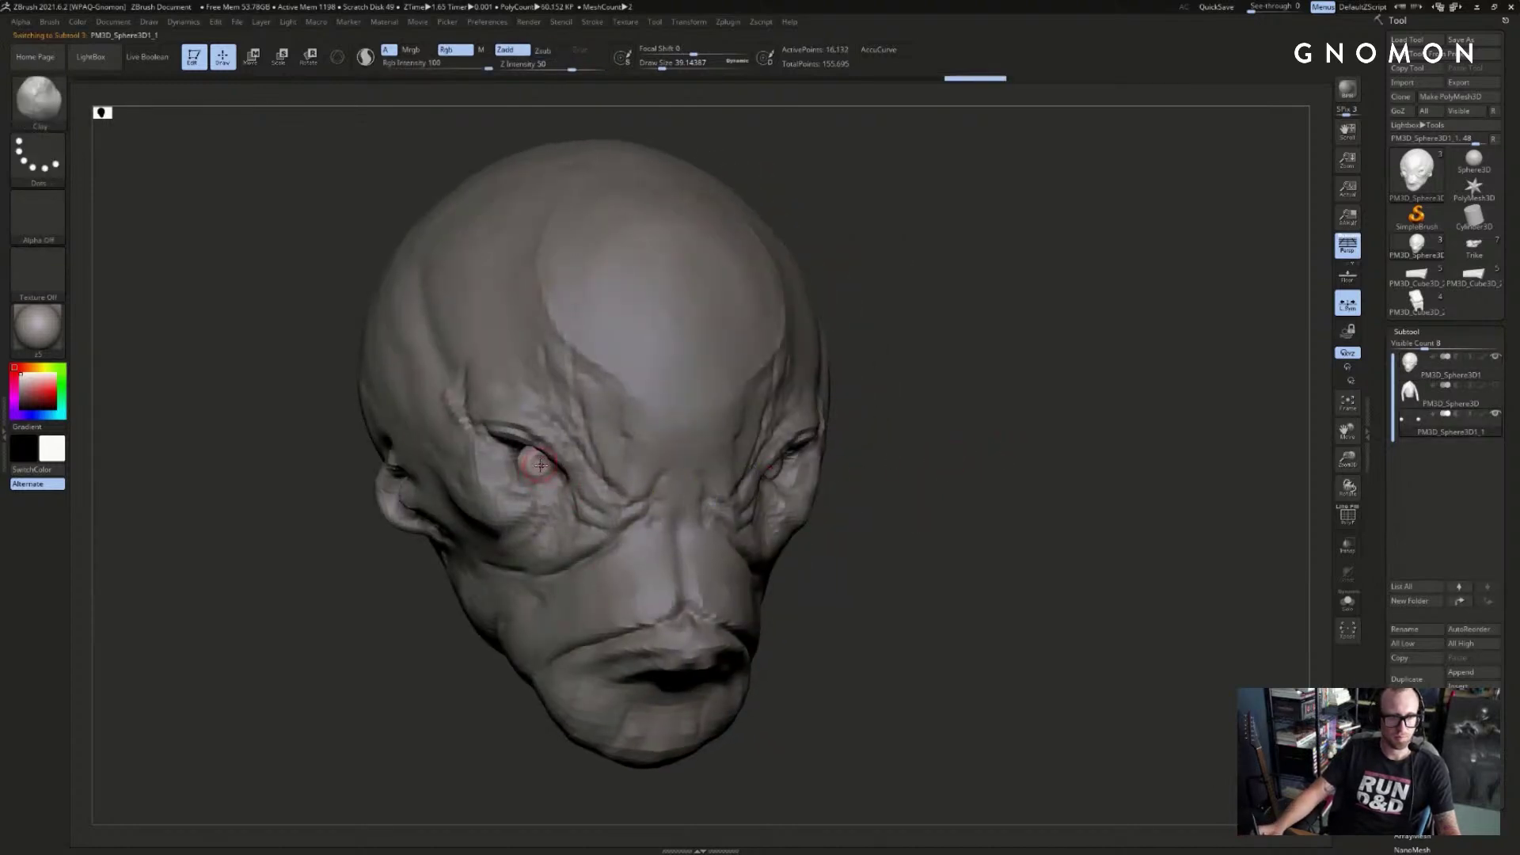
pyautogui.press('b')
pyautogui.press('d')
pyautogui.press('s')
pyautogui.moveTo(544, 461); pyautogui.dragTo(549, 473)
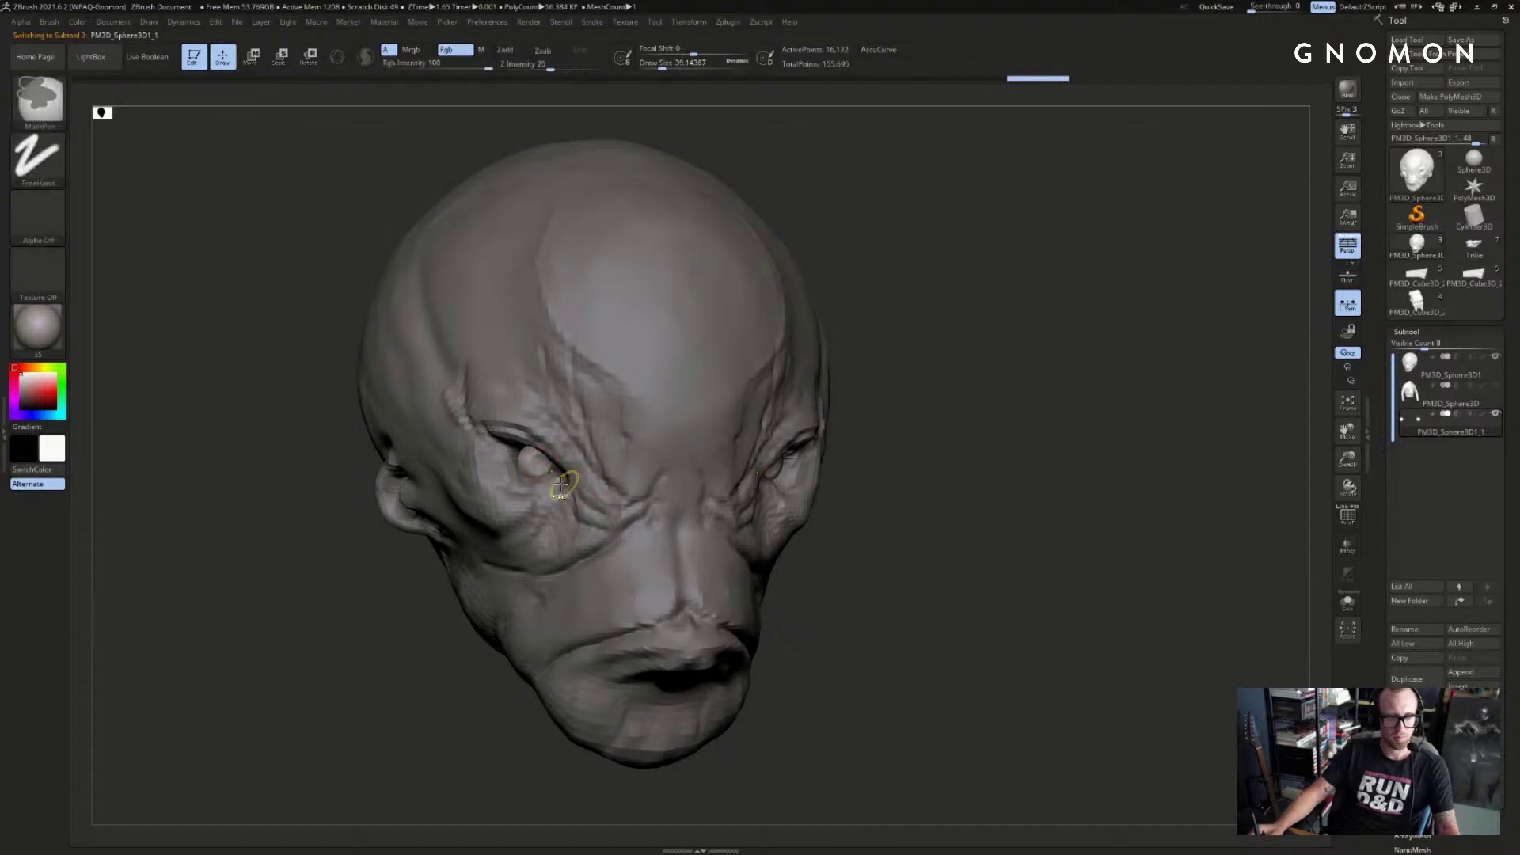
pyautogui.hotkey('ctrl', 'z')
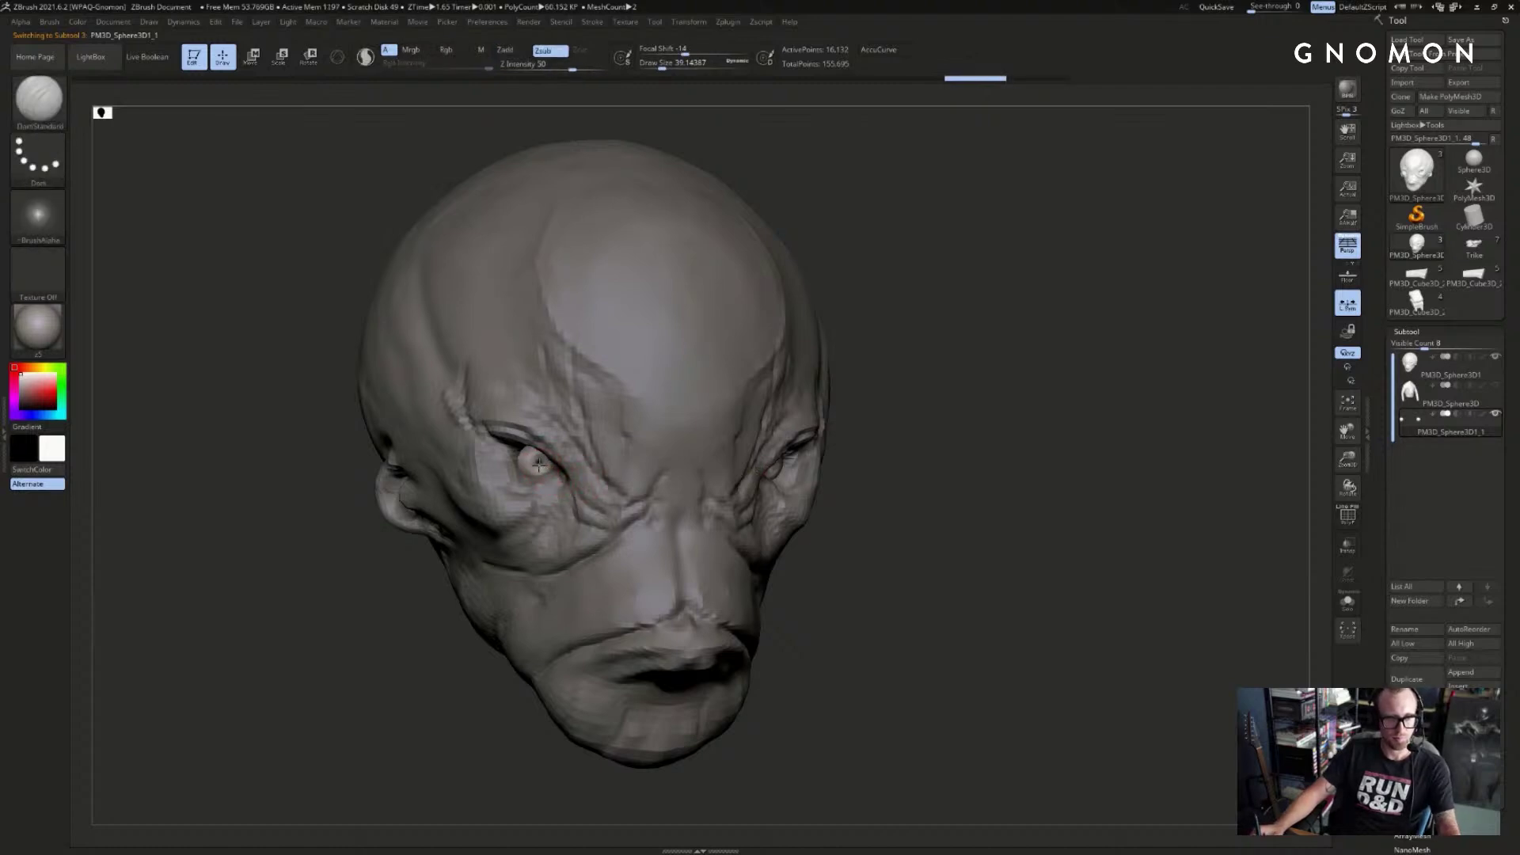
# - Turn off perspective and lay a transpose line from the eyeball's centre out past the front of the face
pyautogui.moveTo(998, 405); pyautogui.dragTo(1067, 440)
pyautogui.moveTo(1058, 434); pyautogui.dragTo(882, 478)
pyautogui.press('w')
pyautogui.hotkey('shift', 't')
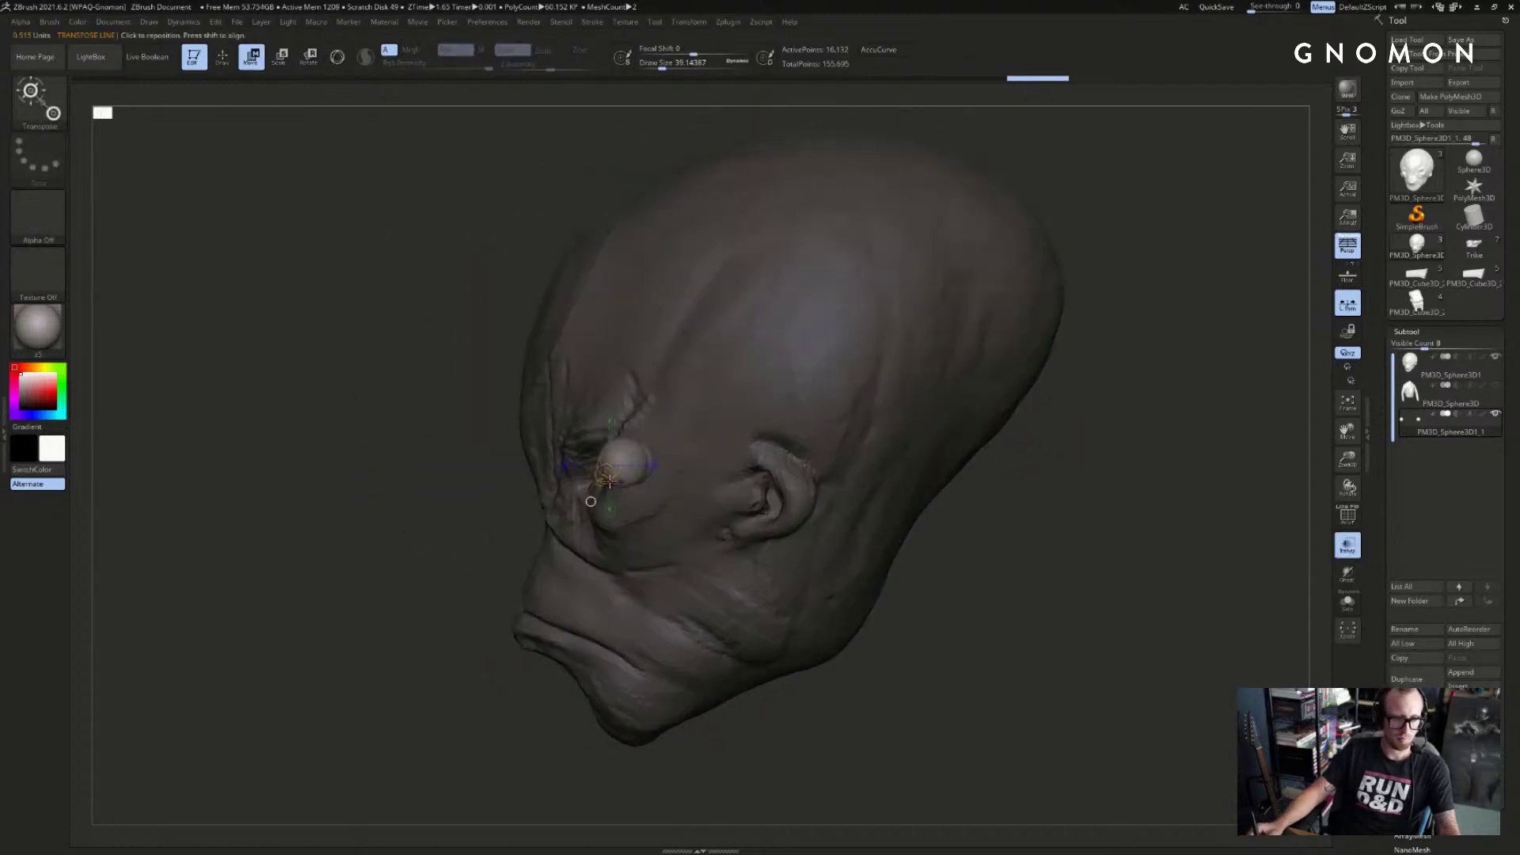
pyautogui.hotkey('shift', 't')
pyautogui.moveTo(625, 459); pyautogui.dragTo(640, 508)
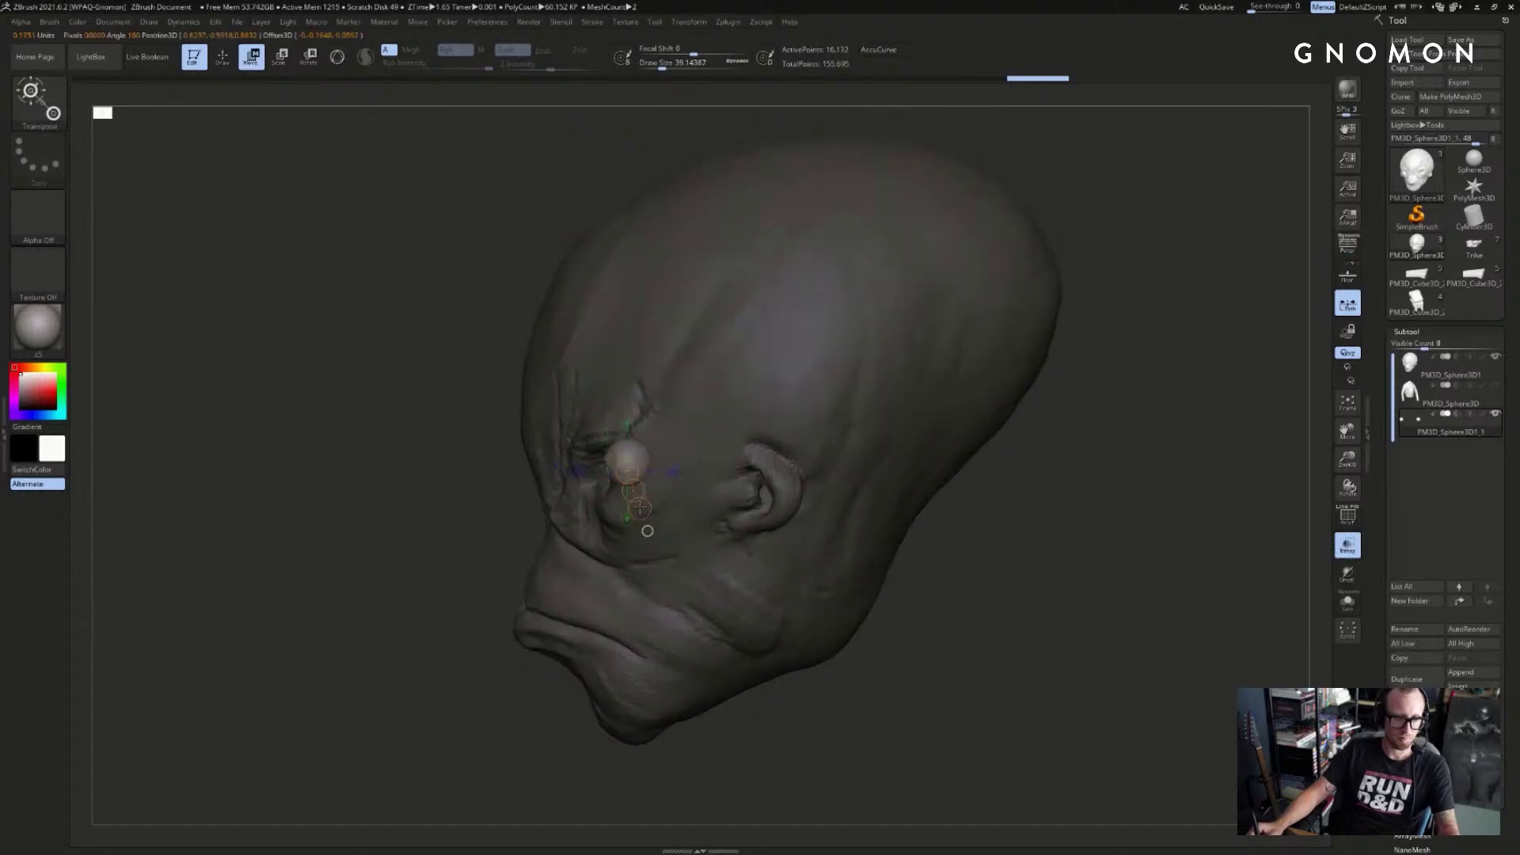
pyautogui.moveTo(617, 448); pyautogui.dragTo(594, 393)
pyautogui.moveTo(624, 462); pyautogui.dragTo(471, 502)
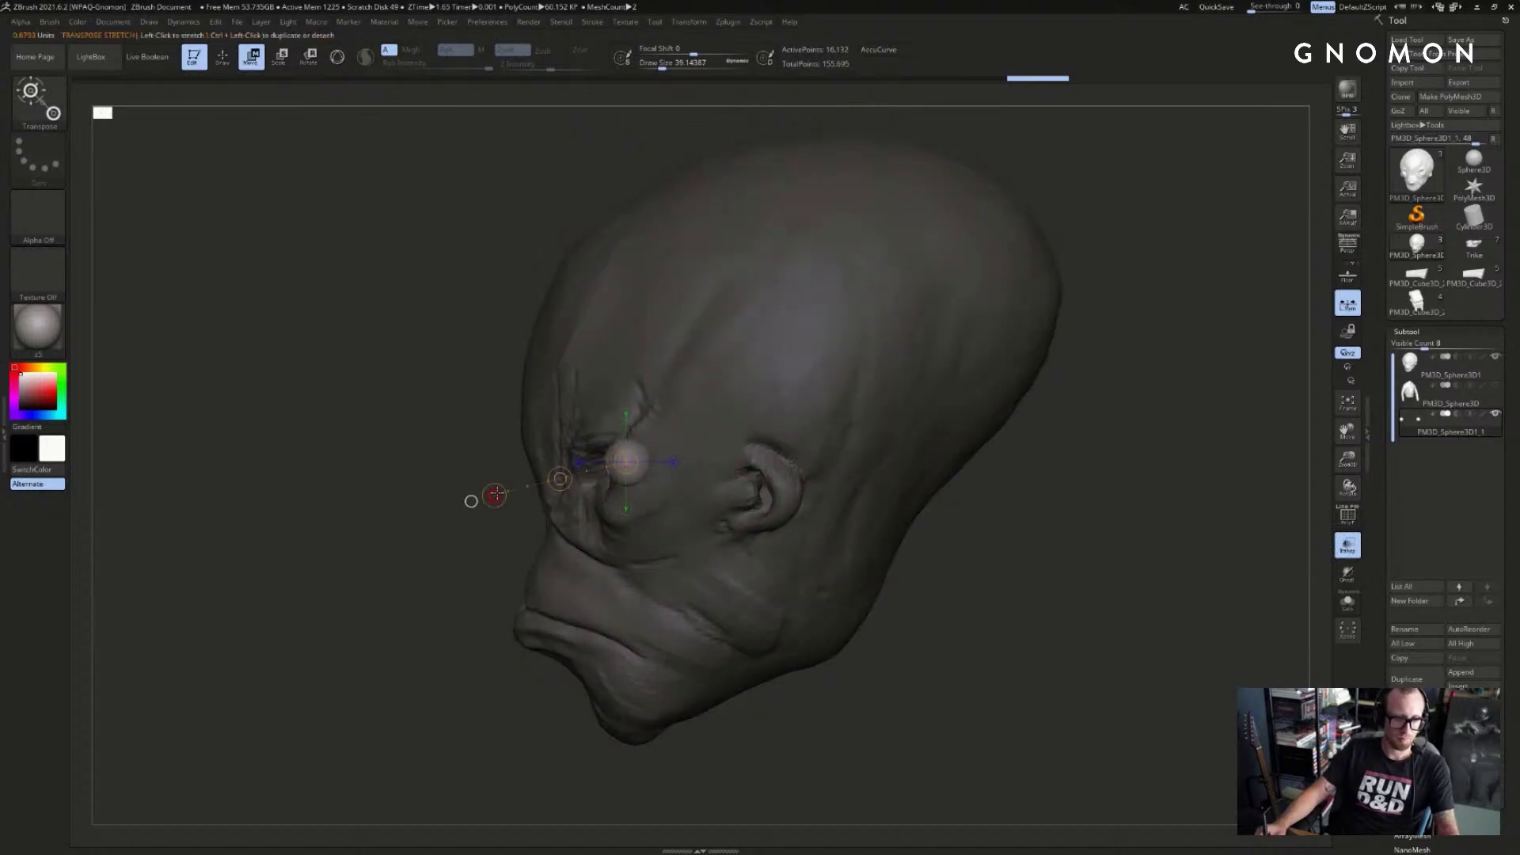
# - Rotate the eyeballs with the transpose line to adjust the gaze, and return to draw mode
pyautogui.press('r')
pyautogui.moveTo(372, 440); pyautogui.dragTo(466, 437)
pyautogui.hotkey('shift', 't')
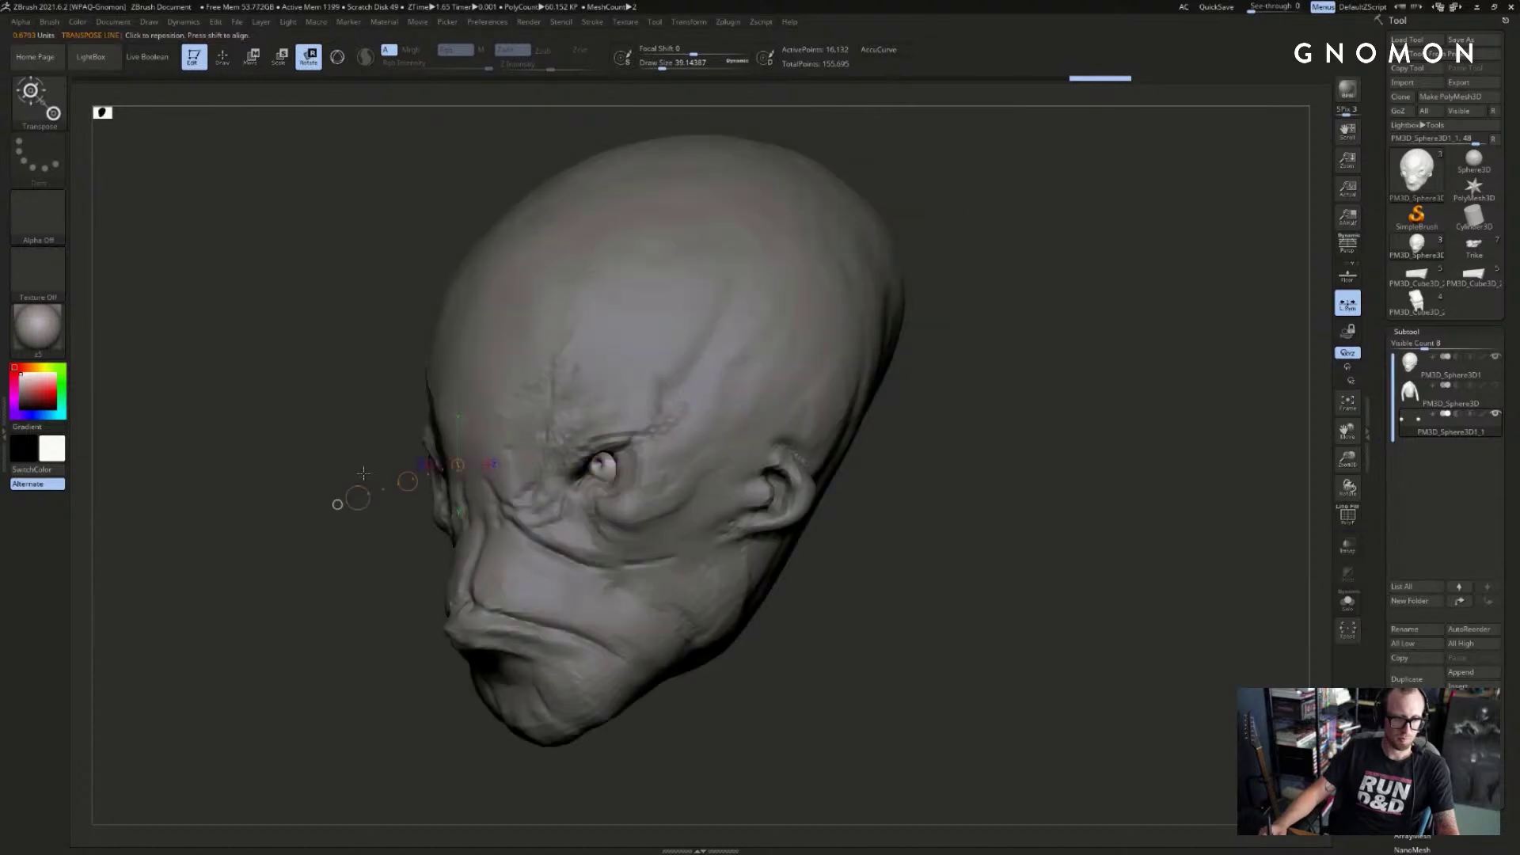
pyautogui.keyDown('shift'); pyautogui.moveTo(360, 477); pyautogui.dragTo(503, 698); pyautogui.keyUp('shift')
pyautogui.press('w')
pyautogui.moveTo(501, 583); pyautogui.dragTo(690, 519, button='right')
pyautogui.press('q')
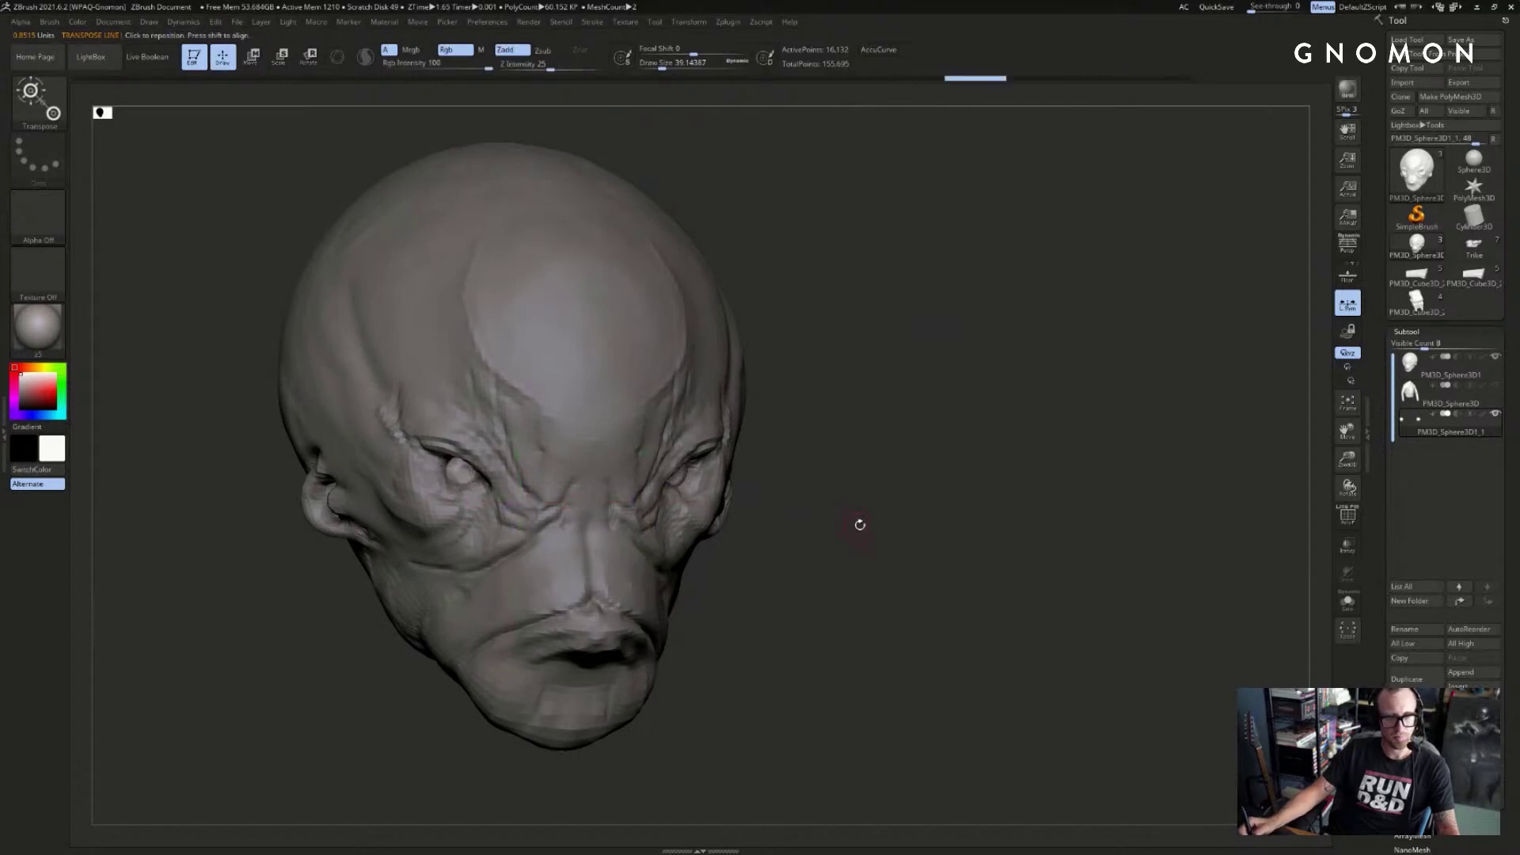
# - Make the head the active subtool and build up the cheek with ClayBuildup at draw size about 56
pyautogui.moveTo(858, 526)
pyautogui.keyDown('alt'); pyautogui.mouseDown()
pyautogui.moveTo(890, 427)
pyautogui.moveTo(924, 478)
pyautogui.moveTo(908, 483)
pyautogui.mouseUp(); pyautogui.keyUp('alt')
pyautogui.keyDown('alt'); pyautogui.click(806, 480); pyautogui.keyUp('alt')
pyautogui.moveTo(806, 479); pyautogui.dragTo(913, 477, button='right')
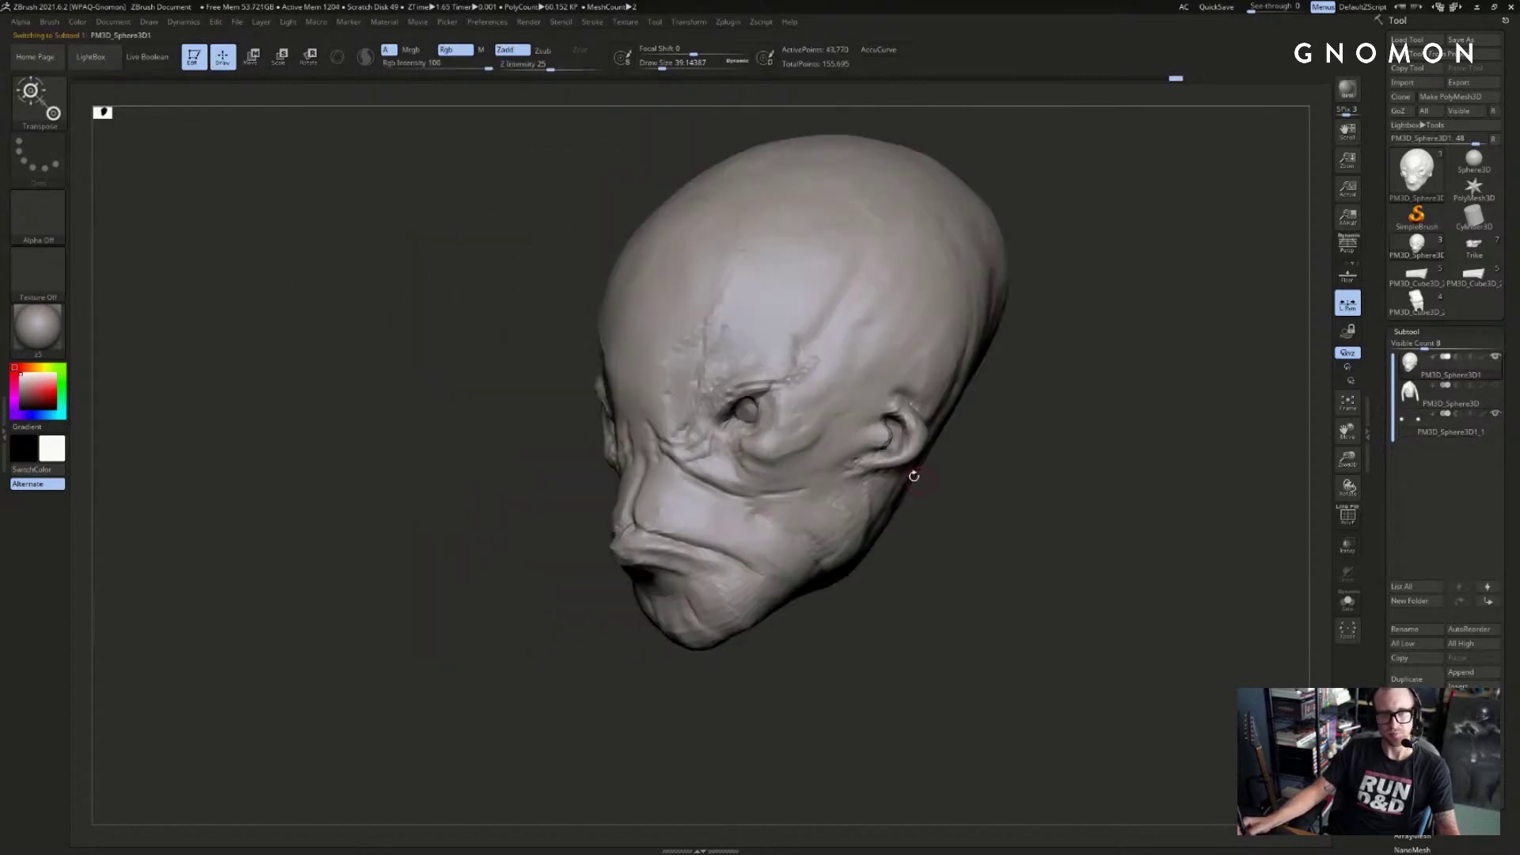
pyautogui.moveTo(717, 421); pyautogui.dragTo(688, 456, button='right')
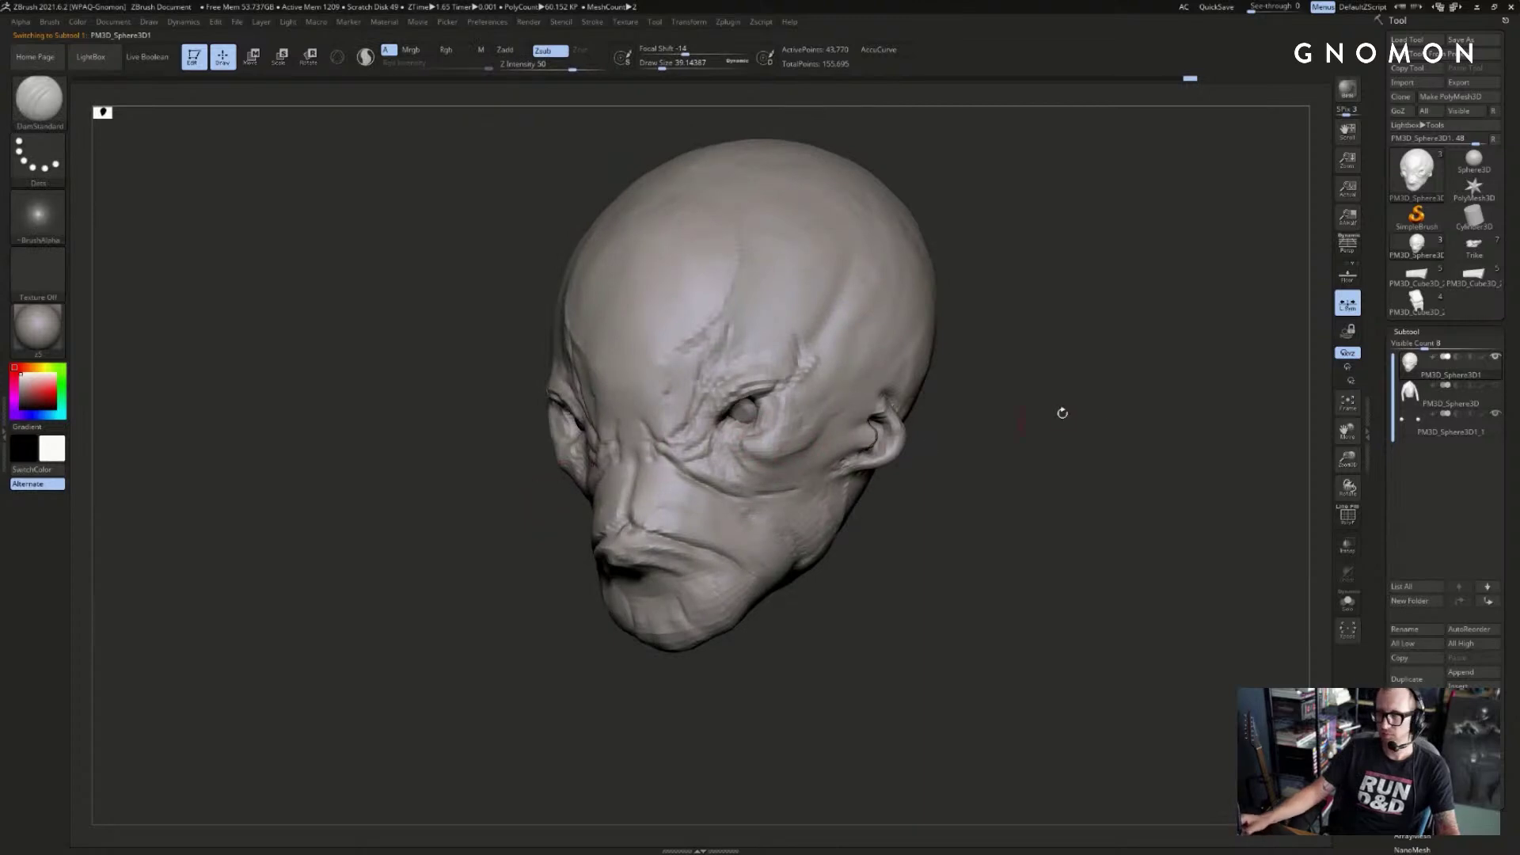
pyautogui.moveTo(1063, 412); pyautogui.dragTo(1123, 448, button='right')
pyautogui.press('b')
pyautogui.press('c')
pyautogui.press('b')
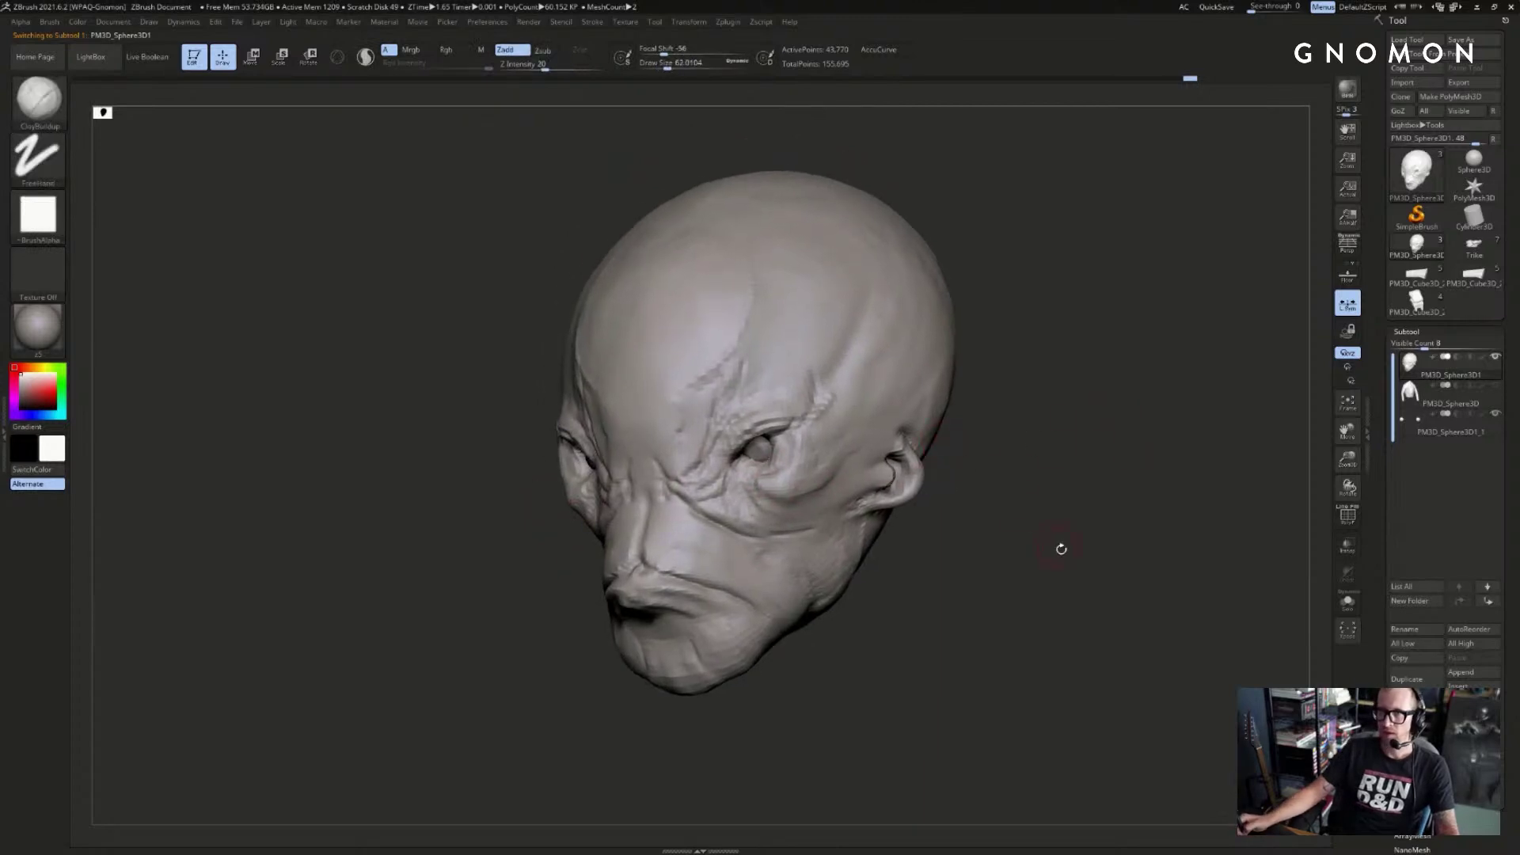
pyautogui.moveTo(1060, 549); pyautogui.dragTo(1010, 527, button='right')
pyautogui.moveTo(483, 572); pyautogui.dragTo(575, 568, button='right')
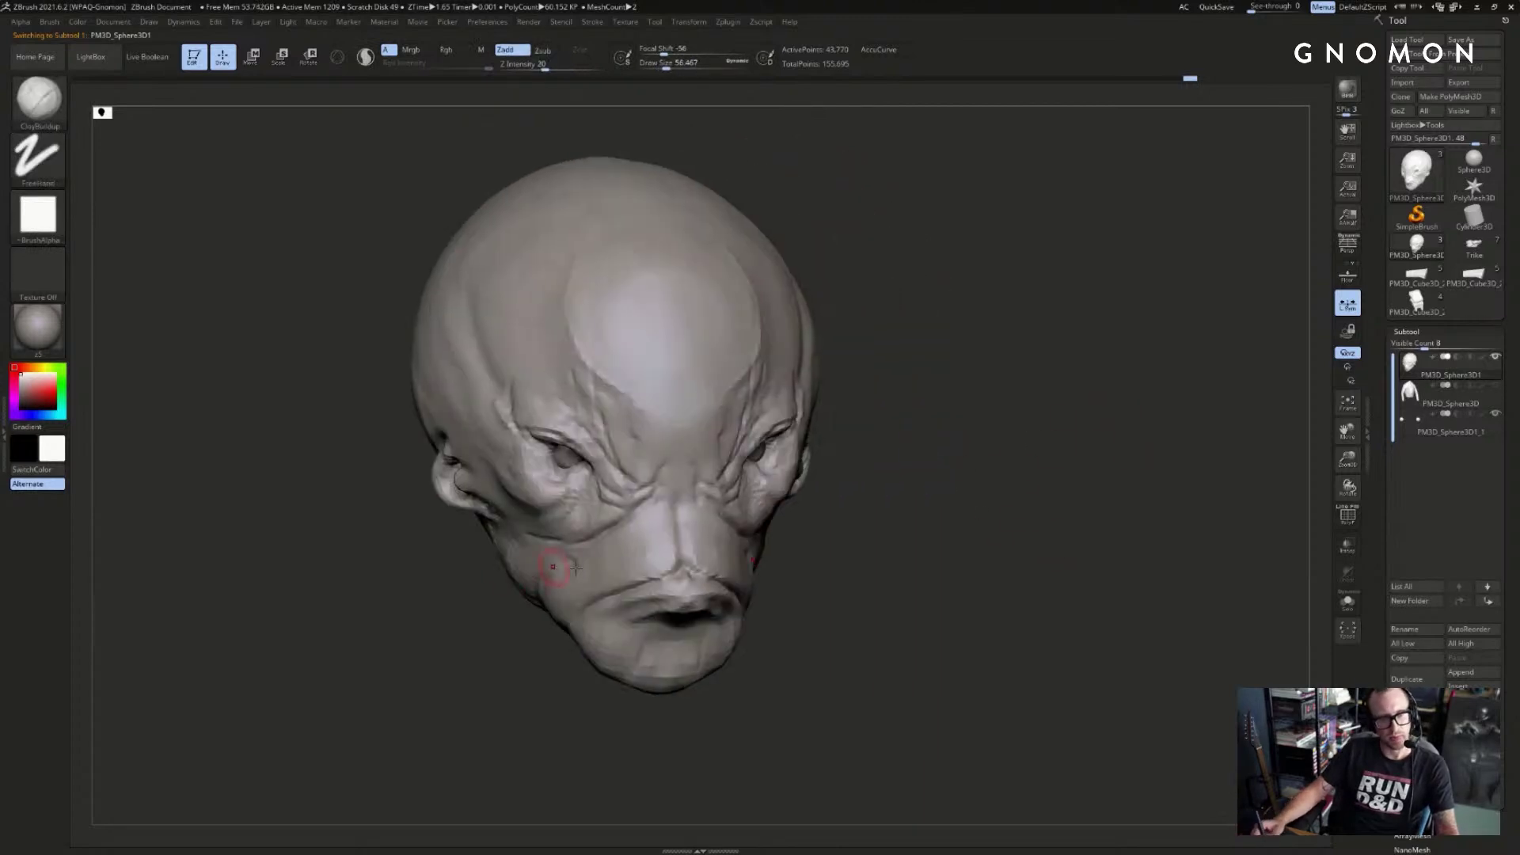
pyautogui.moveTo(862, 529); pyautogui.dragTo(920, 506, button='right')
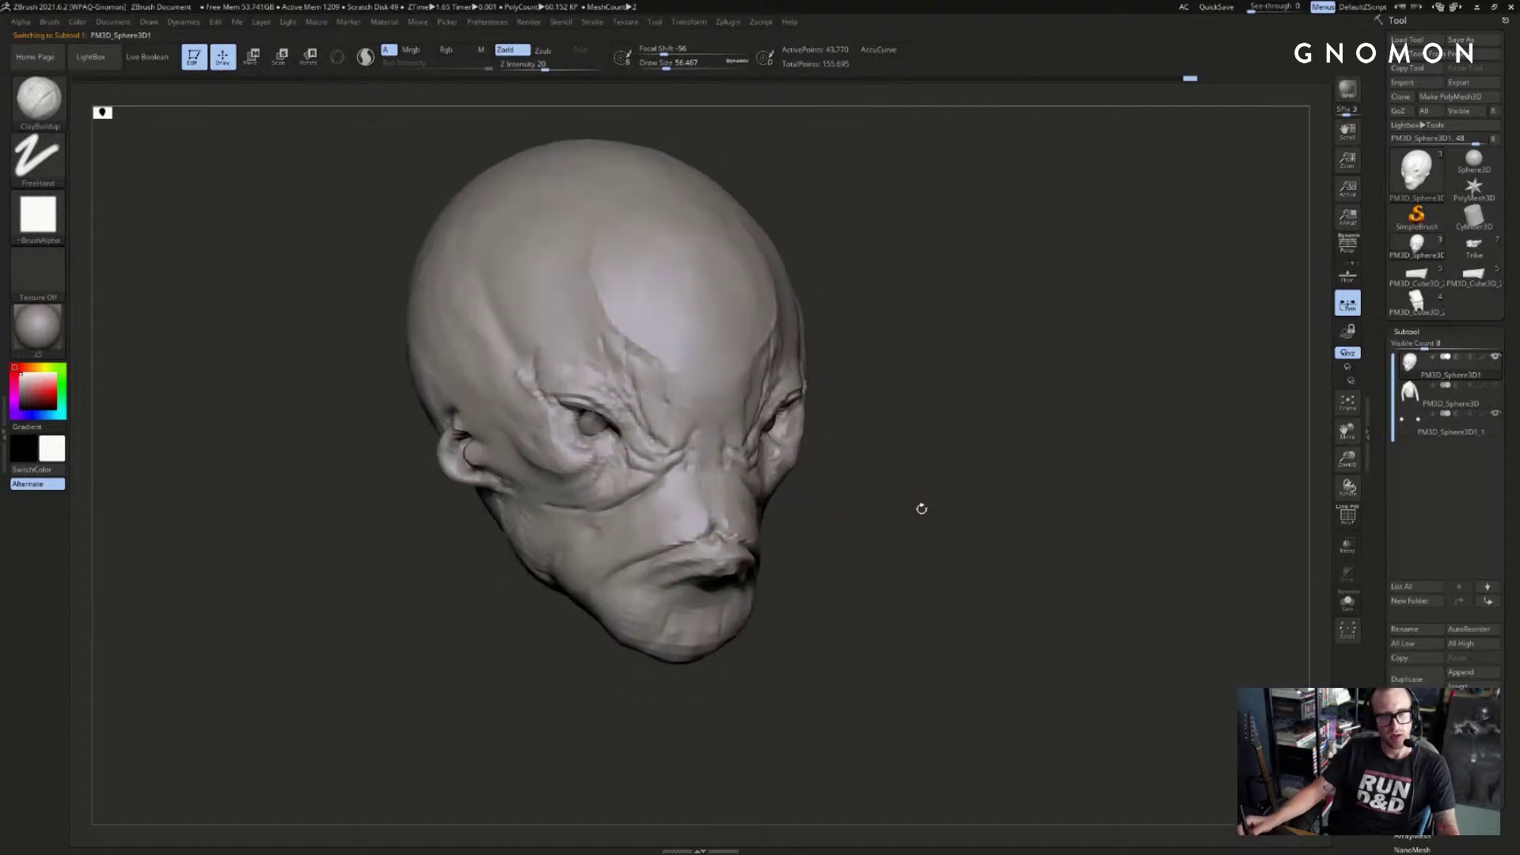
# - Carve creases down the side of the nose with DamStandard, reducing the draw size to about 51
pyautogui.hotkey('ctrl', 'shift')
pyautogui.keyDown('ctrl'); pyautogui.keyDown('shift'); pyautogui.click(833, 508); pyautogui.keyUp('shift'); pyautogui.keyUp('ctrl')
pyautogui.press('b')
pyautogui.press('d')
pyautogui.press('s')
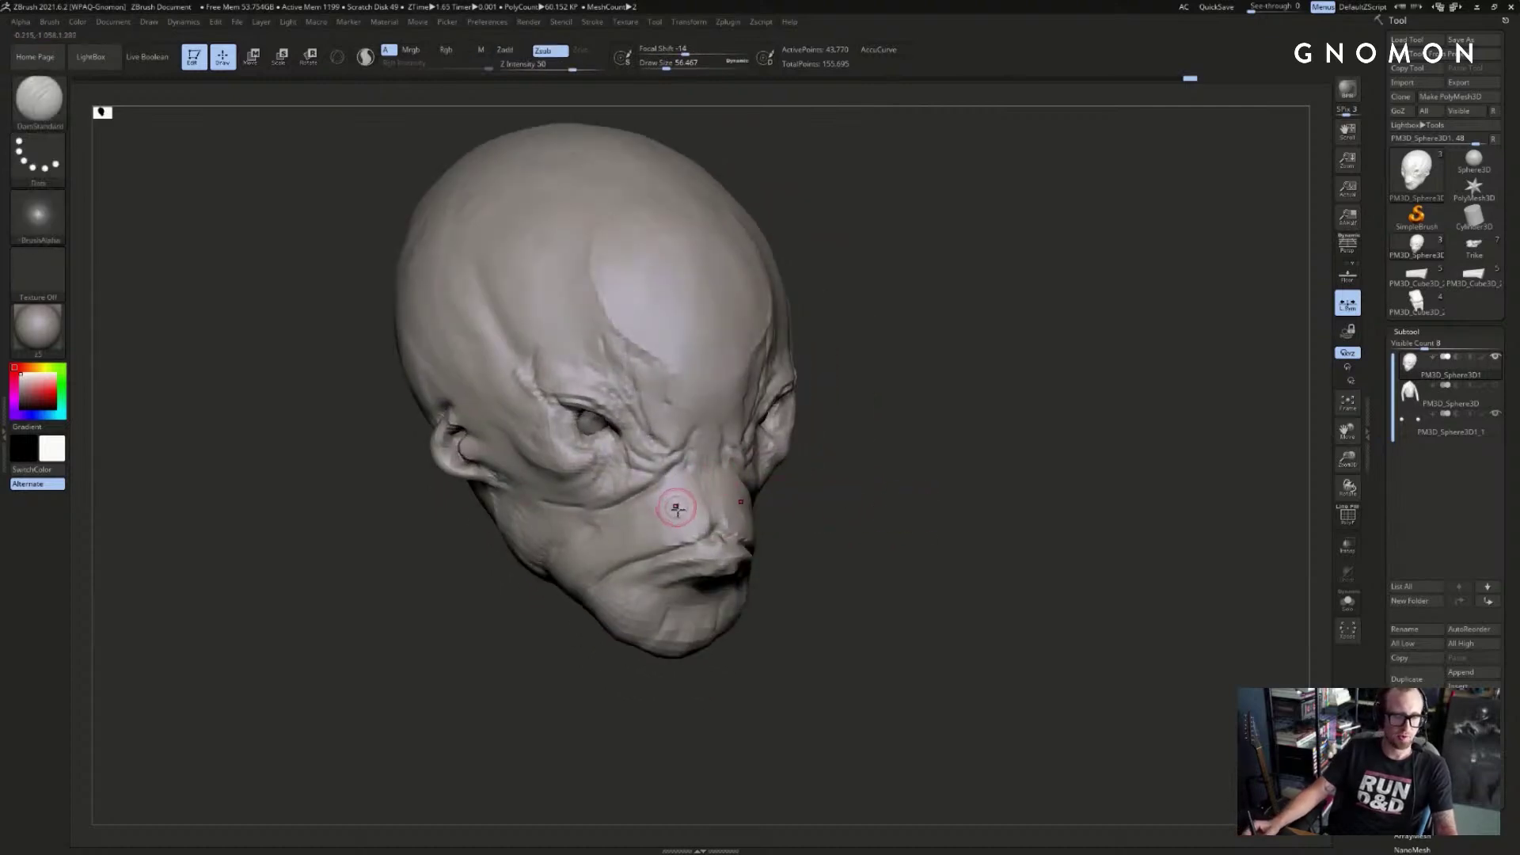
pyautogui.moveTo(704, 515); pyautogui.dragTo(711, 524)
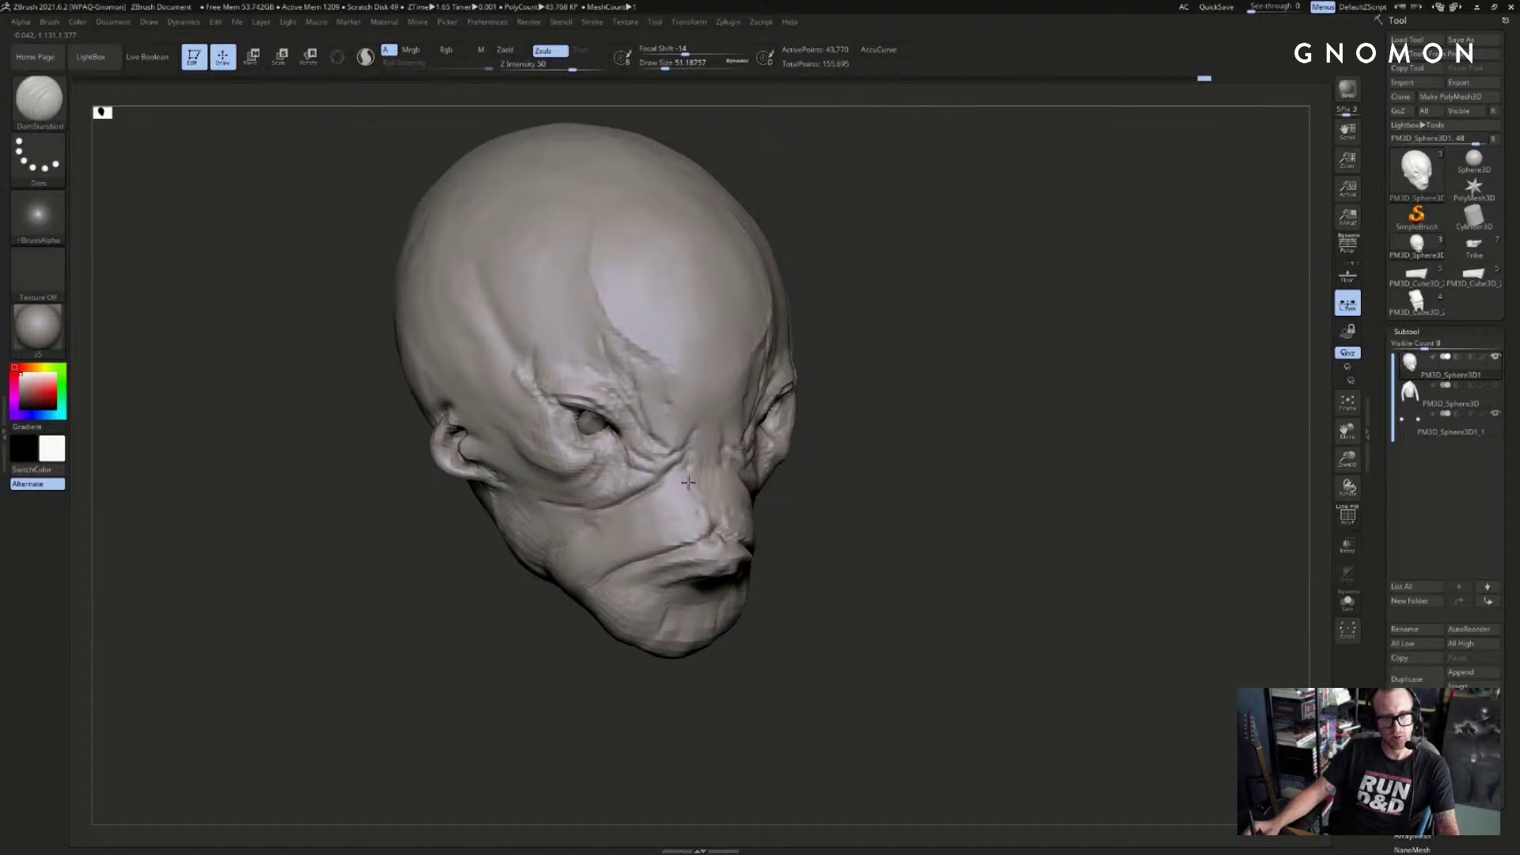
pyautogui.moveTo(693, 483)
pyautogui.mouseDown(button='right')
pyautogui.moveTo(808, 506)
pyautogui.moveTo(792, 503)
pyautogui.mouseUp(button='right')
pyautogui.press('ctrl')
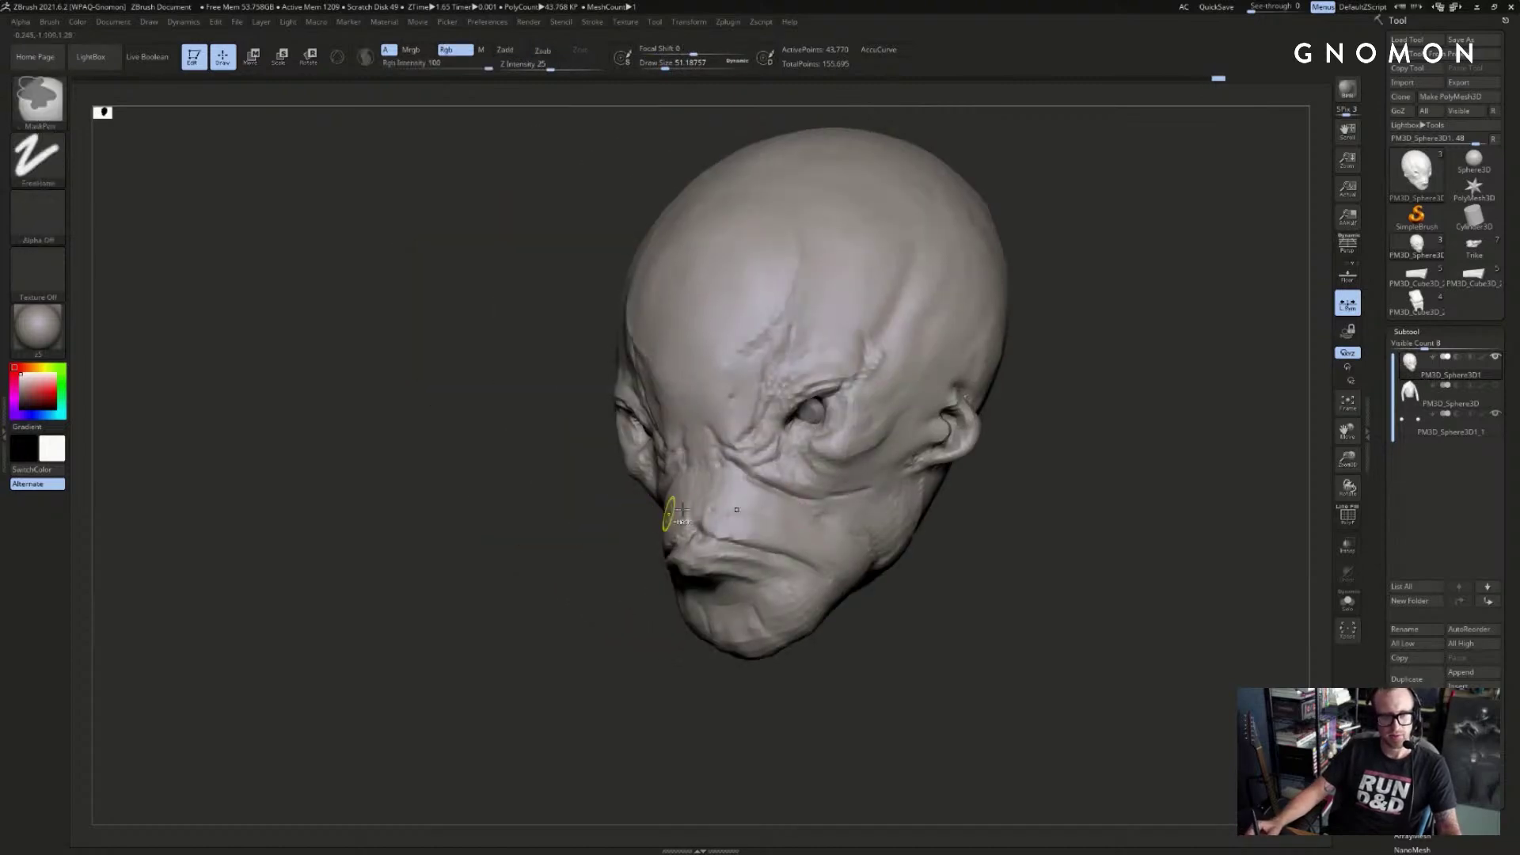
pyautogui.hotkey('ctrl', 'z')
pyautogui.moveTo(721, 461); pyautogui.dragTo(733, 473)
pyautogui.moveTo(741, 479); pyautogui.dragTo(604, 526, button='right')
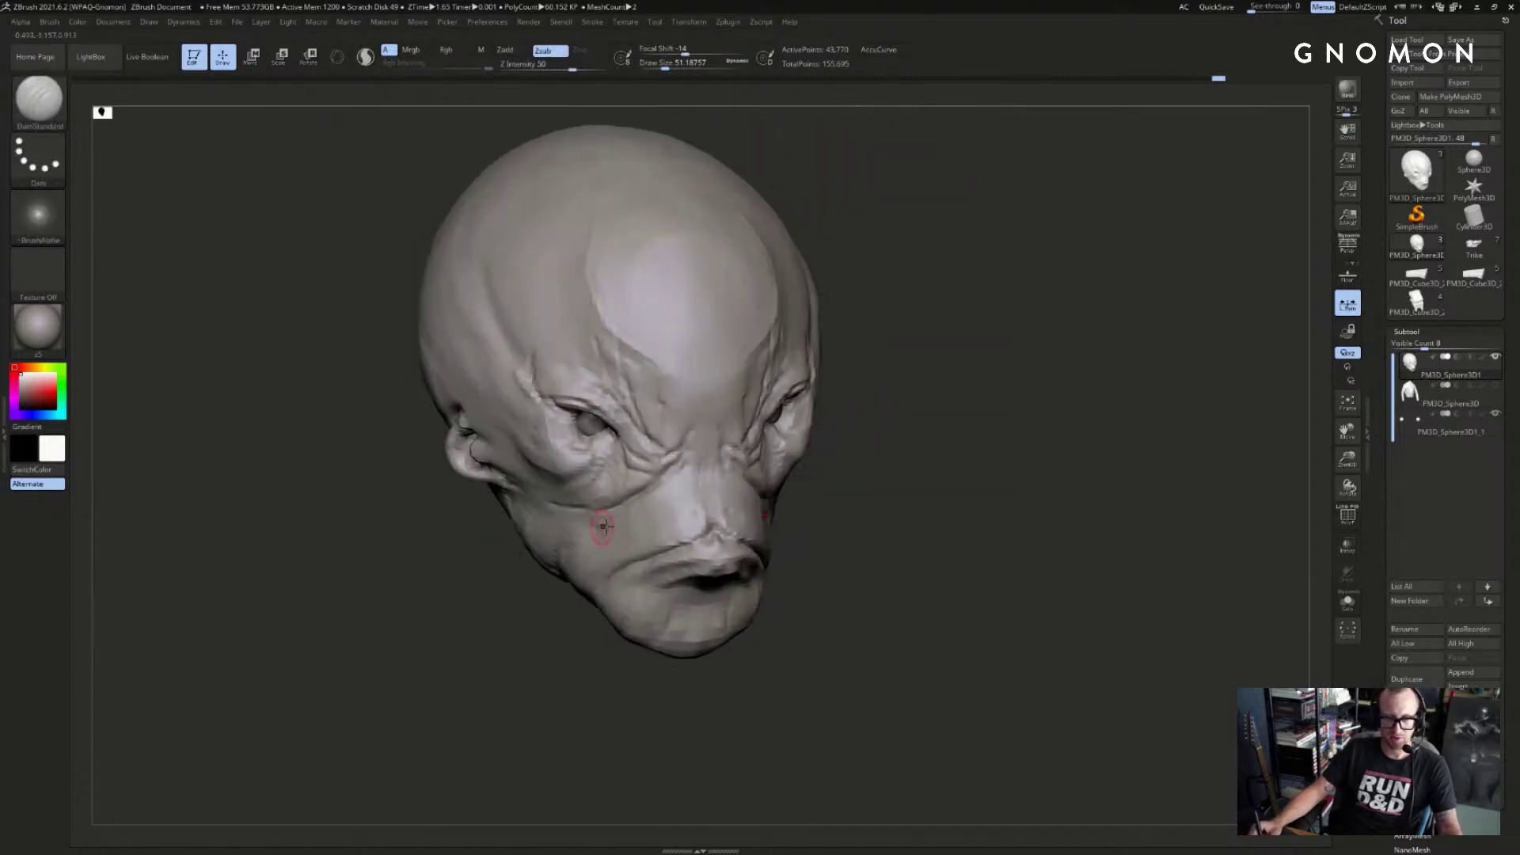
pyautogui.moveTo(706, 505); pyautogui.dragTo(671, 489)
# - Cut a short crease into the cheek below the long under-eye fold with DamStandard
pyautogui.moveTo(525, 604)
pyautogui.keyDown('alt'); pyautogui.mouseDown()
pyautogui.moveTo(548, 619)
pyautogui.moveTo(582, 606)
pyautogui.mouseUp(); pyautogui.keyUp('alt')
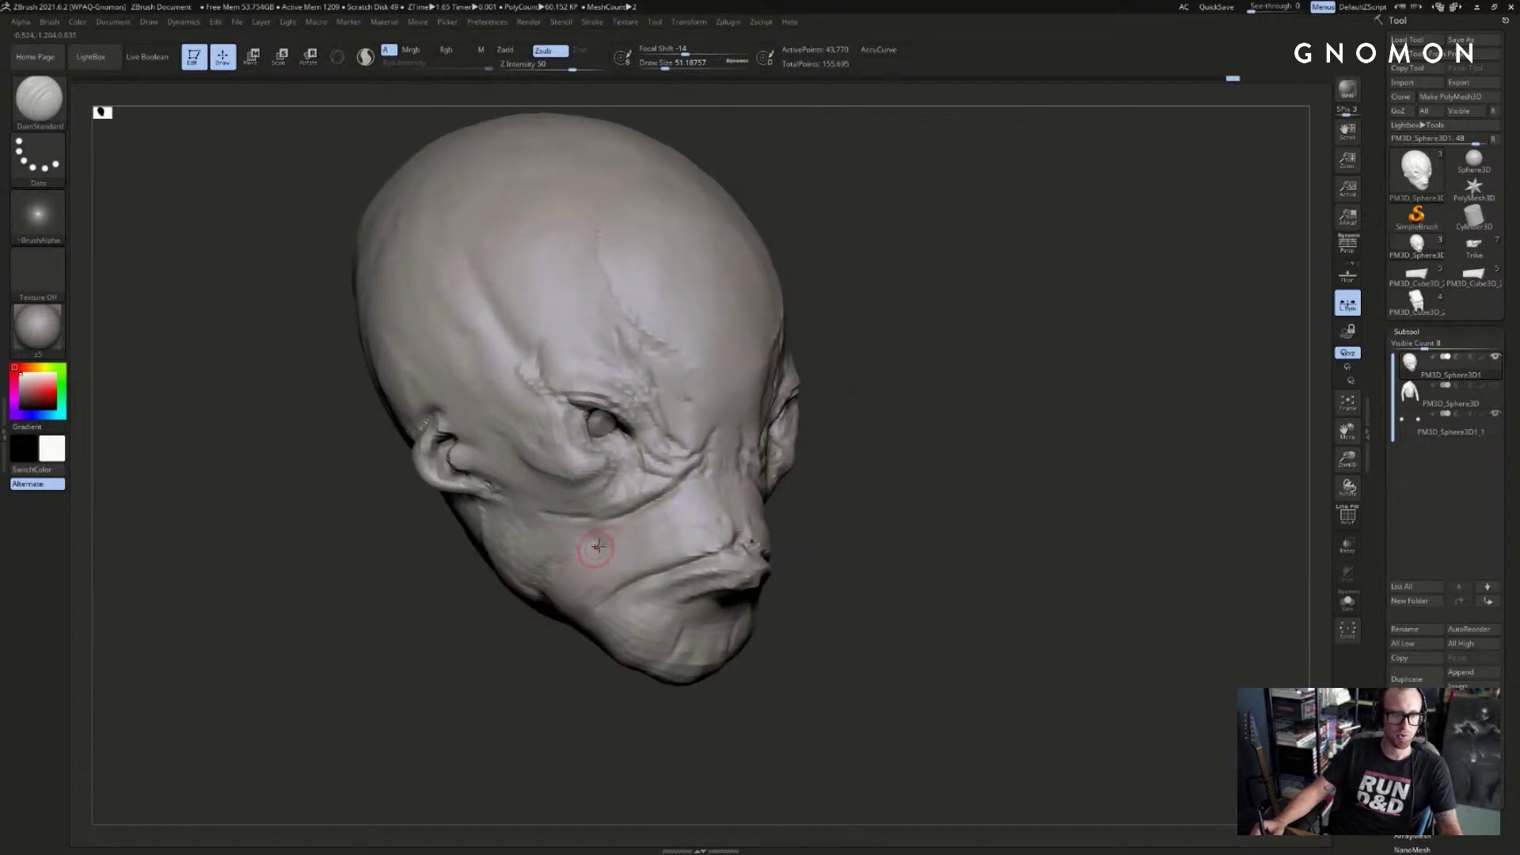
pyautogui.moveTo(628, 535); pyautogui.dragTo(612, 536)
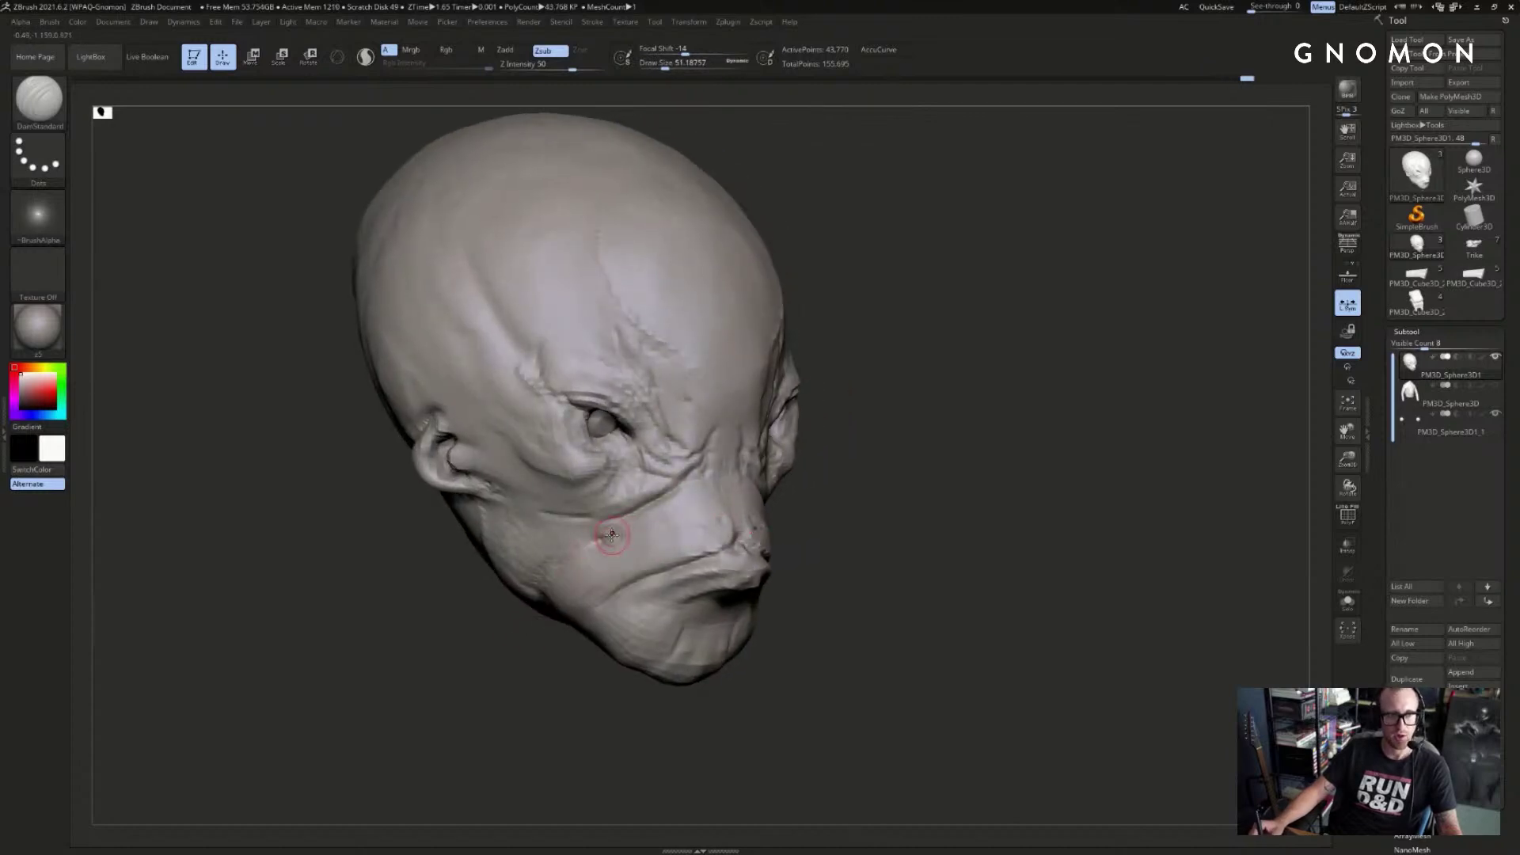
pyautogui.moveTo(509, 593); pyautogui.dragTo(608, 535)
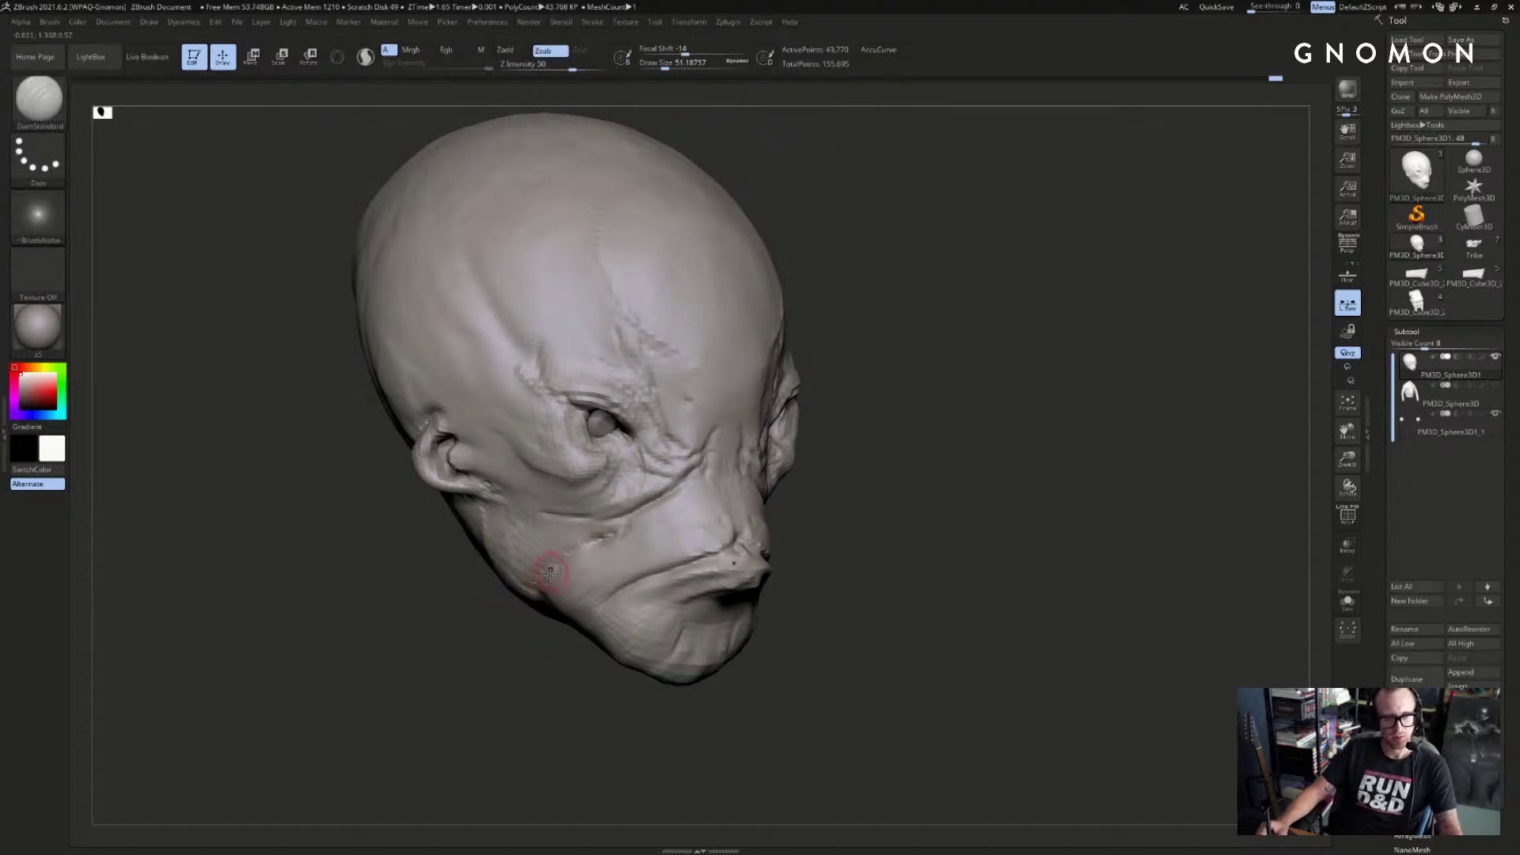
pyautogui.hotkey('ctrl', 'z')
# - Build up the cheek just above the mouth corner with ClayBuildup at a larger draw size
pyautogui.press('b')
pyautogui.press('c')
pyautogui.press('l')
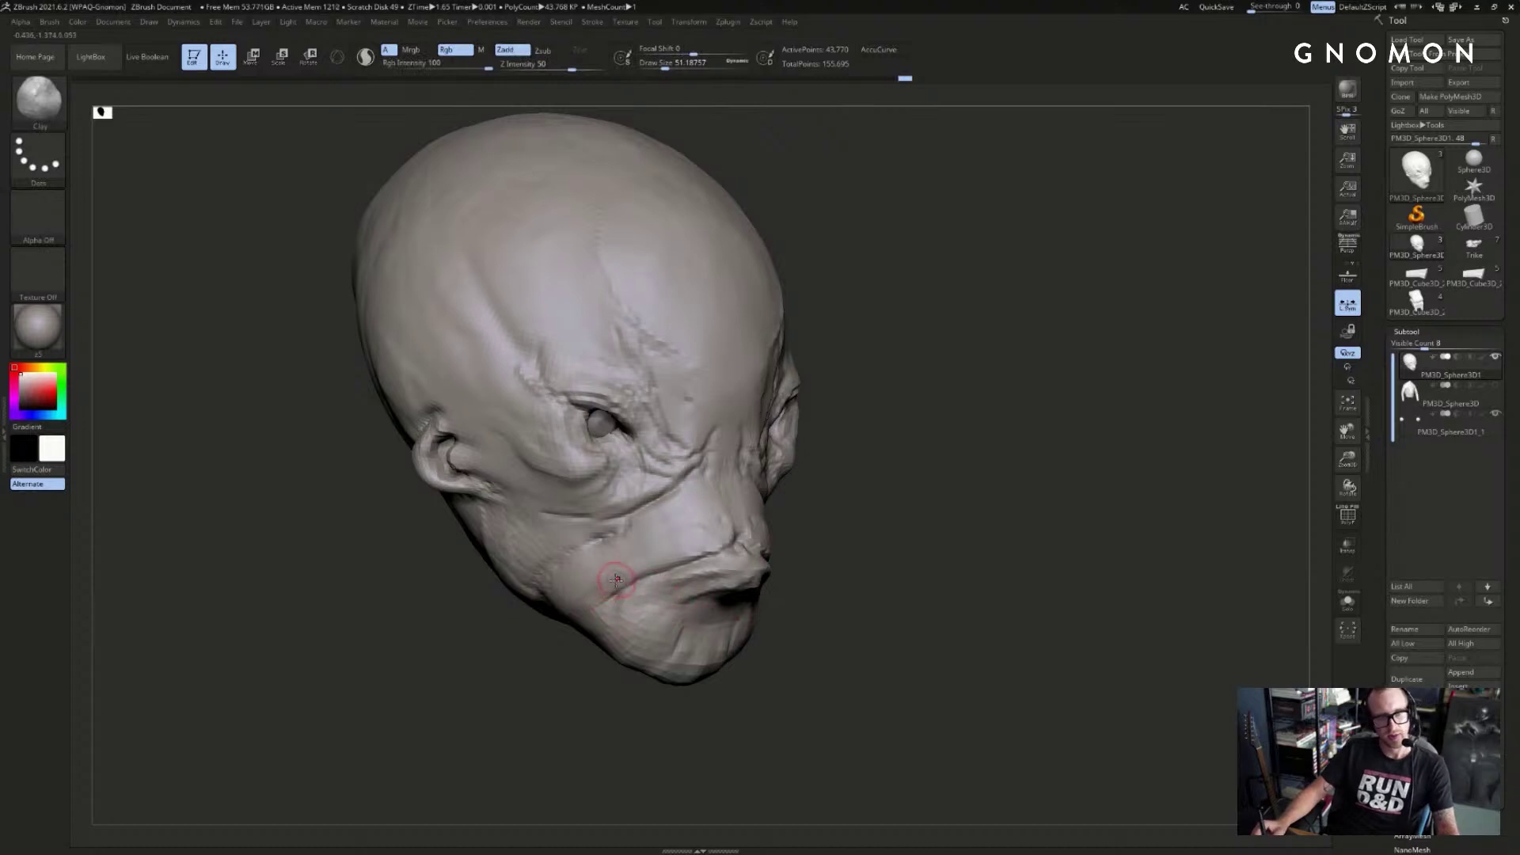
pyautogui.press('b')
pyautogui.press('c')
pyautogui.press('b')
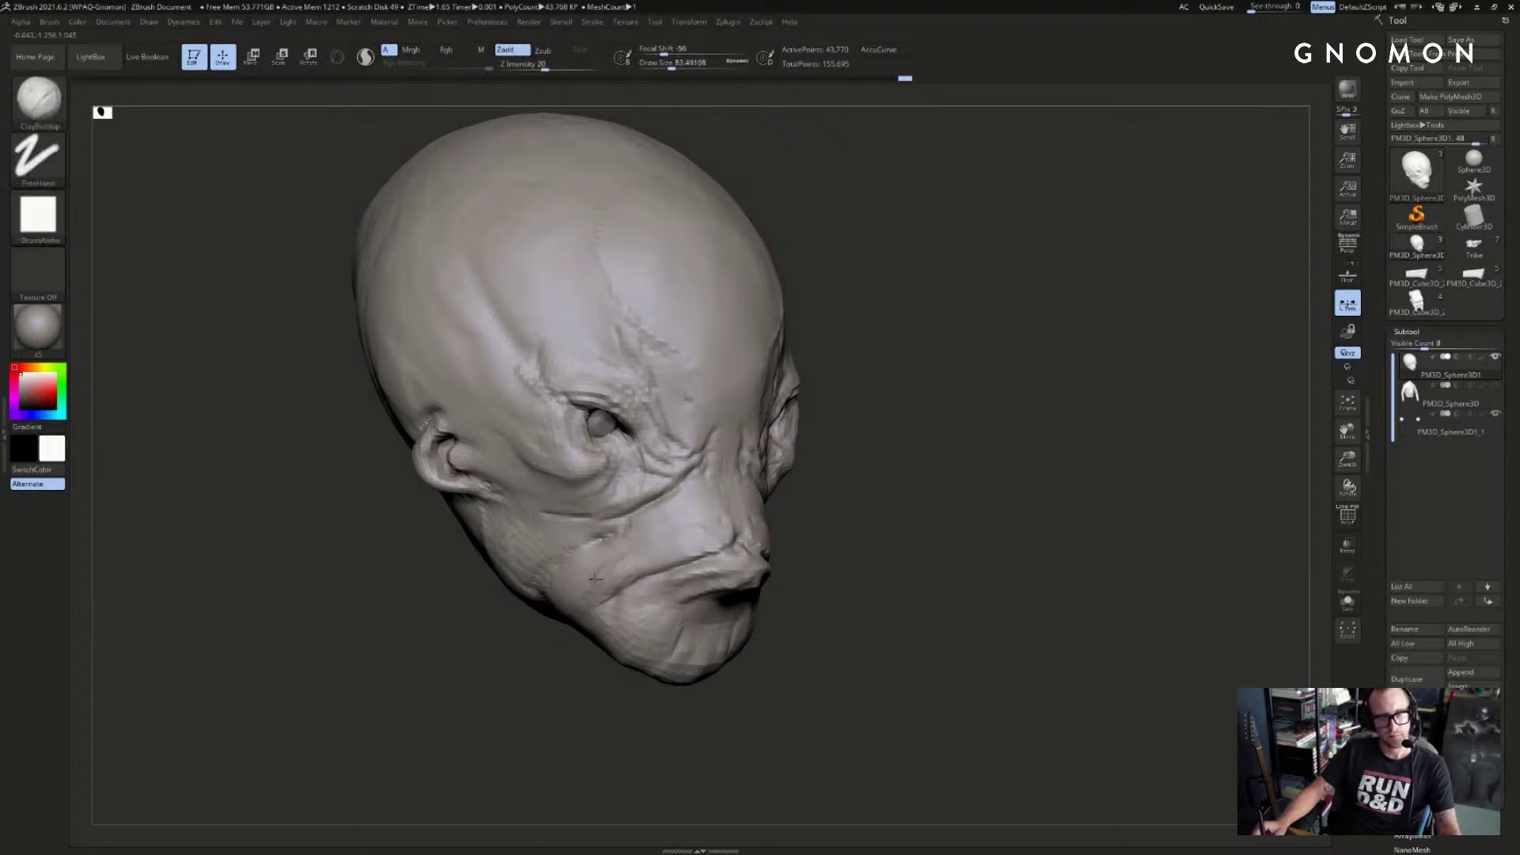
pyautogui.moveTo(596, 579); pyautogui.dragTo(614, 579)
pyautogui.moveTo(861, 542); pyautogui.dragTo(748, 531)
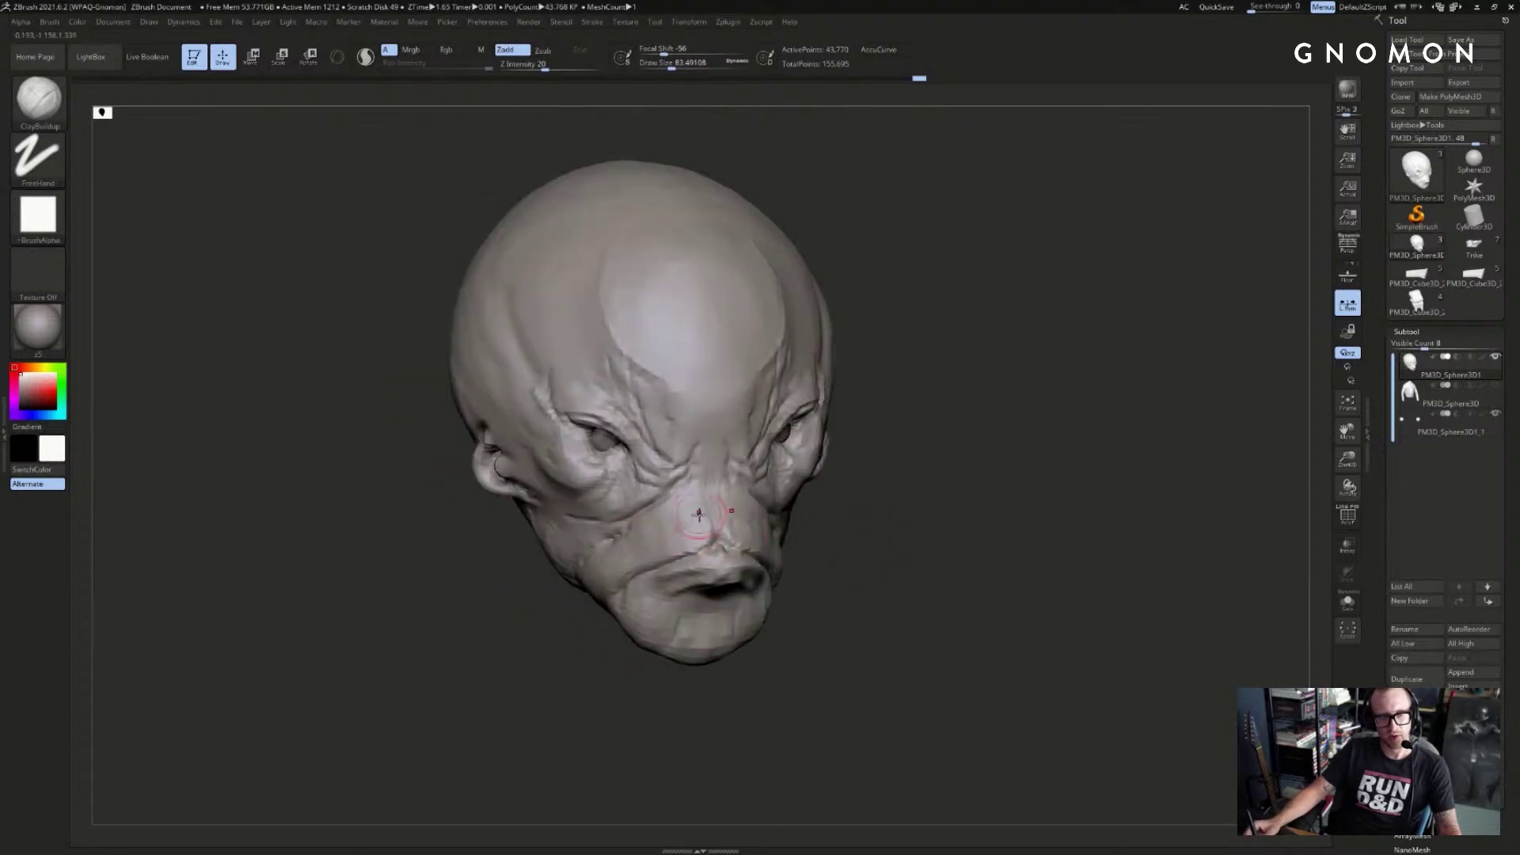
# - Cut the crease between the nose and the centre of the upper lip with DamStandard at draw size about 31
pyautogui.moveTo(918, 493)
pyautogui.keyDown('alt'); pyautogui.mouseDown()
pyautogui.moveTo(885, 431)
pyautogui.moveTo(894, 482)
pyautogui.moveTo(763, 501)
pyautogui.moveTo(546, 583)
pyautogui.moveTo(695, 527)
pyautogui.mouseUp(); pyautogui.keyUp('alt')
pyautogui.press('b')
pyautogui.press('m')
pyautogui.press('v')
pyautogui.press('b')
pyautogui.press('d')
pyautogui.press('s')
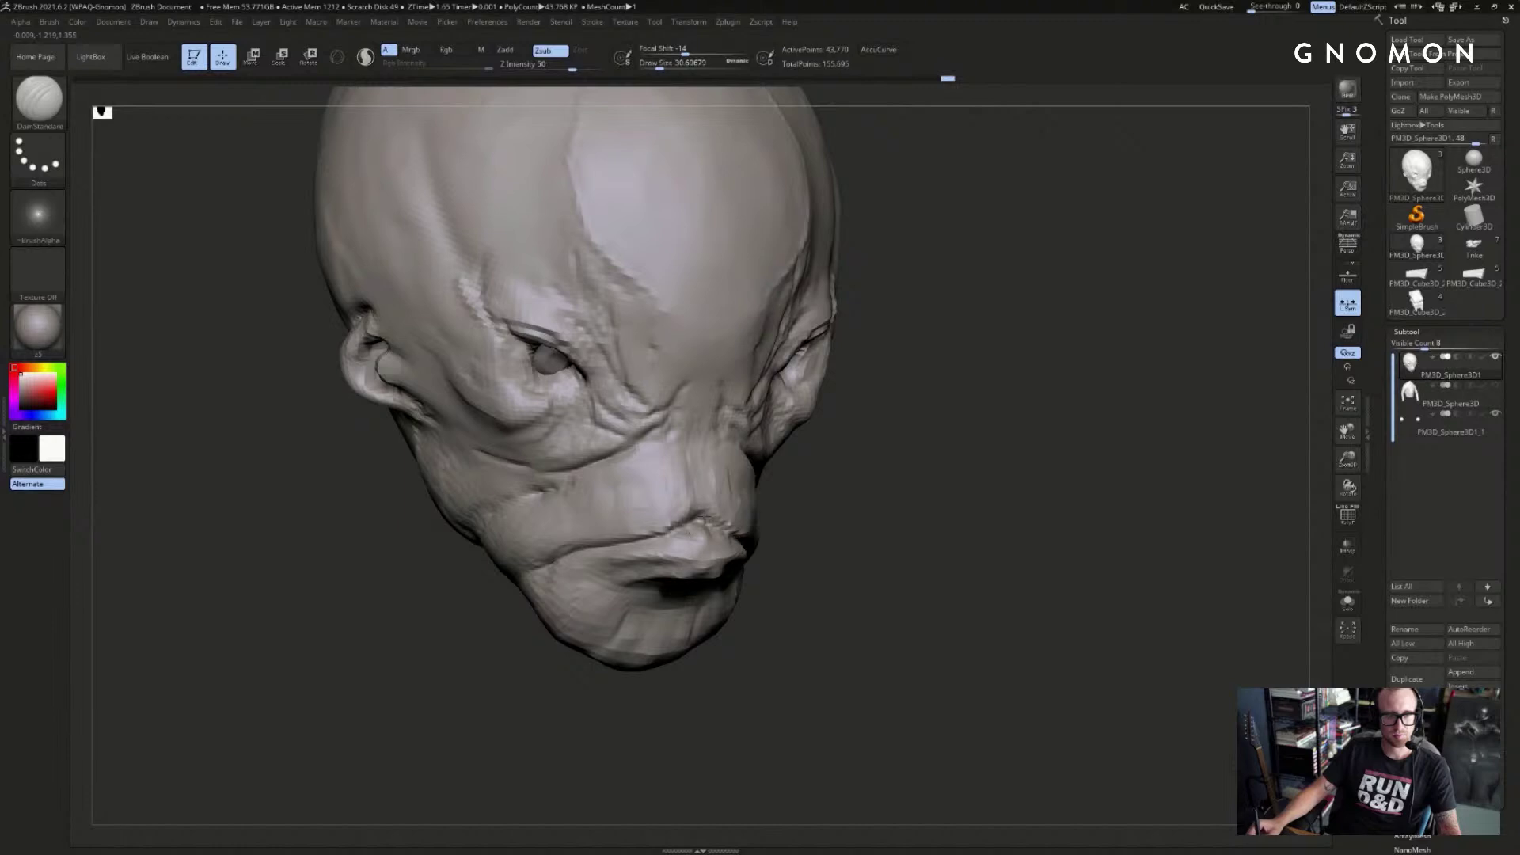
pyautogui.moveTo(881, 519)
pyautogui.keyDown('alt'); pyautogui.mouseDown()
pyautogui.moveTo(895, 530)
pyautogui.moveTo(890, 567)
pyautogui.moveTo(725, 538)
pyautogui.mouseUp(); pyautogui.keyUp('alt')
pyautogui.press('s')
pyautogui.moveTo(649, 586)
pyautogui.mouseDown()
pyautogui.moveTo(593, 607)
pyautogui.moveTo(671, 521)
pyautogui.mouseUp()
# - Build up the nose area above the upper lip with ClayBuildup at draw size about 59
pyautogui.press('b')
pyautogui.press('c')
pyautogui.press('b')
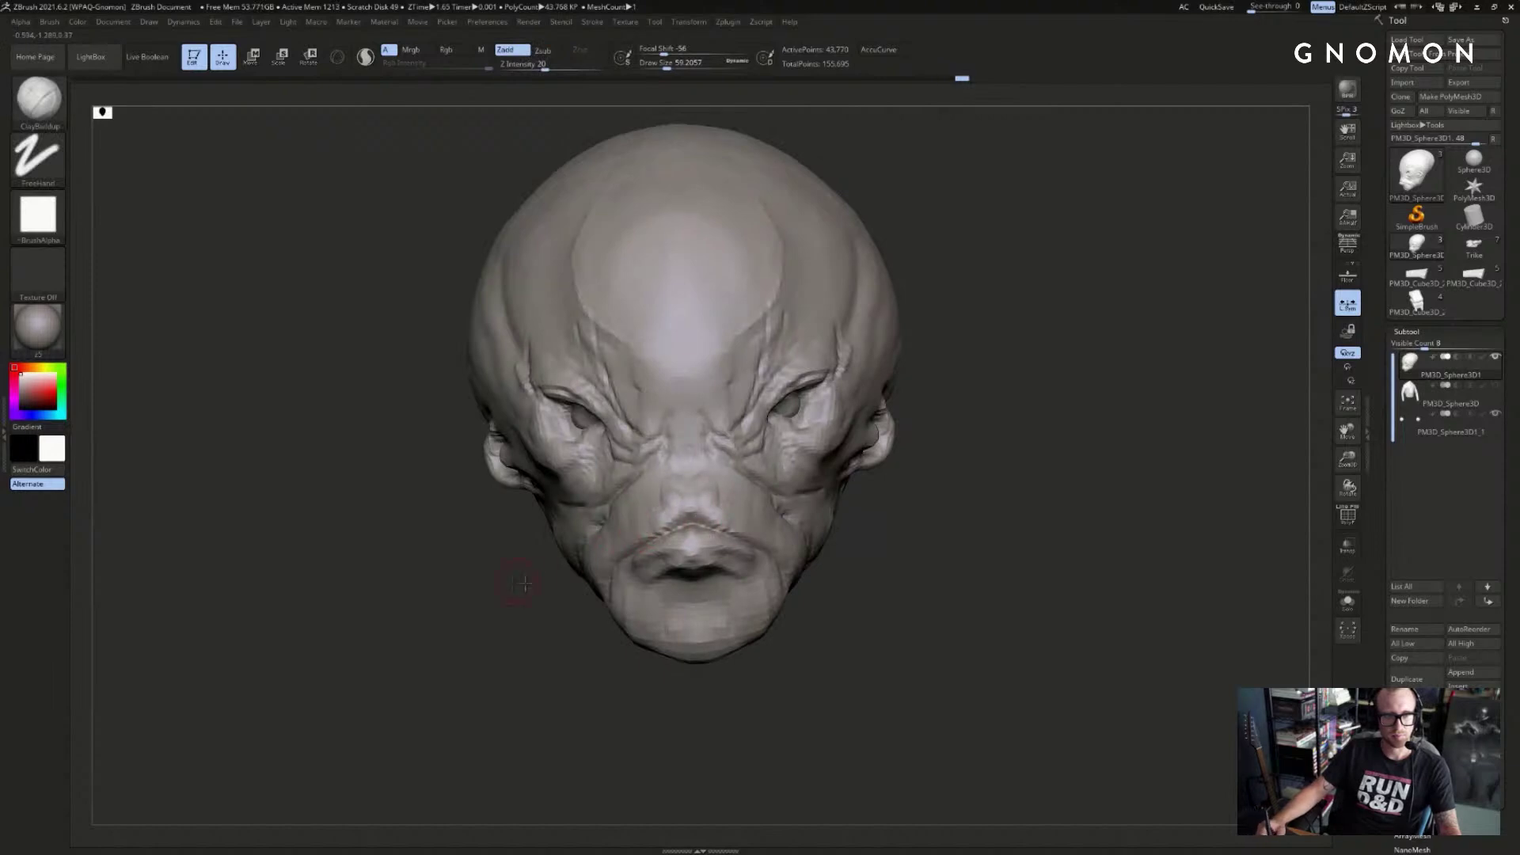
pyautogui.moveTo(518, 583); pyautogui.dragTo(665, 516)
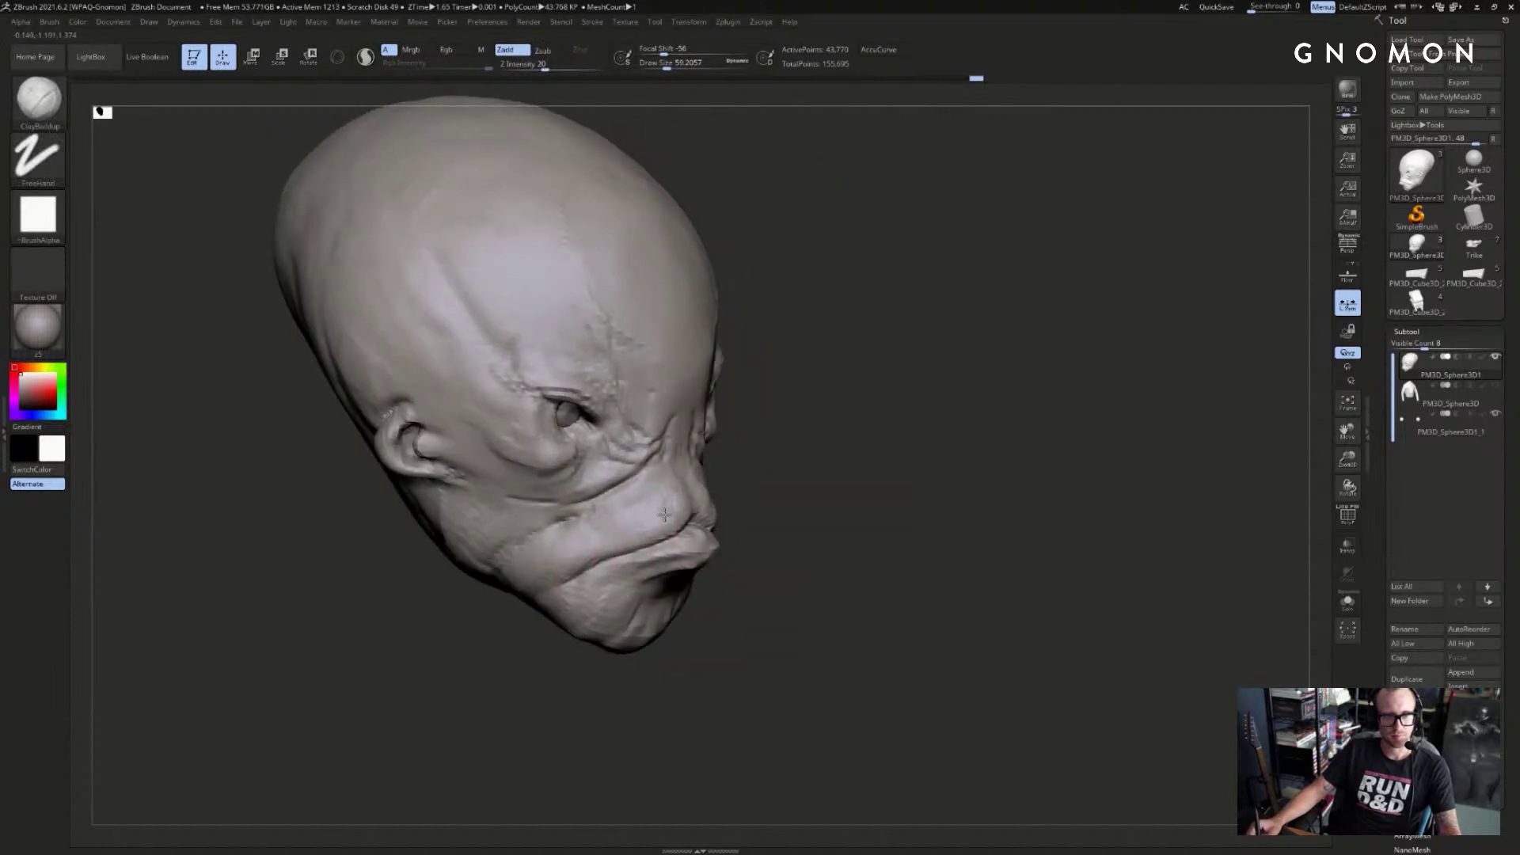
# - Shape the rounded side of the nose tip with the Standard brush at draw size about 44
pyautogui.press('b')
pyautogui.press('s')
pyautogui.press('t')
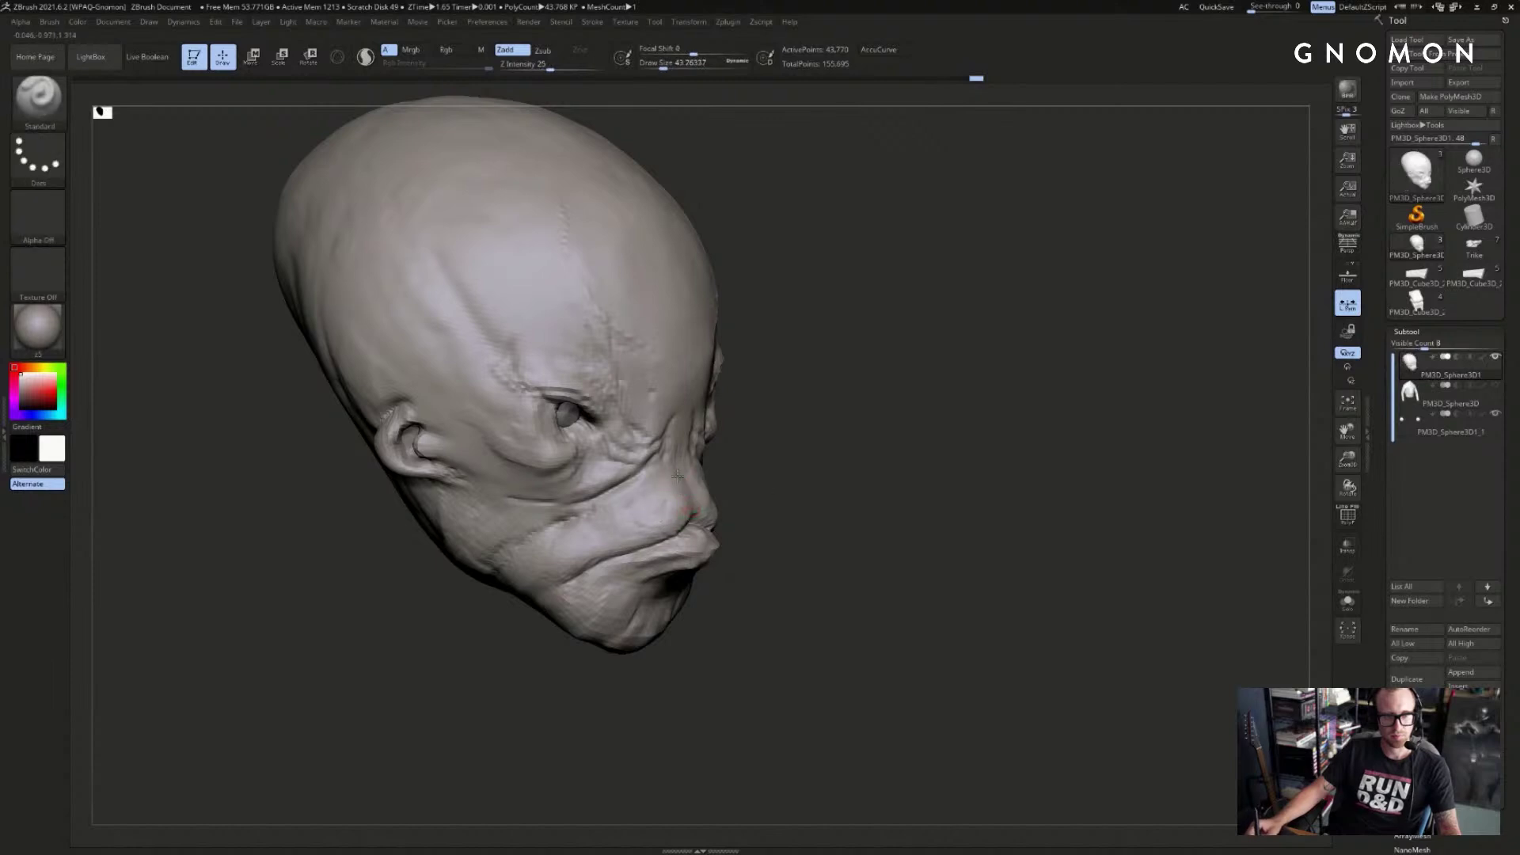
pyautogui.moveTo(680, 516); pyautogui.dragTo(561, 579)
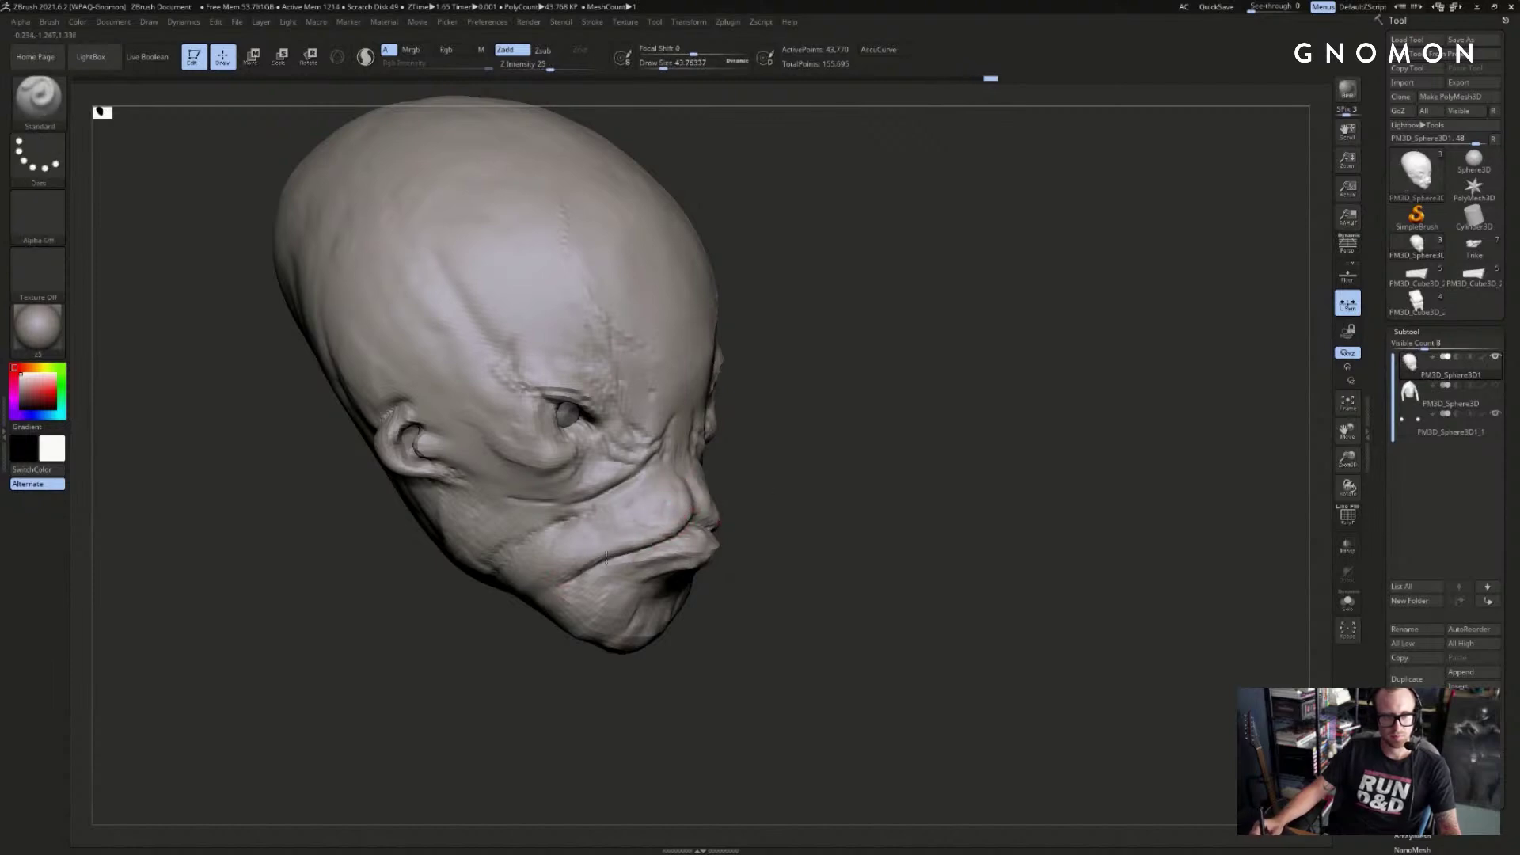
# - Swell the nose tip and upper lip with the Inflate brush at draw size about 250
pyautogui.moveTo(896, 472); pyautogui.dragTo(711, 538)
pyautogui.press('b')
pyautogui.press('i')
pyautogui.press('n')
pyautogui.press('s')
pyautogui.moveTo(499, 550)
pyautogui.mouseDown()
pyautogui.moveTo(671, 564)
pyautogui.moveTo(703, 539)
pyautogui.moveTo(800, 573)
pyautogui.mouseUp()
pyautogui.press('s')
pyautogui.moveTo(695, 539); pyautogui.dragTo(649, 547)
pyautogui.moveTo(823, 553); pyautogui.dragTo(622, 515)
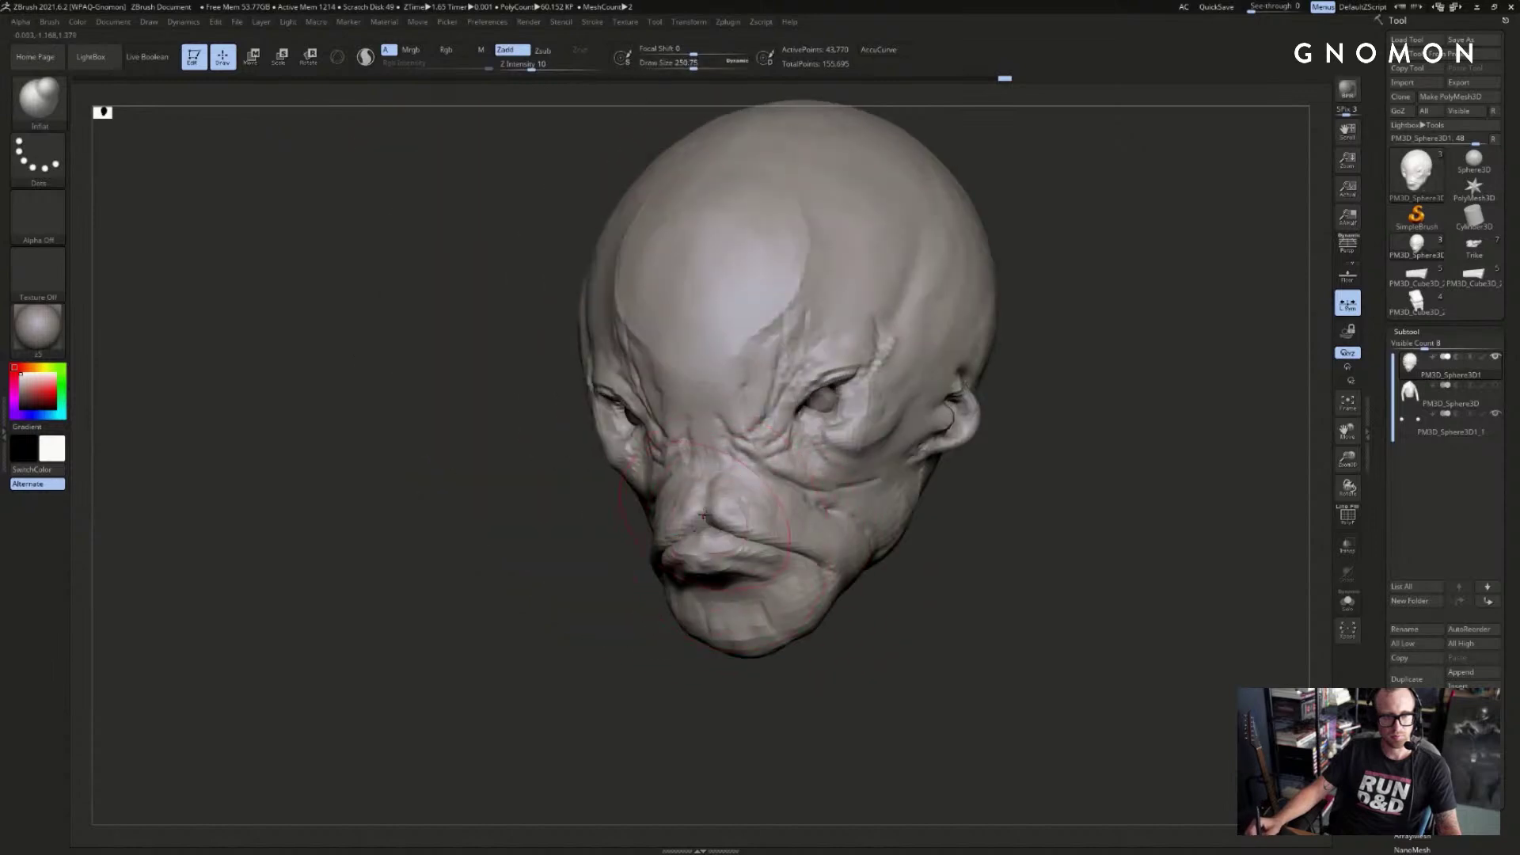
# - Carve the vertical centre crease of the nose with DamStandard, reducing the draw size to about 31
pyautogui.moveTo(784, 661); pyautogui.dragTo(863, 660)
pyautogui.press('b')
pyautogui.press('d')
pyautogui.press('s')
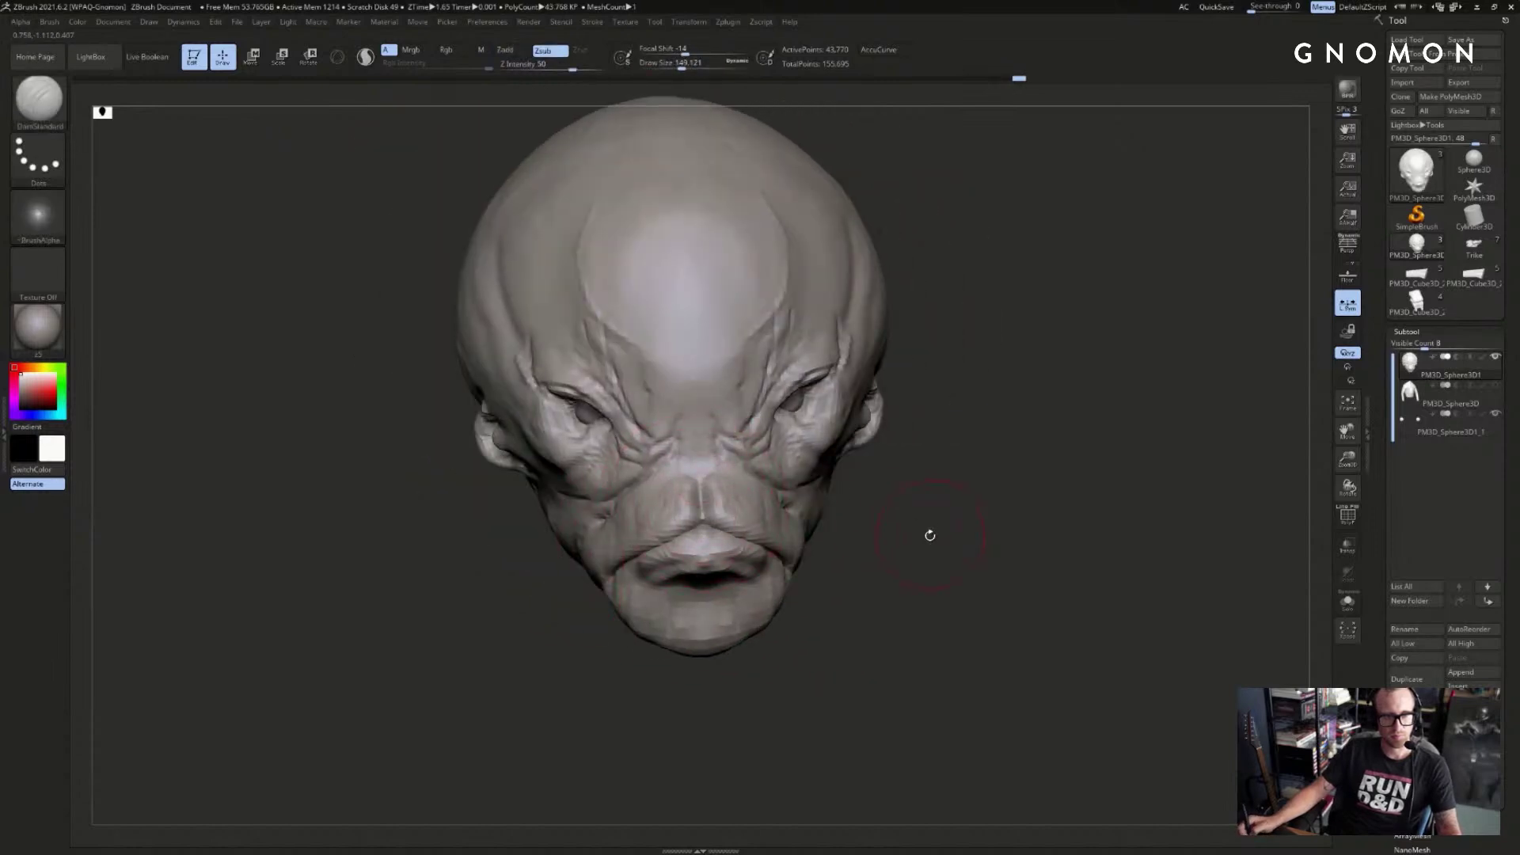
pyautogui.moveTo(926, 532); pyautogui.dragTo(822, 522)
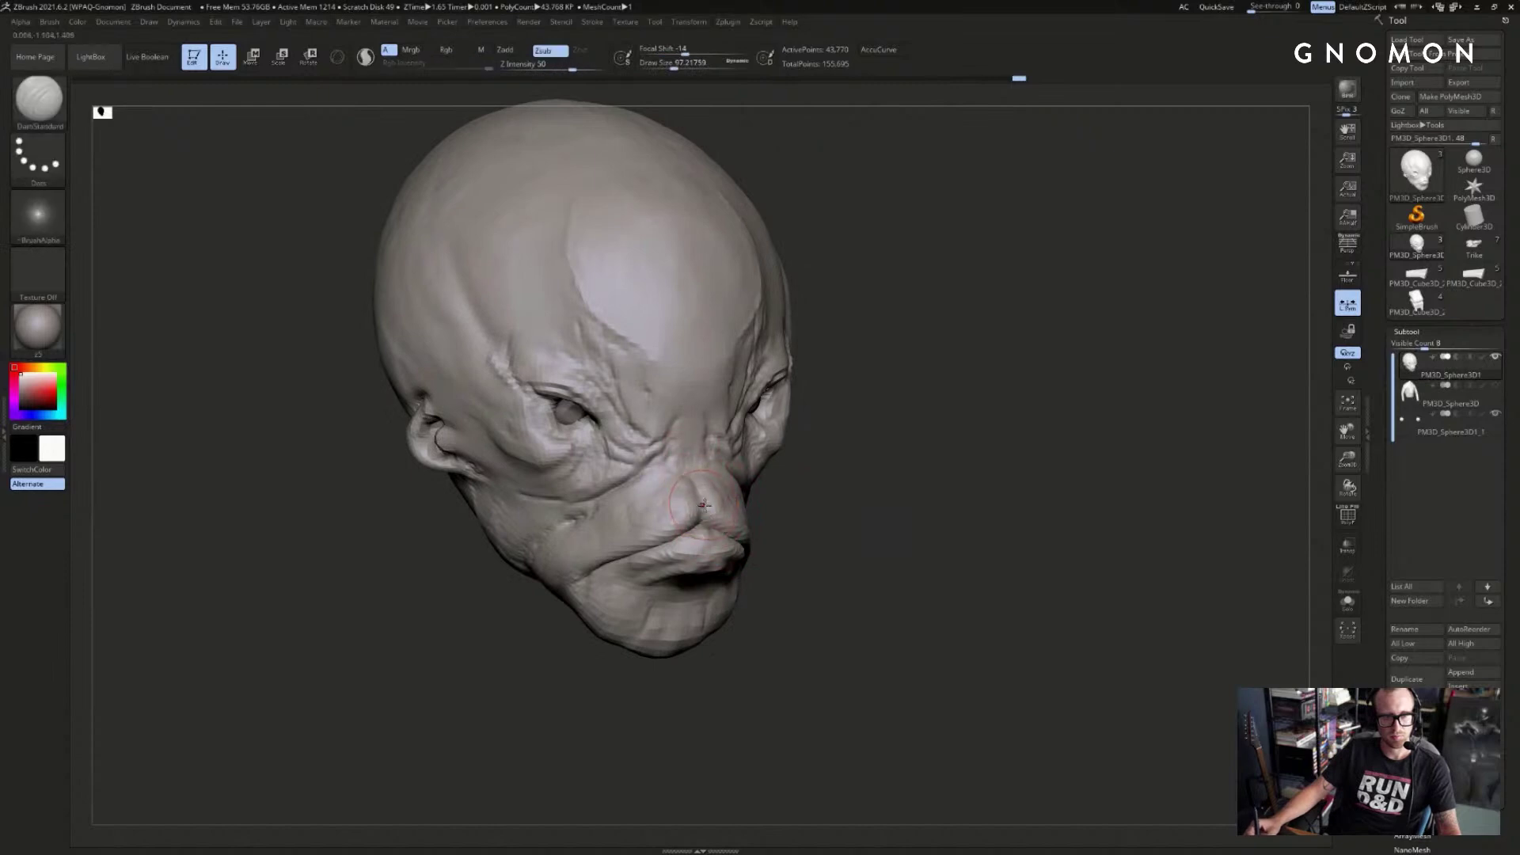
pyautogui.press('[')
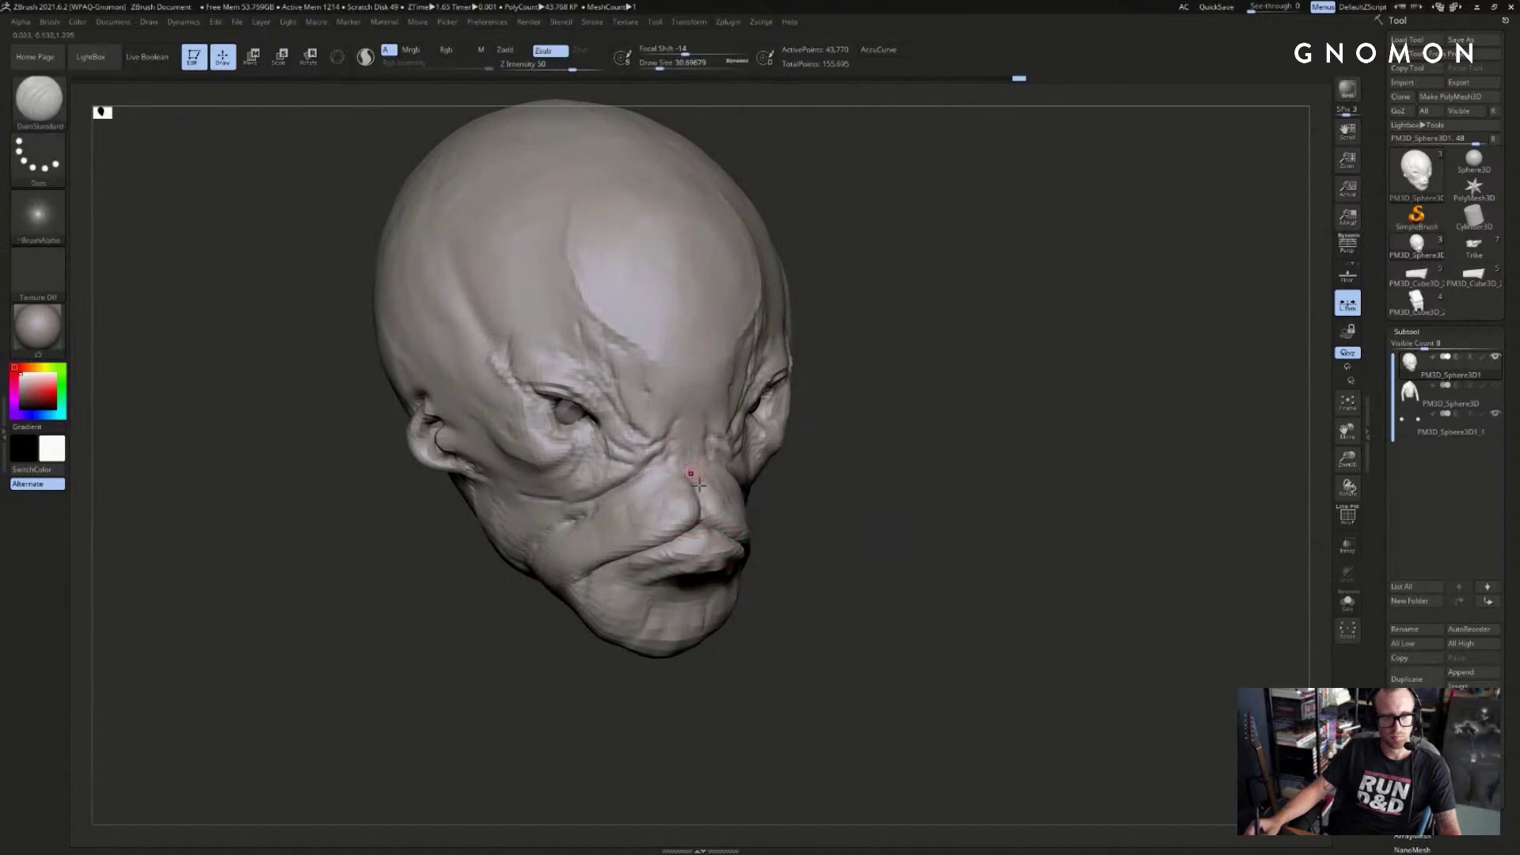
# - Build up the chin below the lower lip with the Standard brush at draw size about 120
pyautogui.moveTo(850, 508)
pyautogui.keyDown('alt'); pyautogui.mouseDown()
pyautogui.moveTo(942, 546)
pyautogui.moveTo(865, 573)
pyautogui.moveTo(889, 528)
pyautogui.moveTo(978, 508)
pyautogui.moveTo(1066, 519)
pyautogui.moveTo(892, 560)
pyautogui.mouseUp(); pyautogui.keyUp('alt')
pyautogui.press('b')
pyautogui.press('s')
pyautogui.press('t')
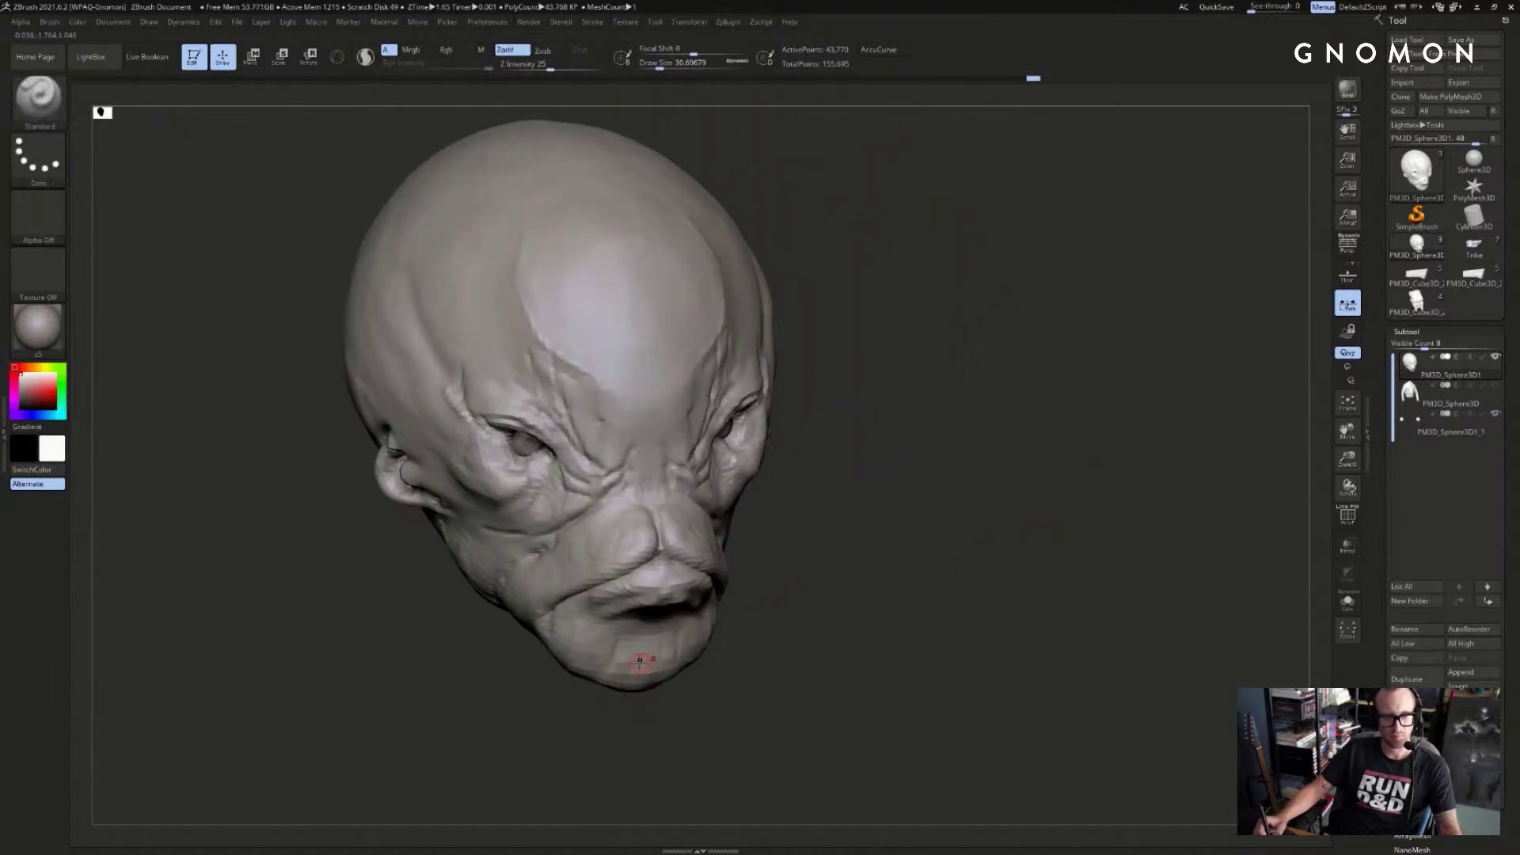
pyautogui.press('s')
pyautogui.moveTo(643, 662)
pyautogui.mouseDown()
pyautogui.moveTo(554, 722)
pyautogui.moveTo(737, 705)
pyautogui.moveTo(648, 675)
pyautogui.moveTo(654, 663)
pyautogui.moveTo(639, 673)
pyautogui.mouseUp()
pyautogui.press('s')
pyautogui.moveTo(724, 698)
pyautogui.mouseDown()
pyautogui.moveTo(597, 705)
pyautogui.moveTo(666, 686)
pyautogui.moveTo(611, 681)
pyautogui.moveTo(590, 589)
pyautogui.mouseUp()
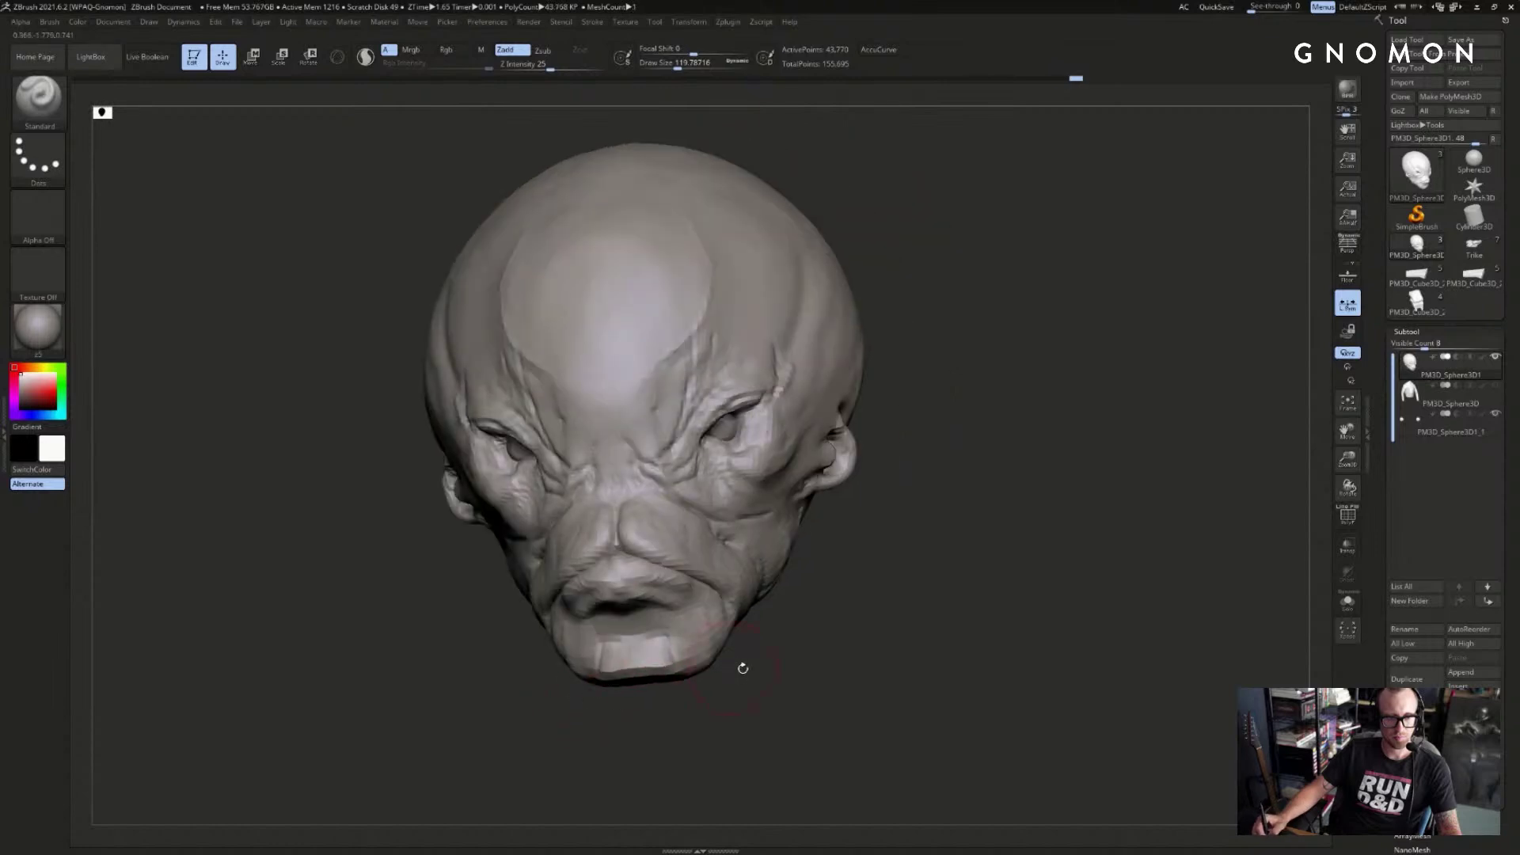
pyautogui.moveTo(743, 665); pyautogui.dragTo(601, 649)
pyautogui.moveTo(490, 641); pyautogui.dragTo(564, 655)
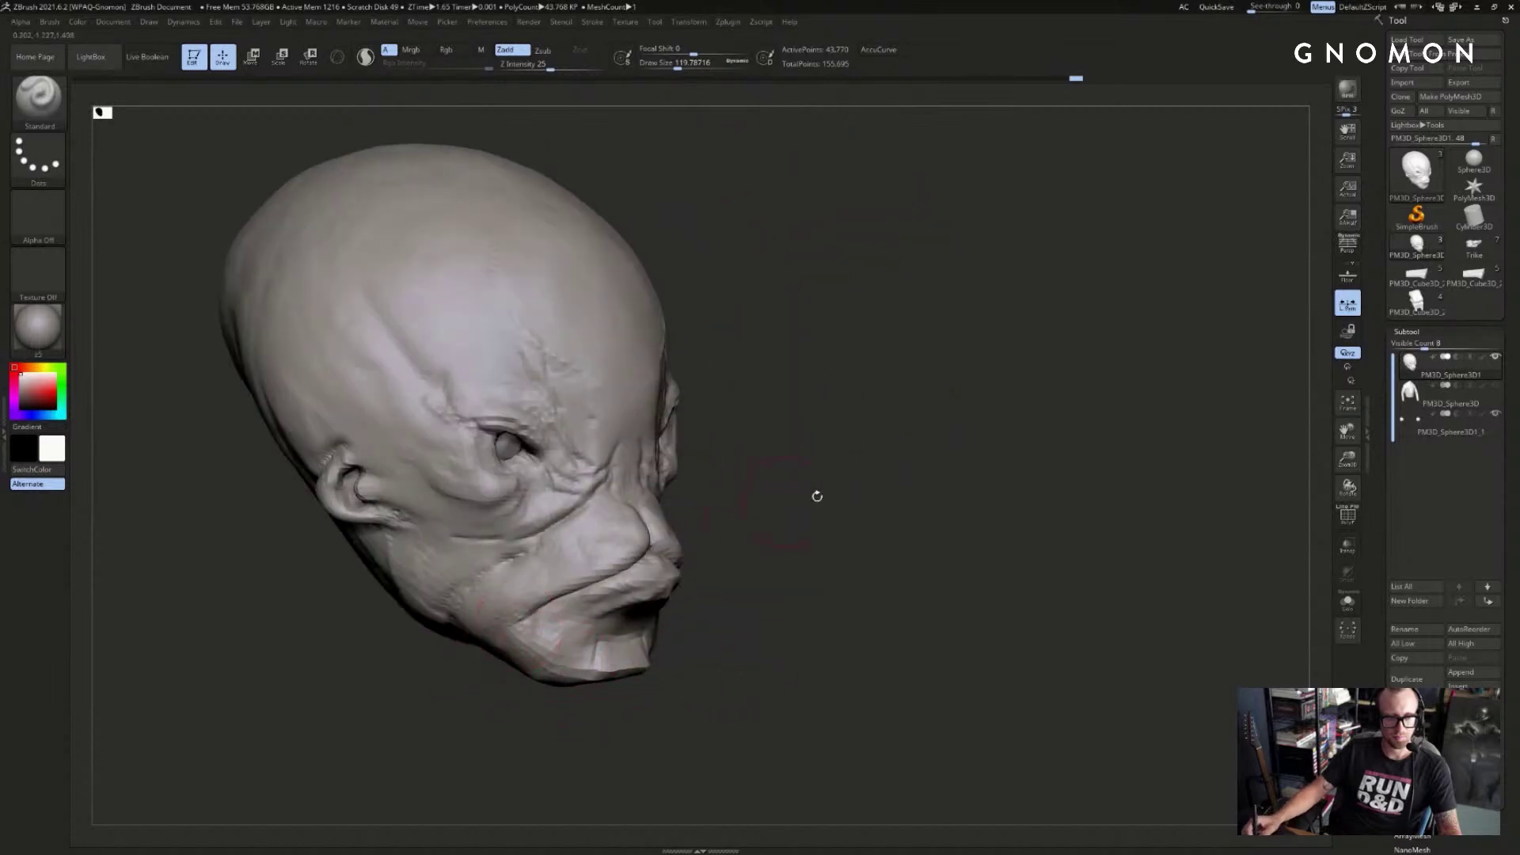
# - Build up the cheek between the eye and the ear with ClayBuildup at draw size about 120
pyautogui.moveTo(817, 496); pyautogui.dragTo(760, 546)
pyautogui.press('b')
pyautogui.press('c')
pyautogui.press('b')
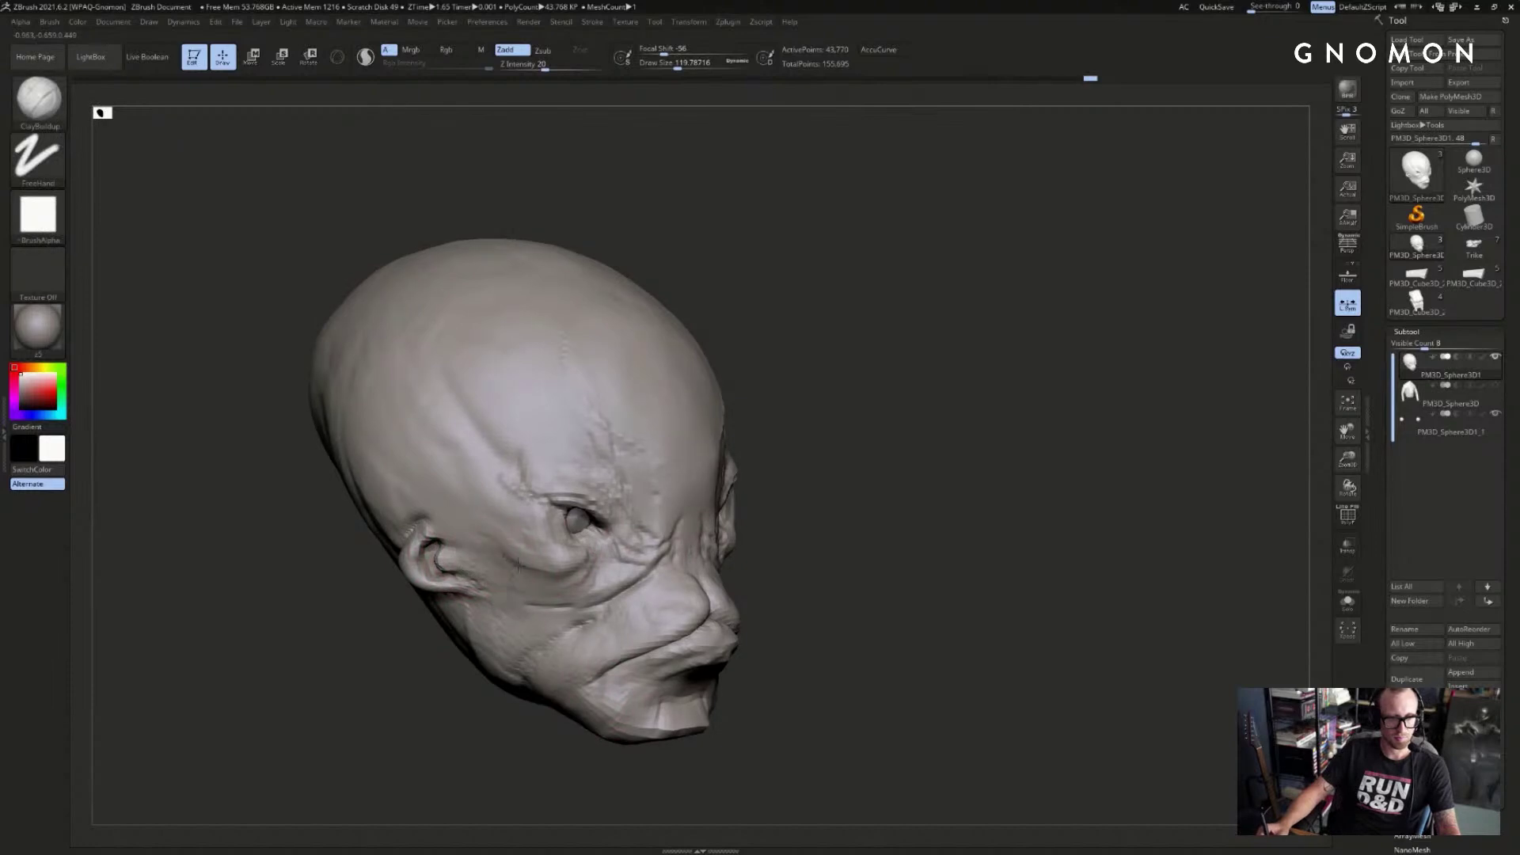
pyautogui.moveTo(555, 578); pyautogui.dragTo(535, 588)
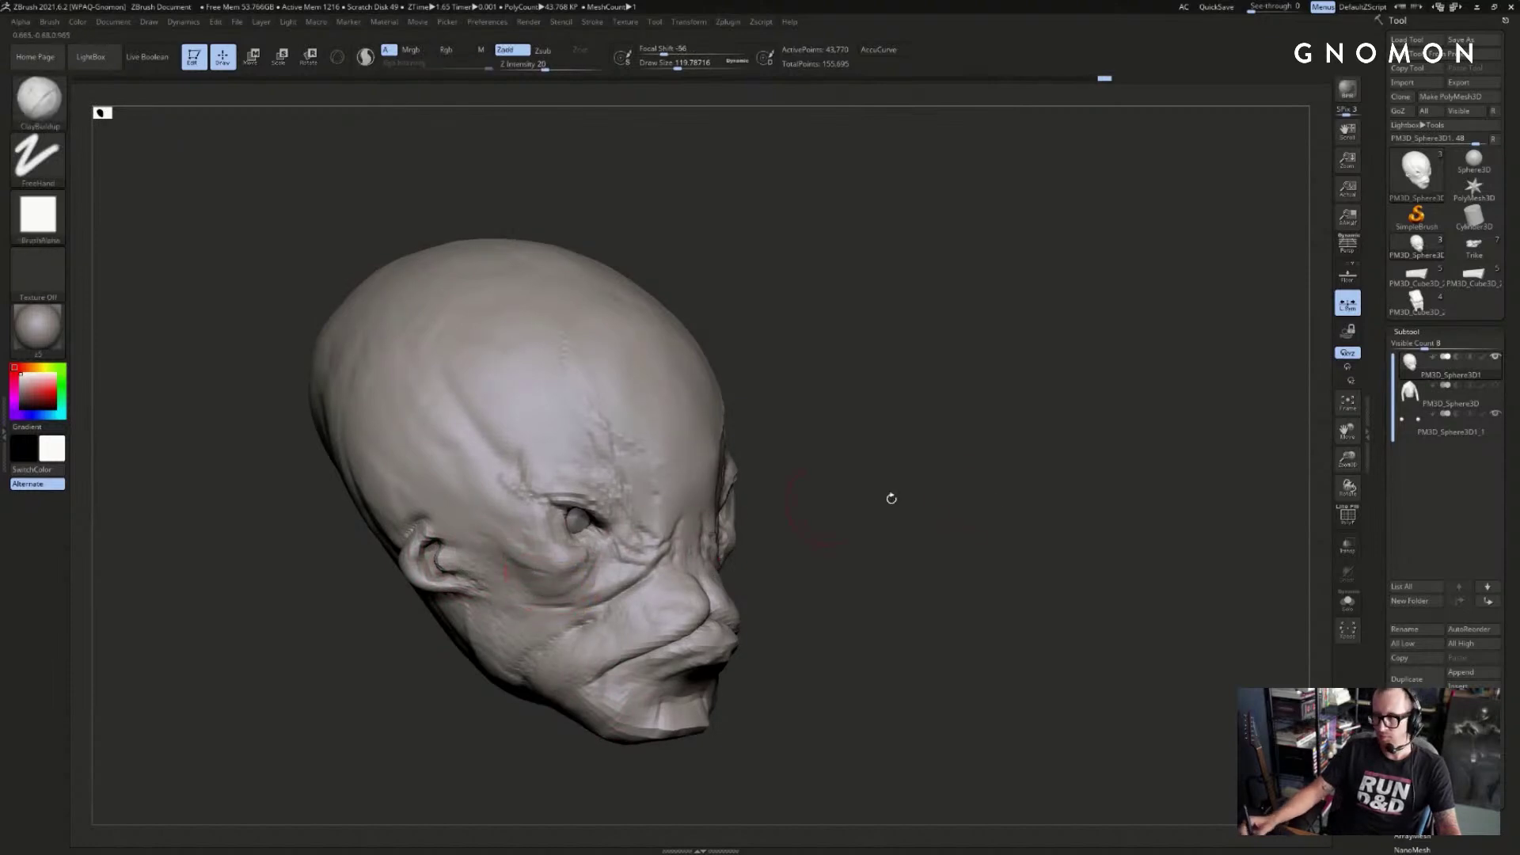
# - Add uneven raised masses to the forehead with ClayBuildup at draw size about 199
pyautogui.moveTo(889, 499); pyautogui.dragTo(1083, 498)
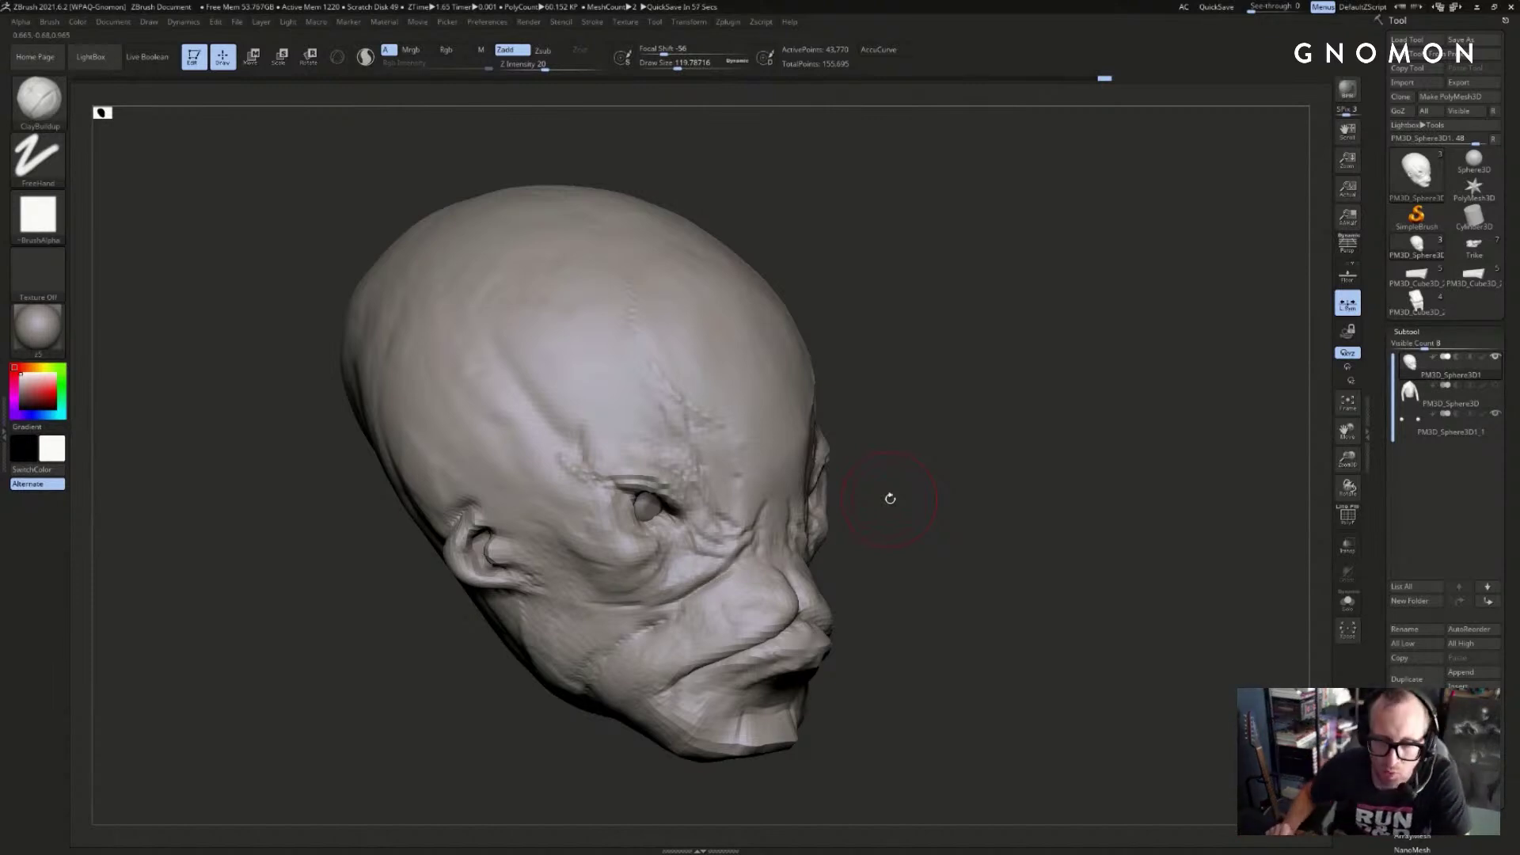
pyautogui.moveTo(1032, 410); pyautogui.dragTo(1038, 410)
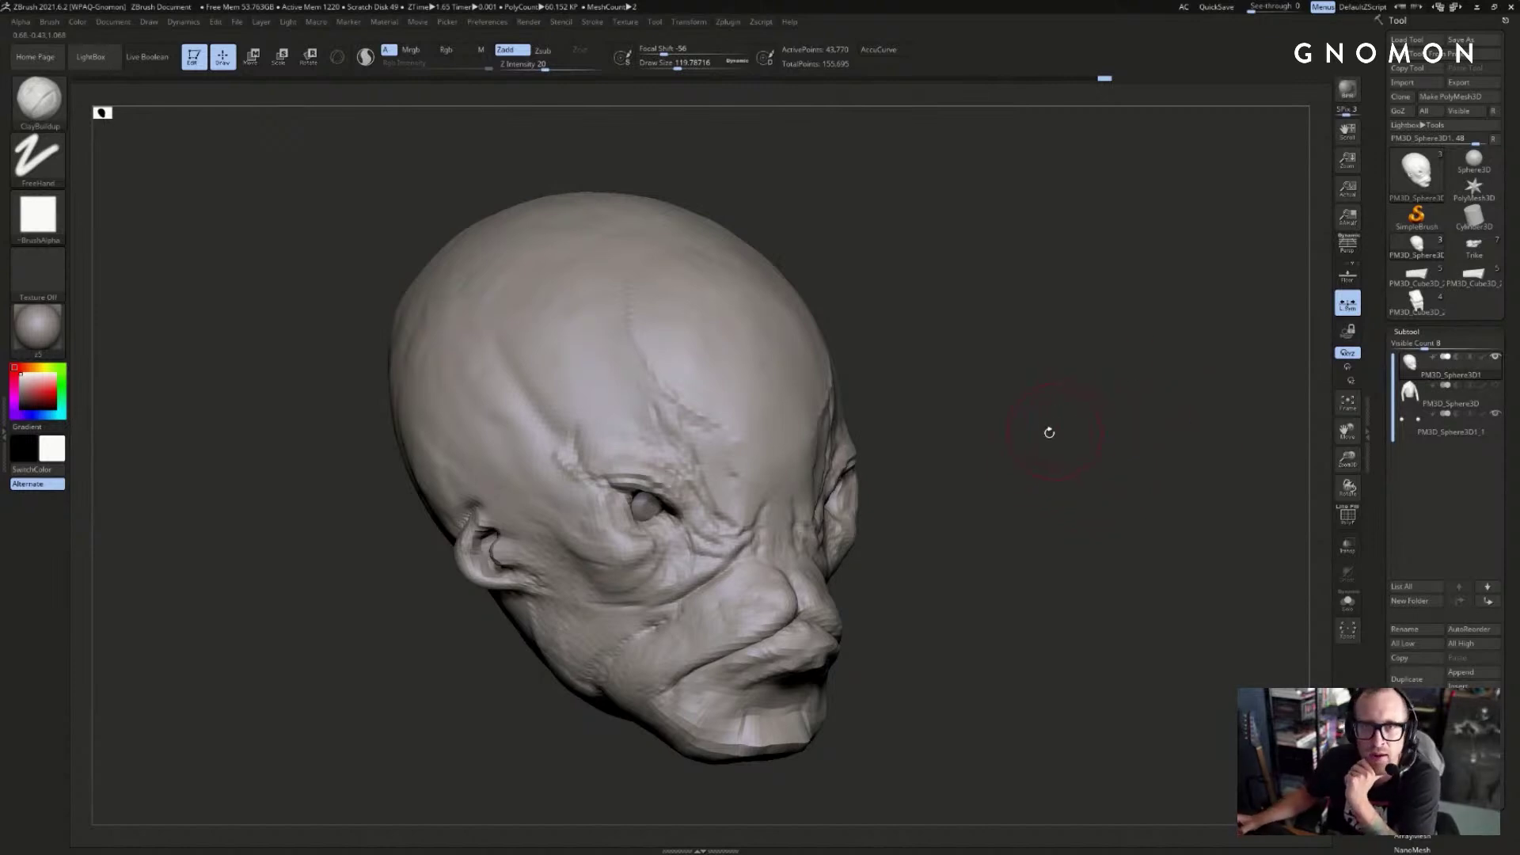
pyautogui.moveTo(986, 464); pyautogui.dragTo(1022, 436)
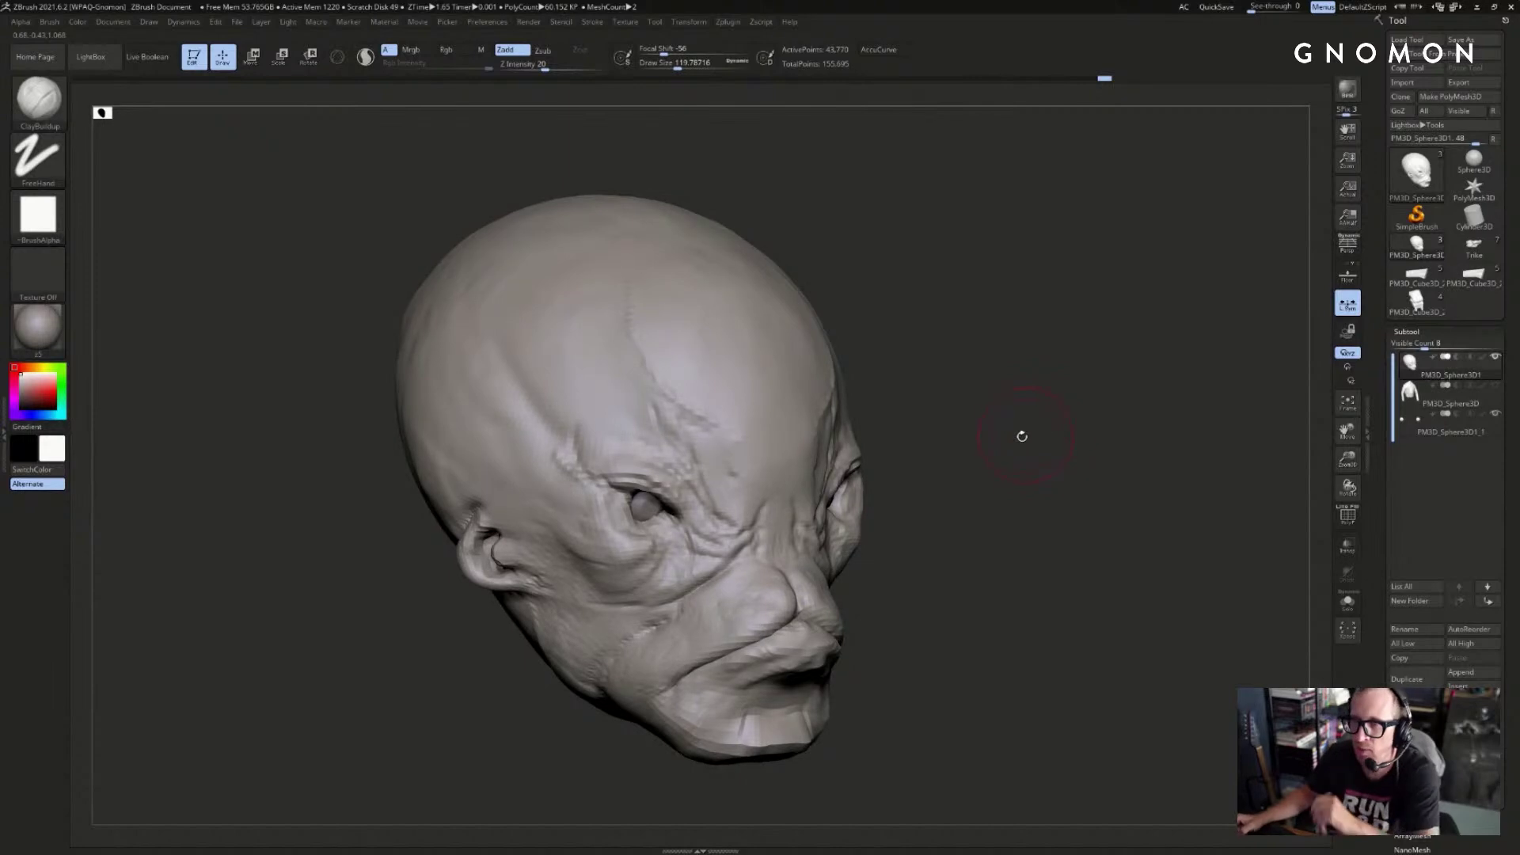
pyautogui.press('s')
pyautogui.moveTo(719, 505)
pyautogui.mouseDown()
pyautogui.moveTo(743, 455)
pyautogui.moveTo(720, 393)
pyautogui.mouseUp()
pyautogui.press('s')
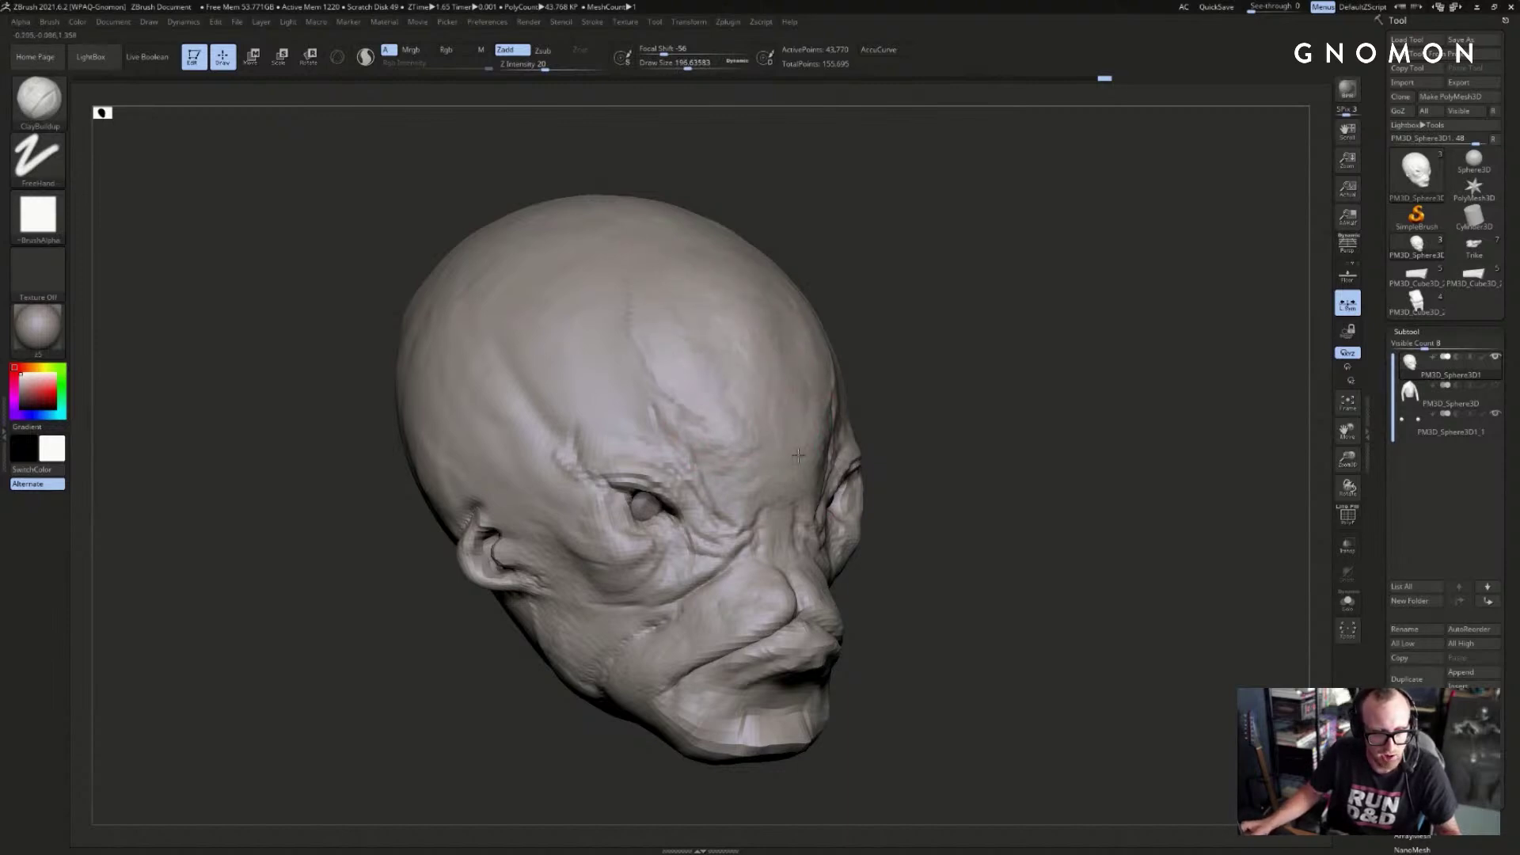
# - Build up vertical ridges on the side of the forehead and temple with ClayBuildup at draw size about 192
pyautogui.moveTo(953, 353); pyautogui.dragTo(1056, 350)
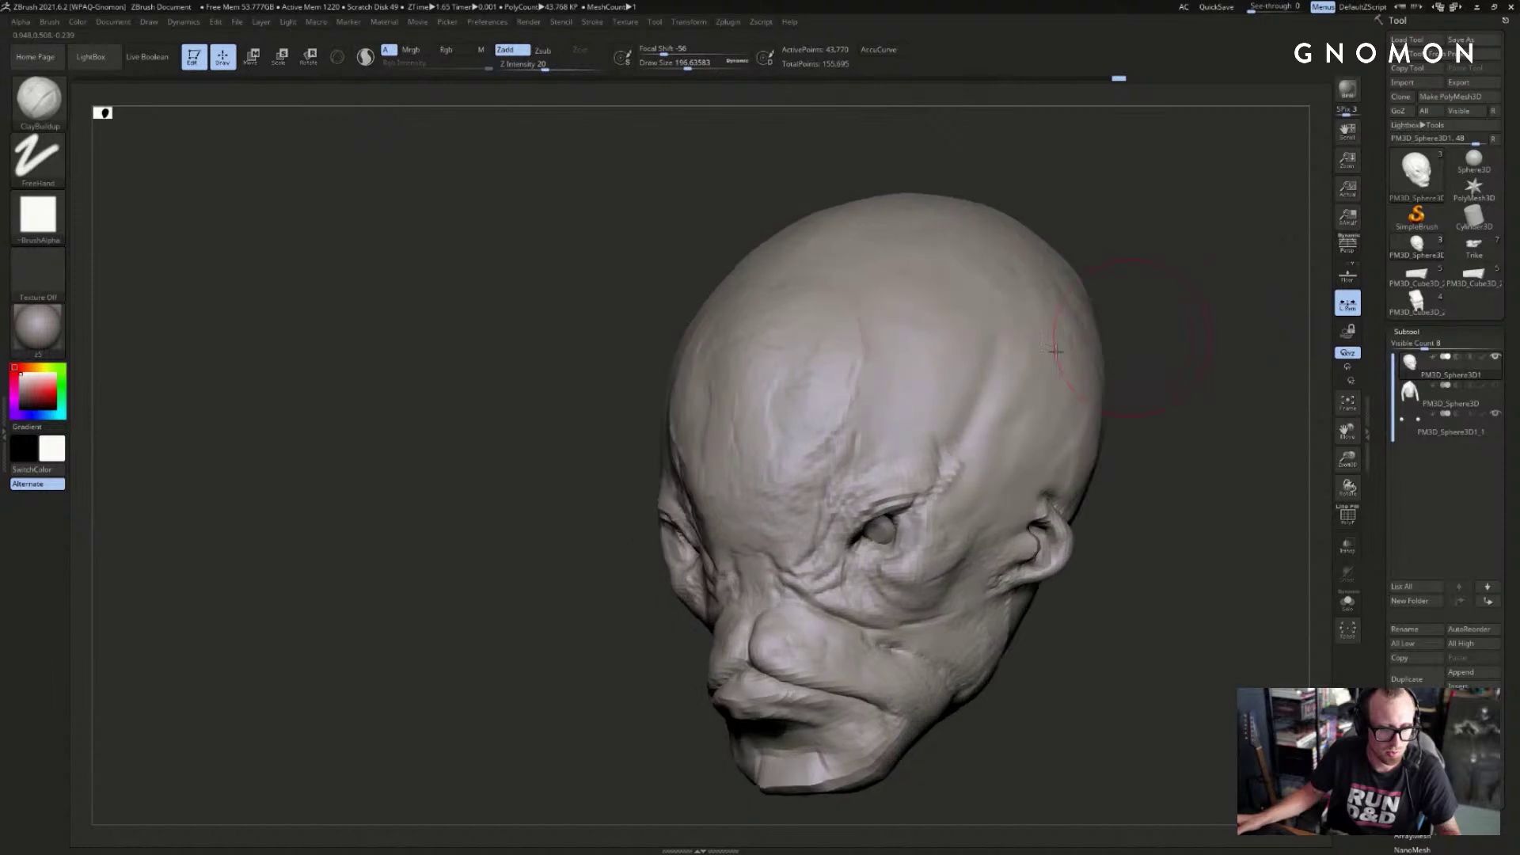
pyautogui.press('s')
pyautogui.moveTo(857, 419)
pyautogui.mouseDown()
pyautogui.moveTo(871, 420)
pyautogui.moveTo(868, 390)
pyautogui.moveTo(904, 422)
pyautogui.moveTo(886, 444)
pyautogui.moveTo(900, 354)
pyautogui.mouseUp()
pyautogui.press('s')
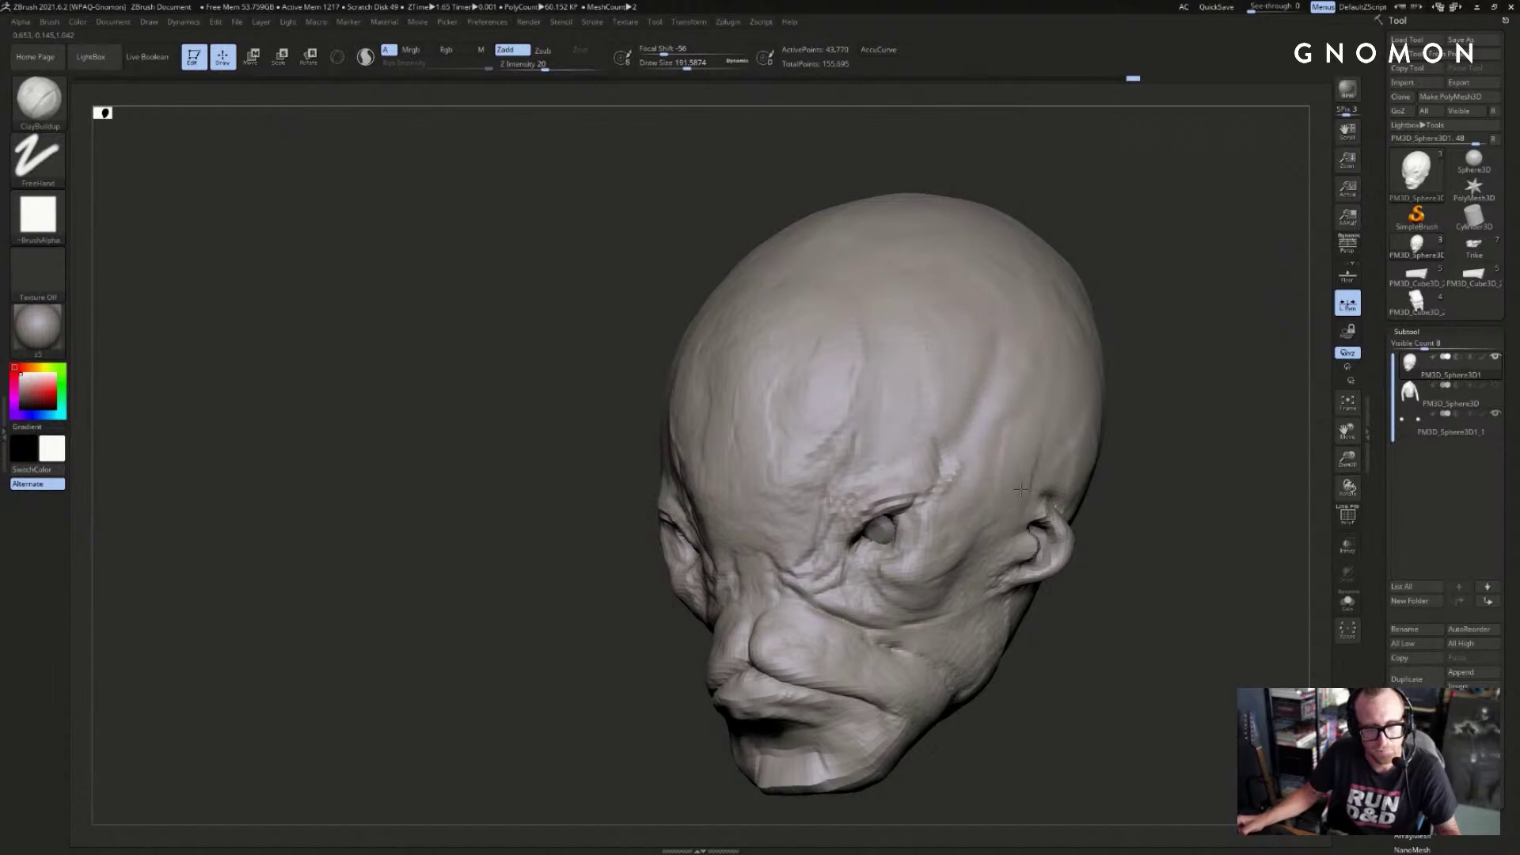
# - Carve creases around and behind the ear with DamStandard at draw size about 87
pyautogui.moveTo(1140, 495); pyautogui.dragTo(1117, 479)
pyautogui.press('b')
pyautogui.press('d')
pyautogui.press('s')
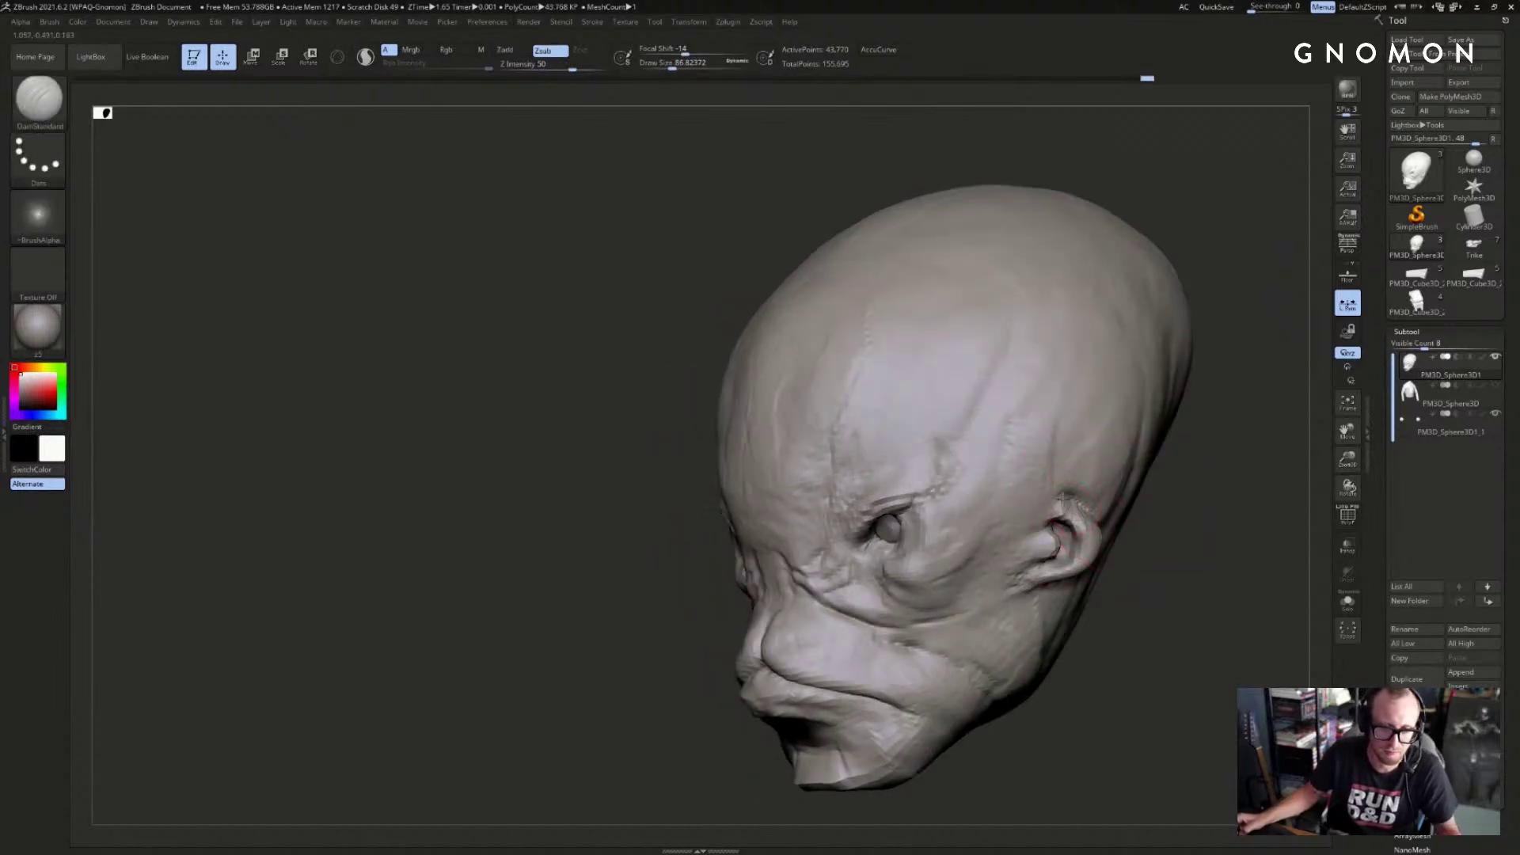
pyautogui.moveTo(1179, 532); pyautogui.dragTo(1046, 501)
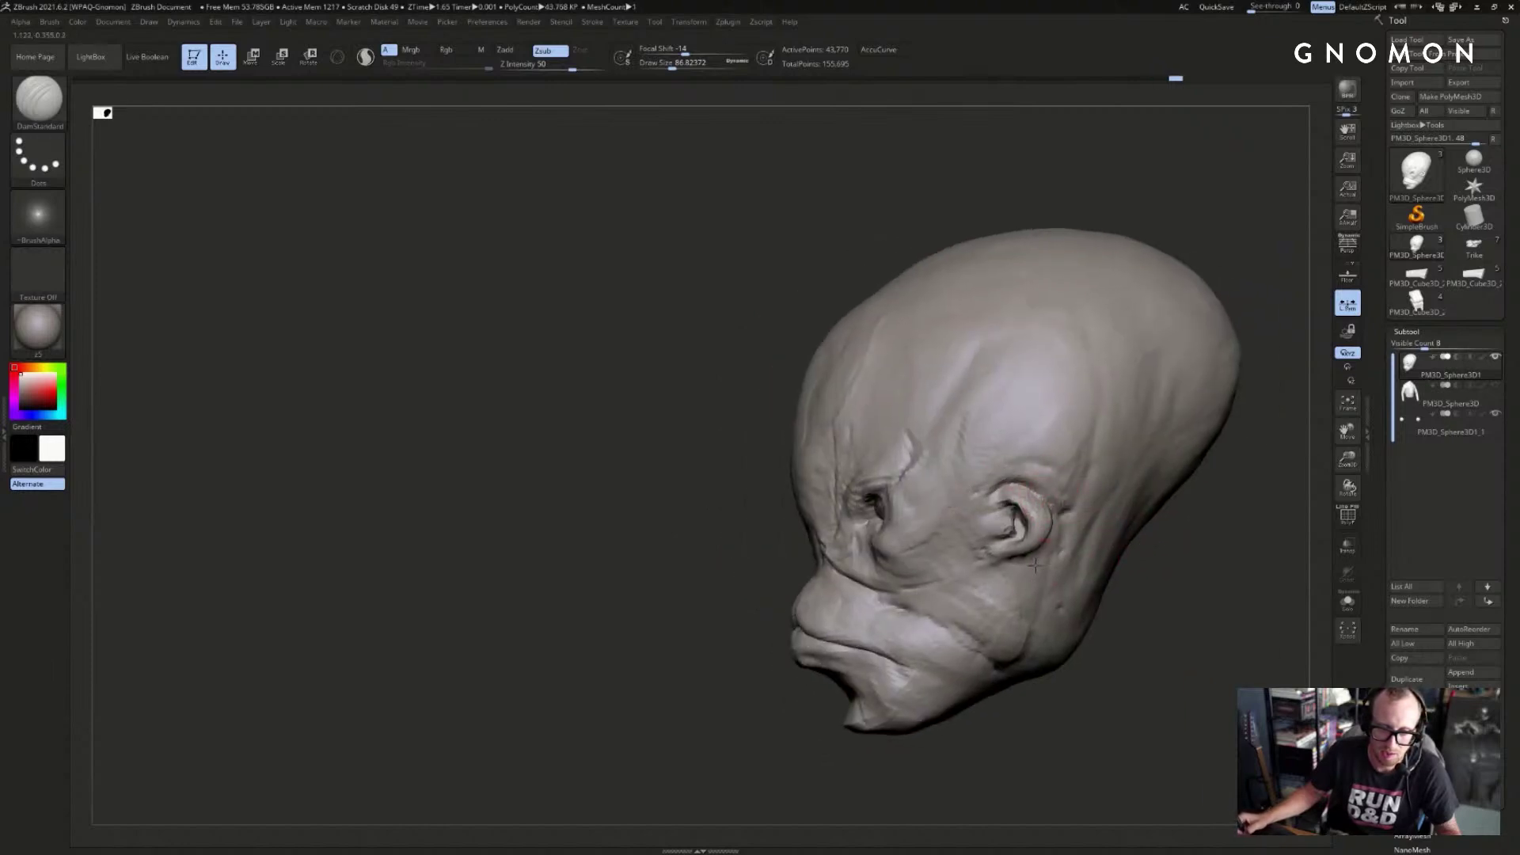
# - Raise a ridge running from the temple down to the cheekbone with the Standard brush at draw size about 97
pyautogui.moveTo(1214, 570); pyautogui.dragTo(1259, 566)
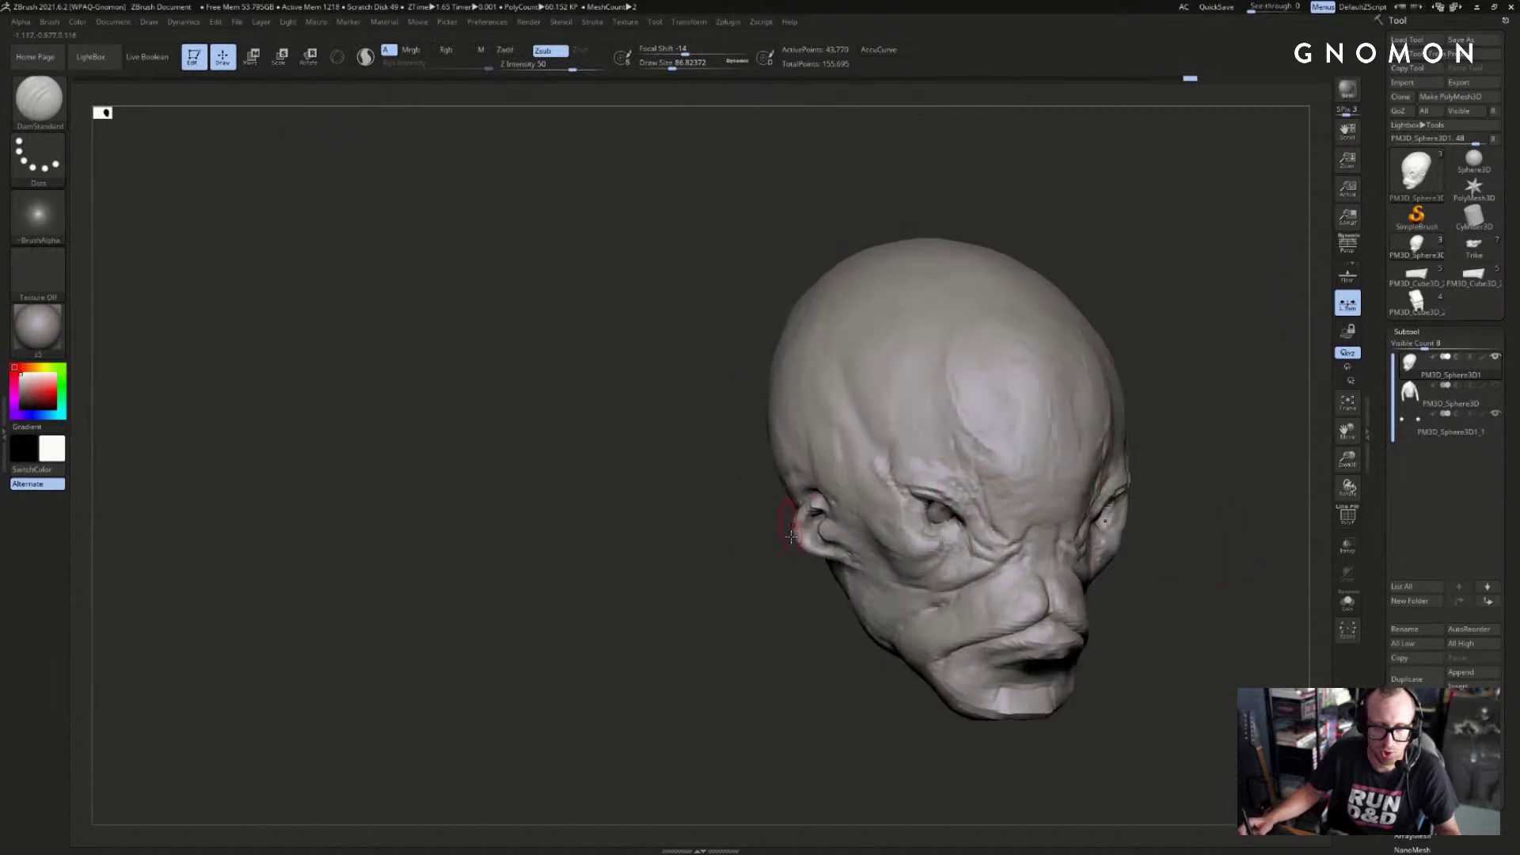
pyautogui.keyDown('alt'); pyautogui.moveTo(792, 536); pyautogui.dragTo(610, 533); pyautogui.keyUp('alt')
pyautogui.moveTo(1053, 428)
pyautogui.mouseDown()
pyautogui.moveTo(1066, 414)
pyautogui.moveTo(1024, 425)
pyautogui.mouseUp()
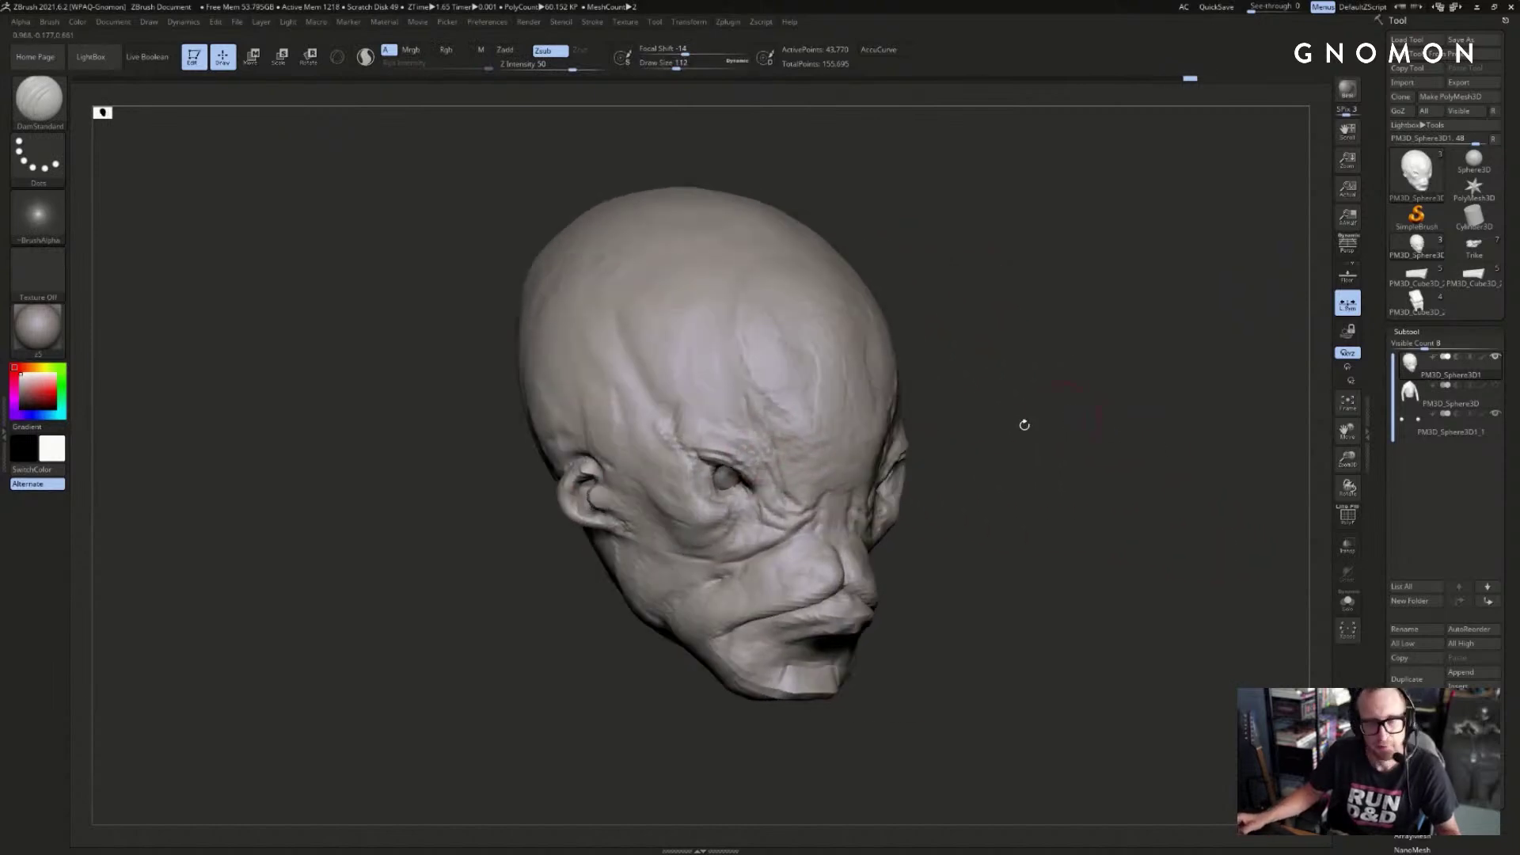
pyautogui.press('[')
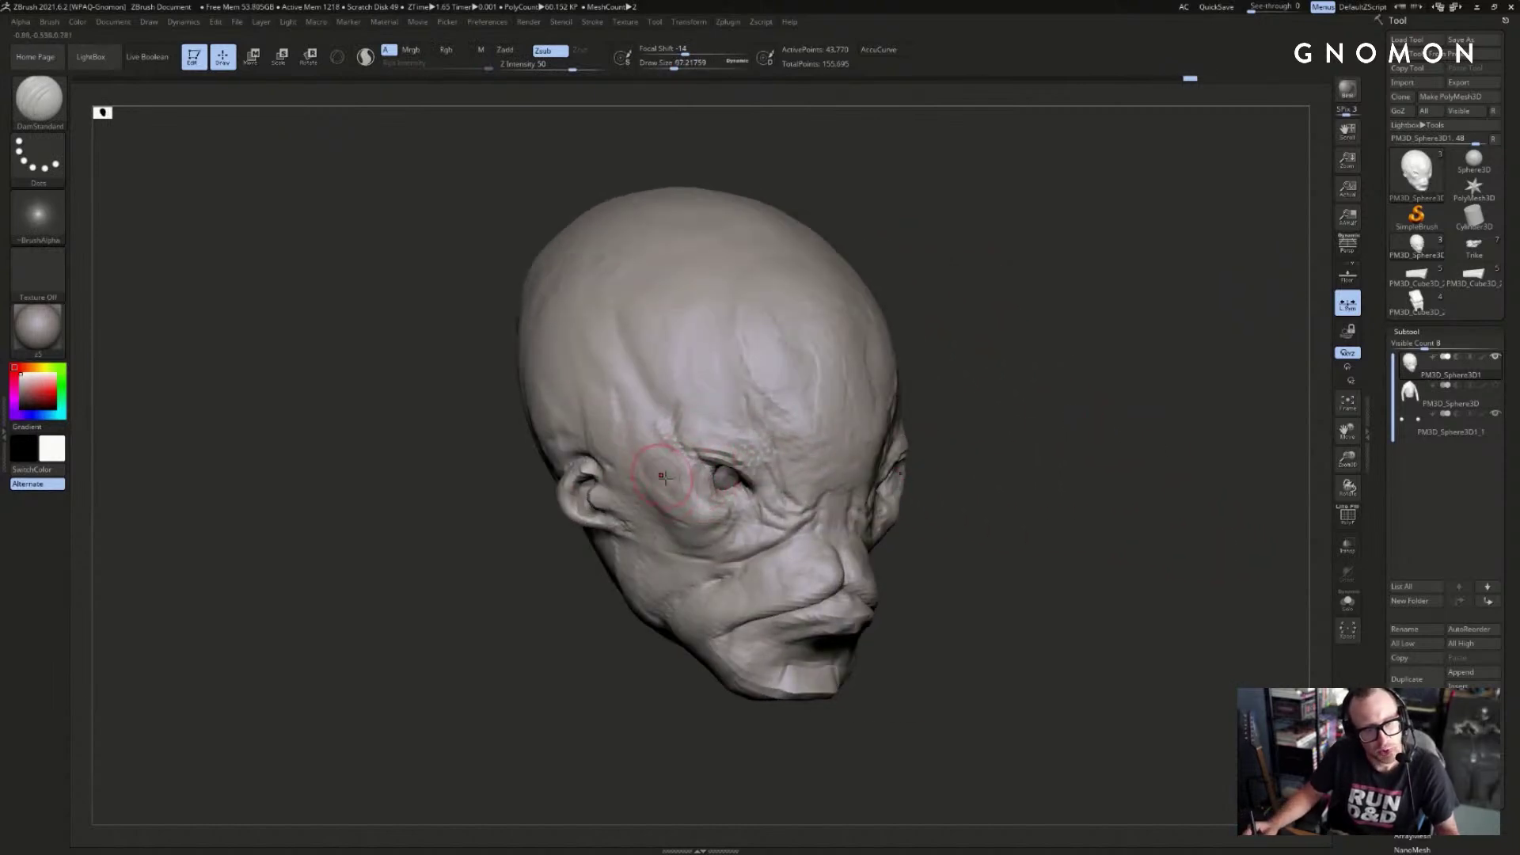
pyautogui.press('b')
pyautogui.press('s')
pyautogui.press('t')
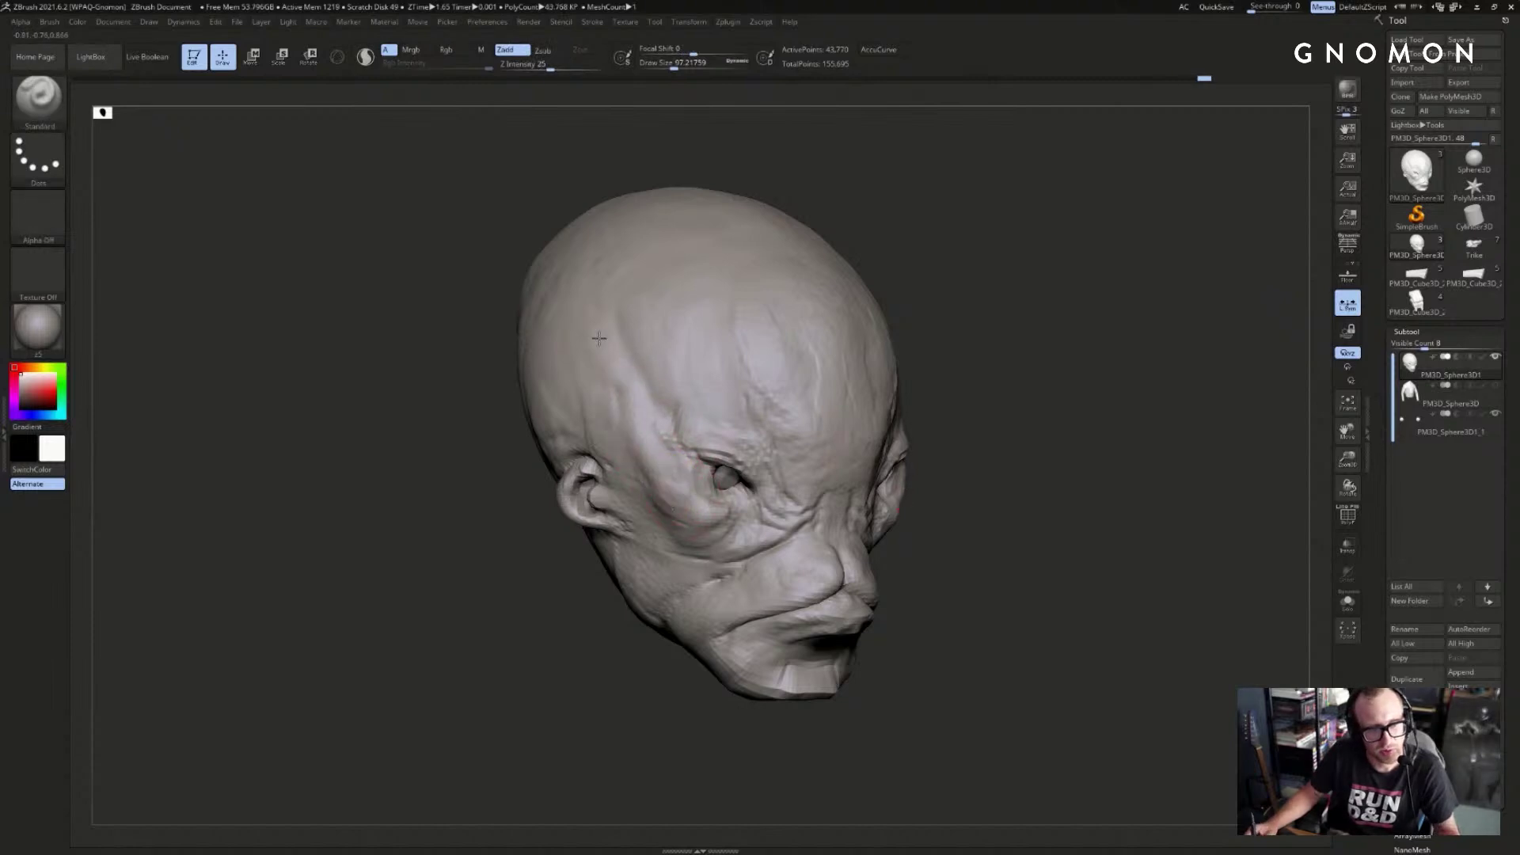
pyautogui.moveTo(599, 339); pyautogui.dragTo(613, 380)
# - Build up the cheekbone fold below the outer eye corner with the Standard brush, reducing the draw size to about 62
pyautogui.moveTo(1204, 356)
pyautogui.mouseDown()
pyautogui.moveTo(1113, 380)
pyautogui.moveTo(1156, 427)
pyautogui.moveTo(1144, 406)
pyautogui.mouseUp()
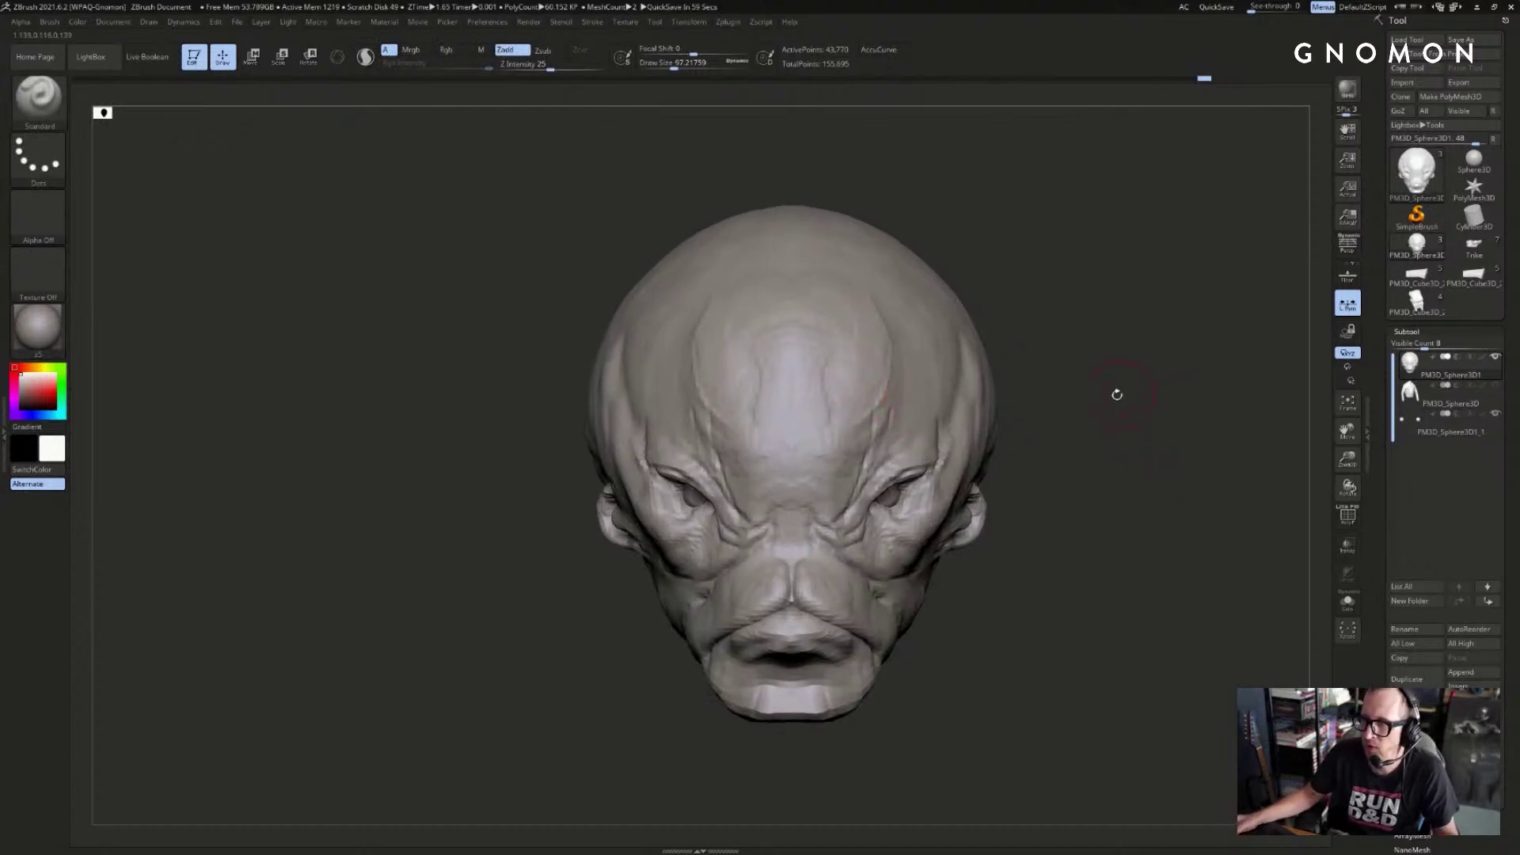
pyautogui.moveTo(1045, 398); pyautogui.dragTo(923, 467)
pyautogui.moveTo(1085, 449); pyautogui.dragTo(851, 526)
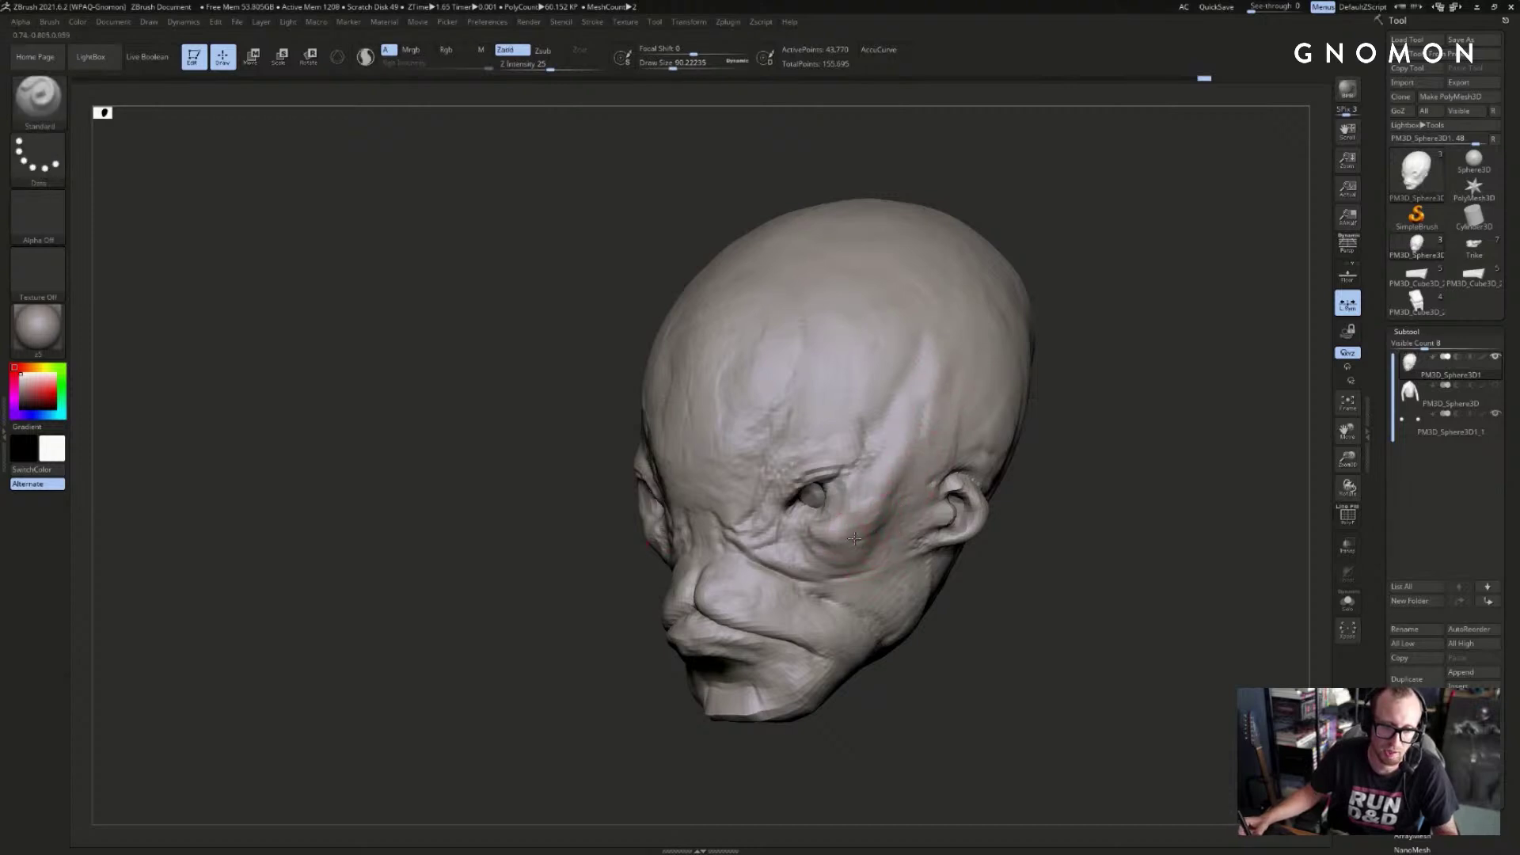
pyautogui.press('b')
pyautogui.press('c')
pyautogui.press('l')
pyautogui.press('s')
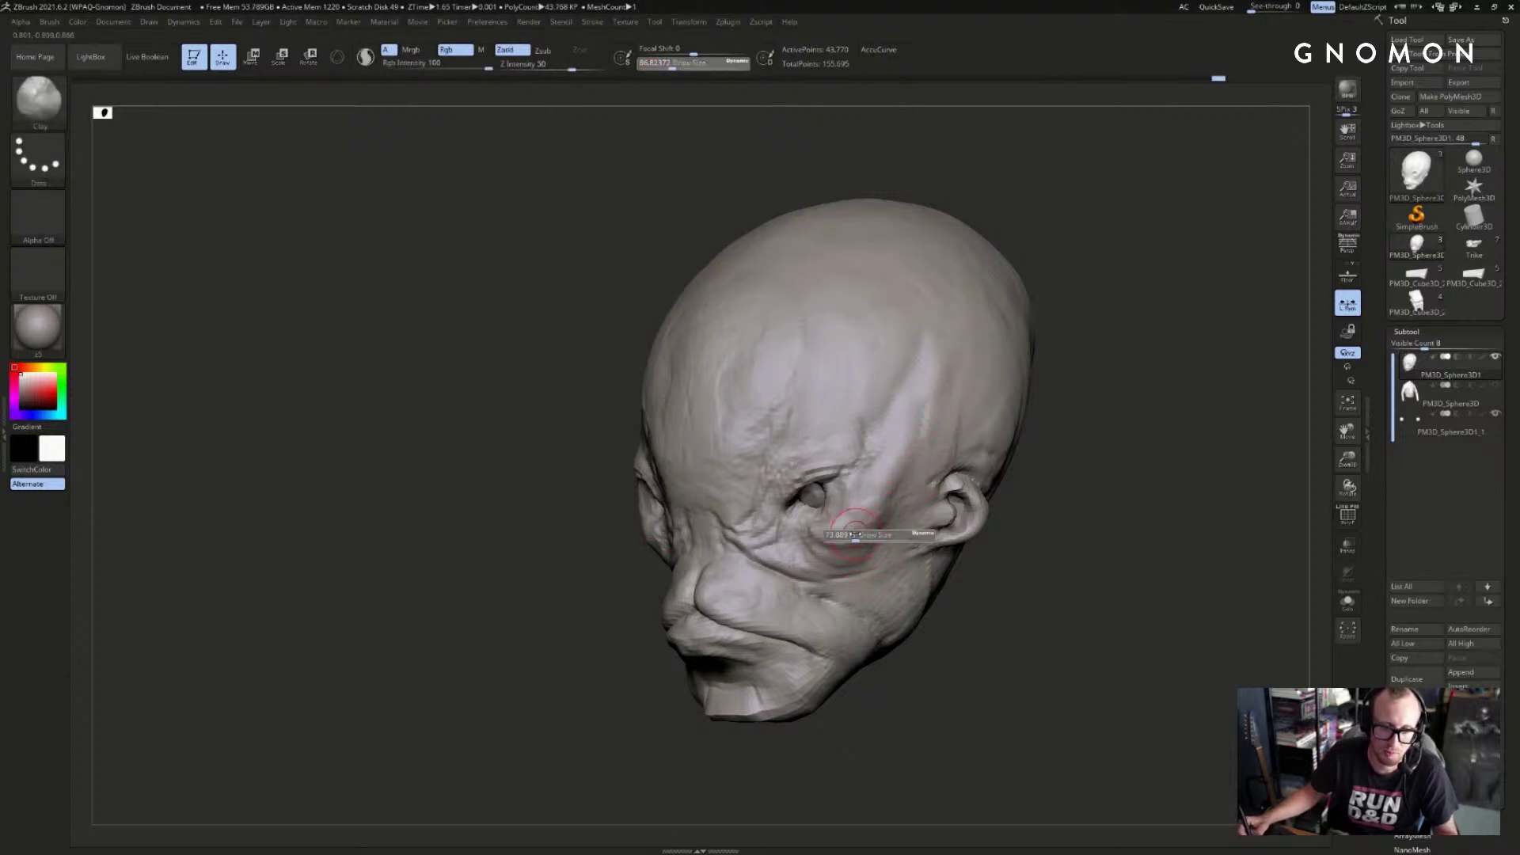
pyautogui.moveTo(853, 535); pyautogui.dragTo(849, 535)
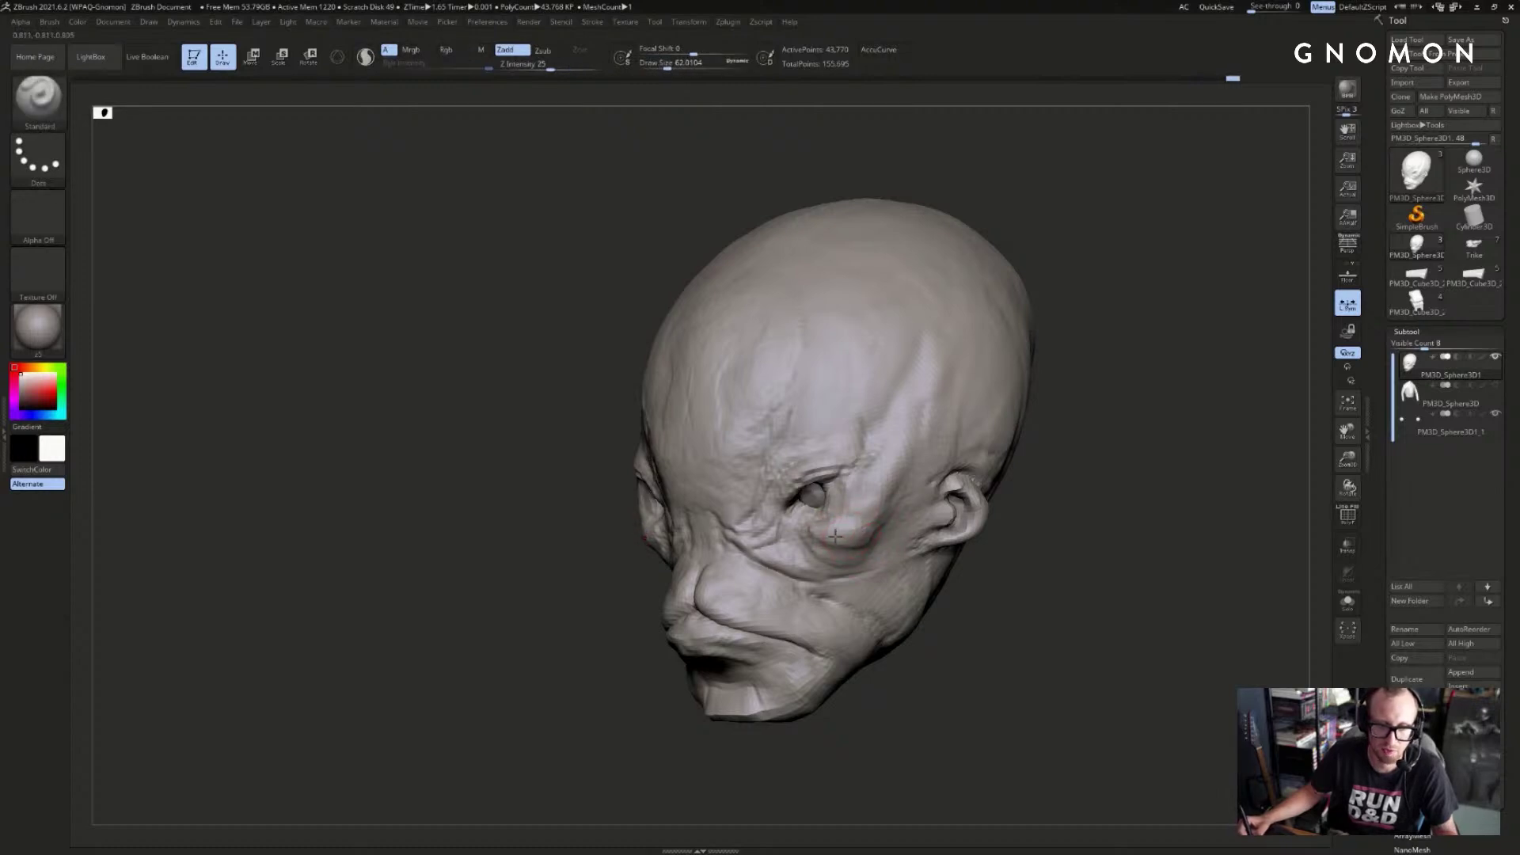
# - Smooth the cheek and the temple ridge beside the eye
pyautogui.moveTo(1093, 475)
pyautogui.mouseDown()
pyautogui.moveTo(1119, 435)
pyautogui.moveTo(1045, 455)
pyautogui.mouseUp()
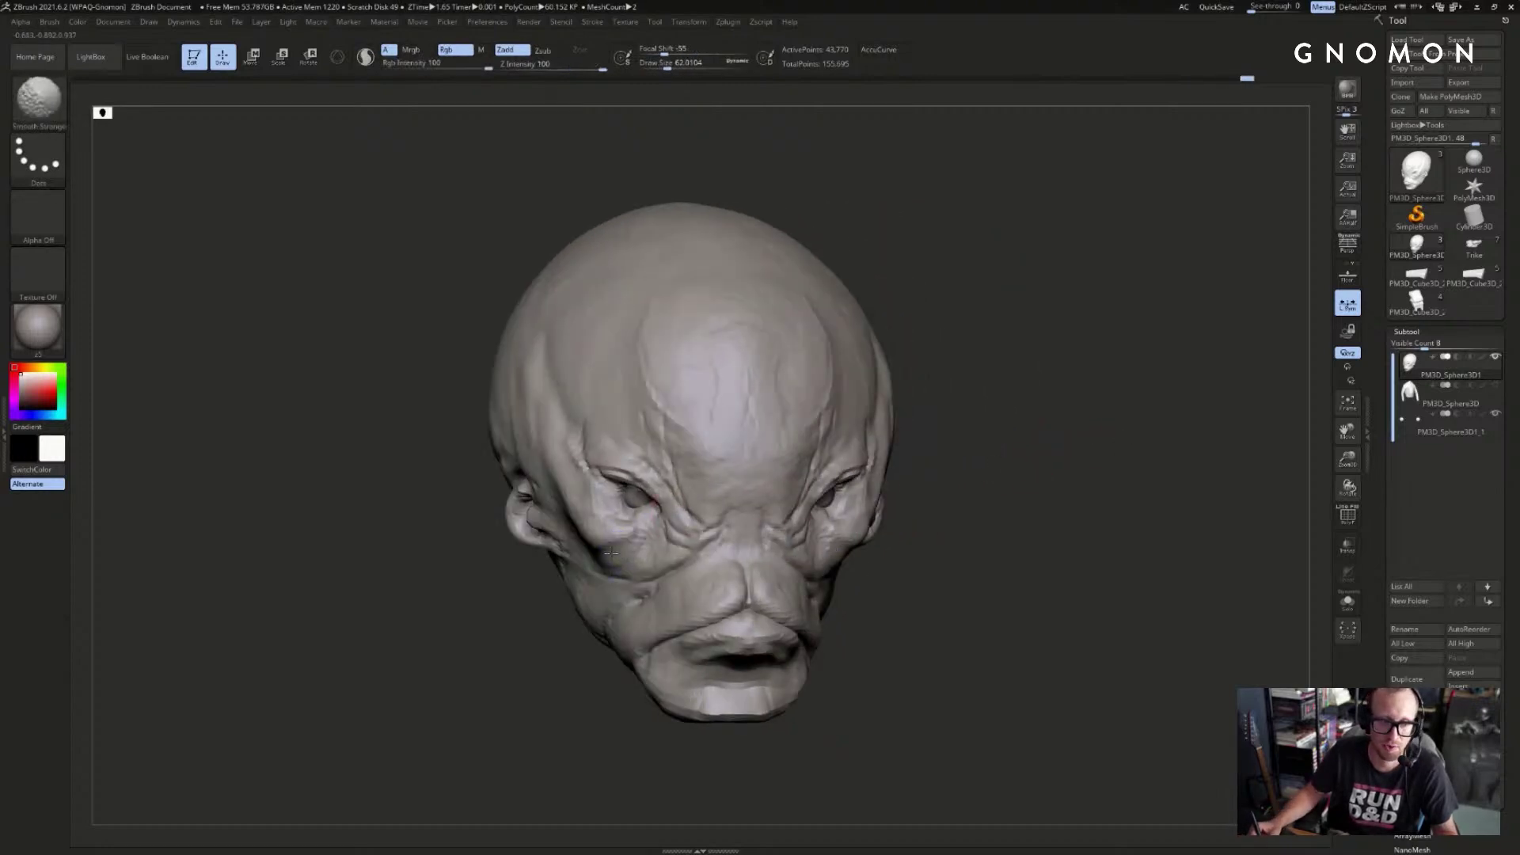
pyautogui.keyDown('shift'); pyautogui.moveTo(592, 537); pyautogui.dragTo(572, 500); pyautogui.keyUp('shift')
pyautogui.moveTo(1124, 418); pyautogui.dragTo(1005, 437)
pyautogui.moveTo(997, 340)
pyautogui.mouseDown()
pyautogui.moveTo(1093, 401)
pyautogui.moveTo(909, 465)
pyautogui.mouseUp()
# - Carve the creases along the forehead plate's edge above the brow with DamStandard at draw size about 68
pyautogui.press('b')
pyautogui.press('d')
pyautogui.press('s')
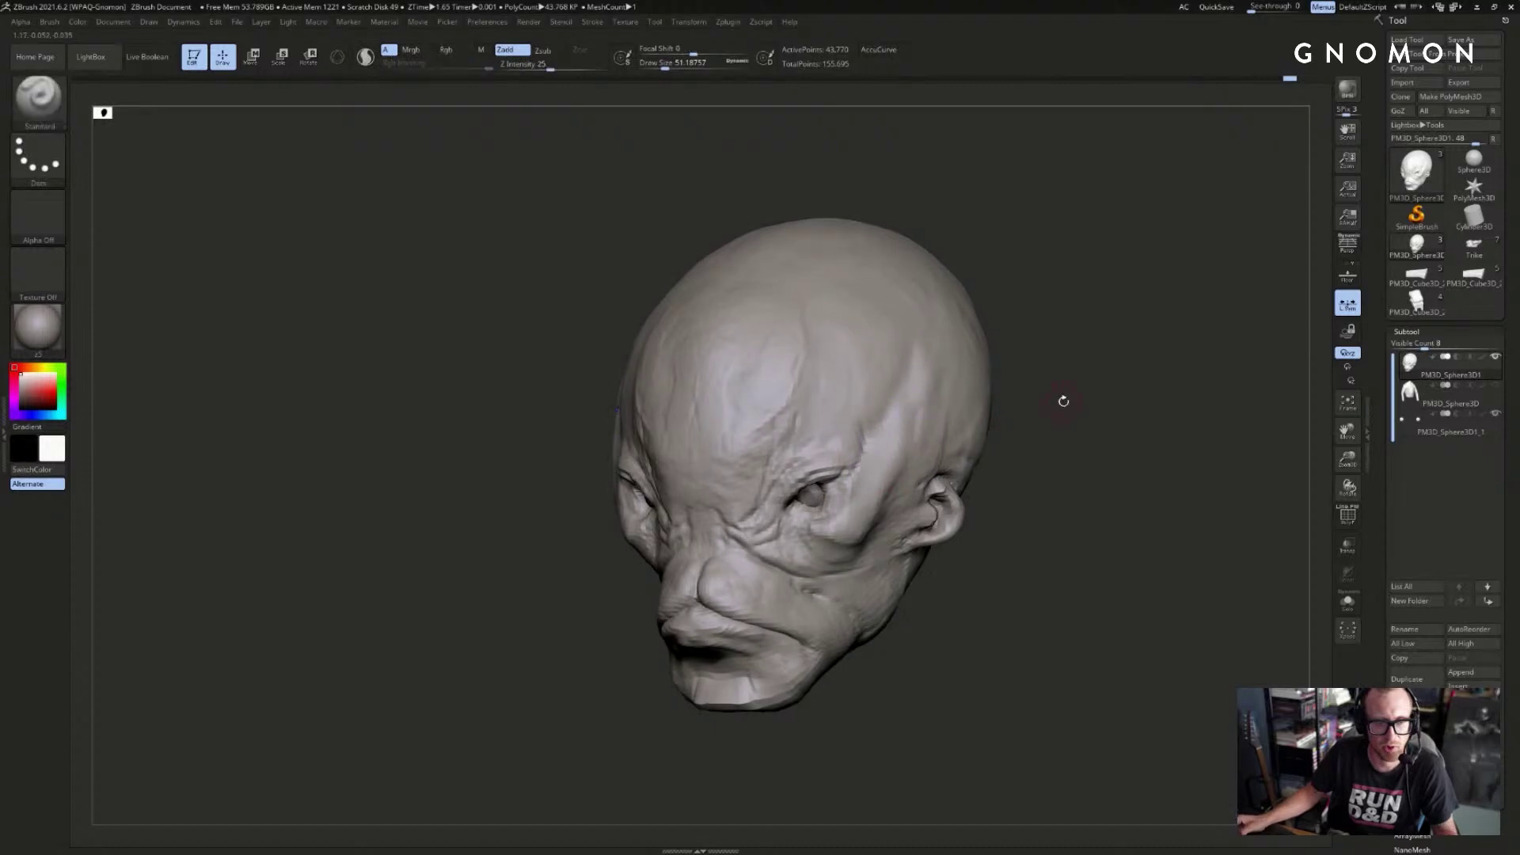
pyautogui.moveTo(1061, 401)
pyautogui.mouseDown()
pyautogui.moveTo(1022, 428)
pyautogui.moveTo(1065, 427)
pyautogui.moveTo(1038, 421)
pyautogui.mouseUp()
pyautogui.keyDown('alt'); pyautogui.moveTo(1018, 341); pyautogui.dragTo(999, 289); pyautogui.keyUp('alt')
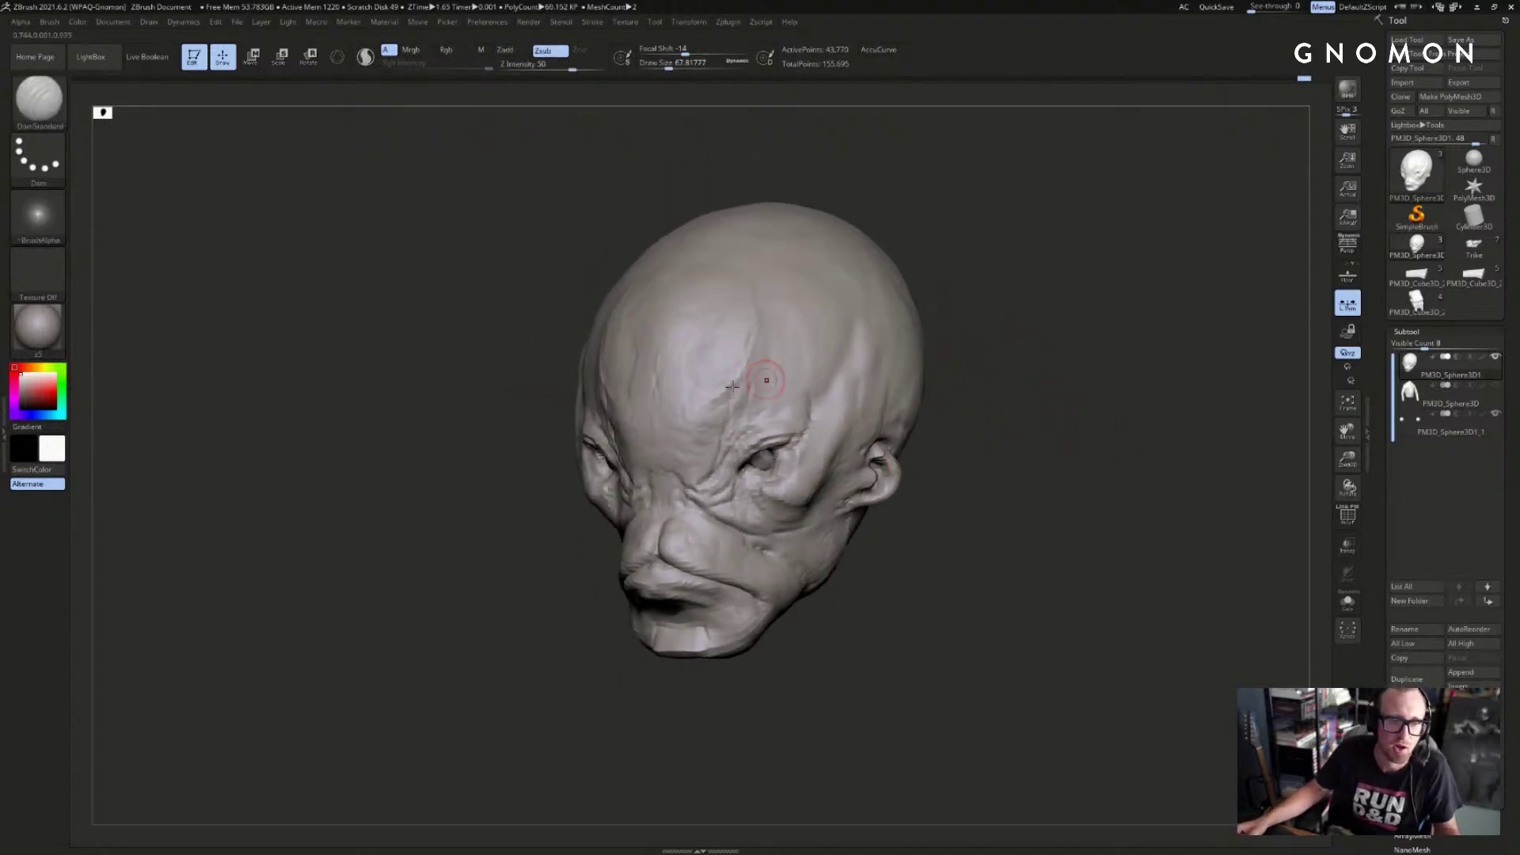
pyautogui.moveTo(747, 354); pyautogui.dragTo(752, 349)
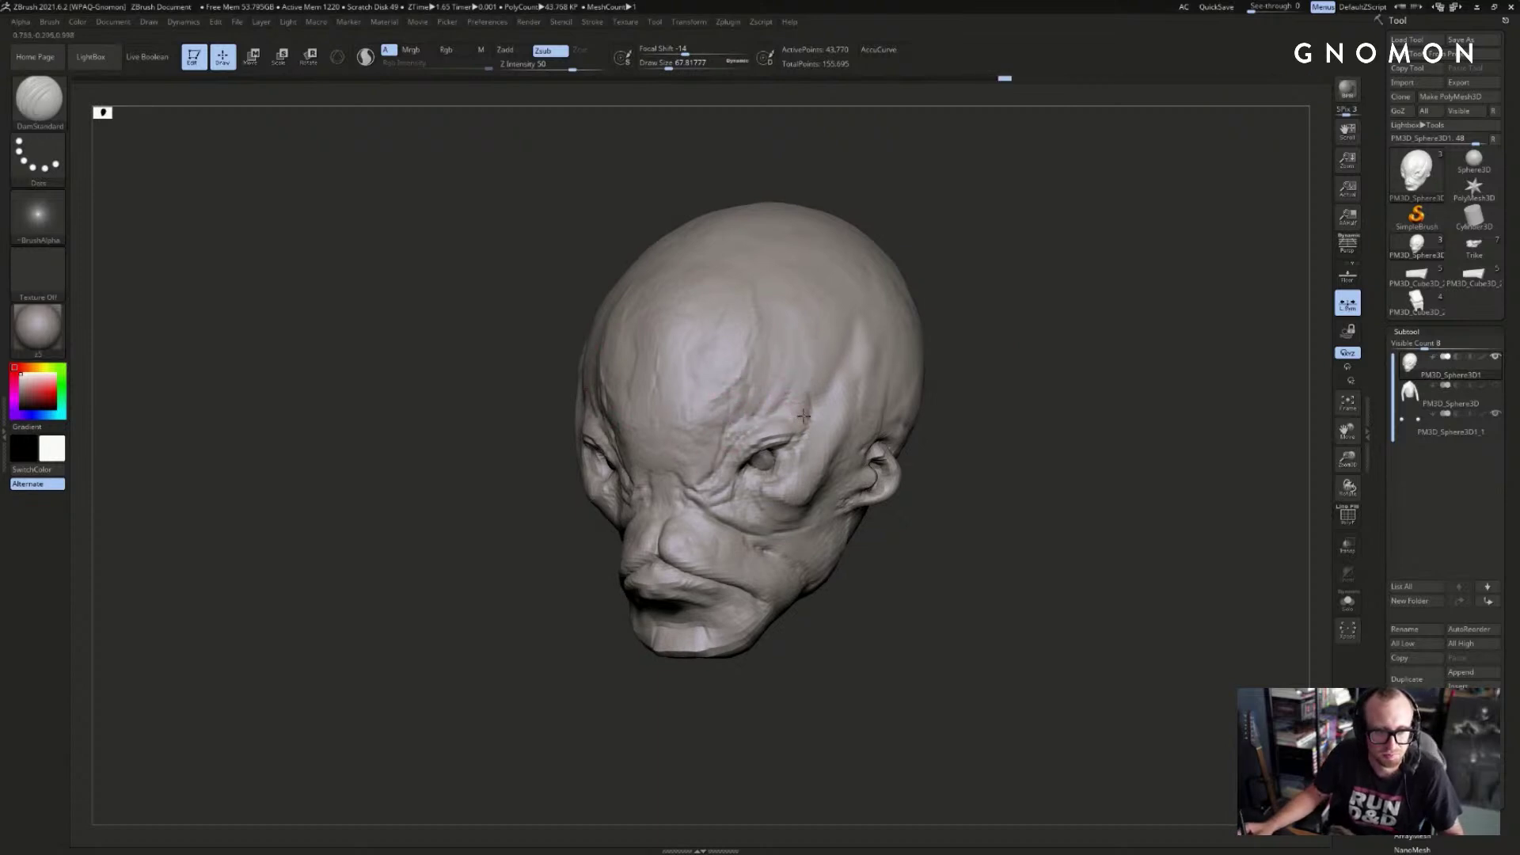
# - Choose the Move brush at draw size about 468 and turn on perspective display for the head
pyautogui.press('b')
pyautogui.press('s')
pyautogui.press('t')
pyautogui.moveTo(533, 530)
pyautogui.mouseDown()
pyautogui.moveTo(561, 565)
pyautogui.moveTo(1032, 462)
pyautogui.moveTo(868, 368)
pyautogui.moveTo(934, 376)
pyautogui.mouseUp()
pyautogui.press('s')
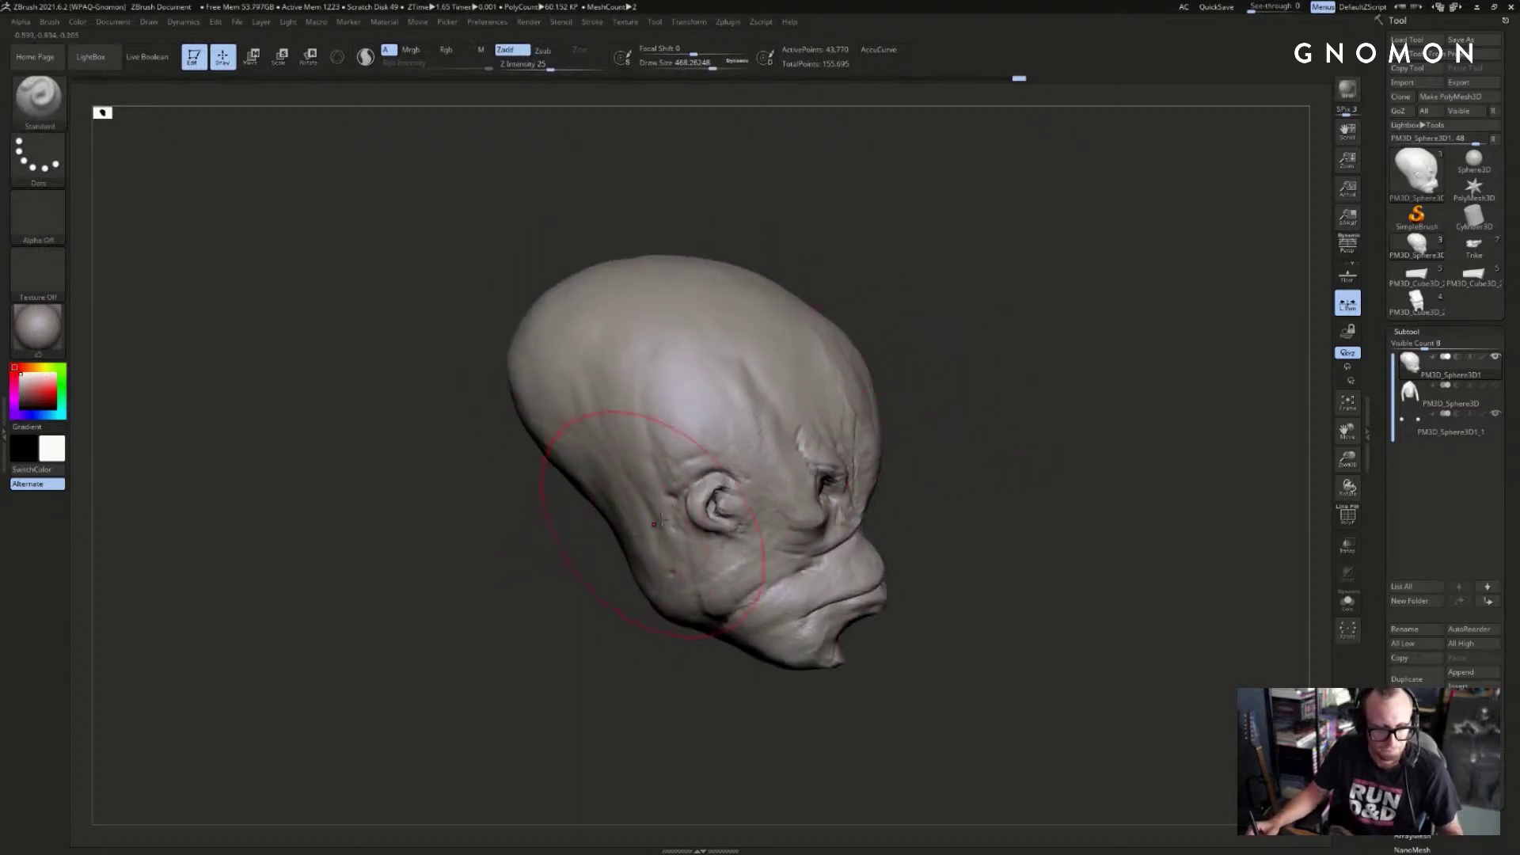
pyautogui.press('b')
pyautogui.press('m')
pyautogui.press('v')
pyautogui.moveTo(933, 475); pyautogui.dragTo(1150, 448)
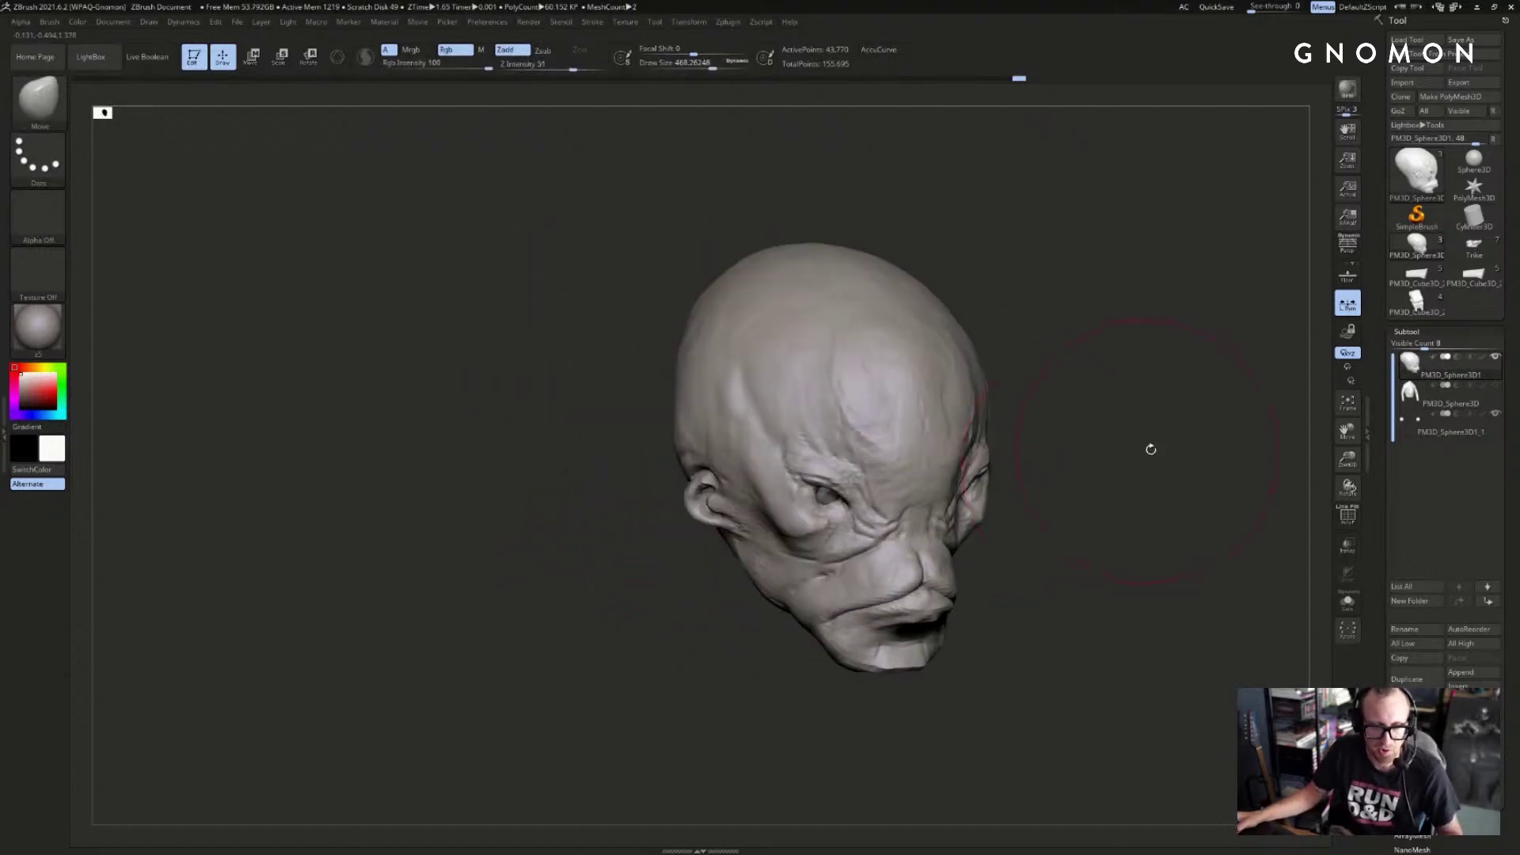
pyautogui.press('f')
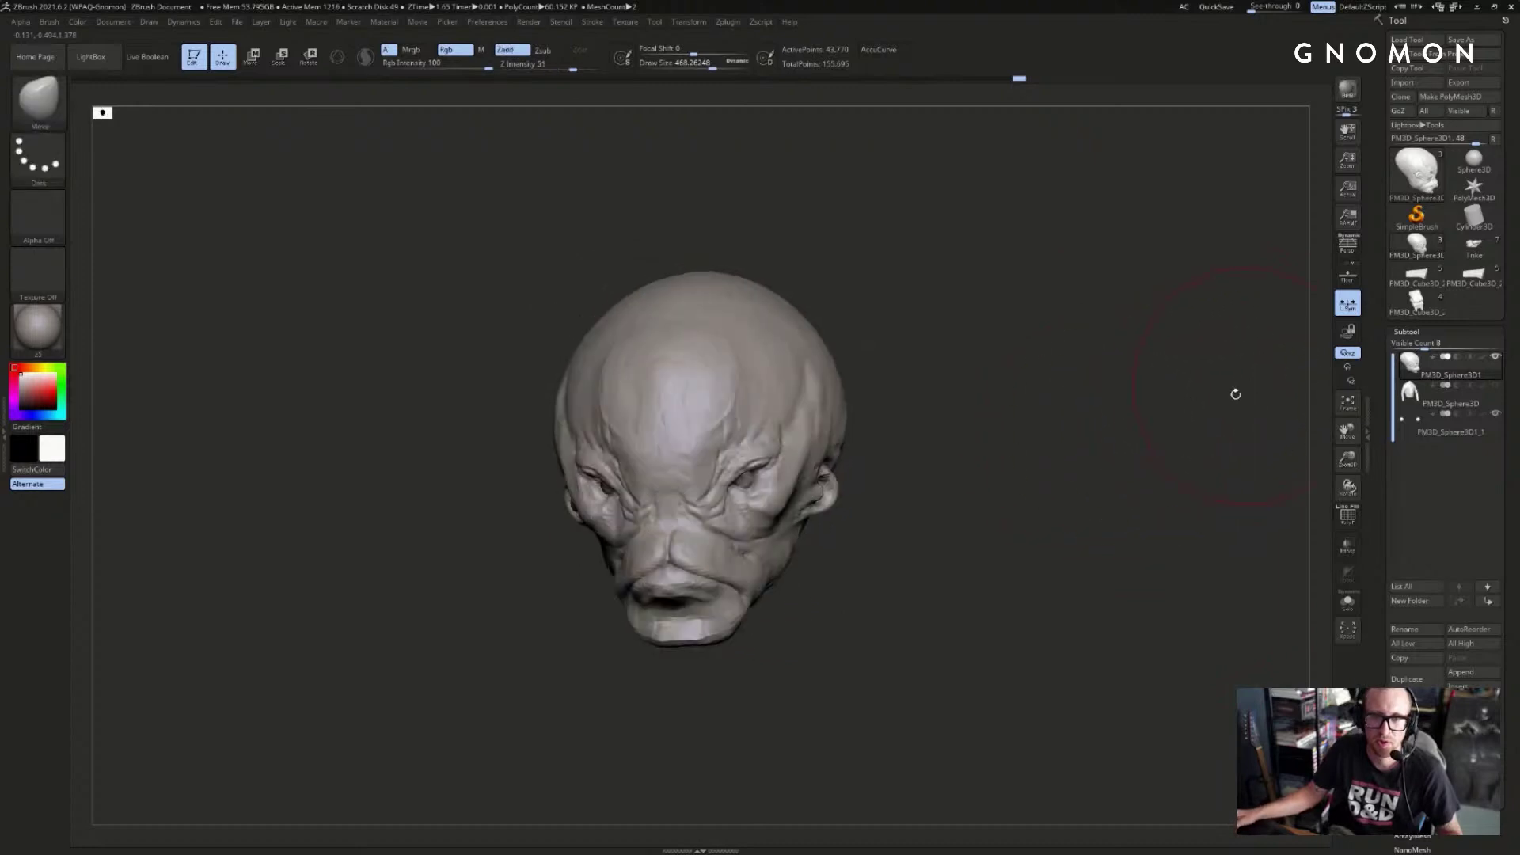
pyautogui.moveTo(1231, 393); pyautogui.dragTo(1346, 301)
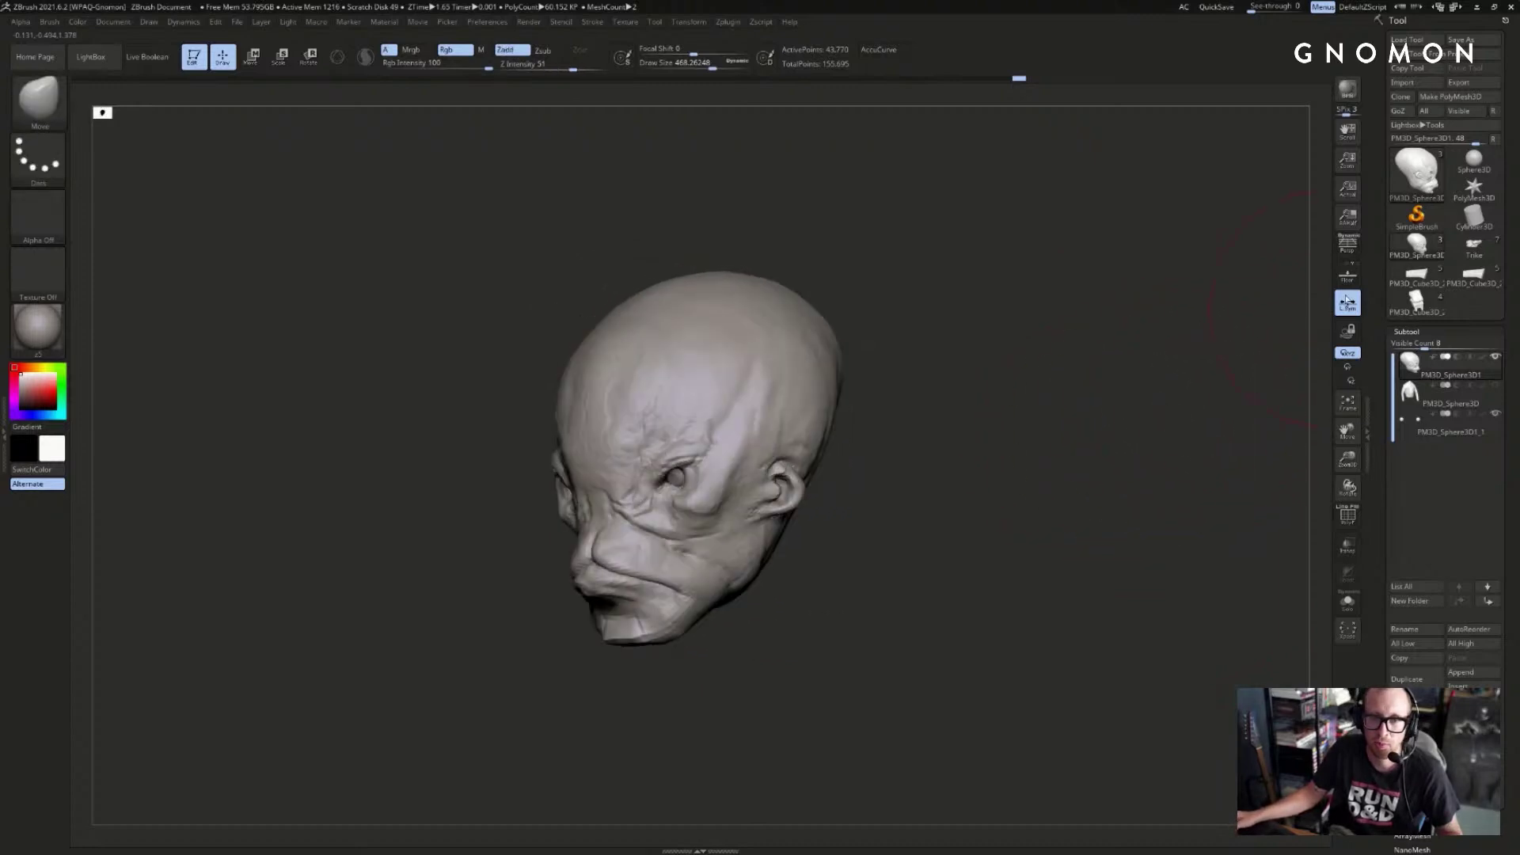
pyautogui.click(1348, 245)
# - Examine the head's overall proportions in perspective from both three-quarter sides, reducing the draw size to about 206
pyautogui.moveTo(1108, 333)
pyautogui.mouseDown()
pyautogui.moveTo(872, 457)
pyautogui.moveTo(928, 461)
pyautogui.mouseUp()
pyautogui.press('s')
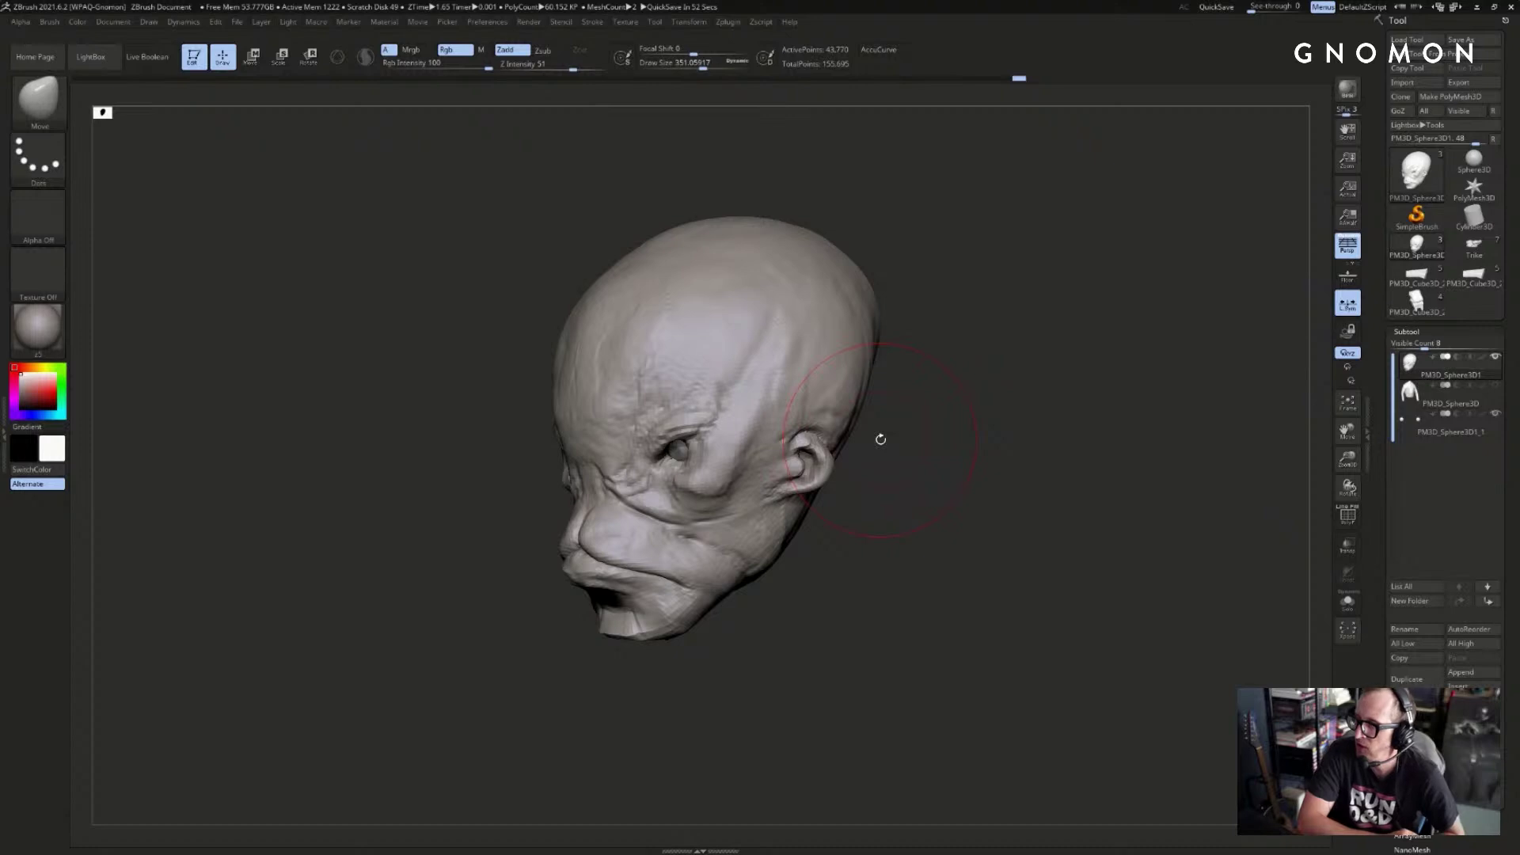
pyautogui.moveTo(1041, 437)
pyautogui.keyDown('shift'); pyautogui.mouseDown()
pyautogui.moveTo(1049, 410)
pyautogui.moveTo(1056, 444)
pyautogui.moveTo(1045, 428)
pyautogui.mouseUp(); pyautogui.keyUp('shift')
pyautogui.press('s')
pyautogui.press('s')
pyautogui.moveTo(1018, 385); pyautogui.dragTo(997, 384)
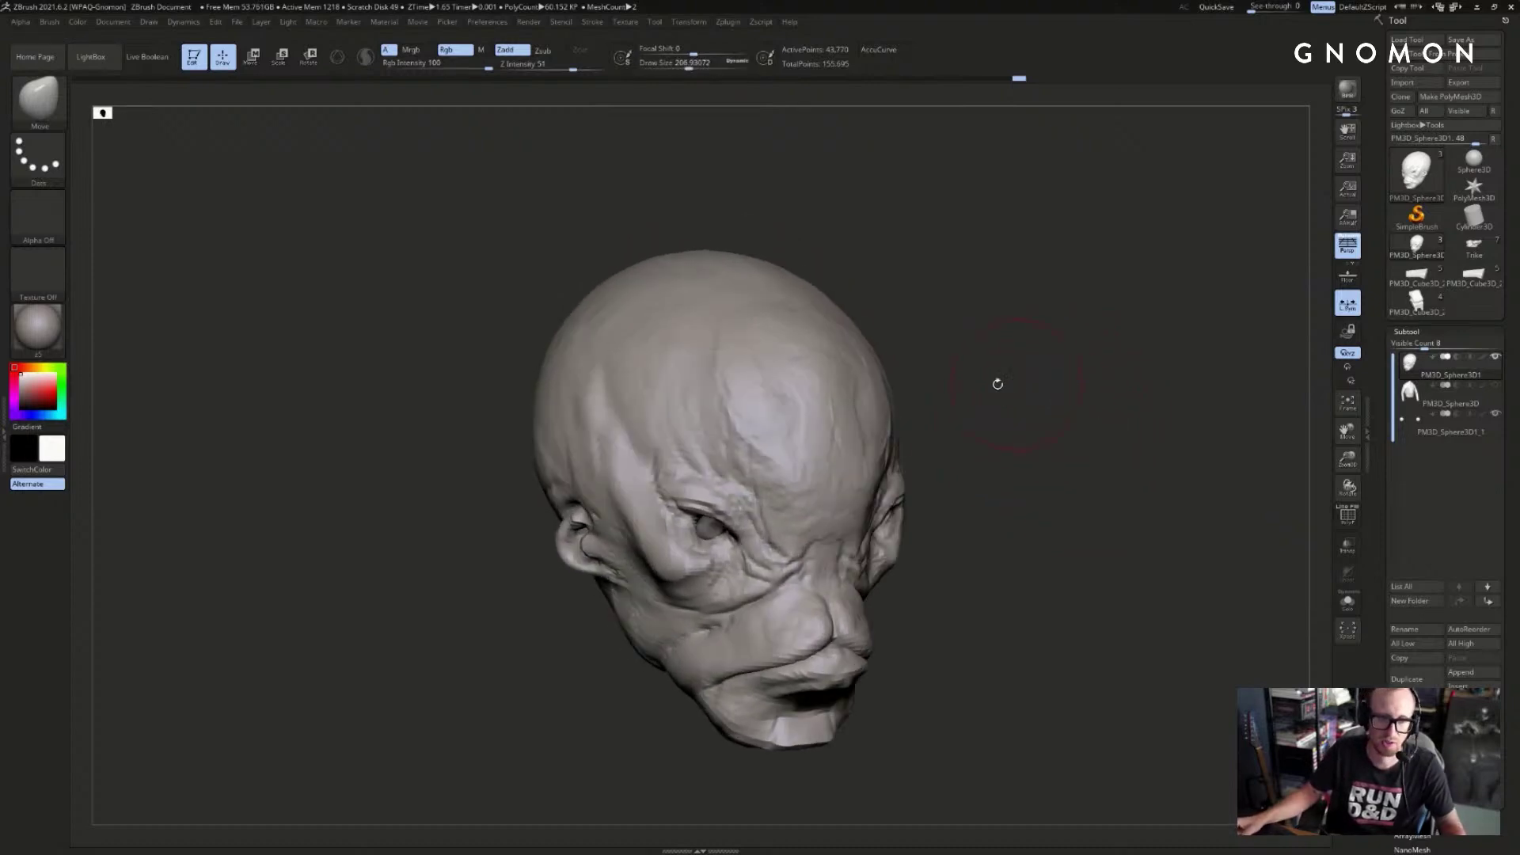
# - Build up the temple between the eye and the ear with ClayBuildup, reducing the draw size to about 140
pyautogui.press('b')
pyautogui.press('c')
pyautogui.press('b')
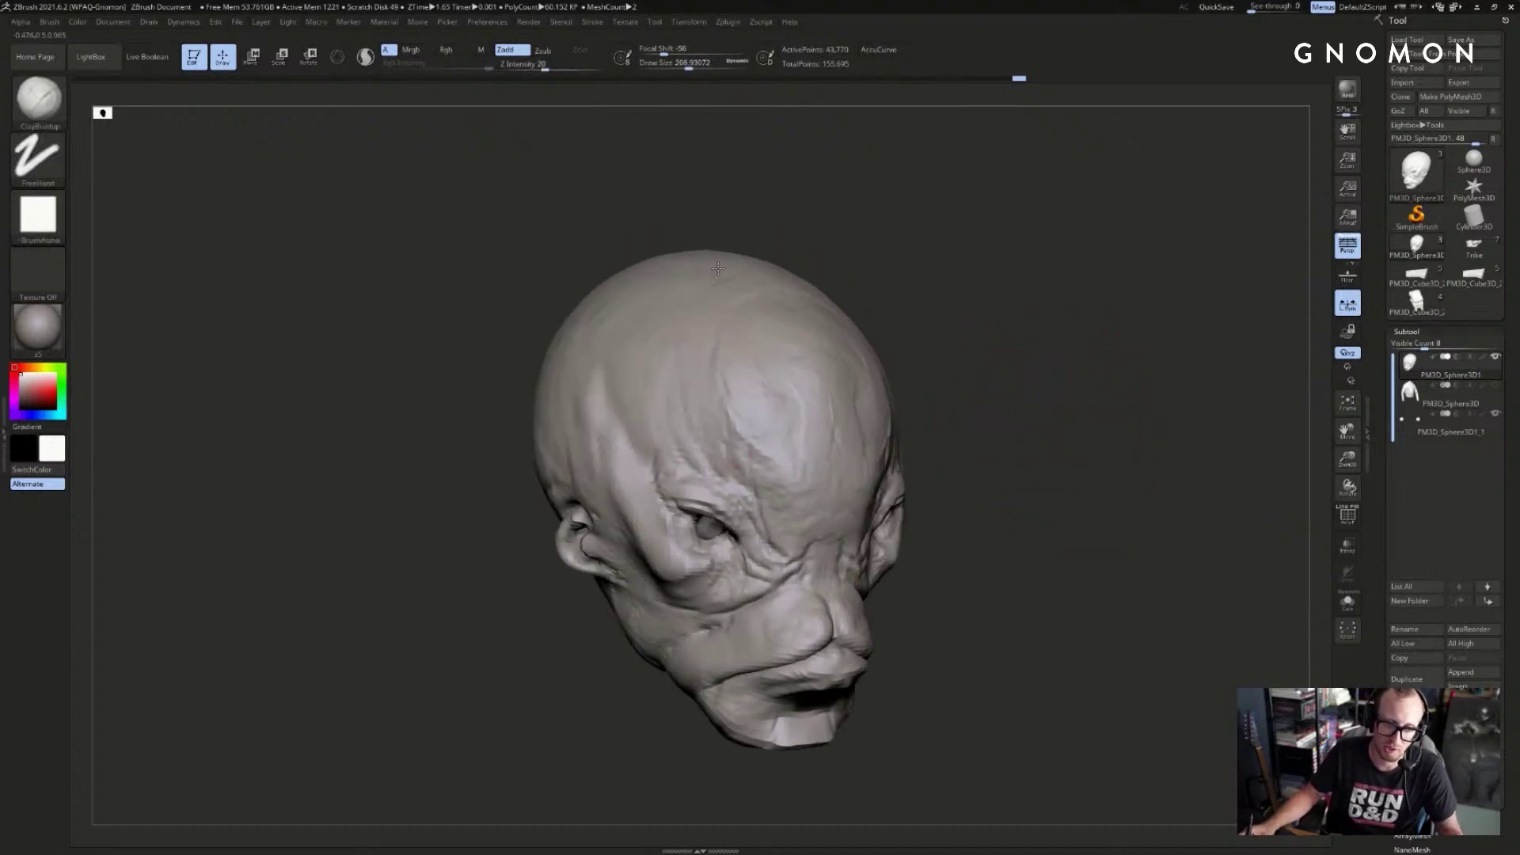
pyautogui.press('s')
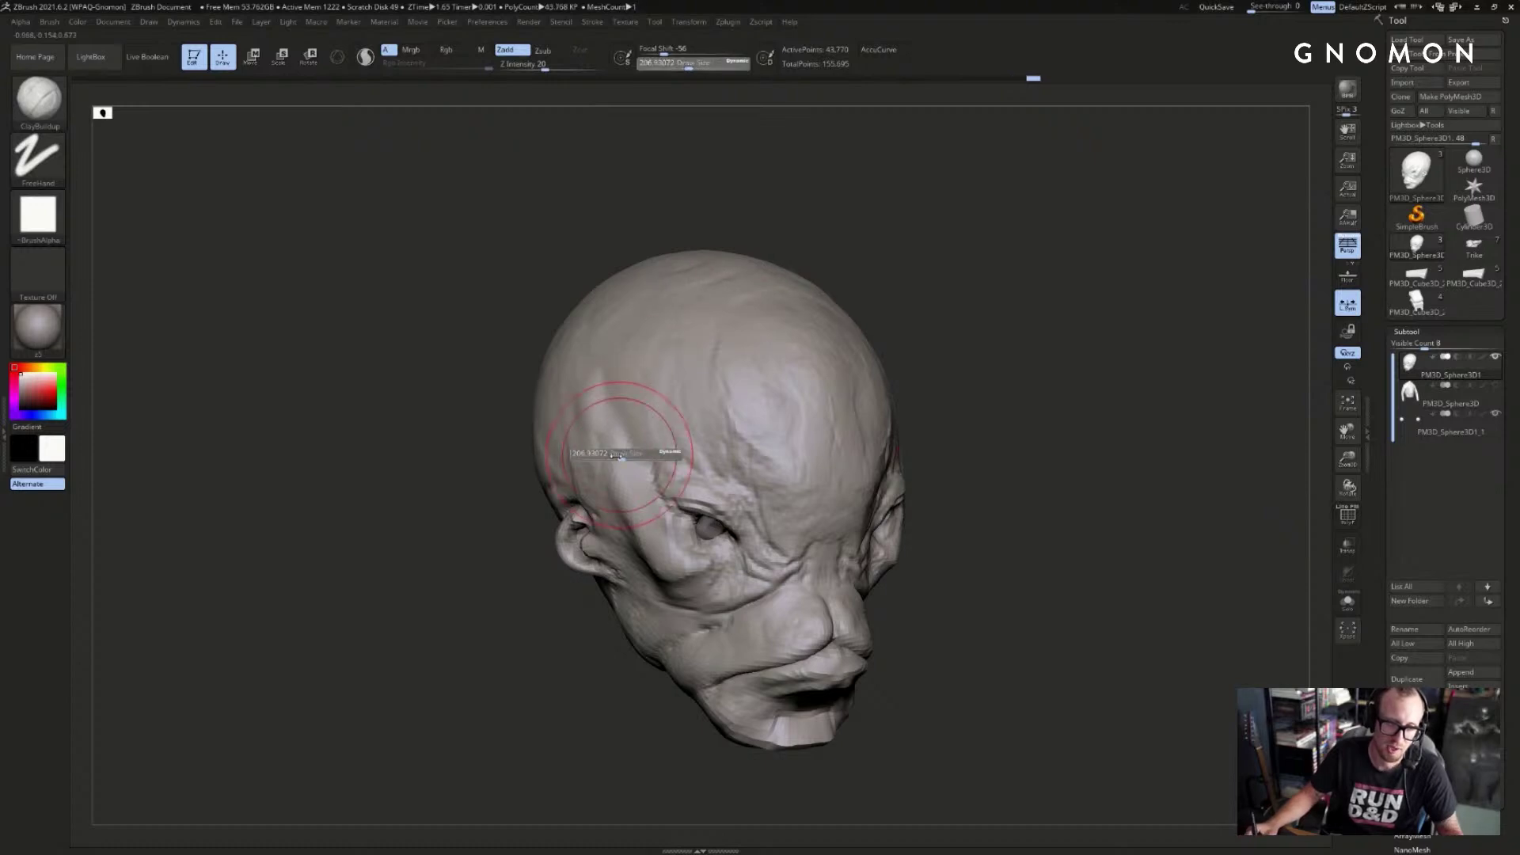
pyautogui.moveTo(632, 451); pyautogui.dragTo(618, 451)
pyautogui.moveTo(653, 518); pyautogui.dragTo(612, 485)
pyautogui.press('s')
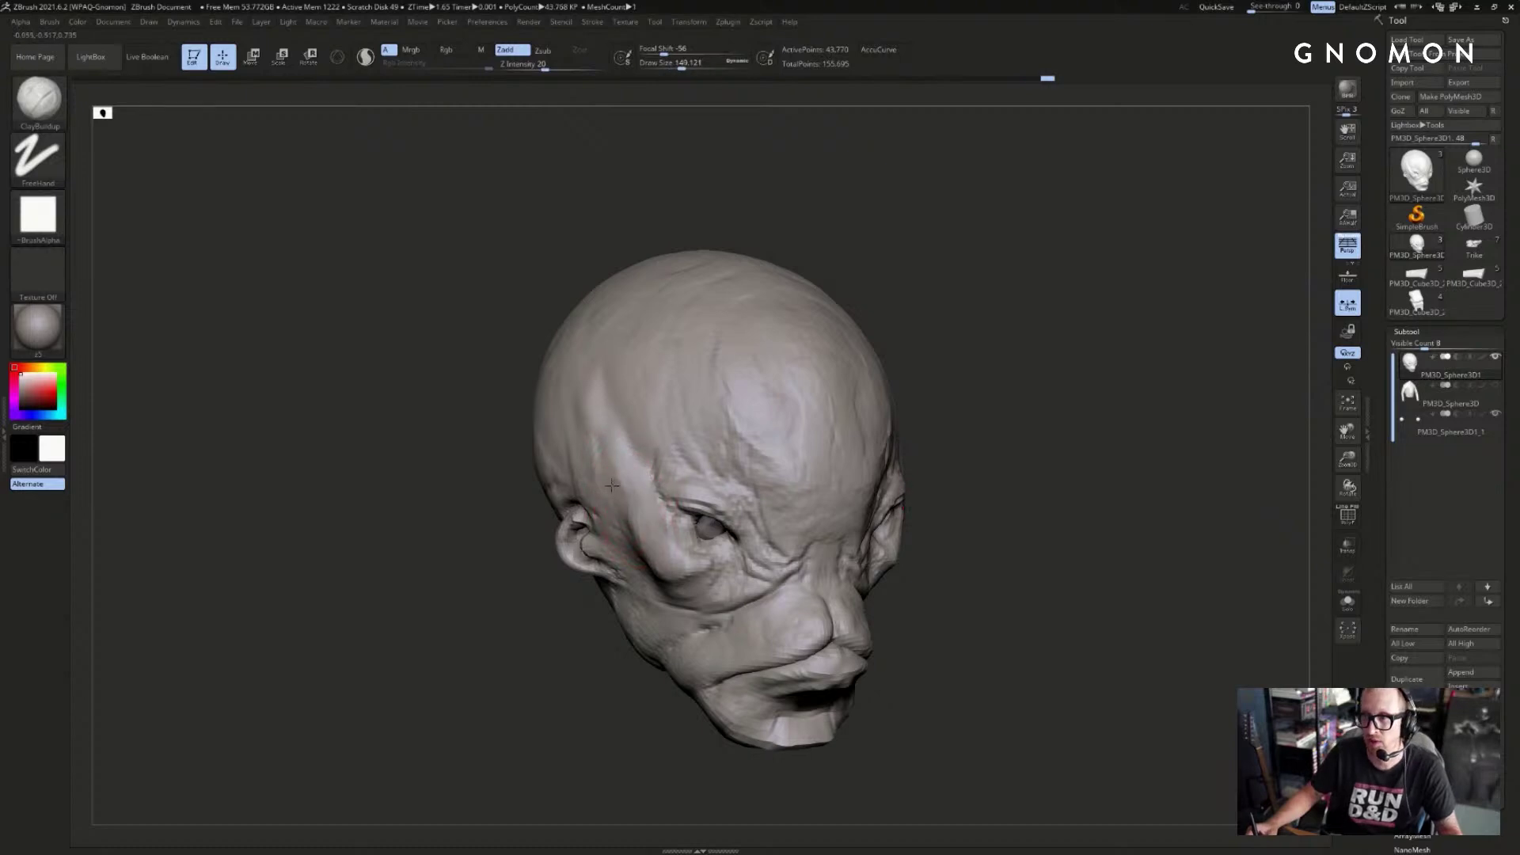
pyautogui.moveTo(1028, 400); pyautogui.dragTo(986, 397)
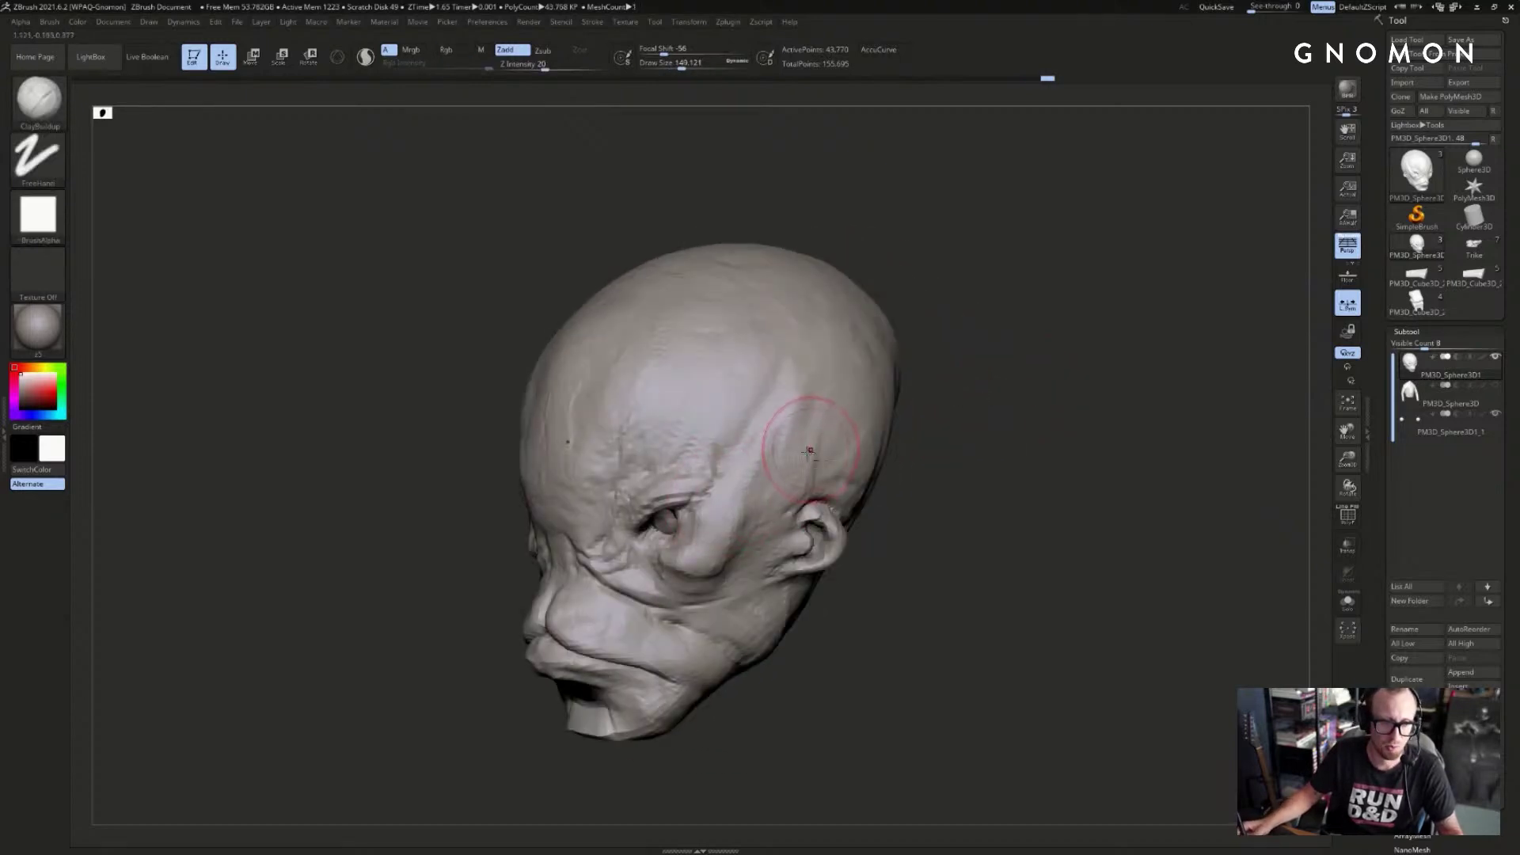
pyautogui.moveTo(932, 463)
pyautogui.mouseDown()
pyautogui.moveTo(973, 465)
pyautogui.moveTo(910, 424)
pyautogui.moveTo(944, 439)
pyautogui.moveTo(916, 448)
pyautogui.mouseUp()
pyautogui.moveTo(787, 478); pyautogui.dragTo(815, 482)
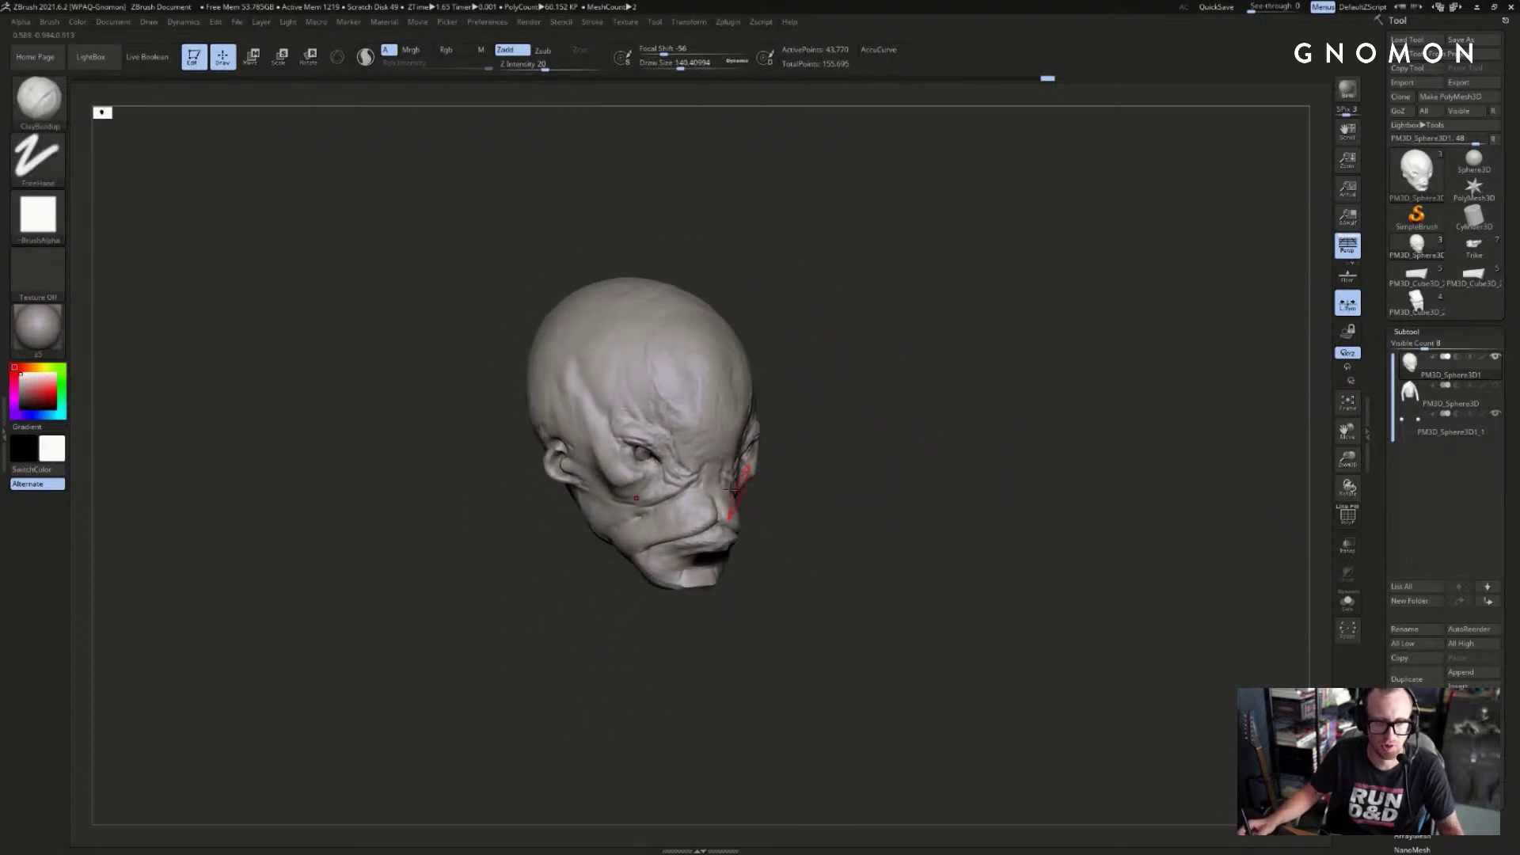
# - Carve a pair of nostril slits into the nose bridge between the eyes with DamStandard at draw size about 101
pyautogui.press('b')
pyautogui.press('d')
pyautogui.press('s')
pyautogui.moveTo(721, 470); pyautogui.dragTo(722, 462)
pyautogui.moveTo(796, 482)
pyautogui.keyDown('alt'); pyautogui.mouseDown()
pyautogui.moveTo(808, 509)
pyautogui.moveTo(794, 507)
pyautogui.moveTo(825, 502)
pyautogui.moveTo(773, 497)
pyautogui.mouseUp(); pyautogui.keyUp('alt')
pyautogui.hotkey('ctrl', 'z')
pyautogui.moveTo(731, 496); pyautogui.dragTo(730, 477)
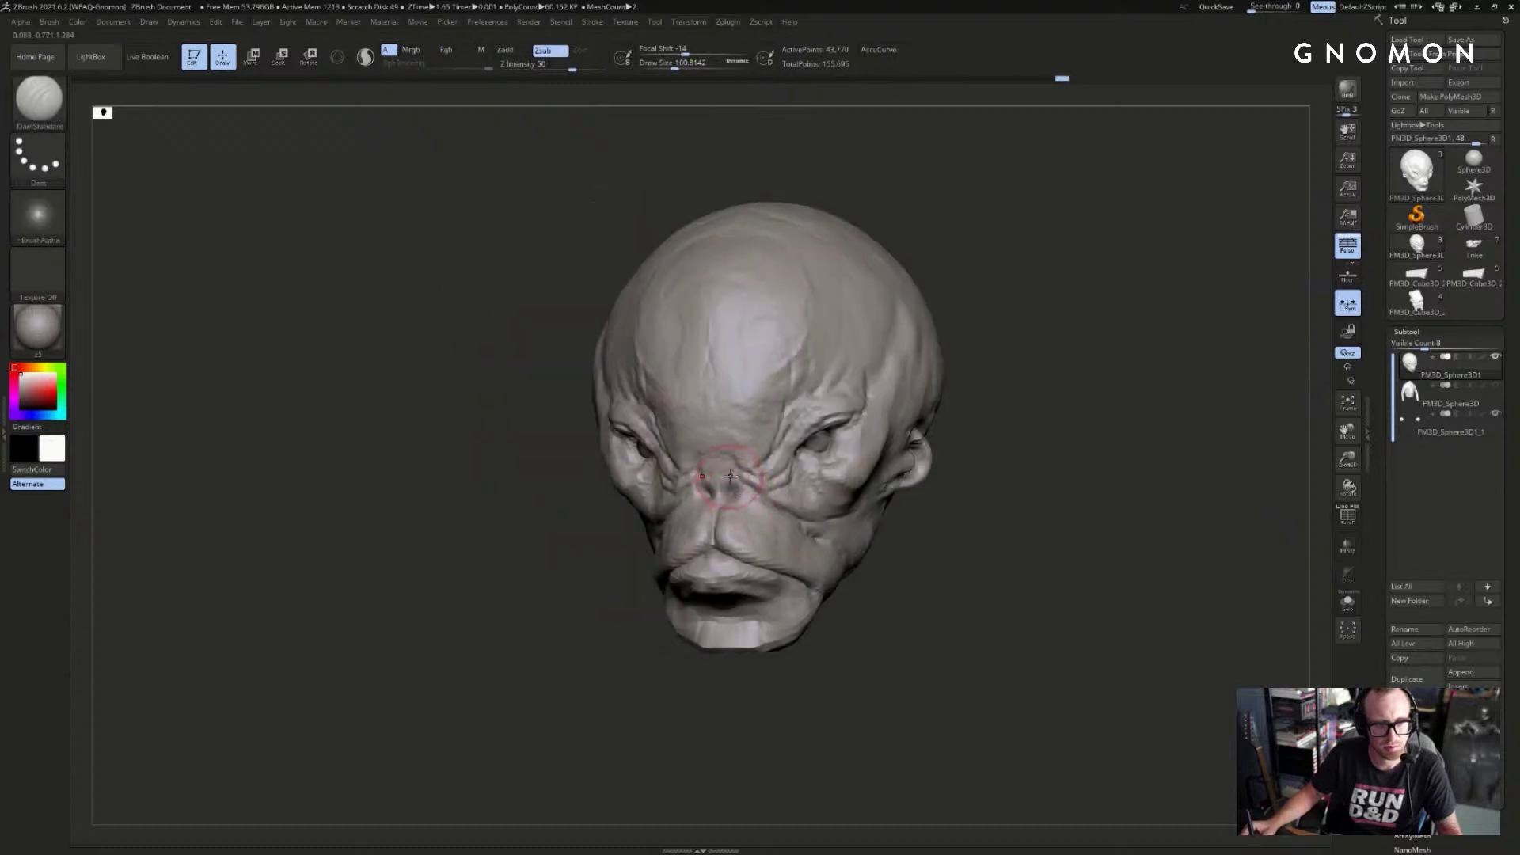
pyautogui.moveTo(562, 571)
pyautogui.mouseDown()
pyautogui.moveTo(711, 485)
pyautogui.moveTo(722, 504)
pyautogui.moveTo(708, 485)
pyautogui.mouseUp()
pyautogui.moveTo(815, 559)
pyautogui.mouseDown()
pyautogui.moveTo(611, 522)
pyautogui.moveTo(629, 519)
pyautogui.mouseUp()
# - Raise the folds around the nostril slits with the Standard brush at draw size about 68
pyautogui.press('b')
pyautogui.press('s')
pyautogui.press('t')
pyautogui.moveTo(733, 460); pyautogui.dragTo(652, 492)
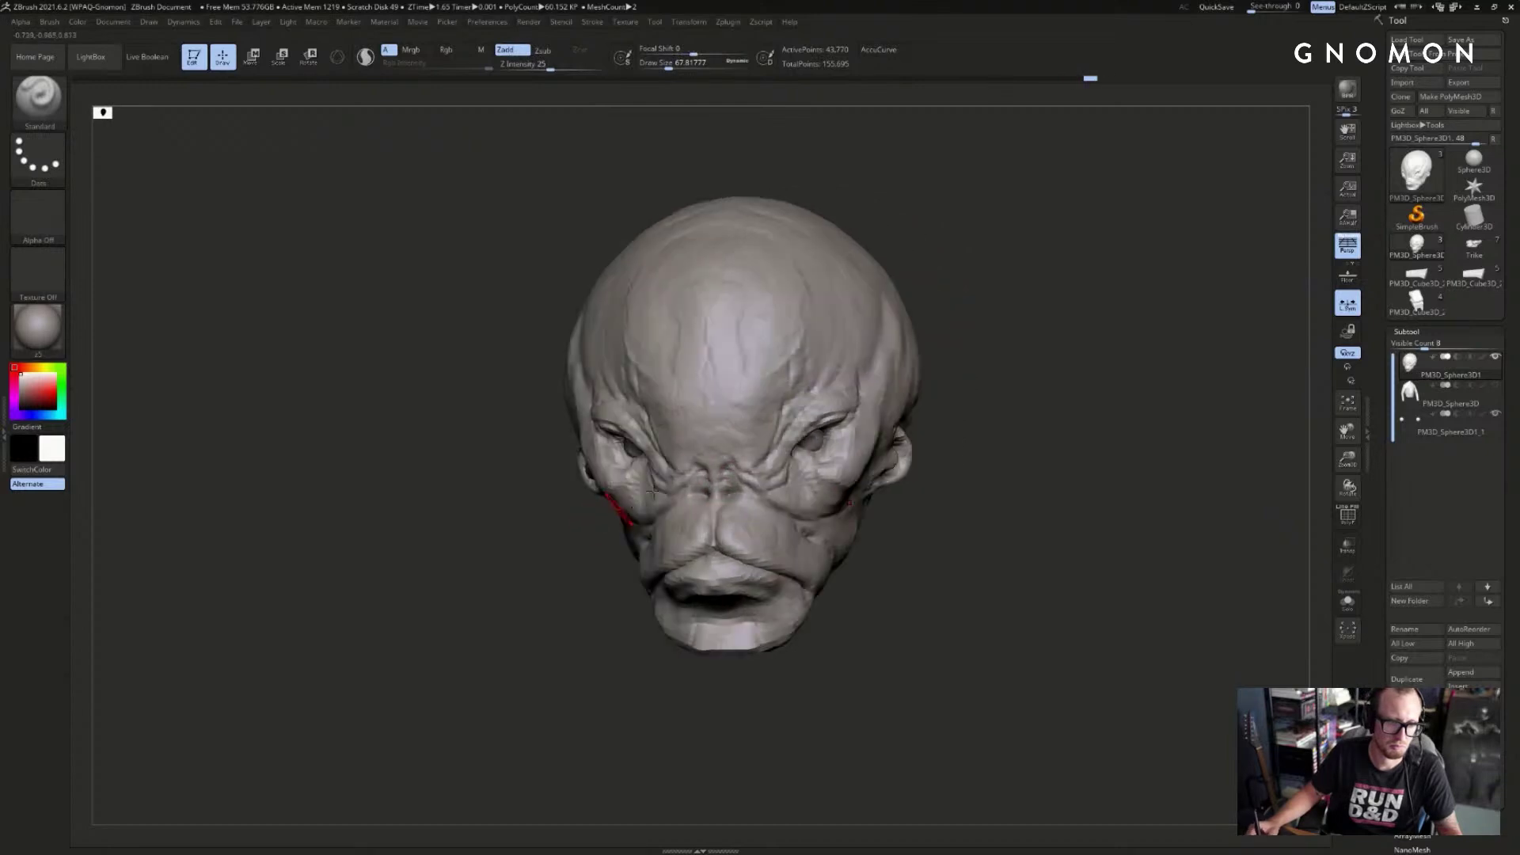
pyautogui.moveTo(592, 551); pyautogui.dragTo(645, 533)
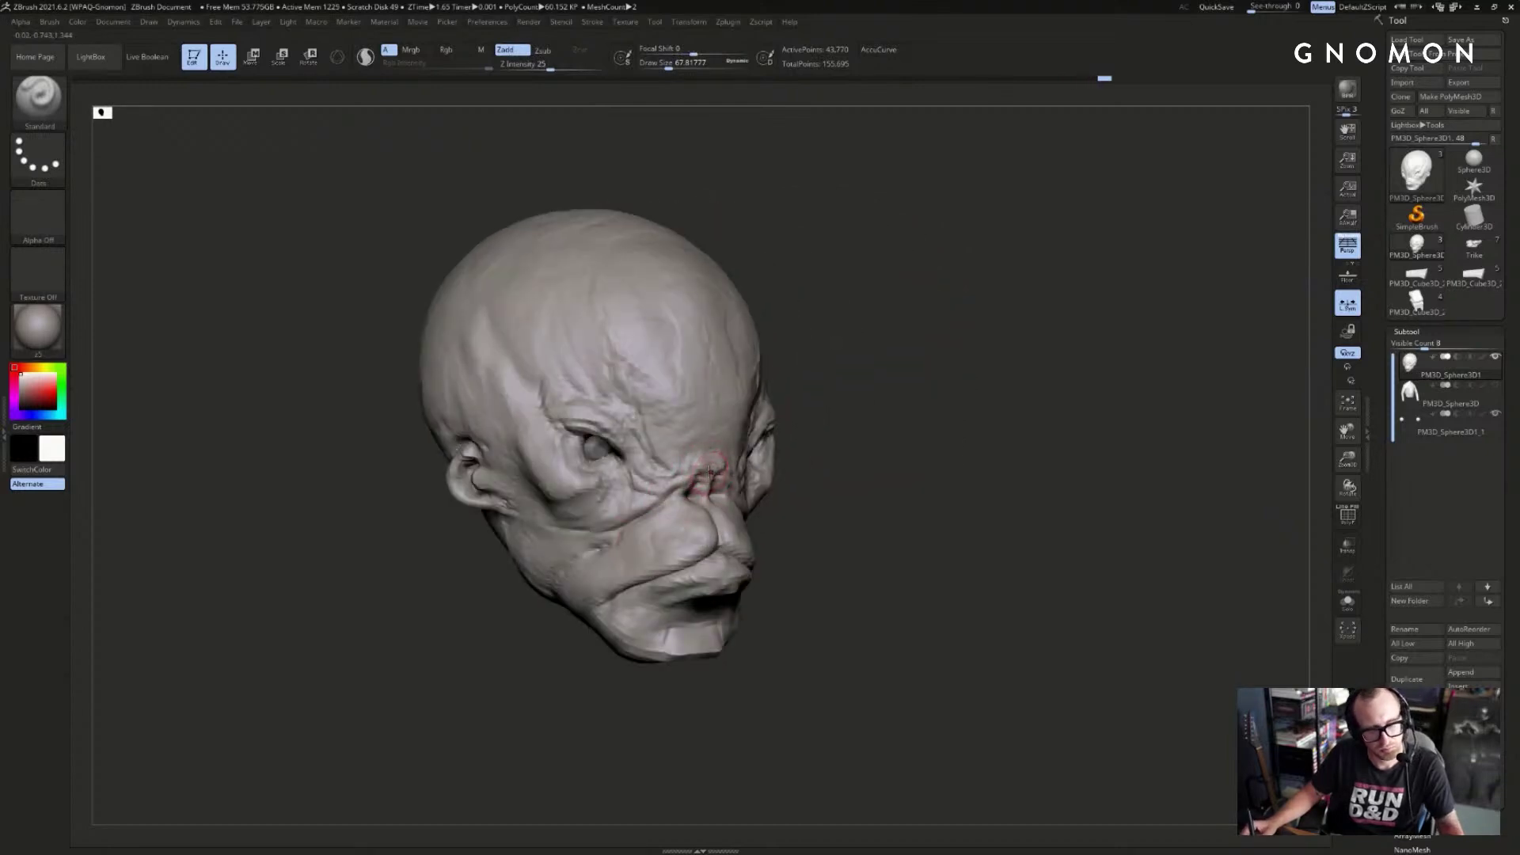
# - Swell the flesh around the nostrils and inner cheeks with the Inflat brush, increasing the draw size to about 163
pyautogui.press(']')
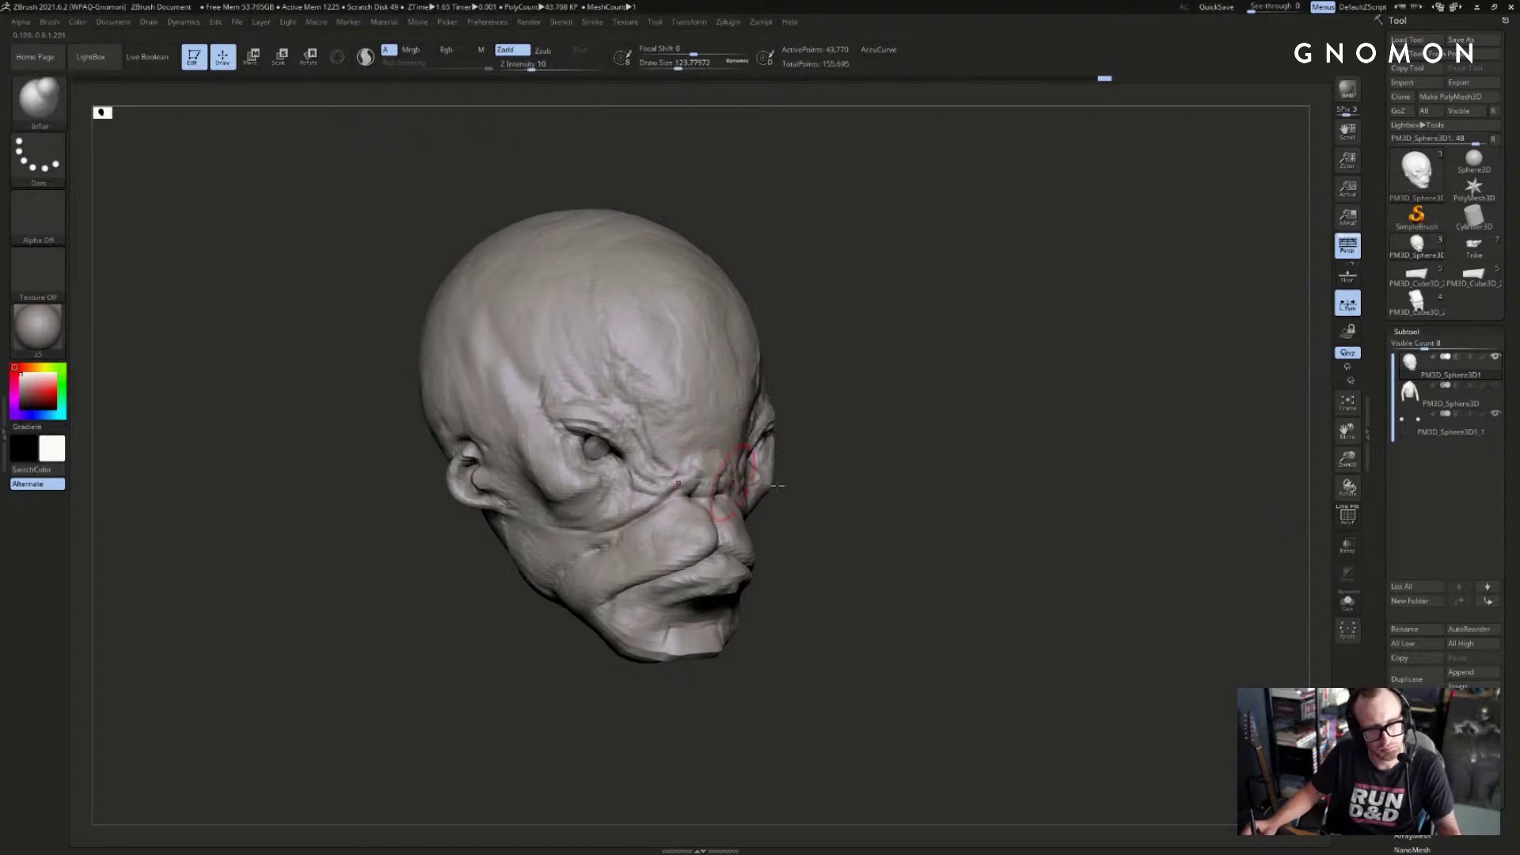
pyautogui.moveTo(796, 498); pyautogui.dragTo(719, 464)
pyautogui.press(']')
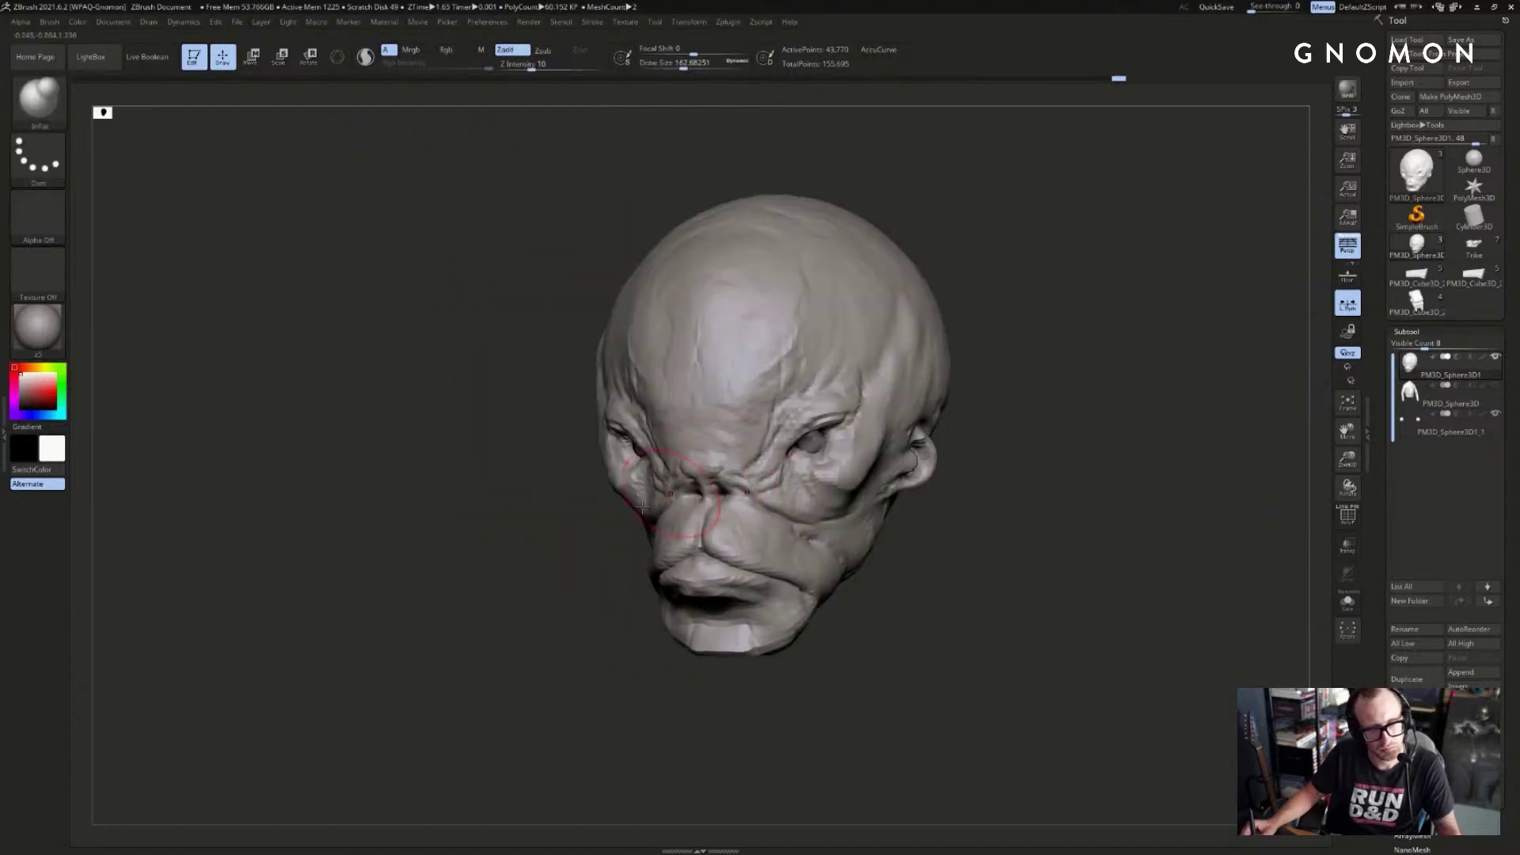
pyautogui.moveTo(546, 515); pyautogui.dragTo(895, 503)
pyautogui.press('b')
pyautogui.press('m')
pyautogui.press('v')
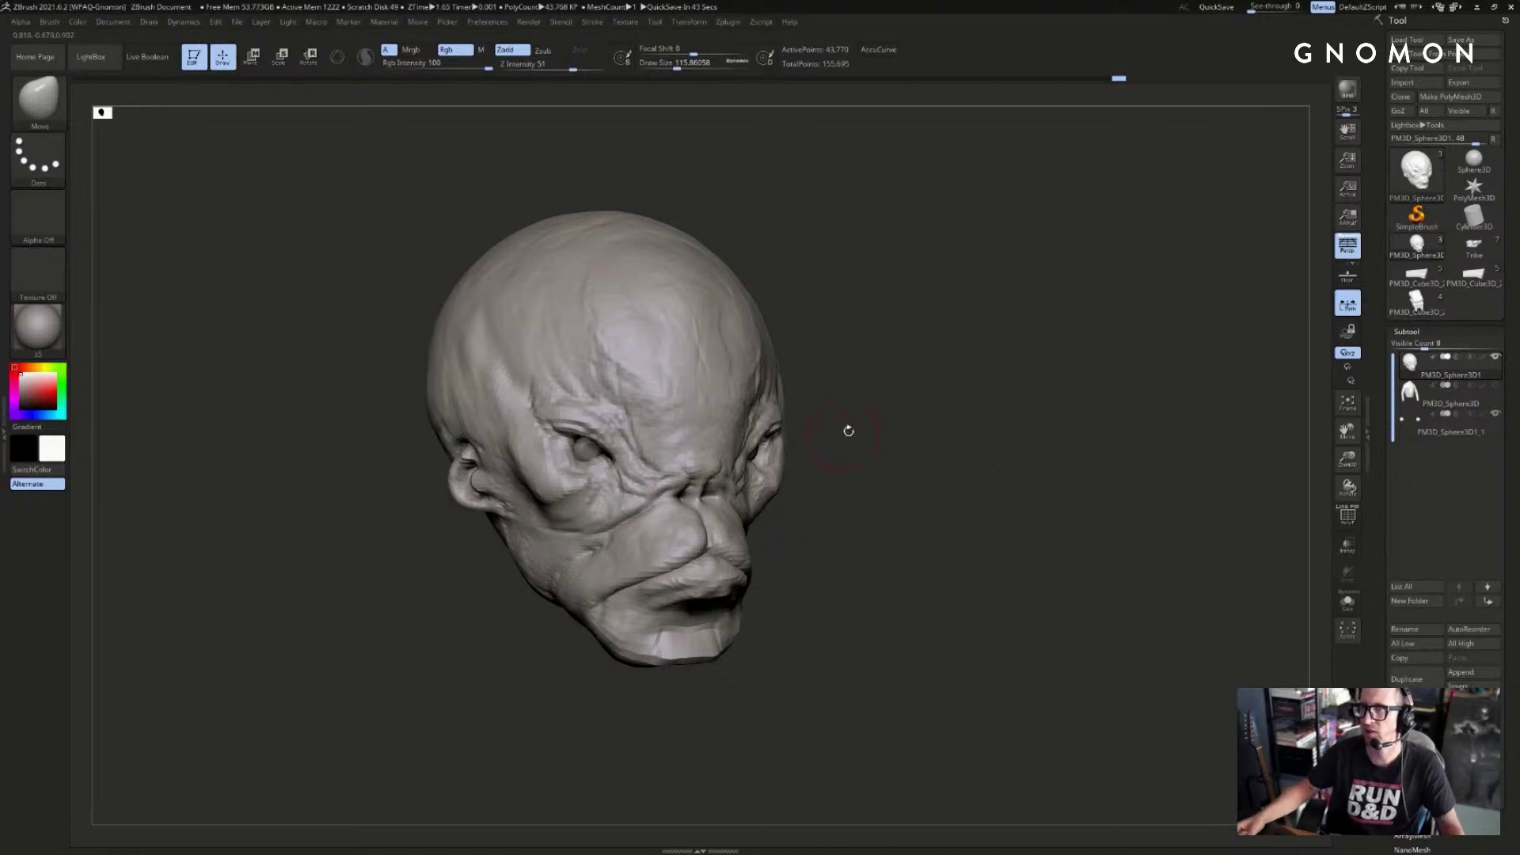
pyautogui.moveTo(931, 436); pyautogui.dragTo(936, 421)
# - Carve vertical frown wrinkles above the nostrils with DamStandard, reducing the draw size to about 62
pyautogui.press('b')
pyautogui.press('d')
pyautogui.press('s')
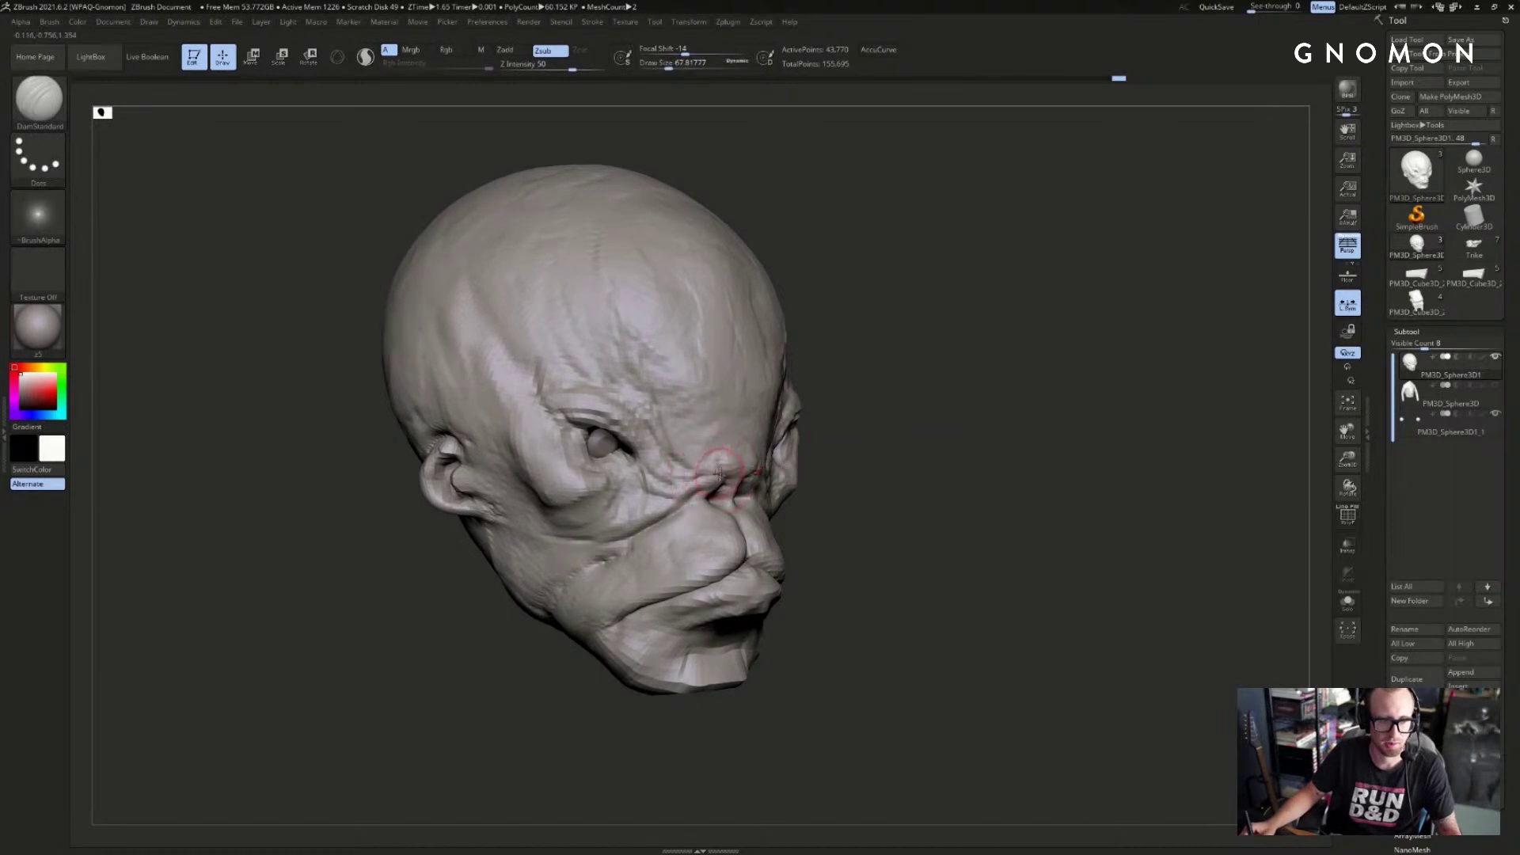
pyautogui.moveTo(689, 479); pyautogui.dragTo(721, 467)
pyautogui.moveTo(926, 415)
pyautogui.mouseDown()
pyautogui.moveTo(1059, 427)
pyautogui.moveTo(974, 431)
pyautogui.mouseUp()
pyautogui.press('s')
pyautogui.moveTo(698, 524); pyautogui.dragTo(686, 519)
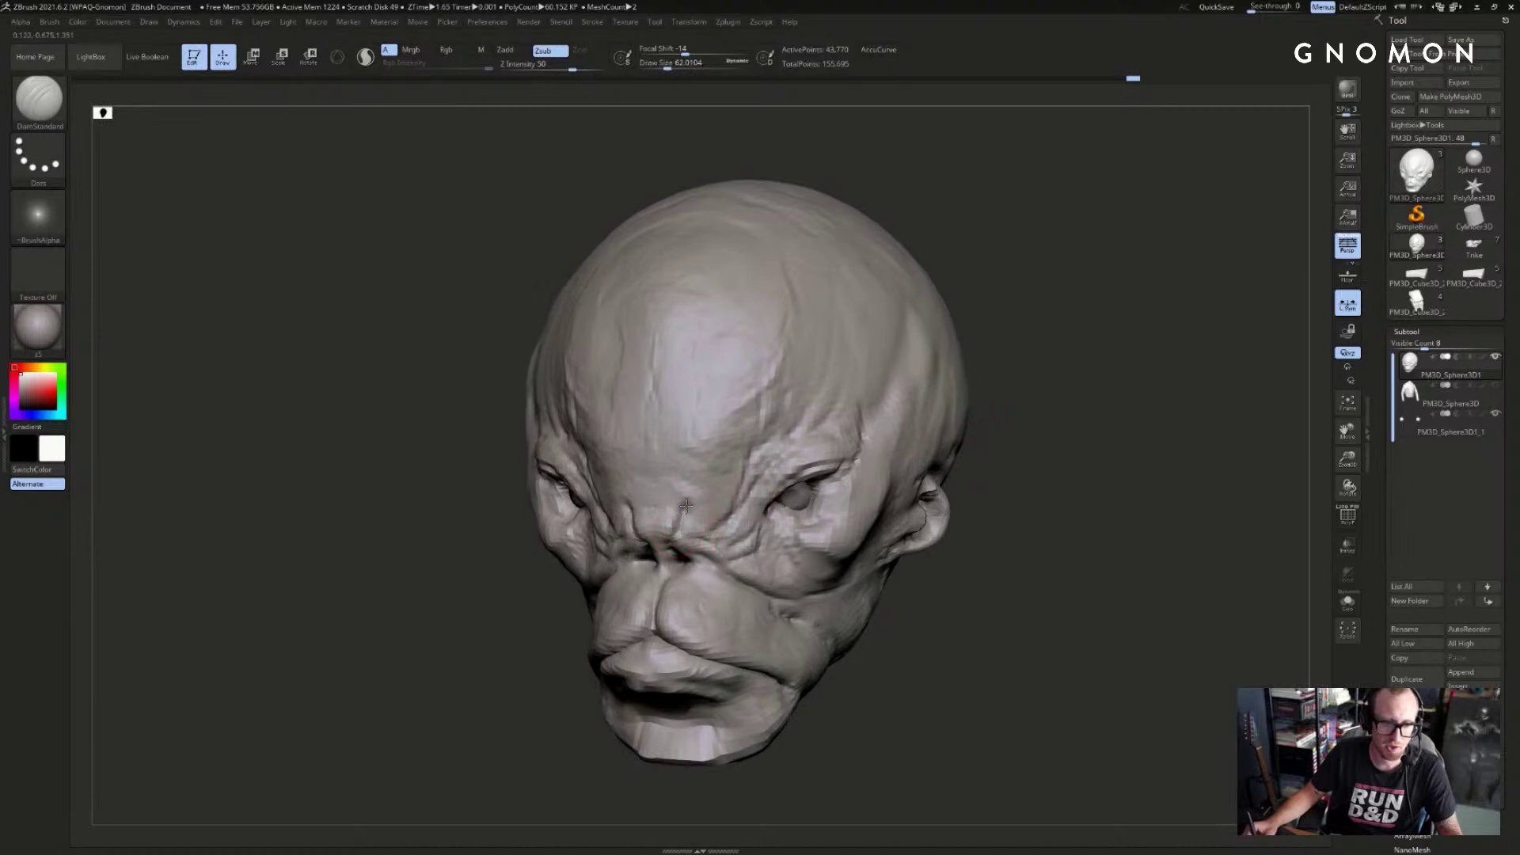
pyautogui.keyDown('shift'); pyautogui.moveTo(686, 505); pyautogui.dragTo(629, 529, button='right'); pyautogui.keyUp('shift')
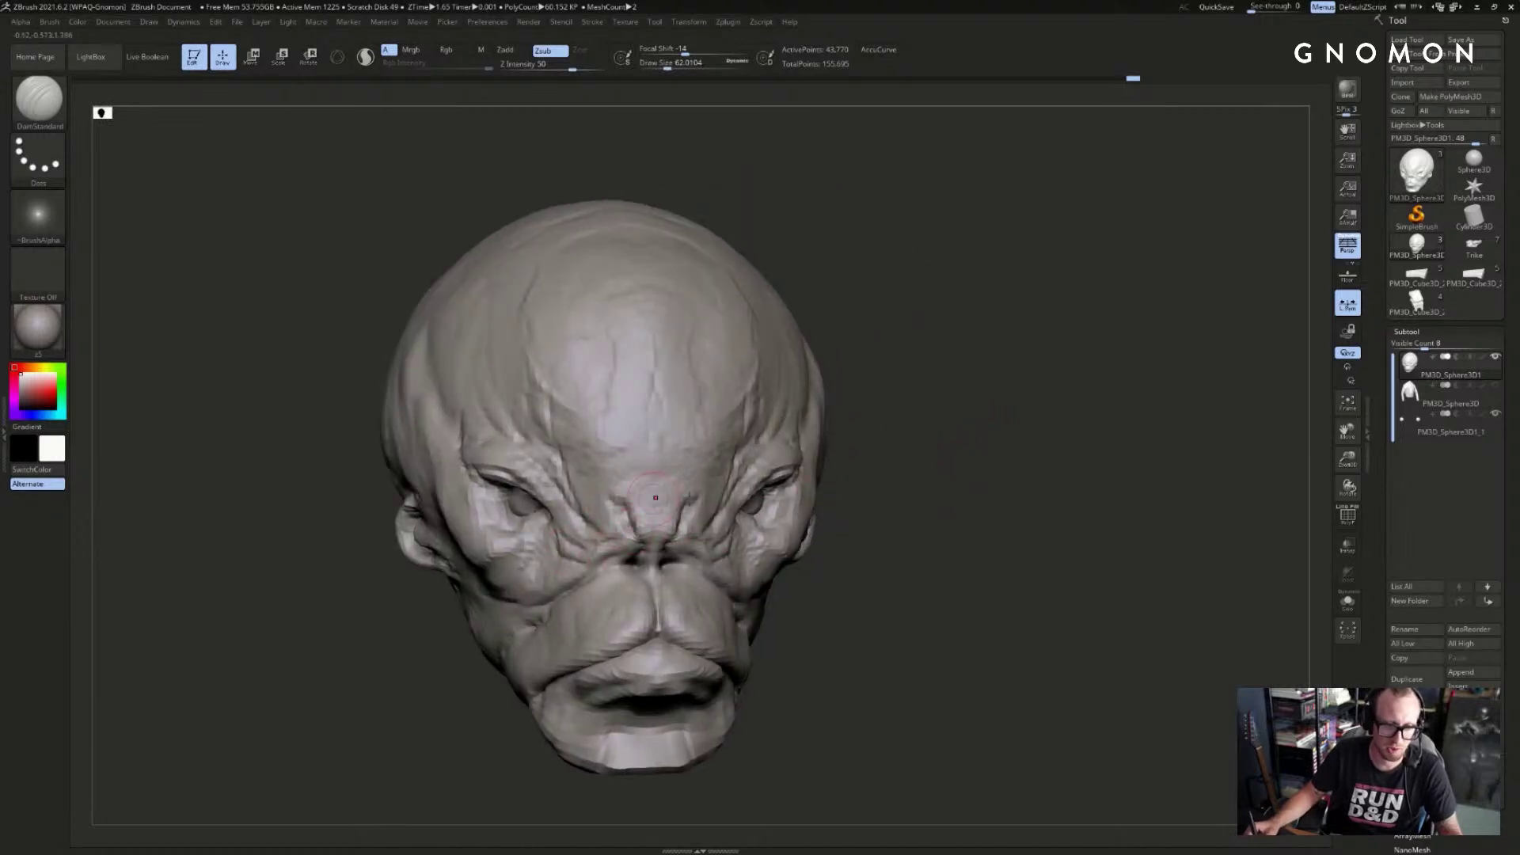
# - Add volume beside the frown wrinkles at the inner brow with the Clay brush at draw size about 62
pyautogui.press('b')
pyautogui.press('c')
pyautogui.press('l')
pyautogui.moveTo(943, 475)
pyautogui.mouseDown()
pyautogui.moveTo(887, 479)
pyautogui.moveTo(916, 468)
pyautogui.mouseUp()
pyautogui.moveTo(703, 510); pyautogui.dragTo(701, 522)
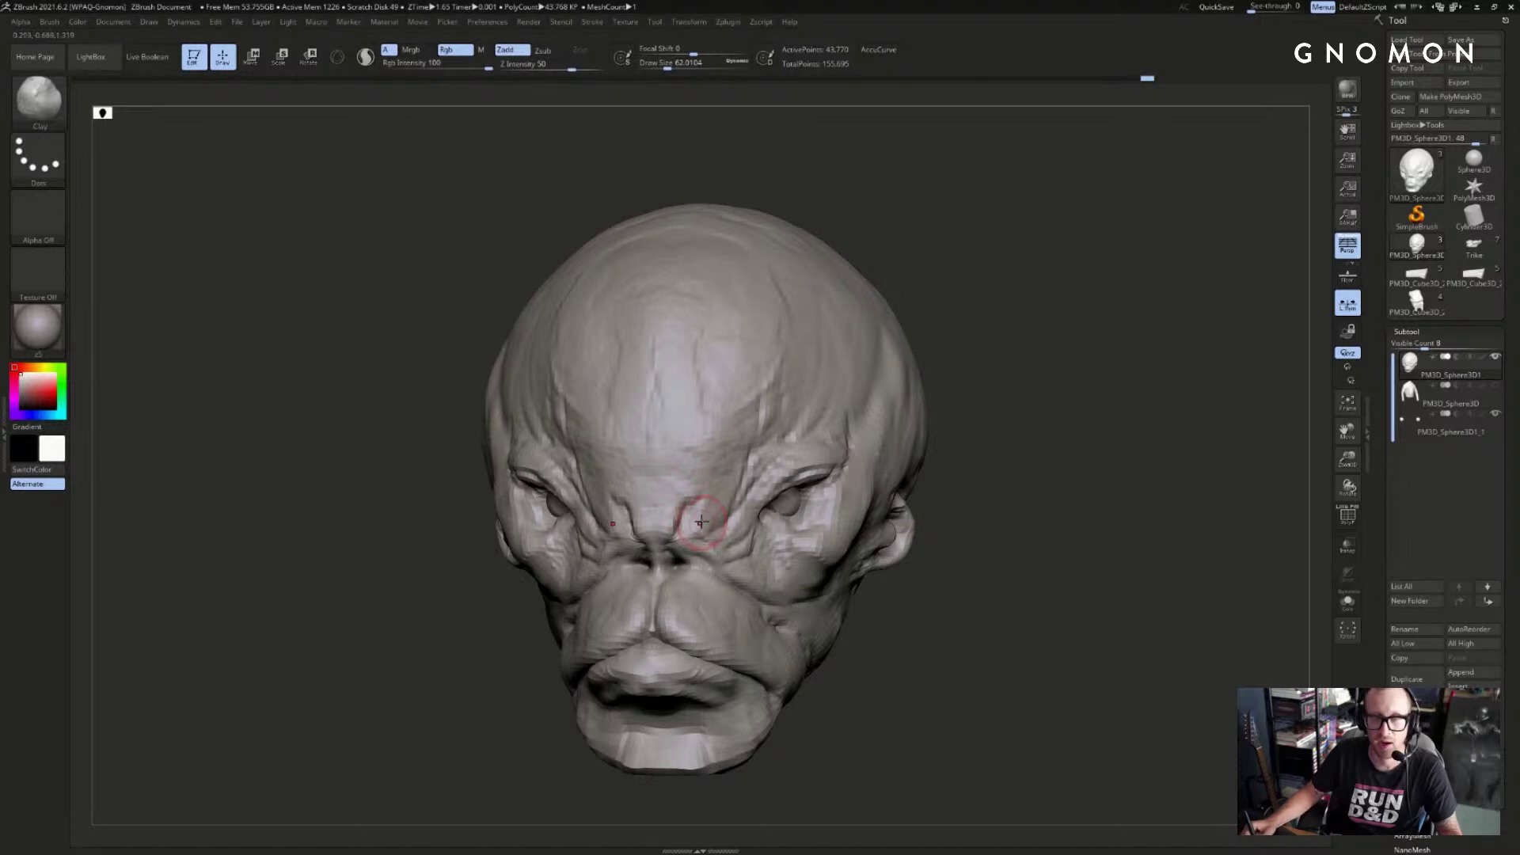
# - Raise thin frown ridges between the brows and up the middle of the forehead with the Standard brush at draw size about 41
pyautogui.press('b')
pyautogui.press('s')
pyautogui.press('t')
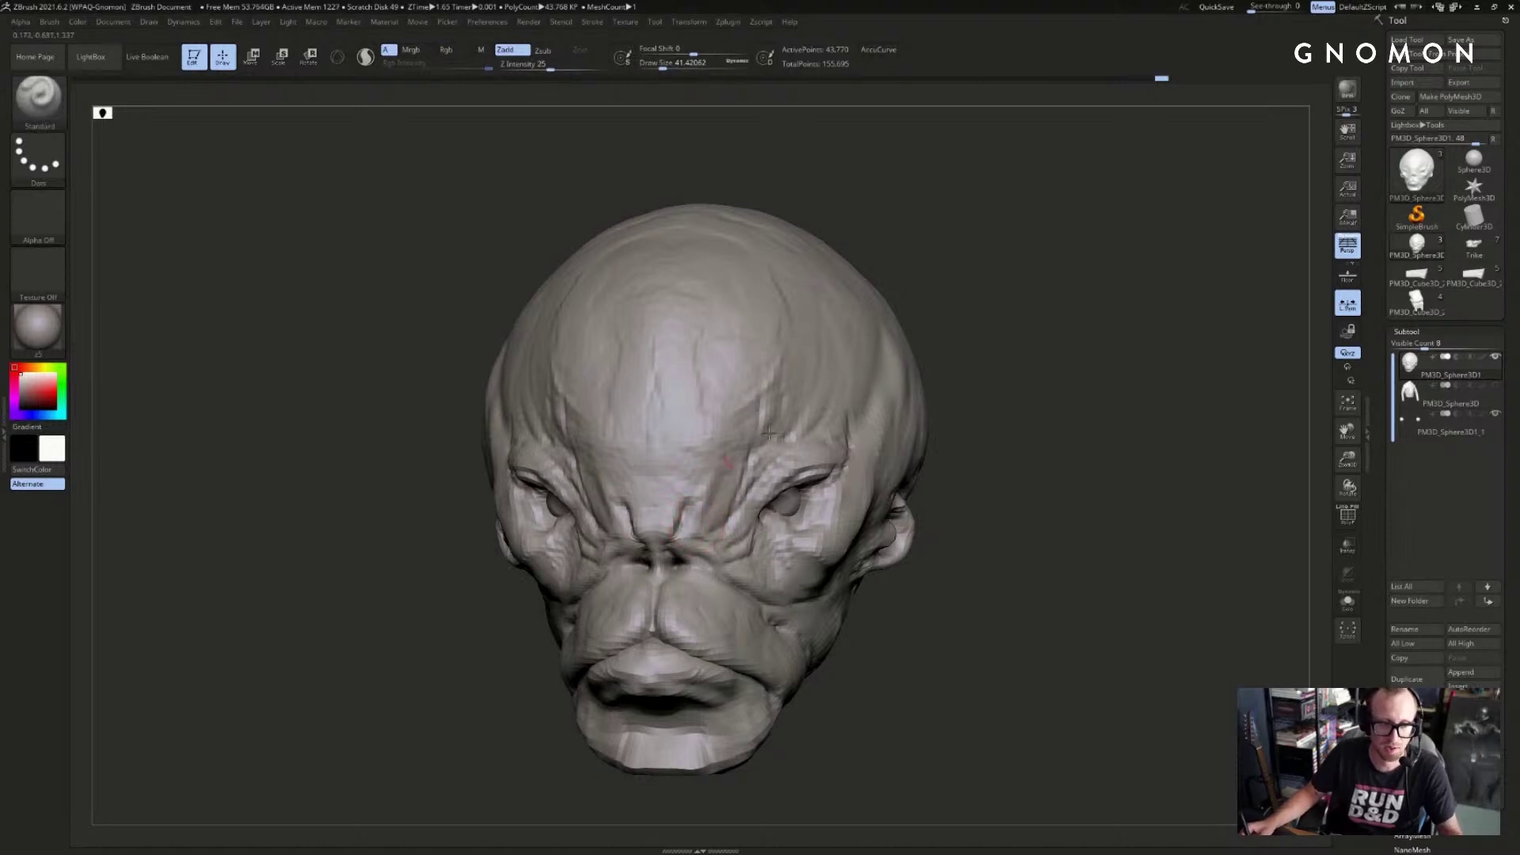
pyautogui.moveTo(960, 411); pyautogui.dragTo(912, 411)
pyautogui.moveTo(576, 483)
pyautogui.mouseDown()
pyautogui.moveTo(587, 515)
pyautogui.moveTo(606, 507)
pyautogui.mouseUp()
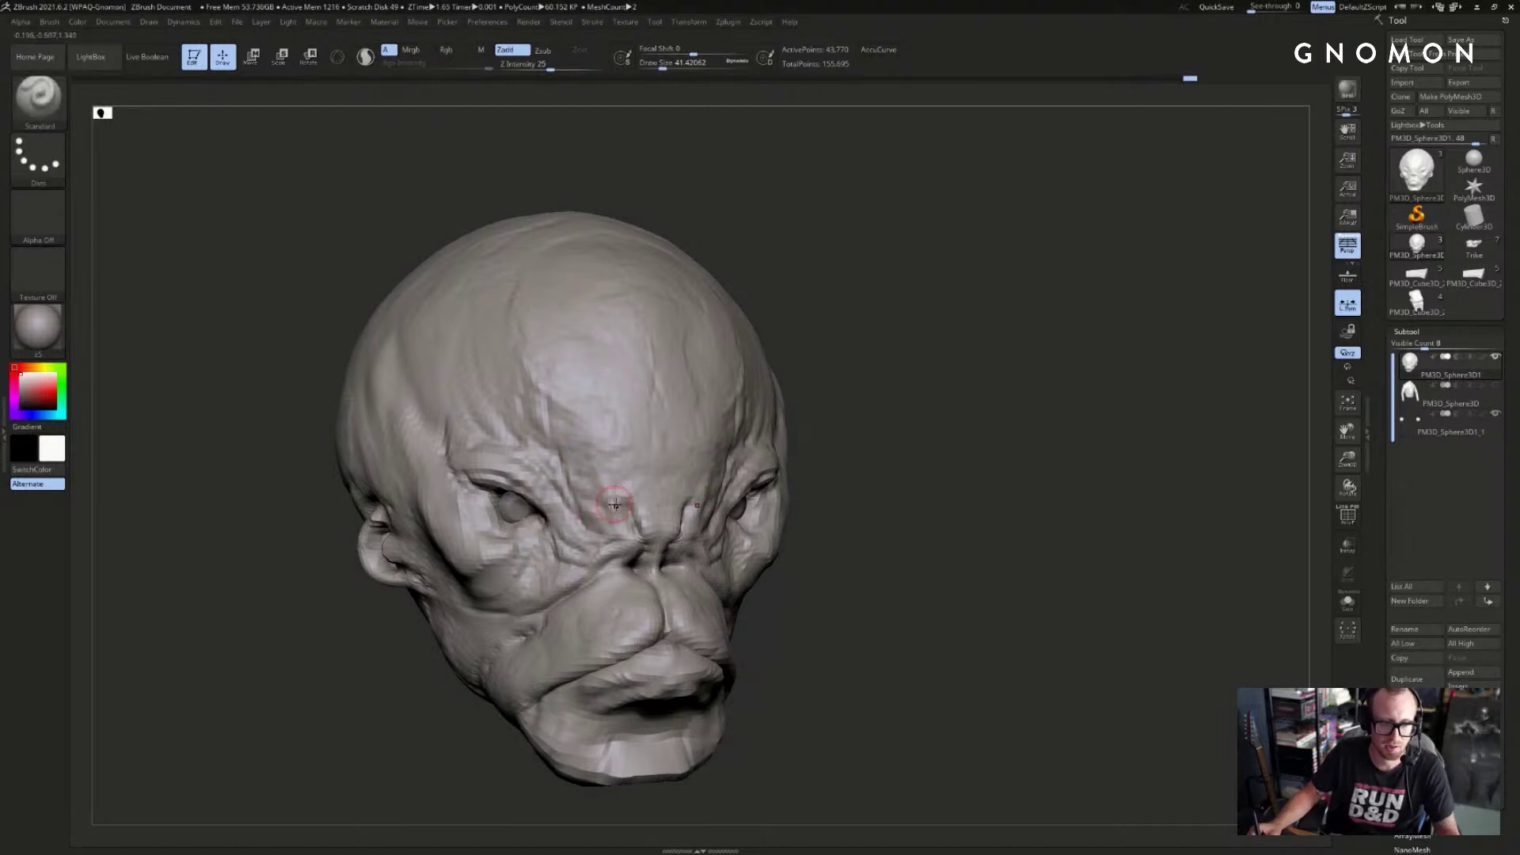
pyautogui.moveTo(833, 416); pyautogui.dragTo(895, 381)
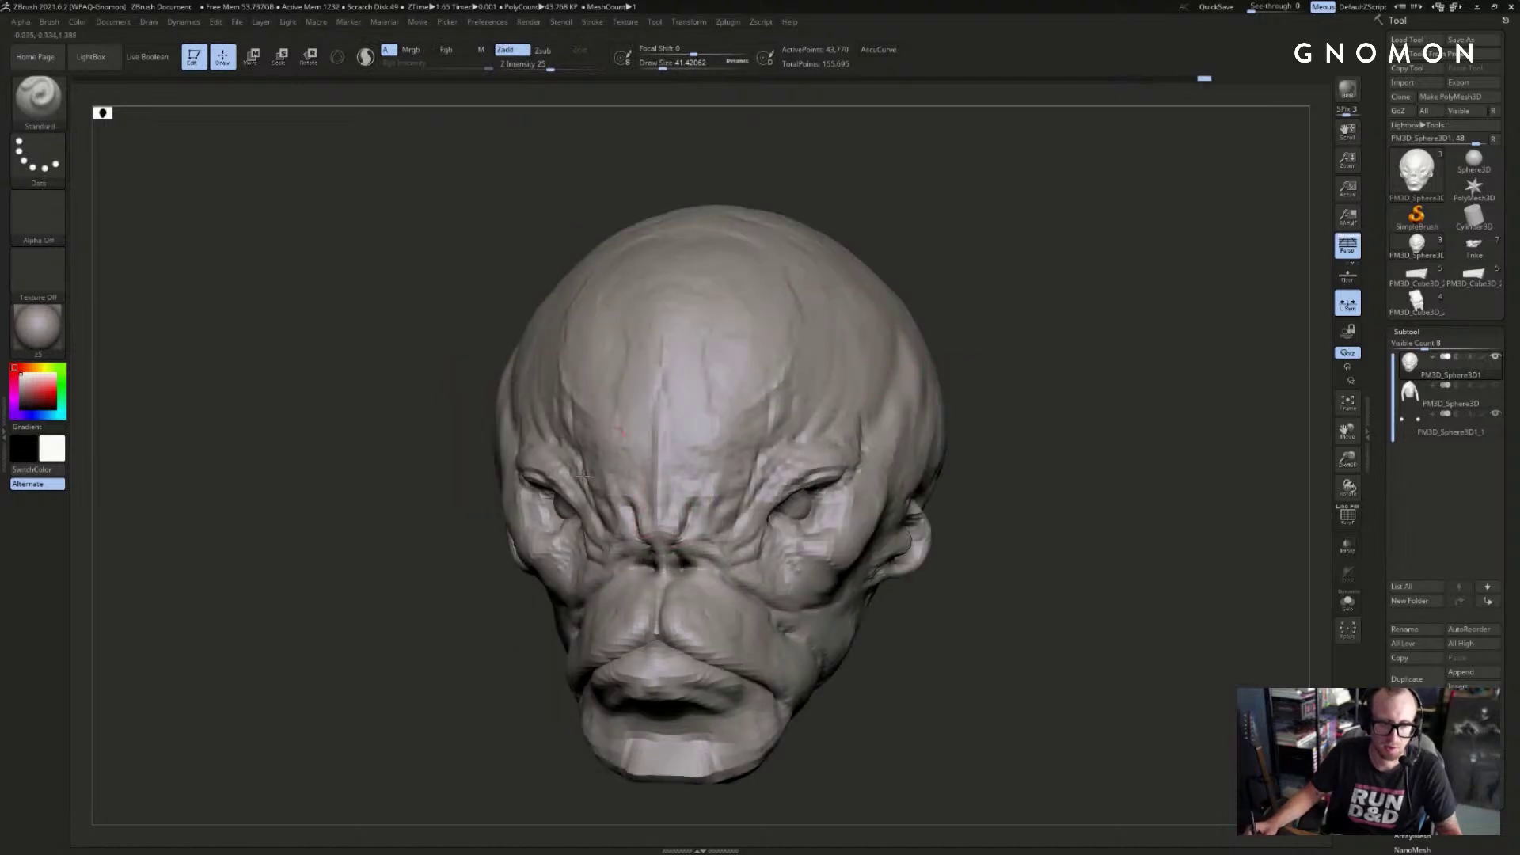
pyautogui.moveTo(990, 491); pyautogui.dragTo(635, 513)
pyautogui.moveTo(515, 522)
pyautogui.keyDown('shift'); pyautogui.mouseDown()
pyautogui.moveTo(471, 591)
pyautogui.moveTo(628, 509)
pyautogui.moveTo(910, 439)
pyautogui.moveTo(744, 499)
pyautogui.mouseUp(); pyautogui.keyUp('shift')
# - Sharpen the creases between the nose bridge and inner brow with DamStandard at draw size about 39
pyautogui.press('s')
pyautogui.click(852, 434)
pyautogui.press('b')
pyautogui.press('d')
pyautogui.press('s')
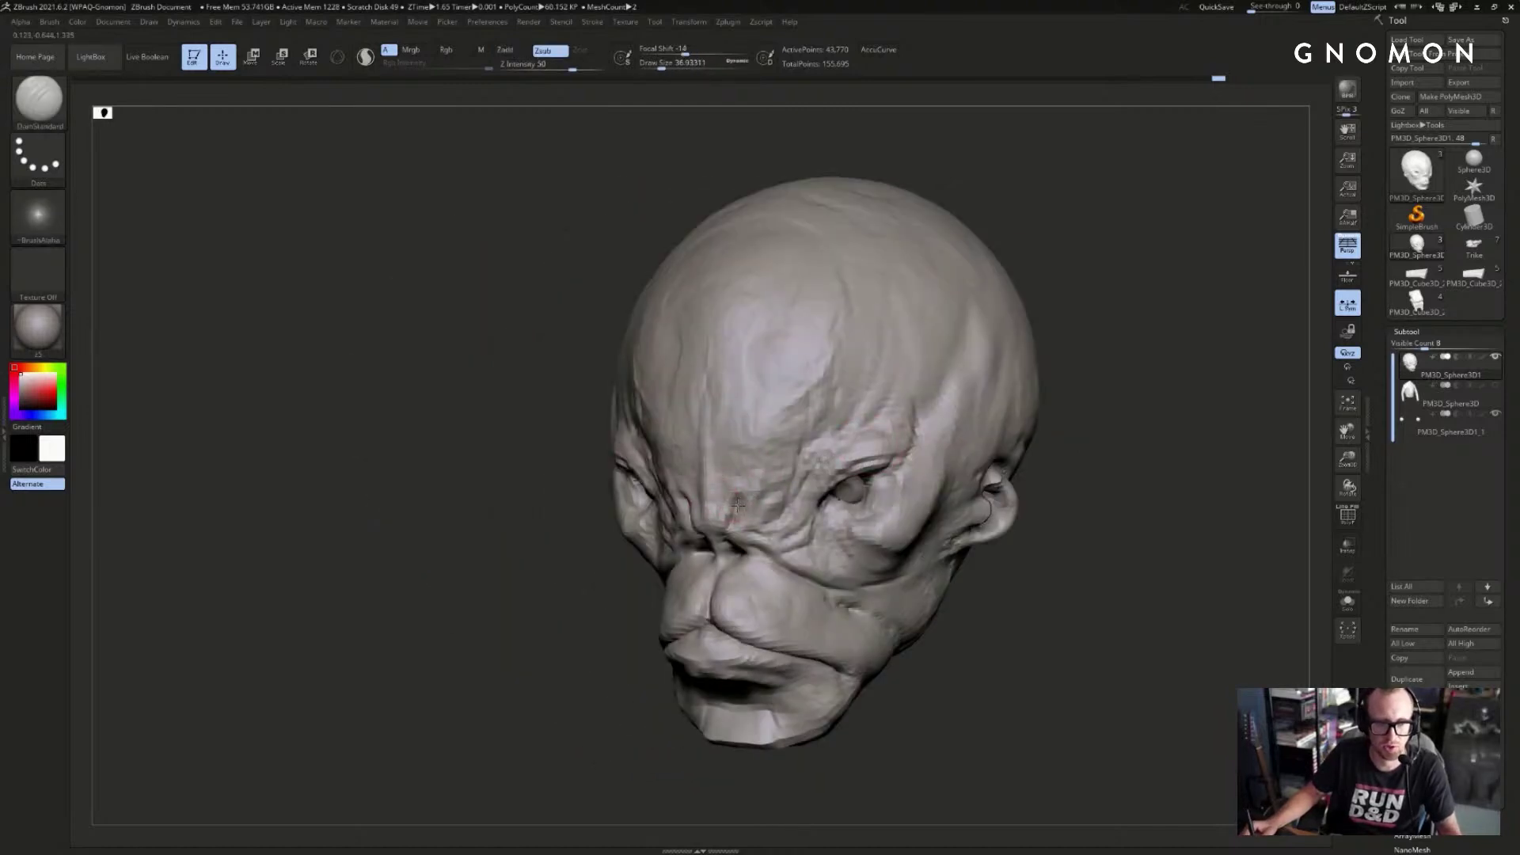
# - Build up the wrinkled skin beside the nose bridge with the Clay brush at draw size about 39
pyautogui.press('b')
pyautogui.press('c')
pyautogui.press('l')
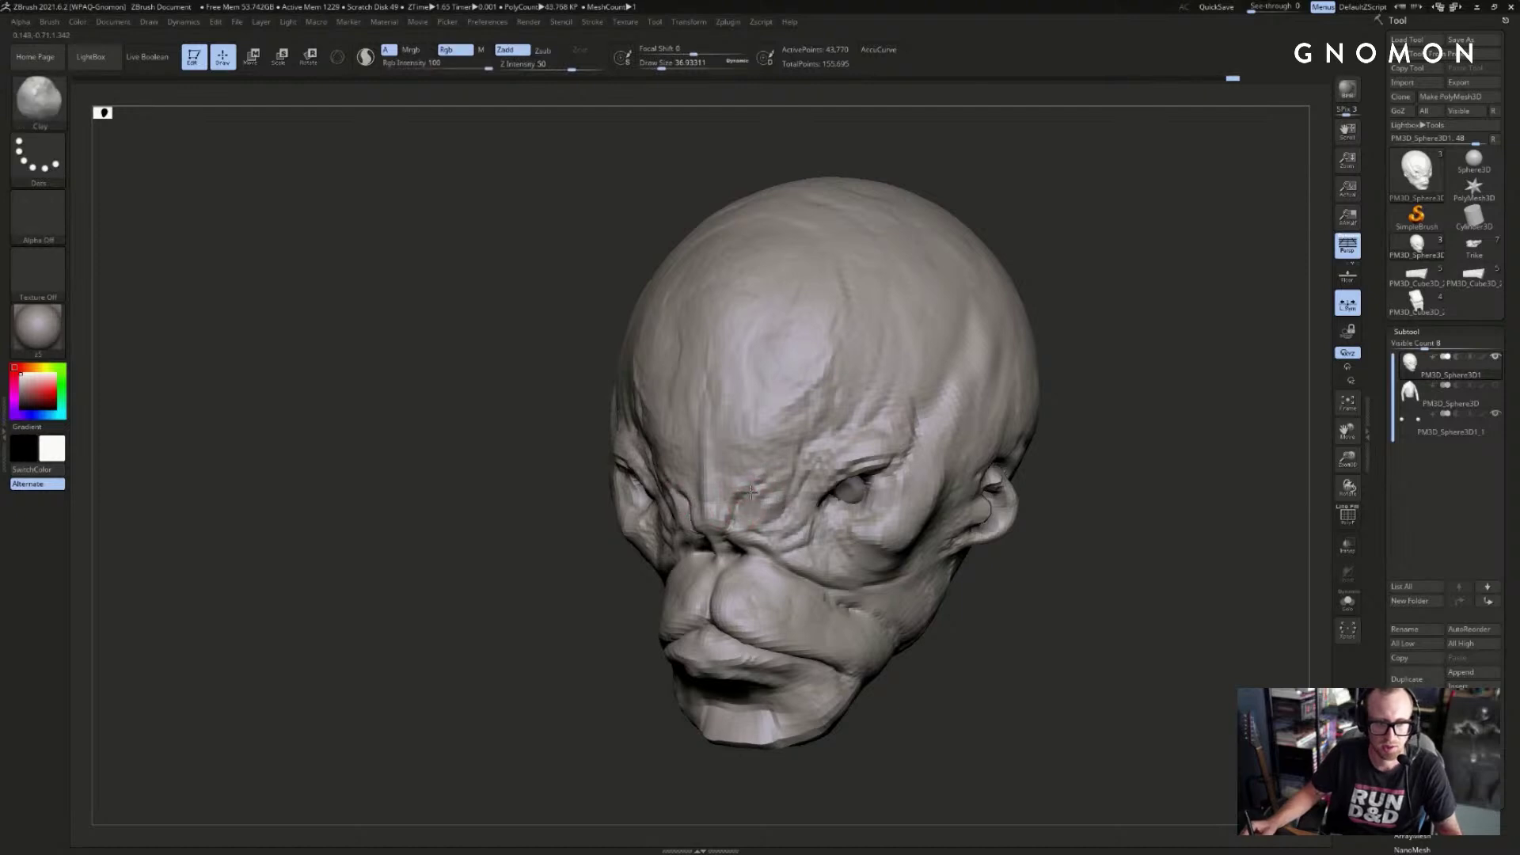
# - Smooth the area between the brows and carve creases around the nose bridge with the DamStandard brush at a draw size of about 54
pyautogui.keyDown('shift'); pyautogui.moveTo(621, 577); pyautogui.dragTo(746, 481); pyautogui.keyUp('shift')
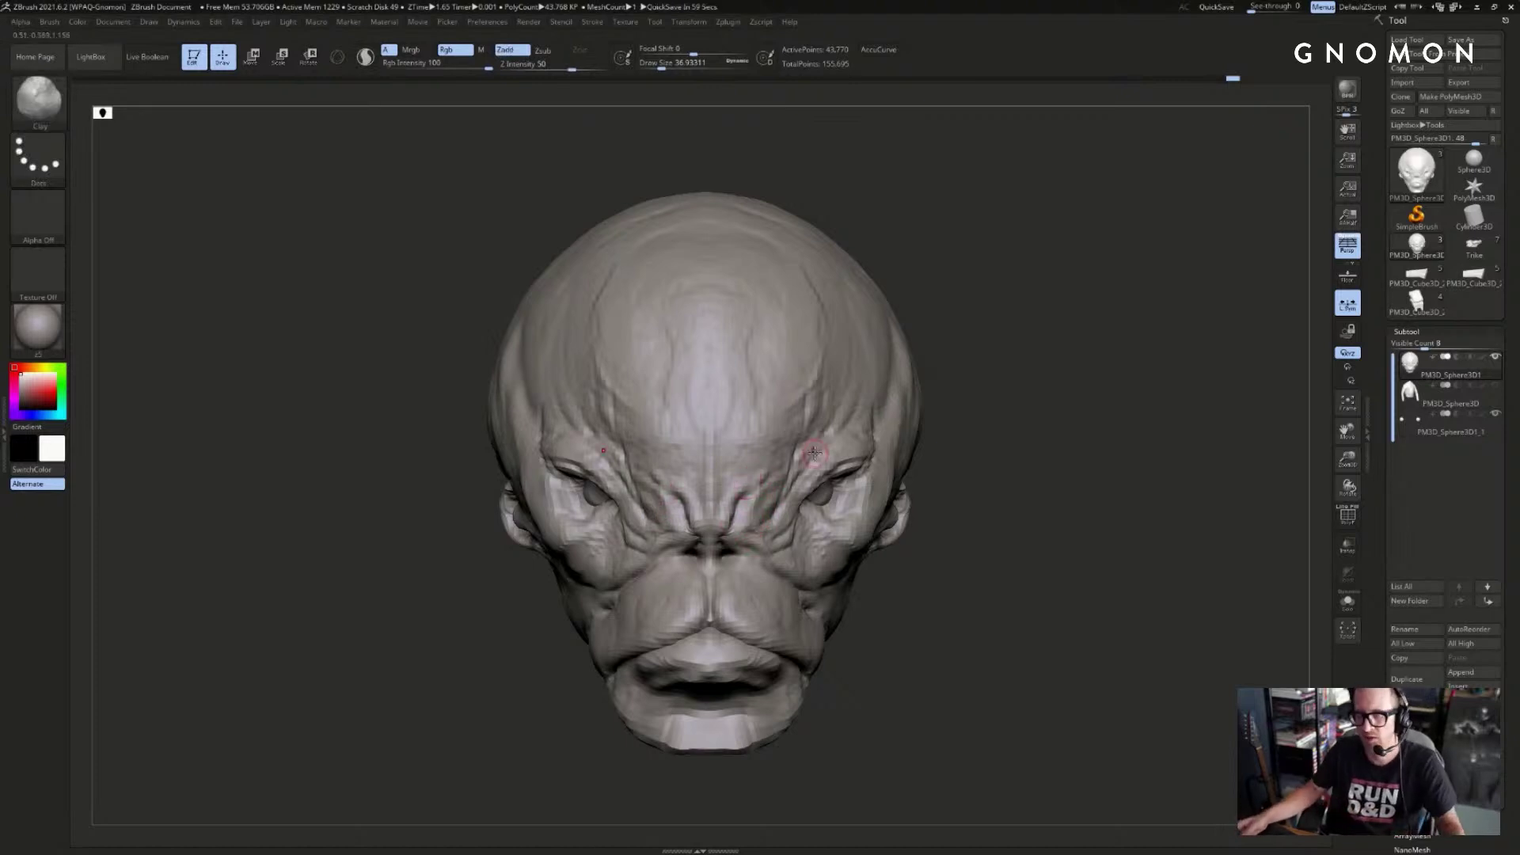
pyautogui.moveTo(534, 589)
pyautogui.mouseDown()
pyautogui.moveTo(445, 593)
pyautogui.moveTo(475, 631)
pyautogui.mouseUp()
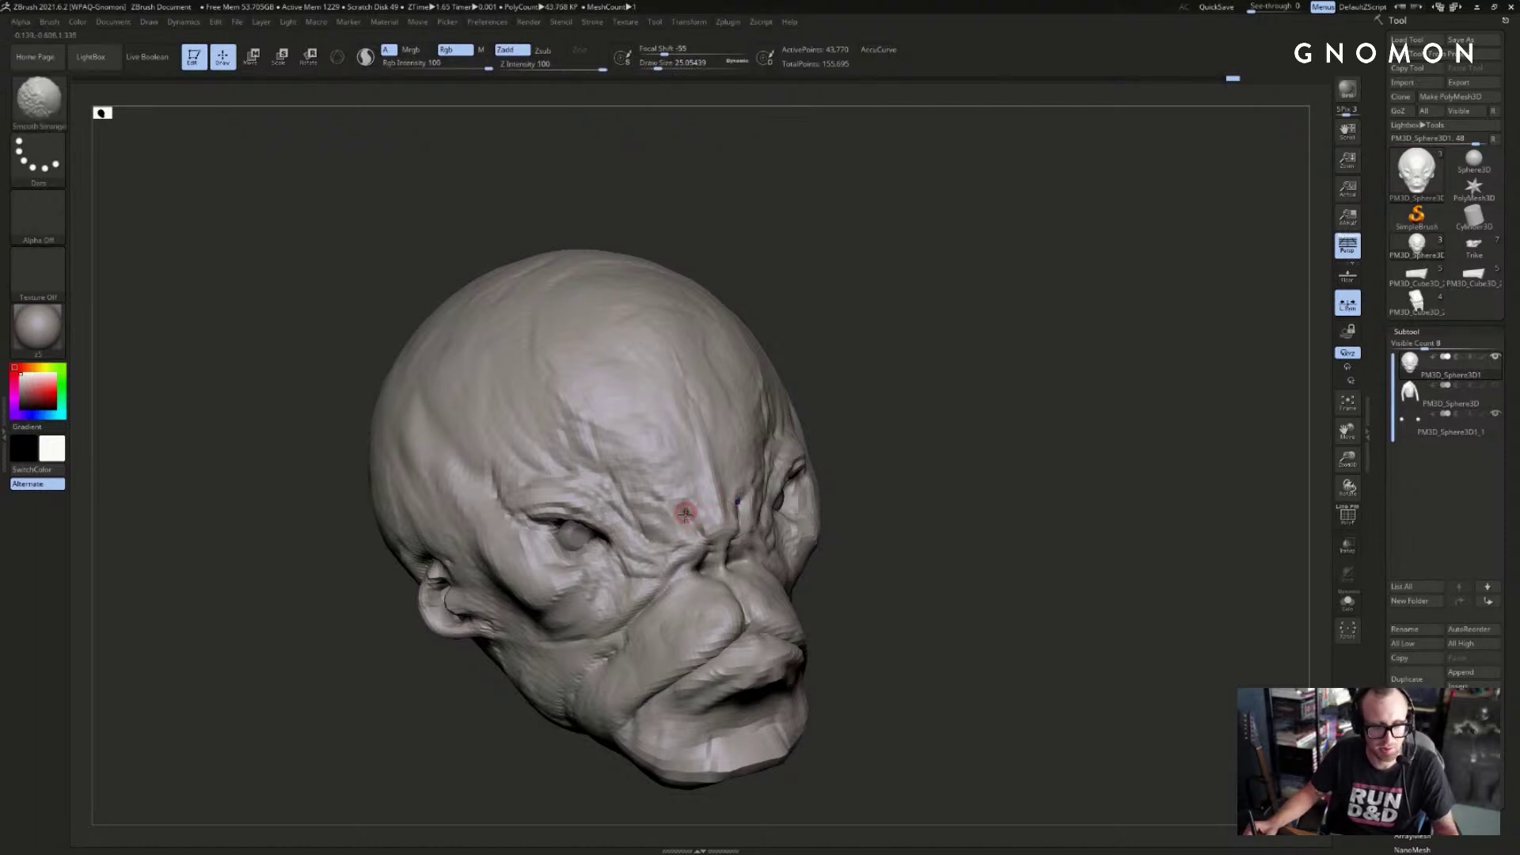
pyautogui.press('b')
pyautogui.press('d')
pyautogui.press('s')
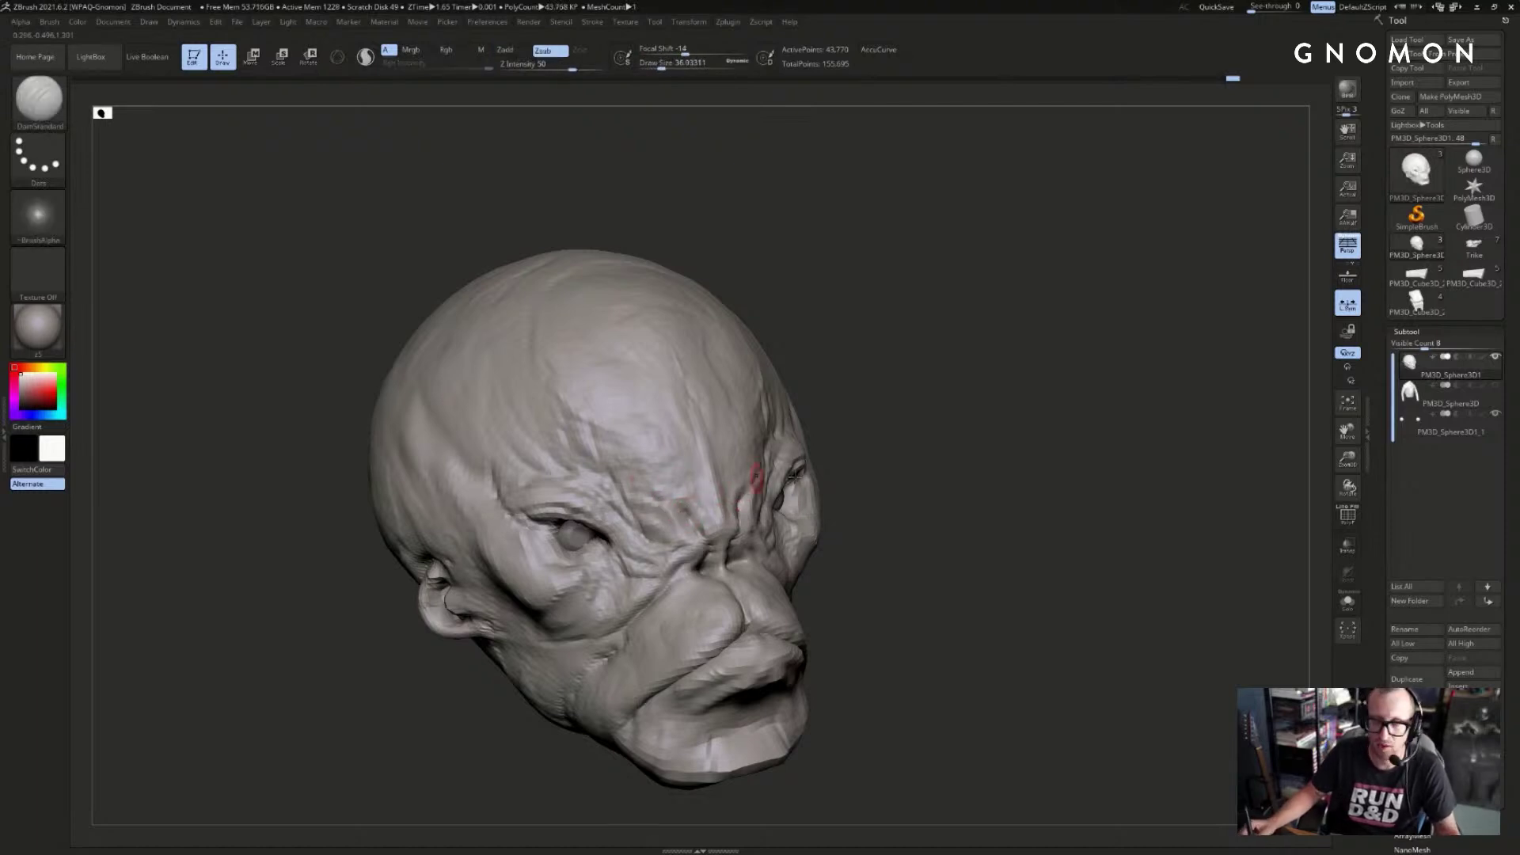
pyautogui.keyDown('shift'); pyautogui.moveTo(1124, 472); pyautogui.dragTo(1110, 434); pyautogui.keyUp('shift')
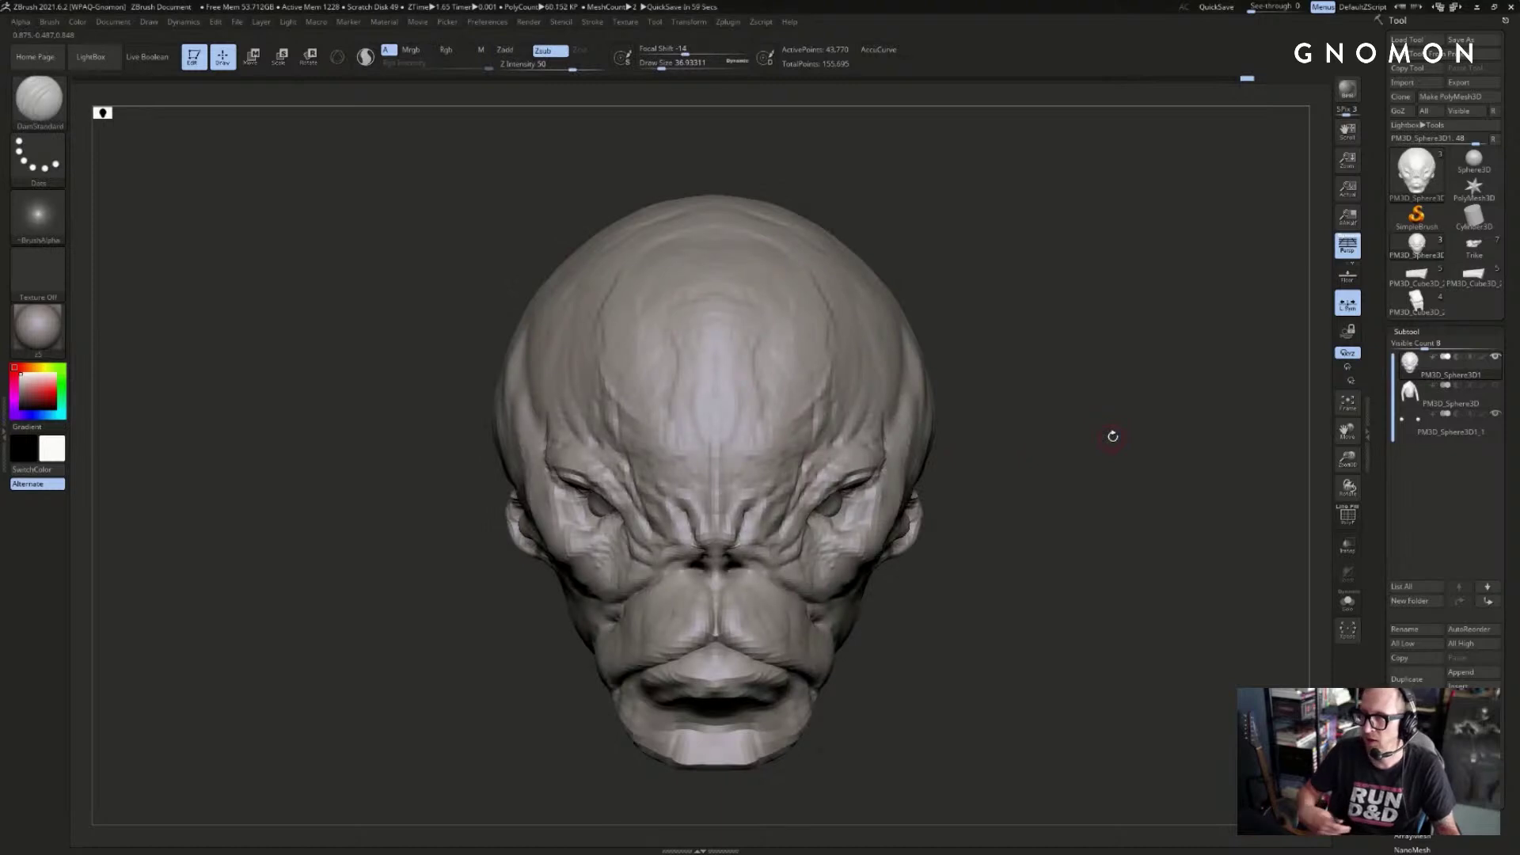
pyautogui.moveTo(1005, 449); pyautogui.dragTo(940, 445)
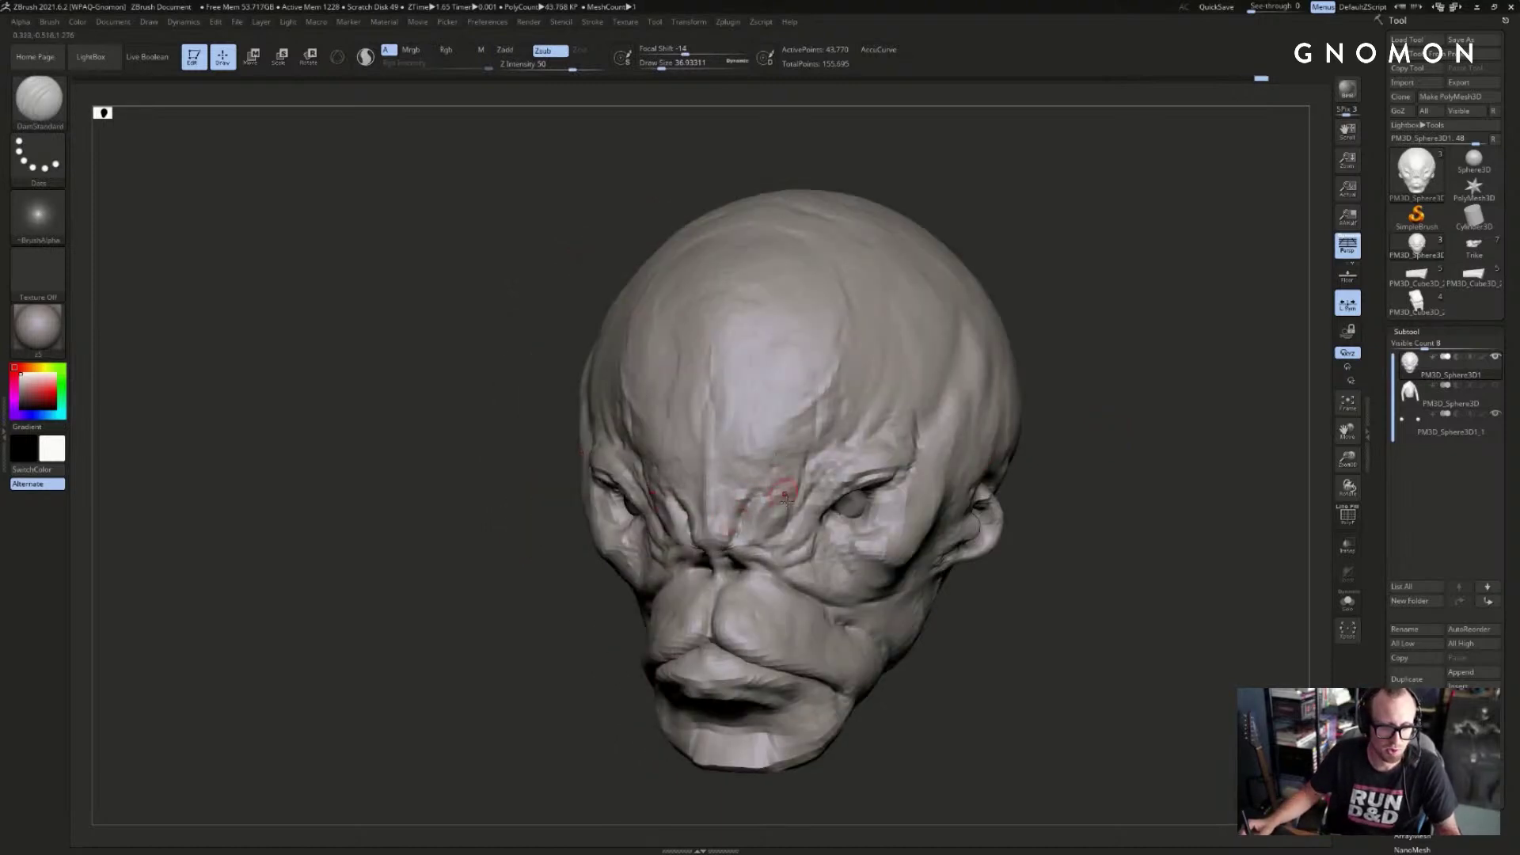
pyautogui.press('s')
pyautogui.moveTo(775, 531); pyautogui.dragTo(760, 559)
pyautogui.moveTo(580, 605); pyautogui.dragTo(688, 547)
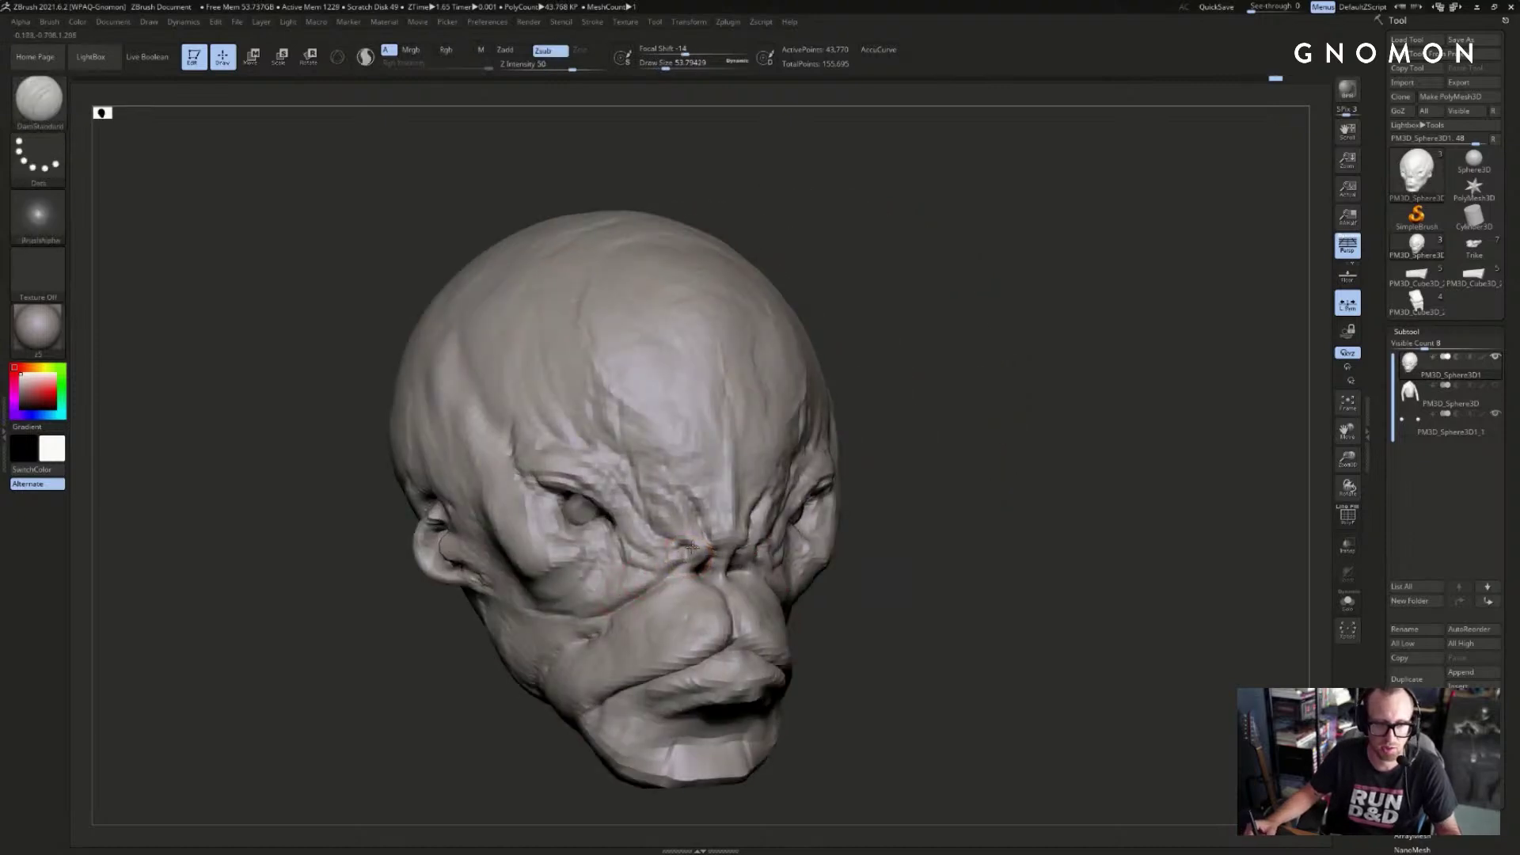
# - Refine the creases beside the nose bridge and smooth the wrinkles running into the inner brows
pyautogui.moveTo(1179, 478); pyautogui.dragTo(993, 493)
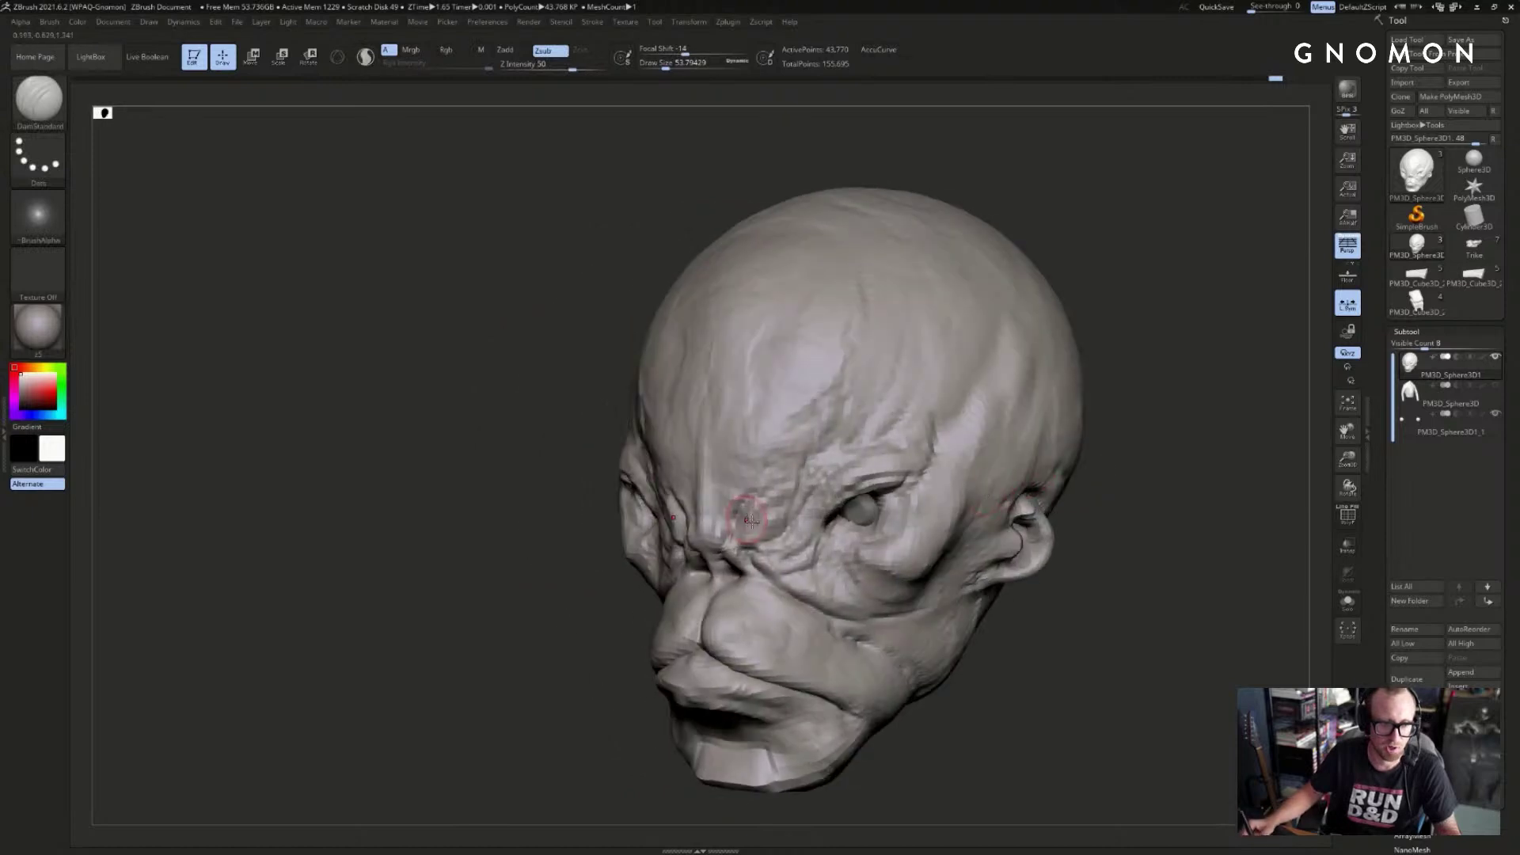
pyautogui.moveTo(514, 572); pyautogui.dragTo(633, 567)
pyautogui.moveTo(1056, 451); pyautogui.dragTo(1148, 463)
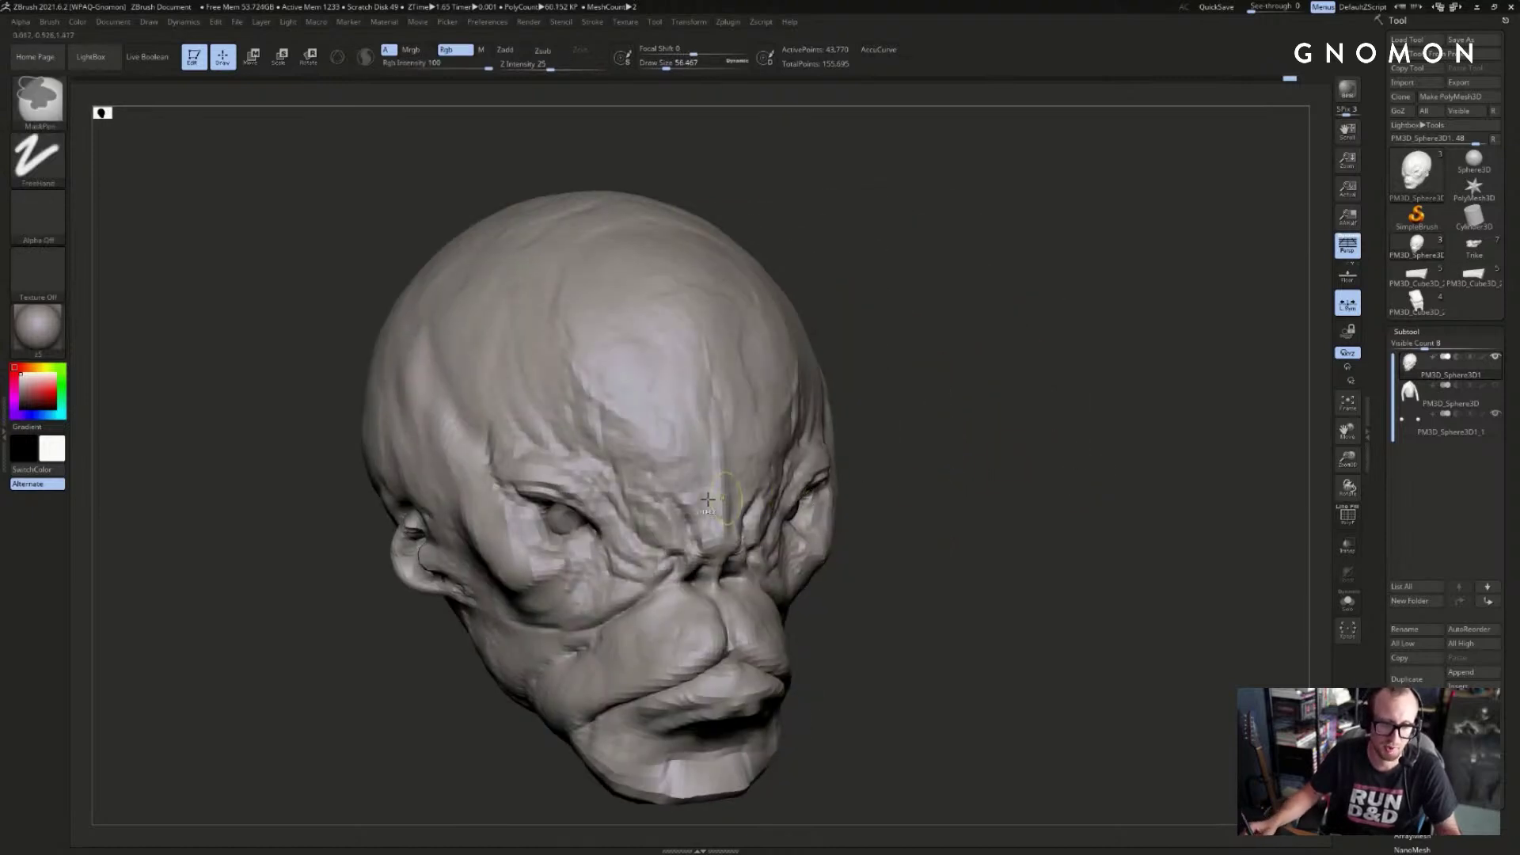
pyautogui.moveTo(692, 556); pyautogui.dragTo(685, 528)
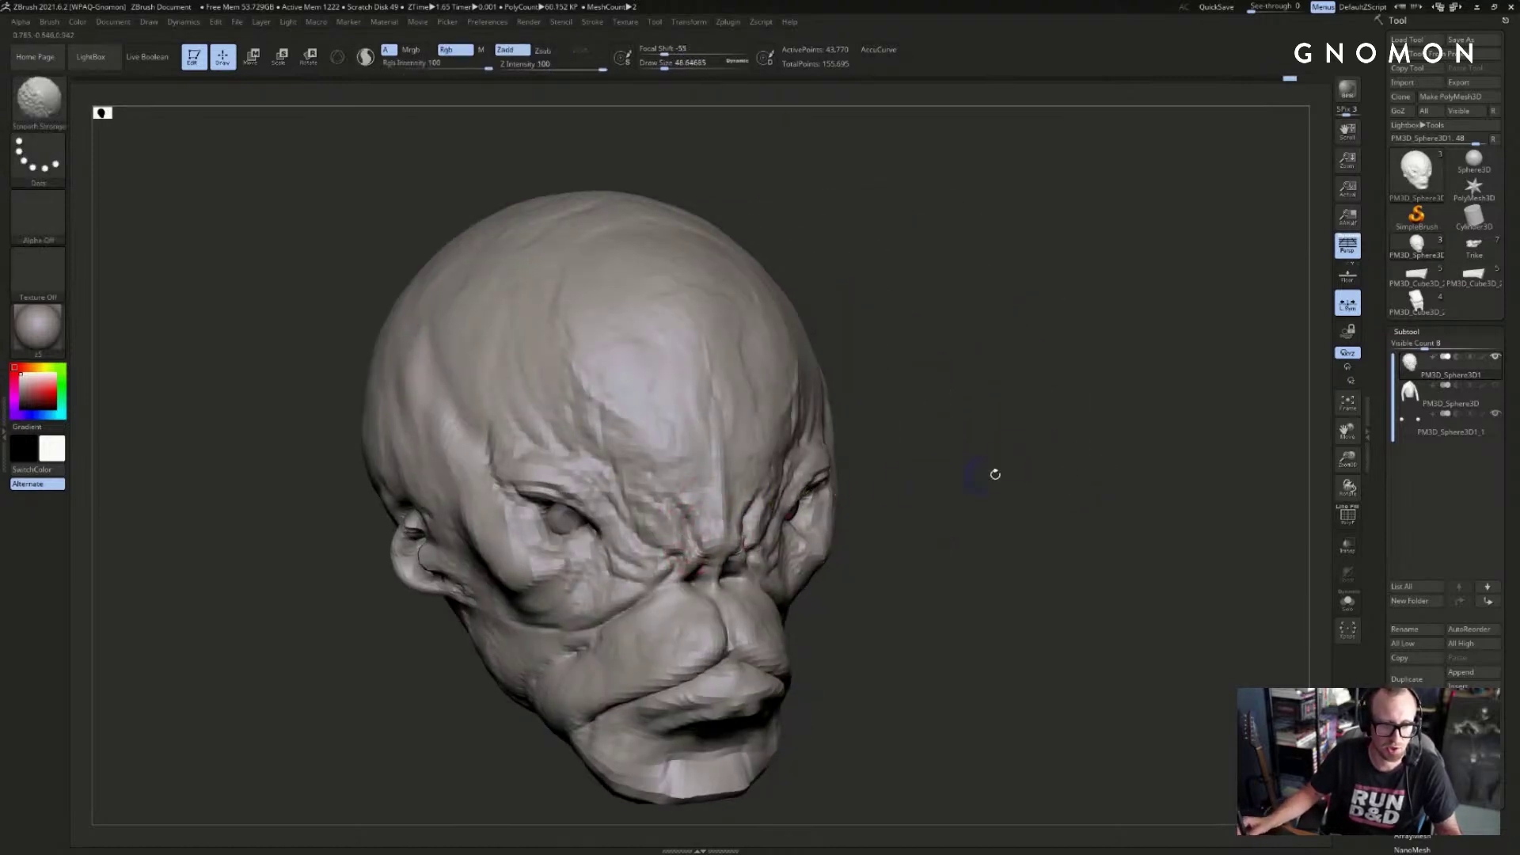
pyautogui.moveTo(994, 472)
pyautogui.keyDown('shift'); pyautogui.mouseDown()
pyautogui.moveTo(1008, 469)
pyautogui.moveTo(972, 473)
pyautogui.mouseUp(); pyautogui.keyUp('shift')
# - Build up the wrinkle folds between the eyes and lower forehead with the Clay and ClayBuildup brushes
pyautogui.moveTo(762, 504)
pyautogui.mouseDown()
pyautogui.moveTo(749, 524)
pyautogui.moveTo(758, 505)
pyautogui.mouseUp()
pyautogui.press('b')
pyautogui.press('c')
pyautogui.press('l')
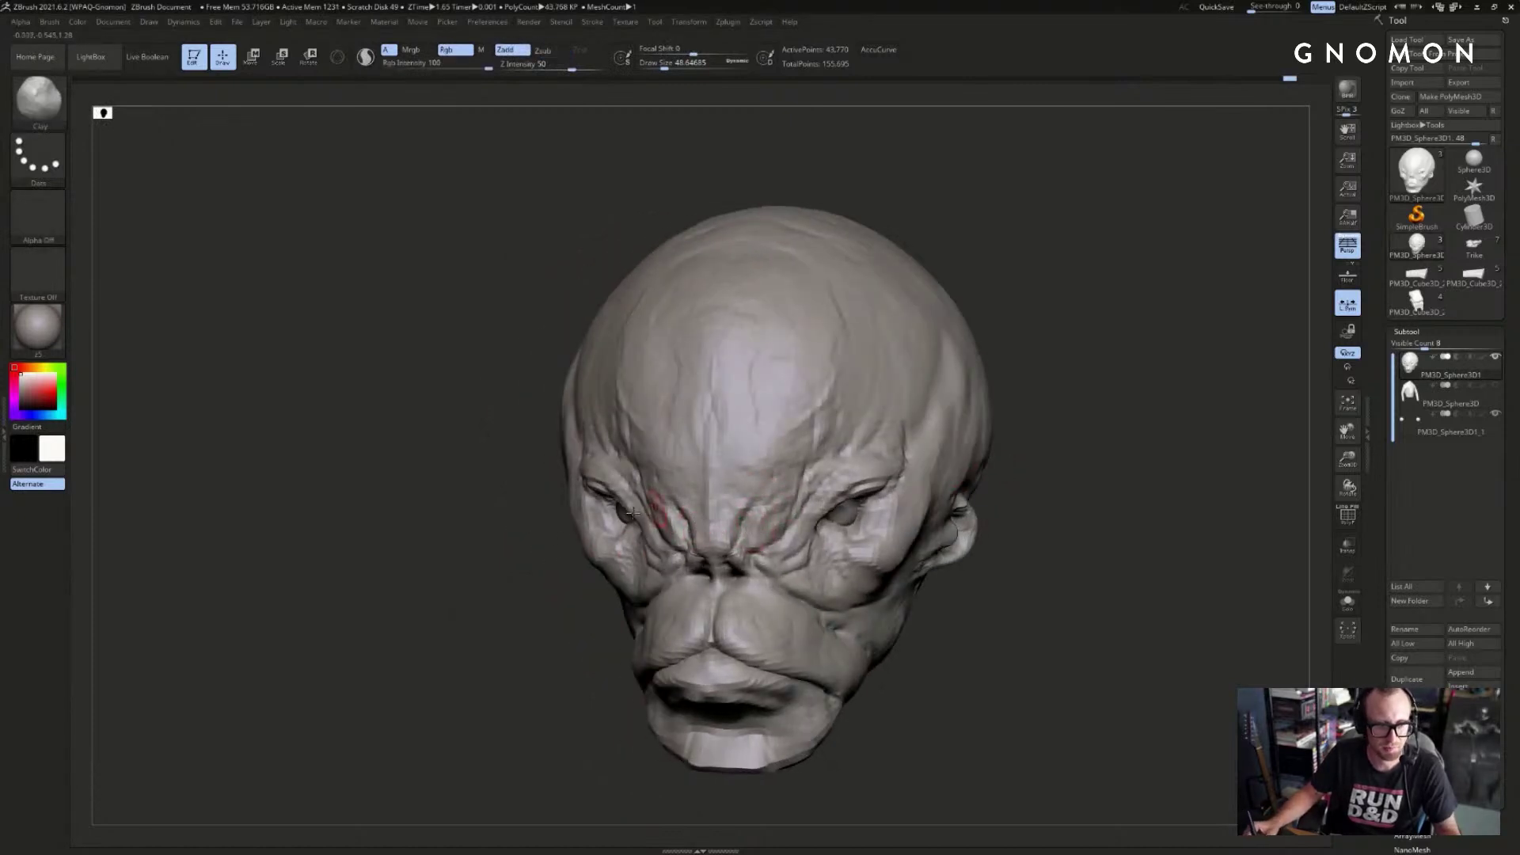
pyautogui.moveTo(696, 527); pyautogui.dragTo(704, 529, button='right')
pyautogui.press('b')
pyautogui.press('c')
pyautogui.press('b')
pyautogui.moveTo(704, 520); pyautogui.dragTo(704, 526)
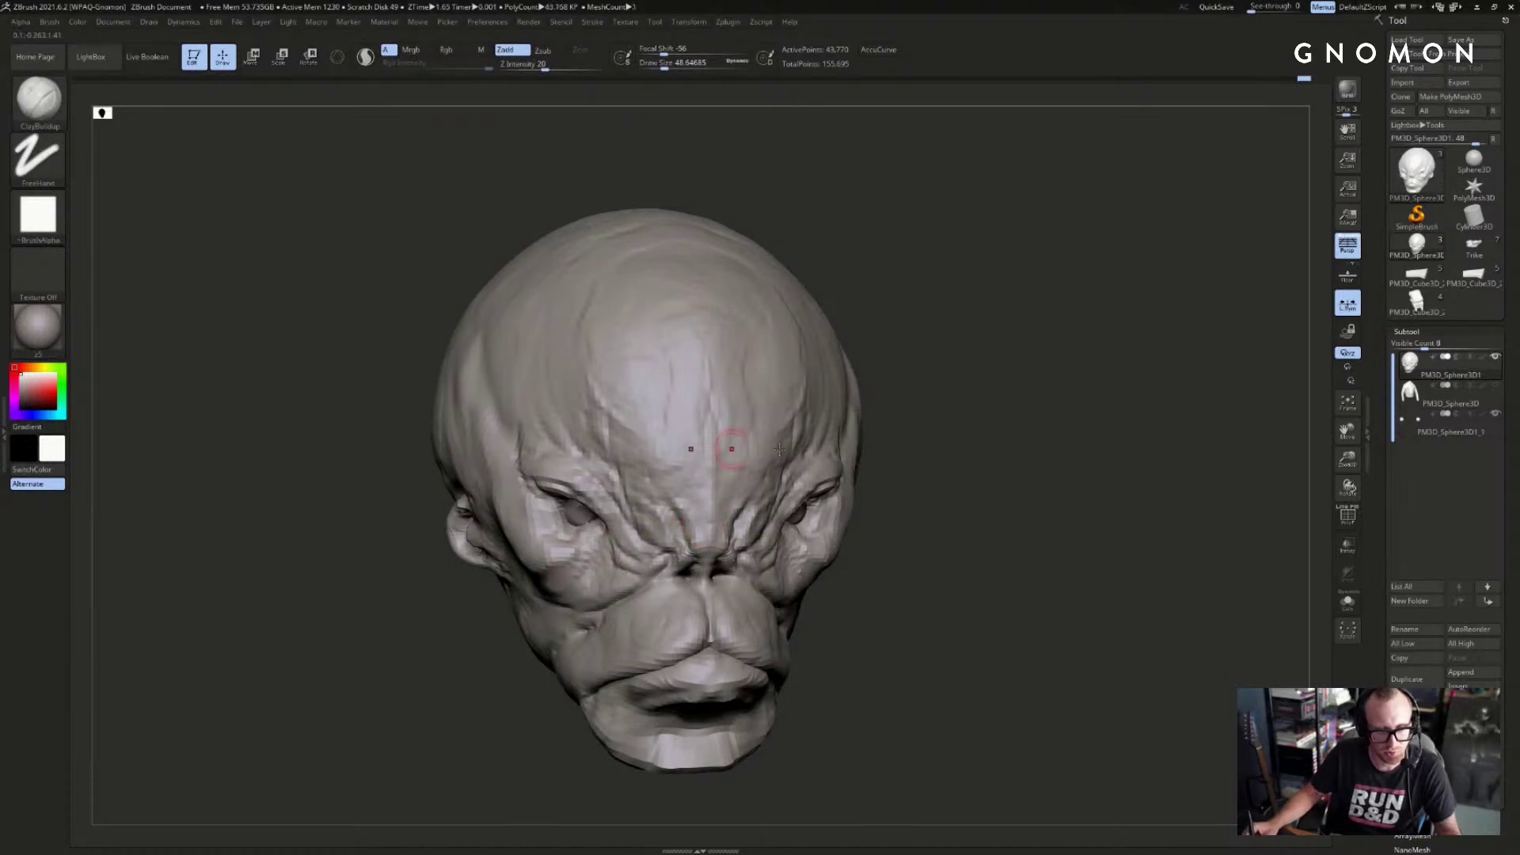
pyautogui.moveTo(693, 500); pyautogui.dragTo(703, 523, button='right')
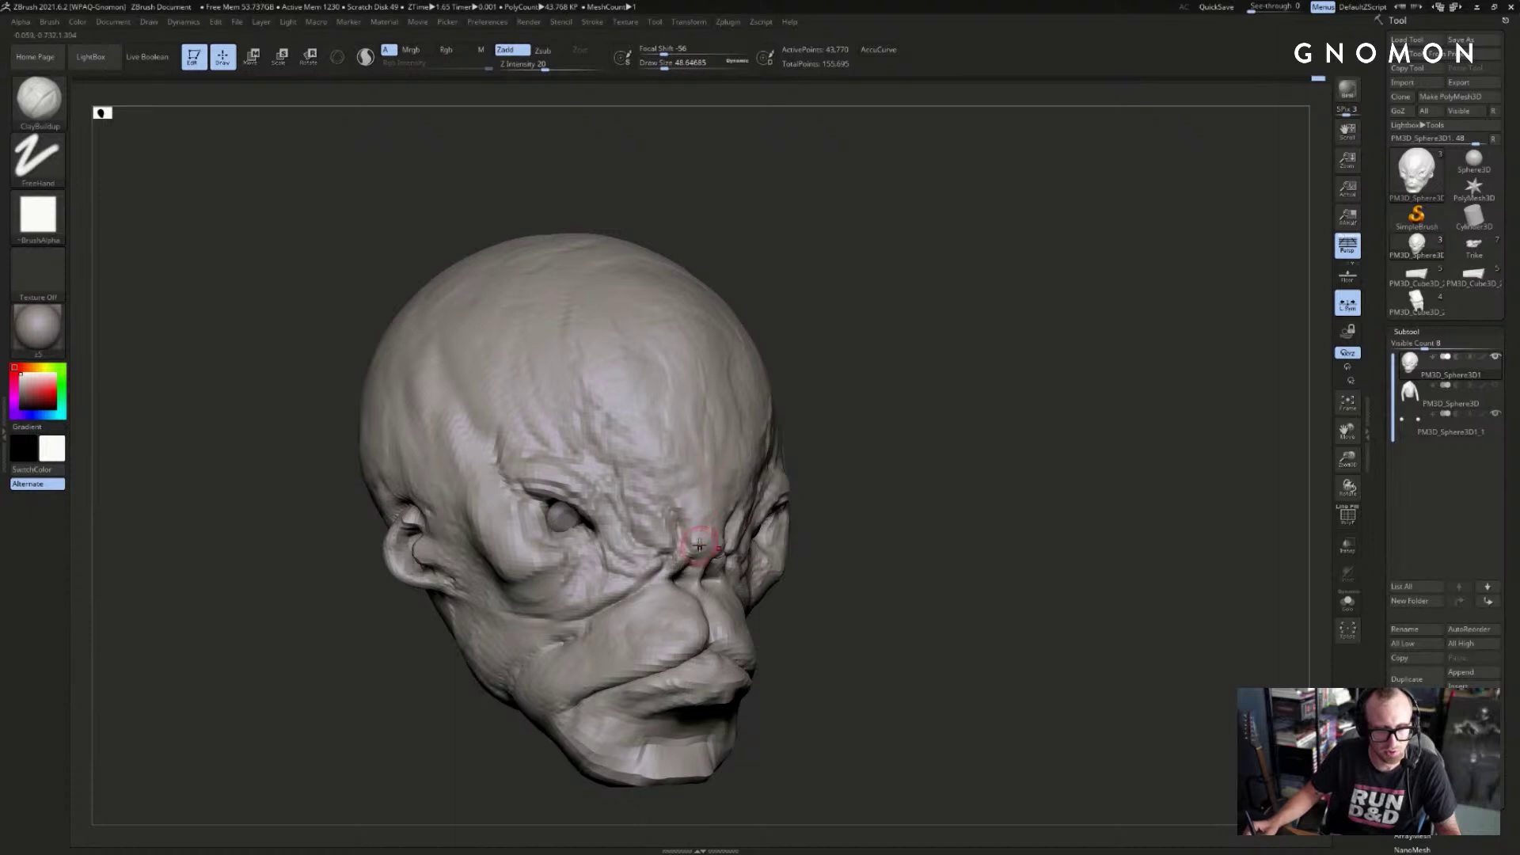
# - Sculpt fine detail at the top of the nose bridge with the Standard brush, starting at a draw size of about 14
pyautogui.press('b')
pyautogui.press('s')
pyautogui.press('t')
pyautogui.press('s')
pyautogui.moveTo(700, 552); pyautogui.dragTo(697, 546)
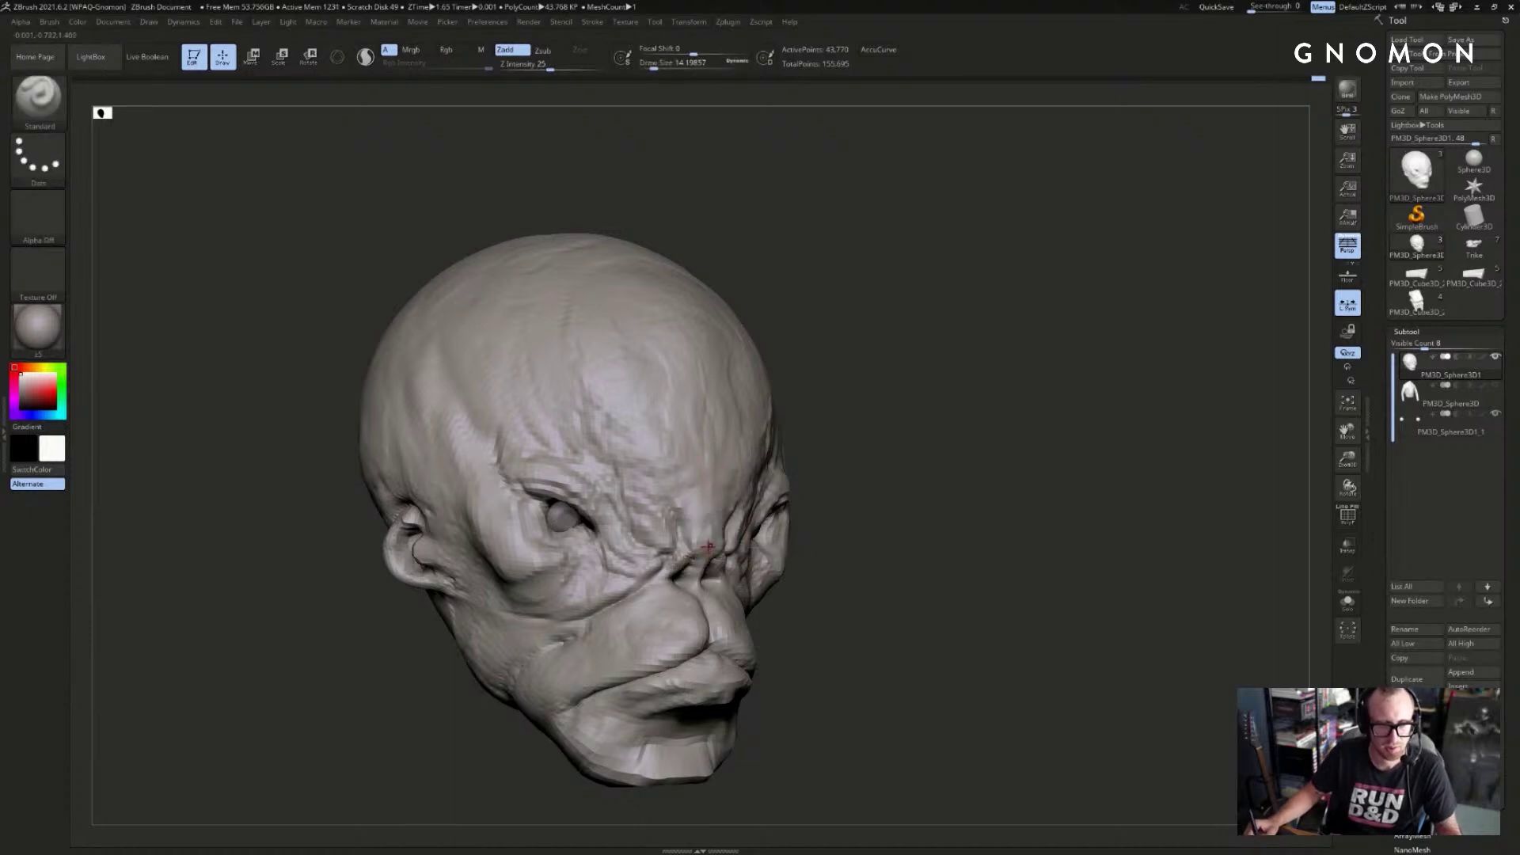
pyautogui.keyDown('shift'); pyautogui.moveTo(821, 529); pyautogui.dragTo(878, 522); pyautogui.keyUp('shift')
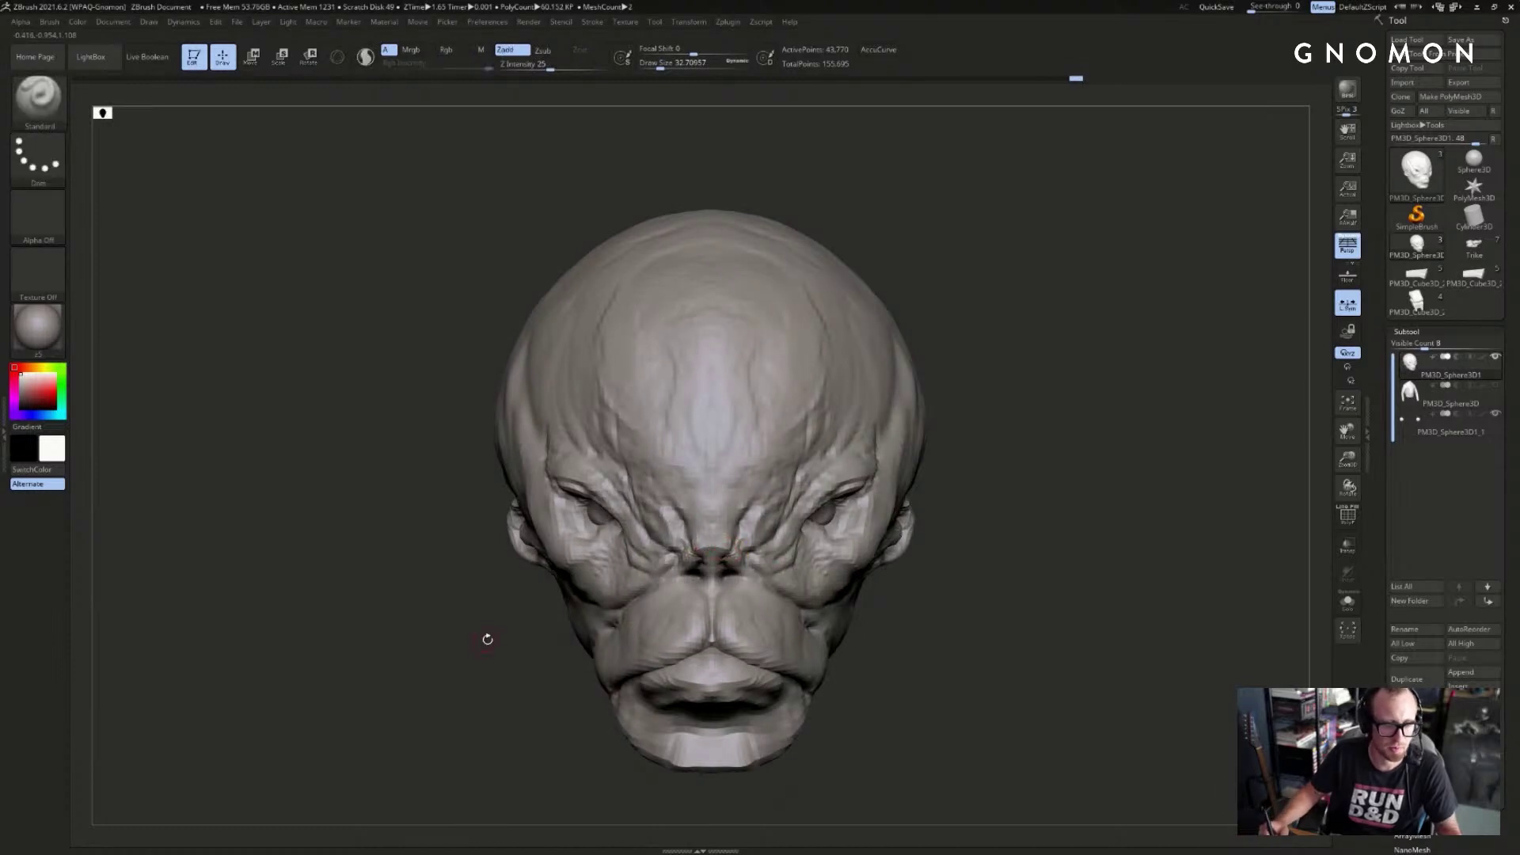
# - Raise the folds on the forehead and above the brows with the Standard brush, using draw sizes of about 54 to 80
pyautogui.moveTo(485, 638); pyautogui.dragTo(521, 631)
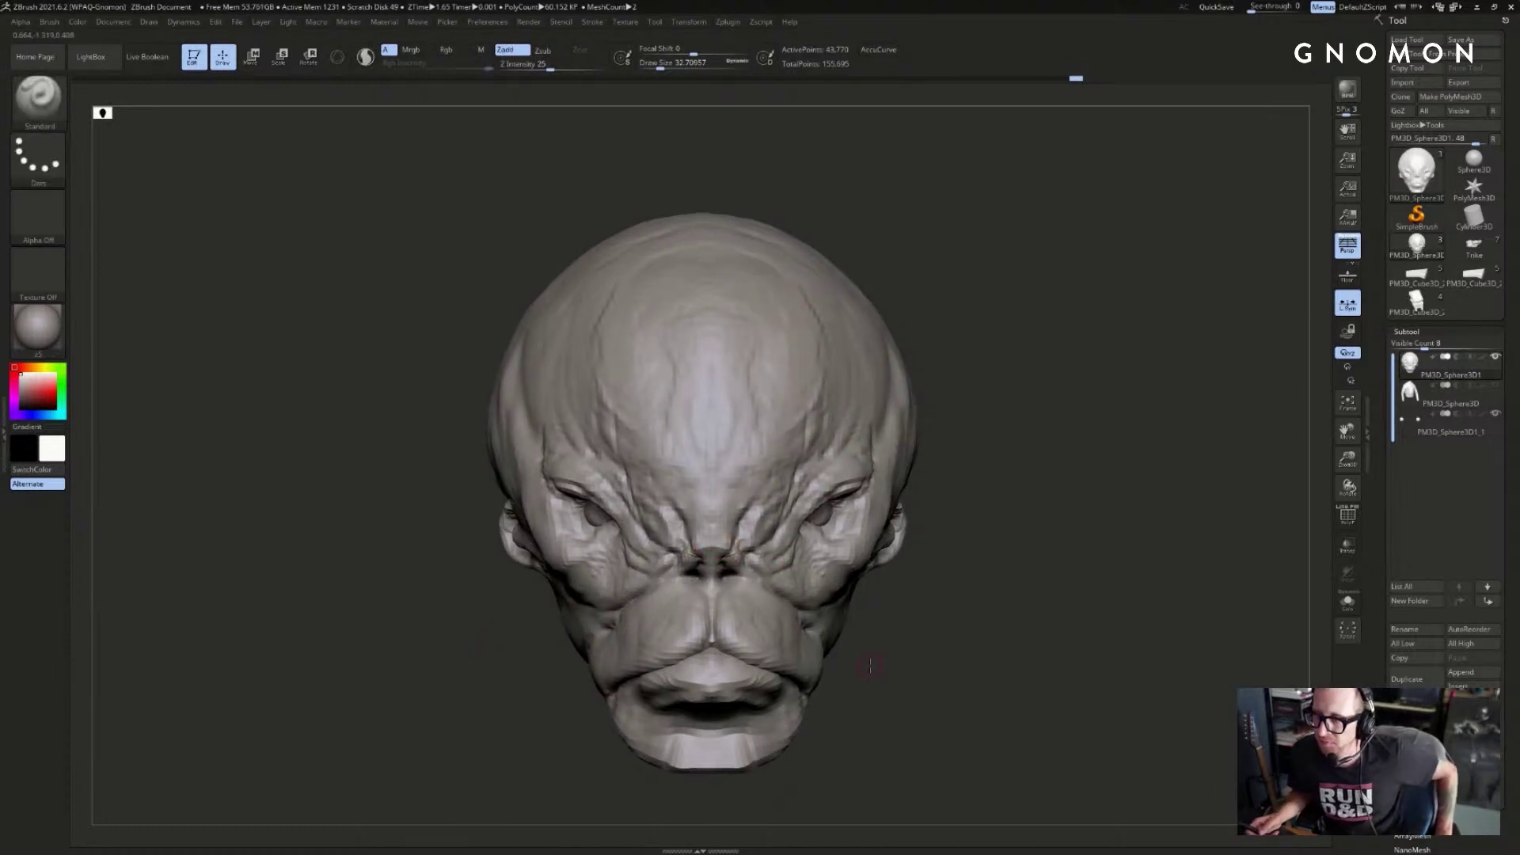
pyautogui.moveTo(1047, 576); pyautogui.dragTo(1048, 525)
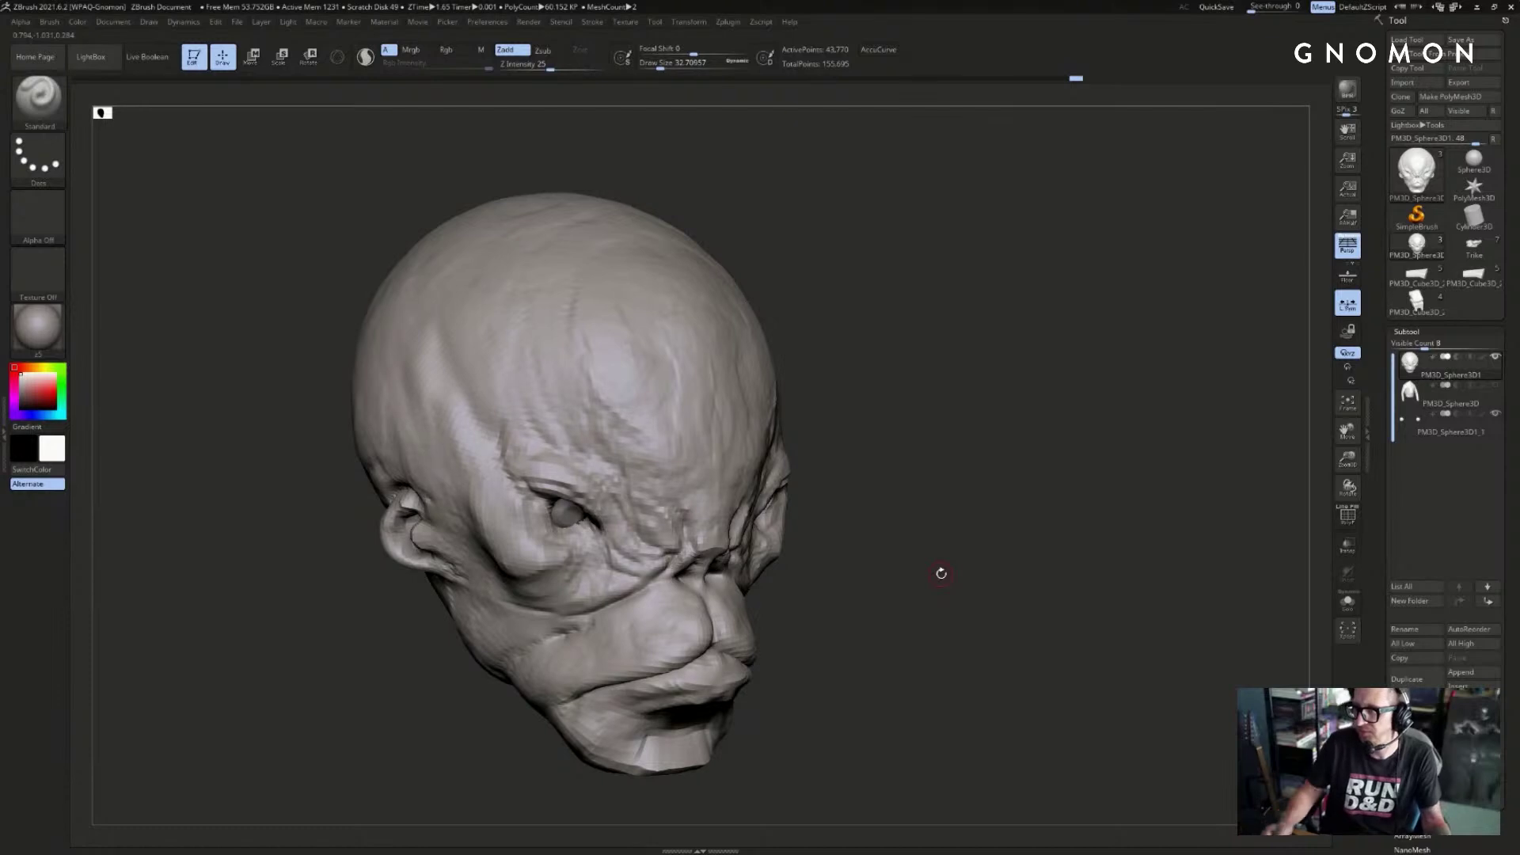
pyautogui.moveTo(835, 391)
pyautogui.mouseDown()
pyautogui.moveTo(913, 489)
pyautogui.moveTo(967, 445)
pyautogui.moveTo(950, 451)
pyautogui.mouseUp()
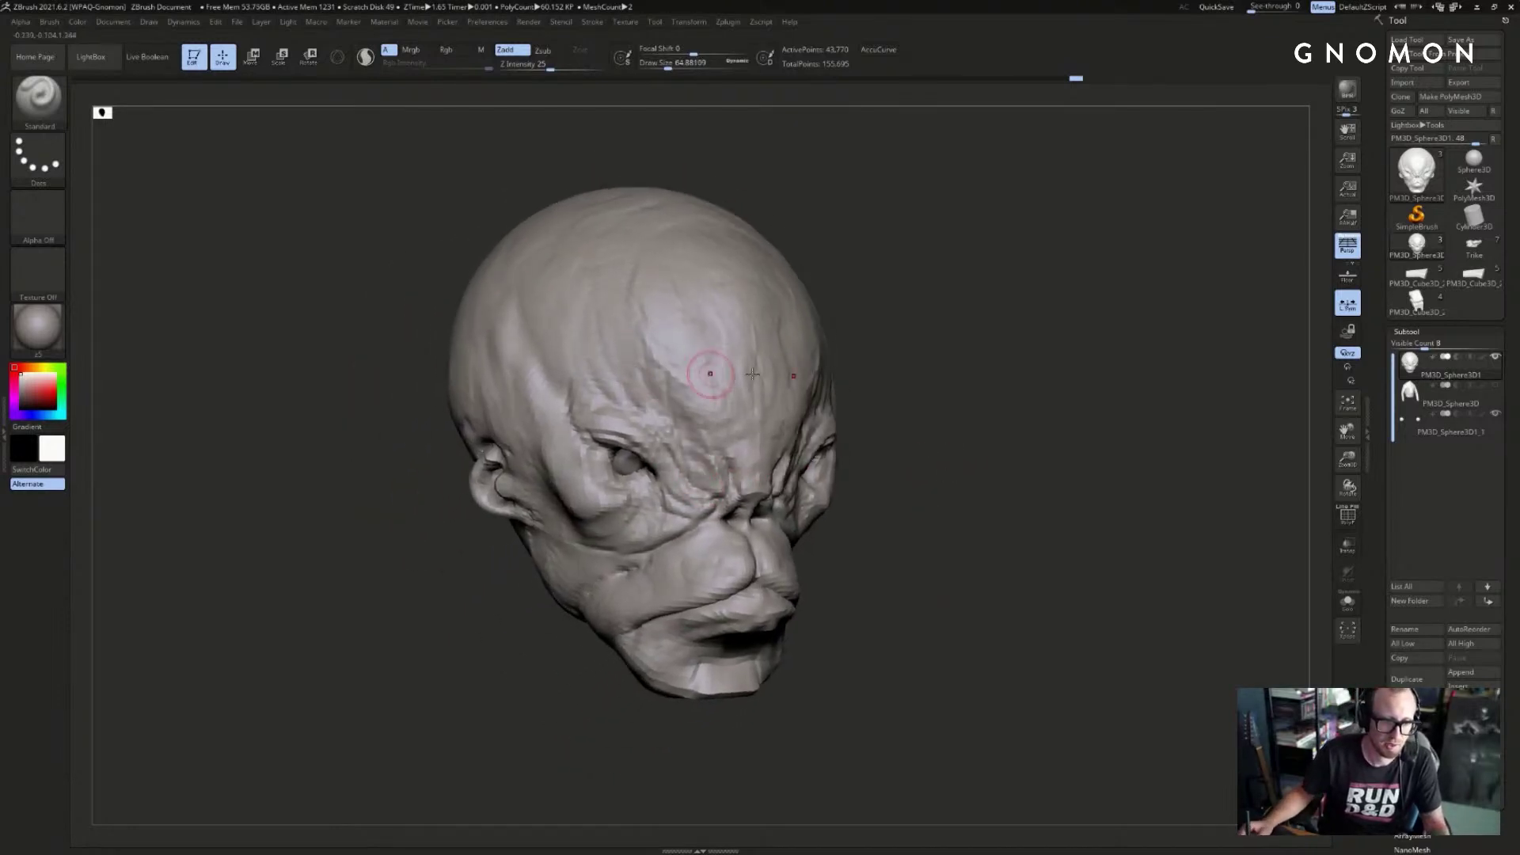
pyautogui.moveTo(910, 372)
pyautogui.mouseDown()
pyautogui.moveTo(1024, 390)
pyautogui.moveTo(964, 407)
pyautogui.mouseUp()
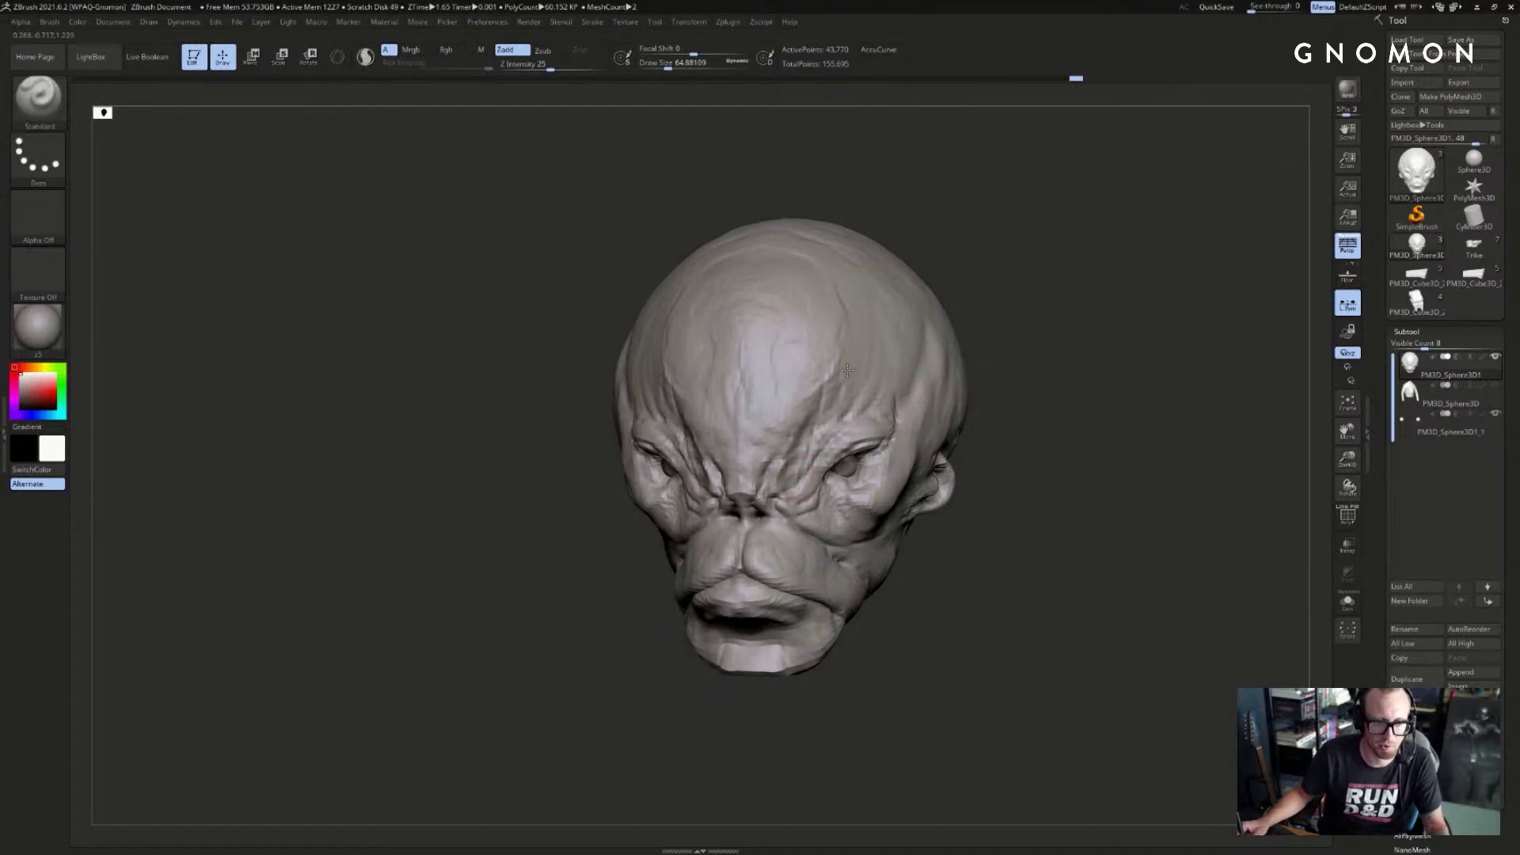
pyautogui.moveTo(815, 420); pyautogui.dragTo(783, 467)
pyautogui.press('[')
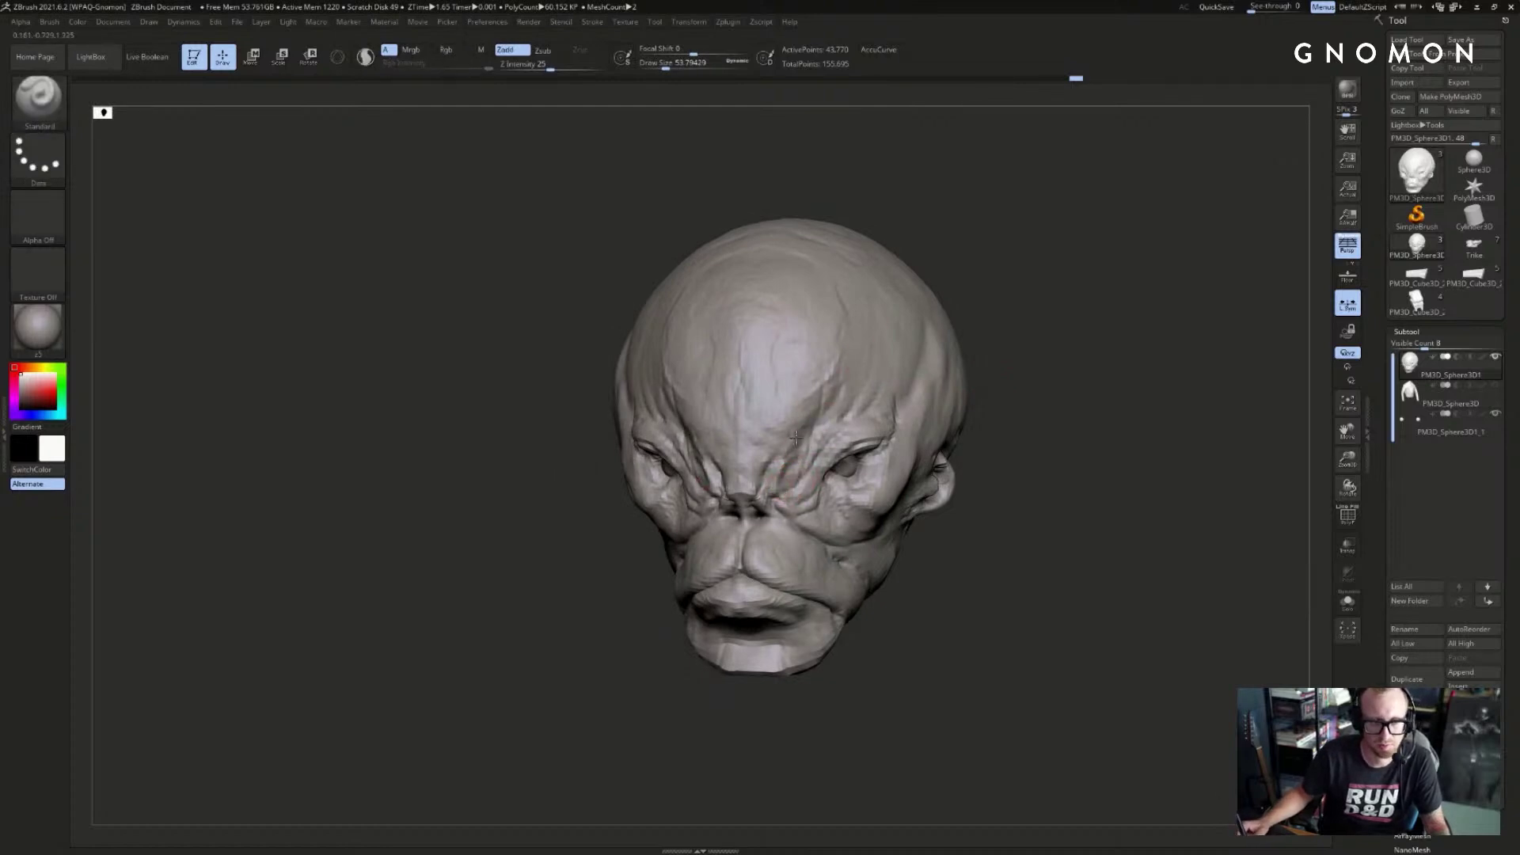
pyautogui.press(']')
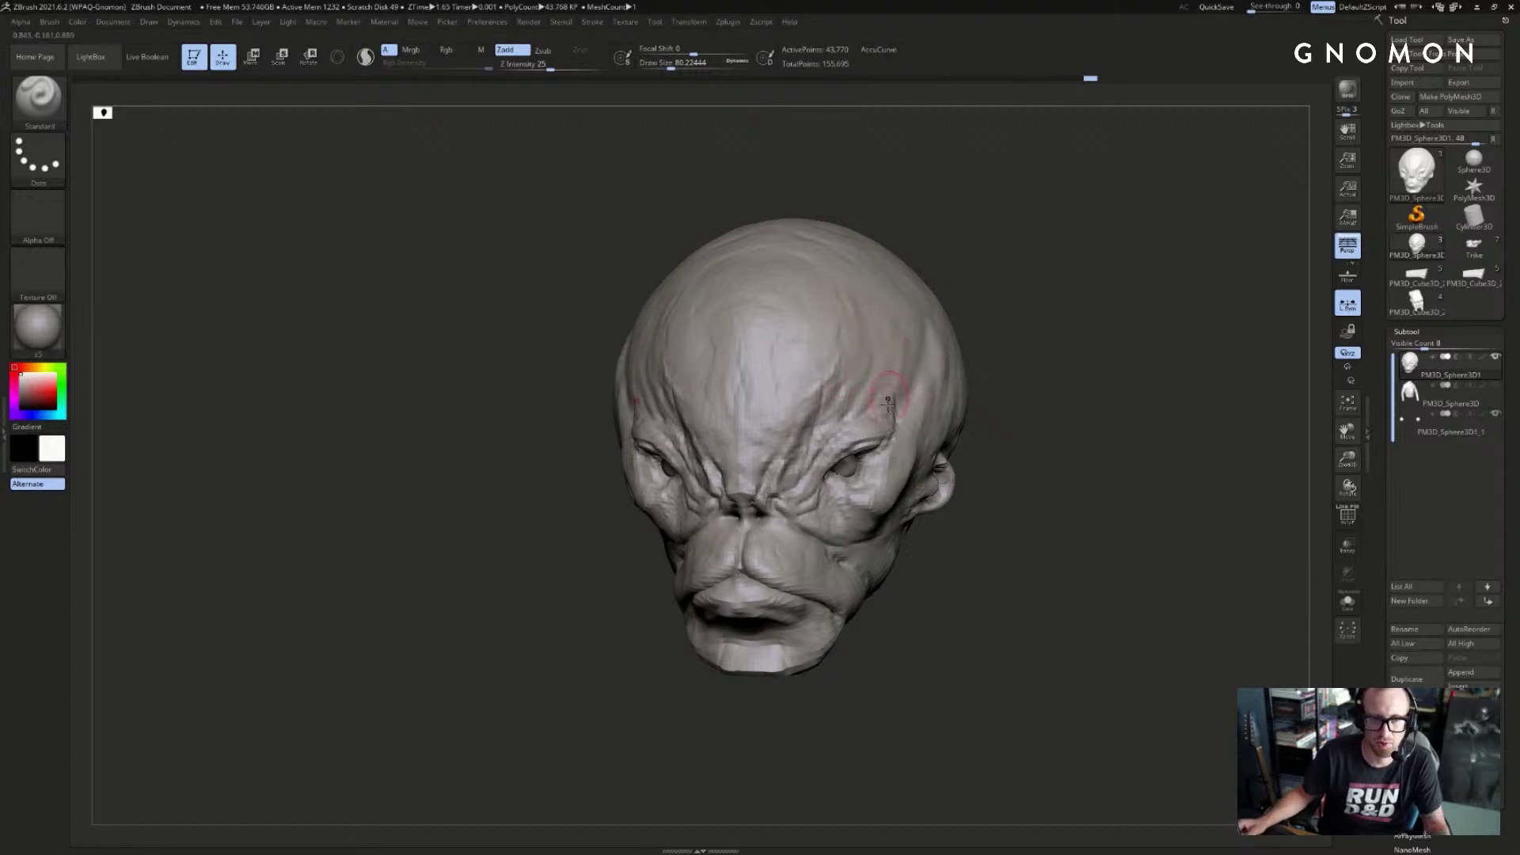
pyautogui.press('[')
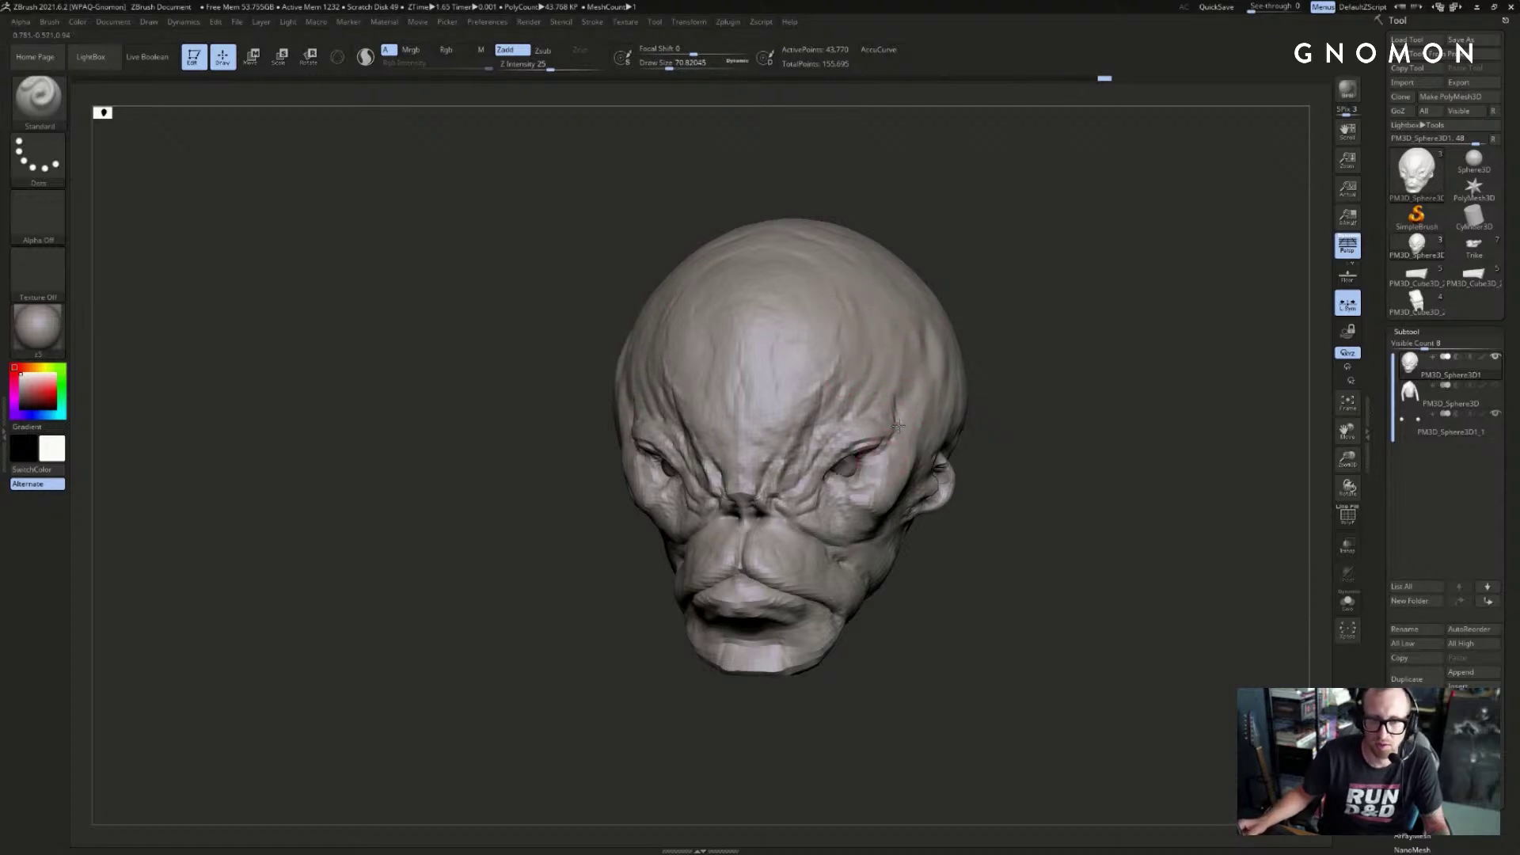
# - Sculpt the outer eye corners and upper cheeks with the Standard brush at a draw size of about 39
pyautogui.press('[')
pyautogui.press('[')
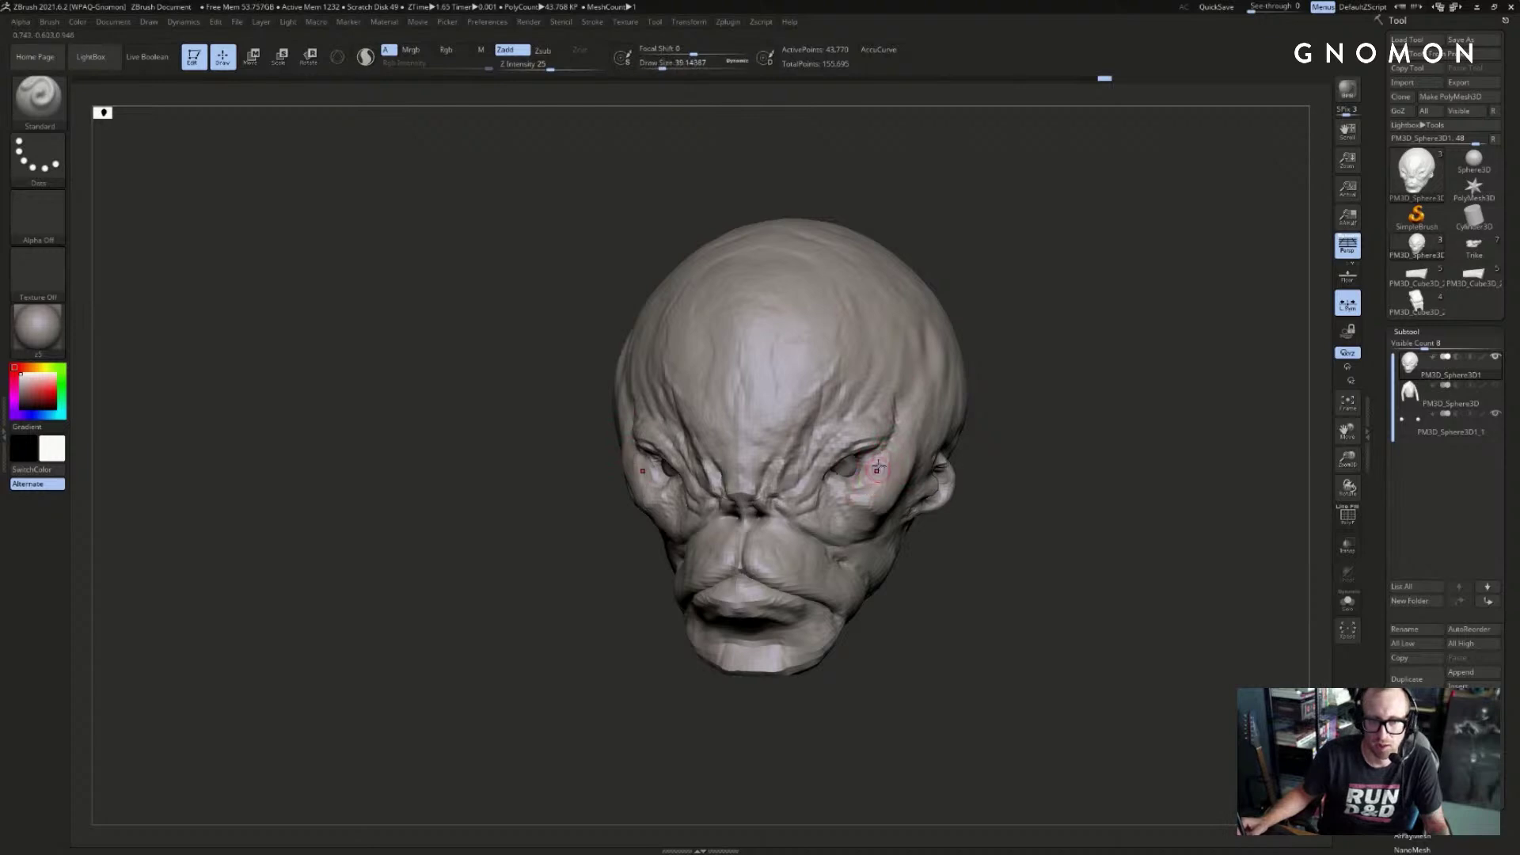
pyautogui.moveTo(1017, 511)
pyautogui.mouseDown()
pyautogui.moveTo(881, 483)
pyautogui.moveTo(887, 467)
pyautogui.mouseUp()
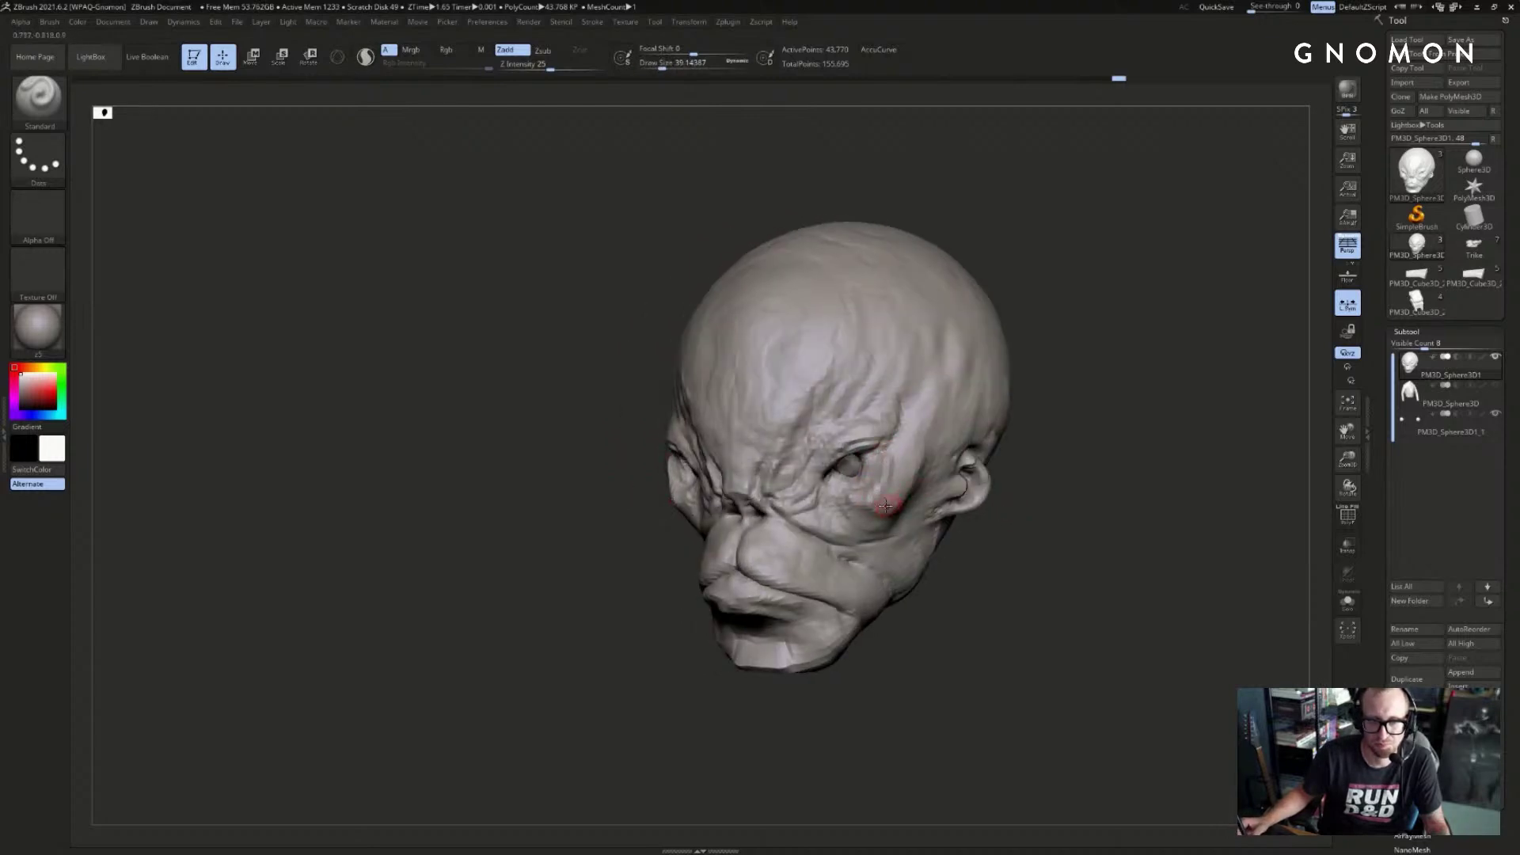
pyautogui.moveTo(1130, 383); pyautogui.dragTo(1092, 406)
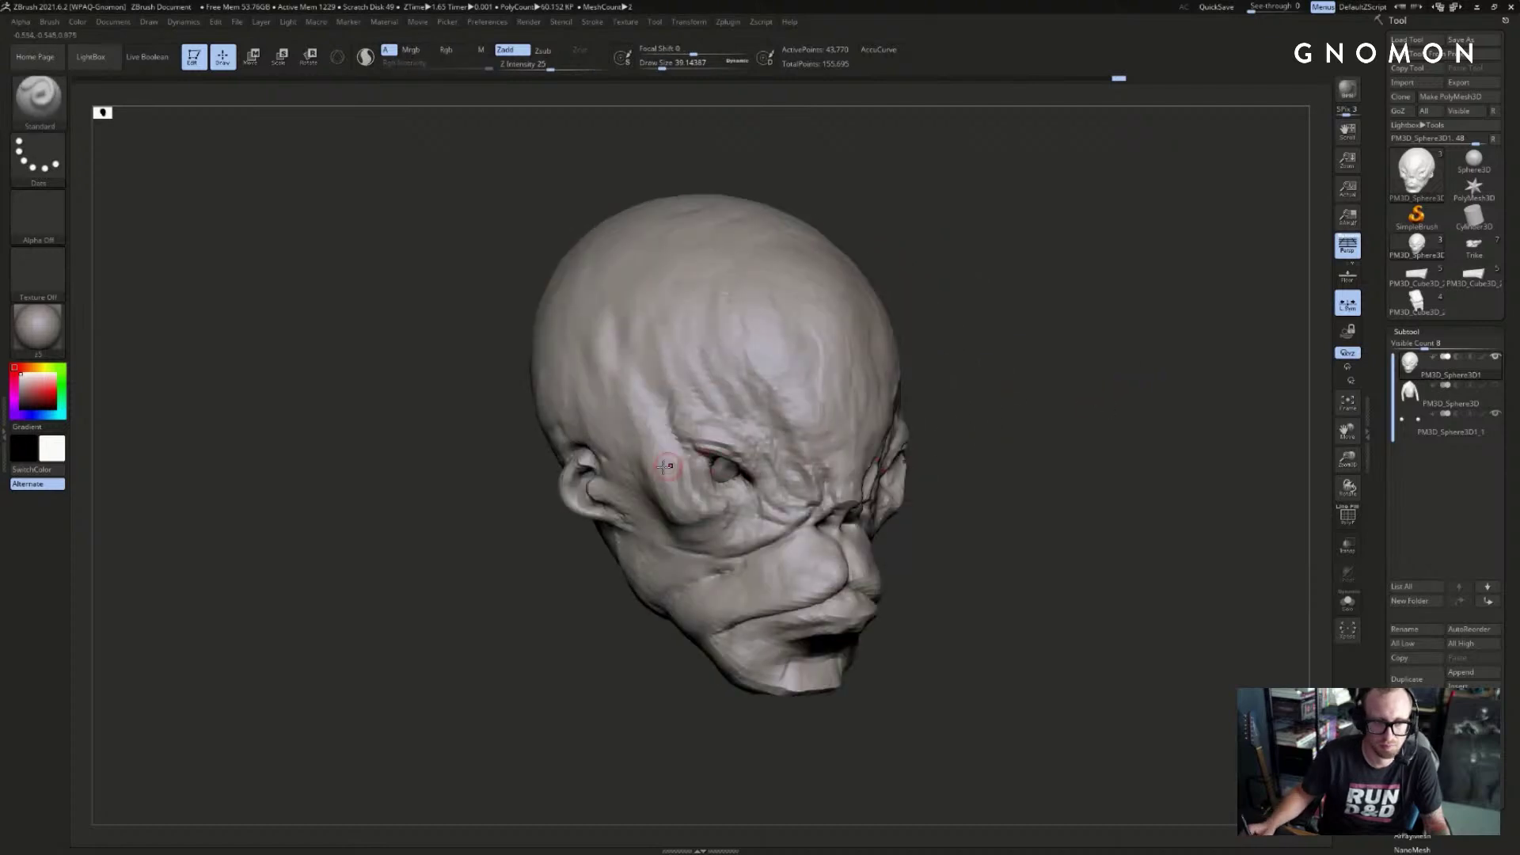
pyautogui.moveTo(658, 441)
pyautogui.keyDown('shift'); pyautogui.mouseDown()
pyautogui.moveTo(610, 371)
pyautogui.moveTo(610, 387)
pyautogui.moveTo(606, 356)
pyautogui.mouseUp(); pyautogui.keyUp('shift')
pyautogui.press('s')
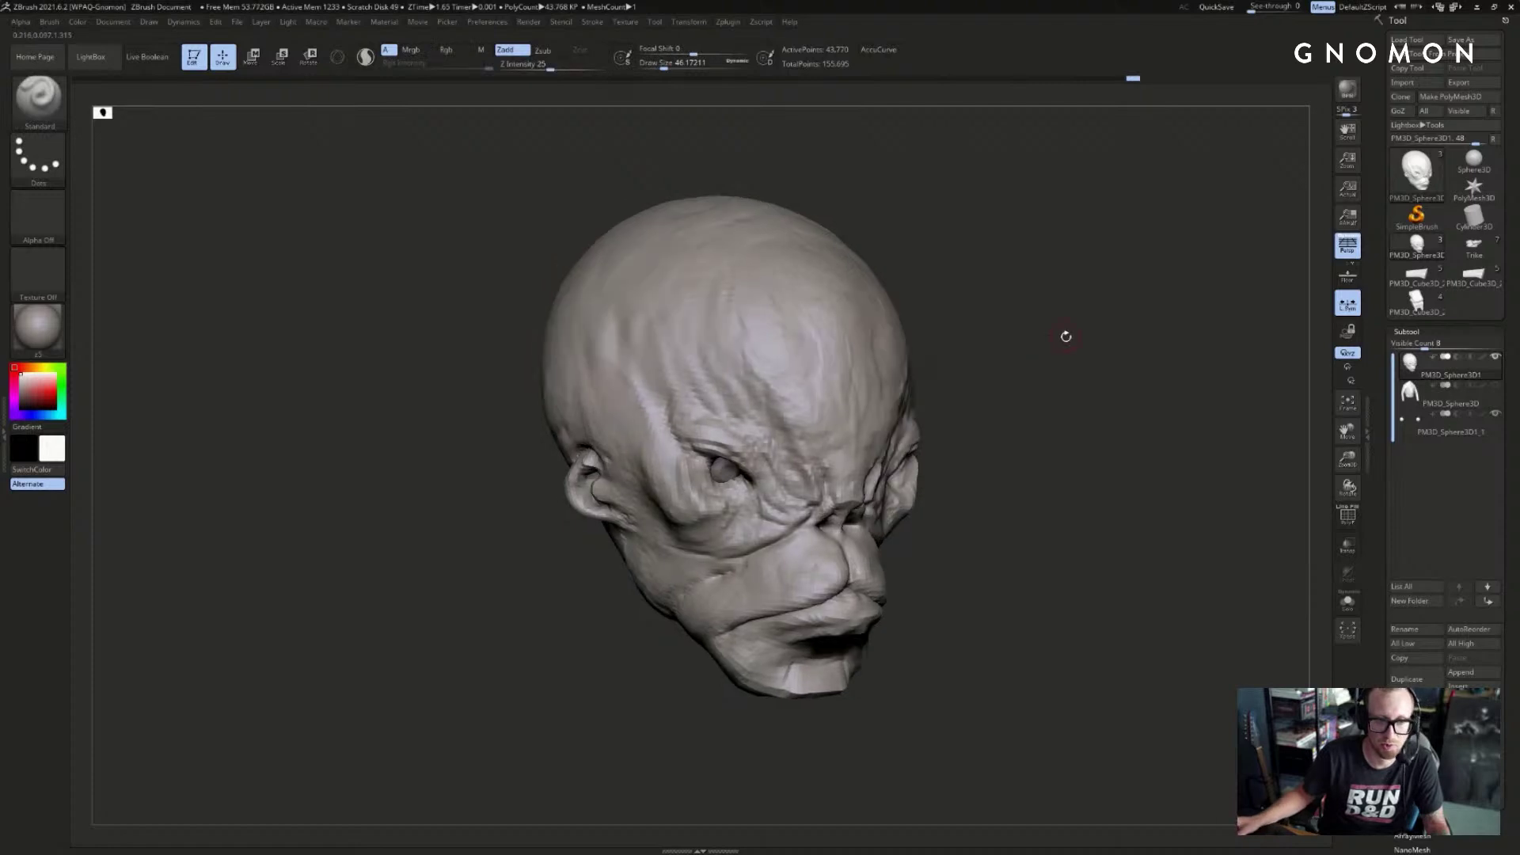
# - Pull the ears outward into a more pointed shape with the Move brush
pyautogui.moveTo(1066, 332); pyautogui.dragTo(999, 364)
pyautogui.press('s')
pyautogui.press('s')
pyautogui.moveTo(451, 522)
pyautogui.mouseDown()
pyautogui.moveTo(506, 519)
pyautogui.moveTo(500, 481)
pyautogui.moveTo(435, 543)
pyautogui.moveTo(482, 504)
pyautogui.mouseUp()
pyautogui.press('b')
pyautogui.press('m')
pyautogui.press('v')
pyautogui.press('s')
pyautogui.moveTo(488, 502)
pyautogui.keyDown('shift'); pyautogui.mouseDown()
pyautogui.moveTo(428, 543)
pyautogui.moveTo(510, 497)
pyautogui.mouseUp(); pyautogui.keyUp('shift')
pyautogui.press('s')
pyautogui.press('s')
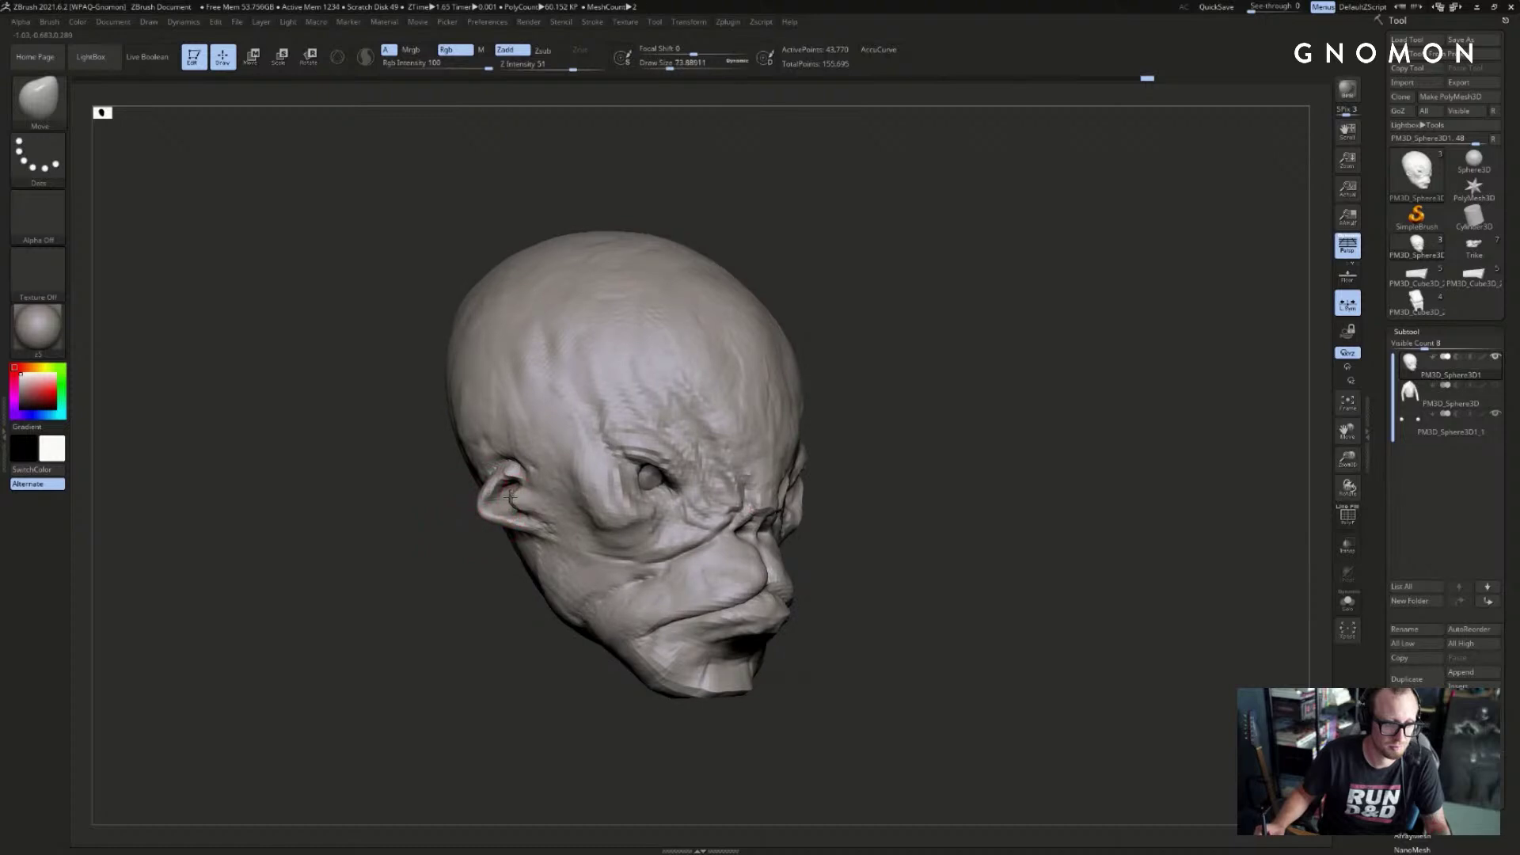
# - Adjust the outer rim and base of the ears with the Move brush, increasing the draw size to about 120
pyautogui.moveTo(469, 559); pyautogui.dragTo(512, 485)
pyautogui.press(']')
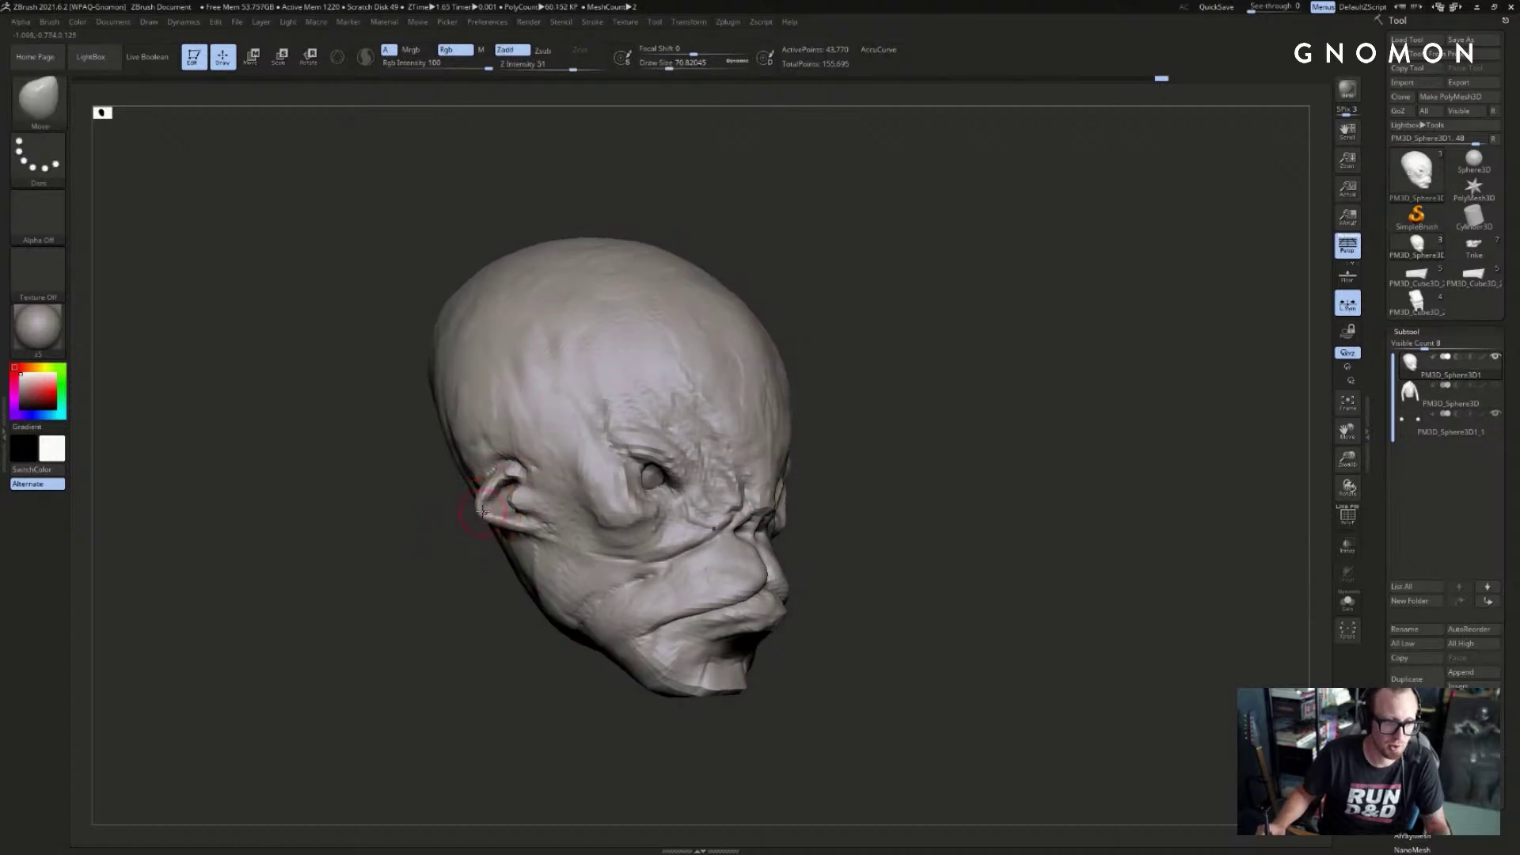
pyautogui.press('s')
pyautogui.moveTo(507, 528)
pyautogui.mouseDown()
pyautogui.moveTo(461, 574)
pyautogui.moveTo(445, 558)
pyautogui.mouseUp()
# - Build up the cheeks between the cheekbone and jaw with the ClayBuildup brush at a draw size of about 120
pyautogui.moveTo(572, 537); pyautogui.dragTo(844, 542)
pyautogui.press('b')
pyautogui.press('c')
pyautogui.press('b')
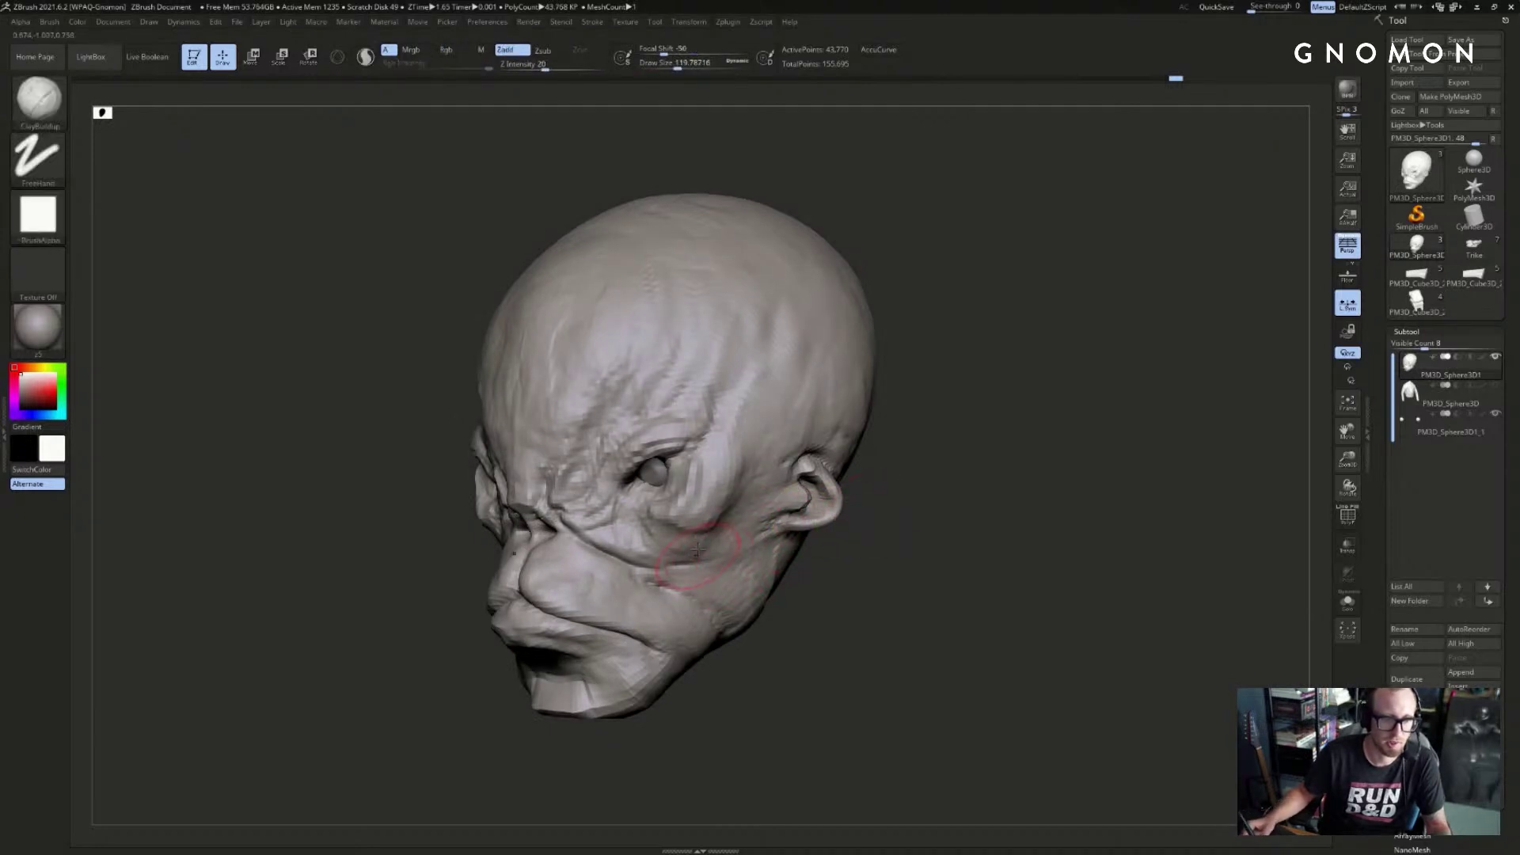
pyautogui.moveTo(761, 571); pyautogui.dragTo(710, 556, button='right')
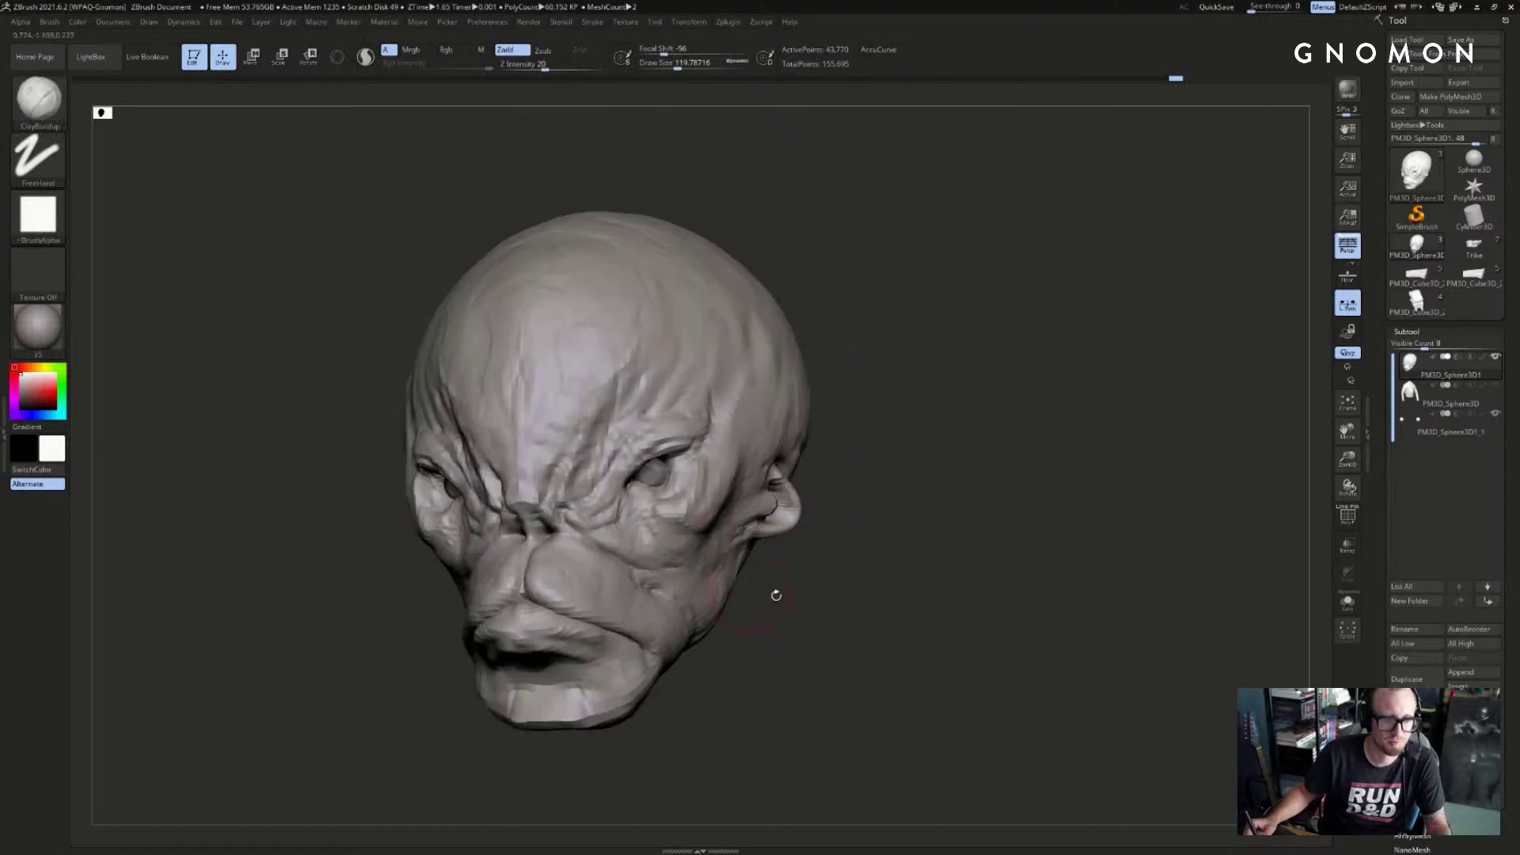
pyautogui.moveTo(776, 595); pyautogui.dragTo(816, 596, button='right')
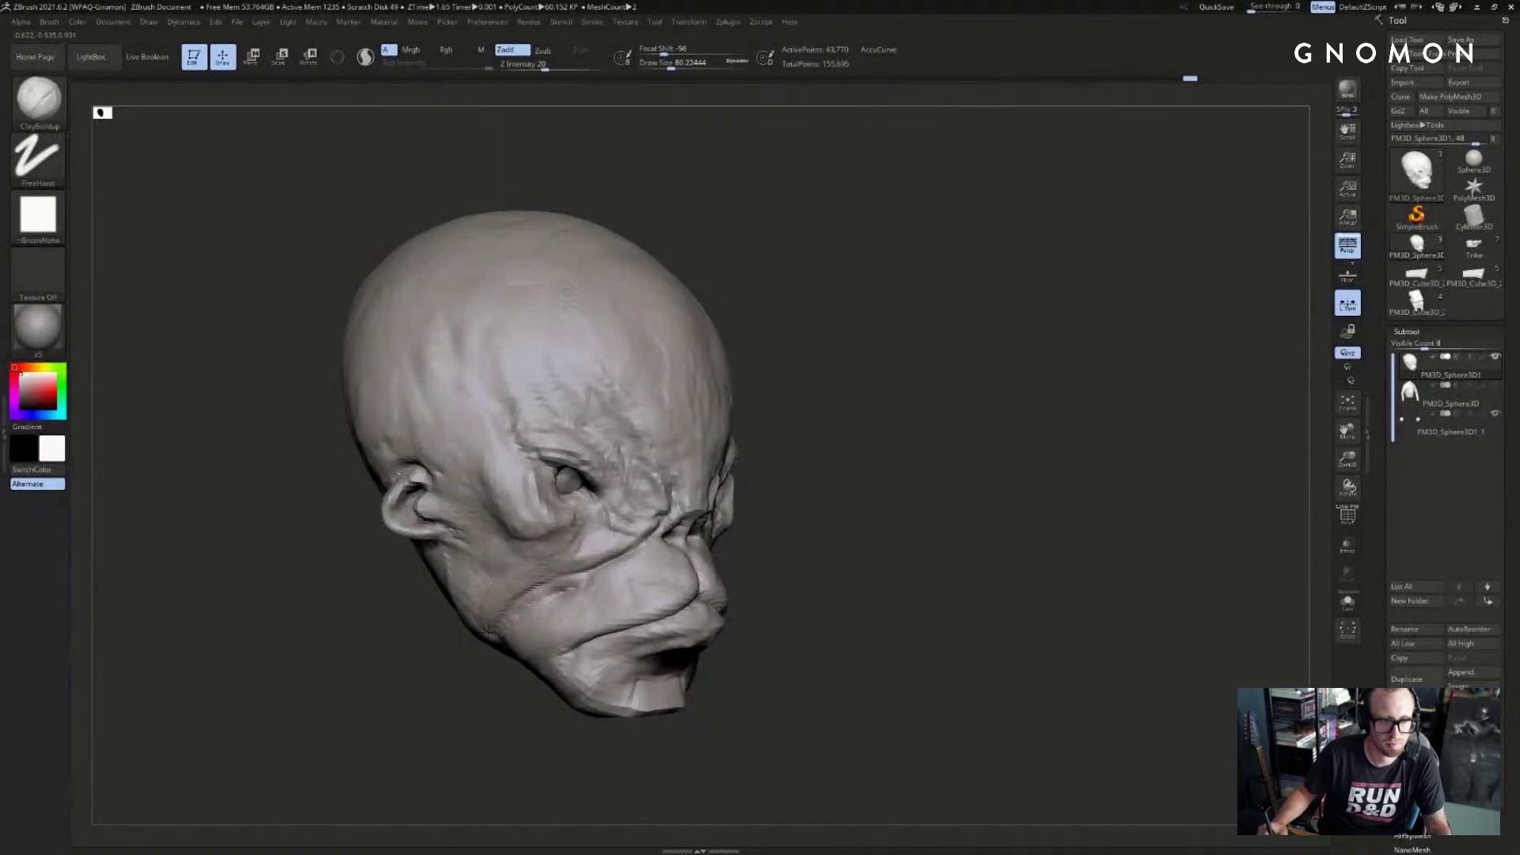
# - Undo the last cheek stroke and rework the cheek and jaw below the ear with ClayBuildup, enlarging the draw size to about 136
pyautogui.moveTo(488, 631); pyautogui.dragTo(490, 640)
pyautogui.moveTo(492, 667)
pyautogui.mouseDown(button='right')
pyautogui.moveTo(489, 692)
pyautogui.moveTo(502, 689)
pyautogui.mouseUp(button='right')
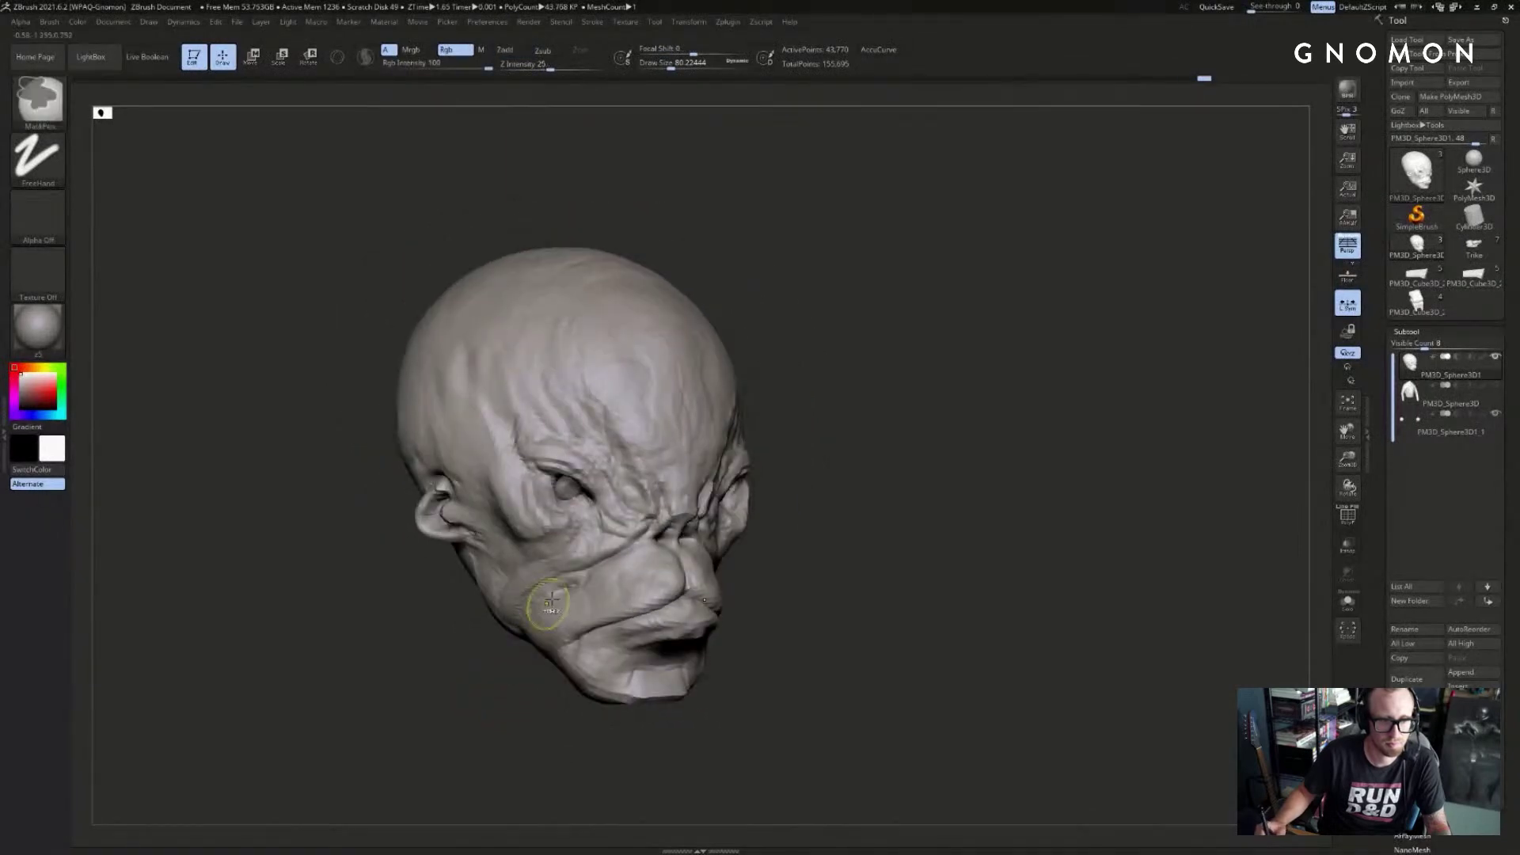
pyautogui.hotkey('ctrl', 'z')
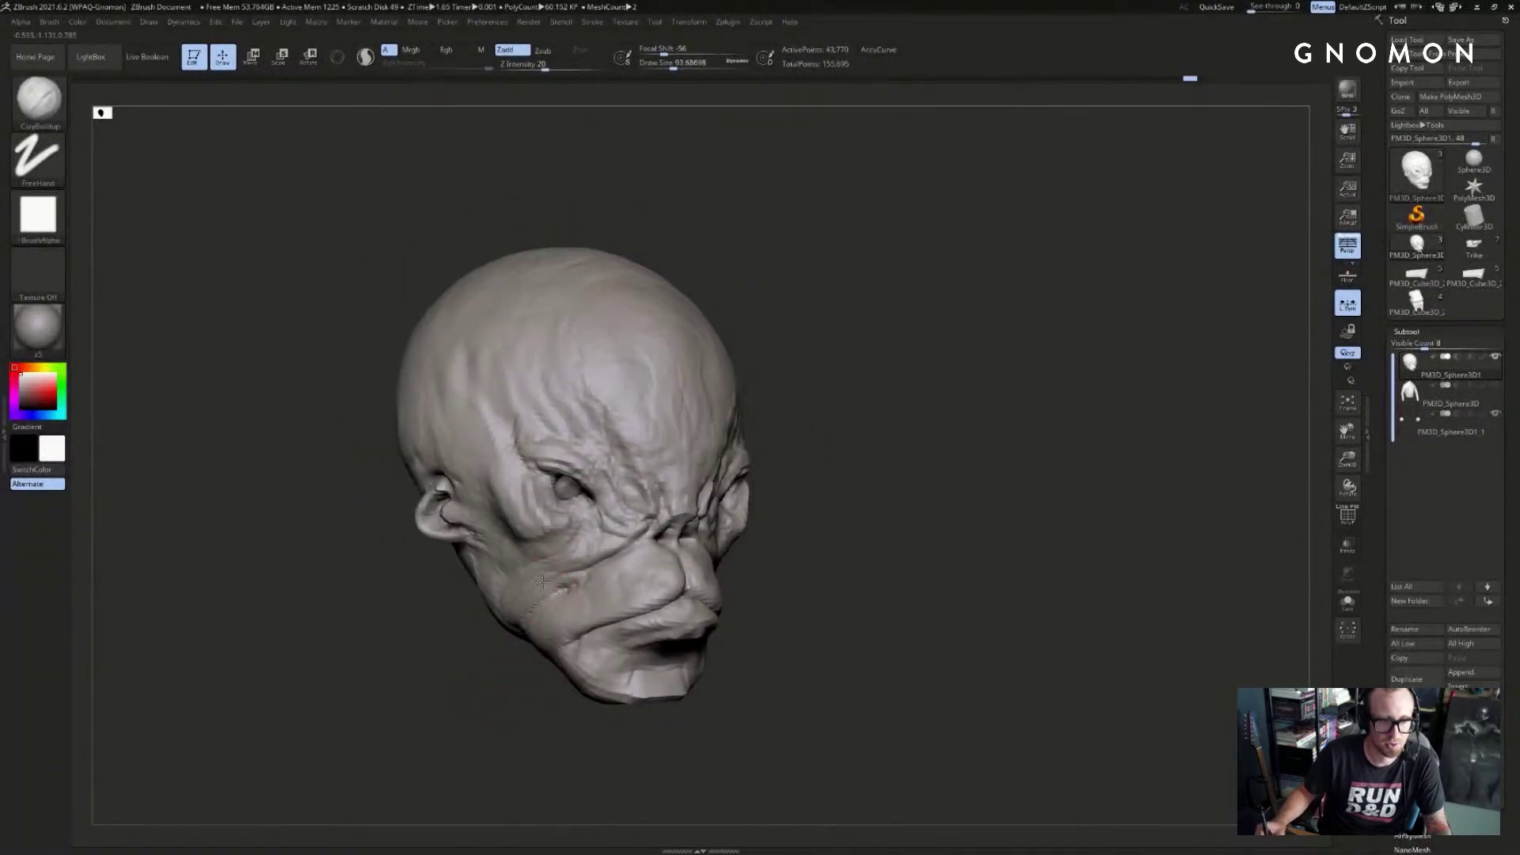
pyautogui.press('s')
pyautogui.moveTo(517, 575)
pyautogui.mouseDown()
pyautogui.moveTo(507, 612)
pyautogui.moveTo(475, 539)
pyautogui.mouseUp()
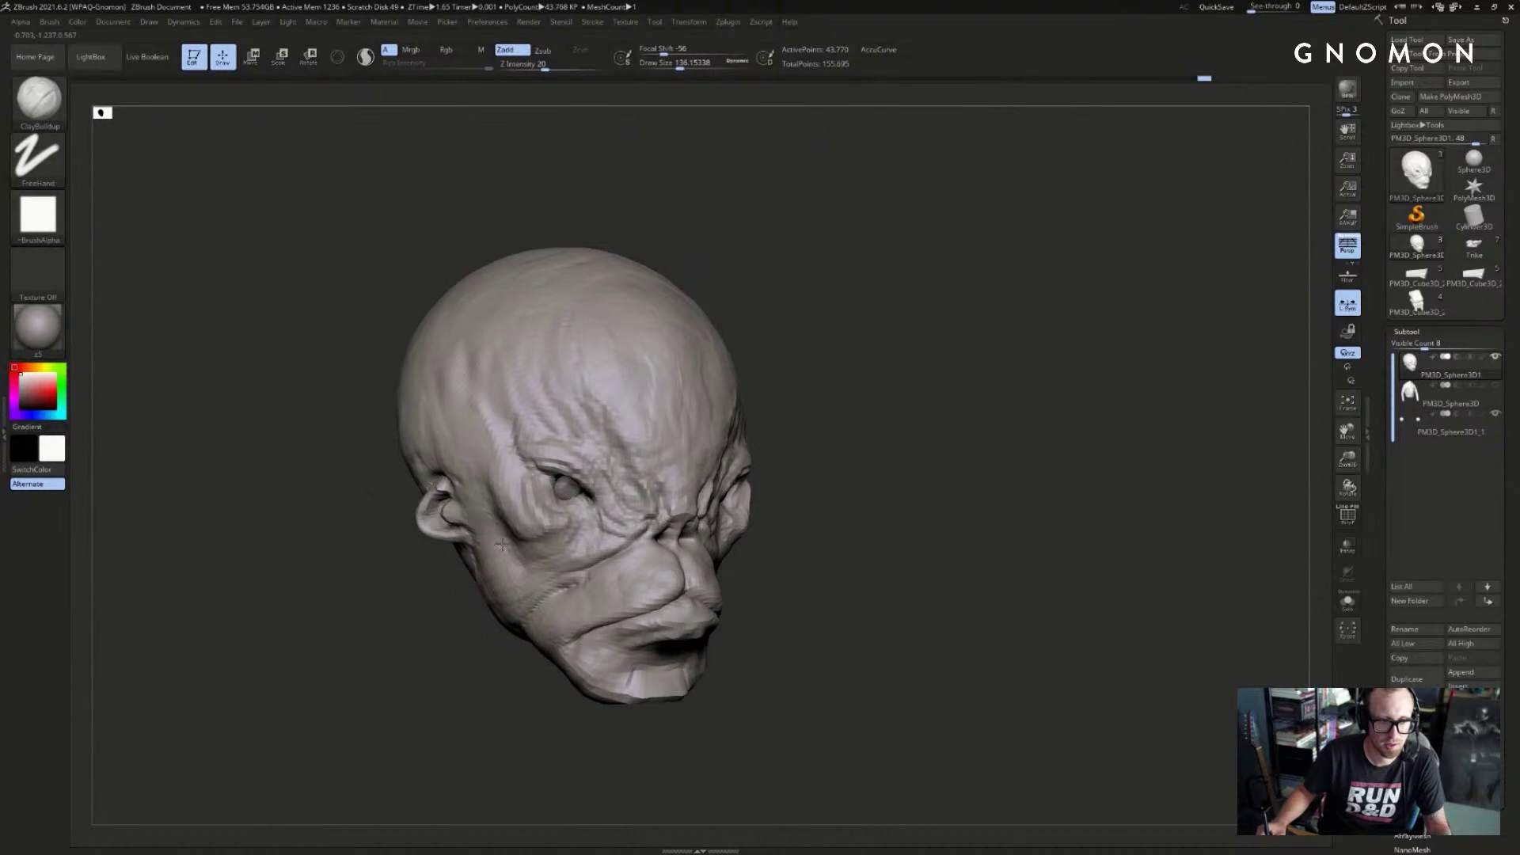
# - Mask the whole head, leaving only the ears unmasked
pyautogui.moveTo(480, 631); pyautogui.dragTo(430, 696)
pyautogui.moveTo(789, 554)
pyautogui.mouseDown()
pyautogui.moveTo(748, 508)
pyautogui.moveTo(760, 533)
pyautogui.moveTo(880, 526)
pyautogui.mouseUp()
pyautogui.keyDown('ctrl'); pyautogui.click(811, 538); pyautogui.keyUp('ctrl')
pyautogui.press('w')
# - Stretch the unmasked ears upward into long points with the SnakeHook brush at a large draw size
pyautogui.press('b')
pyautogui.press('s')
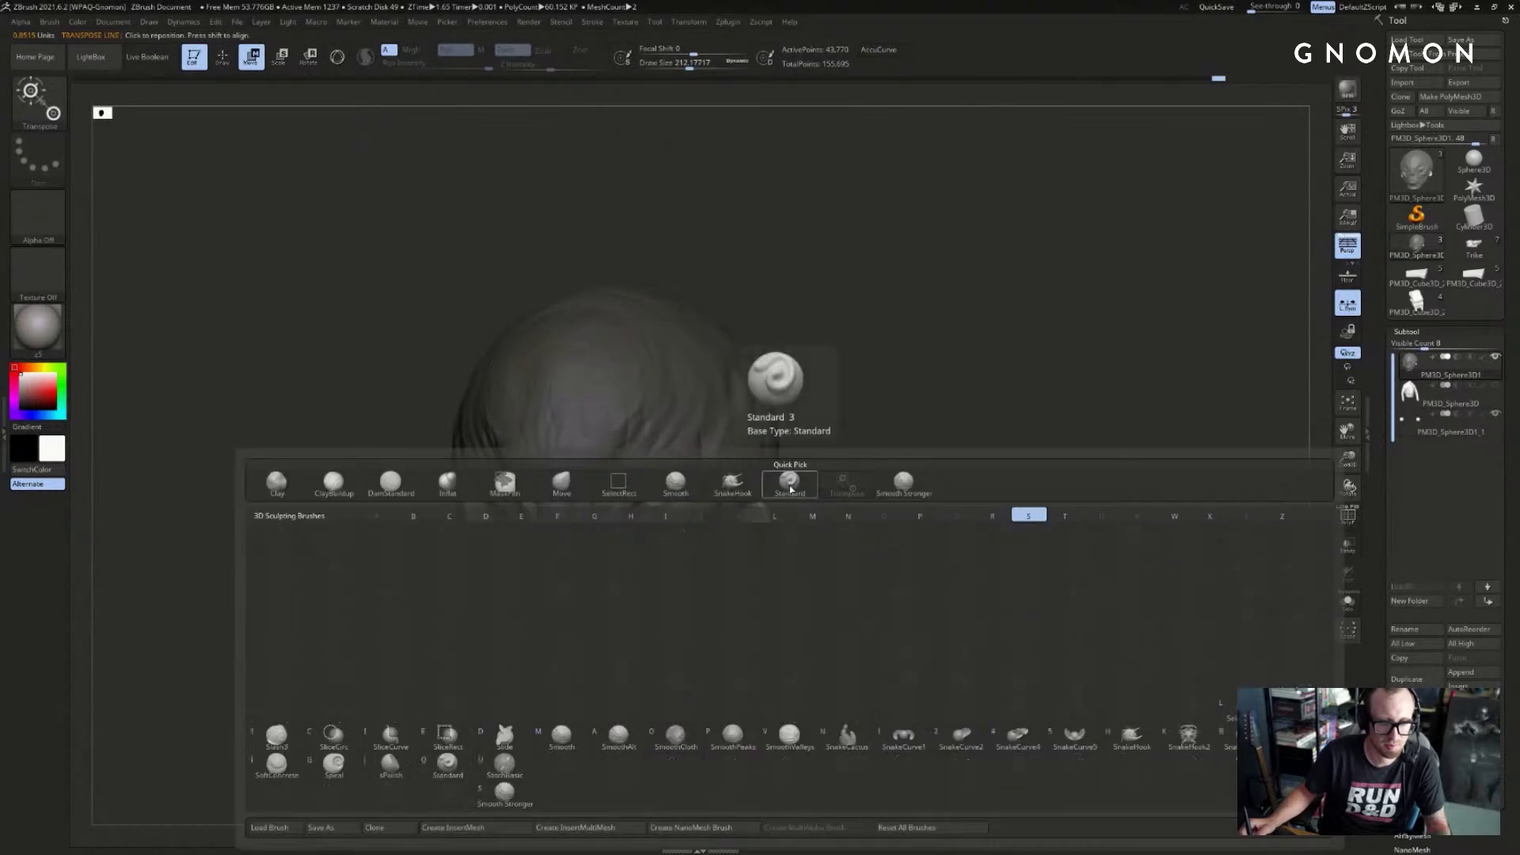
pyautogui.press('h')
pyautogui.press('s')
pyautogui.moveTo(790, 491)
pyautogui.mouseDown()
pyautogui.moveTo(808, 494)
pyautogui.moveTo(822, 470)
pyautogui.moveTo(813, 321)
pyautogui.mouseUp()
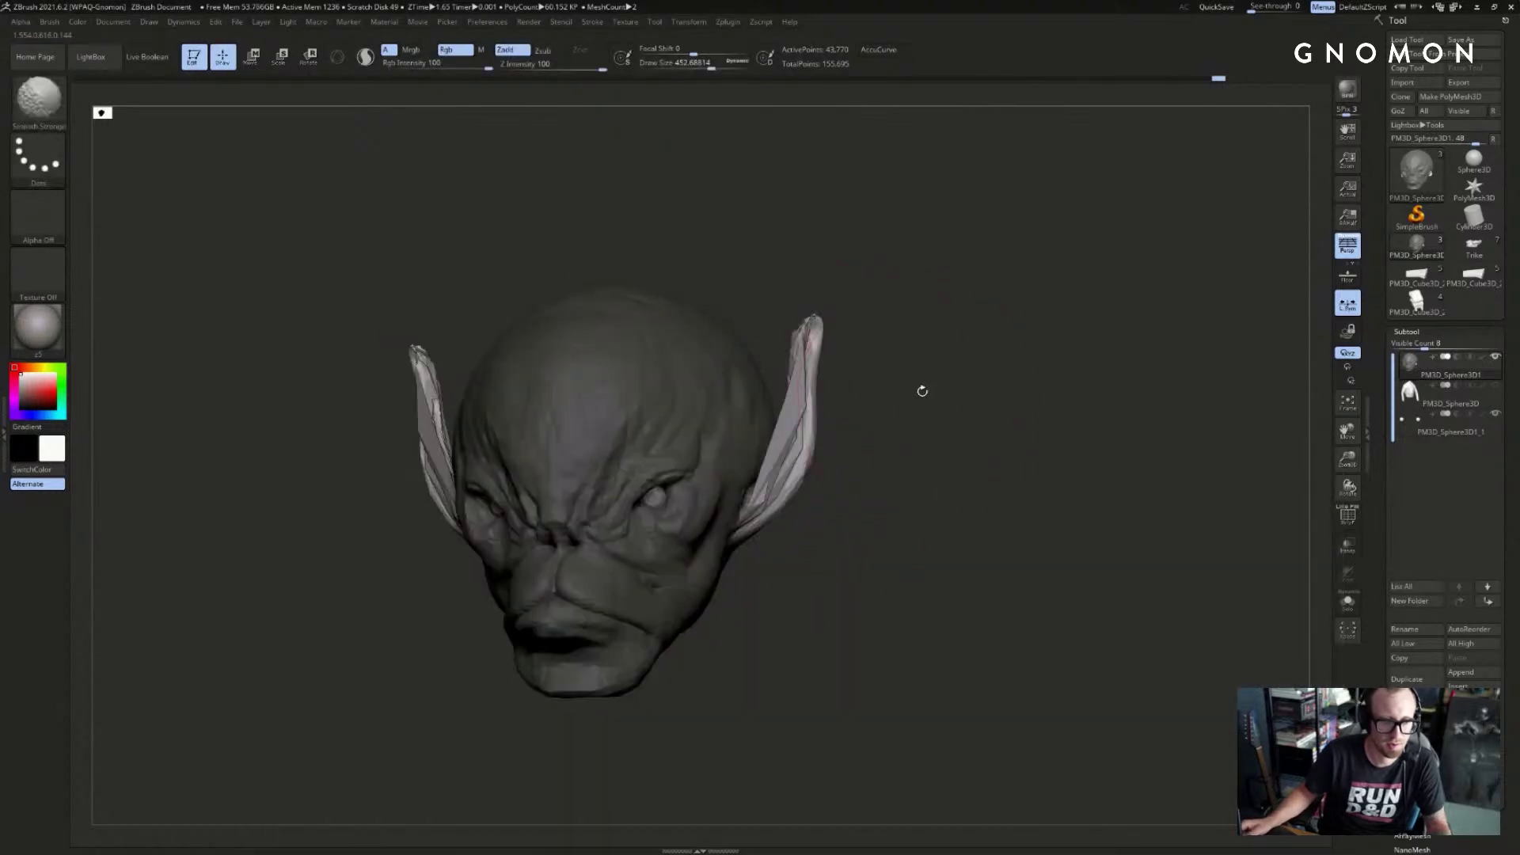
# - Undo the upward stretching of the ears and clear the mask from the head
pyautogui.moveTo(922, 391)
pyautogui.mouseDown()
pyautogui.moveTo(1122, 432)
pyautogui.moveTo(1056, 443)
pyautogui.moveTo(1101, 411)
pyautogui.moveTo(1061, 452)
pyautogui.moveTo(1031, 425)
pyautogui.moveTo(1021, 449)
pyautogui.mouseUp()
pyautogui.keyDown('ctrl'); pyautogui.click(1093, 421); pyautogui.keyUp('ctrl')
pyautogui.hotkey('ctrl', 'z')
pyautogui.moveTo(1022, 448)
pyautogui.keyDown('alt'); pyautogui.mouseDown()
pyautogui.moveTo(1065, 468)
pyautogui.moveTo(1023, 423)
pyautogui.mouseUp(); pyautogui.keyUp('alt')
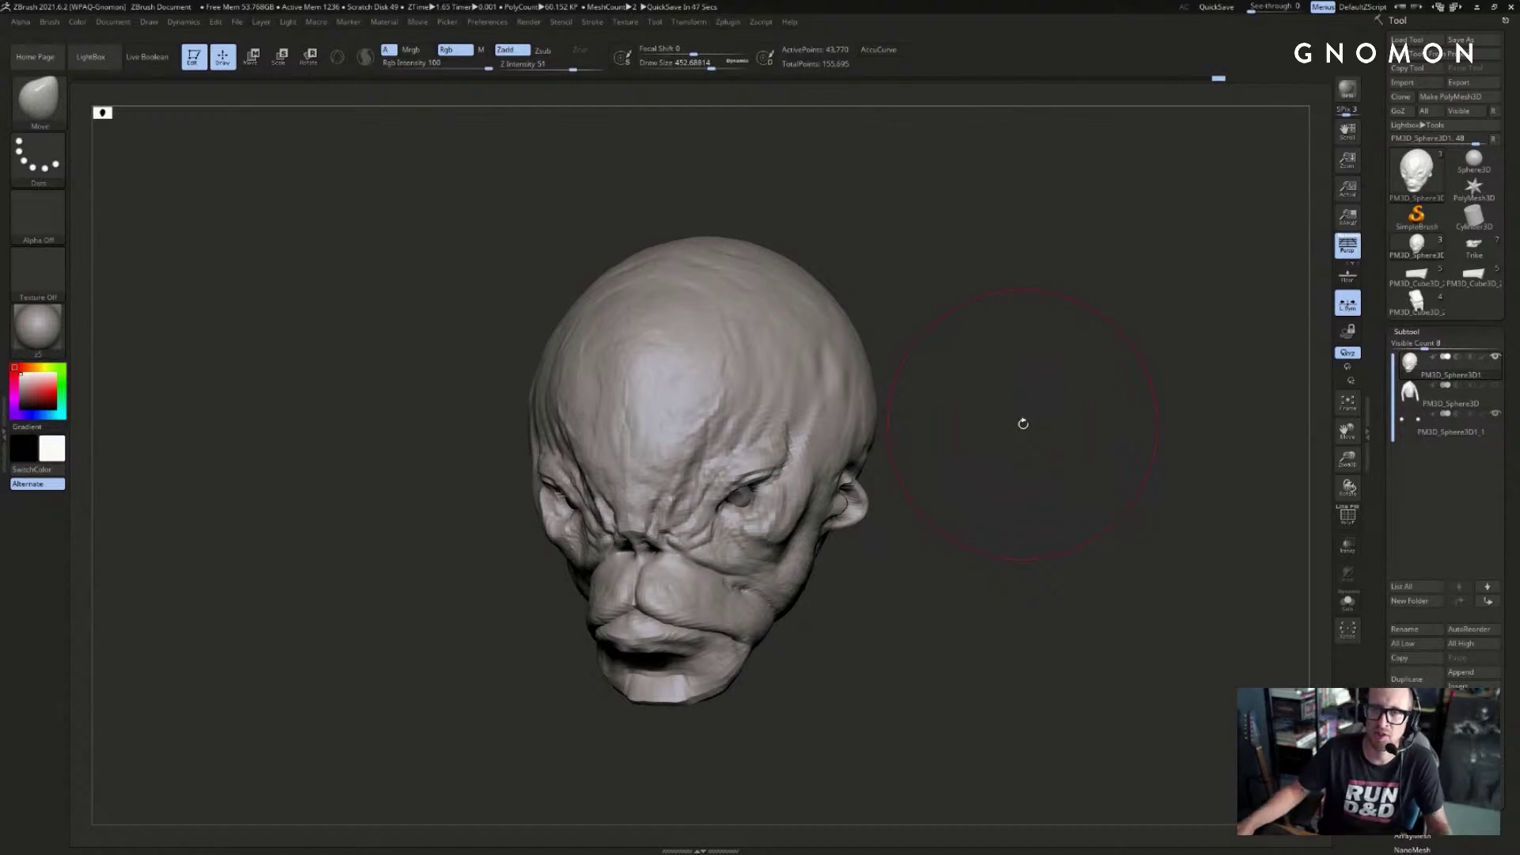
pyautogui.moveTo(1024, 316)
pyautogui.mouseDown()
pyautogui.moveTo(724, 513)
pyautogui.moveTo(560, 526)
pyautogui.mouseUp()
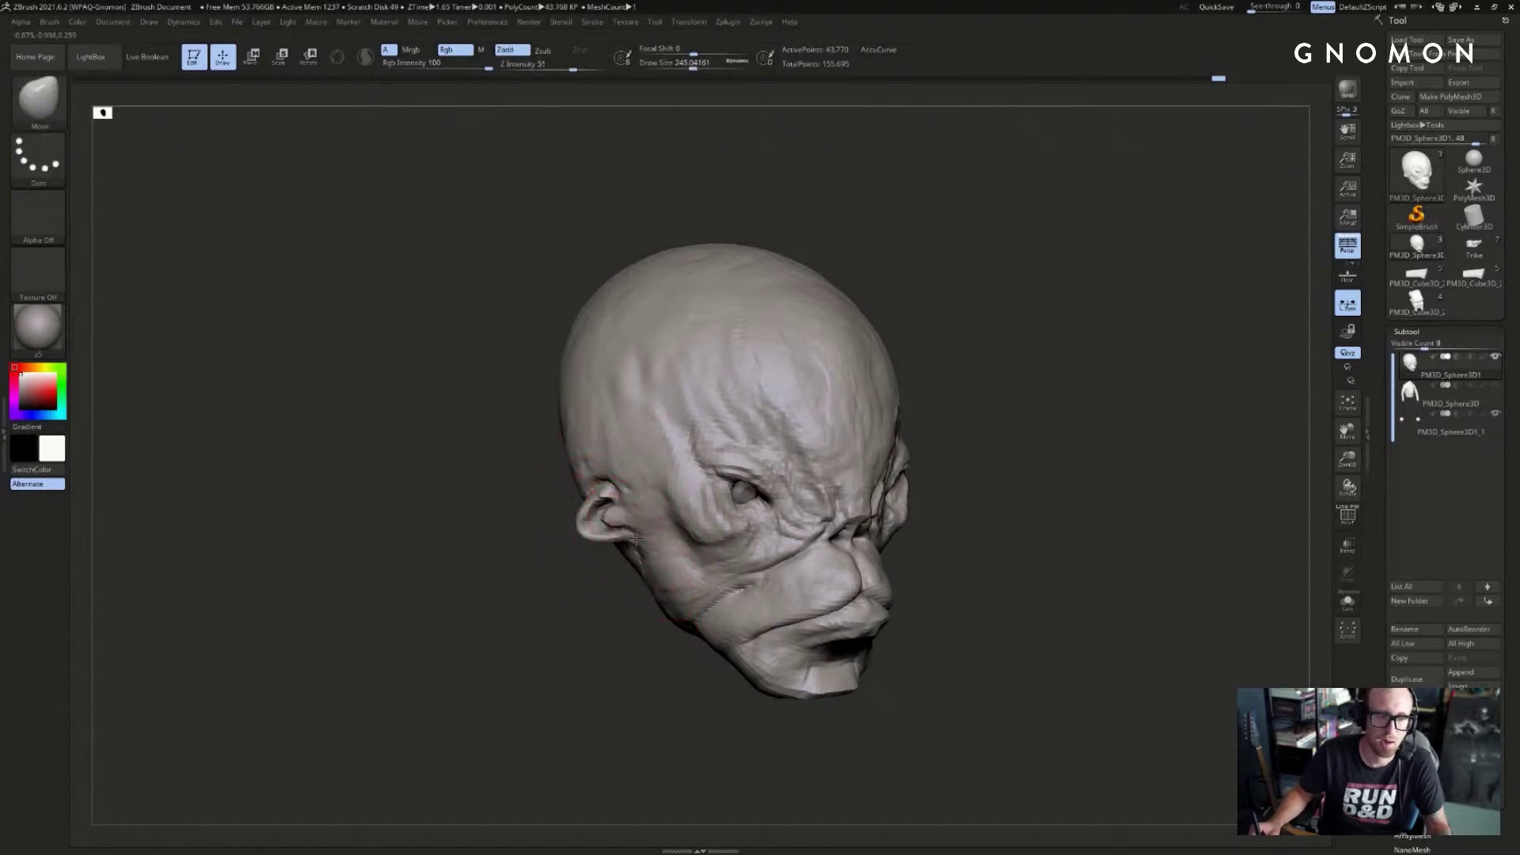
# - Carve the crease beneath the cheekbone with the DamStandard brush at a draw size of about 65, smoothing it lightly
pyautogui.moveTo(934, 538)
pyautogui.mouseDown()
pyautogui.moveTo(1071, 478)
pyautogui.moveTo(1032, 441)
pyautogui.moveTo(981, 445)
pyautogui.moveTo(1008, 435)
pyautogui.moveTo(787, 413)
pyautogui.moveTo(798, 492)
pyautogui.mouseUp()
pyautogui.press('b')
pyautogui.press('d')
pyautogui.press('s')
pyautogui.press('s')
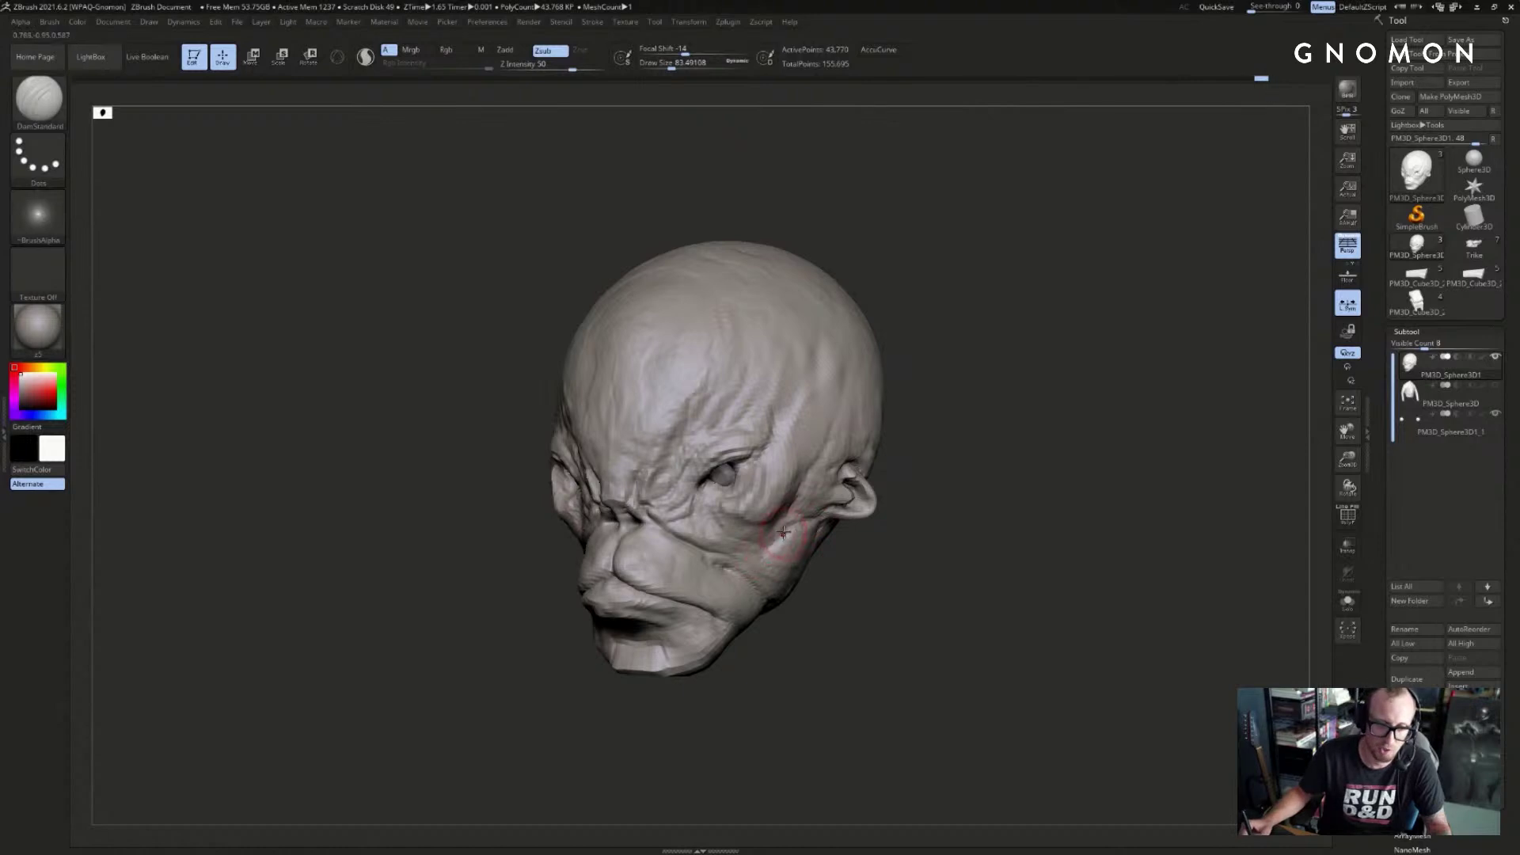
pyautogui.keyDown('shift'); pyautogui.moveTo(741, 536); pyautogui.dragTo(769, 532); pyautogui.keyUp('shift')
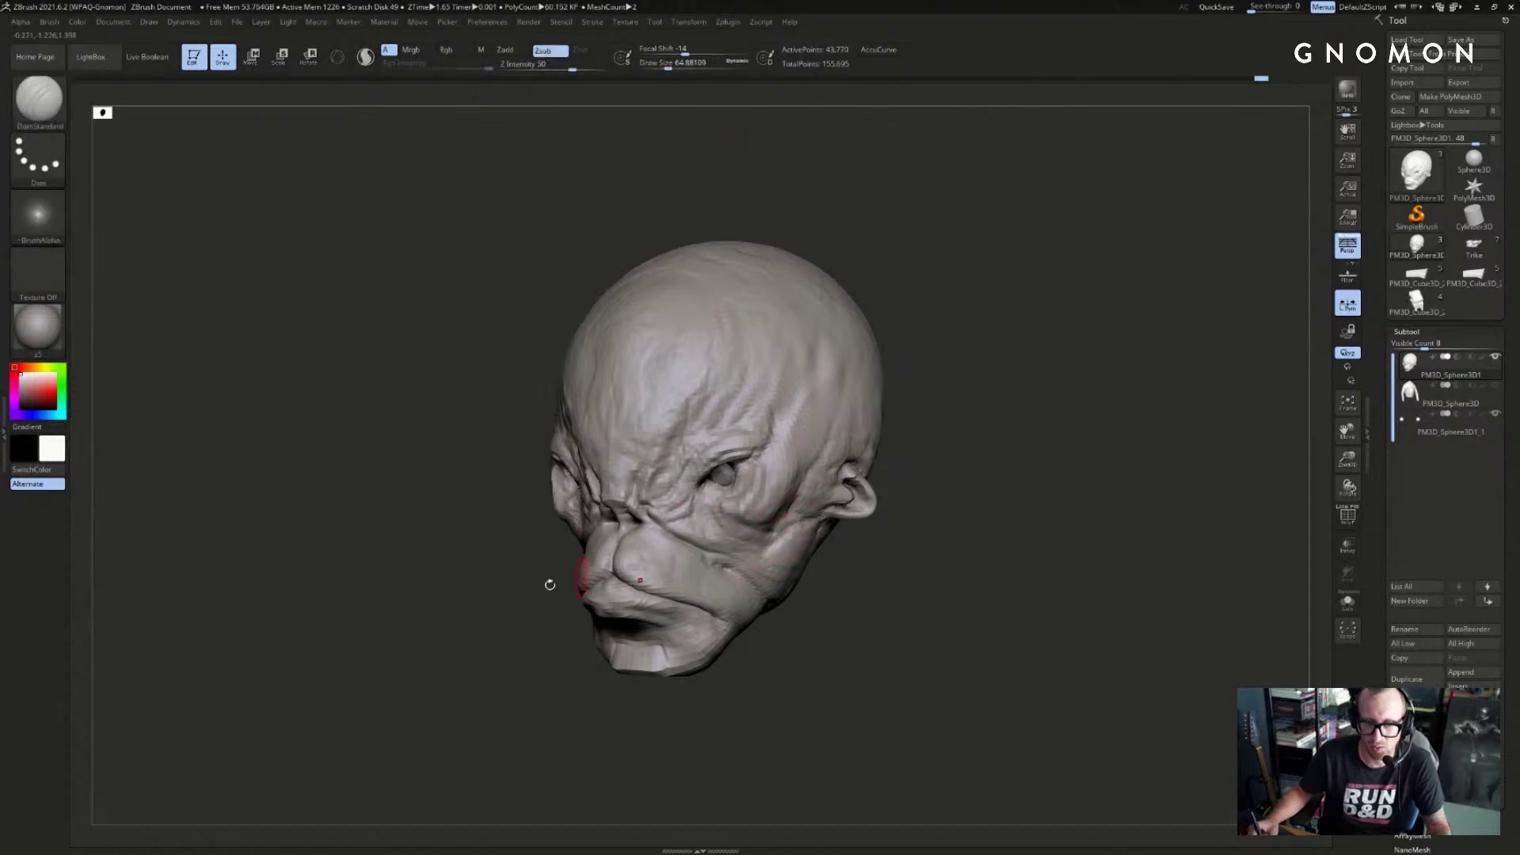
pyautogui.moveTo(549, 584); pyautogui.dragTo(634, 582)
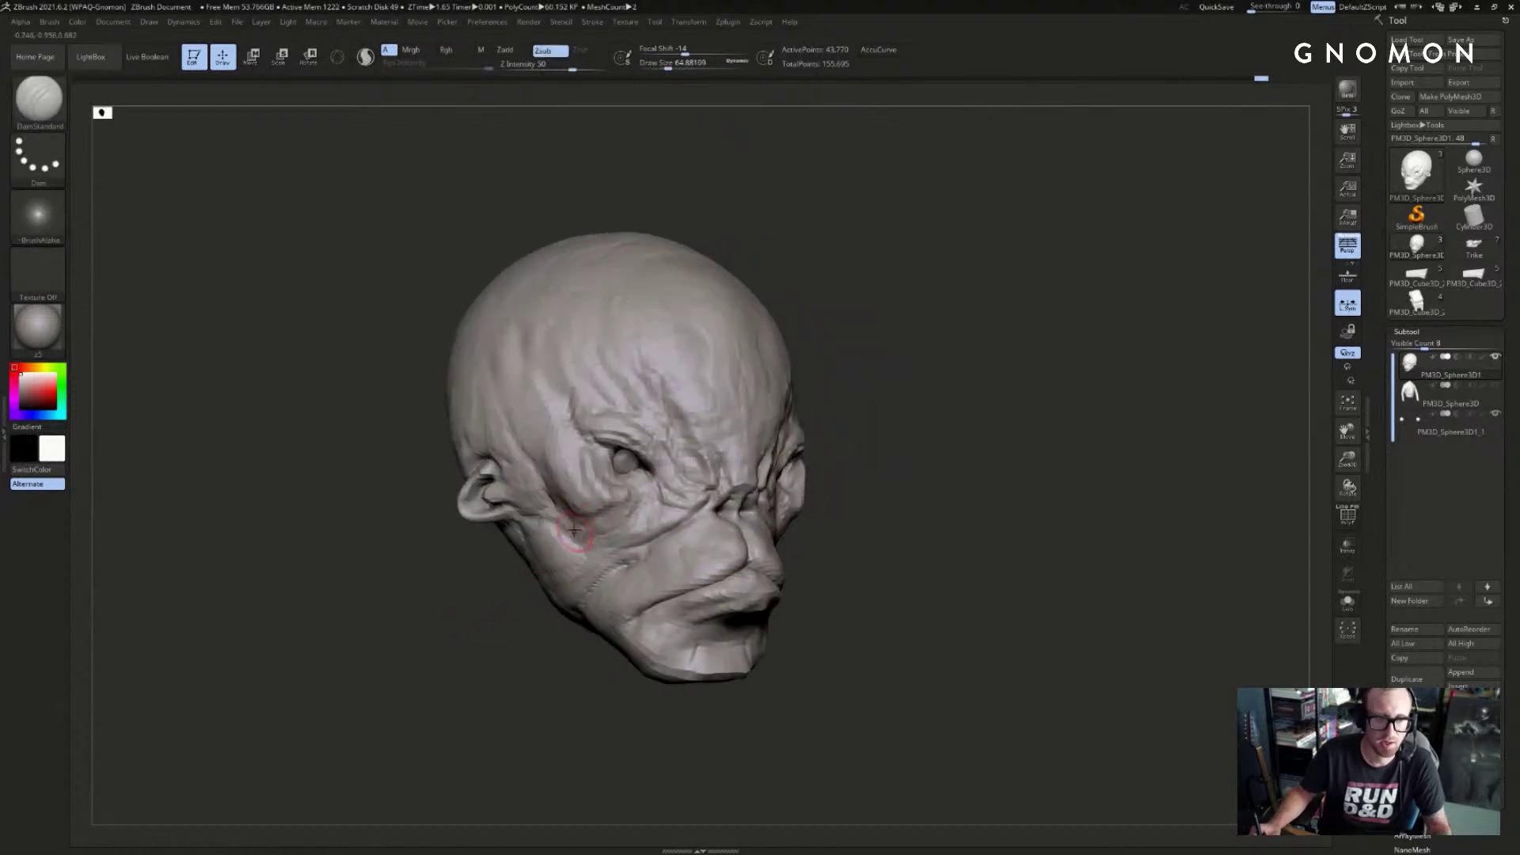
pyautogui.moveTo(586, 531)
pyautogui.keyDown('shift'); pyautogui.mouseDown()
pyautogui.moveTo(602, 518)
pyautogui.moveTo(579, 531)
pyautogui.mouseUp(); pyautogui.keyUp('shift')
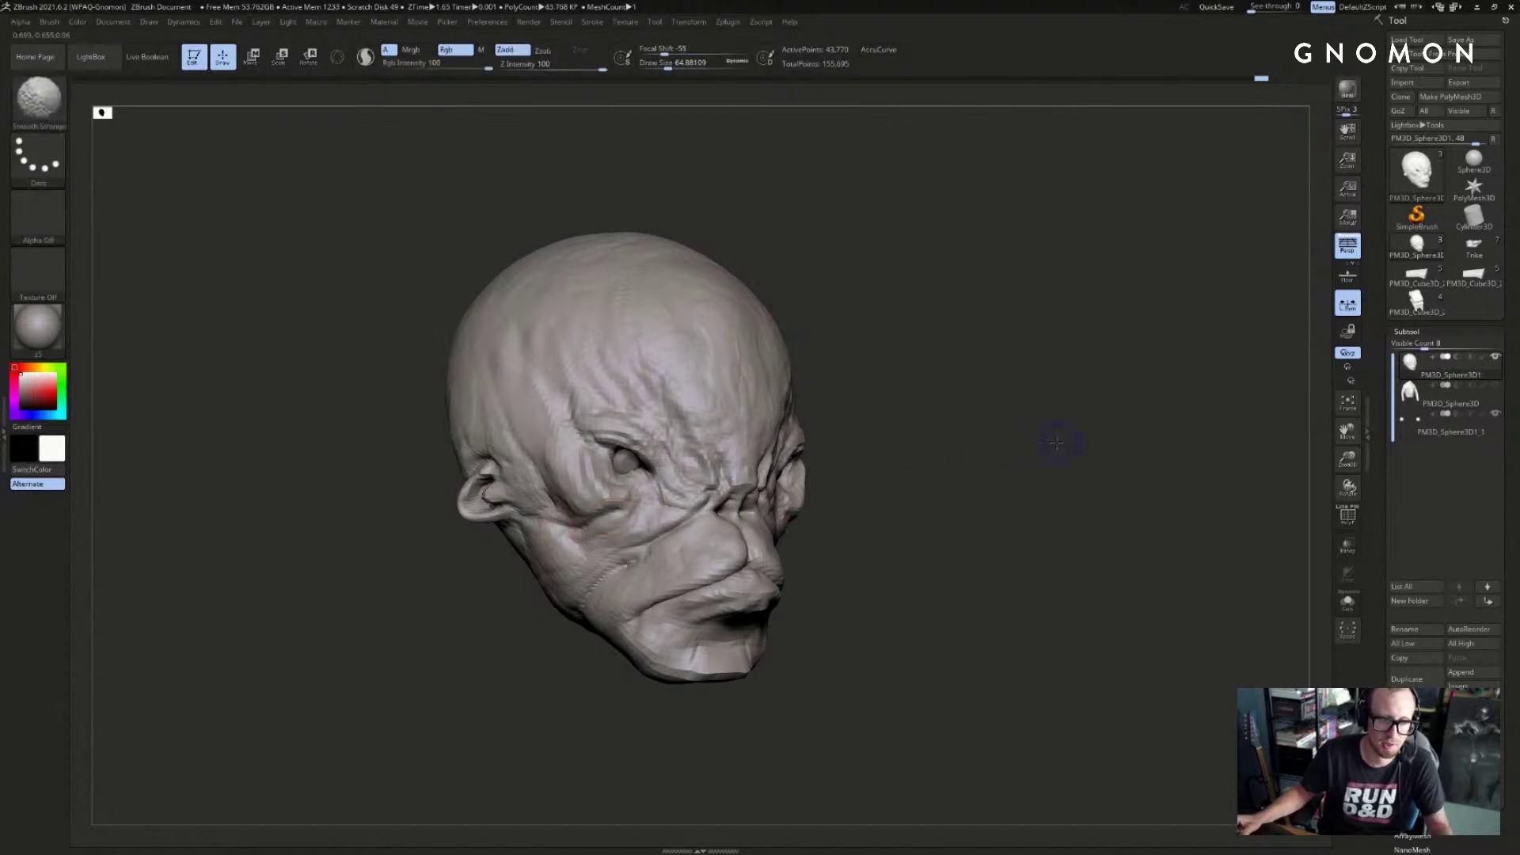
pyautogui.moveTo(1059, 441)
pyautogui.mouseDown()
pyautogui.moveTo(977, 485)
pyautogui.moveTo(1044, 496)
pyautogui.mouseUp()
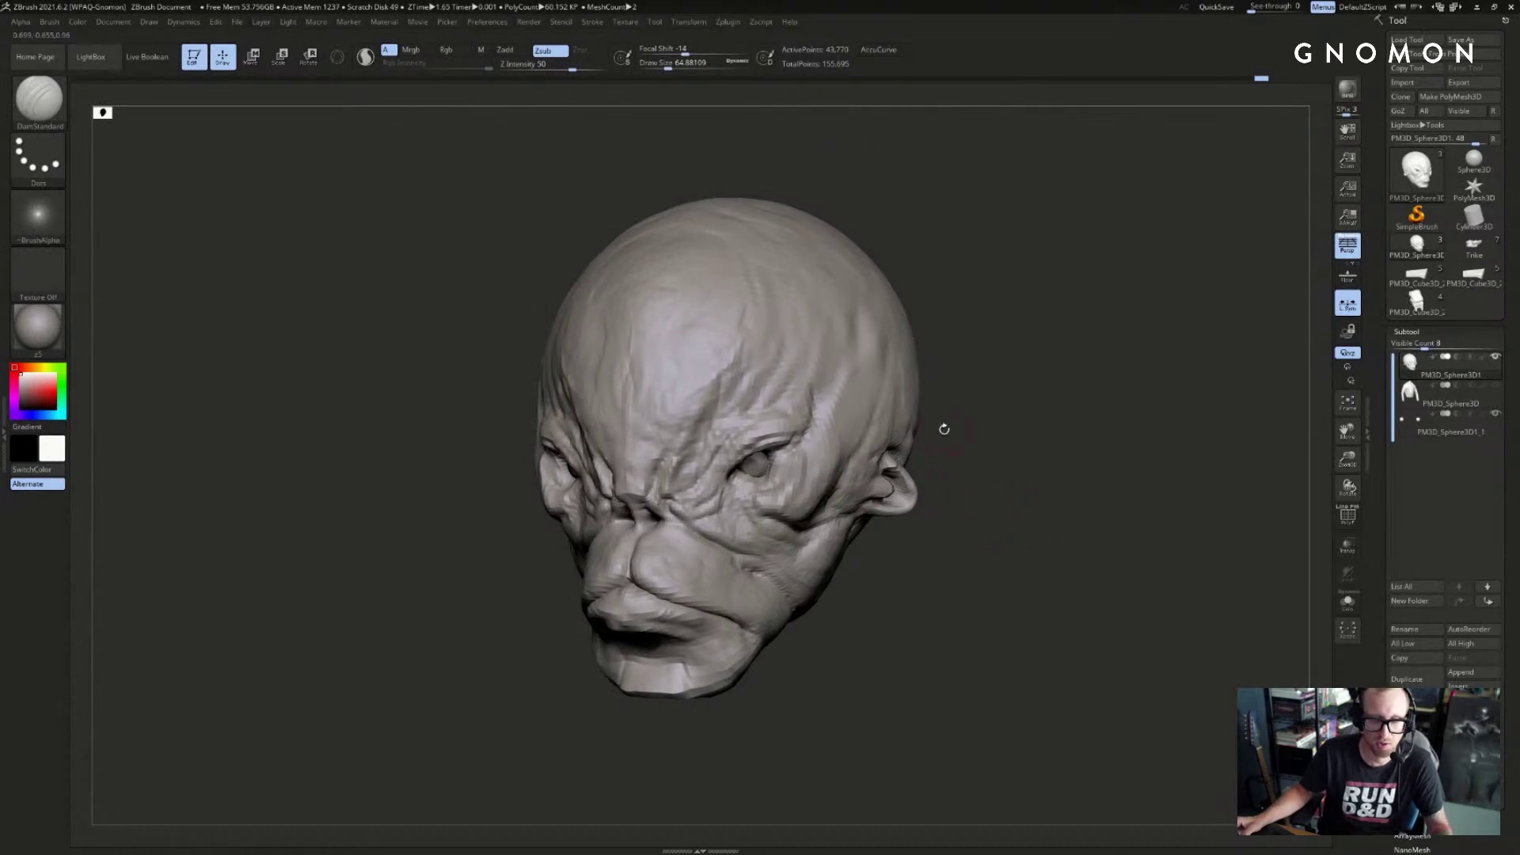
# - Carve creases down the temple beside the outer eye with DamStandard at a draw size of about 83
pyautogui.moveTo(1081, 428)
pyautogui.mouseDown()
pyautogui.moveTo(1101, 374)
pyautogui.moveTo(1042, 388)
pyautogui.moveTo(1122, 389)
pyautogui.moveTo(841, 487)
pyautogui.mouseUp()
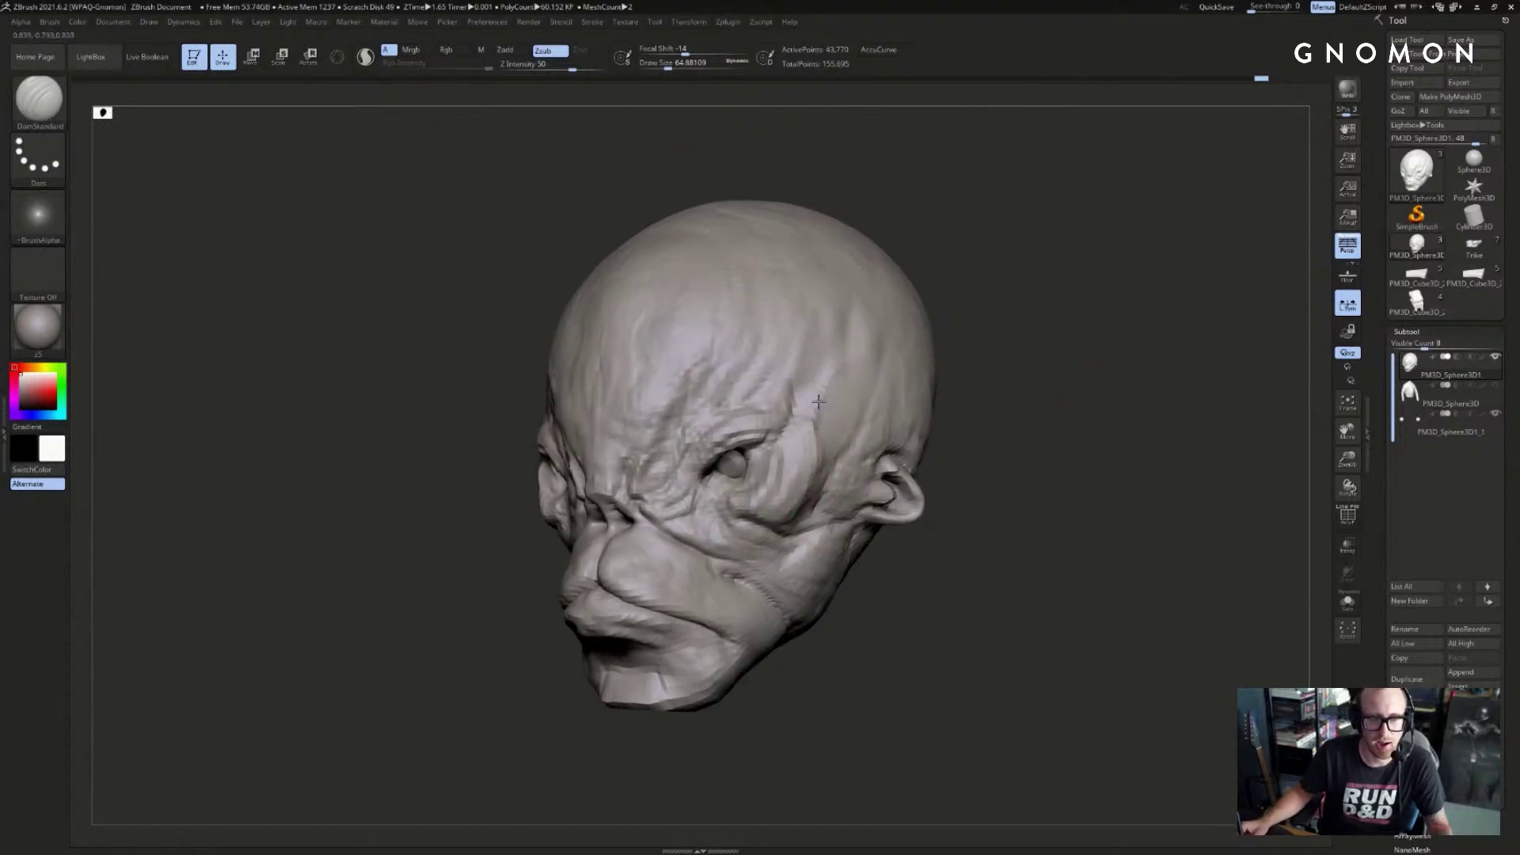
pyautogui.moveTo(826, 484); pyautogui.dragTo(823, 496)
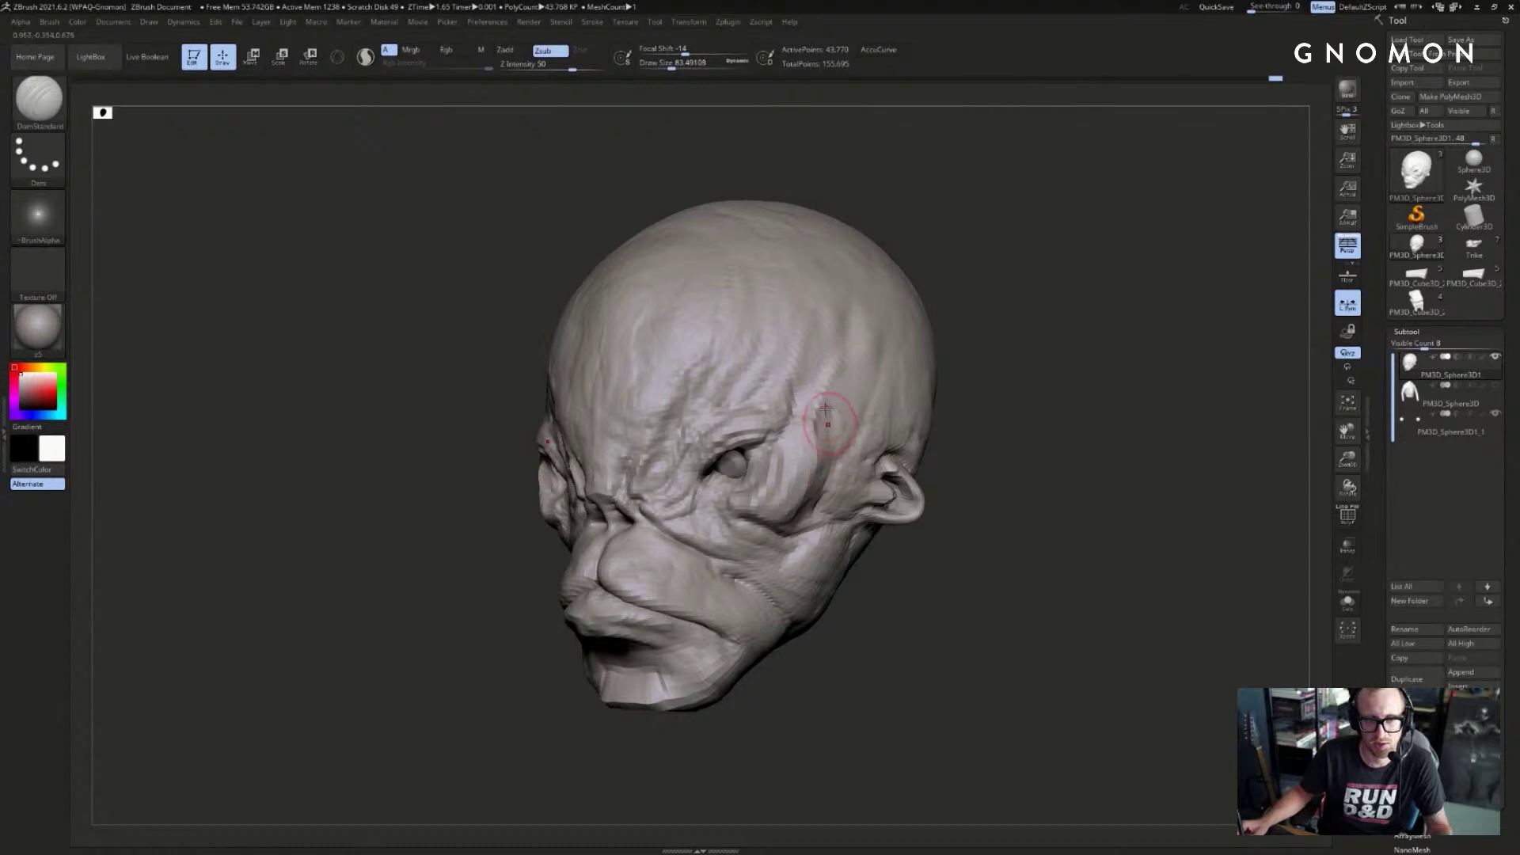
pyautogui.moveTo(837, 400)
pyautogui.mouseDown()
pyautogui.moveTo(846, 384)
pyautogui.moveTo(831, 467)
pyautogui.mouseUp()
pyautogui.keyDown('shift'); pyautogui.moveTo(944, 387); pyautogui.dragTo(1065, 416); pyautogui.keyUp('shift')
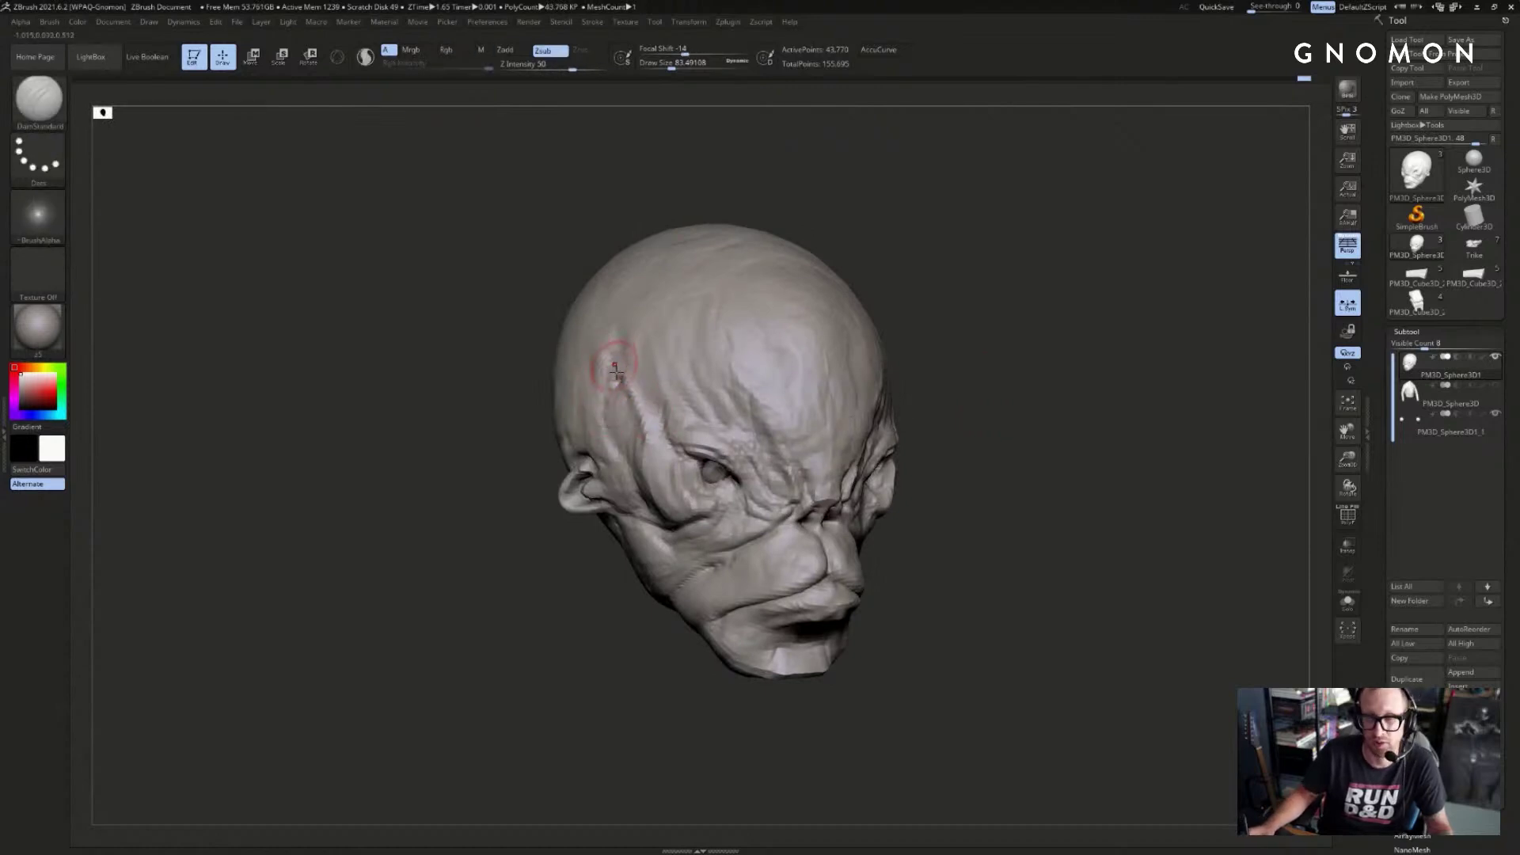
pyautogui.moveTo(919, 311)
pyautogui.keyDown('shift'); pyautogui.mouseDown()
pyautogui.moveTo(1003, 322)
pyautogui.moveTo(994, 349)
pyautogui.mouseUp(); pyautogui.keyUp('shift')
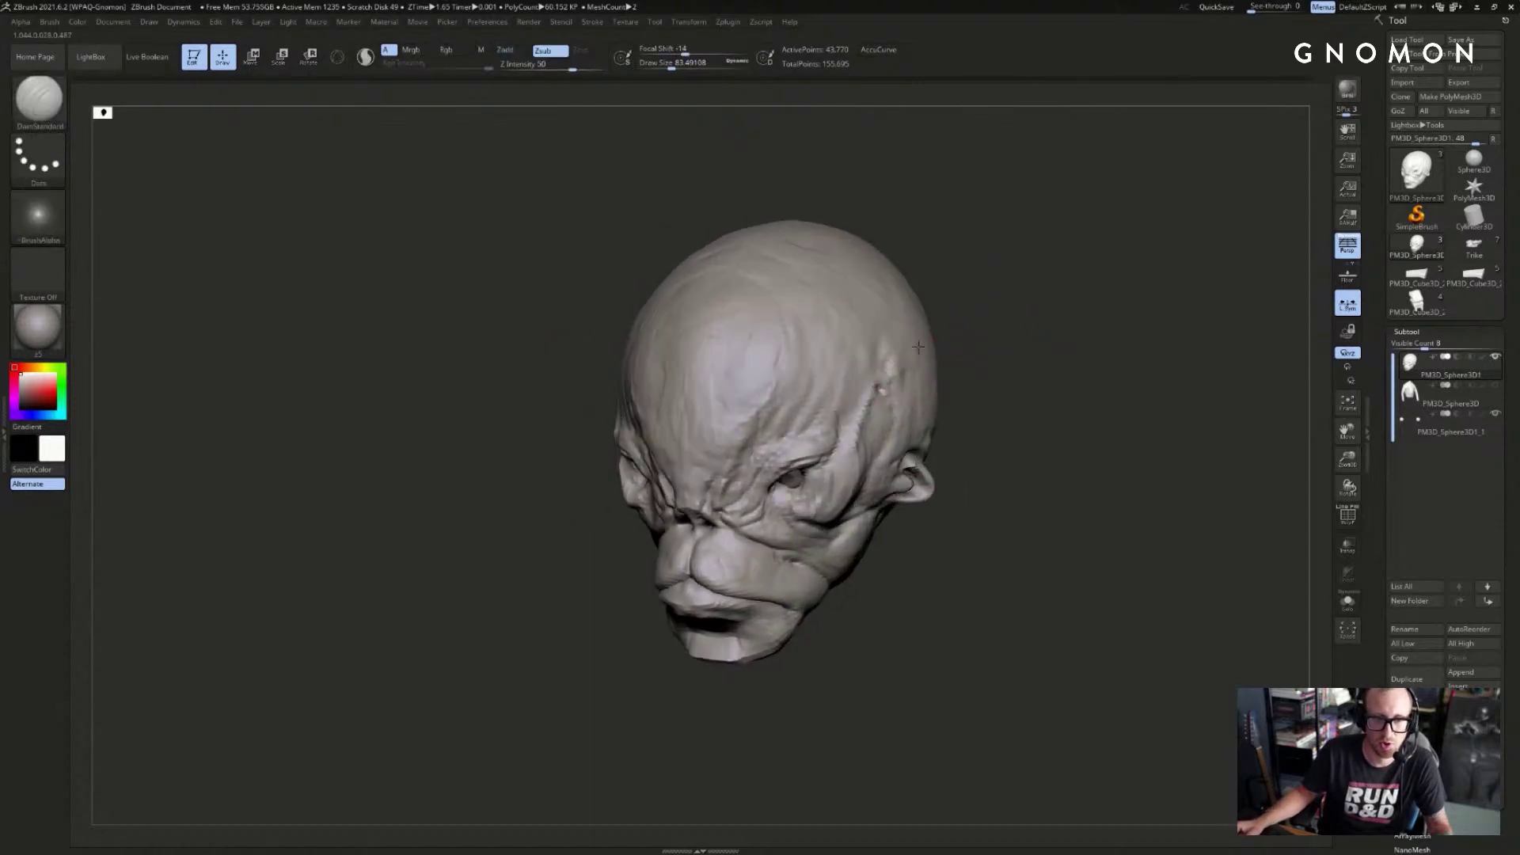
# - Carve long creases from the temple up over the skull with DamStandard at a draw size of 112
pyautogui.moveTo(899, 282); pyautogui.dragTo(990, 257)
pyautogui.moveTo(610, 339)
pyautogui.mouseDown()
pyautogui.moveTo(560, 363)
pyautogui.moveTo(792, 450)
pyautogui.moveTo(832, 514)
pyautogui.mouseUp()
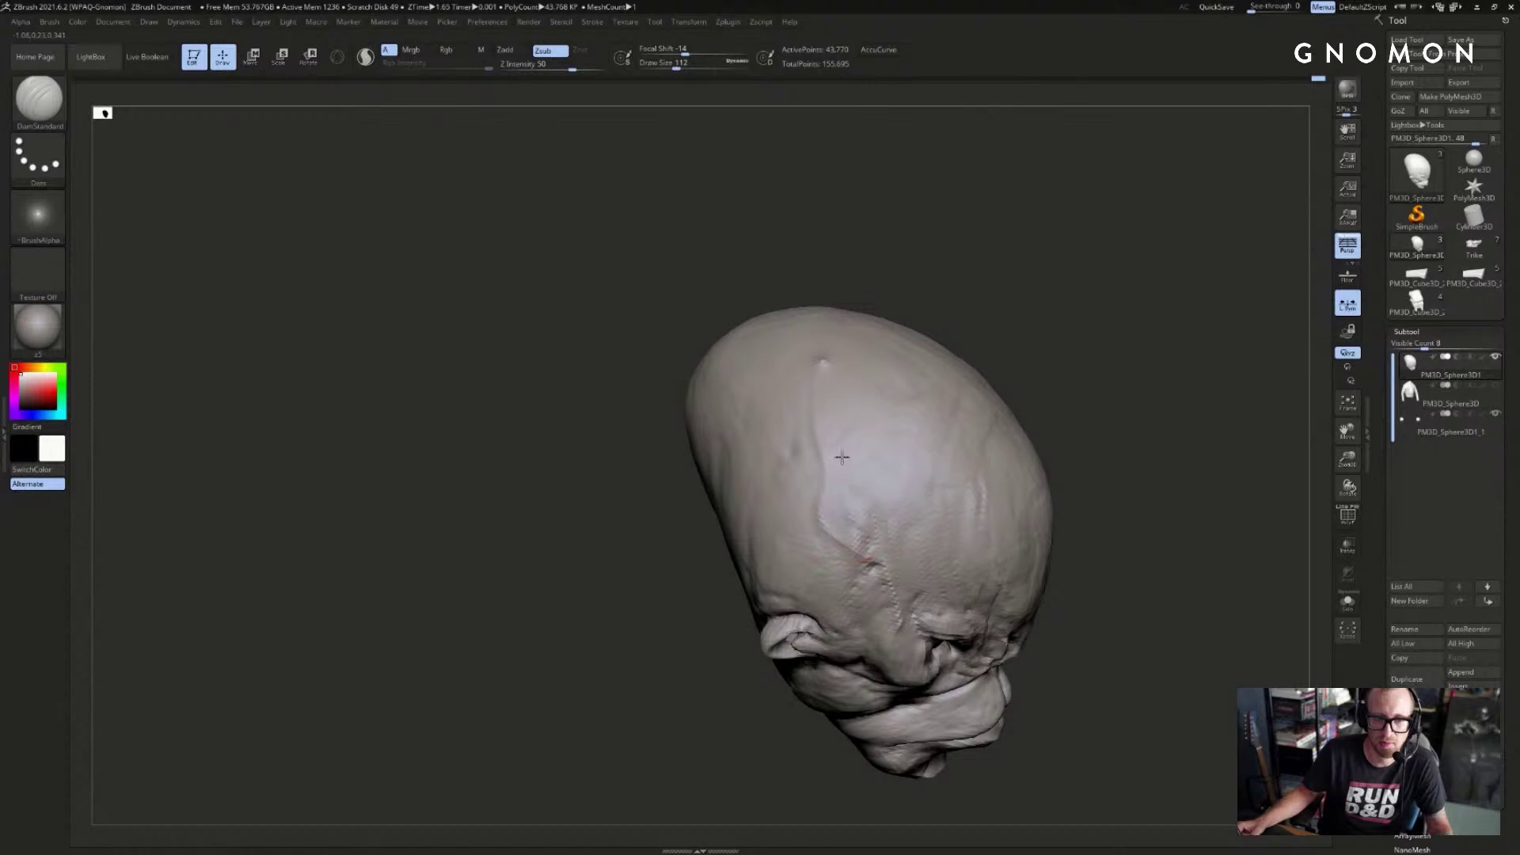
pyautogui.moveTo(995, 296); pyautogui.dragTo(868, 524)
pyautogui.moveTo(961, 298); pyautogui.dragTo(1016, 291)
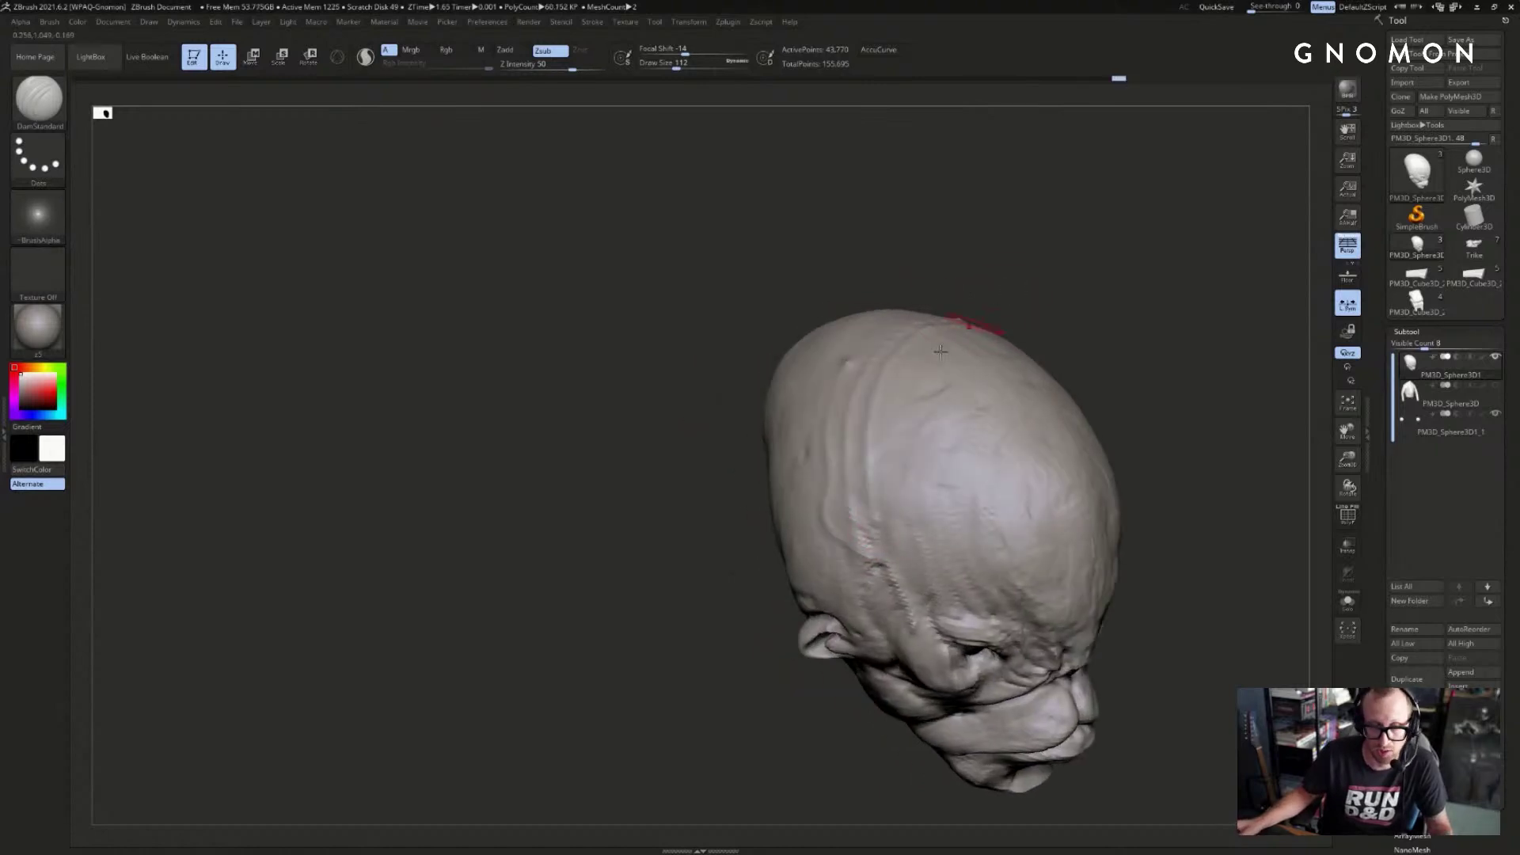
# - Undo the last crown stroke and refine the skull and temple creases with DamStandard at a draw size of about 80
pyautogui.hotkey('ctrl', 'z')
pyautogui.press('s')
pyautogui.moveTo(872, 472); pyautogui.dragTo(866, 473)
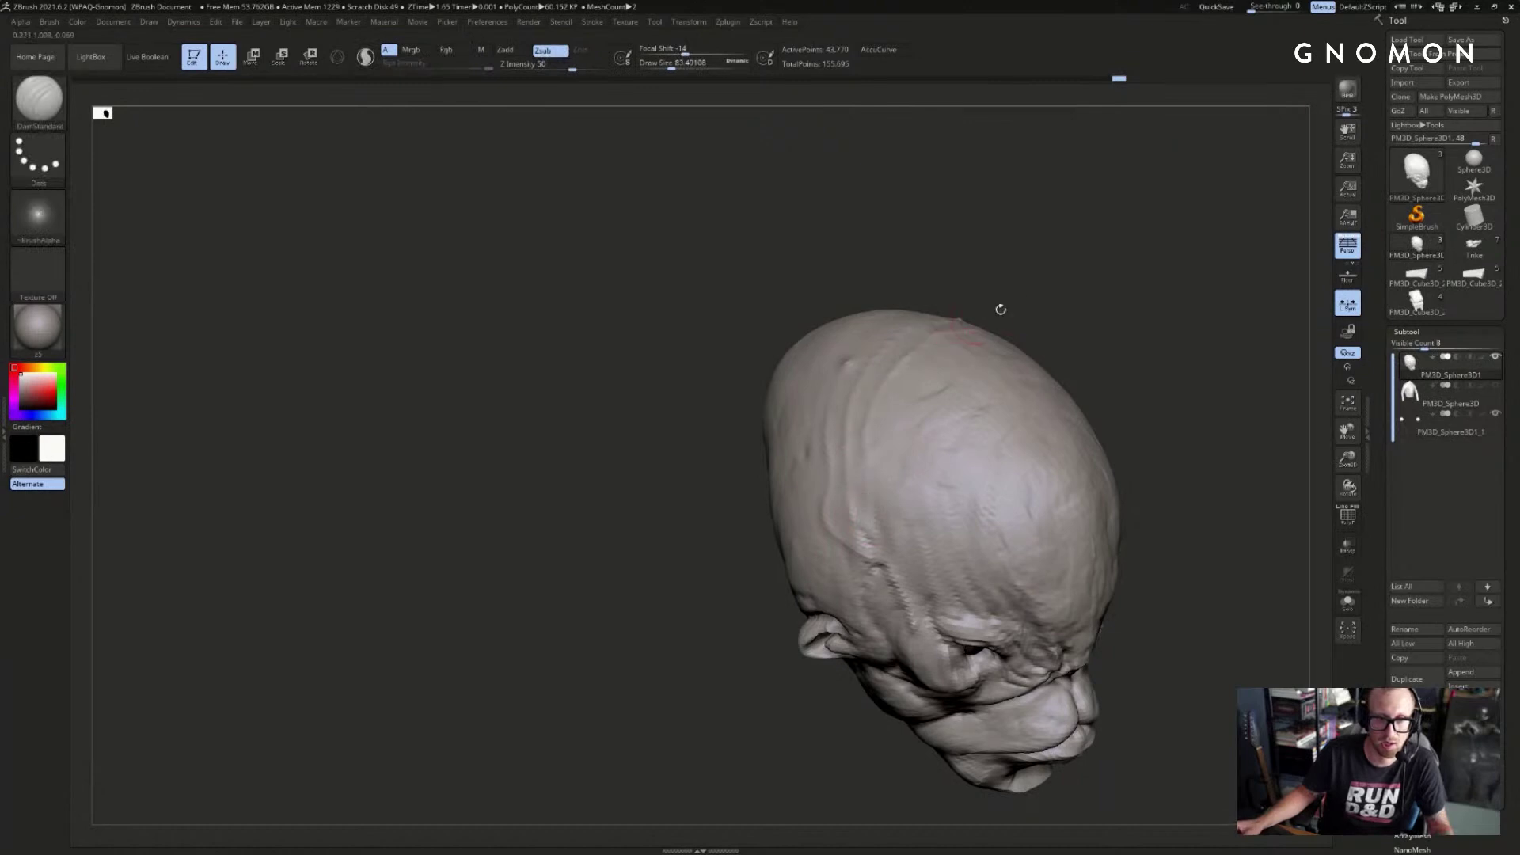
pyautogui.moveTo(1001, 309)
pyautogui.mouseDown()
pyautogui.moveTo(1123, 330)
pyautogui.moveTo(1069, 292)
pyautogui.moveTo(1029, 298)
pyautogui.moveTo(1095, 329)
pyautogui.moveTo(1045, 301)
pyautogui.moveTo(1062, 332)
pyautogui.moveTo(1027, 331)
pyautogui.moveTo(1059, 325)
pyautogui.moveTo(1018, 363)
pyautogui.mouseUp()
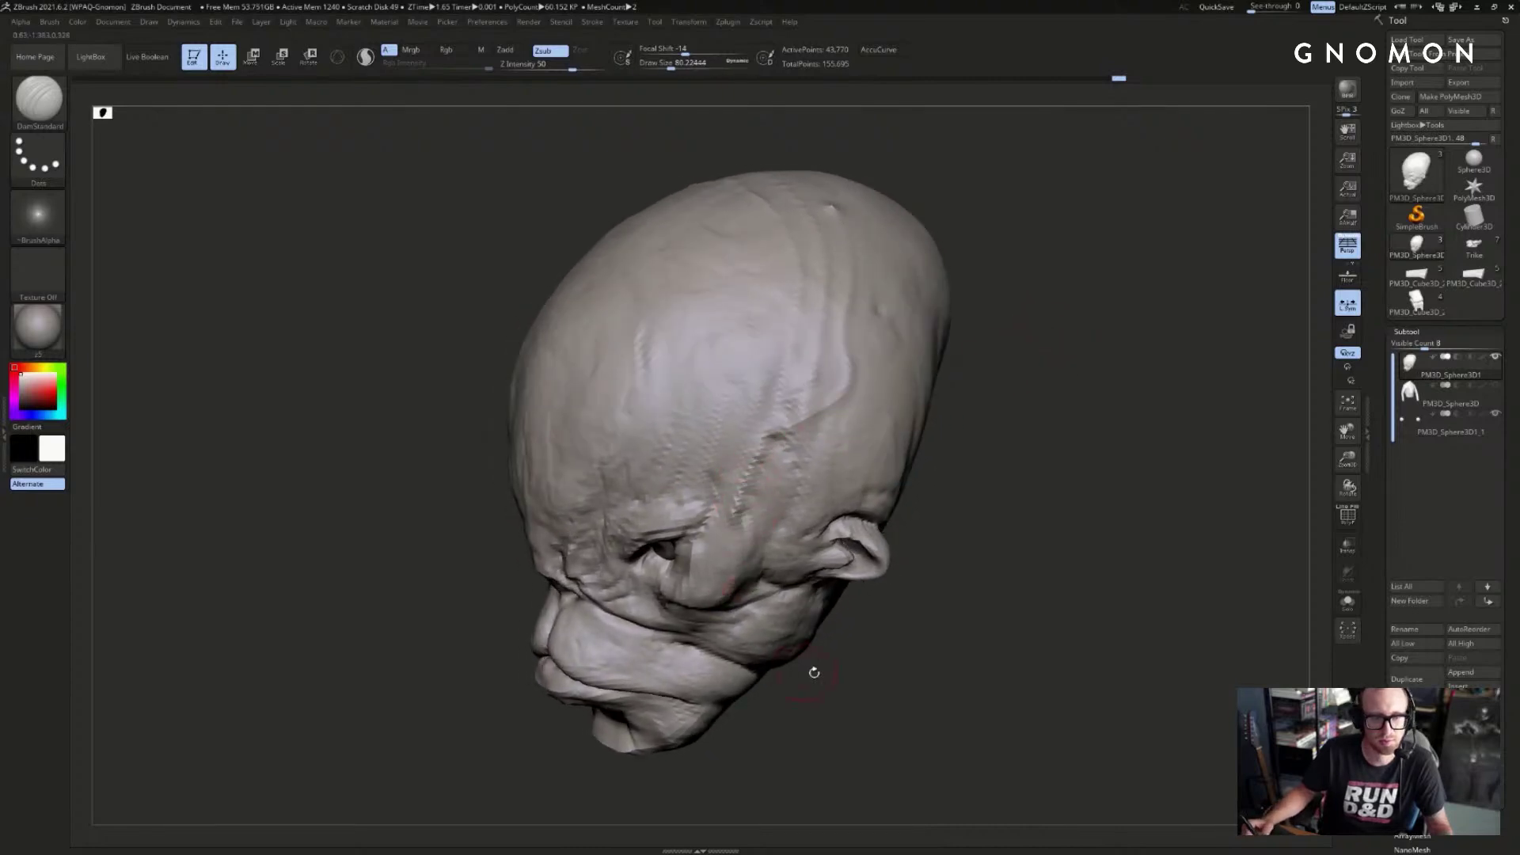
pyautogui.moveTo(814, 672); pyautogui.dragTo(749, 535)
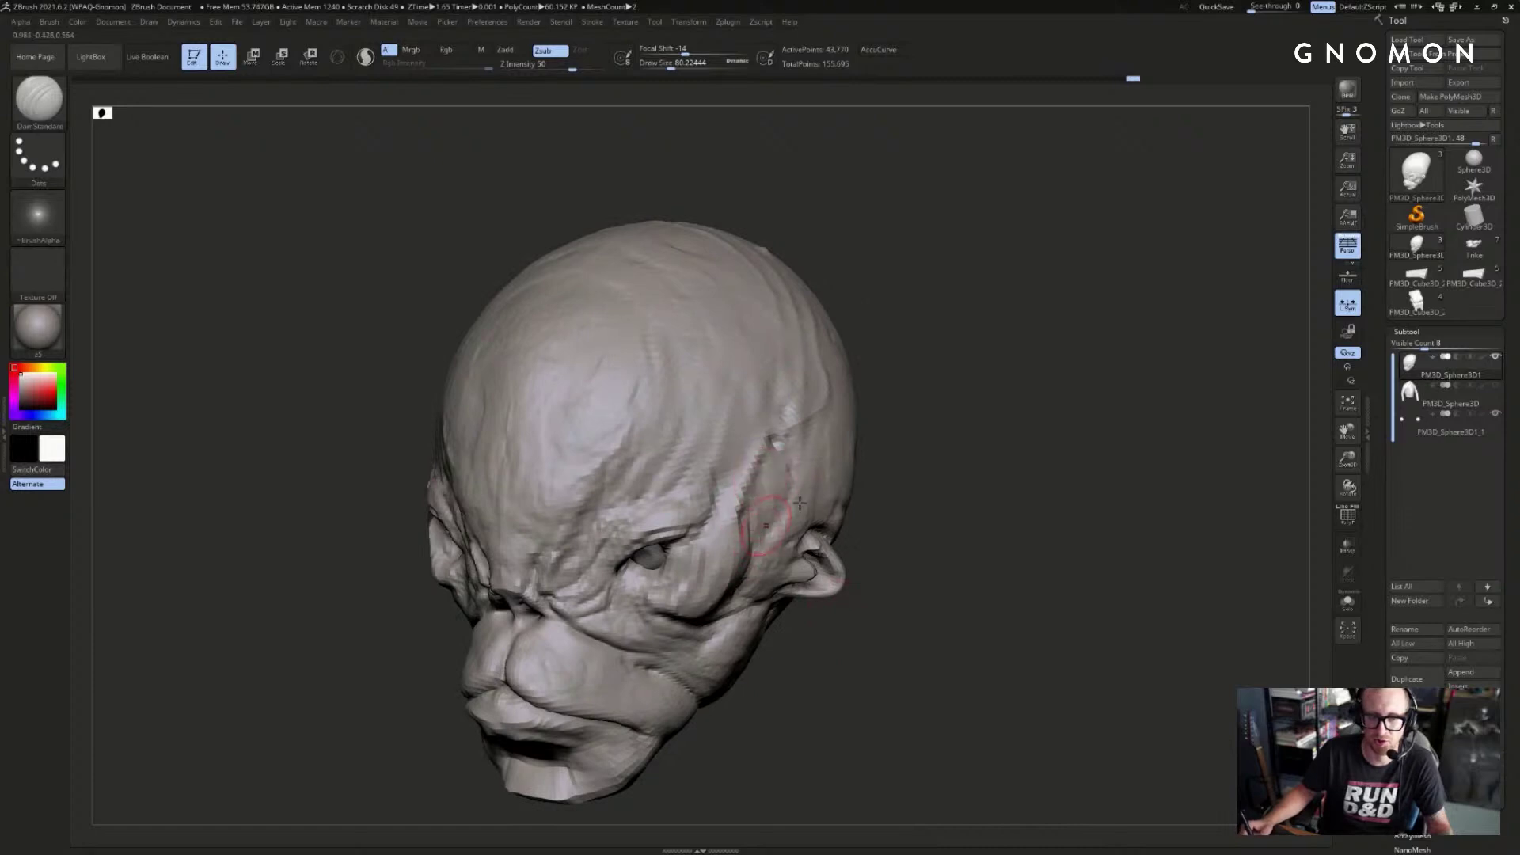
pyautogui.moveTo(958, 459)
pyautogui.keyDown('alt'); pyautogui.mouseDown()
pyautogui.moveTo(901, 454)
pyautogui.moveTo(980, 345)
pyautogui.mouseUp(); pyautogui.keyUp('alt')
# - Switch to the Standard brush at a draw size of about 124 and smooth the creases over the skull and outer brow
pyautogui.press('b')
pyautogui.press('s')
pyautogui.press('t')
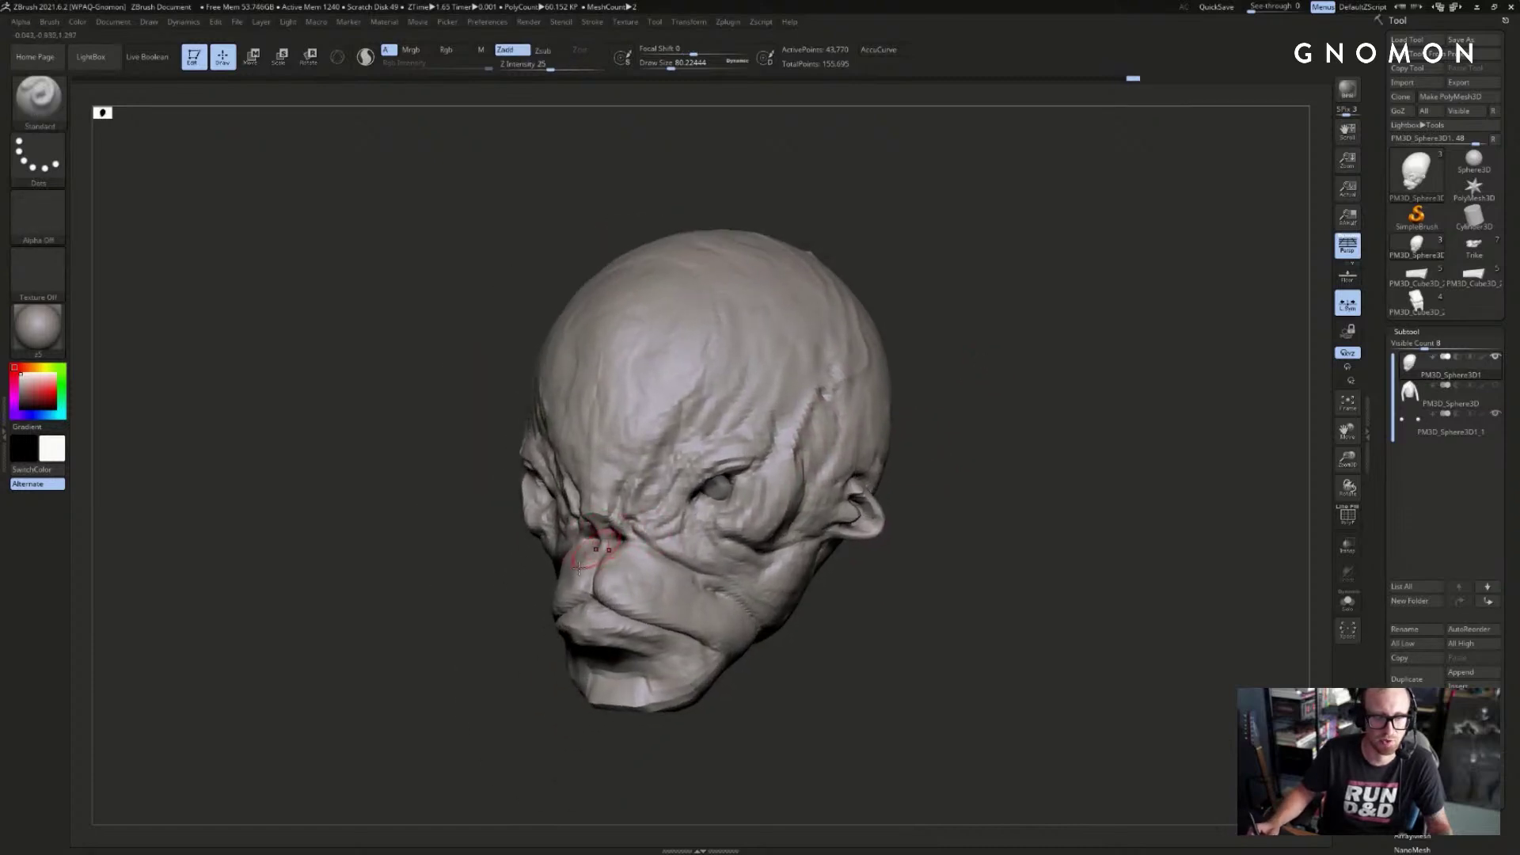
pyautogui.press('s')
pyautogui.moveTo(590, 599); pyautogui.dragTo(578, 599)
pyautogui.moveTo(741, 707); pyautogui.dragTo(632, 722)
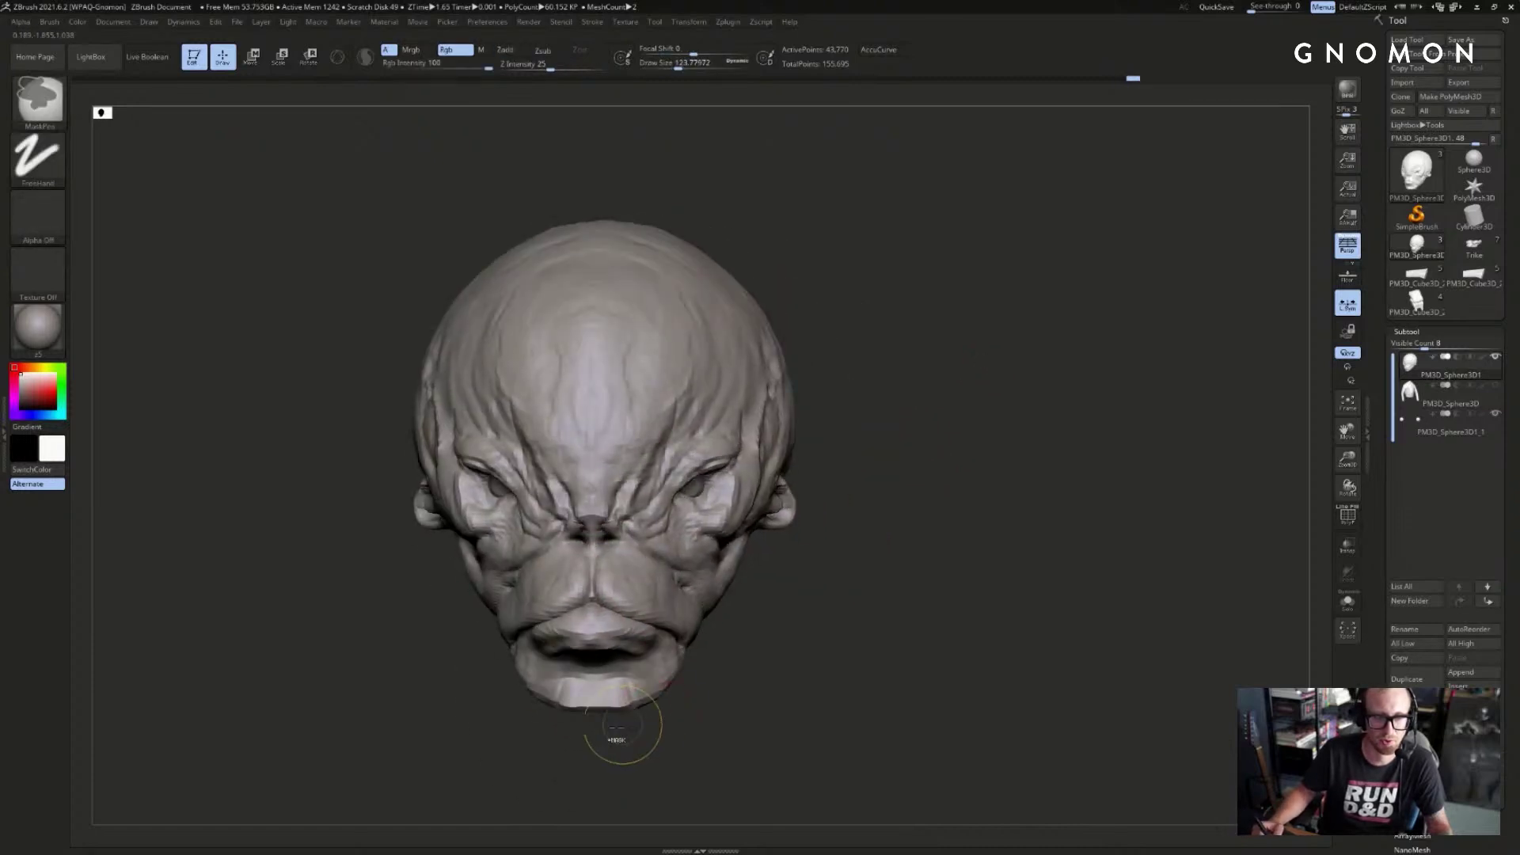
pyautogui.moveTo(535, 740)
pyautogui.mouseDown()
pyautogui.moveTo(554, 681)
pyautogui.moveTo(640, 565)
pyautogui.moveTo(565, 670)
pyautogui.moveTo(586, 688)
pyautogui.mouseUp()
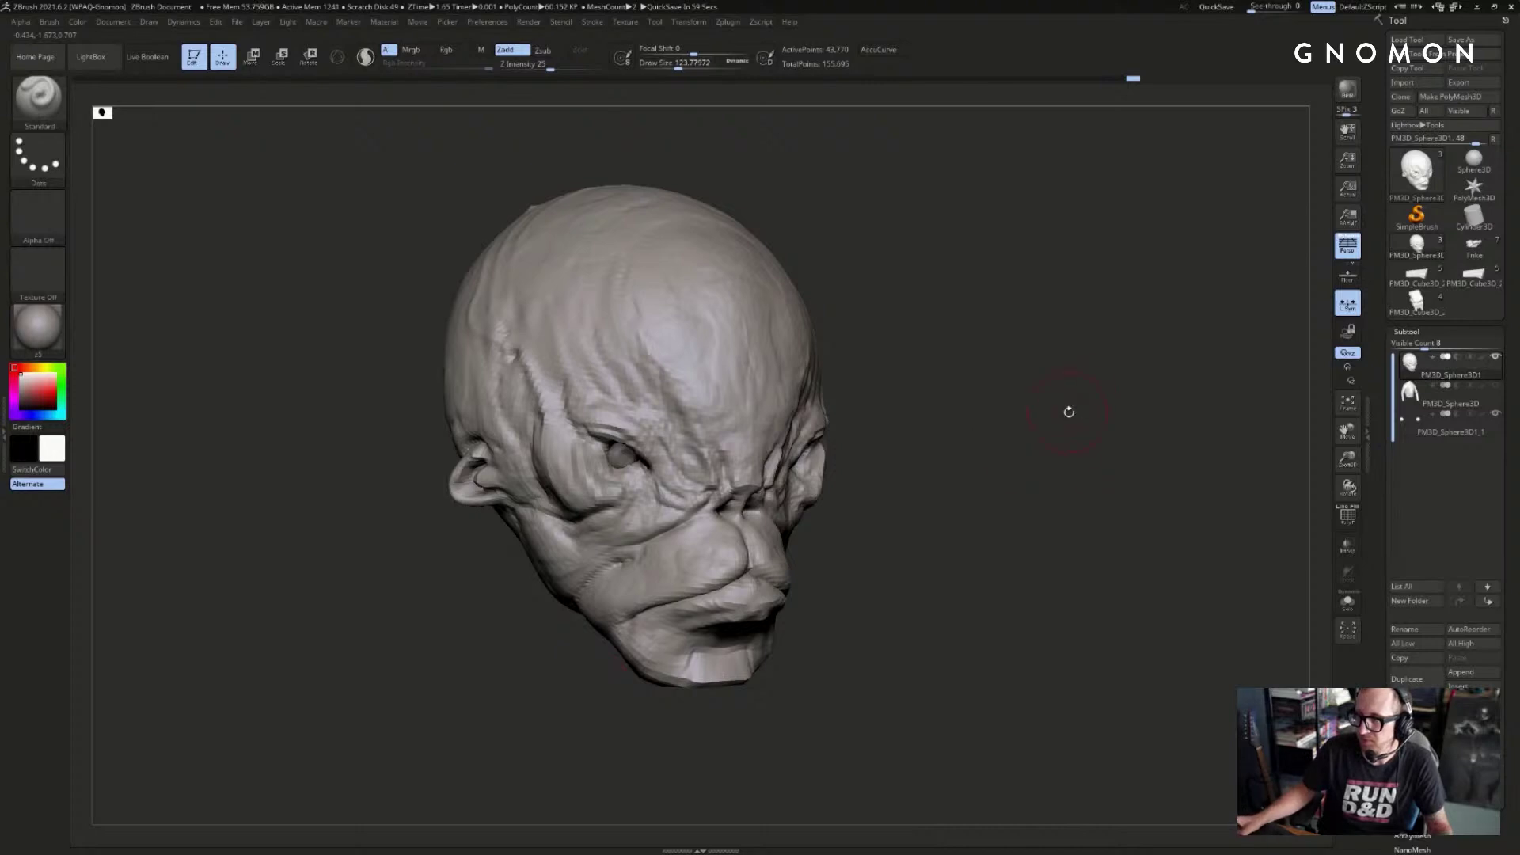
pyautogui.moveTo(1069, 412); pyautogui.dragTo(1006, 451)
pyautogui.keyDown('alt'); pyautogui.moveTo(892, 457); pyautogui.dragTo(925, 388); pyautogui.keyUp('alt')
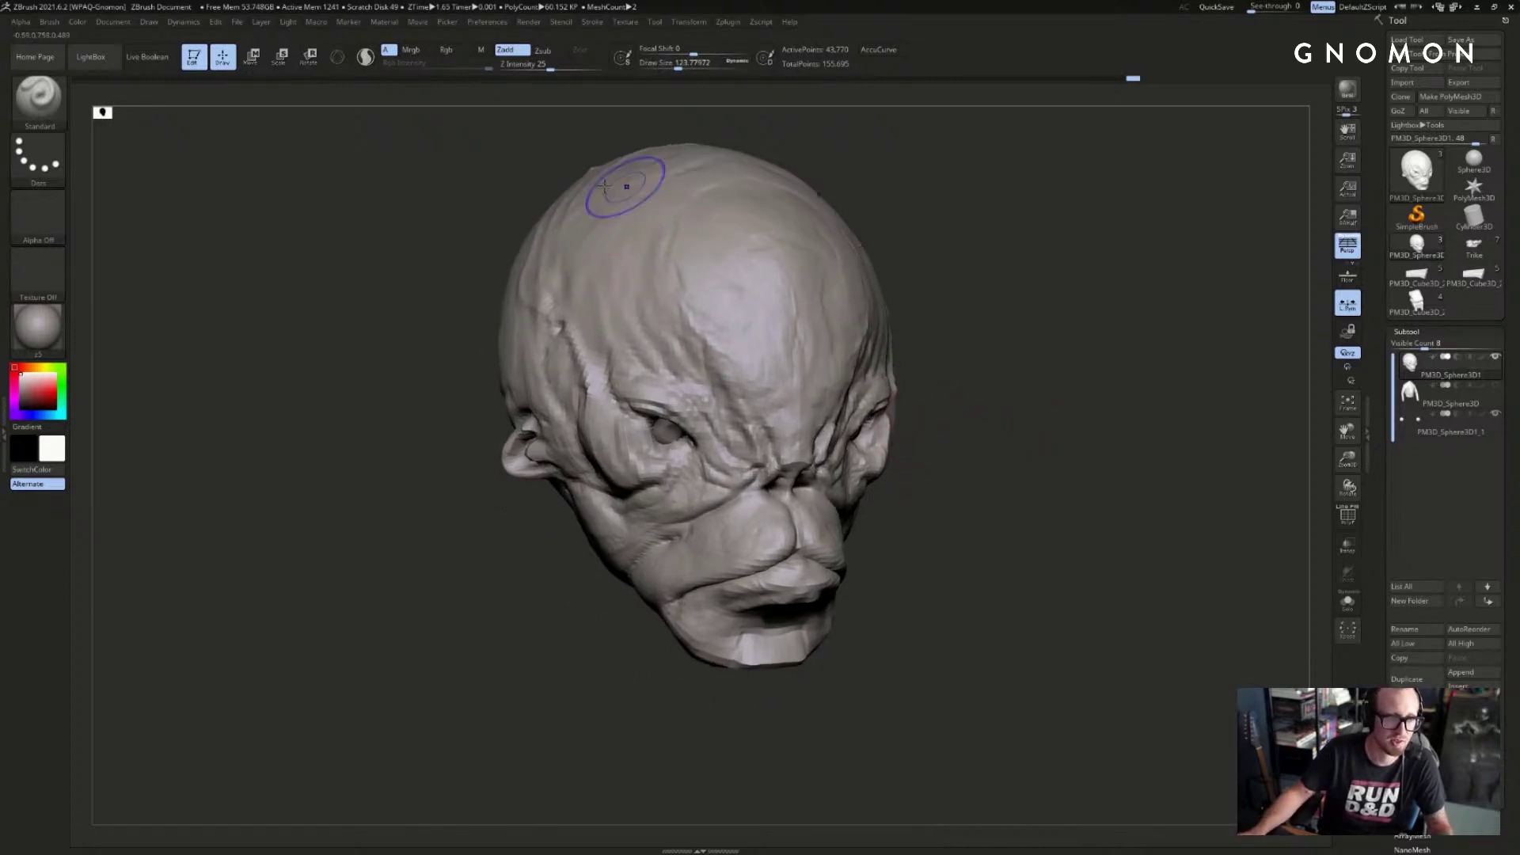
pyautogui.keyDown('shift'); pyautogui.moveTo(589, 162); pyautogui.dragTo(612, 180); pyautogui.keyUp('shift')
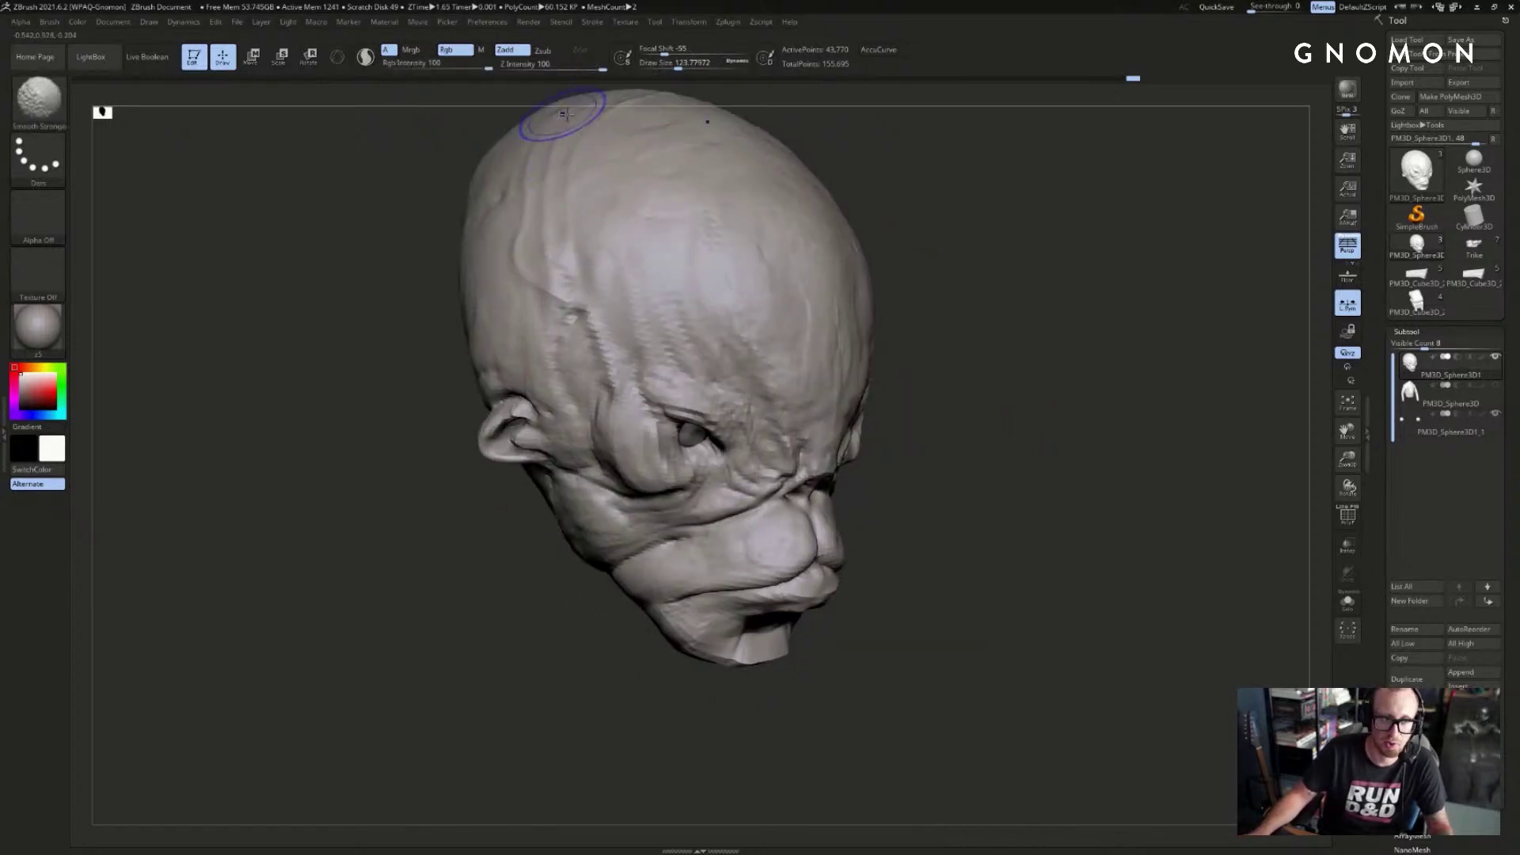
pyautogui.moveTo(973, 214)
pyautogui.keyDown('alt'); pyautogui.mouseDown()
pyautogui.moveTo(1006, 258)
pyautogui.moveTo(967, 298)
pyautogui.mouseUp(); pyautogui.keyUp('alt')
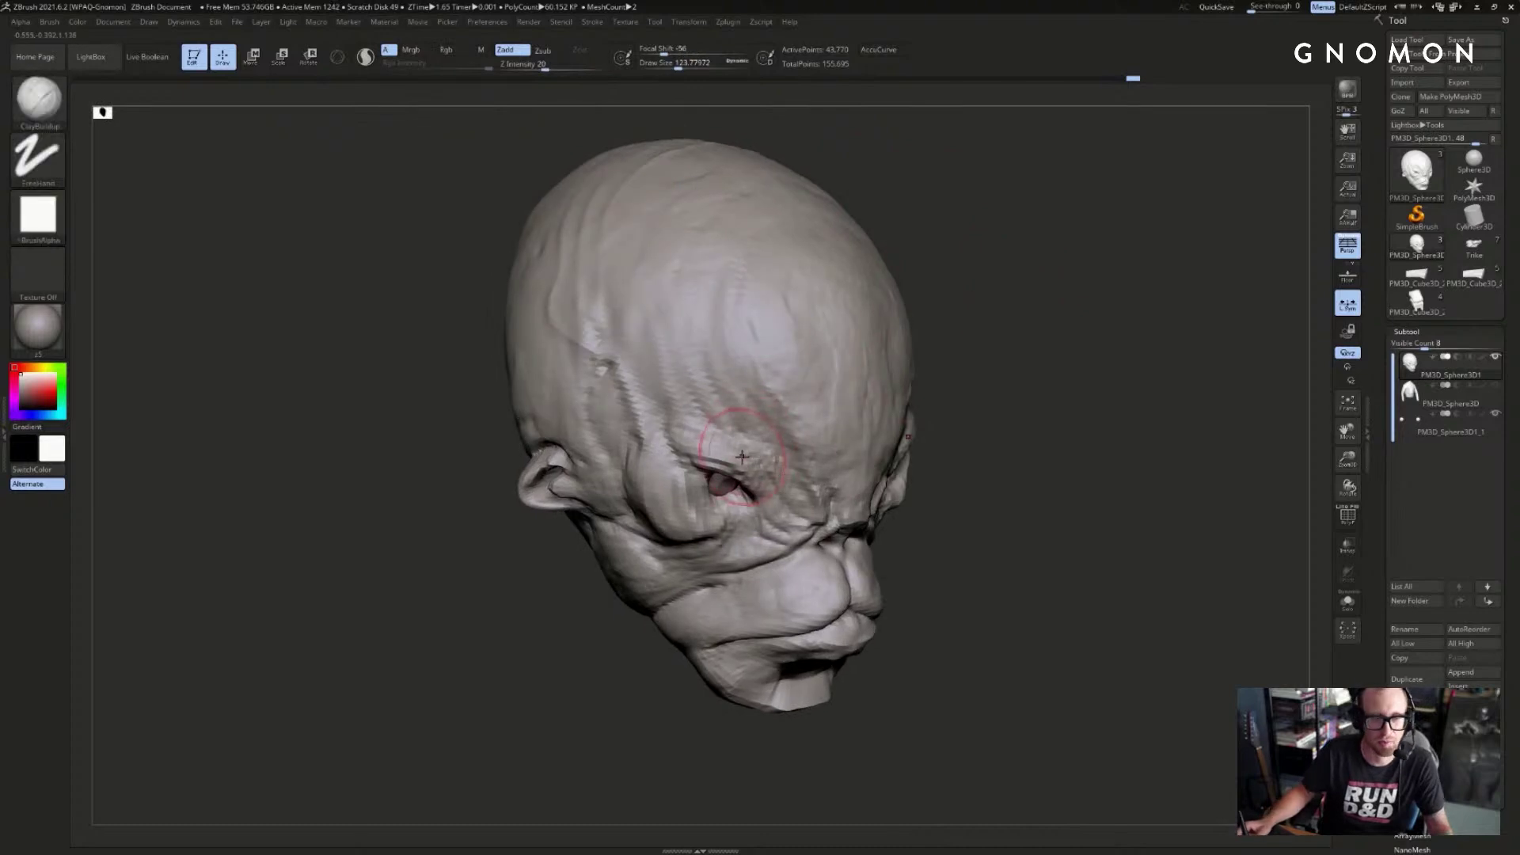
pyautogui.keyDown('shift'); pyautogui.moveTo(701, 434); pyautogui.dragTo(692, 445); pyautogui.keyUp('shift')
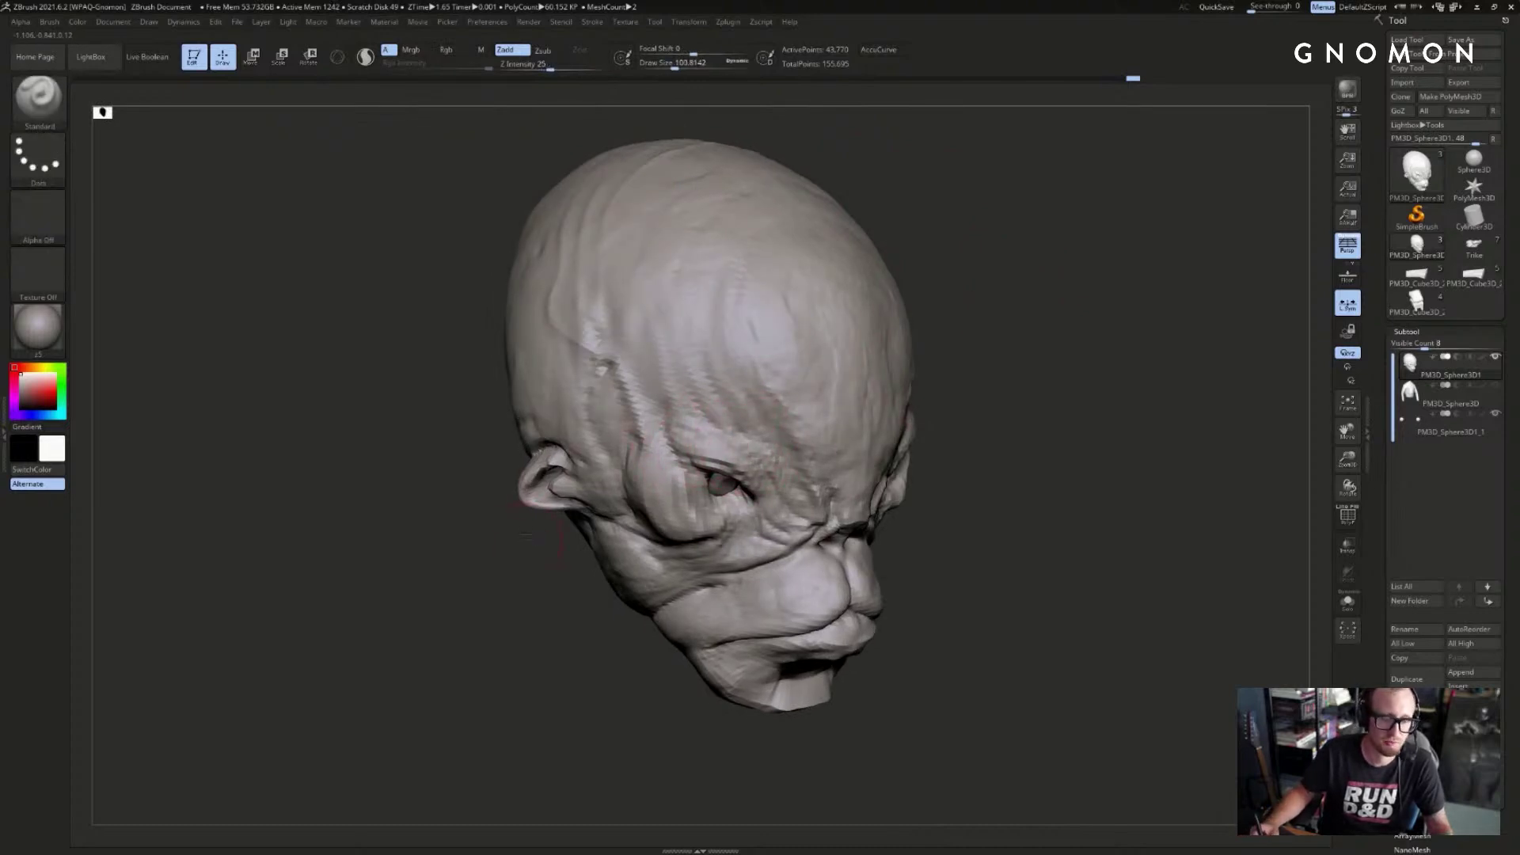
# - Reshape the cheekbone fold beside the eye with the SnakeHook brush, varying the draw size between about 108 and 136
pyautogui.moveTo(528, 537); pyautogui.dragTo(554, 515)
pyautogui.press('b')
pyautogui.press('s')
pyautogui.press('h')
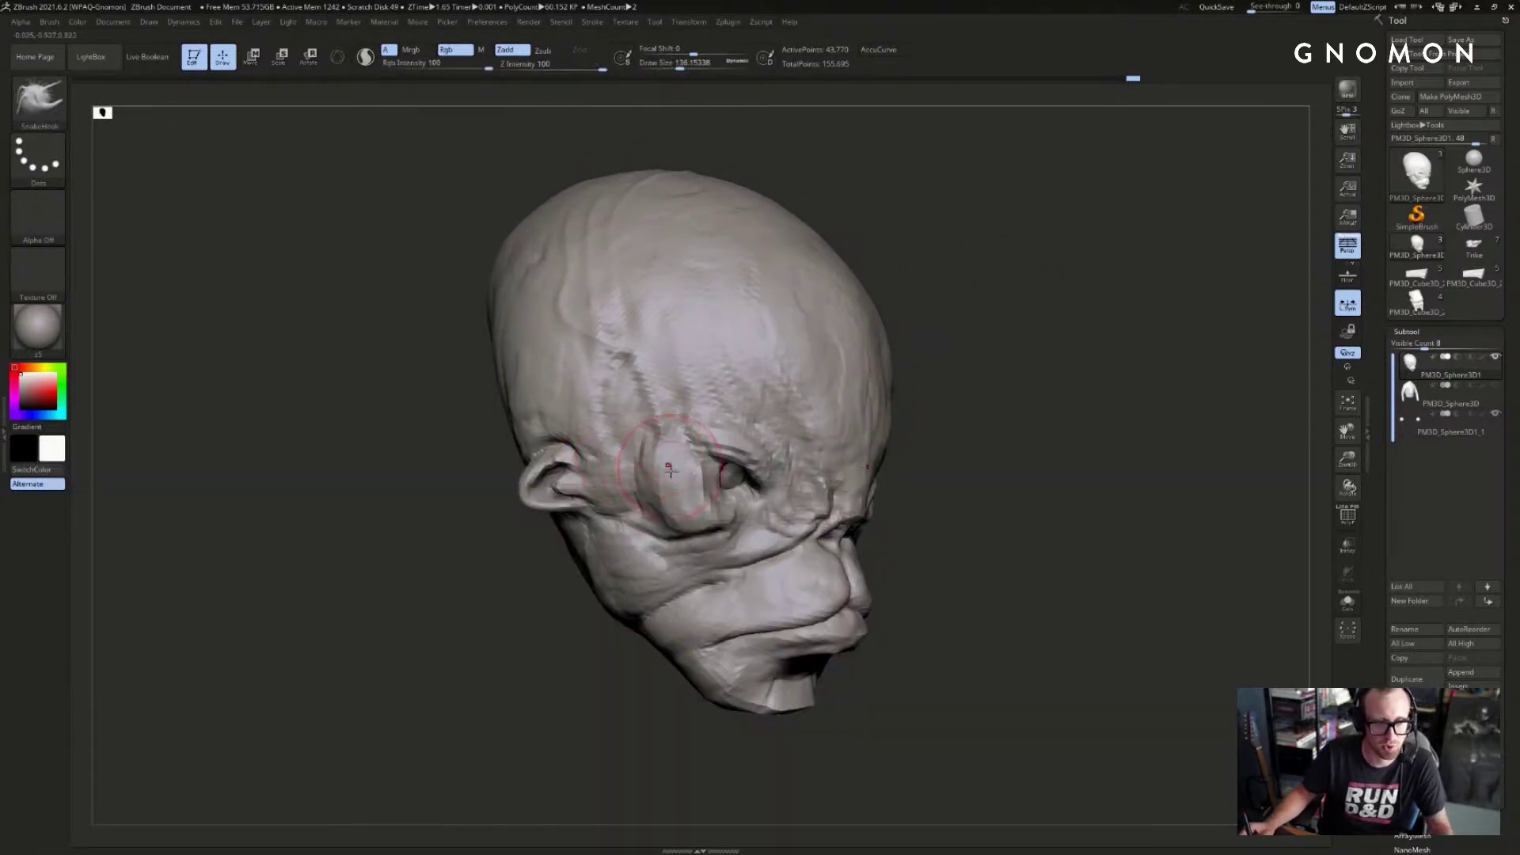
pyautogui.moveTo(970, 432); pyautogui.dragTo(926, 449)
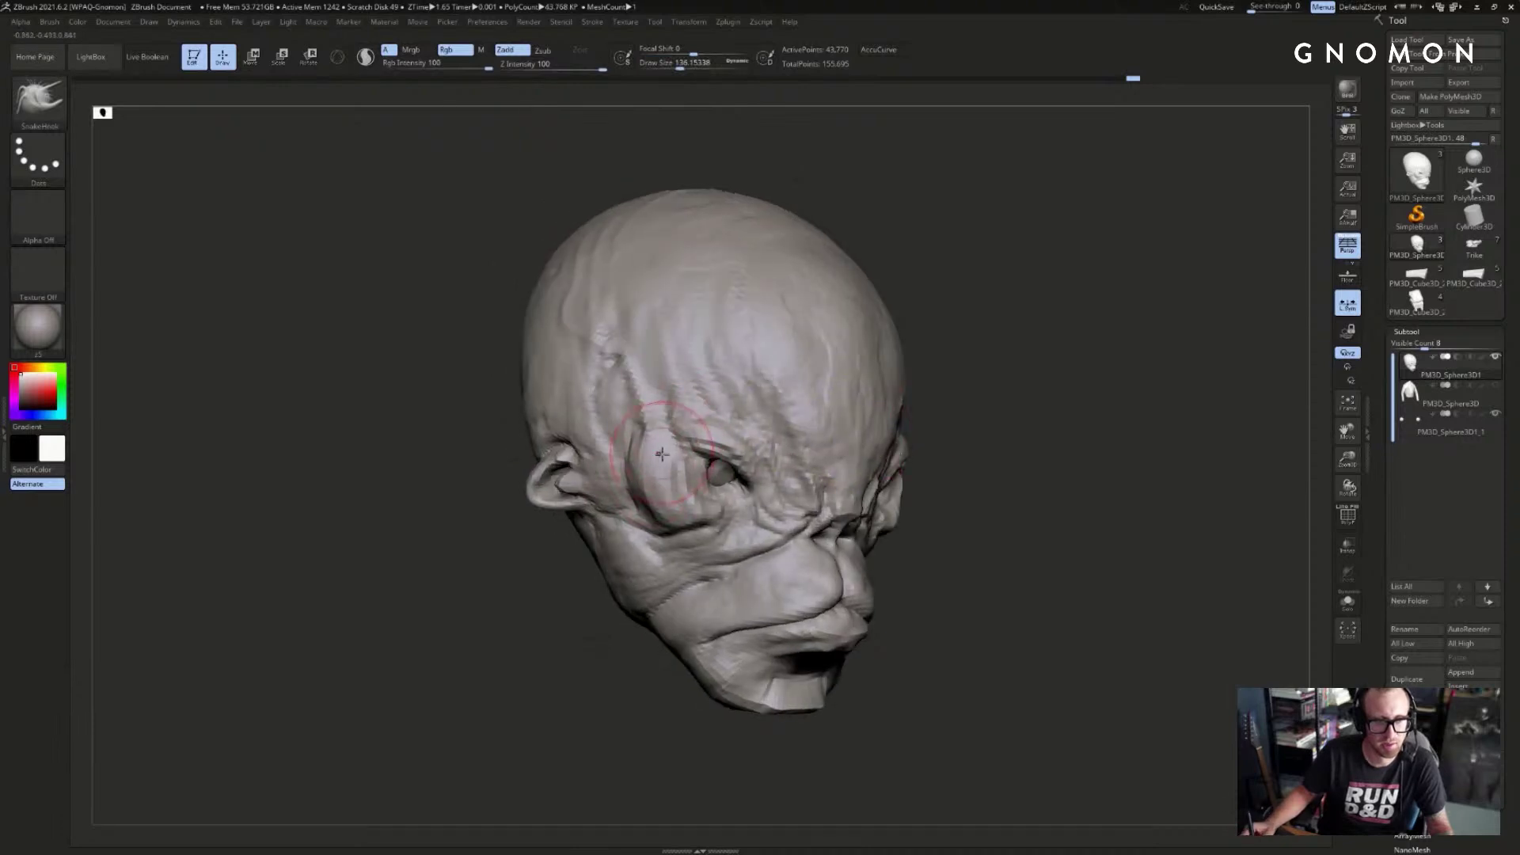
pyautogui.press('[')
pyautogui.press('[')
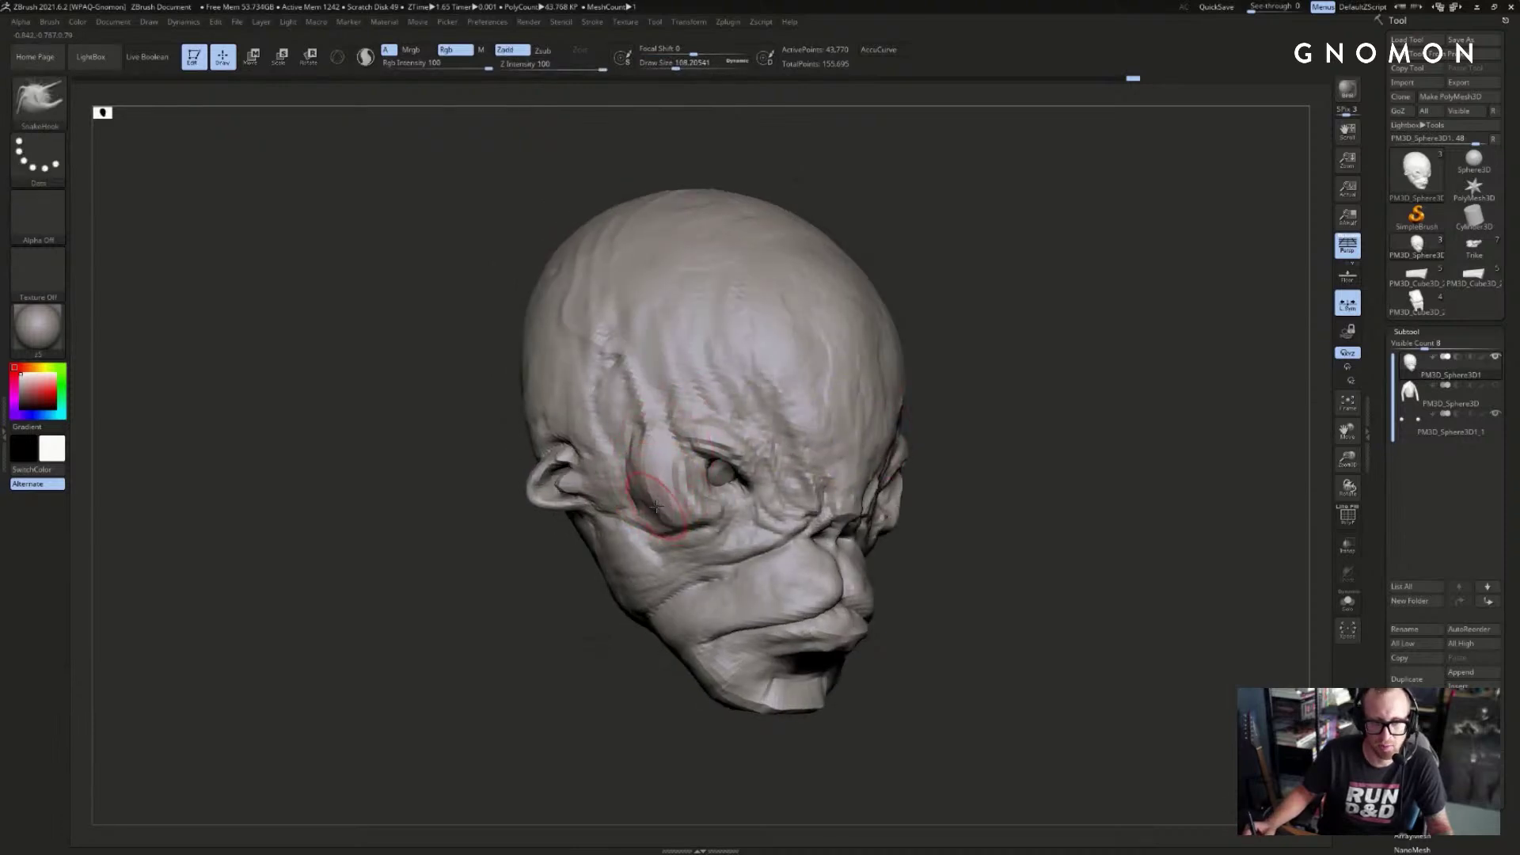
pyautogui.press(']')
pyautogui.press(']')
pyautogui.press(']')
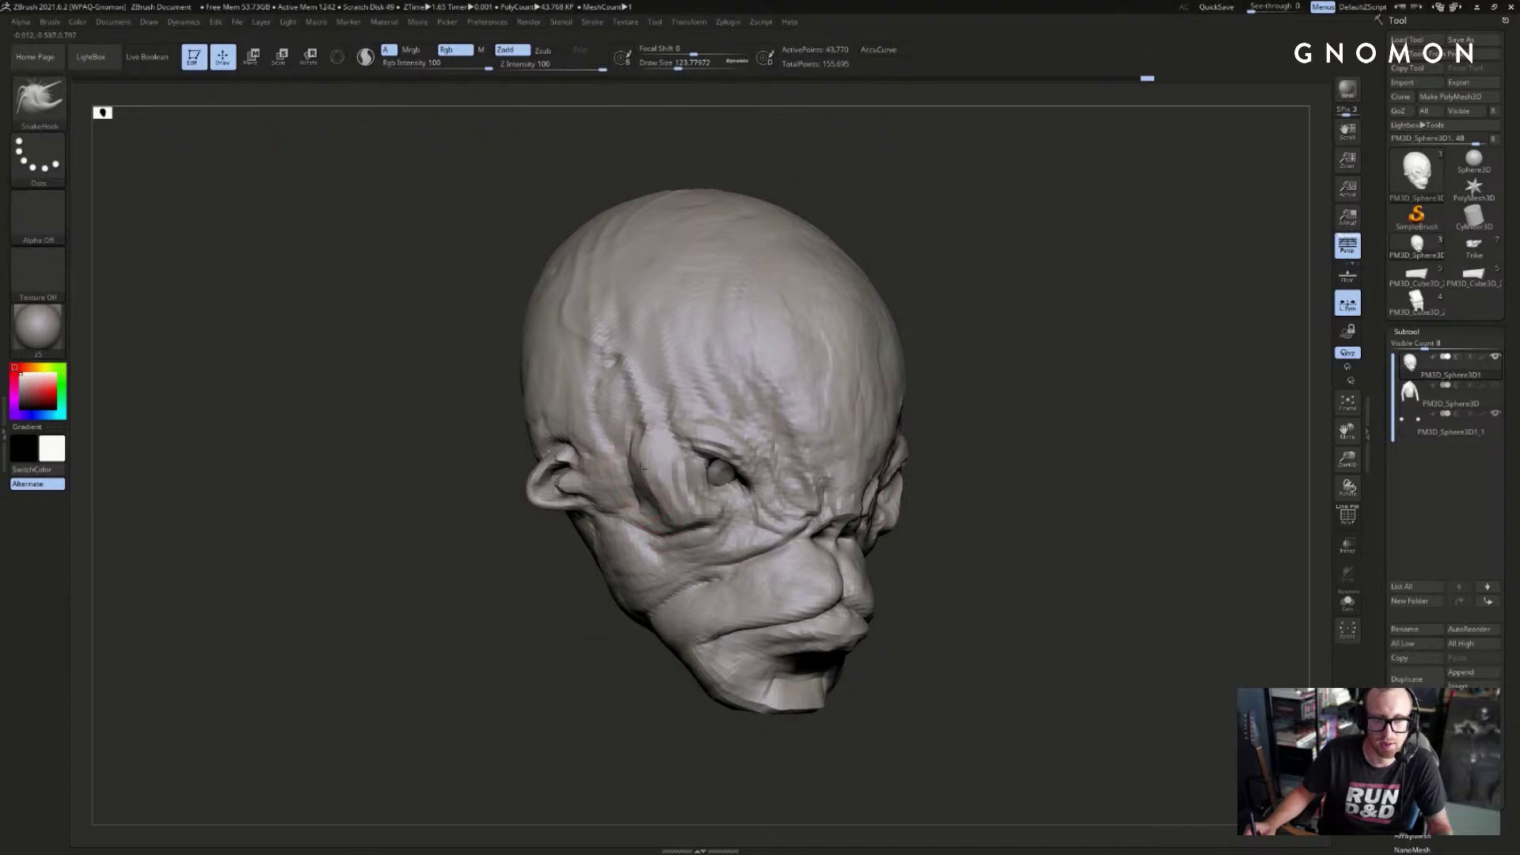
pyautogui.press('[')
pyautogui.press('[')
pyautogui.press('[')
pyautogui.press('[')
pyautogui.press('[')
pyautogui.moveTo(521, 568)
pyautogui.keyDown('shift'); pyautogui.mouseDown()
pyautogui.moveTo(507, 570)
pyautogui.moveTo(628, 553)
pyautogui.mouseUp(); pyautogui.keyUp('shift')
# - Push the side of the head around the temple and ear with SnakeHook at a draw size of about 365
pyautogui.moveTo(1185, 427)
pyautogui.mouseDown()
pyautogui.moveTo(1029, 419)
pyautogui.moveTo(1046, 393)
pyautogui.moveTo(1021, 394)
pyautogui.moveTo(1051, 400)
pyautogui.moveTo(1072, 377)
pyautogui.moveTo(1032, 428)
pyautogui.mouseUp()
pyautogui.press(']')
pyautogui.press(']')
pyautogui.press(']')
pyautogui.press(']')
pyautogui.press(']')
pyautogui.press(']')
pyautogui.press(']')
pyautogui.press(']')
pyautogui.press(']')
pyautogui.press(']')
pyautogui.press(']')
pyautogui.press(']')
pyautogui.press(']')
pyautogui.press(']')
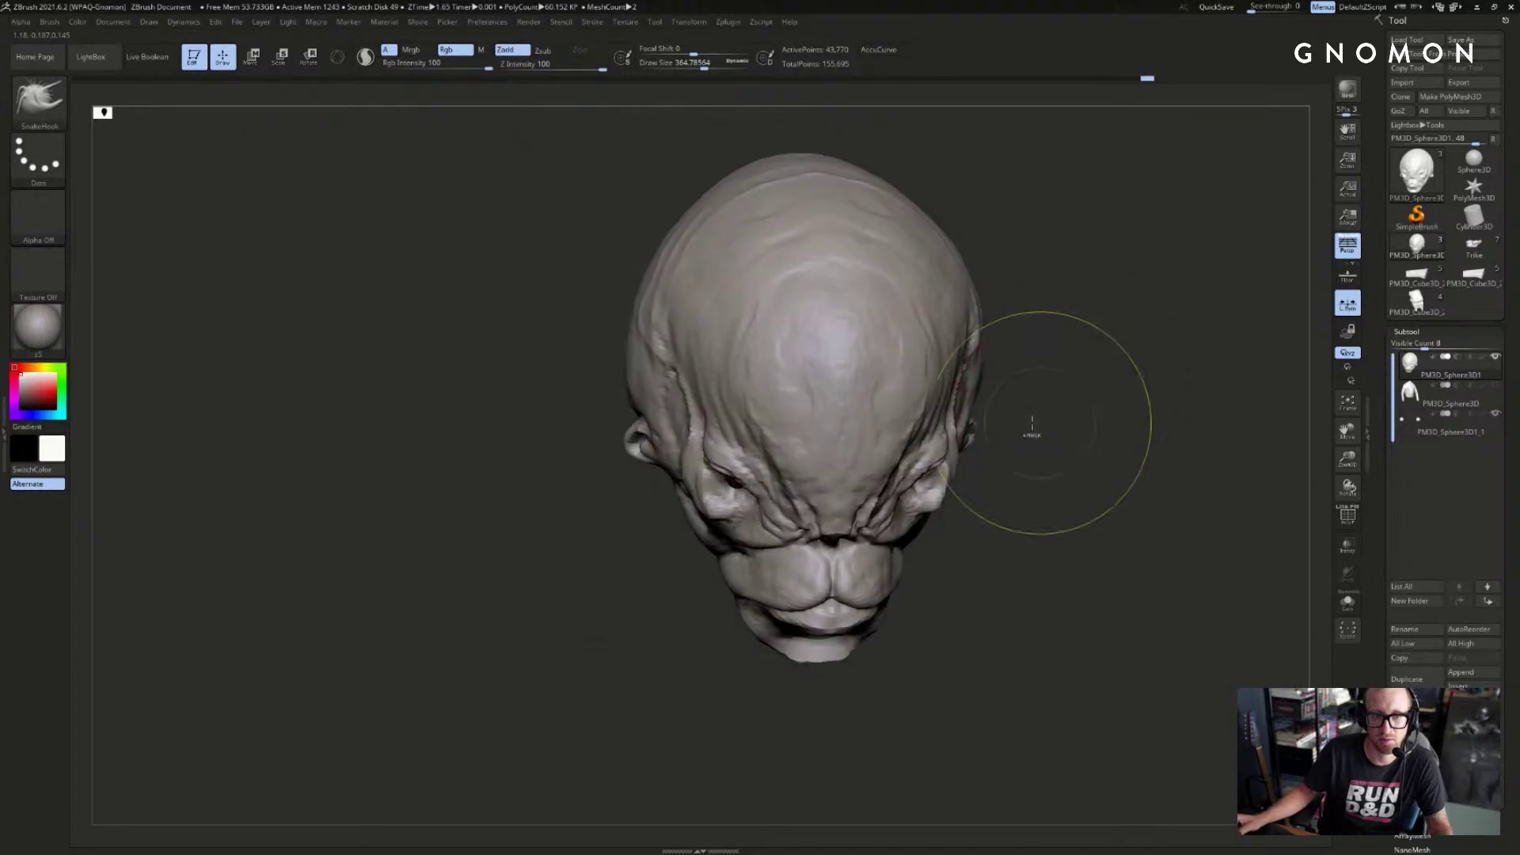
pyautogui.moveTo(634, 506); pyautogui.dragTo(651, 519)
pyautogui.moveTo(691, 430); pyautogui.dragTo(700, 427)
pyautogui.moveTo(611, 469); pyautogui.dragTo(621, 486)
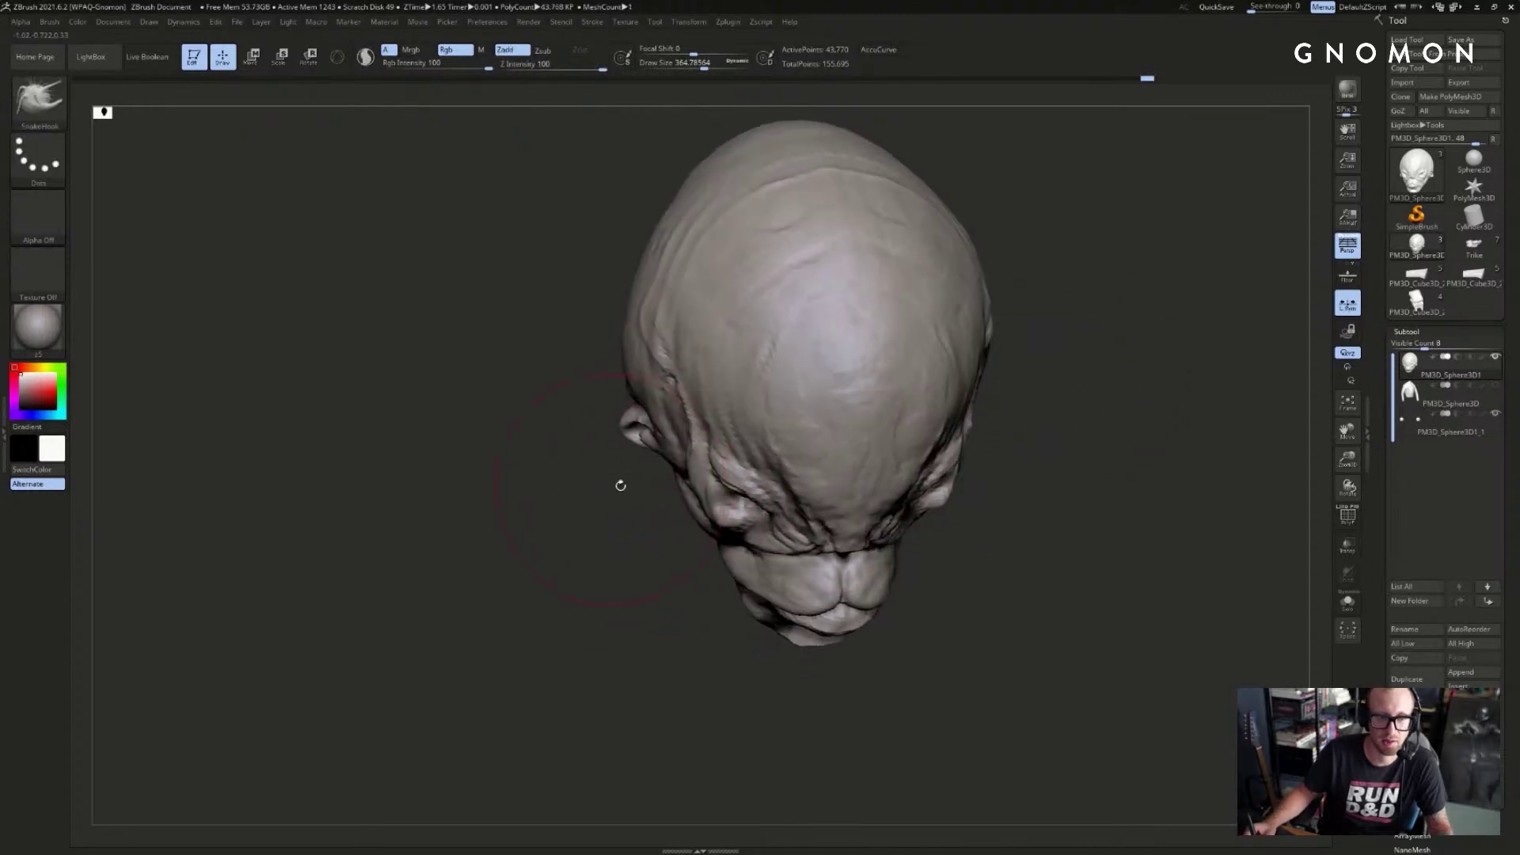
# - Adjust the ear's outline with SnakeHook after reducing the draw size below about 288
pyautogui.press('[')
pyautogui.press('[')
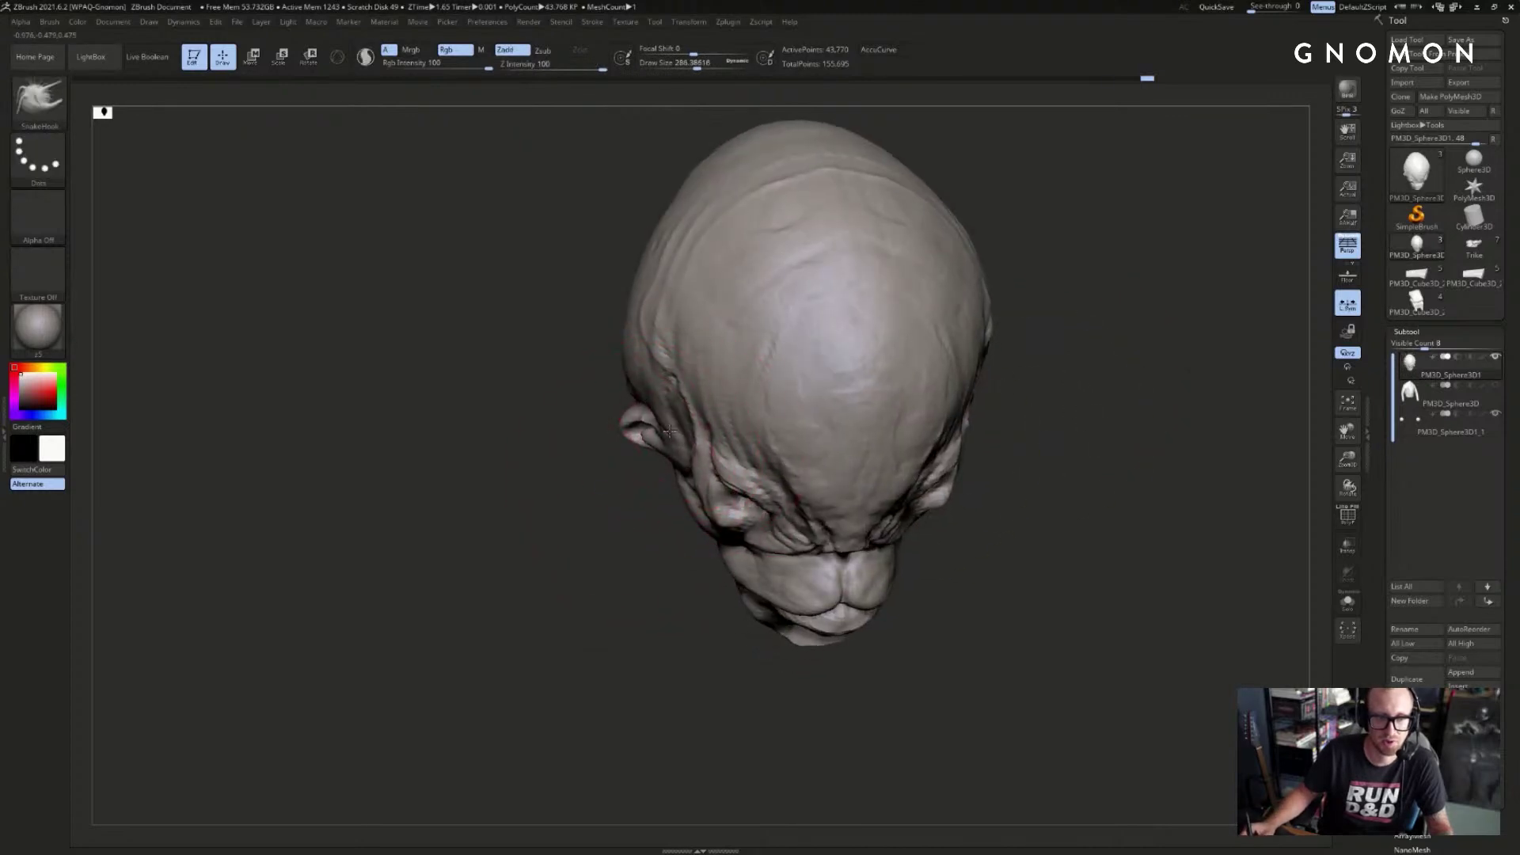
pyautogui.press('[')
pyautogui.moveTo(628, 414)
pyautogui.mouseDown()
pyautogui.moveTo(621, 430)
pyautogui.moveTo(651, 434)
pyautogui.moveTo(616, 444)
pyautogui.moveTo(619, 432)
pyautogui.mouseUp()
# - Mask the ears with the MaskPen brush at a draw size of about 181 and check the head from several angles
pyautogui.press('f')
pyautogui.moveTo(1074, 418)
pyautogui.keyDown('alt'); pyautogui.mouseDown()
pyautogui.moveTo(1096, 380)
pyautogui.moveTo(1059, 402)
pyautogui.moveTo(1103, 396)
pyautogui.moveTo(843, 503)
pyautogui.mouseUp(); pyautogui.keyUp('alt')
pyautogui.press('s')
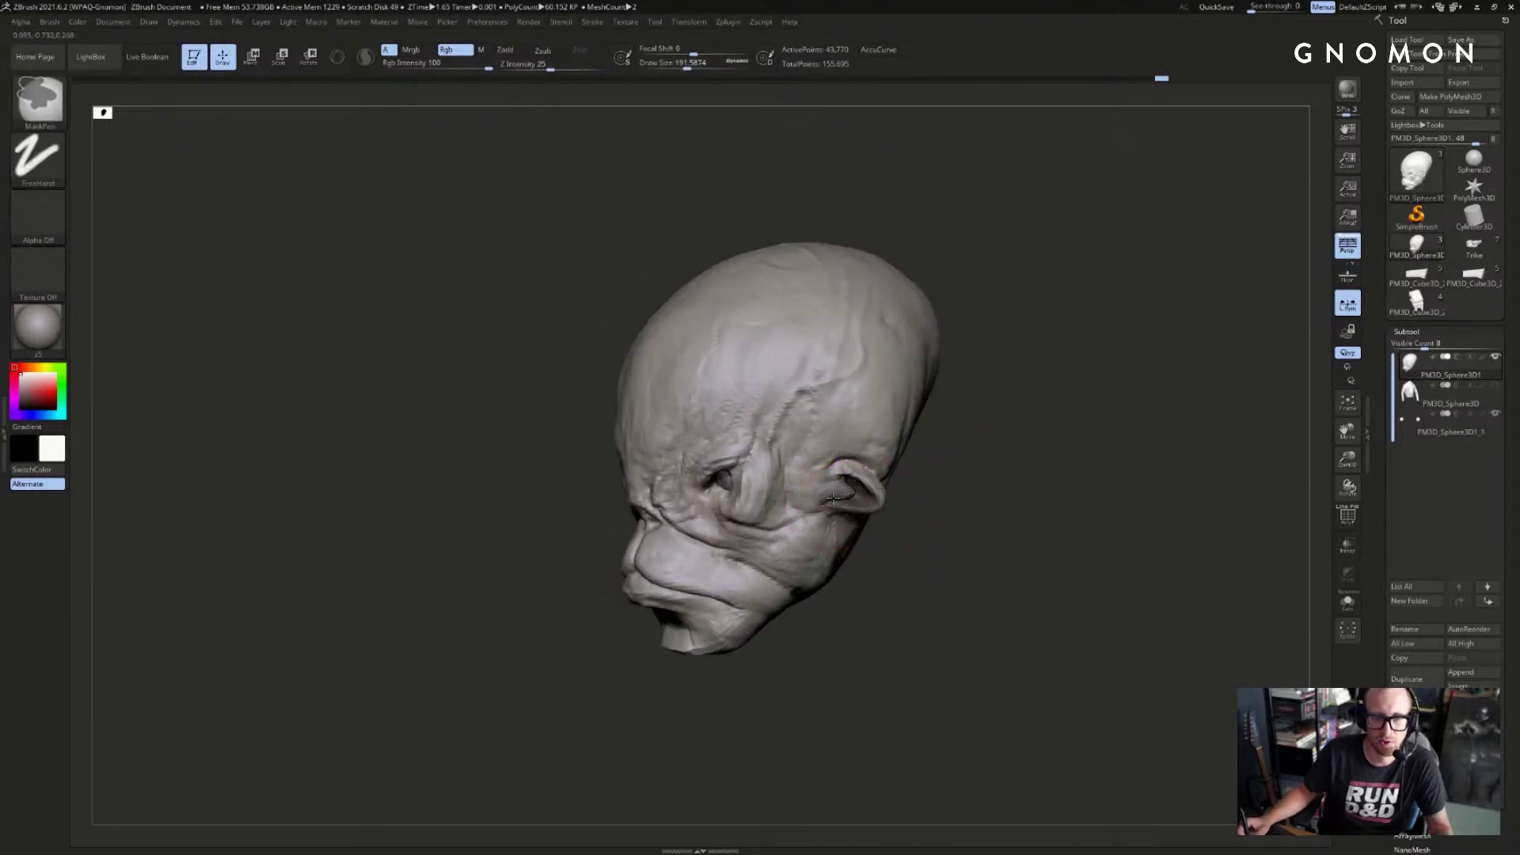
pyautogui.moveTo(977, 465)
pyautogui.mouseDown()
pyautogui.moveTo(878, 470)
pyautogui.moveTo(801, 428)
pyautogui.moveTo(816, 441)
pyautogui.moveTo(1110, 420)
pyautogui.moveTo(1038, 398)
pyautogui.moveTo(988, 408)
pyautogui.mouseUp()
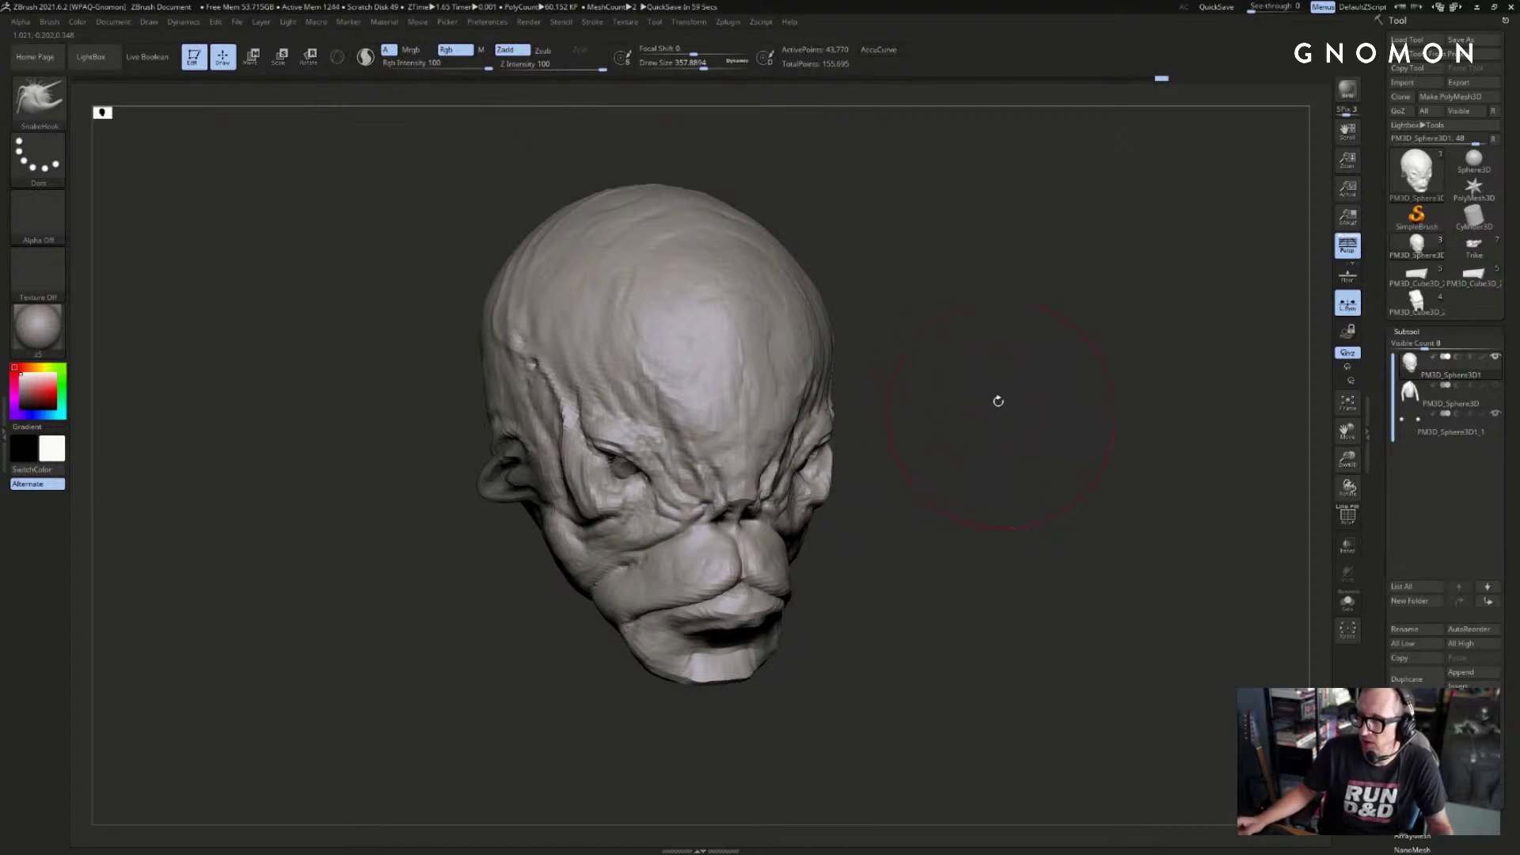
pyautogui.moveTo(1021, 431)
pyautogui.mouseDown()
pyautogui.moveTo(1001, 444)
pyautogui.moveTo(1013, 435)
pyautogui.moveTo(967, 416)
pyautogui.mouseUp()
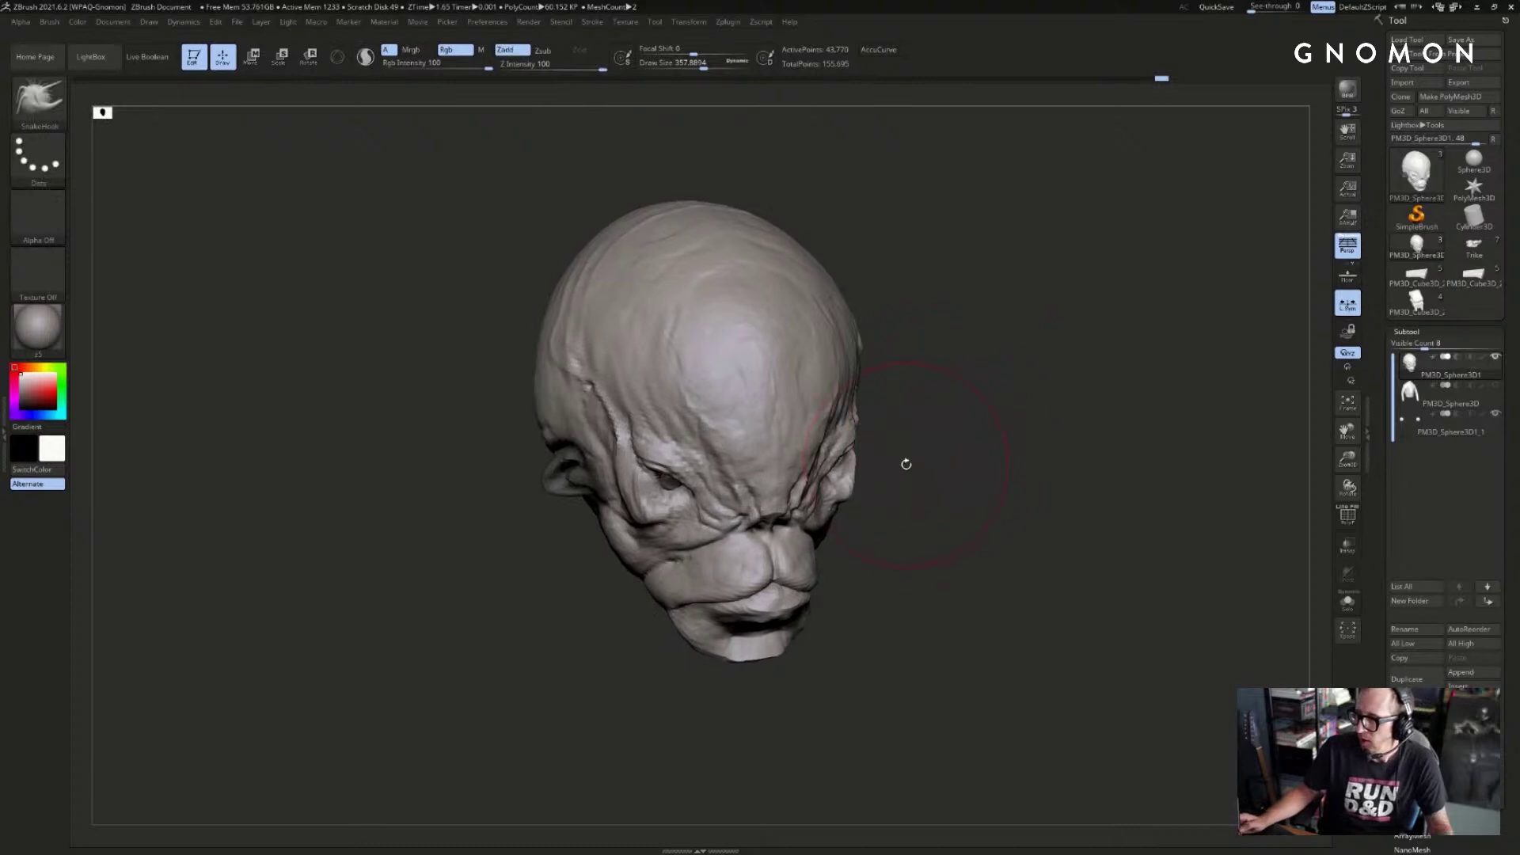
pyautogui.moveTo(985, 450); pyautogui.dragTo(996, 457)
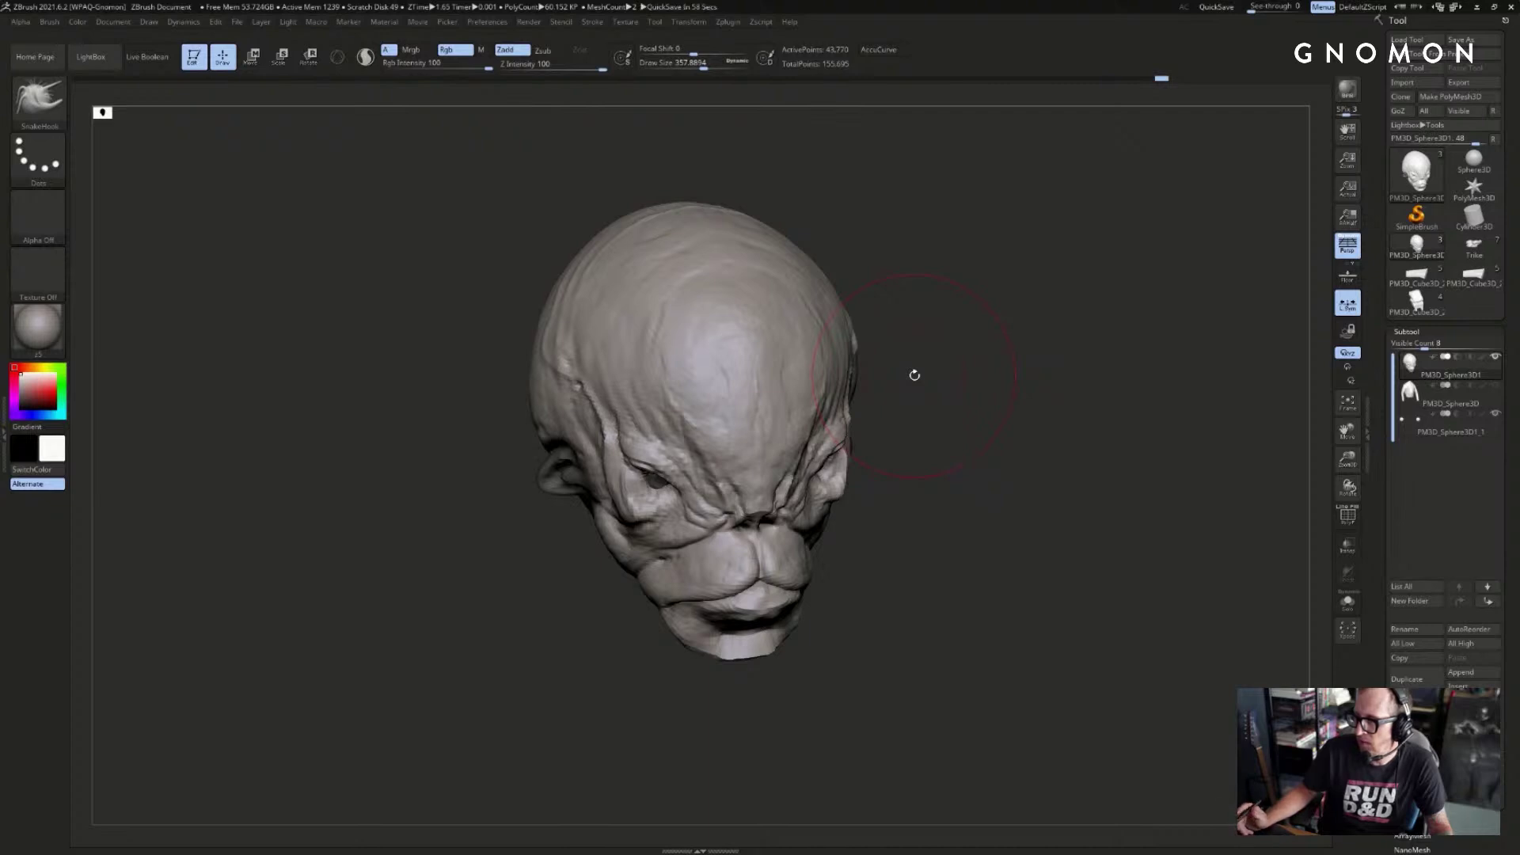
pyautogui.moveTo(1053, 424)
pyautogui.mouseDown()
pyautogui.moveTo(1077, 401)
pyautogui.moveTo(1082, 431)
pyautogui.mouseUp()
# - Reshape the side of the head around the masked ear with SnakeHook at draw sizes between about 158 and 357
pyautogui.press('s')
pyautogui.moveTo(526, 530); pyautogui.dragTo(665, 444)
pyautogui.press('s')
pyautogui.moveTo(862, 388); pyautogui.dragTo(854, 388)
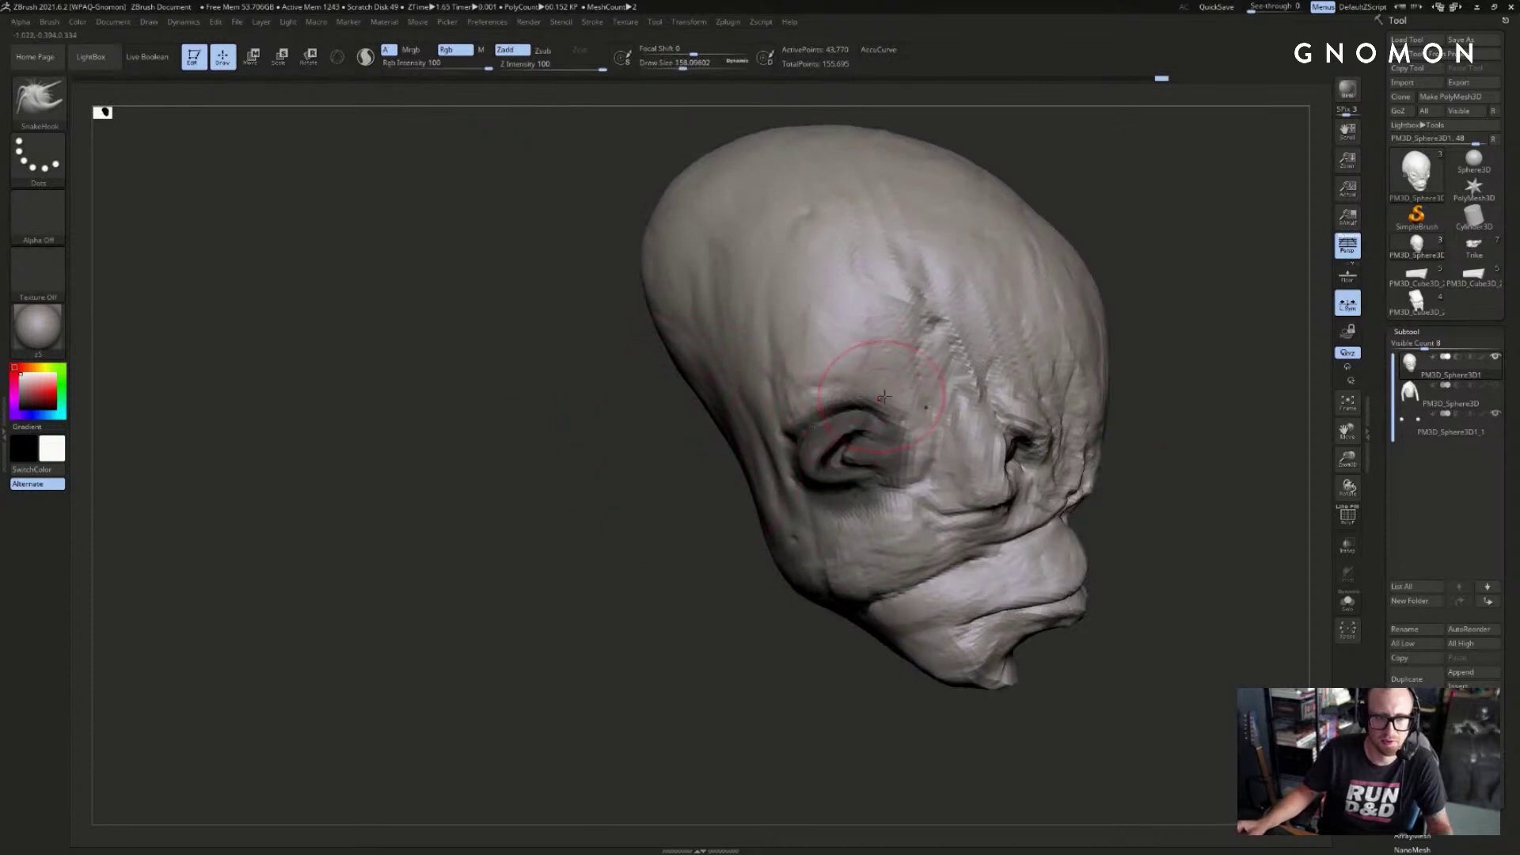
pyautogui.moveTo(665, 507)
pyautogui.mouseDown()
pyautogui.moveTo(633, 431)
pyautogui.moveTo(746, 470)
pyautogui.mouseUp()
pyautogui.press('s')
pyautogui.press('s')
pyautogui.moveTo(896, 392); pyautogui.dragTo(824, 421)
pyautogui.moveTo(737, 507)
pyautogui.mouseDown()
pyautogui.moveTo(673, 548)
pyautogui.moveTo(712, 549)
pyautogui.moveTo(701, 523)
pyautogui.moveTo(764, 521)
pyautogui.mouseUp()
pyautogui.press('s')
# - Mask the face below the brow and adjust the sides of the skull with a large brush at a draw size of about 430
pyautogui.keyDown('ctrl'); pyautogui.moveTo(982, 585); pyautogui.dragTo(1069, 542); pyautogui.keyUp('ctrl')
pyautogui.moveTo(697, 479); pyautogui.dragTo(667, 519)
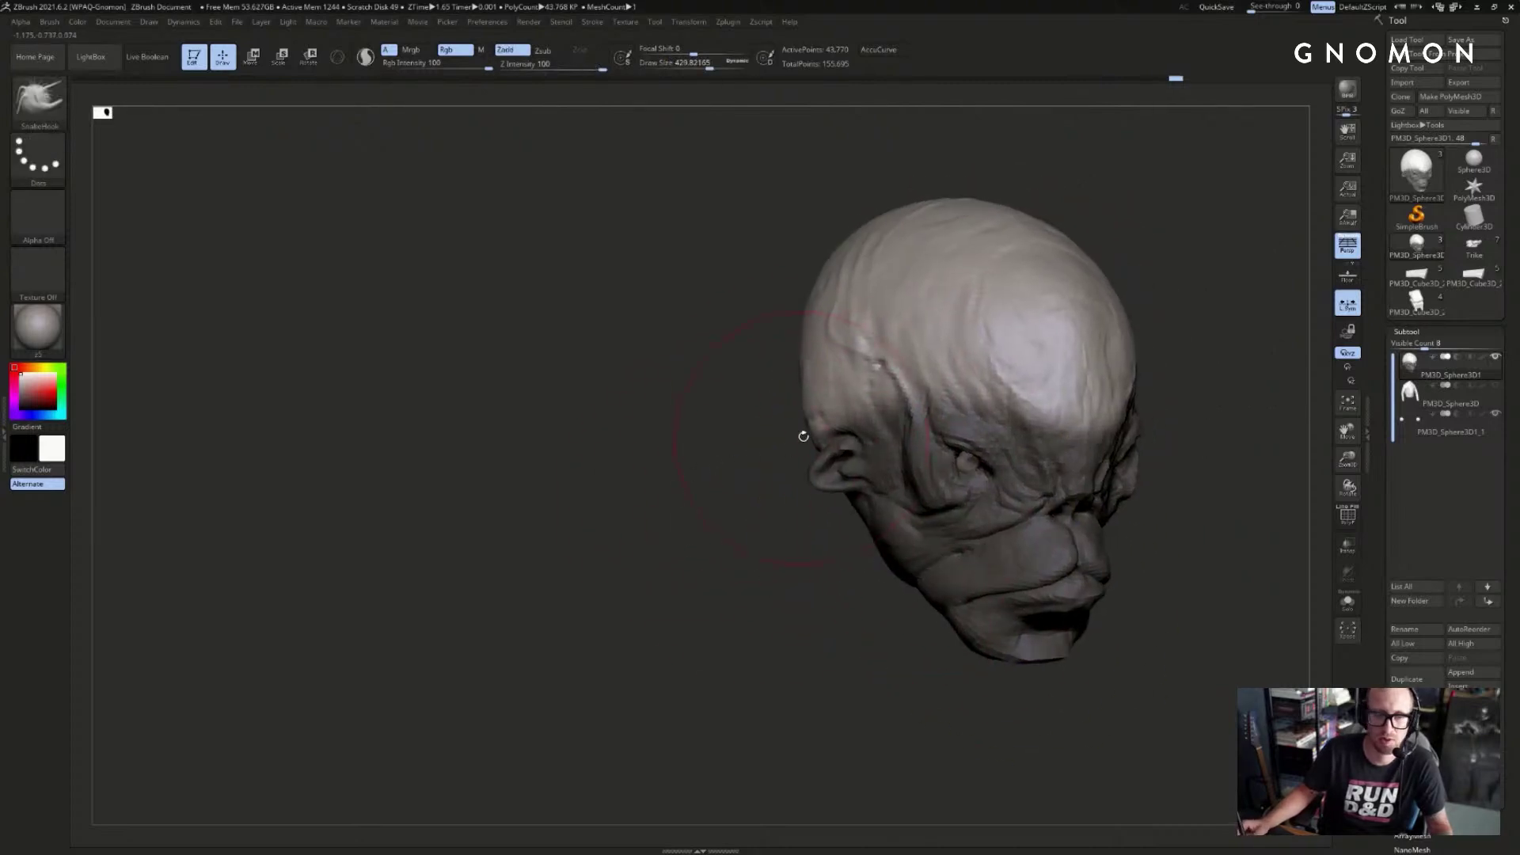
pyautogui.press('b')
pyautogui.press('m')
pyautogui.press('v')
pyautogui.keyDown('shift'); pyautogui.moveTo(784, 443); pyautogui.dragTo(804, 439); pyautogui.keyUp('shift')
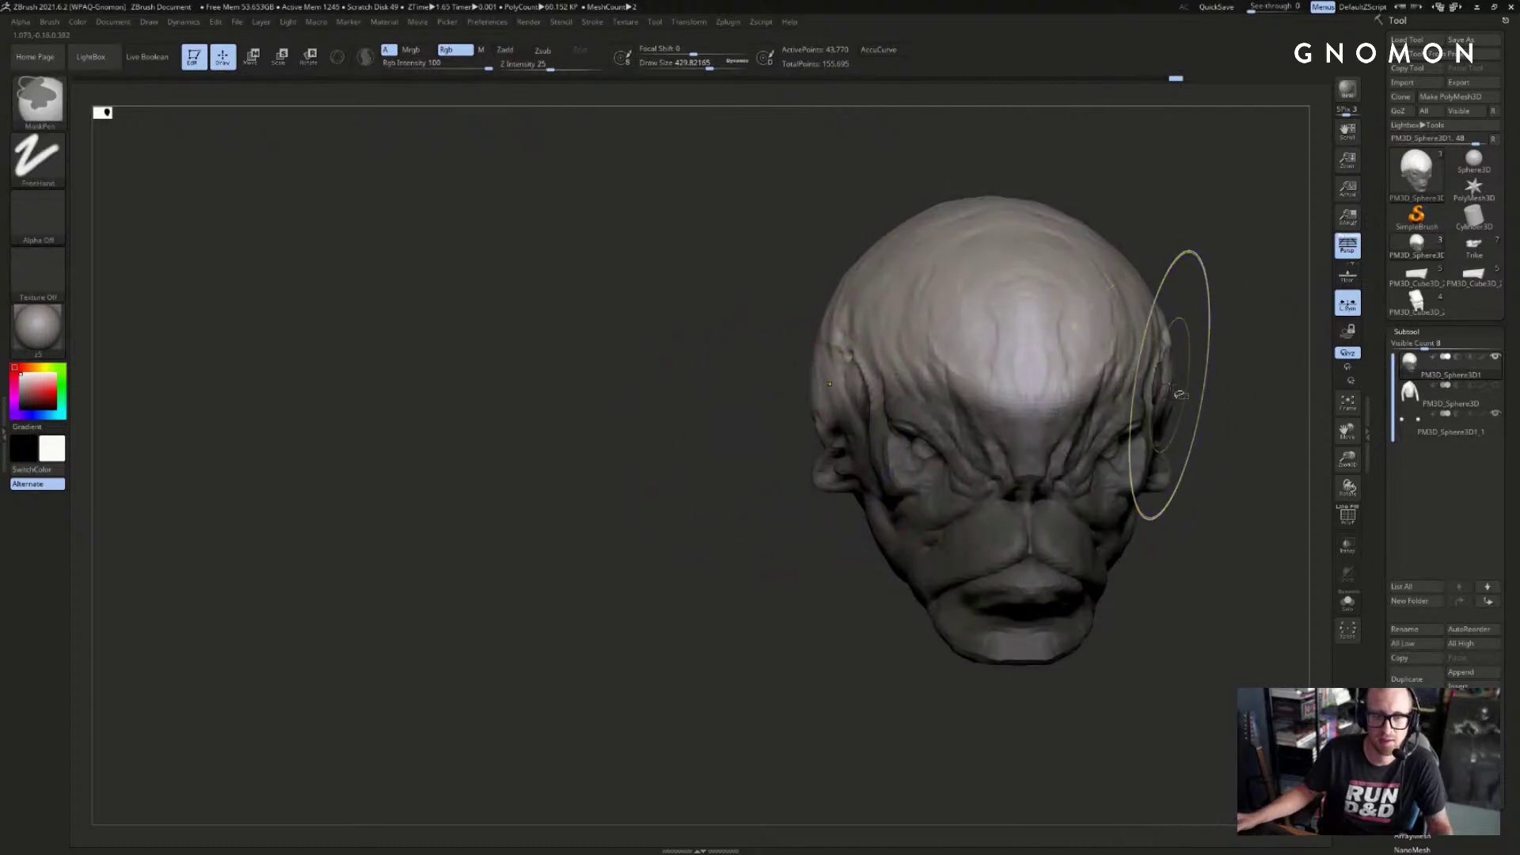
pyautogui.keyDown('alt'); pyautogui.moveTo(1194, 396); pyautogui.dragTo(1037, 388); pyautogui.keyUp('alt')
pyautogui.press('s')
pyautogui.moveTo(1047, 391)
pyautogui.mouseDown()
pyautogui.moveTo(1089, 459)
pyautogui.moveTo(1076, 464)
pyautogui.moveTo(1128, 442)
pyautogui.moveTo(974, 420)
pyautogui.mouseUp()
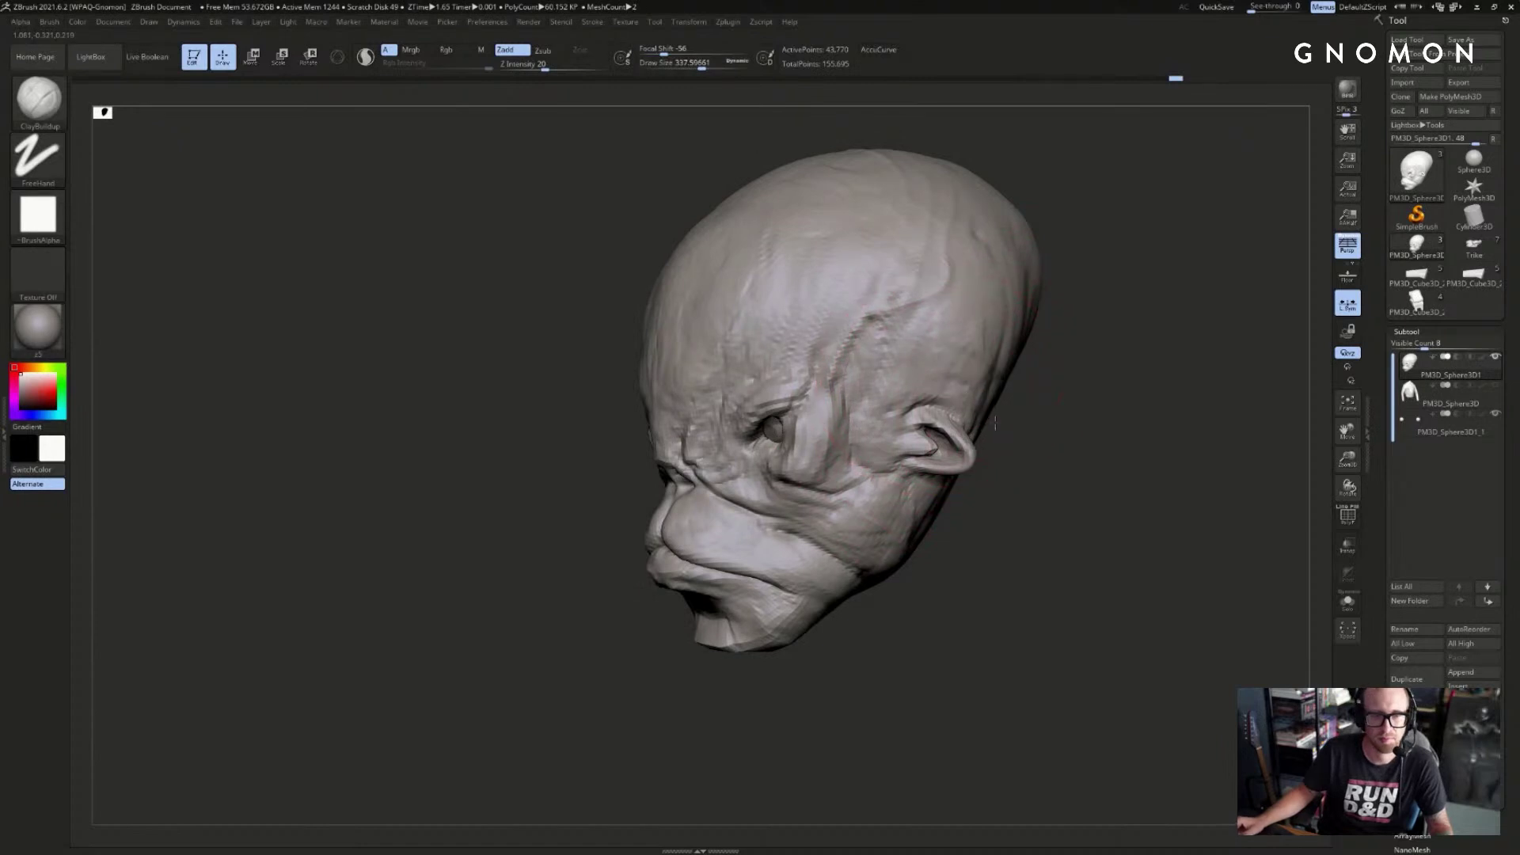
# - Build up forms on the temple and upper skull with ClayBuildup at draw sizes between about 132 and 282
pyautogui.press('[')
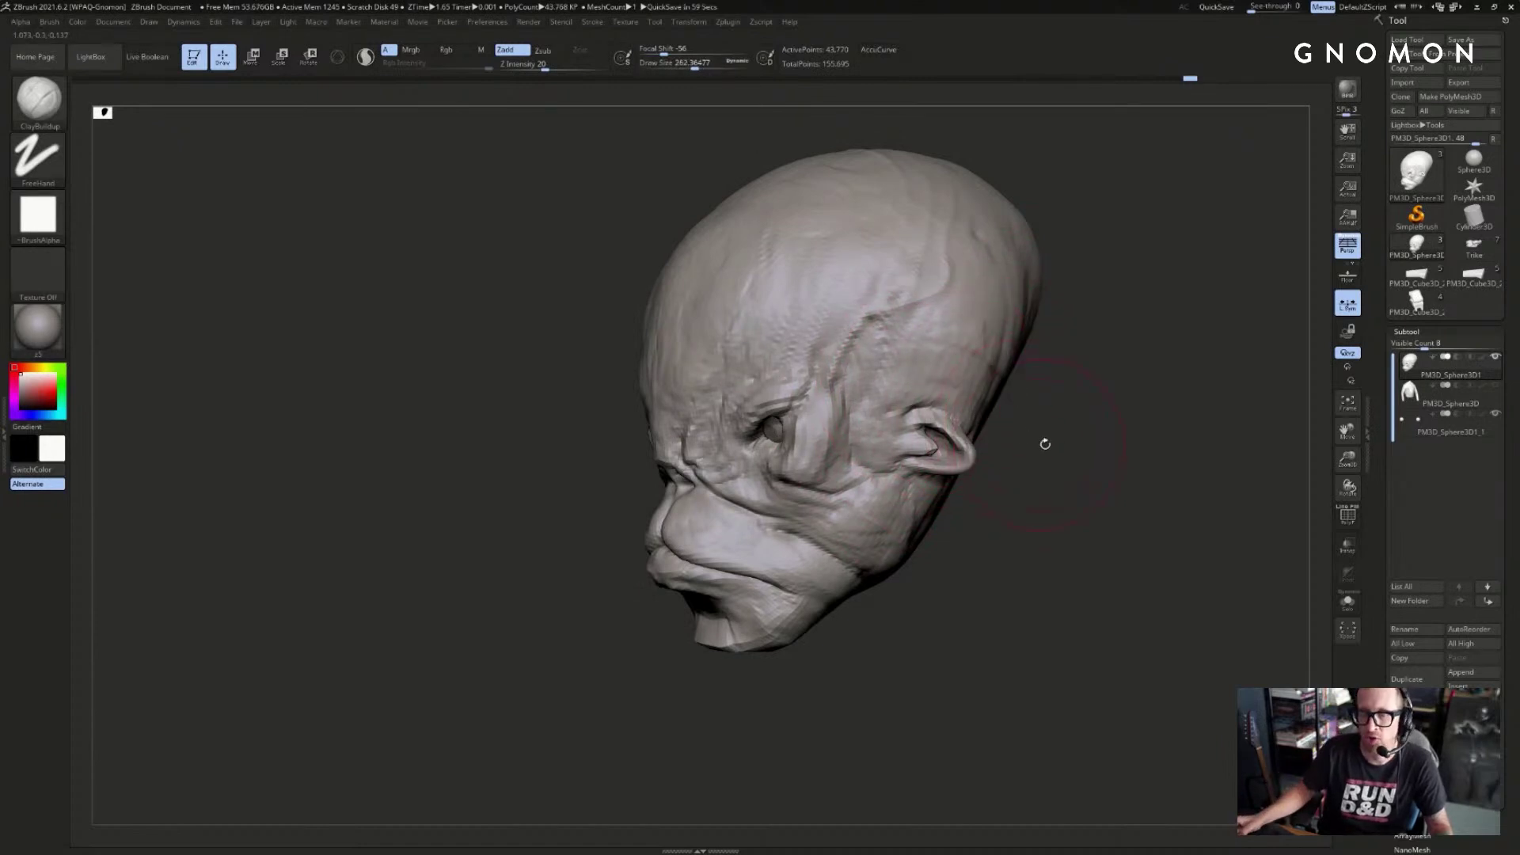
pyautogui.moveTo(1042, 441)
pyautogui.mouseDown()
pyautogui.moveTo(1052, 448)
pyautogui.moveTo(982, 347)
pyautogui.mouseUp()
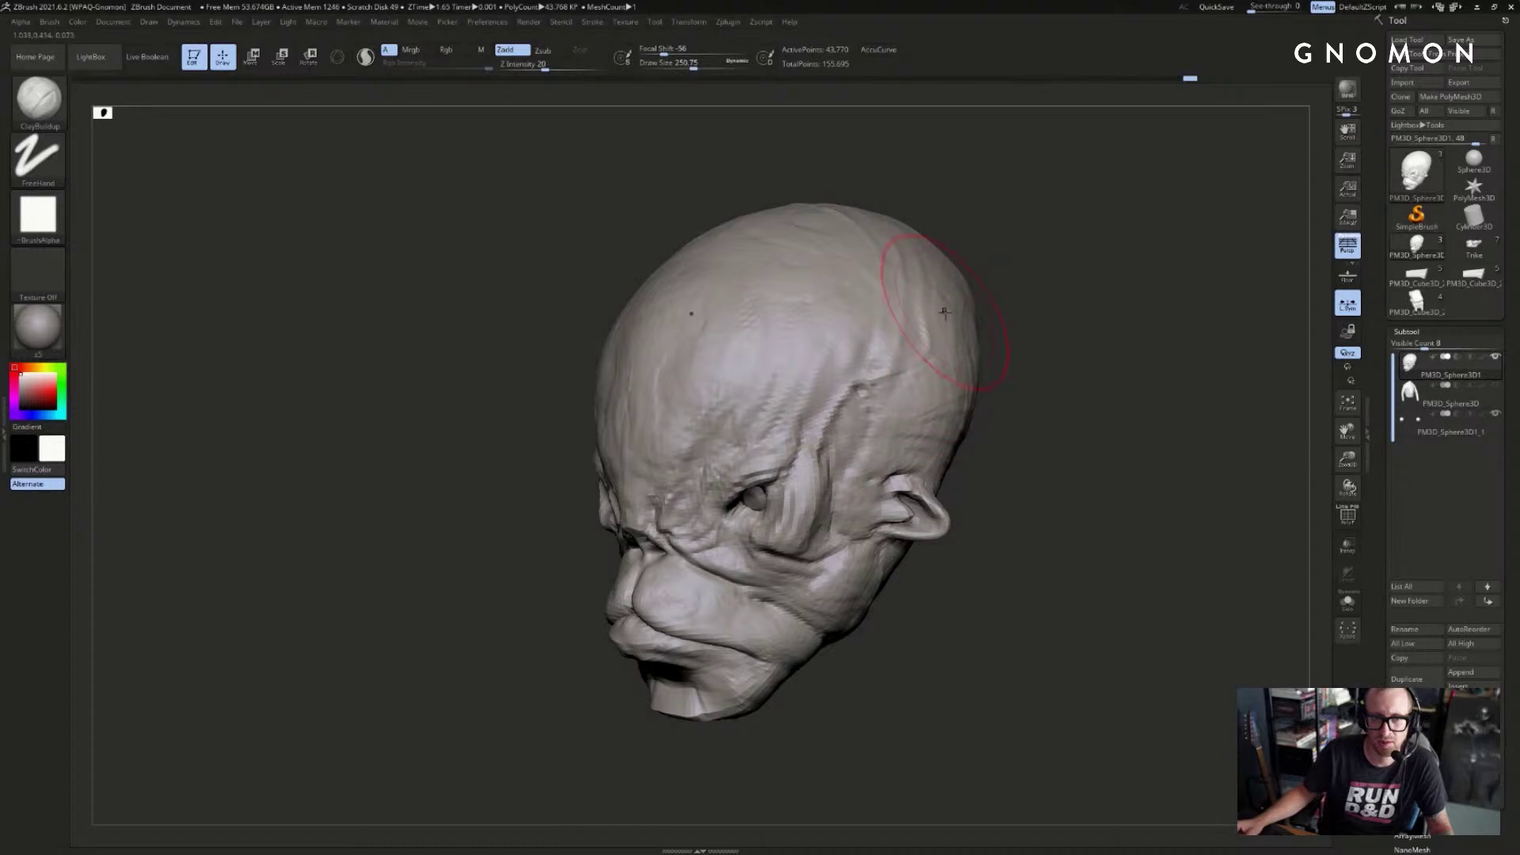
pyautogui.moveTo(1030, 291); pyautogui.dragTo(962, 320)
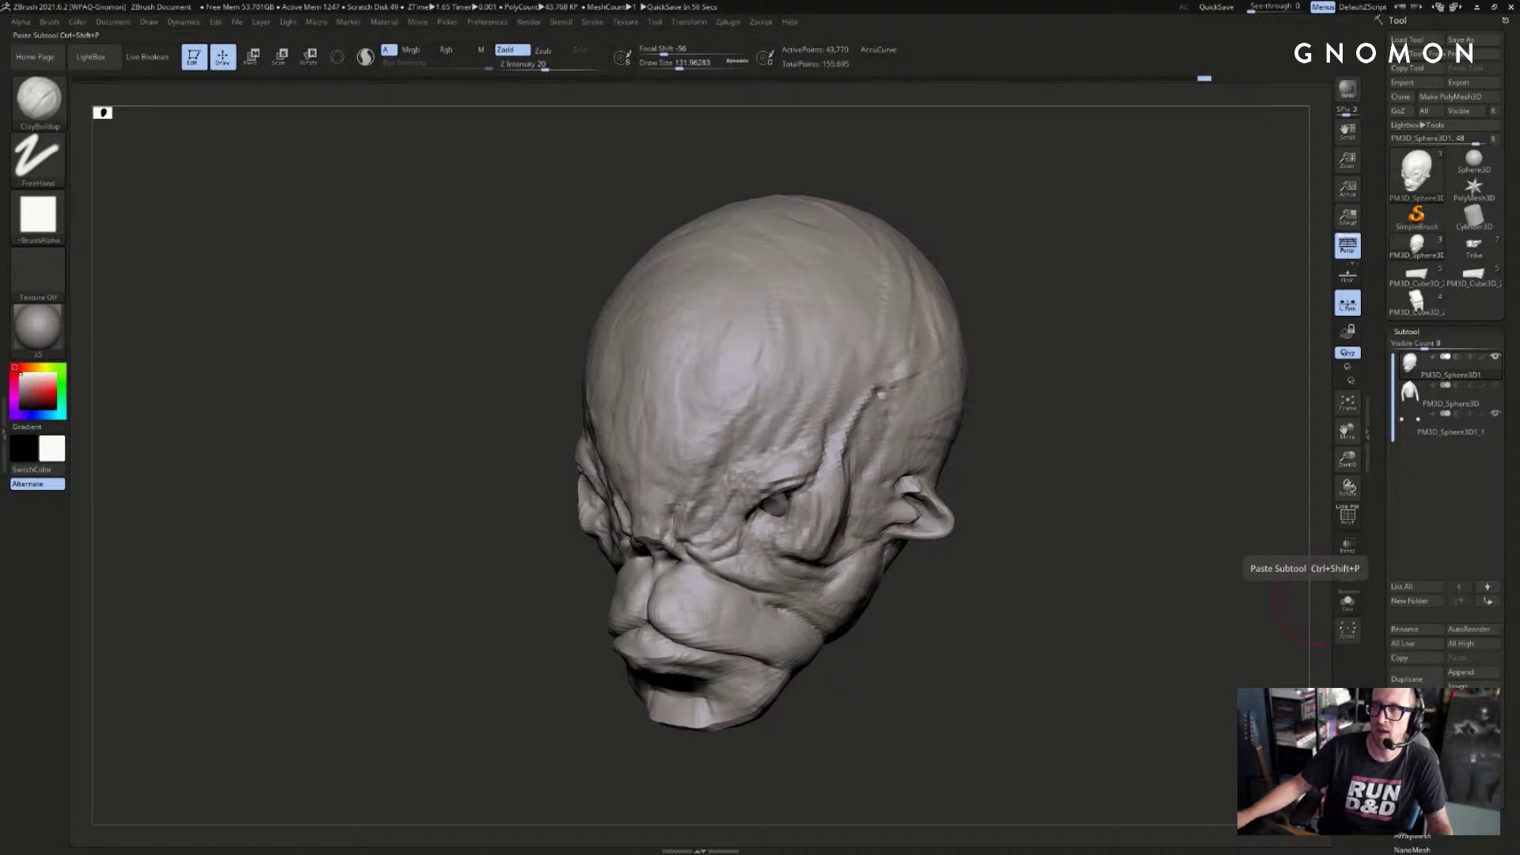
pyautogui.keyDown('shift'); pyautogui.moveTo(1154, 407); pyautogui.dragTo(1110, 382); pyautogui.keyUp('shift')
# - Build up the side of the skull above and behind the ear with ClayBuildup at a draw size of about 251
pyautogui.moveTo(1011, 404)
pyautogui.mouseDown()
pyautogui.moveTo(1106, 366)
pyautogui.moveTo(651, 506)
pyautogui.moveTo(771, 444)
pyautogui.mouseUp()
pyautogui.press('s')
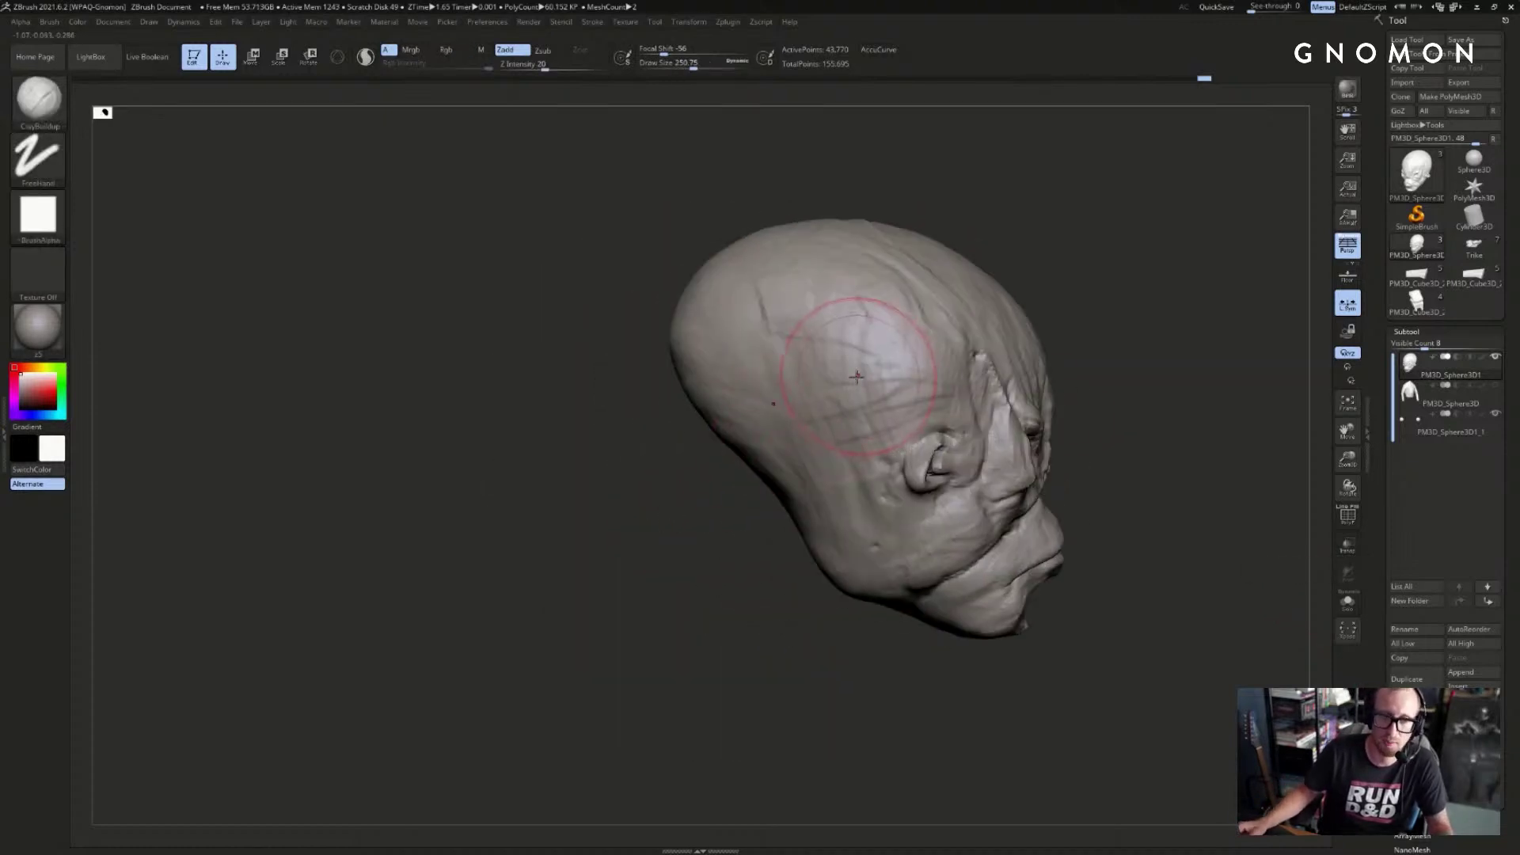
pyautogui.moveTo(1109, 264); pyautogui.dragTo(1143, 281)
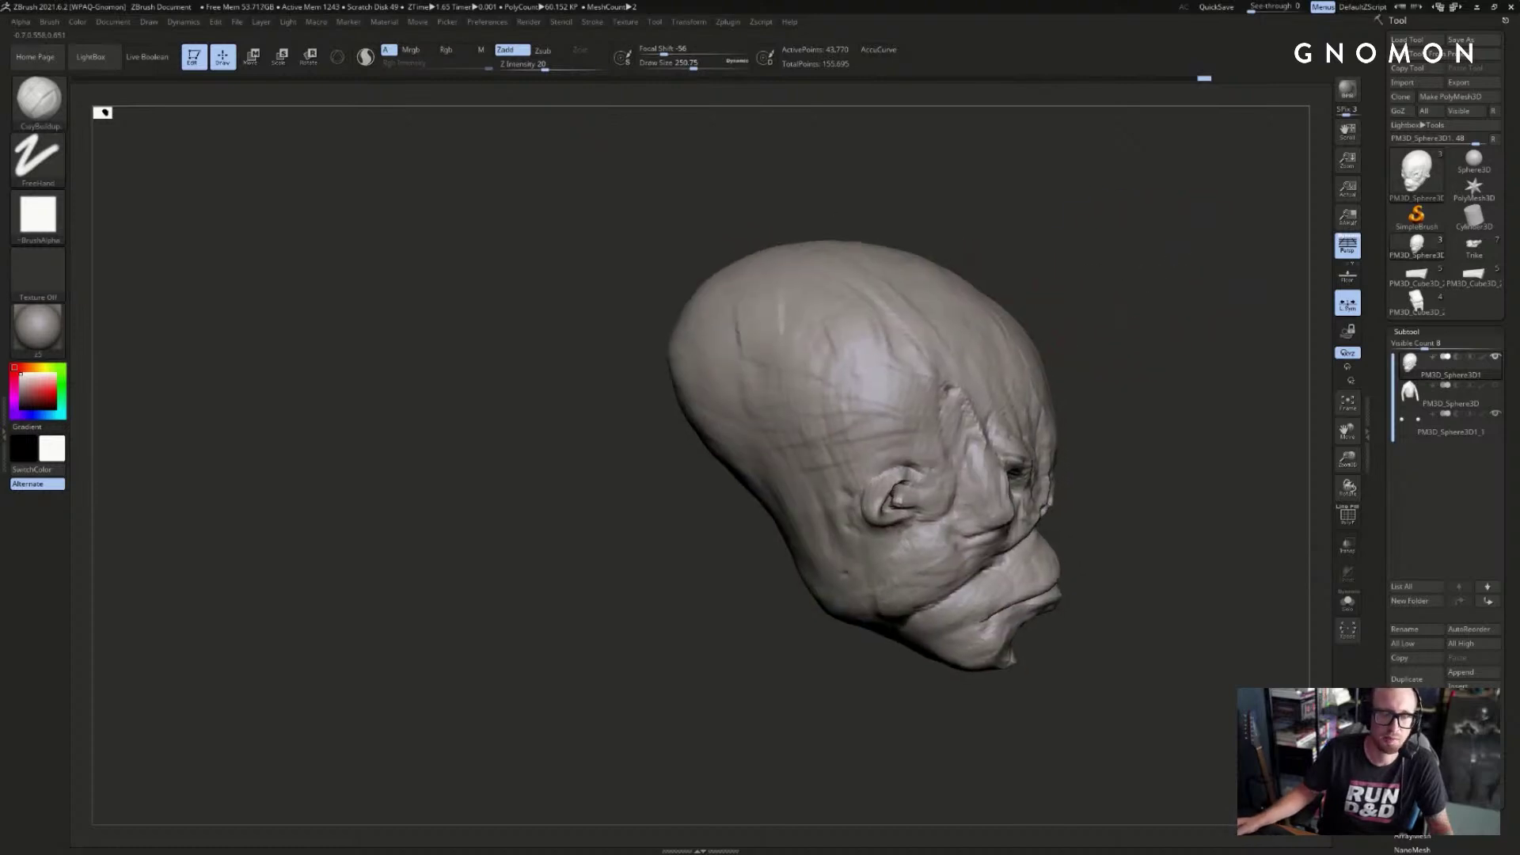
pyautogui.moveTo(887, 309); pyautogui.dragTo(958, 337)
pyautogui.moveTo(1172, 301)
pyautogui.mouseDown()
pyautogui.moveTo(1108, 297)
pyautogui.moveTo(1167, 275)
pyautogui.moveTo(1225, 305)
pyautogui.moveTo(1113, 269)
pyautogui.mouseUp()
pyautogui.press('s')
pyautogui.moveTo(722, 419); pyautogui.dragTo(753, 420)
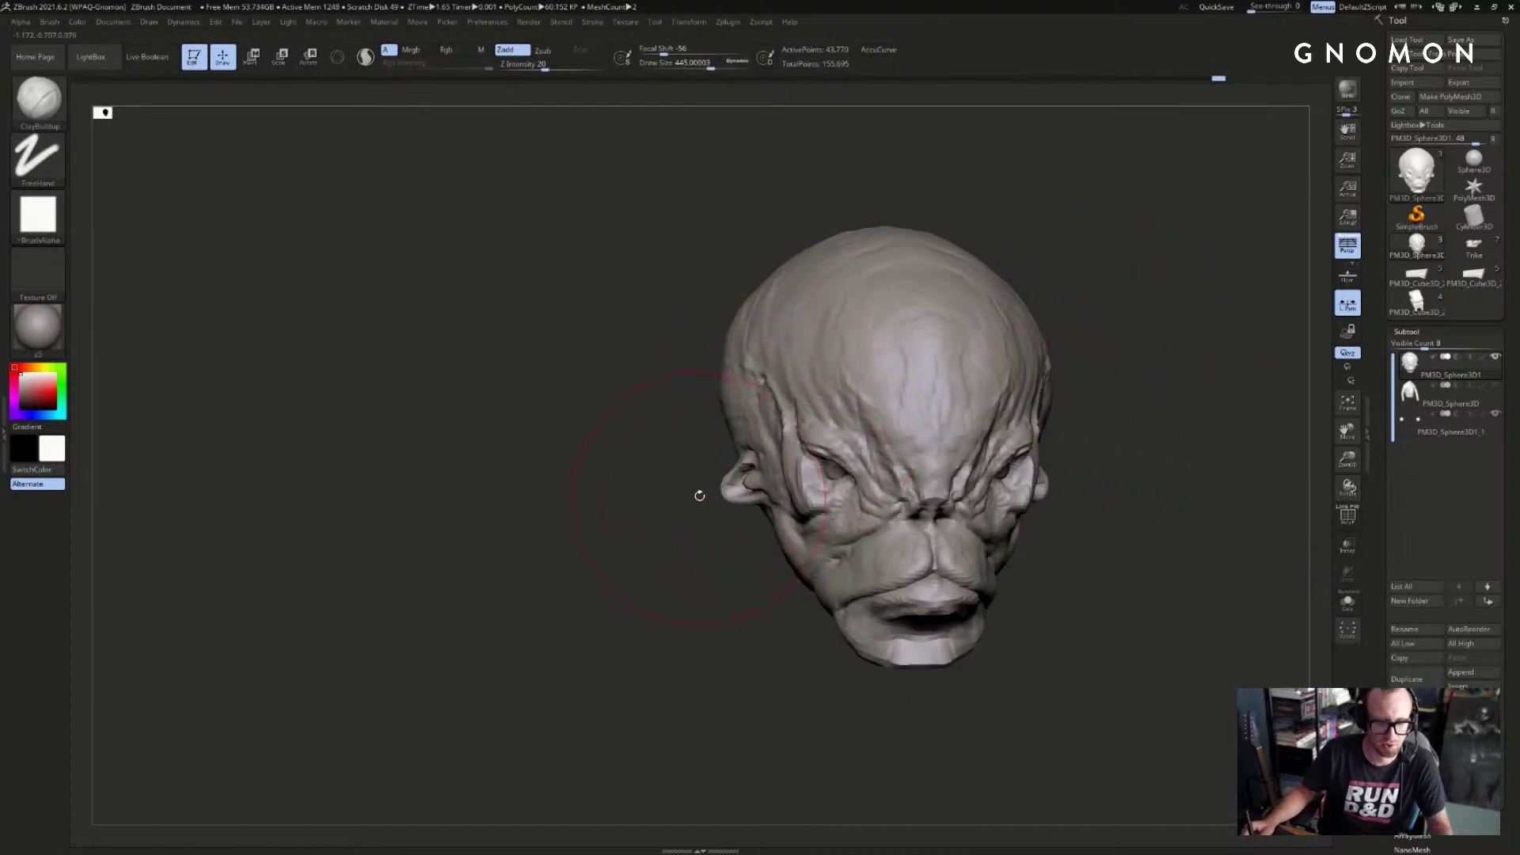
# - Switch to SnakeHook and reshape the ear's silhouette from the front, reducing the draw size to about 68
pyautogui.press('b')
pyautogui.press('s')
pyautogui.press('h')
pyautogui.press('s')
pyautogui.moveTo(744, 488)
pyautogui.mouseDown()
pyautogui.moveTo(709, 488)
pyautogui.moveTo(746, 502)
pyautogui.moveTo(738, 513)
pyautogui.moveTo(737, 492)
pyautogui.moveTo(683, 523)
pyautogui.mouseUp()
pyautogui.press('[')
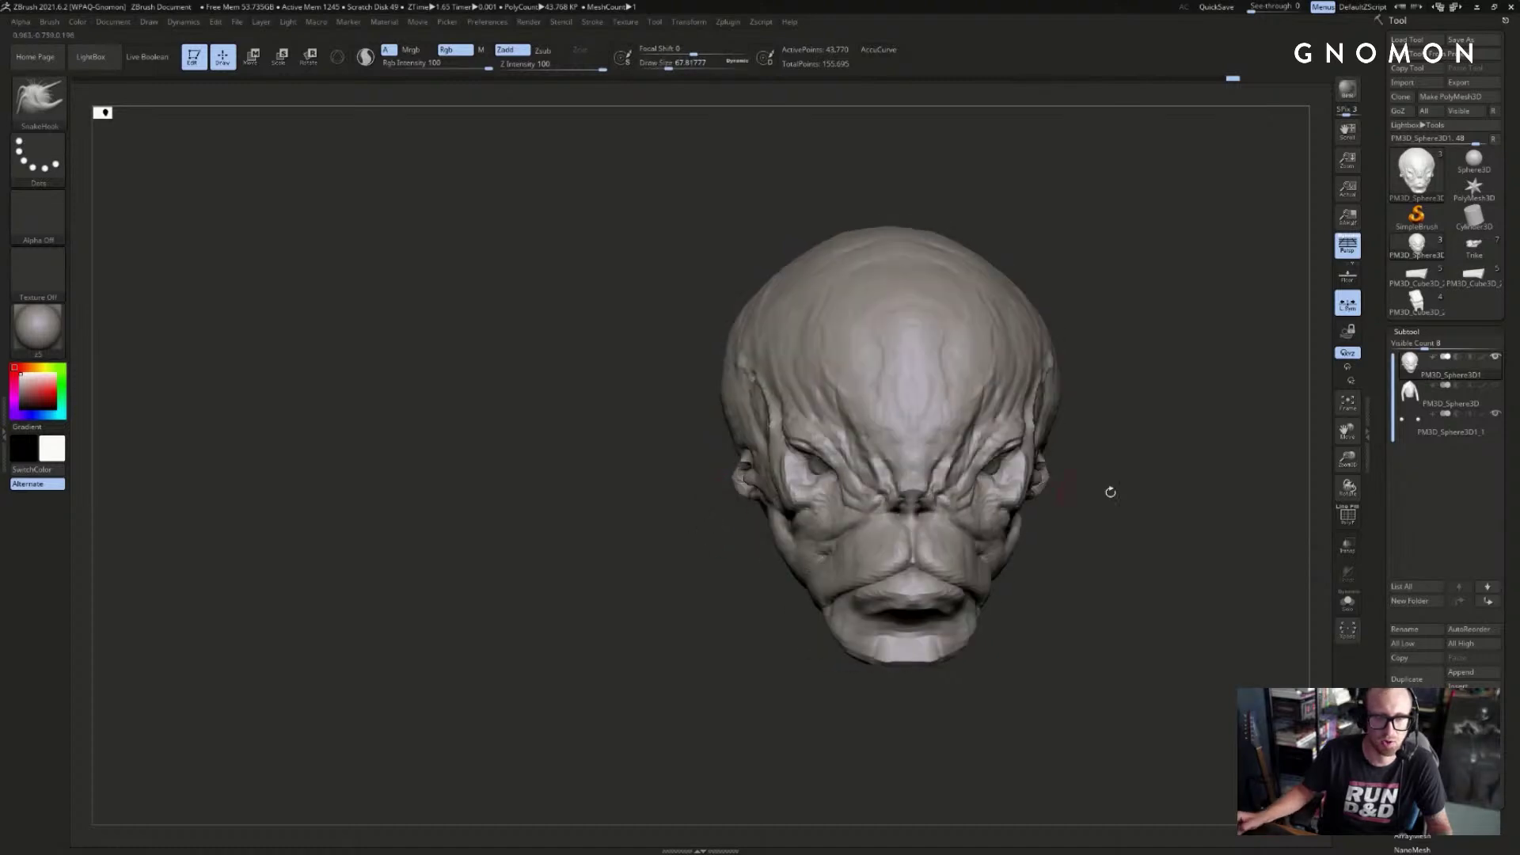
# - Refine the ear's outline from a three-quarter view with SnakeHook at a draw size of about 65
pyautogui.moveTo(1109, 492)
pyautogui.mouseDown()
pyautogui.moveTo(1067, 492)
pyautogui.moveTo(1048, 454)
pyautogui.moveTo(1083, 496)
pyautogui.moveTo(1079, 471)
pyautogui.mouseUp()
pyautogui.press('b')
pyautogui.press('s')
pyautogui.click(1074, 480)
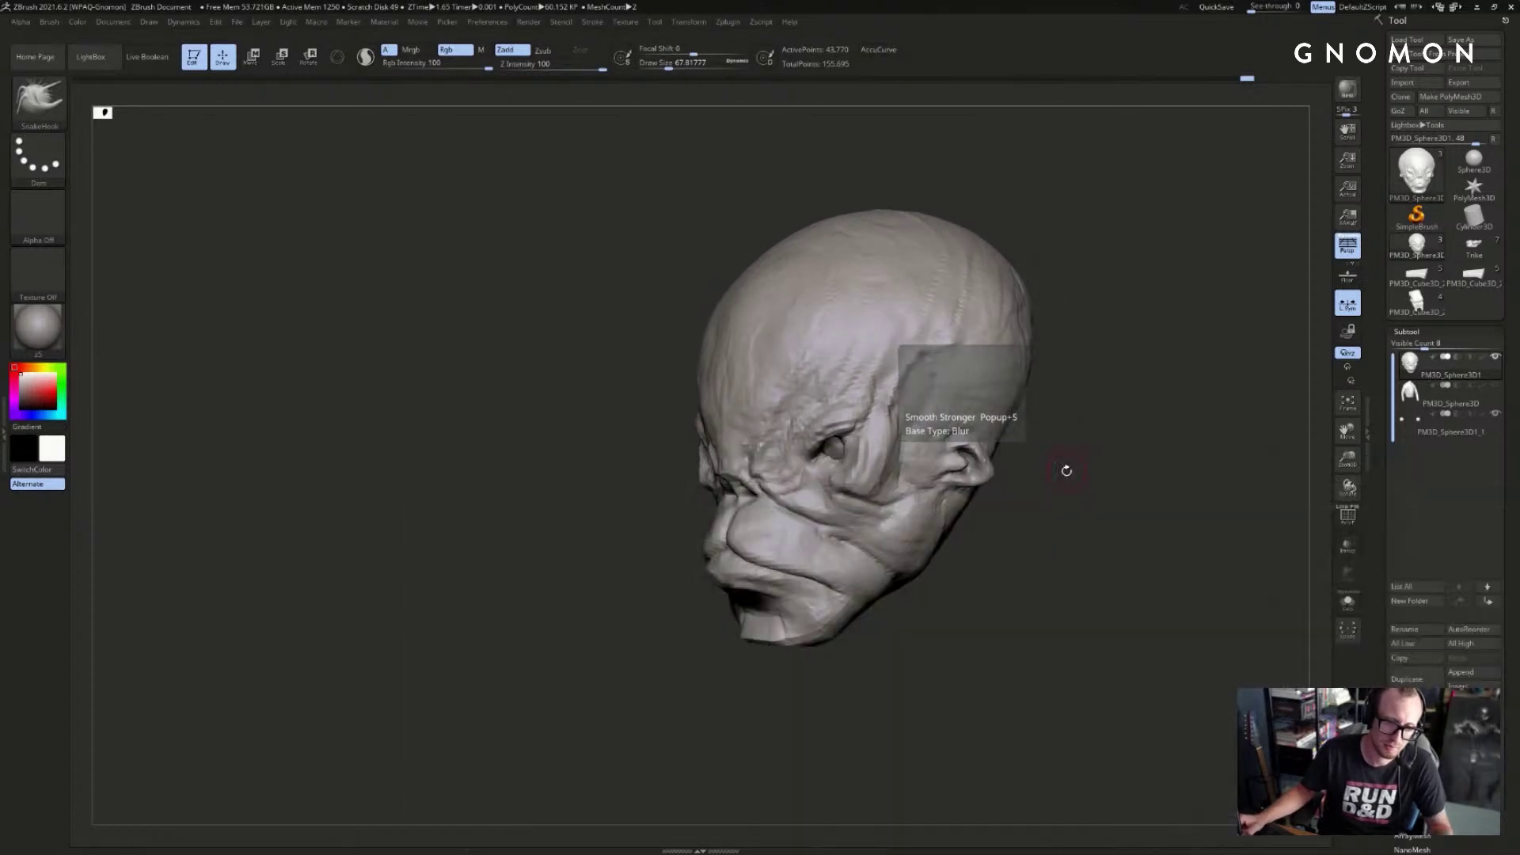
pyautogui.moveTo(1006, 475); pyautogui.dragTo(1072, 465)
pyautogui.keyDown('alt'); pyautogui.moveTo(1215, 411); pyautogui.dragTo(1171, 442); pyautogui.keyUp('alt')
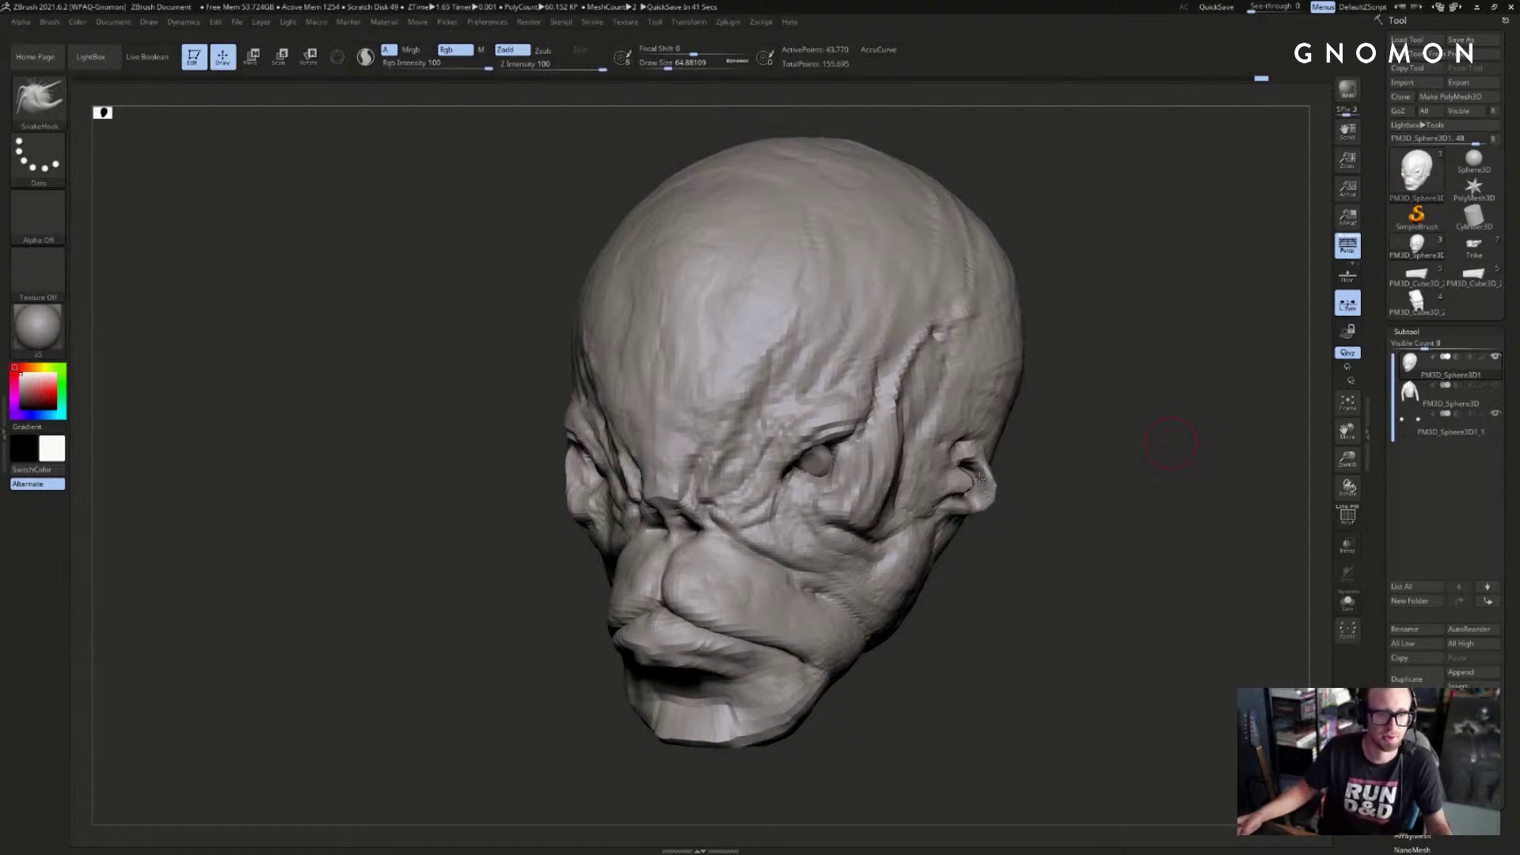
# - Select the eyeball subtool and work on the front of the eye with the Clay brush at a draw size of about 29
pyautogui.moveTo(1171, 442); pyautogui.dragTo(884, 496)
pyautogui.keyDown('alt'); pyautogui.click(851, 472); pyautogui.keyUp('alt')
pyautogui.keyDown('alt'); pyautogui.moveTo(1170, 475); pyautogui.dragTo(1182, 657); pyautogui.keyUp('alt')
pyautogui.press('b')
pyautogui.press('c')
pyautogui.press('l')
pyautogui.press('[')
pyautogui.press('[')
pyautogui.press('[')
pyautogui.keyDown('alt'); pyautogui.moveTo(864, 455); pyautogui.dragTo(859, 458); pyautogui.keyUp('alt')
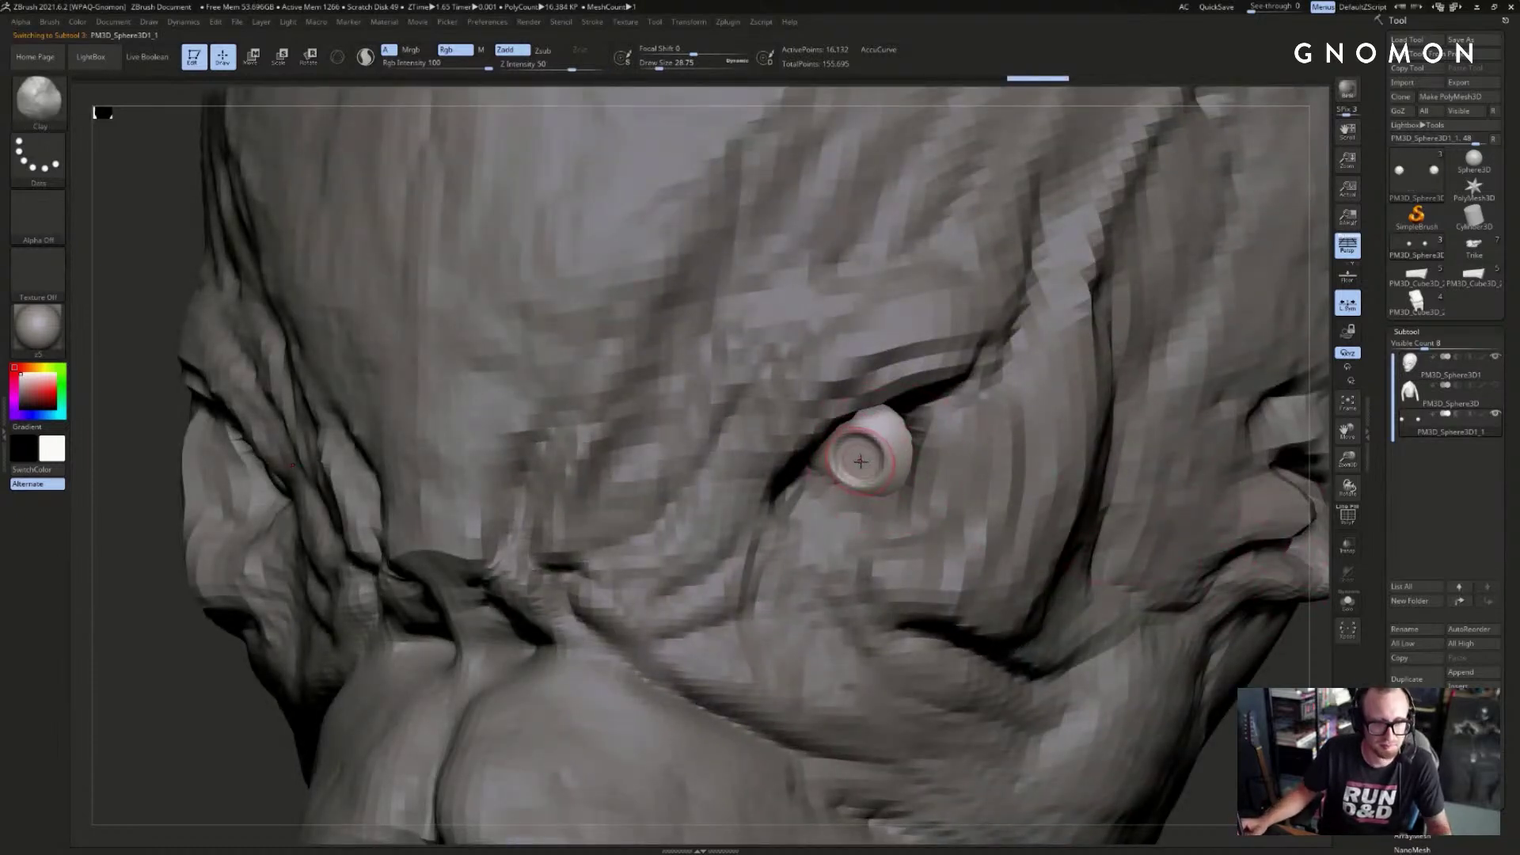
# - Undo and redo the last Clay strokes on the eyeballs, reducing the draw size to about 11
pyautogui.press('f')
pyautogui.moveTo(991, 526)
pyautogui.keyDown('shift'); pyautogui.mouseDown()
pyautogui.moveTo(1075, 542)
pyautogui.moveTo(1015, 529)
pyautogui.moveTo(1042, 499)
pyautogui.moveTo(1043, 538)
pyautogui.mouseUp(); pyautogui.keyUp('shift')
pyautogui.hotkey('ctrl', 'z')
pyautogui.hotkey('ctrl', 'z')
pyautogui.press('[')
pyautogui.press('[')
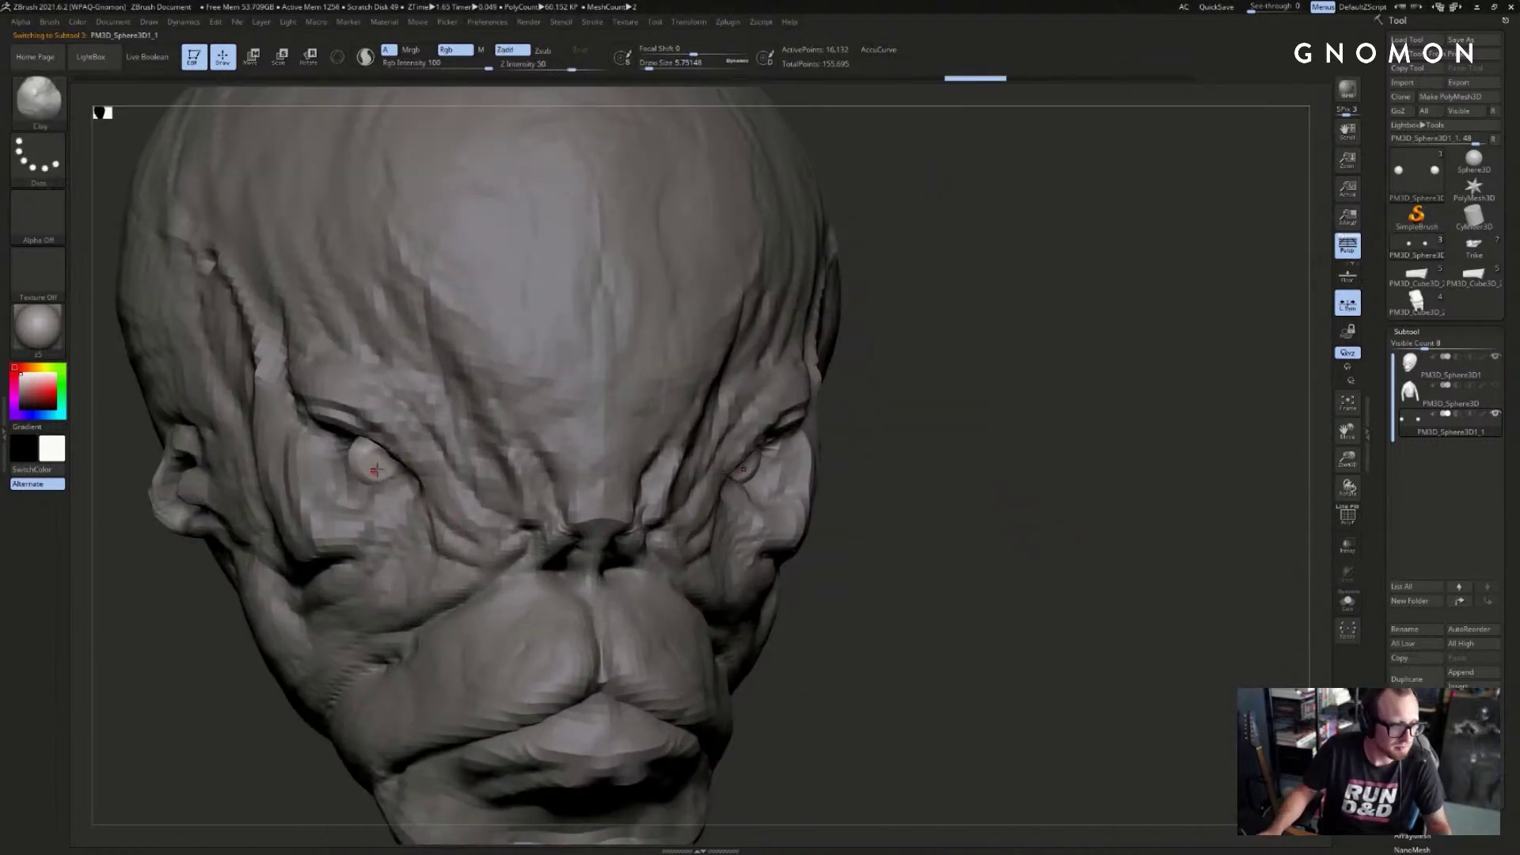
pyautogui.hotkey('ctrl', 'shift', 'z')
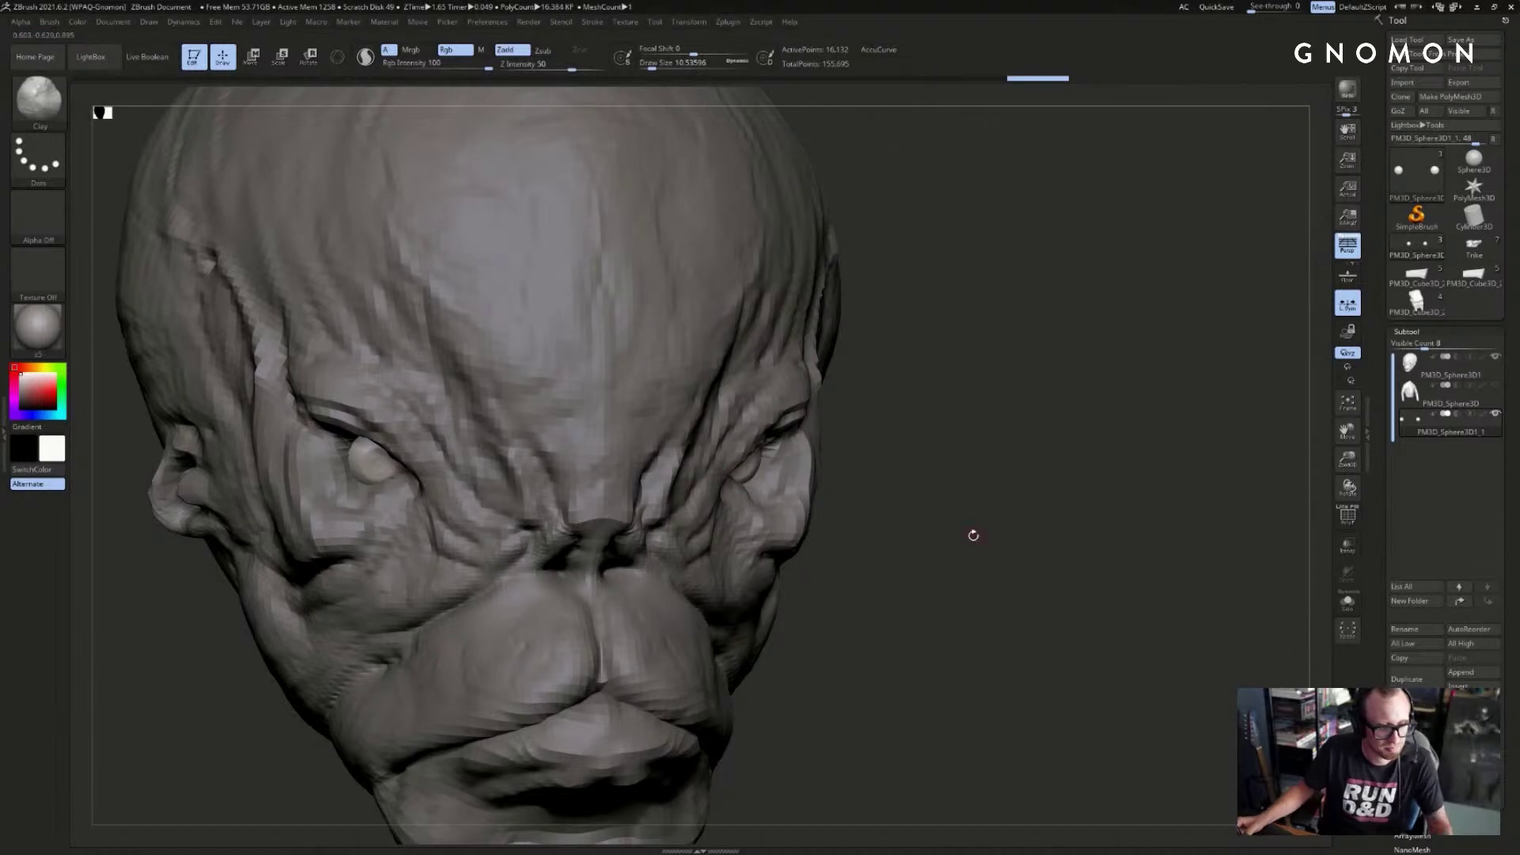
pyautogui.hotkey('ctrl', 'shift', 'z')
pyautogui.hotkey('ctrl', 'shift', 'z')
pyautogui.moveTo(1010, 525)
pyautogui.keyDown('alt'); pyautogui.mouseDown()
pyautogui.moveTo(924, 490)
pyautogui.moveTo(895, 502)
pyautogui.moveTo(910, 509)
pyautogui.mouseUp(); pyautogui.keyUp('alt')
pyautogui.press('ctrl')
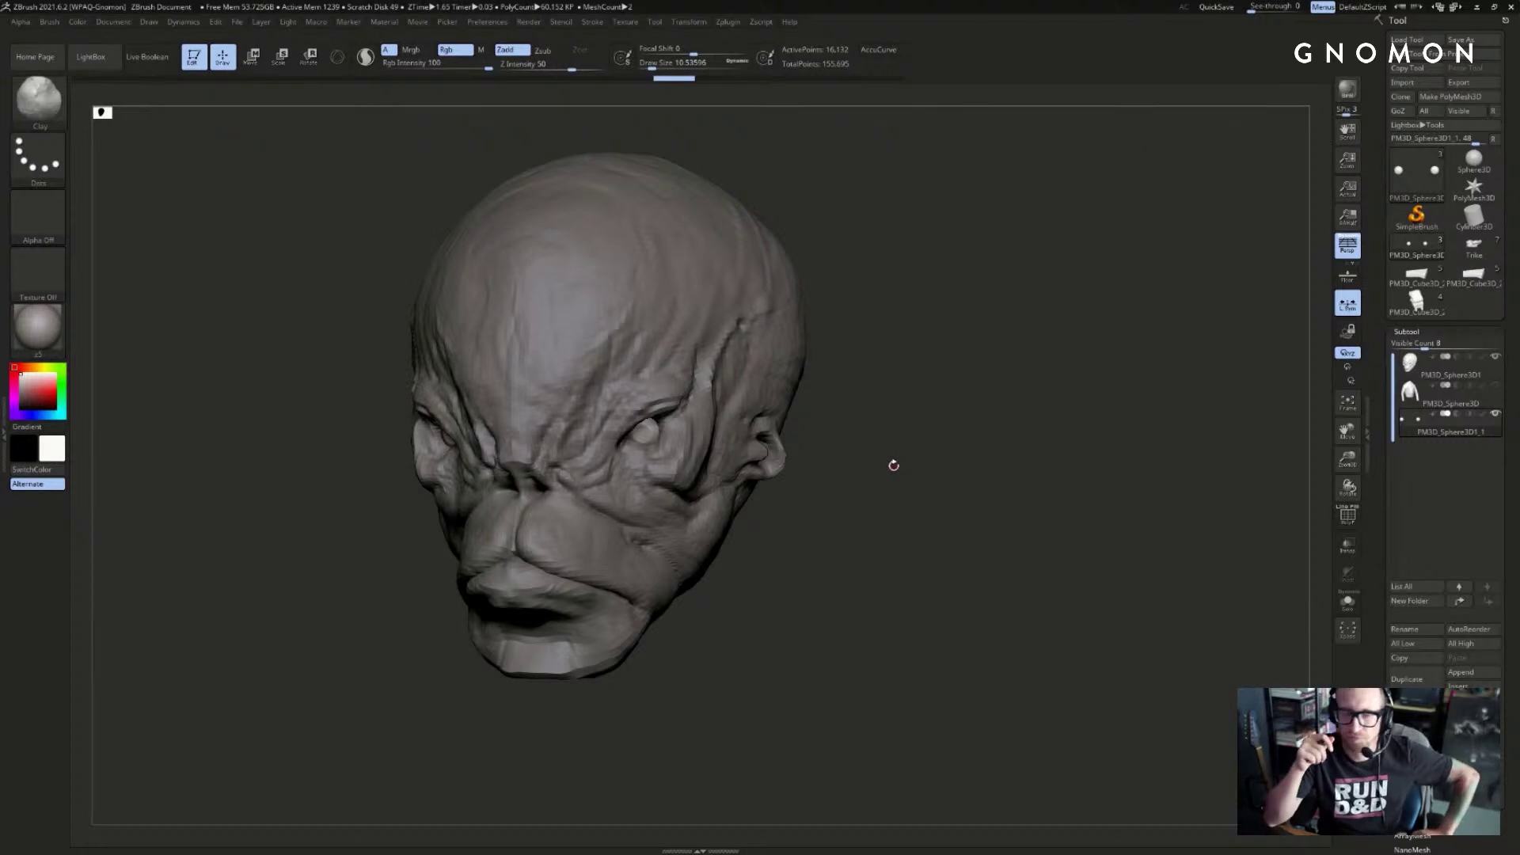
# - Return to the head subtool and set up DamStandard at a draw size of about 83 for cutting creases
pyautogui.press('Up')
pyautogui.moveTo(934, 495)
pyautogui.mouseDown()
pyautogui.moveTo(1093, 485)
pyautogui.moveTo(791, 455)
pyautogui.mouseUp()
pyautogui.press('b')
pyautogui.press('c')
pyautogui.press('b')
pyautogui.press('b')
pyautogui.press('d')
pyautogui.press('s')
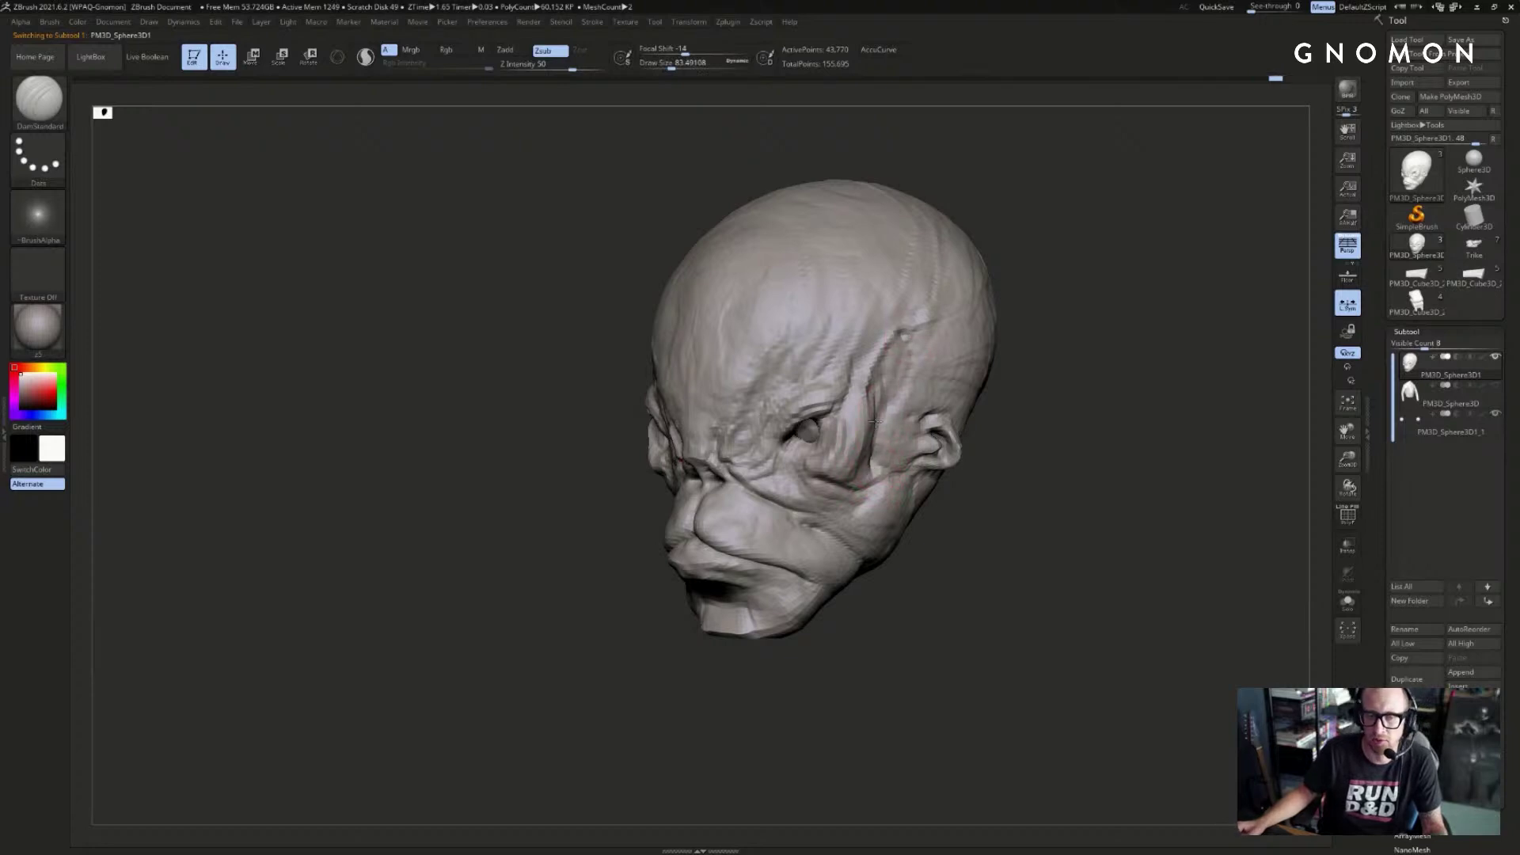
# - Carve the creases around the nose and upper cheek with DamStandard at a draw size of about 49
pyautogui.moveTo(1054, 370)
pyautogui.keyDown('shift'); pyautogui.mouseDown()
pyautogui.moveTo(1083, 361)
pyautogui.moveTo(866, 441)
pyautogui.mouseUp(); pyautogui.keyUp('shift')
pyautogui.press('[')
pyautogui.press('[')
pyautogui.press('[')
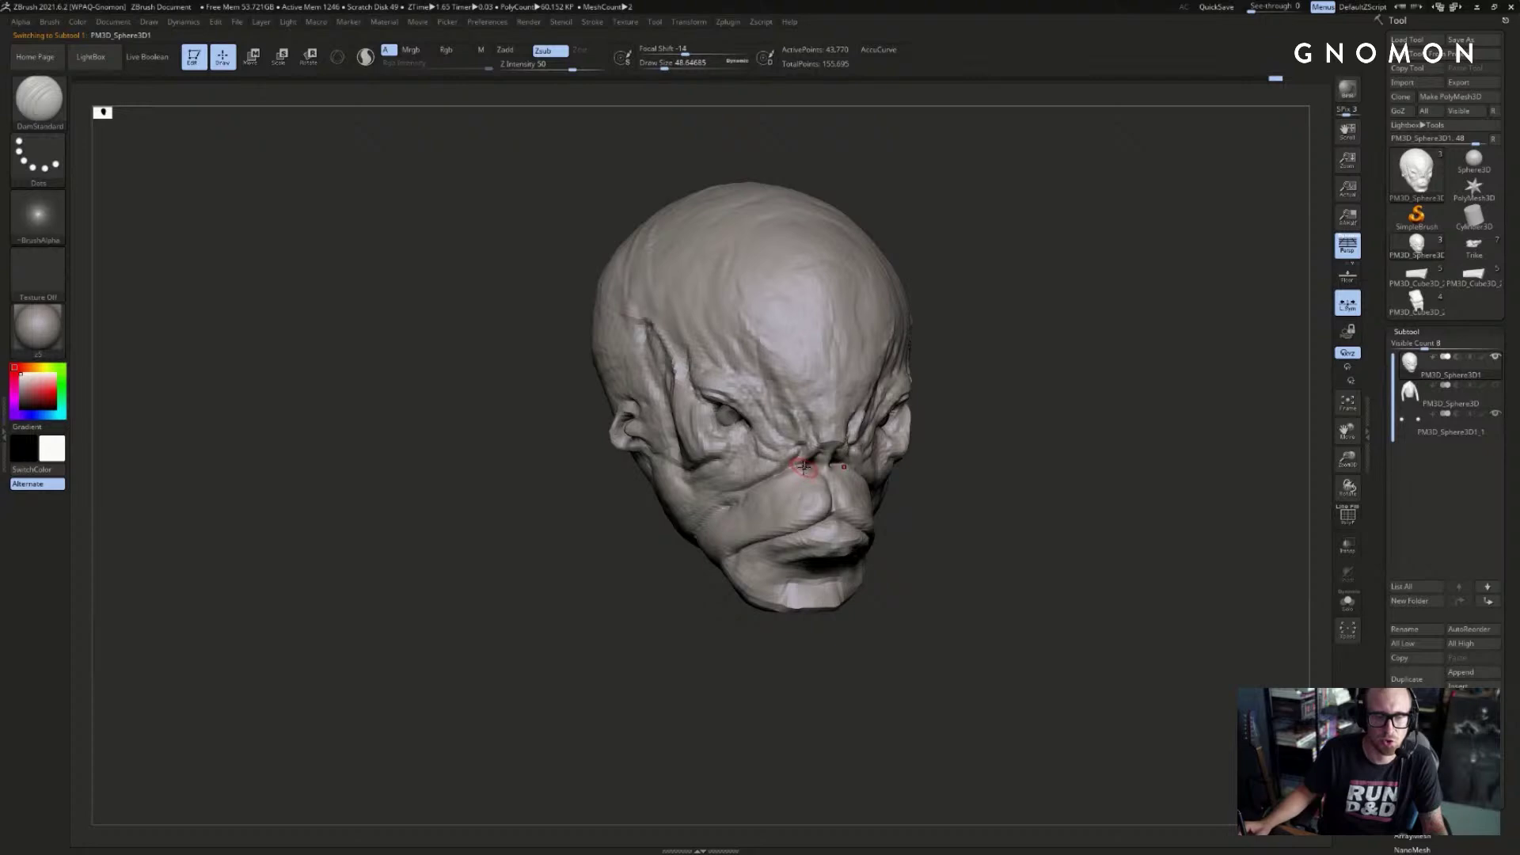
pyautogui.moveTo(689, 536); pyautogui.dragTo(669, 555)
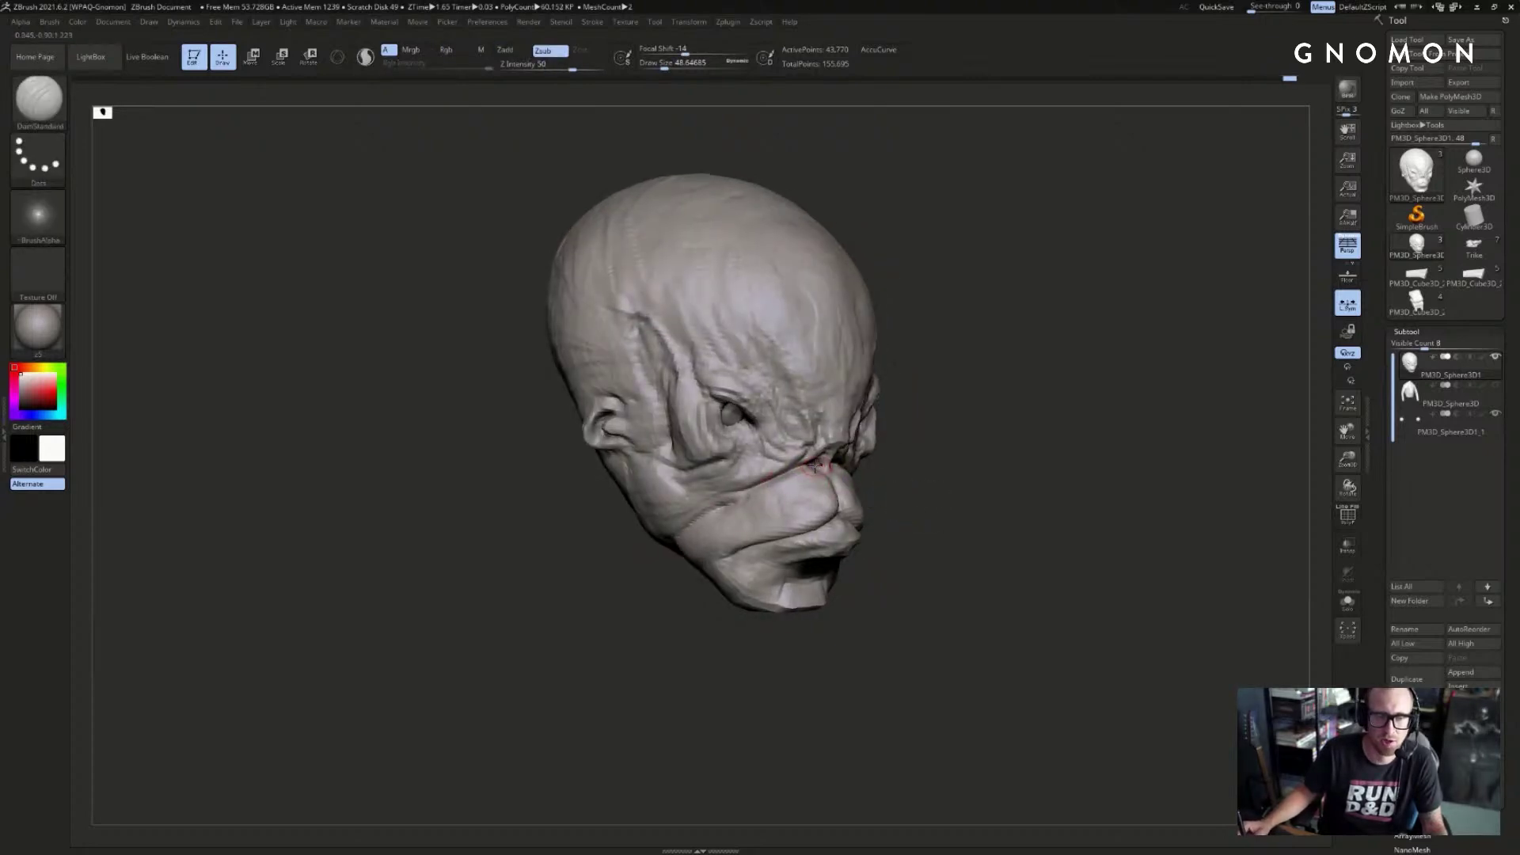
pyautogui.moveTo(678, 539); pyautogui.dragTo(604, 564)
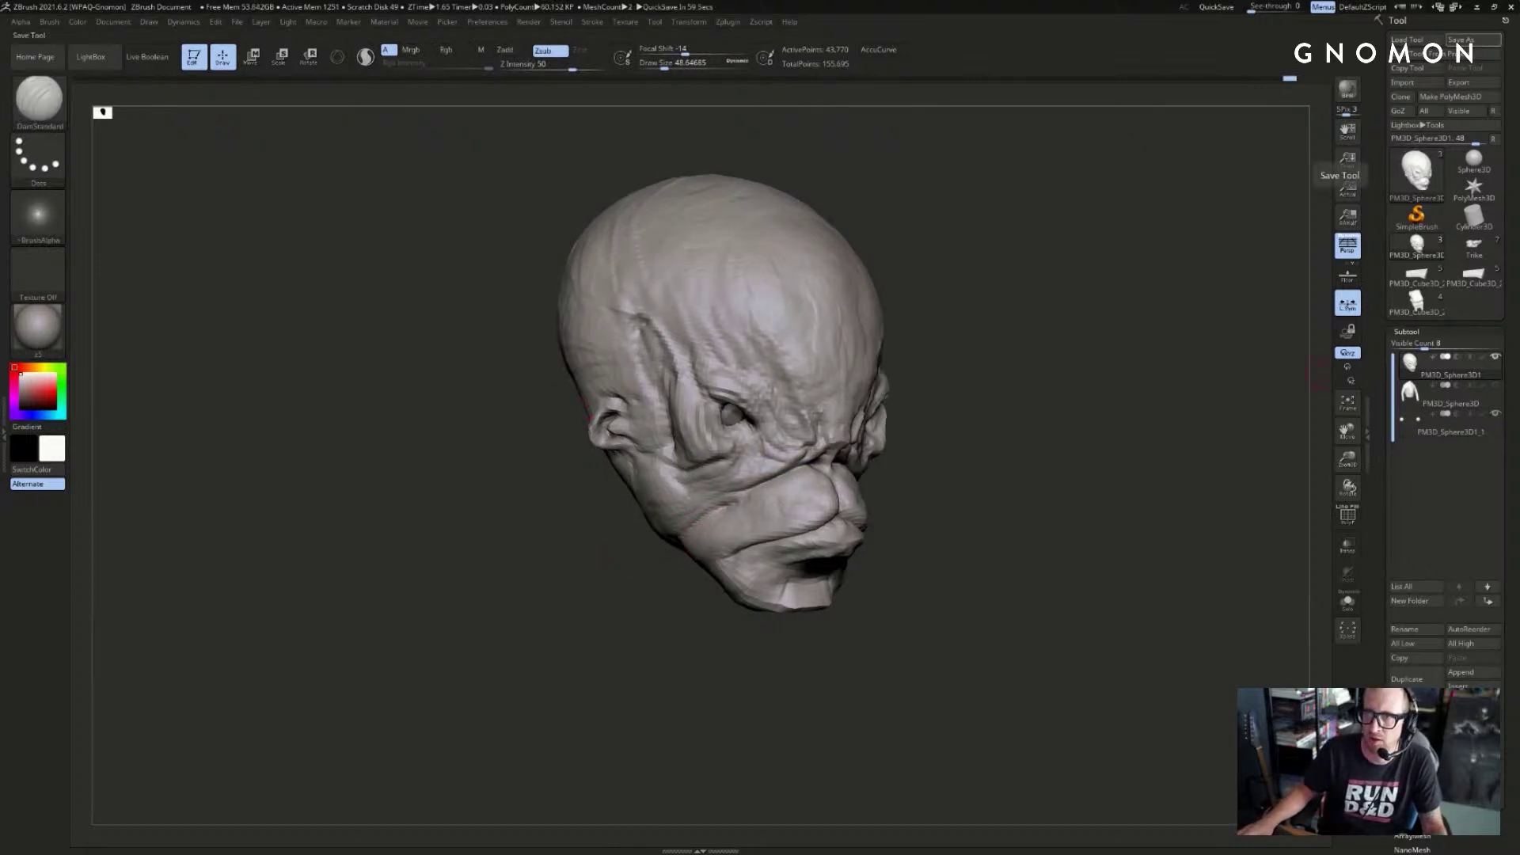
# - Switch to the ArtStation portfolio in the browser and view the Iron Man 3 - Mark 42 Front artwork
pyautogui.moveTo(1519, 79); pyautogui.dragTo(476, 132)
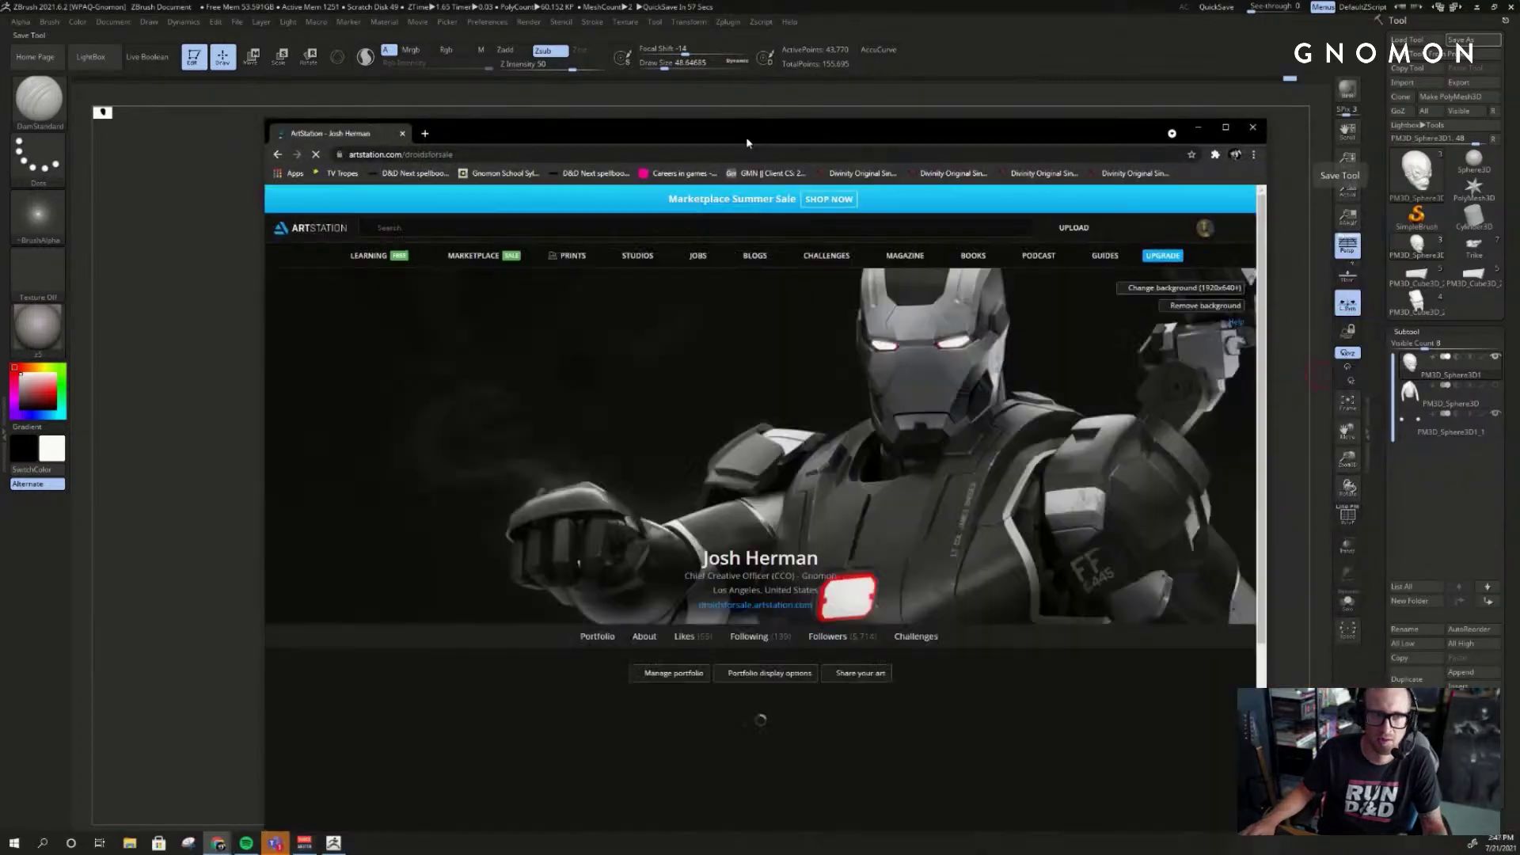
pyautogui.doubleClick(747, 140)
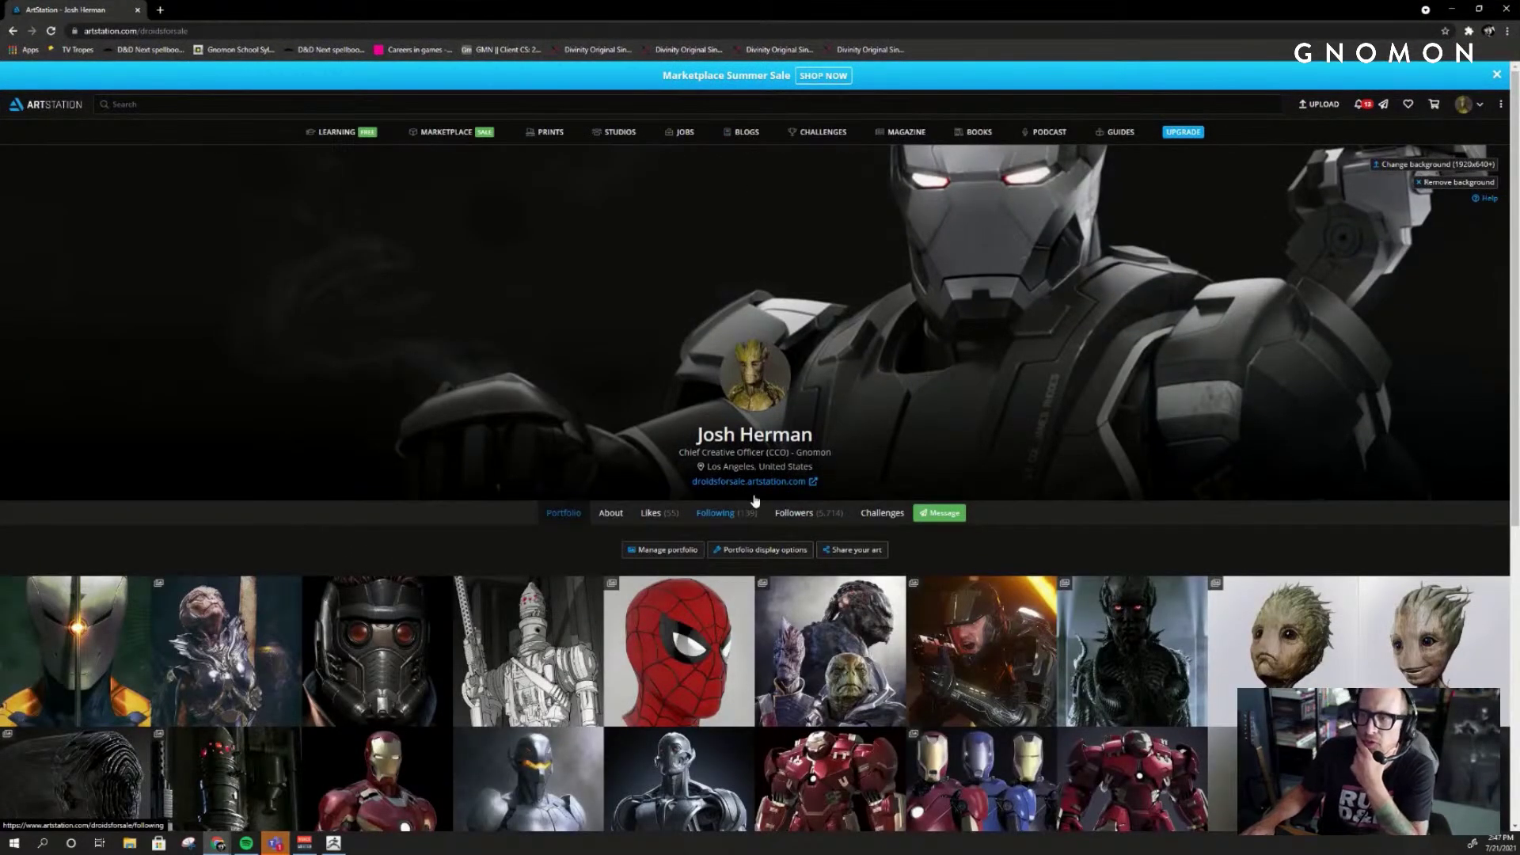
pyautogui.scroll(-2, 748, 511)
pyautogui.scroll(-5, 755, 500)
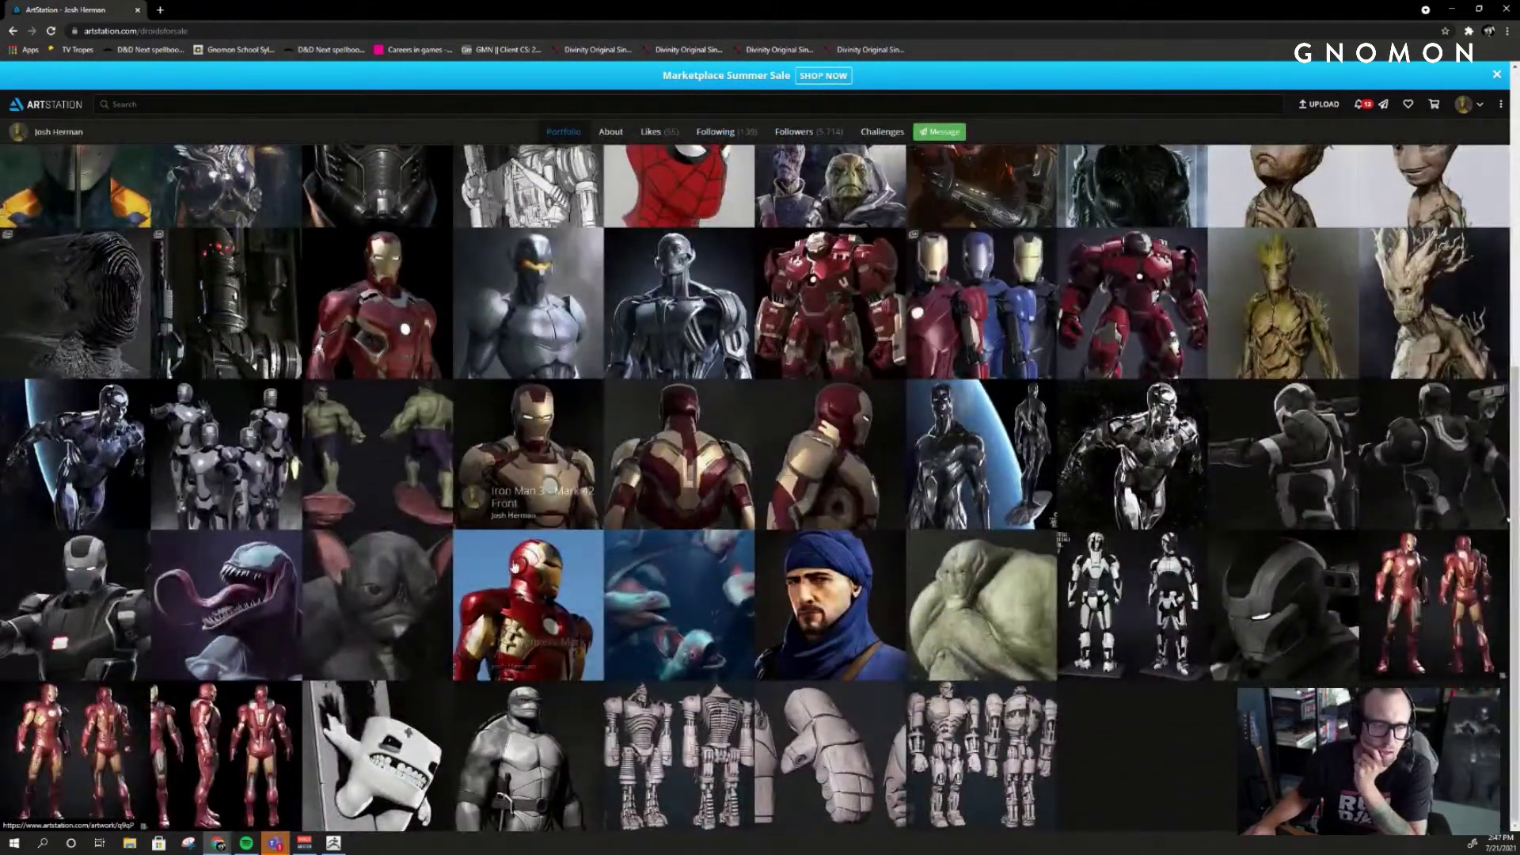
pyautogui.click(539, 431)
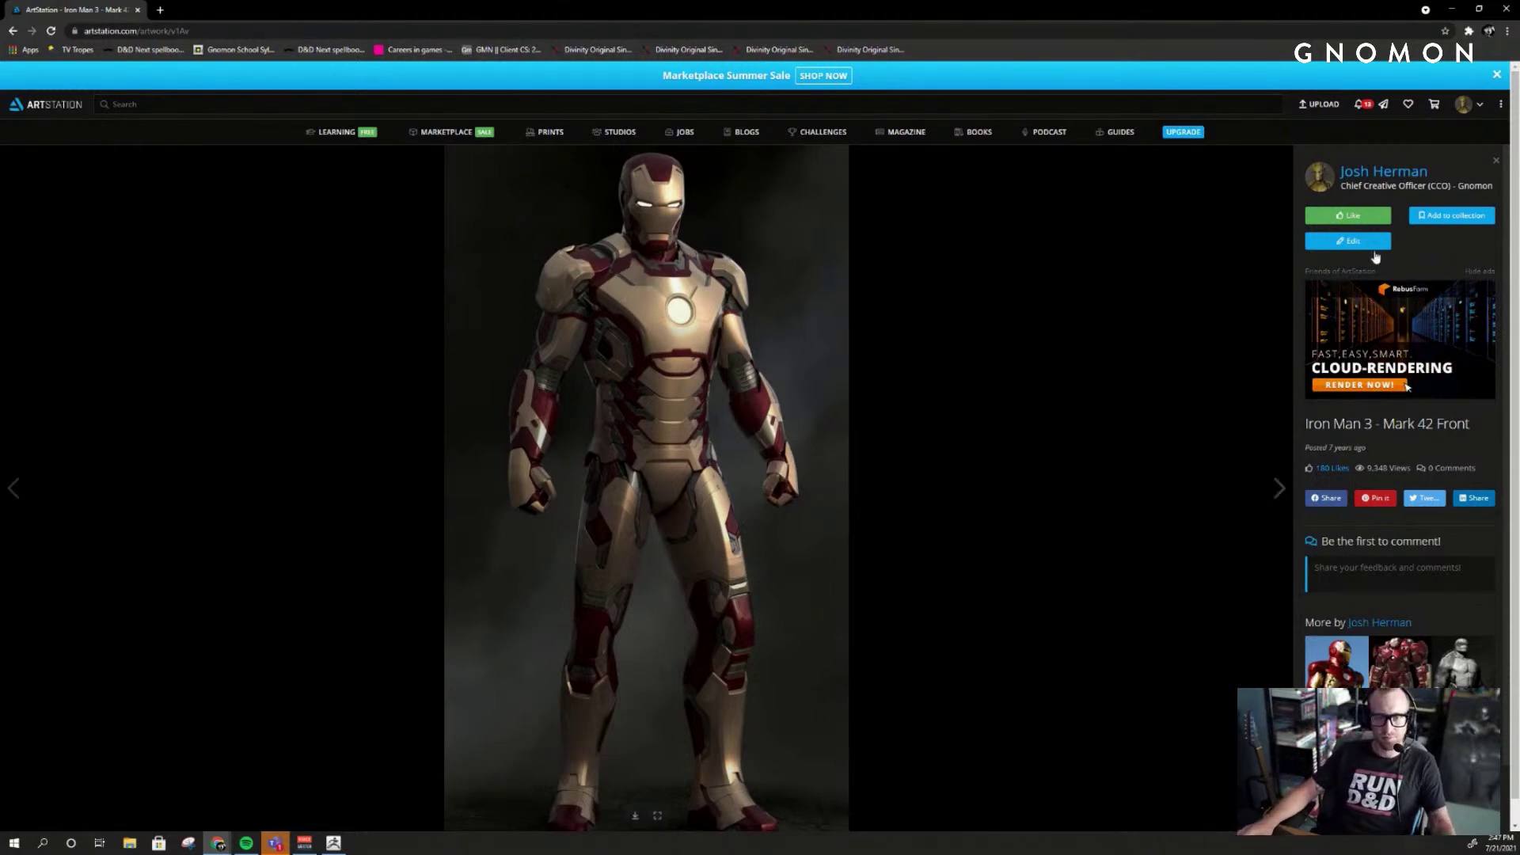
pyautogui.click(1496, 163)
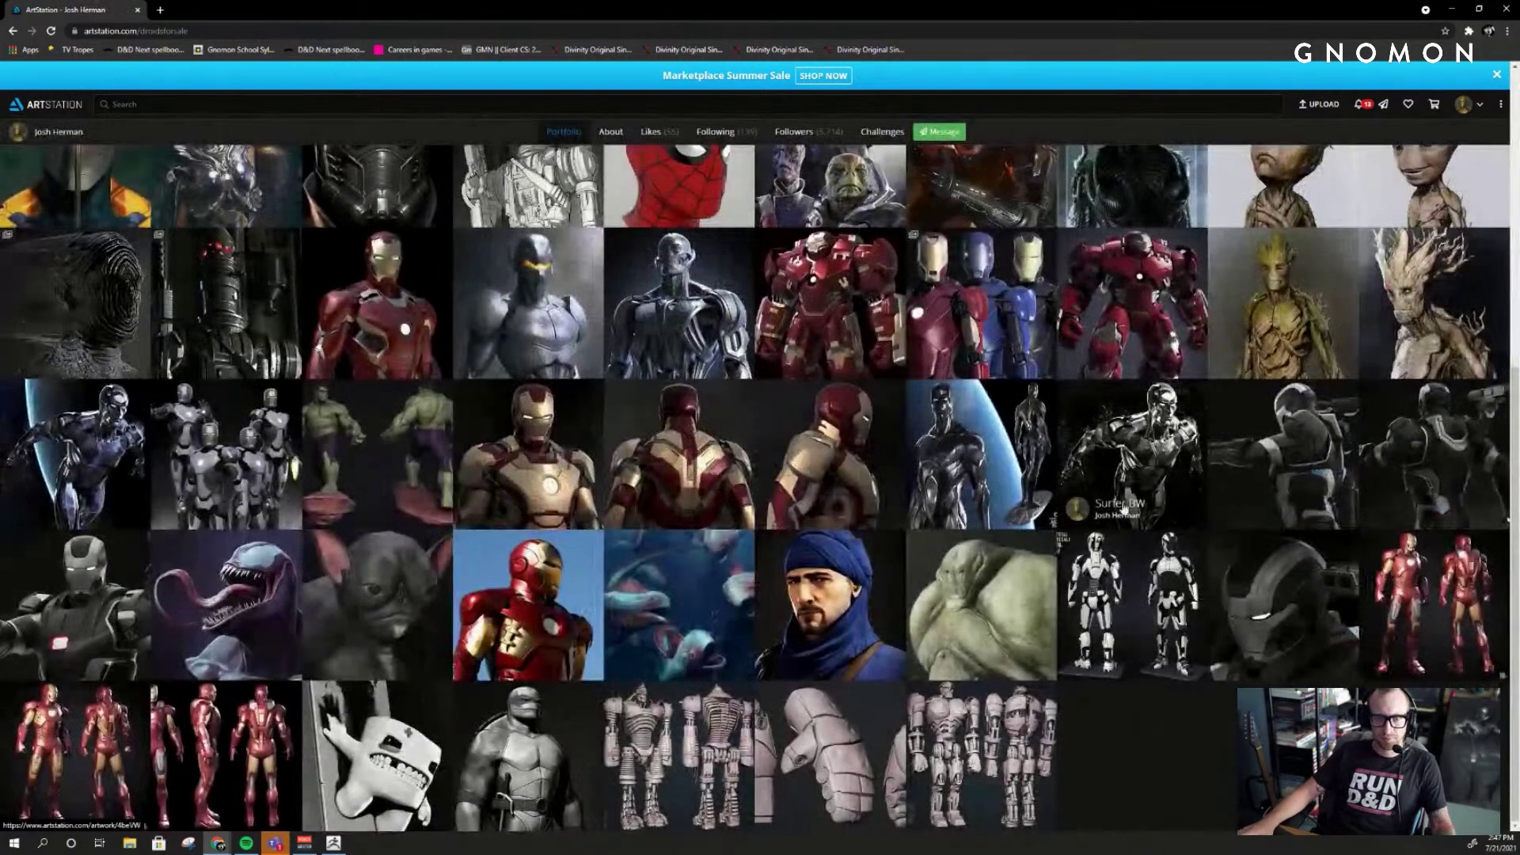
# - View the Iron Man 3 - War Machine Close Up artwork and return to the portfolio gallery
pyautogui.click(1283, 483)
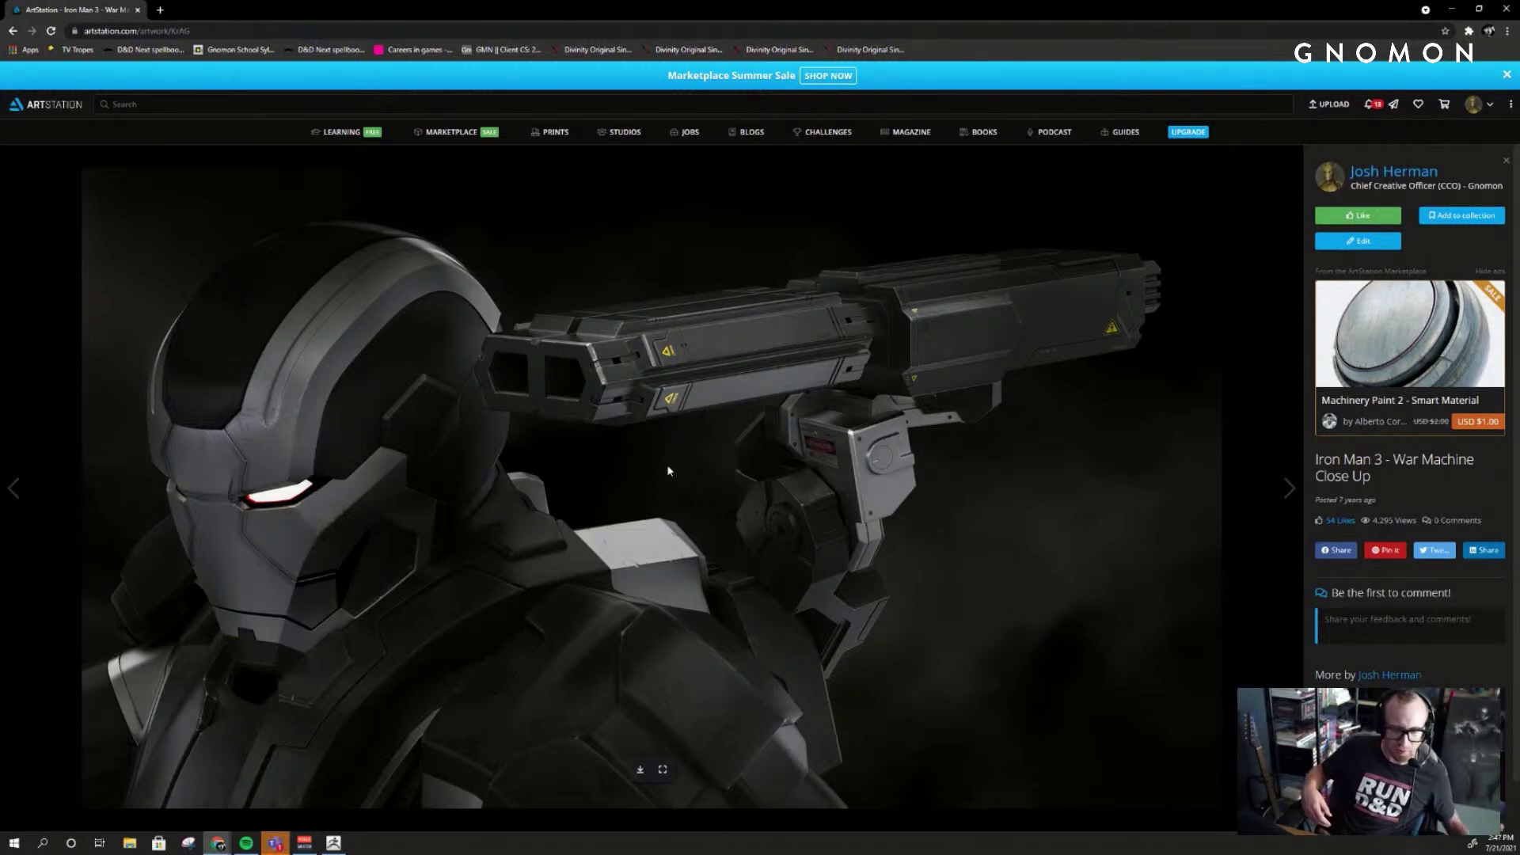
pyautogui.doubleClick(1305, 6)
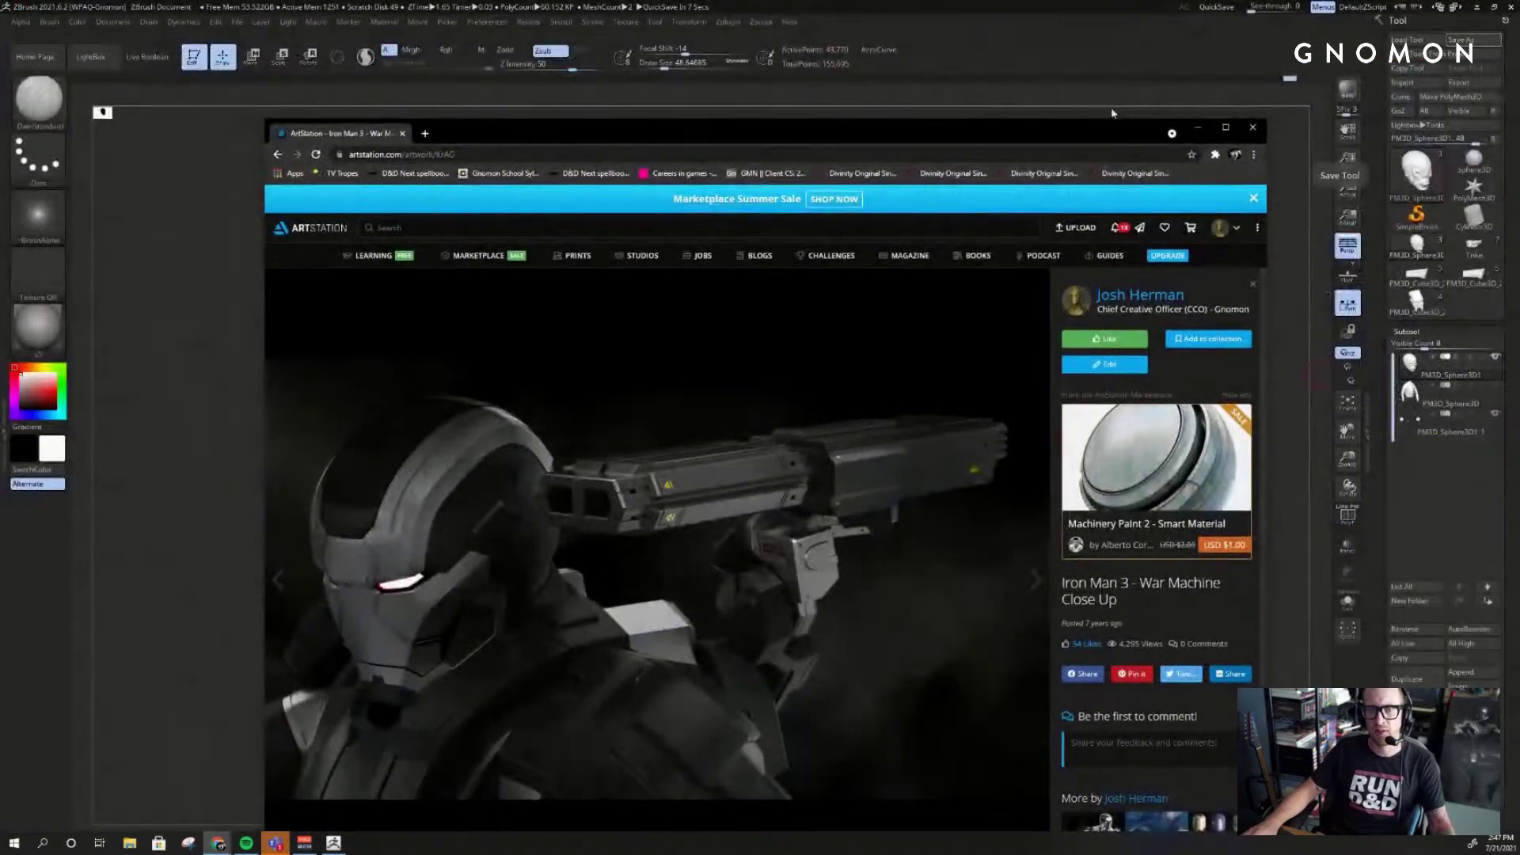
pyautogui.click(1254, 284)
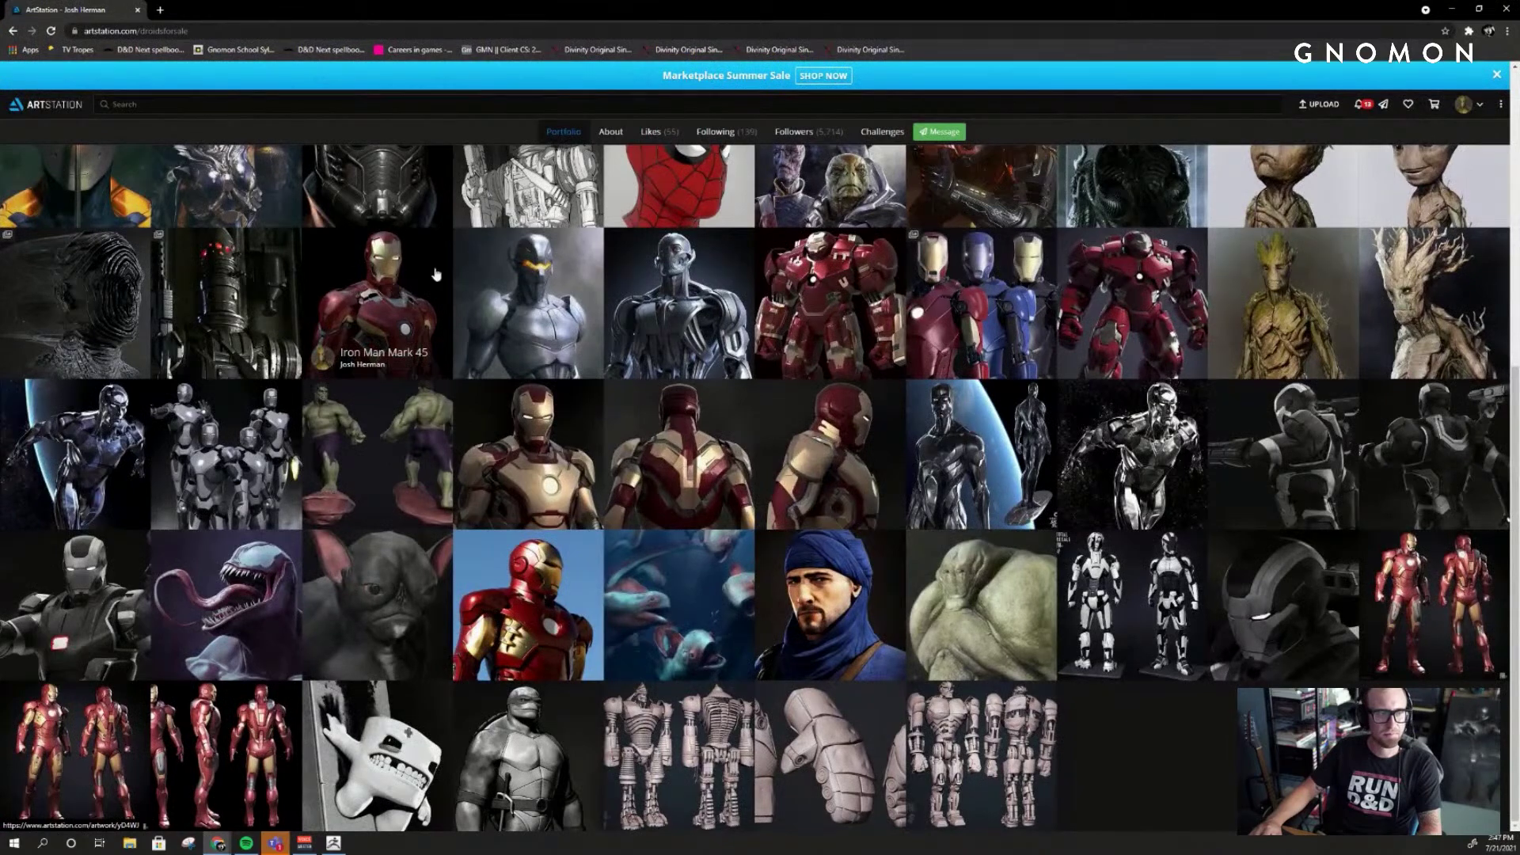
# - Open the Spider-Man: Homecoming artwork and look through its images
pyautogui.click(706, 175)
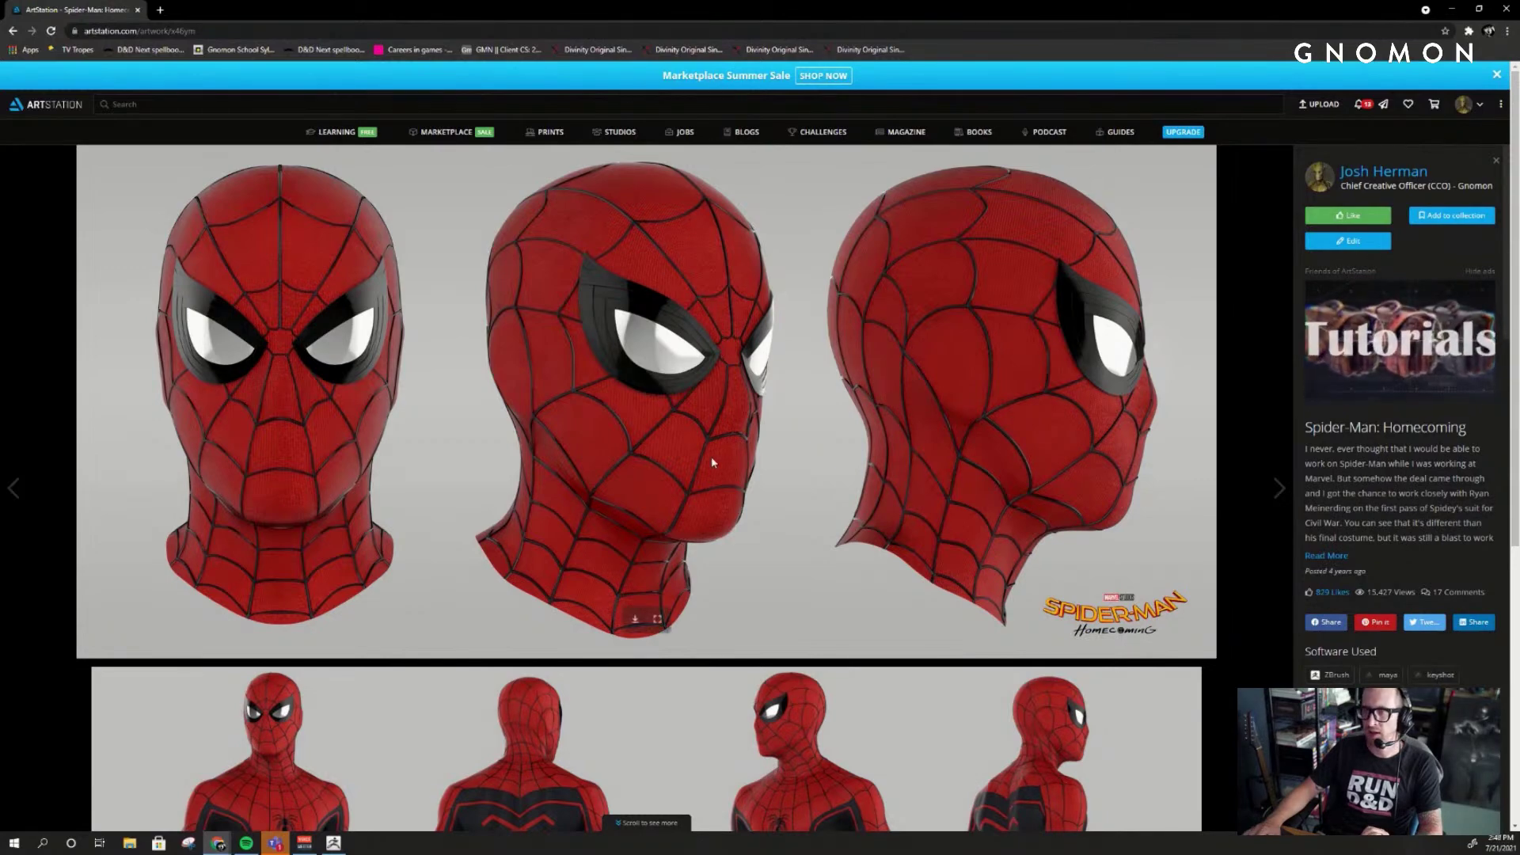
pyautogui.scroll(-5, 702, 486)
pyautogui.scroll(5, 701, 486)
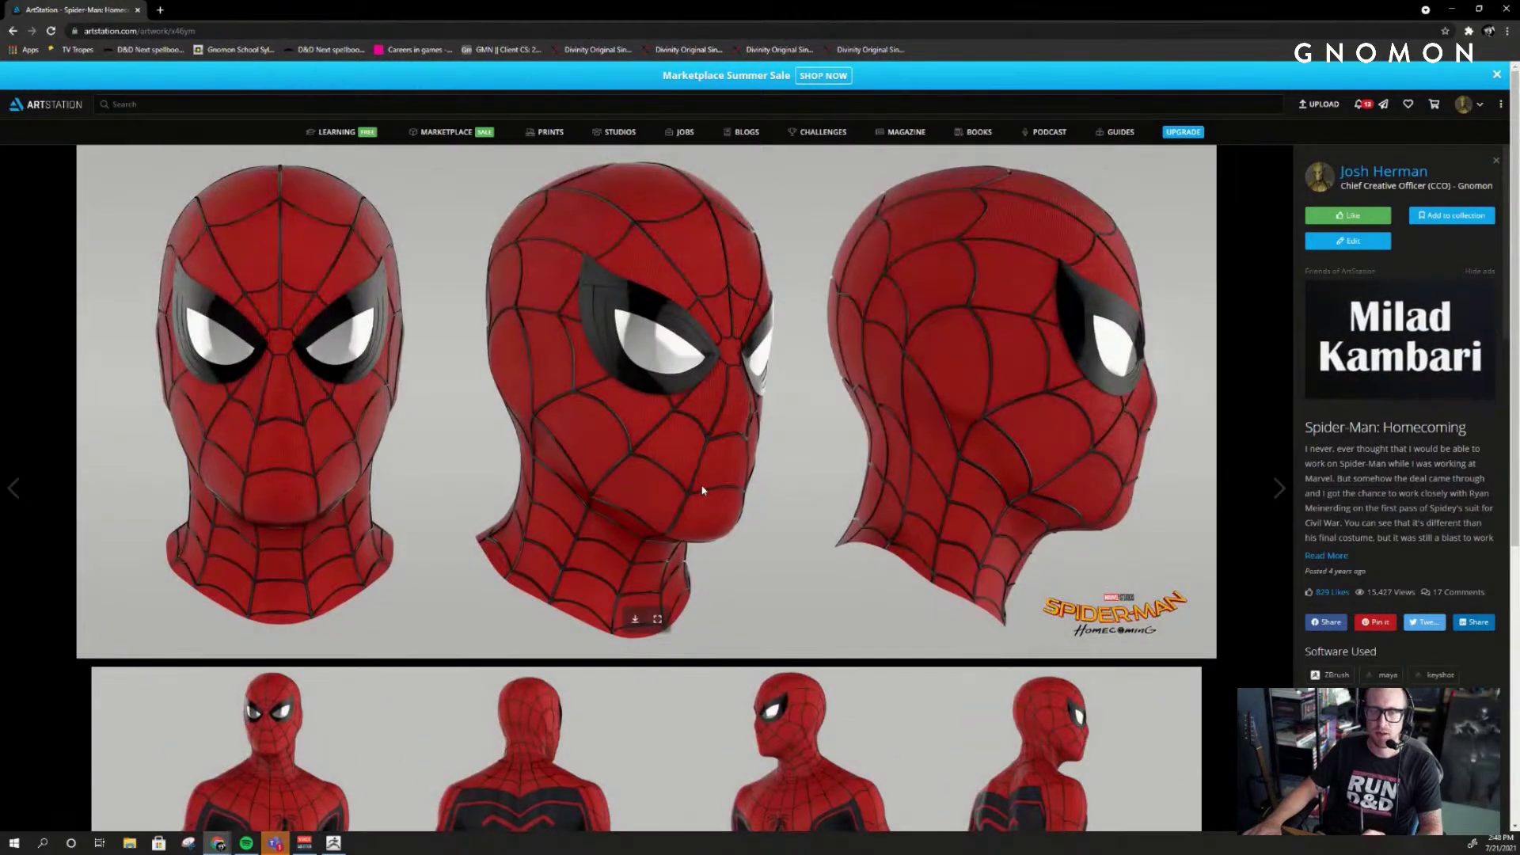
pyautogui.click(1479, 9)
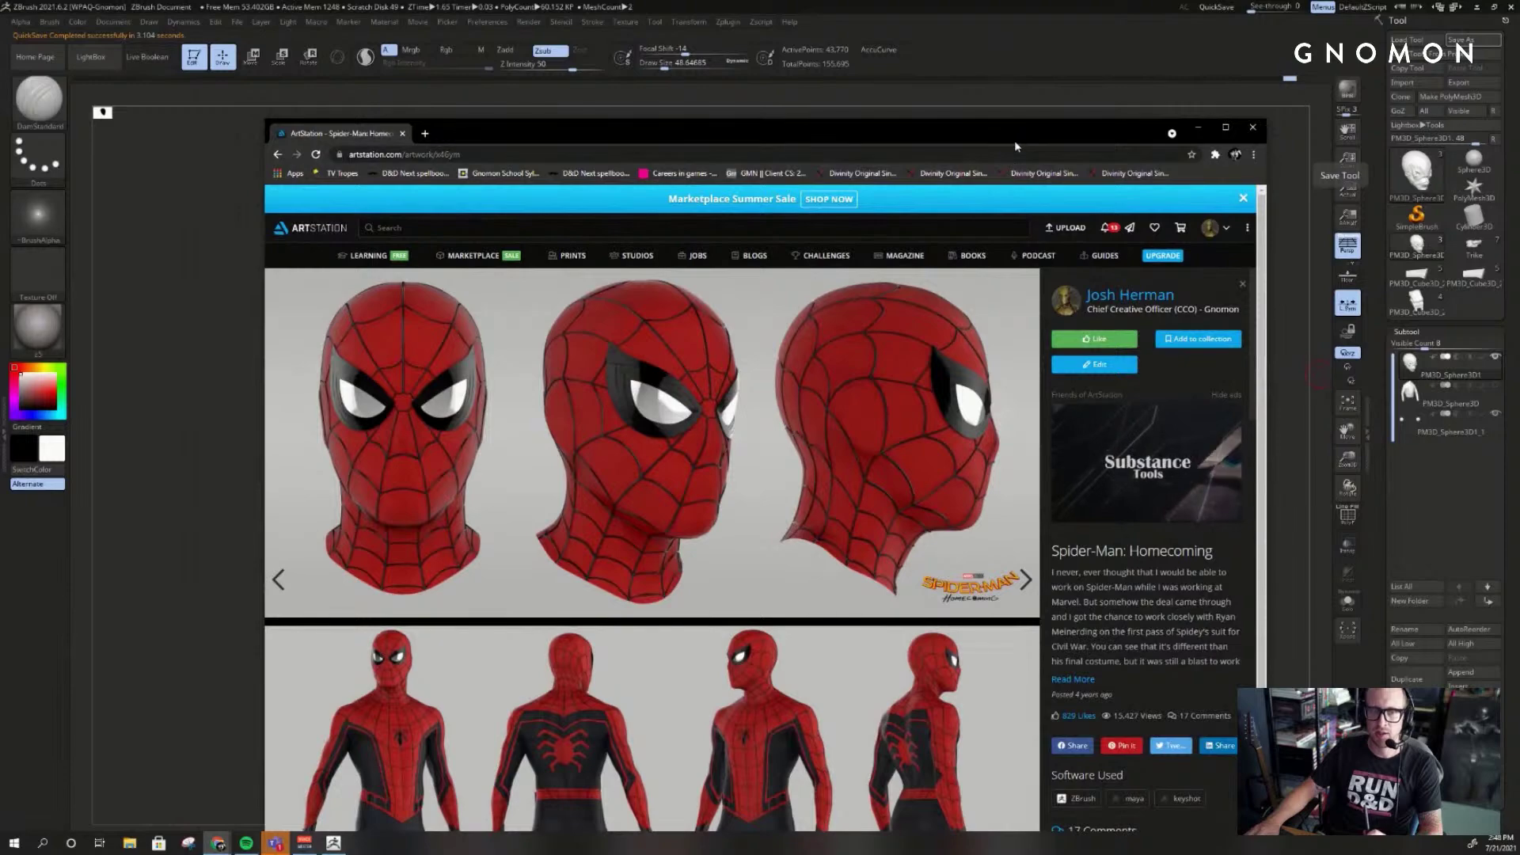
# - Return to the portfolio gallery and open The Avengers Mark Vii artwork
pyautogui.moveTo(1014, 140); pyautogui.dragTo(1078, 33)
pyautogui.click(1204, 188)
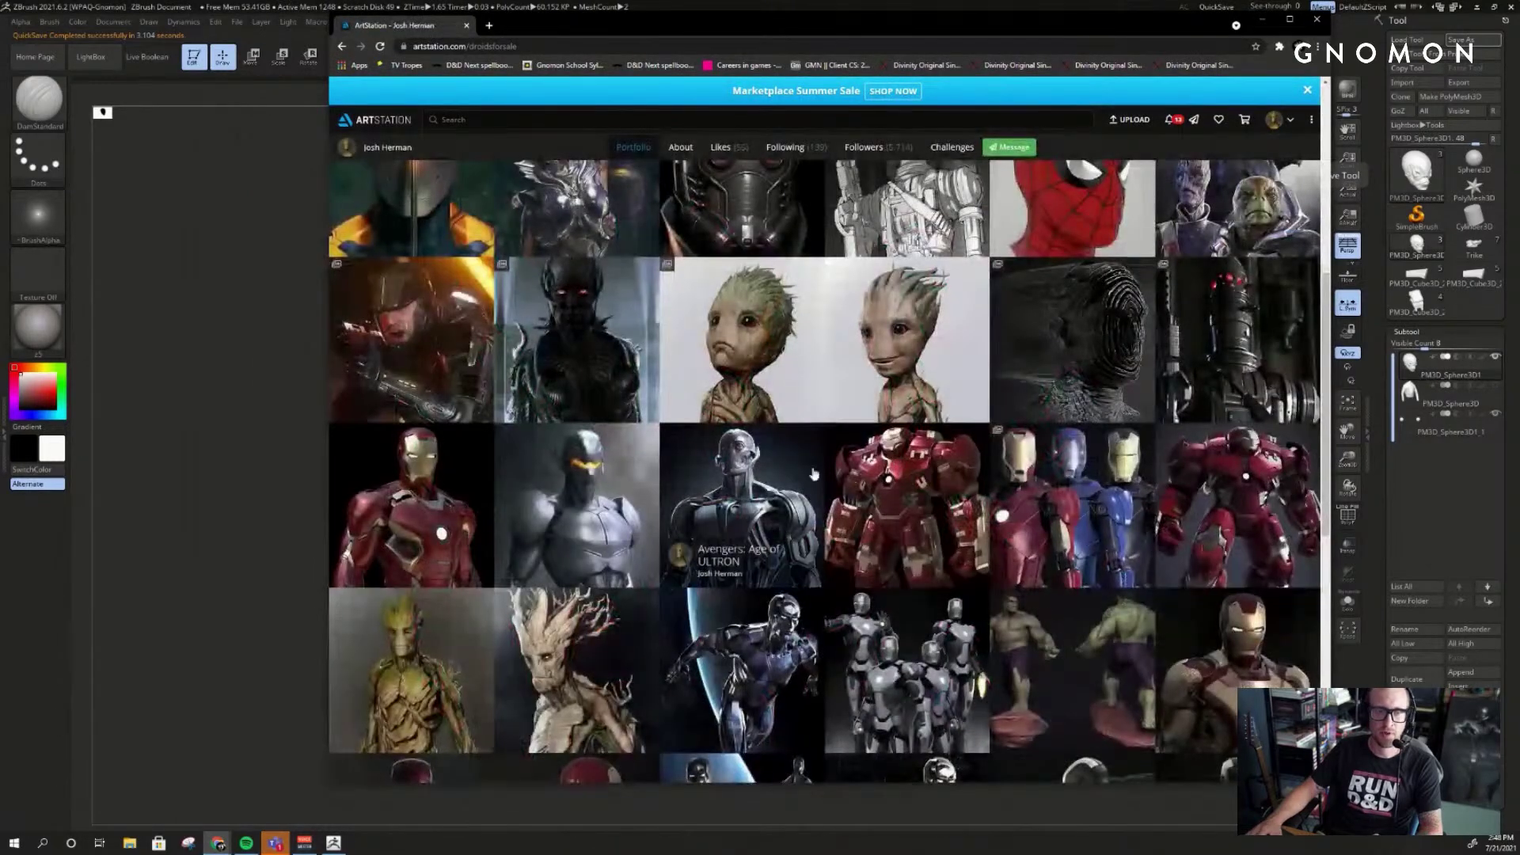
pyautogui.scroll(-8, 813, 474)
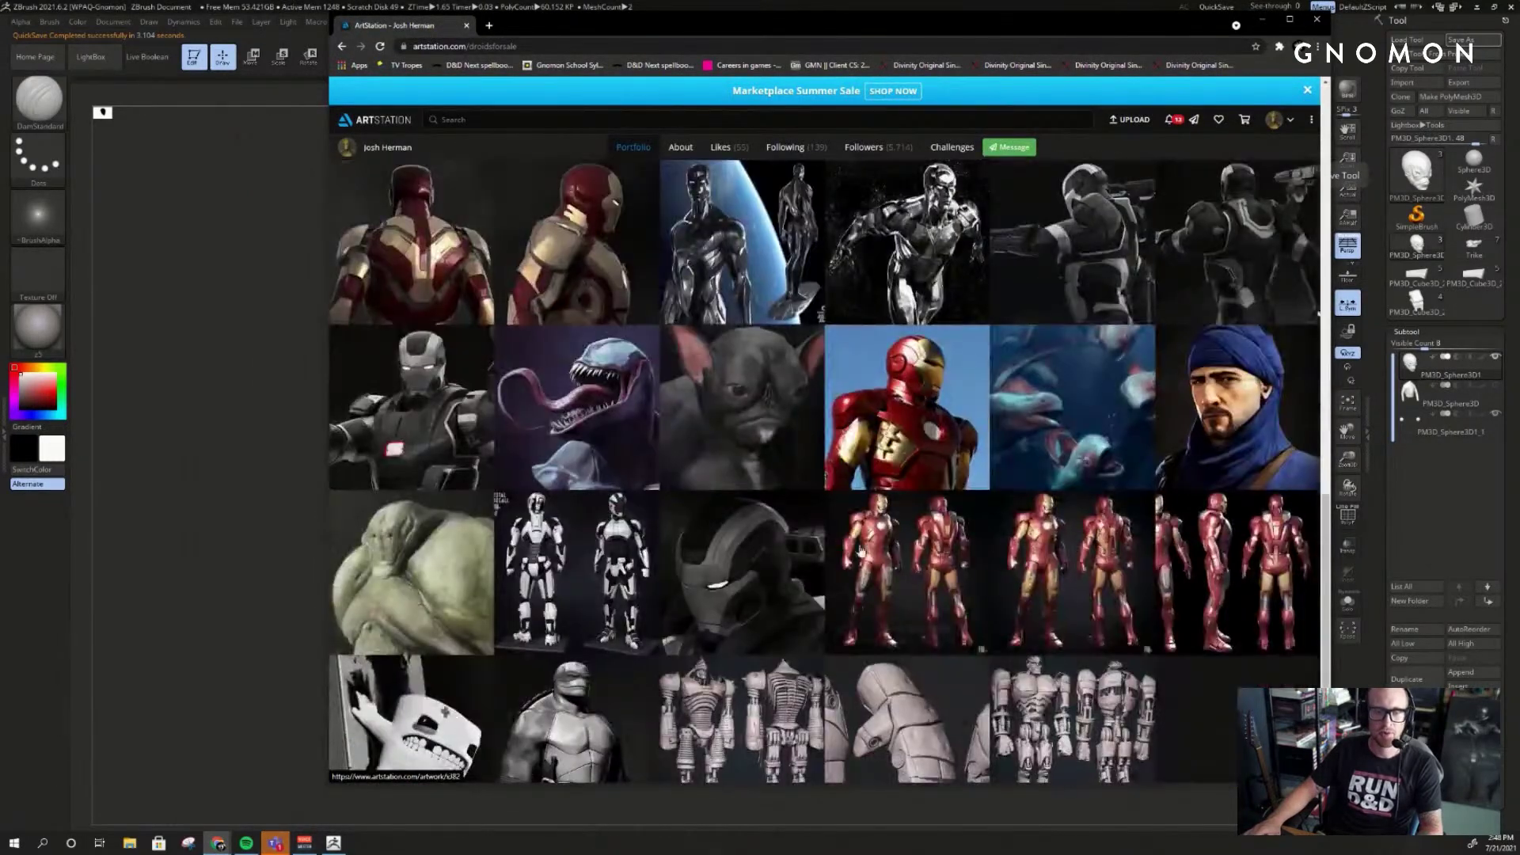
pyautogui.click(906, 408)
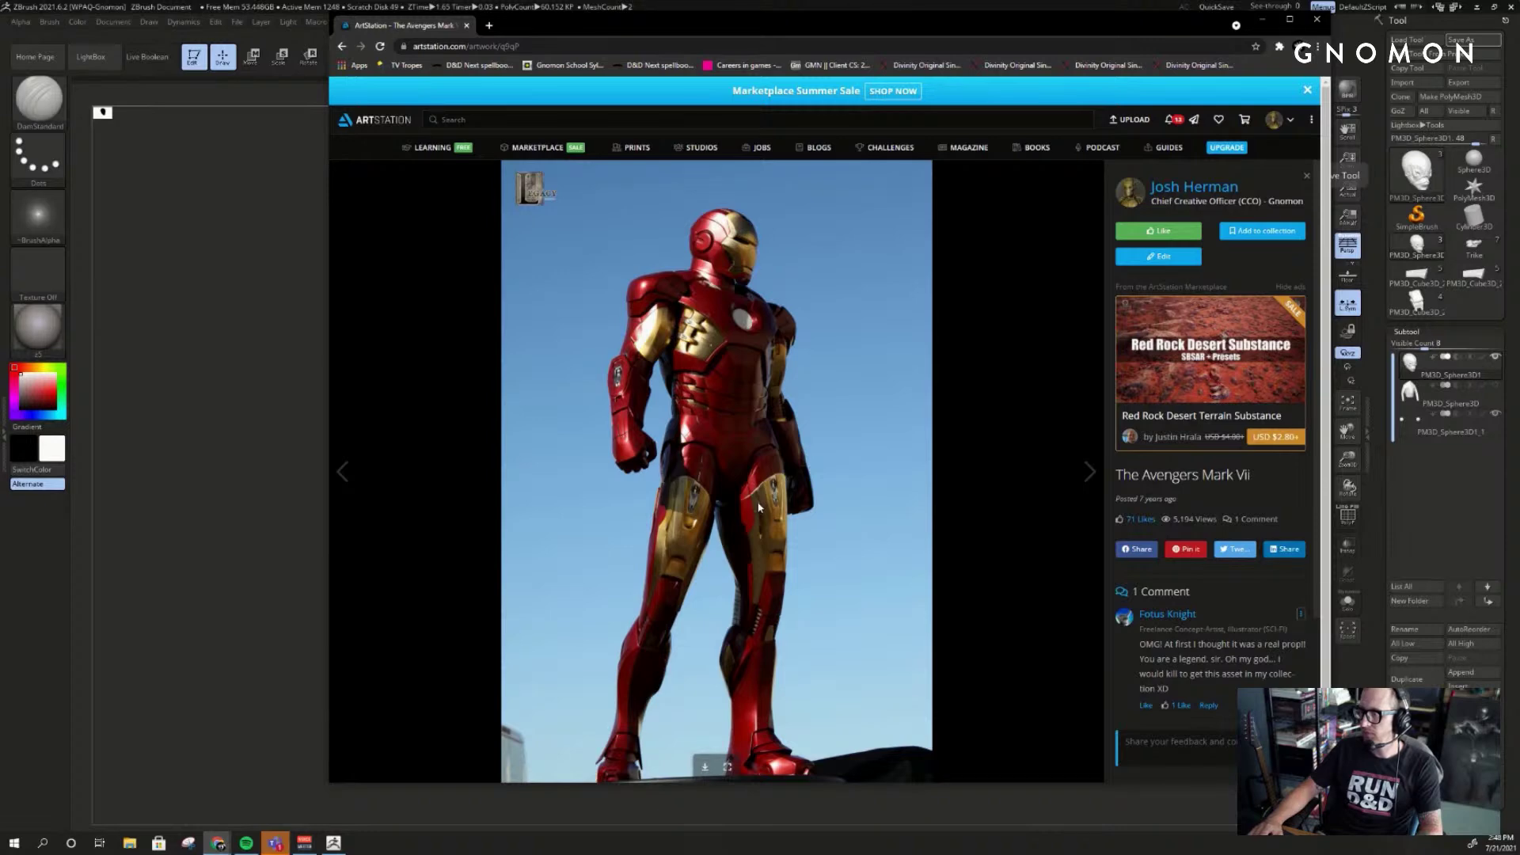
# - Move the browser out of the way and look through the ZBrush tool files in the Twitch folder on DATA (D:)
pyautogui.moveTo(869, 31); pyautogui.dragTo(1519, 334)
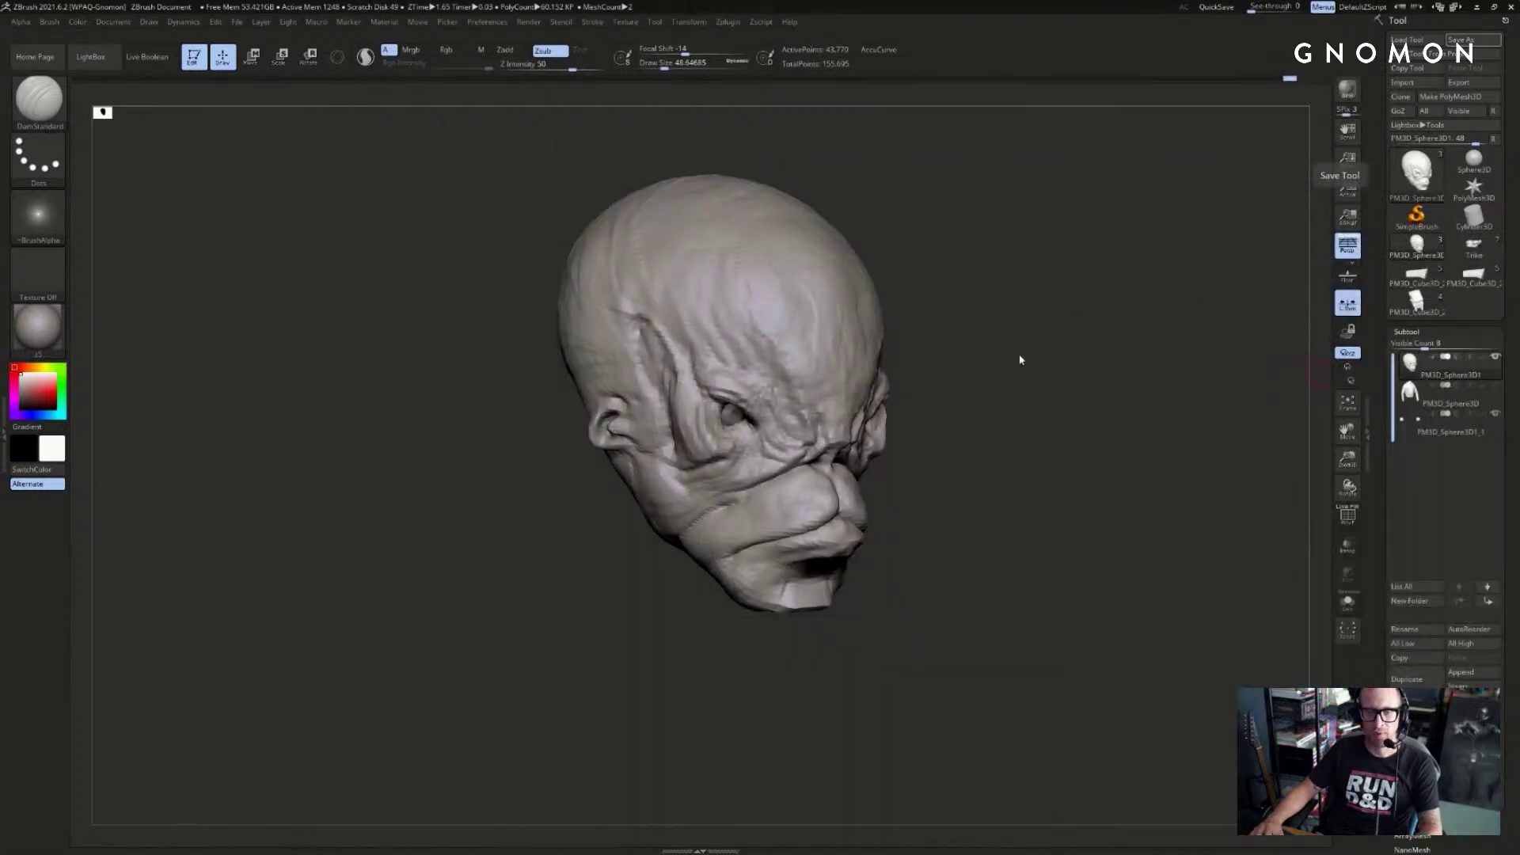
pyautogui.moveTo(1019, 360); pyautogui.dragTo(1049, 364)
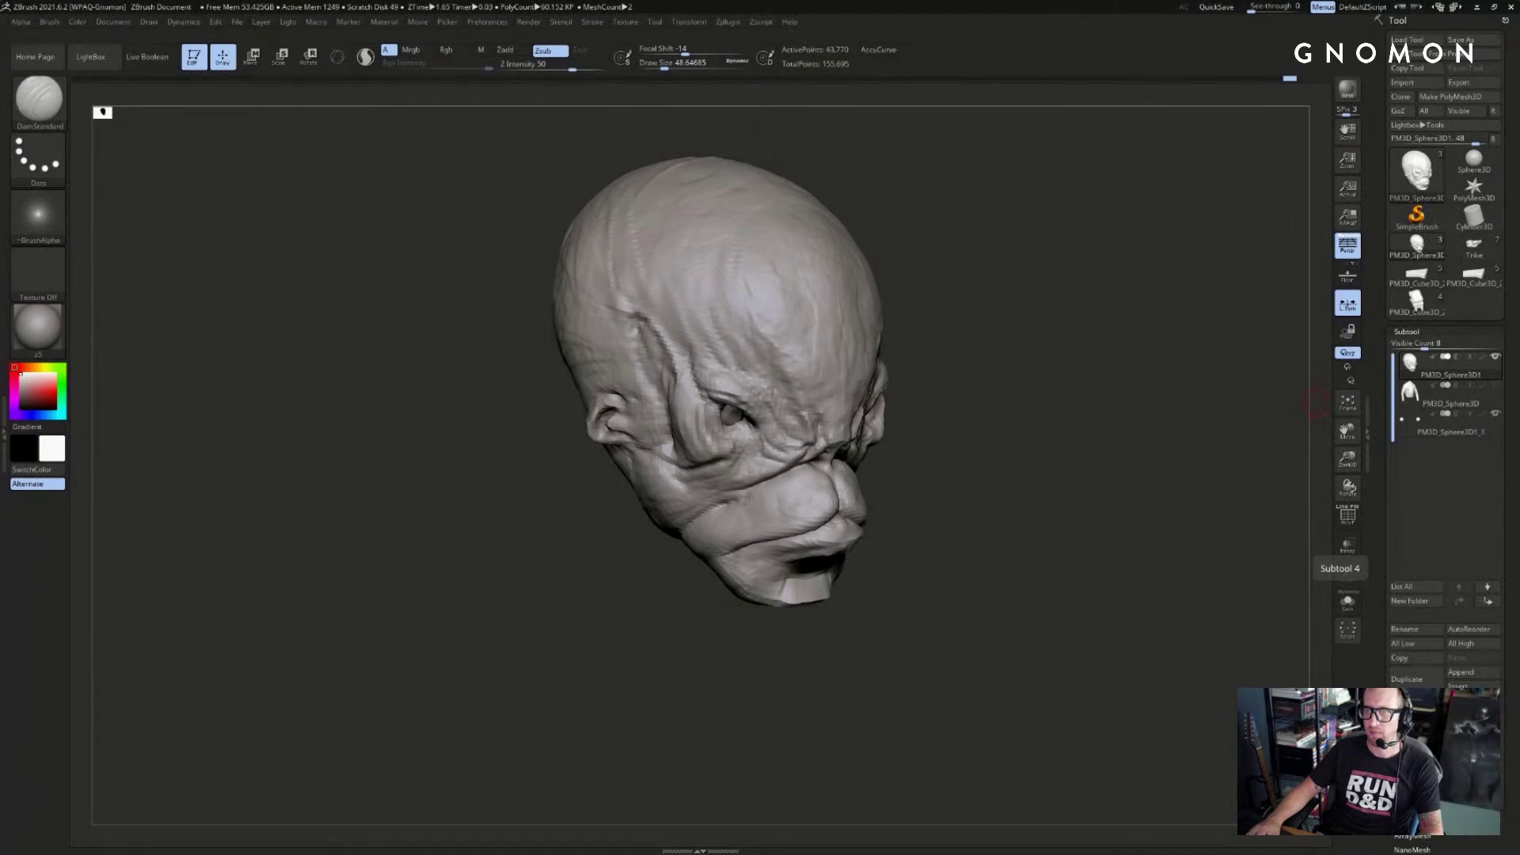
pyautogui.moveTo(1519, 151); pyautogui.dragTo(656, 103)
pyautogui.scroll(-13, 933, 421)
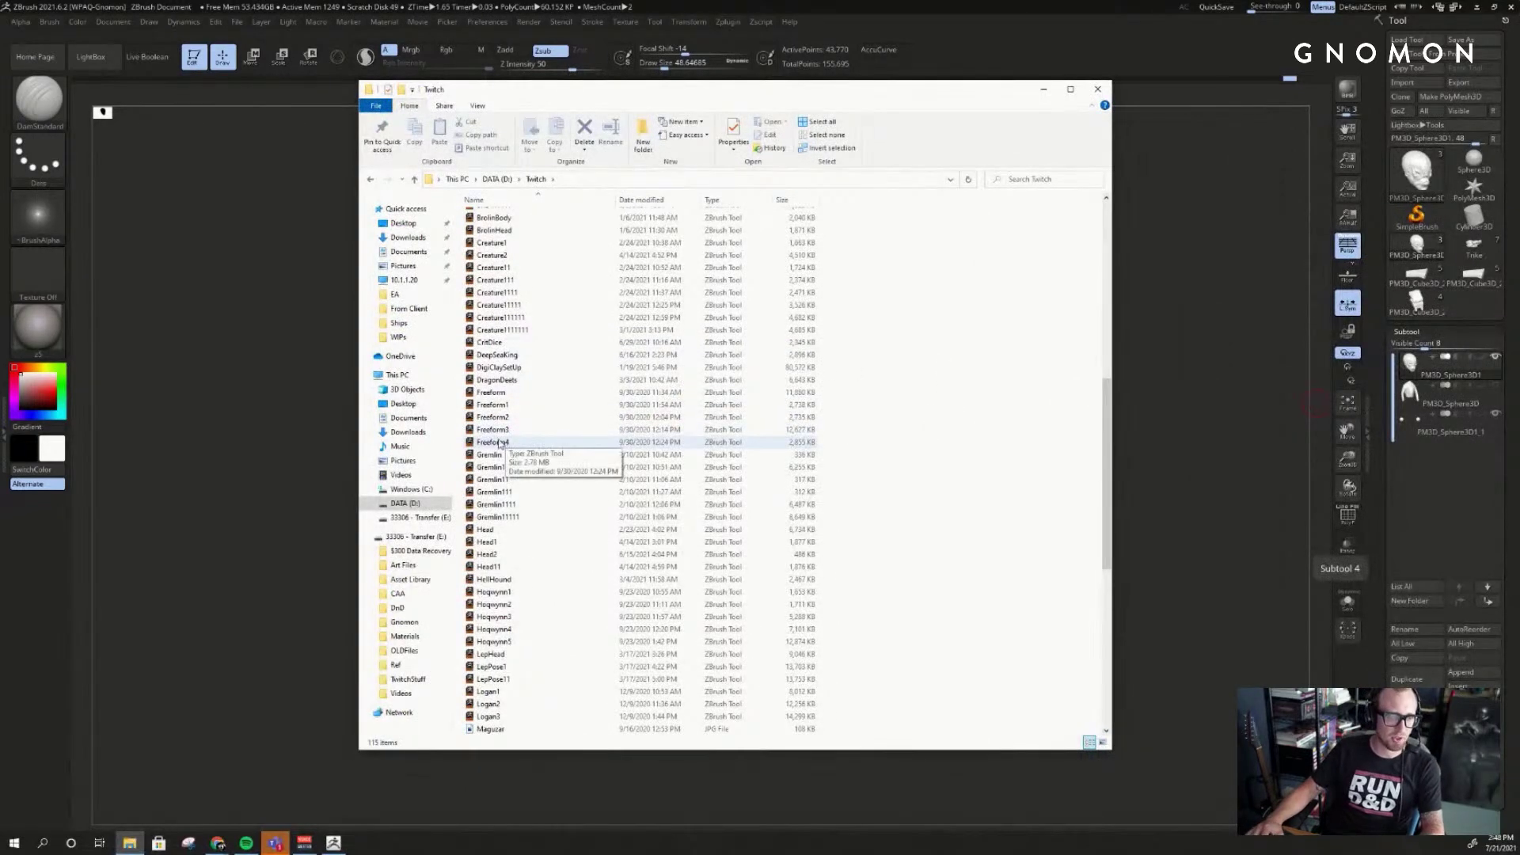
pyautogui.click(519, 356)
pyautogui.scroll(-9, 592, 422)
pyautogui.scroll(-3, 618, 411)
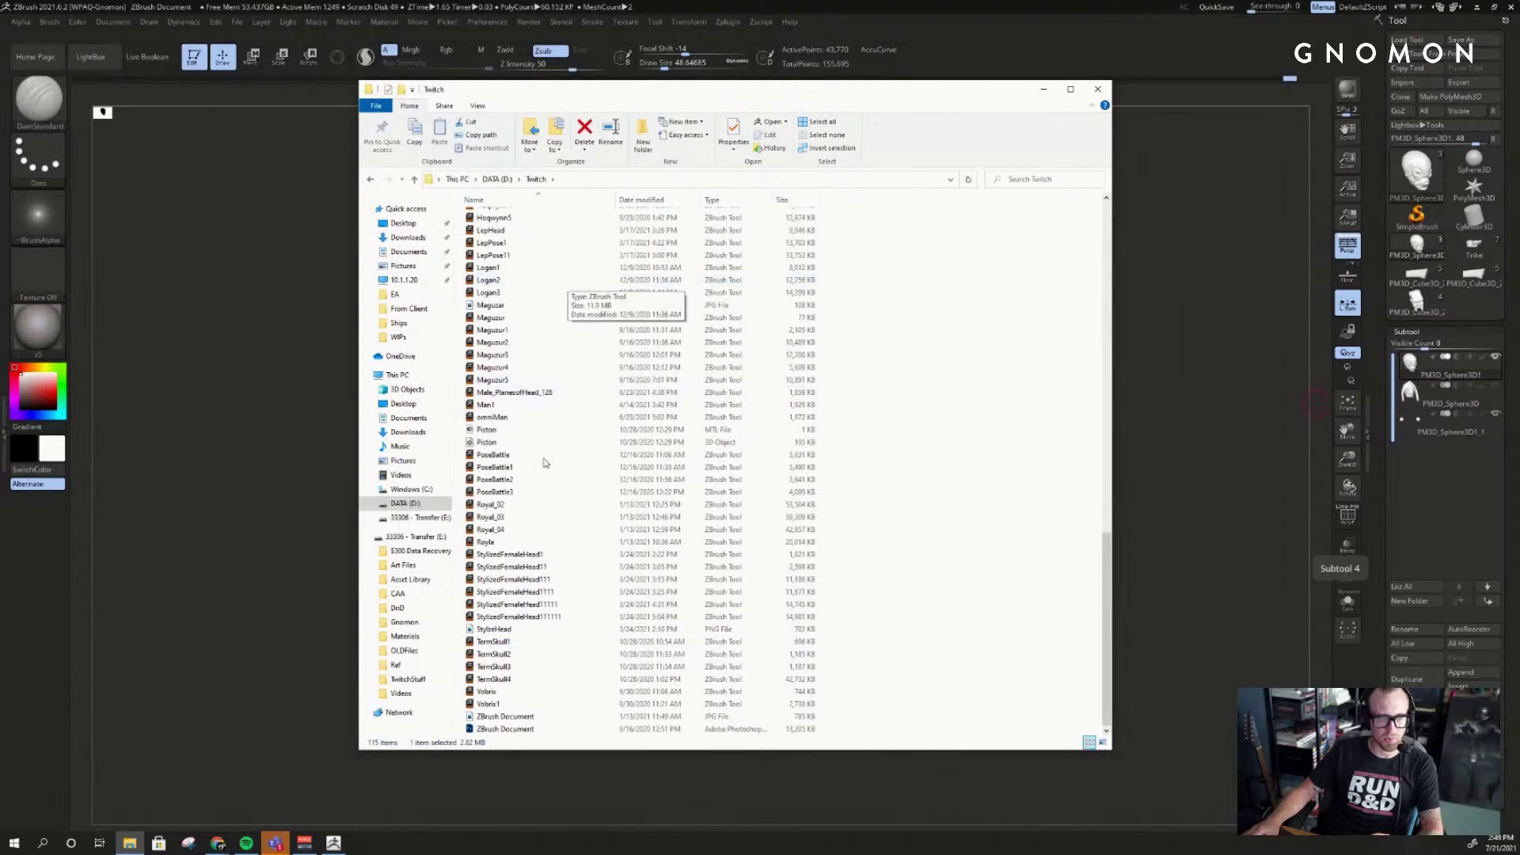
pyautogui.scroll(1, 549, 618)
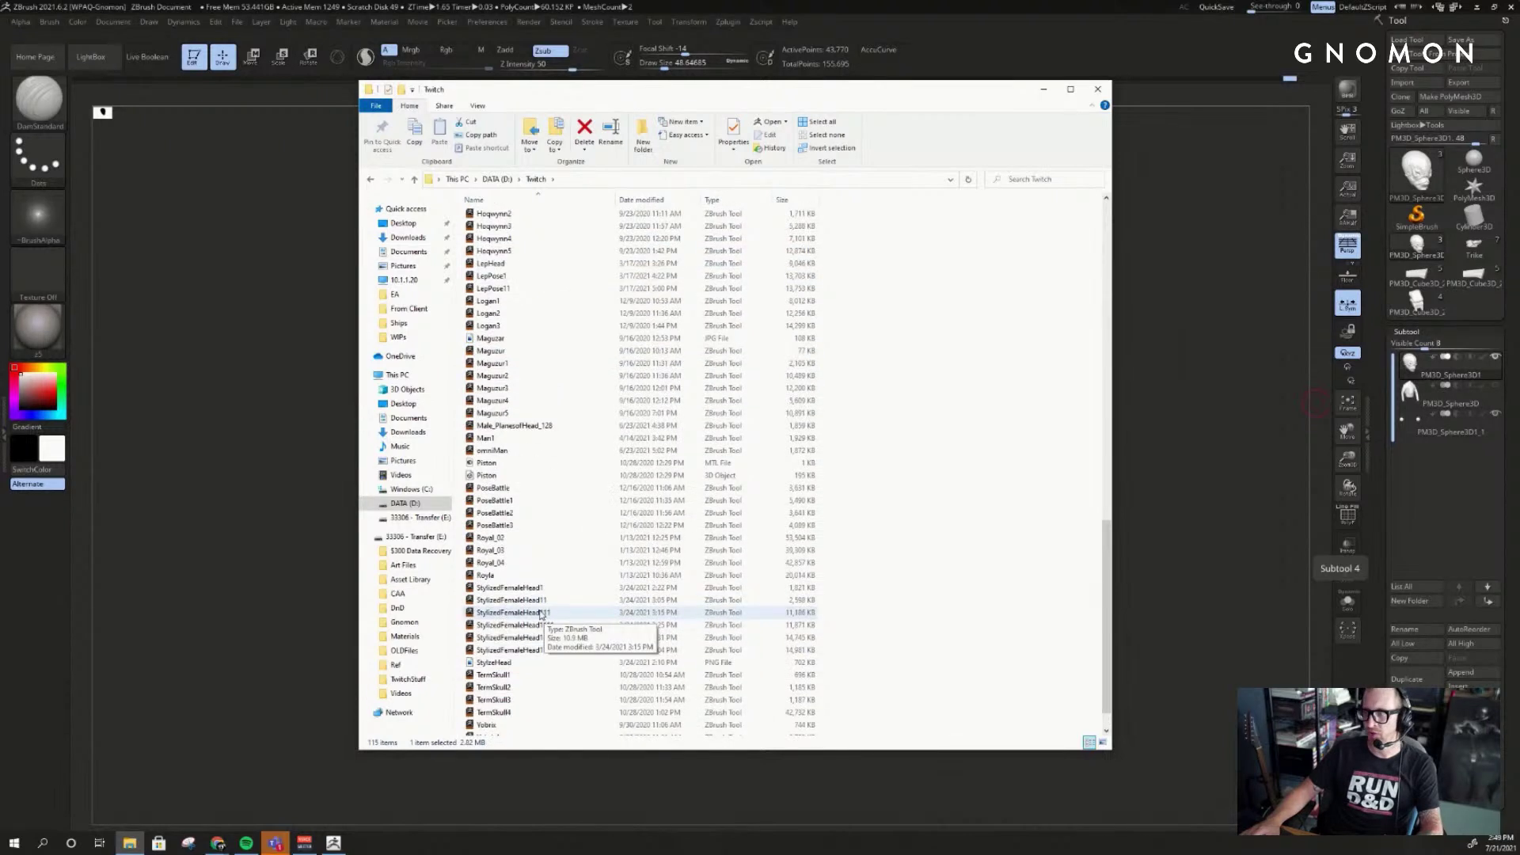
pyautogui.scroll(-1, 546, 554)
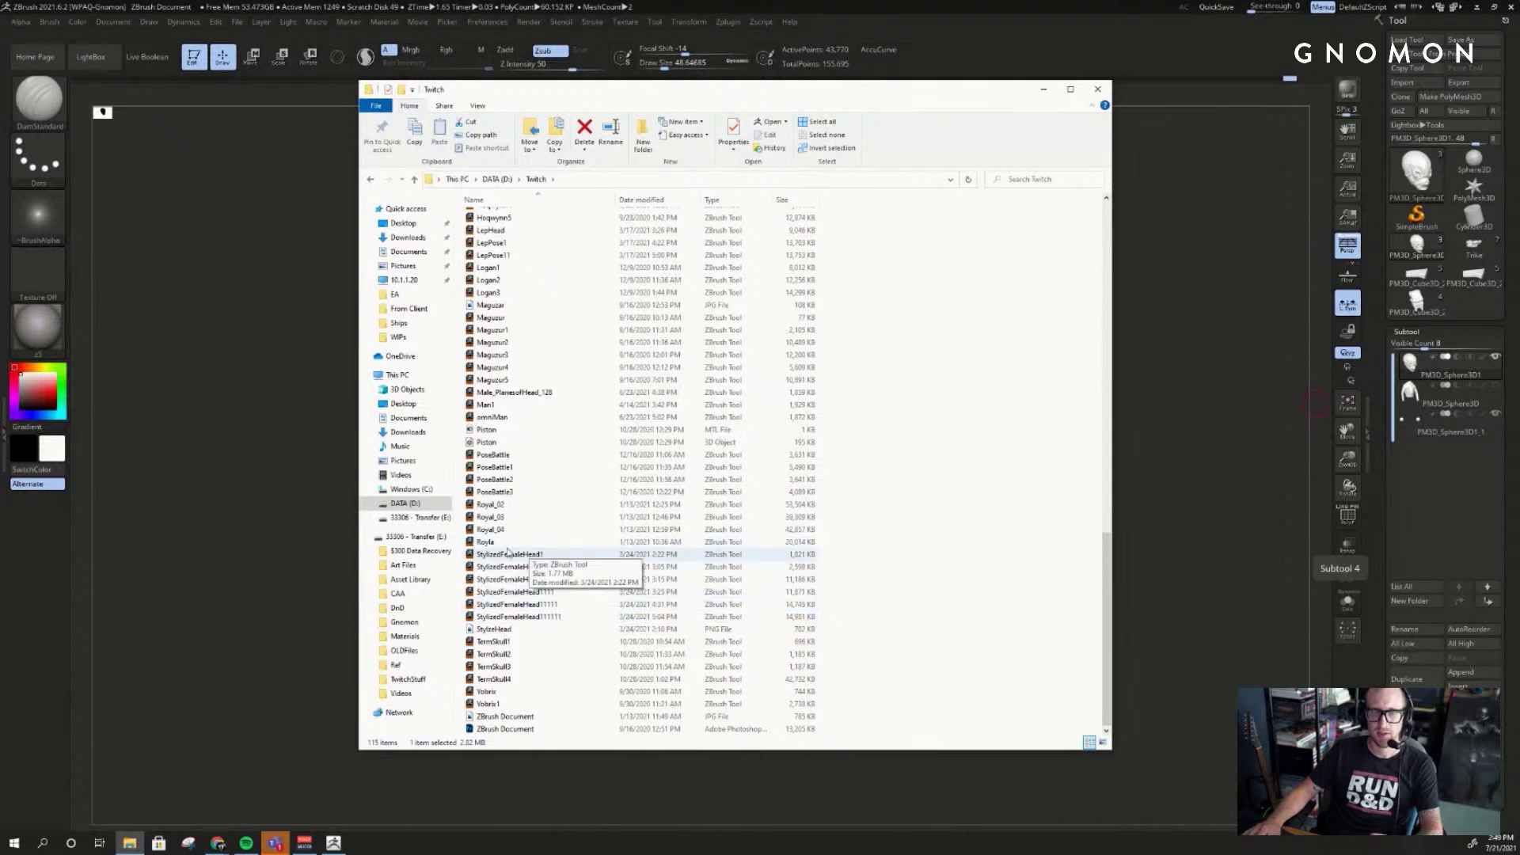
pyautogui.scroll(20, 554, 649)
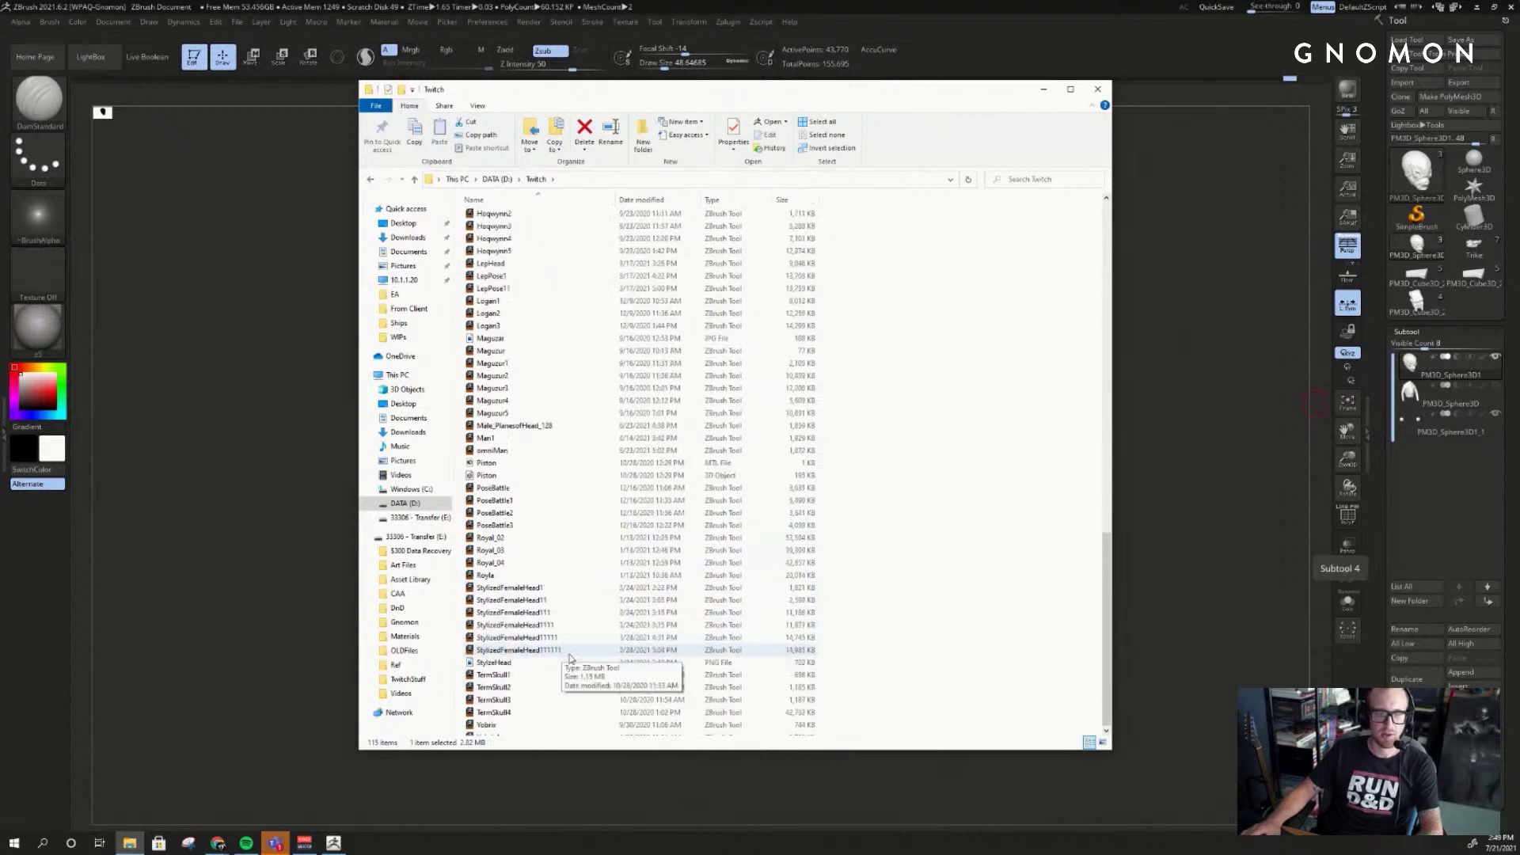
pyautogui.scroll(2, 570, 659)
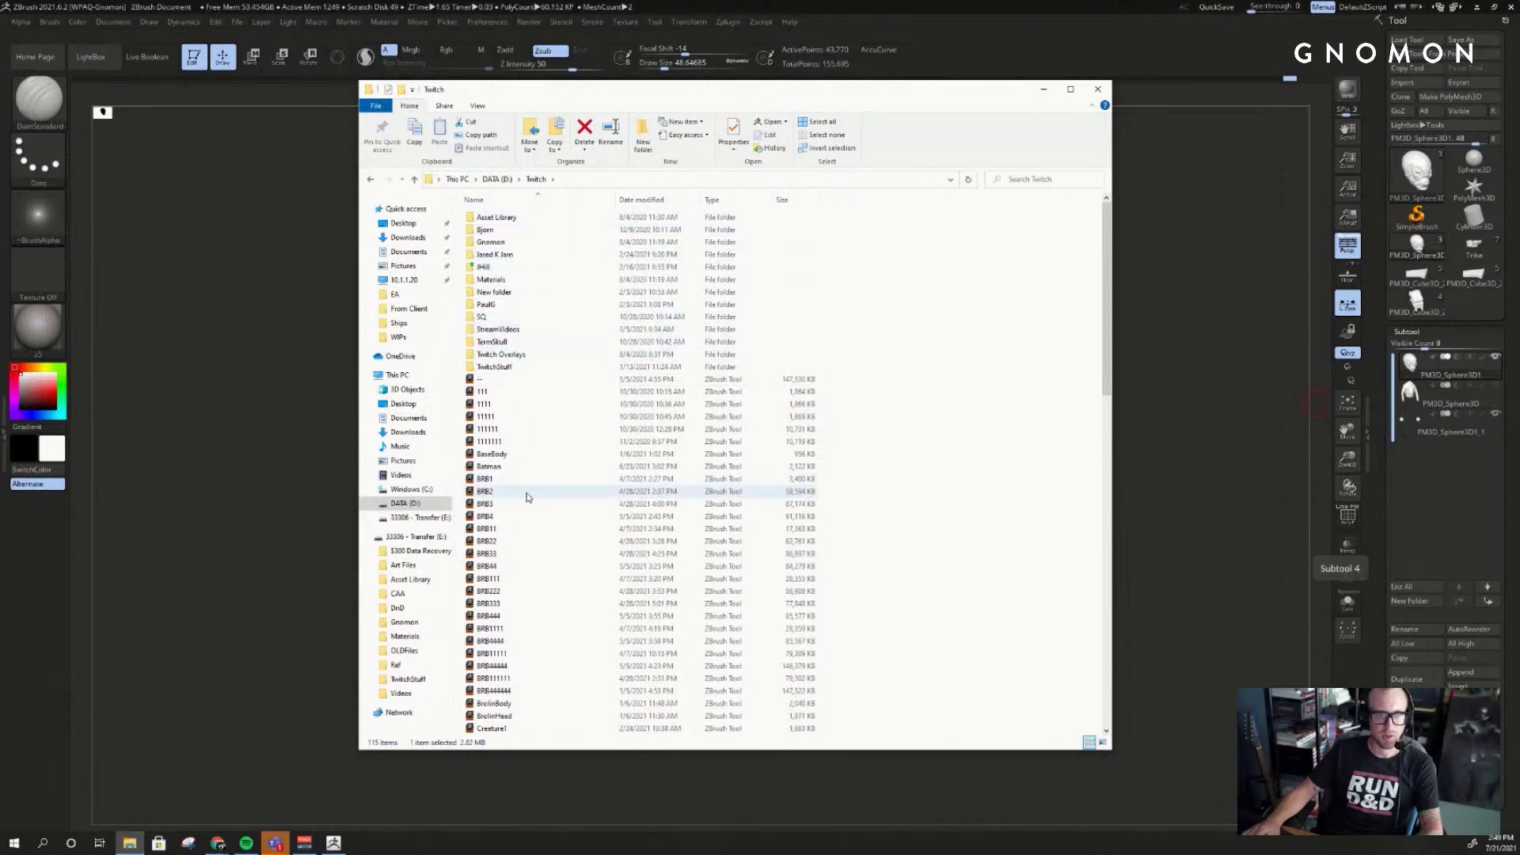
pyautogui.scroll(-2, 534, 429)
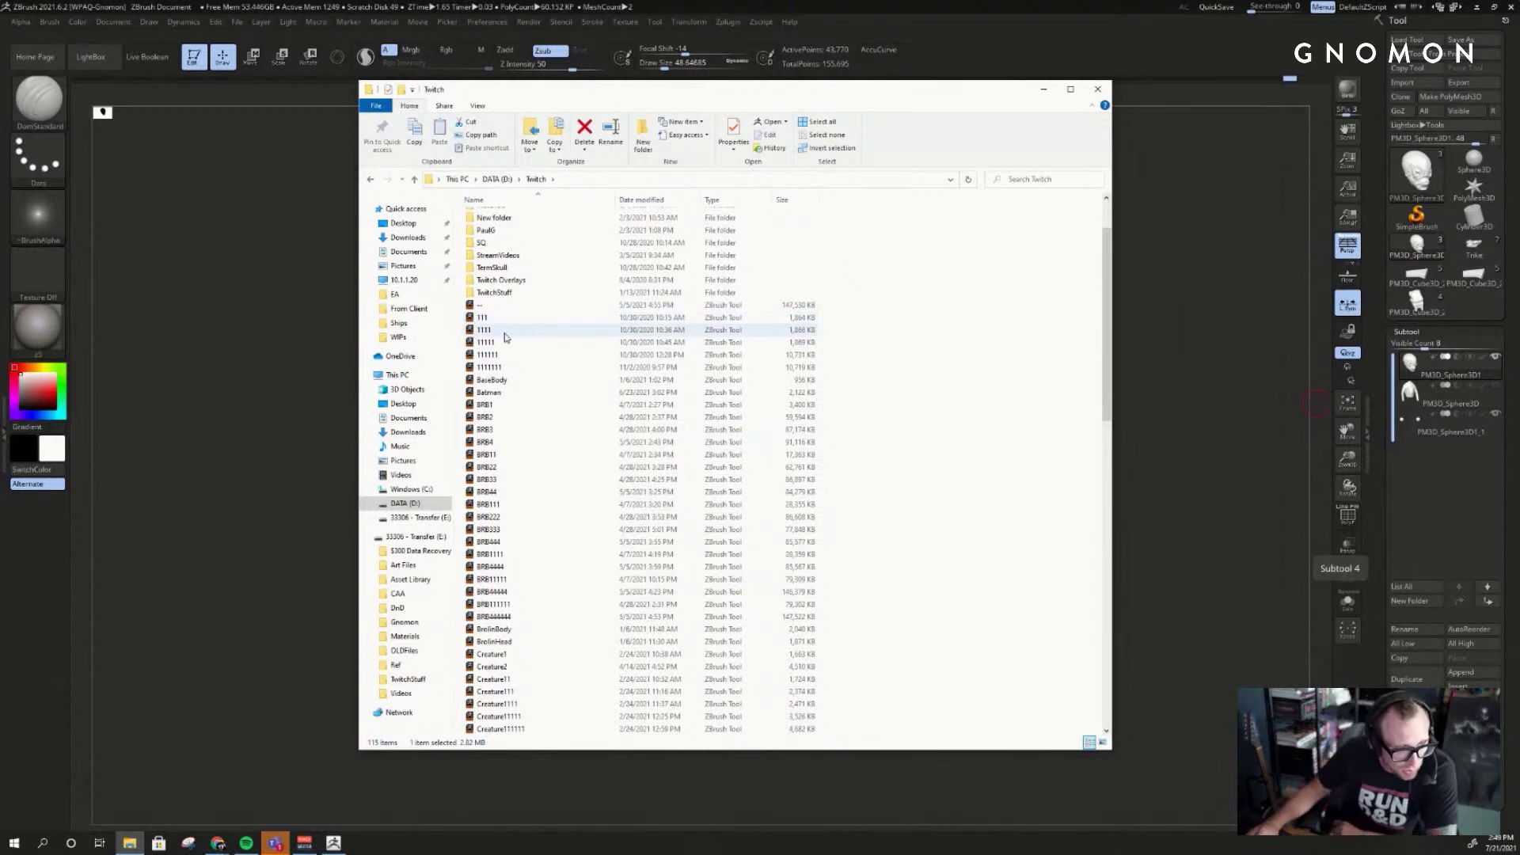
# - Open the 1111111 tool file from the Twitch folder in ZBrush and turn the bust upright for viewing
pyautogui.click(513, 372)
pyautogui.doubleClick(513, 372)
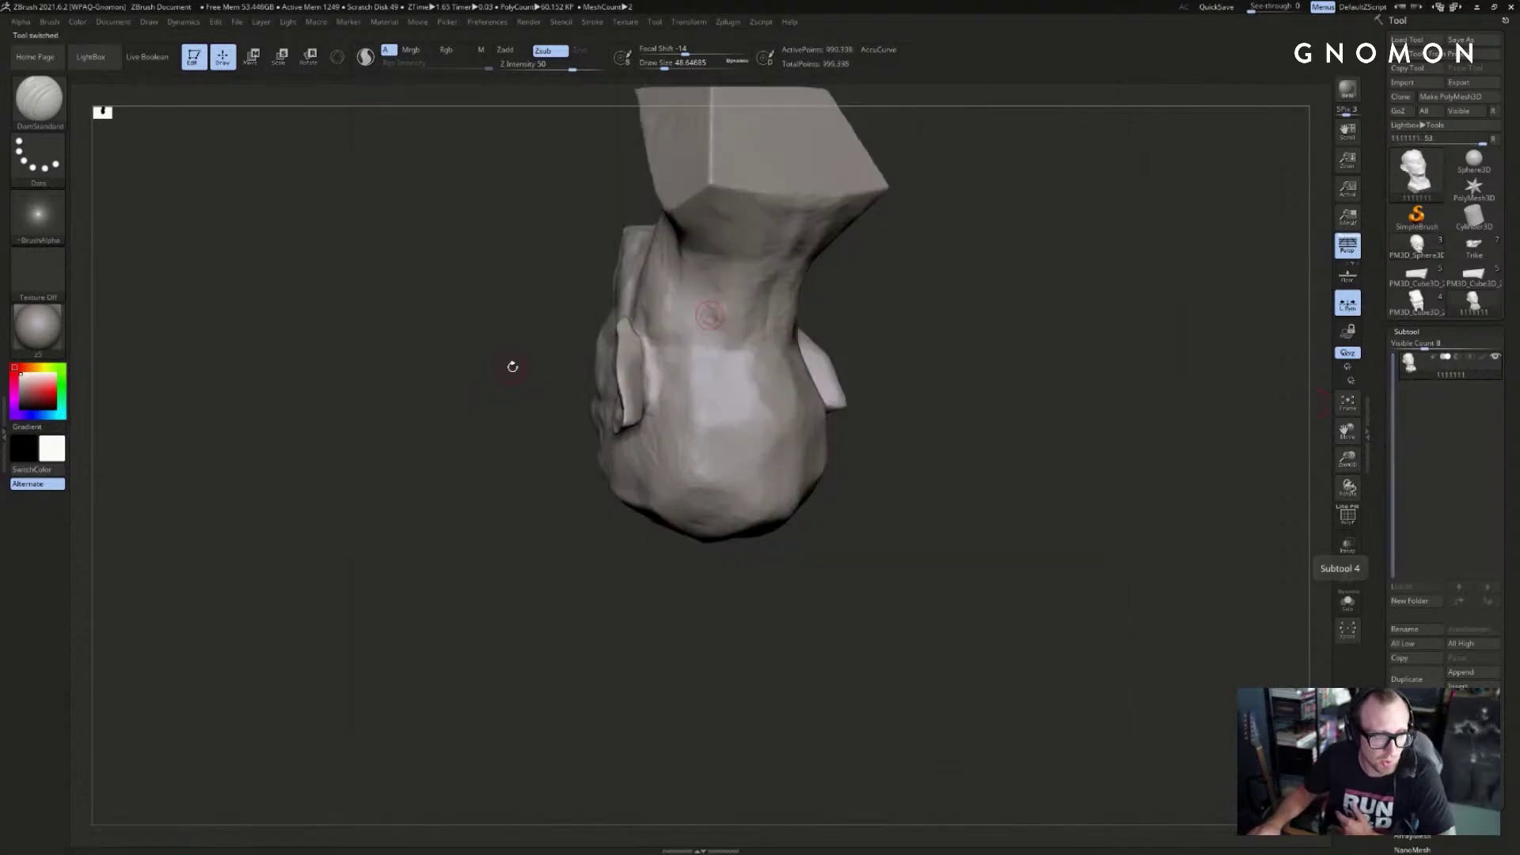
pyautogui.moveTo(1053, 373); pyautogui.dragTo(1085, 506)
# - Return to the Twitch folder, move its window beside the bust, and open the Creature1111111 tool file
pyautogui.hotkey('alt', 'Tab')
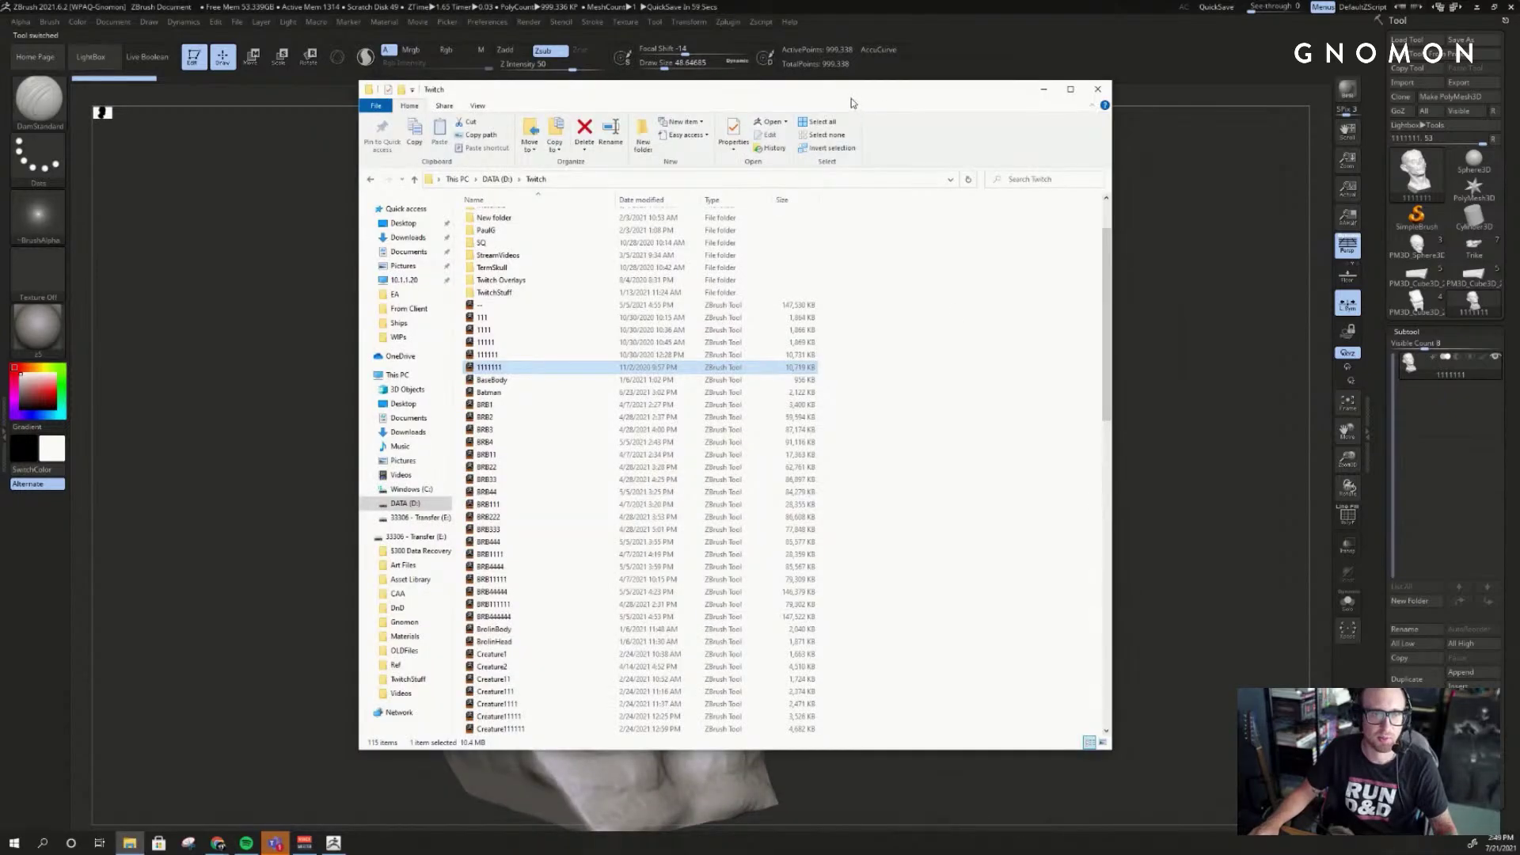
pyautogui.moveTo(852, 98); pyautogui.dragTo(1408, 136)
pyautogui.scroll(-5, 1143, 474)
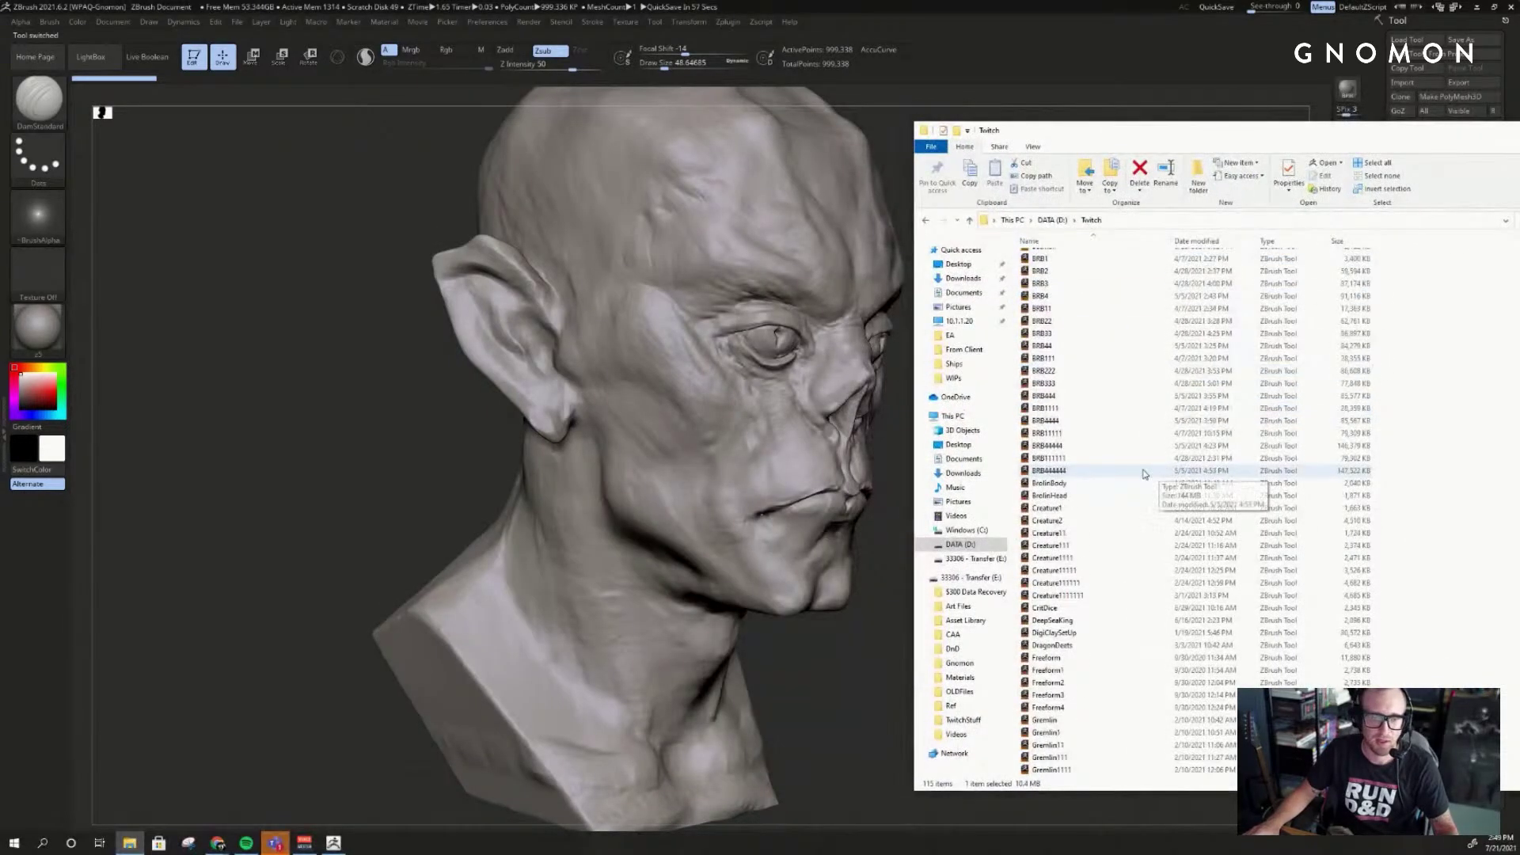
pyautogui.scroll(-1, 1120, 470)
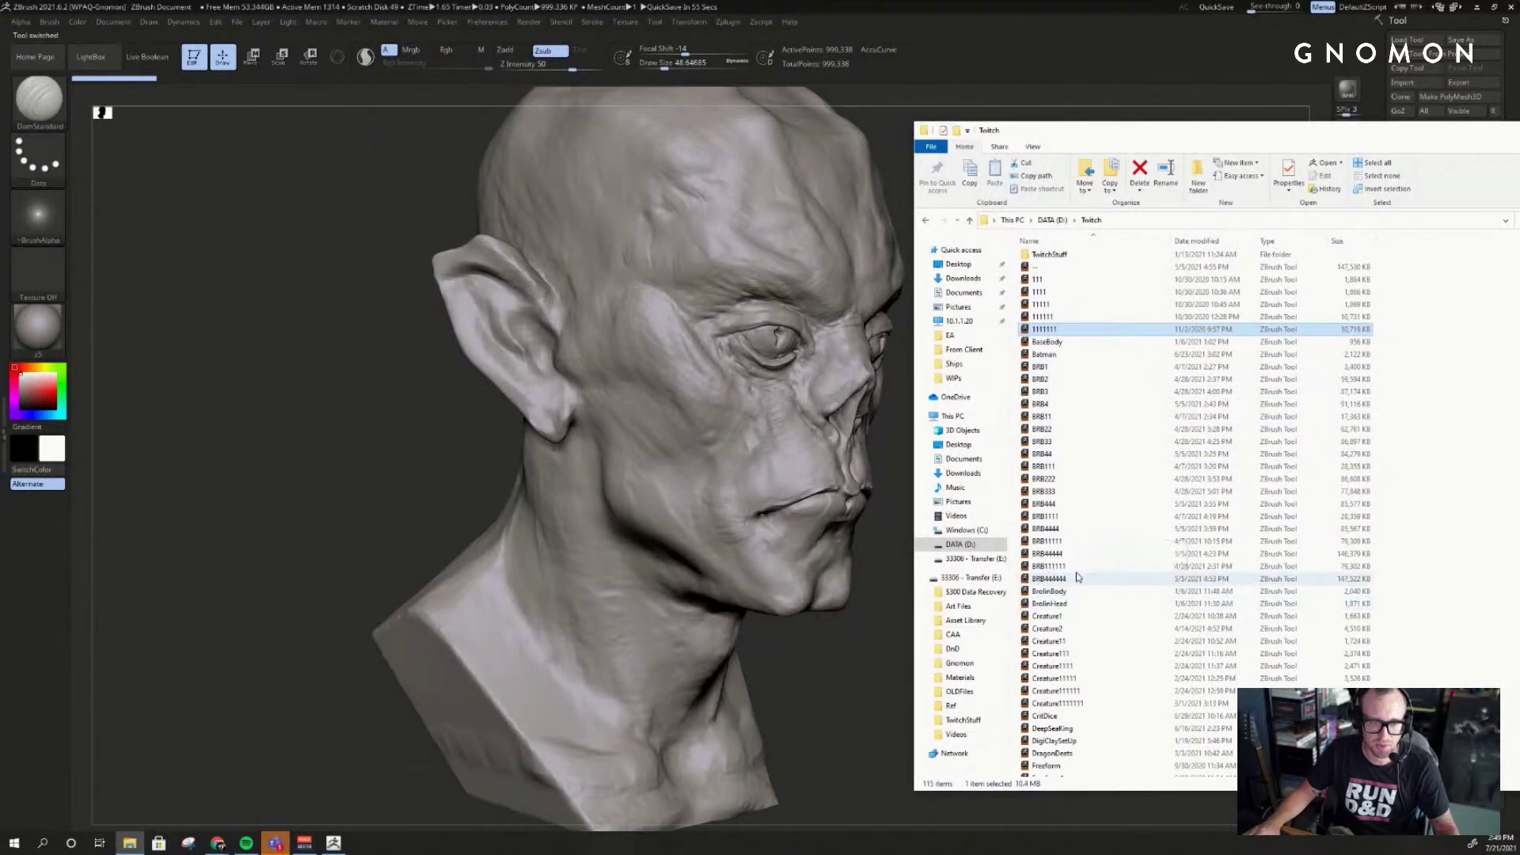
pyautogui.scroll(-2, 1077, 576)
pyautogui.doubleClick(1061, 483)
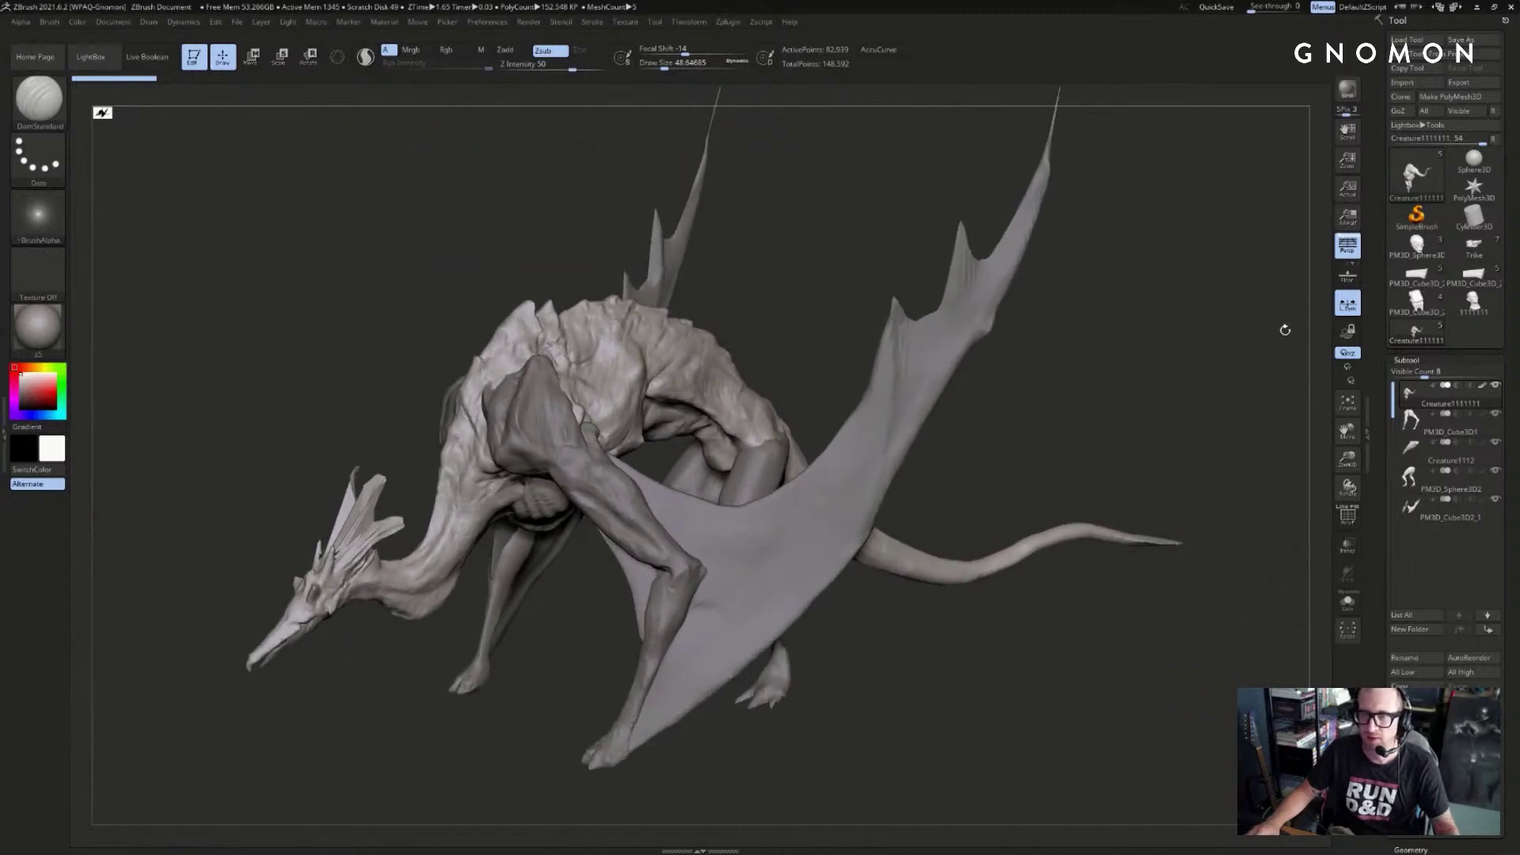
# - Place the armored PM3D_Cube3D_2 vehicle and the upright winged creature beside each other as snapshots on the canvas
pyautogui.click(1473, 303)
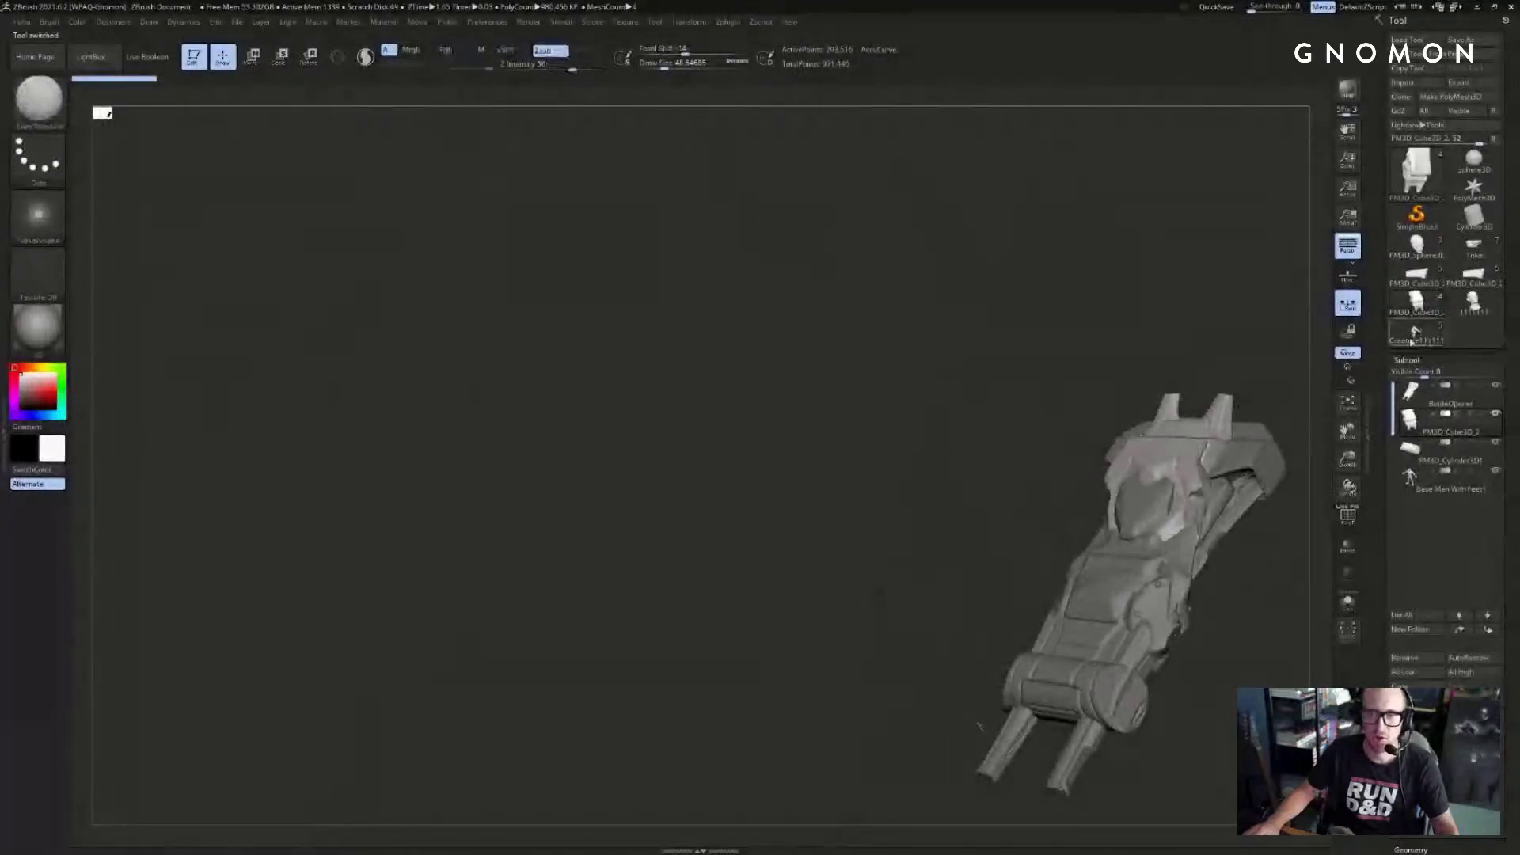
pyautogui.click(1412, 342)
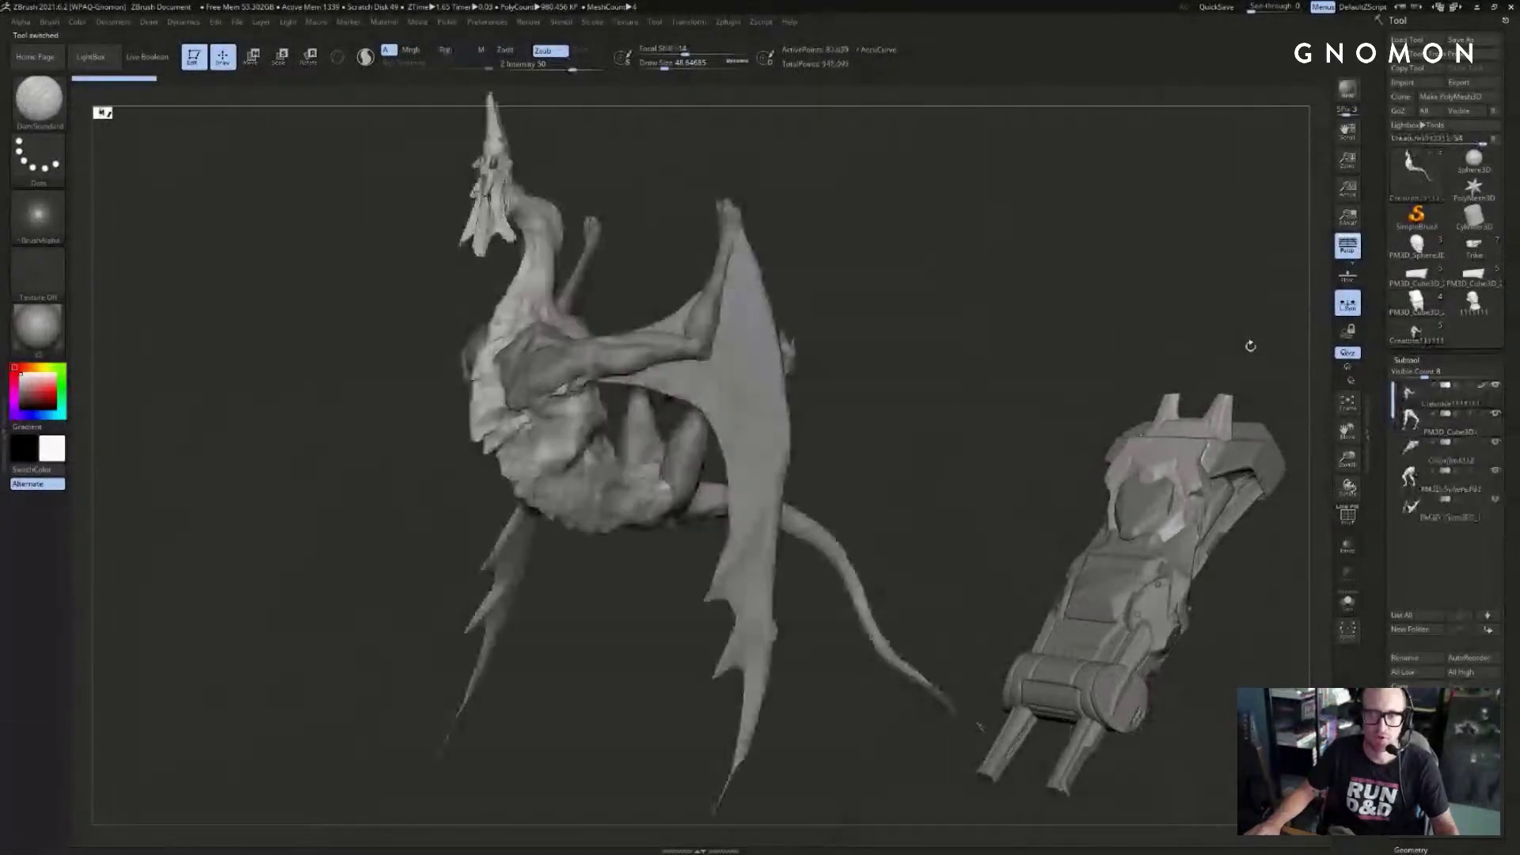
pyautogui.keyDown('alt'); pyautogui.moveTo(1248, 343); pyautogui.dragTo(1030, 368); pyautogui.keyUp('alt')
pyautogui.hotkey('shift', 's')
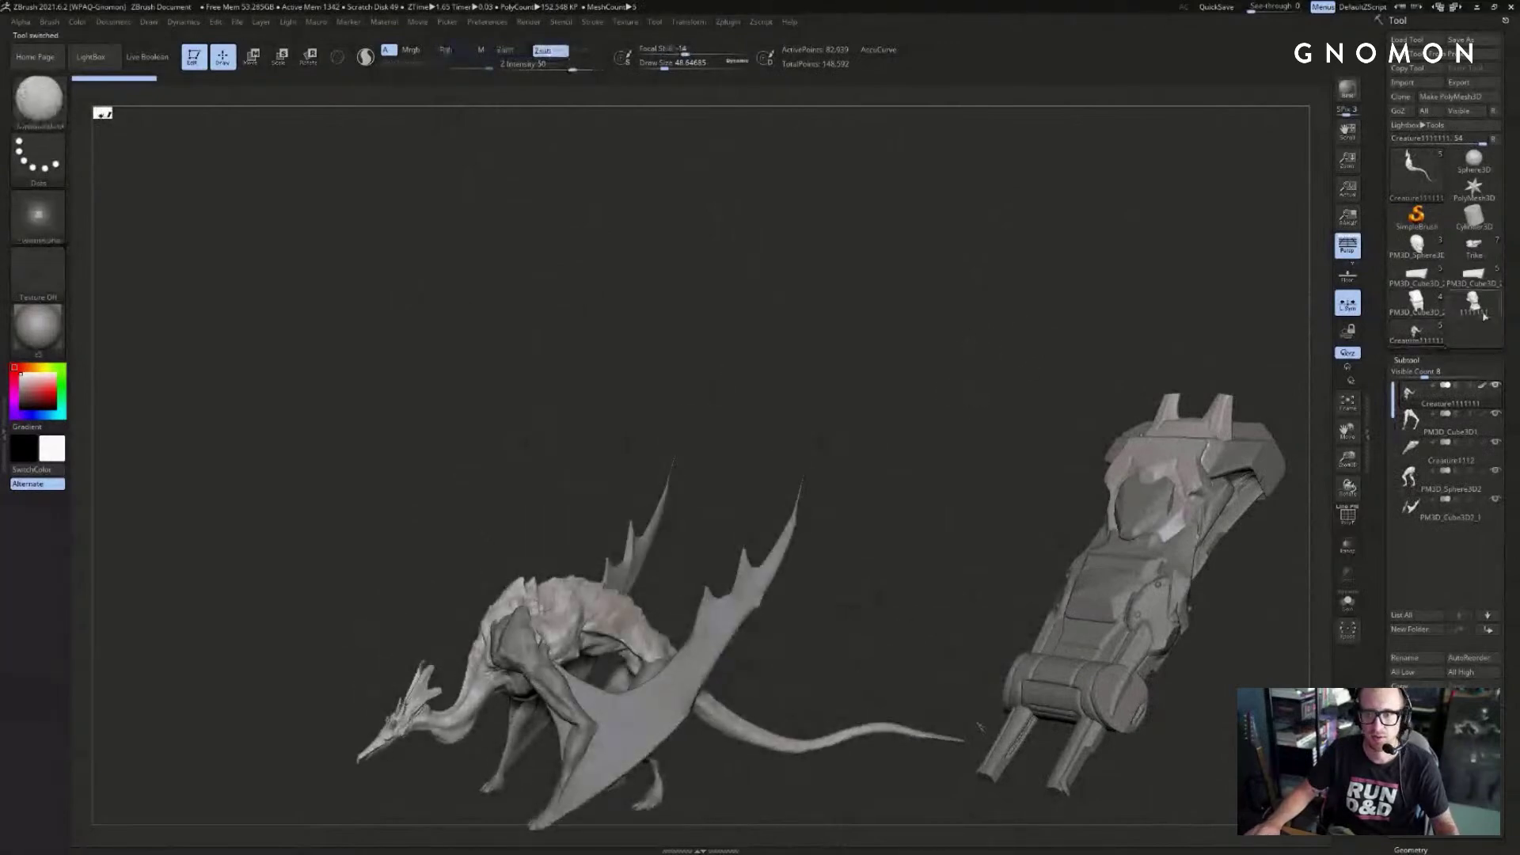
# - Select the 1111111 bust, position it facing front beside the winged creature's head, and leave a snapshot of it
pyautogui.click(1473, 304)
pyautogui.moveTo(1122, 299)
pyautogui.mouseDown()
pyautogui.moveTo(1063, 290)
pyautogui.moveTo(1053, 340)
pyautogui.moveTo(602, 348)
pyautogui.moveTo(737, 289)
pyautogui.moveTo(719, 353)
pyautogui.moveTo(700, 346)
pyautogui.moveTo(909, 306)
pyautogui.mouseUp()
pyautogui.press('shift')
pyautogui.hotkey('shift', 's')
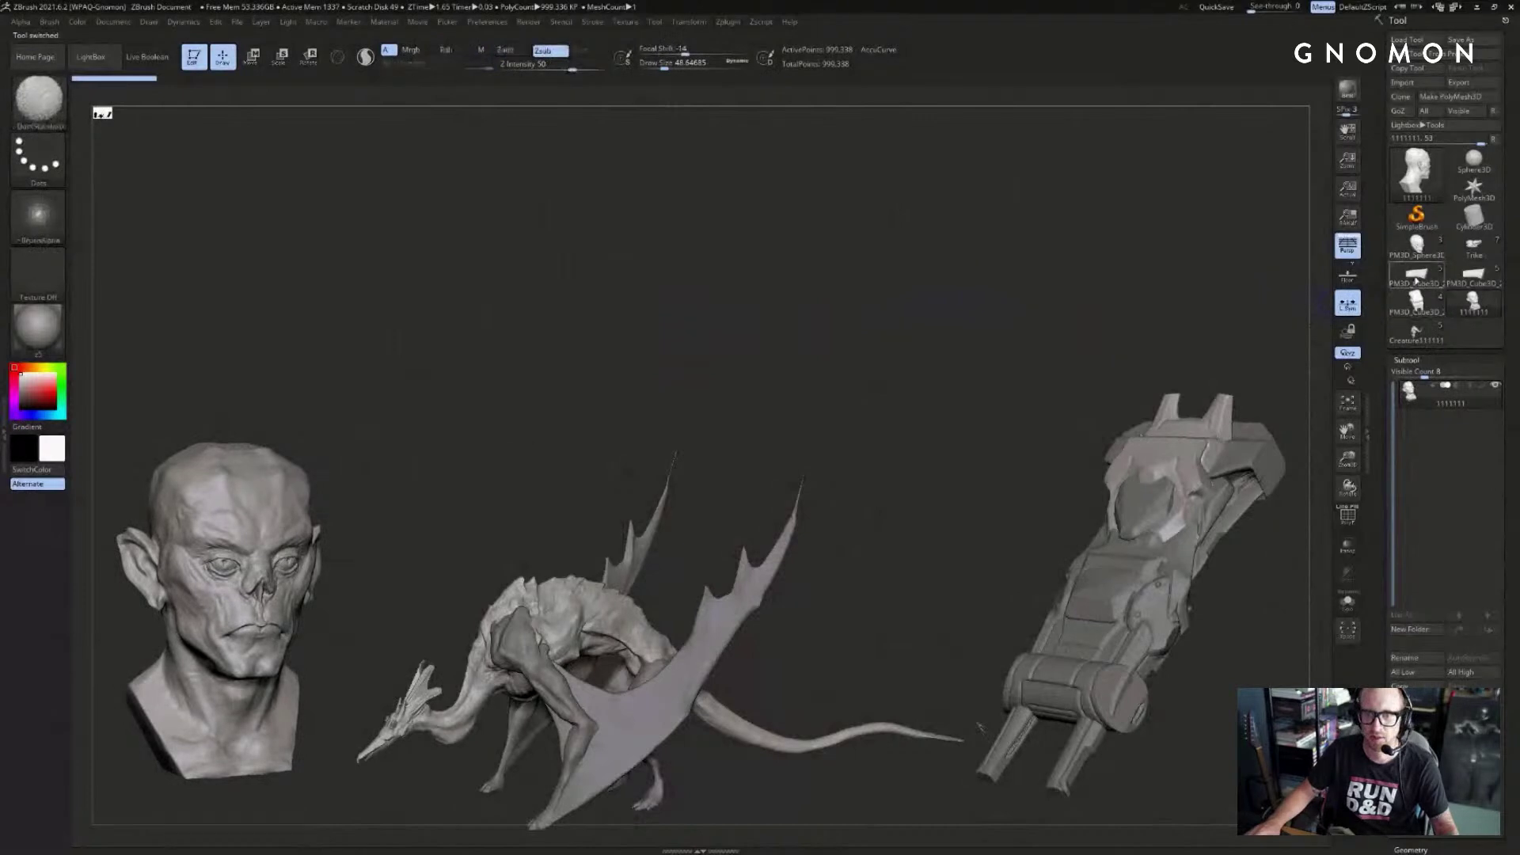
# - Add the DryerShip1 model between the creature and the vehicle, and position the Trike model above the creature
pyautogui.click(1413, 280)
pyautogui.press('f')
pyautogui.keyDown('alt'); pyautogui.moveTo(1029, 300); pyautogui.dragTo(1035, 364); pyautogui.keyUp('alt')
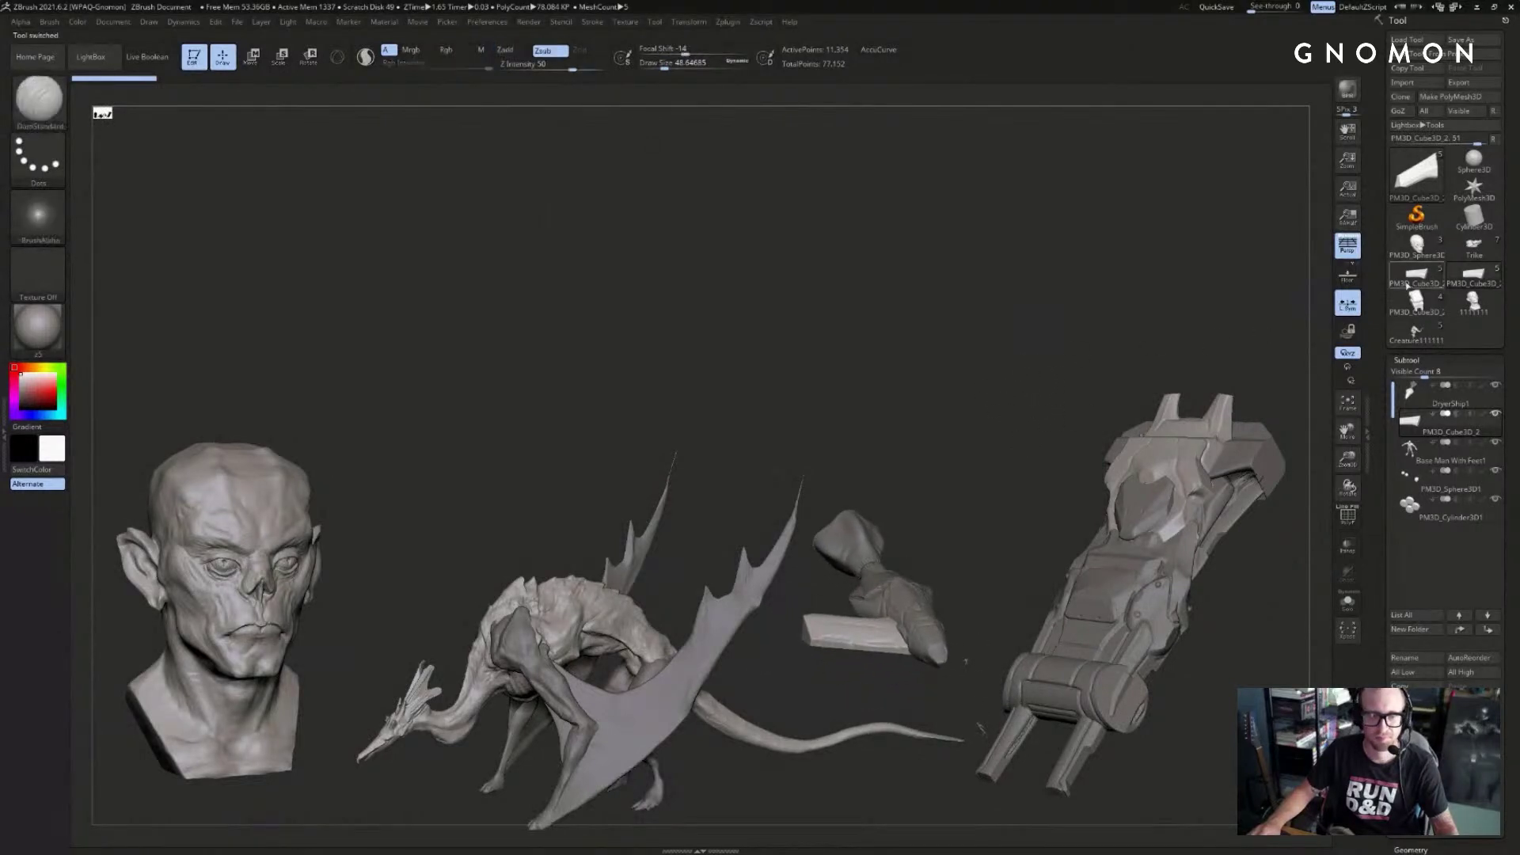
pyautogui.click(1472, 246)
pyautogui.moveTo(1195, 299); pyautogui.dragTo(806, 226)
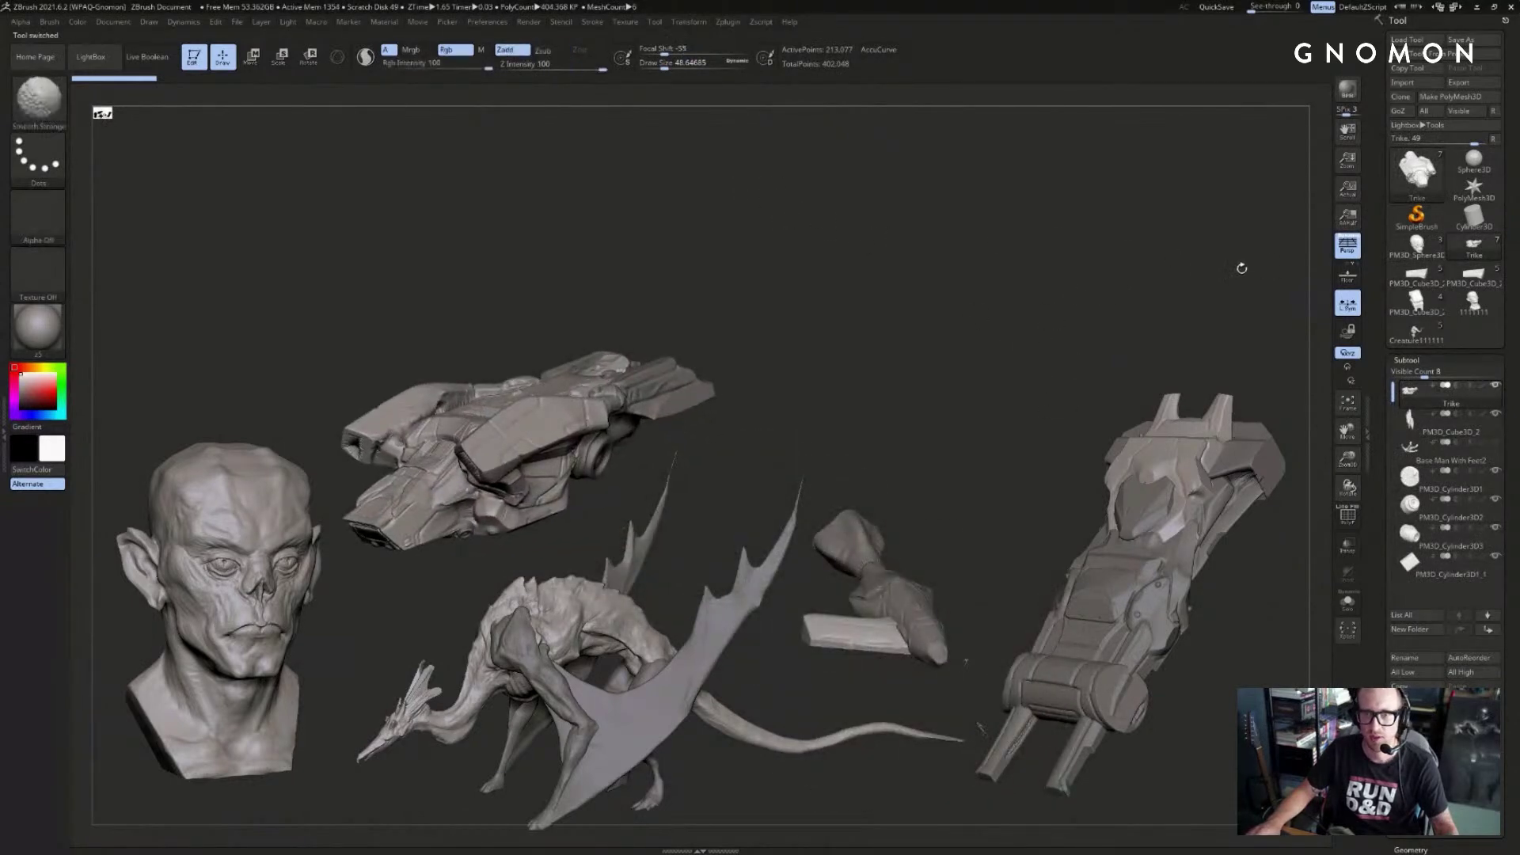
# - Reselect the wrinkled head, position it upright above the other models, and clear the snapshots from the canvas
pyautogui.click(1398, 251)
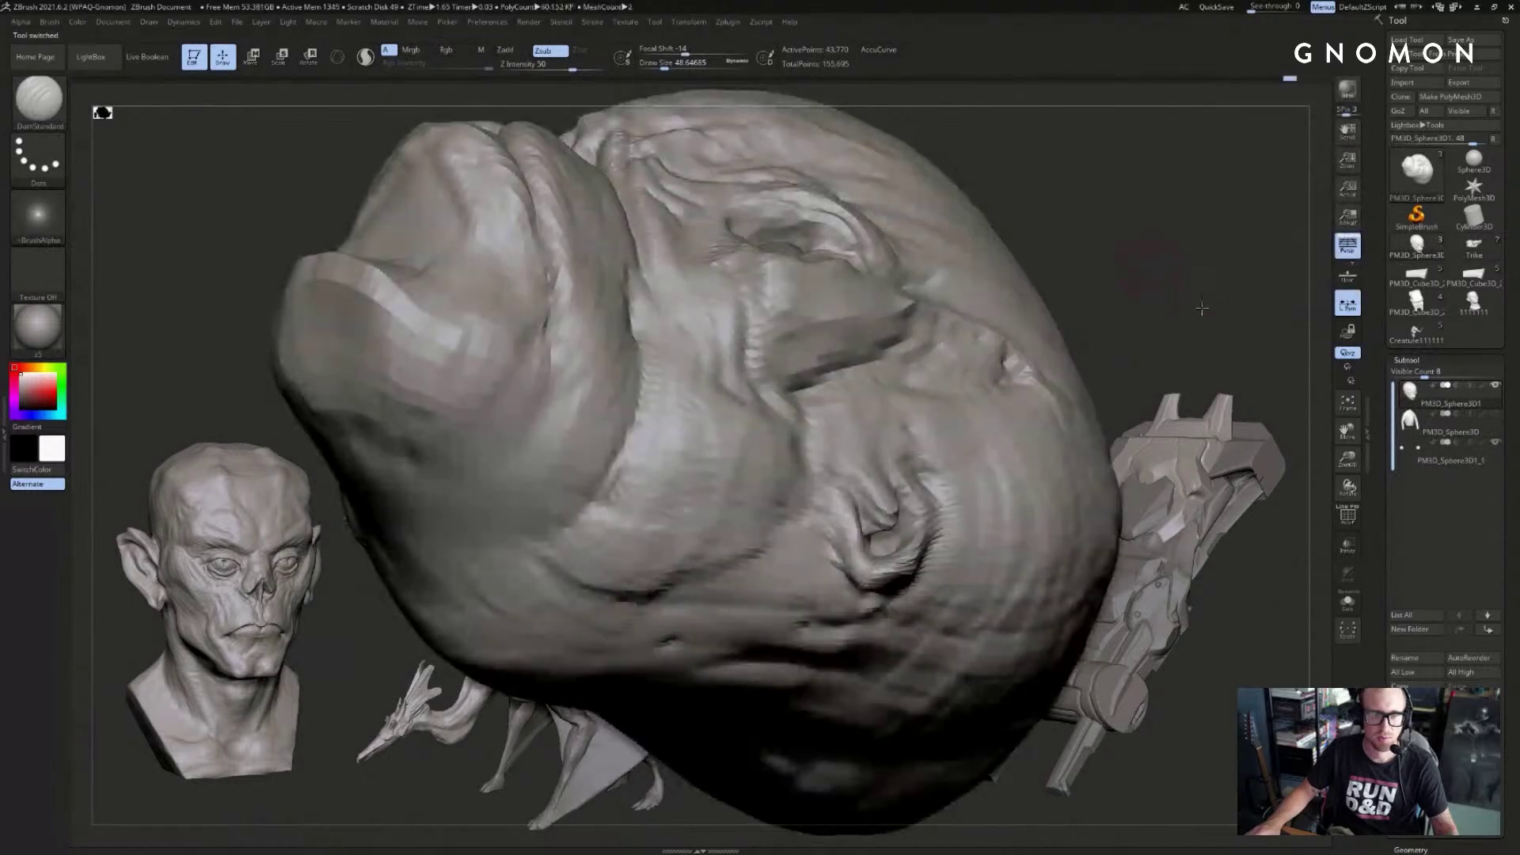
pyautogui.moveTo(1202, 308); pyautogui.dragTo(1242, 219)
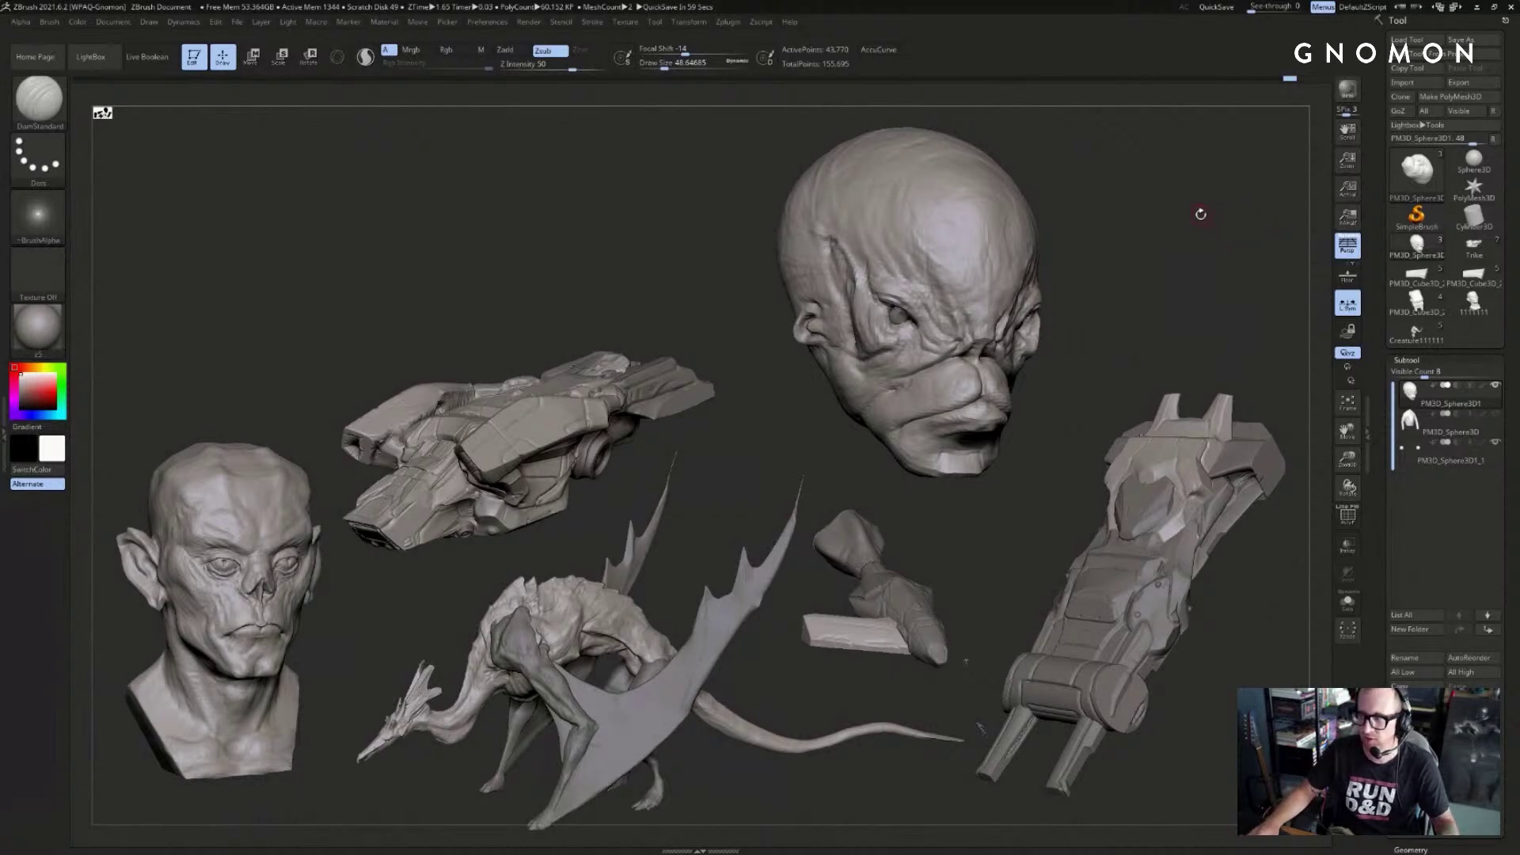
pyautogui.moveTo(1200, 213); pyautogui.dragTo(1170, 218)
pyautogui.hotkey('ctrl', 'n')
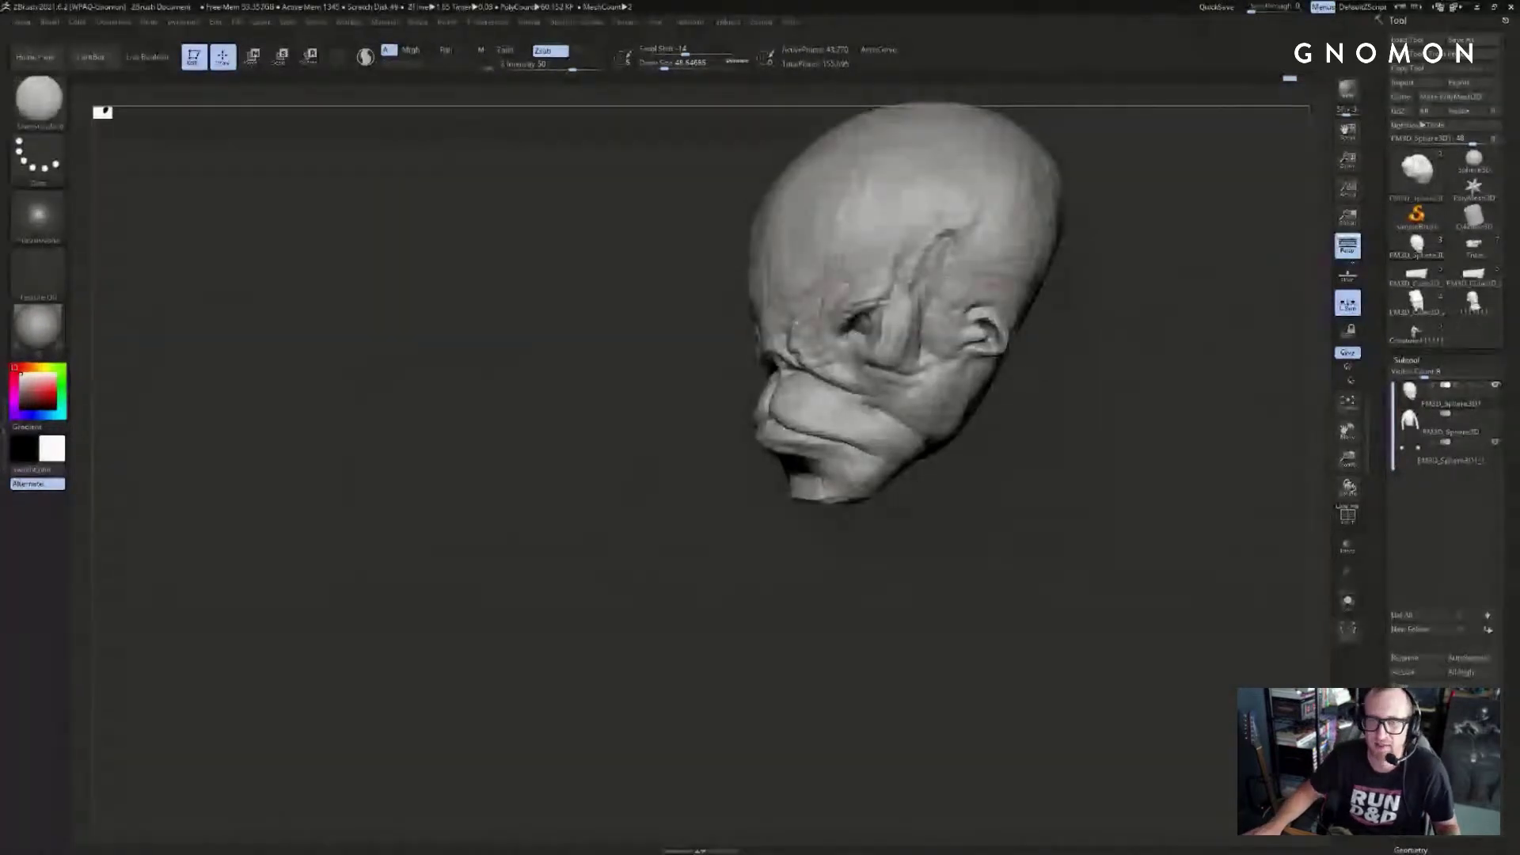
# - Open the Maguzur5 tool file from the Twitch folder and view the green-skinned character at full length
pyautogui.hotkey('alt', 'Tab')
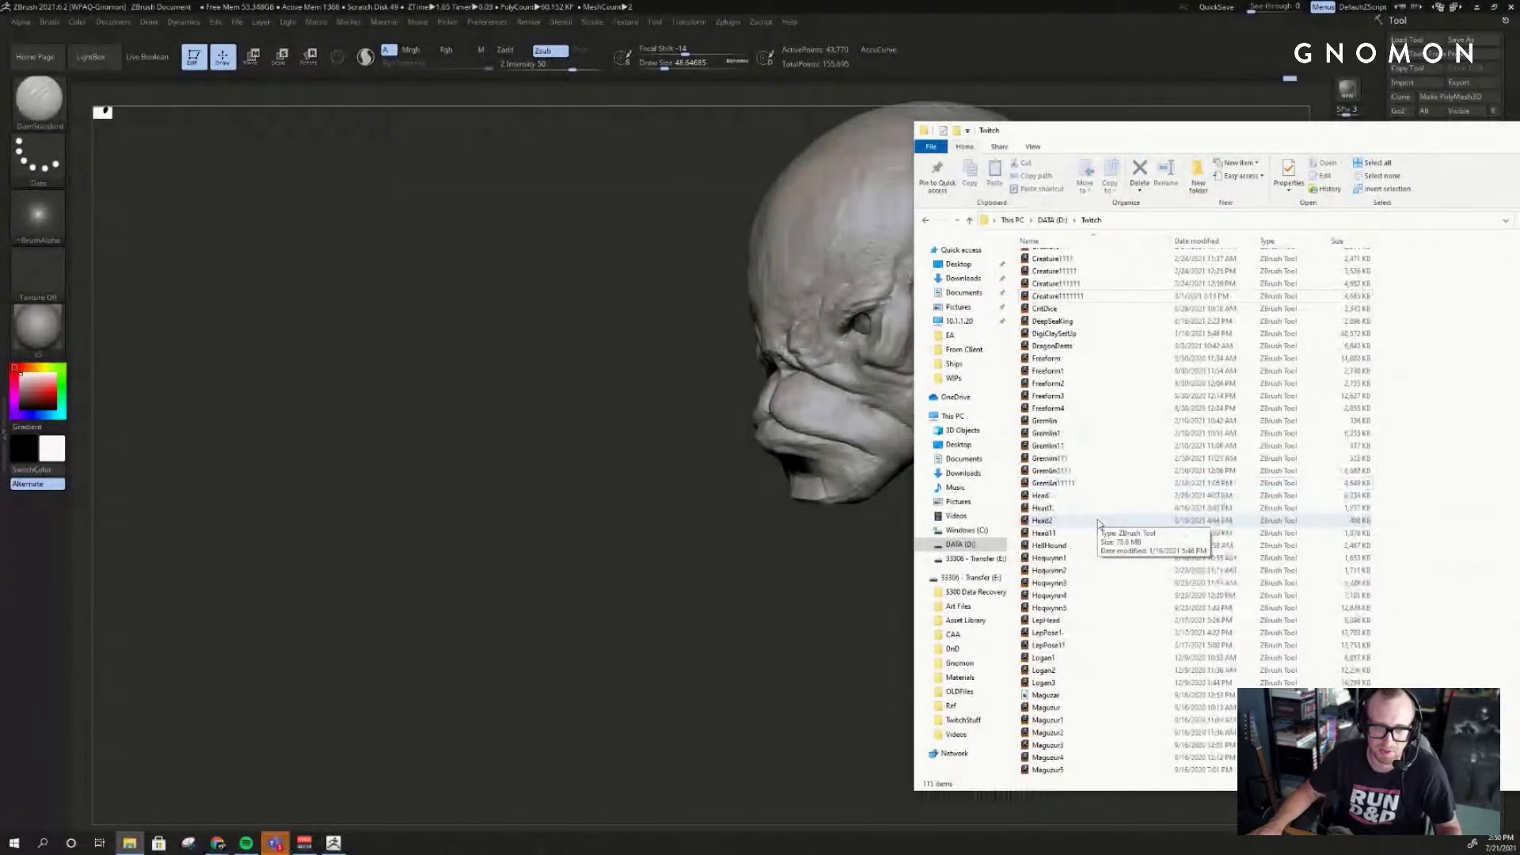
pyautogui.scroll(-6, 1096, 519)
pyautogui.click(1073, 485)
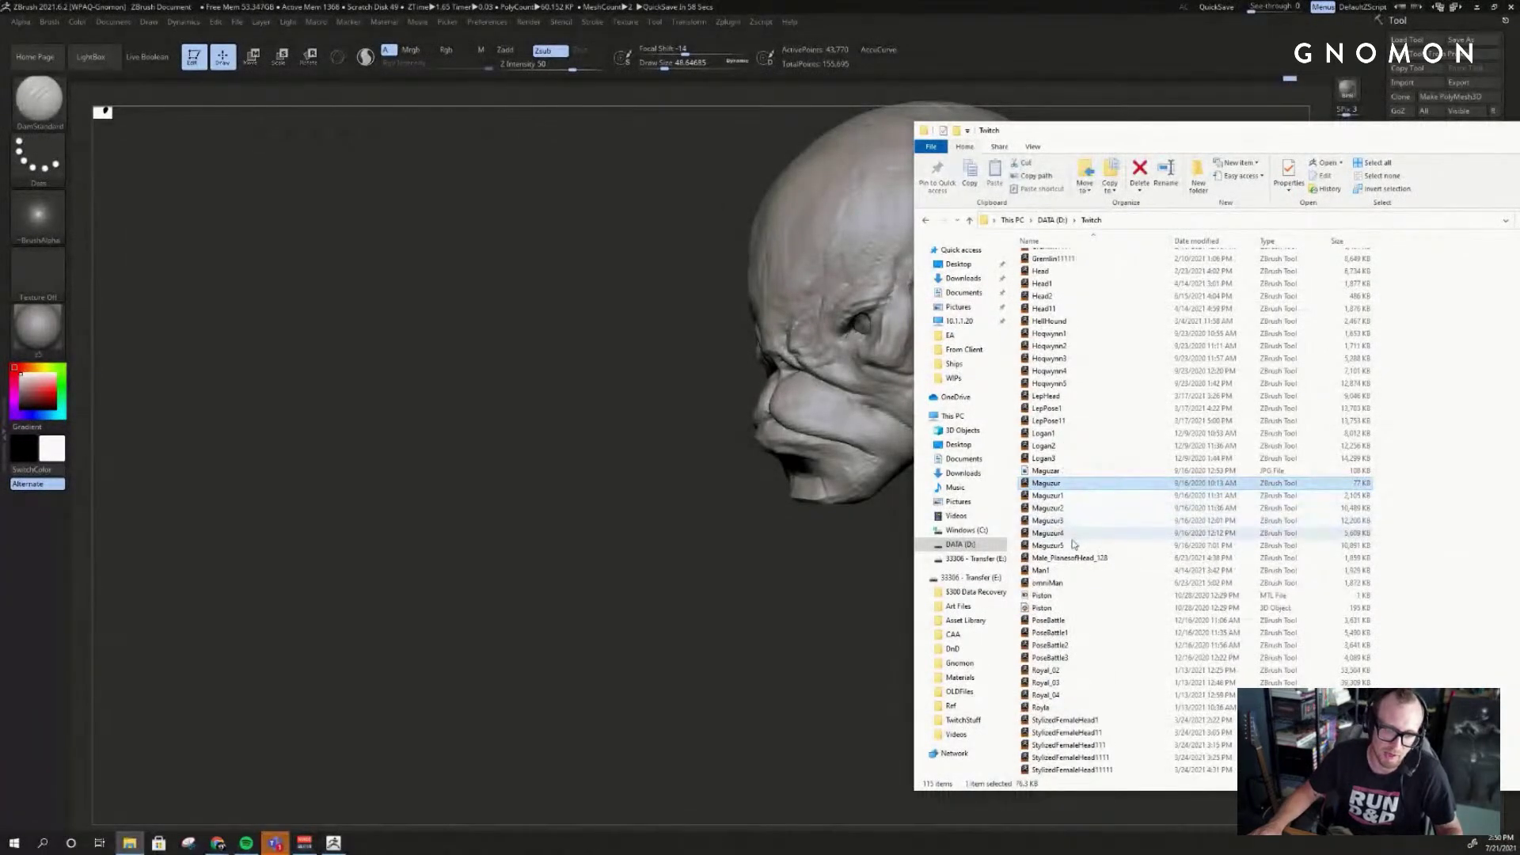
pyautogui.click(1069, 545)
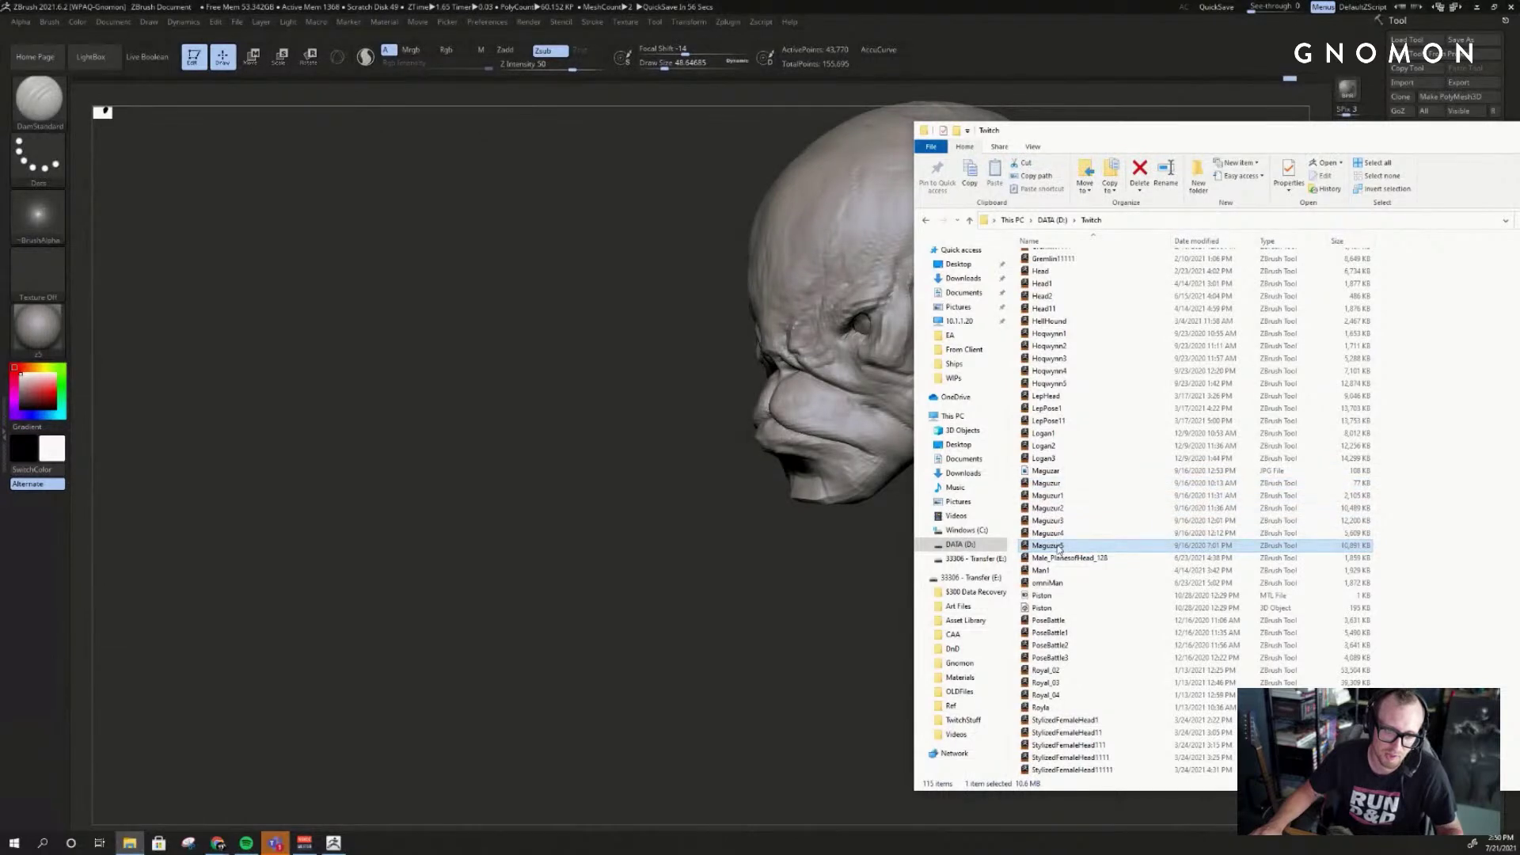
pyautogui.moveTo(1059, 548); pyautogui.dragTo(1215, 459)
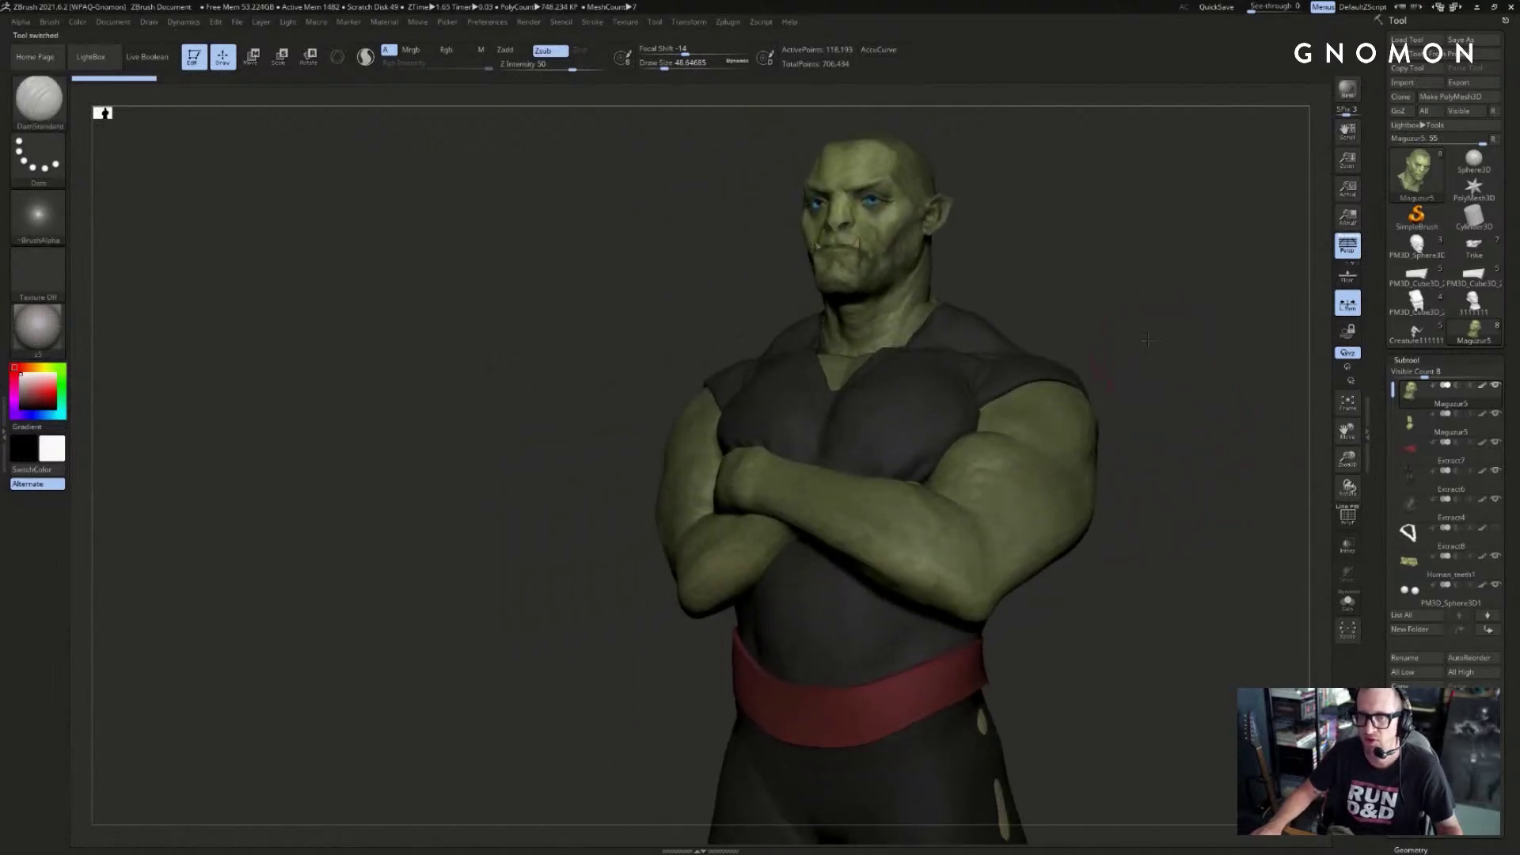
pyautogui.keyDown('alt'); pyautogui.moveTo(1147, 340); pyautogui.dragTo(1243, 473); pyautogui.keyUp('alt')
pyautogui.moveTo(1243, 408); pyautogui.dragTo(1239, 418)
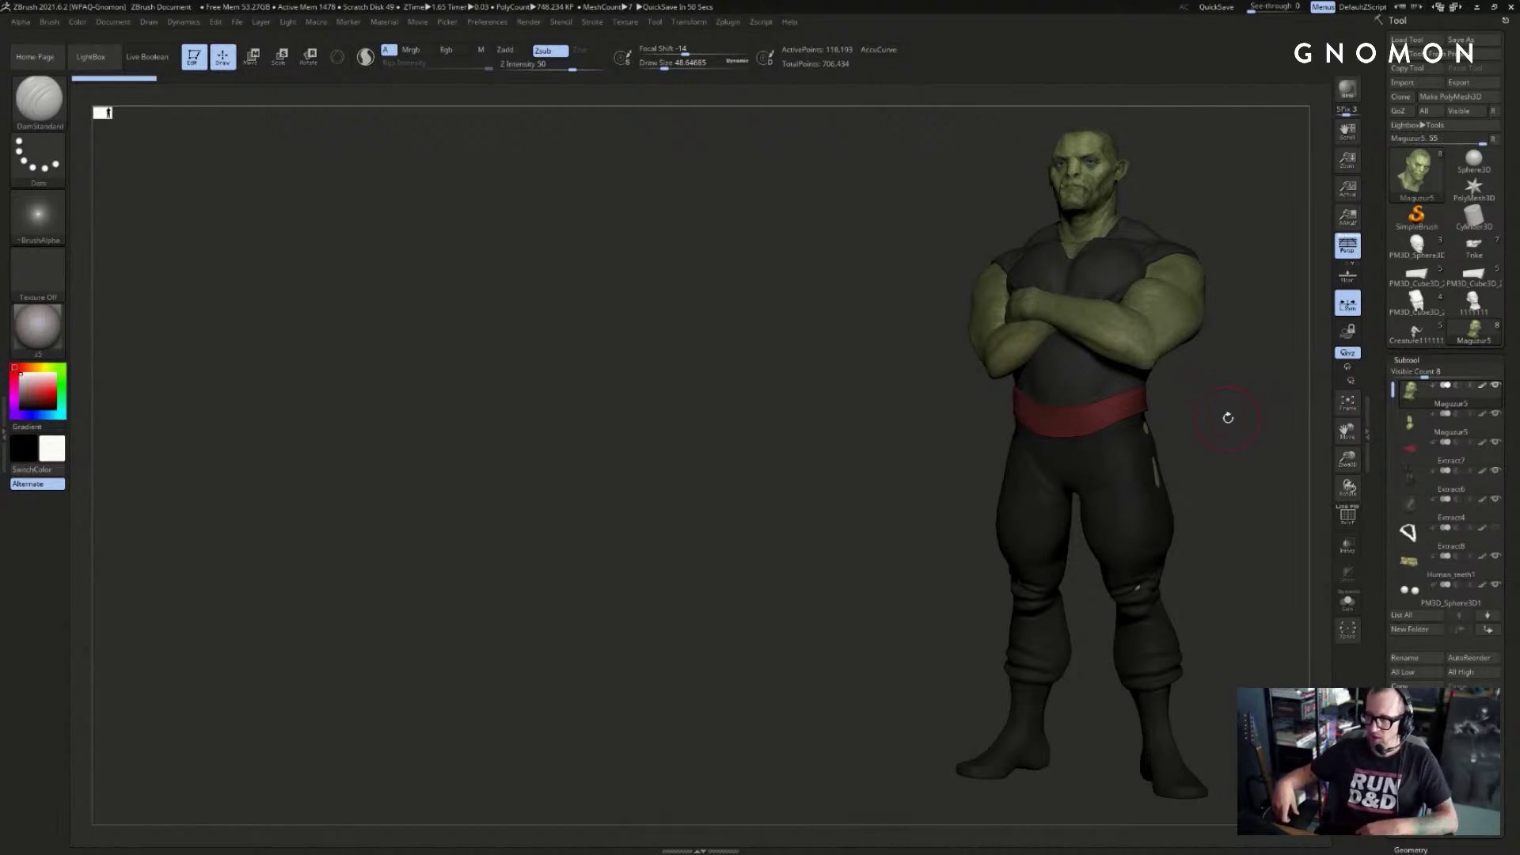
pyautogui.moveTo(1272, 316); pyautogui.dragTo(1167, 409)
# - Reselect the wrinkled creature head and frame it in the view
pyautogui.click(1420, 247)
pyautogui.press('f')
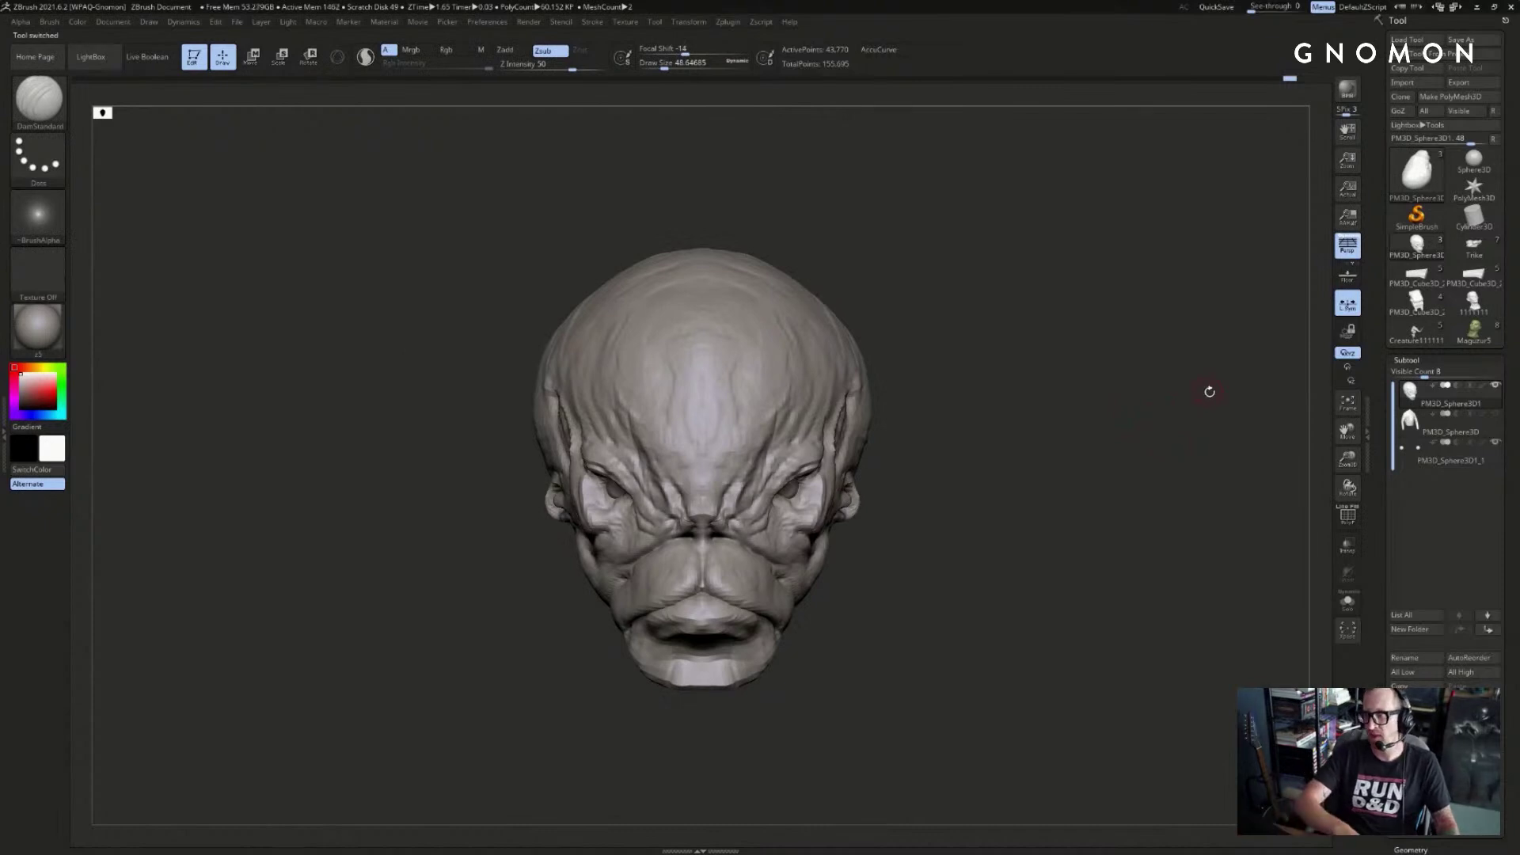
pyautogui.moveTo(916, 414)
pyautogui.mouseDown()
pyautogui.moveTo(981, 464)
pyautogui.moveTo(981, 432)
pyautogui.moveTo(646, 531)
pyautogui.moveTo(688, 523)
pyautogui.moveTo(588, 595)
pyautogui.moveTo(626, 566)
pyautogui.moveTo(629, 589)
pyautogui.moveTo(515, 598)
pyautogui.mouseUp()
# - Build up the creature's chin with the ClayBuildup brush at a draw size of about 136
pyautogui.press('b')
pyautogui.press('m')
pyautogui.press('v')
pyautogui.press('b')
pyautogui.press('c')
pyautogui.press('b')
pyautogui.moveTo(610, 586)
pyautogui.keyDown('shift'); pyautogui.mouseDown()
pyautogui.moveTo(584, 601)
pyautogui.moveTo(608, 585)
pyautogui.mouseUp(); pyautogui.keyUp('shift')
pyautogui.press('s')
pyautogui.moveTo(608, 586); pyautogui.dragTo(596, 587)
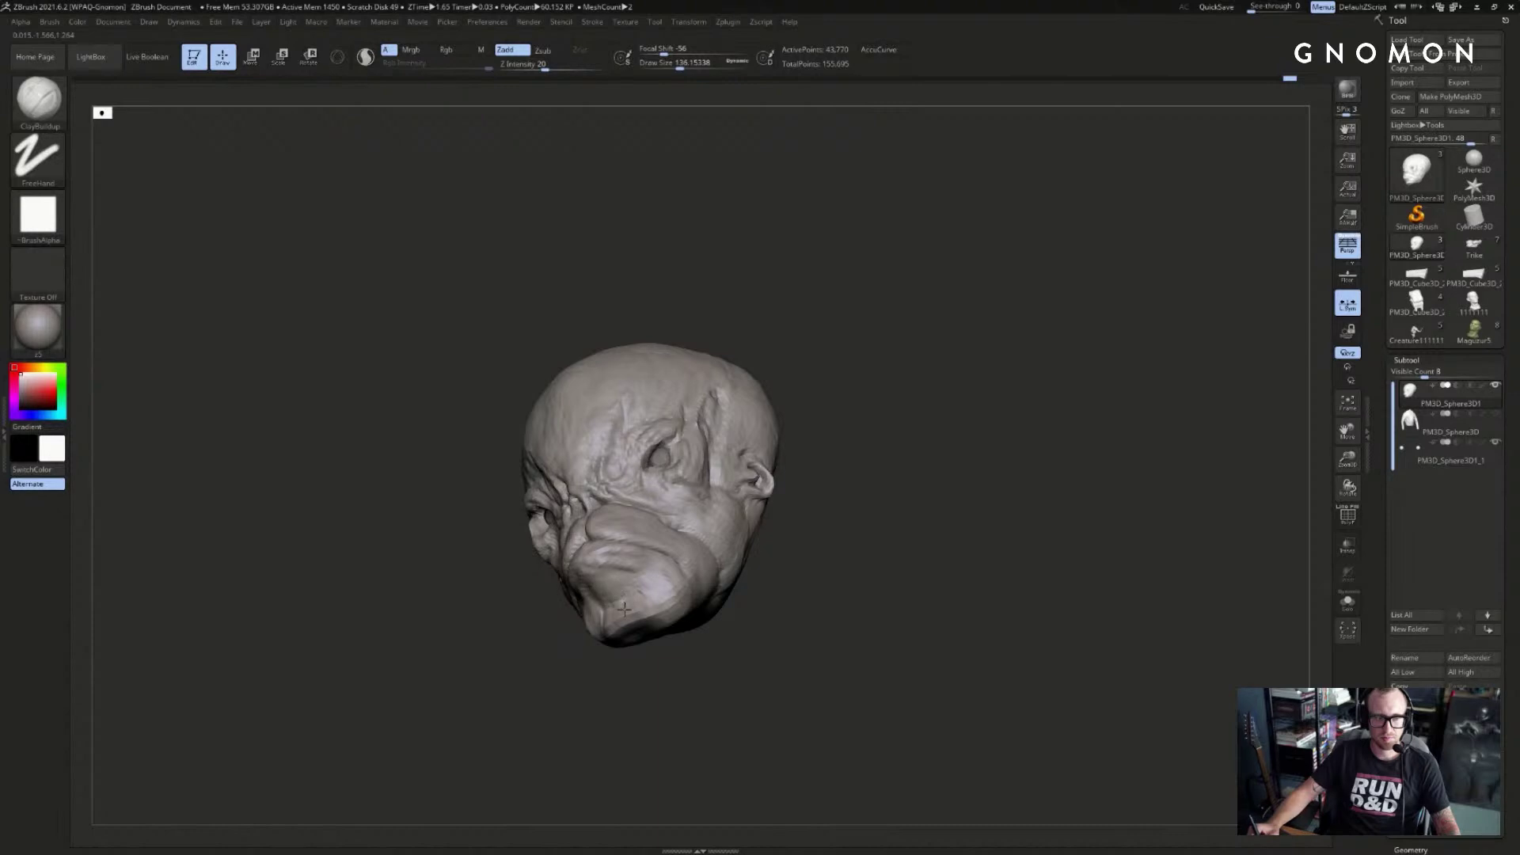
pyautogui.moveTo(623, 609)
pyautogui.mouseDown()
pyautogui.moveTo(668, 638)
pyautogui.moveTo(630, 626)
pyautogui.moveTo(649, 607)
pyautogui.mouseUp()
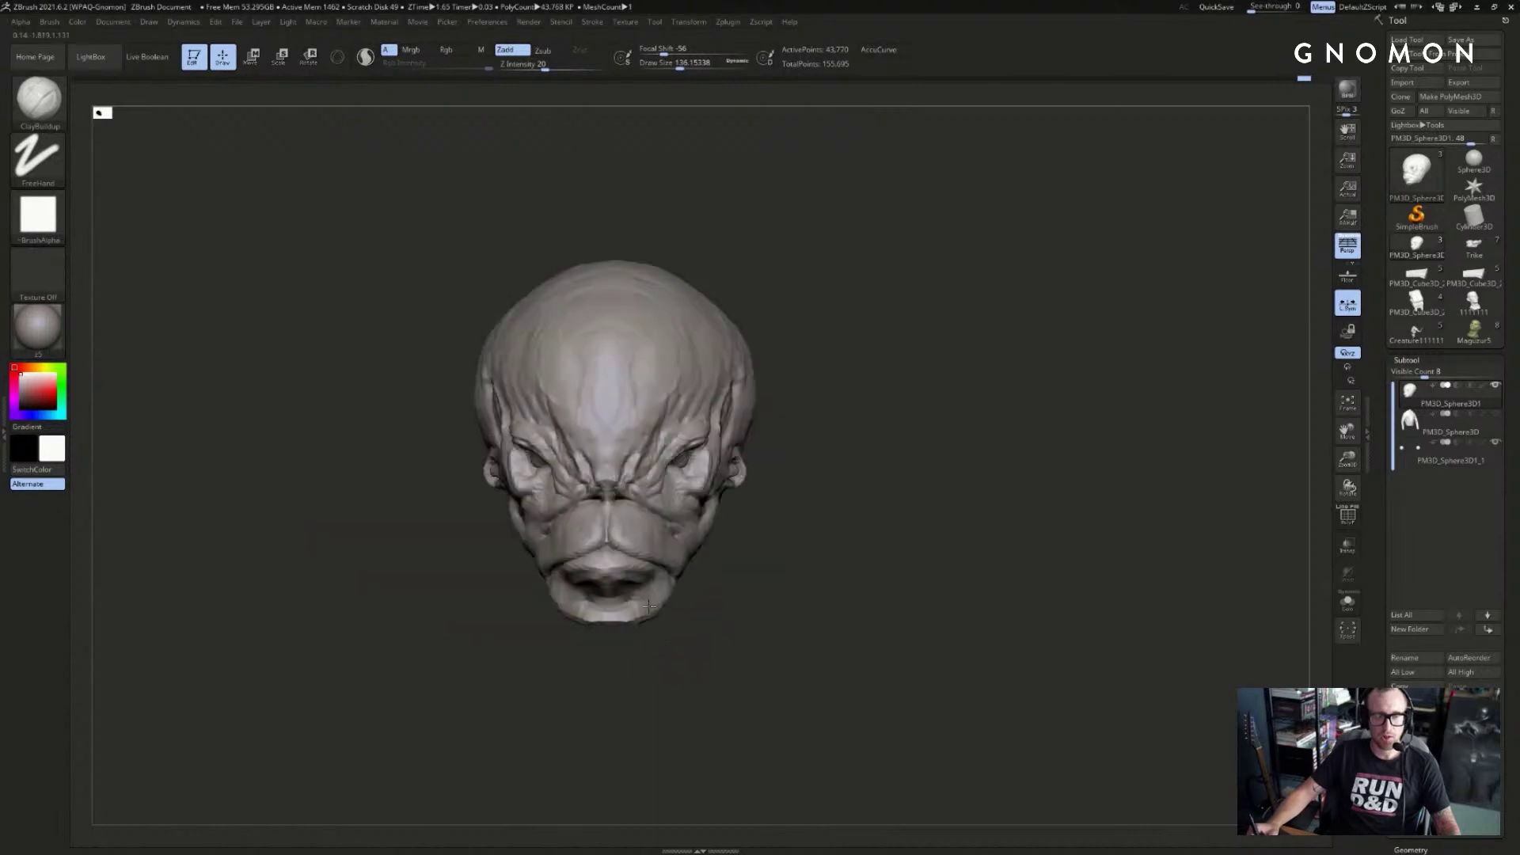
pyautogui.moveTo(599, 668)
pyautogui.mouseDown()
pyautogui.moveTo(567, 665)
pyautogui.moveTo(631, 655)
pyautogui.moveTo(645, 706)
pyautogui.moveTo(679, 705)
pyautogui.mouseUp()
pyautogui.moveTo(1001, 594); pyautogui.dragTo(922, 611)
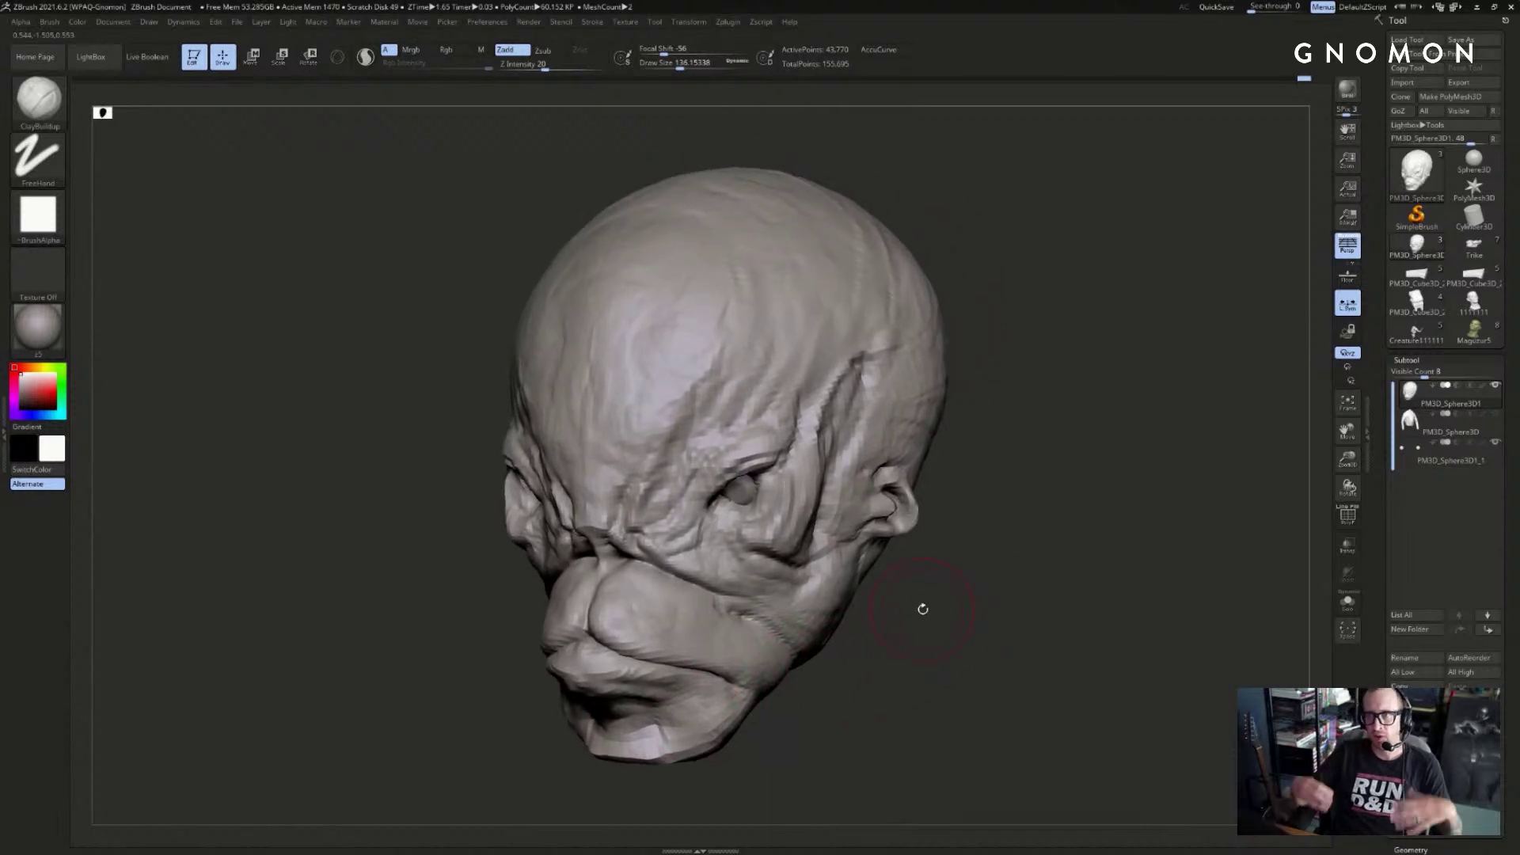
# - Sculpt the cheek folds below the outer corner of the creature's eye with the Standard brush
pyautogui.moveTo(1084, 441); pyautogui.dragTo(1228, 430)
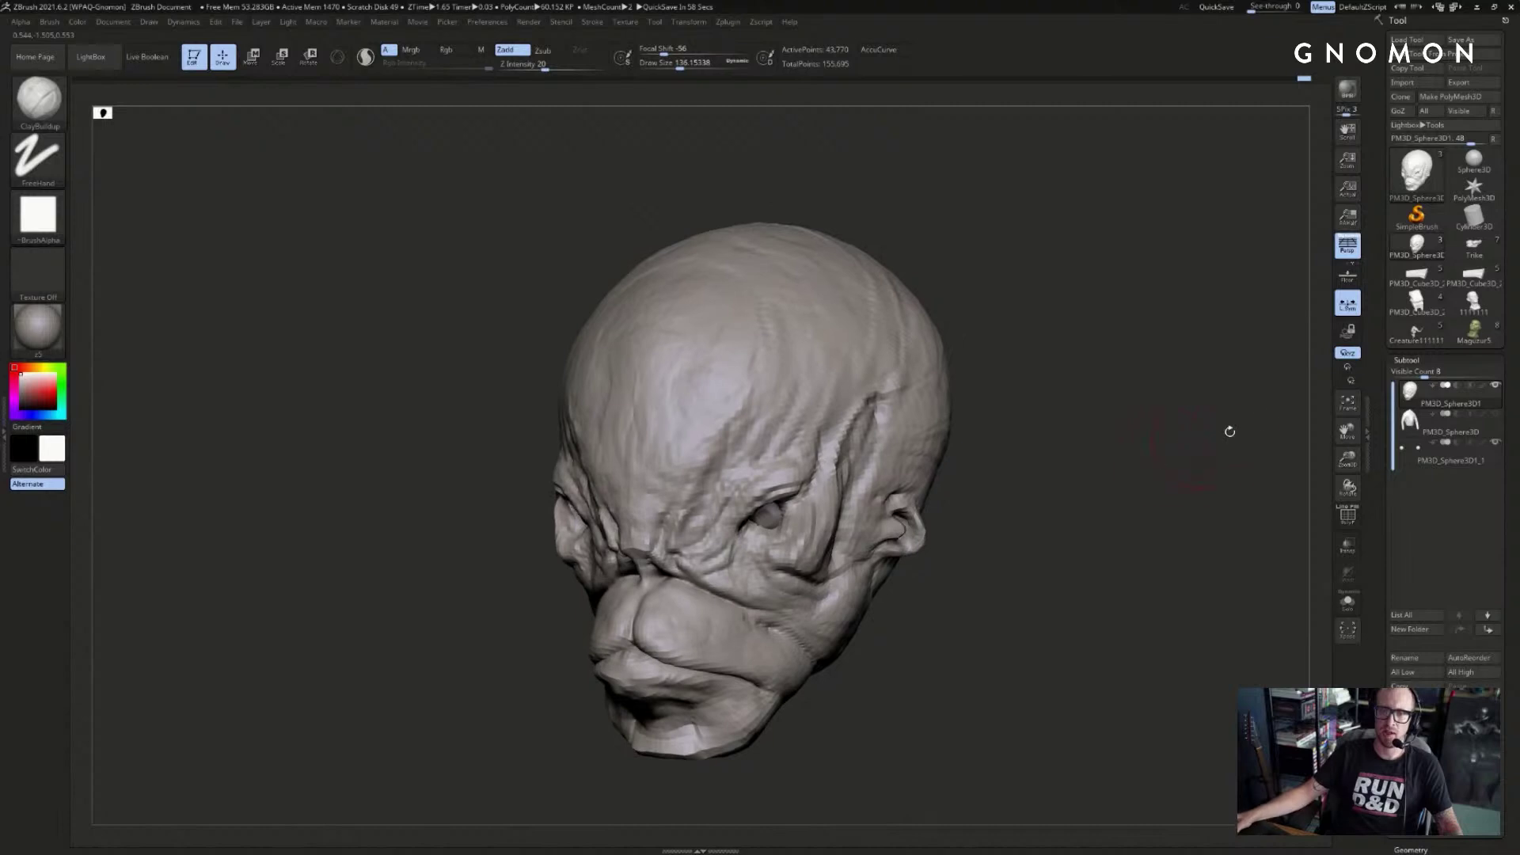
pyautogui.moveTo(1117, 385)
pyautogui.mouseDown()
pyautogui.moveTo(1136, 390)
pyautogui.moveTo(1028, 417)
pyautogui.moveTo(1055, 467)
pyautogui.moveTo(1024, 385)
pyautogui.moveTo(990, 479)
pyautogui.moveTo(1085, 366)
pyautogui.moveTo(1111, 397)
pyautogui.mouseUp()
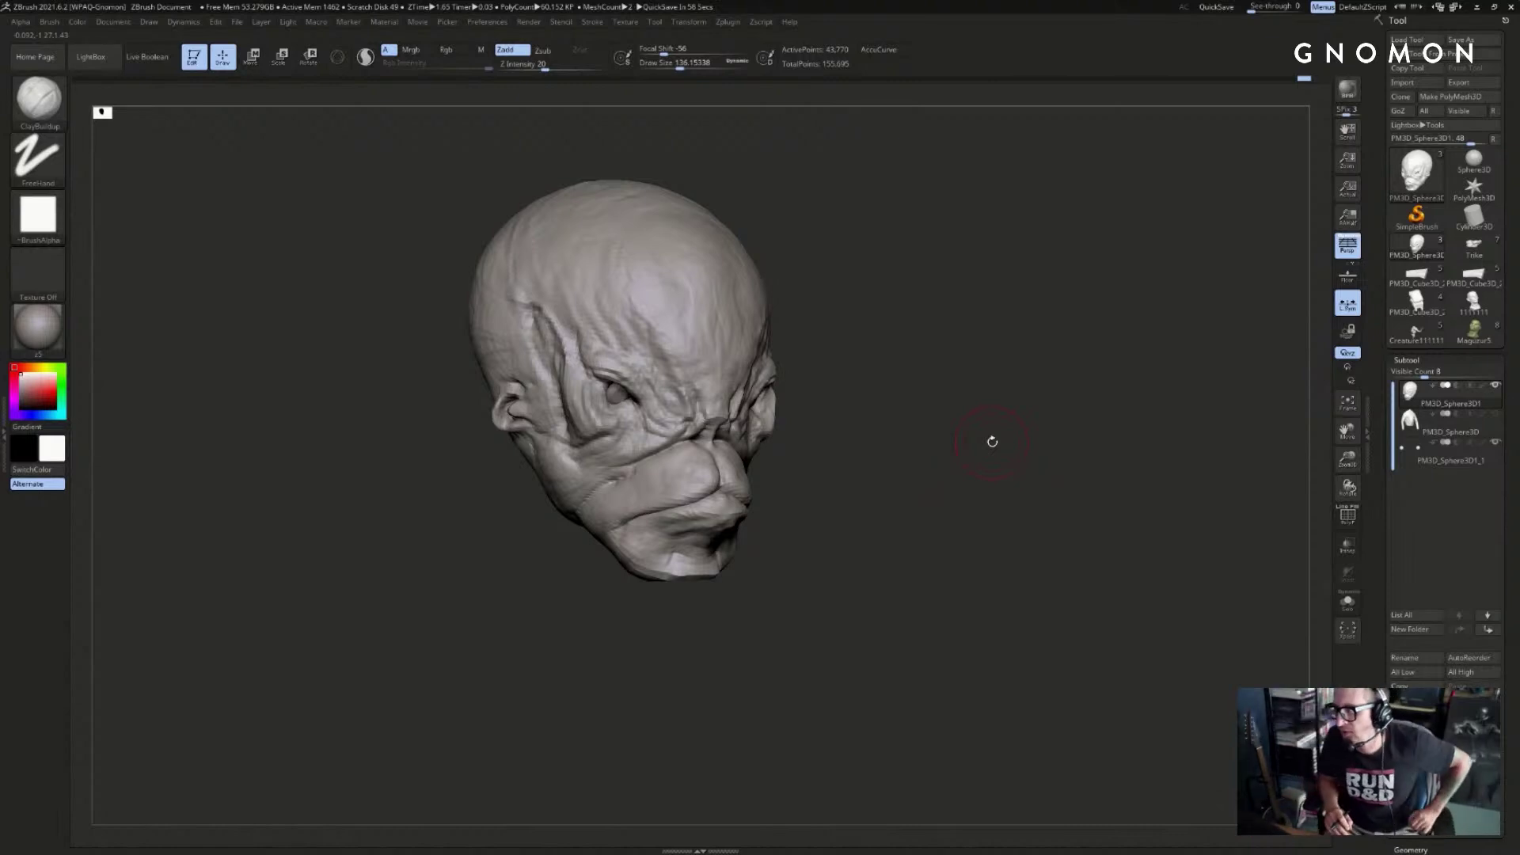
pyautogui.moveTo(885, 373)
pyautogui.mouseDown()
pyautogui.moveTo(980, 389)
pyautogui.moveTo(984, 357)
pyautogui.moveTo(962, 367)
pyautogui.mouseUp()
pyautogui.press('b')
pyautogui.press('s')
pyautogui.press('t')
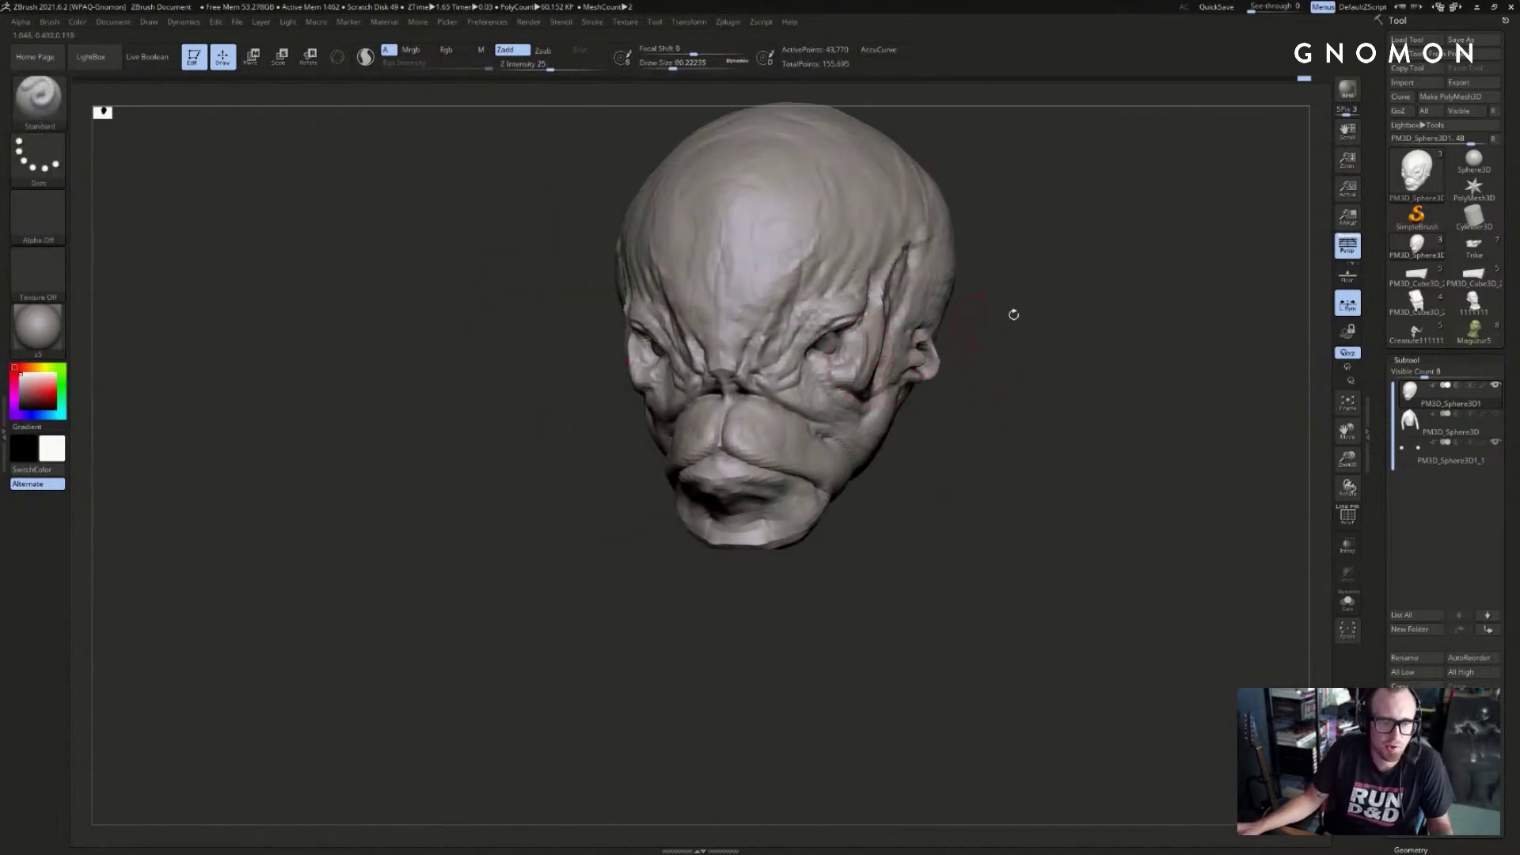
pyautogui.moveTo(1011, 316)
pyautogui.mouseDown()
pyautogui.moveTo(982, 341)
pyautogui.moveTo(1054, 306)
pyautogui.mouseUp()
pyautogui.press('s')
pyautogui.moveTo(867, 381)
pyautogui.mouseDown()
pyautogui.moveTo(847, 384)
pyautogui.moveTo(839, 358)
pyautogui.moveTo(858, 367)
pyautogui.mouseUp()
pyautogui.press('b')
pyautogui.press('c')
pyautogui.press('b')
pyautogui.moveTo(1061, 356)
pyautogui.keyDown('shift'); pyautogui.mouseDown()
pyautogui.moveTo(1085, 316)
pyautogui.moveTo(1024, 267)
pyautogui.moveTo(1061, 261)
pyautogui.moveTo(1085, 285)
pyautogui.moveTo(1032, 317)
pyautogui.mouseUp(); pyautogui.keyUp('shift')
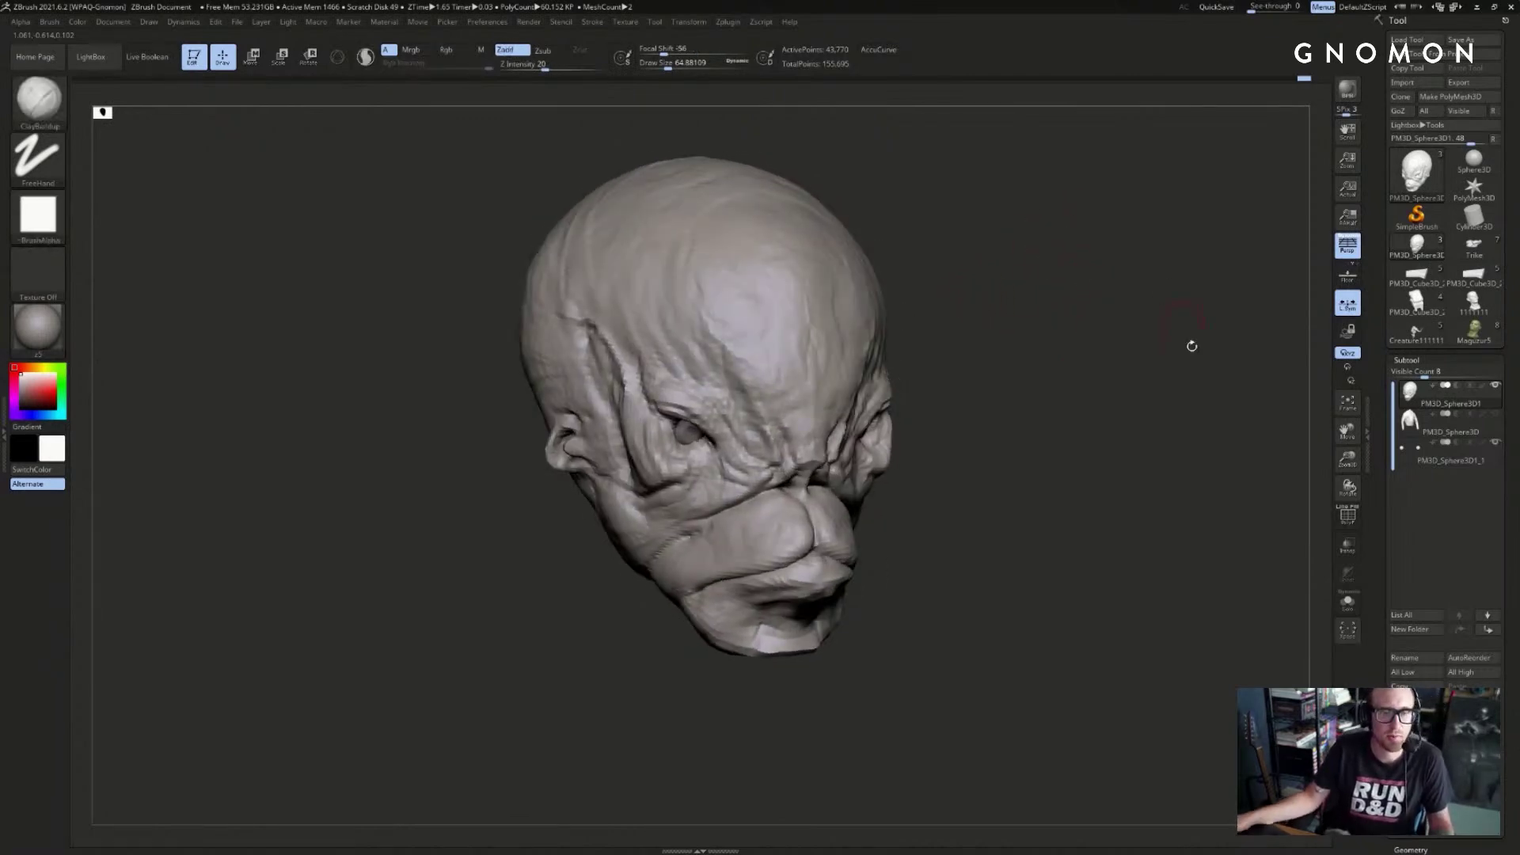
pyautogui.moveTo(1193, 371)
pyautogui.keyDown('alt'); pyautogui.mouseDown()
pyautogui.moveTo(1234, 364)
pyautogui.moveTo(1262, 326)
pyautogui.moveTo(1238, 316)
pyautogui.moveTo(1223, 342)
pyautogui.mouseUp(); pyautogui.keyUp('alt')
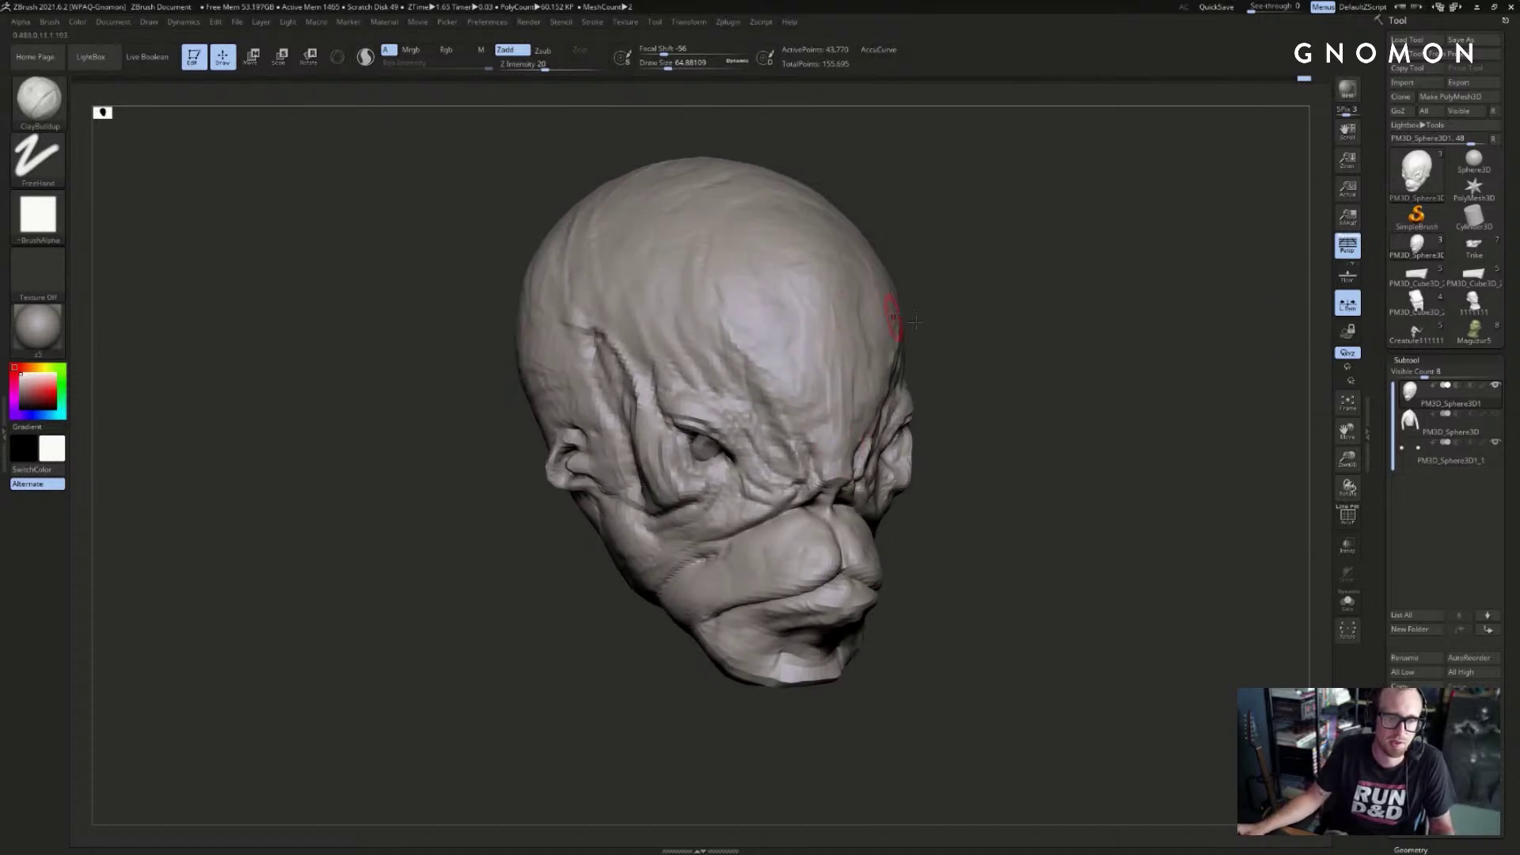
# - Raise a vertical ridge along the middle of the forehead with the Standard brush at a draw size of about 59, and smooth it
pyautogui.moveTo(978, 326); pyautogui.dragTo(938, 340)
pyautogui.press('b')
pyautogui.press('s')
pyautogui.press('t')
pyautogui.moveTo(839, 465); pyautogui.dragTo(836, 368)
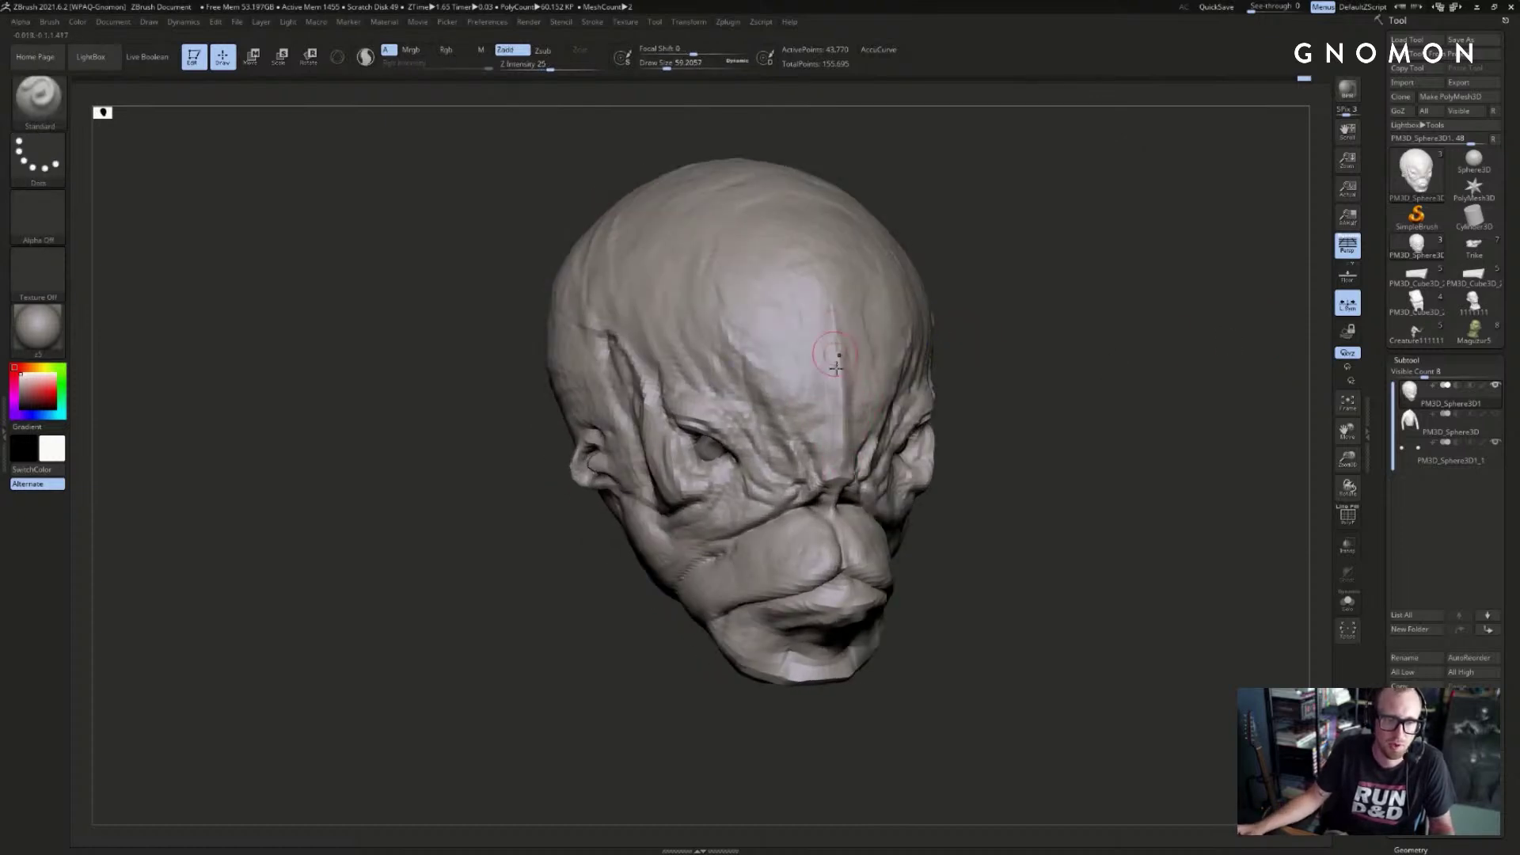
pyautogui.moveTo(844, 467); pyautogui.dragTo(836, 296)
pyautogui.keyDown('shift'); pyautogui.moveTo(845, 459); pyautogui.dragTo(815, 225); pyautogui.keyUp('shift')
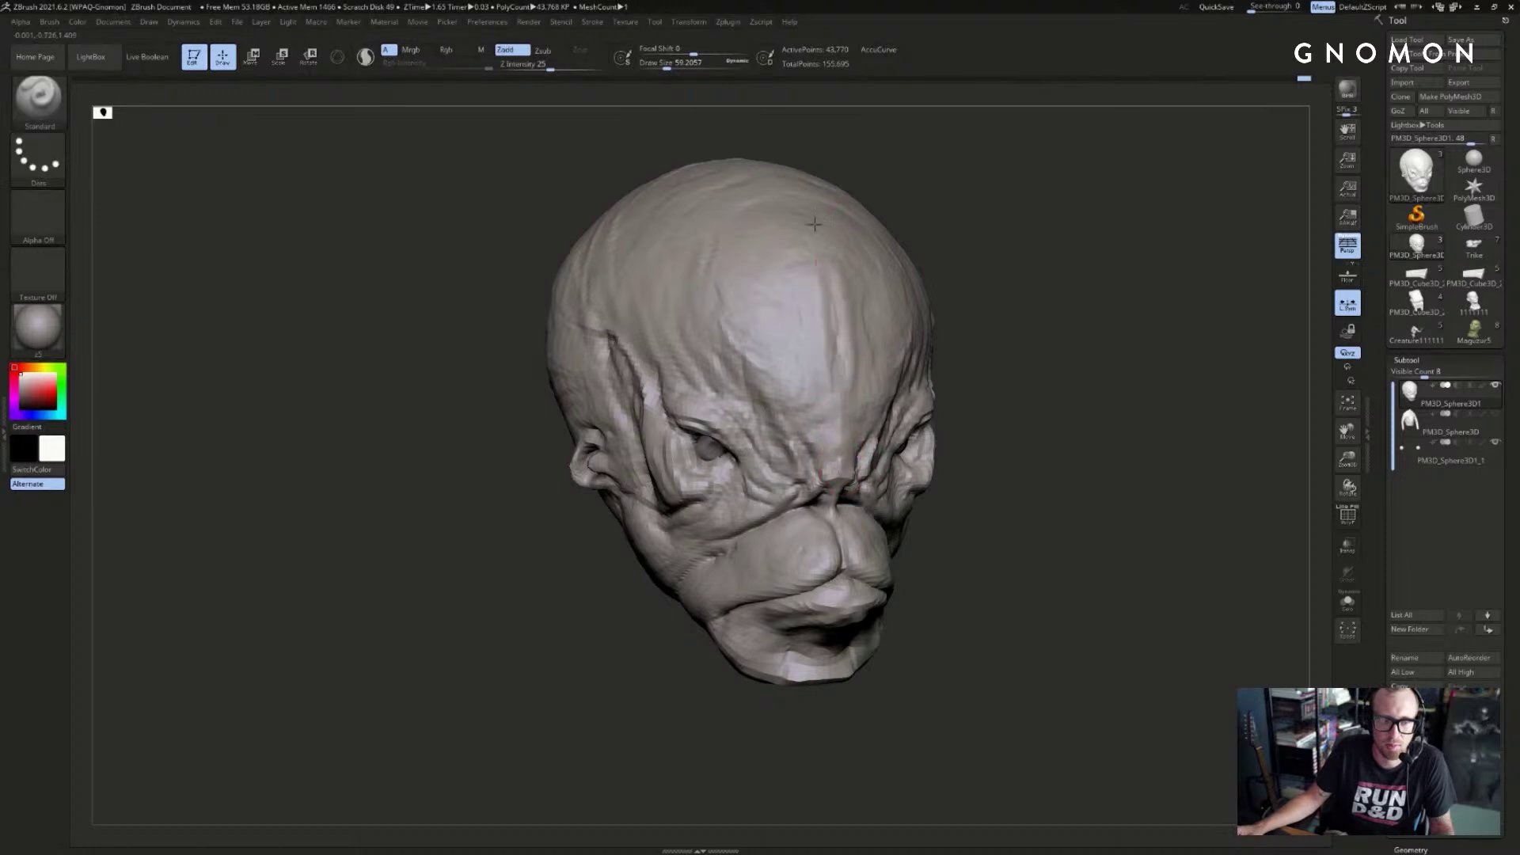
pyautogui.moveTo(1006, 238); pyautogui.dragTo(1069, 252)
pyautogui.moveTo(850, 273)
pyautogui.keyDown('shift'); pyautogui.mouseDown()
pyautogui.moveTo(839, 441)
pyautogui.moveTo(842, 310)
pyautogui.mouseUp(); pyautogui.keyUp('shift')
pyautogui.moveTo(1040, 244)
pyautogui.mouseDown()
pyautogui.moveTo(1076, 253)
pyautogui.moveTo(1060, 253)
pyautogui.mouseUp()
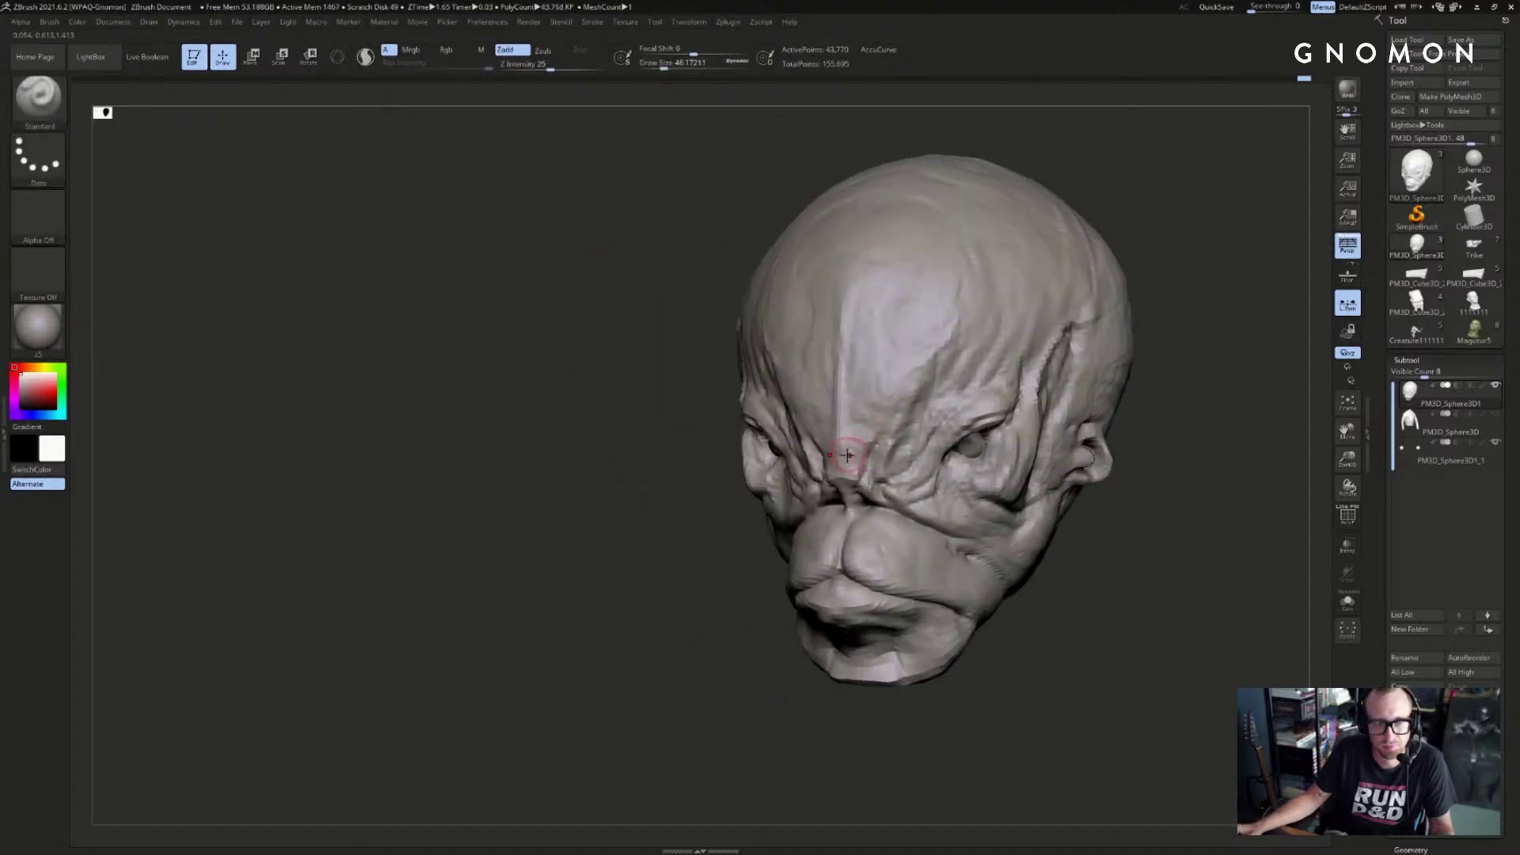
# - Try diagonal wrinkle strokes from the inner brow up across the forehead with a smaller Standard brush
pyautogui.moveTo(729, 502)
pyautogui.mouseDown()
pyautogui.moveTo(1065, 463)
pyautogui.moveTo(1089, 377)
pyautogui.moveTo(1116, 380)
pyautogui.moveTo(1130, 321)
pyautogui.moveTo(1104, 373)
pyautogui.mouseUp()
pyautogui.keyDown('shift'); pyautogui.moveTo(1120, 310); pyautogui.dragTo(1081, 313); pyautogui.keyUp('shift')
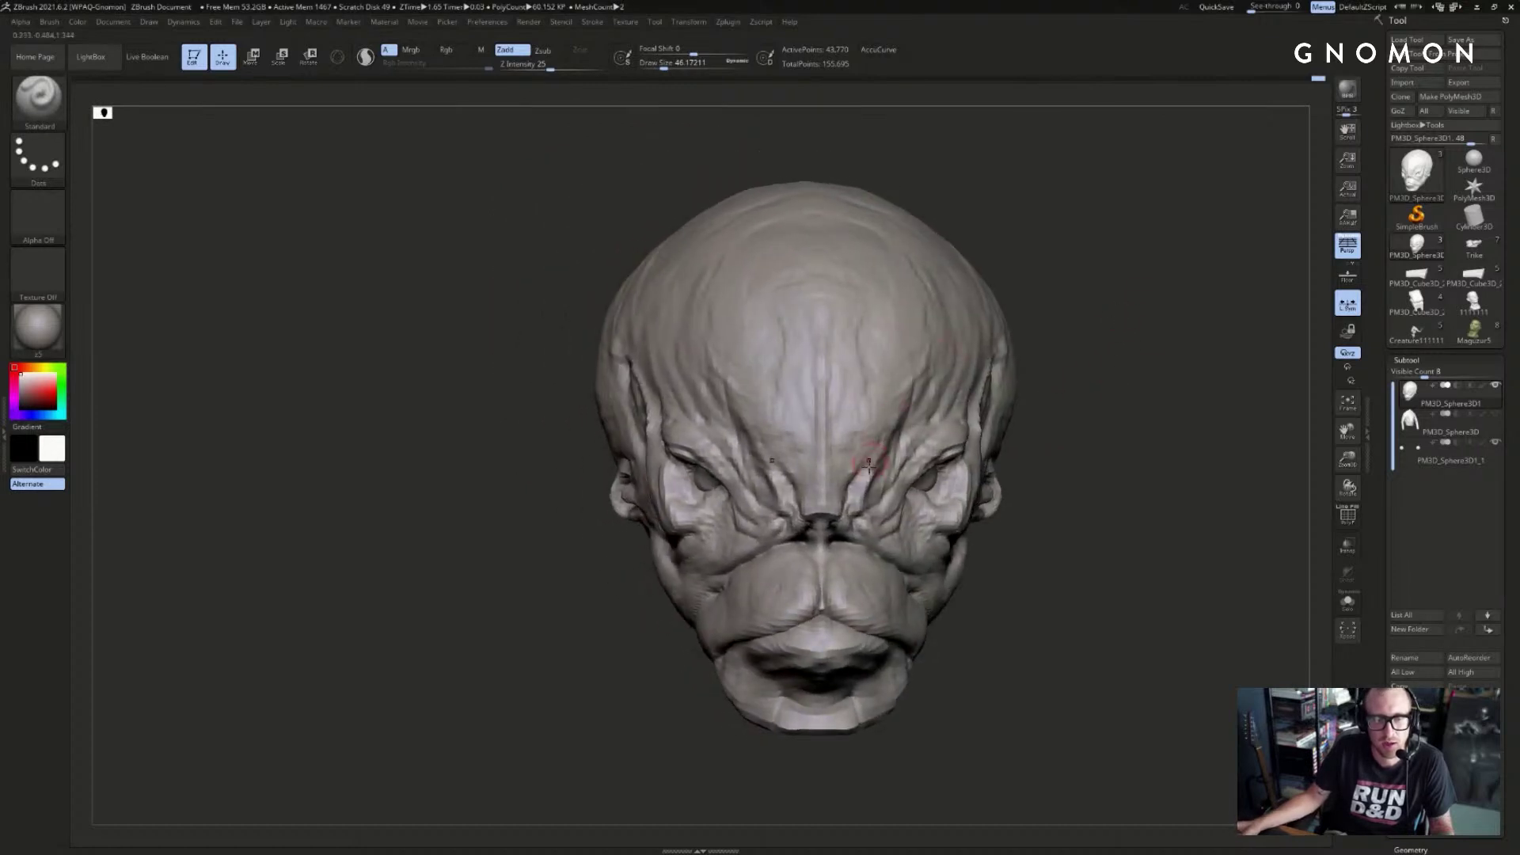
pyautogui.moveTo(880, 456); pyautogui.dragTo(915, 364)
pyautogui.moveTo(1140, 237); pyautogui.dragTo(1077, 250)
pyautogui.hotkey('ctrl', 'z')
pyautogui.moveTo(879, 445); pyautogui.dragTo(954, 281)
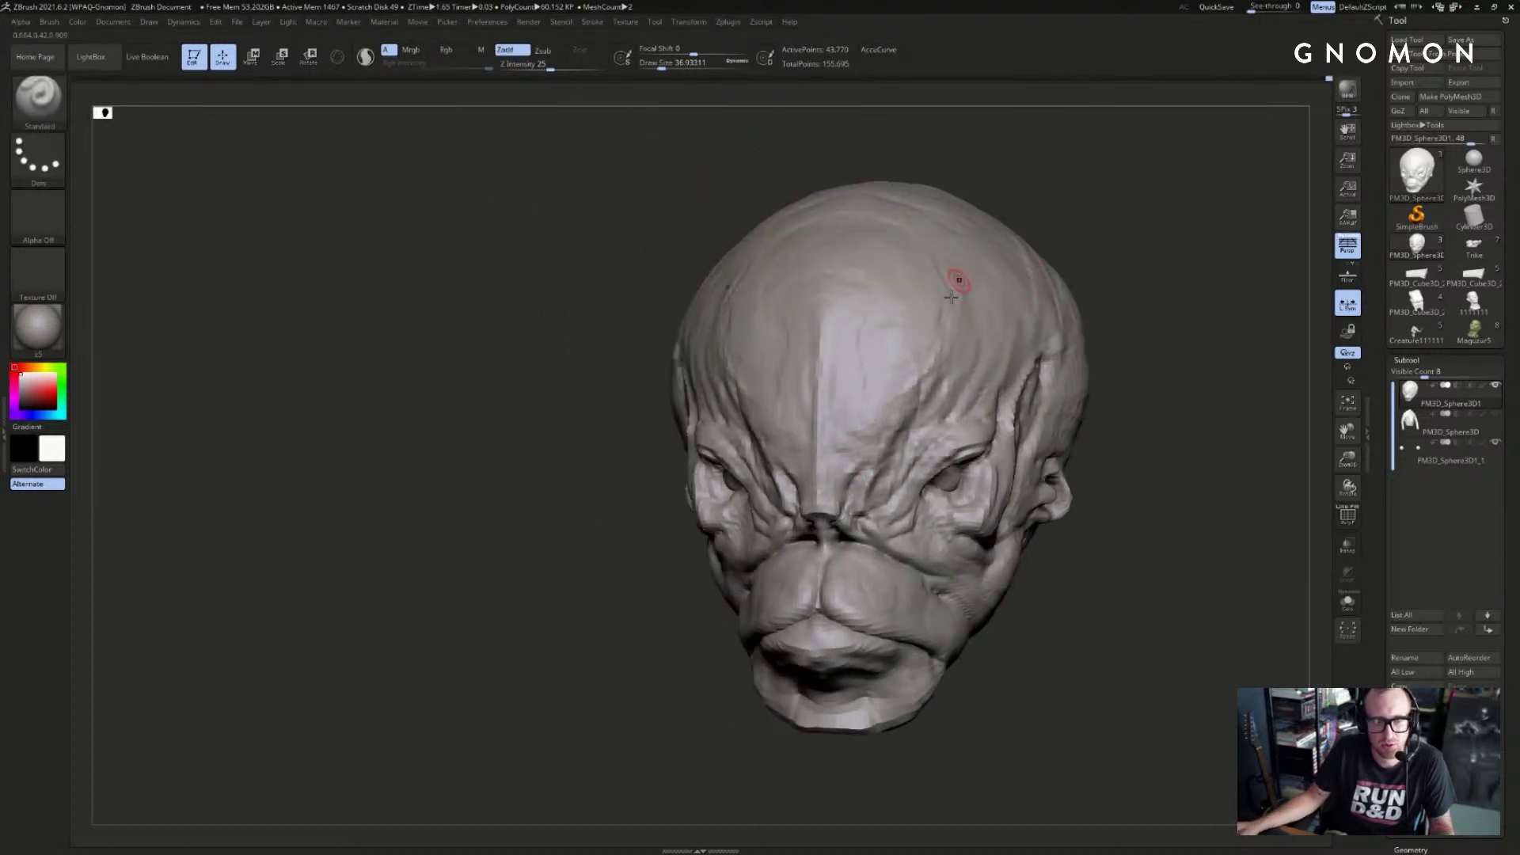
pyautogui.moveTo(880, 450); pyautogui.dragTo(954, 277)
pyautogui.hotkey('ctrl', 'z')
pyautogui.moveTo(875, 458); pyautogui.dragTo(943, 293)
pyautogui.hotkey('ctrl', 'z')
pyautogui.hotkey('ctrl', 'z')
pyautogui.moveTo(877, 451); pyautogui.dragTo(954, 299)
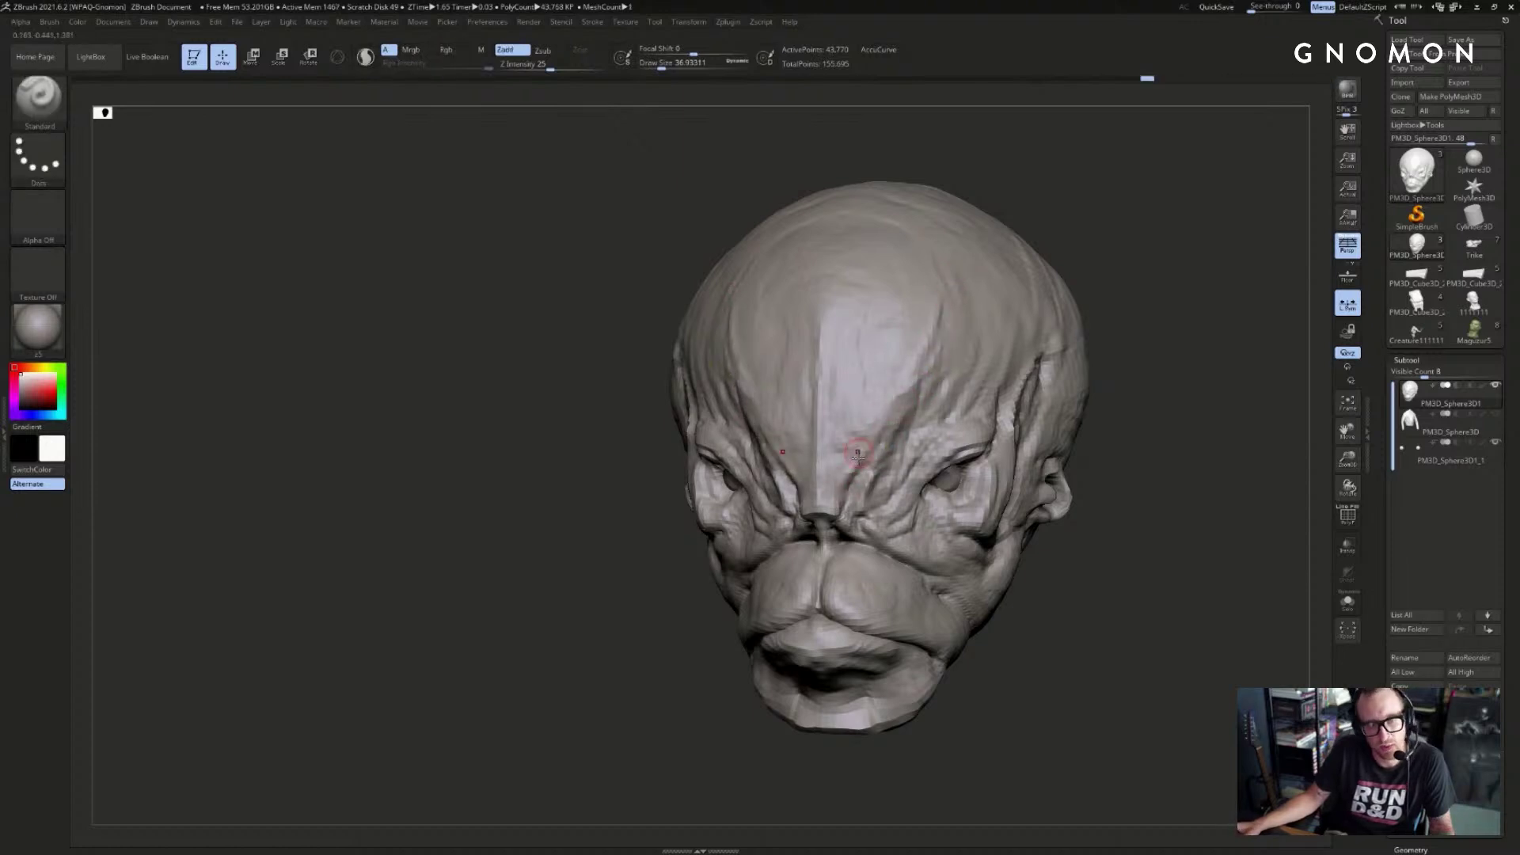
pyautogui.hotkey('ctrl', 'z')
pyautogui.moveTo(875, 453); pyautogui.dragTo(956, 299)
pyautogui.hotkey('ctrl', 'z')
# - Sculpt a diagonal wrinkle from the bridge of the nose up over the brow with the Standard brush
pyautogui.moveTo(835, 499); pyautogui.dragTo(967, 319)
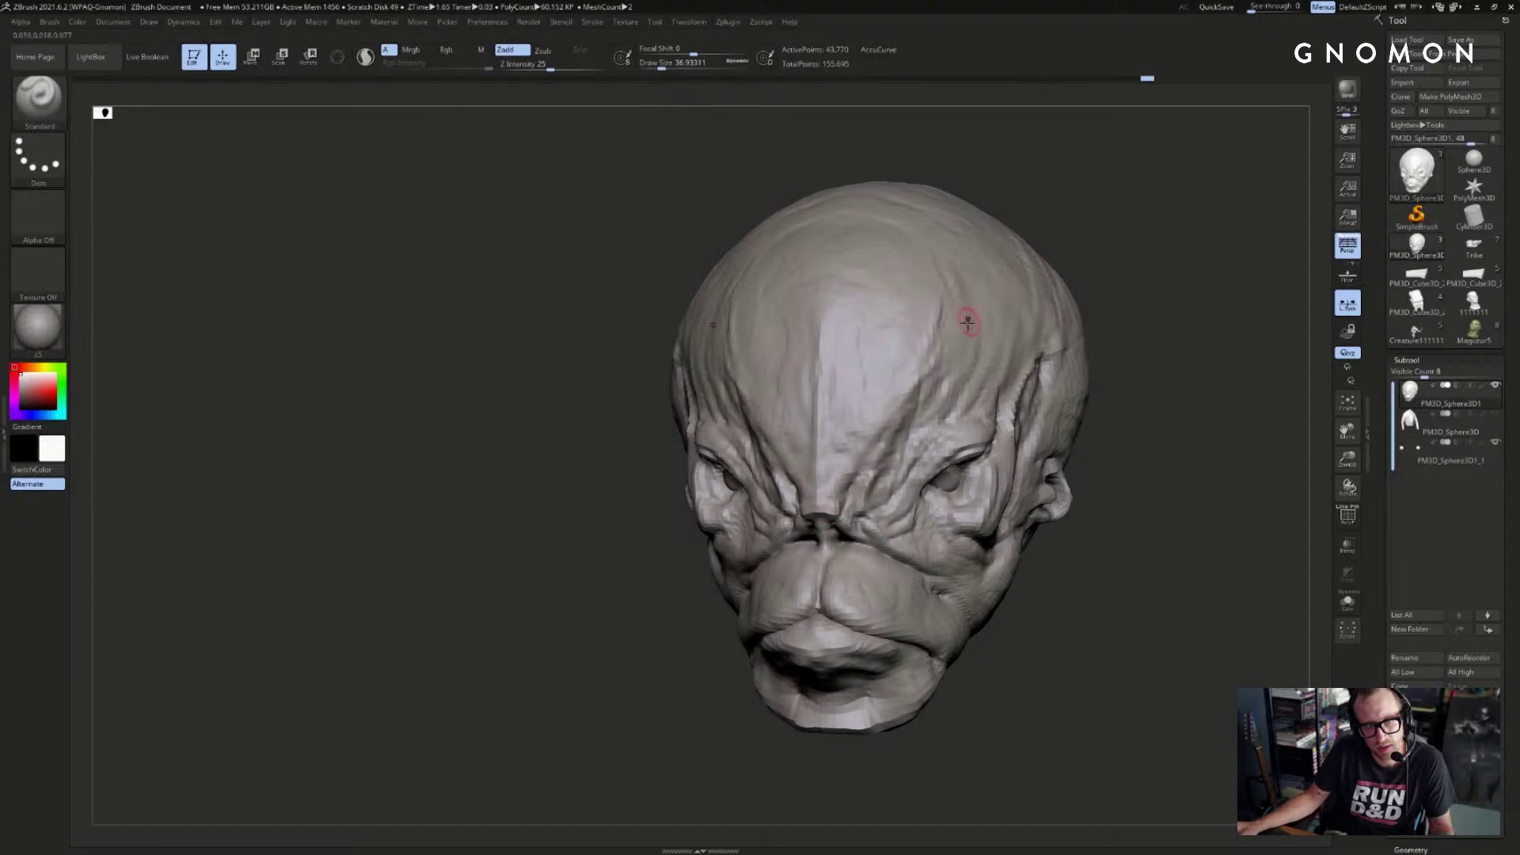
pyautogui.moveTo(847, 467); pyautogui.dragTo(948, 364)
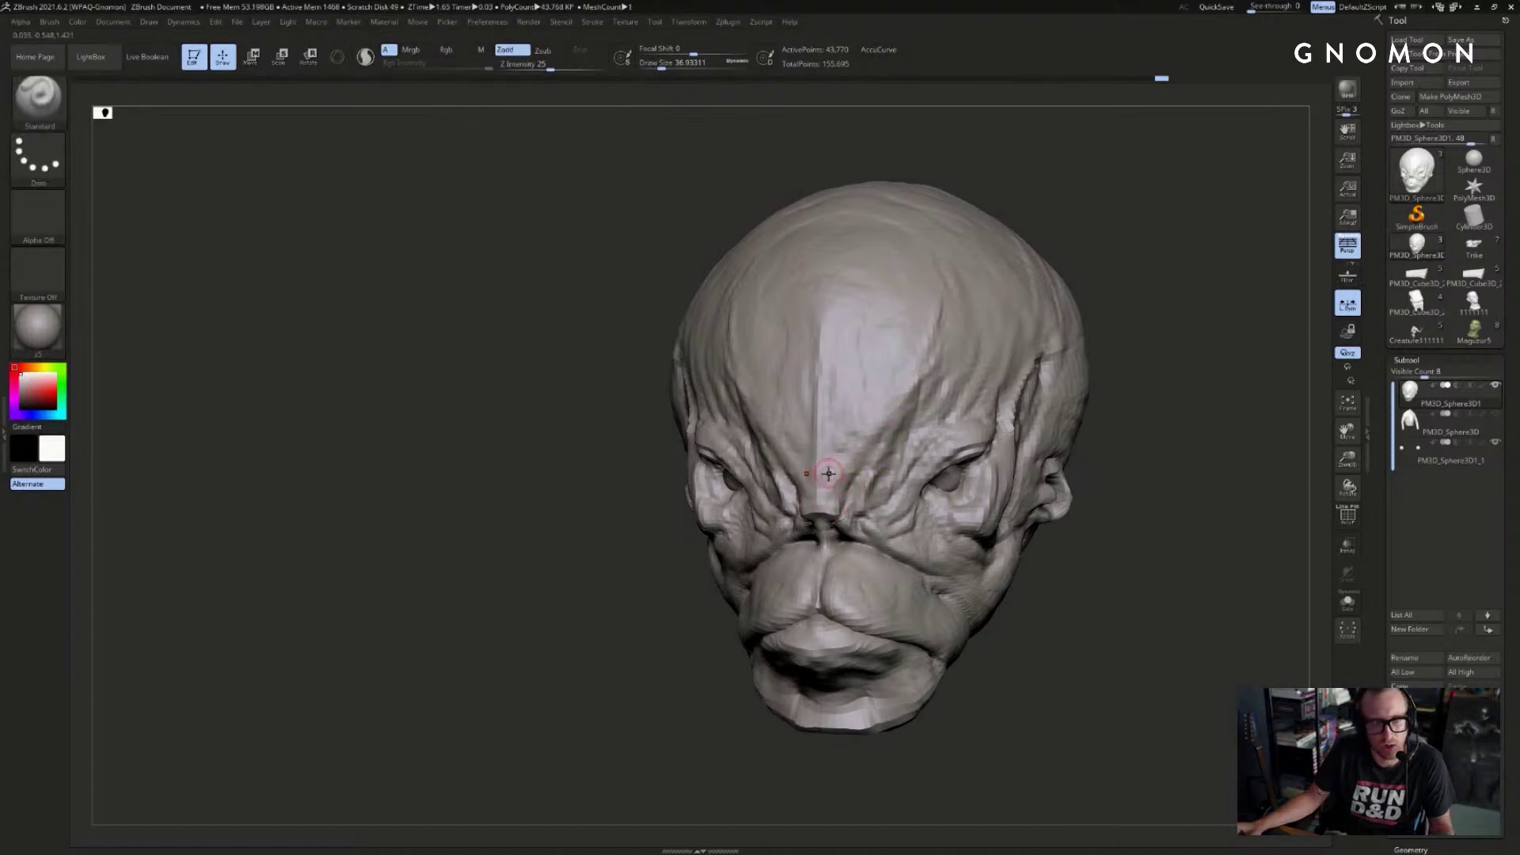
pyautogui.hotkey('ctrl', 'z')
pyautogui.moveTo(836, 477)
pyautogui.mouseDown()
pyautogui.moveTo(880, 443)
pyautogui.moveTo(938, 349)
pyautogui.mouseUp()
# - Carve a crease across the cheek behind the mouth with the DamStandard brush at a draw size of about 65
pyautogui.moveTo(1096, 304)
pyautogui.mouseDown()
pyautogui.moveTo(932, 373)
pyautogui.moveTo(1051, 366)
pyautogui.moveTo(996, 372)
pyautogui.mouseUp()
pyautogui.moveTo(1126, 363)
pyautogui.mouseDown()
pyautogui.moveTo(1137, 346)
pyautogui.moveTo(1073, 331)
pyautogui.moveTo(1137, 346)
pyautogui.moveTo(1137, 366)
pyautogui.moveTo(1133, 328)
pyautogui.moveTo(1029, 348)
pyautogui.mouseUp()
pyautogui.press('b')
pyautogui.press('d')
pyautogui.press('s')
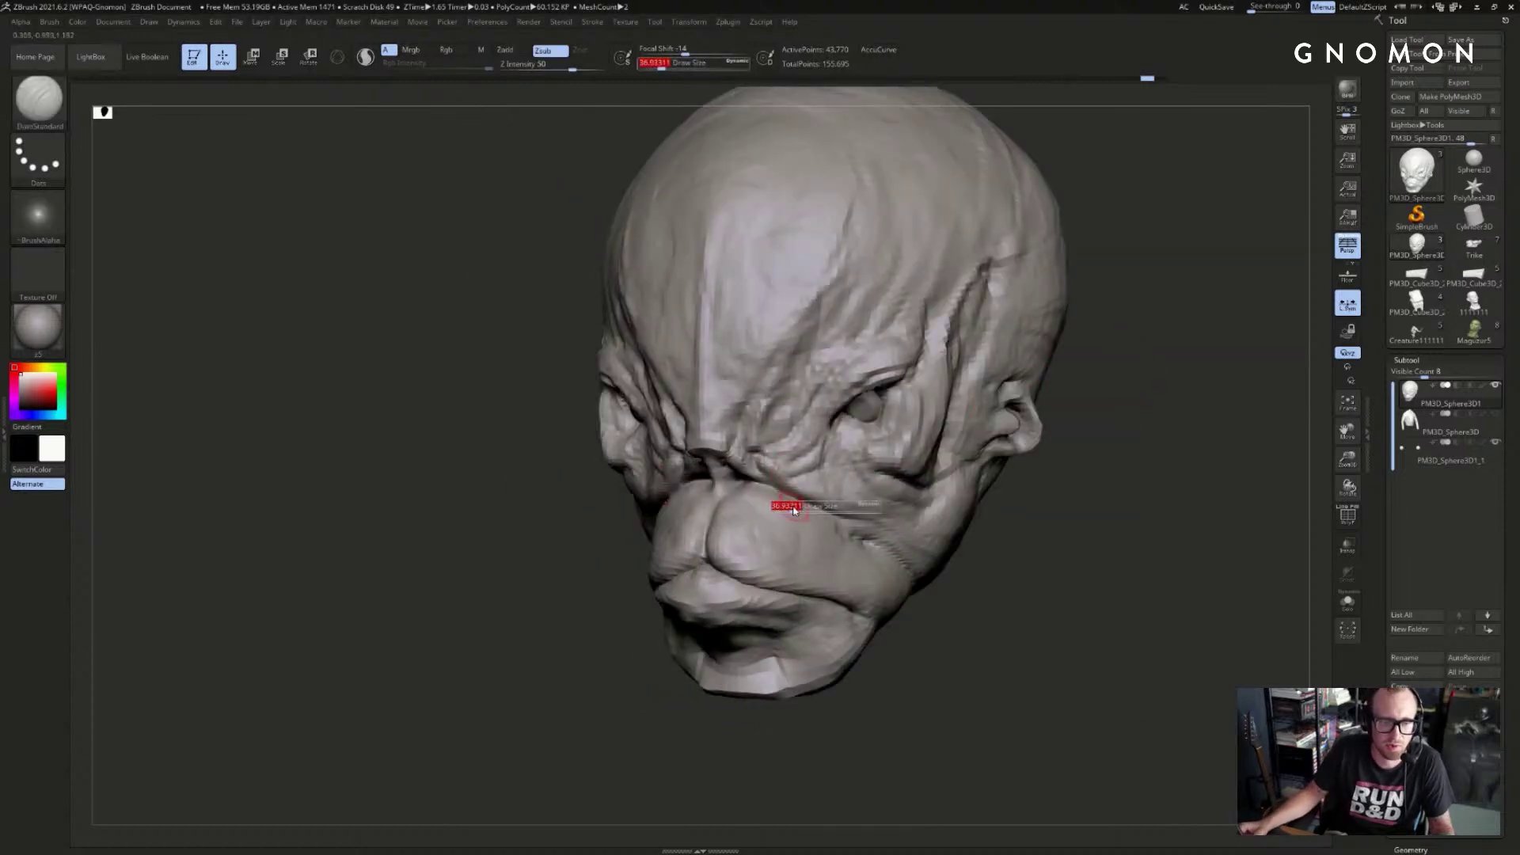
pyautogui.moveTo(1093, 507); pyautogui.dragTo(1037, 509)
pyautogui.moveTo(890, 522); pyautogui.dragTo(929, 536)
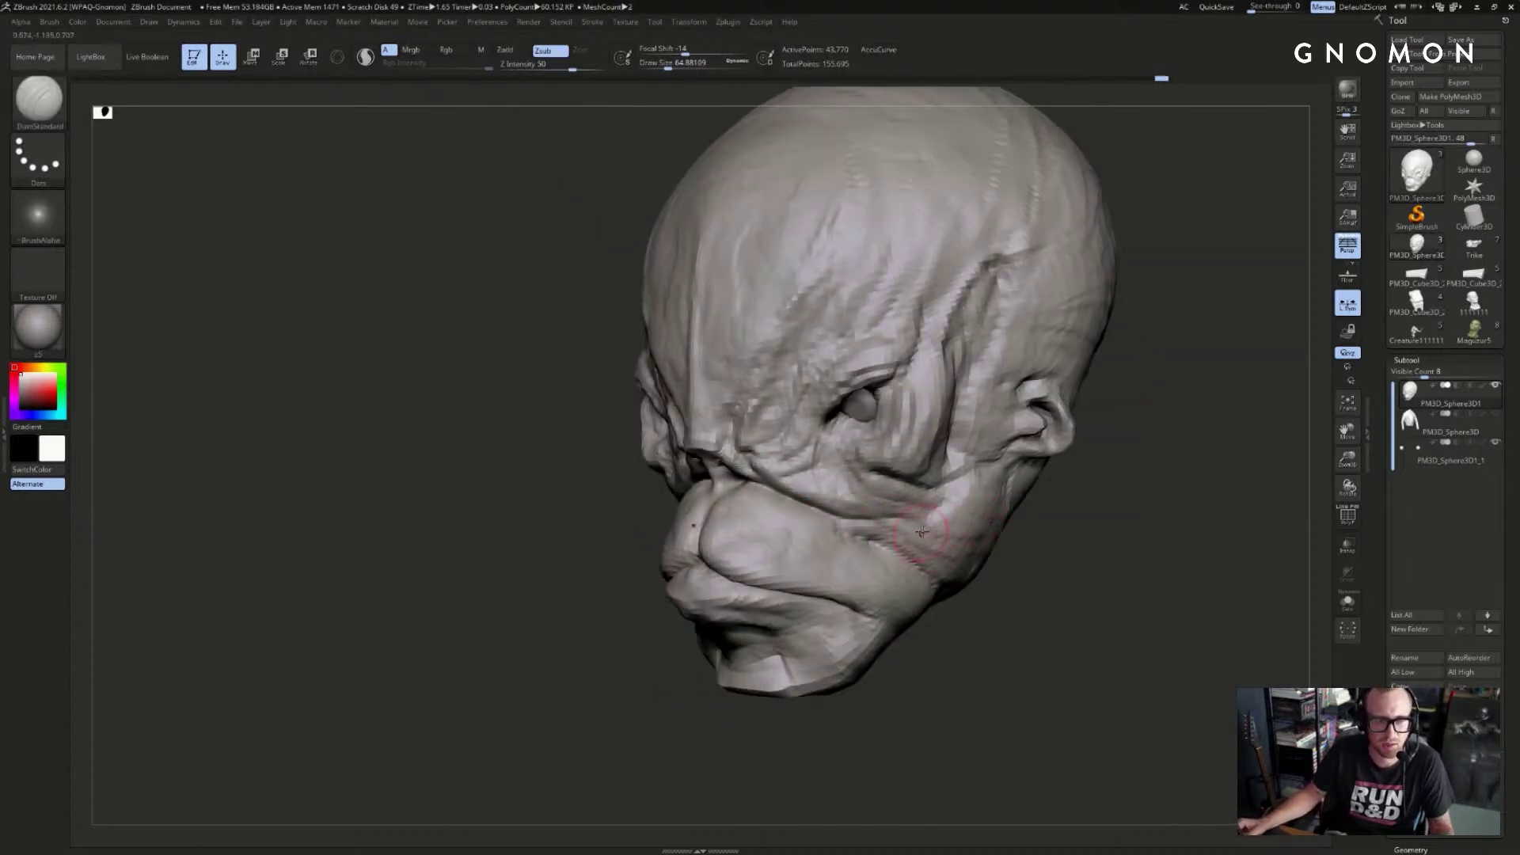
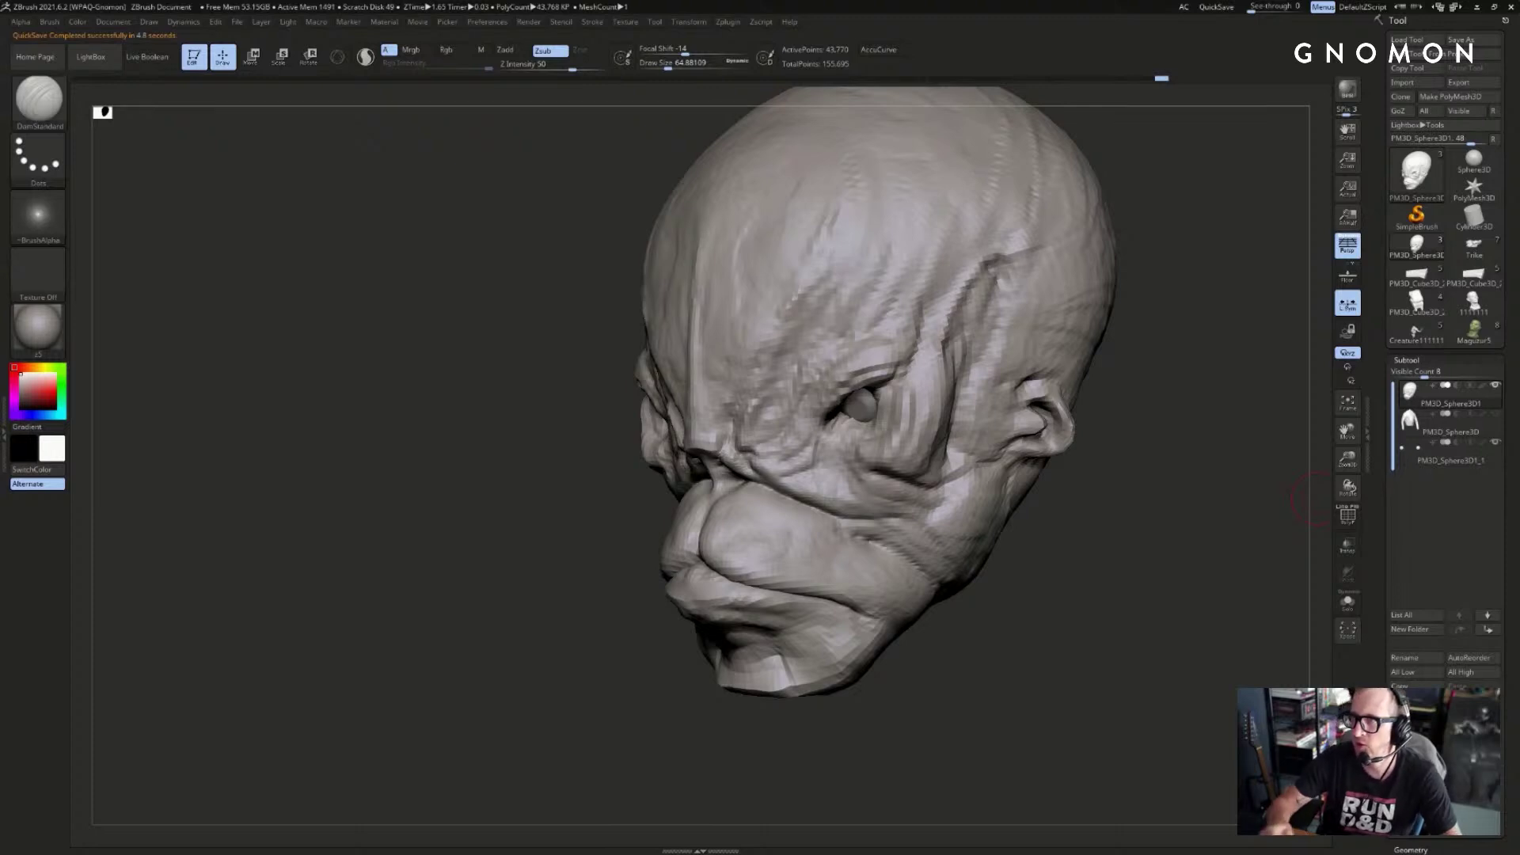
# - Compare the creature head with its canvas snapshot, clear the snapshot, and examine the head from the side, front and three-quarter angles
pyautogui.moveTo(1130, 536); pyautogui.dragTo(1217, 555)
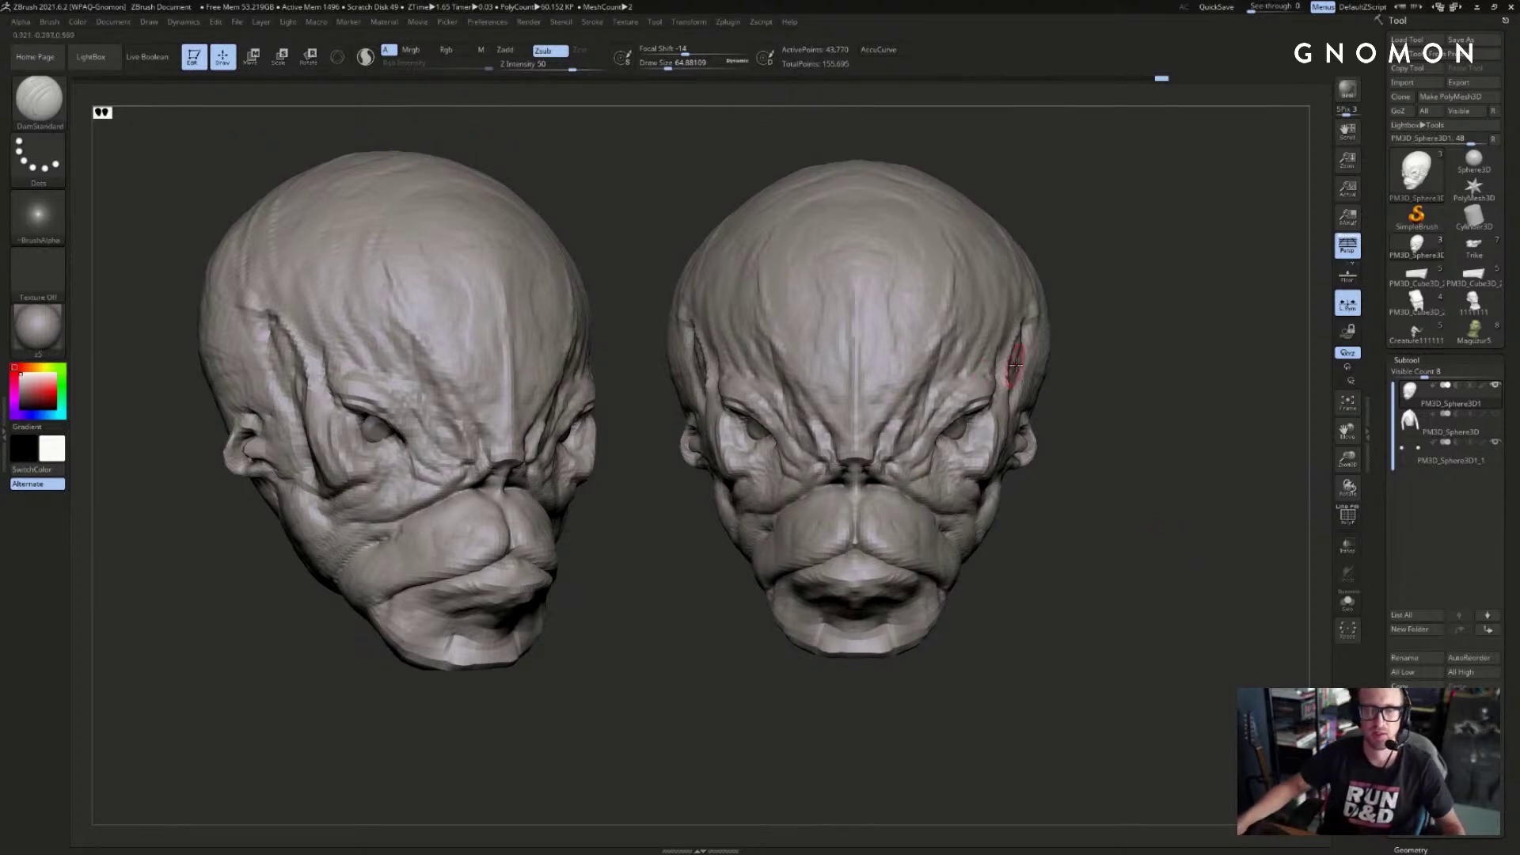
pyautogui.moveTo(1140, 426)
pyautogui.mouseDown()
pyautogui.moveTo(1157, 433)
pyautogui.moveTo(1113, 420)
pyautogui.mouseUp()
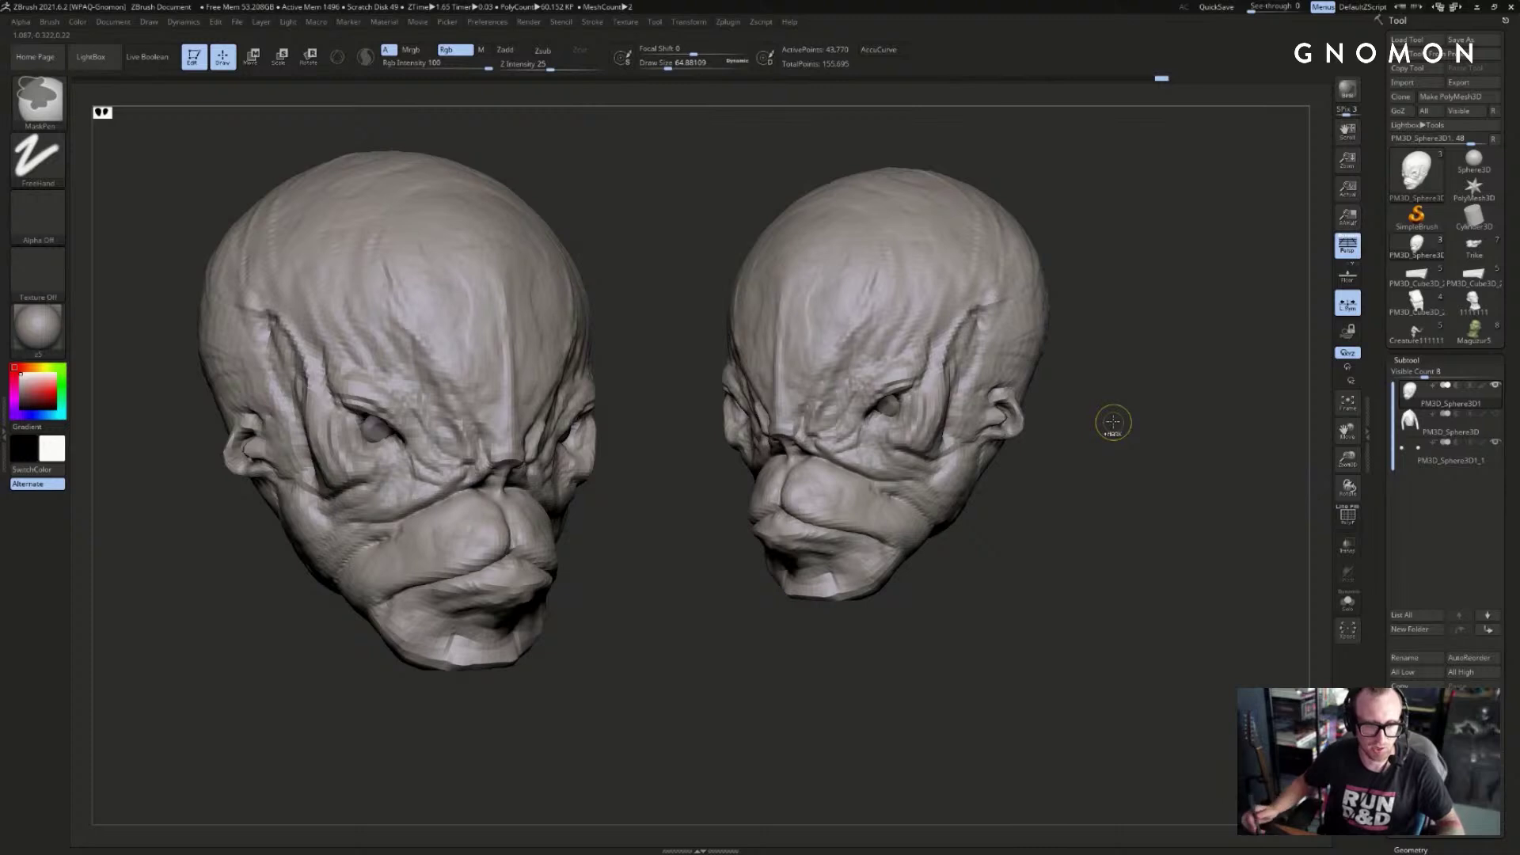
pyautogui.hotkey('ctrl', 'n')
pyautogui.moveTo(1188, 458); pyautogui.dragTo(1245, 455)
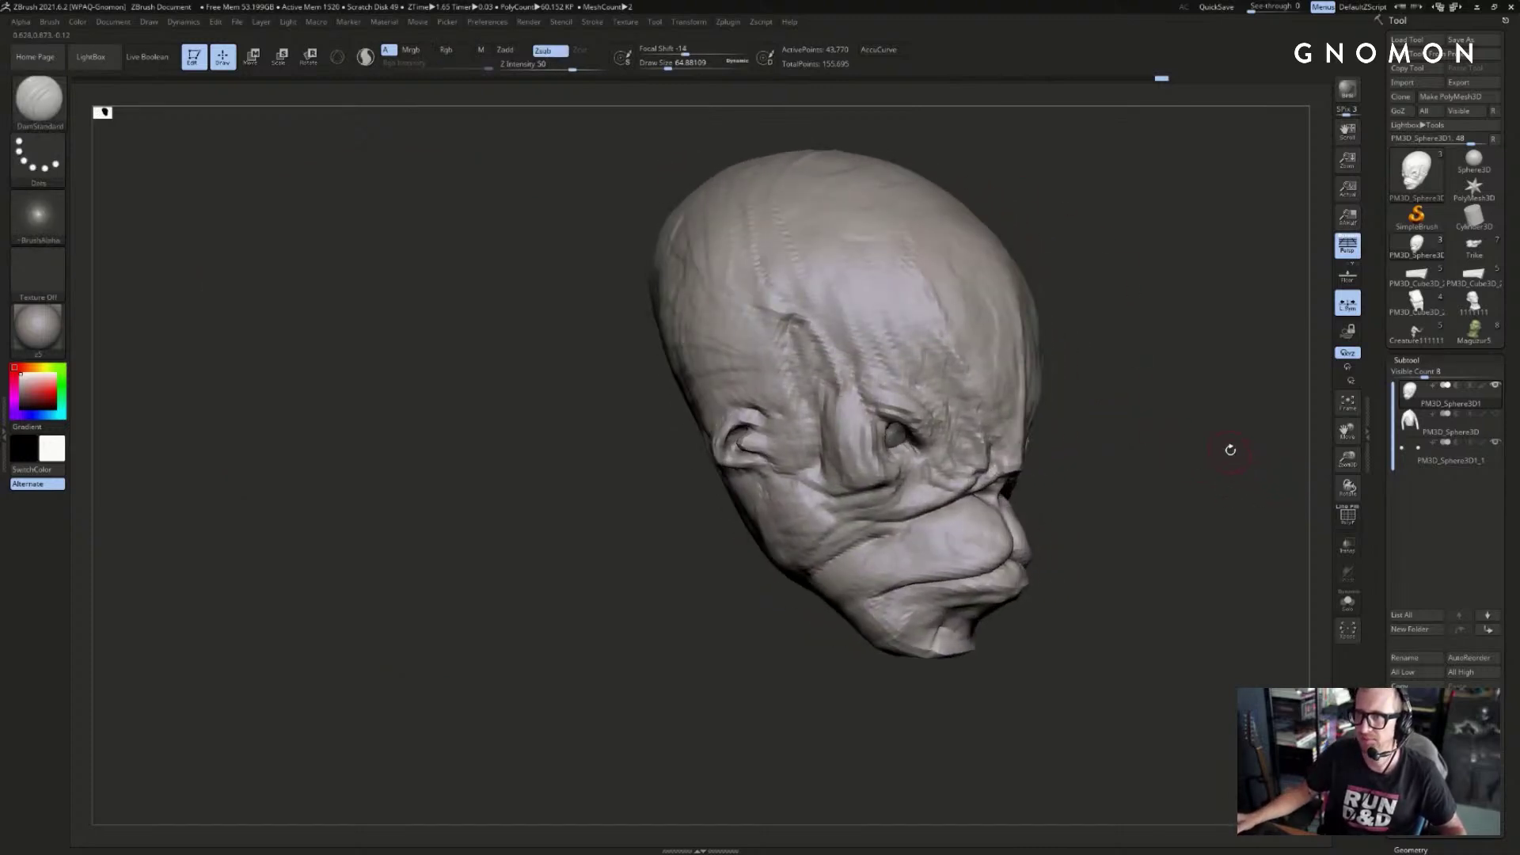
pyautogui.moveTo(1417, 331)
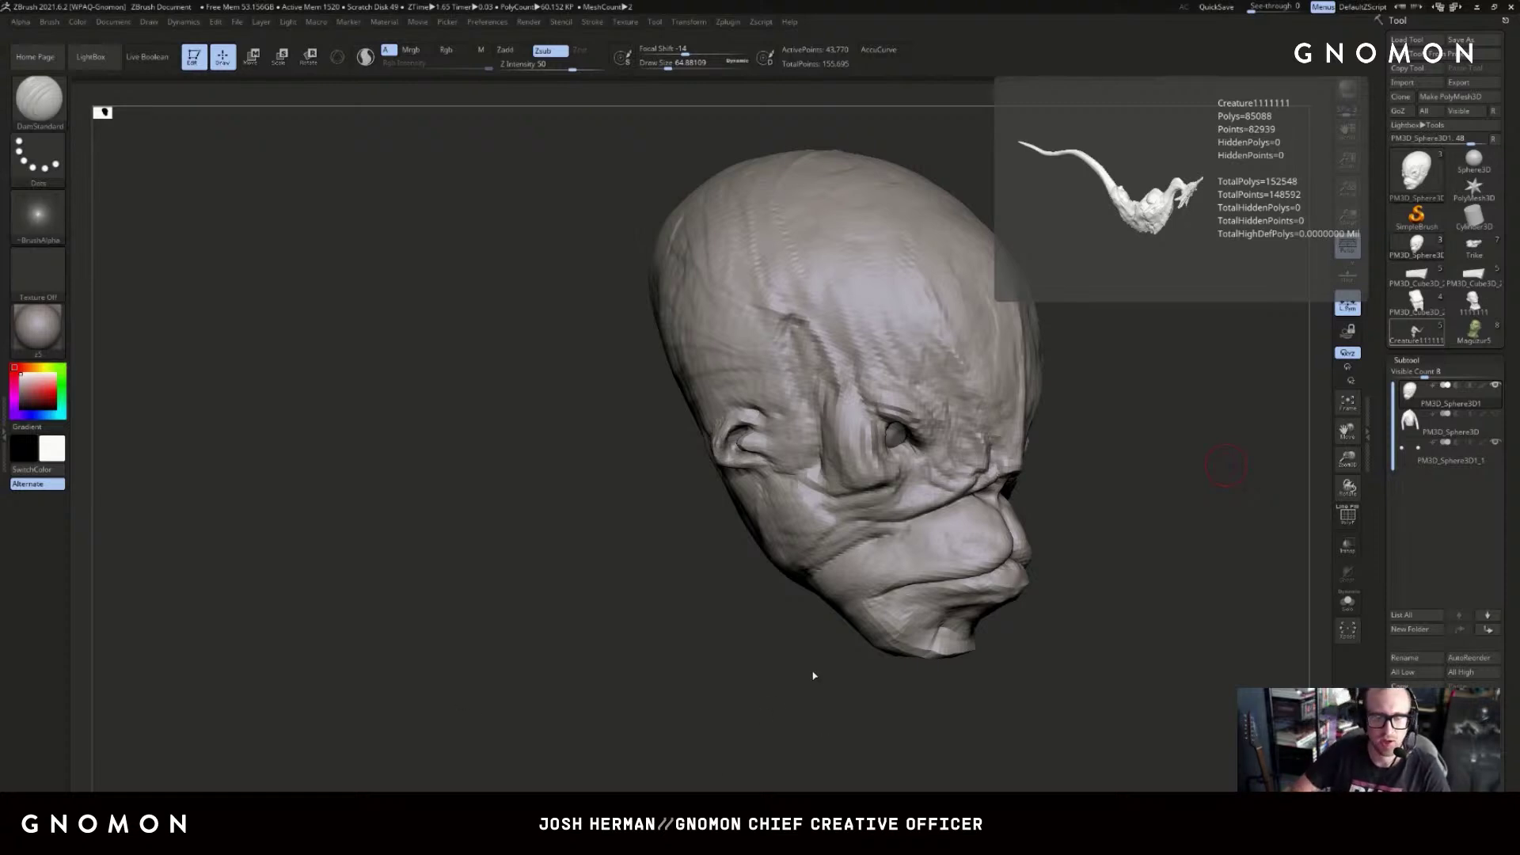
pyautogui.keyDown('shift'); pyautogui.moveTo(1164, 525); pyautogui.dragTo(1140, 525); pyautogui.keyUp('shift')
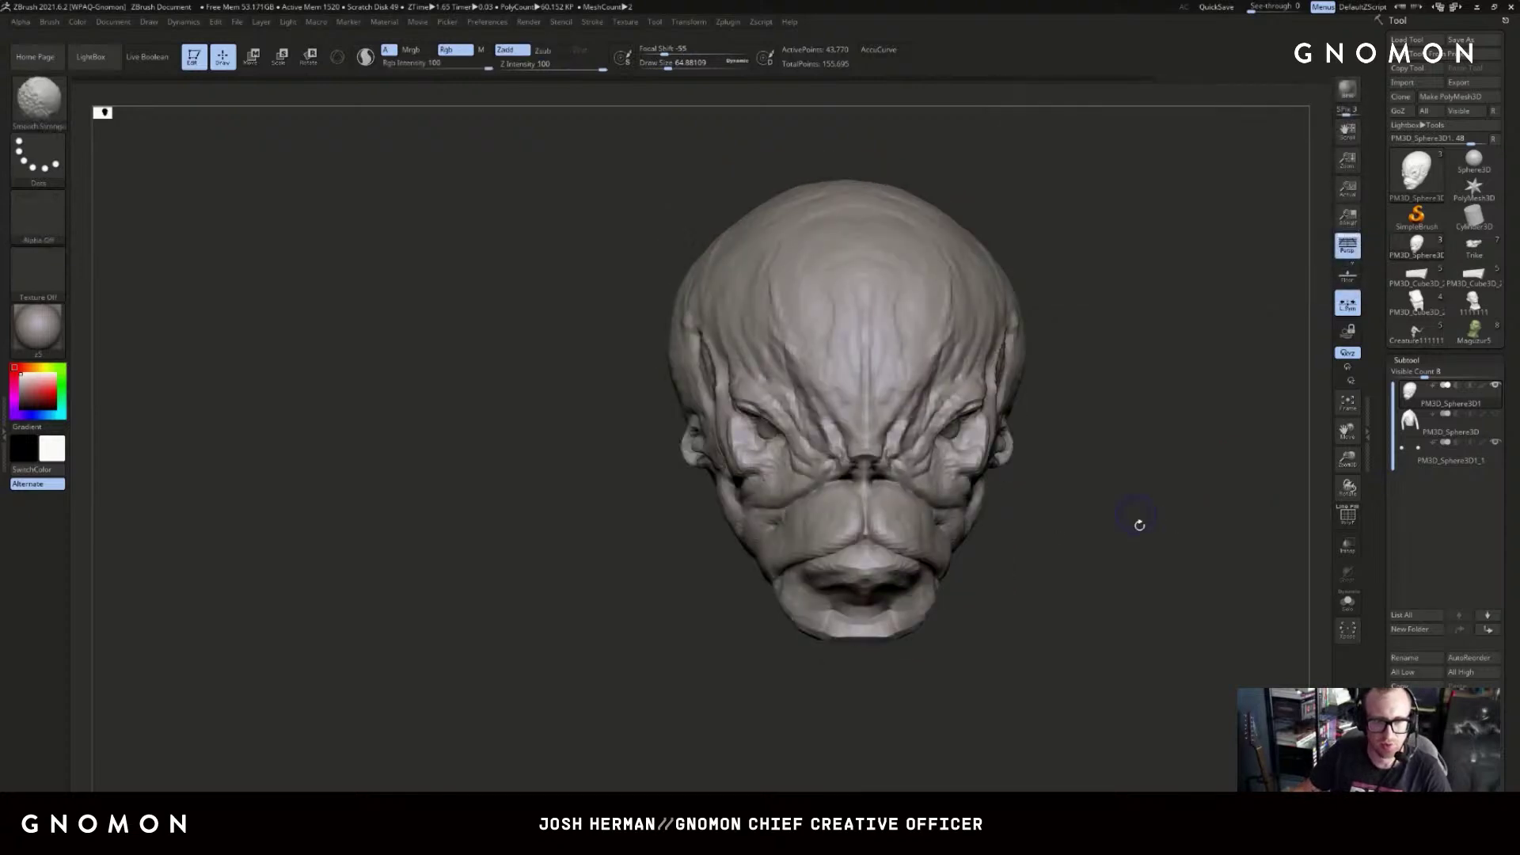
pyautogui.moveTo(1103, 583)
pyautogui.keyDown('alt'); pyautogui.mouseDown()
pyautogui.moveTo(934, 624)
pyautogui.moveTo(988, 611)
pyautogui.moveTo(857, 670)
pyautogui.mouseUp(); pyautogui.keyUp('alt')
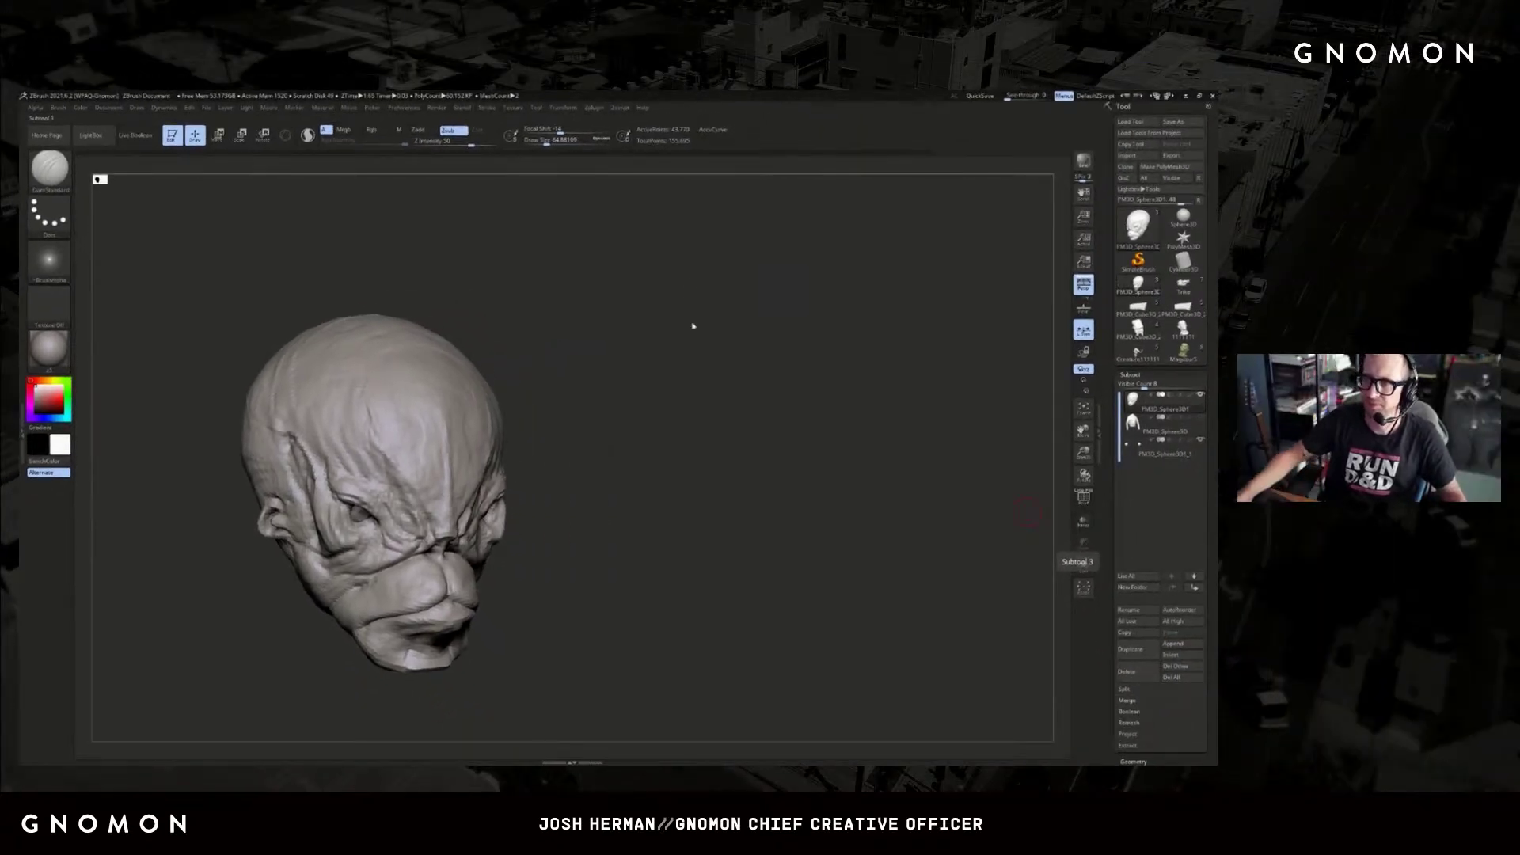
pyautogui.moveTo(705, 332)
pyautogui.mouseDown()
pyautogui.moveTo(876, 411)
pyautogui.moveTo(779, 440)
pyautogui.moveTo(889, 391)
pyautogui.moveTo(953, 385)
pyautogui.mouseUp()
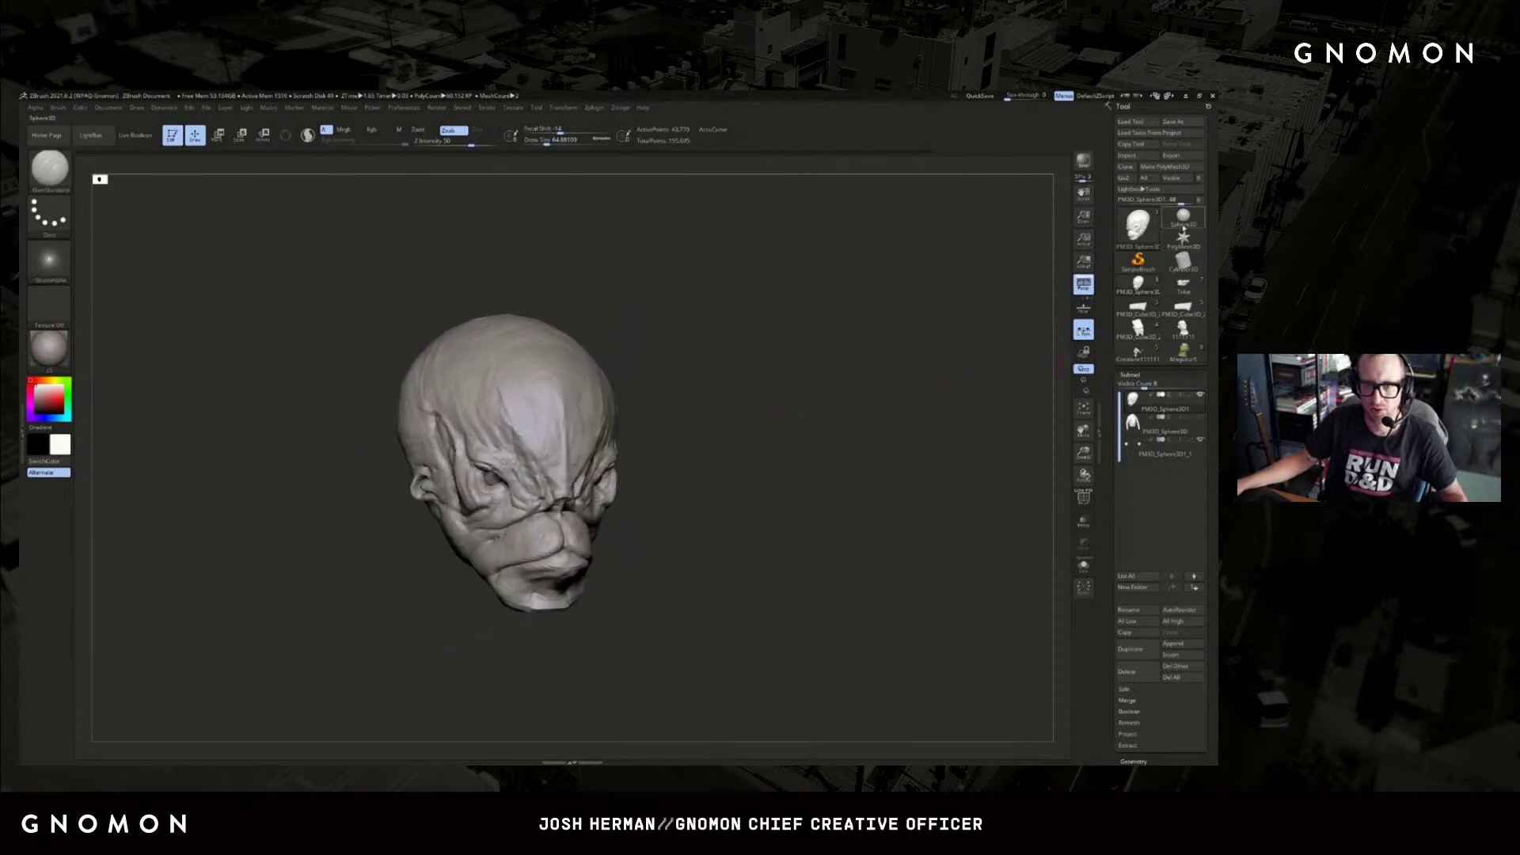
# - Replace the head on the canvas with a Sphere3D, convert it to a PolyMesh3D, and hide LightBox
pyautogui.click(1183, 226)
pyautogui.press(',')
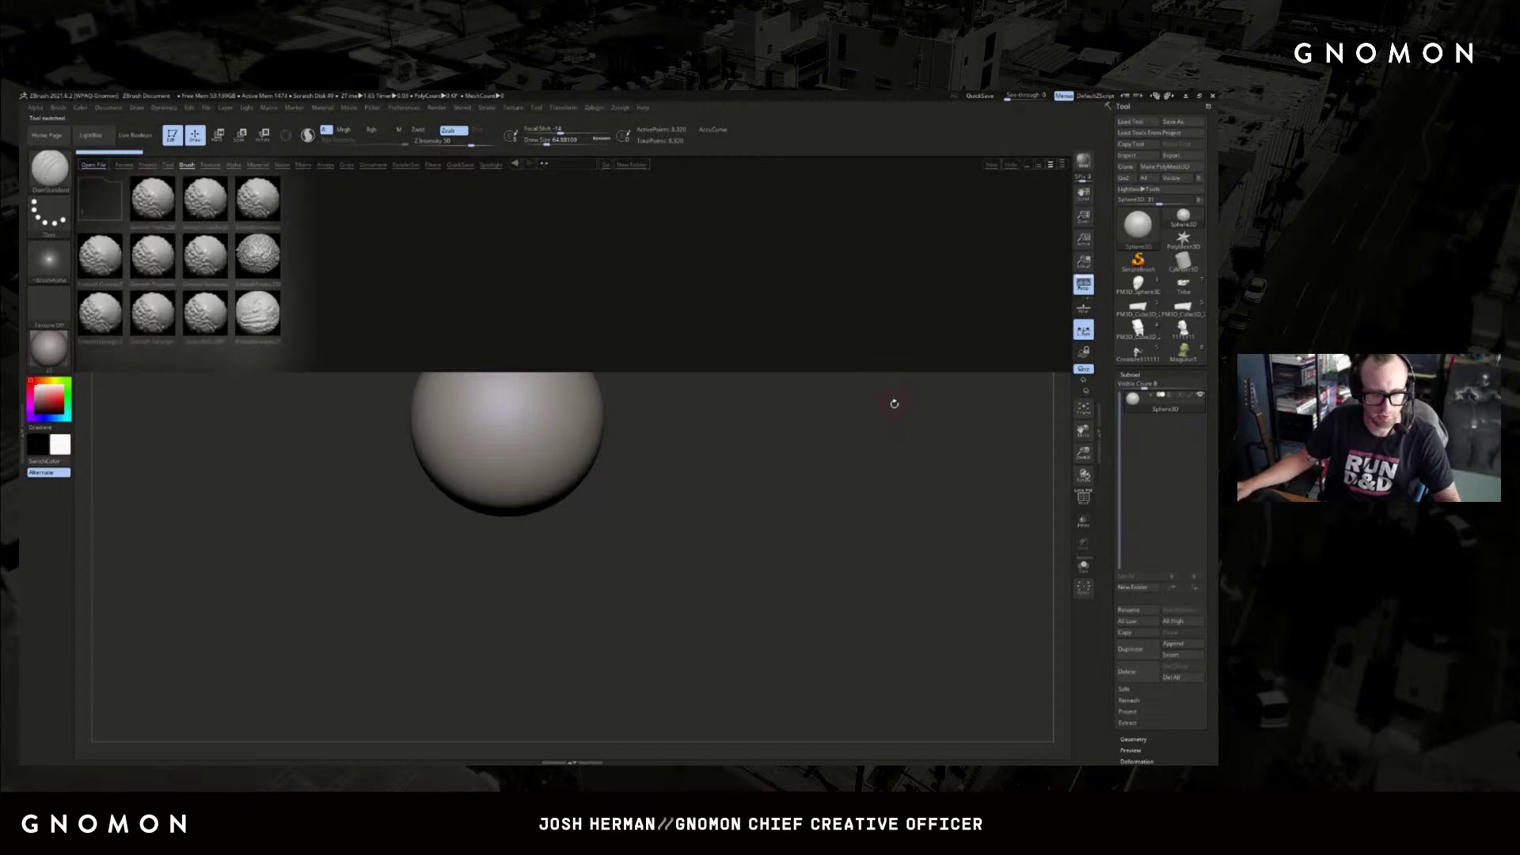
pyautogui.press(',')
pyautogui.press(',')
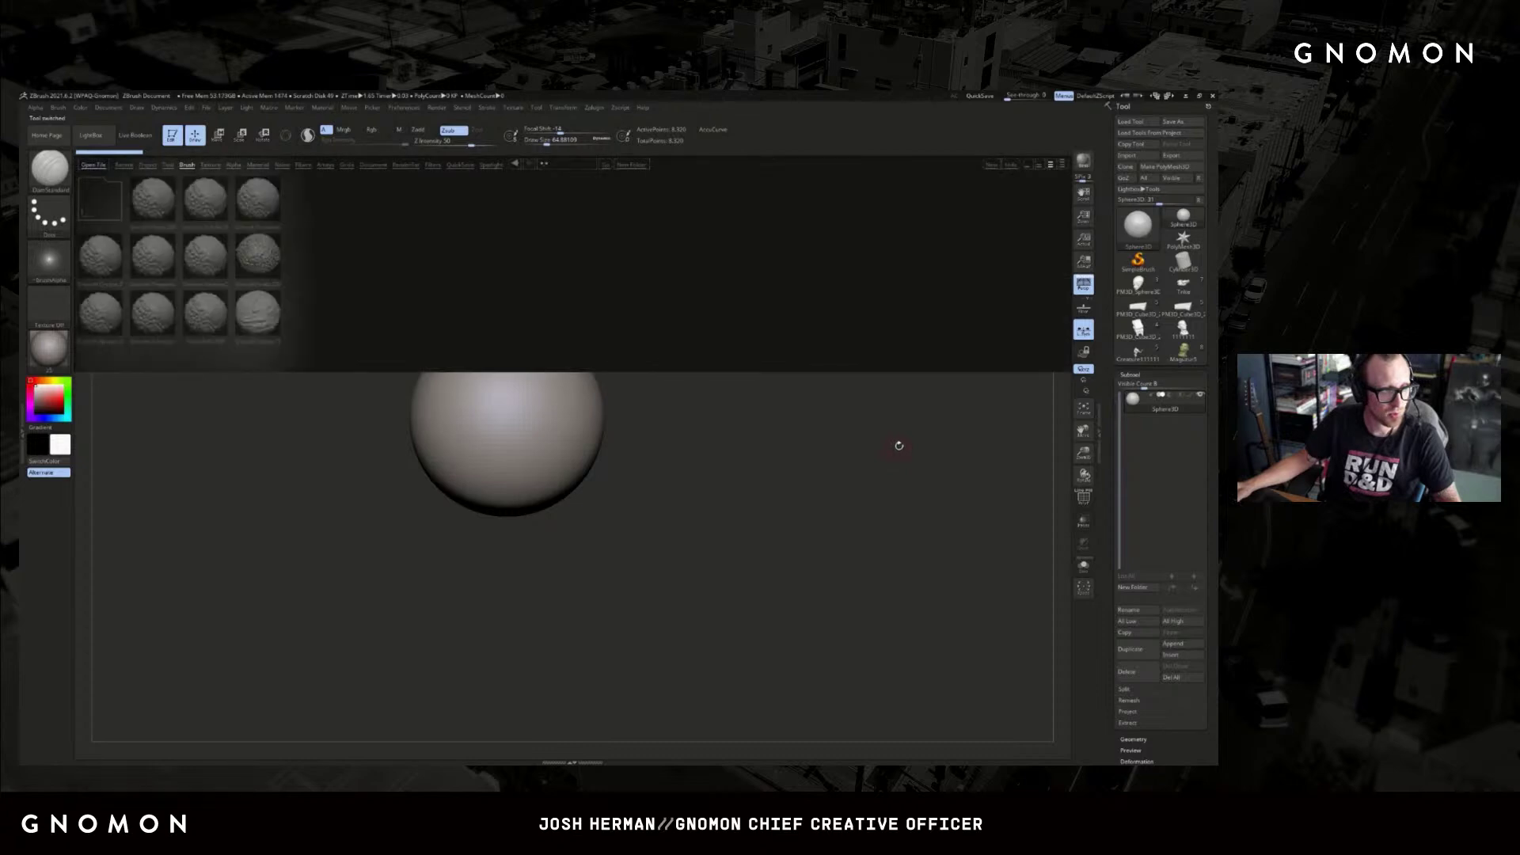
pyautogui.press(',')
pyautogui.scroll(-5, 1103, 326)
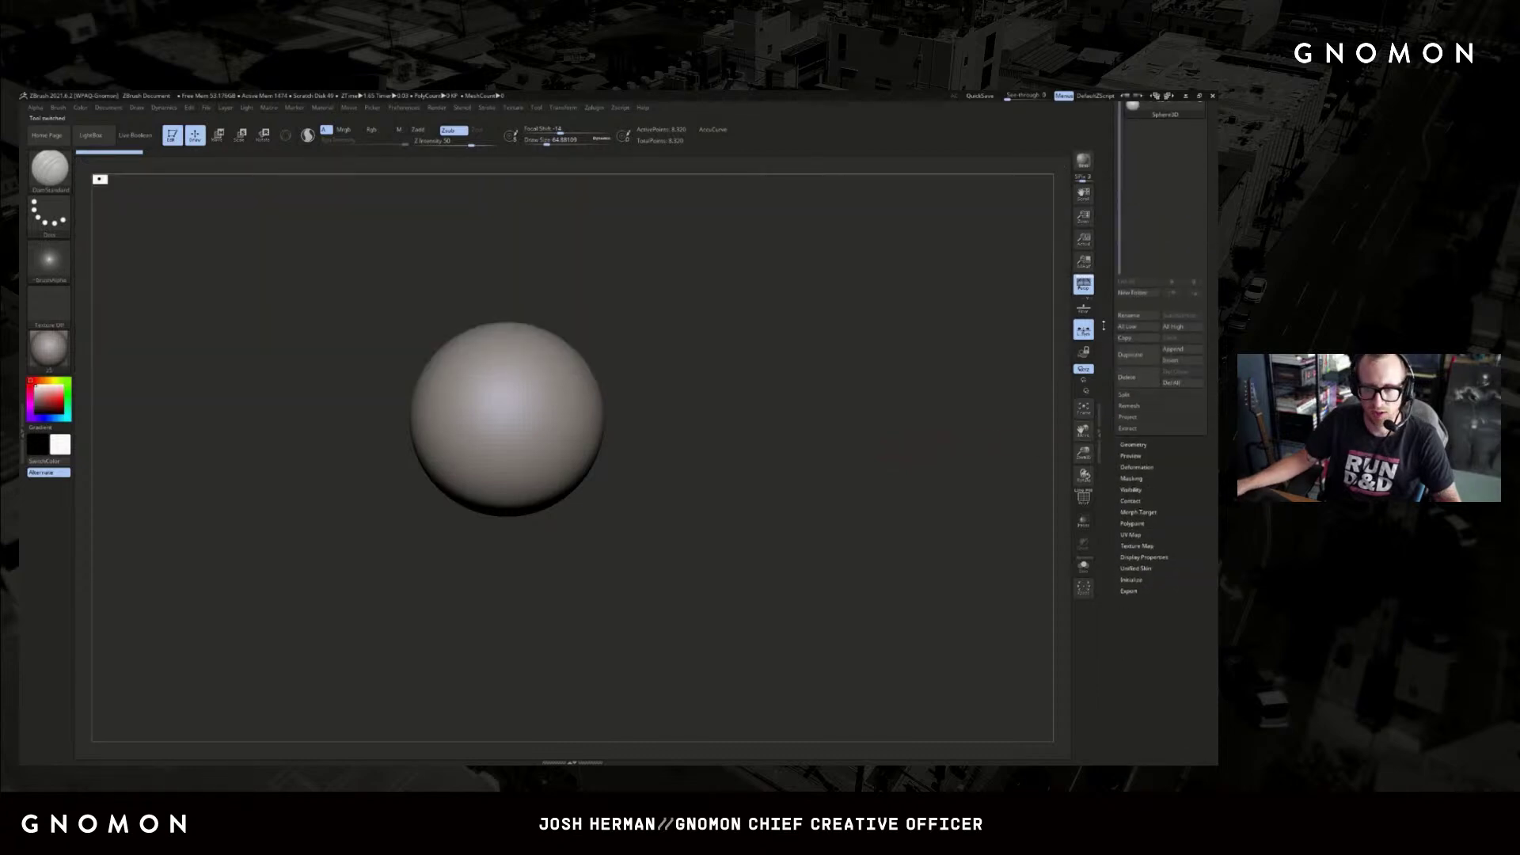
pyautogui.scroll(5, 1103, 325)
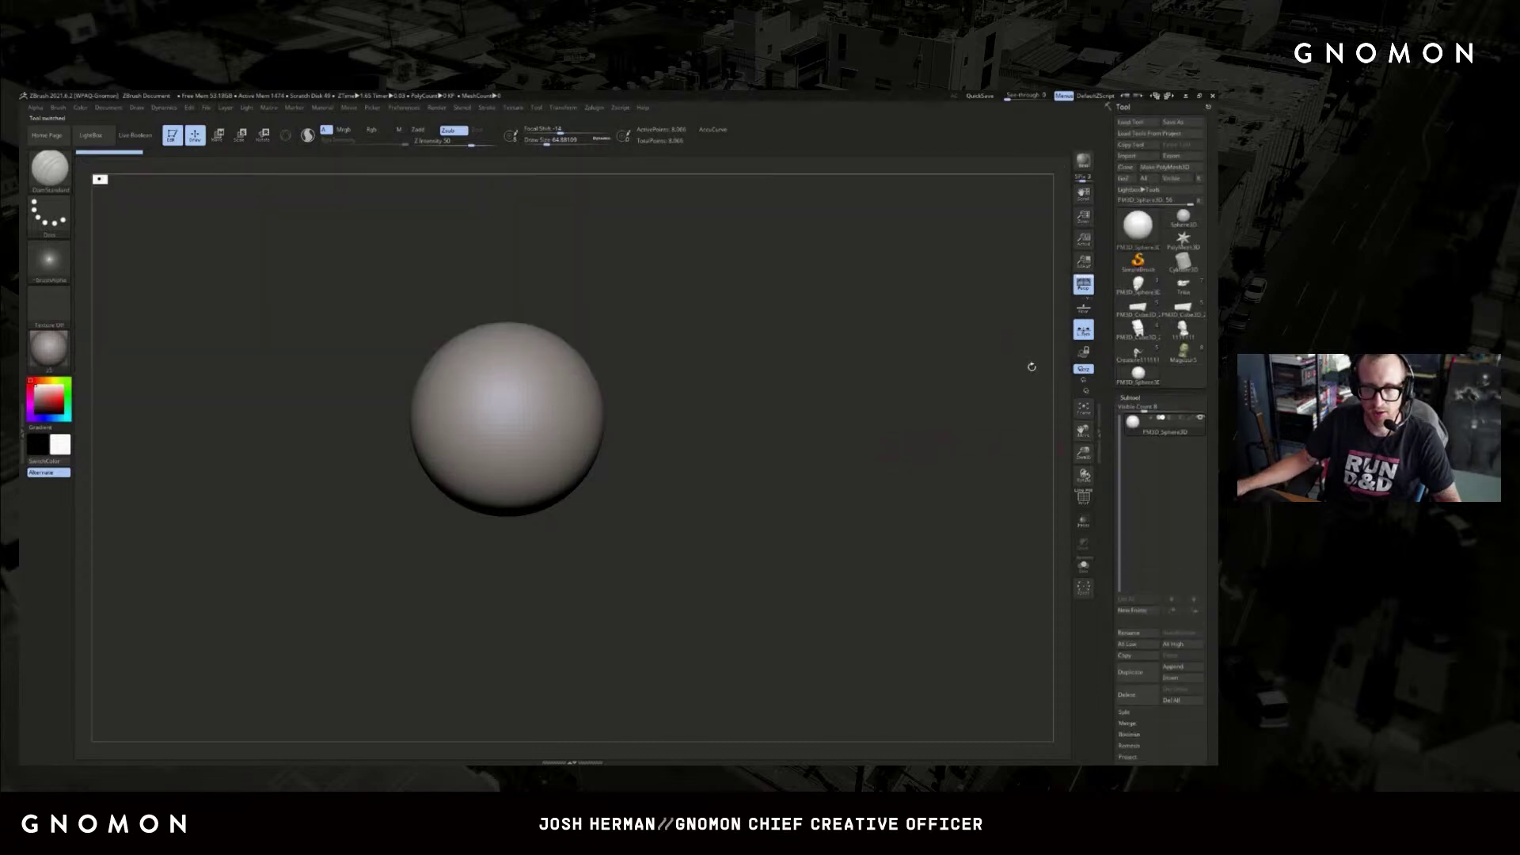
# - Turn the sphere into a DynaMesh at resolution 64
pyautogui.scroll(-5, 1102, 361)
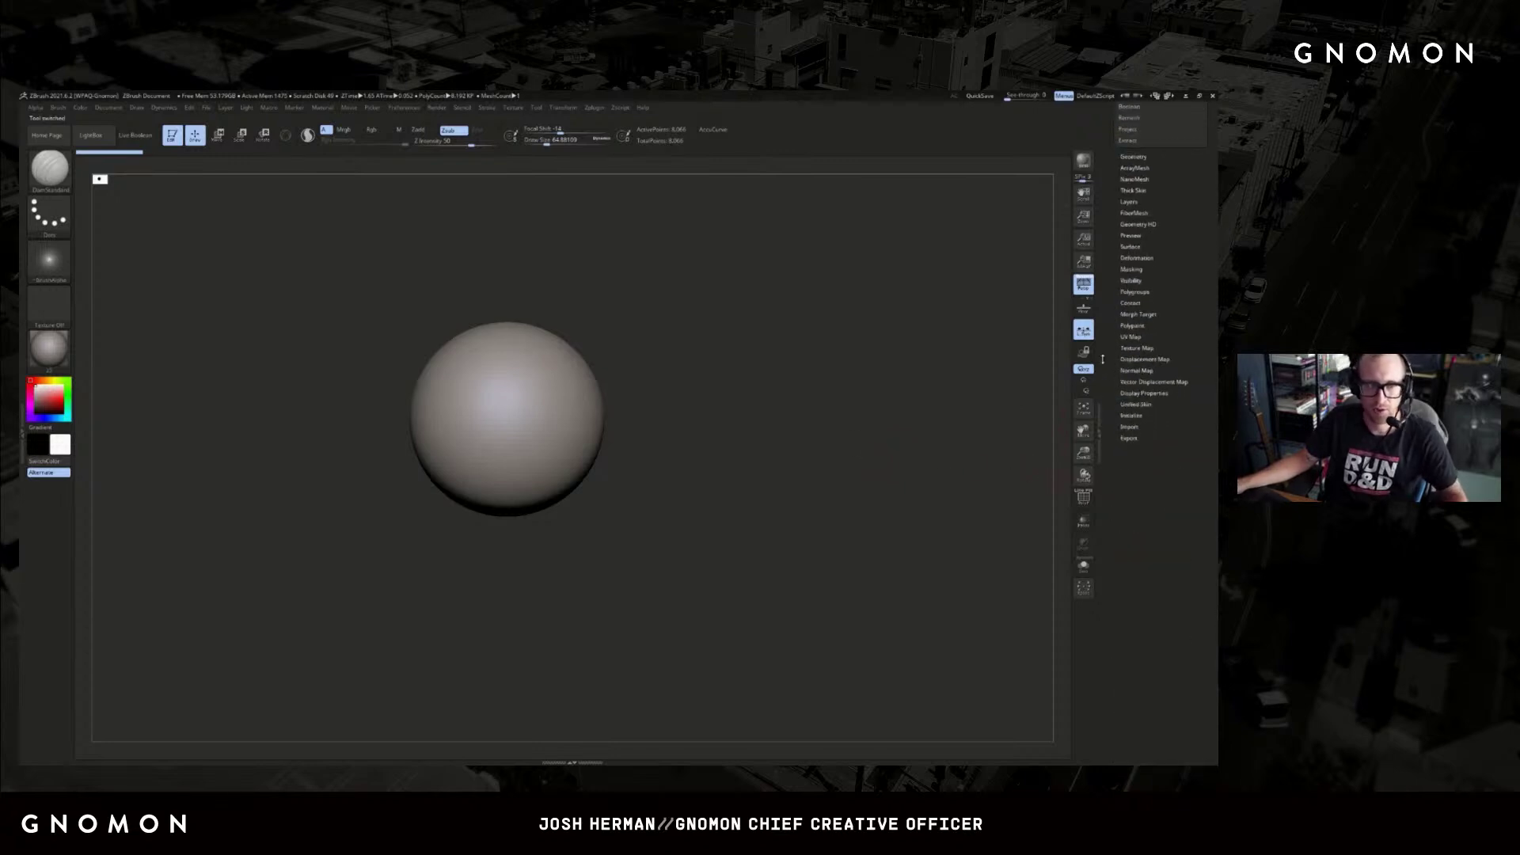
pyautogui.scroll(3, 1144, 299)
pyautogui.click(1134, 270)
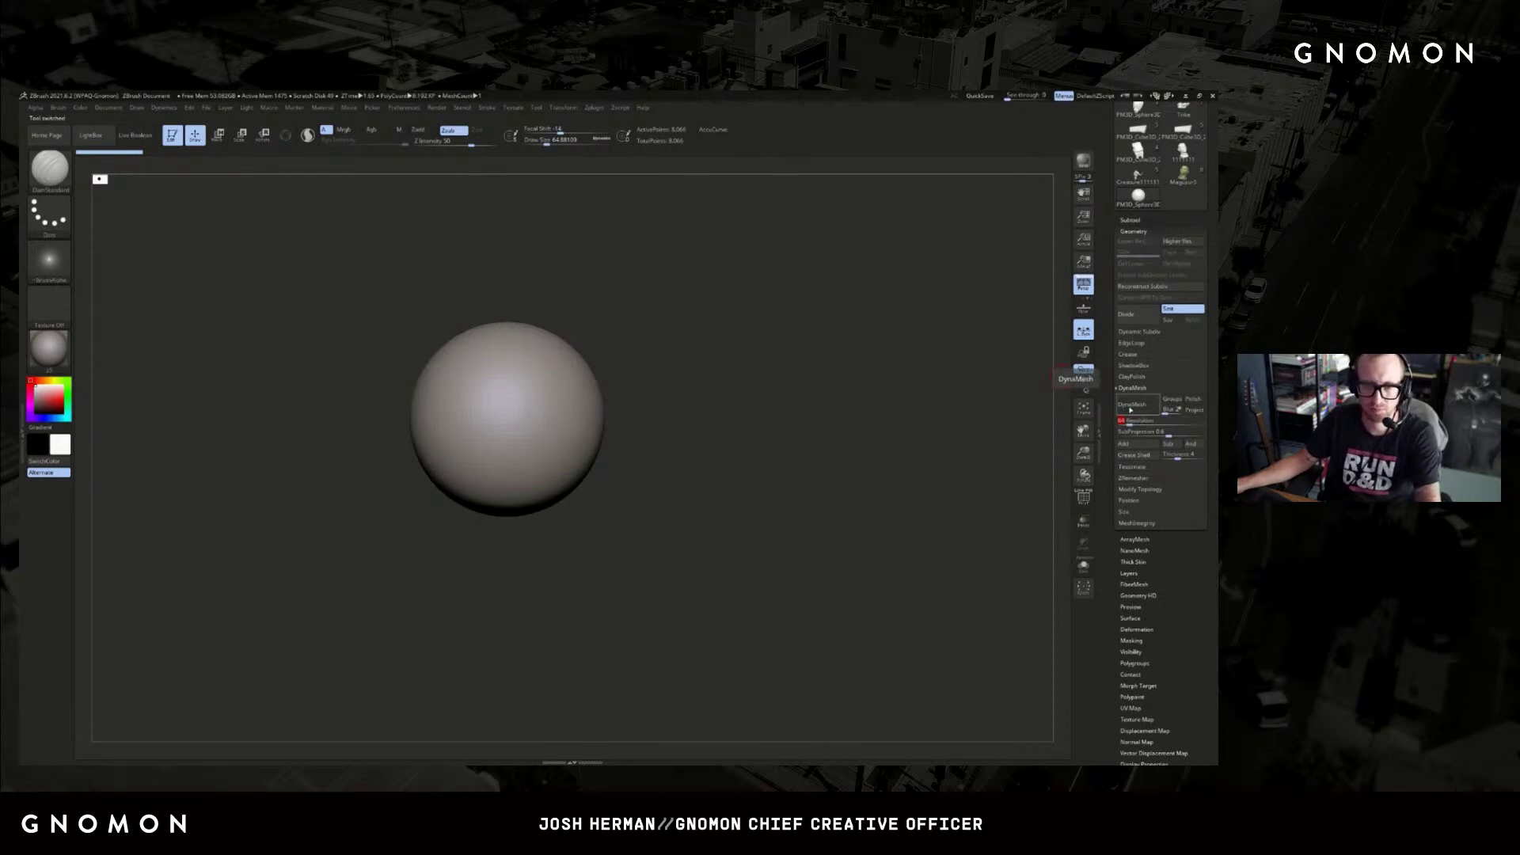
pyautogui.click(1132, 405)
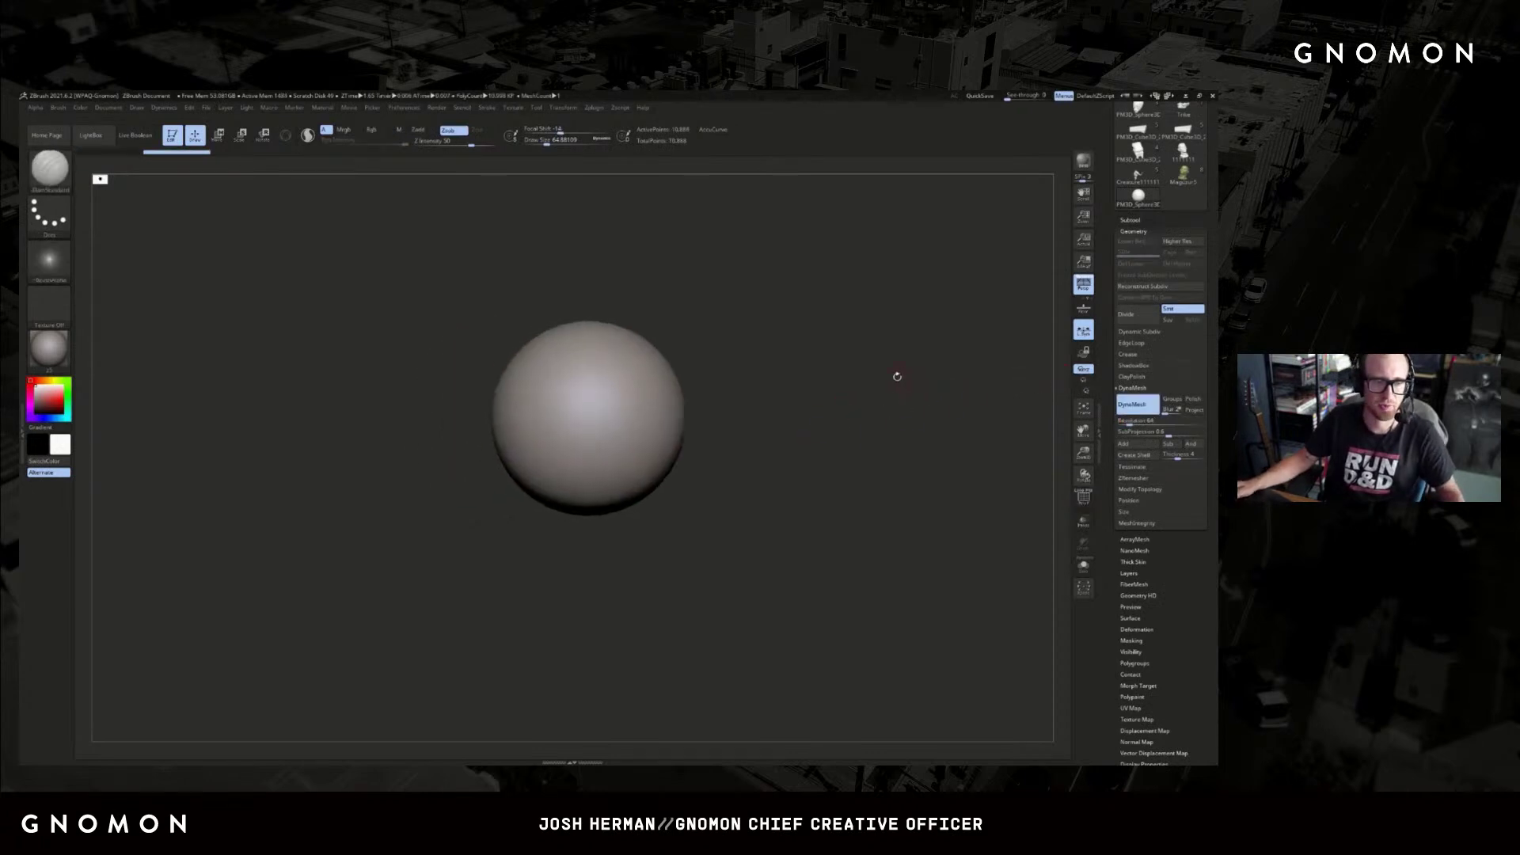
# - Try stretching one side of the sphere outward with the Move brush at a large draw size
pyautogui.press('s')
pyautogui.press('b')
pyautogui.press('m')
pyautogui.press('v')
pyautogui.moveTo(635, 397)
pyautogui.mouseDown()
pyautogui.moveTo(712, 408)
pyautogui.moveTo(772, 441)
pyautogui.mouseUp()
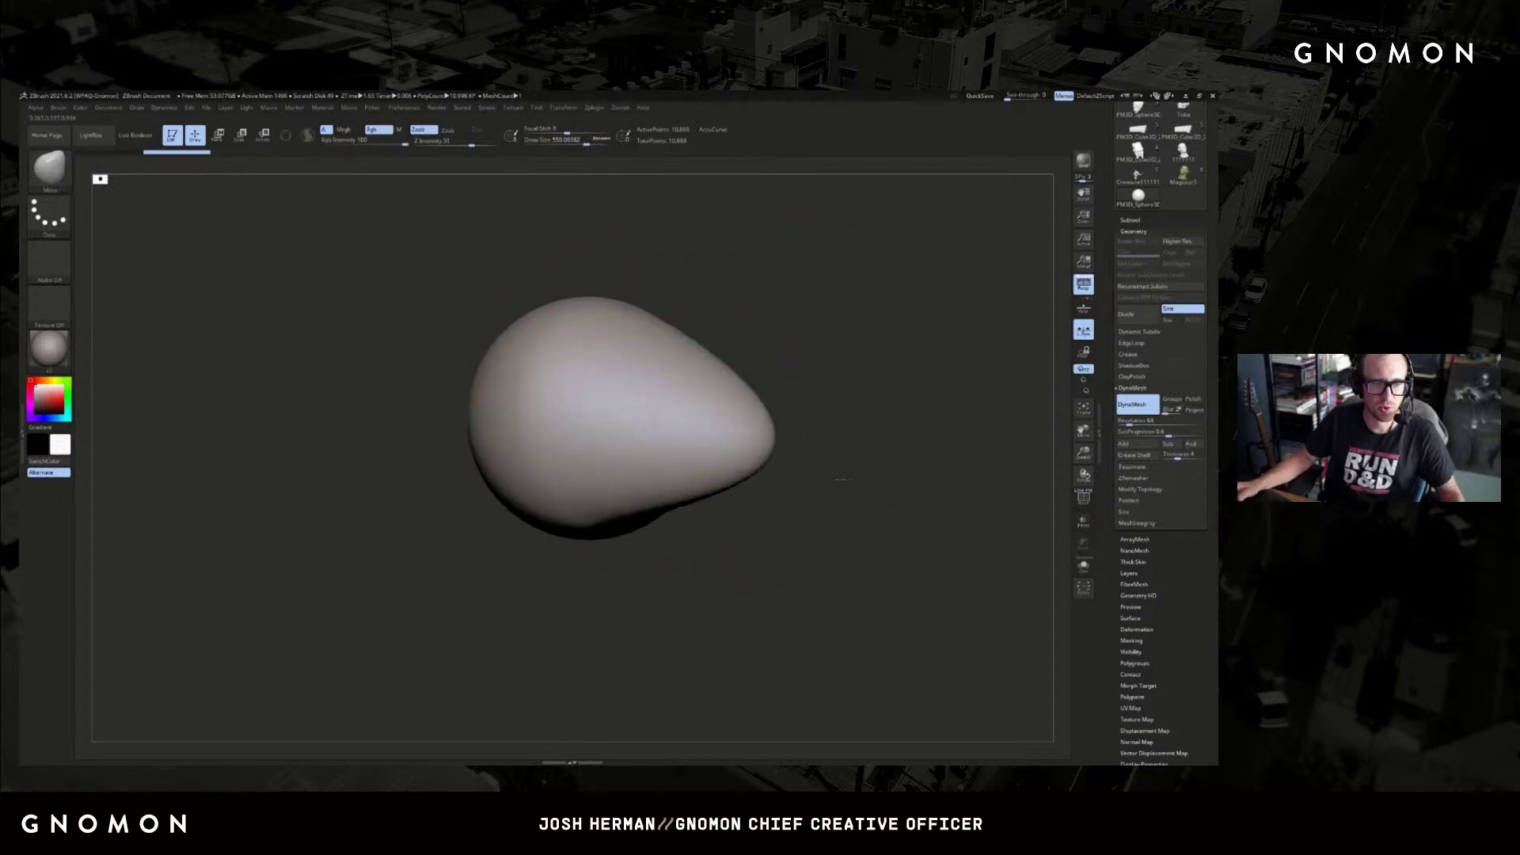
pyautogui.hotkey('ctrl', 'z')
pyautogui.hotkey('ctrl', 'z')
pyautogui.hotkey('ctrl', 'shift', 'z')
pyautogui.hotkey('ctrl', 'shift', 'z')
pyautogui.hotkey('ctrl', 'z')
pyautogui.hotkey('ctrl', 'z')
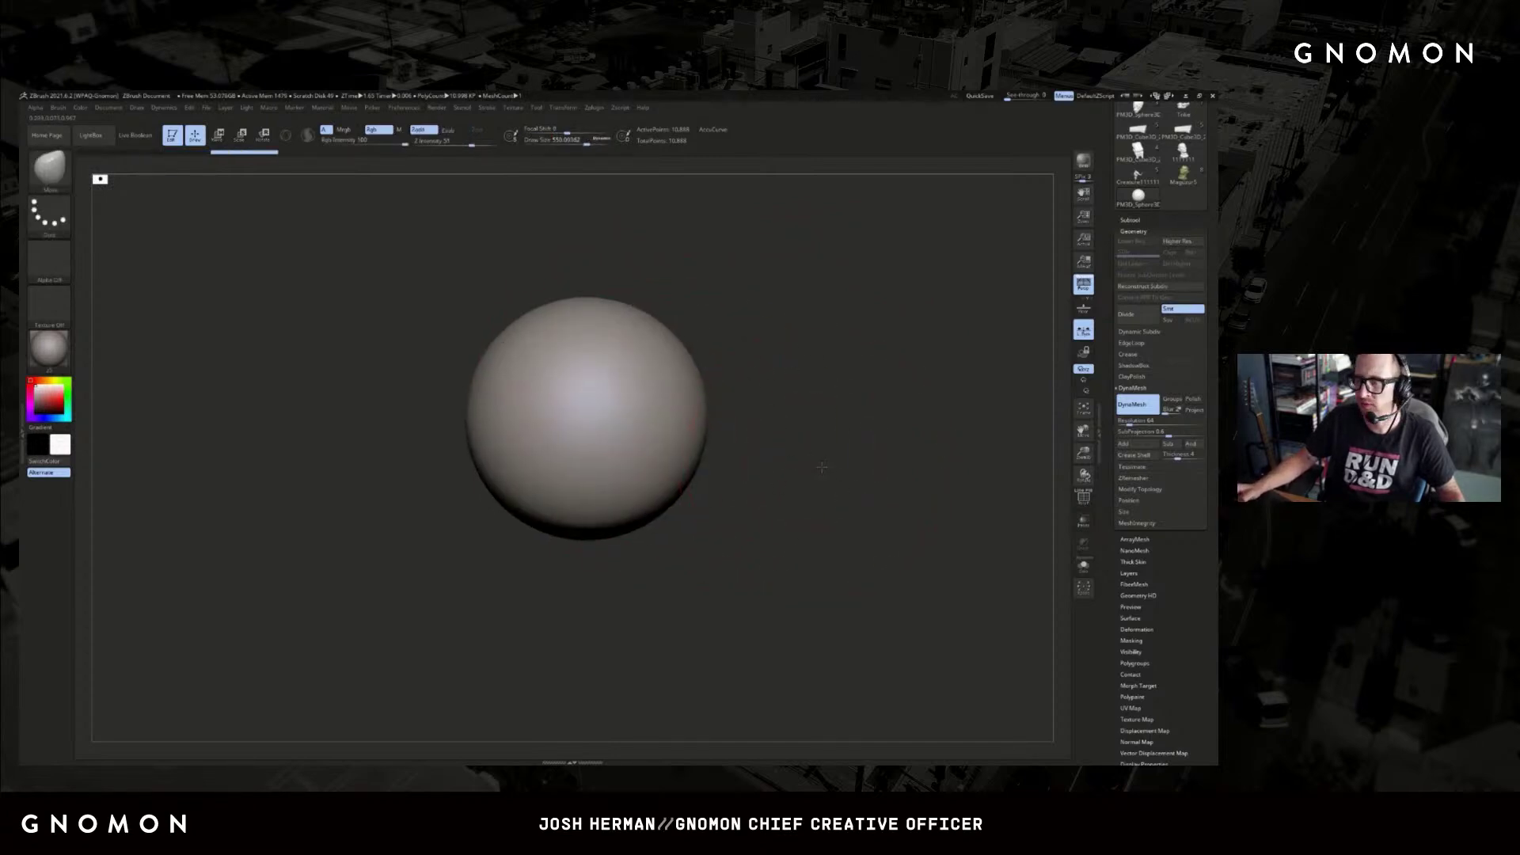
pyautogui.hotkey('ctrl', 'z')
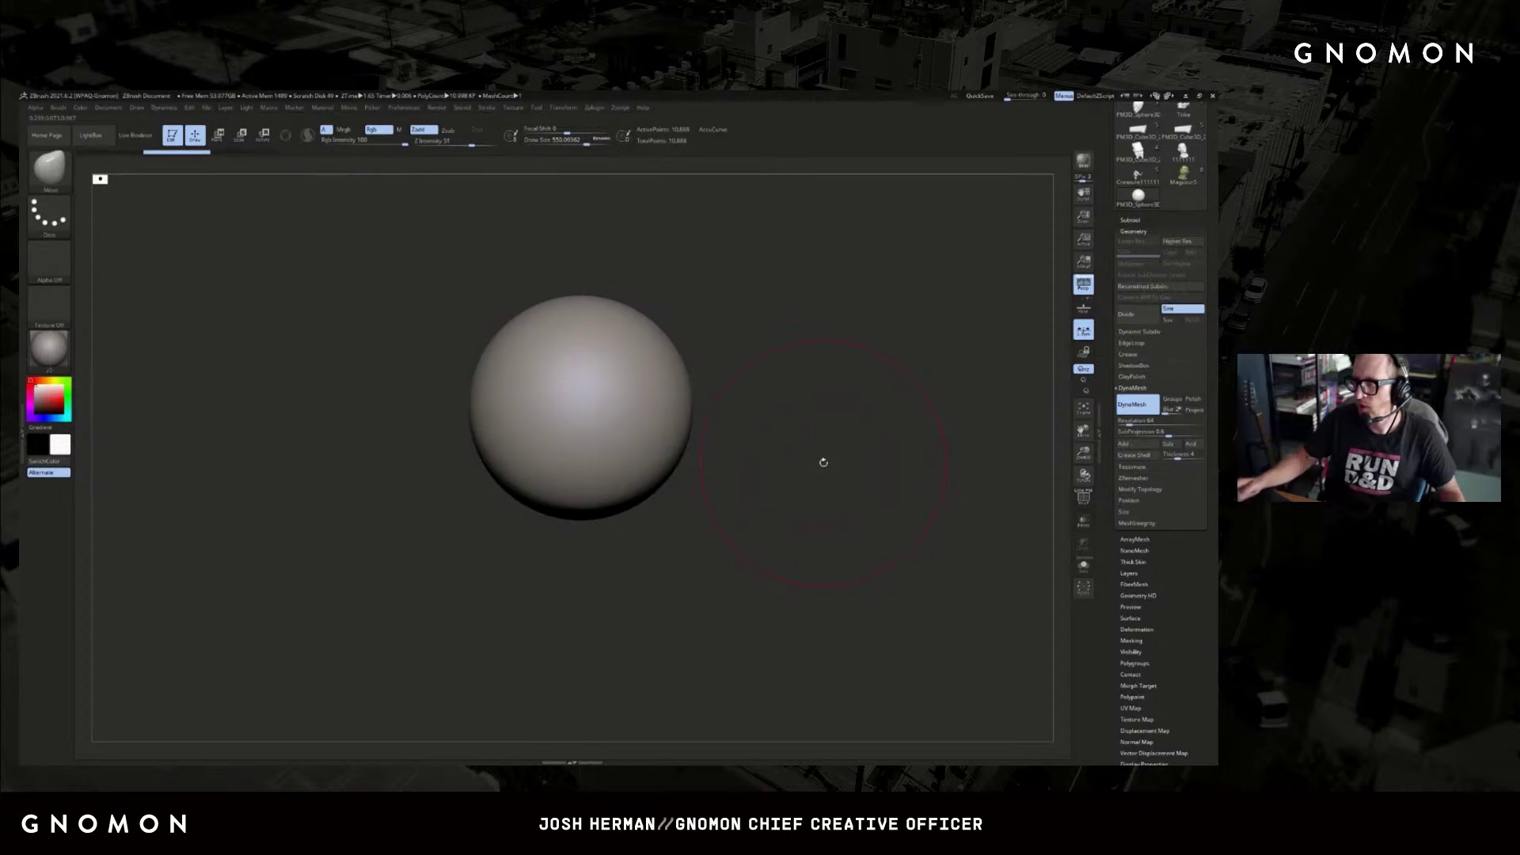
# - Try pulling the sphere's side outward and down with the Move brush after adjusting the draw size, then undo the deformation
pyautogui.press('s')
pyautogui.click(838, 390)
pyautogui.moveTo(878, 403)
pyautogui.mouseDown()
pyautogui.moveTo(849, 400)
pyautogui.moveTo(863, 355)
pyautogui.mouseUp()
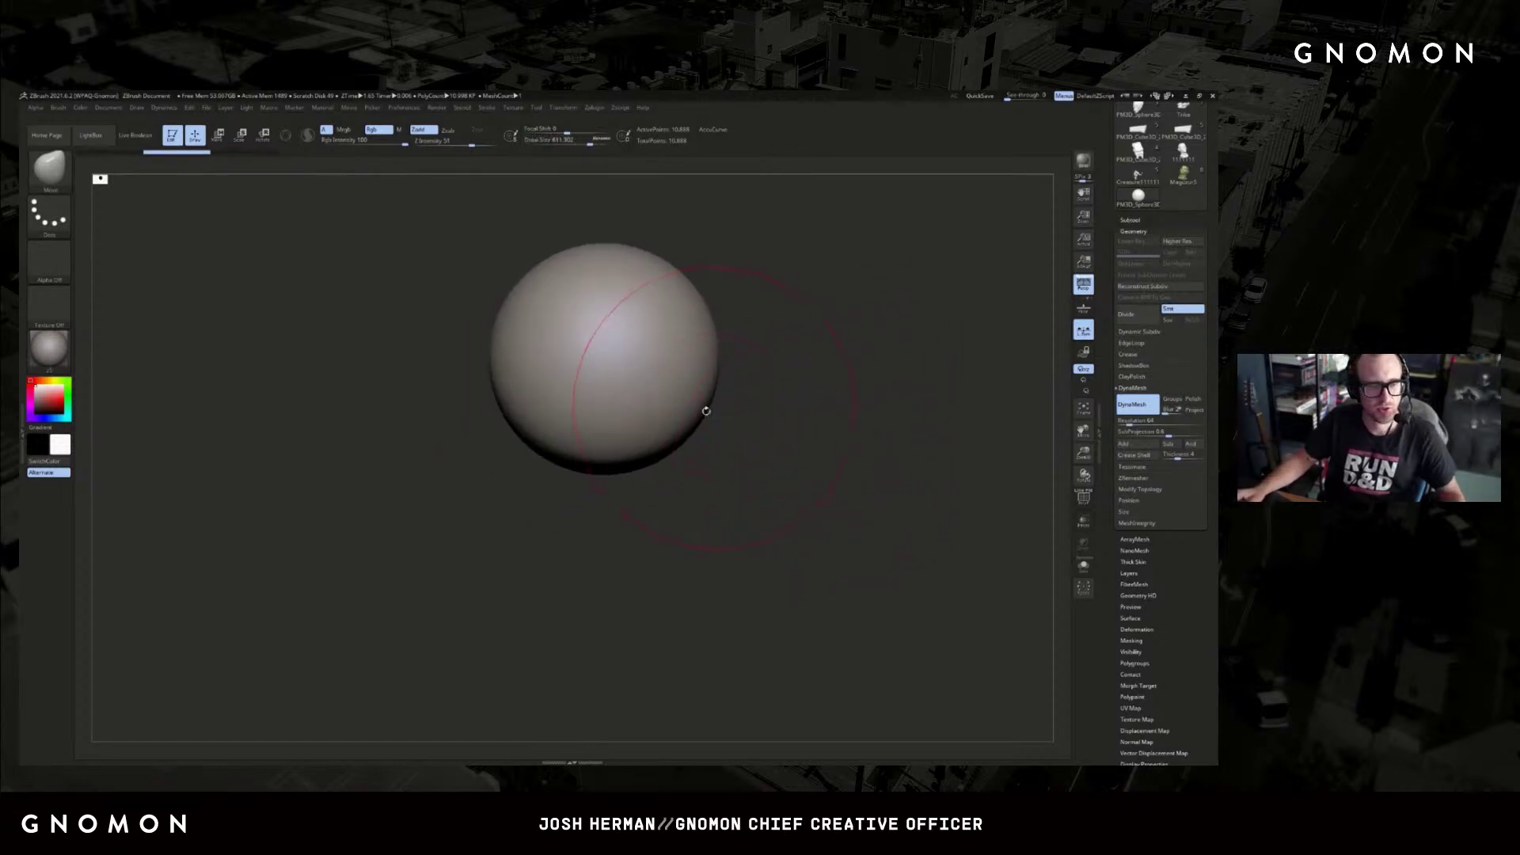
pyautogui.moveTo(706, 411)
pyautogui.mouseDown()
pyautogui.moveTo(681, 622)
pyautogui.moveTo(524, 527)
pyautogui.moveTo(516, 510)
pyautogui.moveTo(764, 516)
pyautogui.moveTo(760, 502)
pyautogui.mouseUp()
pyautogui.hotkey('ctrl', 'z')
pyautogui.hotkey('ctrl', 'z')
pyautogui.hotkey('ctrl', 'z')
# - Try pulling symmetrical spikes out of the sphere's upper half with the Move brush at a small draw size, then undo them
pyautogui.press('s')
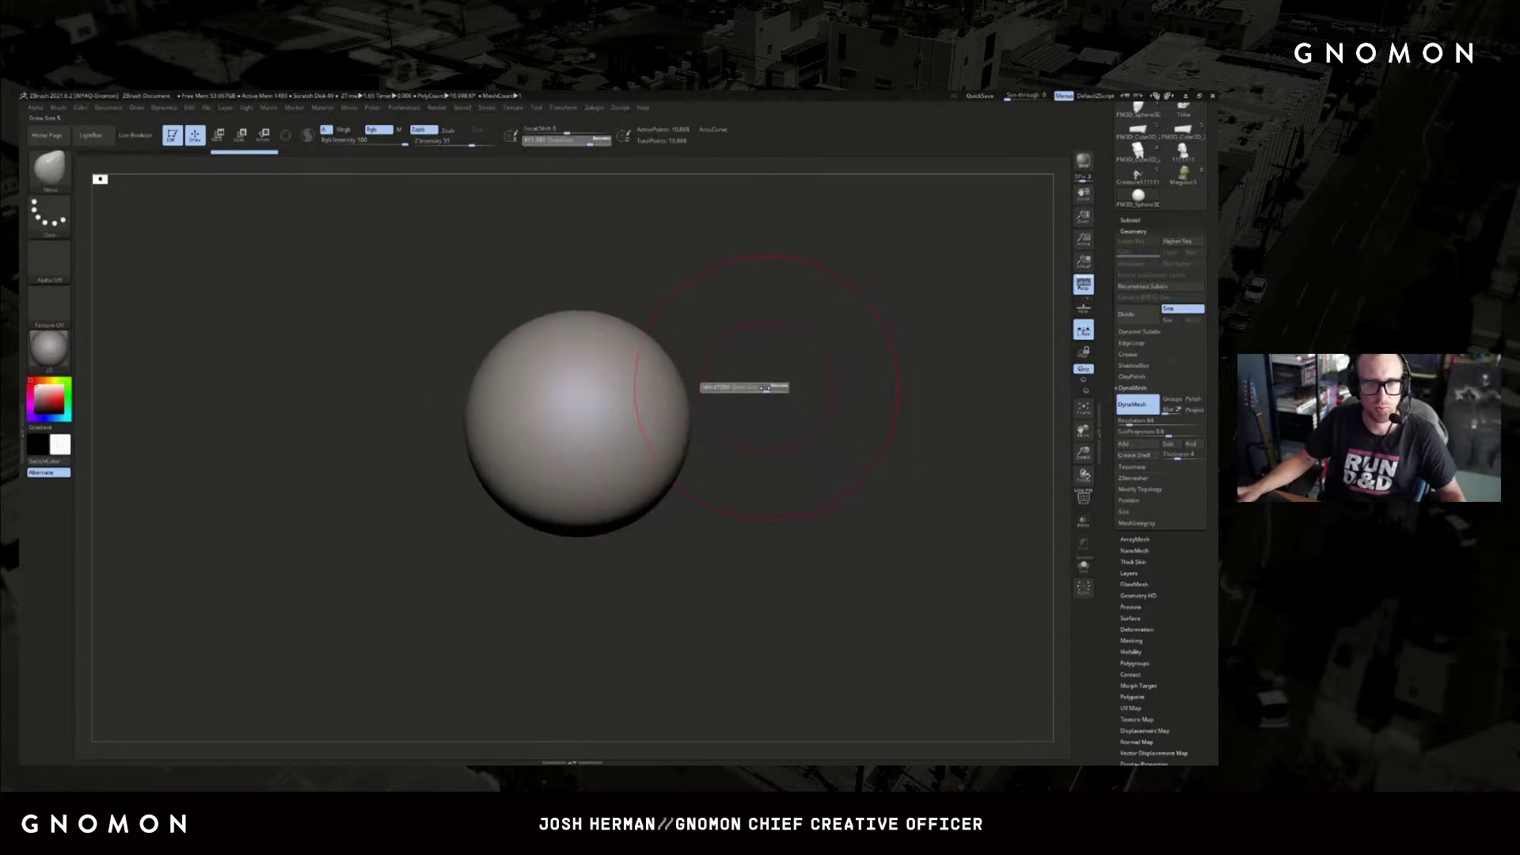
pyautogui.moveTo(773, 333)
pyautogui.keyDown('alt'); pyautogui.mouseDown()
pyautogui.moveTo(800, 363)
pyautogui.moveTo(886, 359)
pyautogui.mouseUp(); pyautogui.keyUp('alt')
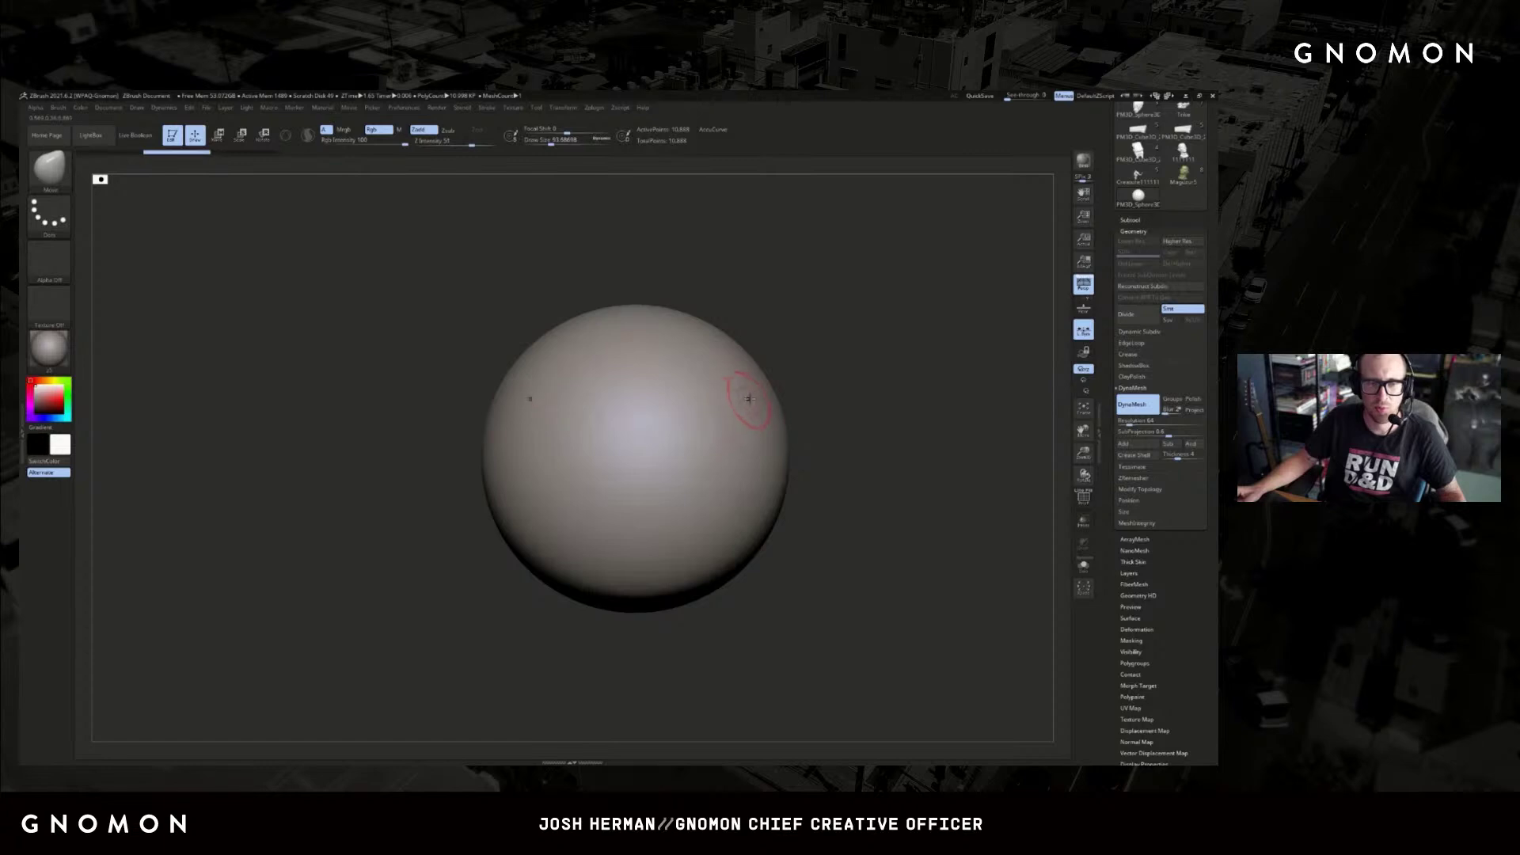
pyautogui.moveTo(748, 398)
pyautogui.mouseDown()
pyautogui.moveTo(787, 380)
pyautogui.moveTo(730, 346)
pyautogui.moveTo(707, 304)
pyautogui.moveTo(747, 263)
pyautogui.mouseUp()
pyautogui.moveTo(802, 238); pyautogui.dragTo(825, 228)
pyautogui.moveTo(722, 410); pyautogui.dragTo(794, 375)
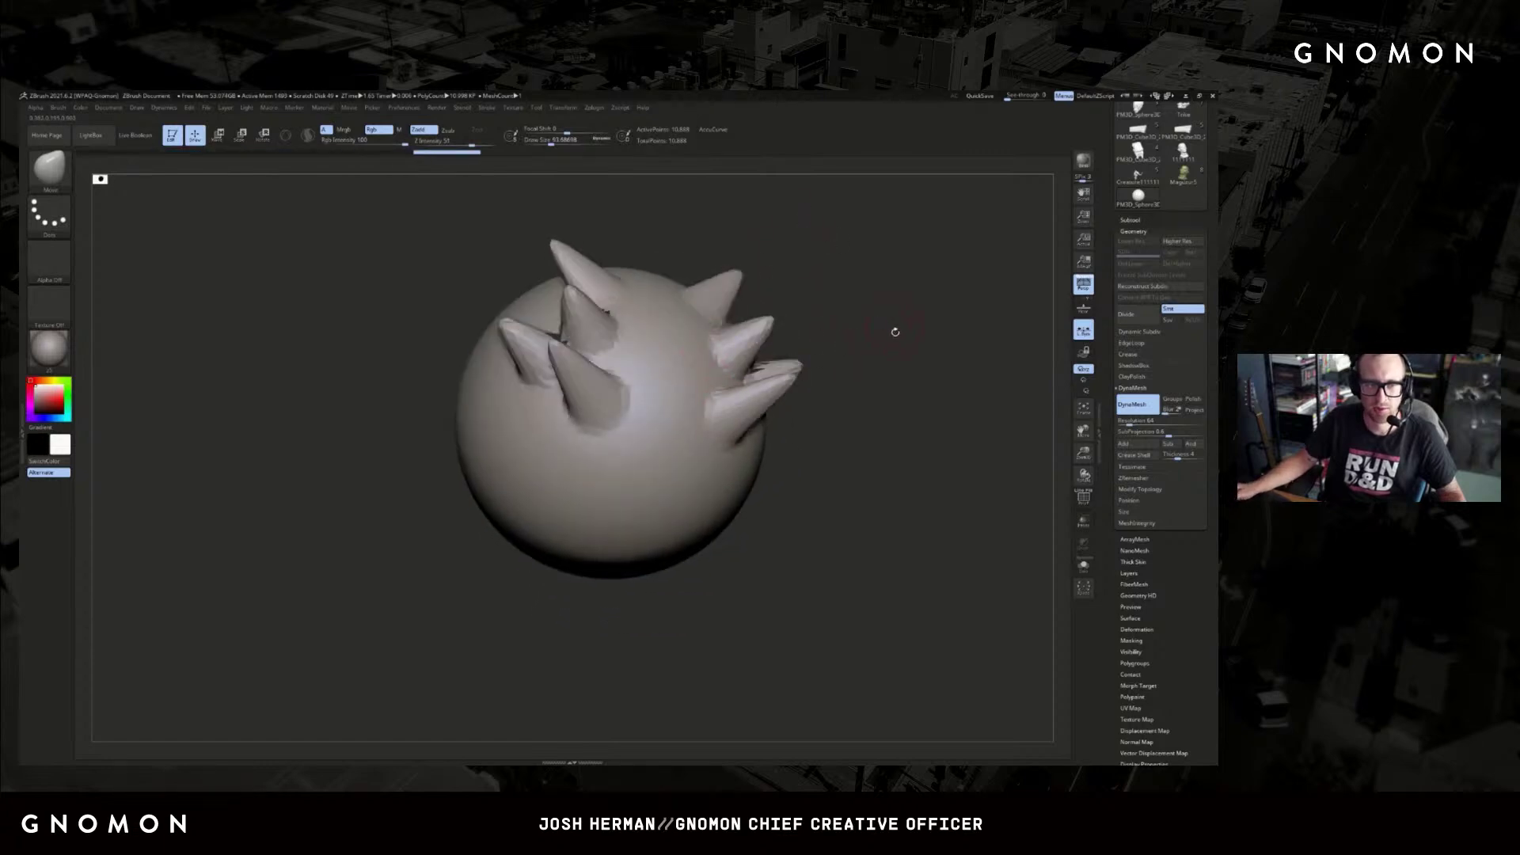
pyautogui.moveTo(896, 331); pyautogui.dragTo(850, 337)
pyautogui.hotkey('ctrl', 'z')
pyautogui.hotkey('ctrl', 'z')
pyautogui.hotkey('ctrl', 'z')
pyautogui.hotkey('ctrl', 'z')
pyautogui.hotkey('ctrl', 'z')
# - Try drawing two long curving arms out of the sphere's sides with the SnakeHook brush at a large draw size, then undo them
pyautogui.press('s')
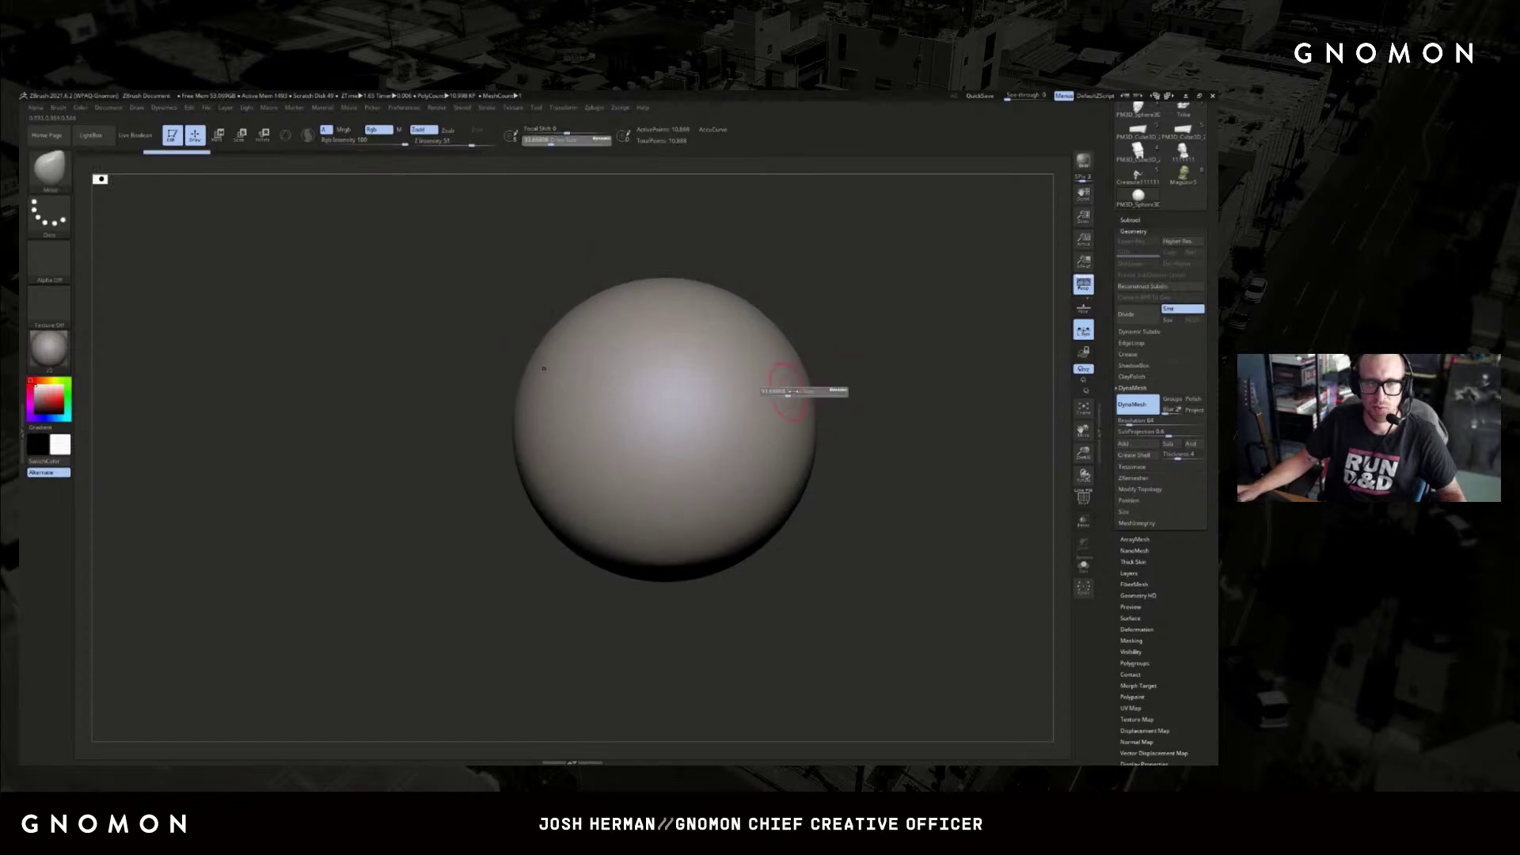
pyautogui.moveTo(796, 391)
pyautogui.mouseDown()
pyautogui.moveTo(827, 313)
pyautogui.moveTo(1004, 420)
pyautogui.moveTo(801, 392)
pyautogui.moveTo(844, 316)
pyautogui.moveTo(1041, 427)
pyautogui.moveTo(918, 681)
pyautogui.moveTo(772, 681)
pyautogui.moveTo(740, 697)
pyautogui.mouseUp()
pyautogui.press('b')
pyautogui.press('s')
pyautogui.press('h')
pyautogui.press('s')
pyautogui.click(835, 392)
pyautogui.press('s')
pyautogui.click(795, 387)
pyautogui.press('s')
pyautogui.click(792, 405)
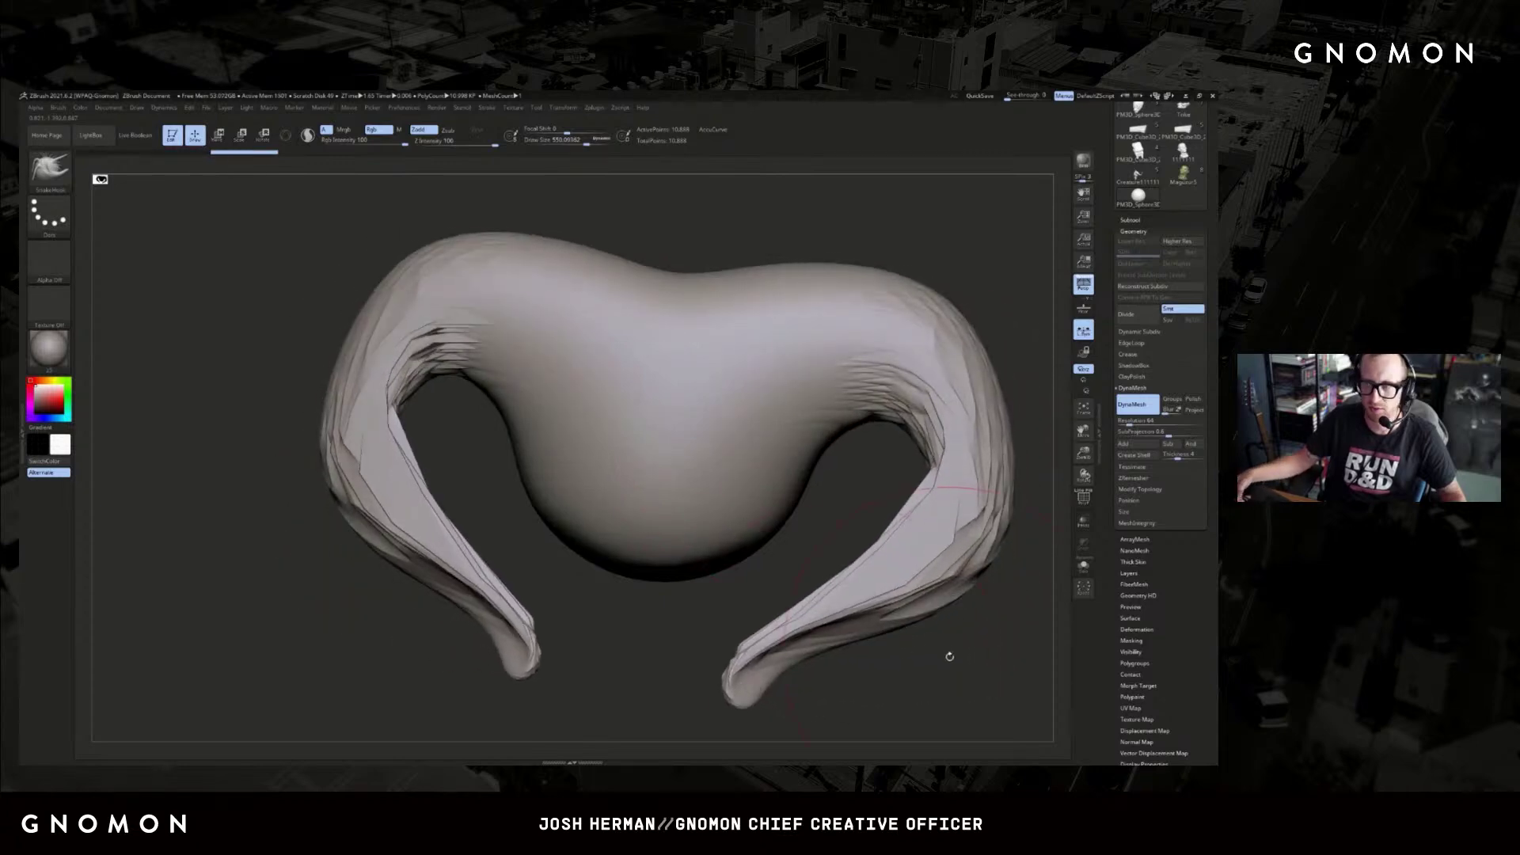
pyautogui.moveTo(949, 657)
pyautogui.mouseDown()
pyautogui.moveTo(943, 638)
pyautogui.moveTo(967, 621)
pyautogui.moveTo(941, 607)
pyautogui.mouseUp()
pyautogui.press('shift')
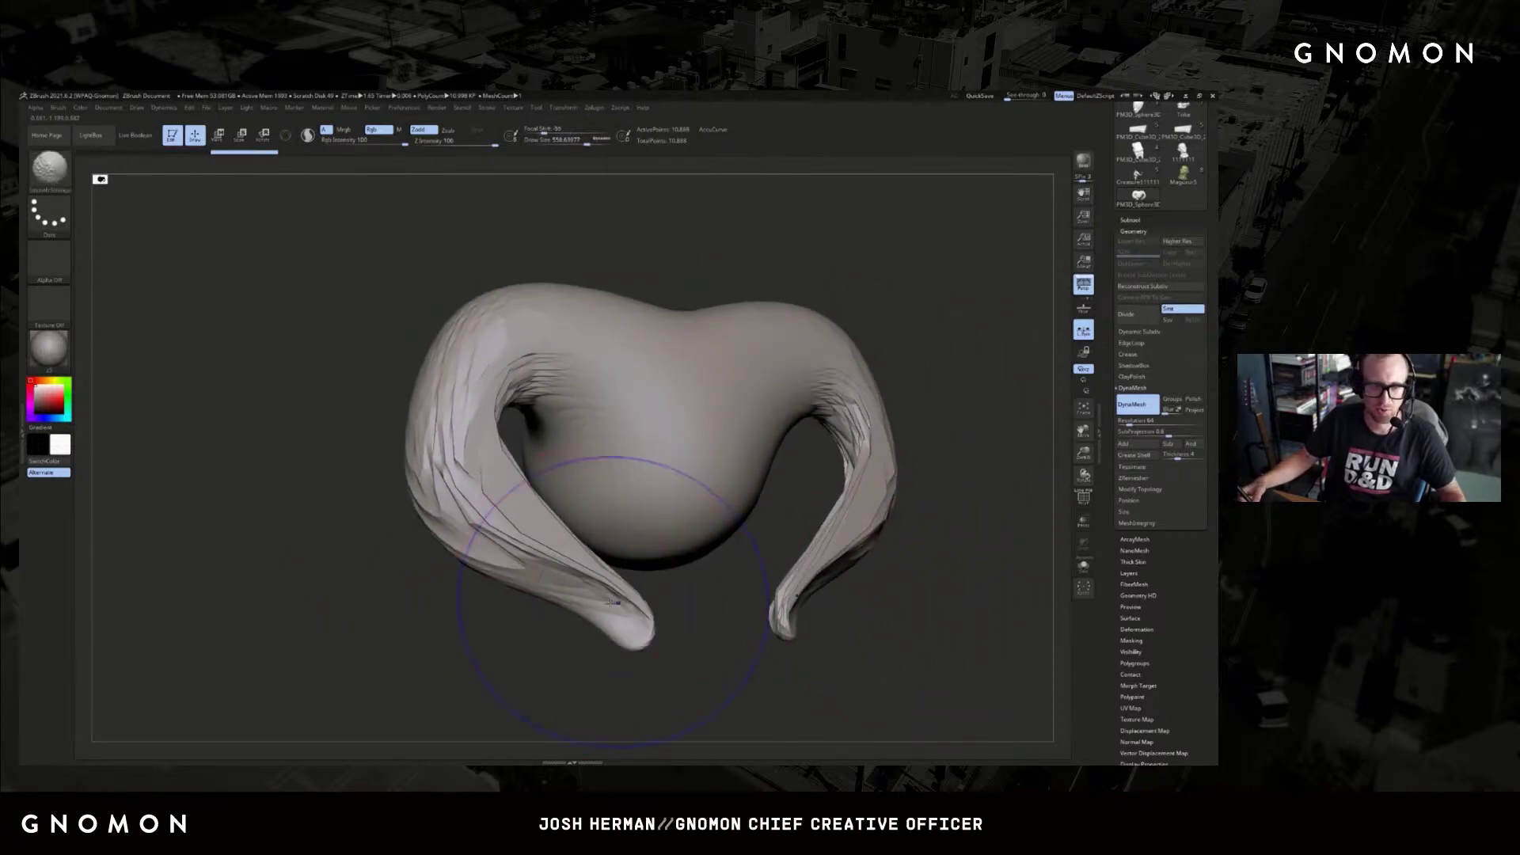
pyautogui.hotkey('ctrl', 'z')
pyautogui.hotkey('ctrl', 'z')
pyautogui.hotkey('ctrl', 'z')
pyautogui.hotkey('ctrl', 'z')
pyautogui.hotkey('ctrl', 'z')
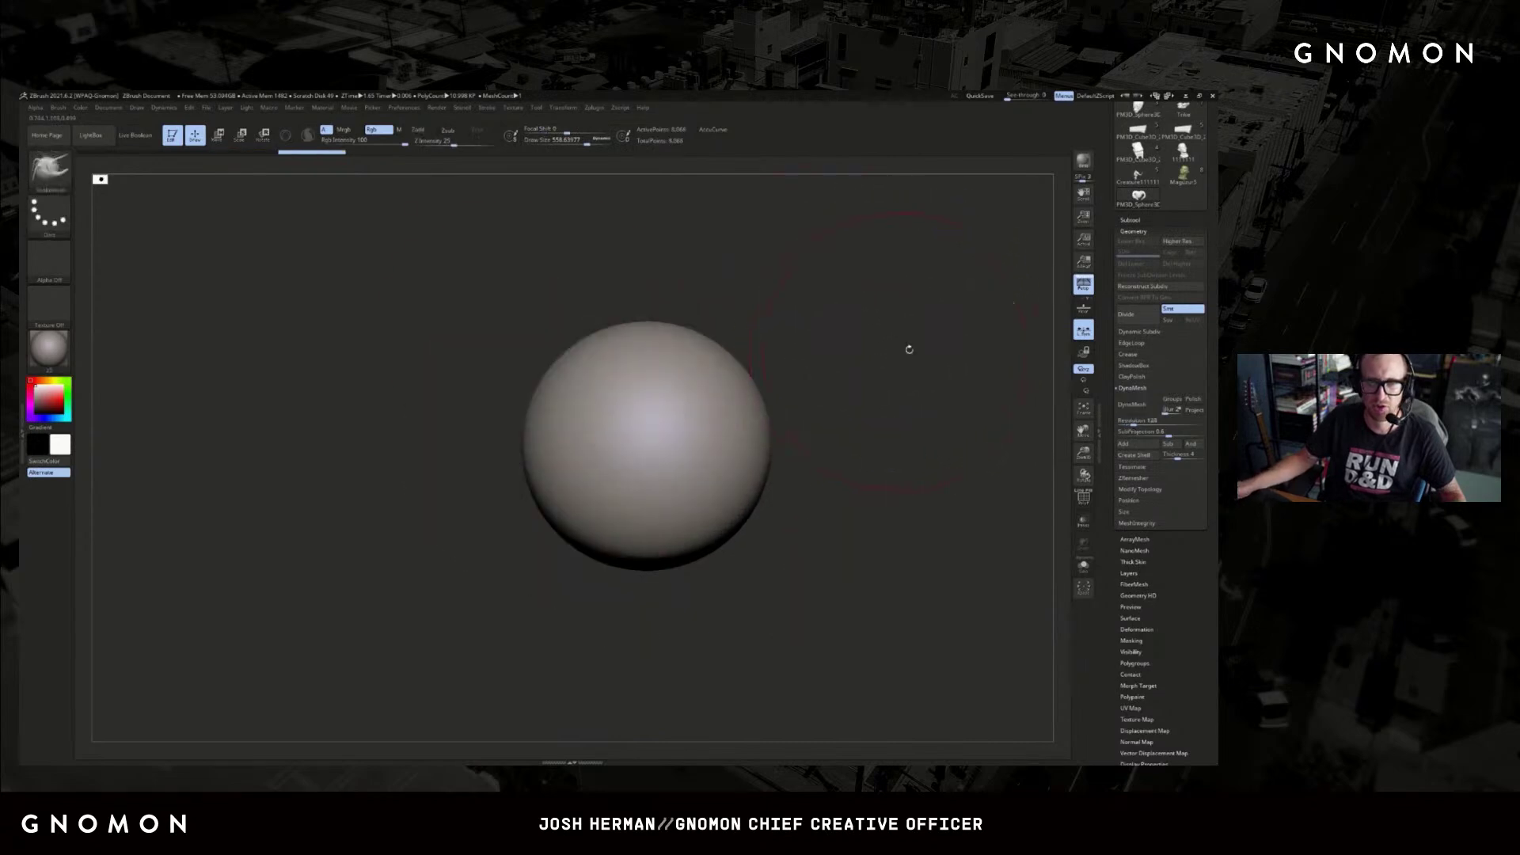
# - Restore the sphere's DynaMesh state at resolution 64, toggle its polyframe display, and reduce the brush draw size
pyautogui.press('shift')
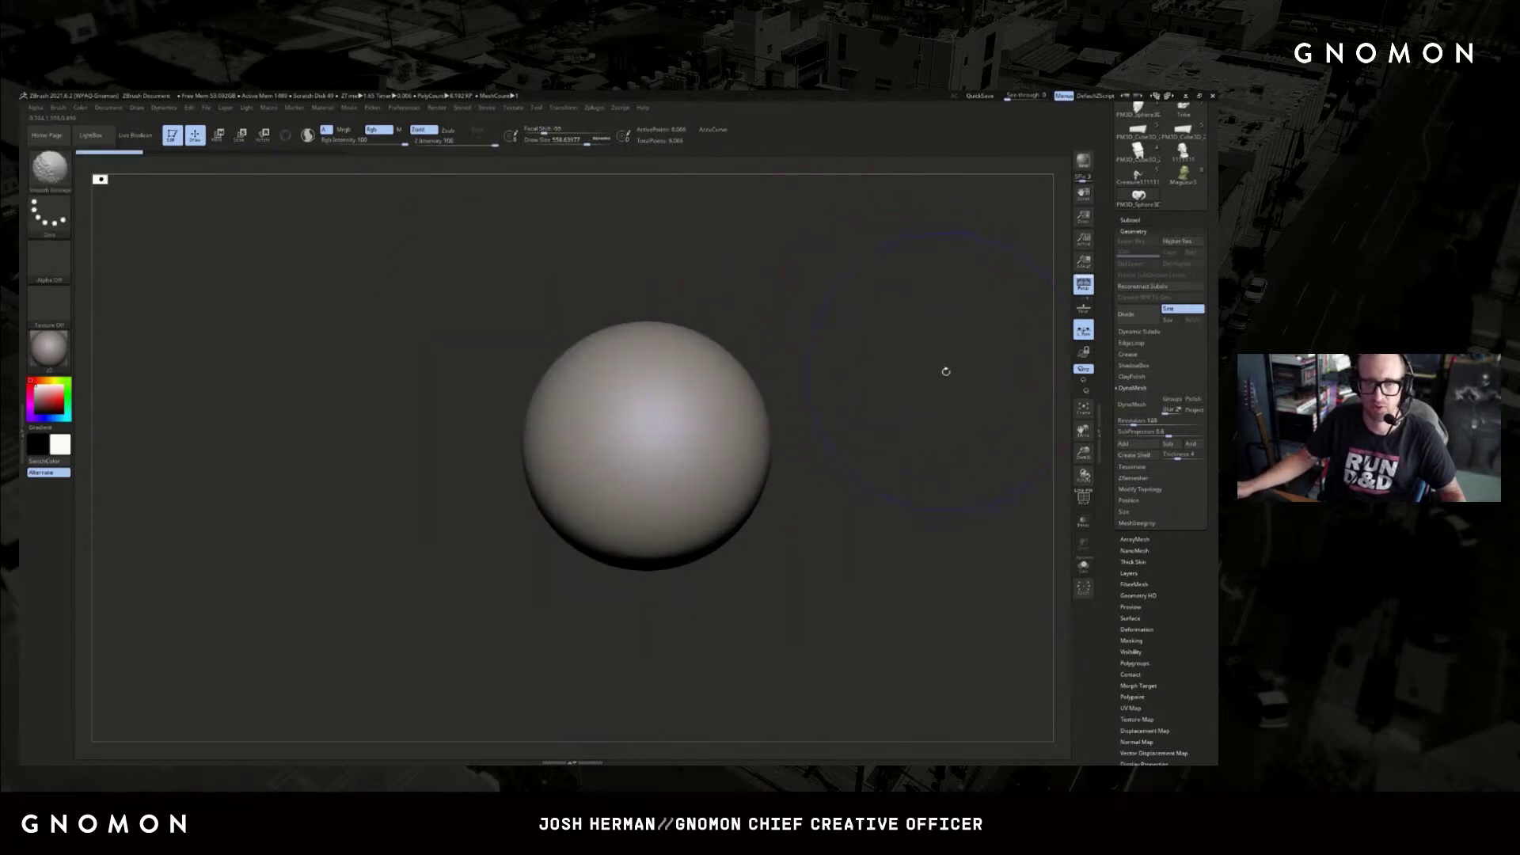
pyautogui.hotkey('shift', 'f')
pyautogui.hotkey('shift', 'f')
pyautogui.hotkey('ctrl', 'shift', 'd')
pyautogui.hotkey('shift', 'f')
pyautogui.hotkey('shift', 'f')
pyautogui.press('s')
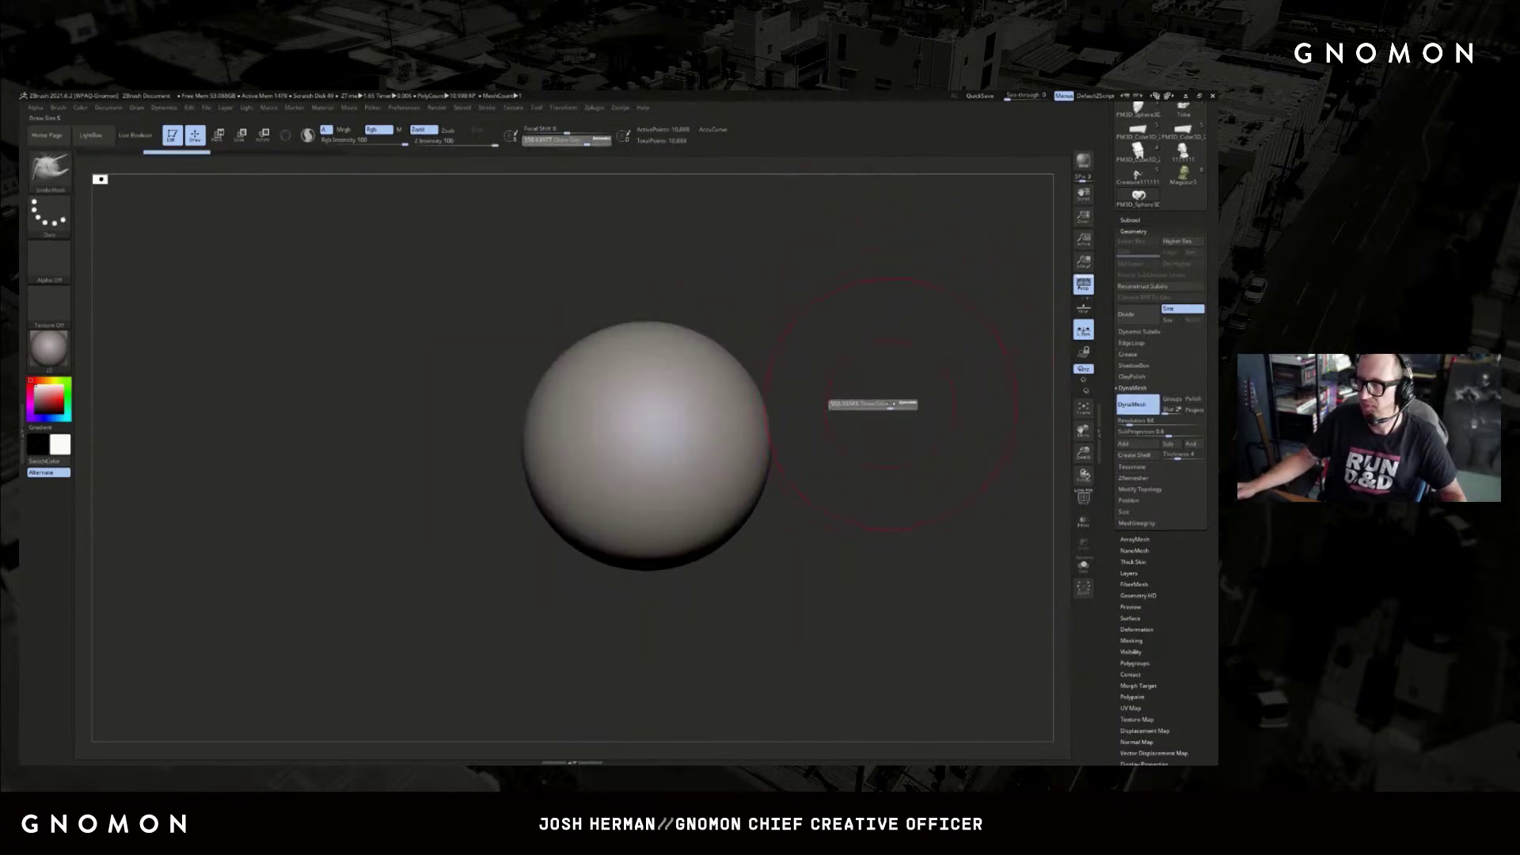
pyautogui.moveTo(915, 404)
pyautogui.keyDown('alt'); pyautogui.mouseDown()
pyautogui.moveTo(889, 387)
pyautogui.moveTo(897, 401)
pyautogui.mouseUp(); pyautogui.keyUp('alt')
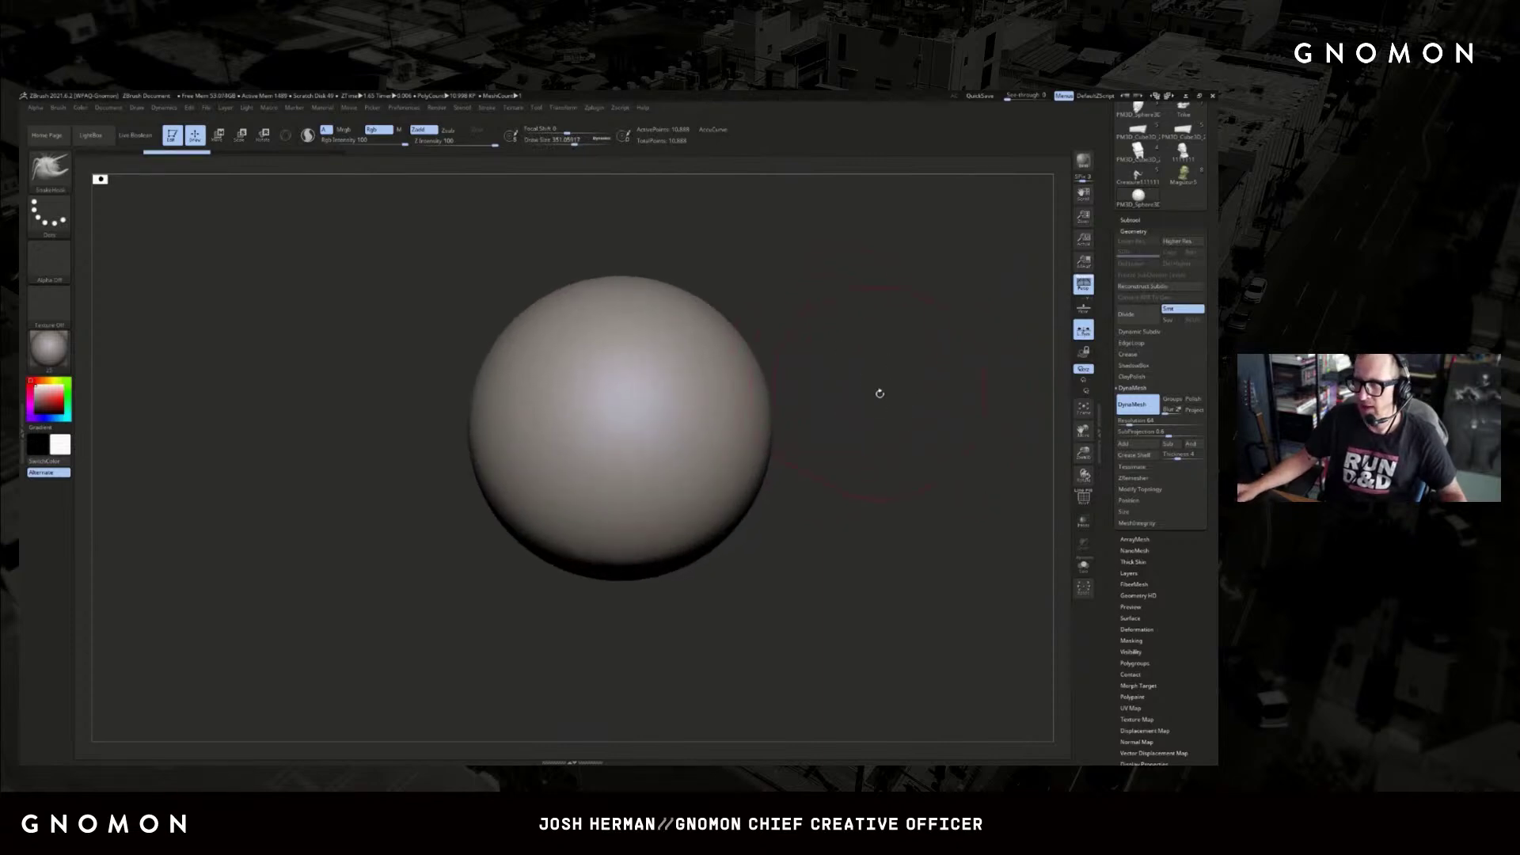
pyautogui.moveTo(879, 394)
pyautogui.keyDown('alt'); pyautogui.mouseDown()
pyautogui.moveTo(903, 404)
pyautogui.moveTo(895, 392)
pyautogui.mouseUp(); pyautogui.keyUp('alt')
# - Try carving mirrored marks low on the sphere with the DamStandard brush, then undo them
pyautogui.press('b')
pyautogui.press('d')
pyautogui.press('s')
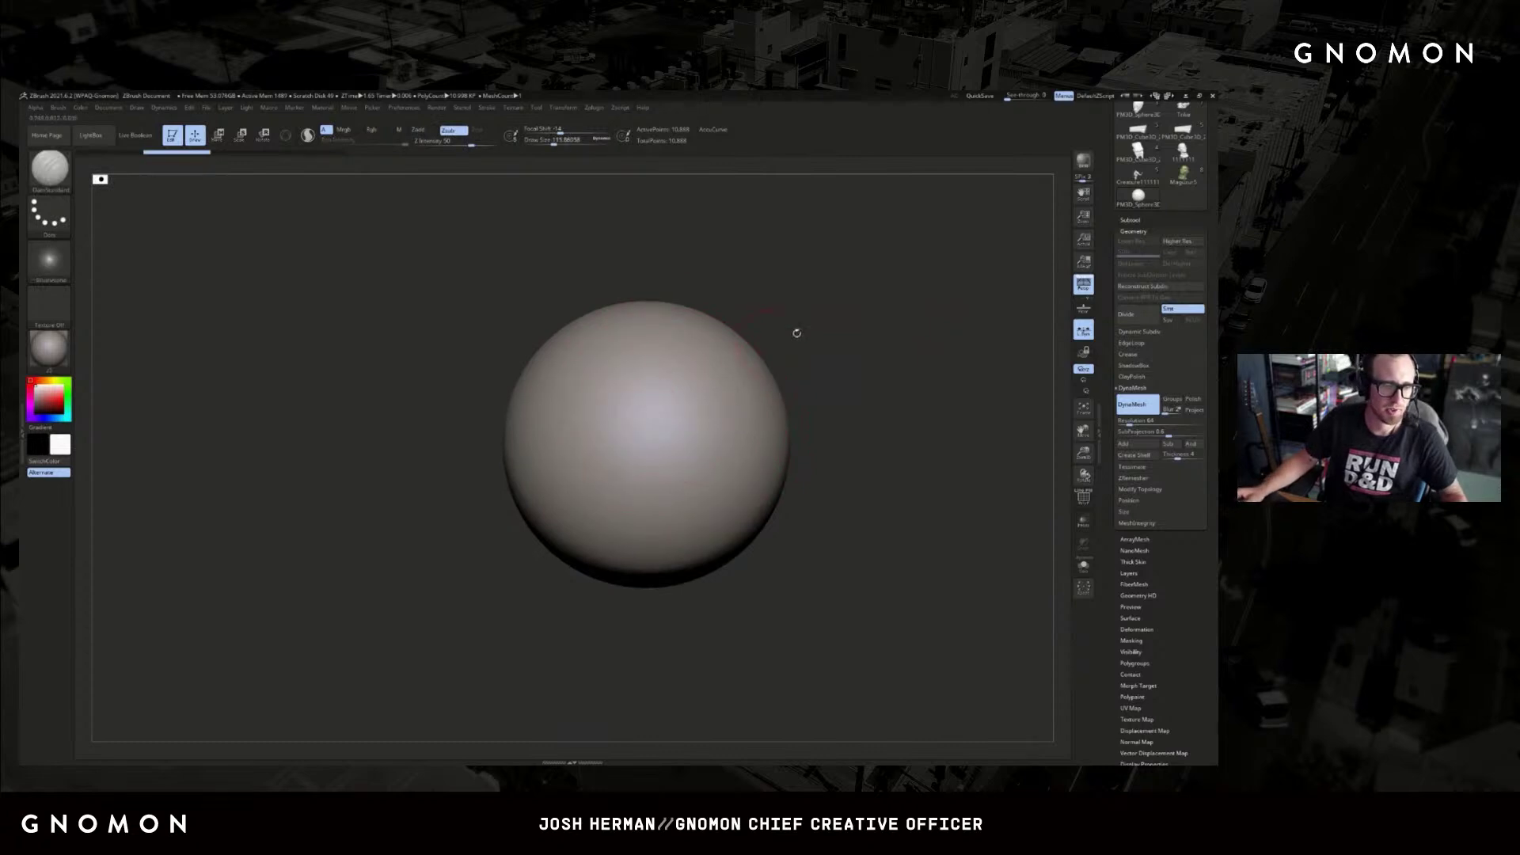
pyautogui.keyDown('alt'); pyautogui.moveTo(815, 330); pyautogui.dragTo(767, 356); pyautogui.keyUp('alt')
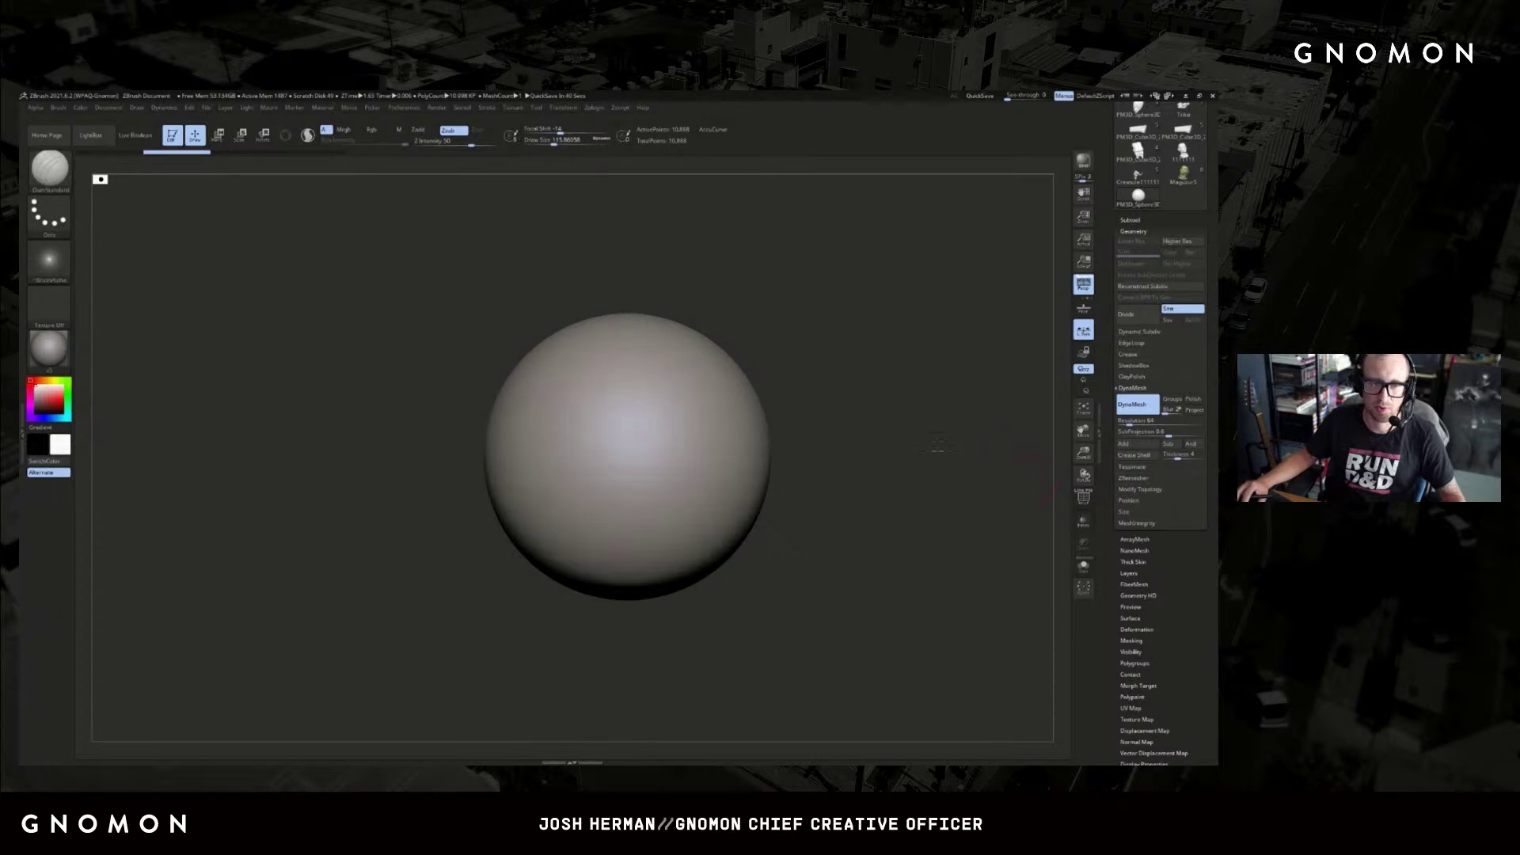
pyautogui.click(711, 531)
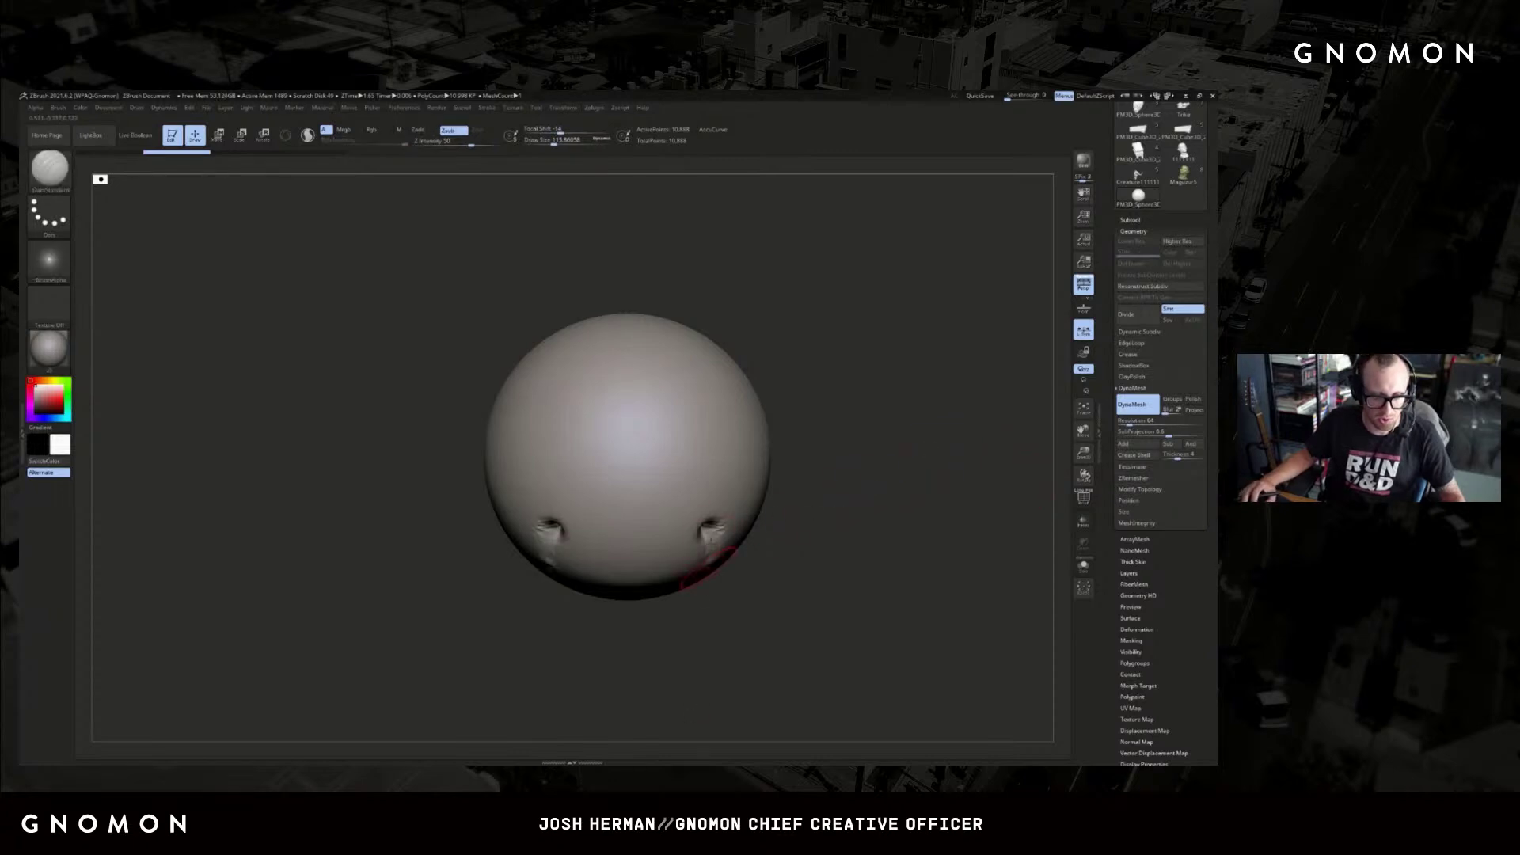
pyautogui.hotkey('ctrl', 'z')
# - Try pulling two thin legs down from the sphere's lower half with the SnakeHook brush, then undo them
pyautogui.keyDown('alt'); pyautogui.moveTo(864, 575); pyautogui.dragTo(871, 440); pyautogui.keyUp('alt')
pyautogui.press('b')
pyautogui.press('s')
pyautogui.press('h')
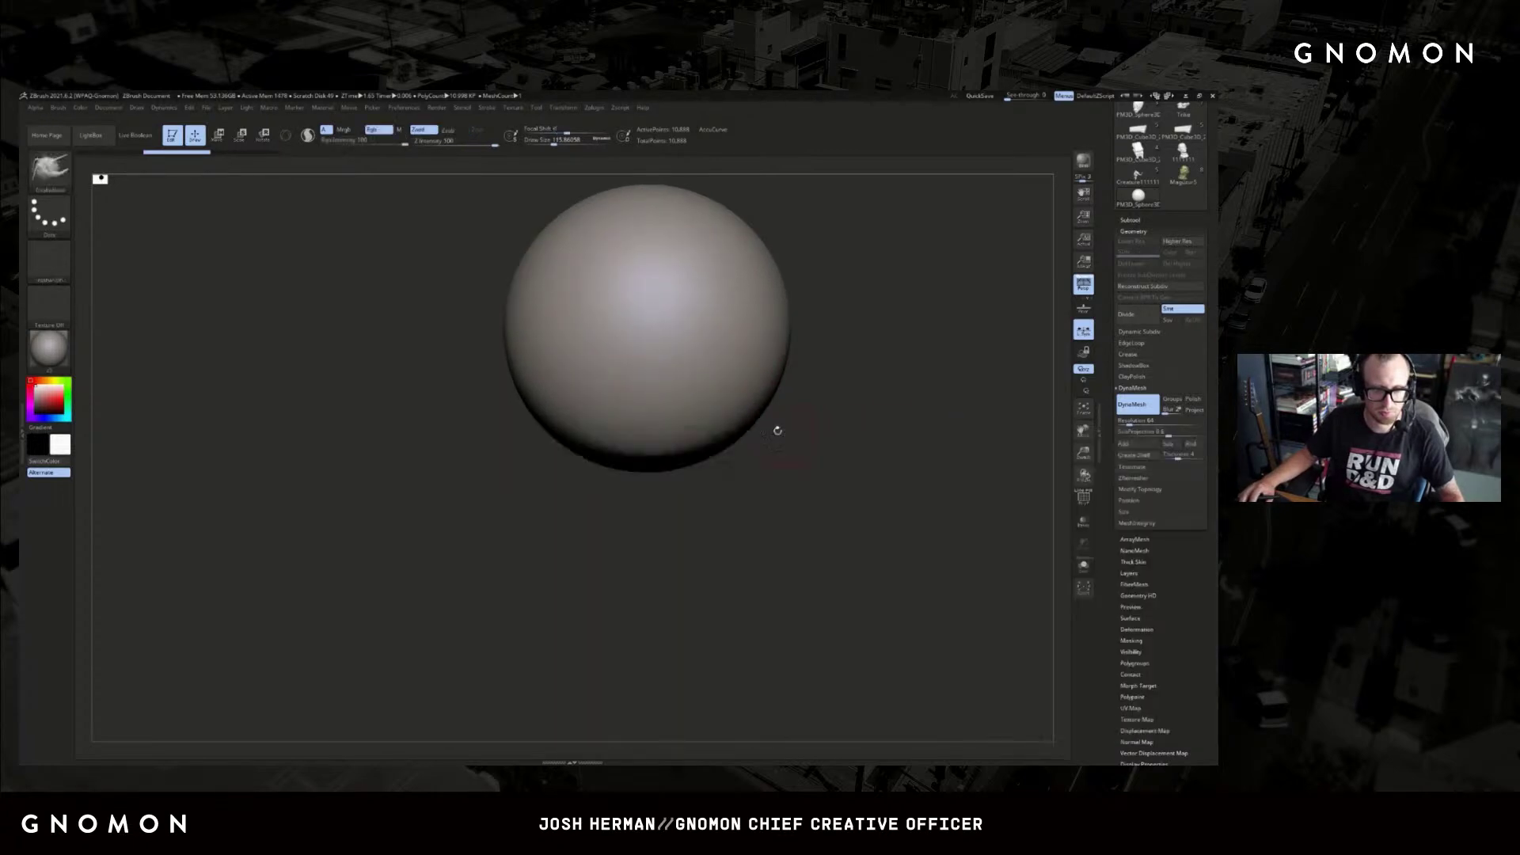
pyautogui.moveTo(754, 346)
pyautogui.mouseDown()
pyautogui.moveTo(750, 747)
pyautogui.moveTo(837, 563)
pyautogui.mouseUp()
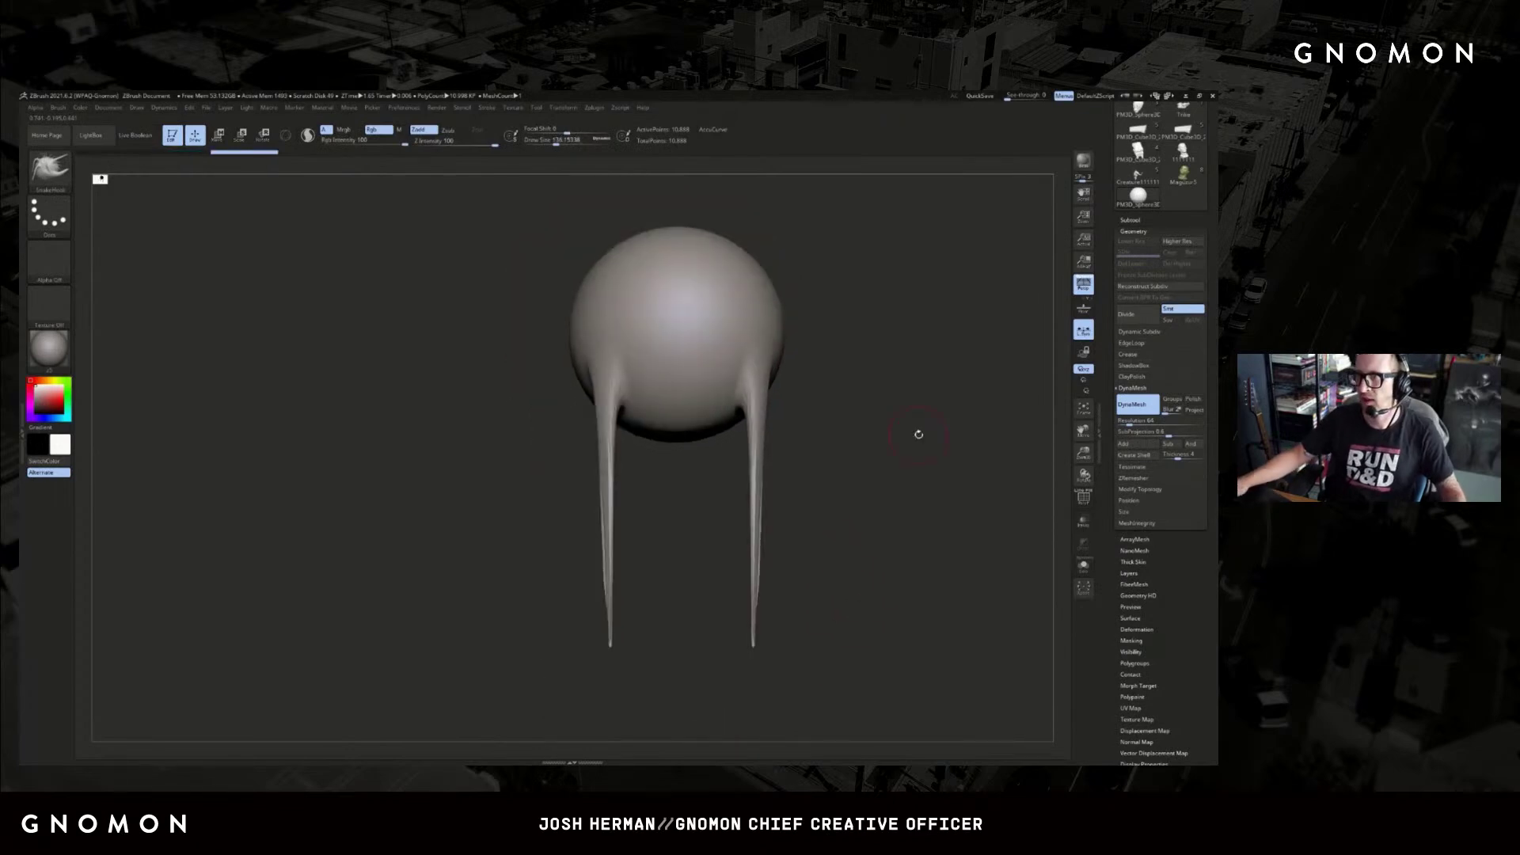
pyautogui.moveTo(885, 325)
pyautogui.mouseDown()
pyautogui.moveTo(852, 380)
pyautogui.moveTo(794, 404)
pyautogui.mouseUp()
pyautogui.press('s')
pyautogui.moveTo(762, 368)
pyautogui.keyDown('shift'); pyautogui.mouseDown()
pyautogui.moveTo(758, 459)
pyautogui.moveTo(798, 628)
pyautogui.moveTo(747, 576)
pyautogui.moveTo(843, 546)
pyautogui.moveTo(764, 605)
pyautogui.moveTo(889, 576)
pyautogui.moveTo(821, 572)
pyautogui.mouseUp(); pyautogui.keyUp('shift')
pyautogui.hotkey('ctrl', 'z')
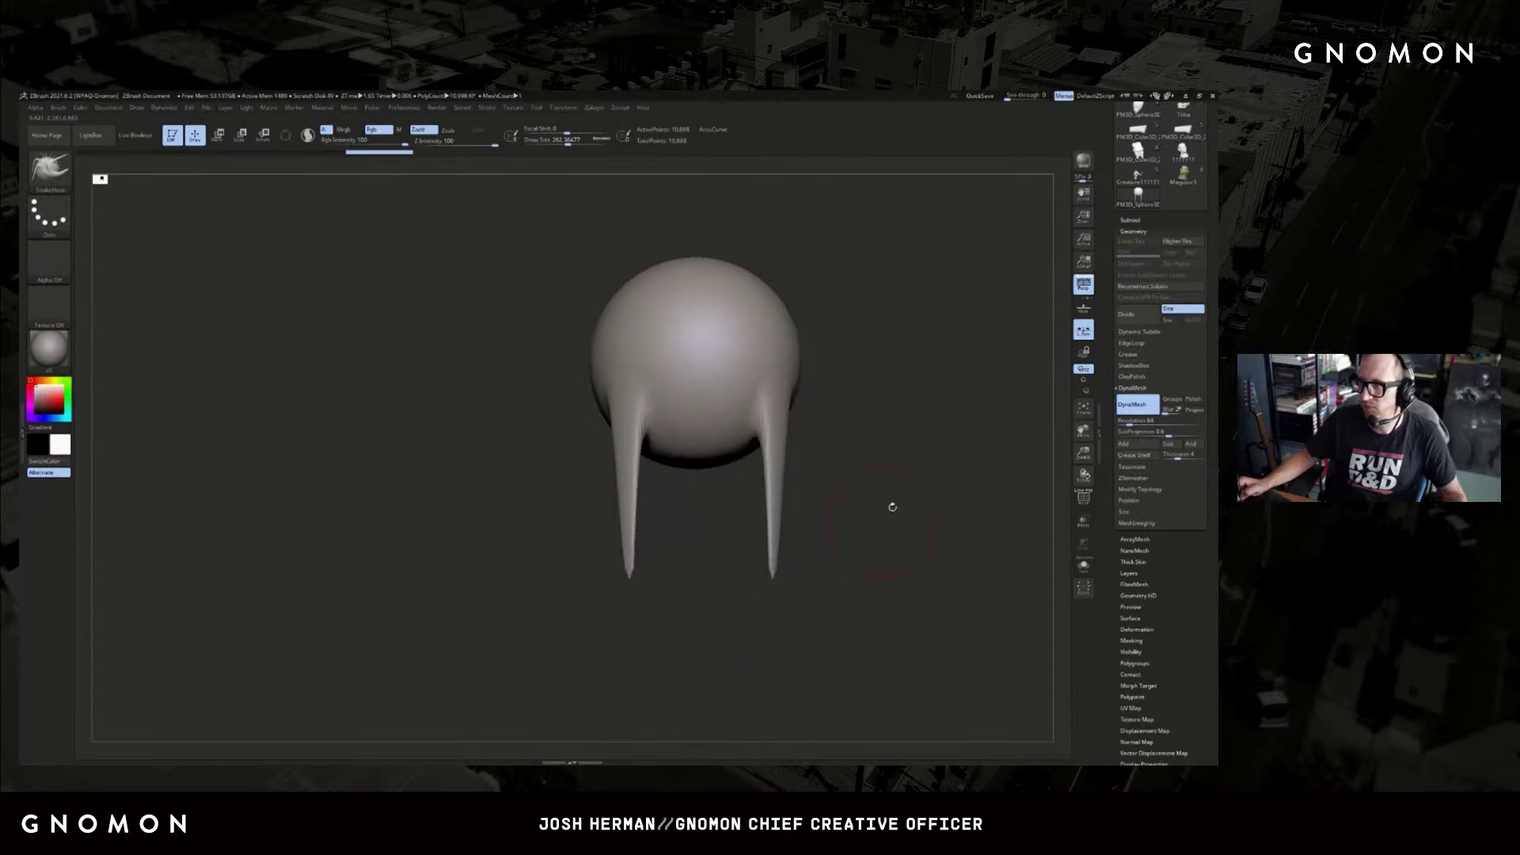
pyautogui.moveTo(892, 507); pyautogui.dragTo(853, 526)
pyautogui.hotkey('ctrl', 'z')
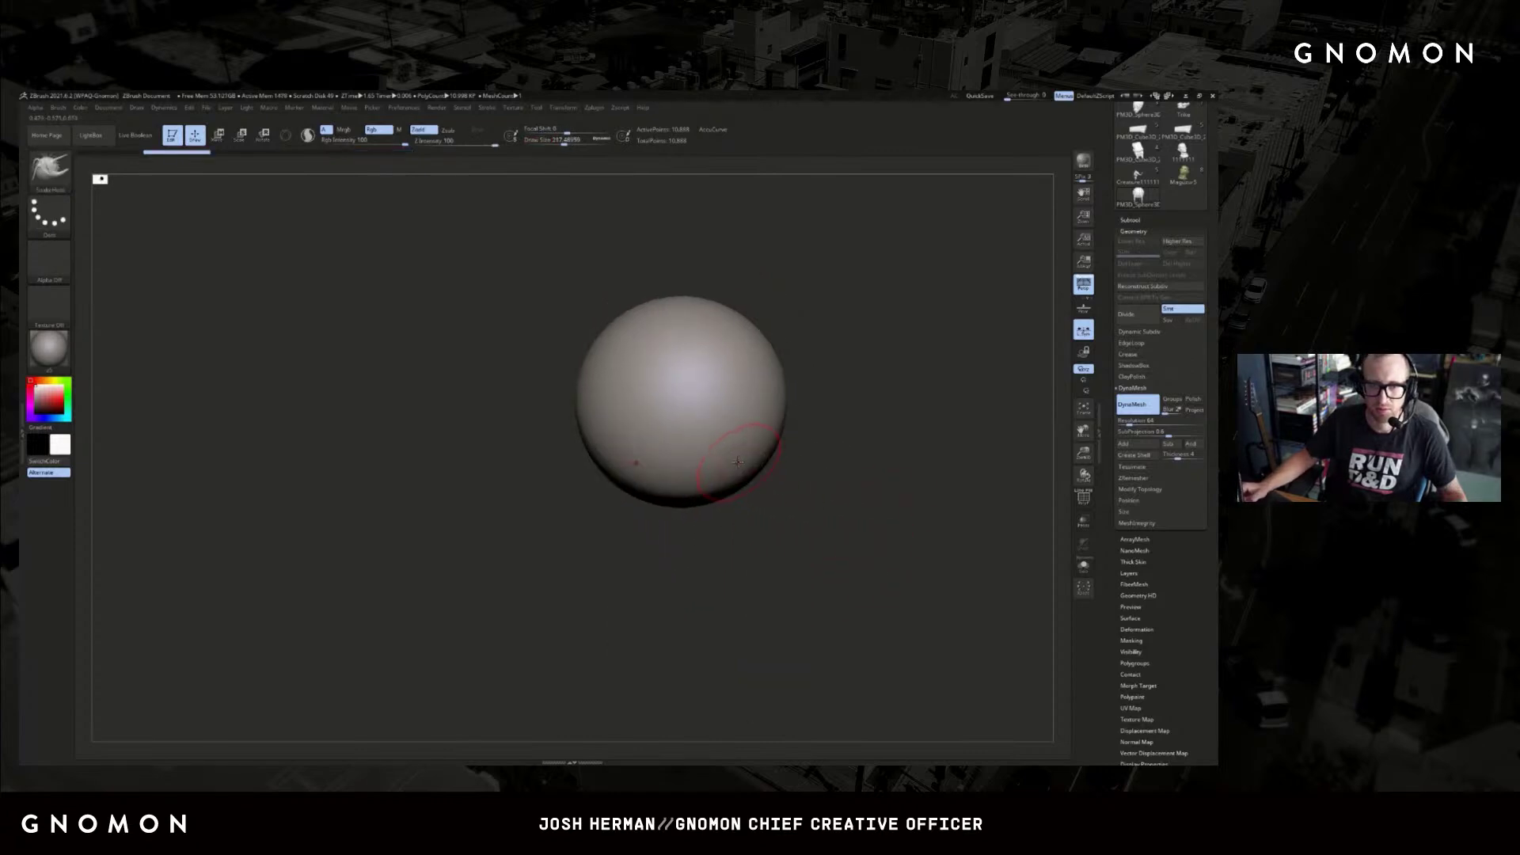
# - Try pulling two longer legs from the sphere's underside with SnakeHook at an adjusted draw size, then undo back past the DynaMesh conversion
pyautogui.press('s')
pyautogui.moveTo(757, 447); pyautogui.dragTo(763, 448)
pyautogui.moveTo(750, 455); pyautogui.dragTo(763, 748)
pyautogui.keyDown('alt'); pyautogui.moveTo(855, 583); pyautogui.dragTo(813, 515); pyautogui.keyUp('alt')
pyautogui.hotkey('ctrl', 'z')
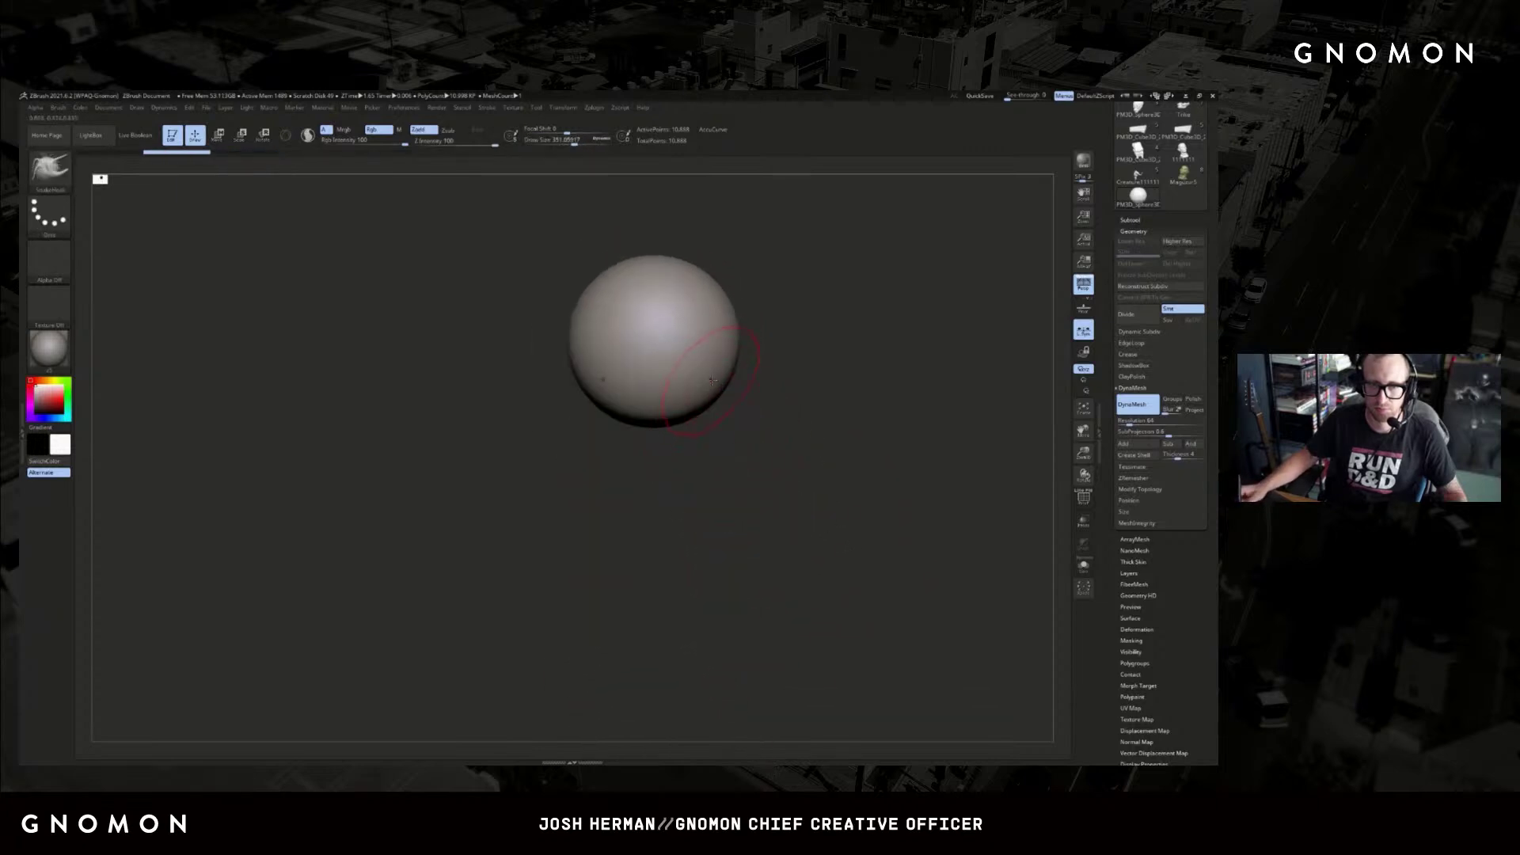
pyautogui.moveTo(713, 380); pyautogui.dragTo(718, 756)
pyautogui.moveTo(834, 577); pyautogui.dragTo(724, 578)
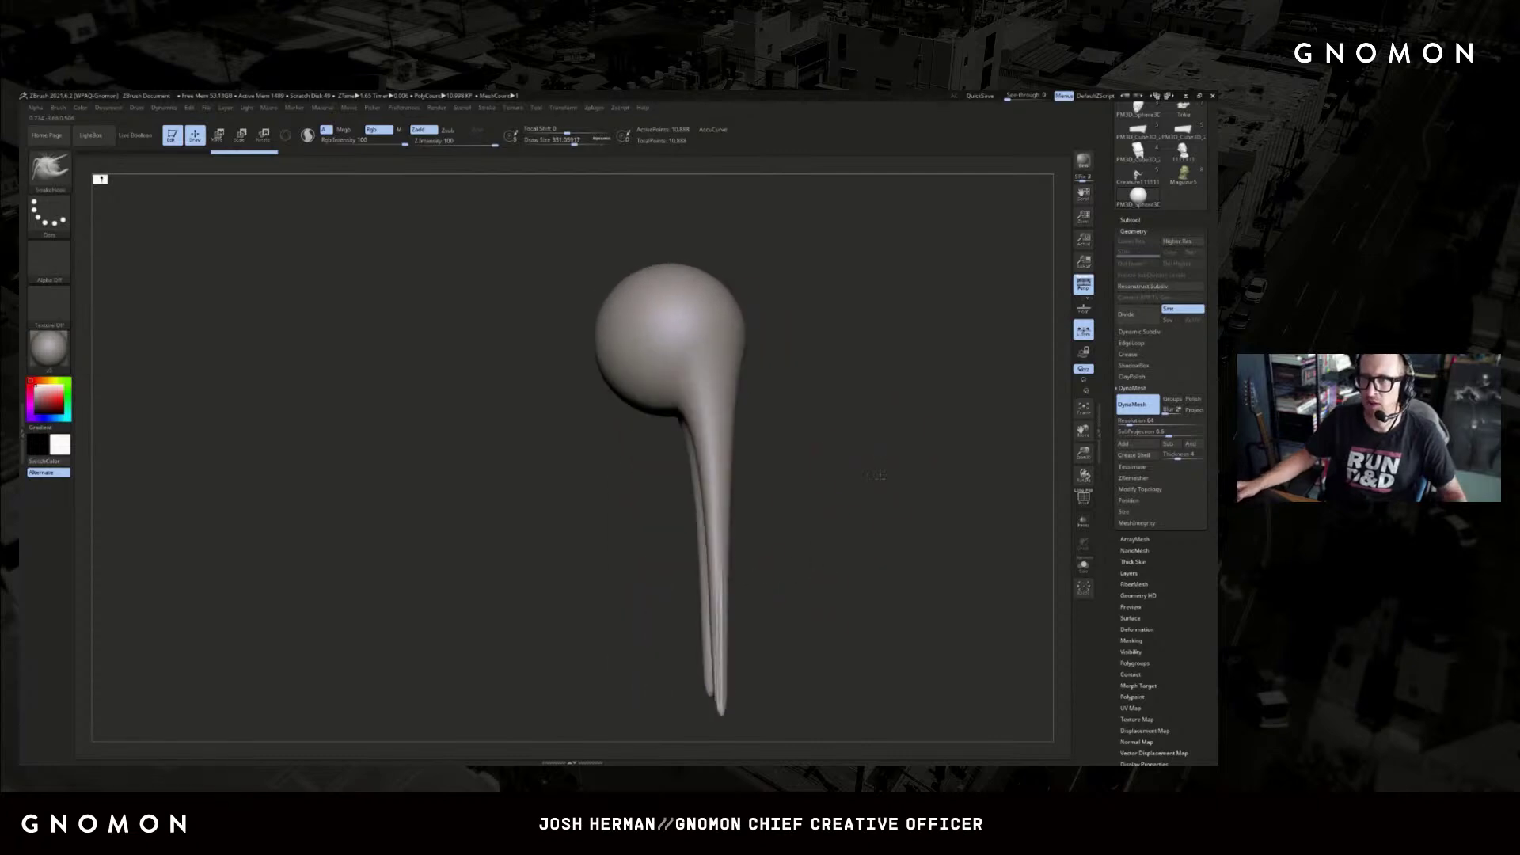
pyautogui.moveTo(880, 475)
pyautogui.mouseDown()
pyautogui.moveTo(918, 499)
pyautogui.moveTo(878, 467)
pyautogui.mouseUp()
pyautogui.hotkey('ctrl', 'z')
pyautogui.hotkey('ctrl', 'z')
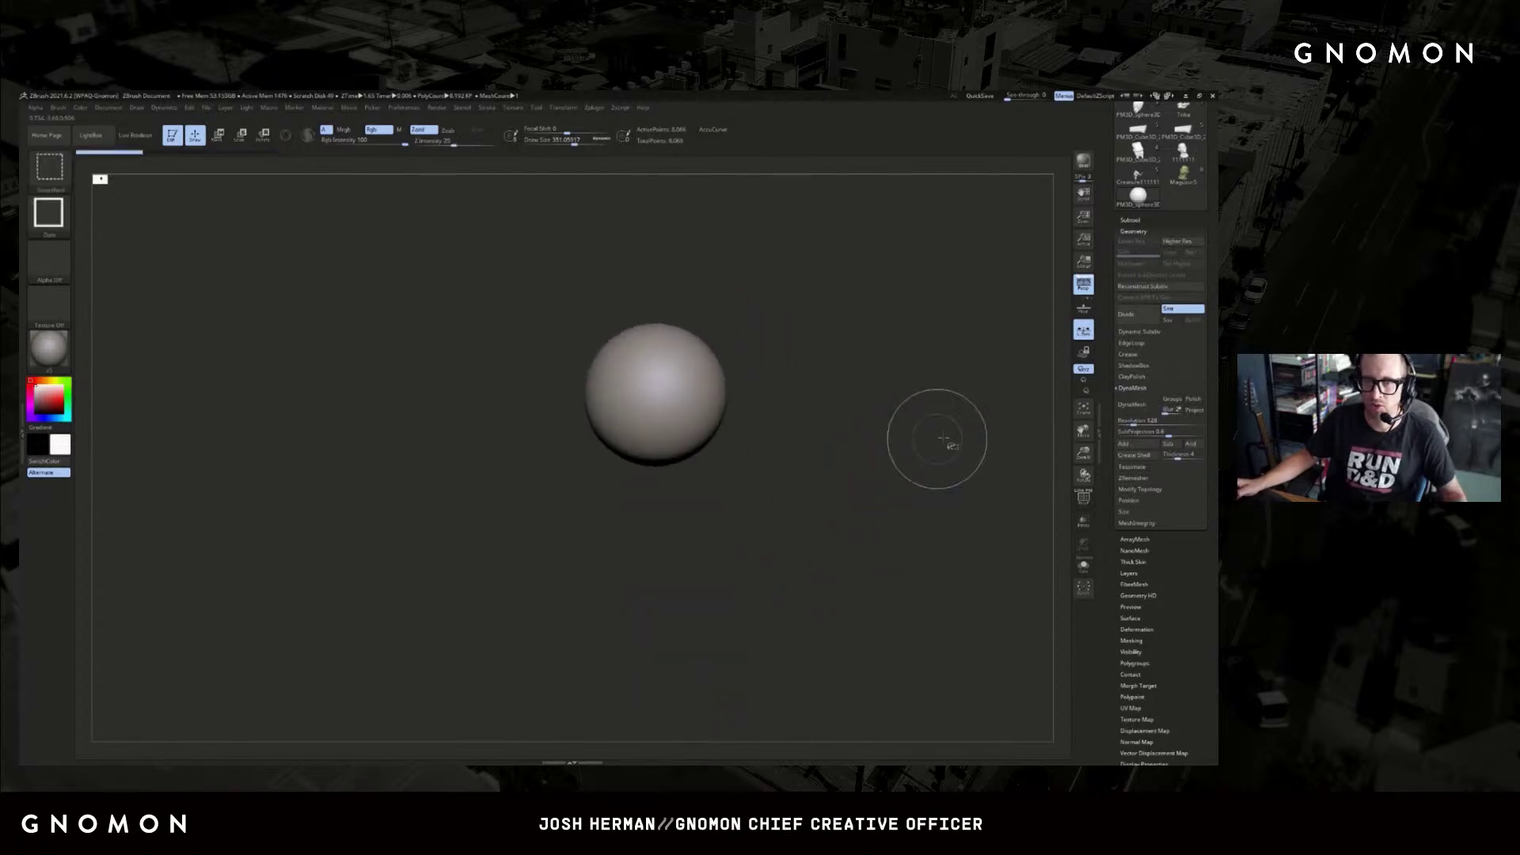
# - Append a Cone3D subtool to the sphere and make the cone the active subtool
pyautogui.moveTo(857, 353)
pyautogui.keyDown('alt'); pyautogui.mouseDown()
pyautogui.moveTo(879, 471)
pyautogui.moveTo(879, 445)
pyautogui.mouseUp(); pyautogui.keyUp('alt')
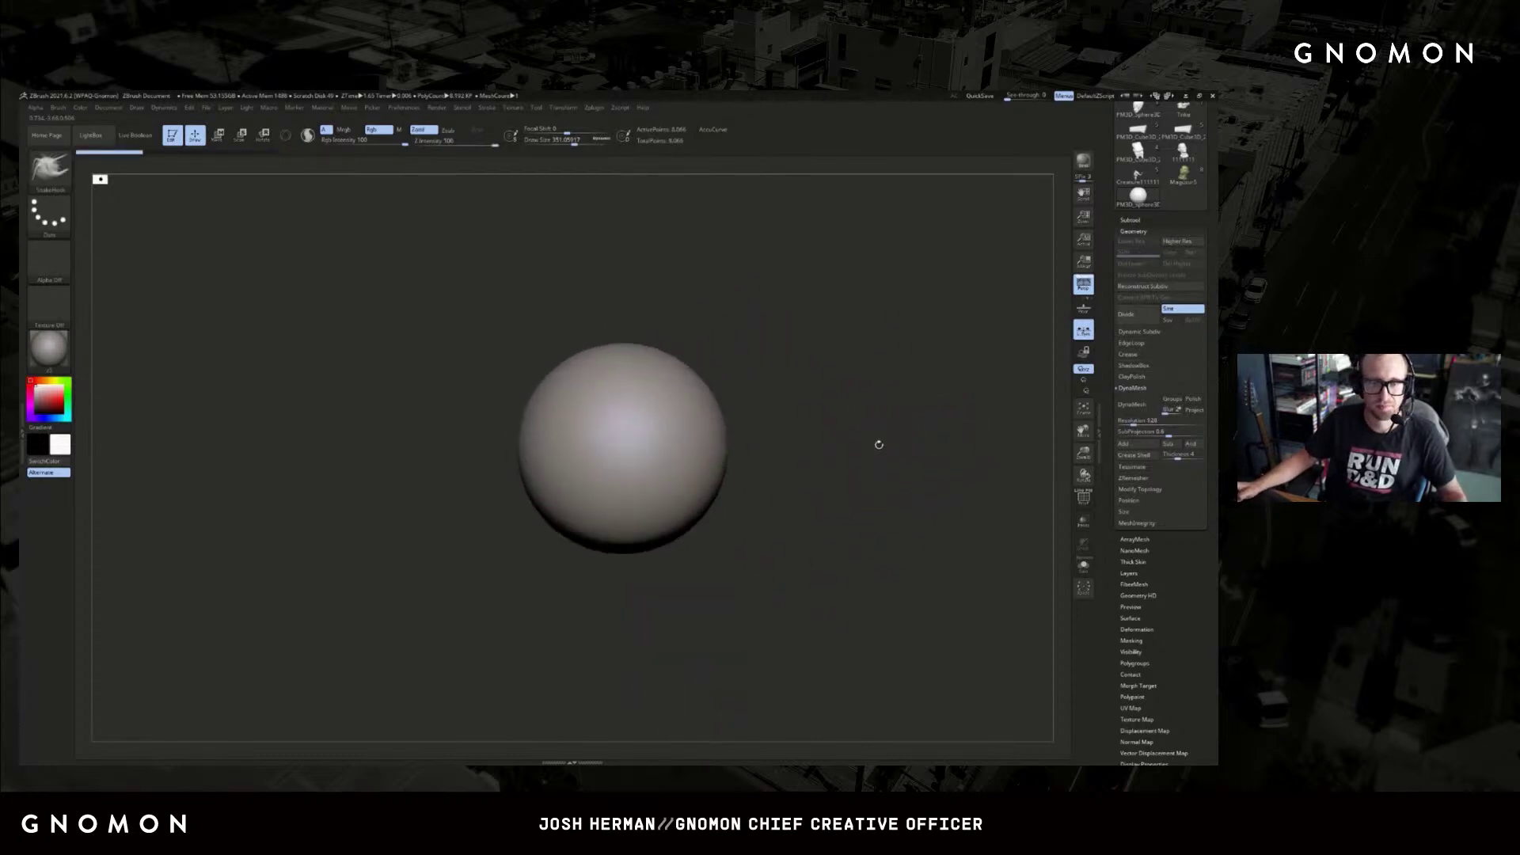
pyautogui.click(1130, 221)
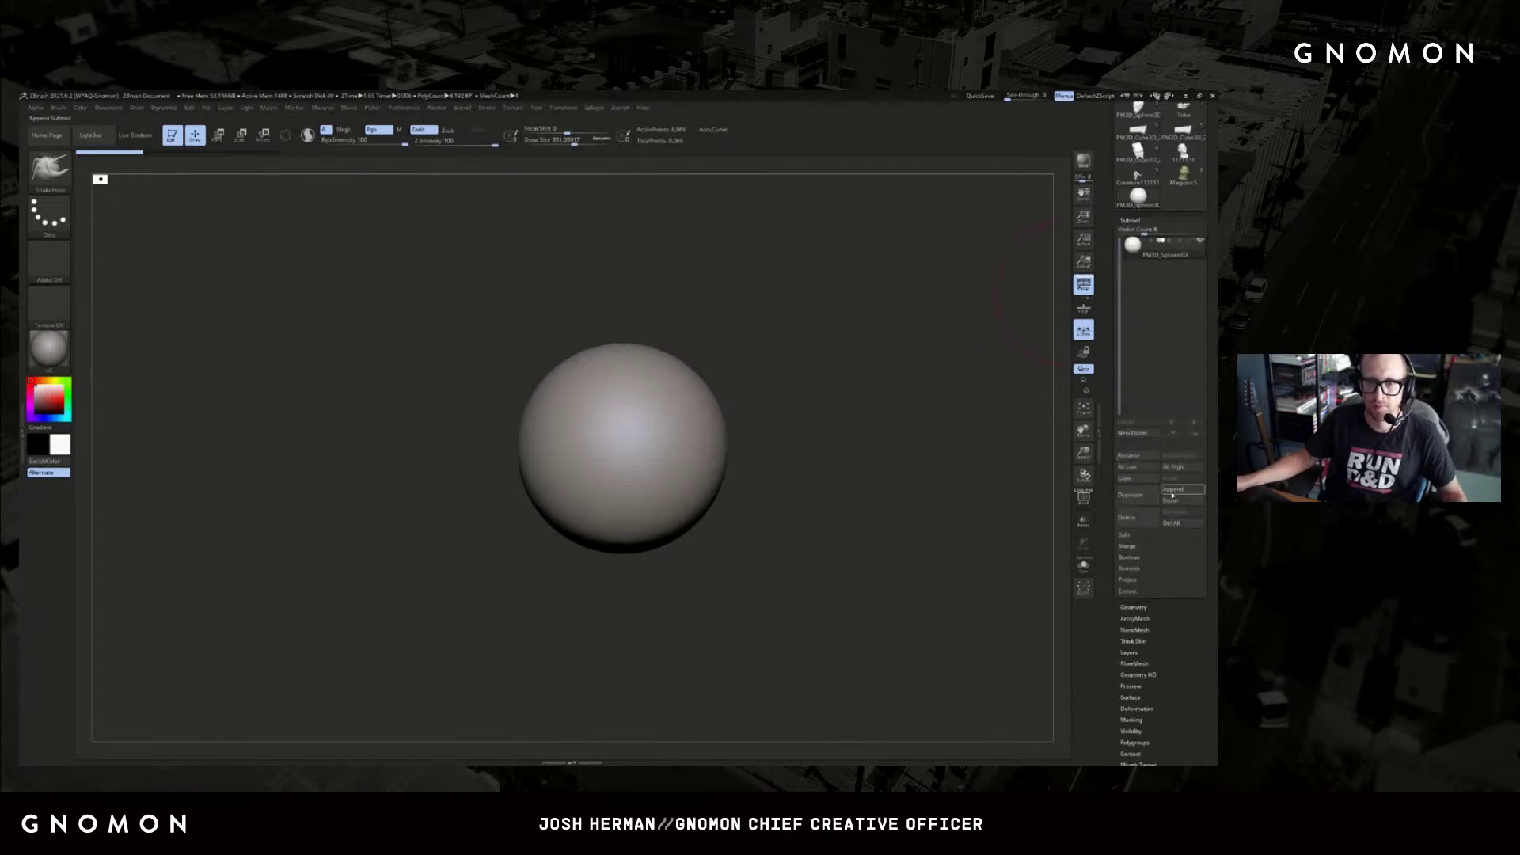
pyautogui.click(1174, 491)
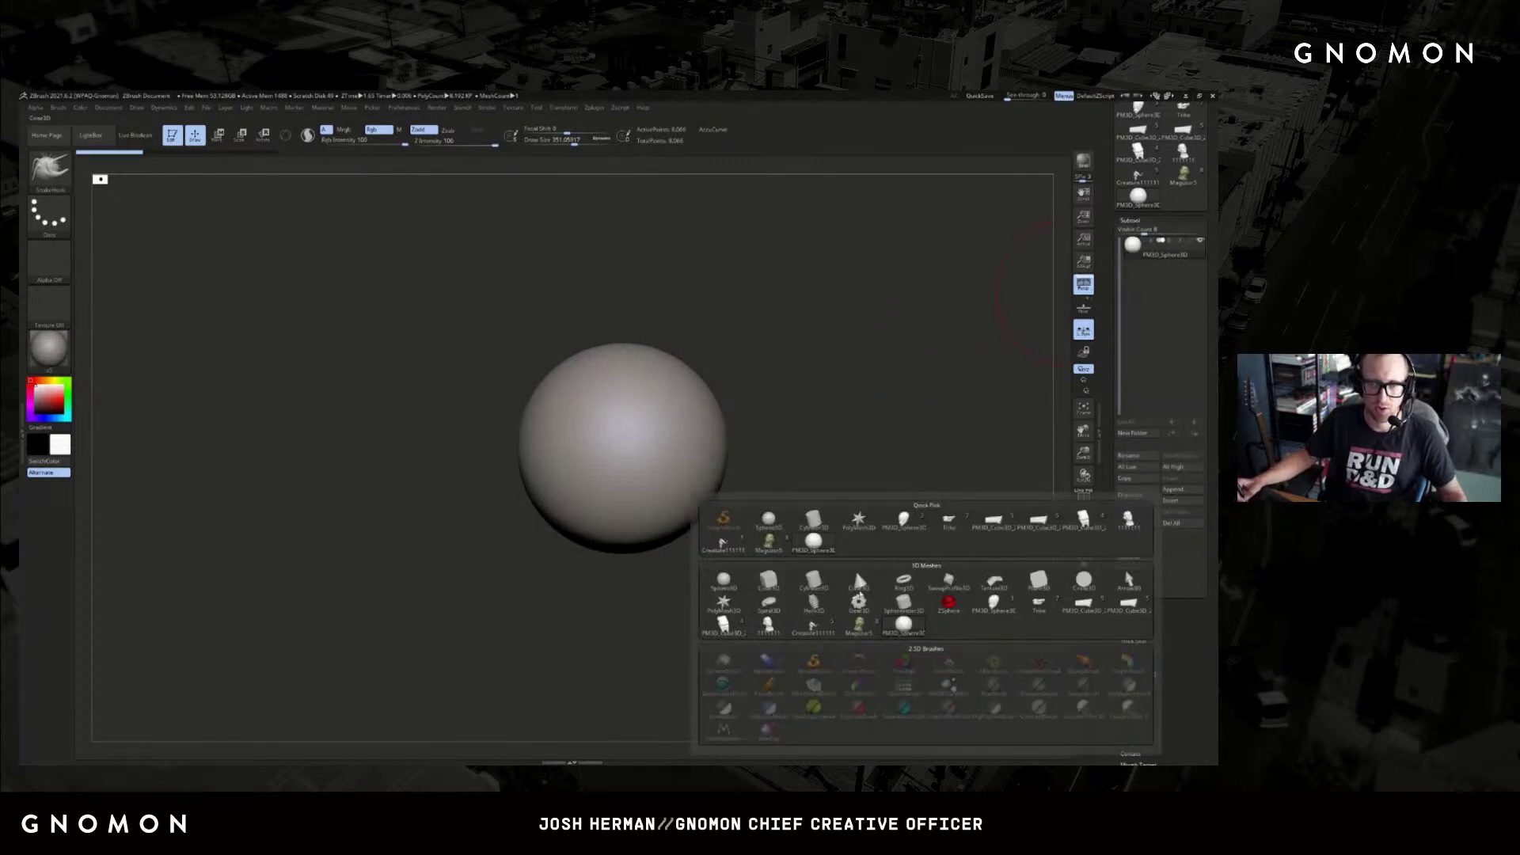
pyautogui.click(860, 586)
pyautogui.keyDown('alt'); pyautogui.moveTo(922, 512); pyautogui.dragTo(895, 464); pyautogui.keyUp('alt')
pyautogui.keyDown('alt'); pyautogui.click(686, 436); pyautogui.keyUp('alt')
pyautogui.keyDown('alt'); pyautogui.moveTo(714, 449); pyautogui.dragTo(685, 381); pyautogui.keyUp('alt')
# - Move the cone below the sphere and stretch it downward into a long tapering spike
pyautogui.press('w')
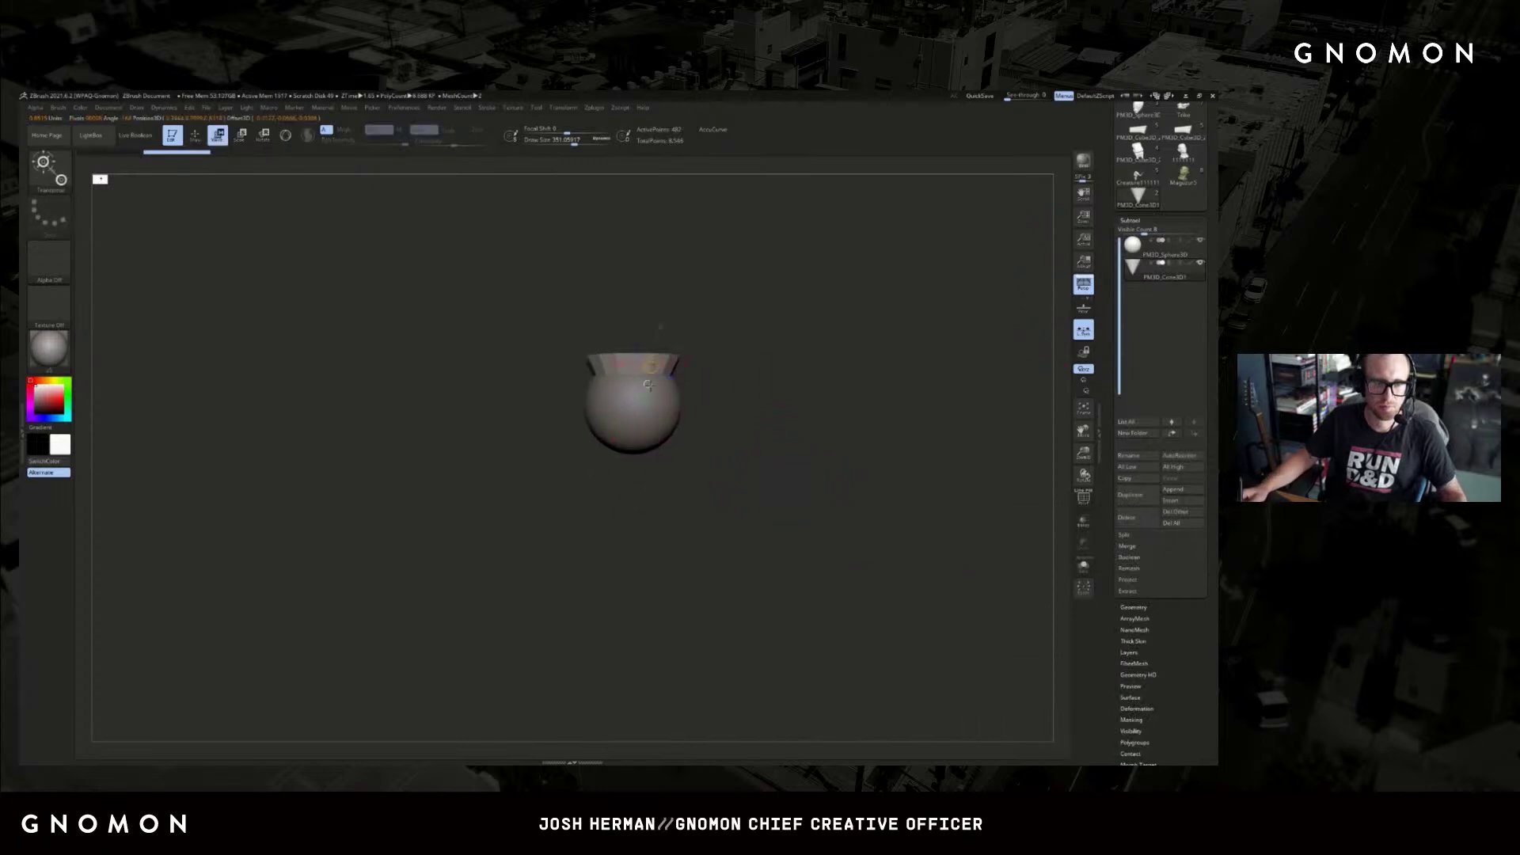
pyautogui.moveTo(652, 460)
pyautogui.mouseDown()
pyautogui.moveTo(643, 507)
pyautogui.moveTo(632, 464)
pyautogui.mouseUp()
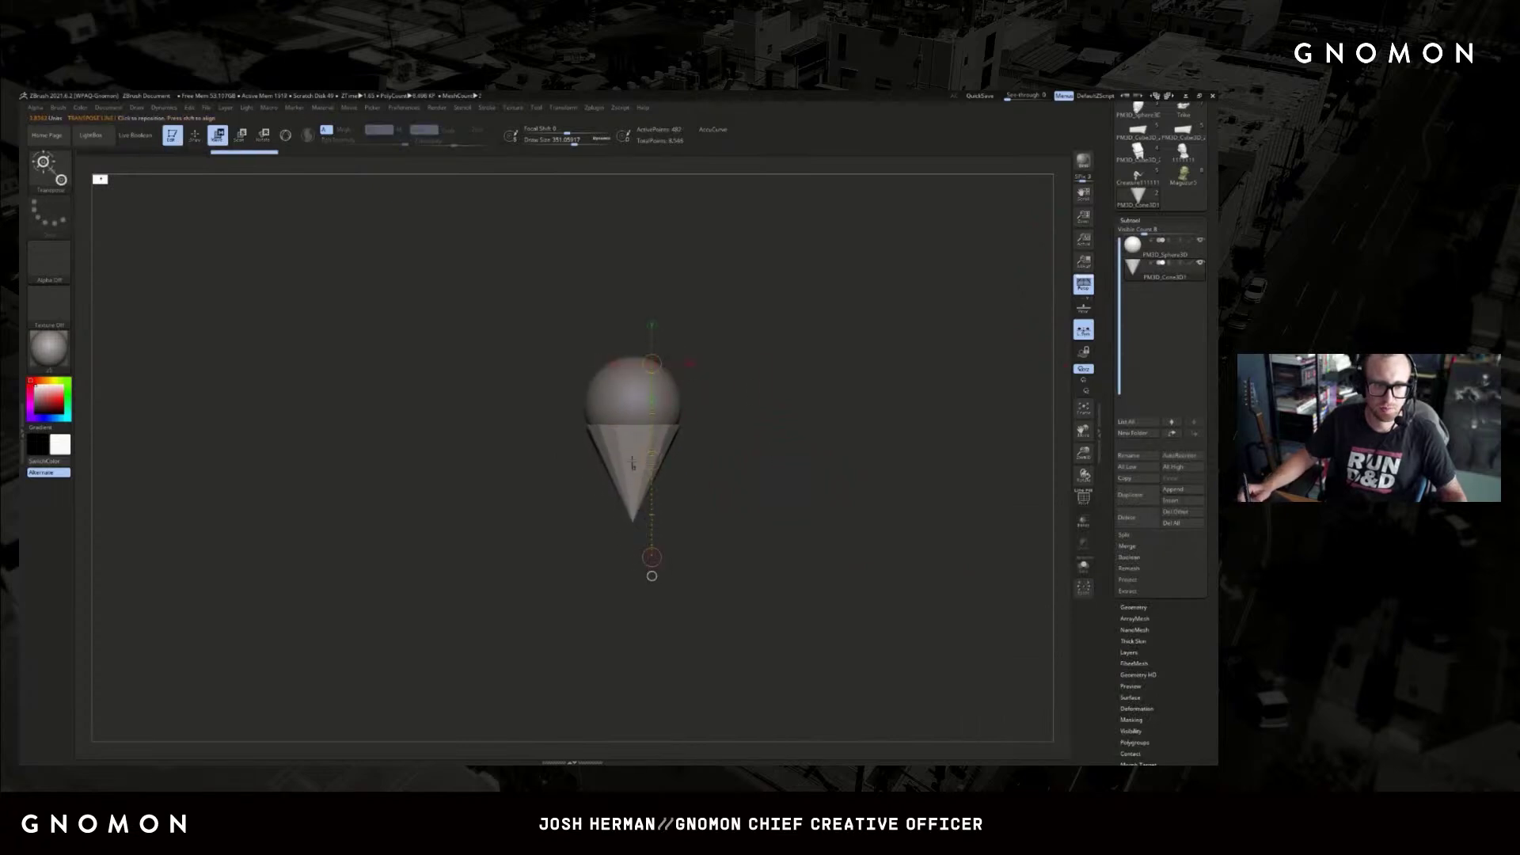
pyautogui.keyDown('alt'); pyautogui.moveTo(699, 601); pyautogui.dragTo(715, 454); pyautogui.keyUp('alt')
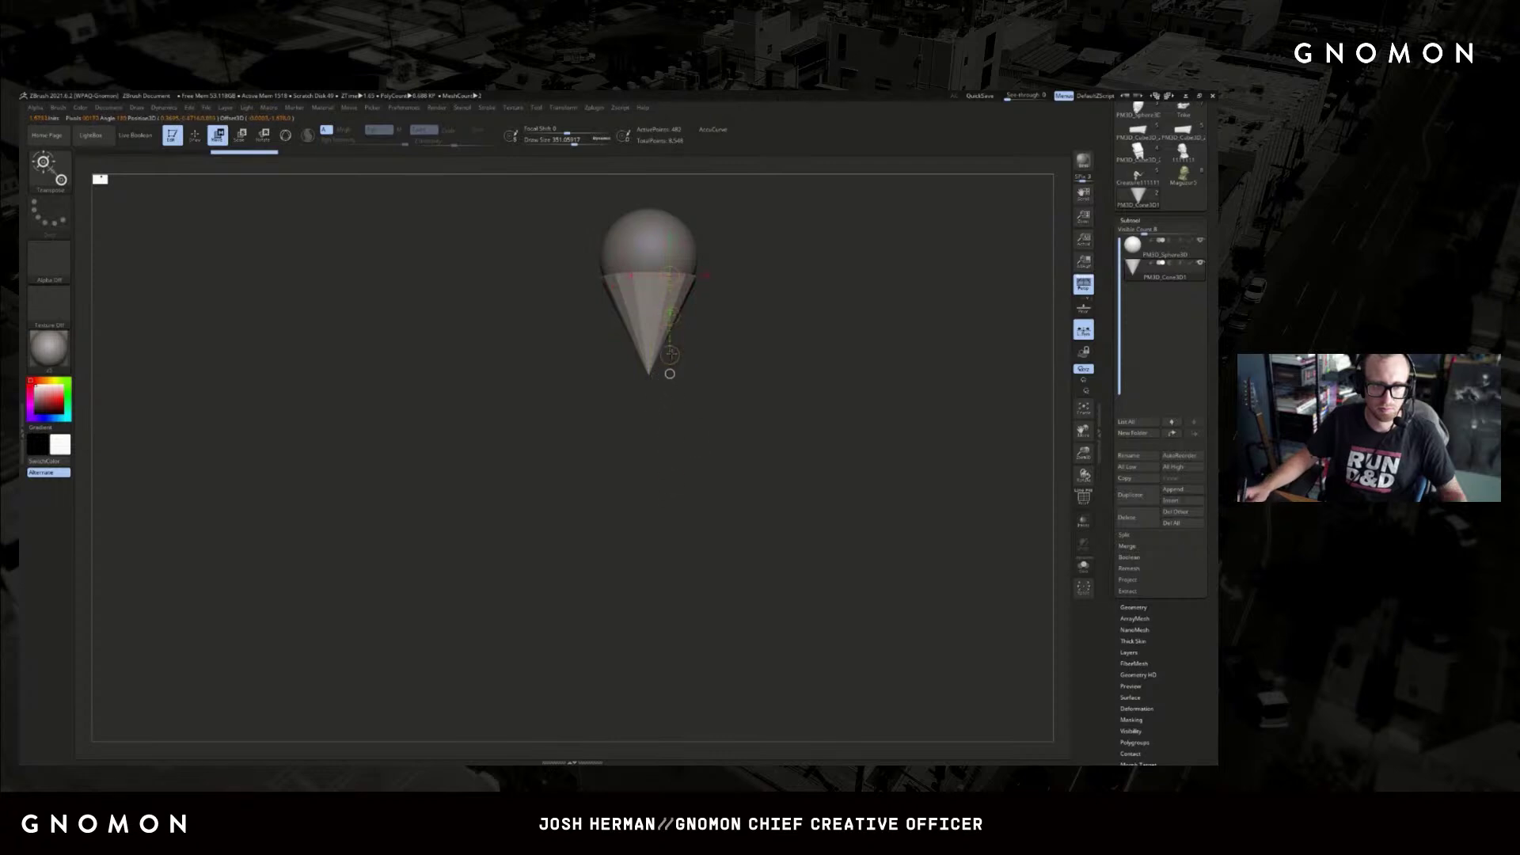
pyautogui.moveTo(670, 354); pyautogui.dragTo(669, 716)
# - Scale the cone down to a thin spike and shift it to one side of the sphere's underside
pyautogui.press('e')
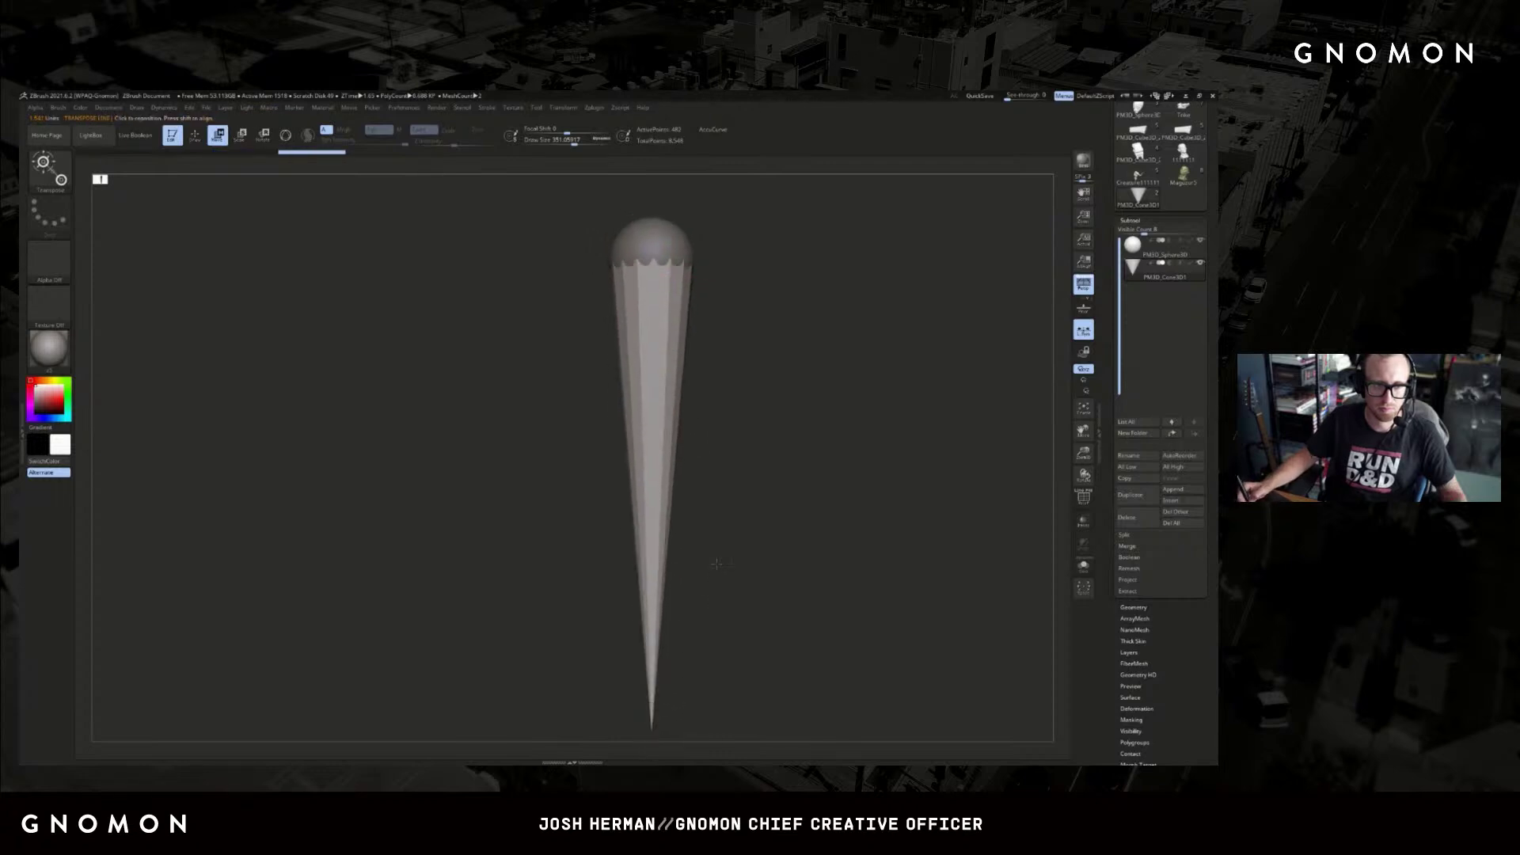
pyautogui.moveTo(776, 364)
pyautogui.mouseDown()
pyautogui.moveTo(799, 386)
pyautogui.moveTo(777, 380)
pyautogui.mouseUp()
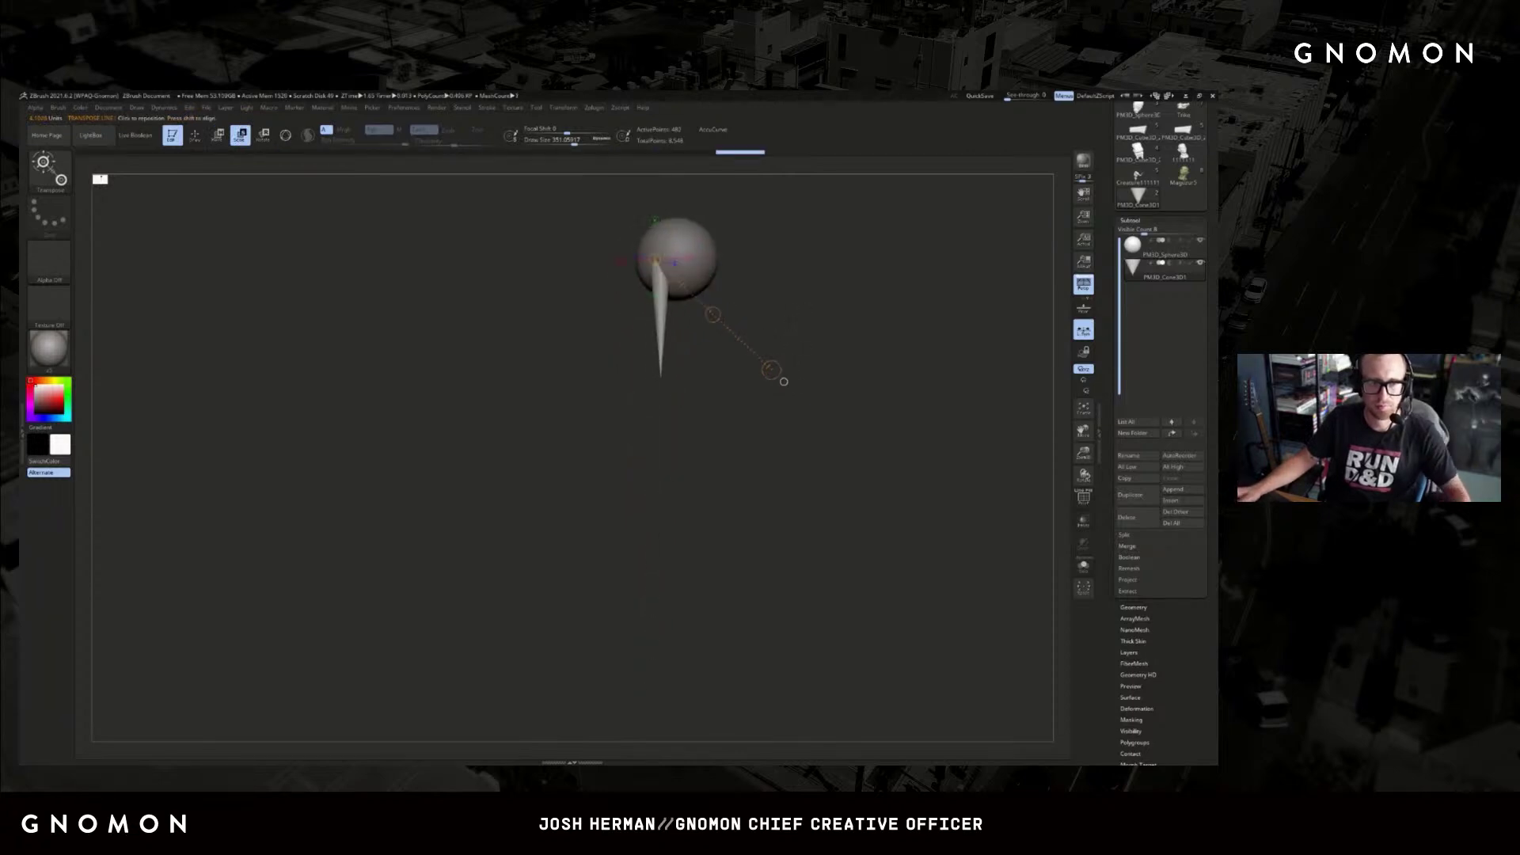
pyautogui.press('w')
pyautogui.moveTo(718, 317); pyautogui.dragTo(741, 324)
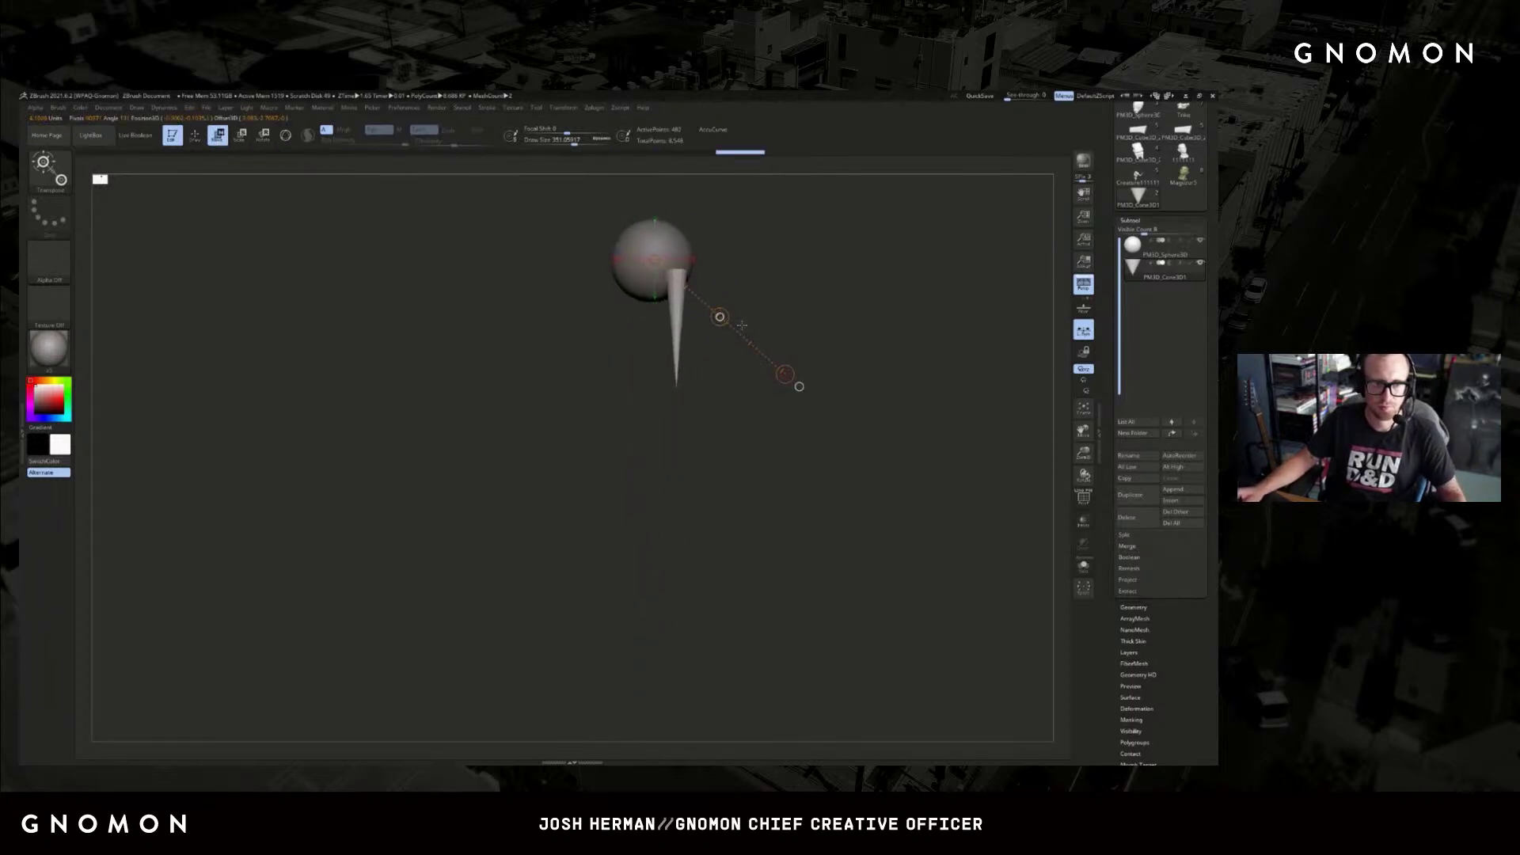
# - Lengthen the thin cone into a long leg and align it front to back beneath the sphere
pyautogui.moveTo(682, 269); pyautogui.dragTo(679, 696)
pyautogui.moveTo(780, 437); pyautogui.dragTo(823, 507)
pyautogui.moveTo(823, 506); pyautogui.dragTo(886, 506)
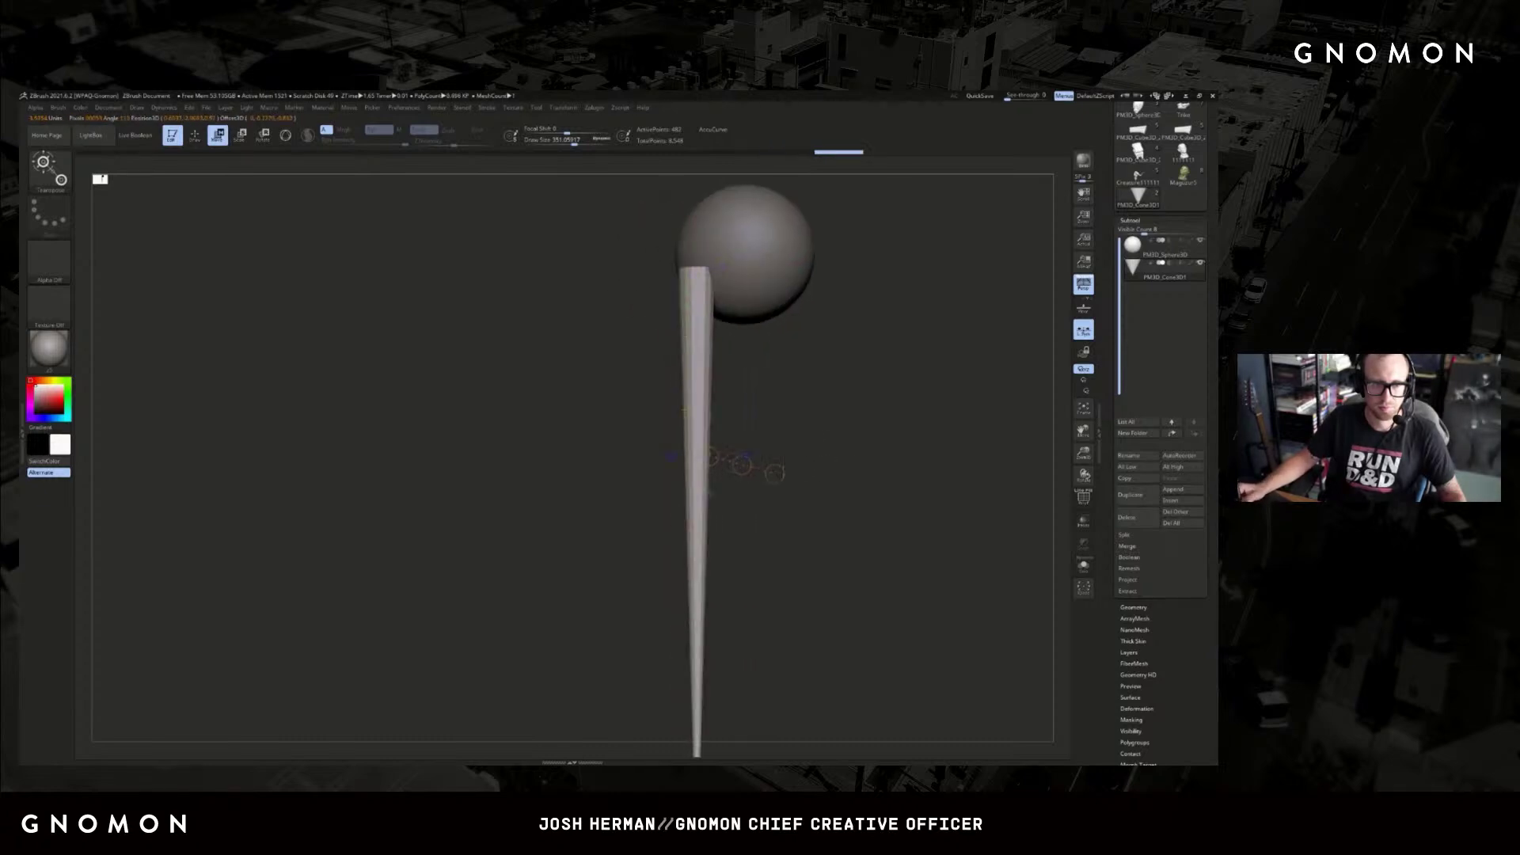
pyautogui.keyDown('shift'); pyautogui.moveTo(787, 462); pyautogui.dragTo(802, 457); pyautogui.keyUp('shift')
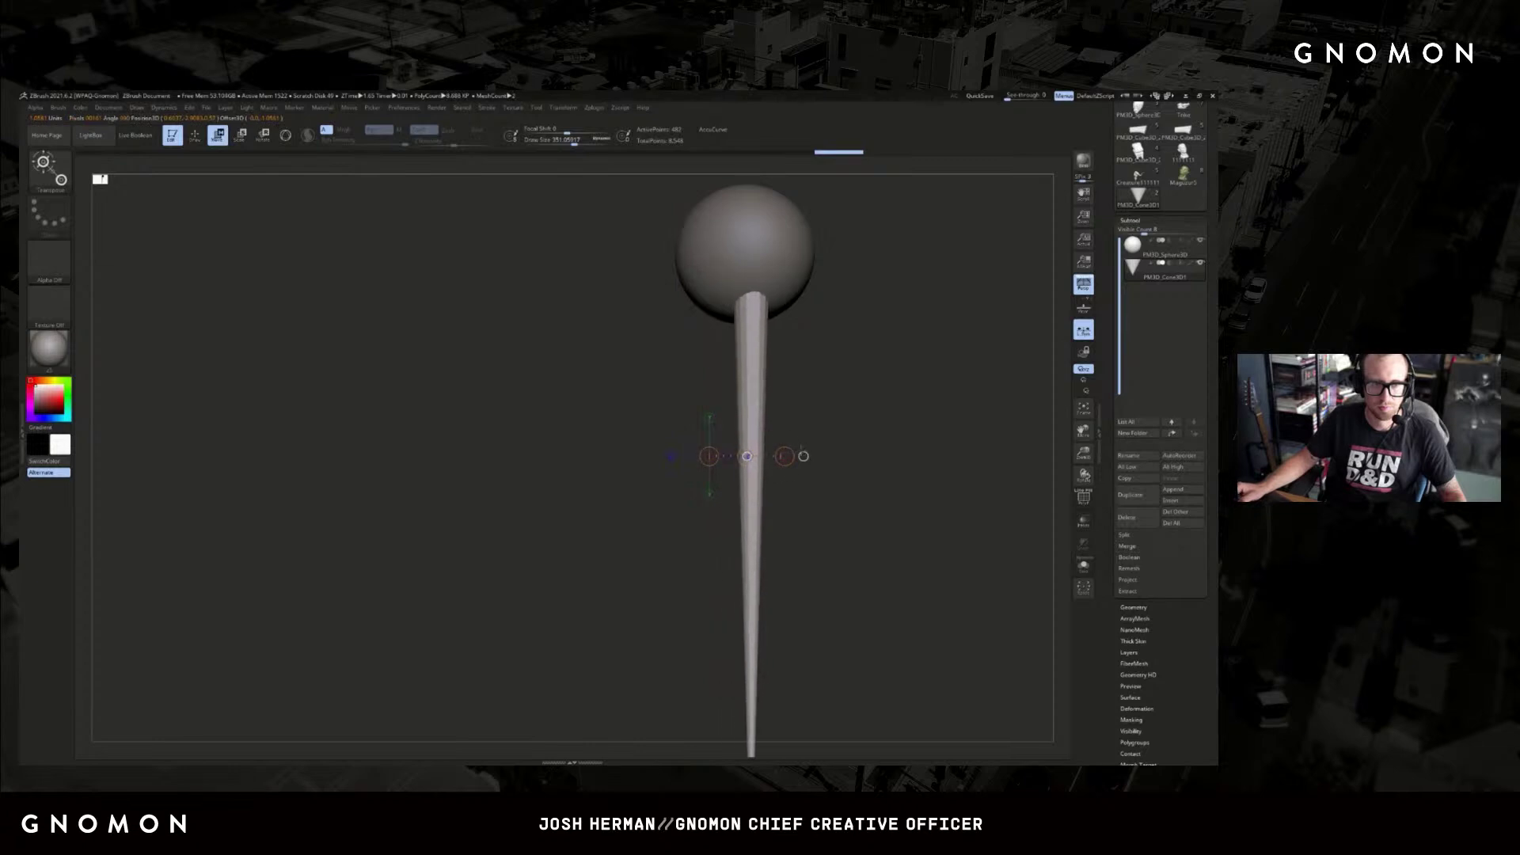
pyautogui.moveTo(819, 395)
pyautogui.mouseDown()
pyautogui.moveTo(856, 392)
pyautogui.moveTo(848, 421)
pyautogui.moveTo(825, 341)
pyautogui.mouseUp()
pyautogui.press('q')
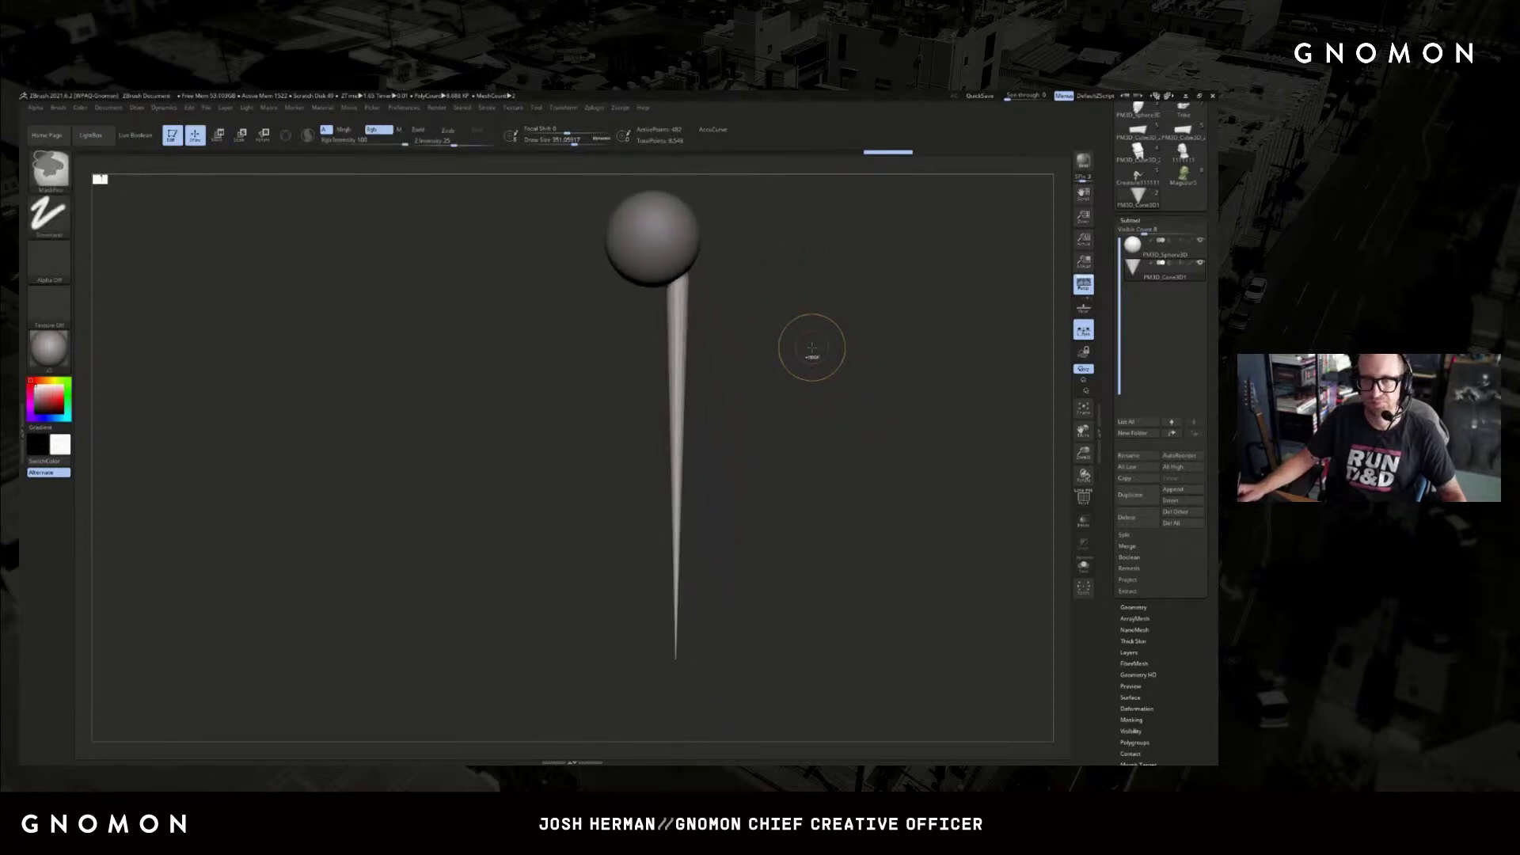
# - Undo the last cone transformations and delete the cone subtool, keeping only the sphere
pyautogui.hotkey('ctrl', 'z')
pyautogui.hotkey('ctrl', 'z')
pyautogui.hotkey('ctrl', 'z')
pyautogui.hotkey('ctrl', 'z')
pyautogui.hotkey('ctrl', 'z')
pyautogui.hotkey('ctrl', 'z')
pyautogui.press('w')
pyautogui.moveTo(916, 425); pyautogui.dragTo(975, 547)
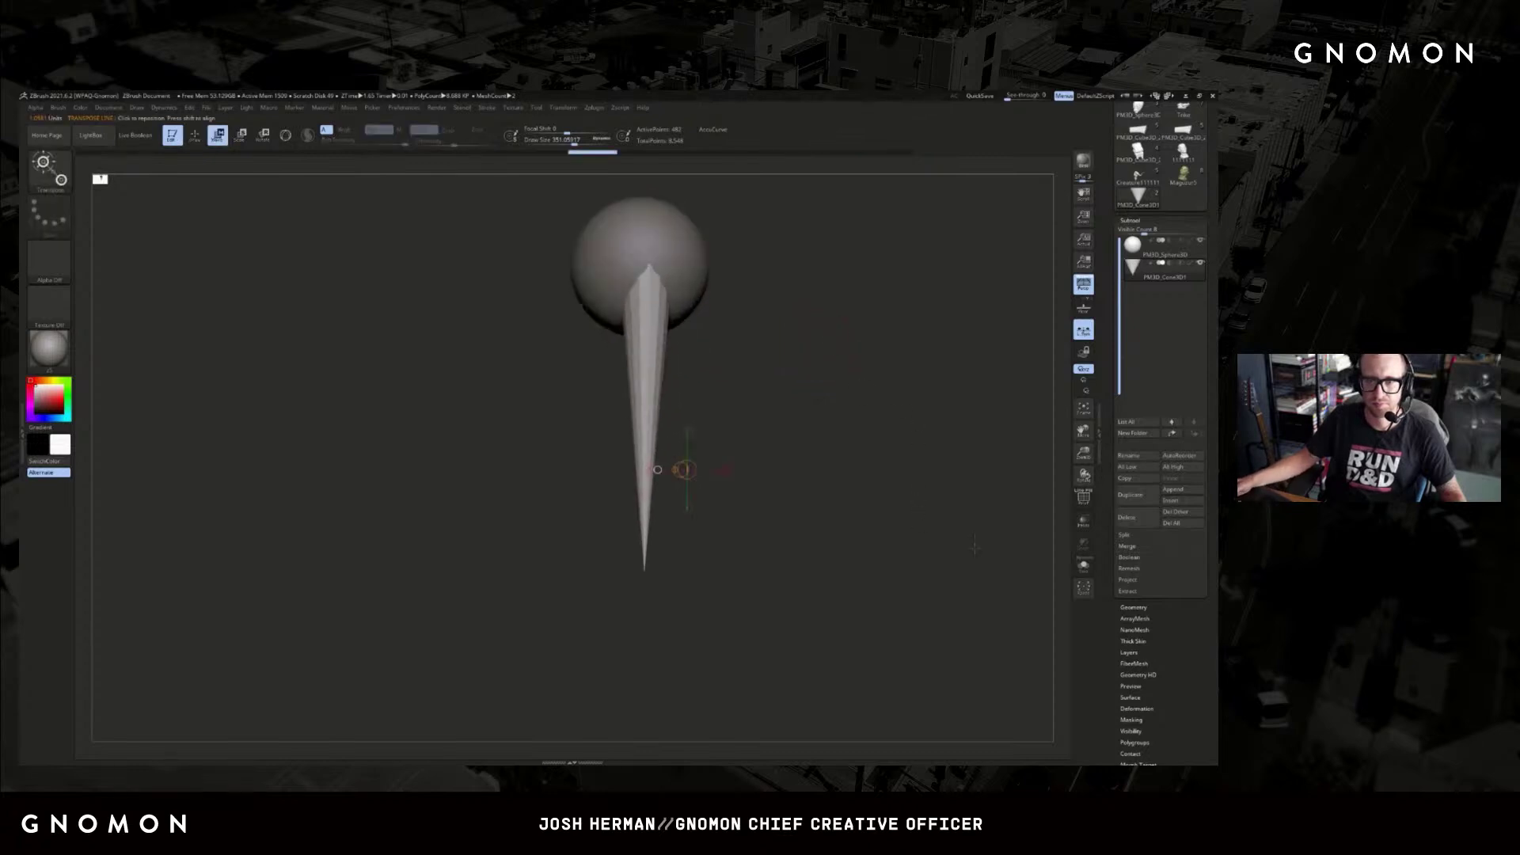
pyautogui.click(1140, 522)
pyautogui.click(1059, 548)
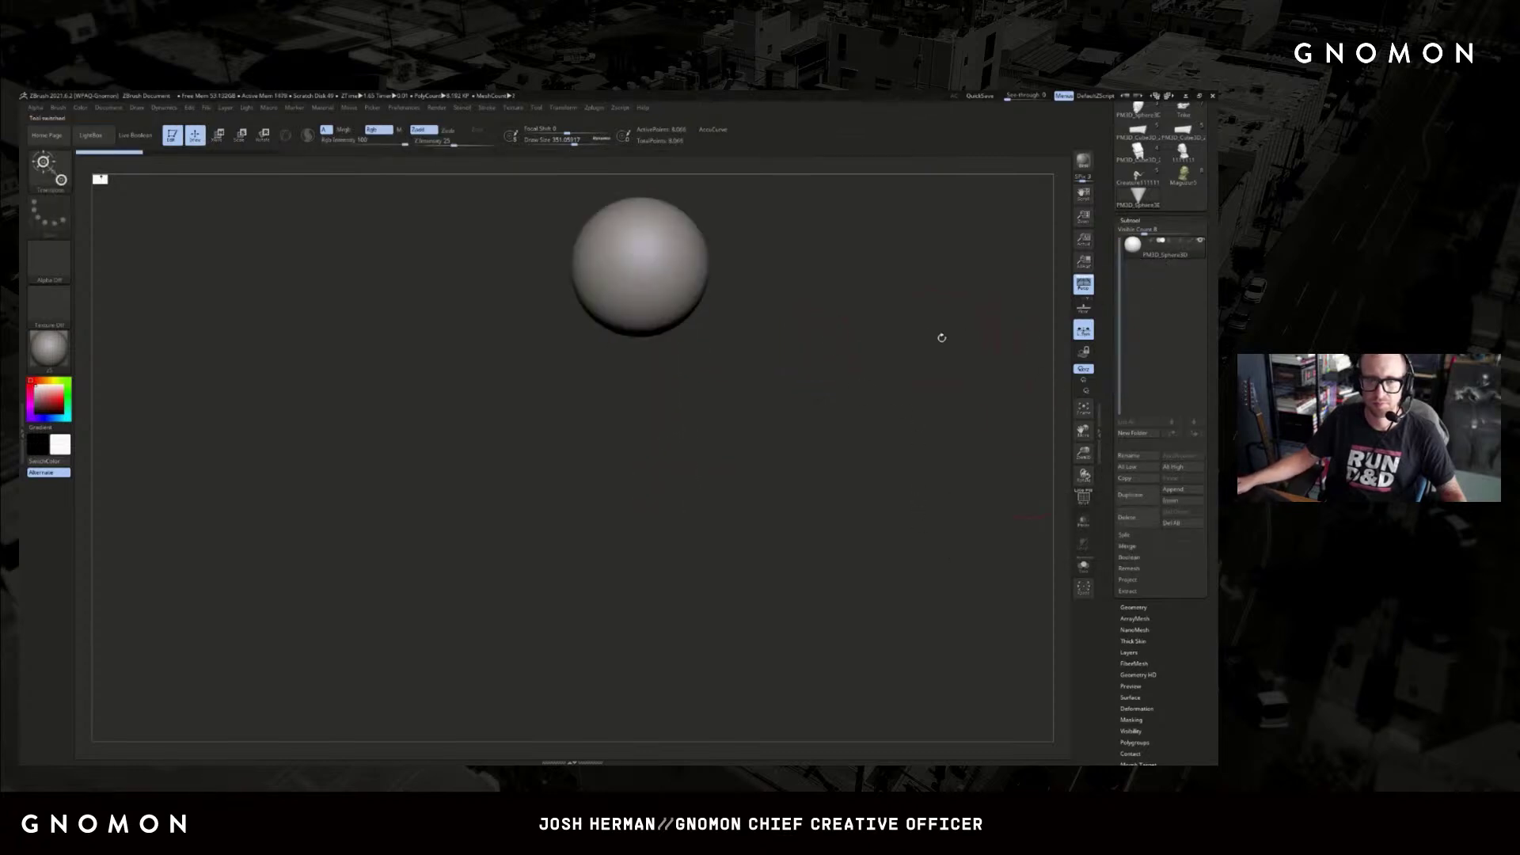
# - Pull the upper part of the sphere up into a broad symmetrical bump, with the Move brush selected
pyautogui.press('f')
pyautogui.press('w')
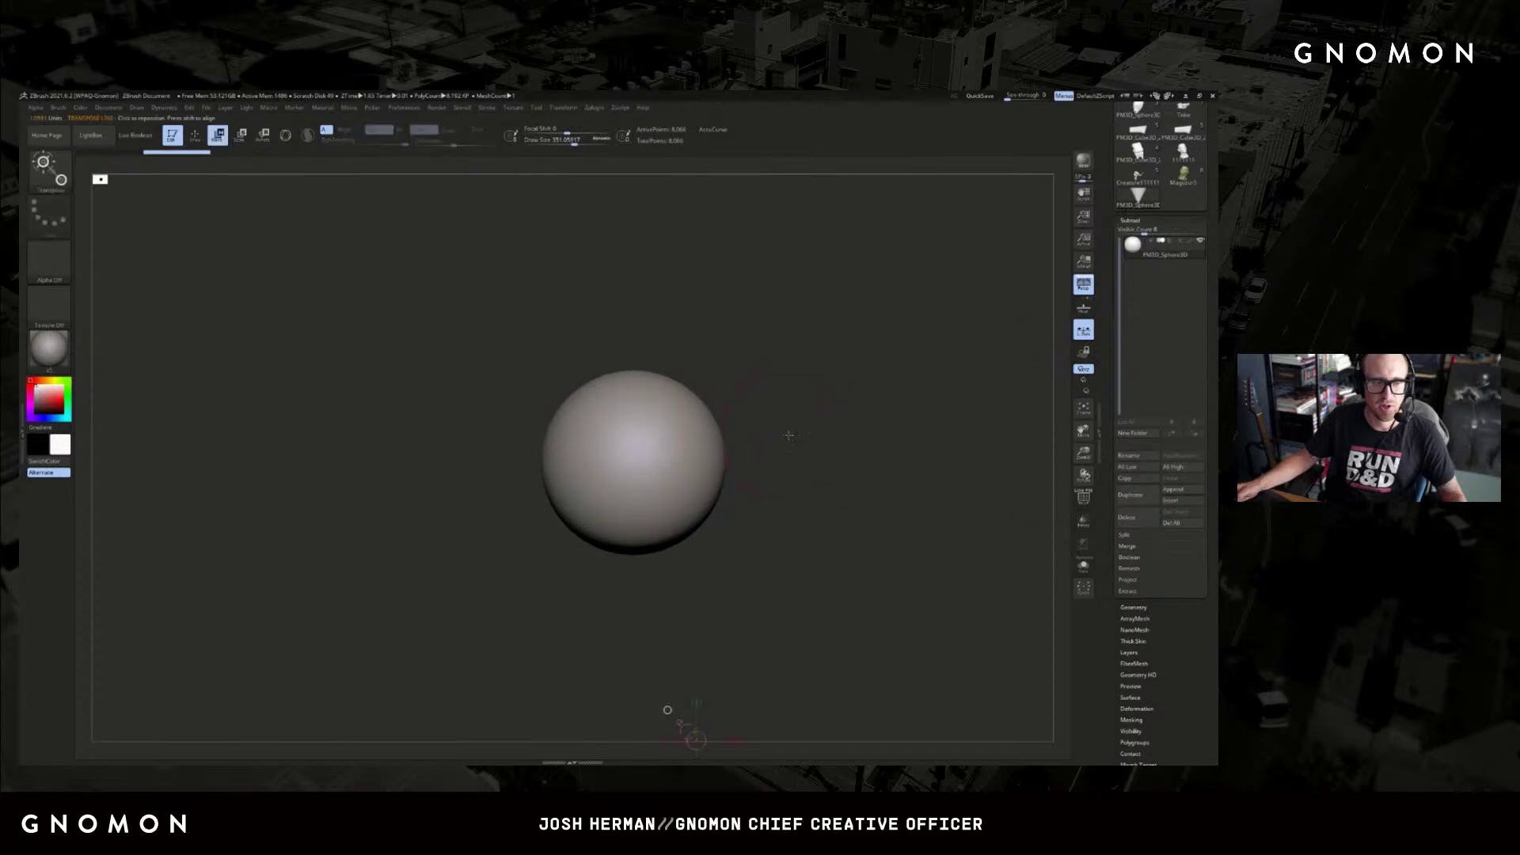
pyautogui.press('q')
pyautogui.moveTo(621, 439); pyautogui.dragTo(606, 401)
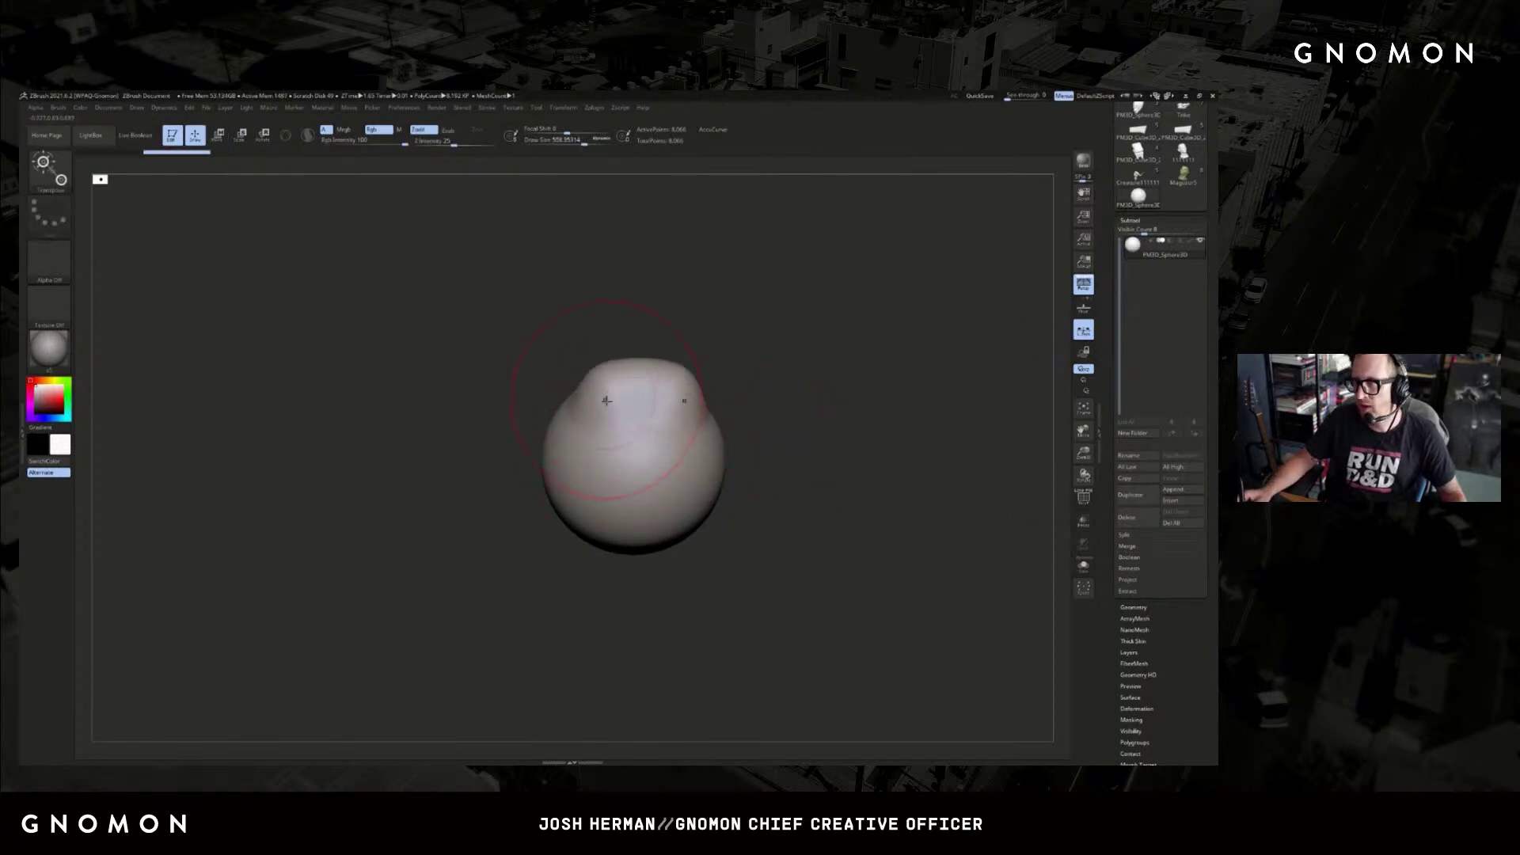
pyautogui.press('b')
pyautogui.press('m')
pyautogui.press('v')
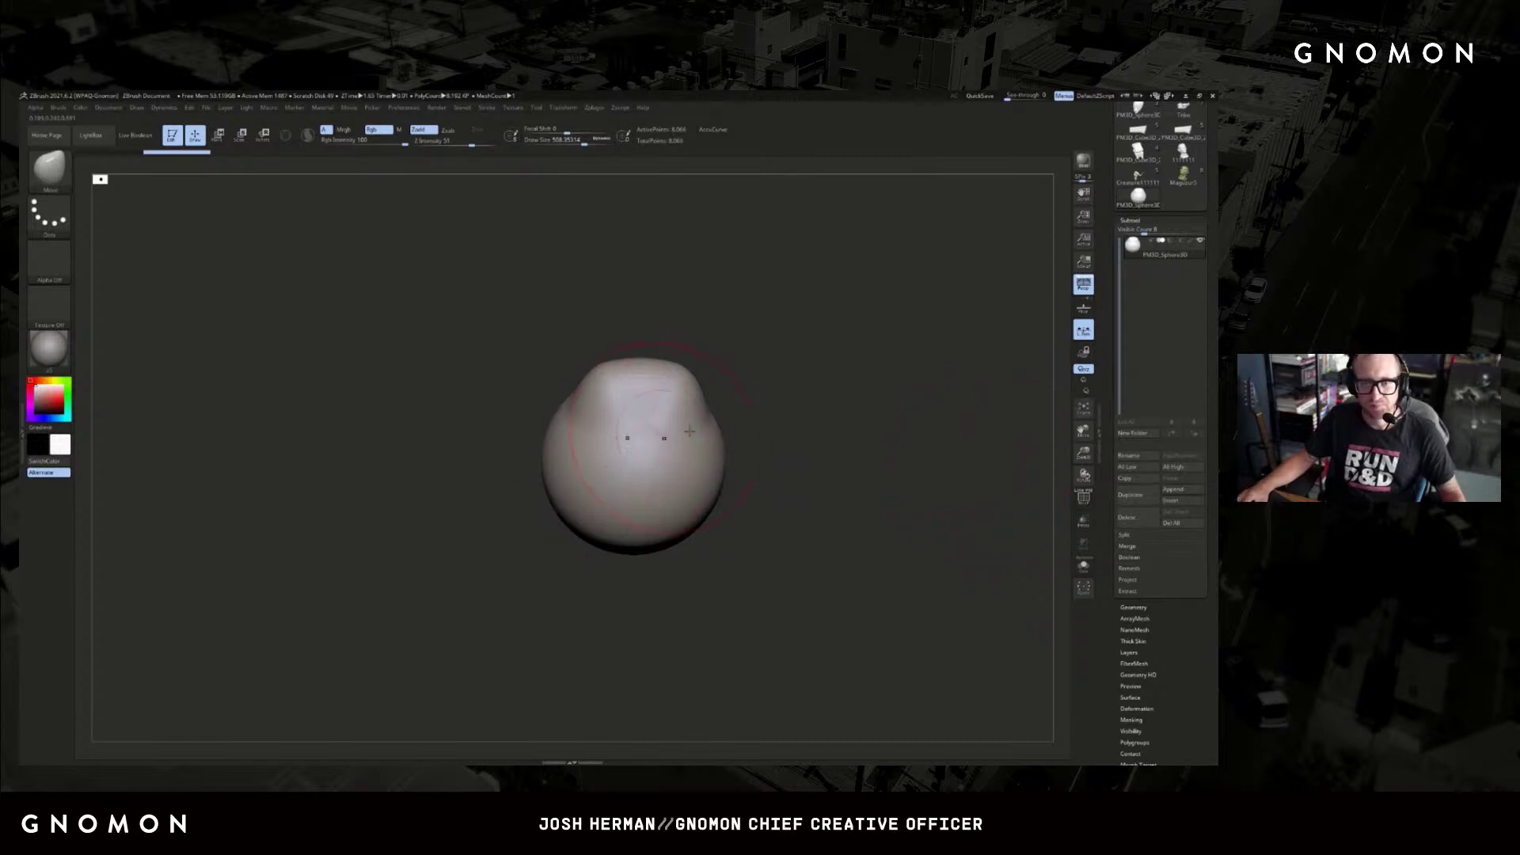
pyautogui.moveTo(780, 422); pyautogui.dragTo(824, 417)
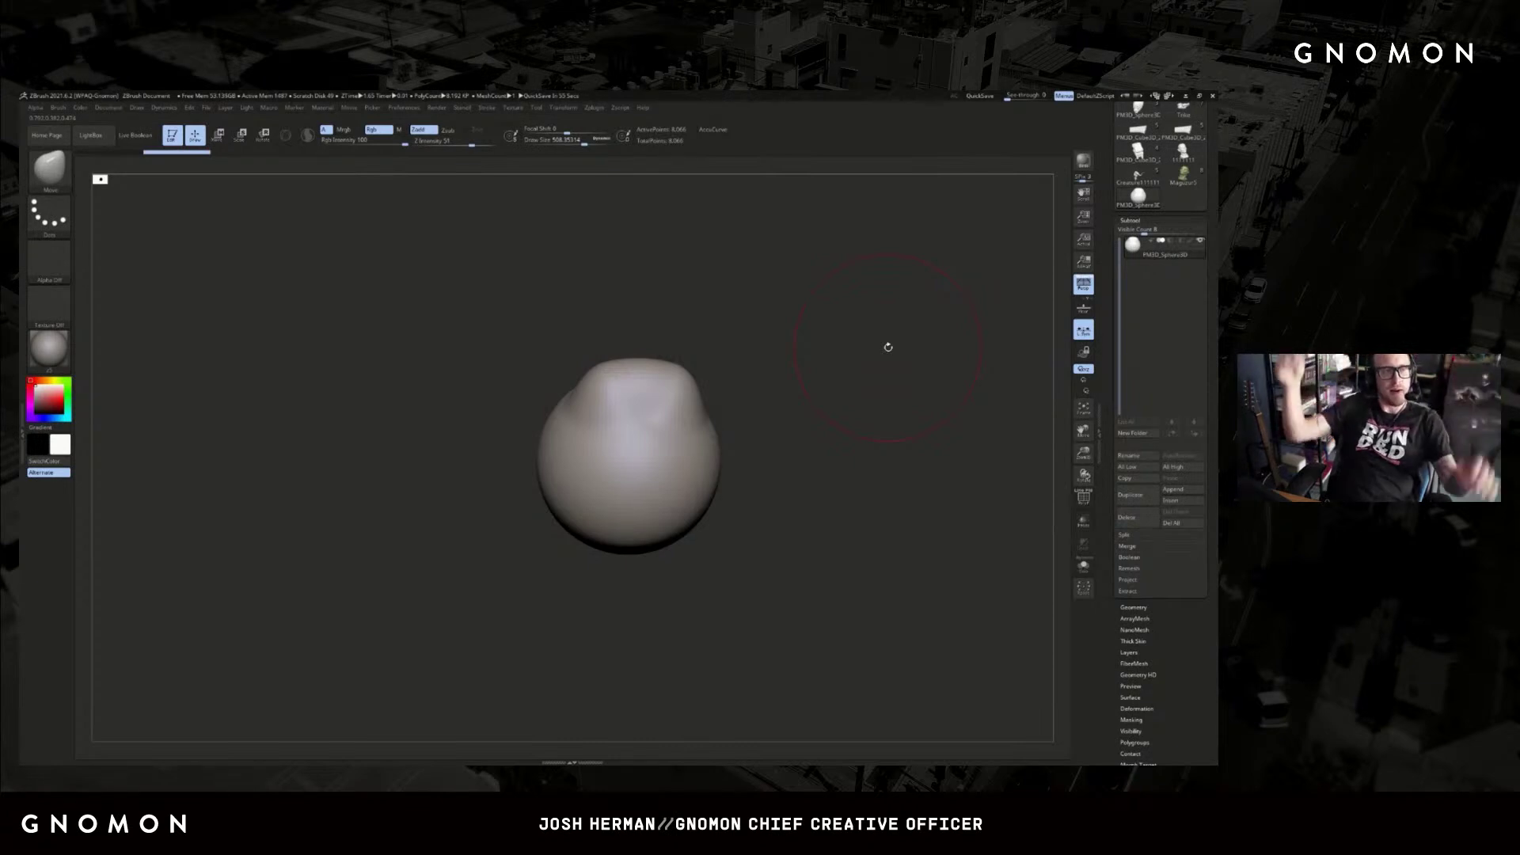
pyautogui.keyDown('alt'); pyautogui.moveTo(808, 428); pyautogui.dragTo(835, 394); pyautogui.keyUp('alt')
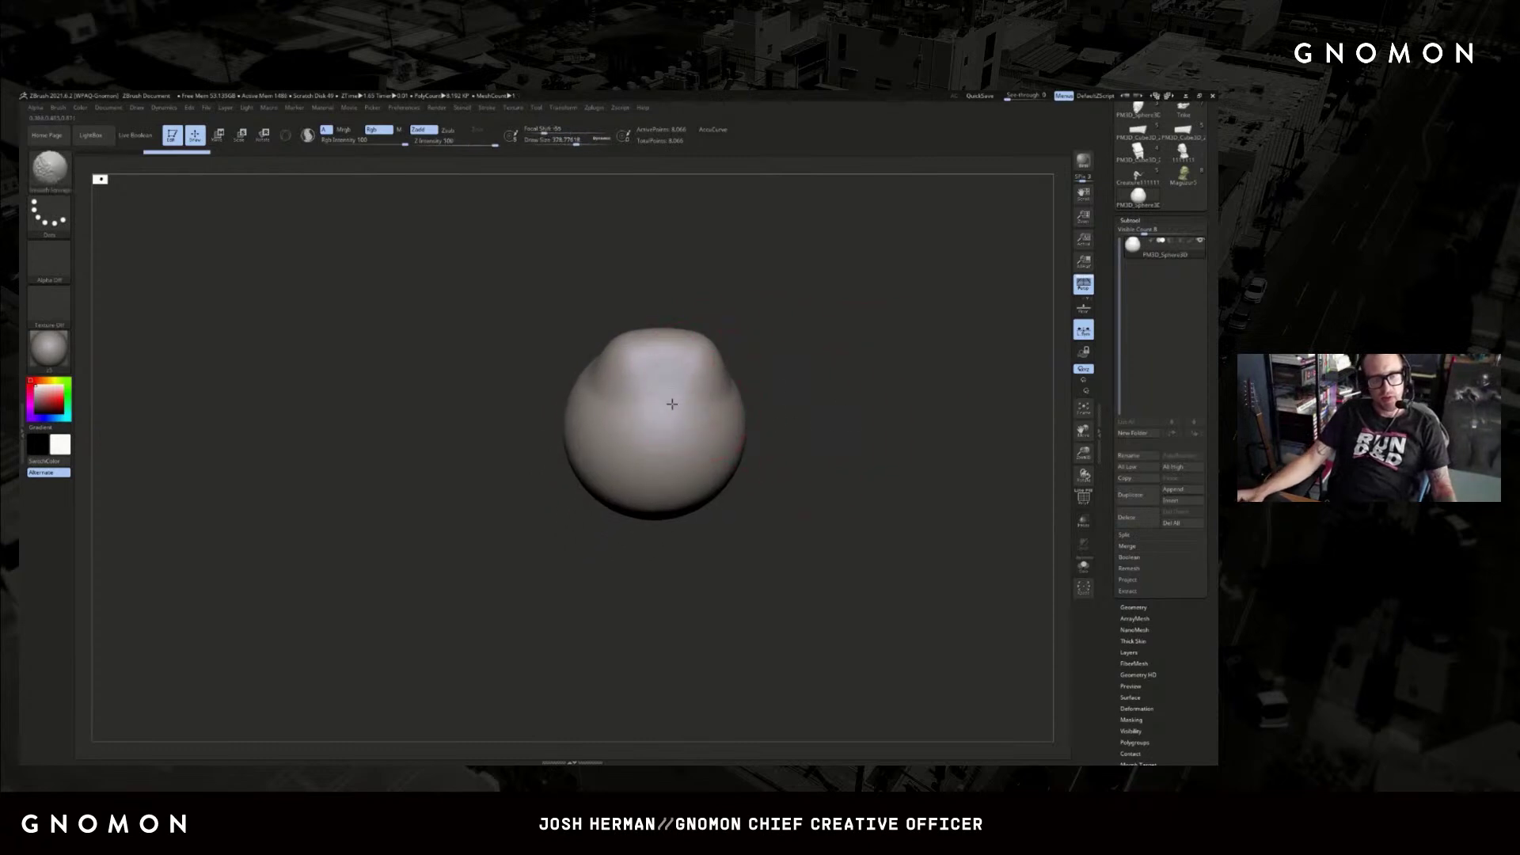
# - Smooth the raised bump and reshape the sphere into a rounded block with flattened sides
pyautogui.keyDown('shift'); pyautogui.moveTo(669, 366); pyautogui.dragTo(670, 337); pyautogui.keyUp('shift')
pyautogui.moveTo(727, 306); pyautogui.dragTo(737, 336)
pyautogui.moveTo(633, 353)
pyautogui.mouseDown()
pyautogui.moveTo(623, 322)
pyautogui.moveTo(638, 326)
pyautogui.moveTo(628, 336)
pyautogui.moveTo(686, 333)
pyautogui.moveTo(601, 344)
pyautogui.moveTo(646, 332)
pyautogui.mouseUp()
pyautogui.moveTo(701, 348)
pyautogui.keyDown('shift'); pyautogui.mouseDown()
pyautogui.moveTo(641, 414)
pyautogui.moveTo(685, 483)
pyautogui.moveTo(691, 432)
pyautogui.moveTo(753, 432)
pyautogui.moveTo(693, 467)
pyautogui.moveTo(780, 445)
pyautogui.mouseUp(); pyautogui.keyUp('shift')
pyautogui.keyDown('shift'); pyautogui.moveTo(591, 441); pyautogui.dragTo(611, 456); pyautogui.keyUp('shift')
pyautogui.moveTo(796, 391)
pyautogui.keyDown('shift'); pyautogui.mouseDown()
pyautogui.moveTo(820, 381)
pyautogui.moveTo(722, 452)
pyautogui.moveTo(698, 443)
pyautogui.moveTo(773, 443)
pyautogui.mouseUp(); pyautogui.keyUp('shift')
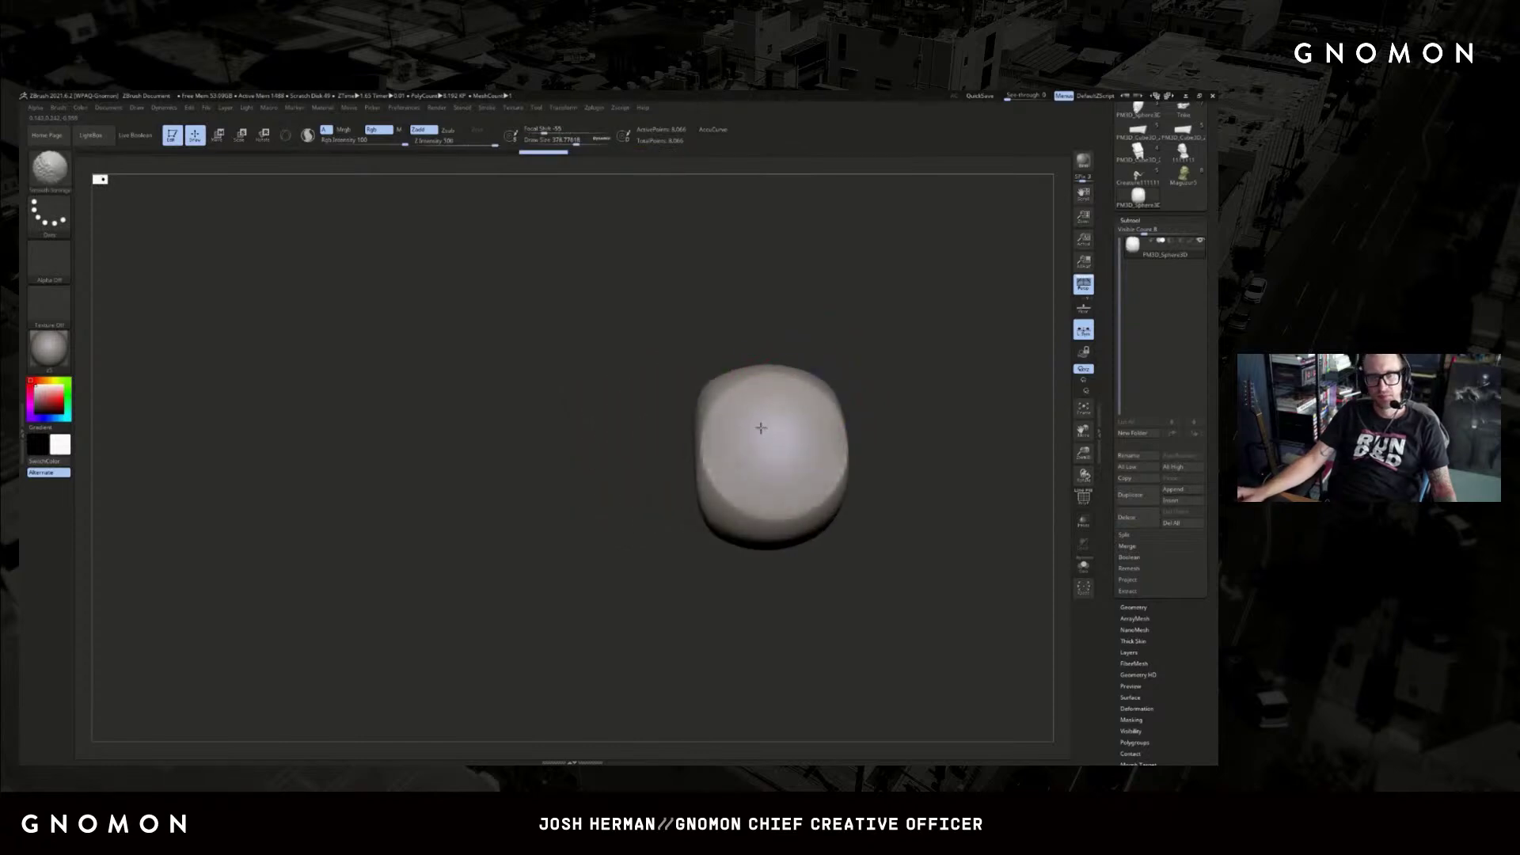
# - Pull the block's upper corners outward with a smaller Move brush, and remesh the shape with DynaMesh
pyautogui.press('b')
pyautogui.press('m')
pyautogui.press('v')
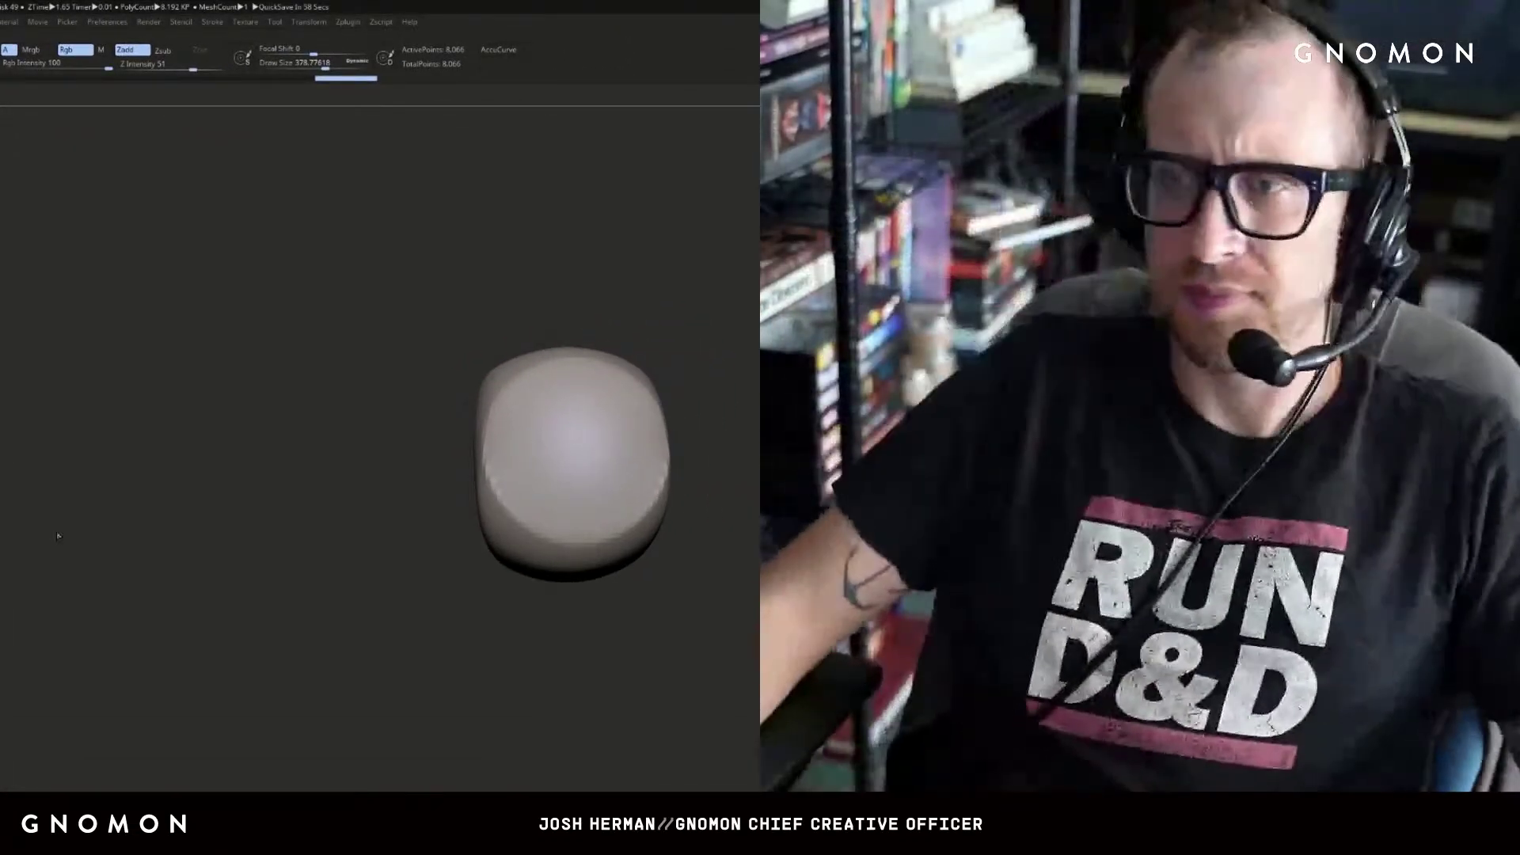
pyautogui.moveTo(702, 384)
pyautogui.mouseDown()
pyautogui.moveTo(733, 363)
pyautogui.moveTo(620, 361)
pyautogui.moveTo(584, 343)
pyautogui.moveTo(506, 376)
pyautogui.moveTo(432, 364)
pyautogui.moveTo(407, 329)
pyautogui.mouseUp()
pyautogui.press('[')
pyautogui.press('[')
pyautogui.press('[')
pyautogui.press('s')
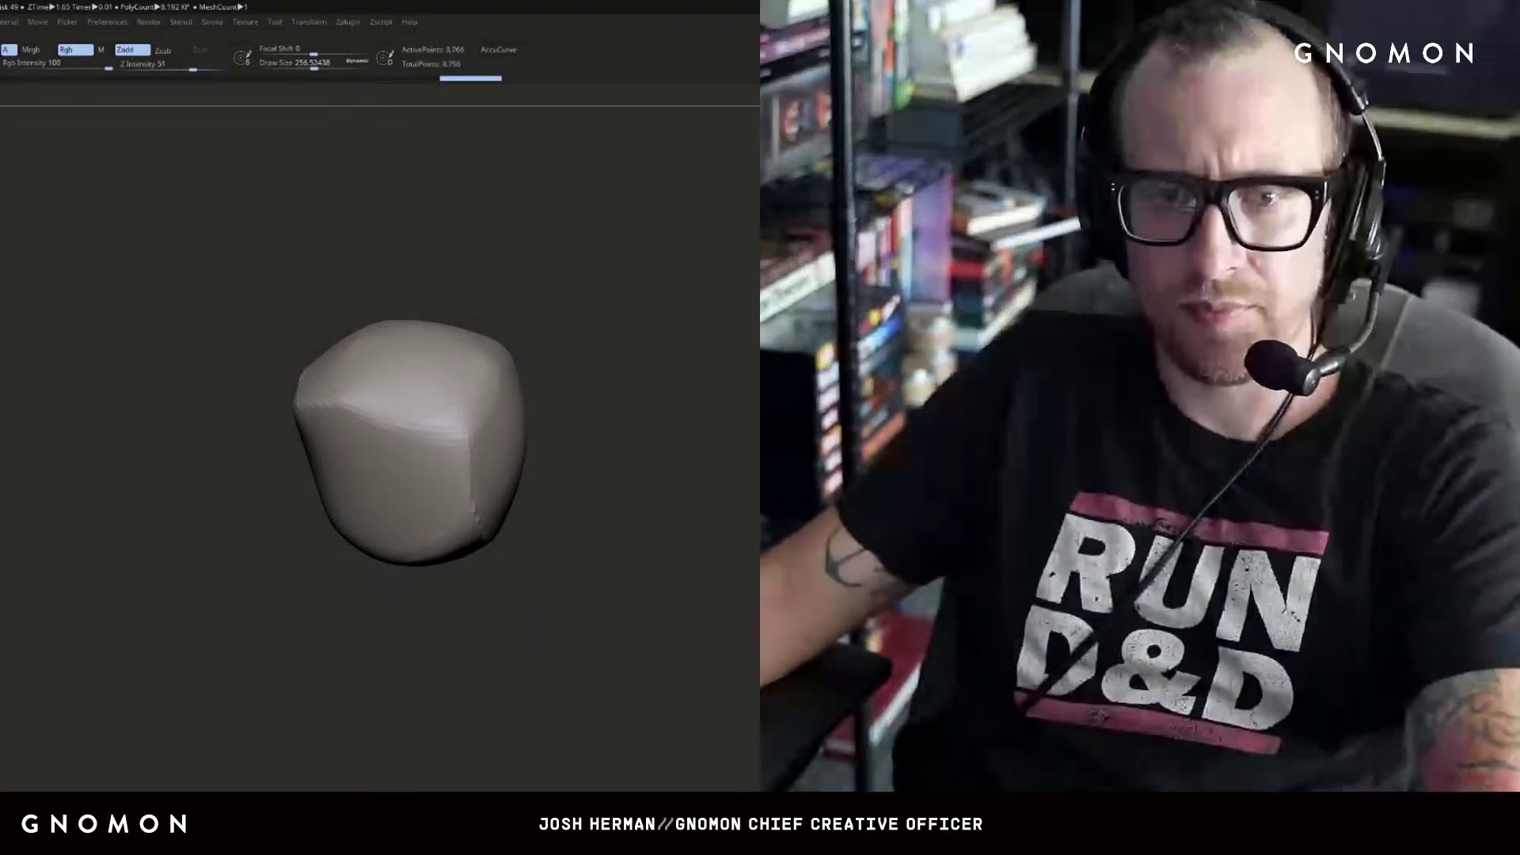
pyautogui.keyDown('ctrl'); pyautogui.moveTo(716, 414); pyautogui.dragTo(571, 405); pyautogui.keyUp('ctrl')
# - Push the block's sides and smooth its harsh edges to round off the overall form
pyautogui.press('s')
pyautogui.press('s')
pyautogui.moveTo(450, 410)
pyautogui.mouseDown()
pyautogui.moveTo(322, 441)
pyautogui.moveTo(294, 488)
pyautogui.mouseUp()
pyautogui.keyDown('shift'); pyautogui.moveTo(214, 522); pyautogui.dragTo(711, 395); pyautogui.keyUp('shift')
pyautogui.moveTo(377, 465); pyautogui.dragTo(354, 425)
pyautogui.moveTo(617, 372)
pyautogui.keyDown('shift'); pyautogui.mouseDown()
pyautogui.moveTo(720, 352)
pyautogui.moveTo(753, 393)
pyautogui.moveTo(733, 427)
pyautogui.moveTo(719, 380)
pyautogui.mouseUp(); pyautogui.keyUp('shift')
# - Pull the underside of the block down into a tapering projection with an enlarged Move brush, redoing the pull at a smaller brush size
pyautogui.press(']')
pyautogui.press(']')
pyautogui.press(']')
pyautogui.press(']')
pyautogui.press(']')
pyautogui.press(']')
pyautogui.press('b')
pyautogui.press('m')
pyautogui.press('v')
pyautogui.press('s')
pyautogui.moveTo(647, 450); pyautogui.dragTo(660, 450)
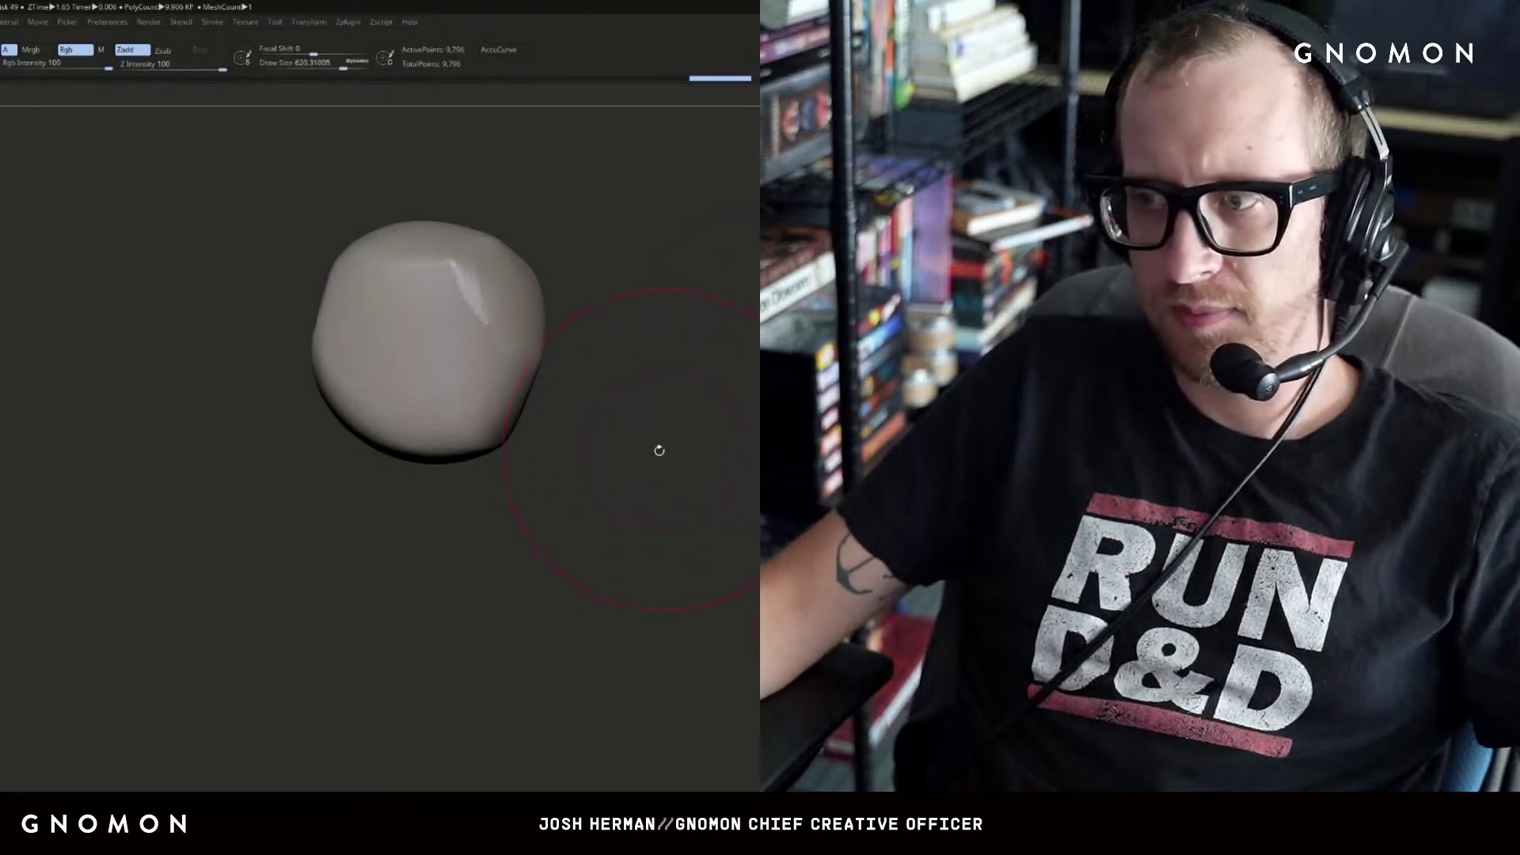
pyautogui.moveTo(492, 448)
pyautogui.mouseDown()
pyautogui.moveTo(435, 544)
pyautogui.moveTo(437, 625)
pyautogui.mouseUp()
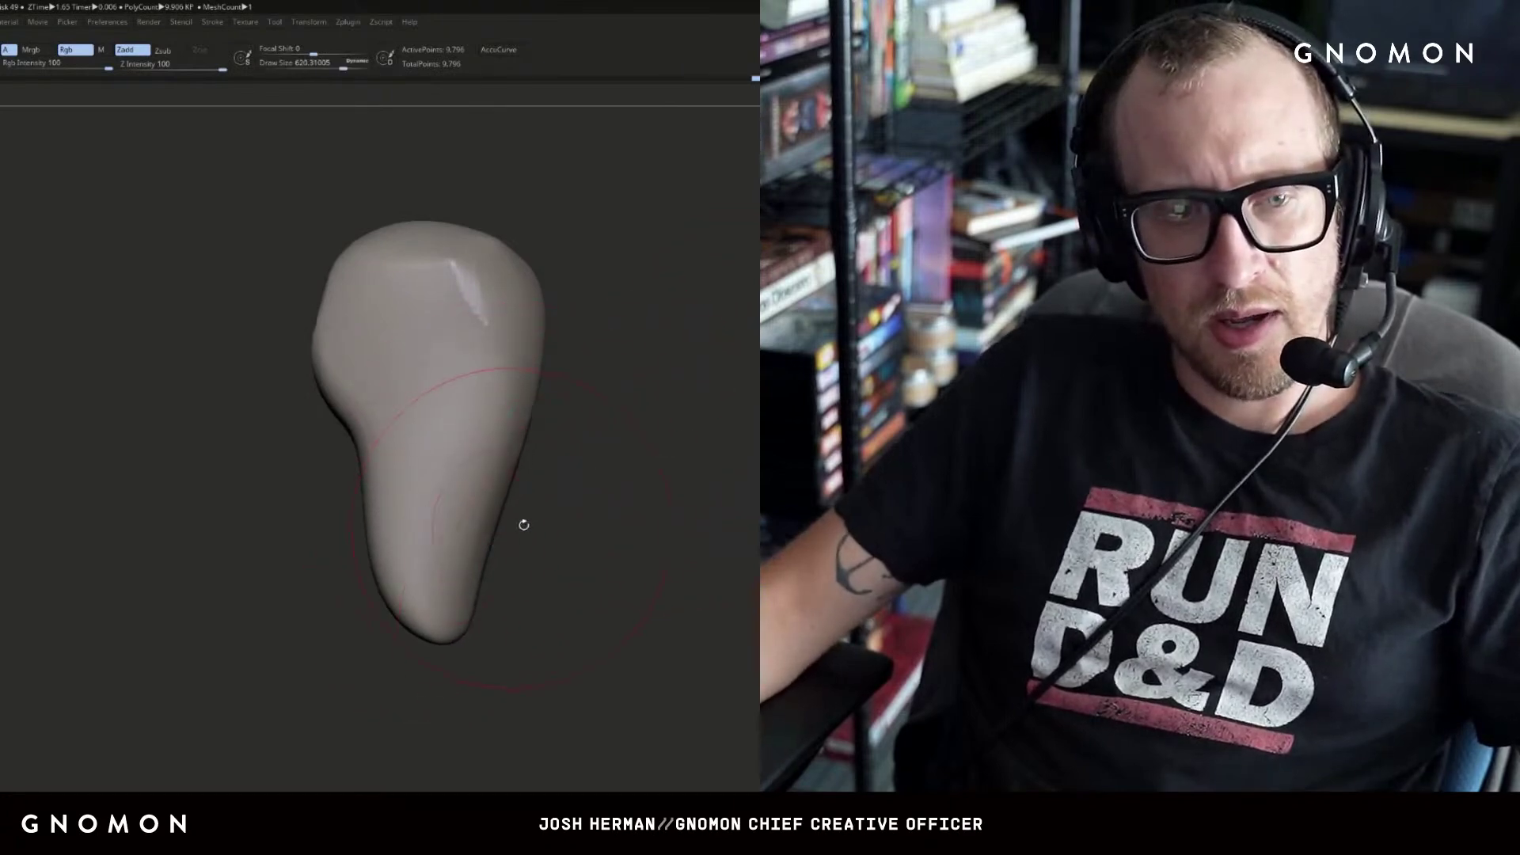
pyautogui.hotkey('ctrl', 'z')
pyautogui.press('[')
pyautogui.press('[')
pyautogui.moveTo(509, 441); pyautogui.dragTo(509, 559)
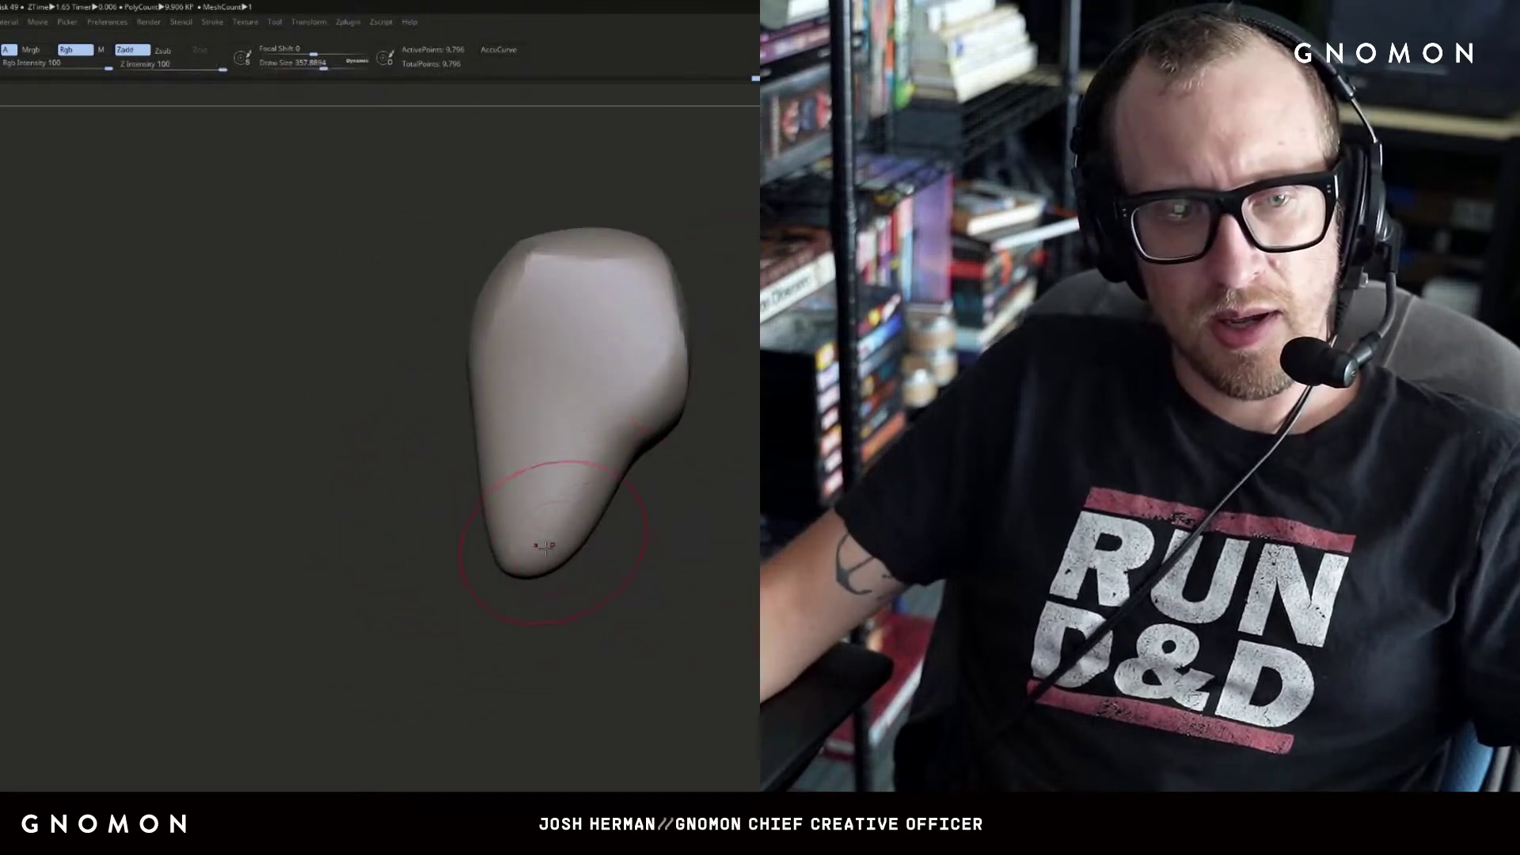
# - Stretch the tapered projection further downward and smooth its sides into the rounded upper mass
pyautogui.moveTo(526, 509)
pyautogui.mouseDown()
pyautogui.moveTo(570, 594)
pyautogui.moveTo(620, 536)
pyautogui.moveTo(605, 534)
pyautogui.mouseUp()
pyautogui.hotkey('ctrl', 'z')
pyautogui.keyDown('shift'); pyautogui.moveTo(513, 525); pyautogui.dragTo(493, 614); pyautogui.keyUp('shift')
pyautogui.moveTo(617, 574); pyautogui.dragTo(555, 566)
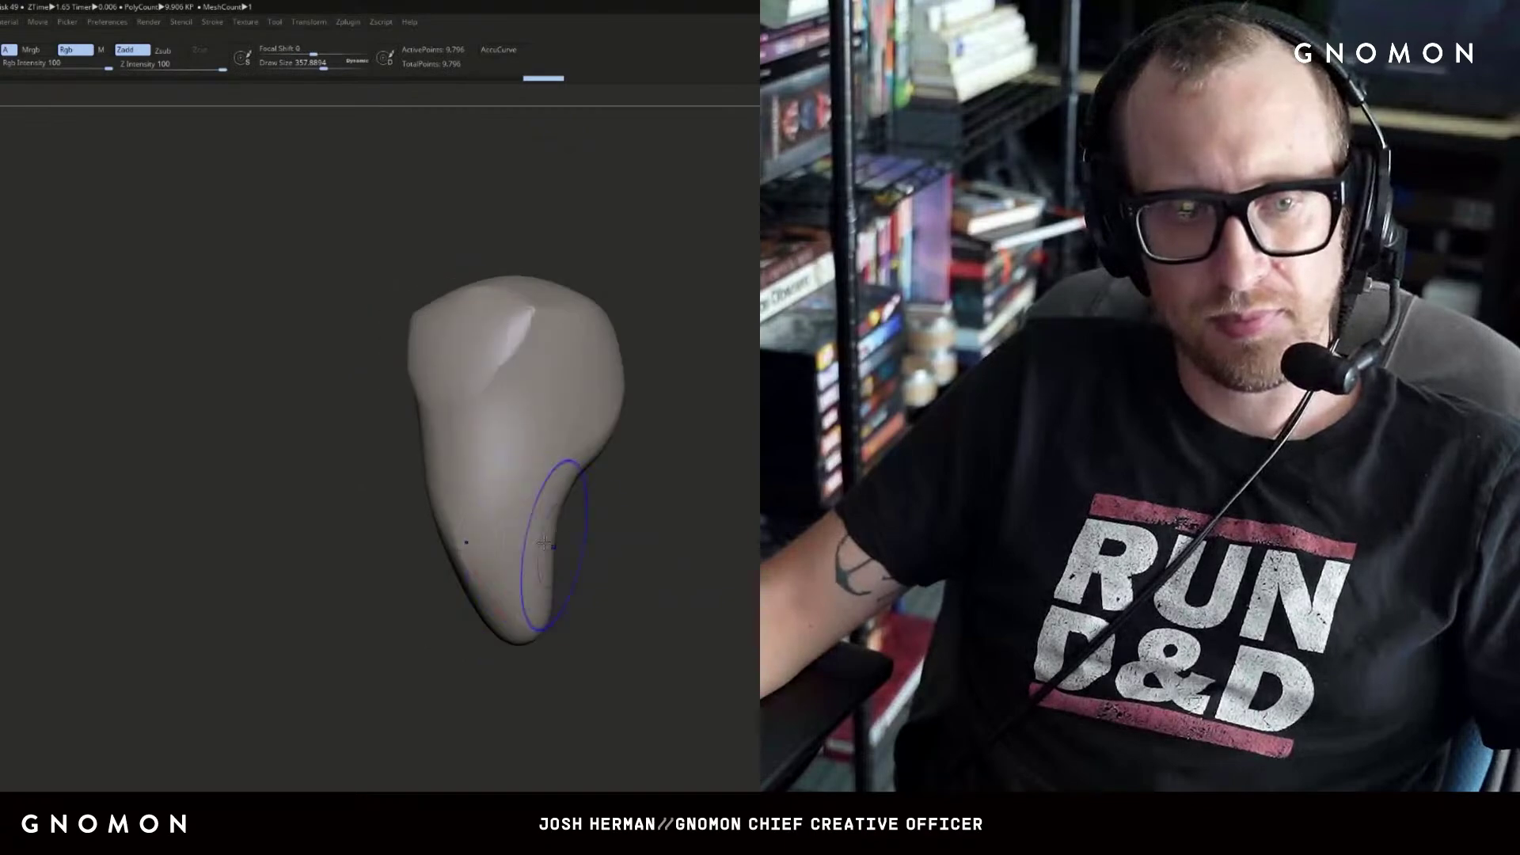
pyautogui.keyDown('shift'); pyautogui.moveTo(532, 488); pyautogui.dragTo(609, 400); pyautogui.keyUp('shift')
pyautogui.keyDown('alt'); pyautogui.moveTo(729, 397); pyautogui.dragTo(648, 401); pyautogui.keyUp('alt')
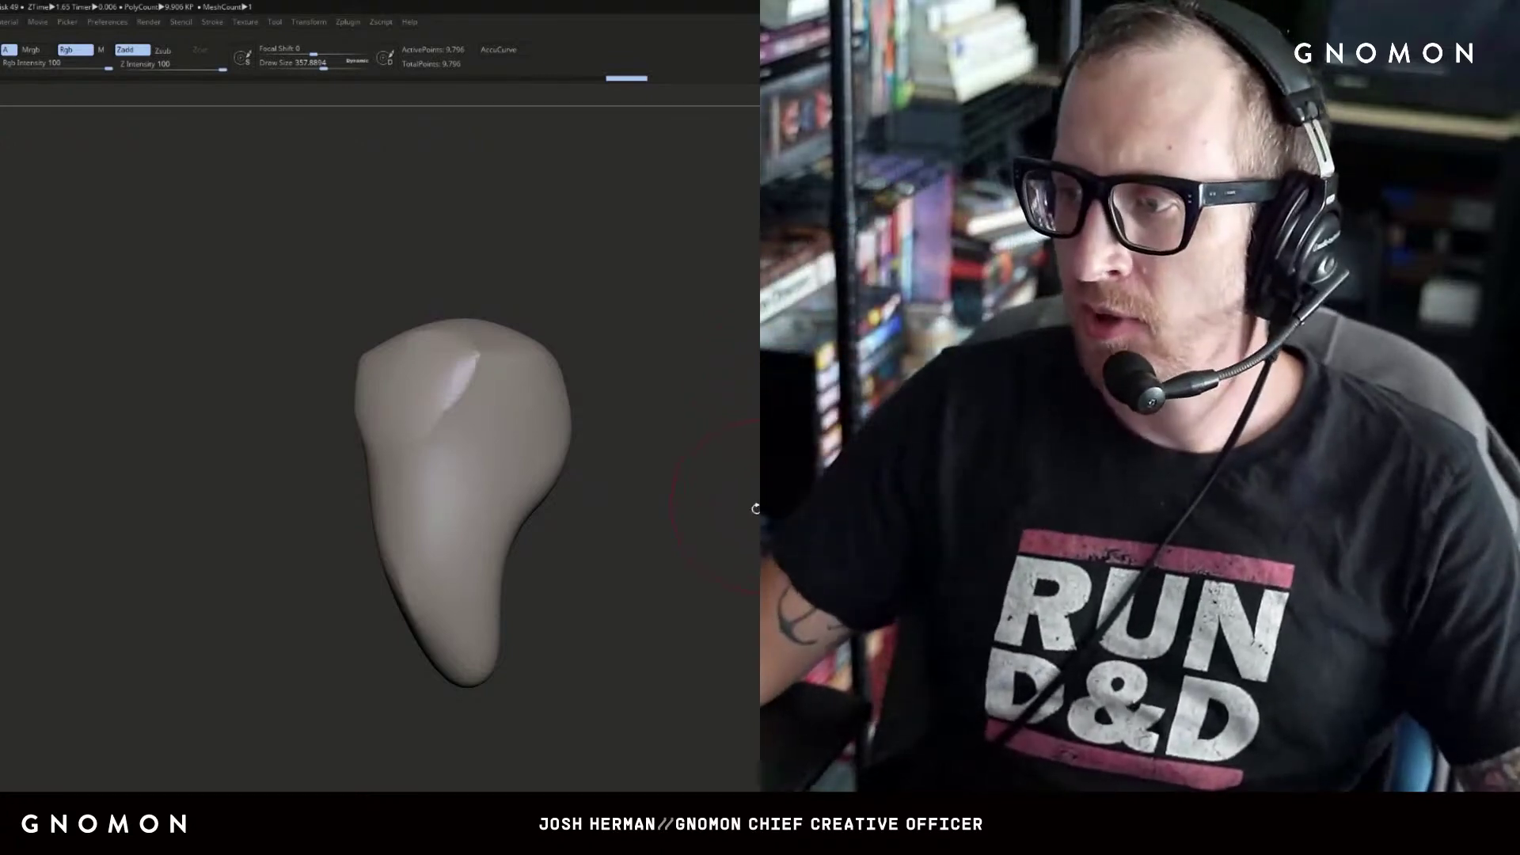
pyautogui.moveTo(736, 517); pyautogui.dragTo(550, 394)
pyautogui.press('[')
pyautogui.press('[')
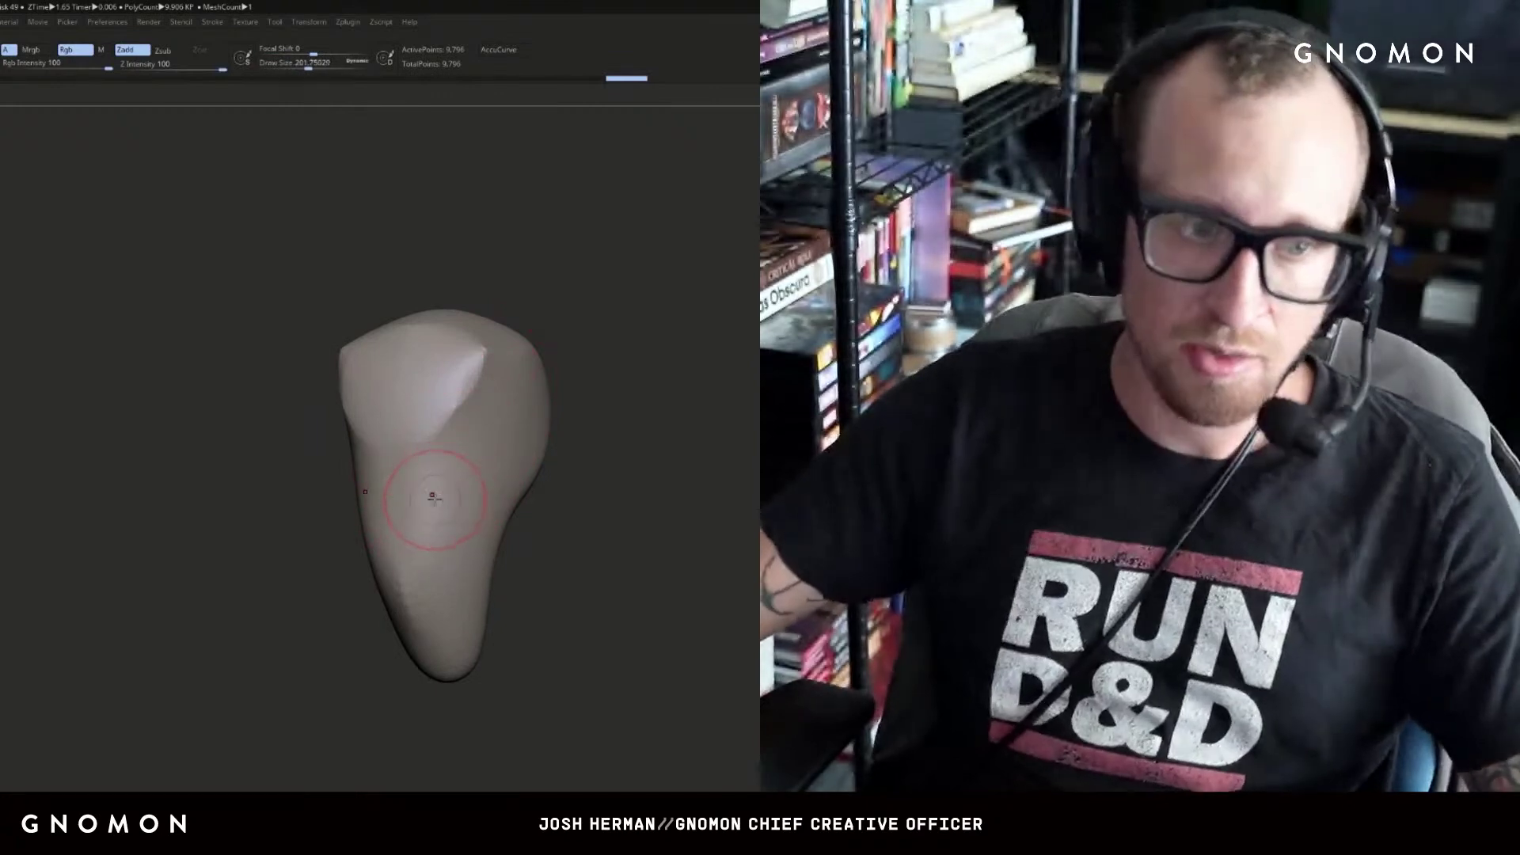
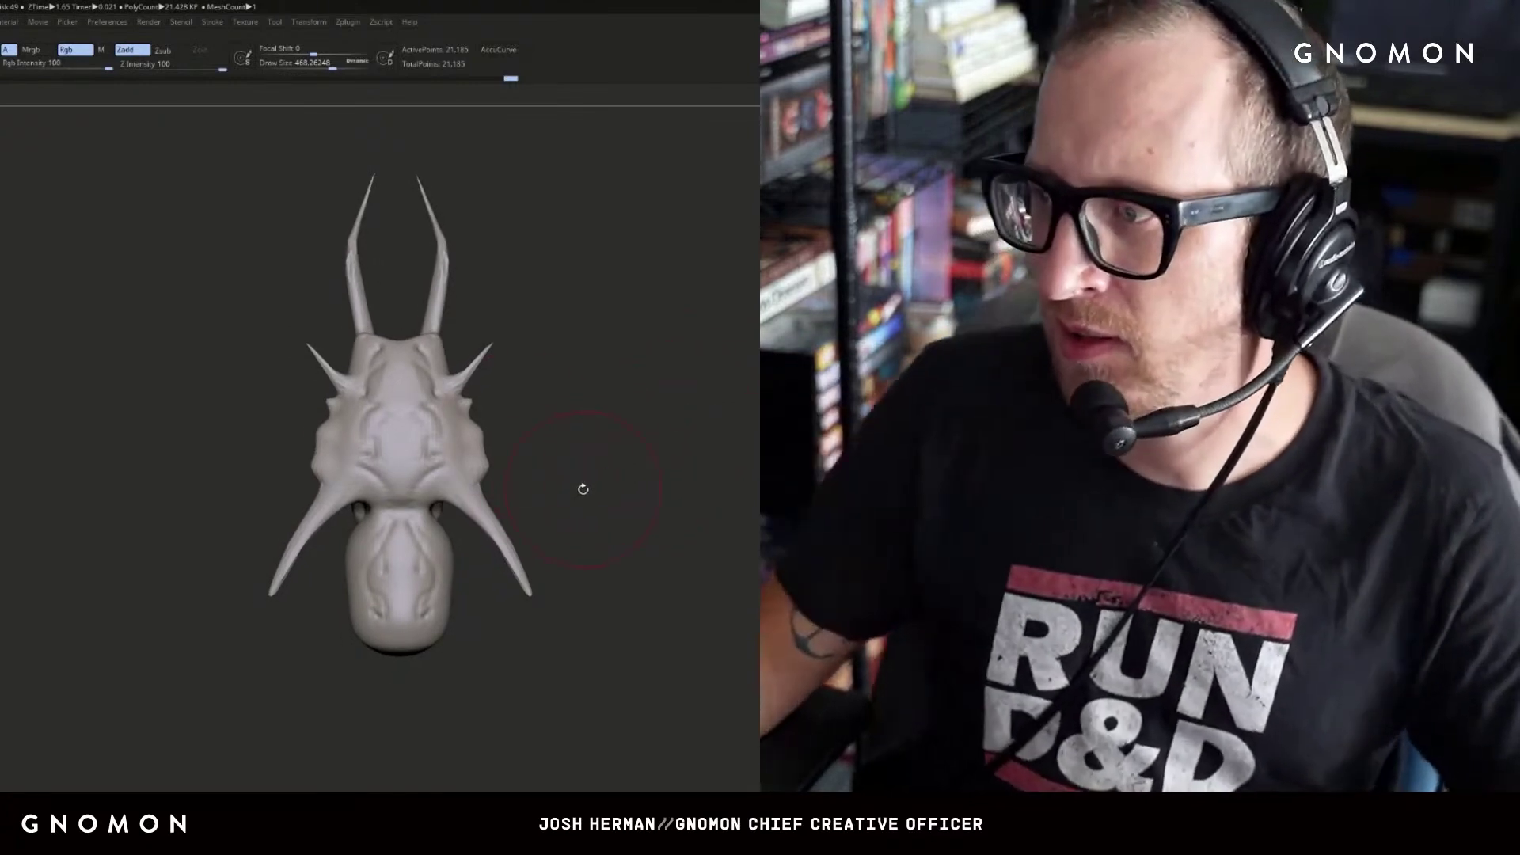
# - Reduce the brush size and sculpt a first stroke down the muzzle of the horned head
pyautogui.press('s')
pyautogui.moveTo(537, 550); pyautogui.dragTo(532, 550)
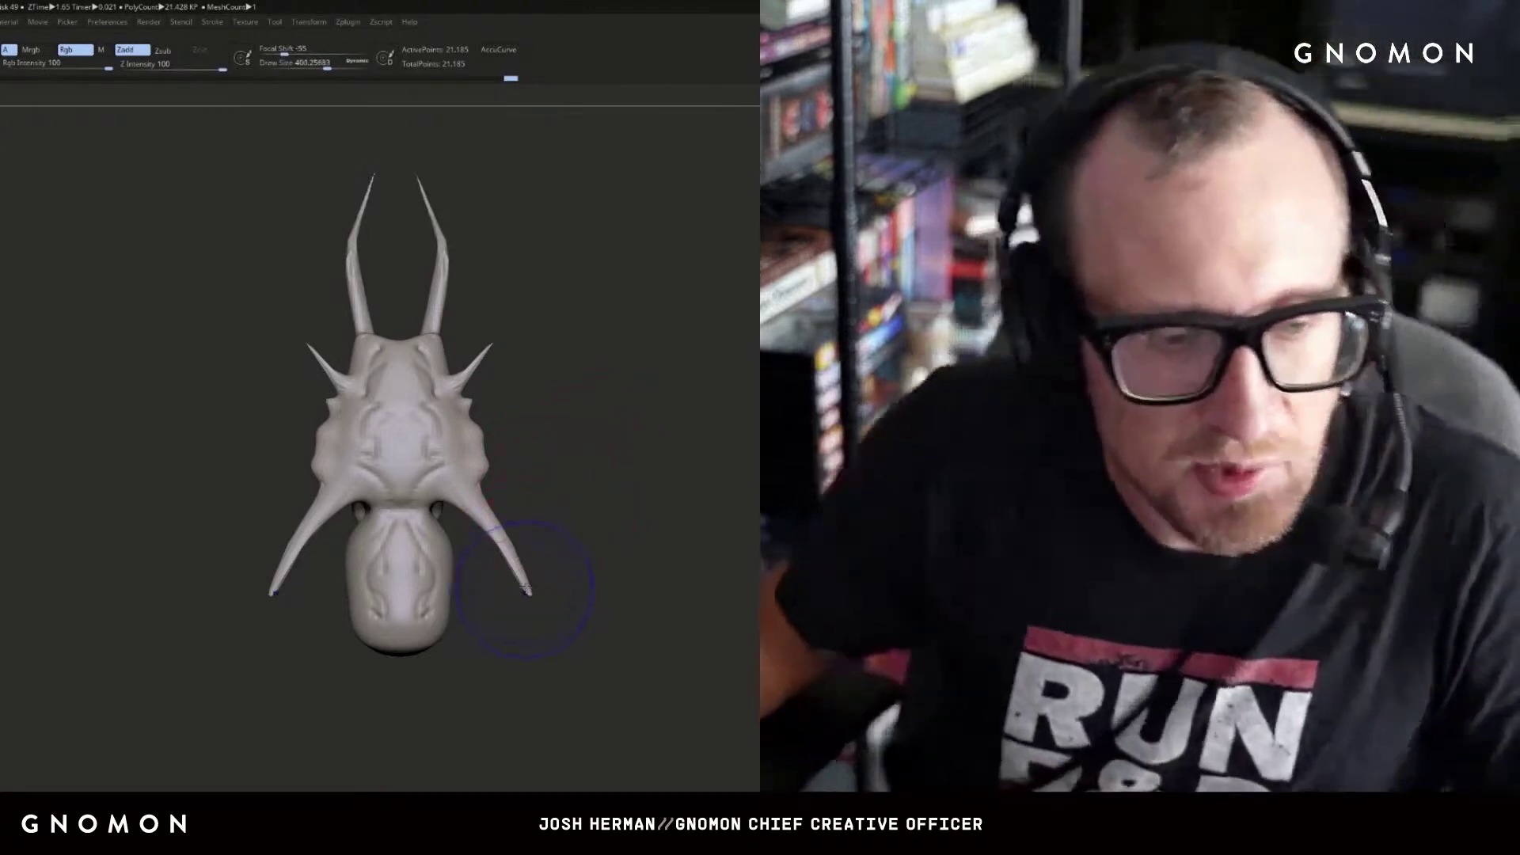
pyautogui.moveTo(604, 407); pyautogui.dragTo(659, 435)
pyautogui.press('s')
pyautogui.moveTo(385, 536); pyautogui.dragTo(375, 536)
pyautogui.moveTo(570, 507); pyautogui.dragTo(590, 503)
pyautogui.moveTo(390, 556); pyautogui.dragTo(396, 546)
pyautogui.moveTo(570, 509); pyautogui.dragTo(590, 509)
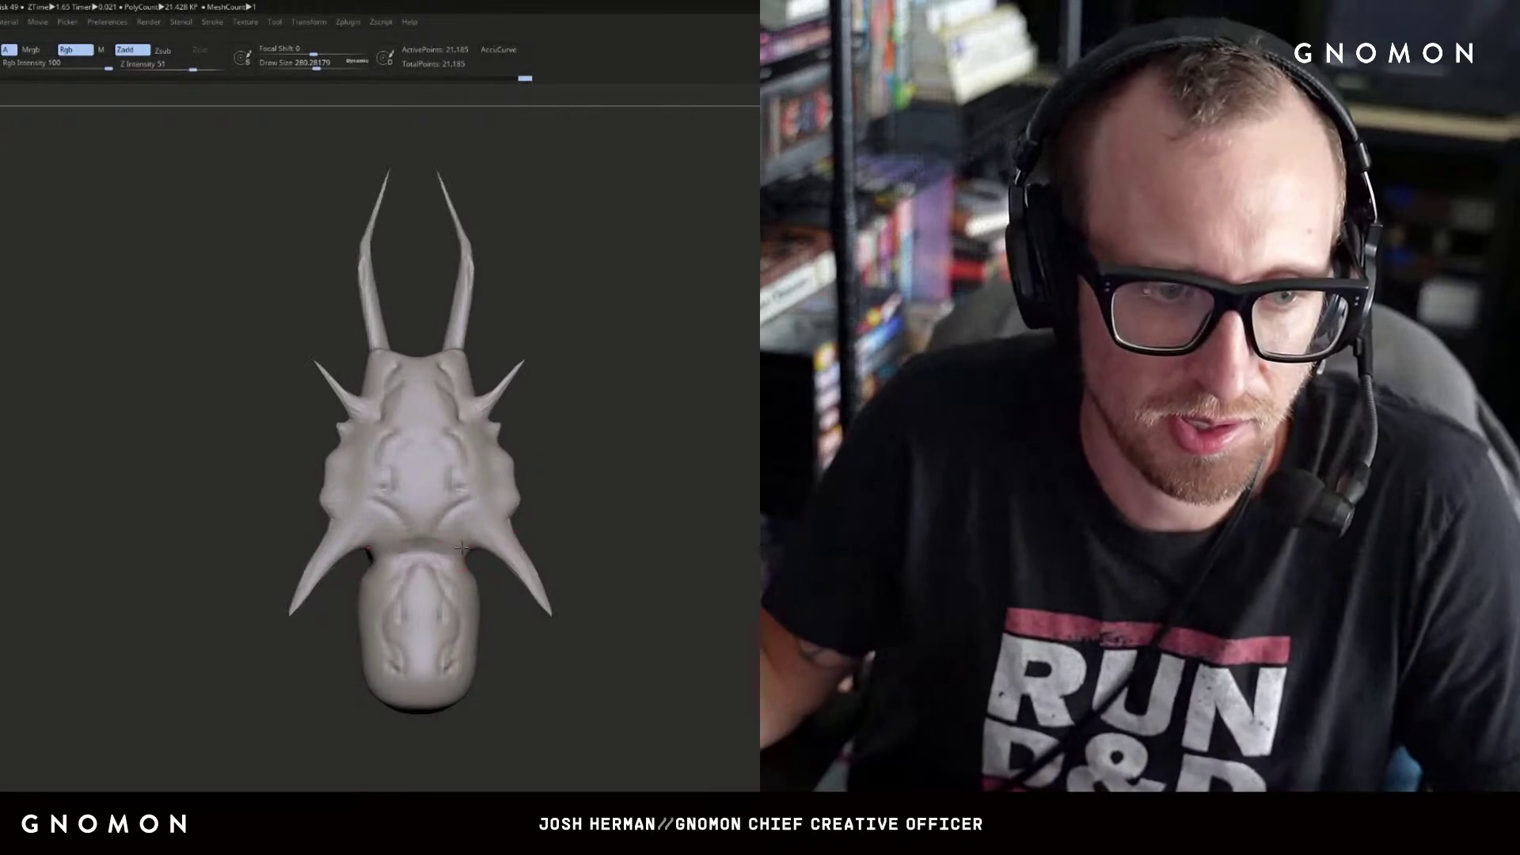
pyautogui.press('s')
pyautogui.moveTo(509, 628)
pyautogui.mouseDown()
pyautogui.moveTo(448, 631)
pyautogui.moveTo(390, 670)
pyautogui.mouseUp()
pyautogui.press('s')
pyautogui.press('s')
pyautogui.keyDown('shift'); pyautogui.moveTo(420, 594); pyautogui.dragTo(388, 687); pyautogui.keyUp('shift')
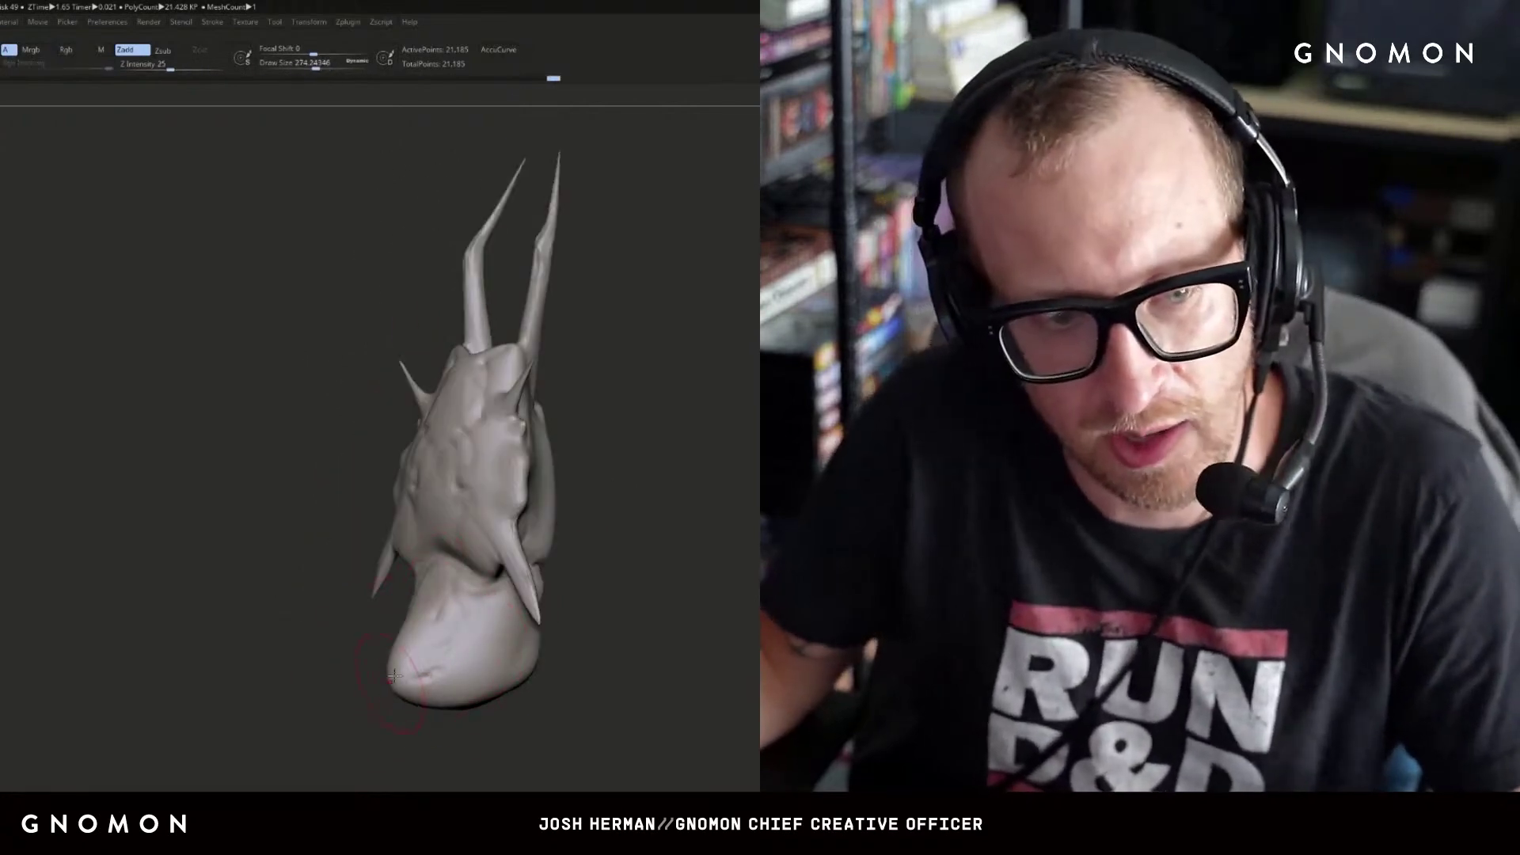
# - Build a raised symmetrical ridge along each side of the muzzle with a smaller brush and soften its lower end
pyautogui.moveTo(451, 598); pyautogui.dragTo(403, 693)
pyautogui.press('s')
pyautogui.moveTo(436, 608); pyautogui.dragTo(428, 608)
pyautogui.moveTo(423, 614); pyautogui.dragTo(408, 700)
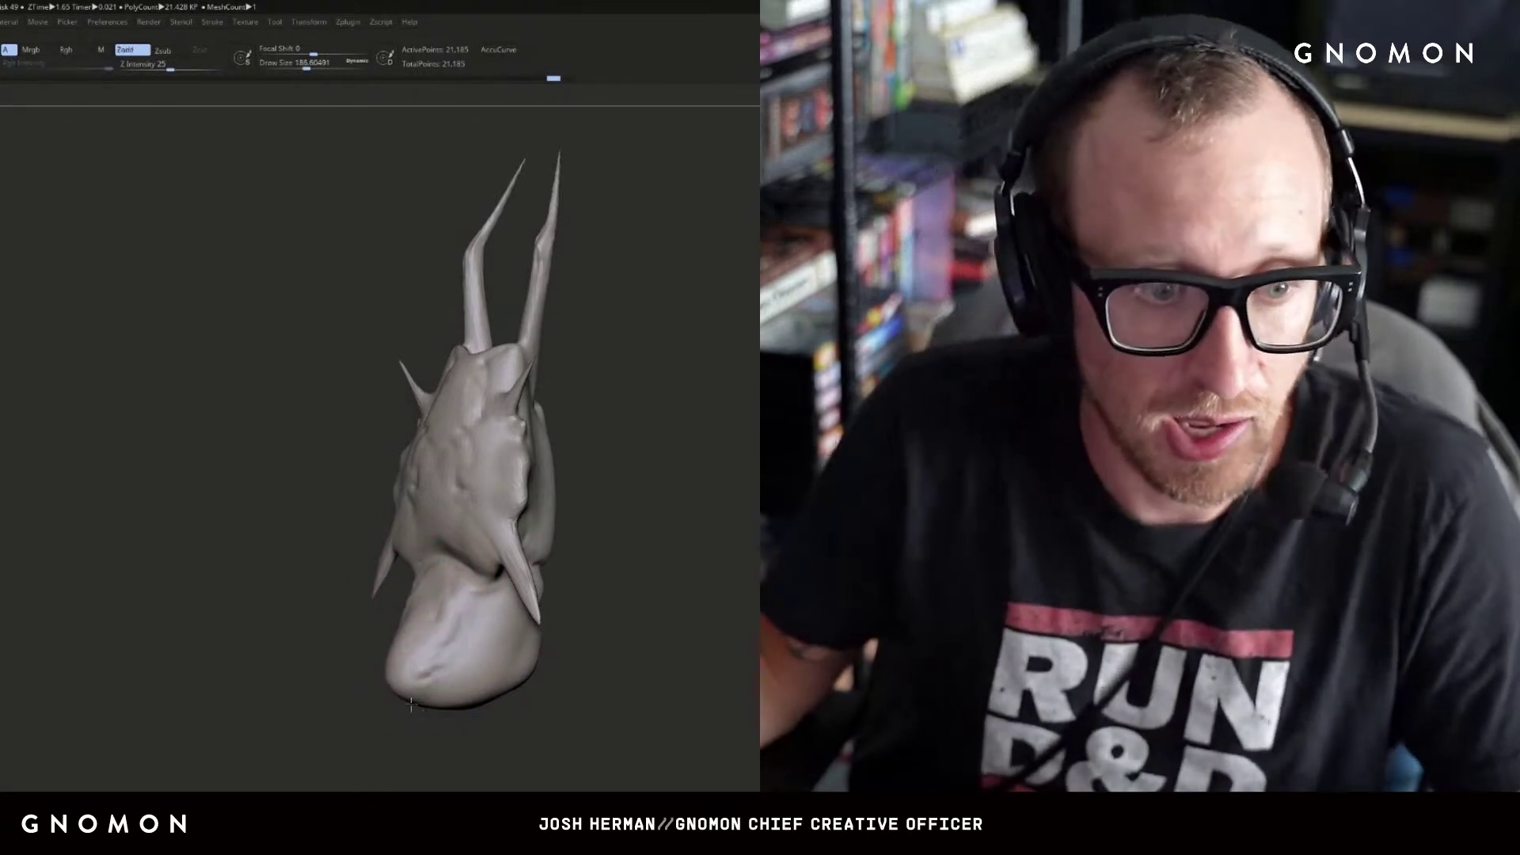
pyautogui.moveTo(451, 618); pyautogui.dragTo(422, 691)
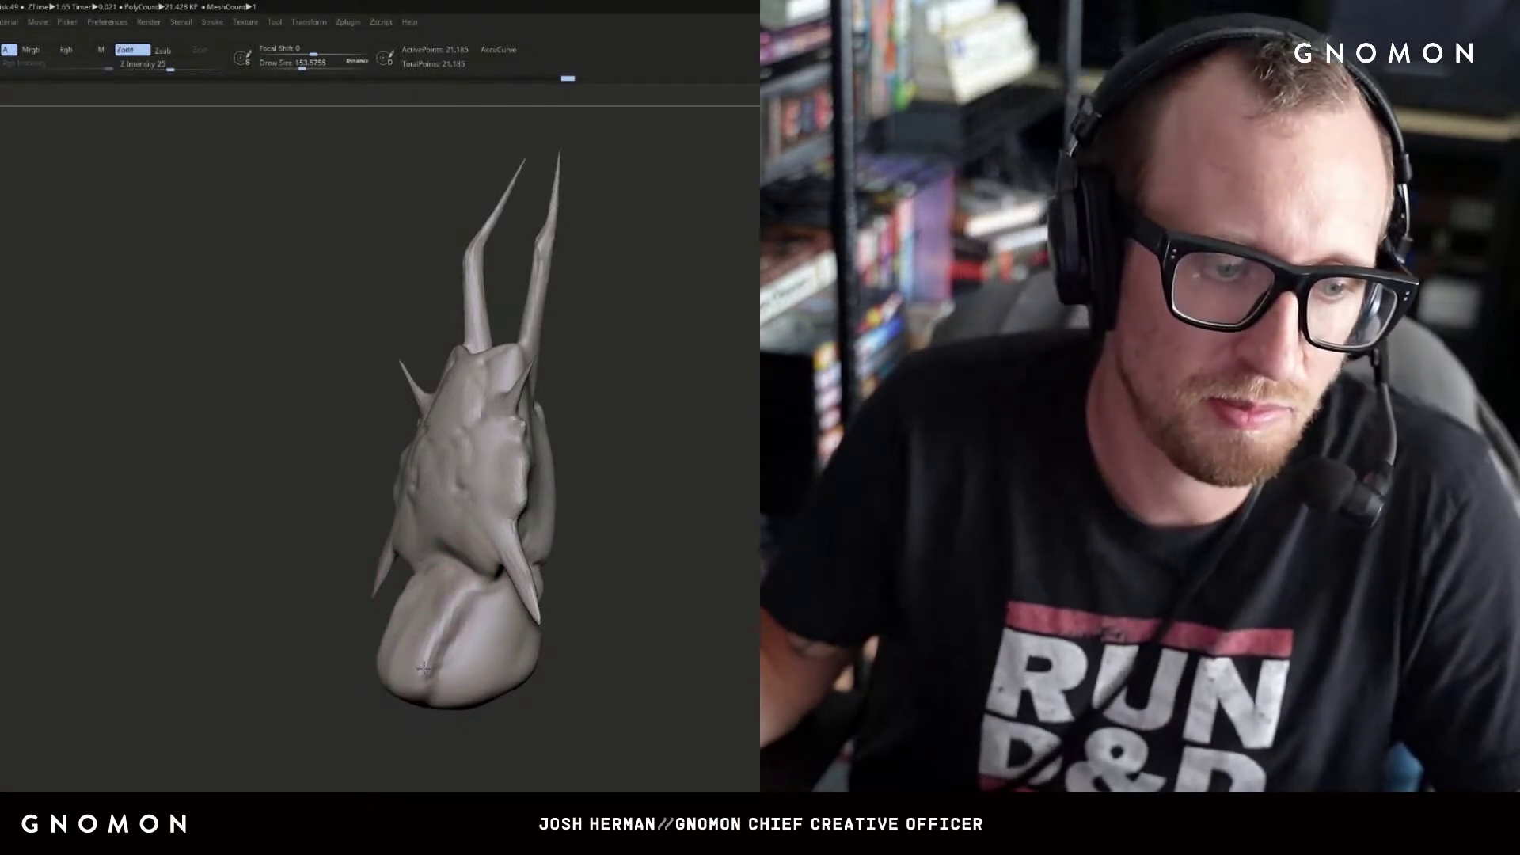
pyautogui.keyDown('shift'); pyautogui.moveTo(441, 700); pyautogui.dragTo(447, 688); pyautogui.keyUp('shift')
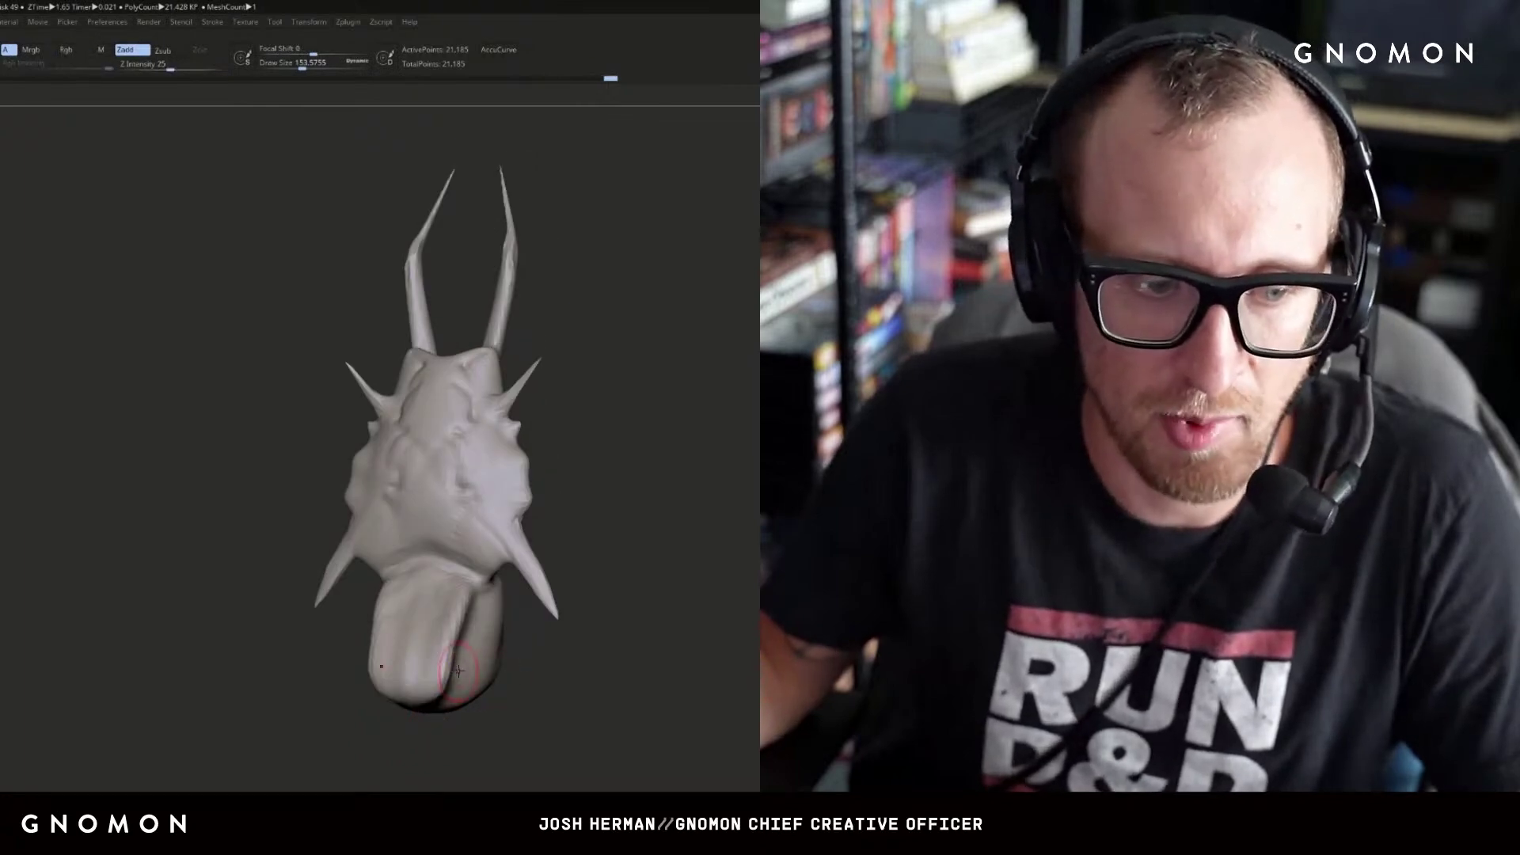
pyautogui.moveTo(450, 675); pyautogui.dragTo(451, 680)
# - Carve deep creases beneath the muzzle ridges and where the muzzle meets the lower horns, using a subtractive brush
pyautogui.moveTo(586, 682)
pyautogui.mouseDown()
pyautogui.moveTo(483, 684)
pyautogui.moveTo(405, 634)
pyautogui.moveTo(374, 644)
pyautogui.mouseUp()
pyautogui.press('1')
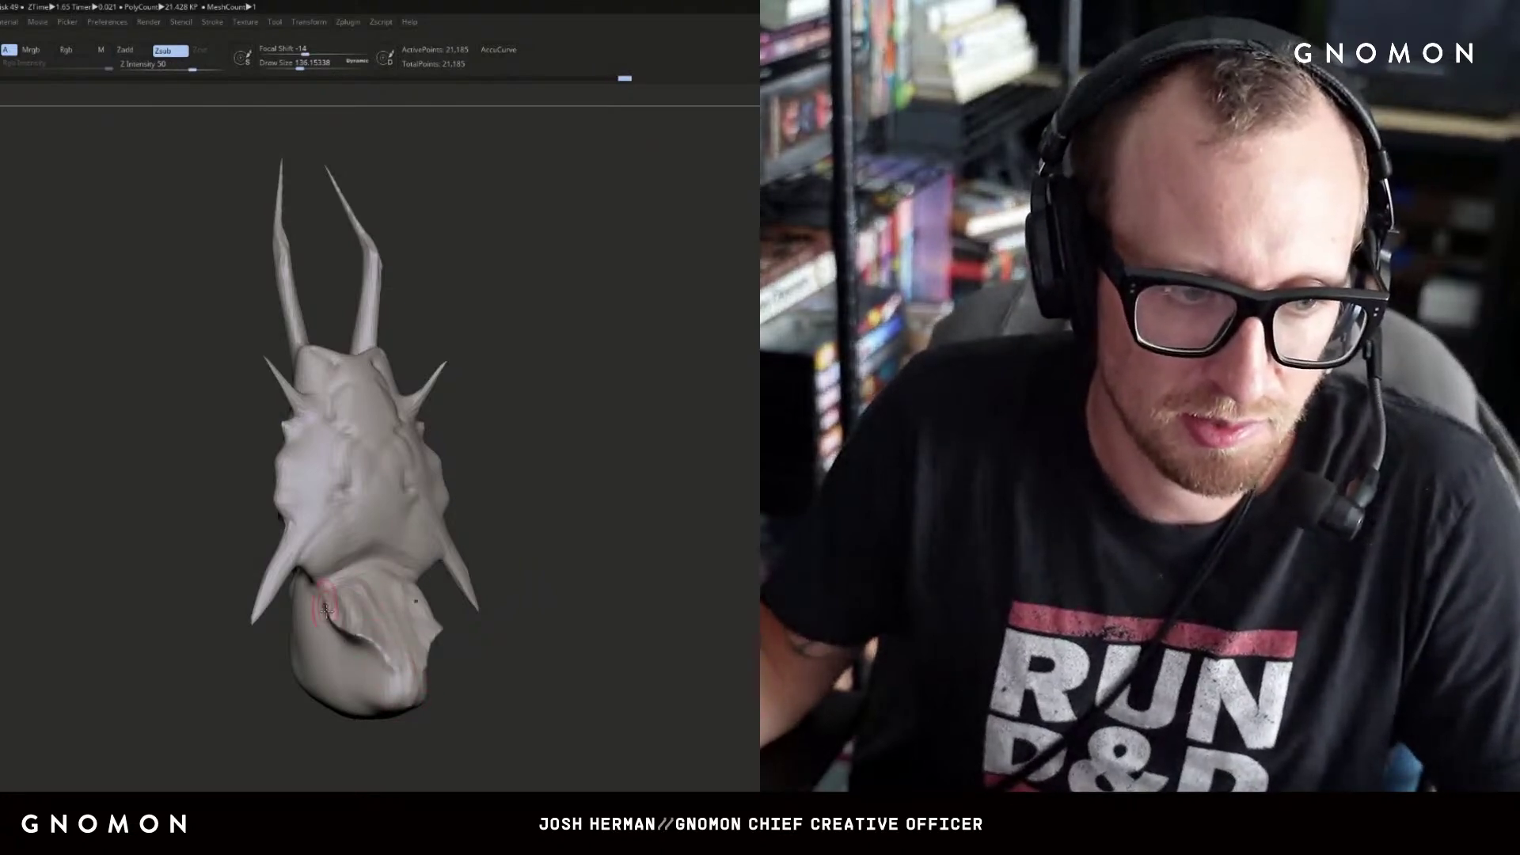
pyautogui.keyDown('shift'); pyautogui.moveTo(538, 520); pyautogui.dragTo(502, 523); pyautogui.keyUp('shift')
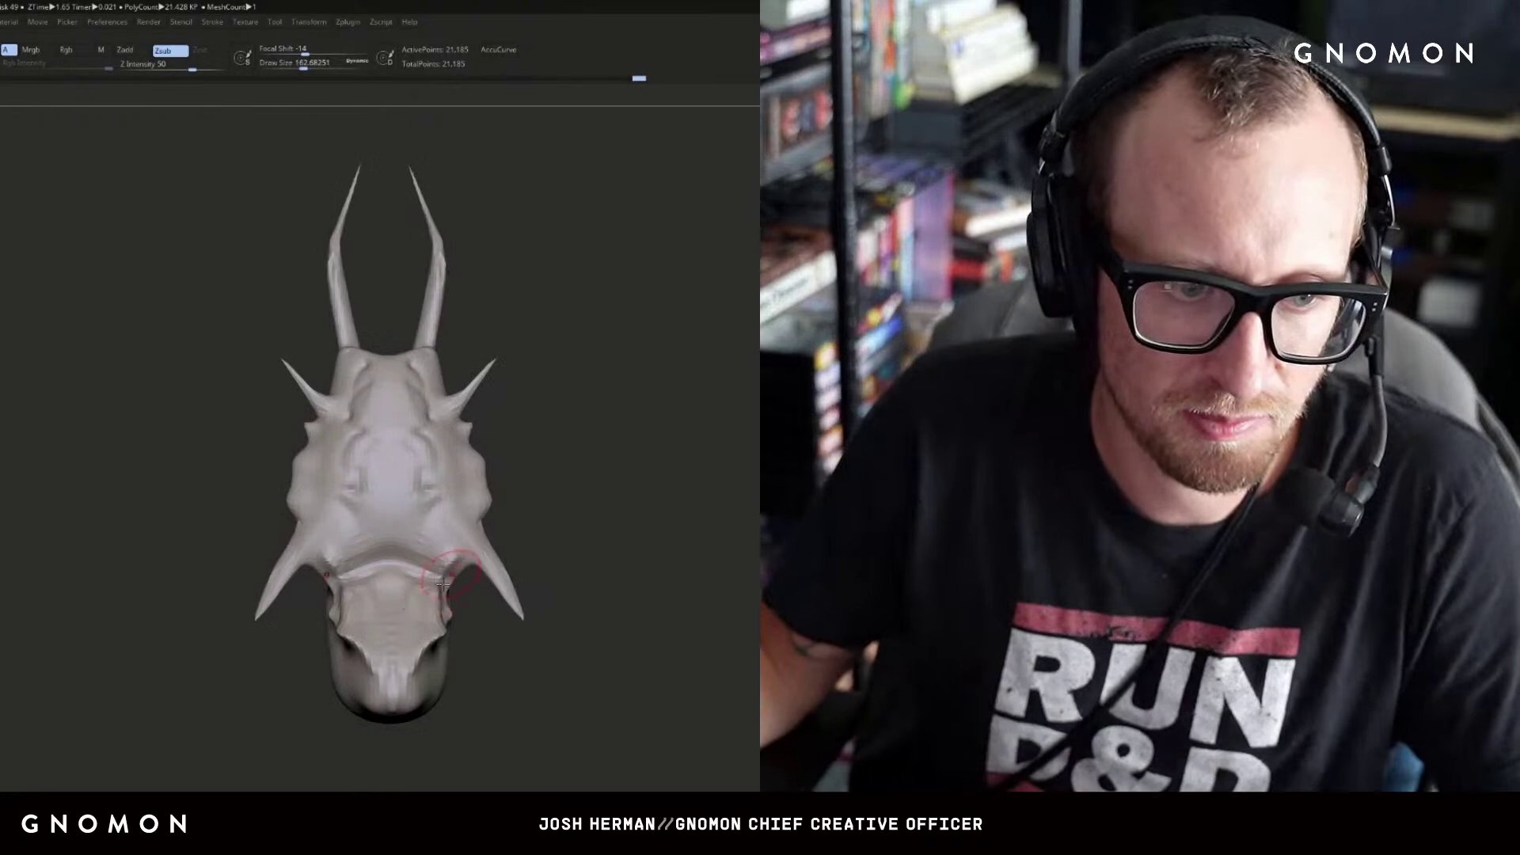
pyautogui.moveTo(459, 569)
pyautogui.mouseDown()
pyautogui.moveTo(448, 558)
pyautogui.moveTo(467, 559)
pyautogui.mouseUp()
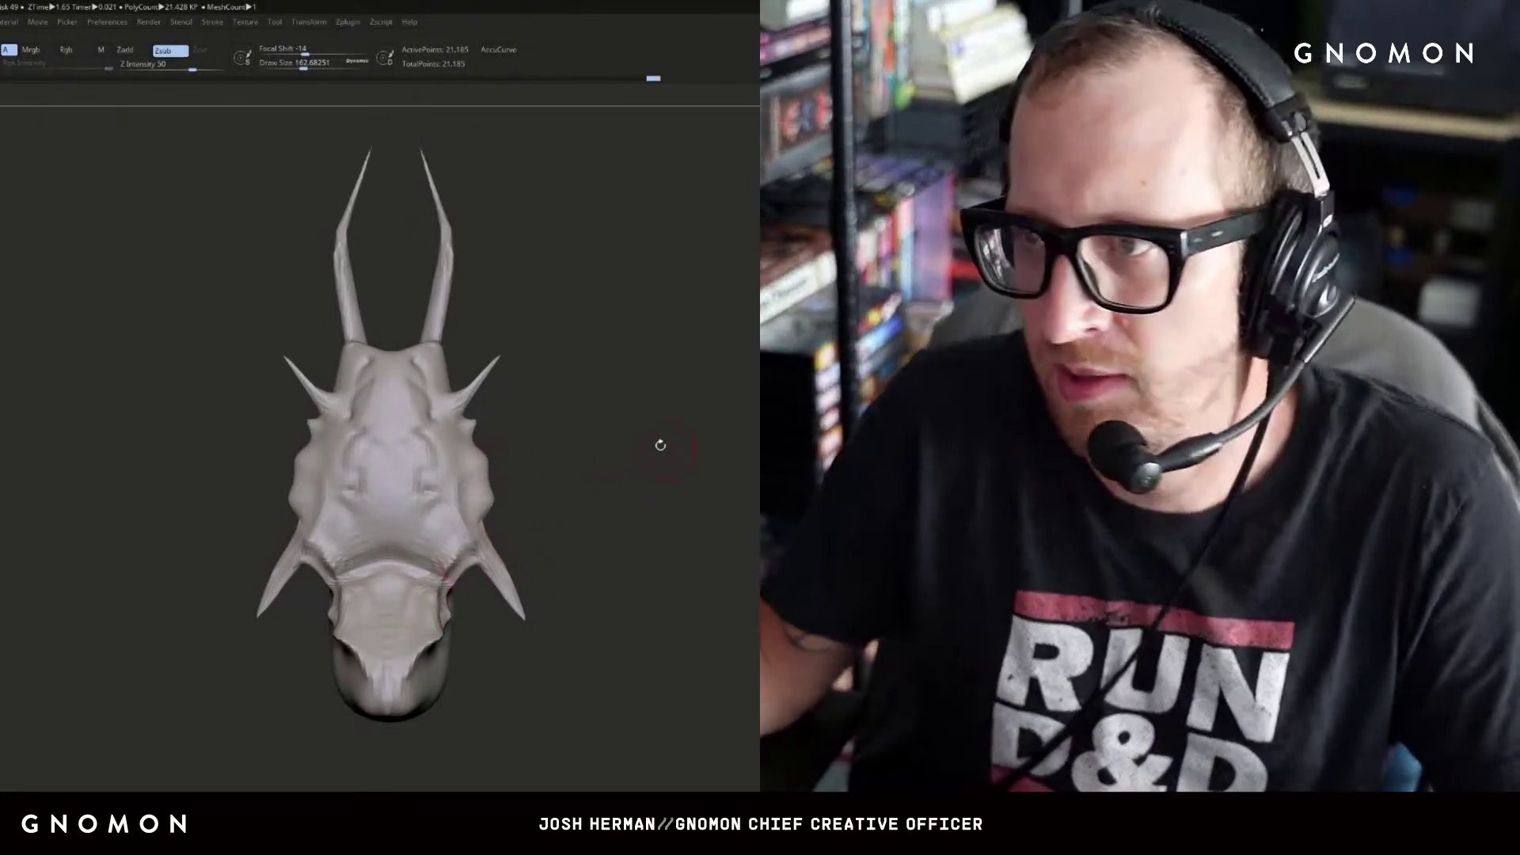
pyautogui.moveTo(679, 479); pyautogui.dragTo(611, 491)
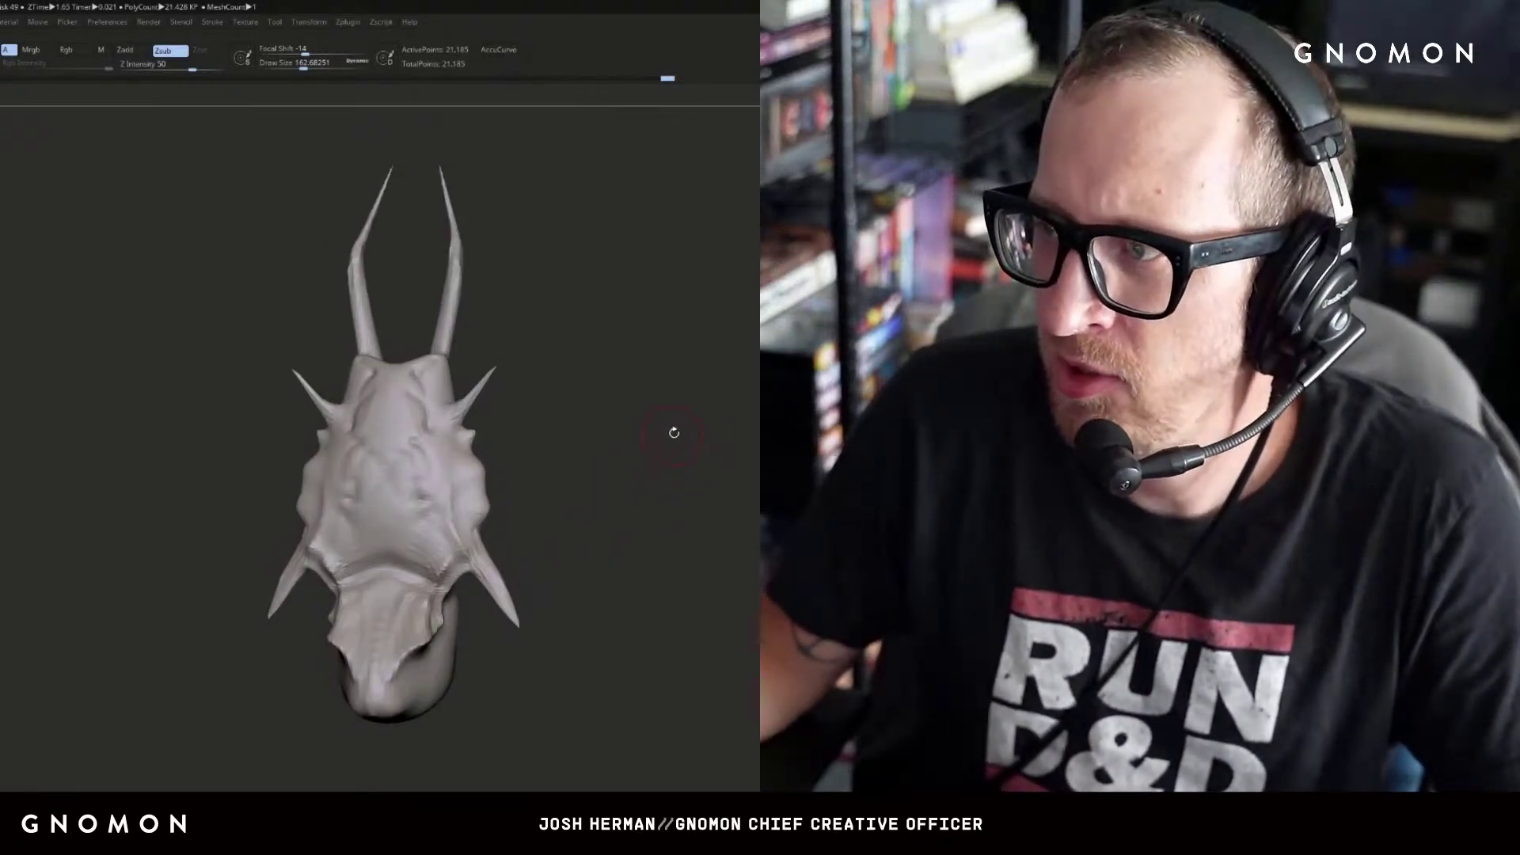
pyautogui.moveTo(673, 434); pyautogui.dragTo(655, 444)
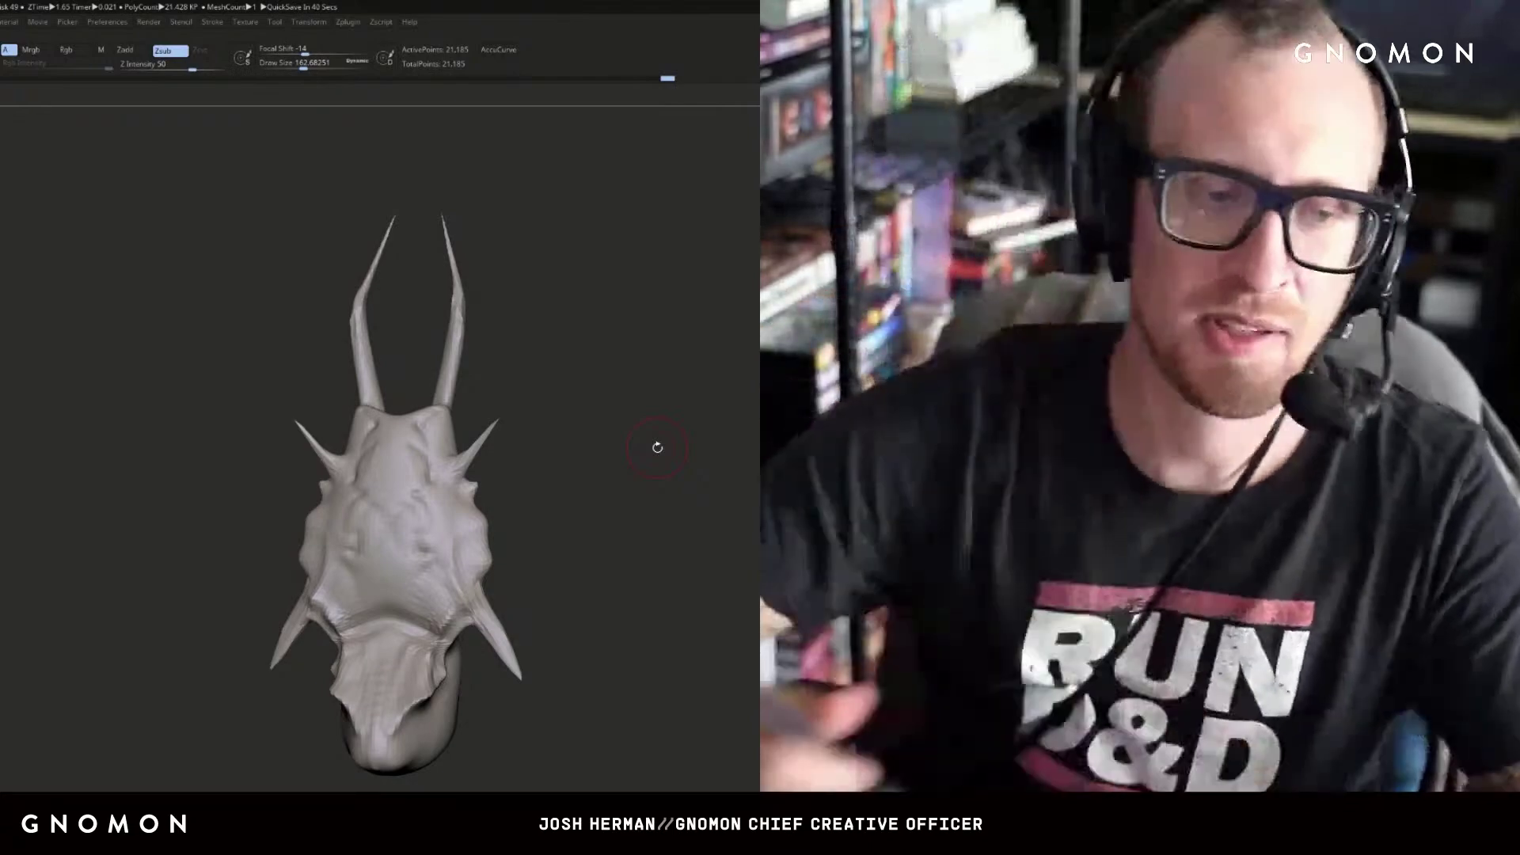
pyautogui.moveTo(559, 218); pyautogui.dragTo(592, 229)
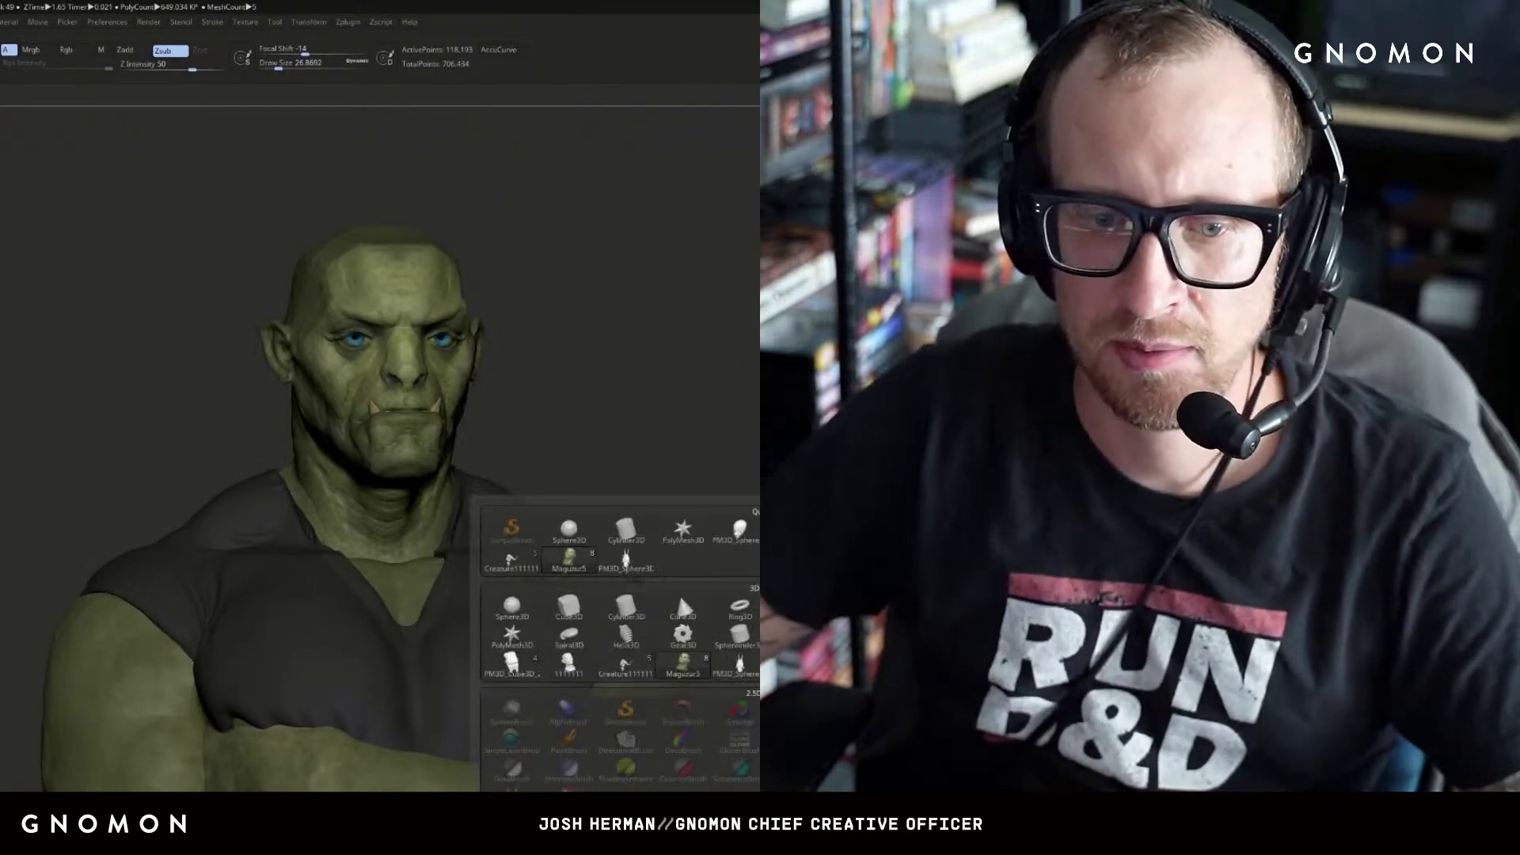
# - Append a Sphere3D to the green orc character and make the sphere the active subtool
pyautogui.click(569, 529)
pyautogui.keyDown('alt'); pyautogui.moveTo(611, 443); pyautogui.dragTo(610, 322); pyautogui.keyUp('alt')
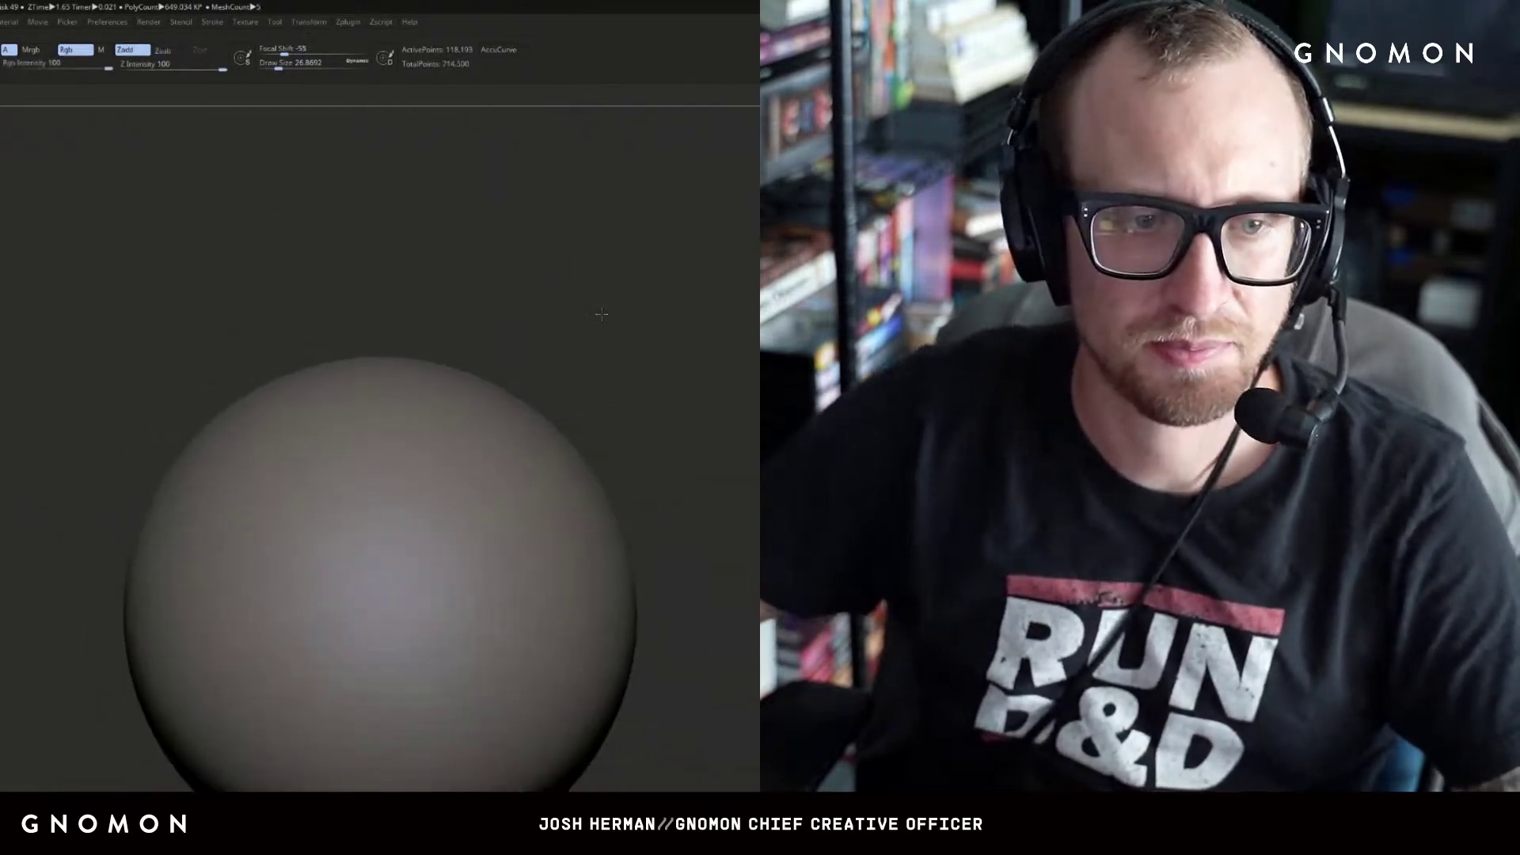
pyautogui.keyDown('alt'); pyautogui.click(459, 512); pyautogui.keyUp('alt')
pyautogui.keyDown('alt'); pyautogui.moveTo(652, 384); pyautogui.dragTo(656, 304); pyautogui.keyUp('alt')
pyautogui.moveTo(561, 433)
pyautogui.mouseDown()
pyautogui.moveTo(747, 334)
pyautogui.moveTo(576, 401)
pyautogui.mouseUp()
pyautogui.moveTo(747, 334); pyautogui.dragTo(507, 457)
# - Move the sphere from the orc's waist up to his head and shift it toward the back of the skull
pyautogui.moveTo(409, 536); pyautogui.dragTo(428, 253)
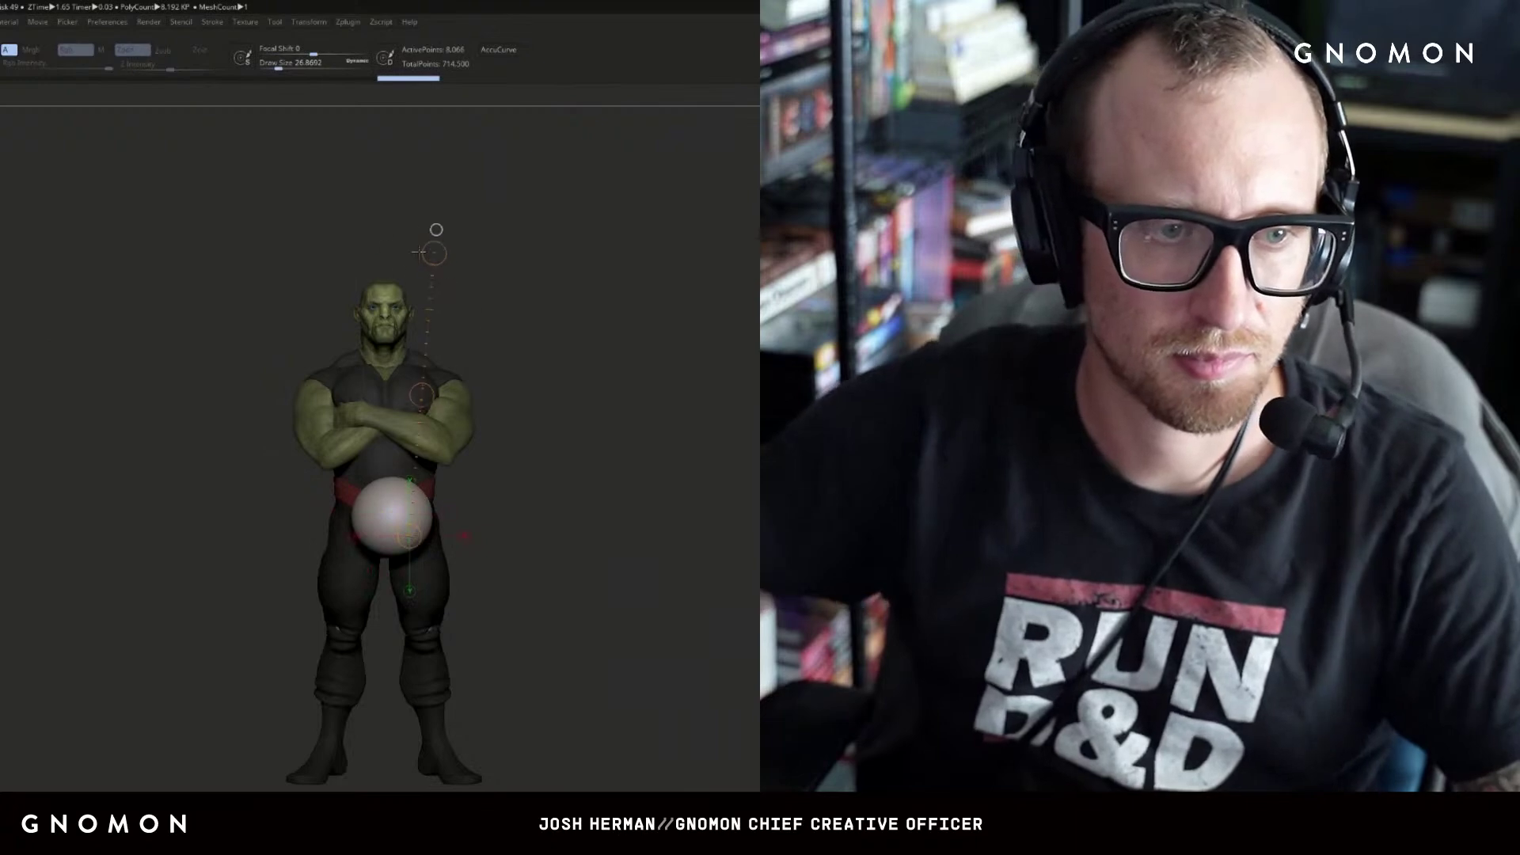
pyautogui.moveTo(409, 392)
pyautogui.keyDown('shift'); pyautogui.mouseDown()
pyautogui.moveTo(408, 164)
pyautogui.moveTo(578, 199)
pyautogui.mouseUp(); pyautogui.keyUp('shift')
pyautogui.keyDown('shift'); pyautogui.moveTo(365, 282); pyautogui.dragTo(570, 290); pyautogui.keyUp('shift')
pyautogui.moveTo(455, 290)
pyautogui.mouseDown()
pyautogui.moveTo(384, 266)
pyautogui.moveTo(190, 265)
pyautogui.moveTo(211, 275)
pyautogui.mouseUp()
pyautogui.moveTo(211, 275); pyautogui.dragTo(159, 281, button='right')
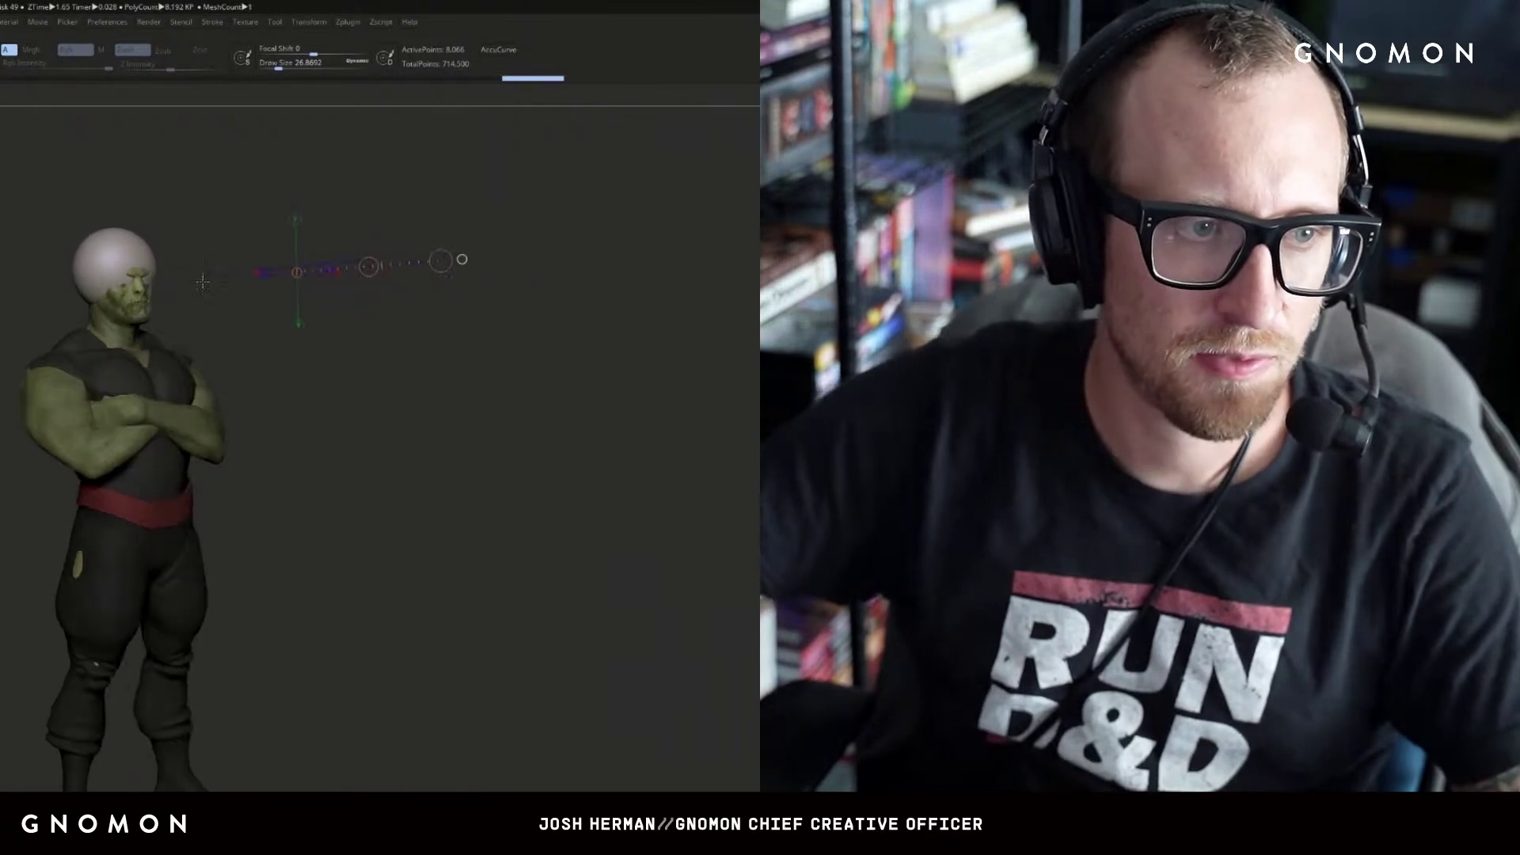
# - Turn the sphere dark, check its fit around the skull, and undo the last adjustment
pyautogui.press('q')
pyautogui.moveTo(291, 253); pyautogui.dragTo(245, 255, button='right')
pyautogui.keyDown('alt'); pyautogui.moveTo(245, 255); pyautogui.dragTo(563, 377, button='right'); pyautogui.keyUp('alt')
pyautogui.keyDown('ctrl'); pyautogui.click(324, 321); pyautogui.keyUp('ctrl')
pyautogui.press('w')
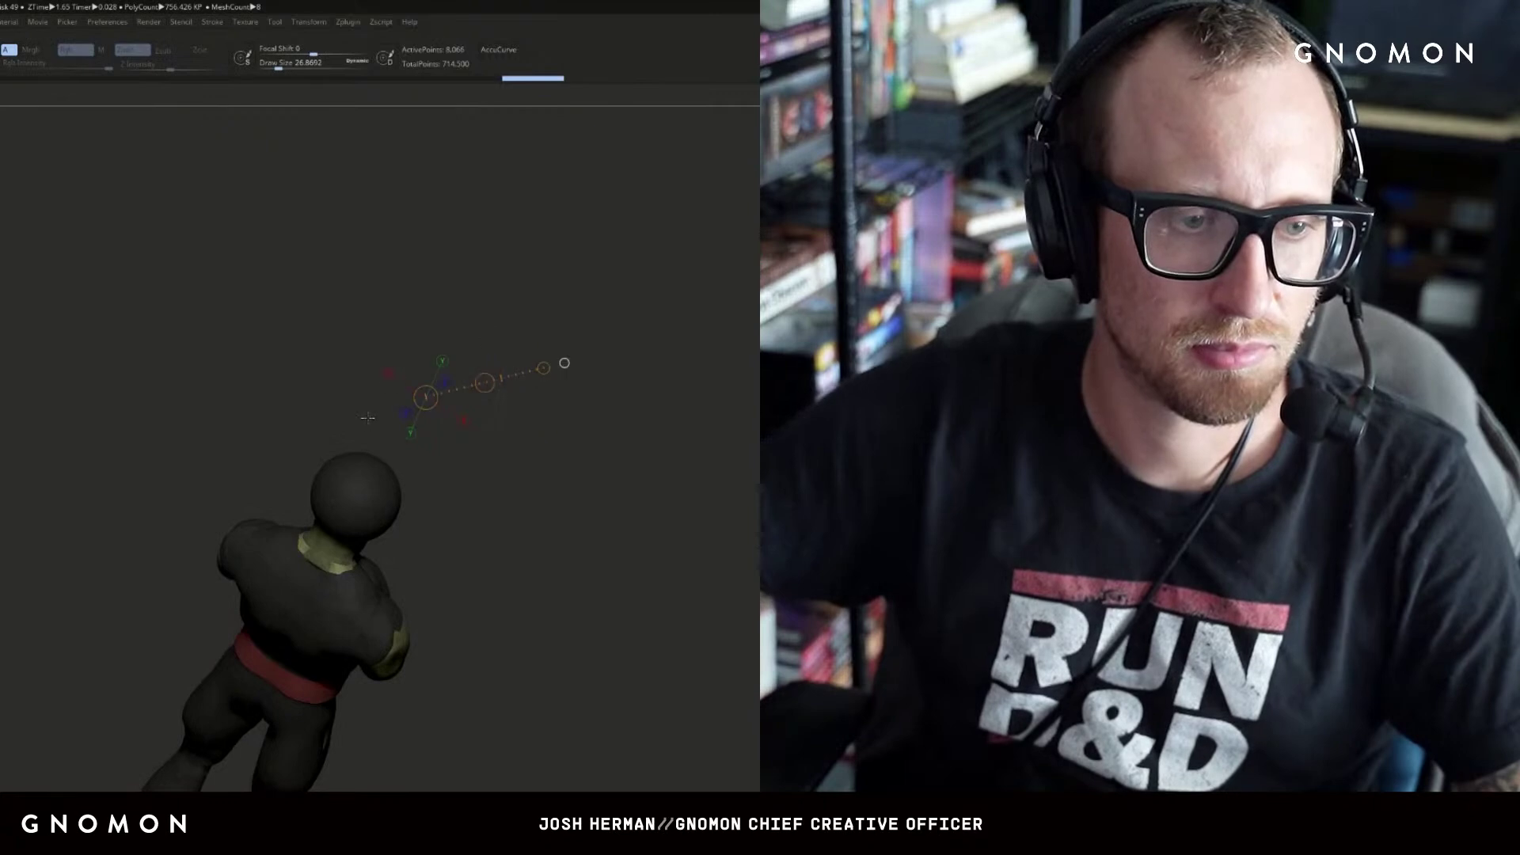
pyautogui.moveTo(364, 402); pyautogui.dragTo(293, 320, button='right')
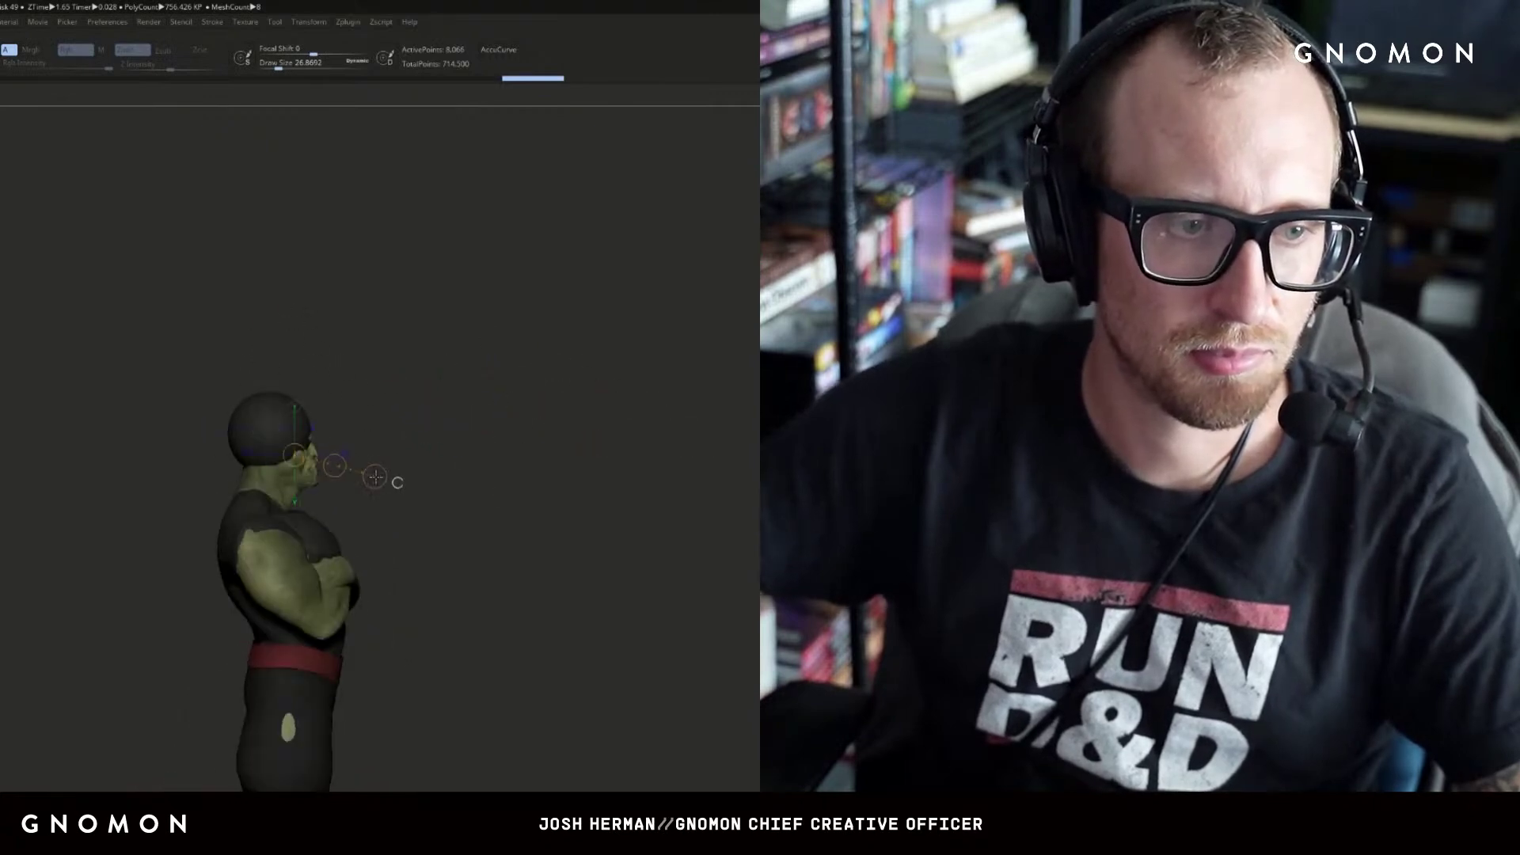
pyautogui.moveTo(492, 373)
pyautogui.mouseDown(button='right')
pyautogui.moveTo(430, 369)
pyautogui.moveTo(576, 405)
pyautogui.moveTo(474, 424)
pyautogui.mouseUp(button='right')
pyautogui.hotkey('ctrl', 'z')
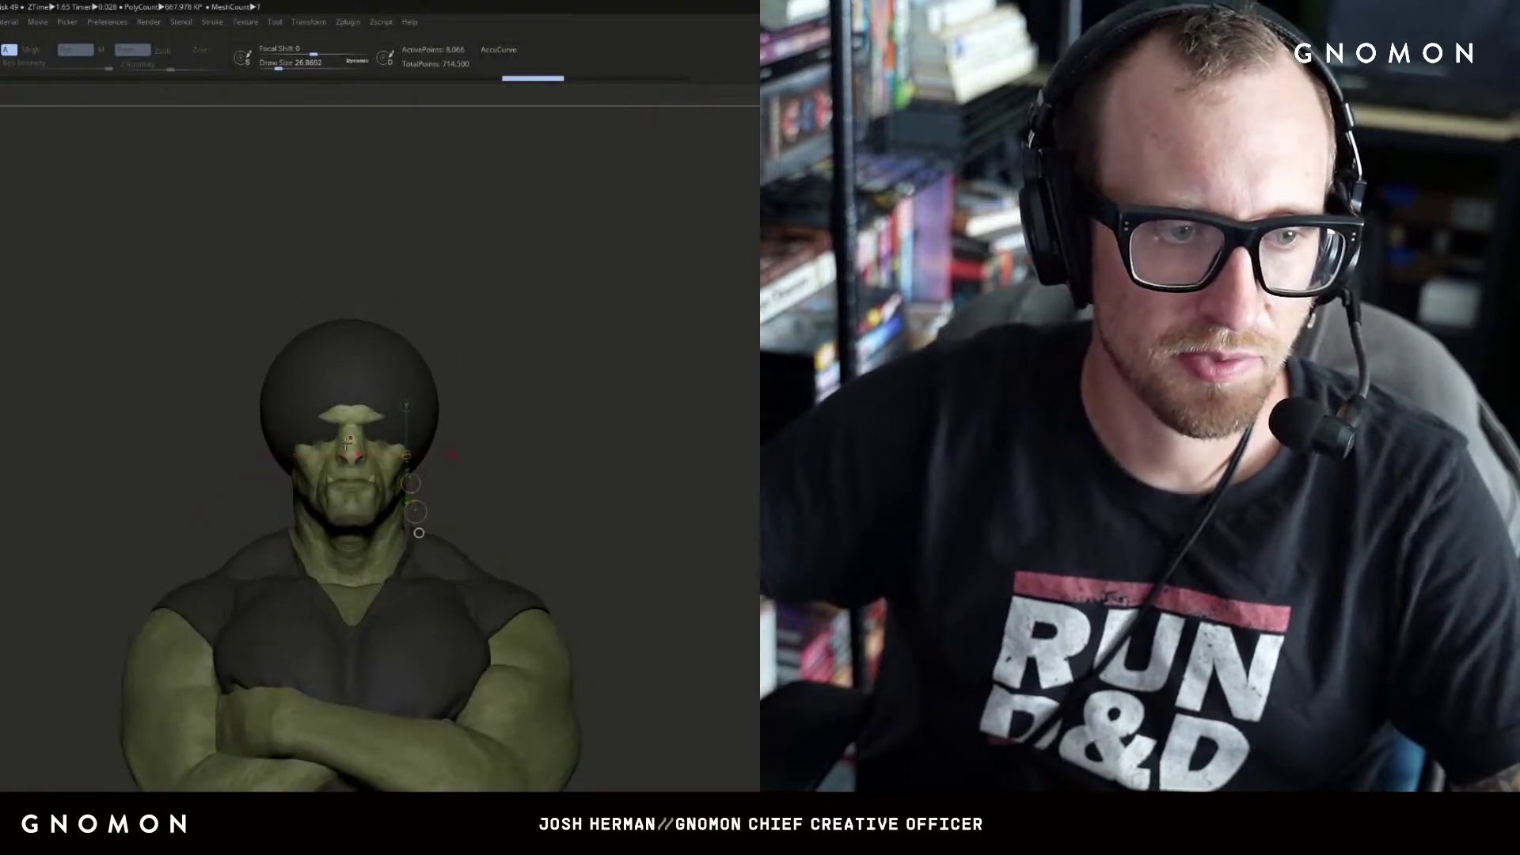
# - Enlarge the dark sphere slightly and raise it on the orc's head like an afro, leaving the face exposed
pyautogui.moveTo(498, 464); pyautogui.dragTo(508, 474)
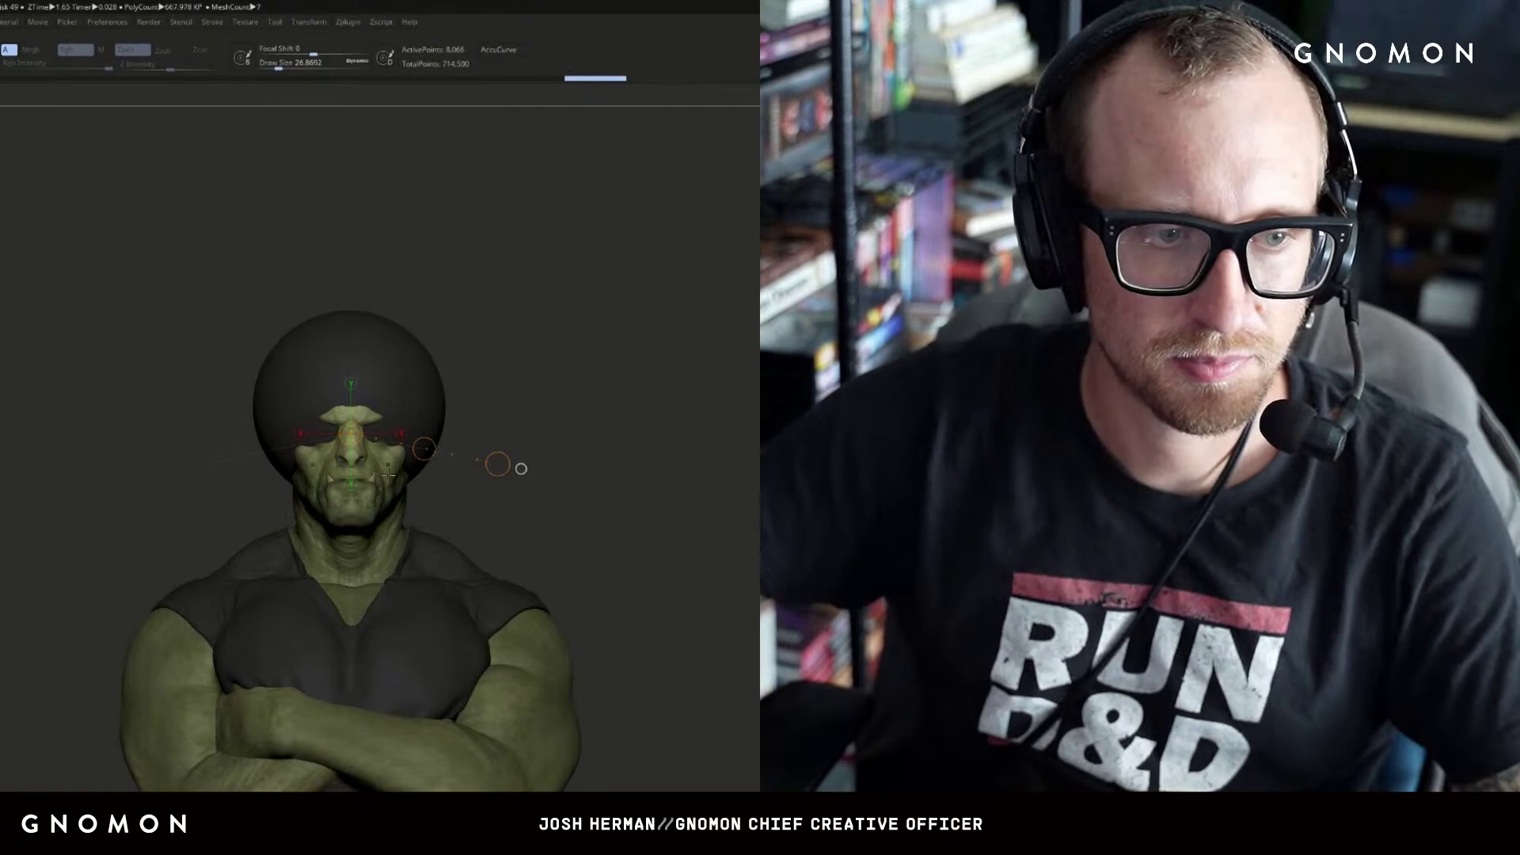
pyautogui.moveTo(388, 370); pyautogui.dragTo(389, 369)
pyautogui.moveTo(683, 296)
pyautogui.mouseDown(button='right')
pyautogui.moveTo(509, 309)
pyautogui.moveTo(556, 343)
pyautogui.moveTo(472, 303)
pyautogui.mouseUp(button='right')
pyautogui.keyDown('shift'); pyautogui.moveTo(397, 376); pyautogui.dragTo(394, 201); pyautogui.keyUp('shift')
pyautogui.moveTo(394, 301)
pyautogui.mouseDown()
pyautogui.moveTo(398, 271)
pyautogui.moveTo(412, 319)
pyautogui.moveTo(407, 299)
pyautogui.mouseUp()
pyautogui.moveTo(613, 273)
pyautogui.mouseDown(button='right')
pyautogui.moveTo(557, 264)
pyautogui.moveTo(577, 245)
pyautogui.moveTo(549, 254)
pyautogui.mouseUp(button='right')
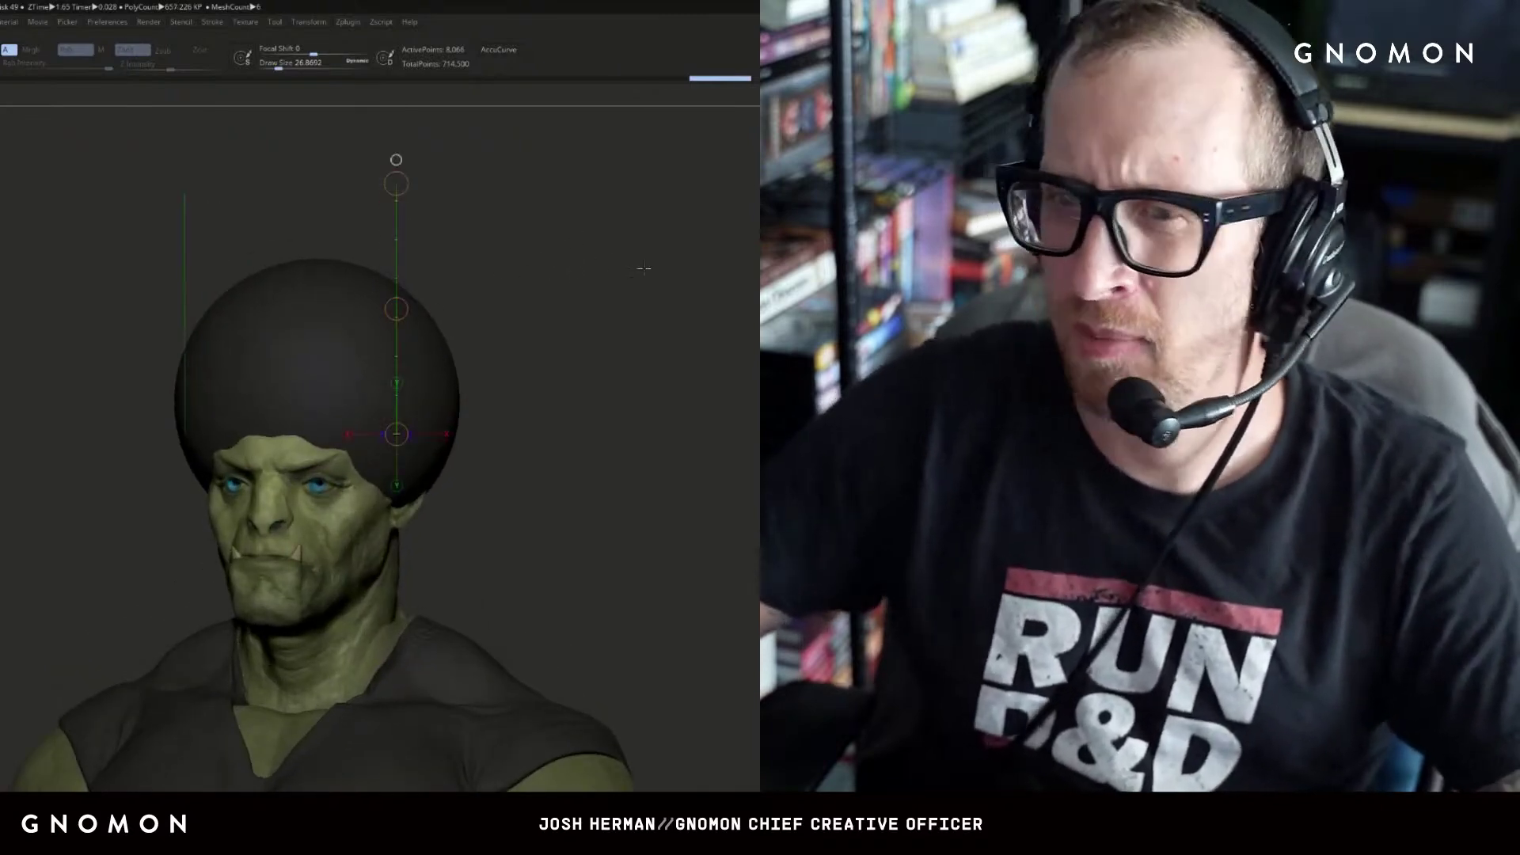
# - Undo the sphere's enlargement and moves back to the small sphere embedded in the orc's forehead
pyautogui.hotkey('ctrl', 'z')
pyautogui.hotkey('ctrl', 'z')
pyautogui.hotkey('ctrl', 'z')
pyautogui.hotkey('ctrl', 'z')
pyautogui.hotkey('ctrl', 'z')
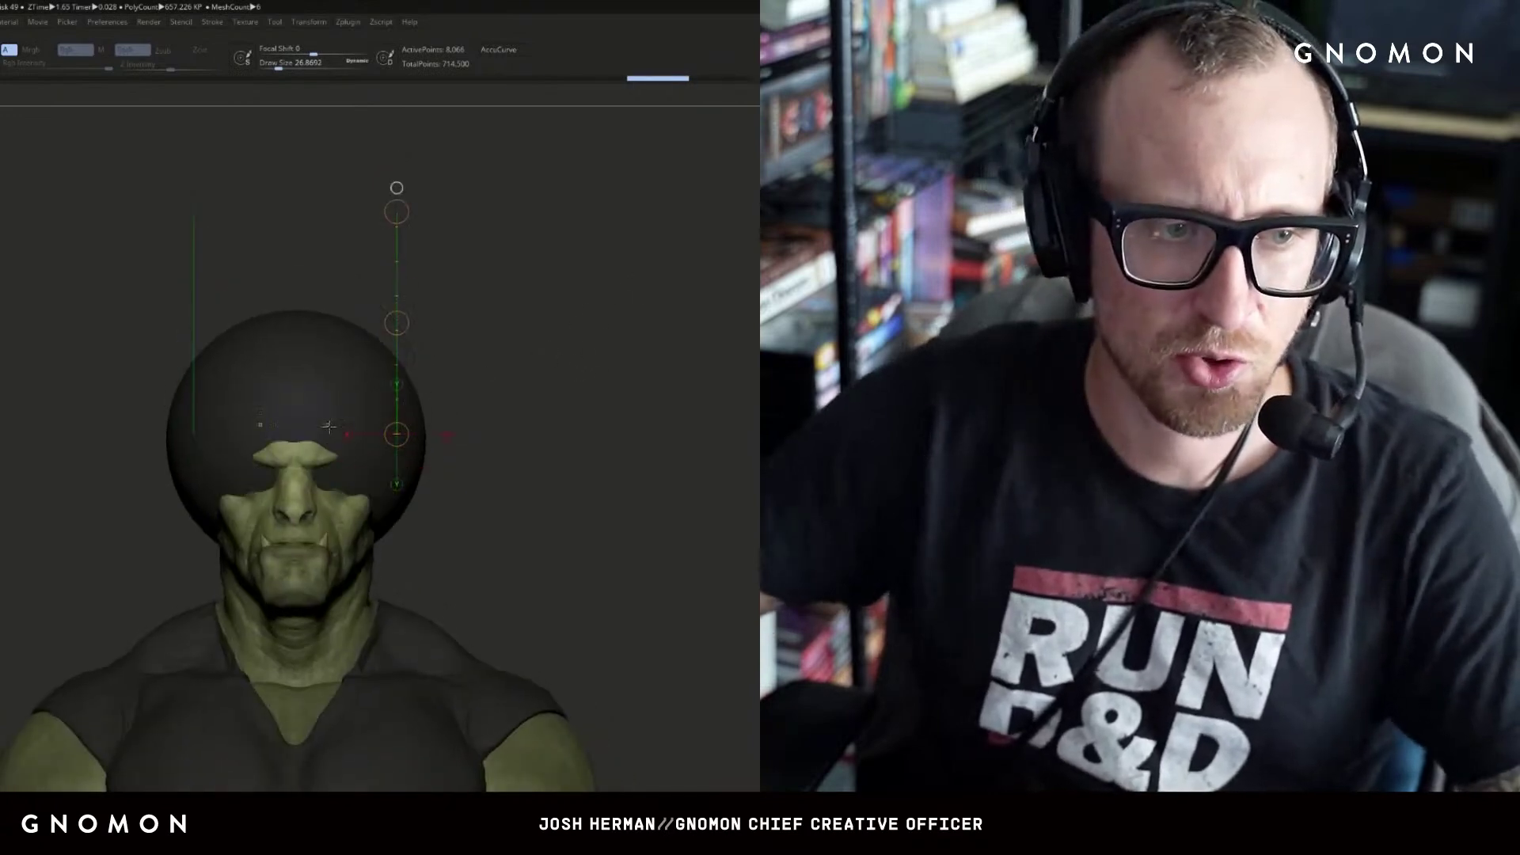
pyautogui.hotkey('ctrl', 'shift', 'z')
pyautogui.hotkey('ctrl', 'shift', 'z')
pyautogui.hotkey('ctrl', 'shift', 'z')
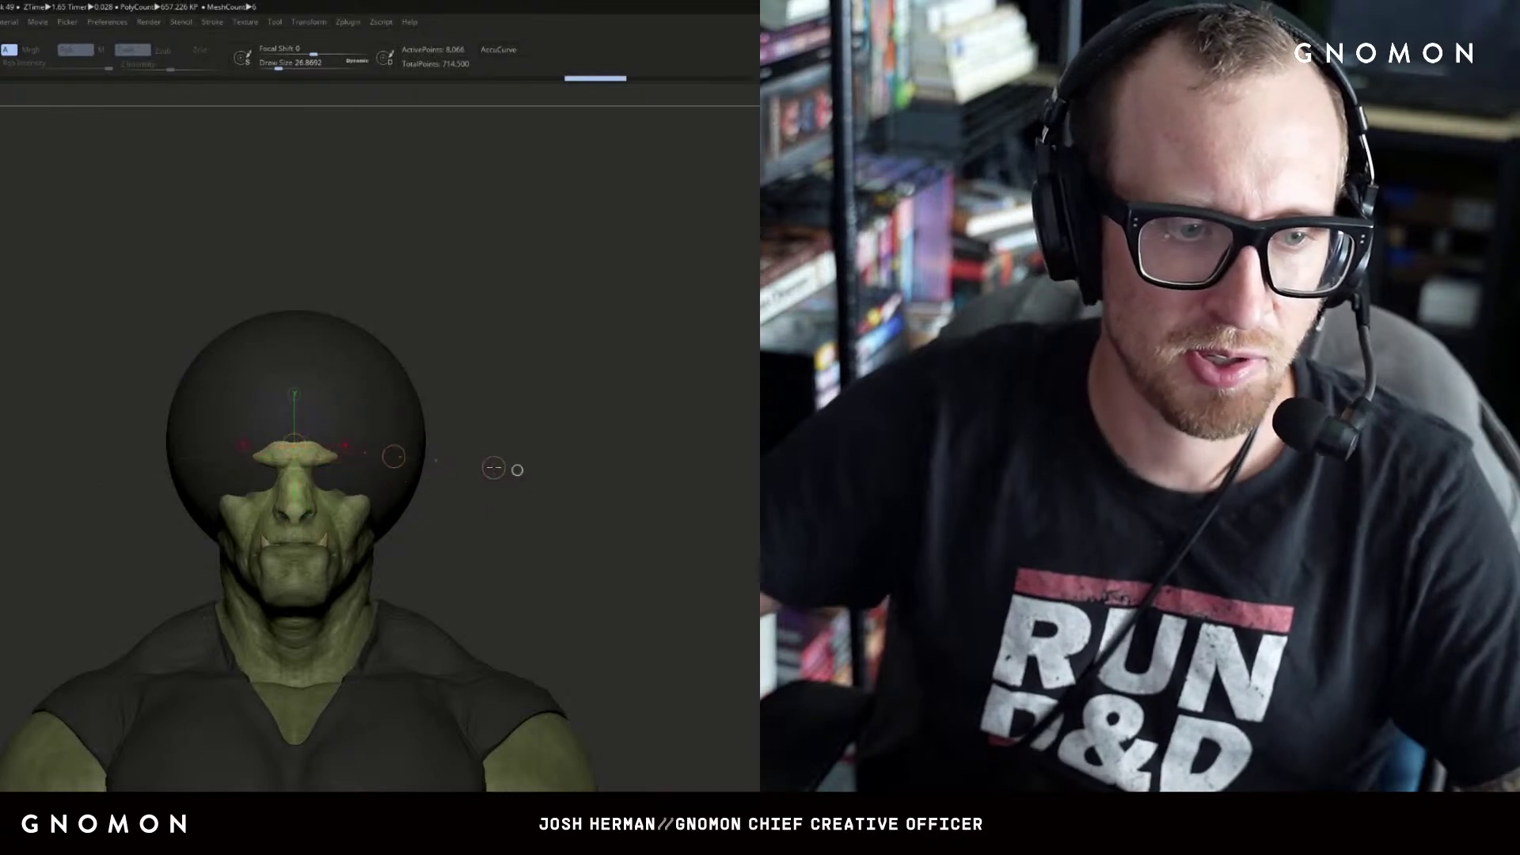
pyautogui.hotkey('ctrl', 'shift', 'z')
pyautogui.hotkey('ctrl', 'shift', 'z')
pyautogui.hotkey('ctrl', 'shift', 'z')
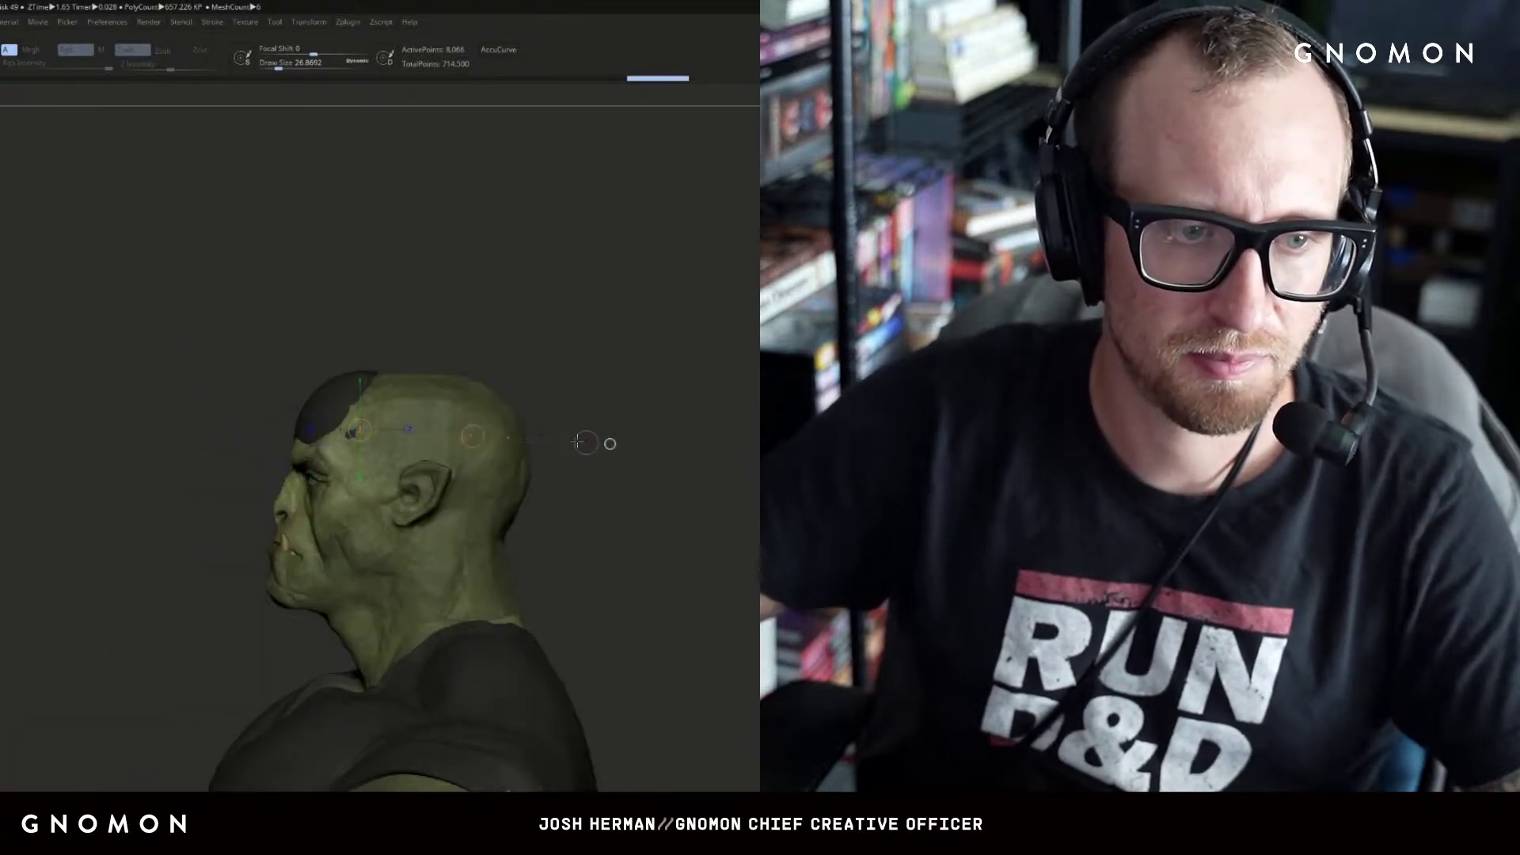
# - Raise the sphere on the orc's head and begin pulling it back over the skull with the SnakeHook brush
pyautogui.moveTo(489, 430)
pyautogui.mouseDown()
pyautogui.moveTo(594, 305)
pyautogui.moveTo(498, 339)
pyautogui.mouseUp()
pyautogui.press('q')
pyautogui.press('b')
pyautogui.press('s')
pyautogui.press('h')
pyautogui.press('s')
pyautogui.moveTo(503, 336)
pyautogui.mouseDown()
pyautogui.moveTo(522, 329)
pyautogui.moveTo(416, 358)
pyautogui.moveTo(492, 335)
pyautogui.mouseUp()
pyautogui.moveTo(598, 277); pyautogui.dragTo(566, 321)
pyautogui.moveTo(459, 324); pyautogui.dragTo(538, 311)
pyautogui.moveTo(626, 273); pyautogui.dragTo(616, 228)
# - Stretch the dark hair shape across the scalp and around both sides toward the back of the head
pyautogui.keyDown('shift'); pyautogui.moveTo(547, 310); pyautogui.dragTo(527, 330); pyautogui.keyUp('shift')
pyautogui.moveTo(612, 309)
pyautogui.mouseDown()
pyautogui.moveTo(594, 336)
pyautogui.moveTo(615, 364)
pyautogui.mouseUp()
pyautogui.moveTo(678, 309); pyautogui.dragTo(590, 317)
pyautogui.moveTo(576, 366); pyautogui.dragTo(602, 309)
pyautogui.moveTo(633, 348); pyautogui.dragTo(681, 353)
pyautogui.moveTo(524, 348)
pyautogui.mouseDown()
pyautogui.moveTo(509, 388)
pyautogui.moveTo(572, 349)
pyautogui.mouseUp()
pyautogui.moveTo(559, 285); pyautogui.dragTo(584, 321)
pyautogui.moveTo(681, 348); pyautogui.dragTo(645, 352)
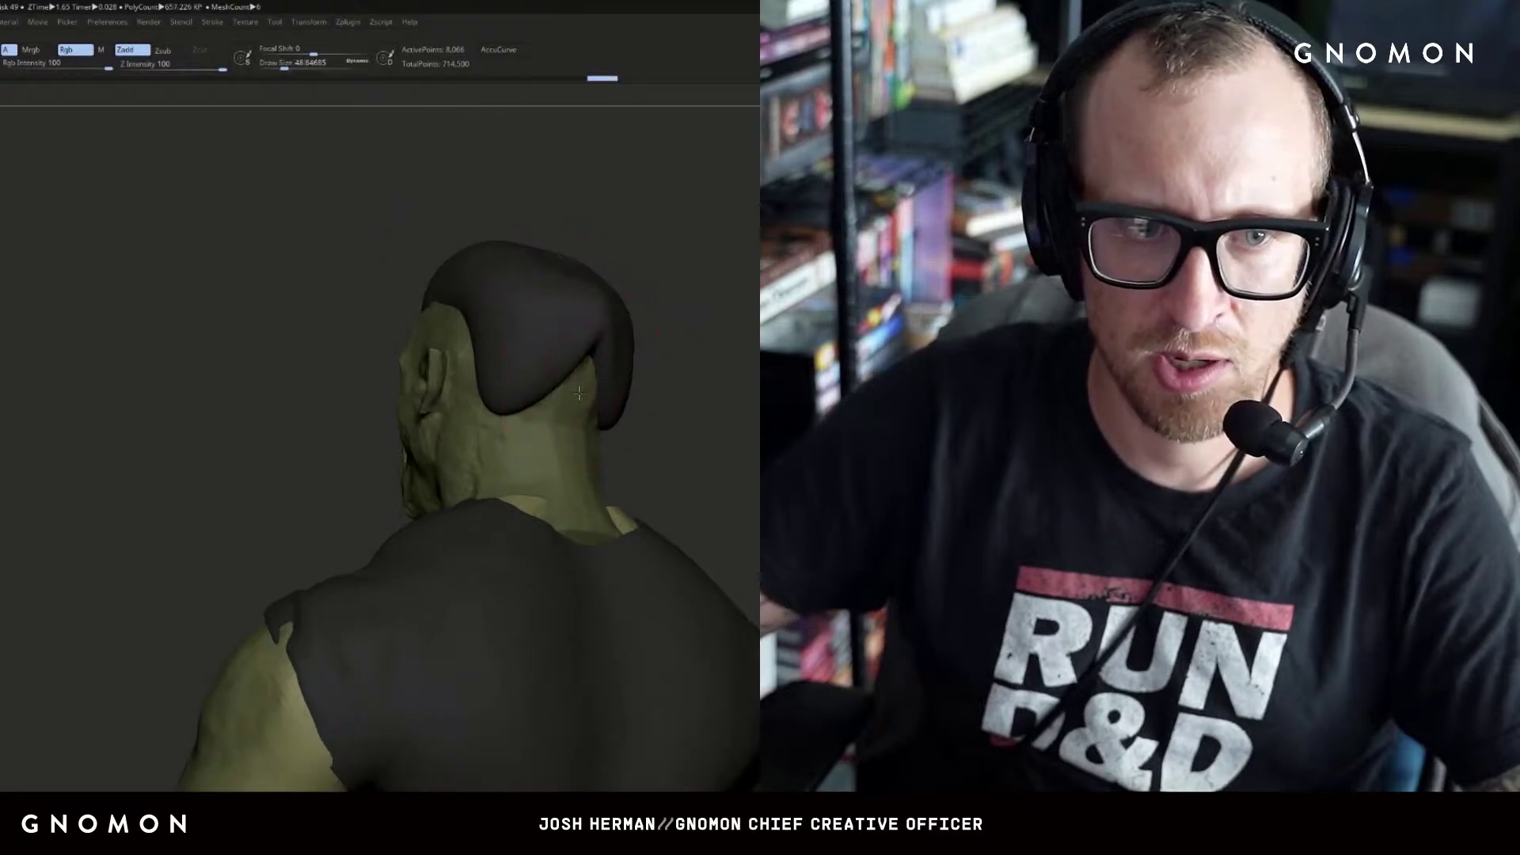
# - Pull the back of the hair down to the nape and push its rear outward into an angular wedge
pyautogui.moveTo(554, 368); pyautogui.dragTo(588, 420)
pyautogui.moveTo(724, 348)
pyautogui.mouseDown()
pyautogui.moveTo(678, 349)
pyautogui.moveTo(737, 326)
pyautogui.moveTo(655, 329)
pyautogui.mouseUp()
pyautogui.moveTo(524, 391)
pyautogui.mouseDown()
pyautogui.moveTo(518, 358)
pyautogui.moveTo(517, 445)
pyautogui.mouseUp()
pyautogui.moveTo(396, 405); pyautogui.dragTo(456, 406)
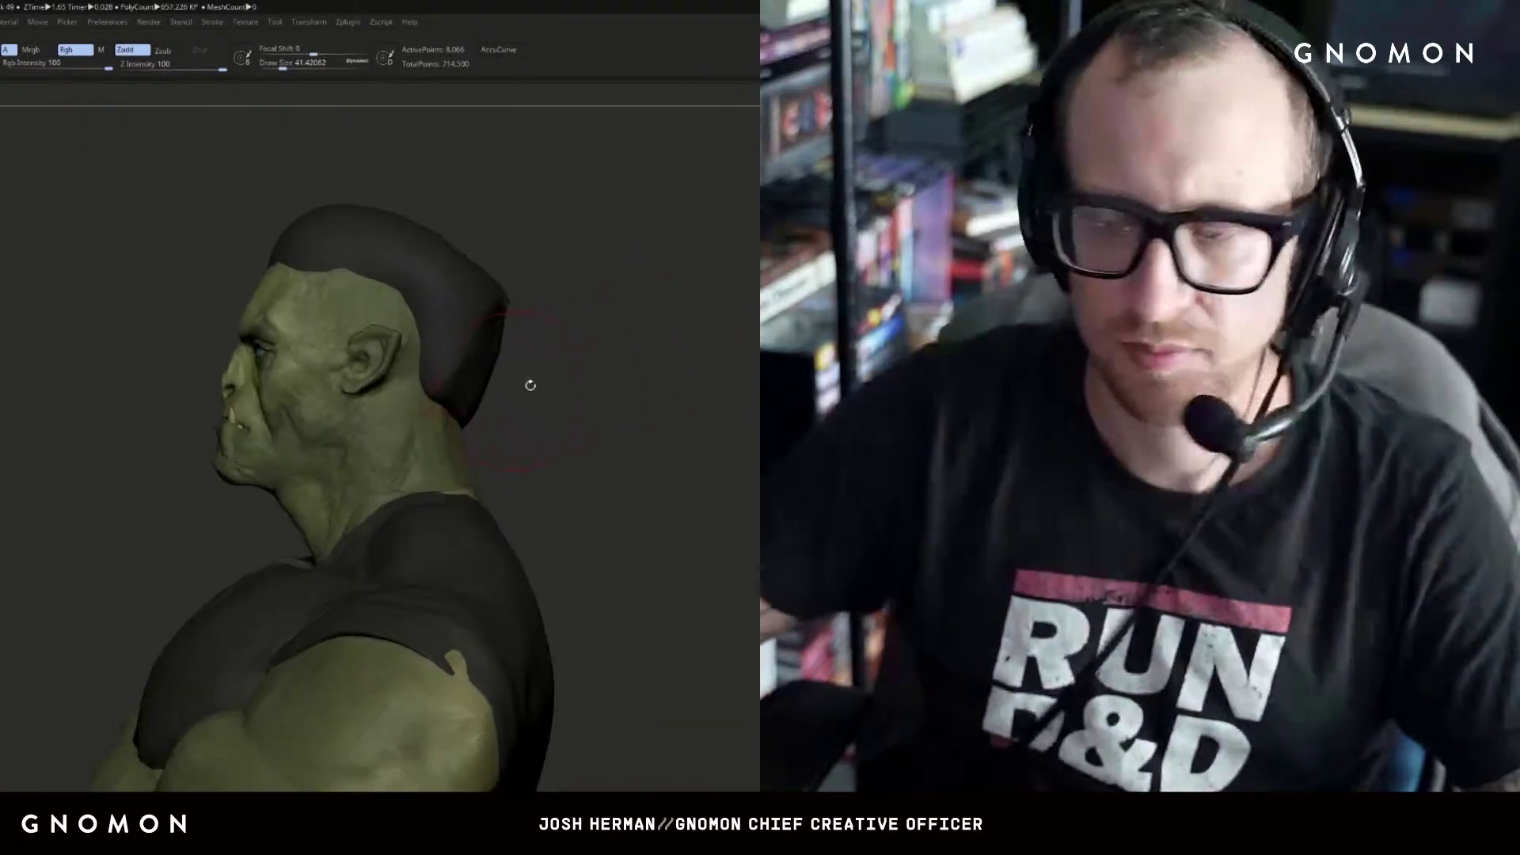
pyautogui.moveTo(526, 383); pyautogui.dragTo(554, 329)
pyautogui.moveTo(660, 450)
pyautogui.mouseDown()
pyautogui.moveTo(652, 435)
pyautogui.moveTo(563, 451)
pyautogui.mouseUp()
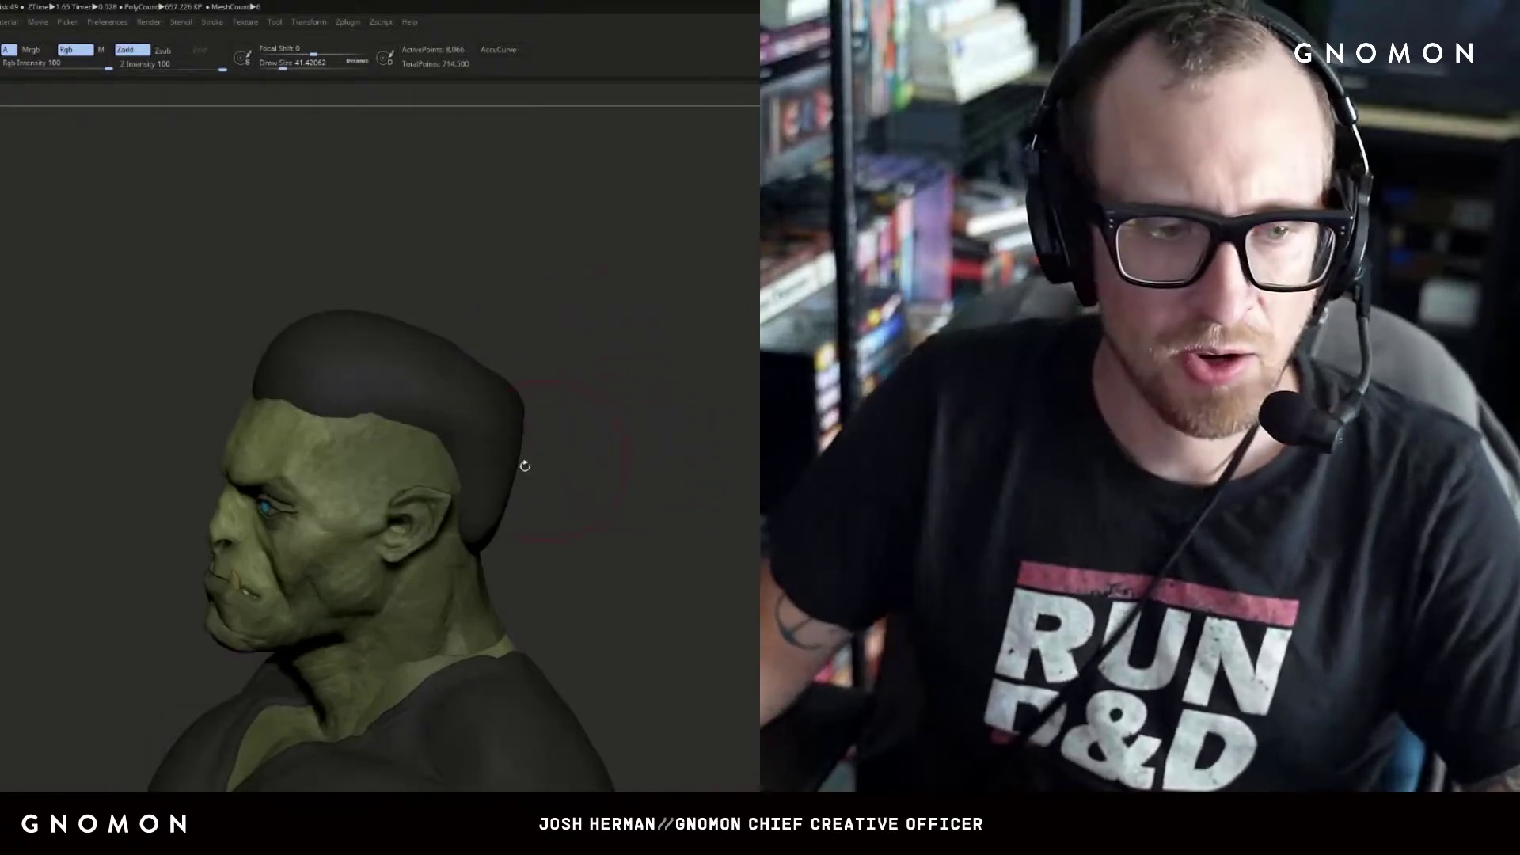
# - Reduce the brush size and pull the hairline down around the ear and onto the nape
pyautogui.moveTo(393, 426); pyautogui.dragTo(484, 420, button='right')
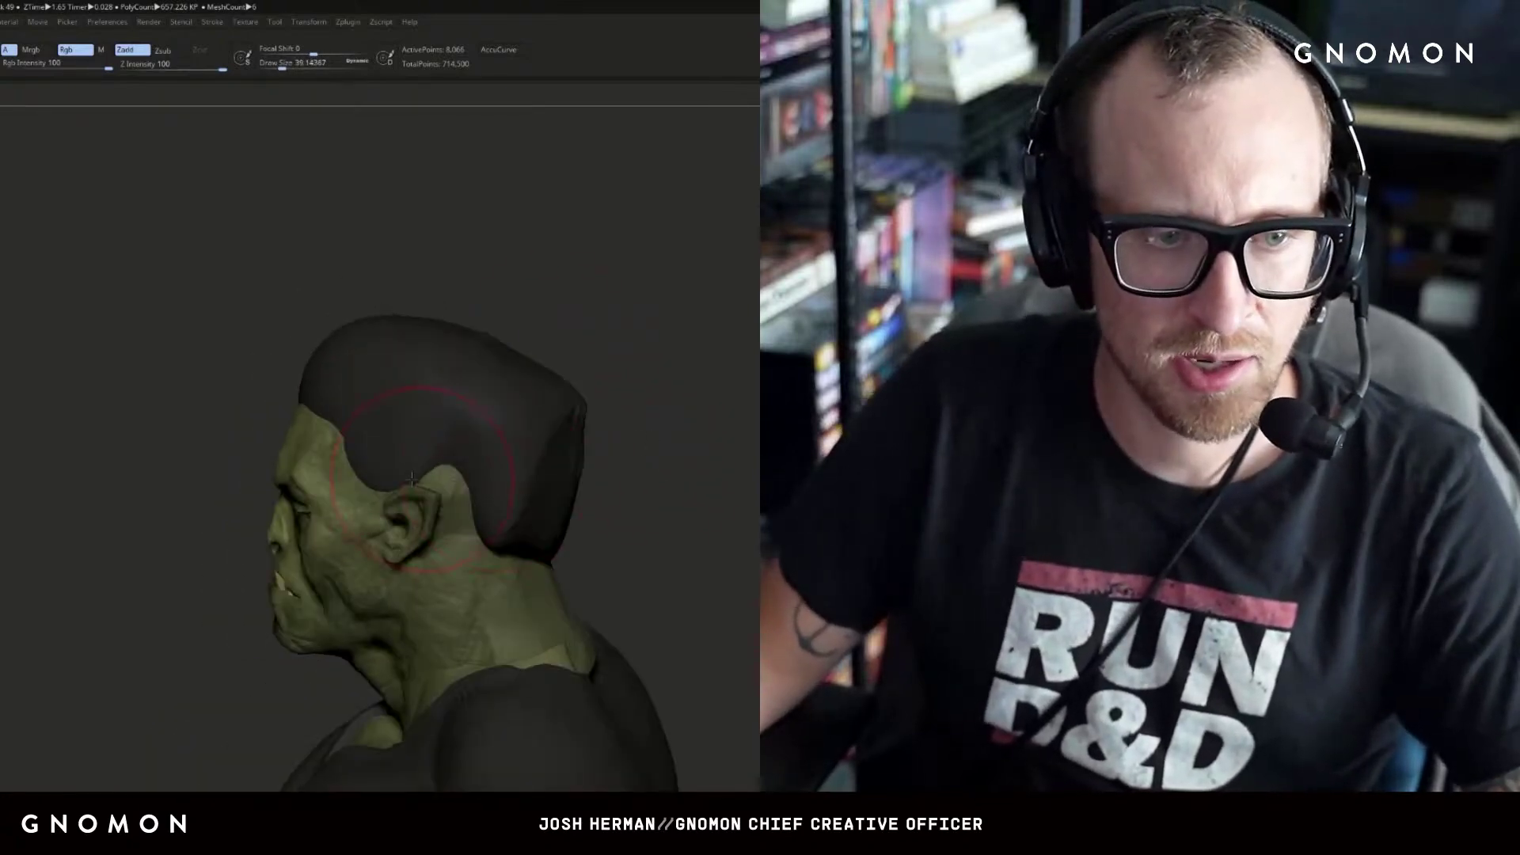
pyautogui.press('s')
pyautogui.moveTo(400, 469)
pyautogui.mouseDown()
pyautogui.moveTo(378, 460)
pyautogui.moveTo(393, 480)
pyautogui.mouseUp()
pyautogui.press('s')
pyautogui.press('s')
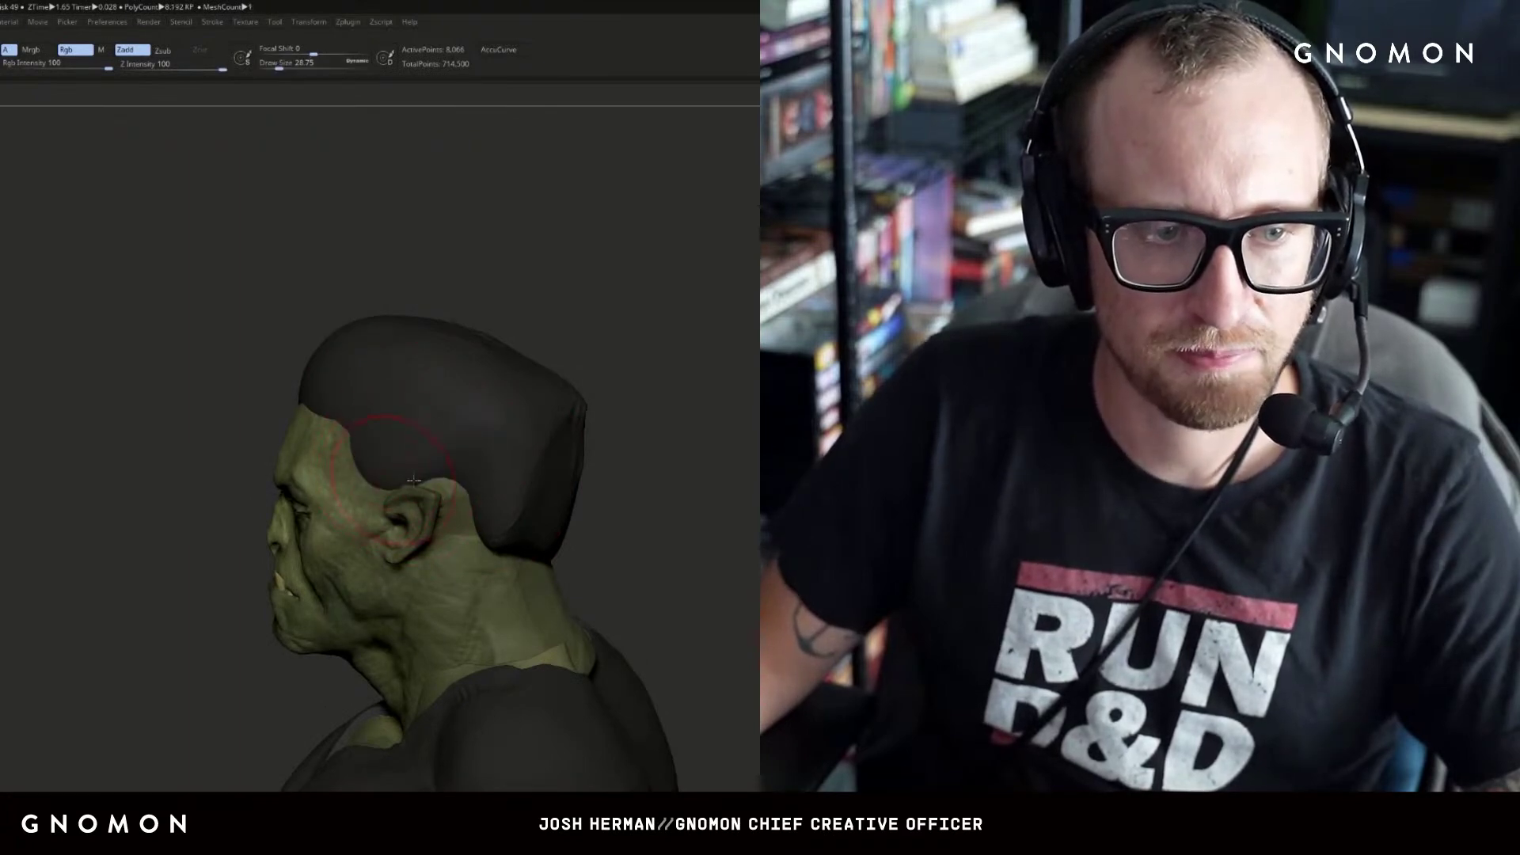
pyautogui.moveTo(473, 531); pyautogui.dragTo(533, 525)
pyautogui.press('s')
pyautogui.moveTo(533, 526); pyautogui.dragTo(598, 519, button='right')
pyautogui.moveTo(529, 538); pyautogui.dragTo(532, 556)
# - Enlarge the brush and shape the hair's profile with a flatter top and a front overhanging the forehead
pyautogui.moveTo(637, 505)
pyautogui.mouseDown(button='right')
pyautogui.moveTo(691, 428)
pyautogui.moveTo(364, 340)
pyautogui.mouseUp(button='right')
pyautogui.press('s')
pyautogui.moveTo(496, 373); pyautogui.dragTo(457, 377)
pyautogui.press('s')
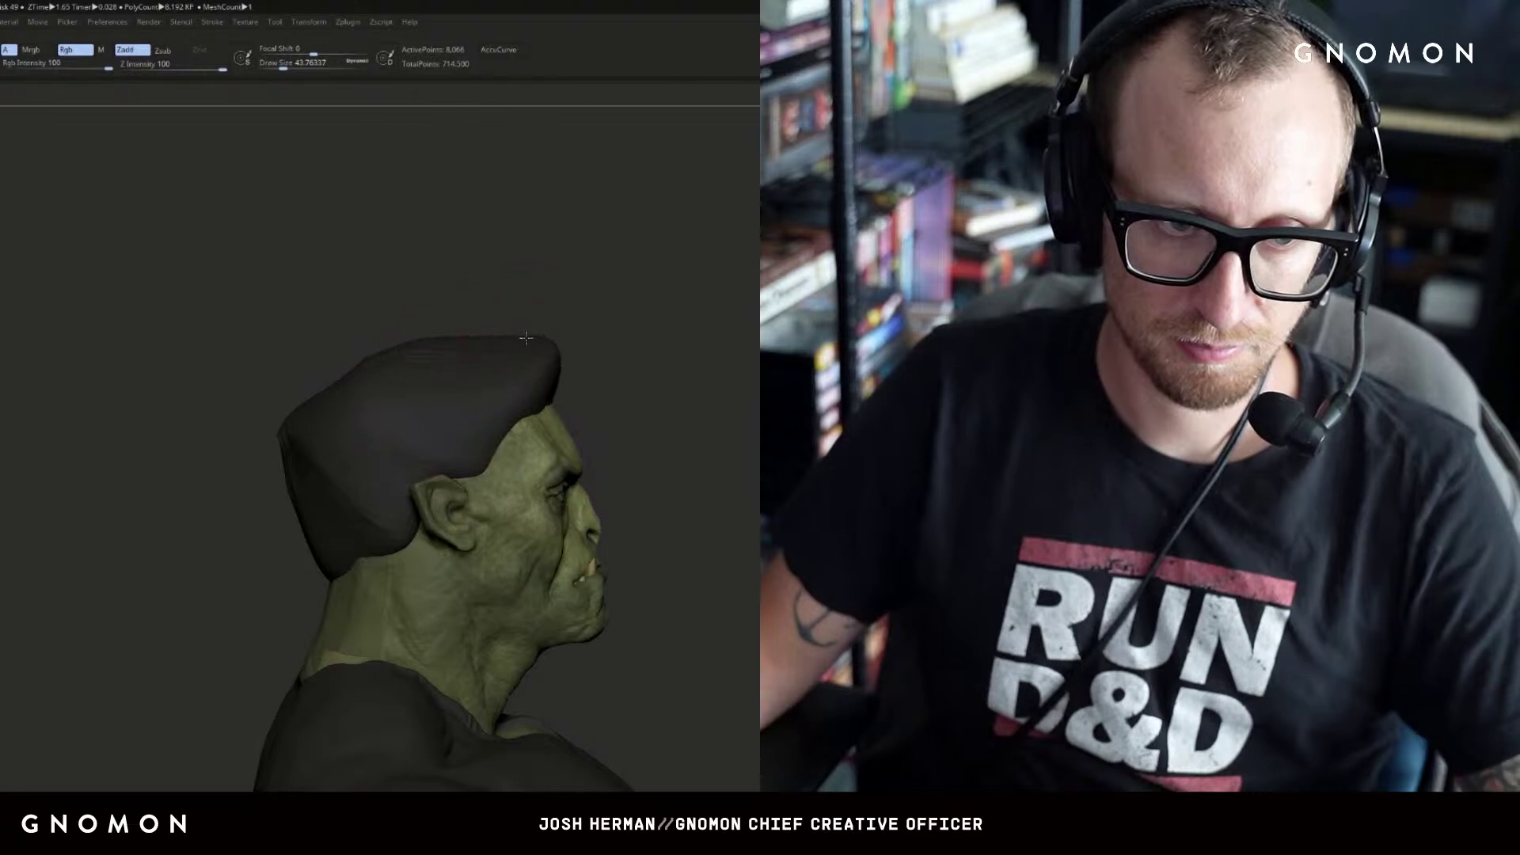
pyautogui.moveTo(709, 324); pyautogui.dragTo(388, 316, button='right')
pyautogui.moveTo(626, 317)
pyautogui.mouseDown(button='right')
pyautogui.moveTo(537, 316)
pyautogui.moveTo(586, 358)
pyautogui.moveTo(655, 332)
pyautogui.moveTo(553, 425)
pyautogui.mouseUp(button='right')
pyautogui.moveTo(716, 383)
pyautogui.mouseDown(button='right')
pyautogui.moveTo(691, 315)
pyautogui.moveTo(686, 349)
pyautogui.moveTo(444, 413)
pyautogui.moveTo(639, 378)
pyautogui.moveTo(610, 317)
pyautogui.moveTo(546, 349)
pyautogui.moveTo(502, 312)
pyautogui.mouseUp(button='right')
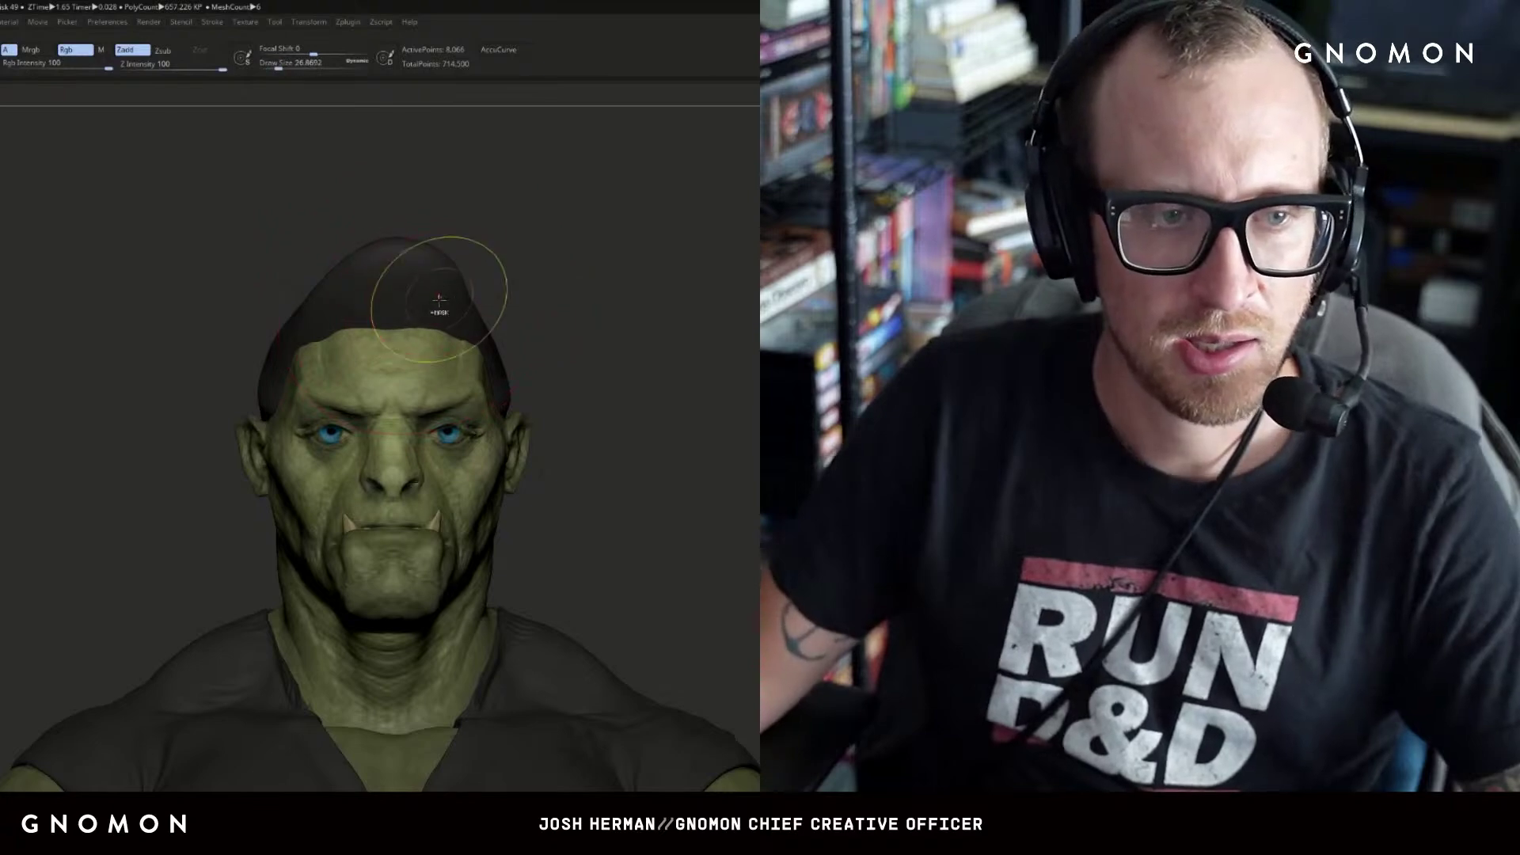
# - Sweep the front of the hair to one side, forming an asymmetrical quiff that overhangs the temple
pyautogui.press('s')
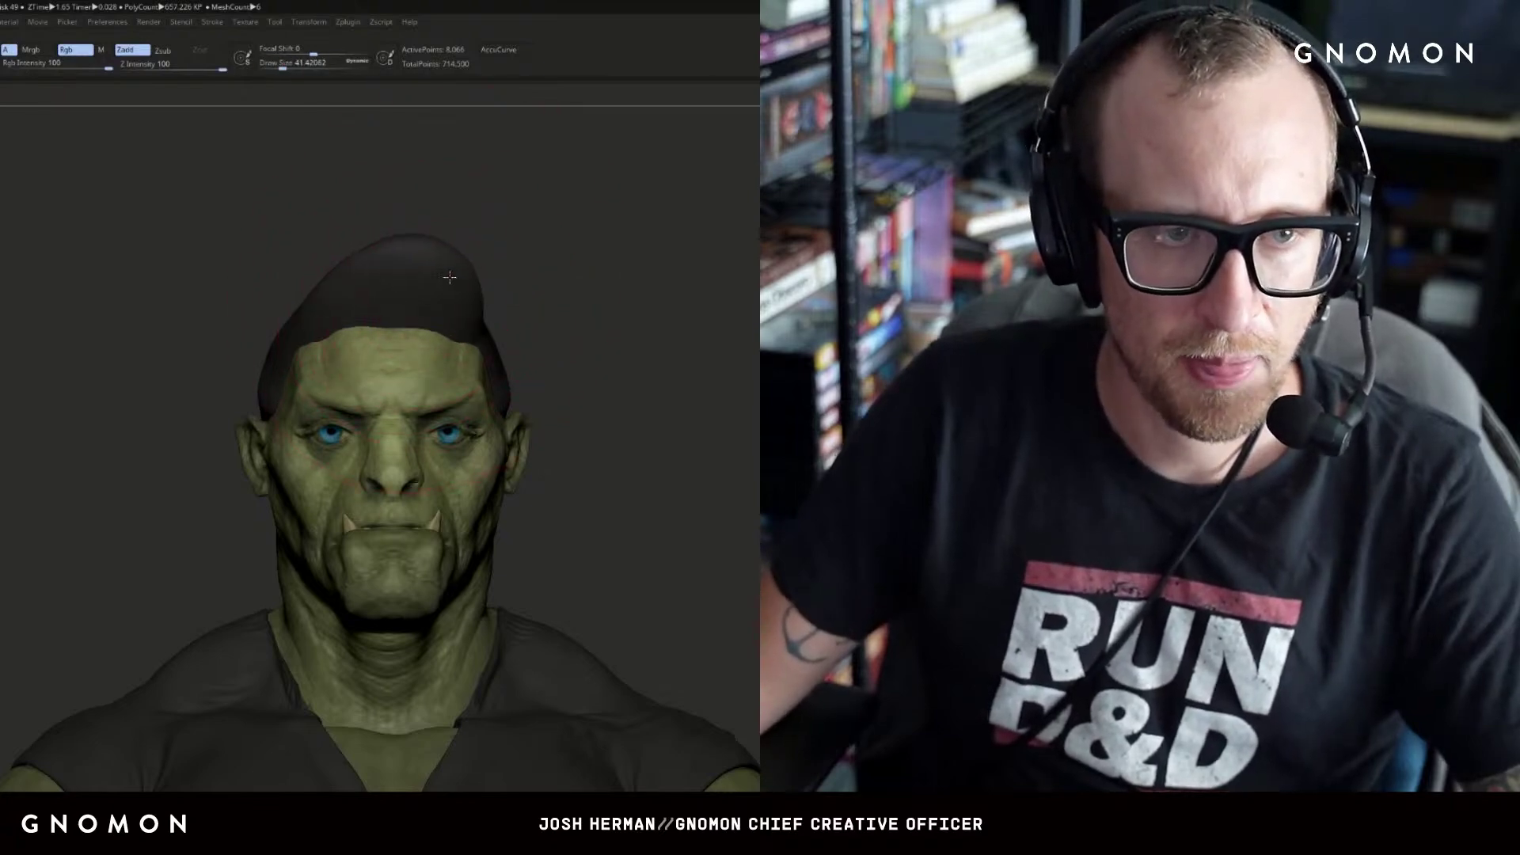
pyautogui.press('ctrl')
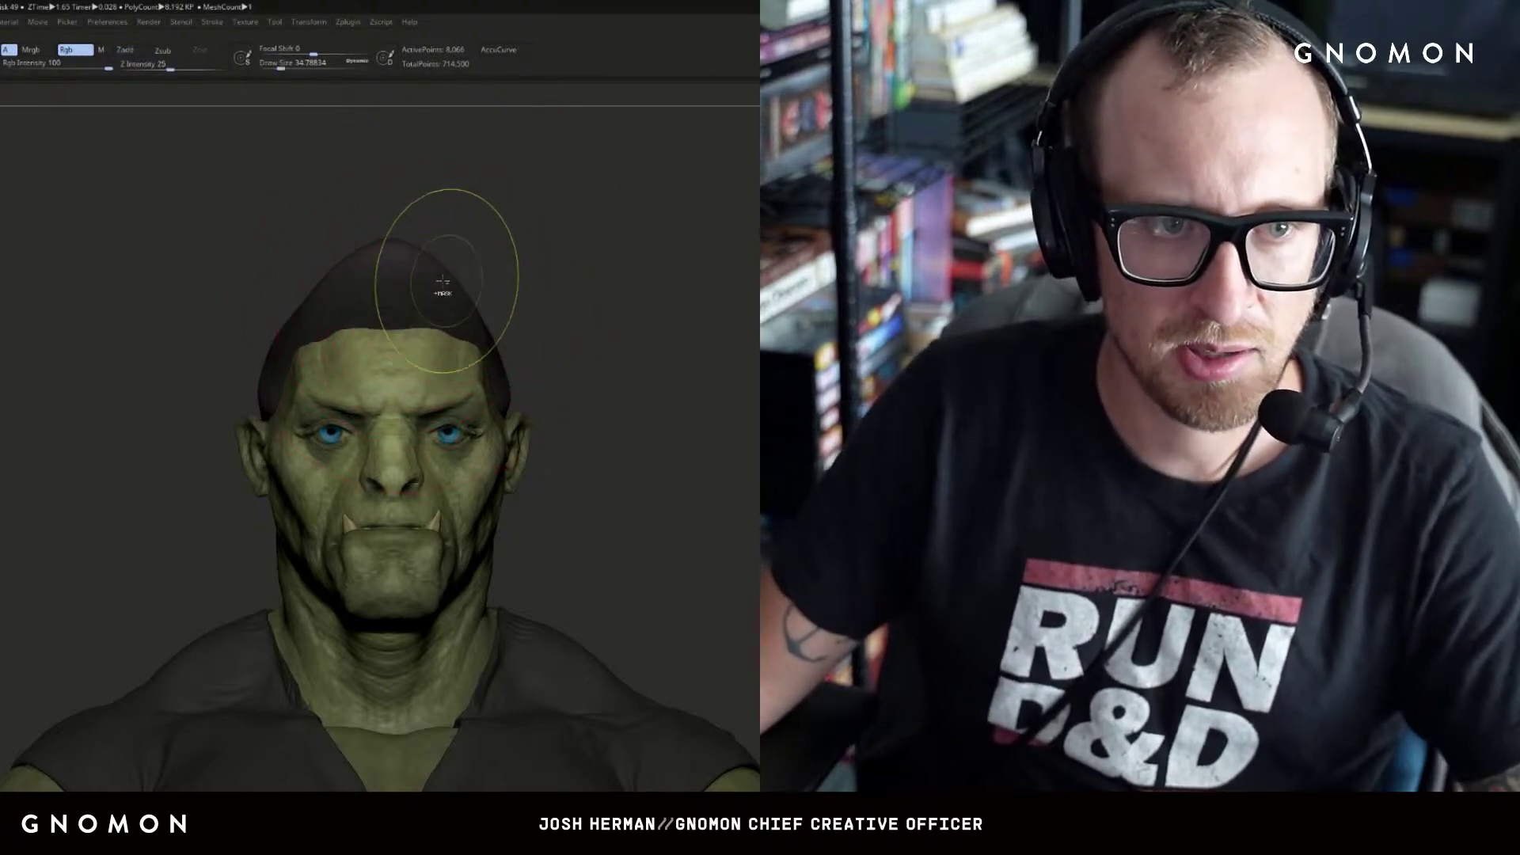
pyautogui.moveTo(412, 274); pyautogui.dragTo(499, 265, button='right')
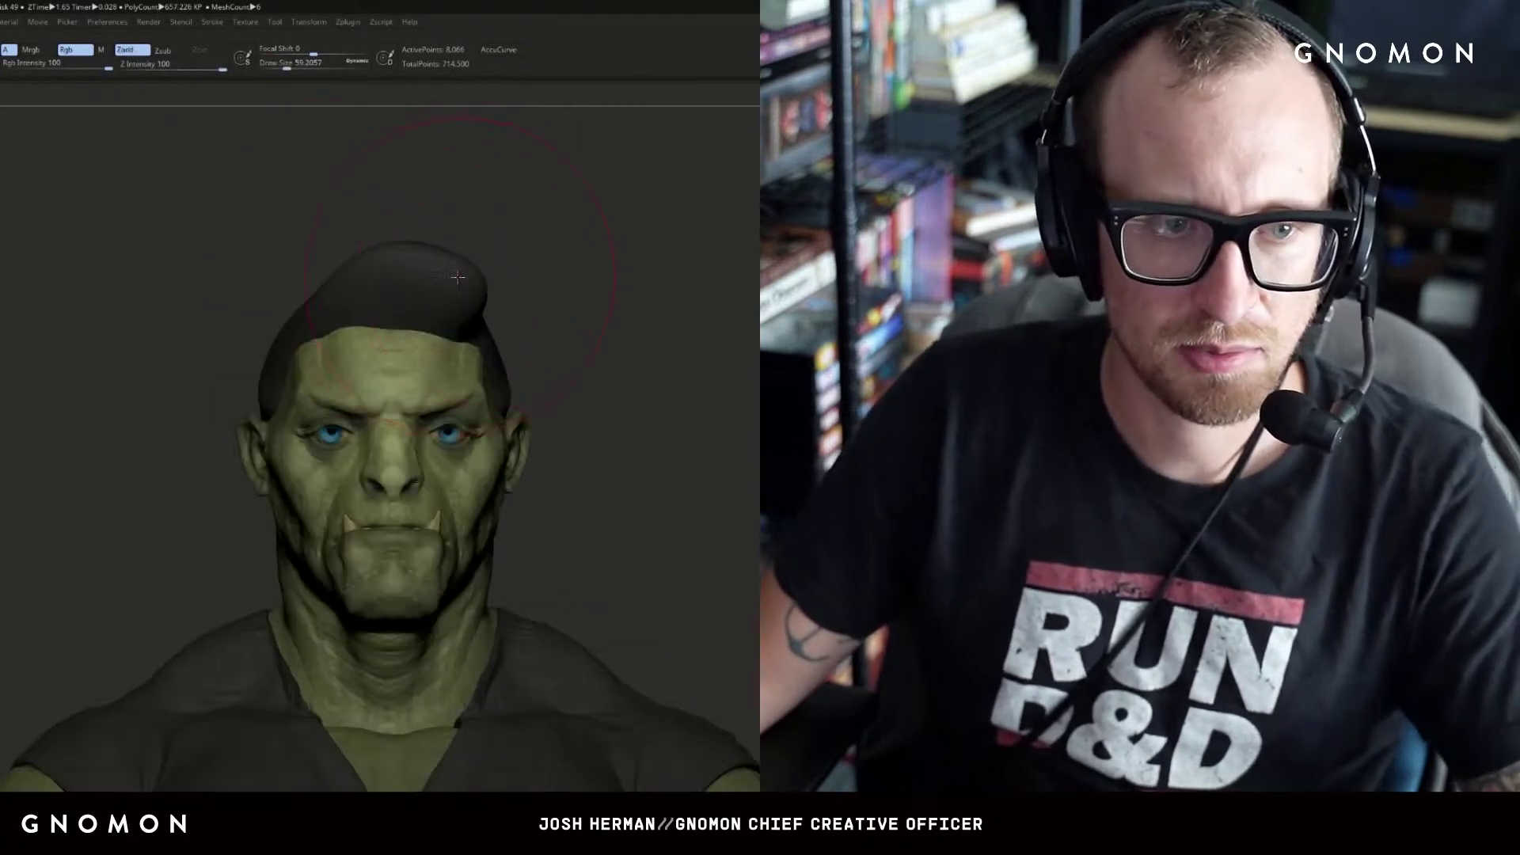
pyautogui.press('s')
pyautogui.moveTo(467, 310); pyautogui.dragTo(456, 311)
pyautogui.moveTo(483, 304); pyautogui.dragTo(496, 305)
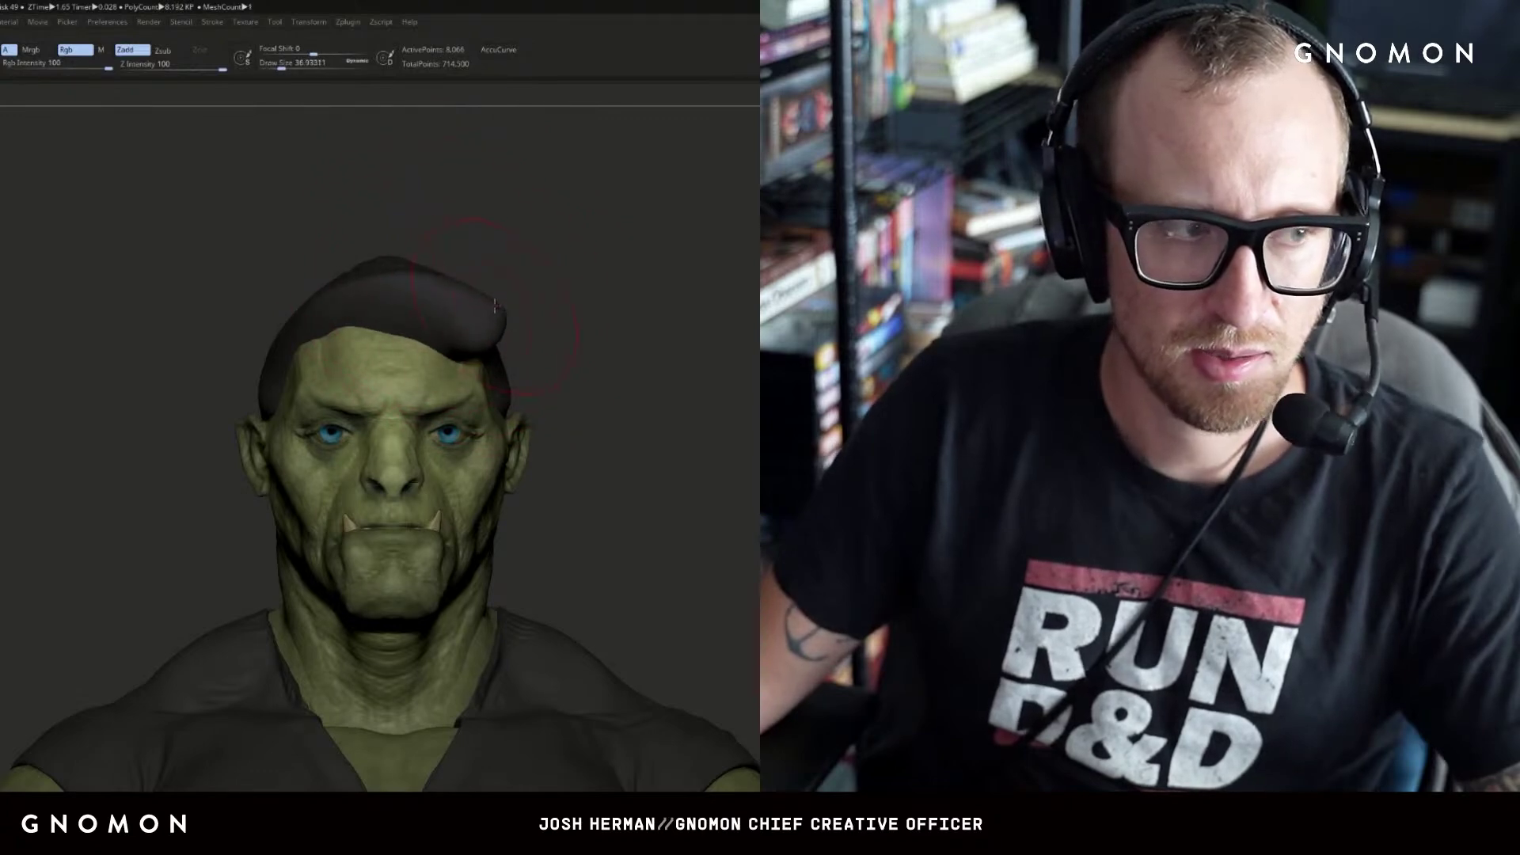
# - Try yellow and red on the hair and recolour it green, checking the head from both sides
pyautogui.moveTo(673, 318); pyautogui.dragTo(601, 323)
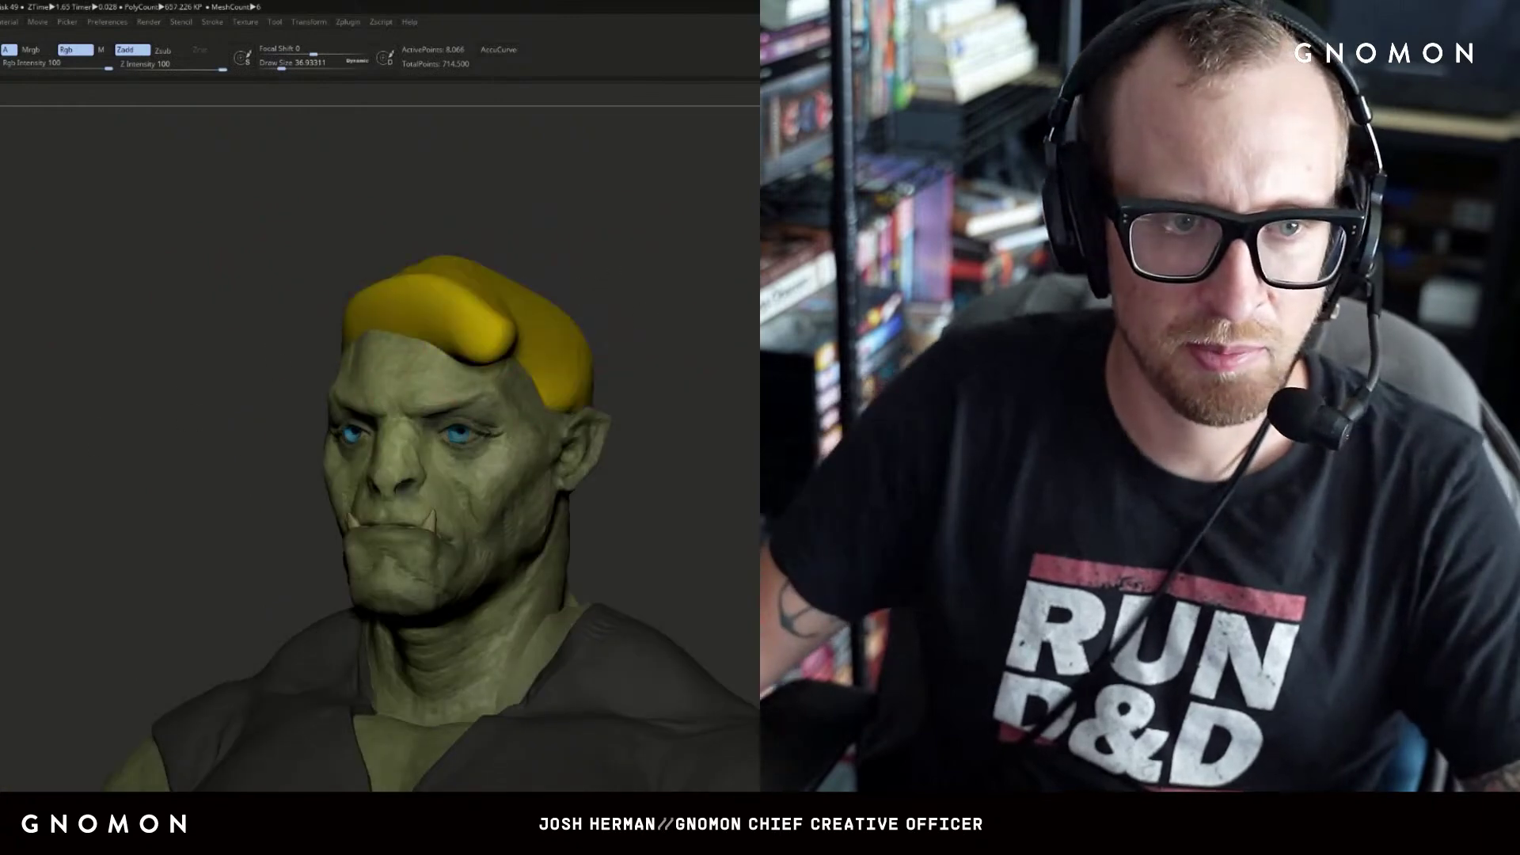
pyautogui.moveTo(681, 318); pyautogui.dragTo(621, 320)
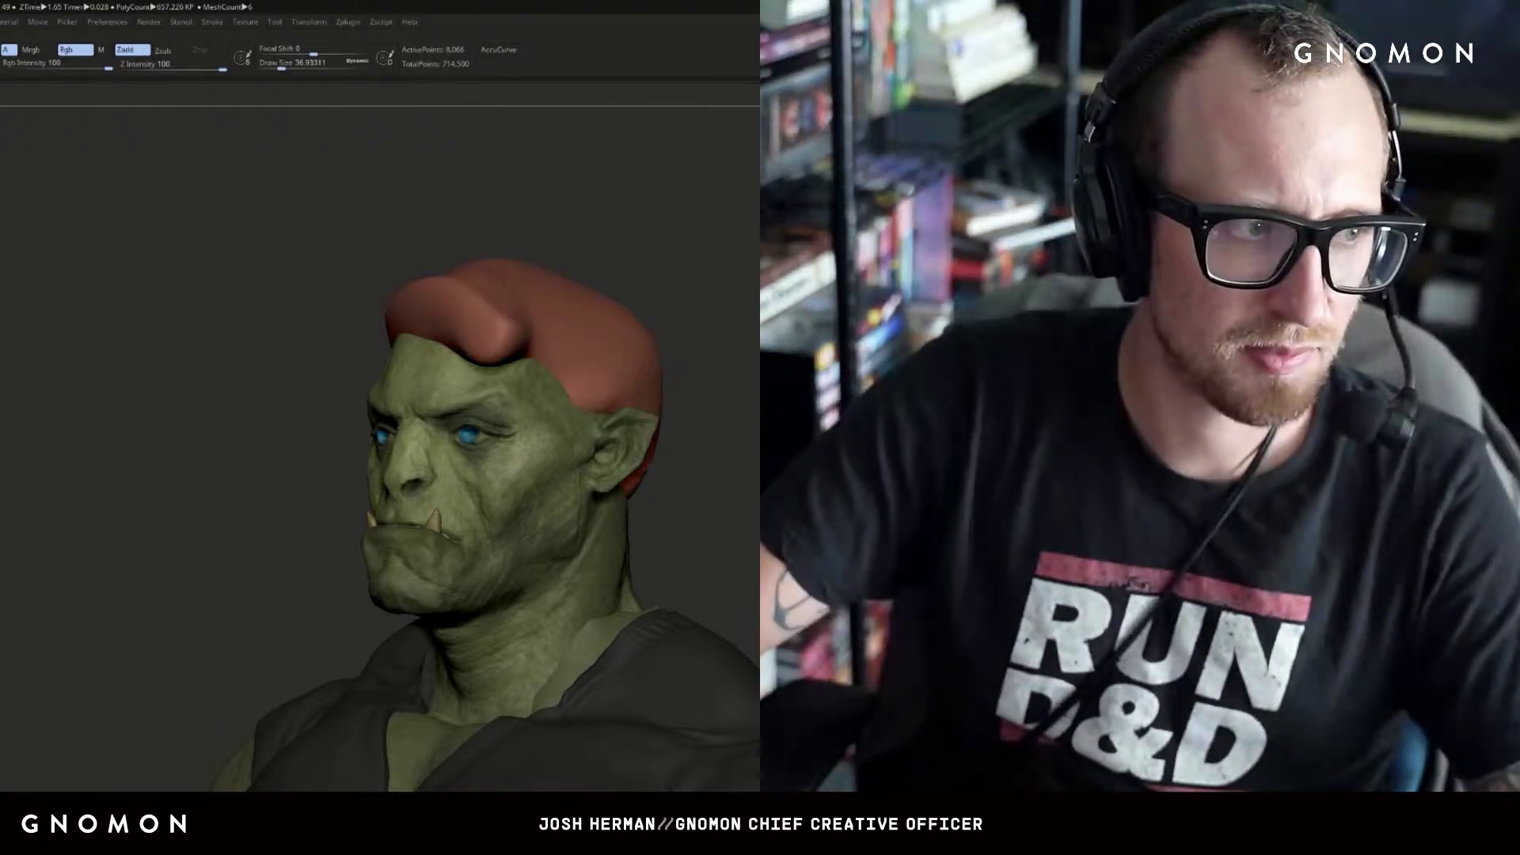
pyautogui.moveTo(158, 317); pyautogui.dragTo(372, 320)
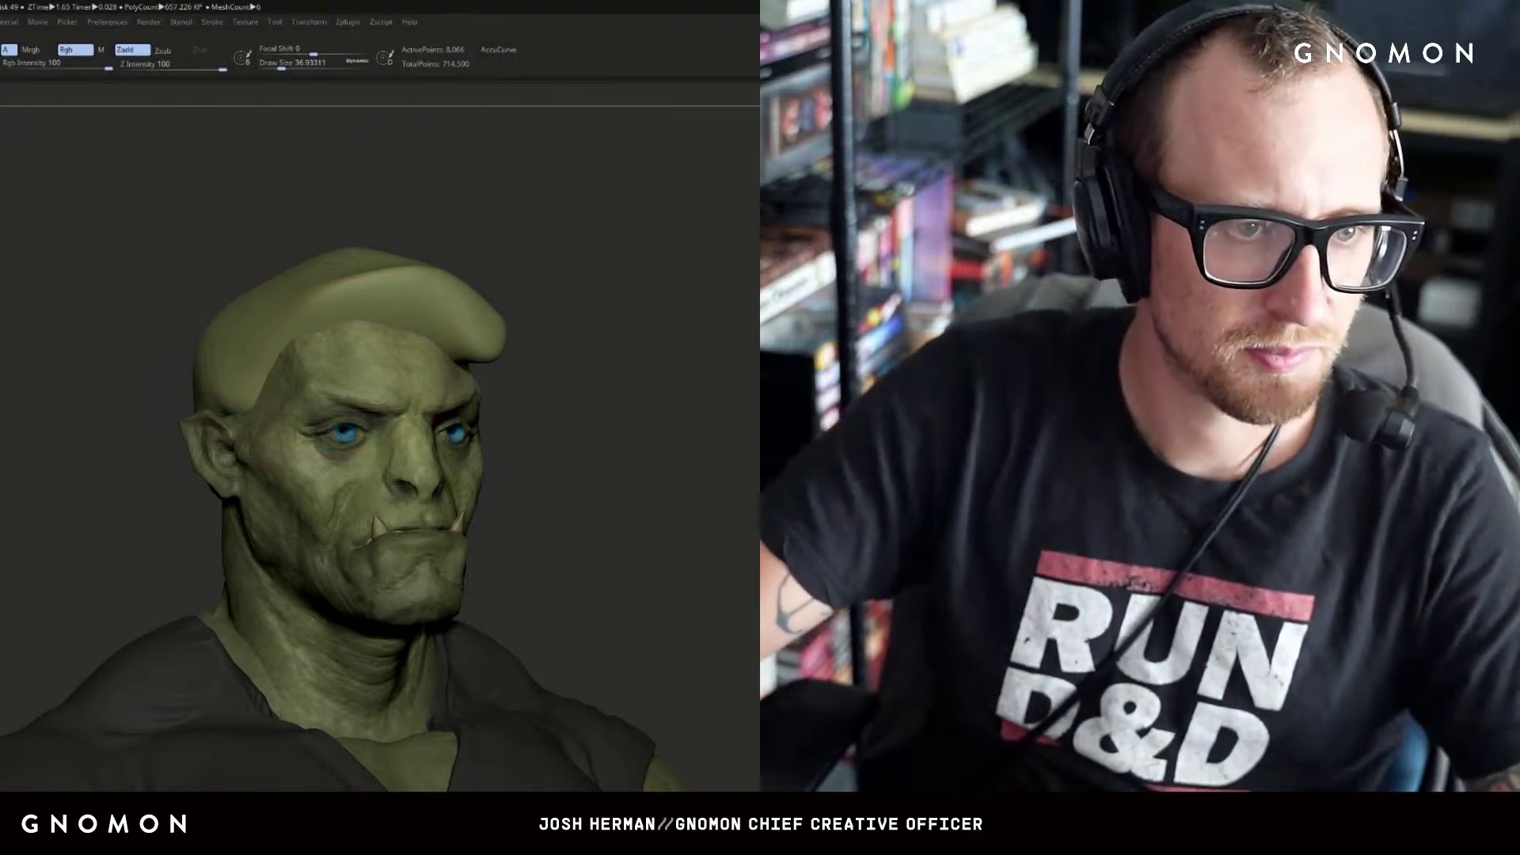
pyautogui.keyDown('shift'); pyautogui.moveTo(72, 312); pyautogui.dragTo(2, 314); pyautogui.keyUp('shift')
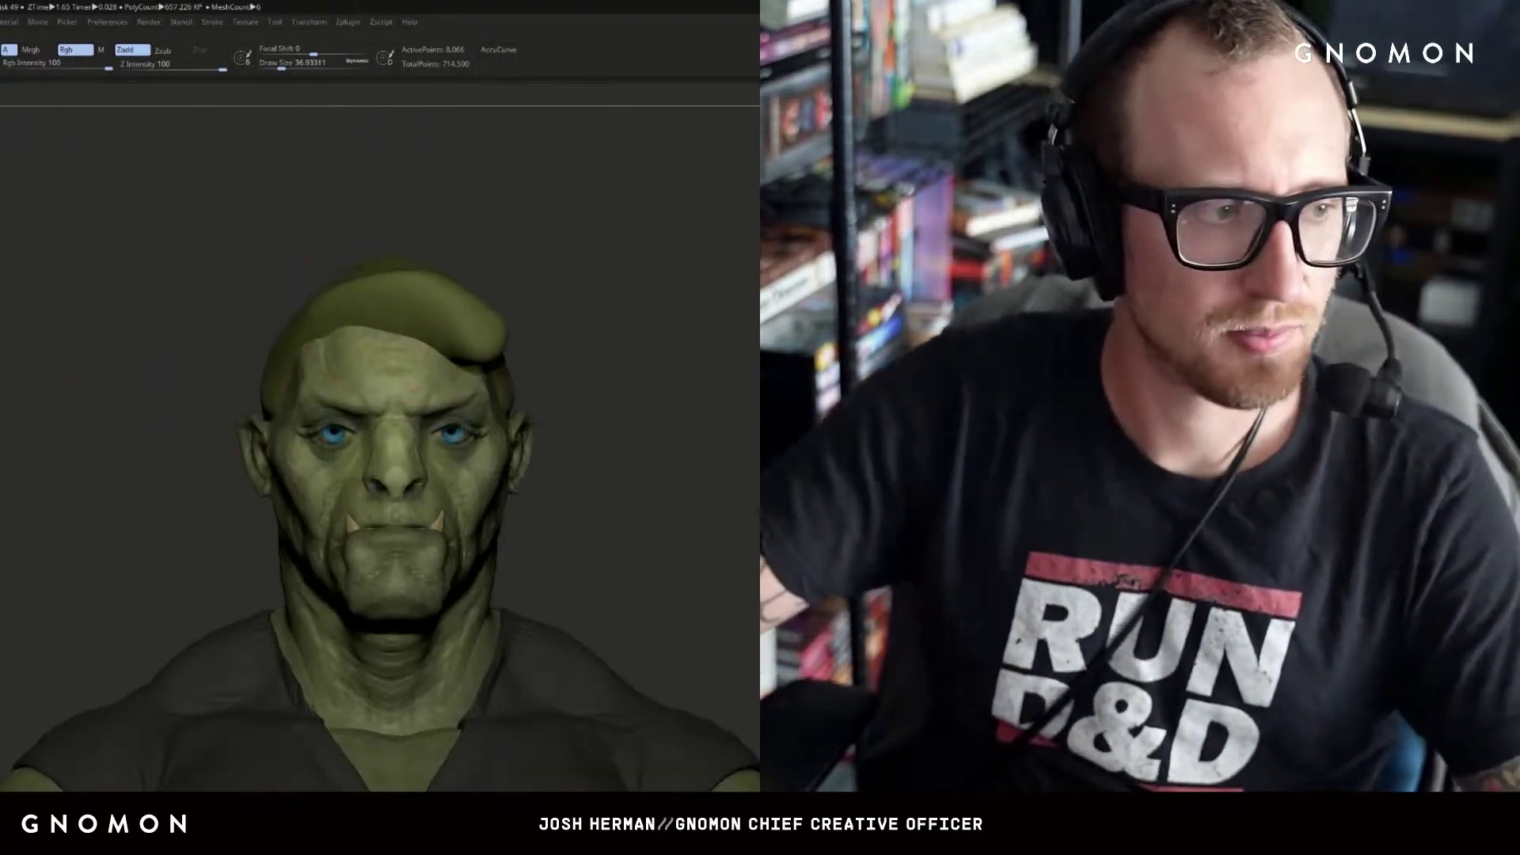
pyautogui.moveTo(87, 348); pyautogui.dragTo(221, 349)
# - Pull the quiff lower over the forehead into a fuller side-swept fringe and adjust the brush size
pyautogui.moveTo(672, 401); pyautogui.dragTo(665, 229)
pyautogui.press(']')
pyautogui.moveTo(482, 317); pyautogui.dragTo(492, 336)
pyautogui.keyDown('alt'); pyautogui.moveTo(698, 218); pyautogui.dragTo(715, 254, button='right'); pyautogui.keyUp('alt')
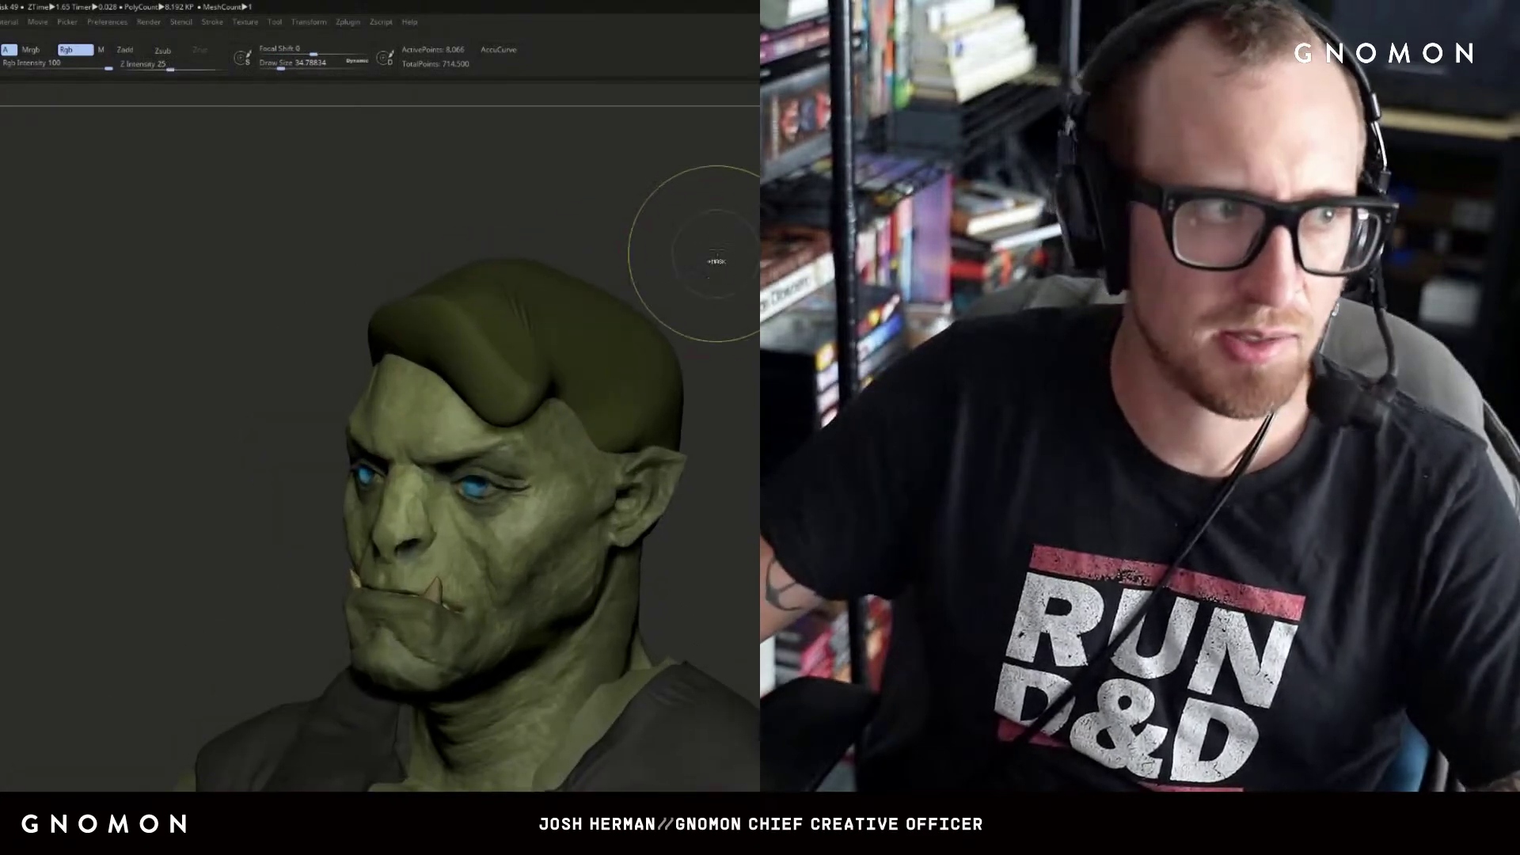
pyautogui.moveTo(715, 255); pyautogui.dragTo(630, 316)
pyautogui.moveTo(404, 261); pyautogui.dragTo(579, 437)
pyautogui.moveTo(554, 245); pyautogui.dragTo(667, 249)
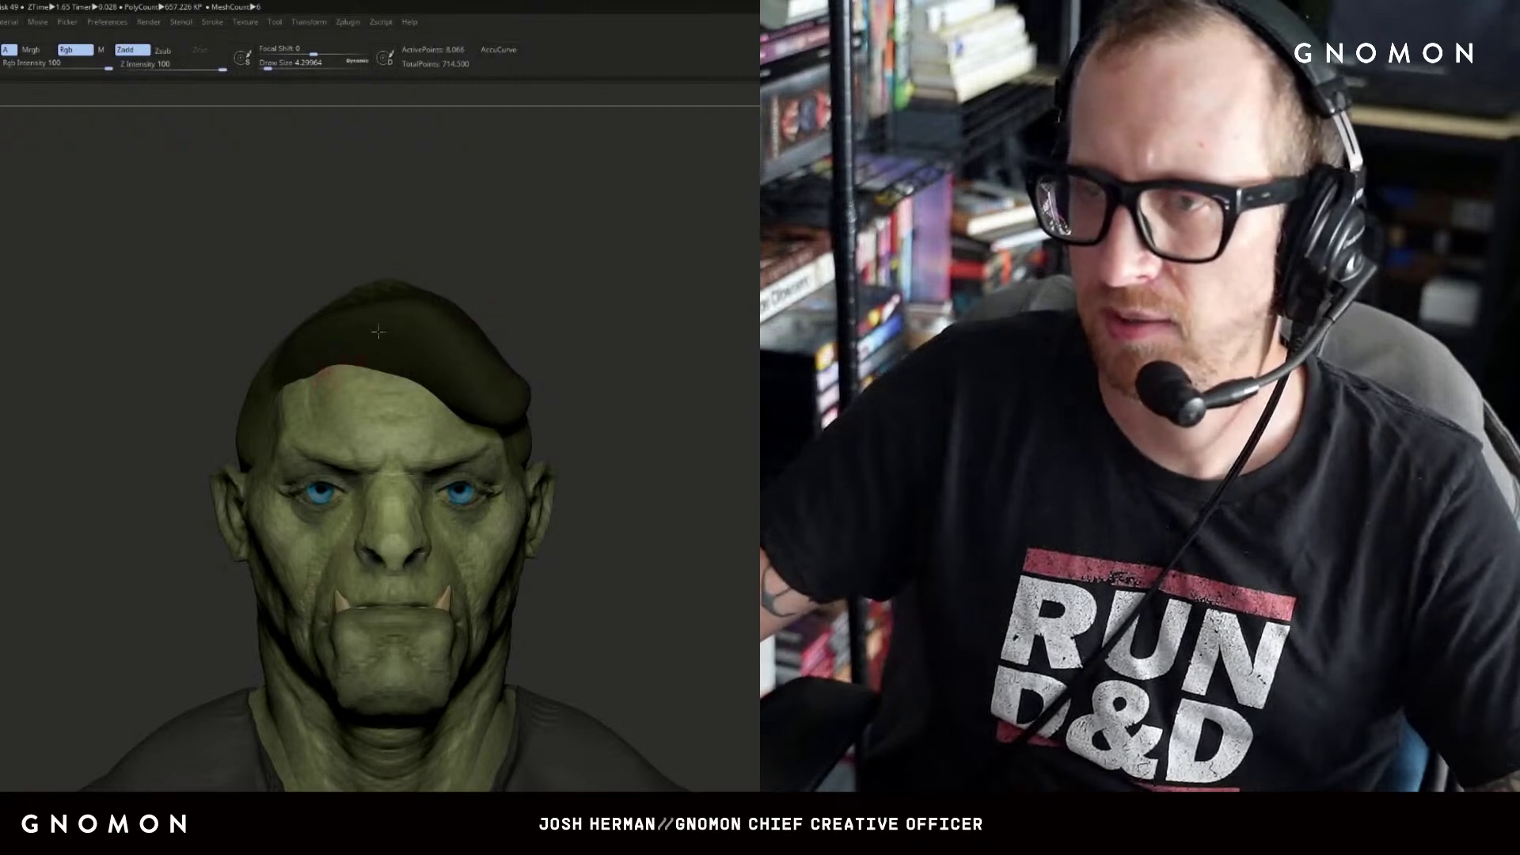
pyautogui.keyDown('ctrl'); pyautogui.moveTo(633, 305); pyautogui.dragTo(640, 357); pyautogui.keyUp('ctrl')
pyautogui.press('s')
pyautogui.moveTo(391, 368); pyautogui.dragTo(402, 369)
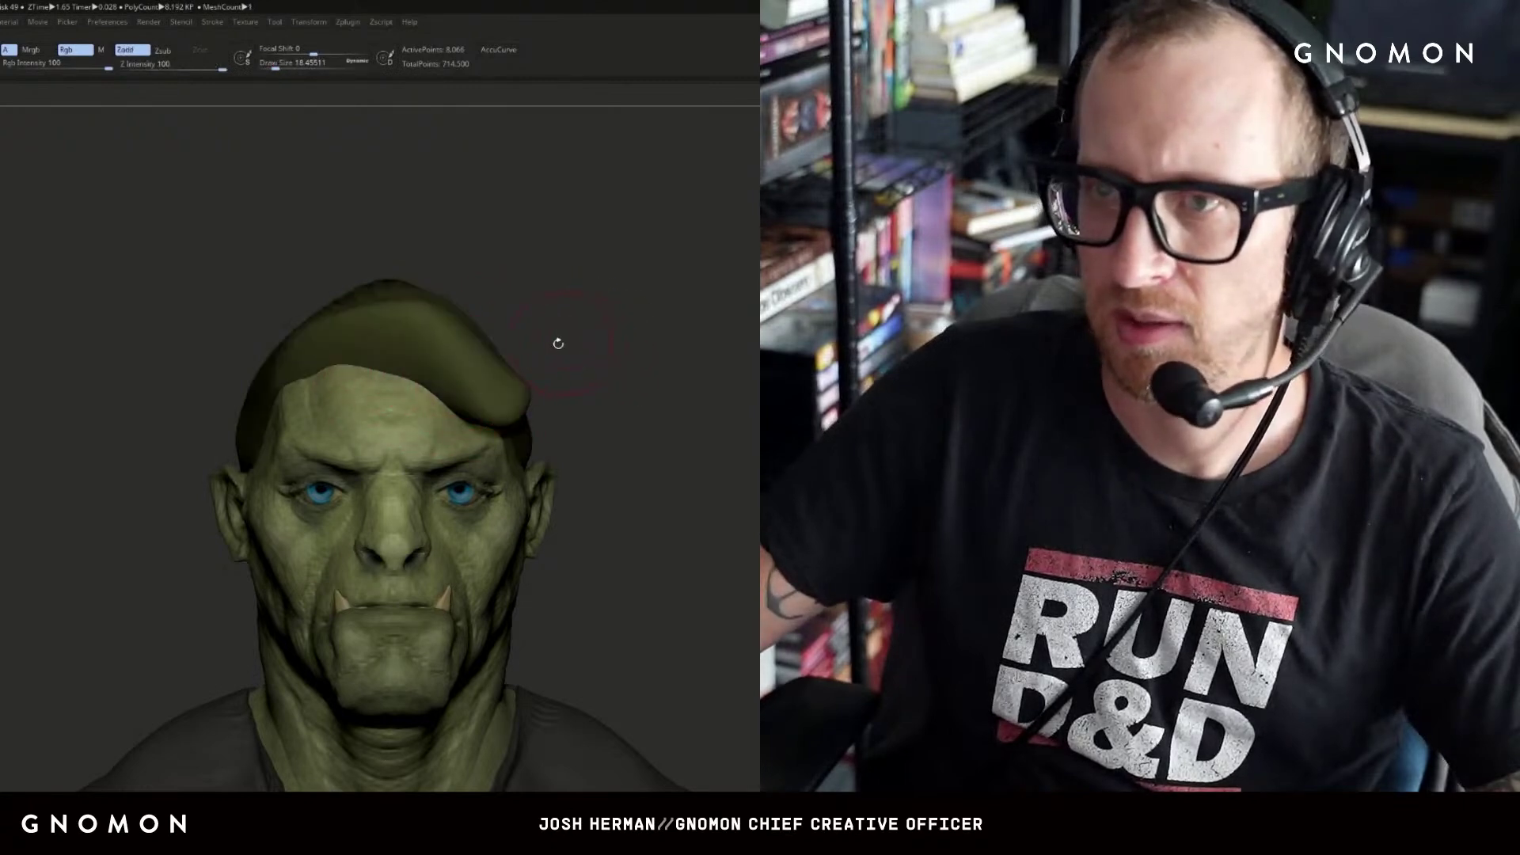
pyautogui.keyDown('ctrl'); pyautogui.moveTo(535, 346); pyautogui.dragTo(548, 358); pyautogui.keyUp('ctrl')
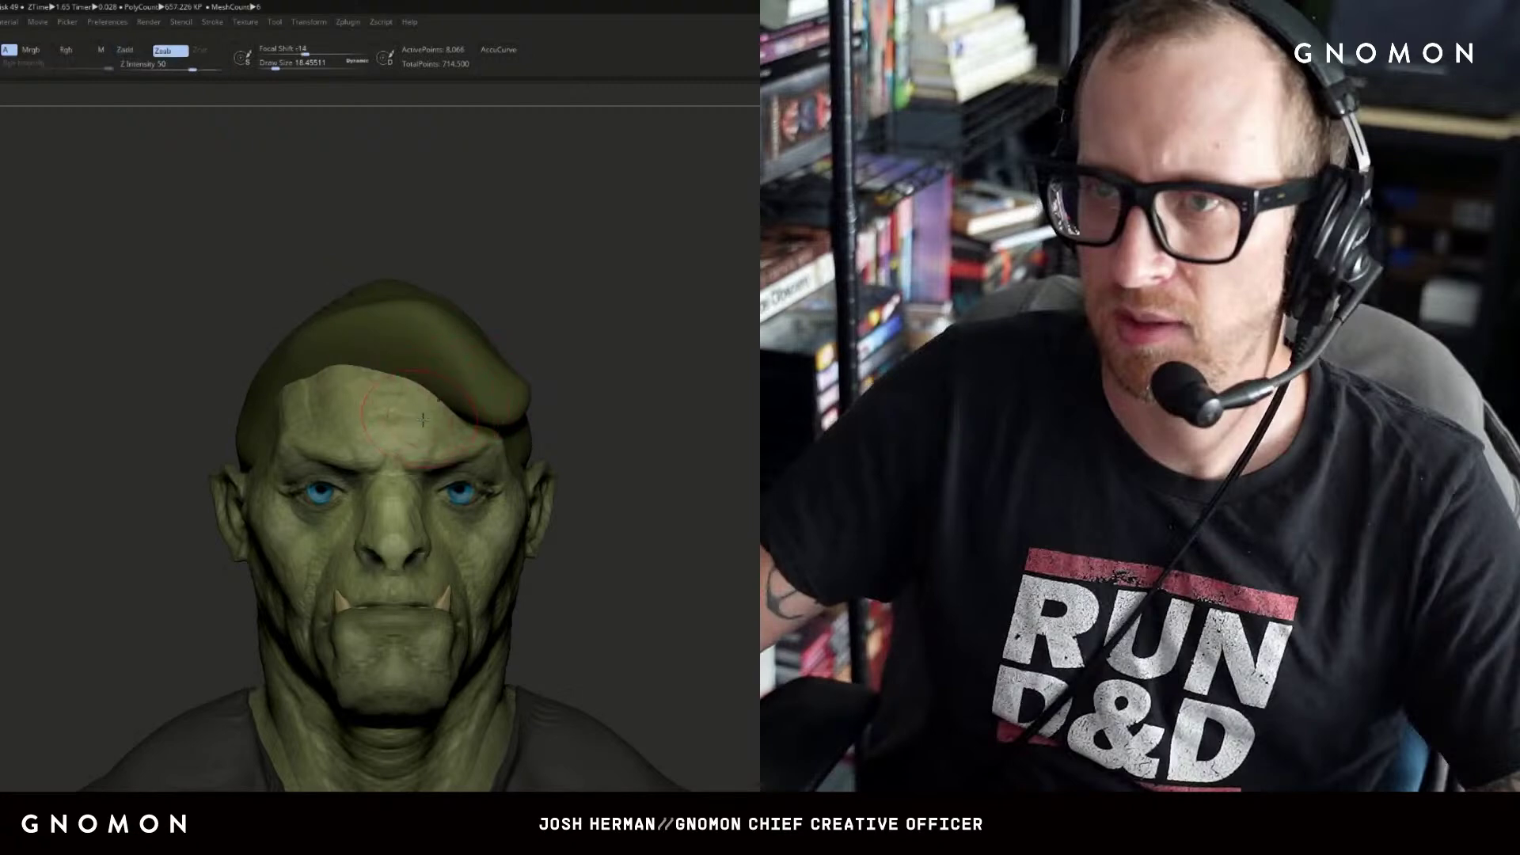
# - Try a small brush stroke on the fringe's lower edge and undo it
pyautogui.press('b')
pyautogui.press('s')
pyautogui.press('t')
pyautogui.press('s')
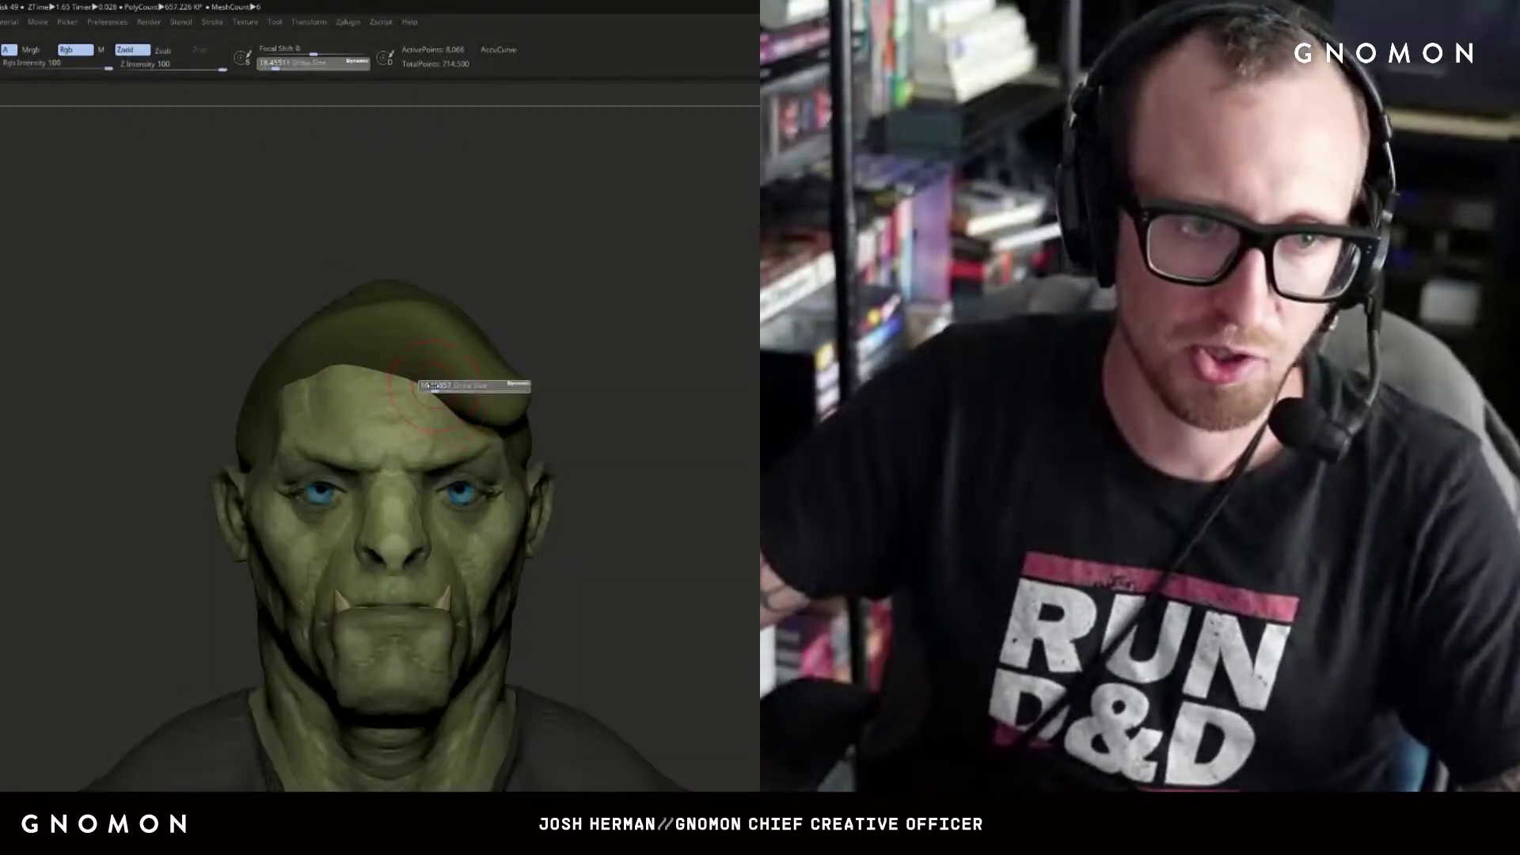
pyautogui.moveTo(525, 288)
pyautogui.mouseDown()
pyautogui.moveTo(424, 368)
pyautogui.moveTo(580, 346)
pyautogui.moveTo(593, 319)
pyautogui.mouseUp()
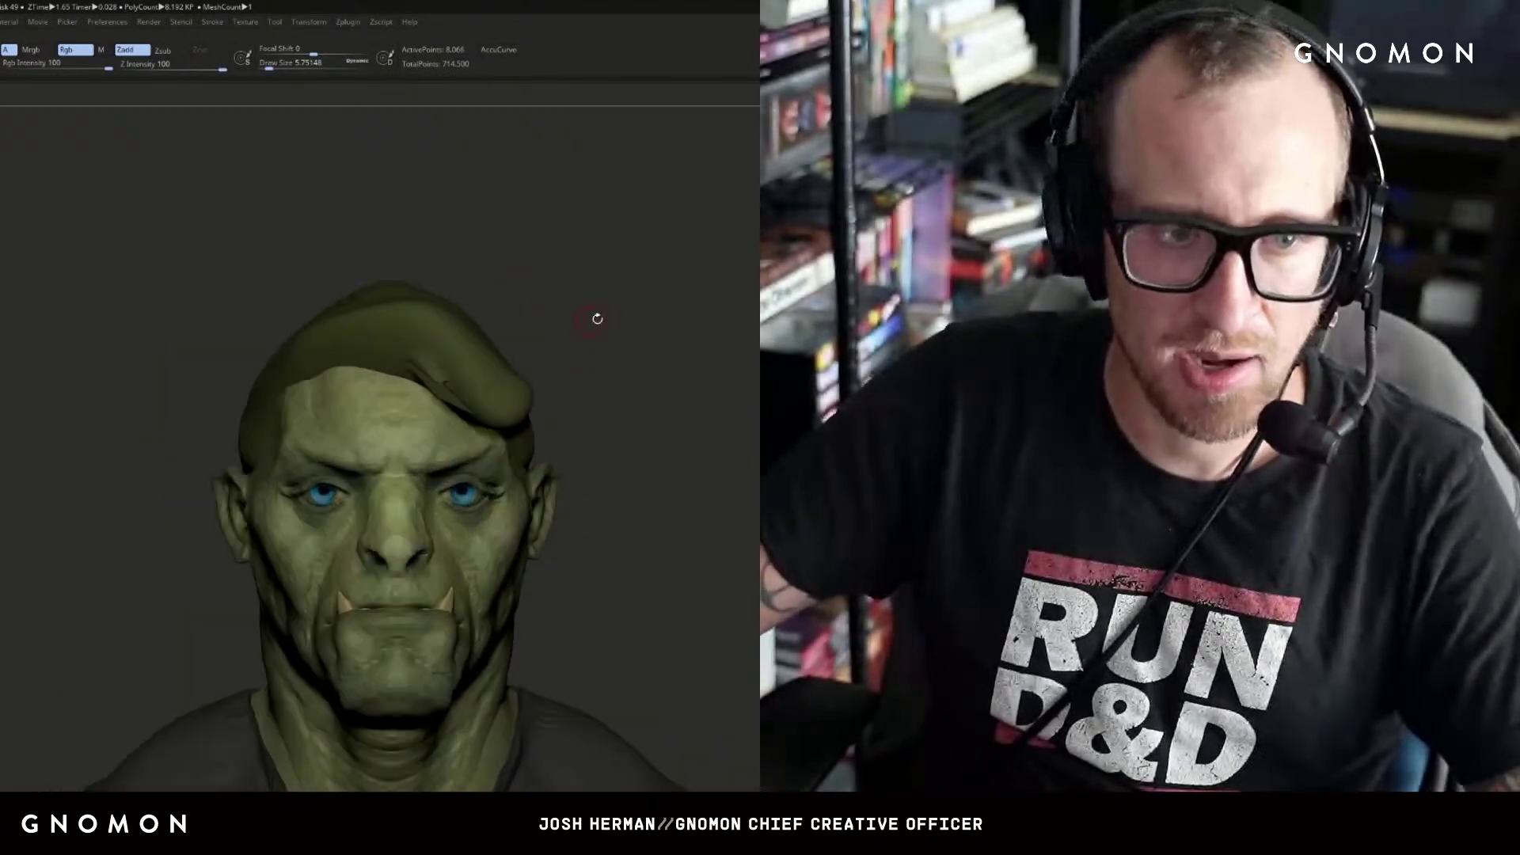
pyautogui.keyDown('alt'); pyautogui.moveTo(686, 313); pyautogui.dragTo(613, 244); pyautogui.keyUp('alt')
pyautogui.moveTo(498, 245); pyautogui.dragTo(617, 248)
pyautogui.hotkey('ctrl', 'z')
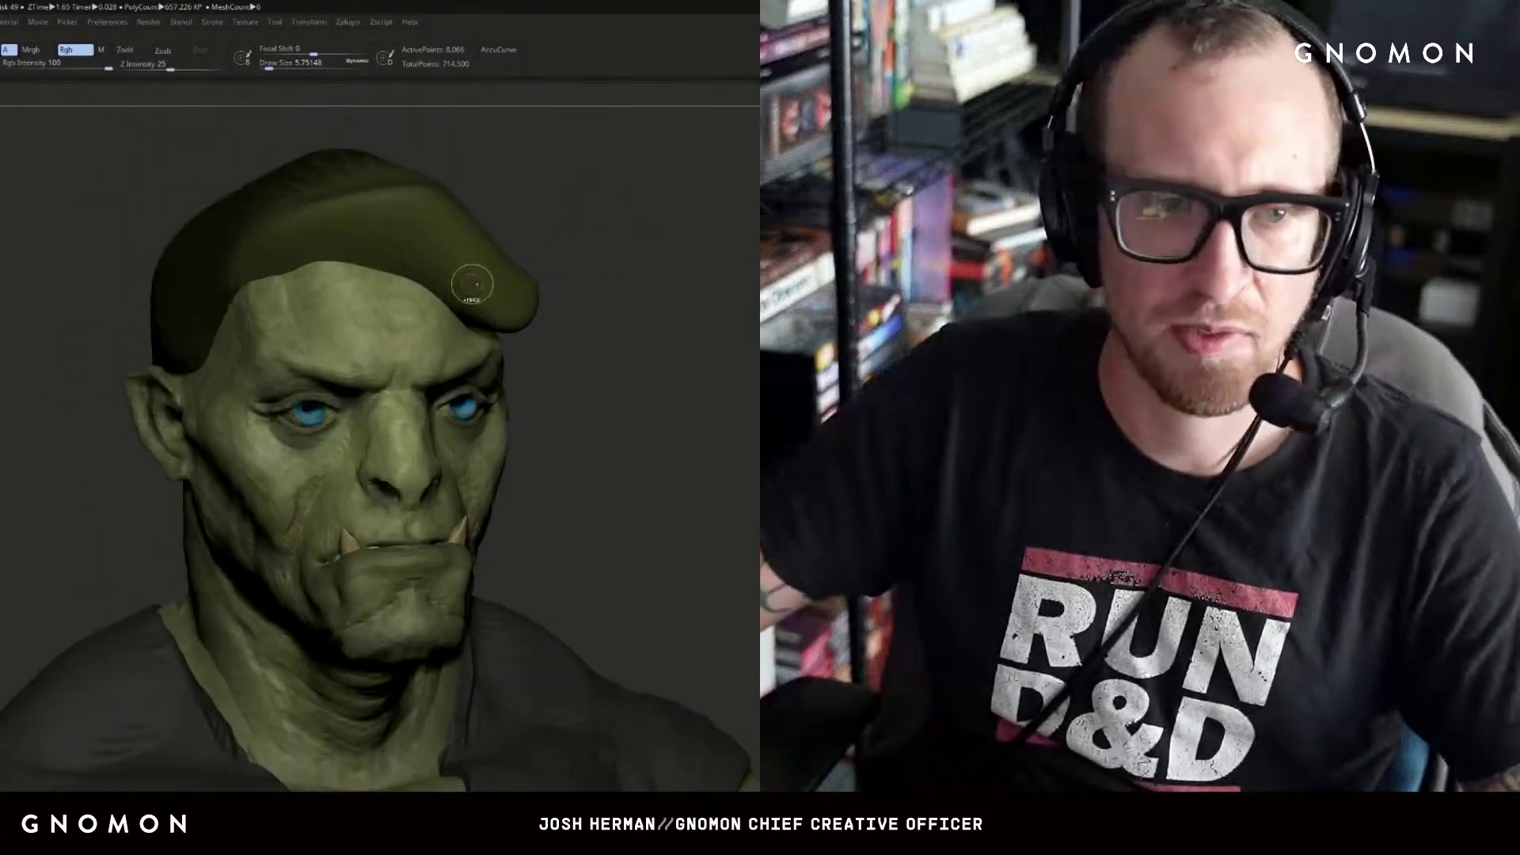
# - Enlarge the brush and pull a long pointed strand from the fringe down across the brow between the eyes
pyautogui.press('s')
pyautogui.moveTo(438, 281); pyautogui.dragTo(417, 342)
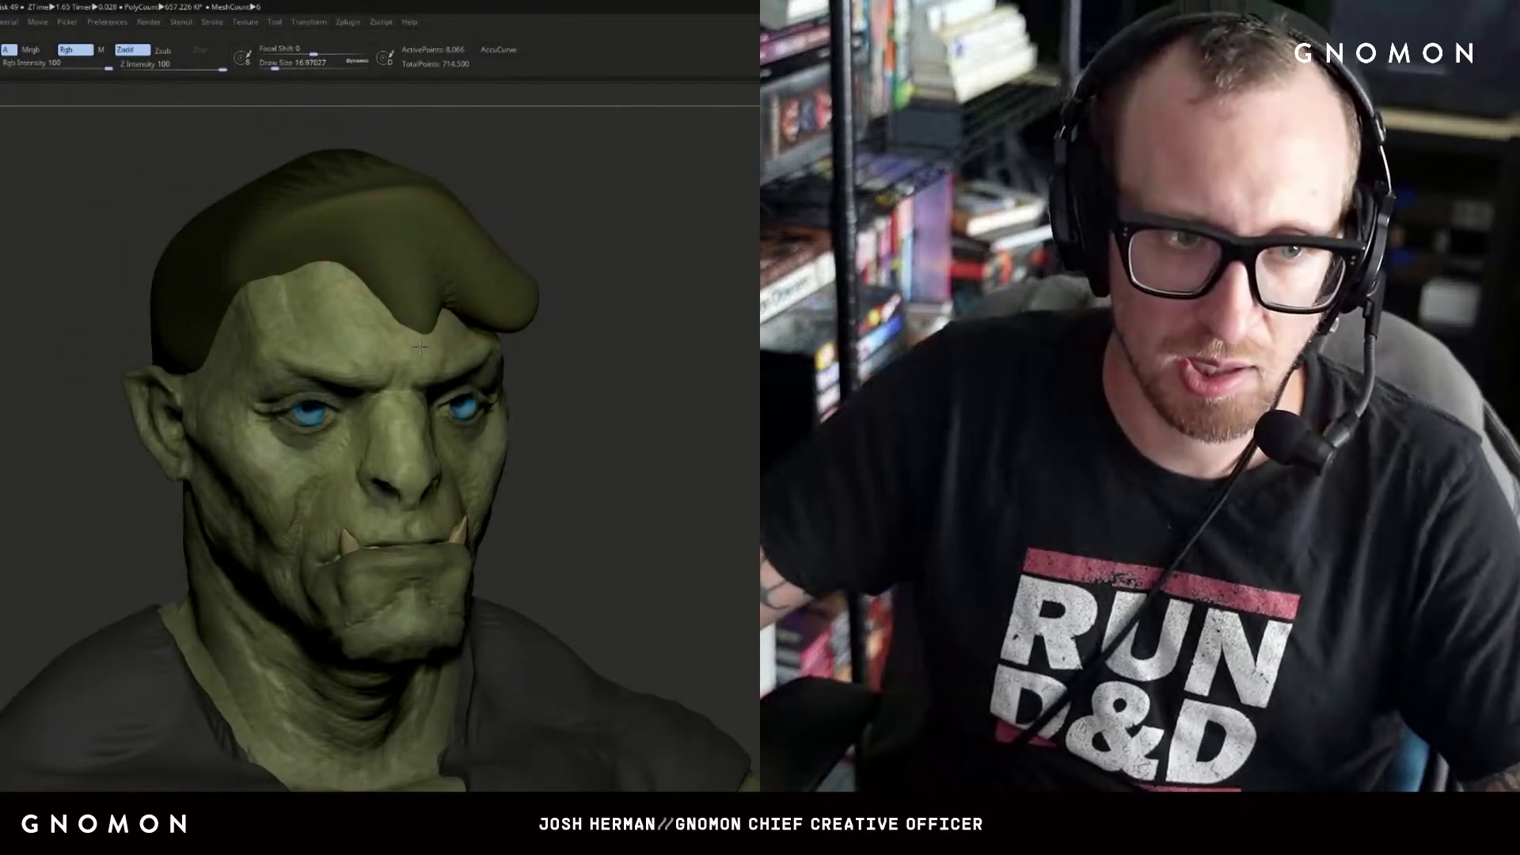
pyautogui.moveTo(498, 375); pyautogui.dragTo(209, 323)
pyautogui.press('s')
pyautogui.moveTo(329, 330); pyautogui.dragTo(316, 338)
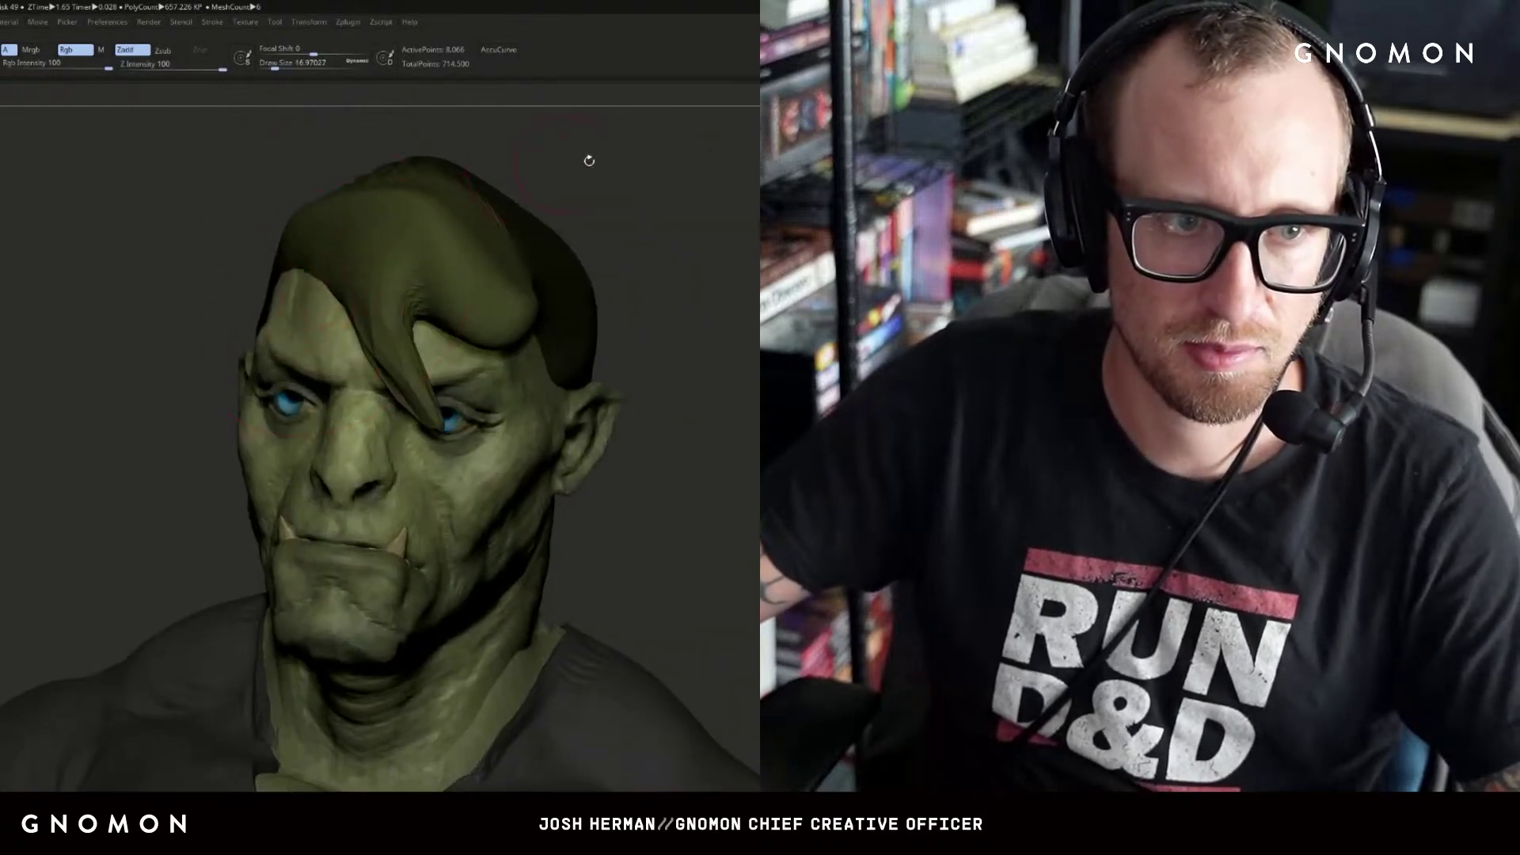
pyautogui.moveTo(589, 161)
pyautogui.mouseDown()
pyautogui.moveTo(372, 285)
pyautogui.moveTo(388, 297)
pyautogui.mouseUp()
pyautogui.press('s')
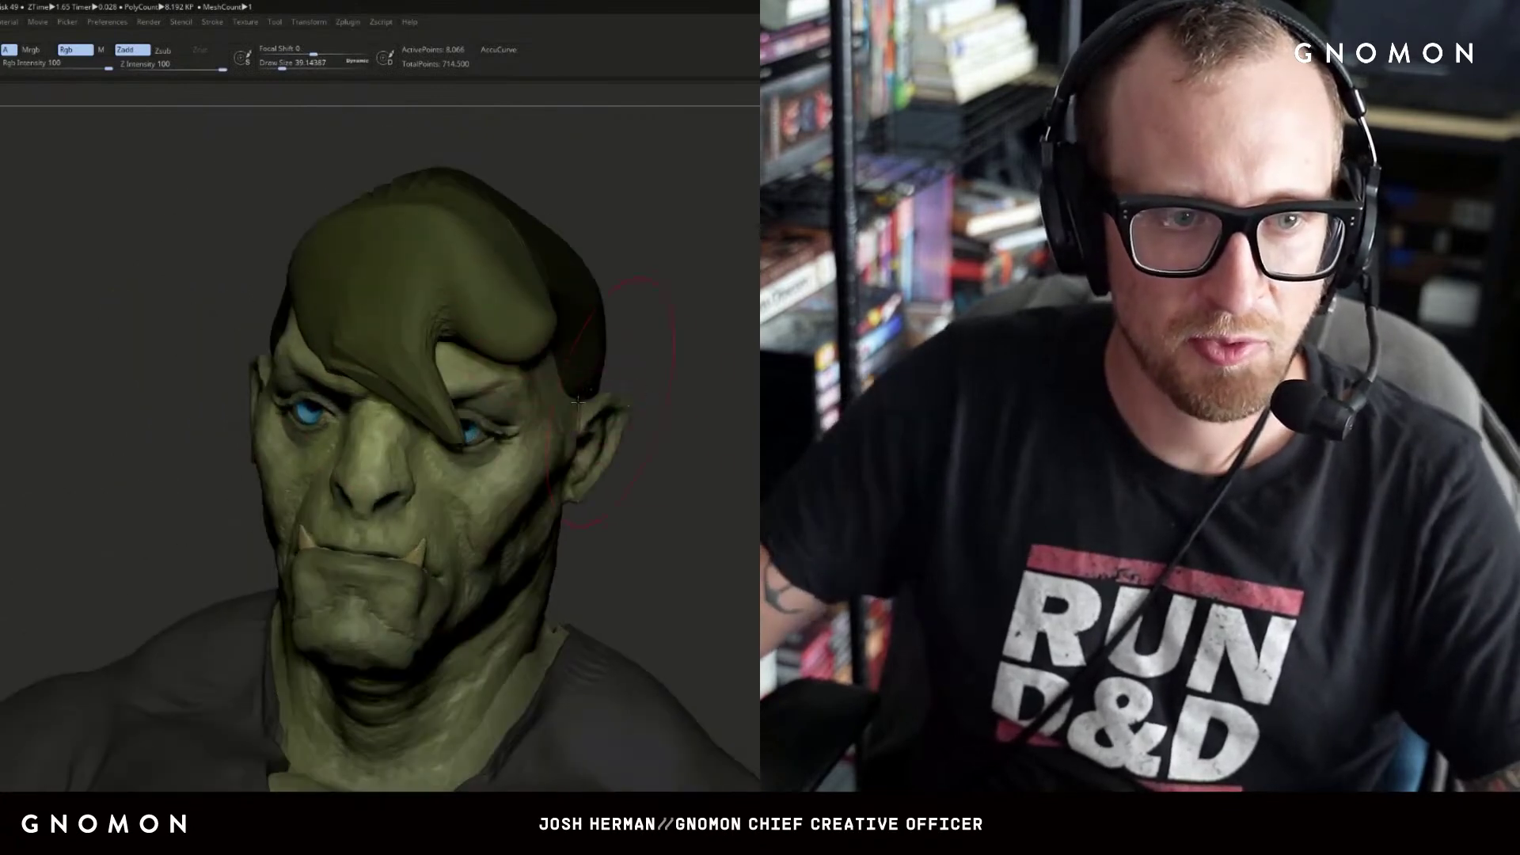
# - Pull the outer tip of the fringe into a second pointed lock extending over the temple
pyautogui.moveTo(673, 515)
pyautogui.mouseDown()
pyautogui.moveTo(618, 475)
pyautogui.moveTo(490, 308)
pyautogui.mouseUp()
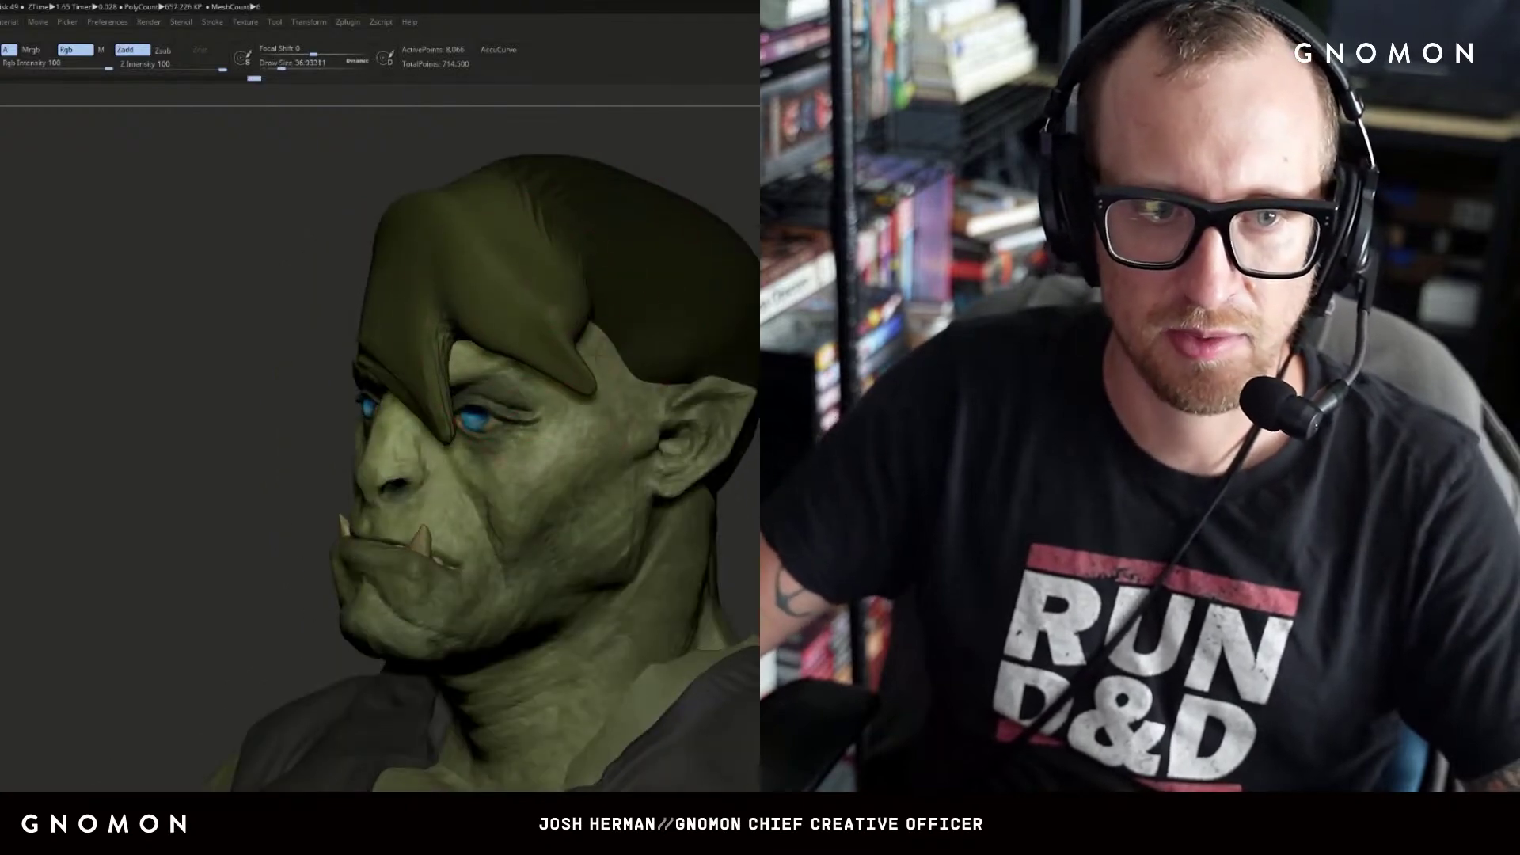
pyautogui.moveTo(610, 361)
pyautogui.mouseDown()
pyautogui.moveTo(630, 388)
pyautogui.moveTo(597, 318)
pyautogui.mouseUp()
pyautogui.moveTo(372, 245); pyautogui.dragTo(285, 257)
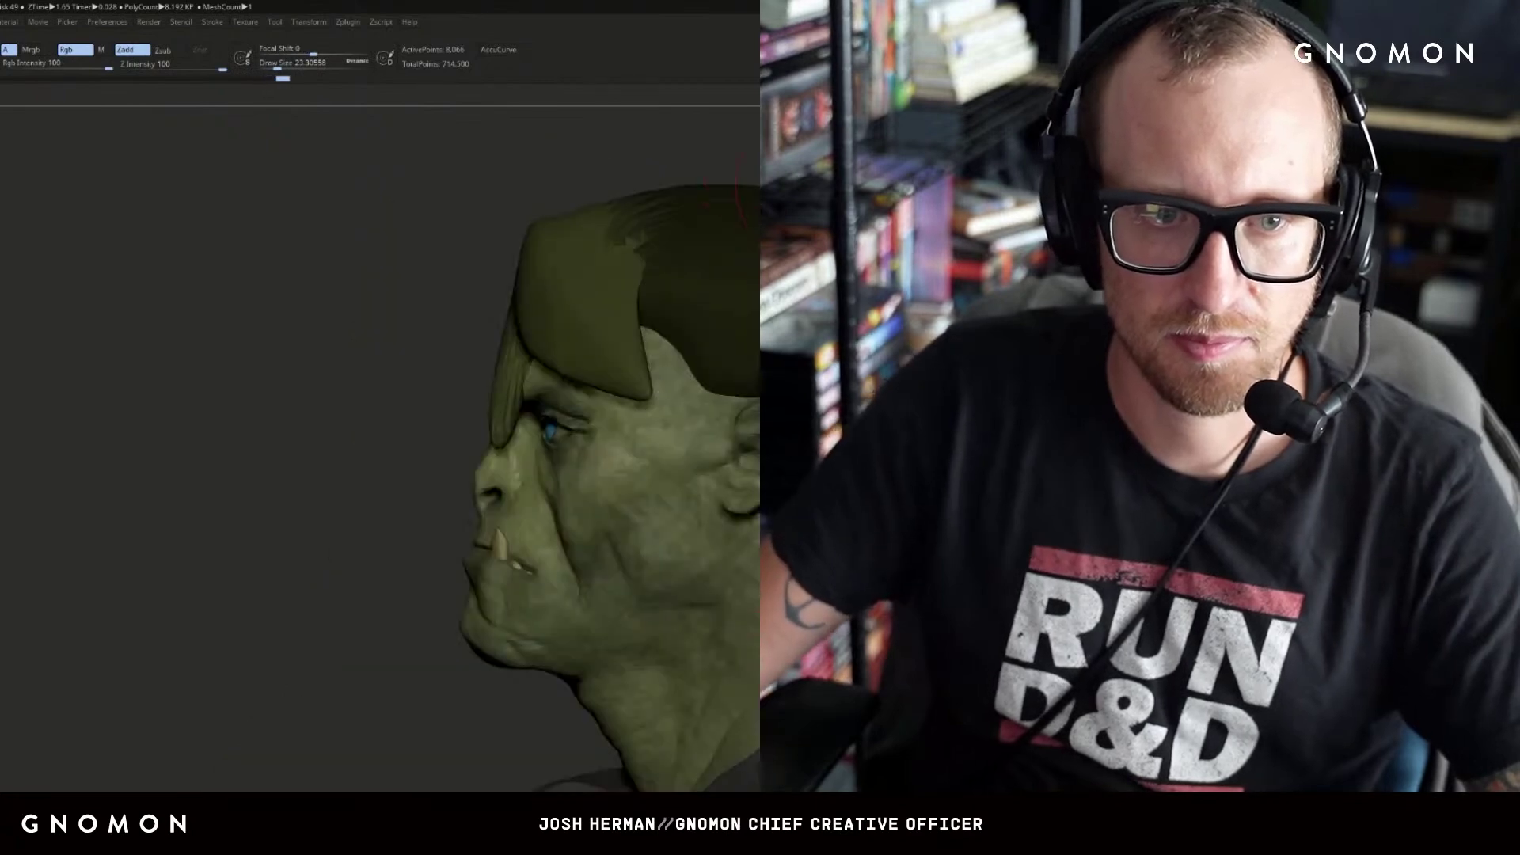
pyautogui.moveTo(728, 190); pyautogui.dragTo(661, 196)
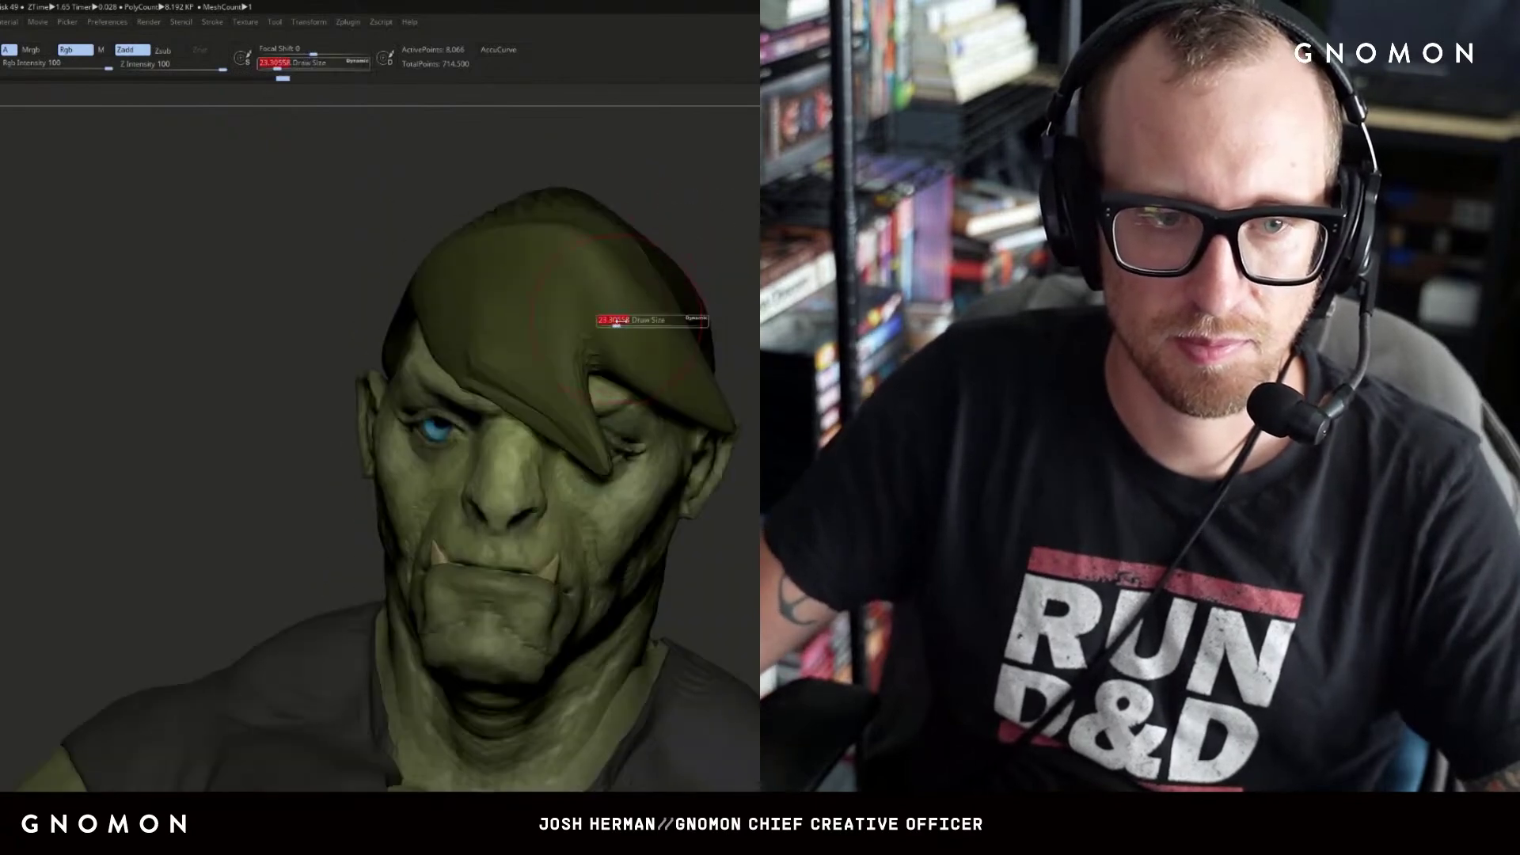
# - Adjust the brush size and pull the front of the fringe forward into a fuller, rounder volume
pyautogui.moveTo(621, 313)
pyautogui.mouseDown()
pyautogui.moveTo(687, 316)
pyautogui.moveTo(444, 348)
pyautogui.mouseUp()
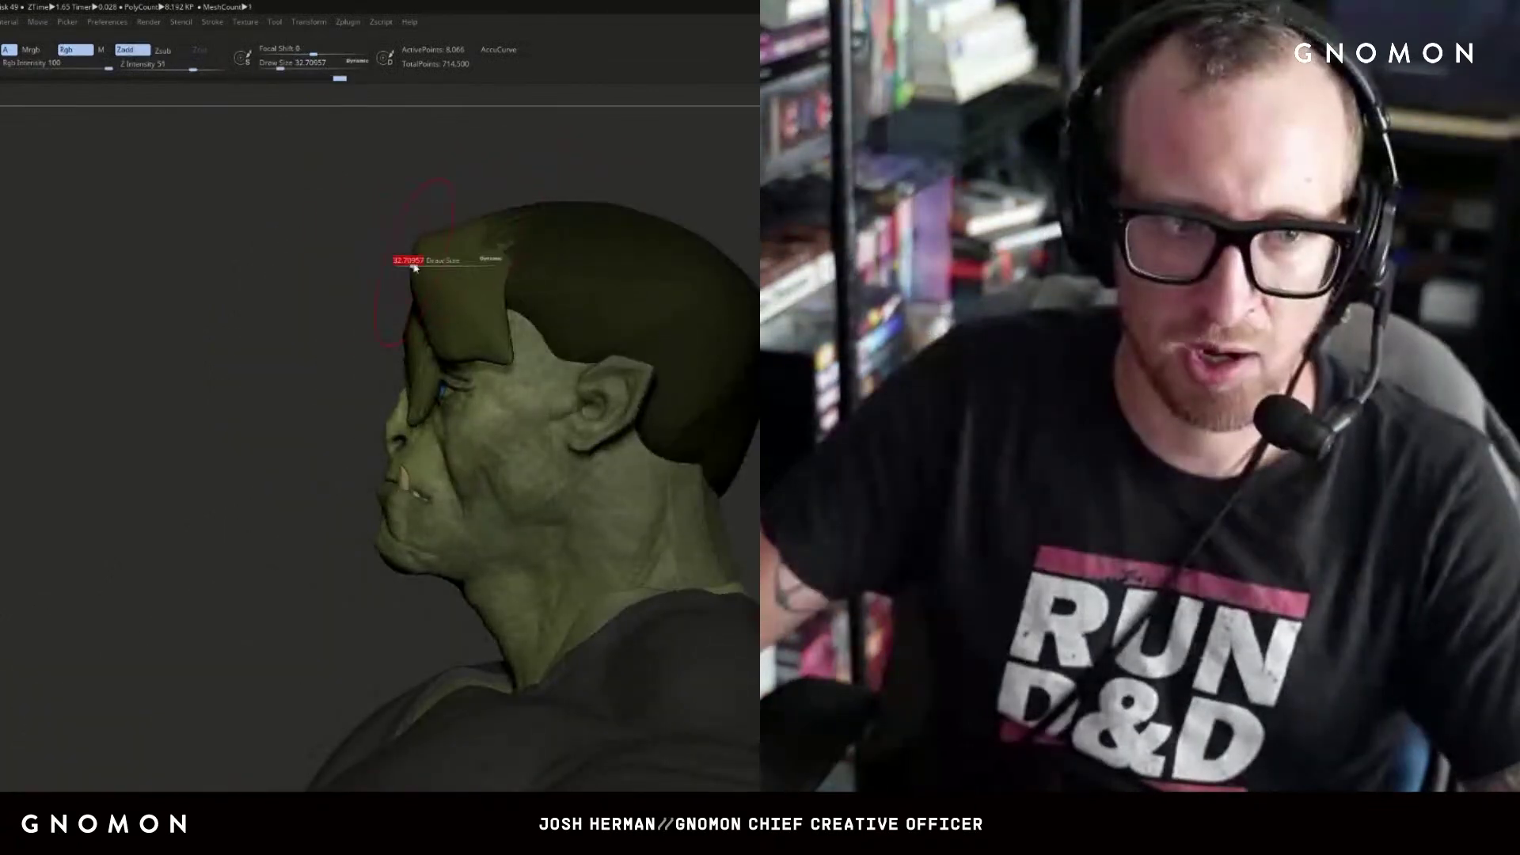
pyautogui.press('s')
pyautogui.moveTo(425, 286)
pyautogui.mouseDown()
pyautogui.moveTo(439, 286)
pyautogui.moveTo(398, 276)
pyautogui.moveTo(520, 311)
pyautogui.mouseUp()
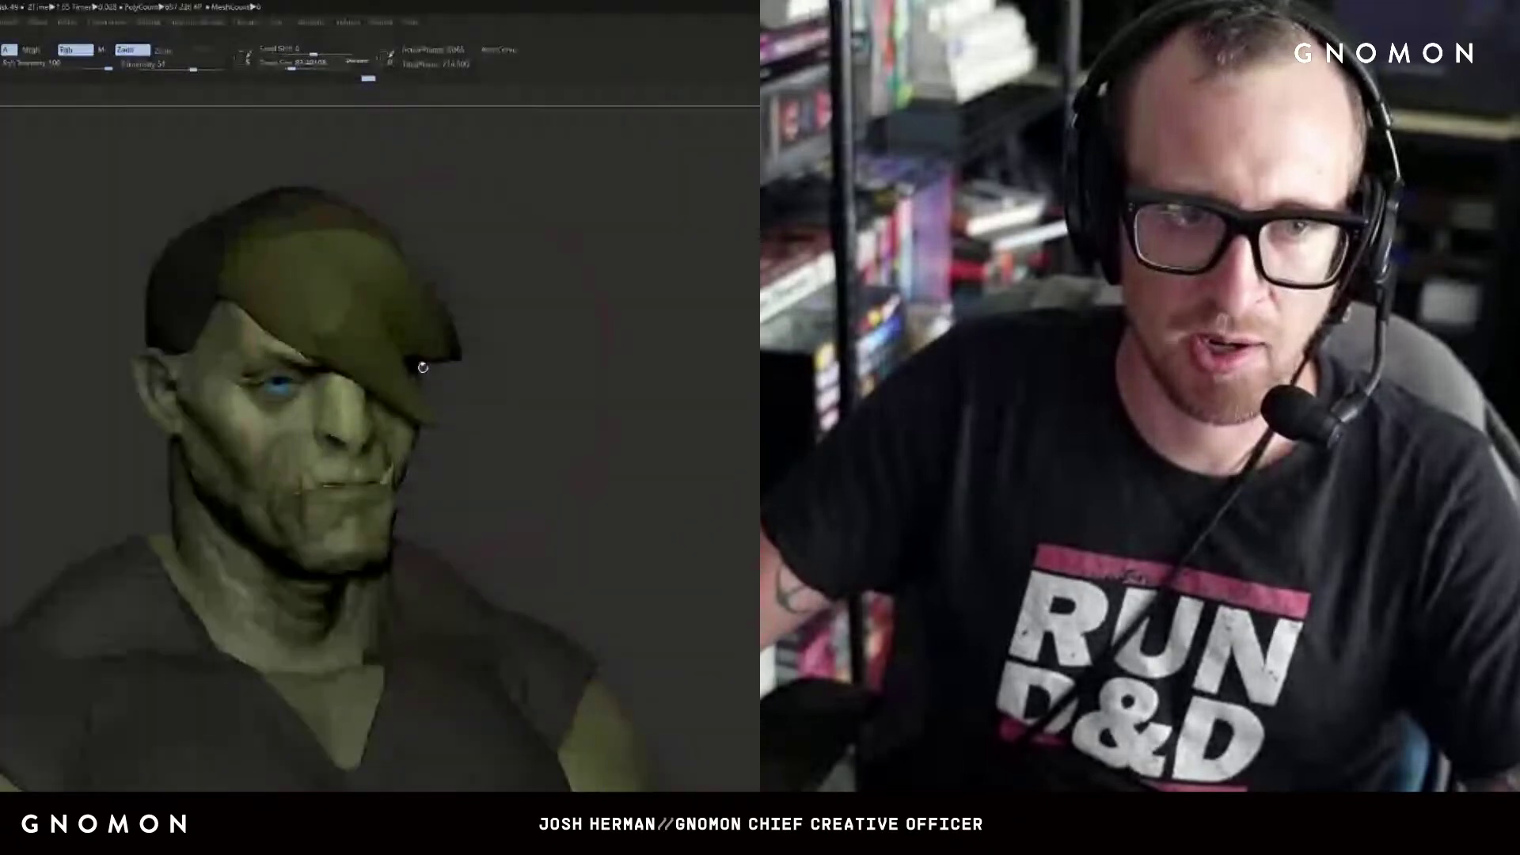
pyautogui.moveTo(423, 367); pyautogui.dragTo(238, 380)
pyautogui.press('s')
pyautogui.moveTo(431, 410); pyautogui.dragTo(343, 394)
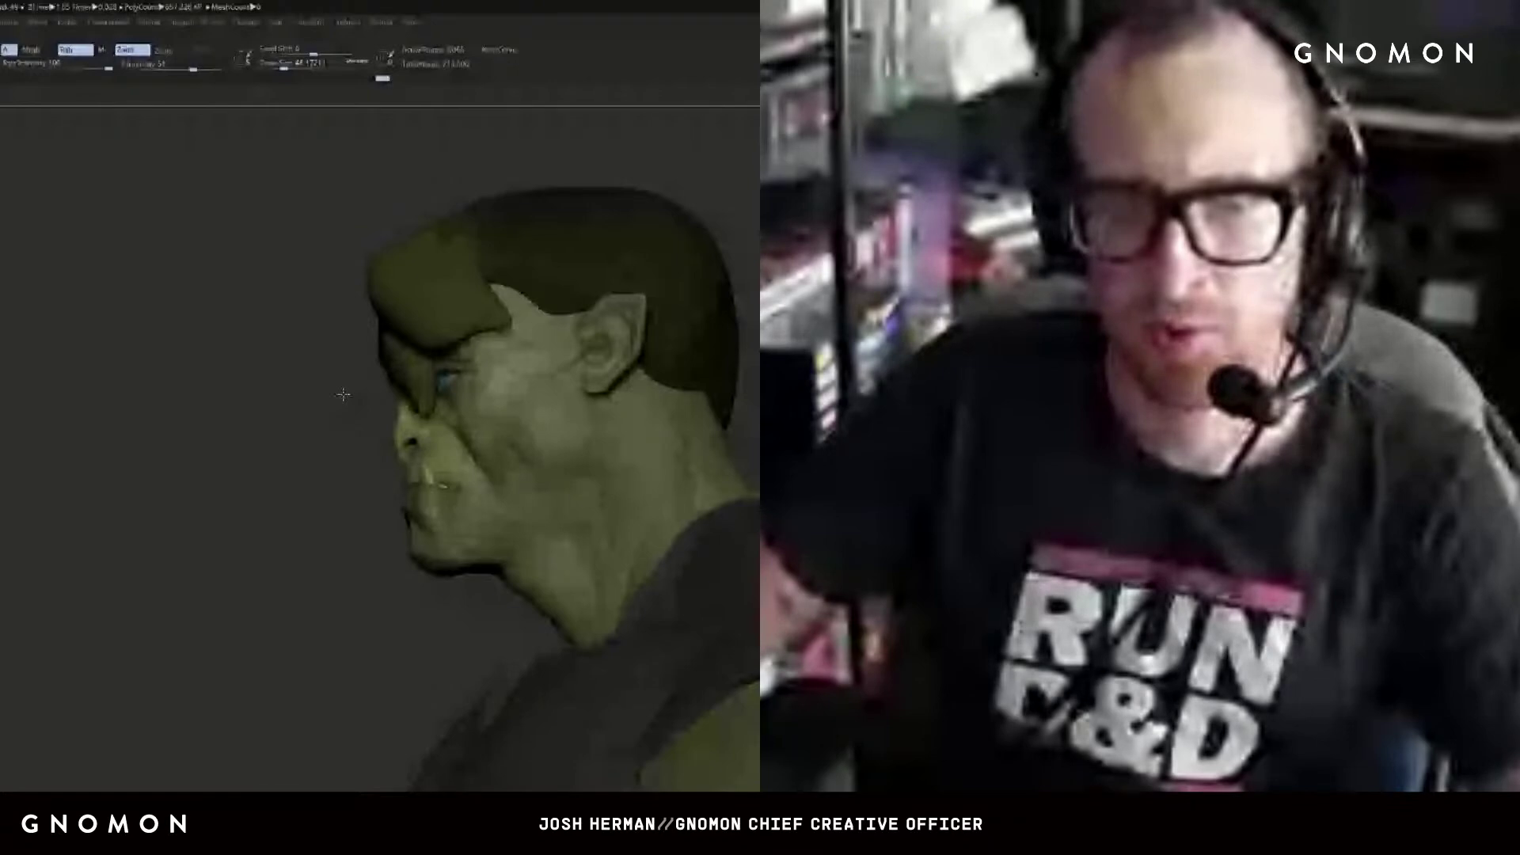
pyautogui.moveTo(343, 394); pyautogui.dragTo(735, 279)
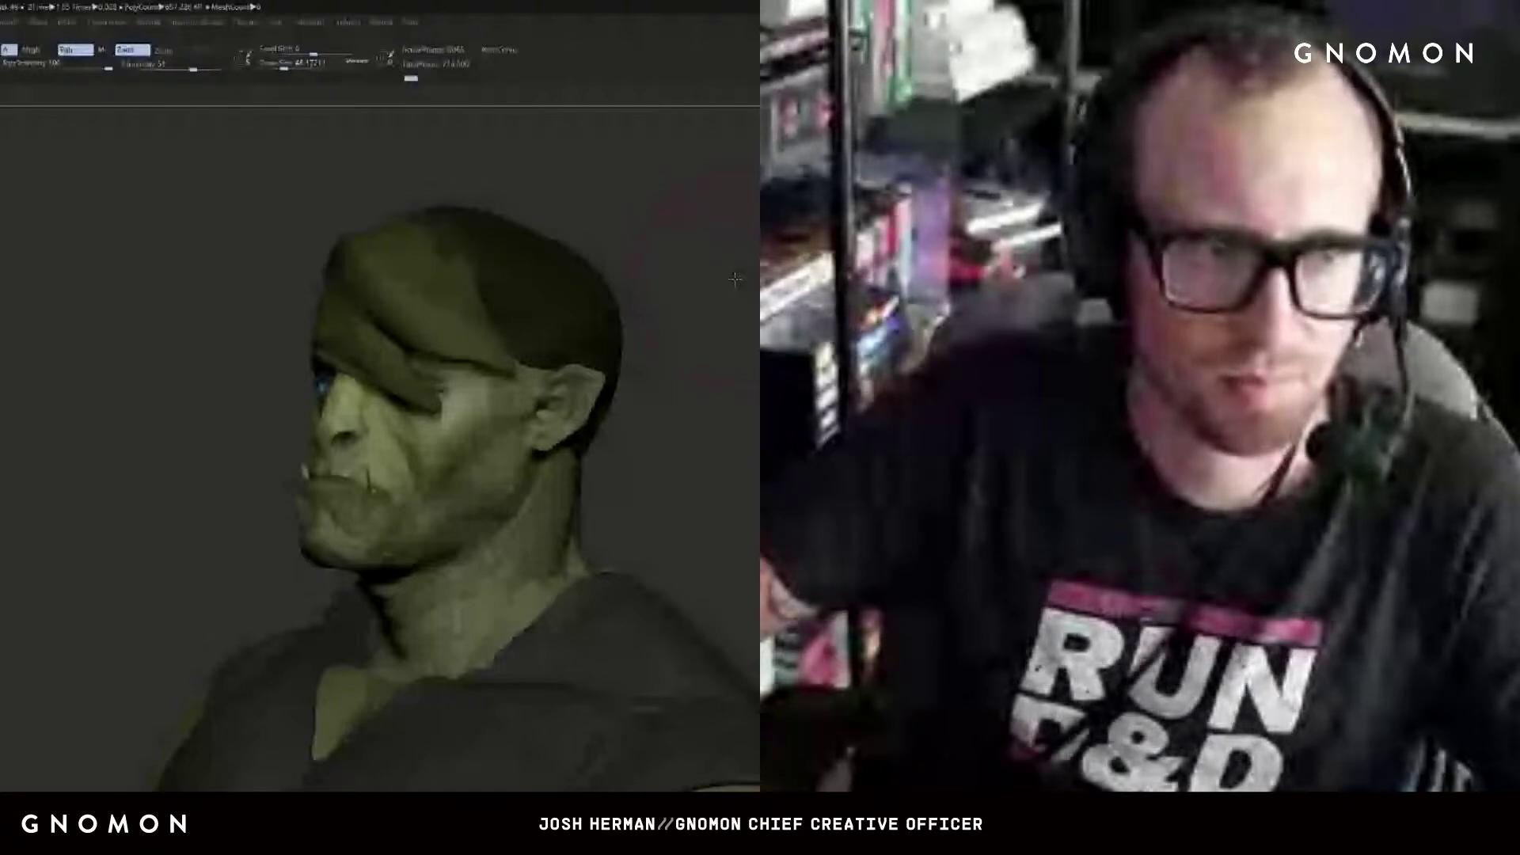
# - Resize the brush and tuck the fringe's pointed locks closer to the orc's brow and temple
pyautogui.moveTo(735, 279); pyautogui.dragTo(554, 356)
pyautogui.press('s')
pyautogui.moveTo(196, 368); pyautogui.dragTo(204, 369)
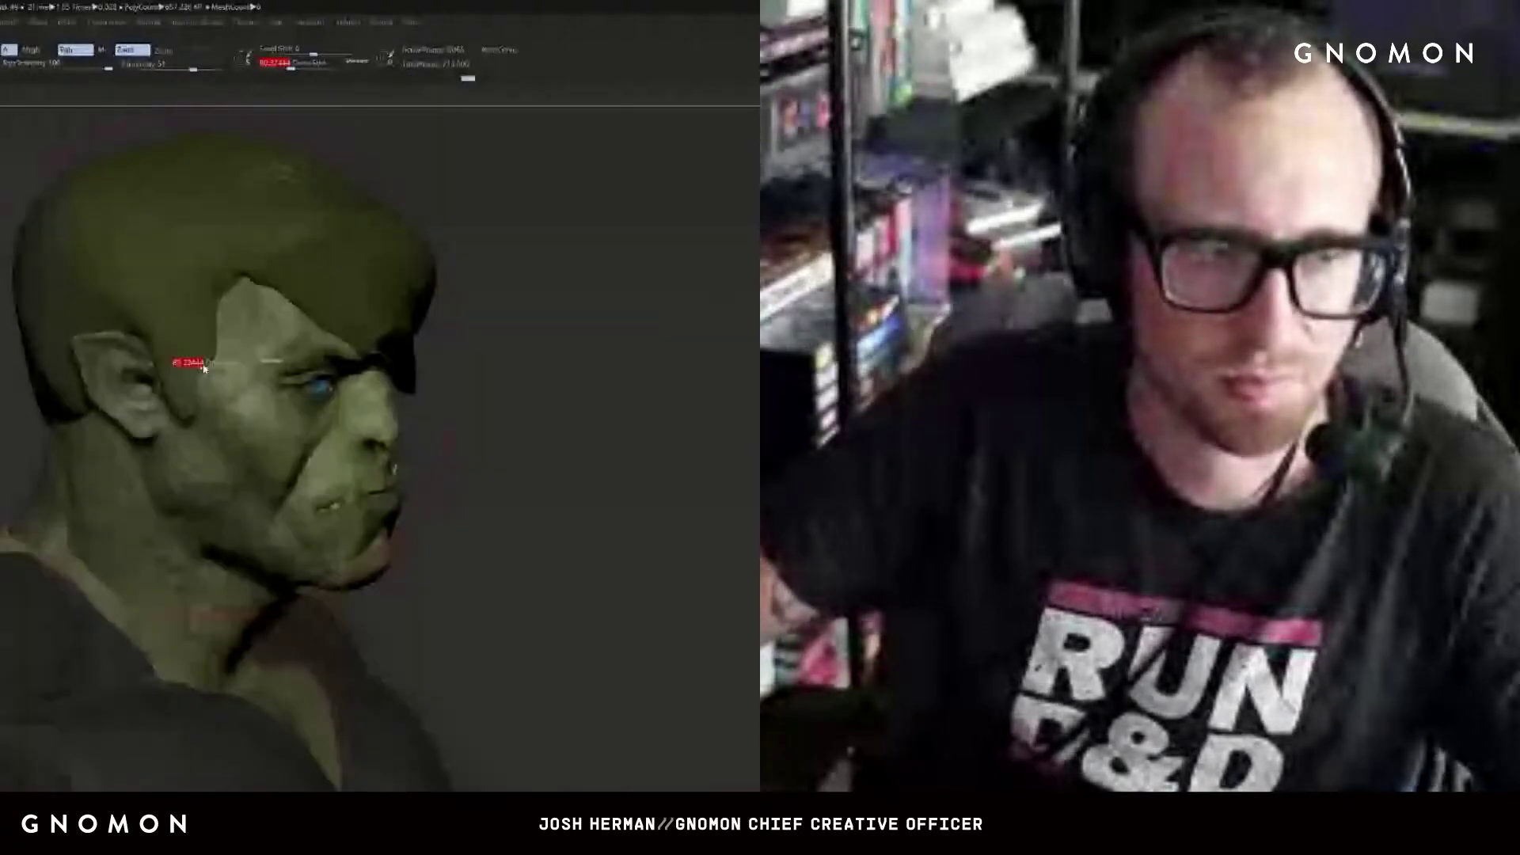
pyautogui.moveTo(204, 368); pyautogui.dragTo(195, 368)
pyautogui.moveTo(570, 356); pyautogui.dragTo(443, 356)
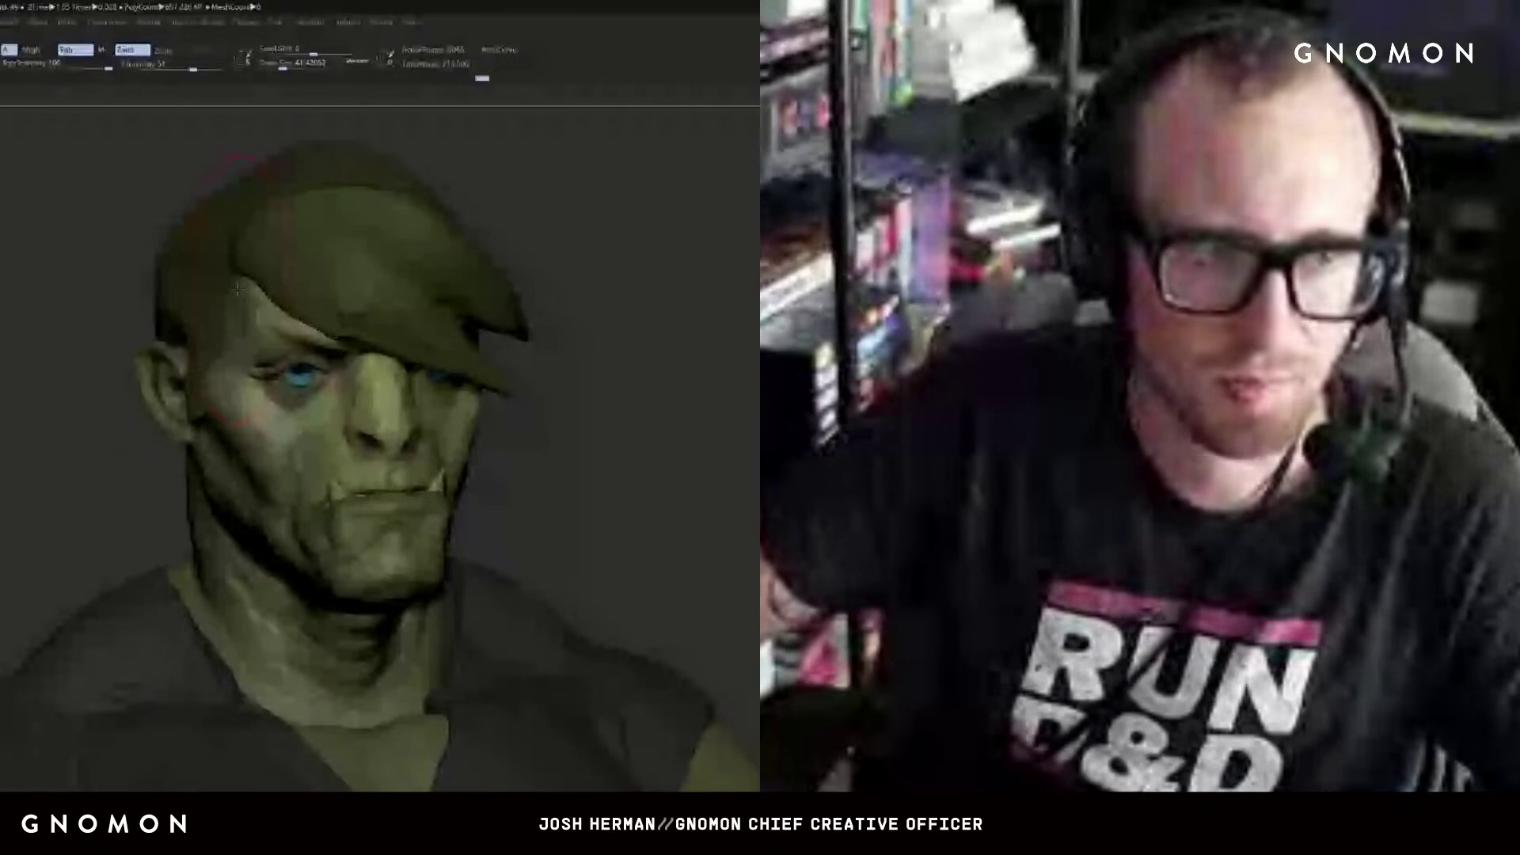
pyautogui.press('s')
pyautogui.moveTo(238, 290); pyautogui.dragTo(228, 290)
pyautogui.moveTo(681, 356)
pyautogui.mouseDown()
pyautogui.moveTo(511, 357)
pyautogui.moveTo(442, 321)
pyautogui.mouseUp()
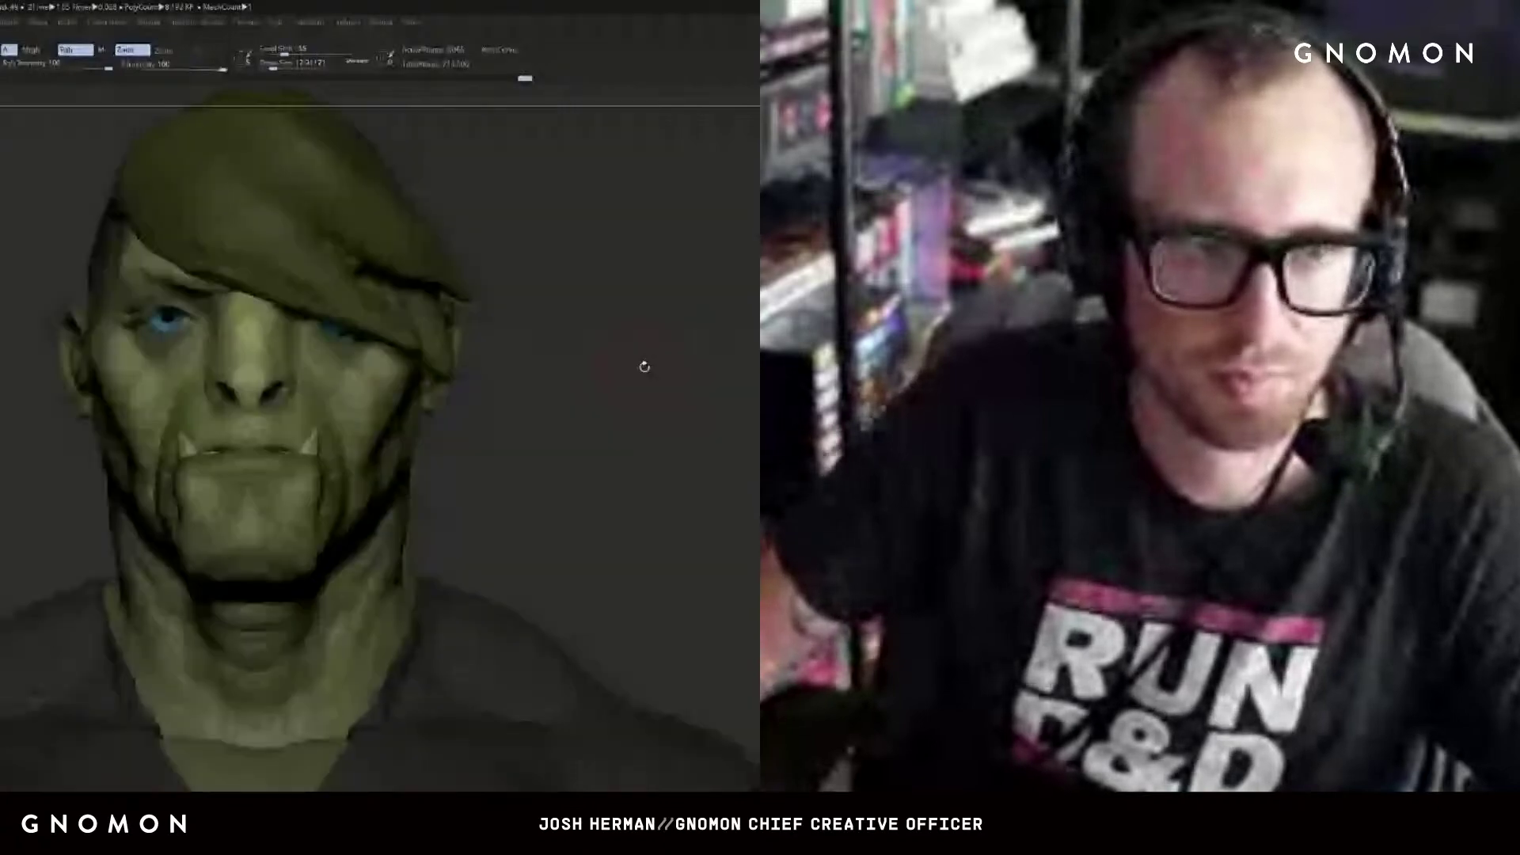
pyautogui.moveTo(644, 367); pyautogui.dragTo(440, 329)
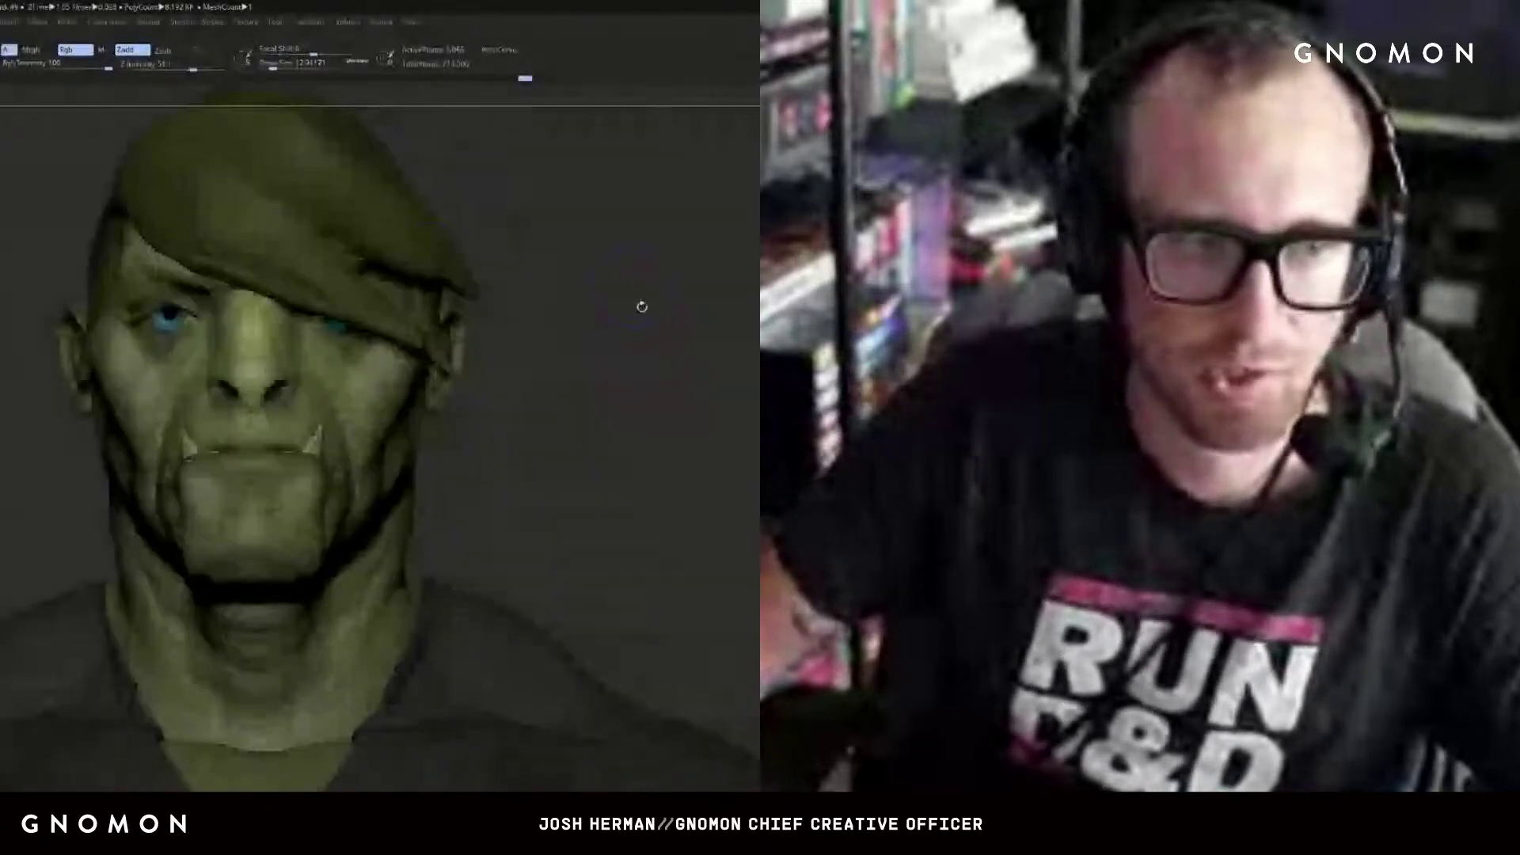
pyautogui.moveTo(641, 306); pyautogui.dragTo(546, 317)
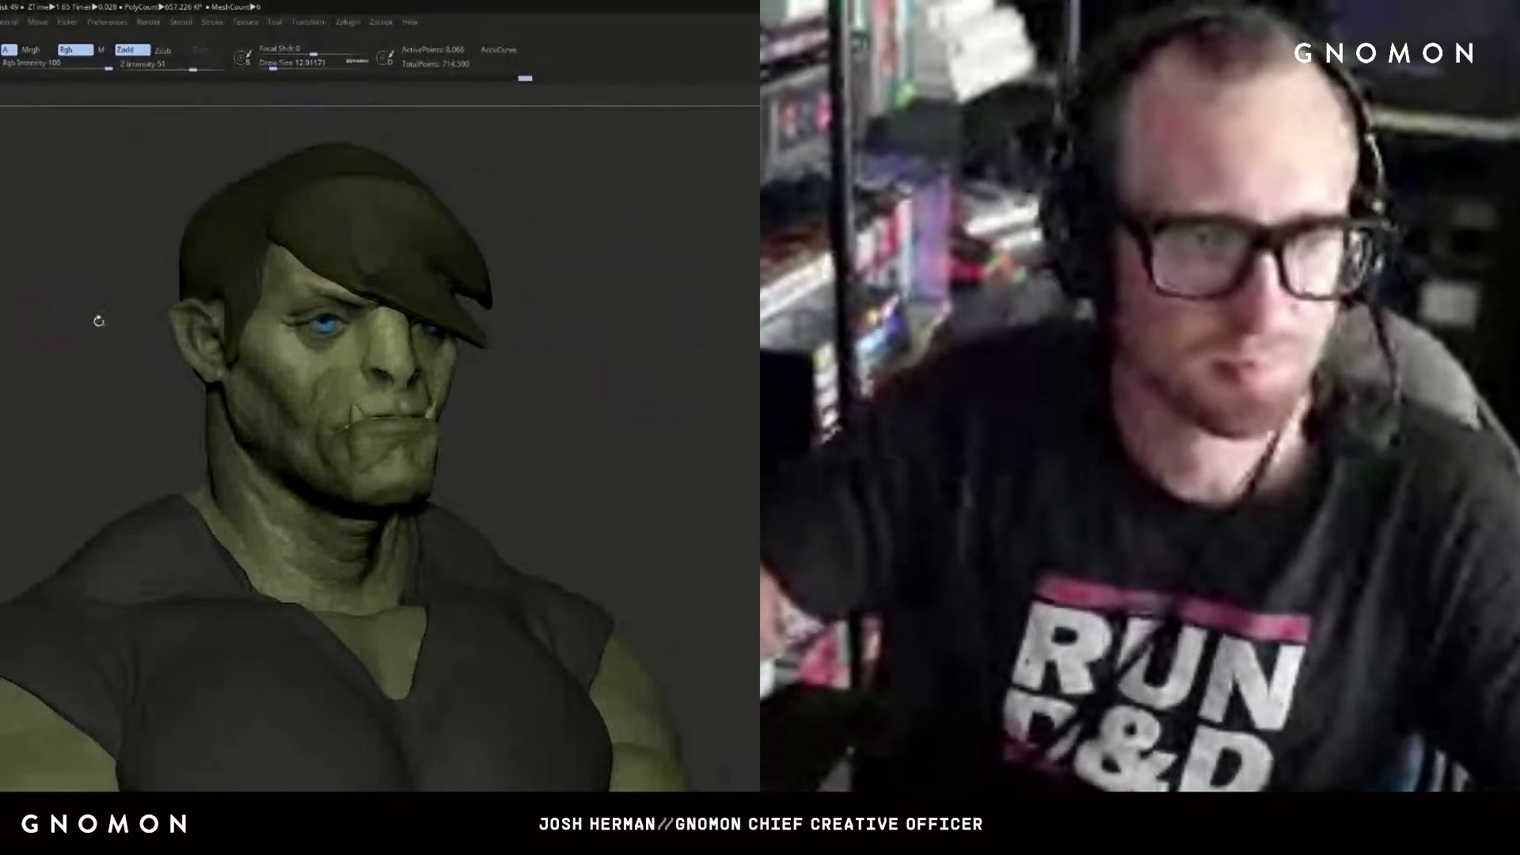
# - Build up broad strand forms along the sweep of the fringe with a brush at draw size about 20
pyautogui.moveTo(685, 346); pyautogui.dragTo(595, 339)
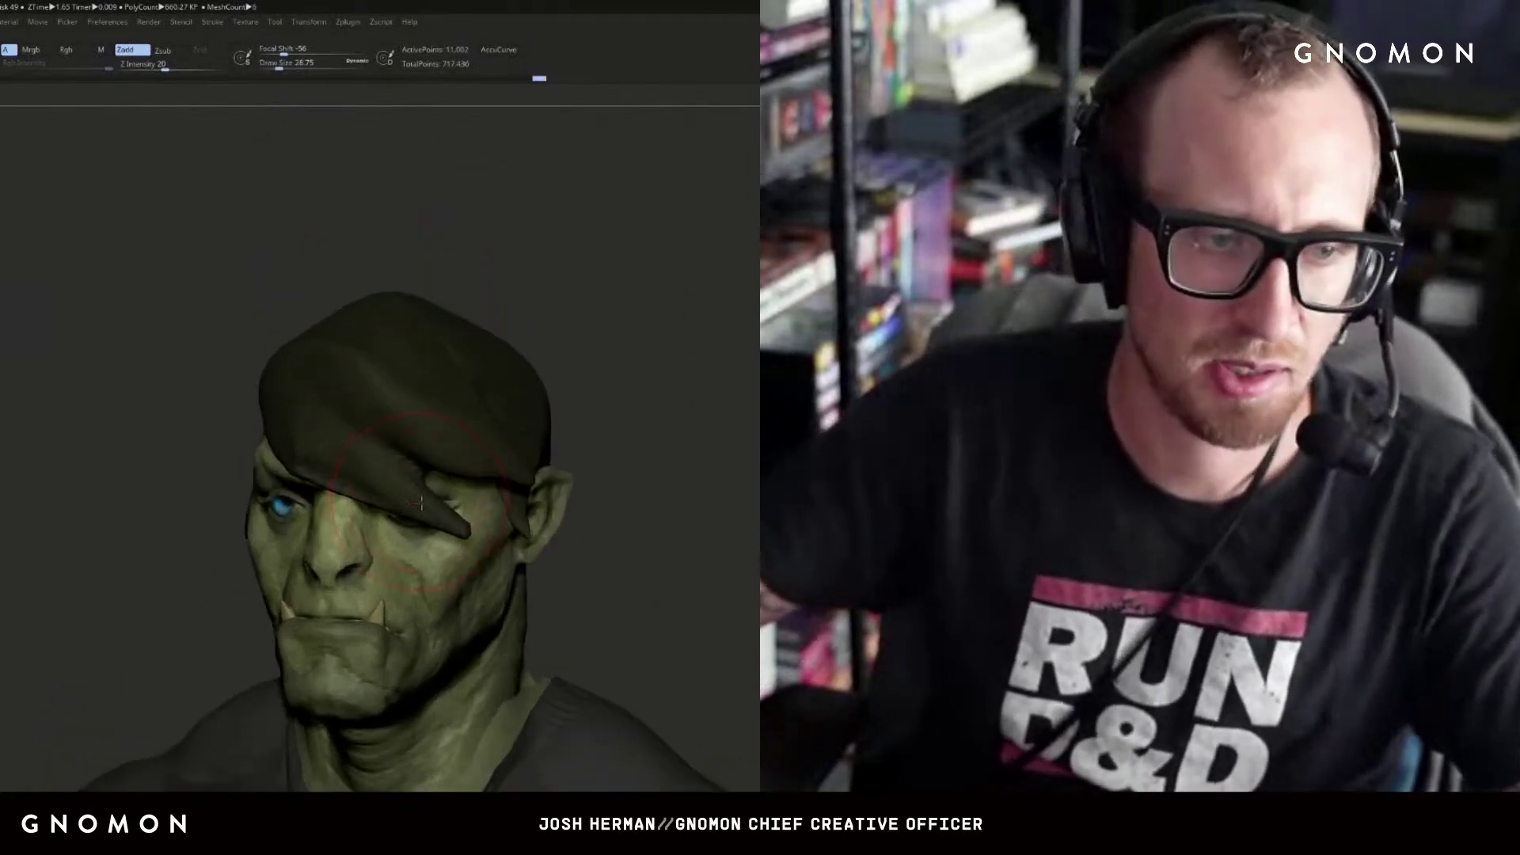
pyautogui.moveTo(366, 478); pyautogui.dragTo(265, 346, button='right')
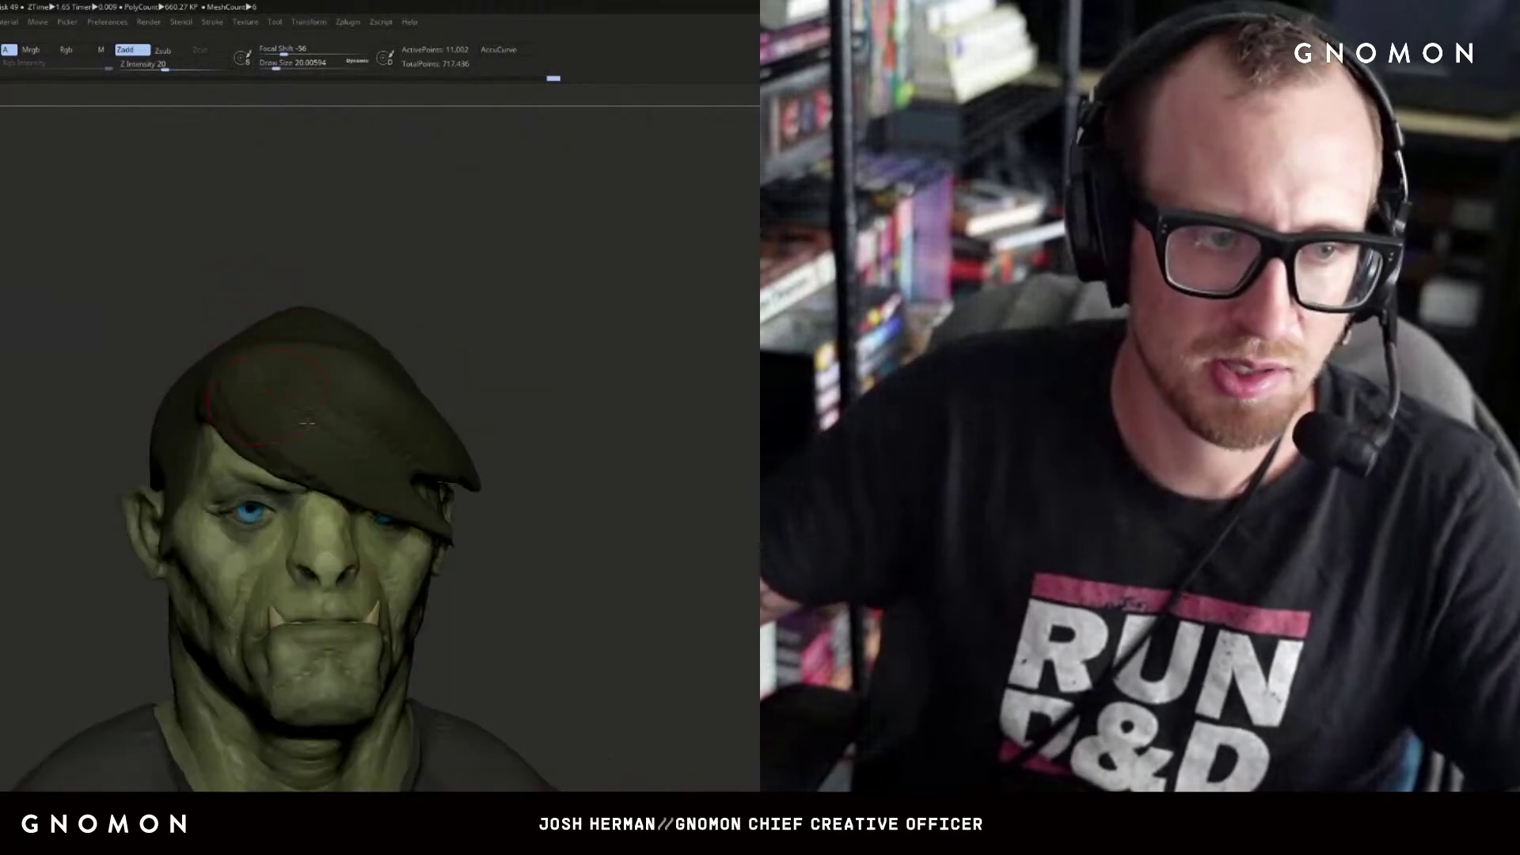
pyautogui.moveTo(467, 366); pyautogui.dragTo(426, 420, button='right')
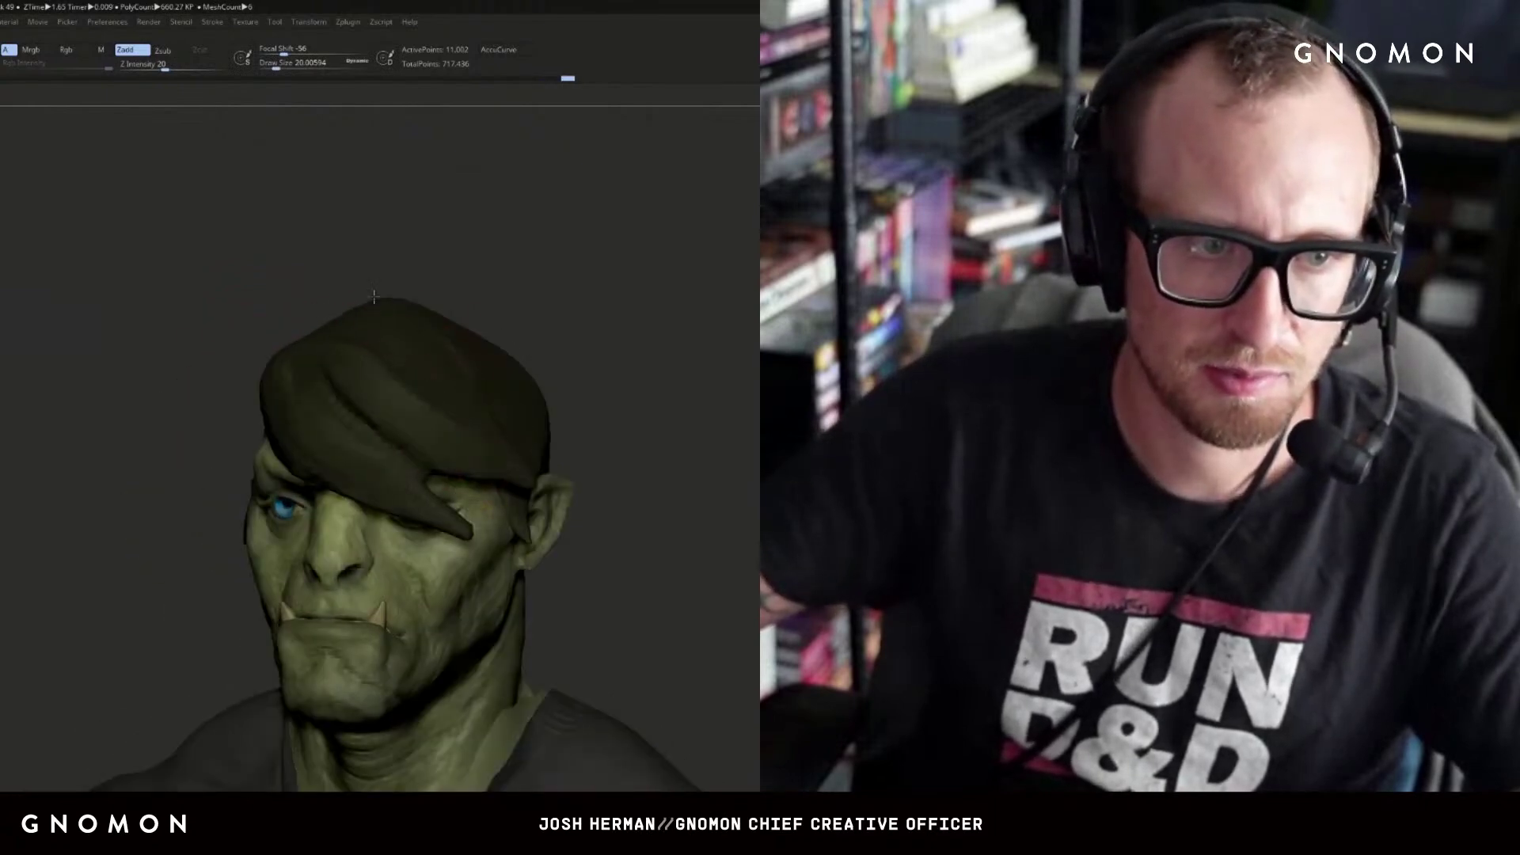
pyautogui.moveTo(320, 334); pyautogui.dragTo(454, 331, button='right')
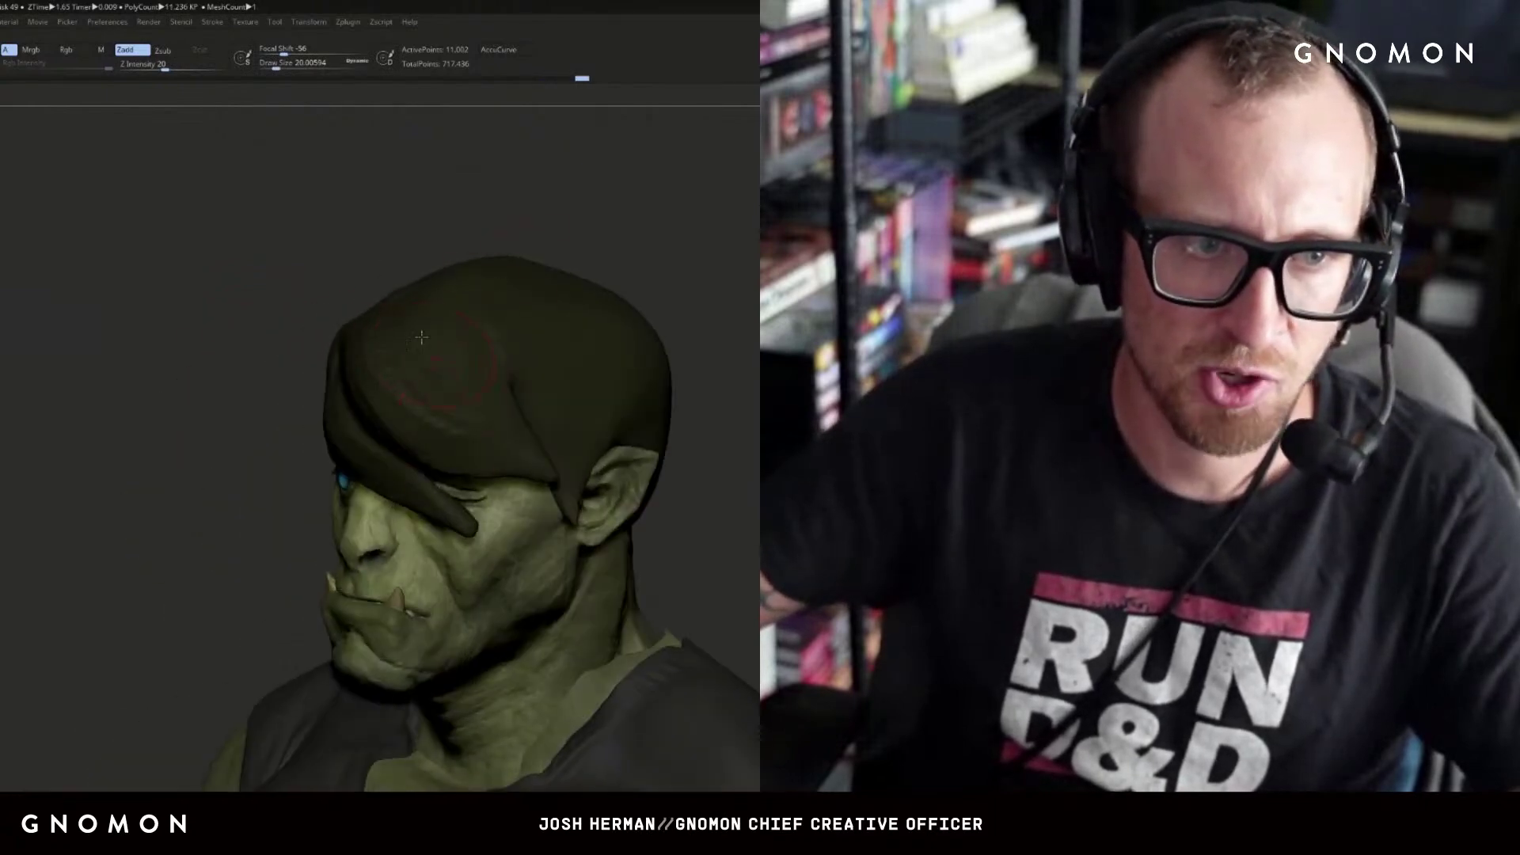
# - Switch to the Dam Standard brush and carve strand grooves along the fringe and its parting
pyautogui.press('b')
pyautogui.press('d')
pyautogui.press('s')
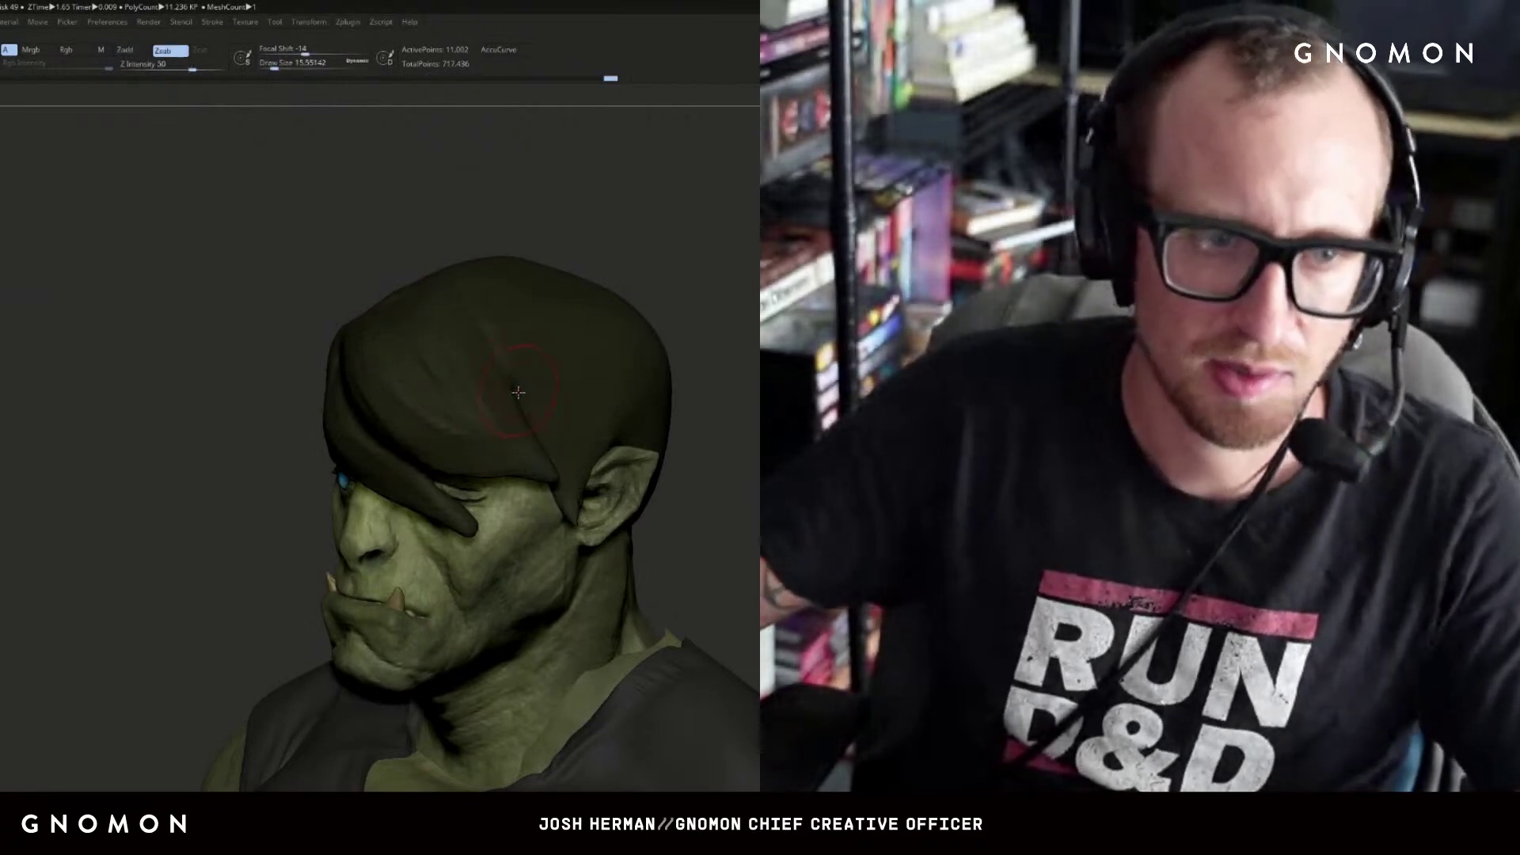
pyautogui.moveTo(374, 256); pyautogui.dragTo(449, 283, button='right')
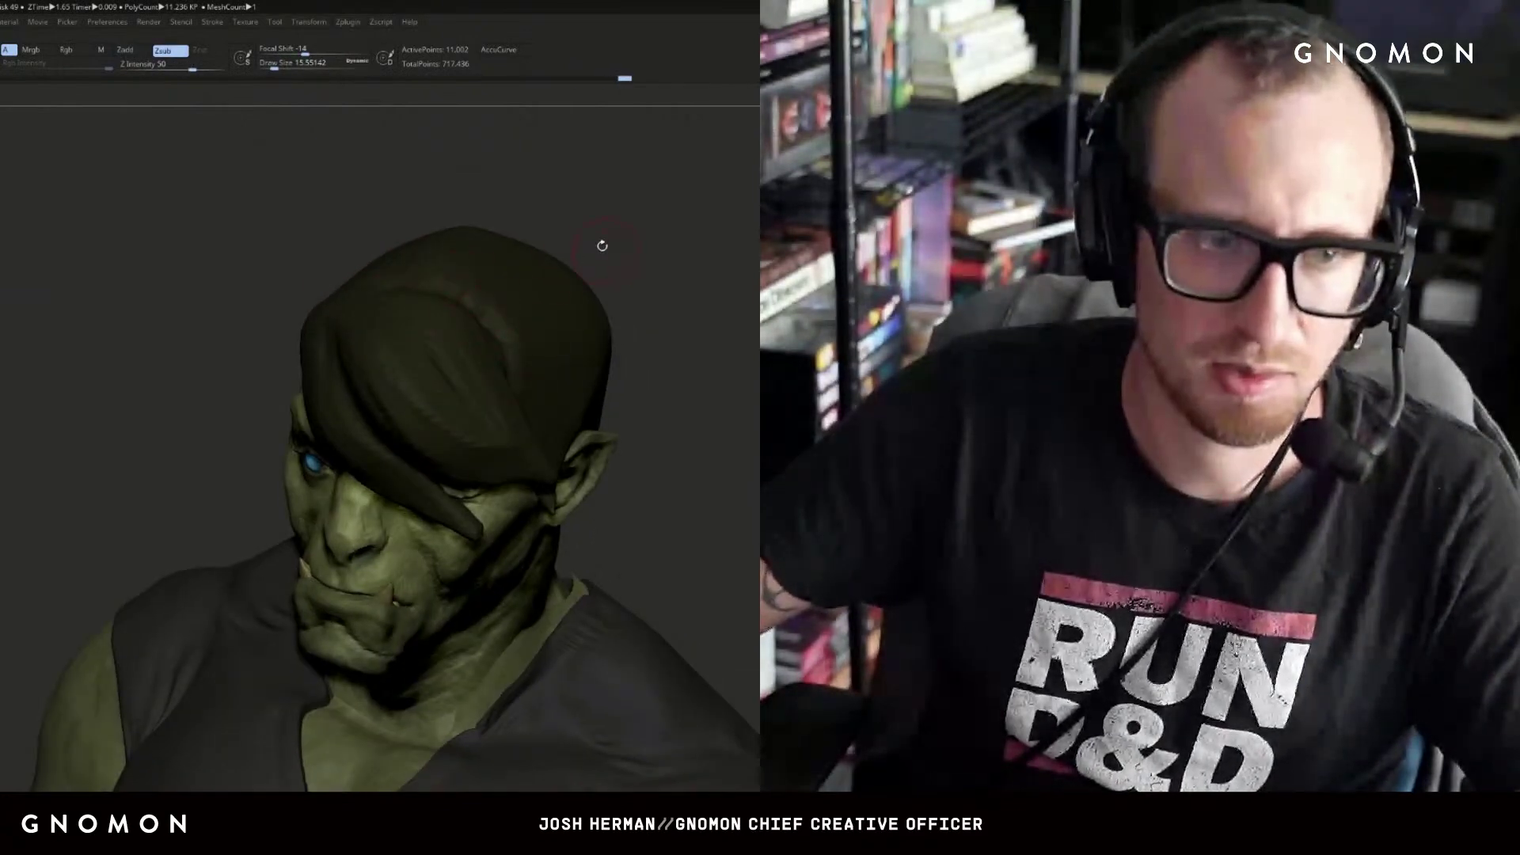
pyautogui.moveTo(603, 245); pyautogui.dragTo(577, 366, button='right')
pyautogui.moveTo(747, 380); pyautogui.dragTo(677, 377, button='right')
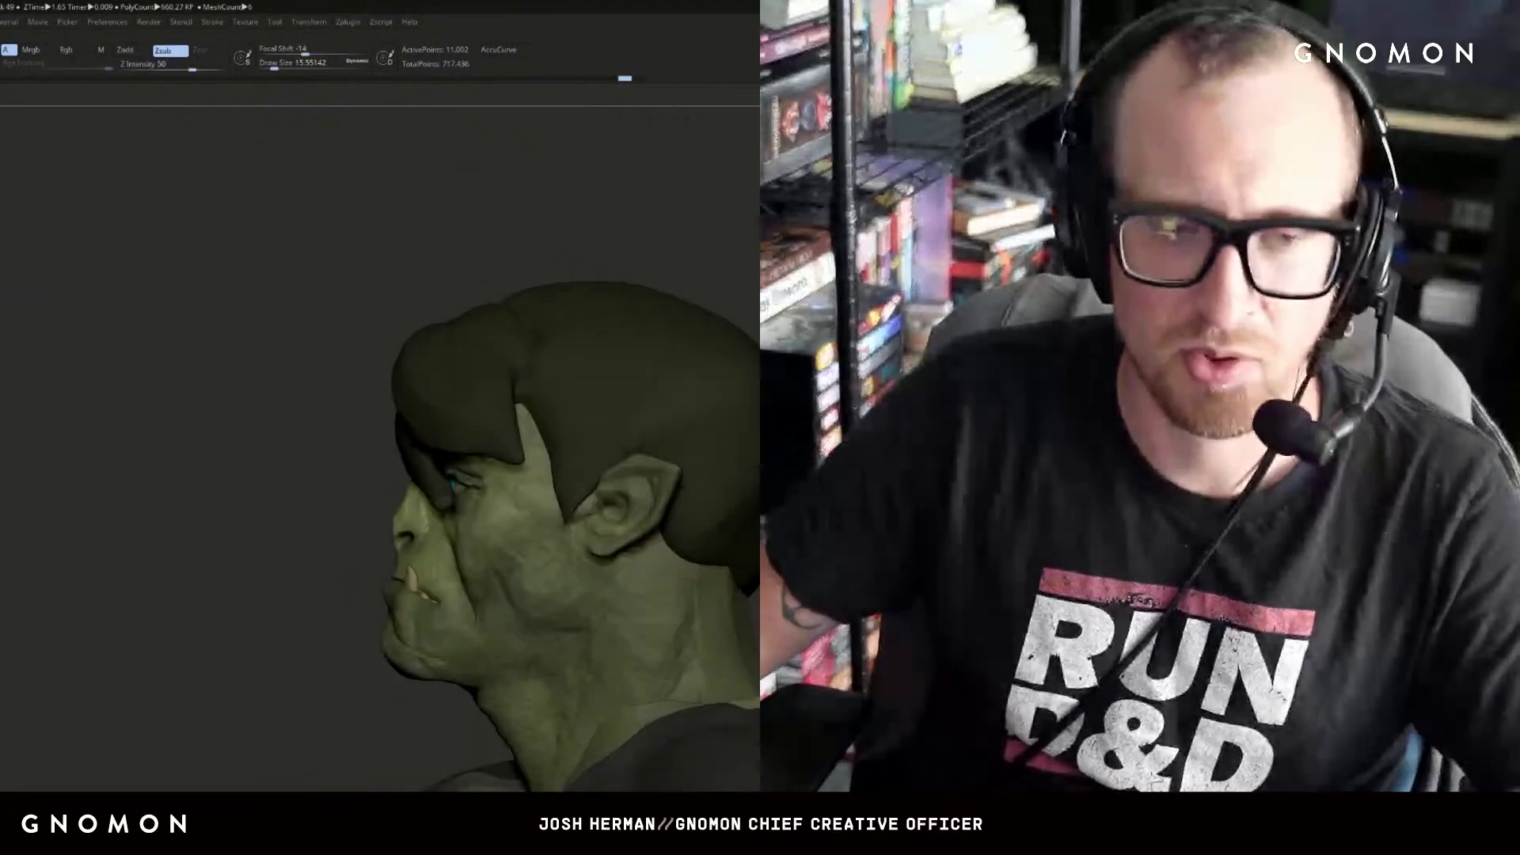
# - Carve flowing strand lines into the side and back of the hair and reshape the back's outline
pyautogui.keyDown('alt'); pyautogui.moveTo(578, 453); pyautogui.dragTo(468, 445, button='right'); pyautogui.keyUp('alt')
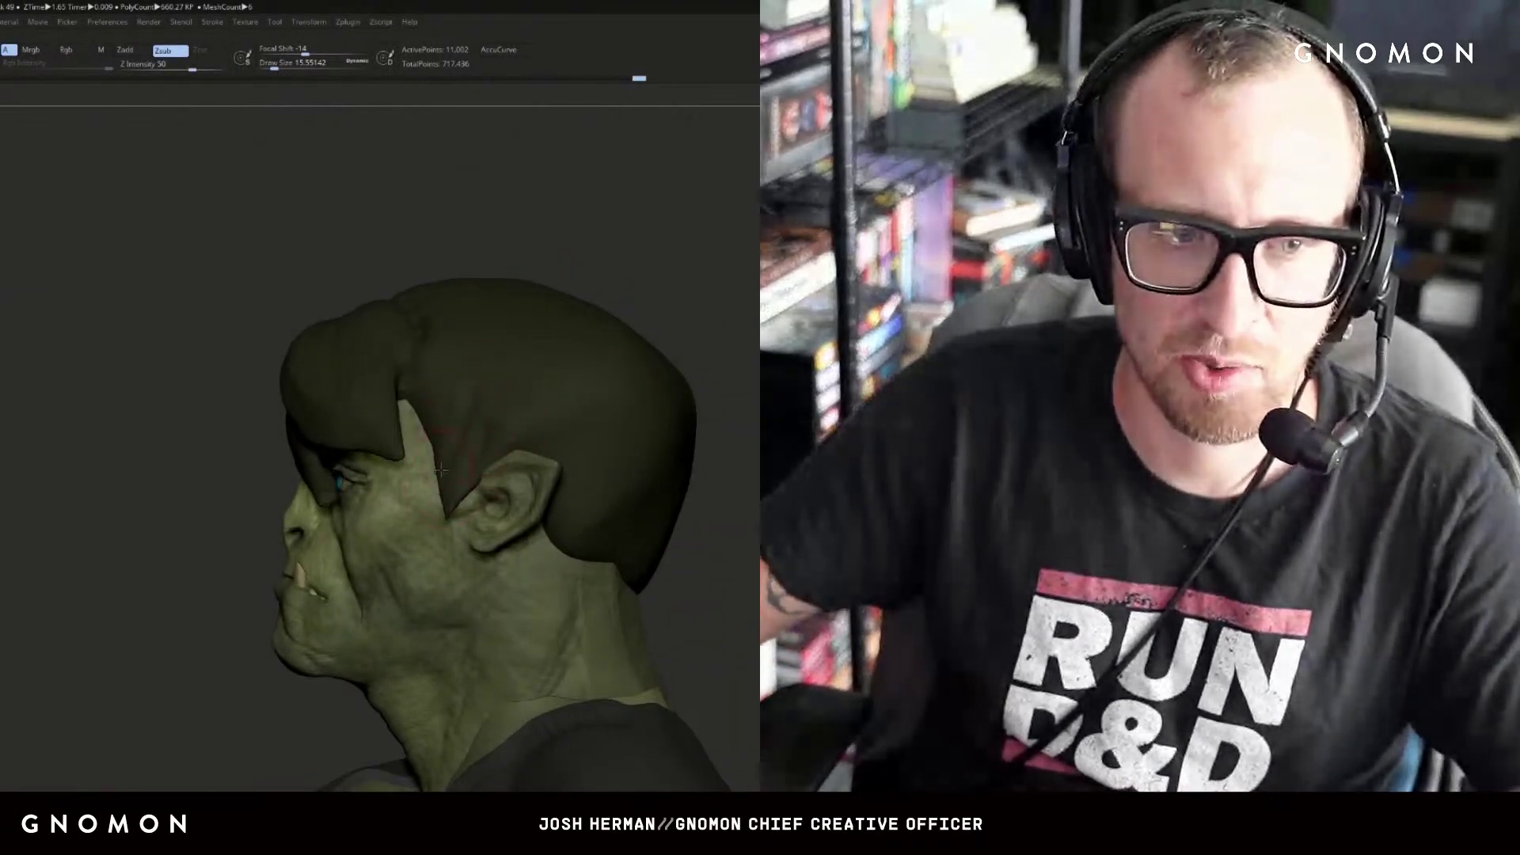
pyautogui.moveTo(627, 487); pyautogui.dragTo(491, 369, button='right')
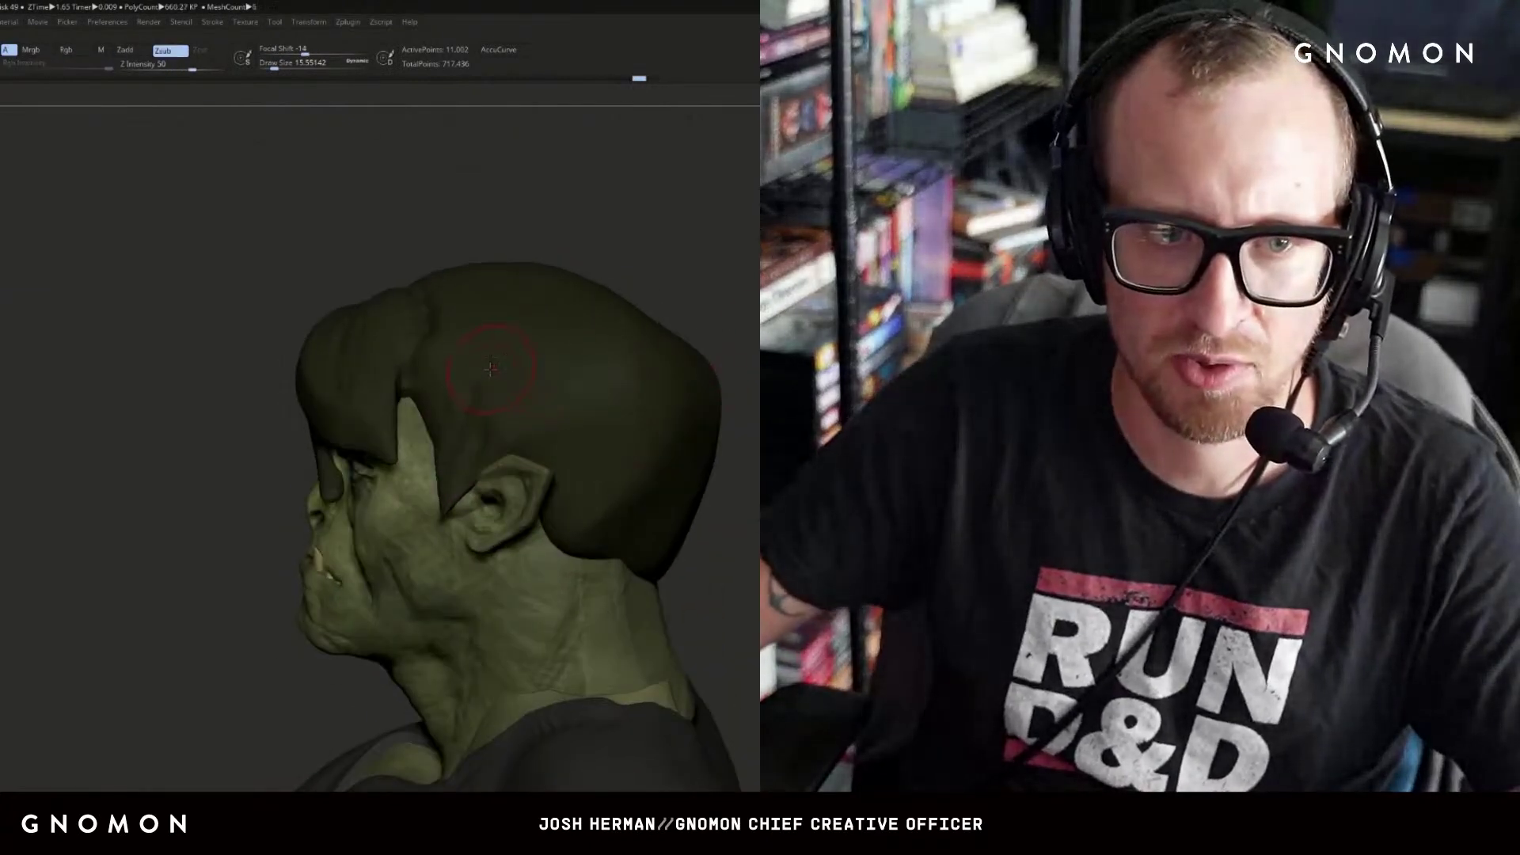
pyautogui.moveTo(670, 452); pyautogui.dragTo(598, 349, button='right')
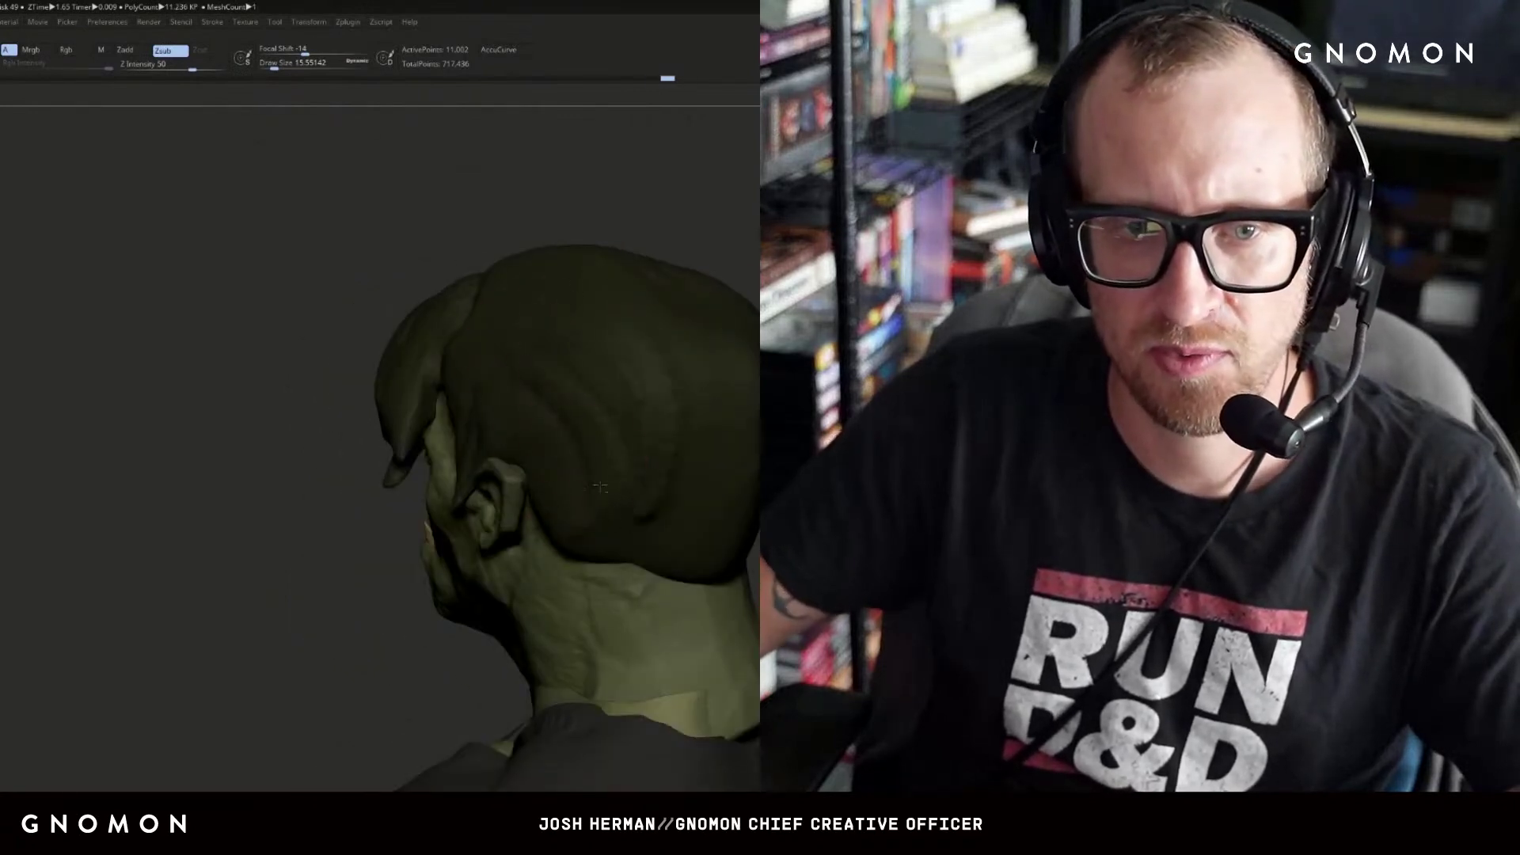
pyautogui.moveTo(612, 514); pyautogui.dragTo(743, 354, button='right')
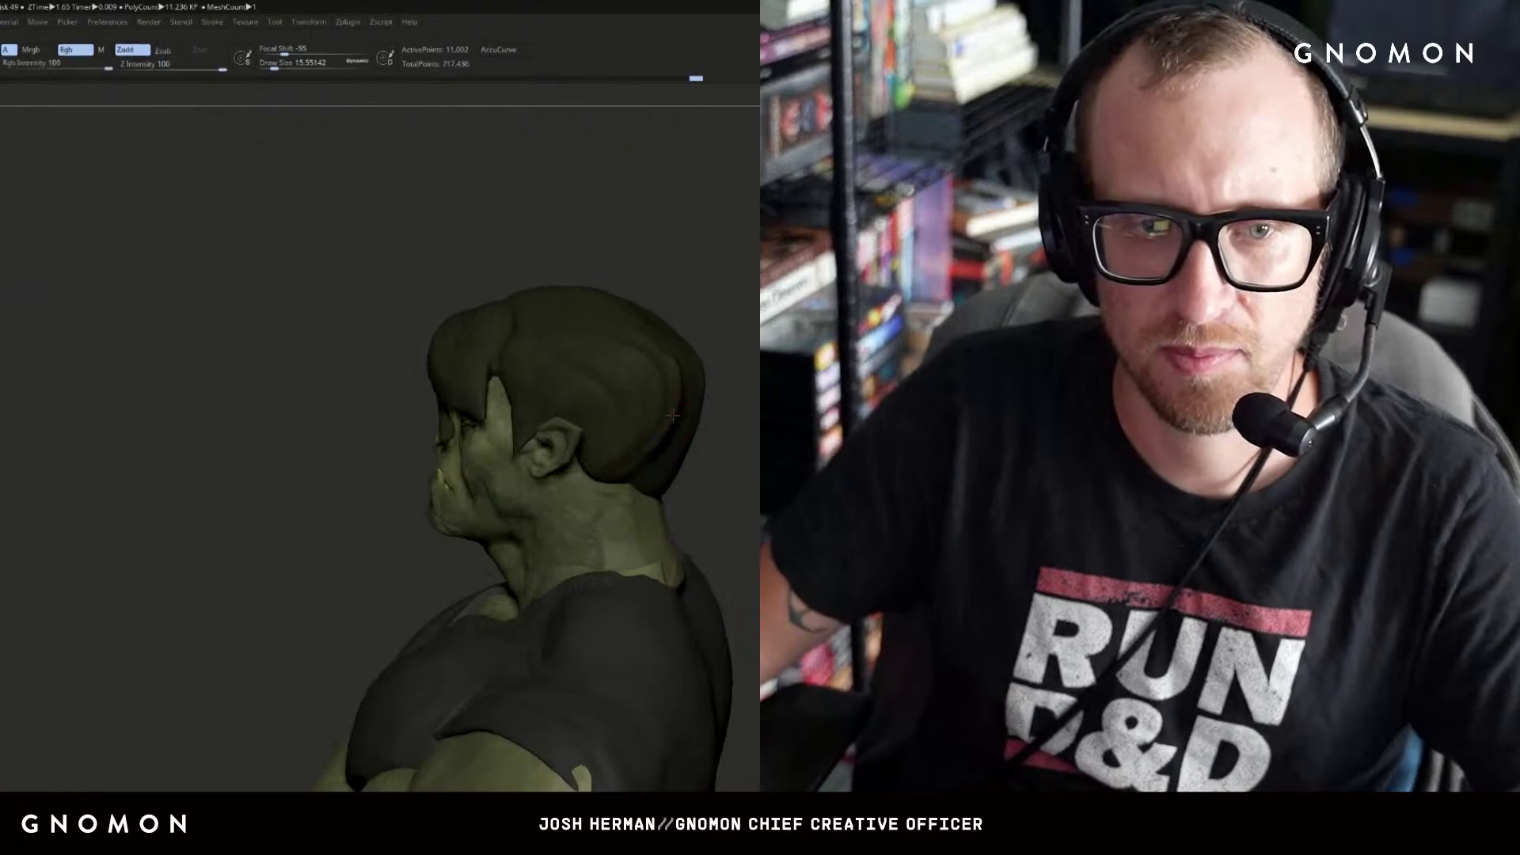
pyautogui.moveTo(752, 301); pyautogui.dragTo(507, 230, button='right')
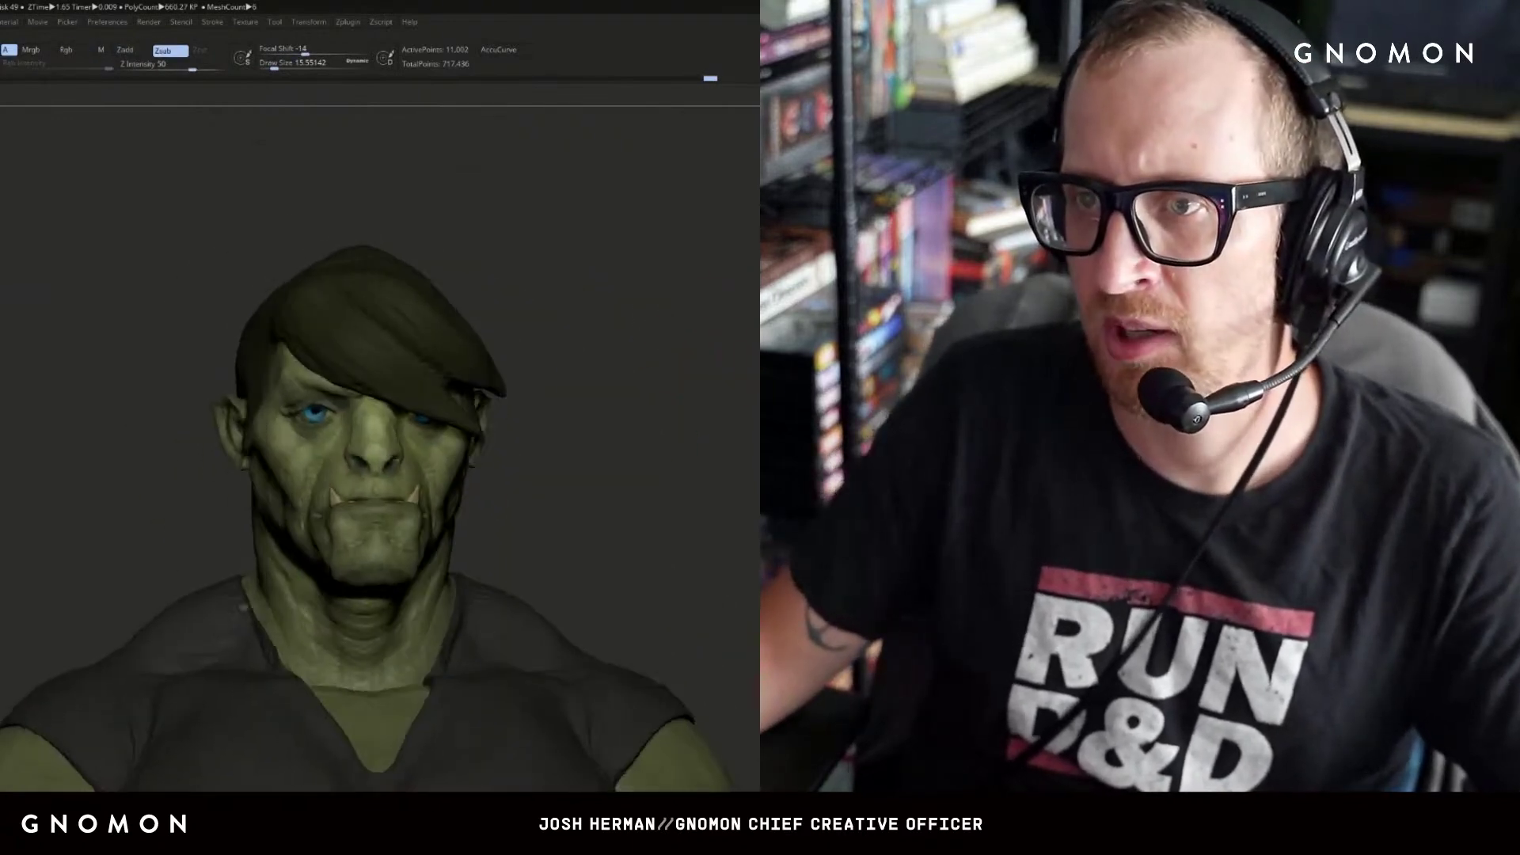
# - Switch from the orc to the horned creature head sculpt and frame it in the view
pyautogui.moveTo(554, 305); pyautogui.dragTo(681, 317, button='right')
pyautogui.keyDown('ctrl'); pyautogui.moveTo(732, 412); pyautogui.dragTo(685, 328, button='right'); pyautogui.keyUp('ctrl')
pyautogui.moveTo(685, 329)
pyautogui.keyDown('ctrl'); pyautogui.mouseDown()
pyautogui.moveTo(635, 377)
pyautogui.moveTo(649, 465)
pyautogui.moveTo(249, 433)
pyautogui.moveTo(38, 435)
pyautogui.moveTo(68, 430)
pyautogui.mouseUp(); pyautogui.keyUp('ctrl')
pyautogui.moveTo(112, 363)
pyautogui.mouseDown(button='right')
pyautogui.moveTo(330, 370)
pyautogui.moveTo(662, 298)
pyautogui.mouseUp(button='right')
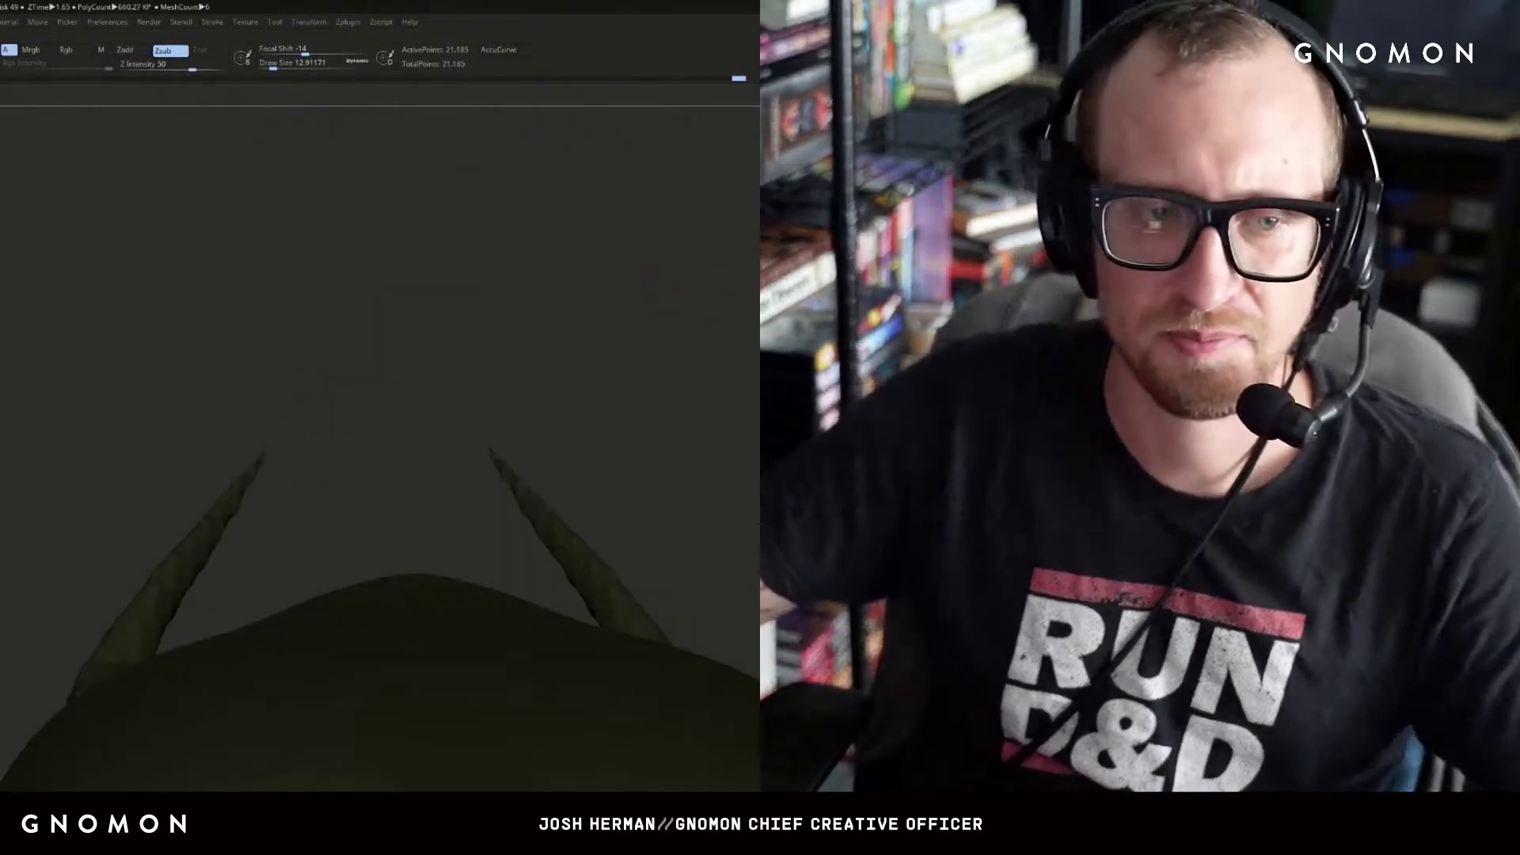
pyautogui.press('f')
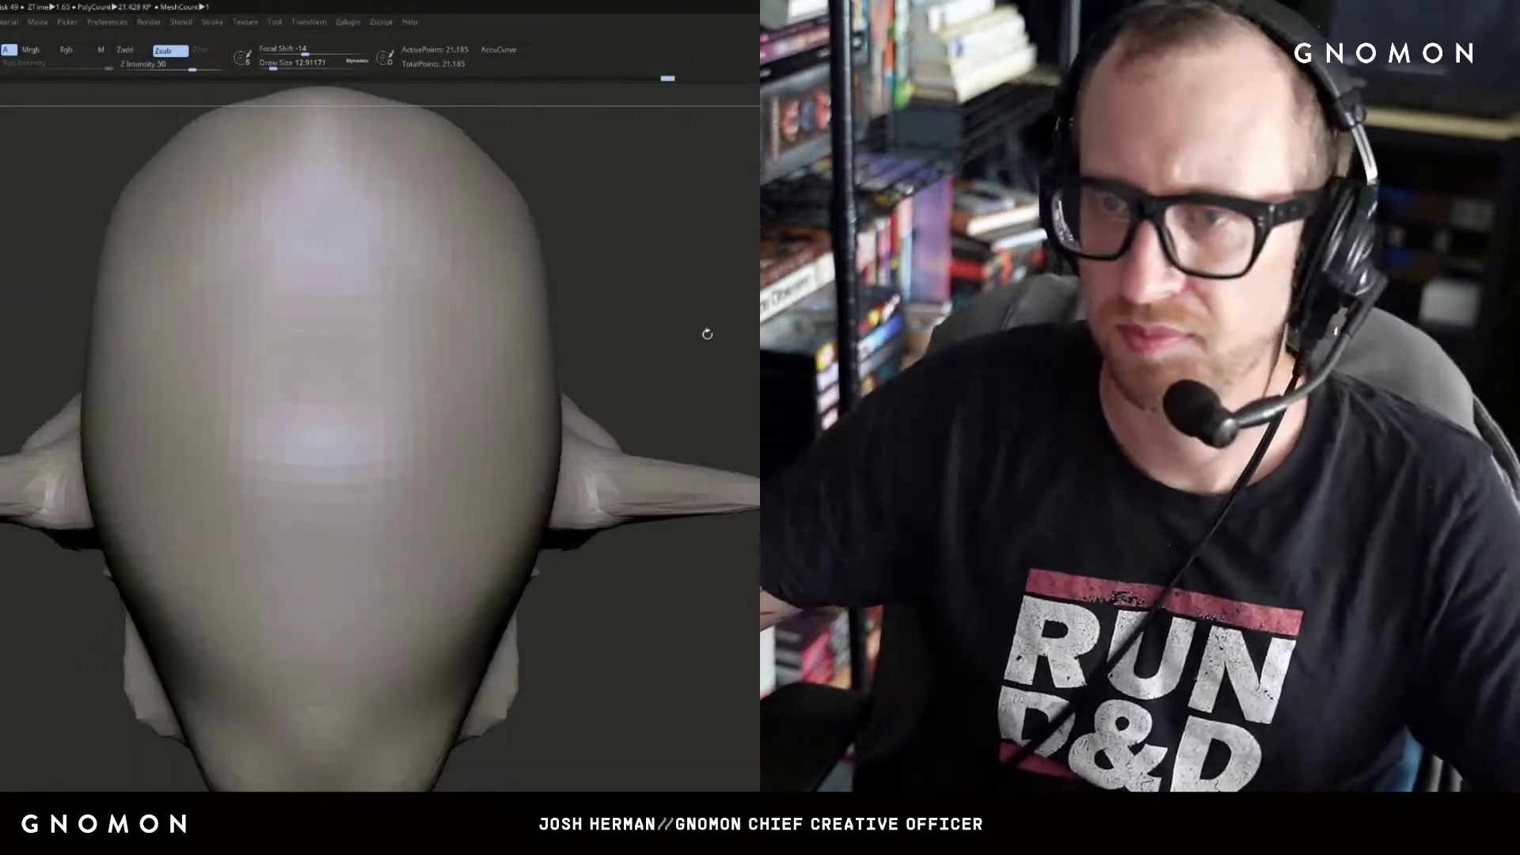
pyautogui.press('f')
pyautogui.moveTo(639, 275)
pyautogui.mouseDown(button='right')
pyautogui.moveTo(640, 412)
pyautogui.moveTo(709, 383)
pyautogui.moveTo(614, 397)
pyautogui.moveTo(691, 399)
pyautogui.mouseUp(button='right')
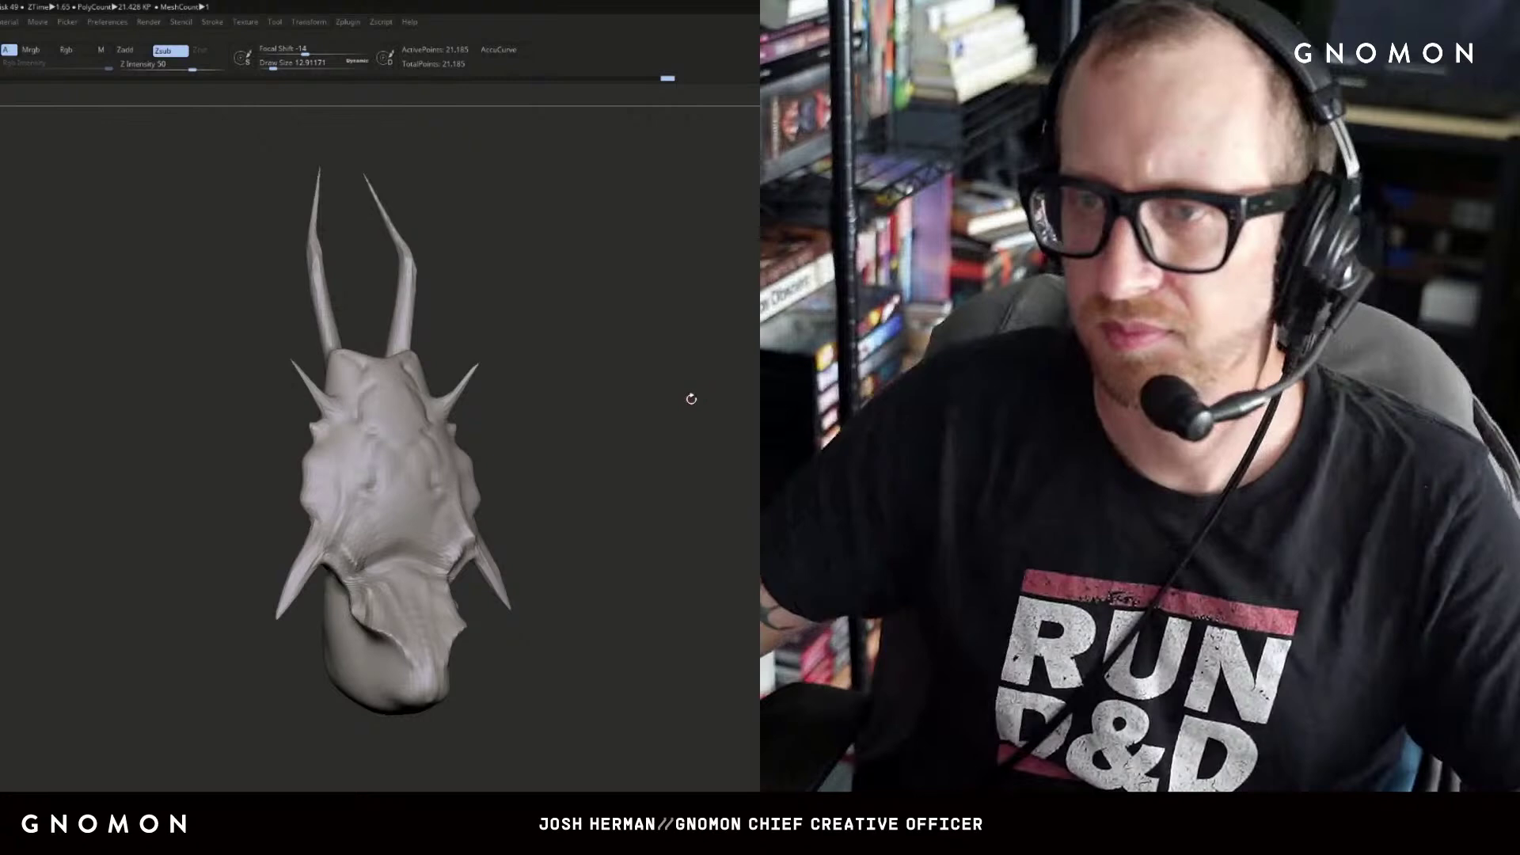
# - Examine the horned creature head's overall shape with the brush resized to suit the model
pyautogui.moveTo(444, 341)
pyautogui.mouseDown()
pyautogui.moveTo(479, 383)
pyautogui.moveTo(483, 353)
pyautogui.mouseUp()
pyautogui.press('s')
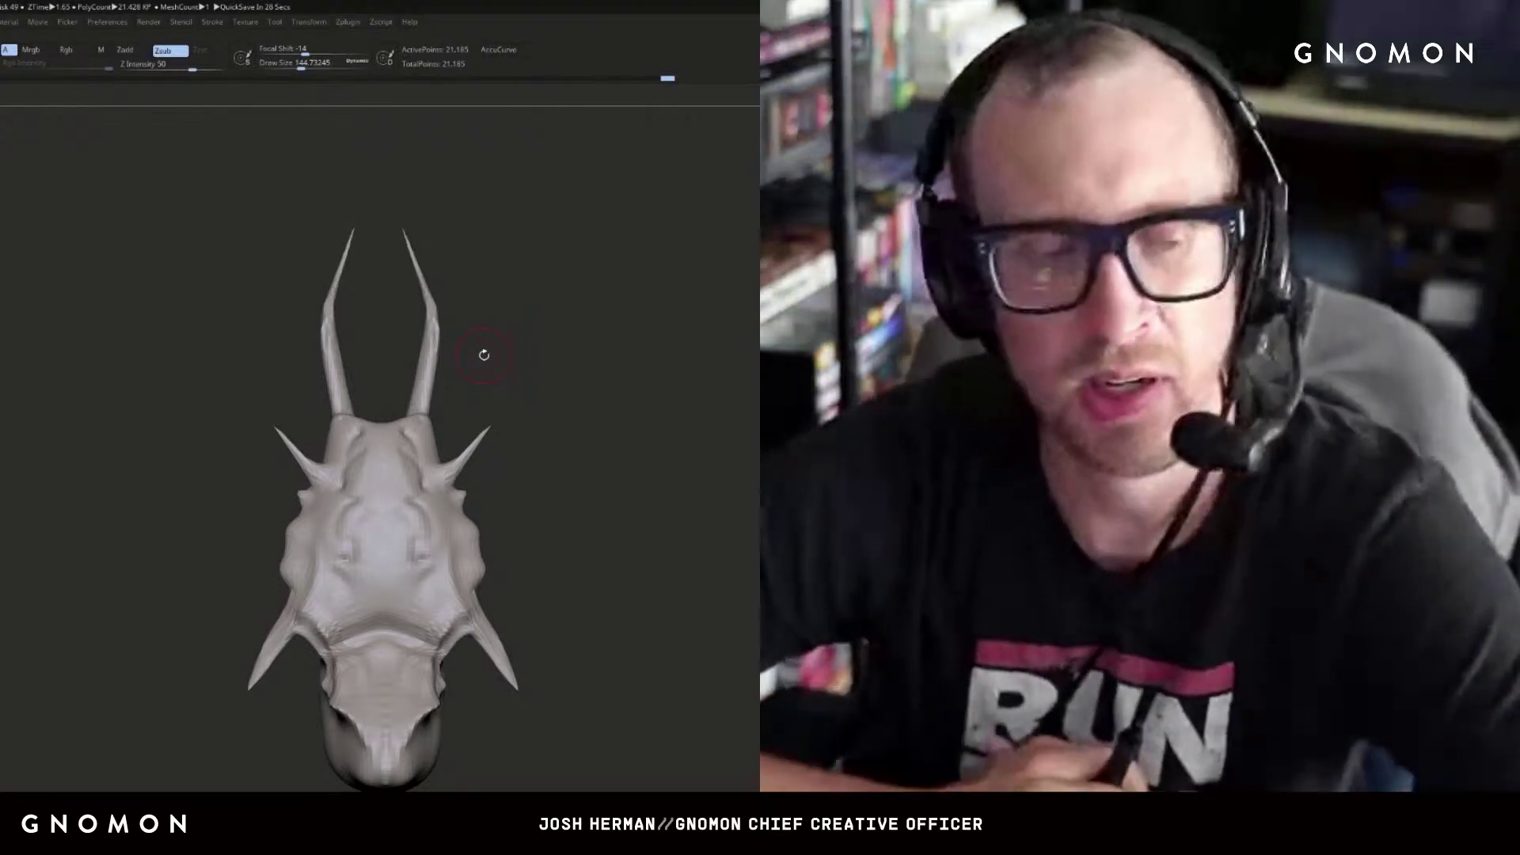
pyautogui.moveTo(621, 411); pyautogui.dragTo(408, 543)
pyautogui.press('s')
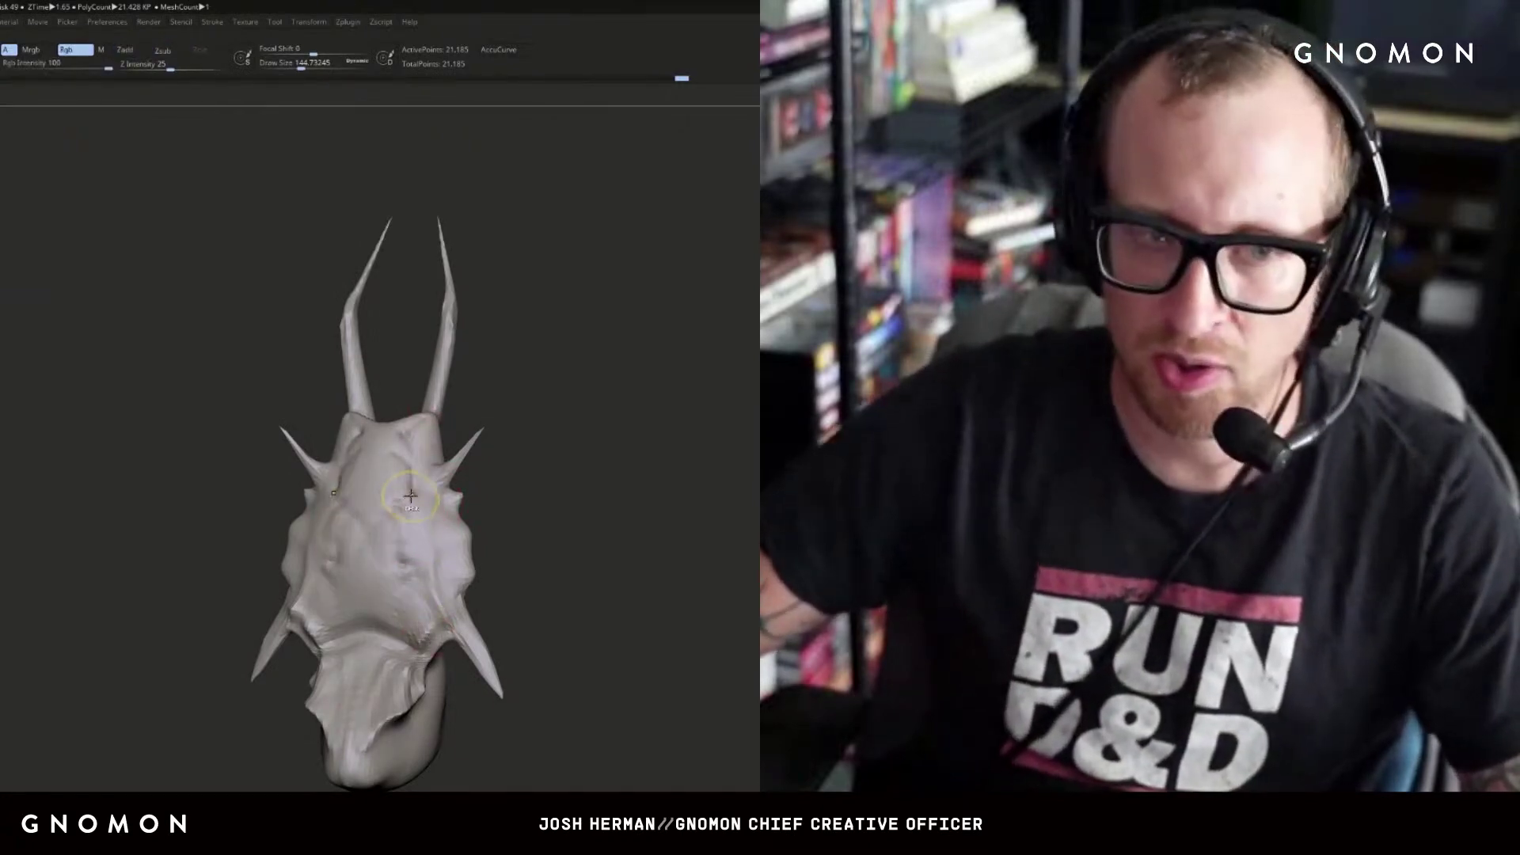
pyautogui.keyDown('shift'); pyautogui.moveTo(498, 306); pyautogui.dragTo(574, 384); pyautogui.keyUp('shift')
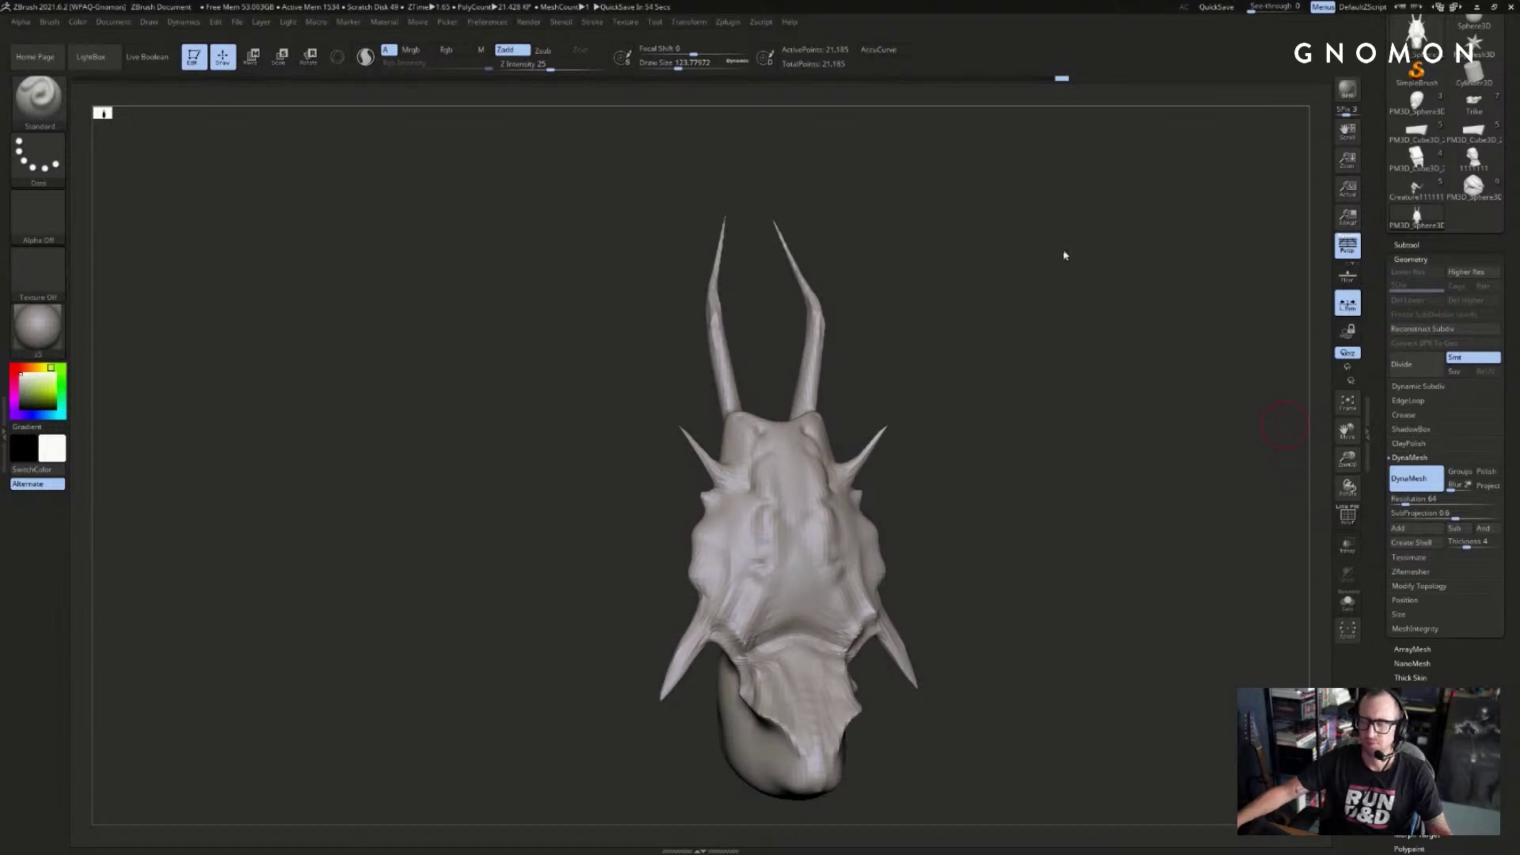
pyautogui.moveTo(1079, 414)
pyautogui.mouseDown()
pyautogui.moveTo(988, 387)
pyautogui.moveTo(958, 399)
pyautogui.mouseUp()
# - Switch to the Snake Hook brush, enlarge it, and pull the creature's cheeks and side spikes outward into a broader silhouette
pyautogui.press('b')
pyautogui.press('s')
pyautogui.press('h')
pyautogui.press('s')
pyautogui.press('s')
pyautogui.moveTo(829, 566); pyautogui.dragTo(867, 566)
pyautogui.moveTo(919, 570)
pyautogui.keyDown('alt'); pyautogui.mouseDown()
pyautogui.moveTo(923, 533)
pyautogui.moveTo(918, 555)
pyautogui.mouseUp(); pyautogui.keyUp('alt')
pyautogui.moveTo(704, 571); pyautogui.dragTo(655, 590)
pyautogui.press('s')
pyautogui.moveTo(670, 568)
pyautogui.mouseDown()
pyautogui.moveTo(637, 562)
pyautogui.moveTo(605, 616)
pyautogui.mouseUp()
pyautogui.moveTo(595, 662); pyautogui.dragTo(610, 622)
# - Undo the last pull and reshape the side of the face and upper snout with the large Snake Hook brush
pyautogui.moveTo(672, 489)
pyautogui.mouseDown()
pyautogui.moveTo(651, 496)
pyautogui.moveTo(736, 372)
pyautogui.moveTo(686, 434)
pyautogui.moveTo(672, 486)
pyautogui.mouseUp()
pyautogui.hotkey('ctrl', 'z')
pyautogui.moveTo(673, 482); pyautogui.dragTo(713, 499, button='right')
pyautogui.moveTo(730, 533); pyautogui.dragTo(712, 545)
pyautogui.moveTo(940, 468); pyautogui.dragTo(824, 507)
pyautogui.moveTo(762, 563); pyautogui.dragTo(771, 572)
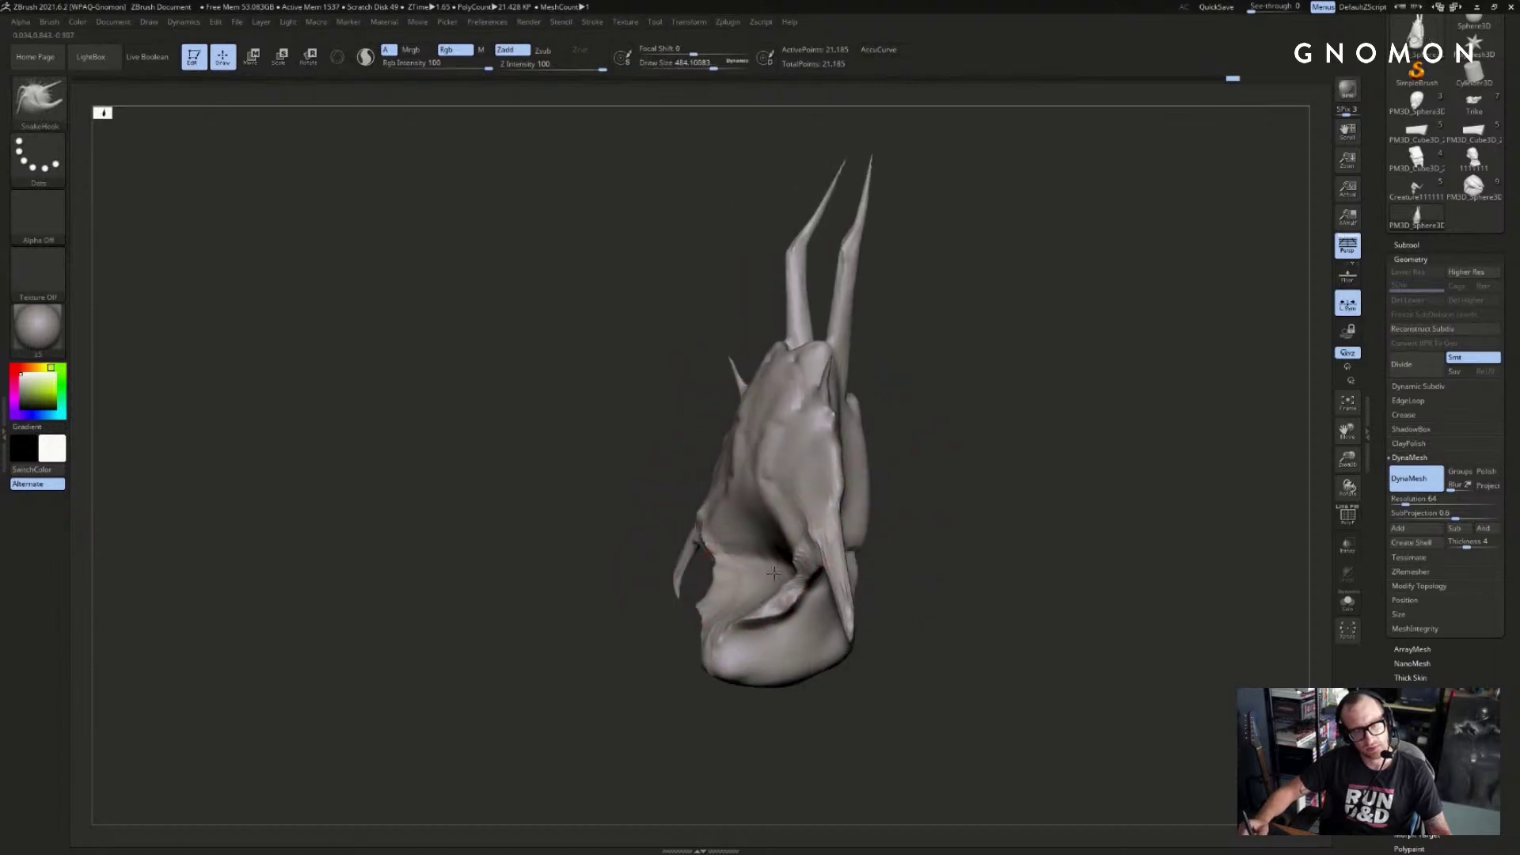
# - Enlarge the Snake Hook brush to about 585 and reshape the middle of the face between the cheeks
pyautogui.moveTo(644, 554)
pyautogui.mouseDown(button='right')
pyautogui.moveTo(943, 444)
pyautogui.moveTo(772, 526)
pyautogui.mouseUp(button='right')
pyautogui.press('s')
pyautogui.moveTo(773, 525); pyautogui.dragTo(777, 526)
pyautogui.moveTo(767, 519); pyautogui.dragTo(757, 481)
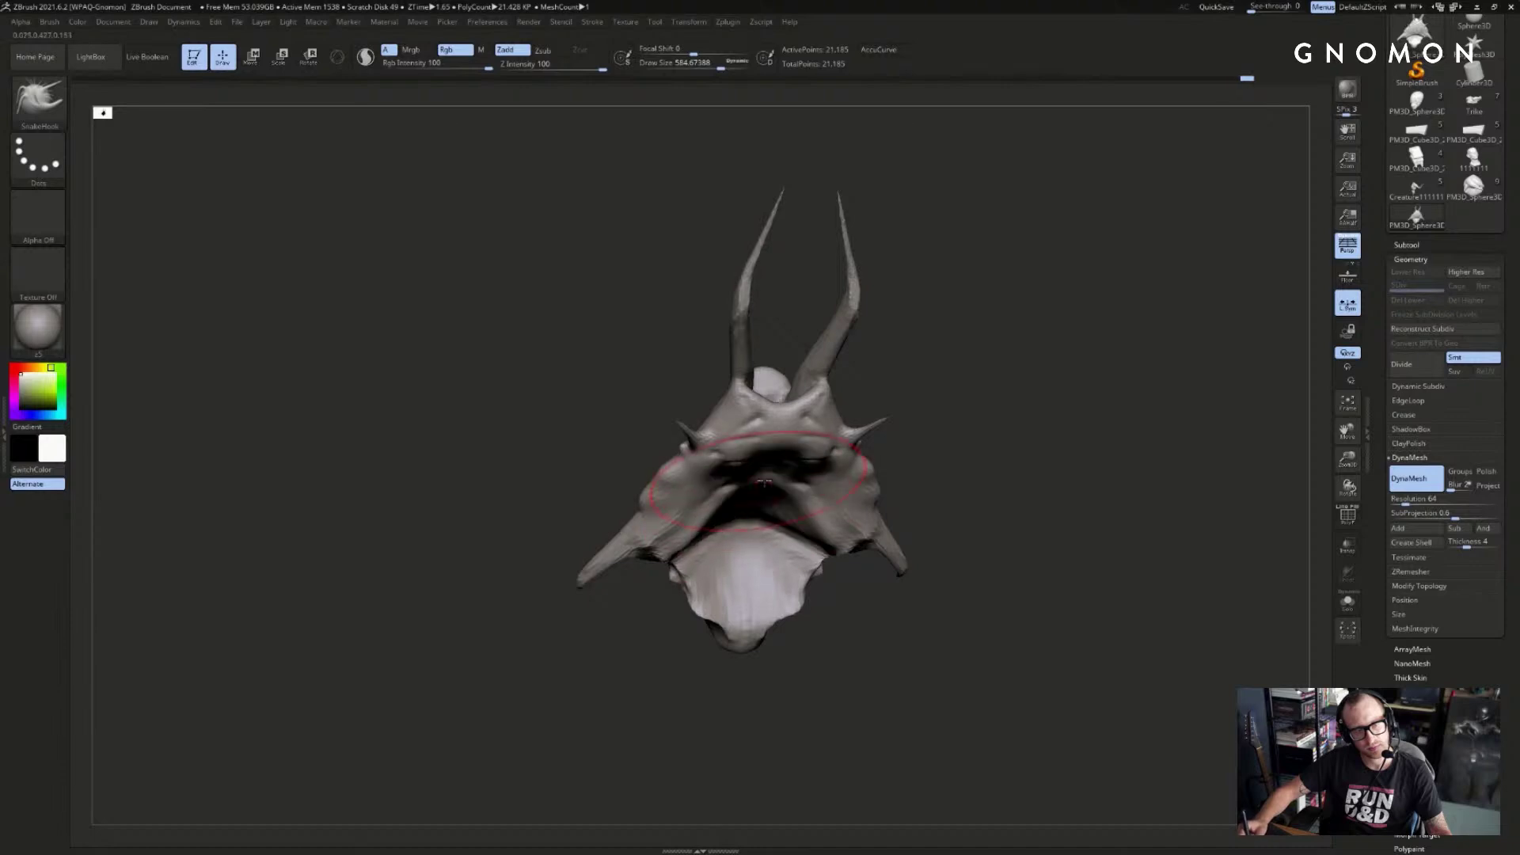
pyautogui.keyDown('shift'); pyautogui.moveTo(961, 420); pyautogui.dragTo(899, 430); pyautogui.keyUp('shift')
# - Switch to the Standard brush, reduce its size, and sculpt ridges along the cheeks, snout edge and brow
pyautogui.press('b')
pyautogui.press('s')
pyautogui.press('t')
pyautogui.moveTo(681, 565)
pyautogui.mouseDown()
pyautogui.moveTo(747, 445)
pyautogui.moveTo(742, 421)
pyautogui.moveTo(658, 592)
pyautogui.mouseUp()
pyautogui.press('[')
pyautogui.moveTo(645, 670); pyautogui.dragTo(697, 555)
pyautogui.press('[')
pyautogui.press('[')
pyautogui.press('[')
pyautogui.moveTo(737, 422)
pyautogui.mouseDown()
pyautogui.moveTo(704, 381)
pyautogui.moveTo(724, 408)
pyautogui.mouseUp()
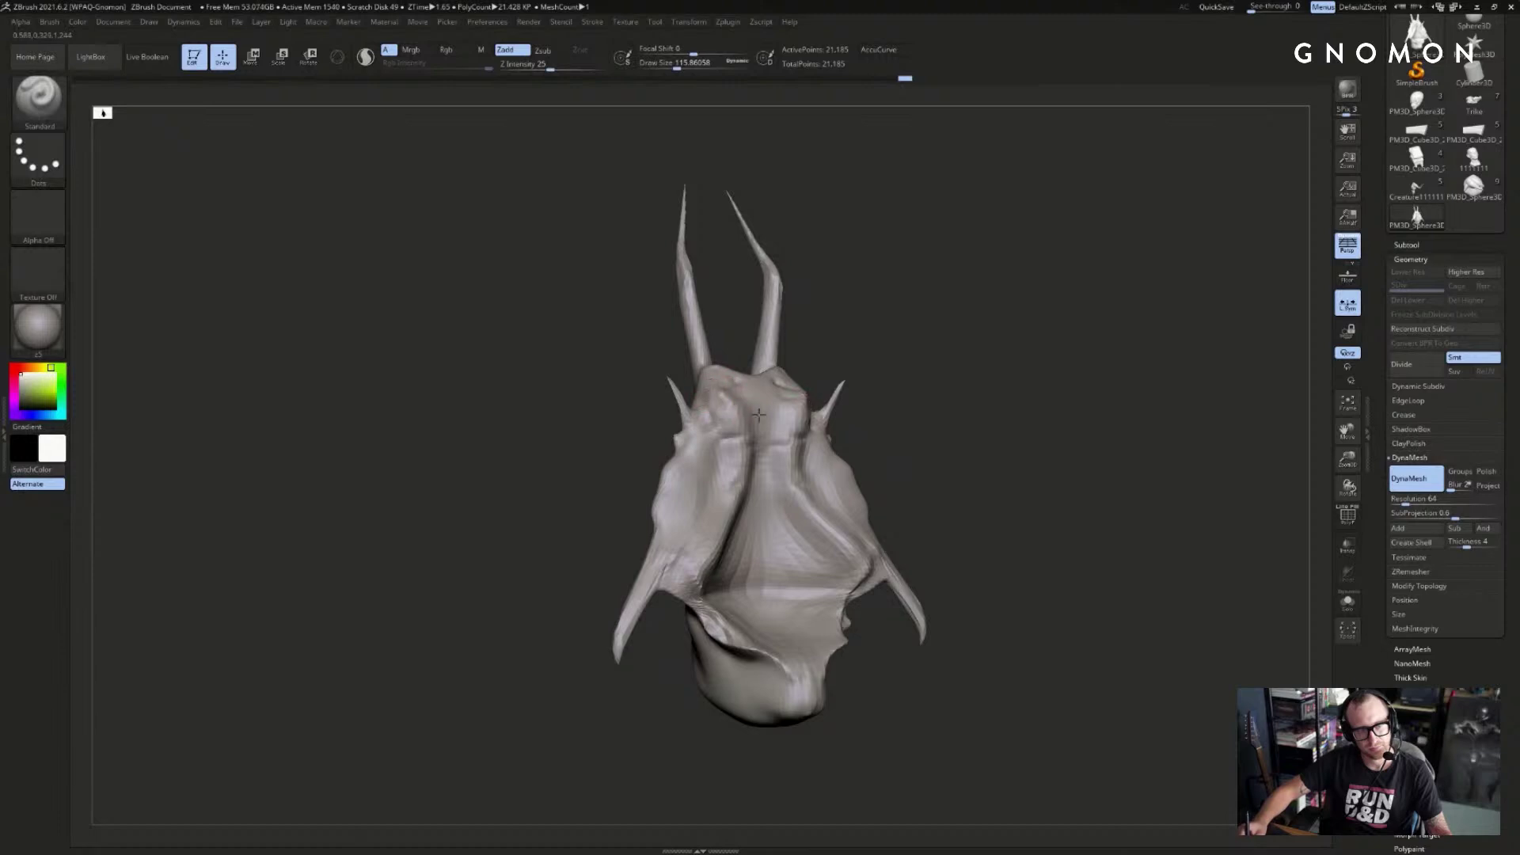
# - Smooth the brow and cheek surfaces, and build up the end of the snout with the Standard brush
pyautogui.keyDown('shift'); pyautogui.moveTo(867, 357); pyautogui.dragTo(895, 360); pyautogui.keyUp('shift')
pyautogui.keyDown('shift'); pyautogui.moveTo(815, 400); pyautogui.dragTo(813, 432); pyautogui.keyUp('shift')
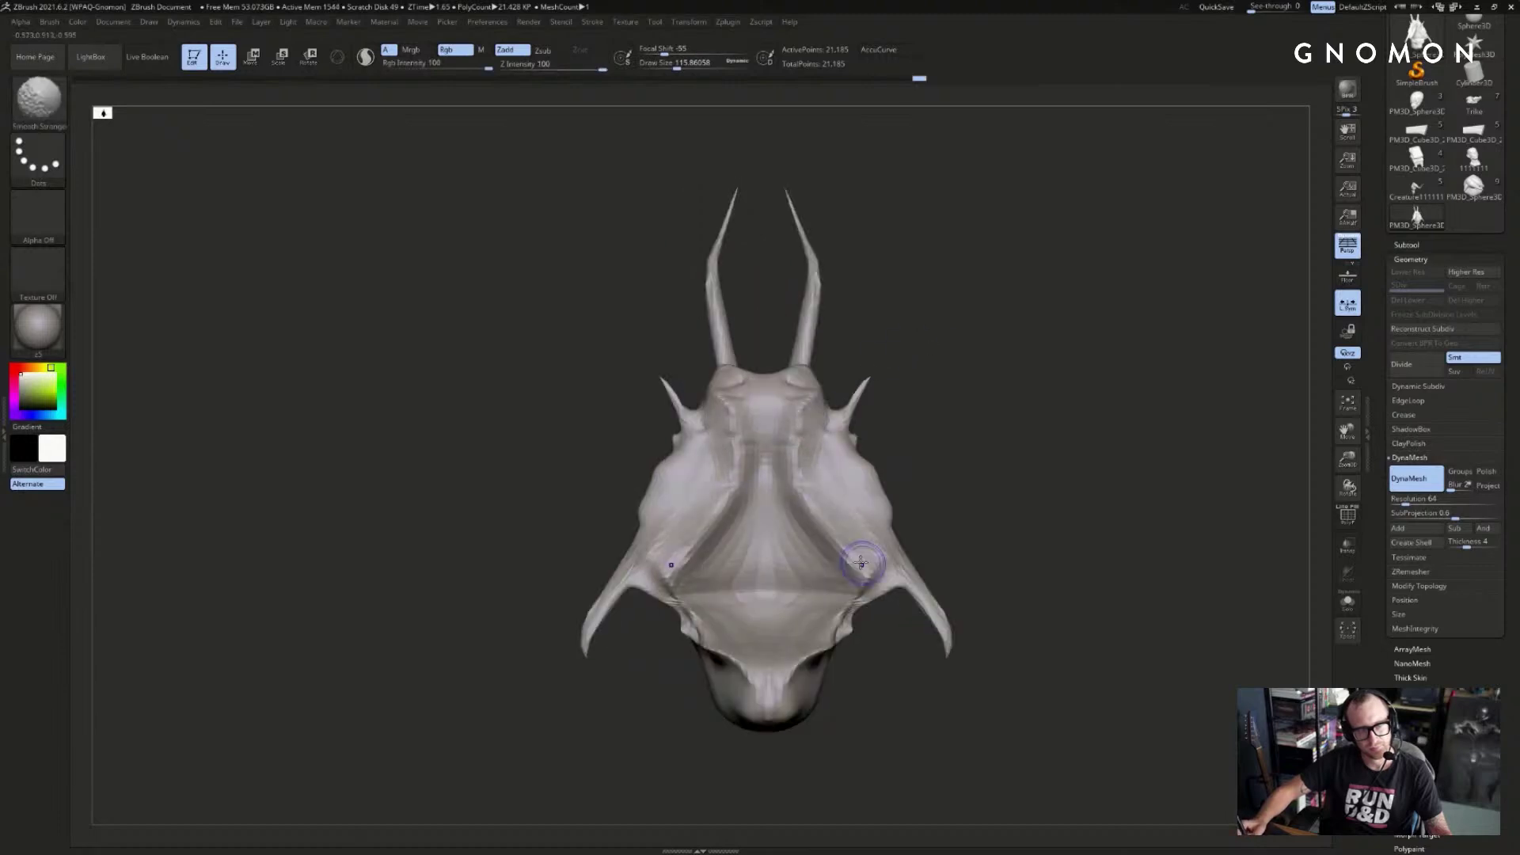
pyautogui.moveTo(815, 646); pyautogui.dragTo(784, 689)
pyautogui.moveTo(784, 741); pyautogui.dragTo(807, 713)
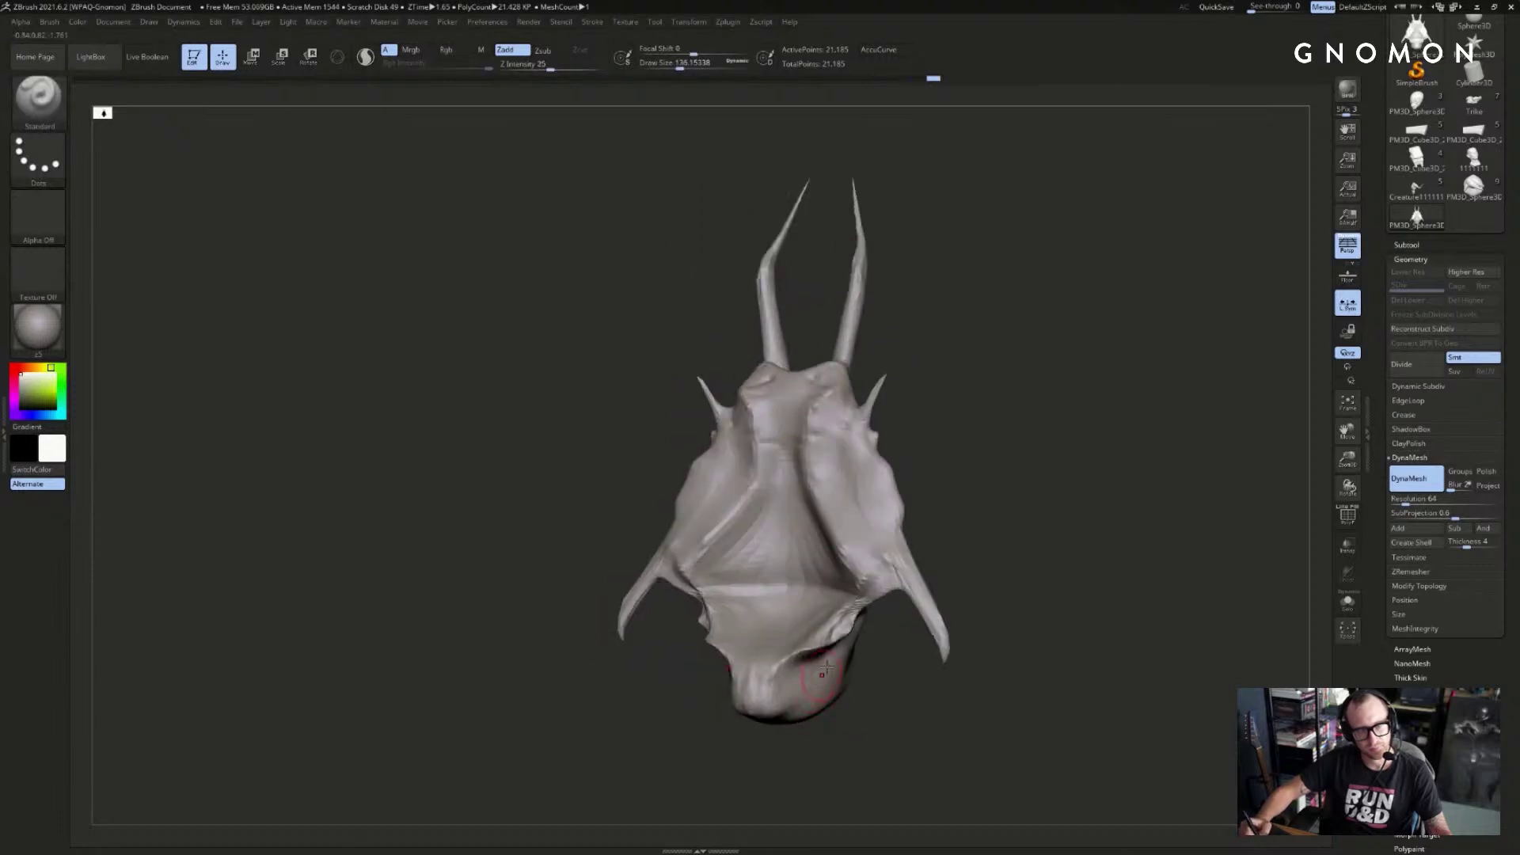
pyautogui.moveTo(806, 649); pyautogui.dragTo(750, 732)
# - Sculpt and smooth the cheek planes and the ridges running from the brow down to the snout
pyautogui.moveTo(767, 671)
pyautogui.mouseDown()
pyautogui.moveTo(740, 696)
pyautogui.moveTo(751, 708)
pyautogui.moveTo(736, 705)
pyautogui.moveTo(804, 709)
pyautogui.moveTo(713, 559)
pyautogui.moveTo(690, 576)
pyautogui.mouseUp()
pyautogui.moveTo(824, 507); pyautogui.dragTo(879, 501)
pyautogui.keyDown('shift'); pyautogui.moveTo(720, 504); pyautogui.dragTo(695, 519); pyautogui.keyUp('shift')
pyautogui.moveTo(838, 476)
pyautogui.mouseDown()
pyautogui.moveTo(679, 518)
pyautogui.moveTo(722, 531)
pyautogui.mouseUp()
pyautogui.moveTo(879, 523); pyautogui.dragTo(792, 515)
pyautogui.moveTo(926, 507)
pyautogui.mouseDown()
pyautogui.moveTo(960, 478)
pyautogui.moveTo(876, 472)
pyautogui.moveTo(916, 383)
pyautogui.moveTo(967, 428)
pyautogui.moveTo(952, 411)
pyautogui.mouseUp()
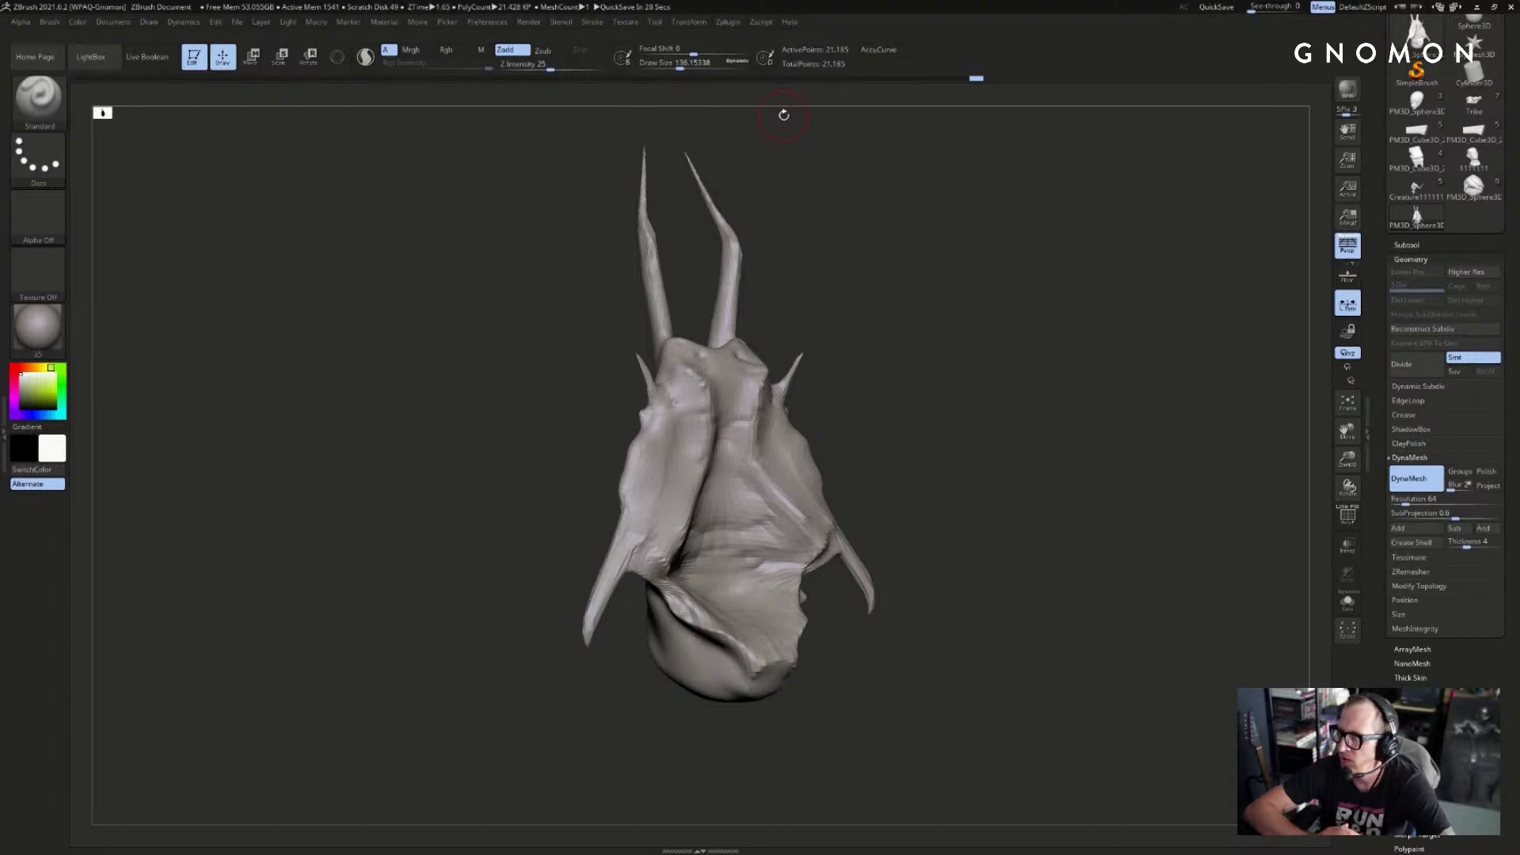
# - Switch to the humanoid creature head with the large domed skull, frame it and turn it to a three-quarter view
pyautogui.moveTo(899, 339)
pyautogui.keyDown('shift'); pyautogui.mouseDown()
pyautogui.moveTo(962, 430)
pyautogui.moveTo(929, 404)
pyautogui.moveTo(977, 366)
pyautogui.moveTo(994, 444)
pyautogui.moveTo(1176, 346)
pyautogui.mouseUp(); pyautogui.keyUp('shift')
pyautogui.moveTo(1376, 274); pyautogui.dragTo(1376, 418)
pyautogui.moveTo(1230, 409); pyautogui.dragTo(1255, 356)
pyautogui.click(1418, 245)
pyautogui.press('f')
pyautogui.moveTo(1333, 329)
pyautogui.mouseDown()
pyautogui.moveTo(1194, 353)
pyautogui.moveTo(1205, 312)
pyautogui.moveTo(1042, 407)
pyautogui.moveTo(1097, 360)
pyautogui.moveTo(1031, 383)
pyautogui.mouseUp()
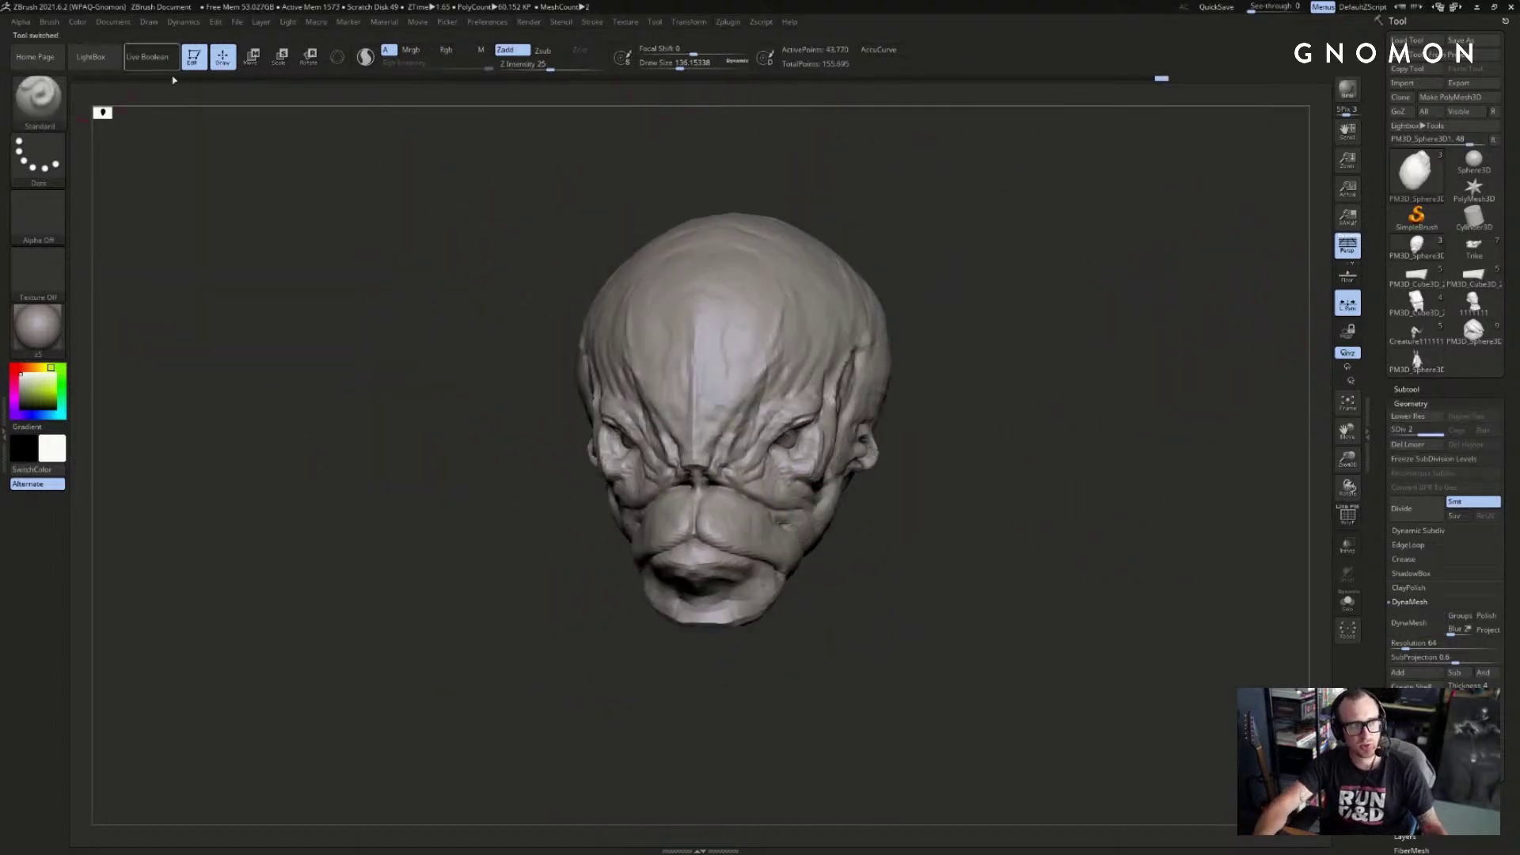
pyautogui.moveTo(340, 299); pyautogui.dragTo(312, 299)
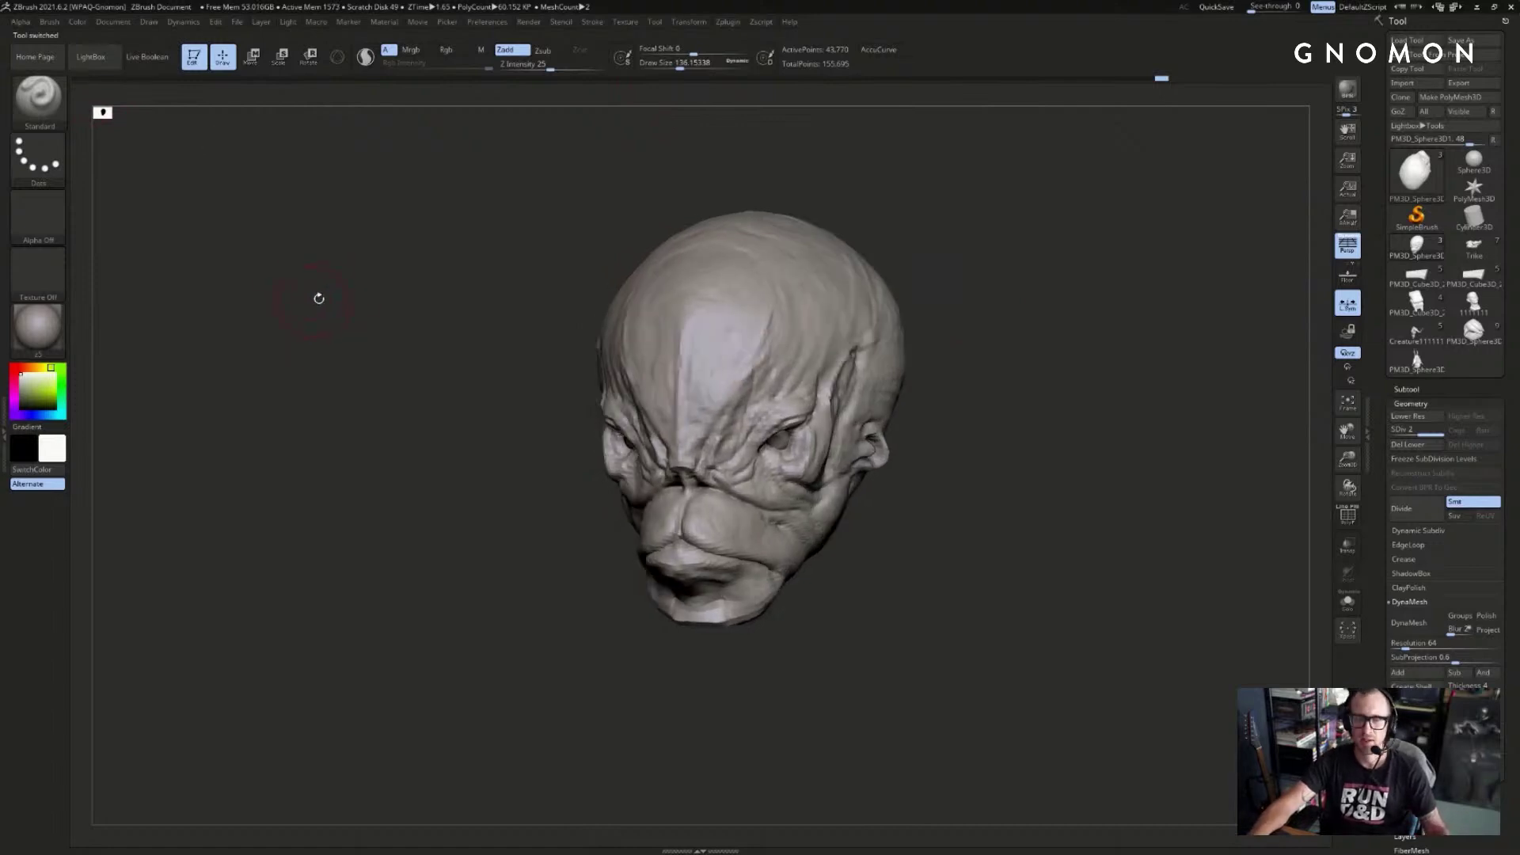
# - Smooth the forehead and brow planes of the domed humanoid head with a smaller Smooth brush
pyautogui.press('s')
pyautogui.moveTo(728, 436)
pyautogui.mouseDown()
pyautogui.moveTo(714, 449)
pyautogui.moveTo(767, 376)
pyautogui.mouseUp()
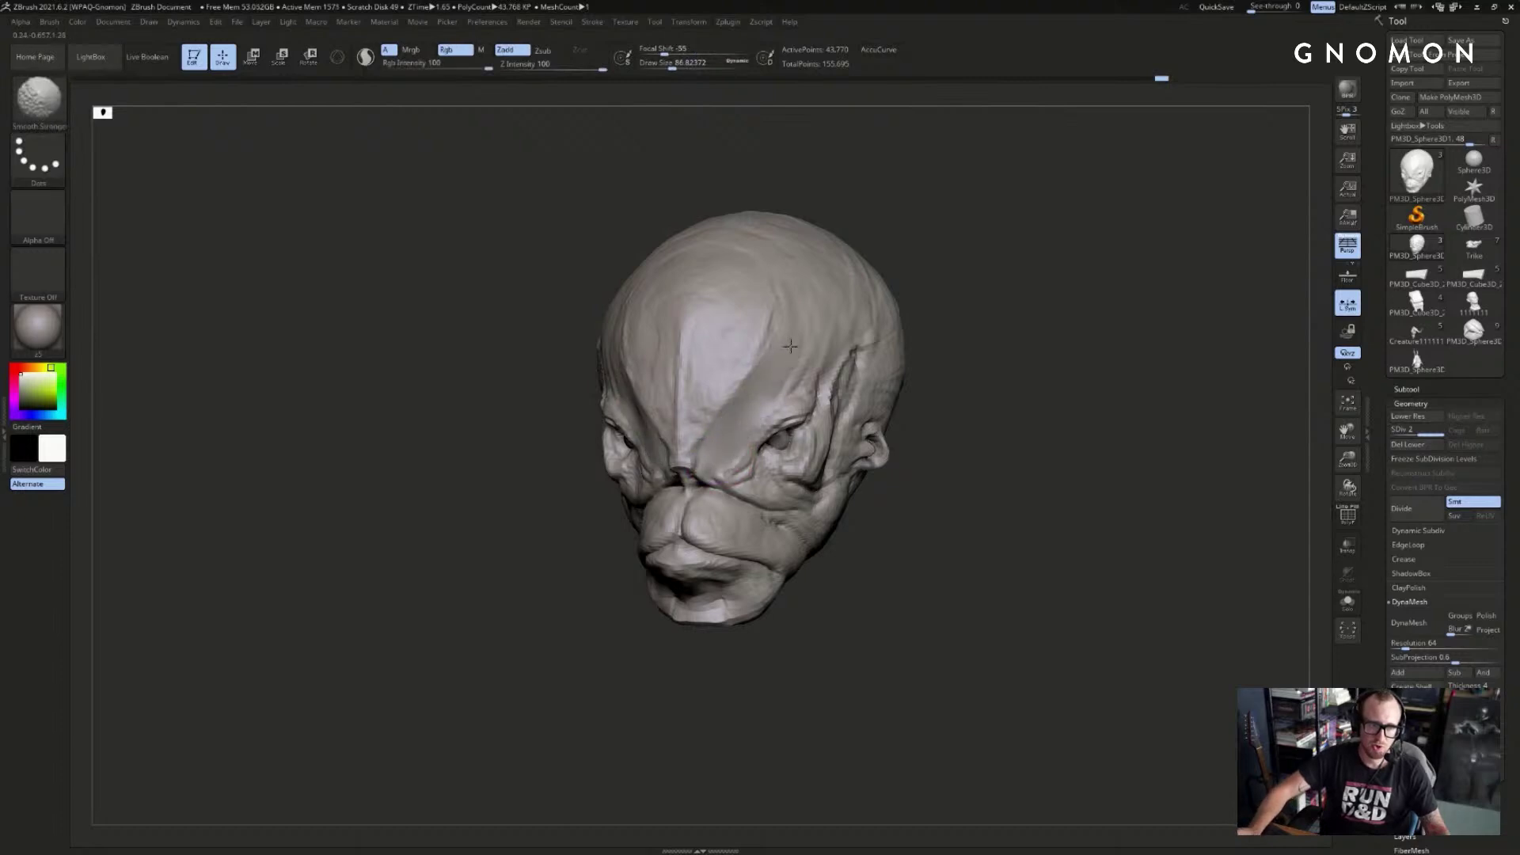
pyautogui.keyDown('ctrl'); pyautogui.moveTo(851, 309); pyautogui.dragTo(859, 332, button='right'); pyautogui.keyUp('ctrl')
pyautogui.press('s')
pyautogui.moveTo(757, 424); pyautogui.dragTo(745, 425)
pyautogui.keyDown('shift'); pyautogui.moveTo(635, 498); pyautogui.dragTo(656, 376); pyautogui.keyUp('shift')
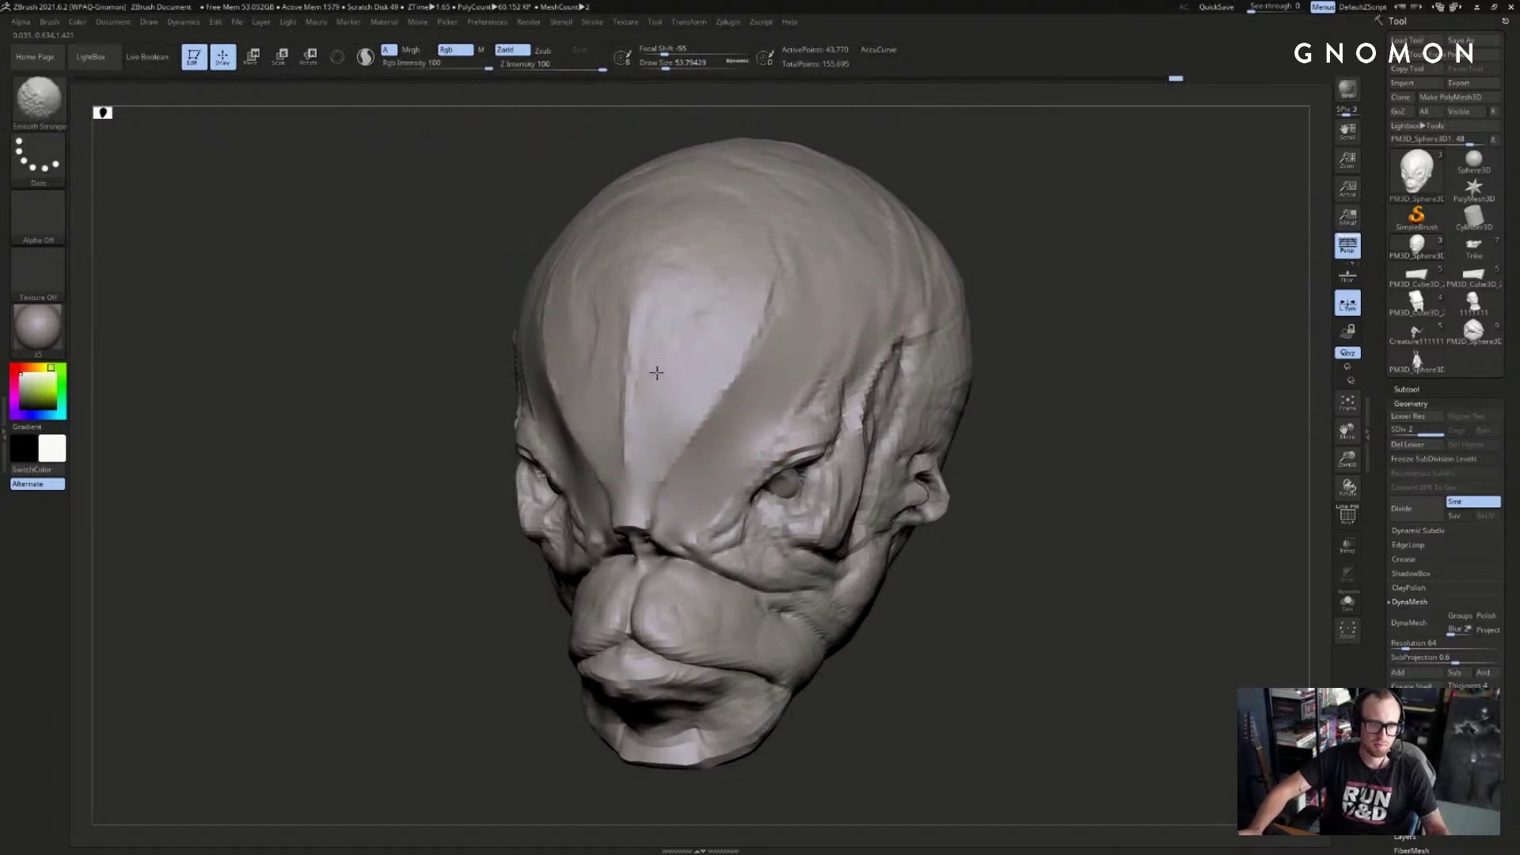
pyautogui.keyDown('shift'); pyautogui.moveTo(752, 298); pyautogui.dragTo(754, 228); pyautogui.keyUp('shift')
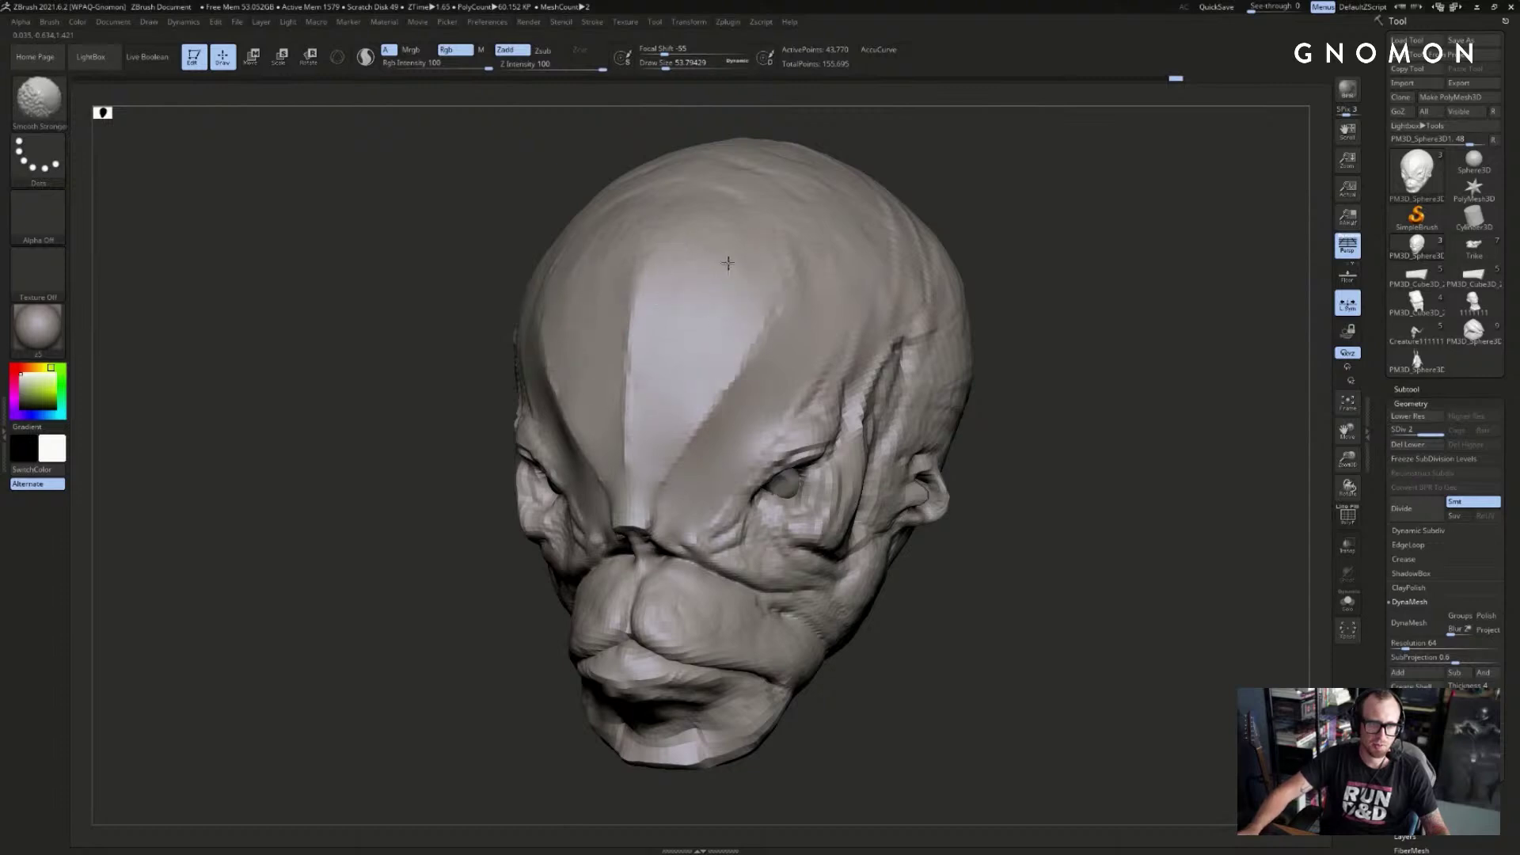
# - Smooth the surfaces around the eyes, the upper lip and the cheek folds, adjusting the brush size to each area
pyautogui.moveTo(999, 353); pyautogui.dragTo(1017, 357)
pyautogui.moveTo(790, 448)
pyautogui.keyDown('shift'); pyautogui.mouseDown()
pyautogui.moveTo(725, 506)
pyautogui.moveTo(780, 444)
pyautogui.moveTo(816, 437)
pyautogui.moveTo(825, 397)
pyautogui.moveTo(794, 433)
pyautogui.mouseUp(); pyautogui.keyUp('shift')
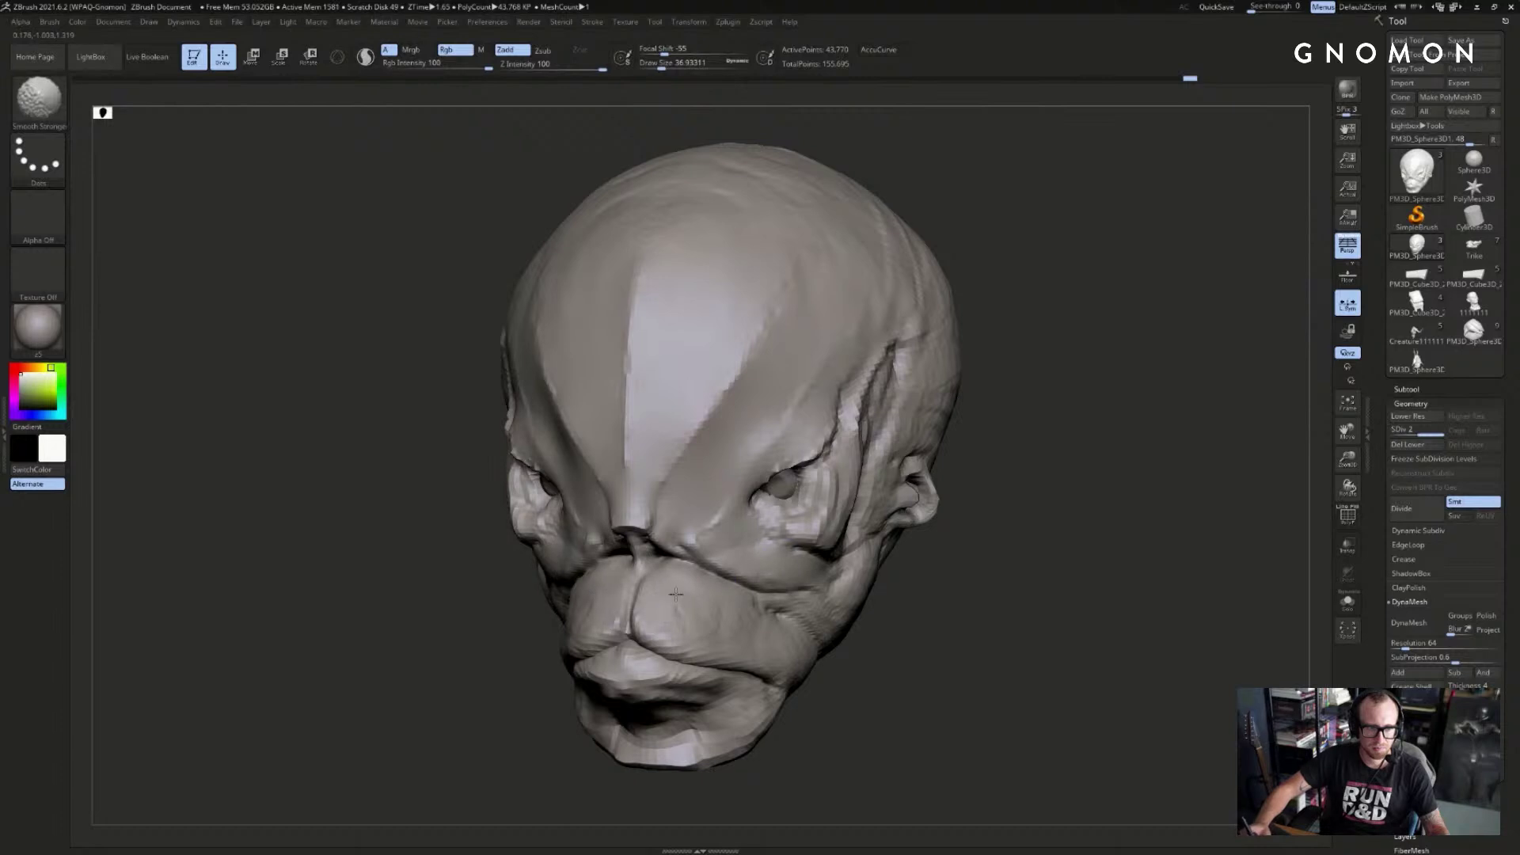
pyautogui.moveTo(898, 697); pyautogui.dragTo(772, 693)
pyautogui.keyDown('shift'); pyautogui.moveTo(672, 602); pyautogui.dragTo(672, 636); pyautogui.keyUp('shift')
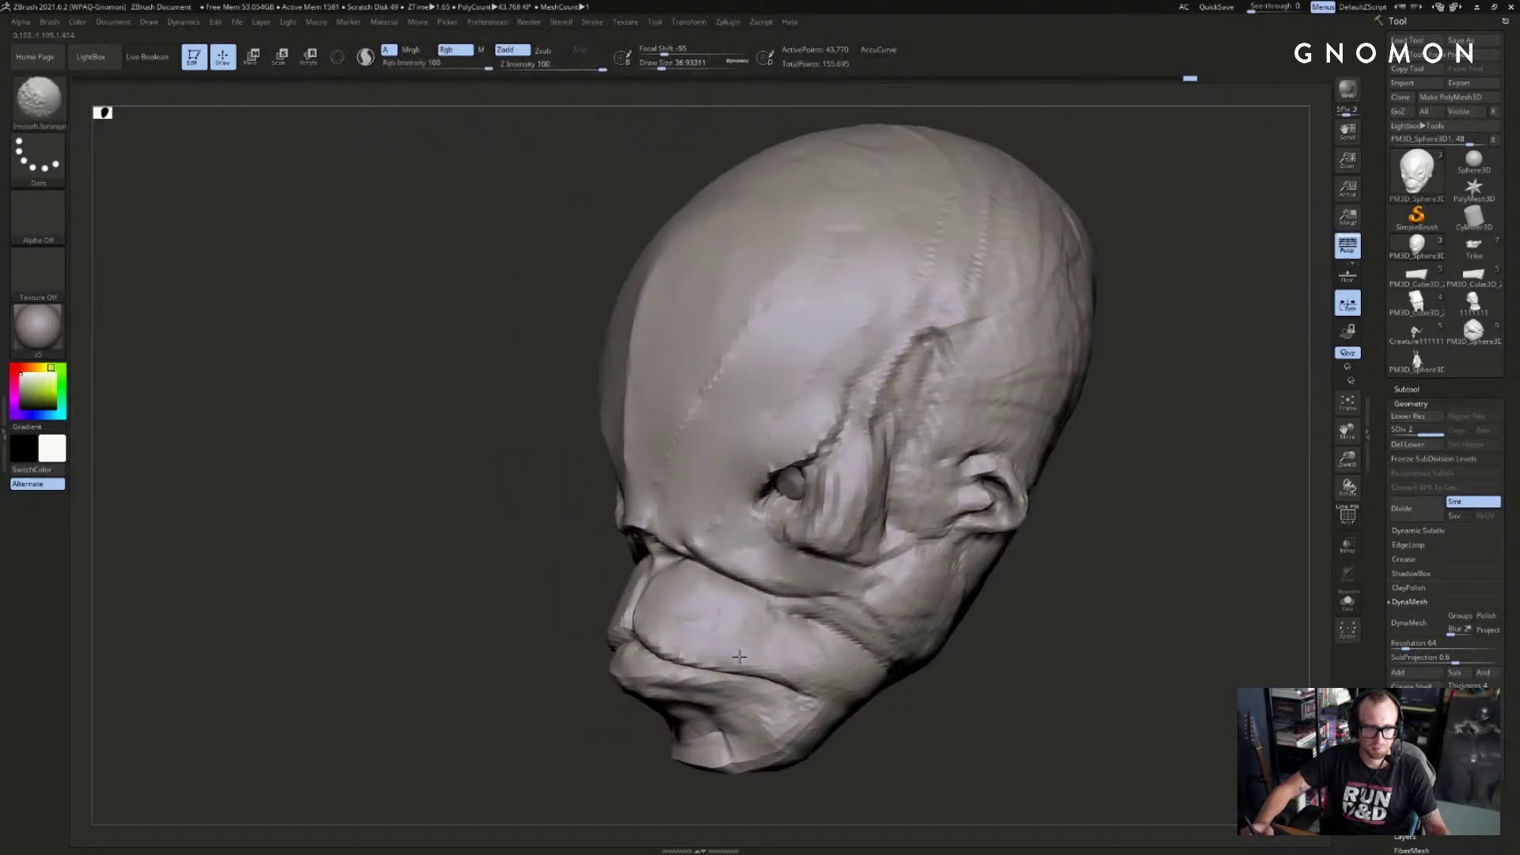
pyautogui.press(']')
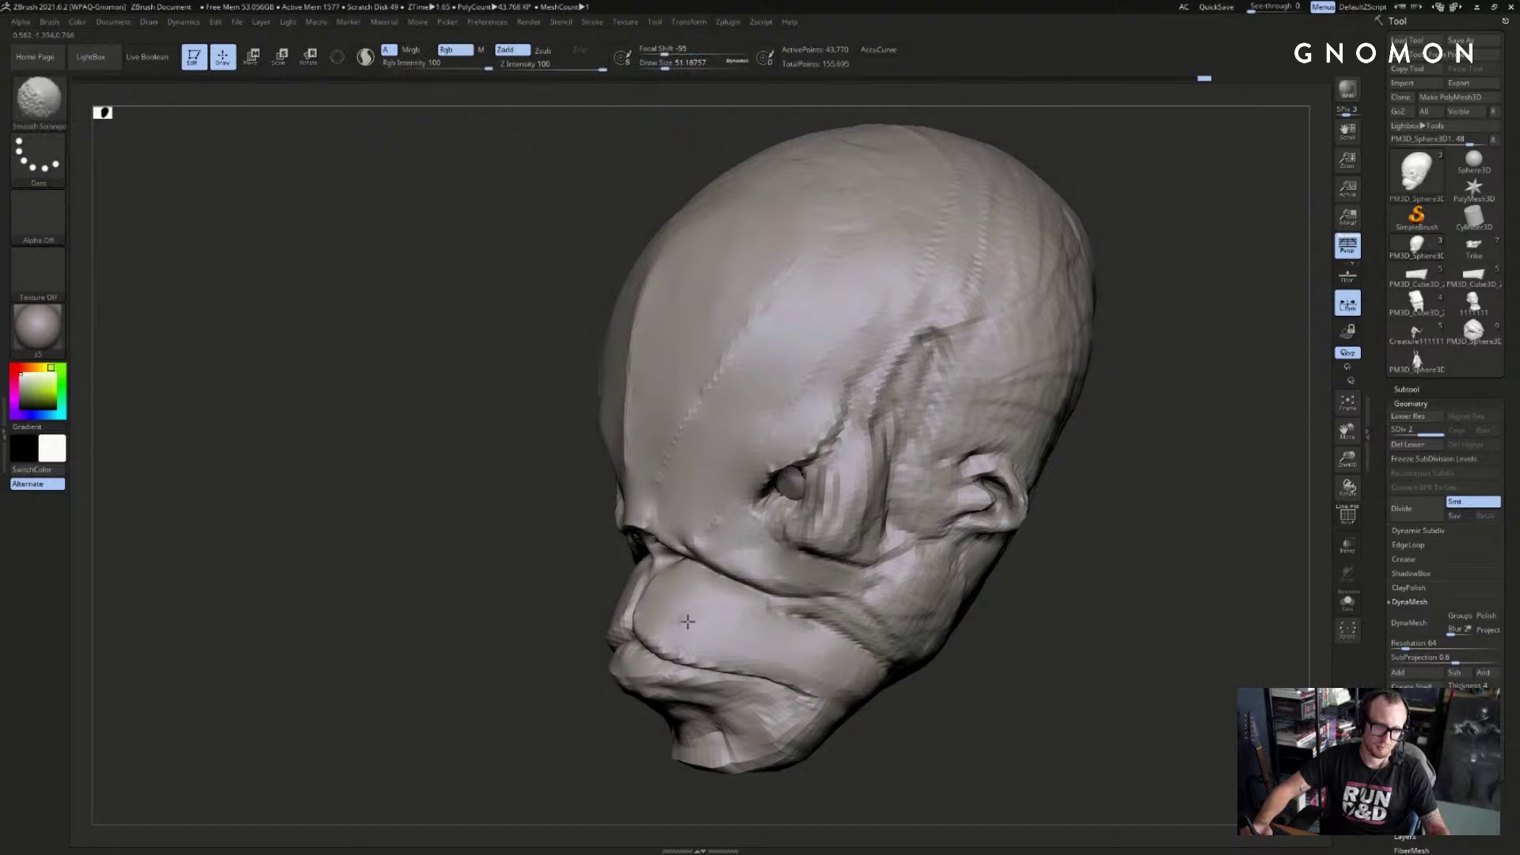
pyautogui.moveTo(567, 559); pyautogui.dragTo(608, 587)
pyautogui.keyDown('shift'); pyautogui.moveTo(897, 656); pyautogui.dragTo(893, 625); pyautogui.keyUp('shift')
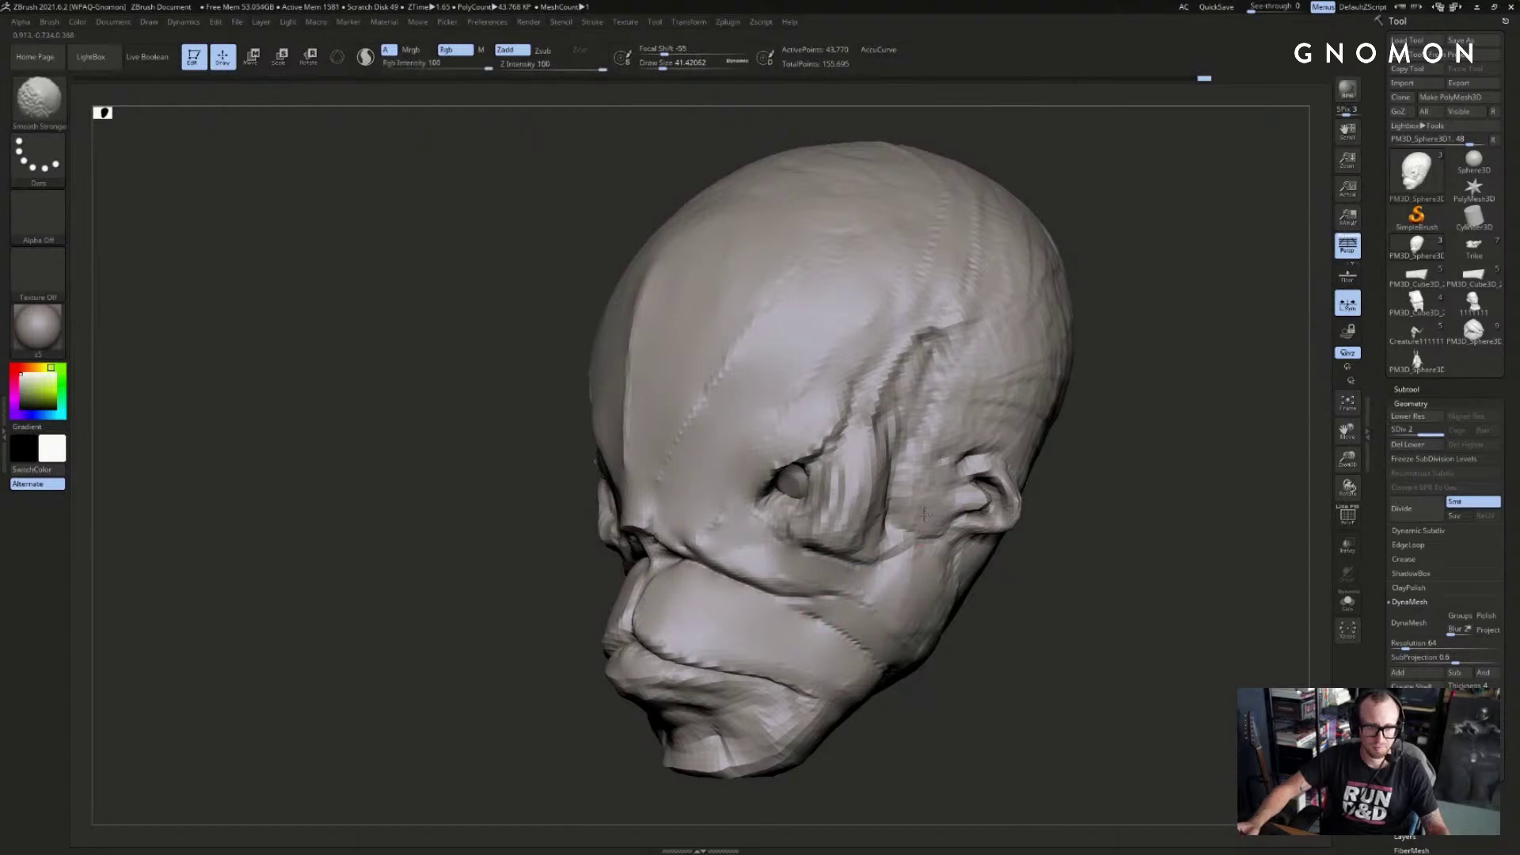
# - Smooth the side of the skull above the ear, and soften the cheekbone beside the eye with the brush resized
pyautogui.press('s')
pyautogui.moveTo(981, 396); pyautogui.dragTo(1030, 392)
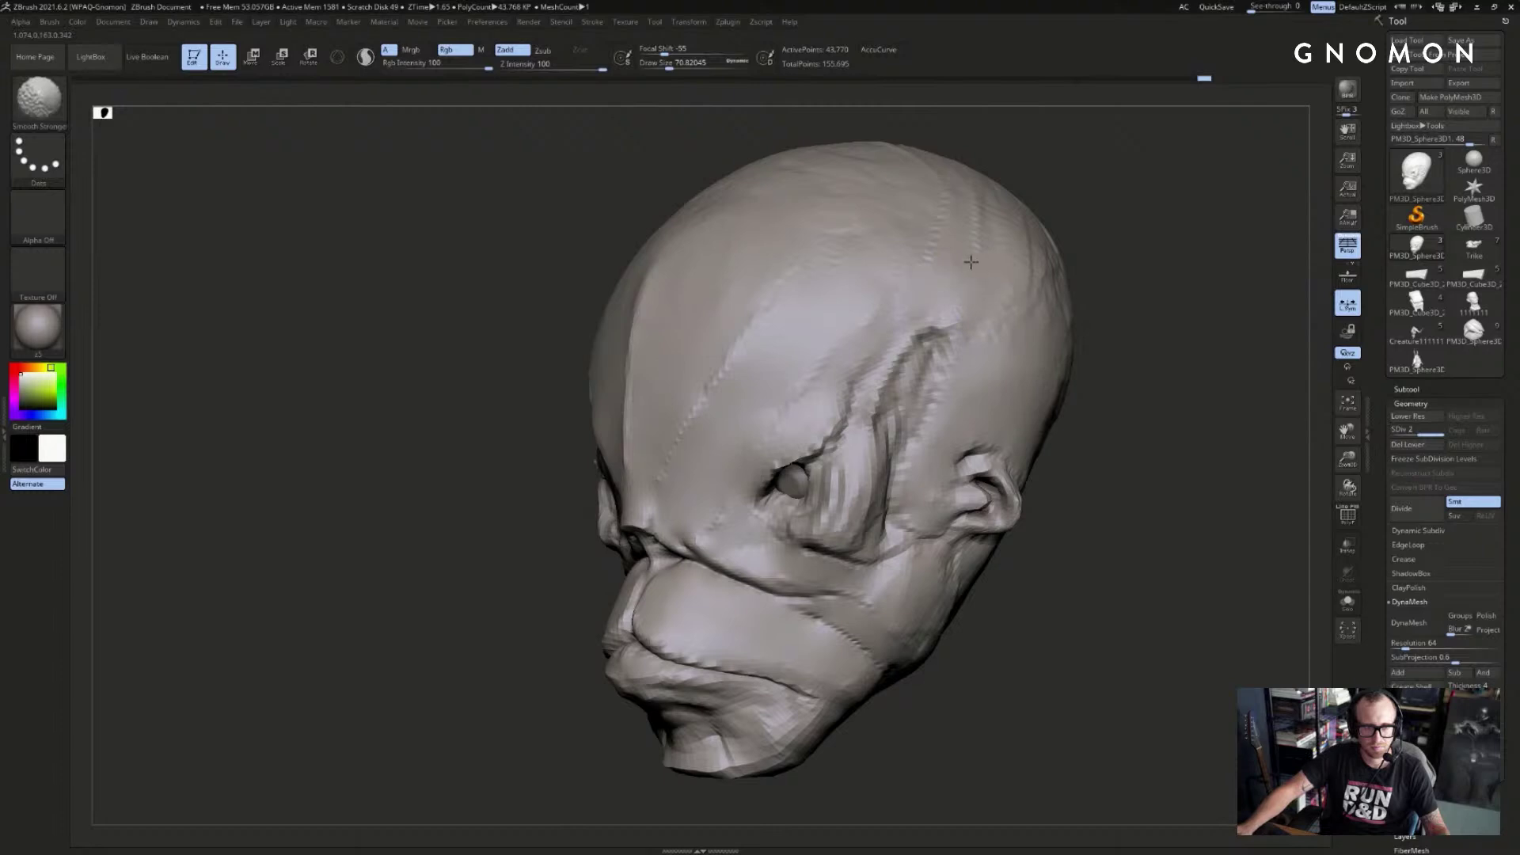
pyautogui.moveTo(769, 407); pyautogui.dragTo(824, 499, button='right')
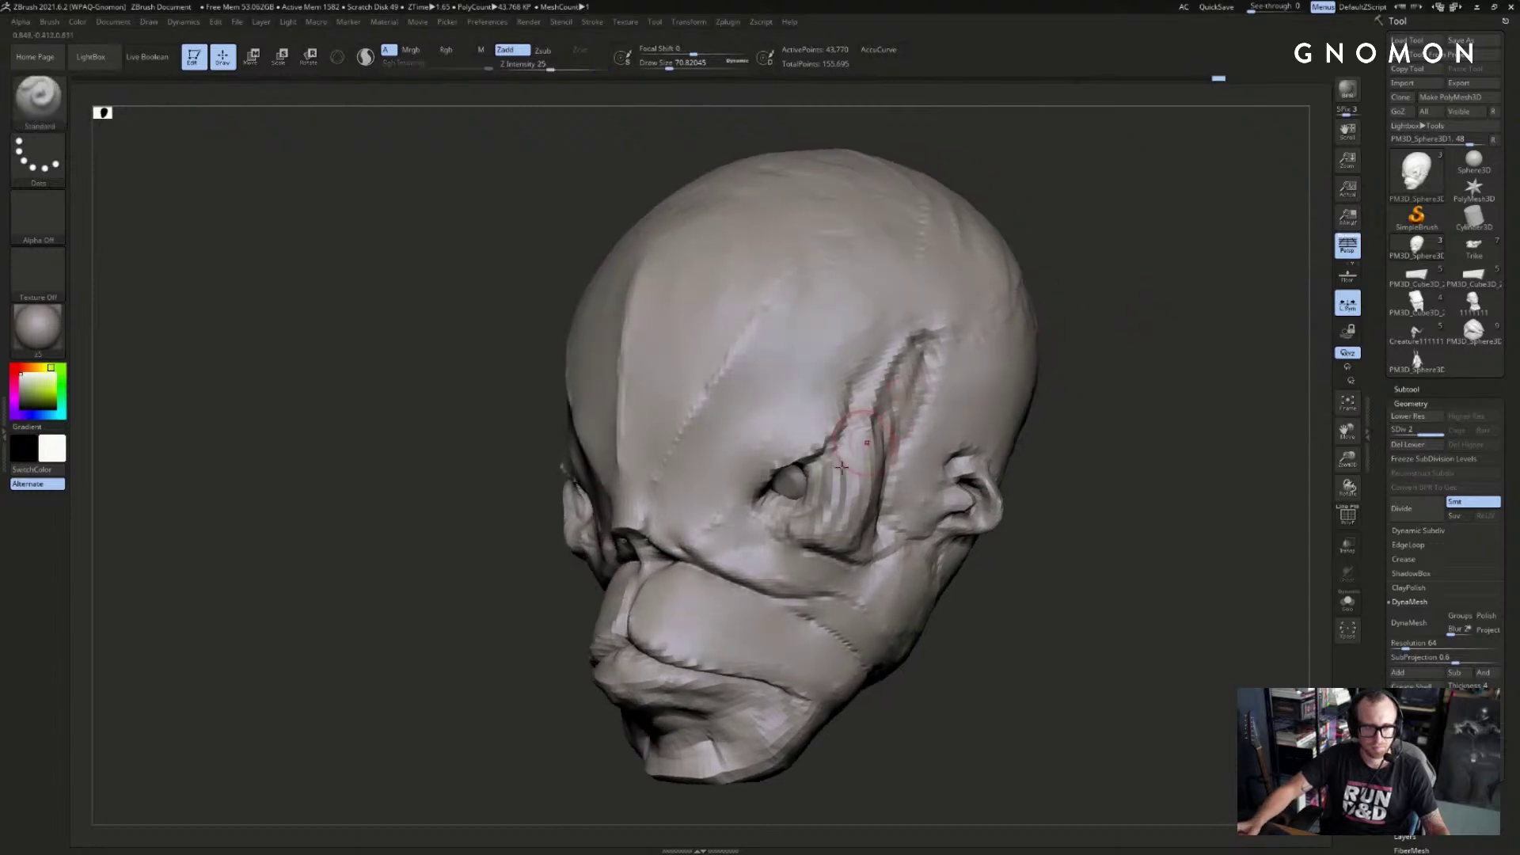
pyautogui.moveTo(838, 523)
pyautogui.keyDown('shift'); pyautogui.mouseDown()
pyautogui.moveTo(853, 471)
pyautogui.moveTo(794, 529)
pyautogui.mouseUp(); pyautogui.keyUp('shift')
pyautogui.keyDown('shift'); pyautogui.moveTo(1111, 396); pyautogui.dragTo(1149, 380); pyautogui.keyUp('shift')
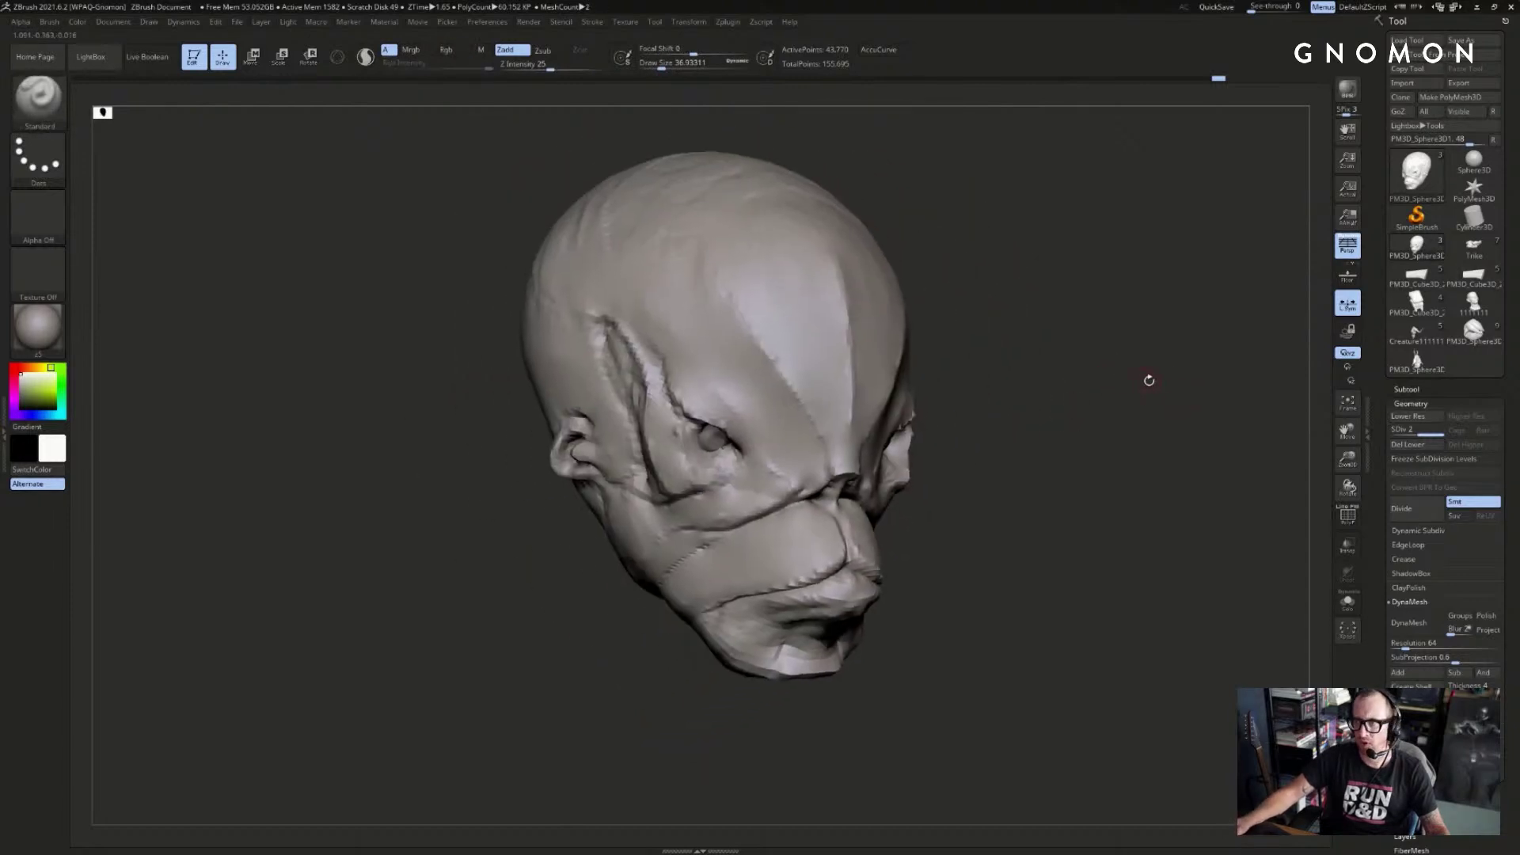
# - Switch to the DamStandard brush and carve creases from the inner eye corner and up along the outer brow
pyautogui.press('b')
pyautogui.press('d')
pyautogui.press('s')
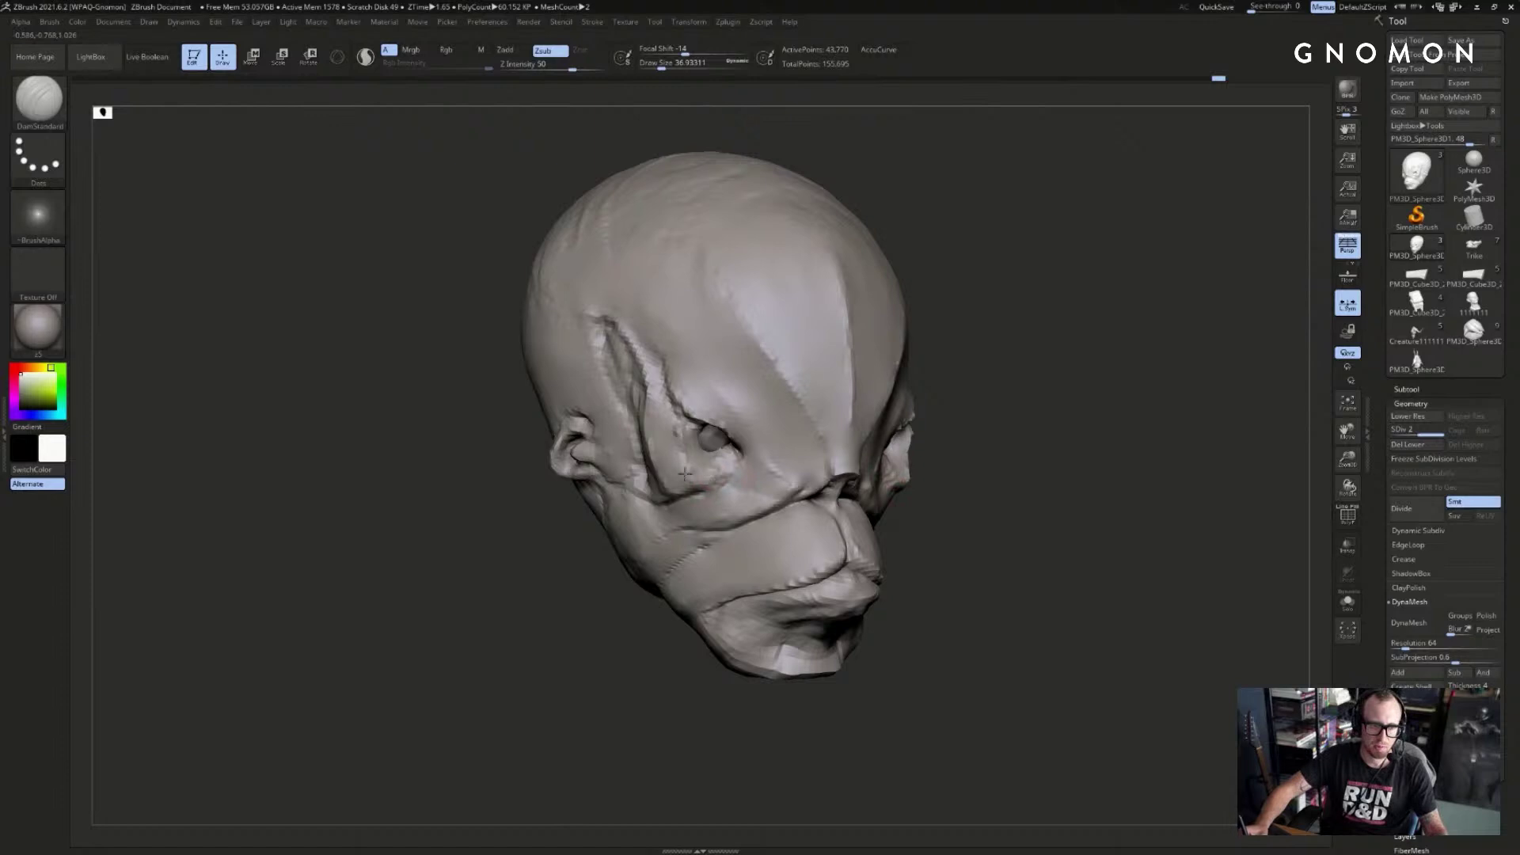
pyautogui.keyDown('shift'); pyautogui.moveTo(1104, 271); pyautogui.dragTo(826, 402); pyautogui.keyUp('shift')
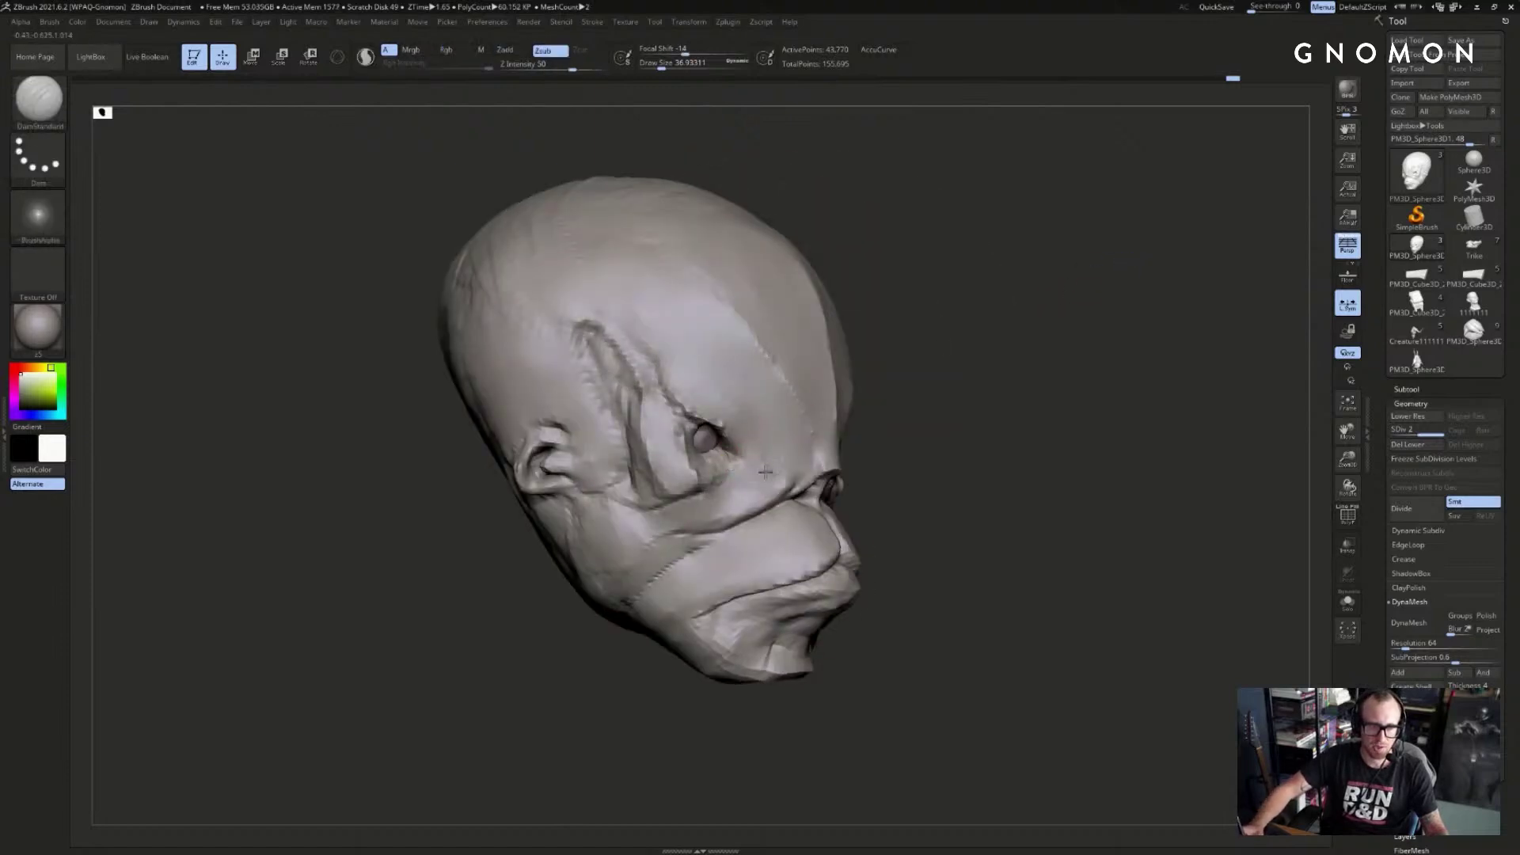
pyautogui.moveTo(975, 422); pyautogui.dragTo(997, 391)
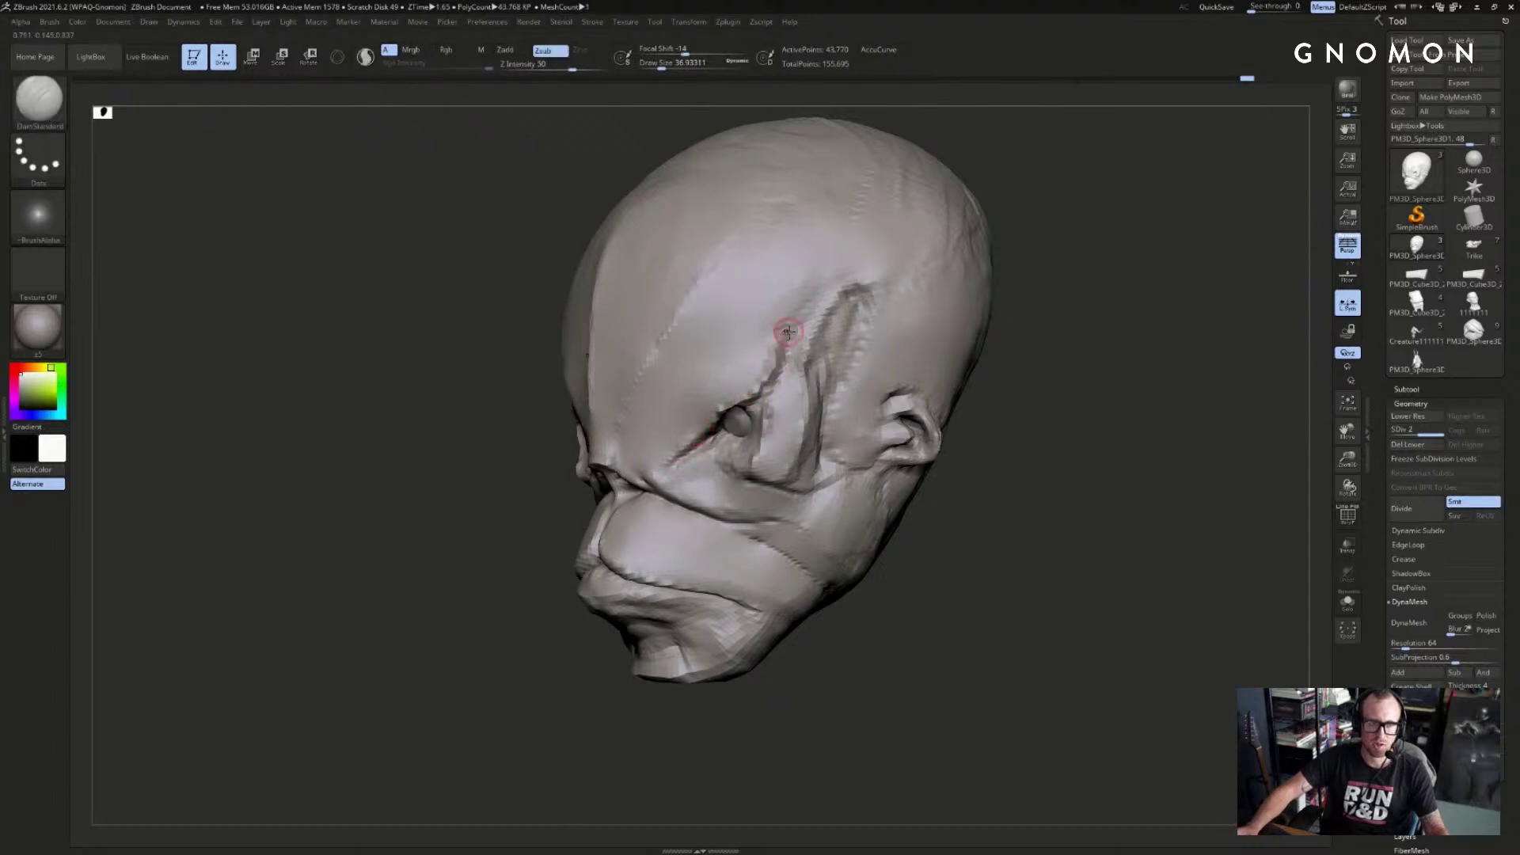
pyautogui.moveTo(1055, 245)
pyautogui.mouseDown()
pyautogui.moveTo(1123, 248)
pyautogui.moveTo(1126, 268)
pyautogui.moveTo(1022, 285)
pyautogui.mouseUp()
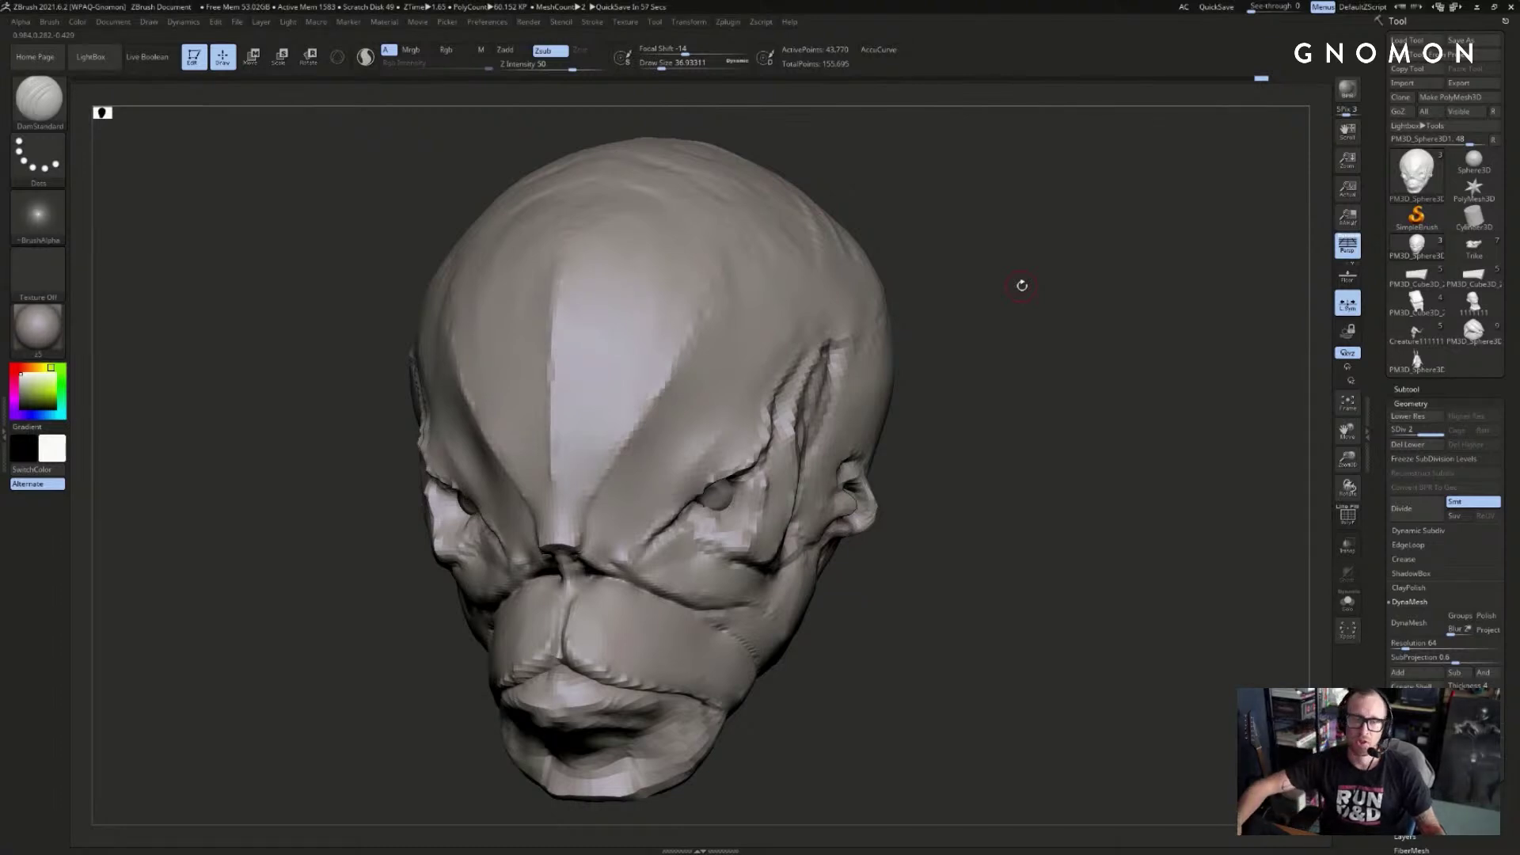
# - Polish the forehead plane with the hPolish brush, and smooth the edge where it meets the brow
pyautogui.moveTo(953, 252)
pyautogui.mouseDown()
pyautogui.moveTo(763, 330)
pyautogui.moveTo(697, 340)
pyautogui.moveTo(646, 323)
pyautogui.moveTo(730, 255)
pyautogui.moveTo(642, 381)
pyautogui.mouseUp()
pyautogui.press('b')
pyautogui.press('h')
pyautogui.press('p')
pyautogui.moveTo(487, 391)
pyautogui.mouseDown()
pyautogui.moveTo(604, 298)
pyautogui.moveTo(848, 282)
pyautogui.moveTo(647, 382)
pyautogui.mouseUp()
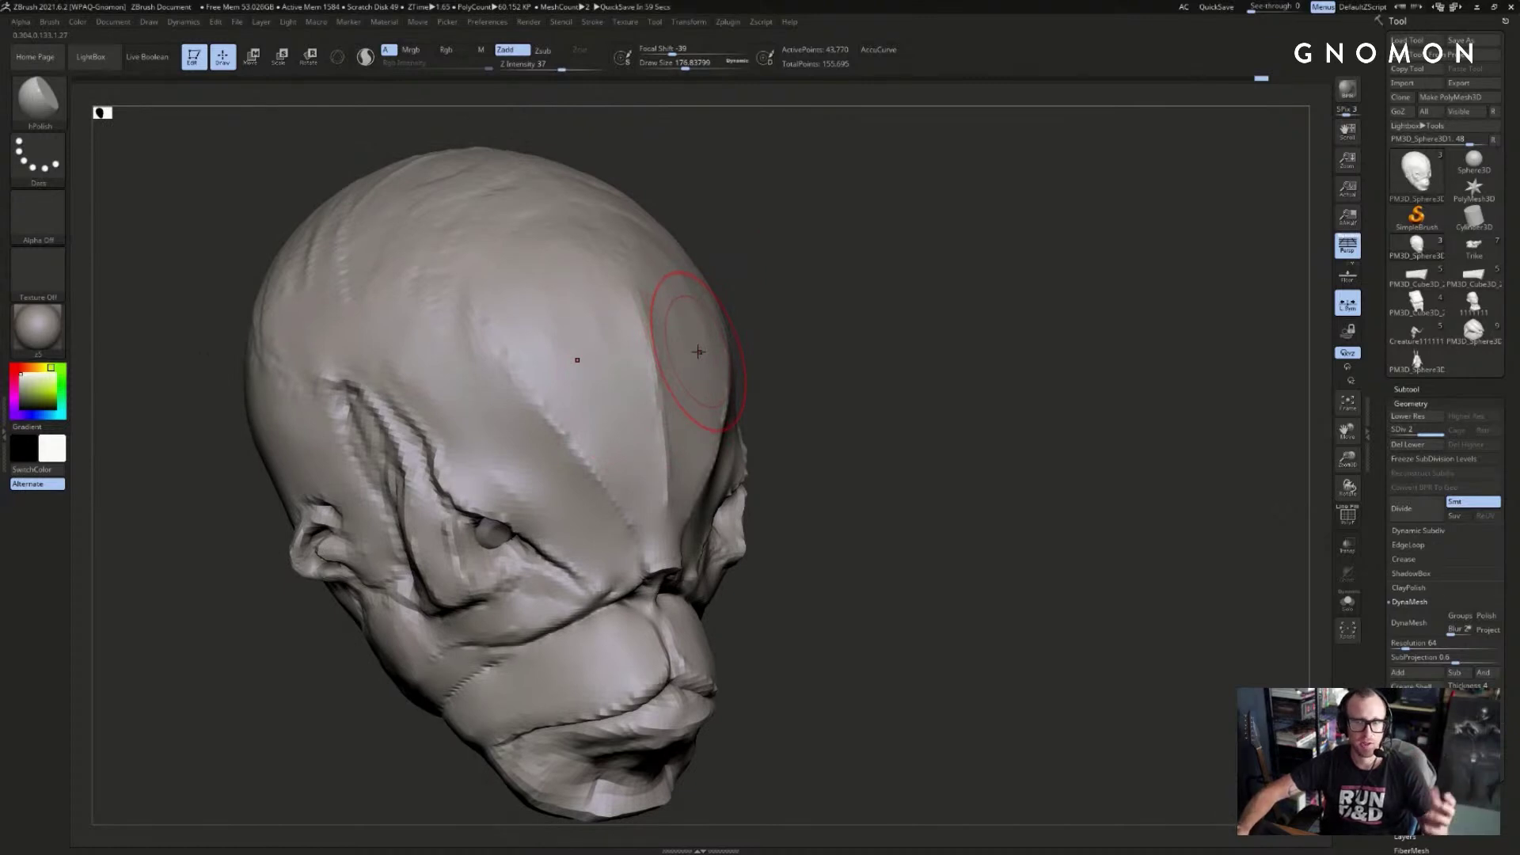
pyautogui.press('[')
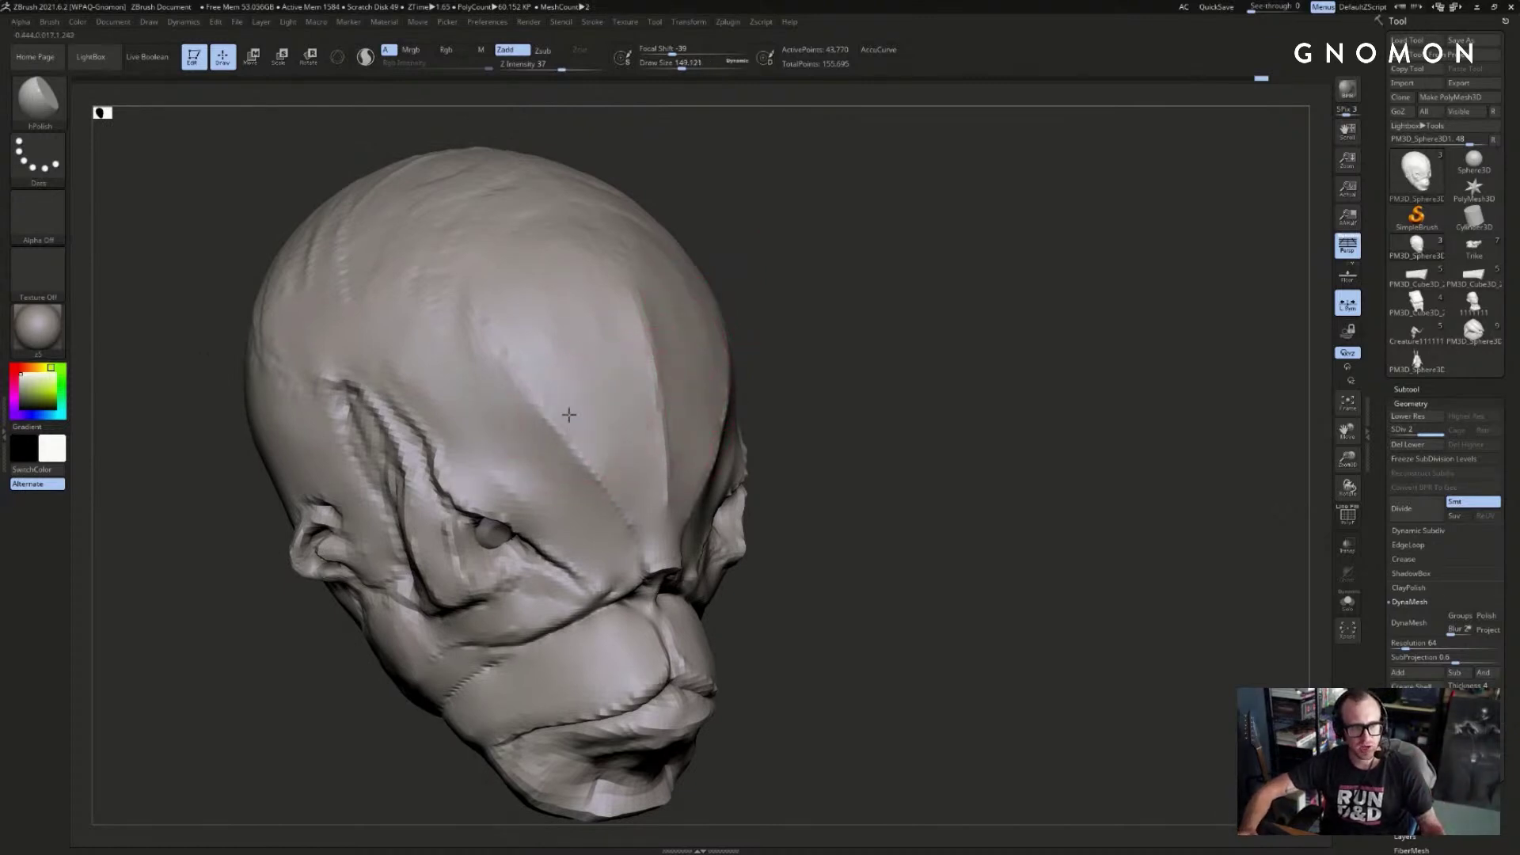
pyautogui.moveTo(589, 428)
pyautogui.mouseDown()
pyautogui.moveTo(598, 447)
pyautogui.moveTo(534, 363)
pyautogui.moveTo(596, 380)
pyautogui.mouseUp()
pyautogui.press('s')
pyautogui.keyDown('shift'); pyautogui.moveTo(594, 482); pyautogui.dragTo(530, 390); pyautogui.keyUp('shift')
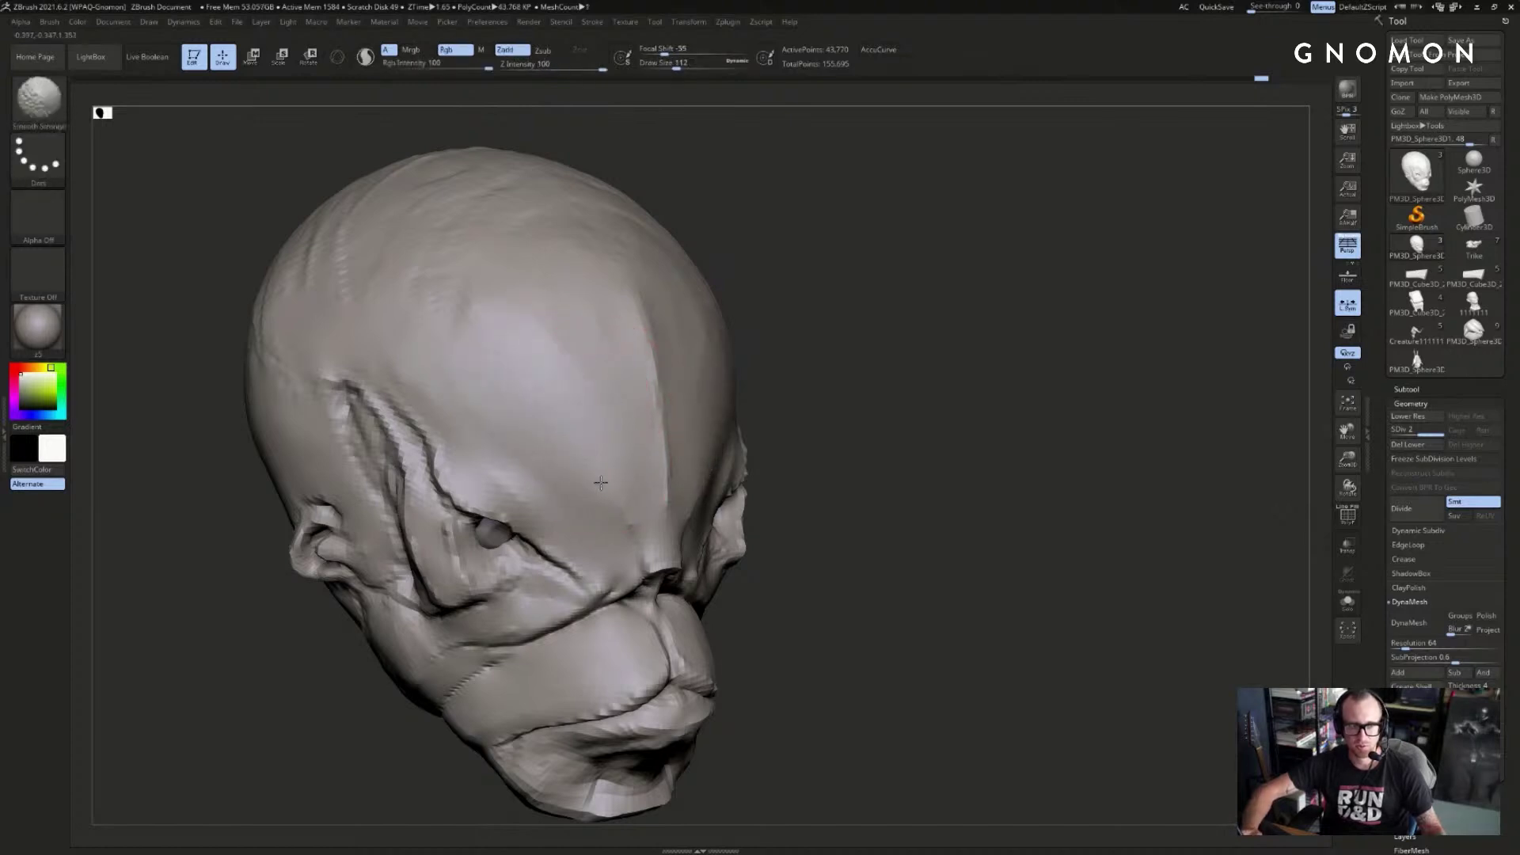
# - Return to the hPolish brush at a larger size and flatten the forehead into crisp planes along the central ridge
pyautogui.moveTo(876, 251)
pyautogui.mouseDown()
pyautogui.moveTo(910, 245)
pyautogui.moveTo(910, 261)
pyautogui.mouseUp()
pyautogui.press('b')
pyautogui.press('h')
pyautogui.press('p')
pyautogui.press('s')
pyautogui.moveTo(583, 420); pyautogui.dragTo(568, 419)
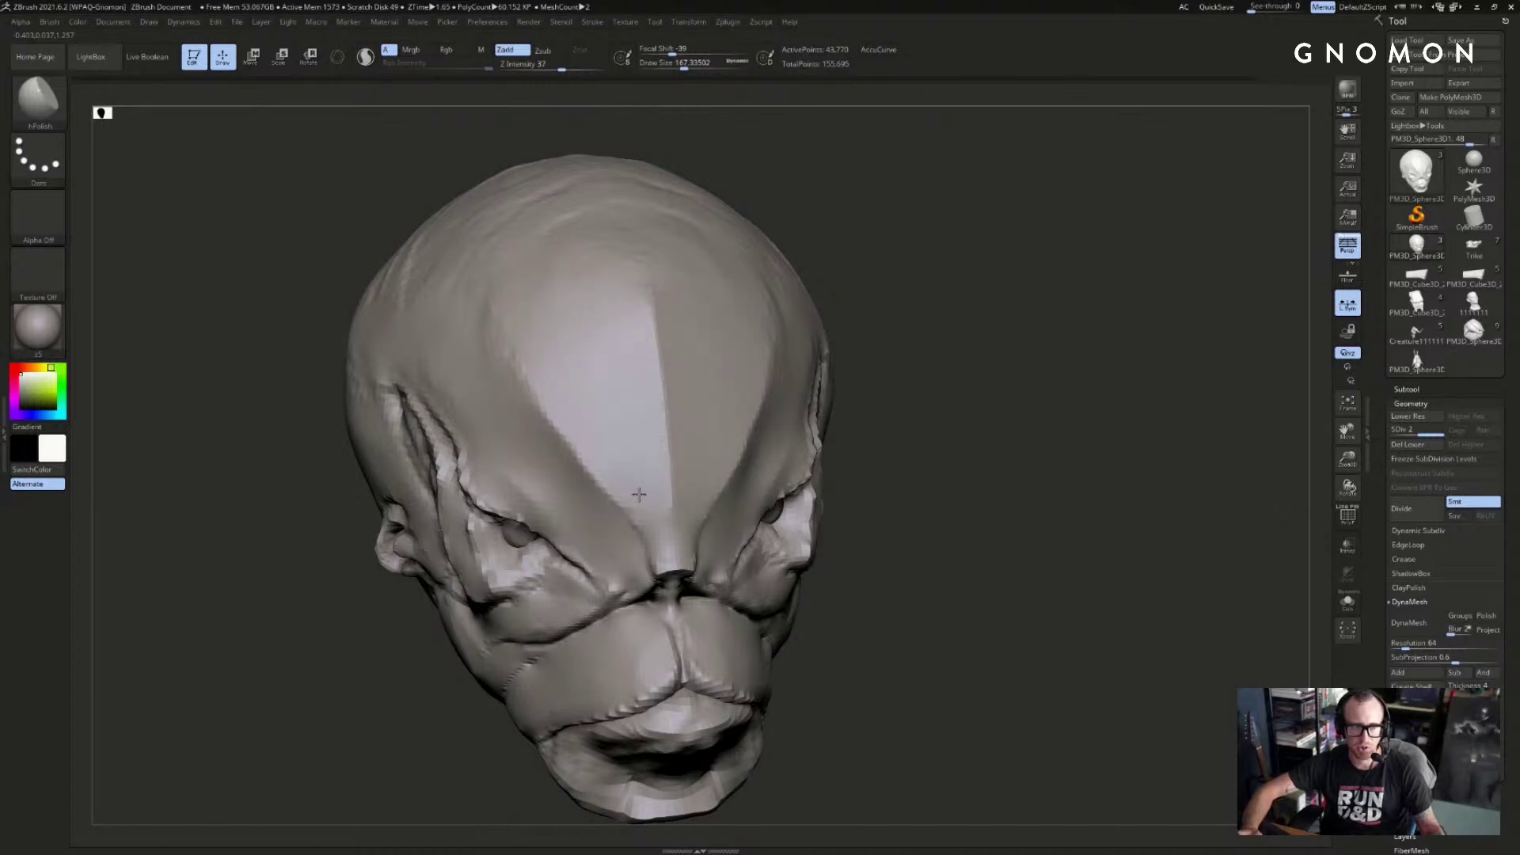
pyautogui.moveTo(804, 257); pyautogui.dragTo(855, 227)
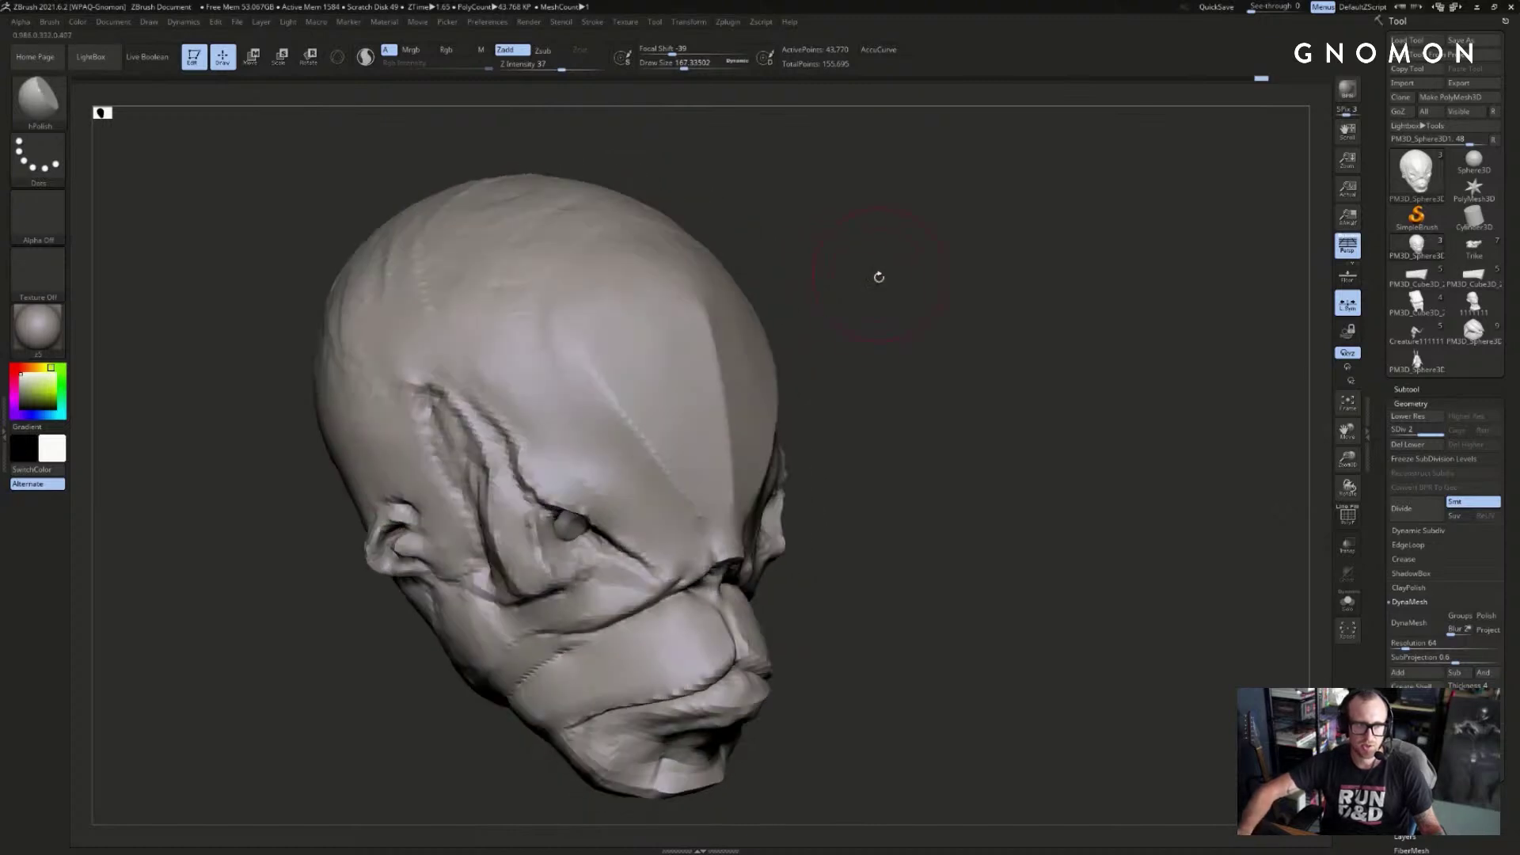
# - Reduce the hPolish brush size, sharpen the edge between forehead and brow, and smooth the upper temples
pyautogui.moveTo(871, 347); pyautogui.dragTo(852, 335)
pyautogui.press('s')
pyautogui.moveTo(660, 473); pyautogui.dragTo(669, 504)
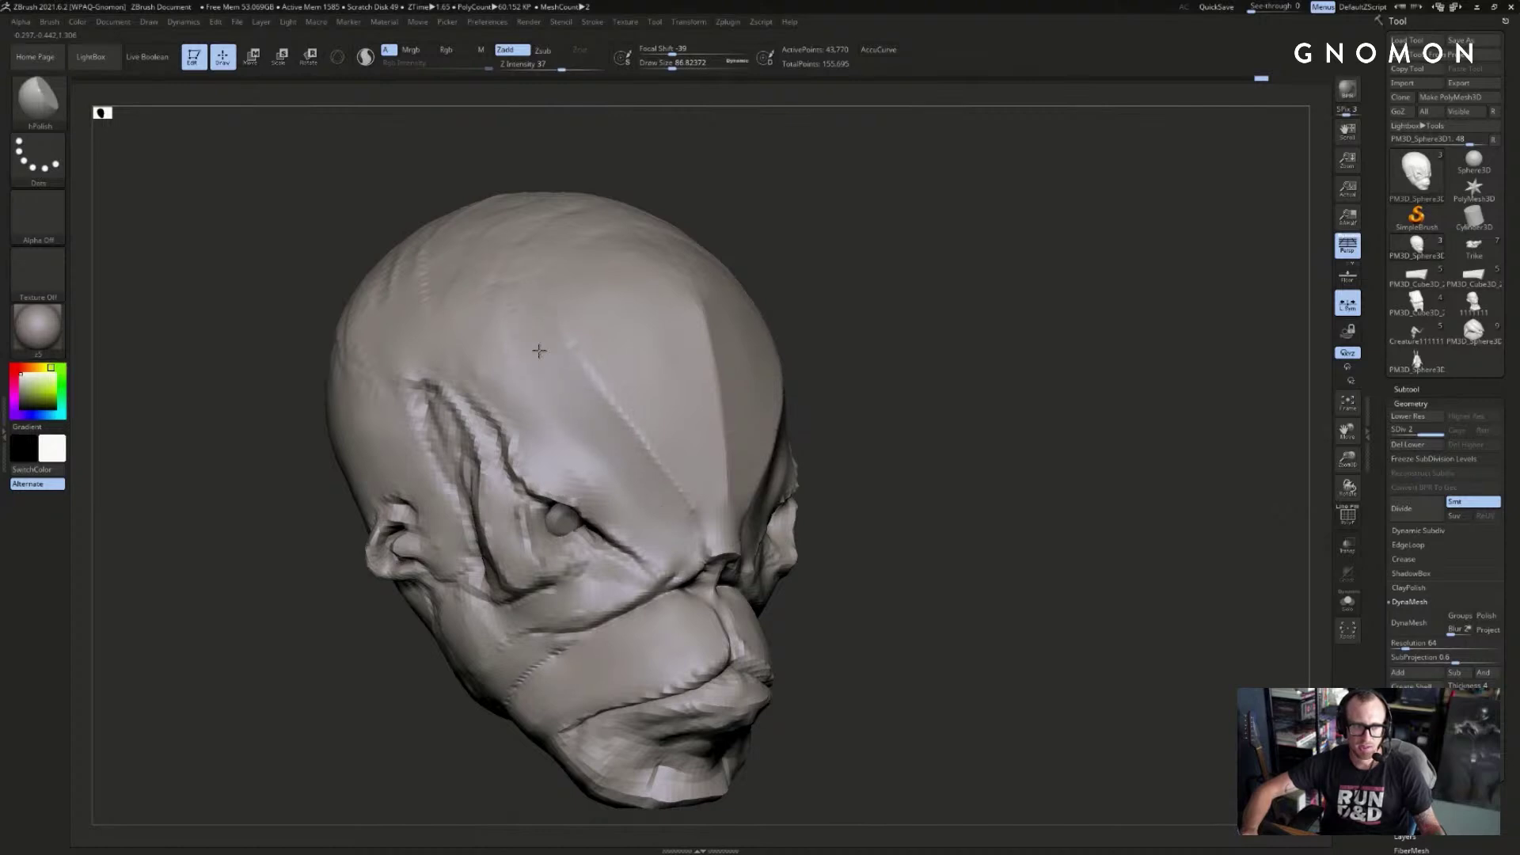
pyautogui.keyDown('shift'); pyautogui.moveTo(970, 310); pyautogui.dragTo(909, 316); pyautogui.keyUp('shift')
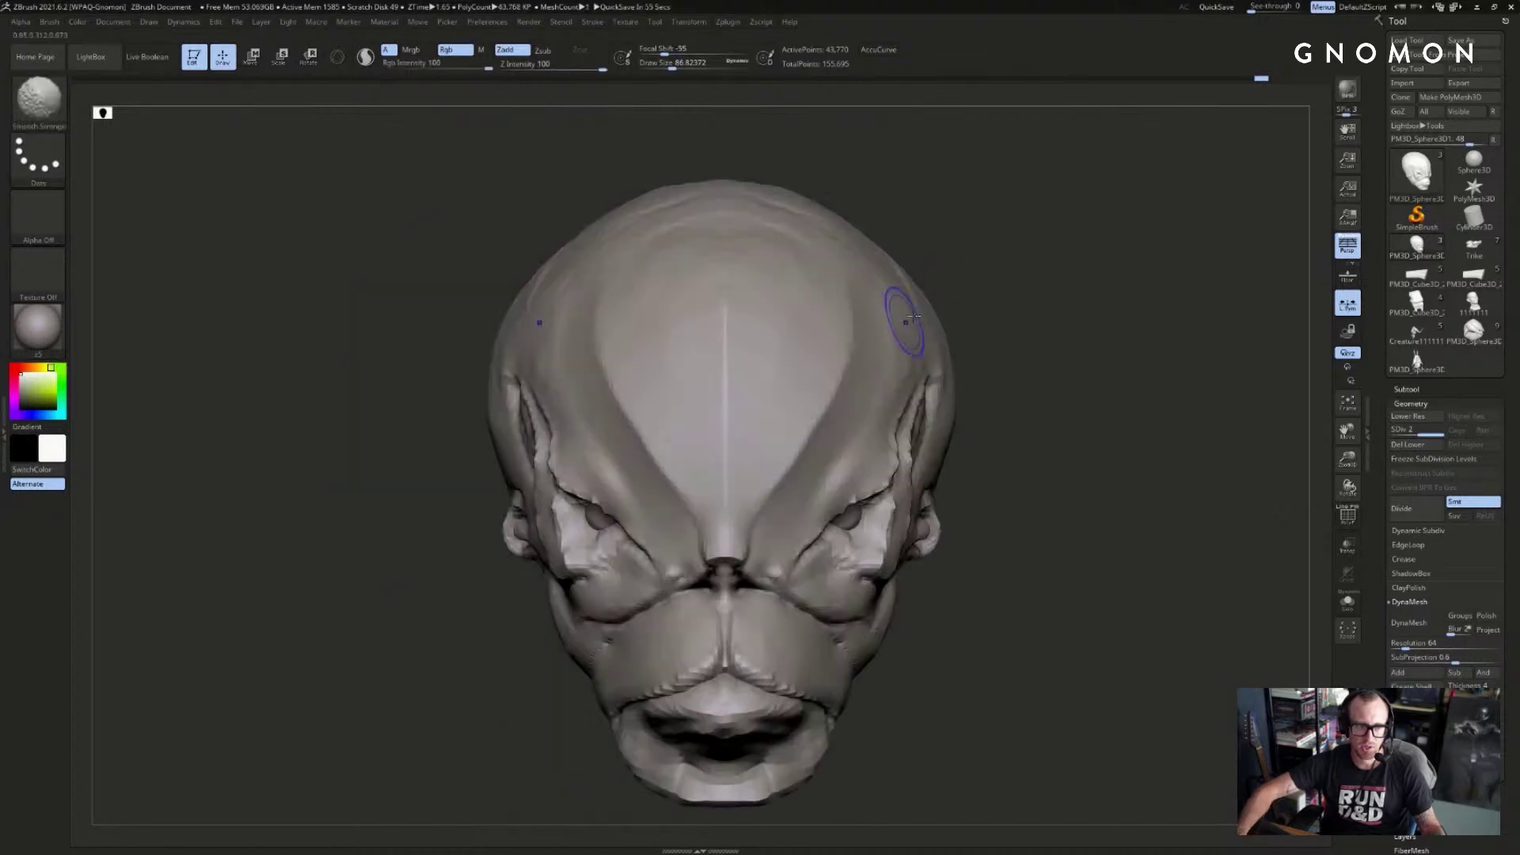
pyautogui.moveTo(1032, 232); pyautogui.dragTo(1011, 231)
pyautogui.moveTo(1131, 211)
pyautogui.mouseDown()
pyautogui.moveTo(1045, 178)
pyautogui.moveTo(1123, 156)
pyautogui.mouseUp()
pyautogui.hotkey('ctrl', 'shift')
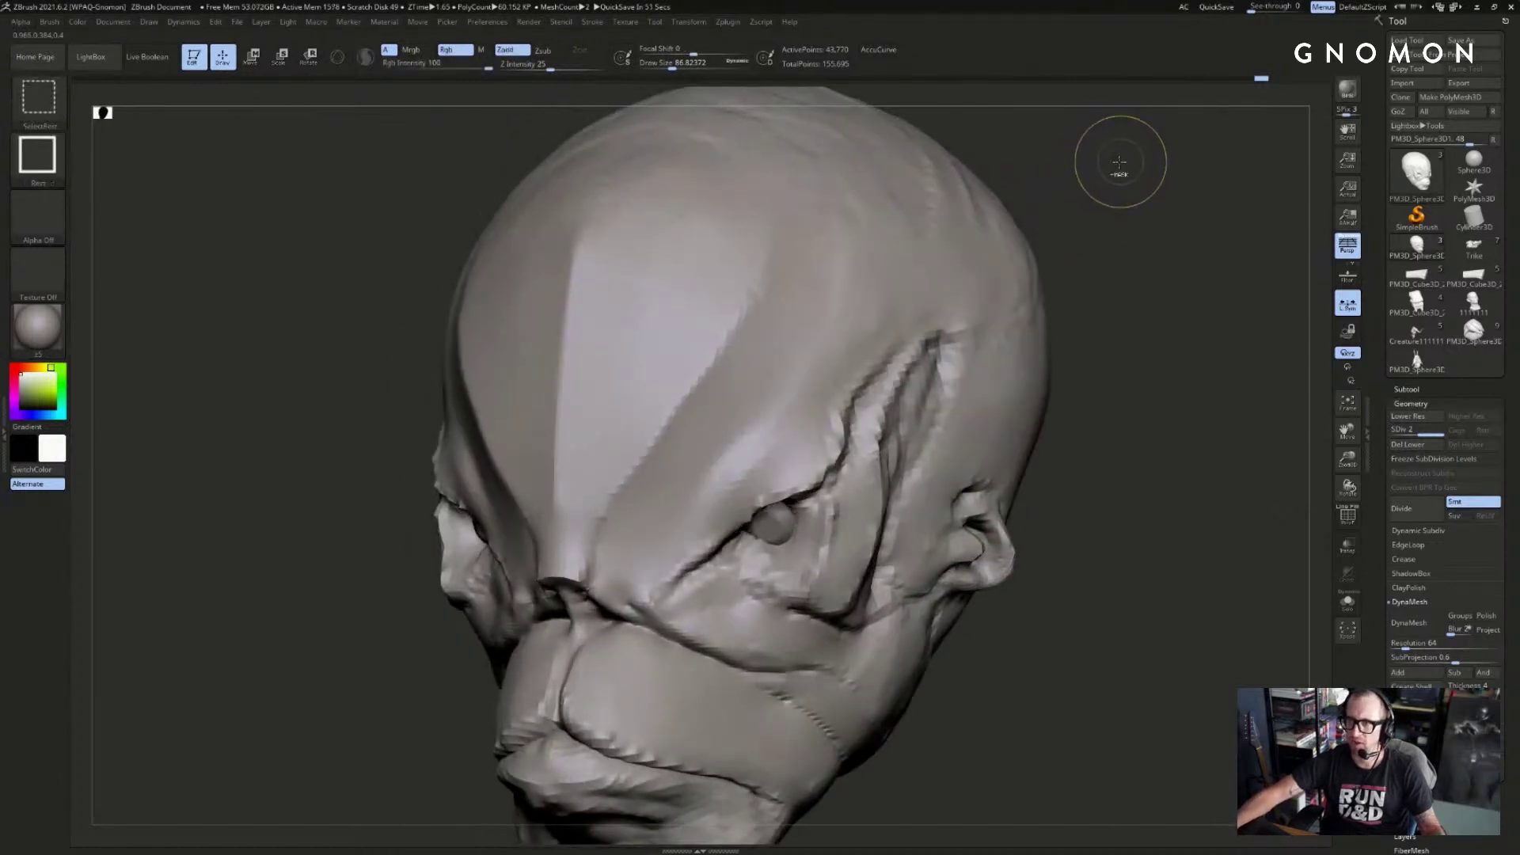
pyautogui.hotkey('ctrl', 'shift')
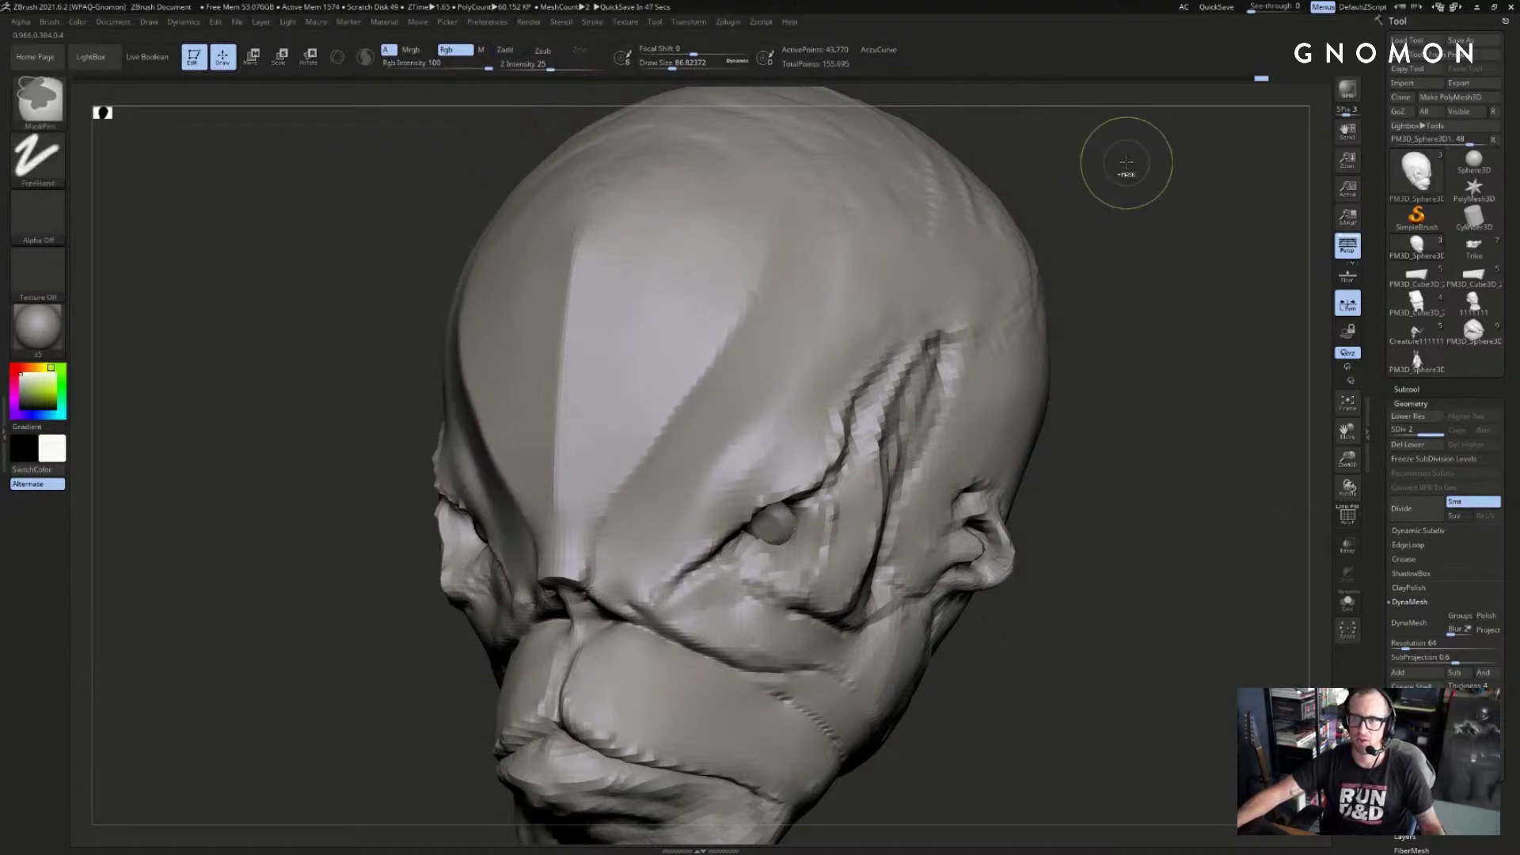
pyautogui.moveTo(1138, 165)
pyautogui.mouseDown()
pyautogui.moveTo(1144, 145)
pyautogui.moveTo(1085, 126)
pyautogui.moveTo(1087, 161)
pyautogui.mouseUp()
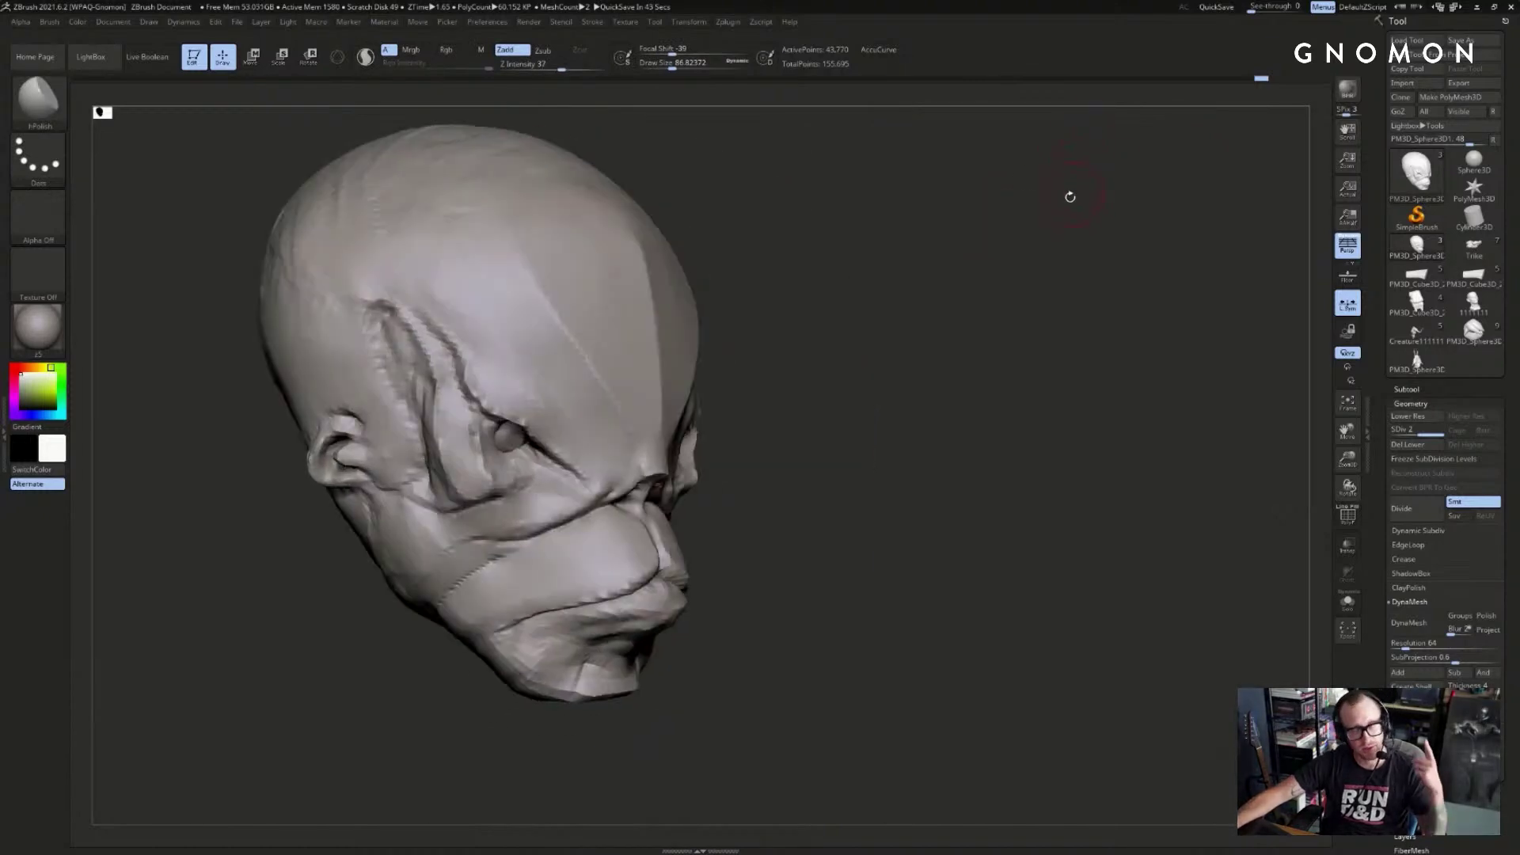
# - Switch to the TrimDynamic brush, enlarge it, and trim a flat bevel along the edge between forehead and brow
pyautogui.press('b')
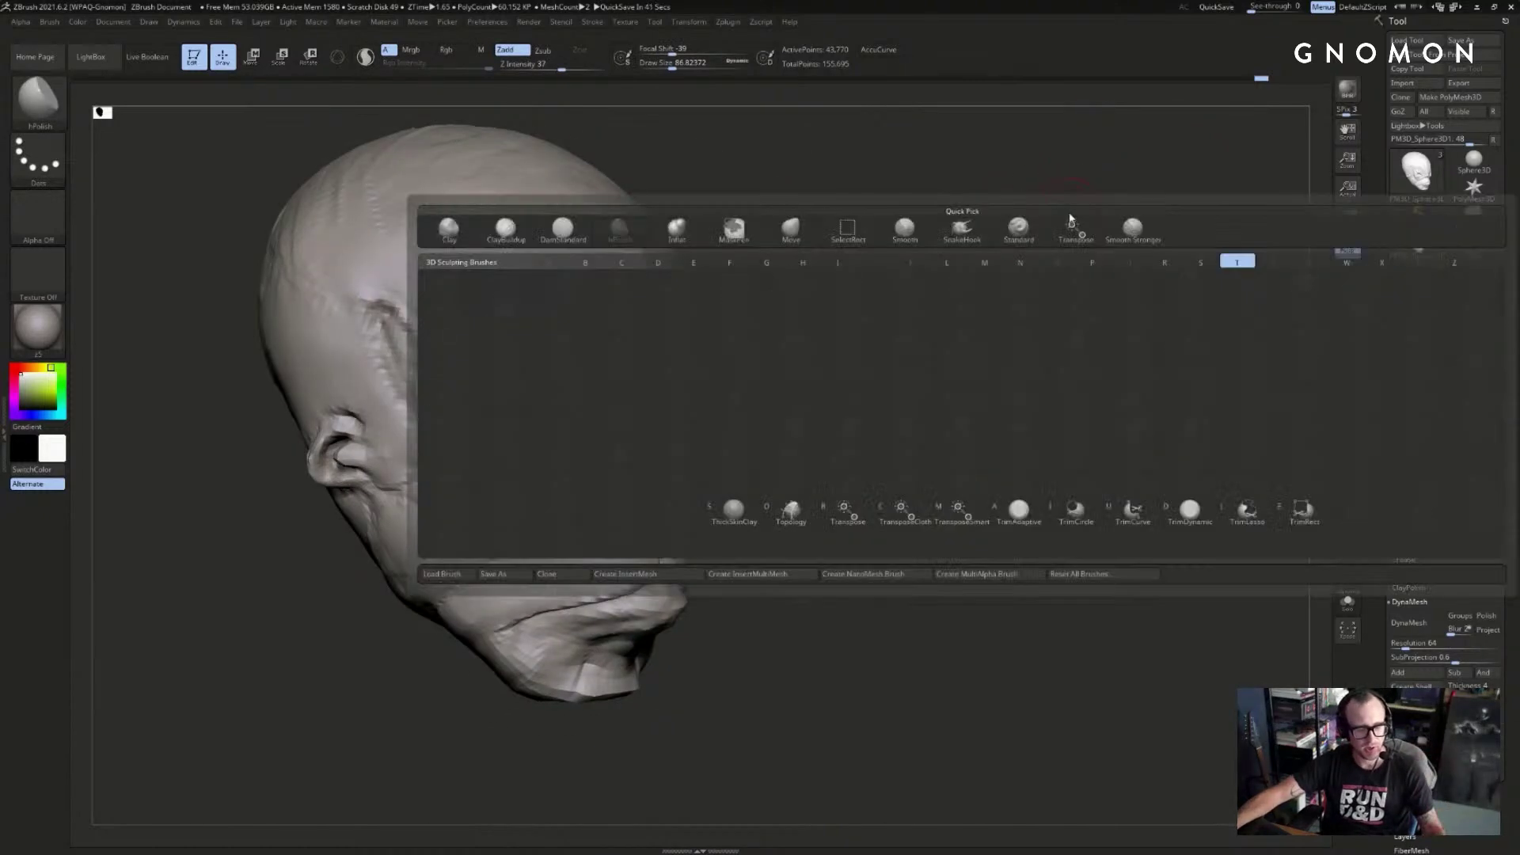
pyautogui.press('t')
pyautogui.press('d')
pyautogui.moveTo(1066, 209); pyautogui.dragTo(652, 383)
pyautogui.press(']')
pyautogui.press(']')
pyautogui.press(']')
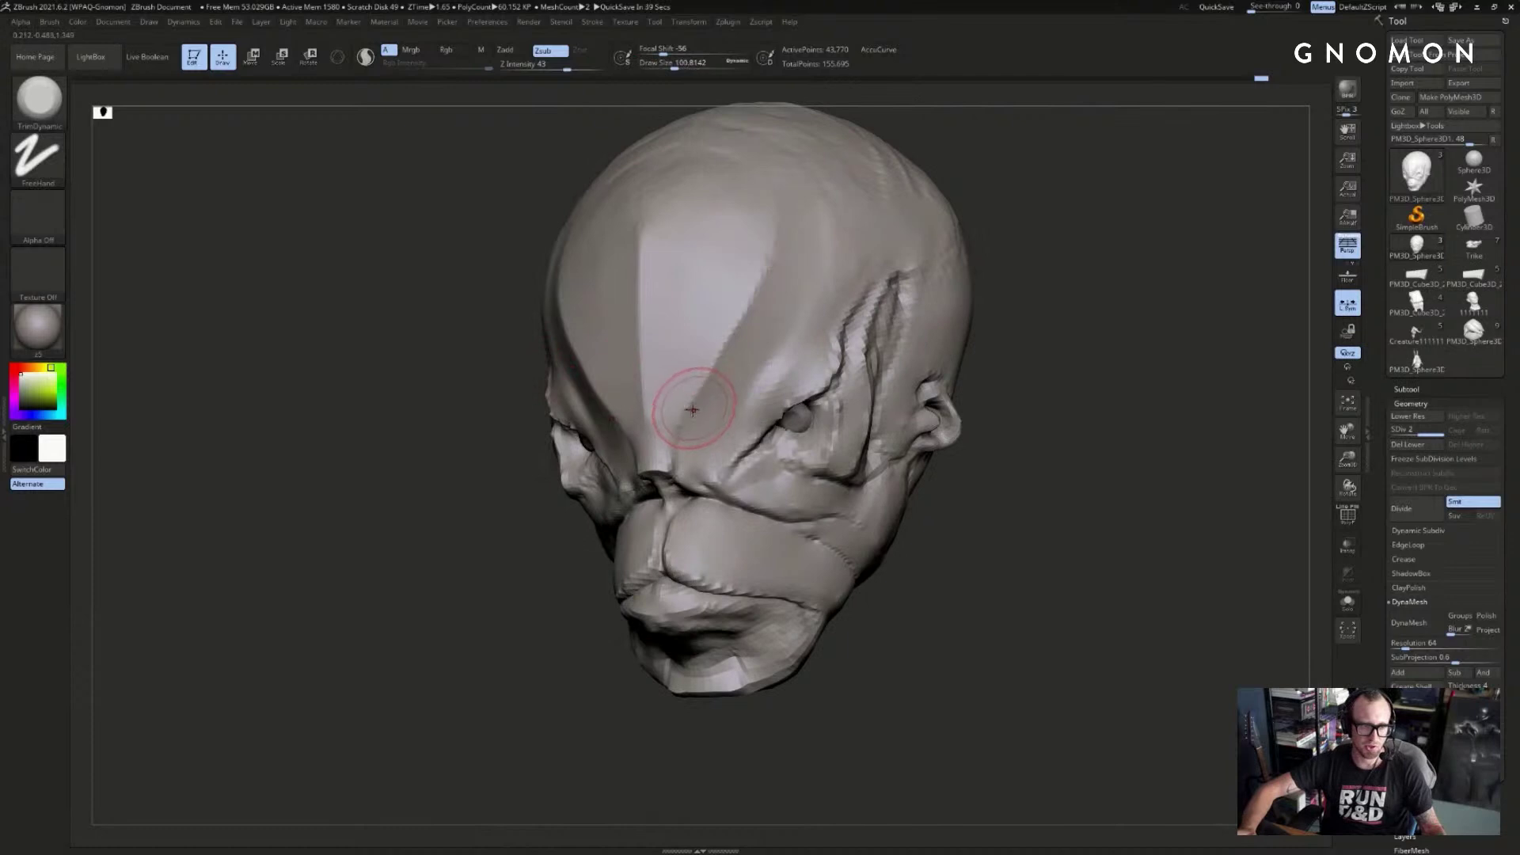
pyautogui.moveTo(776, 254); pyautogui.dragTo(779, 244)
pyautogui.hotkey('ctrl', 'z')
pyautogui.moveTo(674, 440); pyautogui.dragTo(771, 250)
# - Trim down the central forehead ridge into a broad flat plane with the TrimDynamic brush
pyautogui.moveTo(998, 190)
pyautogui.mouseDown()
pyautogui.moveTo(1018, 194)
pyautogui.moveTo(964, 207)
pyautogui.moveTo(930, 245)
pyautogui.mouseUp()
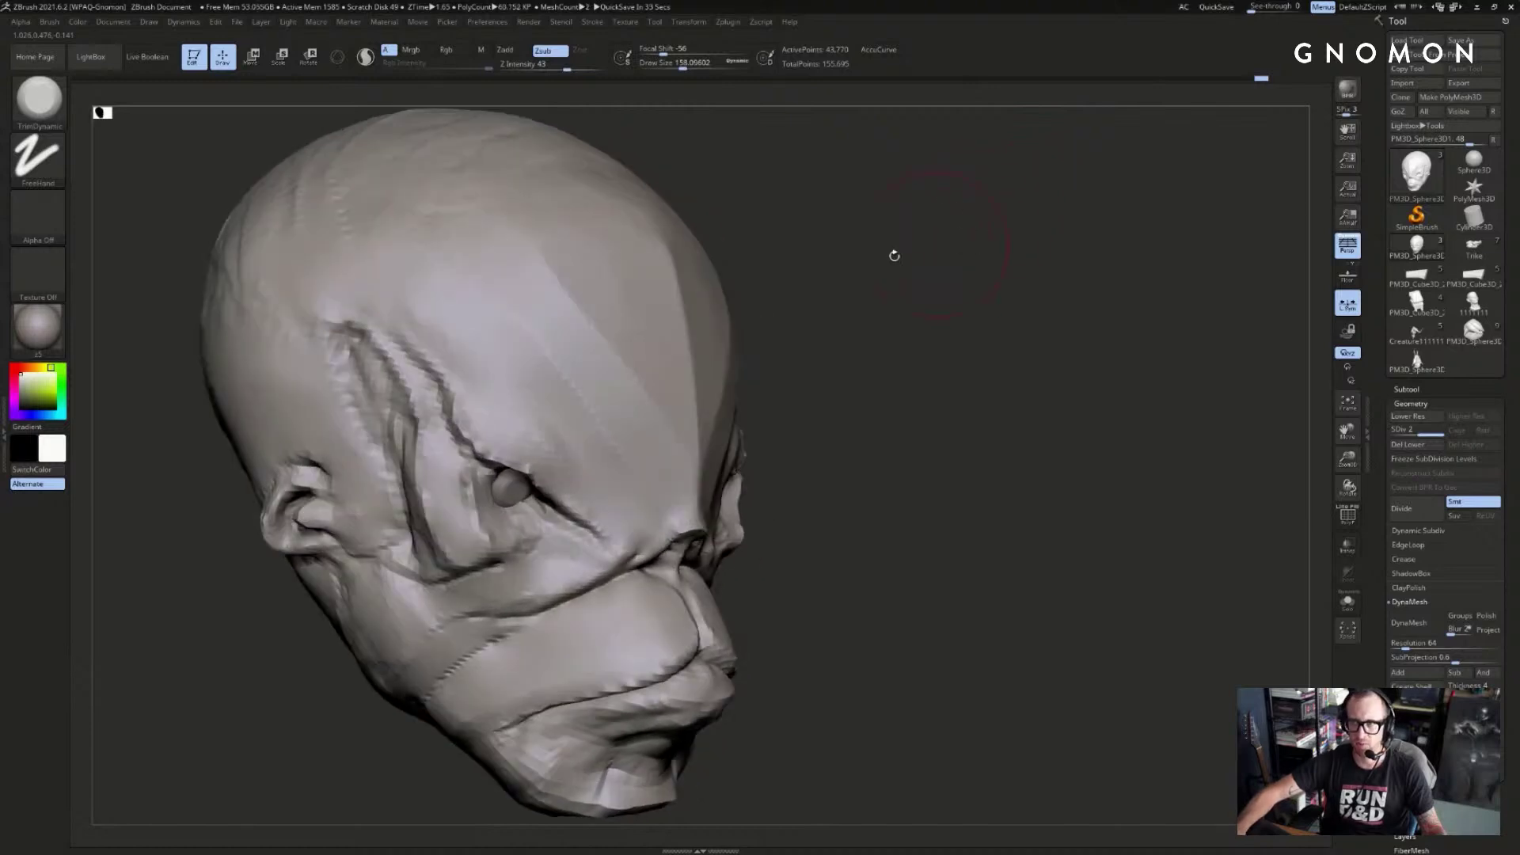
pyautogui.moveTo(677, 327); pyautogui.dragTo(661, 330)
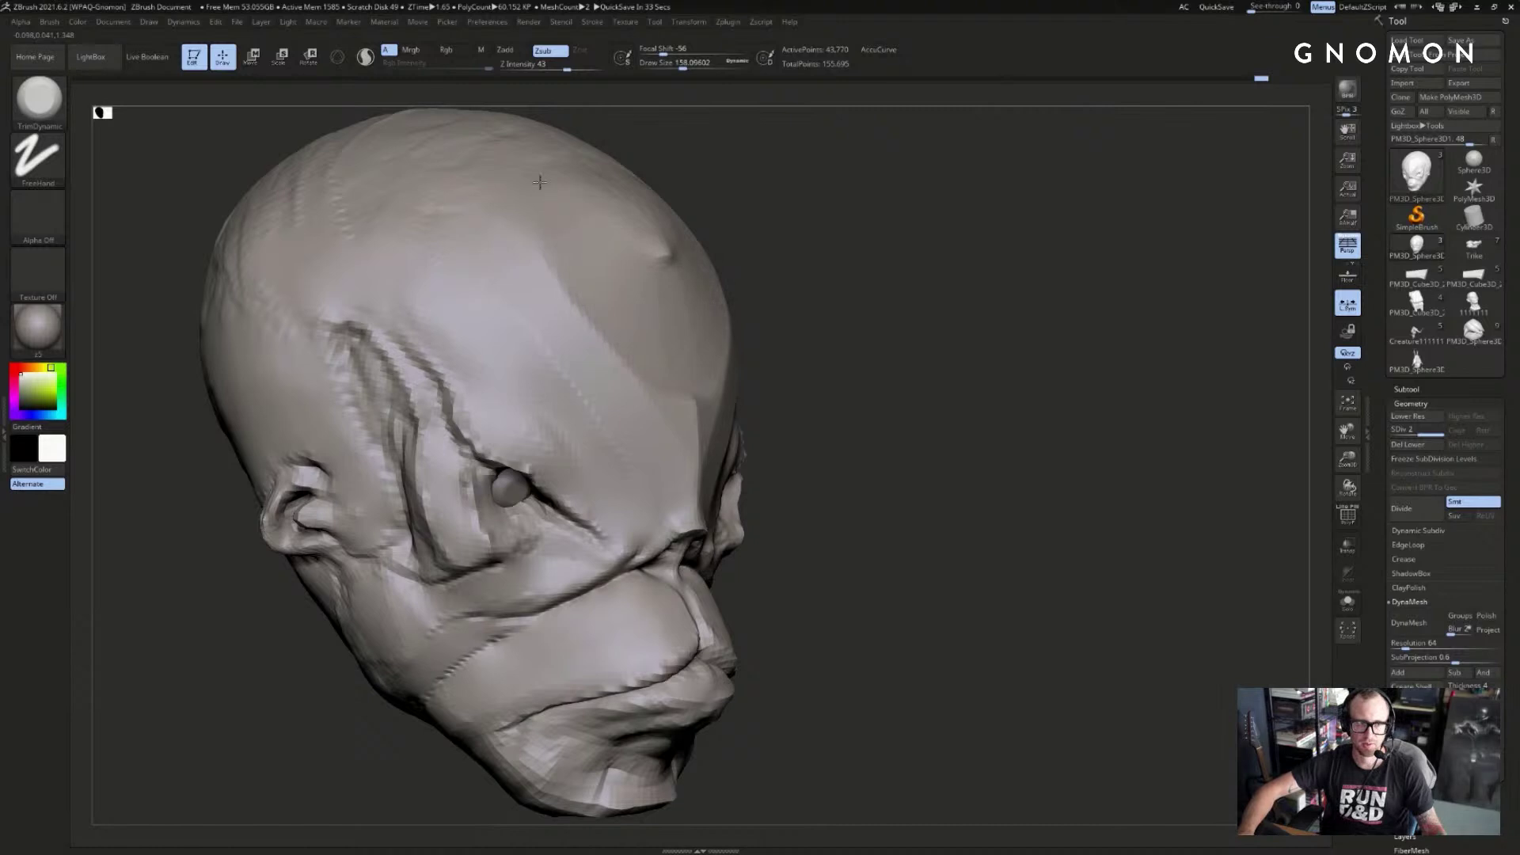
pyautogui.moveTo(858, 227); pyautogui.dragTo(1101, 180)
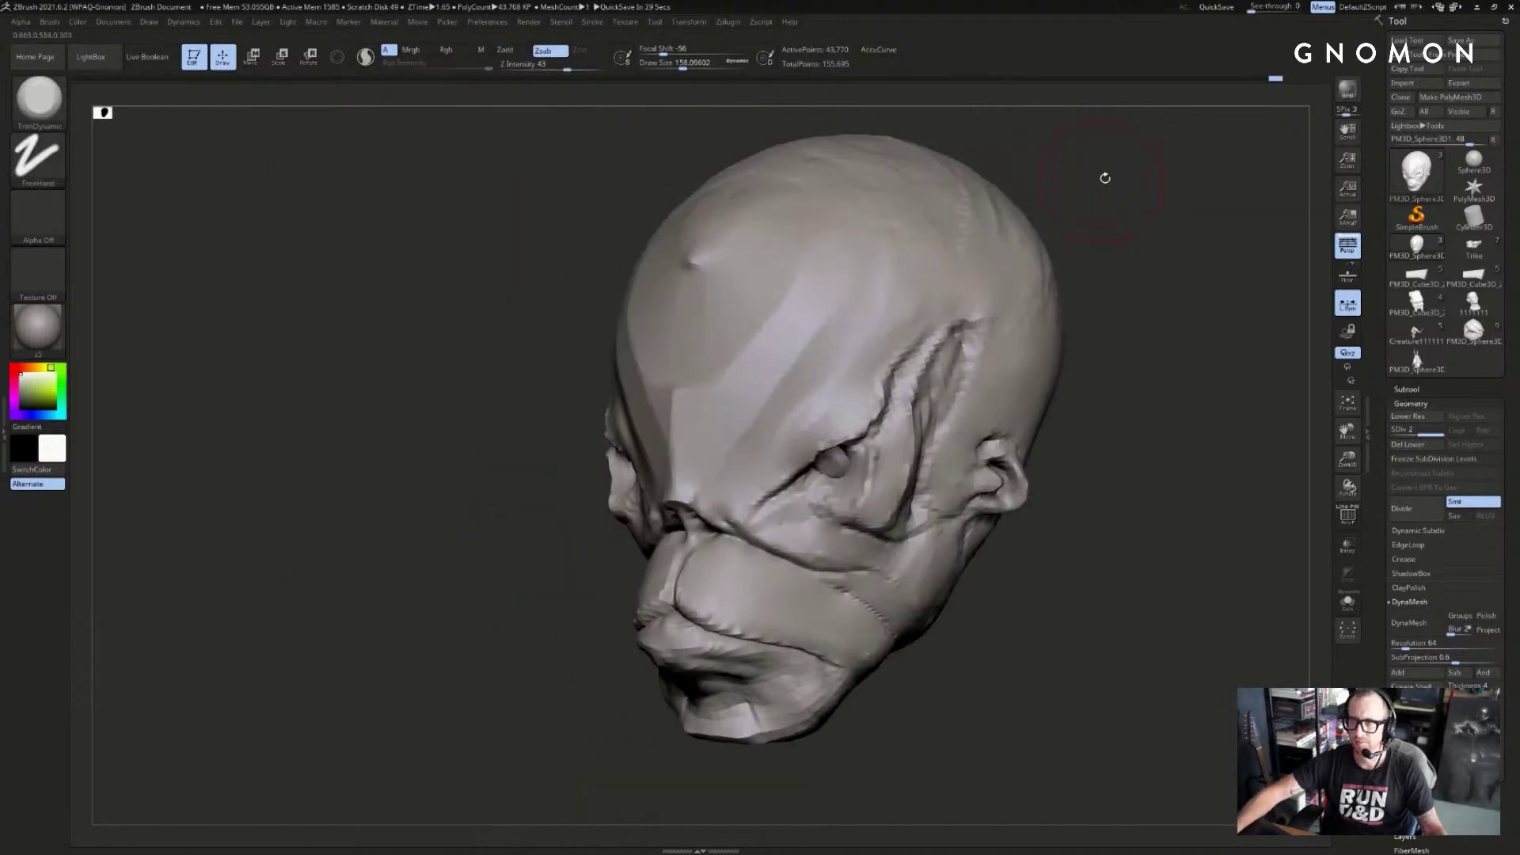
# - Step back through the undo history of the bald creature head to remove the recent forehead trimming strokes
pyautogui.hotkey('ctrl', 'z')
pyautogui.hotkey('ctrl', 'z')
pyautogui.hotkey('ctrl', 'z')
pyautogui.hotkey('ctrl', 'z')
pyautogui.hotkey('ctrl', 'z')
pyautogui.hotkey('ctrl', 'z')
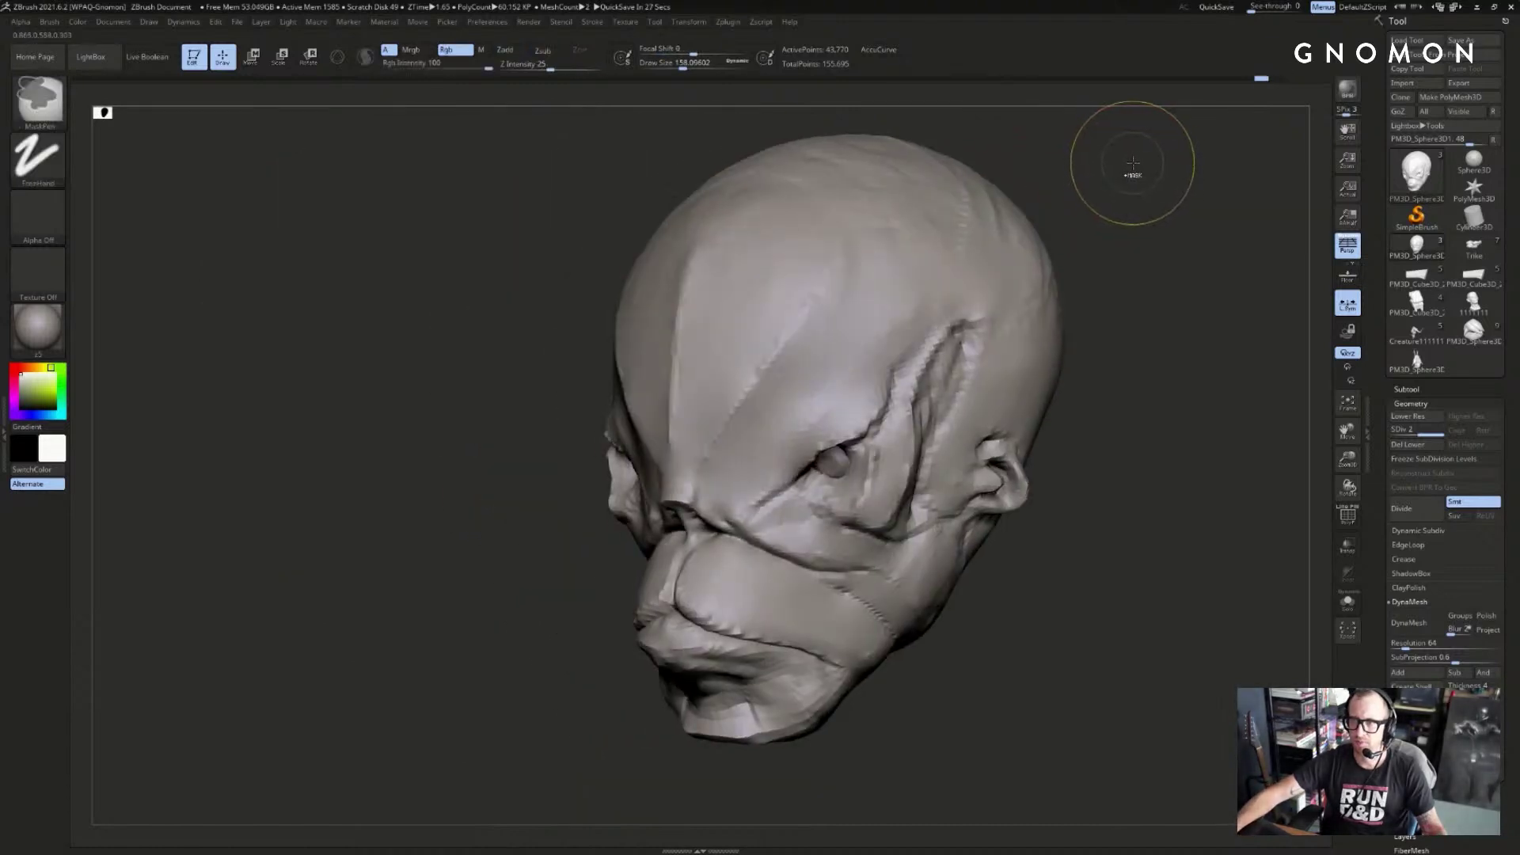
pyautogui.hotkey('ctrl', 'z')
pyautogui.hotkey('ctrl', 'z')
pyautogui.hotkey('ctrl', 'z')
pyautogui.hotkey('ctrl', 'z')
pyautogui.hotkey('ctrl', 'z')
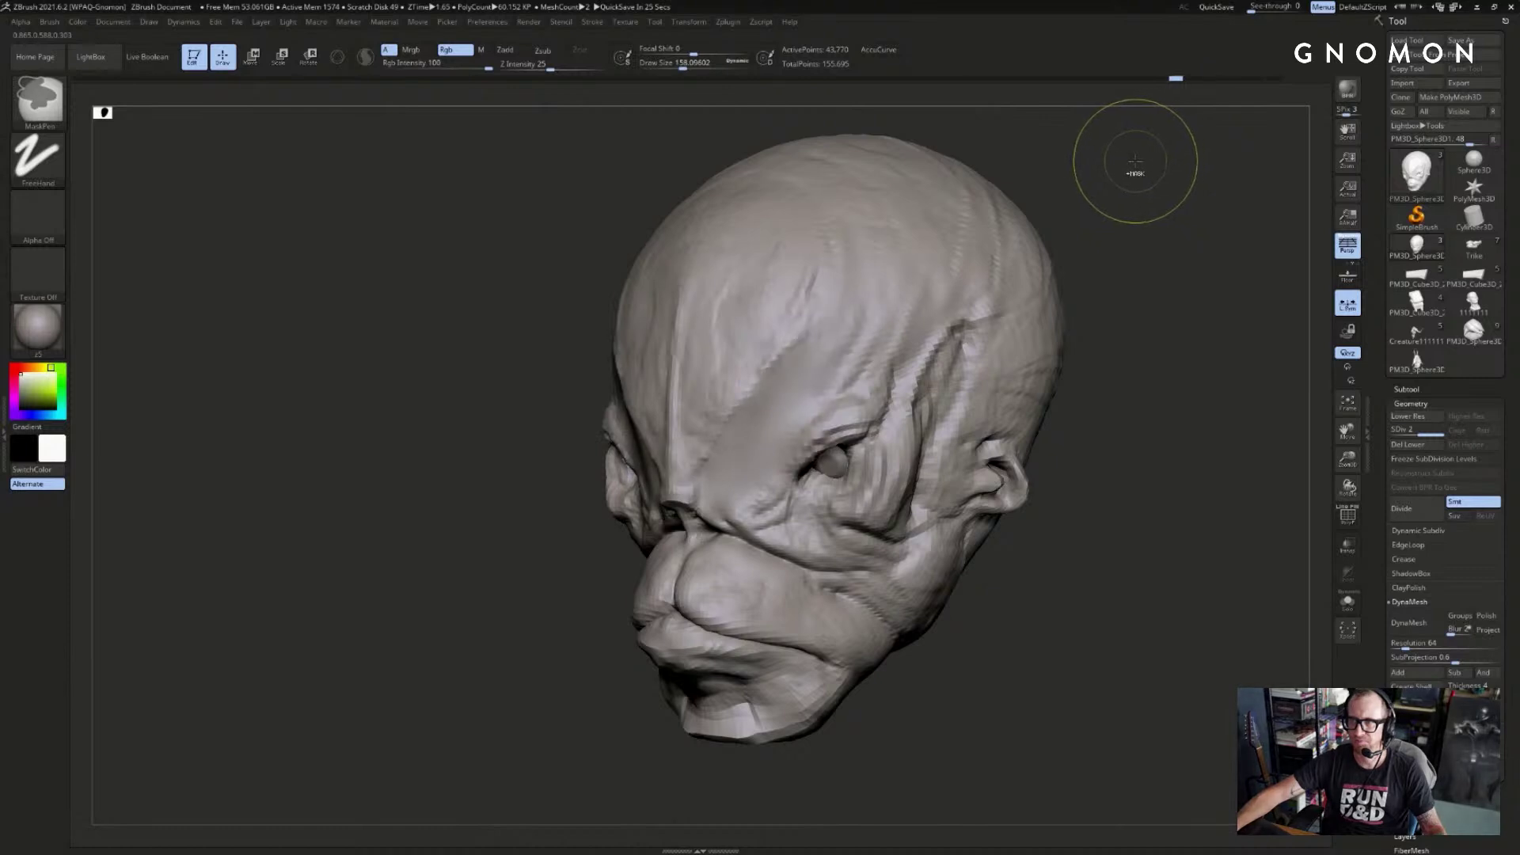
pyautogui.hotkey('ctrl', 'z')
pyautogui.moveTo(1140, 166)
pyautogui.mouseDown()
pyautogui.moveTo(1141, 105)
pyautogui.moveTo(1275, 81)
pyautogui.moveTo(1148, 81)
pyautogui.moveTo(1276, 82)
pyautogui.moveTo(1163, 155)
pyautogui.moveTo(1192, 111)
pyautogui.moveTo(1175, 97)
pyautogui.mouseUp()
pyautogui.click(1204, 79)
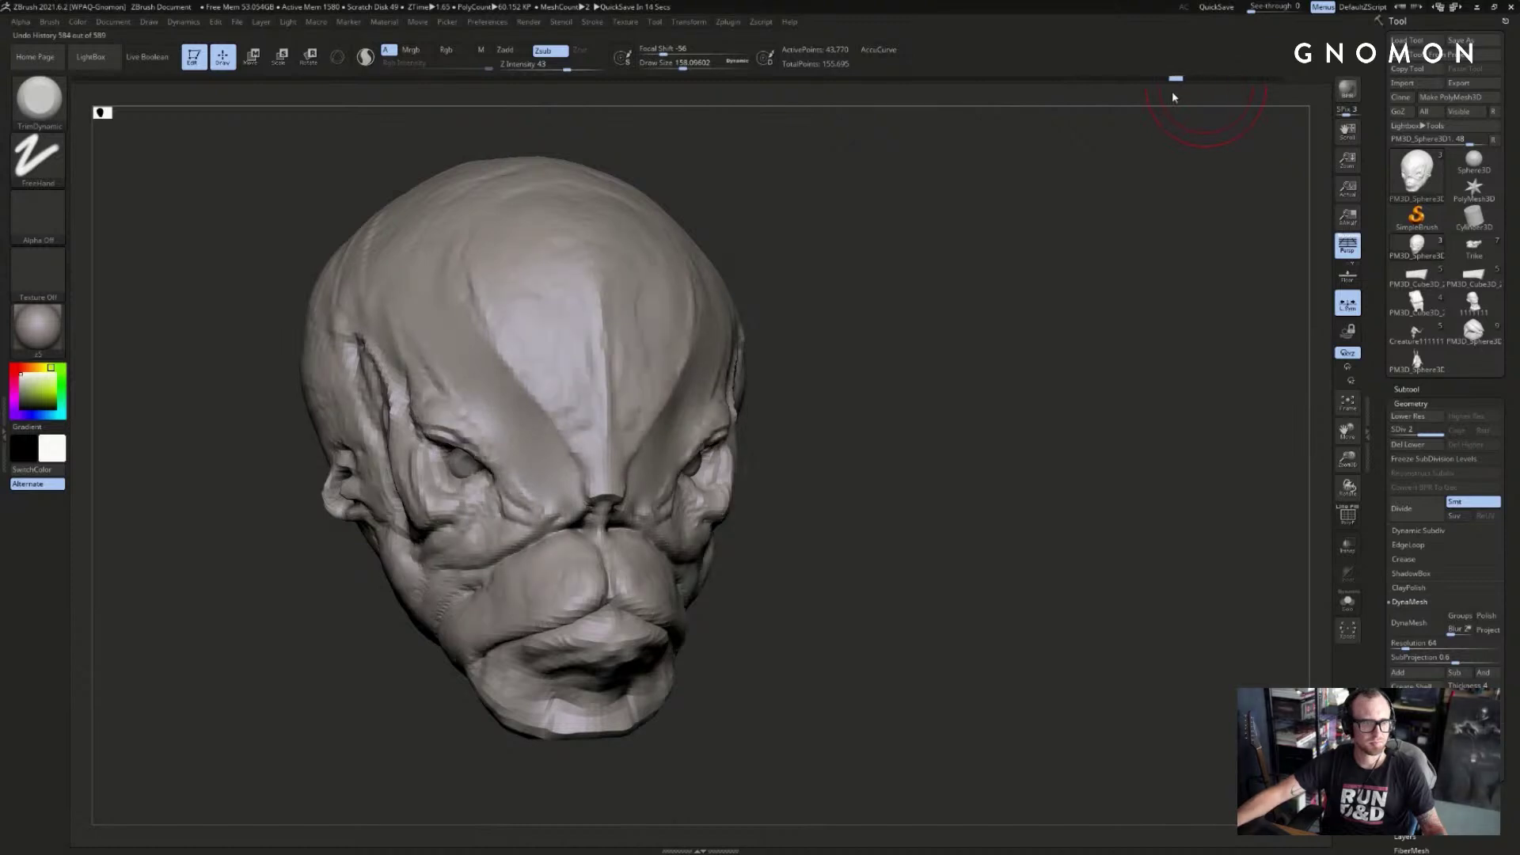
pyautogui.press('ctrl')
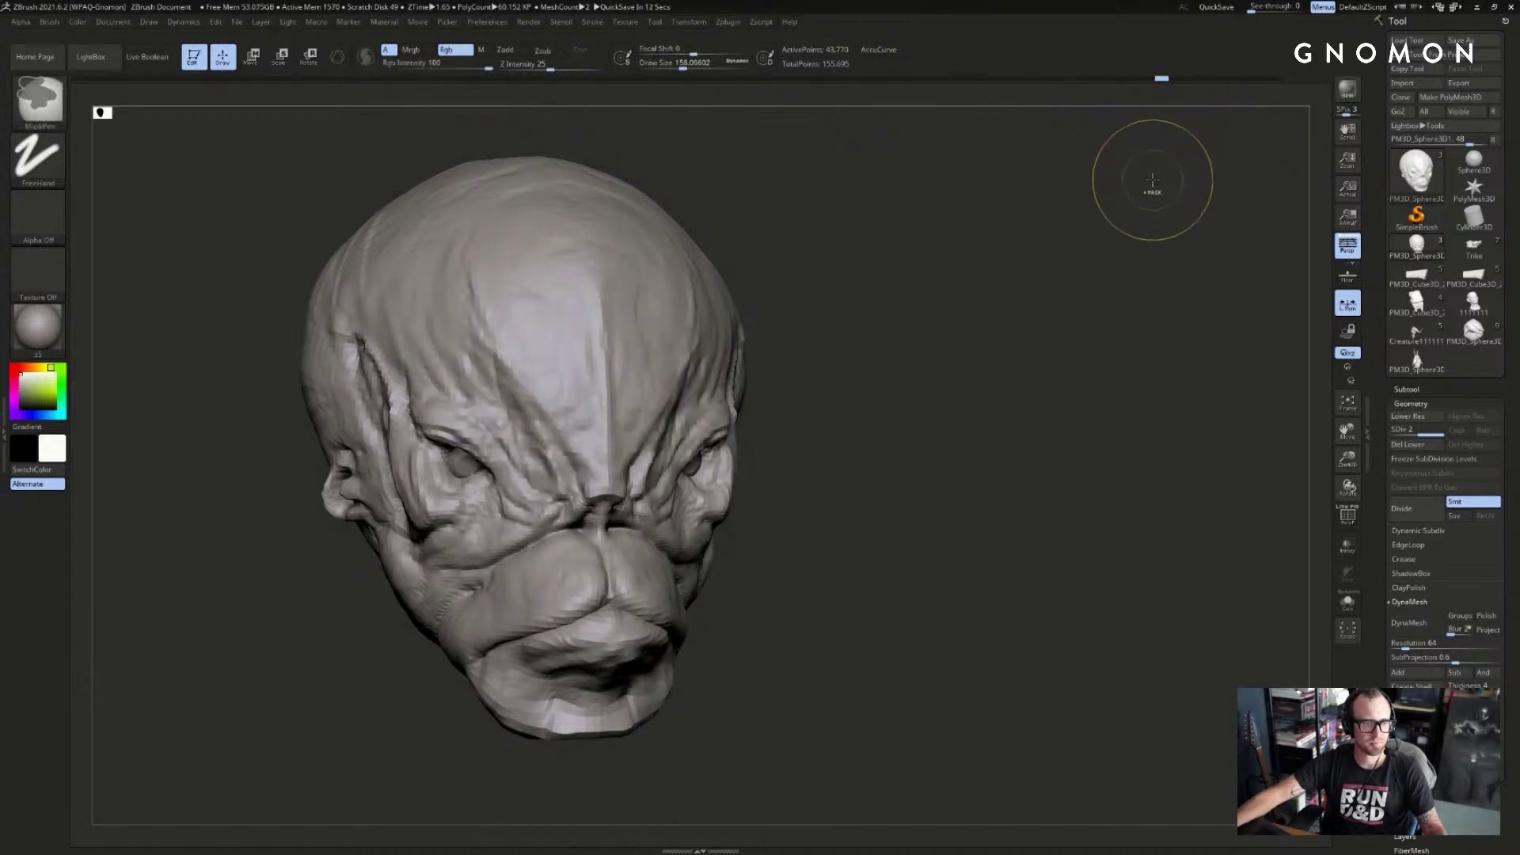
pyautogui.moveTo(1156, 184); pyautogui.dragTo(1171, 197)
# - Switch to the horned creature head sculpt, face it frontally, and activate the SnakeHook brush with an adjusted draw size
pyautogui.click(1416, 361)
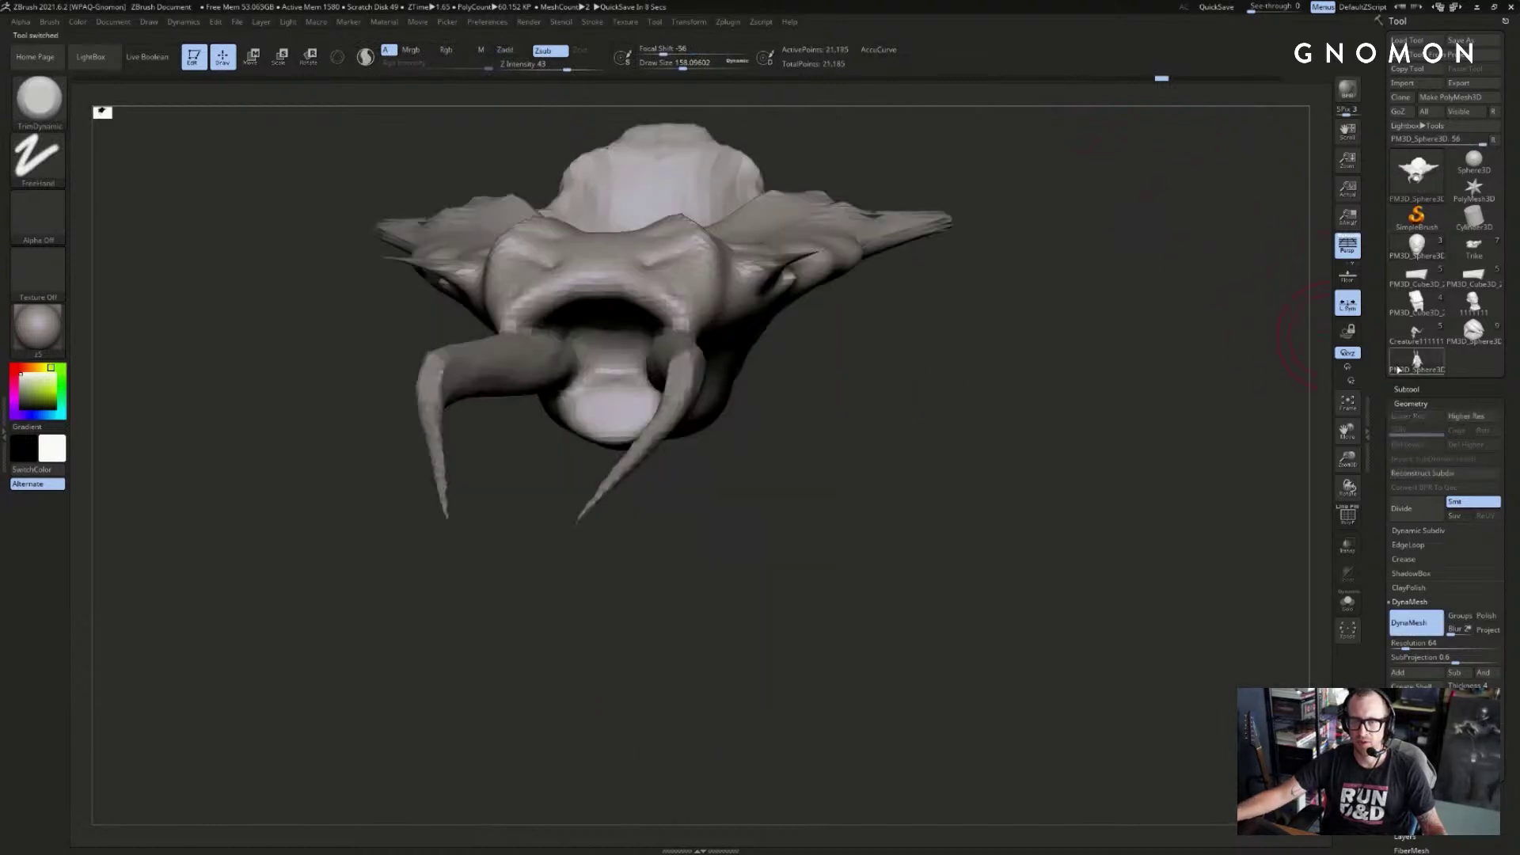
pyautogui.moveTo(1164, 278)
pyautogui.mouseDown()
pyautogui.moveTo(1097, 170)
pyautogui.moveTo(1067, 168)
pyautogui.moveTo(1038, 210)
pyautogui.mouseUp()
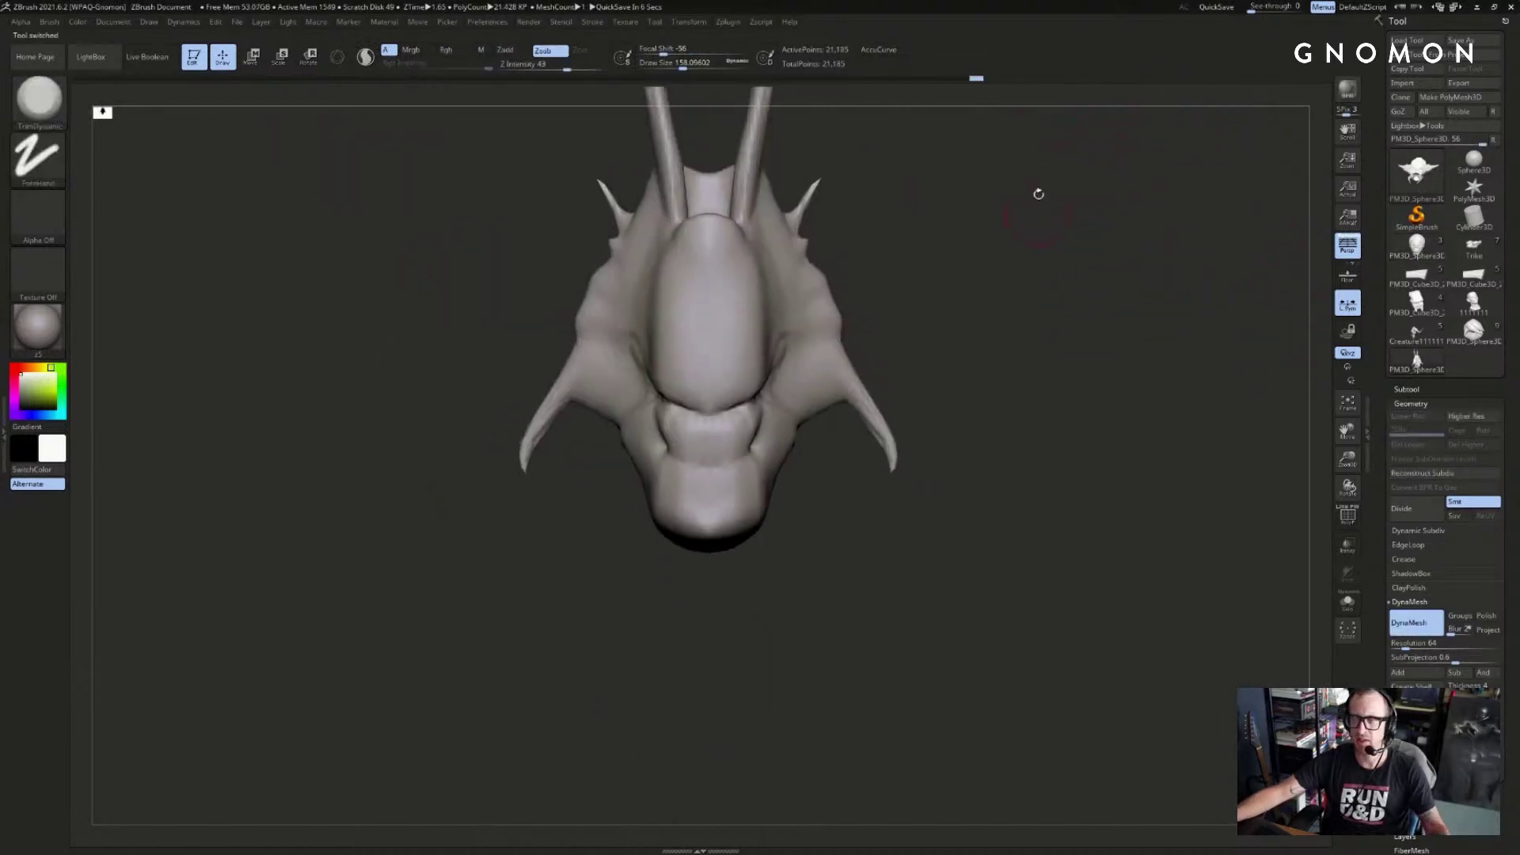
pyautogui.press('b')
pyautogui.press('d')
pyautogui.press('s')
pyautogui.keyDown('alt'); pyautogui.moveTo(1021, 273); pyautogui.dragTo(989, 332); pyautogui.keyUp('alt')
pyautogui.press('b')
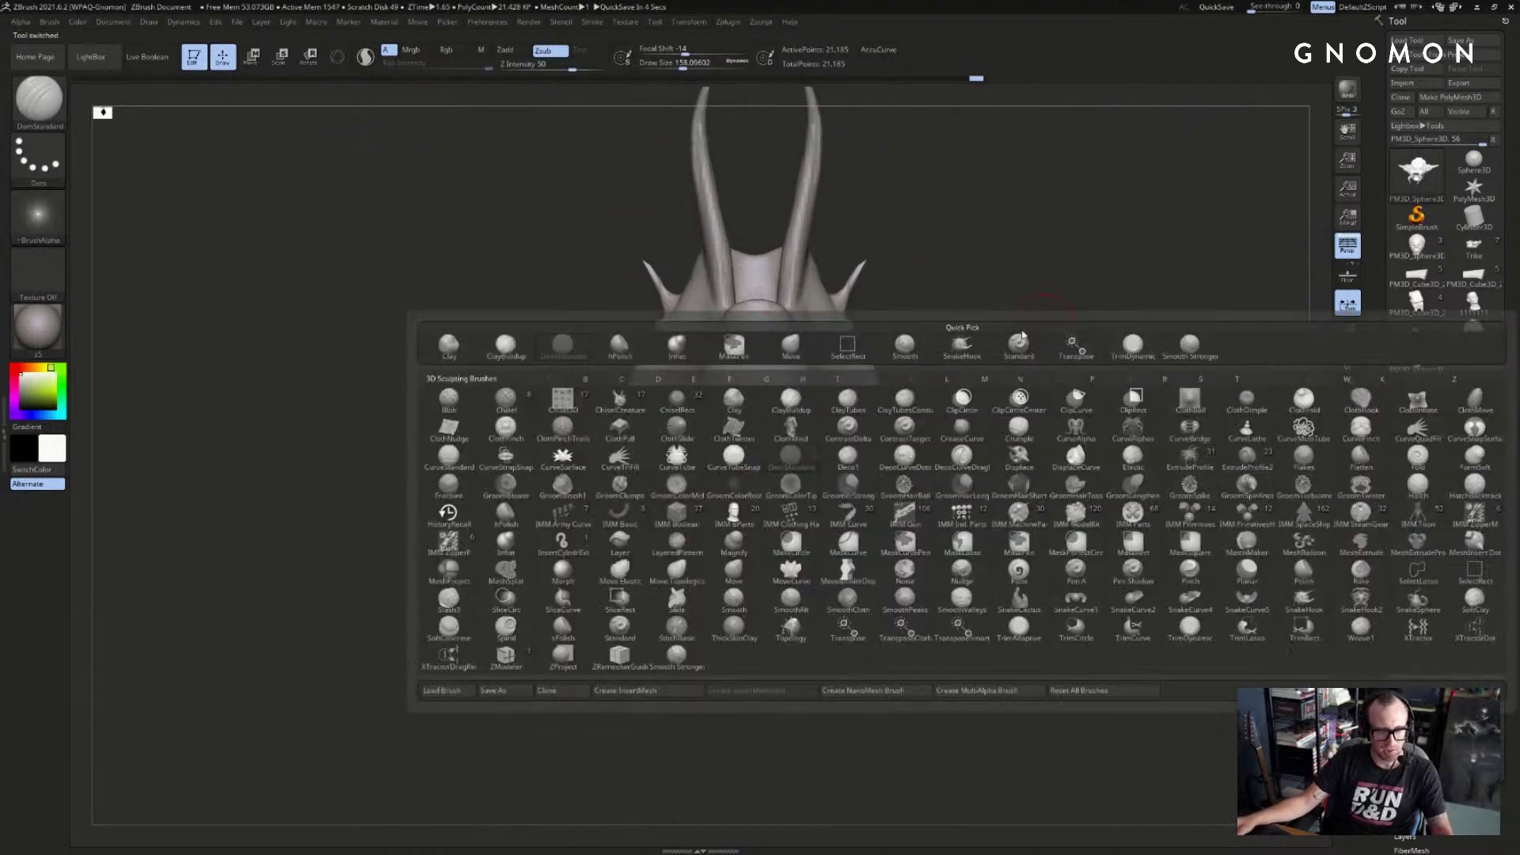
pyautogui.press('s')
pyautogui.press('h')
pyautogui.press('[')
pyautogui.press('Escape')
pyautogui.press('[')
# - Reshape the horned head's cheeks and pull its muzzle downward with the SnakeHook brush
pyautogui.moveTo(679, 444); pyautogui.dragTo(690, 451)
pyautogui.moveTo(538, 430); pyautogui.dragTo(713, 408)
pyautogui.hotkey('ctrl', 'z')
pyautogui.moveTo(889, 388)
pyautogui.mouseDown()
pyautogui.moveTo(736, 407)
pyautogui.moveTo(667, 456)
pyautogui.mouseUp()
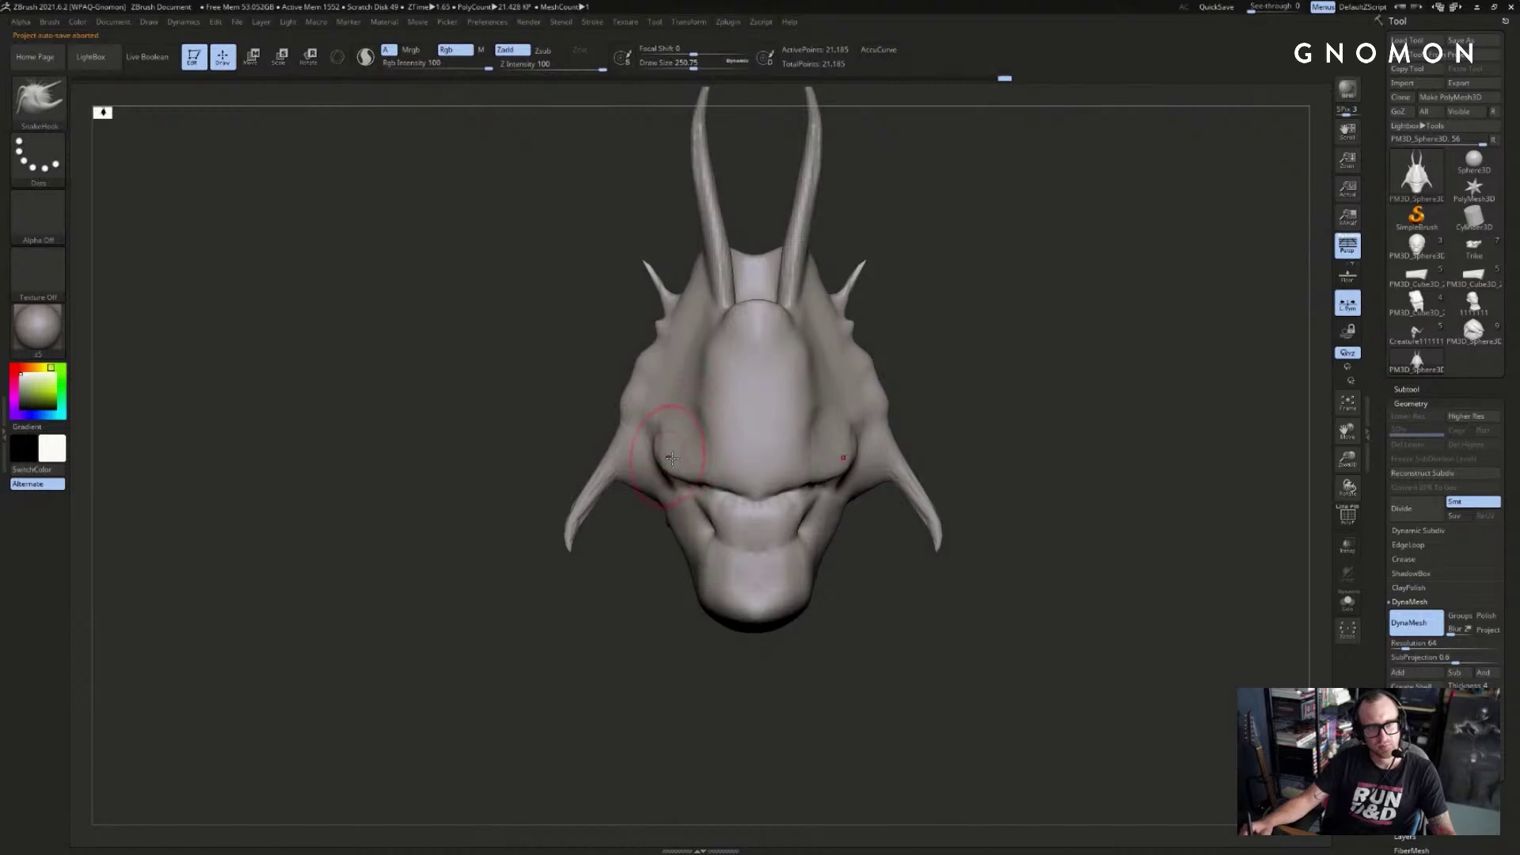
pyautogui.moveTo(792, 609)
pyautogui.mouseDown()
pyautogui.moveTo(847, 638)
pyautogui.moveTo(769, 607)
pyautogui.moveTo(763, 584)
pyautogui.moveTo(705, 584)
pyautogui.moveTo(752, 515)
pyautogui.moveTo(714, 557)
pyautogui.moveTo(736, 625)
pyautogui.mouseUp()
pyautogui.moveTo(756, 574)
pyautogui.mouseDown()
pyautogui.moveTo(763, 645)
pyautogui.moveTo(662, 628)
pyautogui.moveTo(718, 618)
pyautogui.mouseUp()
pyautogui.moveTo(760, 681); pyautogui.dragTo(672, 665)
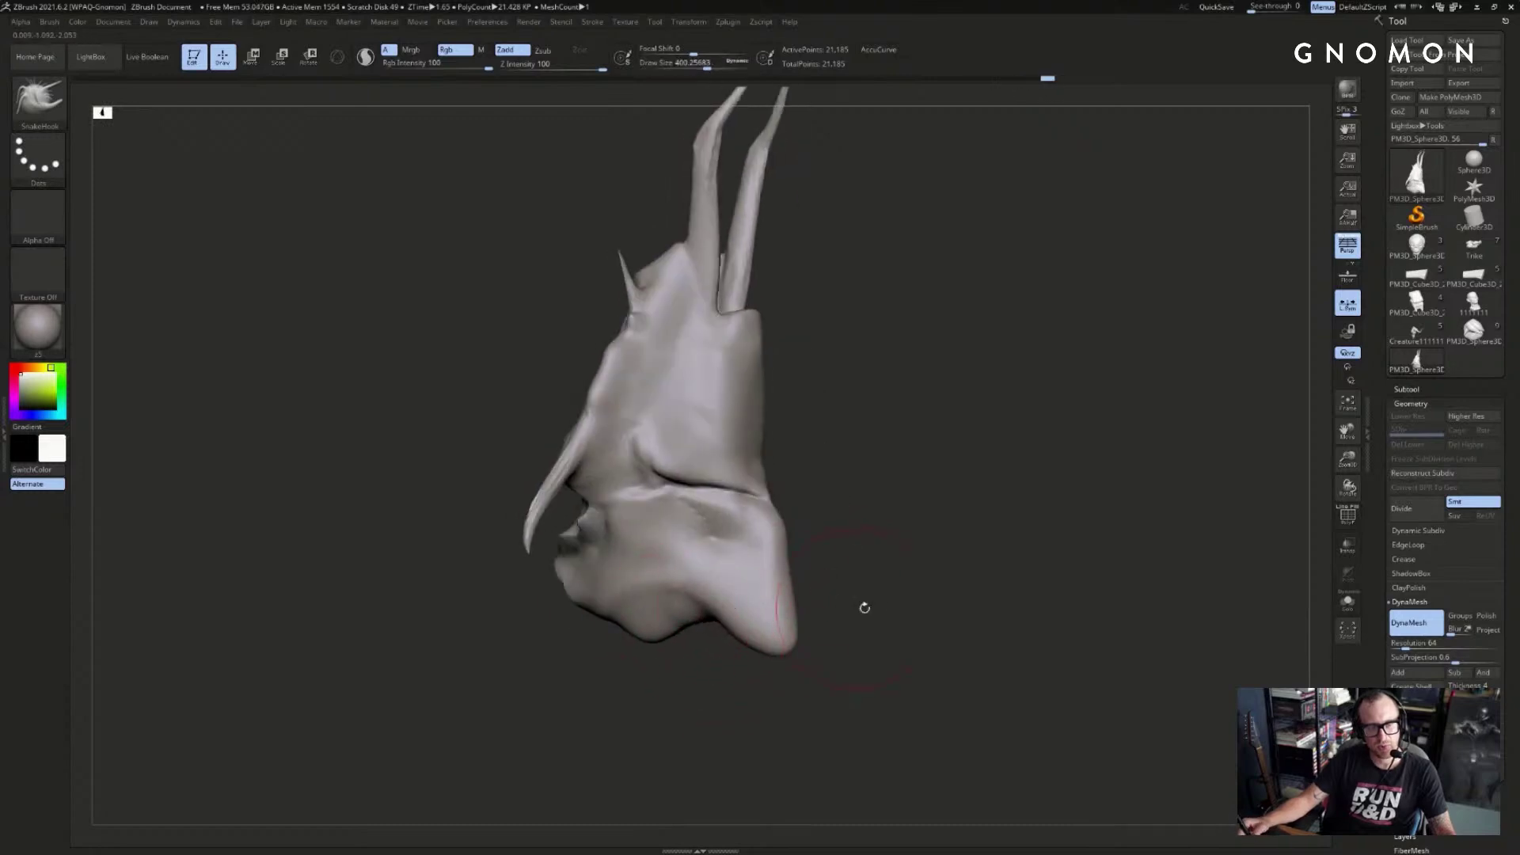
# - Stretch the snout into a long downward point and smooth the surface along its bridge
pyautogui.moveTo(881, 636); pyautogui.dragTo(832, 595)
pyautogui.moveTo(766, 544)
pyautogui.mouseDown()
pyautogui.moveTo(782, 535)
pyautogui.moveTo(782, 467)
pyautogui.moveTo(766, 446)
pyautogui.moveTo(772, 479)
pyautogui.mouseUp()
pyautogui.keyDown('shift'); pyautogui.moveTo(717, 399); pyautogui.dragTo(740, 413); pyautogui.keyUp('shift')
pyautogui.moveTo(697, 475)
pyautogui.keyDown('shift'); pyautogui.mouseDown()
pyautogui.moveTo(708, 495)
pyautogui.moveTo(690, 481)
pyautogui.mouseUp(); pyautogui.keyUp('shift')
pyautogui.moveTo(691, 482); pyautogui.dragTo(732, 380, button='right')
pyautogui.press('ctrl')
pyautogui.moveTo(784, 397); pyautogui.dragTo(758, 402)
pyautogui.moveTo(1009, 344)
pyautogui.mouseDown()
pyautogui.moveTo(1055, 350)
pyautogui.moveTo(1047, 371)
pyautogui.moveTo(1069, 319)
pyautogui.moveTo(1052, 335)
pyautogui.mouseUp()
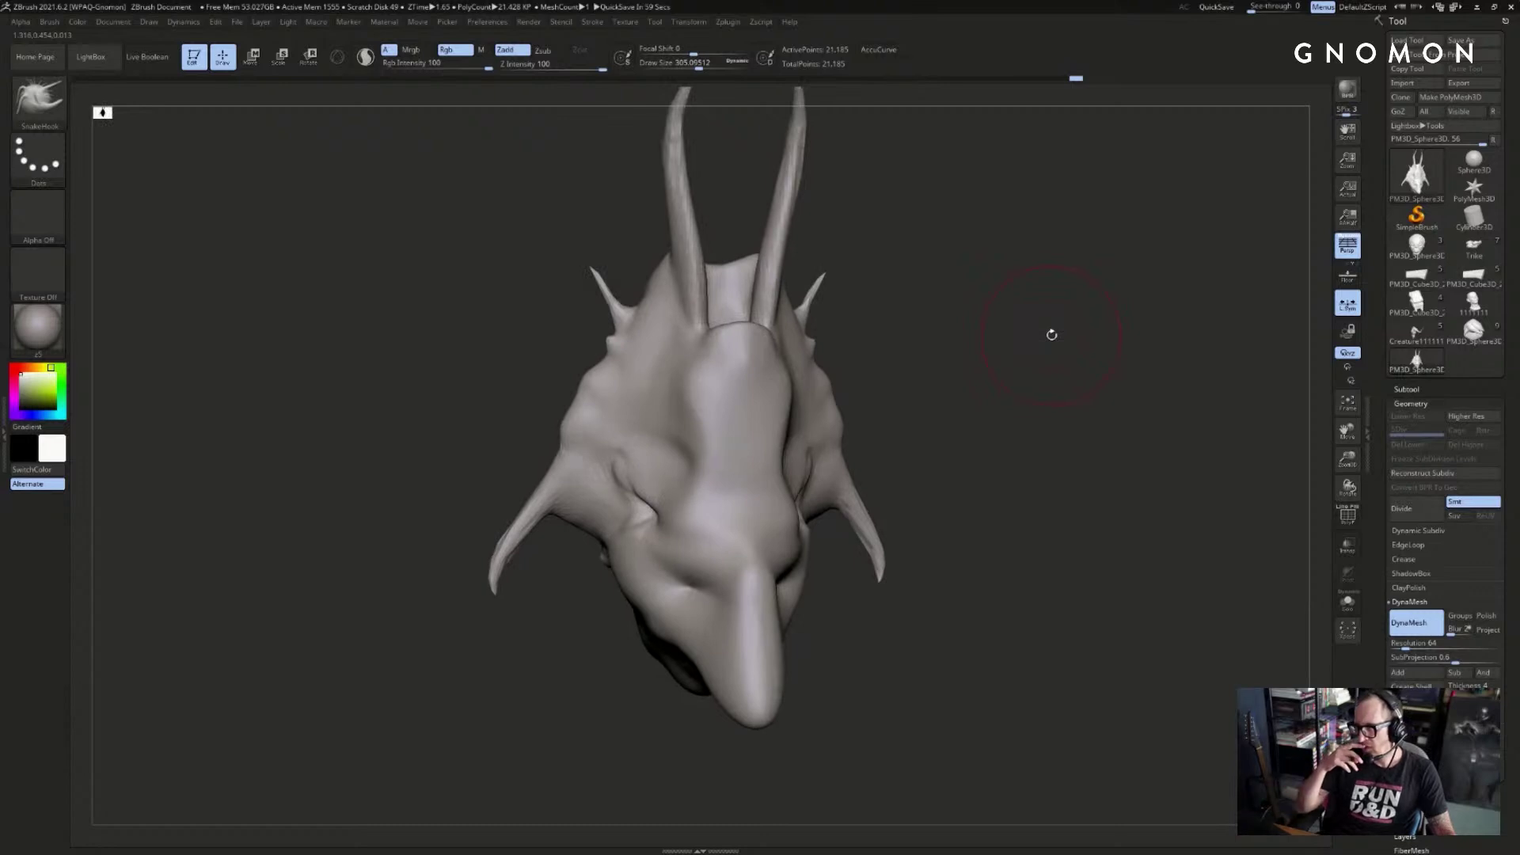
# - Narrow the central ridge between the eyes with SnakeHook, varying the draw size from about 222 to 371
pyautogui.moveTo(960, 383); pyautogui.dragTo(922, 431)
pyautogui.press('s')
pyautogui.moveTo(724, 475); pyautogui.dragTo(717, 475)
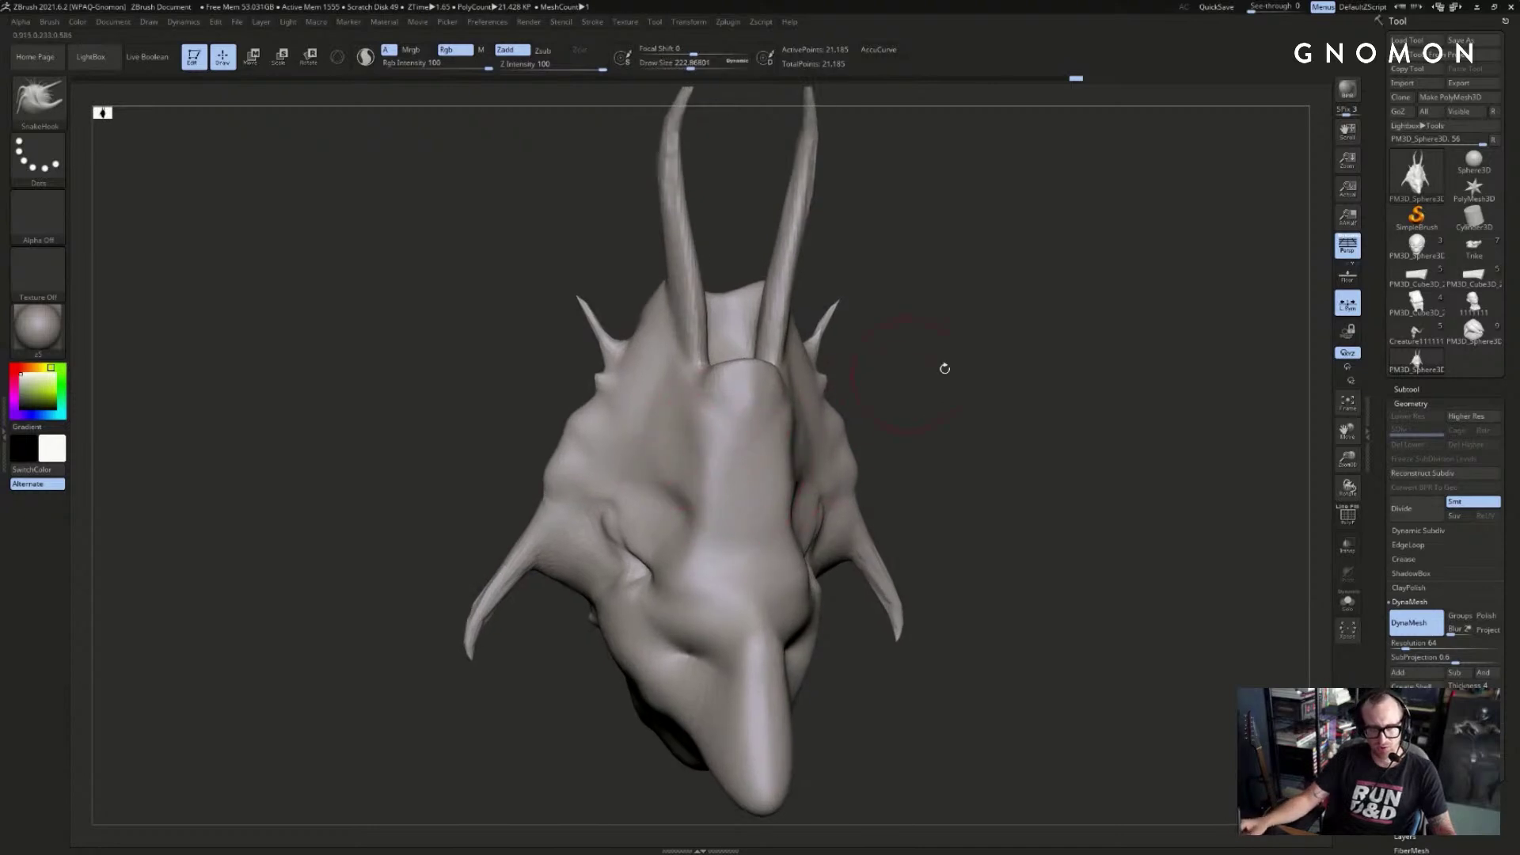
pyautogui.keyDown('shift'); pyautogui.moveTo(916, 373); pyautogui.dragTo(899, 400); pyautogui.keyUp('shift')
pyautogui.press('s')
pyautogui.moveTo(717, 479)
pyautogui.mouseDown()
pyautogui.moveTo(679, 493)
pyautogui.moveTo(701, 507)
pyautogui.moveTo(708, 468)
pyautogui.mouseUp()
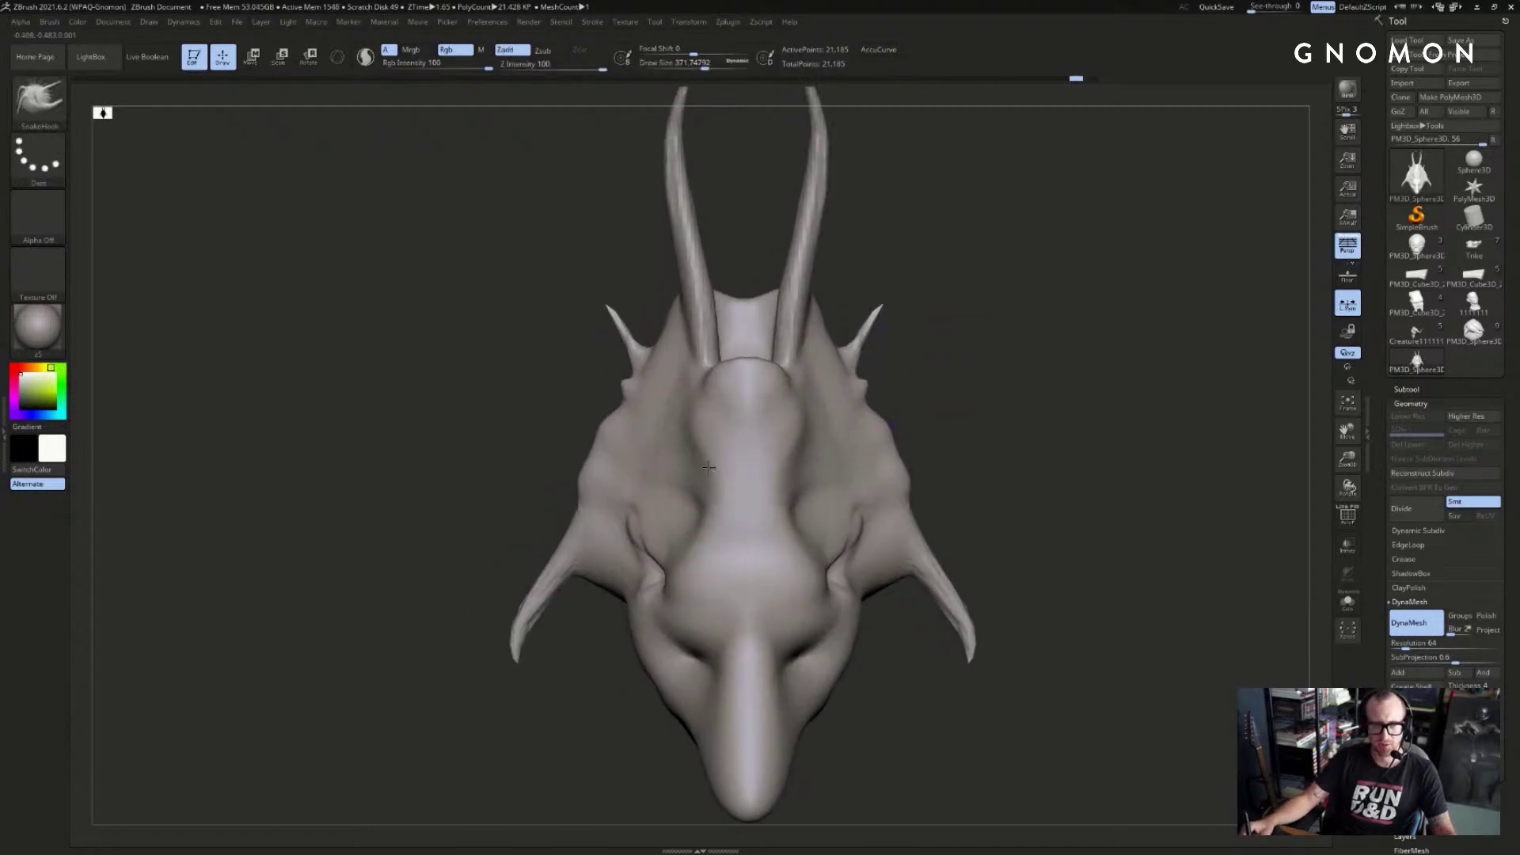
# - Push the cheek forms beside the snout into shape with SnakeHook at a draw size of about 448
pyautogui.moveTo(997, 388); pyautogui.dragTo(791, 453)
pyautogui.keyDown('shift'); pyautogui.moveTo(942, 439); pyautogui.dragTo(1014, 364); pyautogui.keyUp('shift')
pyautogui.press('s')
pyautogui.moveTo(708, 523)
pyautogui.mouseDown()
pyautogui.moveTo(687, 524)
pyautogui.moveTo(728, 524)
pyautogui.moveTo(644, 554)
pyautogui.mouseUp()
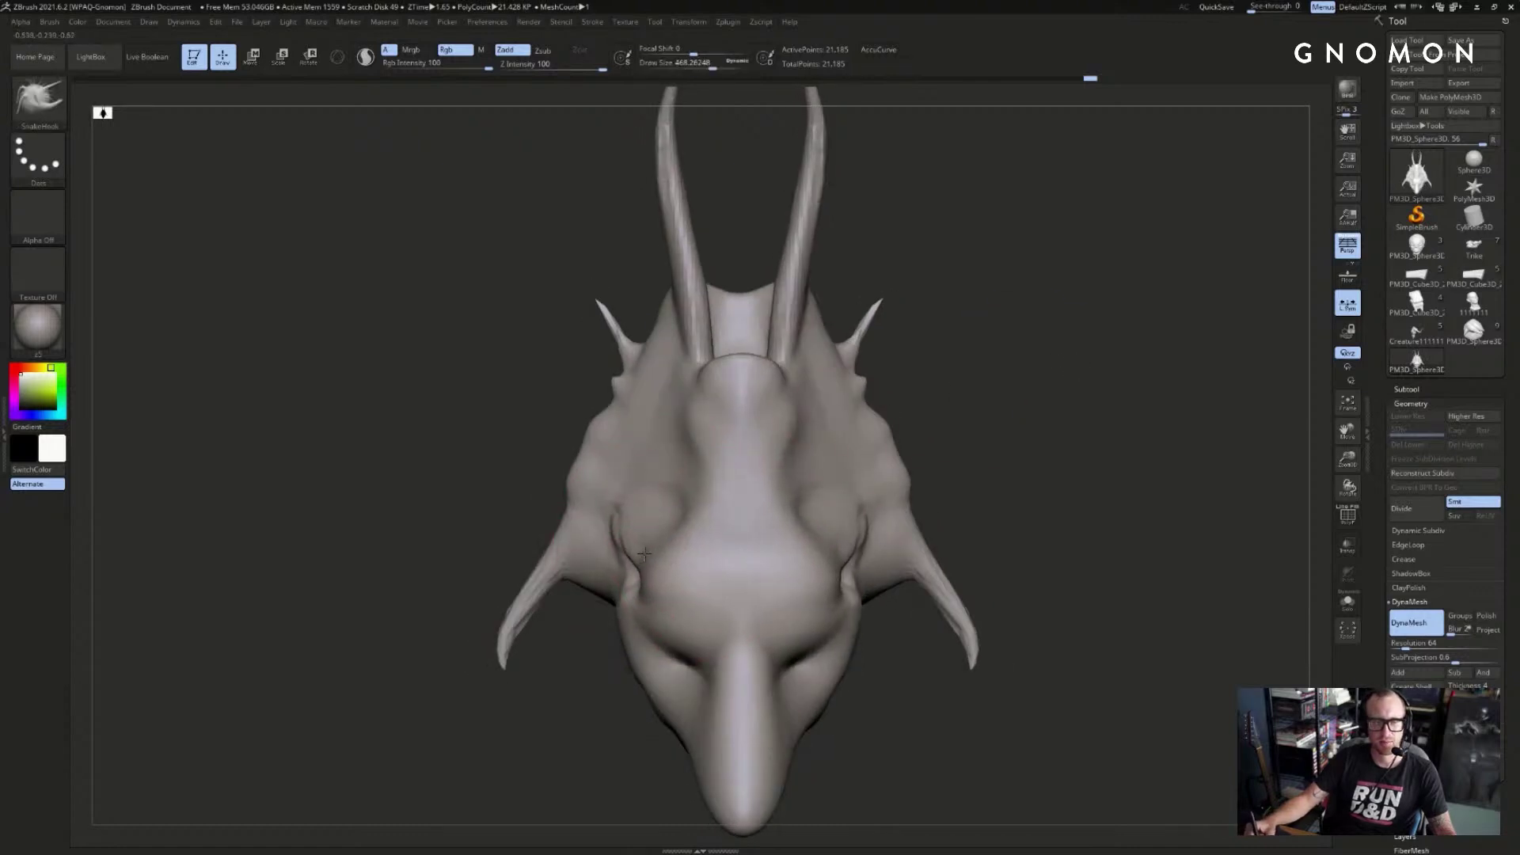
# - Reshape the side of the snout and pull it downward into a pair of long symmetrical prongs
pyautogui.moveTo(970, 473)
pyautogui.mouseDown()
pyautogui.moveTo(1018, 502)
pyautogui.moveTo(712, 515)
pyautogui.mouseUp()
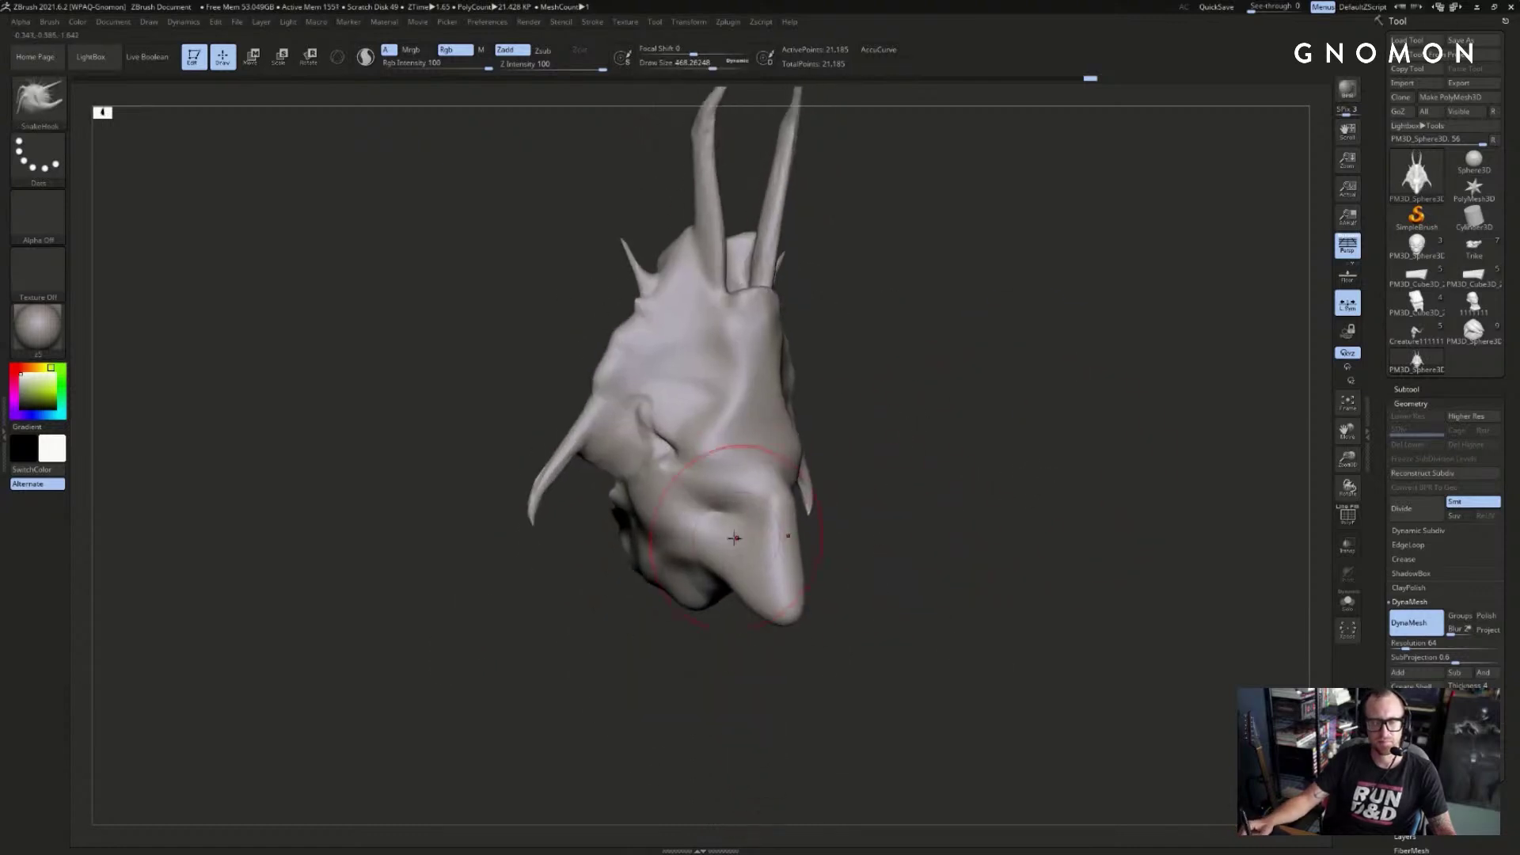
pyautogui.keyDown('shift'); pyautogui.moveTo(942, 483); pyautogui.dragTo(1005, 475); pyautogui.keyUp('shift')
pyautogui.press('s')
pyautogui.moveTo(833, 522); pyautogui.dragTo(861, 532)
pyautogui.moveTo(962, 523)
pyautogui.mouseDown()
pyautogui.moveTo(891, 514)
pyautogui.moveTo(829, 535)
pyautogui.moveTo(843, 551)
pyautogui.moveTo(800, 541)
pyautogui.mouseUp()
pyautogui.moveTo(665, 571)
pyautogui.keyDown('shift'); pyautogui.mouseDown()
pyautogui.moveTo(709, 563)
pyautogui.moveTo(720, 605)
pyautogui.moveTo(642, 805)
pyautogui.mouseUp(); pyautogui.keyUp('shift')
pyautogui.press('[')
pyautogui.moveTo(909, 577)
pyautogui.mouseDown()
pyautogui.moveTo(903, 598)
pyautogui.moveTo(925, 605)
pyautogui.moveTo(800, 621)
pyautogui.mouseUp()
pyautogui.moveTo(637, 689)
pyautogui.keyDown('shift'); pyautogui.mouseDown()
pyautogui.moveTo(641, 634)
pyautogui.moveTo(657, 626)
pyautogui.moveTo(611, 729)
pyautogui.moveTo(648, 623)
pyautogui.mouseUp(); pyautogui.keyUp('shift')
# - Thicken the bases and shafts of the two long prongs with the Inflat brush at varying draw sizes
pyautogui.press('b')
pyautogui.press('i')
pyautogui.press('n')
pyautogui.press('s')
pyautogui.moveTo(656, 610)
pyautogui.mouseDown()
pyautogui.moveTo(670, 609)
pyautogui.moveTo(655, 635)
pyautogui.moveTo(665, 597)
pyautogui.moveTo(649, 659)
pyautogui.mouseUp()
pyautogui.press('s')
pyautogui.click(661, 610)
pyautogui.press('s')
pyautogui.moveTo(678, 586); pyautogui.dragTo(672, 585)
pyautogui.moveTo(667, 598); pyautogui.dragTo(619, 716)
# - Smooth the two prongs and fill out their tapered lower ends
pyautogui.moveTo(623, 775)
pyautogui.keyDown('shift'); pyautogui.mouseDown()
pyautogui.moveTo(665, 760)
pyautogui.moveTo(646, 760)
pyautogui.moveTo(649, 664)
pyautogui.mouseUp(); pyautogui.keyUp('shift')
pyautogui.press('s')
pyautogui.moveTo(666, 627); pyautogui.dragTo(665, 627)
pyautogui.press('s')
pyautogui.moveTo(626, 715)
pyautogui.mouseDown()
pyautogui.moveTo(612, 716)
pyautogui.moveTo(599, 780)
pyautogui.mouseUp()
# - Carve a crease where the two prongs meet with the DamStandard brush and smooth the surrounding surface
pyautogui.press('b')
pyautogui.press('d')
pyautogui.press('s')
pyautogui.press('s')
pyautogui.moveTo(693, 626); pyautogui.dragTo(684, 559)
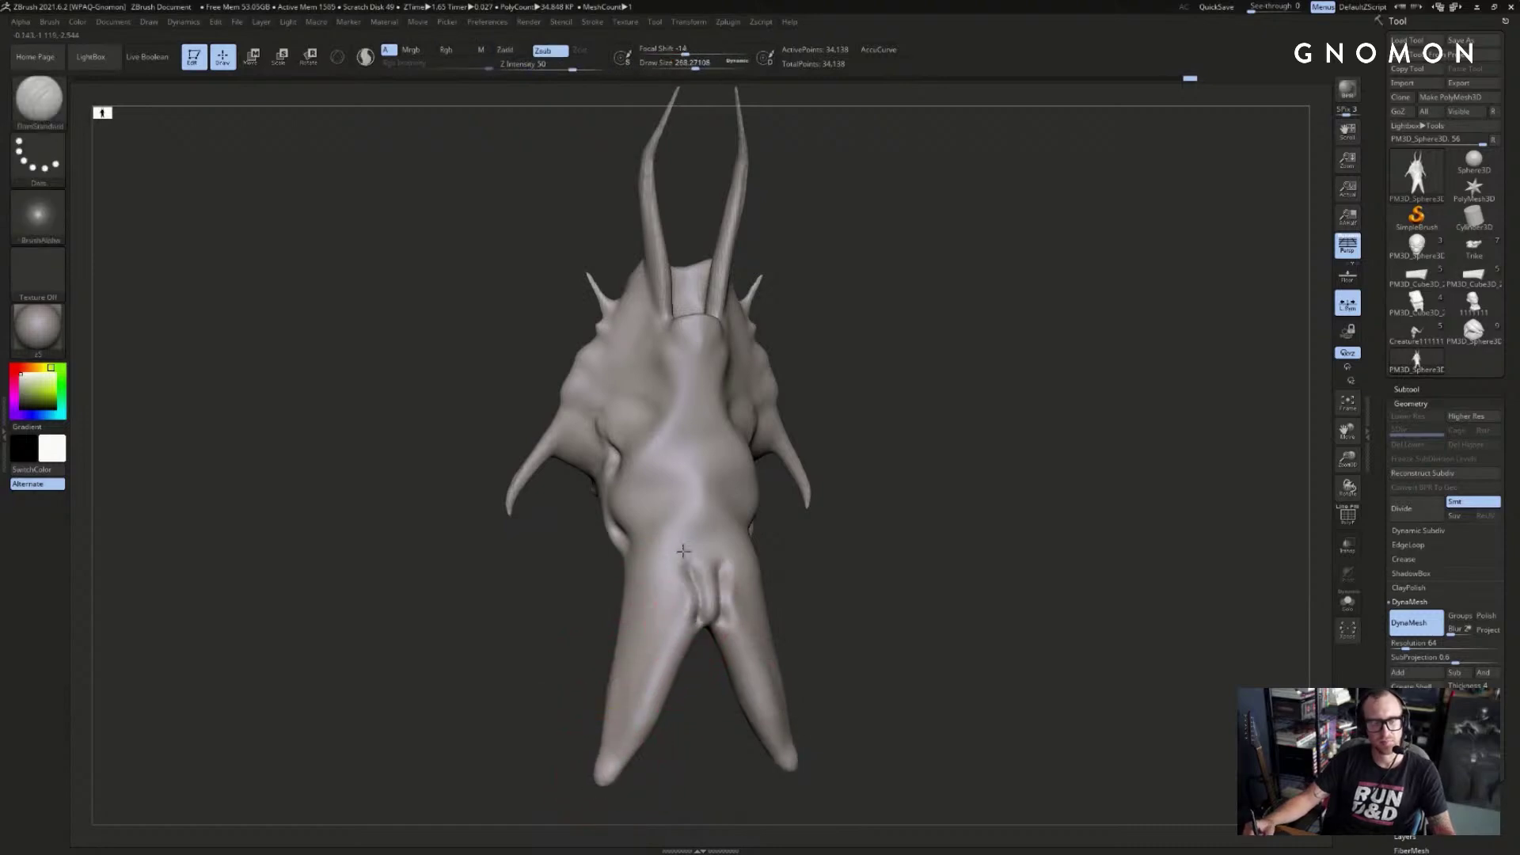
pyautogui.moveTo(807, 570); pyautogui.dragTo(799, 570)
pyautogui.press('s')
pyautogui.keyDown('shift'); pyautogui.moveTo(699, 563); pyautogui.dragTo(719, 610); pyautogui.keyUp('shift')
# - Try to carve creases around the prong bases from an angled view
pyautogui.moveTo(807, 572)
pyautogui.mouseDown()
pyautogui.moveTo(782, 578)
pyautogui.moveTo(792, 511)
pyautogui.mouseUp()
pyautogui.moveTo(767, 437); pyautogui.dragTo(793, 518)
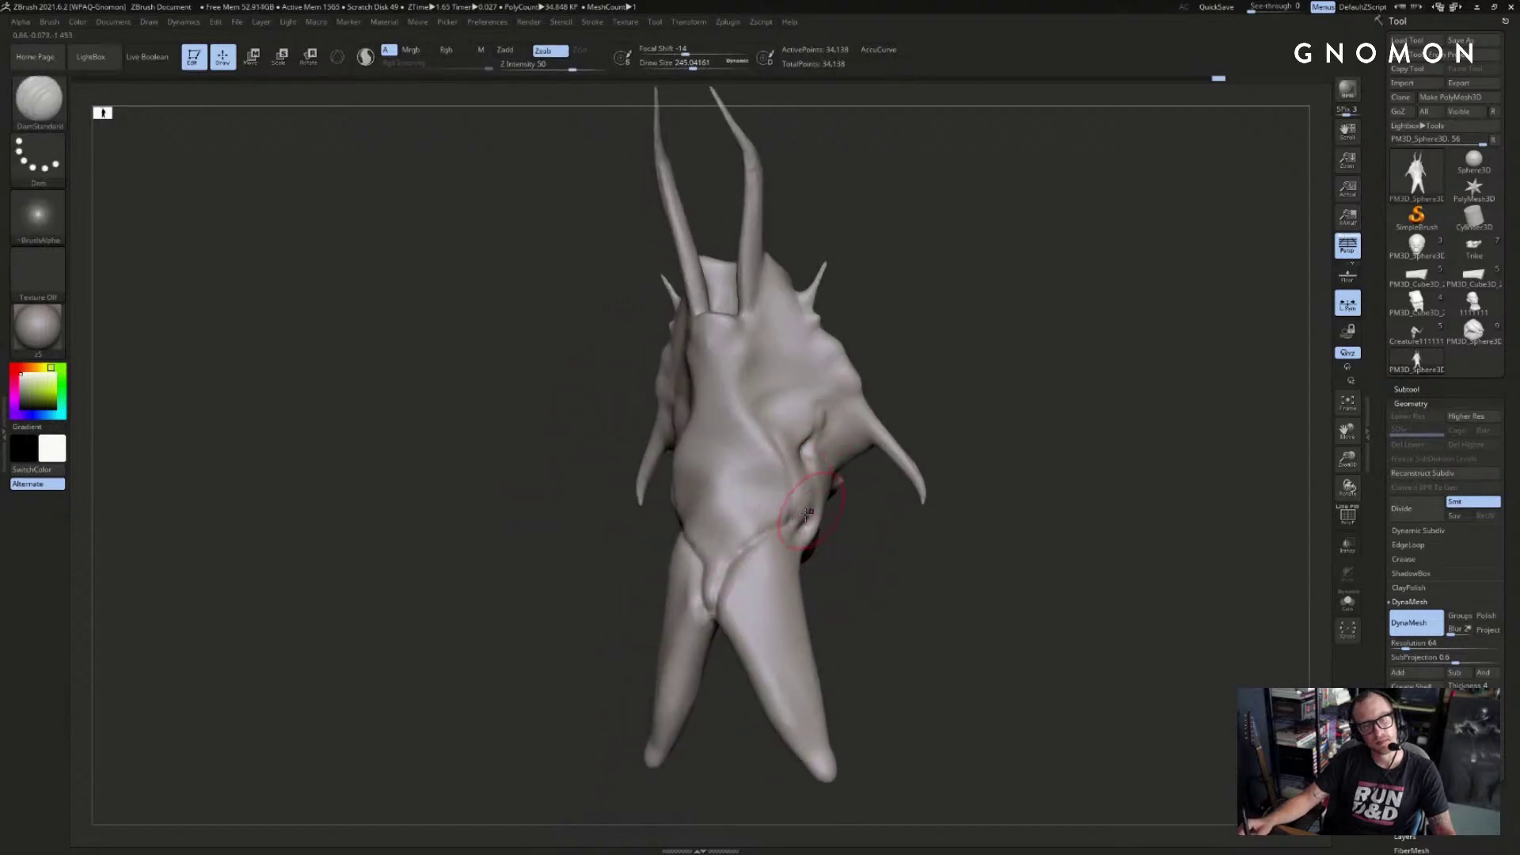
pyautogui.moveTo(851, 585); pyautogui.dragTo(866, 584)
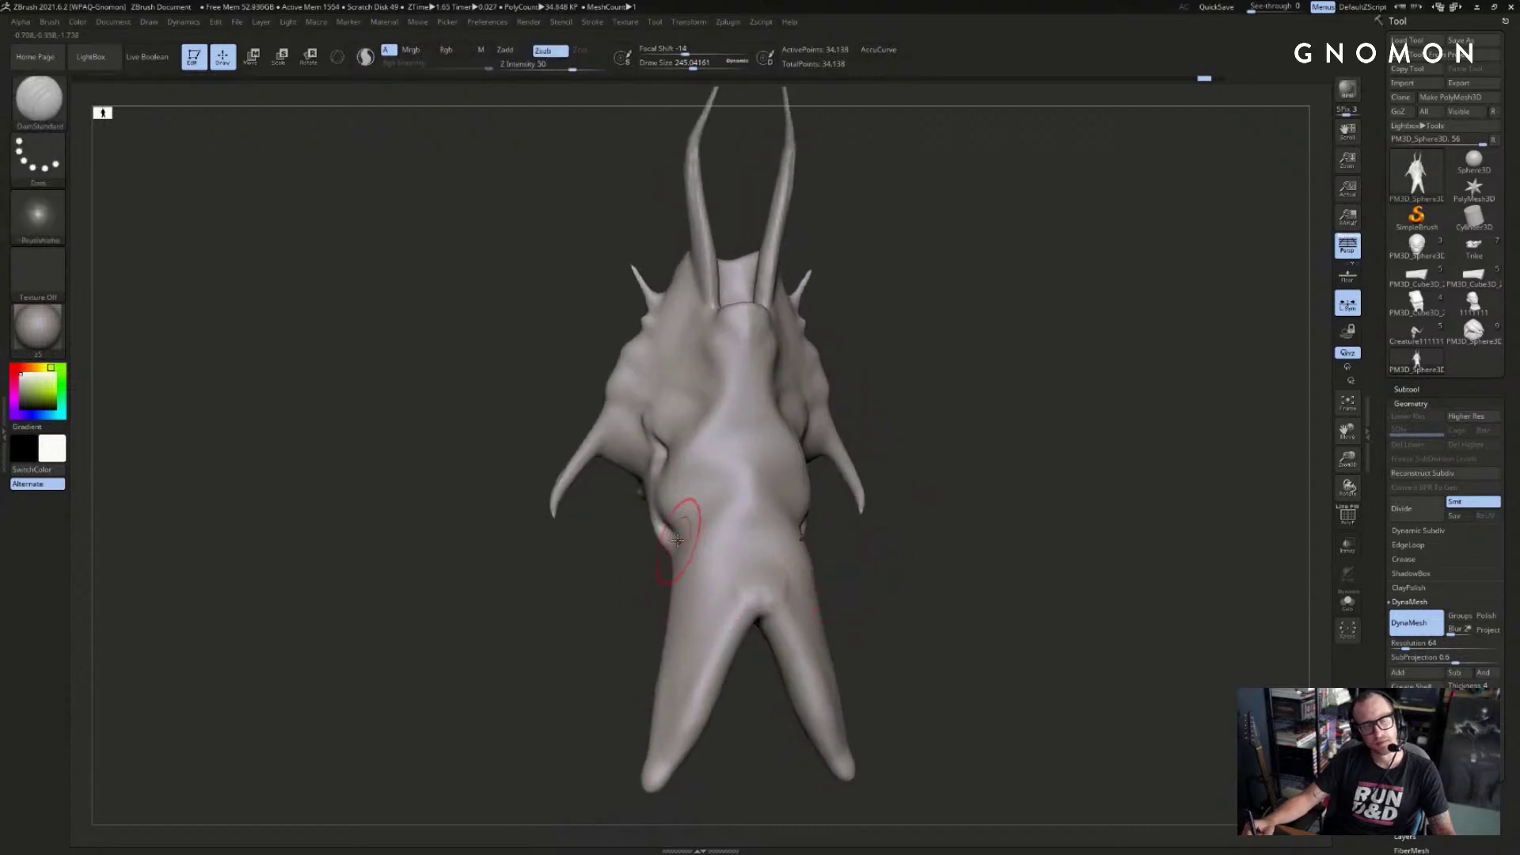
# - Carve a V-shaped crease separating the two prongs from the snout with DamStandard
pyautogui.moveTo(708, 546)
pyautogui.mouseDown()
pyautogui.moveTo(740, 571)
pyautogui.moveTo(756, 654)
pyautogui.mouseUp()
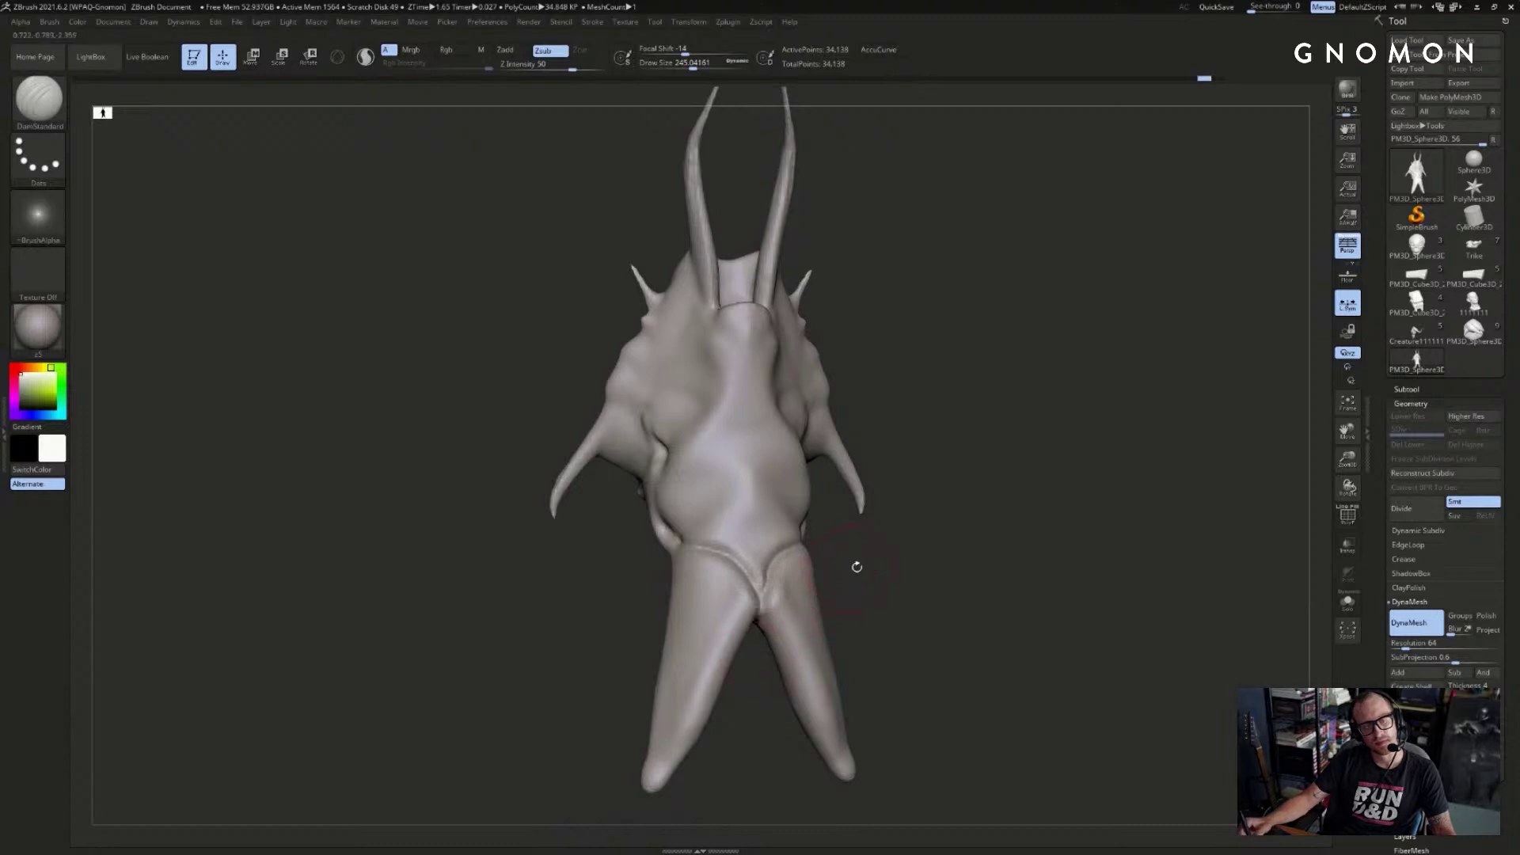
pyautogui.moveTo(855, 567); pyautogui.dragTo(839, 565)
pyautogui.keyDown('alt'); pyautogui.moveTo(924, 426); pyautogui.dragTo(916, 434); pyautogui.keyUp('alt')
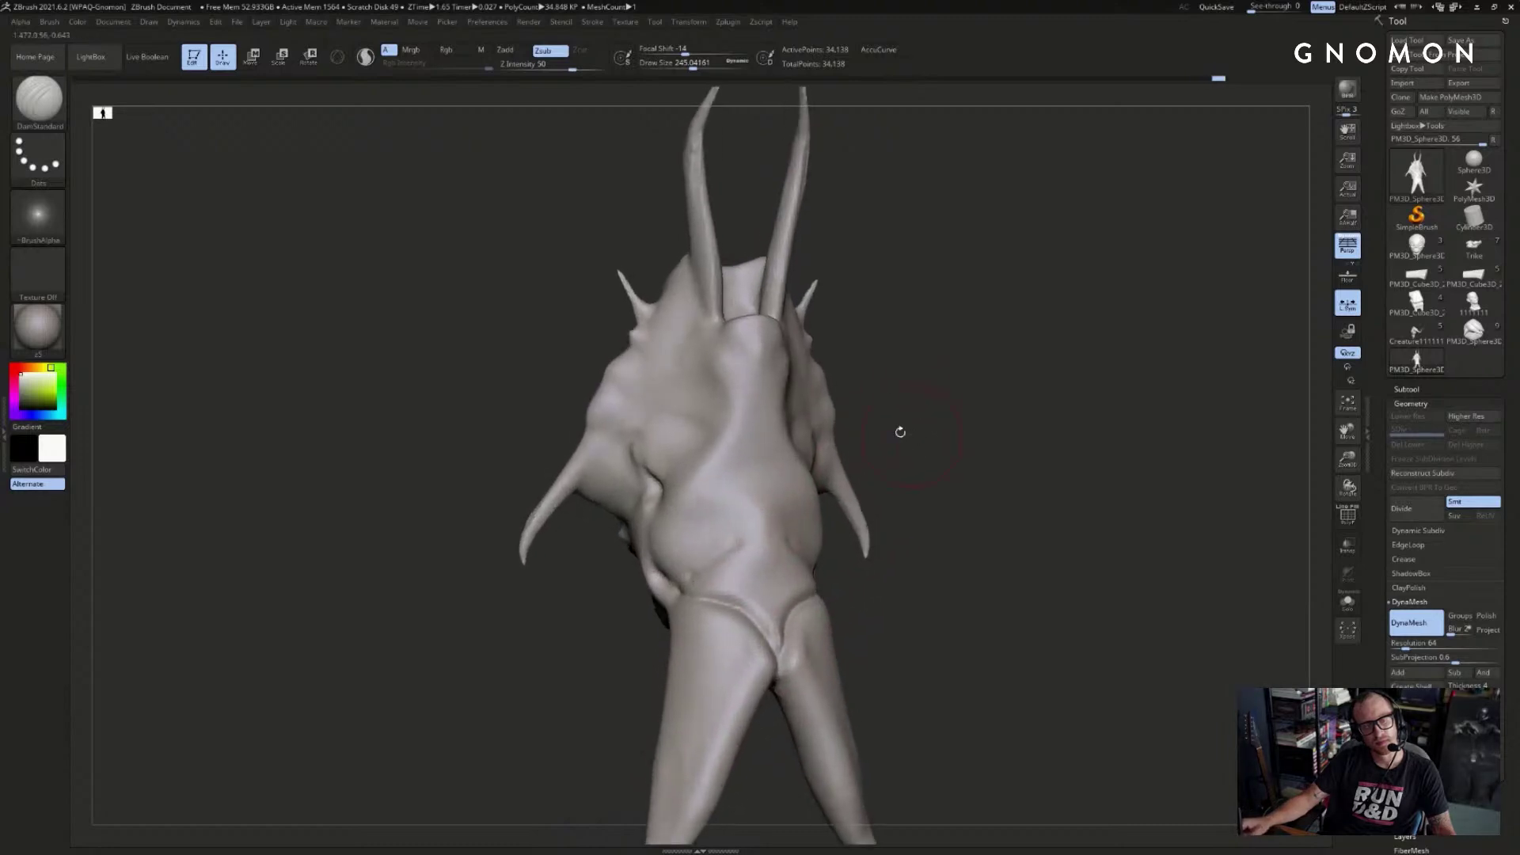
# - Carve the recess beside the brow and cheek with a smaller DamStandard brush
pyautogui.keyDown('alt'); pyautogui.moveTo(903, 345); pyautogui.dragTo(895, 420); pyautogui.keyUp('alt')
pyautogui.press('[')
pyautogui.press('[')
pyautogui.moveTo(695, 402)
pyautogui.mouseDown()
pyautogui.moveTo(663, 457)
pyautogui.moveTo(665, 491)
pyautogui.mouseUp()
pyautogui.press('[')
pyautogui.moveTo(894, 507)
pyautogui.mouseDown()
pyautogui.moveTo(933, 435)
pyautogui.moveTo(923, 336)
pyautogui.moveTo(777, 396)
pyautogui.mouseUp()
# - Build up fleshy folds on the cheek and around the eye area with the ClayBuildup brush
pyautogui.press('b')
pyautogui.press('c')
pyautogui.press('b')
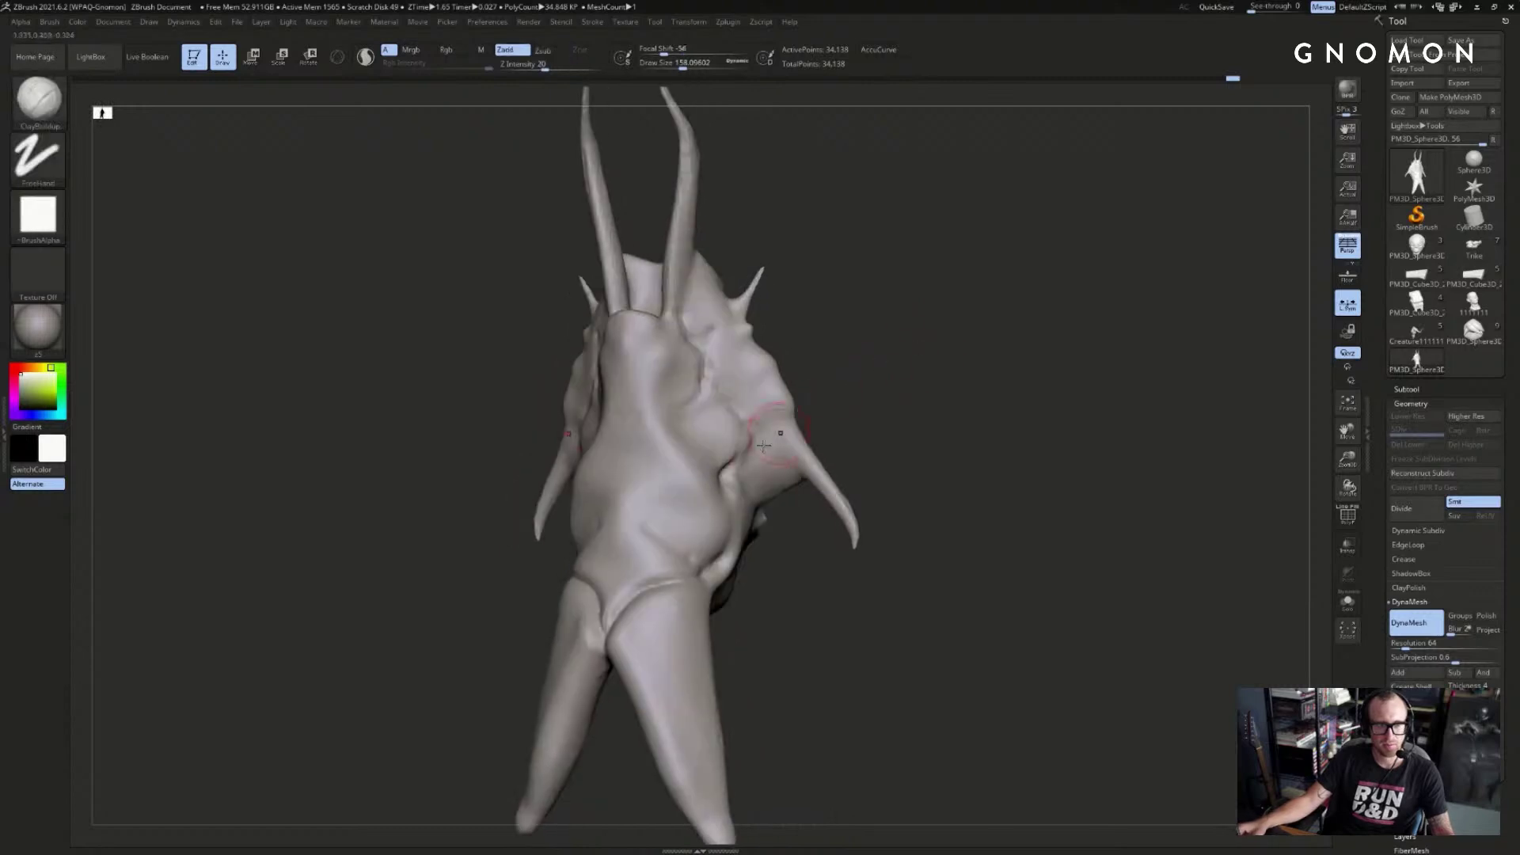
pyautogui.moveTo(871, 396)
pyautogui.mouseDown()
pyautogui.moveTo(905, 404)
pyautogui.moveTo(991, 363)
pyautogui.mouseUp()
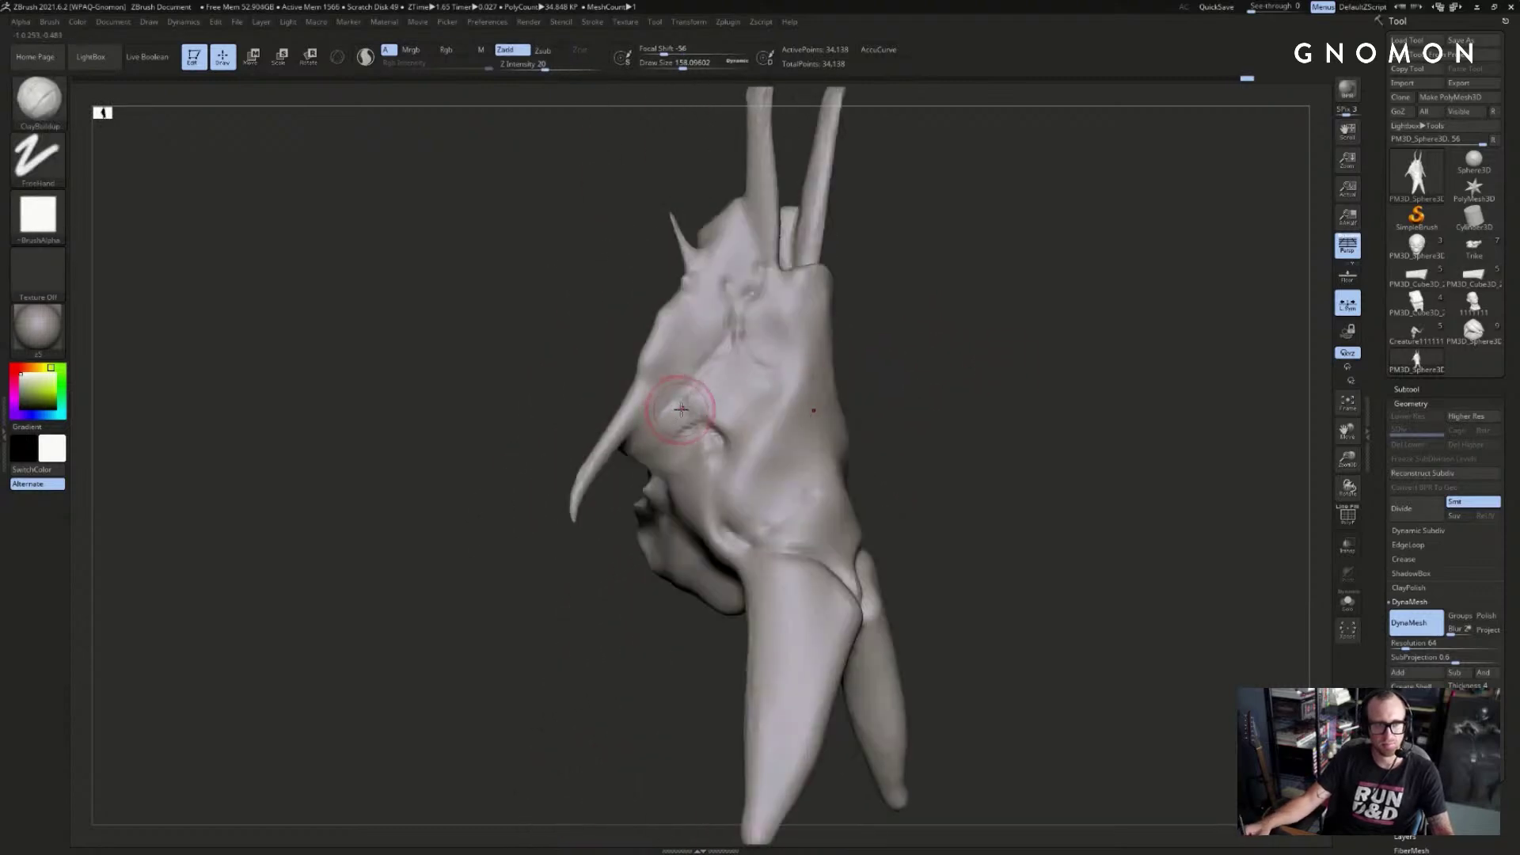
pyautogui.moveTo(989, 475); pyautogui.dragTo(1029, 467)
# - Carve folds along the snout with DamStandard and add small pits across its bridge at a draw size of about 104
pyautogui.press('b')
pyautogui.press('d')
pyautogui.press('s')
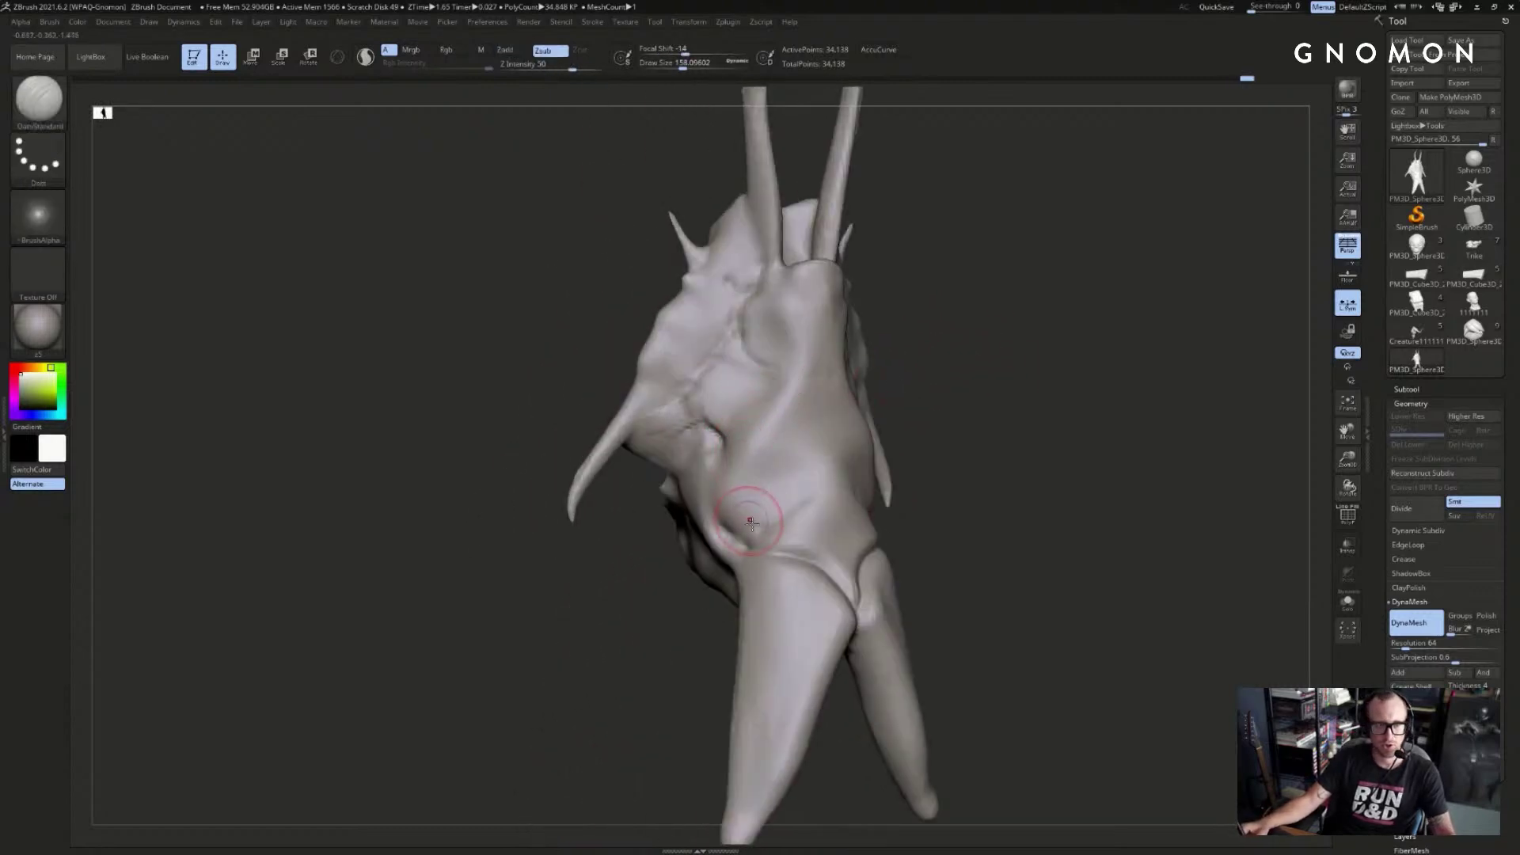
pyautogui.moveTo(776, 507)
pyautogui.mouseDown()
pyautogui.moveTo(799, 427)
pyautogui.moveTo(806, 490)
pyautogui.mouseUp()
pyautogui.moveTo(806, 490)
pyautogui.mouseDown(button='right')
pyautogui.moveTo(875, 401)
pyautogui.moveTo(813, 425)
pyautogui.mouseUp(button='right')
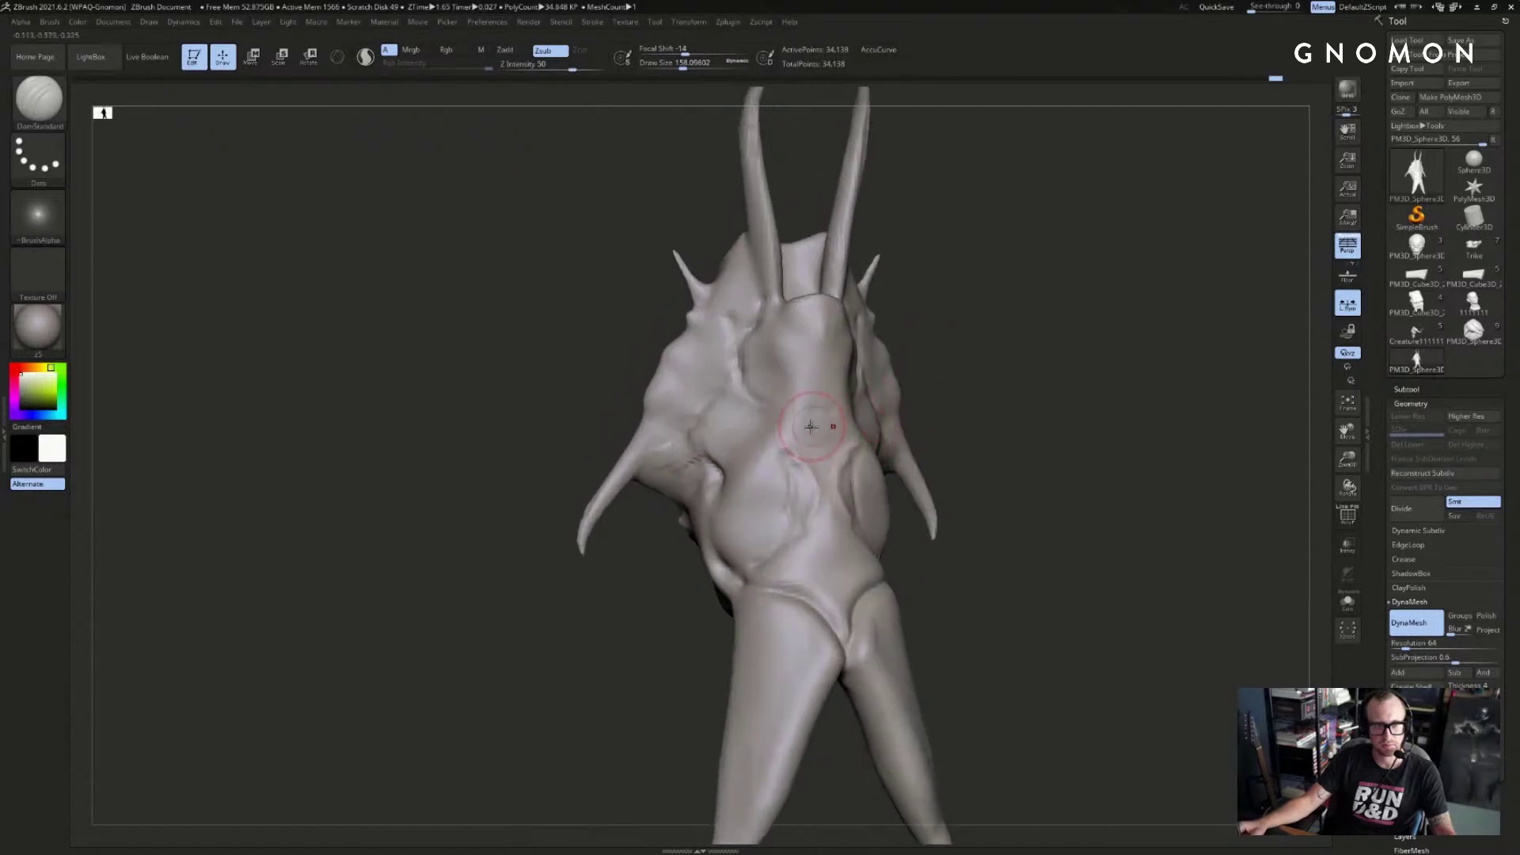
pyautogui.press('s')
pyautogui.click(804, 409)
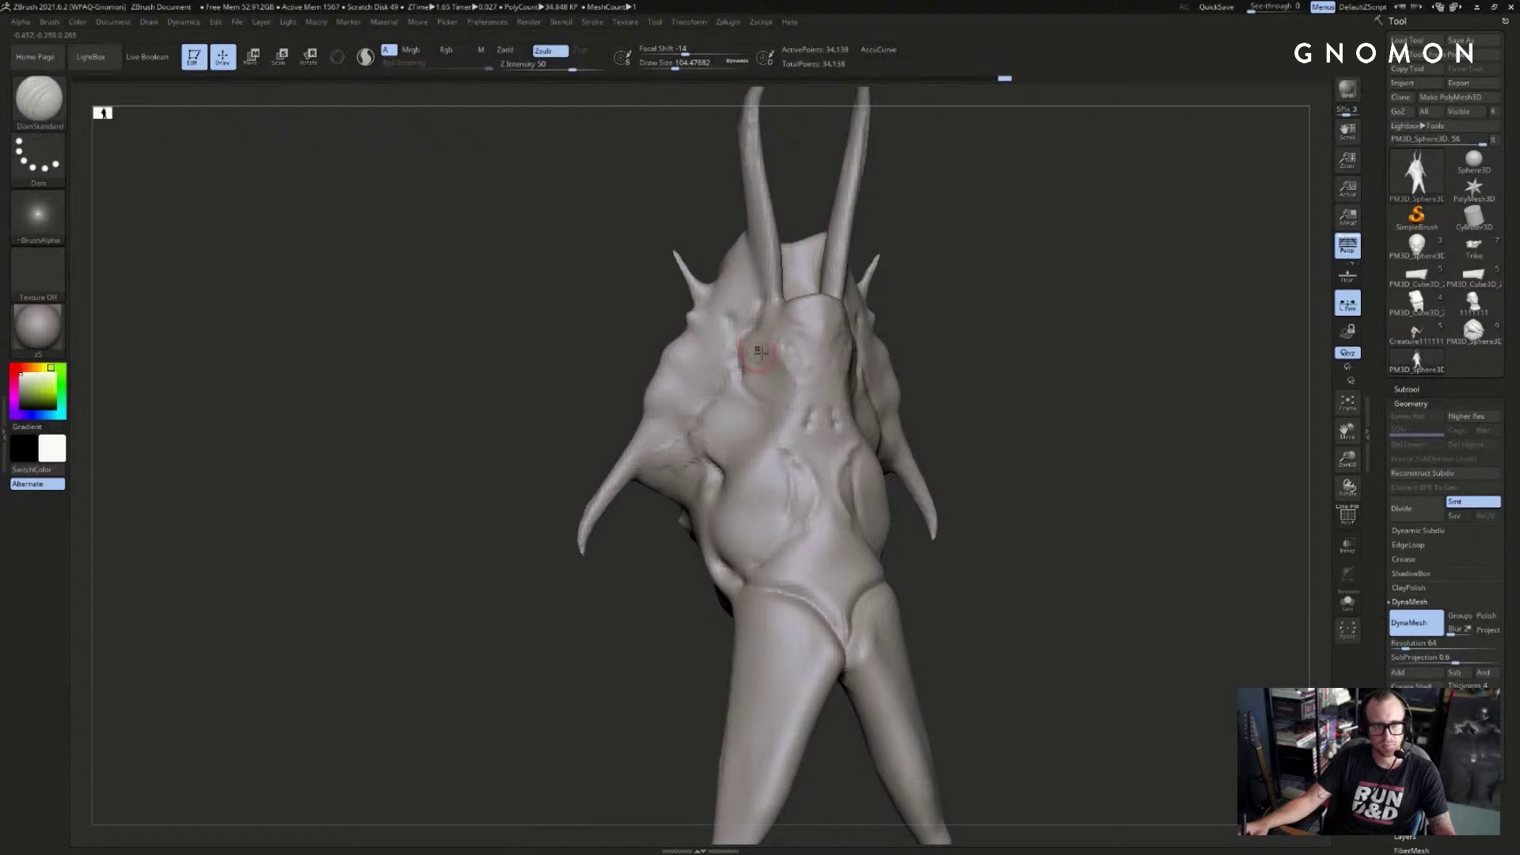
# - Carve wrinkles around the eye socket and soften the folds beneath it
pyautogui.moveTo(767, 383); pyautogui.dragTo(668, 398, button='right')
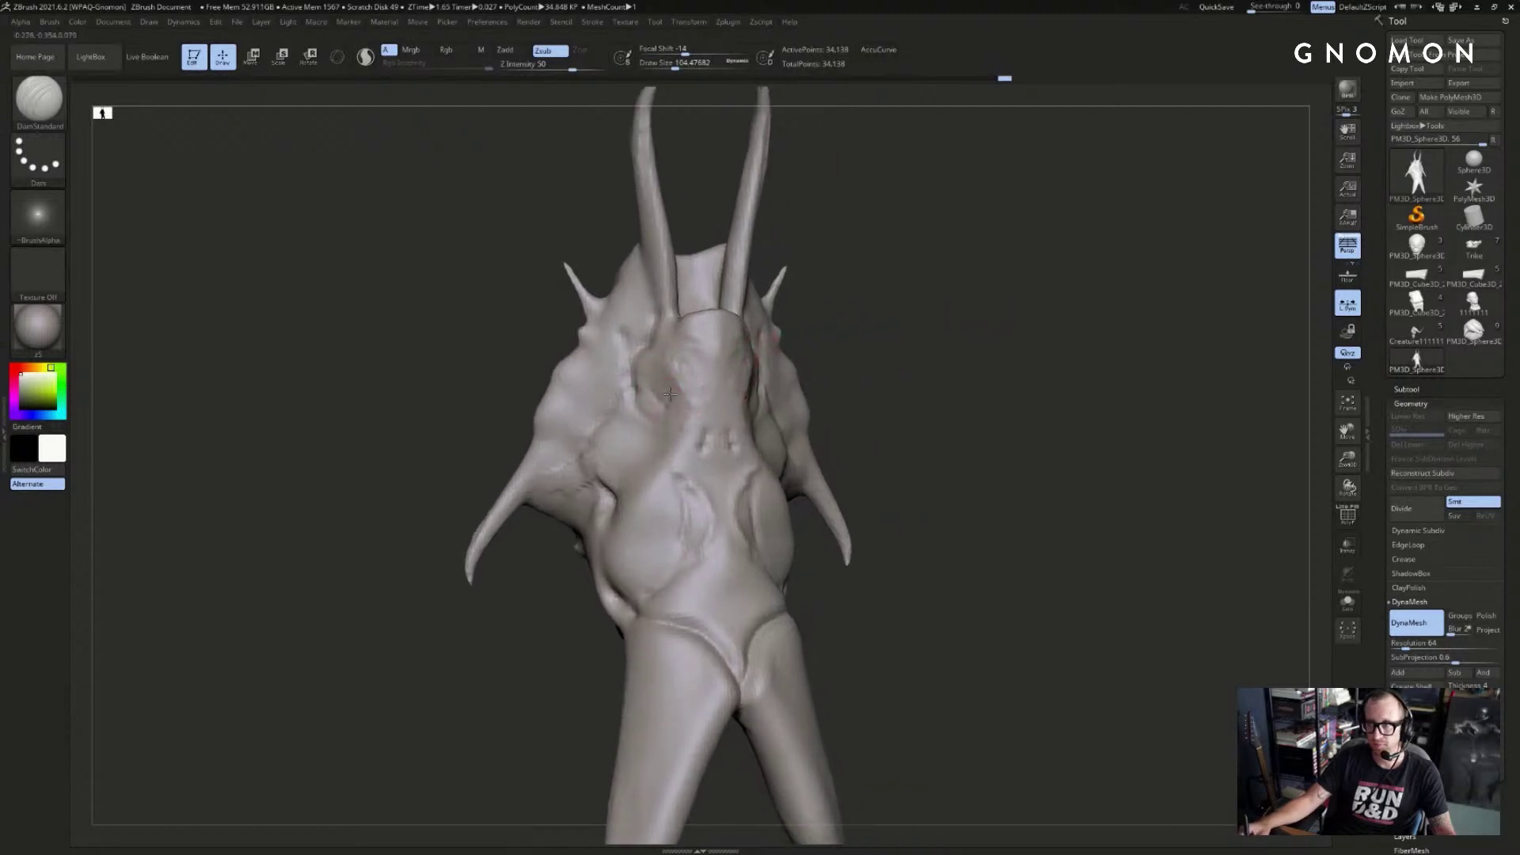
pyautogui.moveTo(702, 347); pyautogui.dragTo(657, 352, button='right')
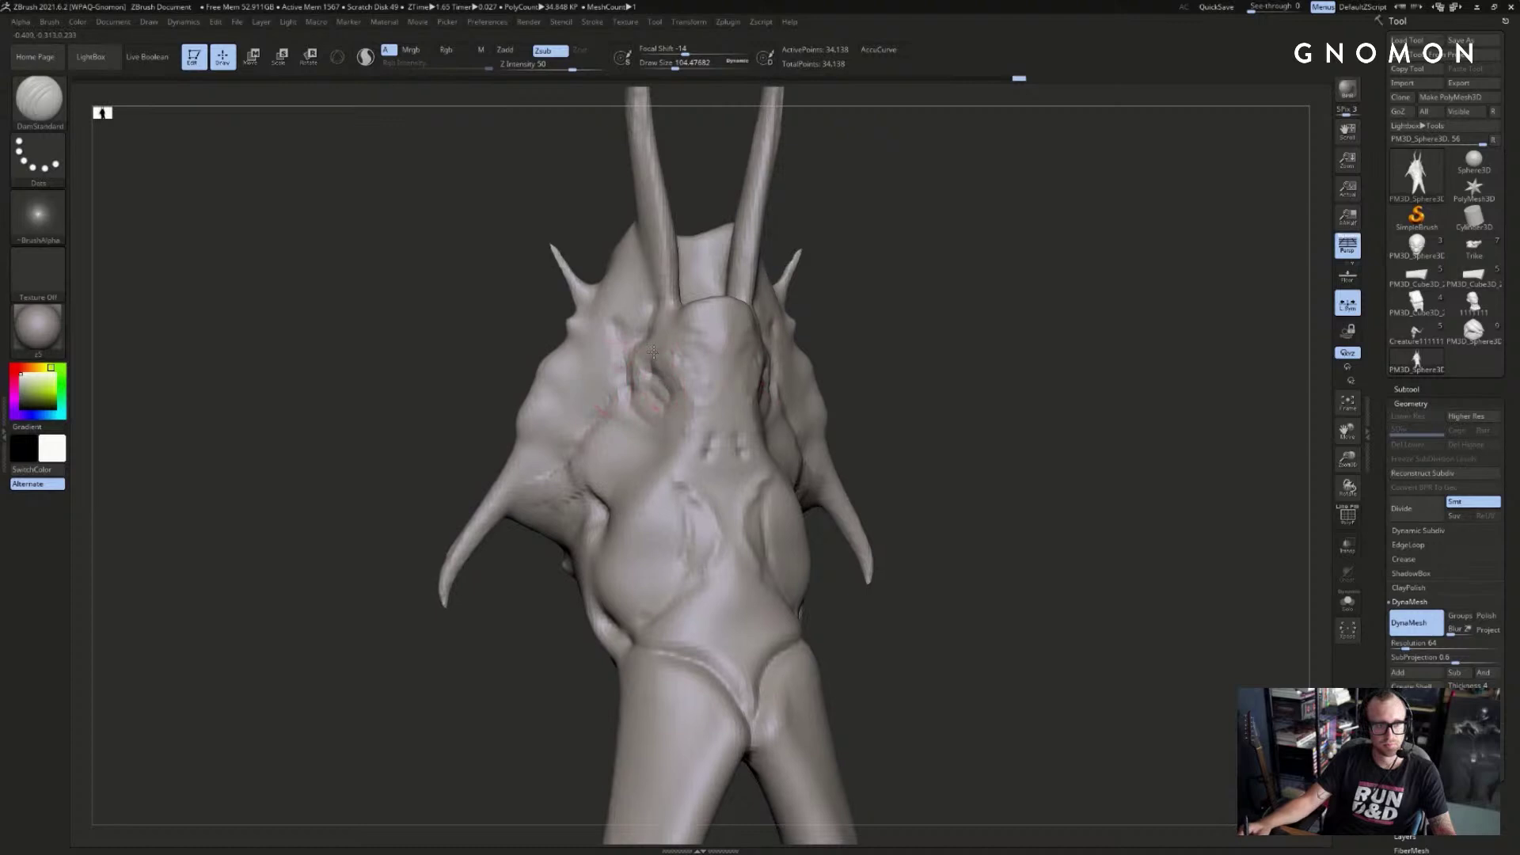
pyautogui.moveTo(634, 410)
pyautogui.keyDown('shift'); pyautogui.mouseDown()
pyautogui.moveTo(626, 384)
pyautogui.moveTo(651, 414)
pyautogui.mouseUp(); pyautogui.keyUp('shift')
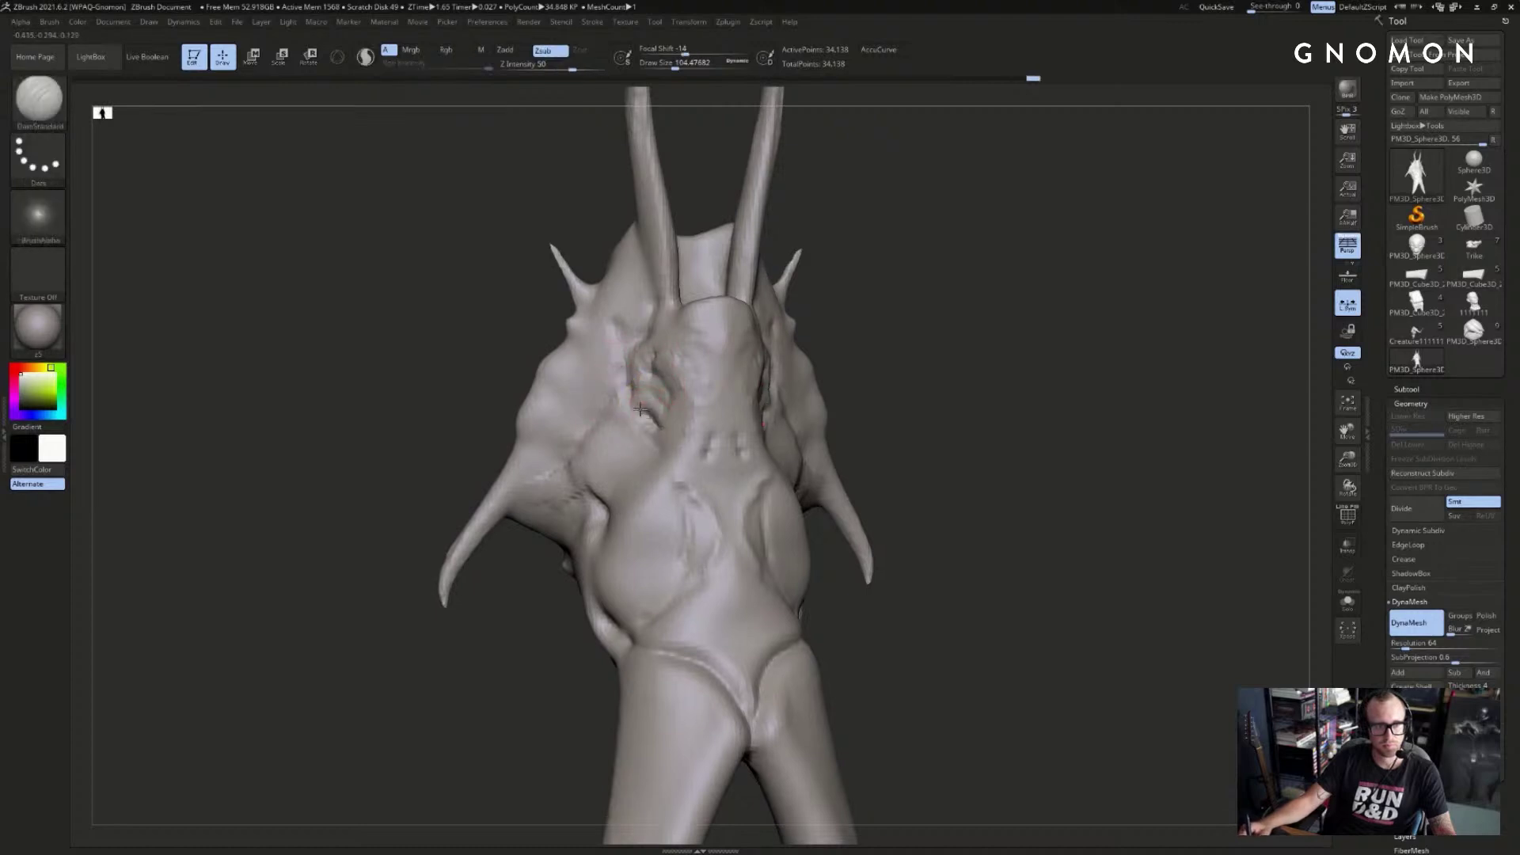
pyautogui.hotkey('ctrl', 'z')
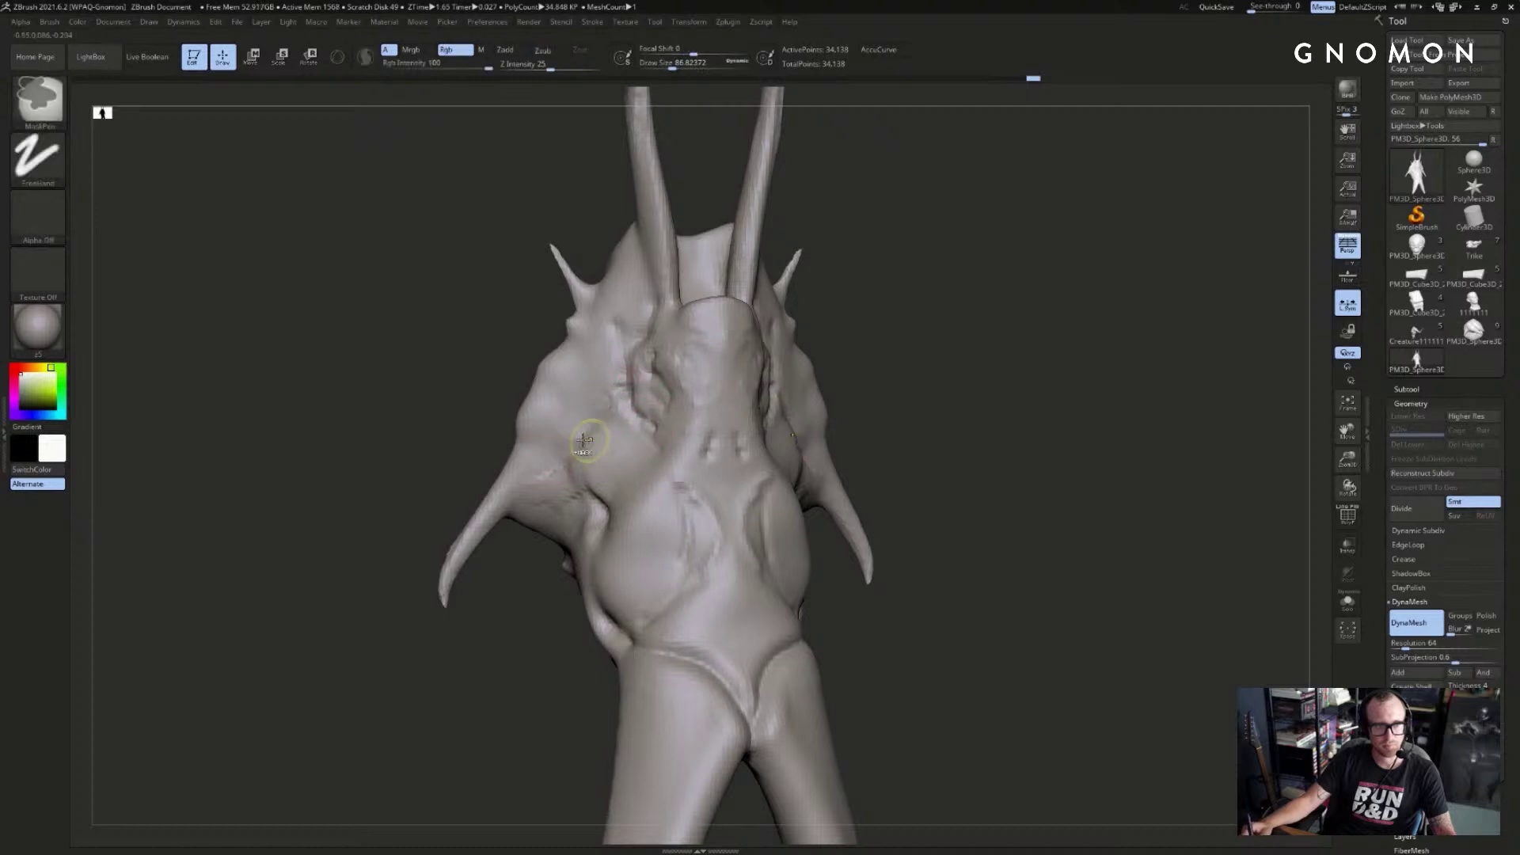
# - Carve wrinkles from the cheek spike toward the snout with DamStandard at a draw size of about 89
pyautogui.moveTo(583, 434); pyautogui.dragTo(539, 412, button='right')
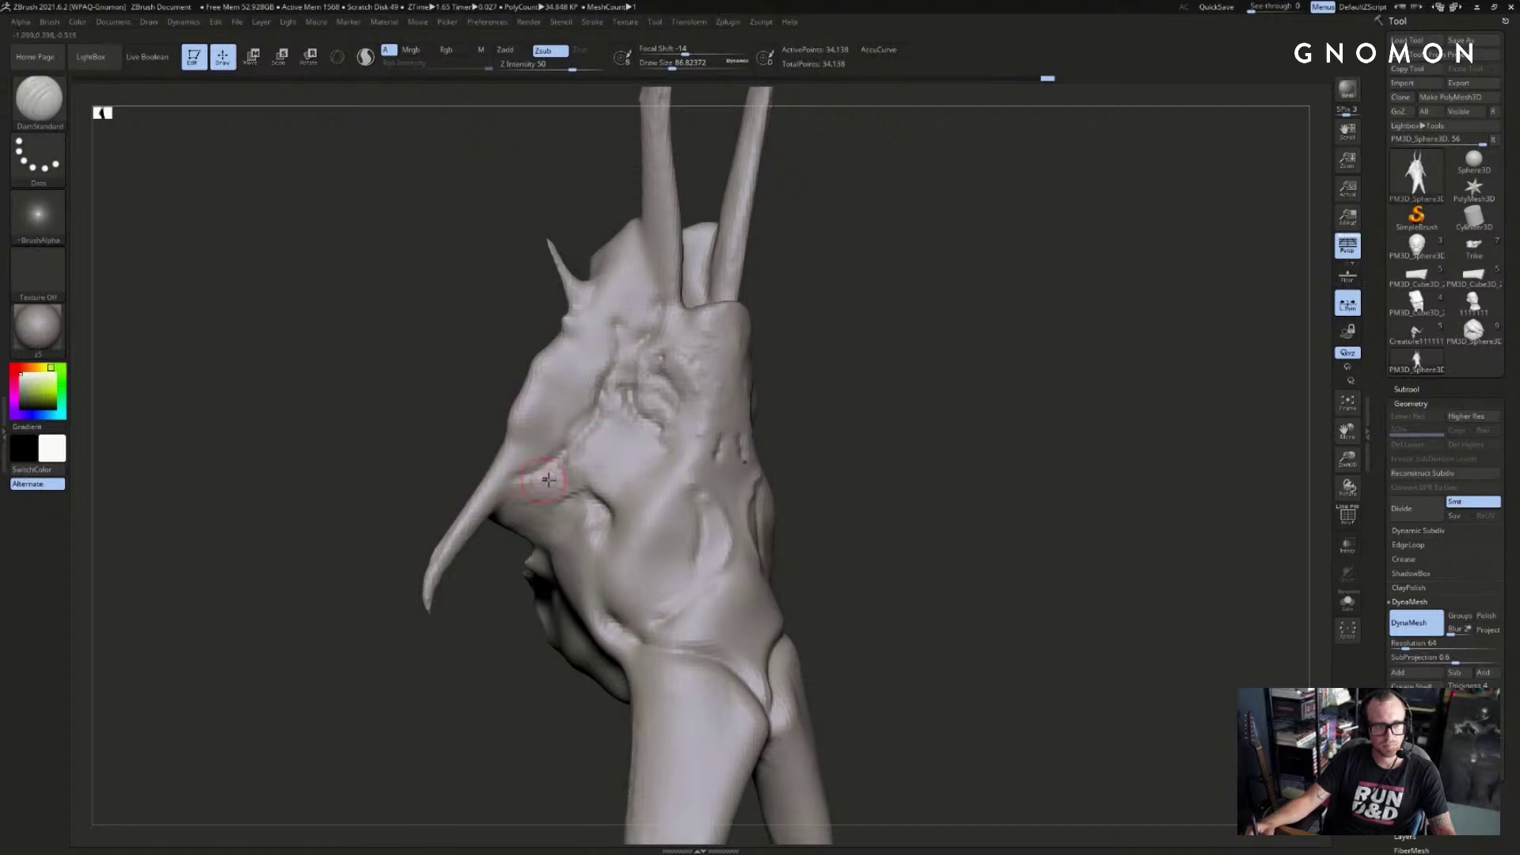
pyautogui.moveTo(499, 538); pyautogui.dragTo(587, 513, button='right')
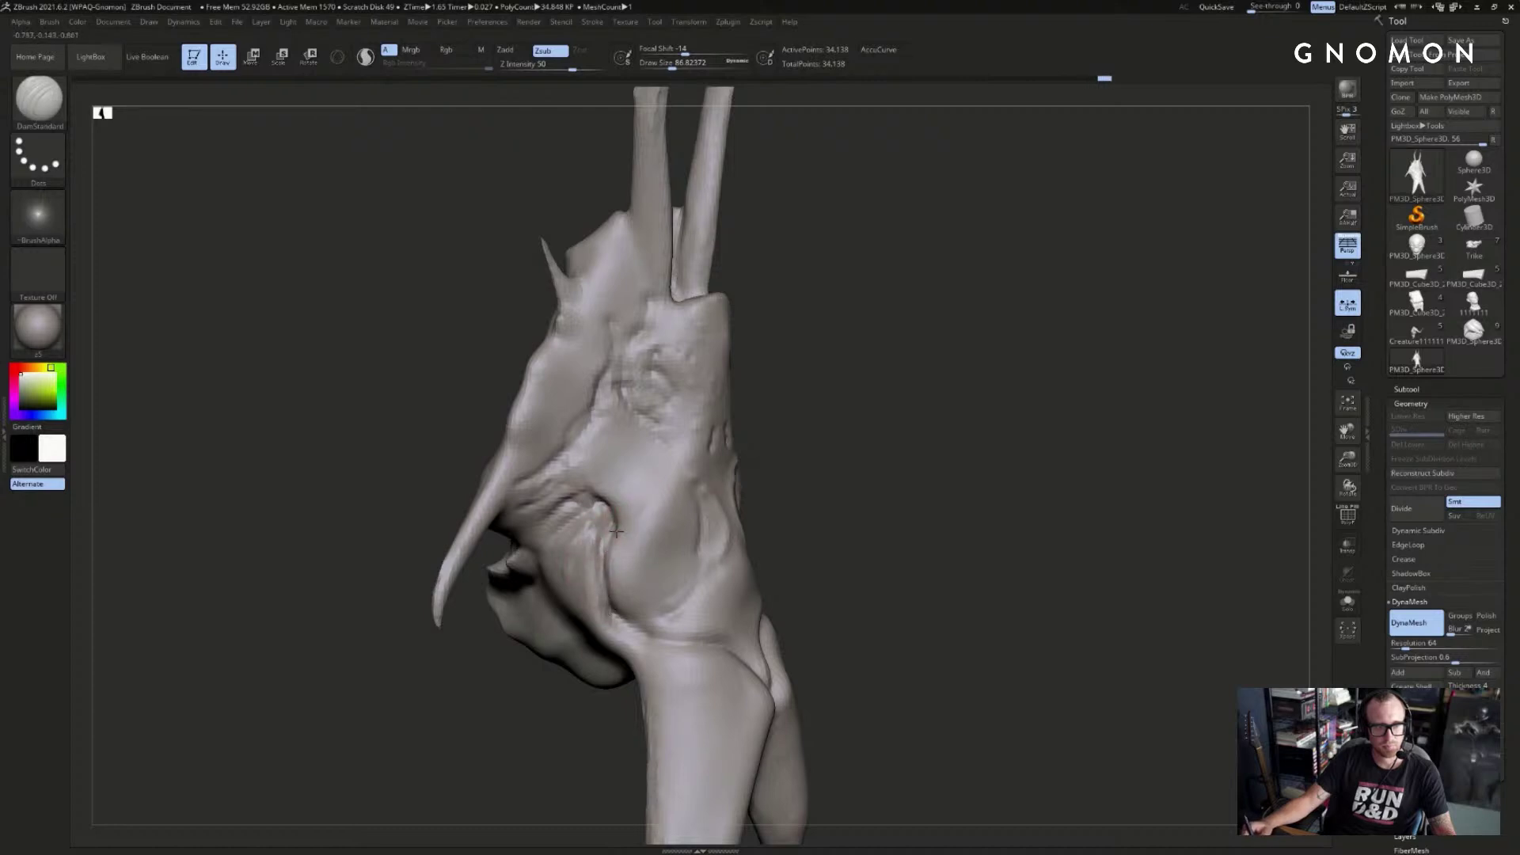
pyautogui.moveTo(614, 531); pyautogui.dragTo(656, 465)
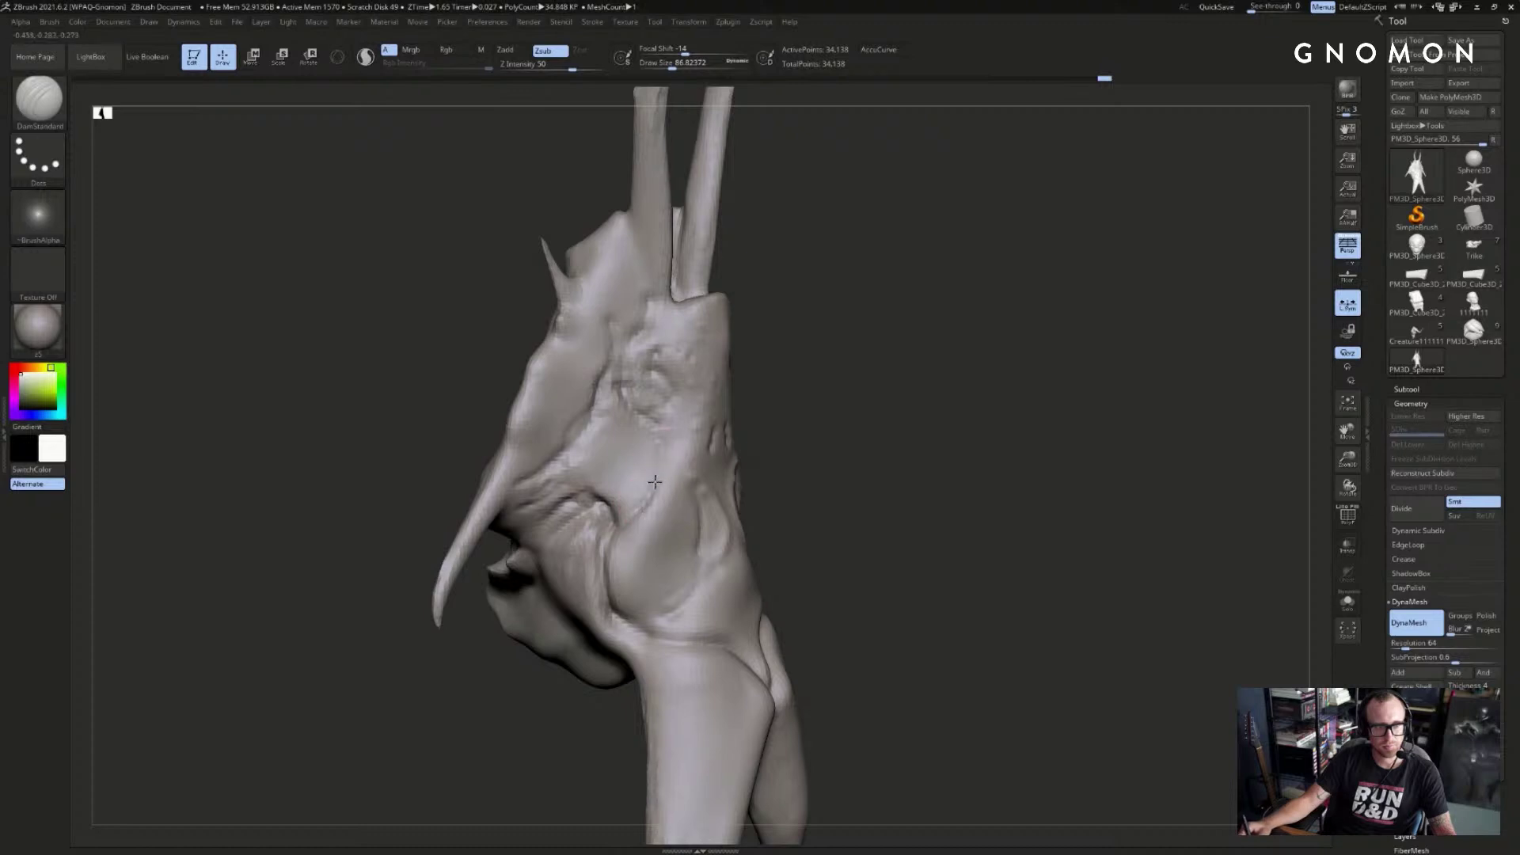
# - Refine the cheek folds beside the spike with the Standard and DamStandard brushes and check them from both sides
pyautogui.press('b')
pyautogui.press('s')
pyautogui.press('t')
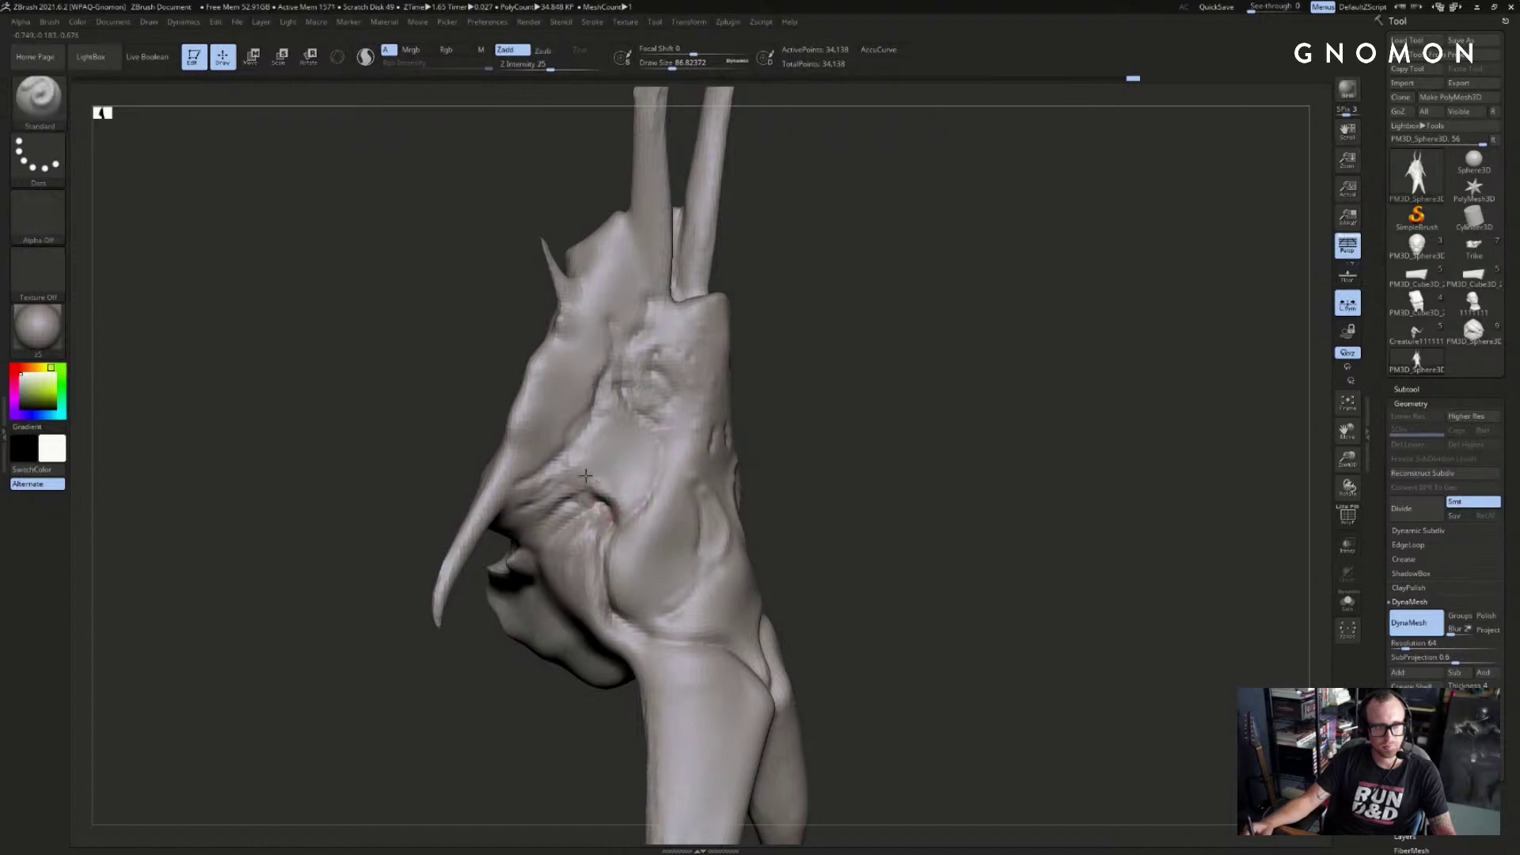
pyautogui.press('b')
pyautogui.press('d')
pyautogui.press('s')
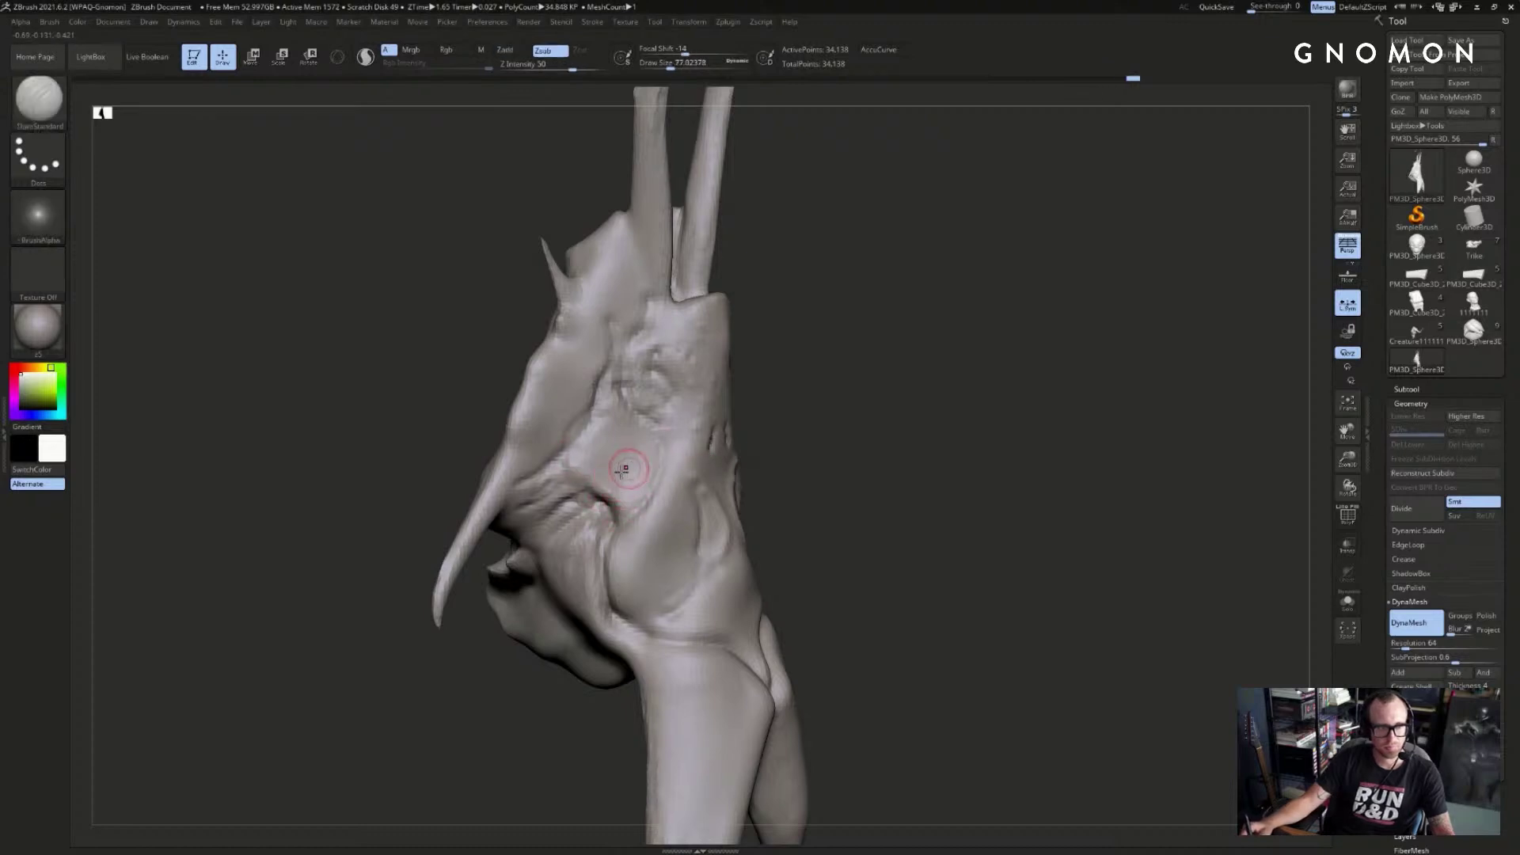
pyautogui.keyDown('shift'); pyautogui.moveTo(828, 387); pyautogui.dragTo(906, 384); pyautogui.keyUp('shift')
pyautogui.hotkey('ctrl', 'shift')
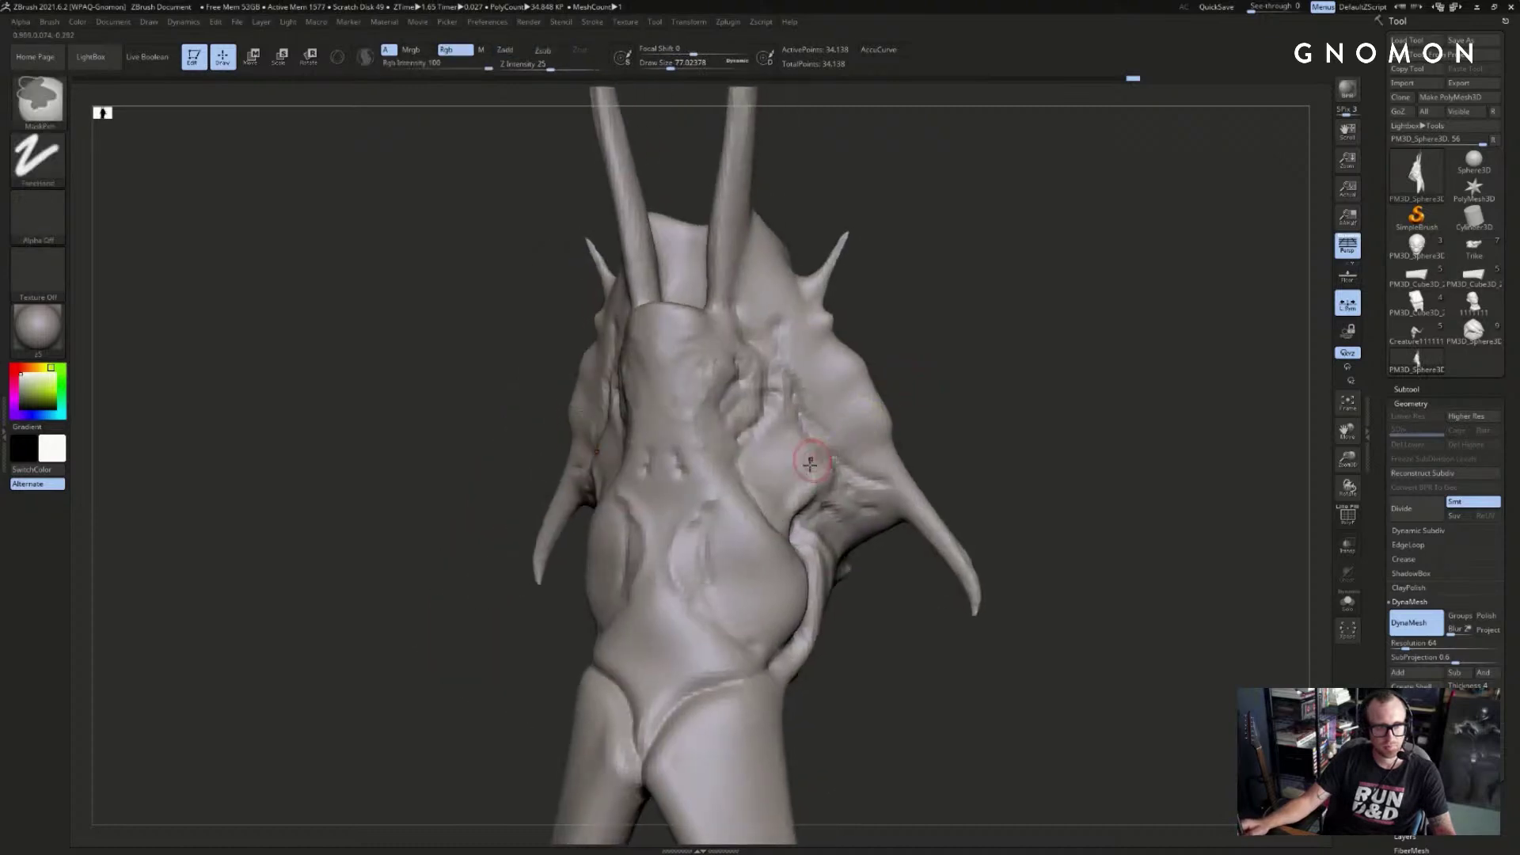
pyautogui.moveTo(817, 437); pyautogui.dragTo(1138, 243)
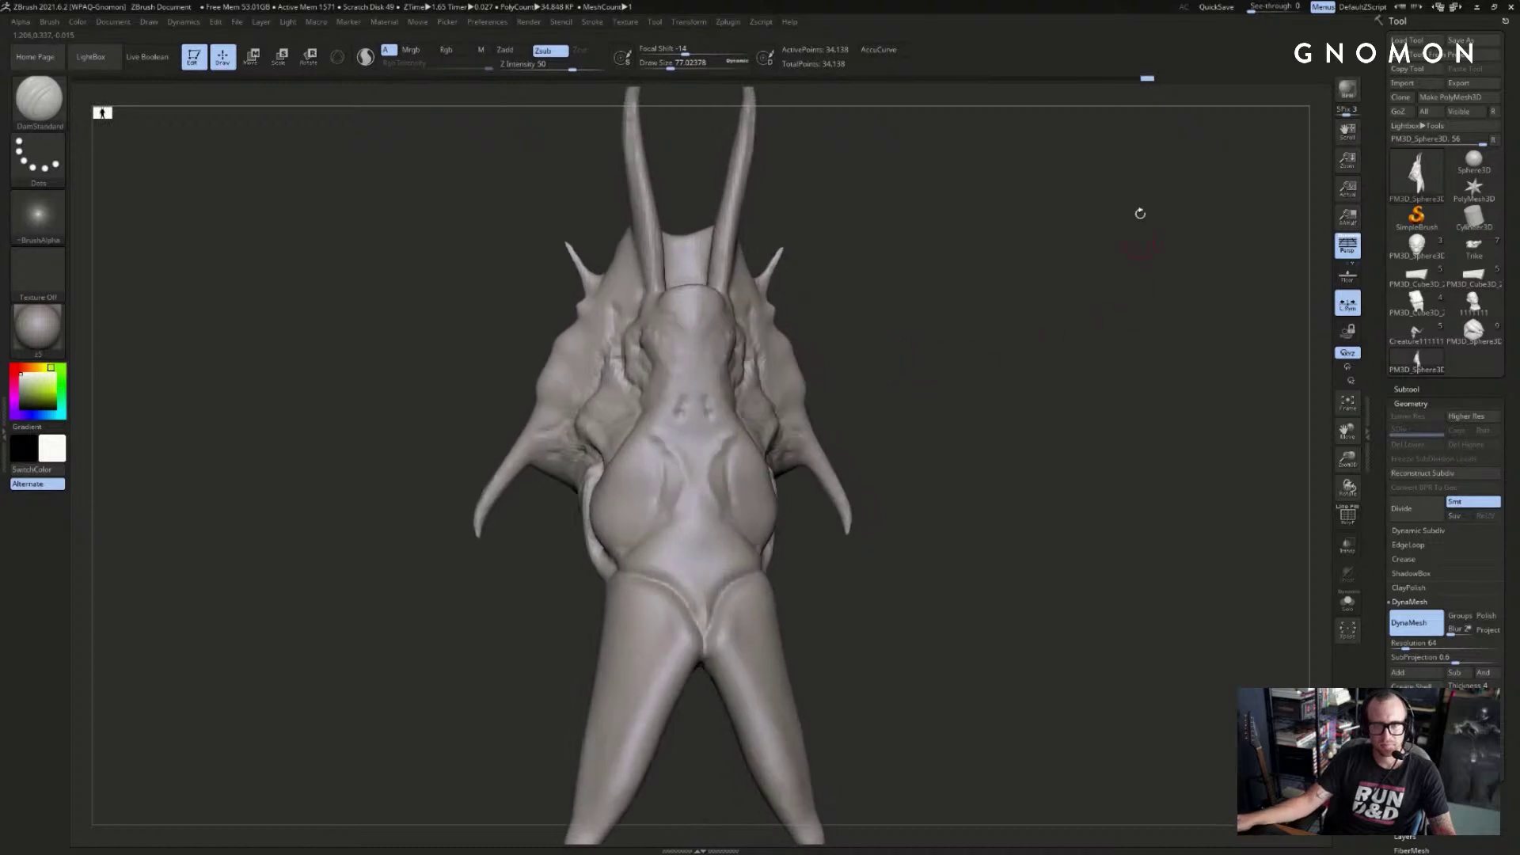
# - Compare the creature with an earlier state in the undo history and return to the latest state
pyautogui.moveTo(1148, 80)
pyautogui.mouseDown()
pyautogui.moveTo(842, 116)
pyautogui.moveTo(399, 280)
pyautogui.moveTo(756, 176)
pyautogui.moveTo(1150, 146)
pyautogui.moveTo(713, 190)
pyautogui.moveTo(706, 204)
pyautogui.moveTo(1107, 151)
pyautogui.moveTo(753, 214)
pyautogui.moveTo(1123, 164)
pyautogui.moveTo(515, 245)
pyautogui.moveTo(125, 350)
pyautogui.moveTo(420, 278)
pyautogui.moveTo(878, 203)
pyautogui.moveTo(1262, 187)
pyautogui.mouseUp()
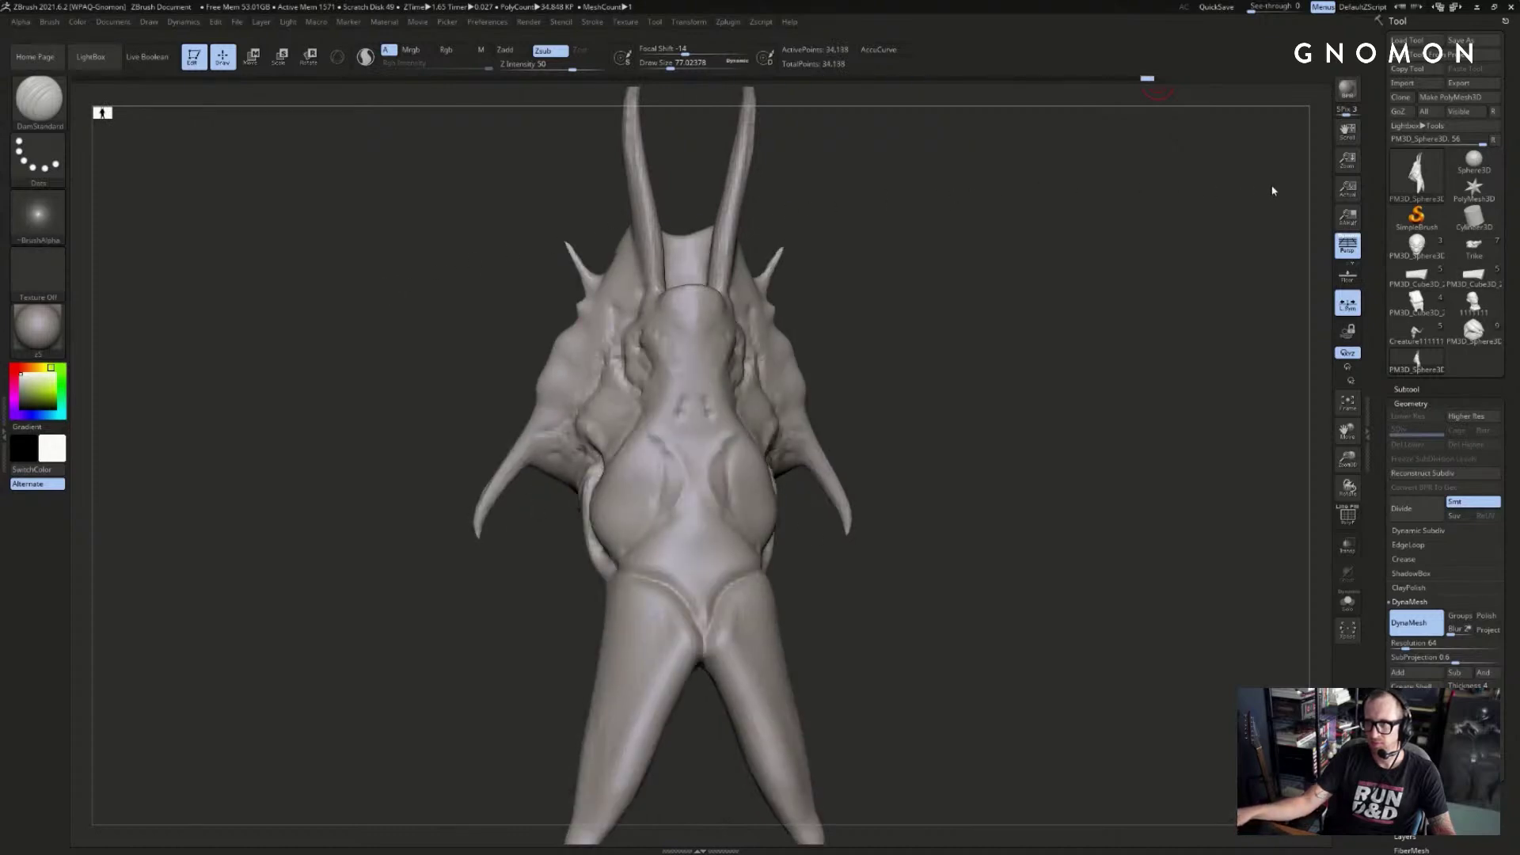
pyautogui.moveTo(1112, 283); pyautogui.dragTo(1062, 348)
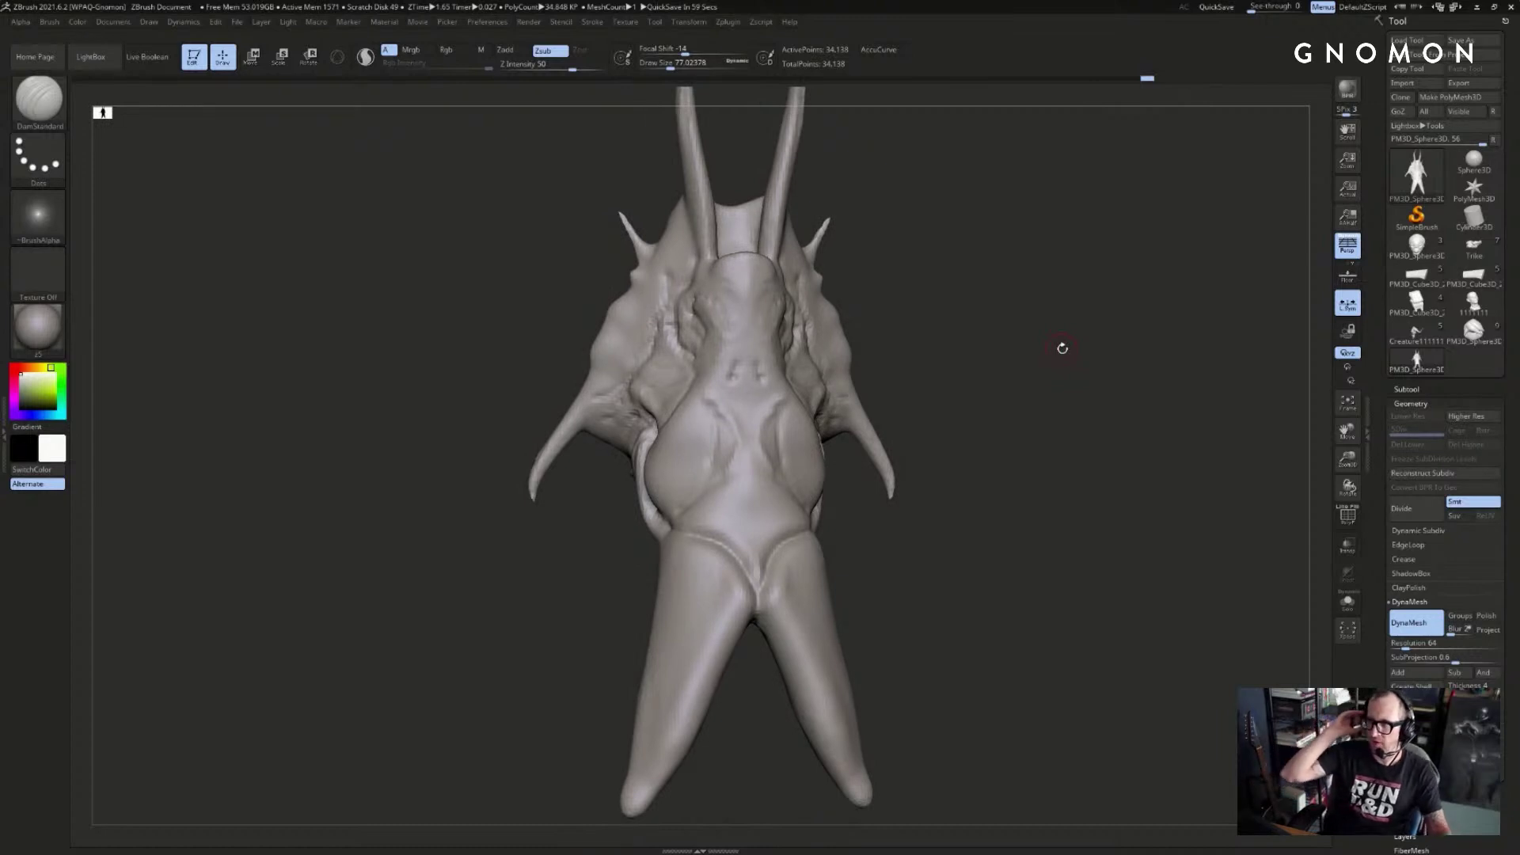
pyautogui.moveTo(1145, 85); pyautogui.dragTo(877, 89)
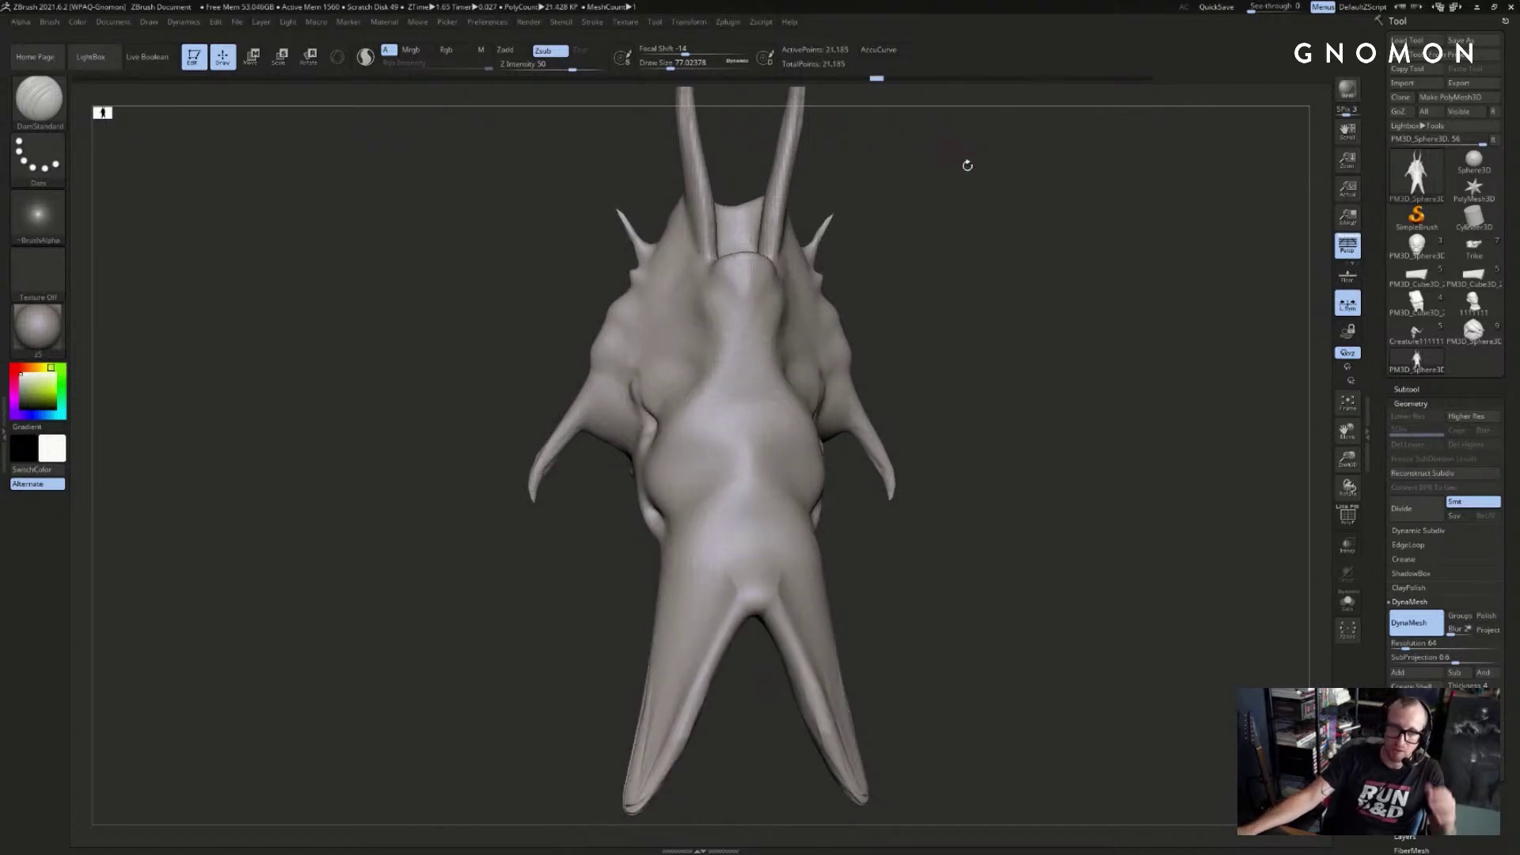
pyautogui.moveTo(955, 155); pyautogui.dragTo(980, 176)
pyautogui.moveTo(893, 86); pyautogui.dragTo(1229, 87)
pyautogui.keyDown('alt'); pyautogui.moveTo(1100, 245); pyautogui.dragTo(1102, 333); pyautogui.keyUp('alt')
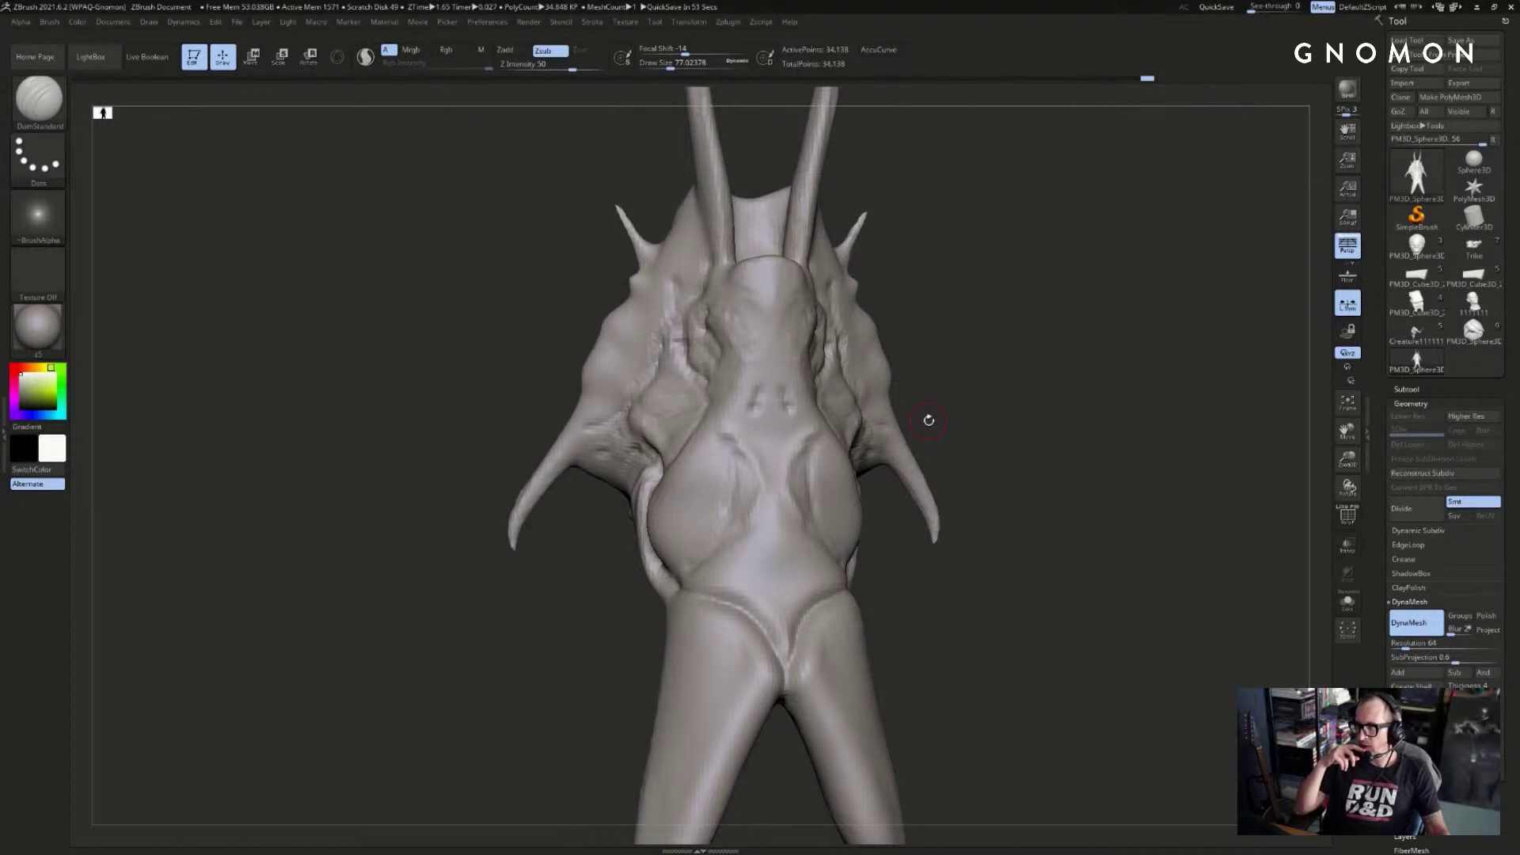
# - Sculpt rounded folds into the two large bulges above the prongs with the Standard brush at a draw size of about 71
pyautogui.moveTo(925, 409)
pyautogui.mouseDown()
pyautogui.moveTo(1005, 380)
pyautogui.moveTo(981, 372)
pyautogui.mouseUp()
pyautogui.press('b')
pyautogui.press('s')
pyautogui.press('t')
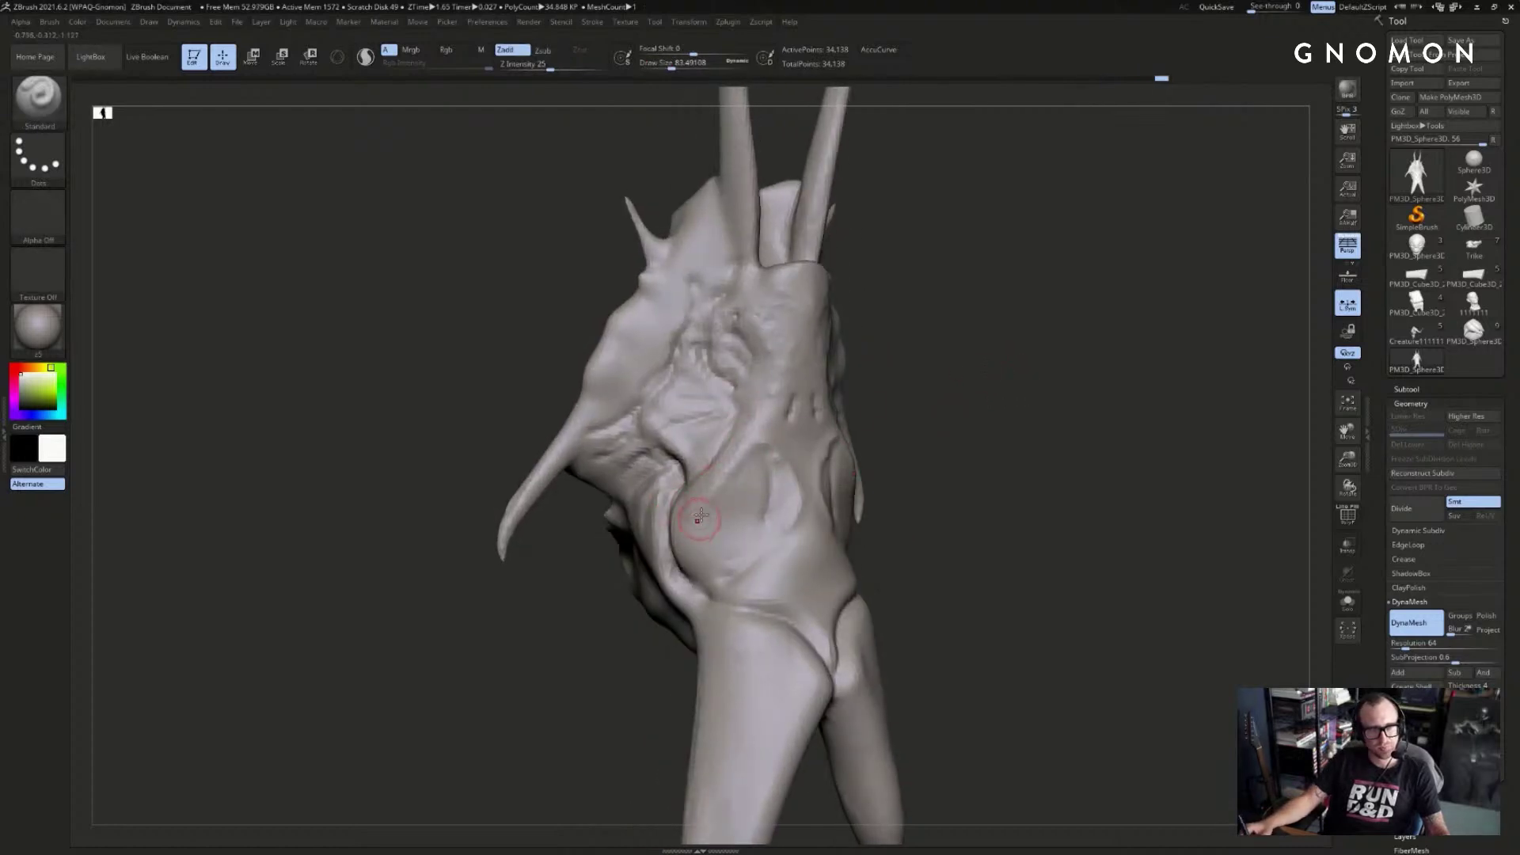
pyautogui.moveTo(981, 444)
pyautogui.mouseDown()
pyautogui.moveTo(1037, 426)
pyautogui.moveTo(1063, 360)
pyautogui.moveTo(908, 433)
pyautogui.mouseUp()
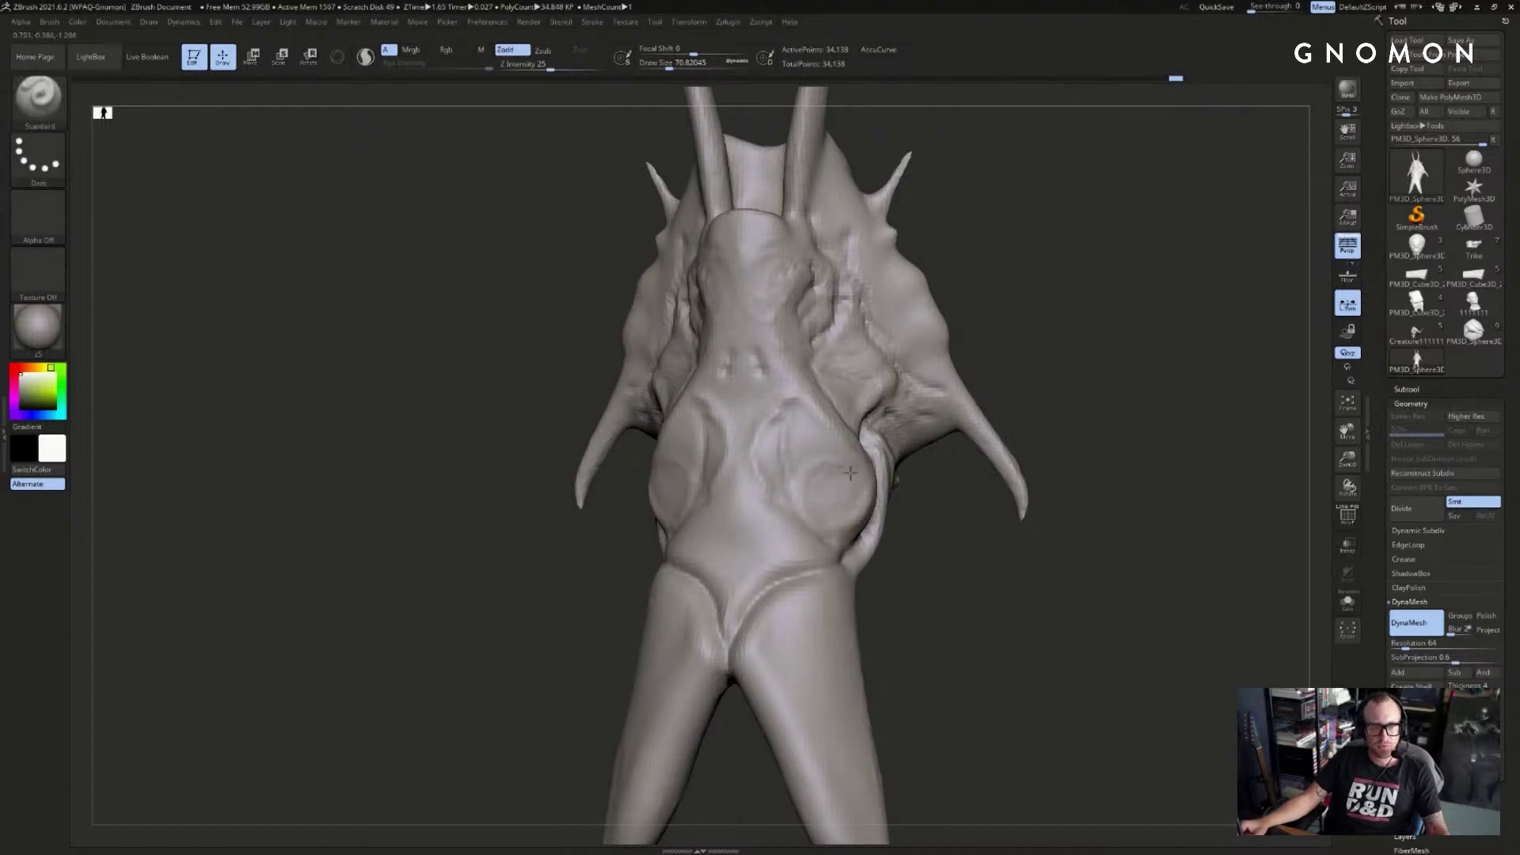
pyautogui.moveTo(874, 465); pyautogui.dragTo(783, 521)
# - Shape a diagonal knee-like crease across each of the two lower prongs with the Standard brush
pyautogui.moveTo(800, 673)
pyautogui.mouseDown()
pyautogui.moveTo(943, 583)
pyautogui.moveTo(863, 555)
pyautogui.moveTo(775, 475)
pyautogui.mouseUp()
pyautogui.press('ctrl')
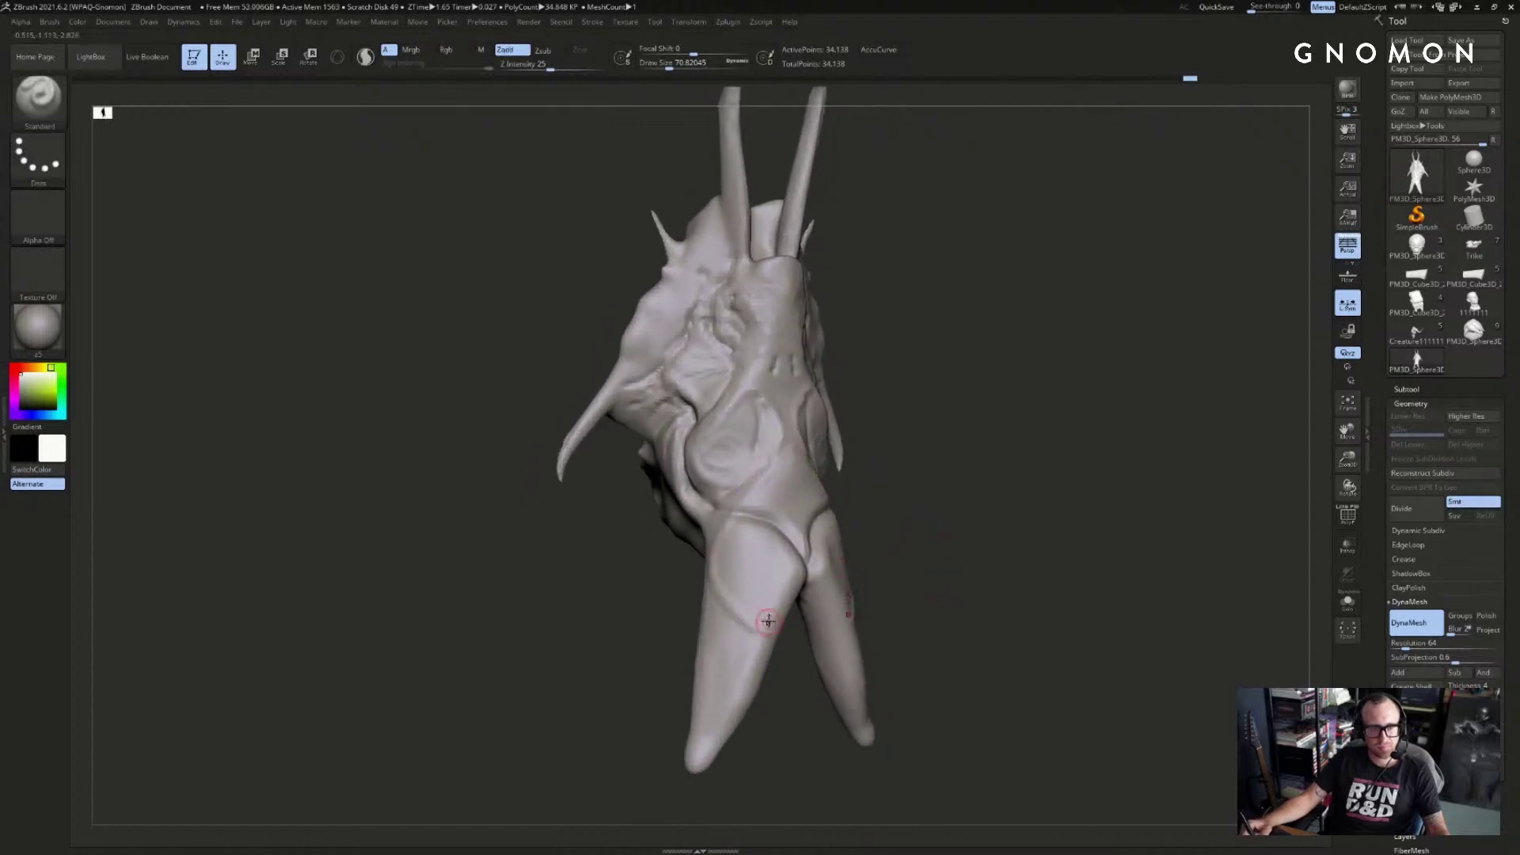
pyautogui.moveTo(793, 667)
pyautogui.mouseDown()
pyautogui.moveTo(777, 665)
pyautogui.moveTo(798, 586)
pyautogui.mouseUp()
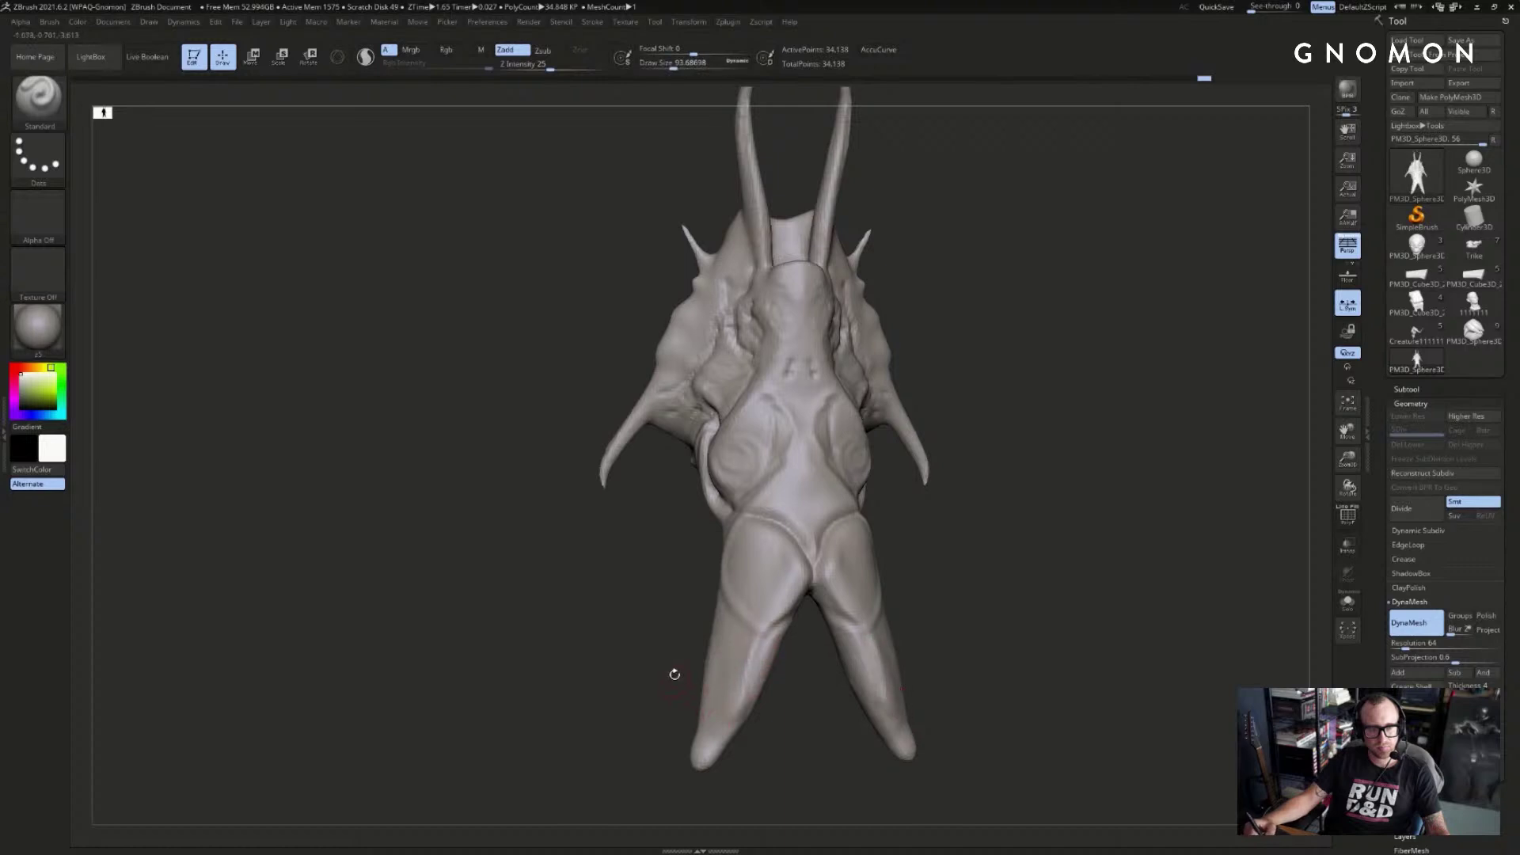
# - Pull small foot shapes from the tips of the lower prongs with SnakeHook at a draw size of about 77
pyautogui.moveTo(673, 678); pyautogui.dragTo(734, 711)
pyautogui.press('b')
pyautogui.press('s')
pyautogui.press('h')
pyautogui.moveTo(645, 702)
pyautogui.mouseDown()
pyautogui.moveTo(644, 749)
pyautogui.moveTo(622, 605)
pyautogui.mouseUp()
pyautogui.moveTo(689, 685)
pyautogui.mouseDown()
pyautogui.moveTo(670, 743)
pyautogui.moveTo(660, 713)
pyautogui.moveTo(781, 536)
pyautogui.moveTo(990, 533)
pyautogui.mouseUp()
pyautogui.hotkey('ctrl', 'z')
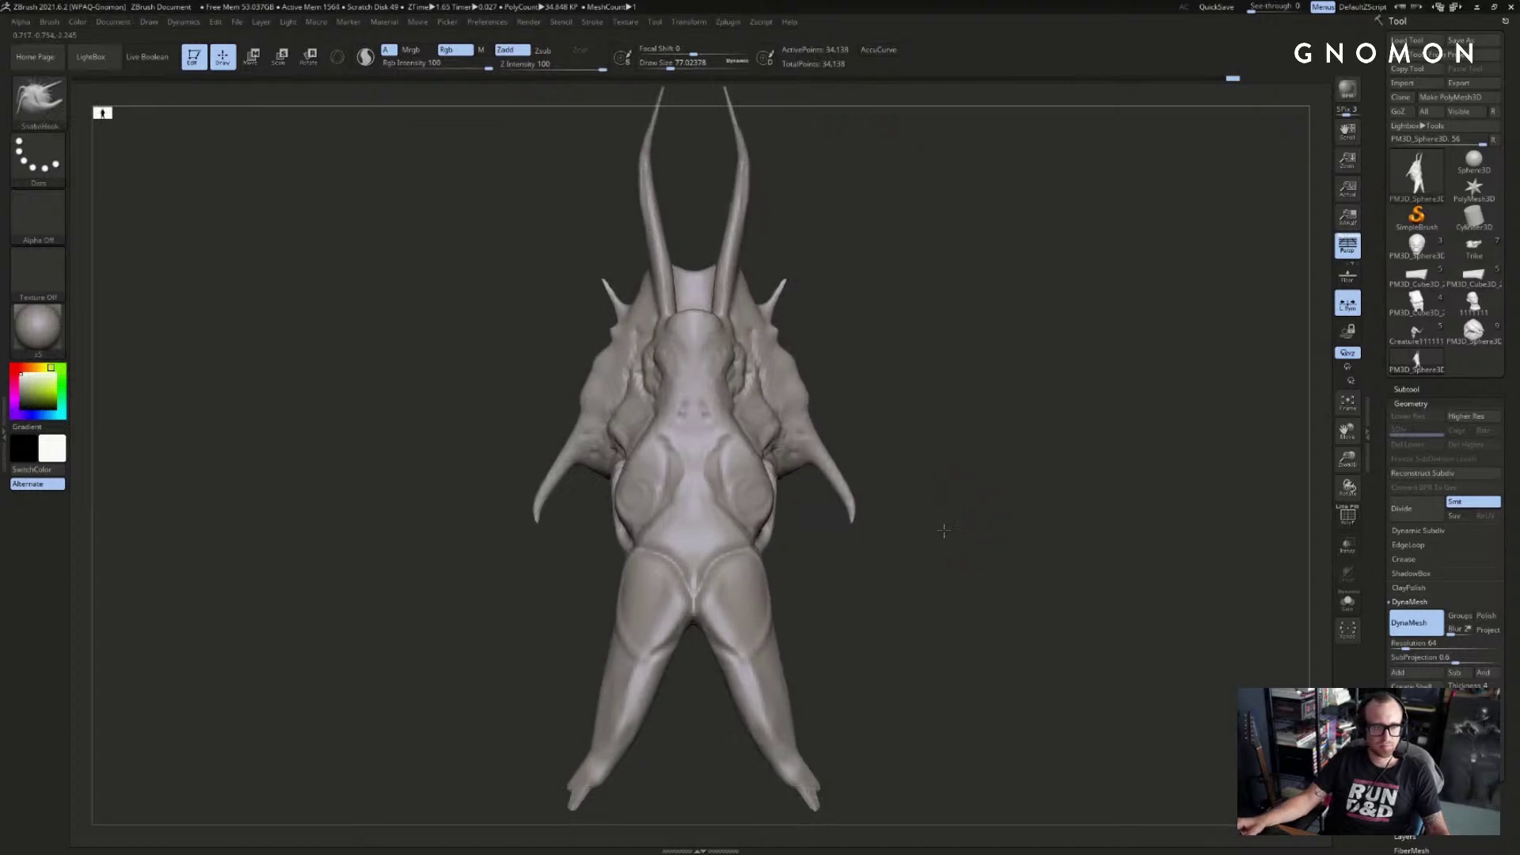
# - Bring the lower prongs closer together into leg-like shapes with a large SnakeHook brush
pyautogui.keyDown('shift'); pyautogui.moveTo(879, 568); pyautogui.dragTo(868, 574); pyautogui.keyUp('shift')
pyautogui.press('s')
pyautogui.press('s')
pyautogui.moveTo(743, 636)
pyautogui.mouseDown()
pyautogui.moveTo(780, 636)
pyautogui.moveTo(795, 680)
pyautogui.mouseUp()
pyautogui.press('s')
pyautogui.moveTo(787, 702); pyautogui.dragTo(737, 800)
pyautogui.moveTo(906, 697); pyautogui.dragTo(804, 705)
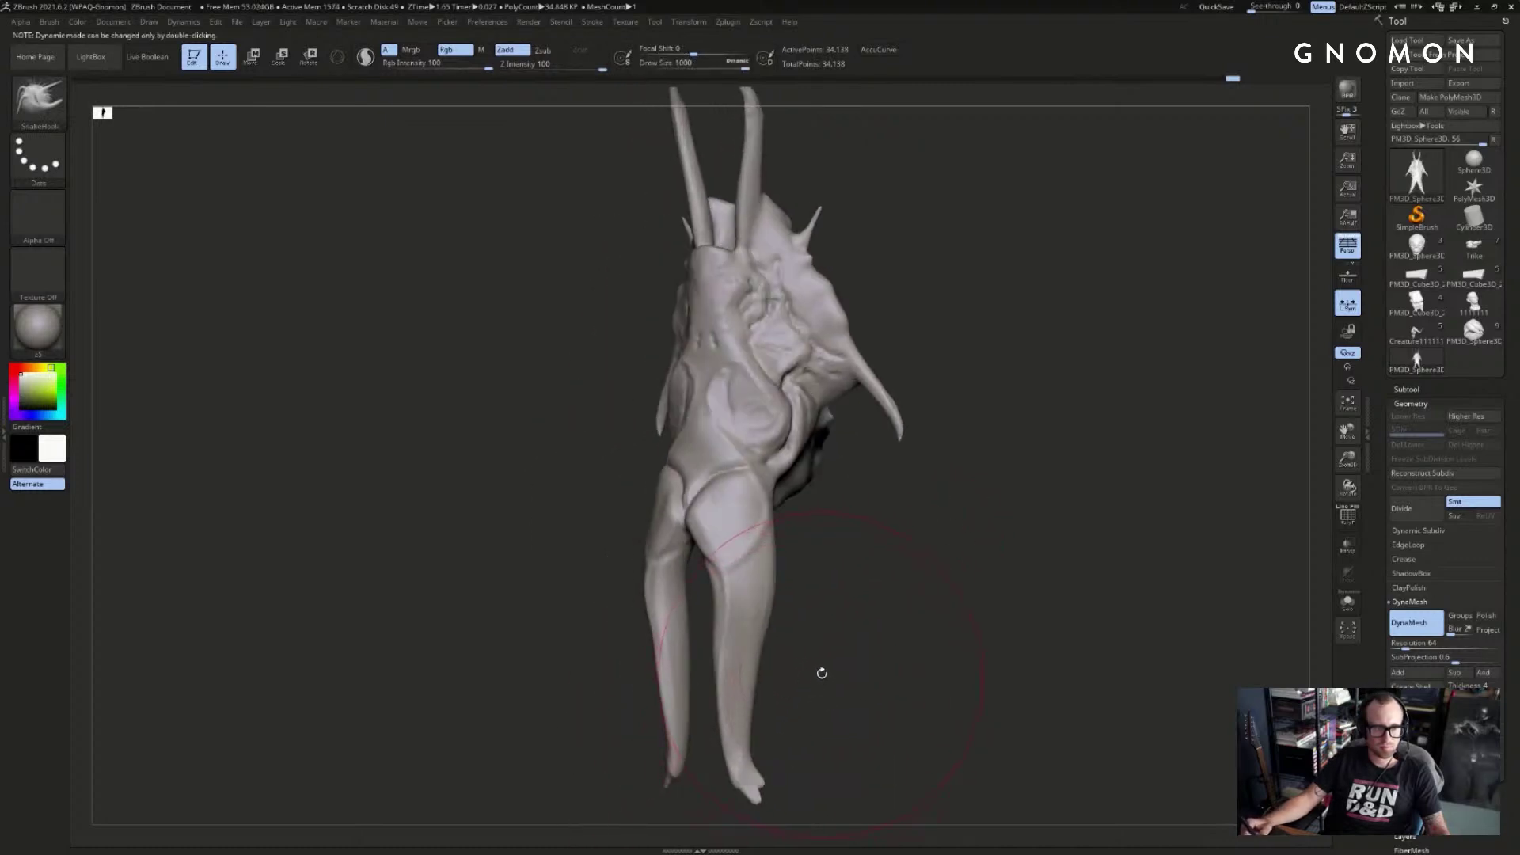
# - Bend the legs into an S-curve in profile with SnakeHook and set the draw size to 1000
pyautogui.moveTo(875, 634)
pyautogui.mouseDown()
pyautogui.moveTo(797, 579)
pyautogui.moveTo(793, 545)
pyautogui.moveTo(771, 596)
pyautogui.mouseUp()
pyautogui.press('[')
pyautogui.moveTo(800, 709); pyautogui.dragTo(824, 706)
pyautogui.moveTo(881, 571); pyautogui.dragTo(848, 577)
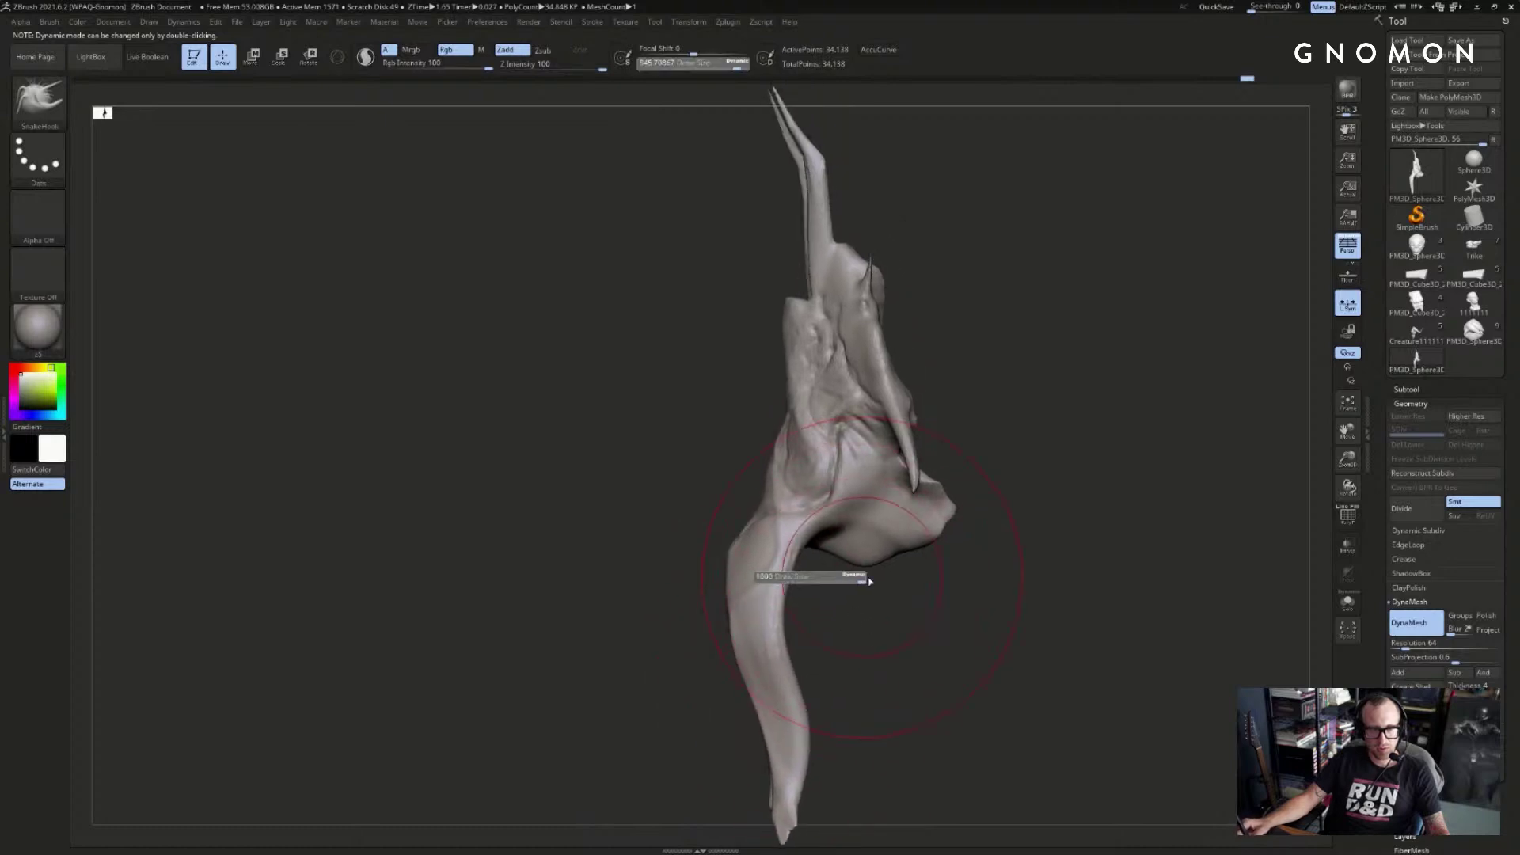
pyautogui.moveTo(943, 295); pyautogui.dragTo(879, 430)
pyautogui.press(']')
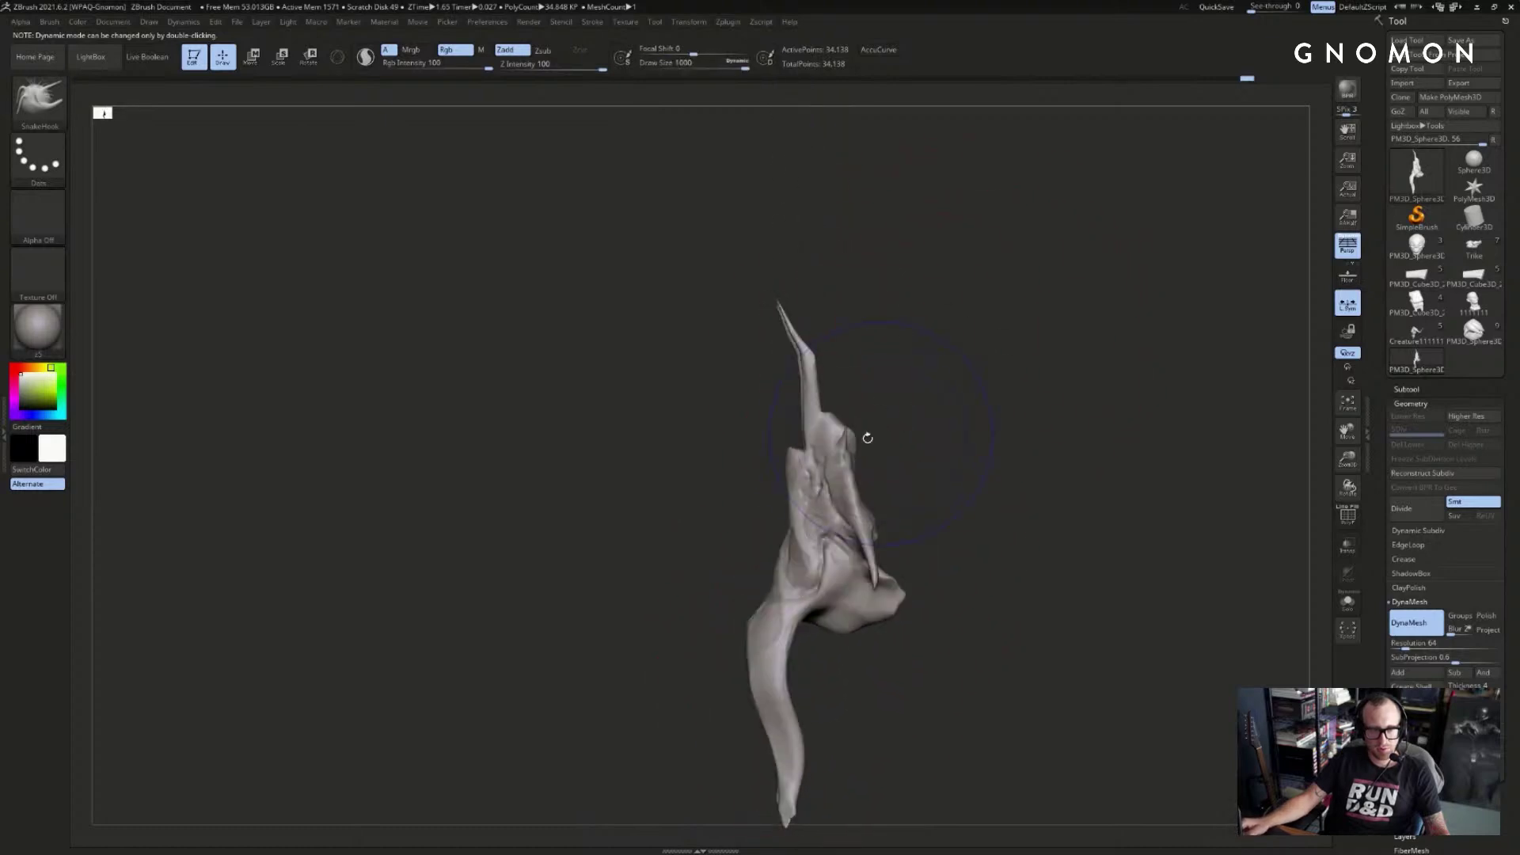
# - Stretch the main pair of horns into long, sweeping curves with SnakeHook
pyautogui.moveTo(804, 538)
pyautogui.mouseDown()
pyautogui.moveTo(783, 555)
pyautogui.moveTo(973, 608)
pyautogui.moveTo(950, 572)
pyautogui.moveTo(962, 443)
pyautogui.moveTo(936, 387)
pyautogui.moveTo(1033, 410)
pyautogui.moveTo(842, 343)
pyautogui.moveTo(733, 413)
pyautogui.moveTo(673, 402)
pyautogui.moveTo(684, 390)
pyautogui.mouseUp()
pyautogui.press('r')
pyautogui.press('q')
pyautogui.press('b')
pyautogui.press('s')
pyautogui.press('h')
pyautogui.press('s')
pyautogui.press('s')
pyautogui.moveTo(749, 332)
pyautogui.keyDown('alt'); pyautogui.mouseDown()
pyautogui.moveTo(804, 448)
pyautogui.moveTo(804, 434)
pyautogui.mouseUp(); pyautogui.keyUp('alt')
pyautogui.press('s')
pyautogui.moveTo(804, 434)
pyautogui.mouseDown()
pyautogui.moveTo(745, 364)
pyautogui.moveTo(662, 355)
pyautogui.mouseUp()
pyautogui.moveTo(837, 339)
pyautogui.mouseDown()
pyautogui.moveTo(940, 336)
pyautogui.moveTo(934, 414)
pyautogui.moveTo(867, 399)
pyautogui.mouseUp()
# - Carve detail on the crest beside the horns with DamStandard at a draw size of about 140
pyautogui.press('b')
pyautogui.press('d')
pyautogui.press('s')
pyautogui.press('[')
pyautogui.press('[')
pyautogui.press('[')
pyautogui.moveTo(744, 336); pyautogui.dragTo(817, 355)
pyautogui.moveTo(817, 355)
pyautogui.keyDown('alt'); pyautogui.mouseDown()
pyautogui.moveTo(848, 329)
pyautogui.moveTo(832, 340)
pyautogui.mouseUp(); pyautogui.keyUp('alt')
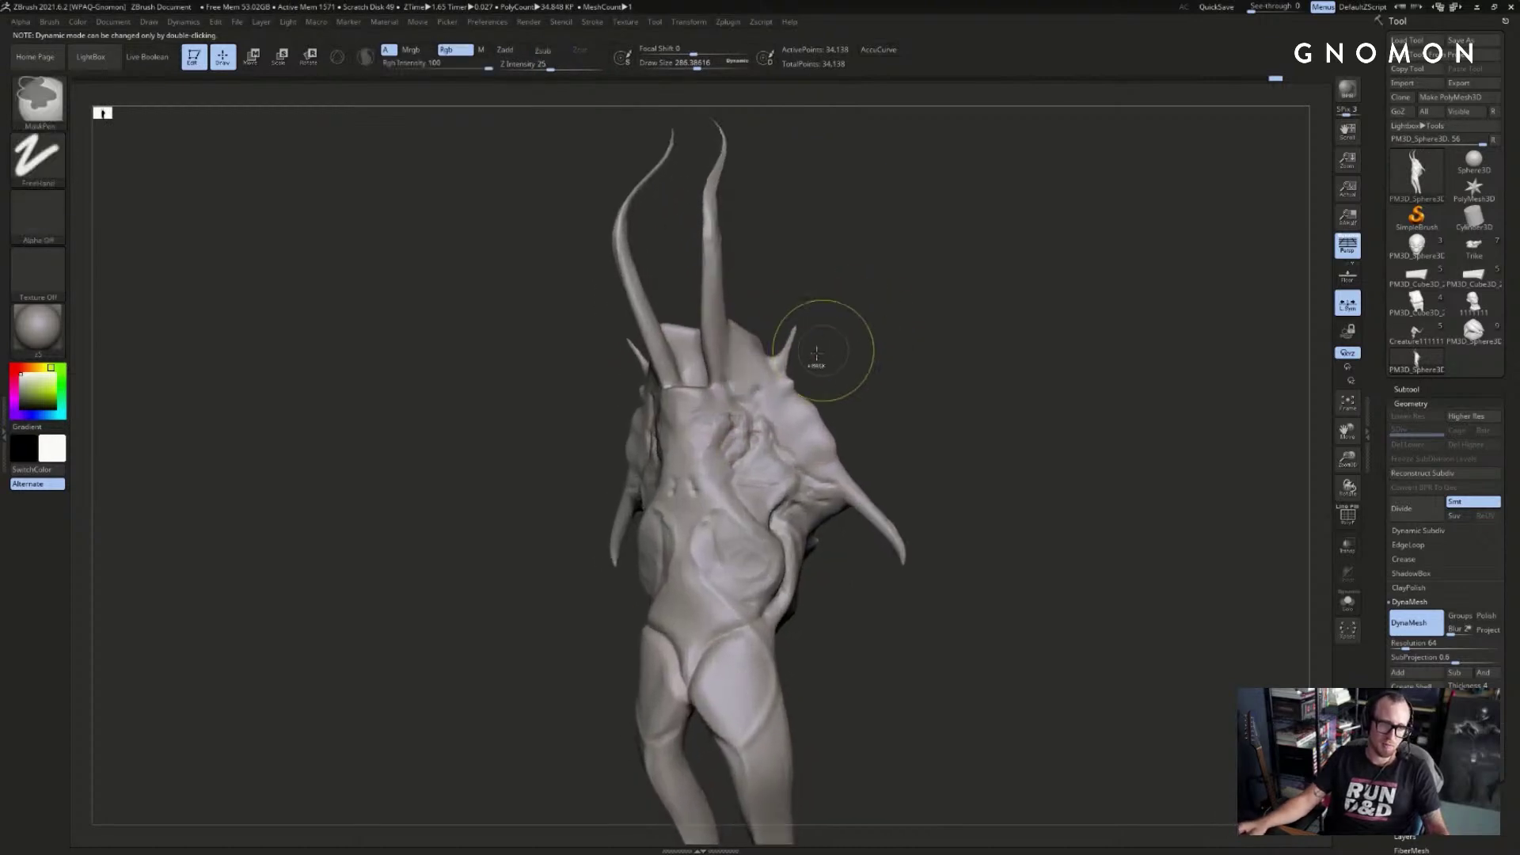
pyautogui.moveTo(929, 385)
pyautogui.mouseDown()
pyautogui.moveTo(950, 336)
pyautogui.moveTo(1005, 366)
pyautogui.moveTo(988, 373)
pyautogui.mouseUp()
pyautogui.press('s')
pyautogui.moveTo(775, 351); pyautogui.dragTo(768, 352)
pyautogui.moveTo(861, 365)
pyautogui.mouseDown()
pyautogui.moveTo(905, 380)
pyautogui.moveTo(824, 388)
pyautogui.mouseUp()
pyautogui.hotkey('ctrl', 'z')
pyautogui.press('s')
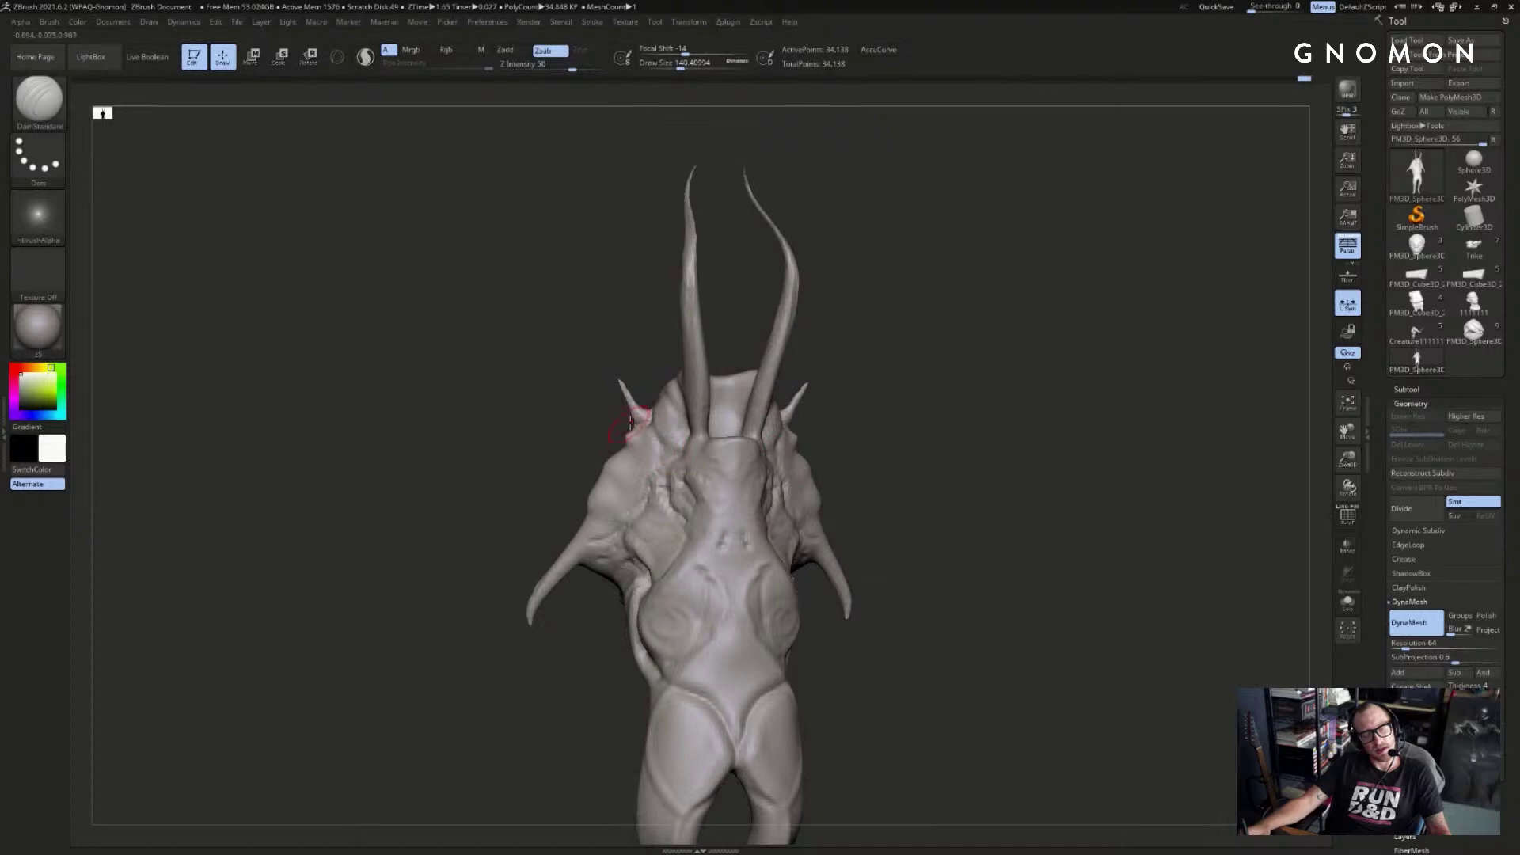
# - Stretch the crest's side spikes upward into long antennae with SnakeHook at a draw size of about 136
pyautogui.press('b')
pyautogui.press('s')
pyautogui.press('b')
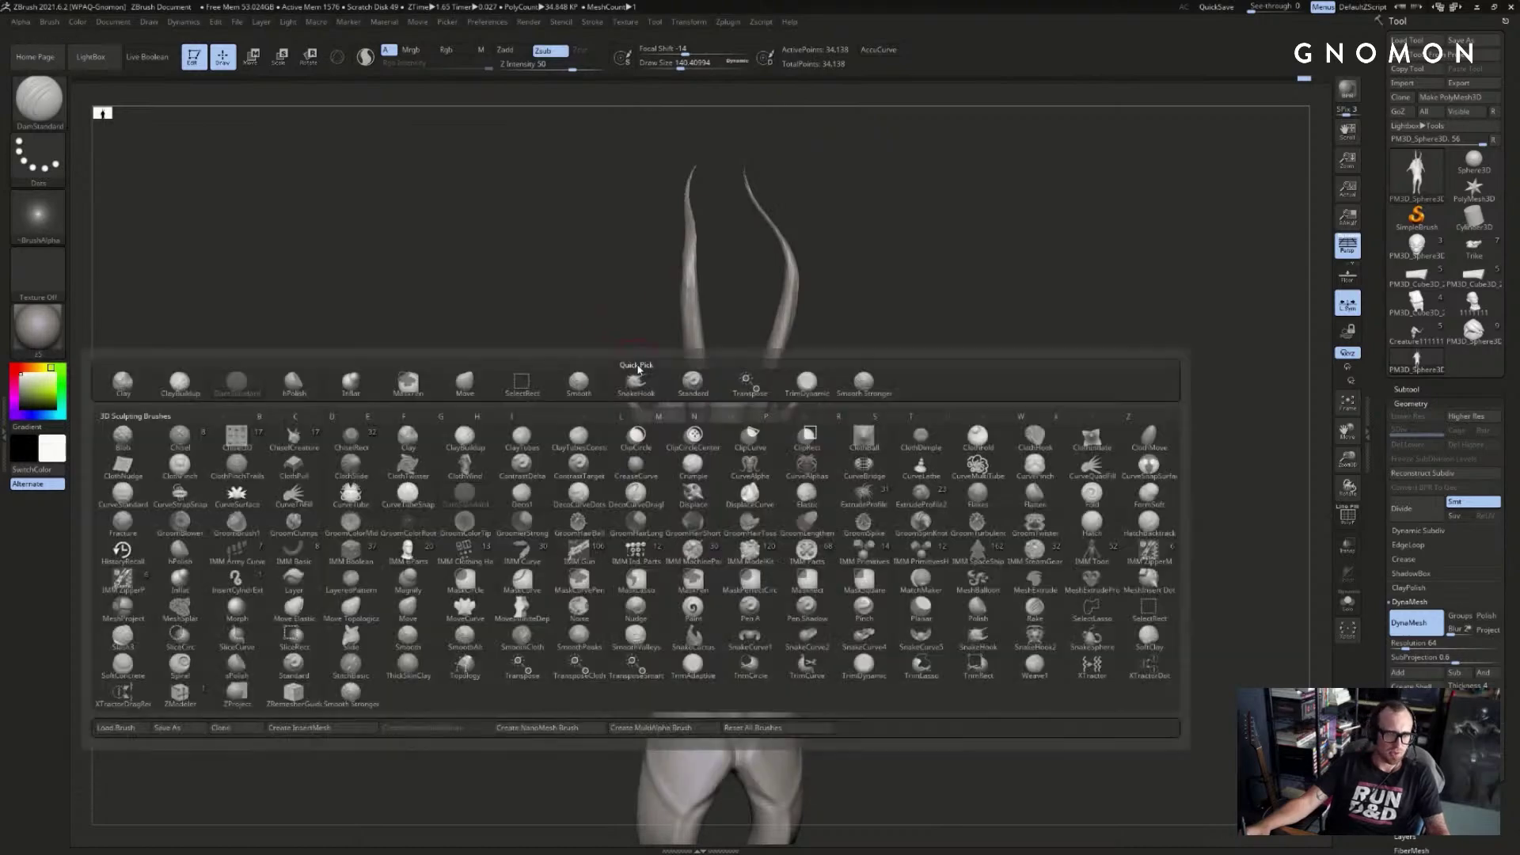
pyautogui.press('s')
pyautogui.press('h')
pyautogui.moveTo(622, 385); pyautogui.dragTo(583, 280)
pyautogui.hotkey('ctrl', 'z')
pyautogui.moveTo(622, 385); pyautogui.dragTo(495, 196)
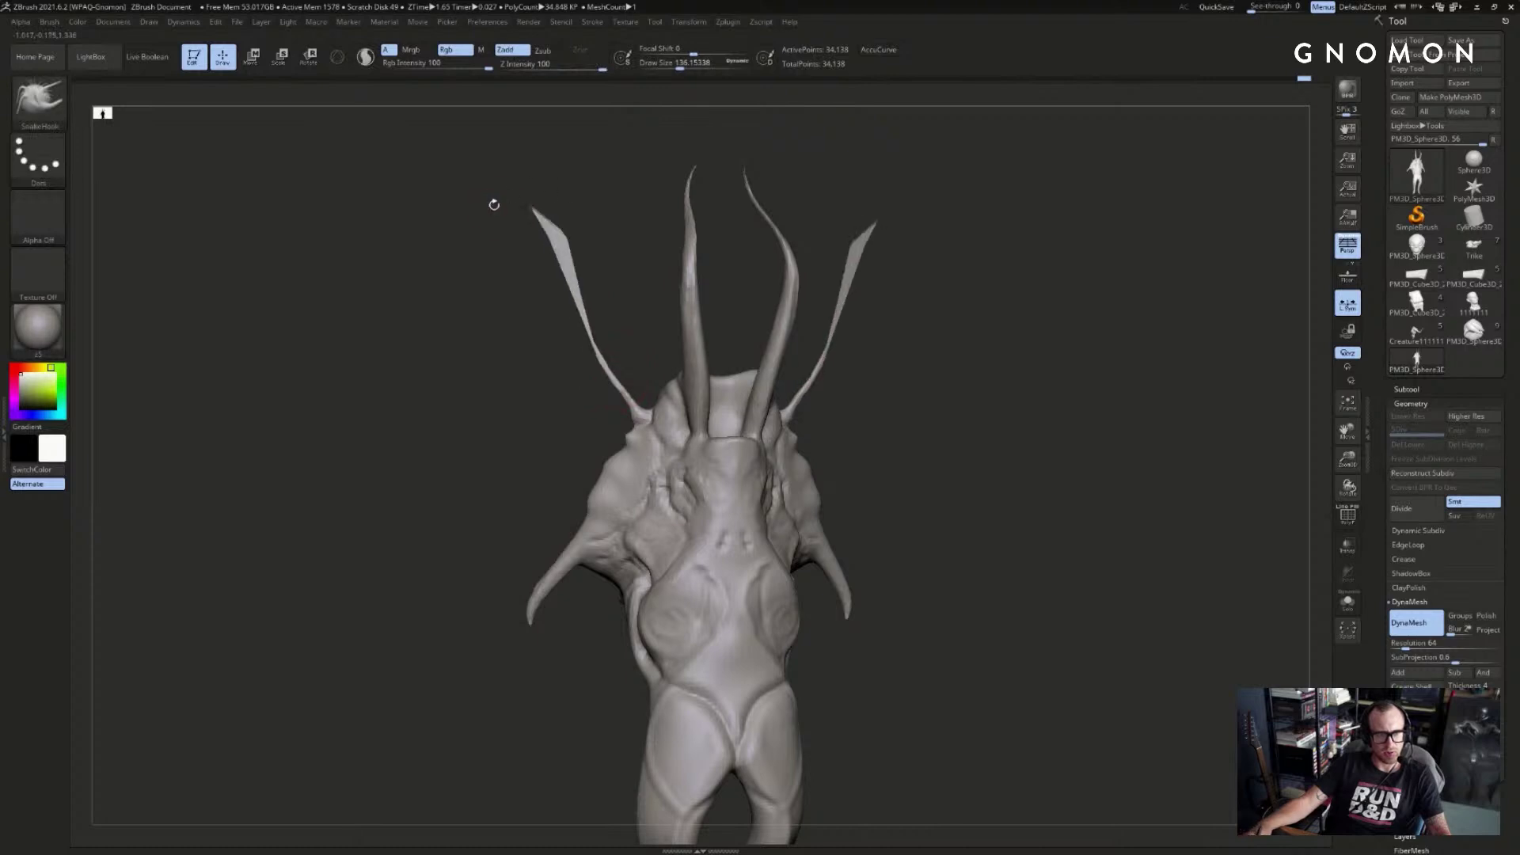
pyautogui.keyDown('shift'); pyautogui.moveTo(613, 305); pyautogui.dragTo(688, 277); pyautogui.keyUp('shift')
pyautogui.moveTo(900, 256)
pyautogui.mouseDown()
pyautogui.moveTo(889, 288)
pyautogui.moveTo(803, 297)
pyautogui.mouseUp()
pyautogui.hotkey('ctrl', 'z')
pyautogui.moveTo(774, 311); pyautogui.dragTo(794, 164)
# - Pull a small secondary spike beside each antenna base with SnakeHook at a draw size of about 68
pyautogui.press('s')
pyautogui.moveTo(768, 347); pyautogui.dragTo(786, 335)
pyautogui.hotkey('ctrl', 'z')
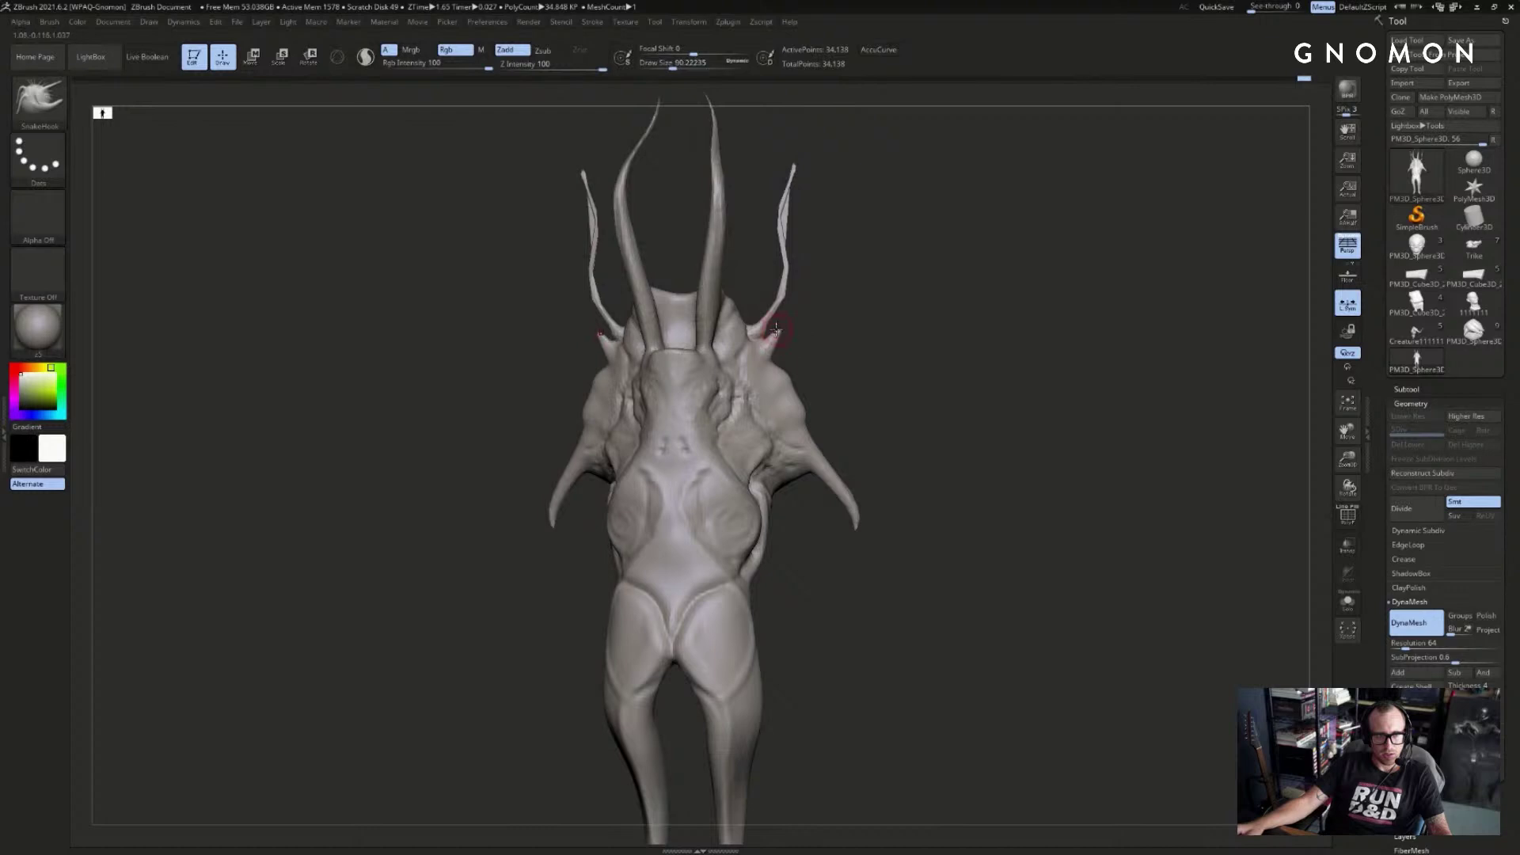
pyautogui.press('[')
pyautogui.press('[')
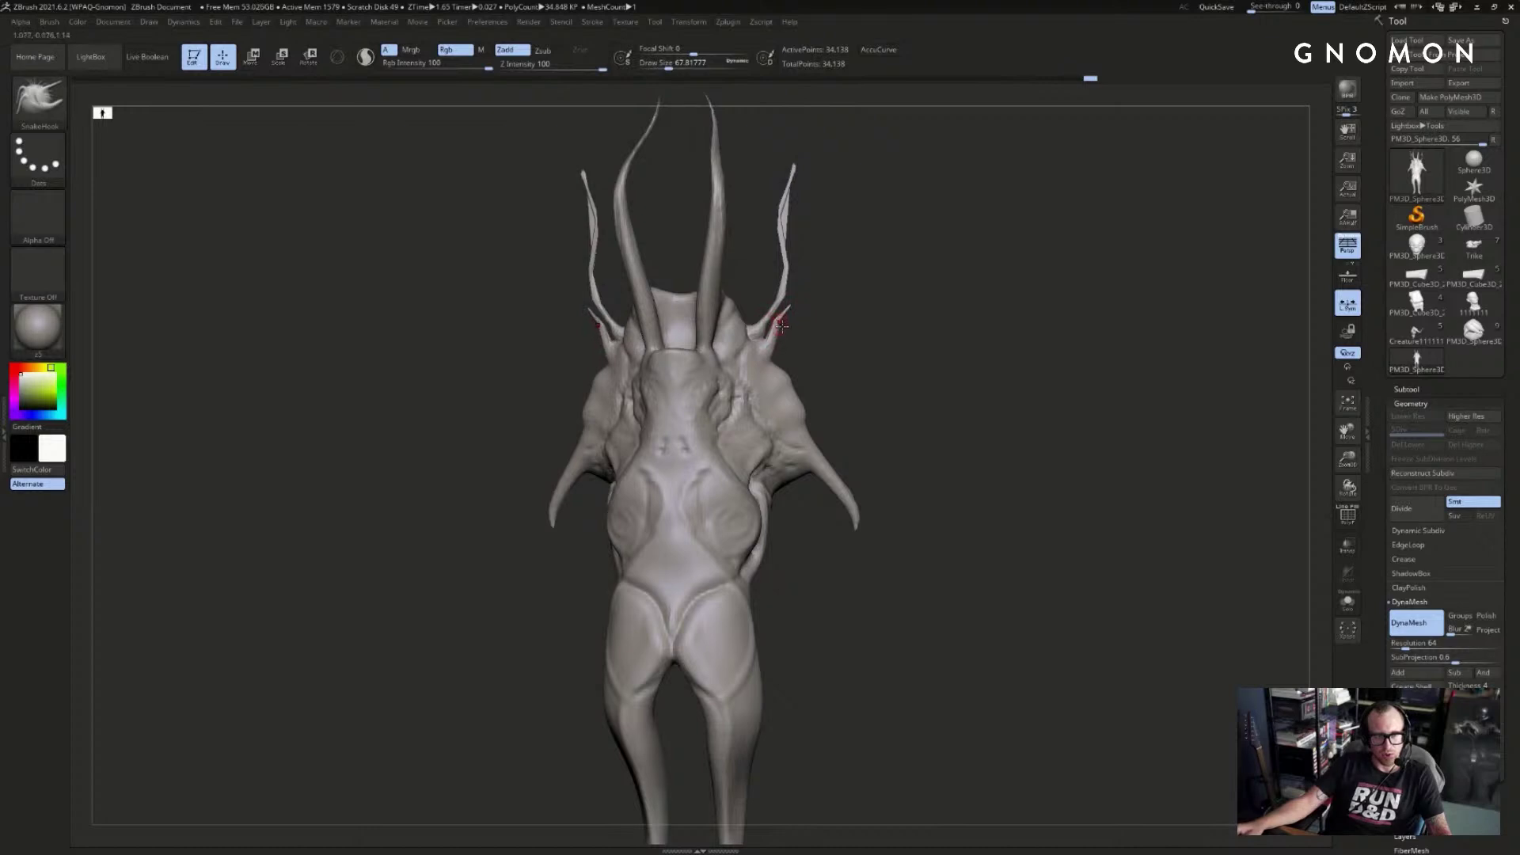
pyautogui.moveTo(782, 317); pyautogui.dragTo(784, 372, button='right')
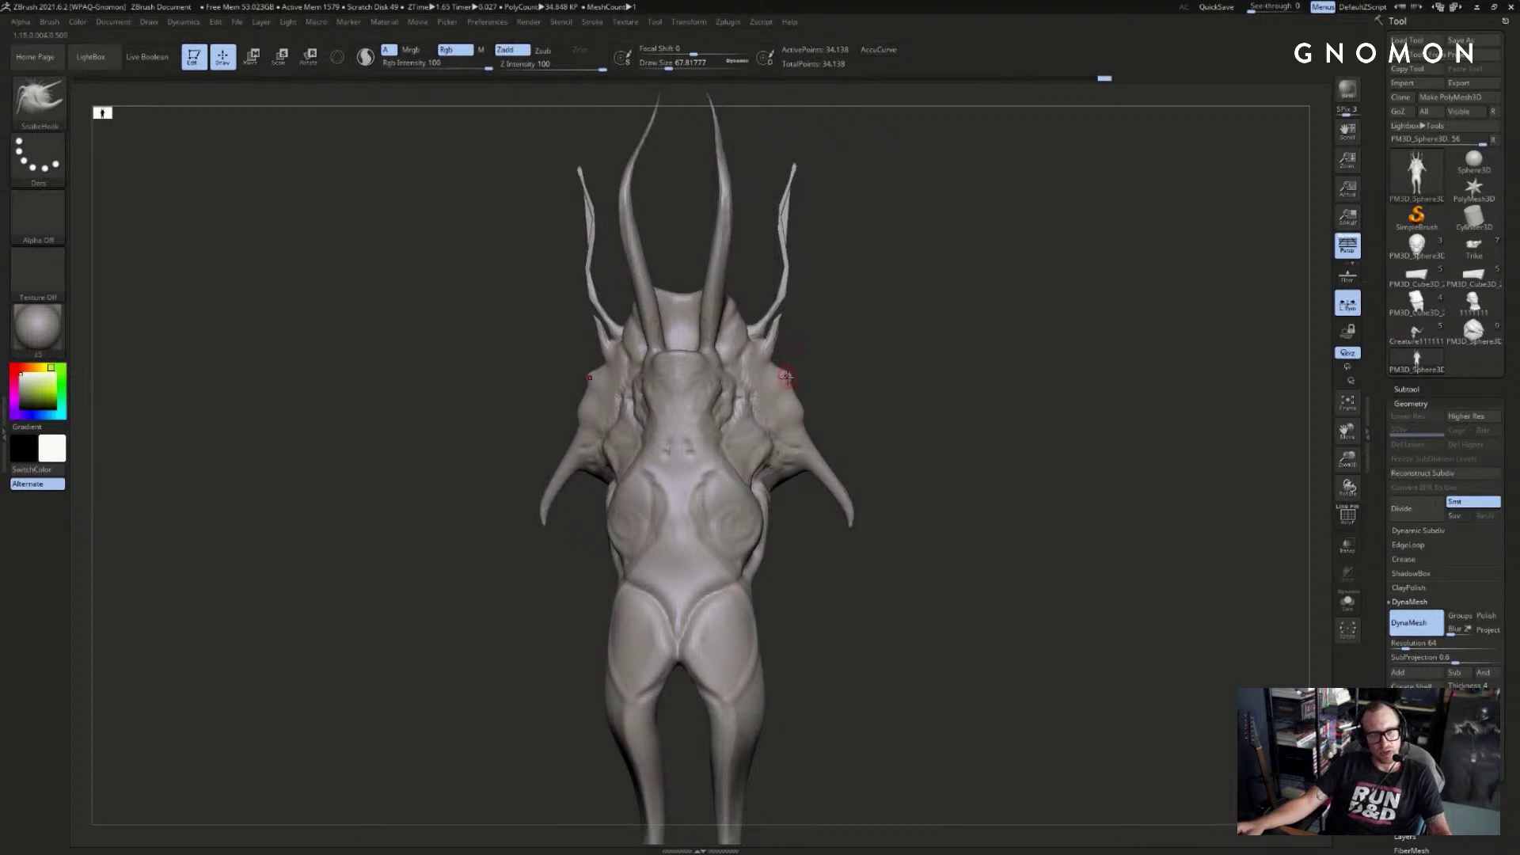
# - Push the crest's side edges inward with a larger SnakeHook brush and swell the horn tips into small knobs with Inflate
pyautogui.press(']')
pyautogui.press(']')
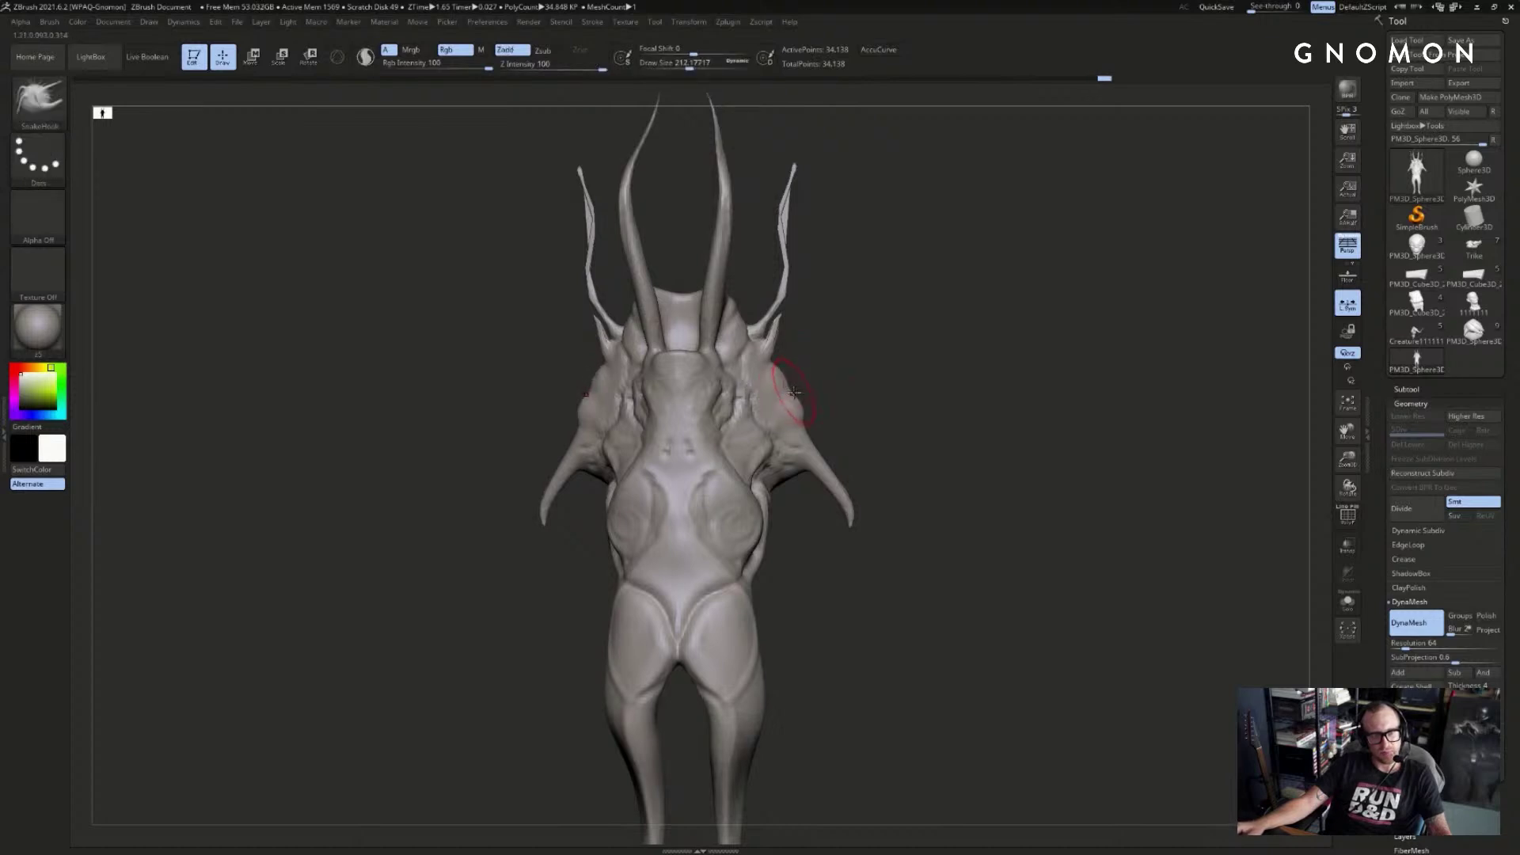
pyautogui.moveTo(766, 377)
pyautogui.mouseDown(button='right')
pyautogui.moveTo(828, 356)
pyautogui.moveTo(885, 420)
pyautogui.moveTo(837, 299)
pyautogui.mouseUp(button='right')
pyautogui.moveTo(835, 197)
pyautogui.mouseDown(button='right')
pyautogui.moveTo(787, 201)
pyautogui.moveTo(895, 197)
pyautogui.moveTo(991, 217)
pyautogui.moveTo(744, 374)
pyautogui.mouseUp(button='right')
pyautogui.press('b')
pyautogui.press('i')
pyautogui.press('n')
# - Carve creases along the forehead and snout bridge with DamStandard, starting at a draw size of about 121
pyautogui.press('b')
pyautogui.press('d')
pyautogui.press('s')
pyautogui.moveTo(744, 373); pyautogui.dragTo(750, 415)
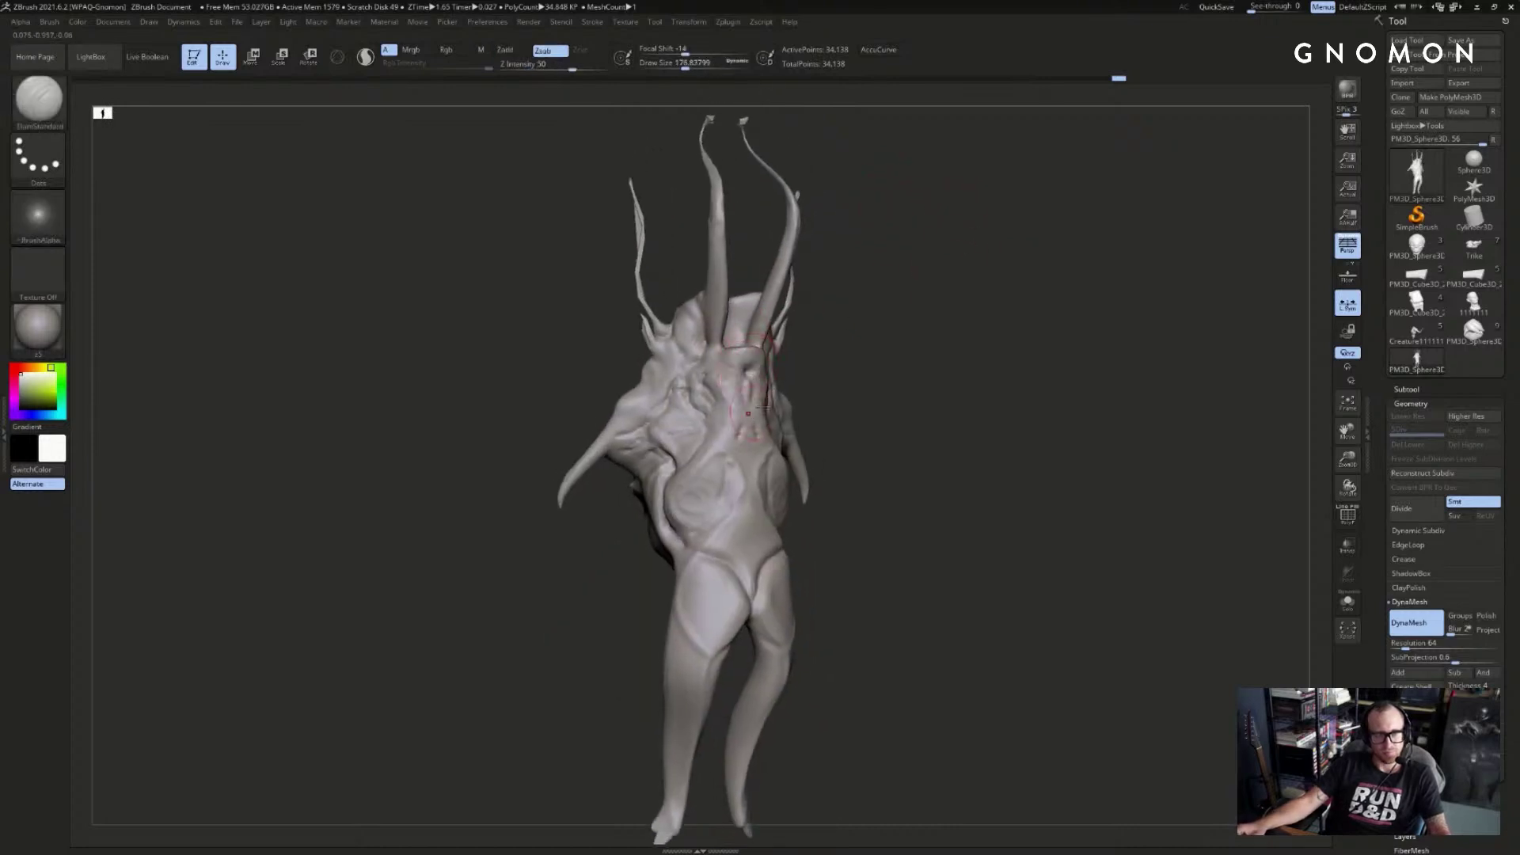
pyautogui.moveTo(875, 370)
pyautogui.mouseDown(button='right')
pyautogui.moveTo(937, 370)
pyautogui.moveTo(954, 404)
pyautogui.moveTo(1035, 369)
pyautogui.moveTo(1022, 390)
pyautogui.mouseUp(button='right')
pyautogui.press('ctrl')
pyautogui.press('s')
pyautogui.moveTo(731, 504); pyautogui.dragTo(716, 504)
# - Shape small slanted hollows beneath the main horns with the DamStandard and Standard brushes
pyautogui.moveTo(968, 389)
pyautogui.keyDown('alt'); pyautogui.mouseDown(button='right')
pyautogui.moveTo(970, 373)
pyautogui.moveTo(980, 393)
pyautogui.mouseUp(button='right'); pyautogui.keyUp('alt')
pyautogui.moveTo(979, 392); pyautogui.dragTo(895, 388, button='right')
pyautogui.press('s')
pyautogui.moveTo(757, 475); pyautogui.dragTo(750, 477)
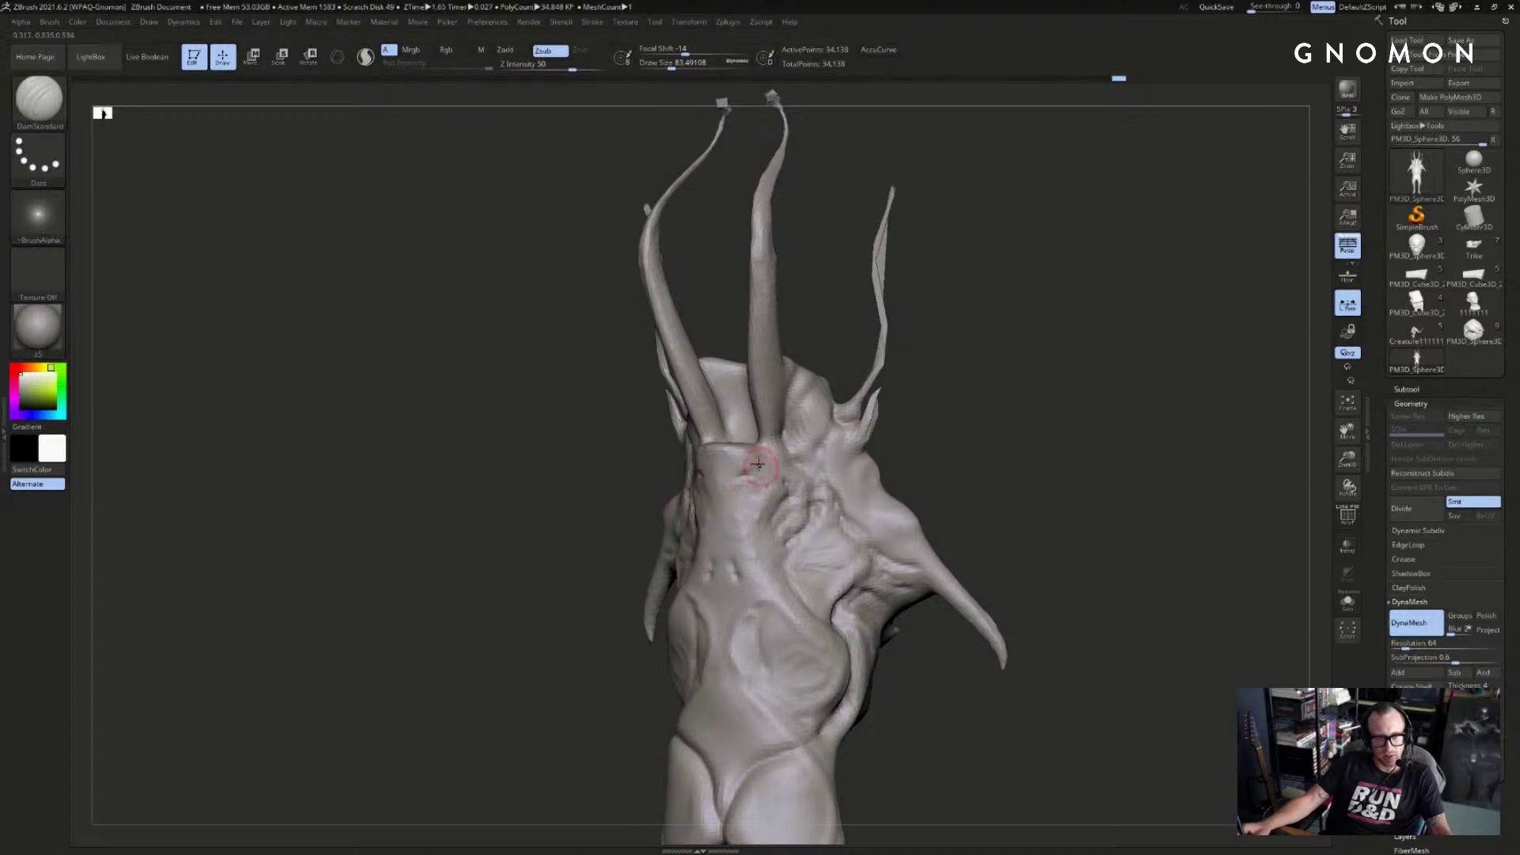
pyautogui.press('b')
pyautogui.press('s')
pyautogui.press('t')
pyautogui.moveTo(902, 427)
pyautogui.mouseDown(button='right')
pyautogui.moveTo(689, 456)
pyautogui.moveTo(702, 421)
pyautogui.mouseUp(button='right')
pyautogui.press('b')
pyautogui.press('d')
pyautogui.press('s')
pyautogui.moveTo(883, 409); pyautogui.dragTo(852, 486, button='right')
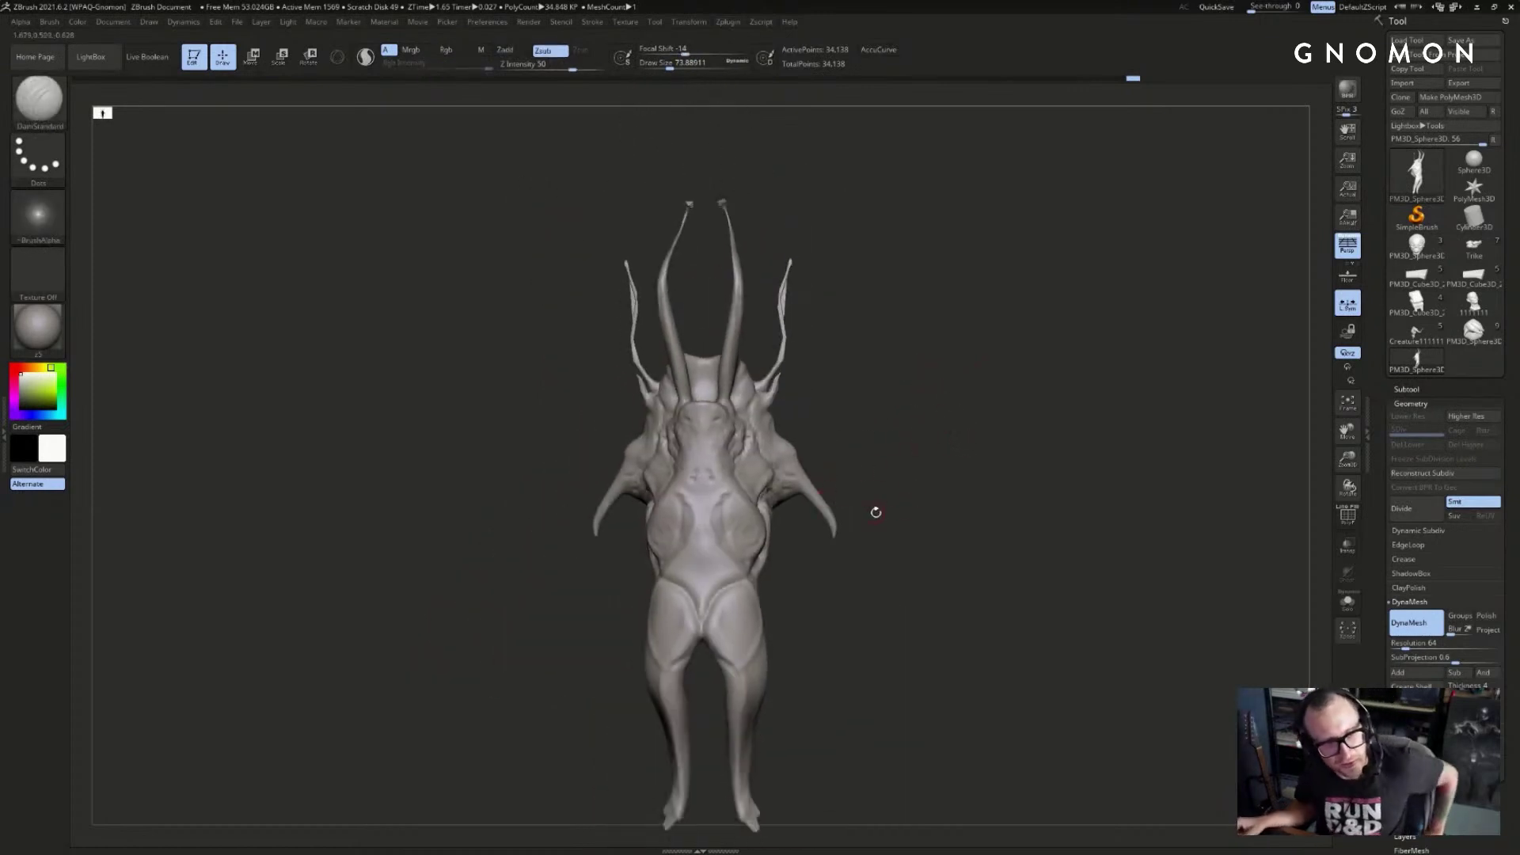
# - Pull a short spike from each crest edge below the antennae with SnakeHook
pyautogui.moveTo(904, 404); pyautogui.dragTo(920, 522, button='right')
pyautogui.moveTo(1034, 452)
pyautogui.mouseDown(button='right')
pyautogui.moveTo(906, 425)
pyautogui.moveTo(929, 410)
pyautogui.mouseUp(button='right')
pyautogui.press('b')
pyautogui.press('s')
pyautogui.press('h')
pyautogui.press('s')
pyautogui.click(879, 446)
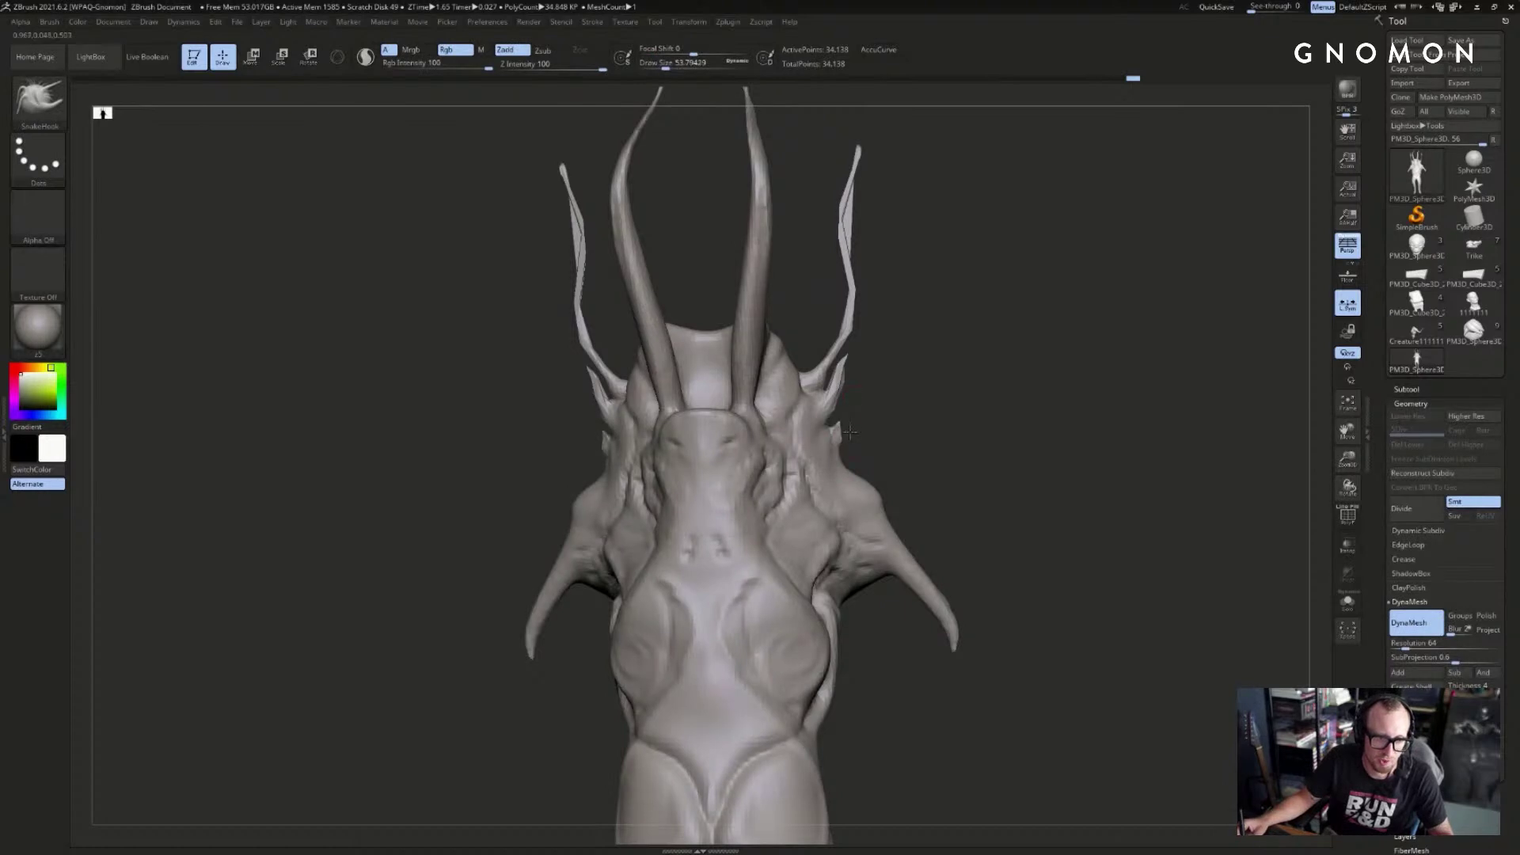
pyautogui.press('s')
pyautogui.click(839, 428)
pyautogui.press('[')
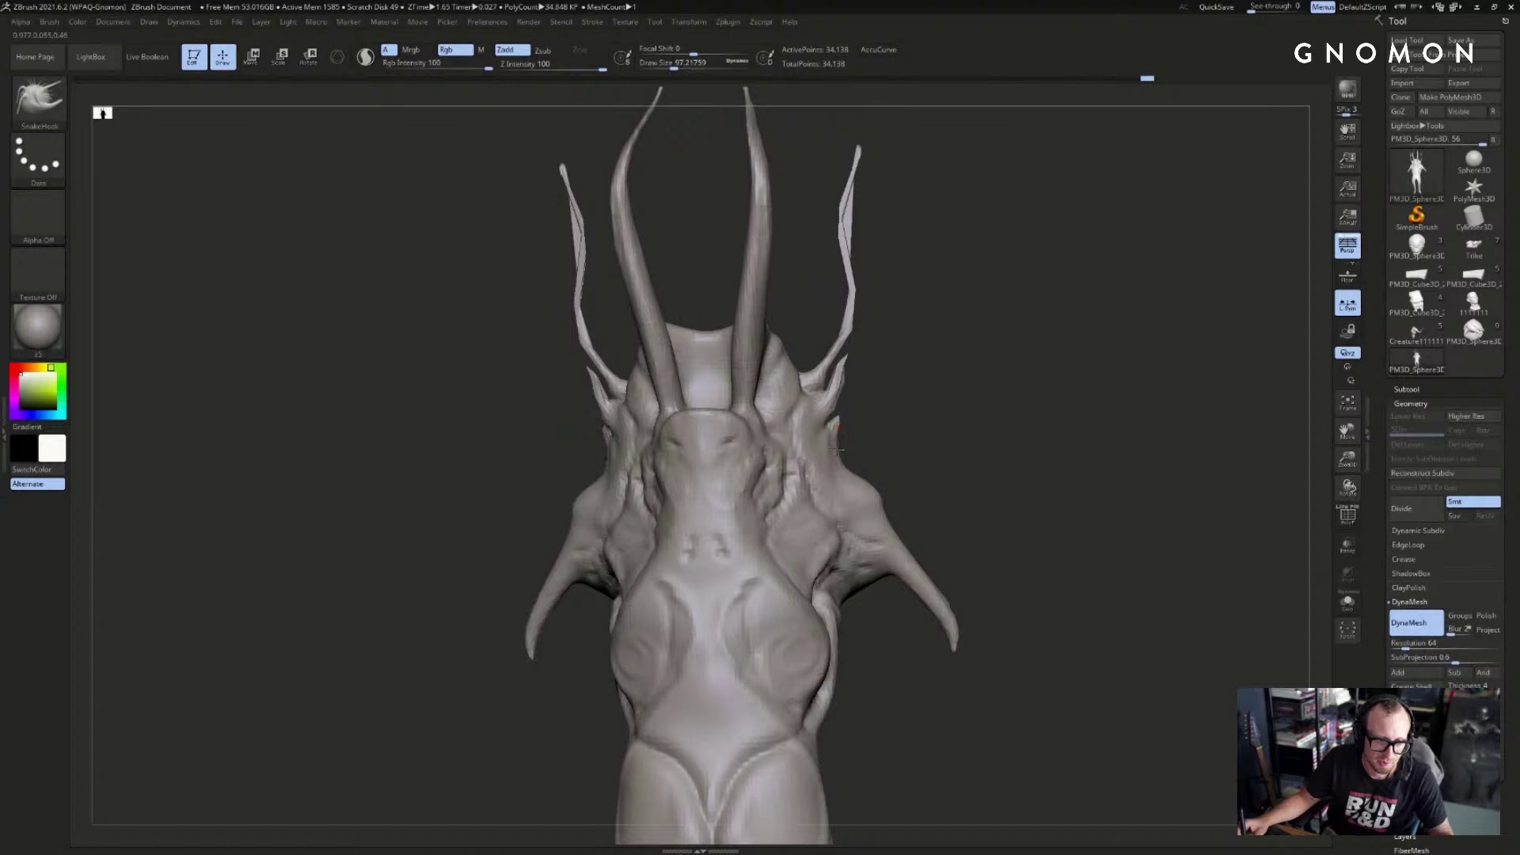
# - Carve grooves around the short crest spikes with DamStandard at a draw size of about 71
pyautogui.press('b')
pyautogui.press('d')
pyautogui.press('s')
pyautogui.moveTo(903, 412)
pyautogui.mouseDown()
pyautogui.moveTo(875, 423)
pyautogui.moveTo(865, 459)
pyautogui.moveTo(846, 387)
pyautogui.mouseUp()
pyautogui.moveTo(847, 449); pyautogui.dragTo(840, 450)
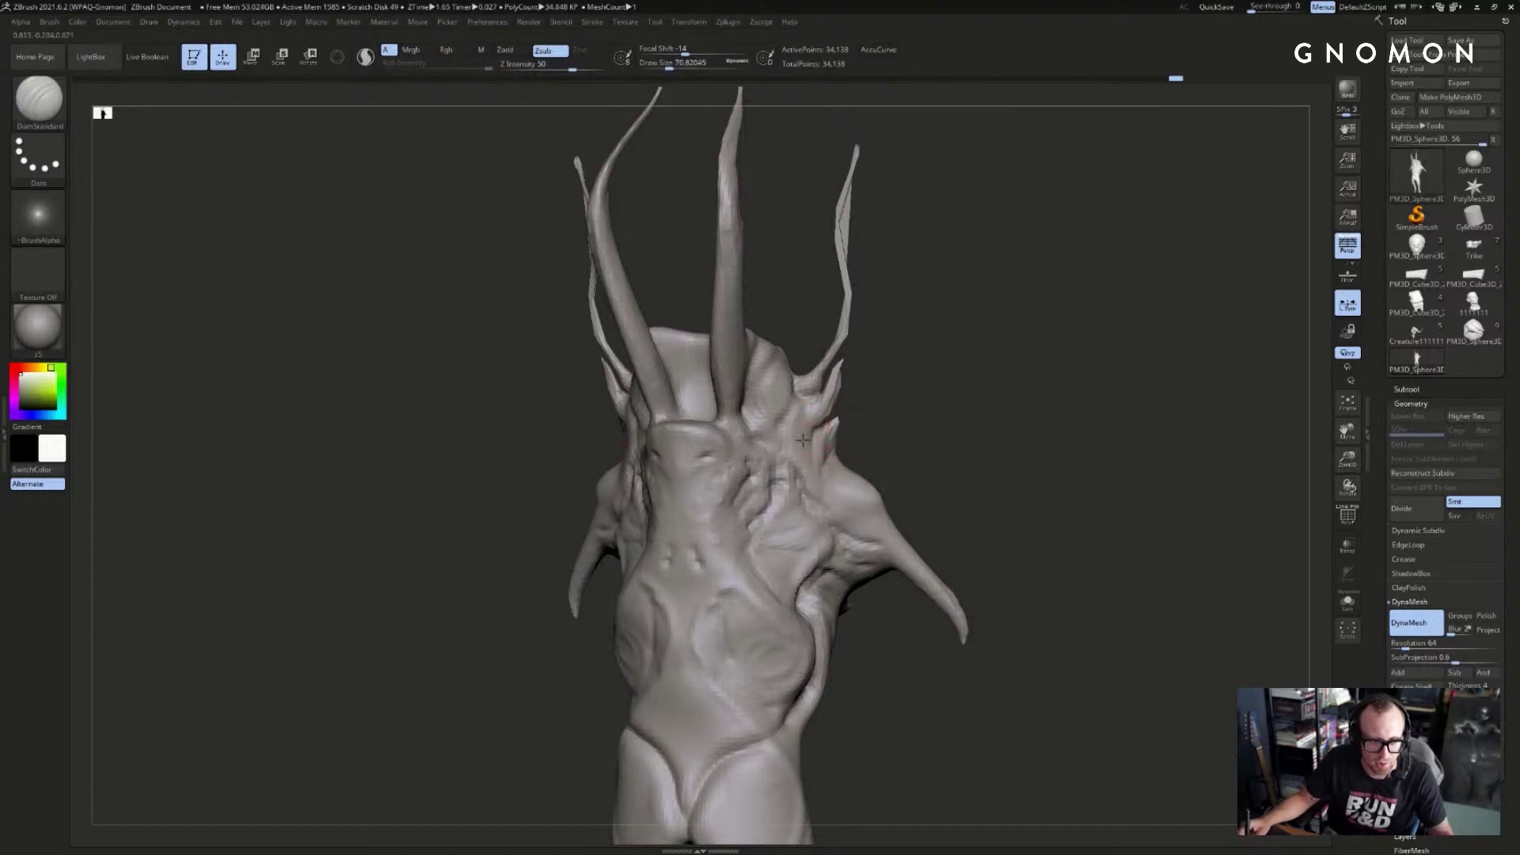
pyautogui.moveTo(866, 425)
pyautogui.mouseDown()
pyautogui.moveTo(902, 413)
pyautogui.moveTo(890, 439)
pyautogui.moveTo(932, 465)
pyautogui.moveTo(939, 428)
pyautogui.moveTo(868, 433)
pyautogui.mouseUp()
pyautogui.press('v')
pyautogui.press('v')
pyautogui.press('f')
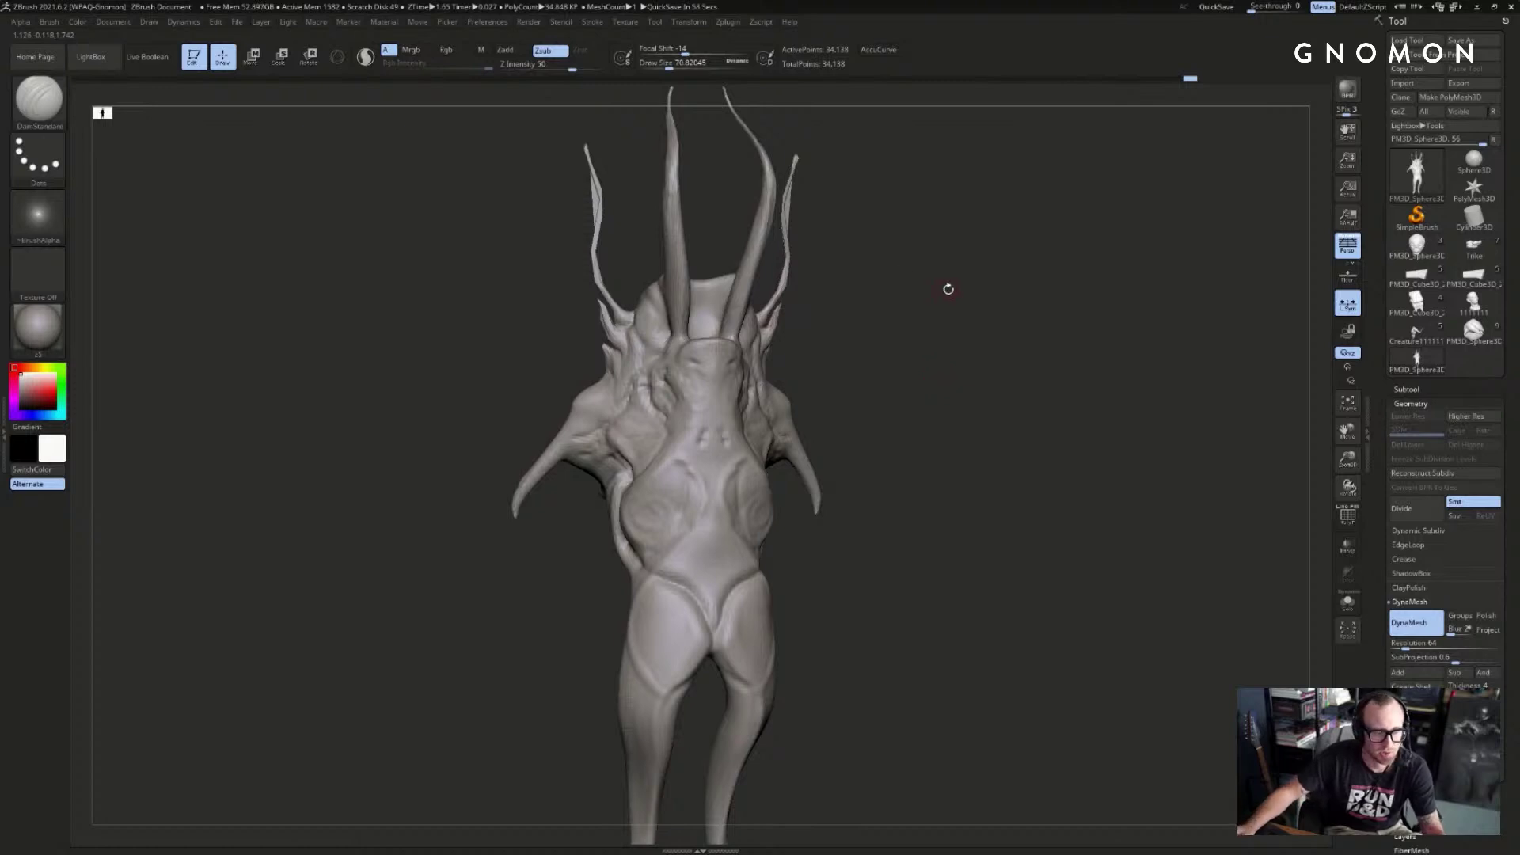
# - Swell the ends of the cheek spikes with the Inflate brush
pyautogui.moveTo(945, 289); pyautogui.dragTo(948, 294)
pyautogui.press('b')
pyautogui.press('i')
pyautogui.press('n')
pyautogui.press('s')
pyautogui.moveTo(514, 504)
pyautogui.mouseDown()
pyautogui.moveTo(501, 541)
pyautogui.moveTo(515, 554)
pyautogui.mouseUp()
# - Undo the first pull on the cheek-spike ends and stretch them downward into forearms with SnakeHook
pyautogui.press('b')
pyautogui.press('s')
pyautogui.press('h')
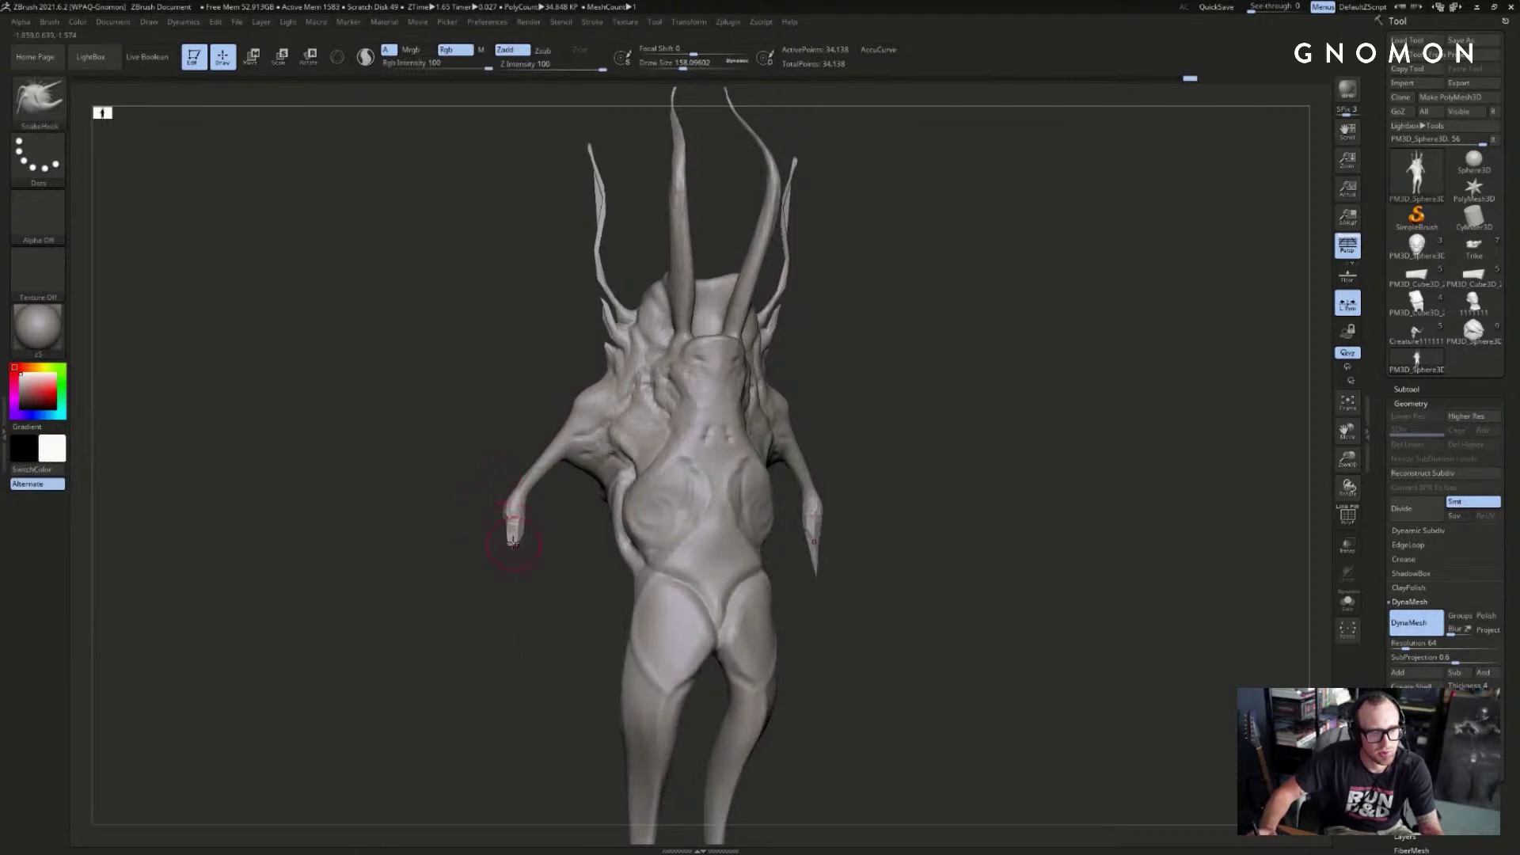
pyautogui.hotkey('ctrl', 'z')
pyautogui.hotkey('ctrl', 'z')
pyautogui.moveTo(502, 570)
pyautogui.mouseDown()
pyautogui.moveTo(580, 593)
pyautogui.moveTo(535, 552)
pyautogui.moveTo(542, 527)
pyautogui.moveTo(527, 639)
pyautogui.moveTo(491, 617)
pyautogui.moveTo(441, 622)
pyautogui.moveTo(492, 619)
pyautogui.moveTo(475, 618)
pyautogui.moveTo(520, 576)
pyautogui.mouseUp()
pyautogui.press('b')
pyautogui.press('s')
pyautogui.press('h')
pyautogui.press('s')
# - Try to remesh the creature at DynaMesh resolution 64 after switching to Inflate at a draw size of about 301
pyautogui.press('b')
pyautogui.press('i')
pyautogui.press('n')
pyautogui.press('s')
pyautogui.keyDown('ctrl'); pyautogui.moveTo(452, 444); pyautogui.dragTo(429, 547); pyautogui.keyUp('ctrl')
pyautogui.hotkey('ctrl', 'z')
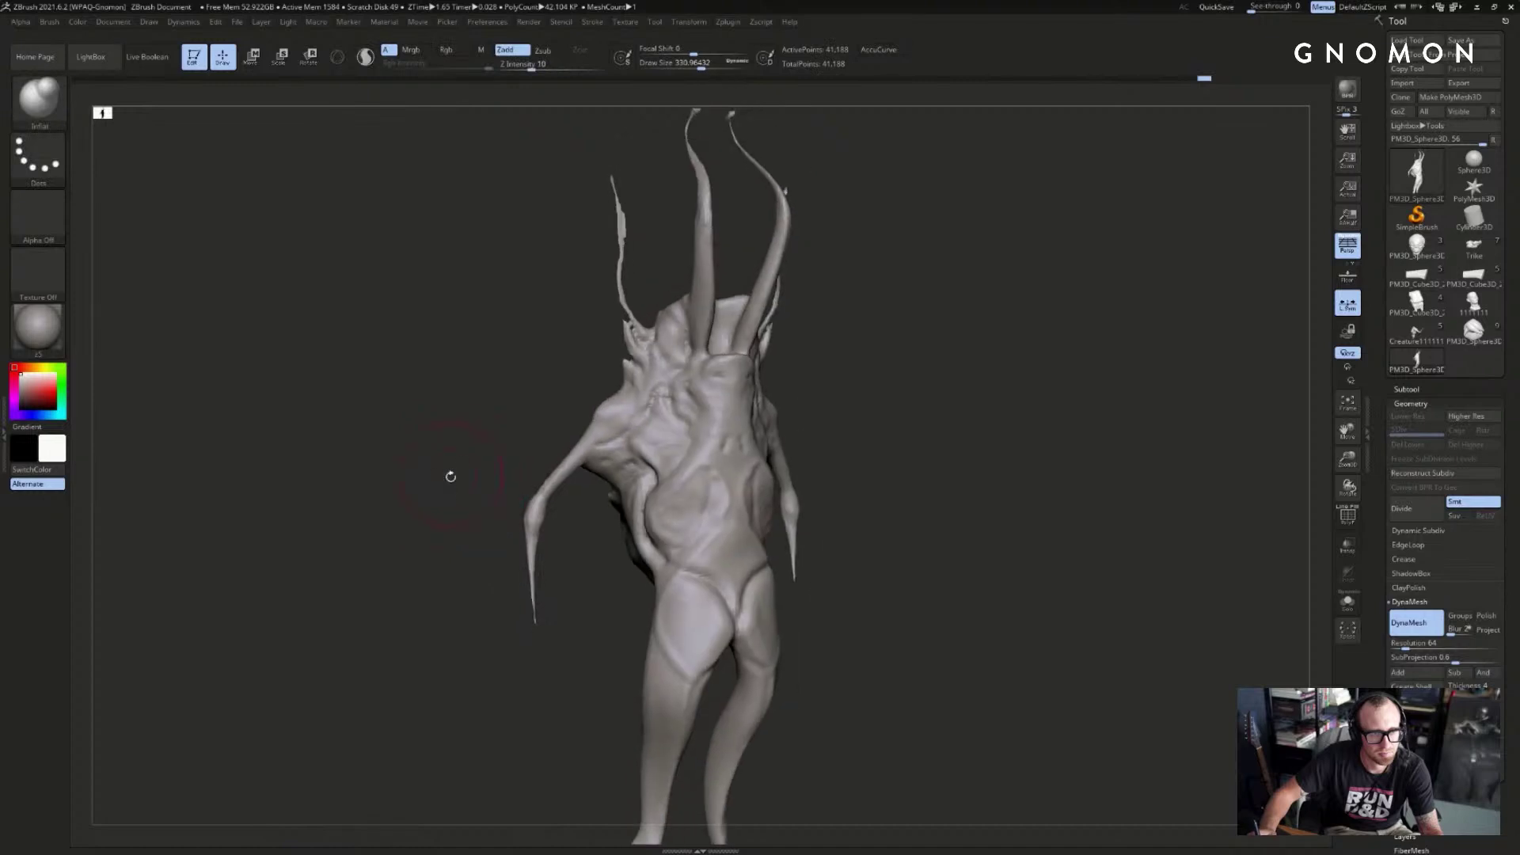
# - Set the DynaMesh resolution to 128 and remesh the creature
pyautogui.click(1407, 641)
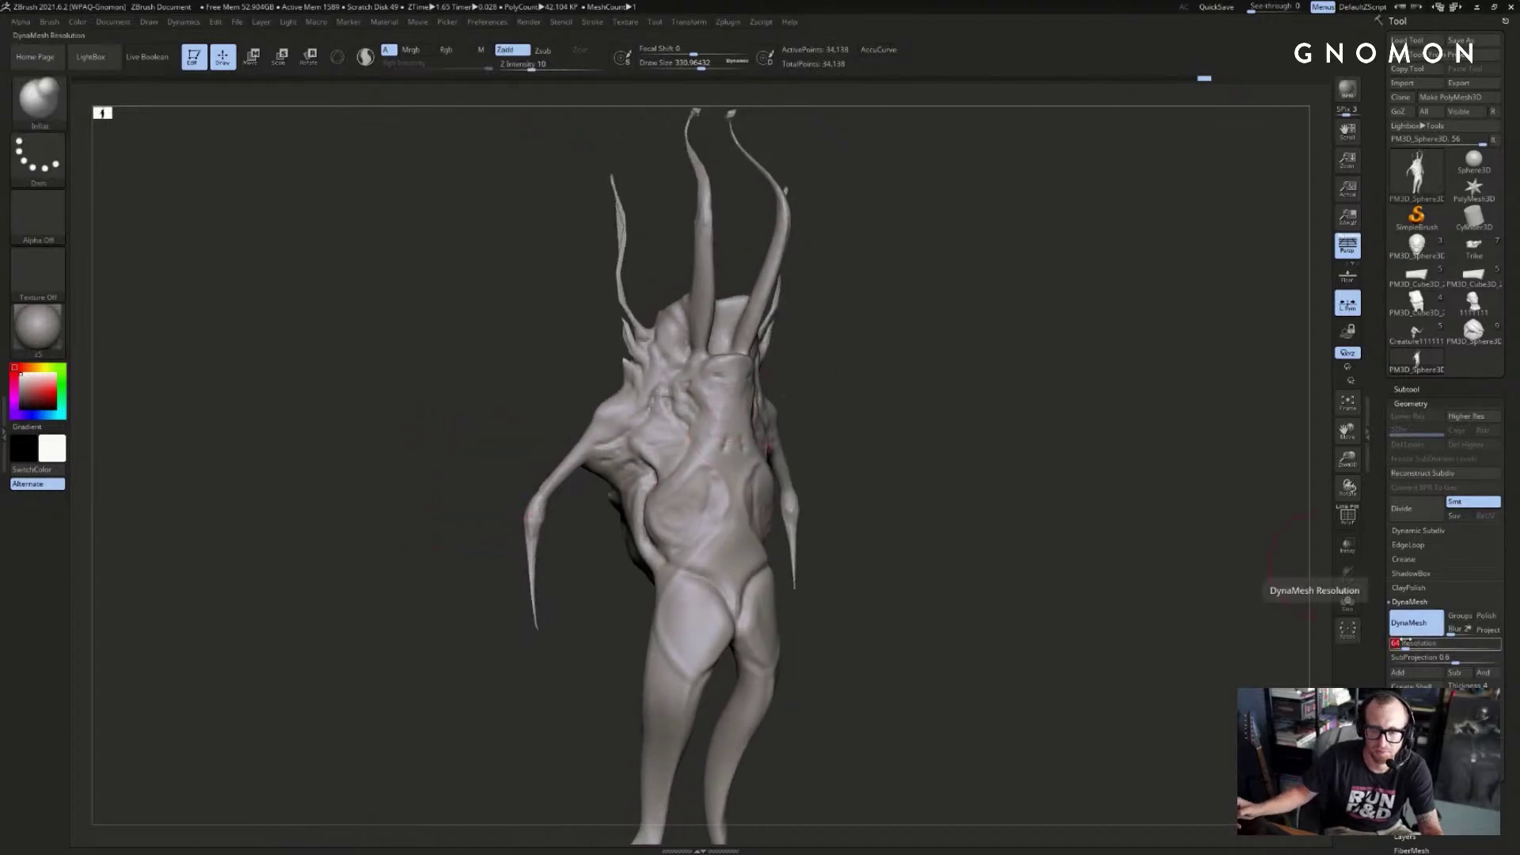
pyautogui.write('128')
pyautogui.press('Return')
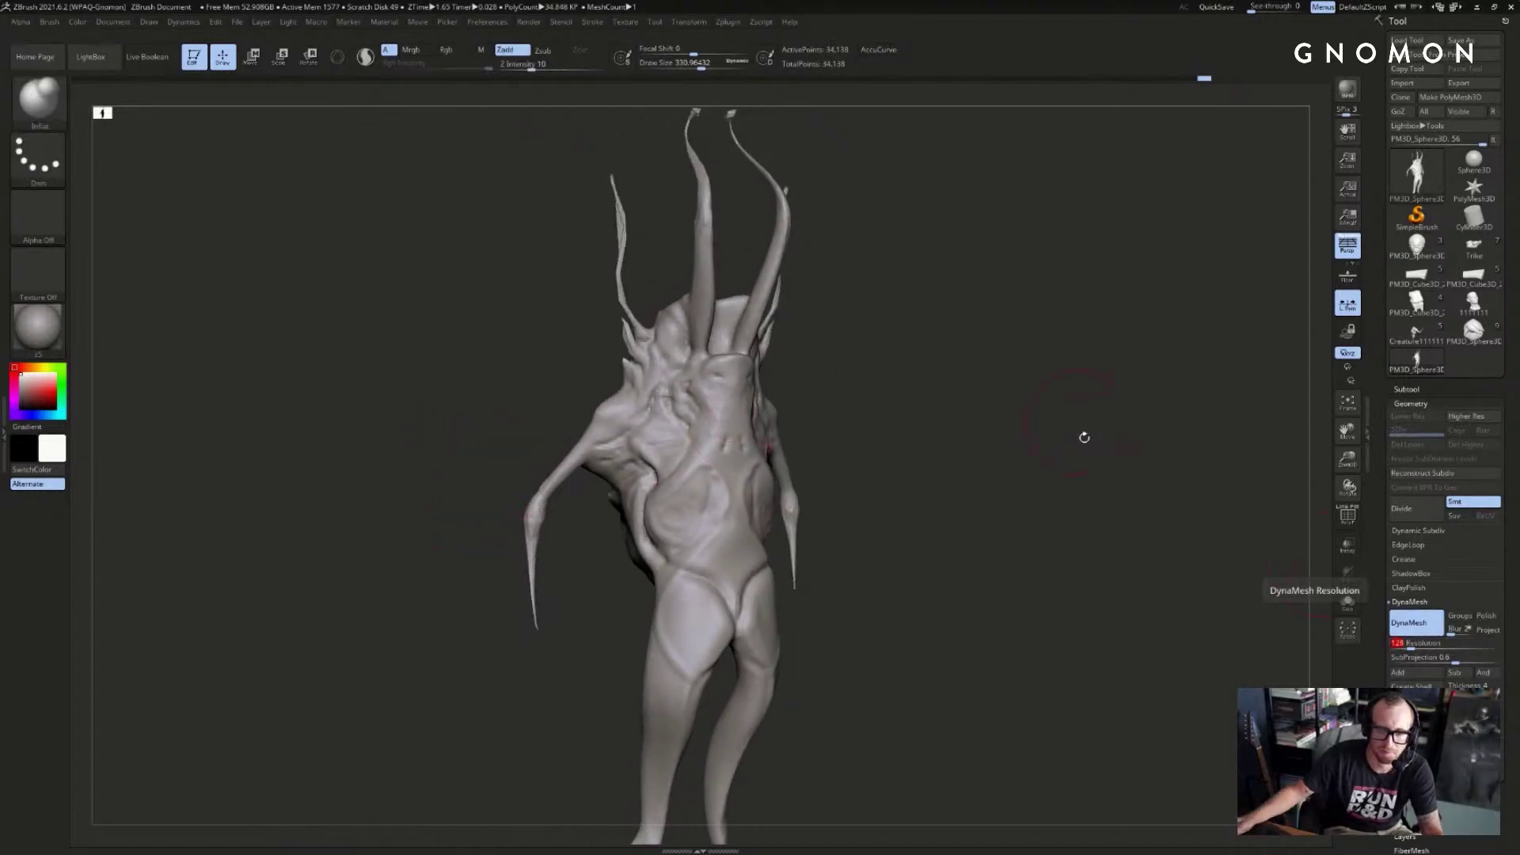
pyautogui.keyDown('ctrl'); pyautogui.moveTo(1079, 424); pyautogui.dragTo(1089, 390); pyautogui.keyUp('ctrl')
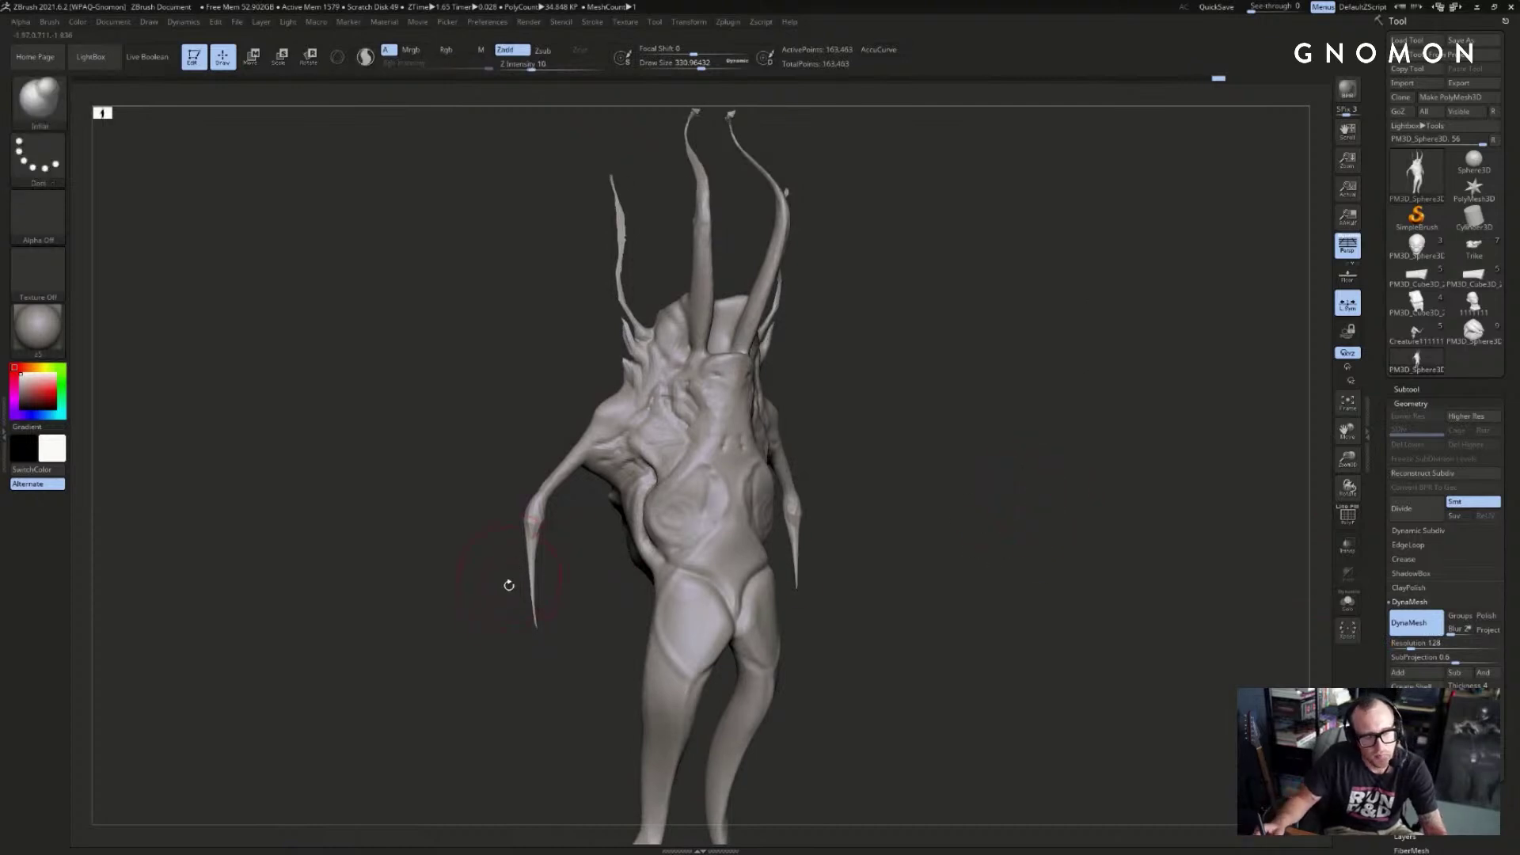
# - Swell the forearm tips into rounded hand ends with Inflate, remesh the creature, and shrink the brush to about 159
pyautogui.moveTo(533, 603); pyautogui.dragTo(536, 629)
pyautogui.moveTo(560, 577)
pyautogui.keyDown('ctrl'); pyautogui.mouseDown()
pyautogui.moveTo(527, 653)
pyautogui.moveTo(553, 549)
pyautogui.mouseUp(); pyautogui.keyUp('ctrl')
pyautogui.press('s')
pyautogui.press('[')
pyautogui.press('[')
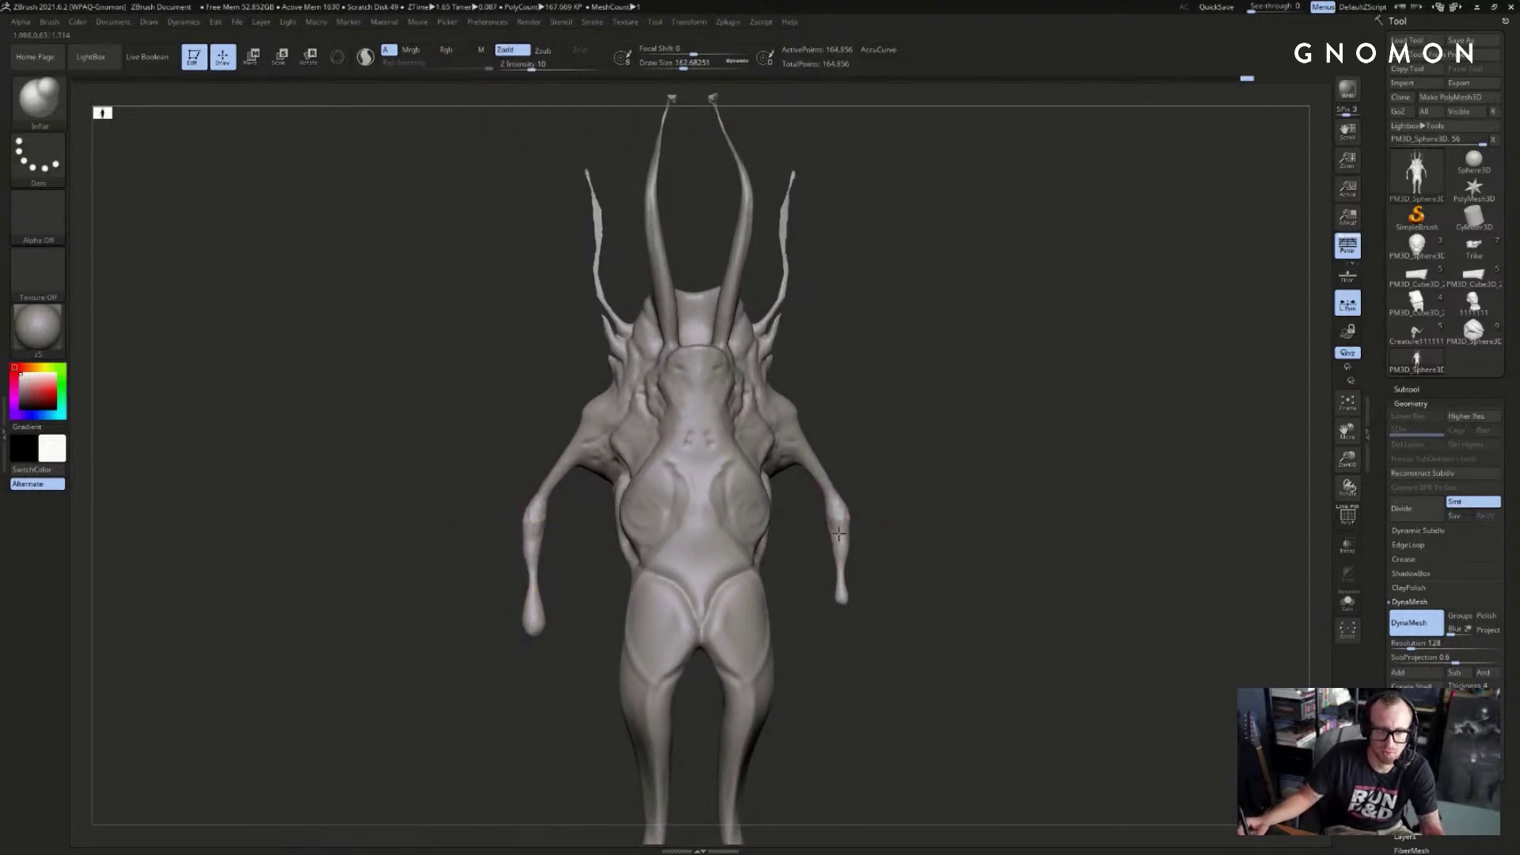
pyautogui.press('[')
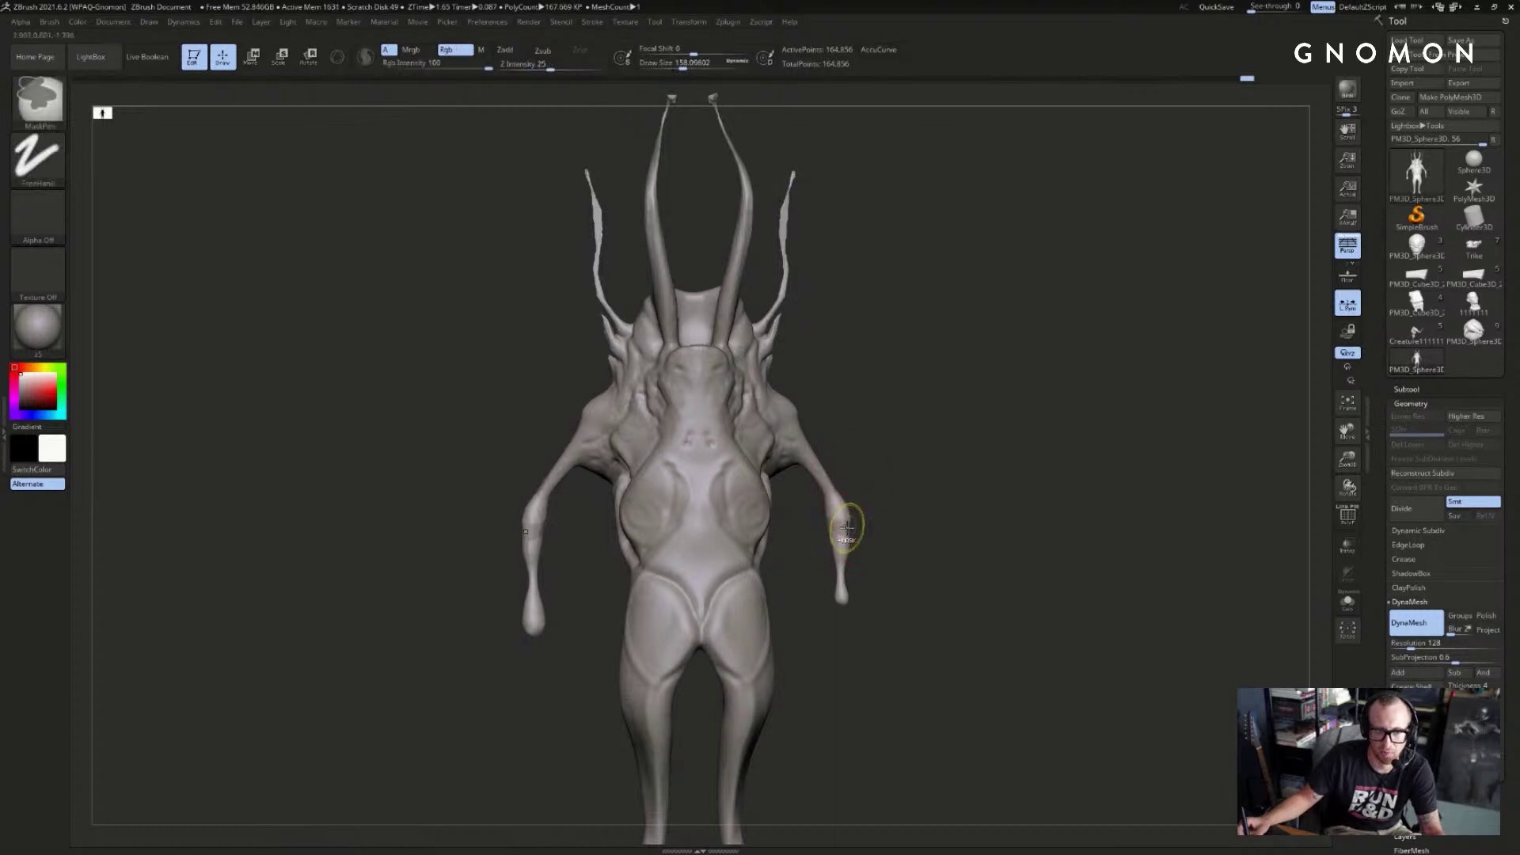
# - Try to smooth the arms from elbow to hand and undo the stroke
pyautogui.press('s')
pyautogui.moveTo(847, 473)
pyautogui.keyDown('shift'); pyautogui.mouseDown()
pyautogui.moveTo(895, 500)
pyautogui.moveTo(841, 519)
pyautogui.moveTo(807, 727)
pyautogui.moveTo(954, 581)
pyautogui.moveTo(858, 638)
pyautogui.mouseUp(); pyautogui.keyUp('shift')
pyautogui.press('s')
pyautogui.press('s')
pyautogui.hotkey('ctrl', 'z')
# - Reshape the arms into long, slender curves hanging beside the legs with the Move brush
pyautogui.press('b')
pyautogui.press('m')
pyautogui.press('v')
pyautogui.moveTo(936, 596)
pyautogui.mouseDown()
pyautogui.moveTo(1021, 586)
pyautogui.moveTo(893, 580)
pyautogui.moveTo(970, 567)
pyautogui.moveTo(902, 577)
pyautogui.moveTo(923, 583)
pyautogui.mouseUp()
pyautogui.hotkey('ctrl', 'shift')
pyautogui.press('s')
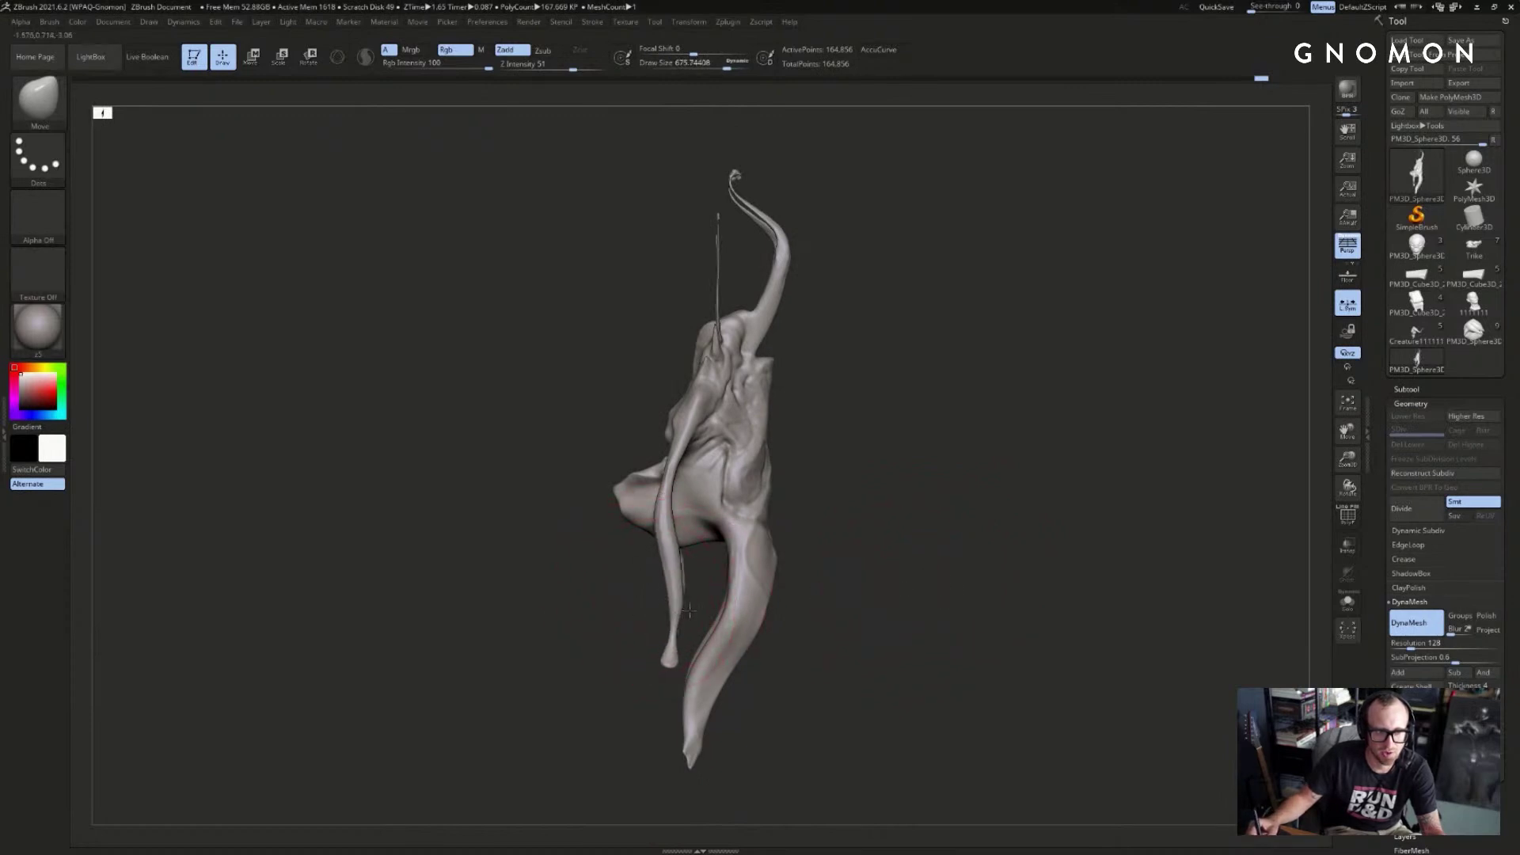
pyautogui.moveTo(800, 607)
pyautogui.mouseDown()
pyautogui.moveTo(889, 549)
pyautogui.moveTo(906, 558)
pyautogui.moveTo(777, 502)
pyautogui.moveTo(760, 523)
pyautogui.mouseUp()
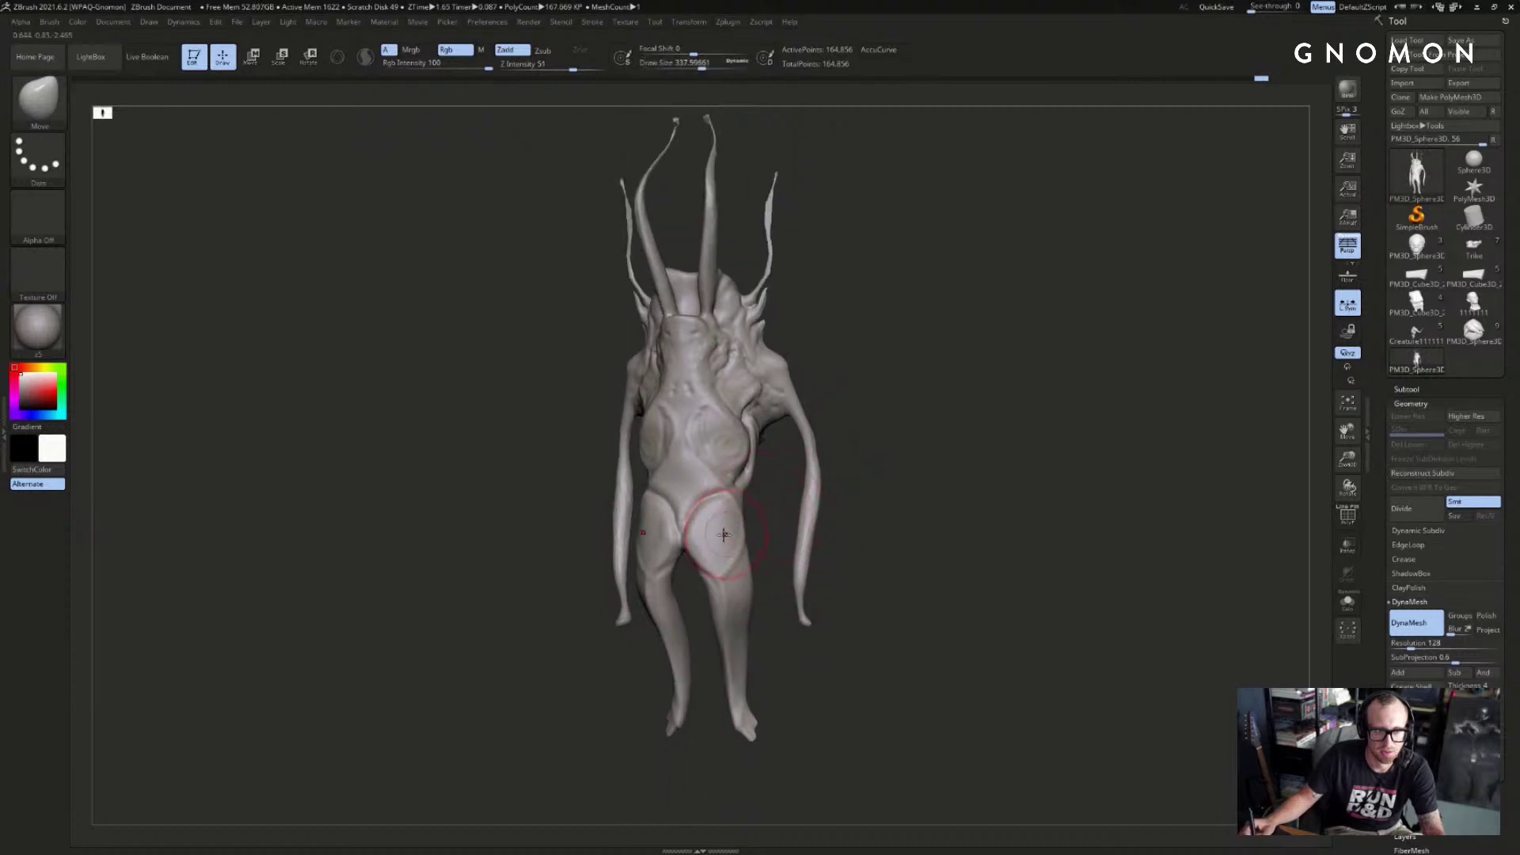
# - Carve the creases around the knees with DamStandard and smooth the lower legs
pyautogui.press('b')
pyautogui.press('d')
pyautogui.press('s')
pyautogui.moveTo(716, 628); pyautogui.dragTo(744, 604, button='right')
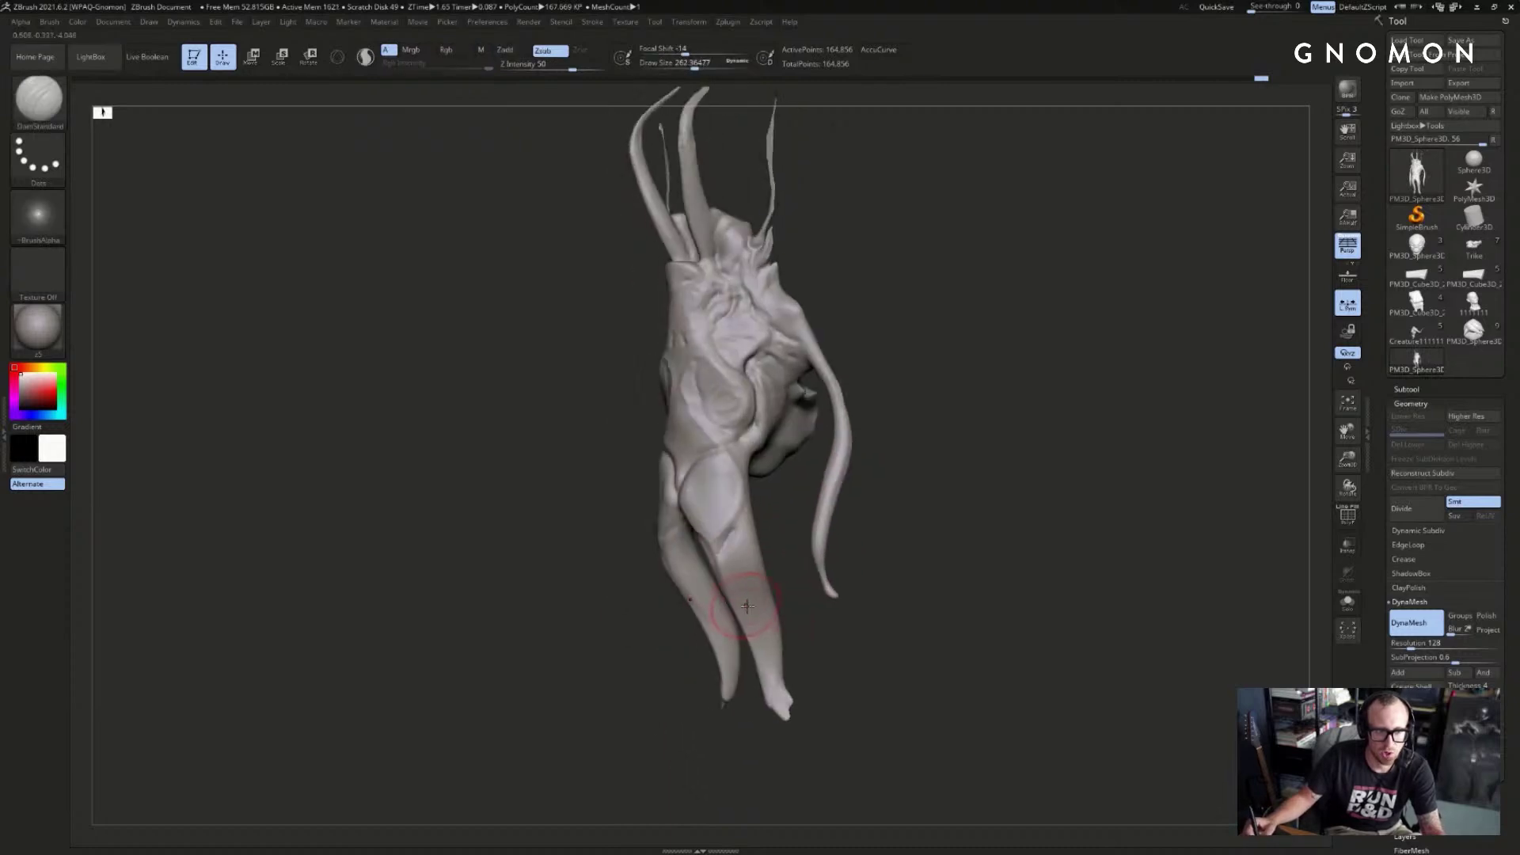
pyautogui.keyDown('shift'); pyautogui.moveTo(787, 583); pyautogui.dragTo(767, 592); pyautogui.keyUp('shift')
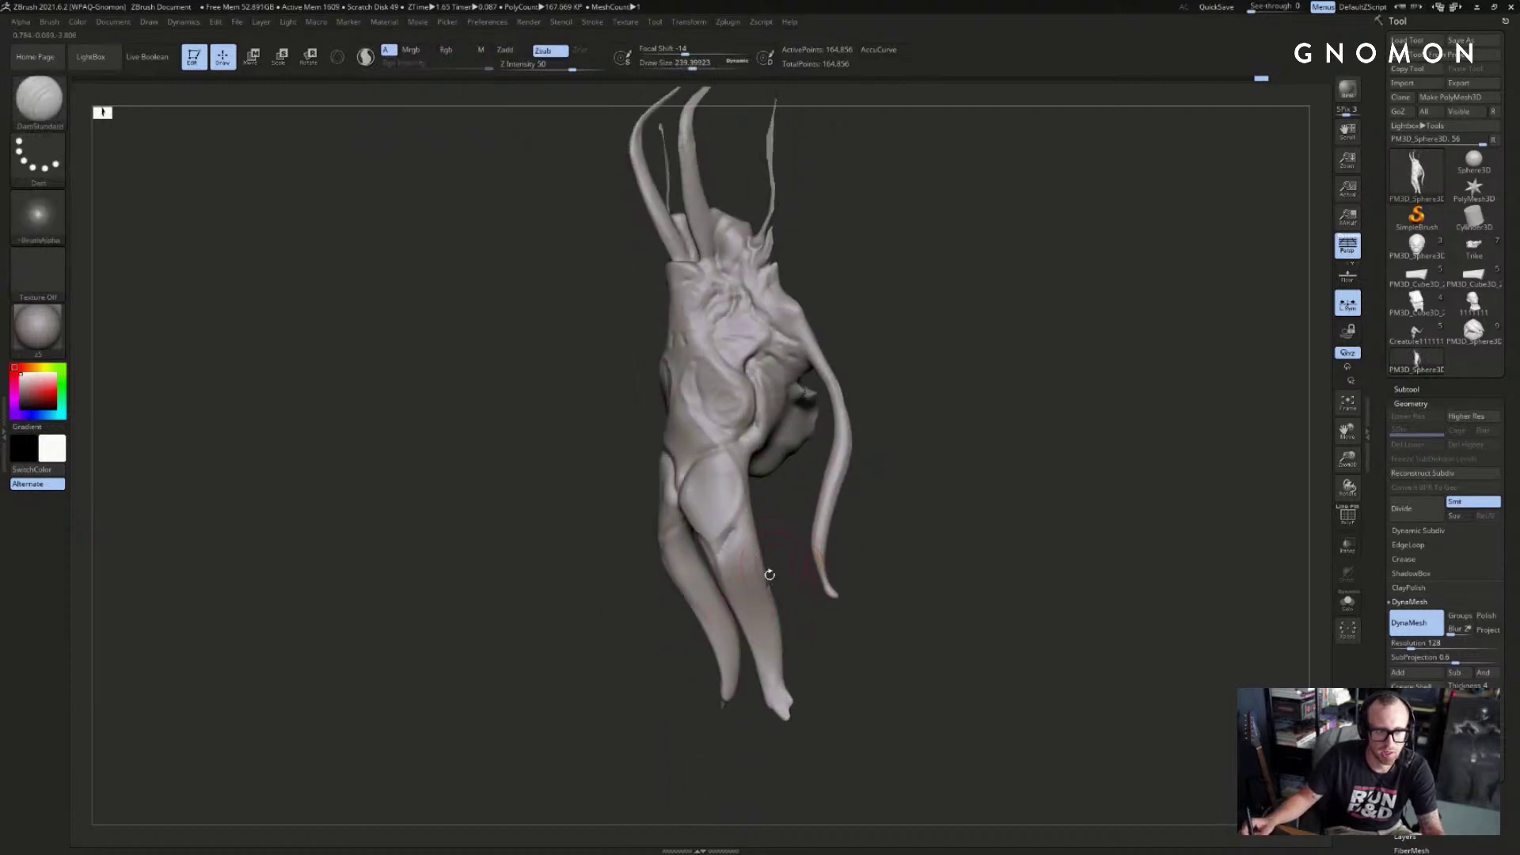
pyautogui.moveTo(781, 536)
pyautogui.mouseDown()
pyautogui.moveTo(791, 553)
pyautogui.moveTo(923, 560)
pyautogui.moveTo(839, 601)
pyautogui.mouseUp()
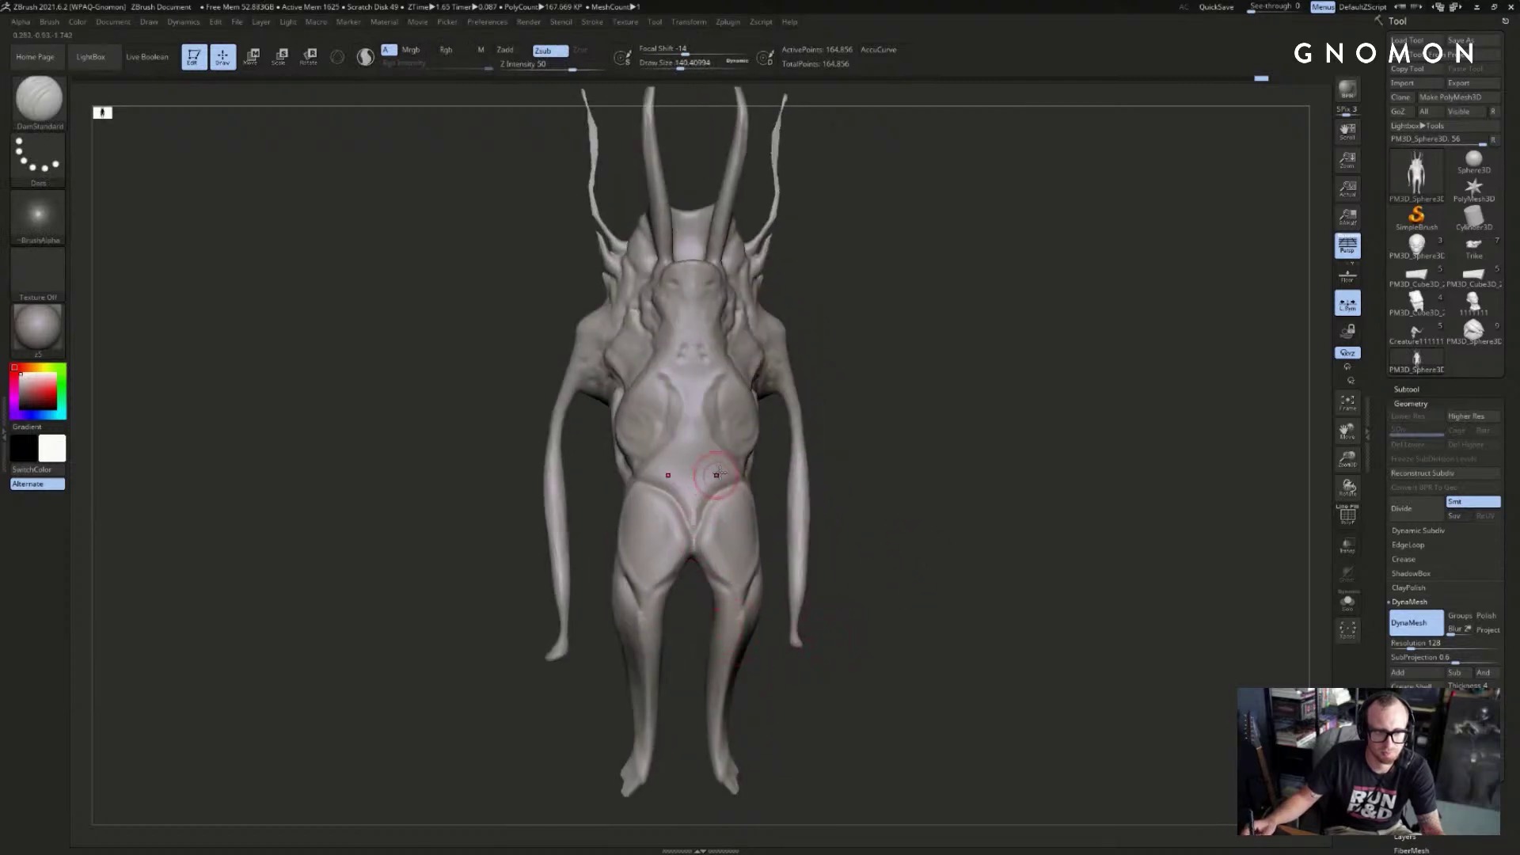
# - Build up the lower belly just above the hip folds with the Standard brush
pyautogui.moveTo(803, 501); pyautogui.dragTo(862, 471)
pyautogui.press('b')
pyautogui.press('s')
pyautogui.press('t')
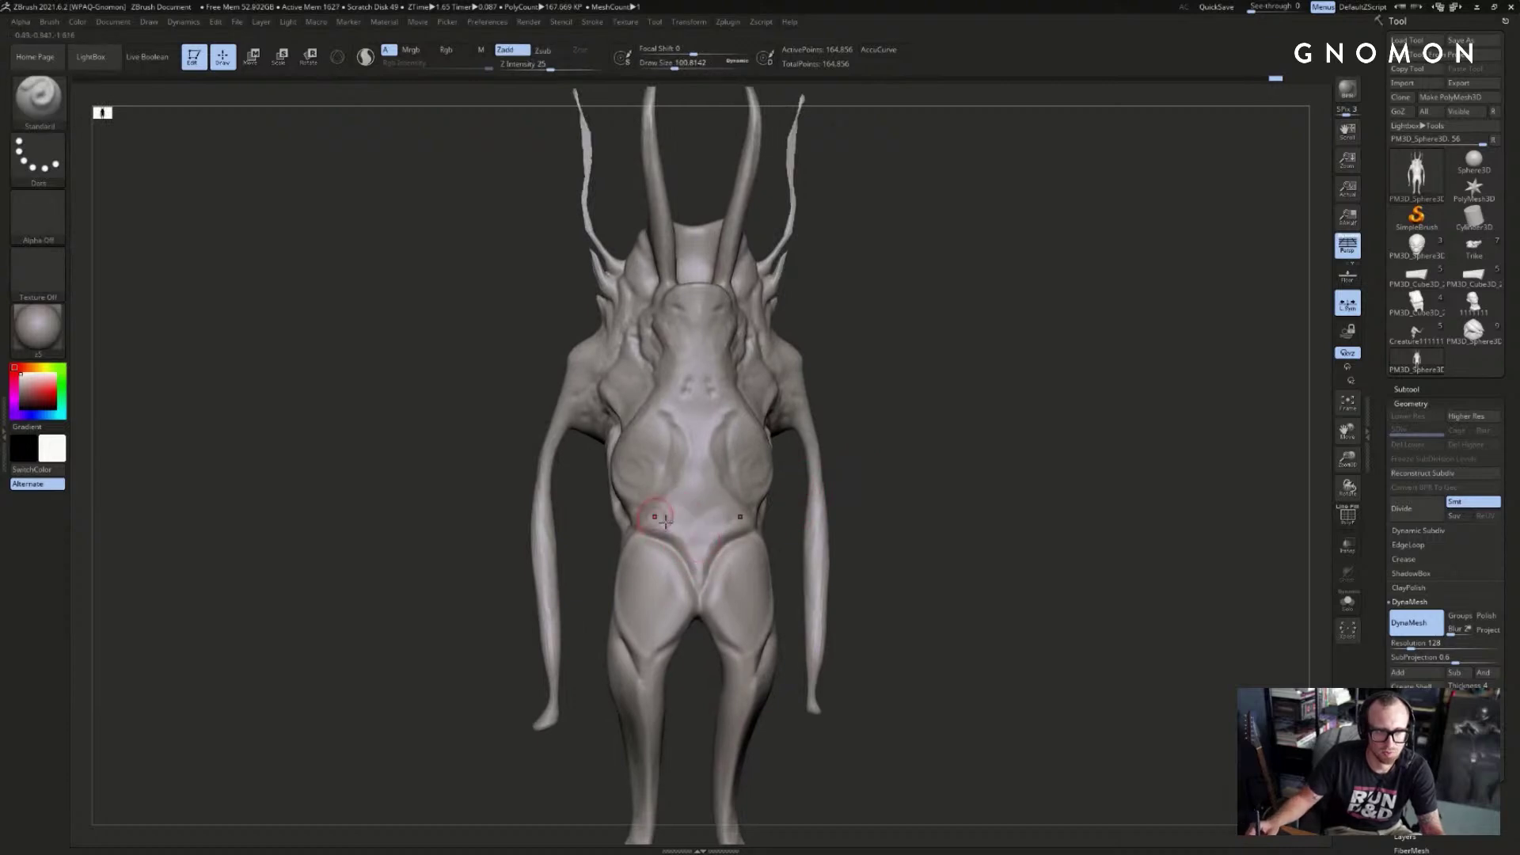
pyautogui.moveTo(773, 526)
pyautogui.mouseDown()
pyautogui.moveTo(998, 451)
pyautogui.moveTo(977, 420)
pyautogui.moveTo(815, 359)
pyautogui.moveTo(750, 379)
pyautogui.moveTo(752, 530)
pyautogui.moveTo(753, 368)
pyautogui.moveTo(756, 489)
pyautogui.mouseUp()
# - Switch to DamStandard at a draw size of about 245 and smooth away the vertical ridges along the creature's back
pyautogui.press('b')
pyautogui.press('d')
pyautogui.press('s')
pyautogui.press('[')
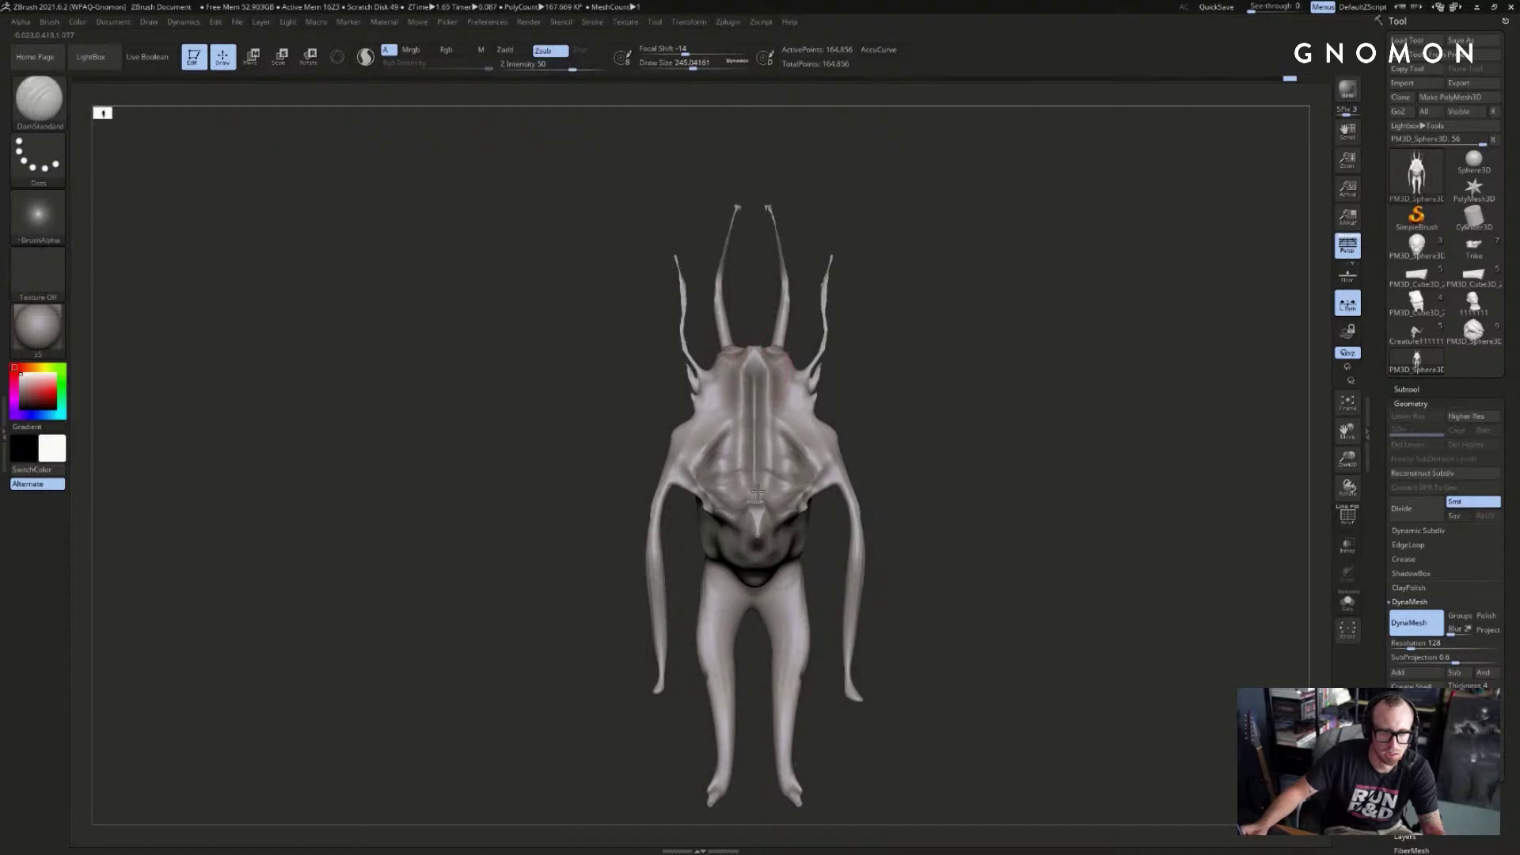
pyautogui.moveTo(930, 456); pyautogui.dragTo(979, 464)
pyautogui.keyDown('shift'); pyautogui.moveTo(756, 349); pyautogui.dragTo(793, 445); pyautogui.keyUp('shift')
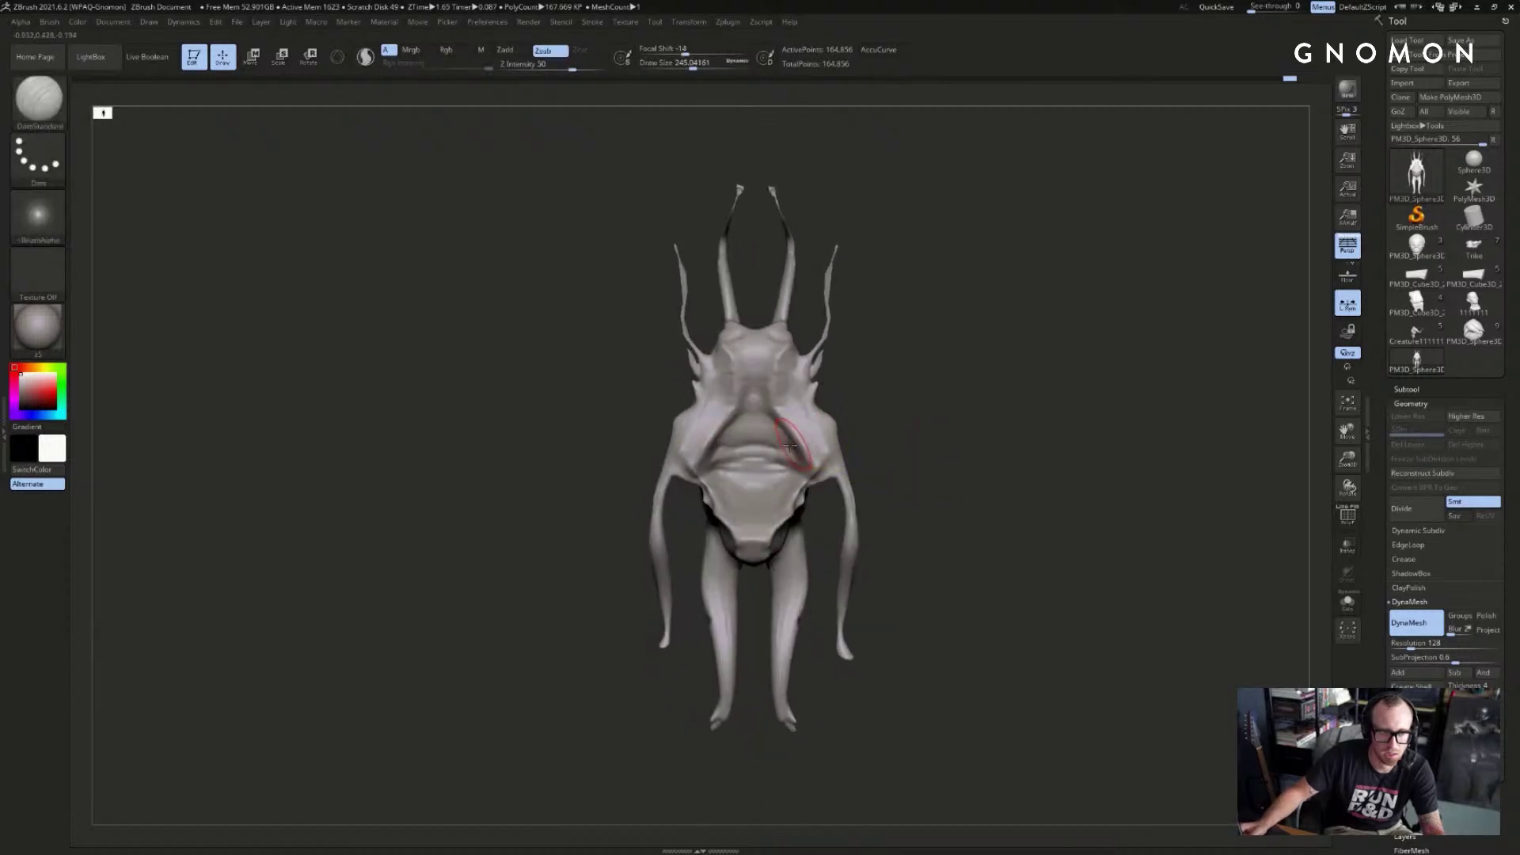
# - Build a rounded hump down the middle of the back with ClayBuildup and smooth its surface
pyautogui.press('b')
pyautogui.press('c')
pyautogui.press('b')
pyautogui.moveTo(752, 344)
pyautogui.mouseDown()
pyautogui.moveTo(770, 545)
pyautogui.moveTo(756, 380)
pyautogui.moveTo(764, 507)
pyautogui.moveTo(744, 475)
pyautogui.mouseUp()
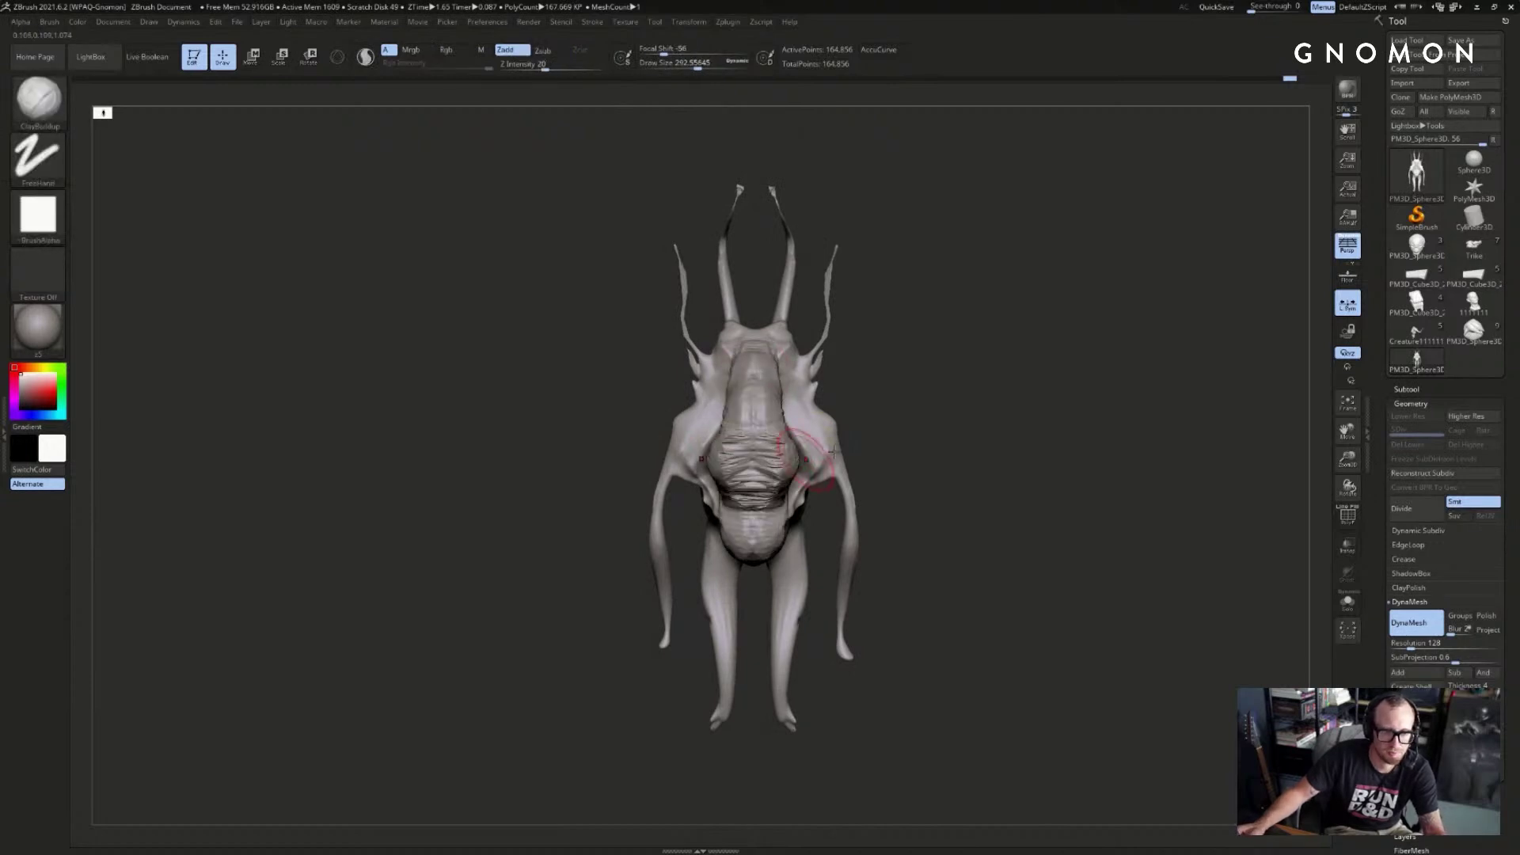
pyautogui.moveTo(903, 475); pyautogui.dragTo(770, 473)
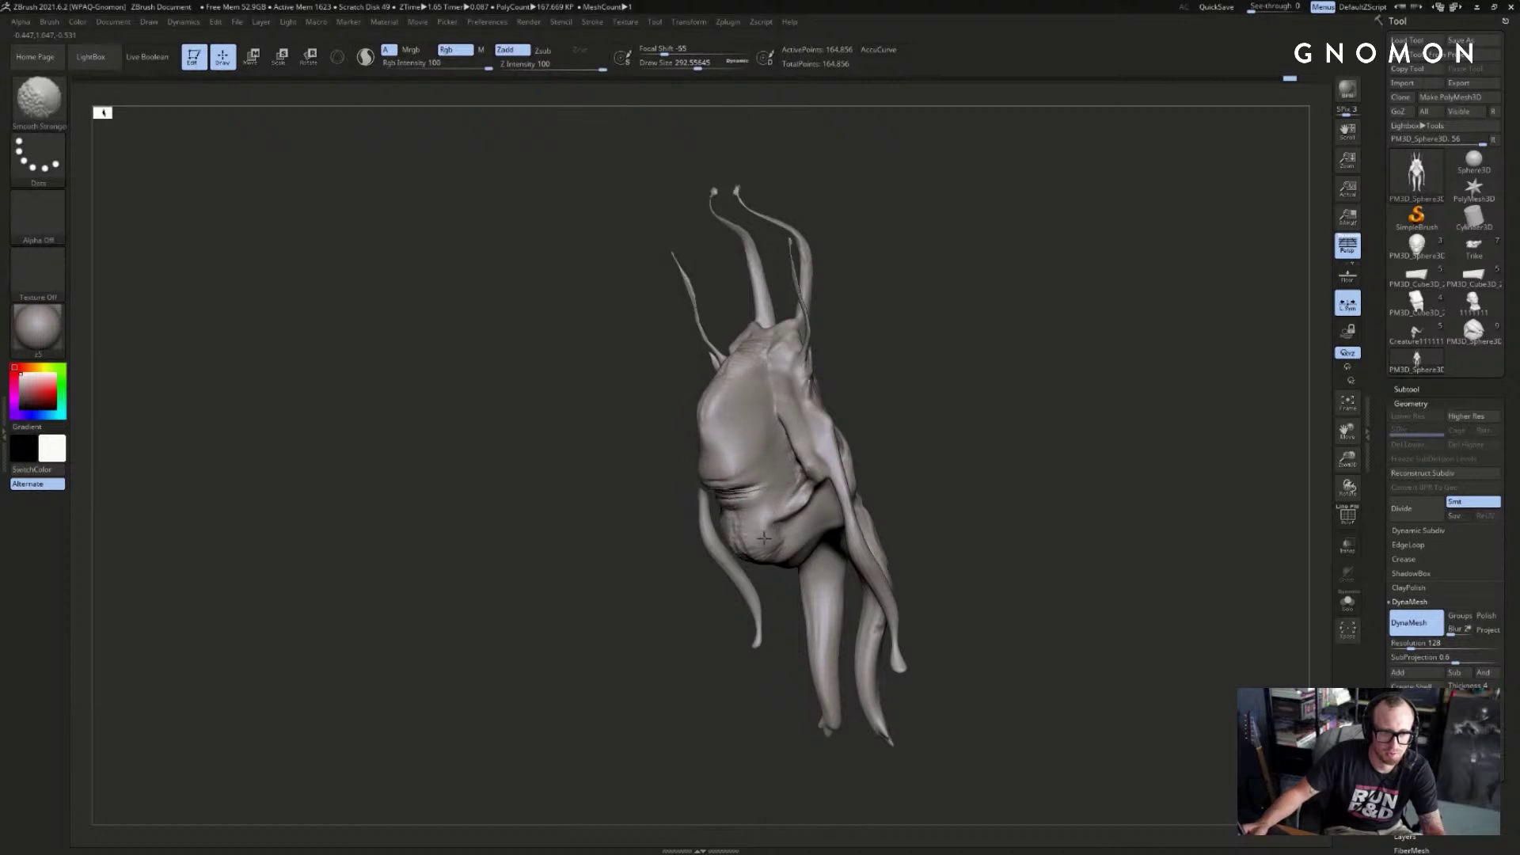
pyautogui.keyDown('shift'); pyautogui.moveTo(754, 493); pyautogui.dragTo(769, 486); pyautogui.keyUp('shift')
pyautogui.moveTo(878, 437); pyautogui.dragTo(904, 435)
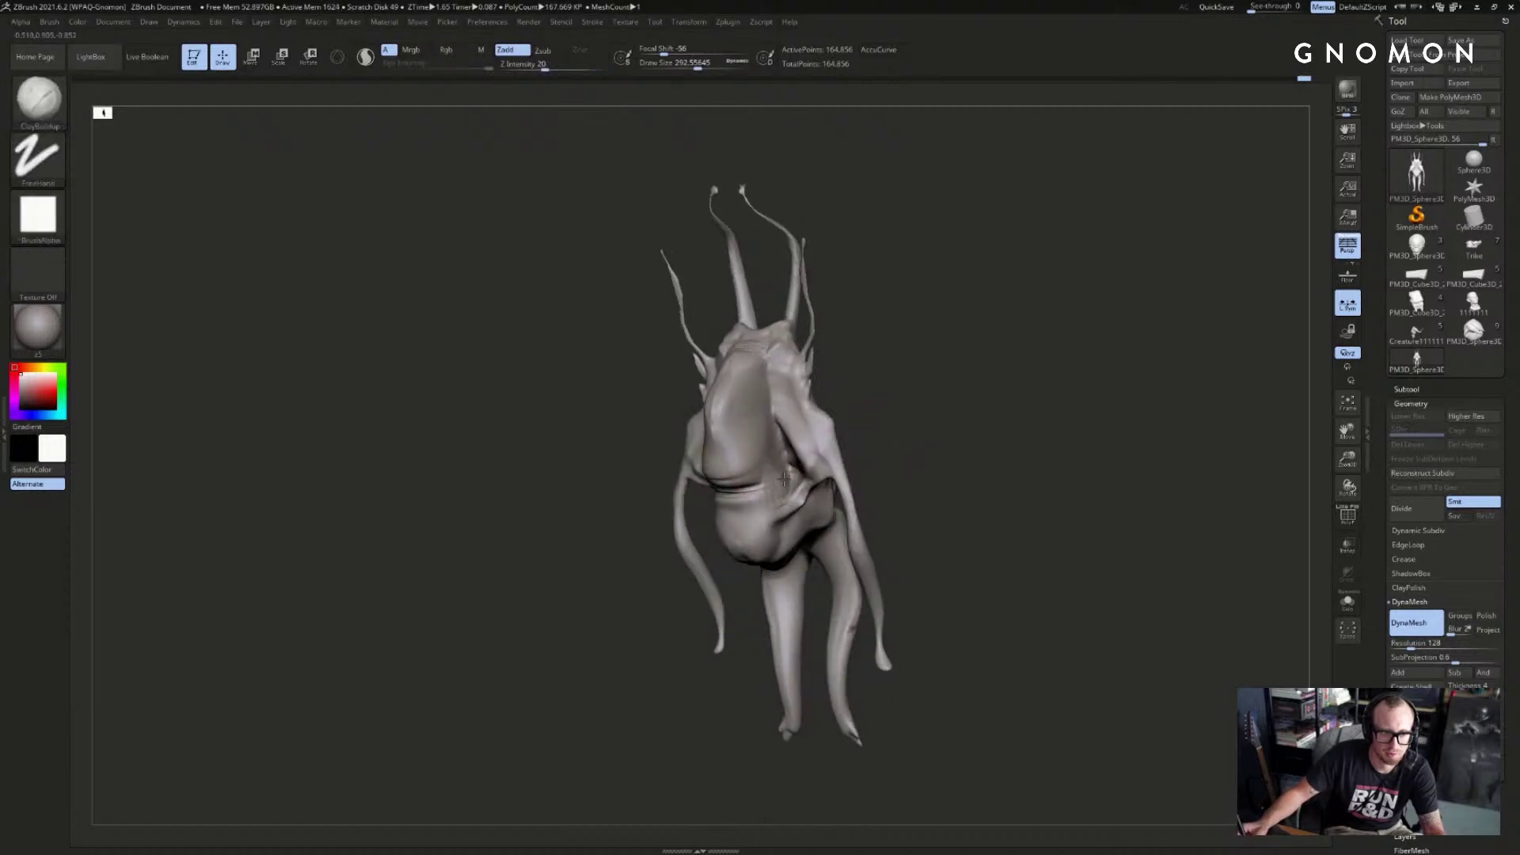
# - Carve a horizontal fold under the back hump with DamStandard at a draw size of about 182
pyautogui.press('b')
pyautogui.press('d')
pyautogui.press('s')
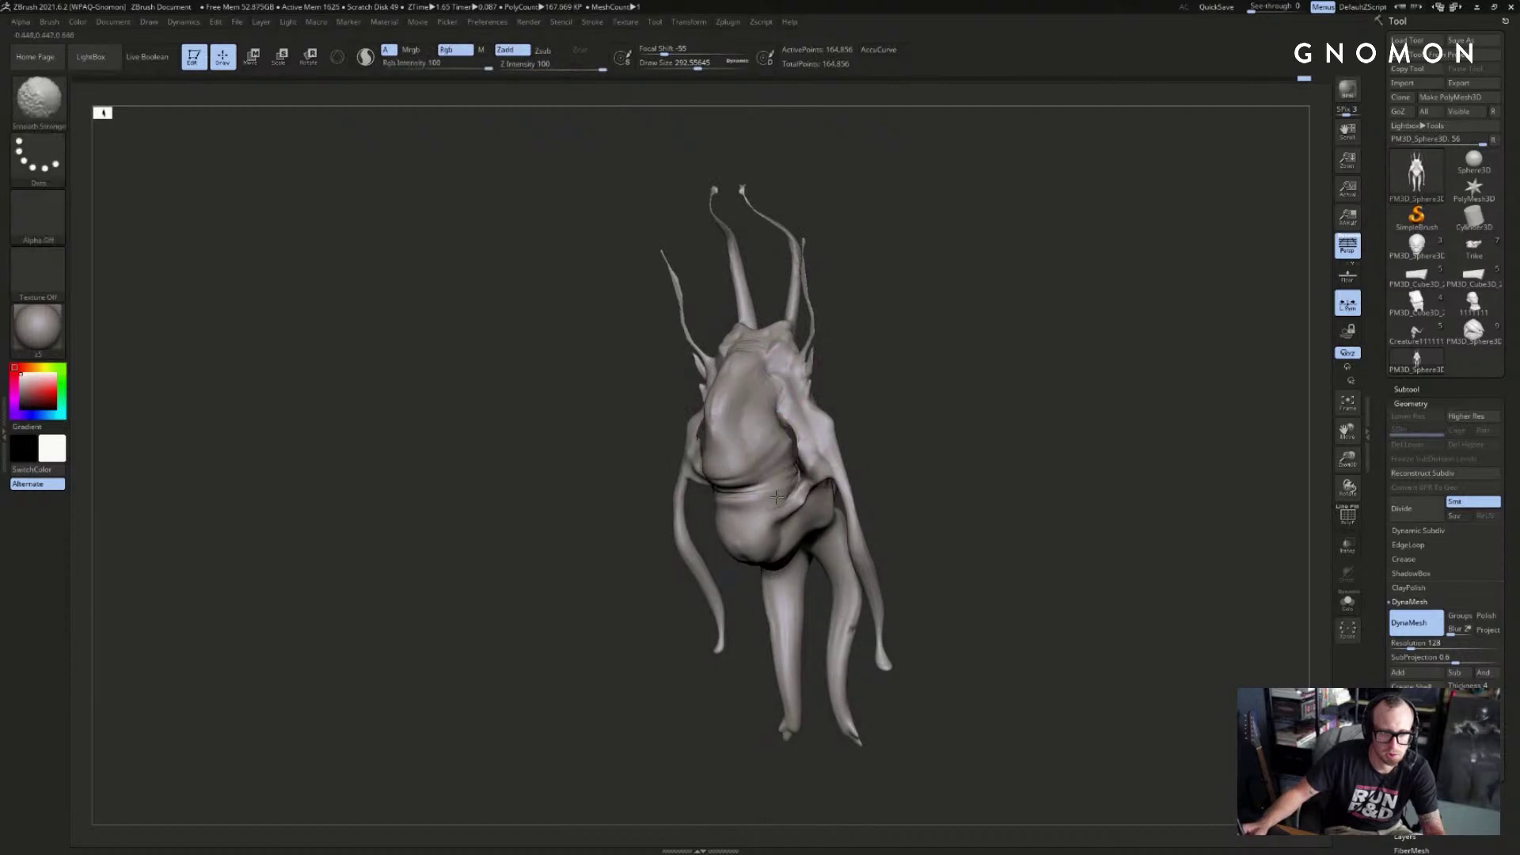
pyautogui.keyDown('shift'); pyautogui.moveTo(910, 412); pyautogui.dragTo(938, 413); pyautogui.keyUp('shift')
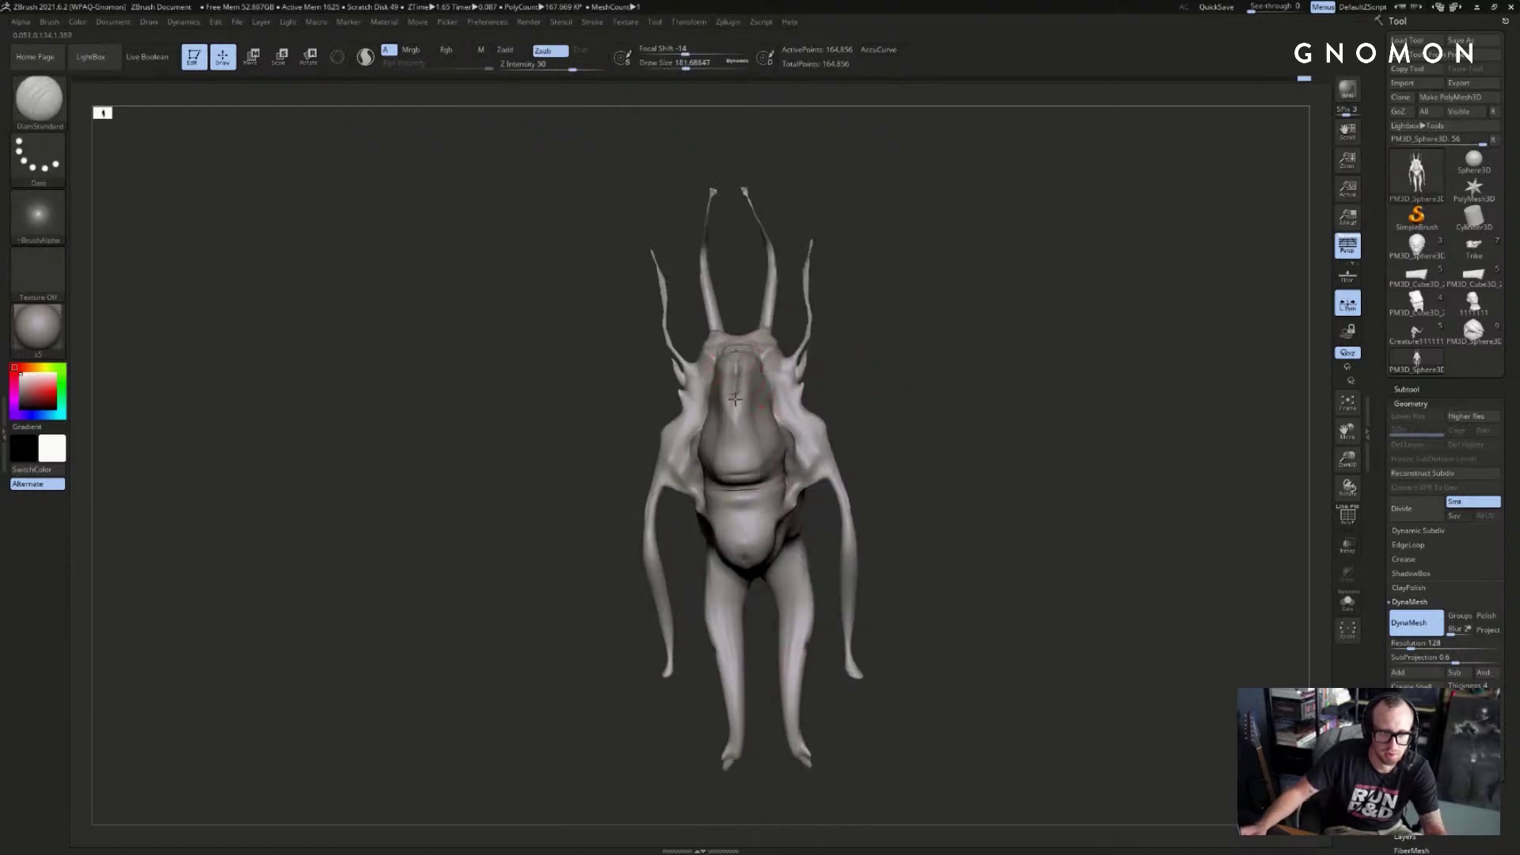
pyautogui.moveTo(911, 471)
pyautogui.mouseDown()
pyautogui.moveTo(974, 464)
pyautogui.moveTo(876, 465)
pyautogui.moveTo(1017, 483)
pyautogui.moveTo(977, 488)
pyautogui.moveTo(963, 485)
pyautogui.moveTo(1066, 472)
pyautogui.moveTo(957, 526)
pyautogui.moveTo(946, 441)
pyautogui.moveTo(933, 441)
pyautogui.moveTo(821, 567)
pyautogui.moveTo(748, 683)
pyautogui.moveTo(776, 595)
pyautogui.moveTo(852, 614)
pyautogui.moveTo(842, 589)
pyautogui.mouseUp()
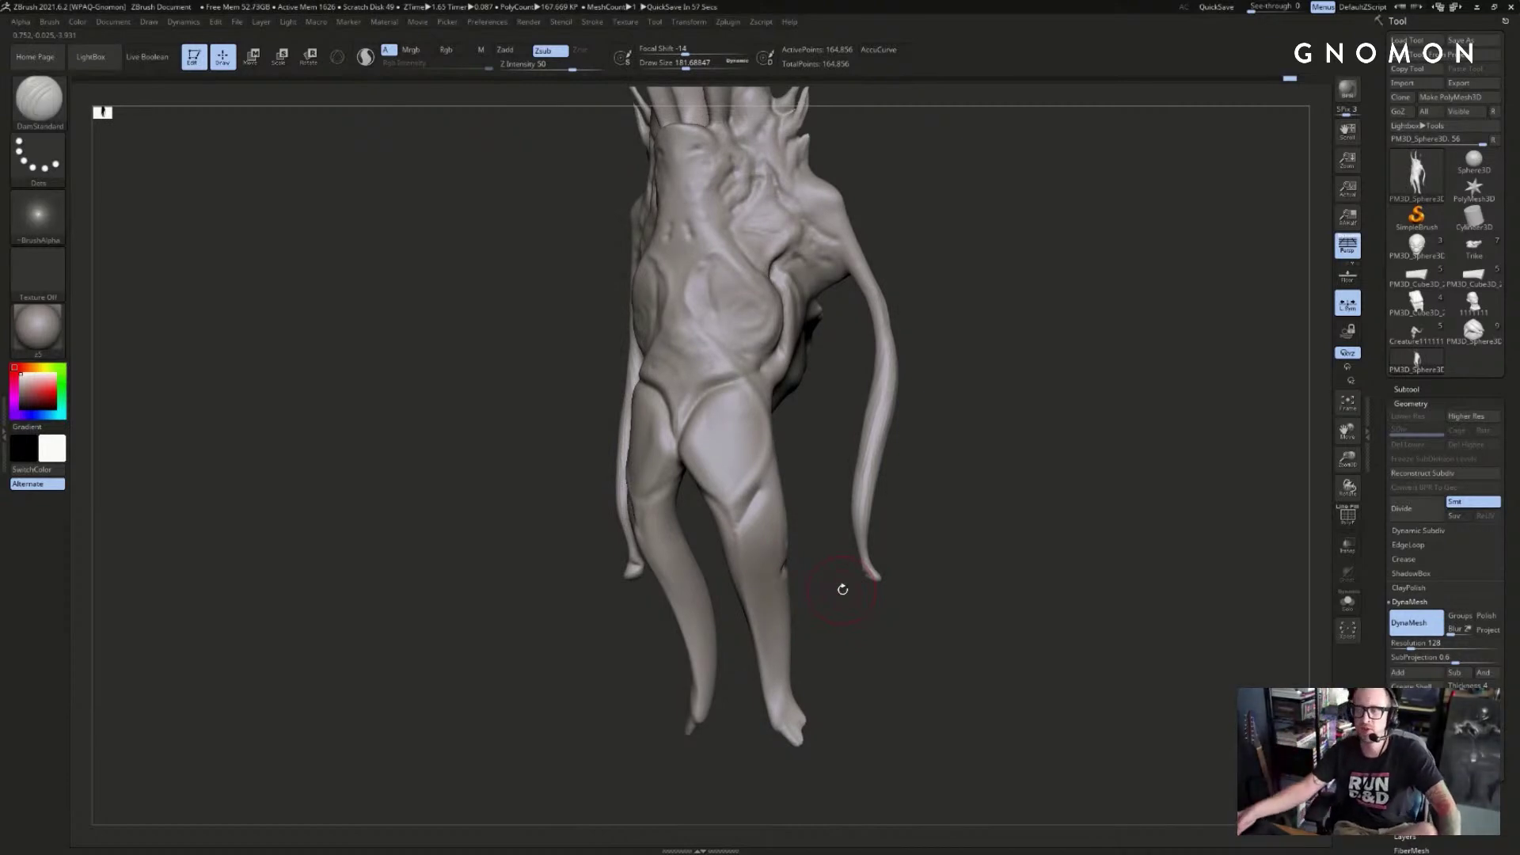
# - Frame the whole figure and change its material to a cooler grey MatCap
pyautogui.moveTo(1043, 372); pyautogui.dragTo(1043, 374)
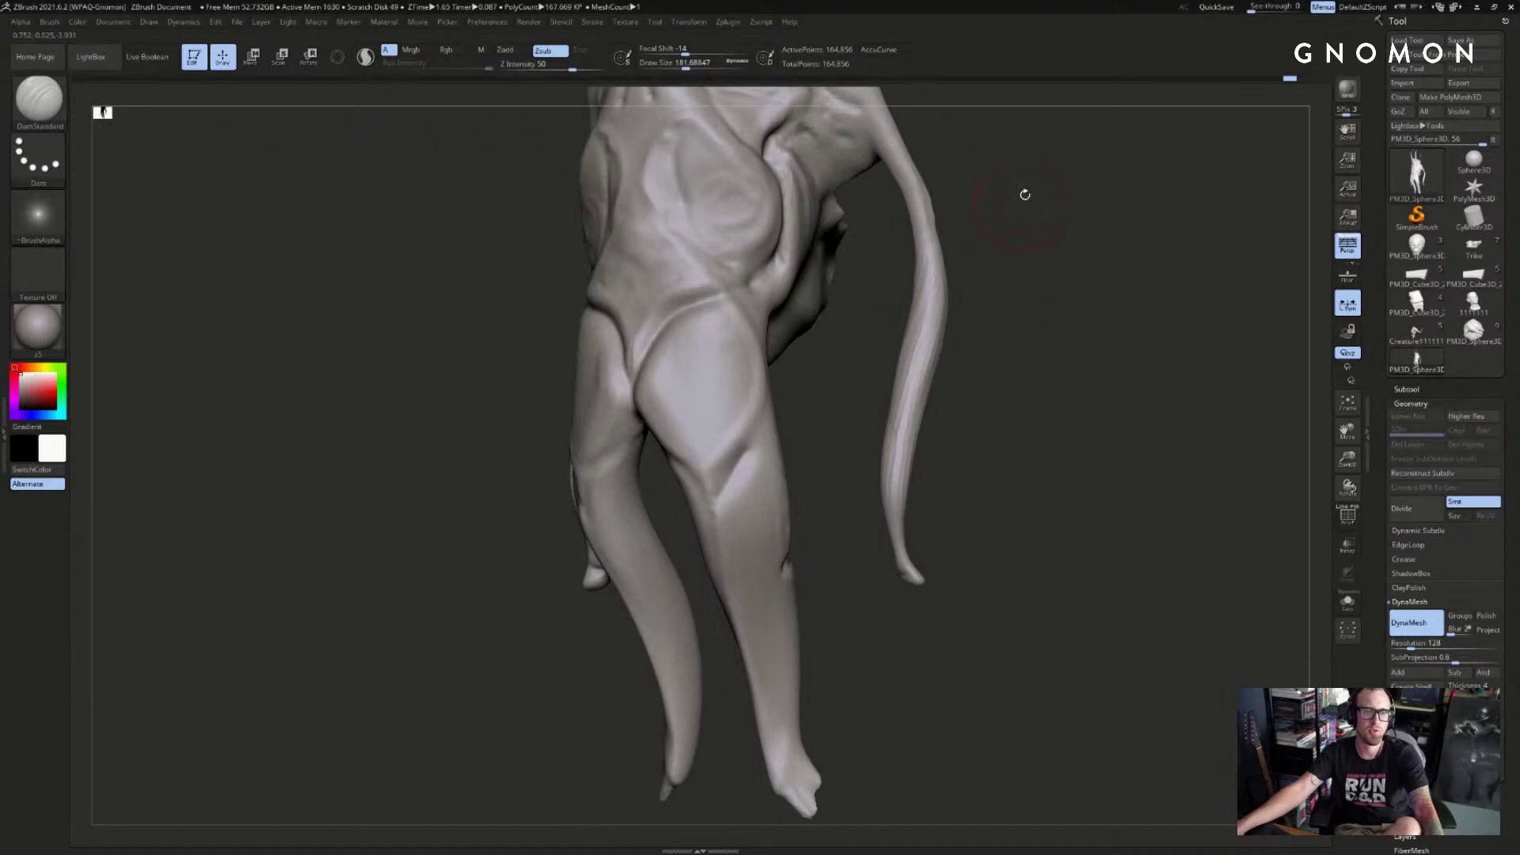
pyautogui.press('f')
pyautogui.click(63, 343)
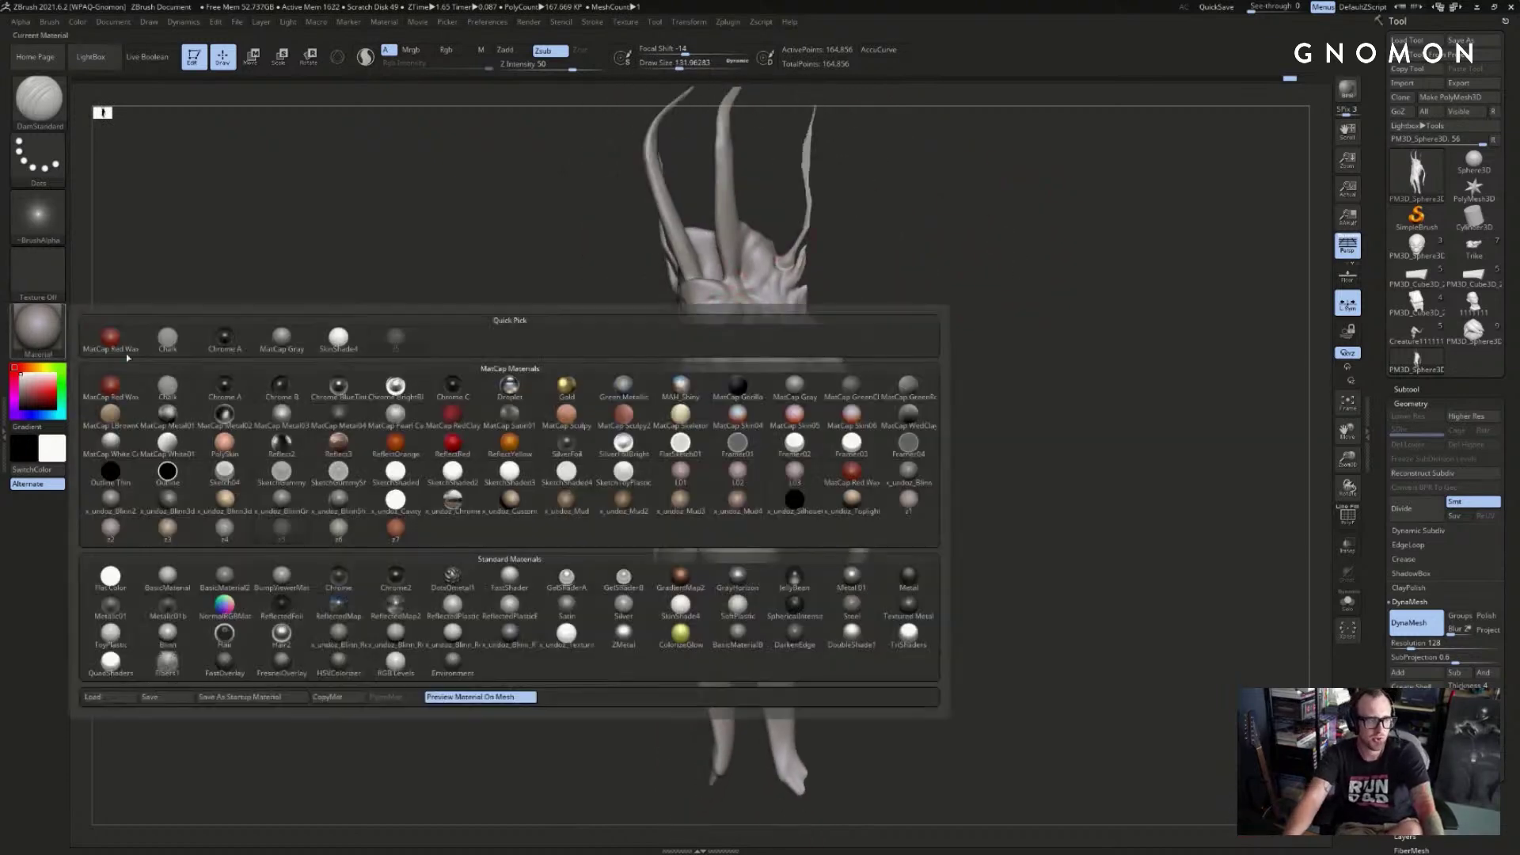
pyautogui.click(230, 529)
pyautogui.moveTo(1040, 361); pyautogui.dragTo(764, 337)
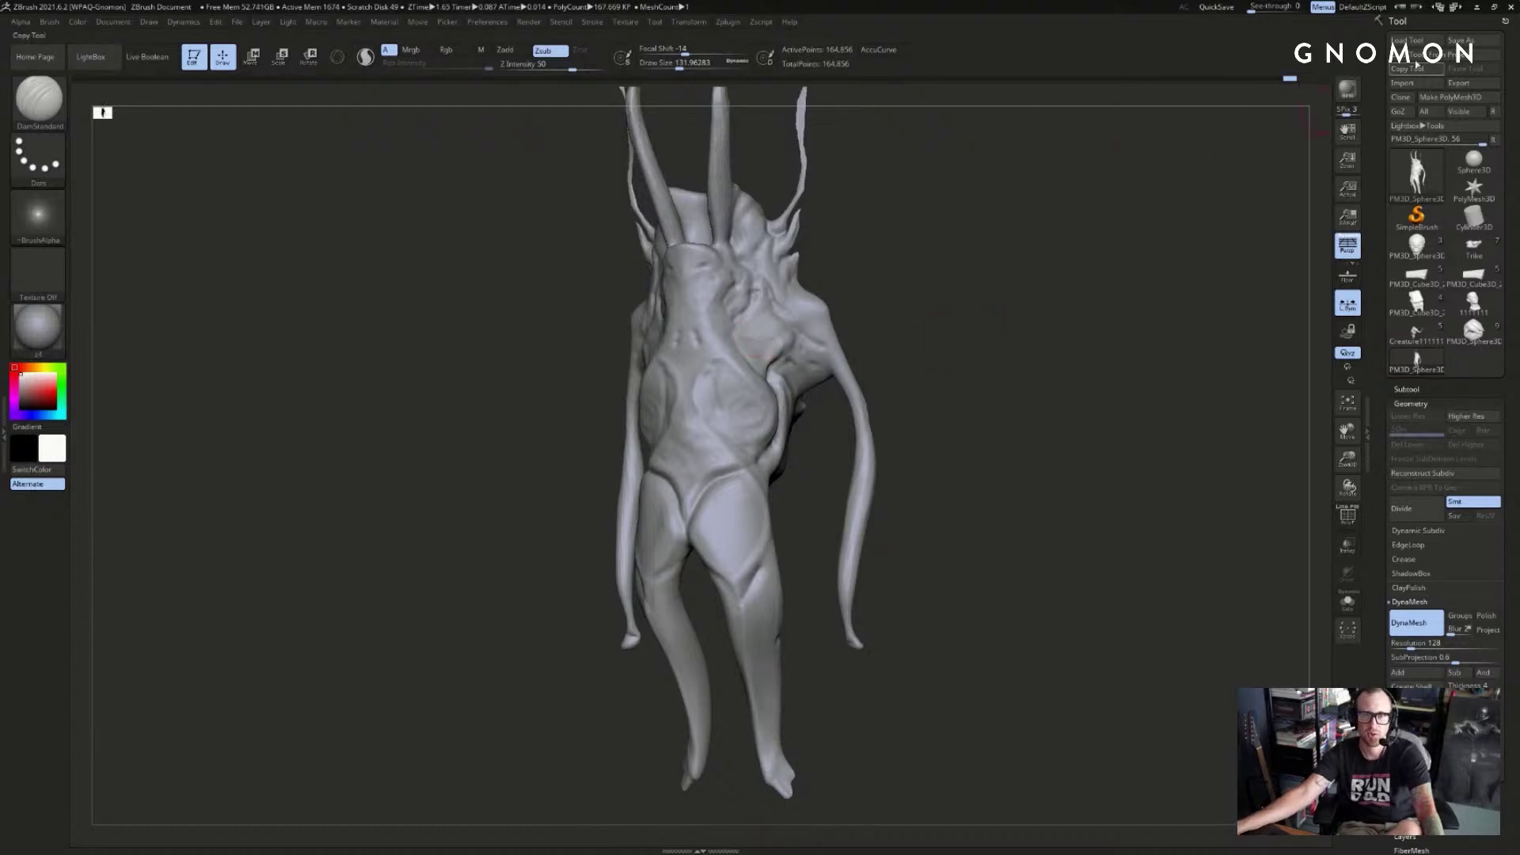
# - Browse forward through the preset interface colour schemes
pyautogui.click(1422, 7)
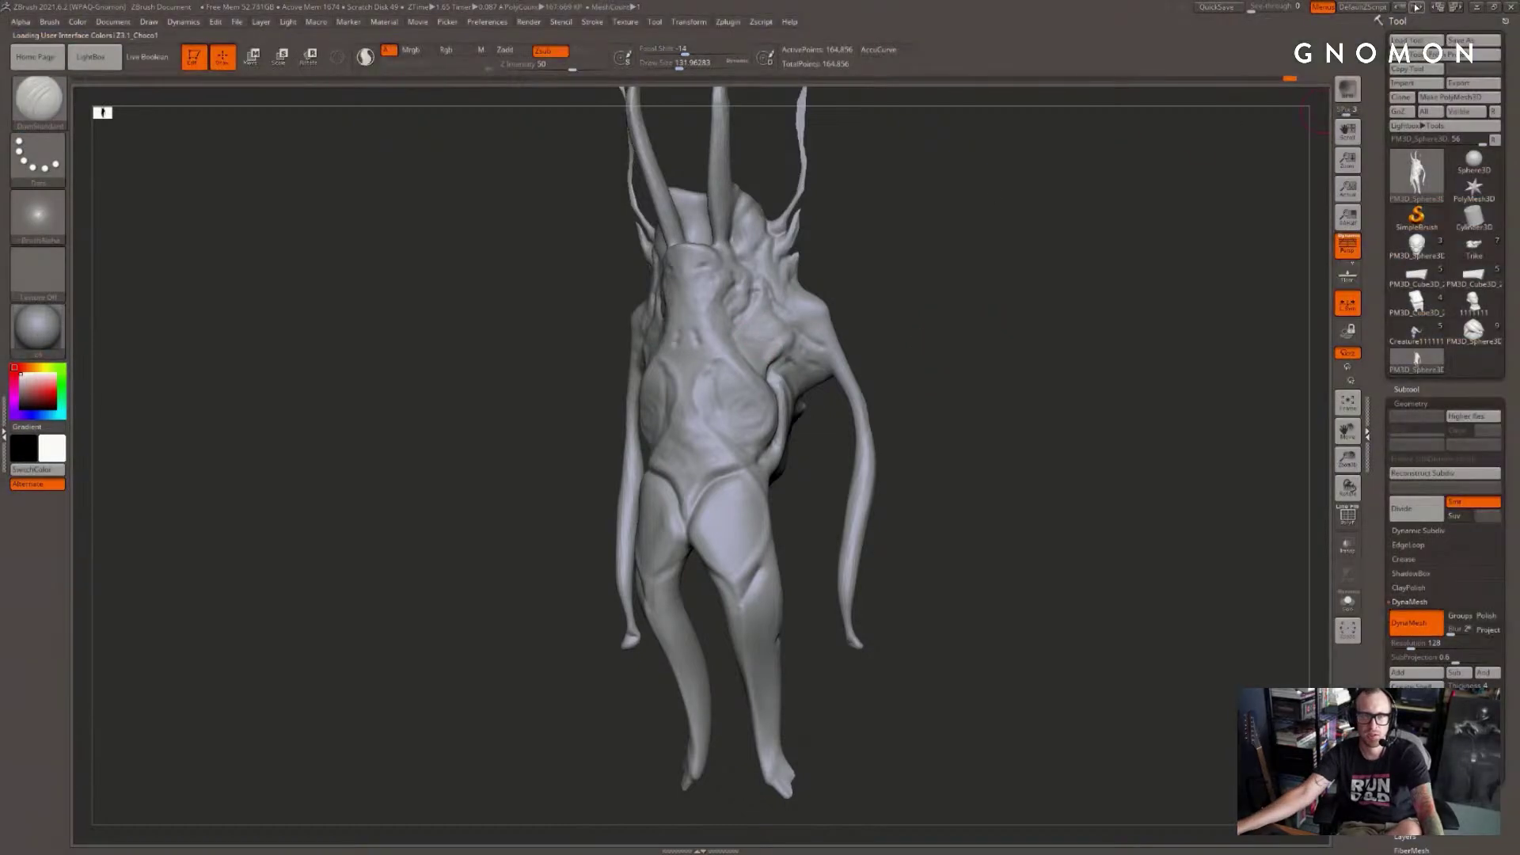
pyautogui.click(1423, 8)
pyautogui.click(1416, 8)
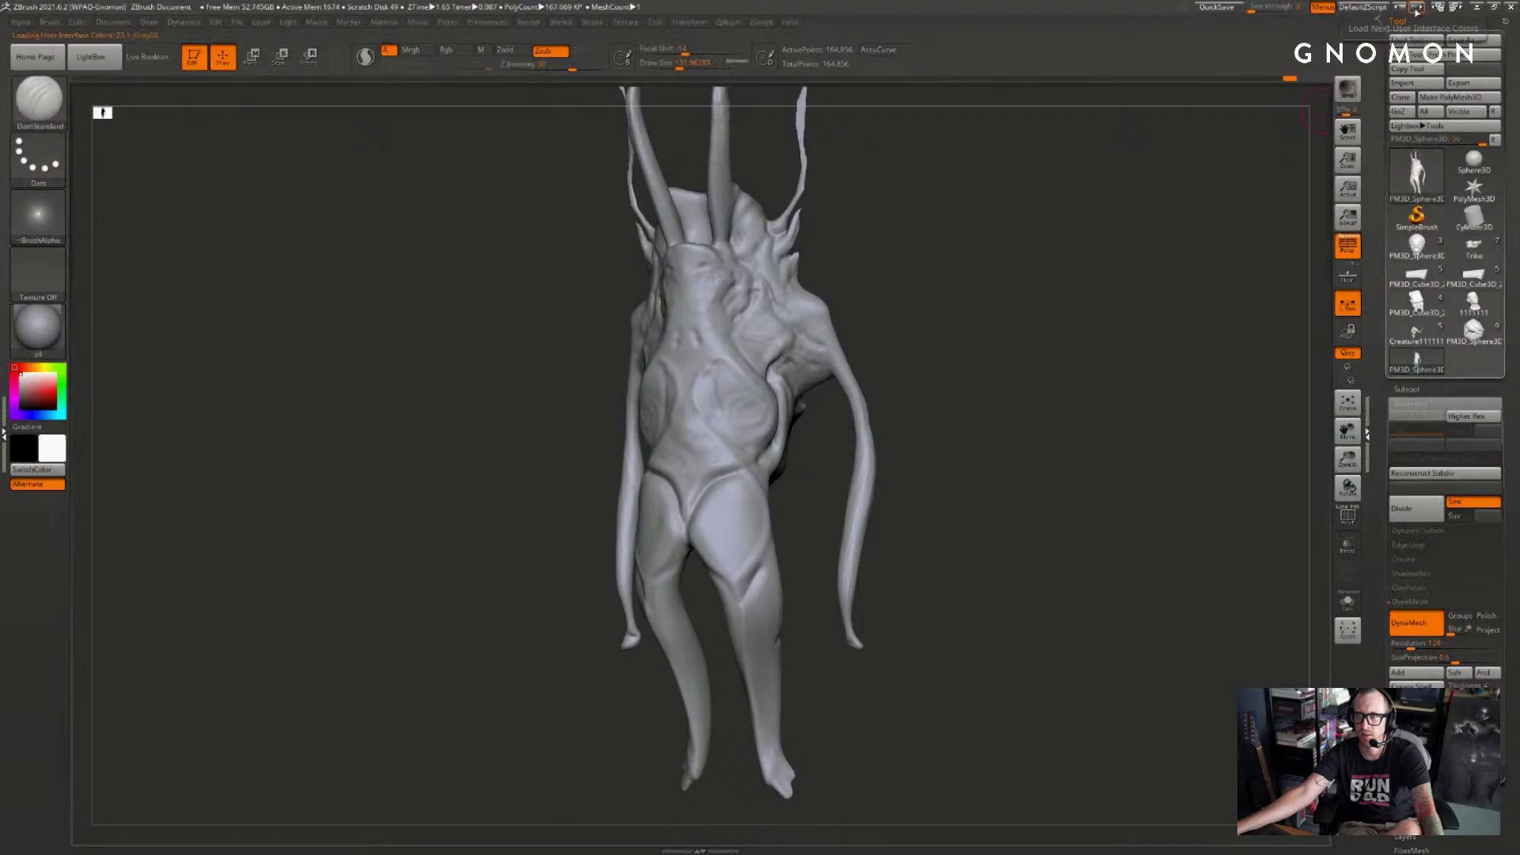
pyautogui.click(1417, 8)
pyautogui.click(1417, 8)
pyautogui.click(1416, 8)
pyautogui.click(1416, 8)
pyautogui.click(1417, 8)
pyautogui.click(1417, 8)
pyautogui.click(1417, 8)
pyautogui.click(1417, 8)
pyautogui.click(1417, 8)
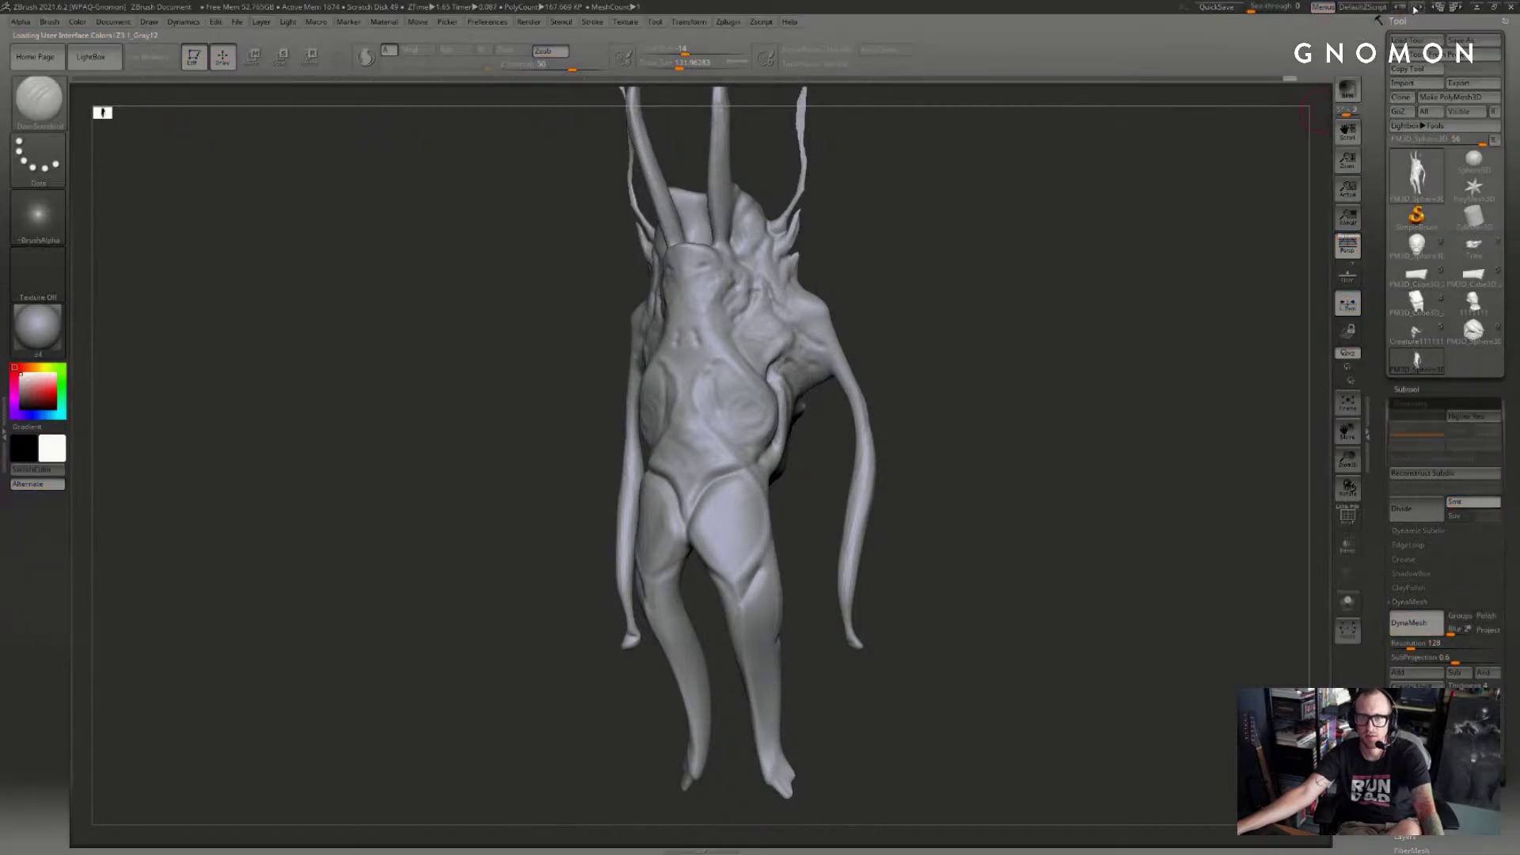
pyautogui.click(1417, 8)
pyautogui.click(1417, 9)
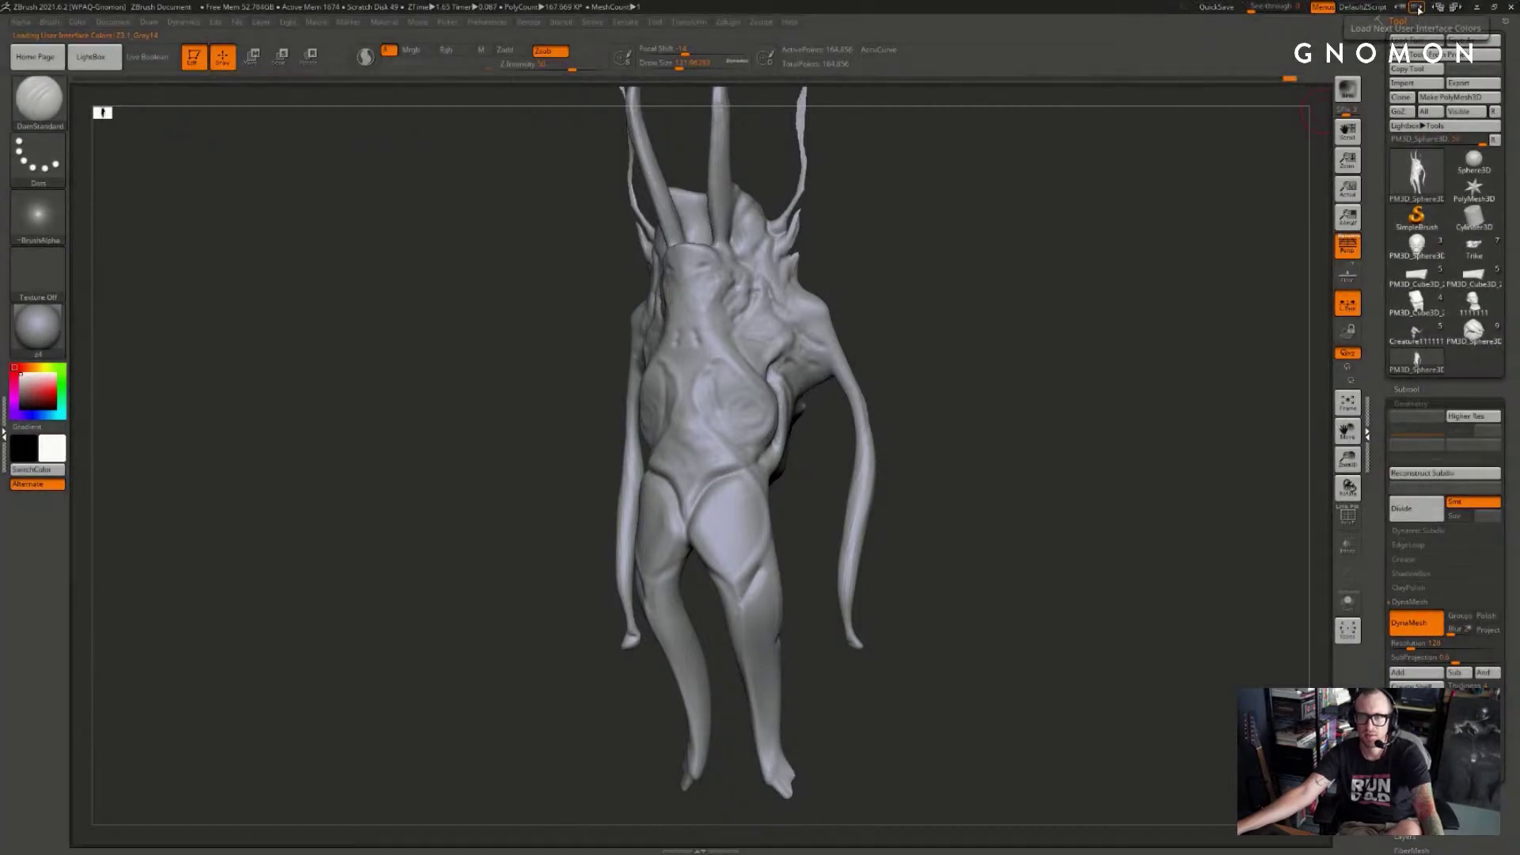
pyautogui.click(1417, 9)
pyautogui.click(1417, 9)
pyautogui.click(1417, 8)
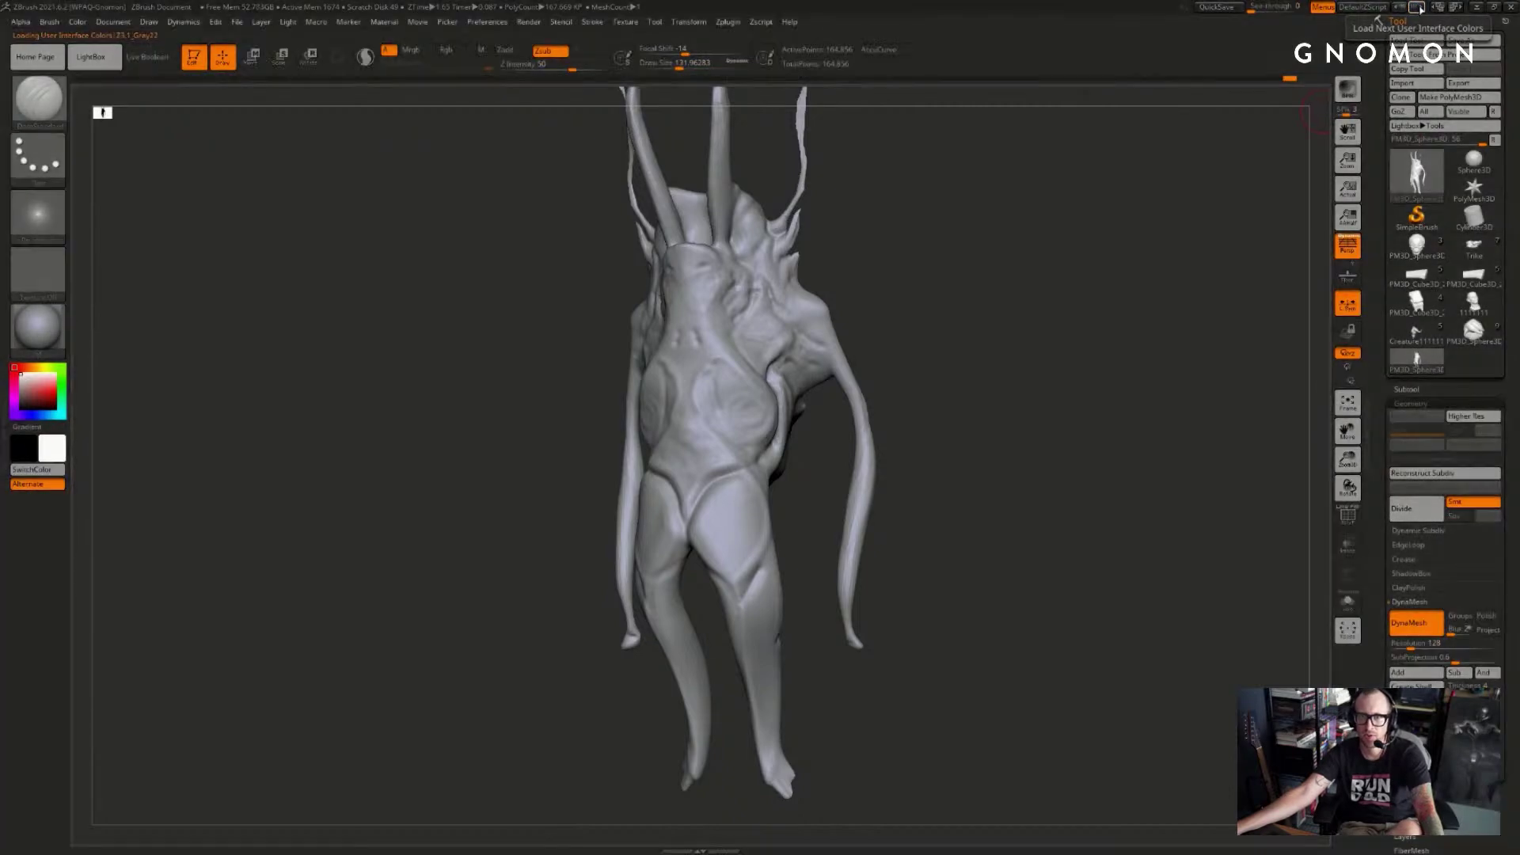
pyautogui.click(1418, 8)
pyautogui.click(1417, 8)
pyautogui.click(1417, 8)
pyautogui.click(1418, 8)
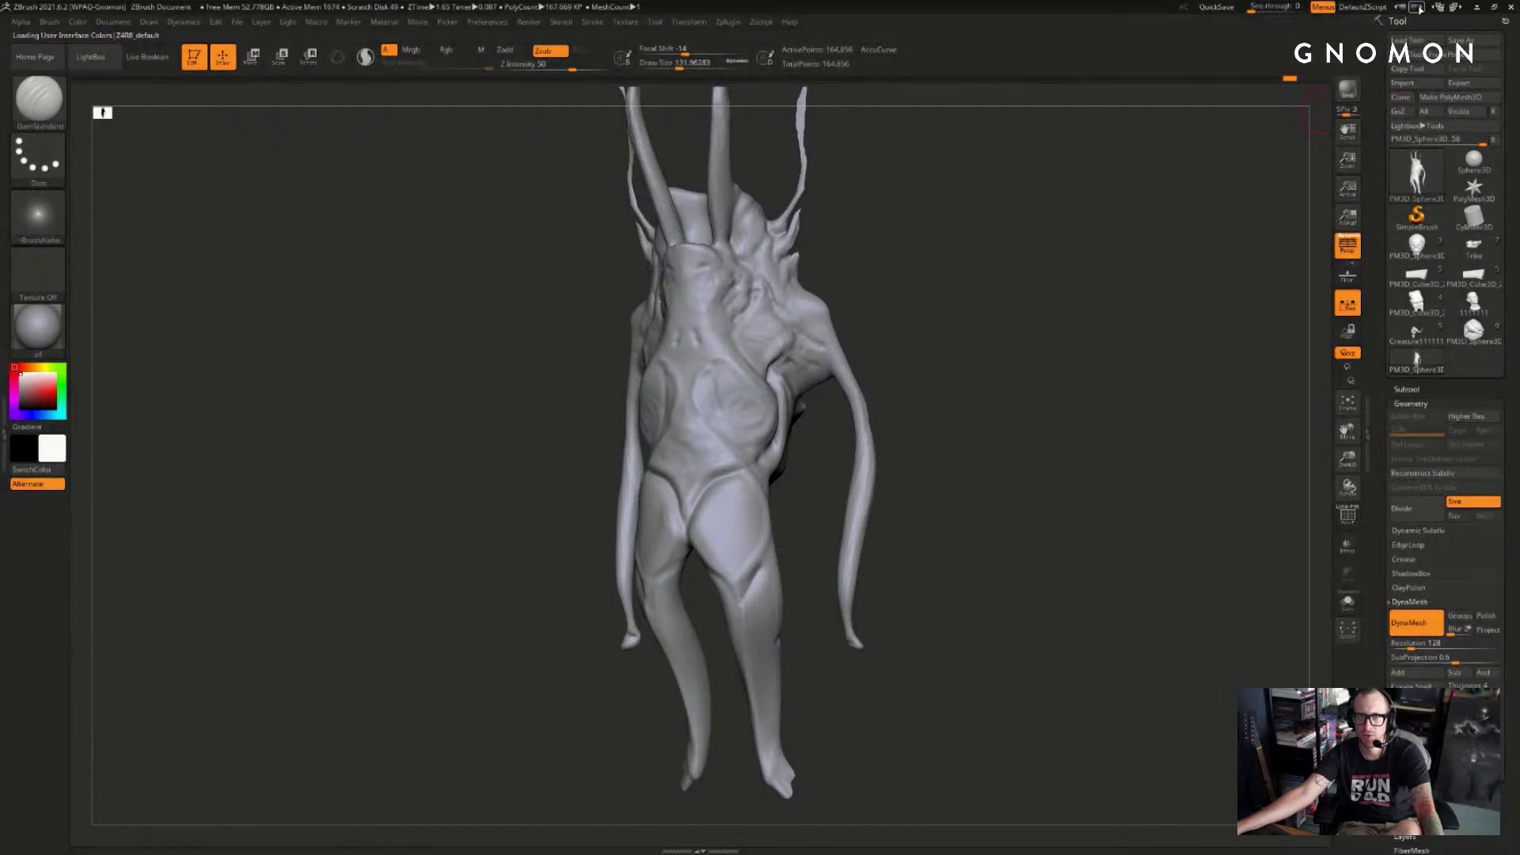
pyautogui.click(1417, 8)
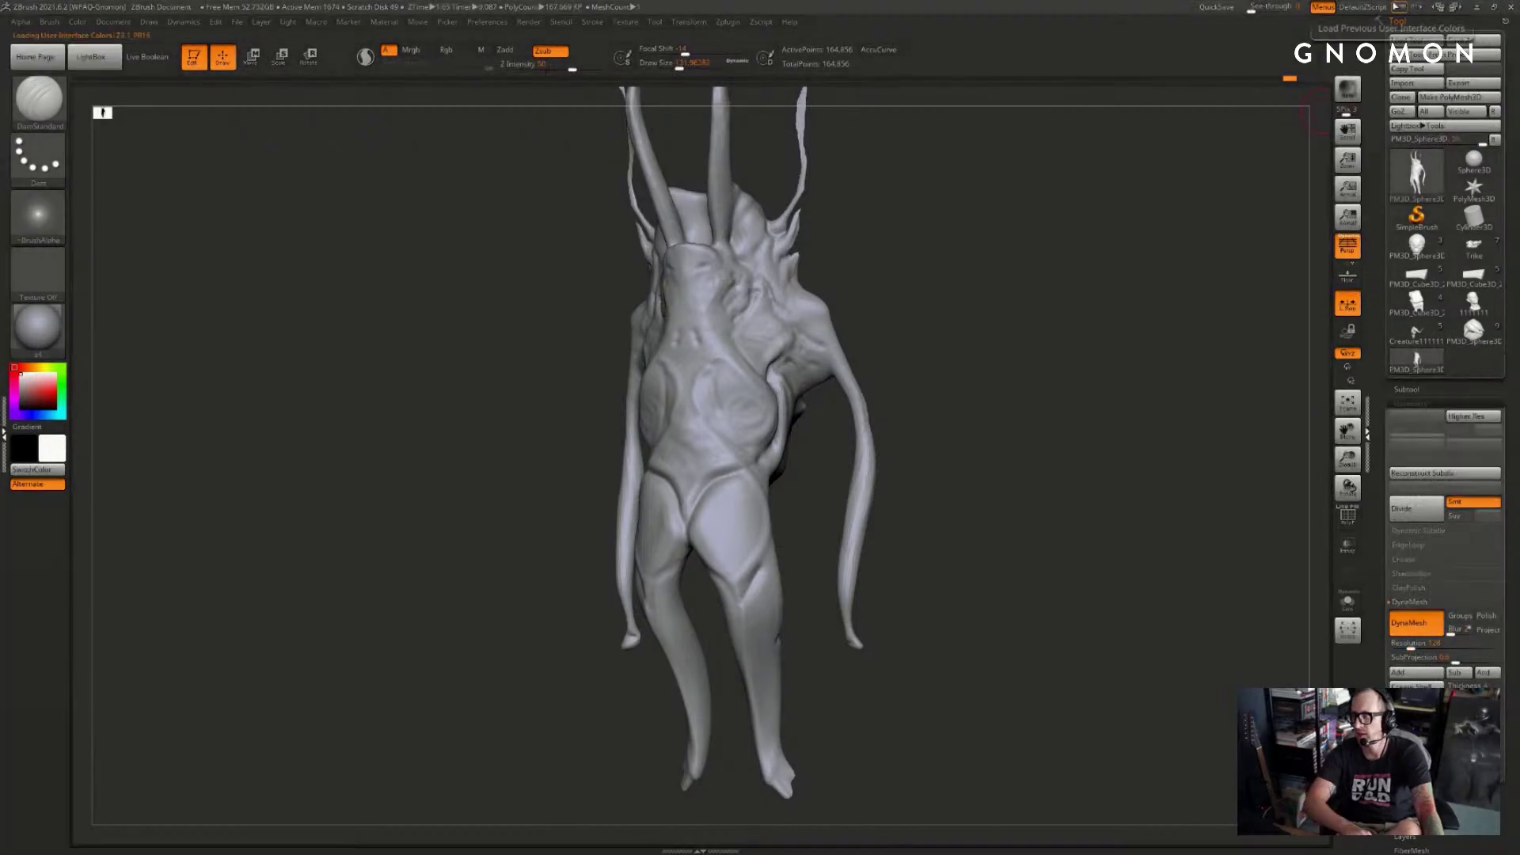
# - Go back through the preset interface colour schemes and choose the dark olive-brown one
pyautogui.click(1404, 8)
pyautogui.click(1403, 8)
pyautogui.click(1404, 8)
pyautogui.click(1403, 8)
pyautogui.click(1404, 8)
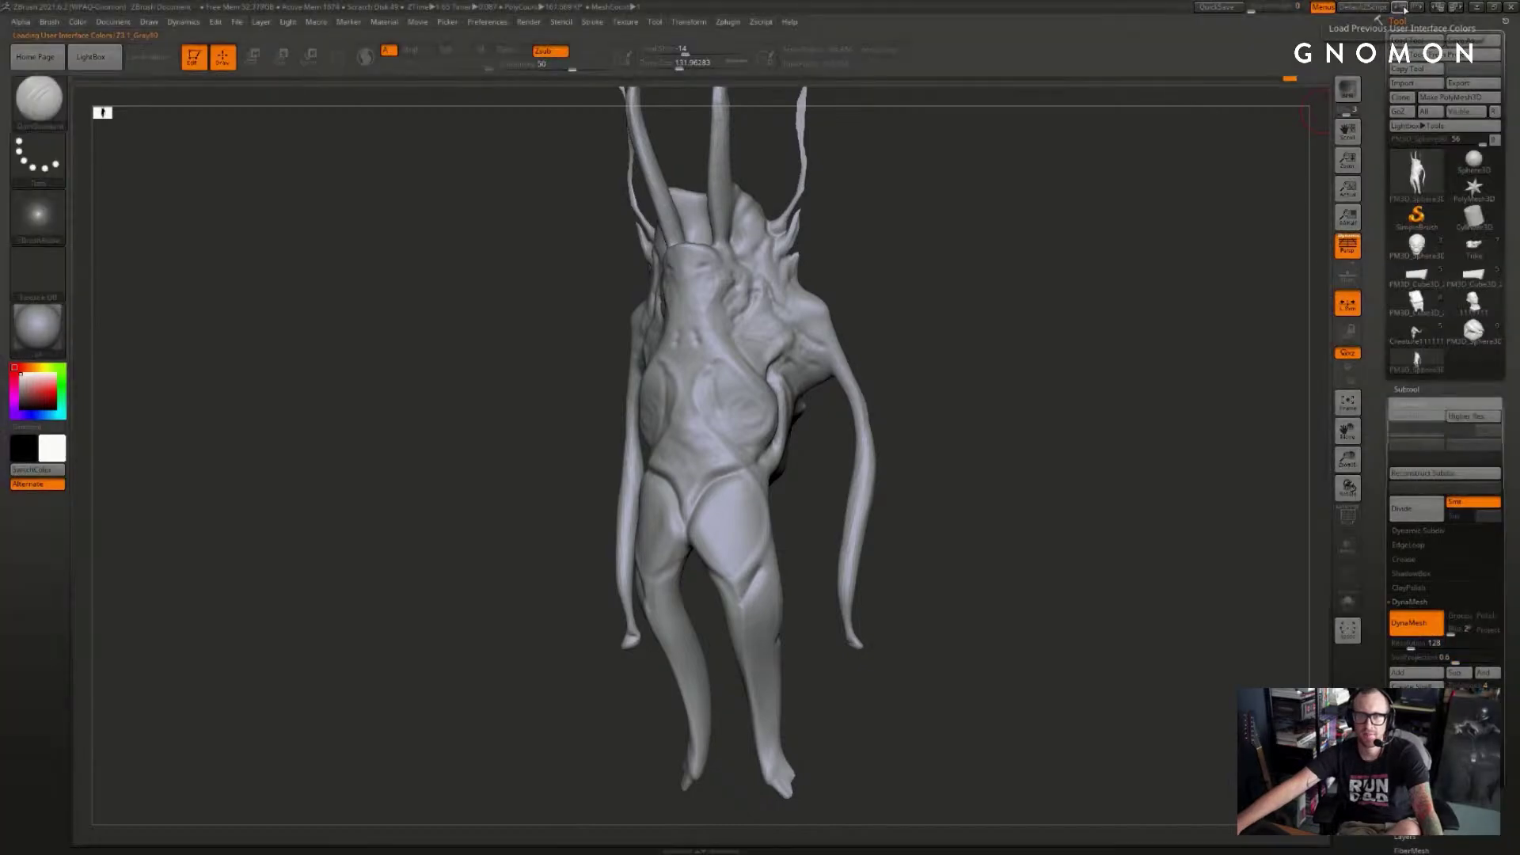
pyautogui.click(1404, 8)
pyautogui.click(1402, 8)
pyautogui.click(1401, 8)
pyautogui.click(1400, 8)
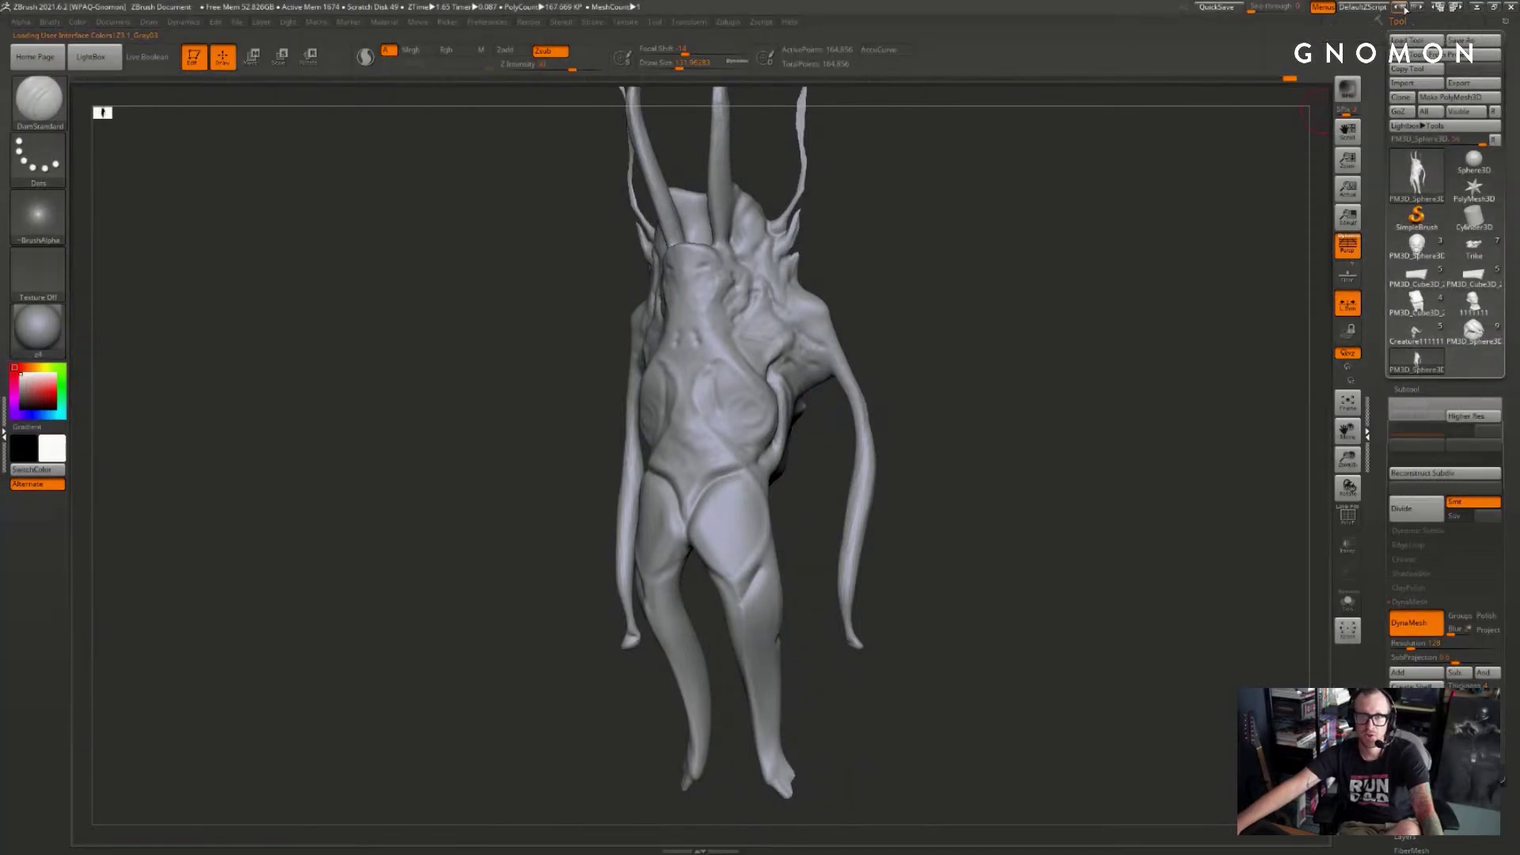
pyautogui.click(1401, 7)
pyautogui.click(1401, 8)
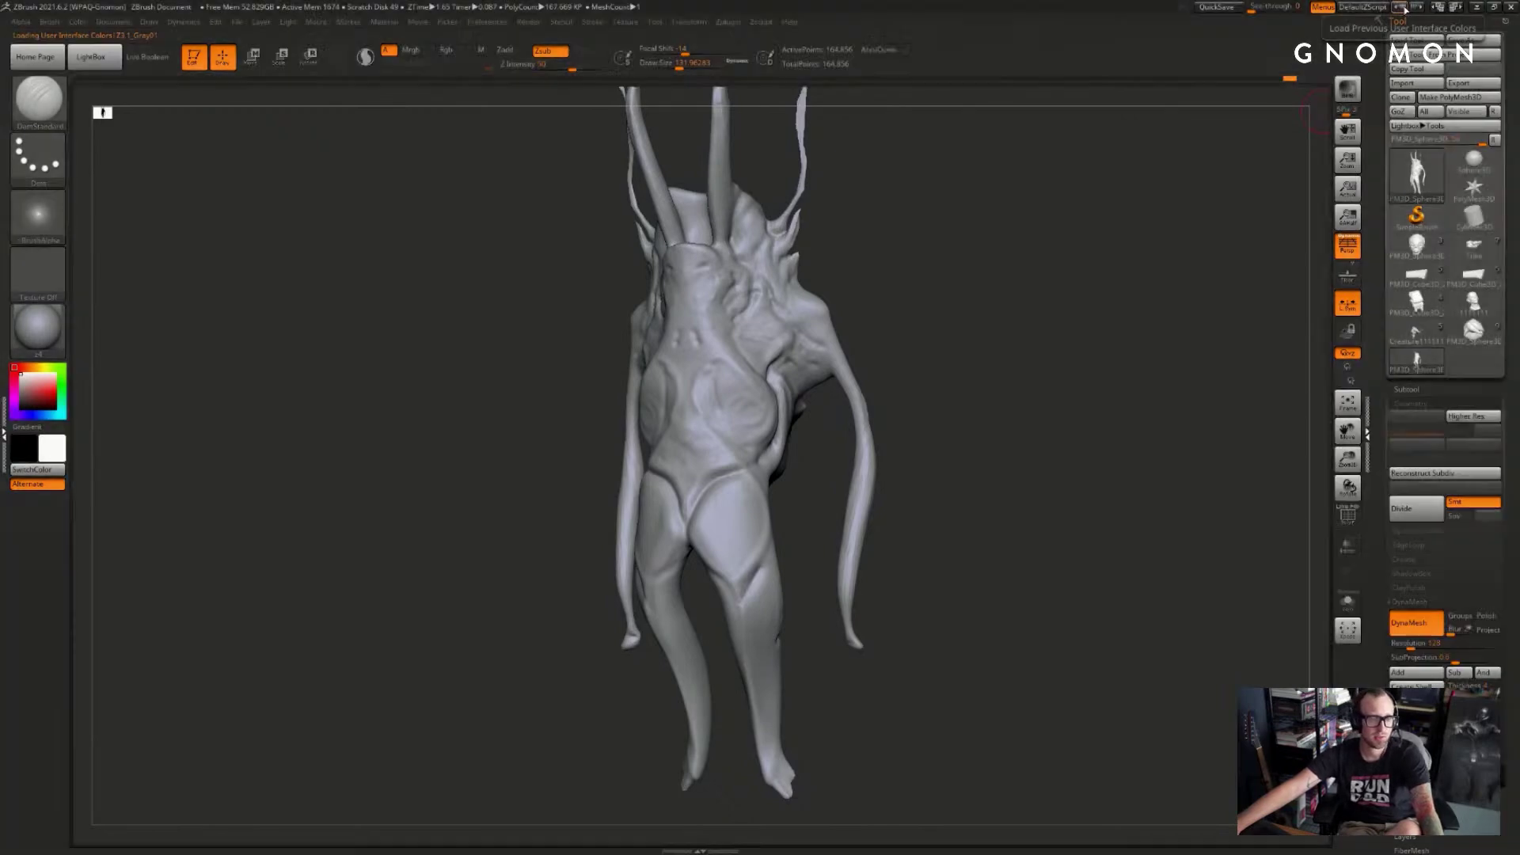
pyautogui.click(1401, 8)
pyautogui.click(1402, 8)
pyautogui.click(1403, 7)
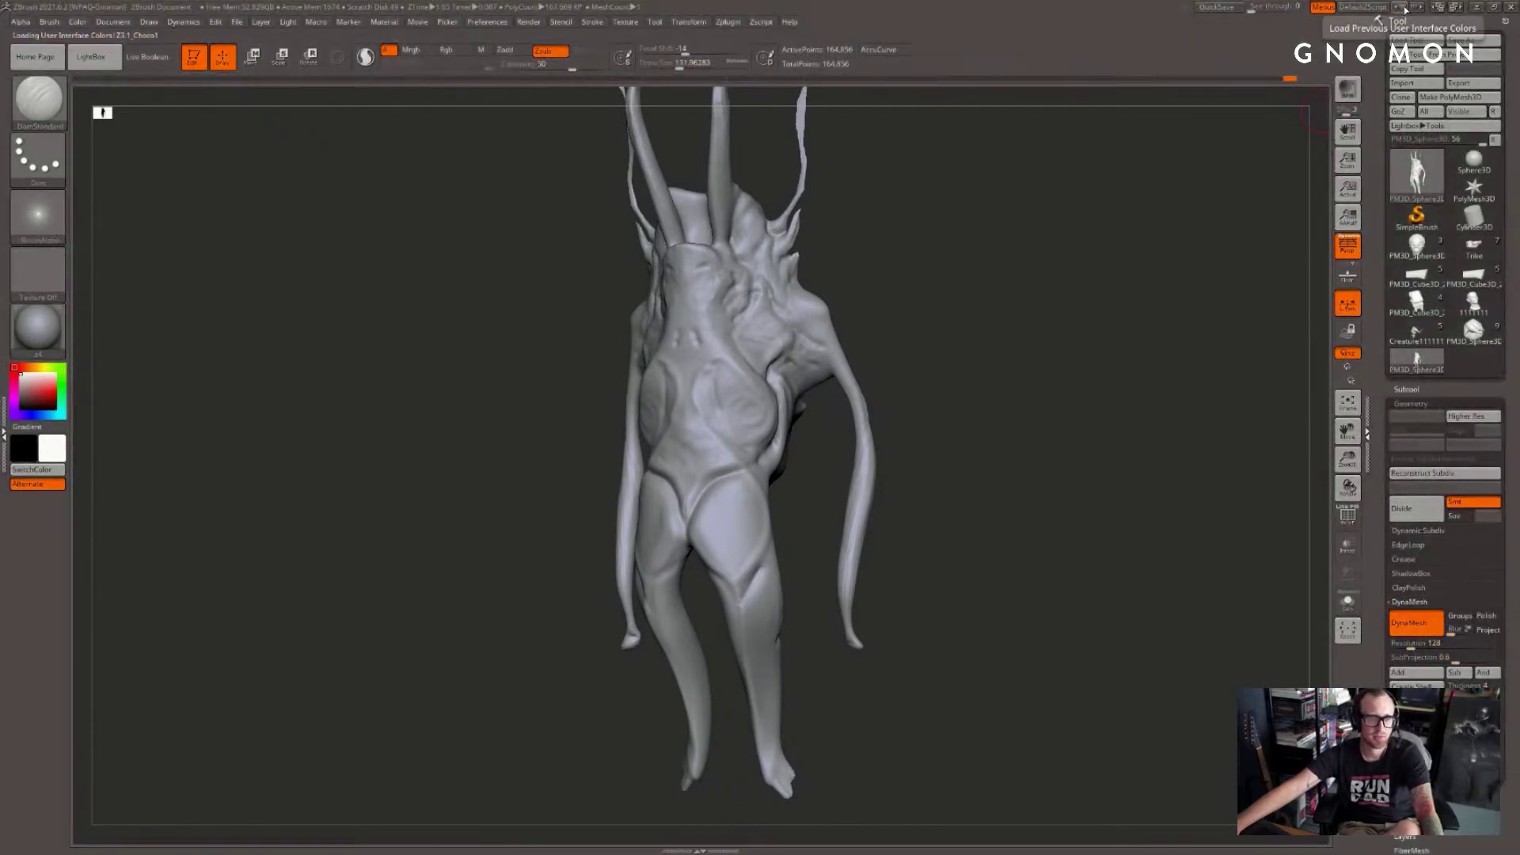
pyautogui.click(1401, 8)
pyautogui.click(1402, 8)
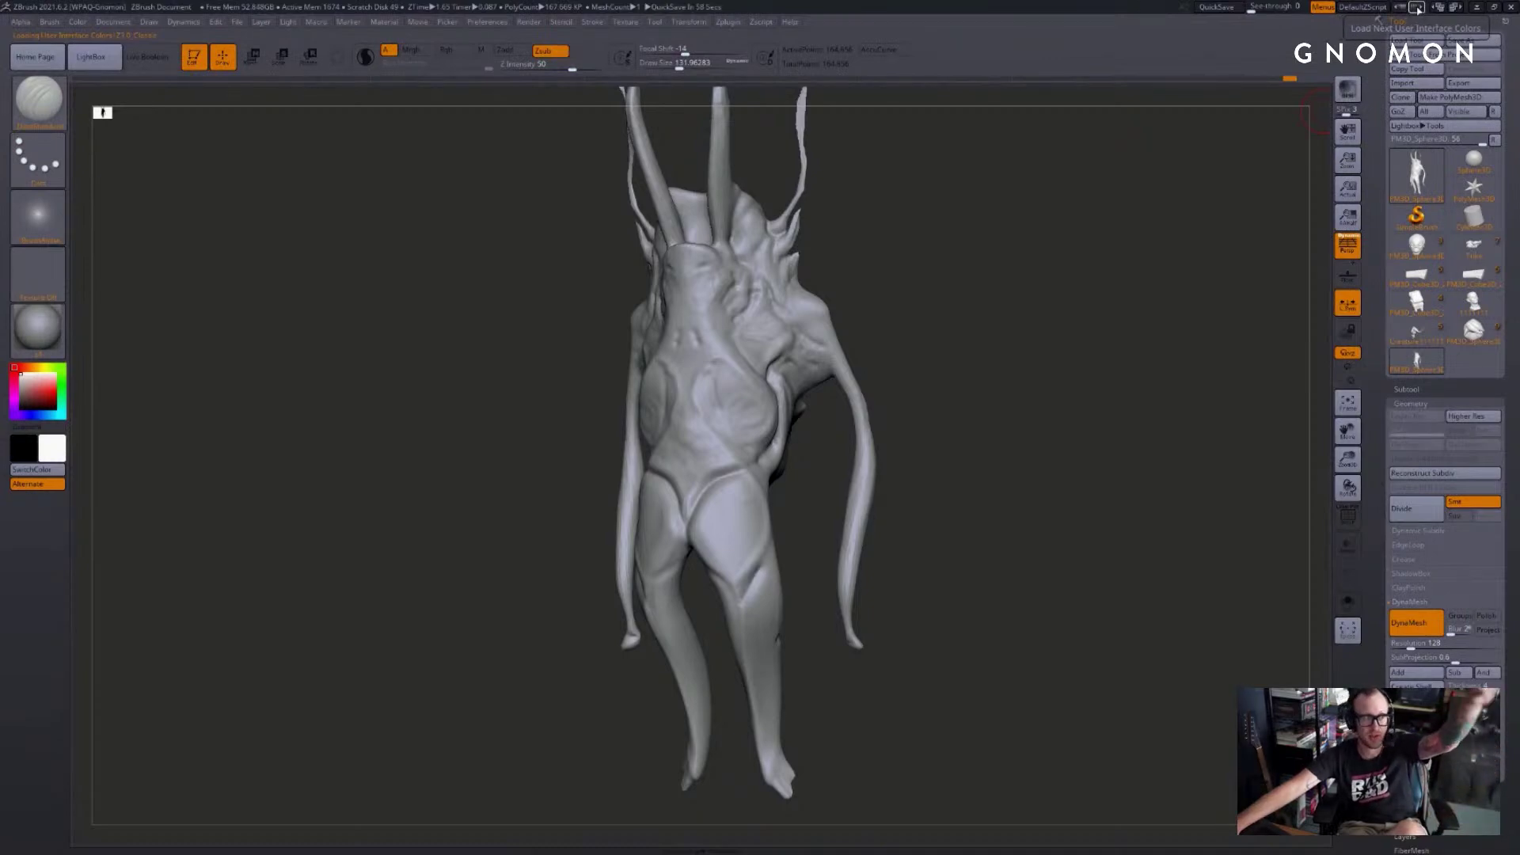
pyautogui.click(1417, 8)
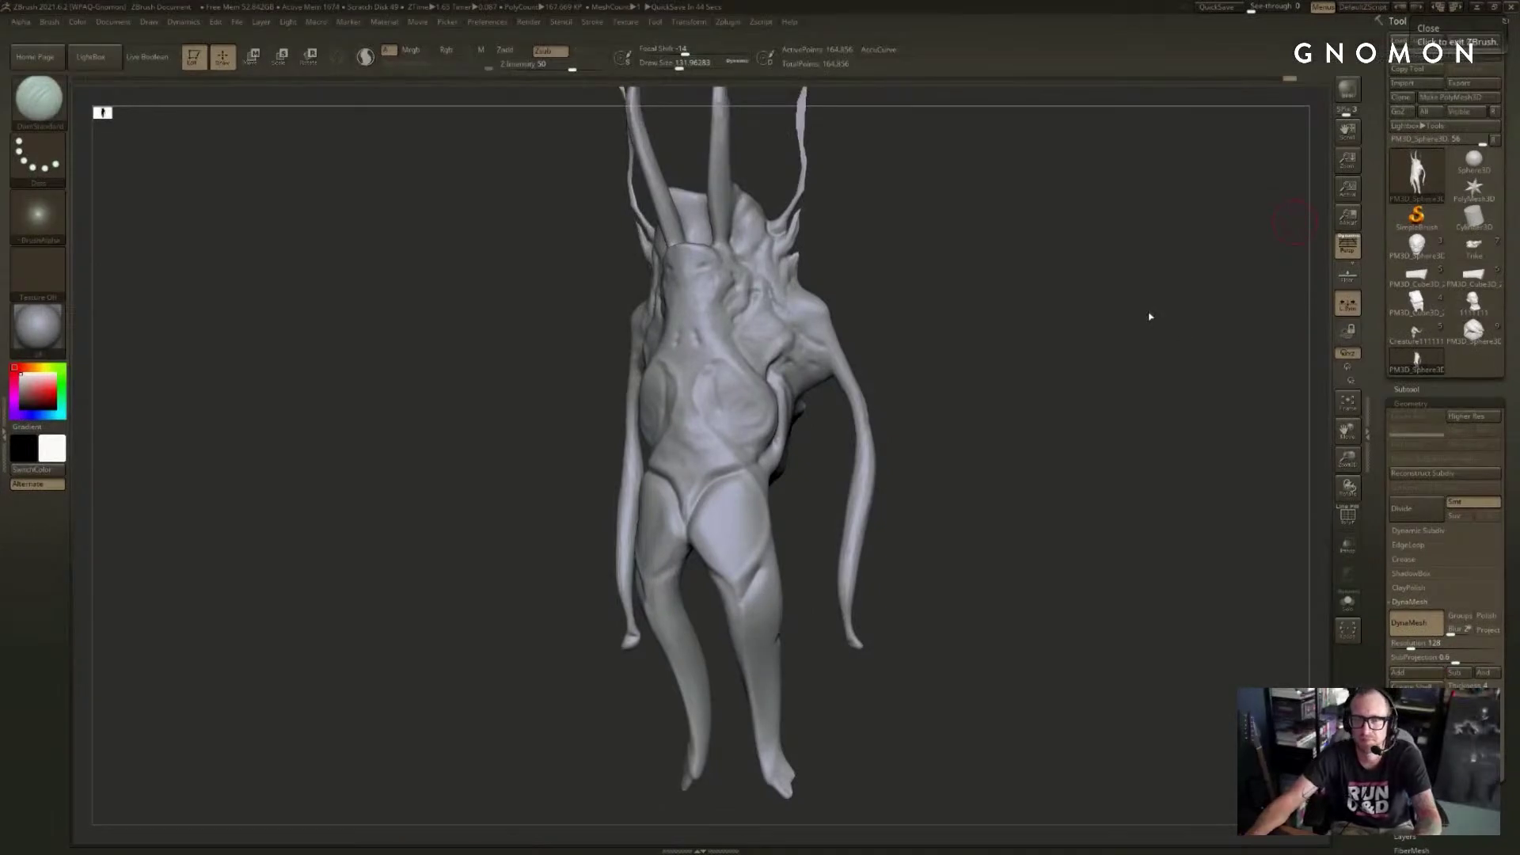
pyautogui.moveTo(1151, 317); pyautogui.dragTo(1151, 302)
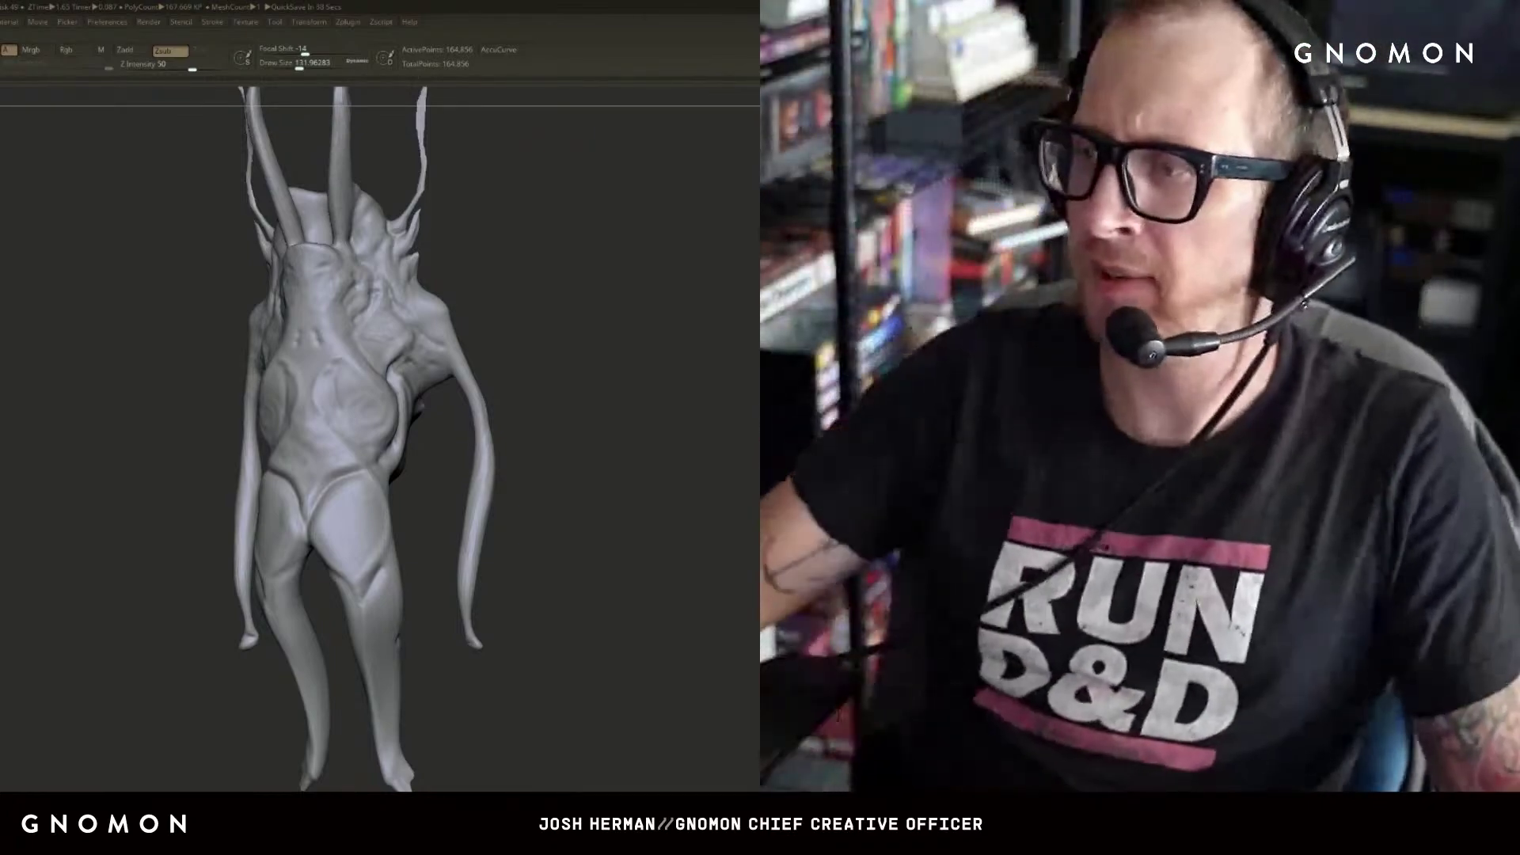
pyautogui.moveTo(610, 396)
pyautogui.keyDown('shift'); pyautogui.mouseDown()
pyautogui.moveTo(653, 361)
pyautogui.moveTo(645, 383)
pyautogui.moveTo(679, 306)
pyautogui.moveTo(543, 329)
pyautogui.moveTo(566, 227)
pyautogui.moveTo(562, 287)
pyautogui.mouseUp(); pyautogui.keyUp('shift')
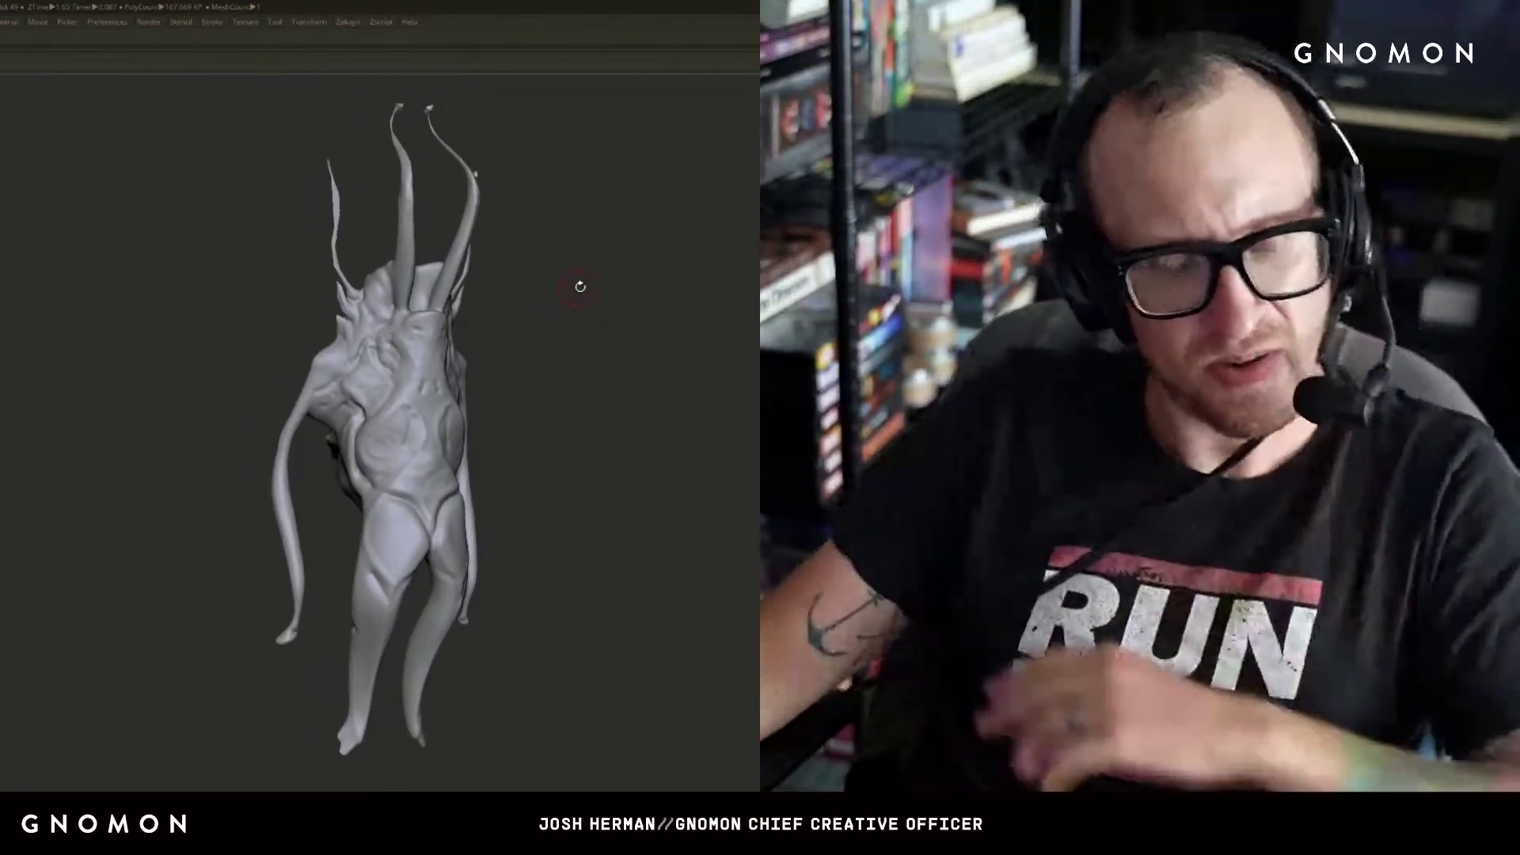
pyautogui.moveTo(567, 271); pyautogui.dragTo(526, 308)
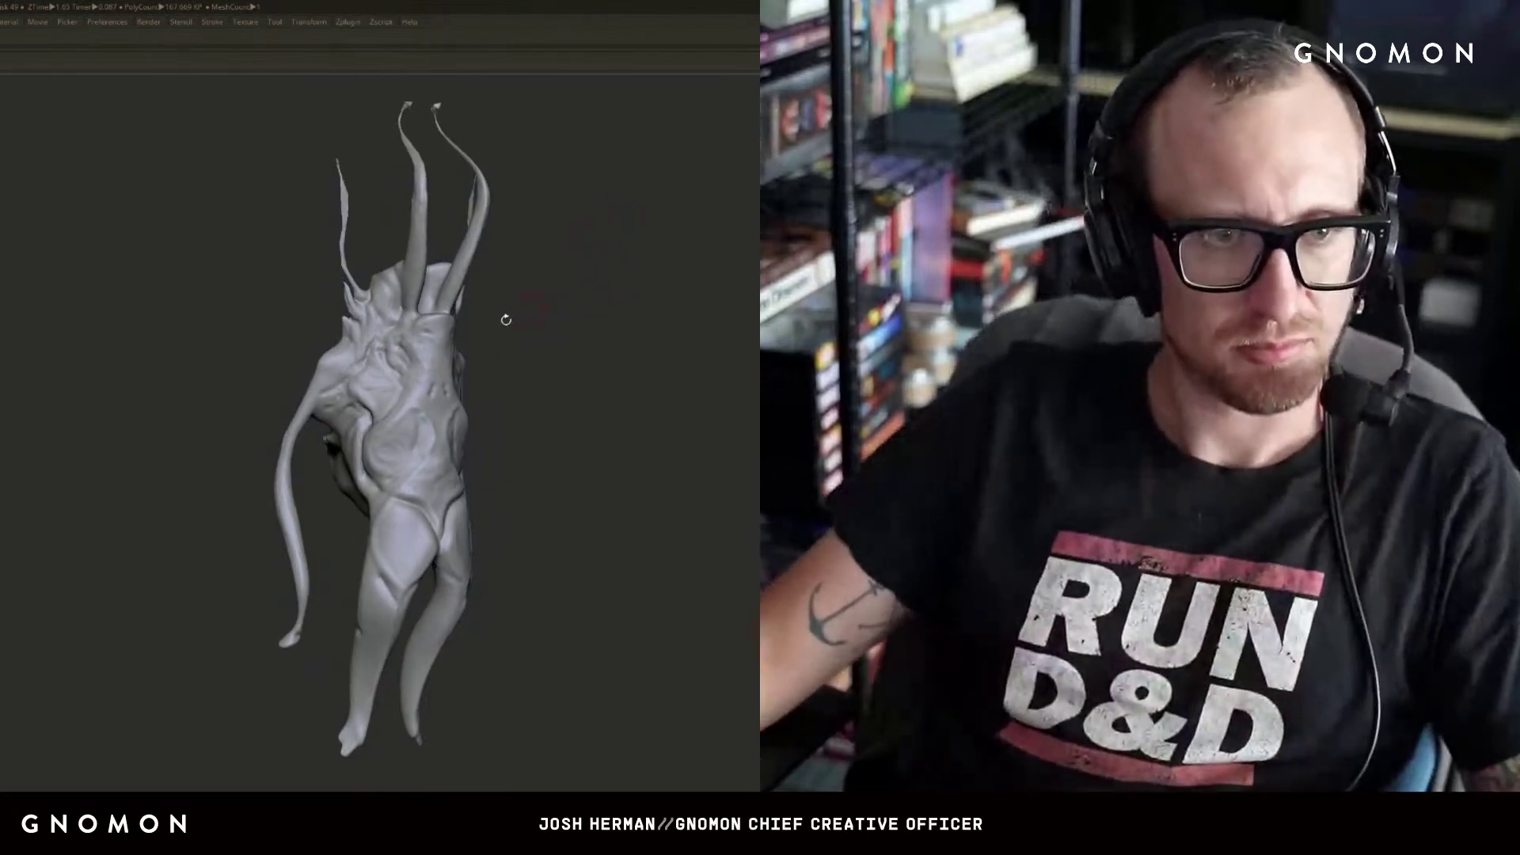
# - Pick the ClayBuildup brush at a draw size of about 119 for working on the creature's head
pyautogui.press('s')
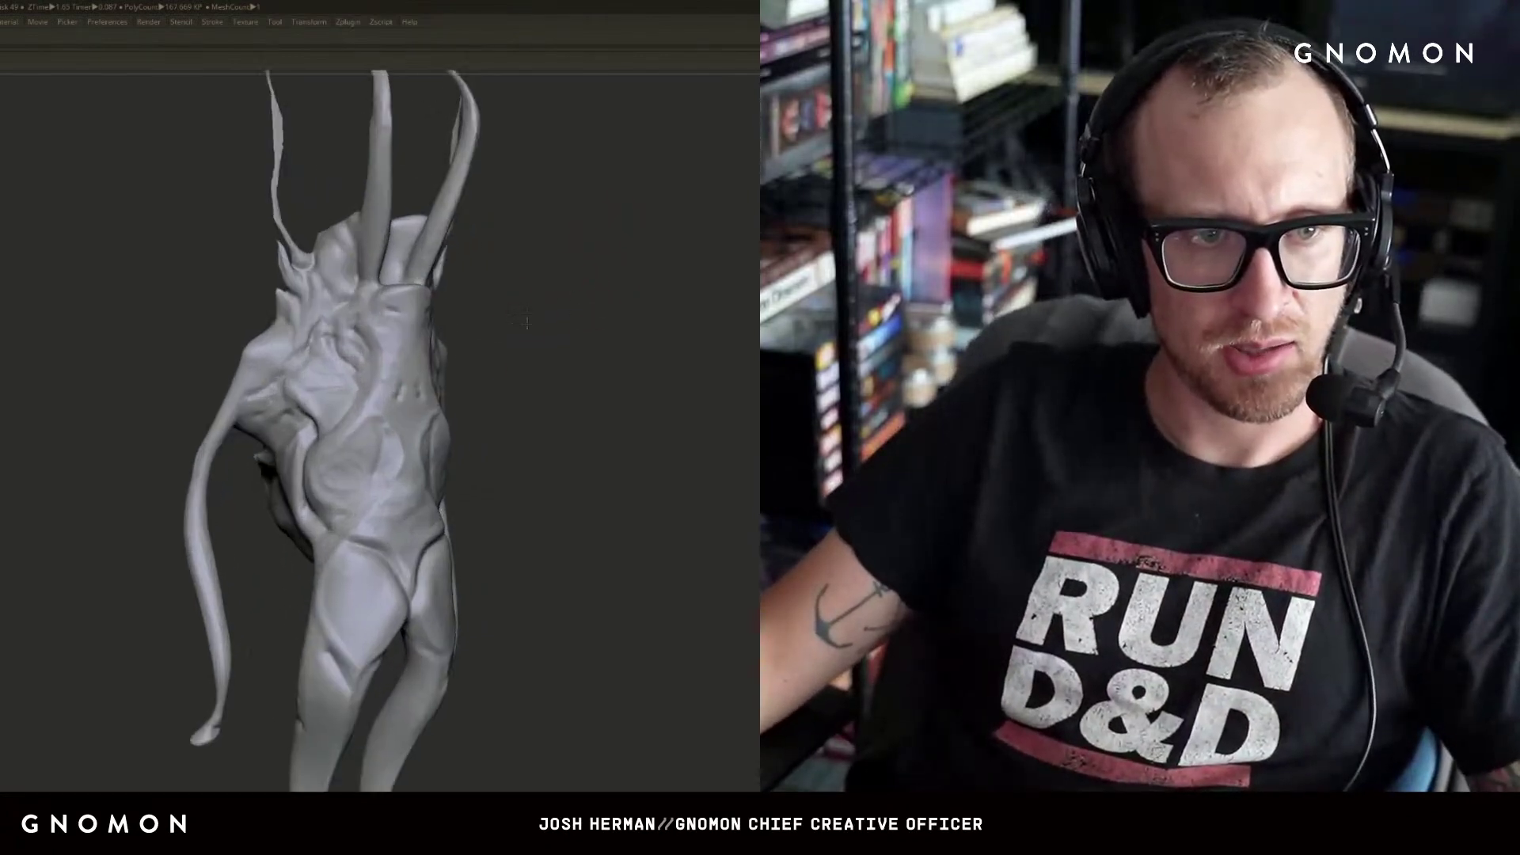
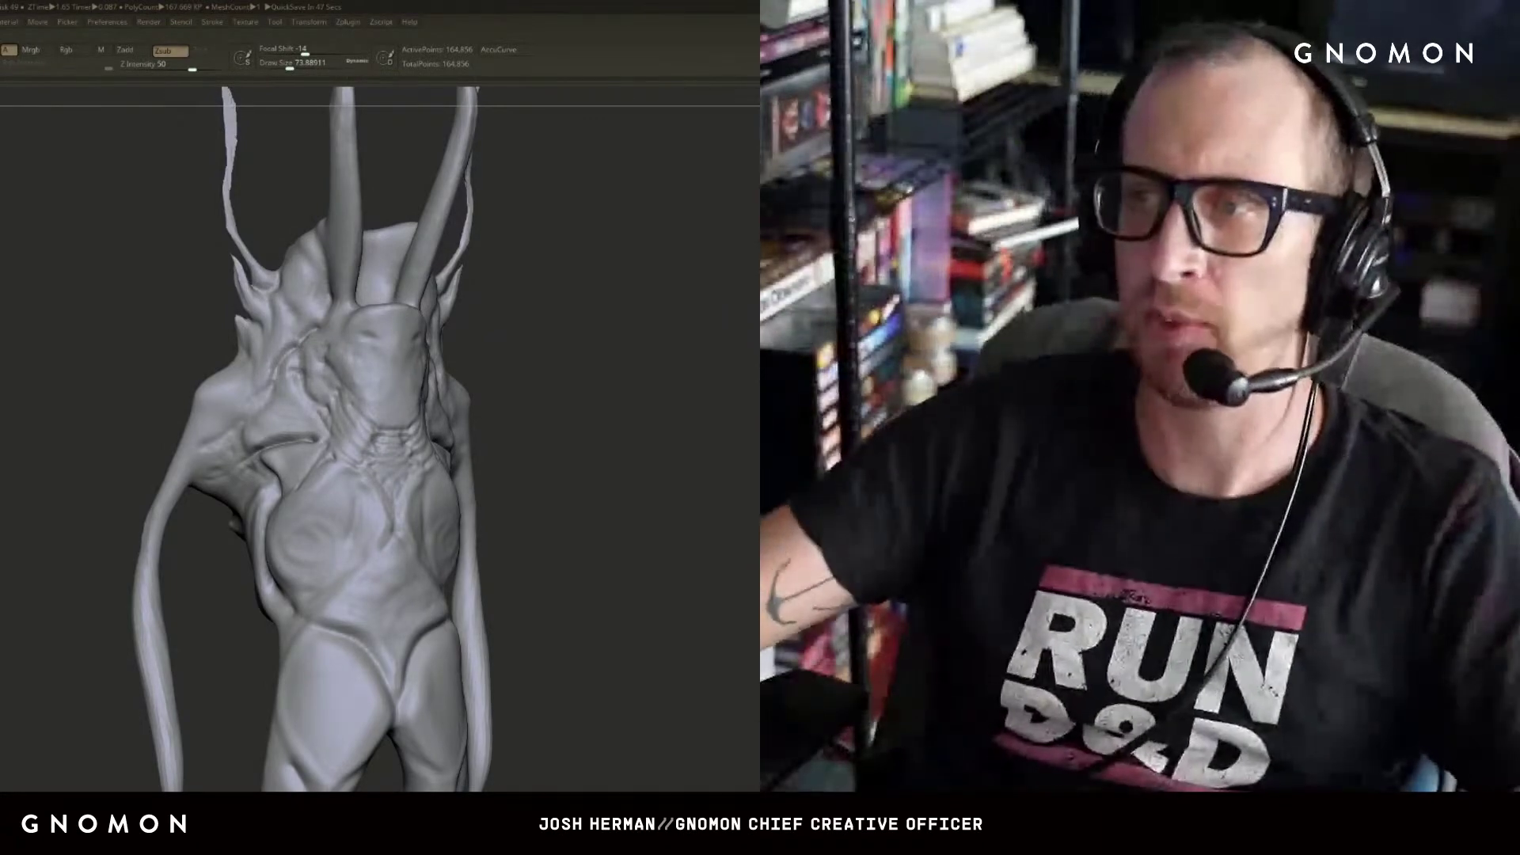
pyautogui.moveTo(701, 361); pyautogui.dragTo(730, 335)
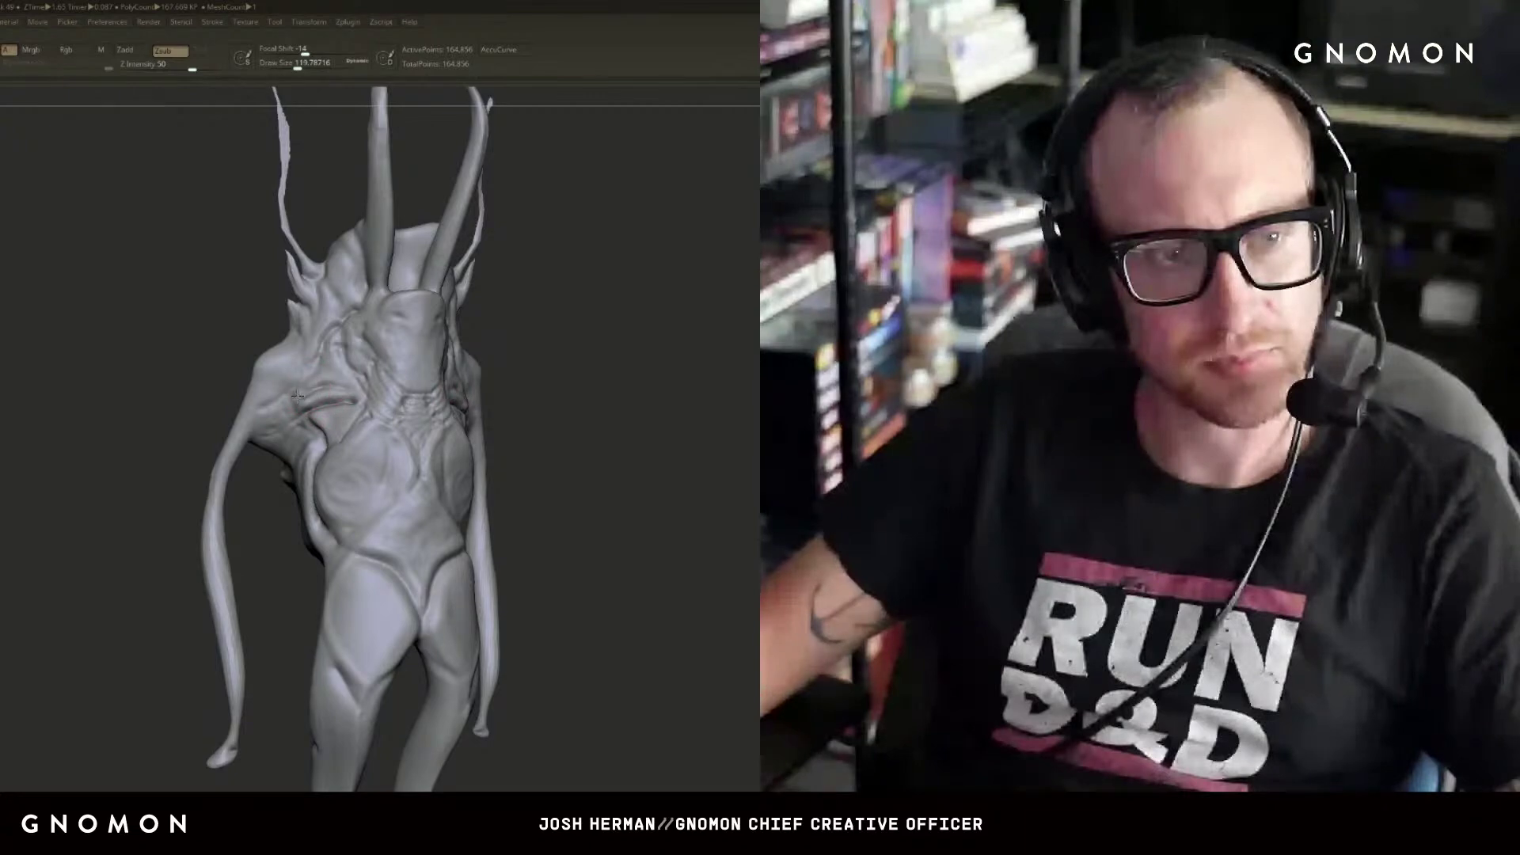
pyautogui.moveTo(602, 372); pyautogui.dragTo(713, 366)
pyautogui.press('s')
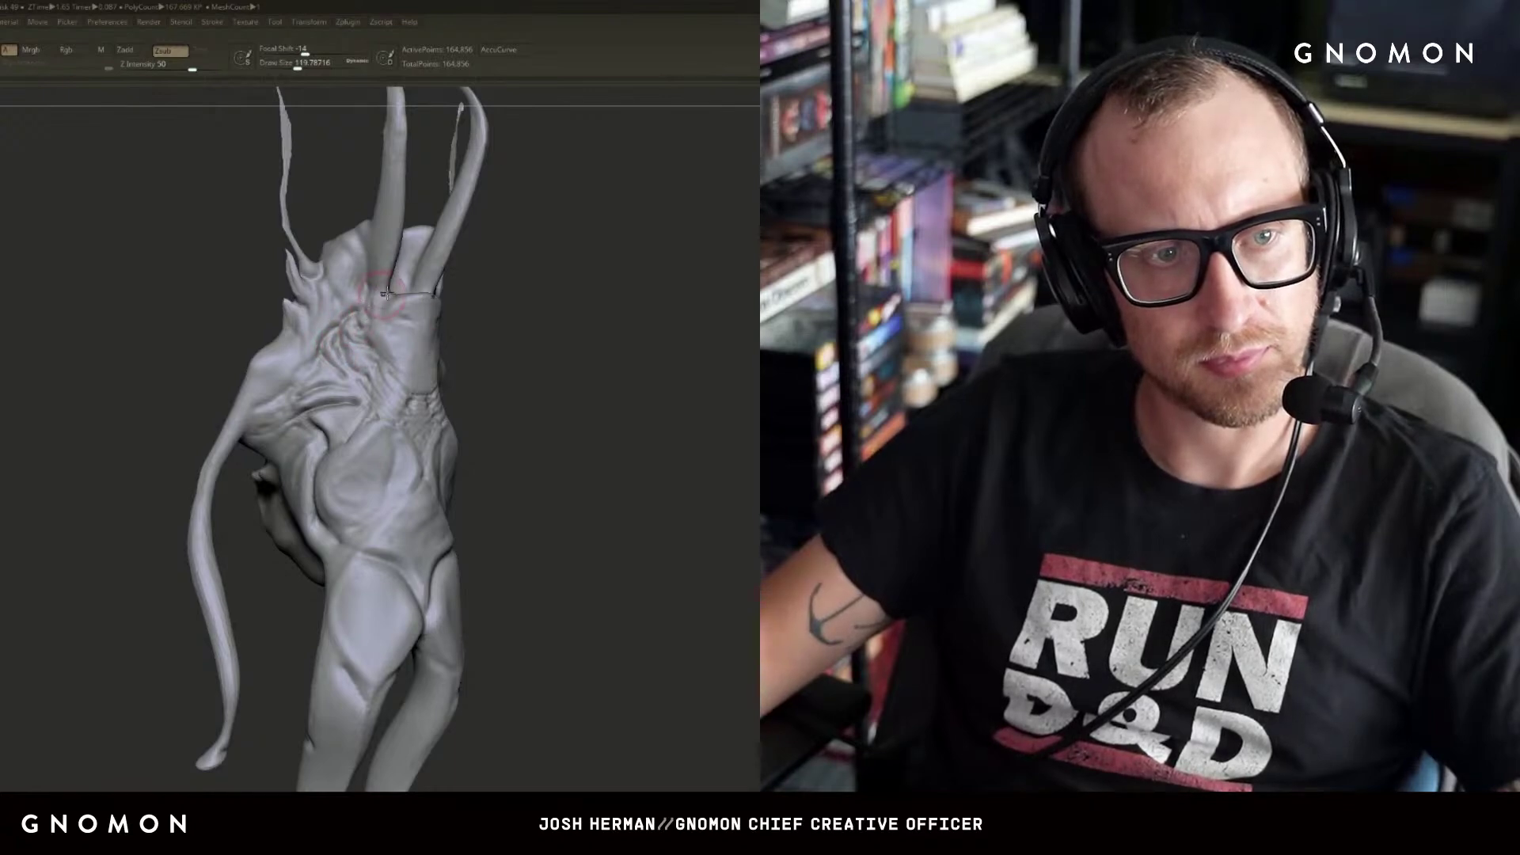
pyautogui.press('b')
pyautogui.press('c')
pyautogui.press('b')
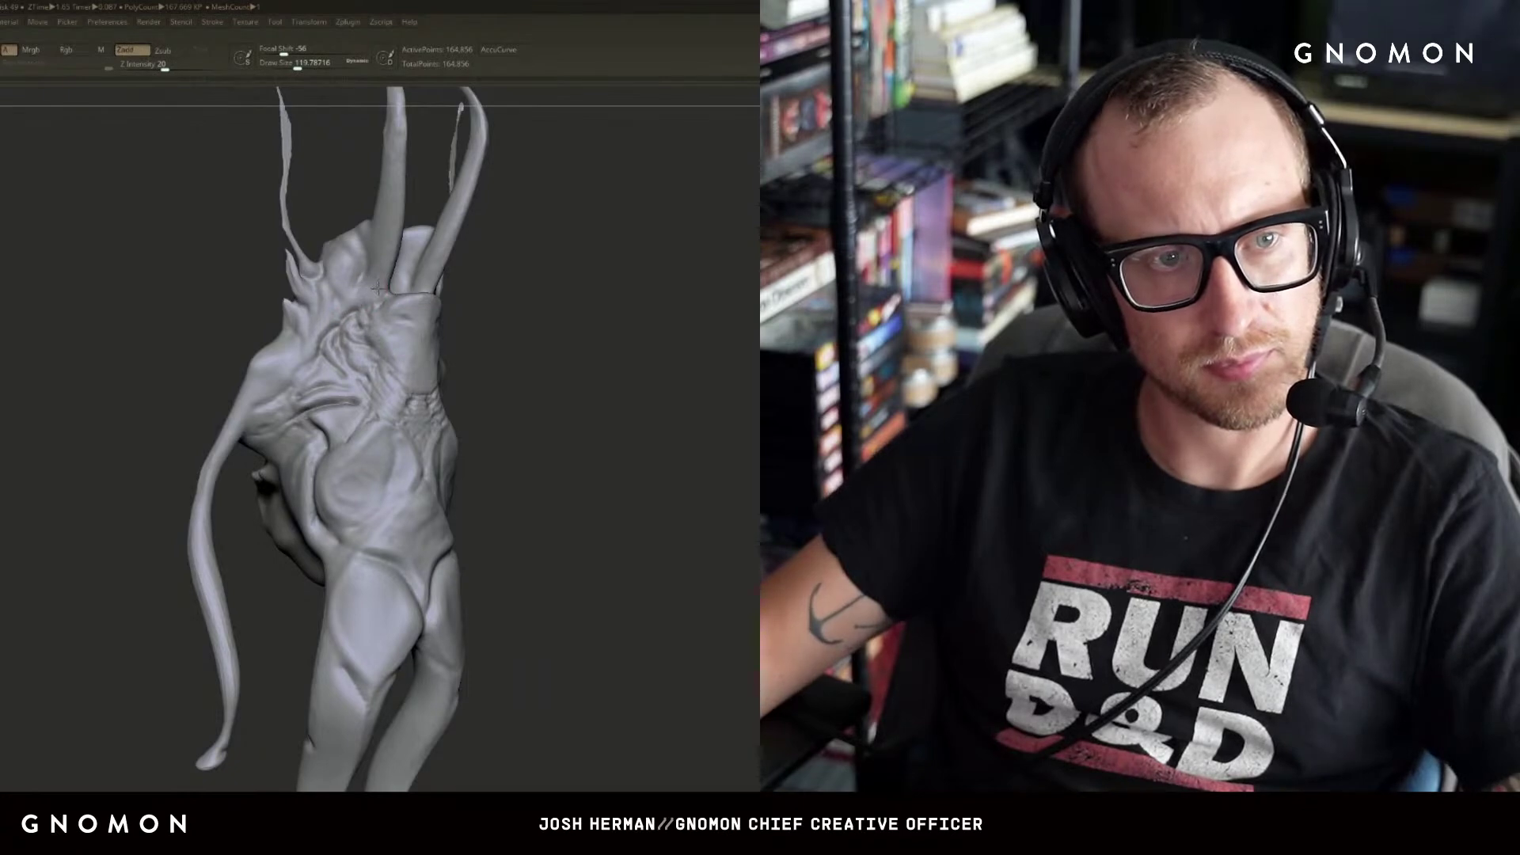
# - Smooth away the folds on the creature's face, neck and upper chest at a draw size of about 763
pyautogui.keyDown('shift'); pyautogui.moveTo(604, 267); pyautogui.dragTo(586, 261); pyautogui.keyUp('shift')
pyautogui.press('space')
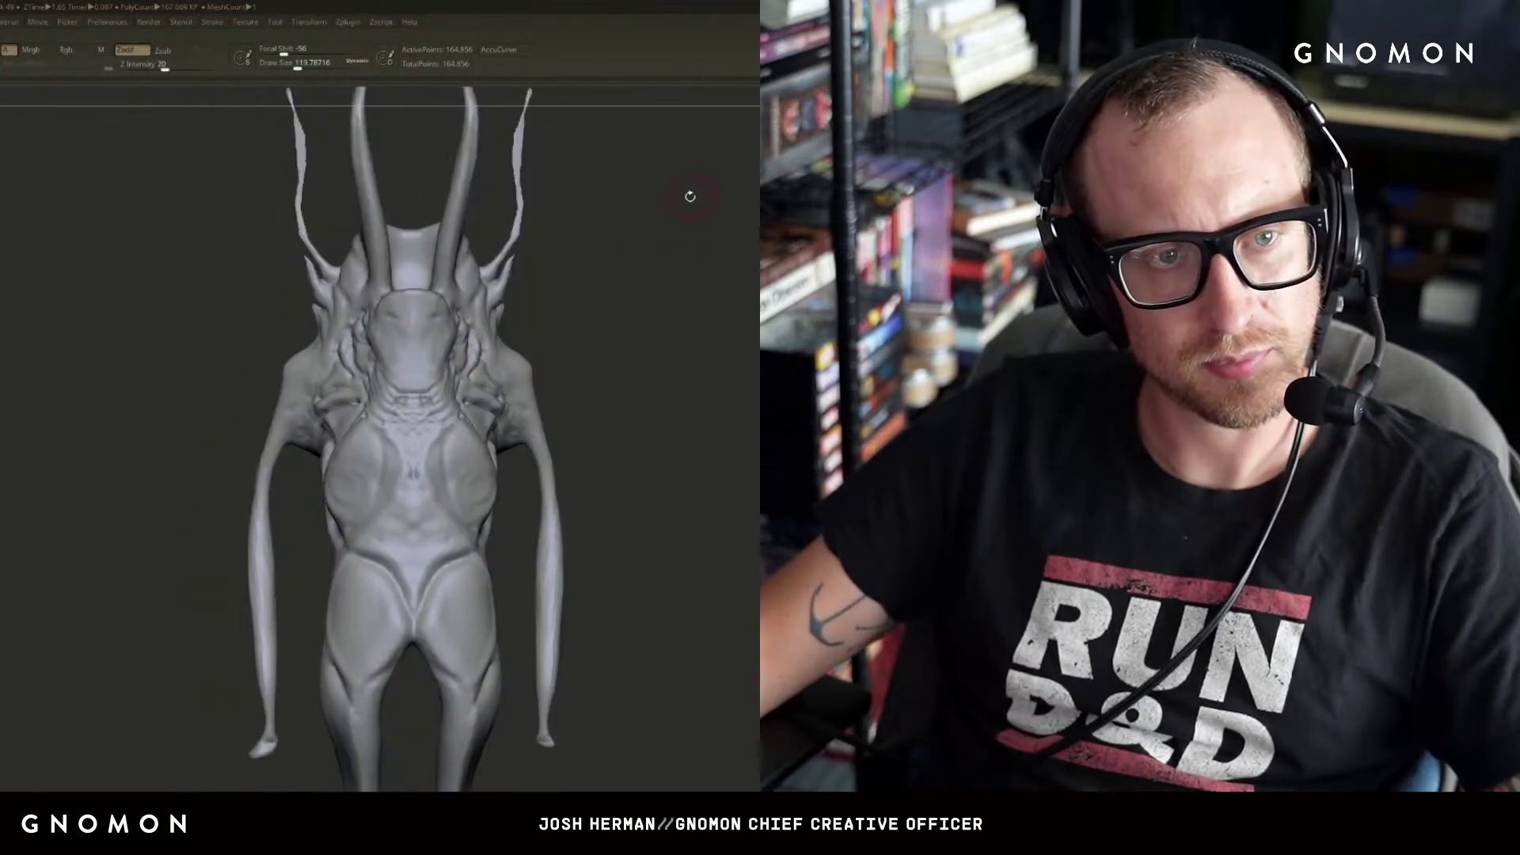
pyautogui.moveTo(443, 290); pyautogui.dragTo(441, 340, button='right')
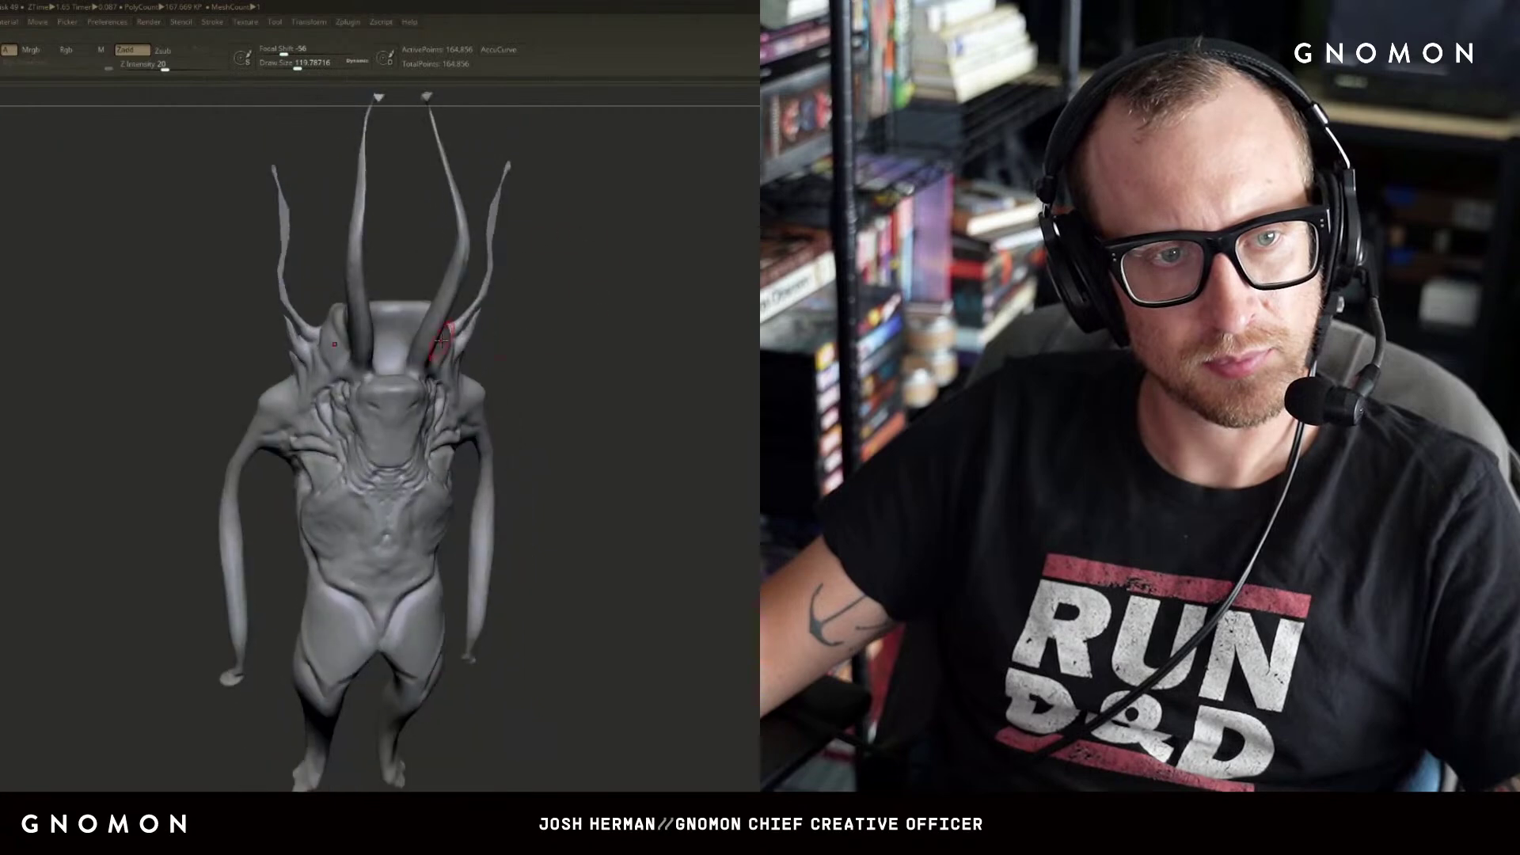
pyautogui.press('s')
pyautogui.moveTo(409, 346)
pyautogui.mouseDown()
pyautogui.moveTo(560, 354)
pyautogui.moveTo(569, 333)
pyautogui.moveTo(419, 354)
pyautogui.mouseUp()
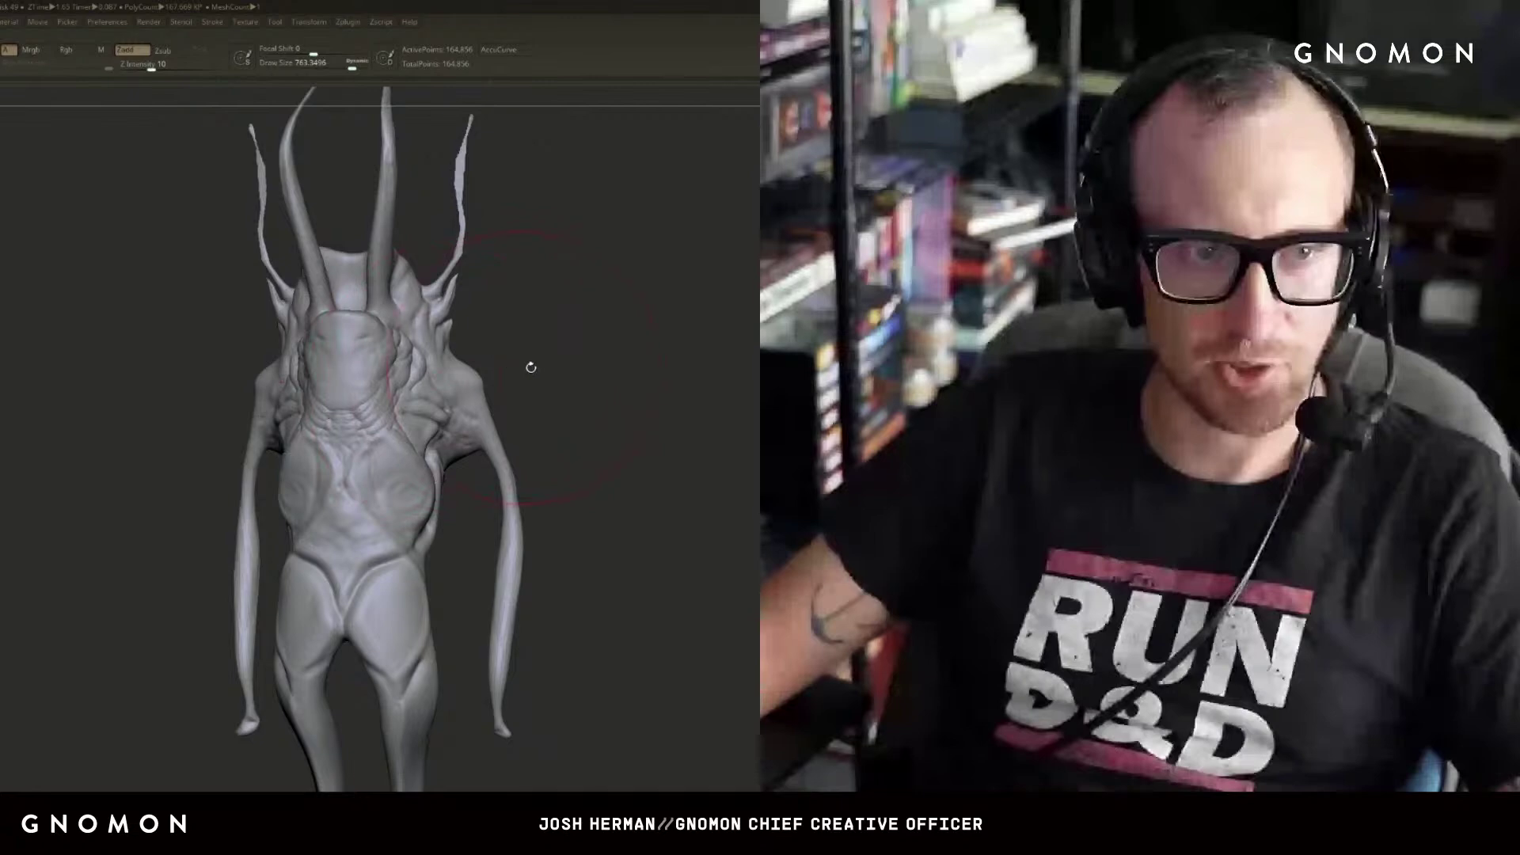
pyautogui.moveTo(530, 366)
pyautogui.mouseDown()
pyautogui.moveTo(548, 350)
pyautogui.moveTo(327, 431)
pyautogui.mouseUp()
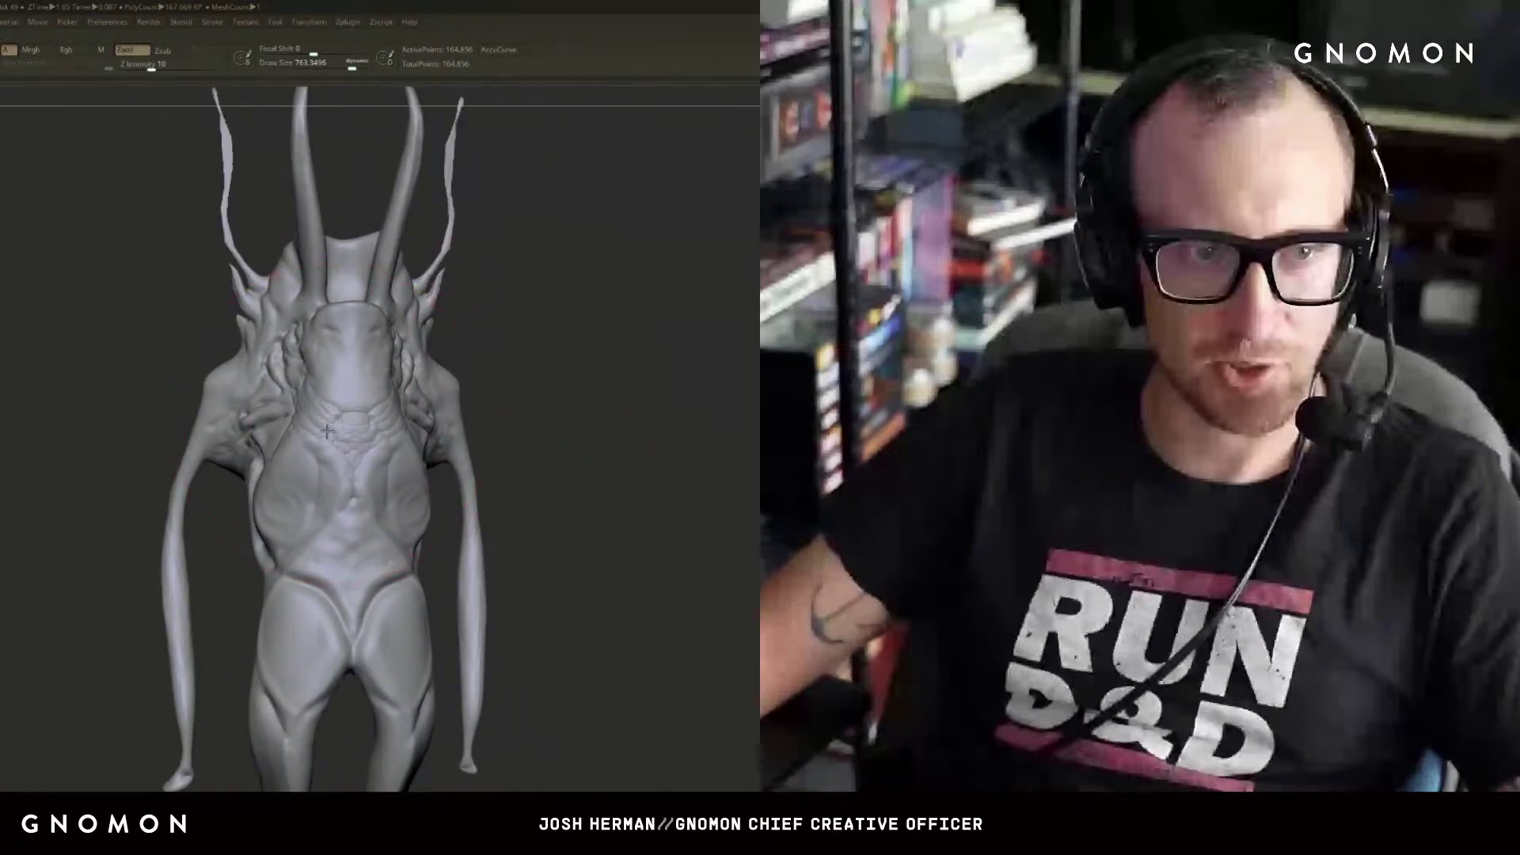
pyautogui.moveTo(484, 385); pyautogui.dragTo(496, 390)
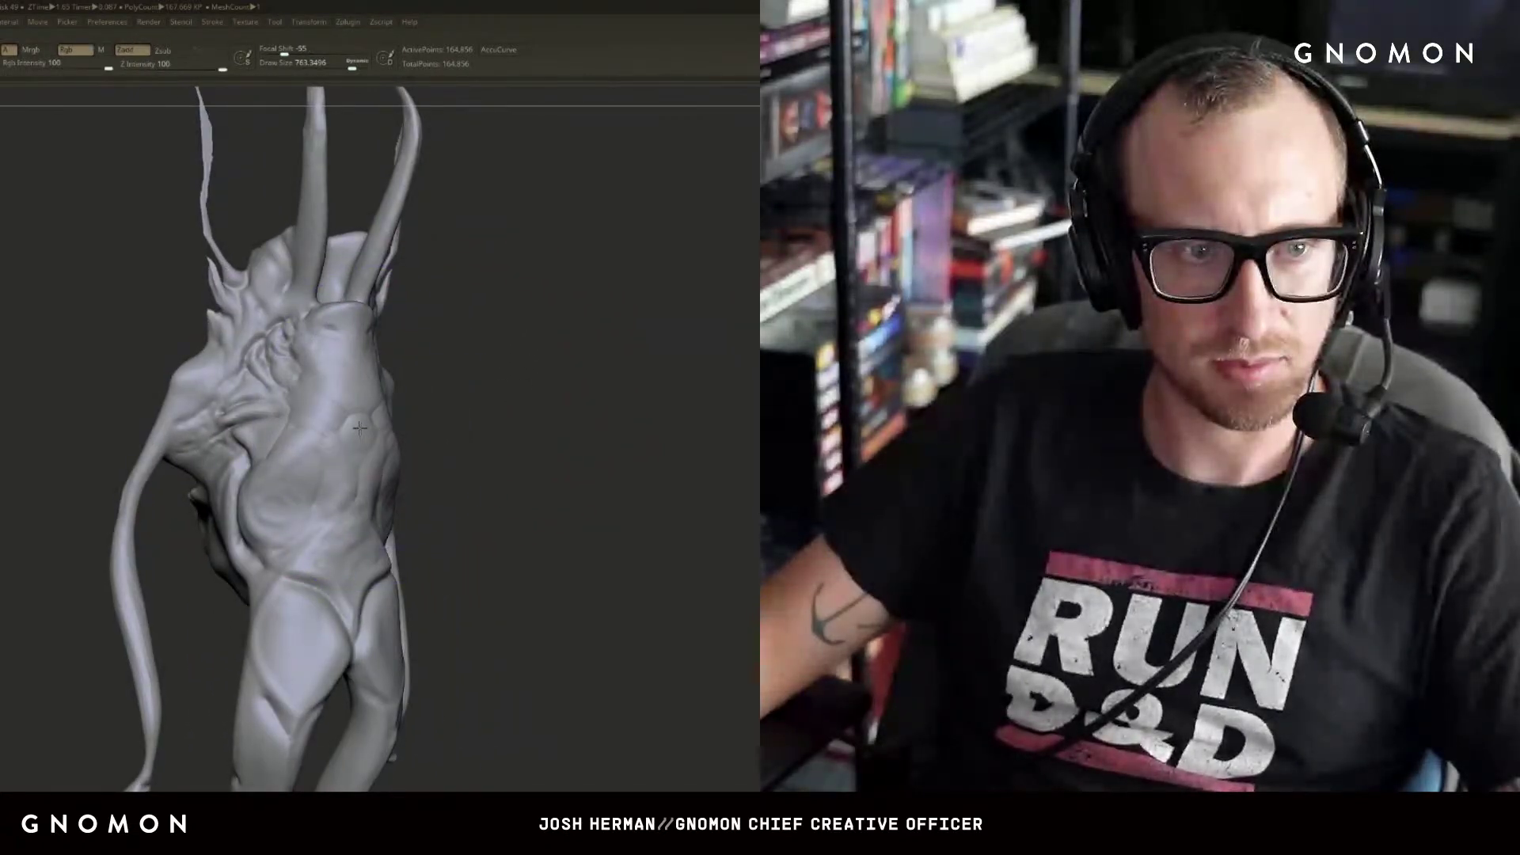
pyautogui.moveTo(354, 430)
pyautogui.mouseDown()
pyautogui.moveTo(274, 380)
pyautogui.moveTo(206, 396)
pyautogui.moveTo(237, 372)
pyautogui.moveTo(258, 388)
pyautogui.mouseUp()
pyautogui.hotkey('ctrl', 'z')
pyautogui.hotkey('ctrl', 'z')
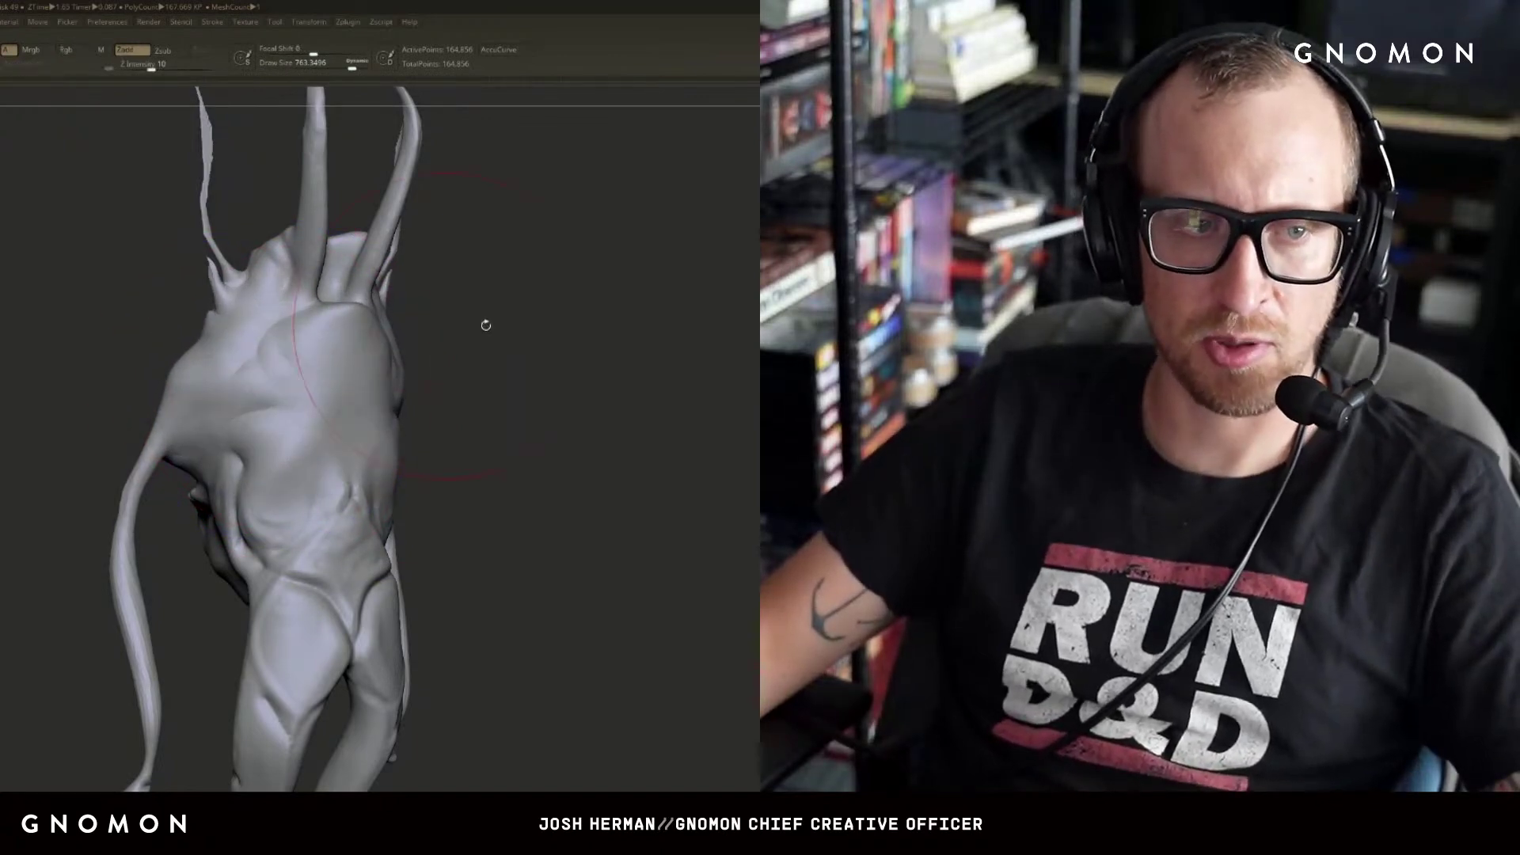
# - Smooth the side of the head and build up a large round bulge below the horns at a draw size of about 492
pyautogui.moveTo(482, 326)
pyautogui.mouseDown()
pyautogui.moveTo(611, 299)
pyautogui.moveTo(668, 305)
pyautogui.mouseUp()
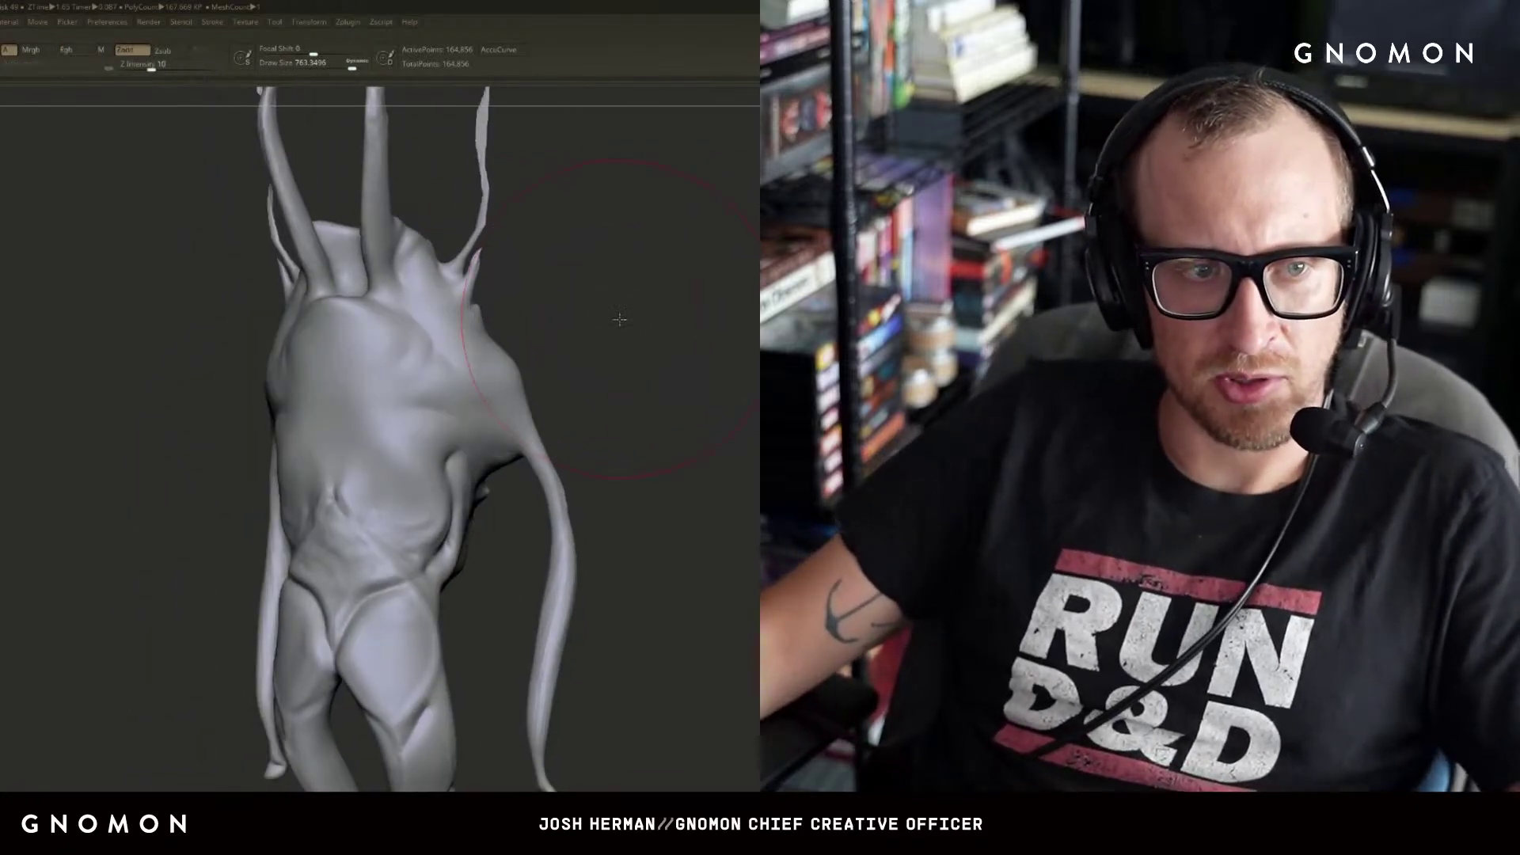
pyautogui.moveTo(614, 317)
pyautogui.mouseDown()
pyautogui.moveTo(673, 313)
pyautogui.moveTo(614, 316)
pyautogui.mouseUp()
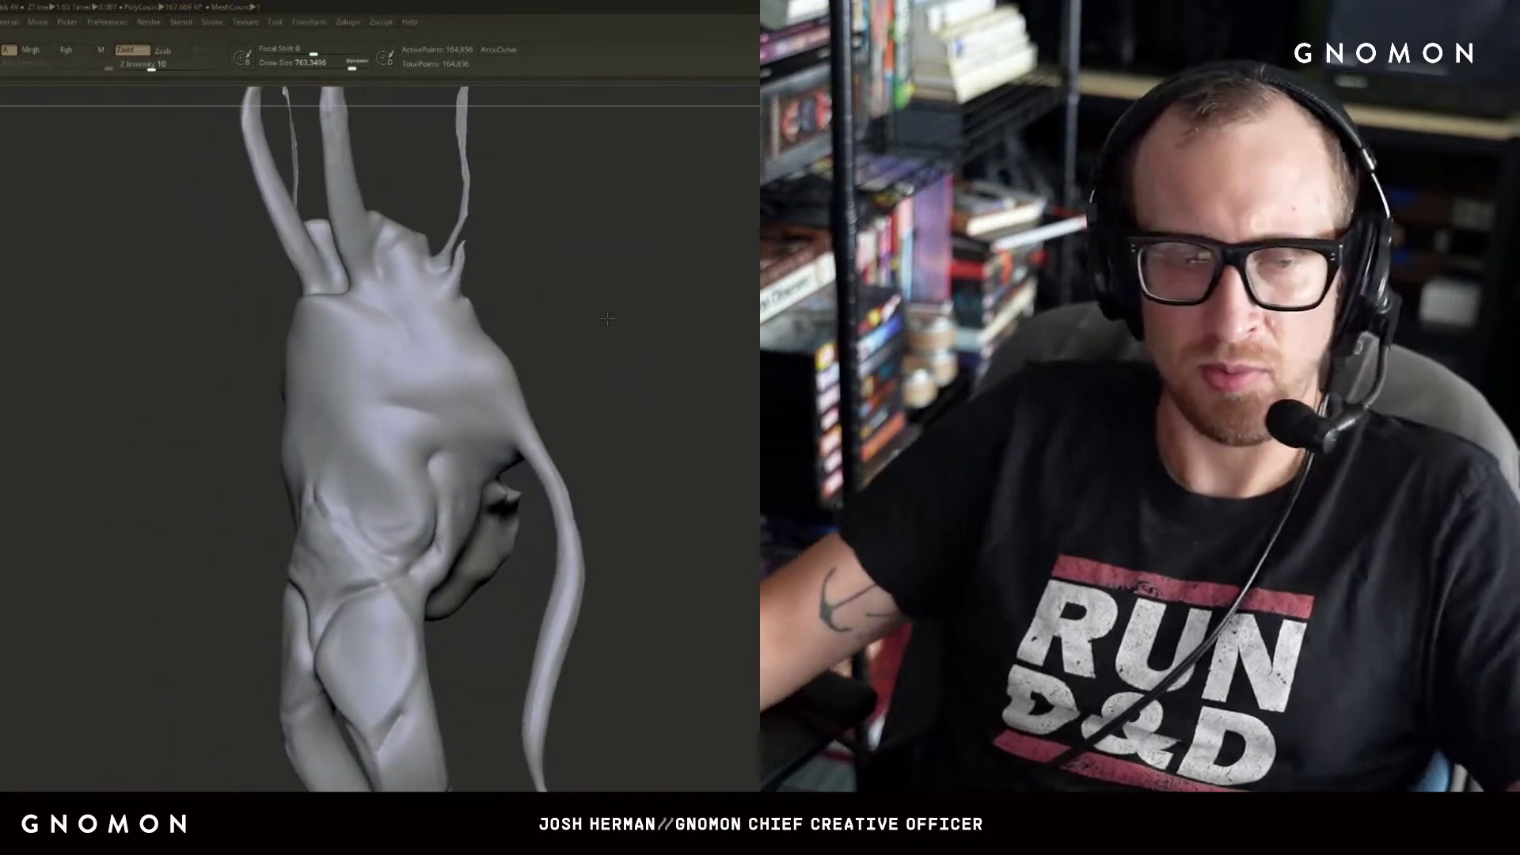
pyautogui.keyDown('shift'); pyautogui.moveTo(289, 325); pyautogui.dragTo(337, 343); pyautogui.keyUp('shift')
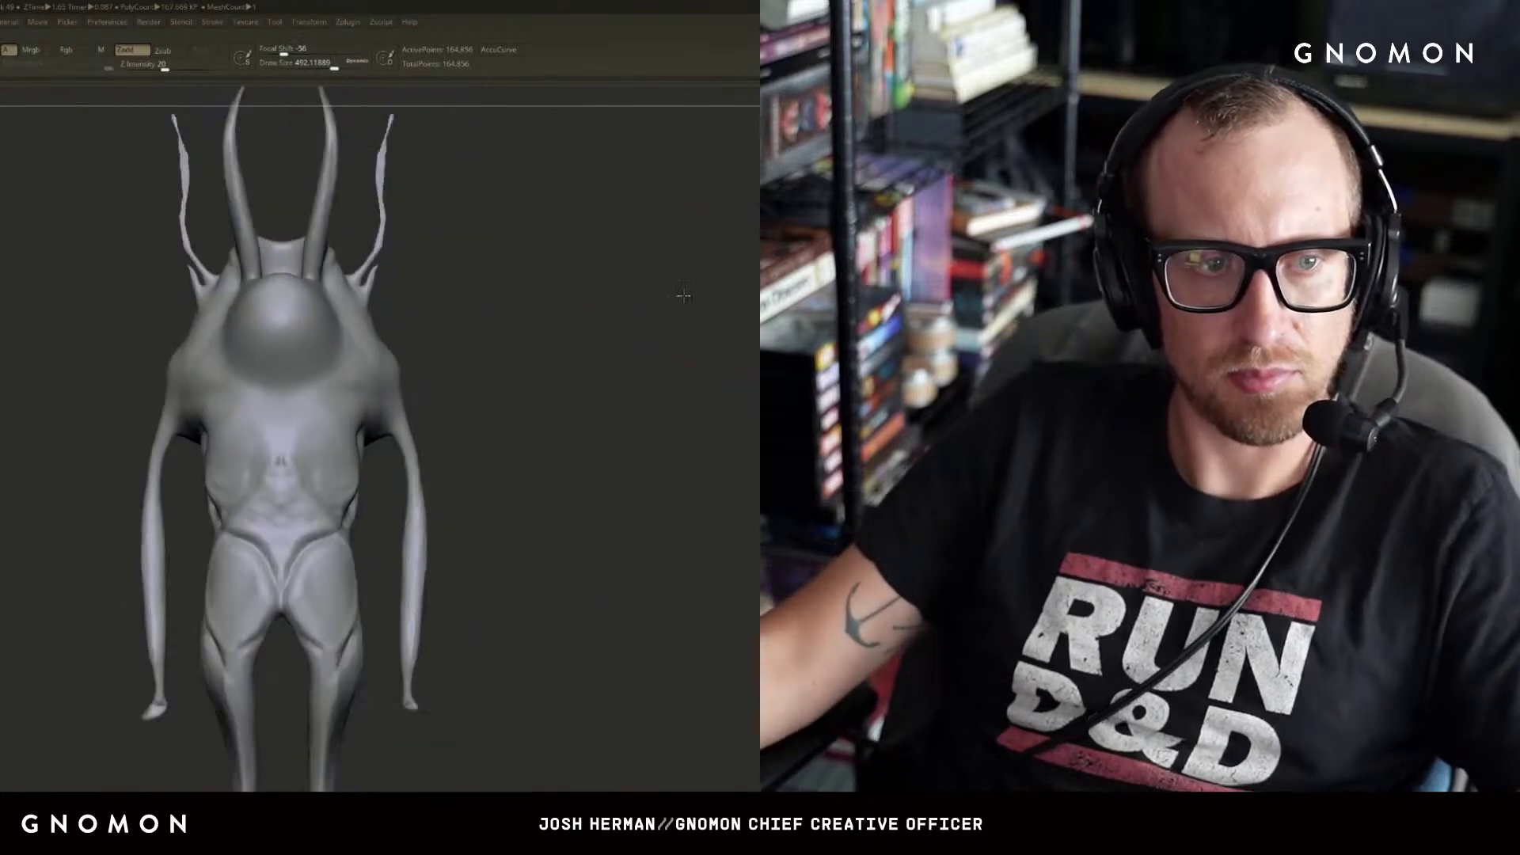
pyautogui.moveTo(669, 295); pyautogui.dragTo(695, 292)
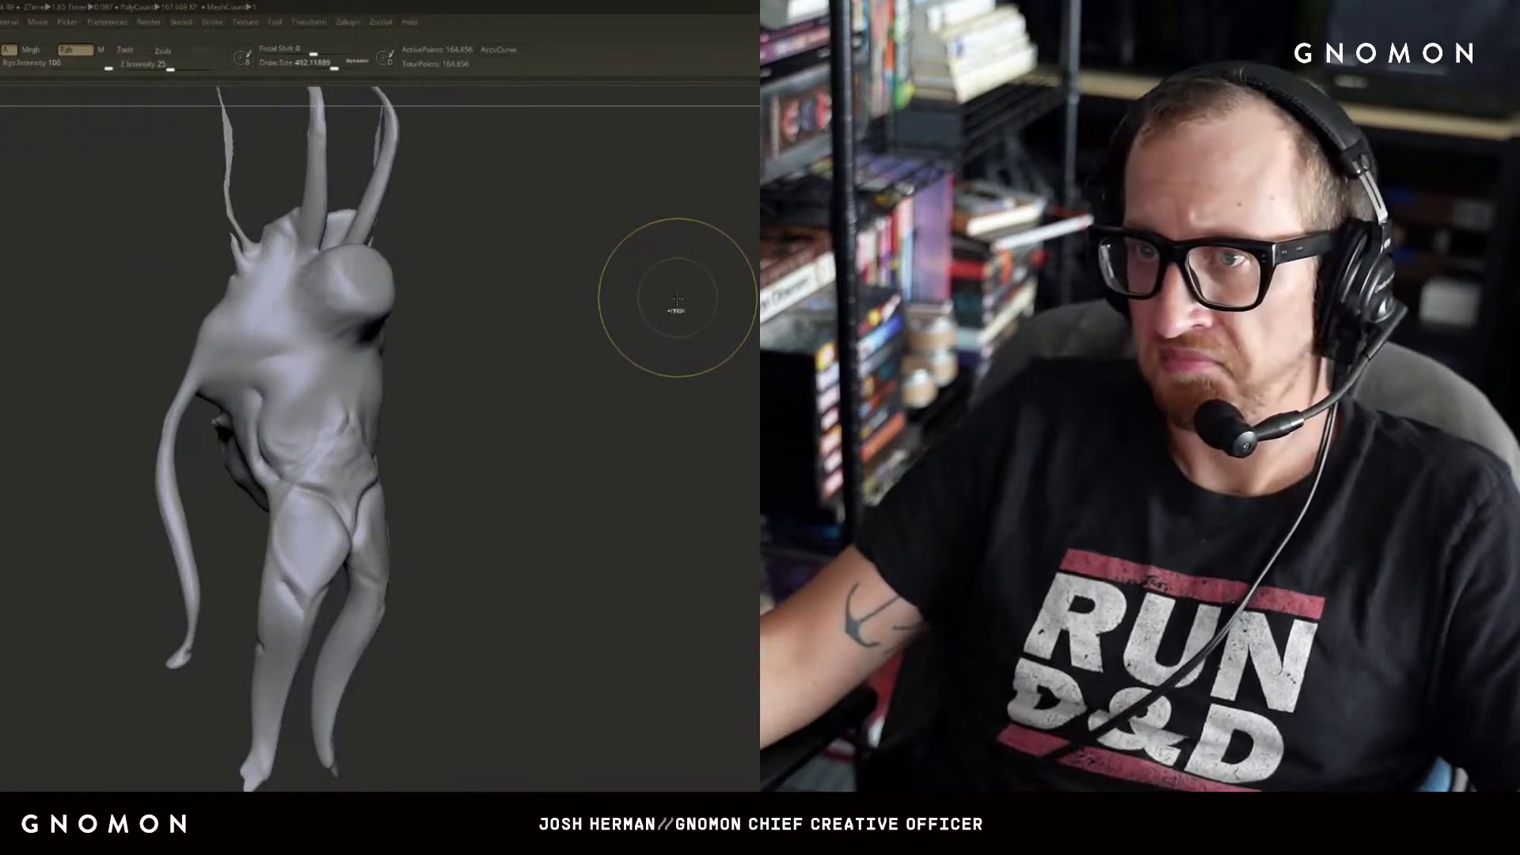
pyautogui.moveTo(662, 306)
pyautogui.mouseDown()
pyautogui.moveTo(692, 302)
pyautogui.moveTo(661, 308)
pyautogui.mouseUp()
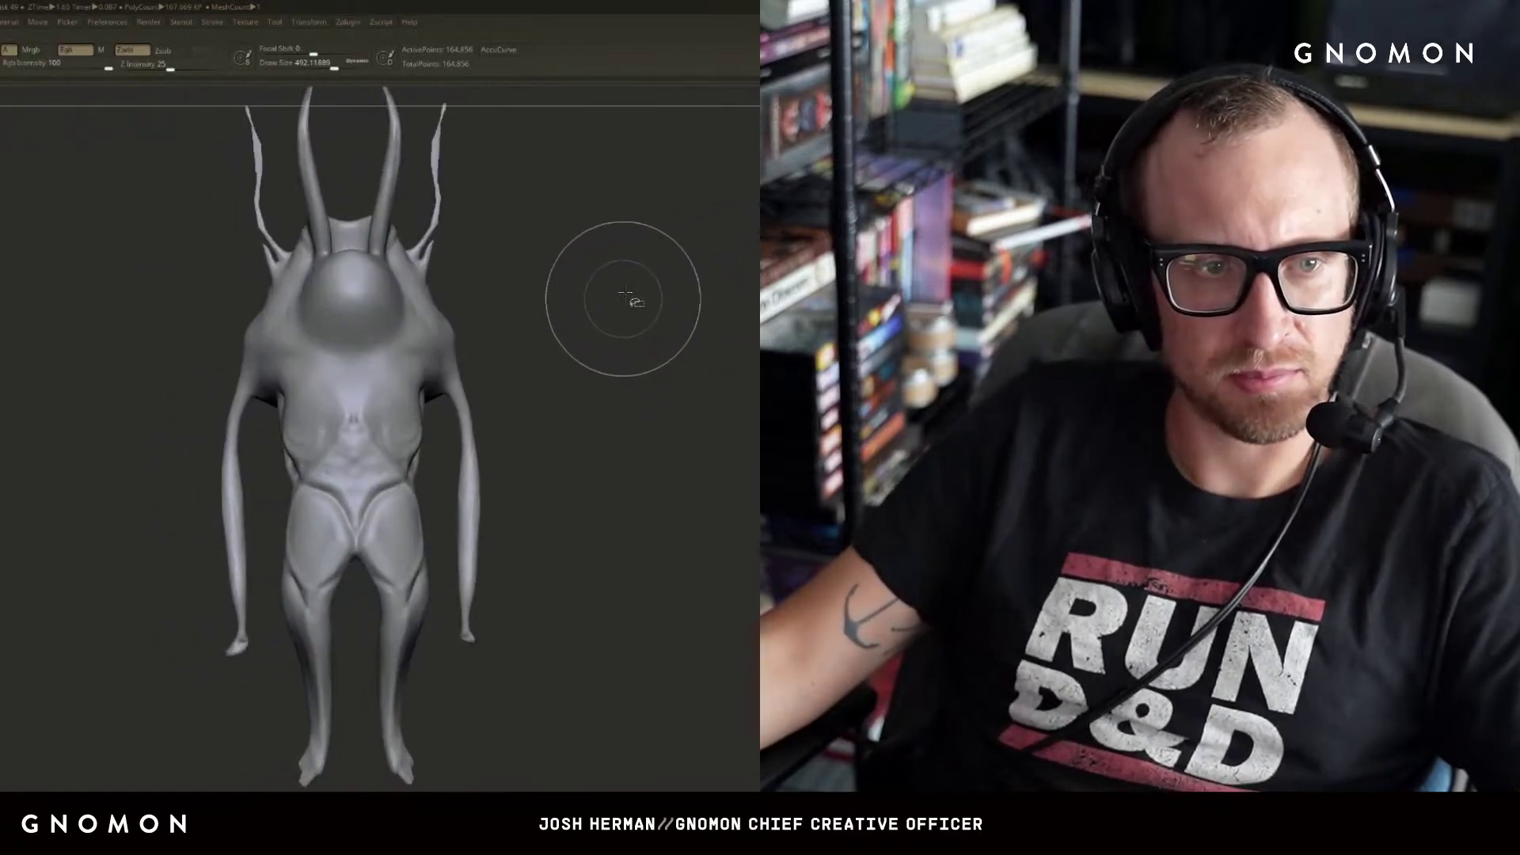
# - Carve and soften the crease where the round head meets the horn base with DamStandard, reducing the draw size to about 104
pyautogui.press('space')
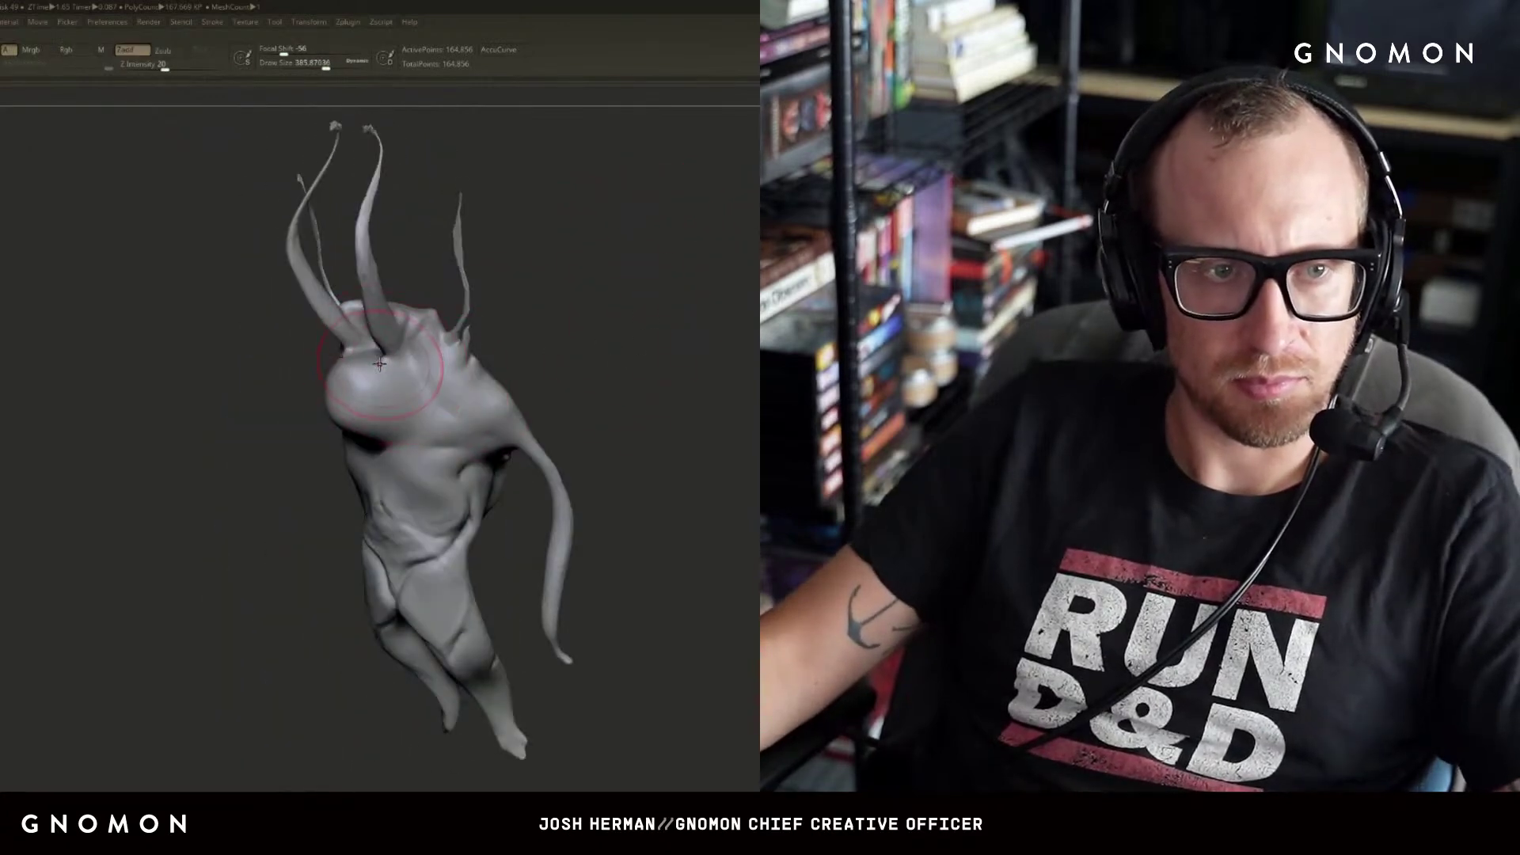
pyautogui.press('s')
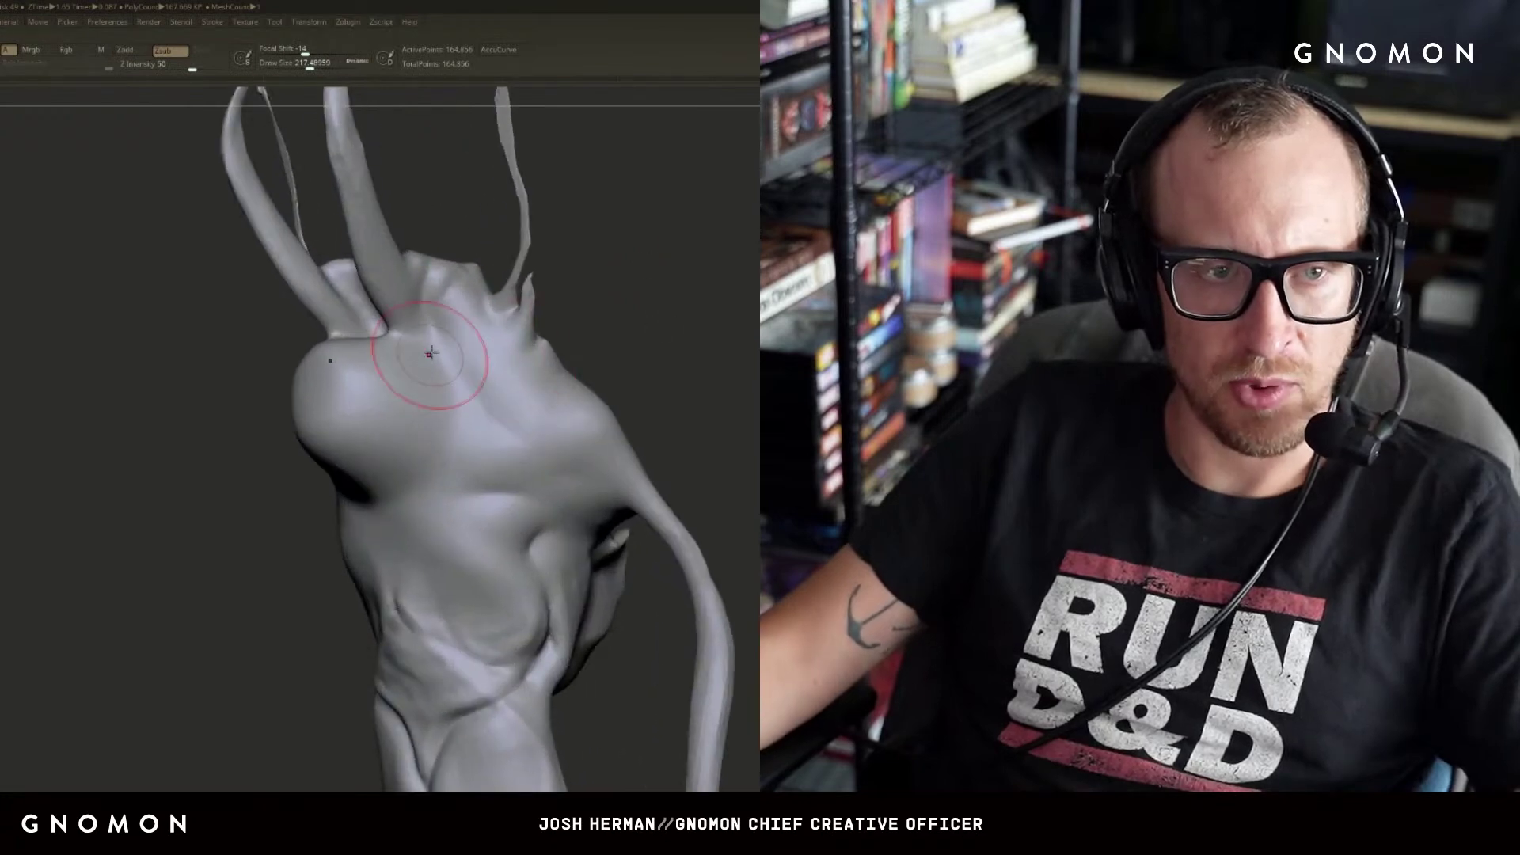
pyautogui.press('s')
pyautogui.click(377, 337)
pyautogui.press('s')
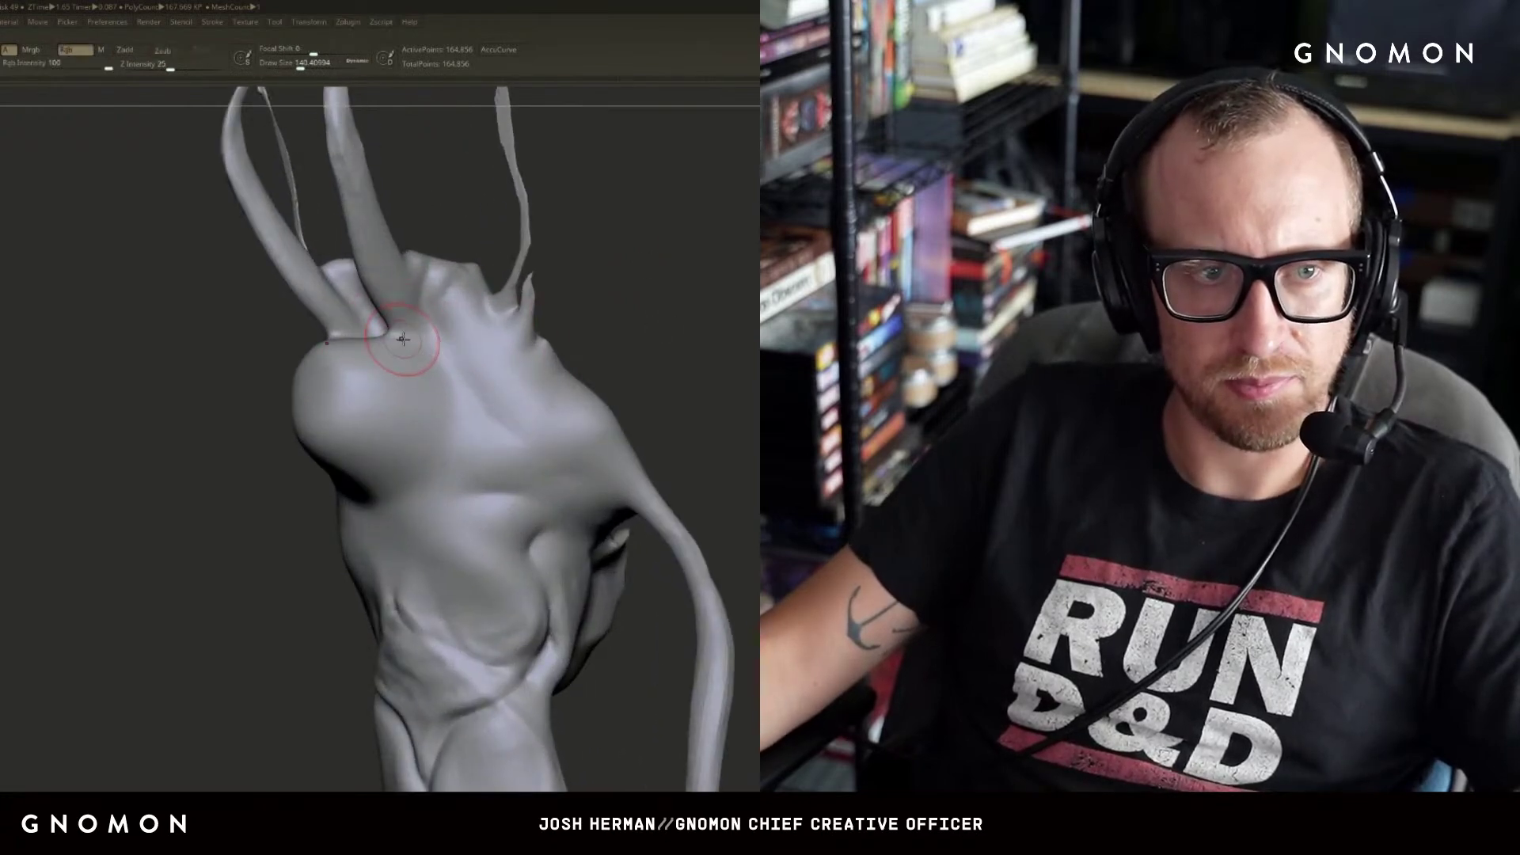
pyautogui.click(404, 340)
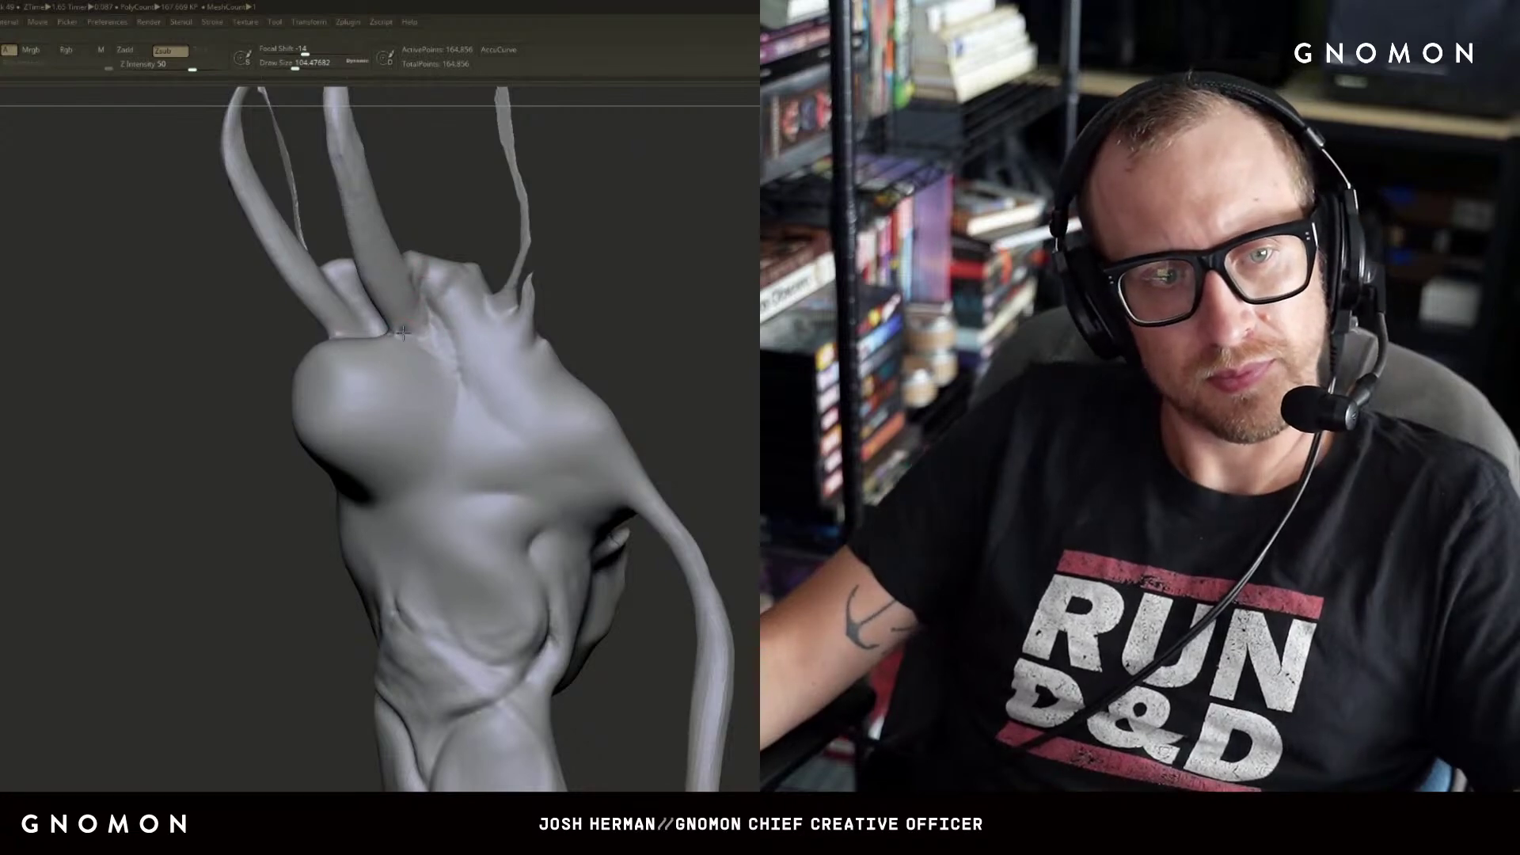
pyautogui.moveTo(449, 427); pyautogui.dragTo(443, 462)
pyautogui.moveTo(706, 370); pyautogui.dragTo(543, 400)
pyautogui.moveTo(405, 477); pyautogui.dragTo(392, 512)
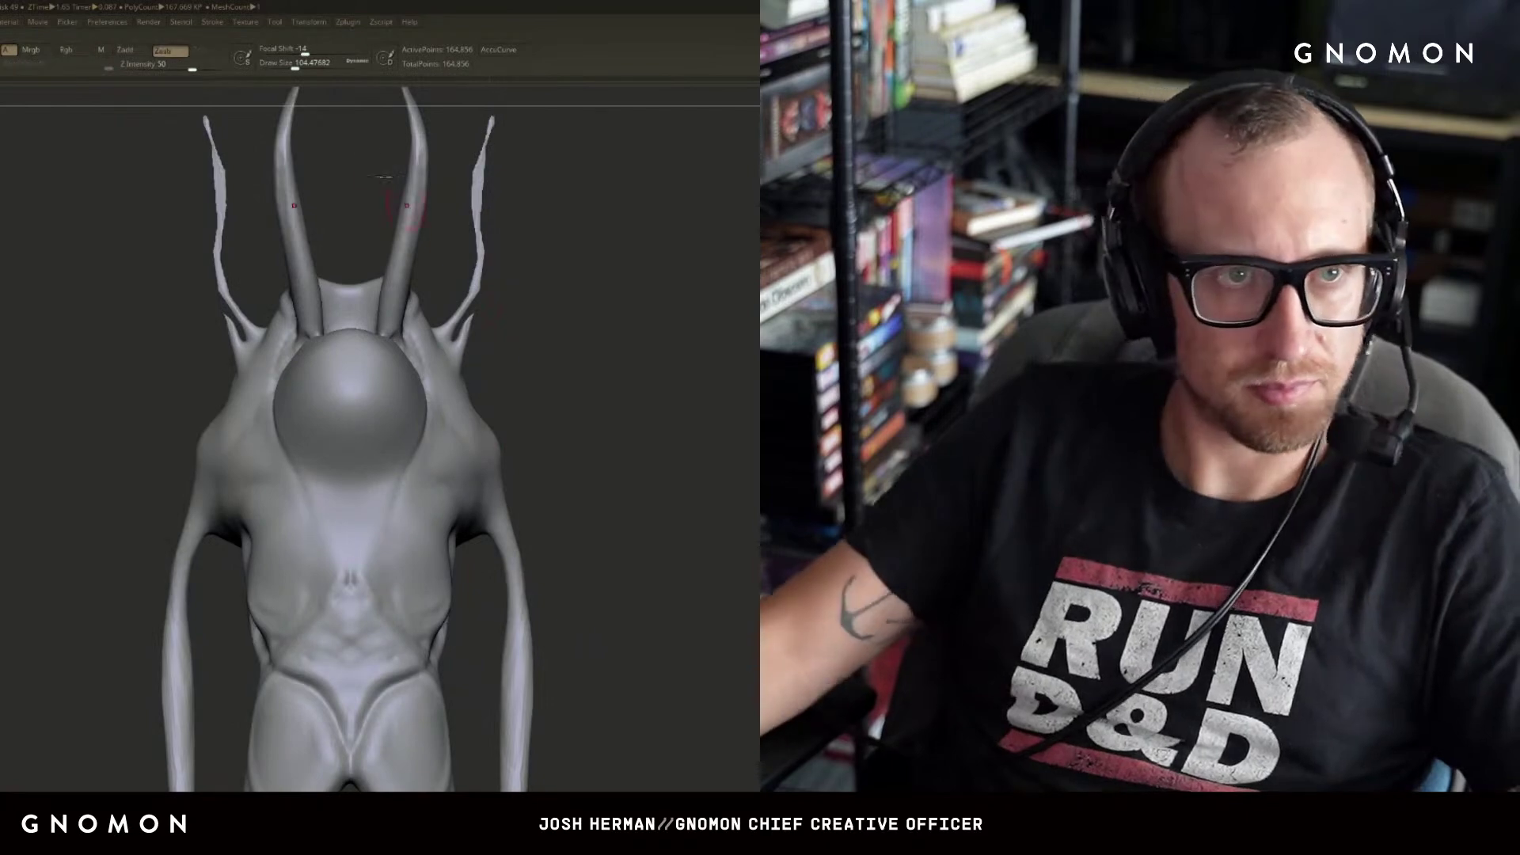
# - Turn on LazyMouse for the DamStandard brush
pyautogui.click(212, 21)
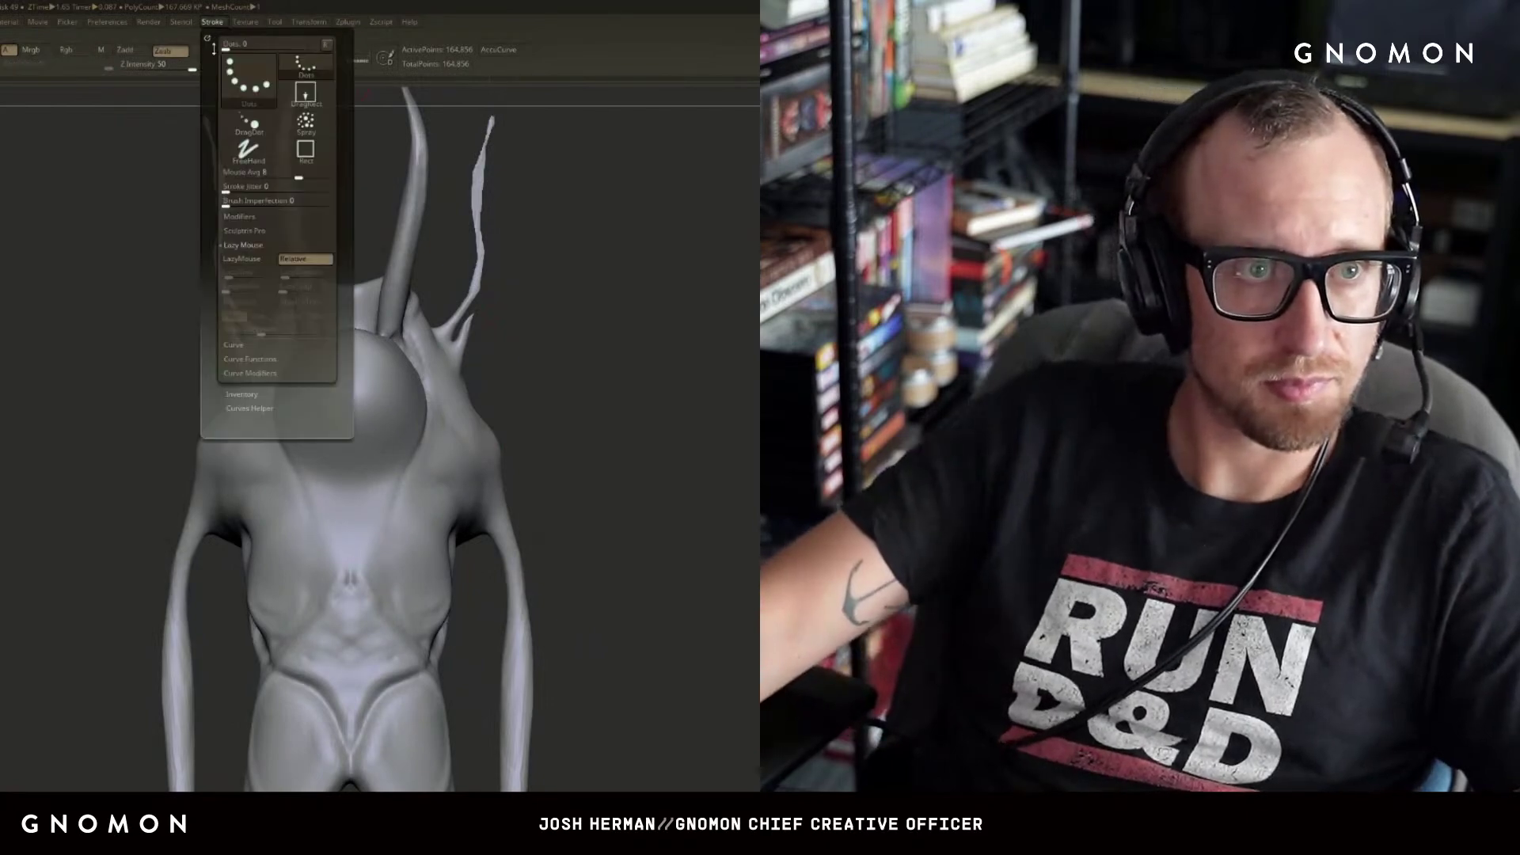
pyautogui.click(245, 260)
pyautogui.moveTo(546, 356)
pyautogui.keyDown('alt'); pyautogui.mouseDown()
pyautogui.moveTo(625, 294)
pyautogui.moveTo(617, 341)
pyautogui.mouseUp(); pyautogui.keyUp('alt')
# - Try to carve a V-shaped groove from the horn base around the round head to mid-chest at a draw size of about 80
pyautogui.moveTo(497, 384); pyautogui.dragTo(464, 577)
pyautogui.moveTo(696, 349); pyautogui.dragTo(641, 320)
pyautogui.hotkey('ctrl', 'z')
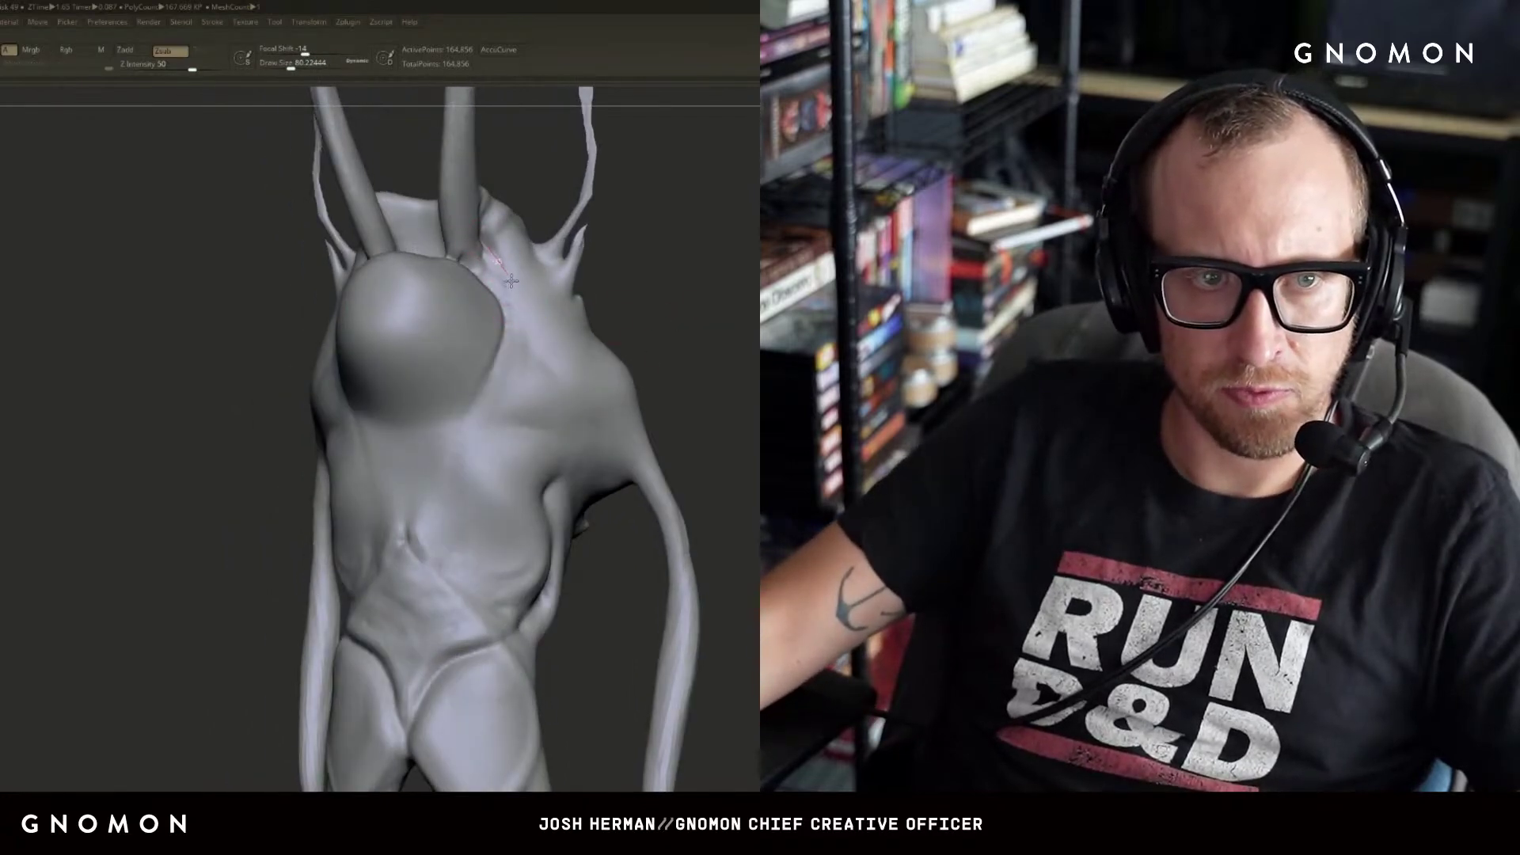
pyautogui.moveTo(445, 433); pyautogui.dragTo(409, 546)
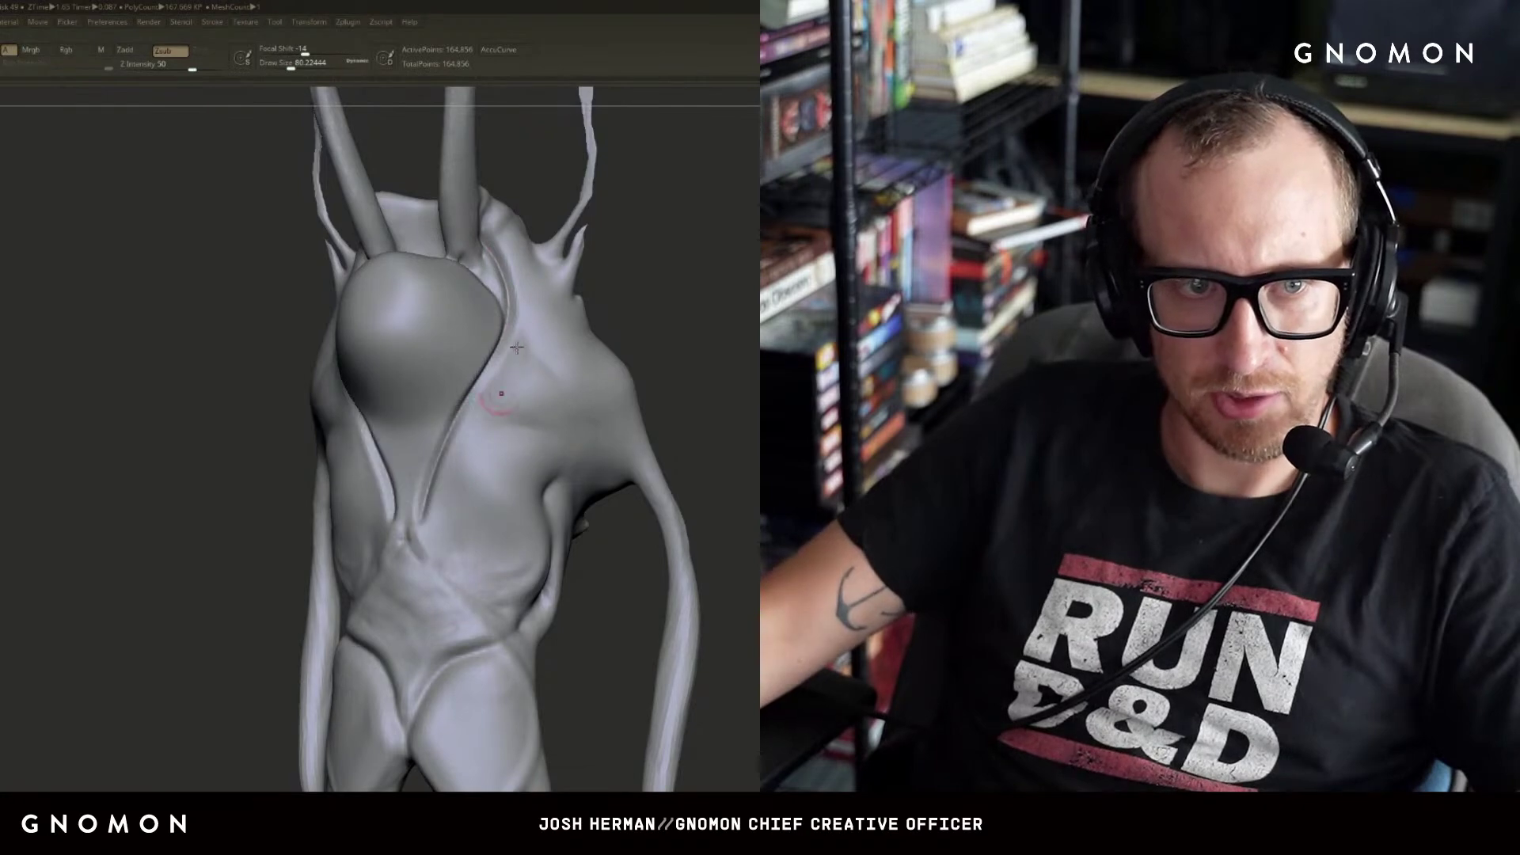
pyautogui.hotkey('ctrl', 'z')
# - Reduce the draw size to about 54 and carve a thin V-shaped line from mid-chest up around the head
pyautogui.press('s')
pyautogui.moveTo(489, 246)
pyautogui.mouseDown()
pyautogui.moveTo(524, 385)
pyautogui.moveTo(451, 539)
pyautogui.moveTo(422, 544)
pyautogui.mouseUp()
pyautogui.hotkey('ctrl', 'z')
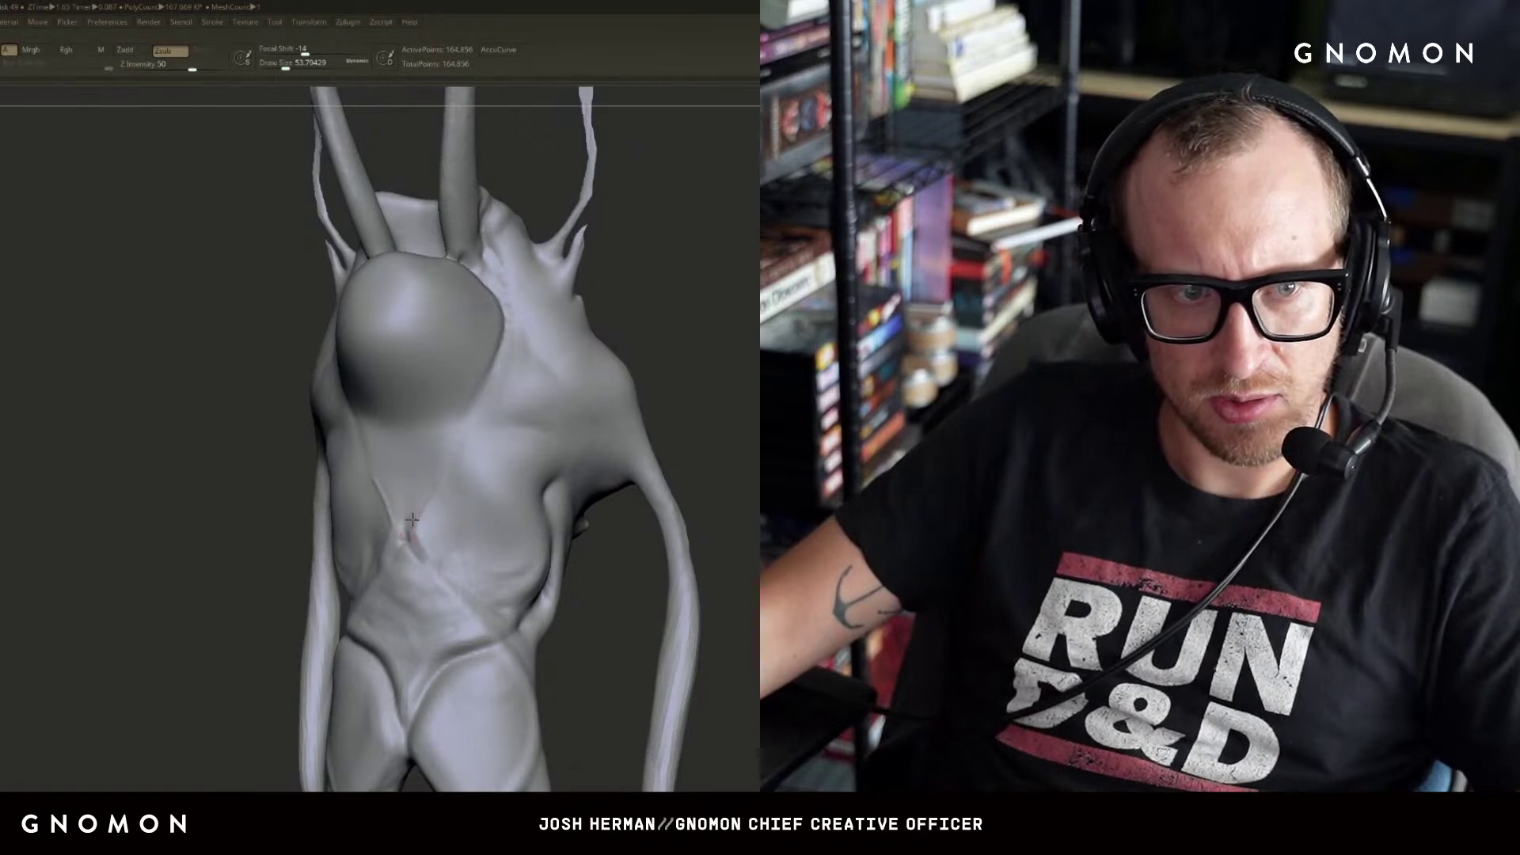
pyautogui.moveTo(412, 519); pyautogui.dragTo(446, 468)
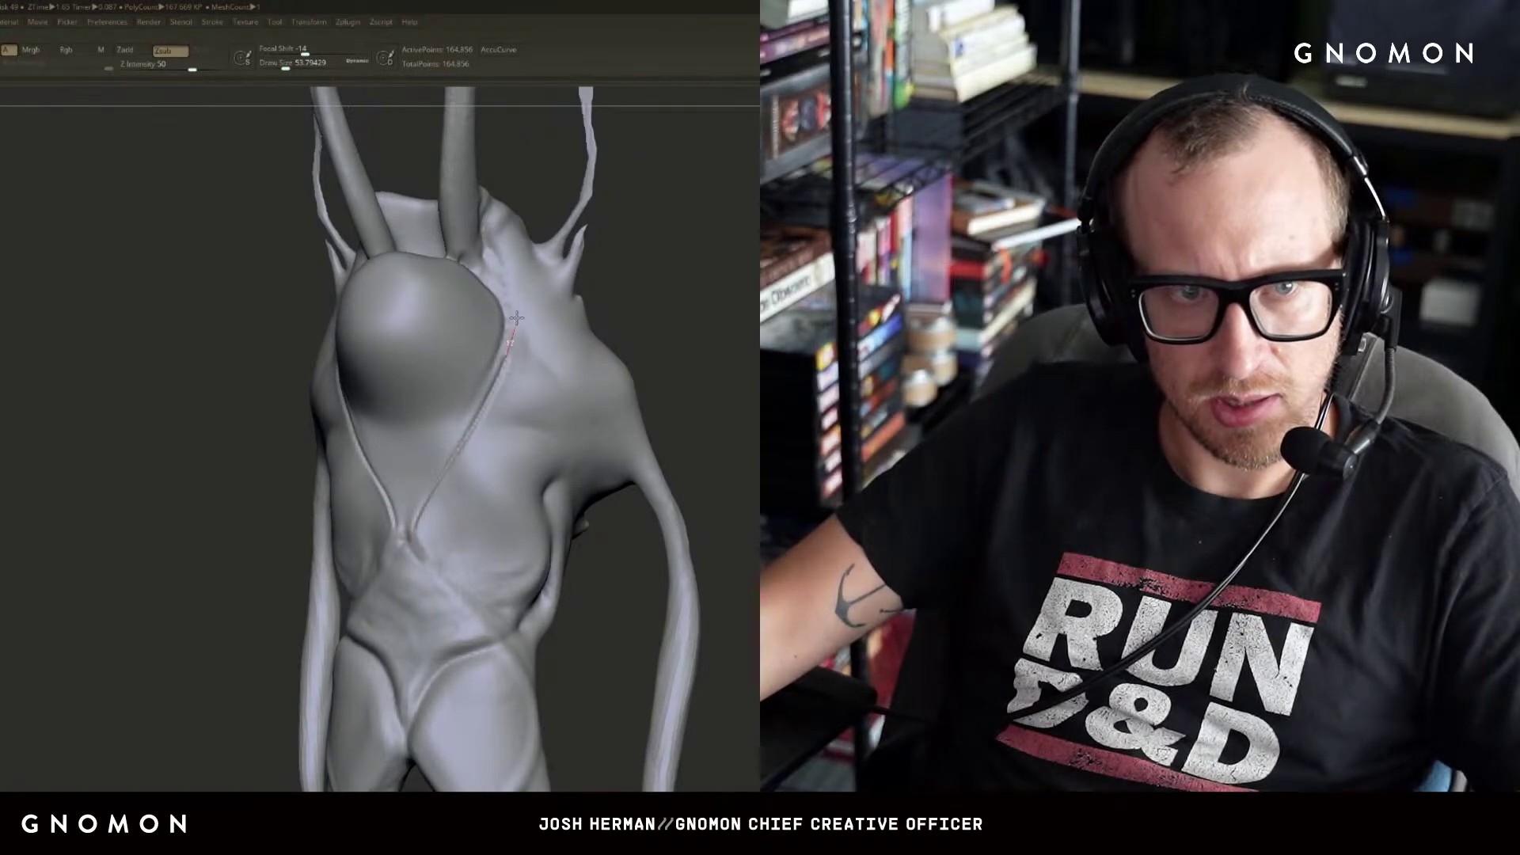
pyautogui.moveTo(486, 273); pyautogui.dragTo(483, 268)
# - Carve a sharp crease along the side of the round head, tapering down toward the middle of the chest
pyautogui.moveTo(702, 256); pyautogui.dragTo(700, 336)
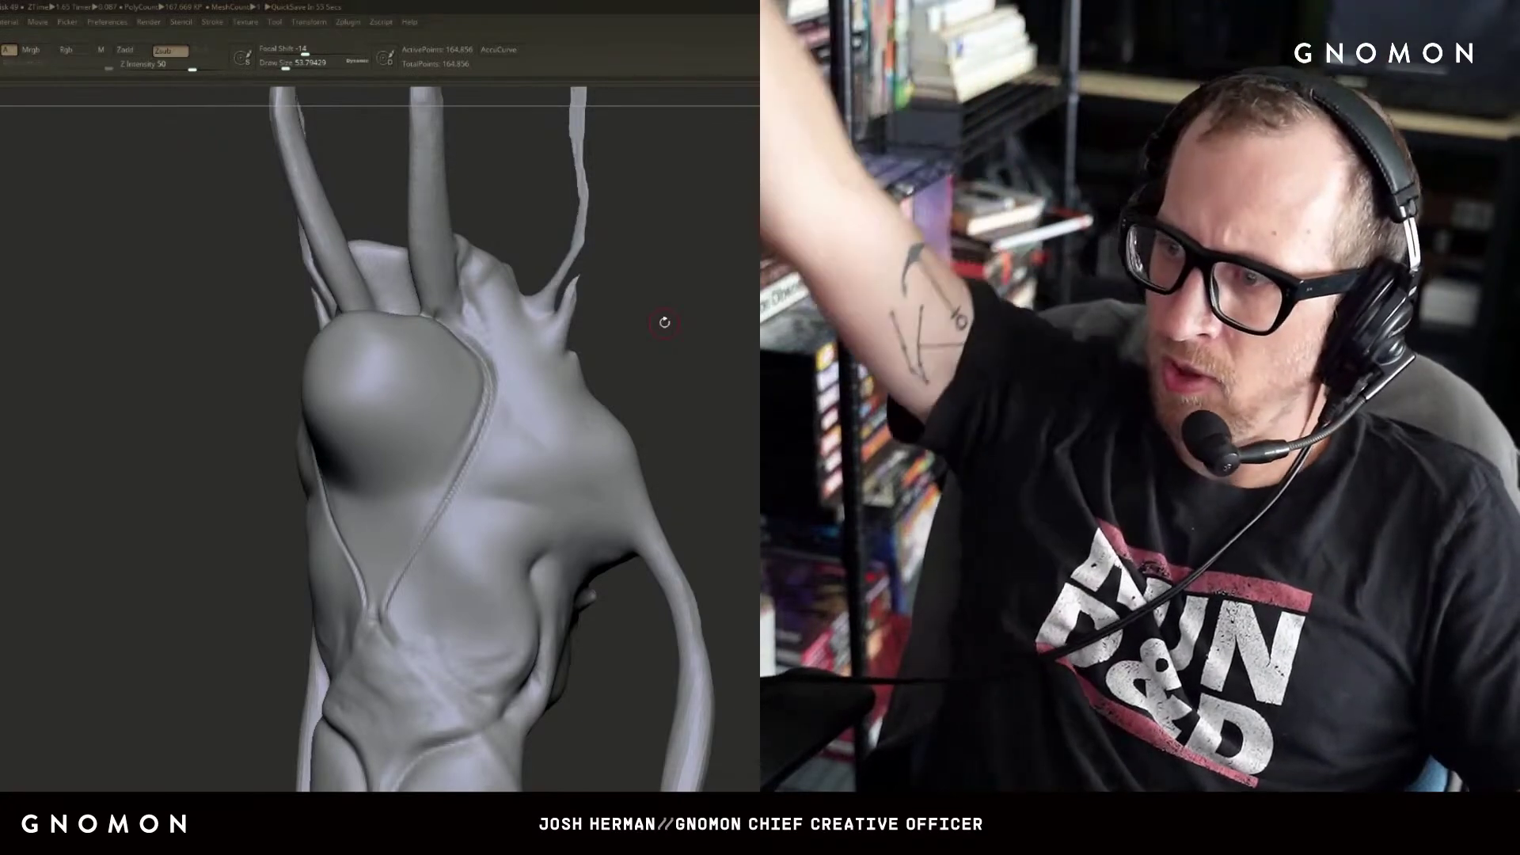
pyautogui.moveTo(698, 365); pyautogui.dragTo(441, 383)
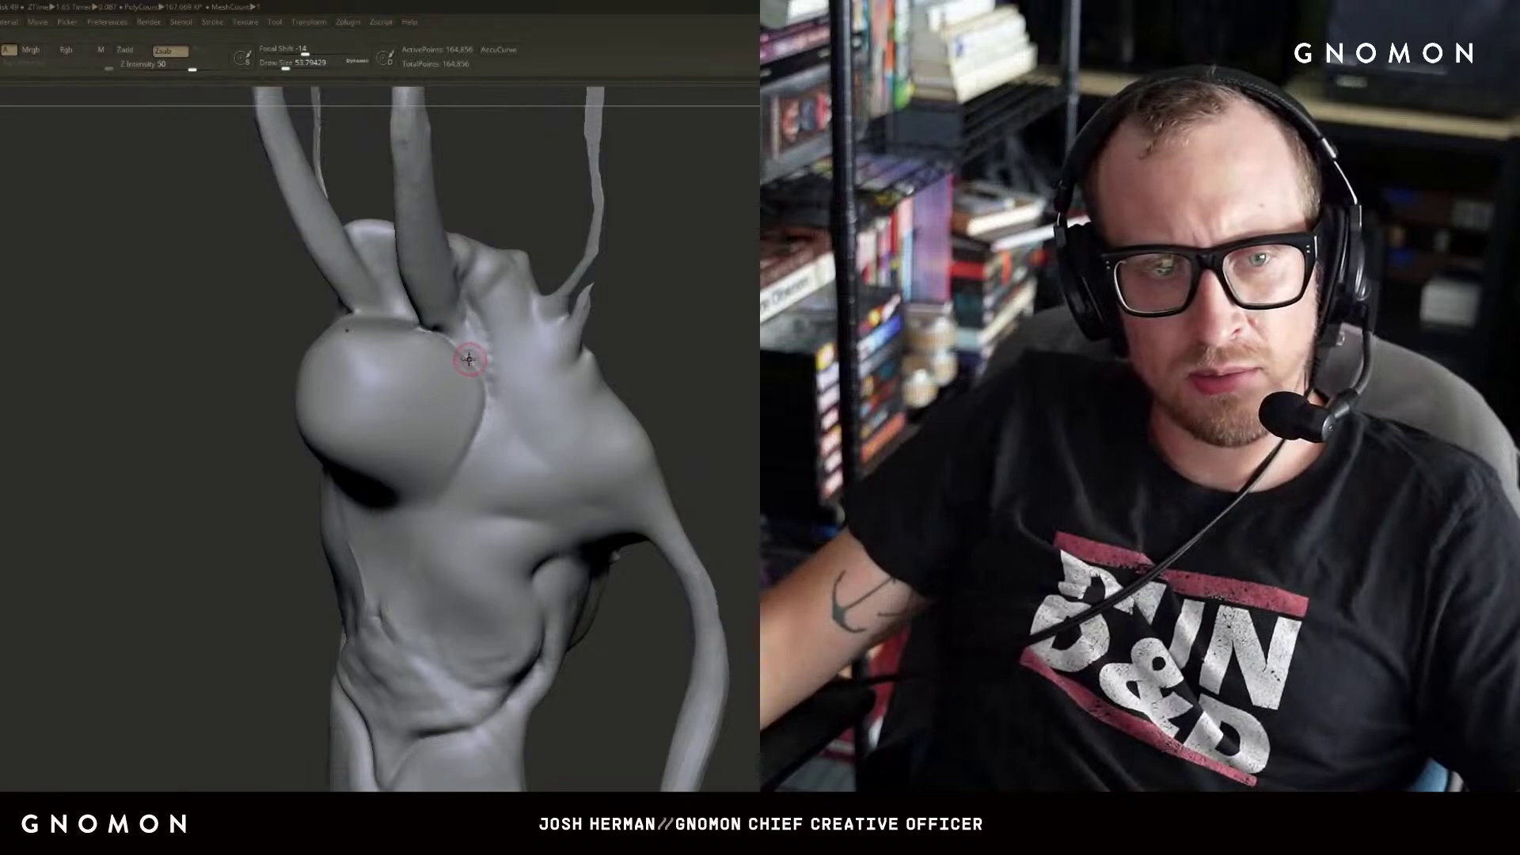
pyautogui.moveTo(475, 450); pyautogui.dragTo(413, 608)
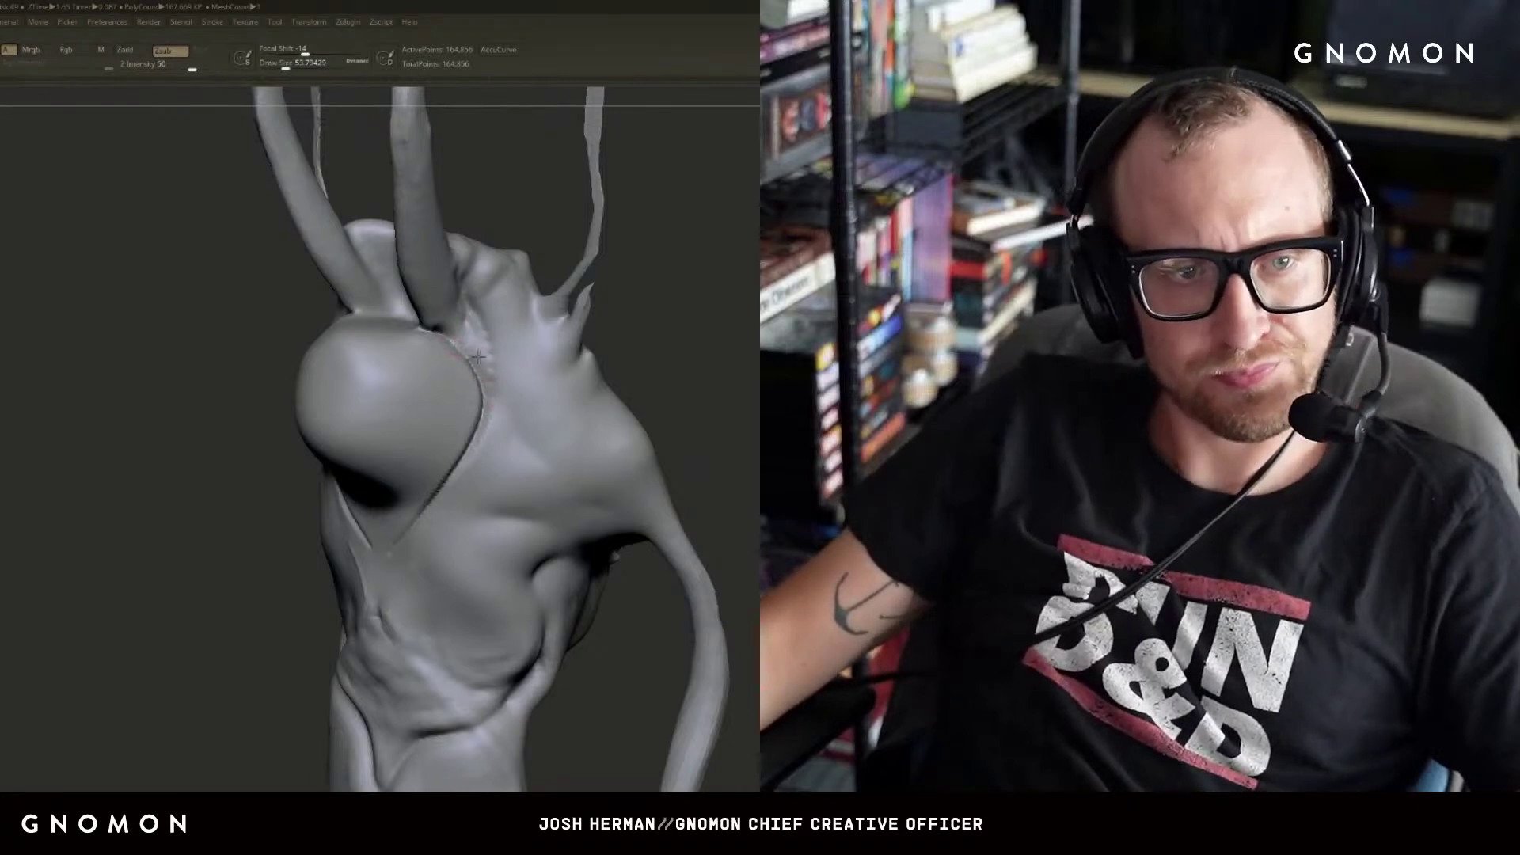
pyautogui.moveTo(433, 554); pyautogui.dragTo(438, 575)
pyautogui.moveTo(649, 396)
pyautogui.mouseDown()
pyautogui.moveTo(752, 418)
pyautogui.moveTo(716, 448)
pyautogui.moveTo(753, 445)
pyautogui.mouseUp()
# - Try to carve a second groove running parallel outside the crease around the round head
pyautogui.hotkey('ctrl', 'z')
pyautogui.moveTo(415, 486); pyautogui.dragTo(461, 542)
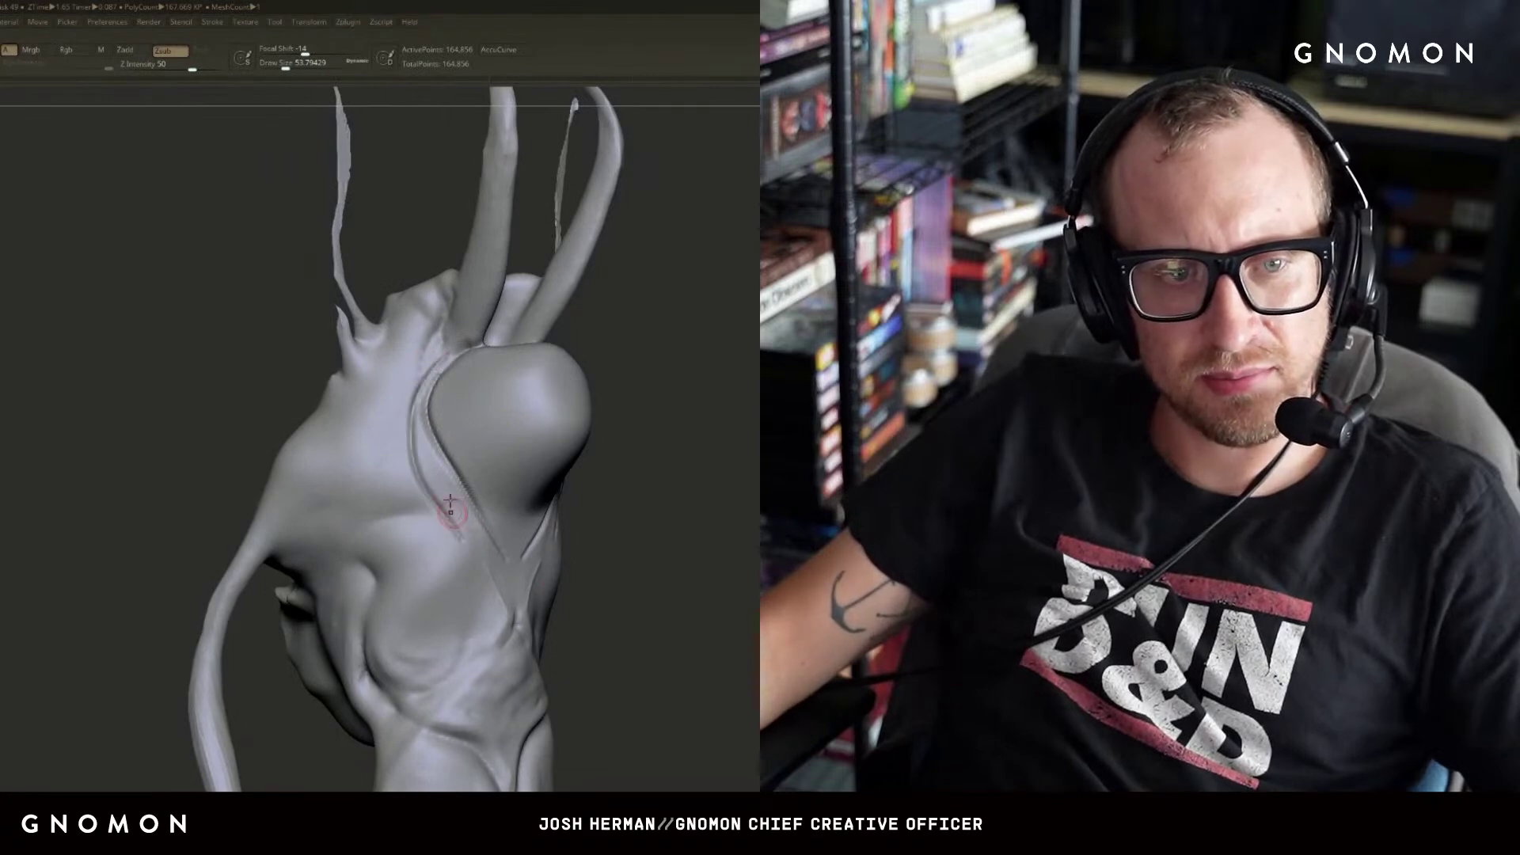
pyautogui.hotkey('ctrl', 'z')
pyautogui.hotkey('ctrl', 'z')
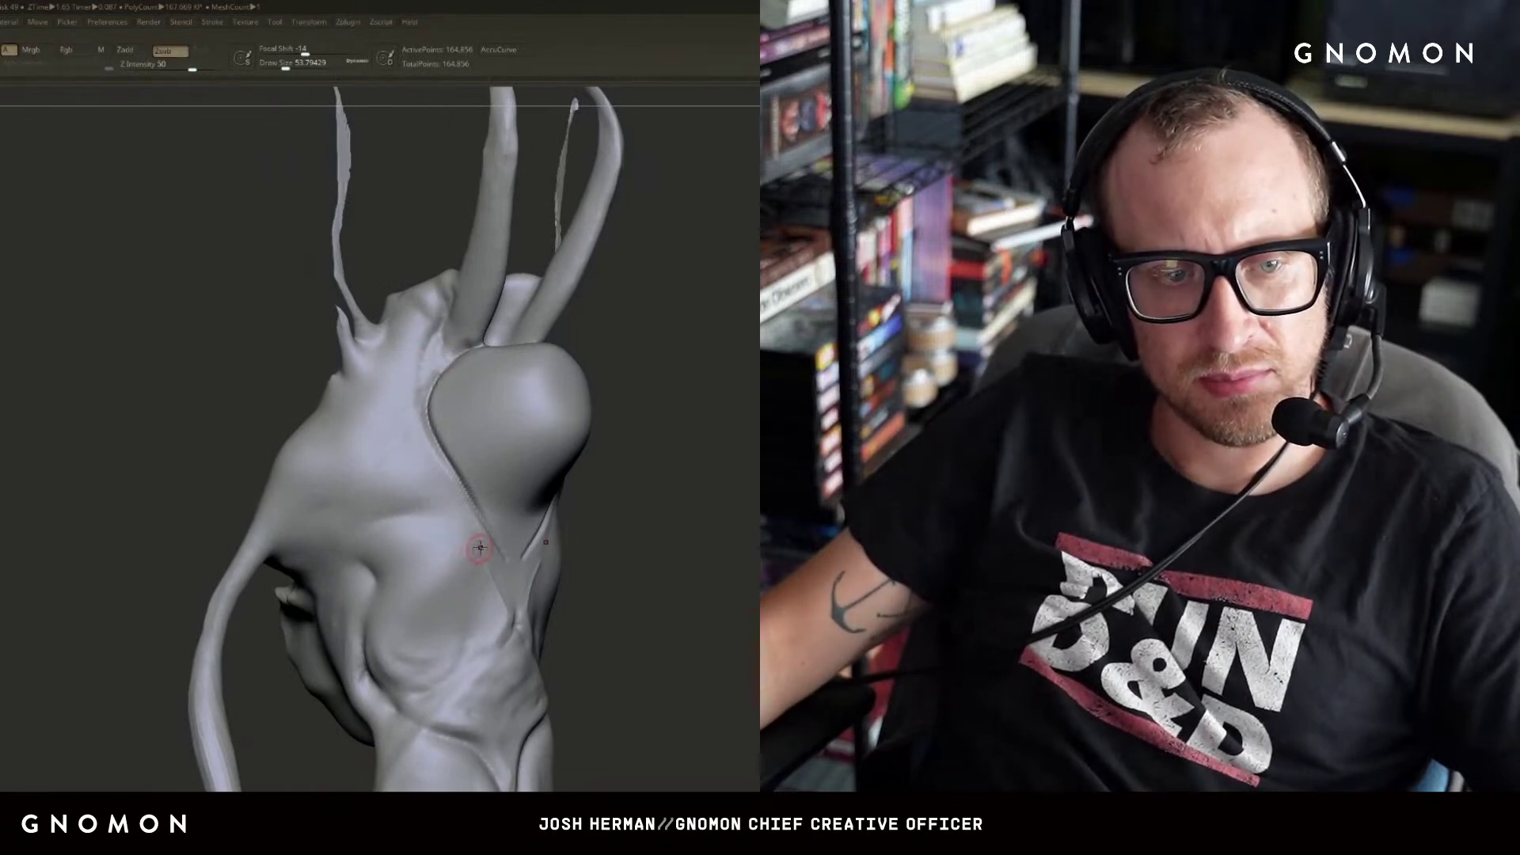
pyautogui.hotkey('ctrl', 'z')
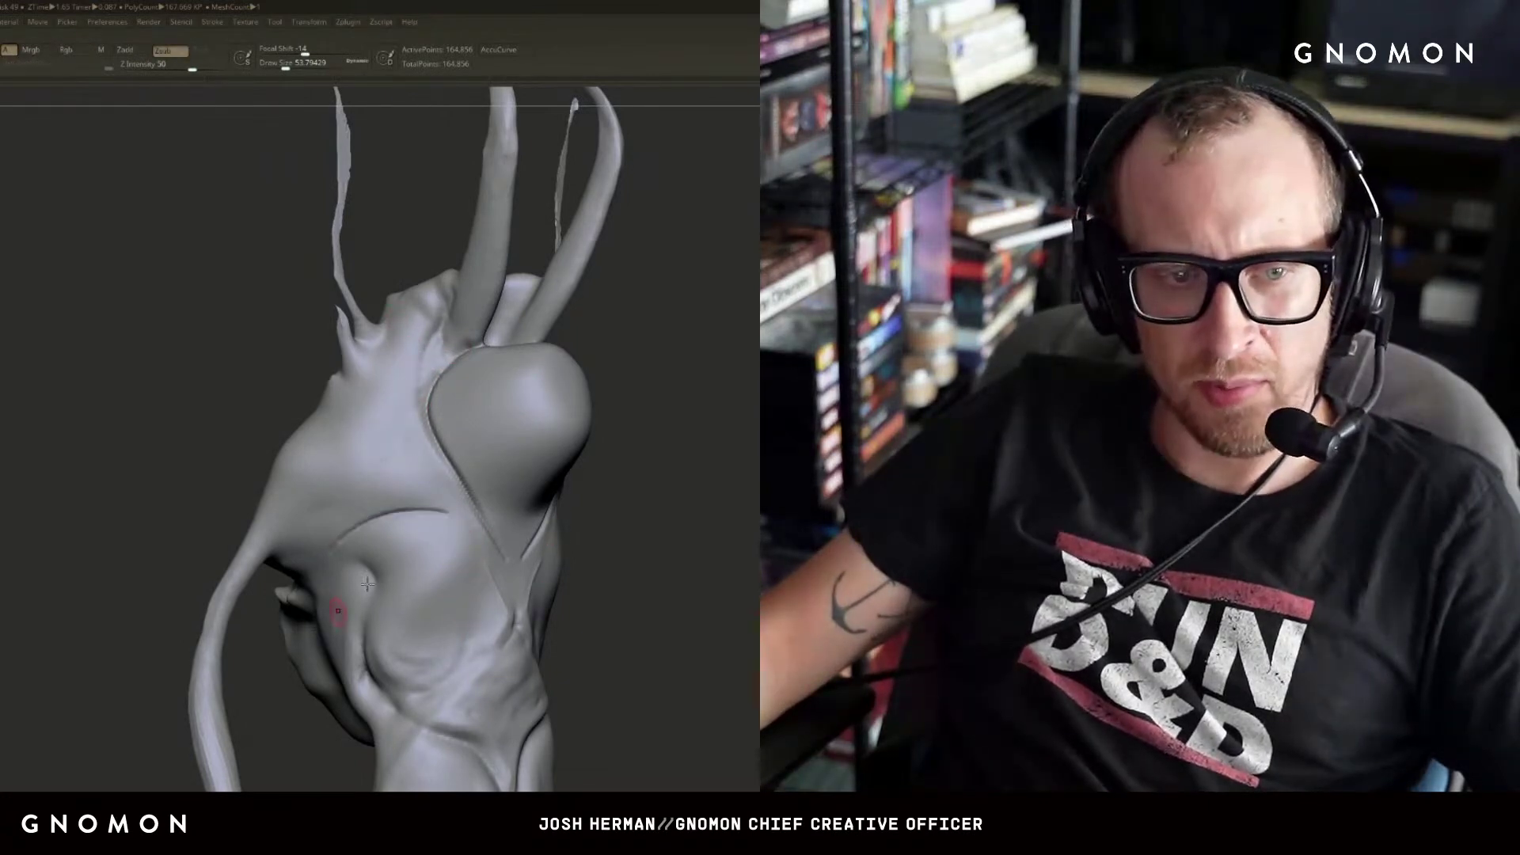
# - Carve a curved fold across the upper chest and a short groove beside the shoulder, softening the groove's lower end
pyautogui.moveTo(756, 507); pyautogui.dragTo(705, 445)
pyautogui.hotkey('ctrl', 'z')
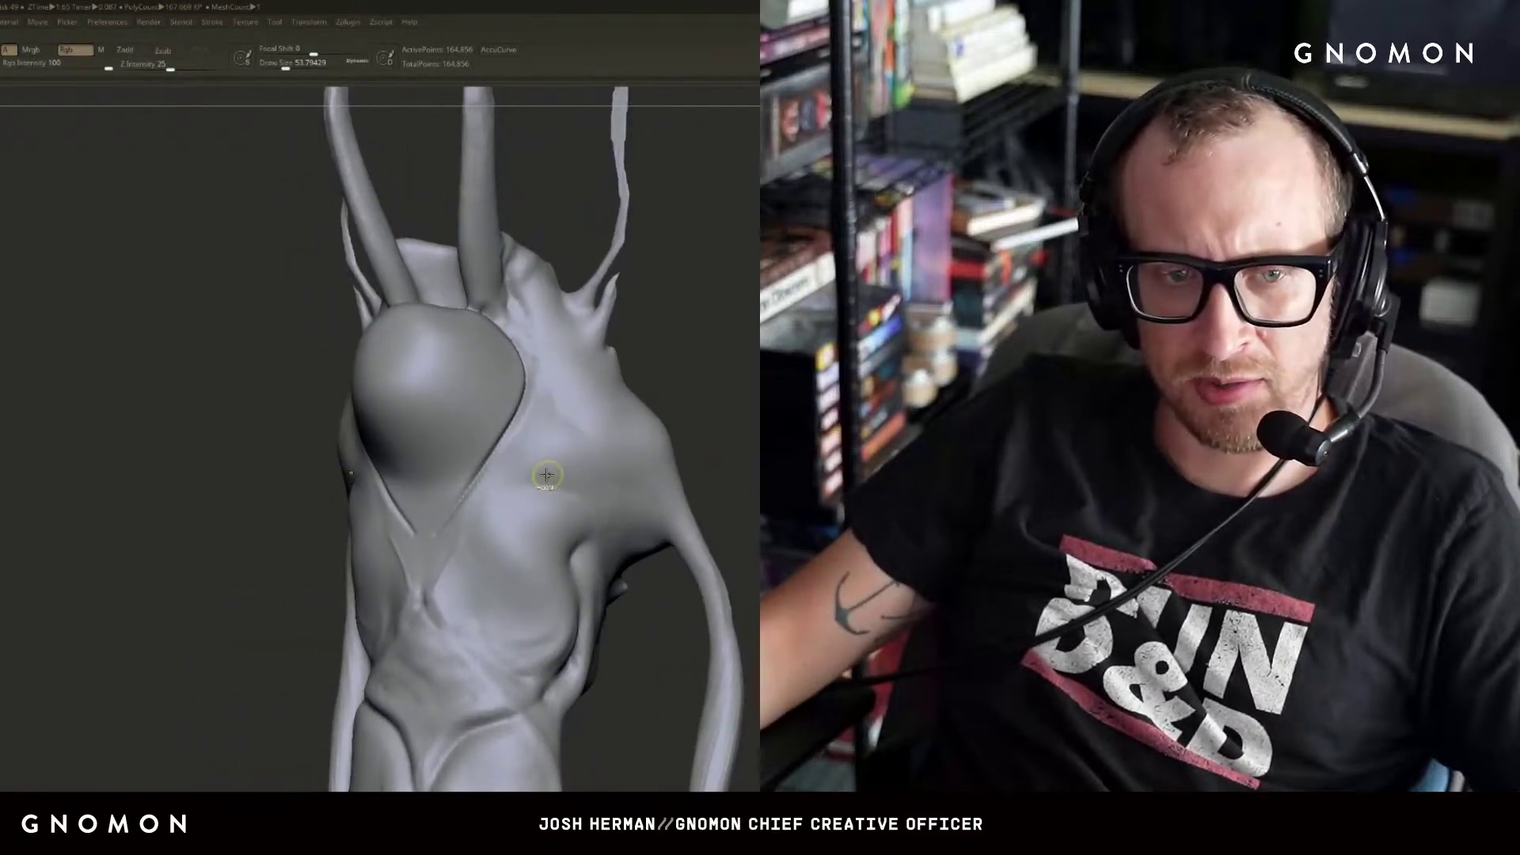
pyautogui.hotkey('ctrl', 'shift', 'z')
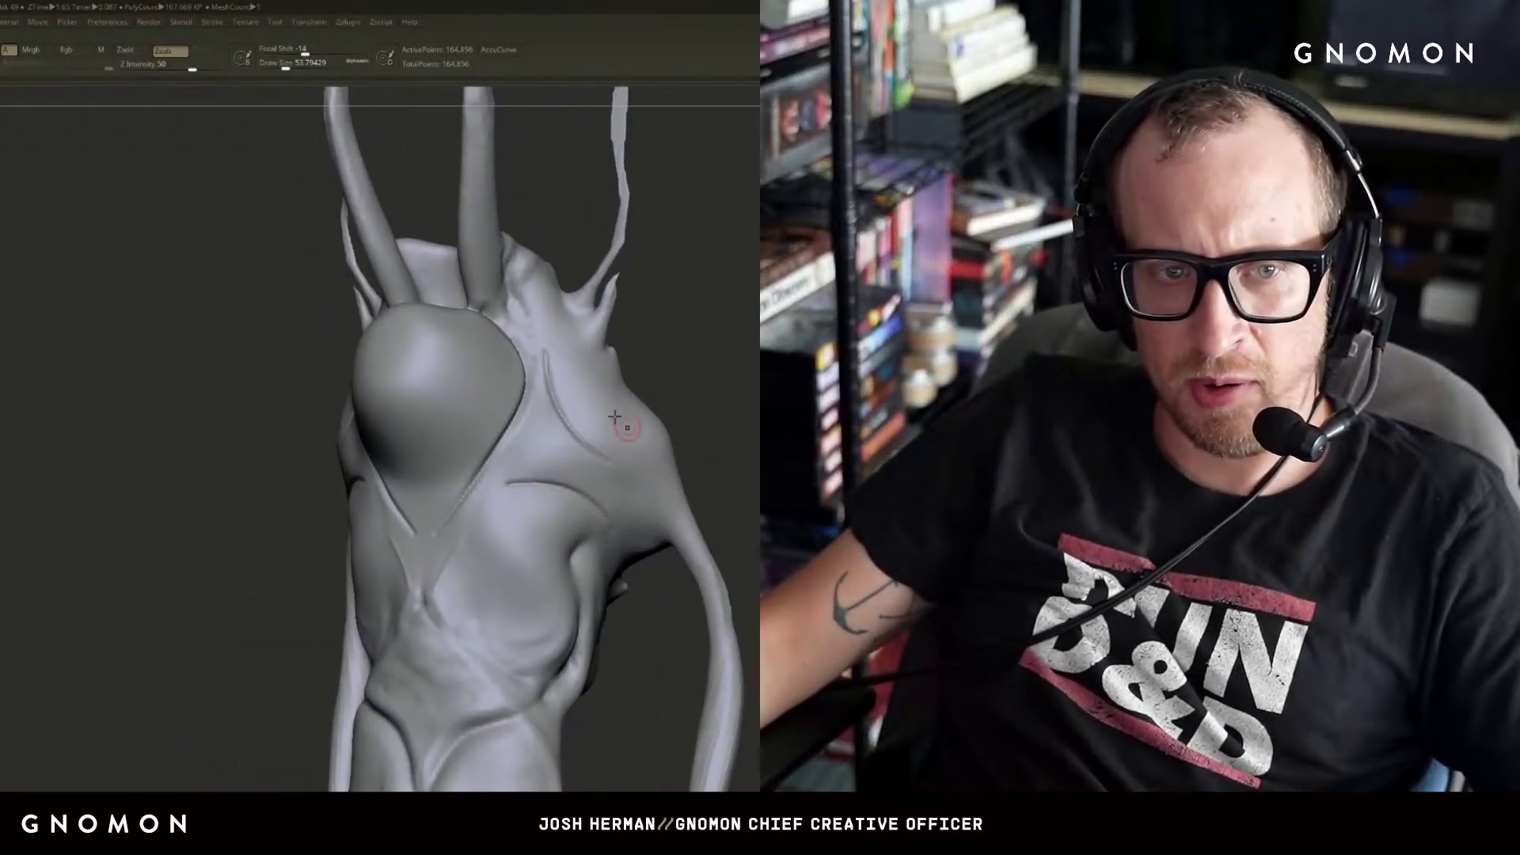
pyautogui.keyDown('shift'); pyautogui.moveTo(580, 426); pyautogui.dragTo(604, 447); pyautogui.keyUp('shift')
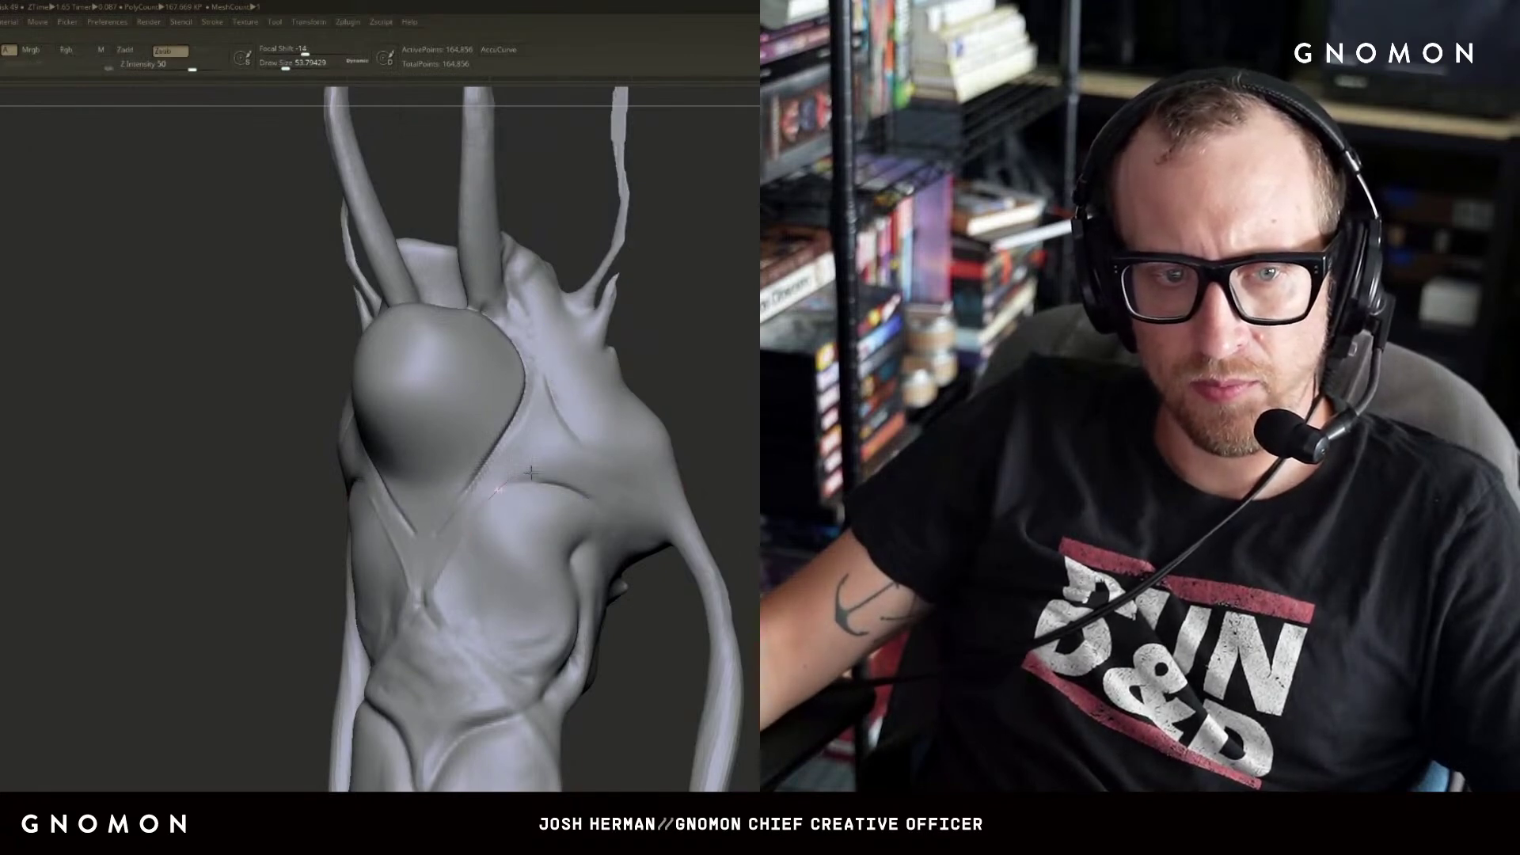
# - Carve a short stroke that sharpens the lower point of the V-shaped crease at mid-chest
pyautogui.keyDown('shift'); pyautogui.moveTo(530, 473); pyautogui.dragTo(583, 464, button='right'); pyautogui.keyUp('shift')
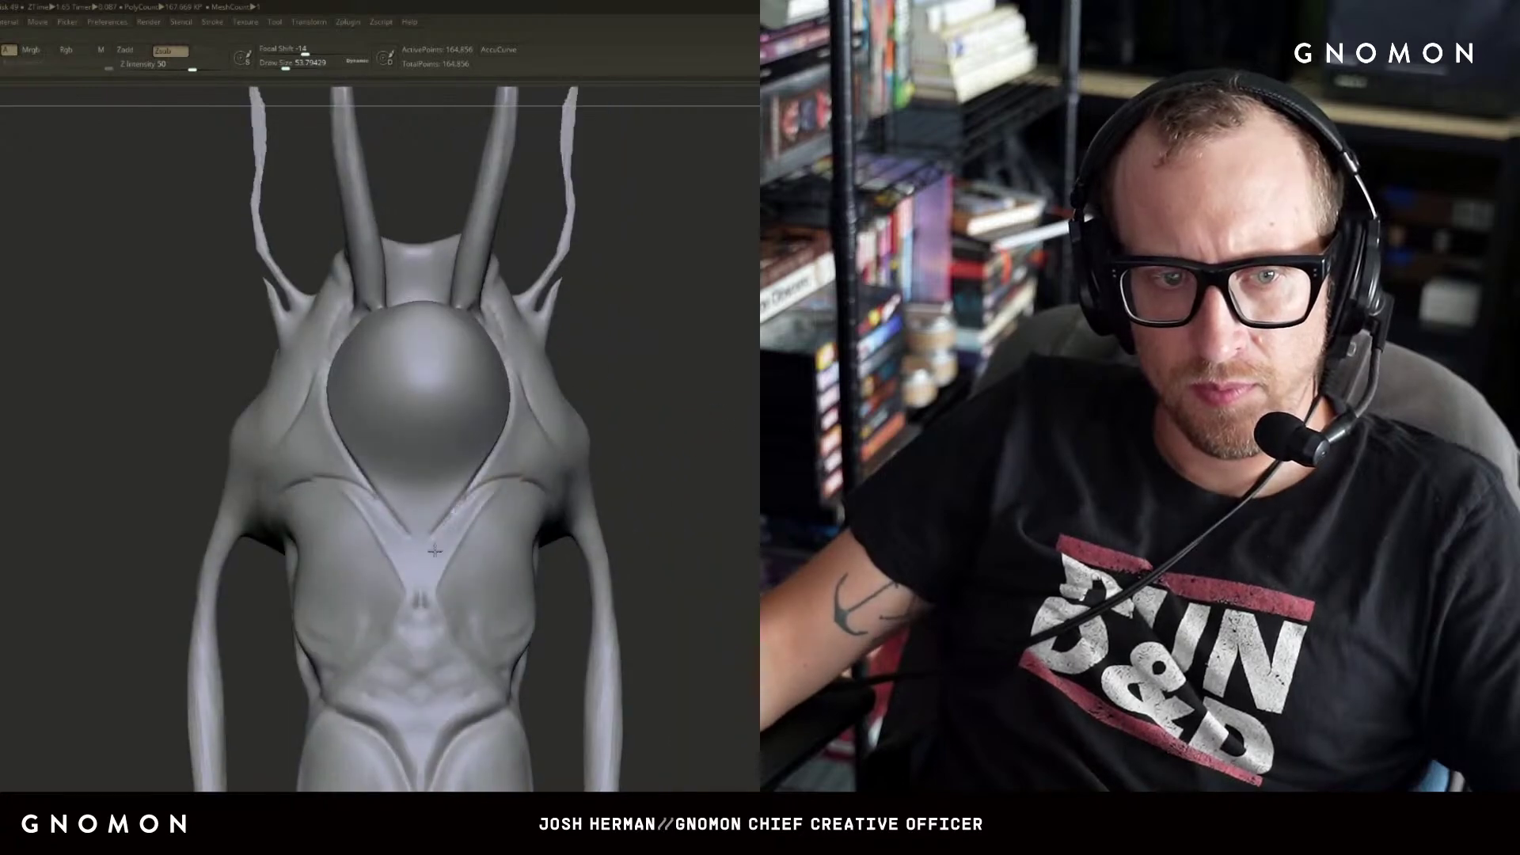
pyautogui.moveTo(663, 417)
pyautogui.mouseDown(button='right')
pyautogui.moveTo(663, 396)
pyautogui.moveTo(725, 405)
pyautogui.moveTo(724, 388)
pyautogui.mouseUp(button='right')
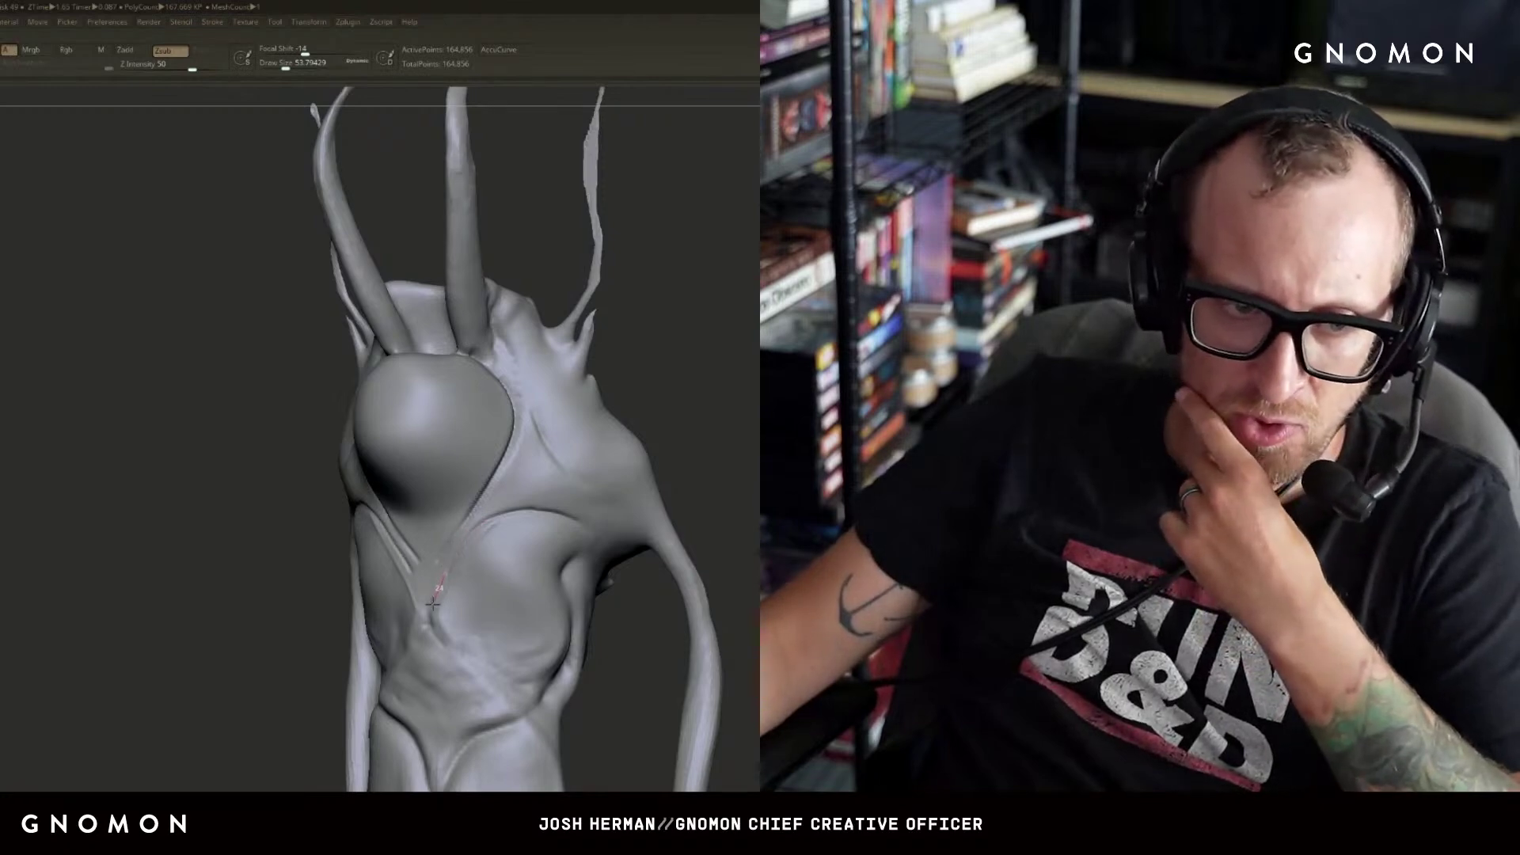
pyautogui.moveTo(424, 616); pyautogui.dragTo(422, 623)
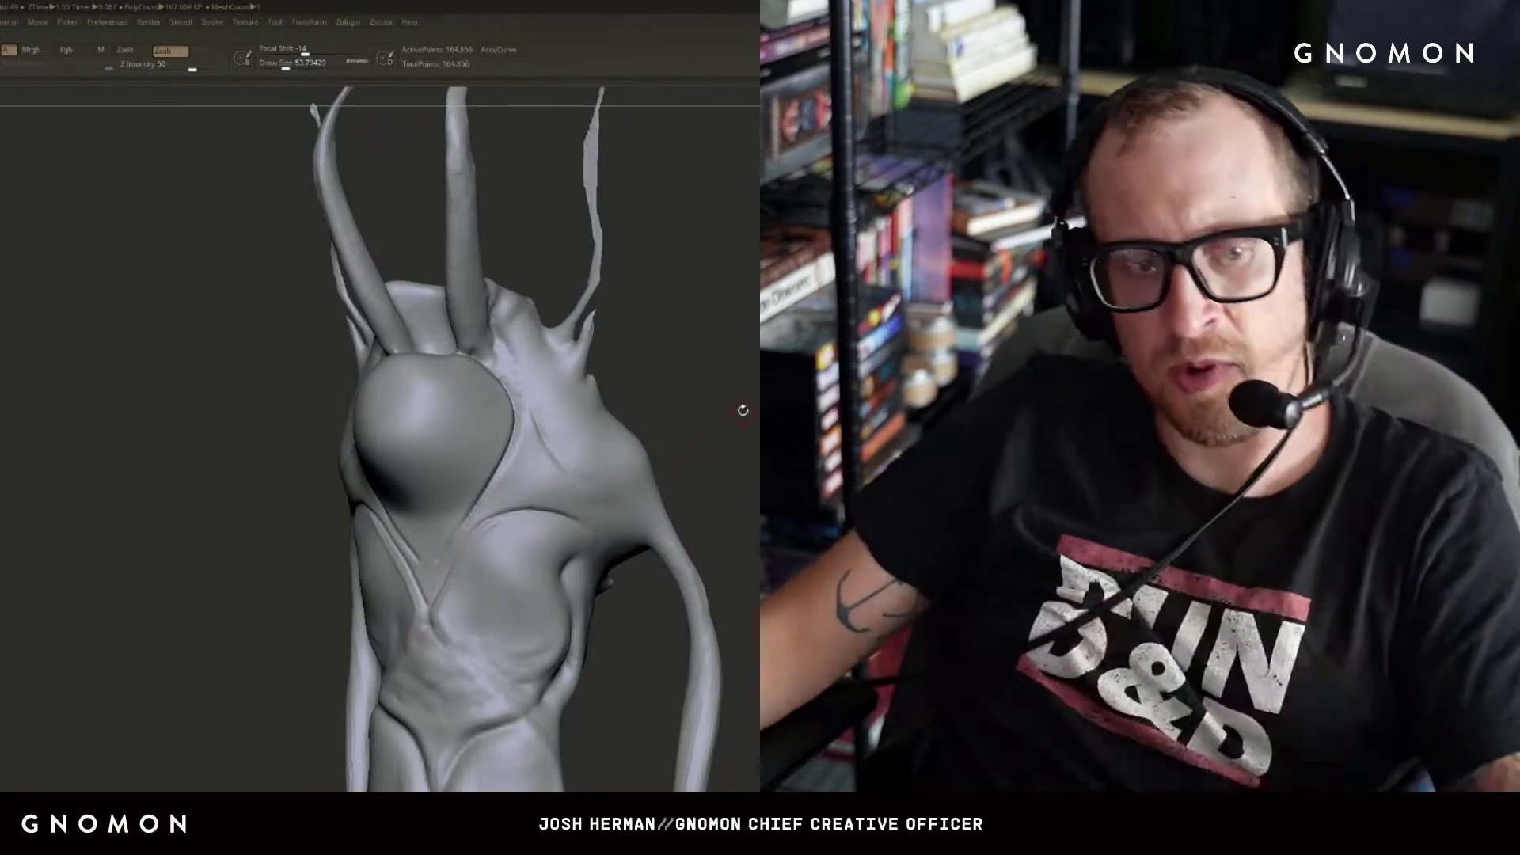
pyautogui.moveTo(743, 411); pyautogui.dragTo(759, 405)
# - Nudge the chest surface inside the V-shaped crease with the Move brush at a draw size of about 237
pyautogui.press('s')
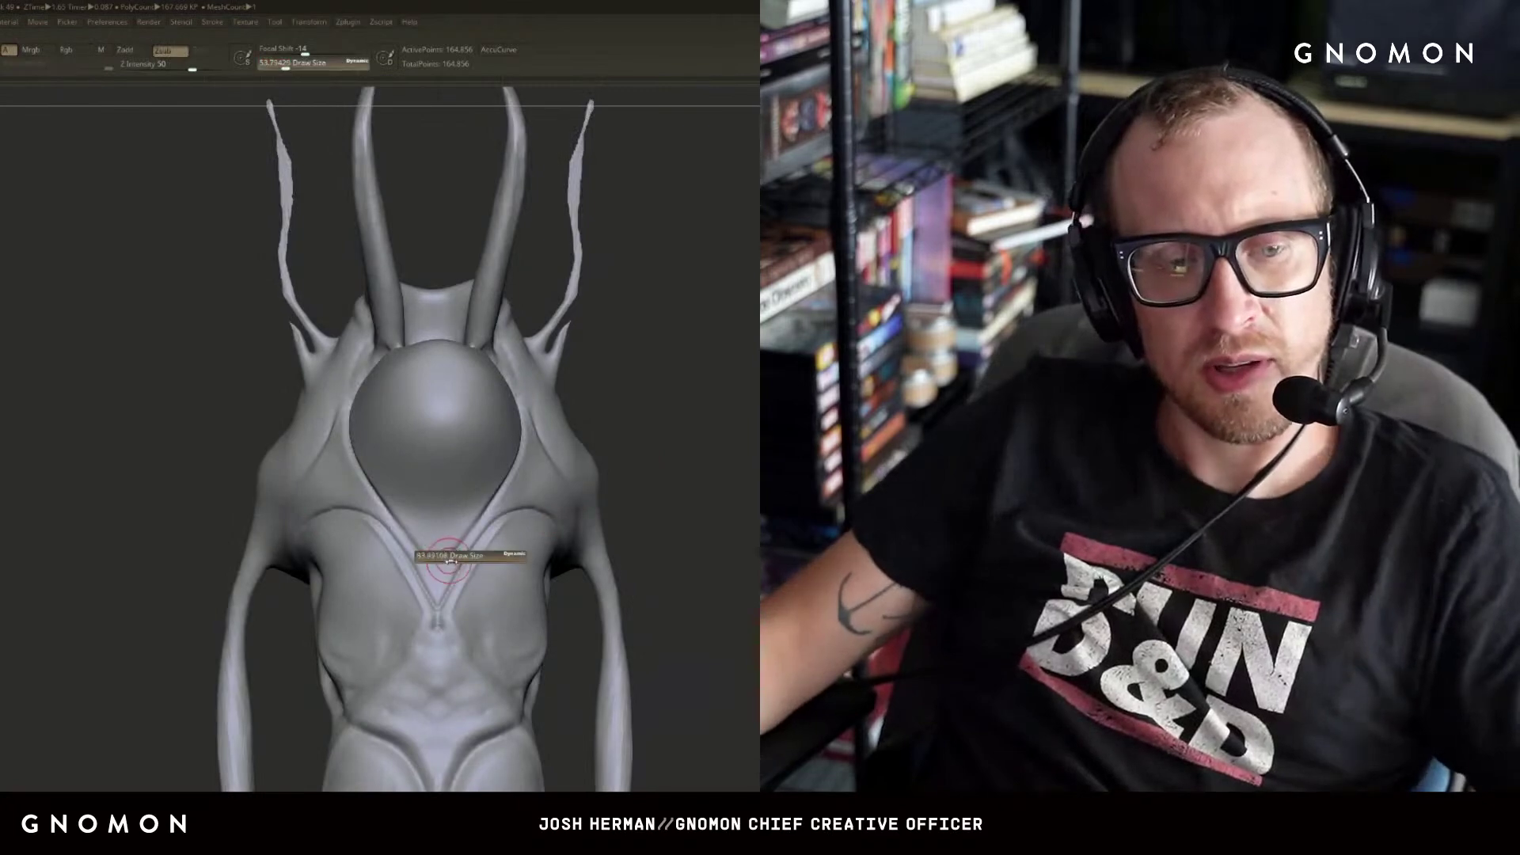
pyautogui.press('b')
pyautogui.press('m')
pyautogui.press('v')
pyautogui.moveTo(437, 555); pyautogui.dragTo(457, 554)
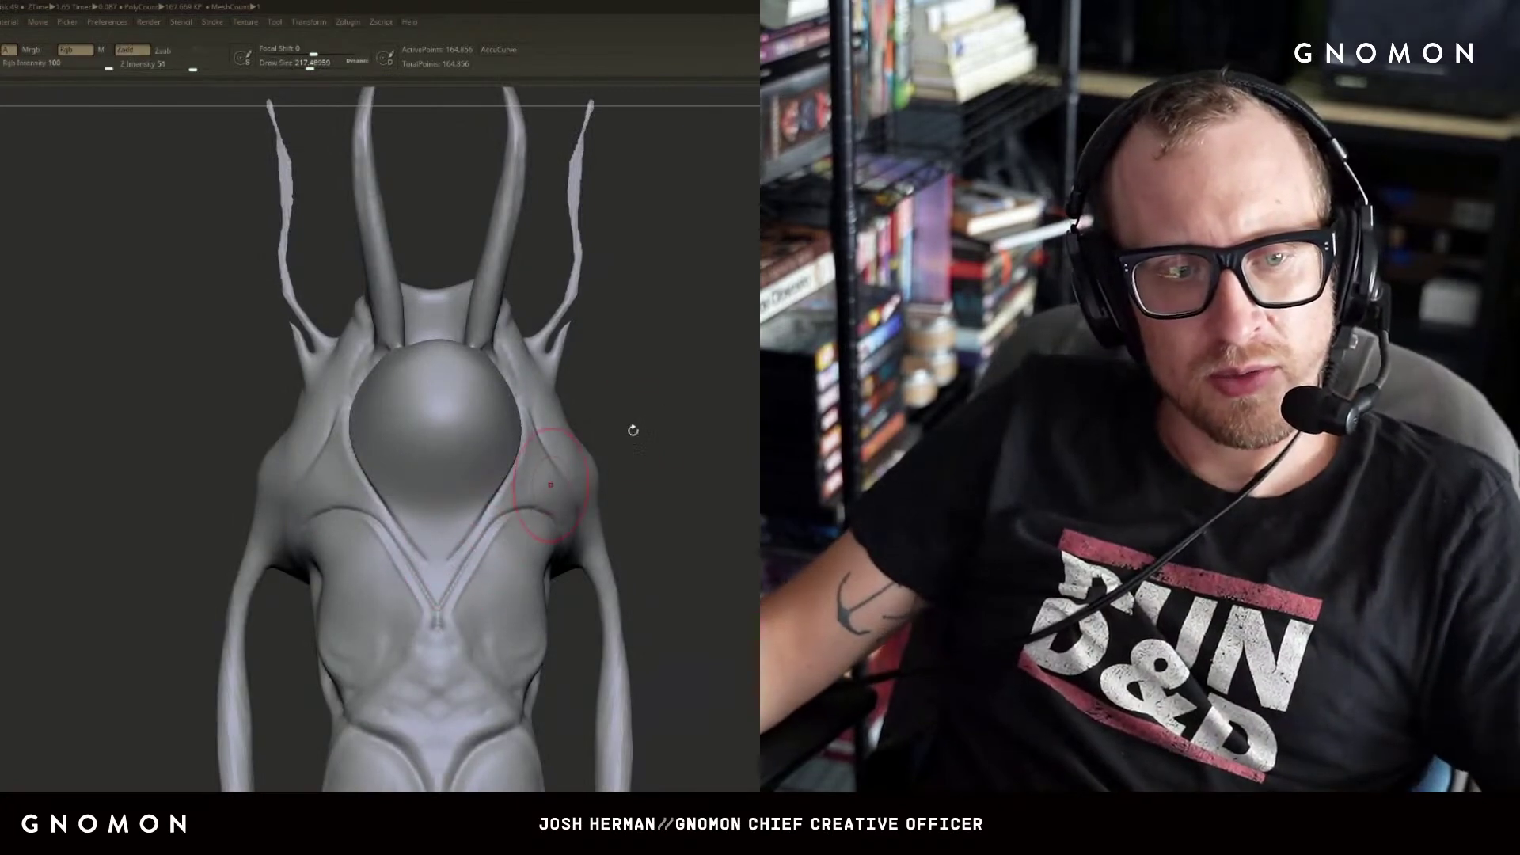
# - Try to carve a curved mouth line across the lower part of the round head with the DamStandard brush
pyautogui.moveTo(631, 431); pyautogui.dragTo(620, 431)
pyautogui.press('b')
pyautogui.press('d')
pyautogui.press('s')
pyautogui.press('s')
pyautogui.moveTo(471, 489); pyautogui.dragTo(497, 462)
pyautogui.hotkey('ctrl', 'z')
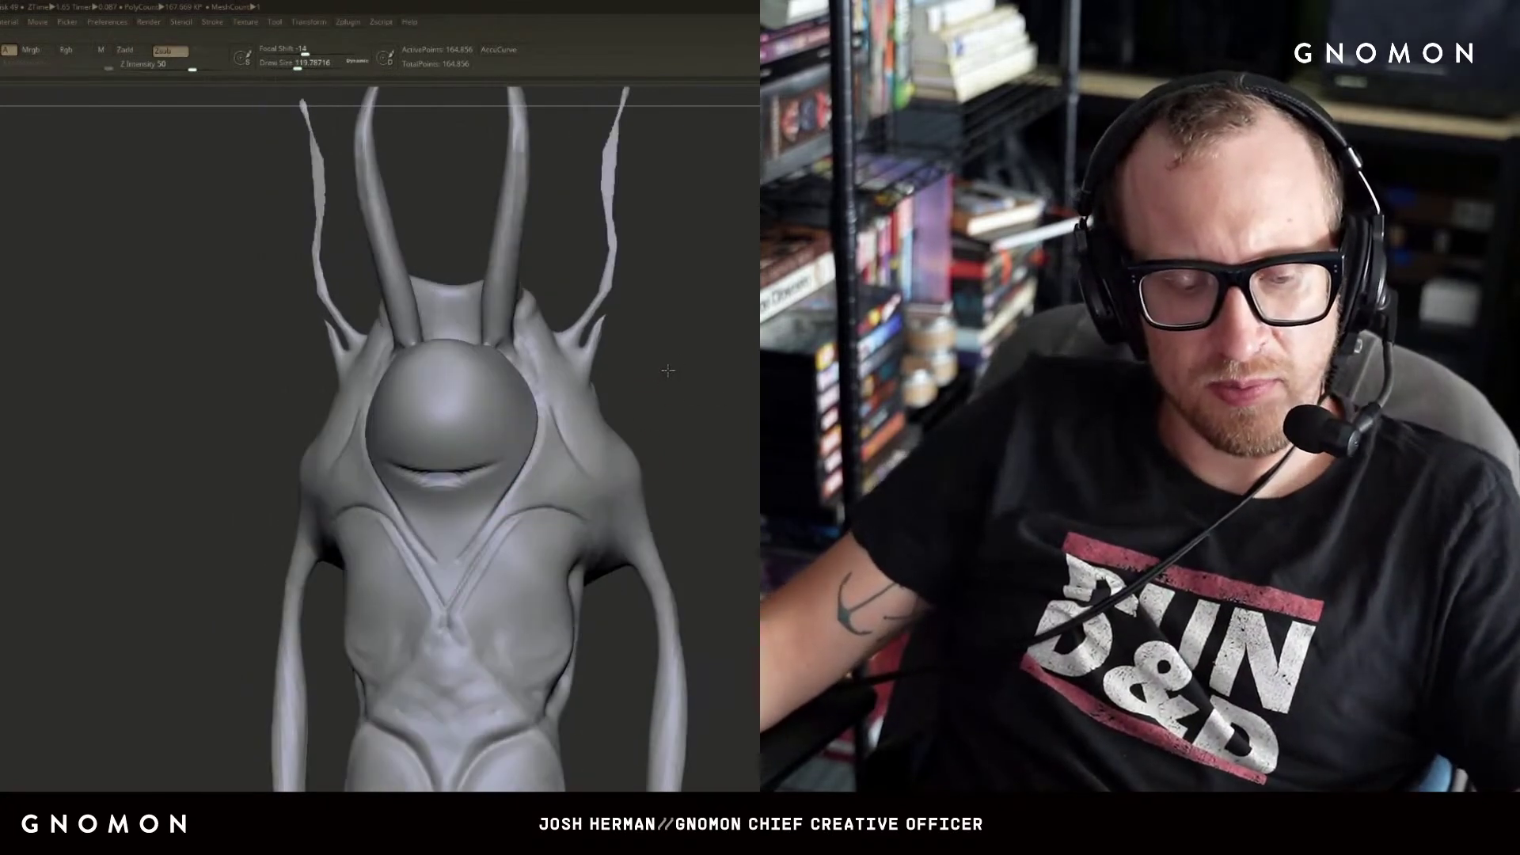
# - Flatten the sides of the round head into broad planes on either side of its front
pyautogui.moveTo(631, 396); pyautogui.dragTo(507, 447)
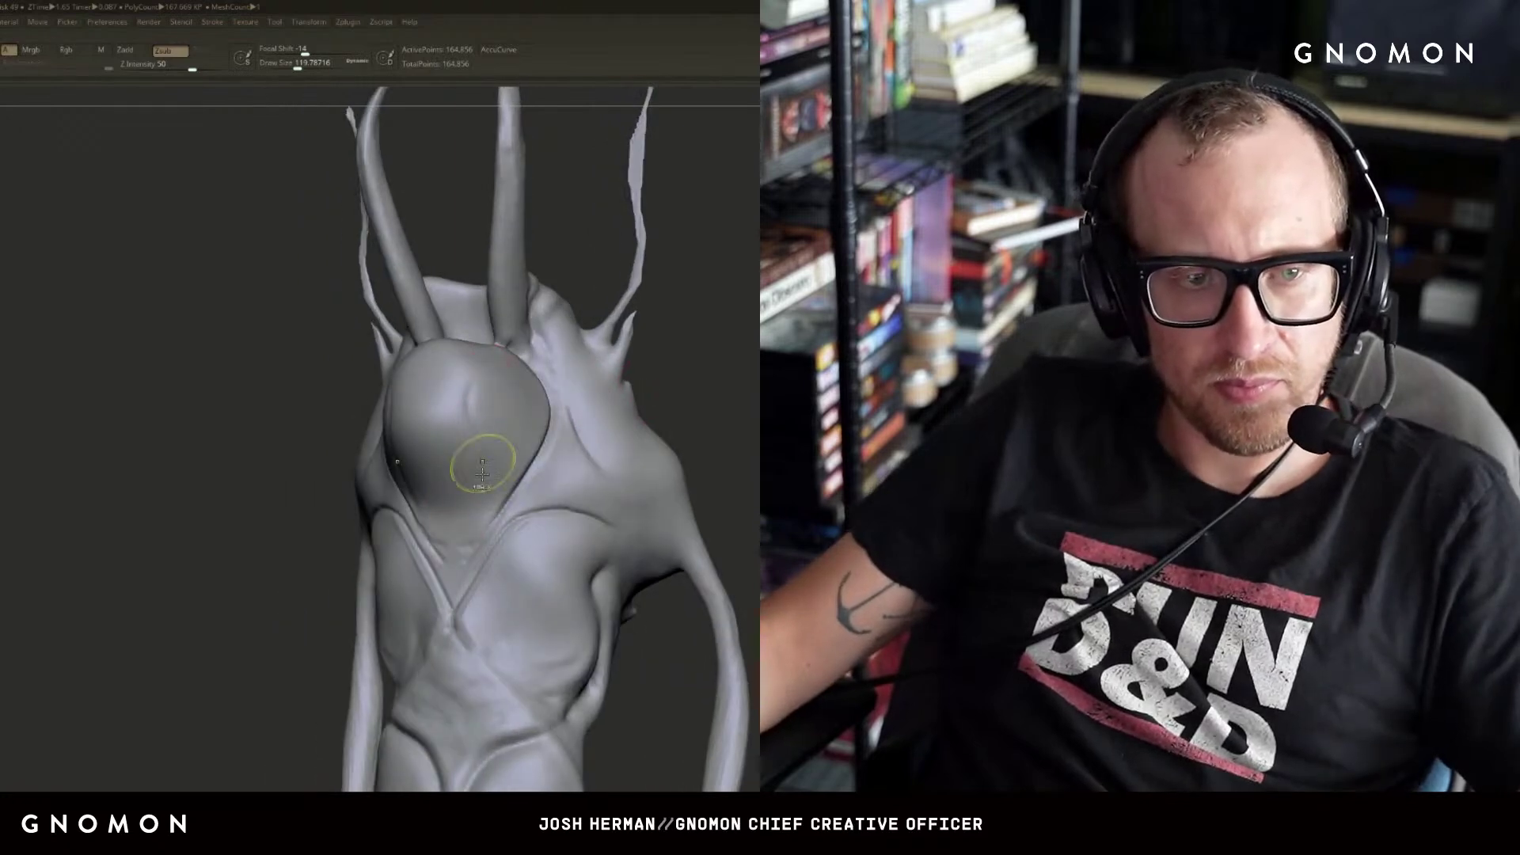
pyautogui.press('b')
pyautogui.press('m')
pyautogui.press('v')
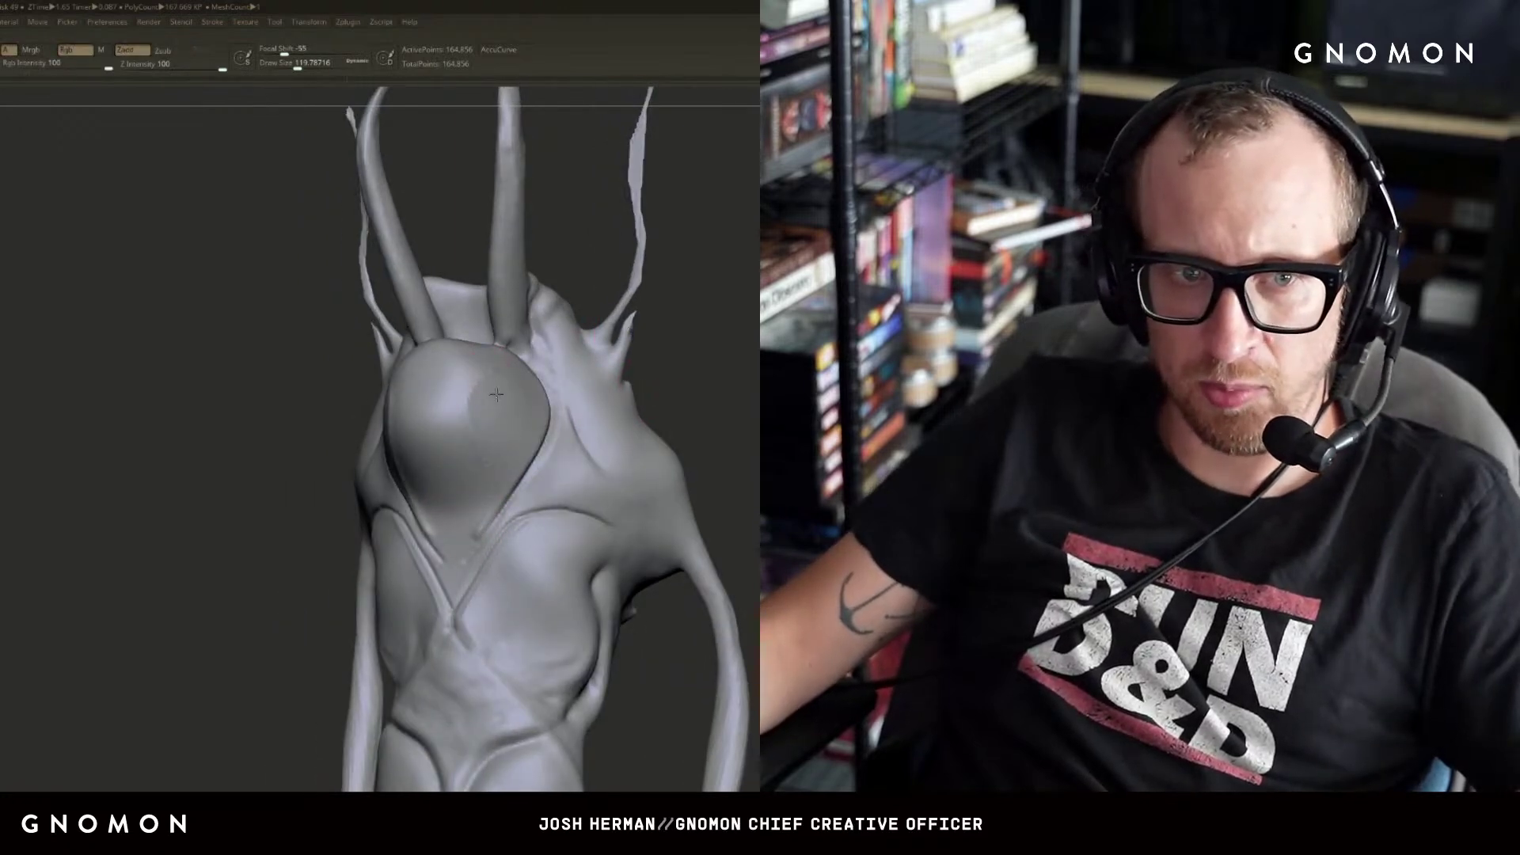
pyautogui.moveTo(657, 396)
pyautogui.keyDown('shift'); pyautogui.mouseDown()
pyautogui.moveTo(689, 392)
pyautogui.moveTo(672, 356)
pyautogui.mouseUp(); pyautogui.keyUp('shift')
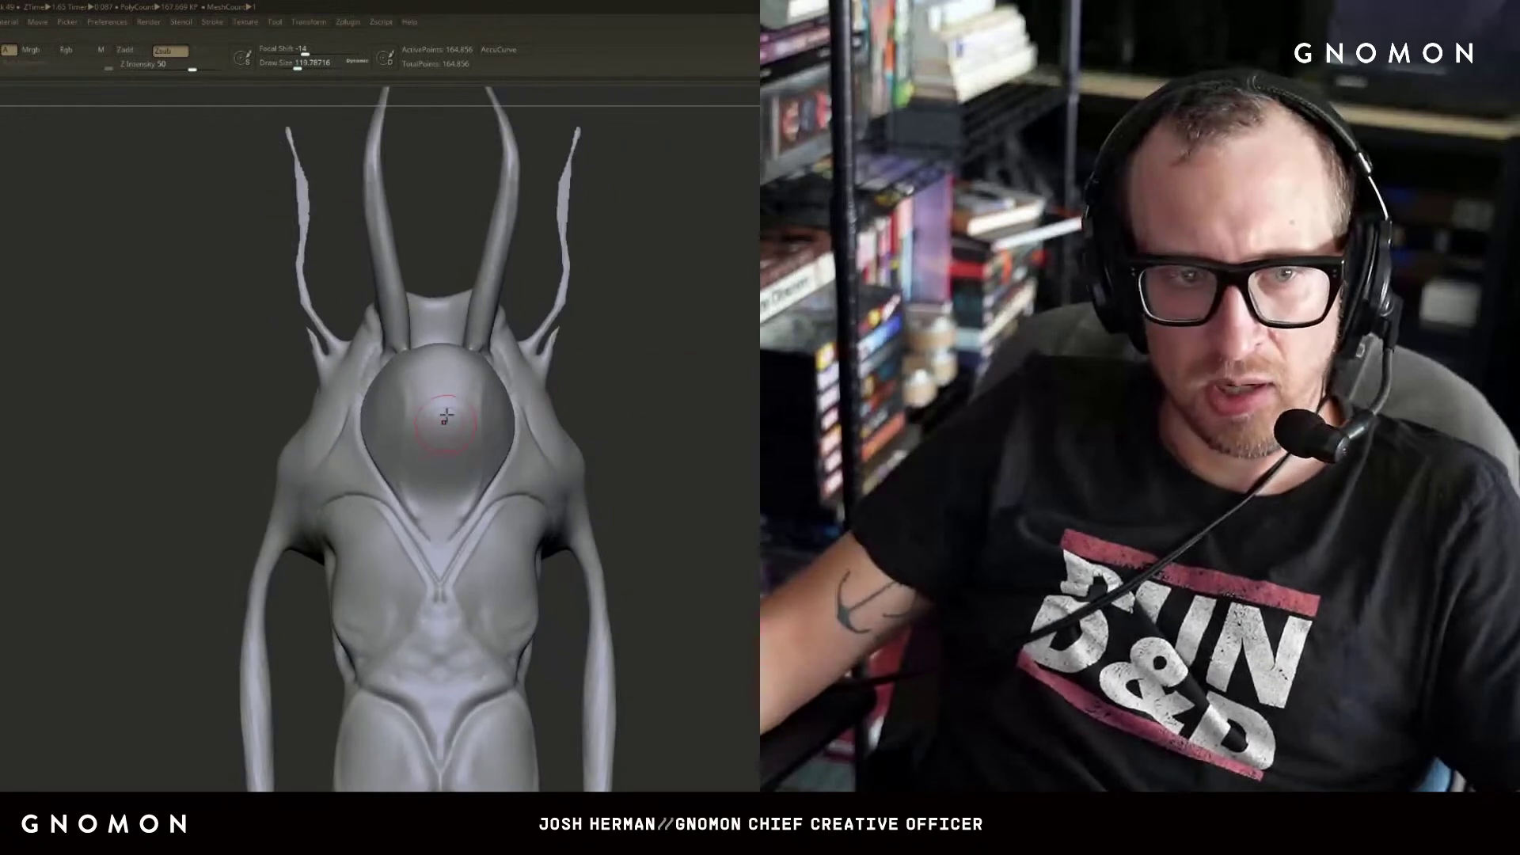
# - Sketch a small face with two close-set eyes and a brow on the front of the round head
pyautogui.moveTo(444, 415); pyautogui.dragTo(424, 433)
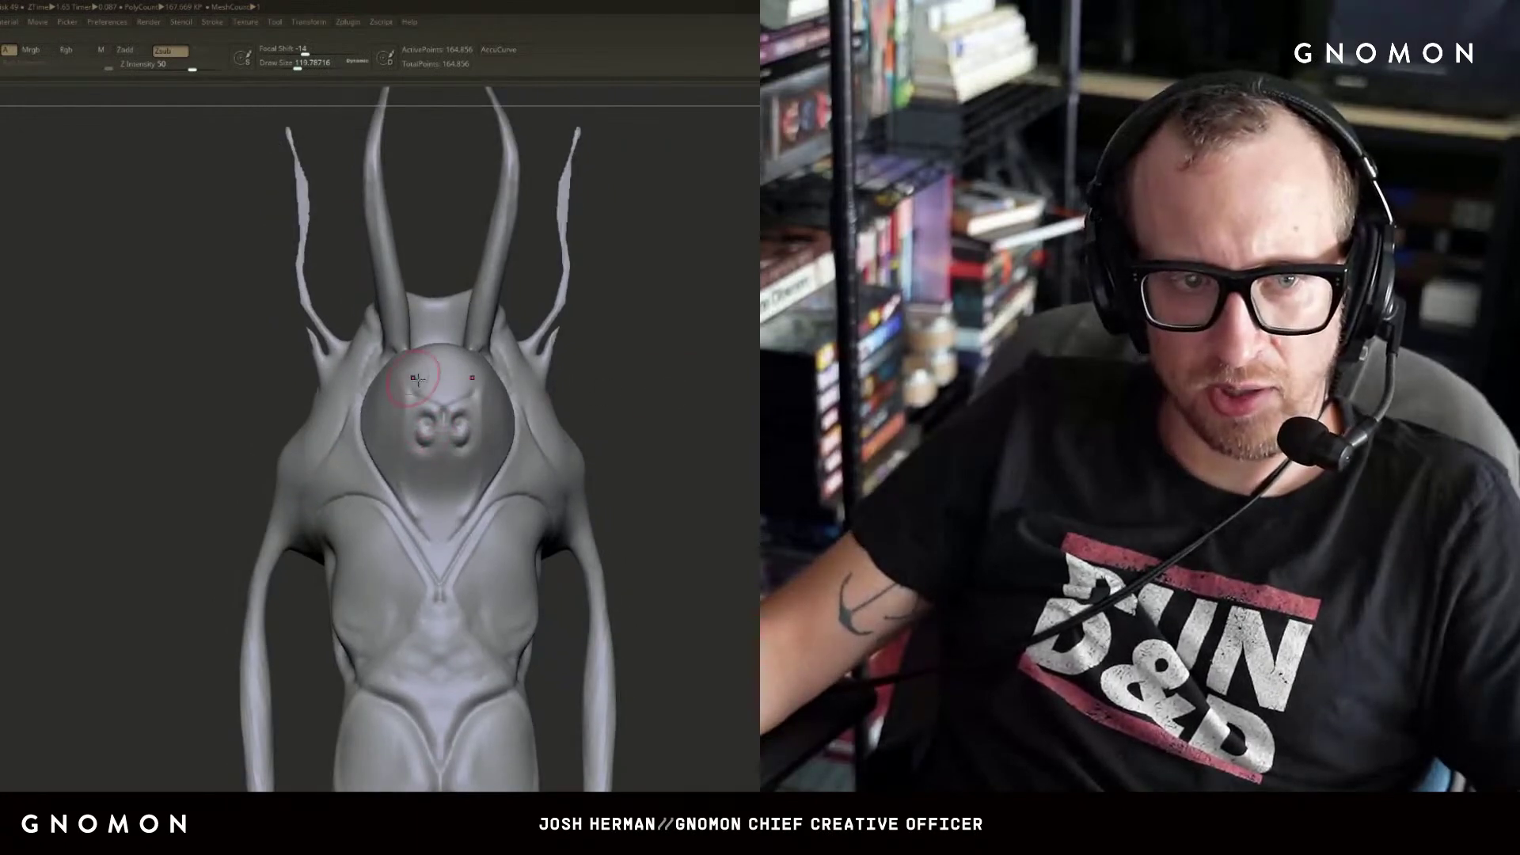
pyautogui.moveTo(592, 337); pyautogui.dragTo(665, 355)
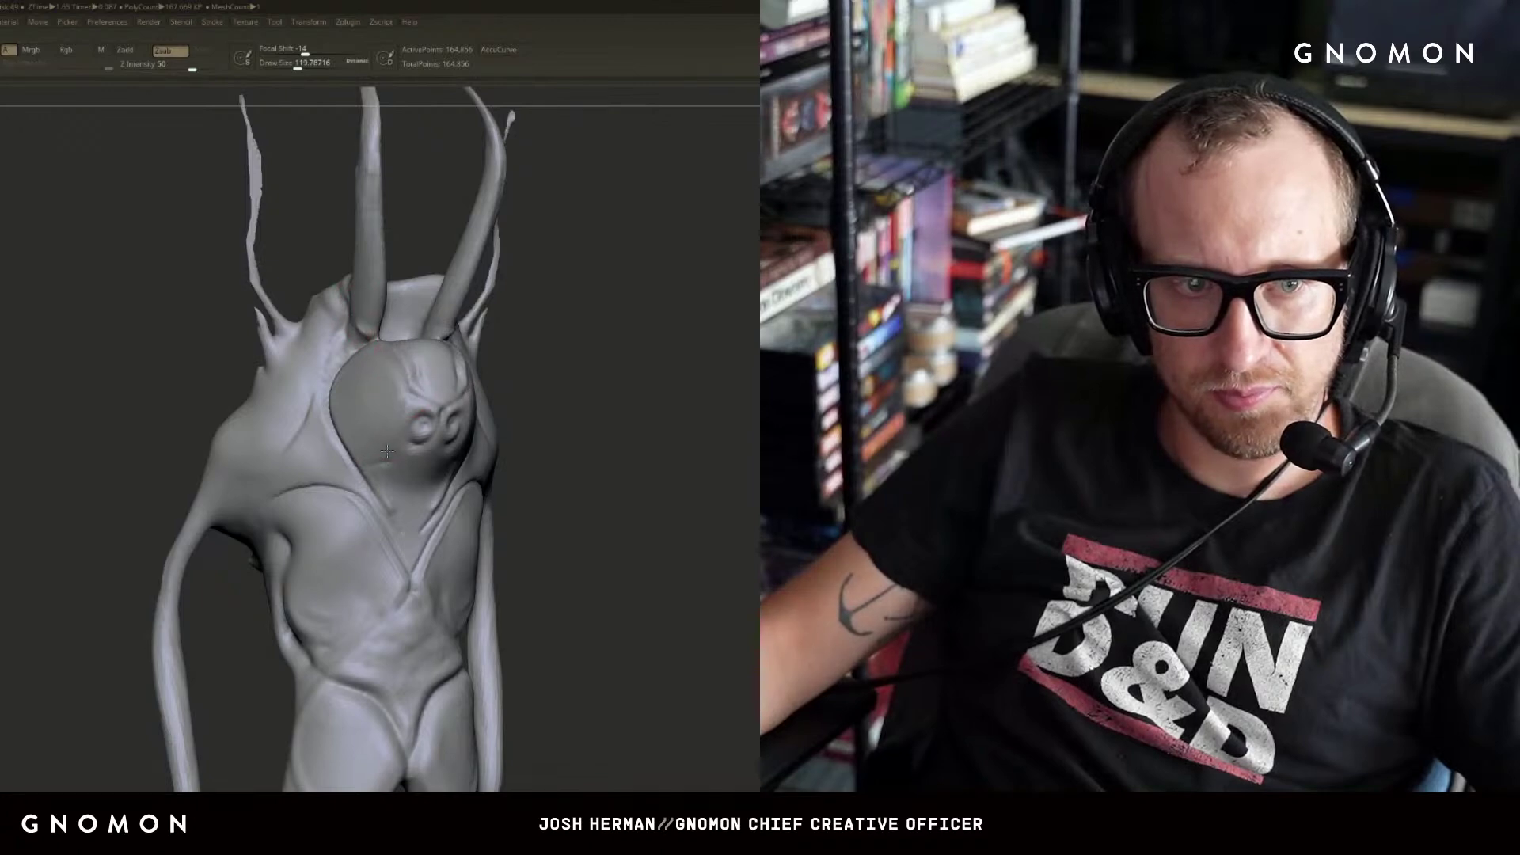
pyautogui.keyDown('shift'); pyautogui.moveTo(542, 451); pyautogui.dragTo(554, 452); pyautogui.keyUp('shift')
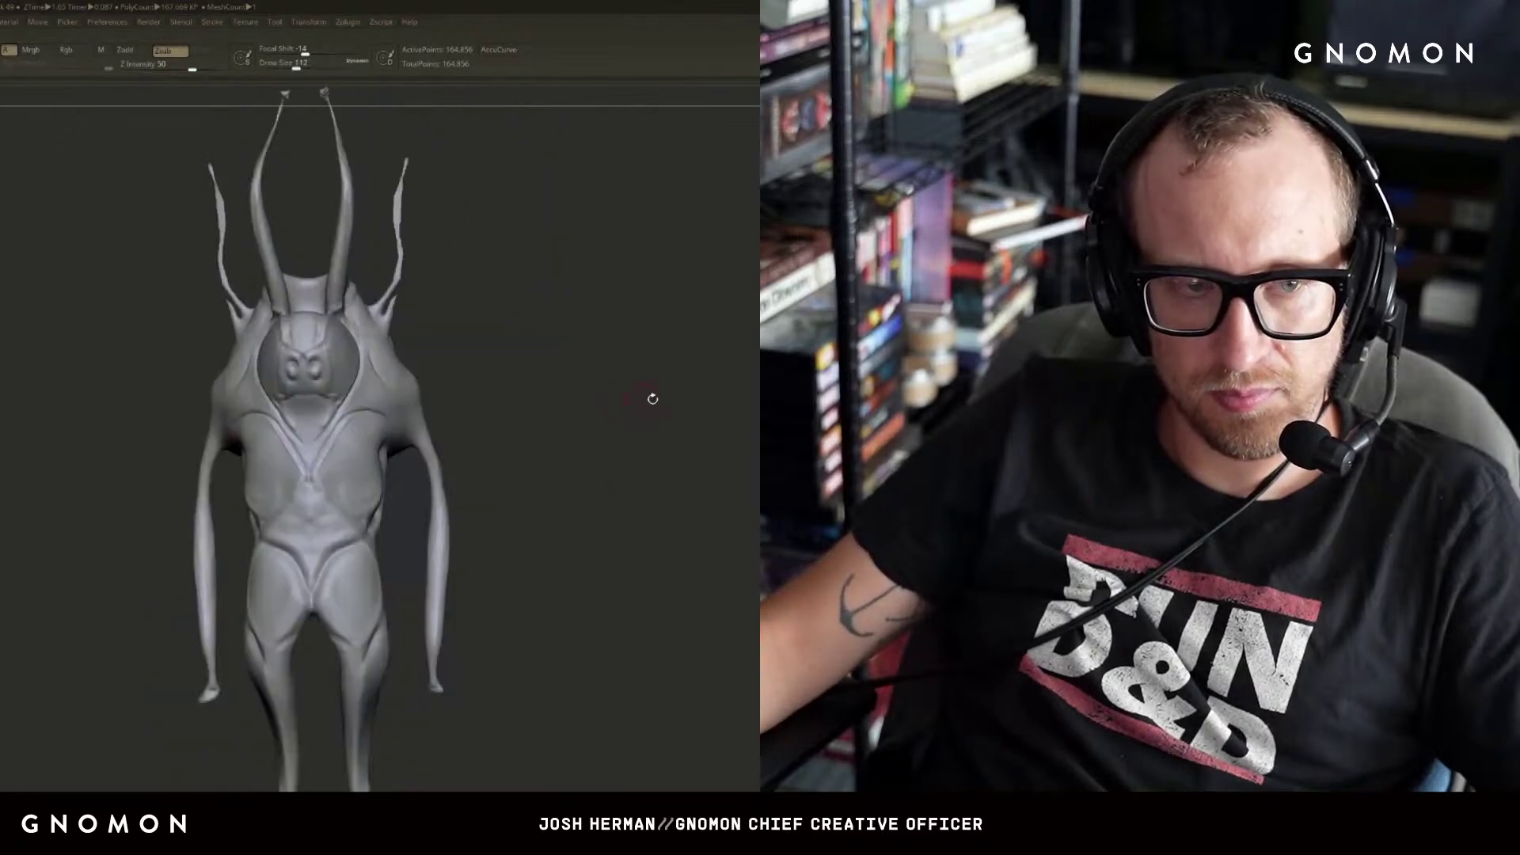
pyautogui.moveTo(656, 397); pyautogui.dragTo(361, 375)
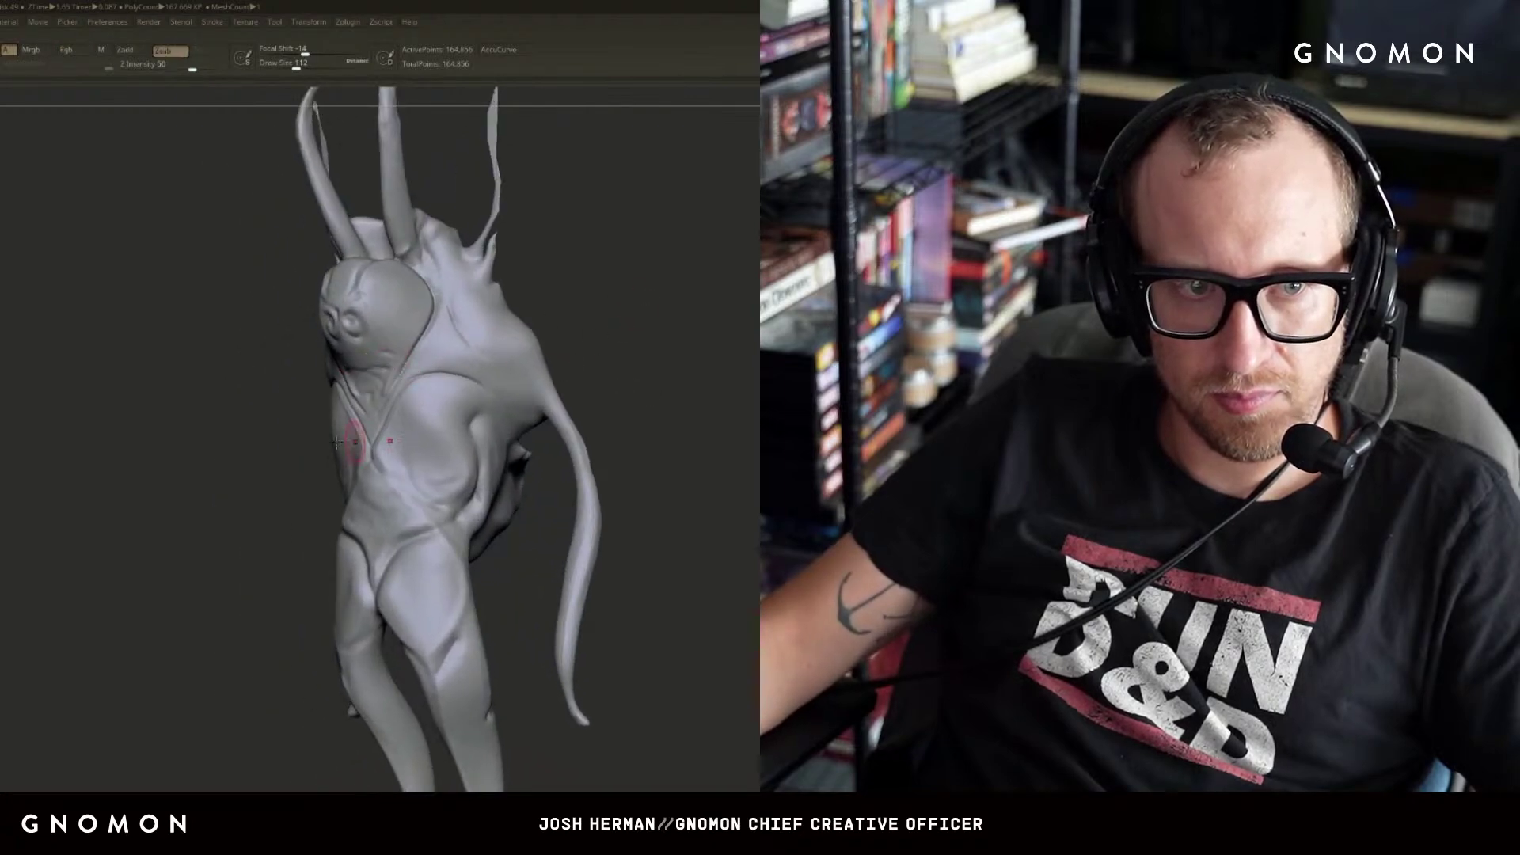
pyautogui.keyDown('shift'); pyautogui.moveTo(336, 442); pyautogui.dragTo(350, 420); pyautogui.keyUp('shift')
# - Compare the figure with an earlier undo-history state and smooth away the small face on the head
pyautogui.moveTo(579, 357)
pyautogui.keyDown('alt'); pyautogui.mouseDown()
pyautogui.moveTo(699, 346)
pyautogui.moveTo(705, 277)
pyautogui.mouseUp(); pyautogui.keyUp('alt')
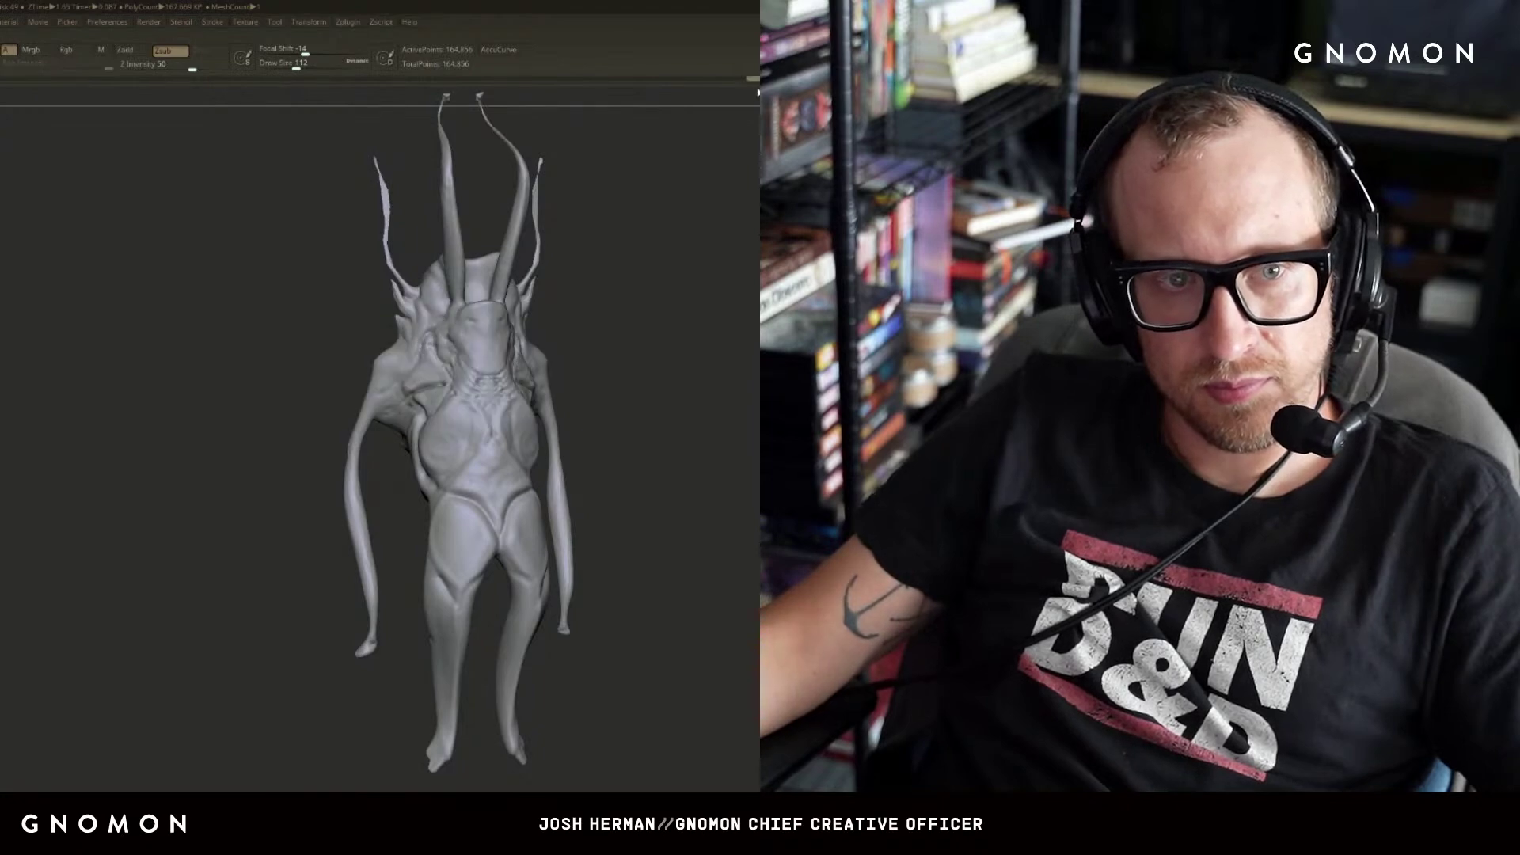
pyautogui.moveTo(756, 83)
pyautogui.mouseDown()
pyautogui.moveTo(507, 126)
pyautogui.moveTo(351, 177)
pyautogui.moveTo(531, 143)
pyautogui.moveTo(759, 130)
pyautogui.mouseUp()
pyautogui.moveTo(758, 226)
pyautogui.mouseDown(button='right')
pyautogui.moveTo(606, 255)
pyautogui.moveTo(656, 264)
pyautogui.mouseUp(button='right')
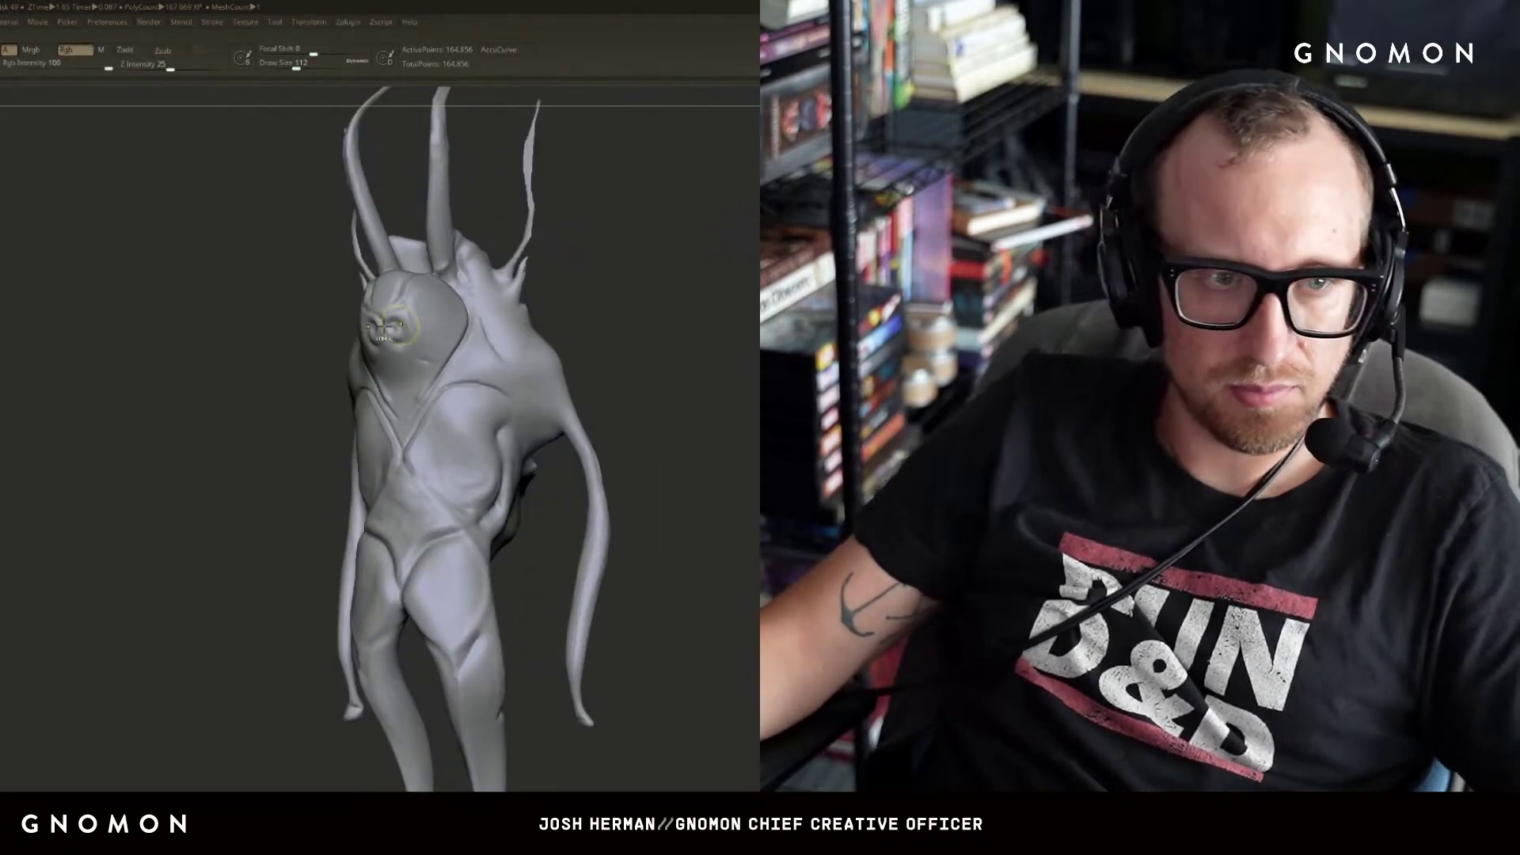
pyautogui.moveTo(406, 382); pyautogui.dragTo(385, 342)
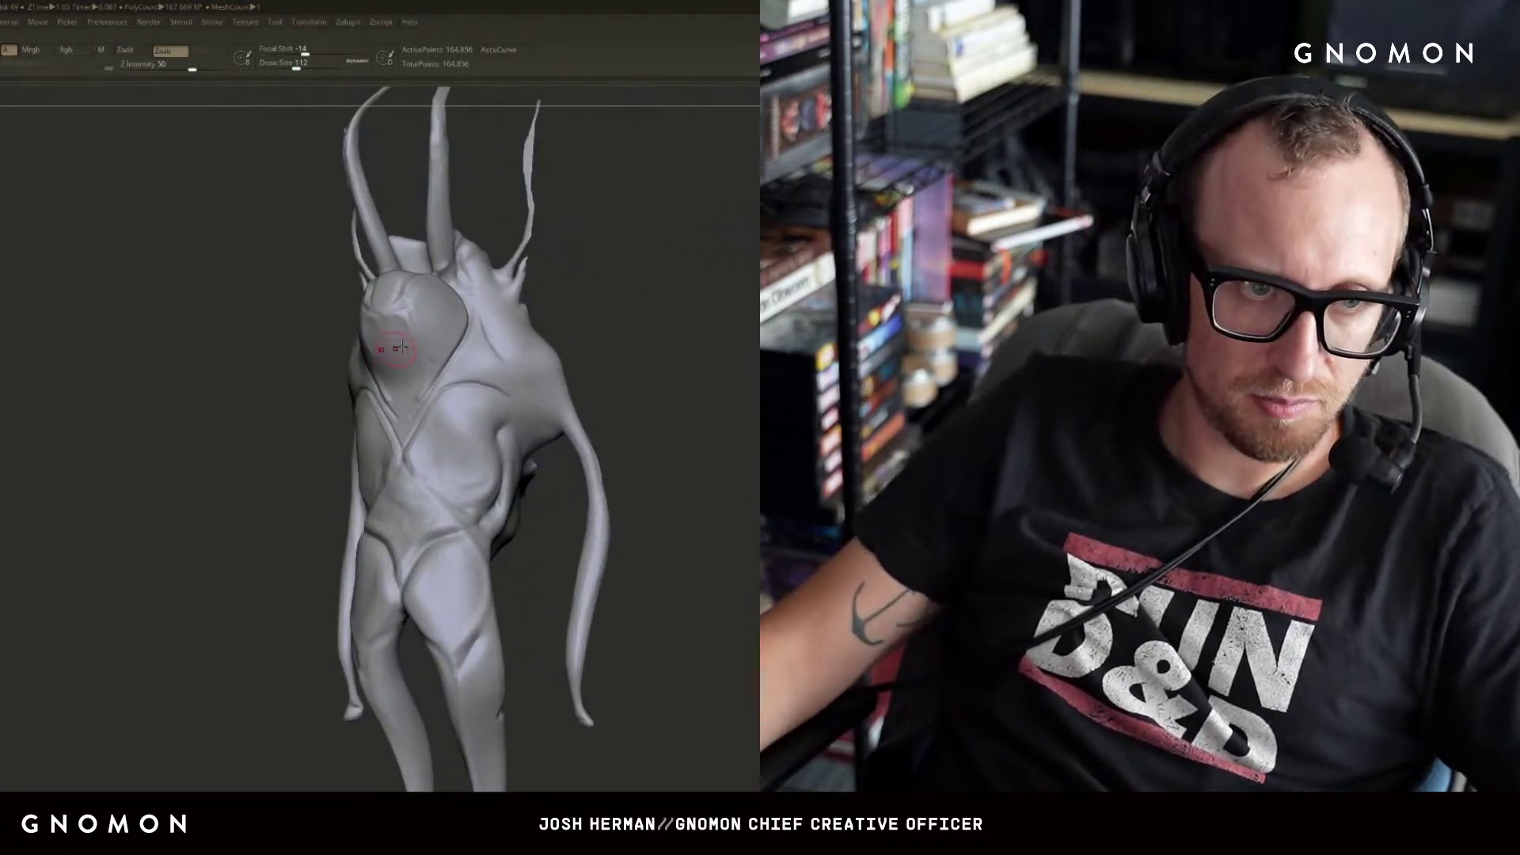
# - Pull the front of the head forward into a long protruding snout using a very large Move brush
pyautogui.moveTo(402, 347)
pyautogui.mouseDown(button='right')
pyautogui.moveTo(651, 291)
pyautogui.moveTo(553, 298)
pyautogui.moveTo(567, 340)
pyautogui.moveTo(539, 338)
pyautogui.mouseUp(button='right')
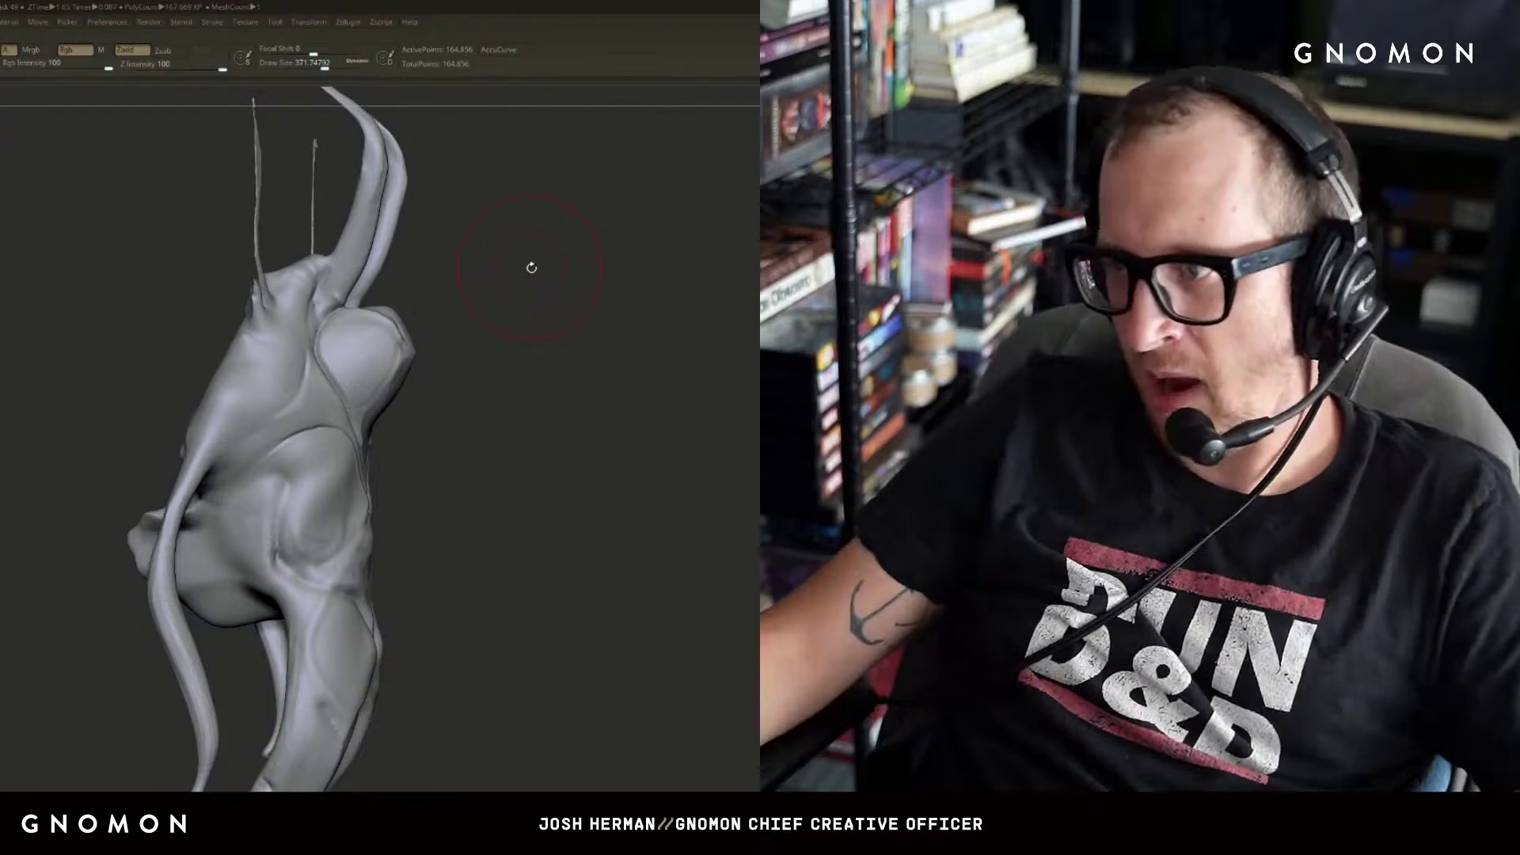
pyautogui.press('s')
pyautogui.moveTo(412, 315)
pyautogui.mouseDown()
pyautogui.moveTo(427, 325)
pyautogui.moveTo(415, 347)
pyautogui.moveTo(475, 340)
pyautogui.mouseUp()
pyautogui.moveTo(514, 389); pyautogui.dragTo(412, 388)
pyautogui.moveTo(628, 364)
pyautogui.mouseDown()
pyautogui.moveTo(510, 372)
pyautogui.moveTo(372, 344)
pyautogui.moveTo(408, 339)
pyautogui.moveTo(400, 396)
pyautogui.mouseUp()
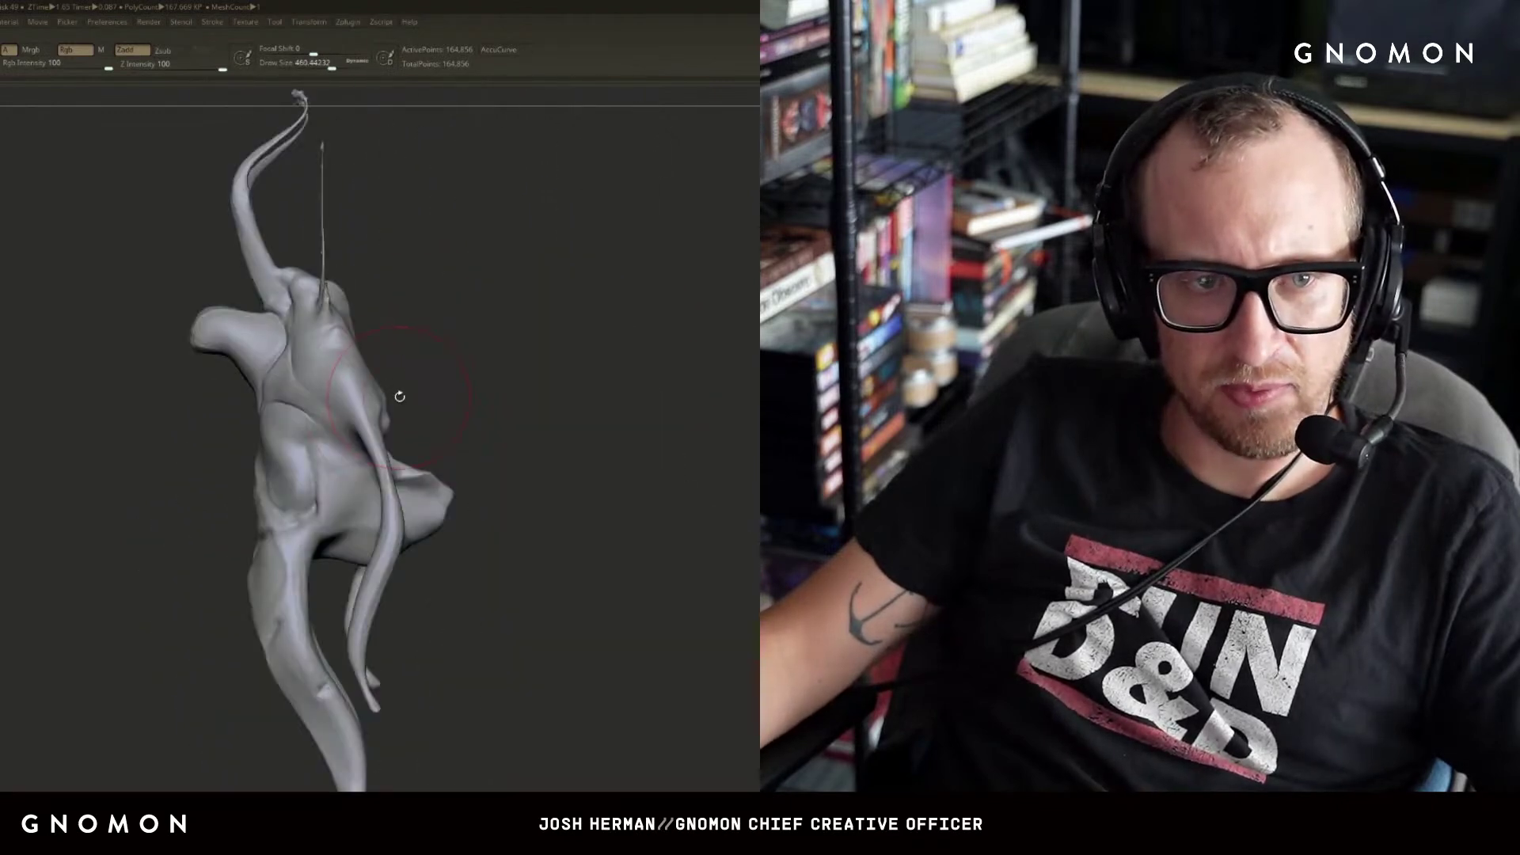
# - Shape the underside of the protruding snout at a draw size of about 172, defining its drooping tip
pyautogui.moveTo(486, 340)
pyautogui.mouseDown()
pyautogui.moveTo(600, 279)
pyautogui.moveTo(566, 333)
pyautogui.mouseUp()
pyautogui.moveTo(445, 352)
pyautogui.mouseDown()
pyautogui.moveTo(446, 371)
pyautogui.moveTo(472, 365)
pyautogui.mouseUp()
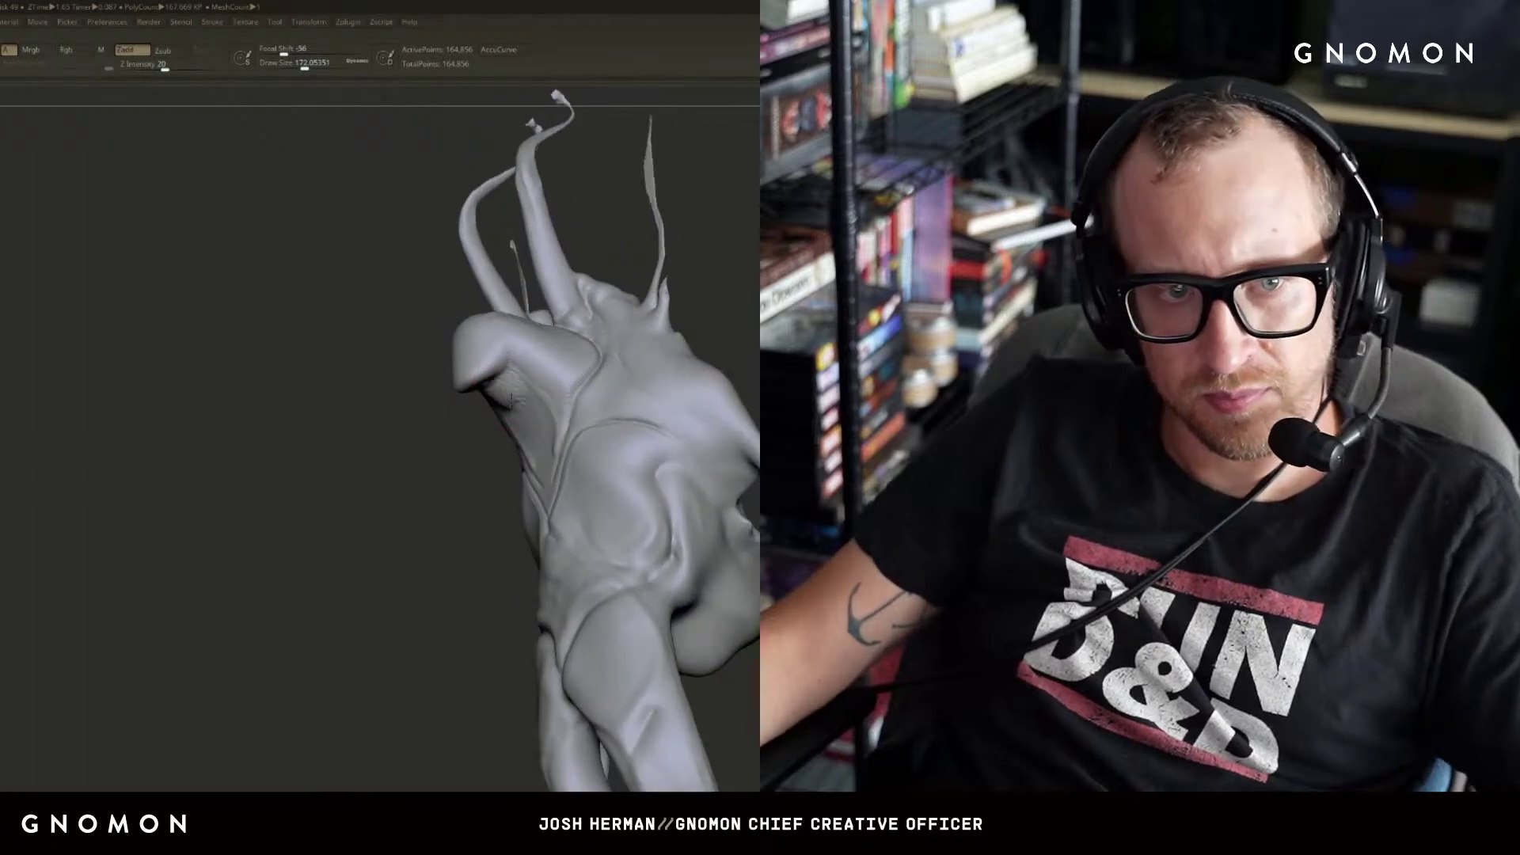
pyautogui.moveTo(512, 401)
pyautogui.mouseDown()
pyautogui.moveTo(551, 436)
pyautogui.moveTo(540, 392)
pyautogui.mouseUp()
pyautogui.moveTo(380, 482); pyautogui.dragTo(515, 468)
pyautogui.moveTo(633, 395)
pyautogui.mouseDown()
pyautogui.moveTo(716, 396)
pyautogui.moveTo(658, 448)
pyautogui.mouseUp()
# - Reshape the snout's tip and jaw profile with the Move brush and lightly smooth the side of the head
pyautogui.press('b')
pyautogui.press('m')
pyautogui.press('v')
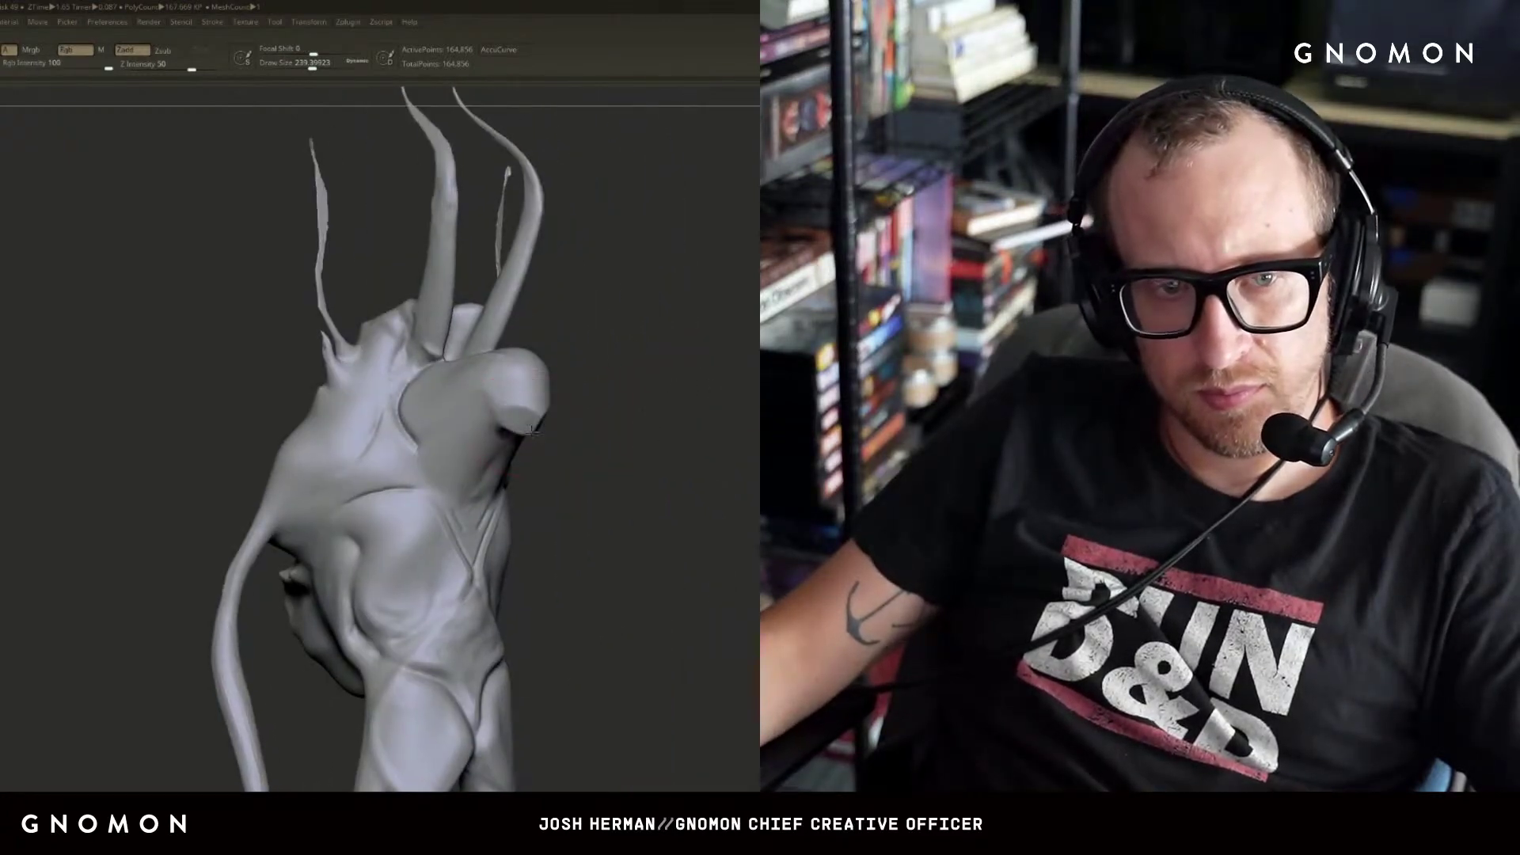
pyautogui.moveTo(557, 435)
pyautogui.mouseDown()
pyautogui.moveTo(590, 435)
pyautogui.moveTo(532, 427)
pyautogui.moveTo(534, 479)
pyautogui.mouseUp()
pyautogui.moveTo(421, 404)
pyautogui.mouseDown()
pyautogui.moveTo(455, 397)
pyautogui.moveTo(423, 412)
pyautogui.moveTo(434, 399)
pyautogui.mouseUp()
pyautogui.moveTo(582, 376); pyautogui.dragTo(529, 373)
pyautogui.moveTo(426, 404)
pyautogui.keyDown('shift'); pyautogui.mouseDown()
pyautogui.moveTo(437, 393)
pyautogui.moveTo(424, 400)
pyautogui.mouseUp(); pyautogui.keyUp('shift')
pyautogui.moveTo(582, 392)
pyautogui.mouseDown()
pyautogui.moveTo(481, 399)
pyautogui.moveTo(445, 434)
pyautogui.moveTo(497, 423)
pyautogui.moveTo(440, 407)
pyautogui.mouseUp()
# - Carve the eye socket and mouth line into the front of the snout with the DamStandard brush
pyautogui.press('b')
pyautogui.press('d')
pyautogui.press('s')
pyautogui.press('s')
pyautogui.moveTo(341, 420)
pyautogui.mouseDown()
pyautogui.moveTo(406, 425)
pyautogui.moveTo(364, 440)
pyautogui.moveTo(402, 443)
pyautogui.mouseUp()
pyautogui.press('s')
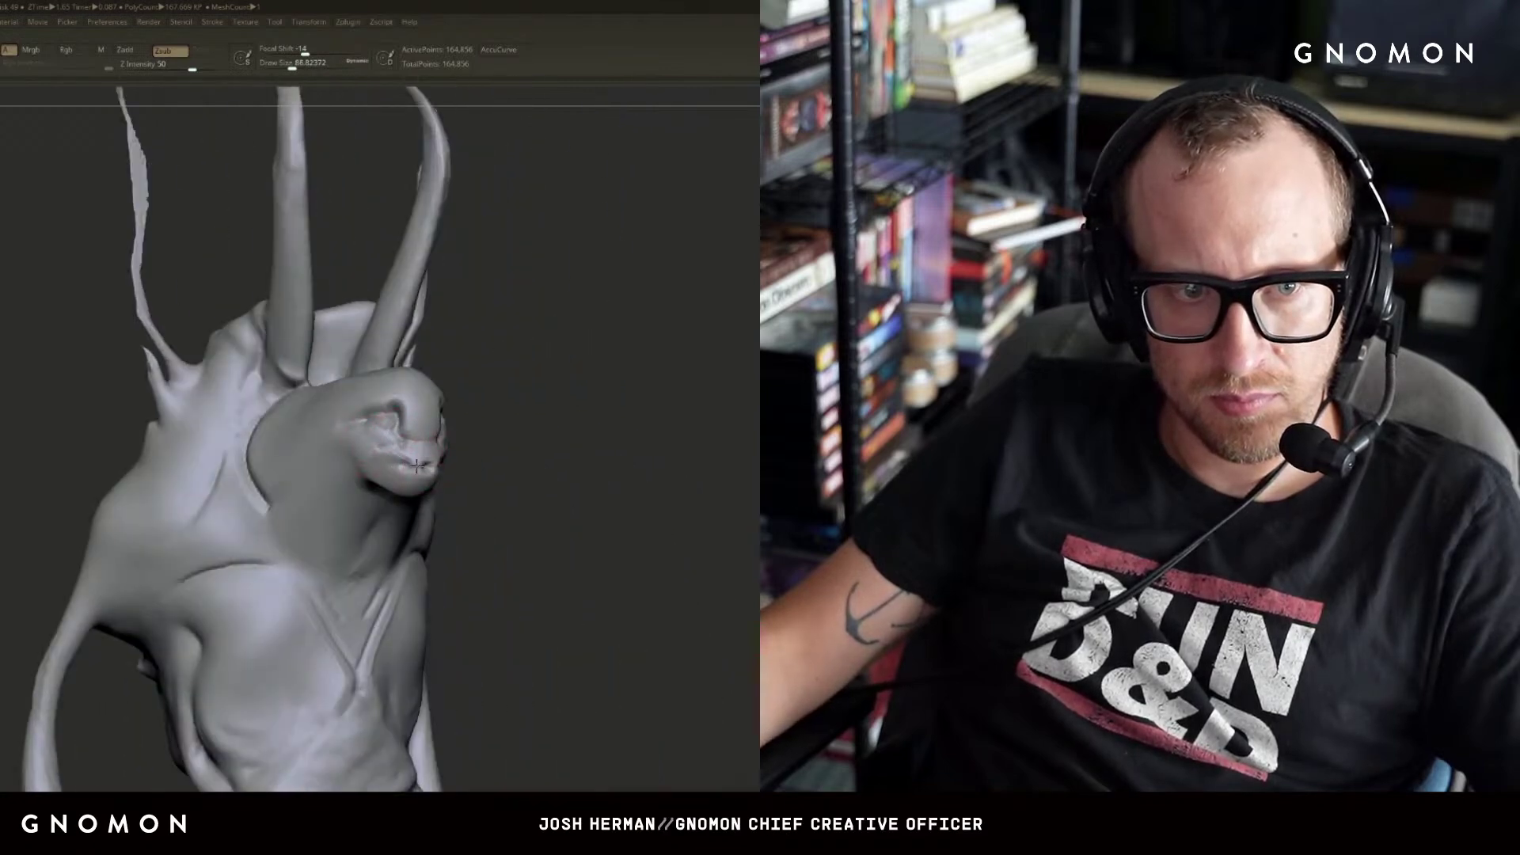
pyautogui.moveTo(362, 472); pyautogui.dragTo(455, 459)
pyautogui.moveTo(275, 554)
pyautogui.keyDown('alt'); pyautogui.mouseDown()
pyautogui.moveTo(271, 450)
pyautogui.moveTo(275, 475)
pyautogui.mouseUp(); pyautogui.keyUp('alt')
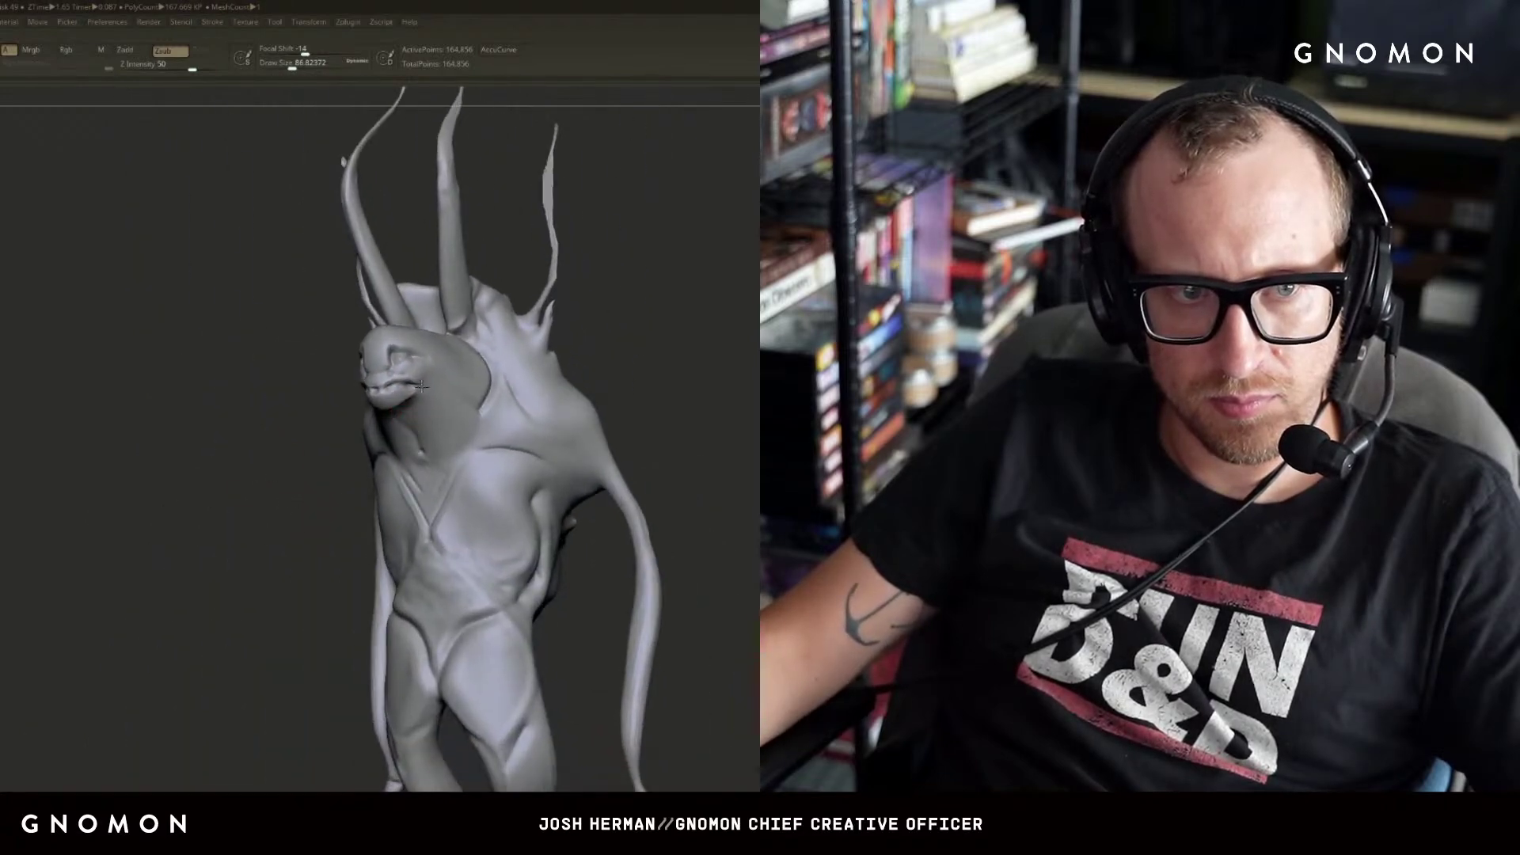
# - Carve creased skin folds behind the mouth corner and beside the eye of the creature's head
pyautogui.moveTo(603, 374); pyautogui.dragTo(702, 367)
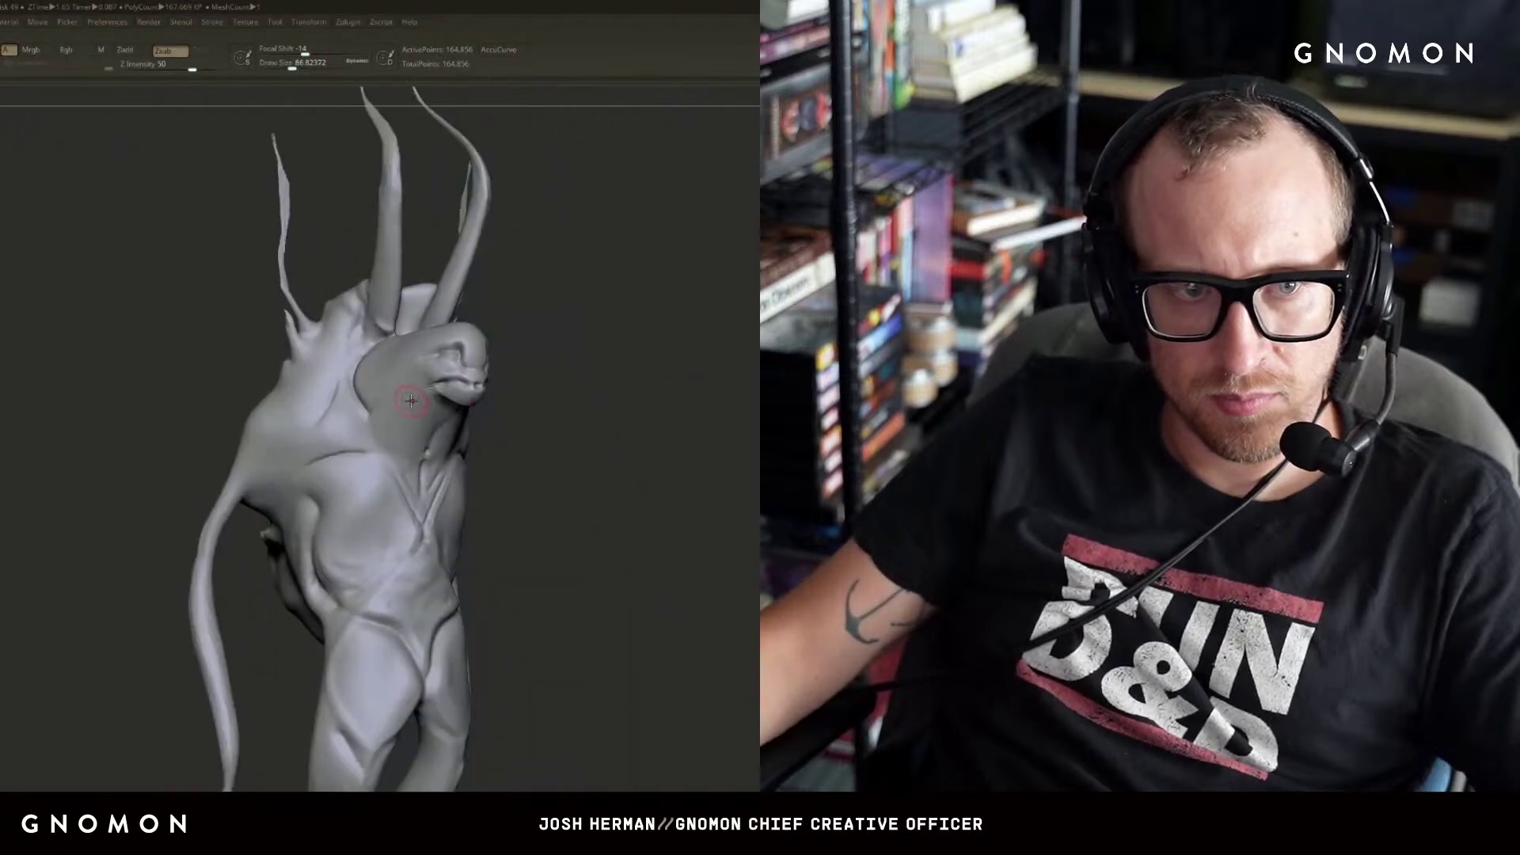
pyautogui.moveTo(587, 369)
pyautogui.keyDown('alt'); pyautogui.mouseDown()
pyautogui.moveTo(547, 373)
pyautogui.moveTo(621, 340)
pyautogui.moveTo(624, 364)
pyautogui.moveTo(553, 316)
pyautogui.moveTo(491, 335)
pyautogui.mouseUp(); pyautogui.keyUp('alt')
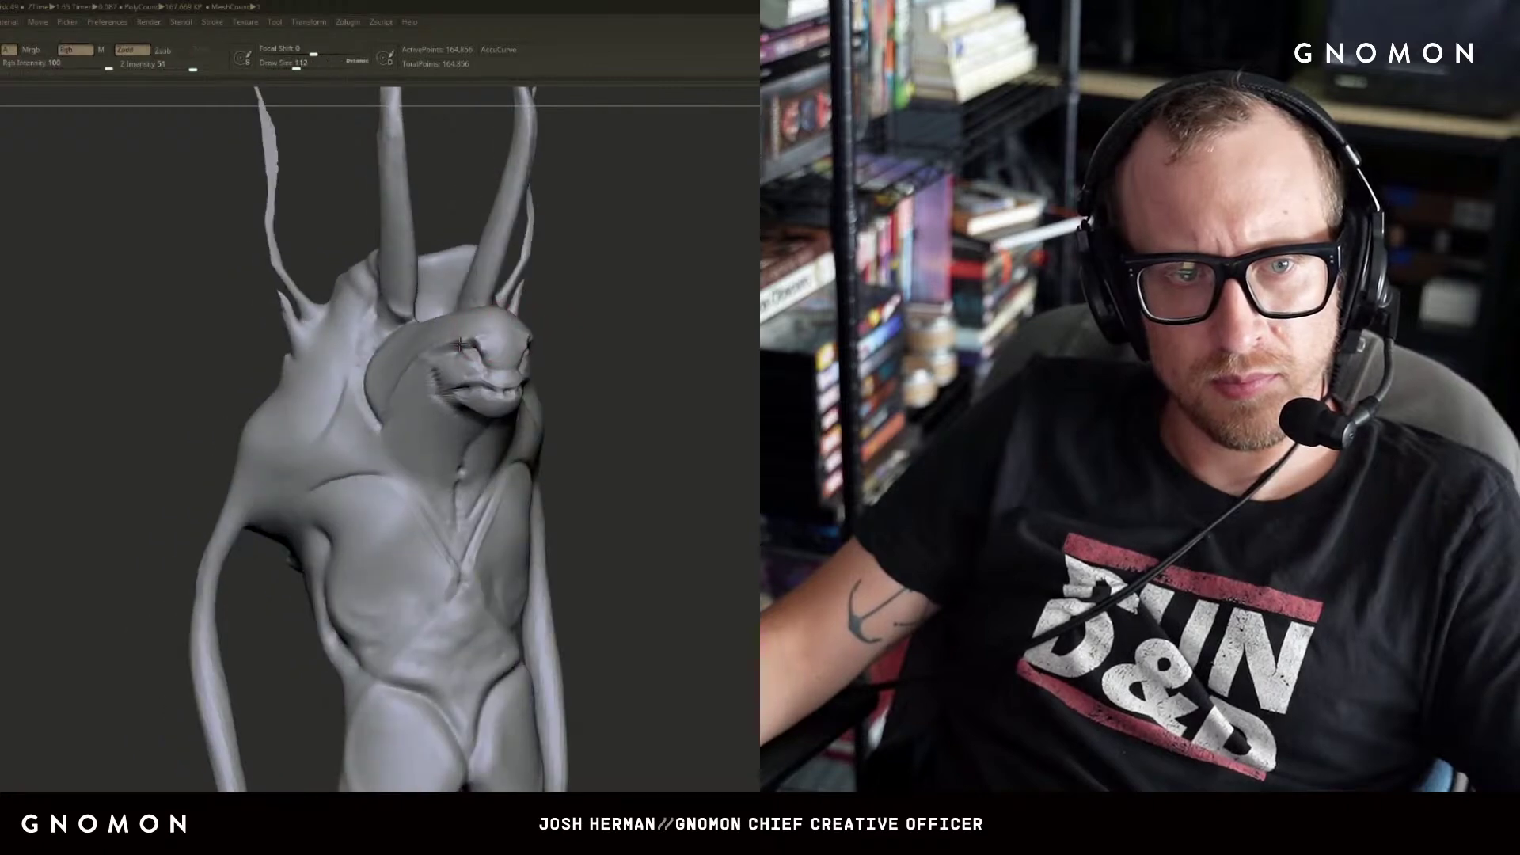
pyautogui.moveTo(597, 325)
pyautogui.mouseDown()
pyautogui.moveTo(474, 342)
pyautogui.moveTo(518, 332)
pyautogui.mouseUp()
# - Refine the brow and bridge above the eye with a smaller brush of about 68 draw size
pyautogui.press('s')
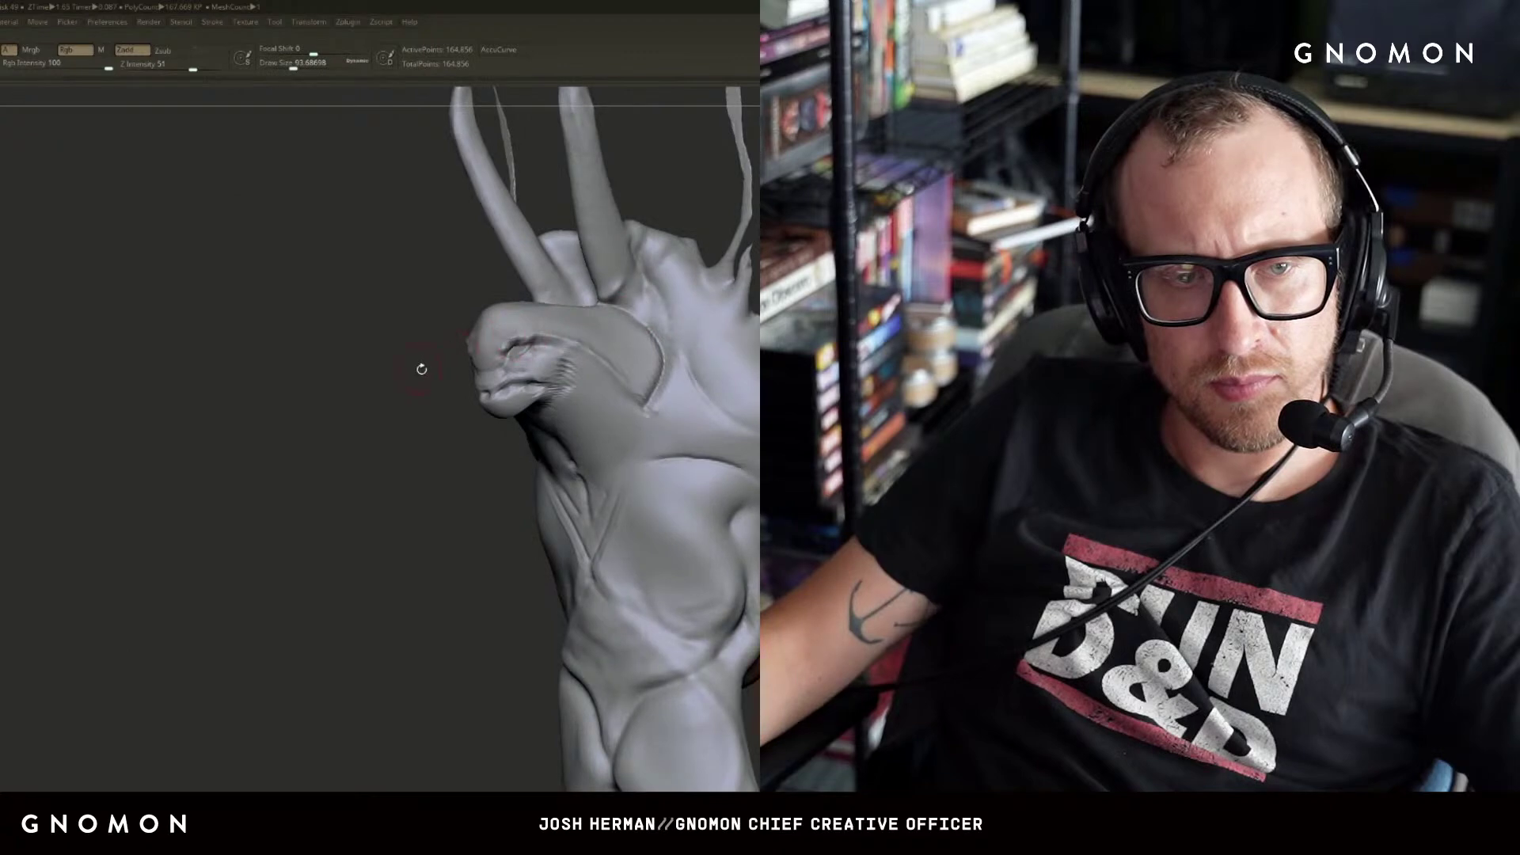
pyautogui.moveTo(422, 369); pyautogui.dragTo(515, 327)
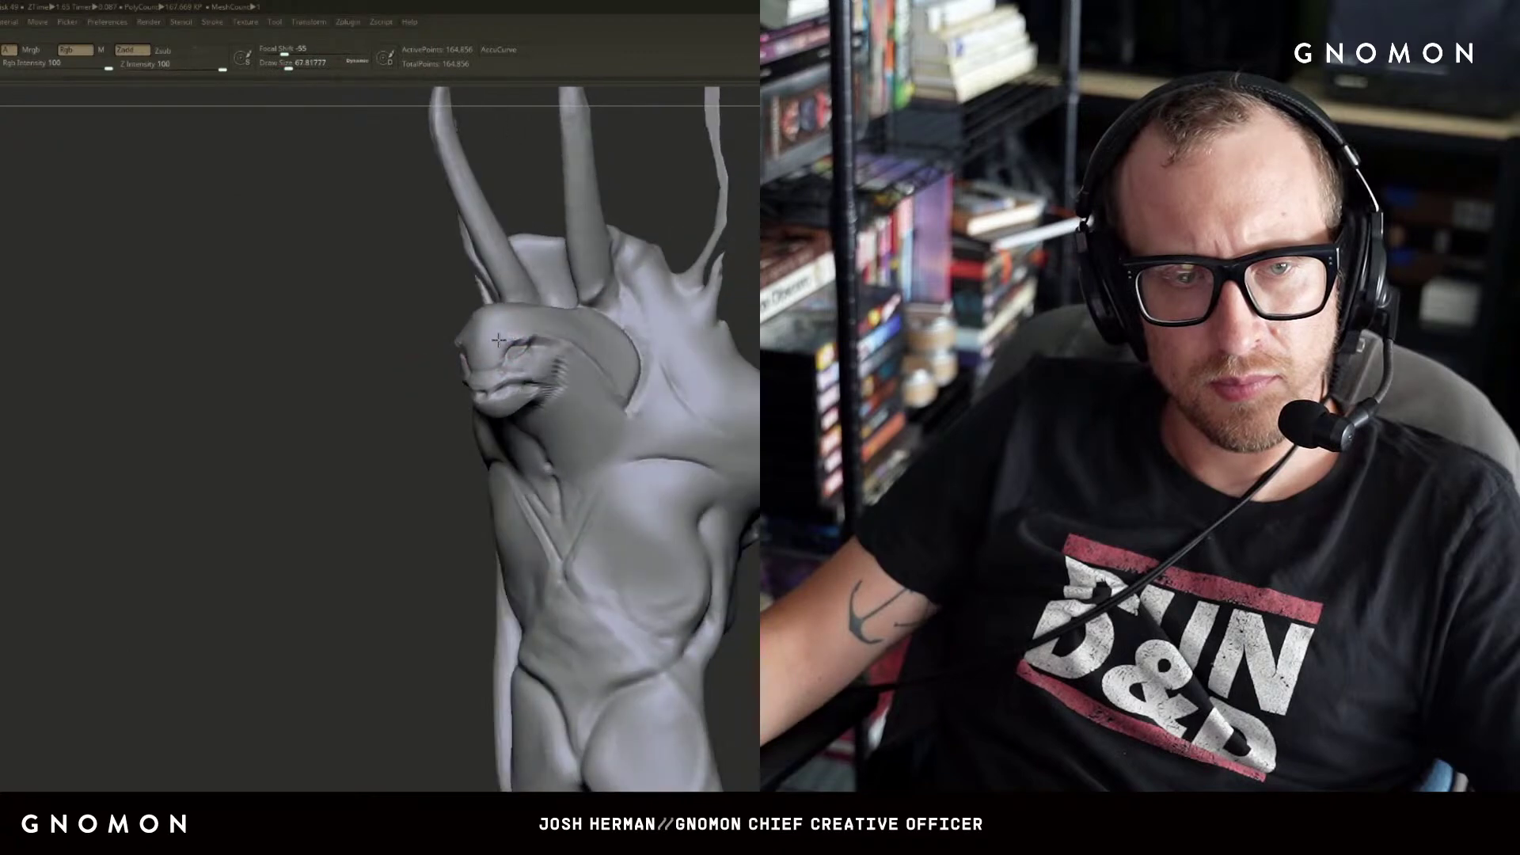
pyautogui.moveTo(517, 330)
pyautogui.mouseDown()
pyautogui.moveTo(450, 361)
pyautogui.moveTo(473, 349)
pyautogui.mouseUp()
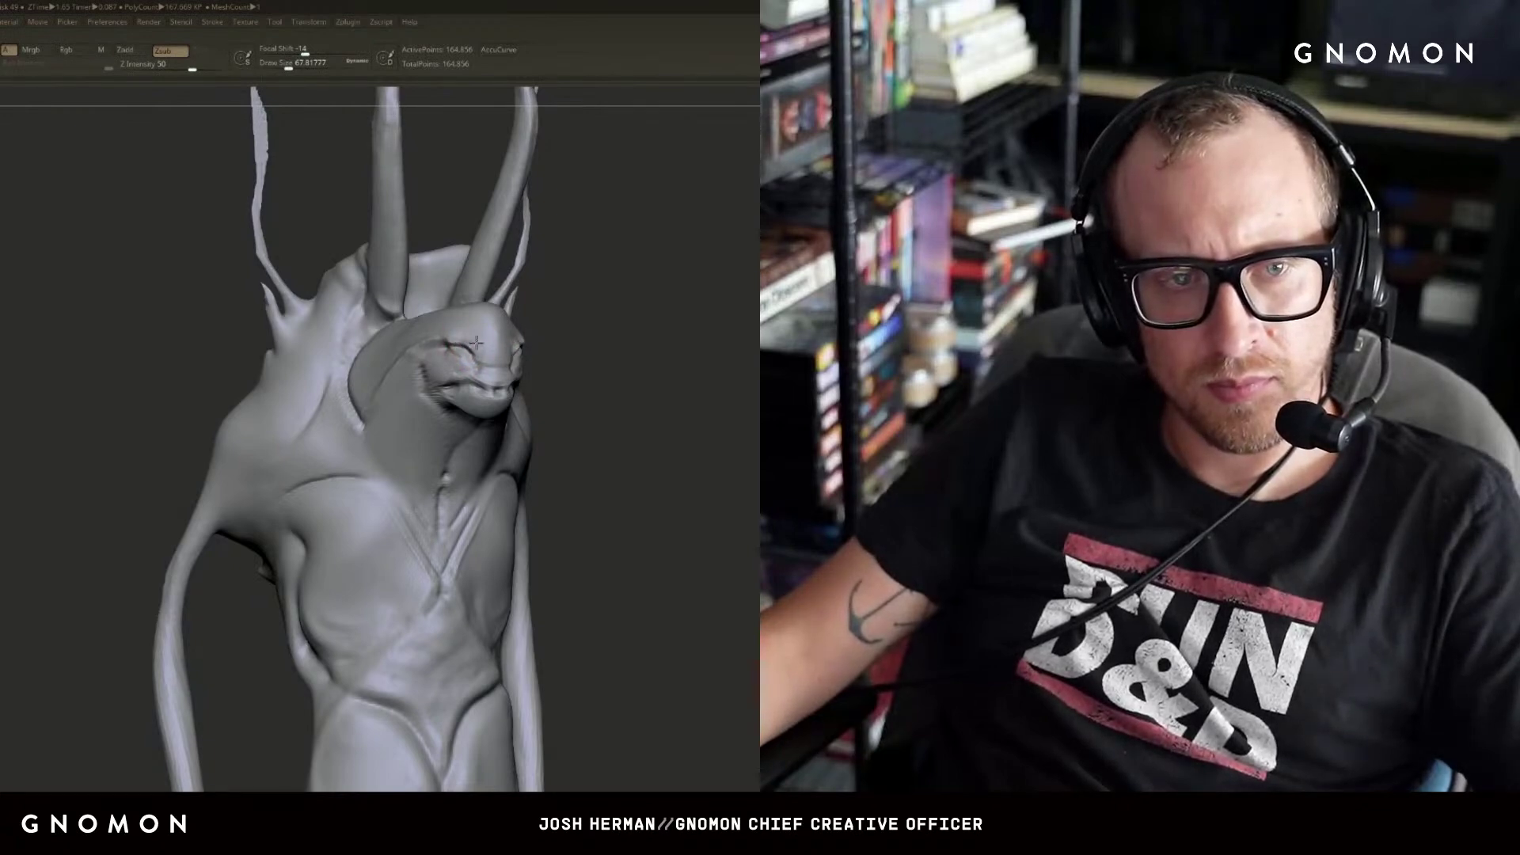
pyautogui.moveTo(617, 305)
pyautogui.mouseDown()
pyautogui.moveTo(501, 340)
pyautogui.moveTo(413, 340)
pyautogui.mouseUp()
pyautogui.press('f')
pyautogui.moveTo(553, 332)
pyautogui.mouseDown()
pyautogui.moveTo(601, 286)
pyautogui.moveTo(610, 335)
pyautogui.moveTo(655, 330)
pyautogui.mouseUp()
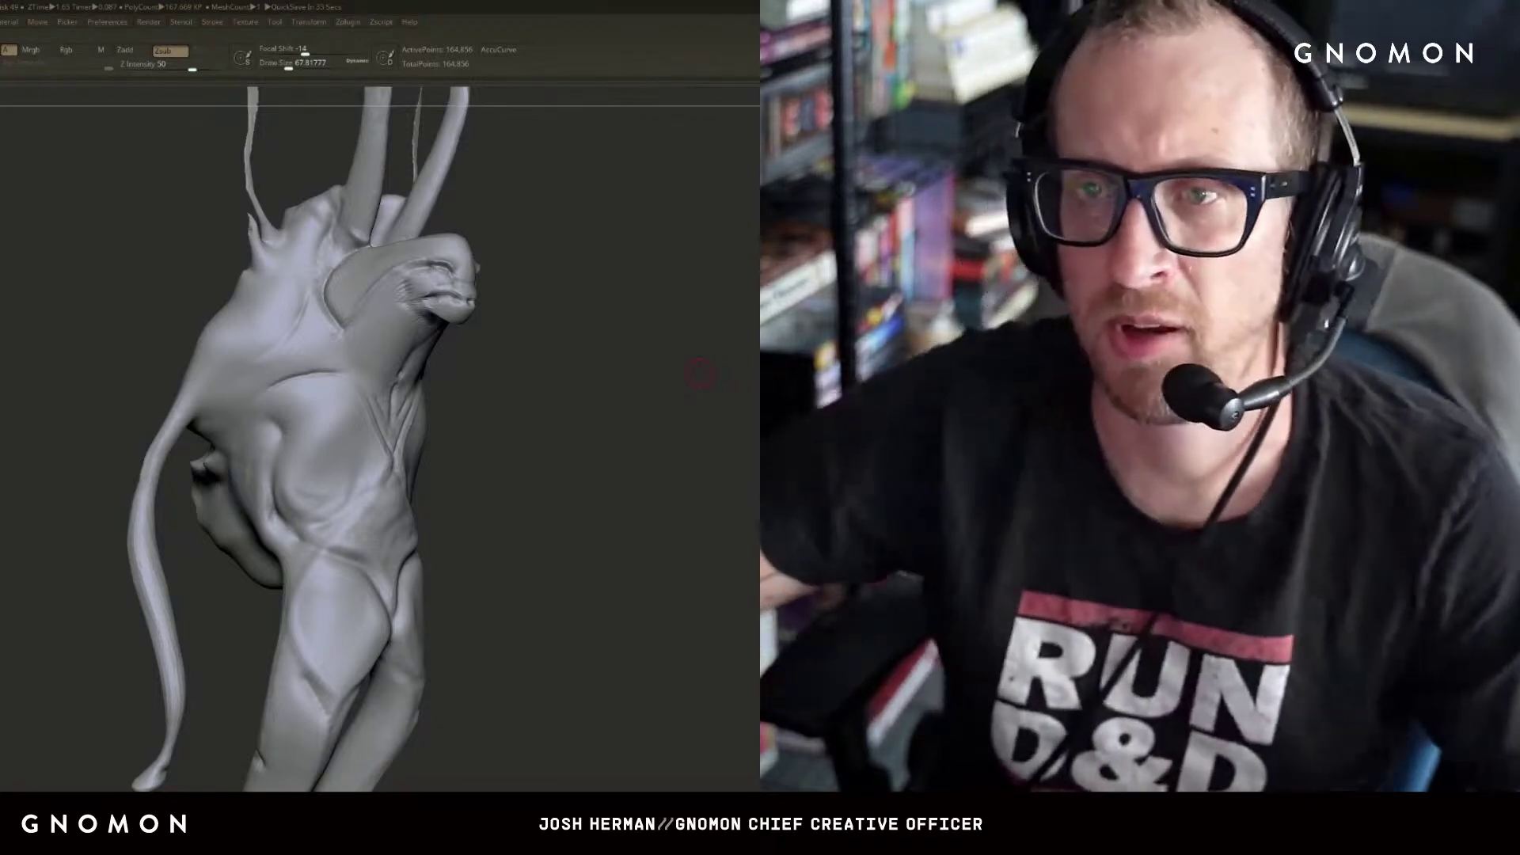
# - Flatten and smooth the crease between the head and shoulder so the neck blends into the upper body
pyautogui.moveTo(586, 403)
pyautogui.mouseDown()
pyautogui.moveTo(567, 409)
pyautogui.moveTo(621, 349)
pyautogui.moveTo(245, 346)
pyautogui.moveTo(315, 334)
pyautogui.mouseUp()
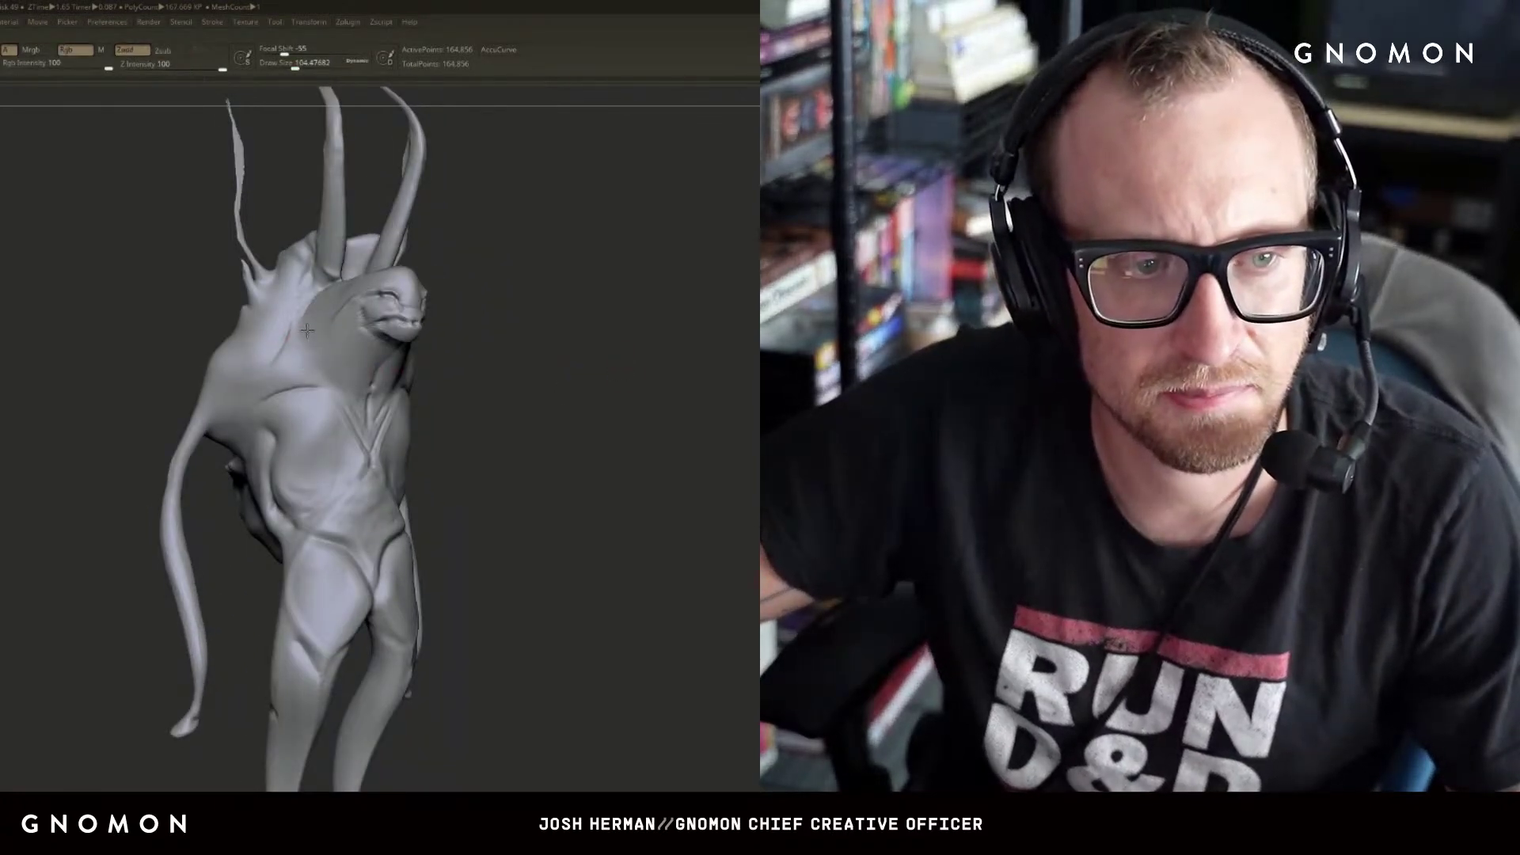
pyautogui.moveTo(661, 283); pyautogui.dragTo(411, 297)
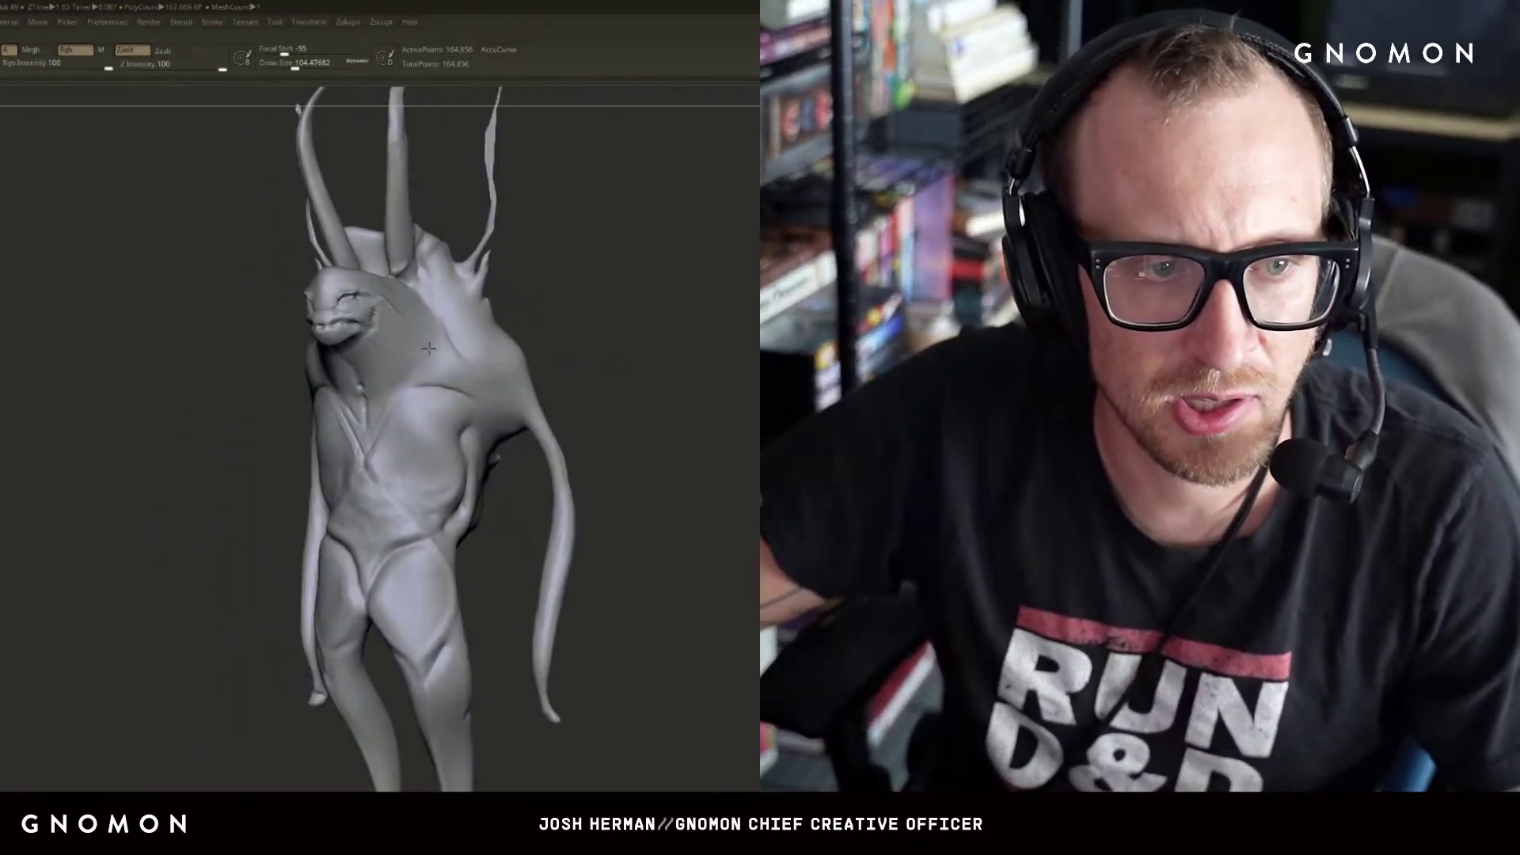
pyautogui.moveTo(429, 349)
pyautogui.mouseDown()
pyautogui.moveTo(536, 265)
pyautogui.moveTo(533, 299)
pyautogui.mouseUp()
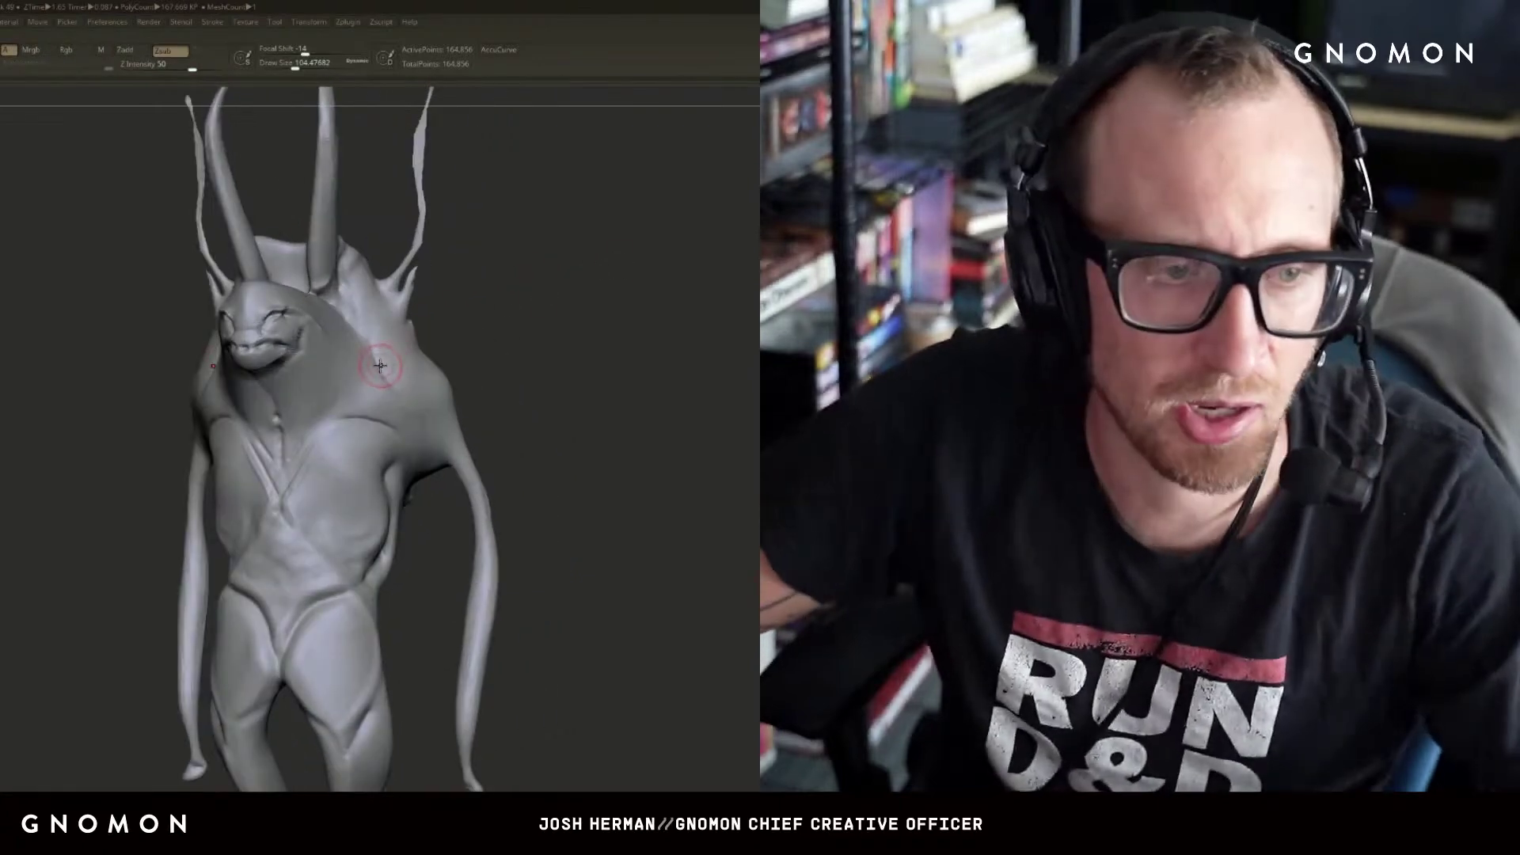
pyautogui.moveTo(330, 424)
pyautogui.keyDown('shift'); pyautogui.mouseDown()
pyautogui.moveTo(392, 411)
pyautogui.moveTo(438, 353)
pyautogui.mouseUp(); pyautogui.keyUp('shift')
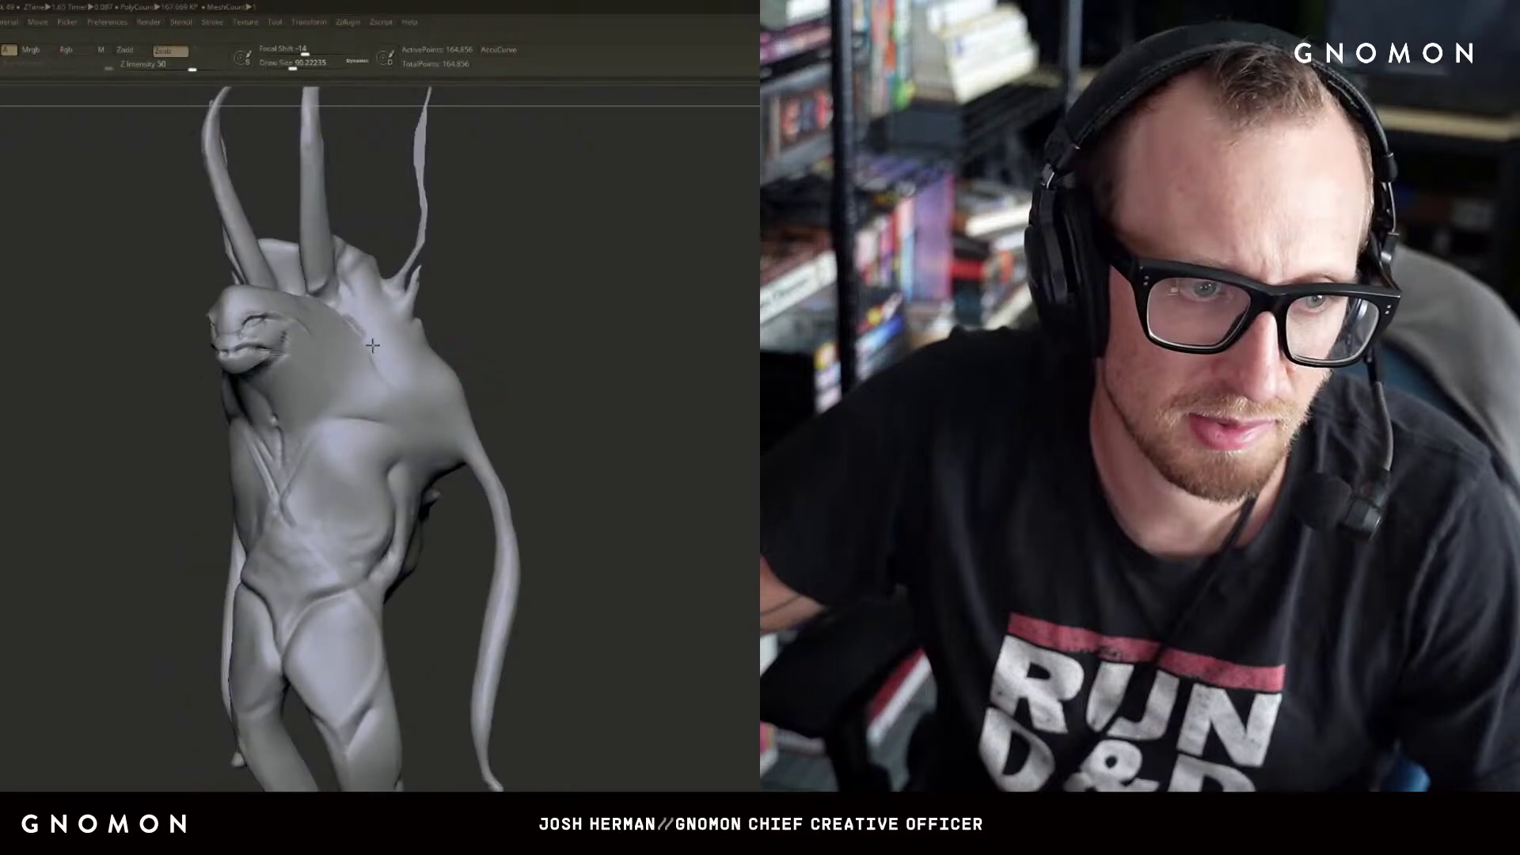
# - Carve a curved crease from the horn base down over the shoulder, undoing the smoothing of the upper chest fold
pyautogui.moveTo(424, 425)
pyautogui.mouseDown()
pyautogui.moveTo(502, 366)
pyautogui.moveTo(375, 327)
pyautogui.mouseUp()
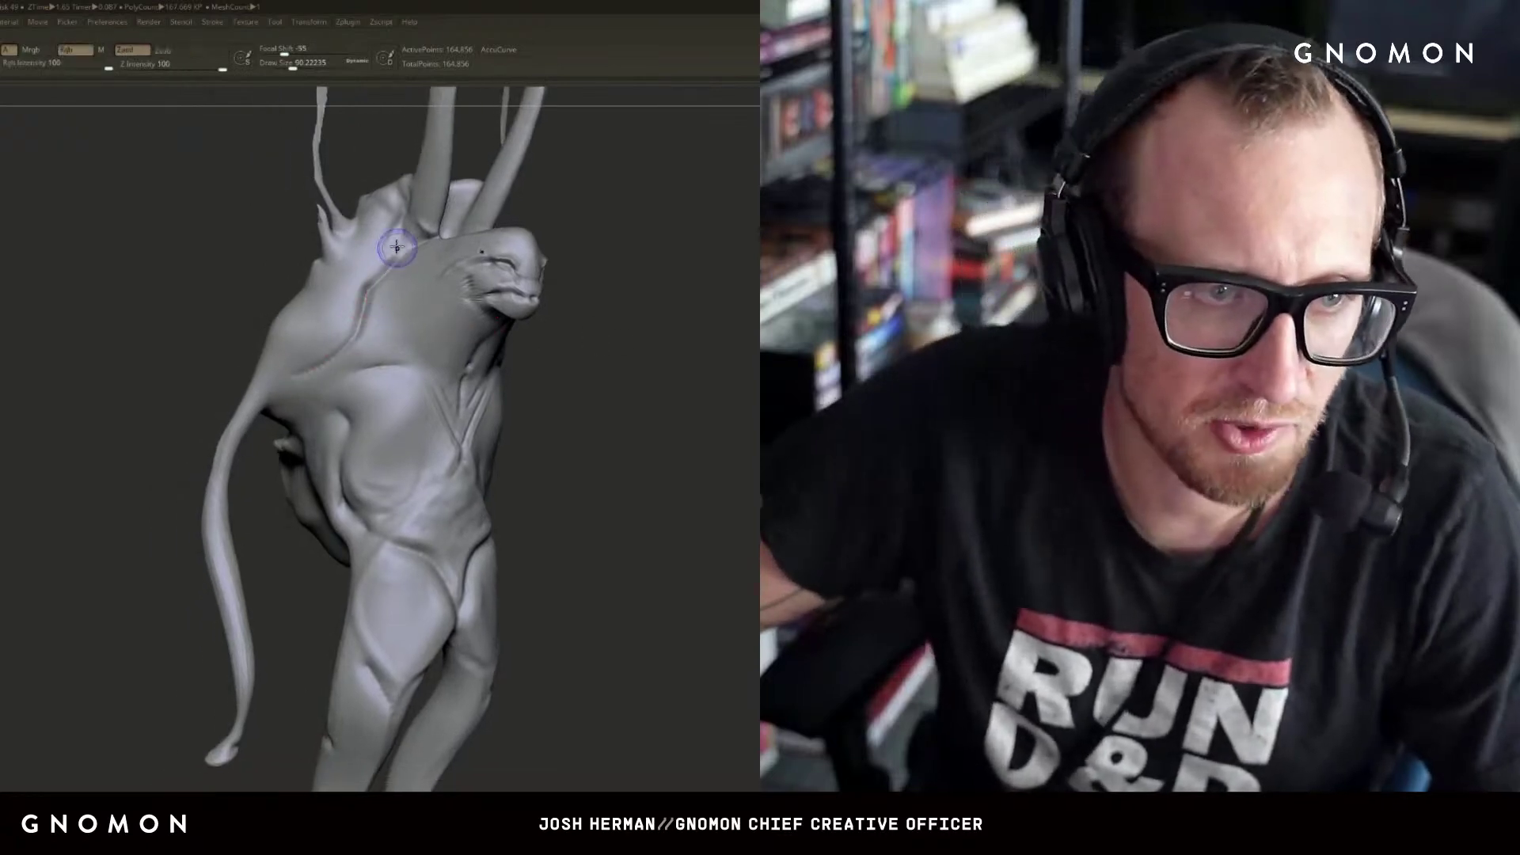
pyautogui.moveTo(397, 242); pyautogui.dragTo(310, 357)
pyautogui.press('shift')
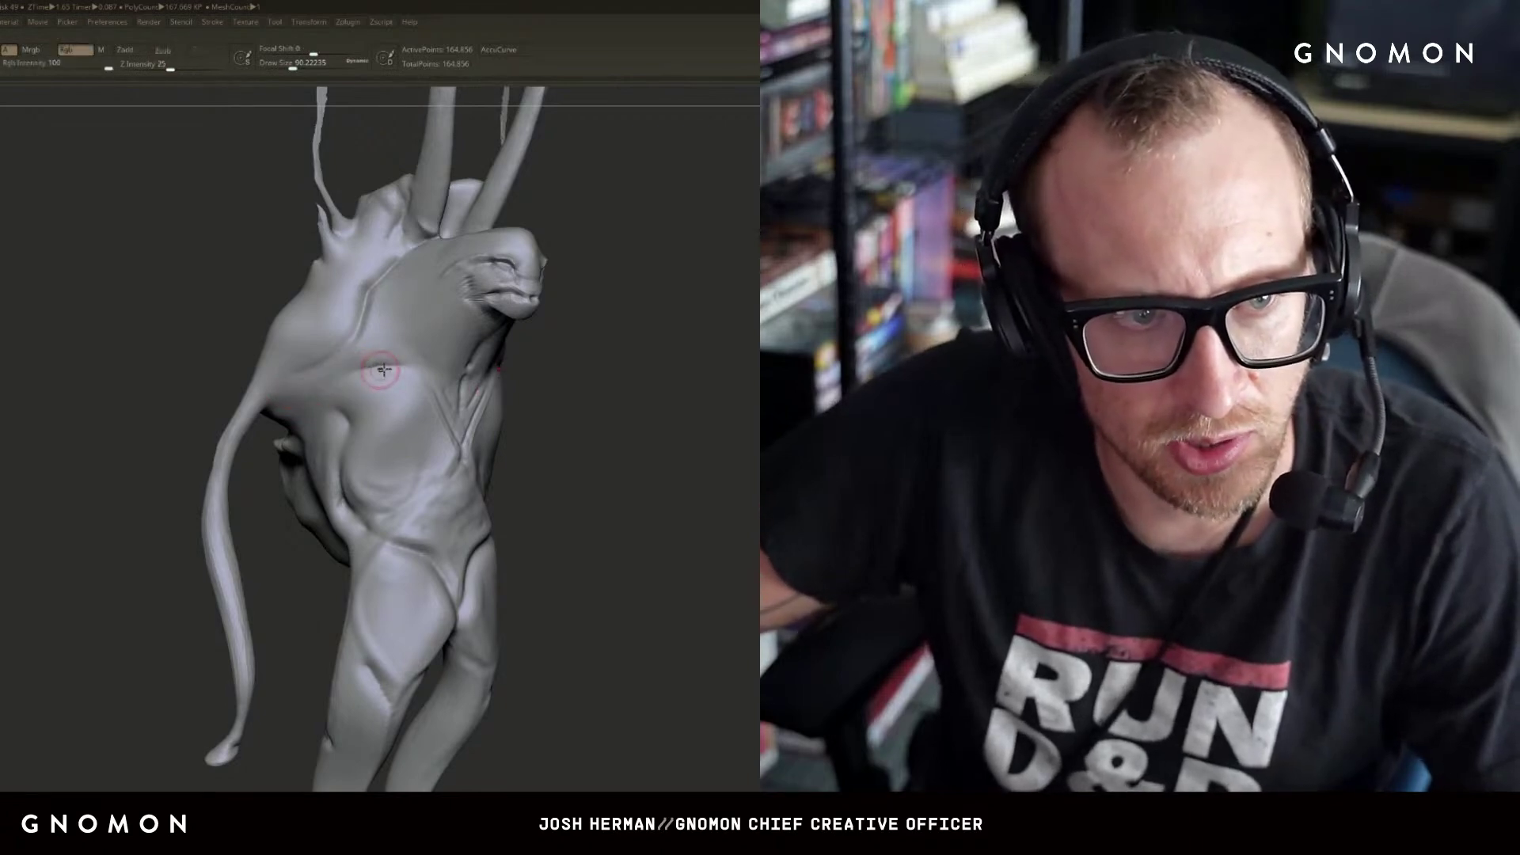
pyautogui.hotkey('ctrl', 'z')
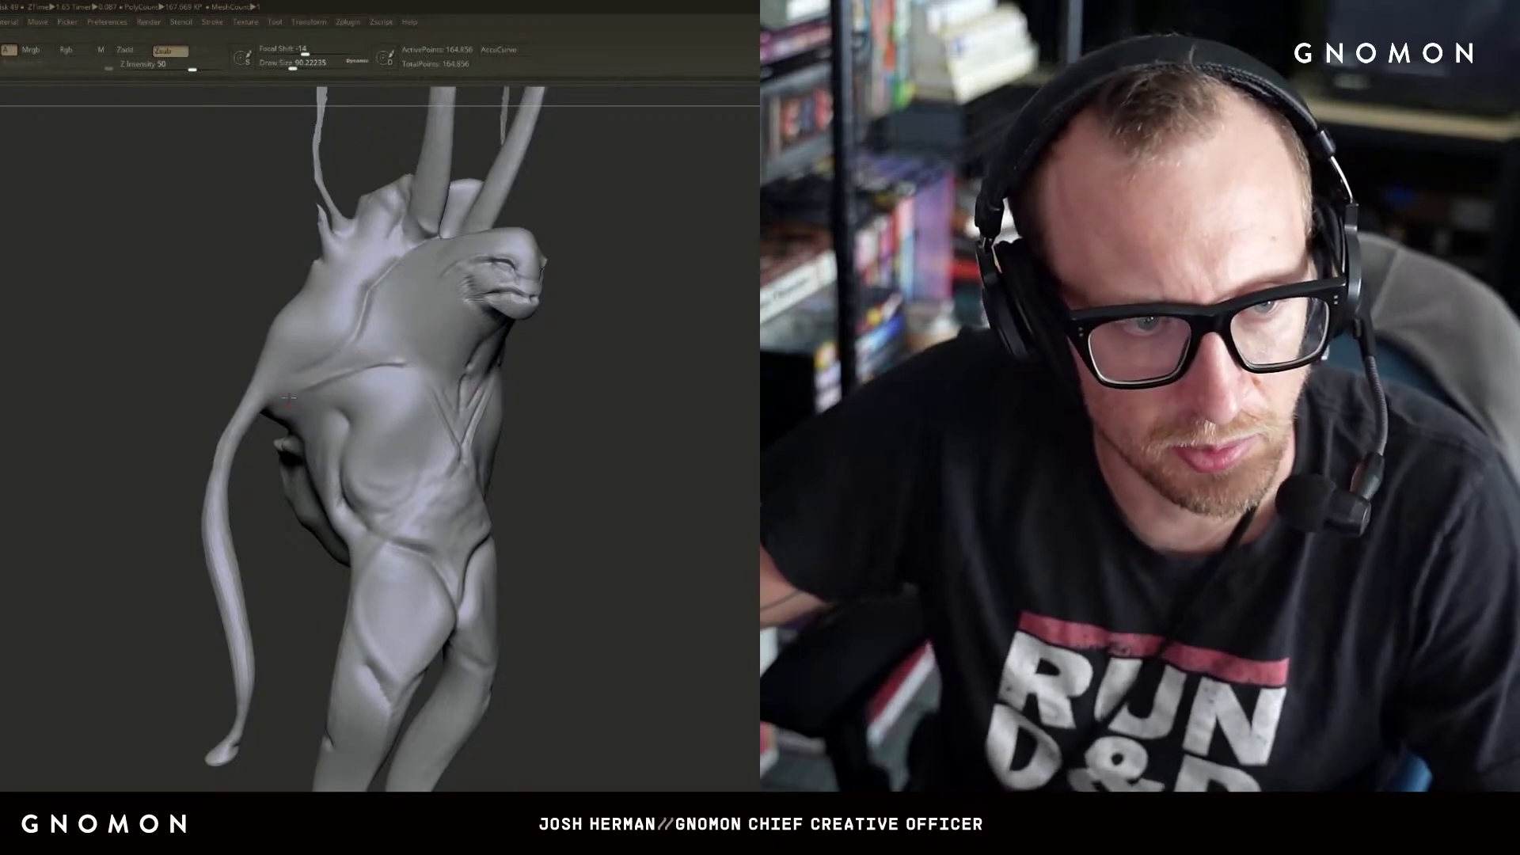
# - Examine the whole creature from the front and side
pyautogui.moveTo(301, 391); pyautogui.dragTo(387, 371)
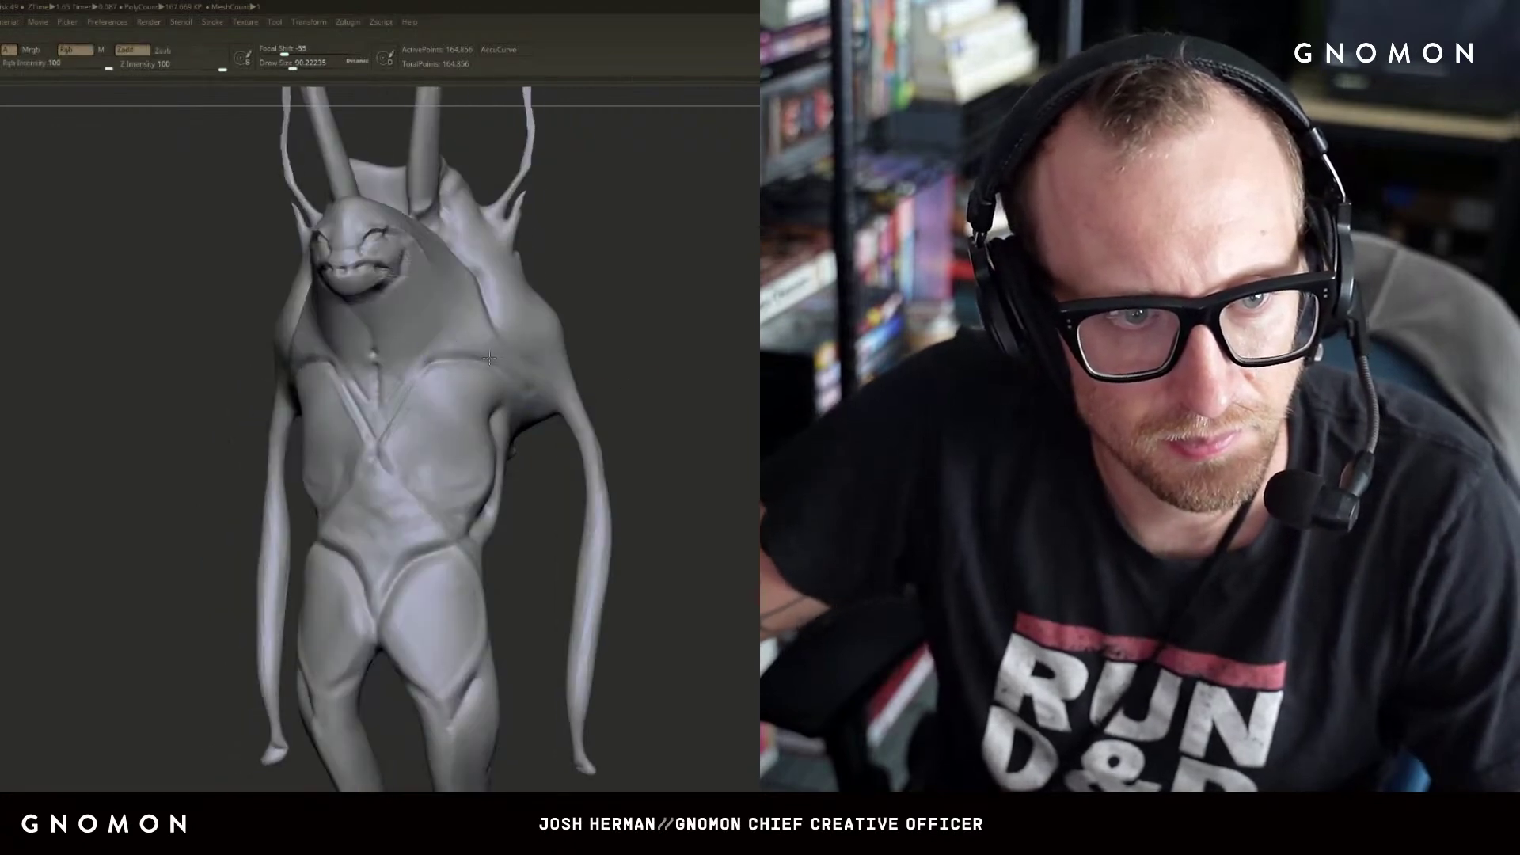
pyautogui.press('b')
pyautogui.press('d')
pyautogui.press('s')
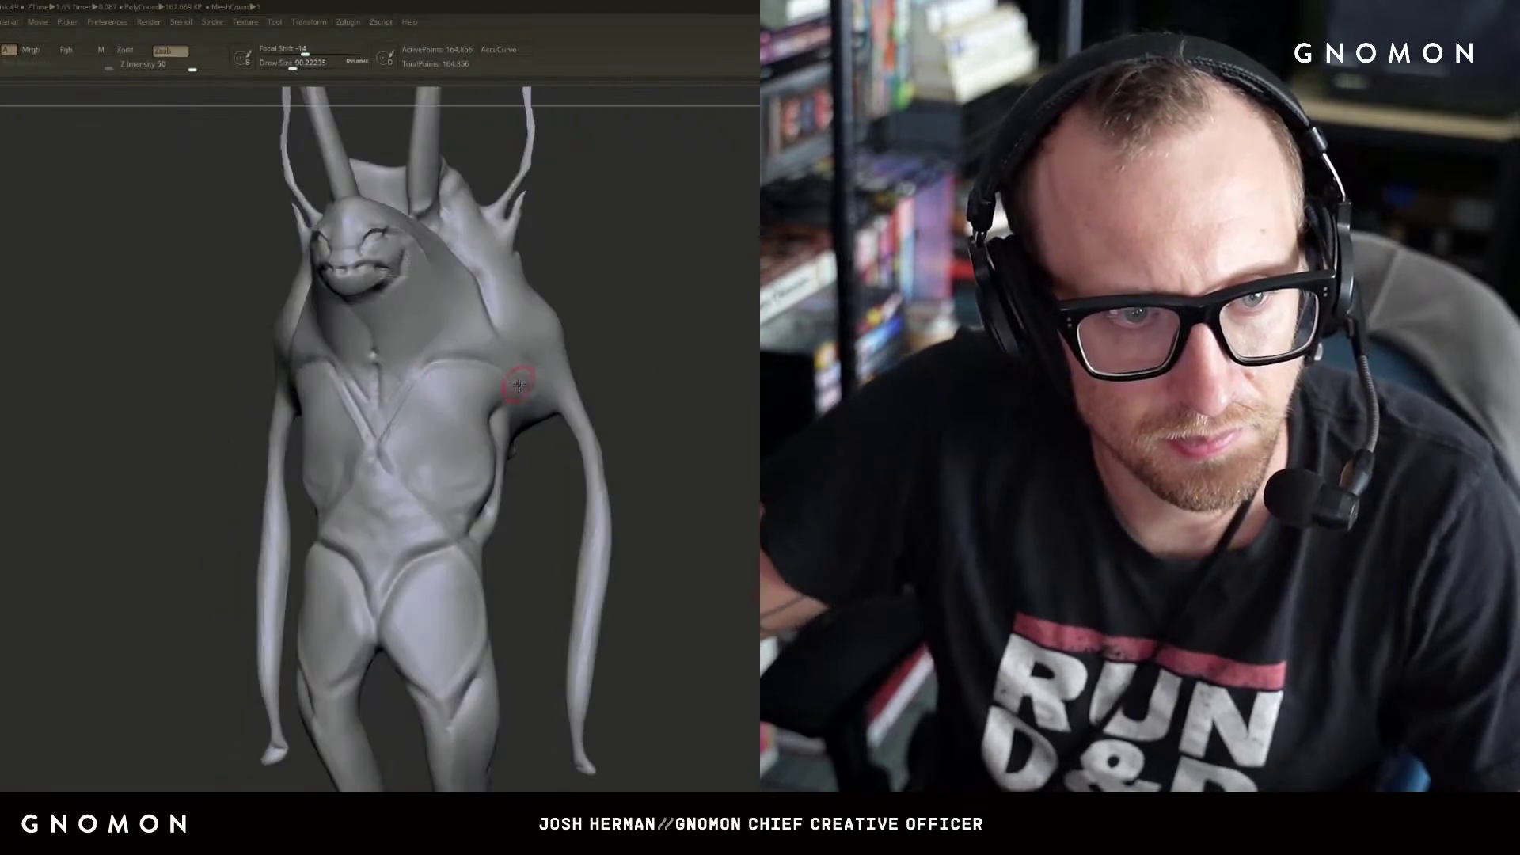
pyautogui.moveTo(624, 345)
pyautogui.mouseDown()
pyautogui.moveTo(665, 305)
pyautogui.moveTo(601, 301)
pyautogui.moveTo(726, 295)
pyautogui.moveTo(478, 282)
pyautogui.mouseUp()
pyautogui.moveTo(647, 170)
pyautogui.mouseDown()
pyautogui.moveTo(631, 244)
pyautogui.moveTo(662, 239)
pyautogui.moveTo(591, 248)
pyautogui.mouseUp()
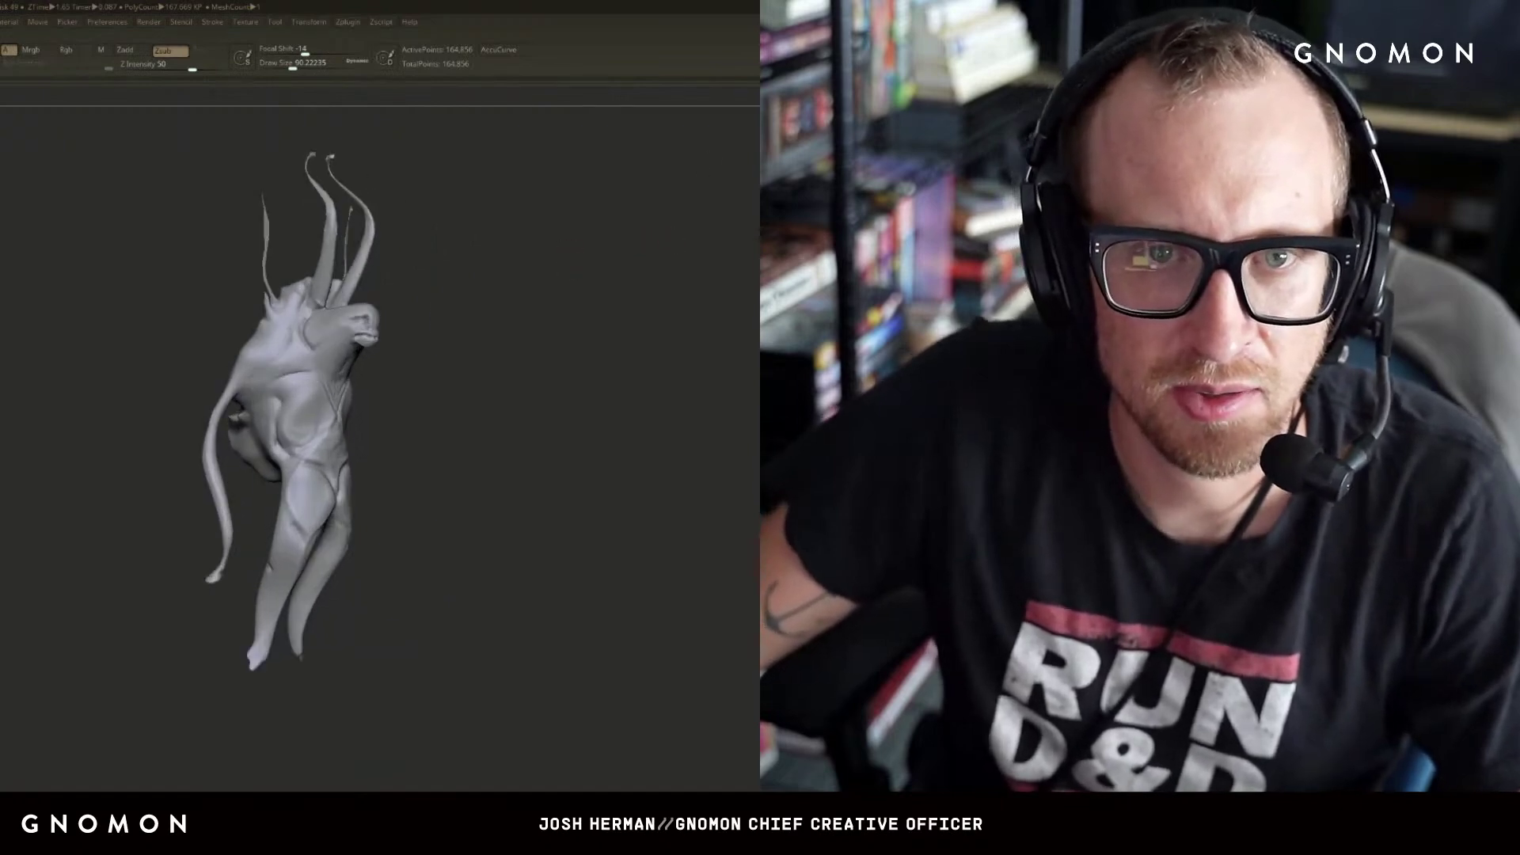
pyautogui.moveTo(549, 120)
pyautogui.mouseDown()
pyautogui.moveTo(564, 163)
pyautogui.moveTo(601, 177)
pyautogui.moveTo(578, 185)
pyautogui.moveTo(599, 164)
pyautogui.mouseUp()
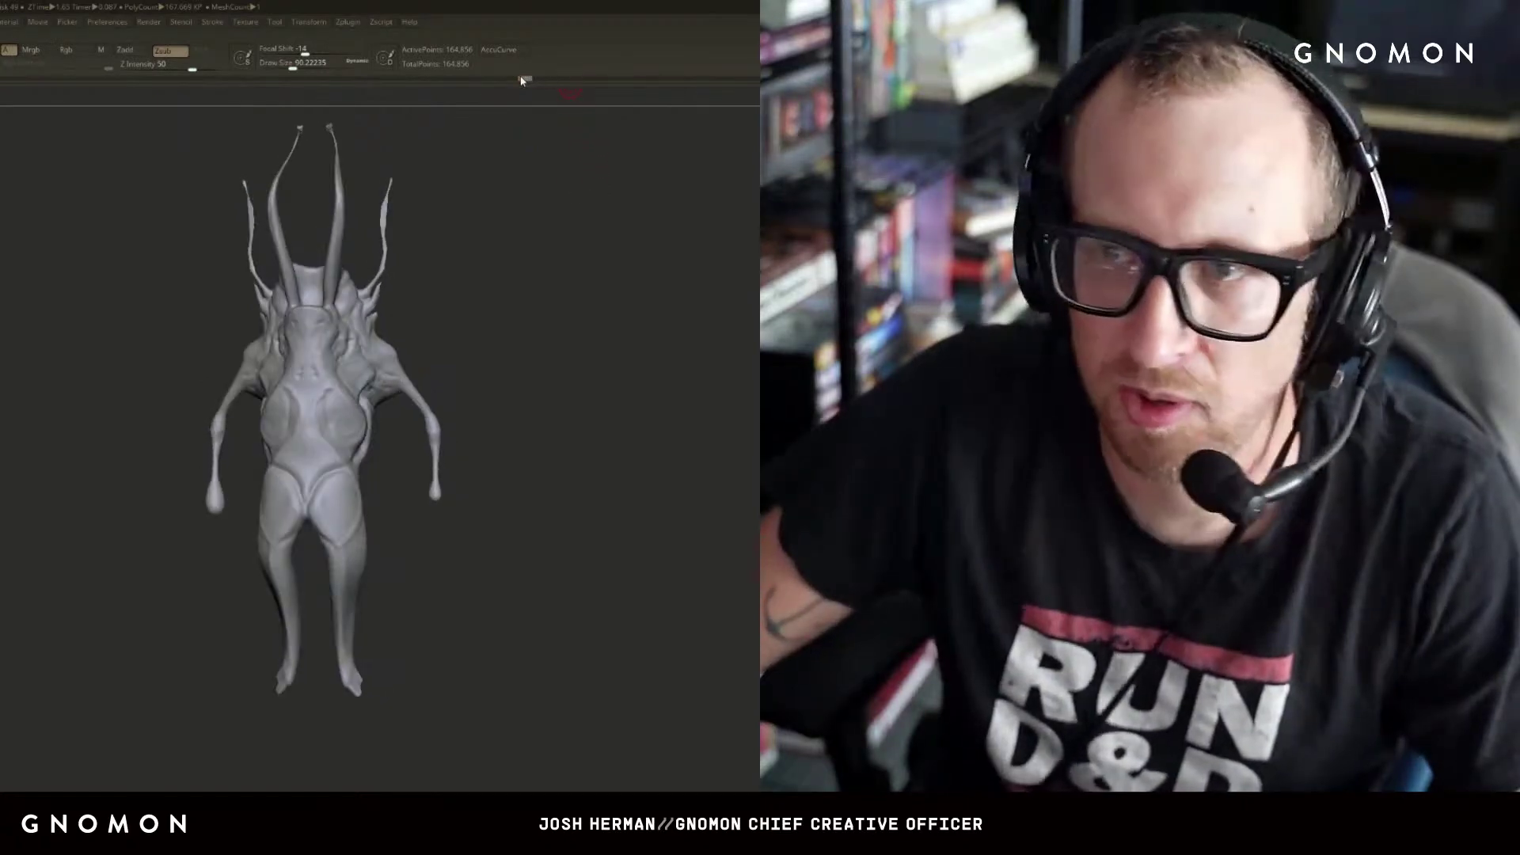
# - Place a snapshot of the reptilian-faced version beside the earlier sculpt version from the undo history to compare them
pyautogui.moveTo(521, 81); pyautogui.dragTo(756, 80)
pyautogui.moveTo(757, 175)
pyautogui.mouseDown()
pyautogui.moveTo(702, 180)
pyautogui.moveTo(756, 194)
pyautogui.moveTo(756, 237)
pyautogui.moveTo(736, 246)
pyautogui.moveTo(475, 246)
pyautogui.moveTo(712, 249)
pyautogui.mouseUp()
pyautogui.hotkey('shift', 's')
pyautogui.moveTo(756, 80)
pyautogui.mouseDown()
pyautogui.moveTo(521, 135)
pyautogui.moveTo(729, 190)
pyautogui.mouseUp()
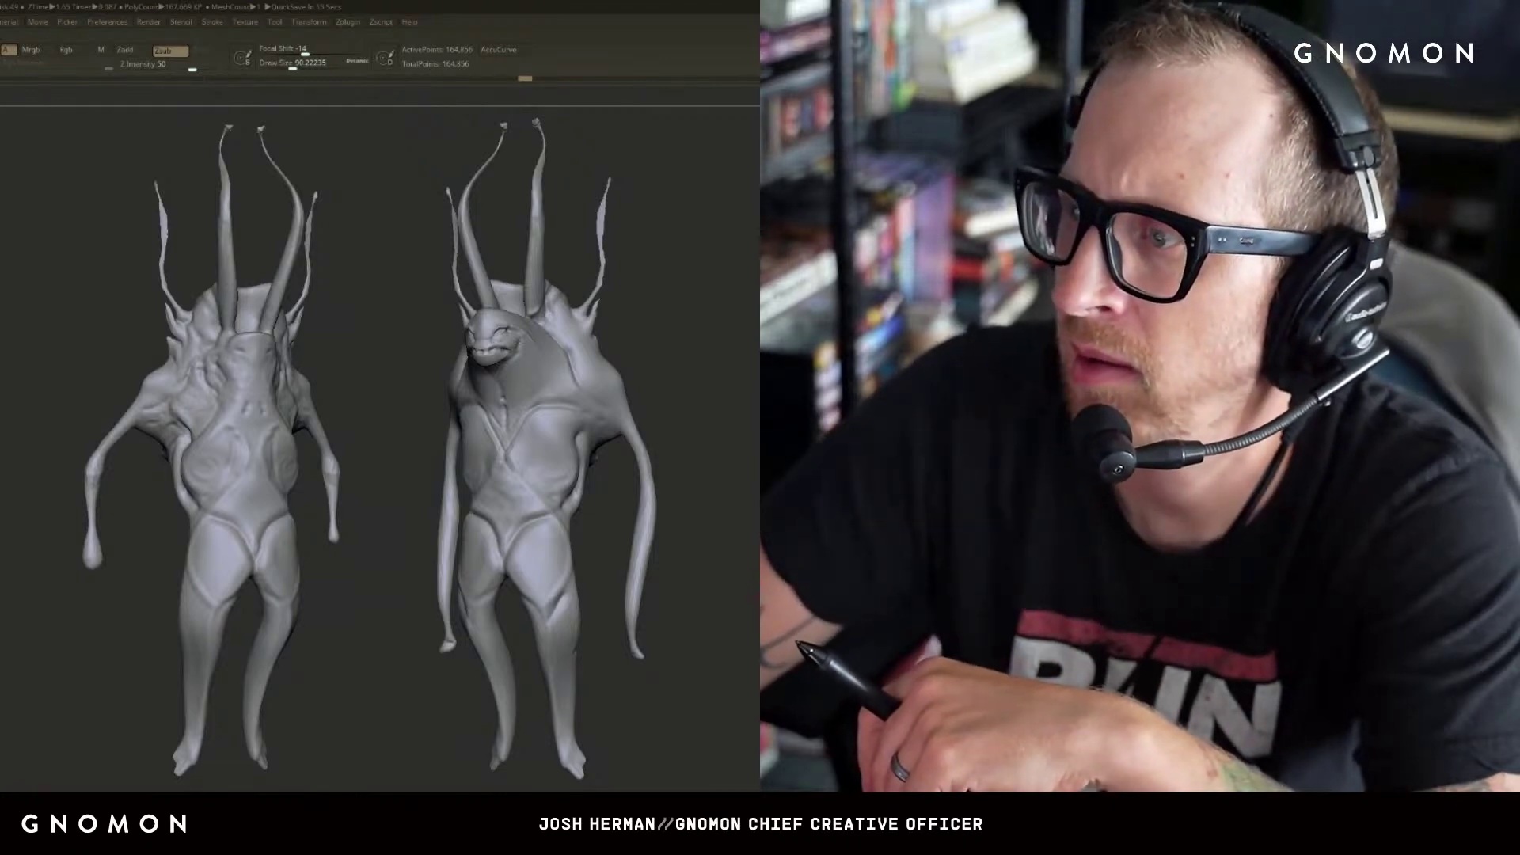
# - Switch to the browser, look through the character thumbnails in the ArtStation portfolio, and move the window away to return to ZBrush
pyautogui.moveTo(760, 150); pyautogui.dragTo(491, 3)
pyautogui.scroll(7, 318, 347)
pyautogui.scroll(-3, 309, 347)
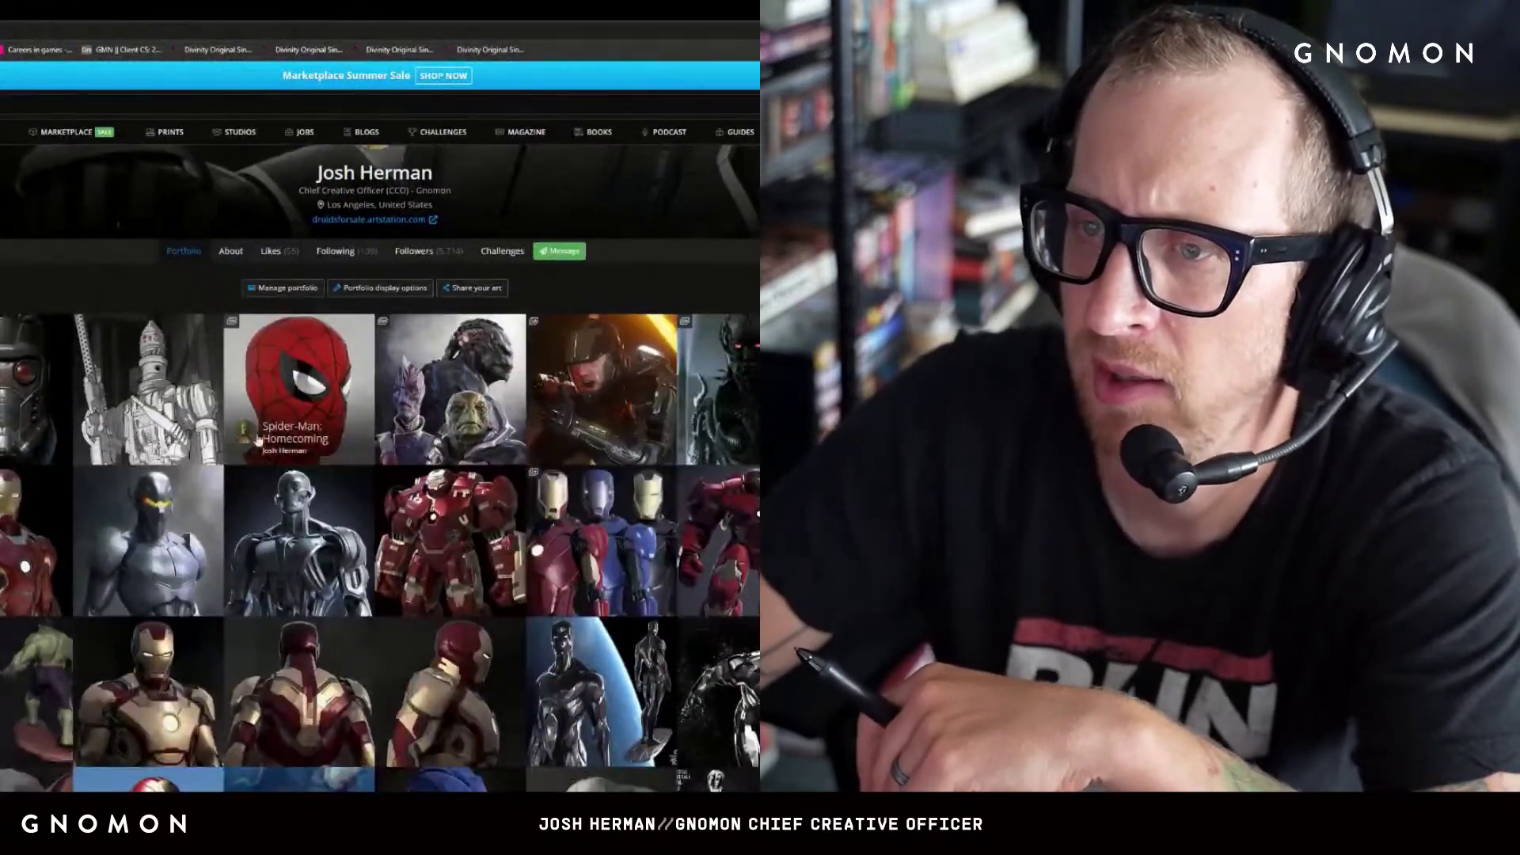
pyautogui.scroll(-3, 257, 440)
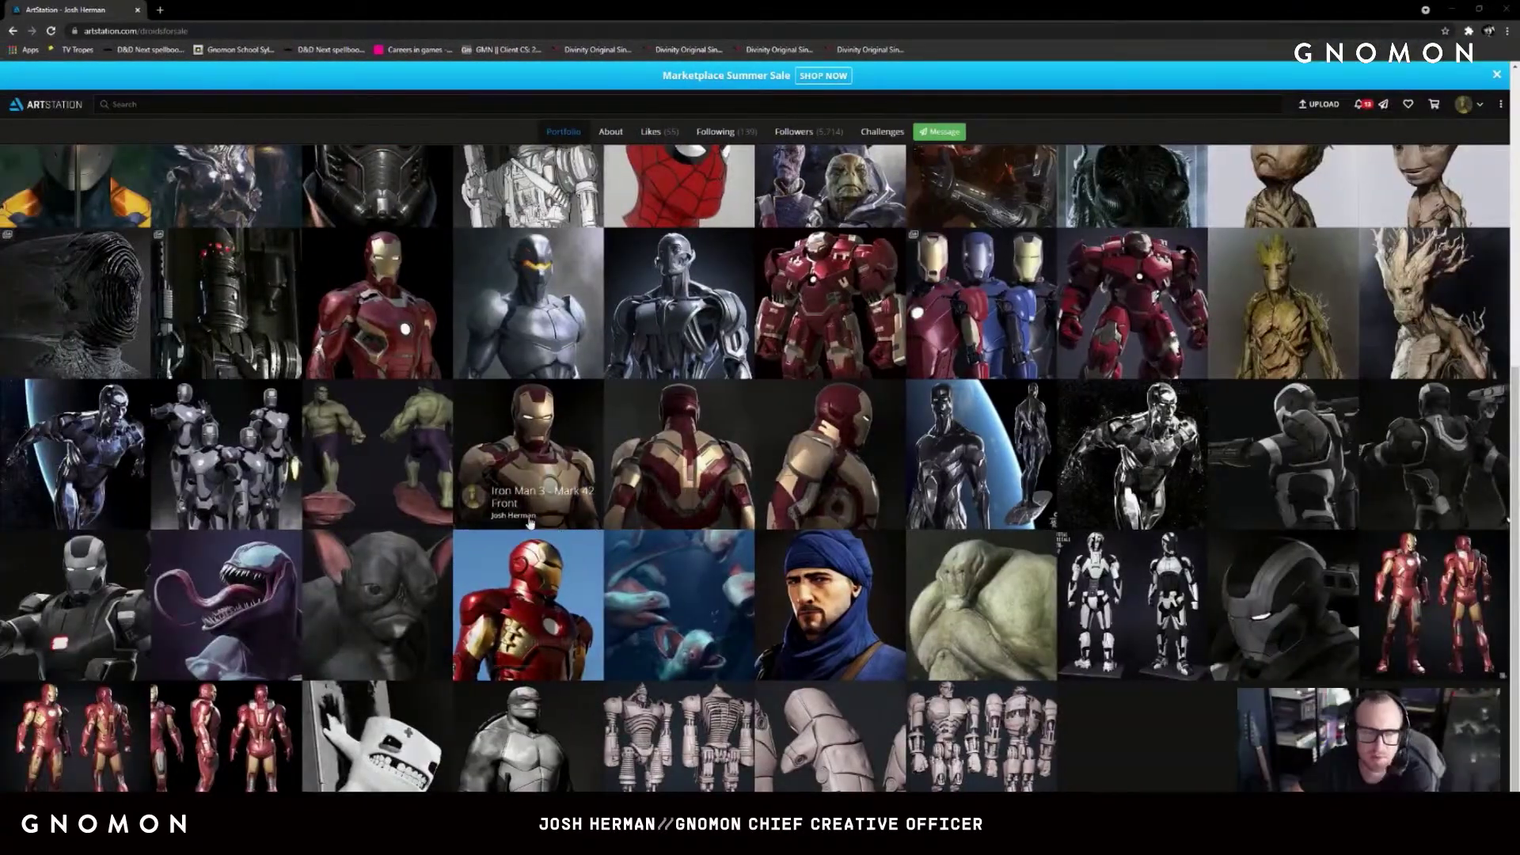
pyautogui.scroll(1, 220, 609)
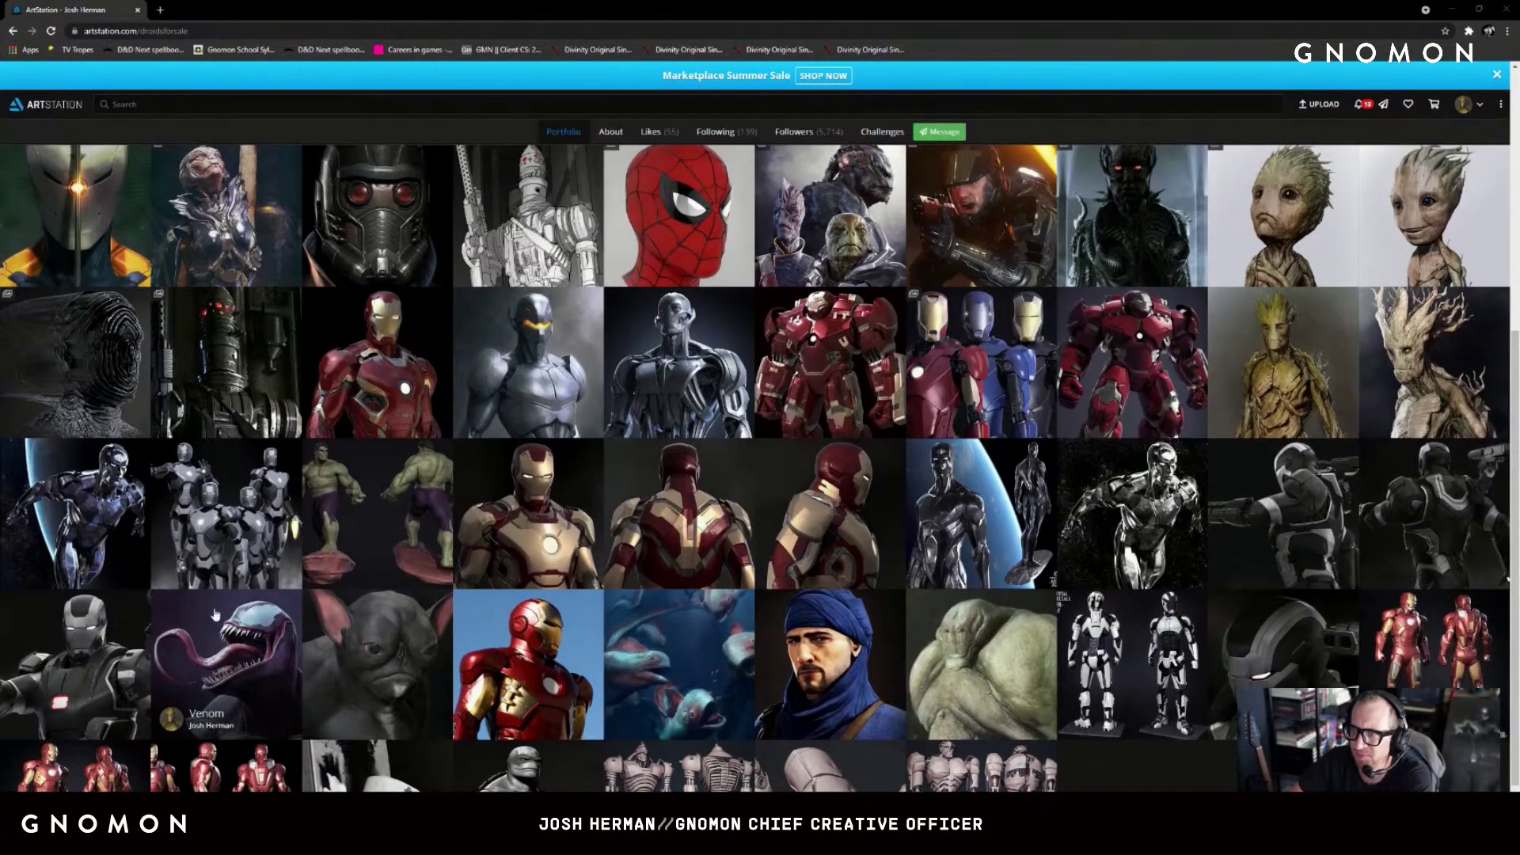
pyautogui.scroll(1, 688, 489)
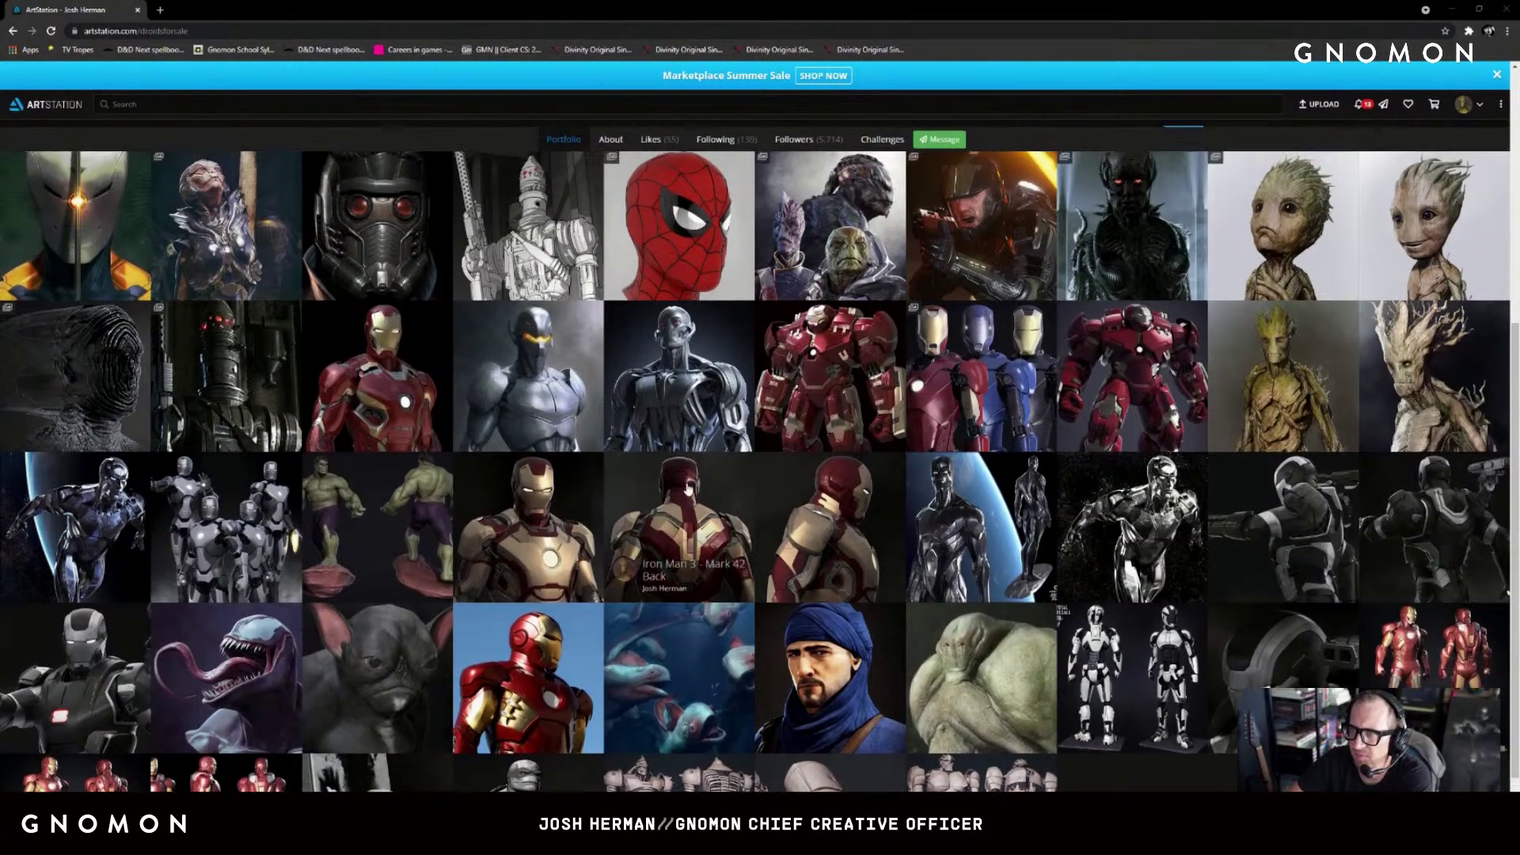
pyautogui.scroll(-1, 688, 489)
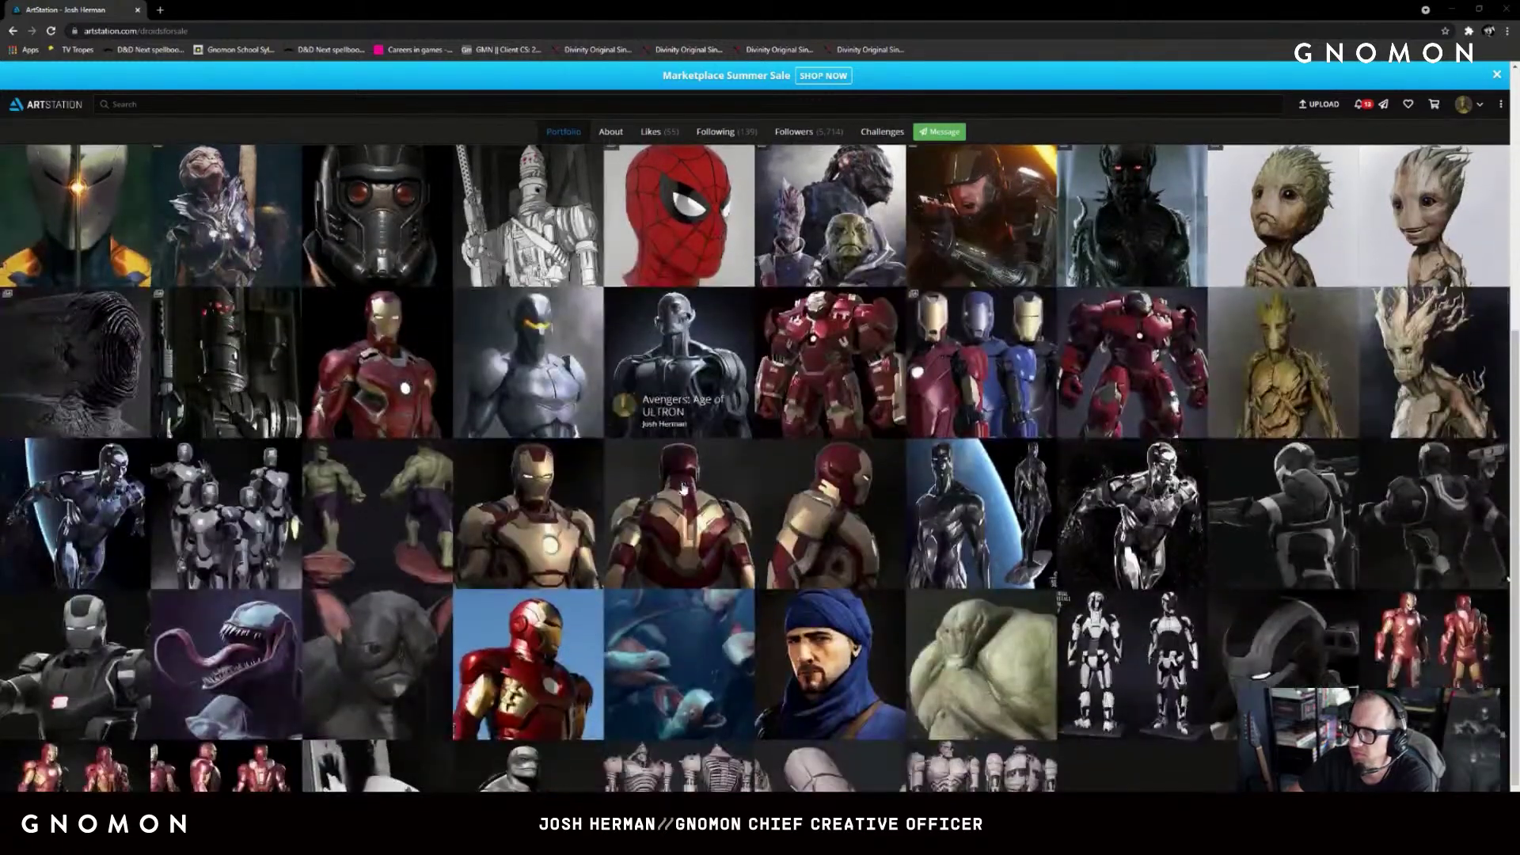
pyautogui.doubleClick(378, 5)
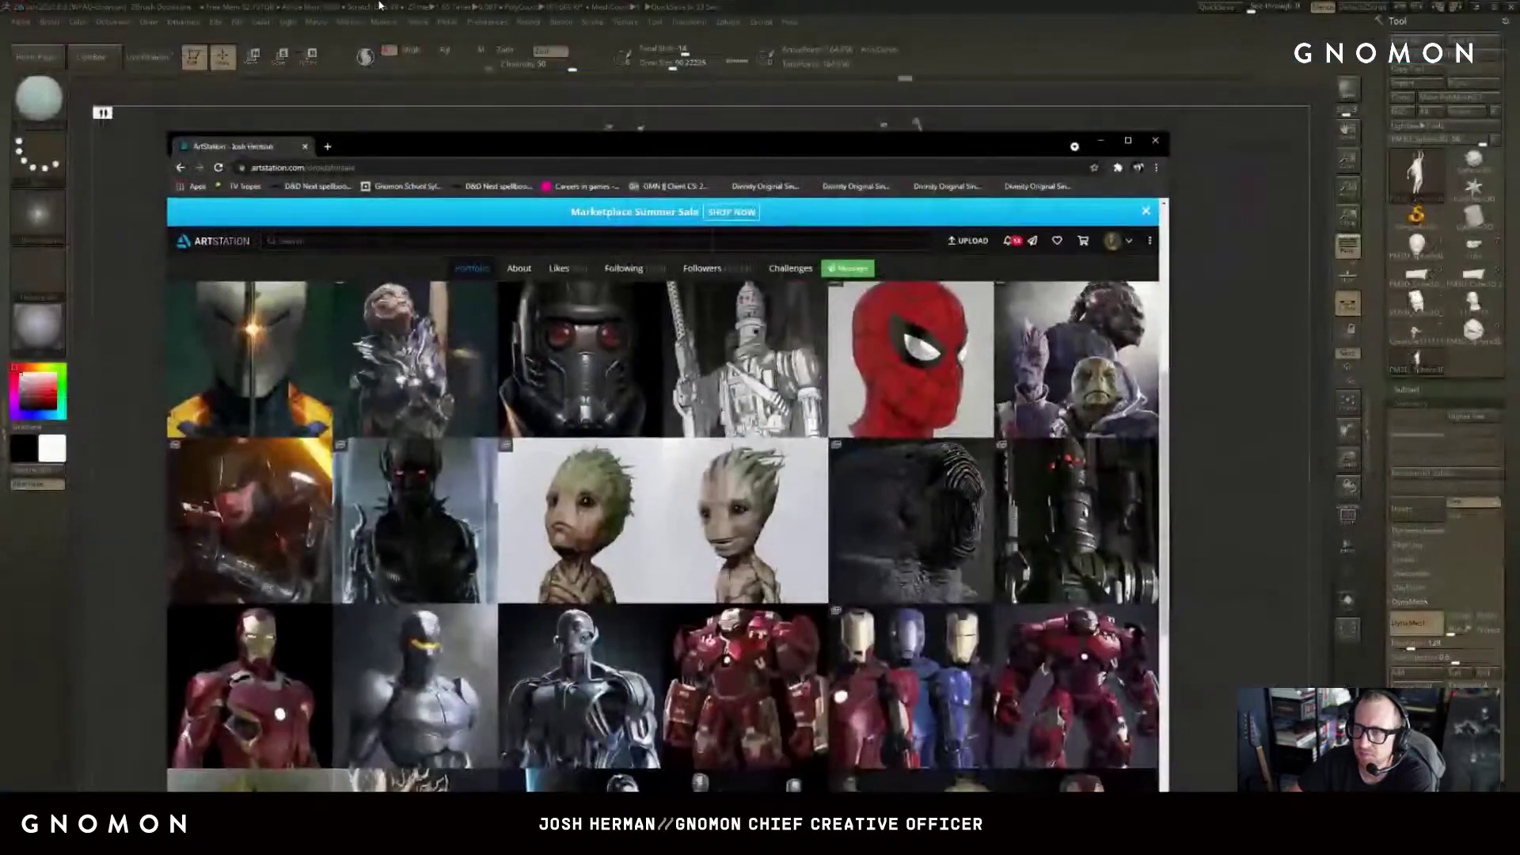
pyautogui.moveTo(235, 152)
pyautogui.mouseDown()
pyautogui.moveTo(1136, 321)
pyautogui.moveTo(1519, 317)
pyautogui.mouseUp()
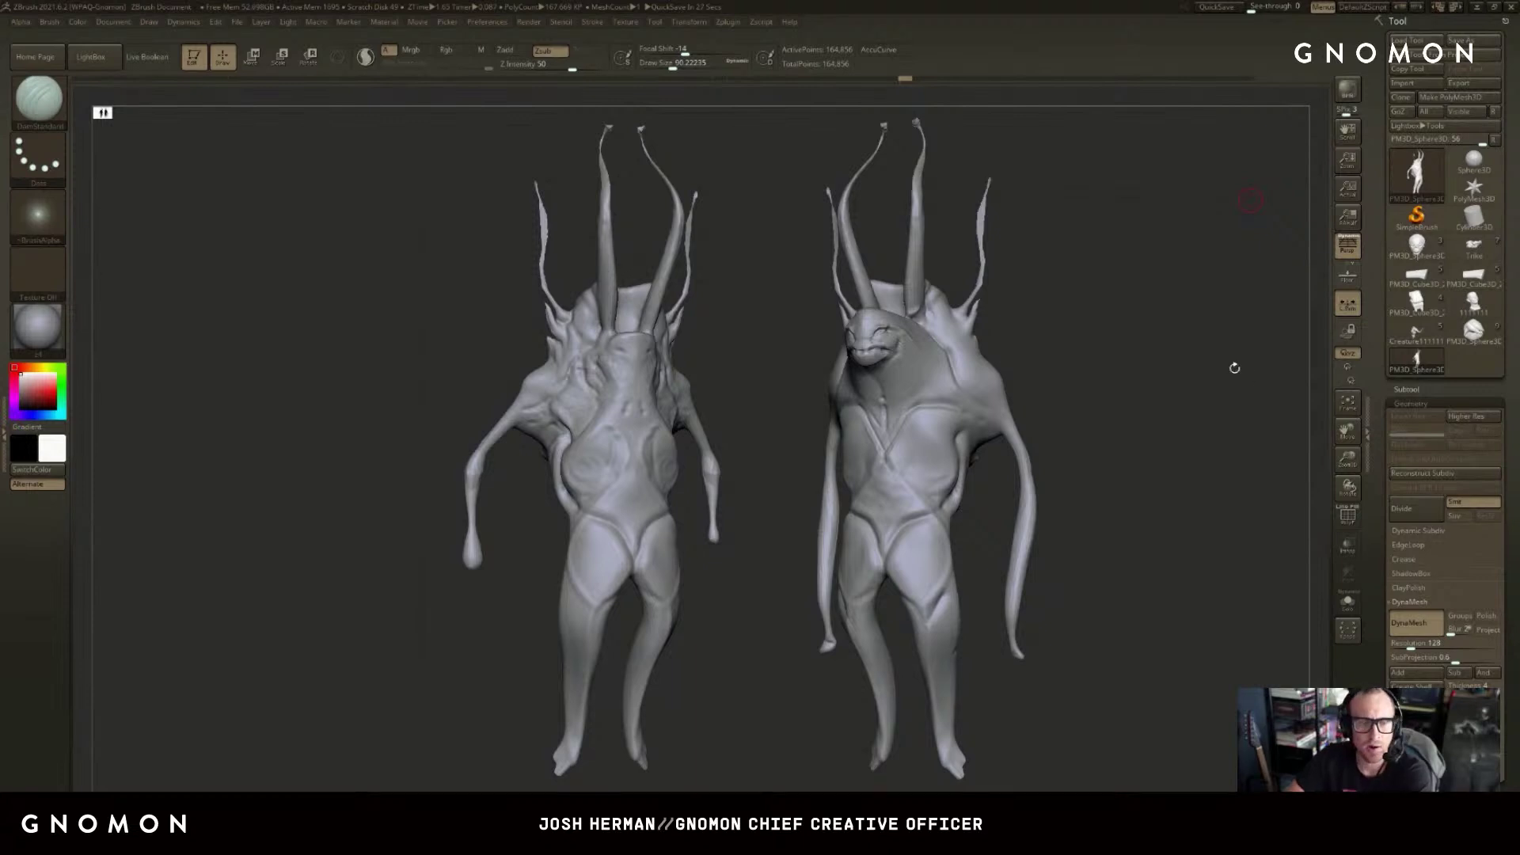
# - Clear the snapshot copy from the canvas so only the earlier creature version remains
pyautogui.hotkey('ctrl', 'n')
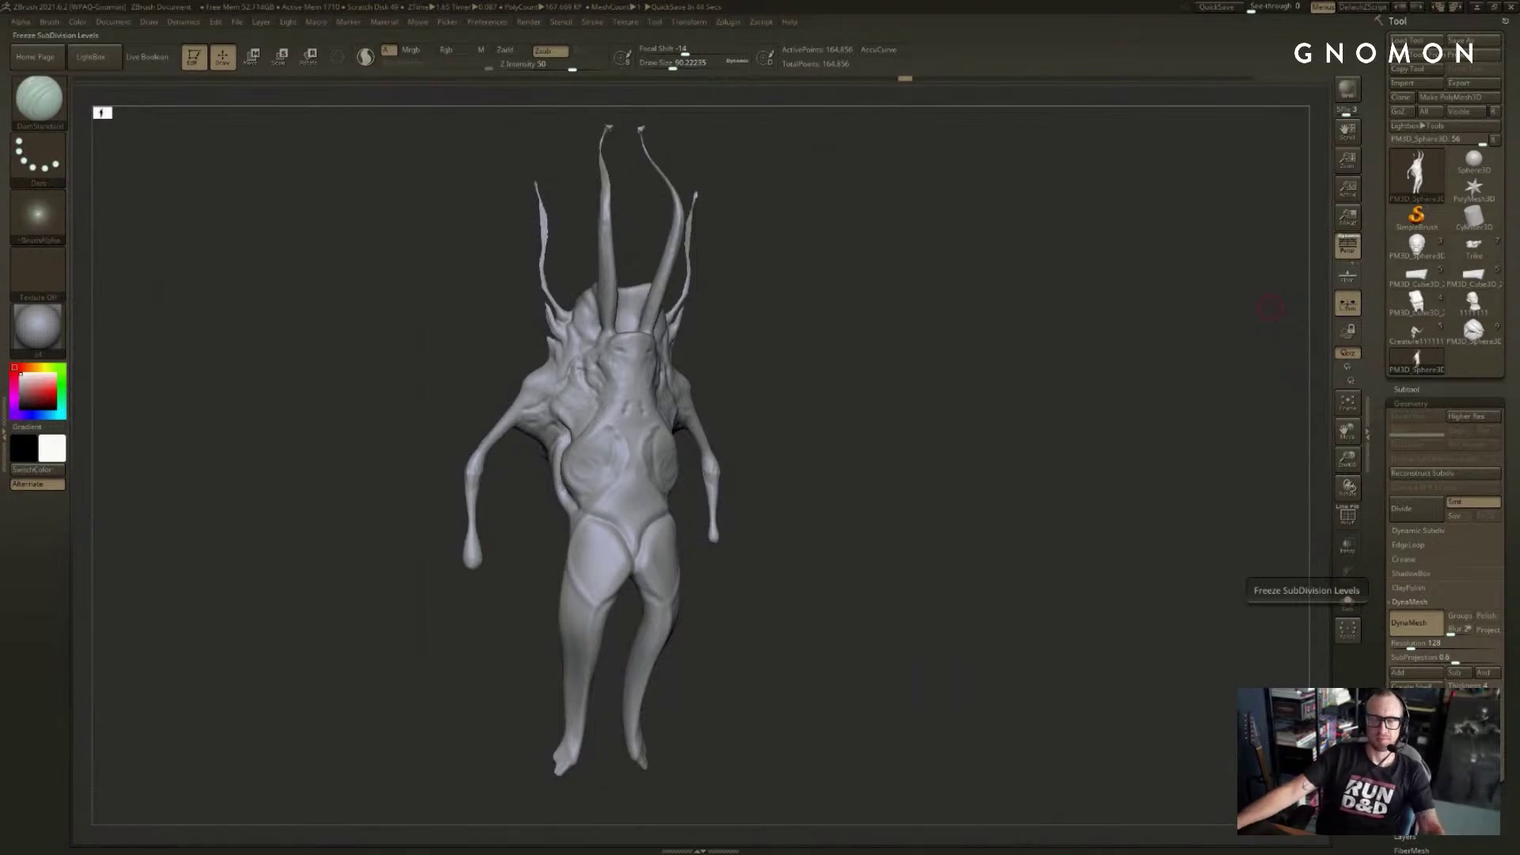
pyautogui.click(611, 387)
pyautogui.click(592, 459)
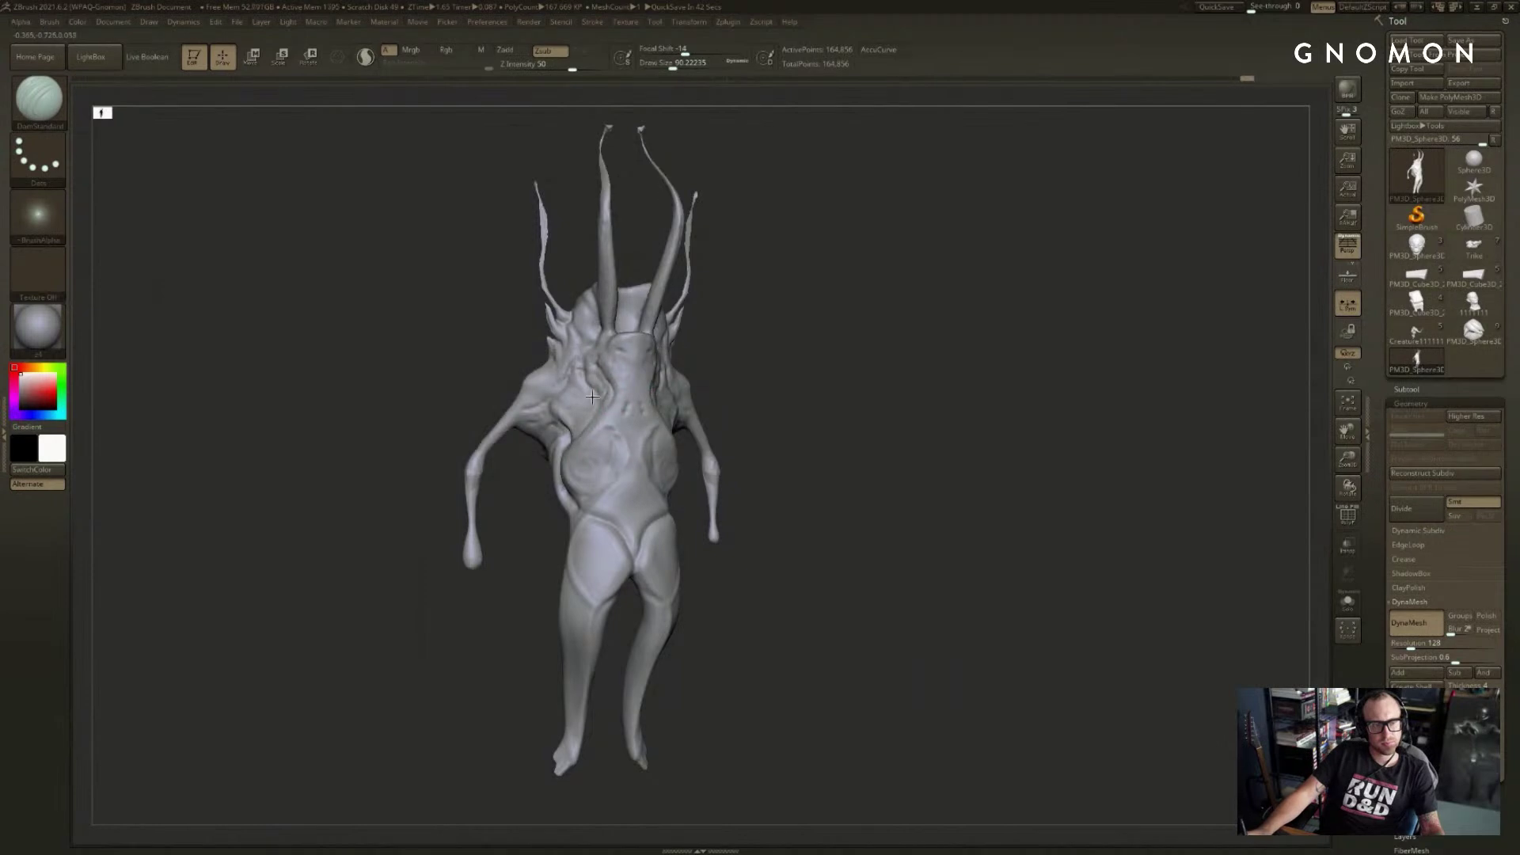
pyautogui.moveTo(827, 343); pyautogui.dragTo(707, 349)
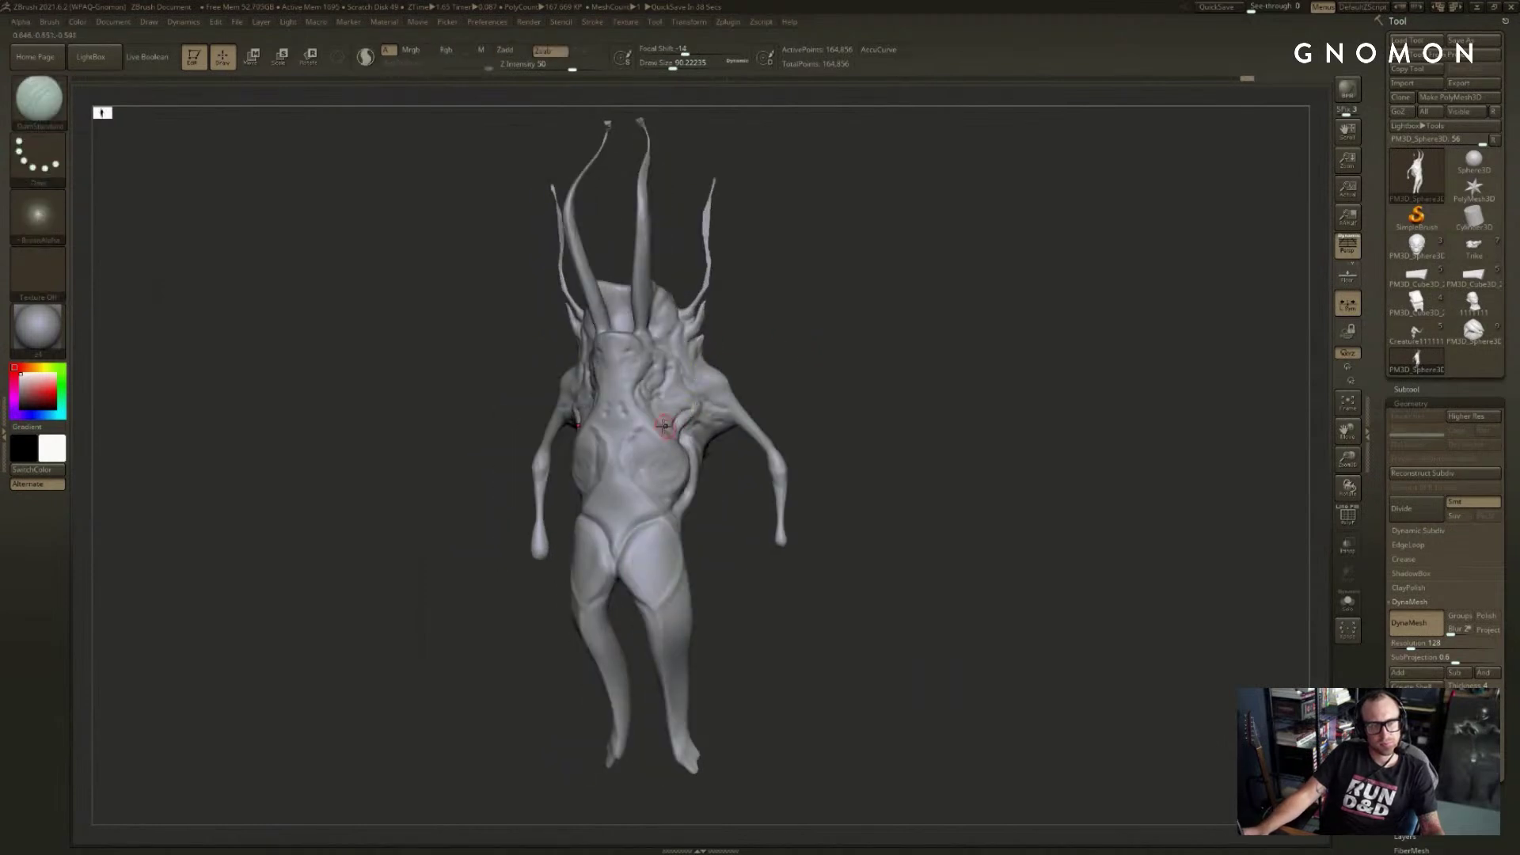
# - Pull three long, pointed fingers out of the creature's rounded hand with the Snake Hook brush
pyautogui.moveTo(765, 372)
pyautogui.mouseDown()
pyautogui.moveTo(842, 391)
pyautogui.moveTo(911, 372)
pyautogui.moveTo(923, 308)
pyautogui.mouseUp()
pyautogui.press('b')
pyautogui.press('c')
pyautogui.press('b')
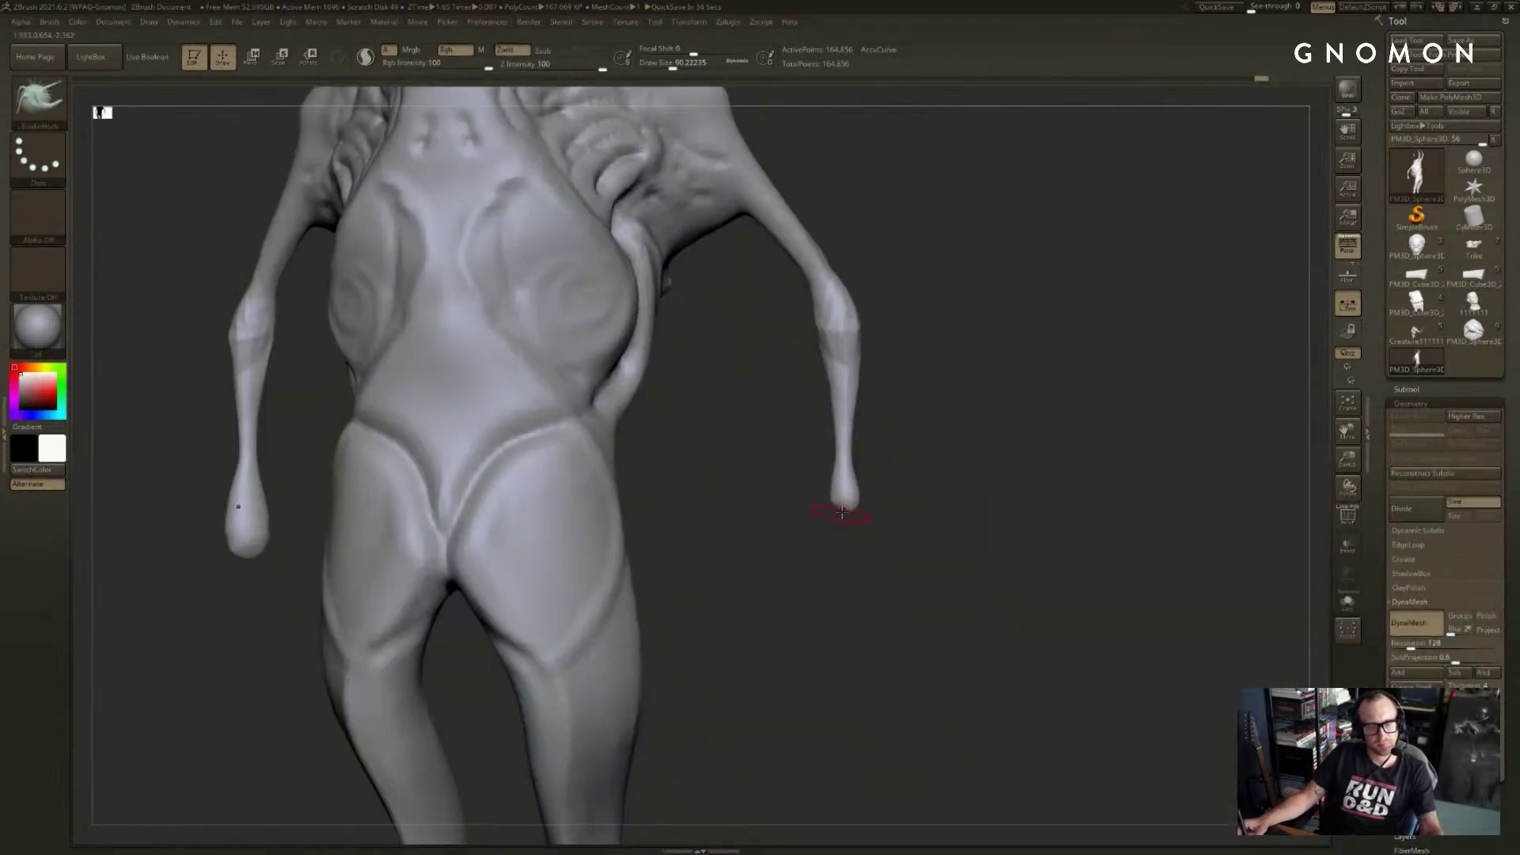
pyautogui.moveTo(969, 510)
pyautogui.mouseDown()
pyautogui.moveTo(988, 549)
pyautogui.moveTo(958, 519)
pyautogui.mouseUp()
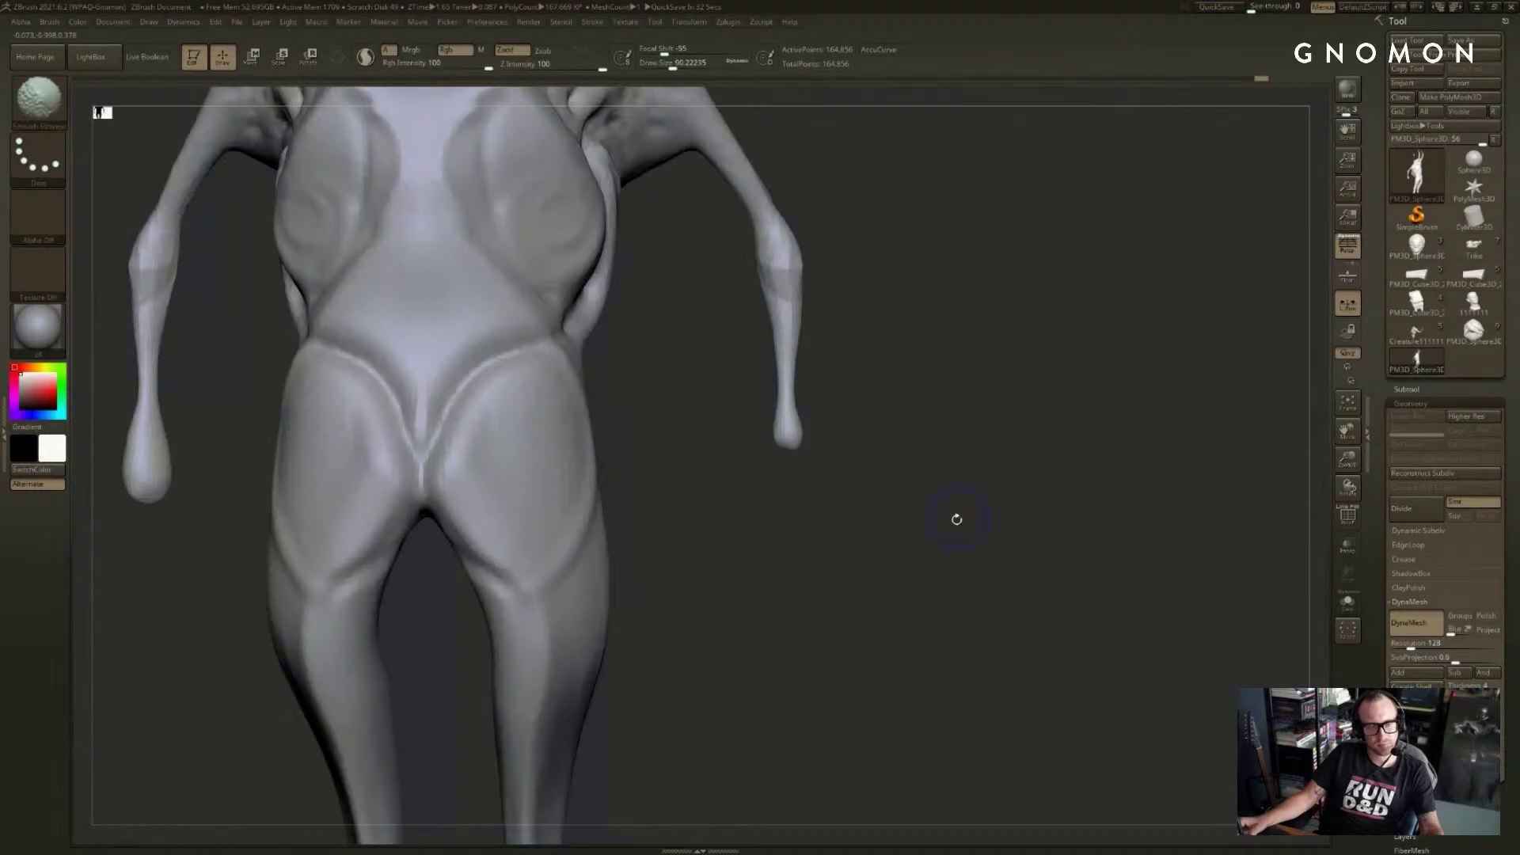
pyautogui.keyDown('alt'); pyautogui.moveTo(792, 436); pyautogui.dragTo(926, 499); pyautogui.keyUp('alt')
pyautogui.moveTo(824, 468)
pyautogui.mouseDown()
pyautogui.moveTo(825, 454)
pyautogui.moveTo(841, 563)
pyautogui.moveTo(859, 586)
pyautogui.mouseUp()
pyautogui.moveTo(867, 590)
pyautogui.mouseDown()
pyautogui.moveTo(894, 564)
pyautogui.moveTo(787, 458)
pyautogui.moveTo(785, 602)
pyautogui.mouseUp()
pyautogui.moveTo(786, 677); pyautogui.dragTo(782, 693)
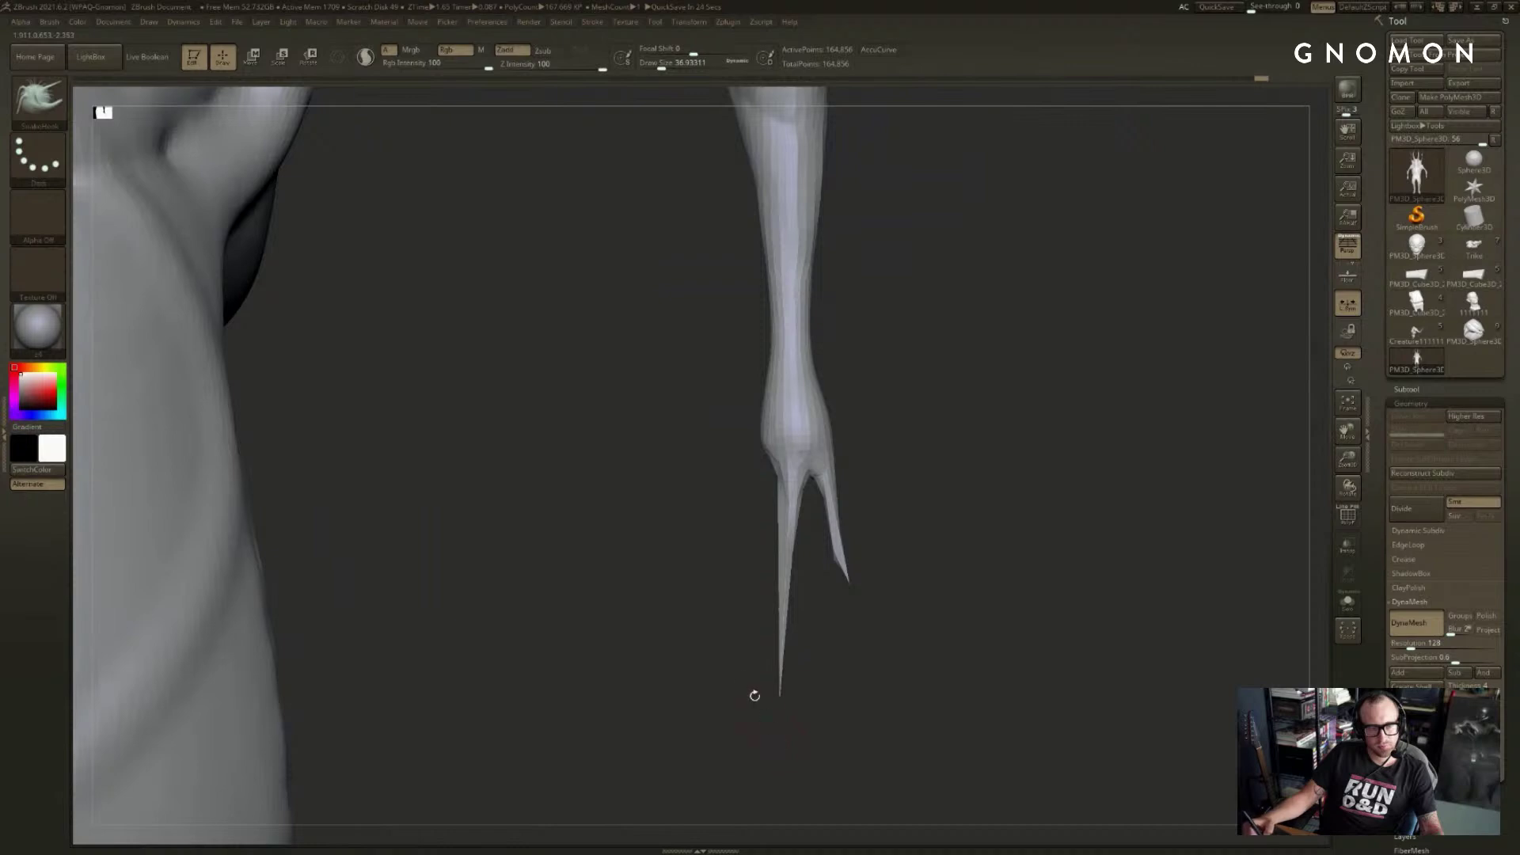
pyautogui.moveTo(711, 606); pyautogui.dragTo(730, 612)
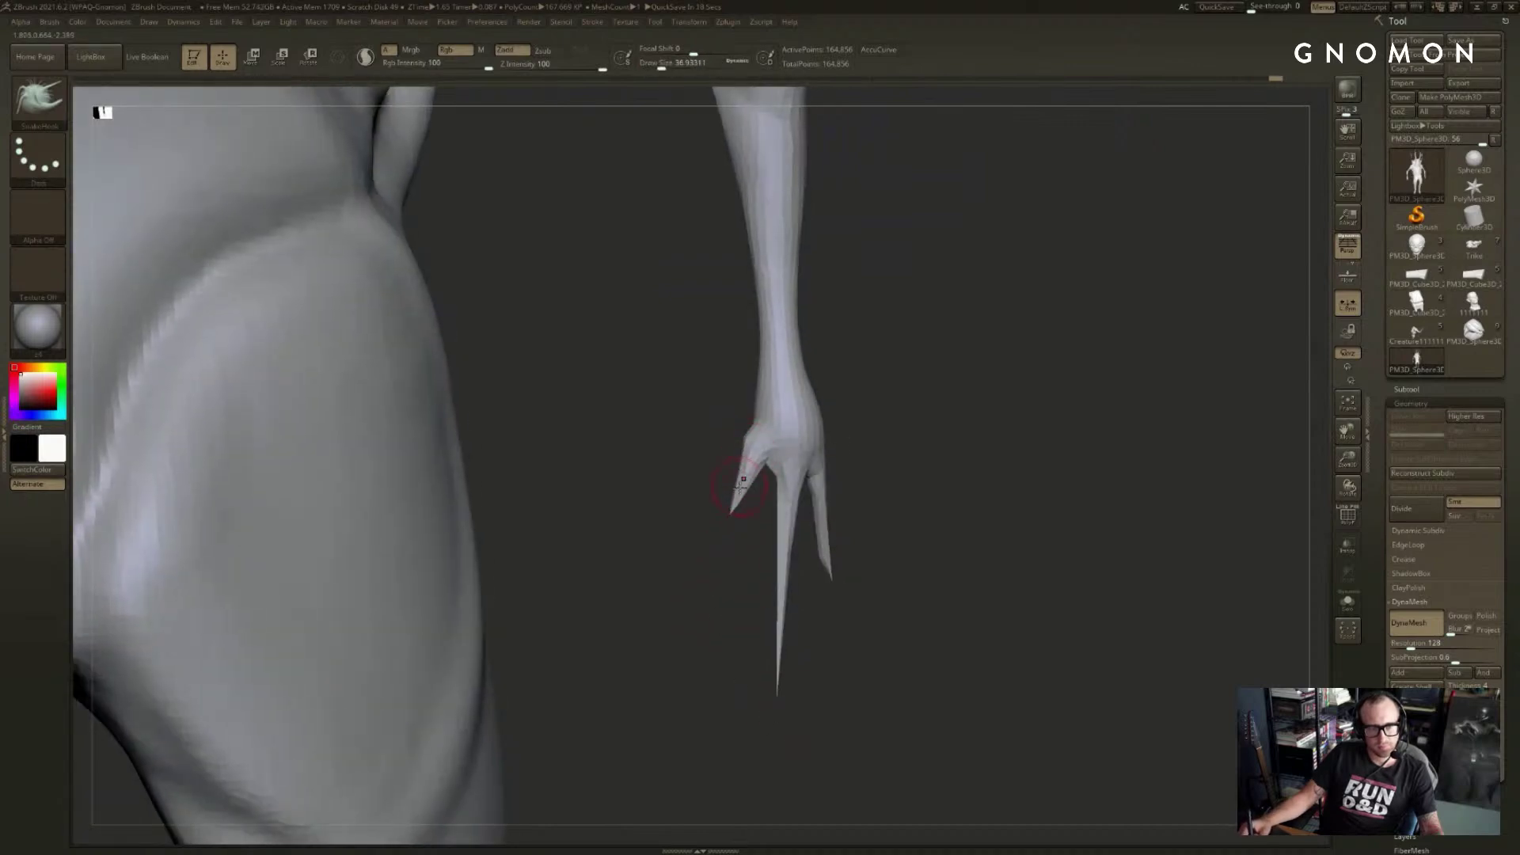
pyautogui.moveTo(743, 481)
pyautogui.mouseDown()
pyautogui.moveTo(739, 547)
pyautogui.moveTo(784, 546)
pyautogui.moveTo(786, 560)
pyautogui.moveTo(753, 549)
pyautogui.moveTo(753, 648)
pyautogui.moveTo(760, 591)
pyautogui.moveTo(711, 568)
pyautogui.moveTo(735, 623)
pyautogui.mouseUp()
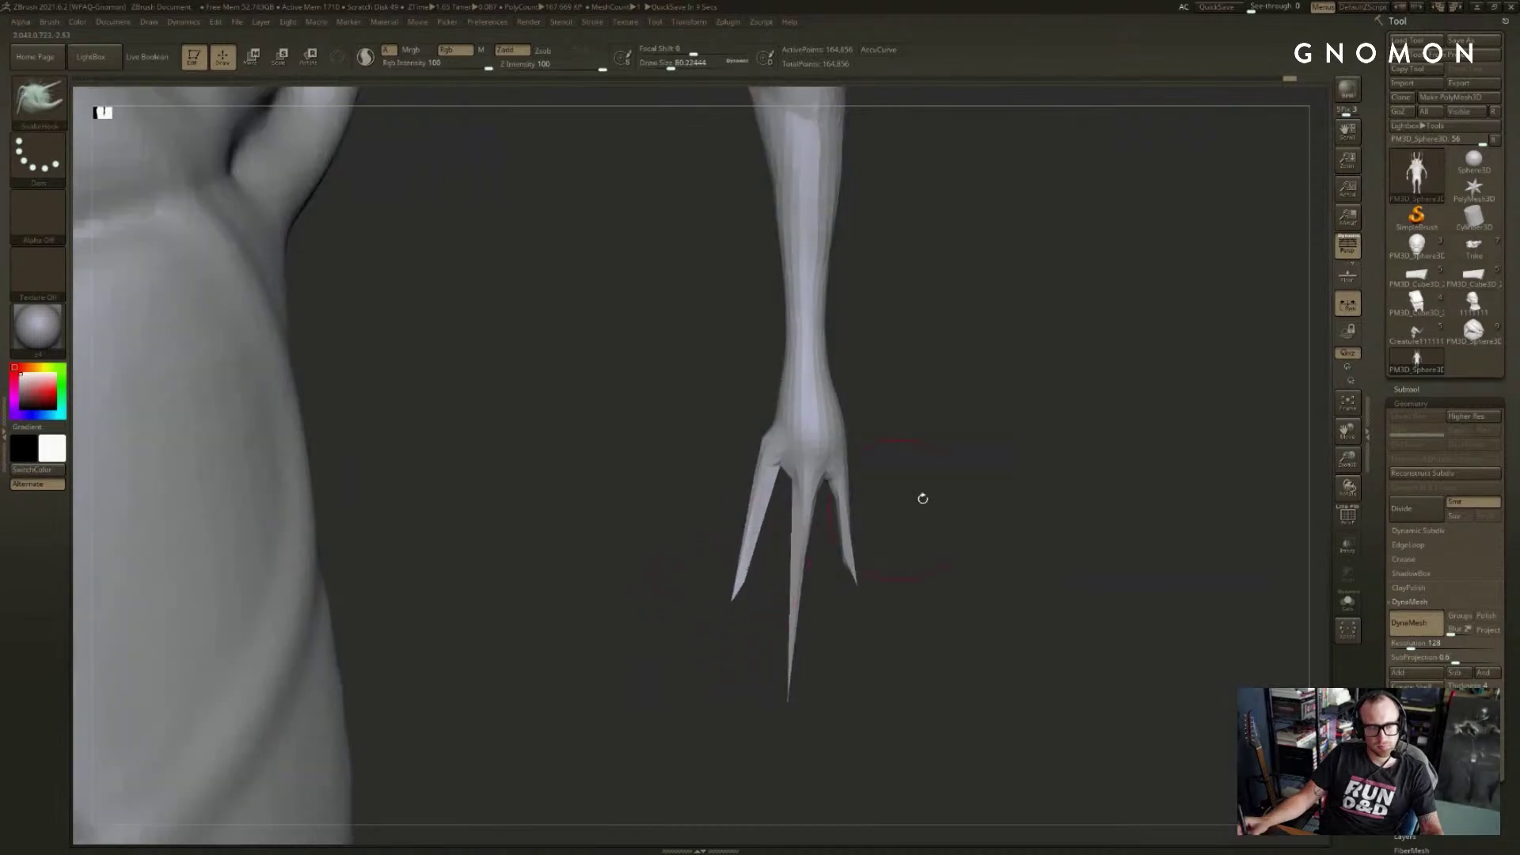
# - Adjust the arm and clawed hand from the side with a larger Snake Hook brush of about 311 draw size
pyautogui.moveTo(919, 499)
pyautogui.mouseDown()
pyautogui.moveTo(840, 492)
pyautogui.moveTo(872, 494)
pyautogui.mouseUp()
pyautogui.press('s')
pyautogui.moveTo(873, 499)
pyautogui.mouseDown()
pyautogui.moveTo(725, 507)
pyautogui.moveTo(780, 443)
pyautogui.moveTo(798, 341)
pyautogui.moveTo(736, 238)
pyautogui.mouseUp()
pyautogui.press('s')
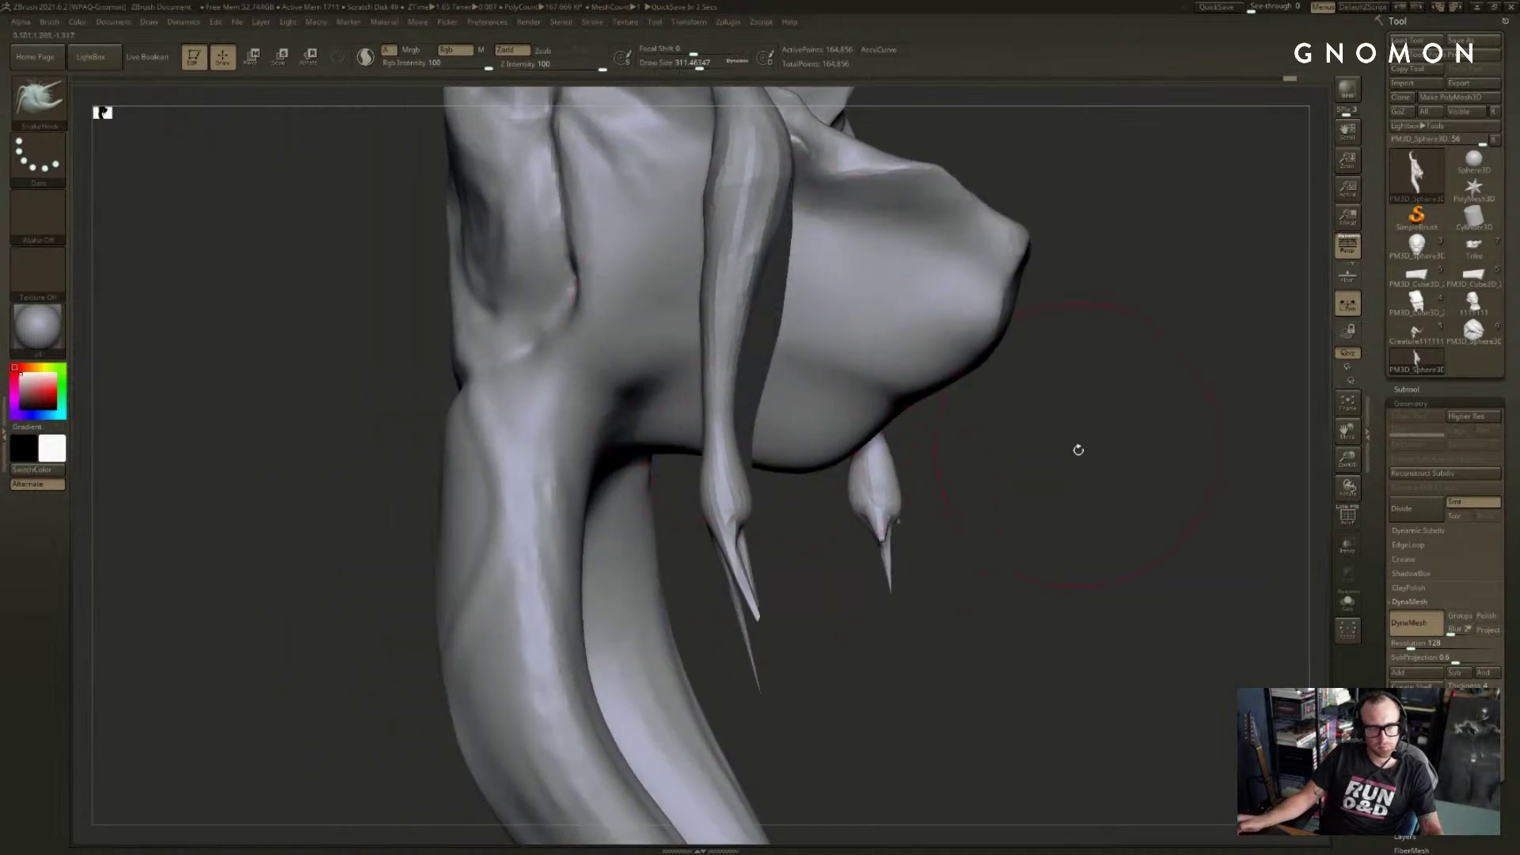
pyautogui.moveTo(1076, 448); pyautogui.dragTo(961, 488)
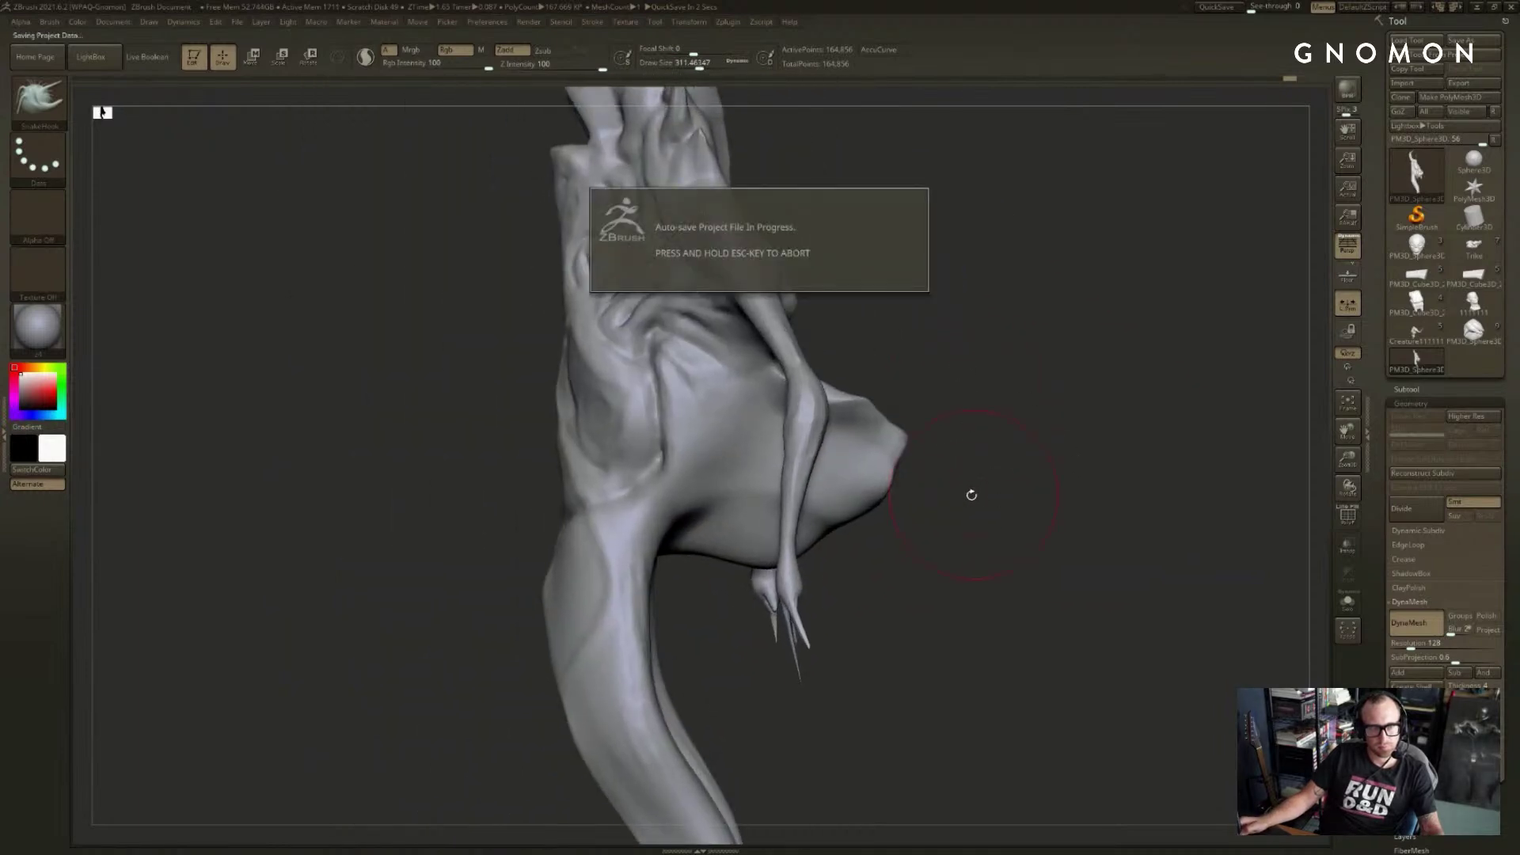
pyautogui.moveTo(892, 564)
pyautogui.mouseDown()
pyautogui.moveTo(902, 516)
pyautogui.moveTo(817, 481)
pyautogui.mouseUp()
# - Build up the hand at the base of the fingers with the Clay brush at draw size 112
pyautogui.press('b')
pyautogui.press('c')
pyautogui.press('l')
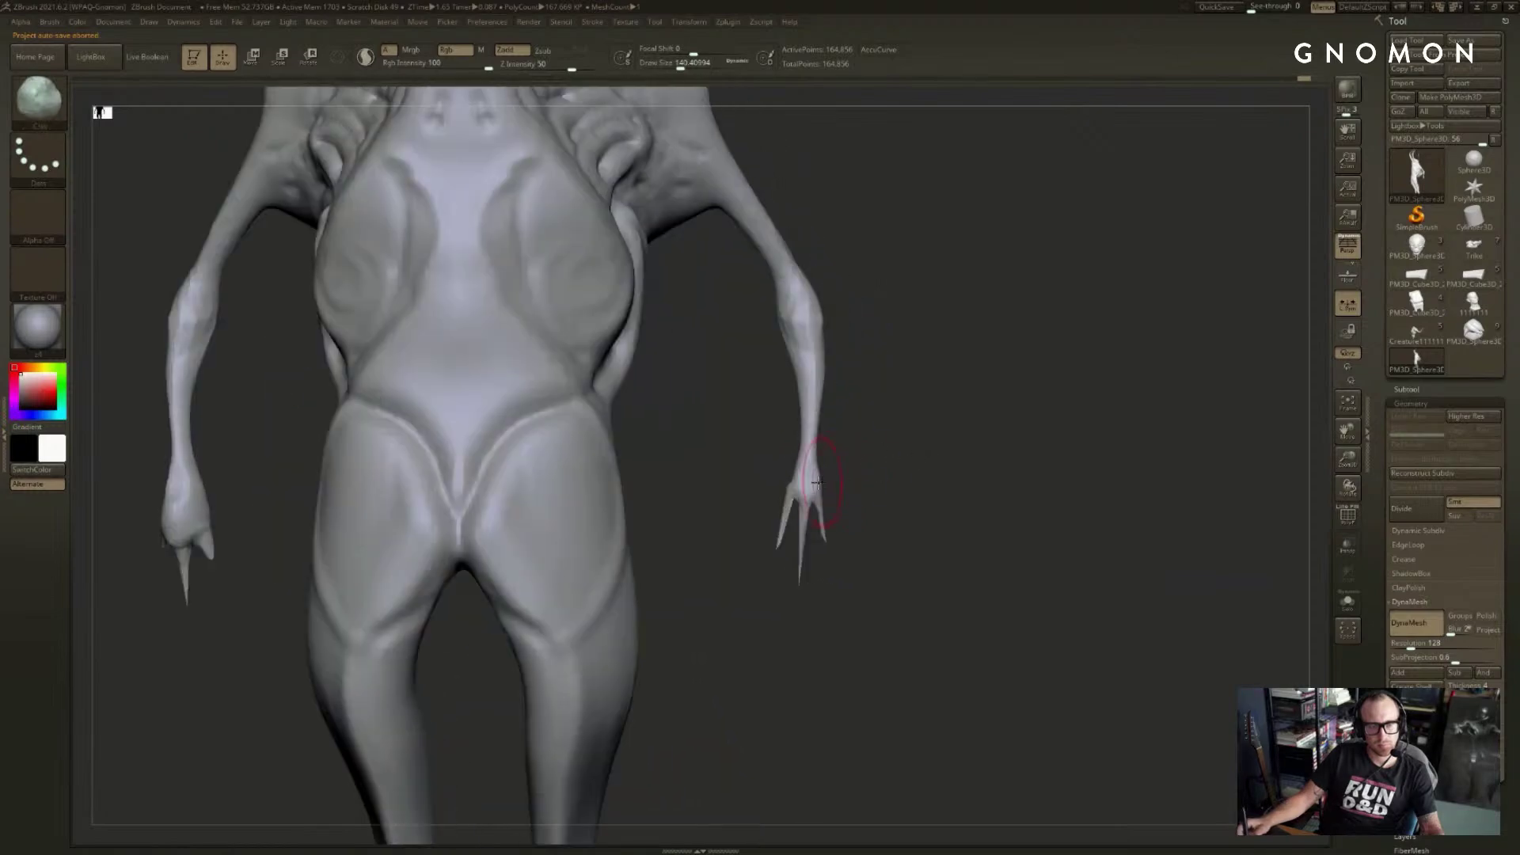
pyautogui.press('b')
pyautogui.press('s')
pyautogui.press('h')
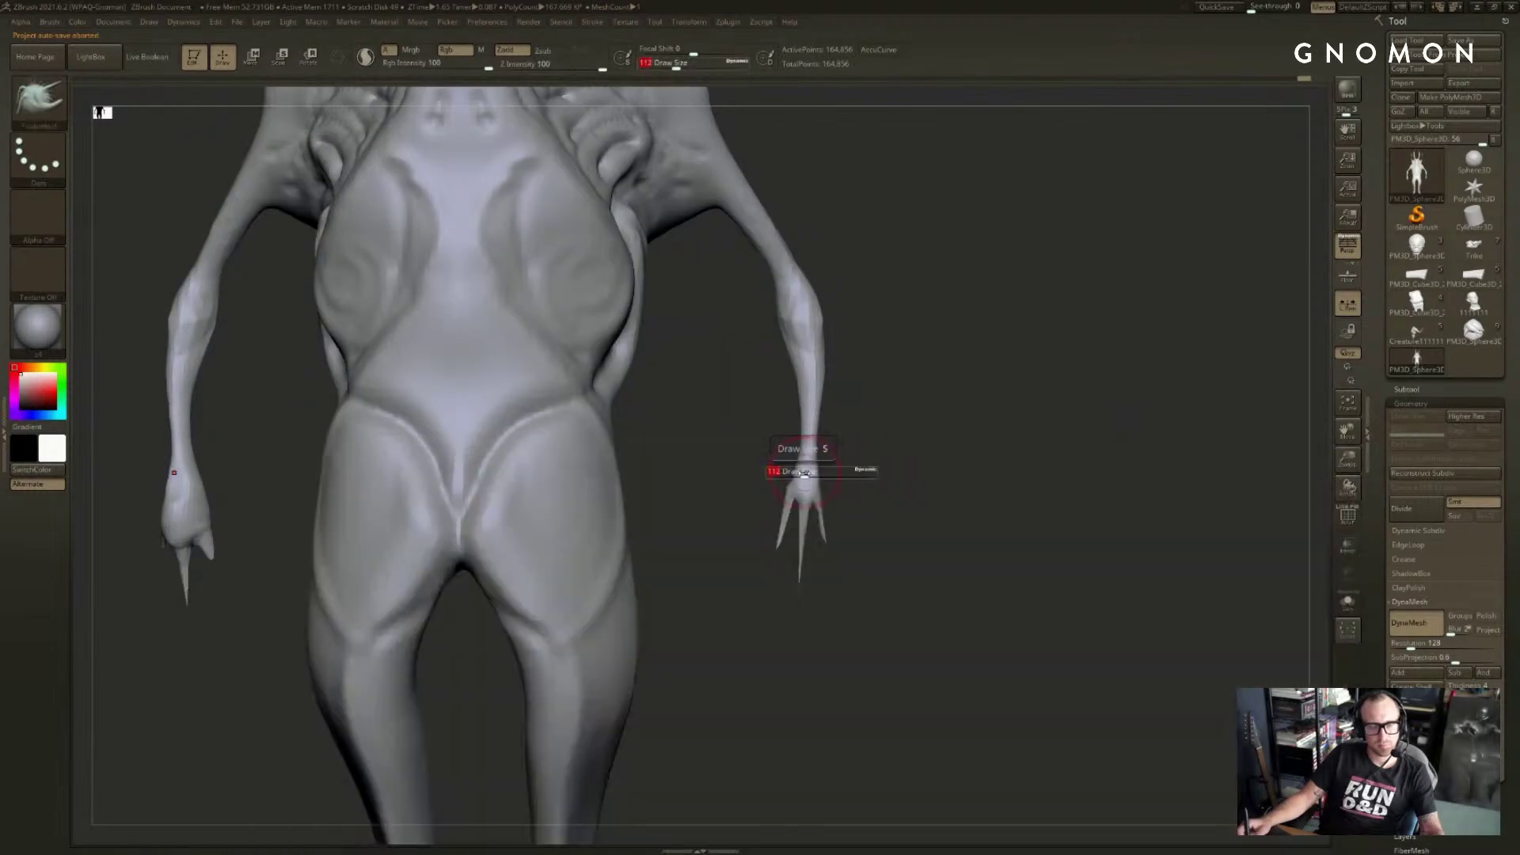
pyautogui.moveTo(798, 469)
pyautogui.mouseDown()
pyautogui.moveTo(818, 523)
pyautogui.moveTo(859, 514)
pyautogui.moveTo(823, 547)
pyautogui.moveTo(839, 550)
pyautogui.moveTo(814, 526)
pyautogui.moveTo(851, 533)
pyautogui.moveTo(835, 478)
pyautogui.moveTo(792, 487)
pyautogui.mouseUp()
pyautogui.press('b')
pyautogui.press('c')
pyautogui.press('l')
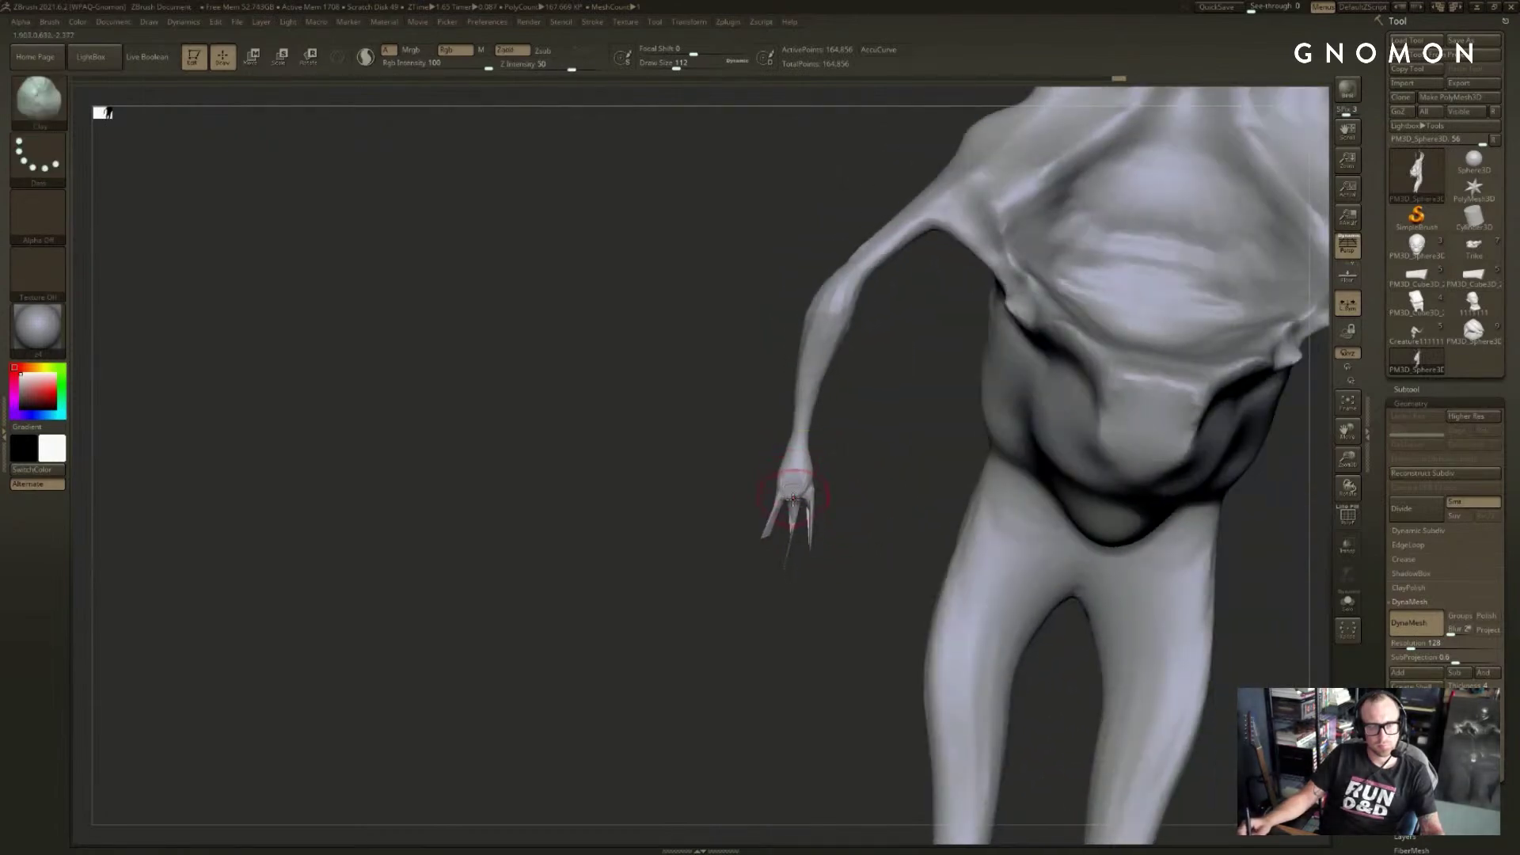
# - Carve grooves between the finger bases on the back of the hand with the Dam Standard brush
pyautogui.press('b')
pyautogui.press('d')
pyautogui.press('s')
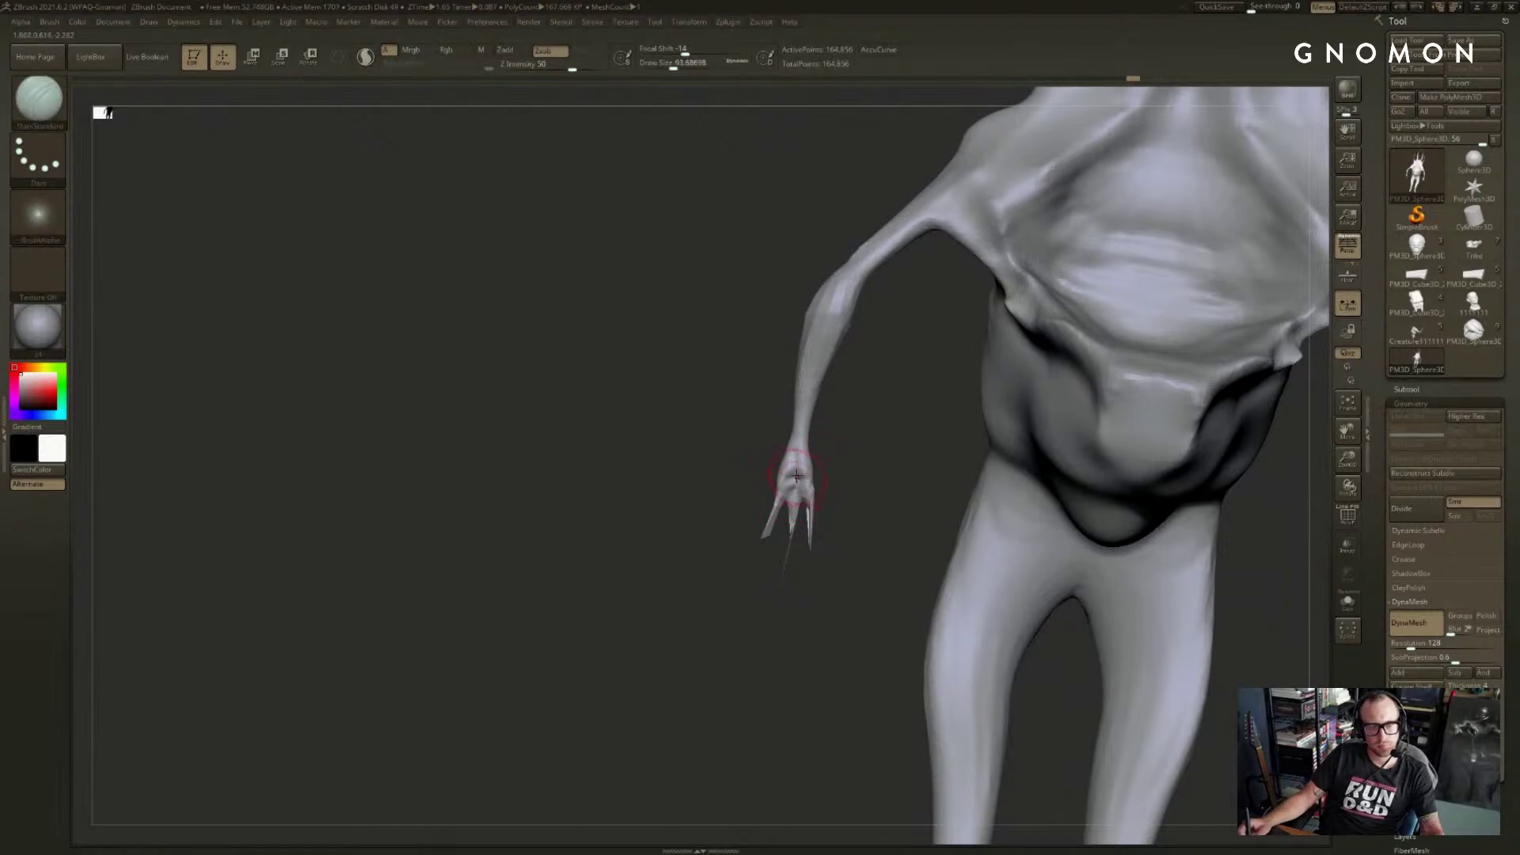
pyautogui.moveTo(811, 452); pyautogui.dragTo(873, 456)
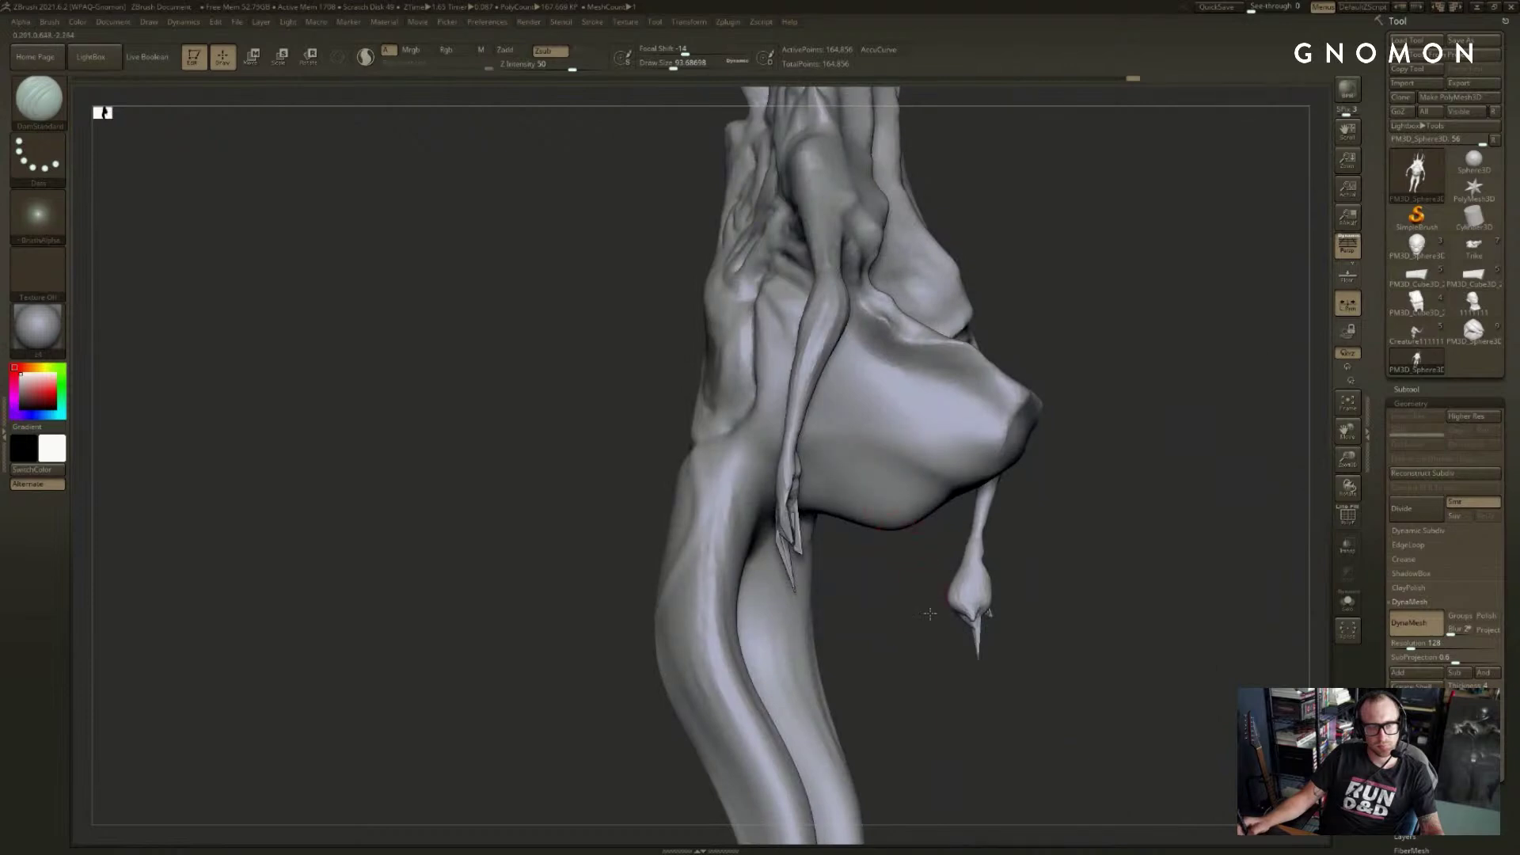
pyautogui.moveTo(929, 613)
pyautogui.mouseDown()
pyautogui.moveTo(953, 475)
pyautogui.moveTo(963, 526)
pyautogui.mouseUp()
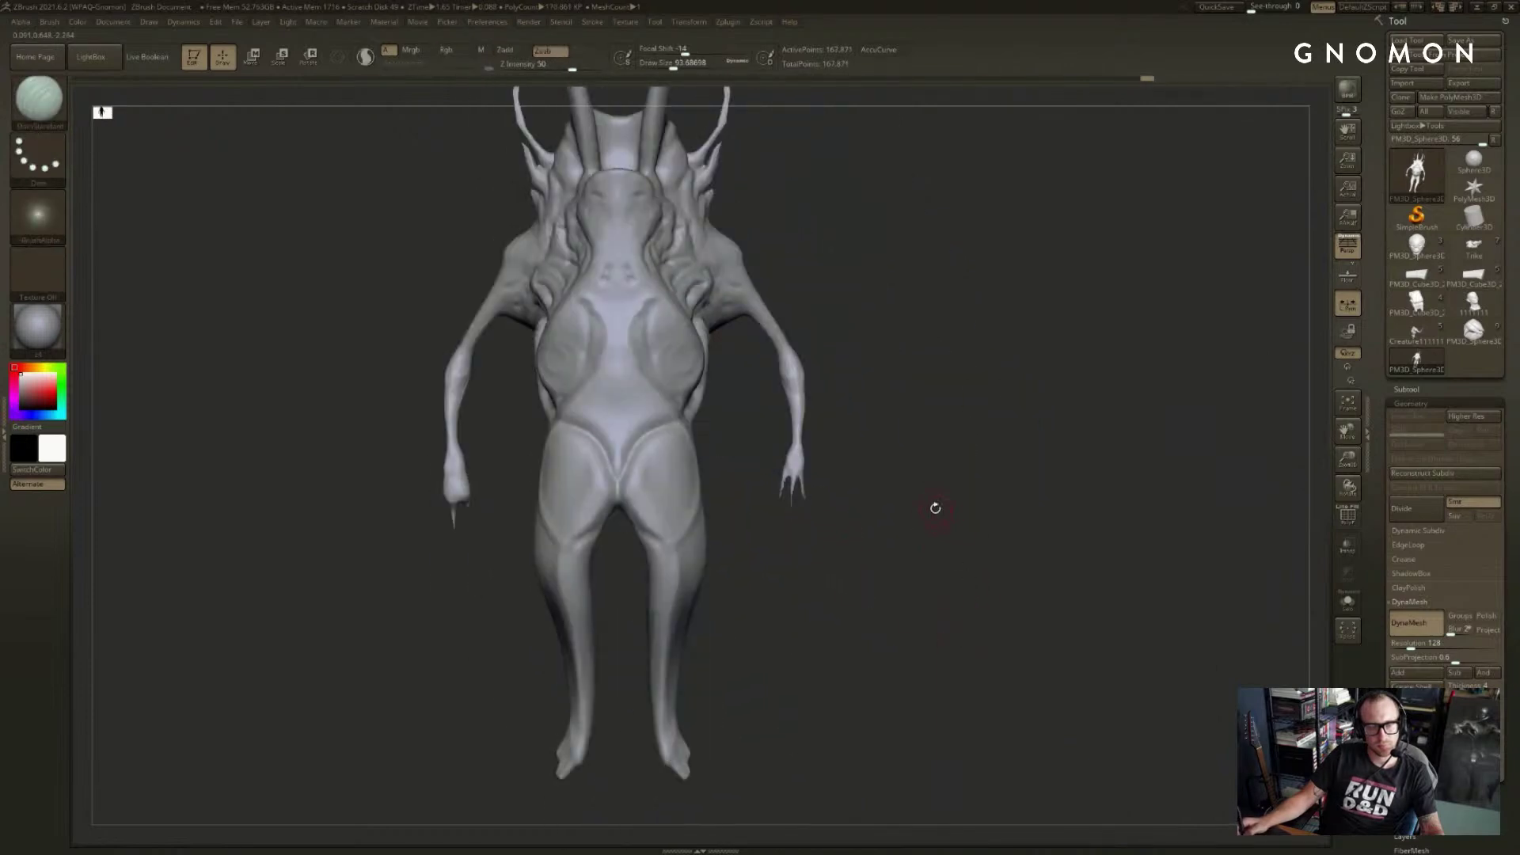
pyautogui.moveTo(923, 438)
pyautogui.mouseDown()
pyautogui.moveTo(940, 499)
pyautogui.moveTo(936, 485)
pyautogui.mouseUp()
pyautogui.press('s')
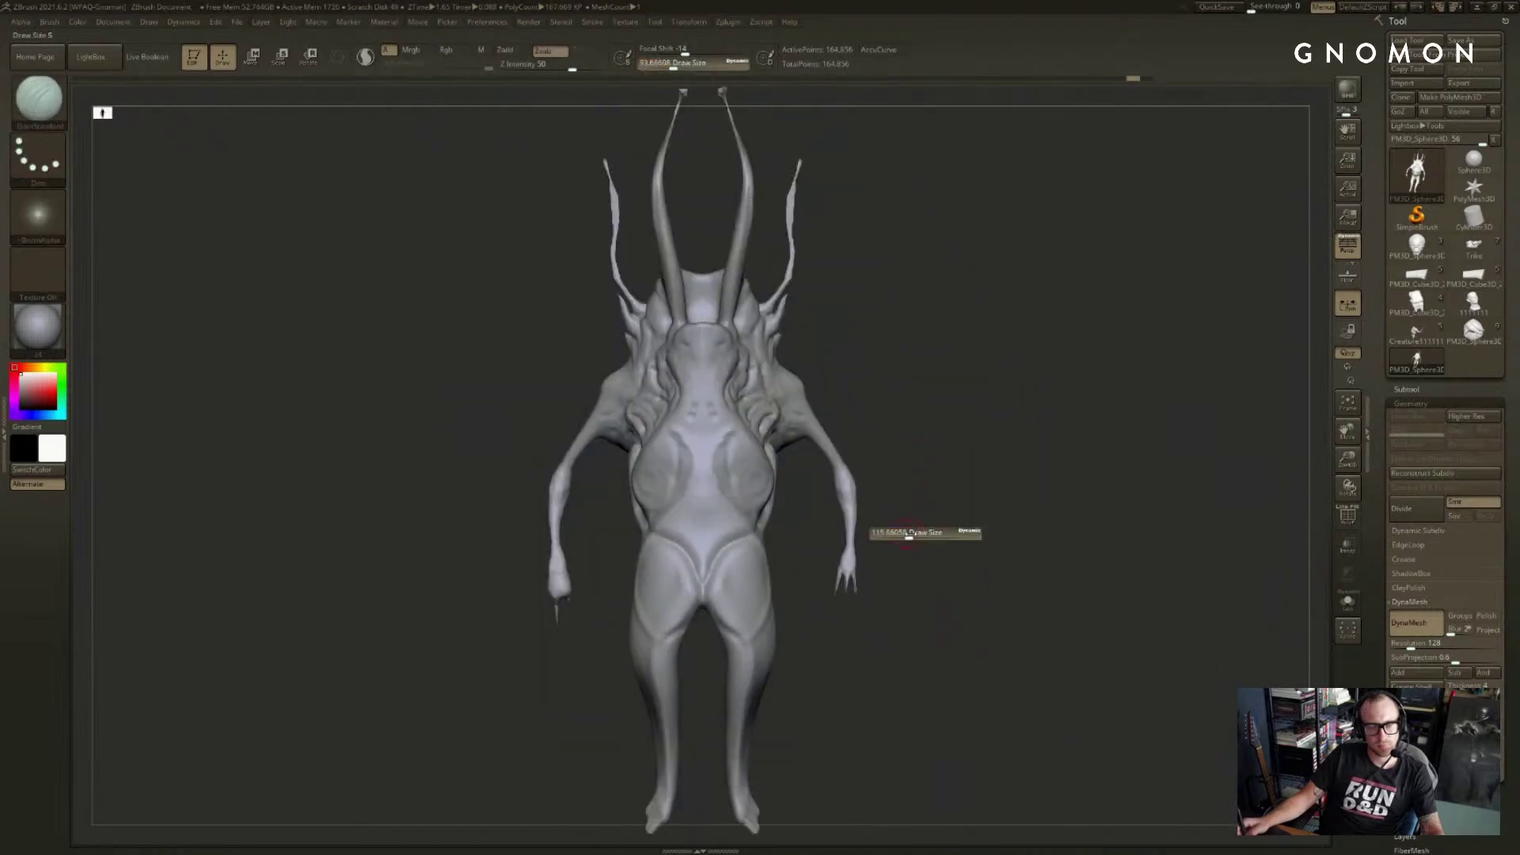
# - Try to thicken the thin fingers with the Inflat brush
pyautogui.press('b')
pyautogui.press('i')
pyautogui.press('n')
pyautogui.moveTo(839, 590)
pyautogui.mouseDown()
pyautogui.moveTo(869, 585)
pyautogui.moveTo(847, 572)
pyautogui.moveTo(935, 576)
pyautogui.moveTo(916, 567)
pyautogui.moveTo(942, 558)
pyautogui.moveTo(1045, 435)
pyautogui.moveTo(1109, 400)
pyautogui.moveTo(1149, 451)
pyautogui.moveTo(1050, 452)
pyautogui.moveTo(1170, 454)
pyautogui.mouseUp()
pyautogui.press('s')
# - Undo the finger and hand sculpting back to the plain rounded hand ends
pyautogui.hotkey('ctrl', 'z')
pyautogui.hotkey('ctrl', 'z')
pyautogui.hotkey('ctrl', 'z')
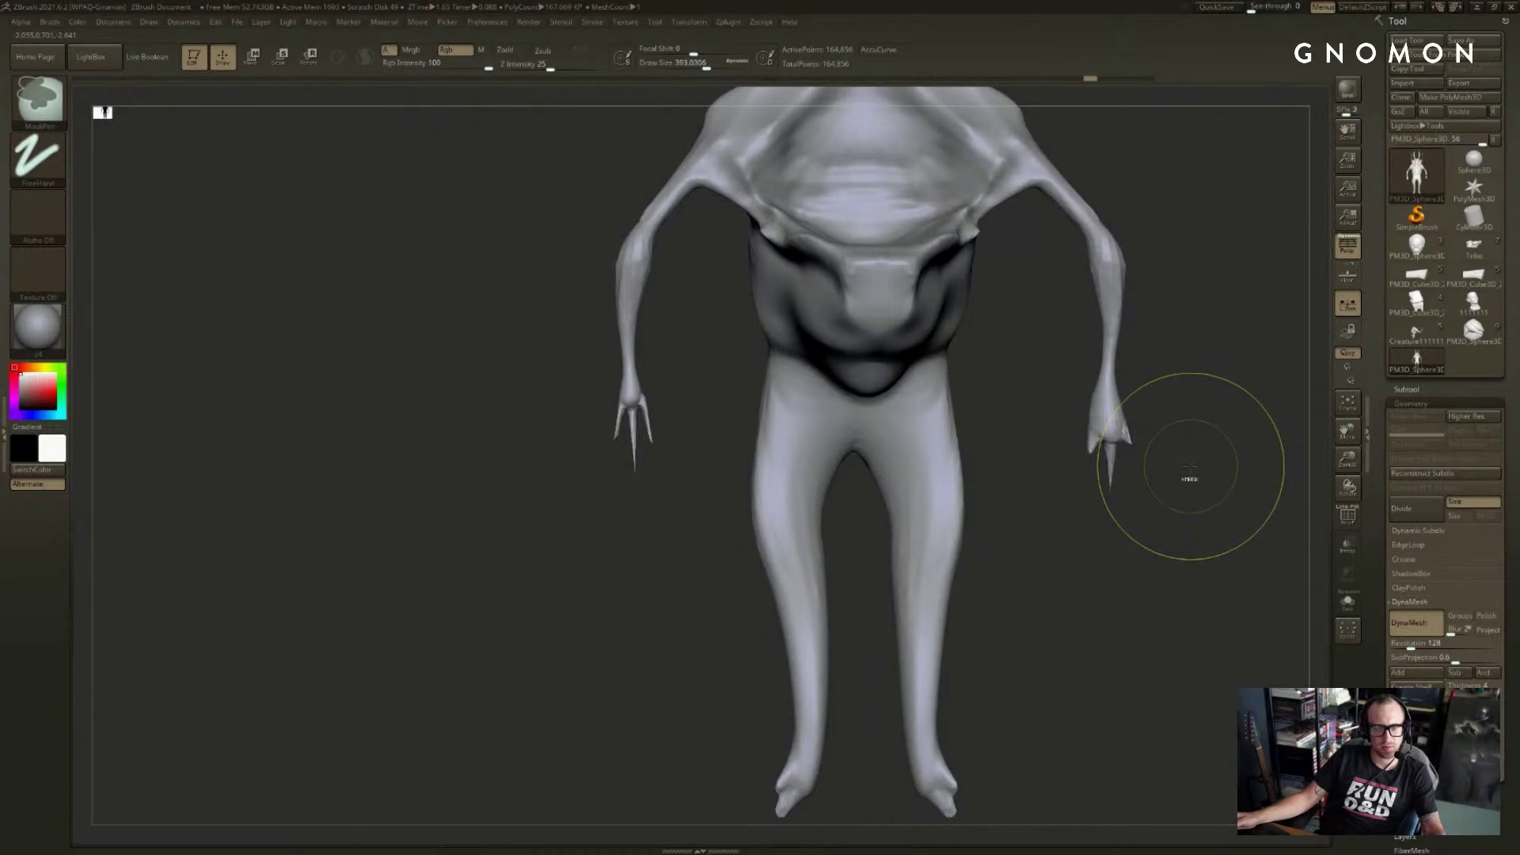
pyautogui.hotkey('ctrl', 'z')
pyautogui.hotkey('ctrl', 'z')
pyautogui.hotkey('ctrl', 'z')
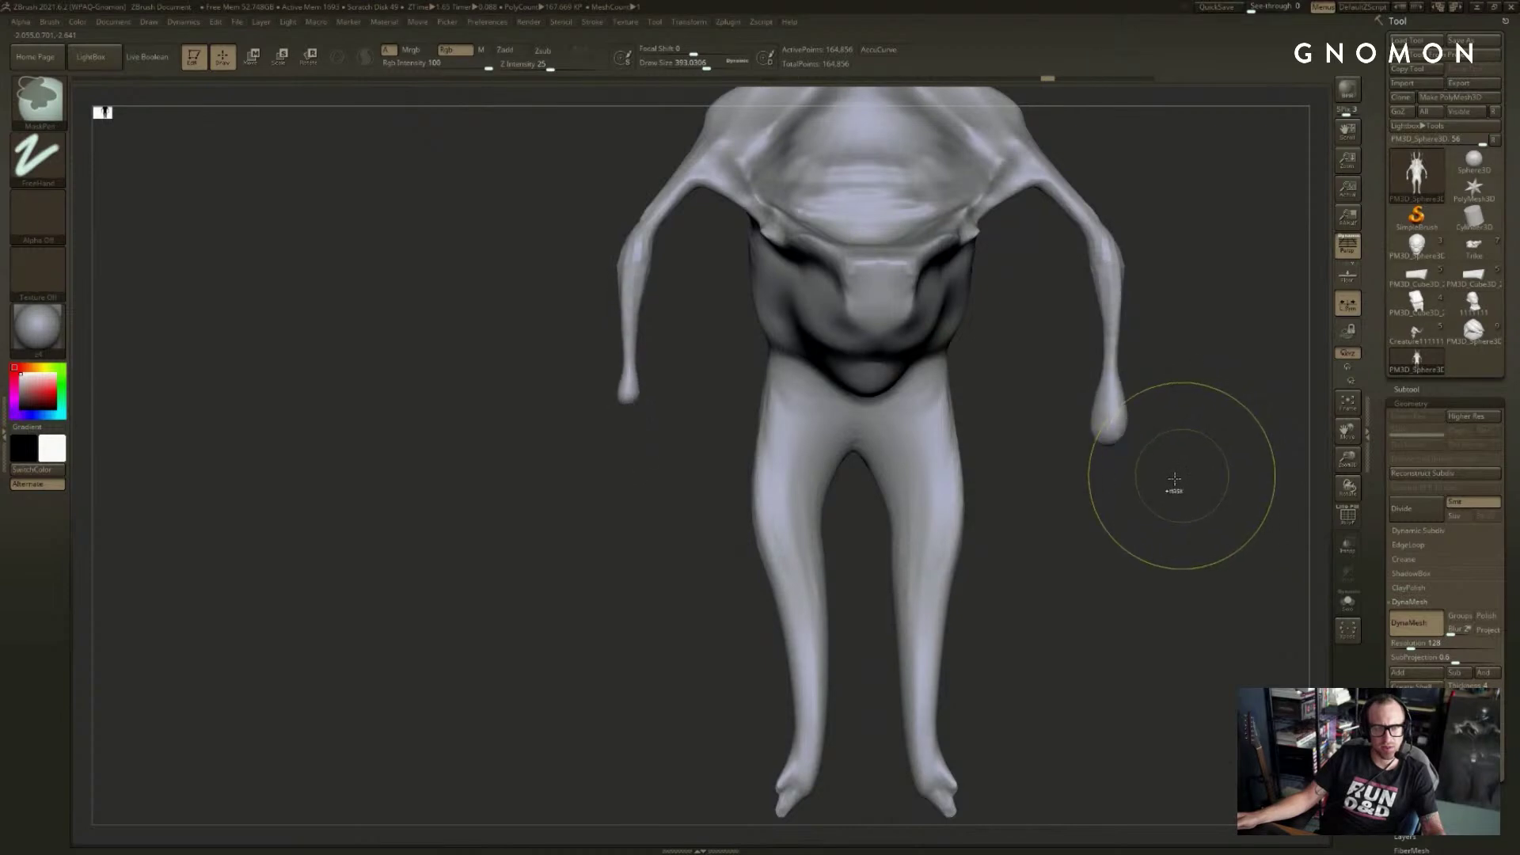
pyautogui.hotkey('ctrl', 'z')
pyautogui.hotkey('ctrl', 'z')
pyautogui.hotkey('ctrl', 'z')
pyautogui.hotkey('ctrl', 'z')
pyautogui.hotkey('ctrl', 'z')
pyautogui.hotkey('ctrl', 'z')
pyautogui.hotkey('ctrl', 'z')
pyautogui.hotkey('ctrl', 'z')
pyautogui.hotkey('ctrl', 'z')
pyautogui.hotkey('ctrl', 'z')
pyautogui.hotkey('ctrl', 'z')
pyautogui.hotkey('ctrl', 'z')
pyautogui.hotkey('ctrl', 'z')
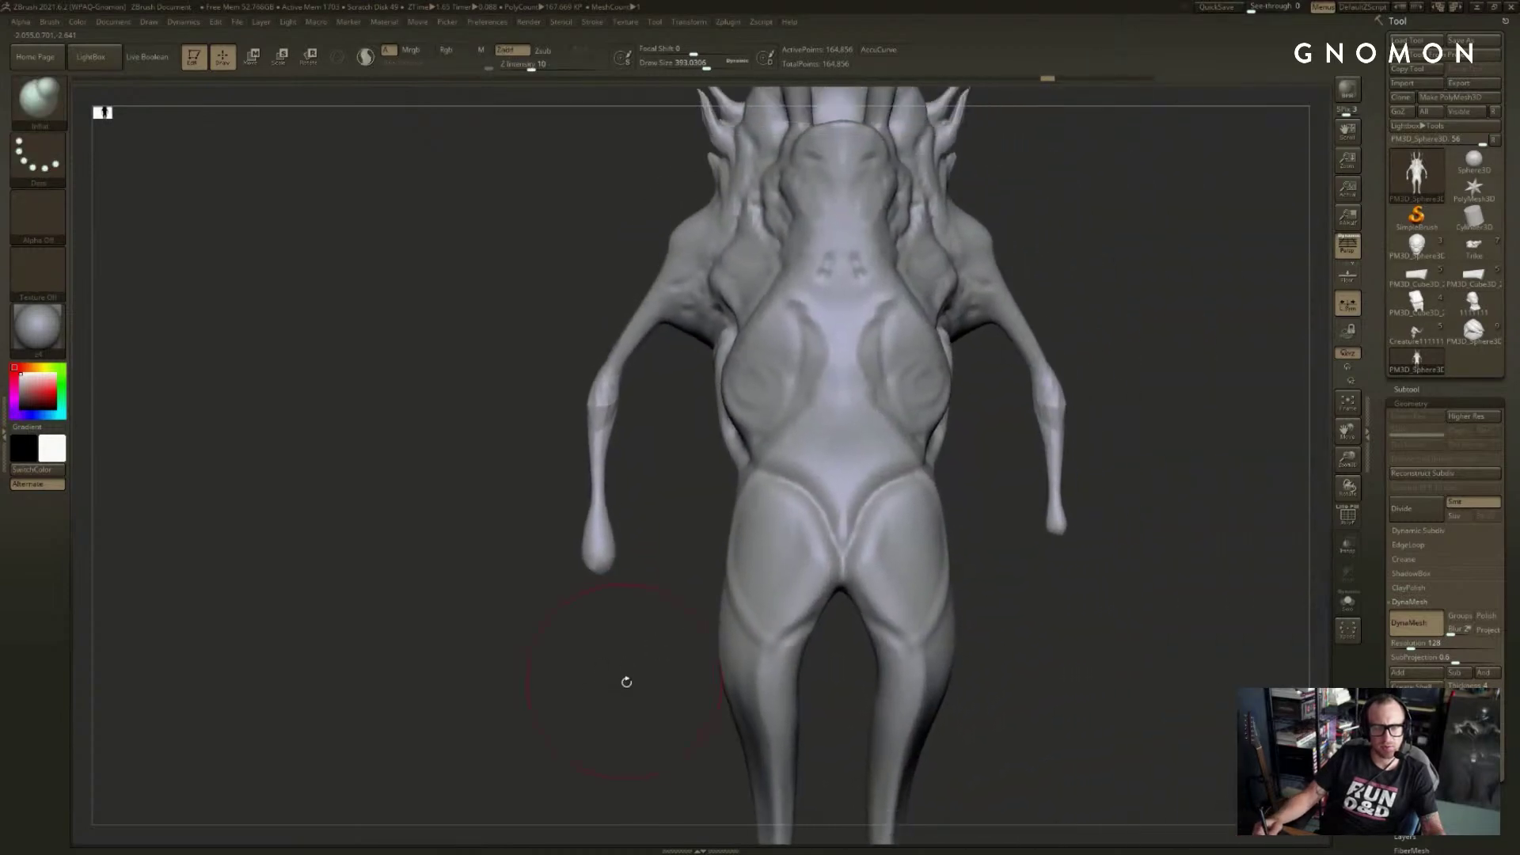
pyautogui.hotkey('ctrl', 'z')
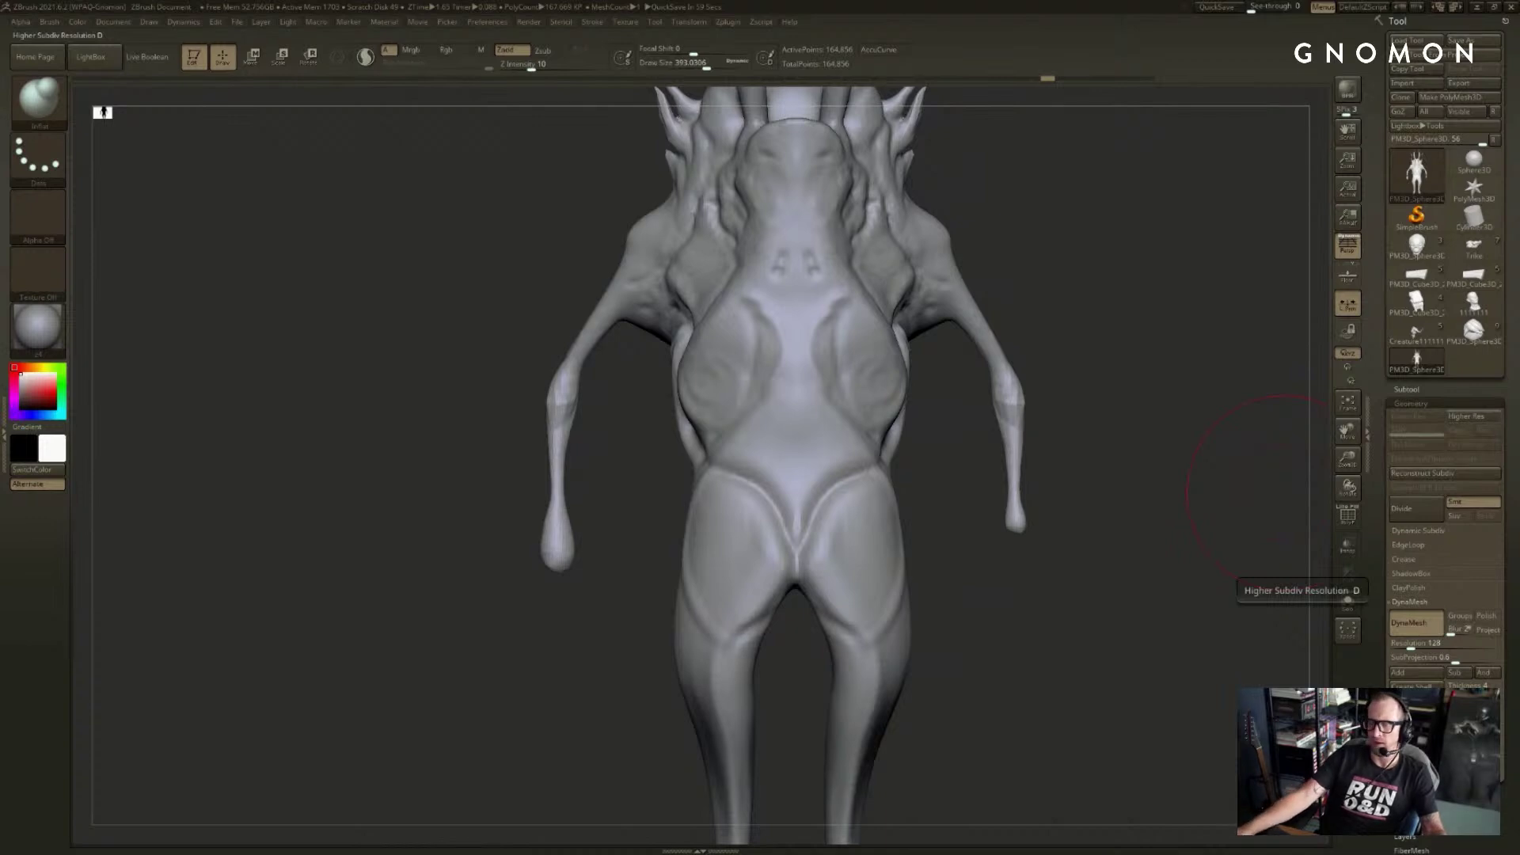
pyautogui.moveTo(1143, 333); pyautogui.dragTo(1147, 343)
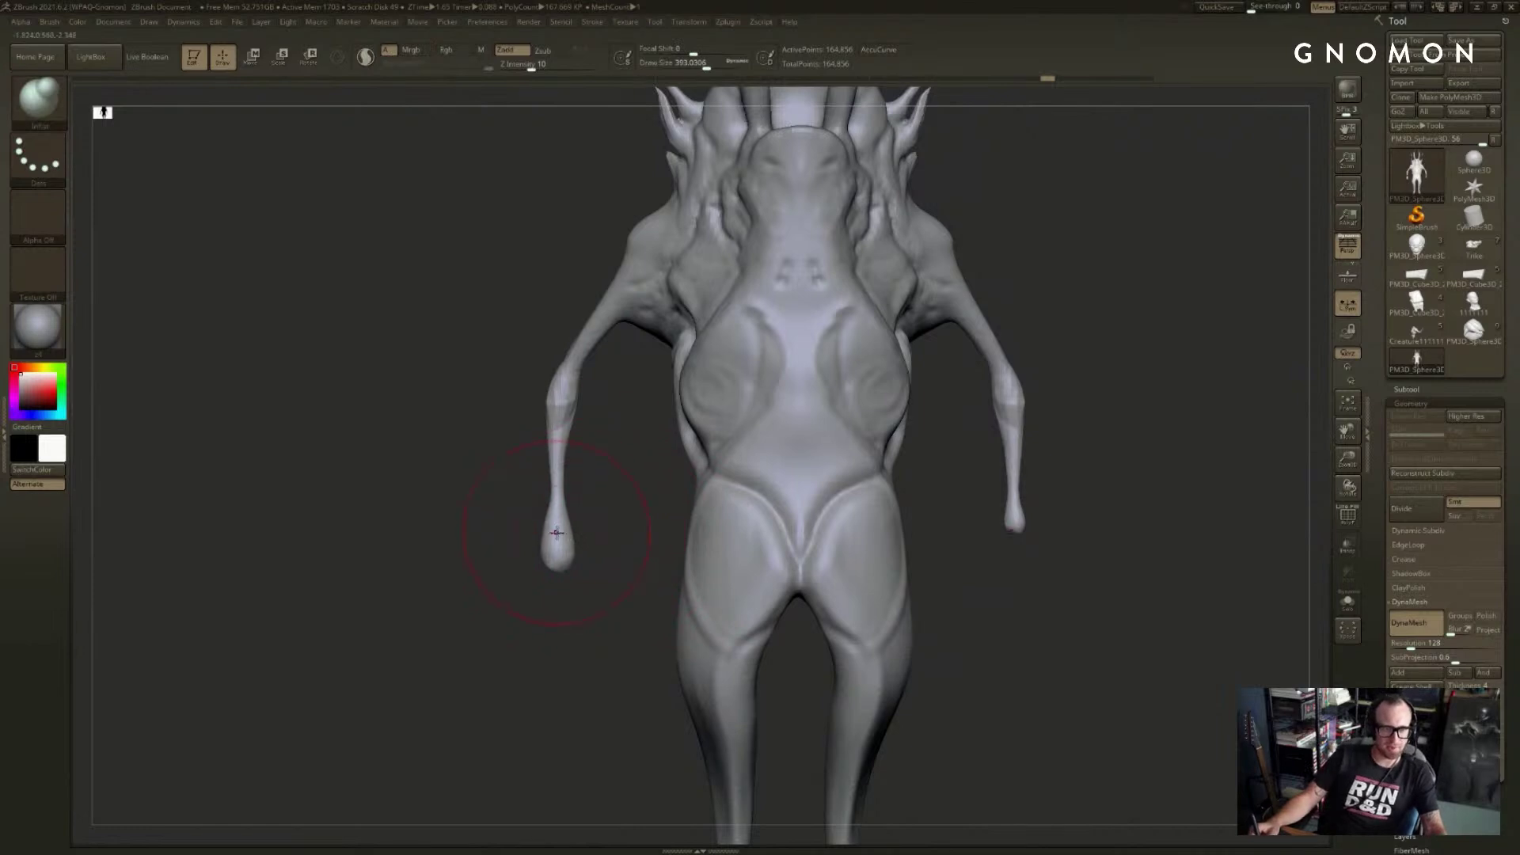
pyautogui.hotkey('ctrl', 'z')
pyautogui.hotkey('ctrl', 'z')
pyautogui.hotkey('ctrl', 'z')
pyautogui.click(980, 431)
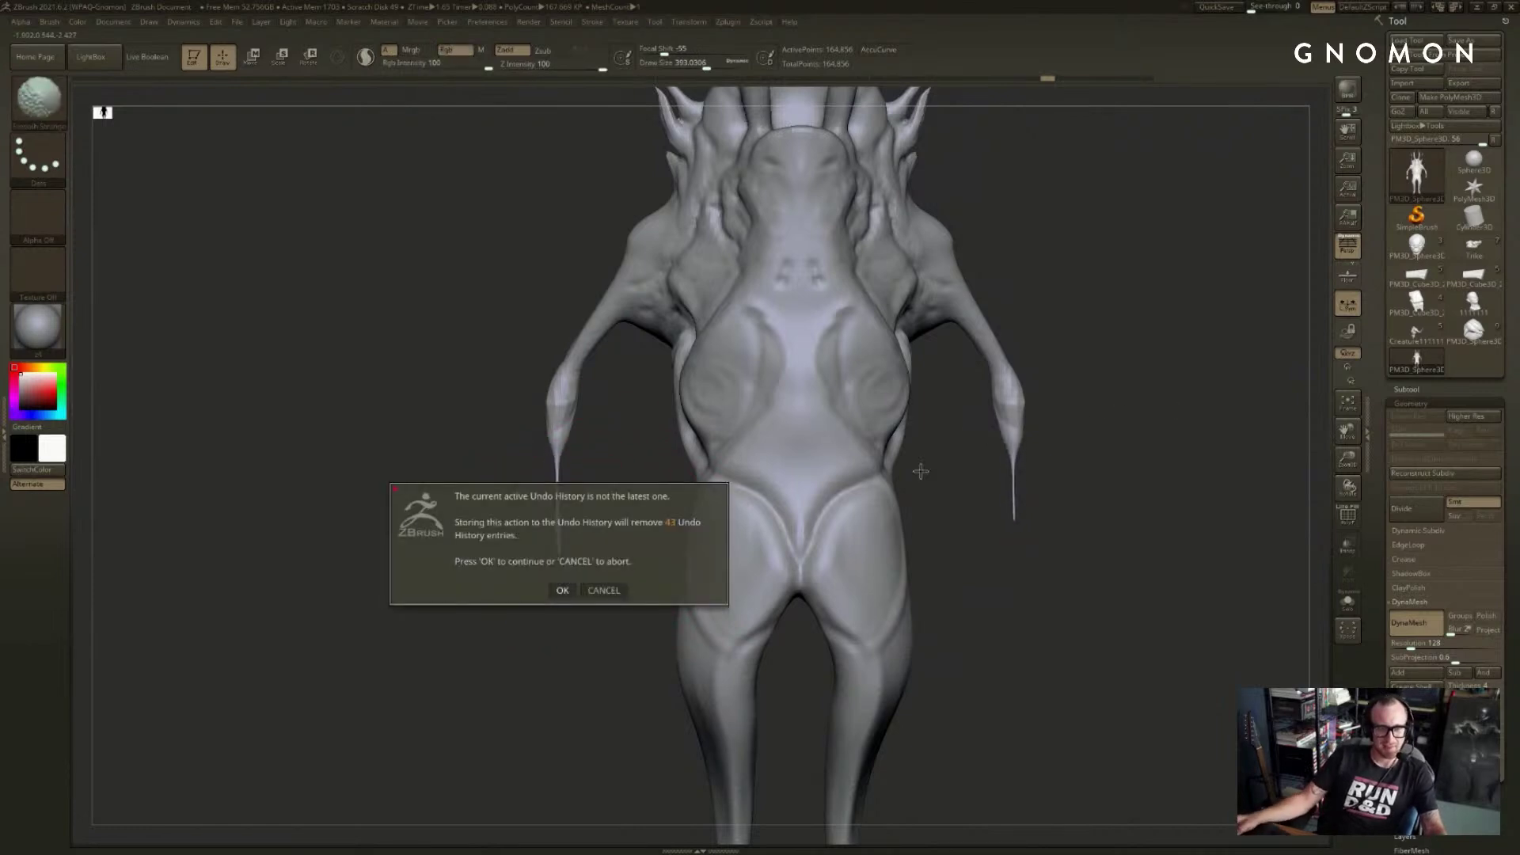
pyautogui.click(603, 590)
# - Mask the arms below the shoulders and try to restore their symmetry with Smart ReSym
pyautogui.click(1414, 403)
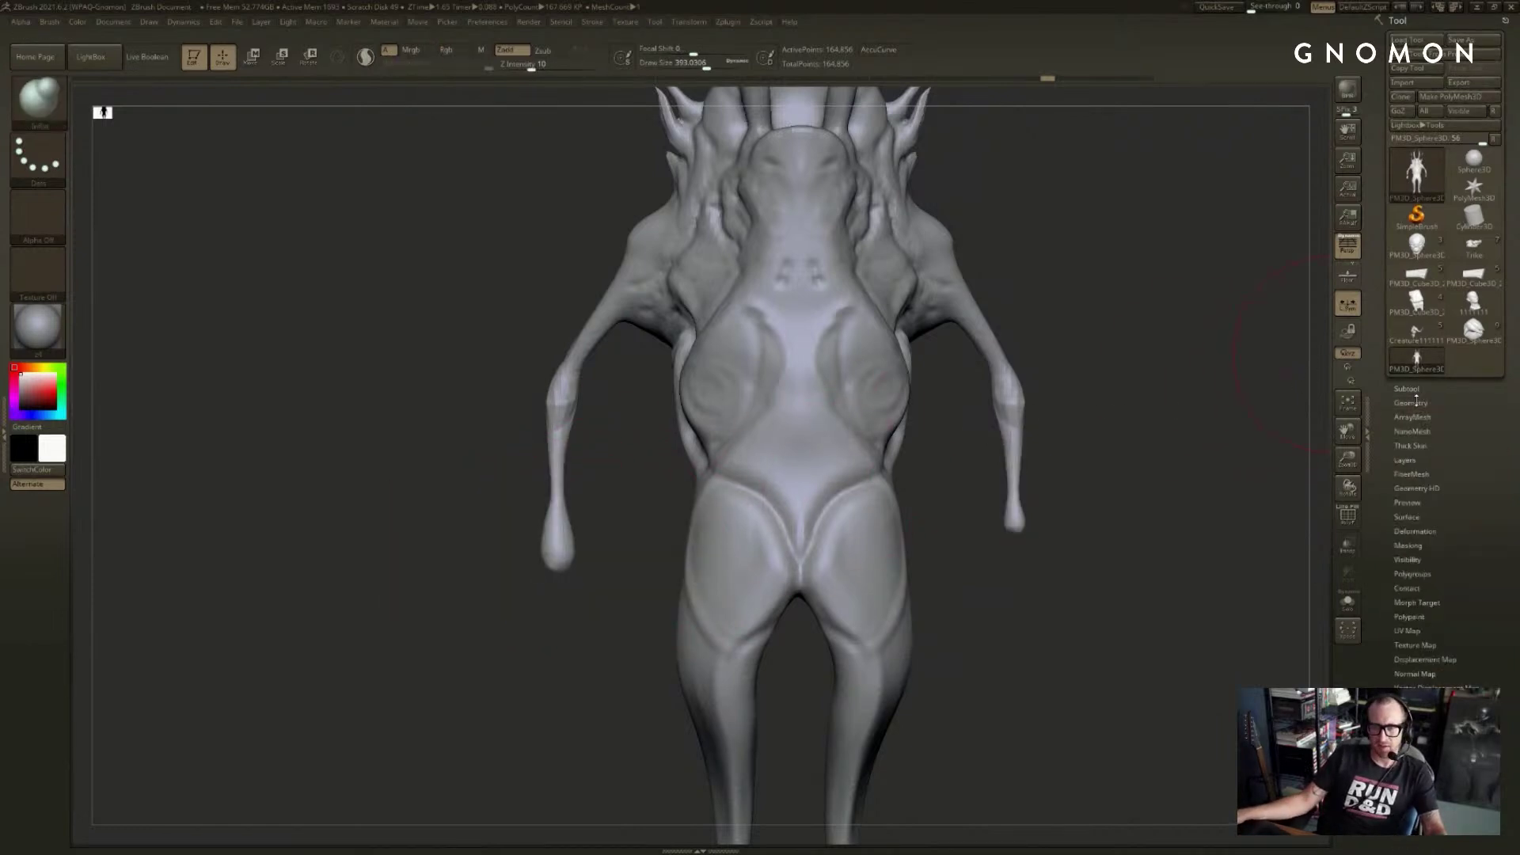
pyautogui.click(1422, 533)
pyautogui.hotkey('ctrl', 'z')
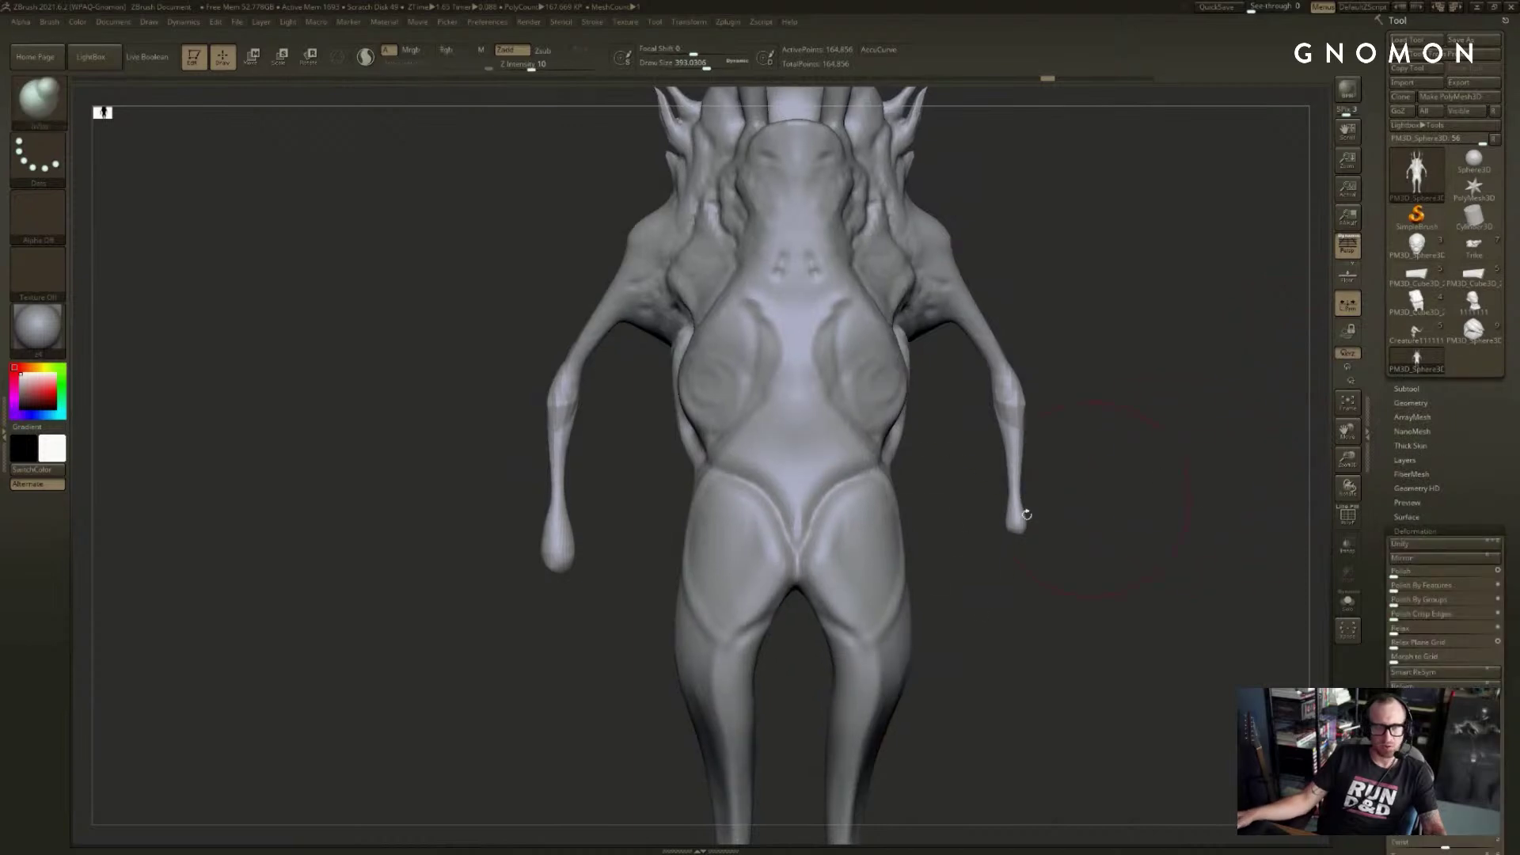
pyautogui.keyDown('ctrl'); pyautogui.moveTo(515, 656); pyautogui.dragTo(643, 316); pyautogui.keyUp('ctrl')
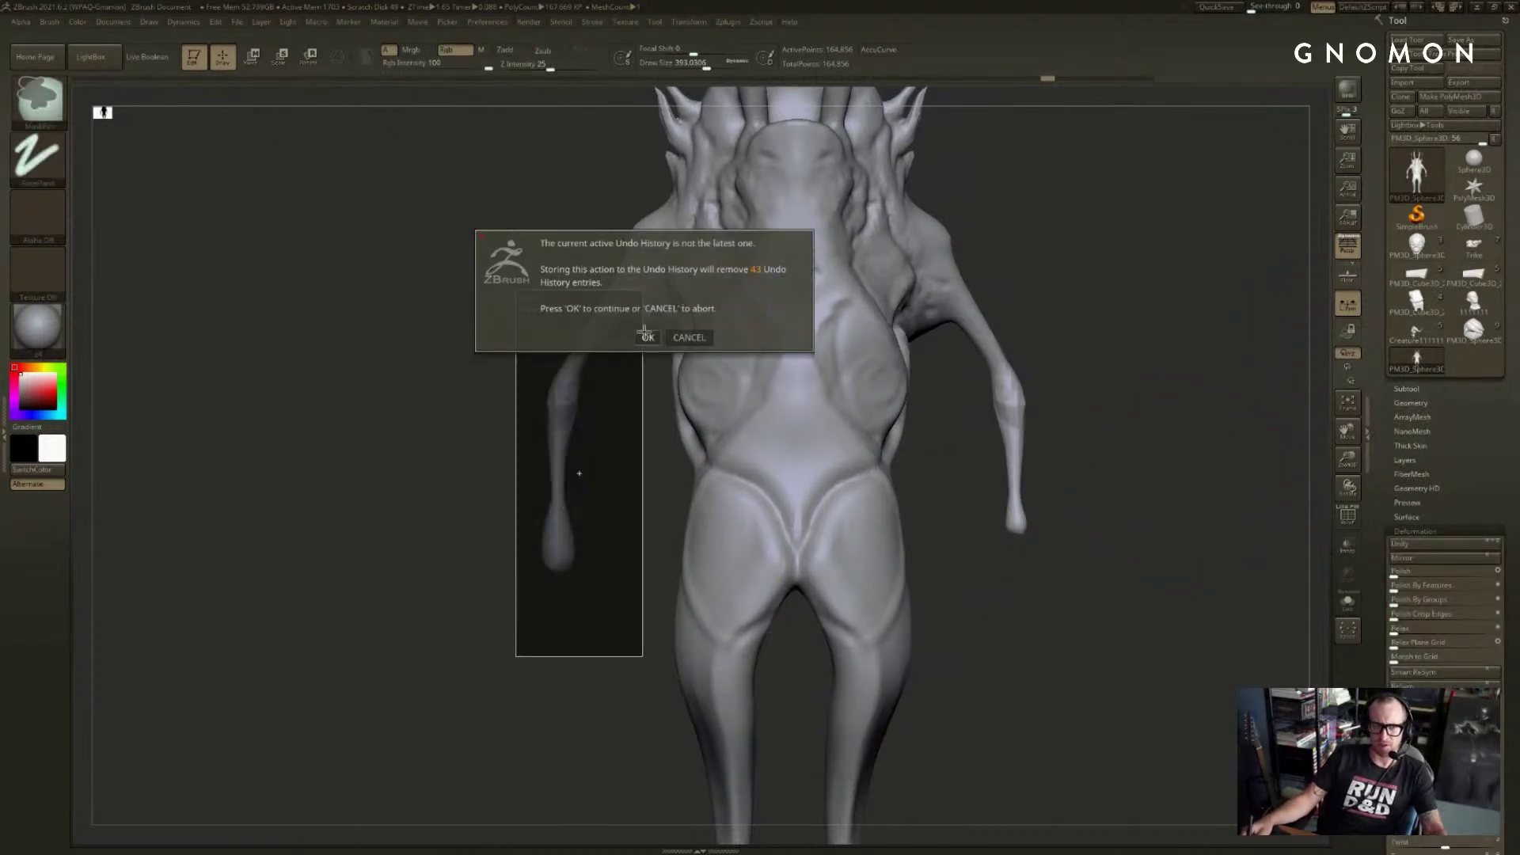
pyautogui.click(646, 337)
pyautogui.click(1413, 673)
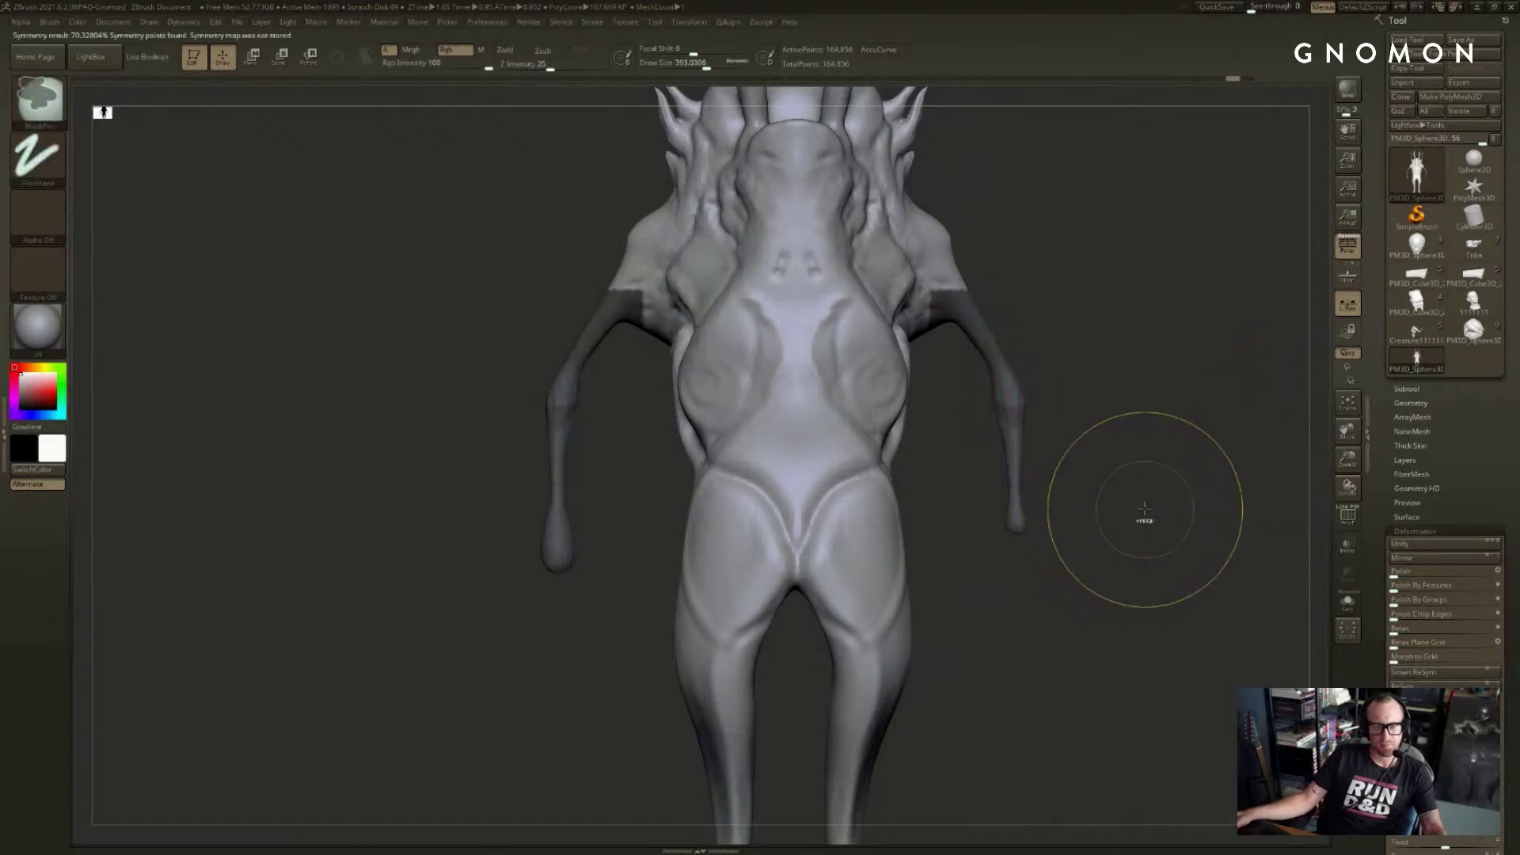
# - Clear the mask, mask only the arm with the larger hand end, and try Smart ReSym again
pyautogui.keyDown('ctrl'); pyautogui.moveTo(1042, 227); pyautogui.dragTo(1116, 261); pyautogui.keyUp('ctrl')
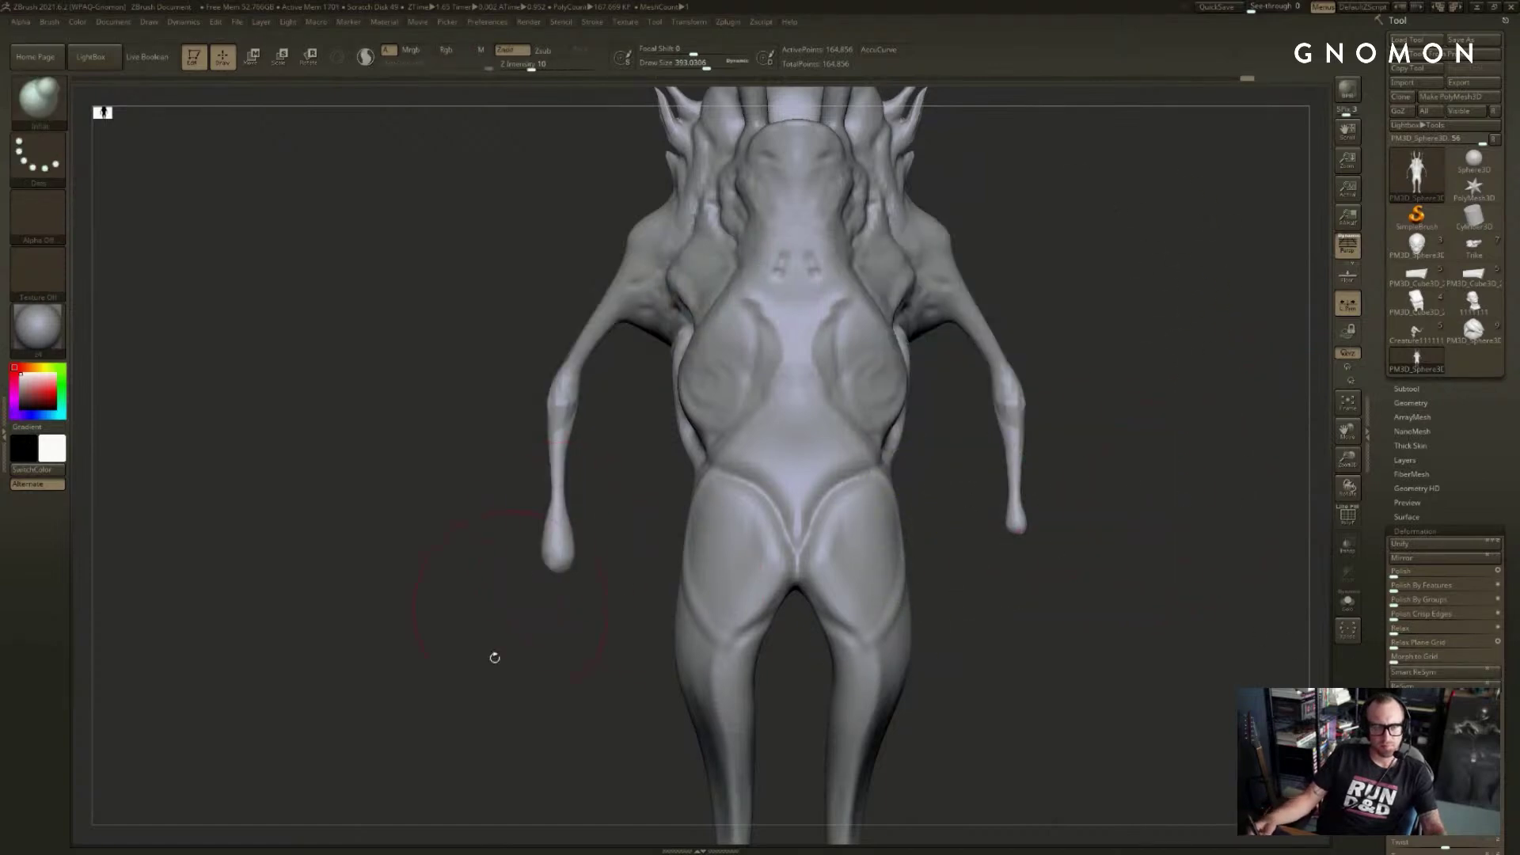
pyautogui.keyDown('ctrl'); pyautogui.moveTo(468, 710); pyautogui.dragTo(616, 327); pyautogui.keyUp('ctrl')
pyautogui.click(1410, 673)
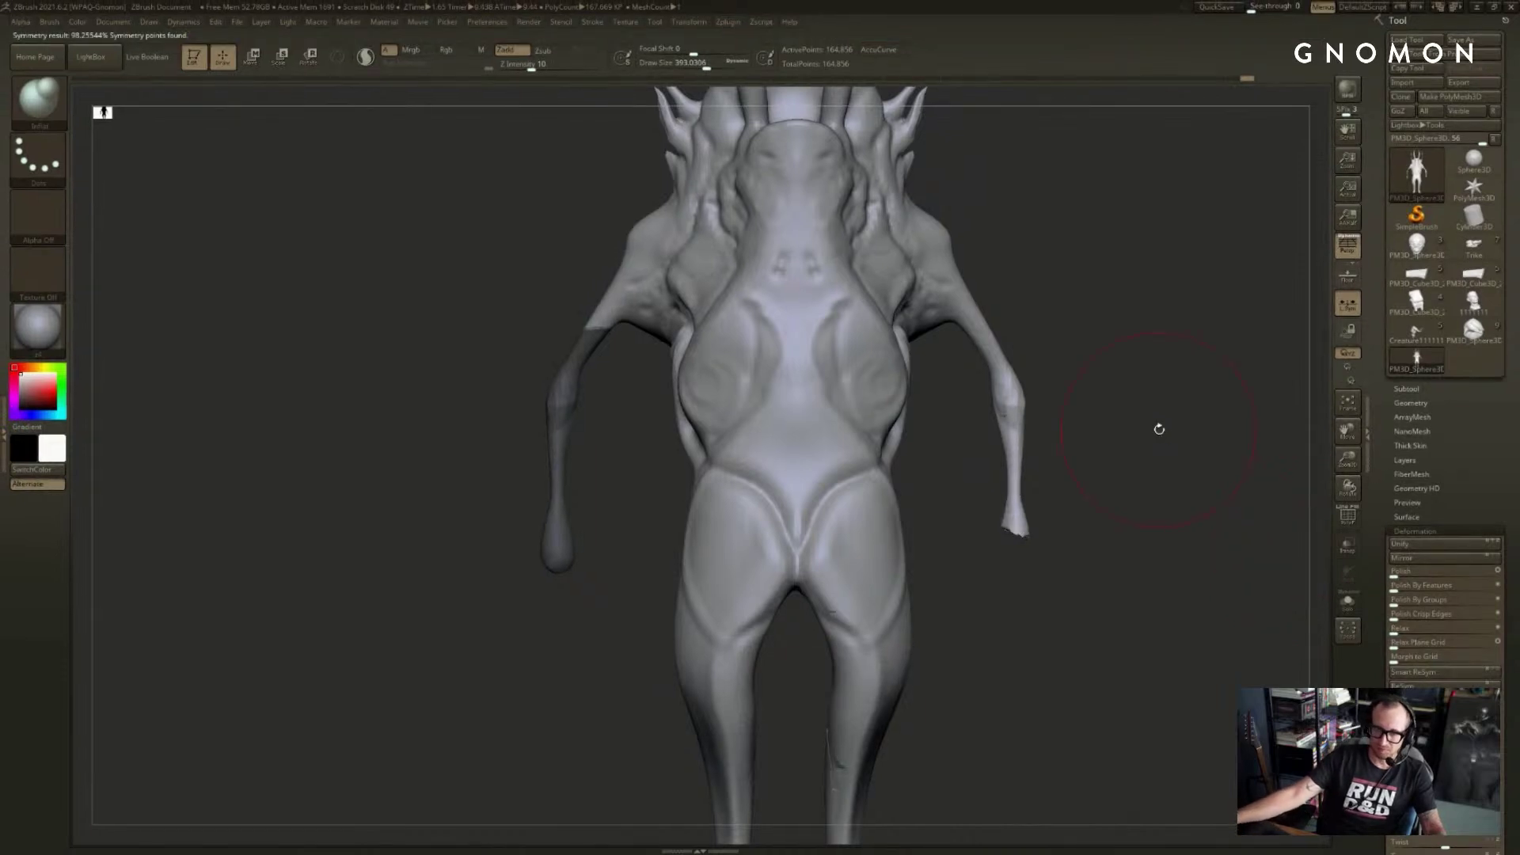
pyautogui.moveTo(1085, 471)
pyautogui.mouseDown()
pyautogui.moveTo(978, 465)
pyautogui.moveTo(974, 509)
pyautogui.mouseUp()
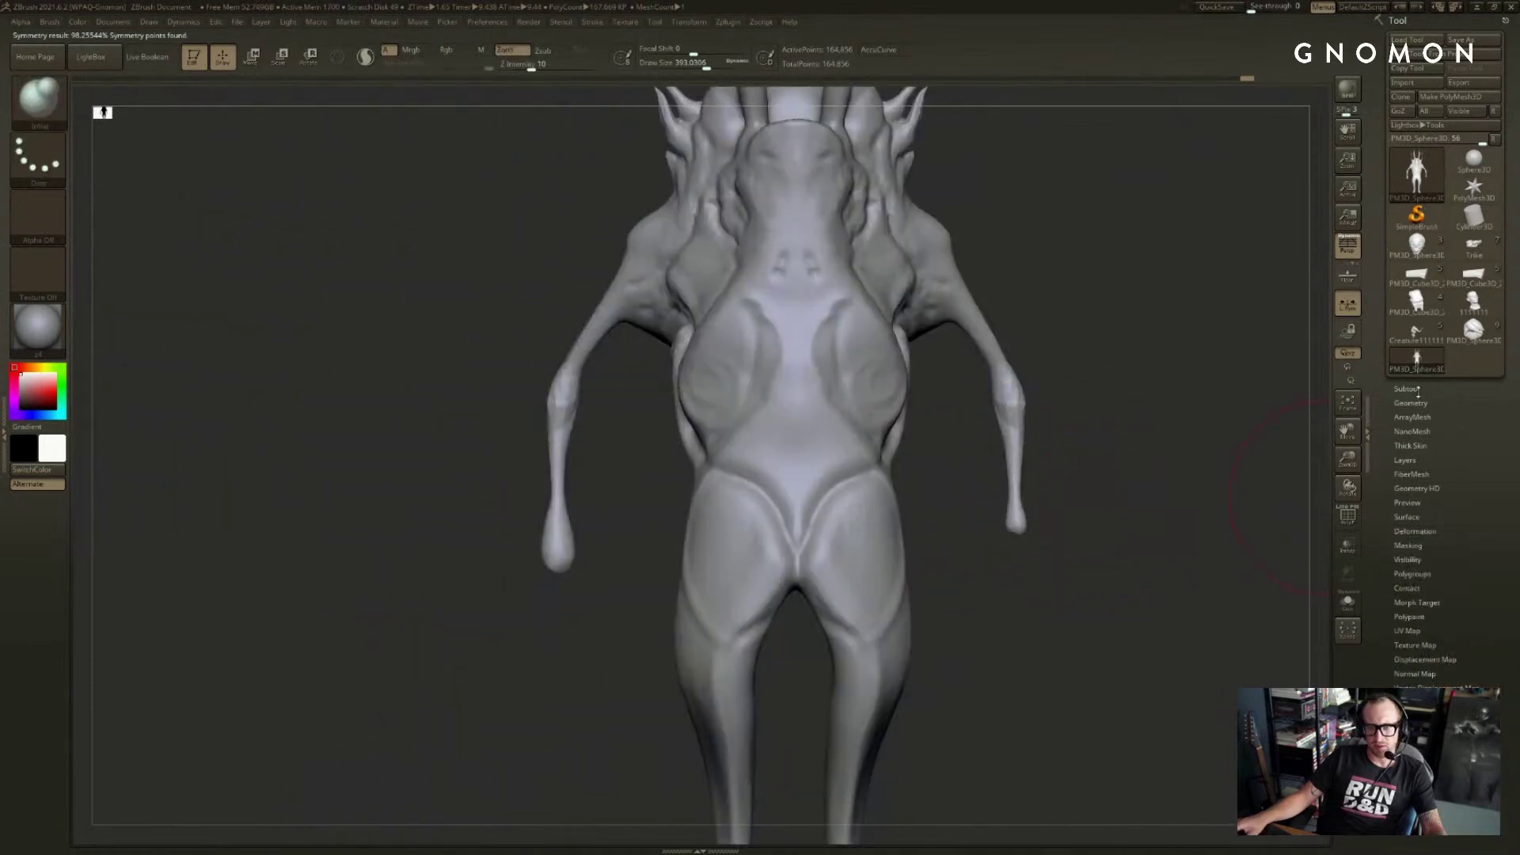
# - Mirror and weld the creature mesh so both arms and rounded hand ends match
pyautogui.click(1416, 389)
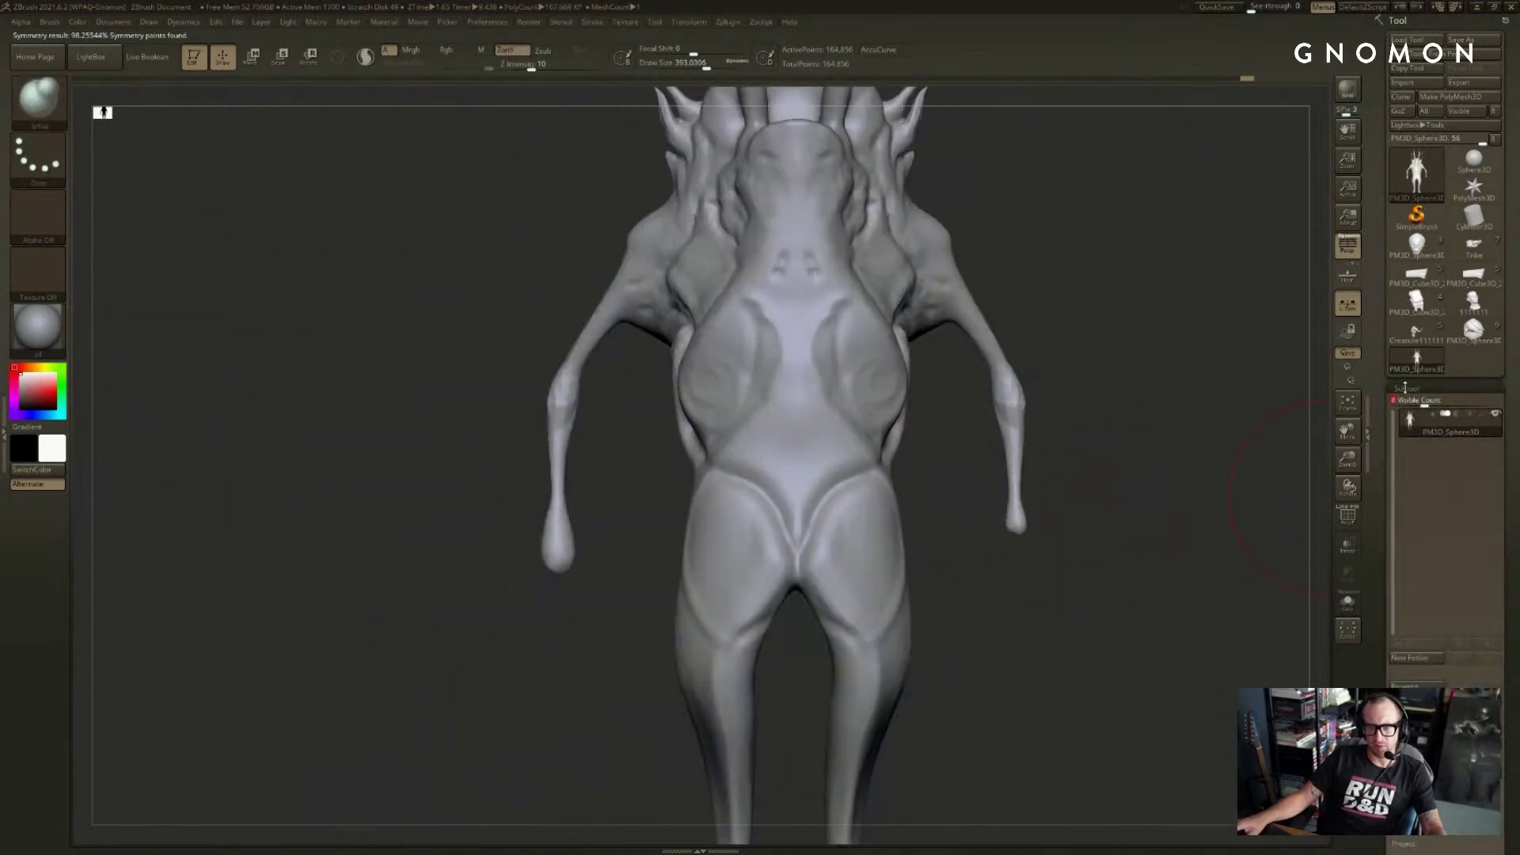
pyautogui.click(1405, 389)
pyautogui.click(1403, 403)
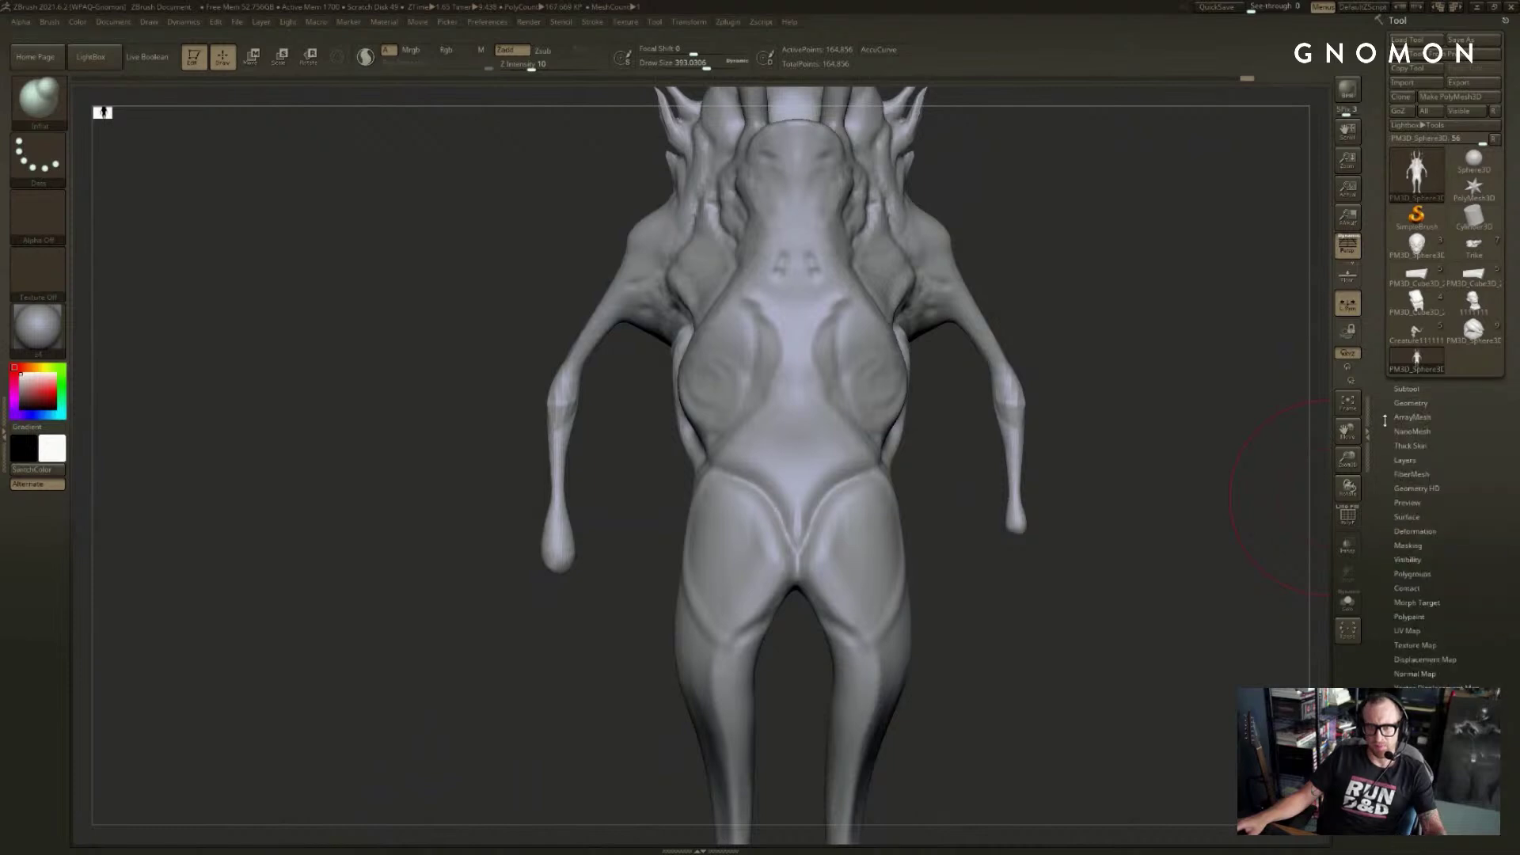
pyautogui.click(1419, 730)
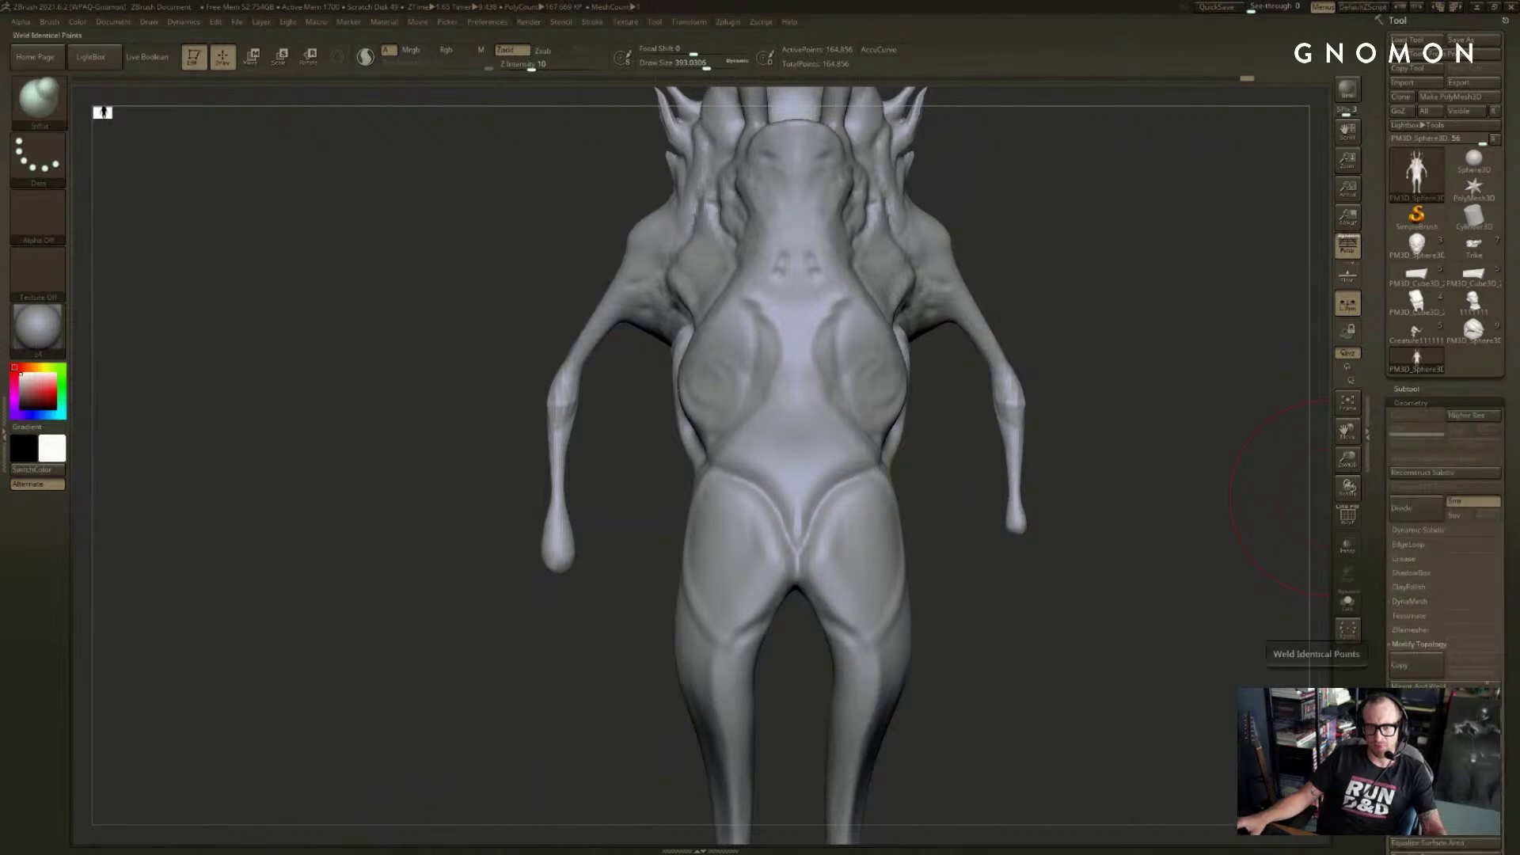
pyautogui.click(1417, 686)
pyautogui.keyDown('alt'); pyautogui.moveTo(1189, 627); pyautogui.dragTo(1104, 657); pyautogui.keyUp('alt')
# - Compare the arms before and after the mirror by stepping back and forth through the undo history
pyautogui.hotkey('ctrl', 'z')
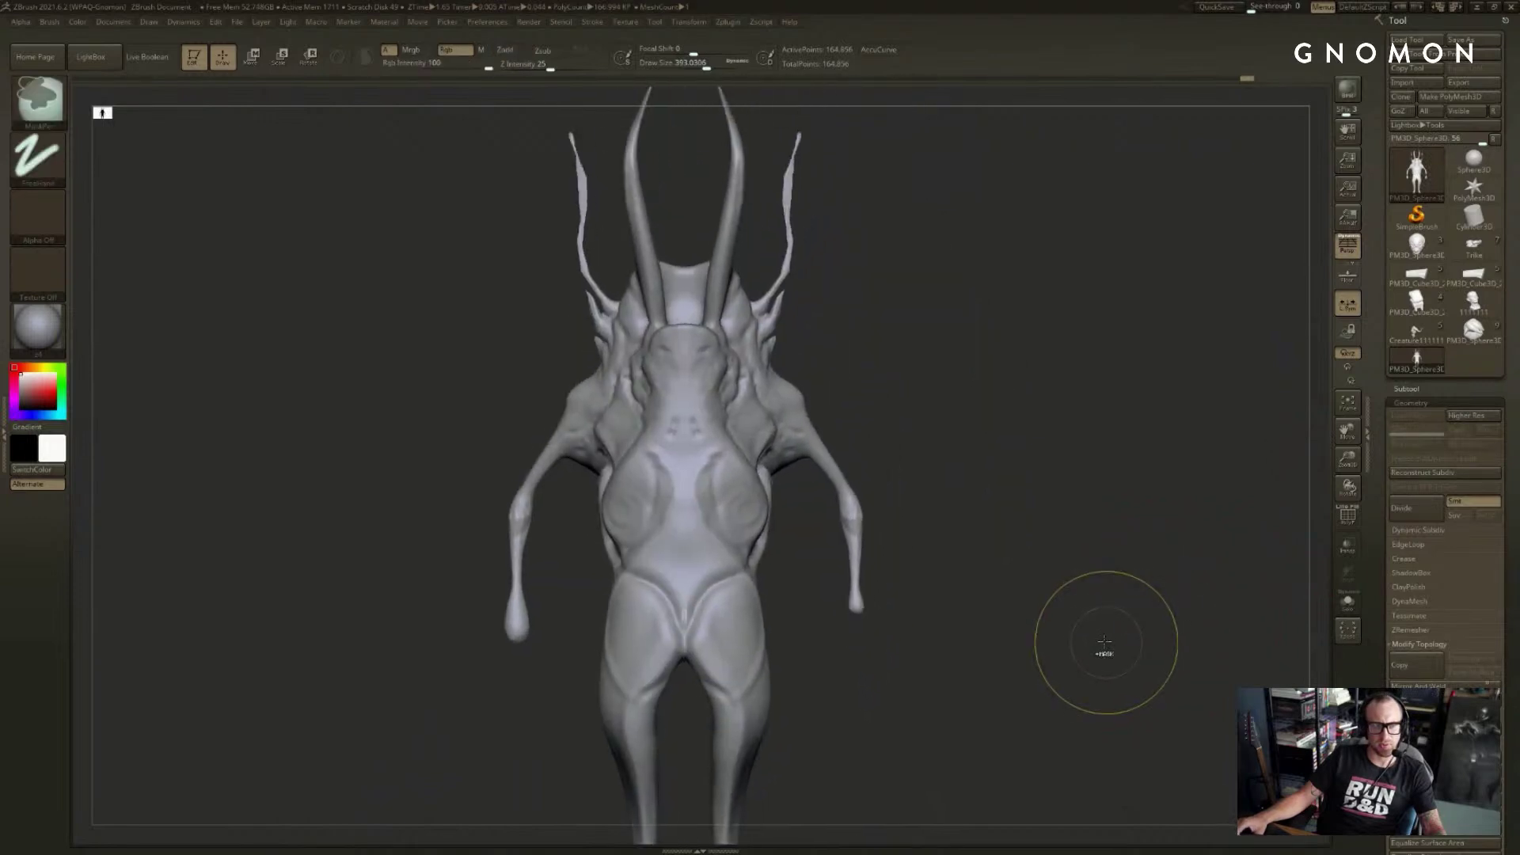
pyautogui.hotkey('ctrl', 'shift', 'z')
pyautogui.hotkey('ctrl', 'z')
pyautogui.hotkey('ctrl', 'shift', 'z')
pyautogui.moveTo(1024, 620); pyautogui.dragTo(1083, 451)
pyautogui.hotkey('ctrl', 'z')
pyautogui.hotkey('ctrl', 'shift', 'z')
pyautogui.keyDown('alt'); pyautogui.moveTo(1084, 451); pyautogui.dragTo(1116, 446); pyautogui.keyUp('alt')
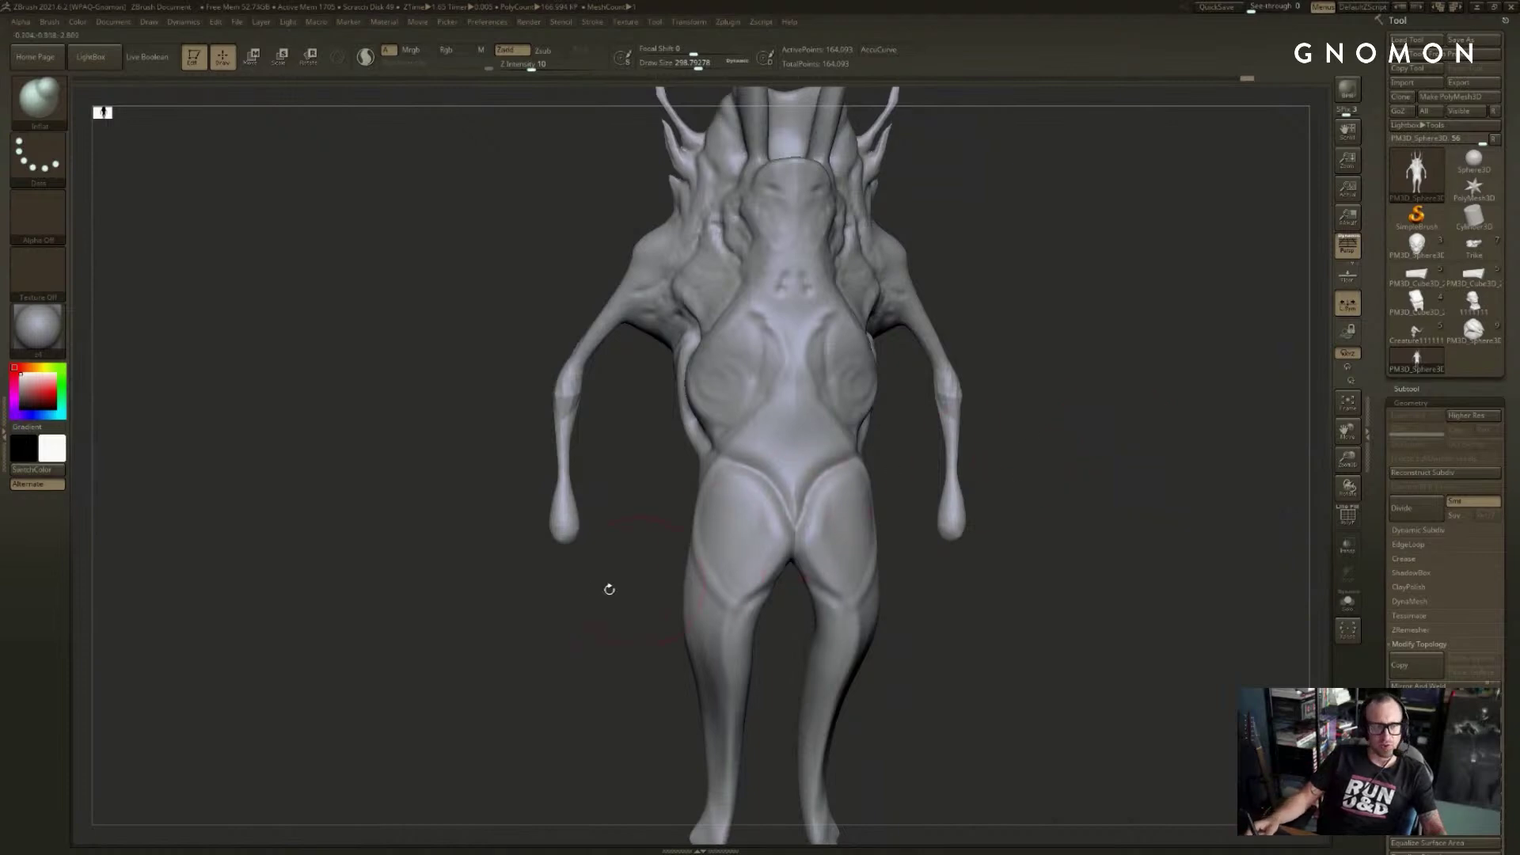
# - Pull long pointed fingers out of the rounded hand ends with the SnakeHook brush at draw size about 65
pyautogui.moveTo(561, 556); pyautogui.dragTo(568, 587)
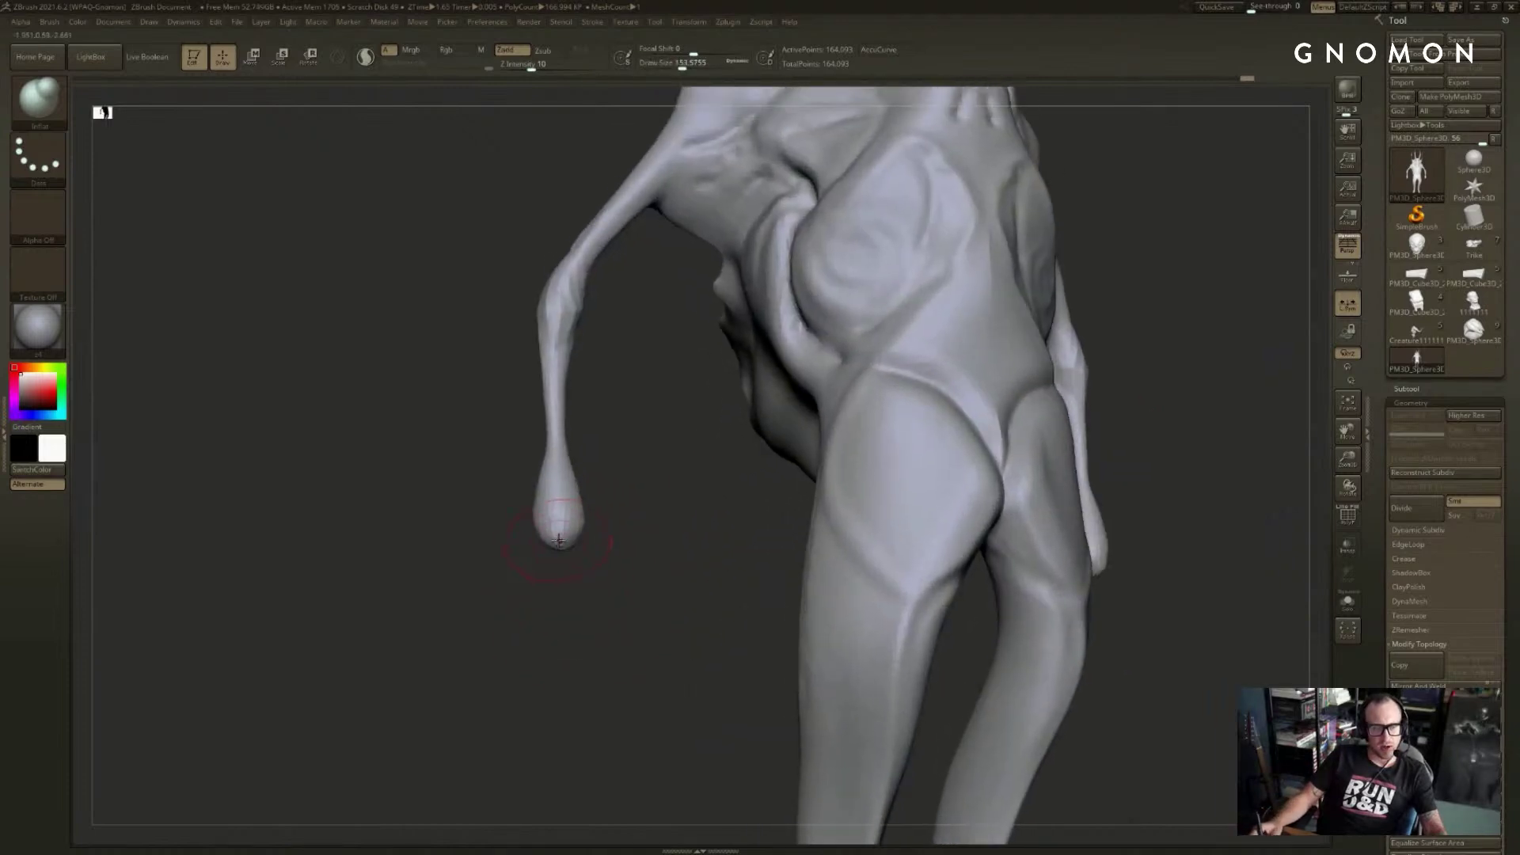
pyautogui.press('b')
pyautogui.press('s')
pyautogui.press('h')
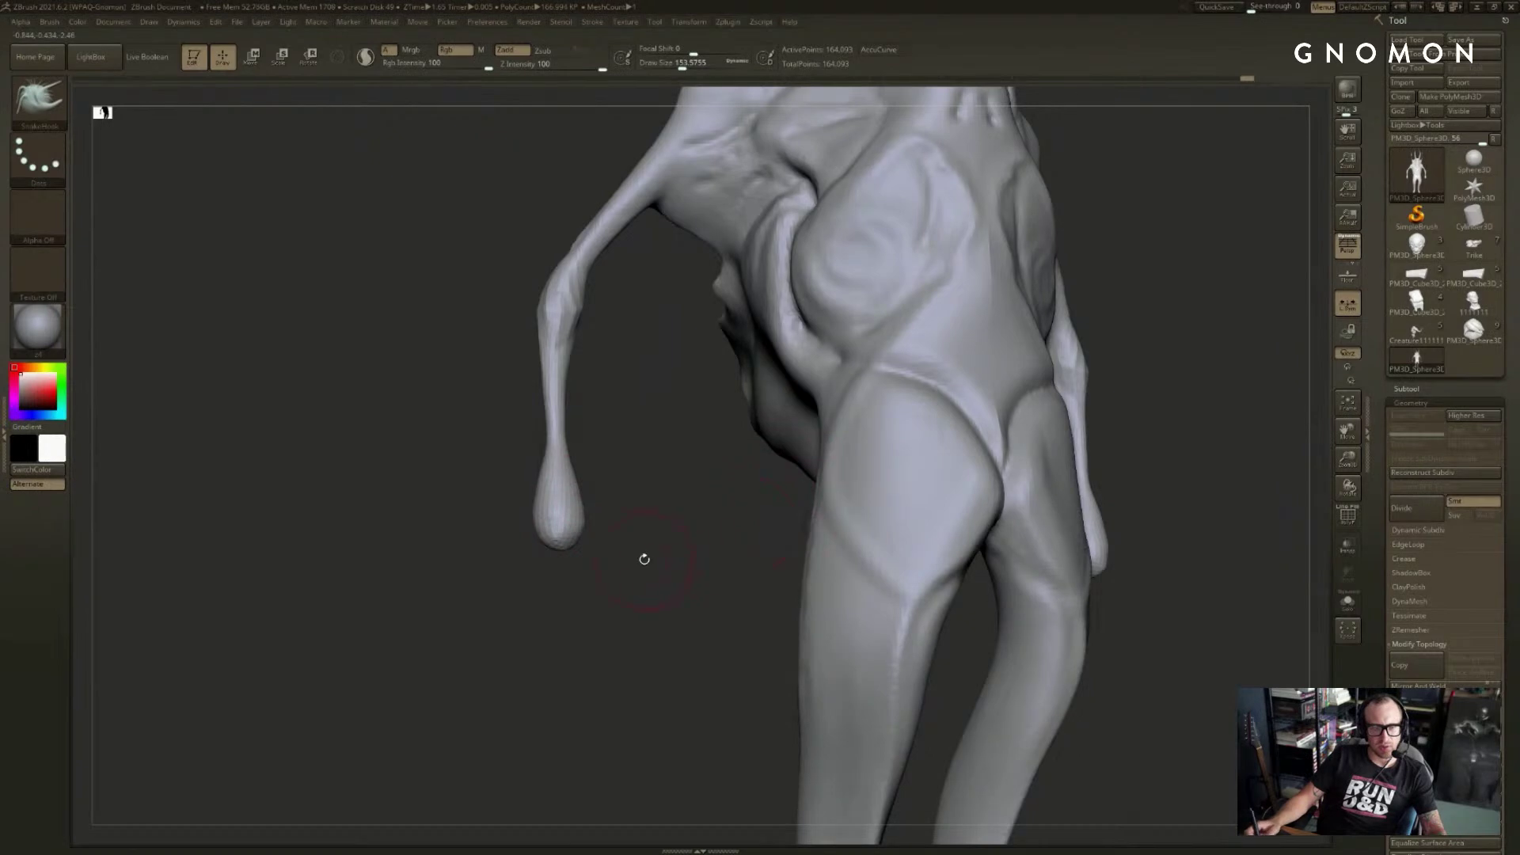
pyautogui.press('s')
pyautogui.moveTo(626, 525); pyautogui.dragTo(591, 526)
pyautogui.moveTo(591, 526); pyautogui.dragTo(560, 536, button='right')
pyautogui.moveTo(554, 536)
pyautogui.mouseDown()
pyautogui.moveTo(603, 619)
pyautogui.moveTo(673, 577)
pyautogui.moveTo(582, 582)
pyautogui.moveTo(653, 588)
pyautogui.mouseUp()
pyautogui.hotkey('ctrl', 'z')
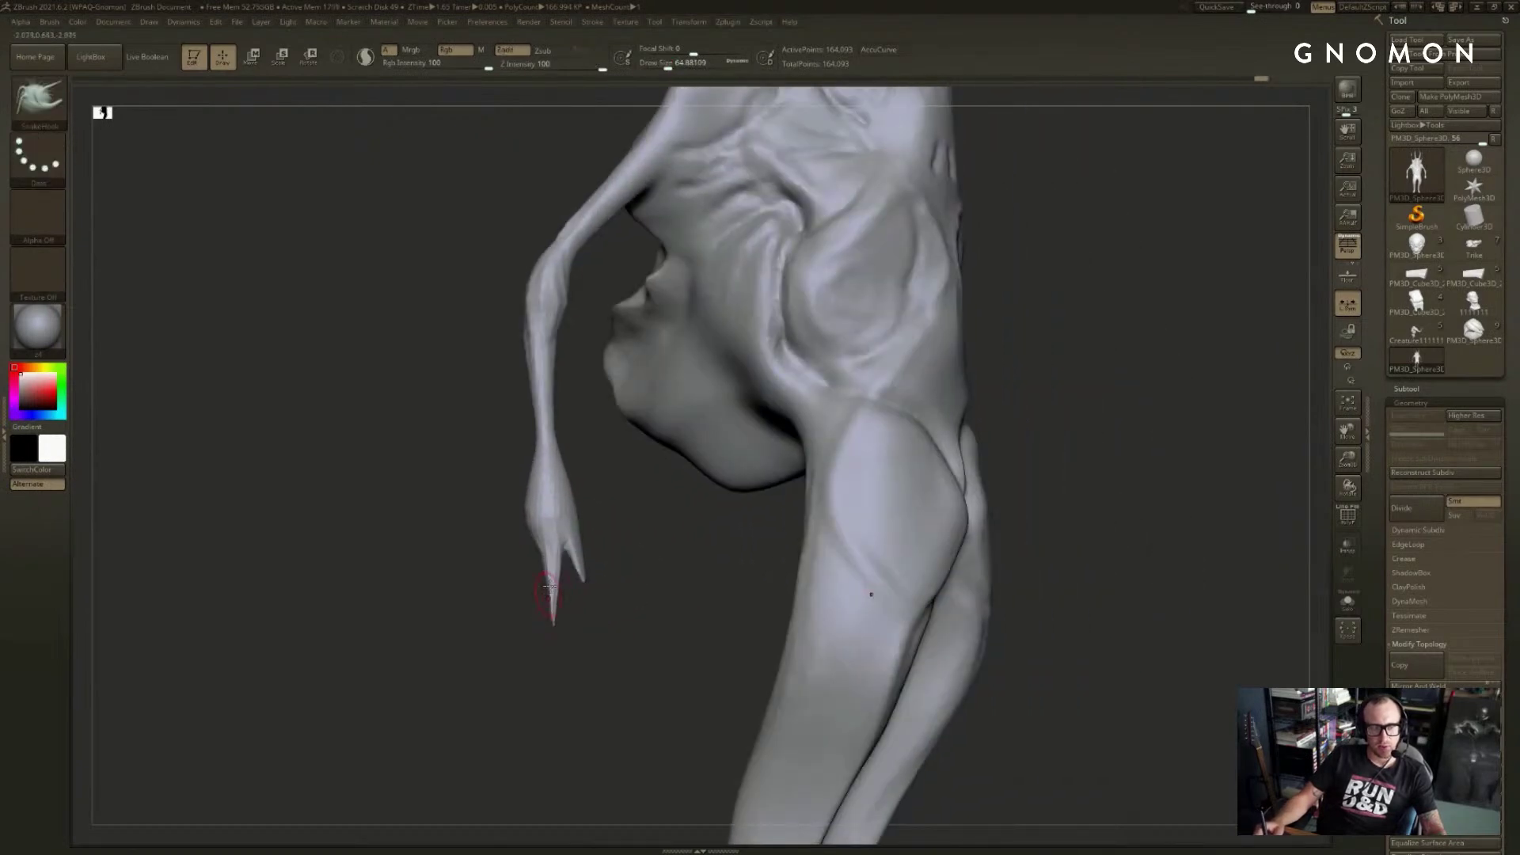
pyautogui.keyDown('shift'); pyautogui.moveTo(549, 590); pyautogui.dragTo(561, 618); pyautogui.keyUp('shift')
pyautogui.moveTo(528, 564)
pyautogui.mouseDown()
pyautogui.moveTo(567, 655)
pyautogui.moveTo(645, 654)
pyautogui.moveTo(616, 601)
pyautogui.mouseUp()
pyautogui.keyDown('alt'); pyautogui.moveTo(640, 674); pyautogui.dragTo(592, 618); pyautogui.keyUp('alt')
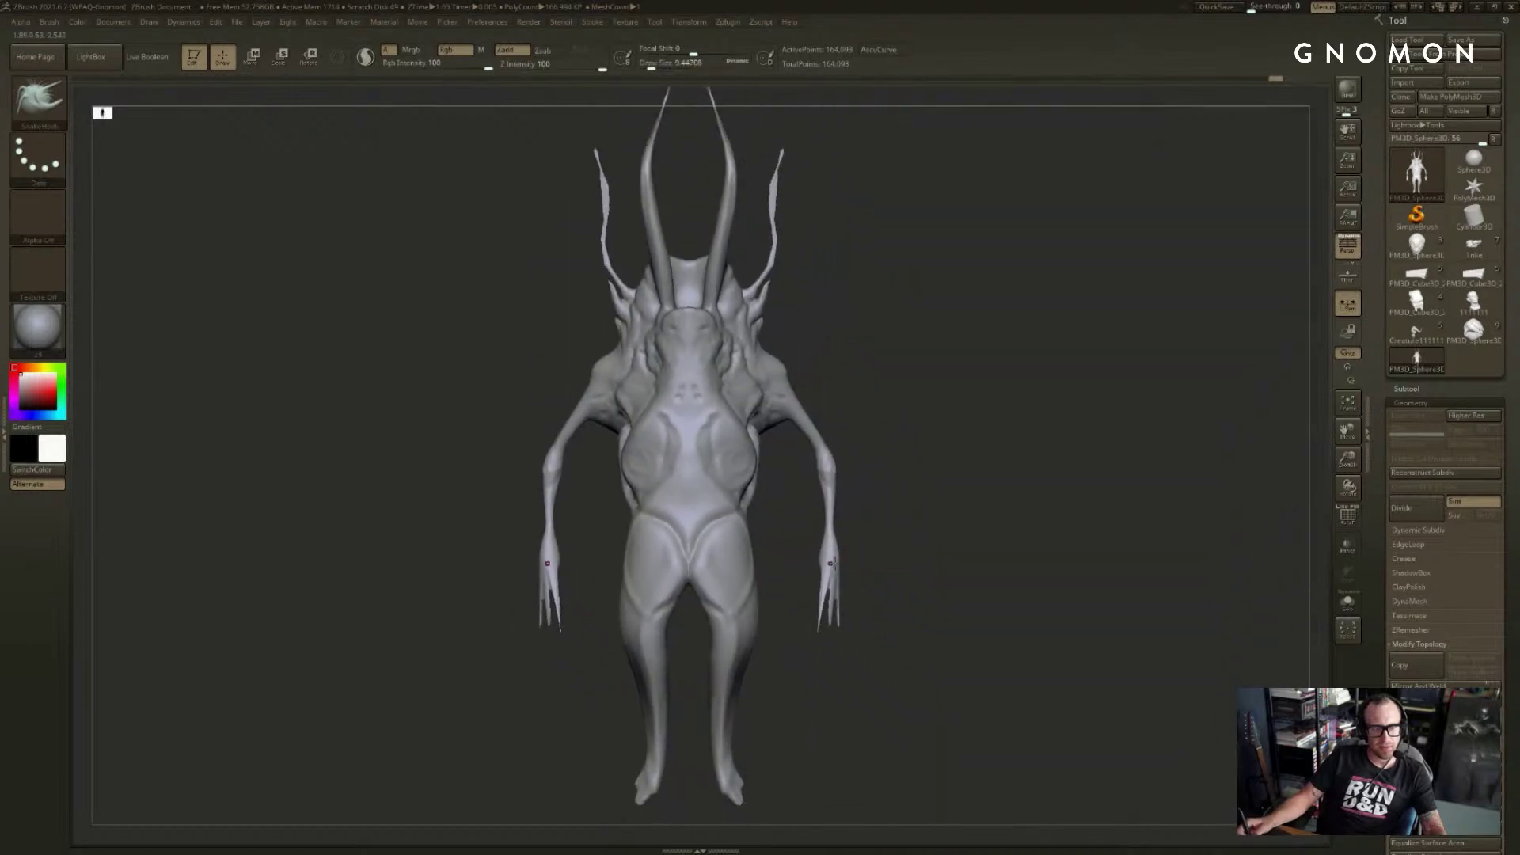
# - Adjust the arms from the side and add volume to the forearms and hands with the Clay brush
pyautogui.moveTo(874, 561)
pyautogui.mouseDown()
pyautogui.moveTo(821, 563)
pyautogui.moveTo(761, 587)
pyautogui.moveTo(768, 599)
pyautogui.mouseUp()
pyautogui.moveTo(765, 536); pyautogui.dragTo(738, 532)
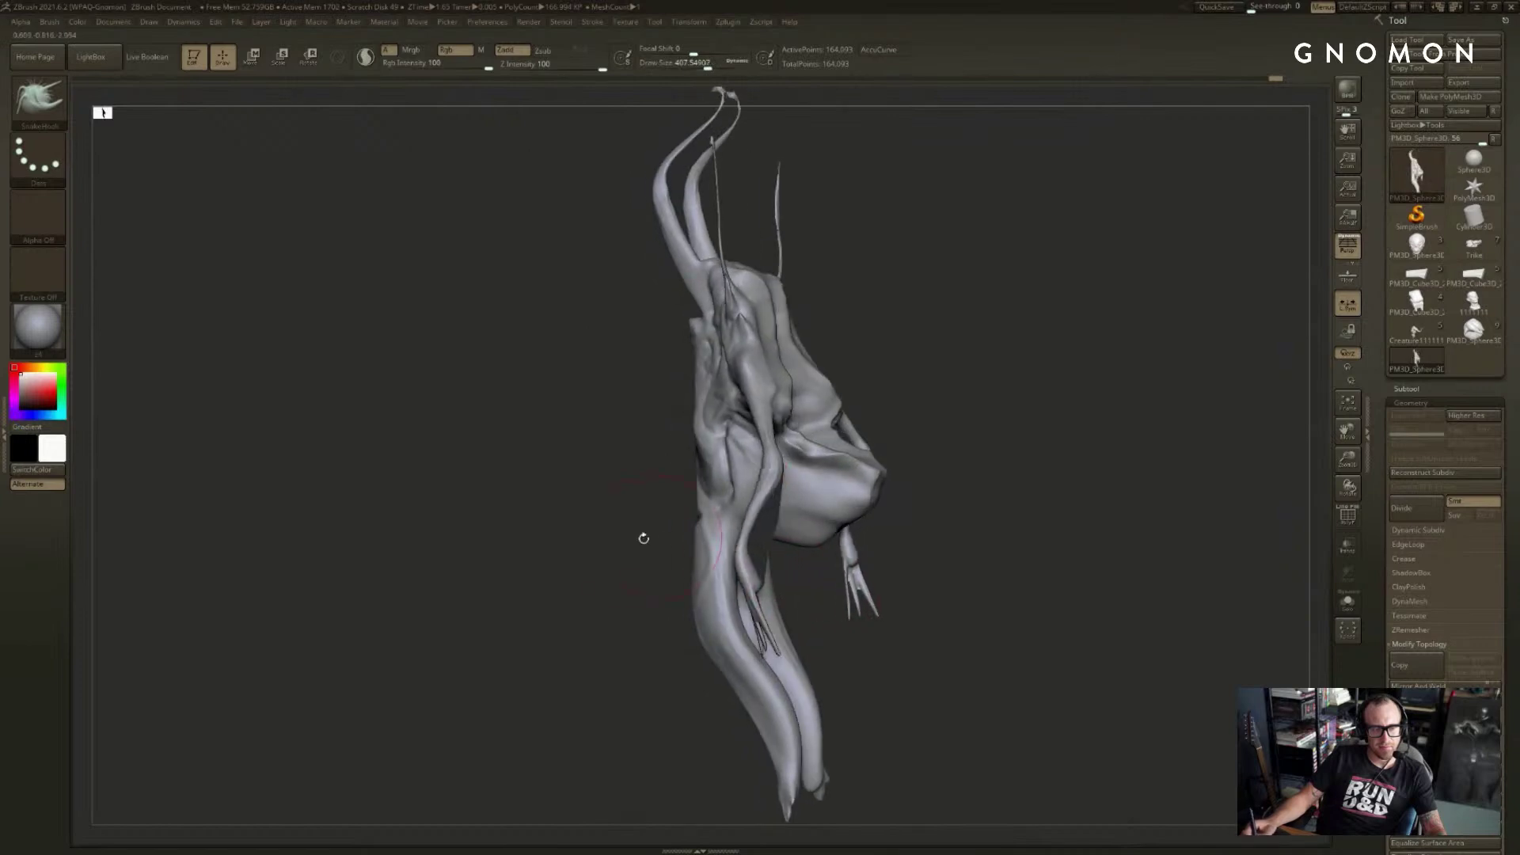
pyautogui.press('b')
pyautogui.press('c')
pyautogui.press('l')
pyautogui.moveTo(645, 536); pyautogui.dragTo(780, 582)
pyautogui.press('s')
pyautogui.moveTo(792, 584)
pyautogui.mouseDown()
pyautogui.moveTo(772, 583)
pyautogui.moveTo(787, 587)
pyautogui.mouseUp()
pyautogui.moveTo(700, 582)
pyautogui.mouseDown()
pyautogui.moveTo(874, 587)
pyautogui.moveTo(755, 595)
pyautogui.moveTo(812, 591)
pyautogui.mouseUp()
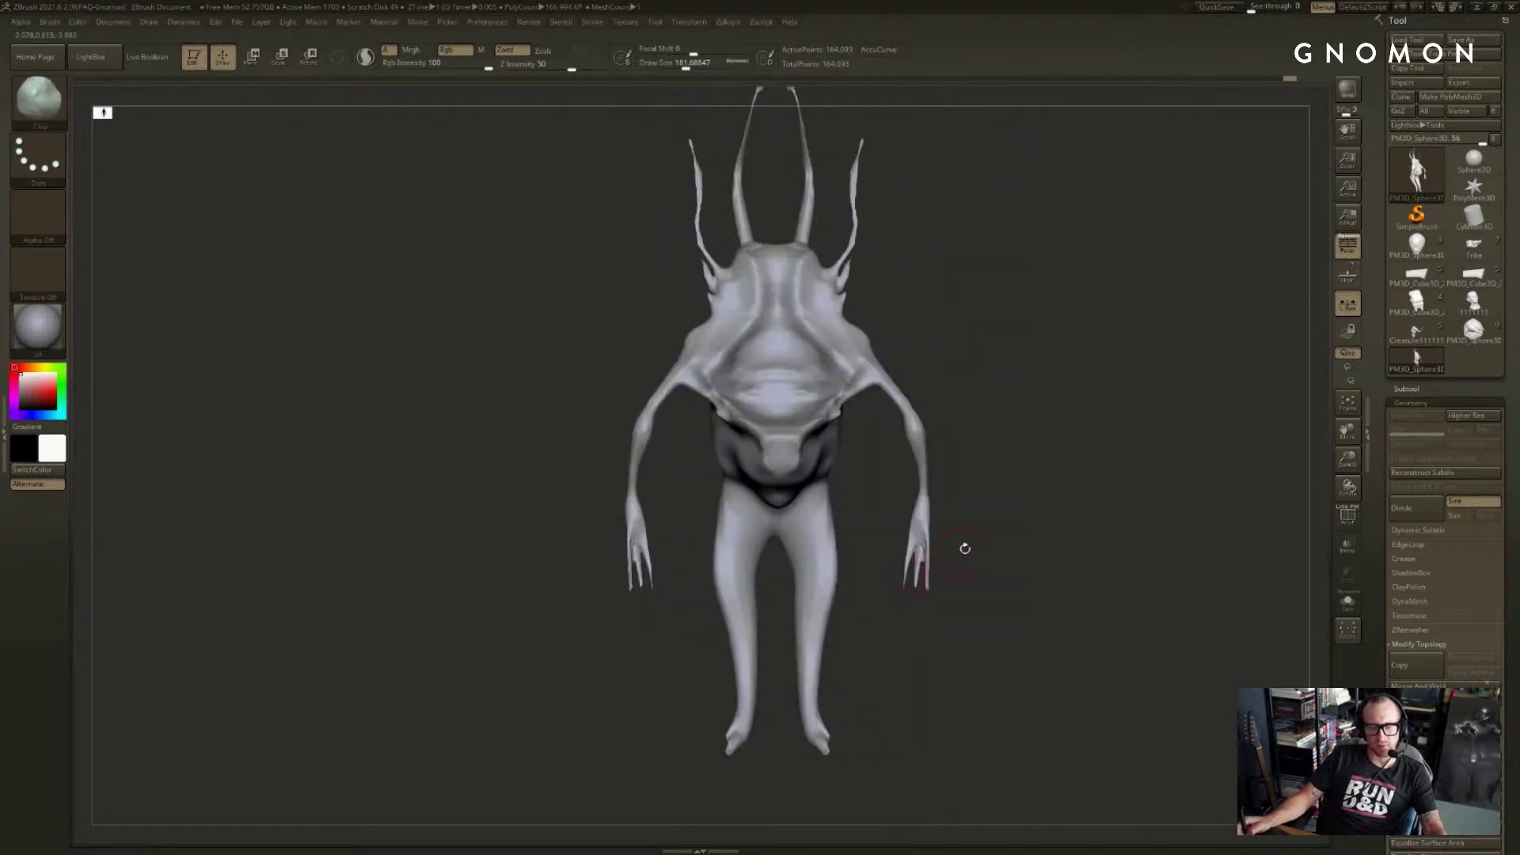
# - Reshape the fingers on the back of the hand with the Move brush at draw size about 80
pyautogui.moveTo(964, 547)
pyautogui.keyDown('alt'); pyautogui.mouseDown()
pyautogui.moveTo(942, 614)
pyautogui.moveTo(1012, 615)
pyautogui.moveTo(940, 609)
pyautogui.mouseUp(); pyautogui.keyUp('alt')
pyautogui.press('s')
pyautogui.hotkey('ctrl', 'z')
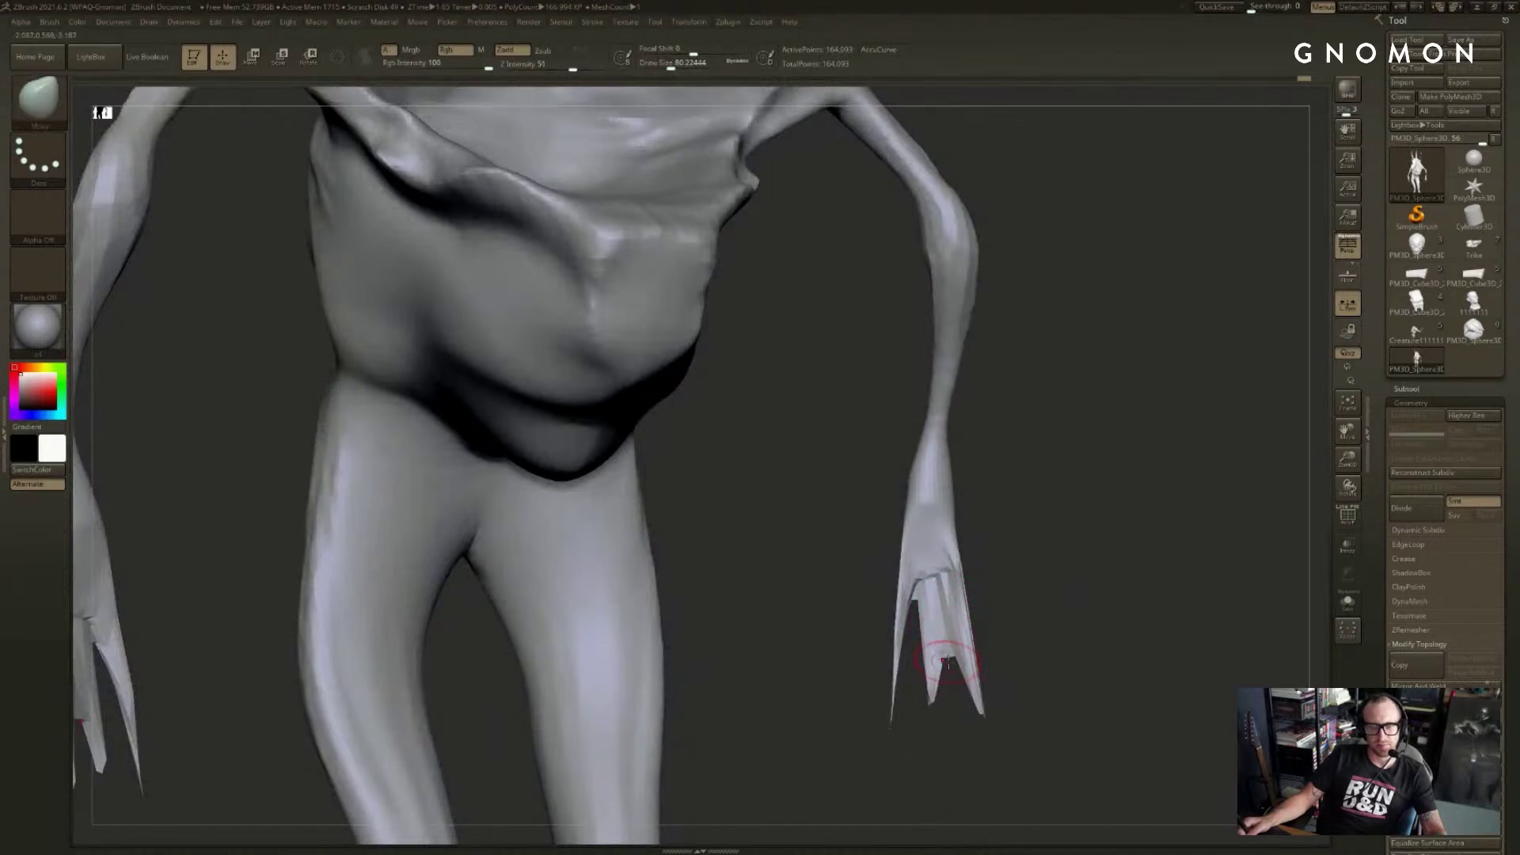
pyautogui.moveTo(947, 661)
pyautogui.mouseDown()
pyautogui.moveTo(941, 571)
pyautogui.moveTo(946, 590)
pyautogui.moveTo(1018, 577)
pyautogui.moveTo(987, 550)
pyautogui.moveTo(990, 577)
pyautogui.moveTo(933, 590)
pyautogui.moveTo(1039, 490)
pyautogui.moveTo(947, 465)
pyautogui.moveTo(909, 485)
pyautogui.moveTo(982, 466)
pyautogui.mouseUp()
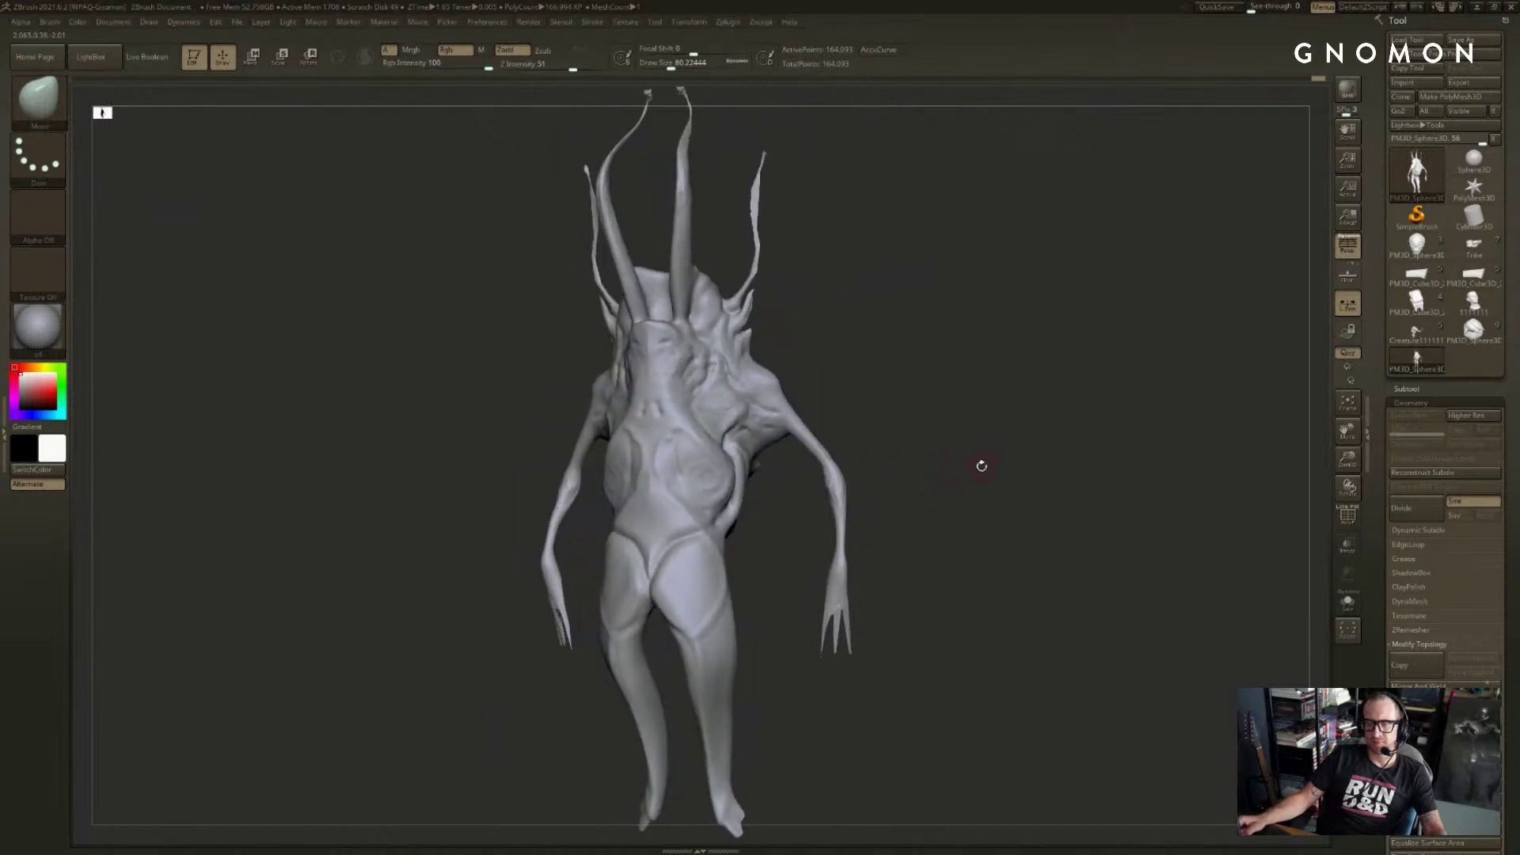
# - Reshape the hip and thigh profile from the side with the Move brush at draw size about 567
pyautogui.press('s')
pyautogui.moveTo(733, 533)
pyautogui.mouseDown()
pyautogui.moveTo(689, 546)
pyautogui.moveTo(689, 577)
pyautogui.moveTo(628, 628)
pyautogui.mouseUp()
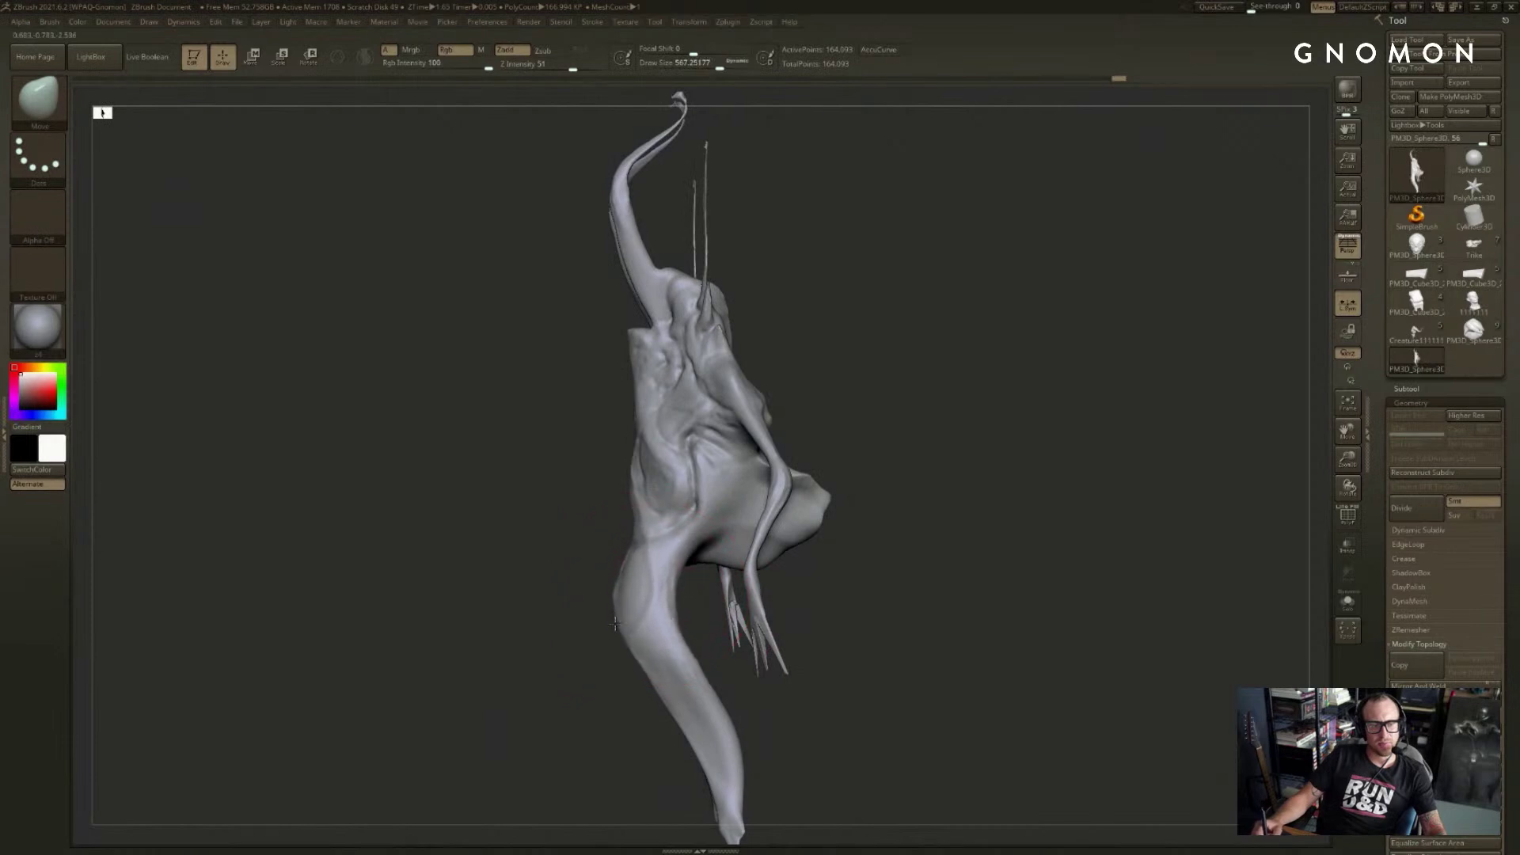
pyautogui.moveTo(935, 555); pyautogui.dragTo(1097, 419)
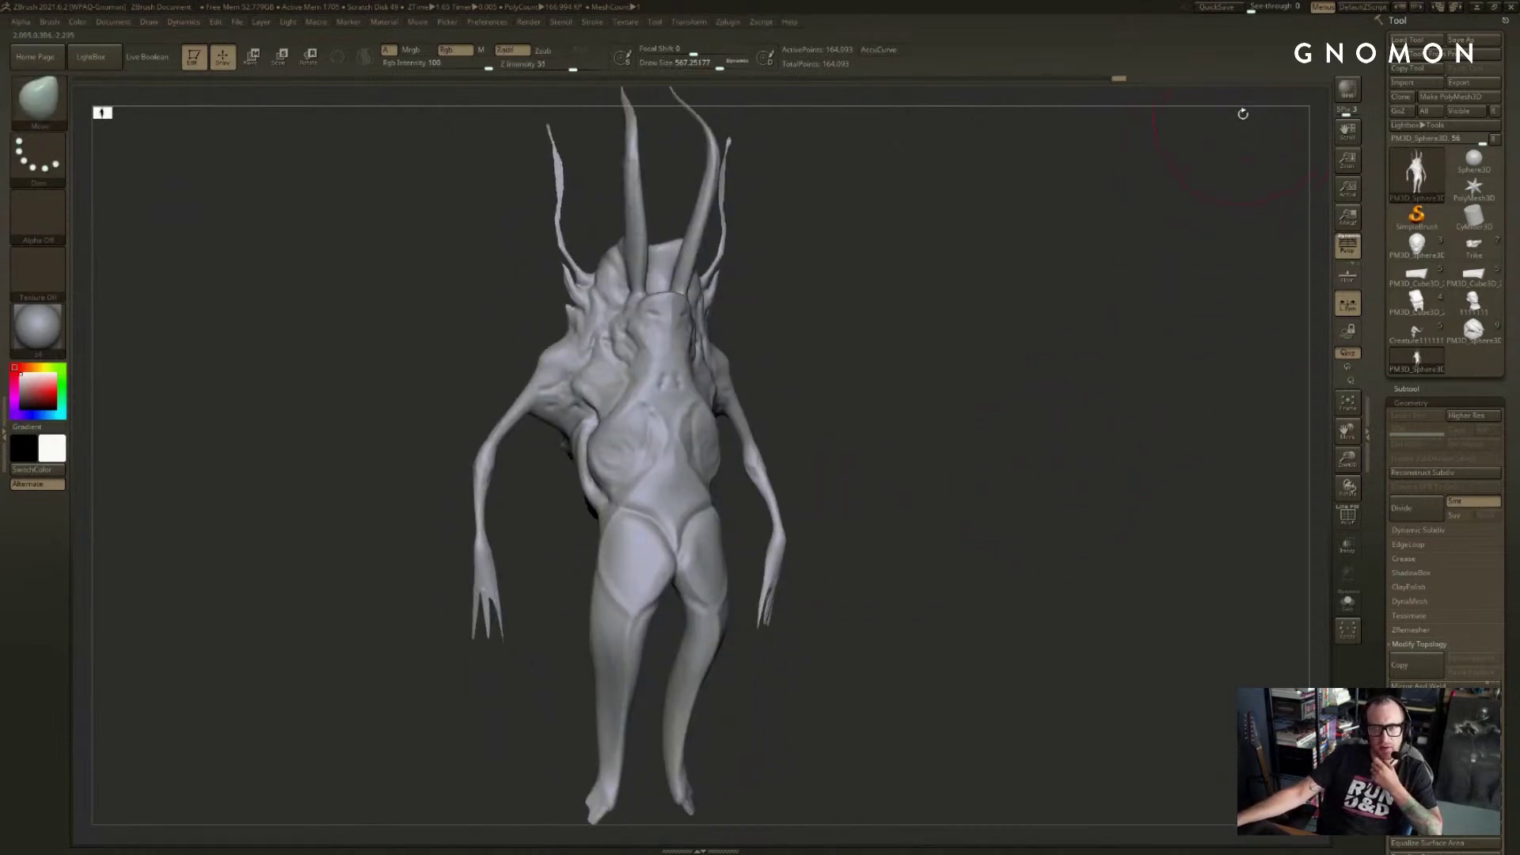
# - Switch to File Explorer and open the DeepSeaKing tool from the Twitch folder in ZBrush
pyautogui.hotkey('alt', 'Tab')
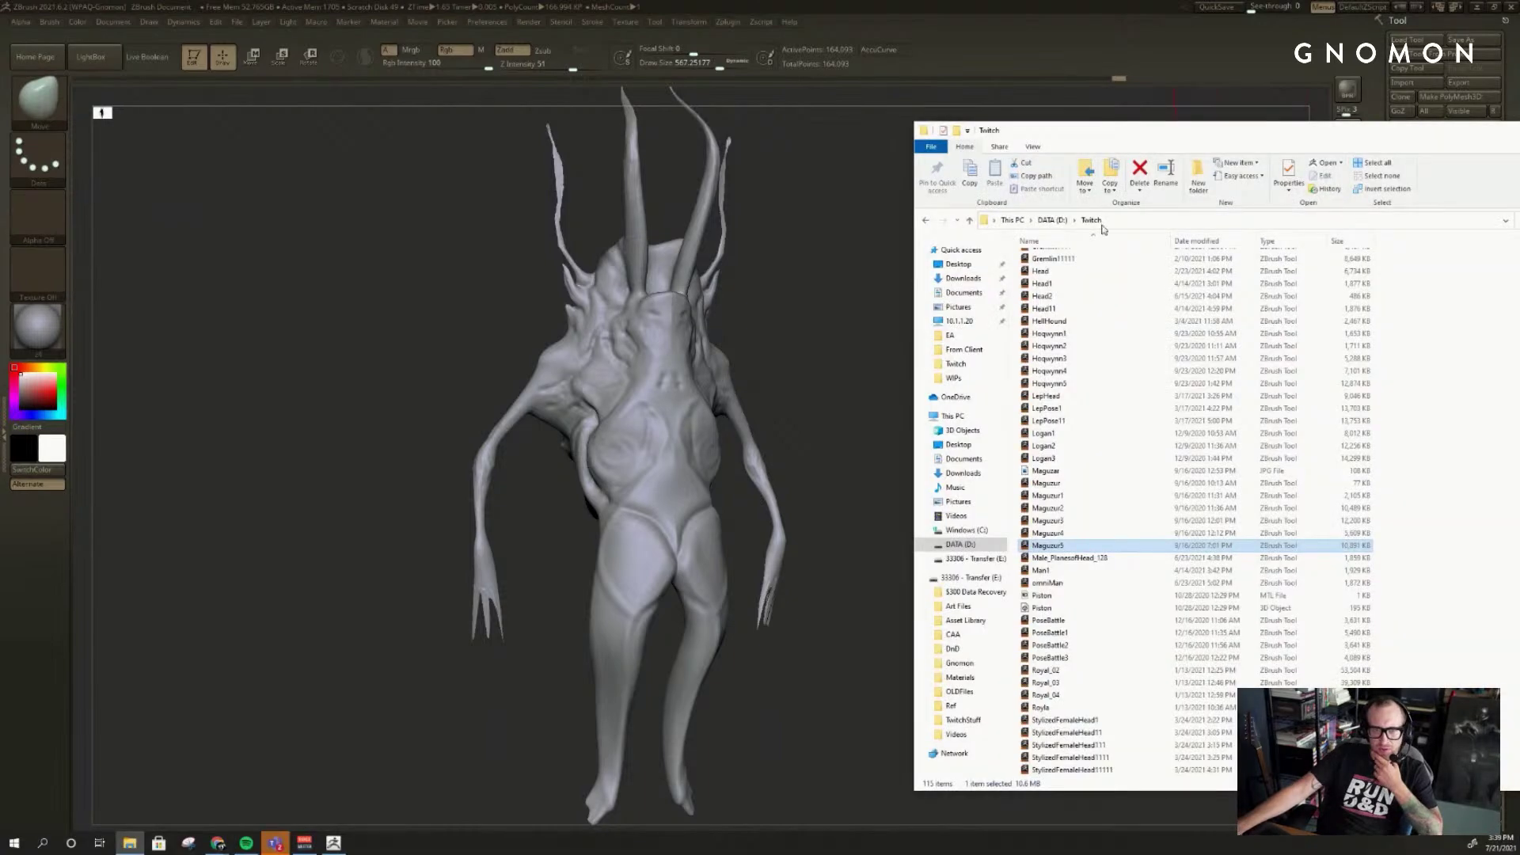
pyautogui.scroll(5, 1038, 512)
pyautogui.scroll(6, 1038, 512)
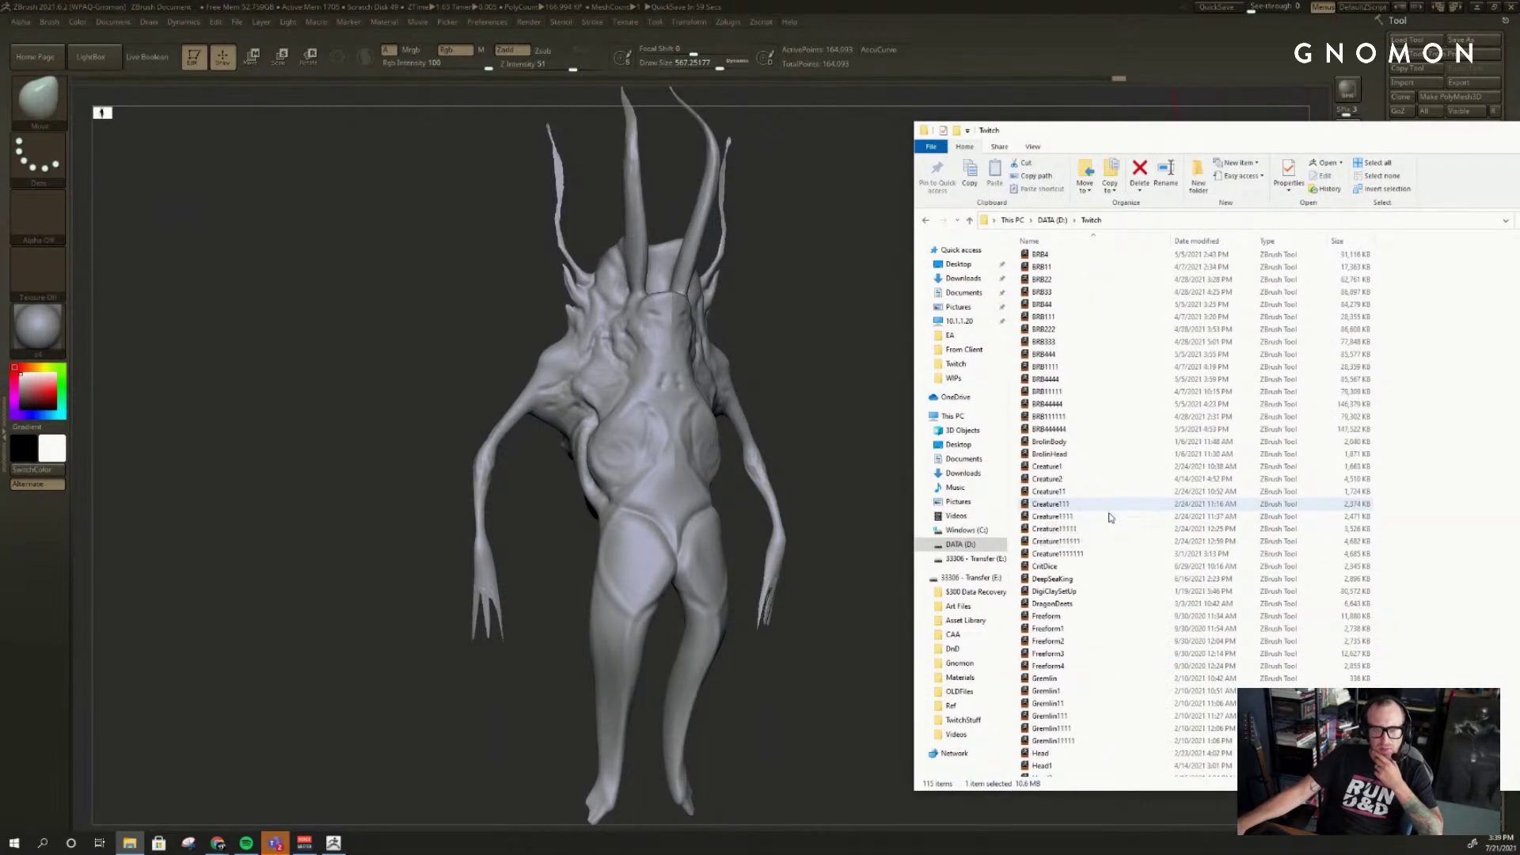
pyautogui.scroll(-14, 1114, 538)
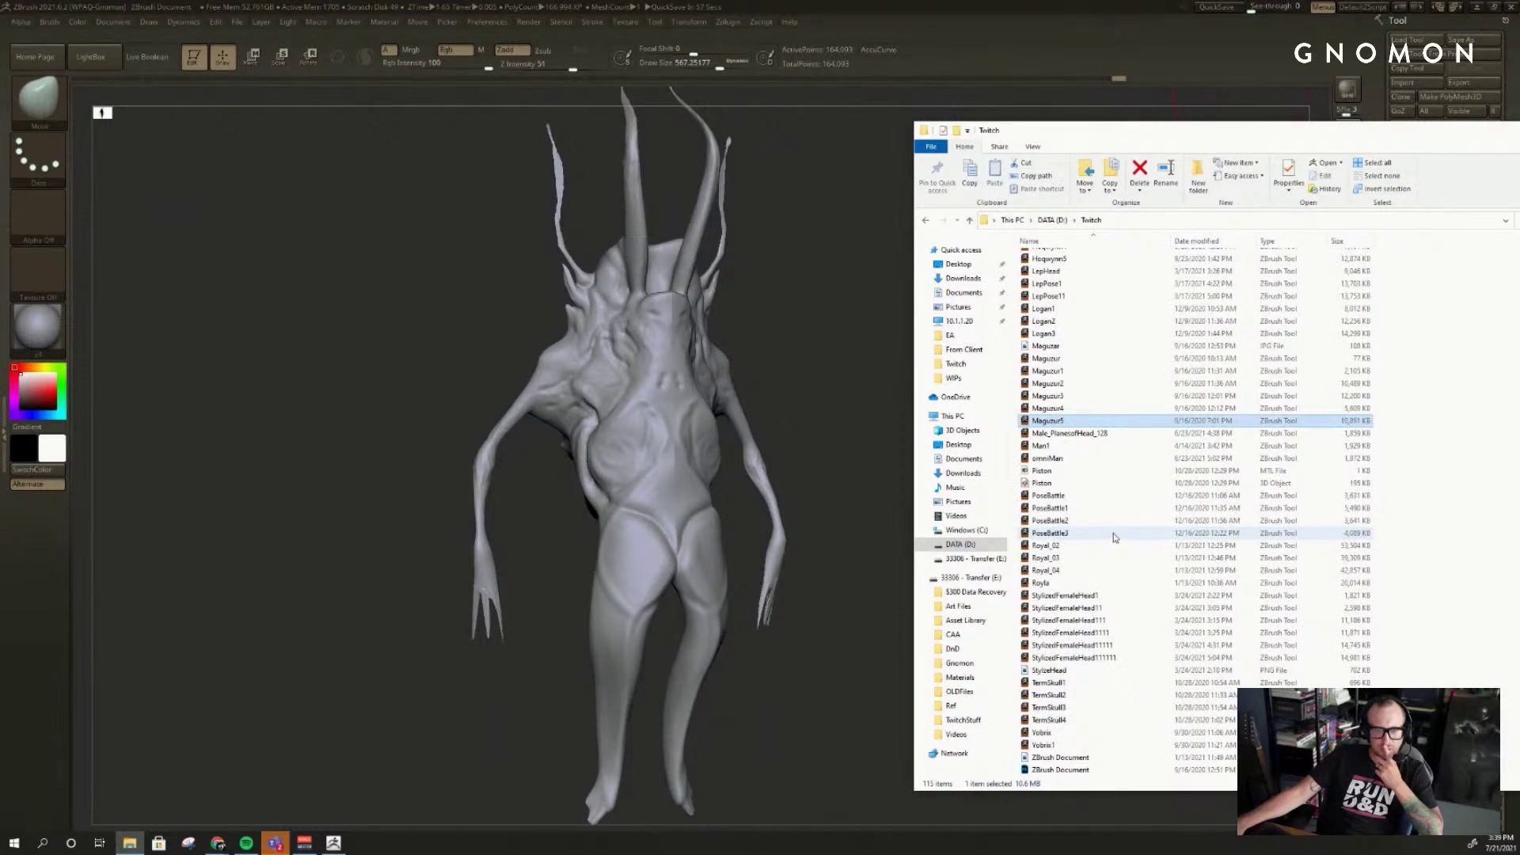
pyautogui.click(1112, 545)
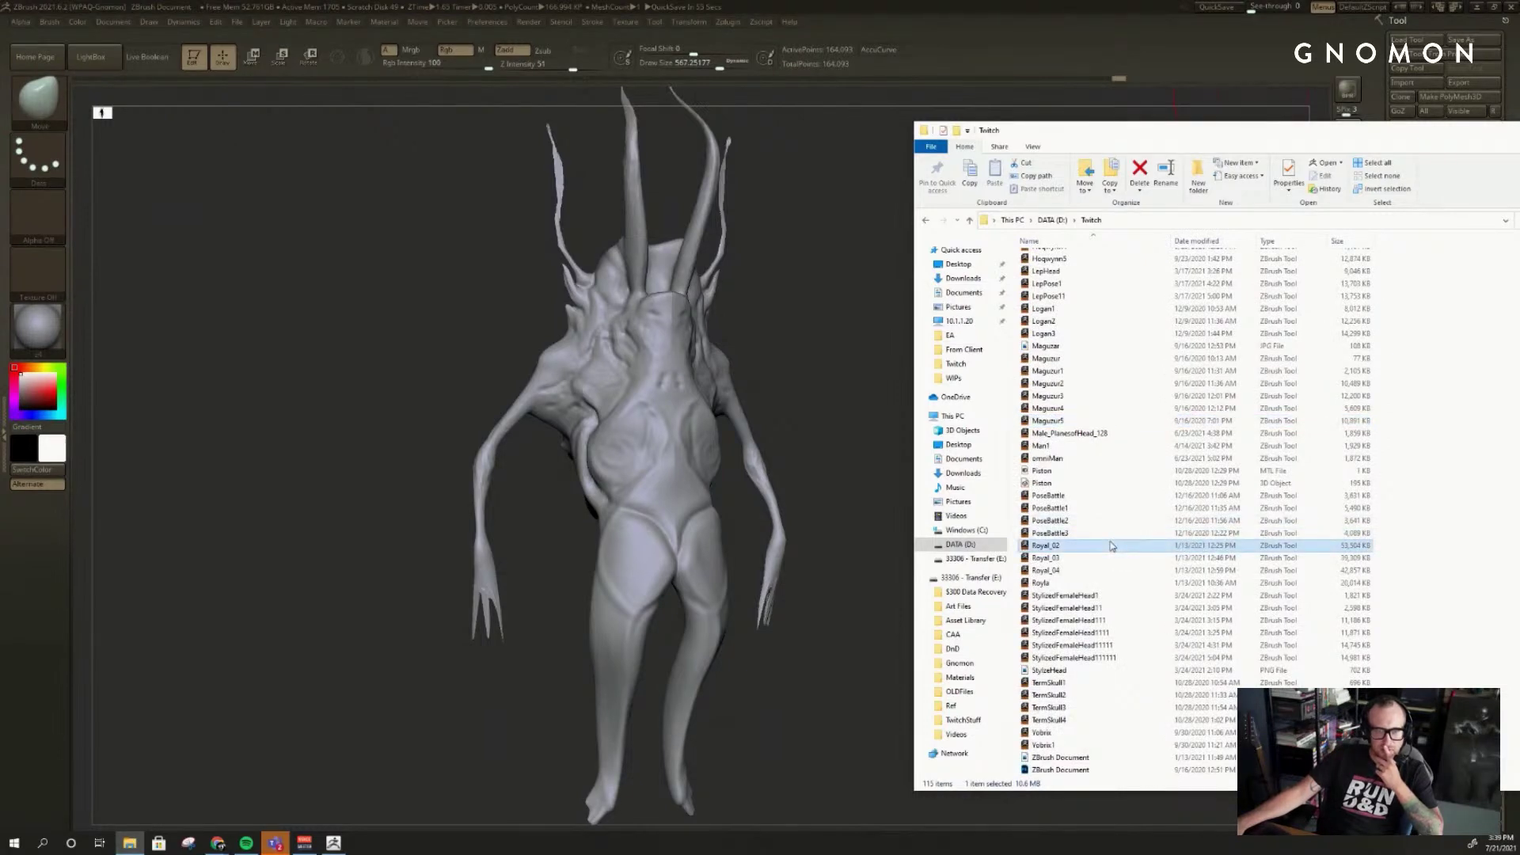
pyautogui.scroll(8, 1114, 654)
pyautogui.scroll(9, 1114, 654)
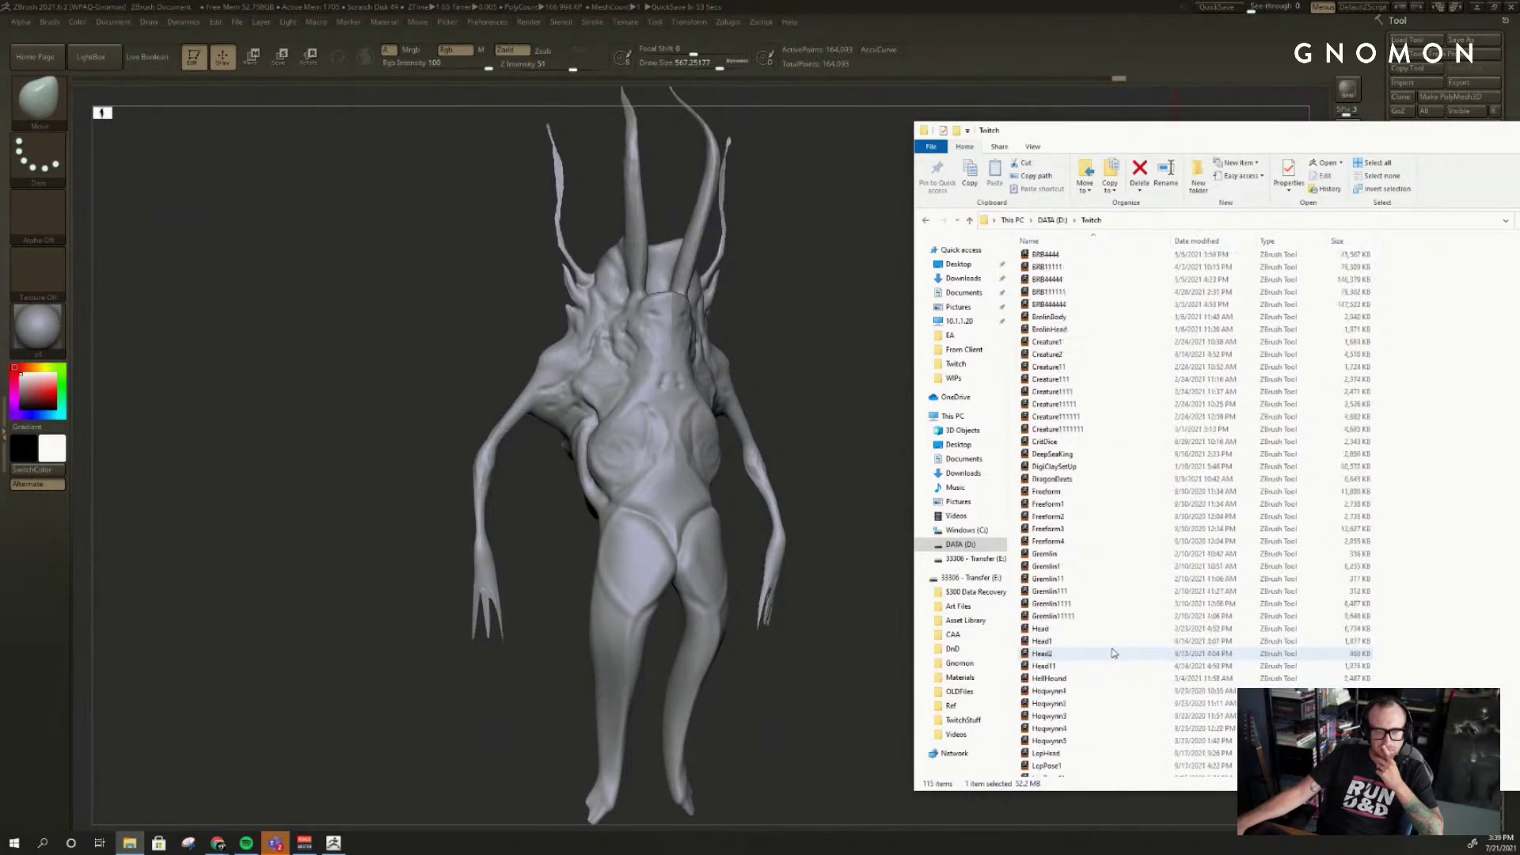
pyautogui.doubleClick(1080, 604)
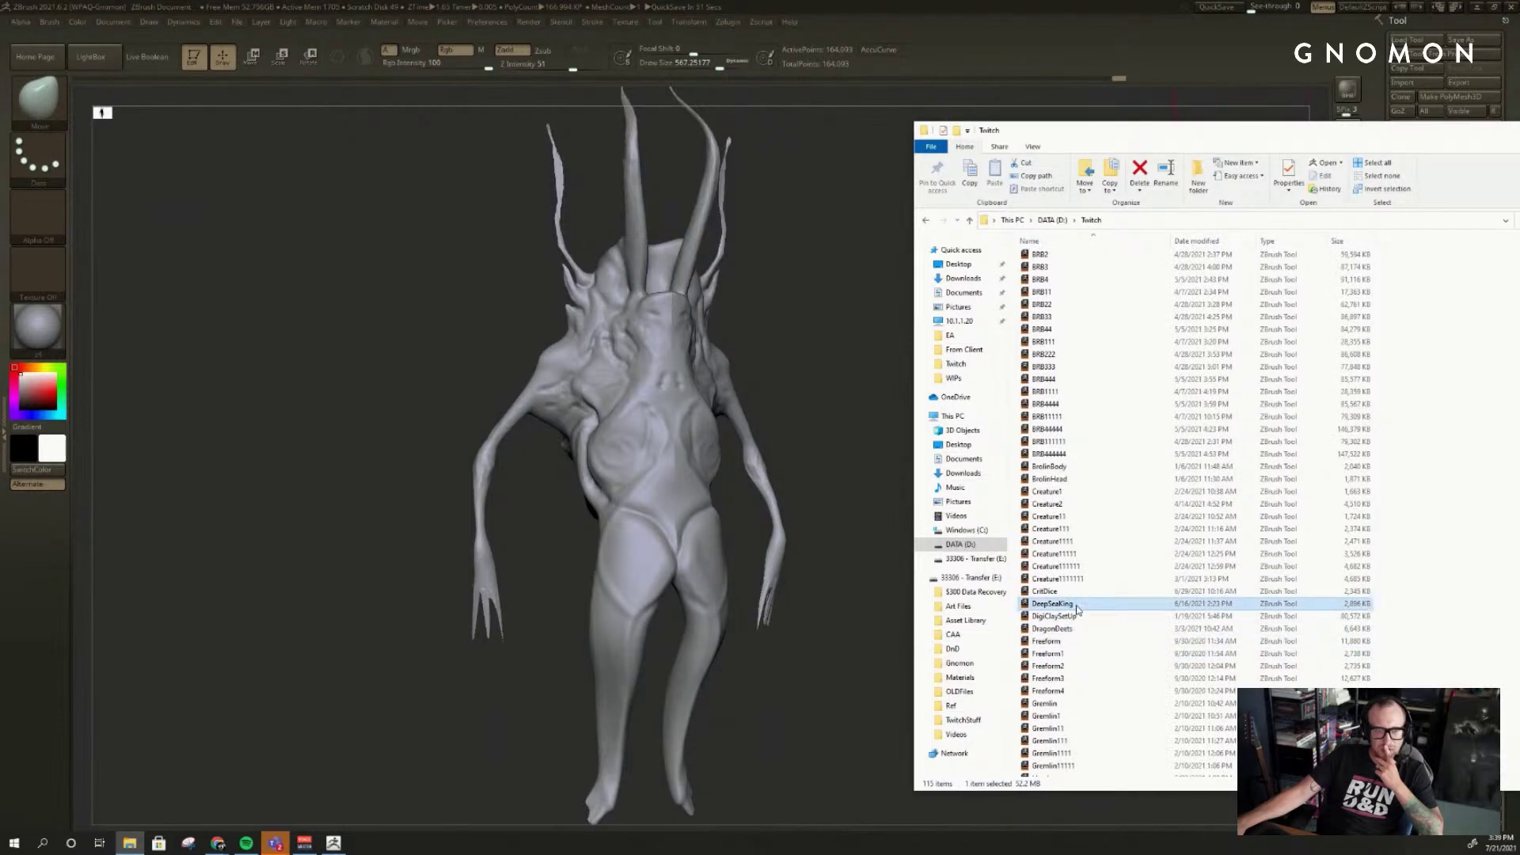
pyautogui.moveTo(1069, 420); pyautogui.dragTo(1079, 507)
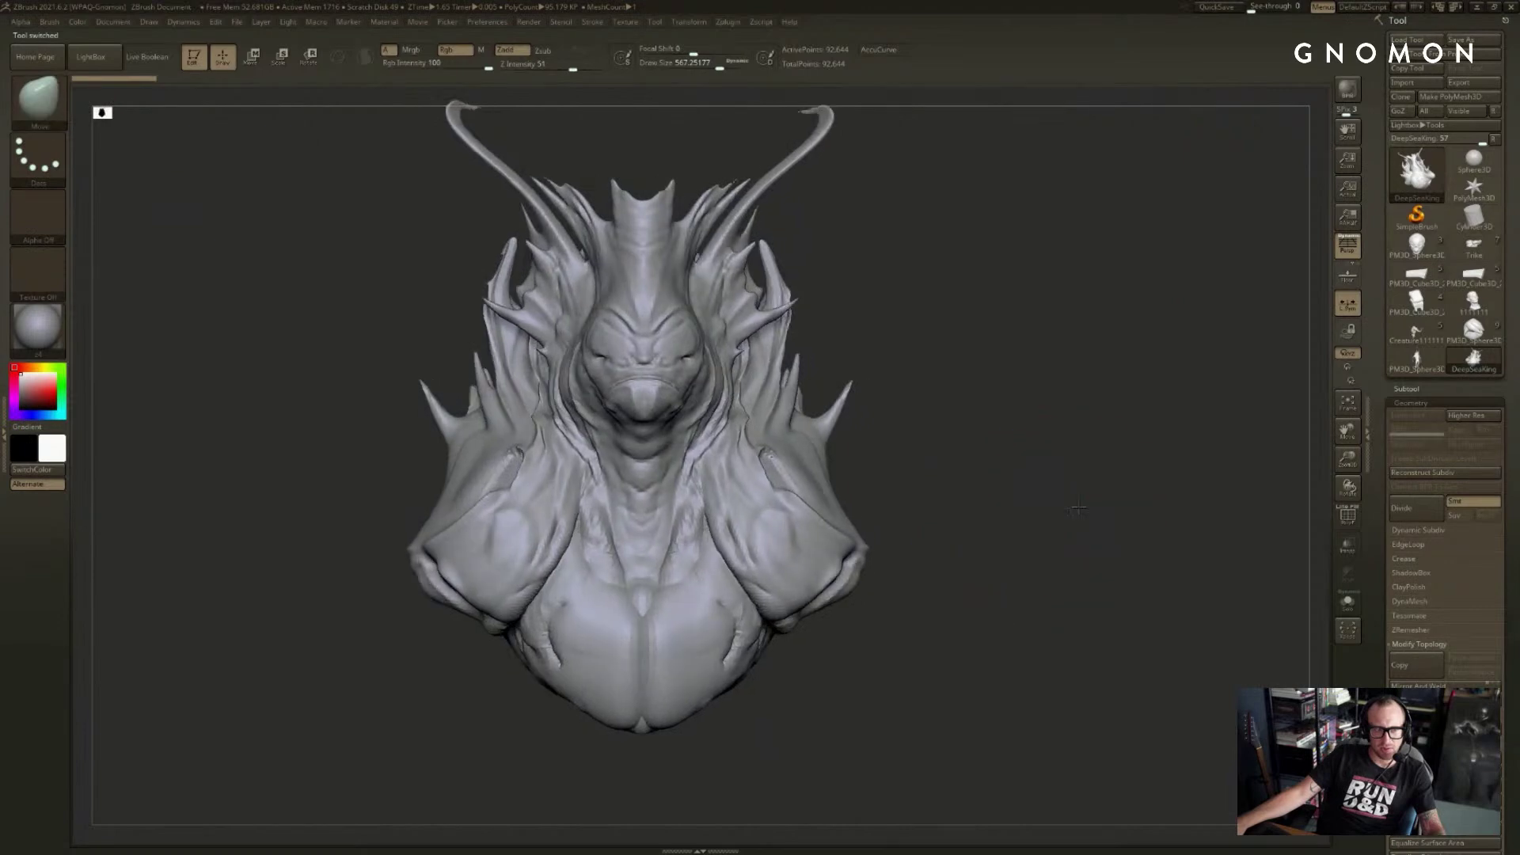
# - Open the Royal_04 tool from the Twitch folder and frame the full figure
pyautogui.hotkey('alt', 'Tab')
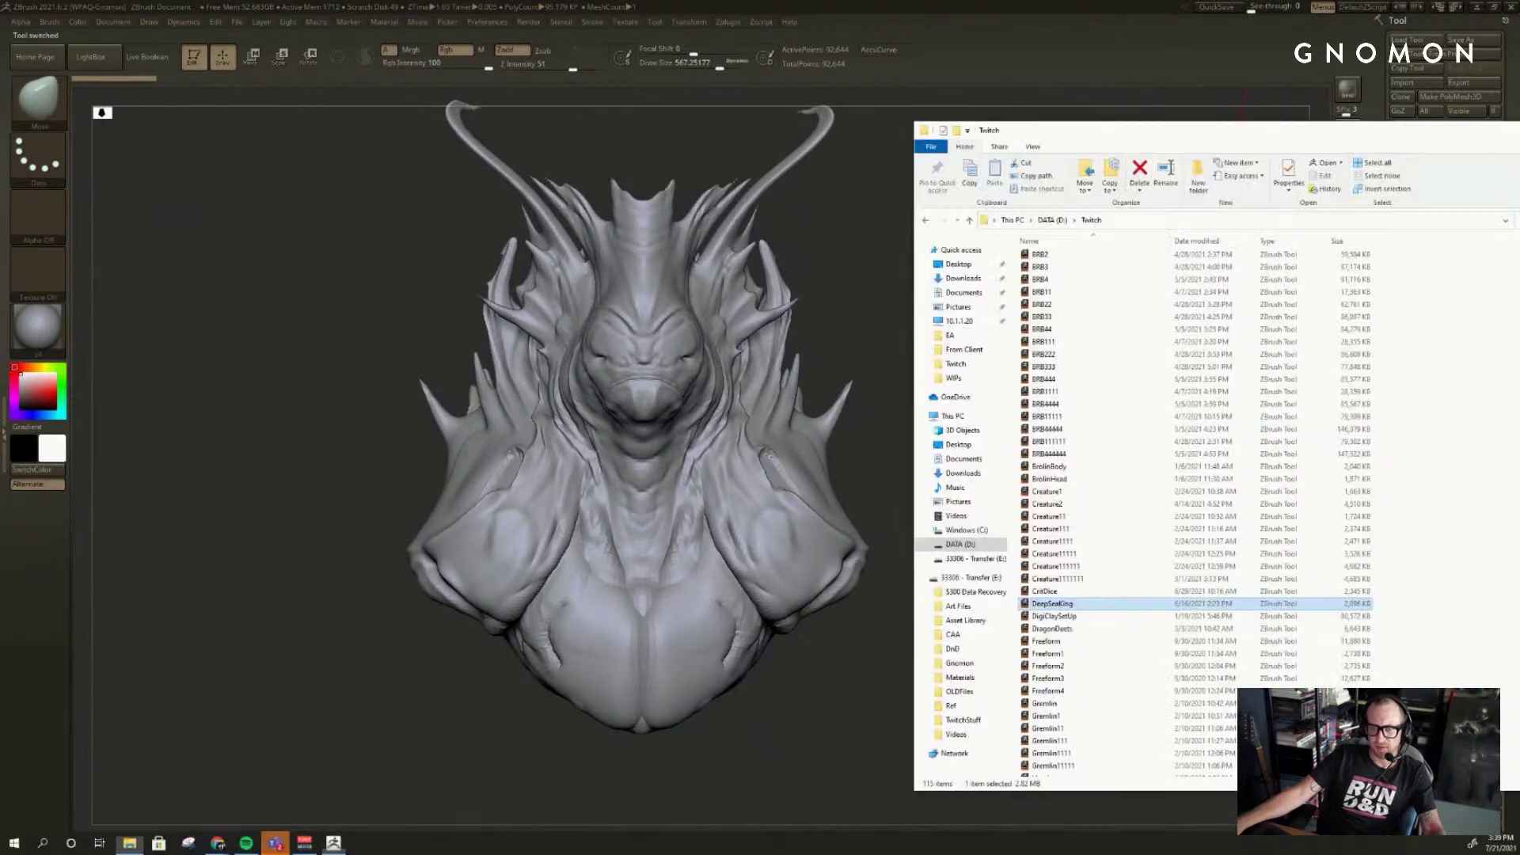
pyautogui.scroll(-7, 1220, 459)
pyautogui.scroll(-6, 1219, 458)
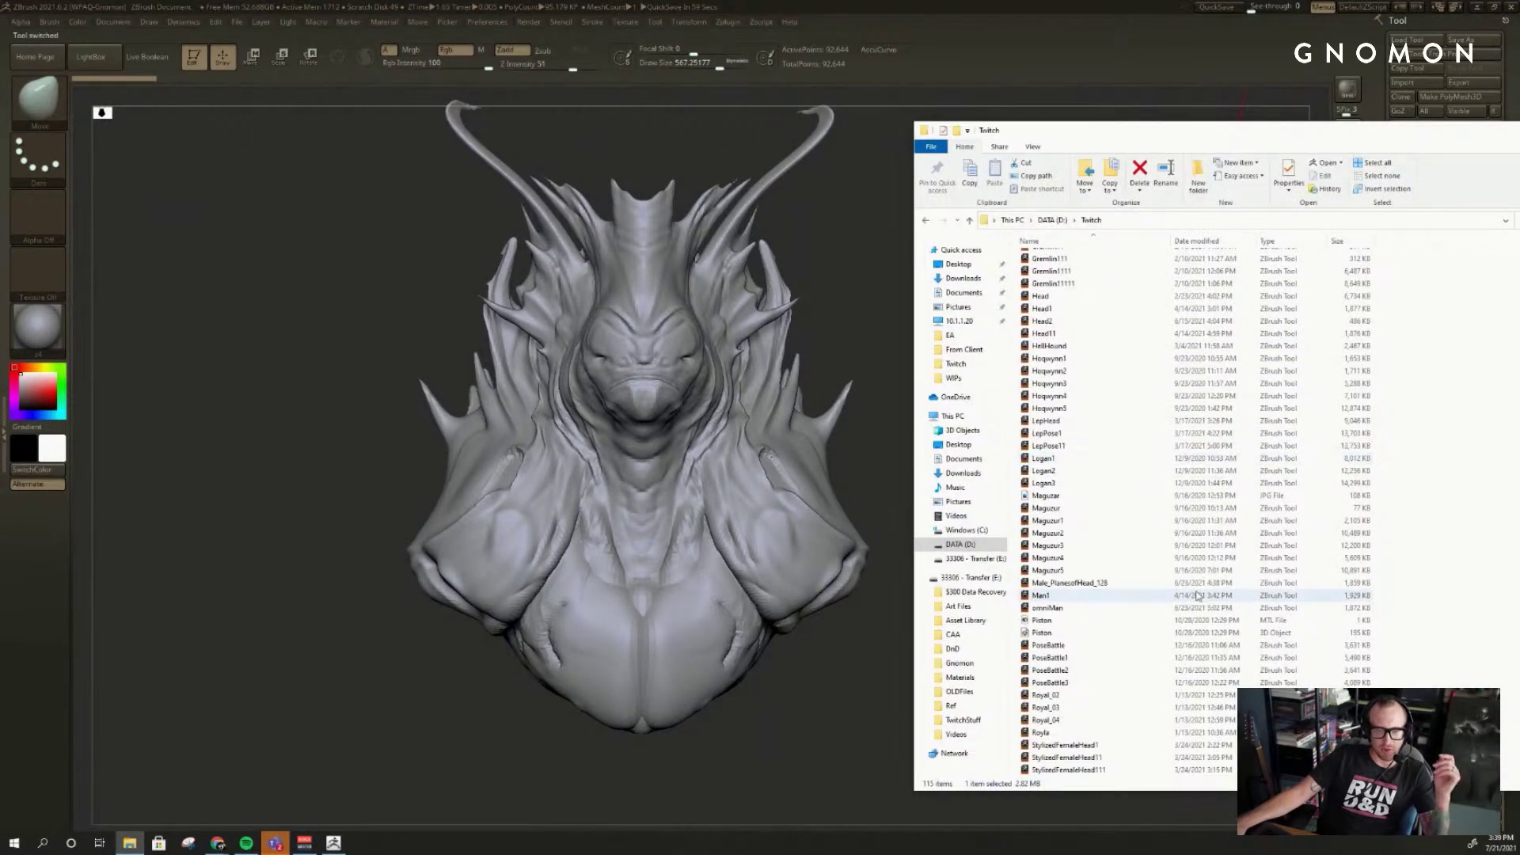
pyautogui.doubleClick(1061, 717)
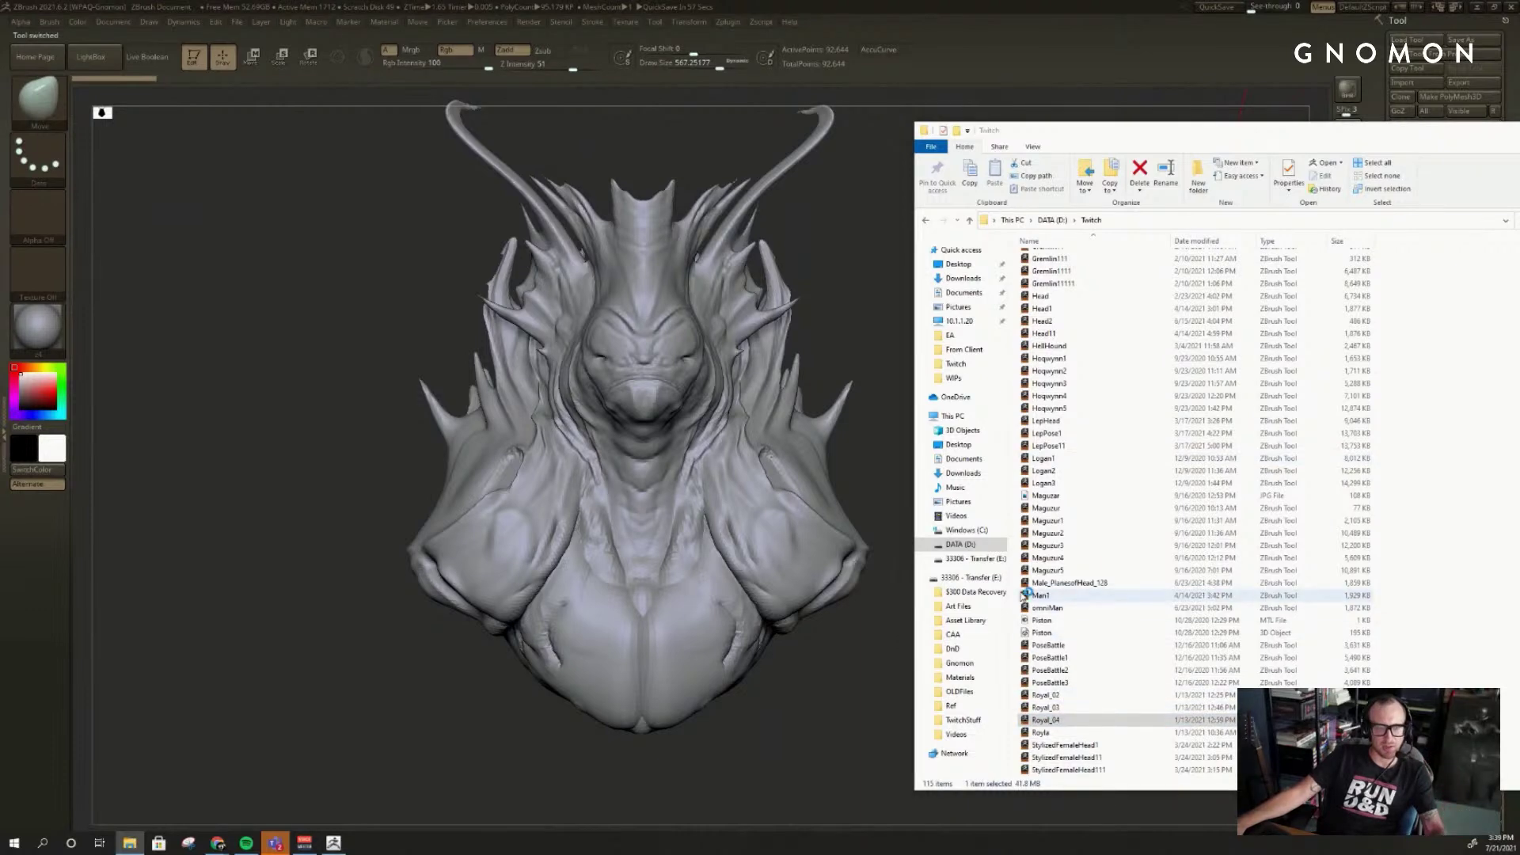
pyautogui.press('f')
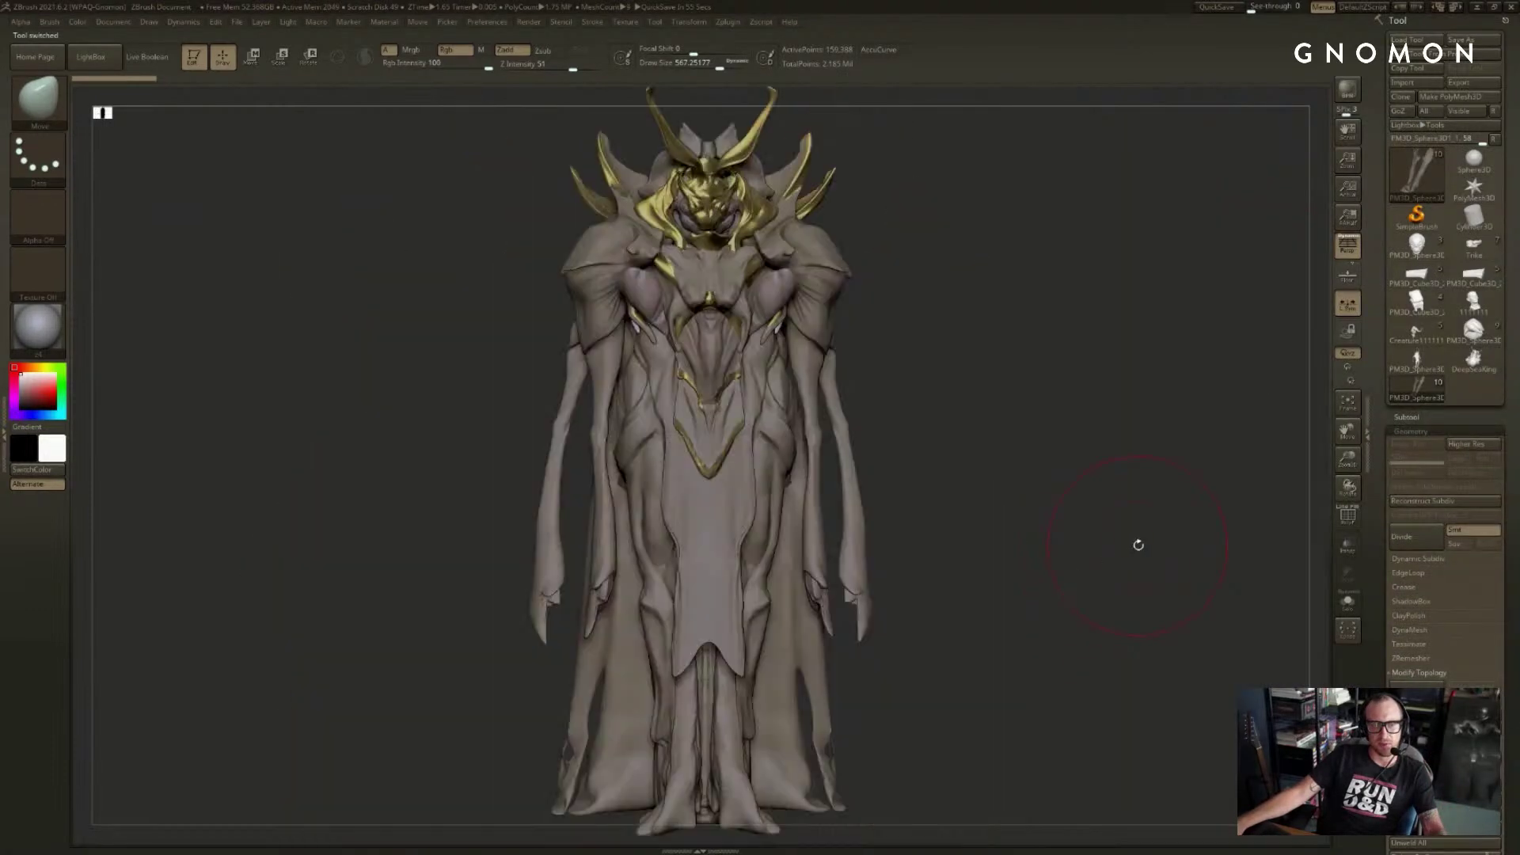
# - Inspect the robed figure with the paint hidden on all subtools, restoring the colours and a straight front view
pyautogui.click(1406, 418)
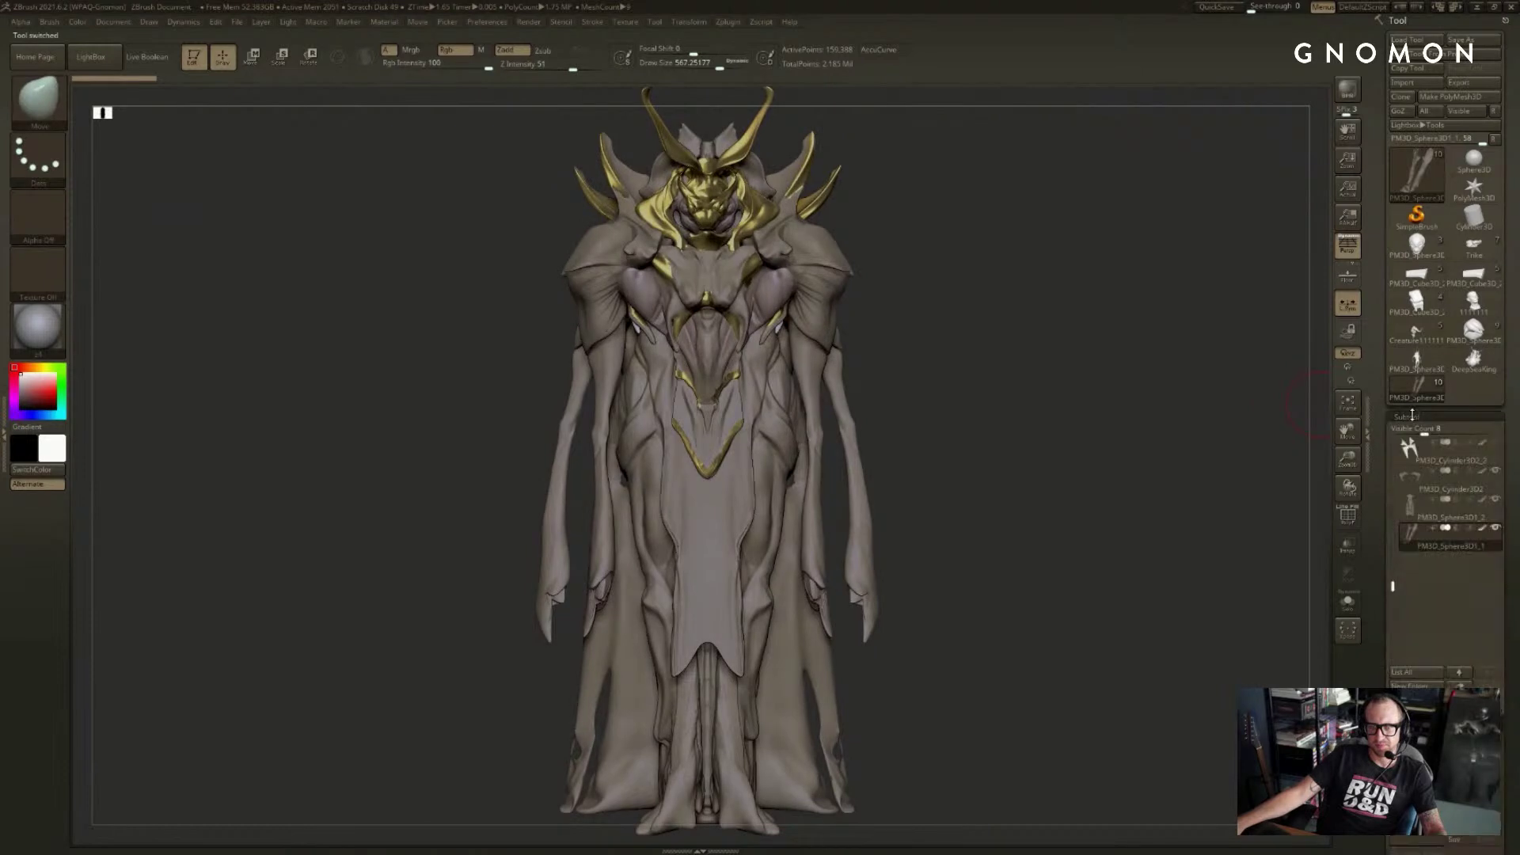
pyautogui.keyDown('shift'); pyautogui.click(1482, 445); pyautogui.keyUp('shift')
pyautogui.moveTo(1162, 389); pyautogui.dragTo(1363, 431)
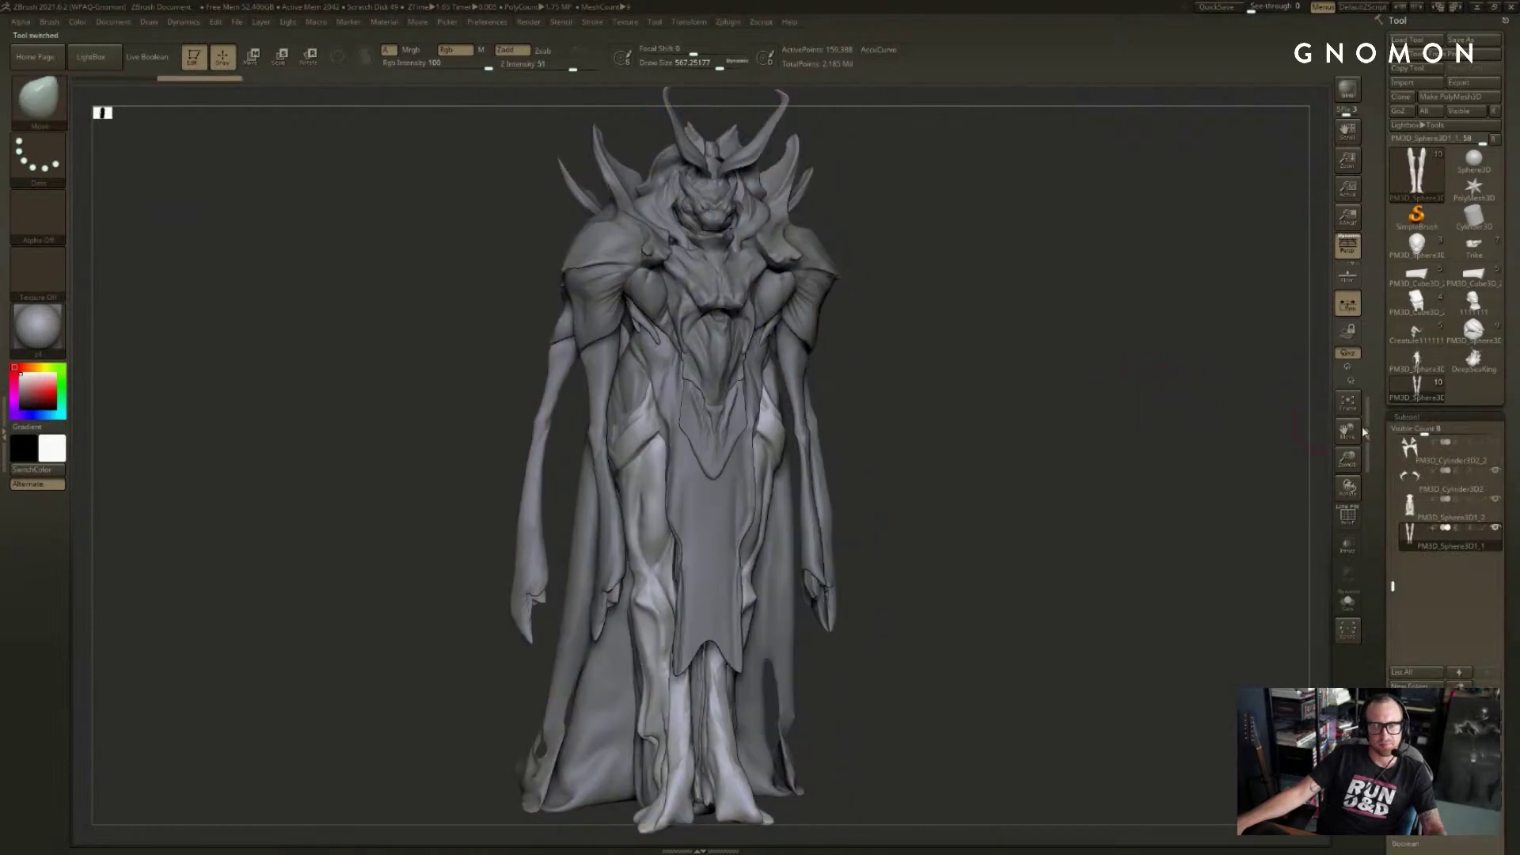
pyautogui.keyDown('shift'); pyautogui.click(1481, 449); pyautogui.keyUp('shift')
pyautogui.keyDown('shift'); pyautogui.moveTo(1171, 389); pyautogui.dragTo(1055, 363); pyautogui.keyUp('shift')
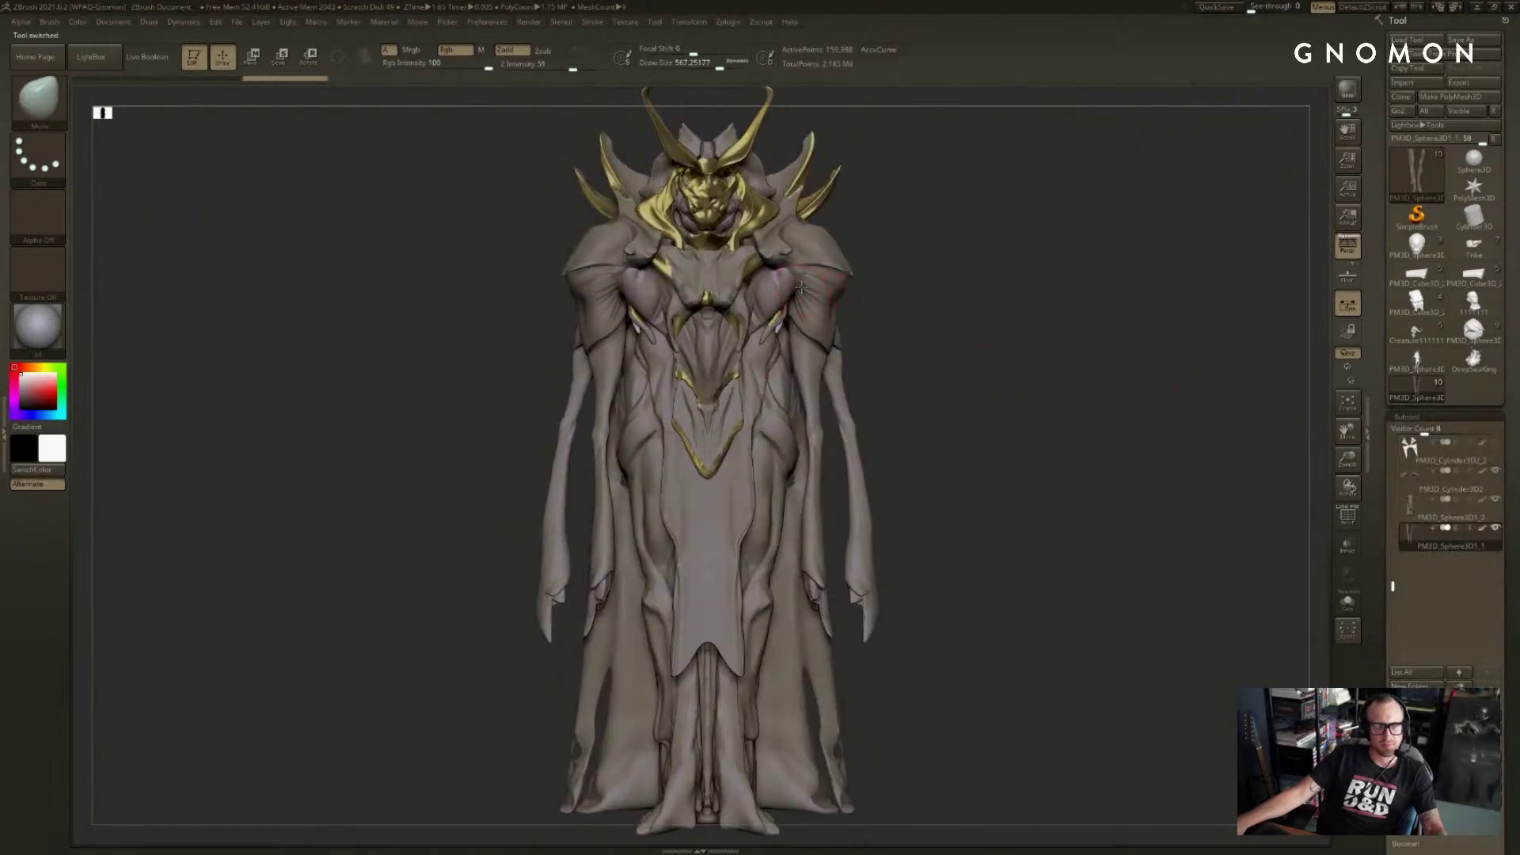
# - Snapshot the coloured robed figure onto the canvas beside an empty area and switch to the horned creature tool
pyautogui.keyDown('alt'); pyautogui.click(761, 388); pyautogui.keyUp('alt')
pyautogui.moveTo(999, 315)
pyautogui.keyDown('alt'); pyautogui.mouseDown()
pyautogui.moveTo(996, 351)
pyautogui.moveTo(1056, 353)
pyautogui.moveTo(1018, 356)
pyautogui.moveTo(1045, 430)
pyautogui.moveTo(1154, 415)
pyautogui.moveTo(1290, 437)
pyautogui.moveTo(1295, 451)
pyautogui.moveTo(1251, 388)
pyautogui.moveTo(1207, 366)
pyautogui.moveTo(1249, 431)
pyautogui.moveTo(1245, 371)
pyautogui.moveTo(1093, 389)
pyautogui.mouseUp(); pyautogui.keyUp('alt')
pyautogui.hotkey('shift', 's')
pyautogui.click(1416, 334)
# - Give the horned creature a cool grey MatCap material and enlarge it beside the robed figure for comparison
pyautogui.click(32, 329)
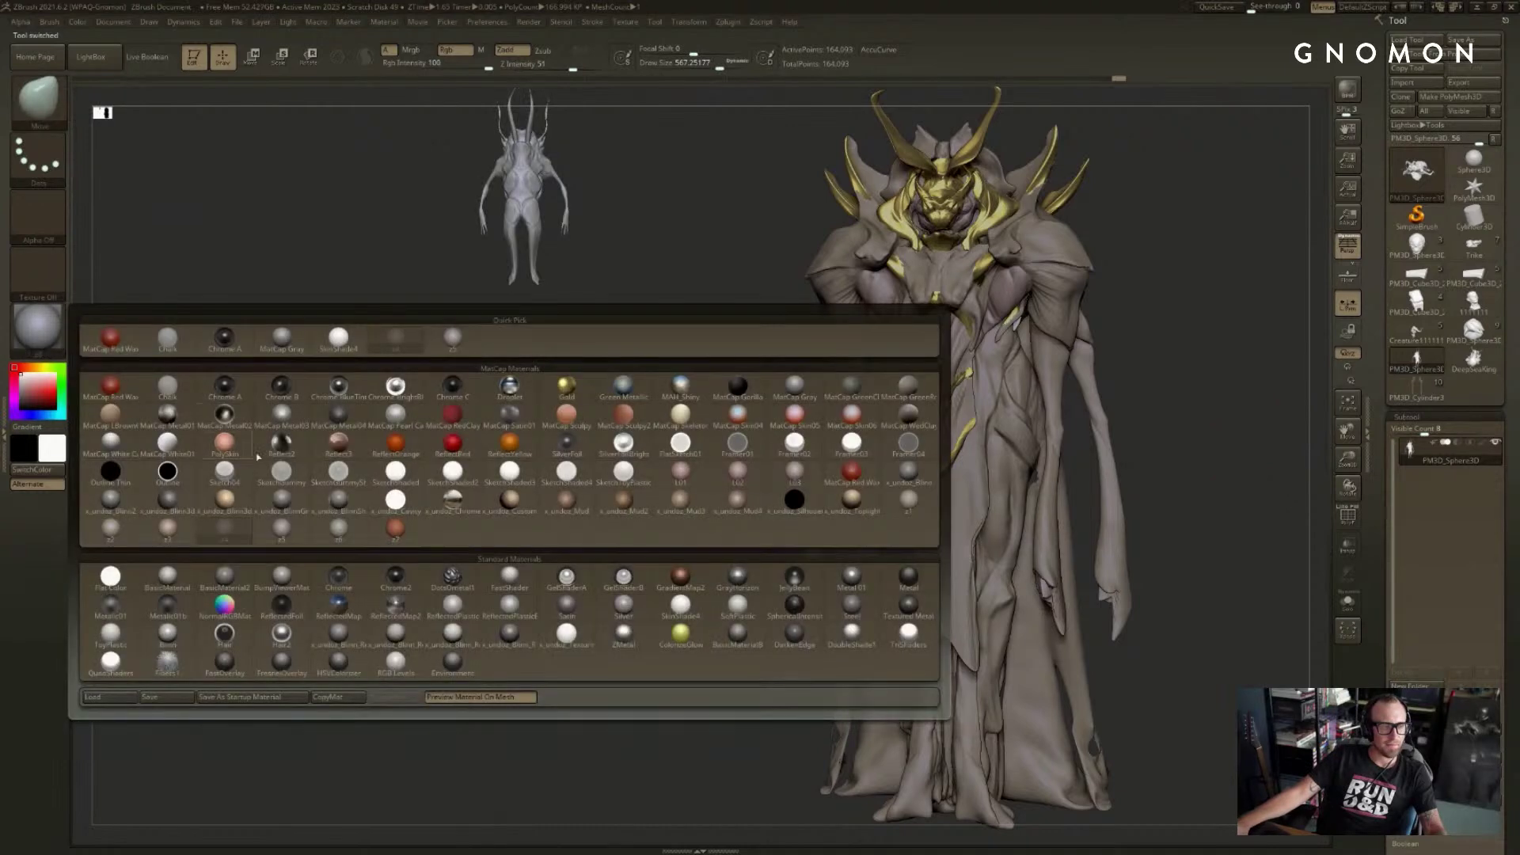
pyautogui.click(907, 504)
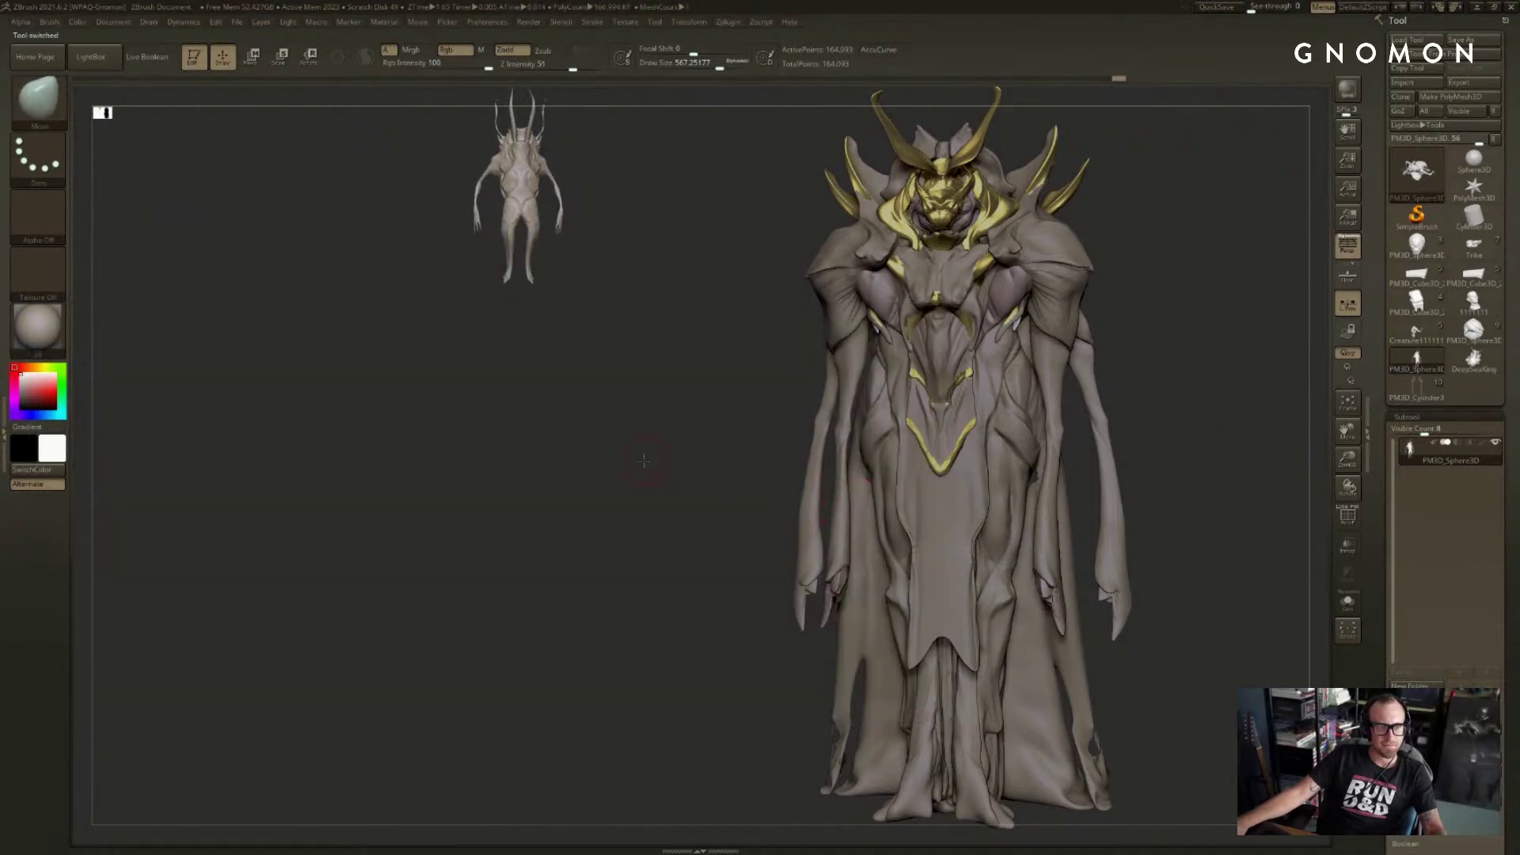
pyautogui.click(55, 333)
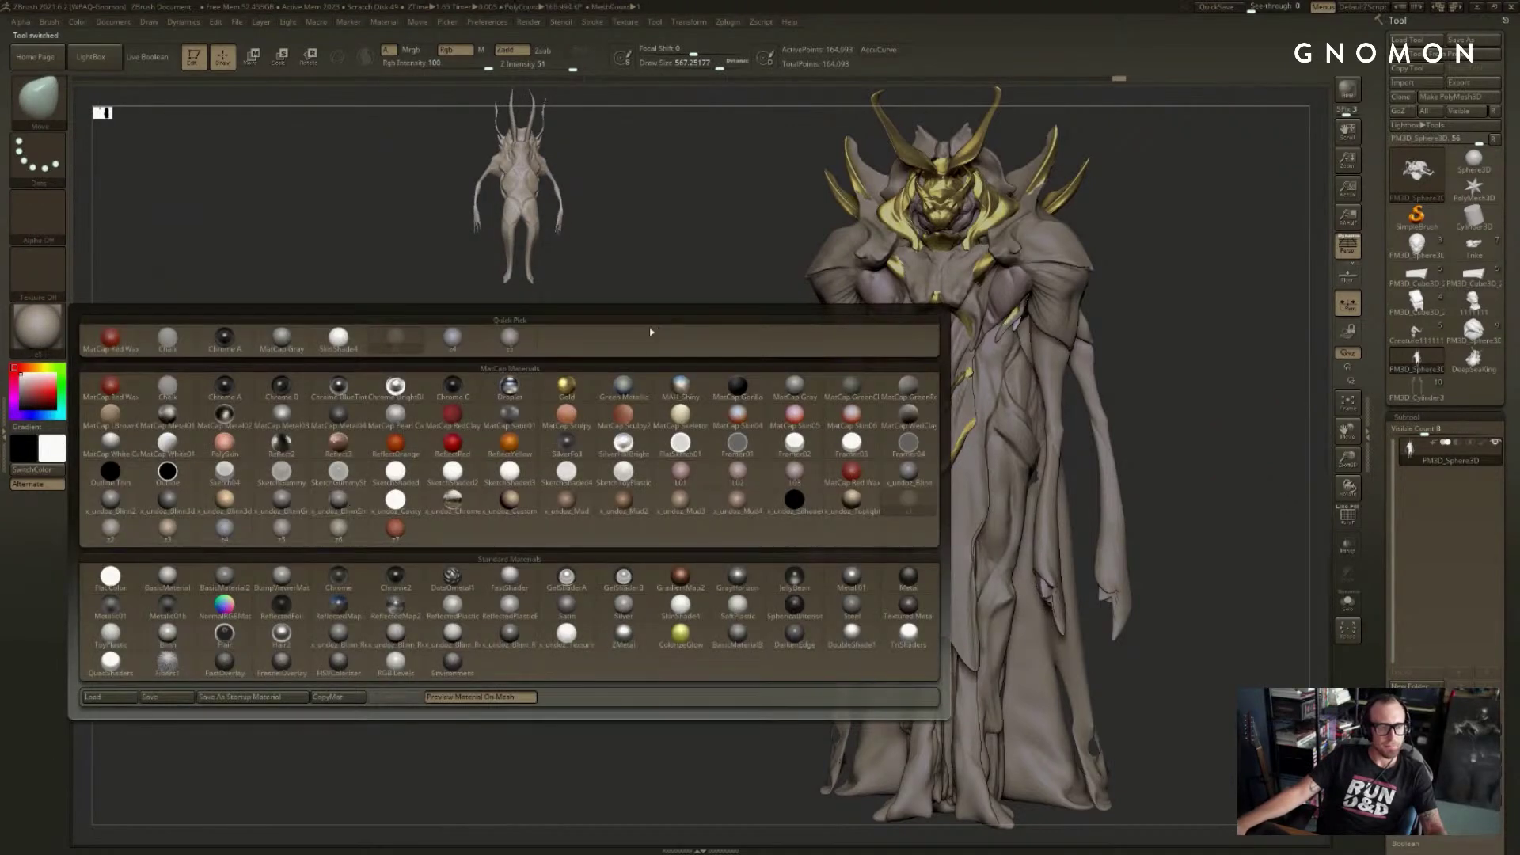
pyautogui.keyDown('alt'); pyautogui.moveTo(620, 283); pyautogui.dragTo(706, 722); pyautogui.keyUp('alt')
pyautogui.keyDown('alt'); pyautogui.moveTo(701, 570); pyautogui.dragTo(796, 688); pyautogui.keyUp('alt')
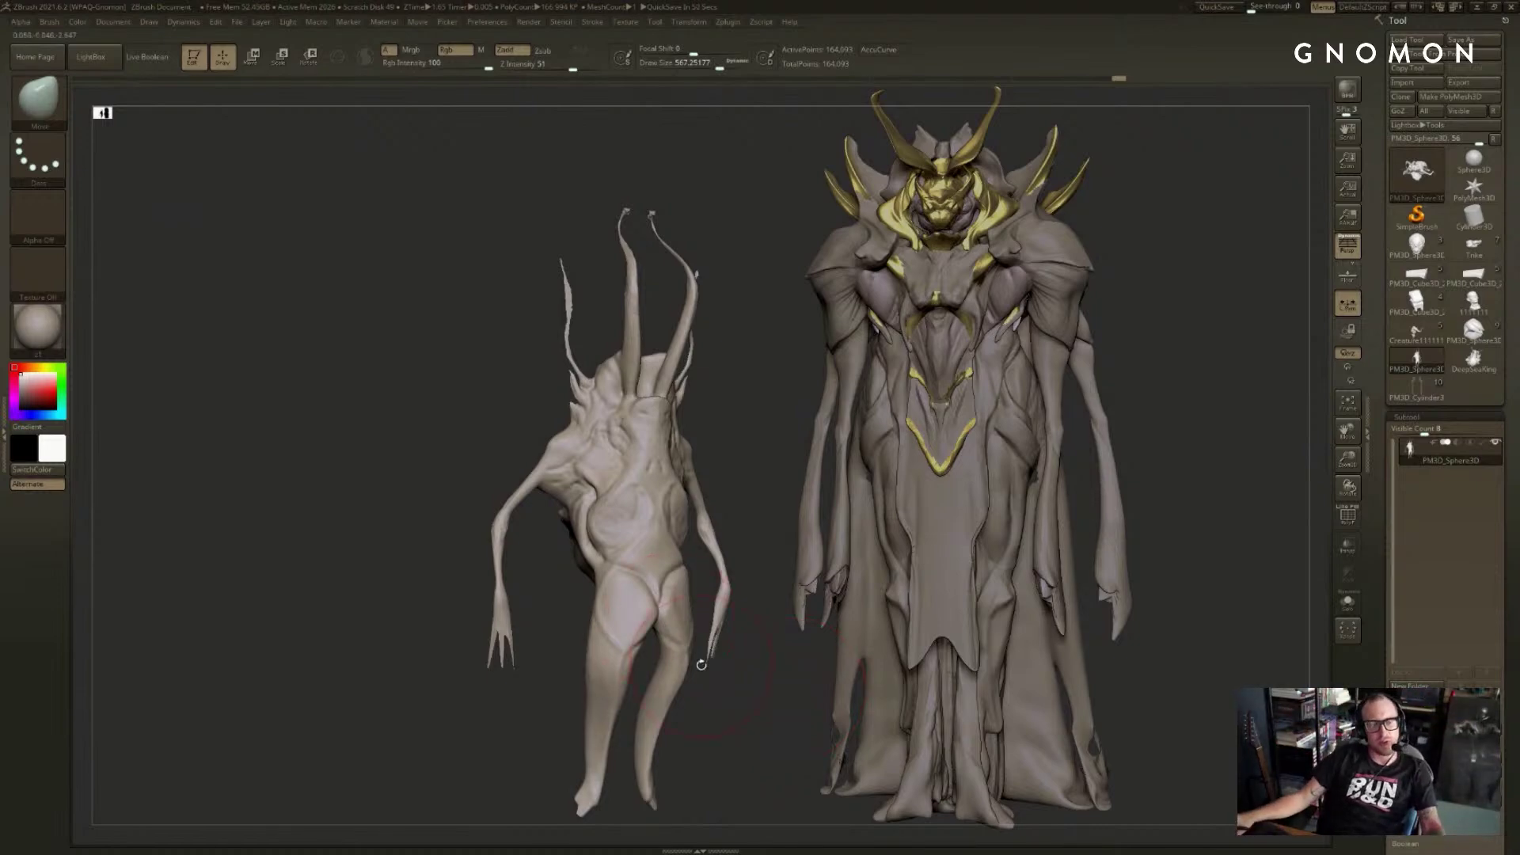
pyautogui.click(21, 326)
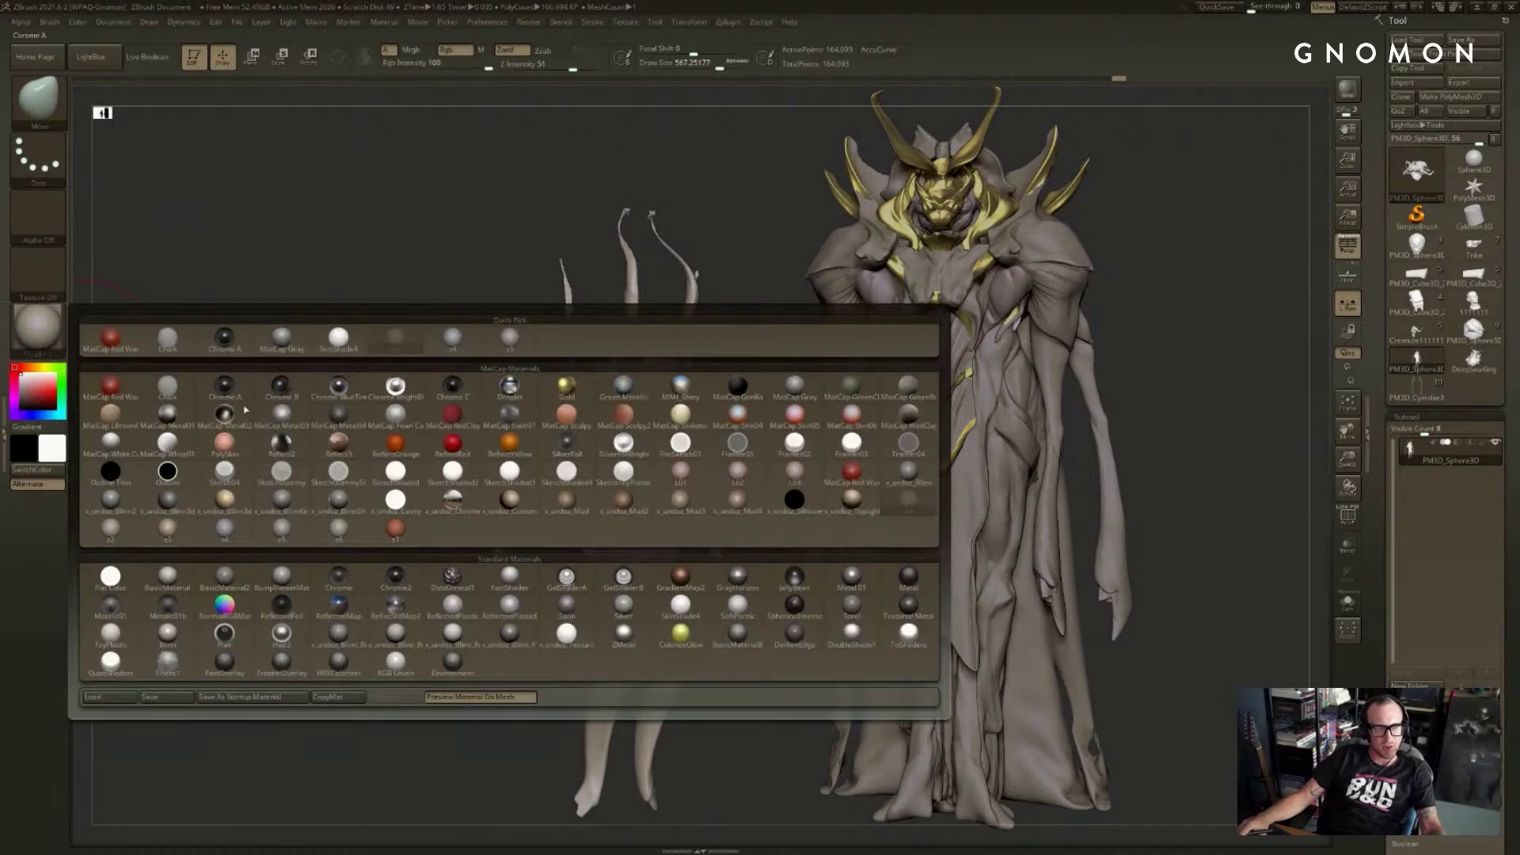
pyautogui.moveTo(509, 337)
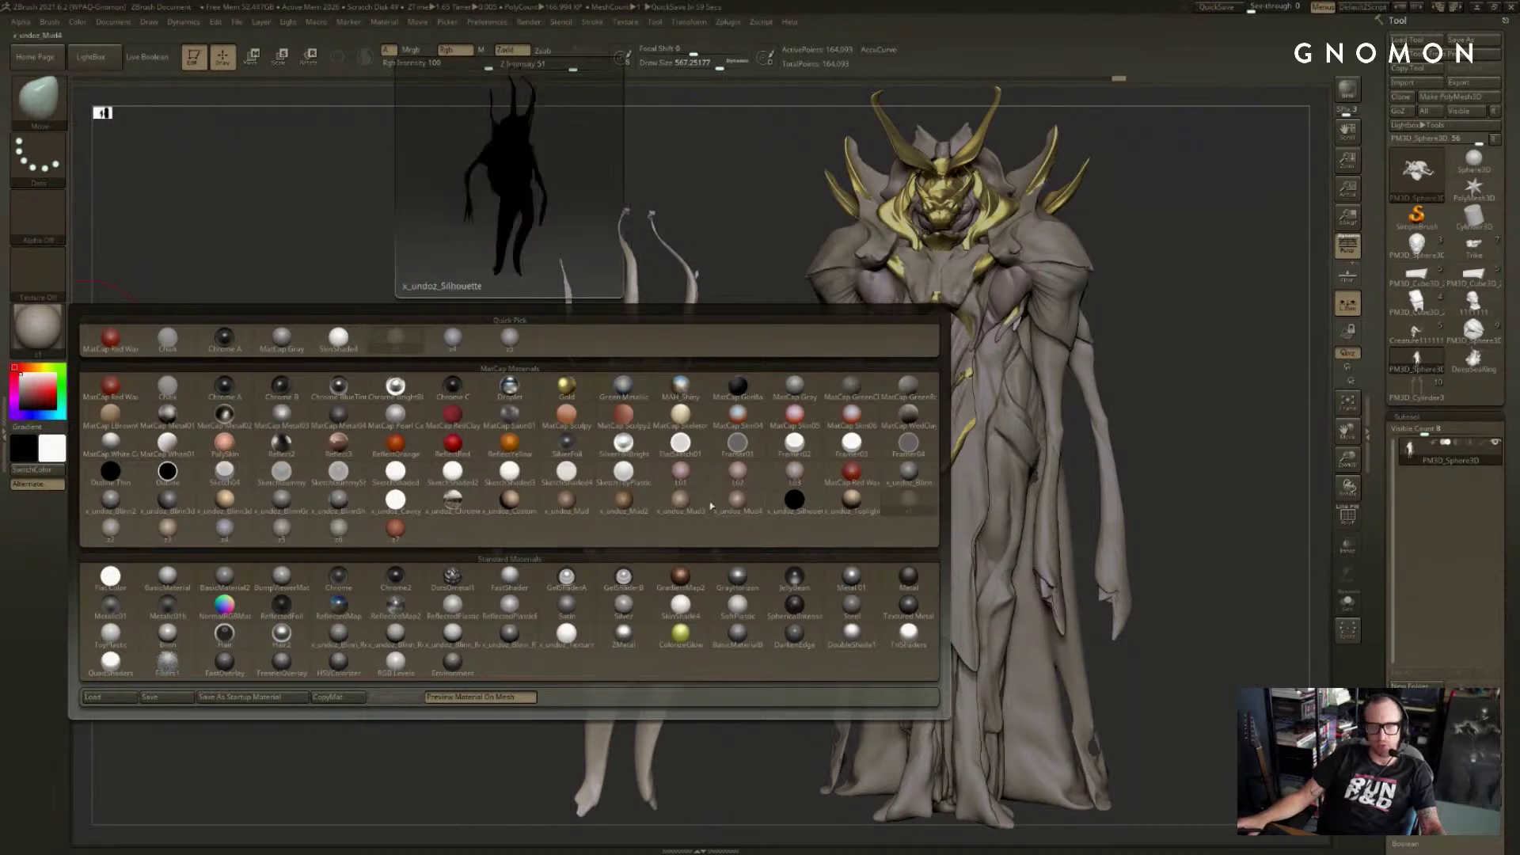
pyautogui.click(269, 529)
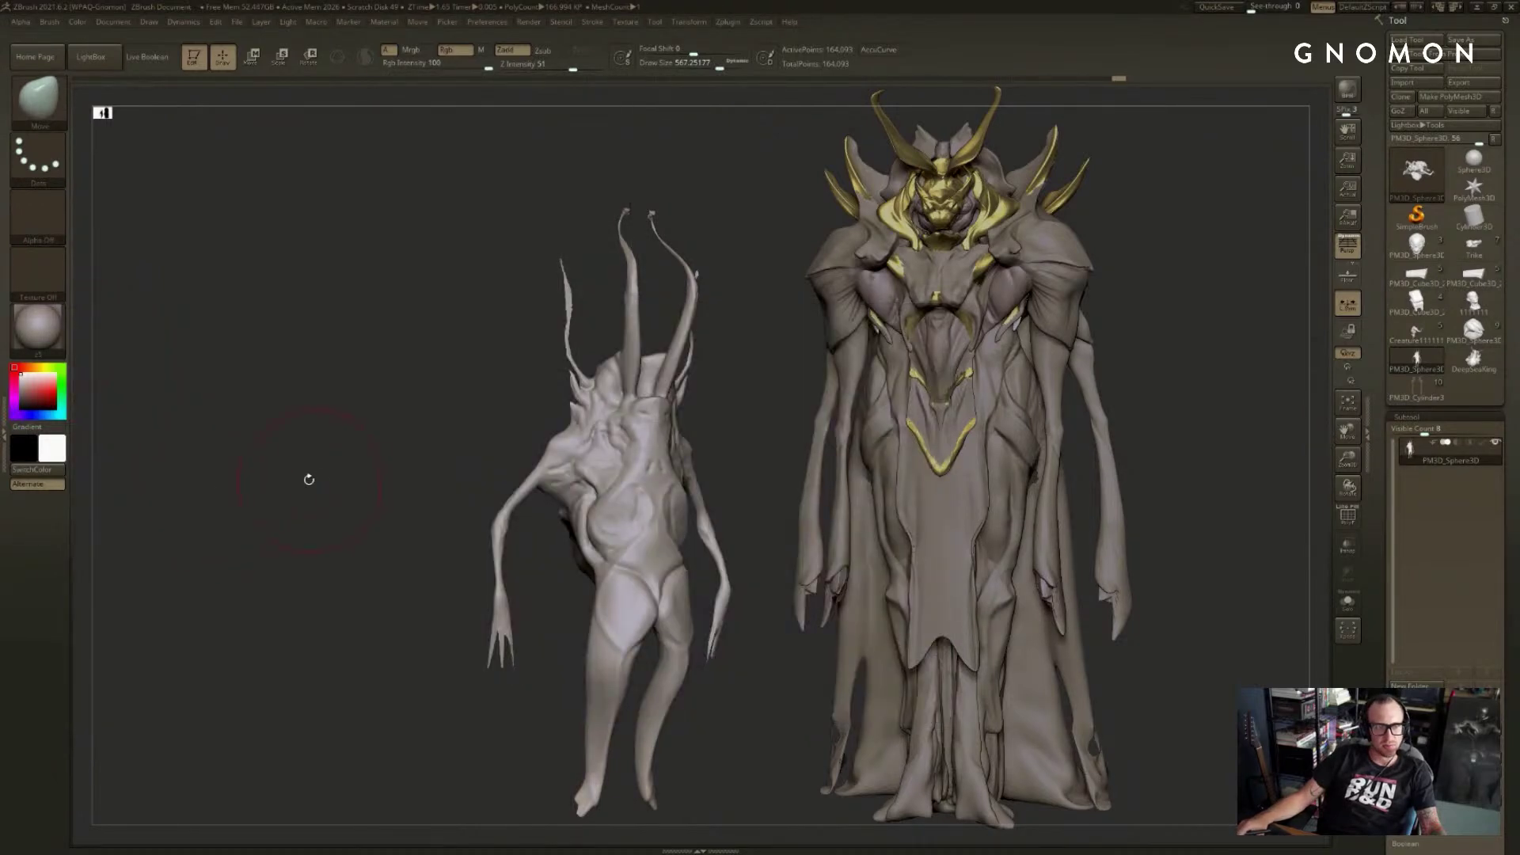
# - Compare the horned creature with the robed figure and set up the DamStandard brush at draw size about 128
pyautogui.moveTo(309, 479); pyautogui.dragTo(170, 511)
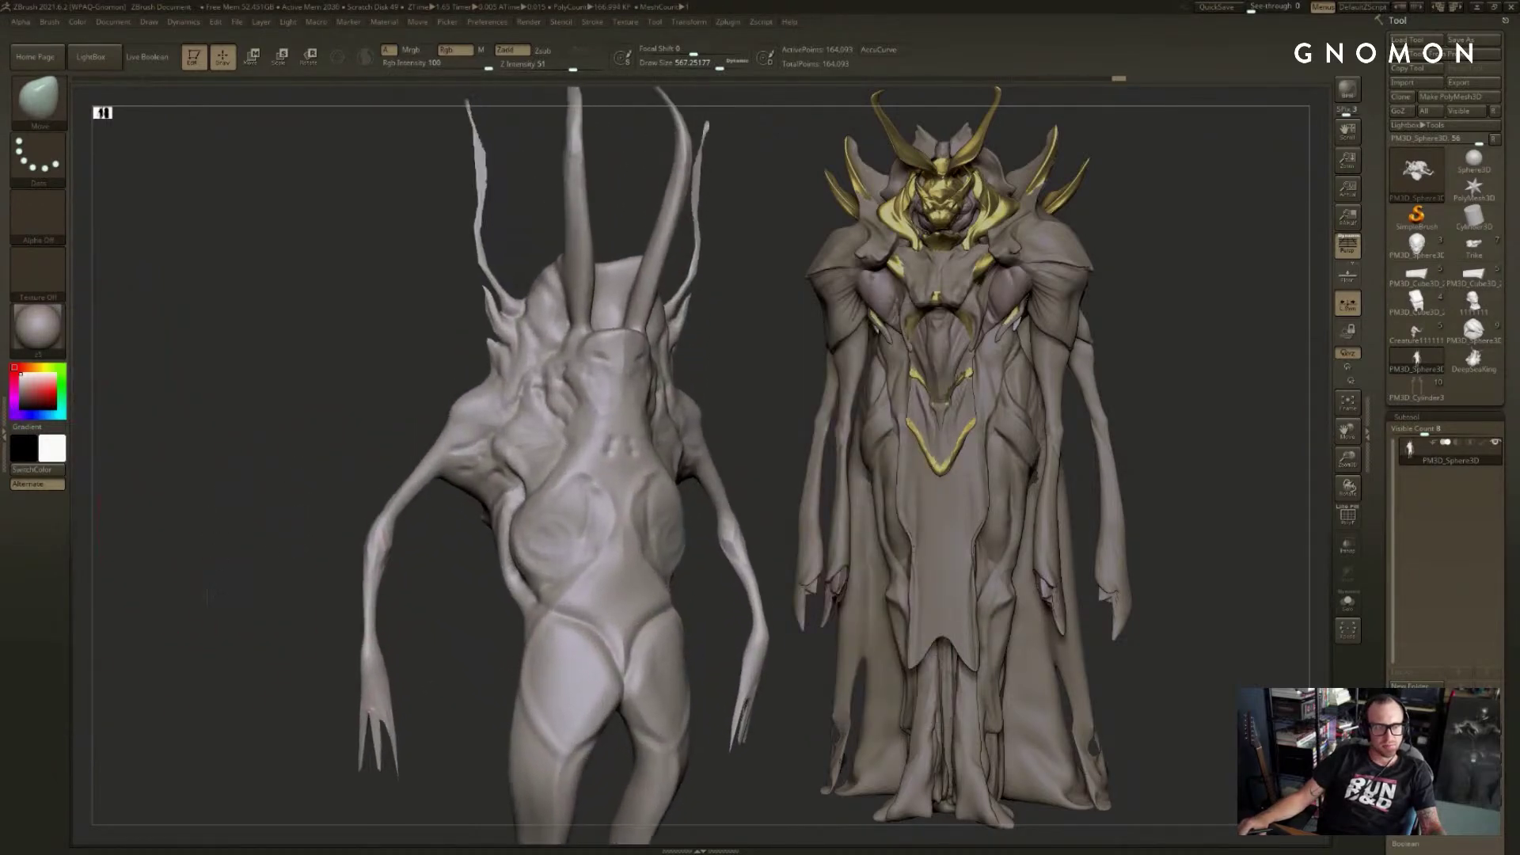
pyautogui.moveTo(208, 595); pyautogui.dragTo(229, 550)
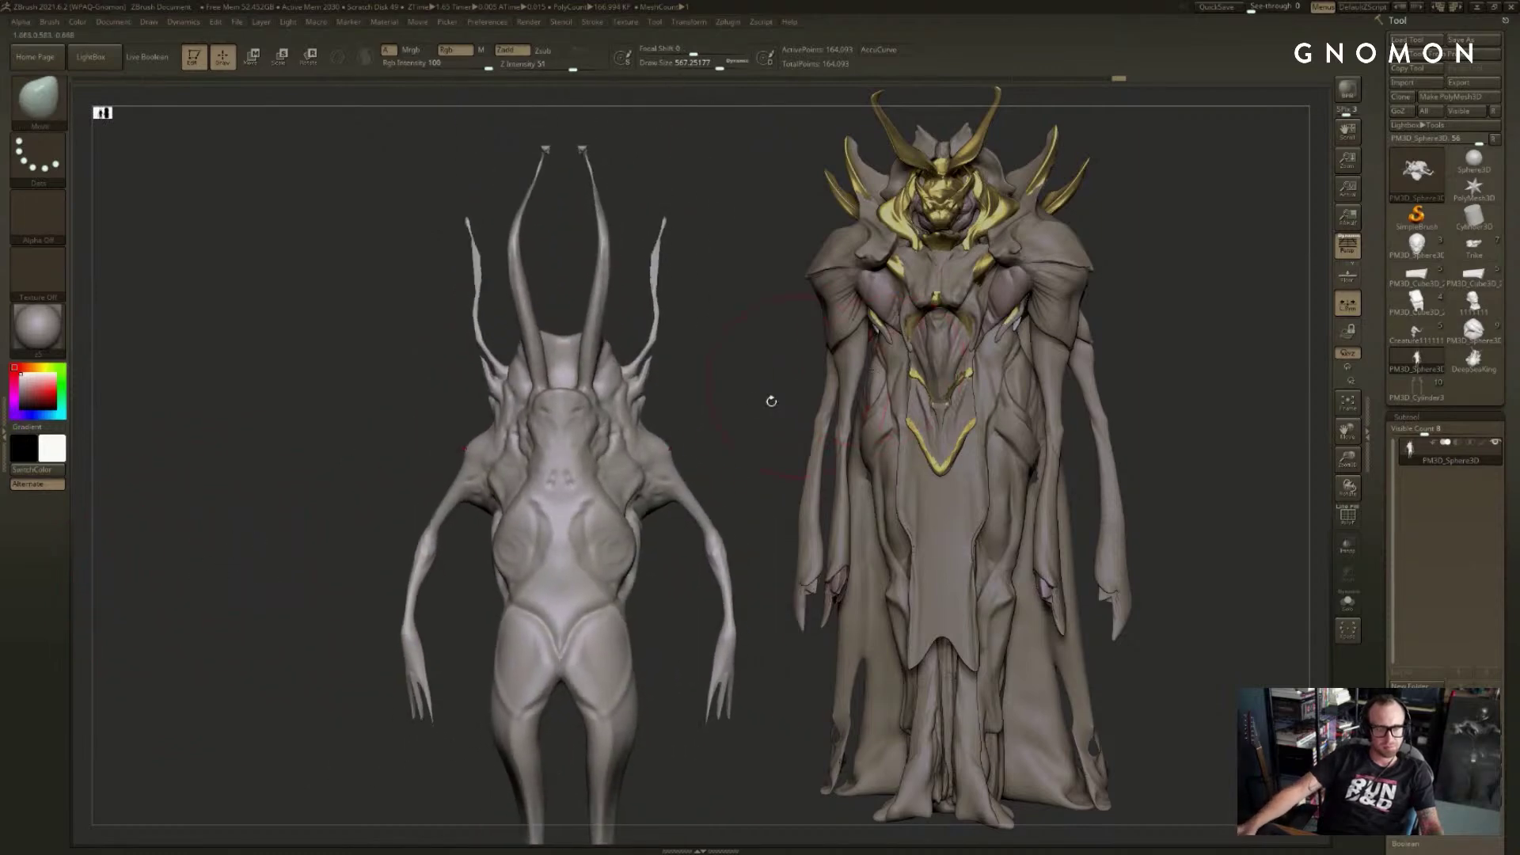
pyautogui.press('b')
pyautogui.press('c')
pyautogui.press('b')
pyautogui.press('b')
pyautogui.press('d')
pyautogui.press('s')
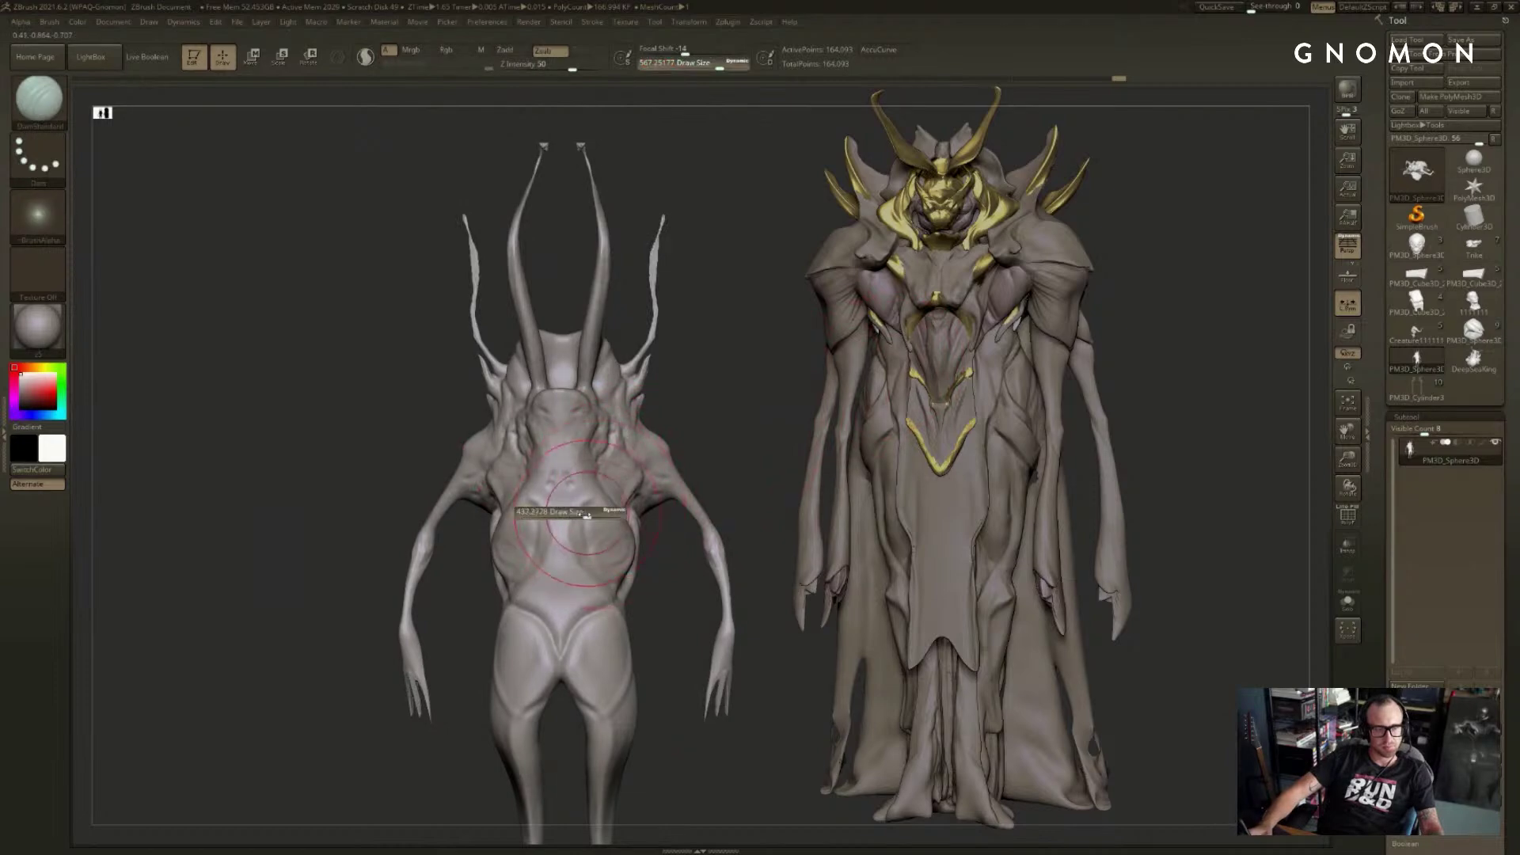
pyautogui.moveTo(713, 390); pyautogui.dragTo(1374, 358)
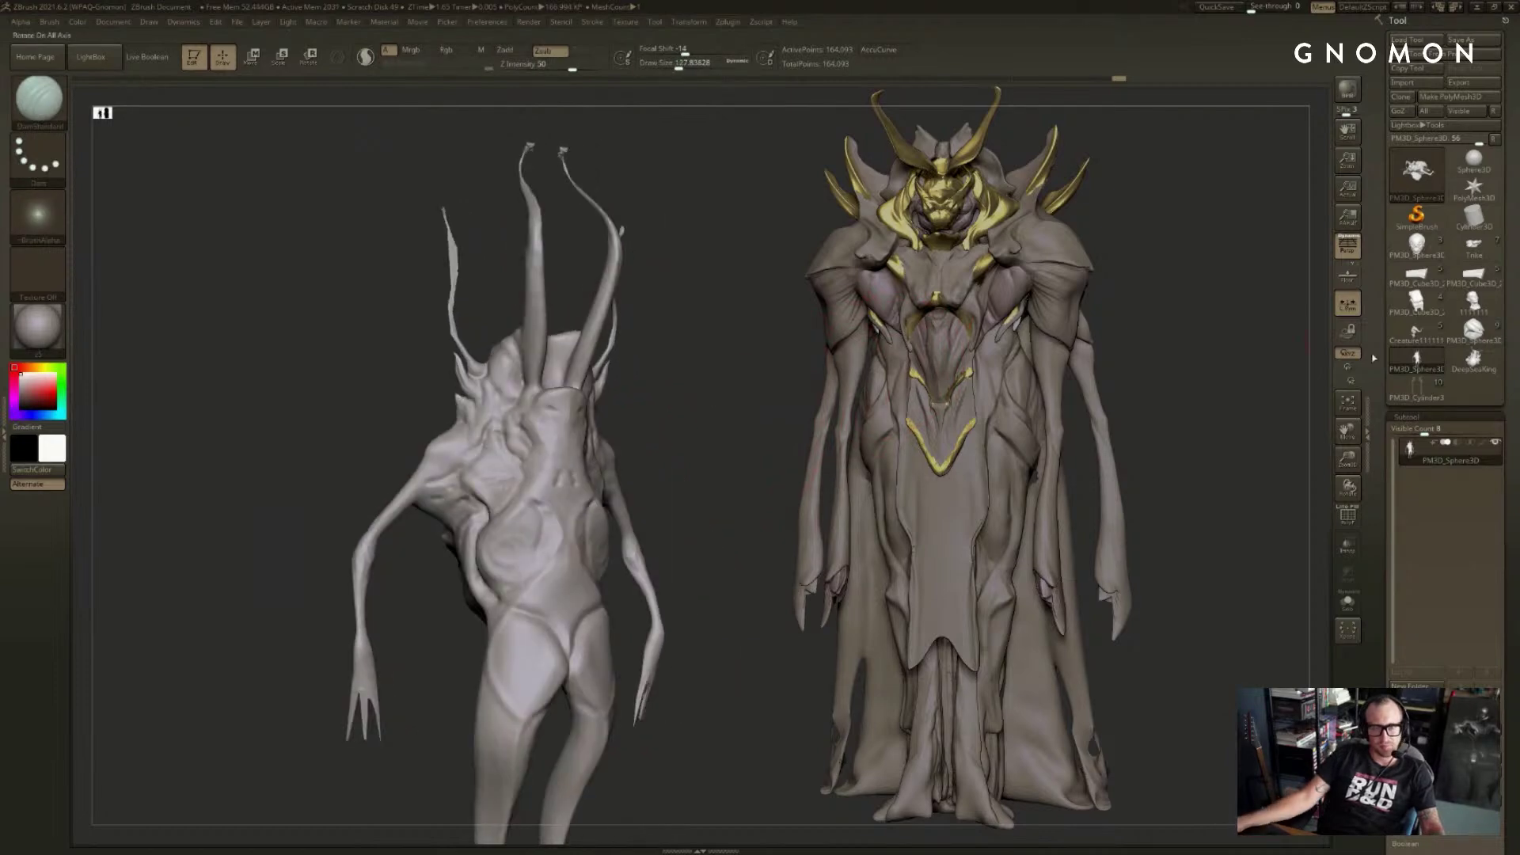
# - Switch back to the robed figure, hide the paint on all subtools and select its Royal_04 subtool
pyautogui.click(1423, 387)
pyautogui.moveTo(1179, 320); pyautogui.dragTo(812, 388)
pyautogui.keyDown('alt'); pyautogui.click(812, 388); pyautogui.keyUp('alt')
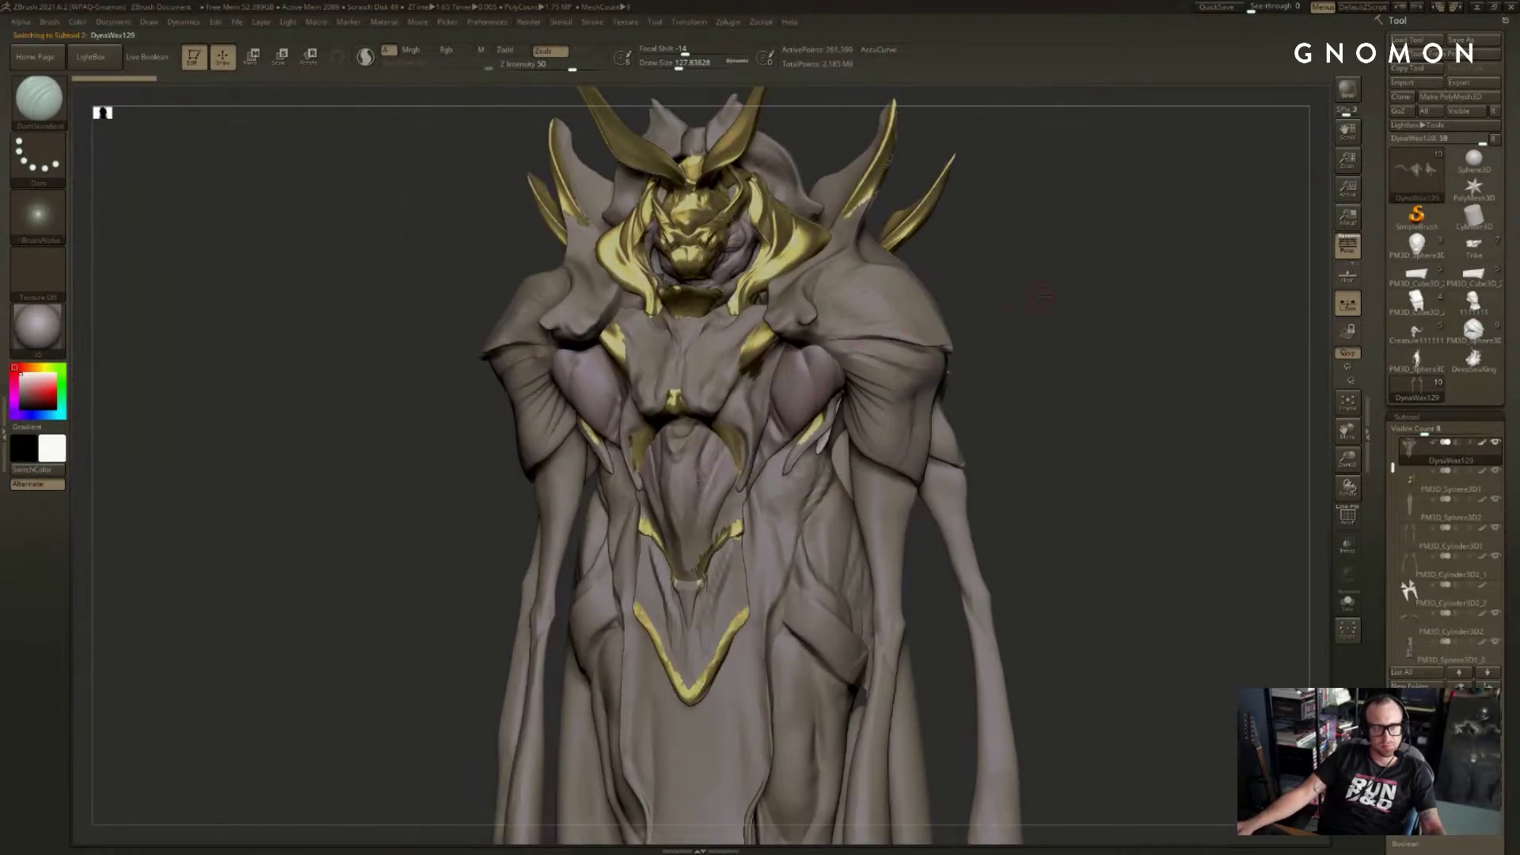
pyautogui.moveTo(1029, 285)
pyautogui.mouseDown()
pyautogui.moveTo(1086, 288)
pyautogui.moveTo(1041, 273)
pyautogui.moveTo(1040, 344)
pyautogui.mouseUp()
pyautogui.keyDown('shift'); pyautogui.click(1482, 443); pyautogui.keyUp('shift')
pyautogui.keyDown('alt'); pyautogui.moveTo(1084, 282); pyautogui.dragTo(1084, 435); pyautogui.keyUp('alt')
pyautogui.keyDown('alt'); pyautogui.moveTo(990, 309); pyautogui.dragTo(999, 412); pyautogui.keyUp('alt')
pyautogui.keyDown('alt'); pyautogui.click(787, 414); pyautogui.keyUp('alt')
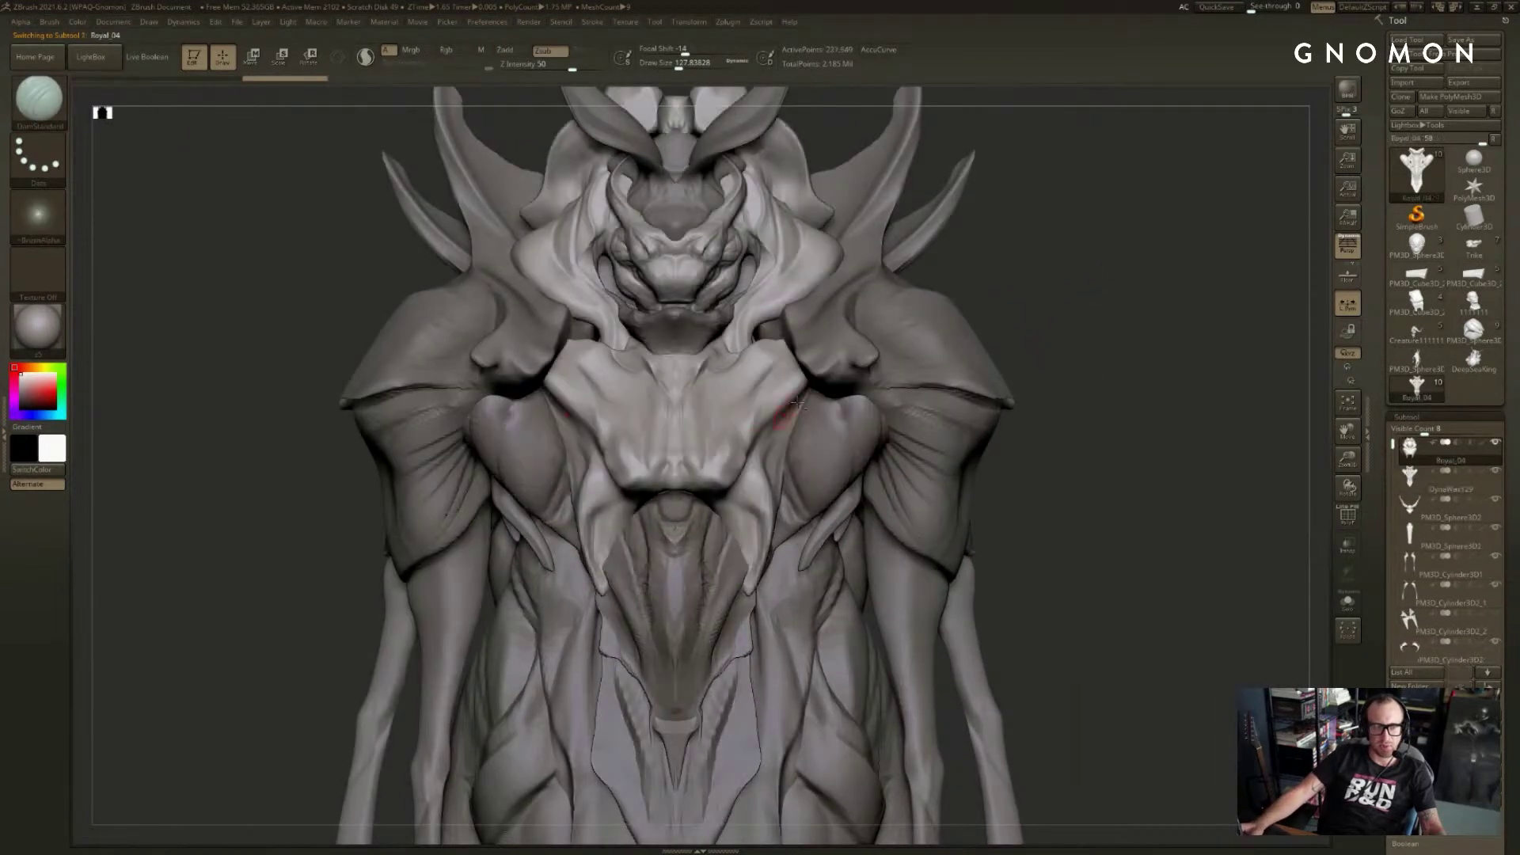
# - Examine the Royal_04 face, collar and chest forms up close at a higher subdivision level and from several angles
pyautogui.keyDown('alt'); pyautogui.moveTo(1022, 254); pyautogui.dragTo(1031, 332); pyautogui.keyUp('alt')
pyautogui.press('d')
pyautogui.keyDown('alt'); pyautogui.moveTo(974, 259); pyautogui.dragTo(1095, 296); pyautogui.keyUp('alt')
pyautogui.press('[')
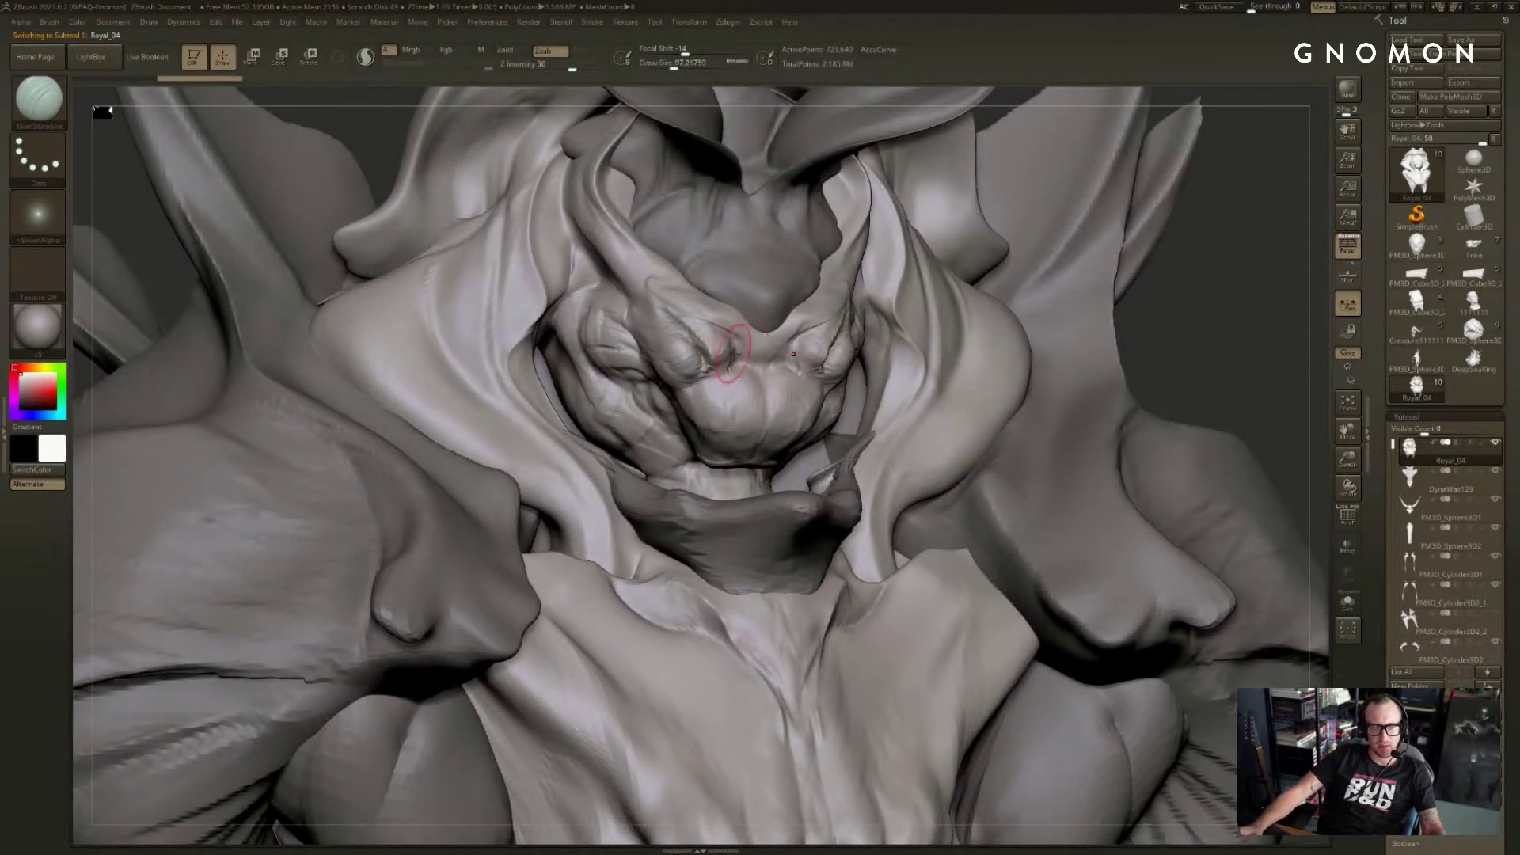
pyautogui.keyDown('alt'); pyautogui.moveTo(1242, 270); pyautogui.dragTo(1164, 357); pyautogui.keyUp('alt')
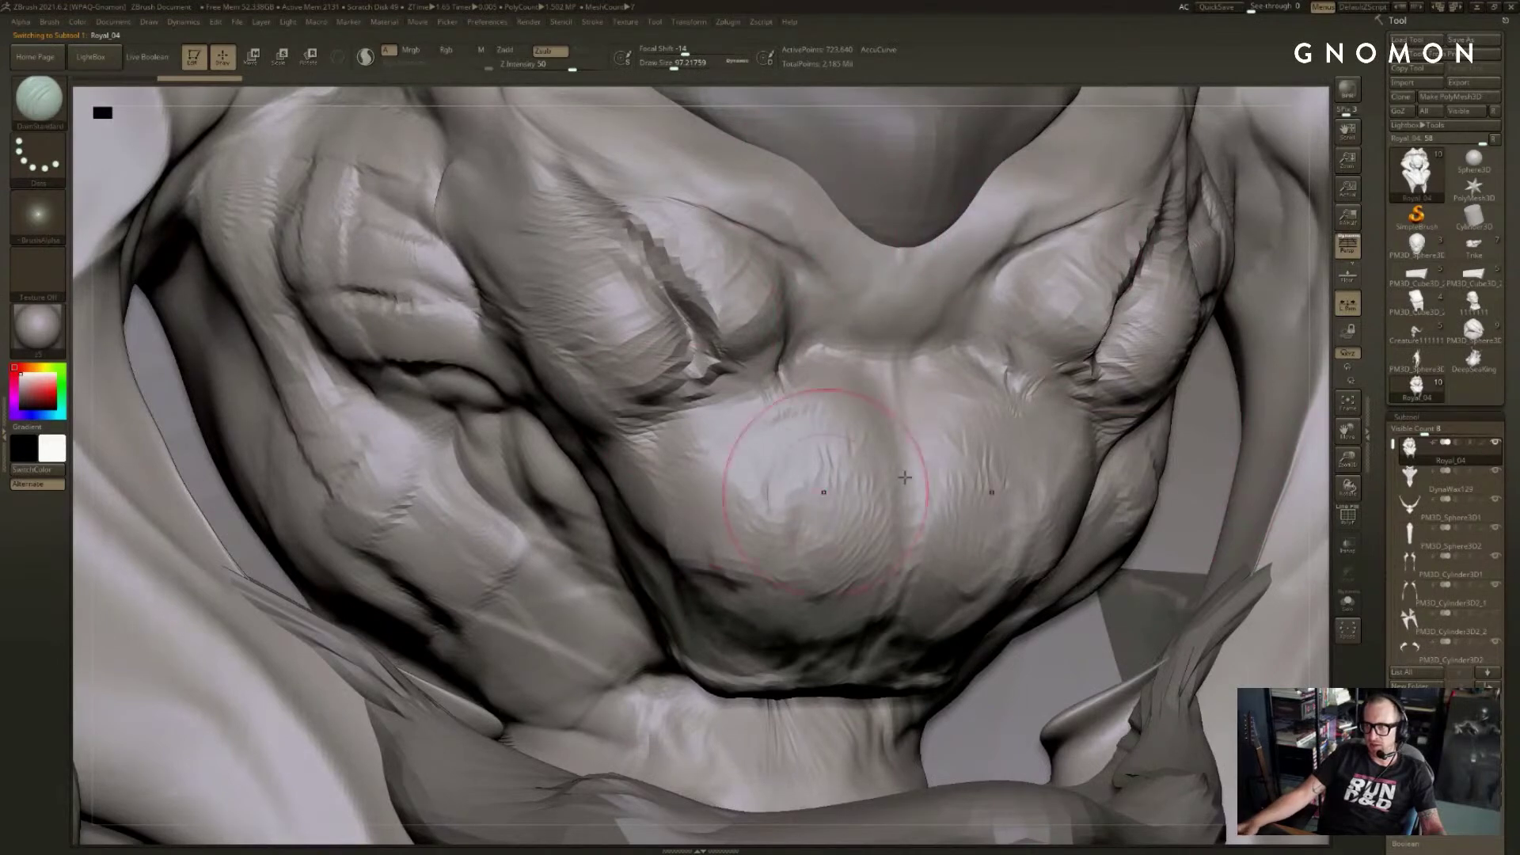
pyautogui.press('f')
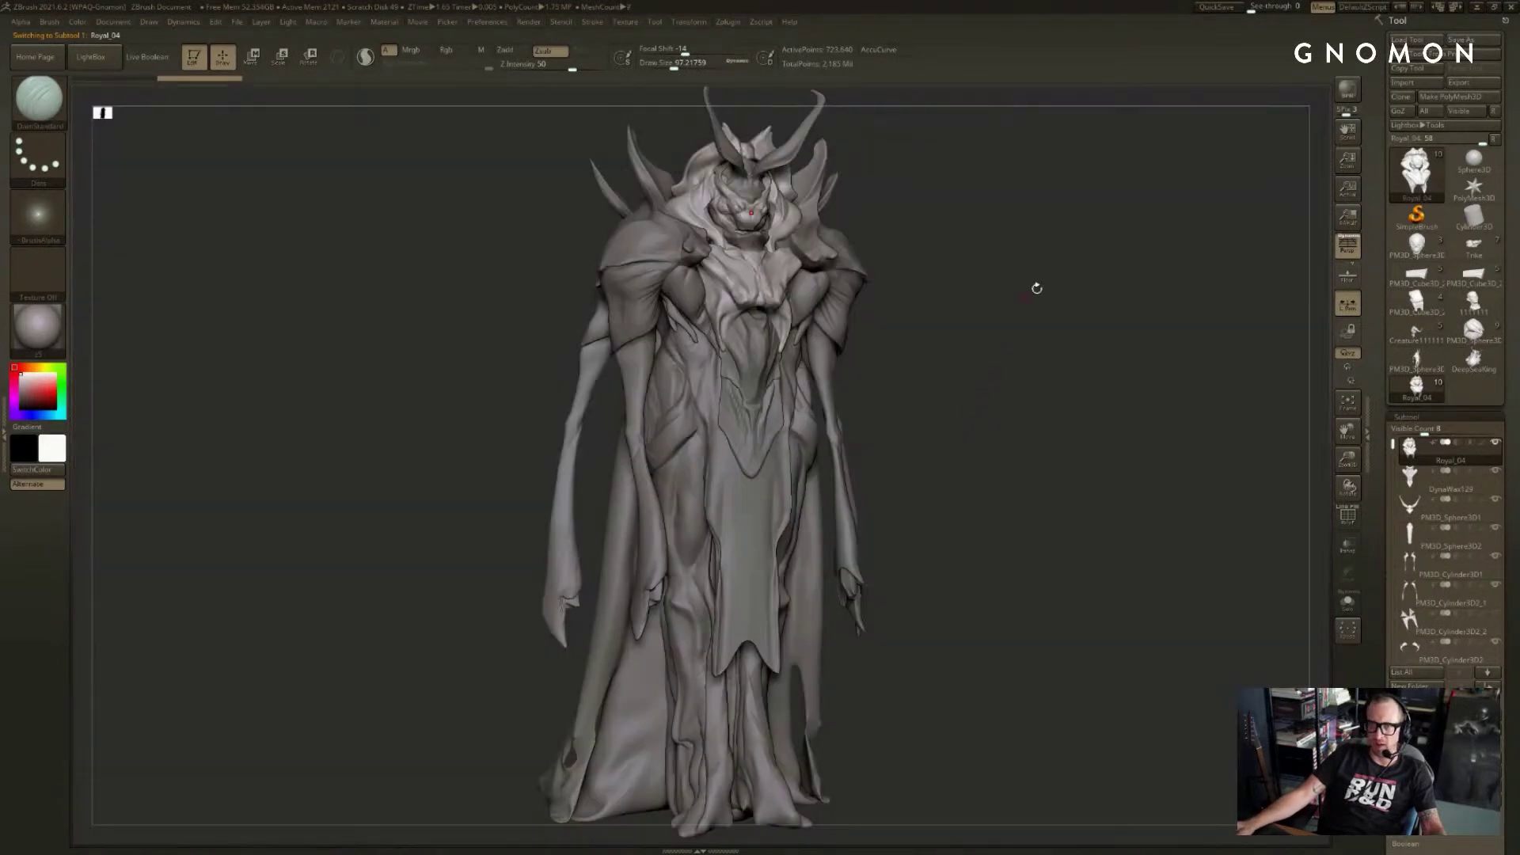
pyautogui.moveTo(1035, 288)
pyautogui.keyDown('alt'); pyautogui.mouseDown()
pyautogui.moveTo(1024, 258)
pyautogui.moveTo(858, 298)
pyautogui.mouseUp(); pyautogui.keyUp('alt')
pyautogui.press(']')
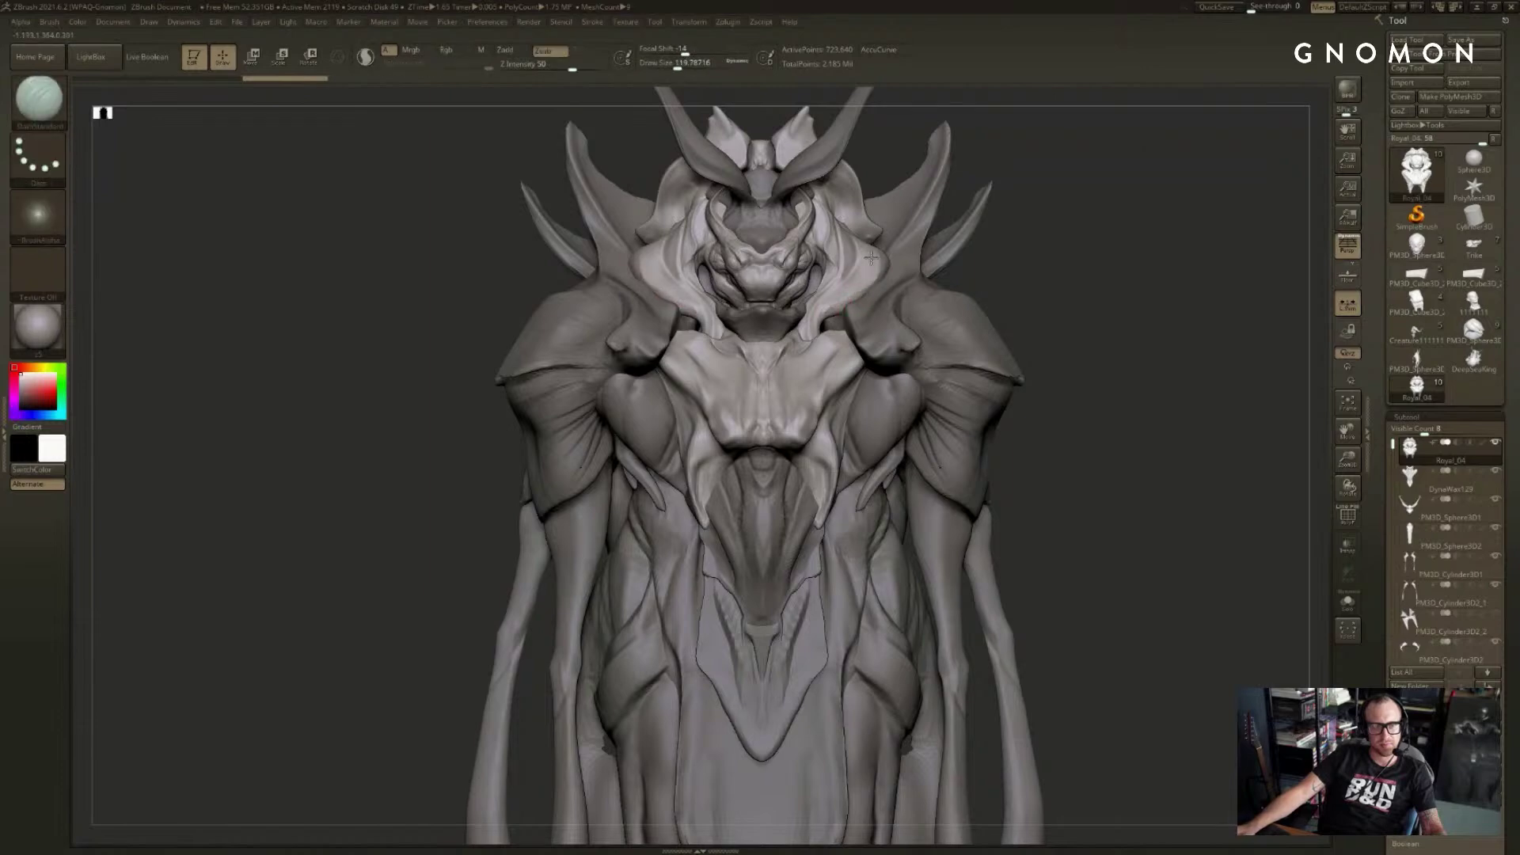
pyautogui.moveTo(804, 390); pyautogui.dragTo(814, 356, button='right')
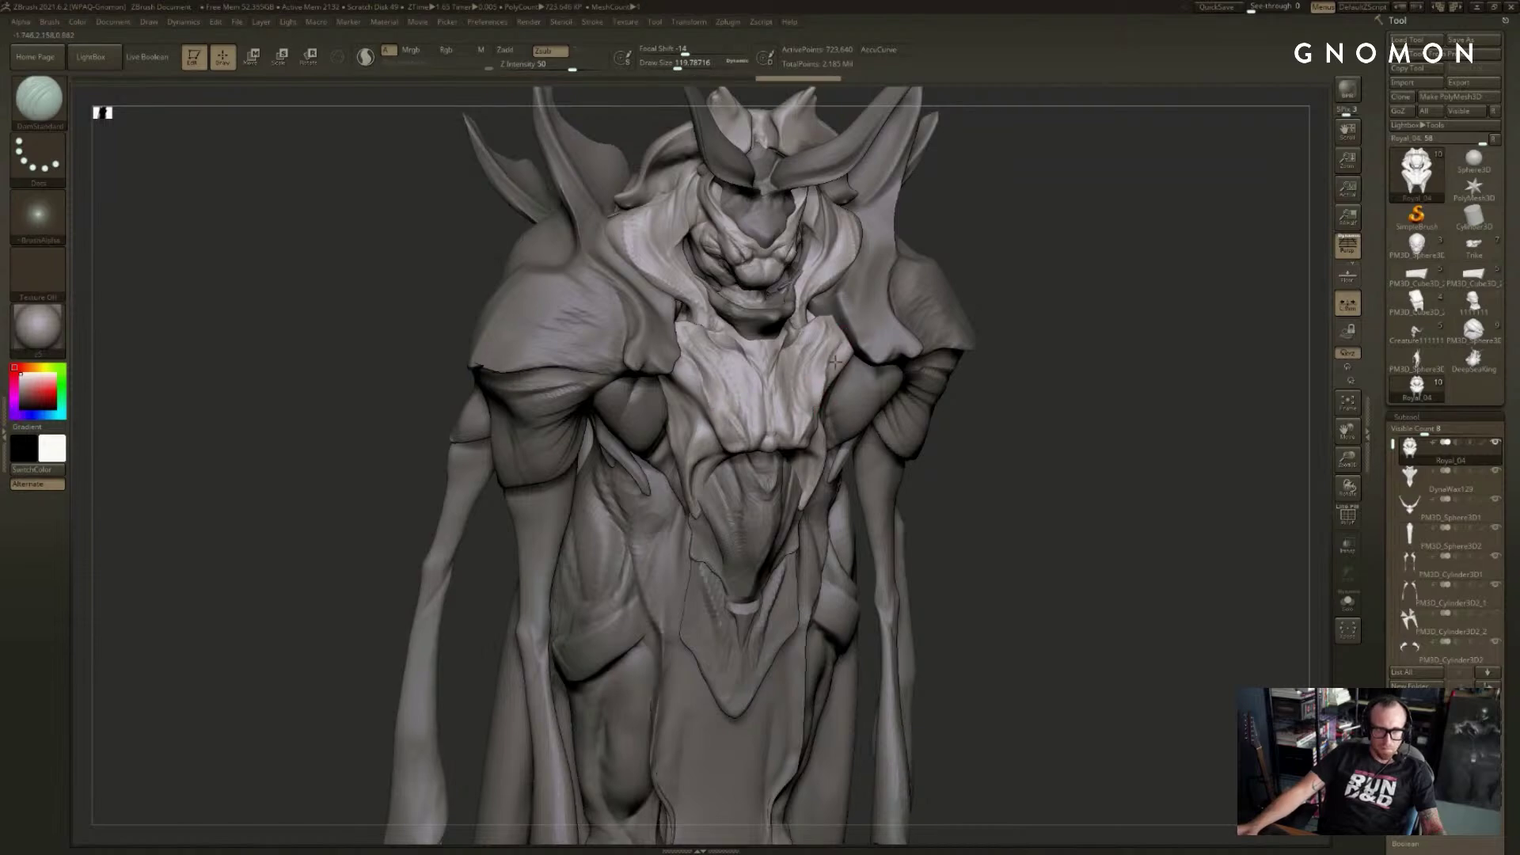
pyautogui.keyDown('shift'); pyautogui.moveTo(1052, 312); pyautogui.dragTo(819, 394); pyautogui.keyUp('shift')
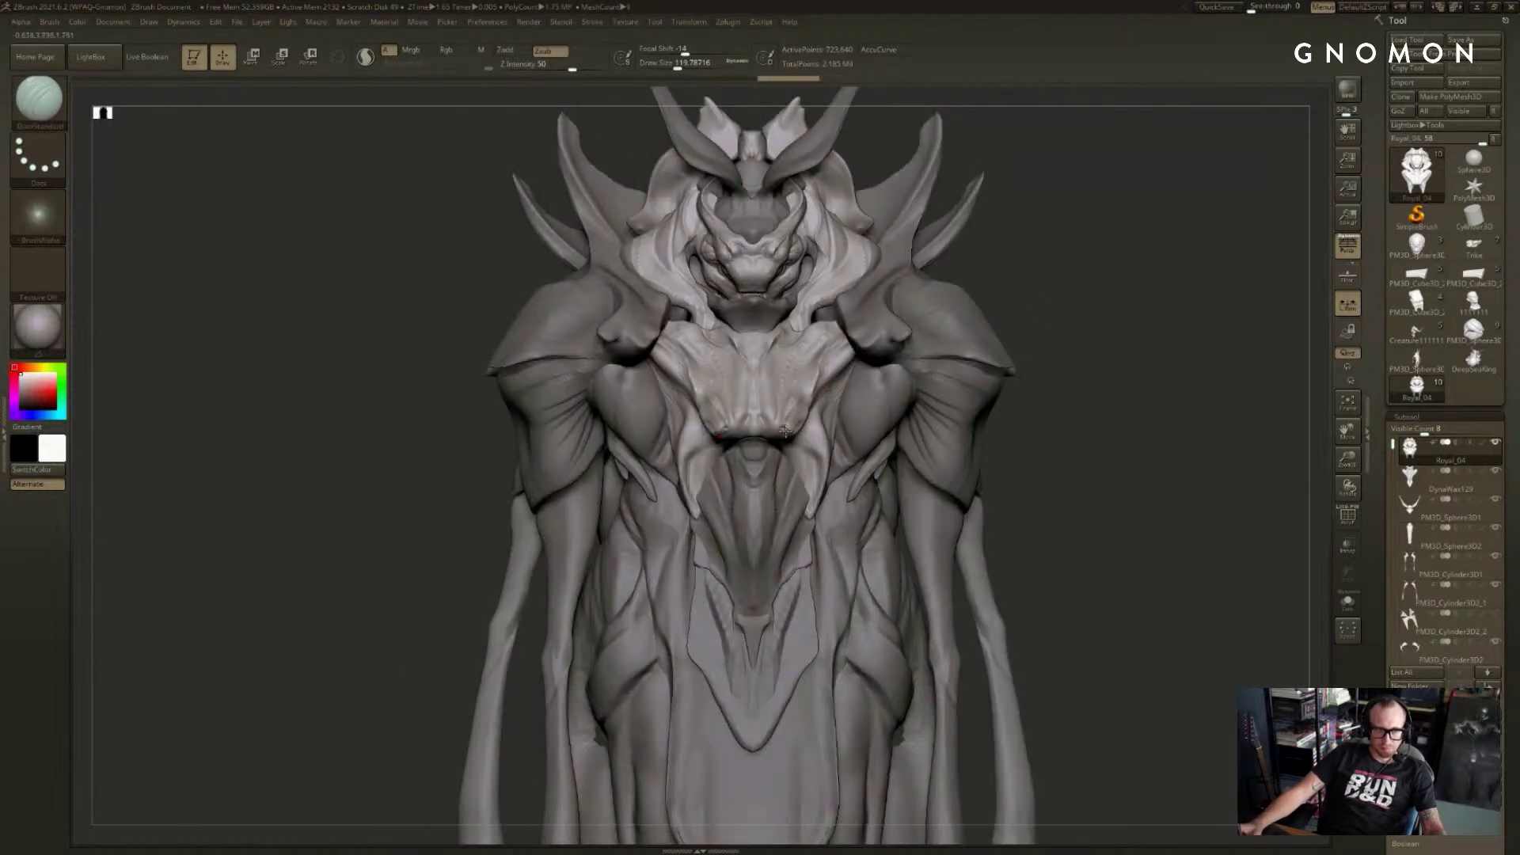
pyautogui.moveTo(890, 420); pyautogui.dragTo(1156, 322, button='right')
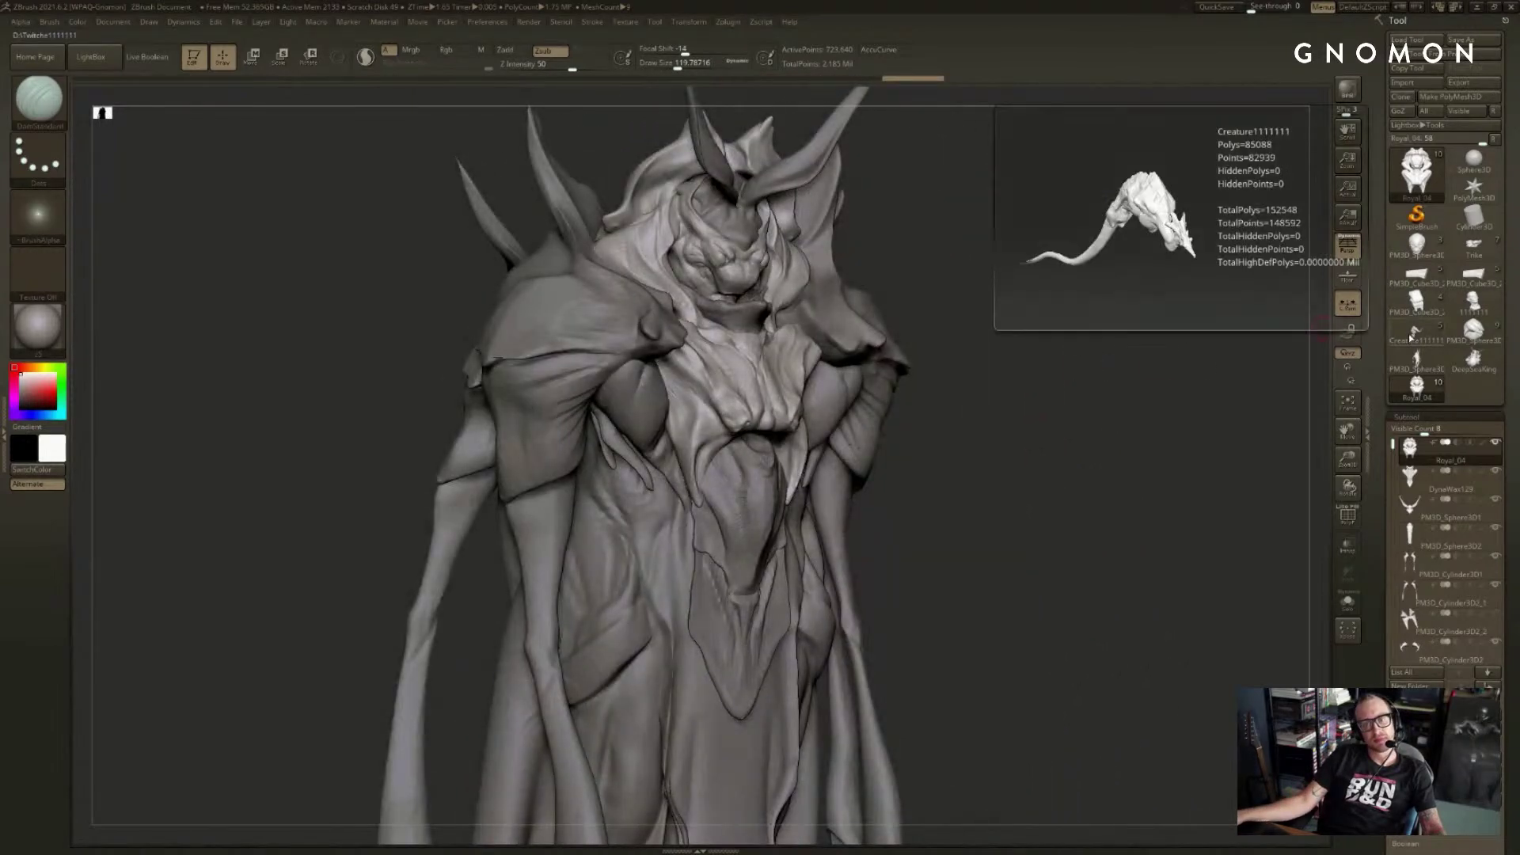
# - Switch to the horned creature tool and frame its head and torso in profile
pyautogui.click(1416, 333)
pyautogui.press('f')
pyautogui.moveTo(1201, 209)
pyautogui.mouseDown()
pyautogui.moveTo(1055, 296)
pyautogui.moveTo(977, 251)
pyautogui.moveTo(1028, 297)
pyautogui.moveTo(1048, 285)
pyautogui.moveTo(858, 373)
pyautogui.mouseUp()
pyautogui.keyDown('alt'); pyautogui.moveTo(791, 335); pyautogui.dragTo(1118, 362); pyautogui.keyUp('alt')
pyautogui.press('s')
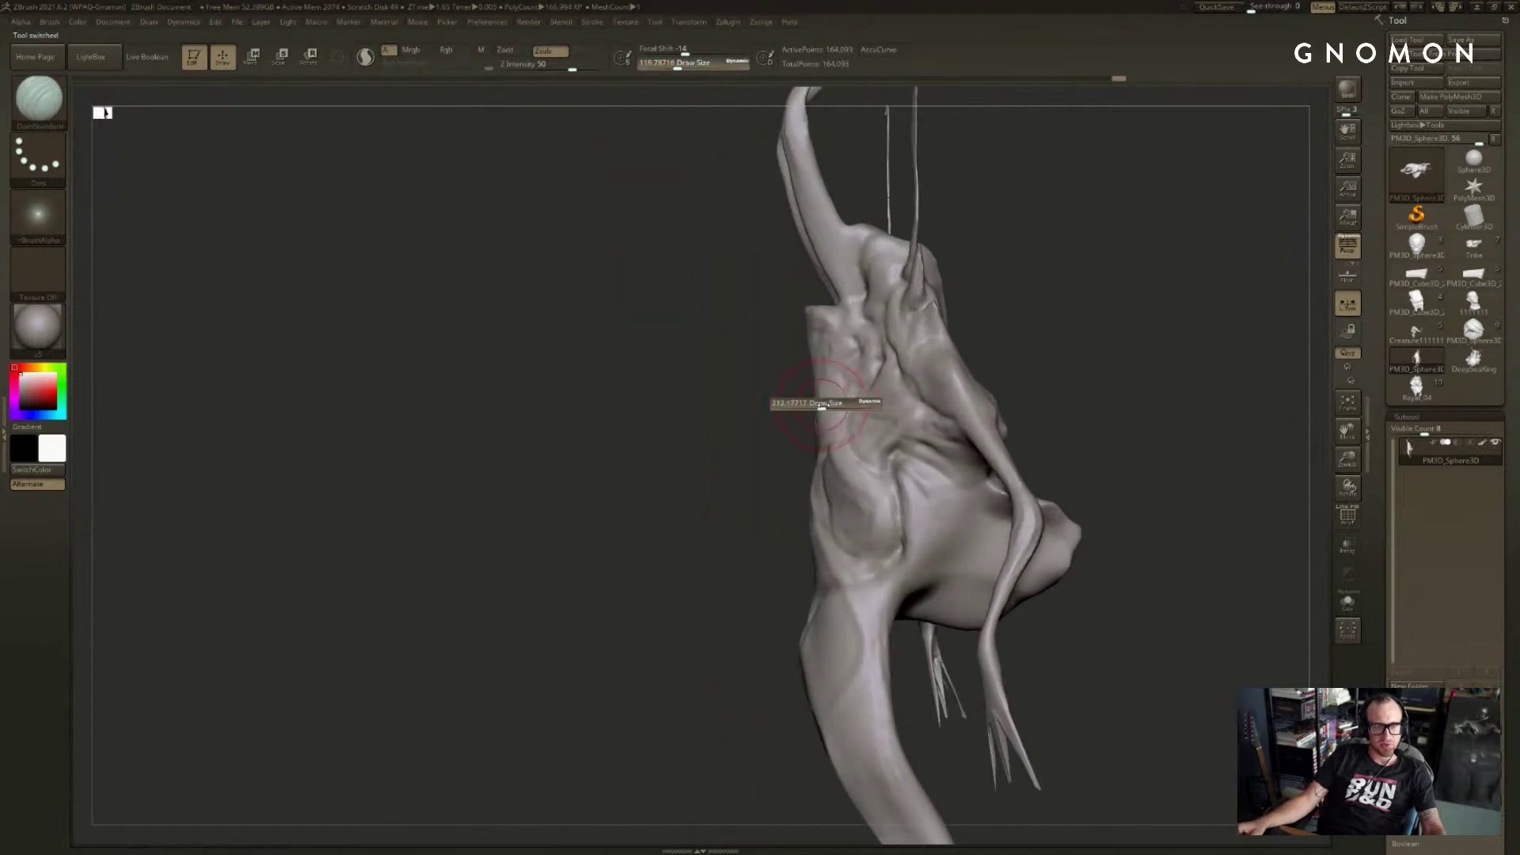
pyautogui.click(847, 404)
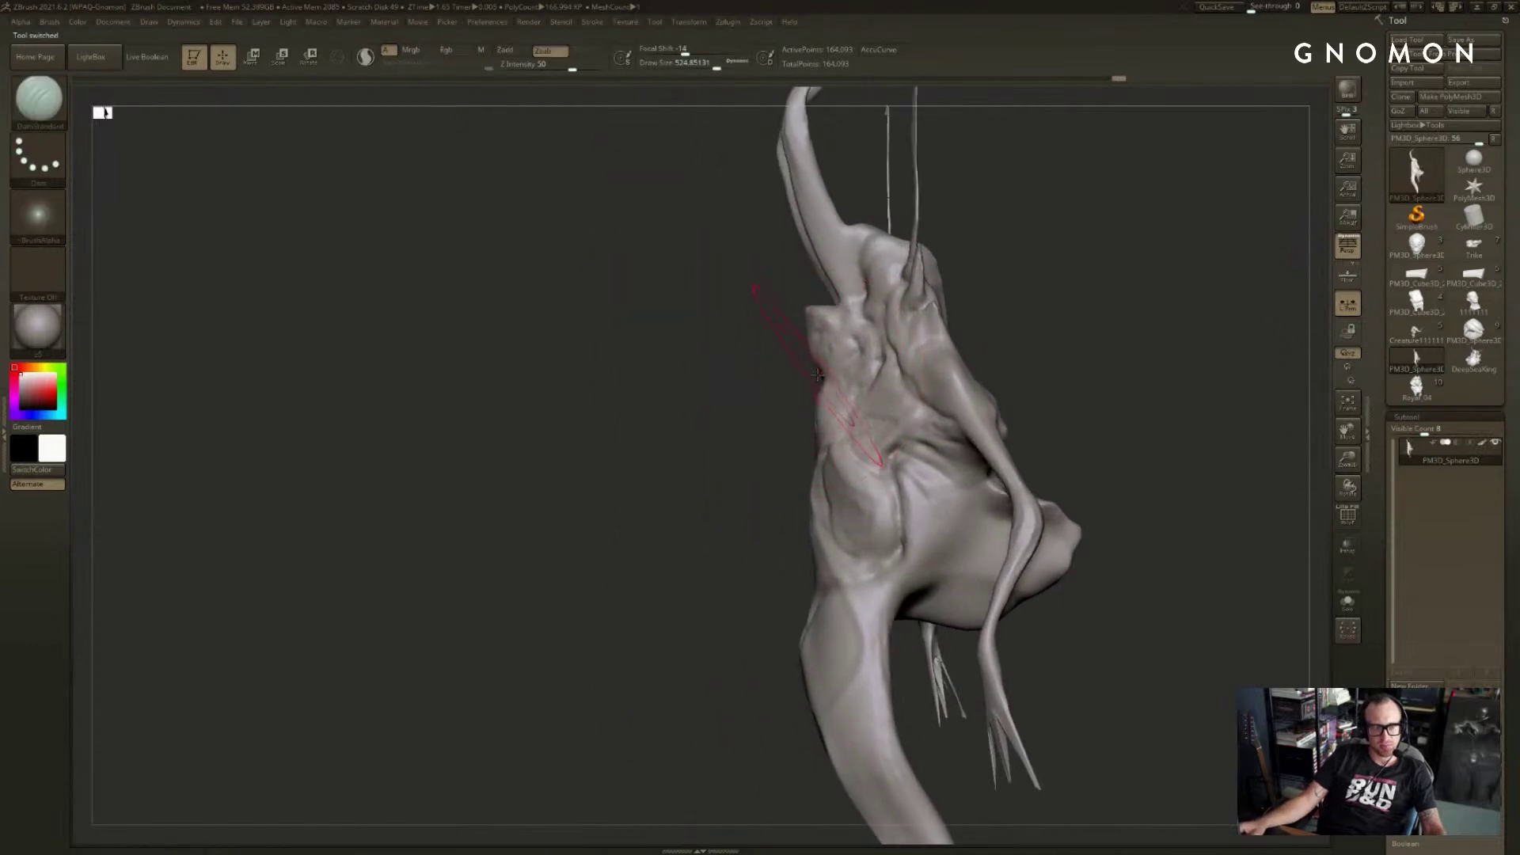
# - Pull the creature's face profile forward into a snout with the SnakeHook brush, reducing the draw size to about 288
pyautogui.press('b')
pyautogui.press('s')
pyautogui.press('h')
pyautogui.press('s')
pyautogui.click(813, 375)
pyautogui.moveTo(819, 376)
pyautogui.mouseDown()
pyautogui.moveTo(709, 384)
pyautogui.moveTo(794, 383)
pyautogui.mouseUp()
pyautogui.moveTo(1017, 315); pyautogui.dragTo(1104, 314)
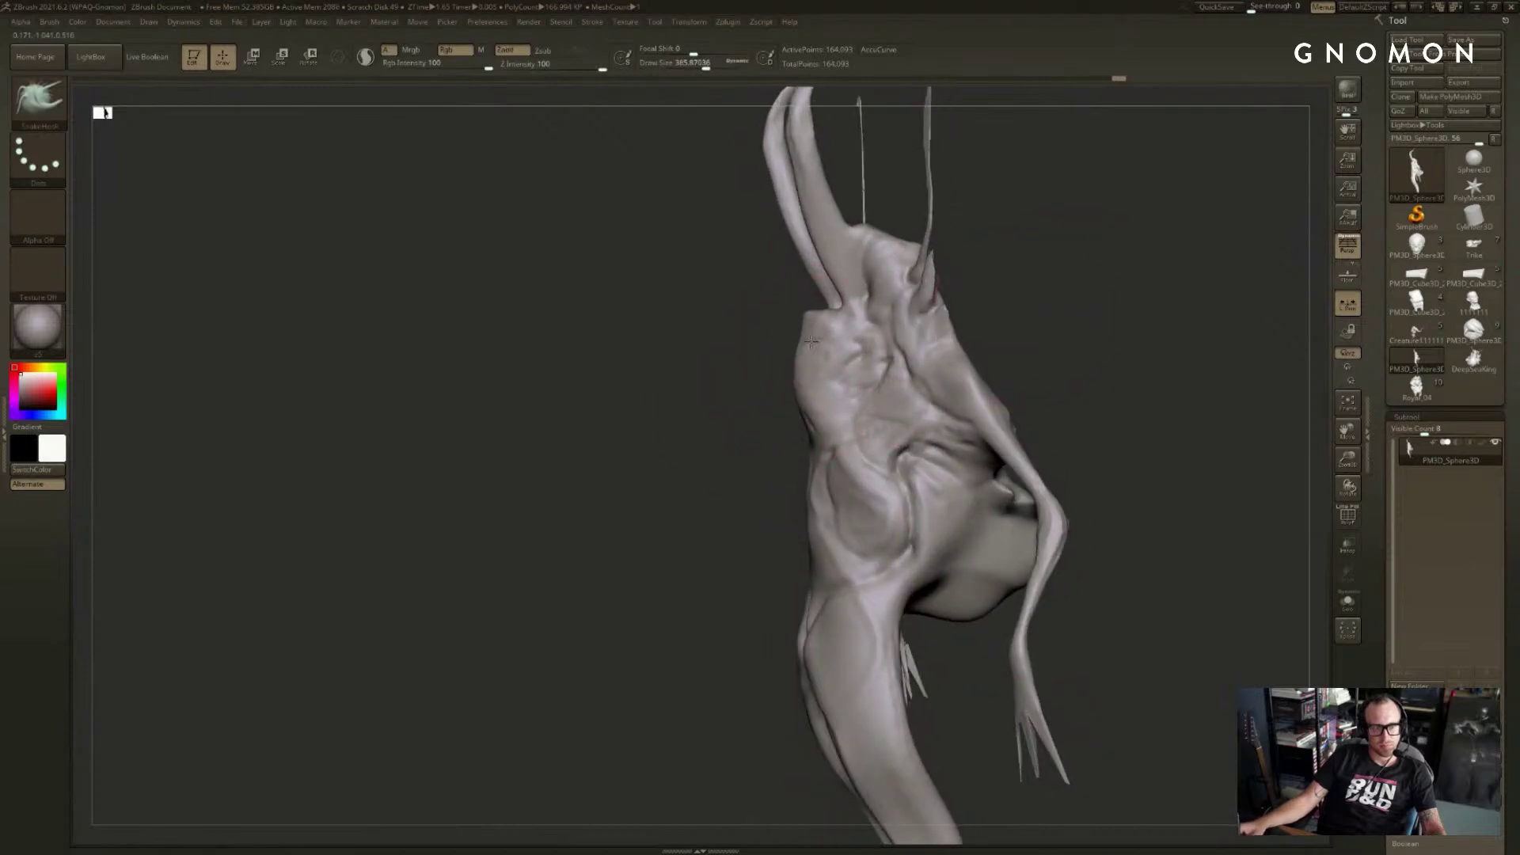
pyautogui.click(809, 370)
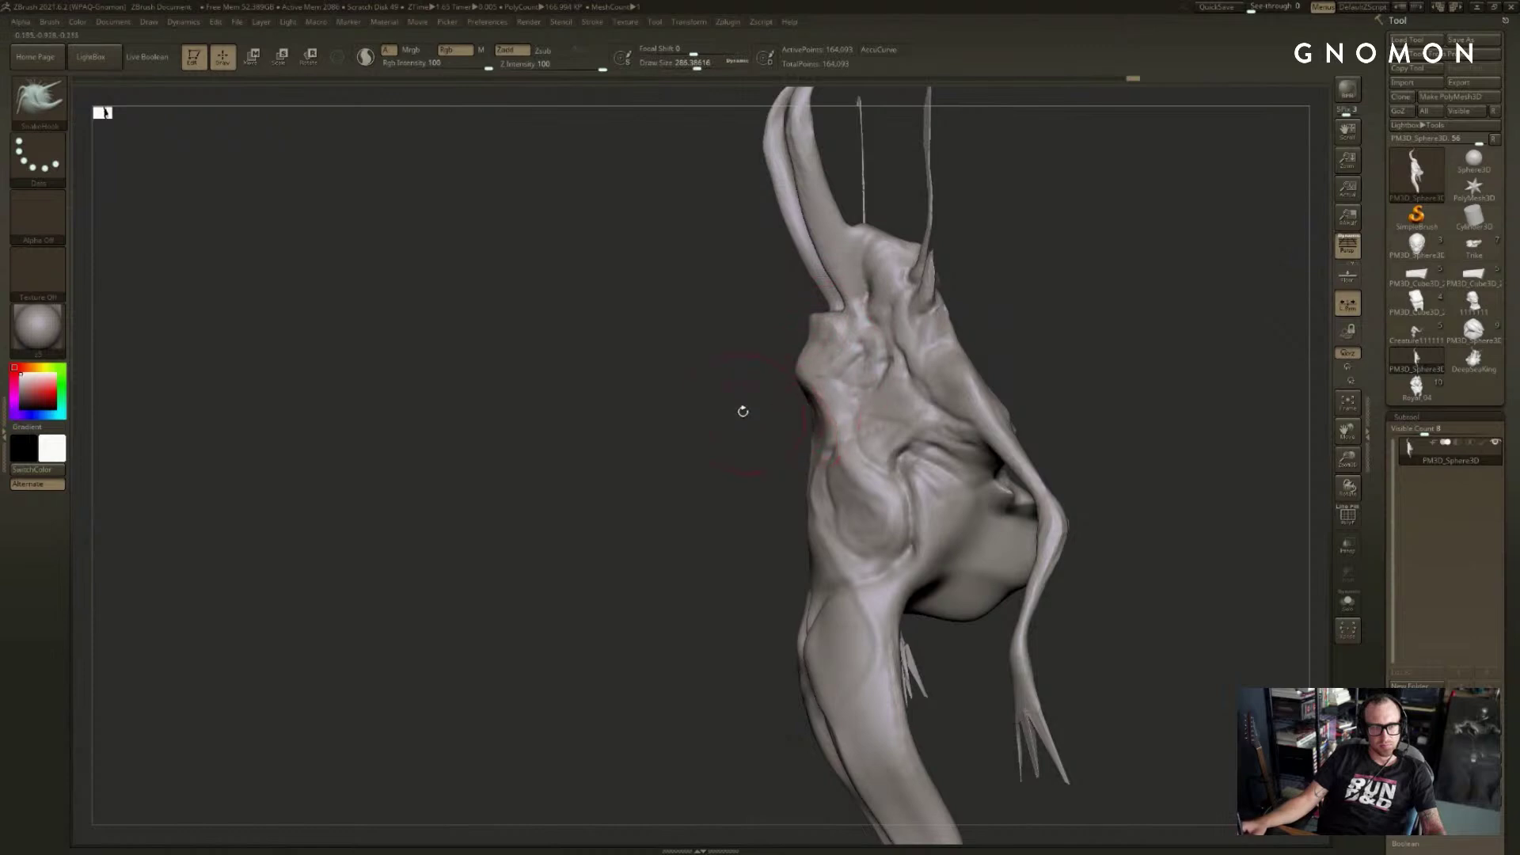
# - Refine the snout and tuck in the throat from the front and both sides with SnakeHook, reducing draw size to about 239
pyautogui.moveTo(743, 411); pyautogui.dragTo(988, 348)
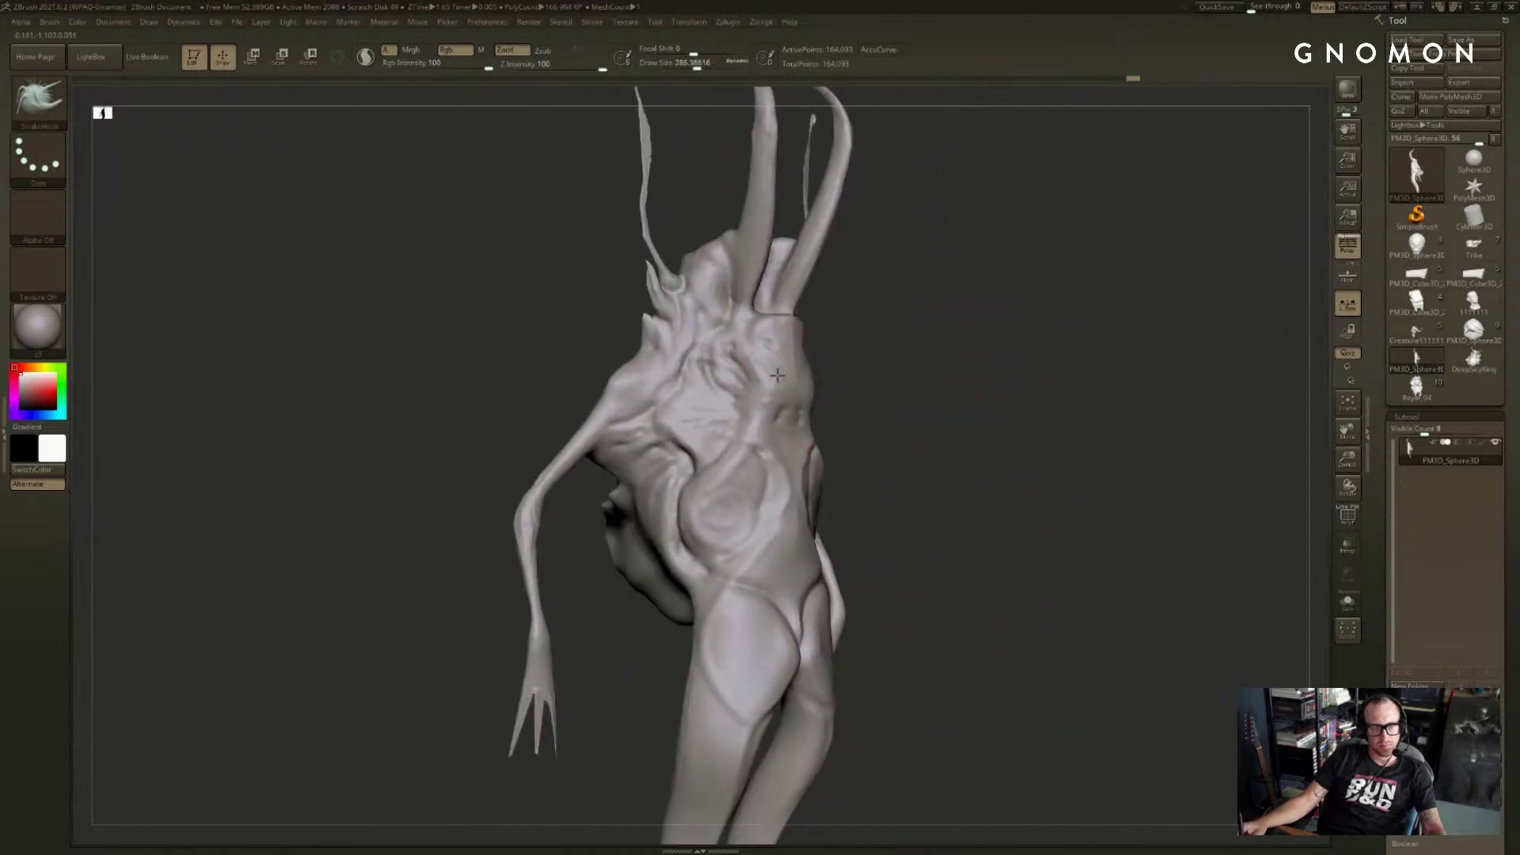
pyautogui.moveTo(774, 370)
pyautogui.mouseDown()
pyautogui.moveTo(840, 362)
pyautogui.moveTo(786, 377)
pyautogui.mouseUp()
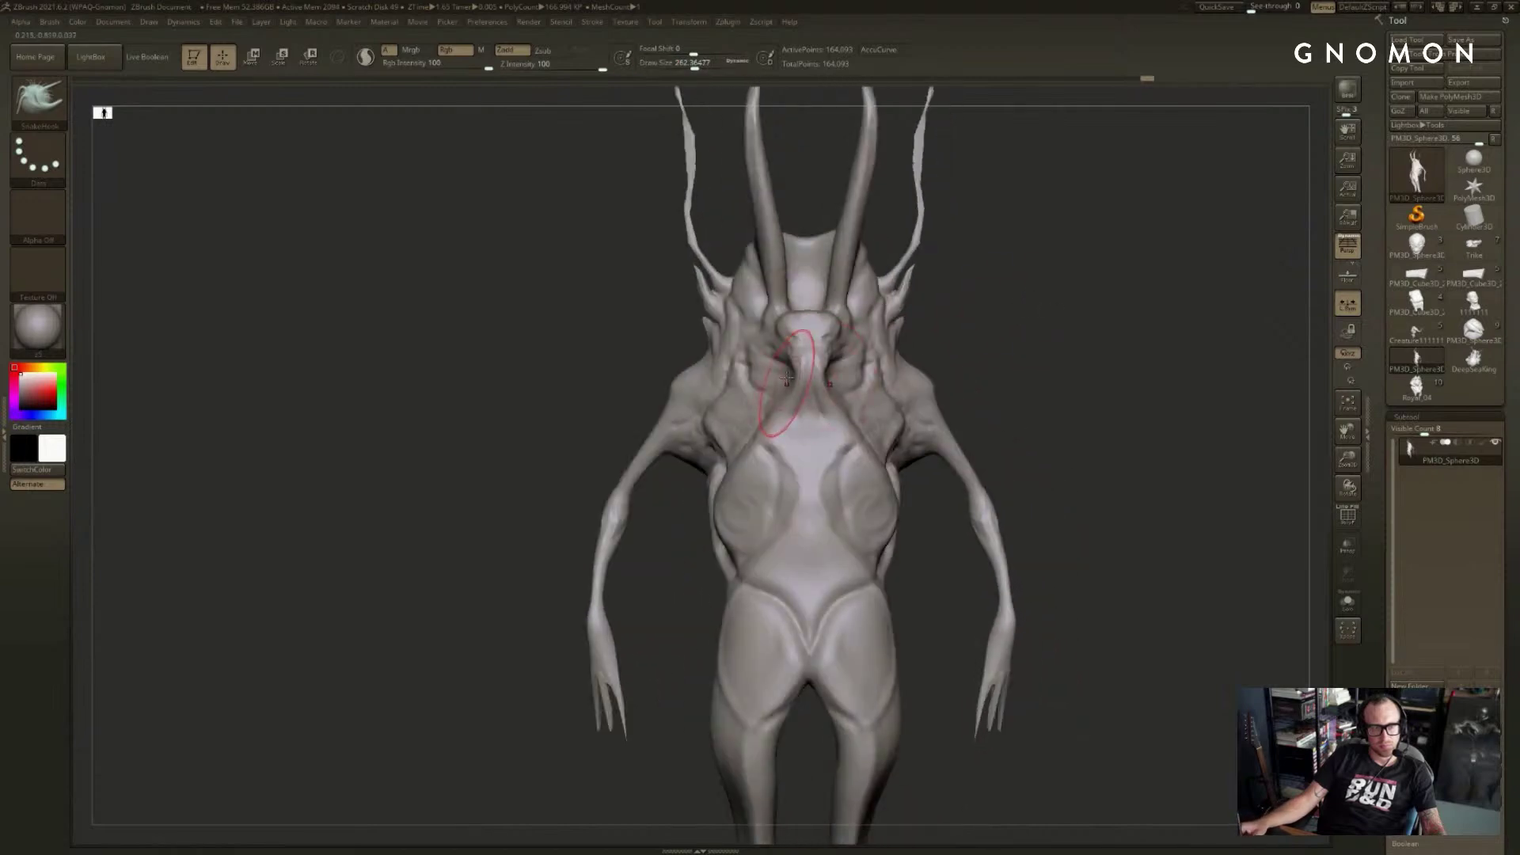
pyautogui.moveTo(1003, 338); pyautogui.dragTo(824, 401)
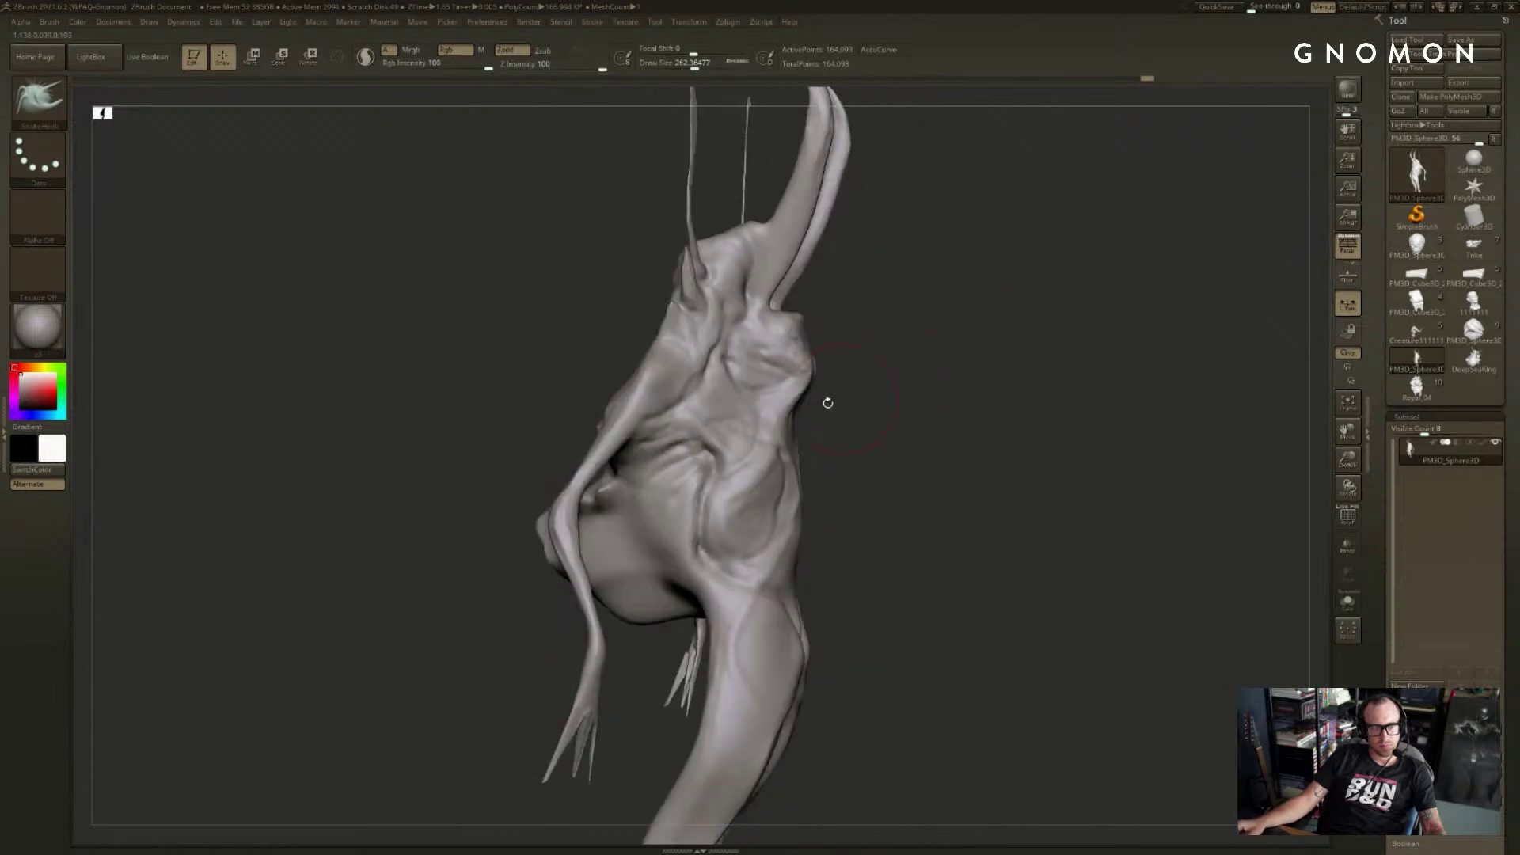
pyautogui.moveTo(974, 372); pyautogui.dragTo(832, 389)
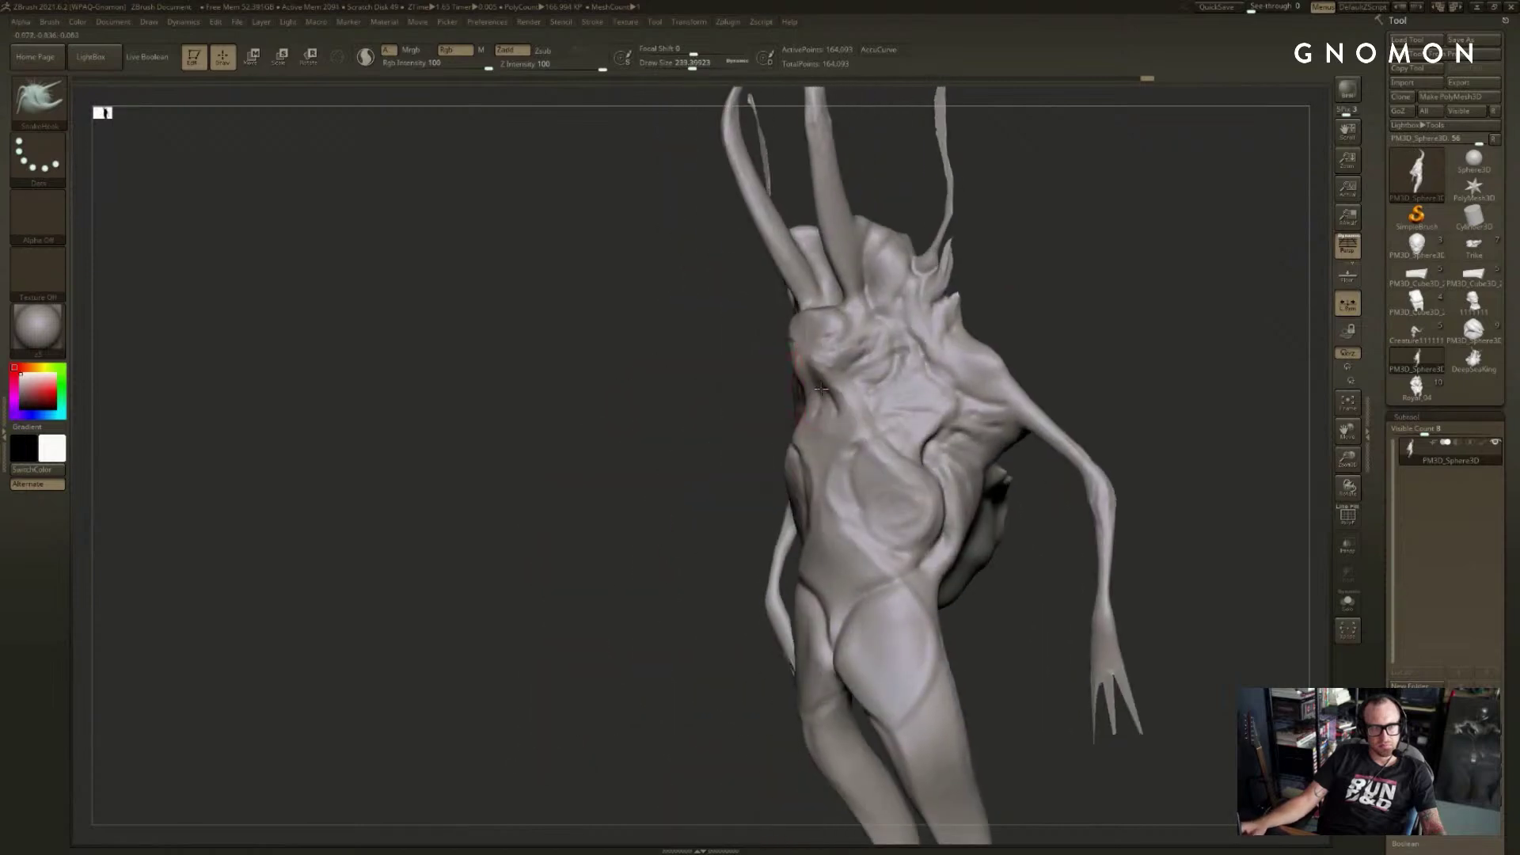
pyautogui.moveTo(685, 396)
pyautogui.mouseDown()
pyautogui.moveTo(760, 394)
pyautogui.moveTo(810, 488)
pyautogui.mouseUp()
# - Carve creases into the throat and upper chest below the snout with the DamStandard brush at draw size about 149
pyautogui.press('b')
pyautogui.press('d')
pyautogui.press('s')
pyautogui.moveTo(1089, 348)
pyautogui.mouseDown()
pyautogui.moveTo(1137, 340)
pyautogui.moveTo(1029, 369)
pyautogui.mouseUp()
pyautogui.moveTo(934, 412)
pyautogui.mouseDown()
pyautogui.moveTo(966, 340)
pyautogui.moveTo(949, 348)
pyautogui.mouseUp()
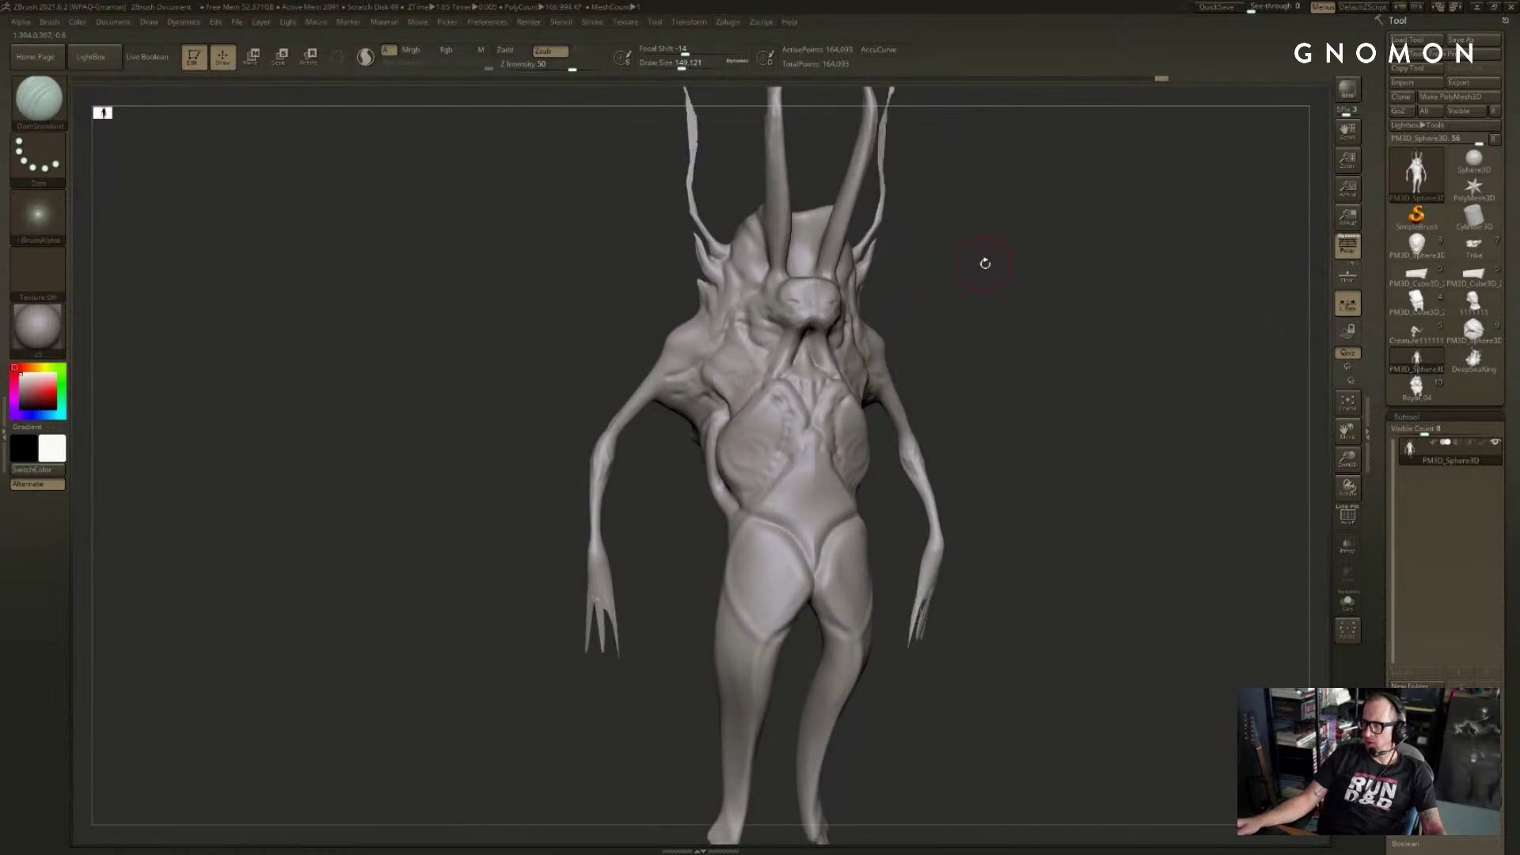
# - Build up the creature's throat and upper chest from the front and both sides with the ClayBuildup brush at draw size about 149
pyautogui.moveTo(985, 263)
pyautogui.mouseDown()
pyautogui.moveTo(1069, 320)
pyautogui.moveTo(1001, 380)
pyautogui.mouseUp()
pyautogui.press('b')
pyautogui.press('m')
pyautogui.press('v')
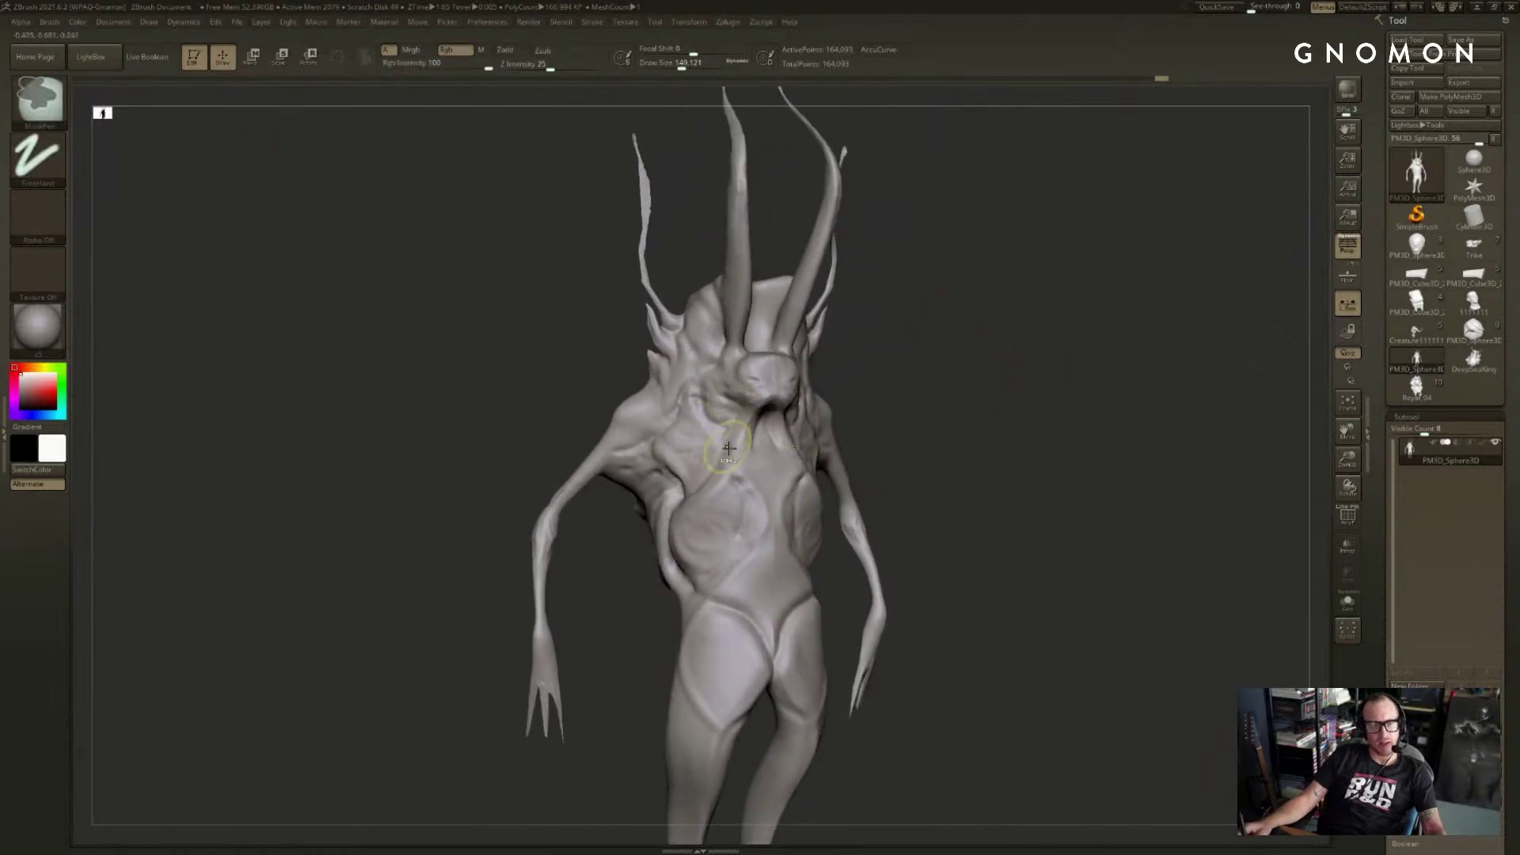
pyautogui.press('b')
pyautogui.press('c')
pyautogui.press('b')
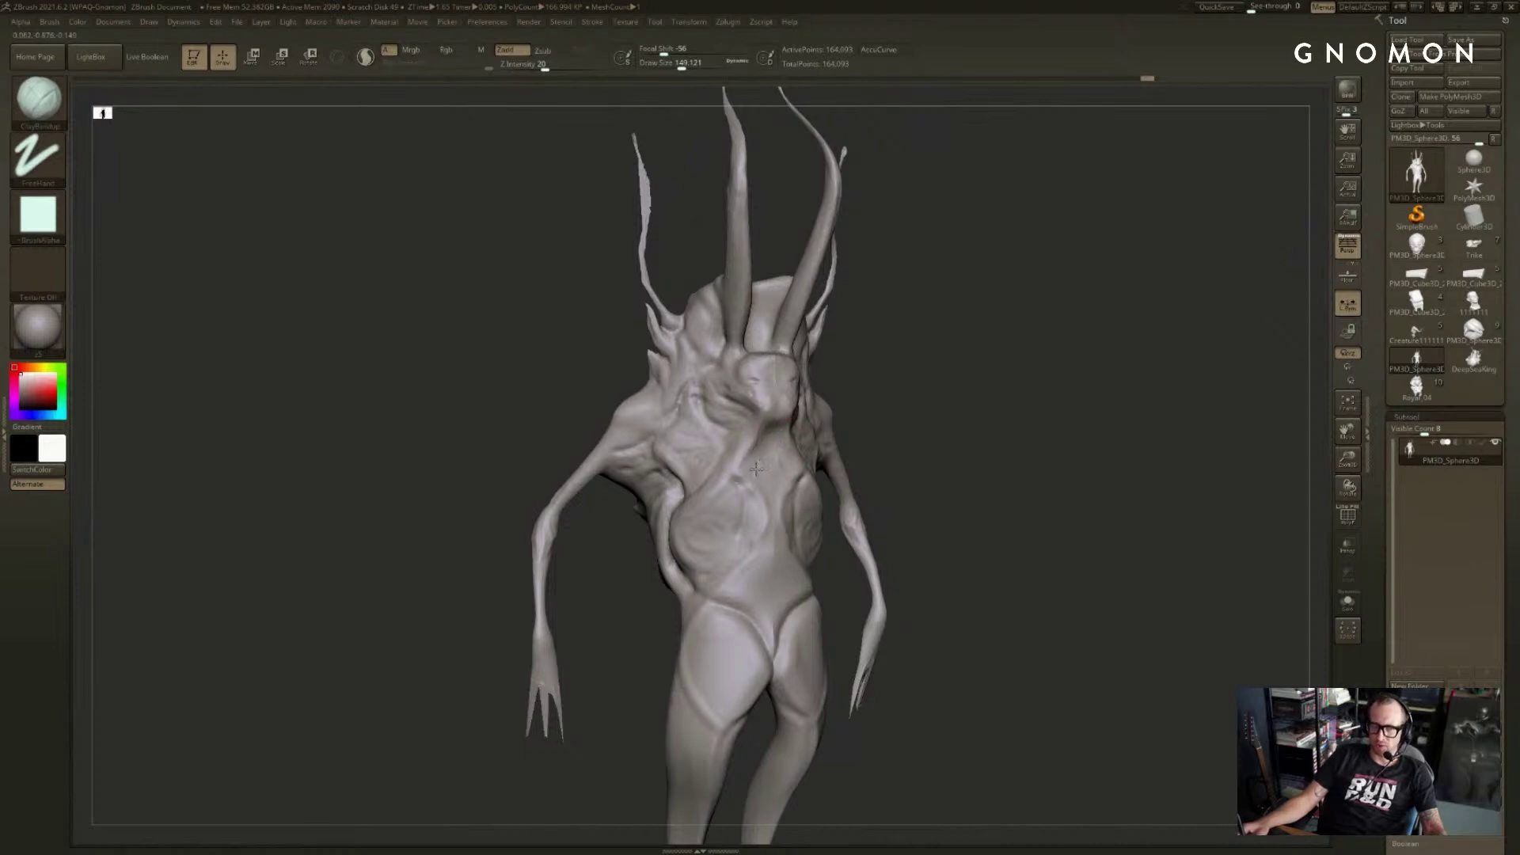
pyautogui.moveTo(778, 472); pyautogui.dragTo(837, 442, button='right')
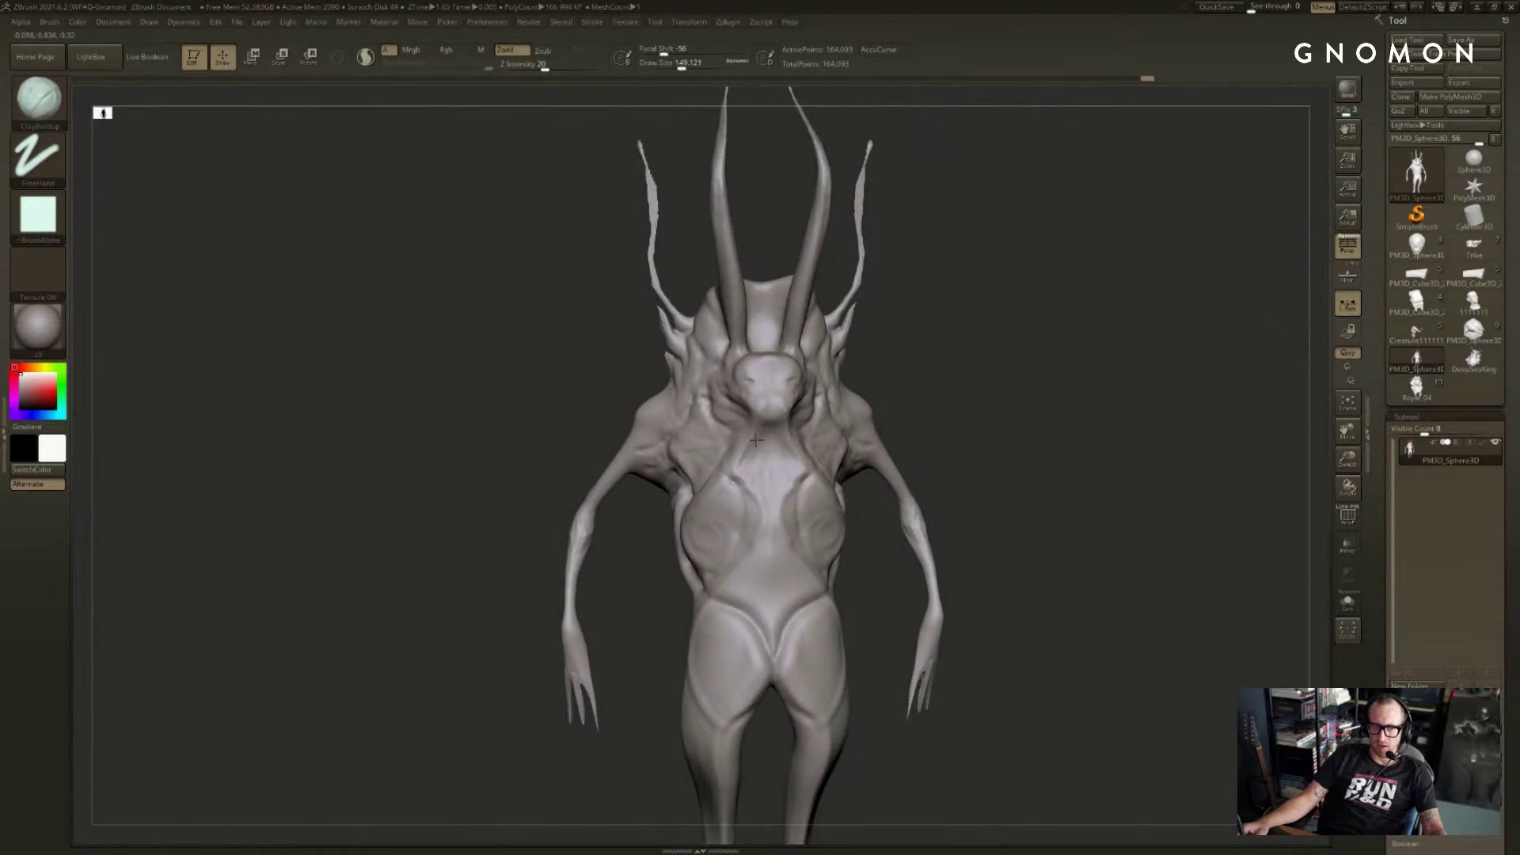
pyautogui.moveTo(944, 395); pyautogui.dragTo(923, 422, button='right')
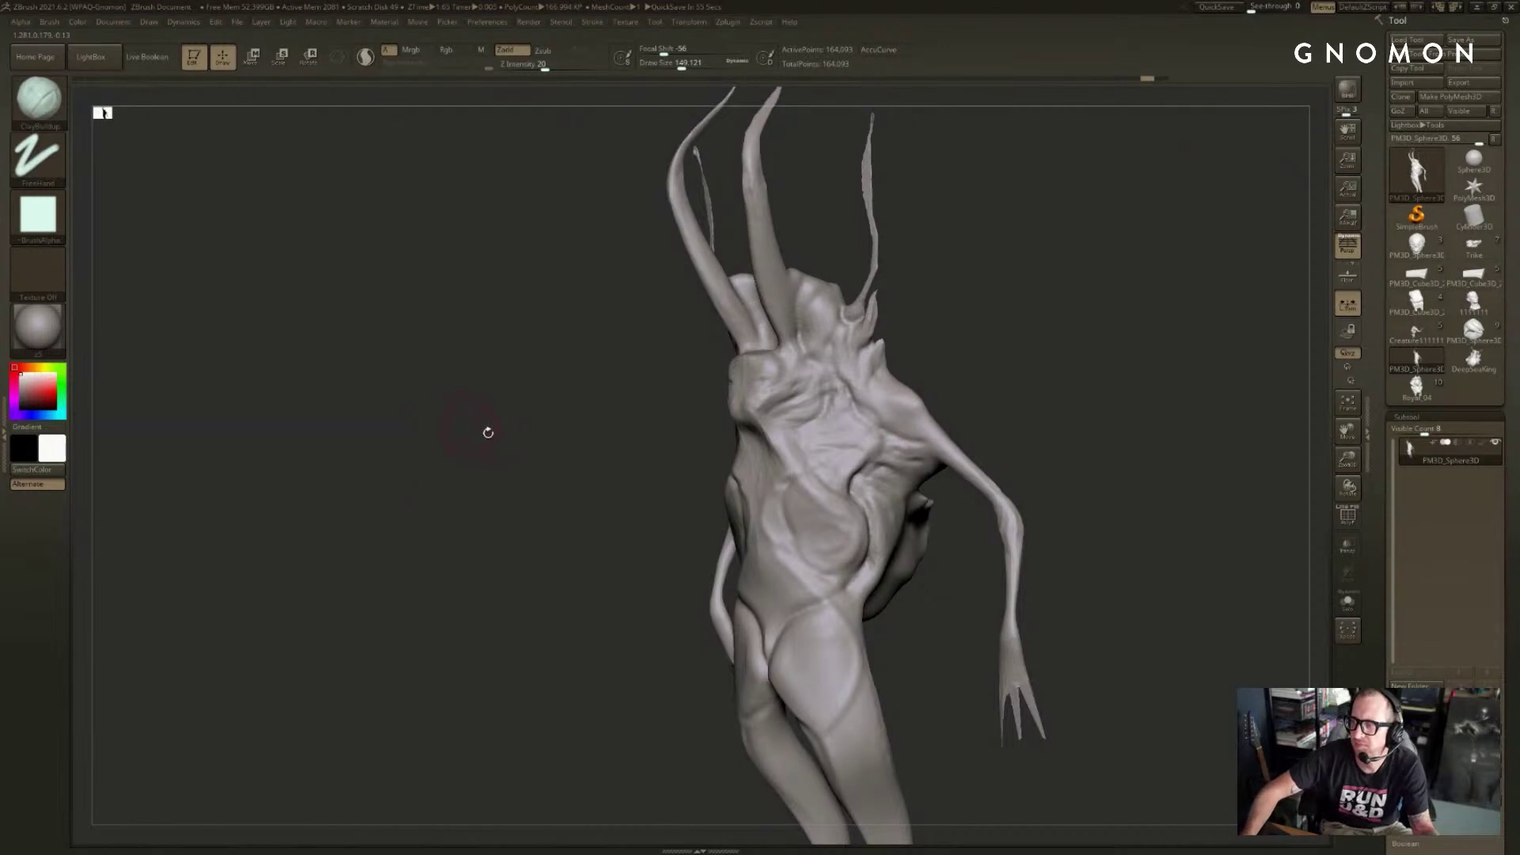
pyautogui.keyDown('shift'); pyautogui.moveTo(491, 406); pyautogui.dragTo(713, 311, button='right'); pyautogui.keyUp('shift')
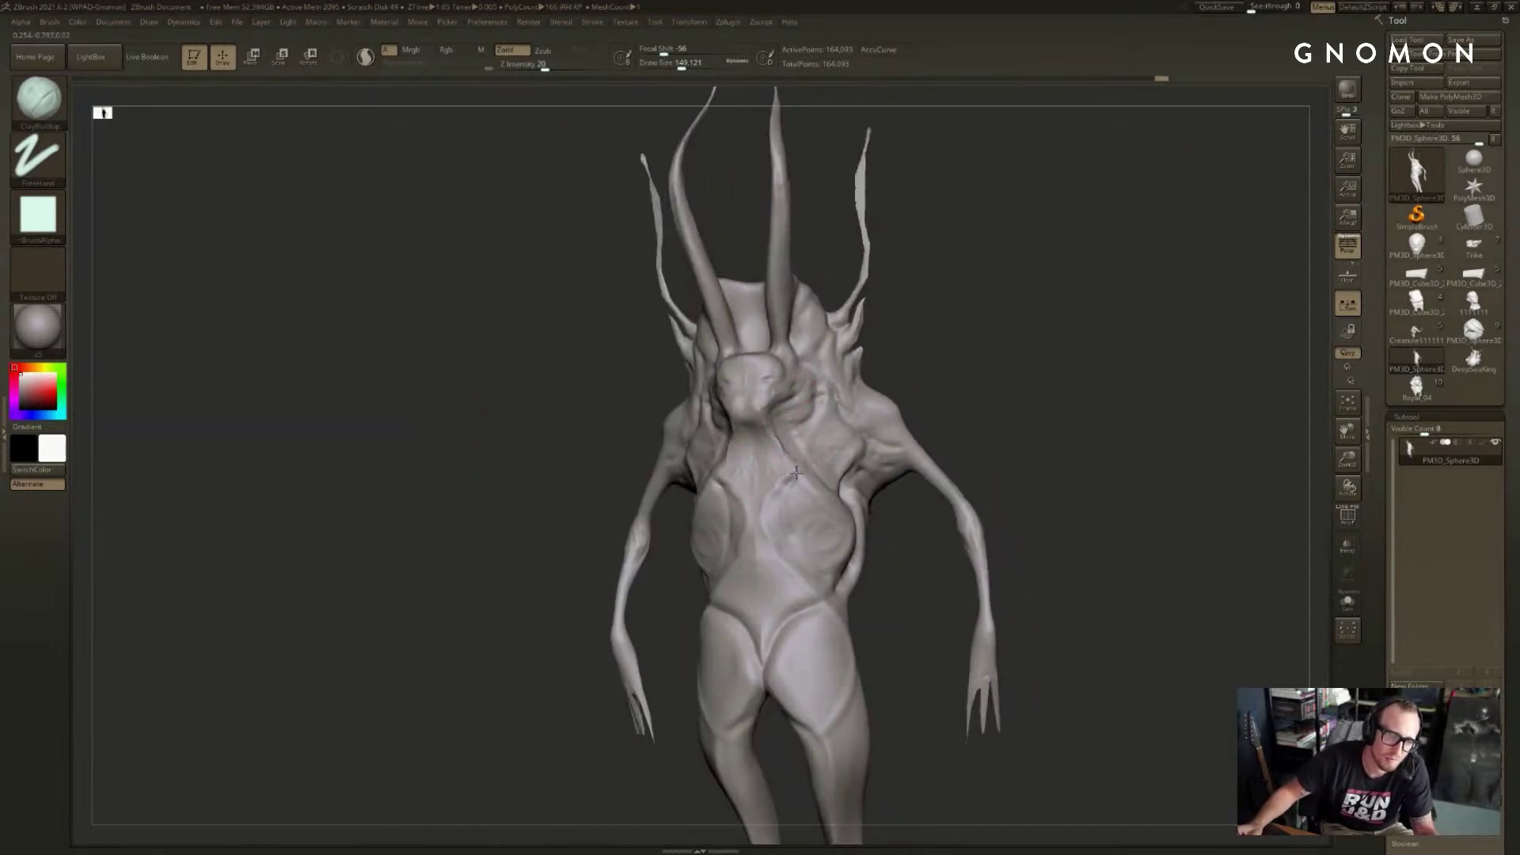
pyautogui.moveTo(777, 427); pyautogui.dragTo(808, 424, button='right')
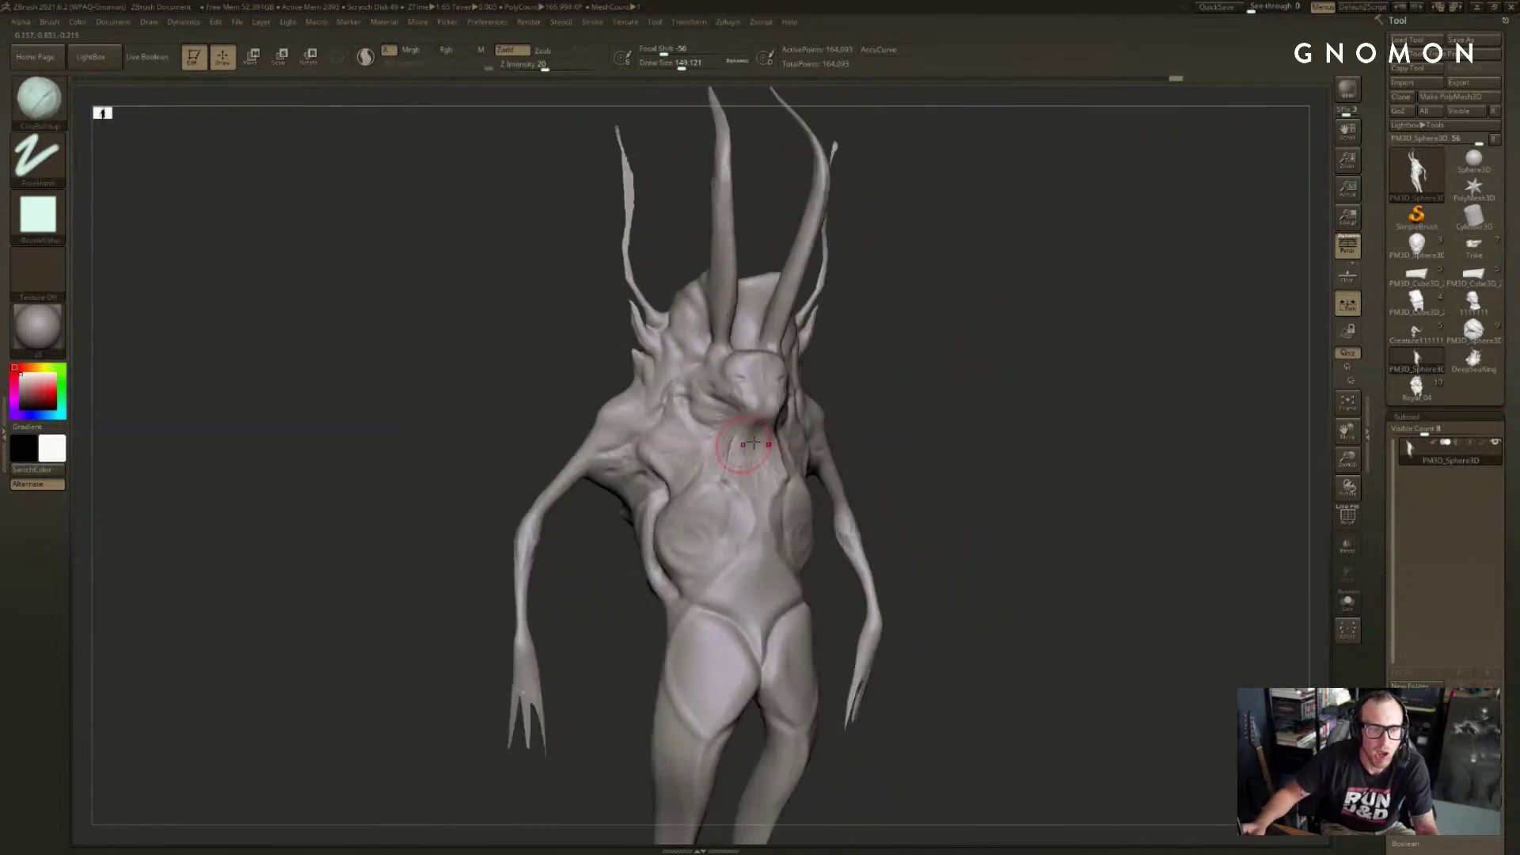
# - Cut vertical folds running from the rebuilt throat into the chest with the DamStandard brush
pyautogui.press('b')
pyautogui.press('d')
pyautogui.press('s')
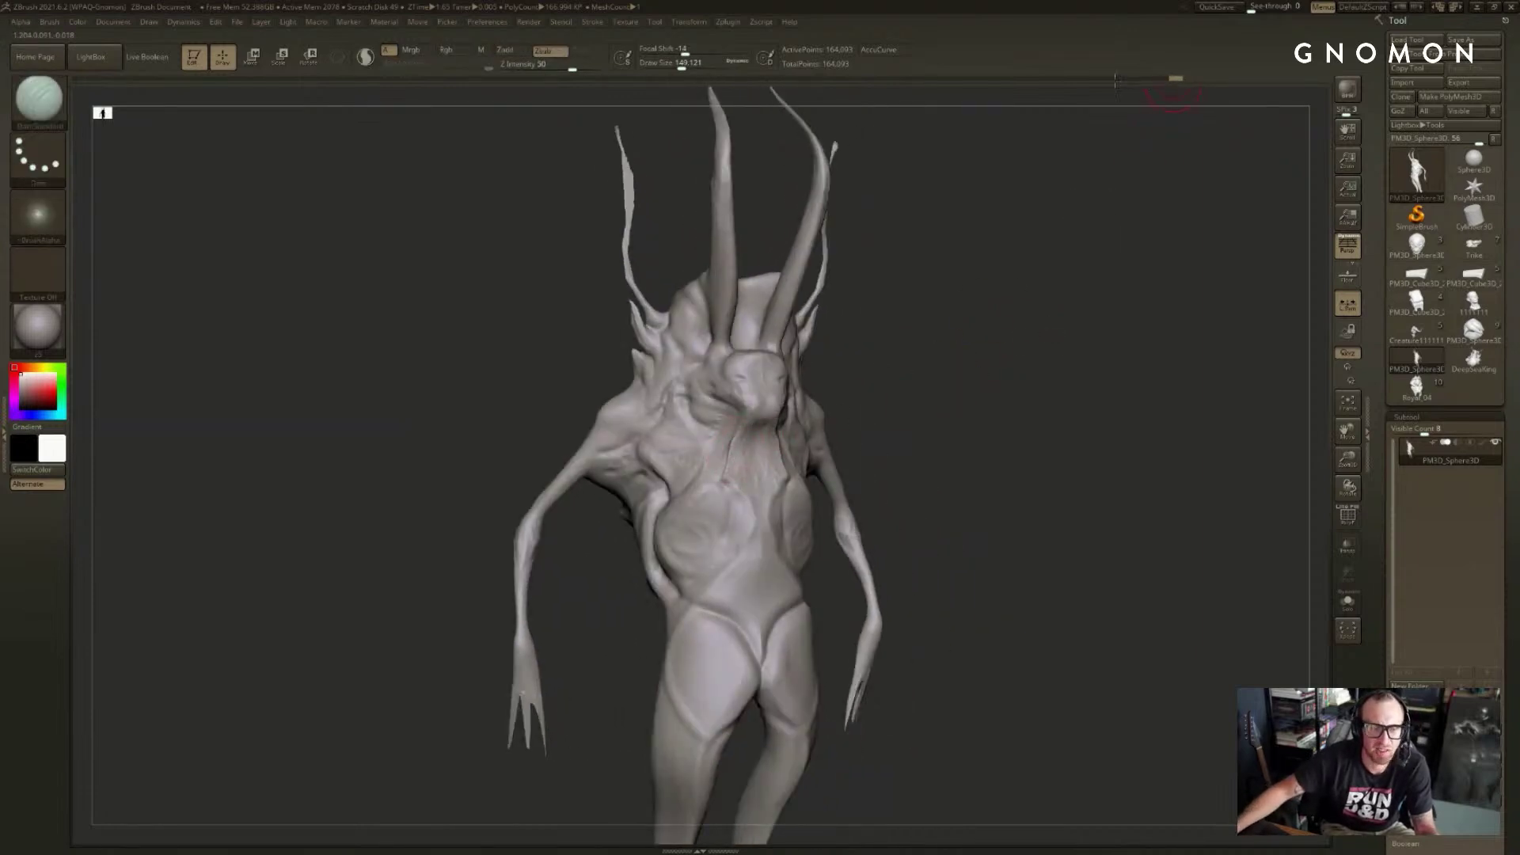
pyautogui.moveTo(1170, 84)
pyautogui.mouseDown()
pyautogui.moveTo(1156, 83)
pyautogui.moveTo(1205, 72)
pyautogui.moveTo(950, 95)
pyautogui.moveTo(855, 134)
pyautogui.moveTo(790, 188)
pyautogui.moveTo(994, 150)
pyautogui.moveTo(1213, 137)
pyautogui.moveTo(885, 180)
pyautogui.moveTo(1243, 158)
pyautogui.mouseUp()
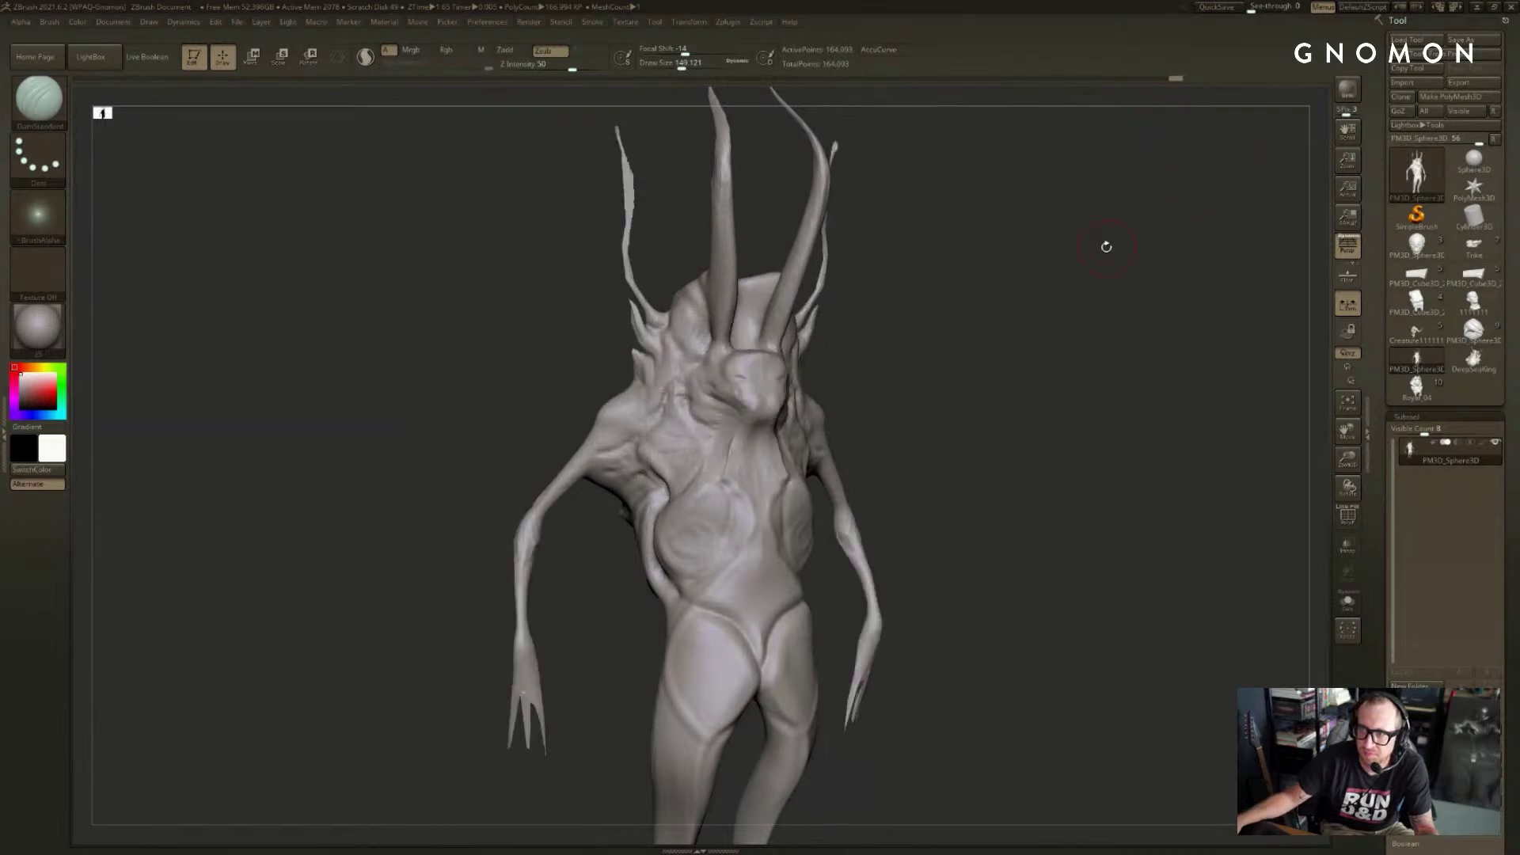
pyautogui.moveTo(1106, 247)
pyautogui.keyDown('alt'); pyautogui.mouseDown()
pyautogui.moveTo(1082, 227)
pyautogui.moveTo(1119, 224)
pyautogui.mouseUp(); pyautogui.keyUp('alt')
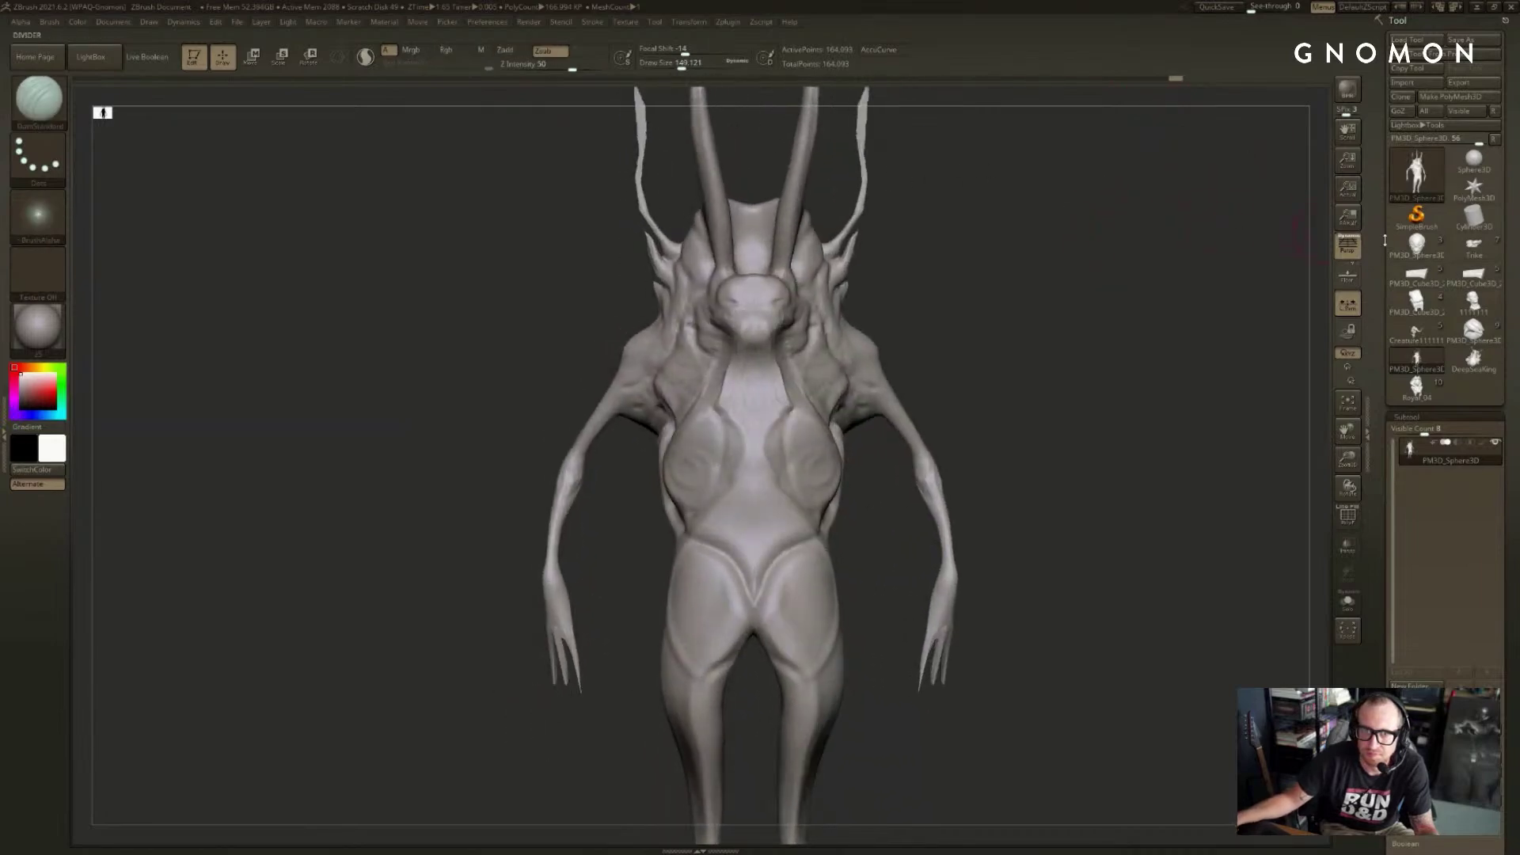
# - Switch to the bald wrinkled head tool and clone it
pyautogui.click(1417, 245)
pyautogui.moveTo(1330, 235)
pyautogui.keyDown('alt'); pyautogui.mouseDown()
pyautogui.moveTo(1129, 231)
pyautogui.moveTo(1194, 340)
pyautogui.moveTo(1069, 265)
pyautogui.moveTo(1163, 238)
pyautogui.mouseUp(); pyautogui.keyUp('alt')
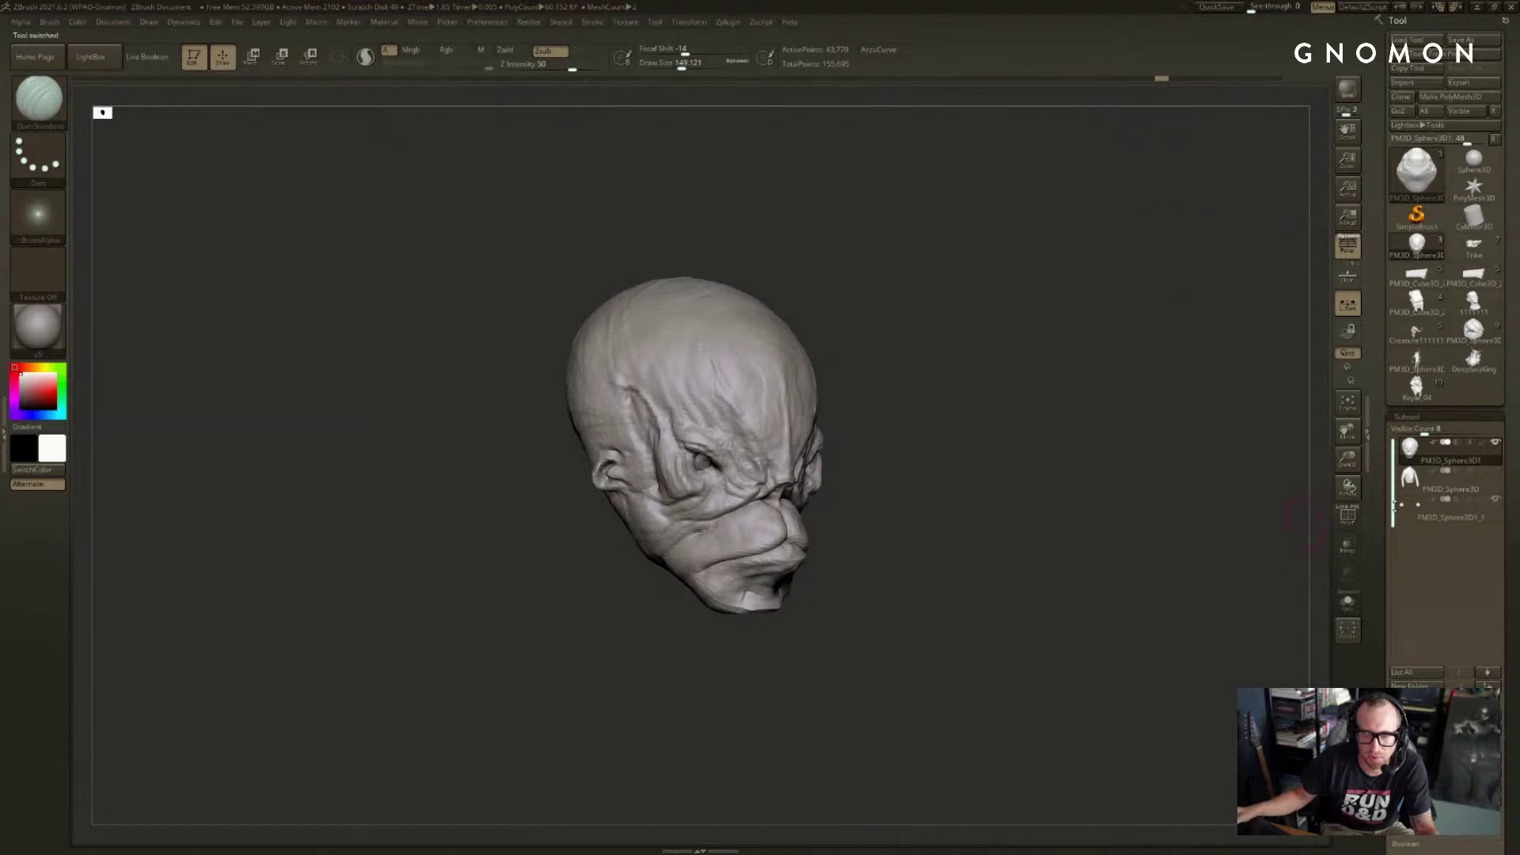
pyautogui.click(1402, 98)
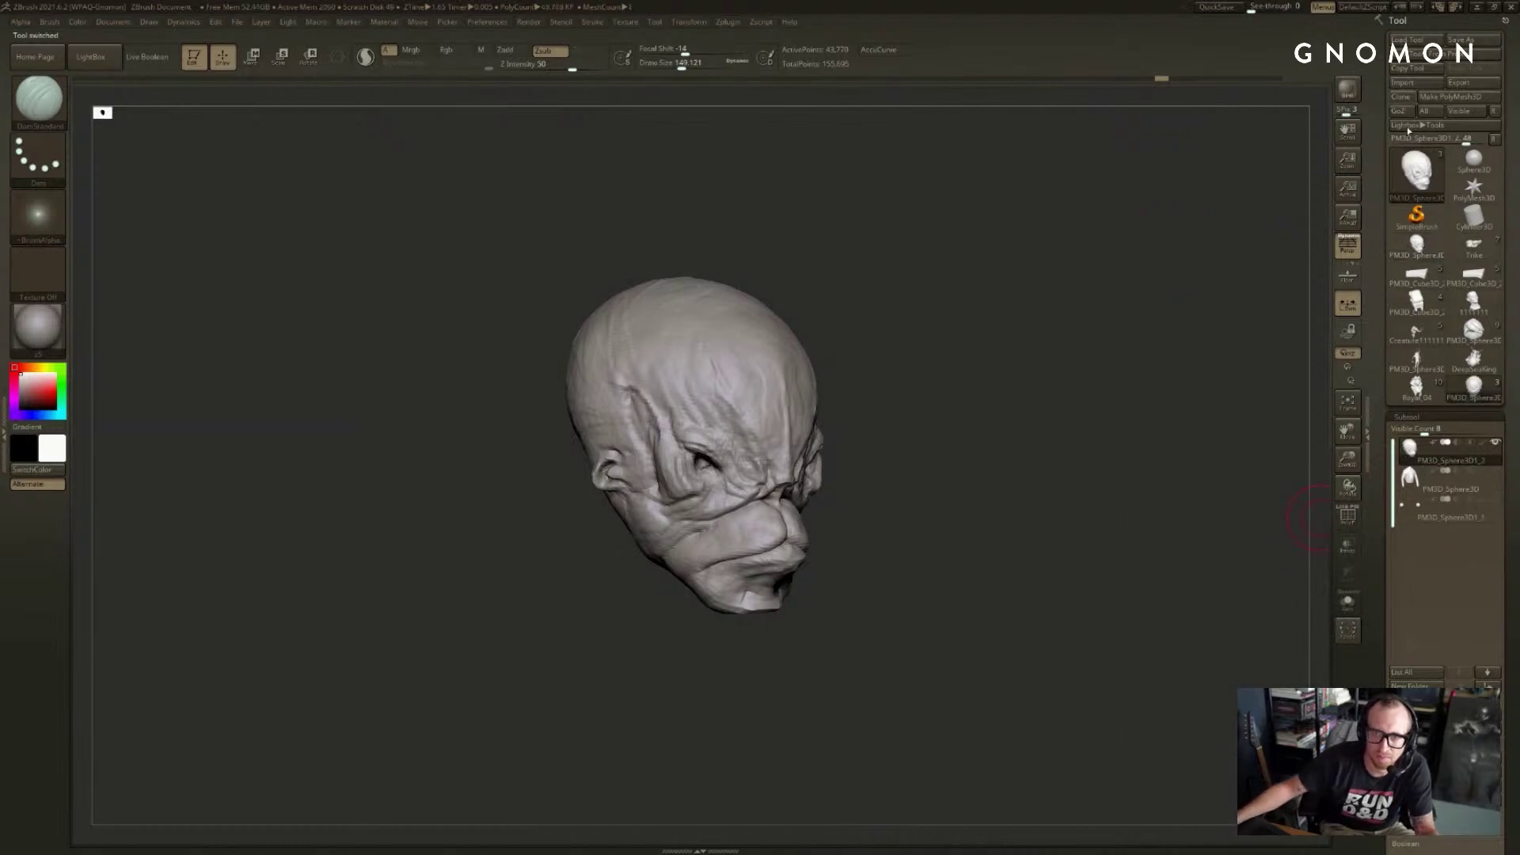
# - Return to the horned creature tool and insert the cloned bald head as a subtool
pyautogui.click(1405, 388)
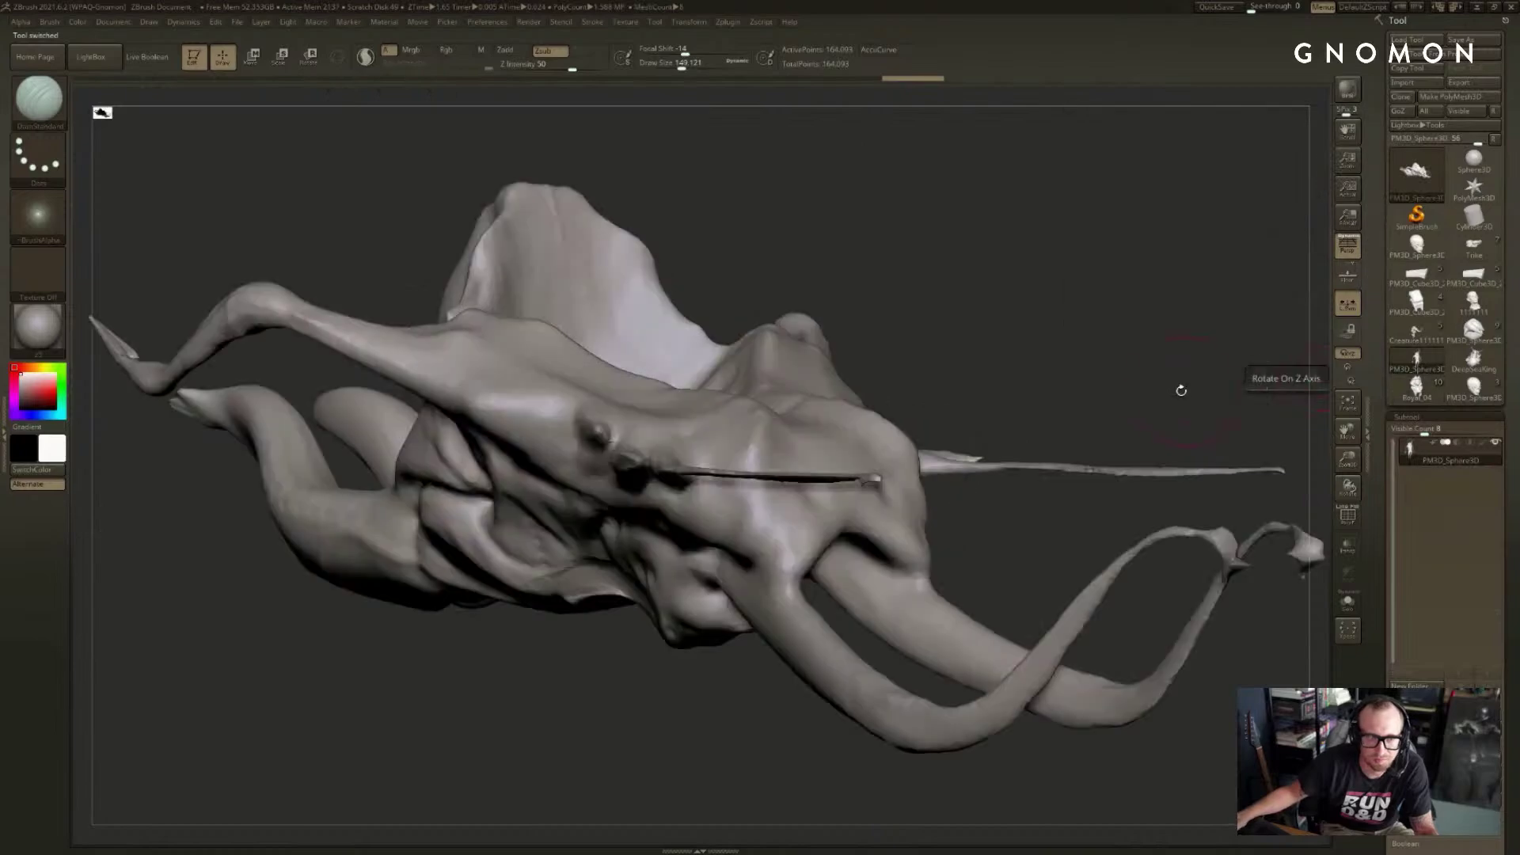
pyautogui.moveTo(1255, 373); pyautogui.dragTo(1318, 475)
pyautogui.click(1473, 760)
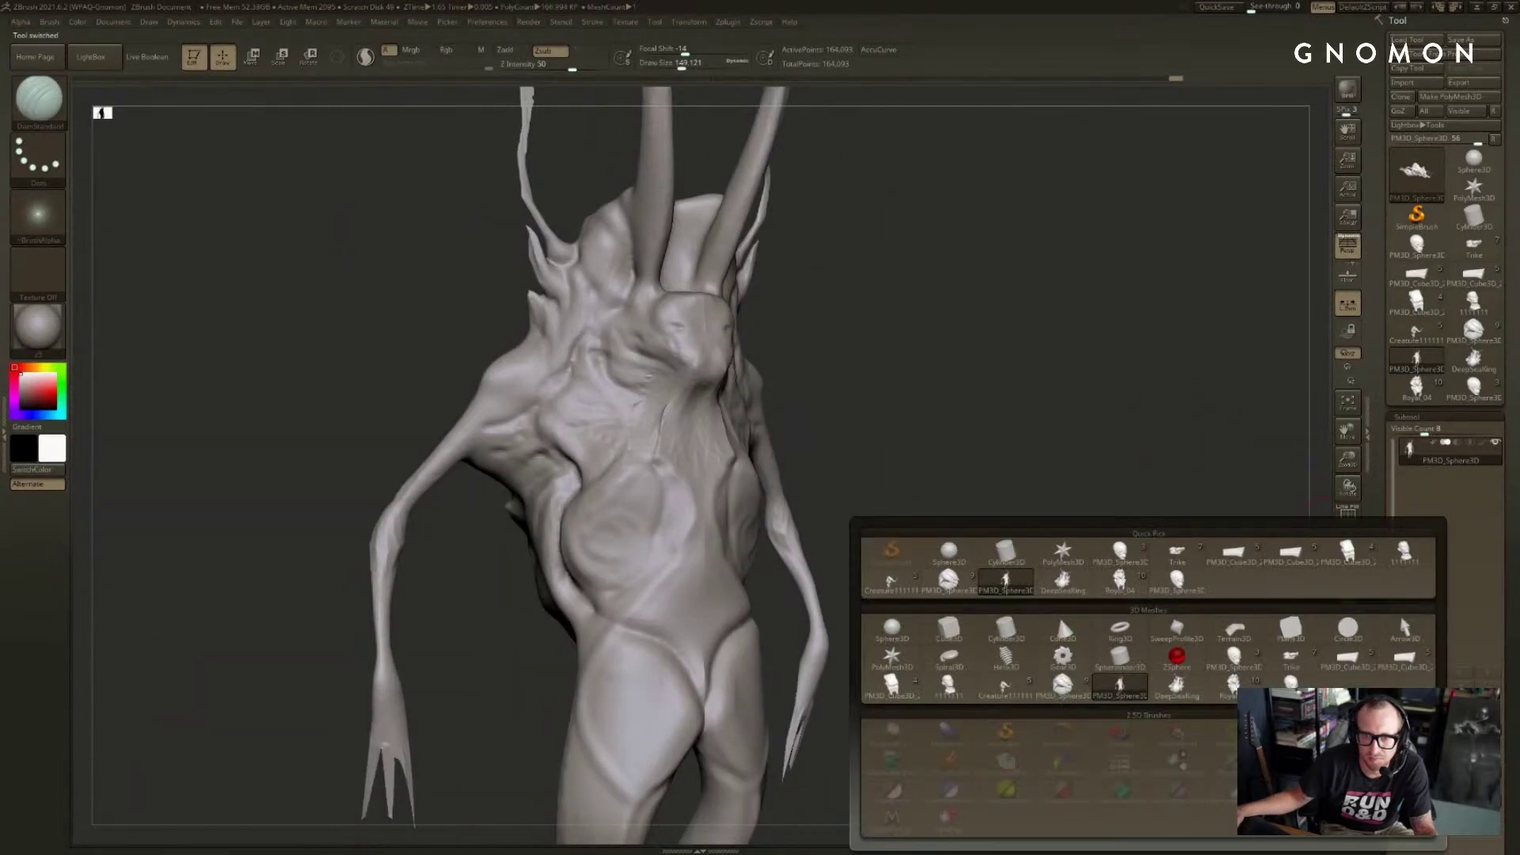
pyautogui.click(1177, 579)
pyautogui.moveTo(1147, 499); pyautogui.dragTo(1025, 431)
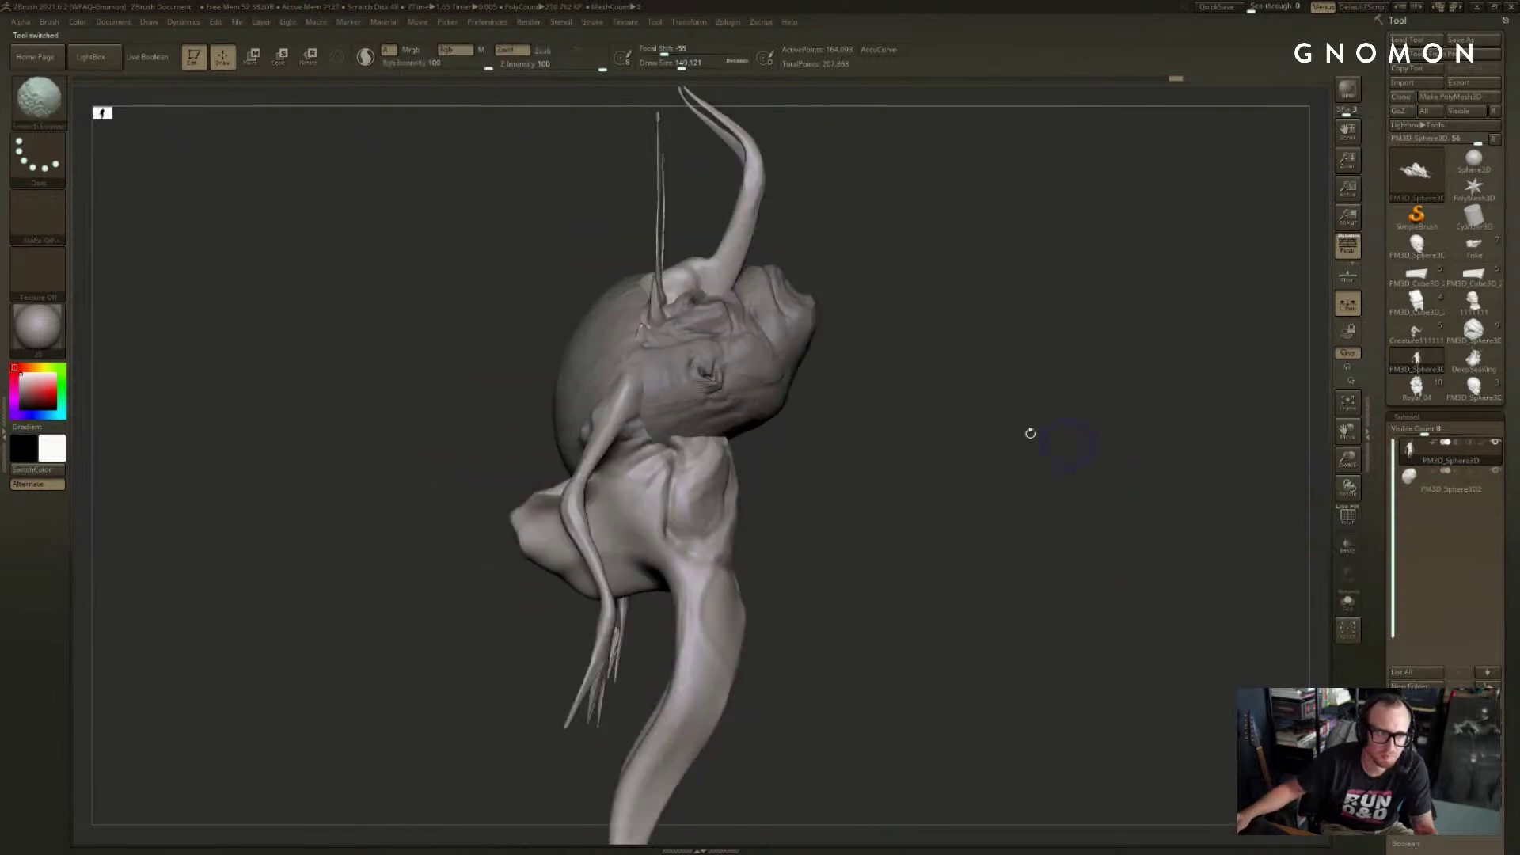
# - Select the inserted head, then rotate, scale and move it into place over the creature's face below the horns
pyautogui.keyDown('alt'); pyautogui.click(742, 353); pyautogui.keyUp('alt')
pyautogui.press('r')
pyautogui.moveTo(685, 363)
pyautogui.mouseDown()
pyautogui.moveTo(889, 342)
pyautogui.moveTo(889, 364)
pyautogui.moveTo(754, 497)
pyautogui.moveTo(855, 507)
pyautogui.moveTo(888, 494)
pyautogui.moveTo(804, 382)
pyautogui.moveTo(1019, 430)
pyautogui.moveTo(906, 400)
pyautogui.mouseUp()
pyautogui.press('e')
pyautogui.moveTo(1058, 392); pyautogui.dragTo(994, 454)
pyautogui.press('w')
pyautogui.moveTo(852, 460); pyautogui.dragTo(770, 440)
pyautogui.moveTo(974, 380); pyautogui.dragTo(778, 418)
pyautogui.press('q')
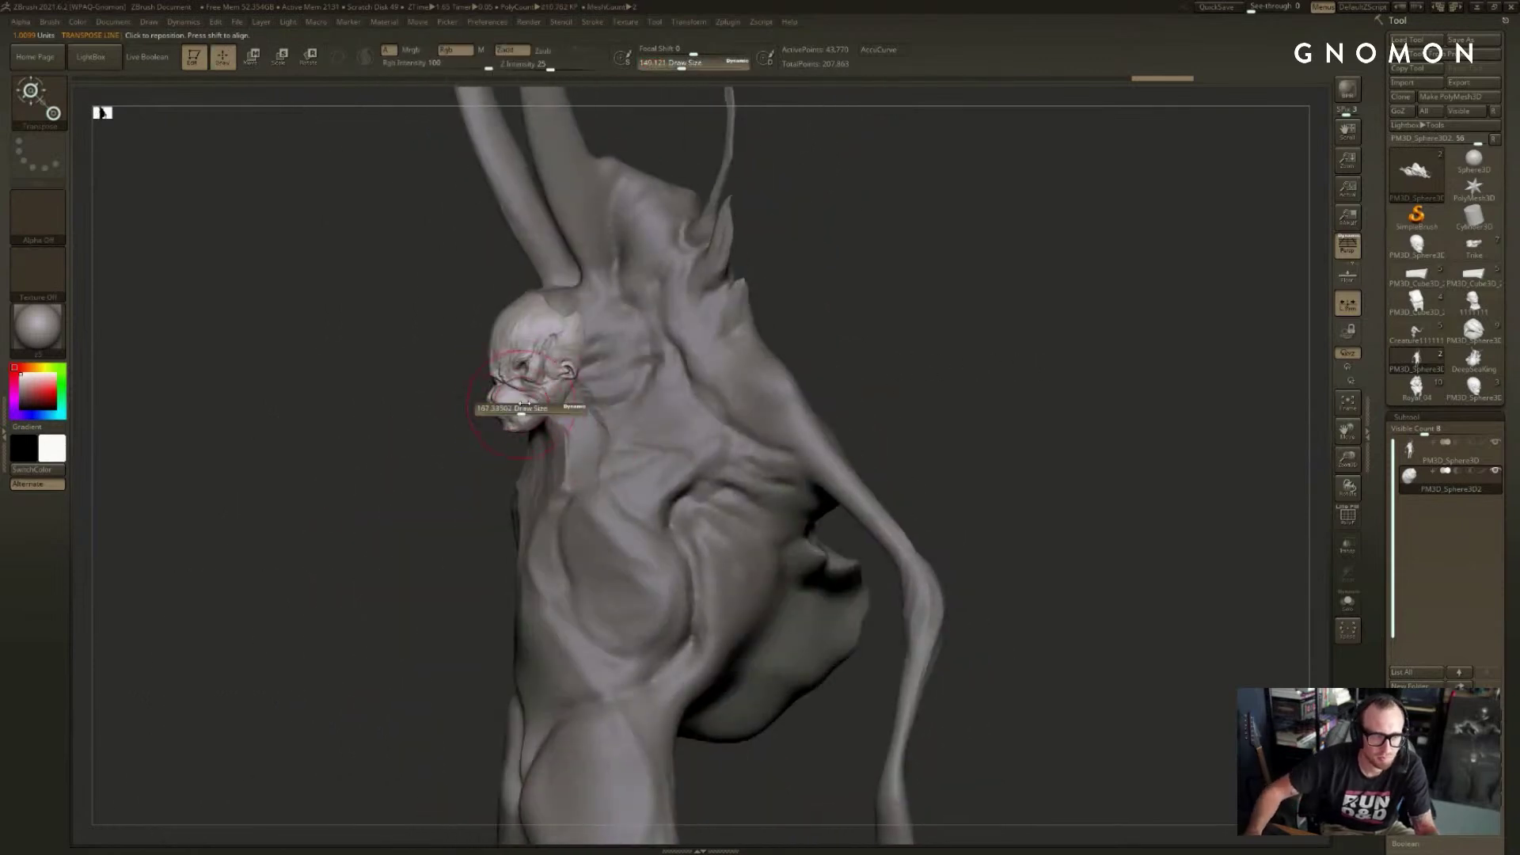
# - Reshape the head's profile with the Move brush at draw size about 484 and lower the head slightly against the neck
pyautogui.moveTo(436, 406); pyautogui.dragTo(678, 315)
pyautogui.moveTo(831, 318)
pyautogui.keyDown('shift'); pyautogui.mouseDown()
pyautogui.moveTo(940, 300)
pyautogui.moveTo(879, 403)
pyautogui.mouseUp(); pyautogui.keyUp('shift')
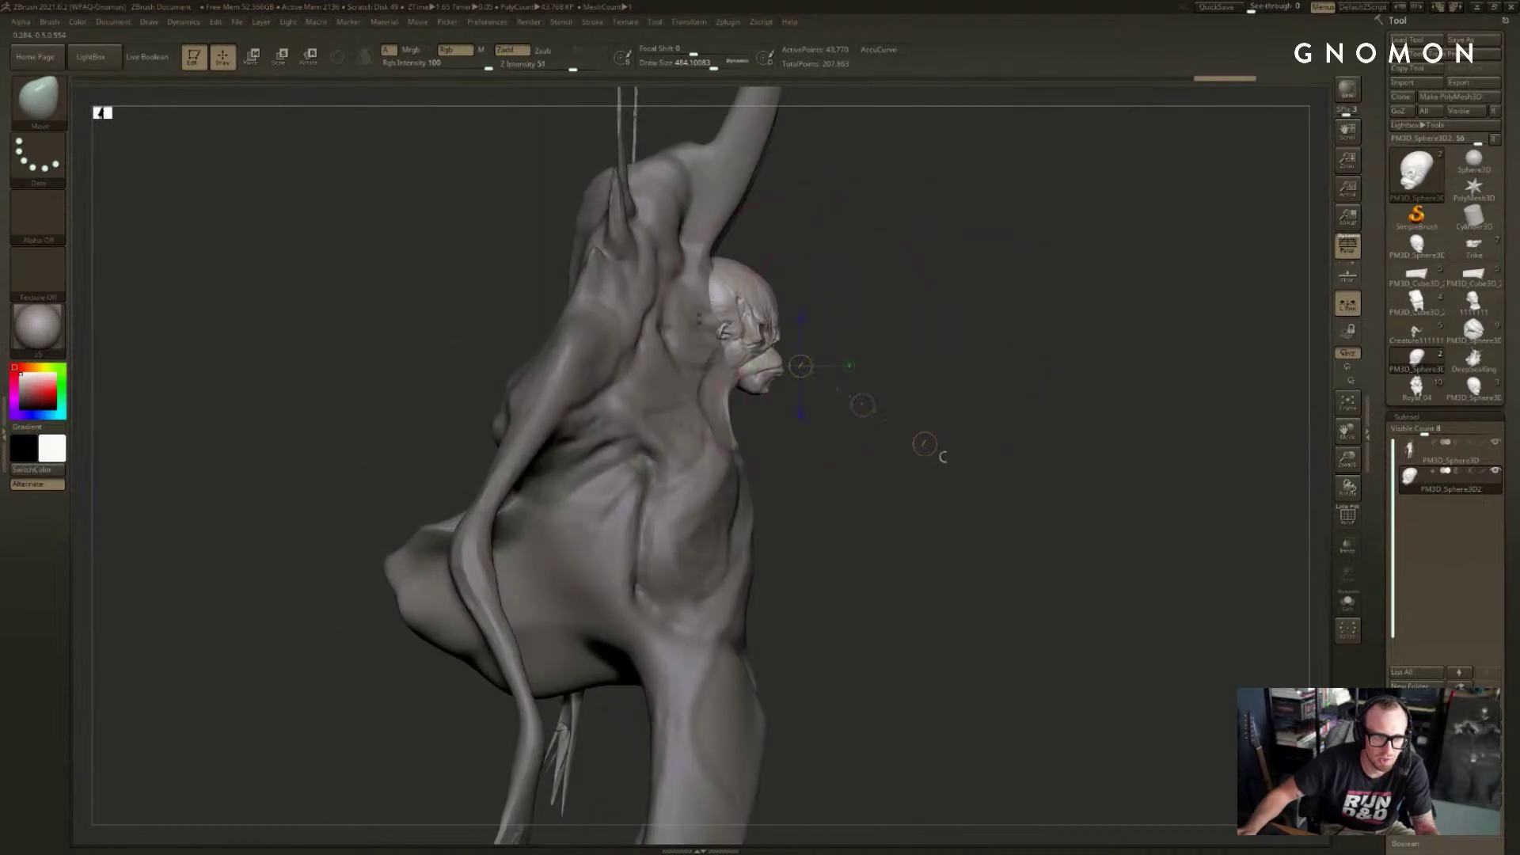
pyautogui.press('w')
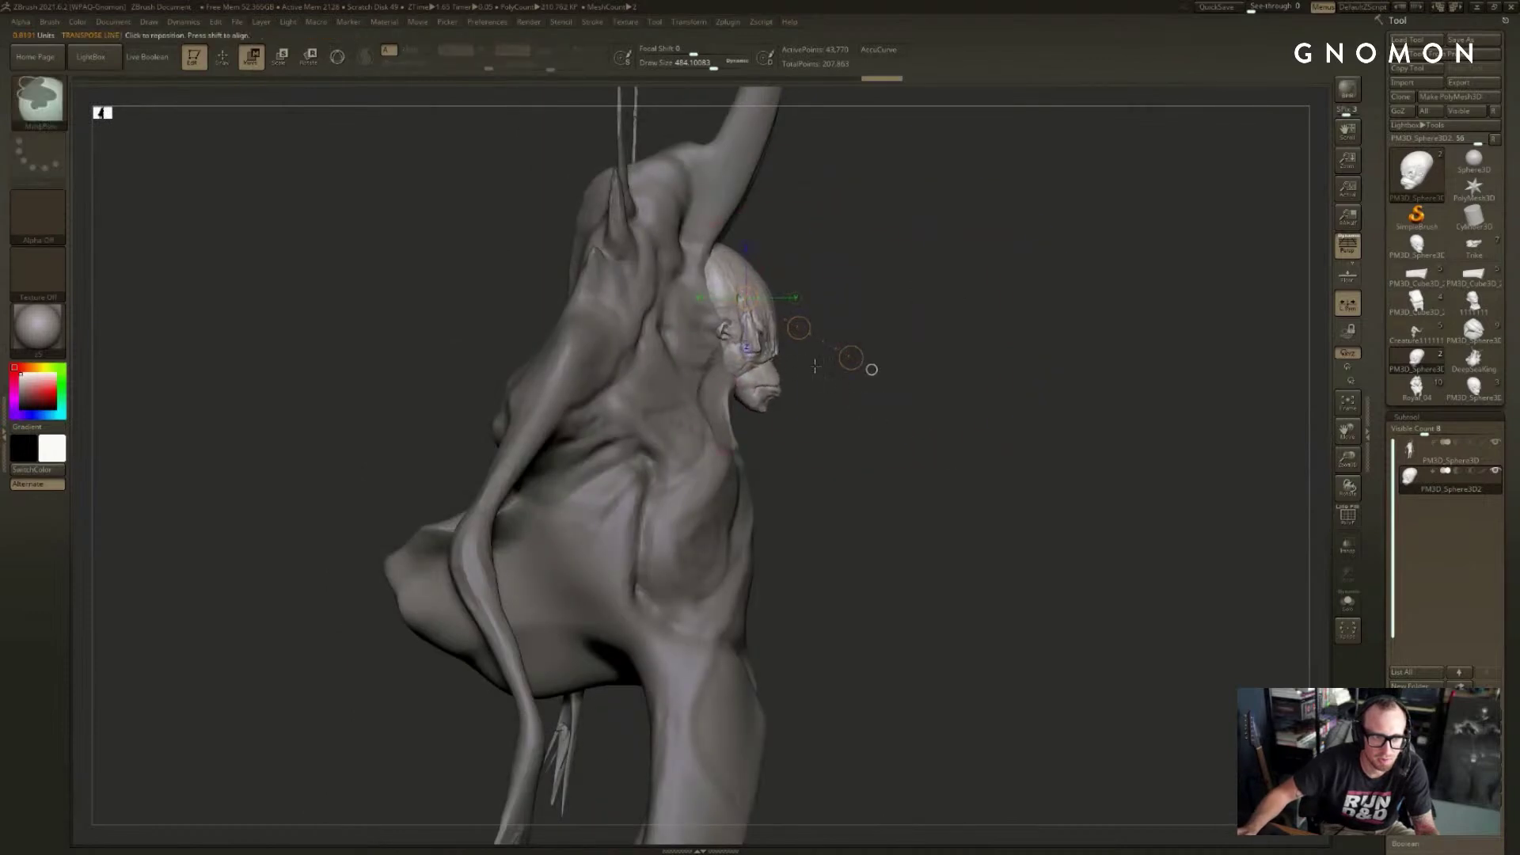
pyautogui.moveTo(799, 328); pyautogui.dragTo(800, 347)
pyautogui.press('q')
# - Select the body subtool and build up the neck and chest around the head with ClayBuildup at draw size about 274
pyautogui.keyDown('alt'); pyautogui.click(753, 349); pyautogui.keyUp('alt')
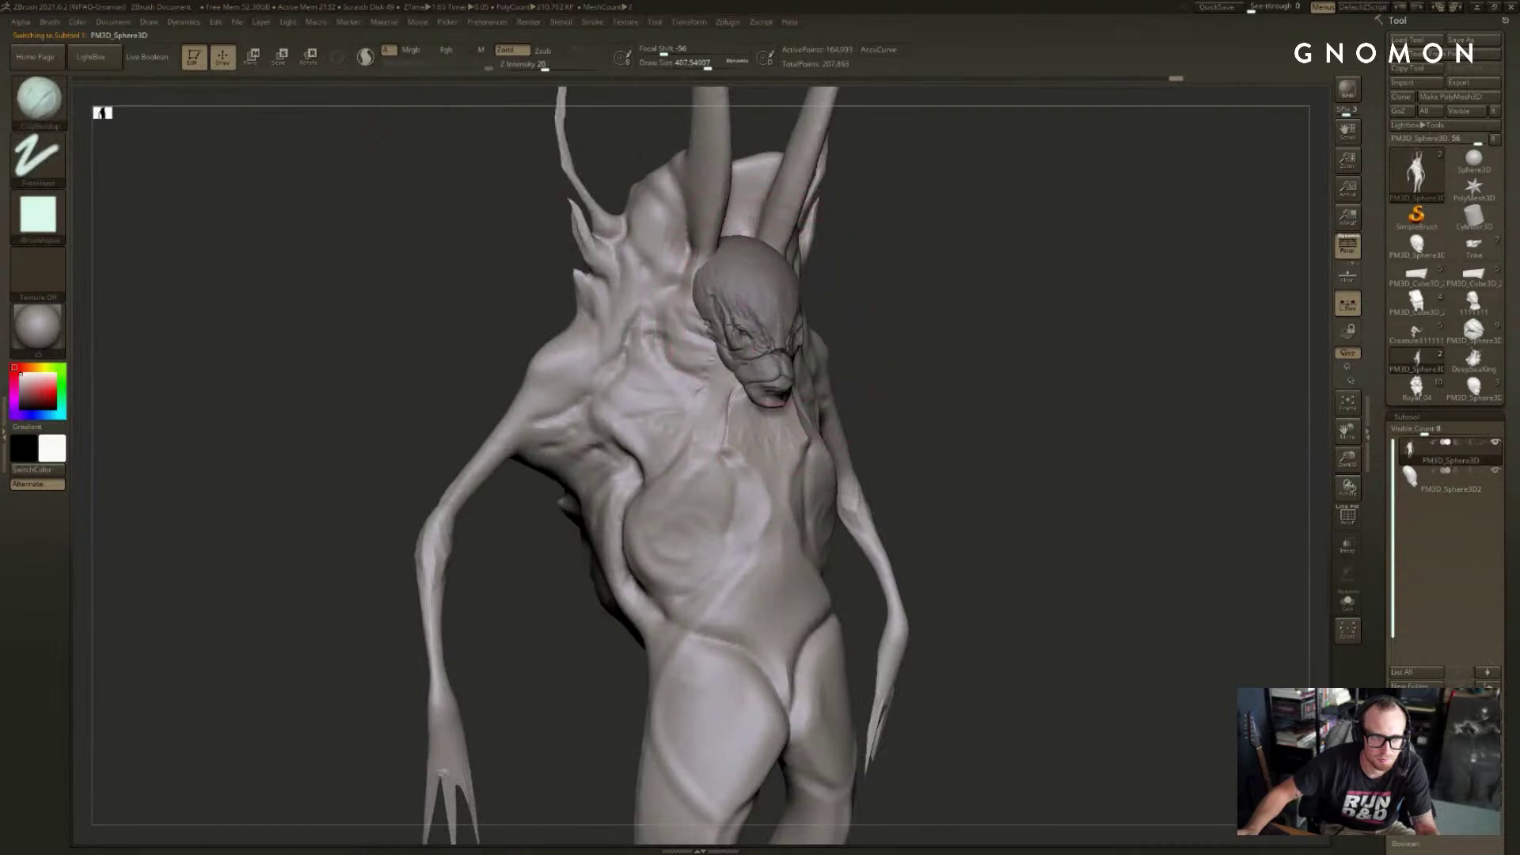
pyautogui.moveTo(902, 306)
pyautogui.mouseDown()
pyautogui.moveTo(978, 299)
pyautogui.moveTo(962, 301)
pyautogui.mouseUp()
pyautogui.press('s')
pyautogui.moveTo(1002, 302); pyautogui.dragTo(883, 296)
pyautogui.moveTo(726, 321)
pyautogui.mouseDown()
pyautogui.moveTo(716, 372)
pyautogui.moveTo(671, 417)
pyautogui.mouseUp()
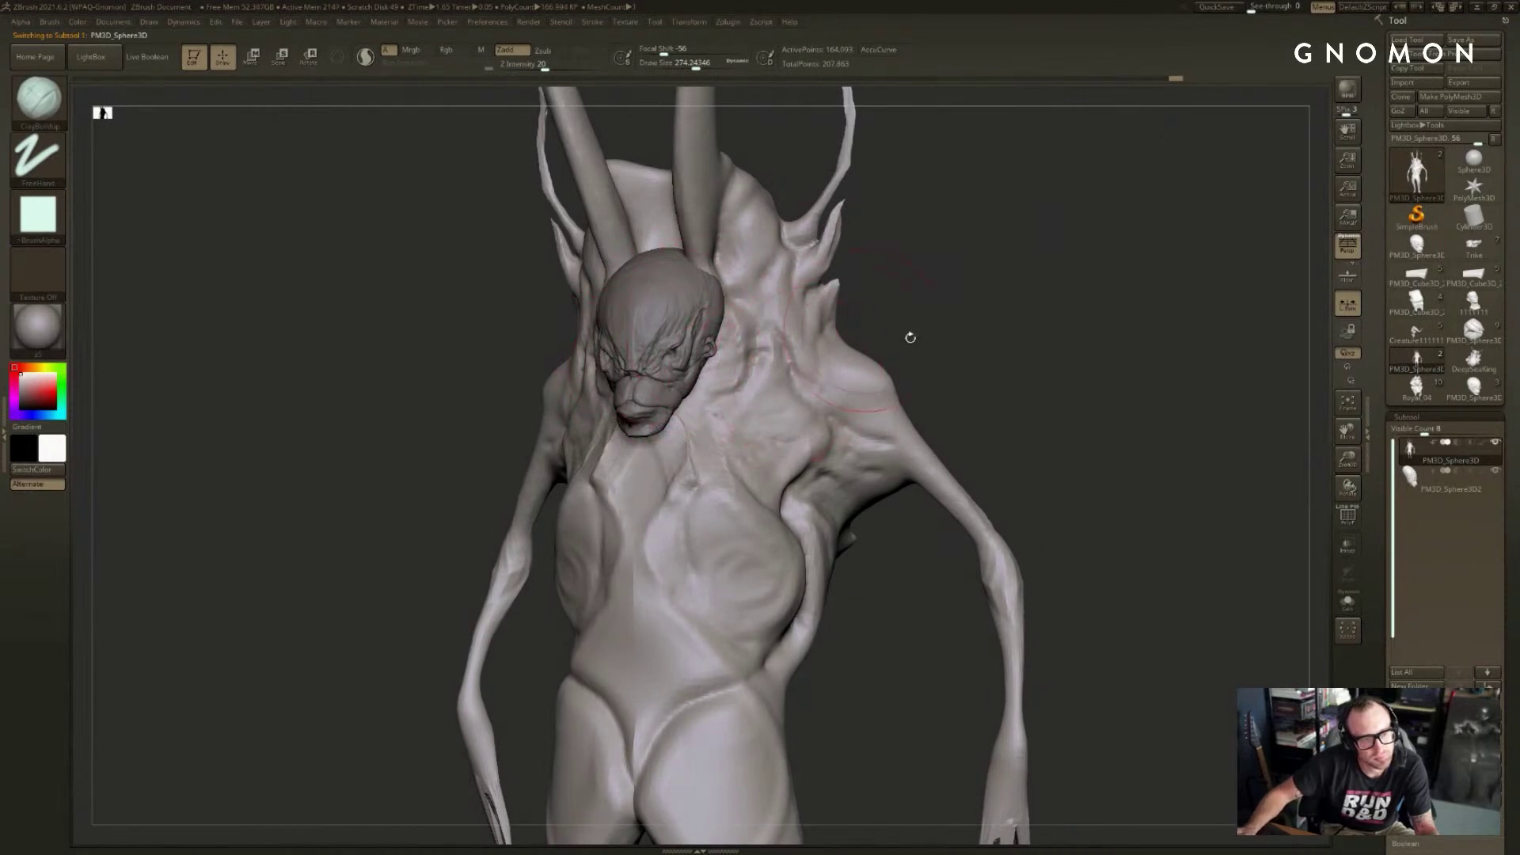
pyautogui.moveTo(906, 332); pyautogui.dragTo(713, 332)
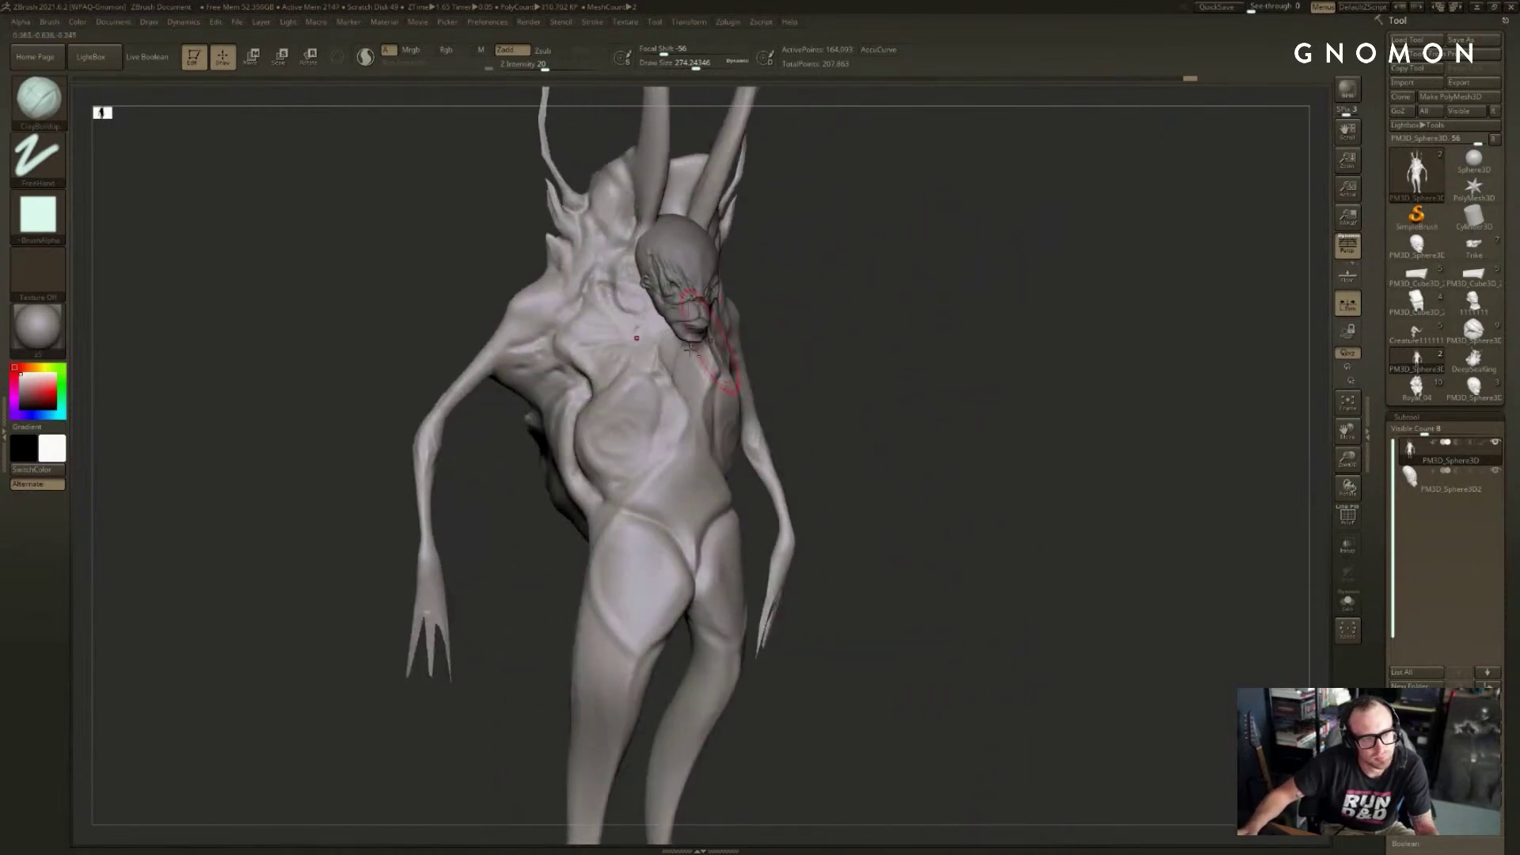
# - Pull the chest masses inward and slim the waist with the SnakeHook brush, reducing the draw size to about 372
pyautogui.press('b')
pyautogui.click(611, 450)
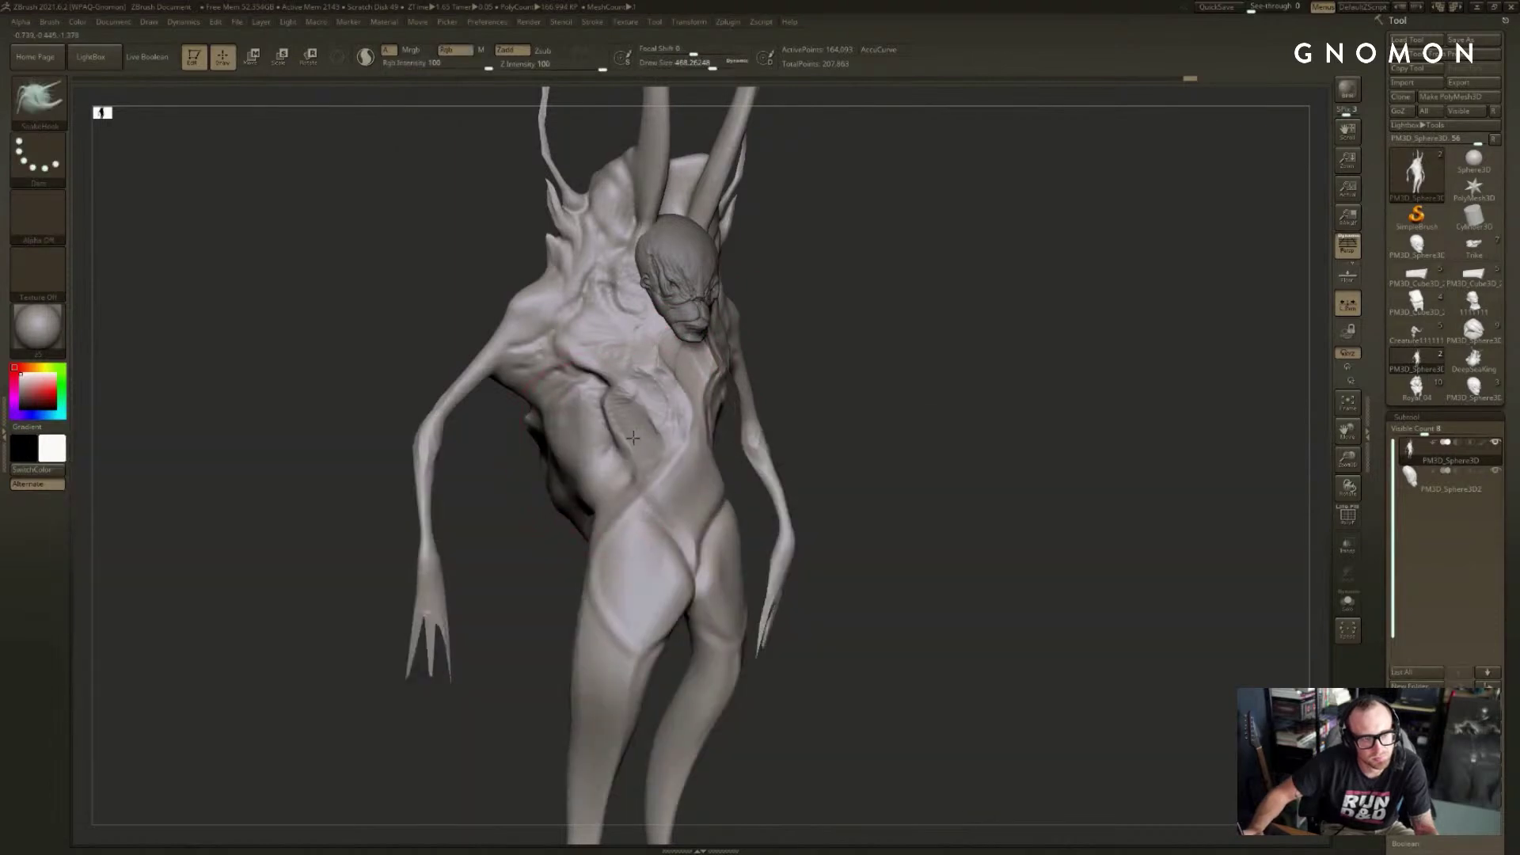
pyautogui.moveTo(791, 424)
pyautogui.keyDown('shift'); pyautogui.mouseDown()
pyautogui.moveTo(871, 373)
pyautogui.moveTo(889, 242)
pyautogui.moveTo(713, 381)
pyautogui.mouseUp(); pyautogui.keyUp('shift')
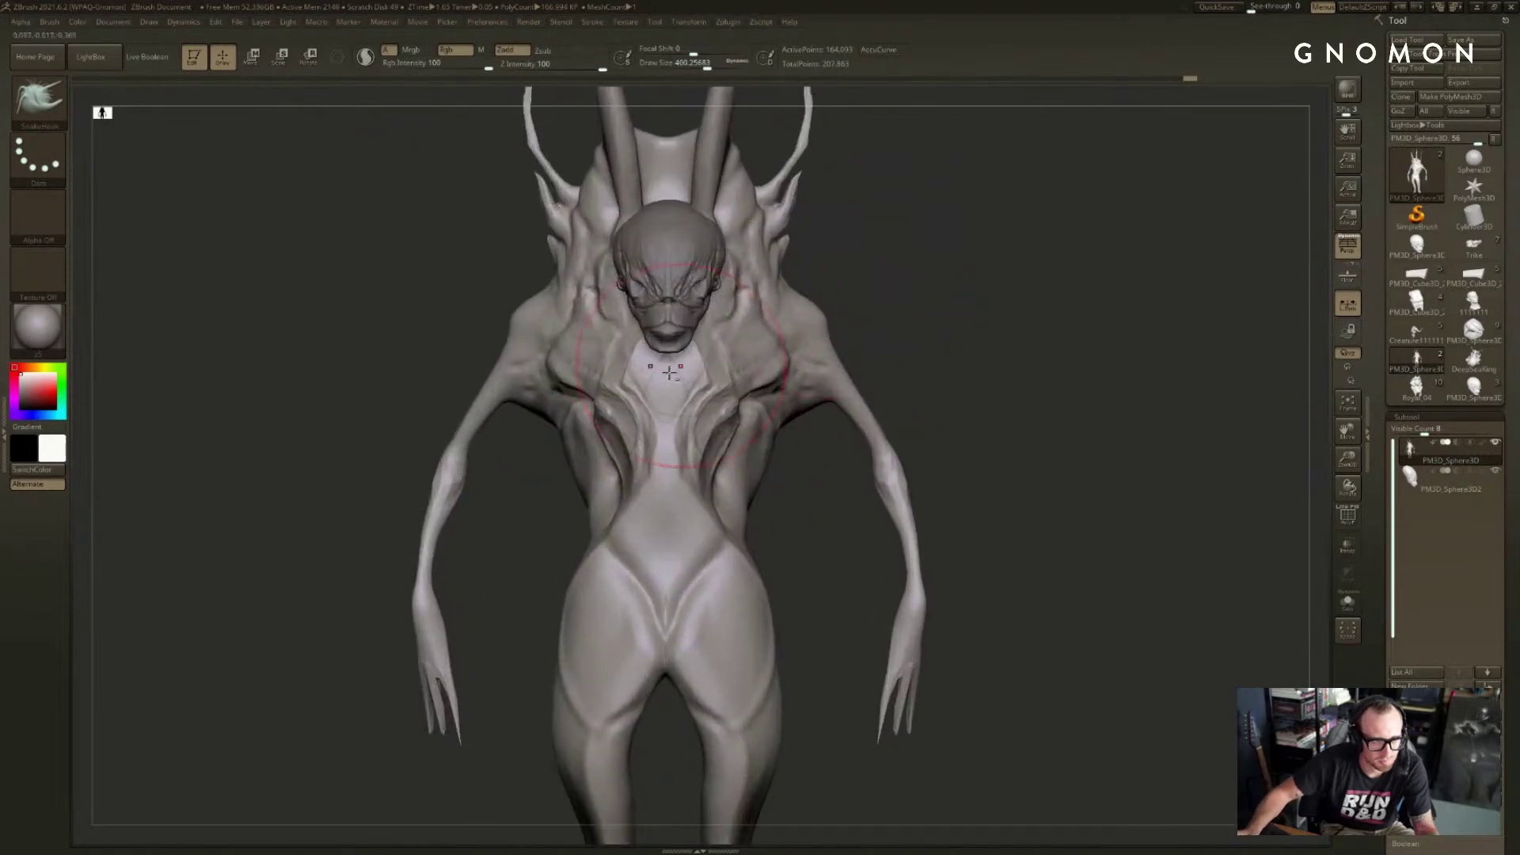
pyautogui.moveTo(546, 475)
pyautogui.mouseDown()
pyautogui.moveTo(526, 493)
pyautogui.moveTo(934, 321)
pyautogui.moveTo(928, 240)
pyautogui.mouseUp()
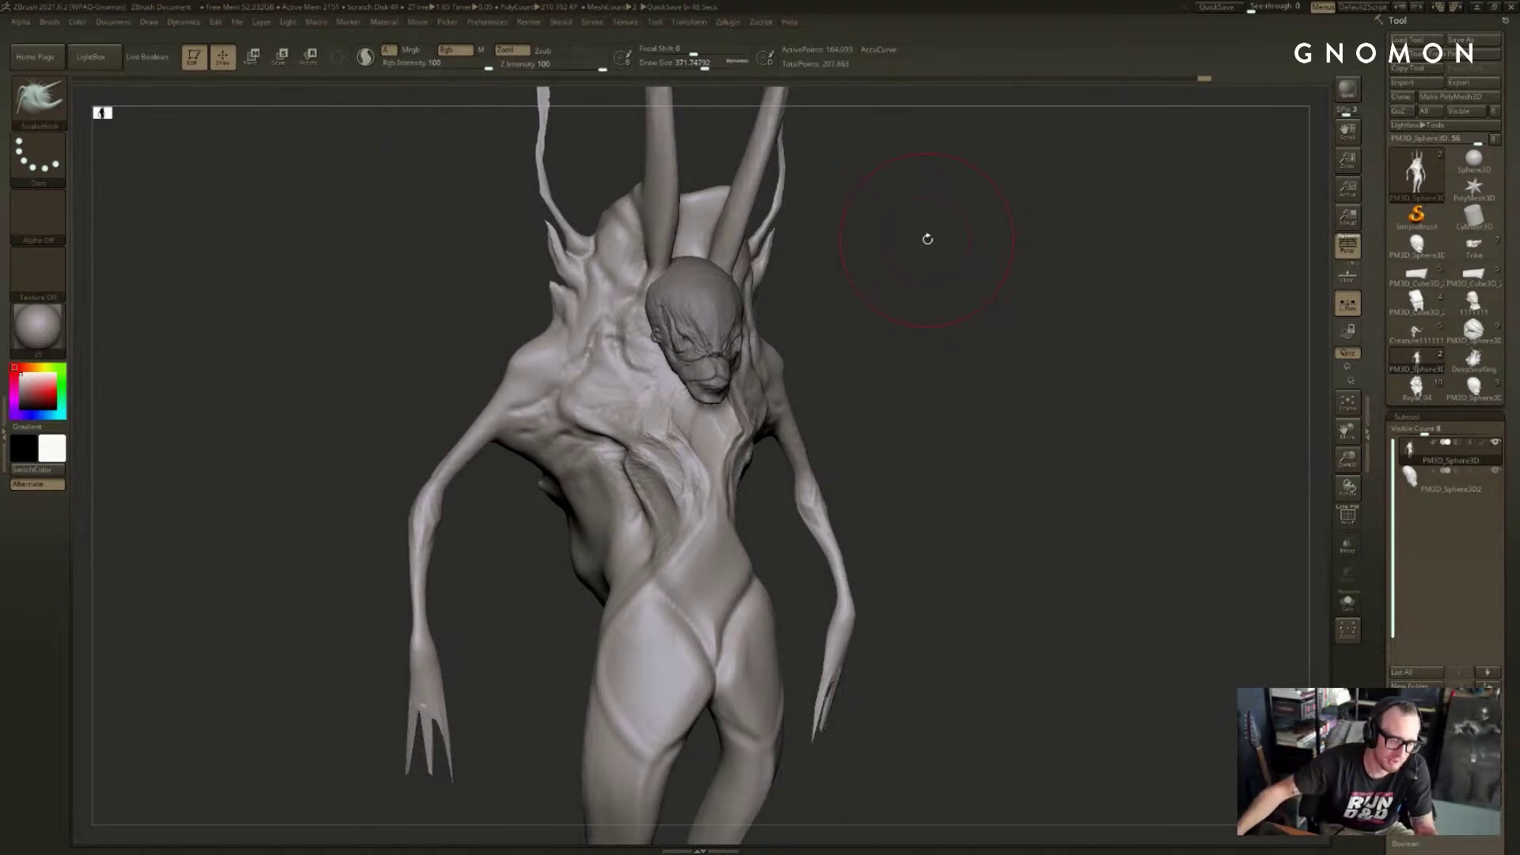
# - Try building up a central strip down the torso with ClayBuildup at draw size about 262
pyautogui.moveTo(999, 298); pyautogui.dragTo(982, 299)
pyautogui.moveTo(701, 493)
pyautogui.keyDown('shift'); pyautogui.mouseDown()
pyautogui.moveTo(677, 436)
pyautogui.moveTo(697, 522)
pyautogui.moveTo(673, 428)
pyautogui.moveTo(705, 530)
pyautogui.moveTo(709, 588)
pyautogui.moveTo(690, 529)
pyautogui.moveTo(700, 629)
pyautogui.moveTo(725, 538)
pyautogui.moveTo(696, 610)
pyautogui.moveTo(705, 538)
pyautogui.moveTo(688, 499)
pyautogui.mouseUp(); pyautogui.keyUp('shift')
pyautogui.hotkey('ctrl', 'z')
pyautogui.press('s')
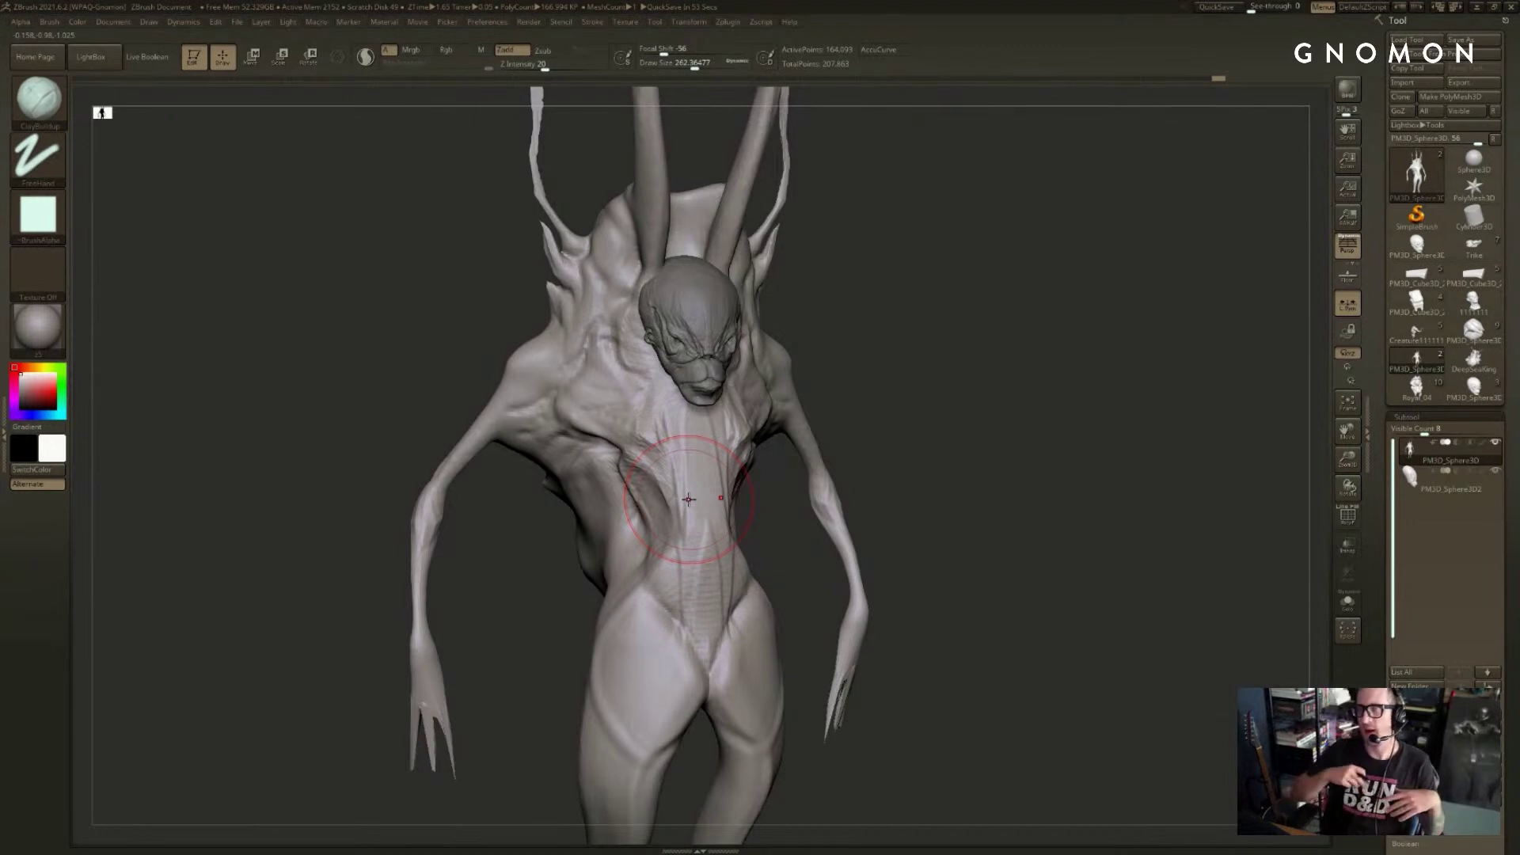
pyautogui.moveTo(1137, 420); pyautogui.dragTo(1113, 340)
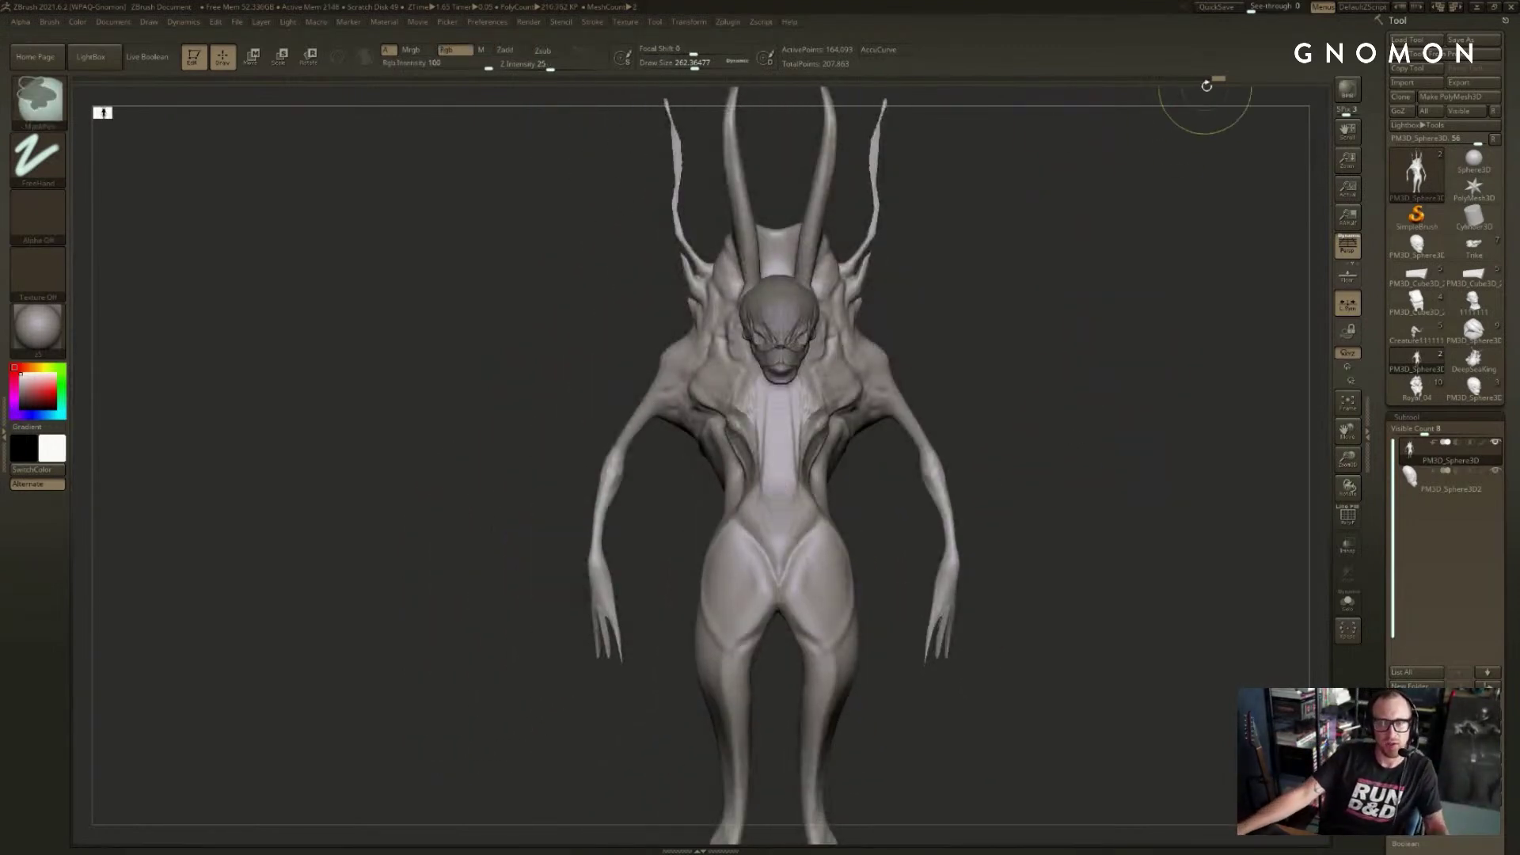
pyautogui.moveTo(1209, 80)
pyautogui.mouseDown()
pyautogui.moveTo(1021, 86)
pyautogui.moveTo(1219, 80)
pyautogui.moveTo(1195, 83)
pyautogui.mouseUp()
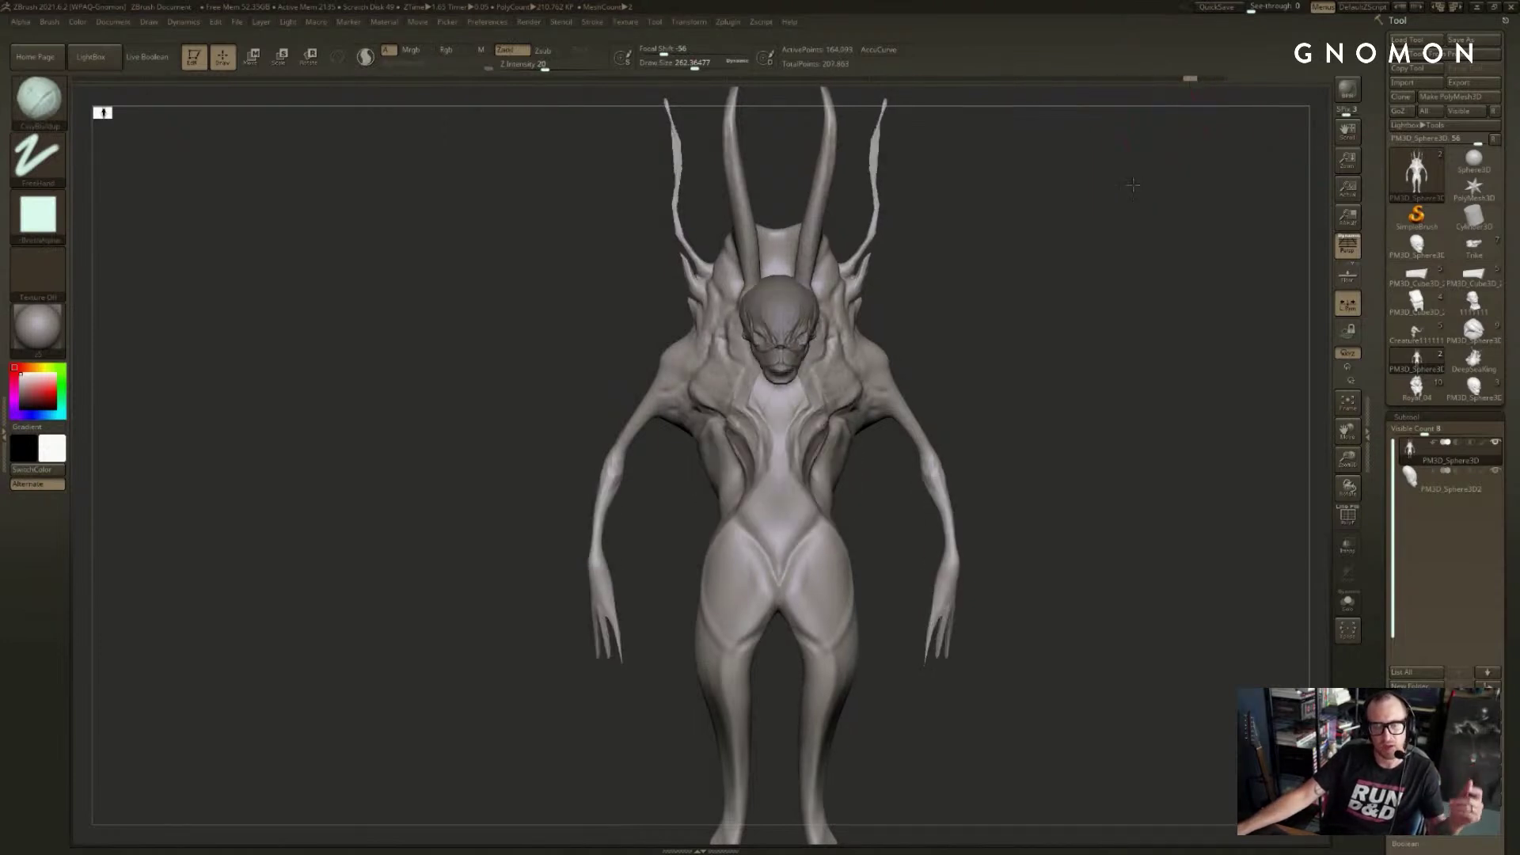
# - Reshape the upper chest folds below the head with the Move brush, increasing the draw size to about 338
pyautogui.moveTo(1132, 158); pyautogui.dragTo(1092, 162)
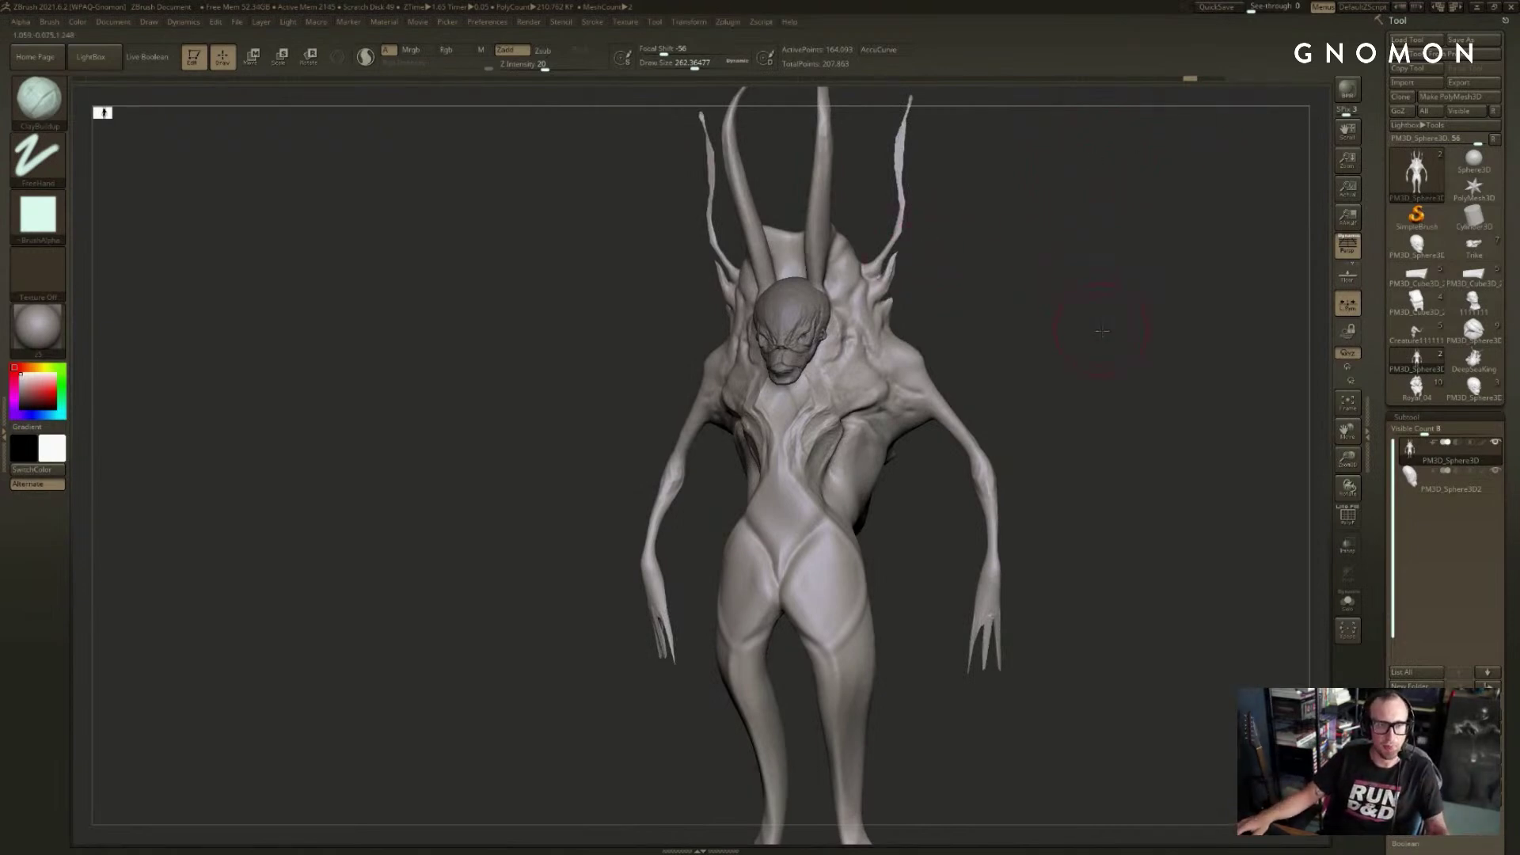
pyautogui.keyDown('alt'); pyautogui.moveTo(1101, 317); pyautogui.dragTo(1114, 242); pyautogui.keyUp('alt')
pyautogui.press('b')
pyautogui.press('m')
pyautogui.press('v')
pyautogui.press('s')
pyautogui.moveTo(809, 337); pyautogui.dragTo(825, 336)
pyautogui.moveTo(1005, 268); pyautogui.dragTo(1061, 261)
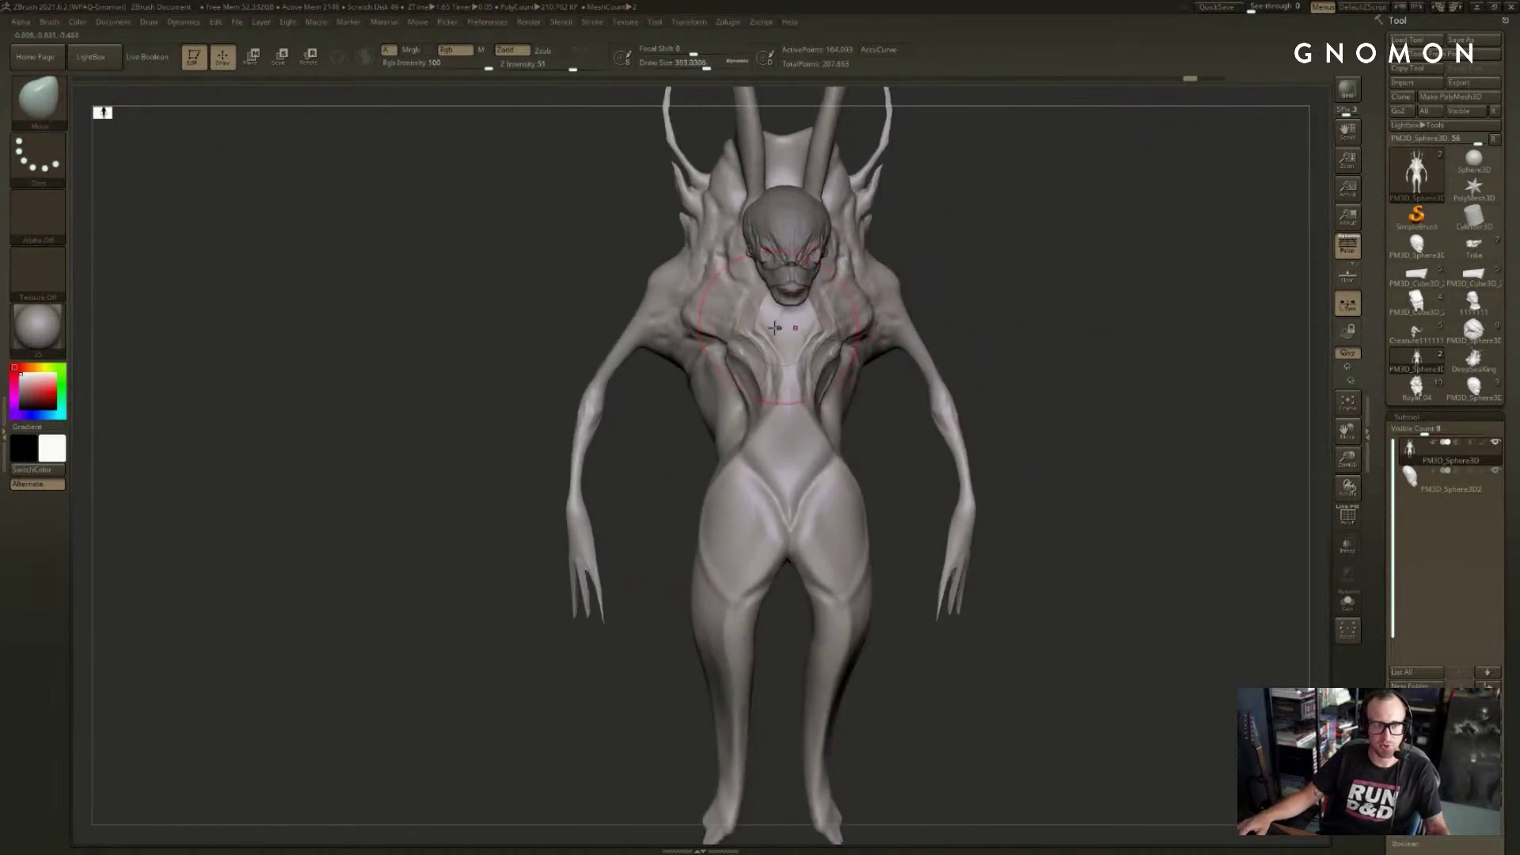
pyautogui.press('s')
pyautogui.moveTo(775, 328); pyautogui.dragTo(741, 339)
pyautogui.moveTo(1021, 265); pyautogui.dragTo(1001, 313)
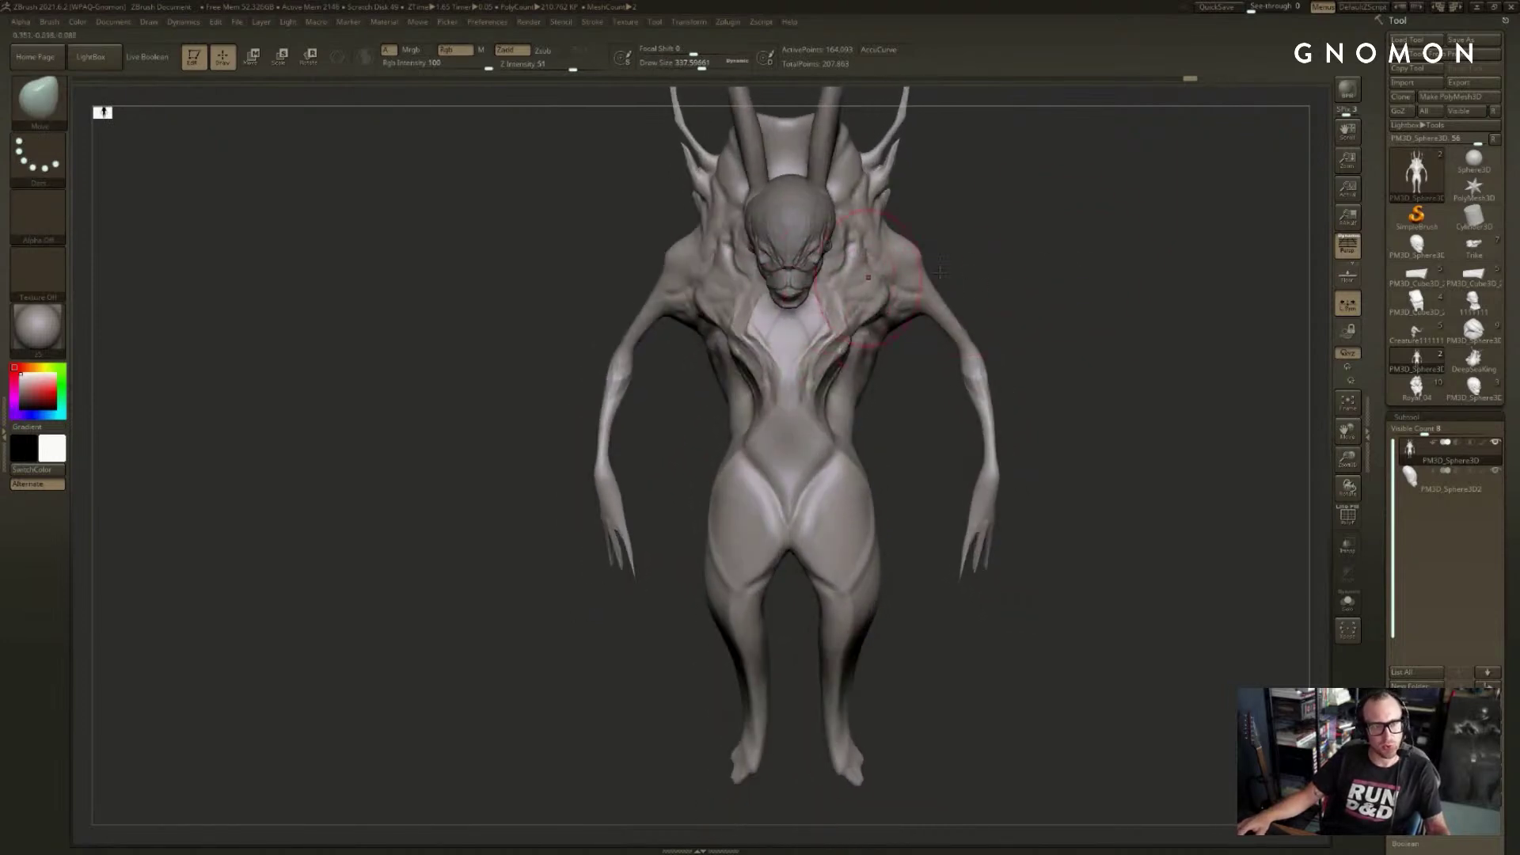
# - Adjust the shoulders and chest silhouette with the Move brush, enlarging the draw size to about 430
pyautogui.moveTo(939, 272)
pyautogui.mouseDown()
pyautogui.moveTo(740, 254)
pyautogui.moveTo(768, 254)
pyautogui.mouseUp()
pyautogui.press('s')
pyautogui.moveTo(717, 261); pyautogui.dragTo(859, 316)
pyautogui.press('s')
pyautogui.moveTo(749, 342); pyautogui.dragTo(762, 342)
pyautogui.moveTo(752, 340); pyautogui.dragTo(741, 339)
pyautogui.moveTo(610, 312); pyautogui.dragTo(649, 325)
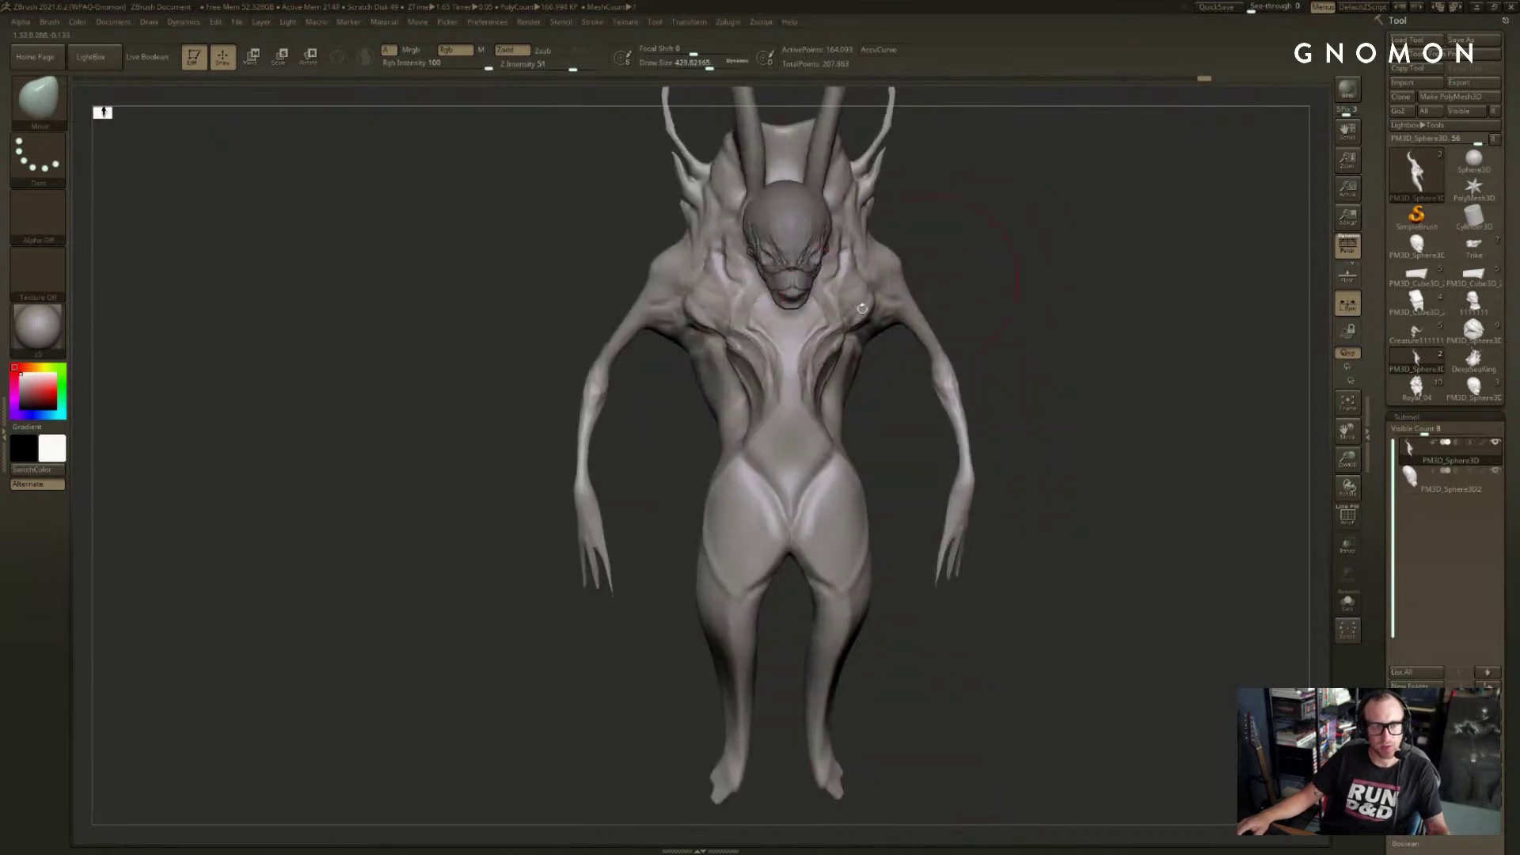
# - Refine the chest folds and the side of the ribcage with the Move brush from the front and three-quarter views
pyautogui.press('s')
pyautogui.press('s')
pyautogui.moveTo(775, 324)
pyautogui.mouseDown()
pyautogui.moveTo(741, 324)
pyautogui.moveTo(748, 340)
pyautogui.mouseUp()
pyautogui.moveTo(902, 289)
pyautogui.mouseDown()
pyautogui.moveTo(935, 275)
pyautogui.moveTo(871, 297)
pyautogui.moveTo(891, 301)
pyautogui.mouseUp()
pyautogui.press('s')
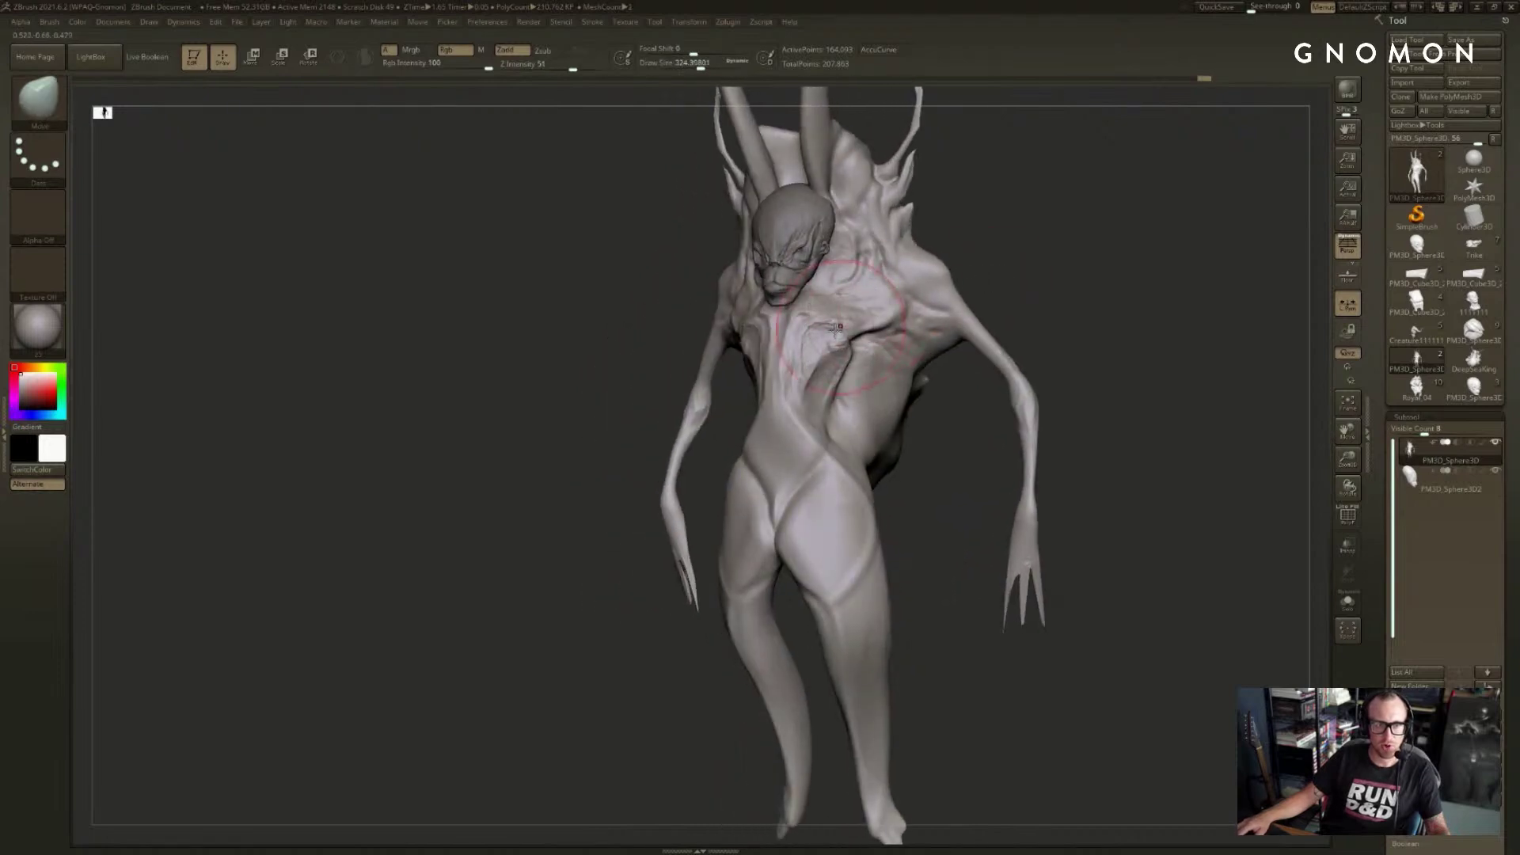
pyautogui.moveTo(852, 398)
pyautogui.keyDown('shift'); pyautogui.mouseDown()
pyautogui.moveTo(769, 385)
pyautogui.moveTo(759, 420)
pyautogui.moveTo(752, 406)
pyautogui.mouseUp(); pyautogui.keyUp('shift')
pyautogui.press('s')
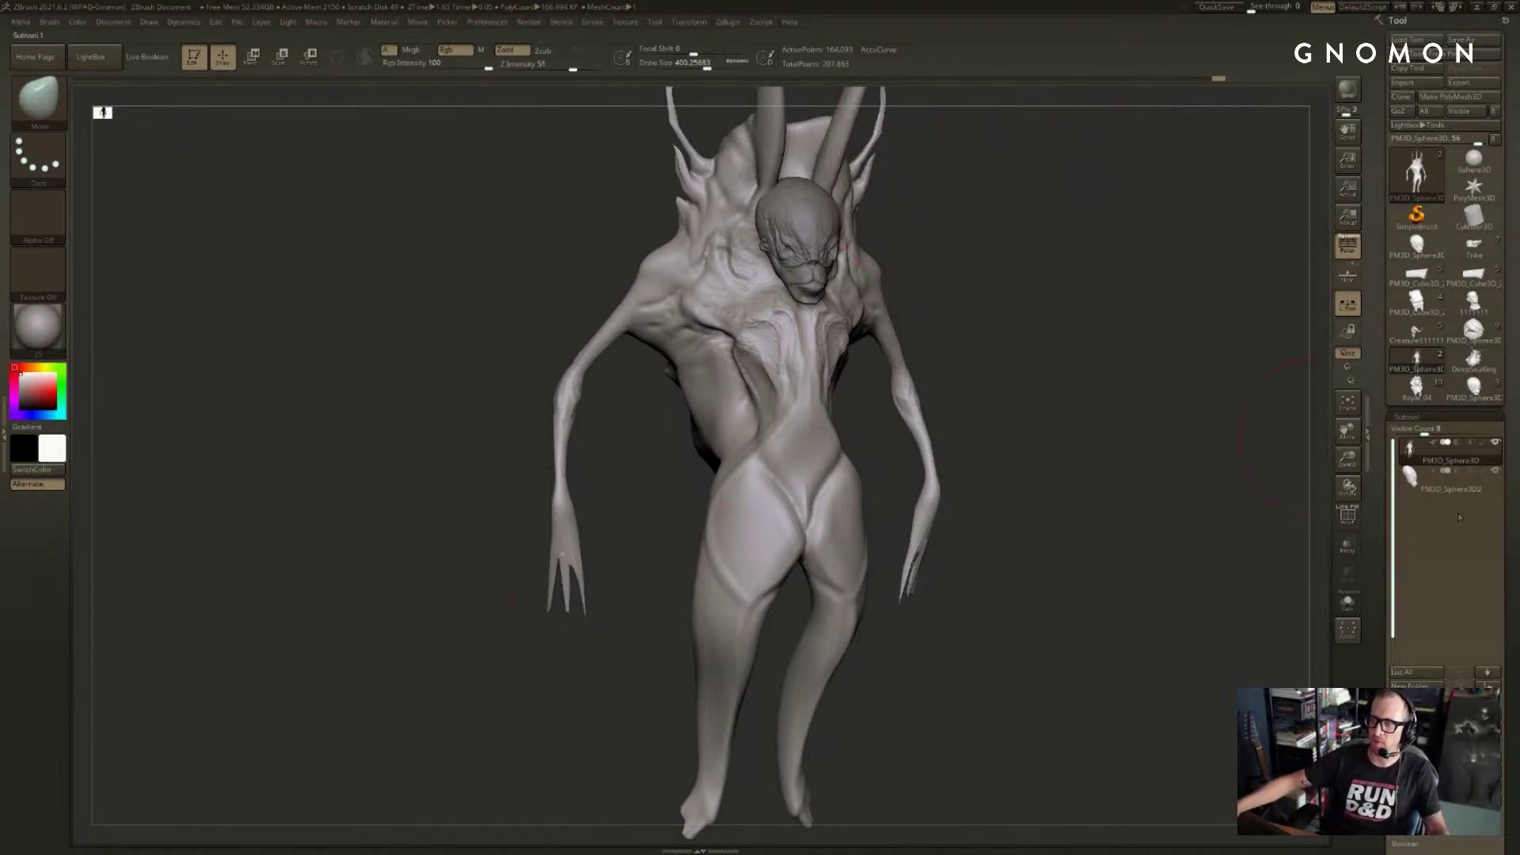
# - Try marking pitted detail across the thighs, waist and chest with the DamStandard brush at draw size about 365
pyautogui.moveTo(1012, 339); pyautogui.dragTo(927, 356)
pyautogui.press('b')
pyautogui.press('d')
pyautogui.press('s')
pyautogui.moveTo(790, 331); pyautogui.dragTo(636, 622)
pyautogui.moveTo(784, 531); pyautogui.dragTo(727, 506)
pyautogui.moveTo(695, 397); pyautogui.dragTo(661, 341)
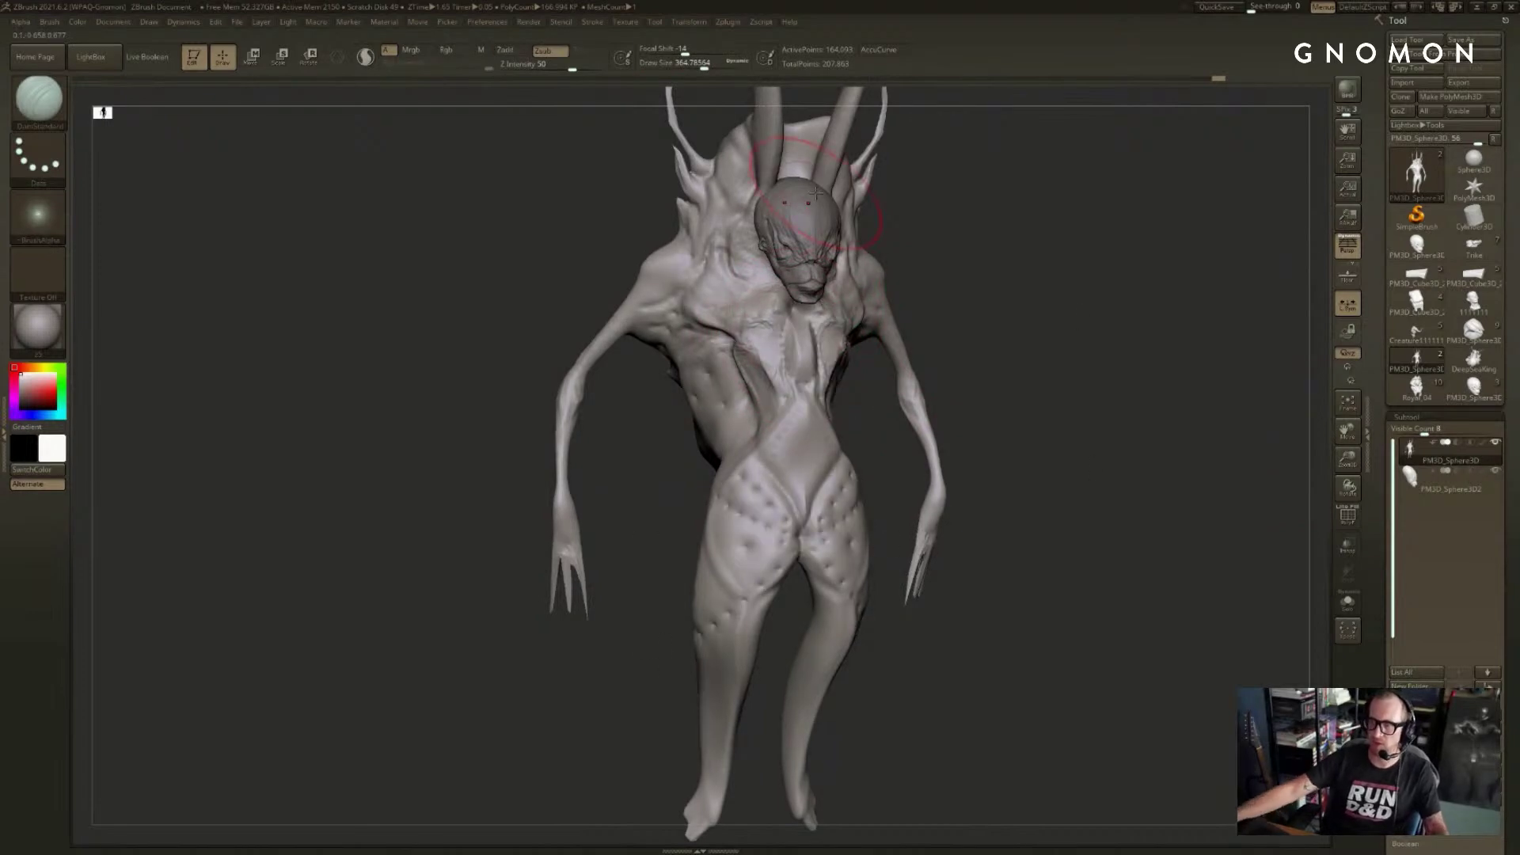
pyautogui.hotkey('ctrl', 'z')
pyautogui.hotkey('ctrl', 'z')
pyautogui.hotkey('ctrl', 'z')
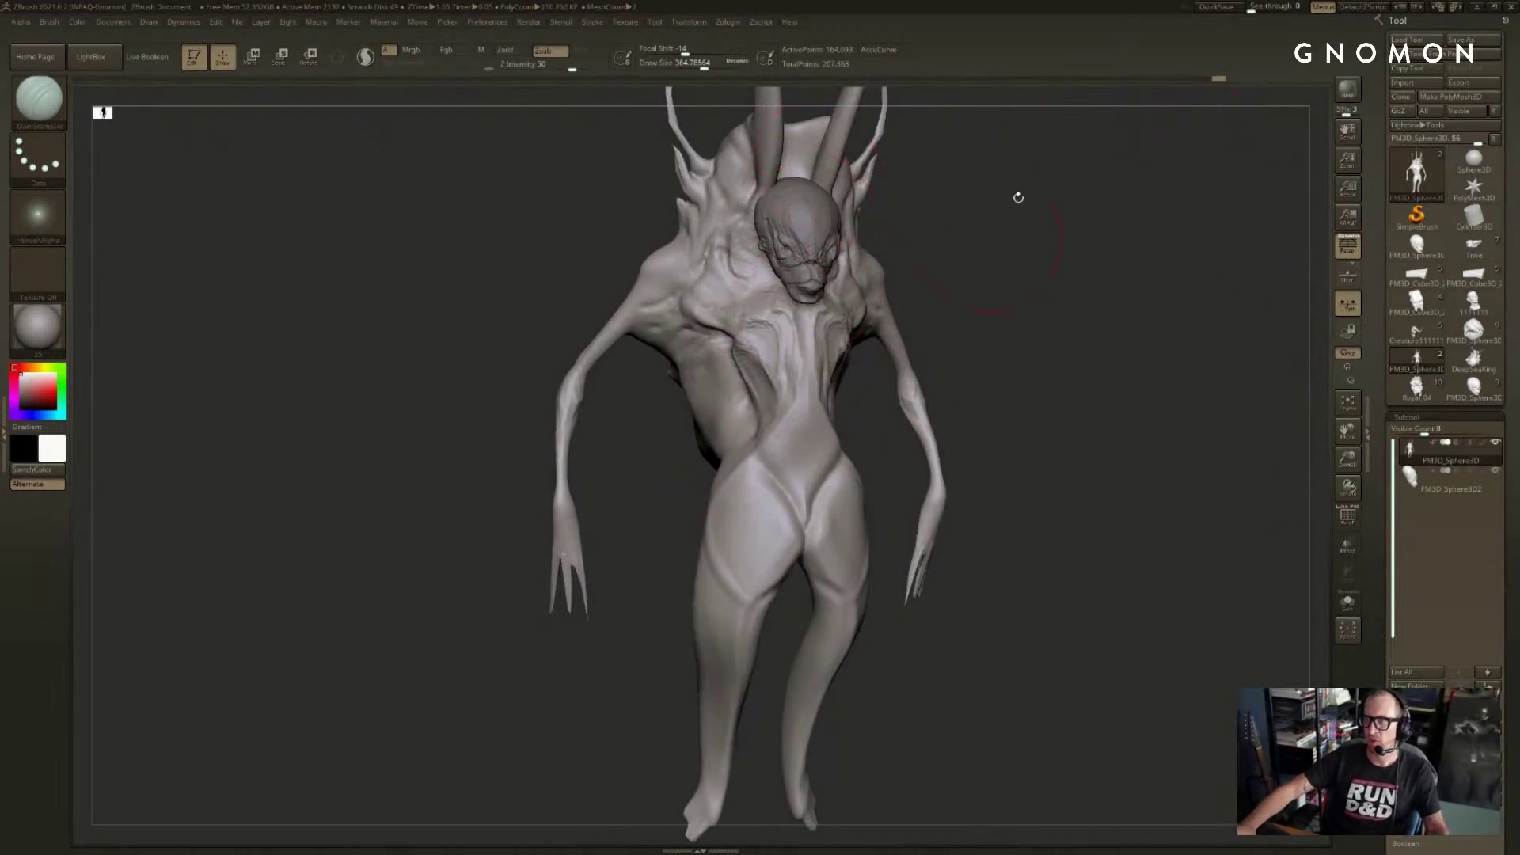
pyautogui.moveTo(1015, 306); pyautogui.dragTo(999, 292)
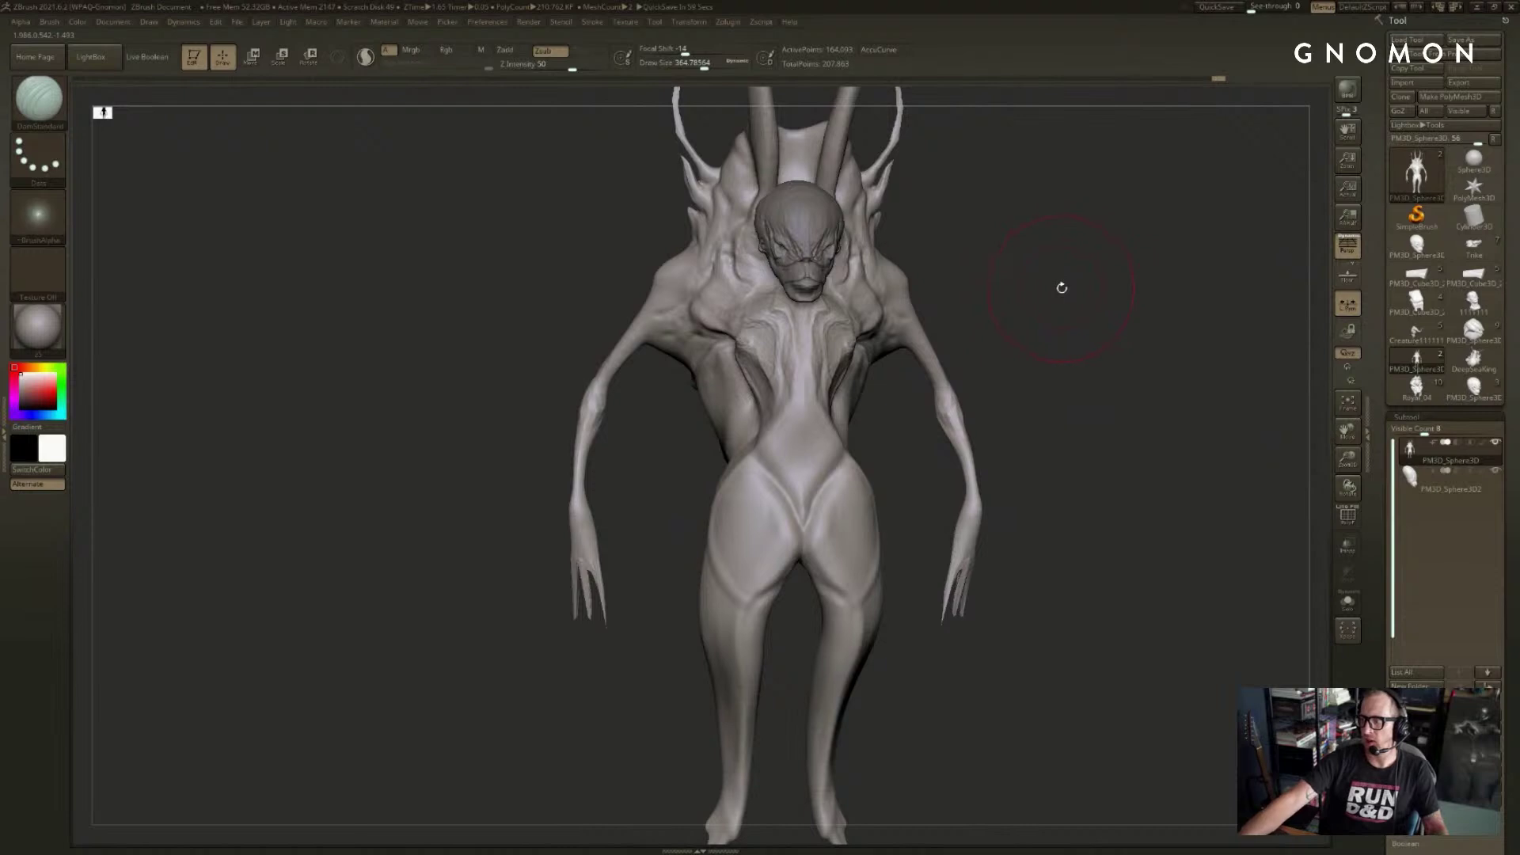
# - Carve a crease across the upper chest beside the armpit with the DamStandard brush, reducing the draw size to about 128
pyautogui.keyDown('shift'); pyautogui.moveTo(1094, 377); pyautogui.dragTo(1092, 362); pyautogui.keyUp('shift')
pyautogui.press('s')
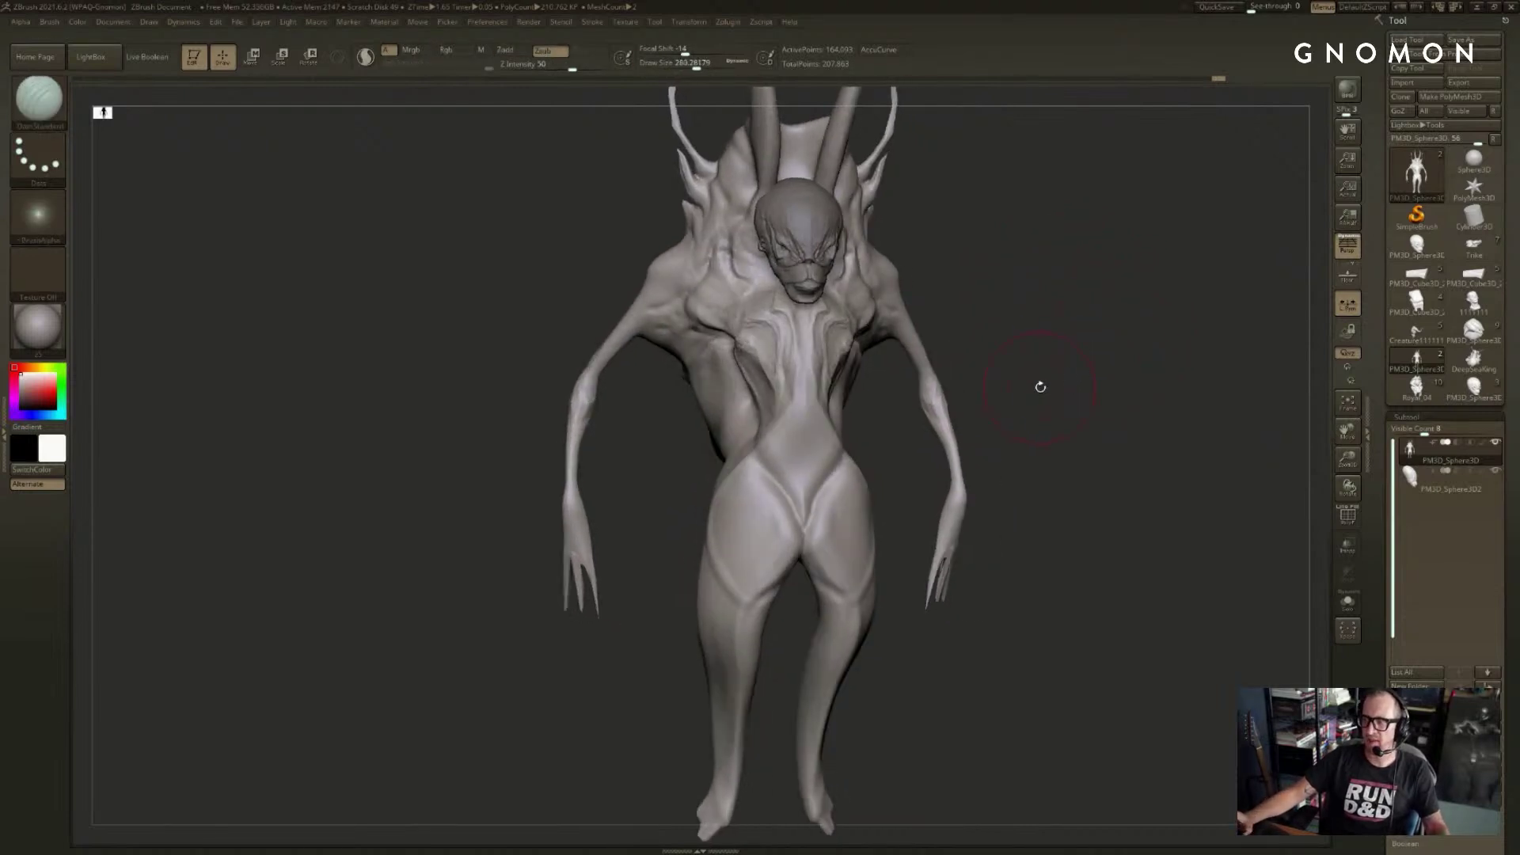
pyautogui.keyDown('alt'); pyautogui.moveTo(1076, 346); pyautogui.dragTo(1034, 435); pyautogui.keyUp('alt')
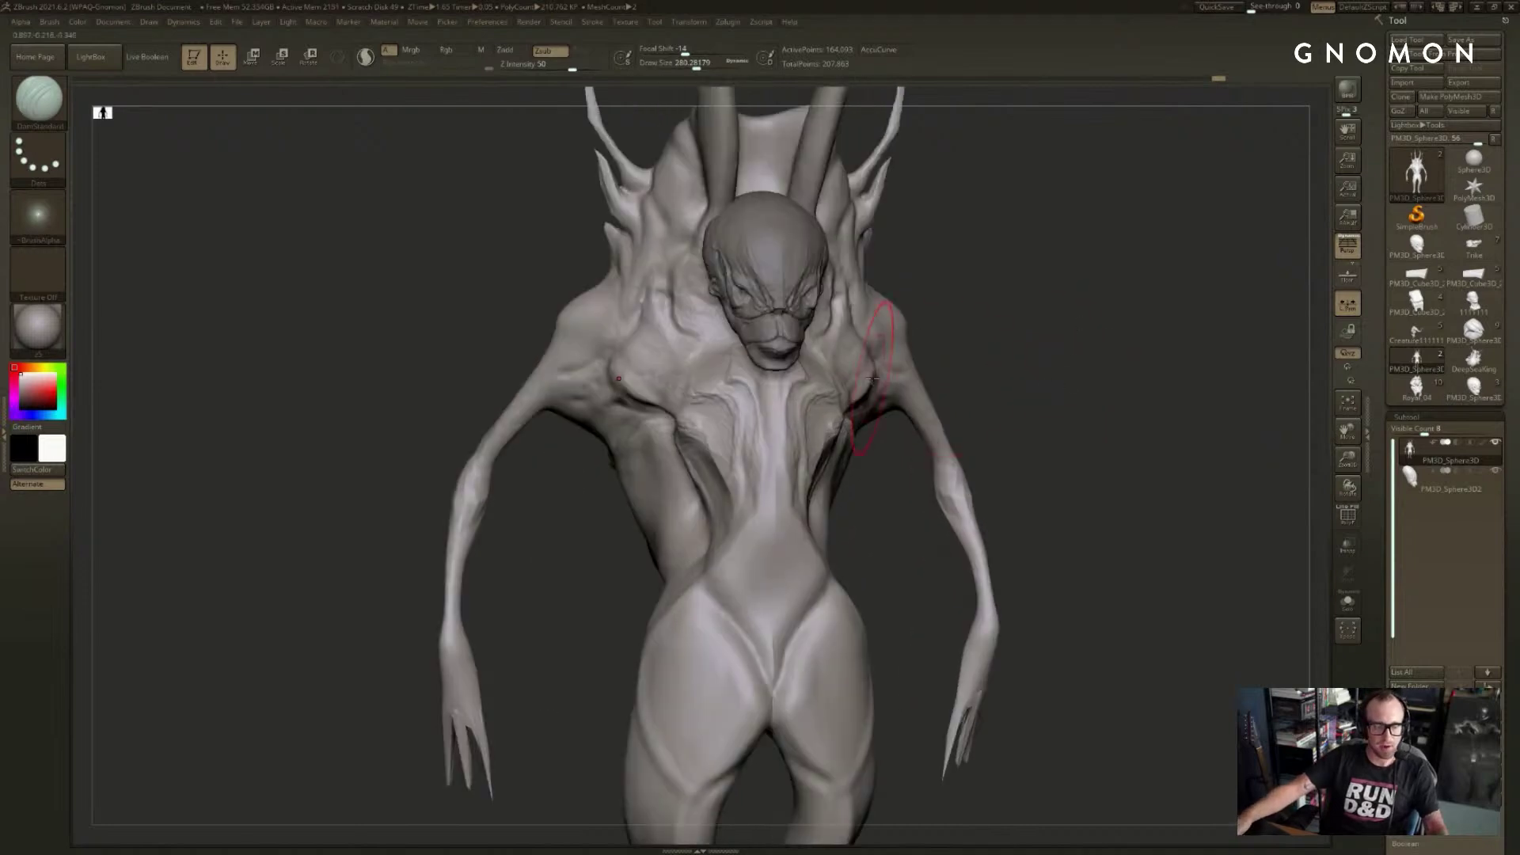
pyautogui.press('s')
pyautogui.moveTo(679, 381); pyautogui.dragTo(662, 381)
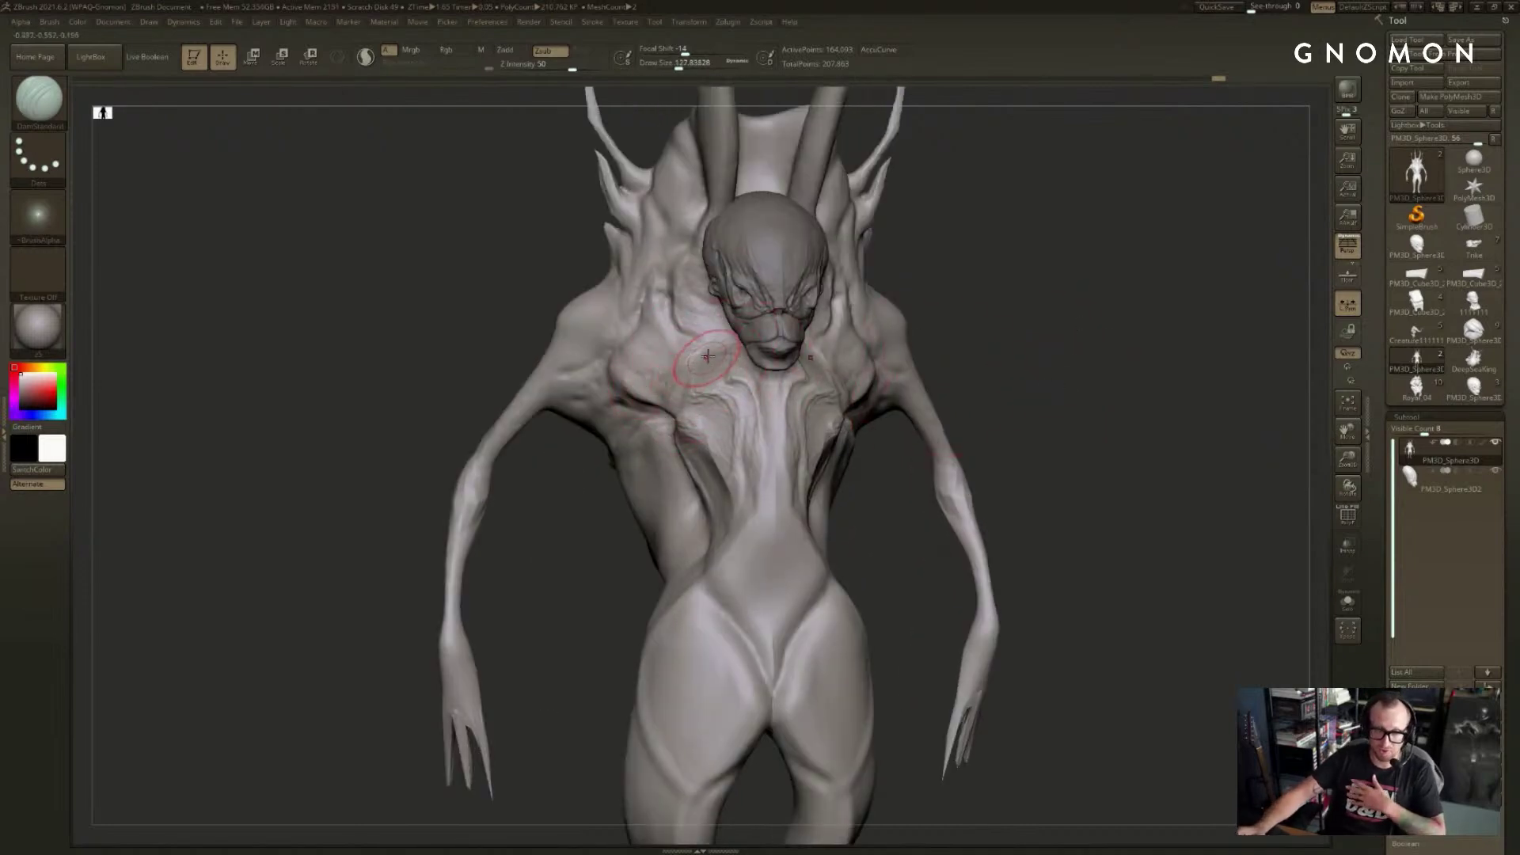
# - Pull the chest folds and armpit area into shape with the SnakeHook brush, increasing the draw size to about 274
pyautogui.press('b')
pyautogui.press('m')
pyautogui.press('v')
pyautogui.press('b')
pyautogui.press('s')
pyautogui.press('h')
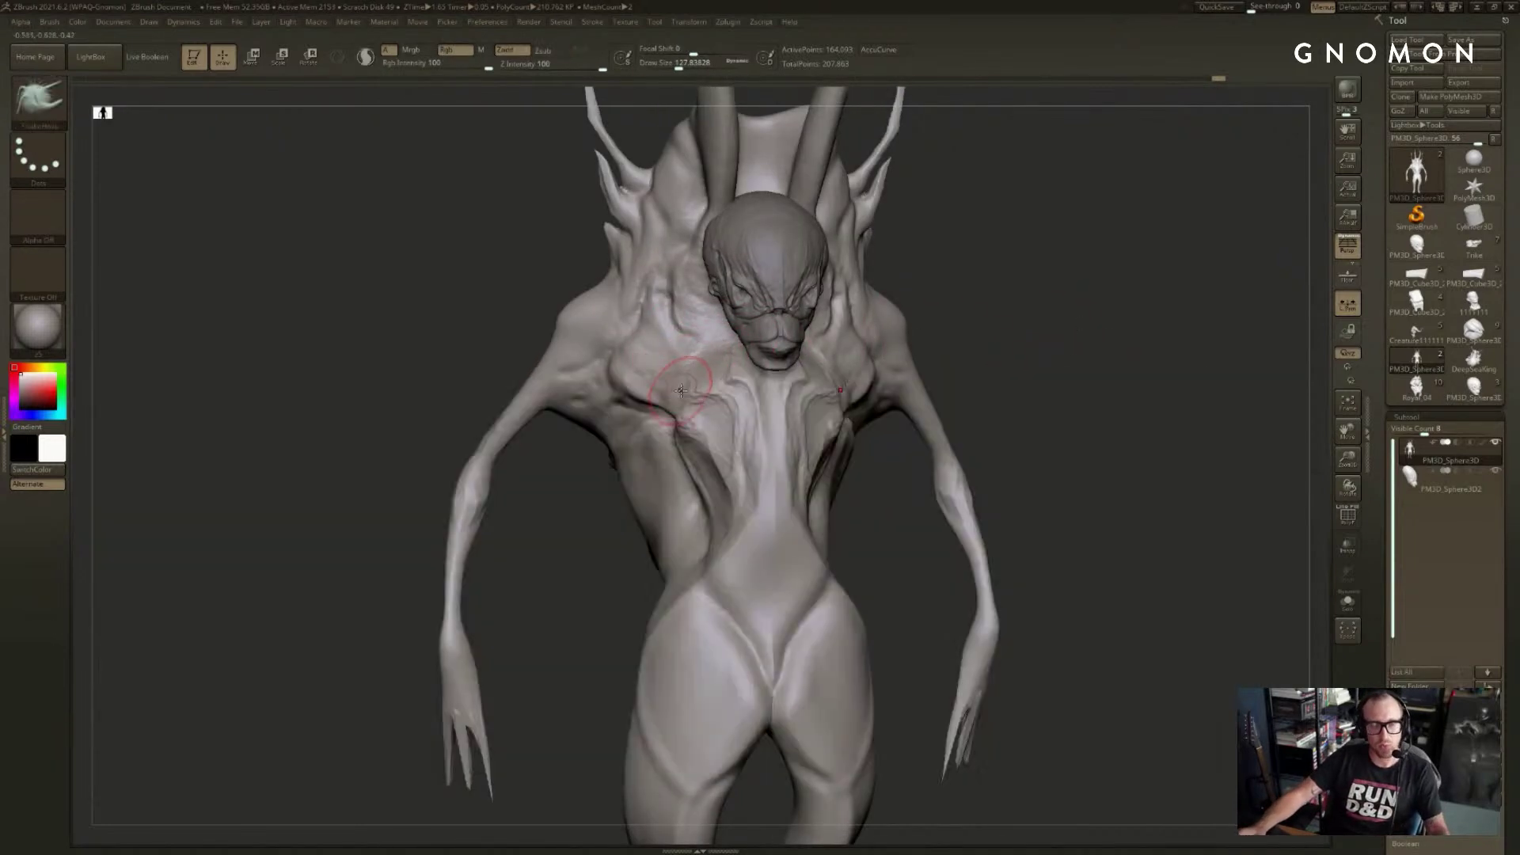
pyautogui.press('s')
pyautogui.moveTo(651, 392)
pyautogui.mouseDown()
pyautogui.moveTo(668, 391)
pyautogui.moveTo(643, 381)
pyautogui.mouseUp()
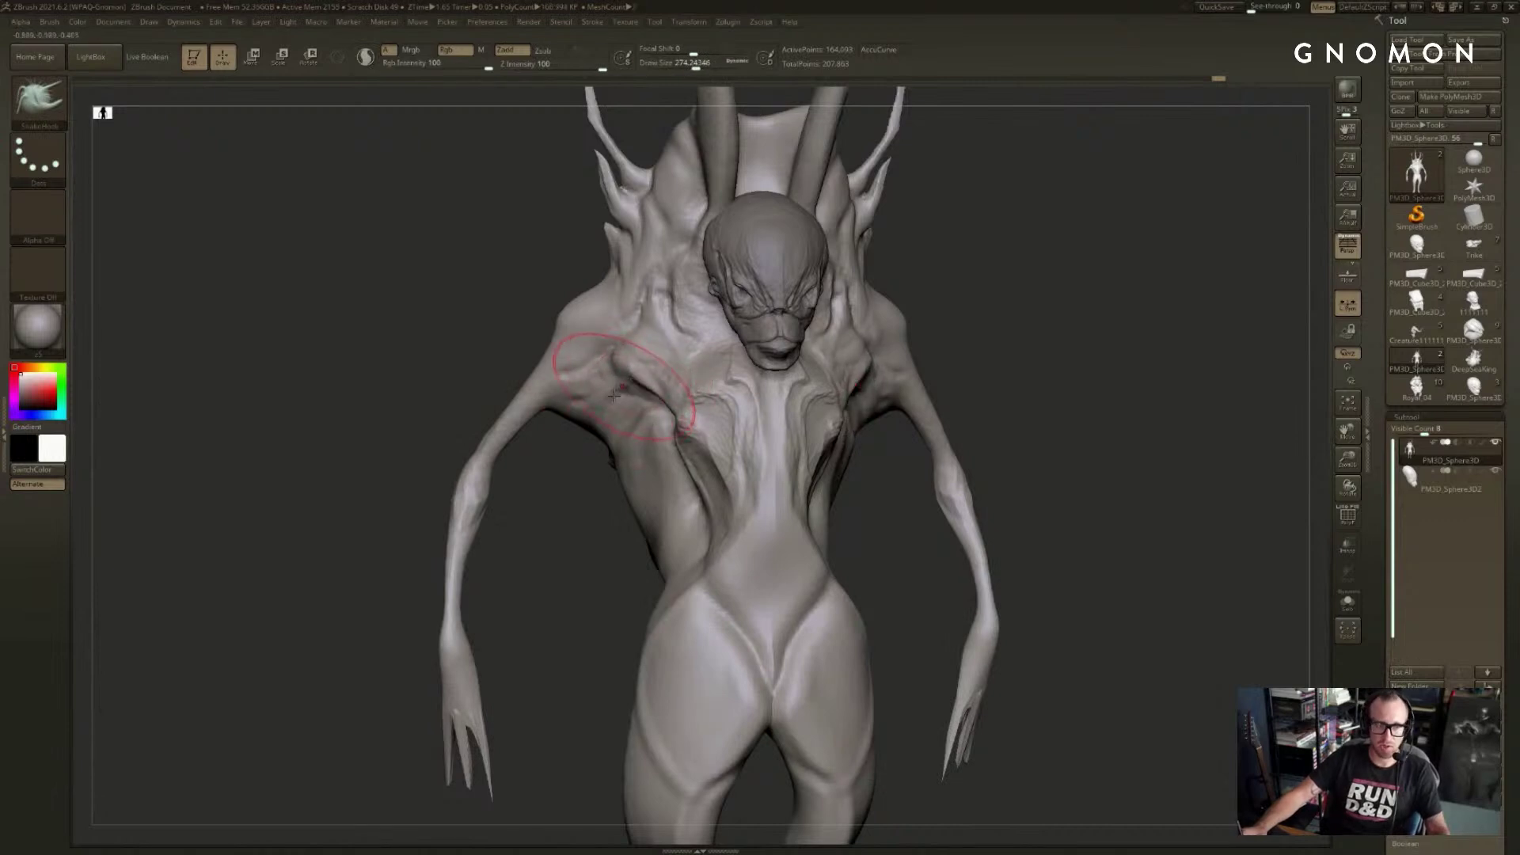
pyautogui.moveTo(595, 427)
pyautogui.mouseDown()
pyautogui.moveTo(608, 405)
pyautogui.moveTo(626, 420)
pyautogui.mouseUp()
pyautogui.press('s')
pyautogui.moveTo(622, 426)
pyautogui.mouseDown()
pyautogui.moveTo(632, 407)
pyautogui.moveTo(554, 437)
pyautogui.moveTo(673, 428)
pyautogui.moveTo(874, 369)
pyautogui.mouseUp()
pyautogui.press('s')
# - Build up muscle forms on the shoulder and upper arm with the Standard brush, starting at draw size about 140
pyautogui.press('b')
pyautogui.press('d')
pyautogui.press('s')
pyautogui.press('s')
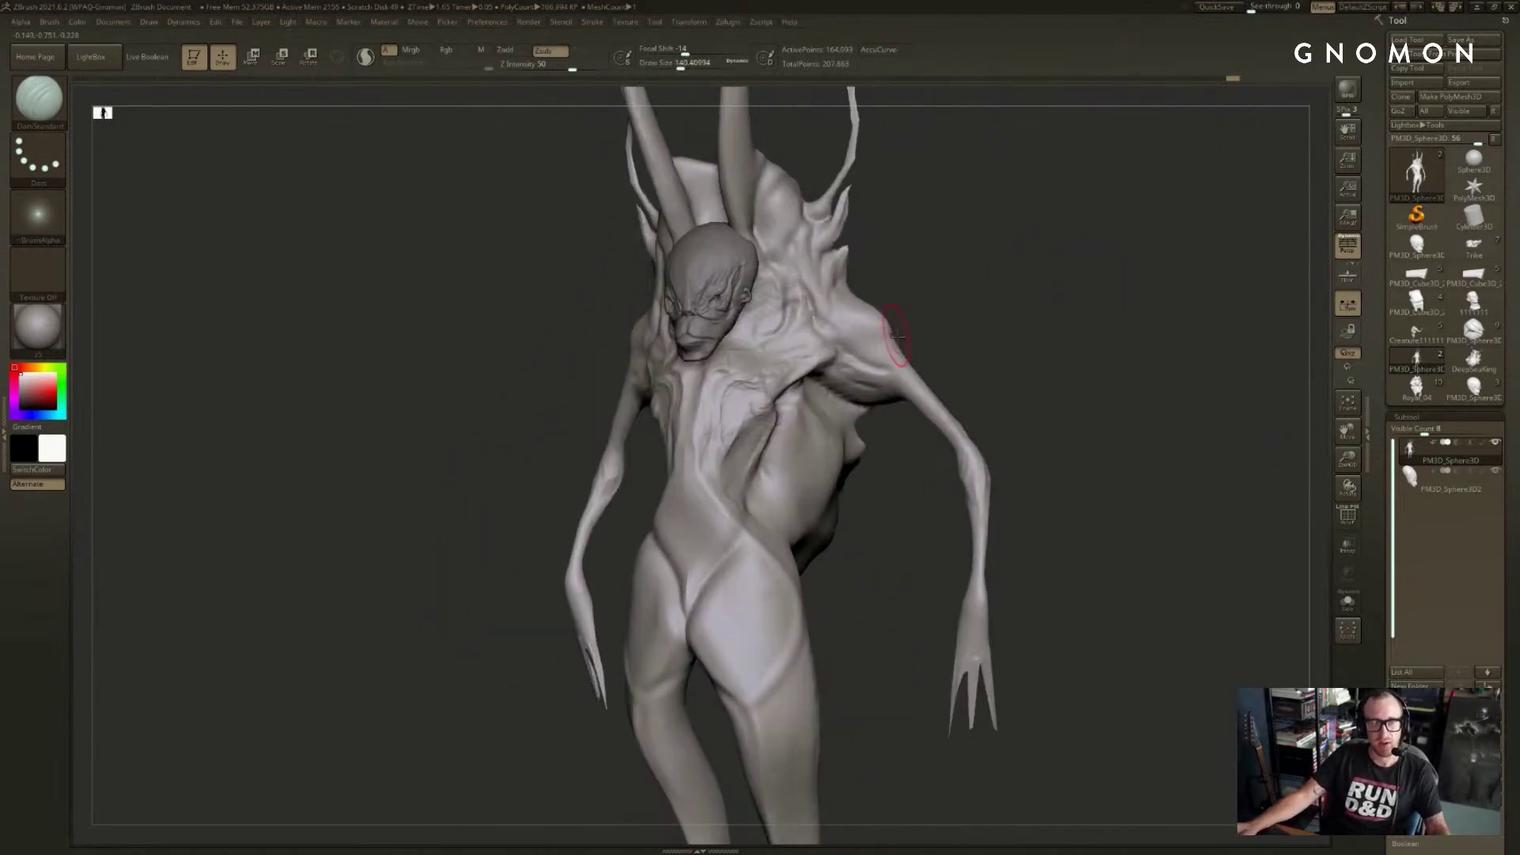
pyautogui.press('b')
pyautogui.press('c')
pyautogui.press('b')
pyautogui.press('b')
pyautogui.press('s')
pyautogui.press('t')
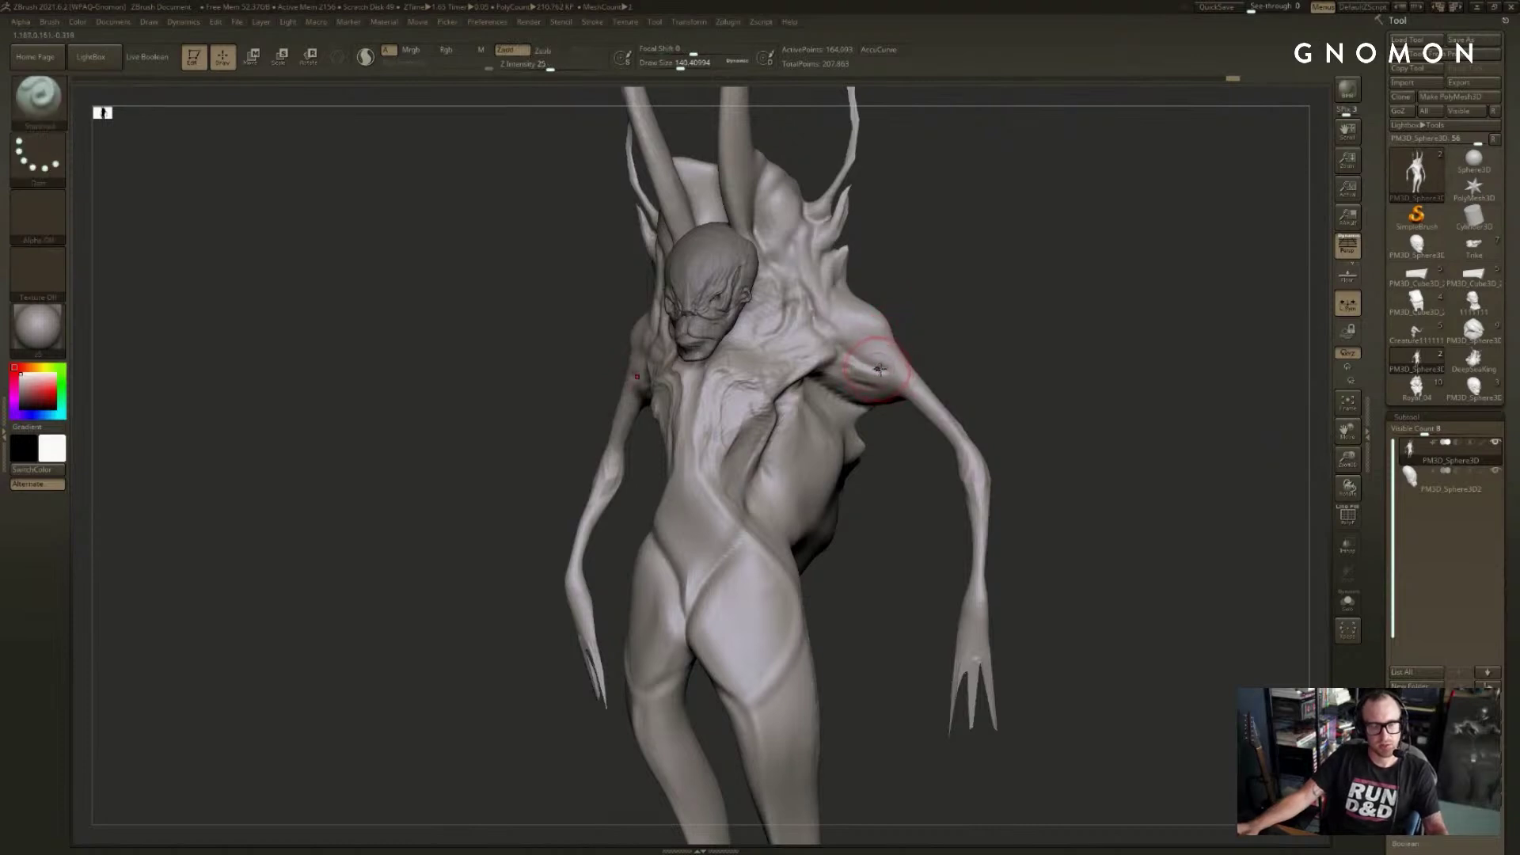
pyautogui.moveTo(886, 368)
pyautogui.mouseDown()
pyautogui.moveTo(1011, 332)
pyautogui.moveTo(998, 410)
pyautogui.moveTo(951, 383)
pyautogui.moveTo(943, 410)
pyautogui.mouseUp()
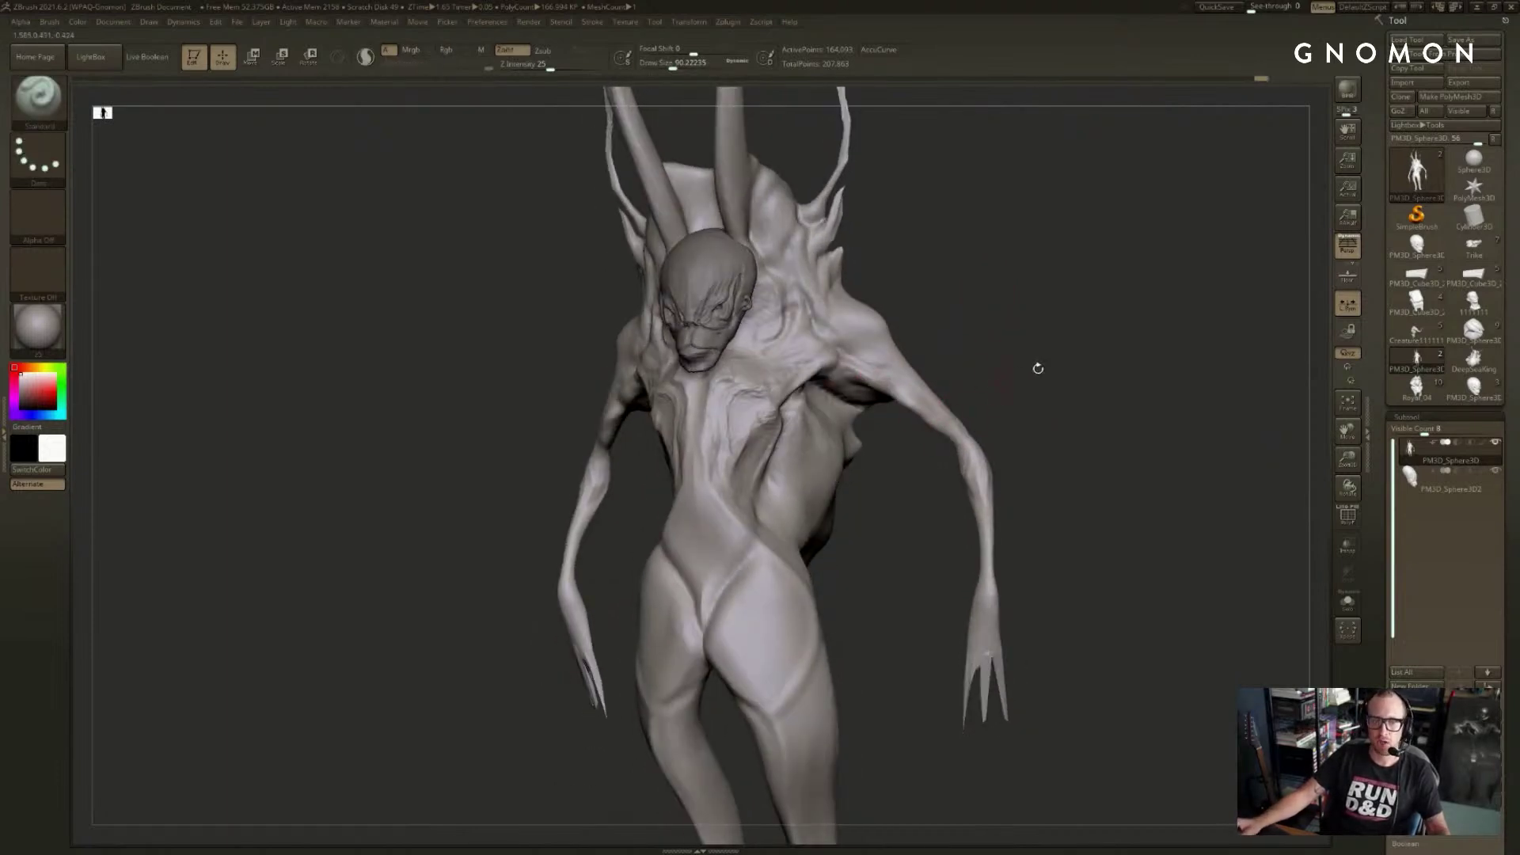
# - Swell the back of the shoulder and upper arm with the Inflate brush at draw size about 140
pyautogui.moveTo(1035, 367)
pyautogui.mouseDown()
pyautogui.moveTo(984, 391)
pyautogui.moveTo(989, 404)
pyautogui.moveTo(944, 395)
pyautogui.mouseUp()
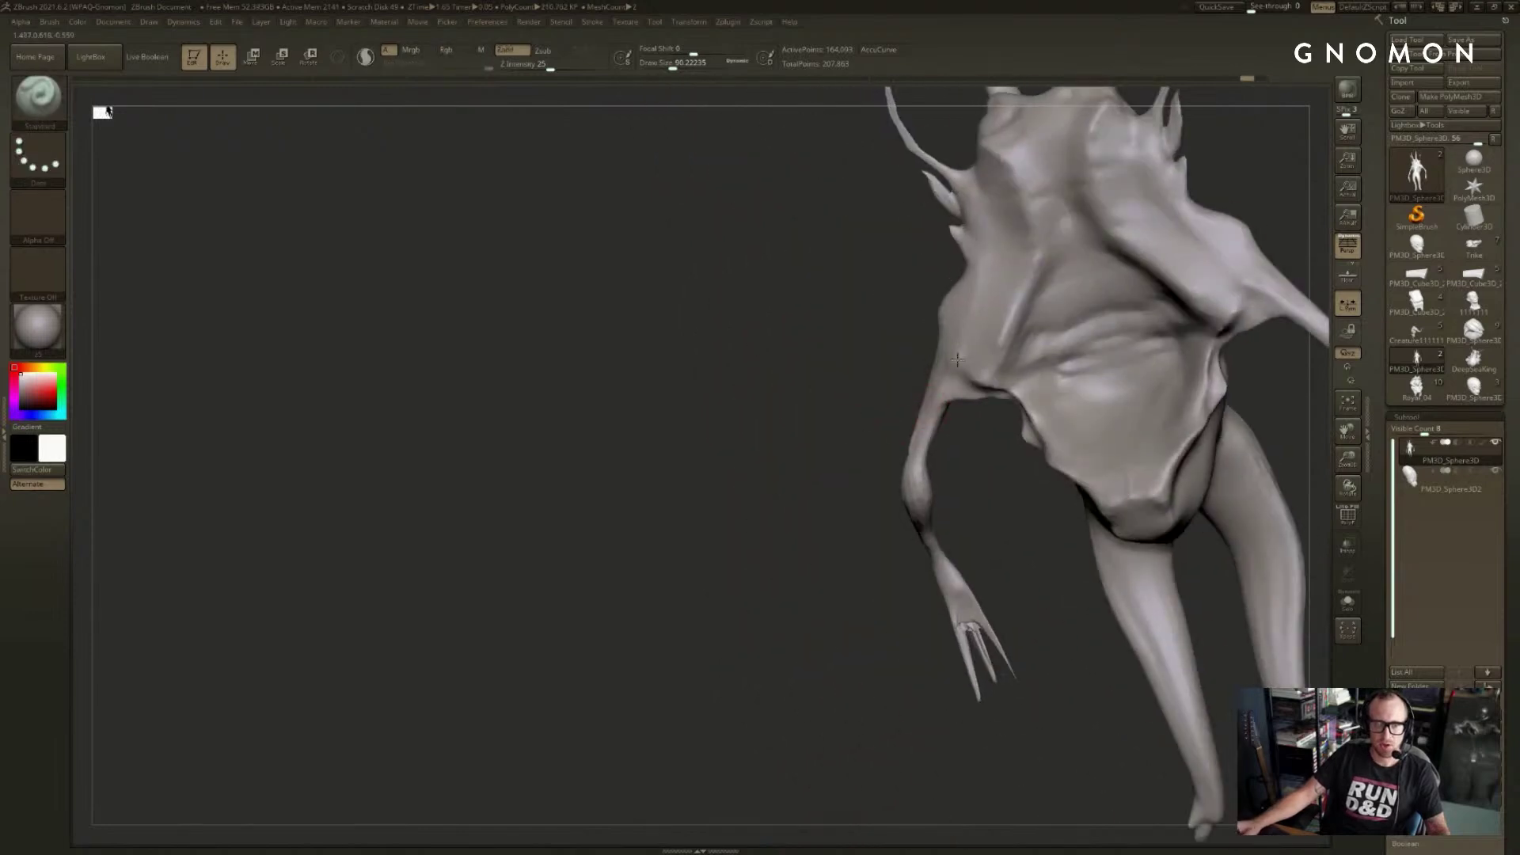
pyautogui.press('ctrl')
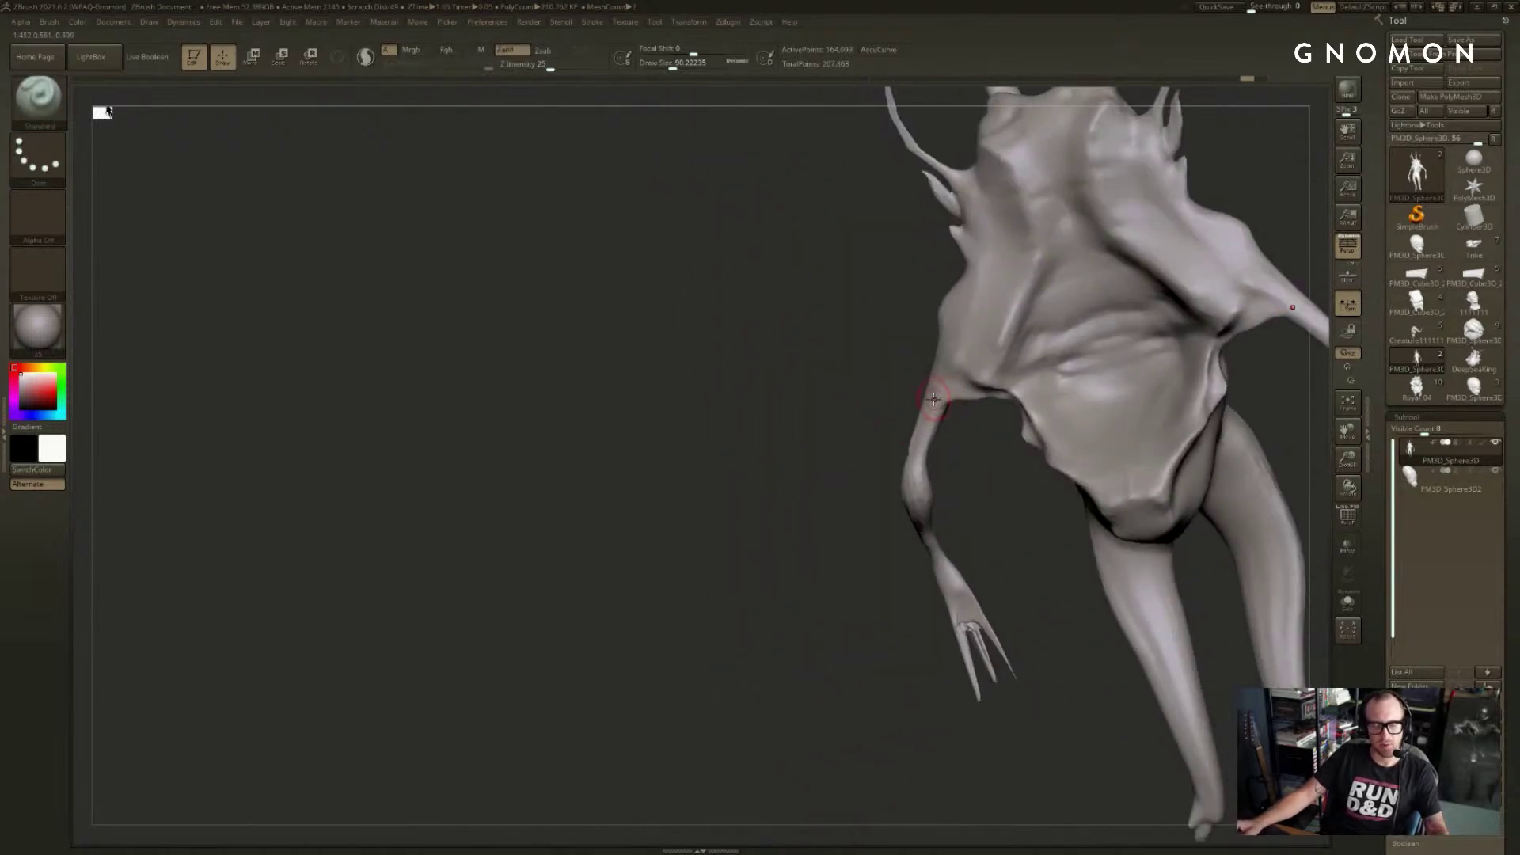
pyautogui.press('b')
pyautogui.press('i')
pyautogui.press('n')
pyautogui.moveTo(920, 397); pyautogui.dragTo(941, 389, button='right')
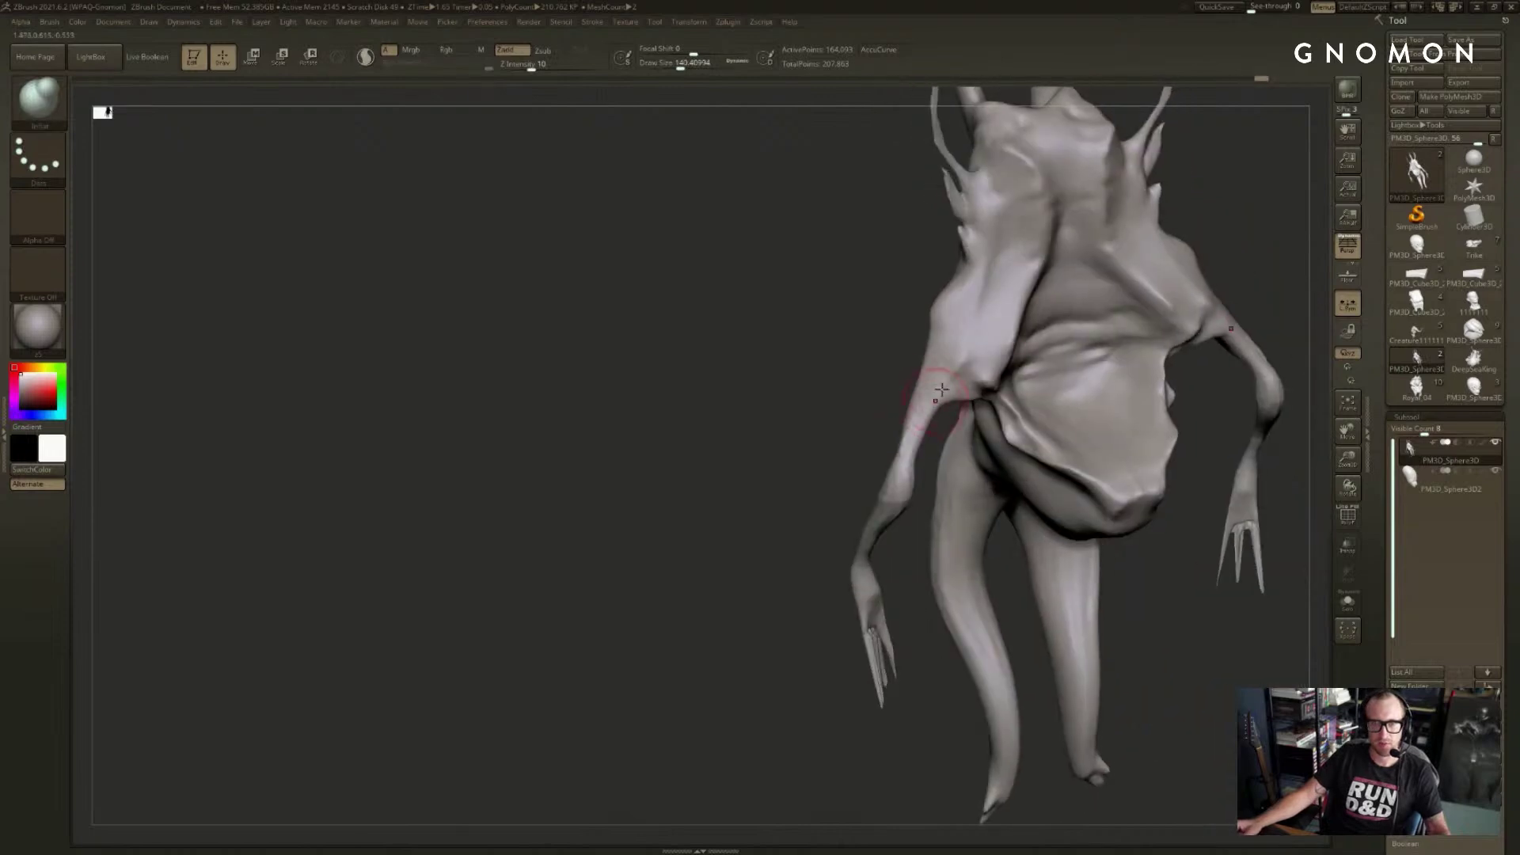
pyautogui.moveTo(957, 376); pyautogui.dragTo(963, 350)
pyautogui.moveTo(963, 349); pyautogui.dragTo(1022, 348, button='right')
pyautogui.moveTo(939, 368); pyautogui.dragTo(950, 340)
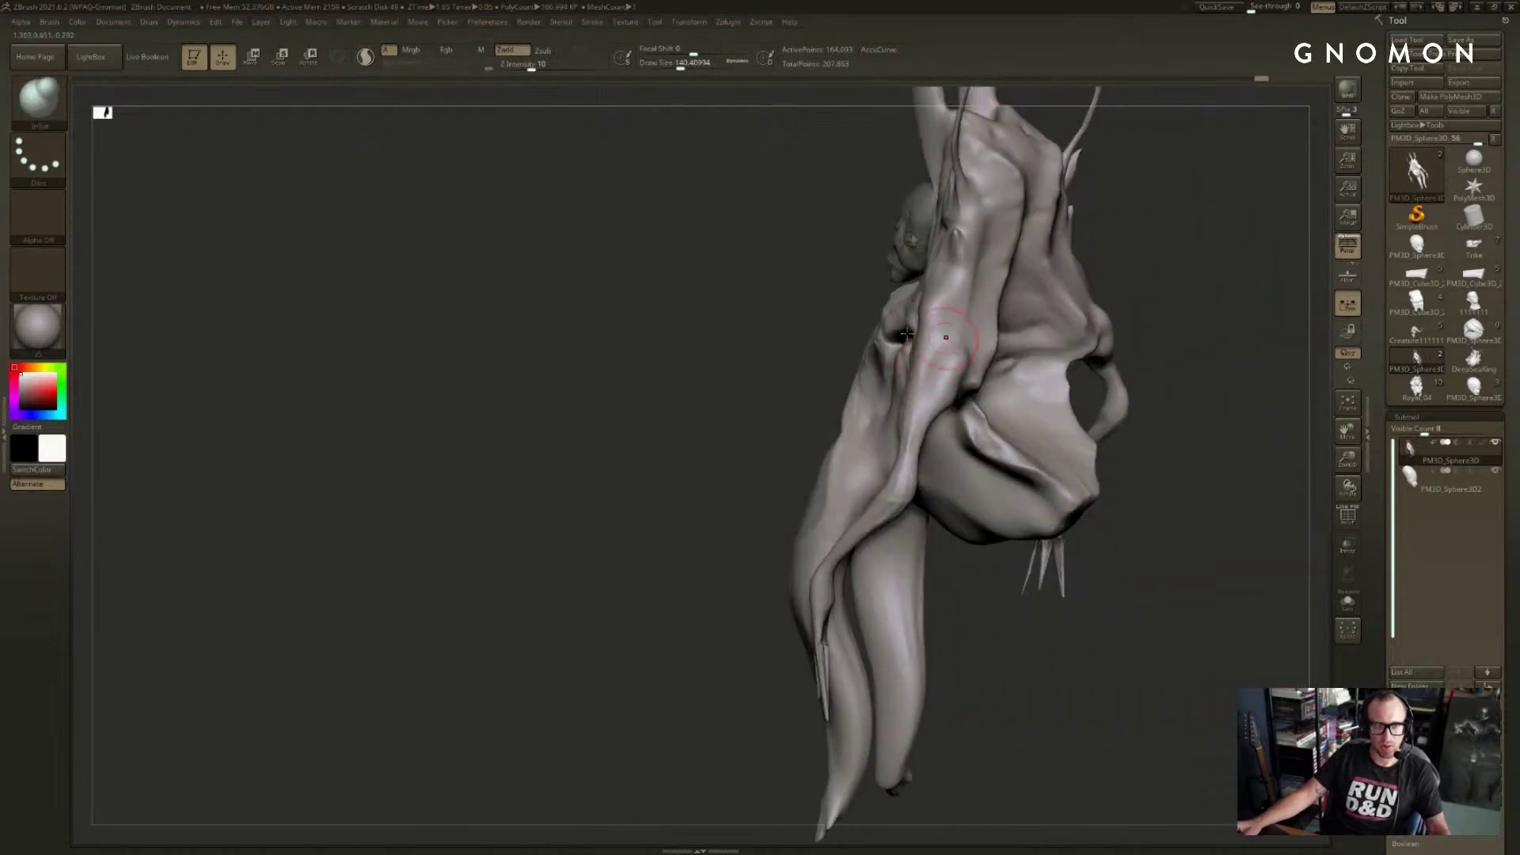
# - Carve muscle separations into the back of the shoulder with the DamStandard brush at draw size about 116
pyautogui.moveTo(998, 348); pyautogui.dragTo(950, 356, button='right')
pyautogui.press('b')
pyautogui.press('d')
pyautogui.press('s')
pyautogui.moveTo(970, 361); pyautogui.dragTo(985, 313)
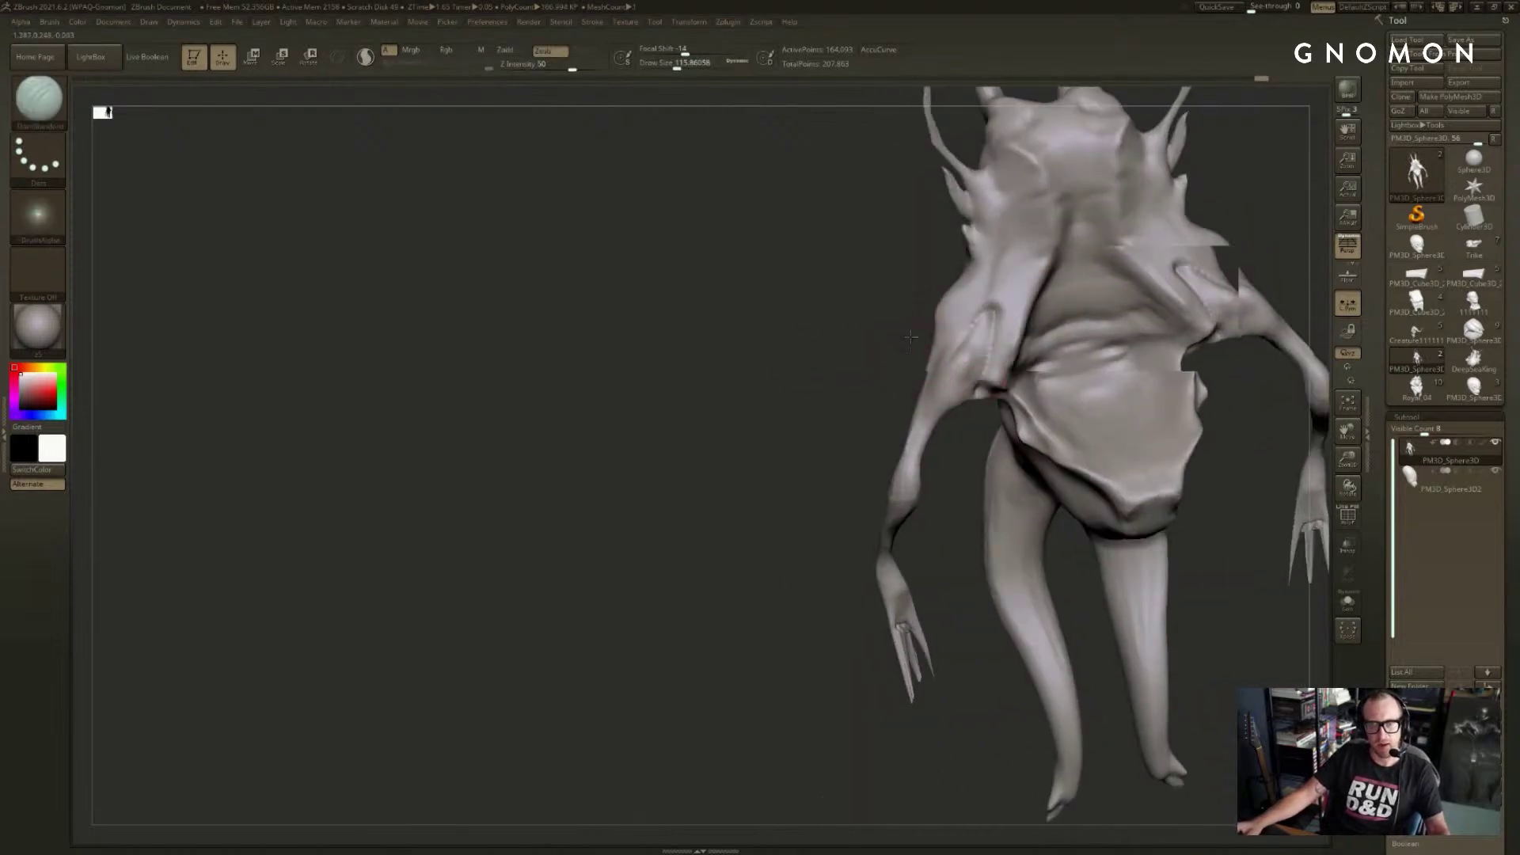
pyautogui.moveTo(981, 333); pyautogui.dragTo(902, 399, button='right')
pyautogui.moveTo(1085, 338); pyautogui.dragTo(1023, 331, button='right')
pyautogui.moveTo(962, 412); pyautogui.dragTo(1000, 385, button='right')
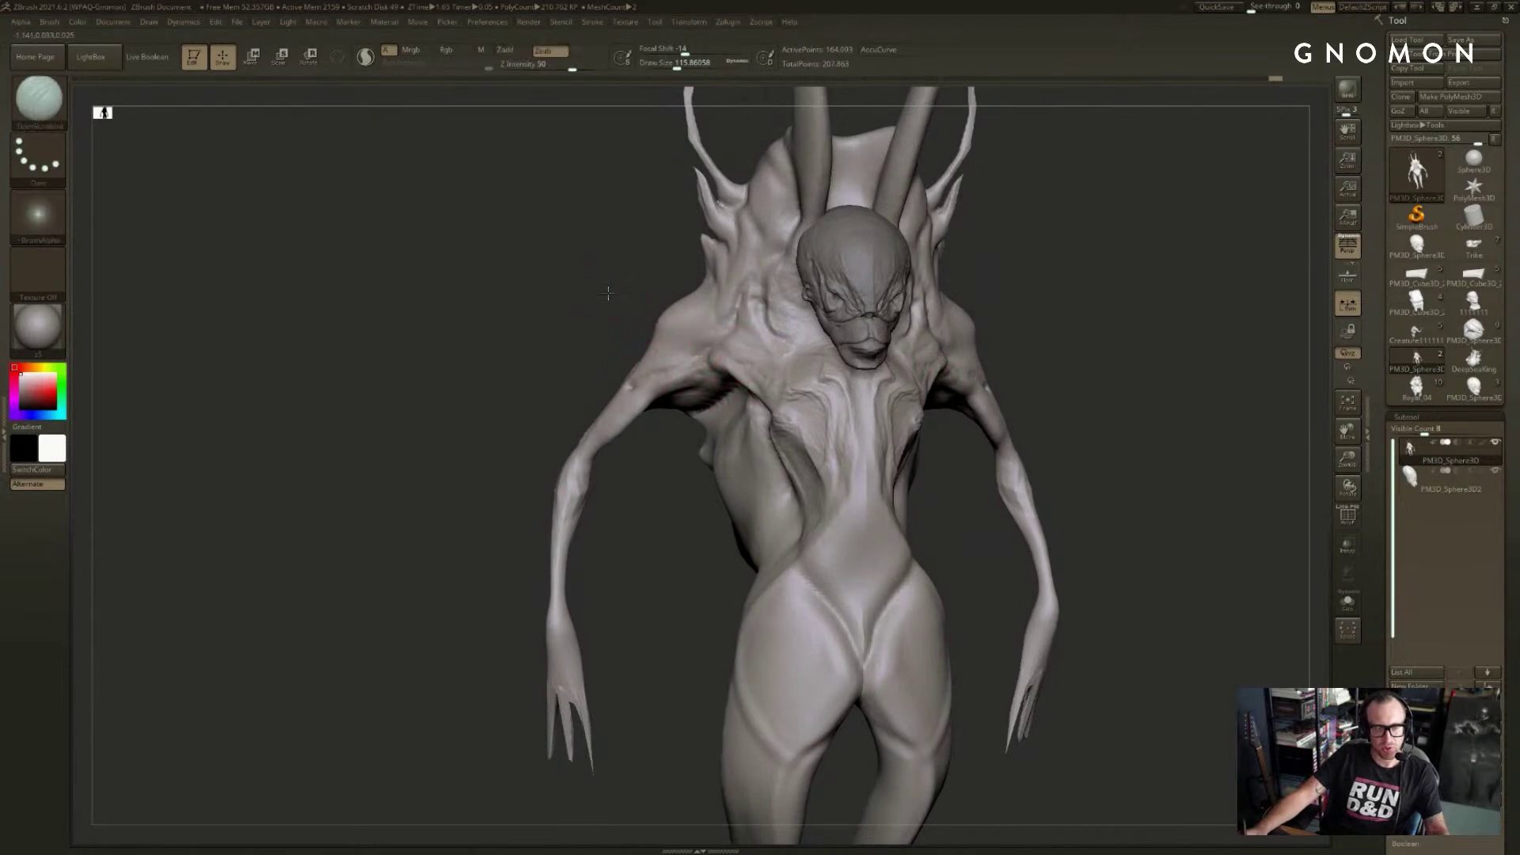
# - Deepen the wrinkled folds between the neck, shoulder and chest with the DamStandard brush from both three-quarter sides
pyautogui.moveTo(746, 339); pyautogui.dragTo(797, 339, button='right')
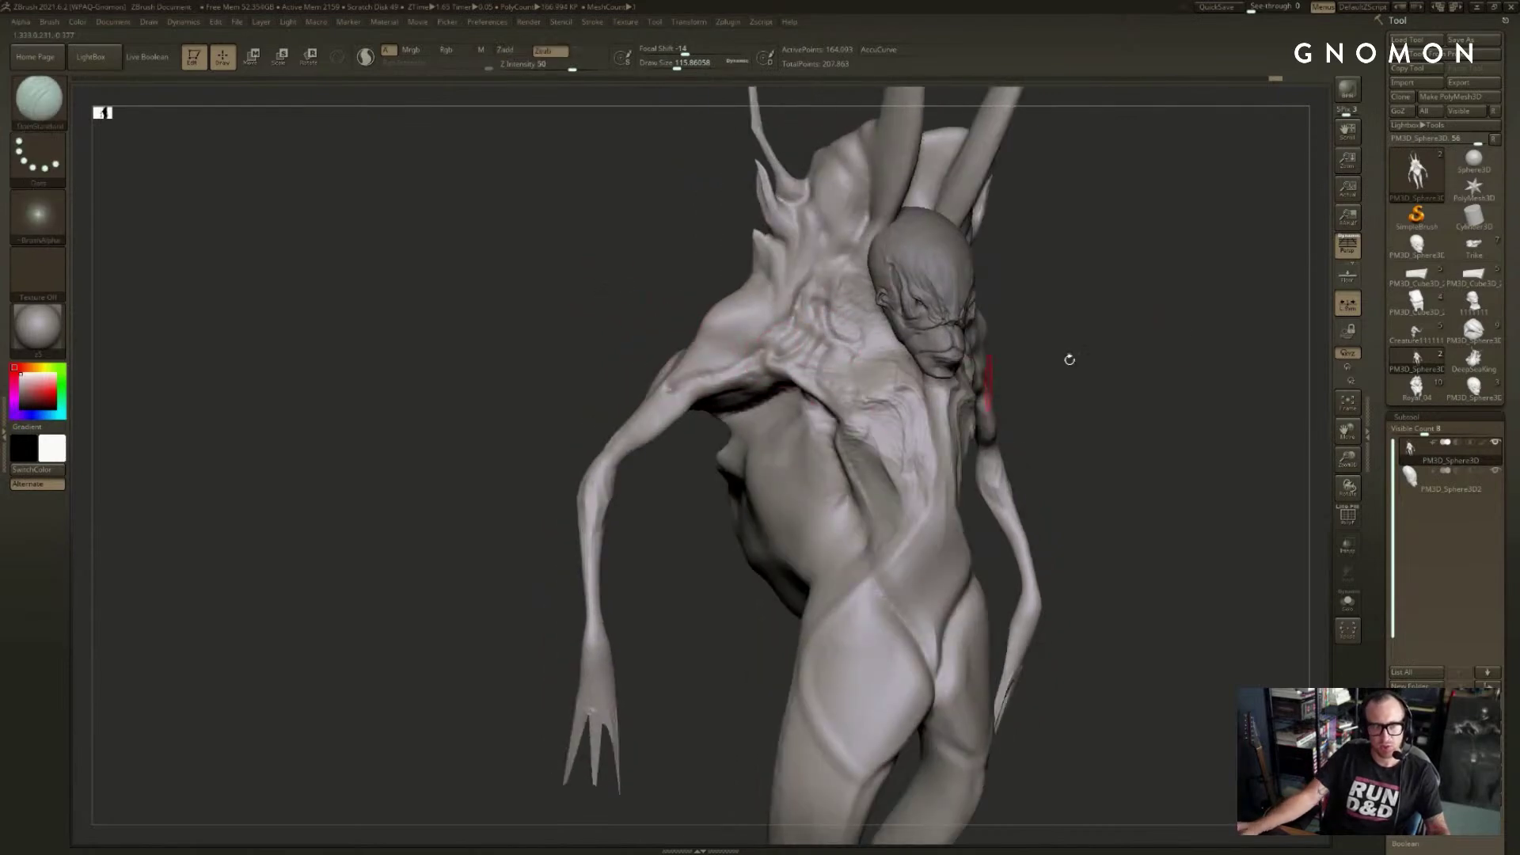
pyautogui.moveTo(1068, 358); pyautogui.dragTo(1100, 303, button='right')
pyautogui.moveTo(899, 339); pyautogui.dragTo(900, 372, button='right')
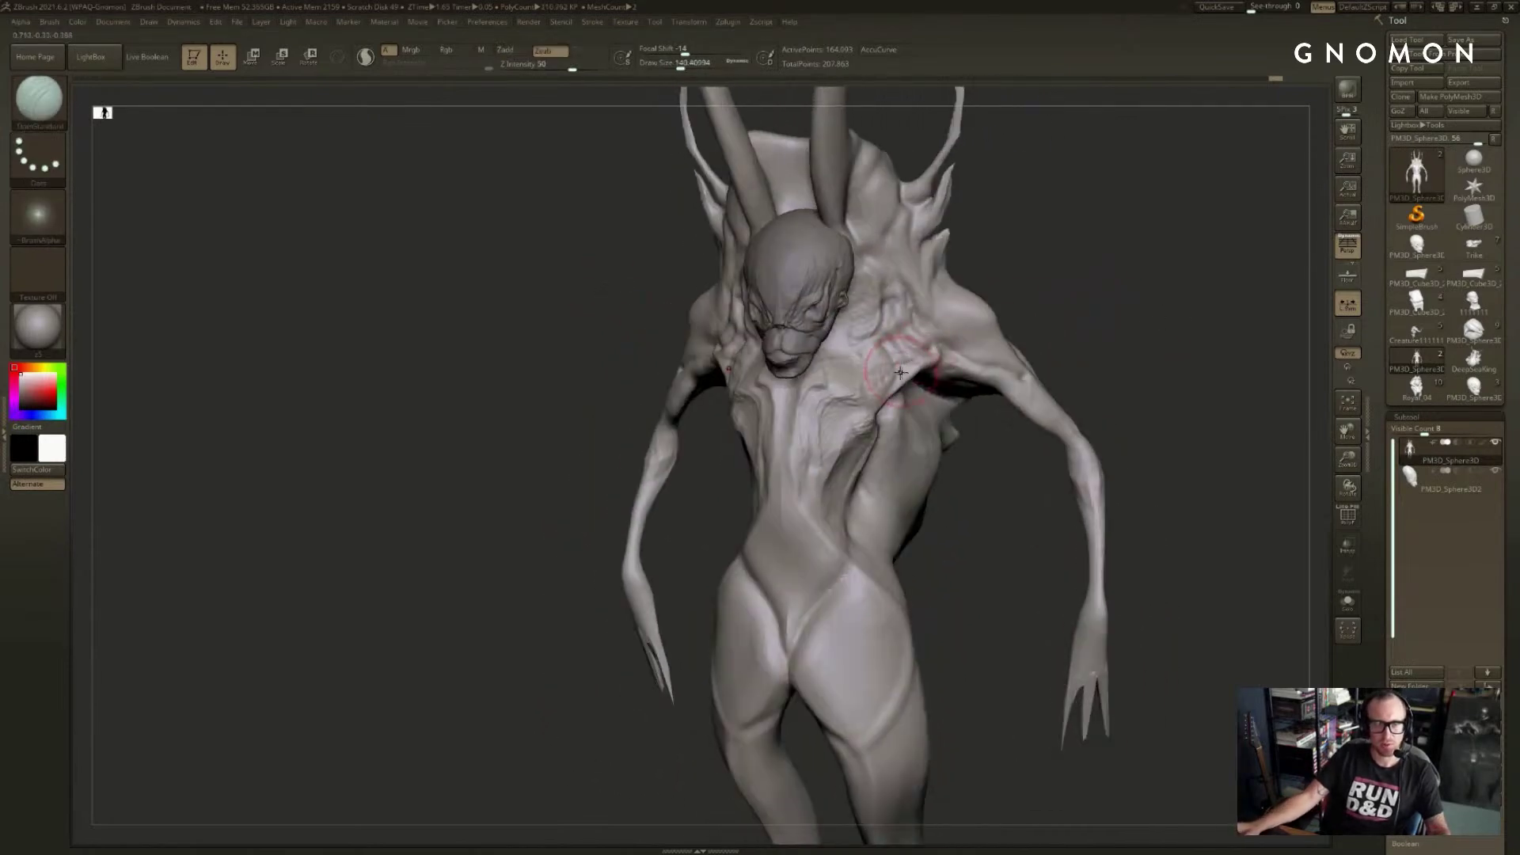
pyautogui.moveTo(873, 419); pyautogui.dragTo(870, 424)
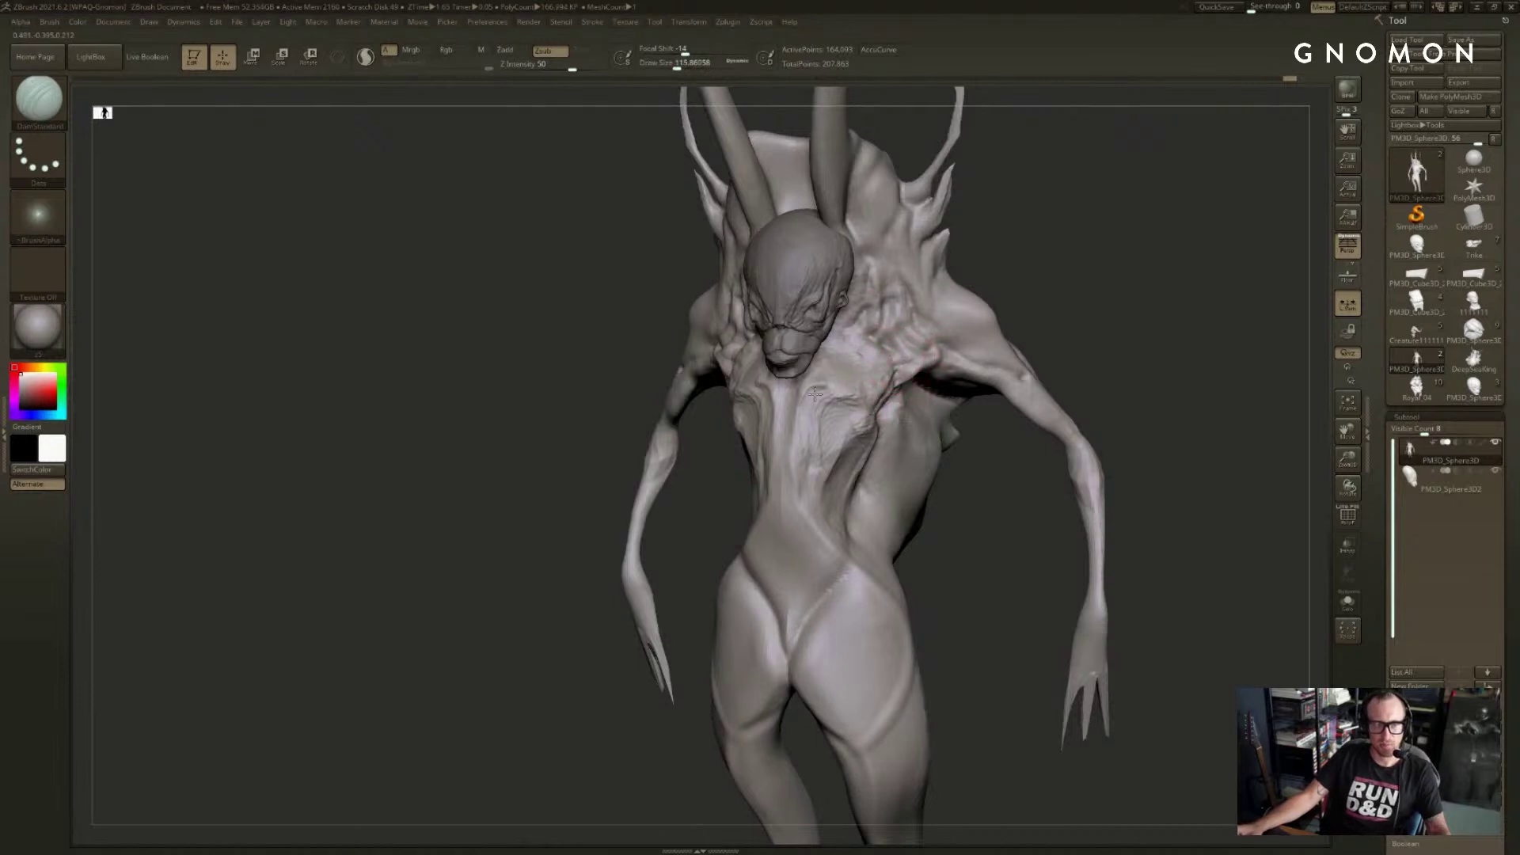
pyautogui.moveTo(817, 392); pyautogui.dragTo(1036, 280, button='right')
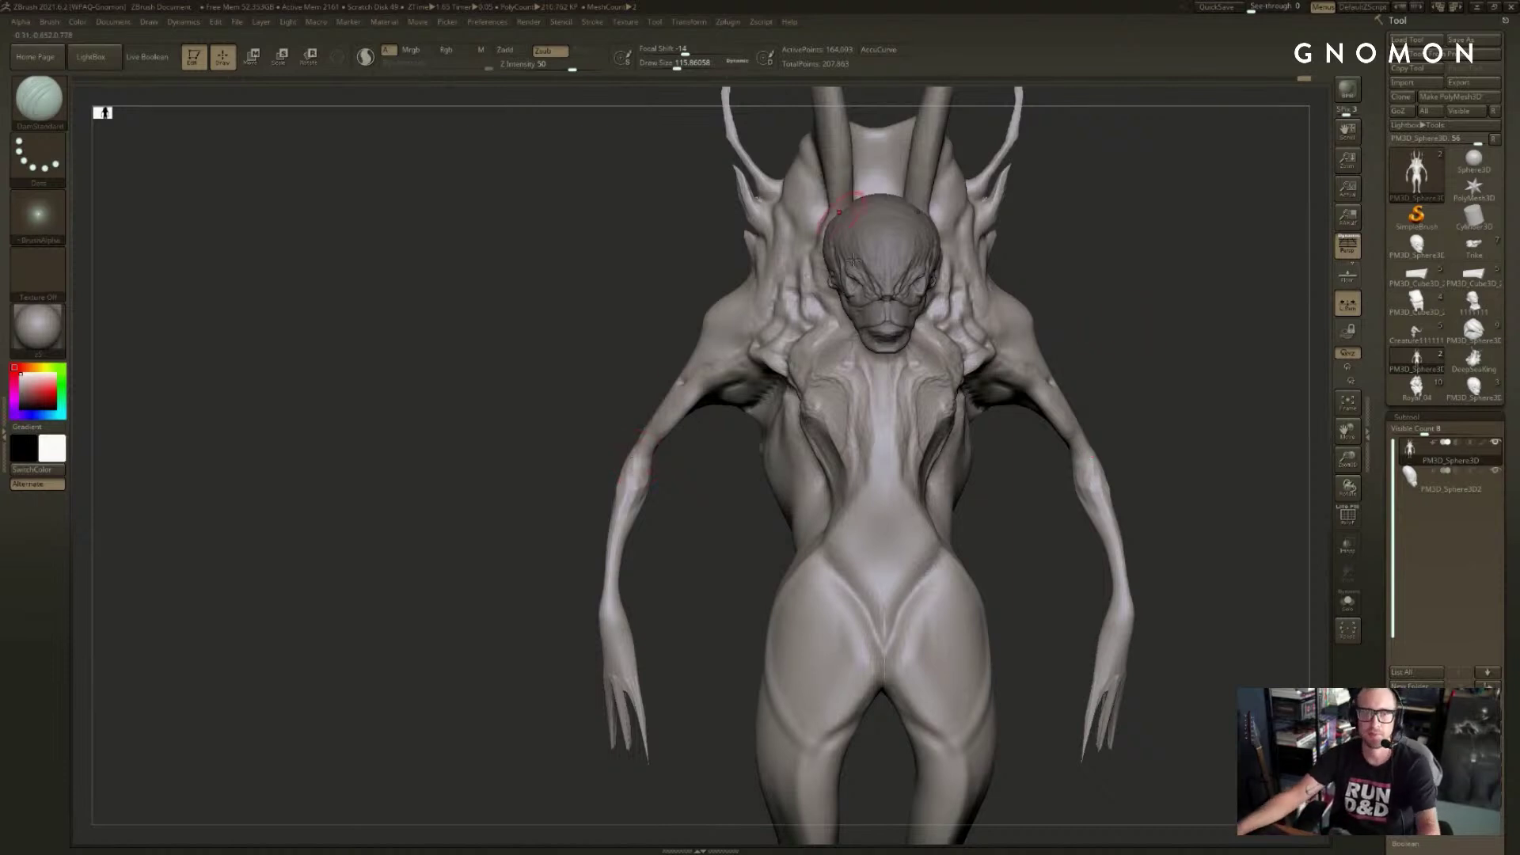
# - Refine the creases beside the neck and upper chest with the DamStandard brush, reducing the draw size to about 74
pyautogui.moveTo(1090, 238)
pyautogui.mouseDown()
pyautogui.moveTo(846, 337)
pyautogui.moveTo(858, 325)
pyautogui.moveTo(846, 322)
pyautogui.mouseUp()
pyautogui.press('s')
pyautogui.press('s')
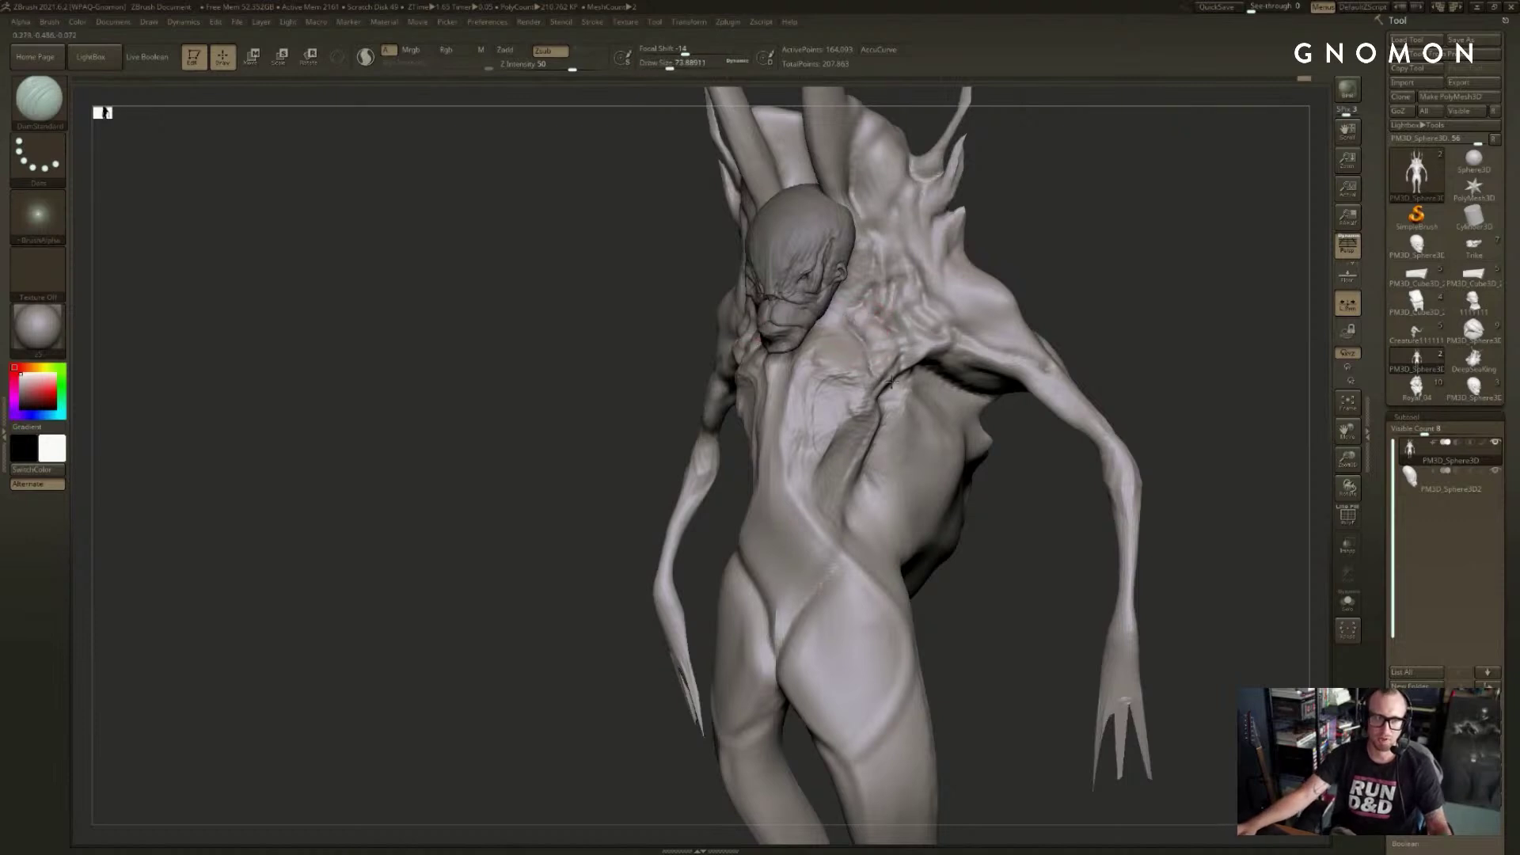
pyautogui.moveTo(891, 383); pyautogui.dragTo(896, 403)
pyautogui.hotkey('ctrl', 'z')
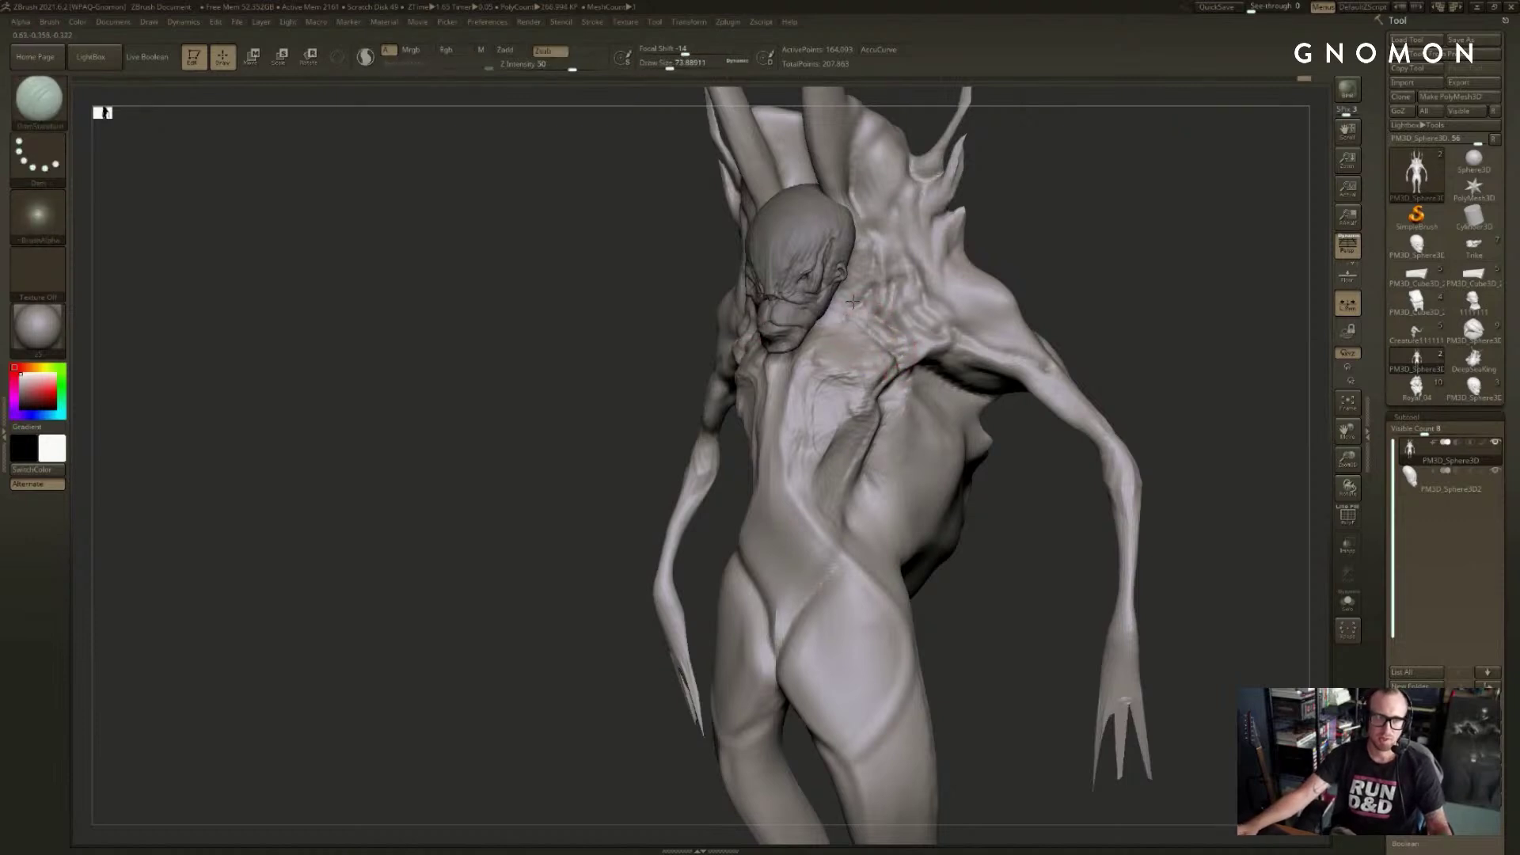
pyautogui.moveTo(999, 236); pyautogui.dragTo(959, 277)
# - Isolate the body from the head subtool and carve ridged detail into the neck base and down the sternum
pyautogui.hotkey('alt', 's')
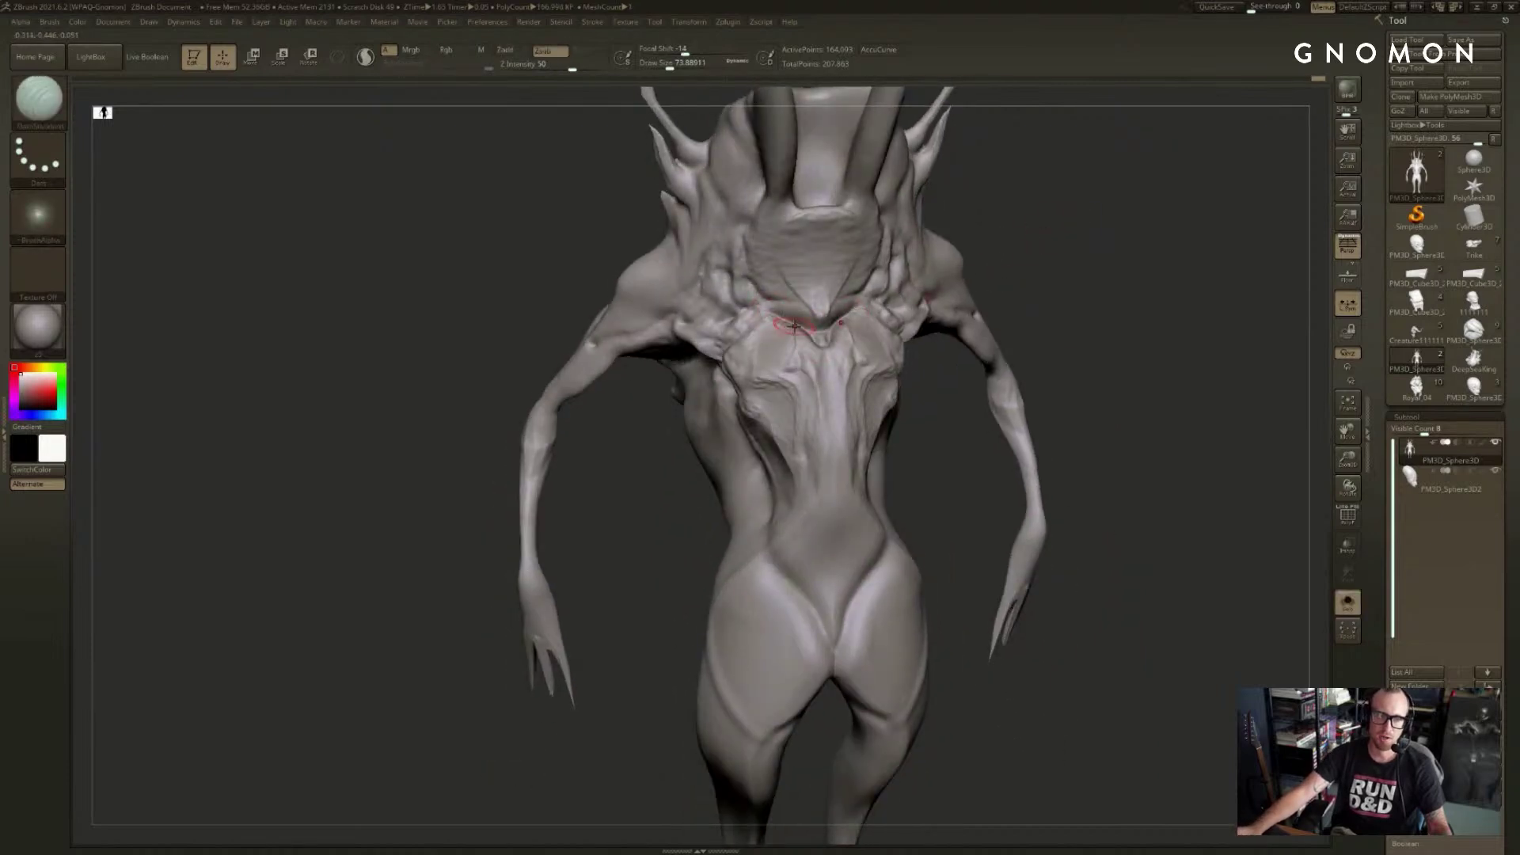
pyautogui.moveTo(1079, 285); pyautogui.dragTo(866, 339)
pyautogui.hotkey('alt', 's')
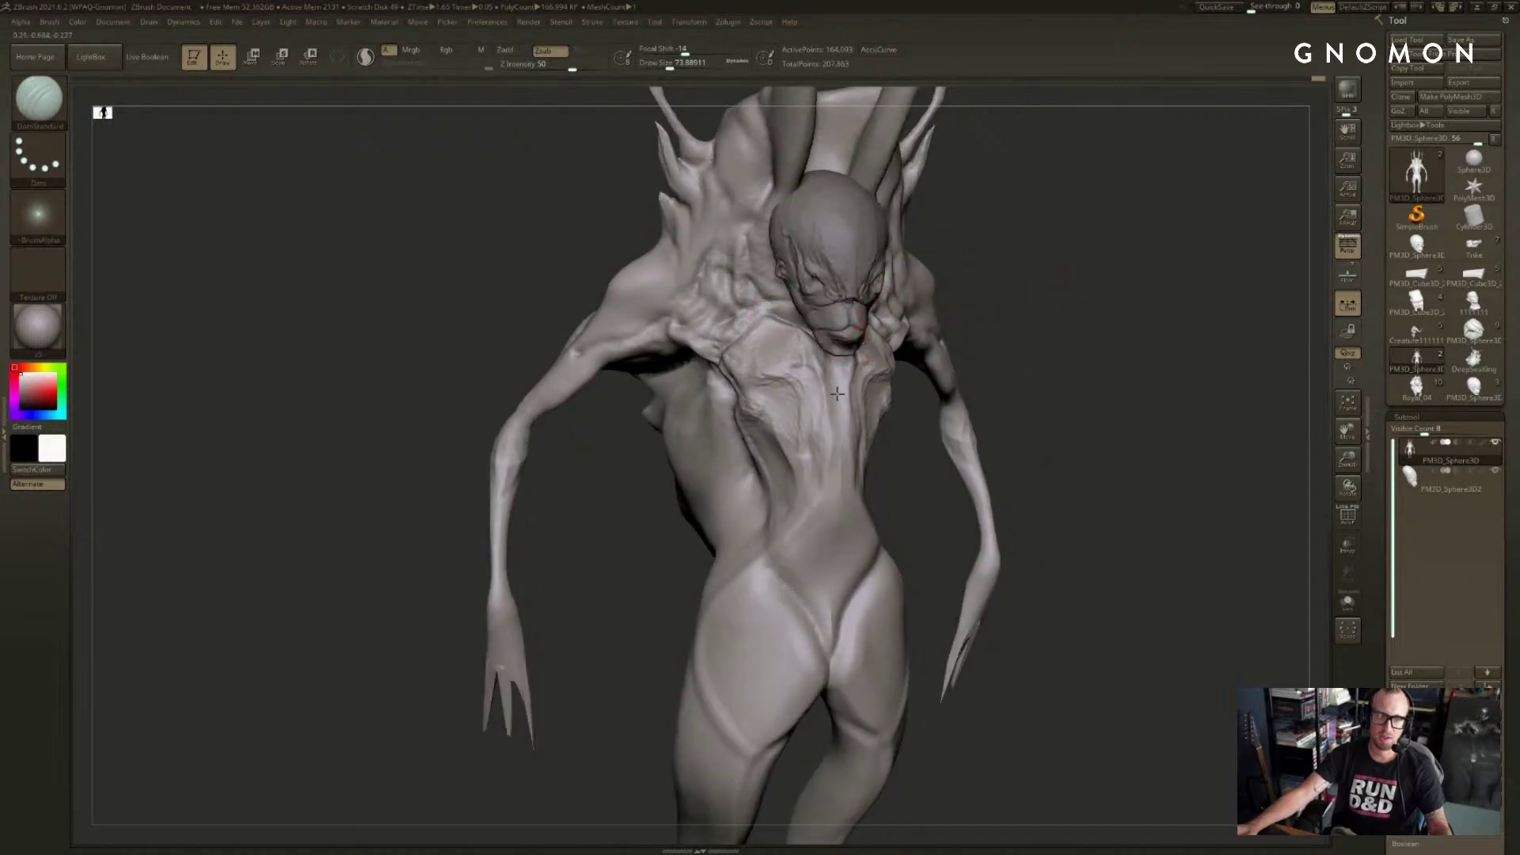
pyautogui.moveTo(1041, 311); pyautogui.dragTo(1019, 265)
pyautogui.hotkey('alt', 's')
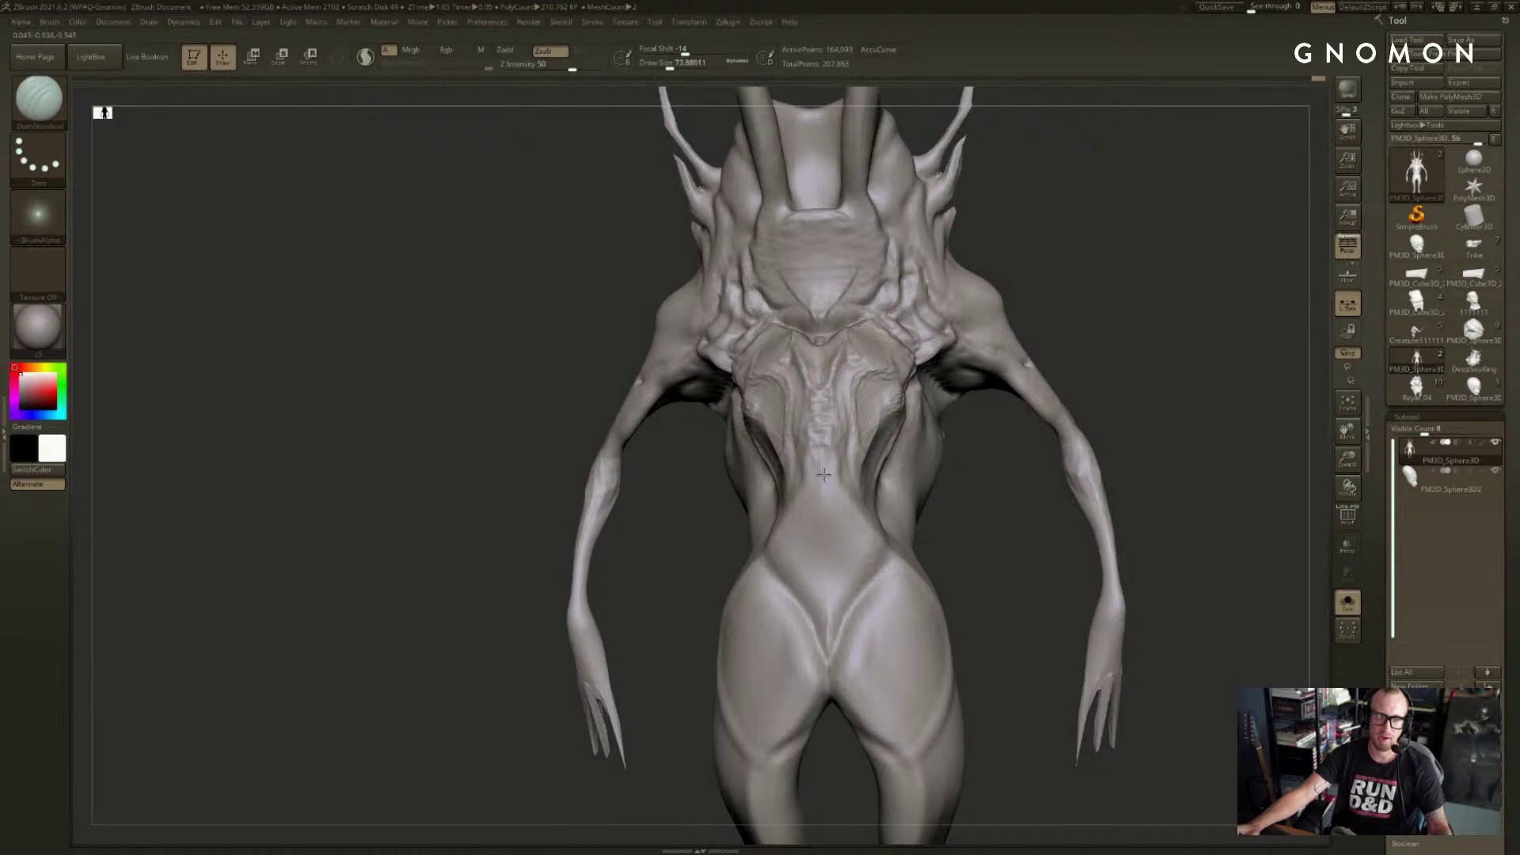
# - Carve creases along the hip line and from the sternum around the abdomen with the DamStandard brush
pyautogui.moveTo(950, 539); pyautogui.dragTo(887, 570)
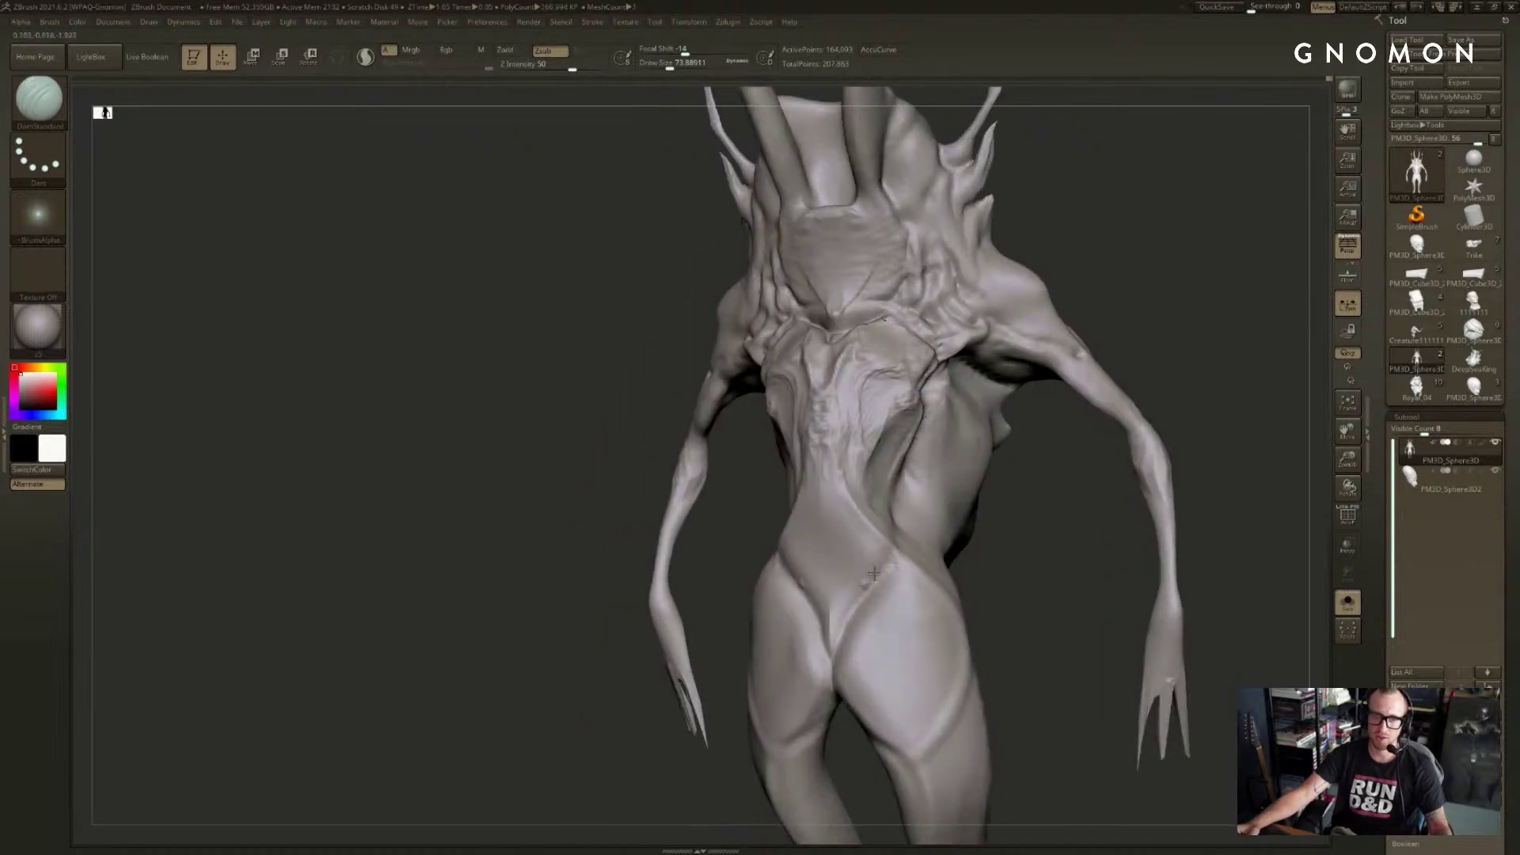
pyautogui.moveTo(836, 475); pyautogui.dragTo(844, 528)
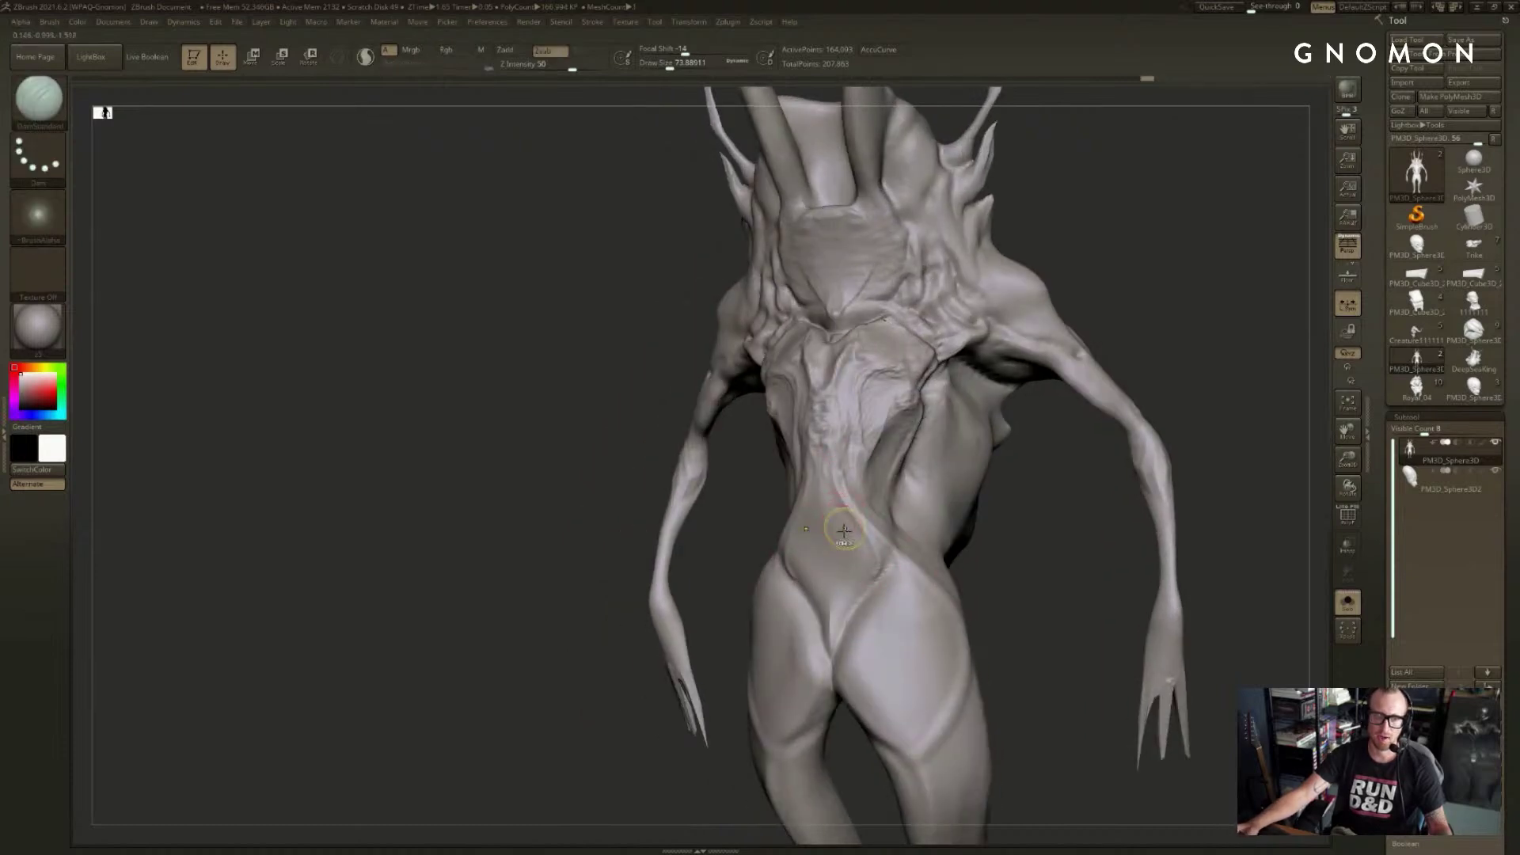
pyautogui.hotkey('ctrl', 'z')
pyautogui.moveTo(826, 478); pyautogui.dragTo(876, 558)
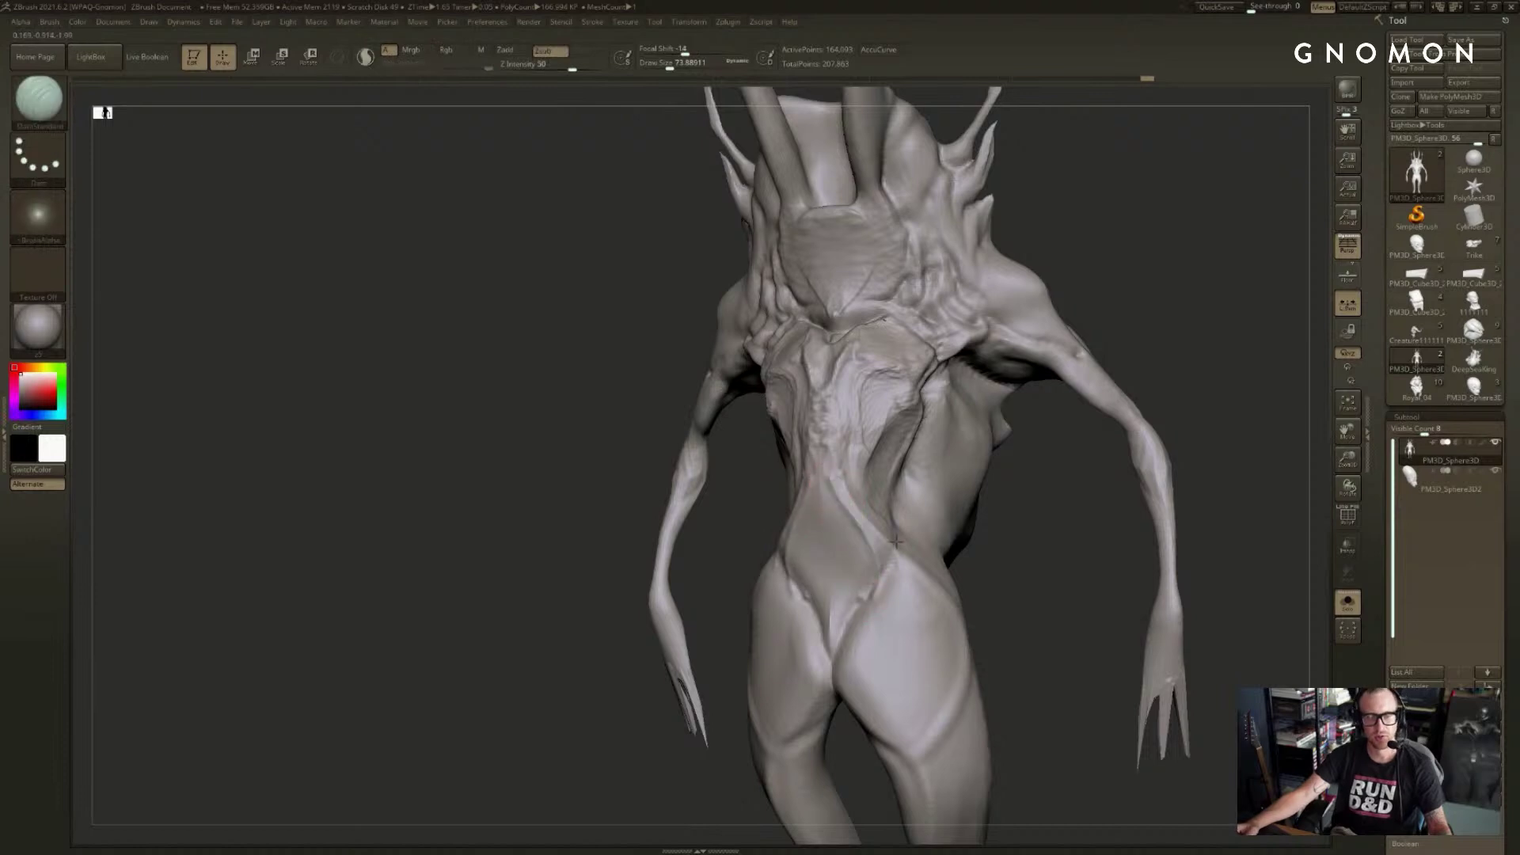
# - Deepen the creases along the creature's pelvis and hip with the DamStandard brush
pyautogui.moveTo(851, 608); pyautogui.dragTo(885, 564)
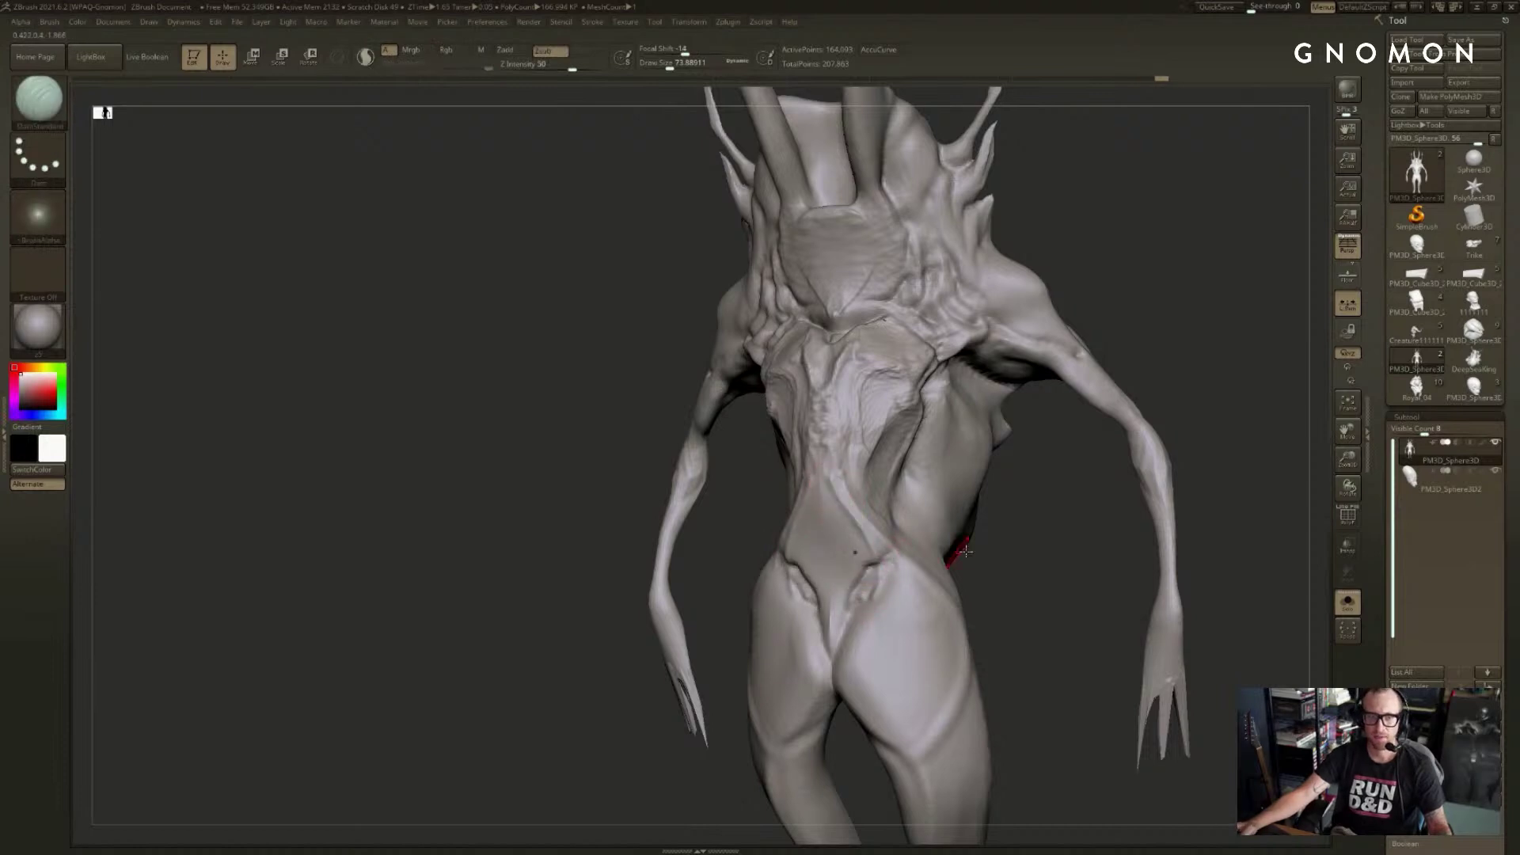
pyautogui.moveTo(1020, 556); pyautogui.dragTo(935, 563)
pyautogui.press('s')
pyautogui.moveTo(754, 412); pyautogui.dragTo(767, 413)
# - Build up rib and muscle forms along the chest, flank and waist with the ClayBuildup brush, smoothing between strokes
pyautogui.press('b')
pyautogui.press('c')
pyautogui.press('b')
pyautogui.press('s')
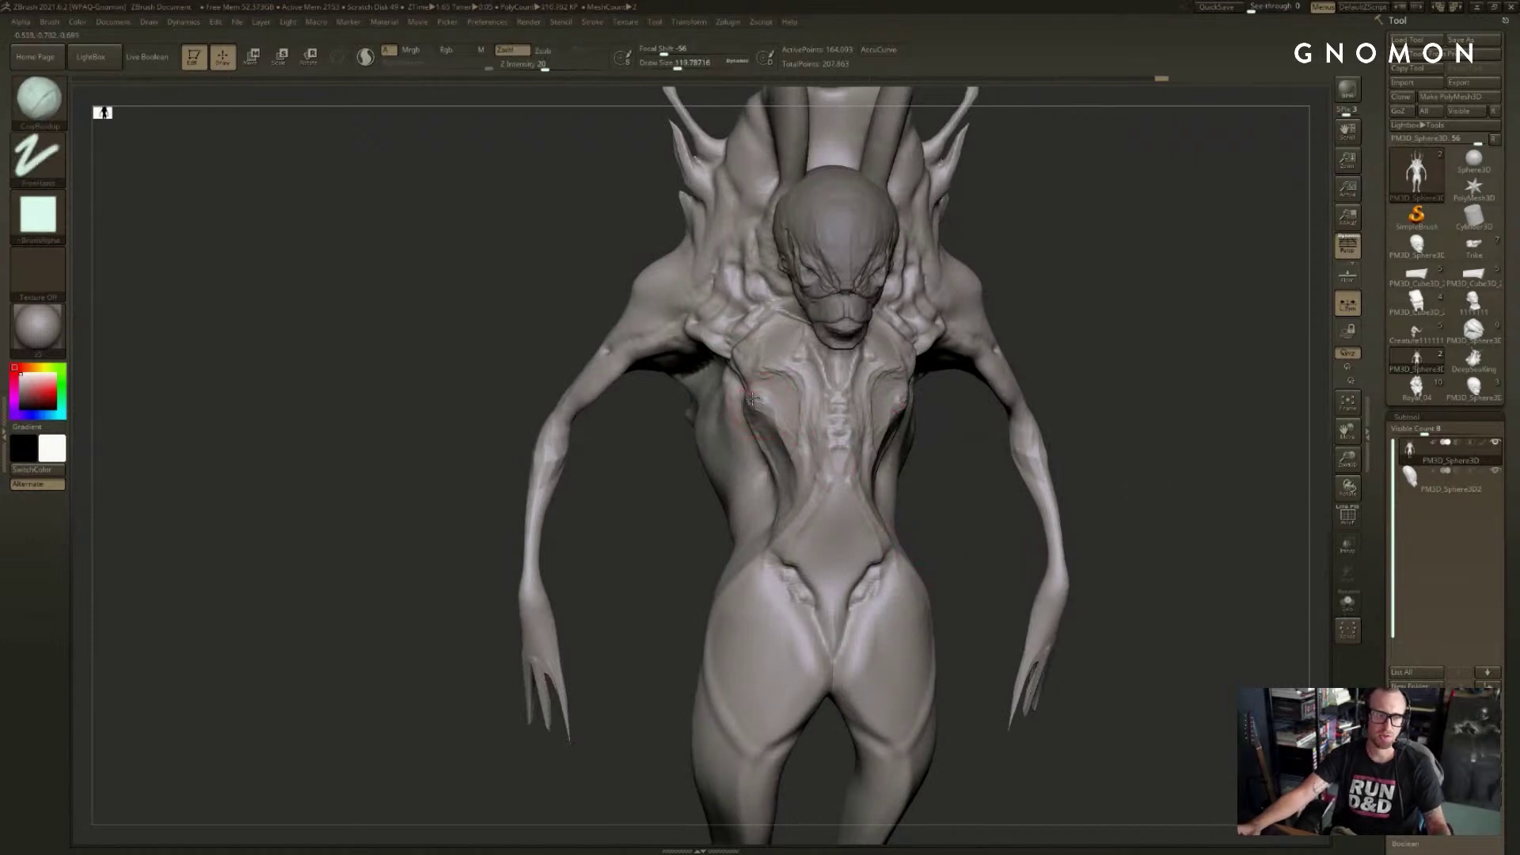
pyautogui.moveTo(746, 396); pyautogui.dragTo(690, 393, button='right')
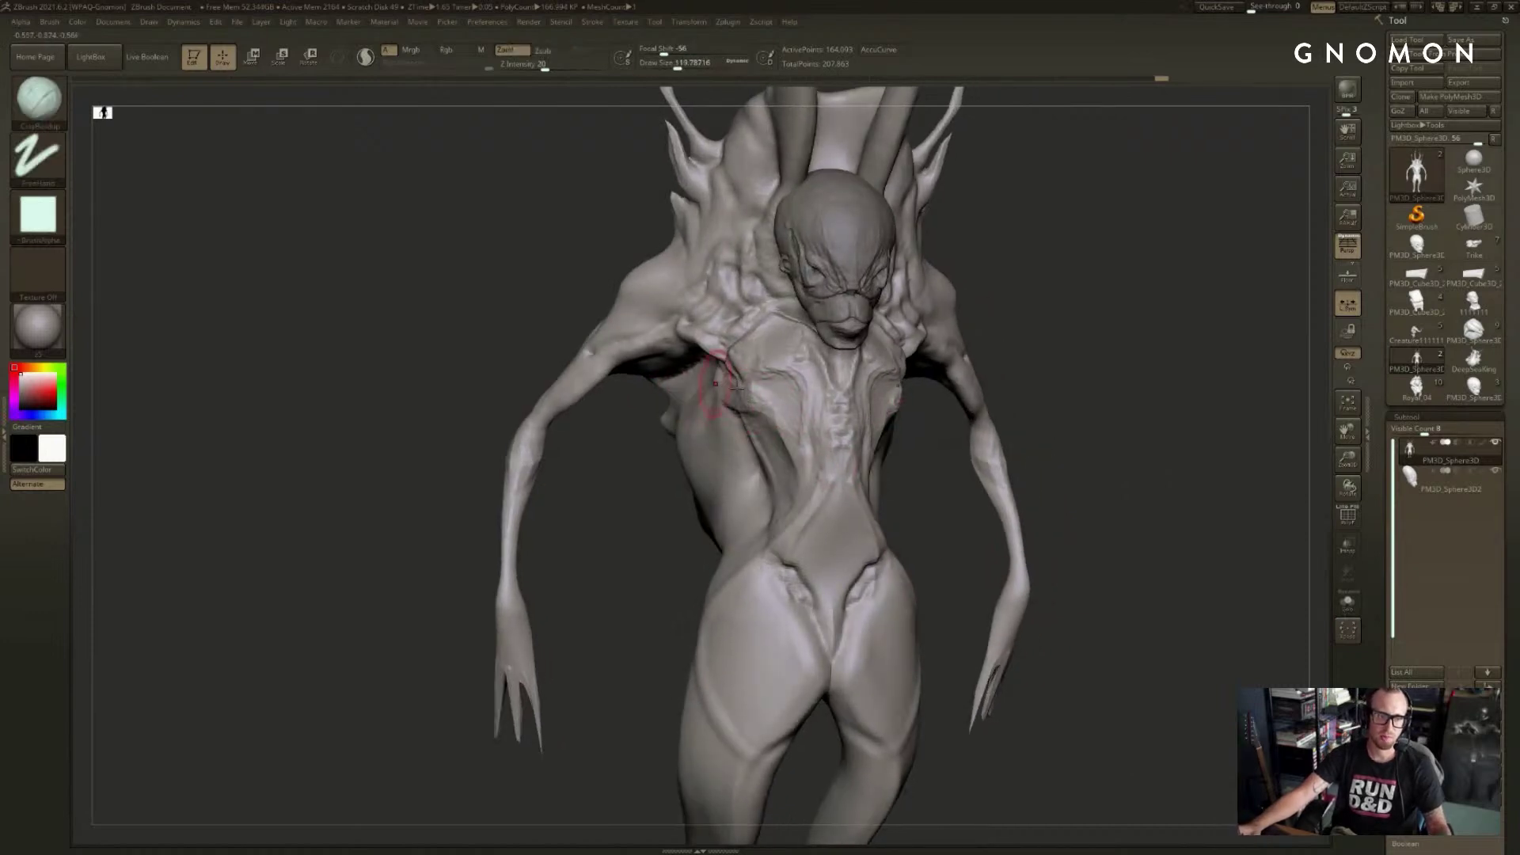
pyautogui.moveTo(1146, 290); pyautogui.dragTo(1063, 322)
pyautogui.moveTo(910, 370)
pyautogui.keyDown('shift'); pyautogui.mouseDown()
pyautogui.moveTo(855, 407)
pyautogui.moveTo(868, 388)
pyautogui.moveTo(822, 449)
pyautogui.mouseUp(); pyautogui.keyUp('shift')
pyautogui.moveTo(848, 398)
pyautogui.keyDown('shift'); pyautogui.mouseDown()
pyautogui.moveTo(864, 388)
pyautogui.moveTo(890, 469)
pyautogui.mouseUp(); pyautogui.keyUp('shift')
pyautogui.moveTo(896, 405); pyautogui.dragTo(952, 462)
pyautogui.moveTo(901, 395)
pyautogui.mouseDown()
pyautogui.moveTo(952, 382)
pyautogui.moveTo(896, 449)
pyautogui.moveTo(916, 463)
pyautogui.mouseUp()
pyautogui.moveTo(954, 392)
pyautogui.mouseDown()
pyautogui.moveTo(847, 507)
pyautogui.moveTo(876, 511)
pyautogui.moveTo(868, 535)
pyautogui.mouseUp()
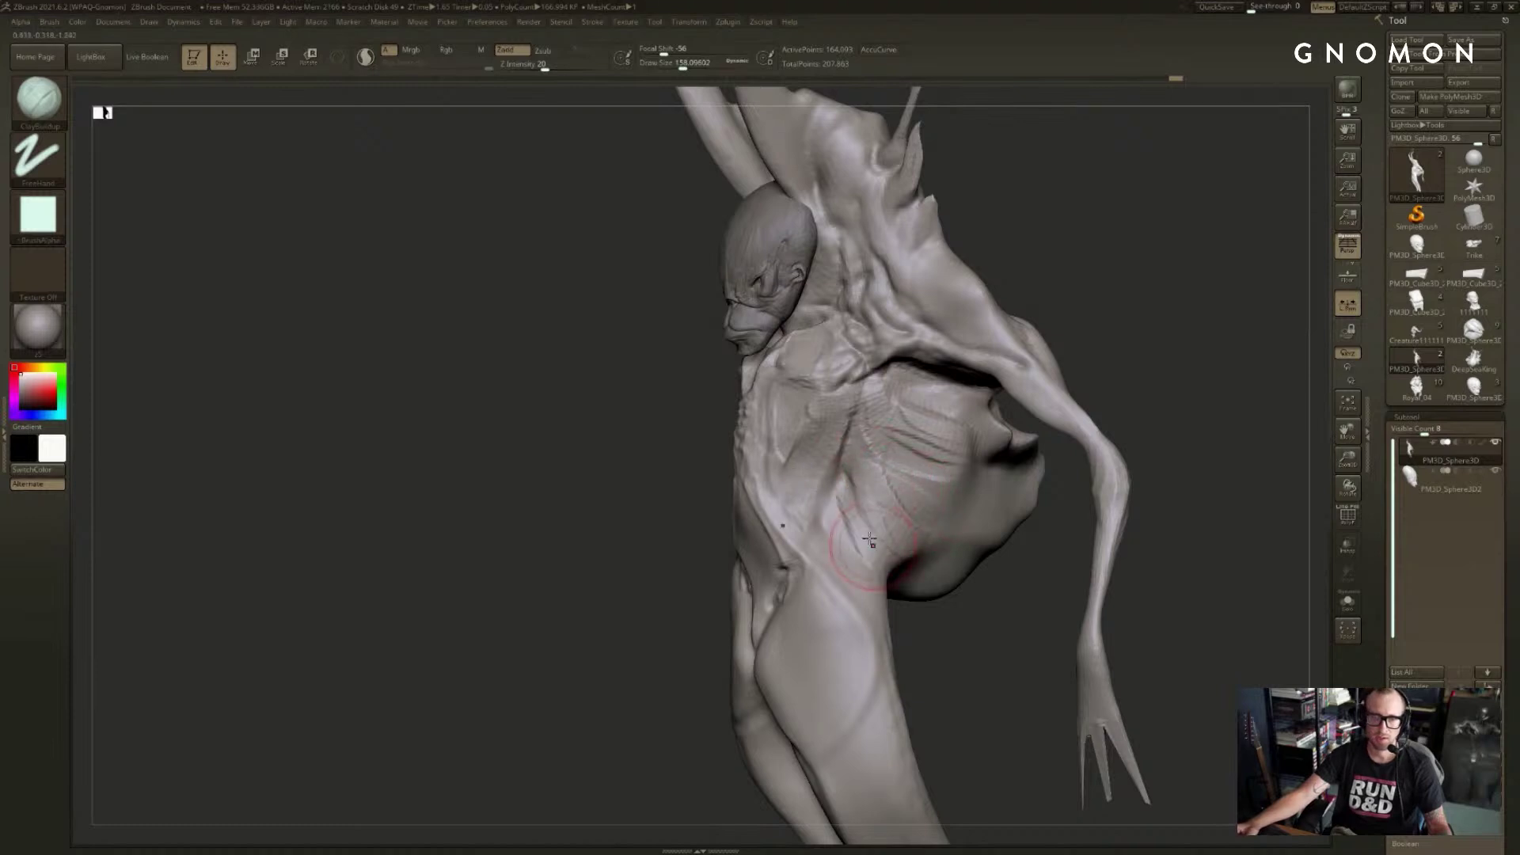
pyautogui.moveTo(902, 614)
pyautogui.mouseDown()
pyautogui.moveTo(935, 604)
pyautogui.moveTo(863, 535)
pyautogui.mouseUp()
# - Carve creases between the flank folds above the waist with the DamStandard brush
pyautogui.press('b')
pyautogui.press('d')
pyautogui.press('s')
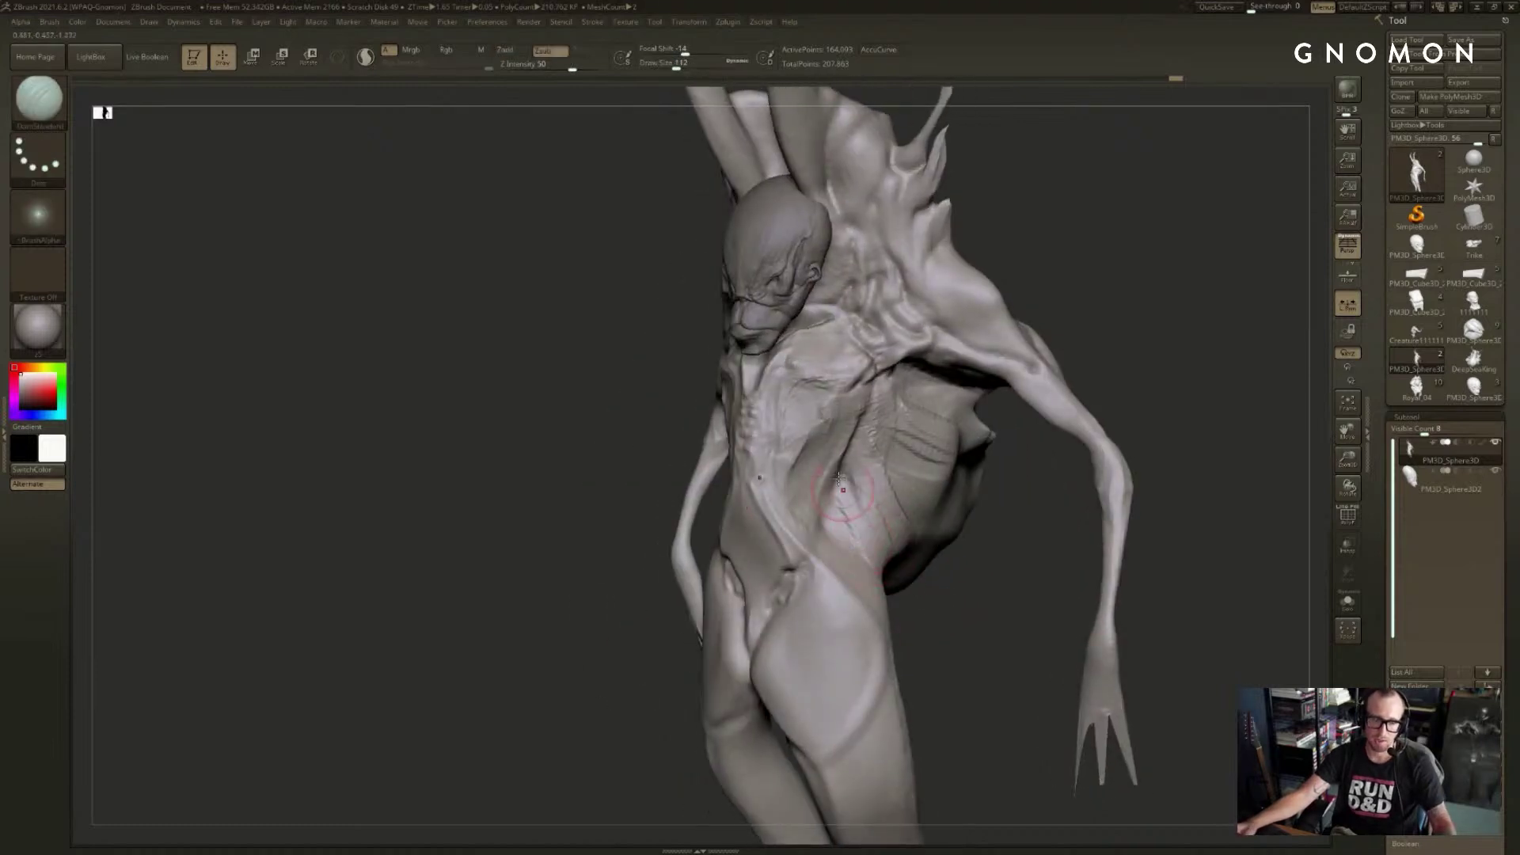
pyautogui.moveTo(843, 484)
pyautogui.mouseDown()
pyautogui.moveTo(867, 518)
pyautogui.moveTo(795, 502)
pyautogui.moveTo(875, 577)
pyautogui.moveTo(880, 521)
pyautogui.moveTo(858, 522)
pyautogui.mouseUp()
pyautogui.press('s')
pyautogui.press('s')
pyautogui.moveTo(702, 535); pyautogui.dragTo(728, 534)
# - Pull the fleshy mass behind the ribcage outward with a very large SnakeHook brush
pyautogui.press('b')
pyautogui.press('s')
pyautogui.press('h')
pyautogui.press('s')
pyautogui.click(691, 536)
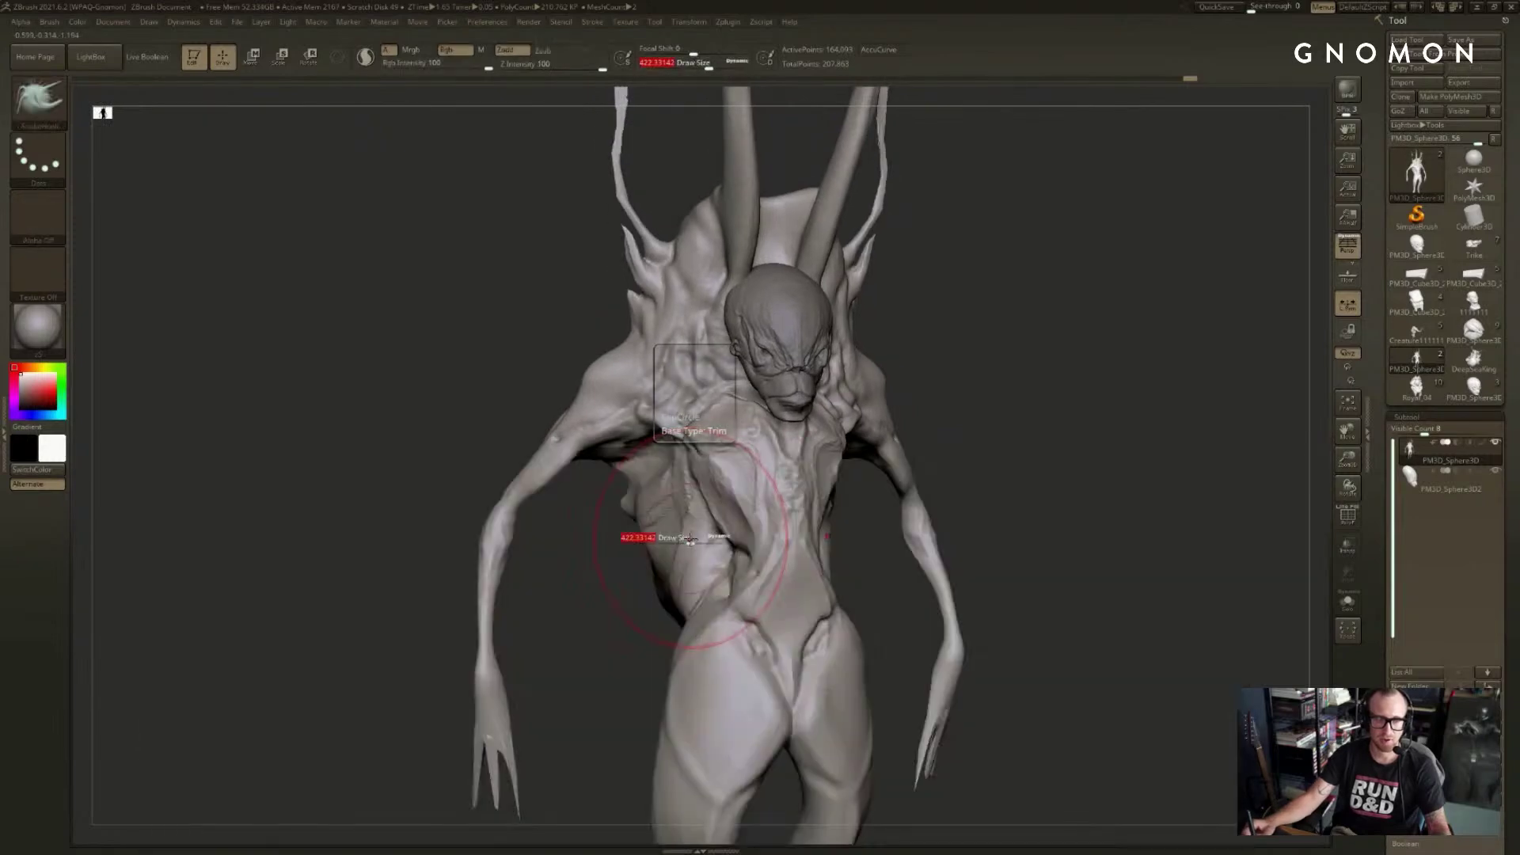
pyautogui.moveTo(607, 614)
pyautogui.mouseDown()
pyautogui.moveTo(638, 617)
pyautogui.moveTo(644, 638)
pyautogui.mouseUp()
pyautogui.press('s')
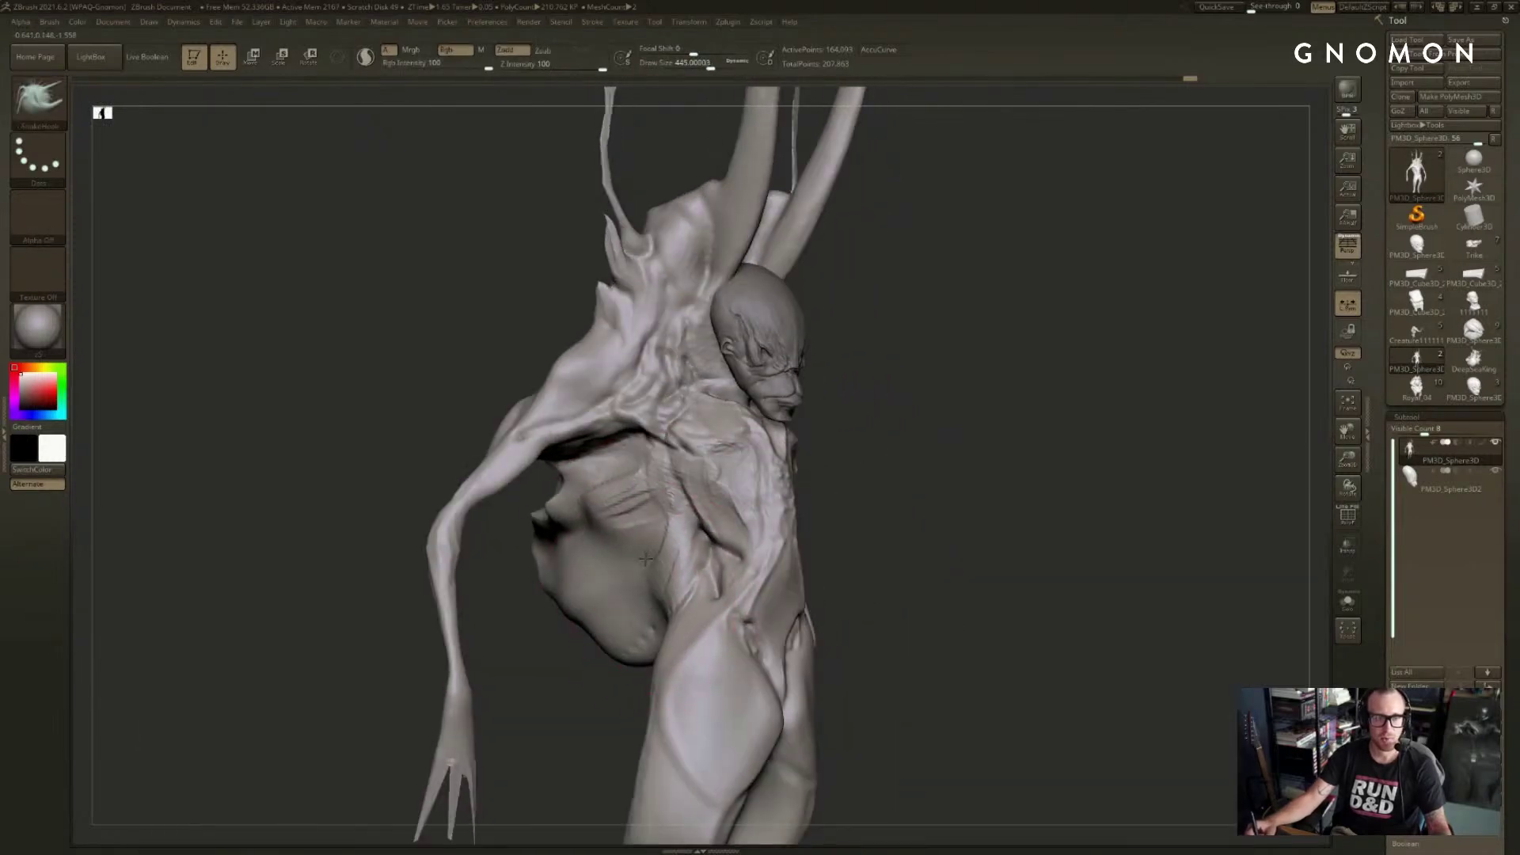
pyautogui.press('s')
pyautogui.moveTo(590, 571)
pyautogui.mouseDown()
pyautogui.moveTo(603, 564)
pyautogui.moveTo(645, 606)
pyautogui.moveTo(629, 640)
pyautogui.moveTo(637, 620)
pyautogui.moveTo(554, 554)
pyautogui.mouseUp()
# - Hide the arm blocking the side view, pull the lower back flap with SnakeHook, and show the whole body again
pyautogui.hotkey('ctrl', 'shift')
pyautogui.keyDown('ctrl'); pyautogui.keyDown('alt'); pyautogui.keyDown('shift'); pyautogui.moveTo(511, 504); pyautogui.dragTo(715, 841); pyautogui.keyUp('shift'); pyautogui.keyUp('alt'); pyautogui.keyUp('ctrl')
pyautogui.moveTo(692, 727)
pyautogui.mouseDown()
pyautogui.moveTo(662, 629)
pyautogui.moveTo(695, 600)
pyautogui.mouseUp()
pyautogui.press('s')
pyautogui.moveTo(594, 586)
pyautogui.mouseDown()
pyautogui.moveTo(496, 602)
pyautogui.moveTo(582, 594)
pyautogui.mouseUp()
pyautogui.keyDown('ctrl'); pyautogui.keyDown('shift'); pyautogui.click(499, 604); pyautogui.keyUp('shift'); pyautogui.keyUp('ctrl')
# - Hide the arm again, stretch the back flap into a long rearward point with SnakeHook, and unhide the body
pyautogui.moveTo(577, 539); pyautogui.dragTo(459, 510)
pyautogui.keyDown('ctrl'); pyautogui.keyDown('alt'); pyautogui.keyDown('shift'); pyautogui.moveTo(397, 347); pyautogui.dragTo(531, 548); pyautogui.keyUp('shift'); pyautogui.keyUp('alt'); pyautogui.keyUp('ctrl')
pyautogui.moveTo(527, 594); pyautogui.dragTo(544, 595)
pyautogui.keyDown('ctrl'); pyautogui.keyDown('shift'); pyautogui.moveTo(425, 397); pyautogui.dragTo(502, 572); pyautogui.keyUp('shift'); pyautogui.keyUp('ctrl')
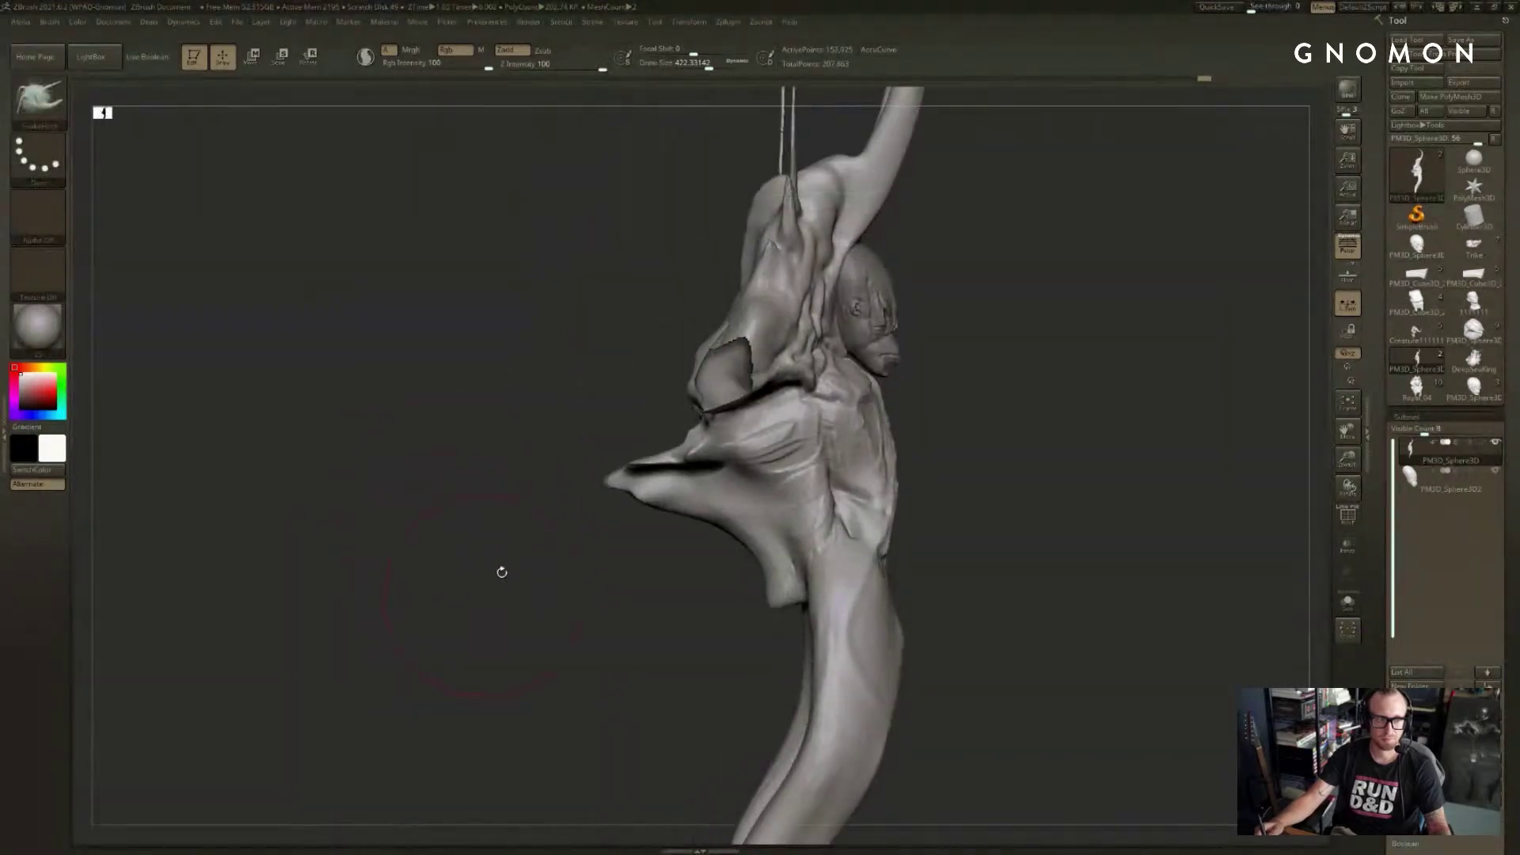
pyautogui.moveTo(635, 483); pyautogui.dragTo(1040, 473)
pyautogui.keyDown('ctrl'); pyautogui.keyDown('shift'); pyautogui.click(1096, 483); pyautogui.keyUp('shift'); pyautogui.keyUp('ctrl')
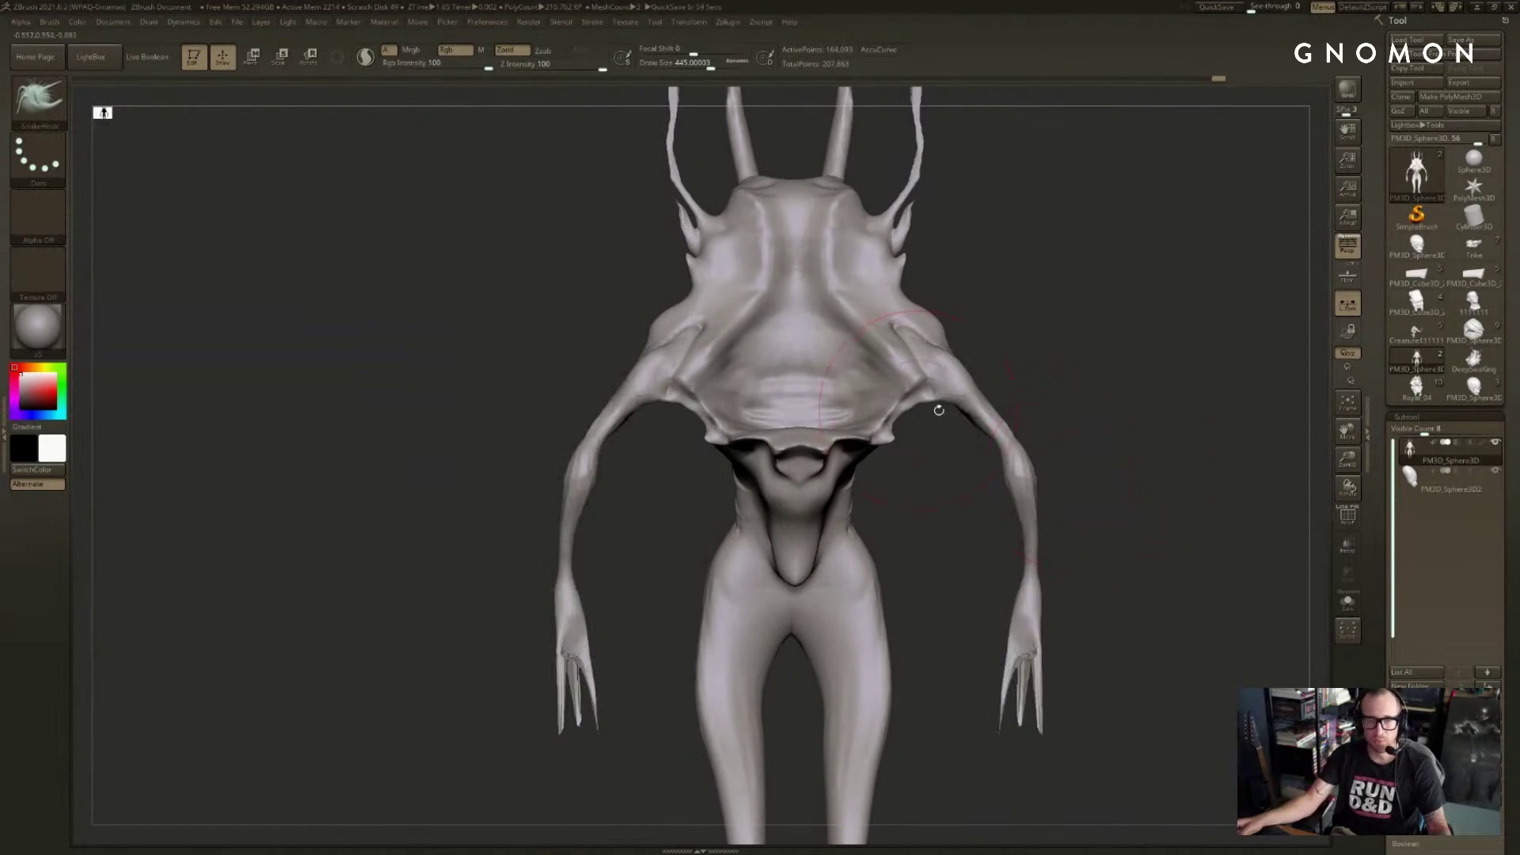
# - Reshape the shoulders and the ragged lower edge of the back flap with the Move brush
pyautogui.moveTo(1084, 476)
pyautogui.mouseDown()
pyautogui.moveTo(1020, 395)
pyautogui.moveTo(1025, 432)
pyautogui.mouseUp()
pyautogui.press('b')
pyautogui.press('m')
pyautogui.press('v')
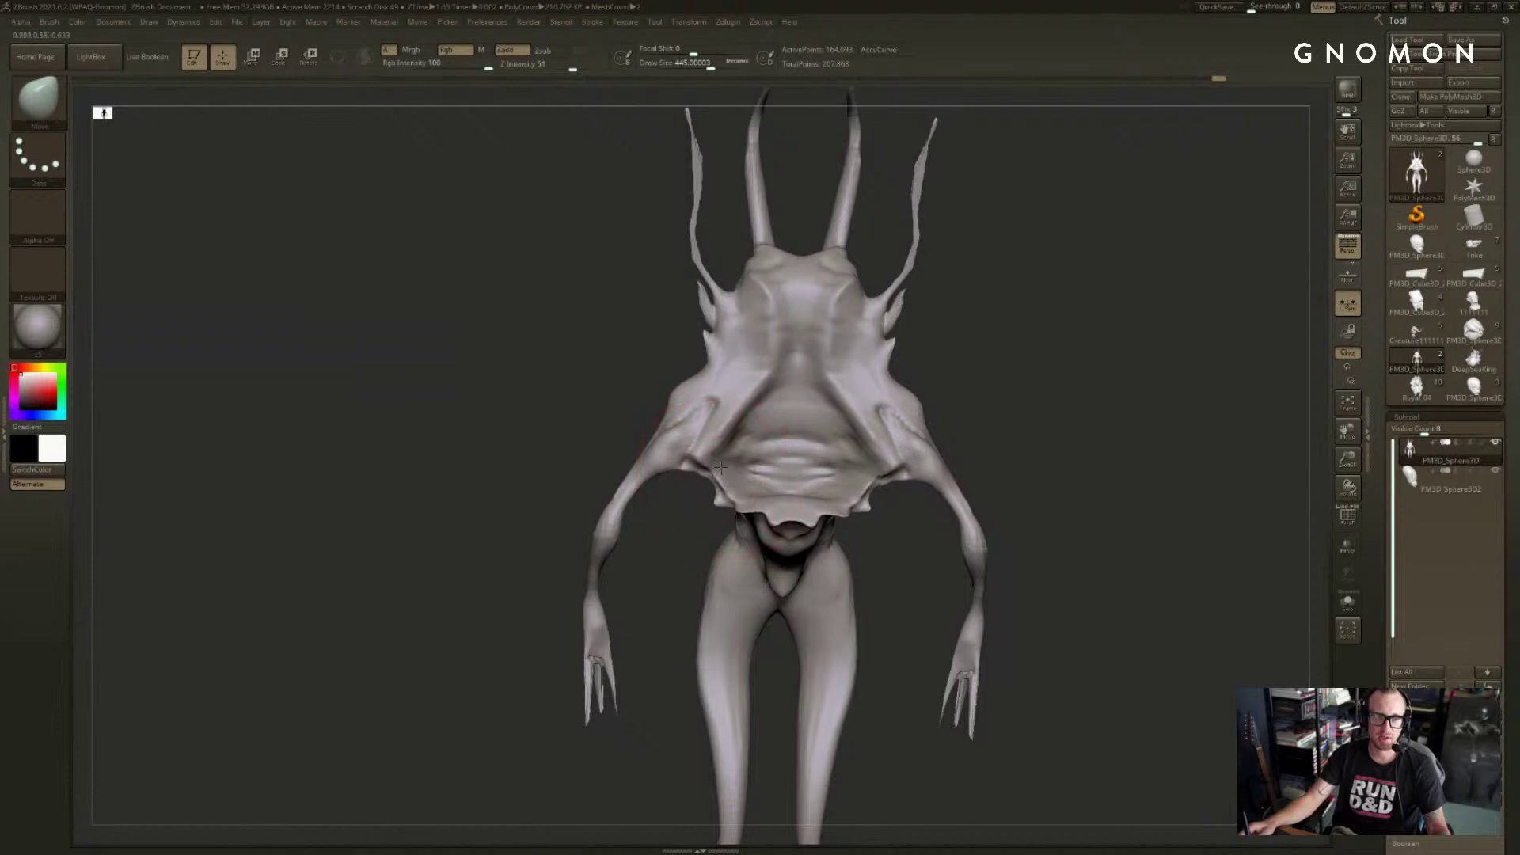
pyautogui.moveTo(957, 391)
pyautogui.mouseDown()
pyautogui.moveTo(1029, 391)
pyautogui.moveTo(970, 436)
pyautogui.moveTo(974, 396)
pyautogui.mouseUp()
pyautogui.moveTo(895, 431); pyautogui.dragTo(886, 408)
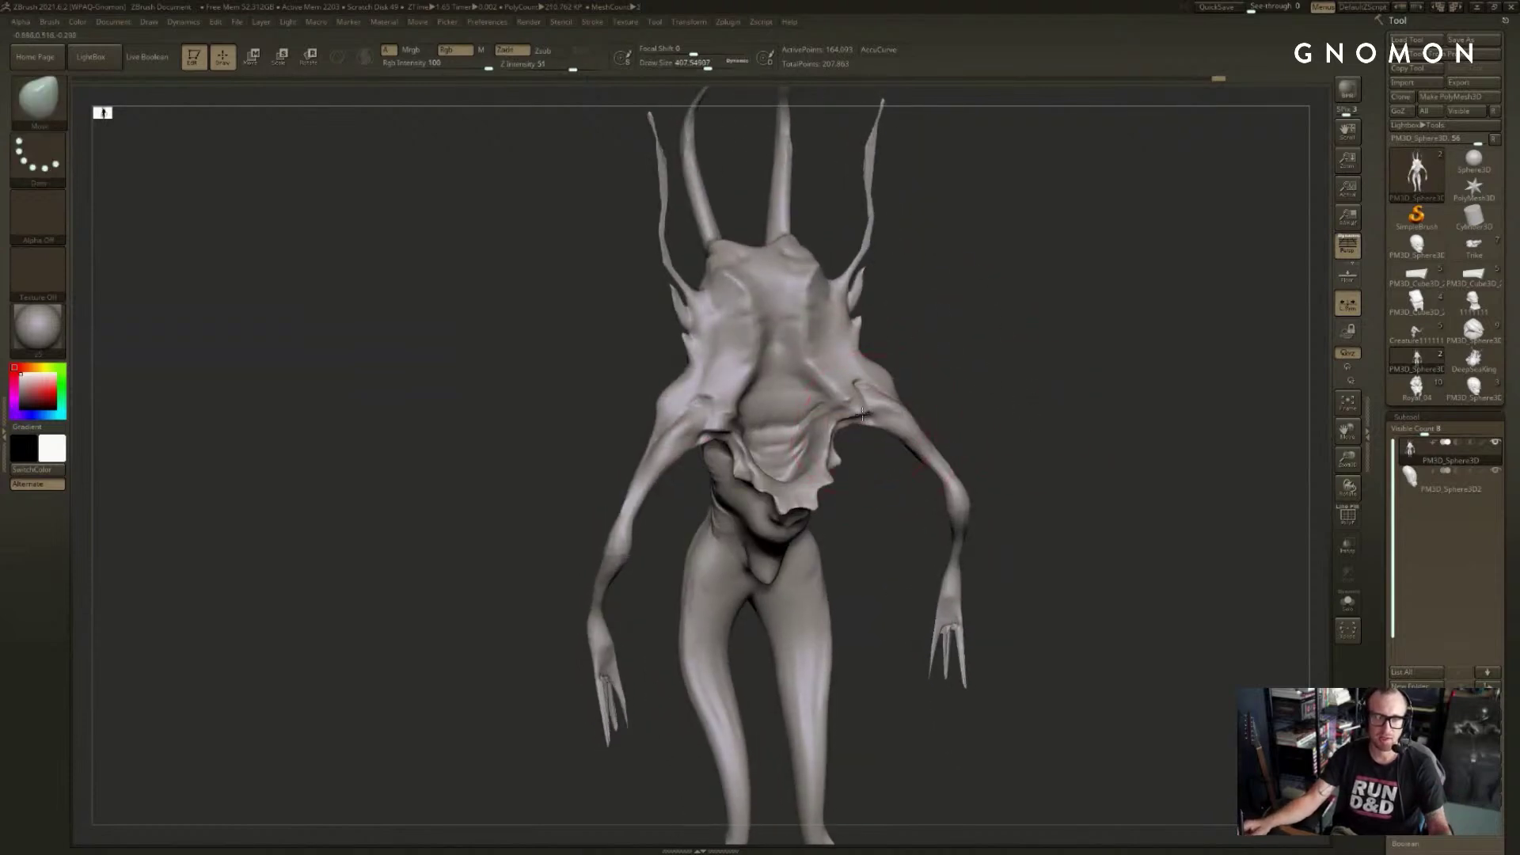
pyautogui.moveTo(1004, 336)
pyautogui.mouseDown()
pyautogui.moveTo(949, 329)
pyautogui.moveTo(963, 346)
pyautogui.moveTo(902, 396)
pyautogui.moveTo(984, 391)
pyautogui.moveTo(982, 441)
pyautogui.mouseUp()
# - Build up rough folds across the middle of the back between the shoulders with the ClayBuildup brush
pyautogui.press('b')
pyautogui.press('c')
pyautogui.press('b')
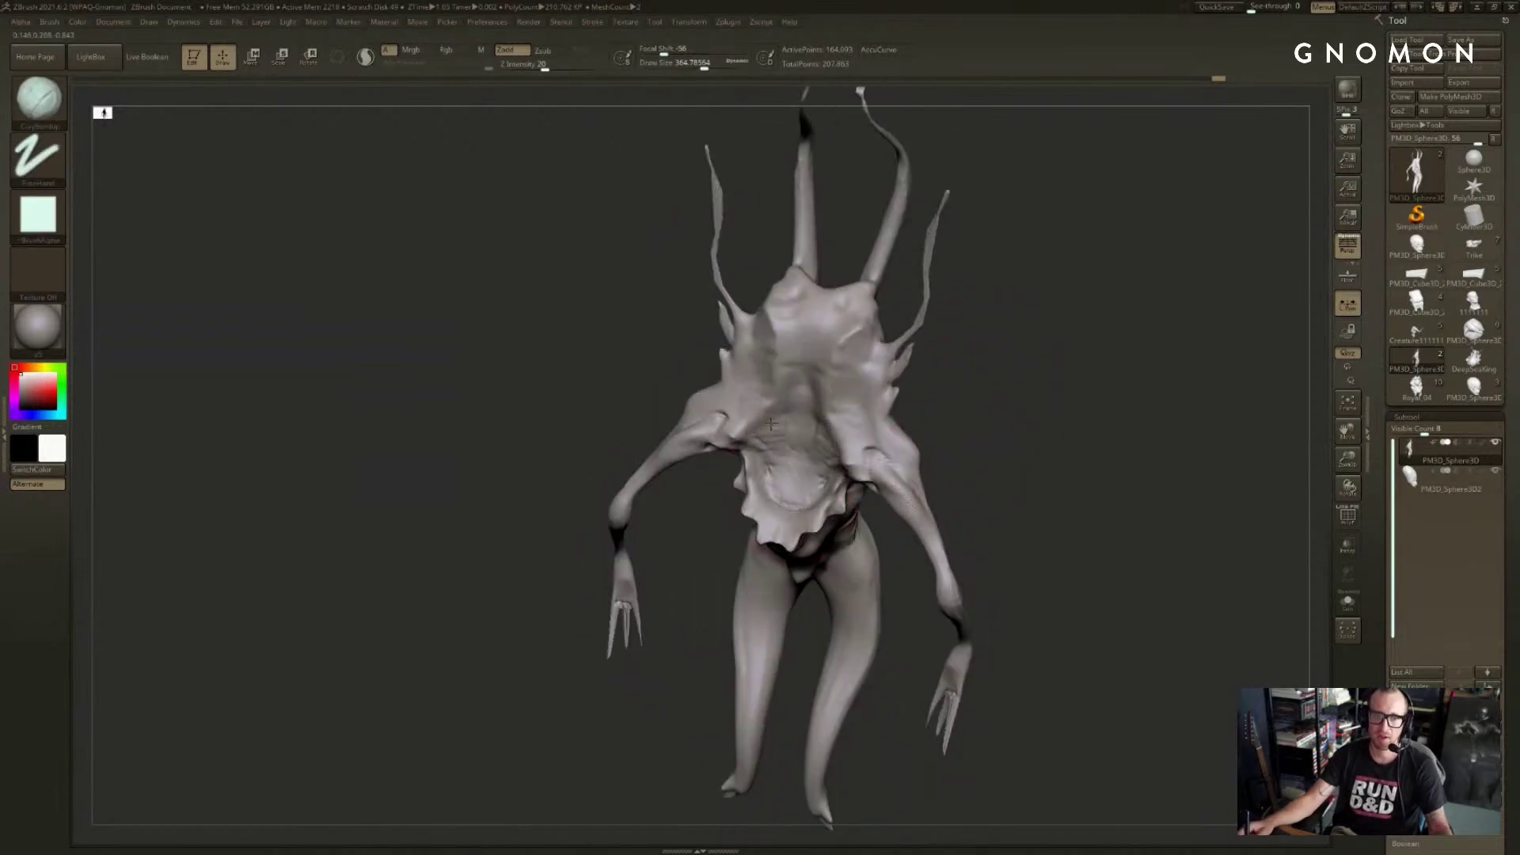
pyautogui.moveTo(804, 393); pyautogui.dragTo(847, 425, button='right')
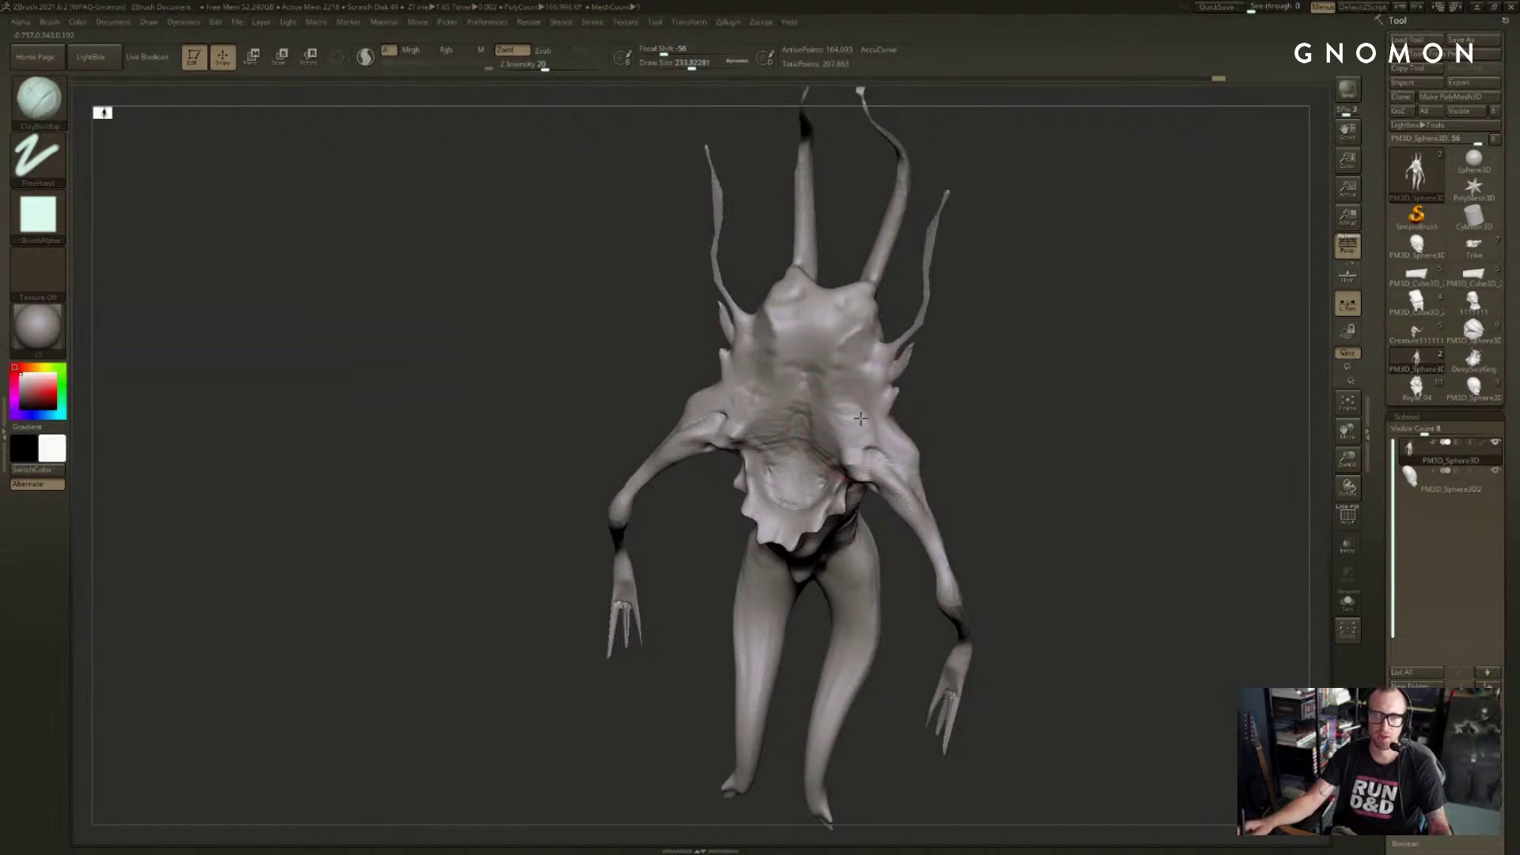
pyautogui.moveTo(858, 425)
pyautogui.mouseDown()
pyautogui.moveTo(948, 383)
pyautogui.moveTo(919, 401)
pyautogui.moveTo(1035, 377)
pyautogui.moveTo(962, 381)
pyautogui.moveTo(856, 420)
pyautogui.moveTo(732, 427)
pyautogui.mouseUp()
pyautogui.keyDown('alt'); pyautogui.click(874, 429); pyautogui.keyUp('alt')
# - Choose the SnakeHook brush, adjust its size, and make the head the active subtool
pyautogui.press('b')
pyautogui.press('s')
pyautogui.press('h')
pyautogui.press('s')
pyautogui.moveTo(814, 432); pyautogui.dragTo(827, 432)
pyautogui.press('[')
pyautogui.moveTo(954, 411)
pyautogui.mouseDown()
pyautogui.moveTo(1037, 405)
pyautogui.moveTo(935, 404)
pyautogui.mouseUp()
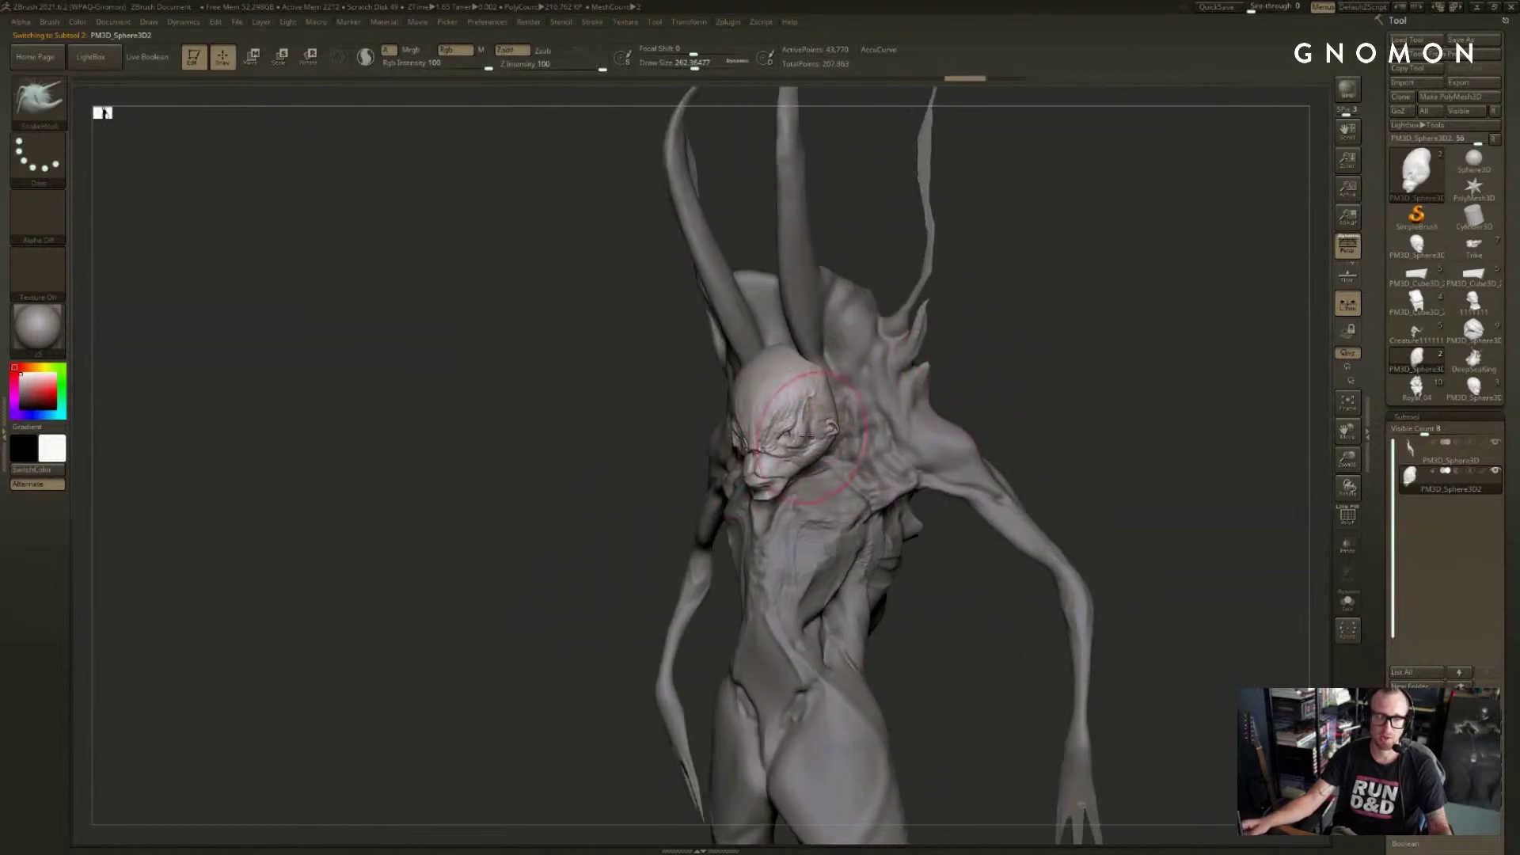
# - Pull the sides of the head back toward the horn bases with SnakeHook, briefly isolating the head to check its shape
pyautogui.press(']')
pyautogui.moveTo(680, 395); pyautogui.dragTo(1065, 423)
pyautogui.hotkey('alt', 's')
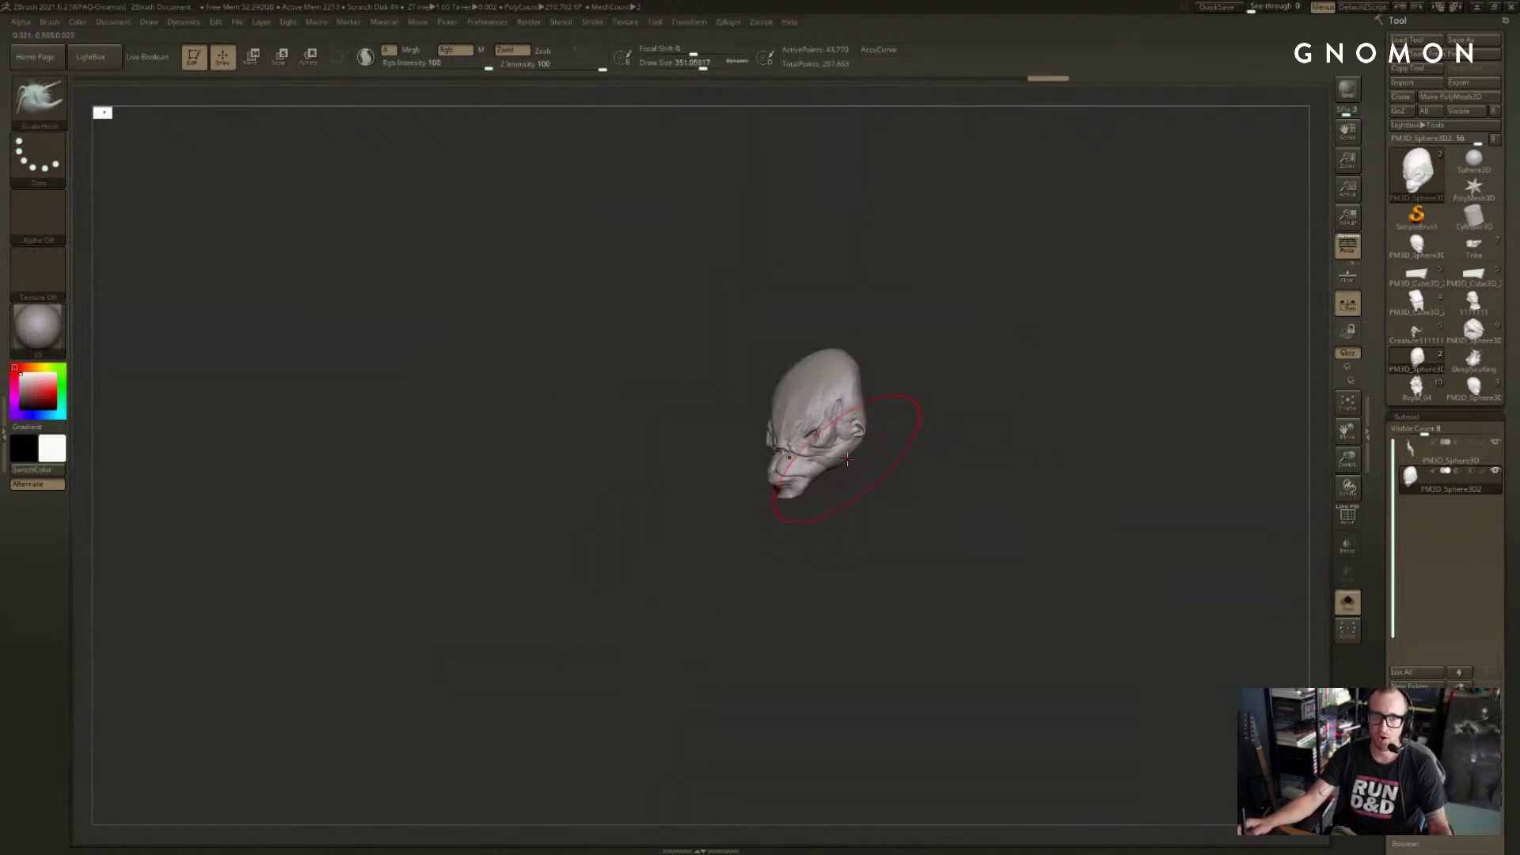
pyautogui.hotkey('alt', 's')
pyautogui.press('s')
pyautogui.moveTo(1060, 373); pyautogui.dragTo(951, 401)
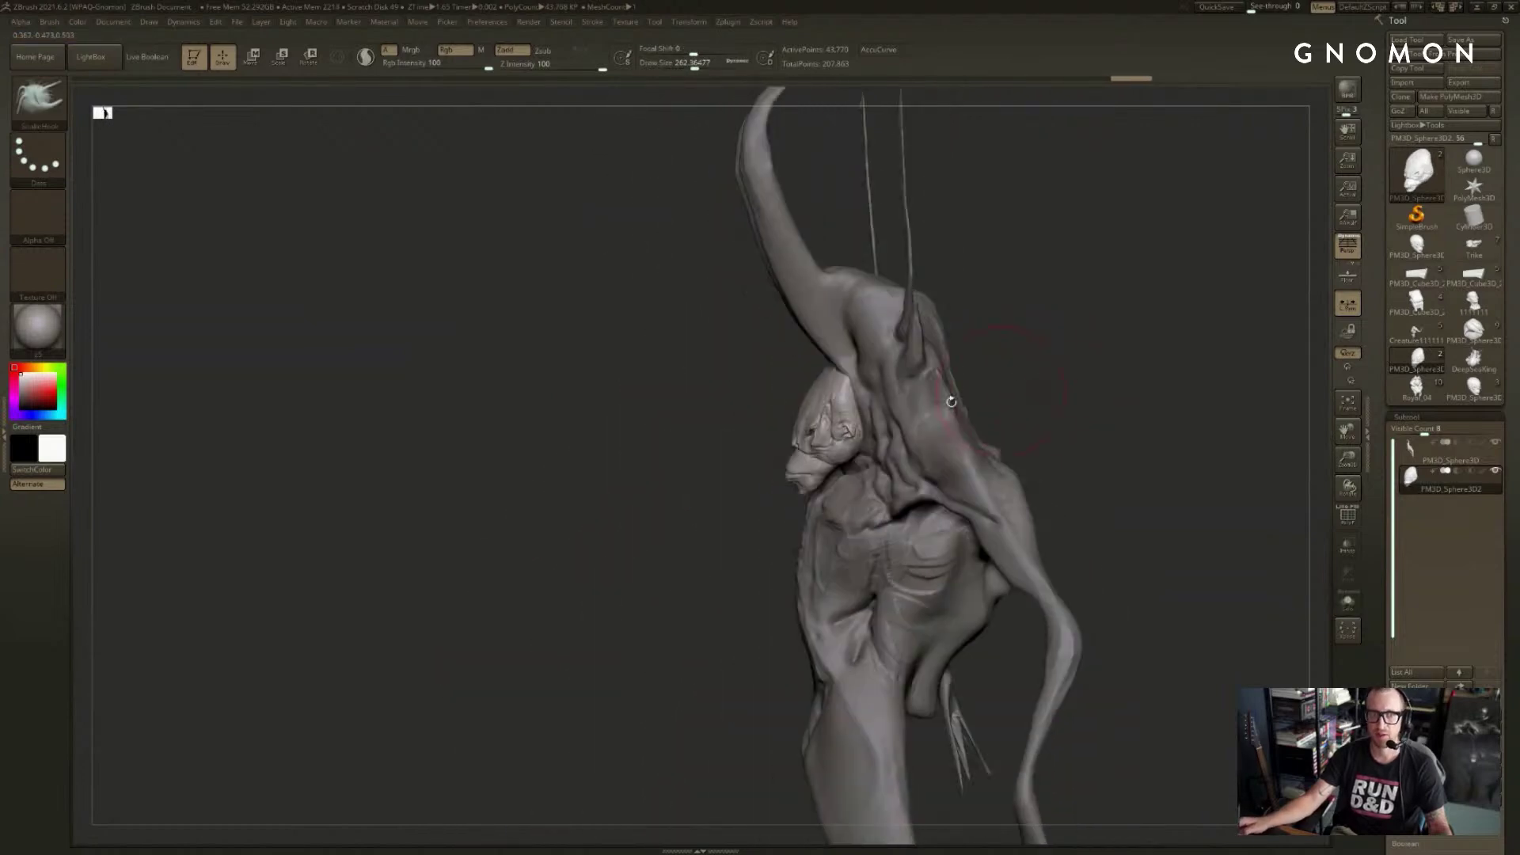
pyautogui.hotkey('shift', 's')
pyautogui.hotkey('shift', 's')
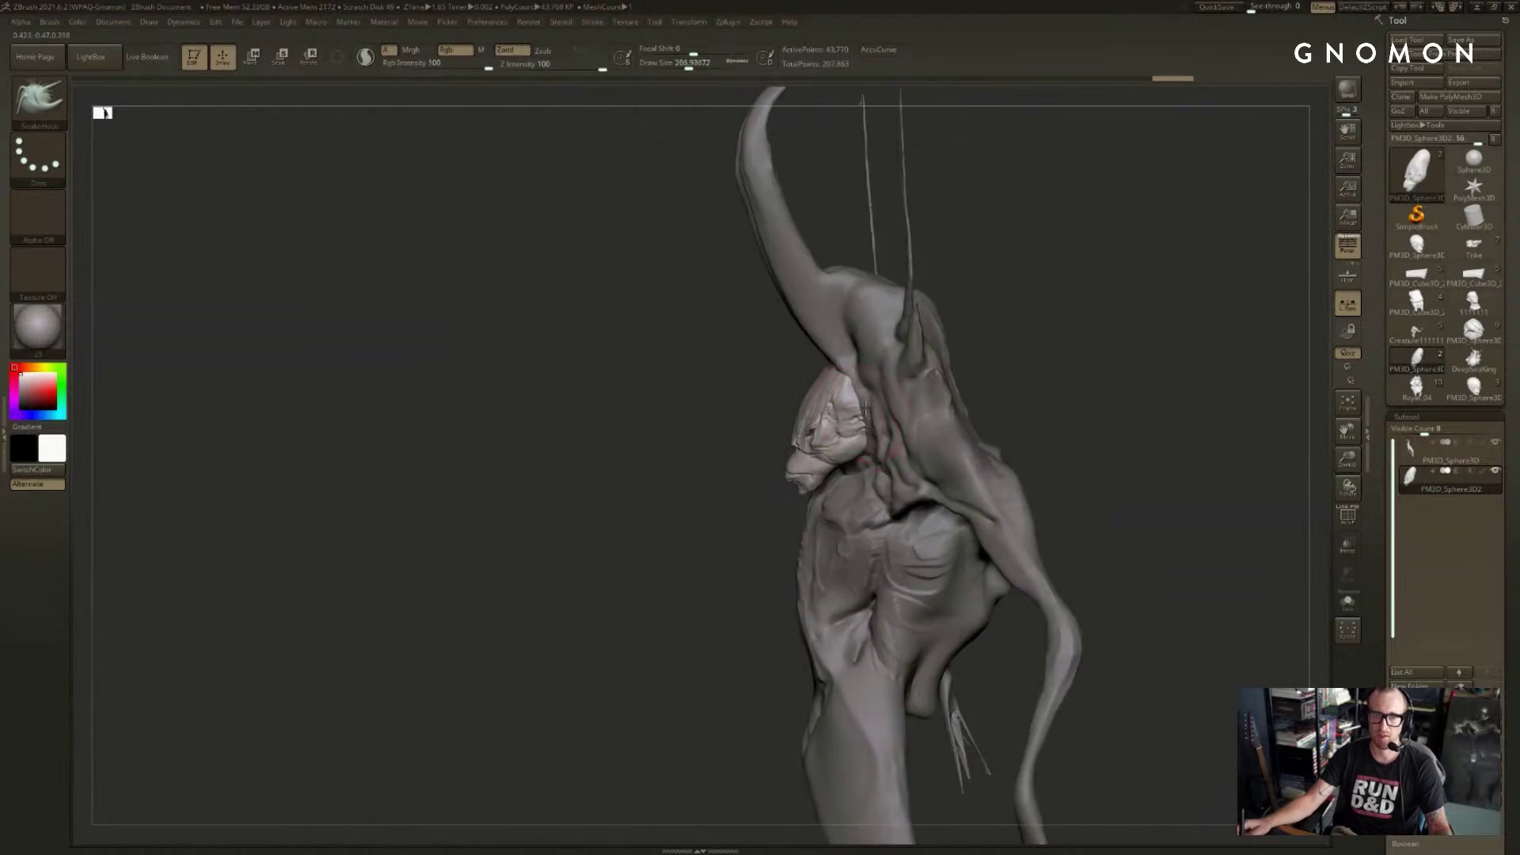
pyautogui.moveTo(796, 405); pyautogui.dragTo(967, 411, button='right')
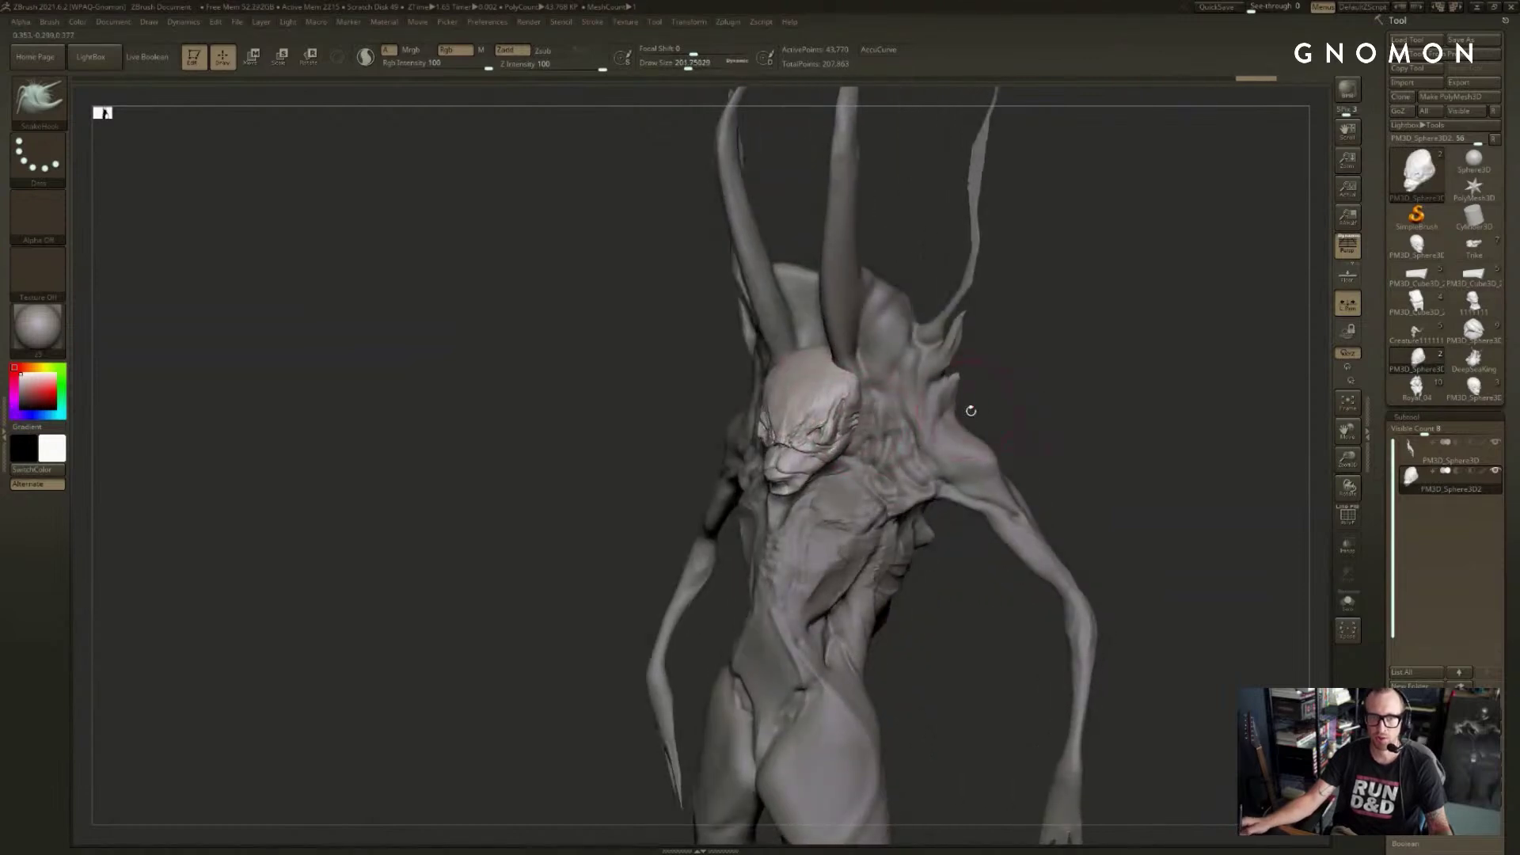
# - Add volume to the side of the head around the temple with the Standard brush
pyautogui.press('b')
pyautogui.press('s')
pyautogui.press('t')
pyautogui.moveTo(876, 418)
pyautogui.mouseDown()
pyautogui.moveTo(862, 401)
pyautogui.moveTo(922, 369)
pyautogui.mouseUp()
pyautogui.moveTo(825, 369); pyautogui.dragTo(905, 390, button='right')
pyautogui.press('s')
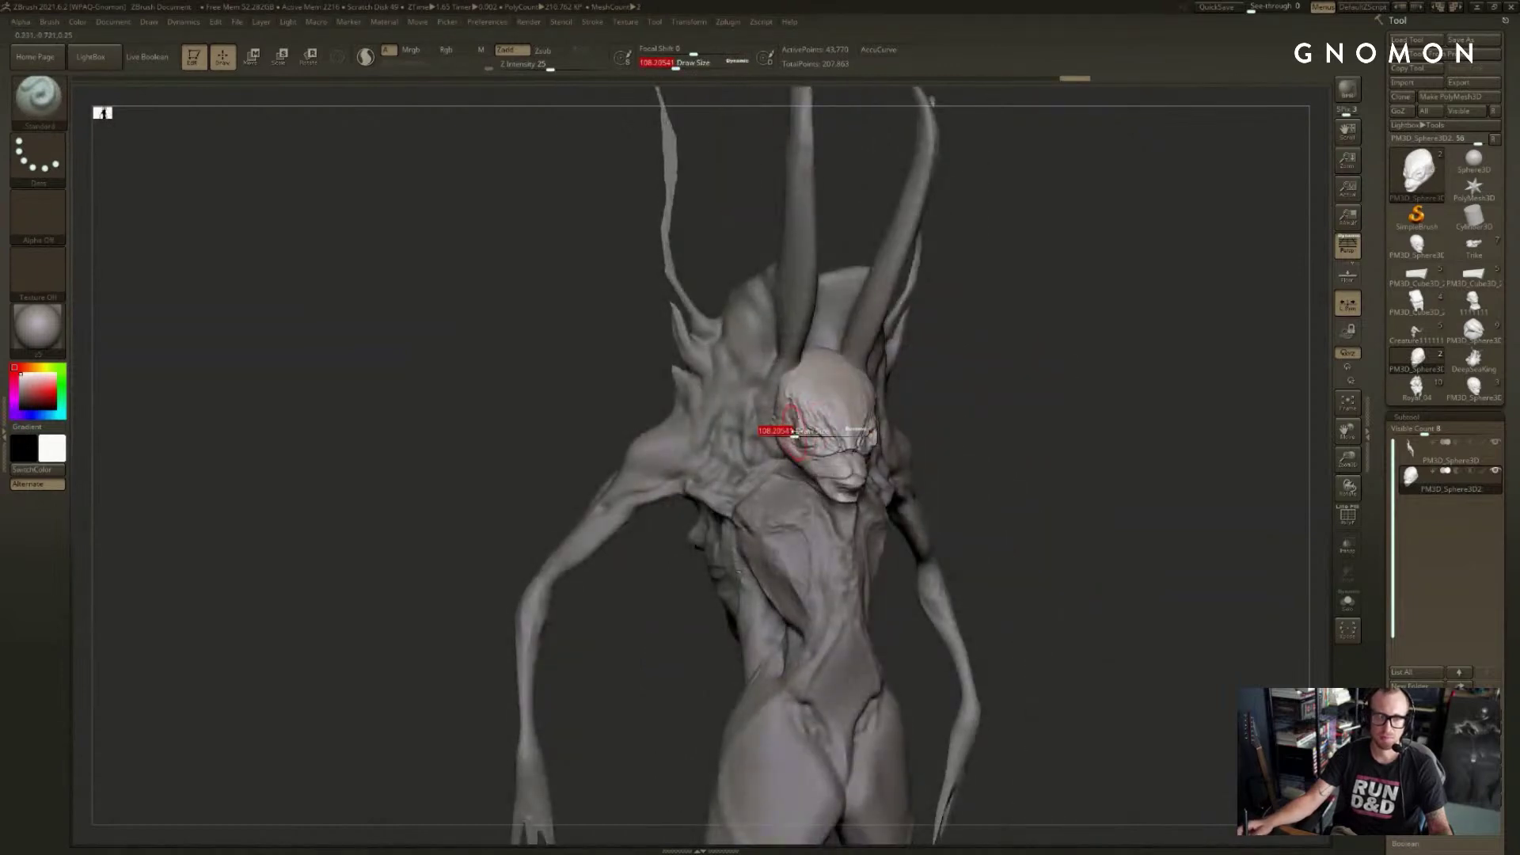
pyautogui.moveTo(776, 431); pyautogui.dragTo(794, 435)
# - Adjust the head's overall profile and placement against the neck with a greatly enlarged SnakeHook brush
pyautogui.press('b')
pyautogui.press('s')
pyautogui.press('h')
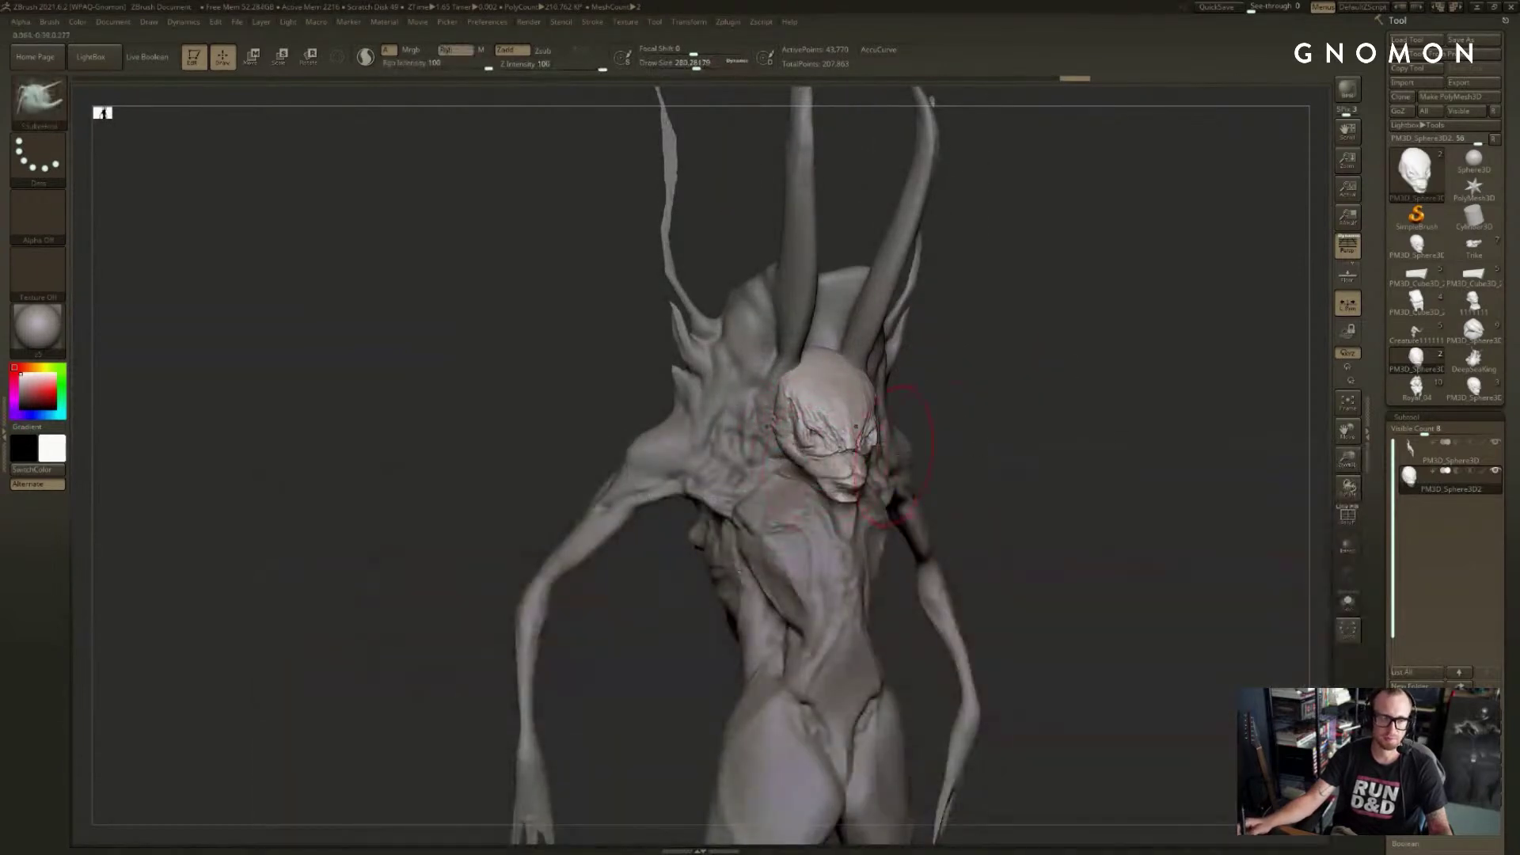
pyautogui.moveTo(811, 461); pyautogui.dragTo(962, 470, button='right')
pyautogui.press('s')
pyautogui.moveTo(824, 424); pyautogui.dragTo(851, 424)
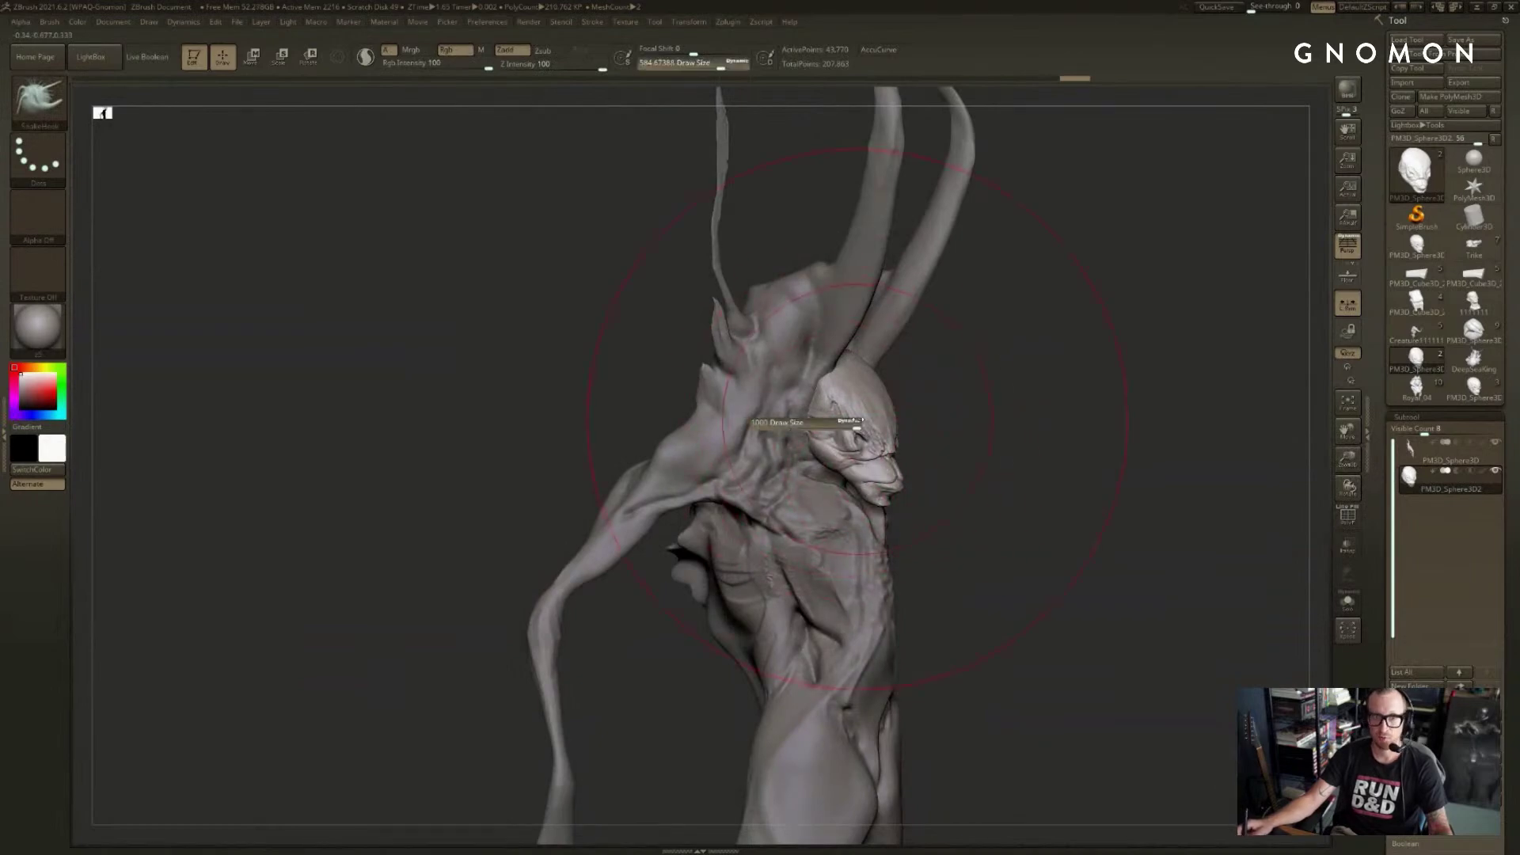
pyautogui.moveTo(877, 486)
pyautogui.mouseDown(button='right')
pyautogui.moveTo(806, 474)
pyautogui.moveTo(1076, 431)
pyautogui.moveTo(1020, 440)
pyautogui.mouseUp(button='right')
# - Pull the body's flesh beneath the horn around the side of the head with the SnakeHook brush at smaller sizes
pyautogui.press('[')
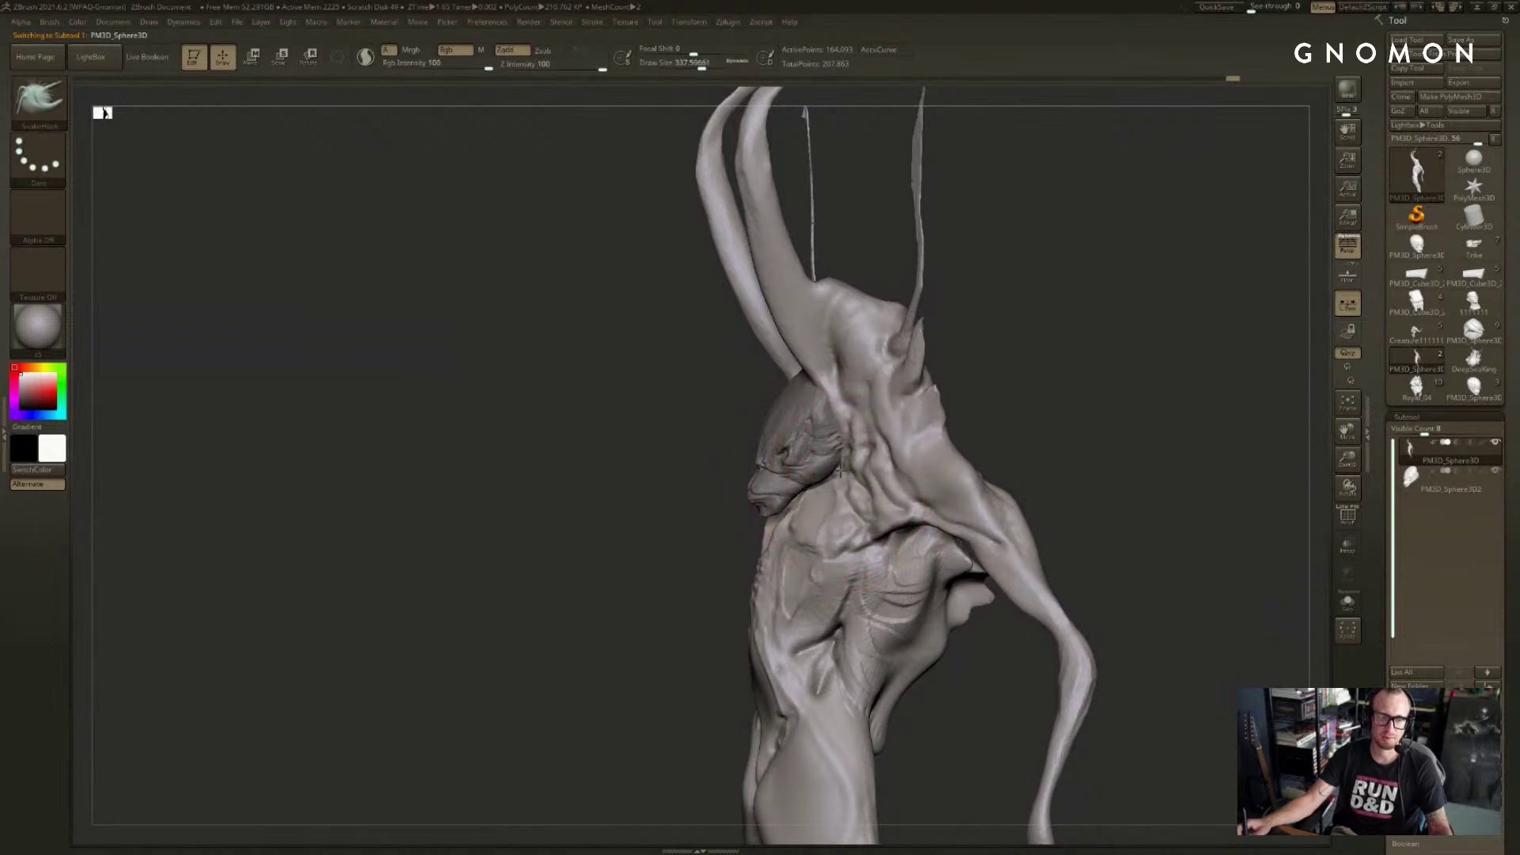
pyautogui.moveTo(848, 479)
pyautogui.mouseDown(button='right')
pyautogui.moveTo(1011, 425)
pyautogui.moveTo(989, 437)
pyautogui.mouseUp(button='right')
pyautogui.press('[')
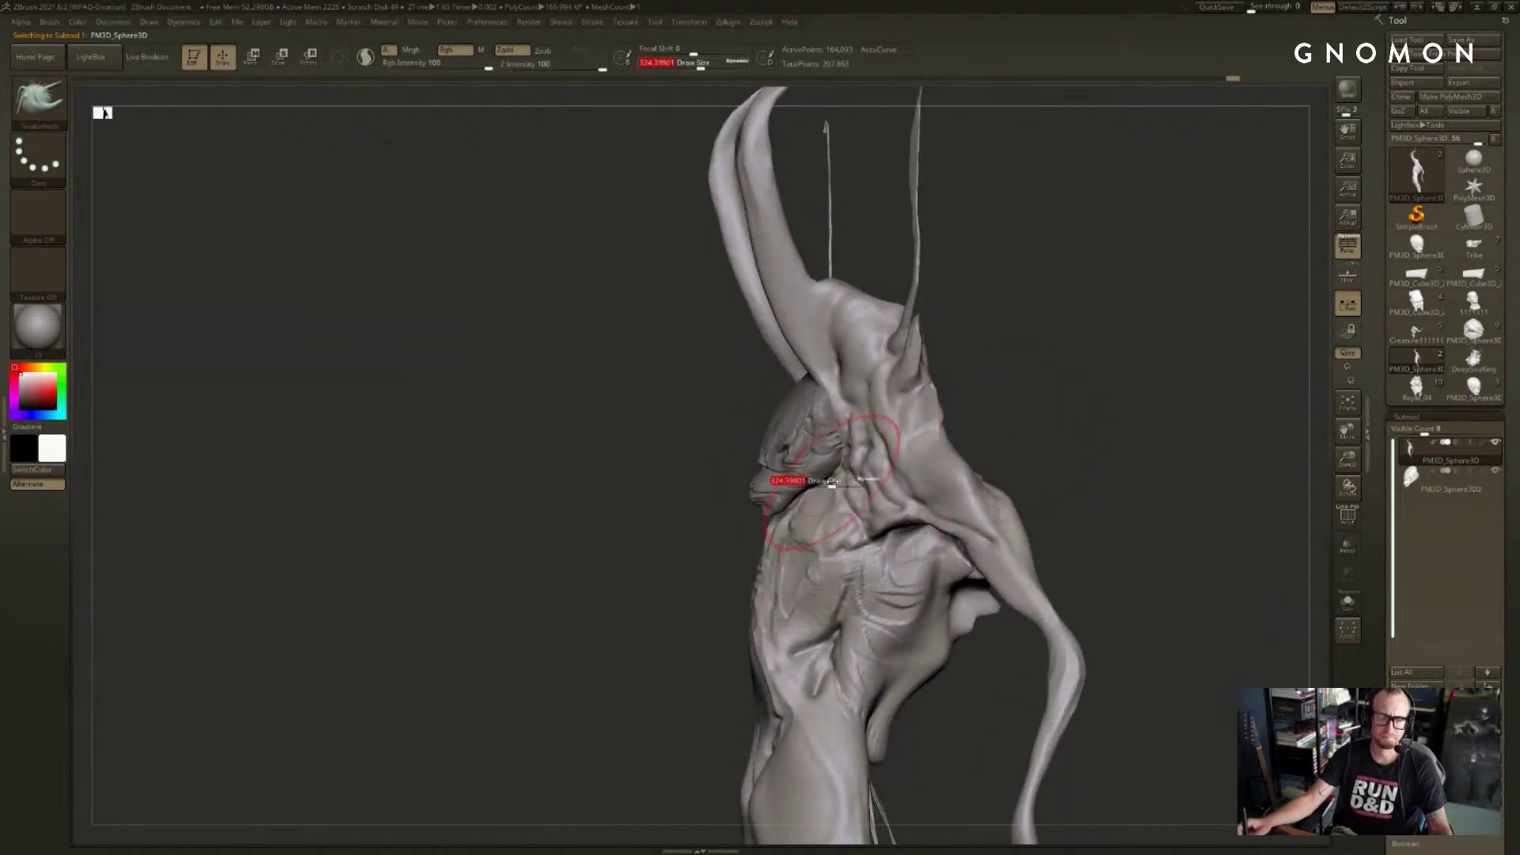
pyautogui.press(']')
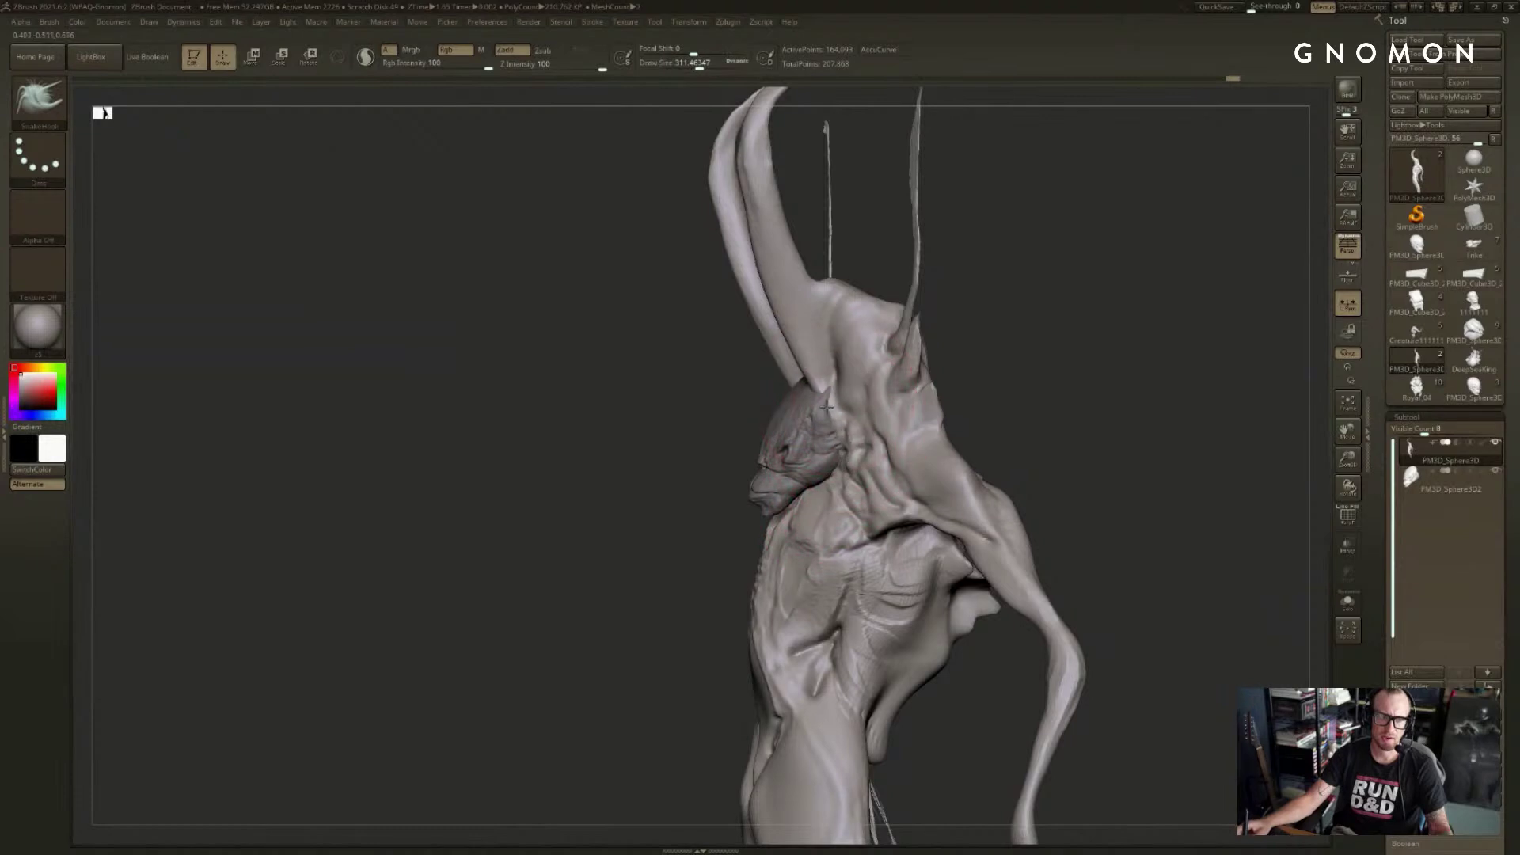
pyautogui.moveTo(841, 434)
pyautogui.mouseDown(button='right')
pyautogui.moveTo(813, 405)
pyautogui.moveTo(832, 400)
pyautogui.mouseUp(button='right')
pyautogui.press('[')
pyautogui.moveTo(832, 400); pyautogui.dragTo(820, 397)
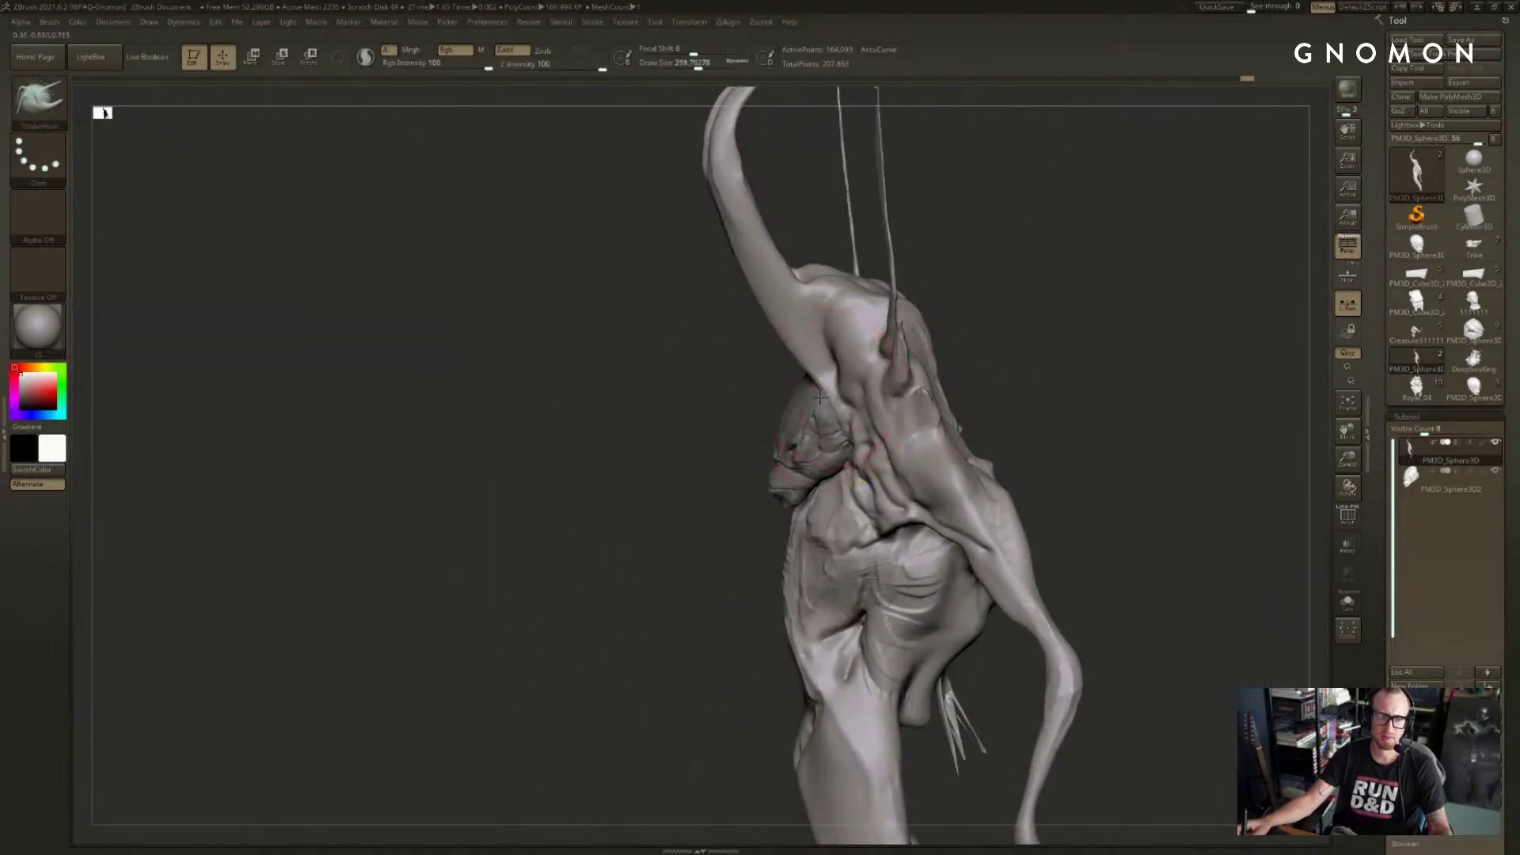
pyautogui.moveTo(779, 401)
pyautogui.mouseDown(button='right')
pyautogui.moveTo(740, 367)
pyautogui.moveTo(788, 400)
pyautogui.mouseUp(button='right')
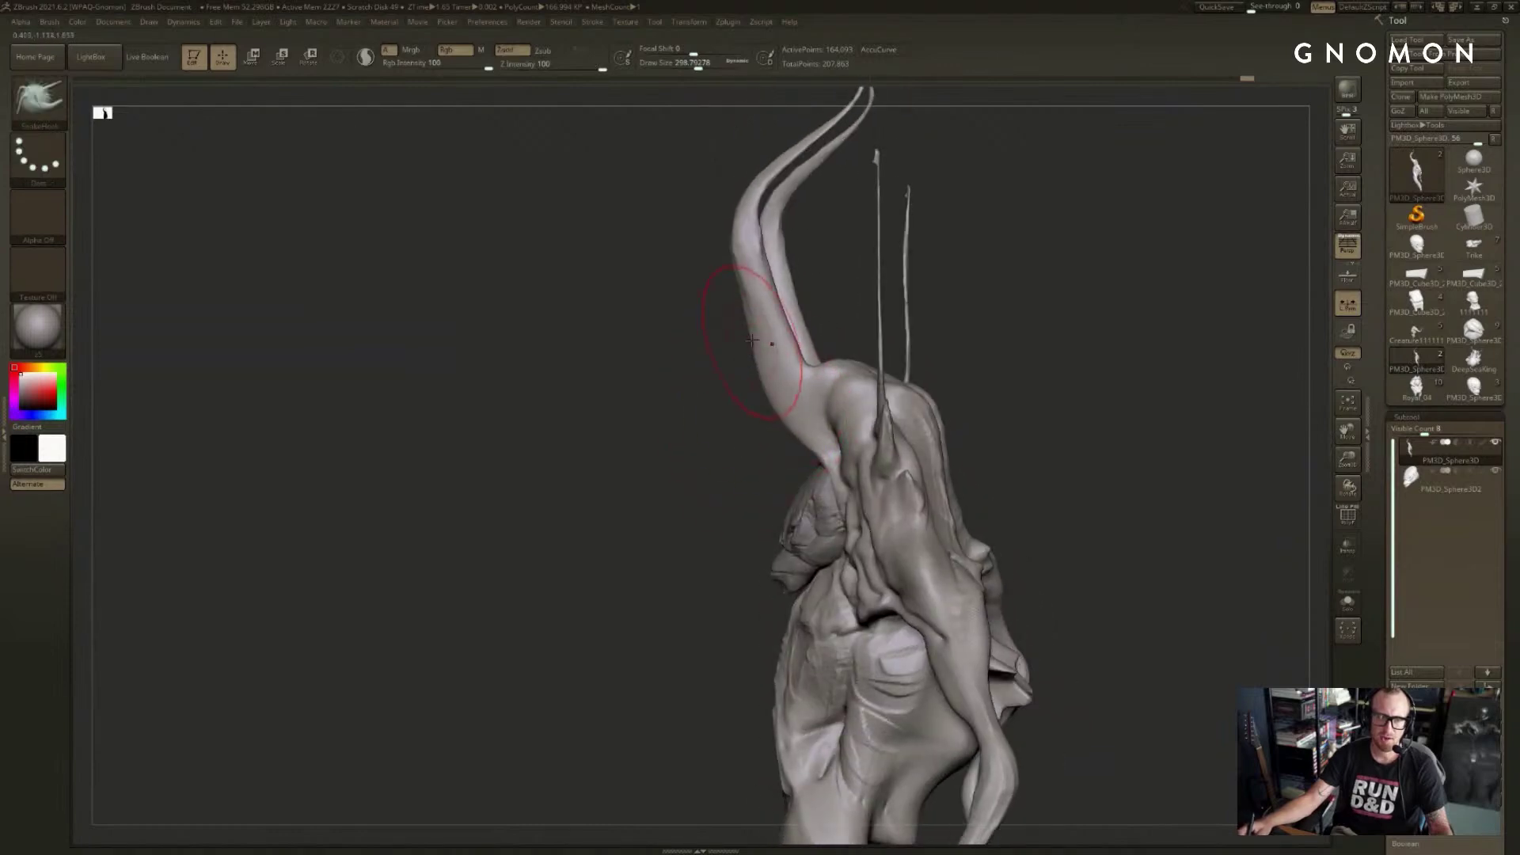
# - Pull the front of the horns and their bases forward to thicken them with SnakeHook
pyautogui.moveTo(752, 340); pyautogui.dragTo(737, 319)
pyautogui.press('[')
pyautogui.press('[')
pyautogui.press('[')
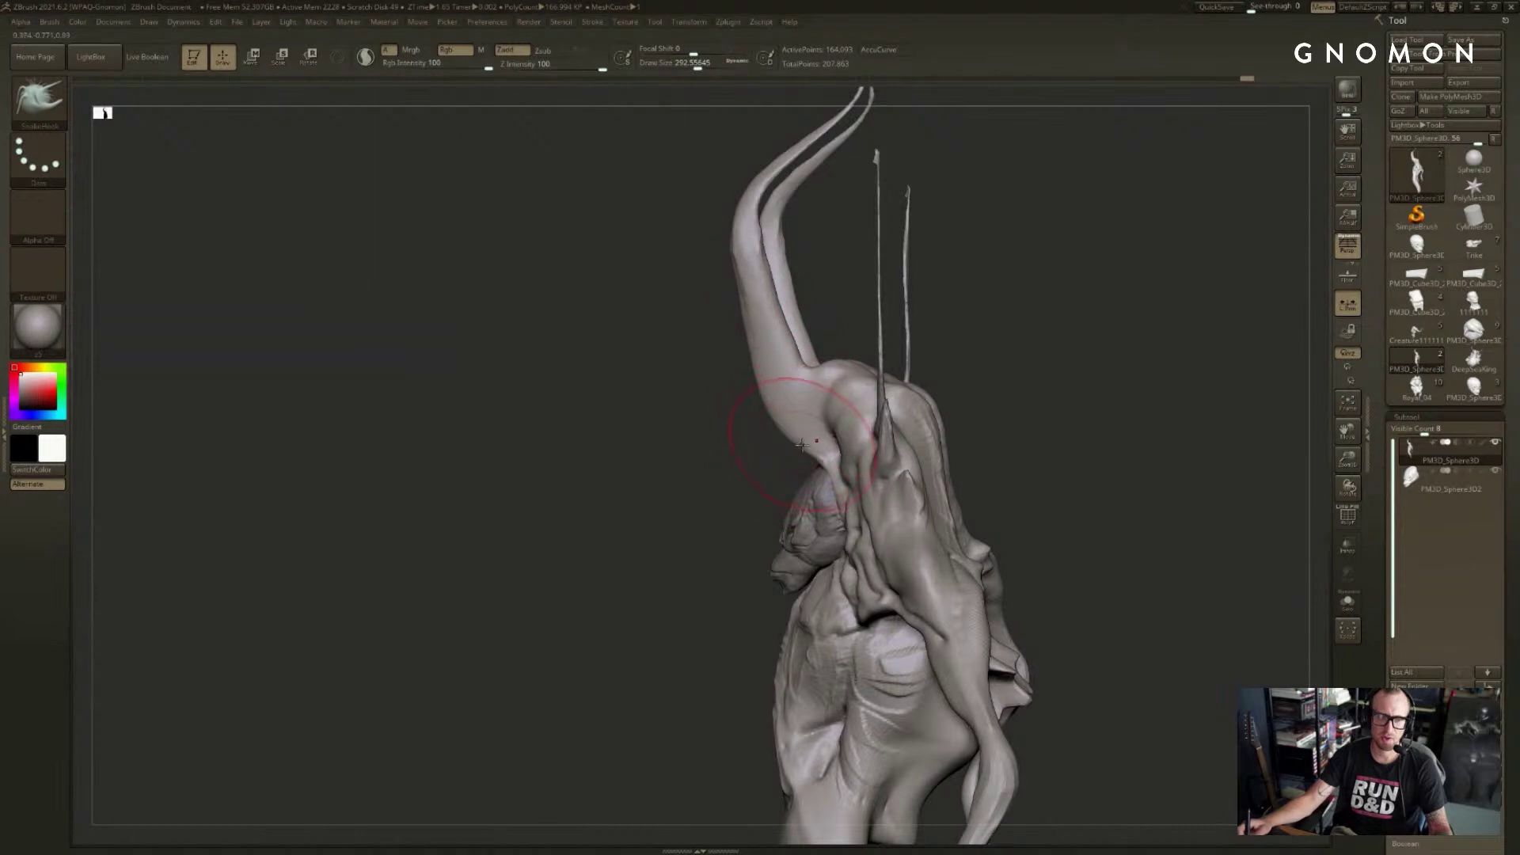
pyautogui.keyDown('shift'); pyautogui.moveTo(824, 471); pyautogui.dragTo(767, 422, button='right'); pyautogui.keyUp('shift')
# - Swell the horn bases into rounded bulbs above the head with the Inflat brush
pyautogui.press('b')
pyautogui.press('i')
pyautogui.press('n')
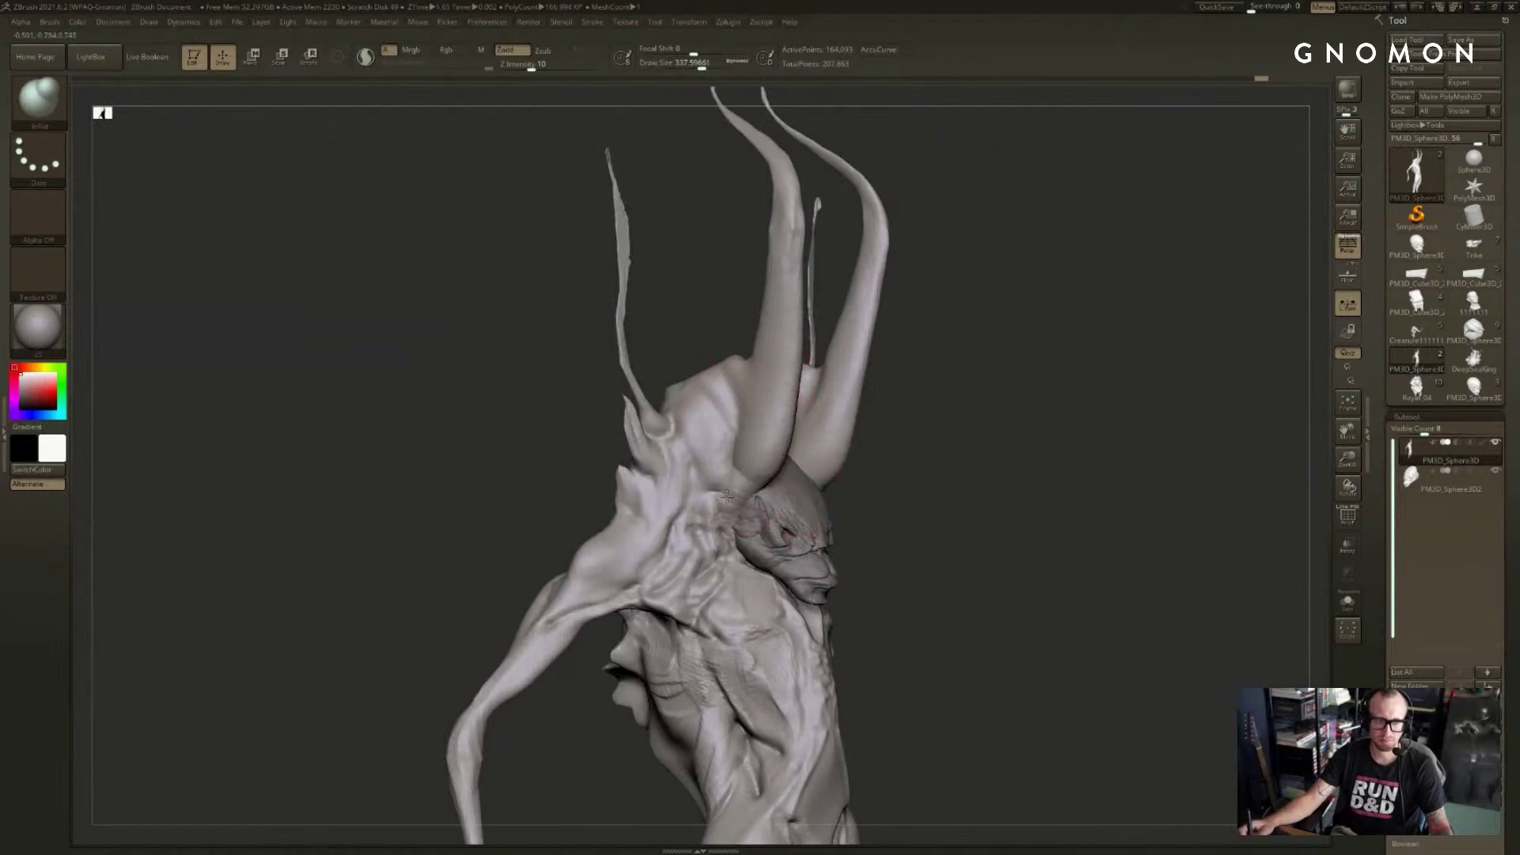
pyautogui.moveTo(737, 479)
pyautogui.keyDown('shift'); pyautogui.mouseDown(button='right')
pyautogui.moveTo(890, 496)
pyautogui.moveTo(950, 467)
pyautogui.moveTo(884, 432)
pyautogui.mouseUp(button='right'); pyautogui.keyUp('shift')
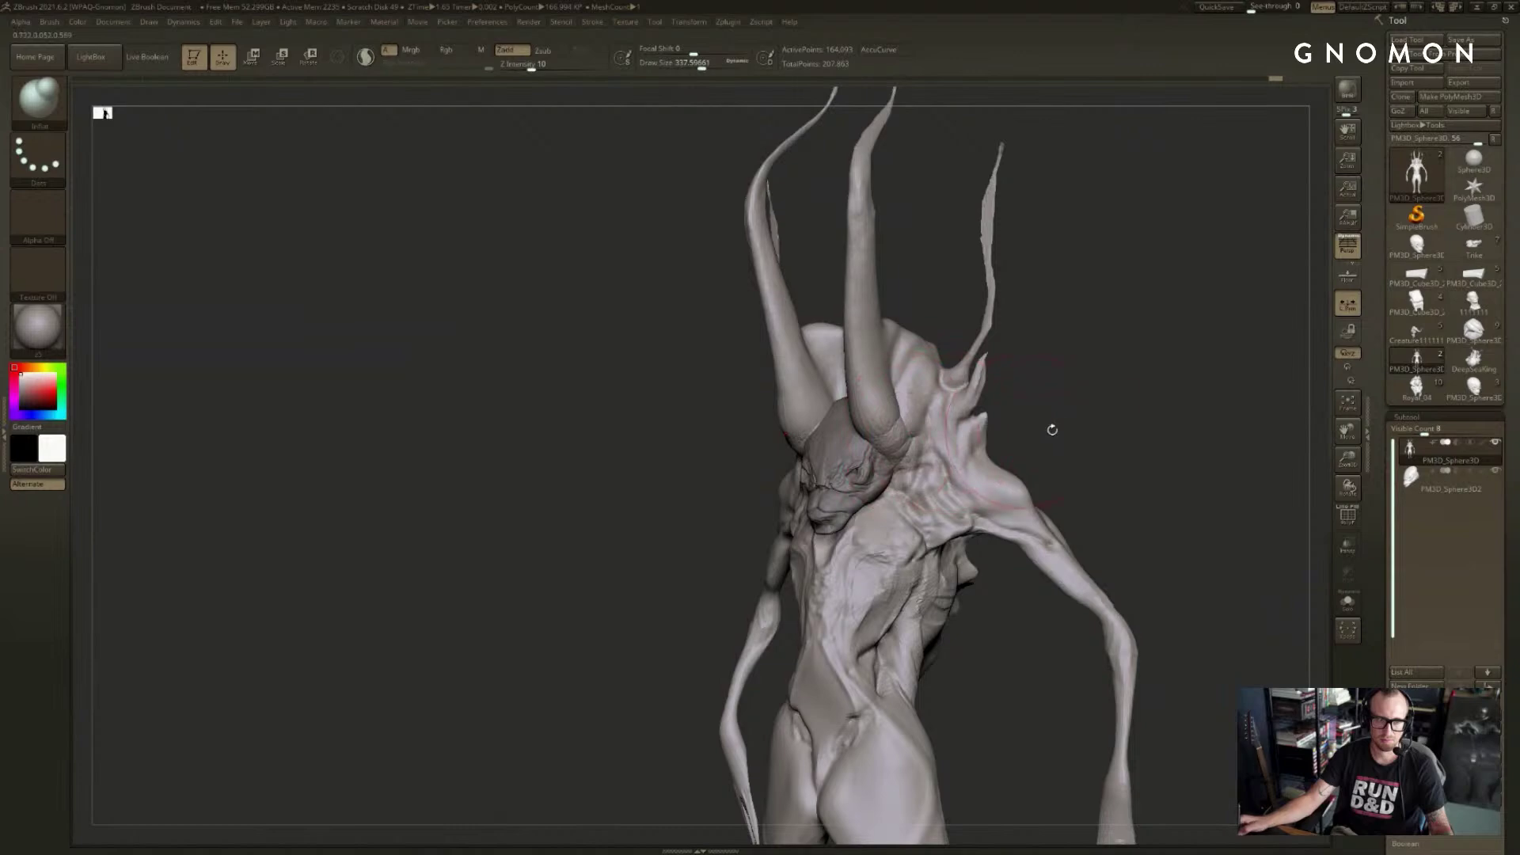
pyautogui.moveTo(1051, 427)
pyautogui.keyDown('shift'); pyautogui.mouseDown(button='right')
pyautogui.moveTo(1093, 424)
pyautogui.moveTo(1018, 336)
pyautogui.moveTo(1047, 334)
pyautogui.moveTo(1011, 416)
pyautogui.moveTo(1053, 423)
pyautogui.mouseUp(button='right'); pyautogui.keyUp('shift')
# - Carve horizontal grooves into the crest between the two horns with the DamStandard brush, smoothing where needed
pyautogui.moveTo(960, 387)
pyautogui.mouseDown(button='right')
pyautogui.moveTo(965, 319)
pyautogui.moveTo(950, 317)
pyautogui.mouseUp(button='right')
pyautogui.press('b')
pyautogui.press('d')
pyautogui.press('s')
pyautogui.press('s')
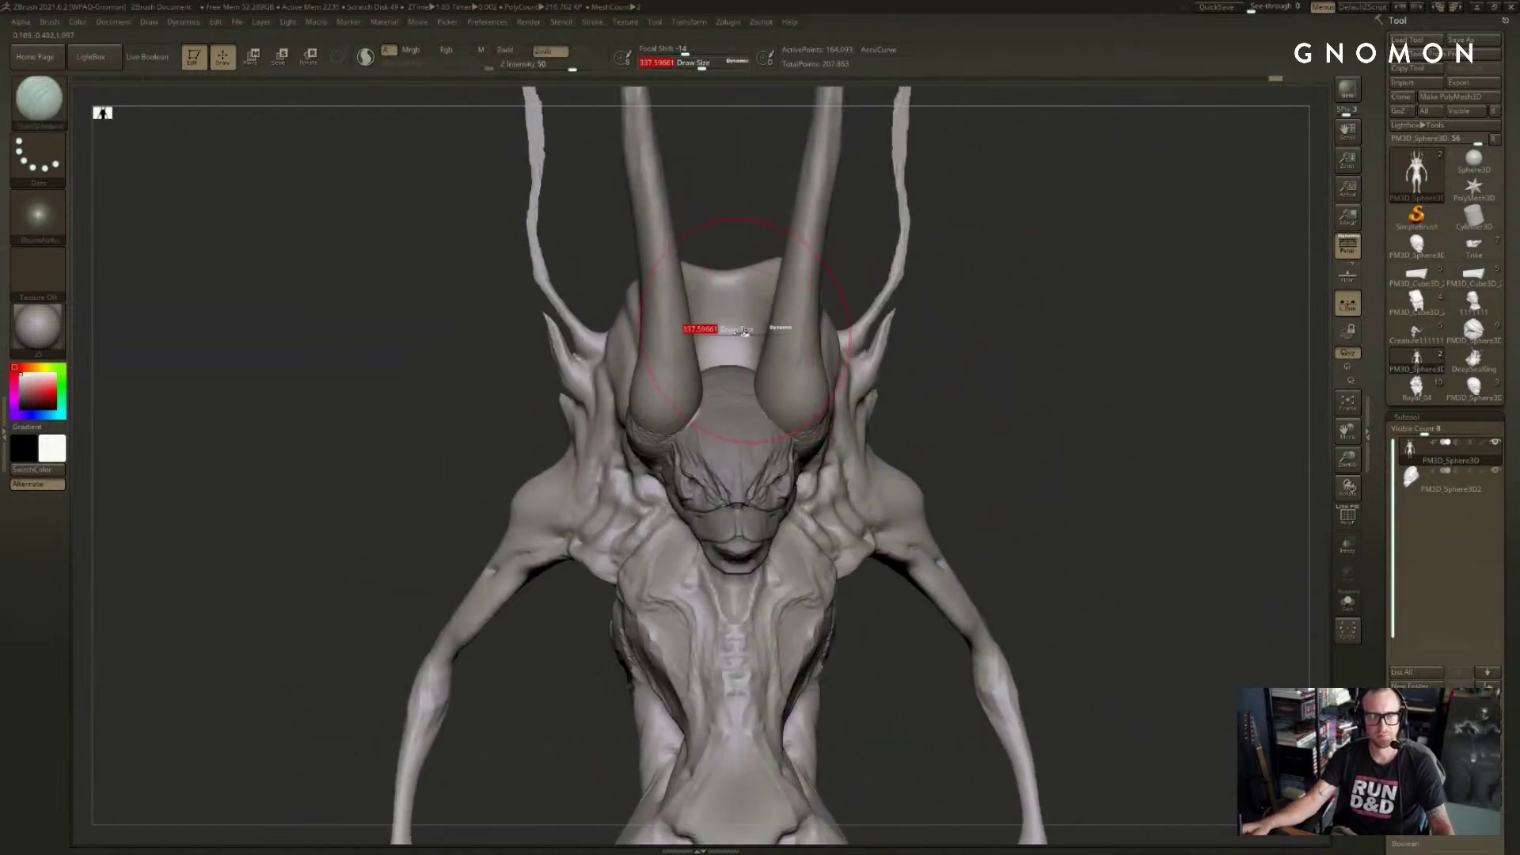
pyautogui.moveTo(738, 330); pyautogui.dragTo(722, 330)
pyautogui.moveTo(708, 246); pyautogui.dragTo(702, 271, button='right')
pyautogui.moveTo(745, 334)
pyautogui.keyDown('shift'); pyautogui.mouseDown()
pyautogui.moveTo(750, 370)
pyautogui.moveTo(692, 359)
pyautogui.mouseUp(); pyautogui.keyUp('shift')
pyautogui.press('s')
pyautogui.moveTo(748, 337); pyautogui.dragTo(692, 339)
pyautogui.moveTo(747, 325)
pyautogui.mouseDown()
pyautogui.moveTo(683, 324)
pyautogui.moveTo(702, 293)
pyautogui.mouseUp()
pyautogui.moveTo(951, 333)
pyautogui.mouseDown()
pyautogui.moveTo(1025, 353)
pyautogui.moveTo(1011, 343)
pyautogui.mouseUp()
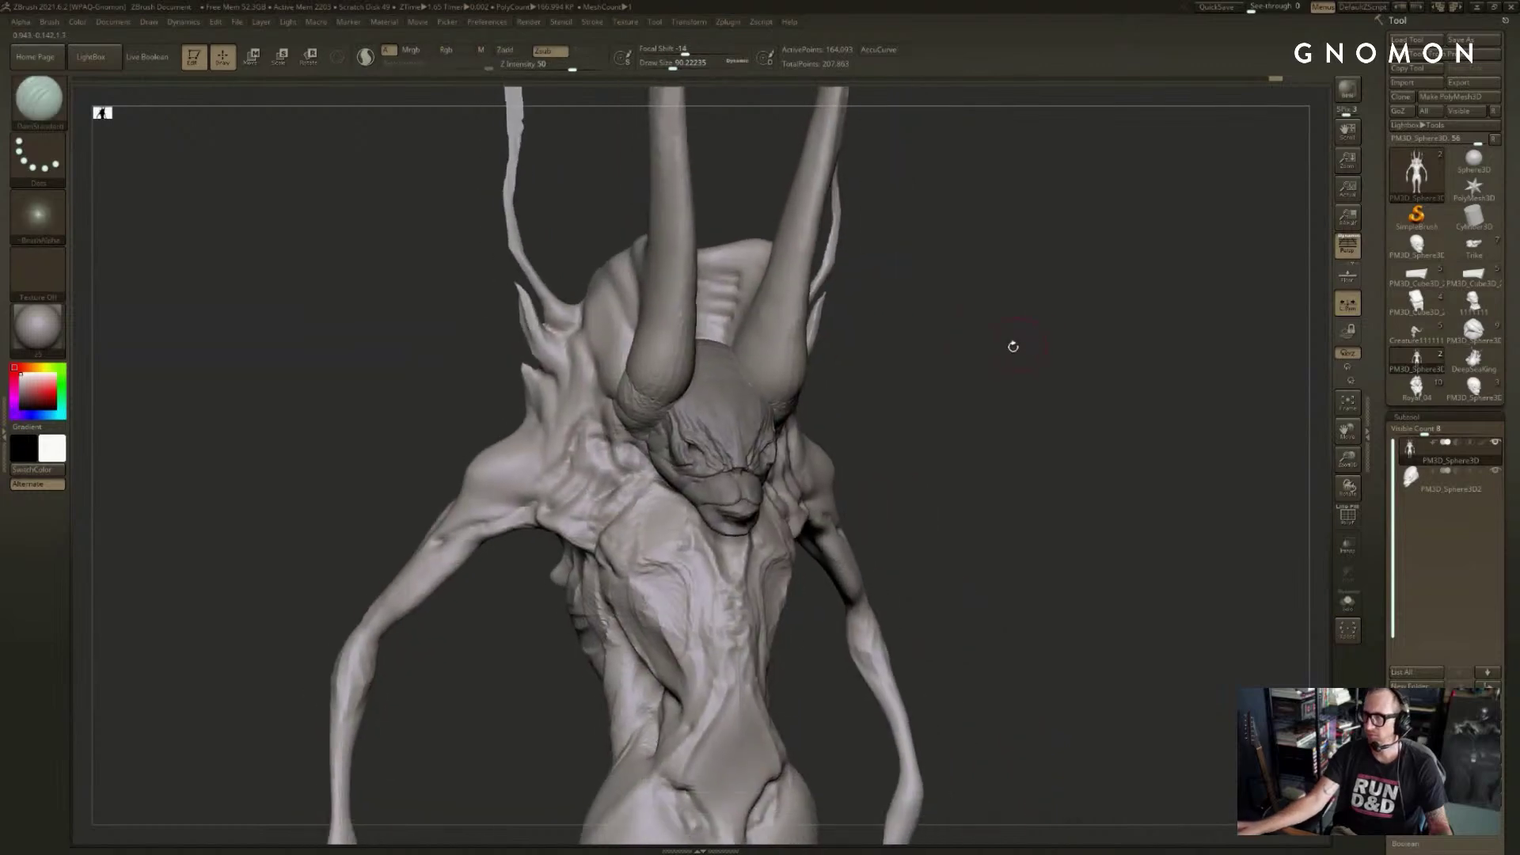
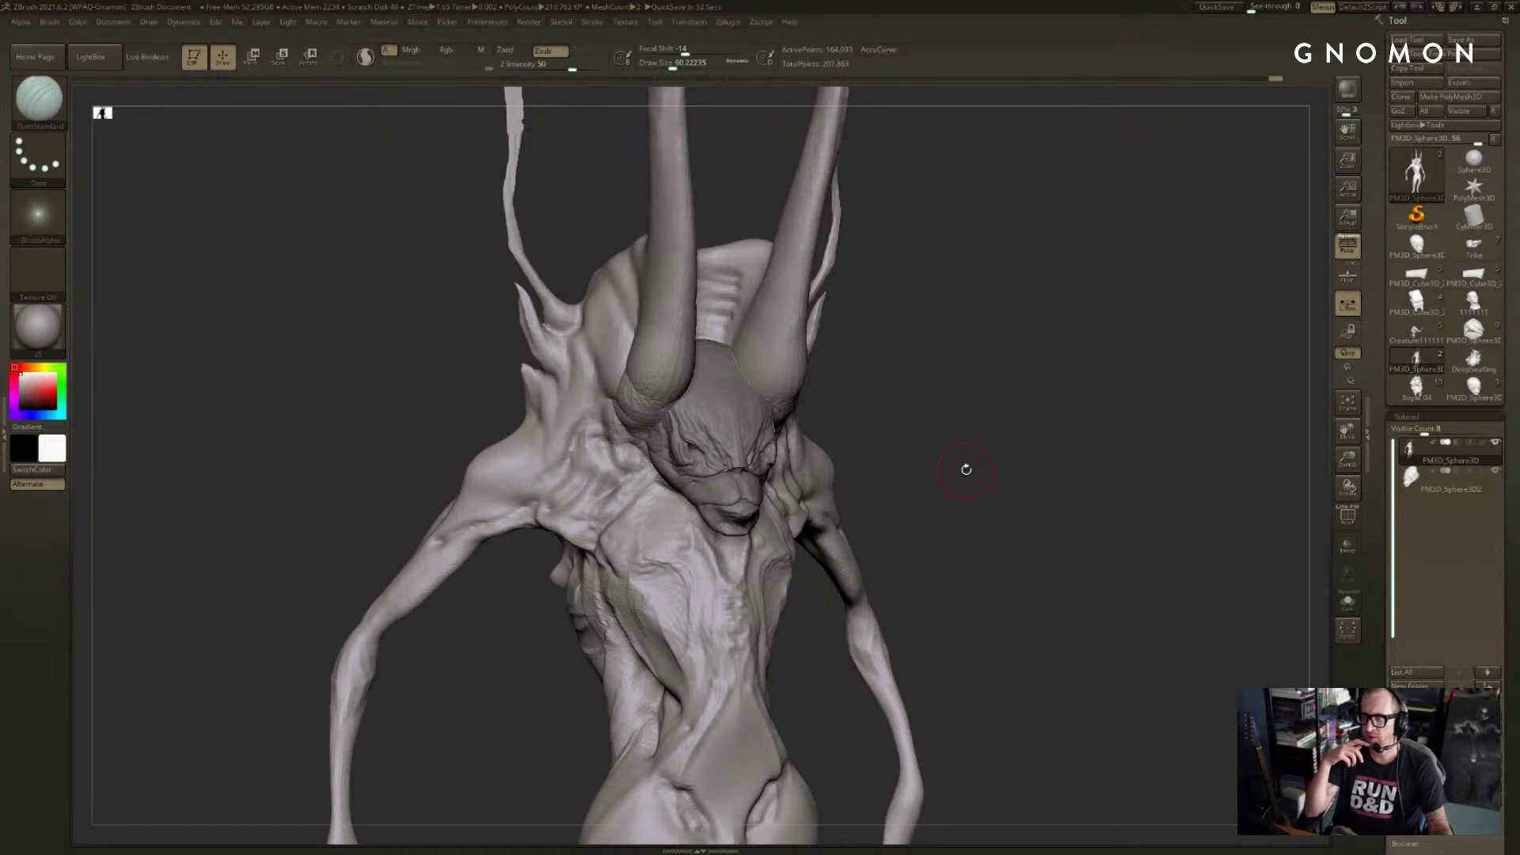
# - Smooth the grooved crest between the horns, enlarge the brush, and undo the last stroke
pyautogui.moveTo(899, 383)
pyautogui.keyDown('shift'); pyautogui.mouseDown()
pyautogui.moveTo(909, 343)
pyautogui.moveTo(1001, 386)
pyautogui.moveTo(803, 396)
pyautogui.mouseUp(); pyautogui.keyUp('shift')
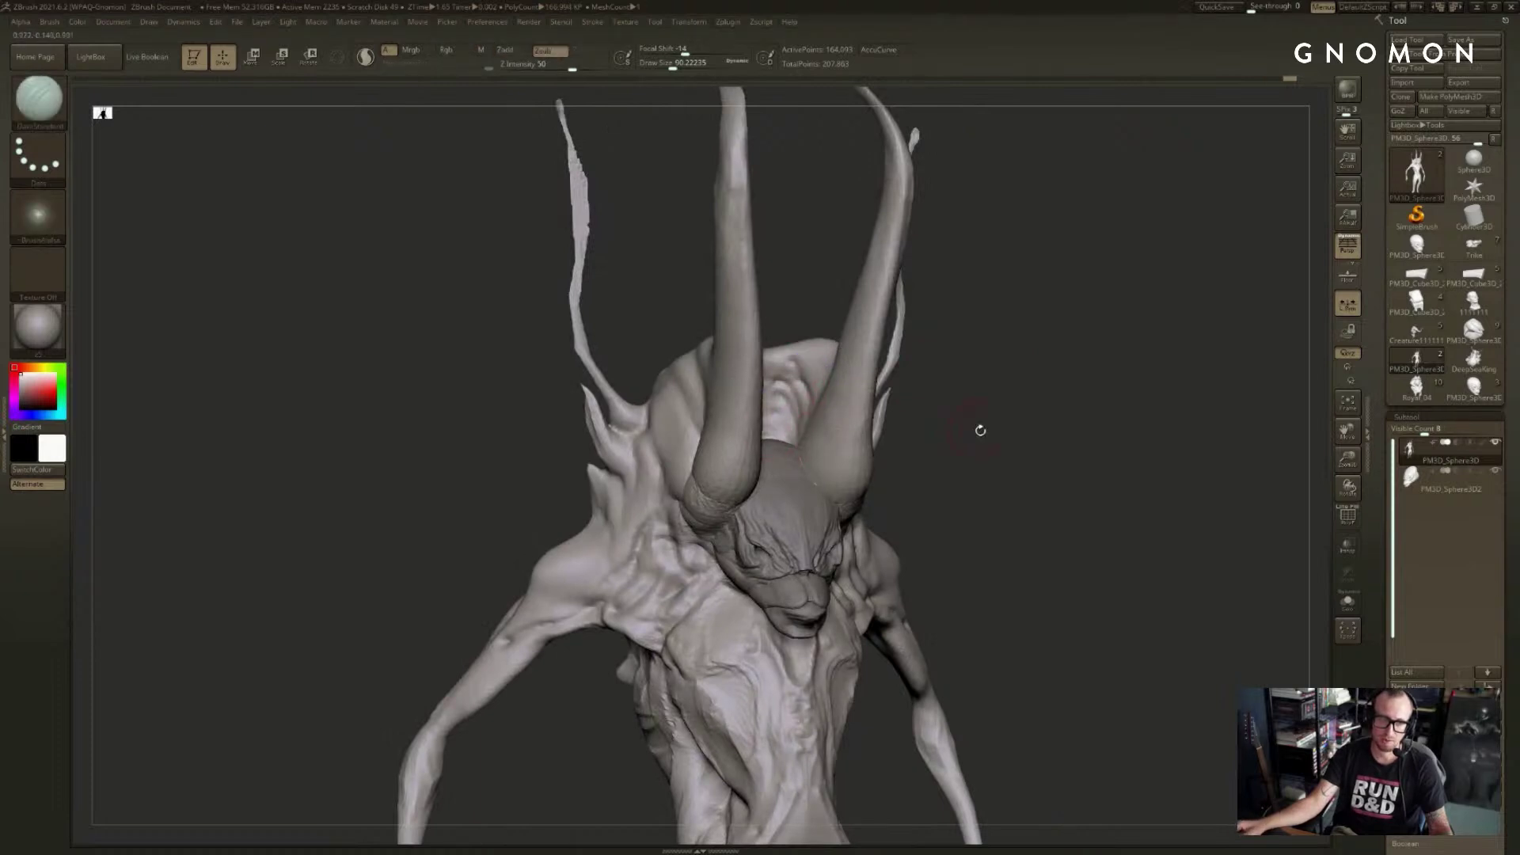
pyautogui.moveTo(977, 427)
pyautogui.keyDown('shift'); pyautogui.mouseDown()
pyautogui.moveTo(1002, 421)
pyautogui.moveTo(803, 331)
pyautogui.moveTo(782, 422)
pyautogui.mouseUp(); pyautogui.keyUp('shift')
pyautogui.press(']')
pyautogui.press(']')
pyautogui.hotkey('ctrl', 'z')
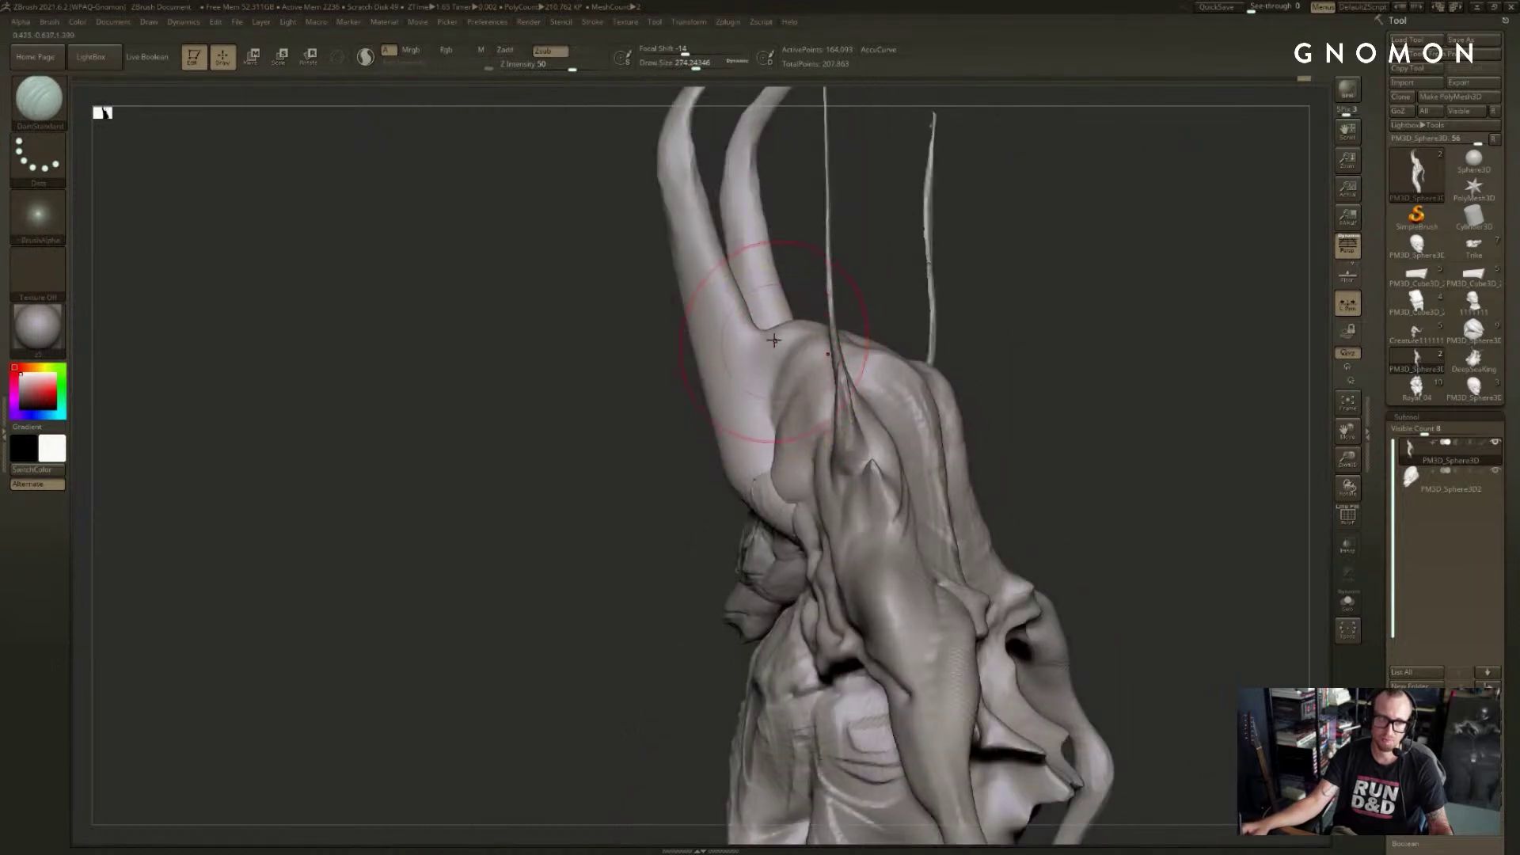
# - Reshape the horn's profile and its junction with the crest using the Move brush at varying sizes
pyautogui.press('b')
pyautogui.press('m')
pyautogui.press('v')
pyautogui.moveTo(774, 336); pyautogui.dragTo(771, 406)
pyautogui.moveTo(779, 335)
pyautogui.mouseDown()
pyautogui.moveTo(787, 317)
pyautogui.moveTo(706, 265)
pyautogui.moveTo(690, 309)
pyautogui.mouseUp()
pyautogui.press('[')
pyautogui.press('[')
pyautogui.press('s')
pyautogui.press('s')
pyautogui.press('s')
pyautogui.press('s')
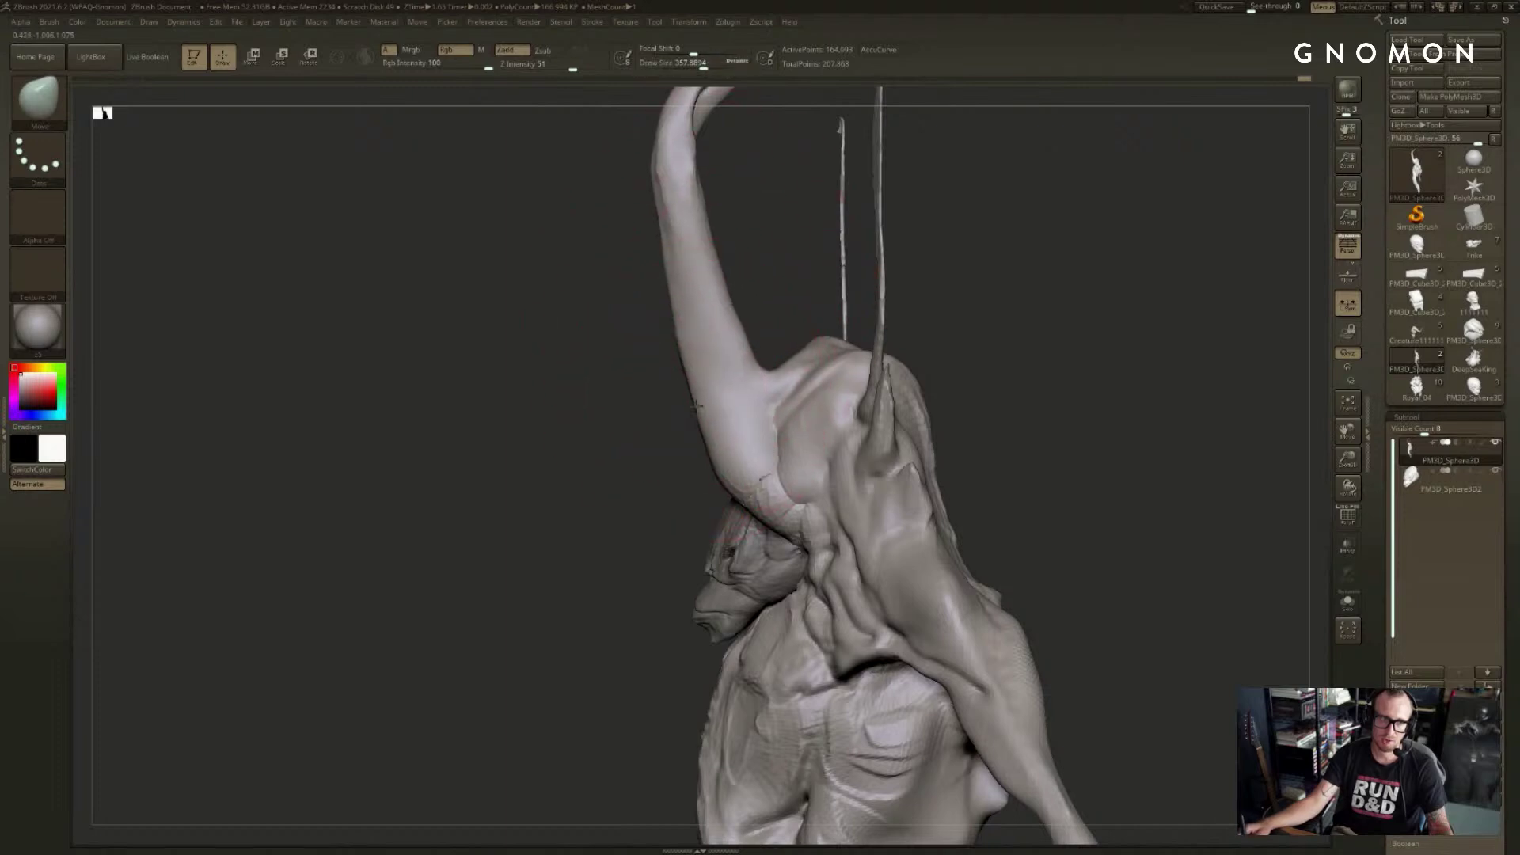
# - Examine the creature's full silhouette from the front and both sides
pyautogui.keyDown('shift'); pyautogui.moveTo(649, 459); pyautogui.dragTo(715, 459); pyautogui.keyUp('shift')
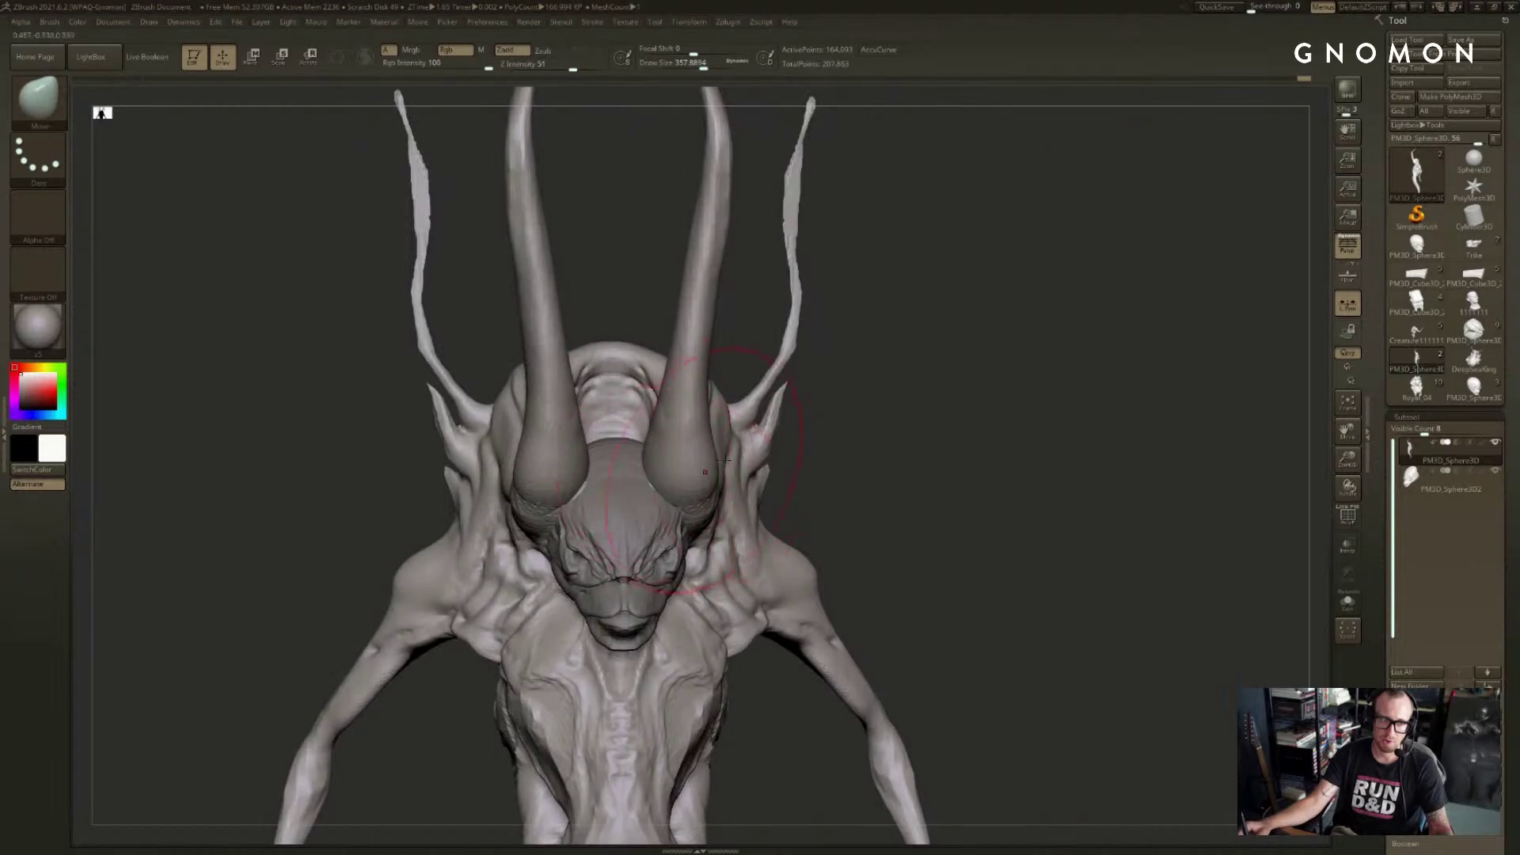
pyautogui.moveTo(920, 409)
pyautogui.mouseDown()
pyautogui.moveTo(943, 401)
pyautogui.moveTo(923, 312)
pyautogui.moveTo(942, 410)
pyautogui.mouseUp()
pyautogui.moveTo(864, 306); pyautogui.dragTo(893, 296)
pyautogui.keyDown('alt'); pyautogui.moveTo(981, 348); pyautogui.dragTo(1033, 259); pyautogui.keyUp('alt')
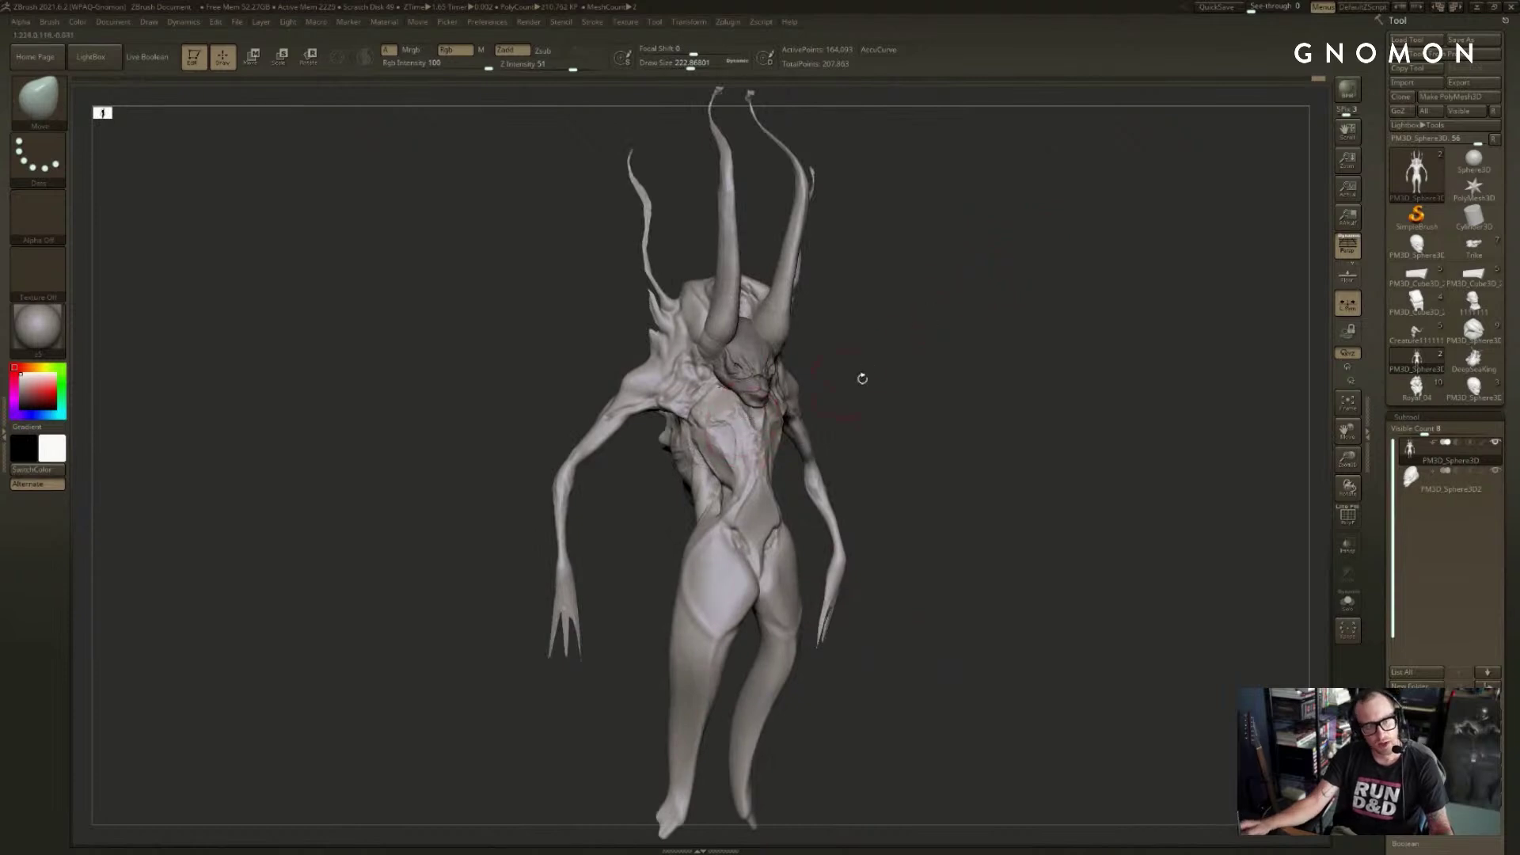
pyautogui.press('s')
pyautogui.moveTo(715, 404); pyautogui.dragTo(733, 406)
pyautogui.moveTo(869, 377); pyautogui.dragTo(831, 385)
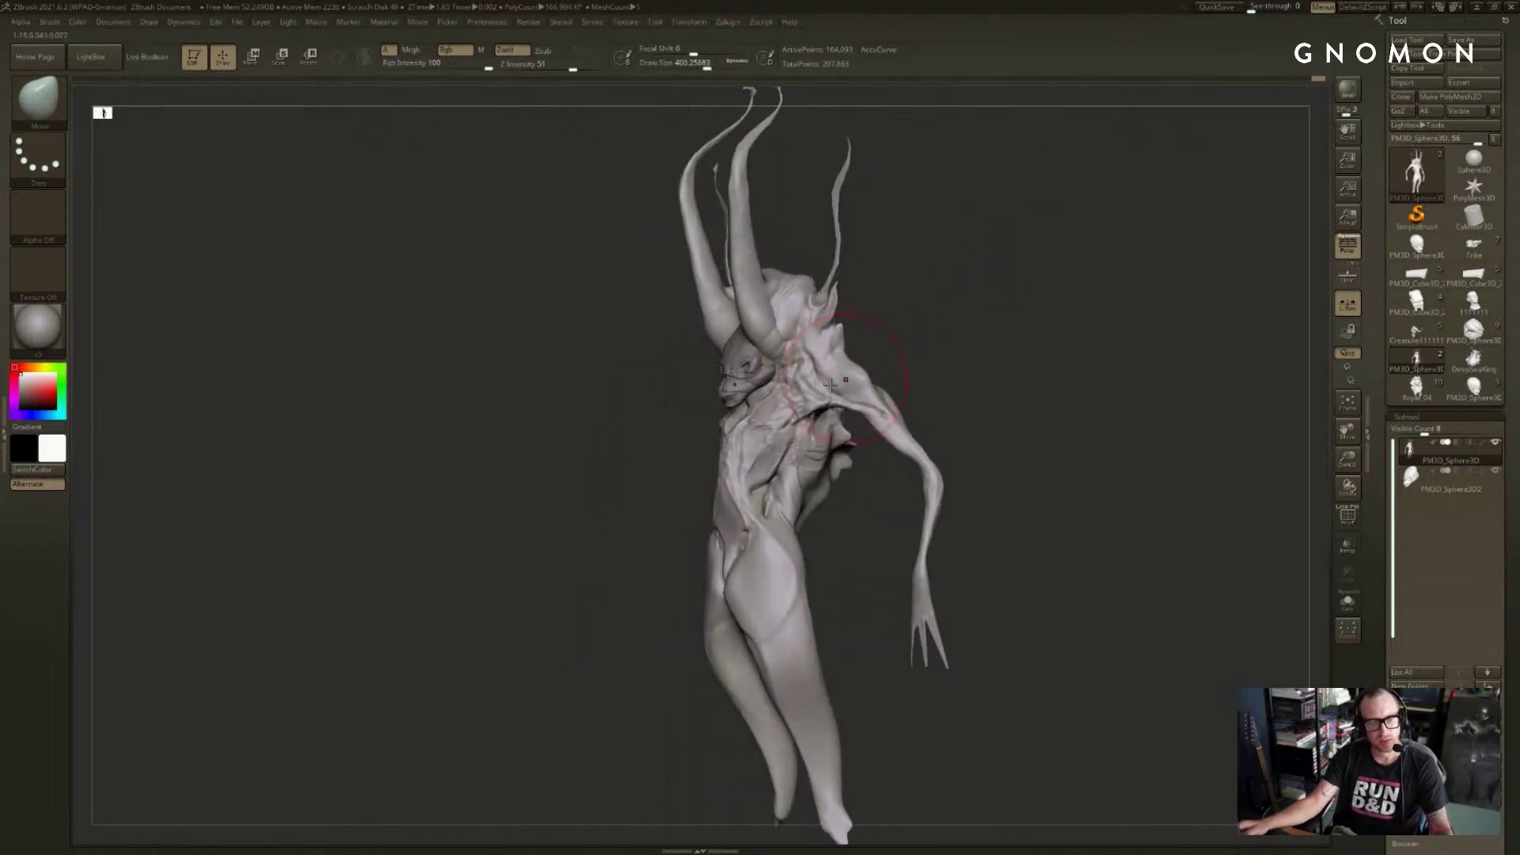
# - Add form to the side of the neck beside the jaw with a reduced ClayBuildup brush
pyautogui.press('[')
pyautogui.press('2')
pyautogui.press('[')
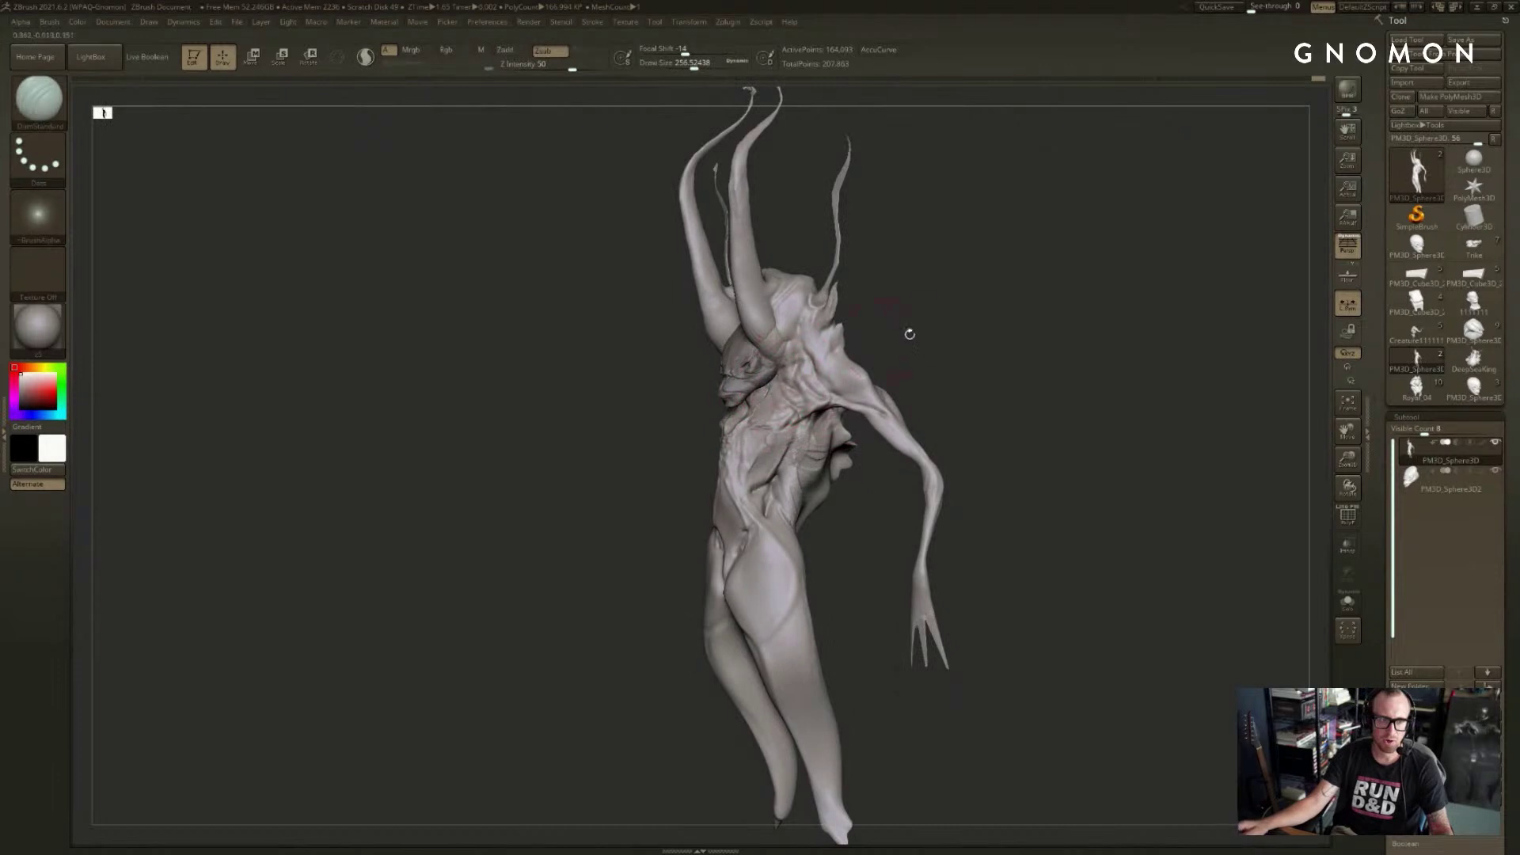
pyautogui.moveTo(910, 334); pyautogui.dragTo(863, 336)
pyautogui.press('[')
pyautogui.press('b')
pyautogui.press('c')
pyautogui.press('b')
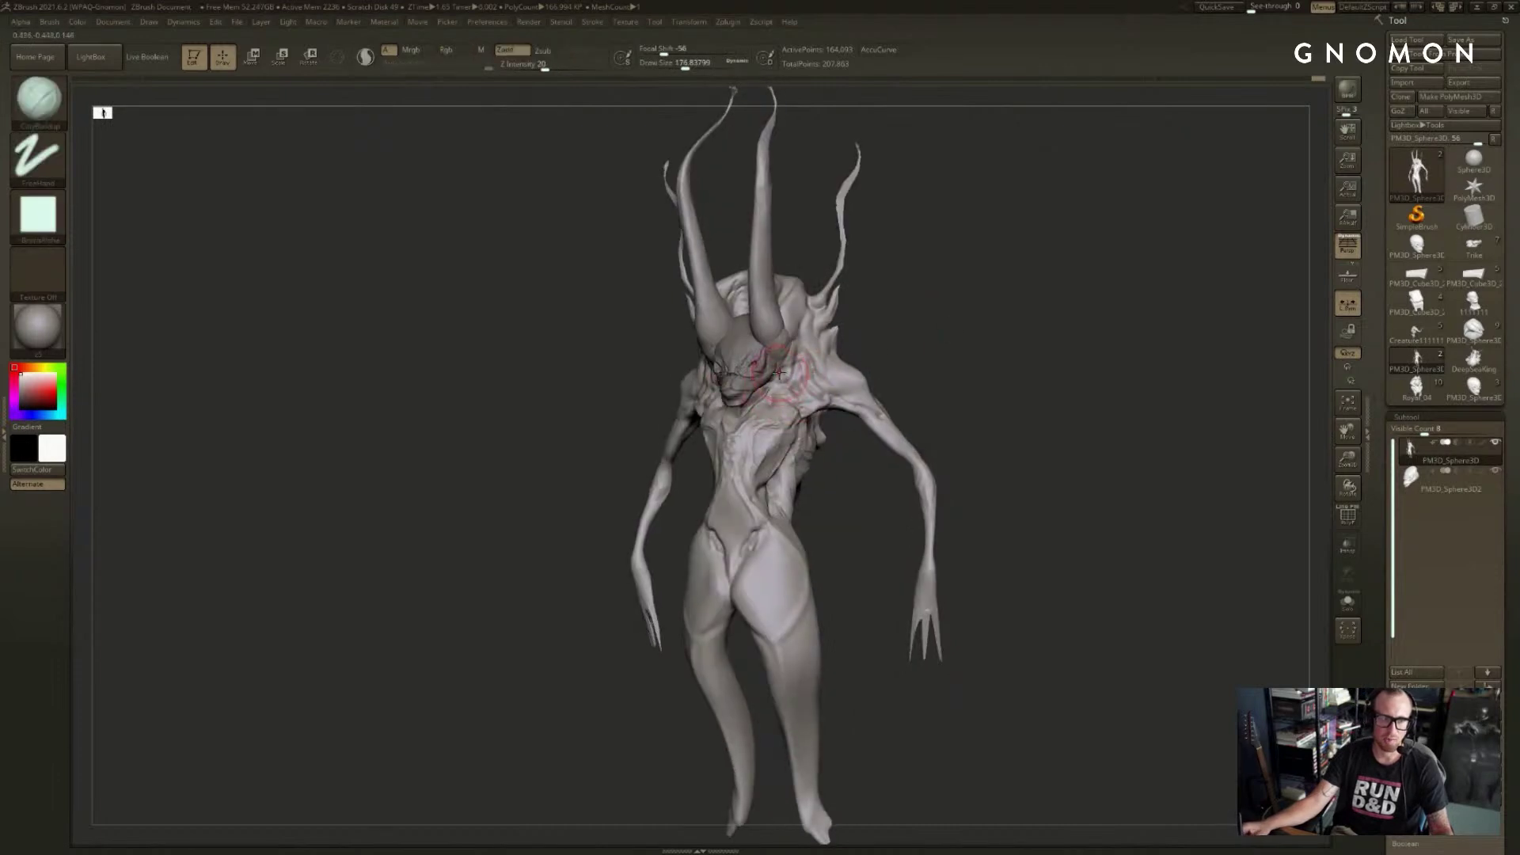
pyautogui.press('[')
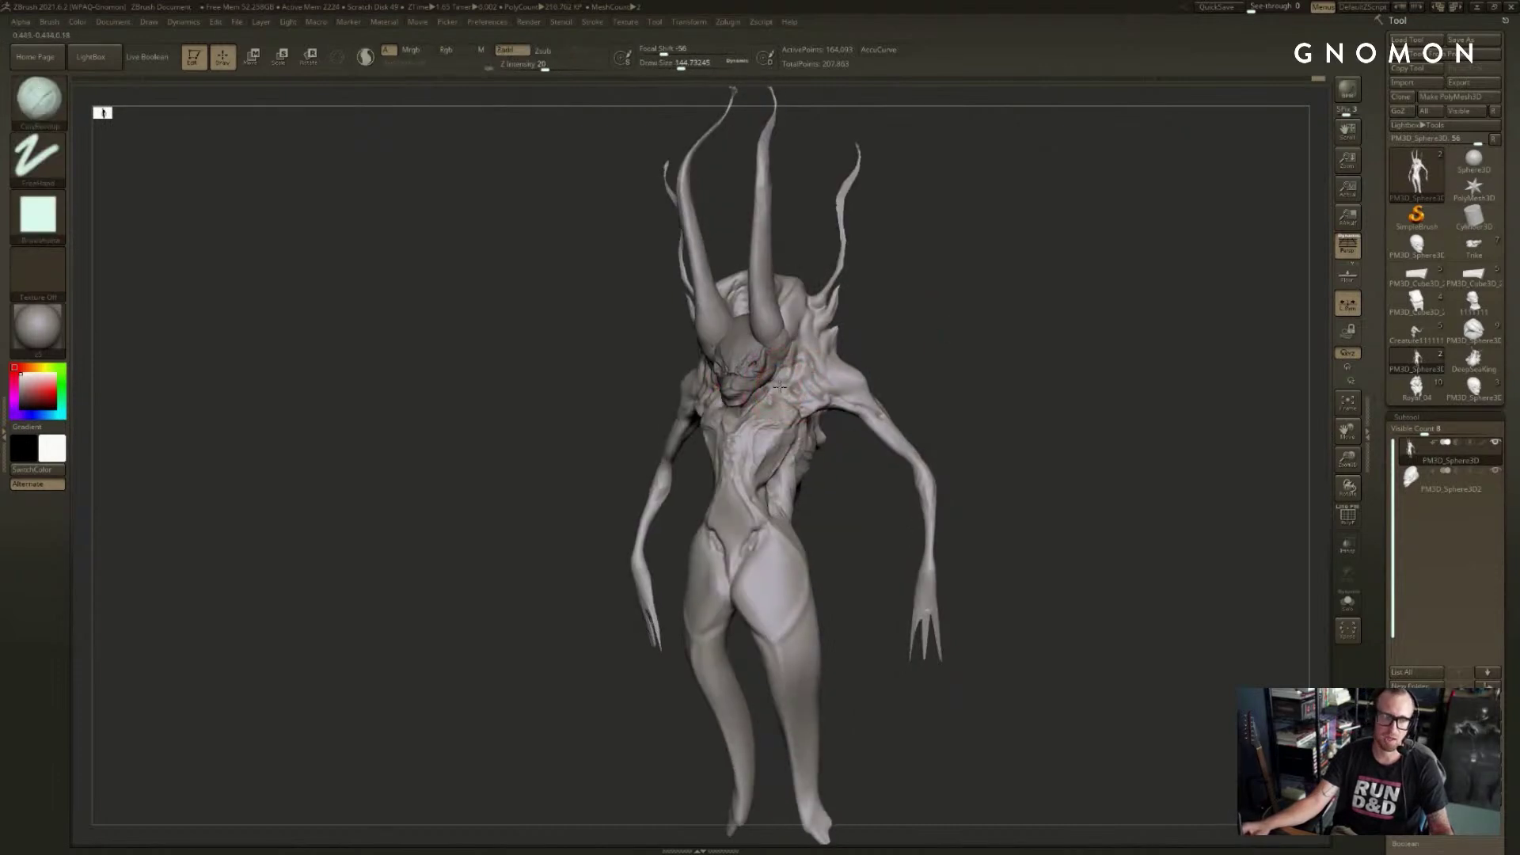
# - Build up the mass running from the horn base down to the collar with ClayBuildup, checking both sides
pyautogui.moveTo(927, 333)
pyautogui.keyDown('shift'); pyautogui.mouseDown()
pyautogui.moveTo(869, 342)
pyautogui.moveTo(946, 336)
pyautogui.moveTo(940, 354)
pyautogui.mouseUp(); pyautogui.keyUp('shift')
pyautogui.press(']')
pyautogui.moveTo(940, 353); pyautogui.dragTo(986, 371)
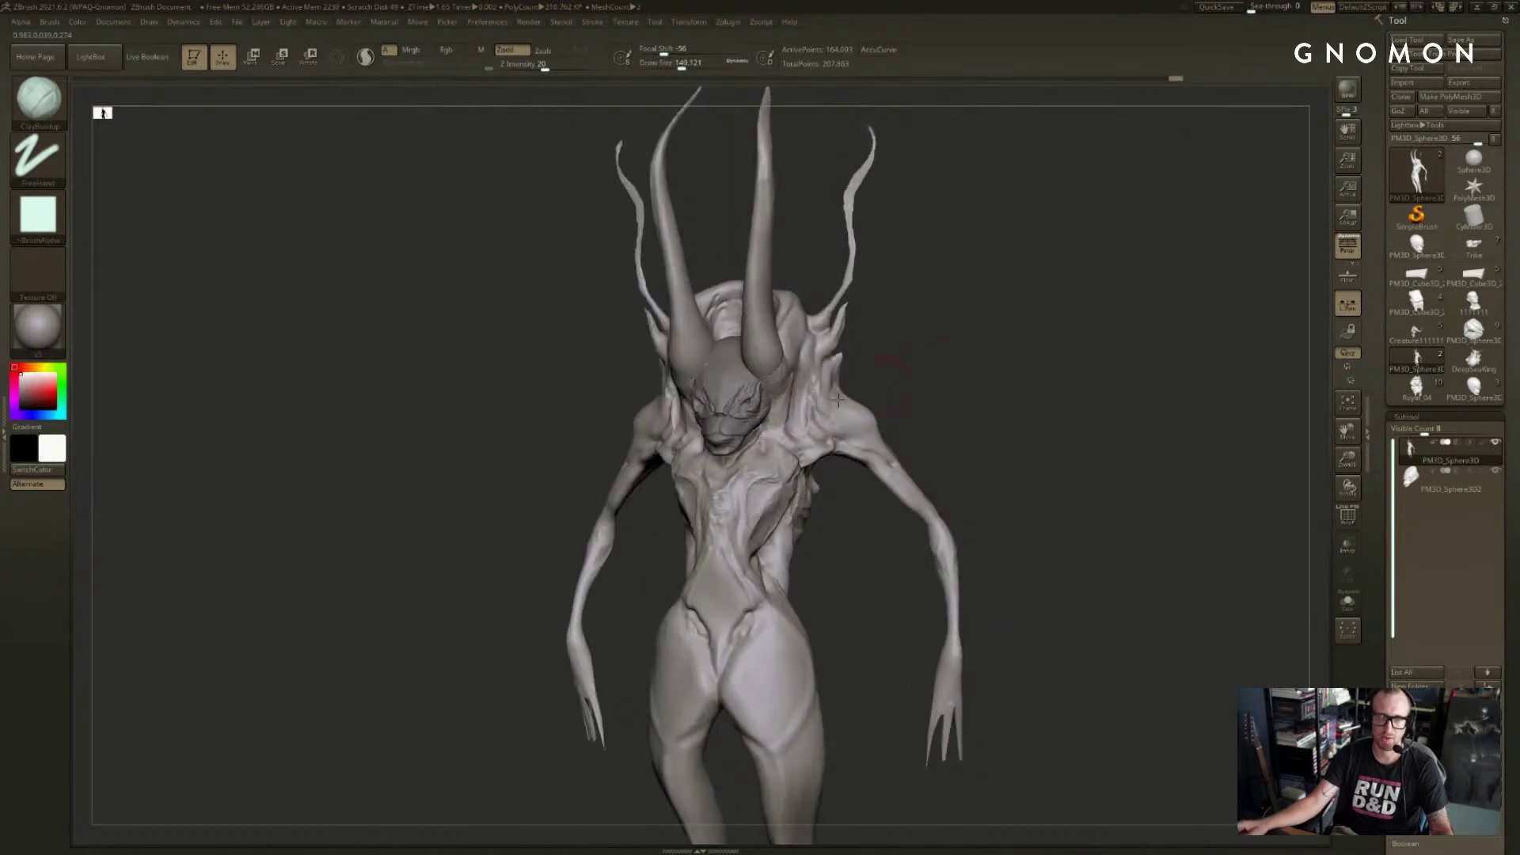
pyautogui.moveTo(783, 425)
pyautogui.mouseDown()
pyautogui.moveTo(791, 402)
pyautogui.moveTo(833, 396)
pyautogui.mouseUp()
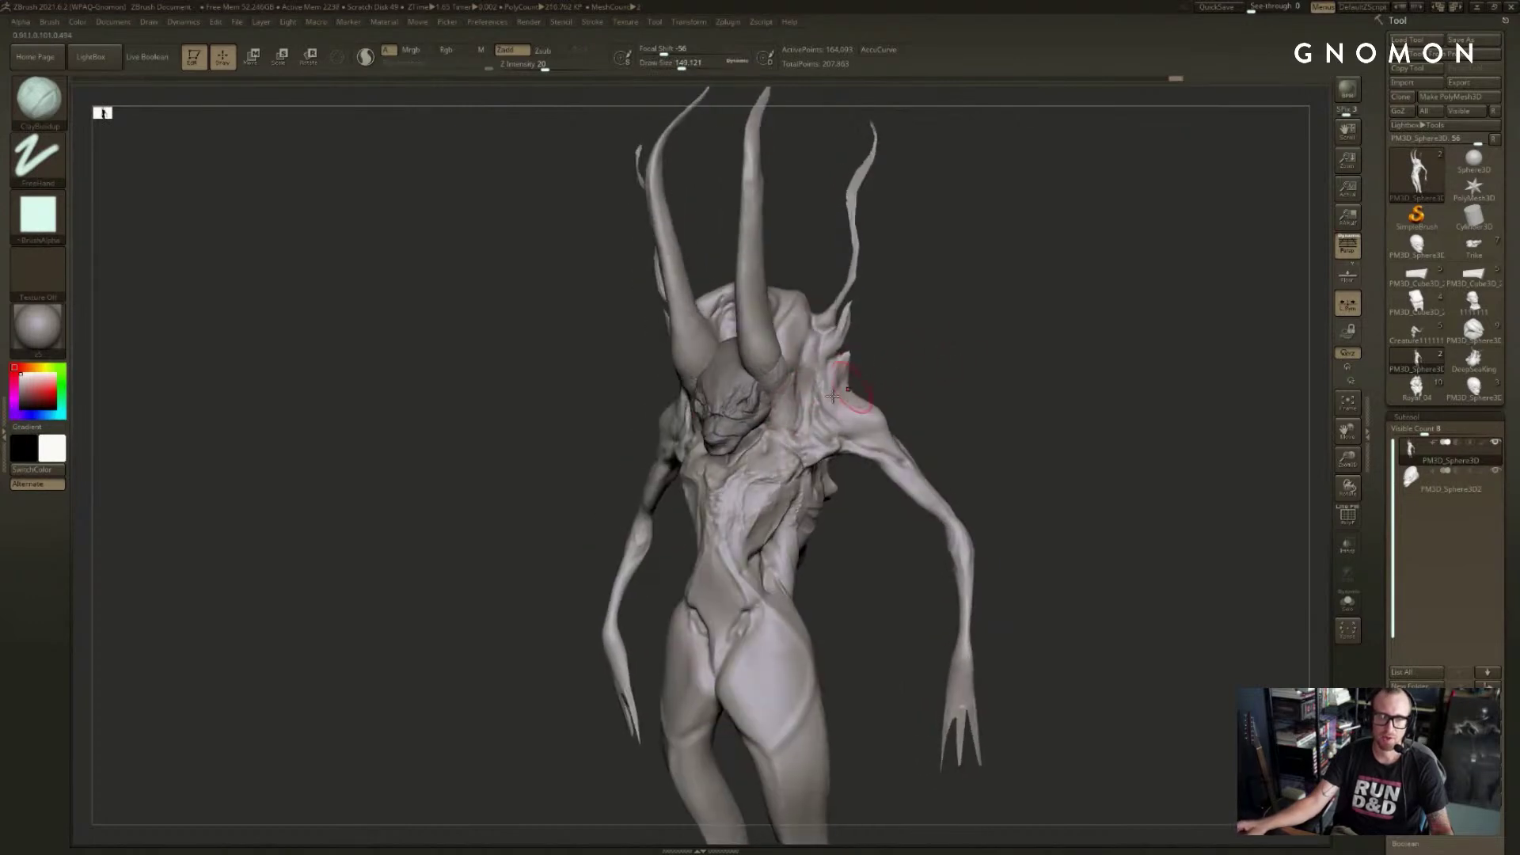
pyautogui.moveTo(932, 363)
pyautogui.mouseDown()
pyautogui.moveTo(907, 365)
pyautogui.moveTo(953, 360)
pyautogui.moveTo(738, 401)
pyautogui.mouseUp()
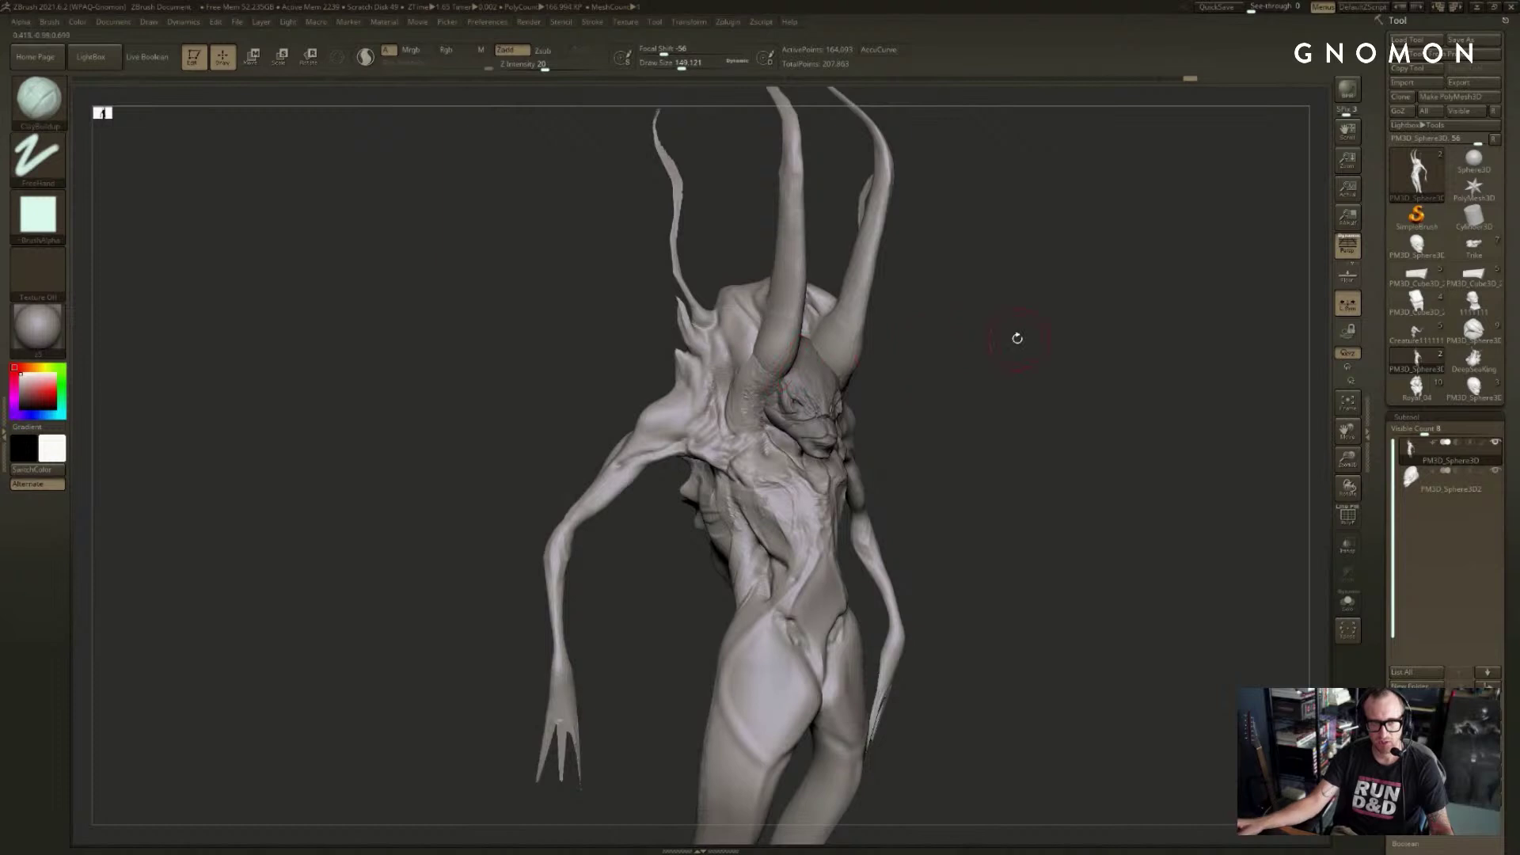
pyautogui.moveTo(1018, 338); pyautogui.dragTo(1013, 342)
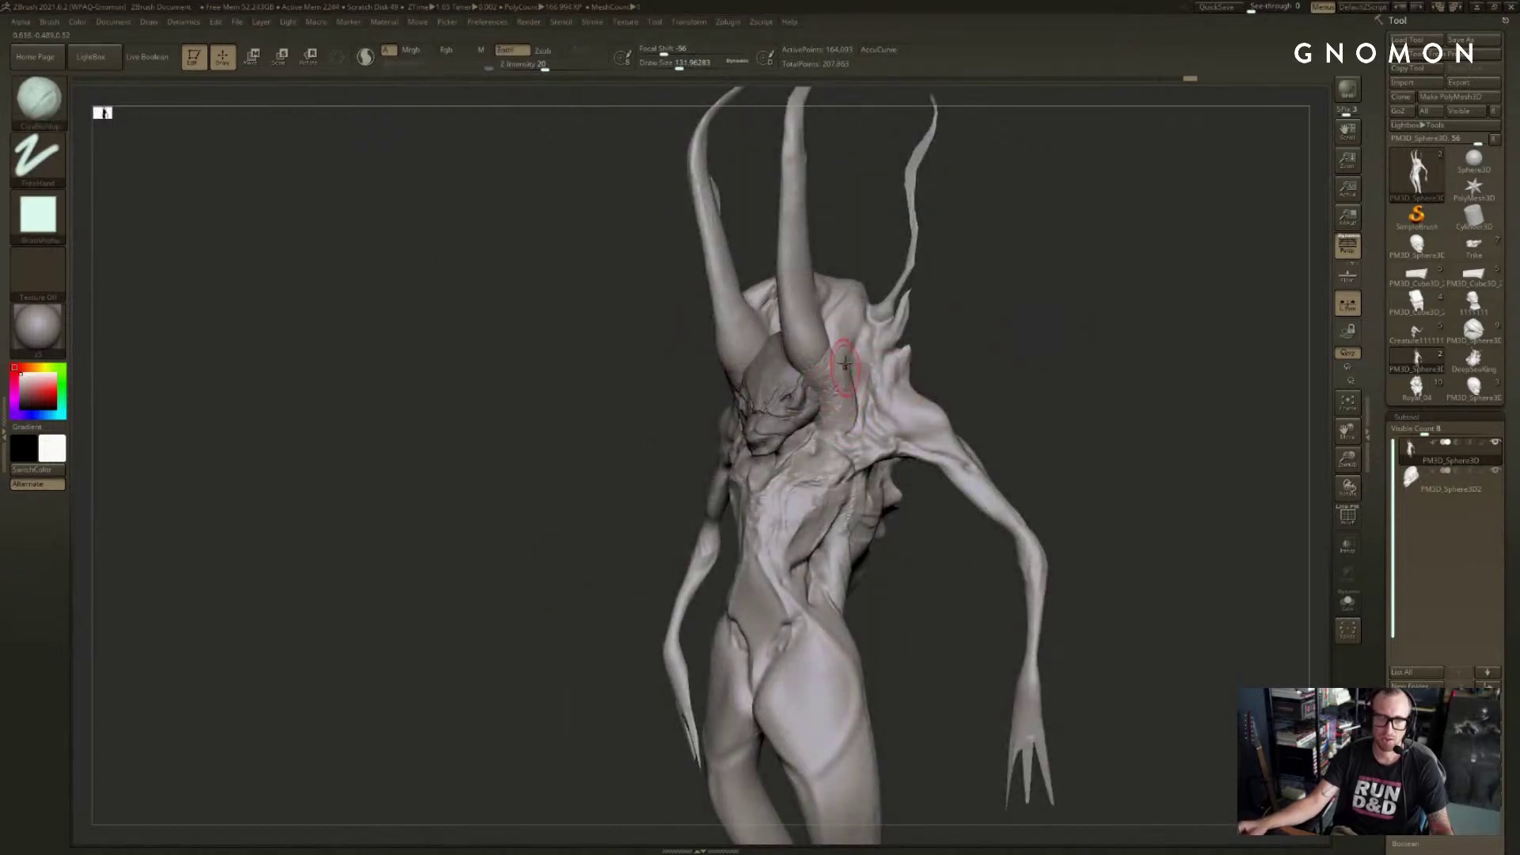
pyautogui.moveTo(843, 434)
pyautogui.mouseDown()
pyautogui.moveTo(856, 428)
pyautogui.moveTo(843, 429)
pyautogui.mouseUp()
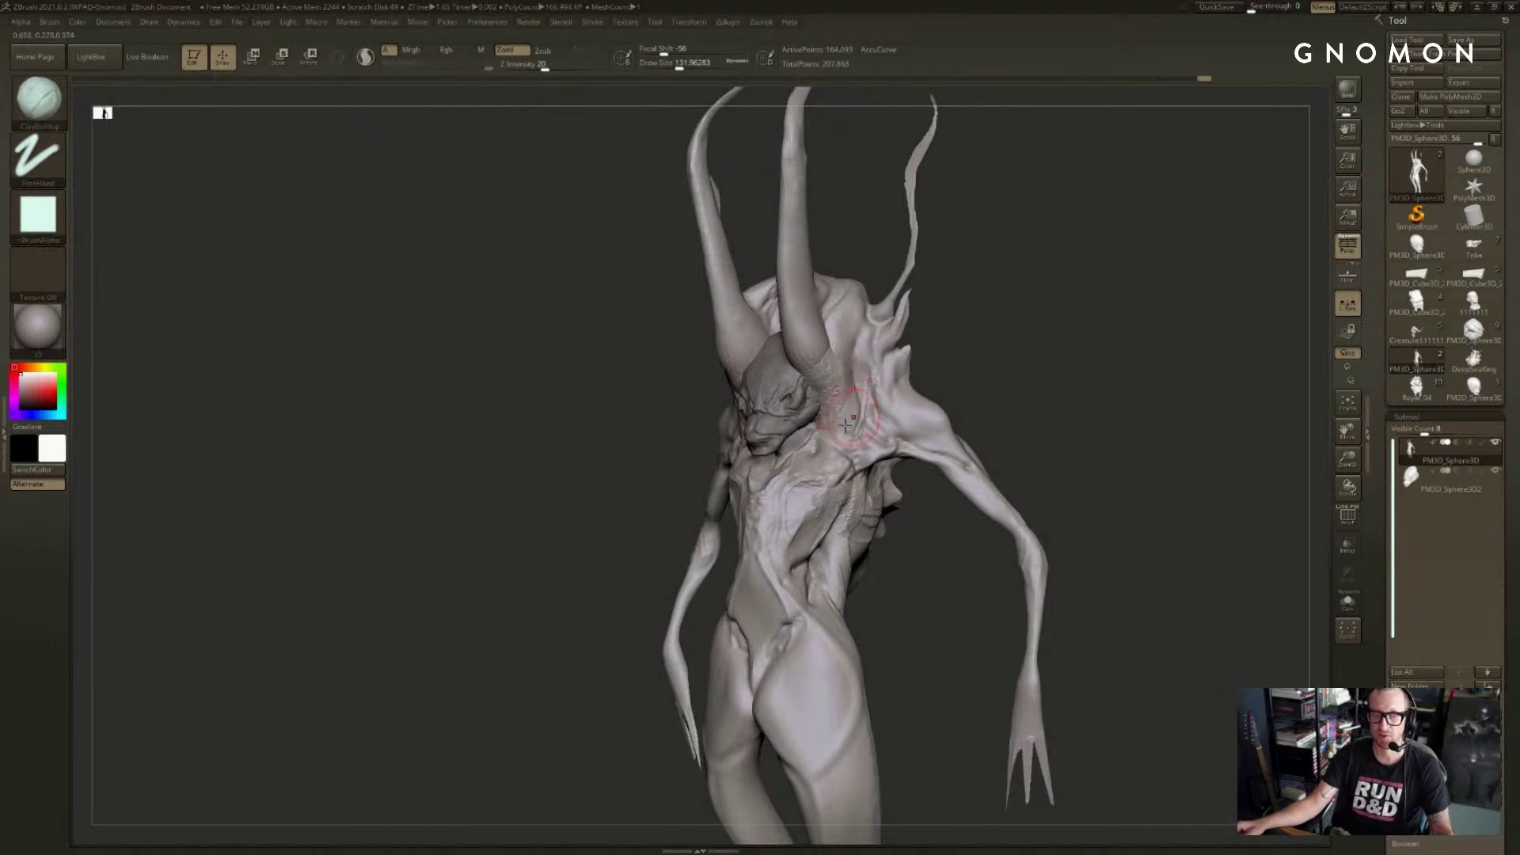
# - Carve wrinkles into the skin below the horn base with the DamStandard brush
pyautogui.press('b')
pyautogui.press('d')
pyautogui.press('s')
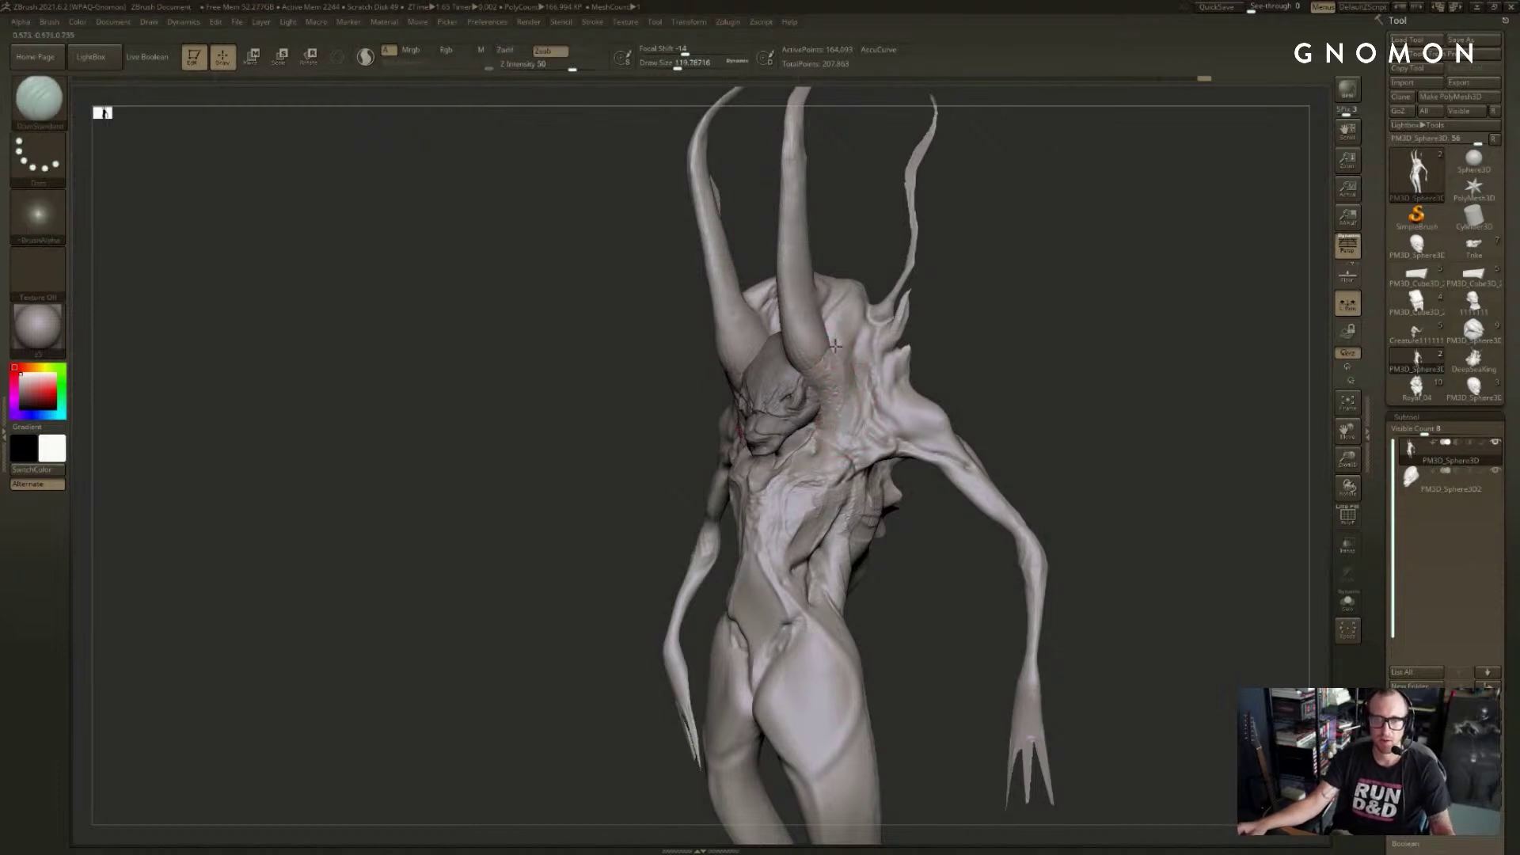
pyautogui.moveTo(875, 377); pyautogui.dragTo(964, 346, button='right')
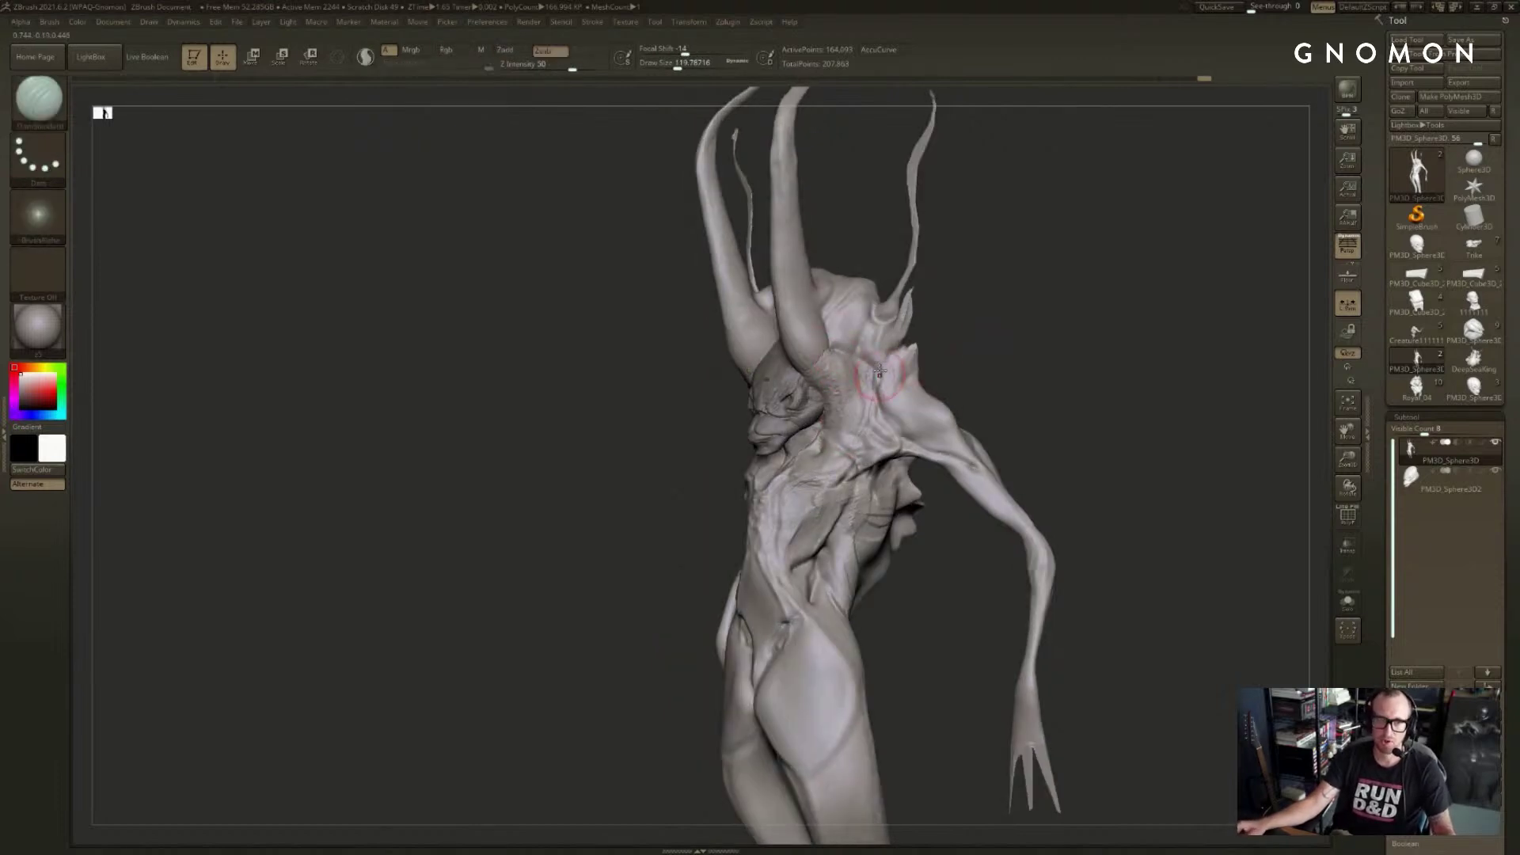
pyautogui.moveTo(879, 372); pyautogui.dragTo(824, 363, button='right')
# - Build up the hood behind the horn and the folds of the back flap with ClayBuildup, smoothing where needed
pyautogui.press('b')
pyautogui.press('c')
pyautogui.press('b')
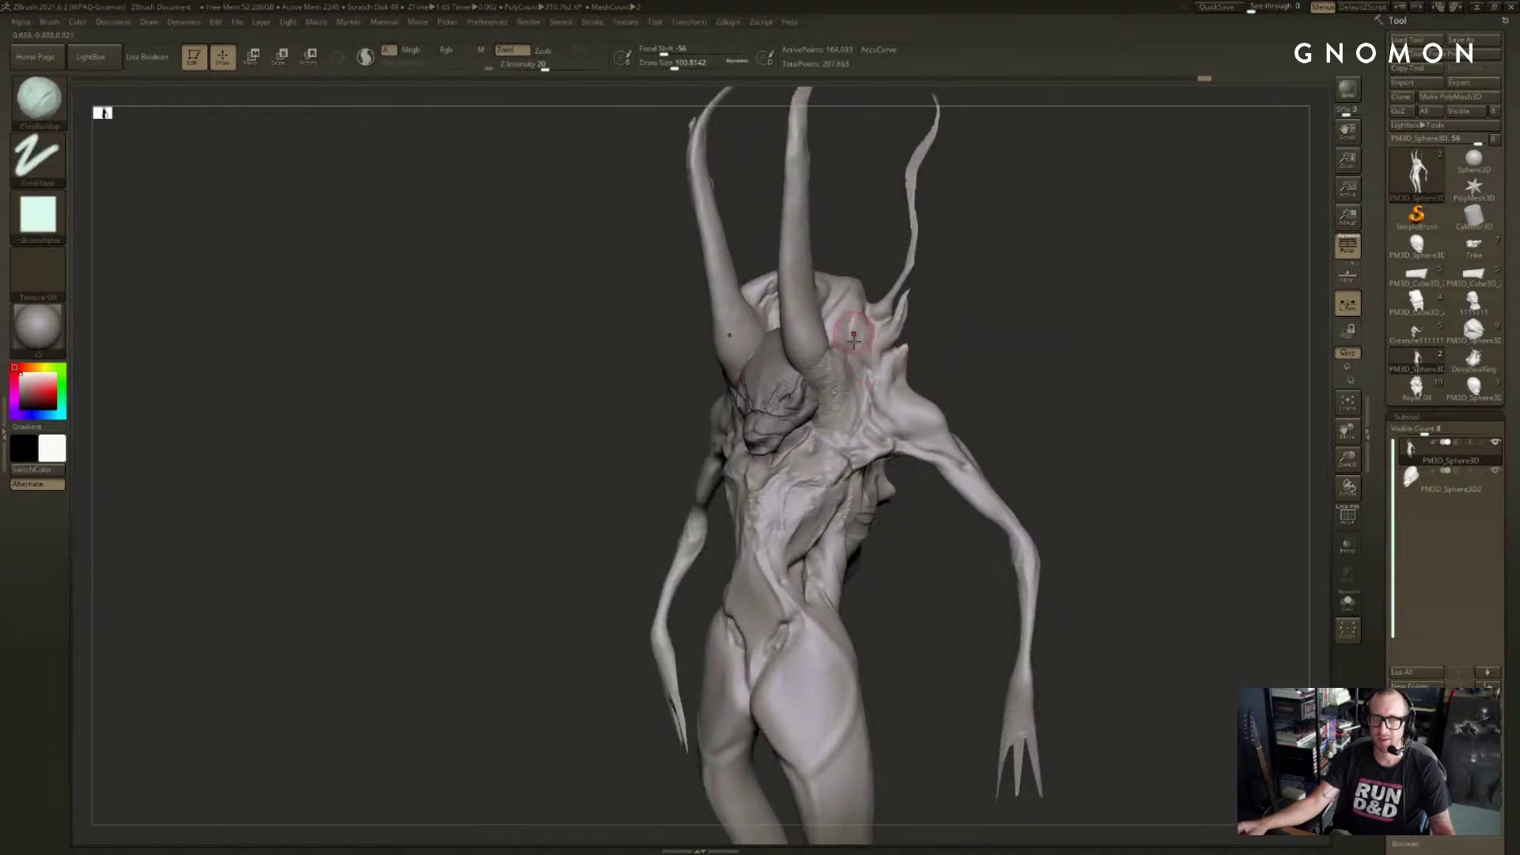
pyautogui.moveTo(844, 327)
pyautogui.mouseDown()
pyautogui.moveTo(855, 295)
pyautogui.moveTo(837, 350)
pyautogui.mouseUp()
pyautogui.moveTo(840, 319)
pyautogui.mouseDown(button='right')
pyautogui.moveTo(870, 255)
pyautogui.moveTo(976, 342)
pyautogui.moveTo(889, 340)
pyautogui.moveTo(963, 358)
pyautogui.mouseUp(button='right')
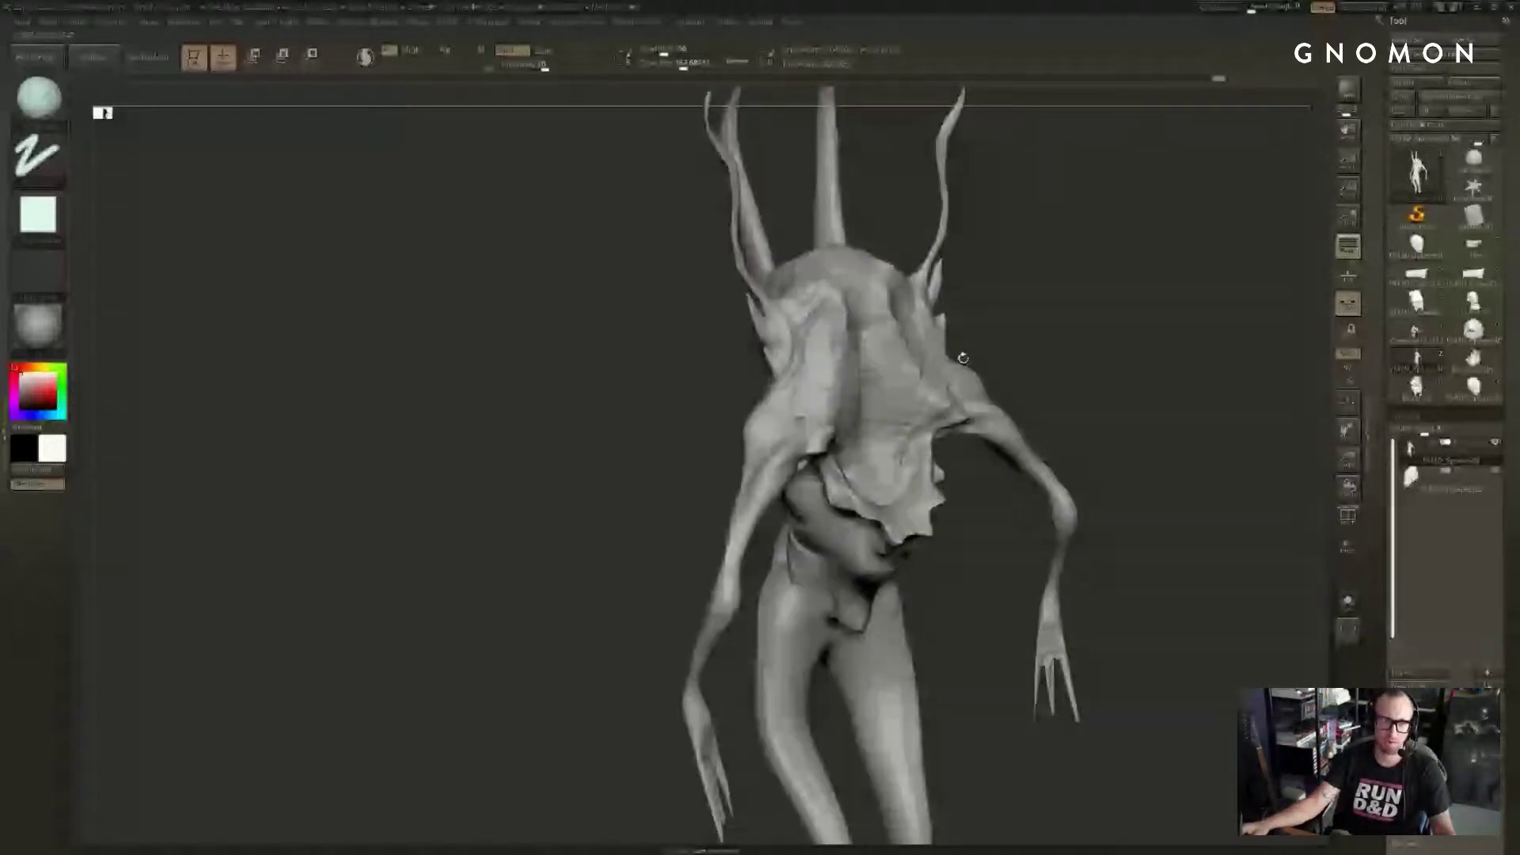
pyautogui.moveTo(820, 307)
pyautogui.keyDown('shift'); pyautogui.mouseDown()
pyautogui.moveTo(834, 371)
pyautogui.moveTo(843, 315)
pyautogui.moveTo(858, 373)
pyautogui.mouseUp(); pyautogui.keyUp('shift')
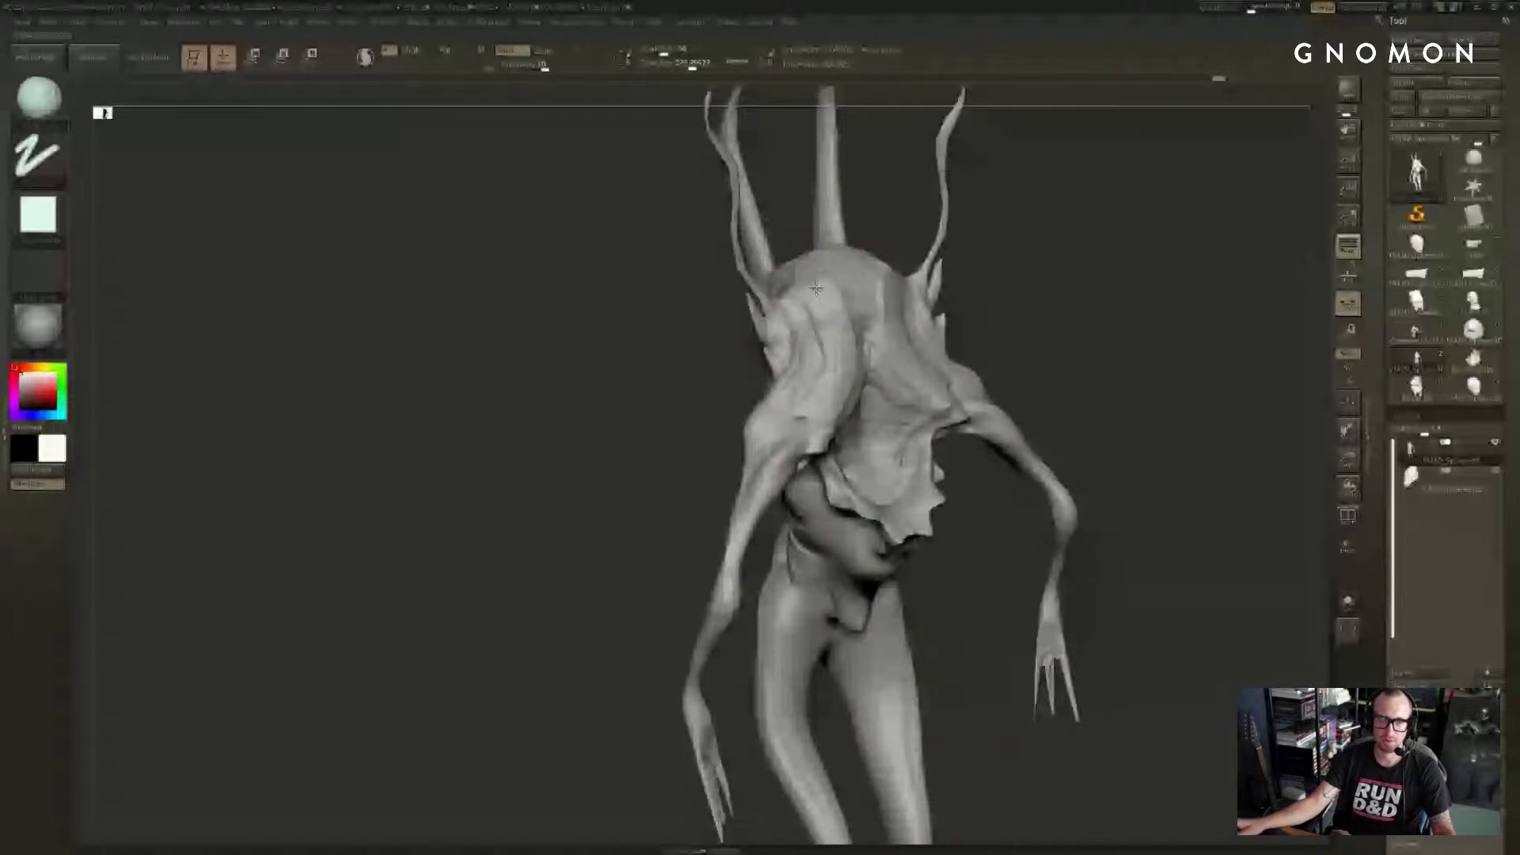
pyautogui.moveTo(1061, 349)
pyautogui.keyDown('shift'); pyautogui.mouseDown()
pyautogui.moveTo(1099, 316)
pyautogui.moveTo(982, 369)
pyautogui.moveTo(775, 293)
pyautogui.mouseUp(); pyautogui.keyUp('shift')
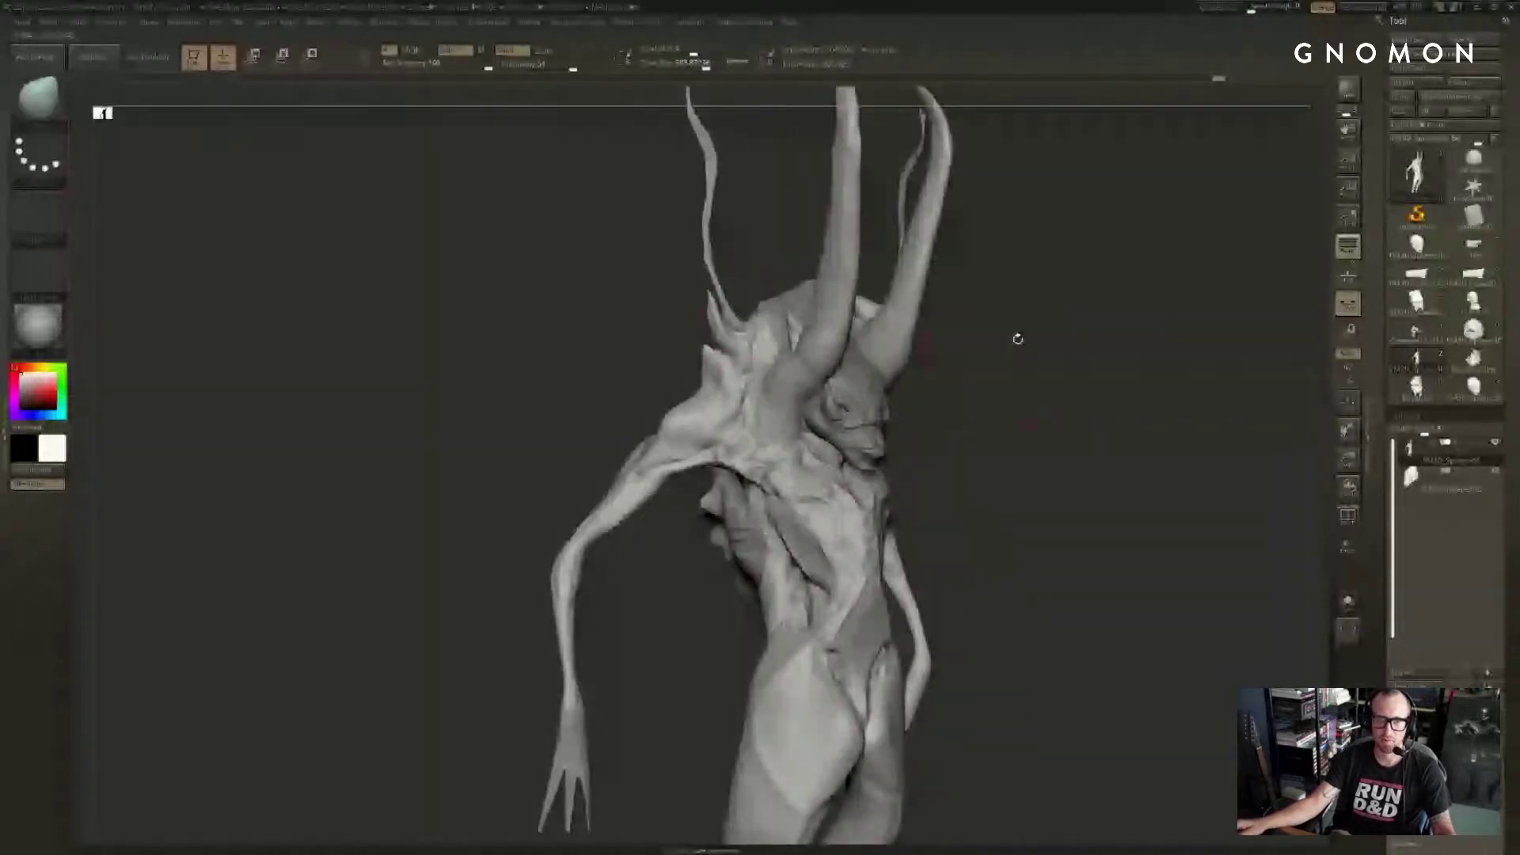
# - Refine the folds between the horn base and the rear spikes with ClayBuildup and DamStandard
pyautogui.moveTo(1011, 336)
pyautogui.keyDown('shift'); pyautogui.mouseDown()
pyautogui.moveTo(808, 301)
pyautogui.moveTo(831, 273)
pyautogui.moveTo(1070, 312)
pyautogui.moveTo(1012, 353)
pyautogui.moveTo(964, 343)
pyautogui.mouseUp(); pyautogui.keyUp('shift')
pyautogui.press('b')
pyautogui.press('c')
pyautogui.press('b')
pyautogui.press('s')
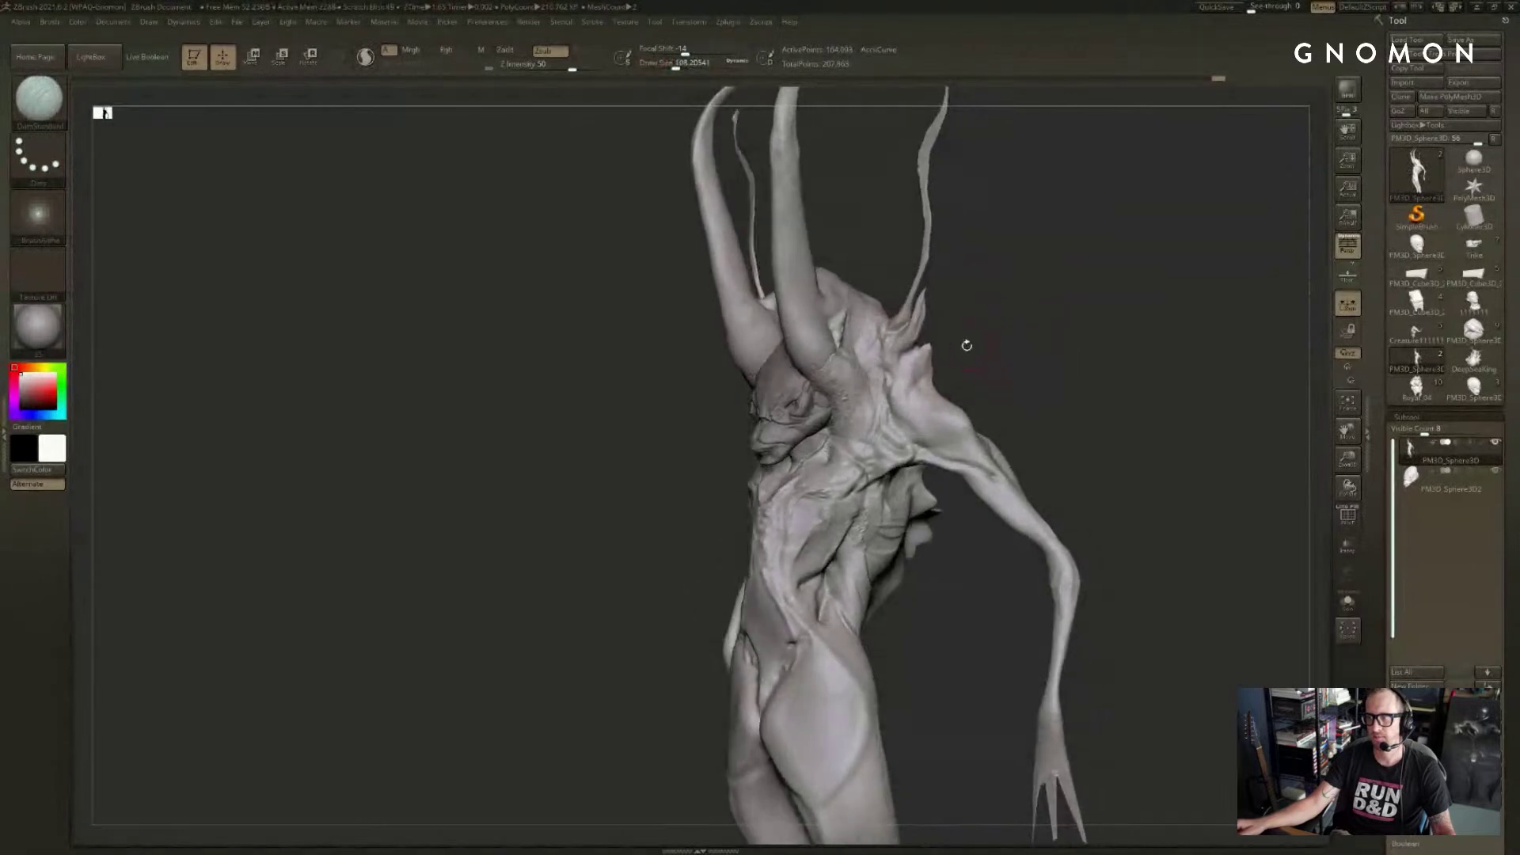
# - Reshape the side of the hood behind the horn base with the Move brush
pyautogui.press('b')
pyautogui.press('m')
pyautogui.press('v')
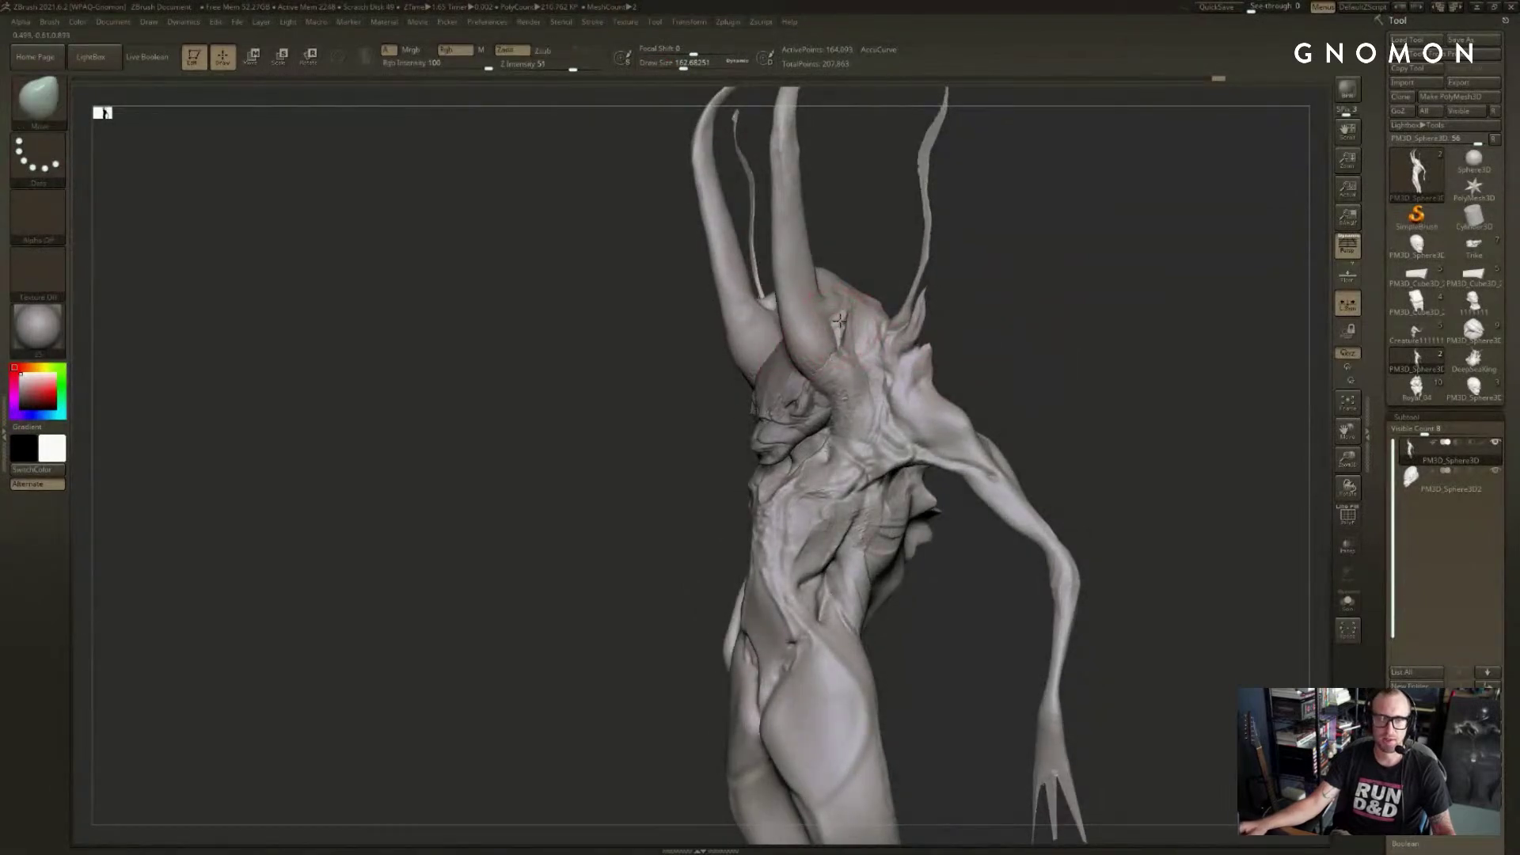
pyautogui.moveTo(845, 344); pyautogui.dragTo(891, 353)
pyautogui.moveTo(989, 360)
pyautogui.mouseDown()
pyautogui.moveTo(1004, 363)
pyautogui.moveTo(980, 362)
pyautogui.mouseUp()
pyautogui.press('s')
pyautogui.moveTo(903, 391); pyautogui.dragTo(885, 391)
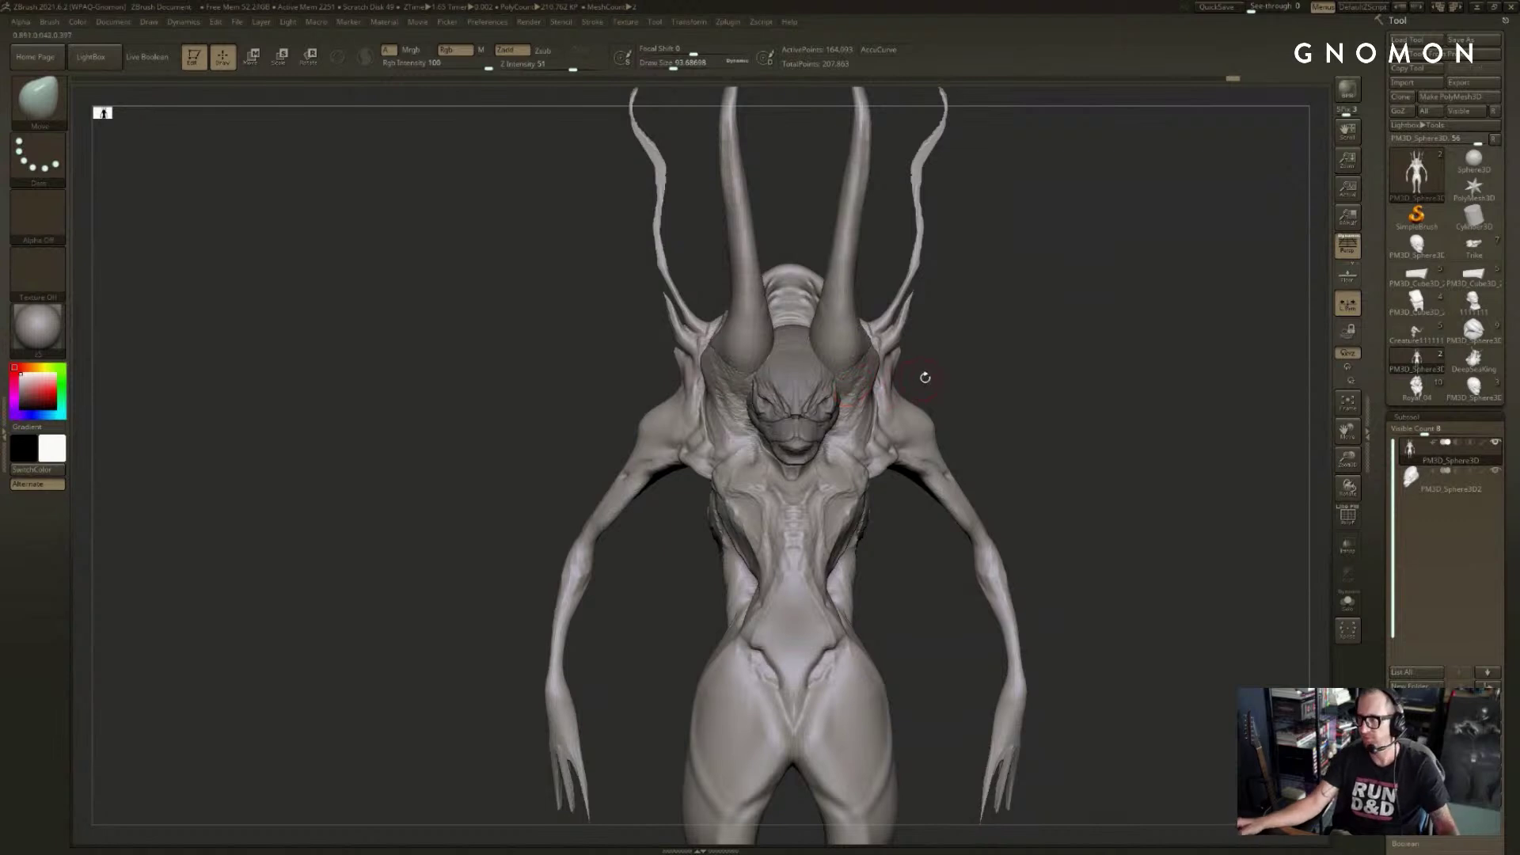
# - Adjust the collar and shoulder contour beside the head with a larger Move brush
pyautogui.moveTo(1037, 395)
pyautogui.mouseDown()
pyautogui.moveTo(1076, 356)
pyautogui.moveTo(794, 381)
pyautogui.mouseUp()
pyautogui.moveTo(648, 377); pyautogui.dragTo(712, 383)
pyautogui.press('s')
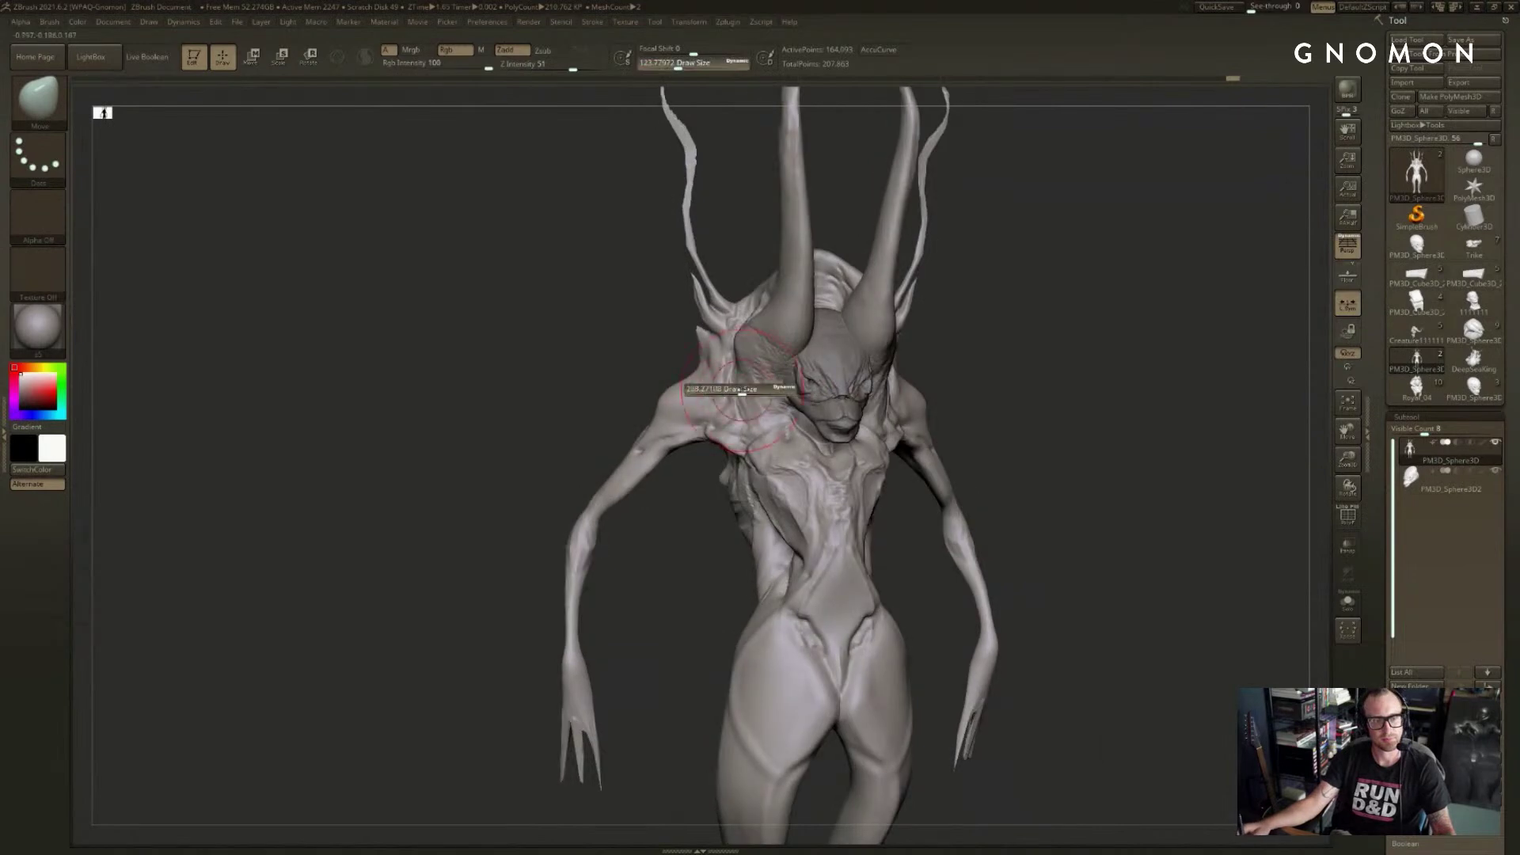
pyautogui.click(742, 392)
pyautogui.moveTo(1022, 372)
pyautogui.mouseDown()
pyautogui.moveTo(1072, 359)
pyautogui.moveTo(1085, 325)
pyautogui.moveTo(1053, 344)
pyautogui.moveTo(981, 345)
pyautogui.mouseUp()
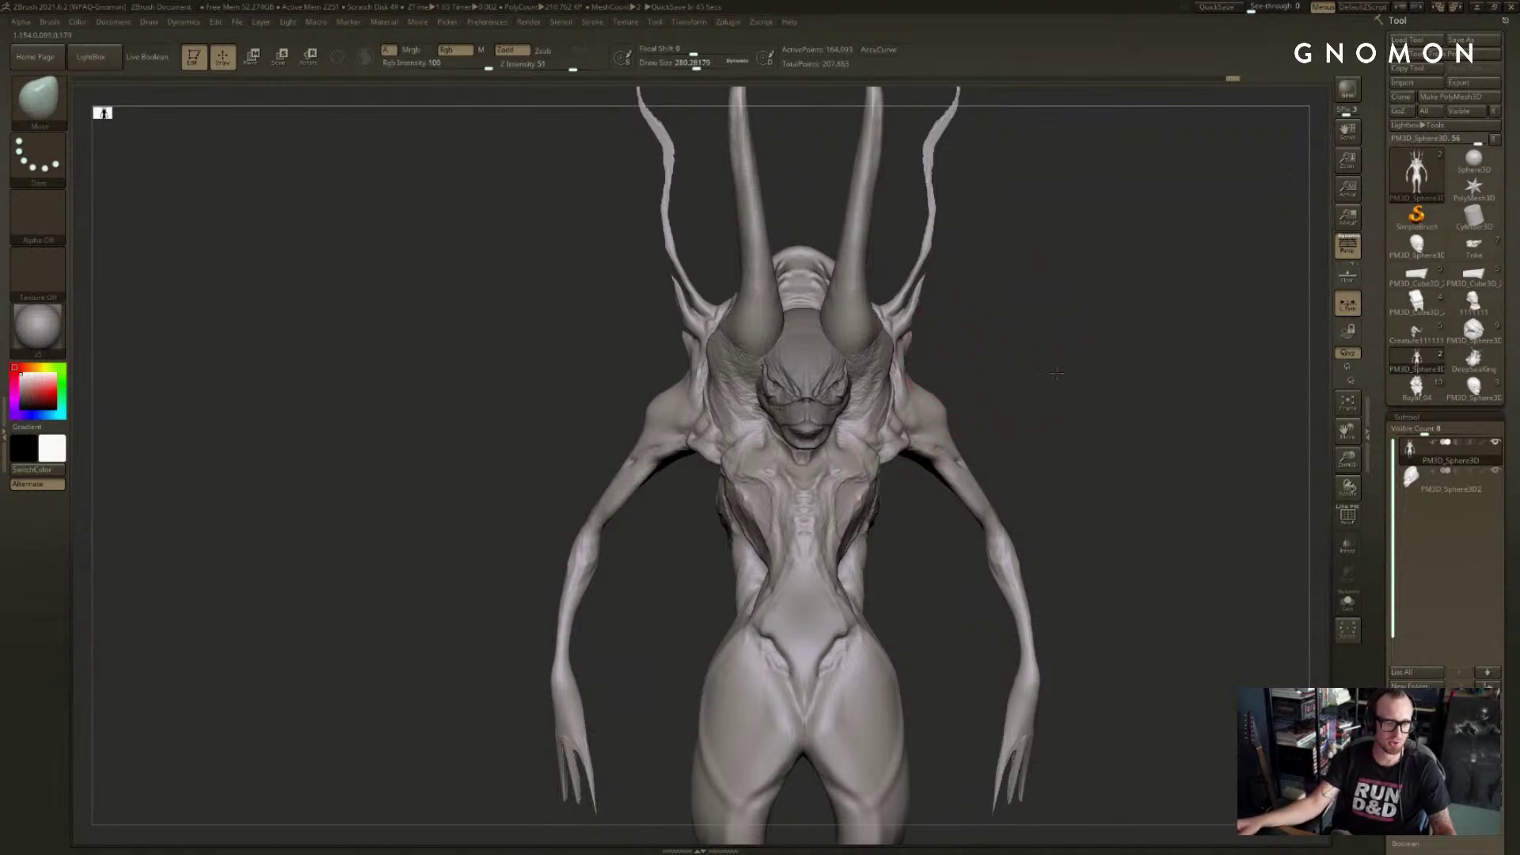
# - Push down the top of the crest behind the horns with a greatly enlarged Move brush
pyautogui.moveTo(1057, 373)
pyautogui.mouseDown()
pyautogui.moveTo(696, 388)
pyautogui.moveTo(763, 316)
pyautogui.mouseUp()
pyautogui.press('s')
pyautogui.moveTo(718, 310); pyautogui.dragTo(746, 292, button='right')
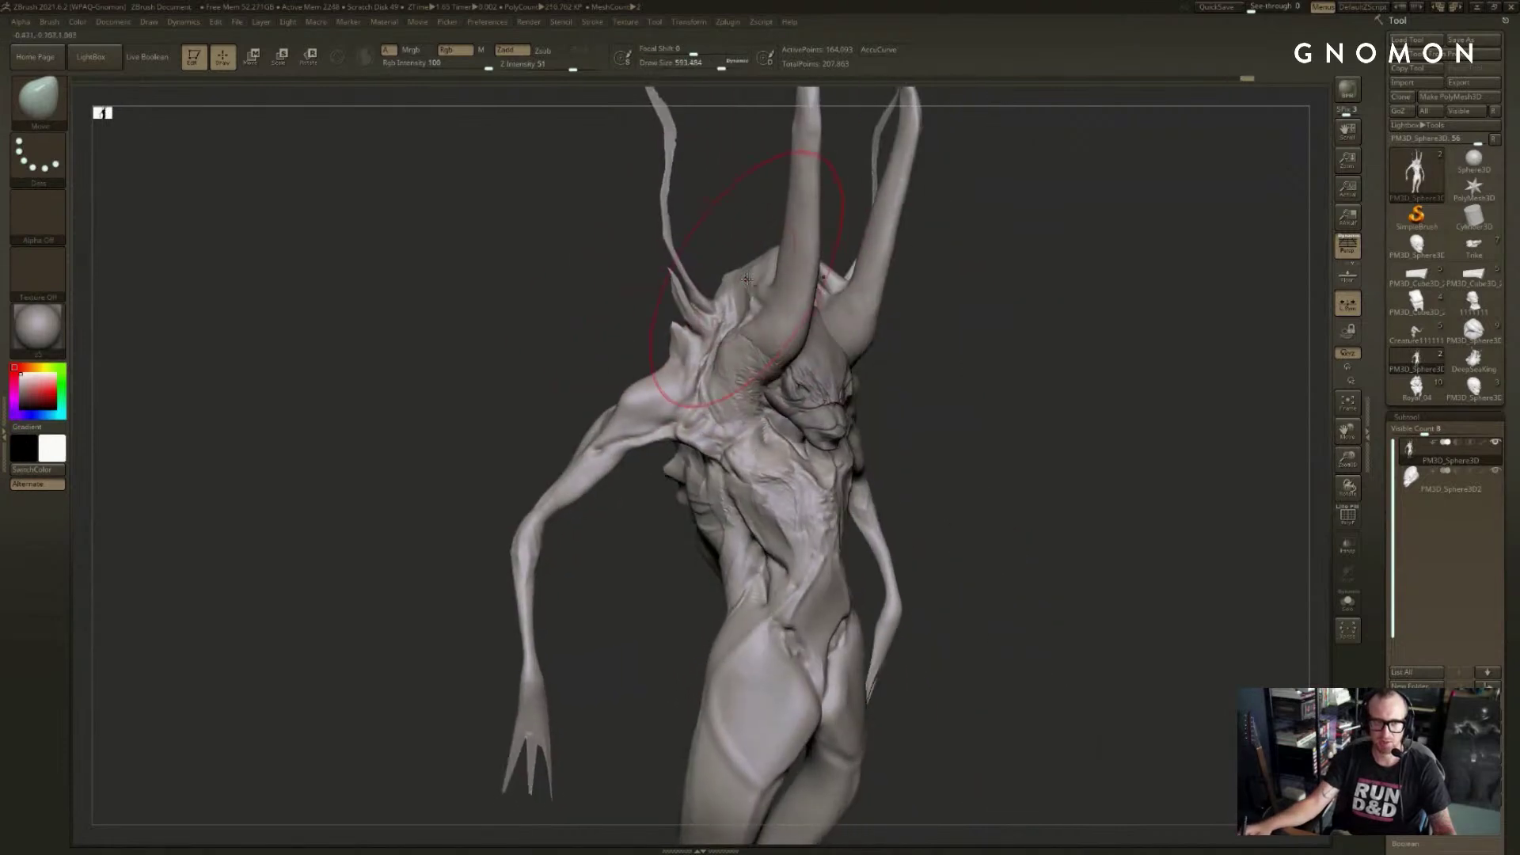
pyautogui.press('s')
pyautogui.moveTo(747, 278); pyautogui.dragTo(736, 279)
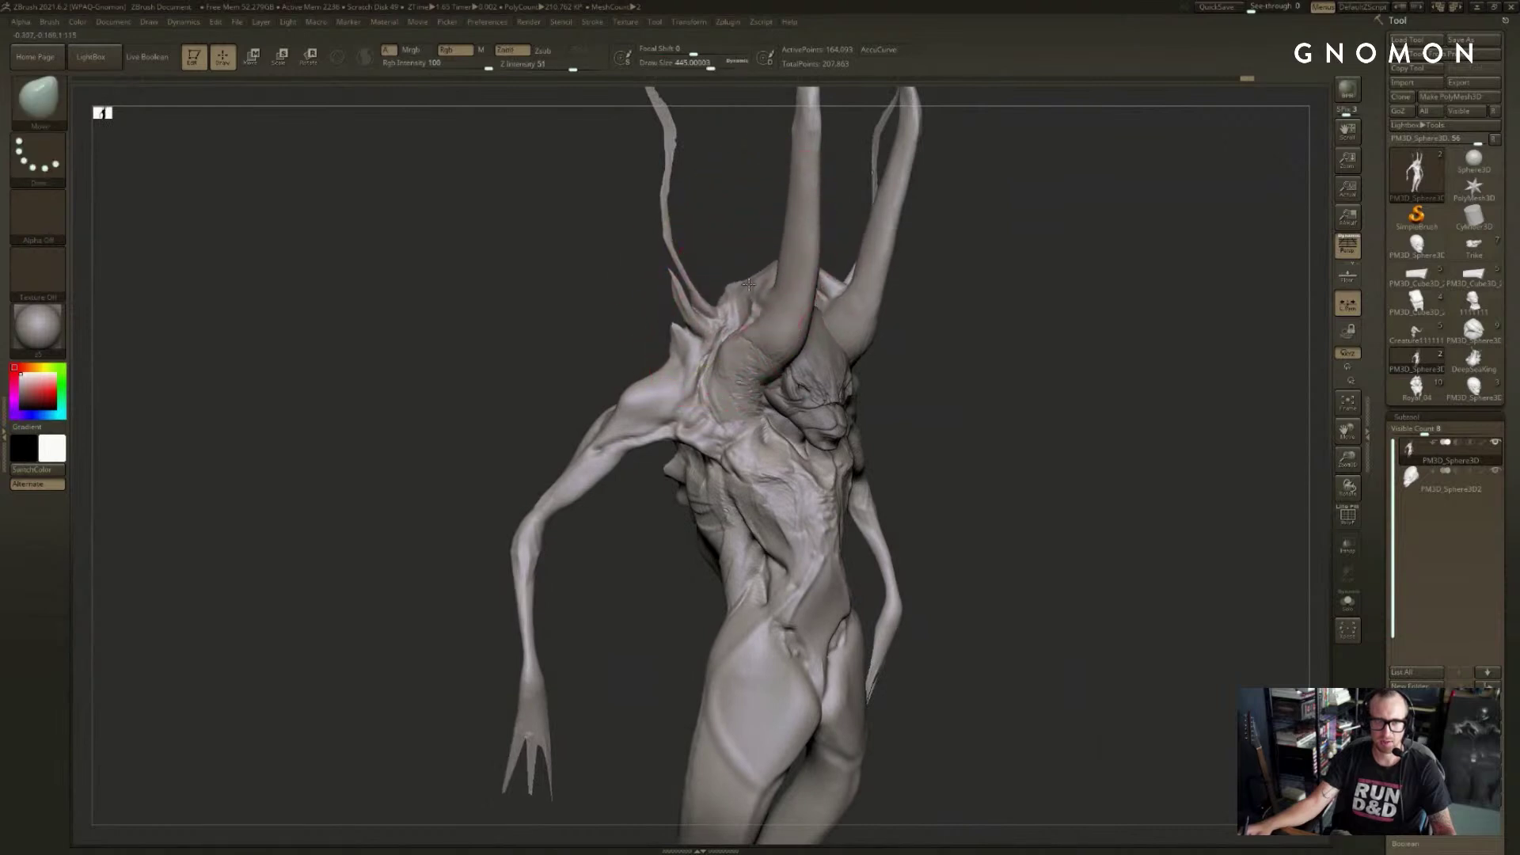
# - Reshape the crest's rear profile and the base of the back spikes with the Move brush
pyautogui.keyDown('shift'); pyautogui.moveTo(1005, 271); pyautogui.dragTo(792, 293); pyautogui.keyUp('shift')
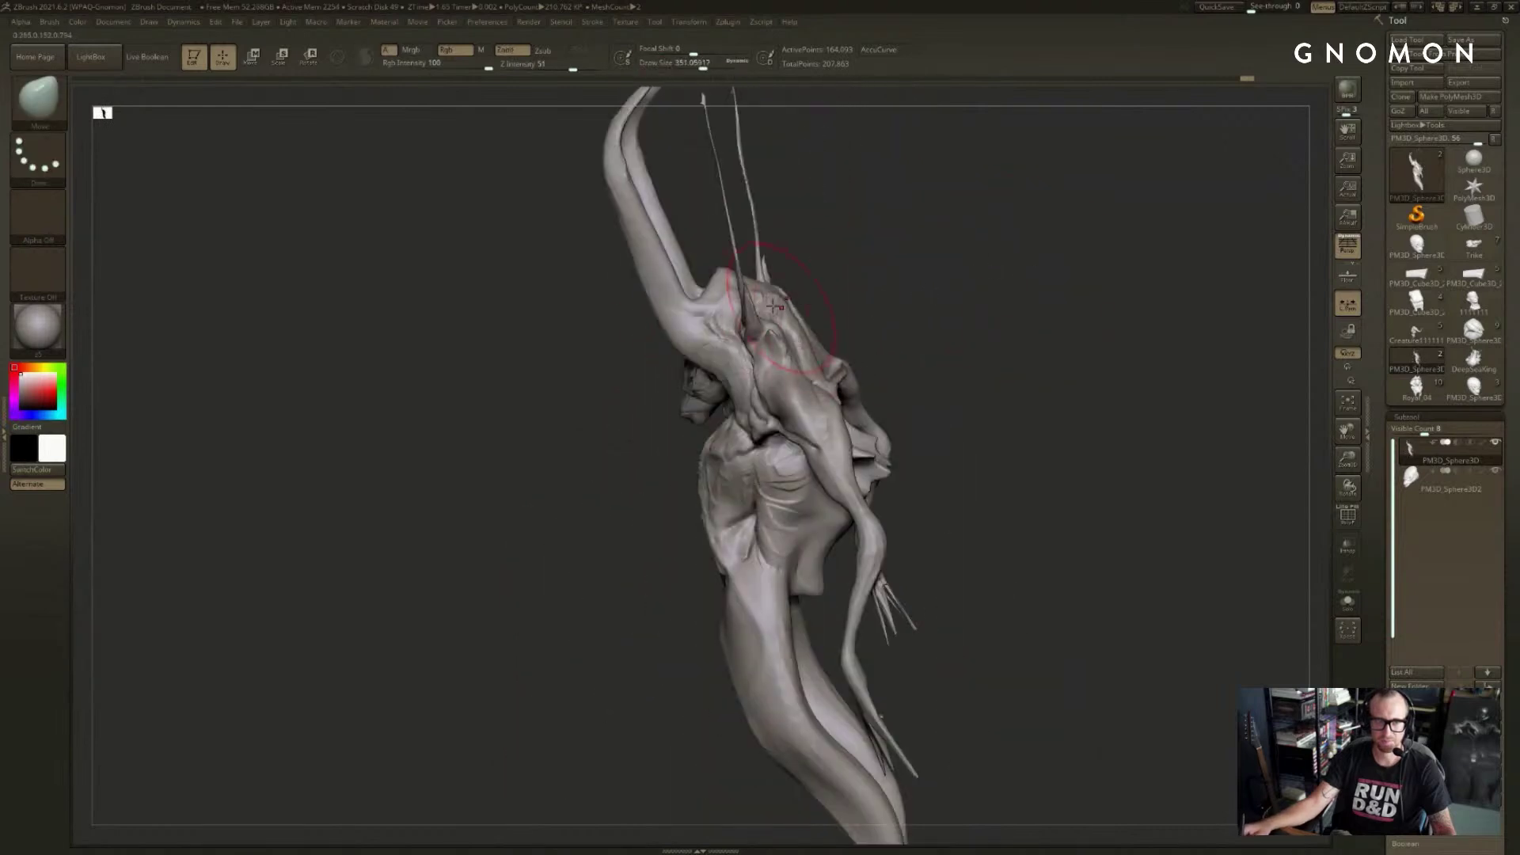
pyautogui.moveTo(774, 306)
pyautogui.mouseDown(button='right')
pyautogui.moveTo(804, 278)
pyautogui.moveTo(899, 281)
pyautogui.moveTo(934, 322)
pyautogui.moveTo(778, 384)
pyautogui.mouseUp(button='right')
pyautogui.press('s')
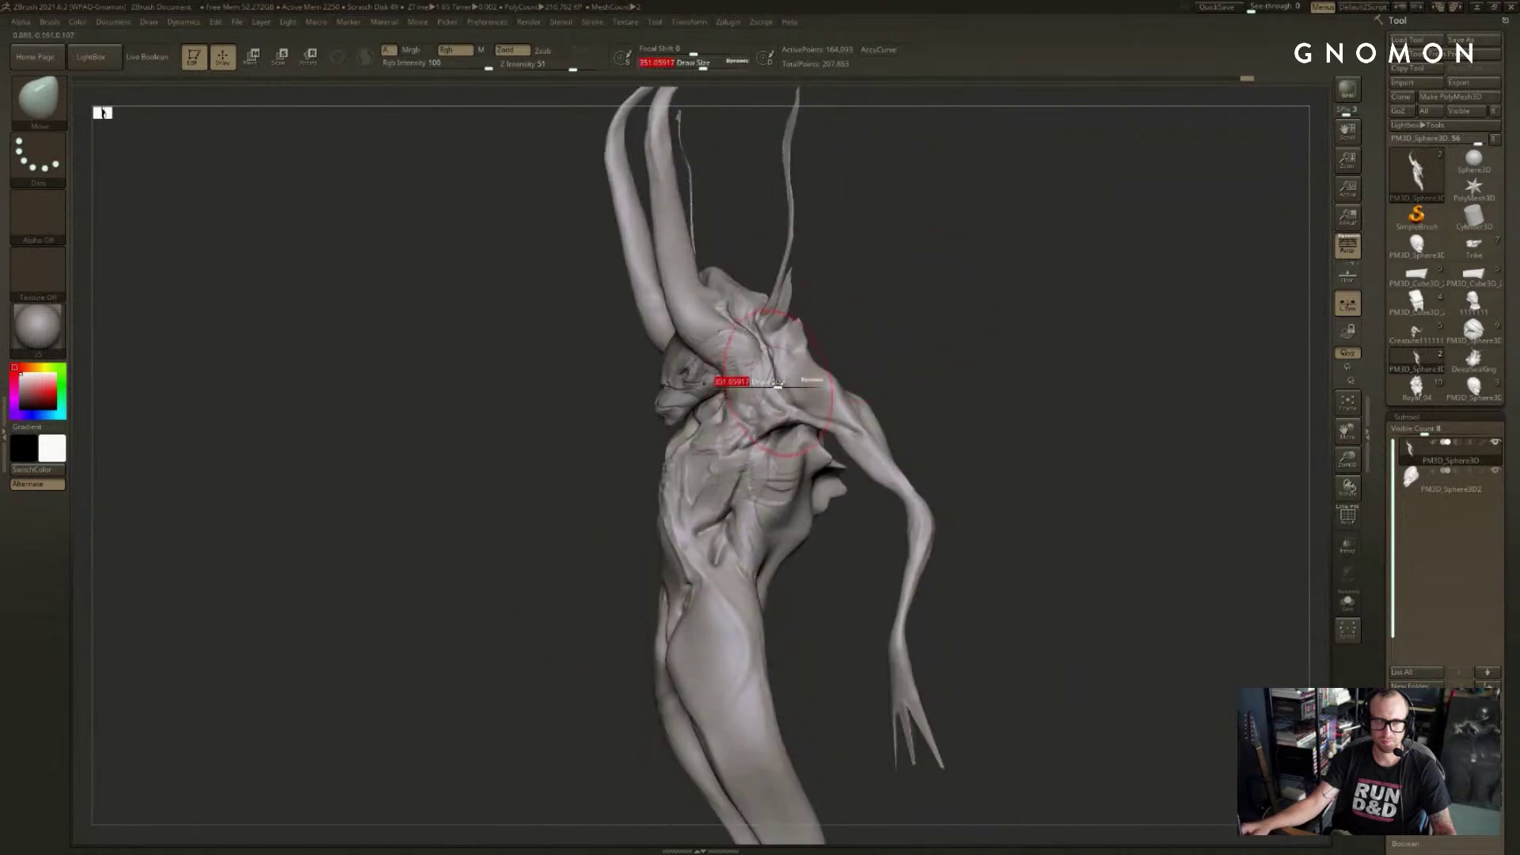
pyautogui.moveTo(778, 384); pyautogui.dragTo(770, 384)
pyautogui.moveTo(772, 371); pyautogui.dragTo(876, 370, button='right')
# - Build up the upper chest and neck transition with the ClayBuildup brush
pyautogui.press('b')
pyautogui.press('c')
pyautogui.press('b')
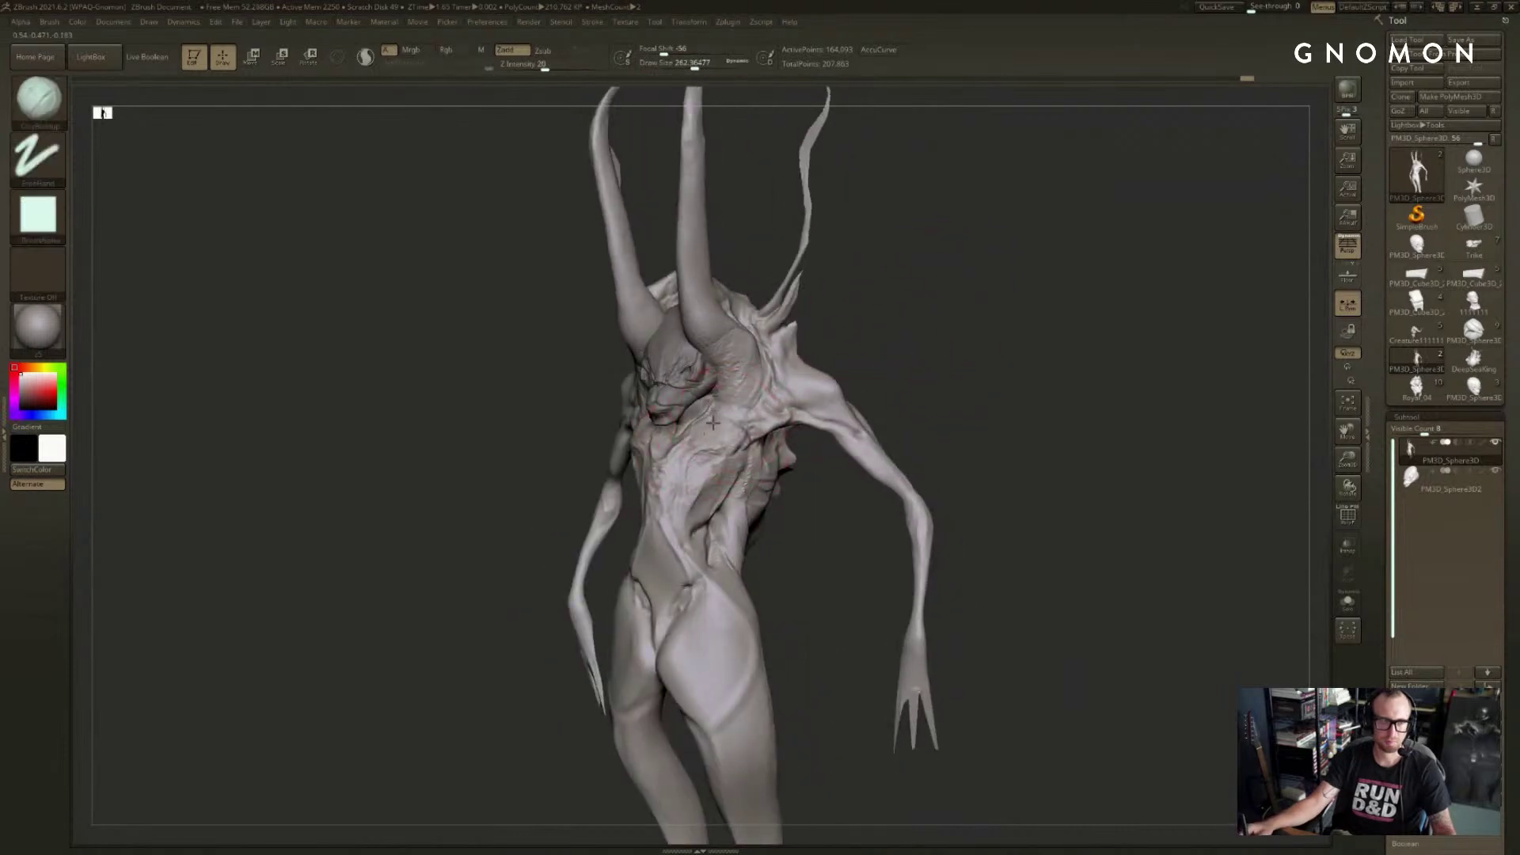
pyautogui.moveTo(889, 351); pyautogui.dragTo(1172, 357)
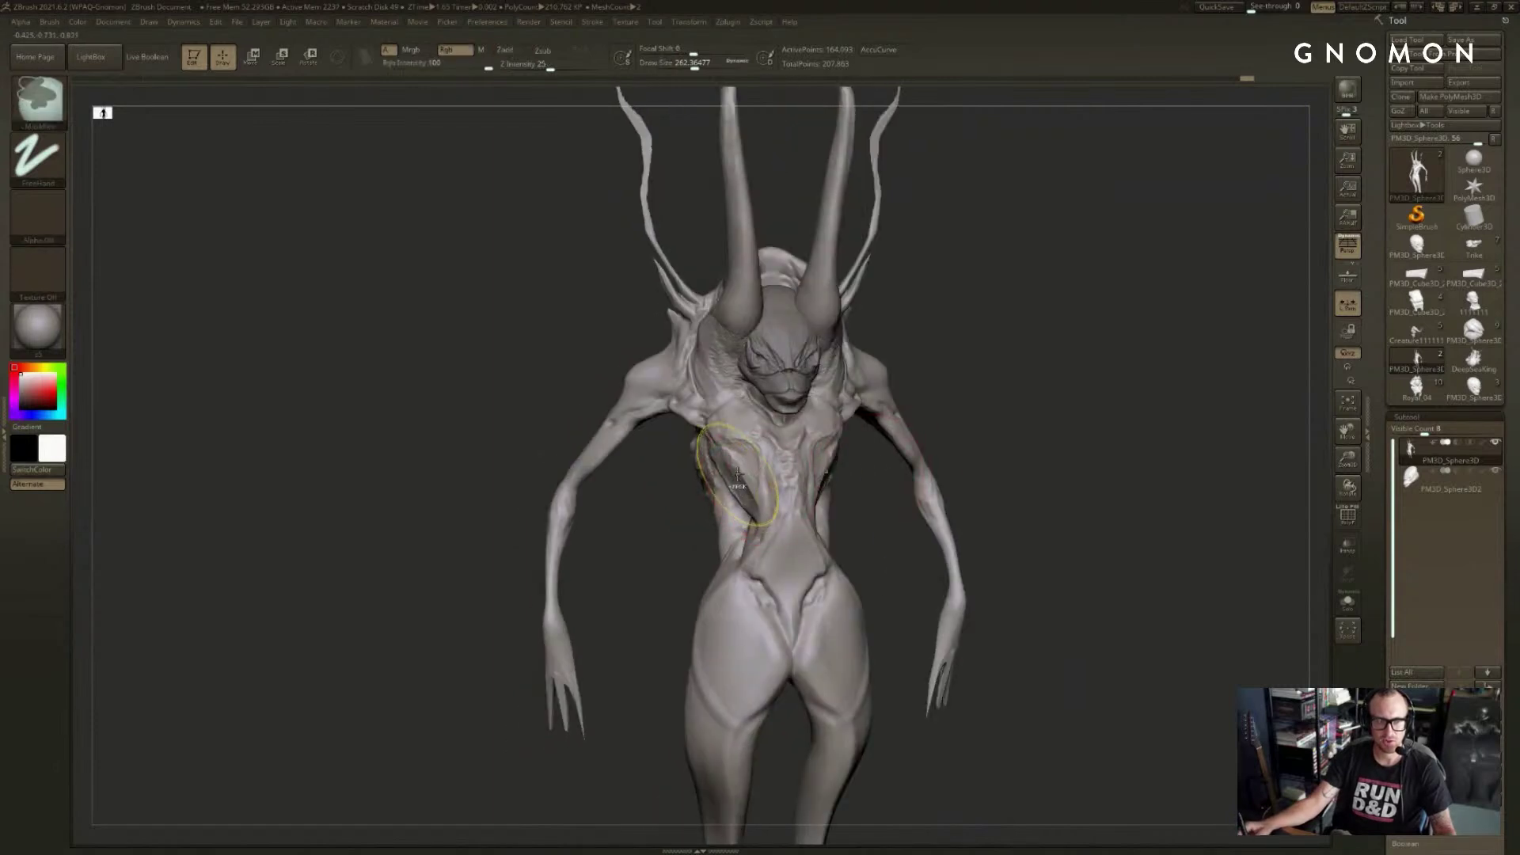
# - Reshape the lower legs in profile with the Move brush
pyautogui.moveTo(1010, 371)
pyautogui.mouseDown()
pyautogui.moveTo(909, 322)
pyautogui.moveTo(592, 484)
pyautogui.mouseUp()
pyautogui.press('b')
pyautogui.press('m')
pyautogui.press('v')
pyautogui.moveTo(960, 385)
pyautogui.keyDown('alt'); pyautogui.mouseDown()
pyautogui.moveTo(916, 370)
pyautogui.moveTo(874, 401)
pyautogui.moveTo(910, 345)
pyautogui.moveTo(865, 383)
pyautogui.mouseUp(); pyautogui.keyUp('alt')
pyautogui.moveTo(728, 641); pyautogui.dragTo(726, 520)
pyautogui.moveTo(637, 485)
pyautogui.mouseDown()
pyautogui.moveTo(617, 502)
pyautogui.moveTo(627, 519)
pyautogui.moveTo(748, 595)
pyautogui.moveTo(730, 640)
pyautogui.moveTo(759, 694)
pyautogui.mouseUp()
# - Adjust the foot with a resized Move brush and undo the last stroke on it
pyautogui.press('s')
pyautogui.press('s')
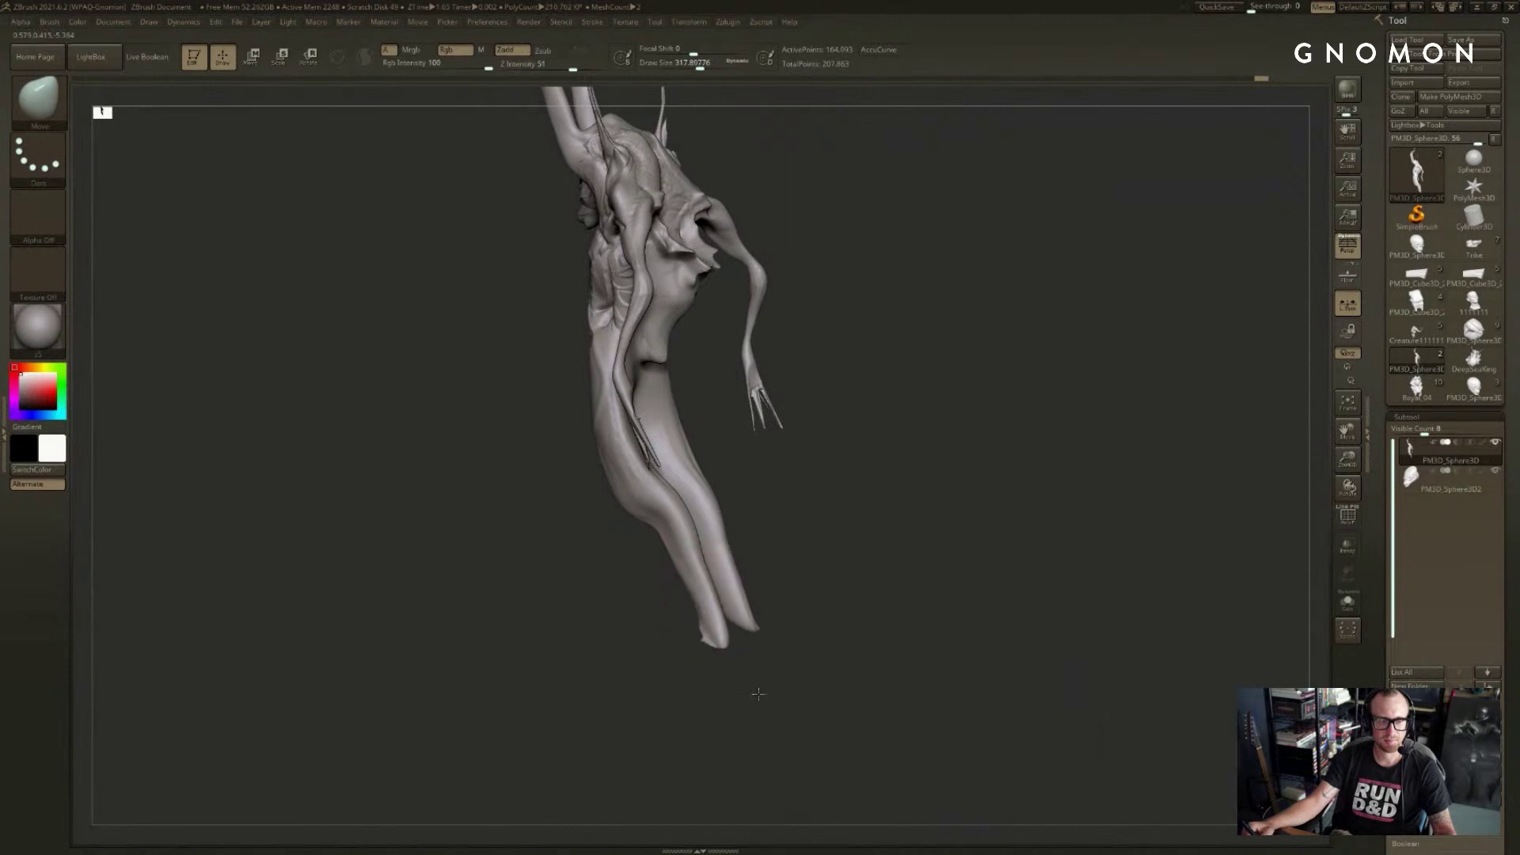
pyautogui.moveTo(701, 642); pyautogui.dragTo(735, 649)
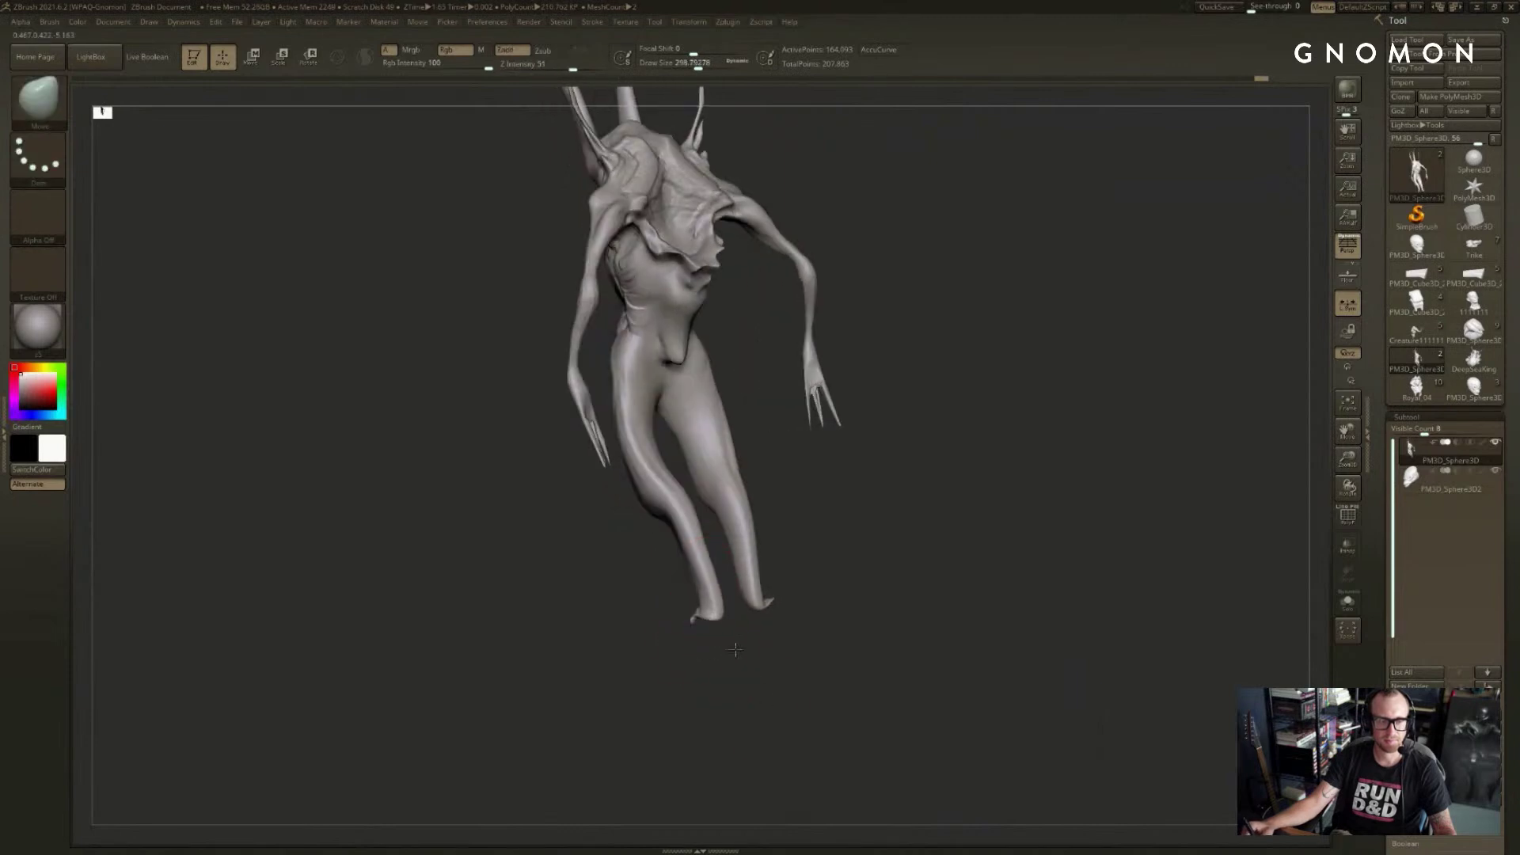
pyautogui.hotkey('ctrl', 'z')
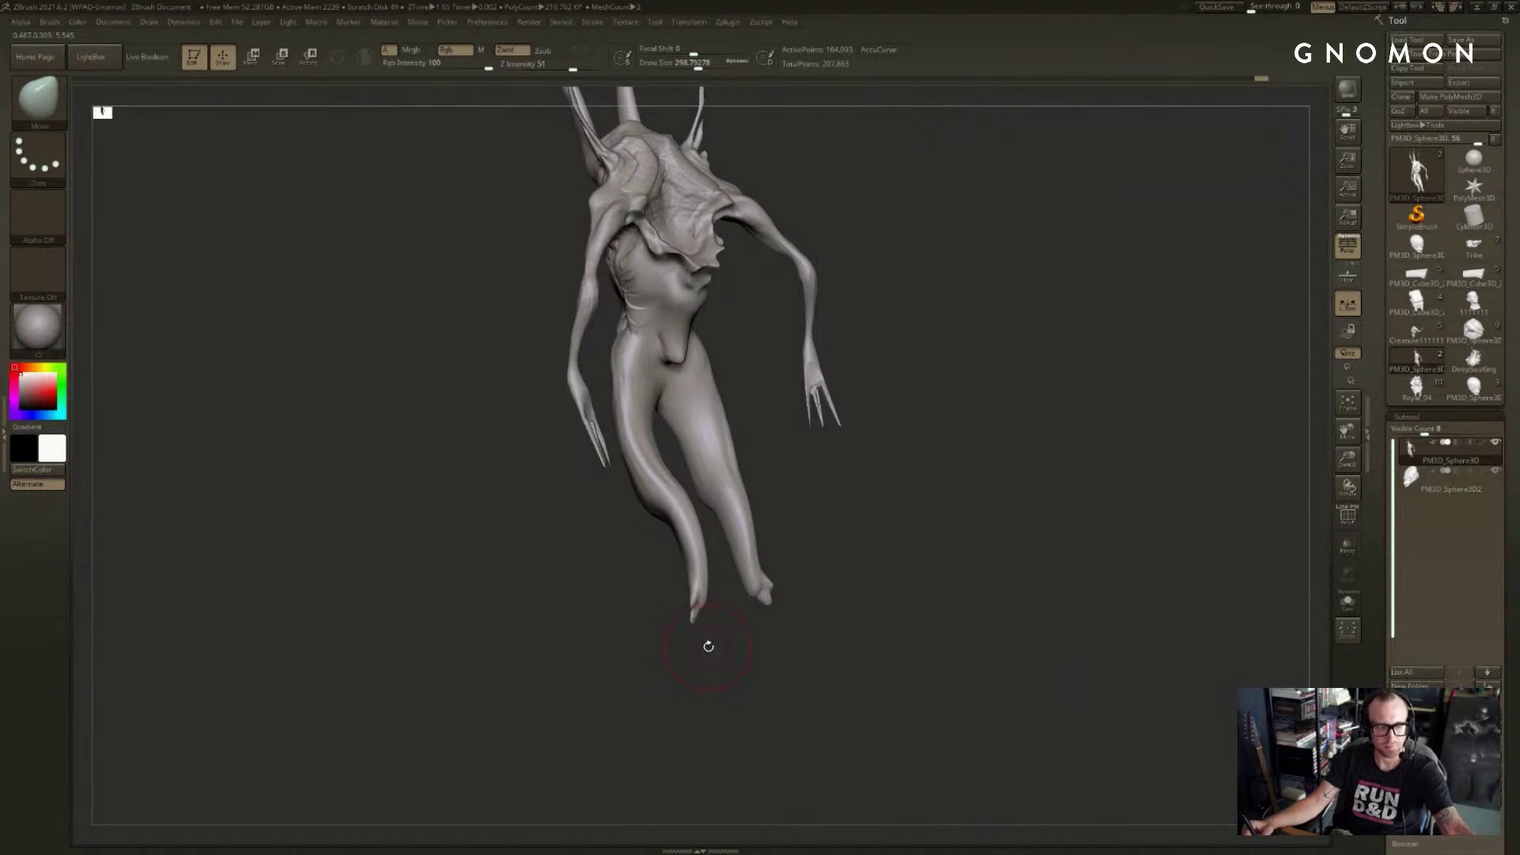
pyautogui.moveTo(709, 647); pyautogui.dragTo(834, 611)
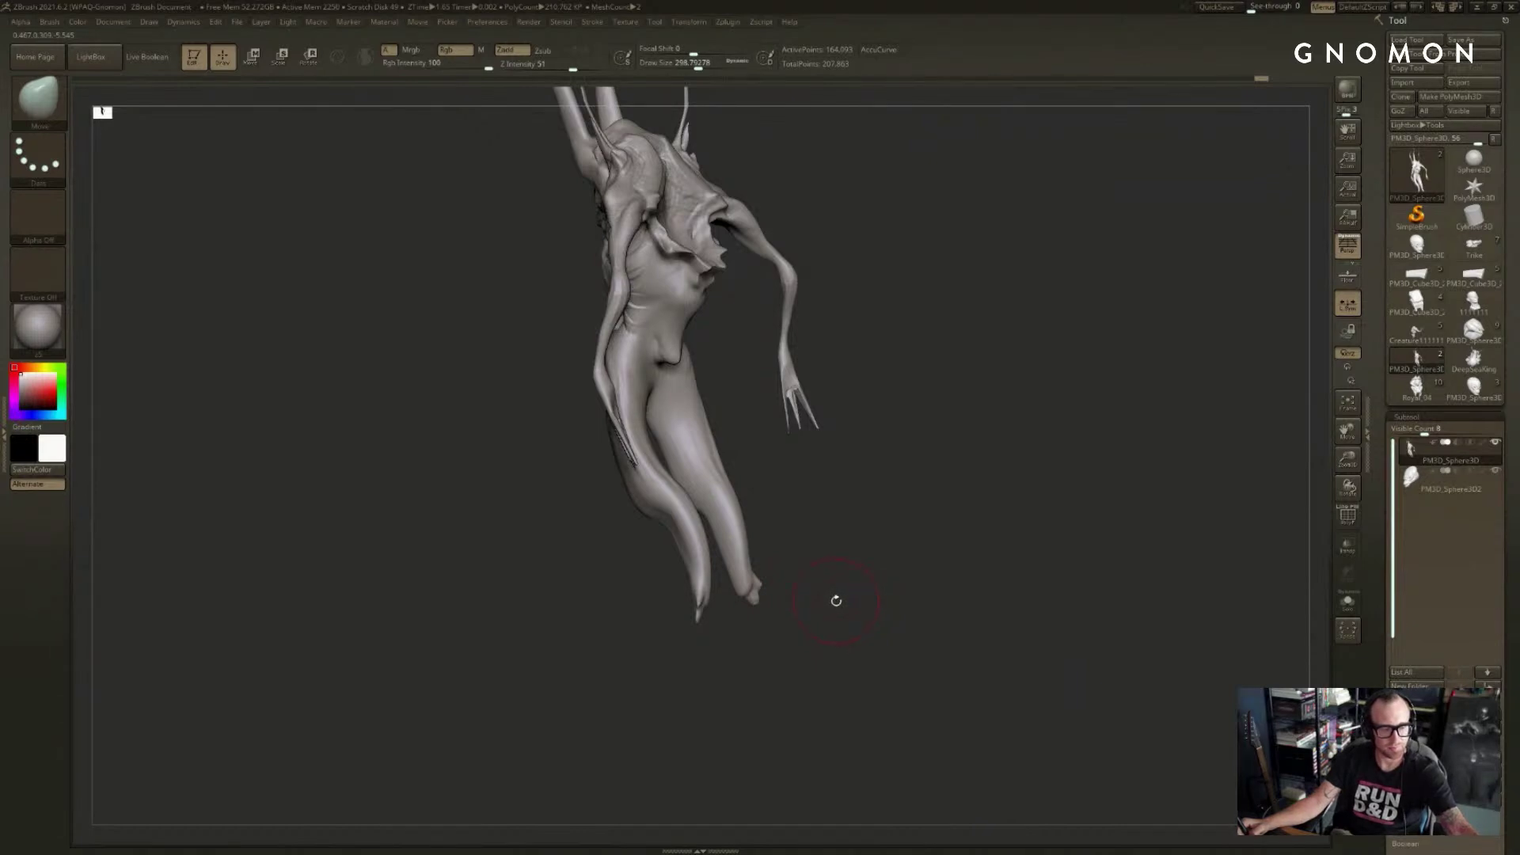
pyautogui.moveTo(926, 509); pyautogui.dragTo(999, 478)
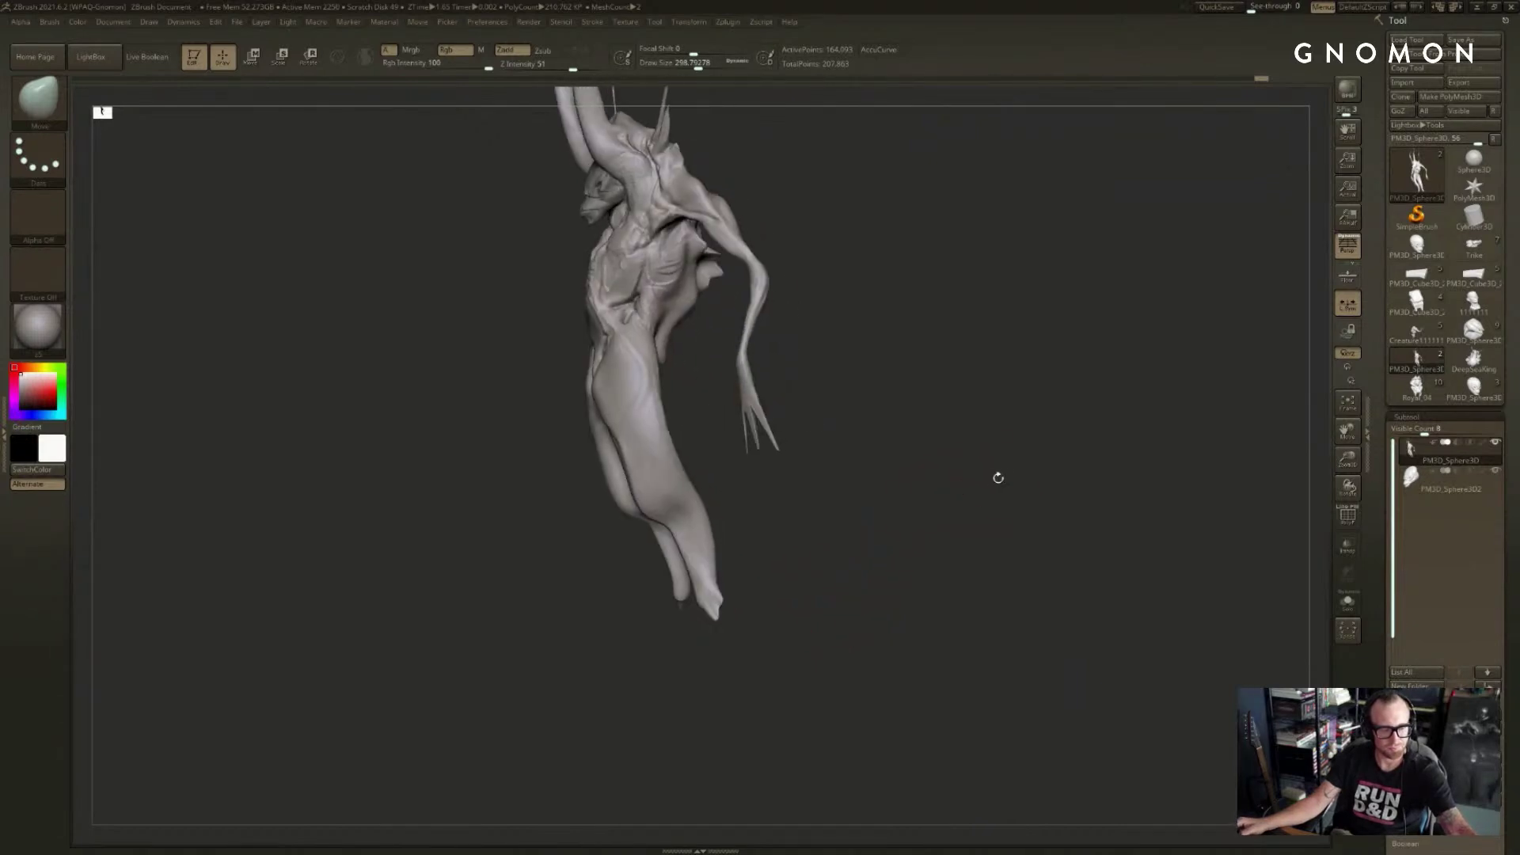
# - Carve grooves into the hips and upper inner thighs with the DamStandard brush
pyautogui.moveTo(909, 435)
pyautogui.mouseDown()
pyautogui.moveTo(957, 414)
pyautogui.moveTo(929, 407)
pyautogui.moveTo(944, 401)
pyautogui.moveTo(945, 444)
pyautogui.mouseUp()
pyautogui.press('b')
pyautogui.press('d')
pyautogui.press('s')
pyautogui.moveTo(687, 431); pyautogui.dragTo(710, 375)
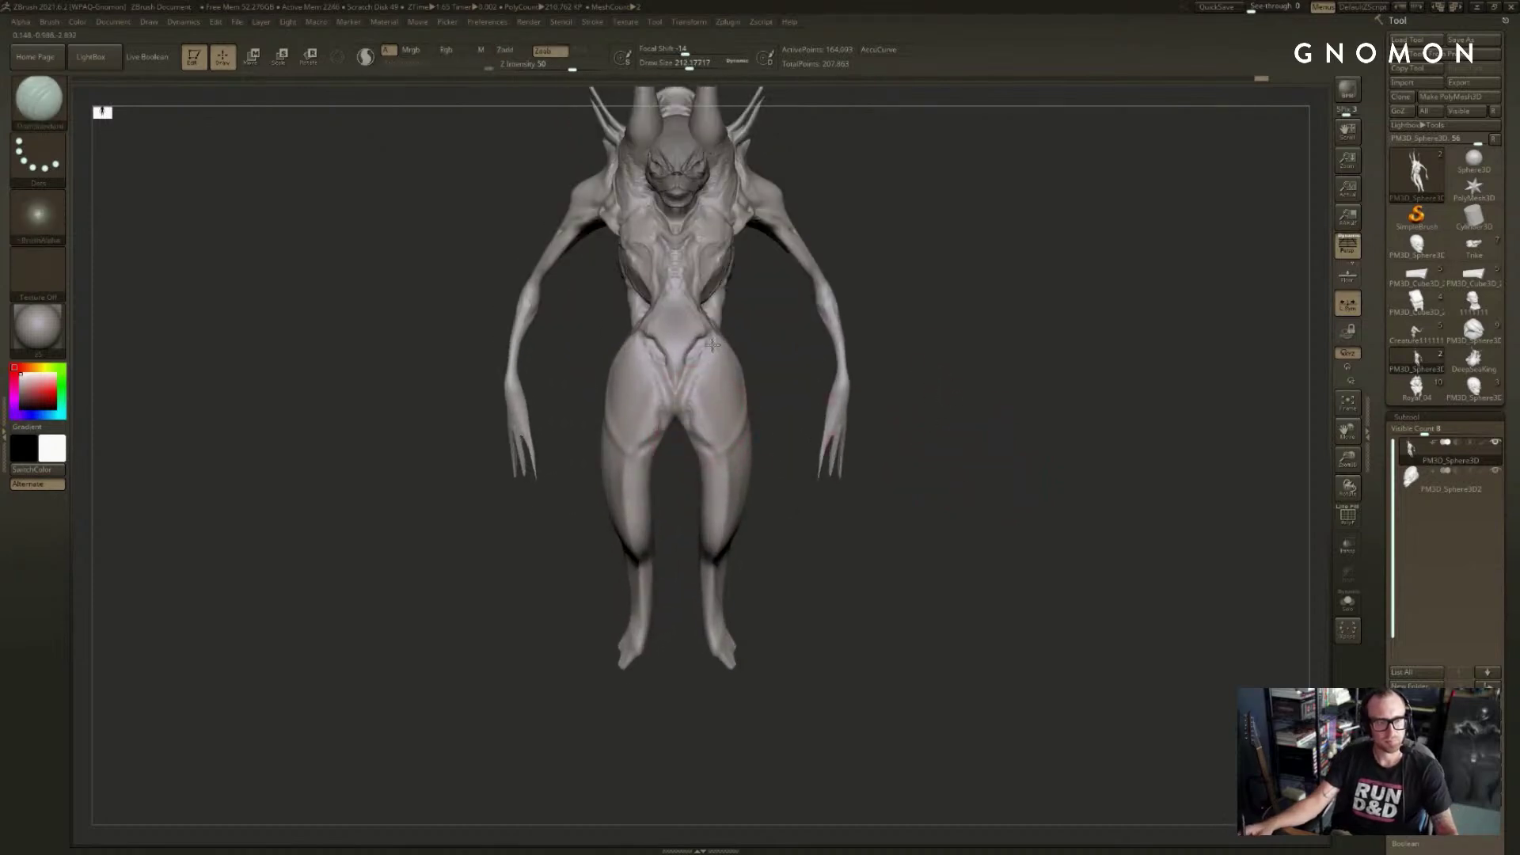
pyautogui.moveTo(714, 346); pyautogui.dragTo(696, 363, button='right')
pyautogui.moveTo(691, 388); pyautogui.dragTo(718, 340)
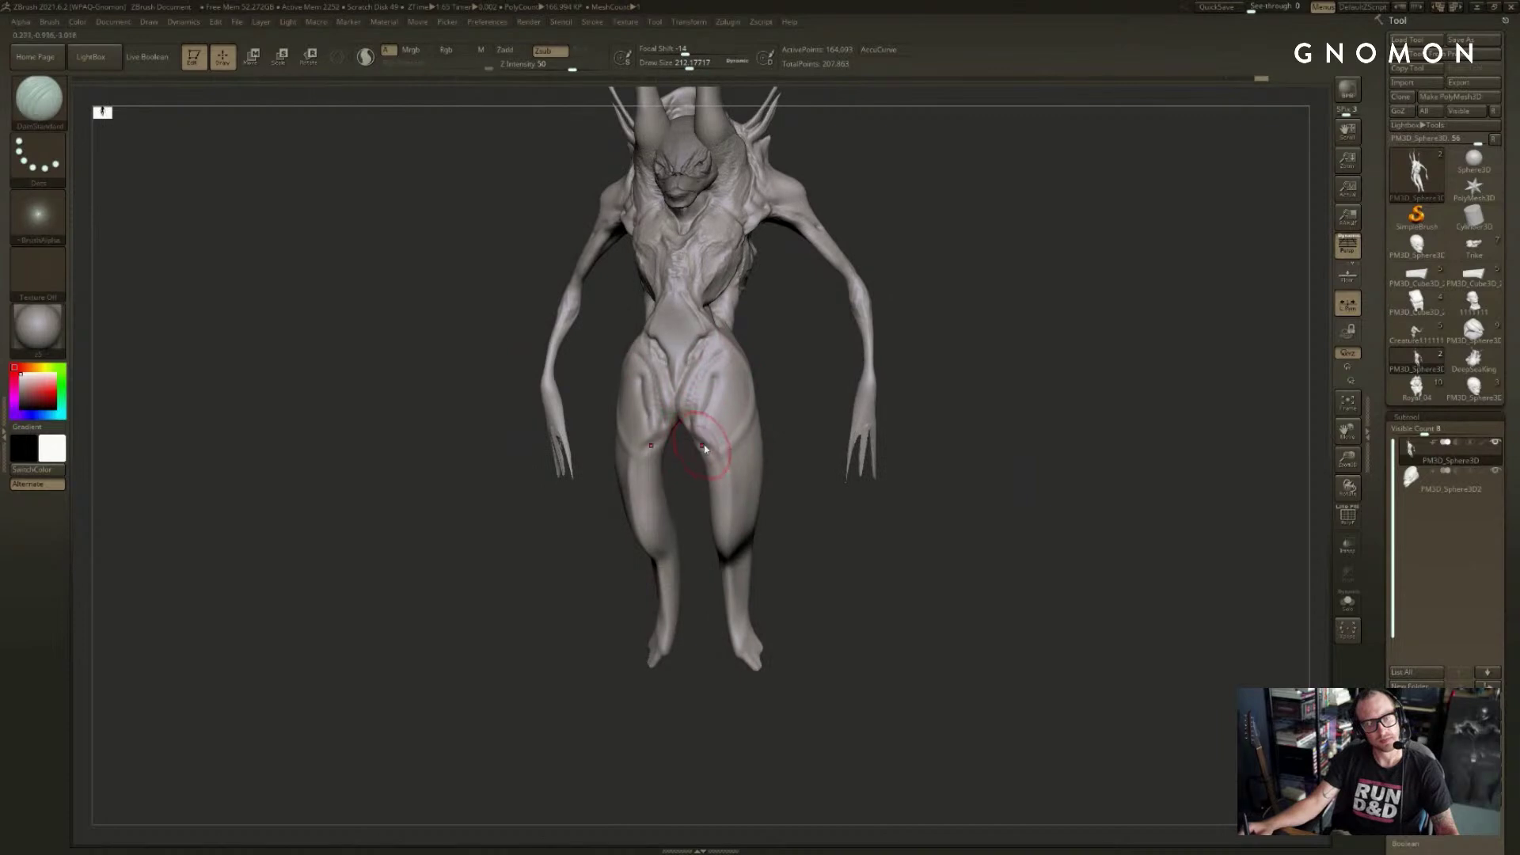
# - Carve grooves down the inner thighs toward the knees with the DamStandard brush, undoing one stroke
pyautogui.moveTo(706, 456); pyautogui.dragTo(714, 440)
pyautogui.hotkey('ctrl', 'z')
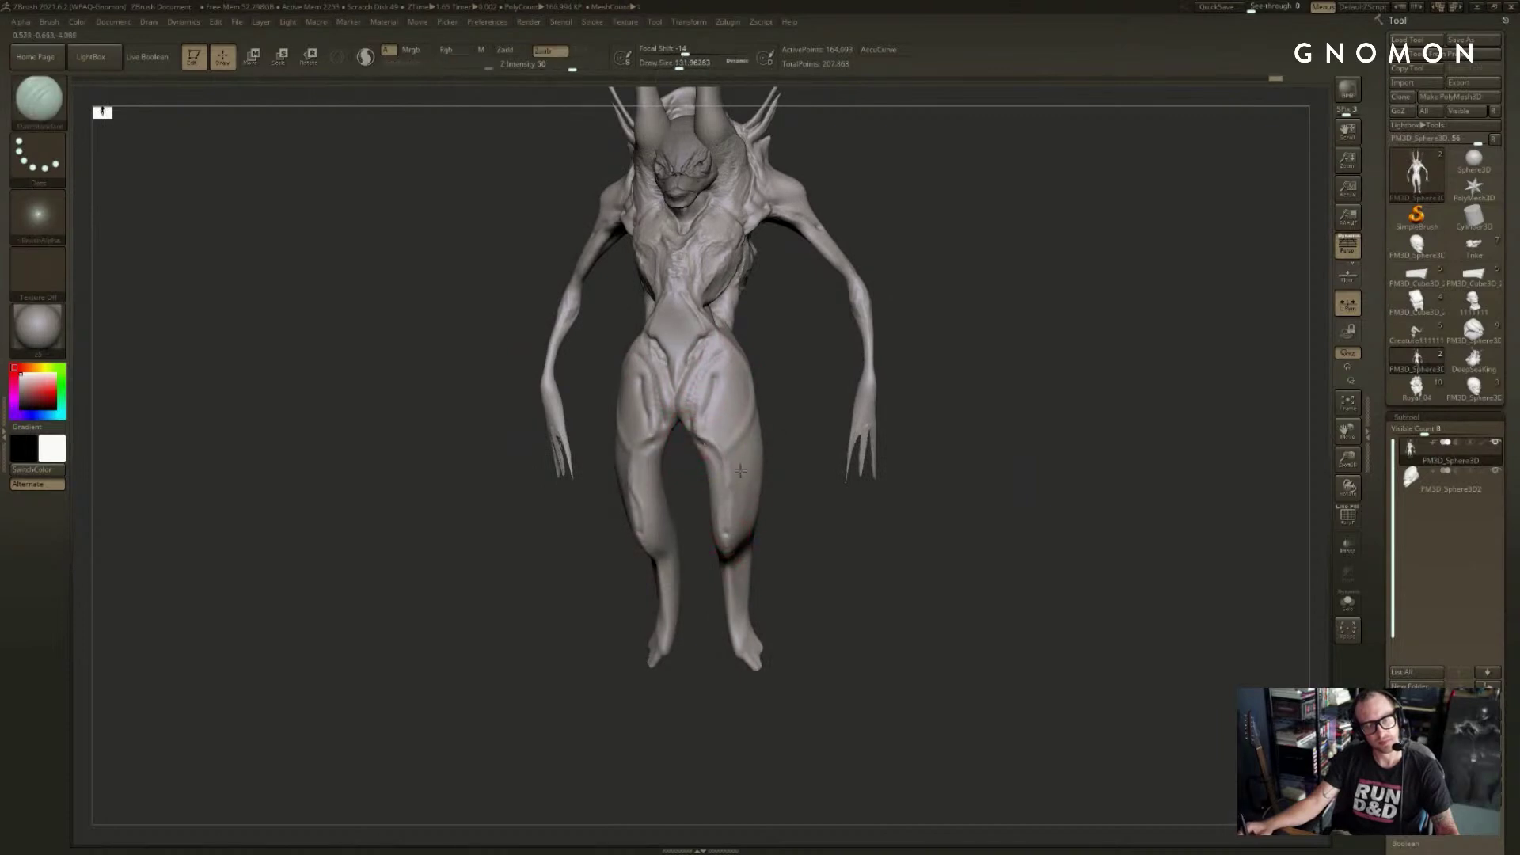
pyautogui.moveTo(767, 382); pyautogui.dragTo(661, 374)
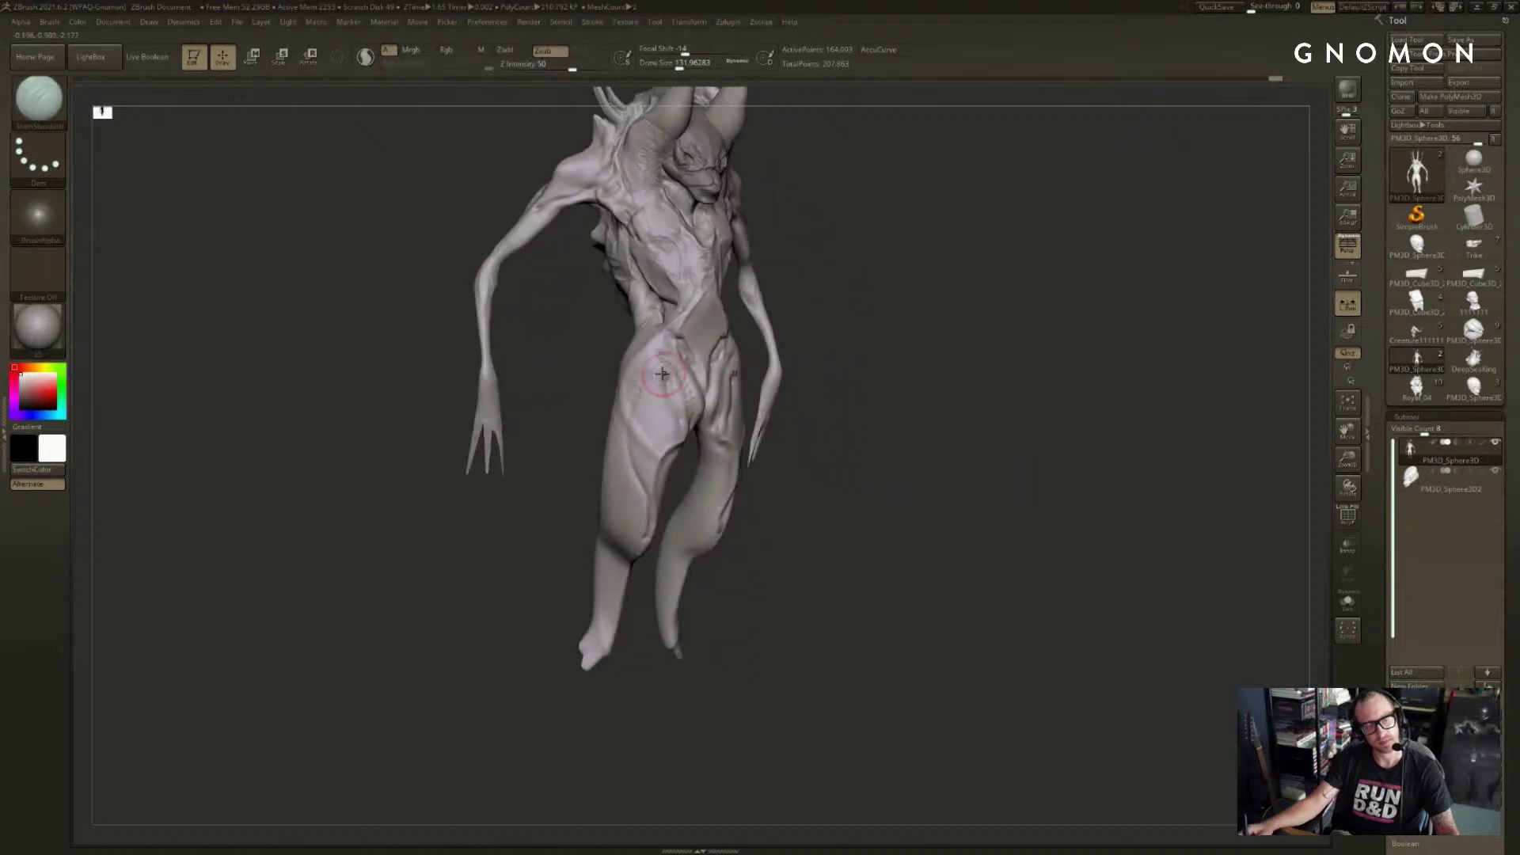
# - Pull a pointed flap outward from each side of the lower ribcage with the SnakeHook brush, redoing the overly long first pull
pyautogui.moveTo(637, 316)
pyautogui.mouseDown()
pyautogui.moveTo(570, 336)
pyautogui.moveTo(625, 399)
pyautogui.moveTo(664, 403)
pyautogui.mouseUp()
pyautogui.press('b')
pyautogui.press('h')
pyautogui.press('s')
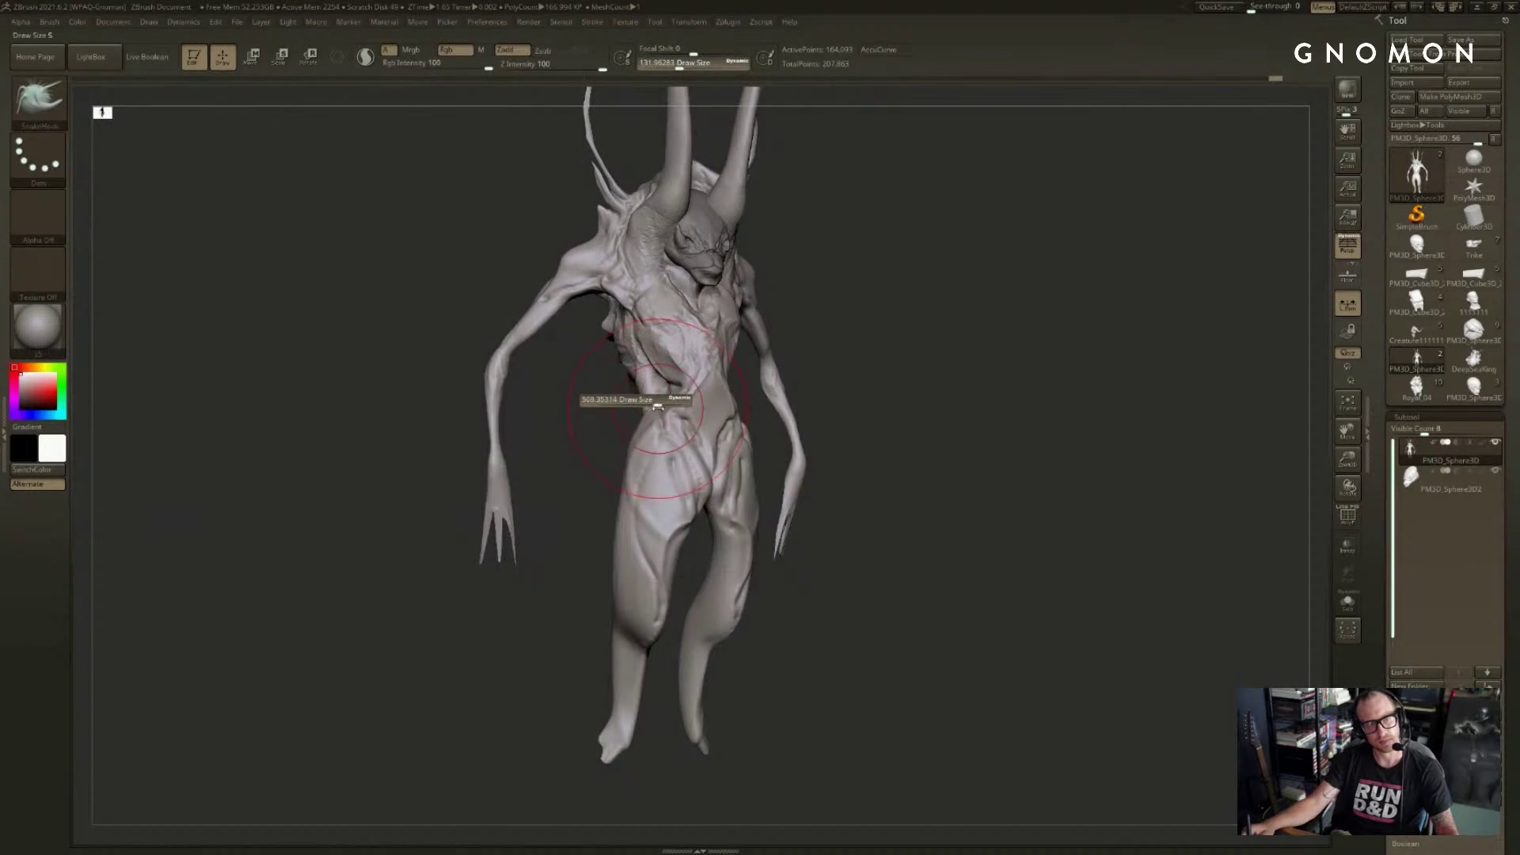
pyautogui.moveTo(646, 348)
pyautogui.mouseDown()
pyautogui.moveTo(607, 352)
pyautogui.moveTo(579, 407)
pyautogui.moveTo(554, 412)
pyautogui.mouseUp()
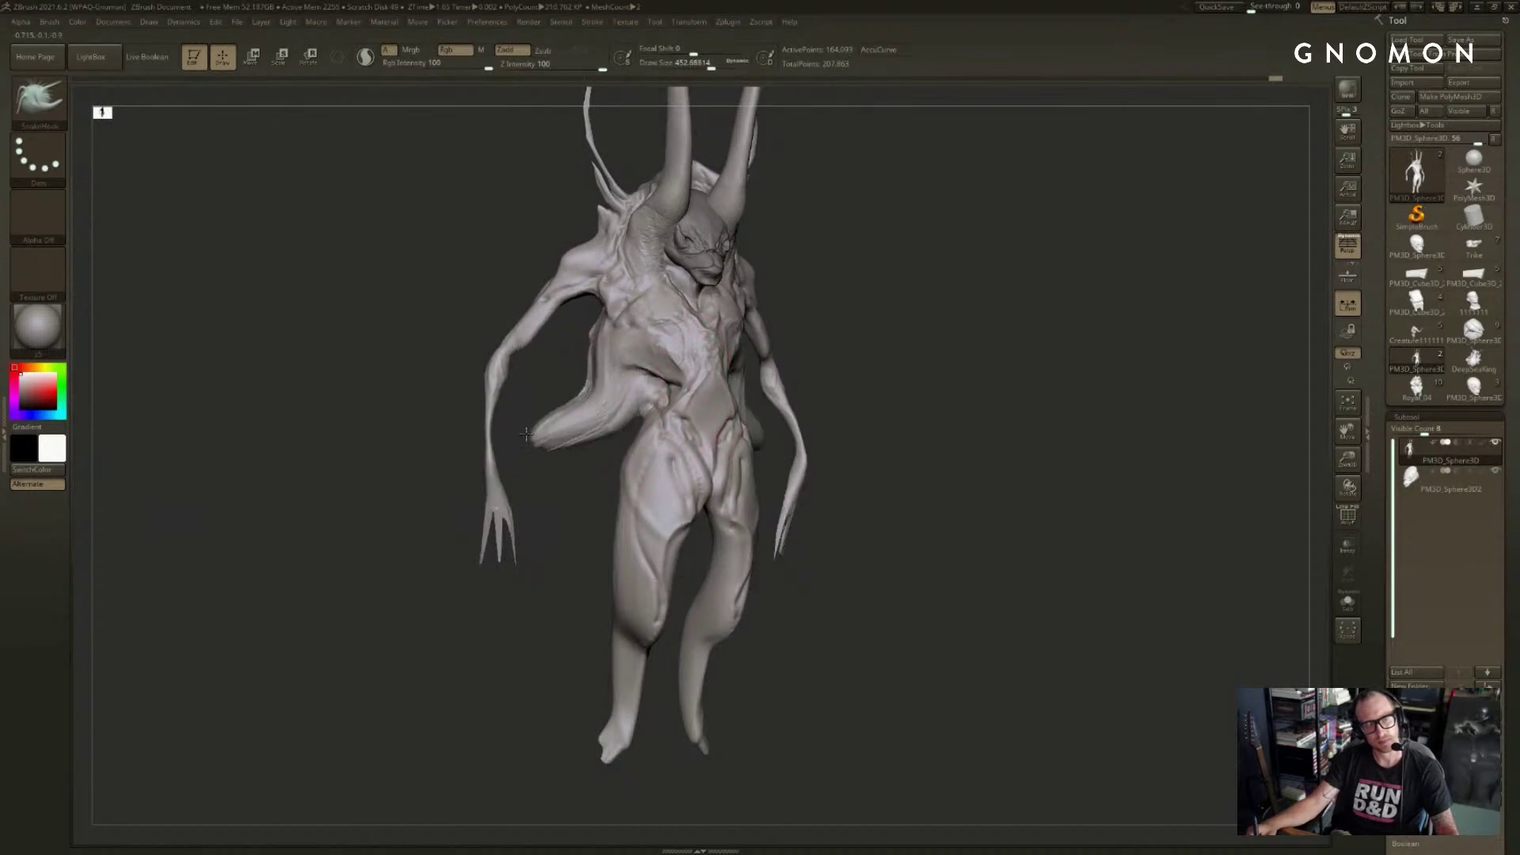
pyautogui.hotkey('ctrl', 'z')
pyautogui.moveTo(611, 356); pyautogui.dragTo(577, 417)
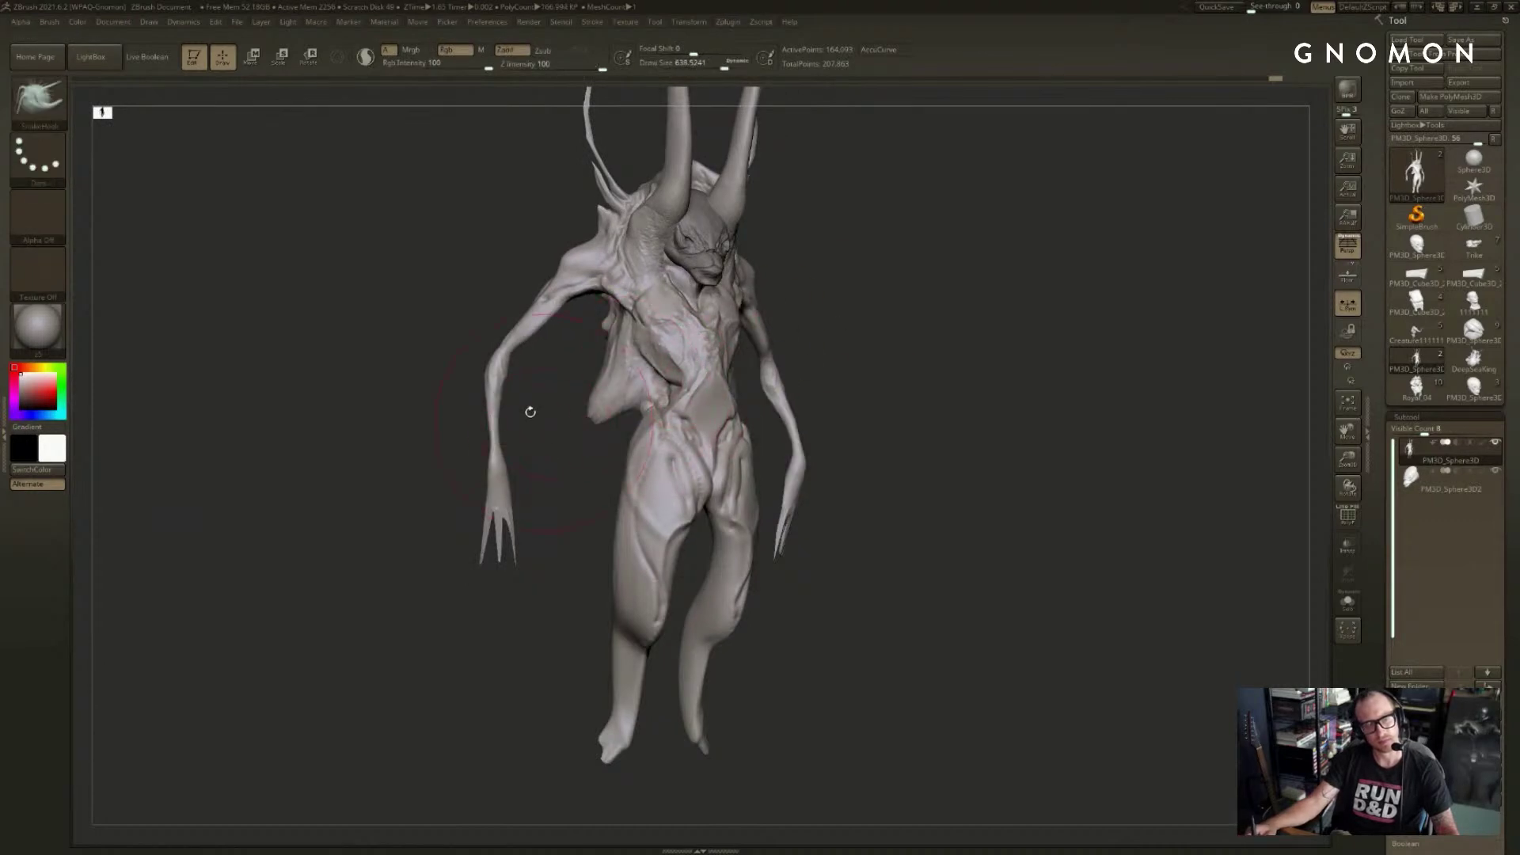
# - Mask both arms from shoulder to hand and invert the mask so only the arms can be edited
pyautogui.press('b')
pyautogui.press('c')
pyautogui.press('b')
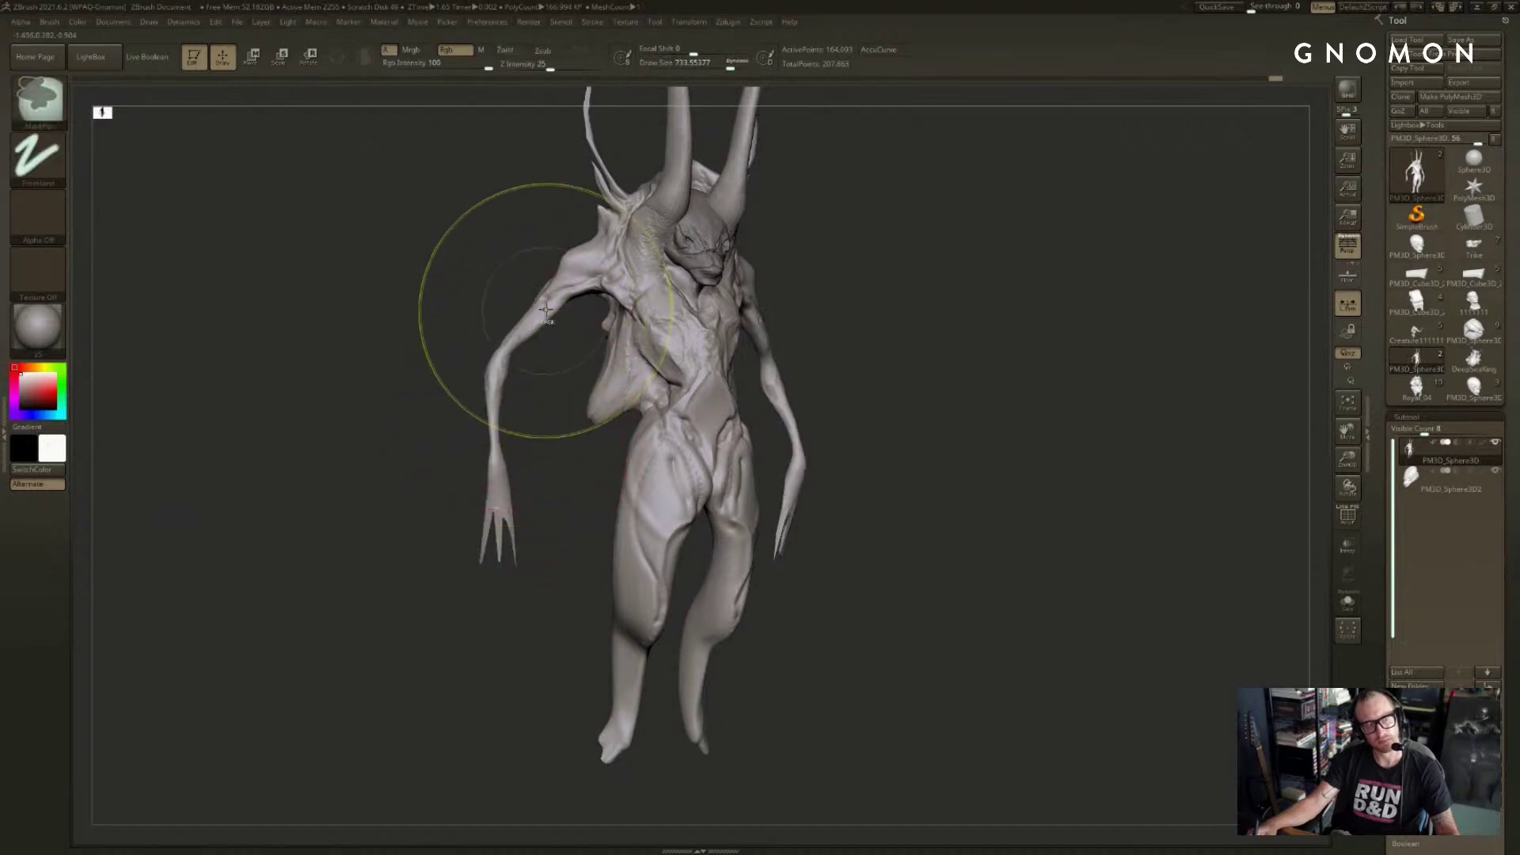
pyautogui.moveTo(545, 309)
pyautogui.mouseDown()
pyautogui.moveTo(551, 285)
pyautogui.moveTo(507, 412)
pyautogui.moveTo(487, 547)
pyautogui.mouseUp()
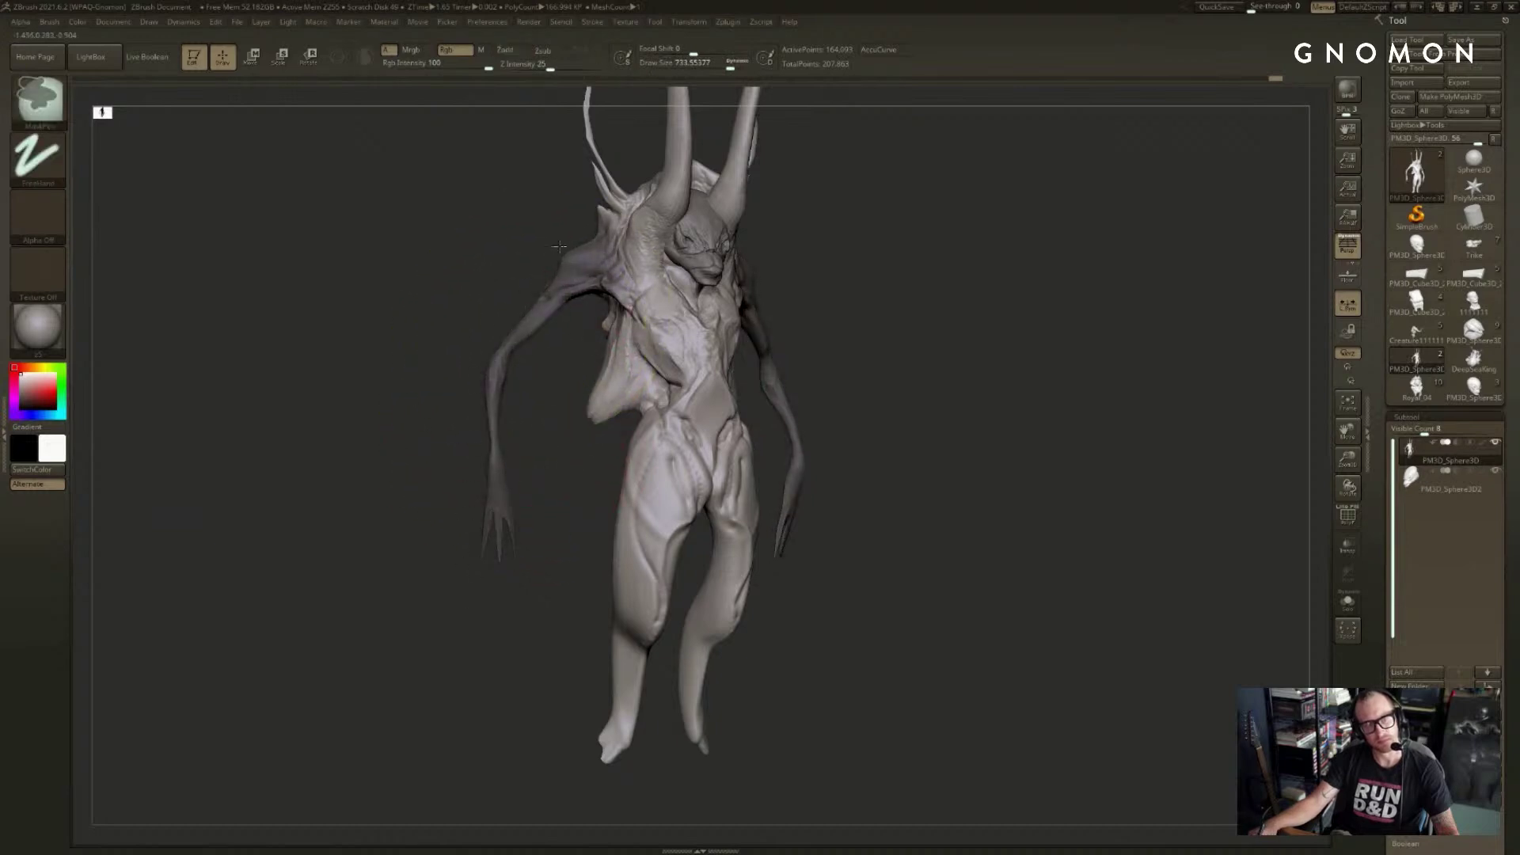
pyautogui.keyDown('ctrl'); pyautogui.click(463, 400); pyautogui.keyUp('ctrl')
# - Lengthen both arms down to knee level with the Transpose move line and return to drawing mode
pyautogui.keyDown('shift'); pyautogui.moveTo(477, 418); pyautogui.dragTo(898, 390); pyautogui.keyUp('shift')
pyautogui.press('w')
pyautogui.moveTo(745, 277); pyautogui.dragTo(764, 683)
pyautogui.hotkey('ctrl', 'z')
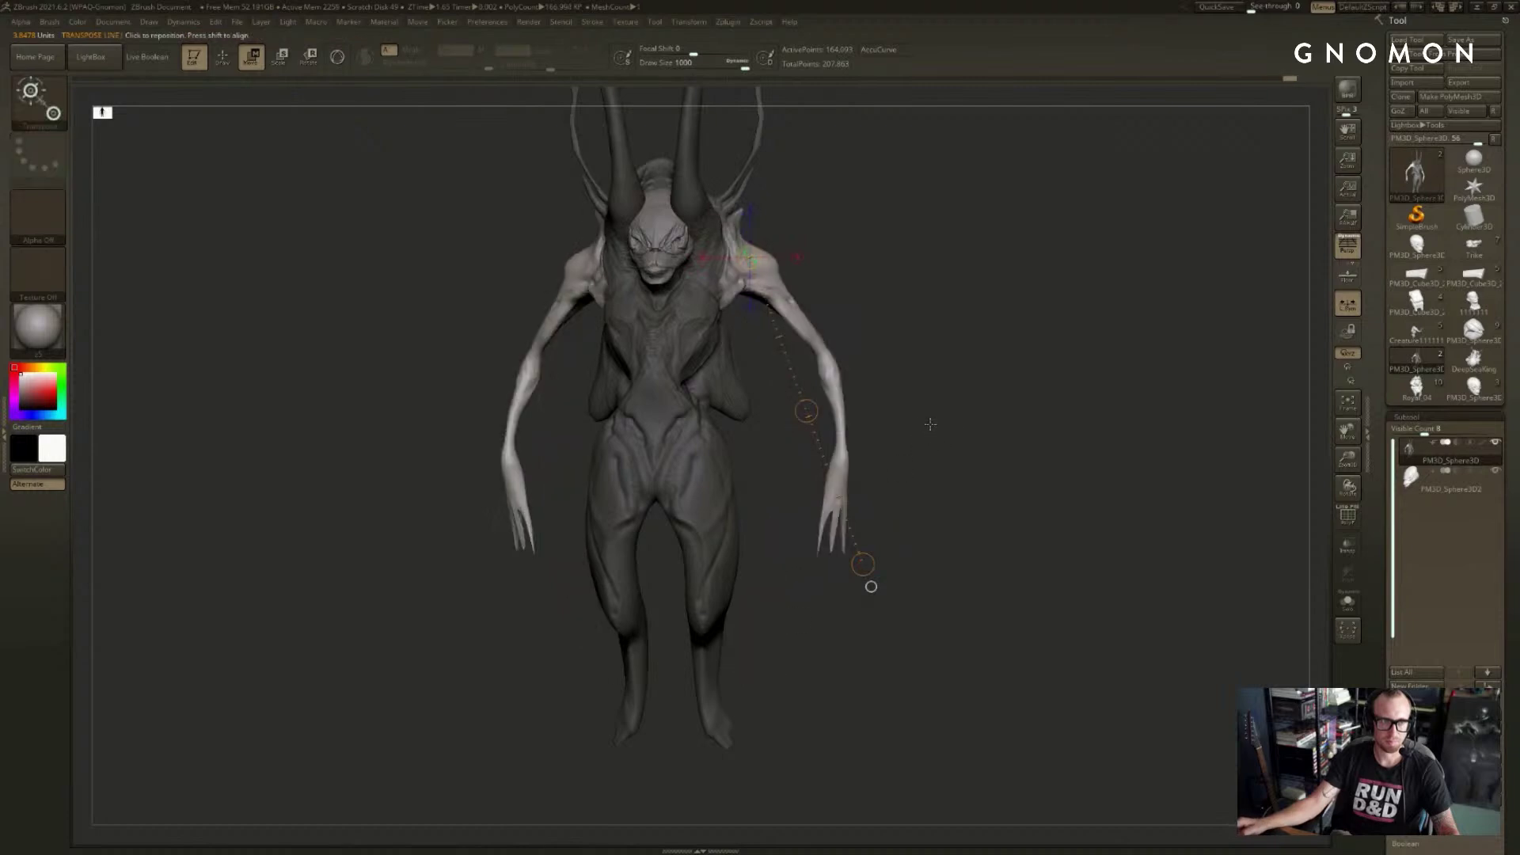
pyautogui.moveTo(932, 424); pyautogui.dragTo(906, 438)
pyautogui.hotkey('ctrl', 'shift', 'z')
pyautogui.moveTo(862, 563)
pyautogui.mouseDown()
pyautogui.moveTo(897, 550)
pyautogui.moveTo(847, 556)
pyautogui.moveTo(862, 571)
pyautogui.mouseUp()
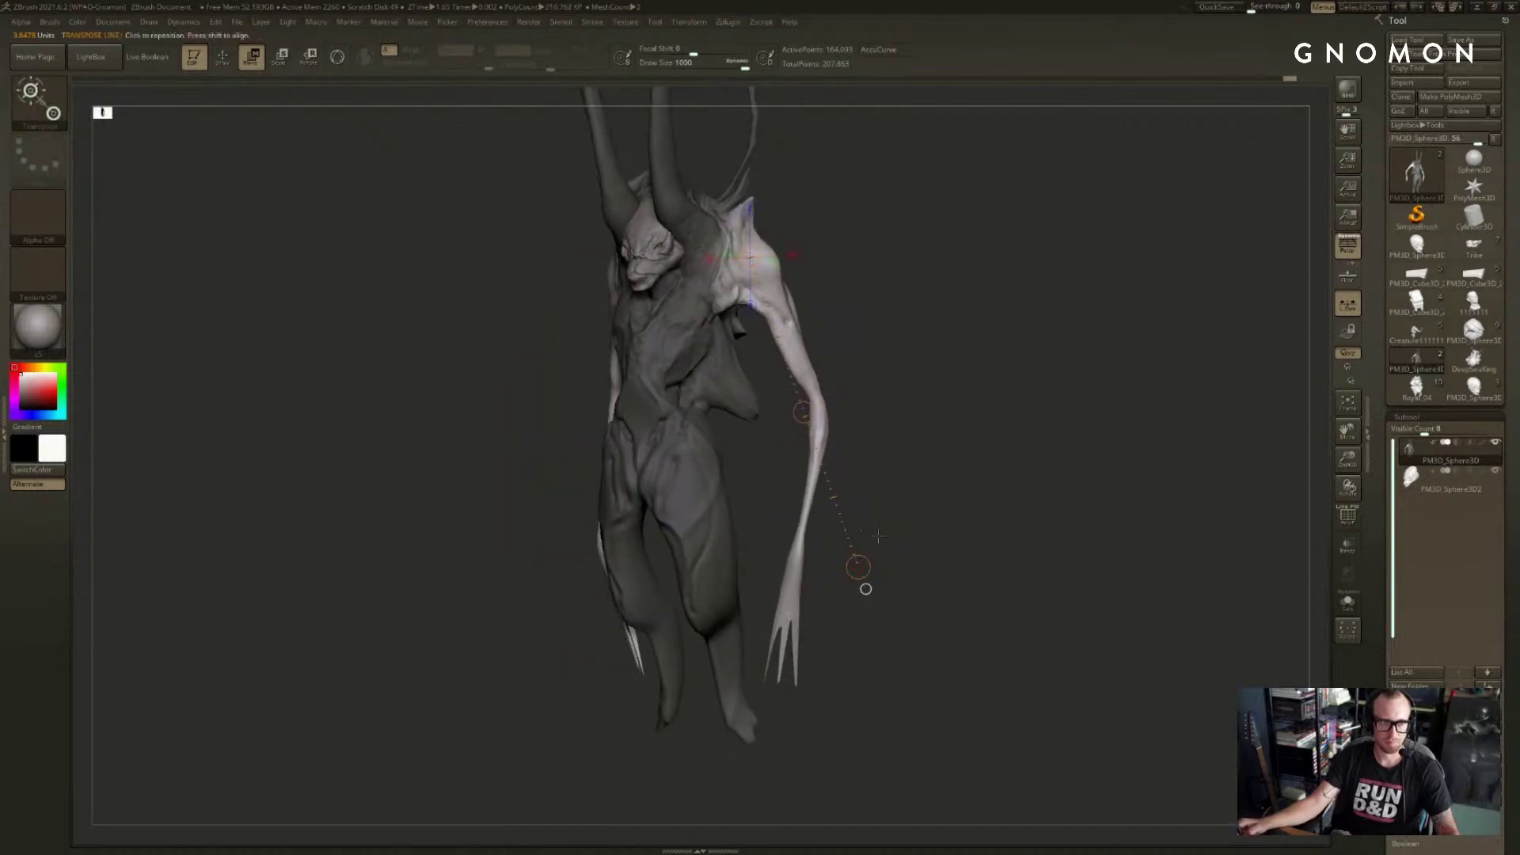
pyautogui.moveTo(904, 412)
pyautogui.keyDown('alt'); pyautogui.mouseDown()
pyautogui.moveTo(926, 563)
pyautogui.moveTo(952, 513)
pyautogui.moveTo(939, 455)
pyautogui.moveTo(998, 419)
pyautogui.moveTo(804, 411)
pyautogui.mouseUp(); pyautogui.keyUp('alt')
pyautogui.press('q')
# - Try a warm beige MatCap material on the creature and pick a near-white base color
pyautogui.click(35, 347)
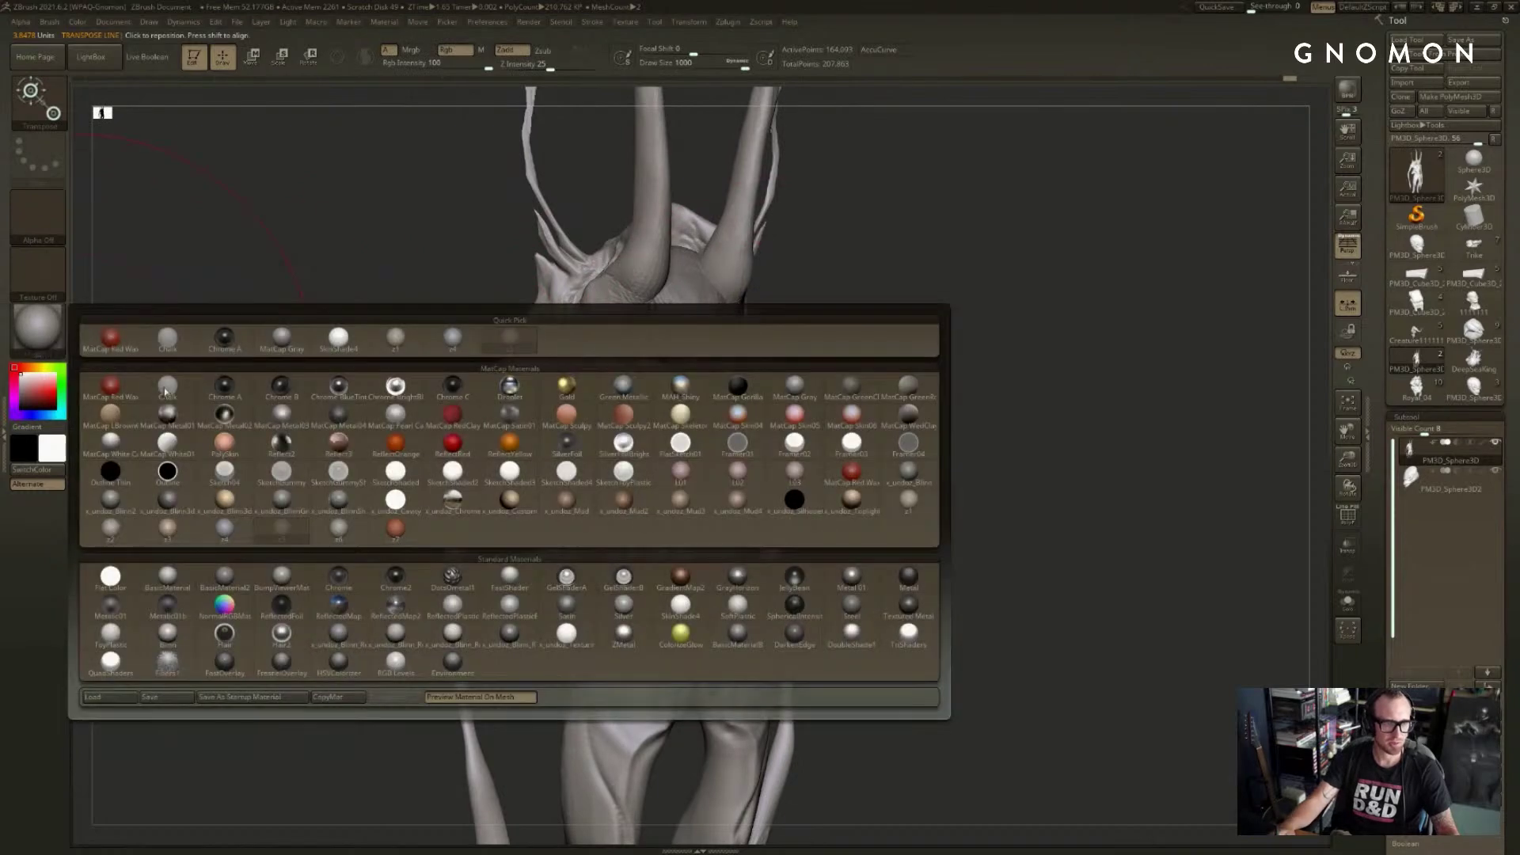
pyautogui.click(908, 497)
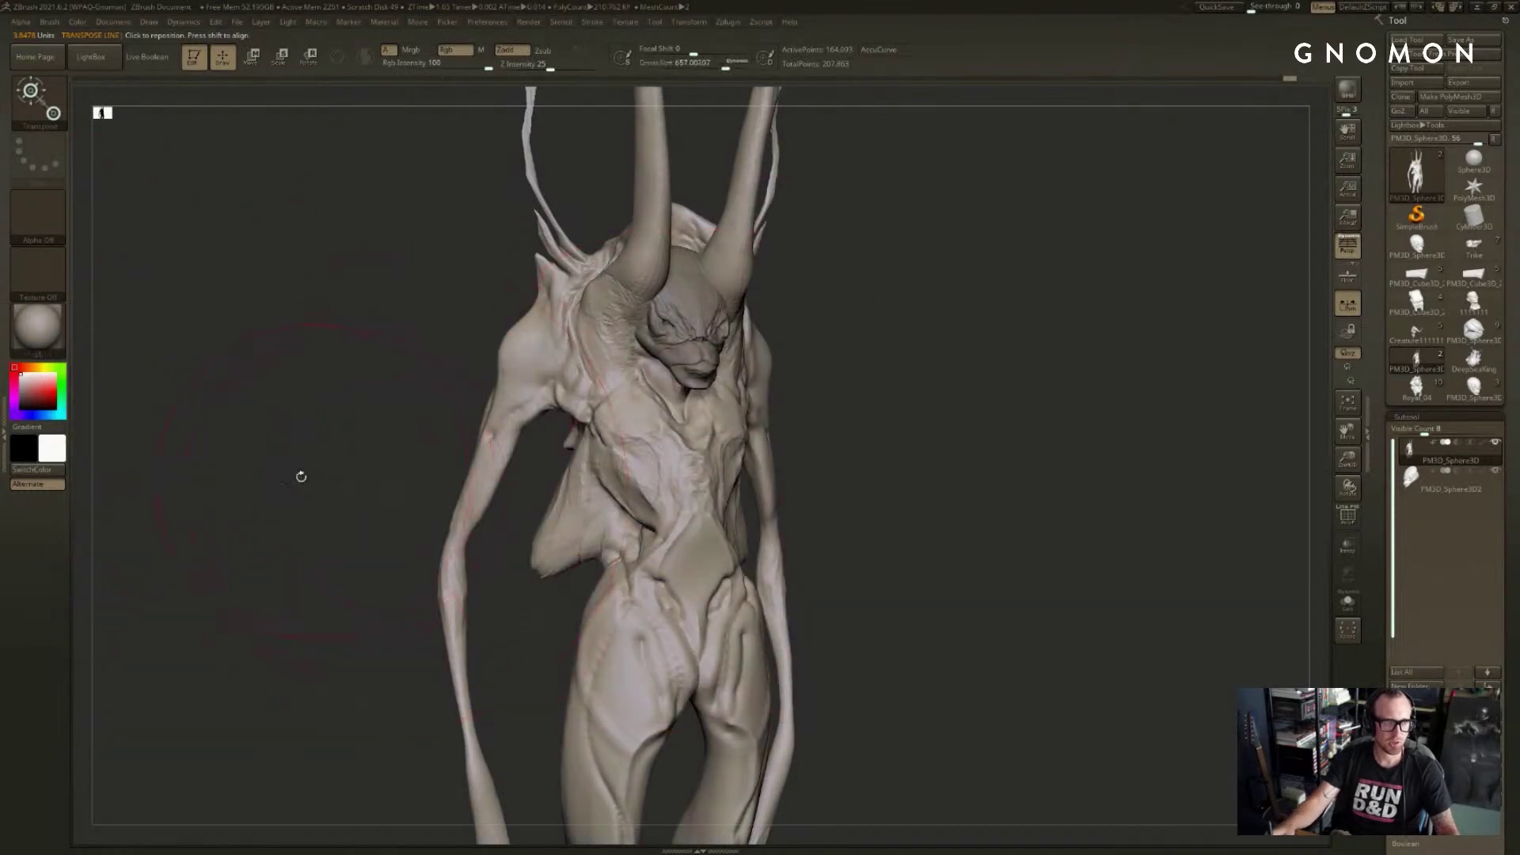
pyautogui.moveTo(30, 383)
pyautogui.mouseDown()
pyautogui.moveTo(42, 396)
pyautogui.moveTo(4, 368)
pyautogui.mouseUp()
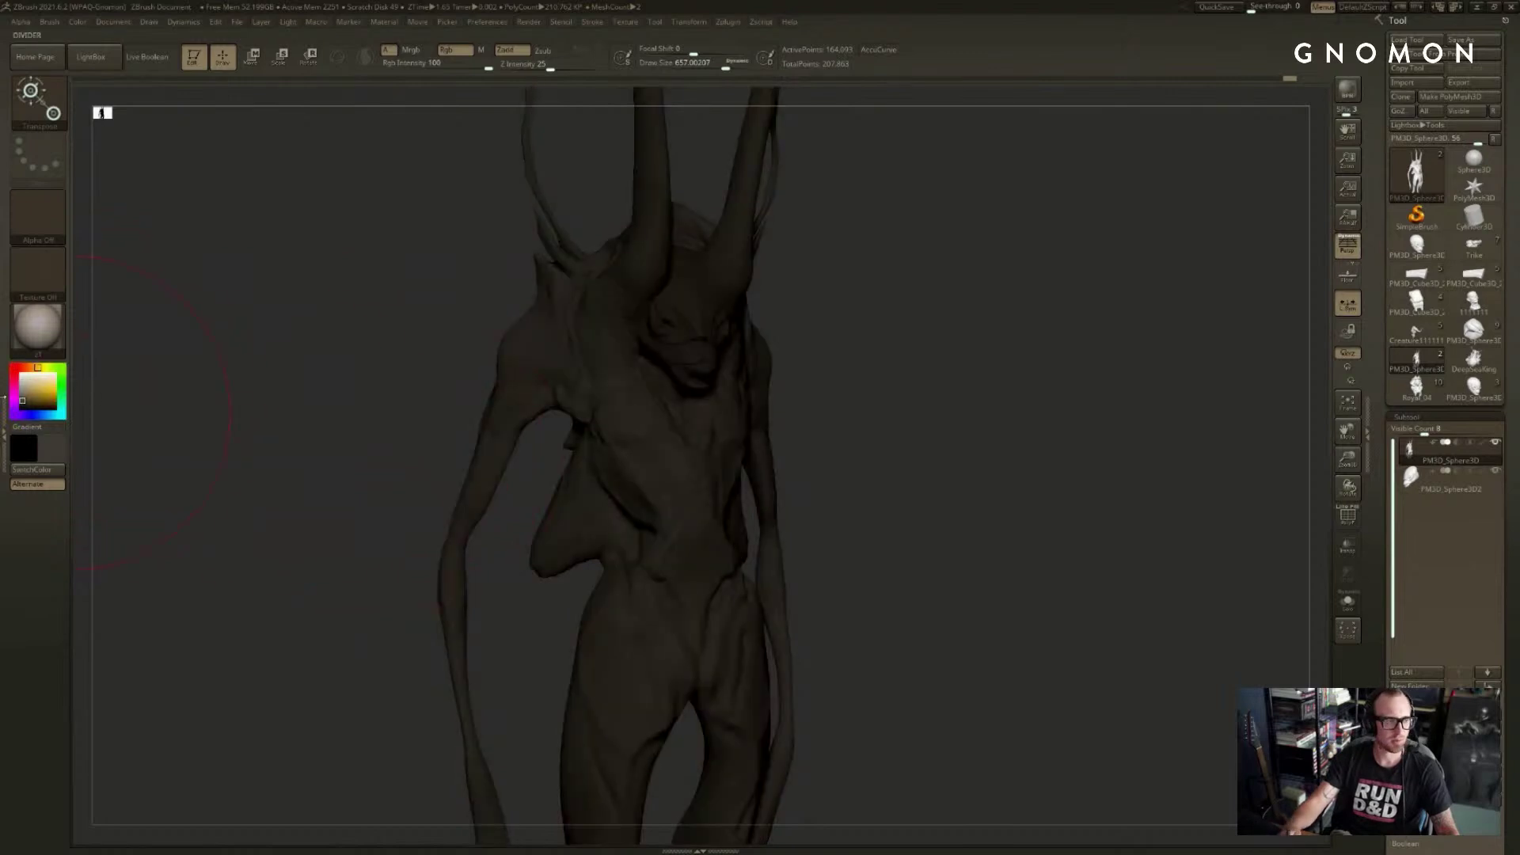
pyautogui.click(21, 380)
pyautogui.moveTo(867, 372); pyautogui.dragTo(250, 436)
# - Try a greenish-grey MatCap material, then apply the reddish terracotta MatCap to the creature
pyautogui.click(44, 348)
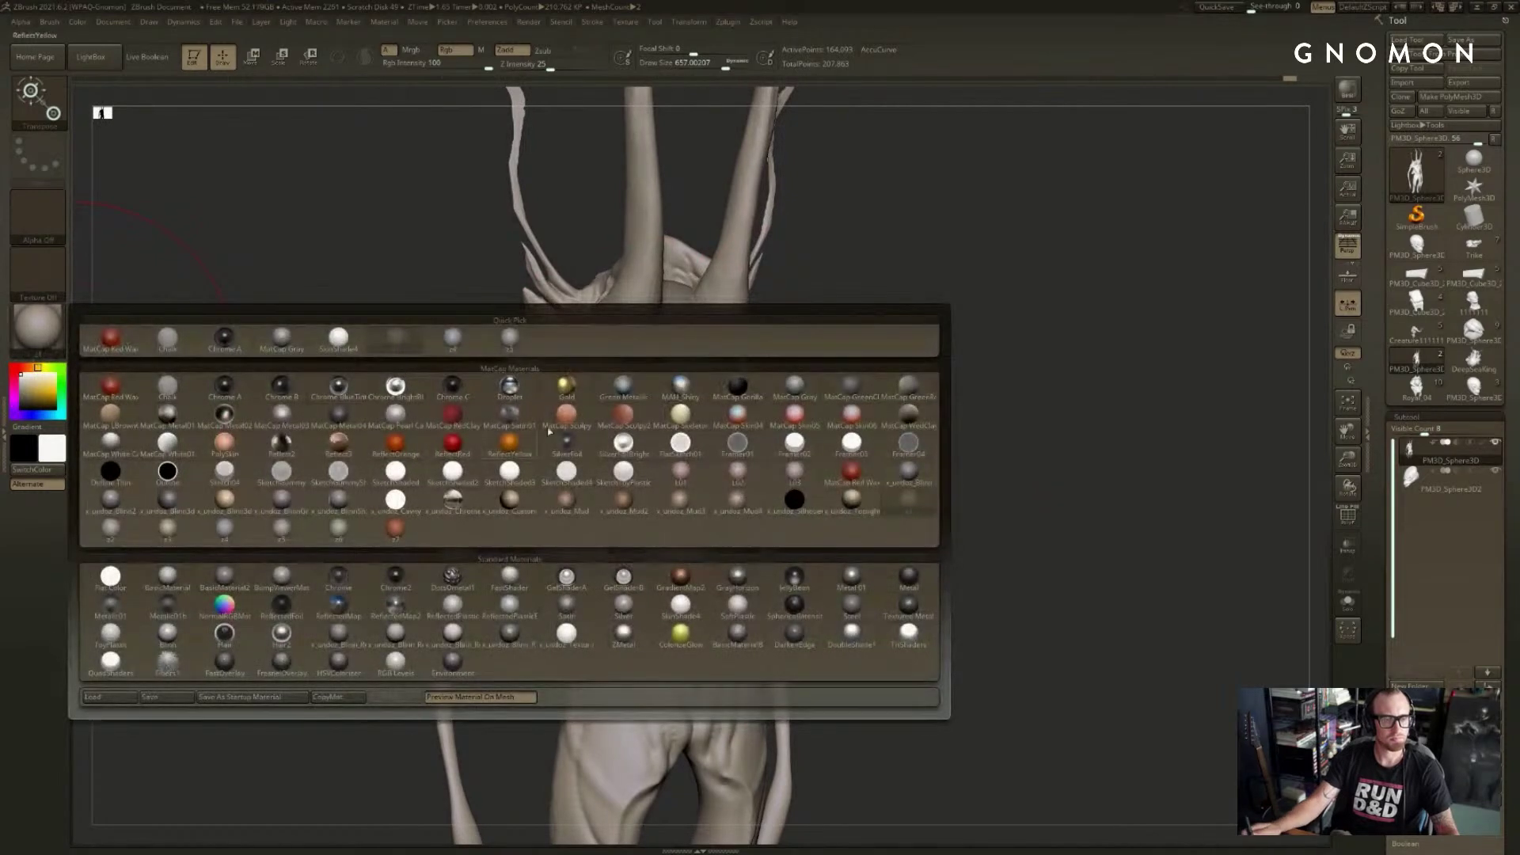
pyautogui.click(338, 532)
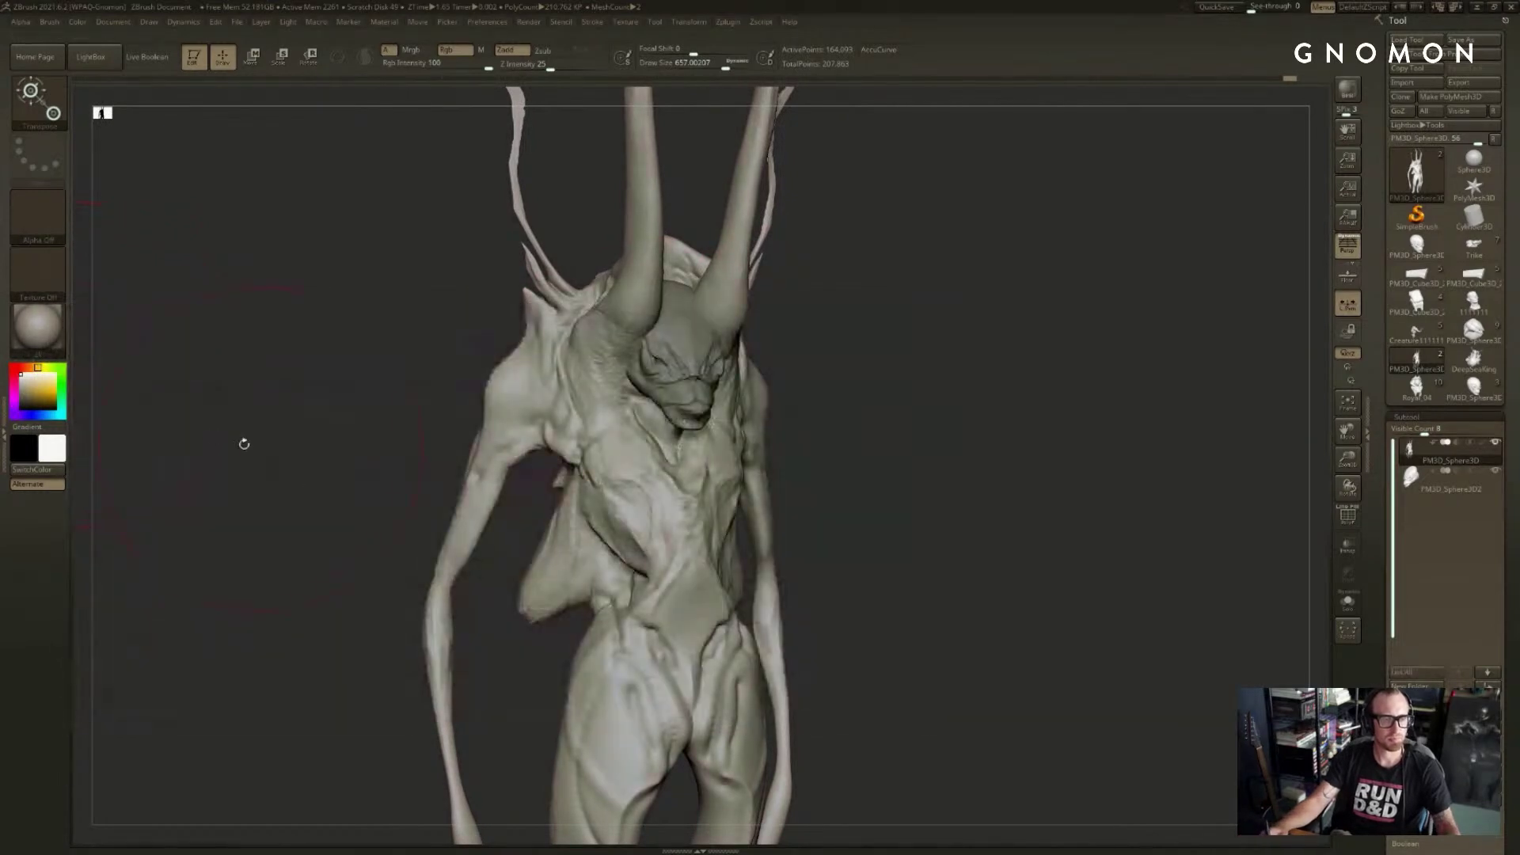
pyautogui.click(44, 348)
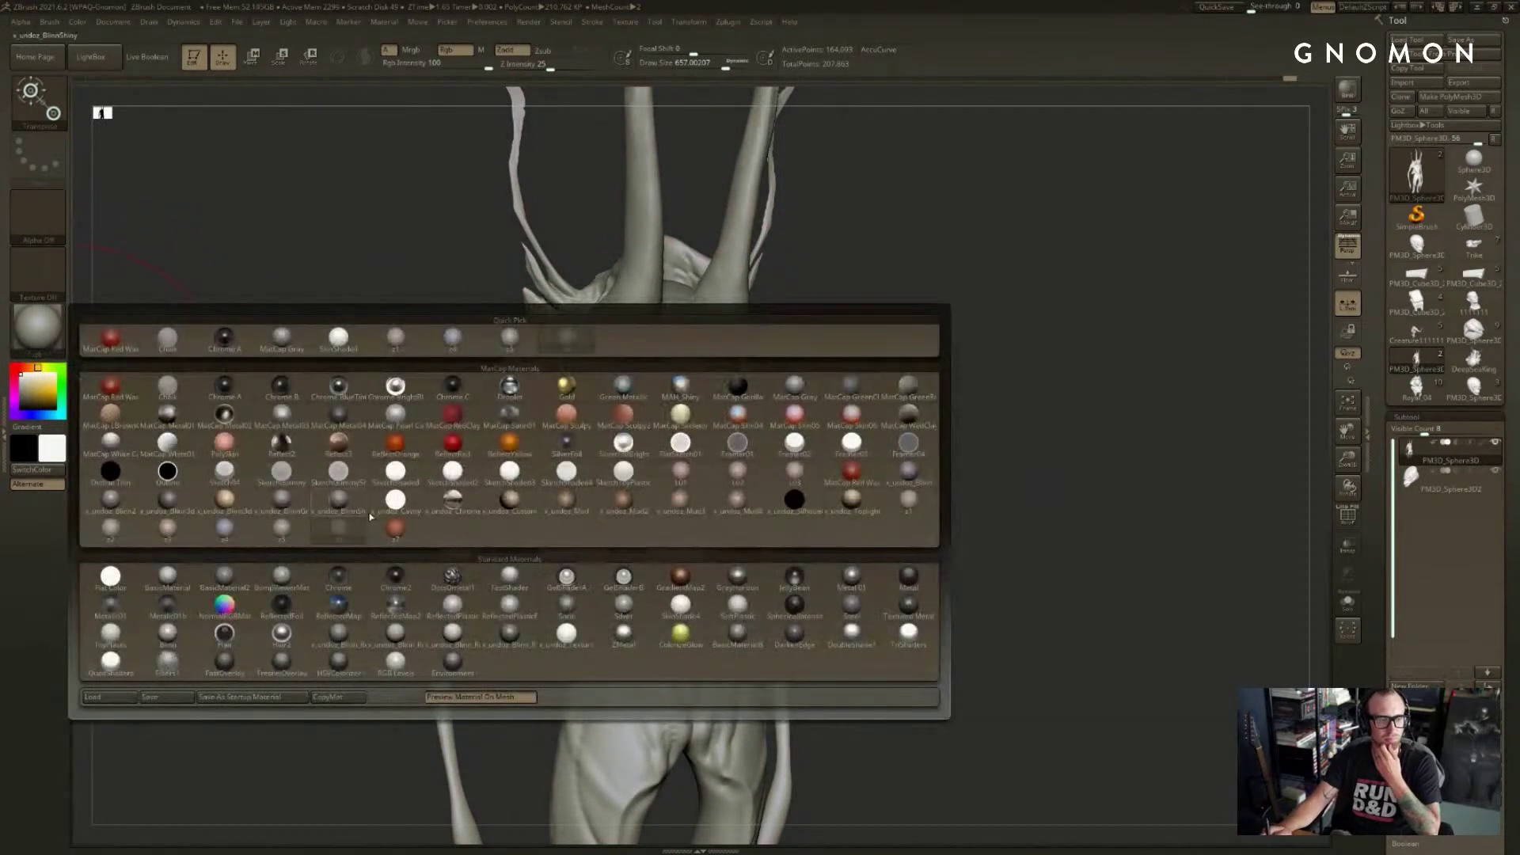
pyautogui.click(397, 528)
pyautogui.moveTo(957, 374)
pyautogui.keyDown('shift'); pyautogui.mouseDown()
pyautogui.moveTo(934, 382)
pyautogui.moveTo(971, 366)
pyautogui.mouseUp(); pyautogui.keyUp('shift')
pyautogui.press('w')
pyautogui.press('q')
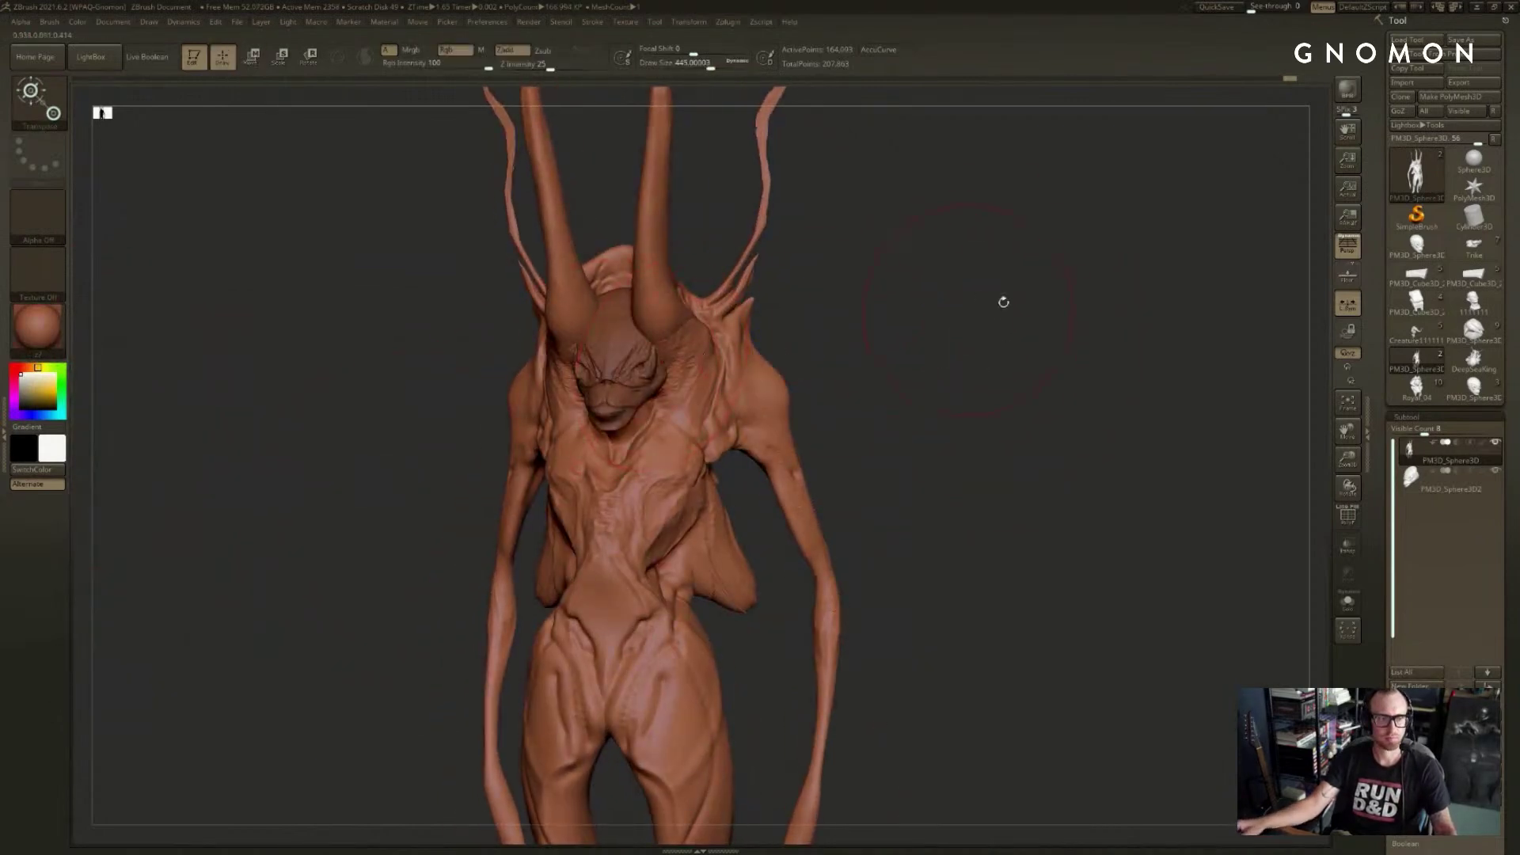
# - Reselect the body subtool and carve folds into the collar and armpit area with a small DamStandard brush
pyautogui.moveTo(1003, 301); pyautogui.dragTo(1037, 304)
pyautogui.keyDown('alt'); pyautogui.click(692, 411); pyautogui.keyUp('alt')
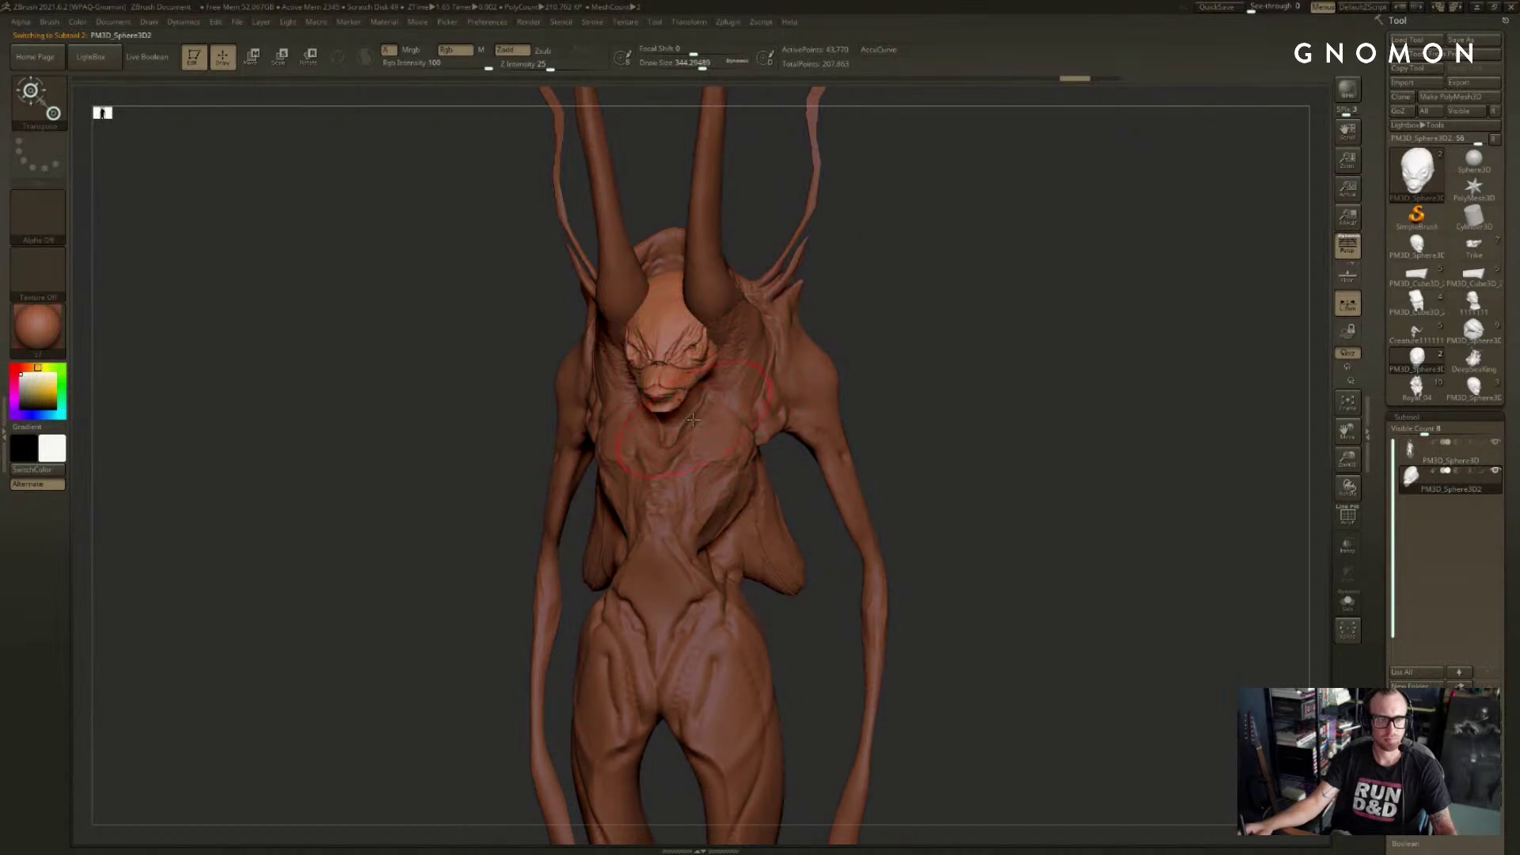
pyautogui.keyDown('alt'); pyautogui.click(693, 419); pyautogui.keyUp('alt')
pyautogui.press('[')
pyautogui.moveTo(859, 354); pyautogui.dragTo(947, 359)
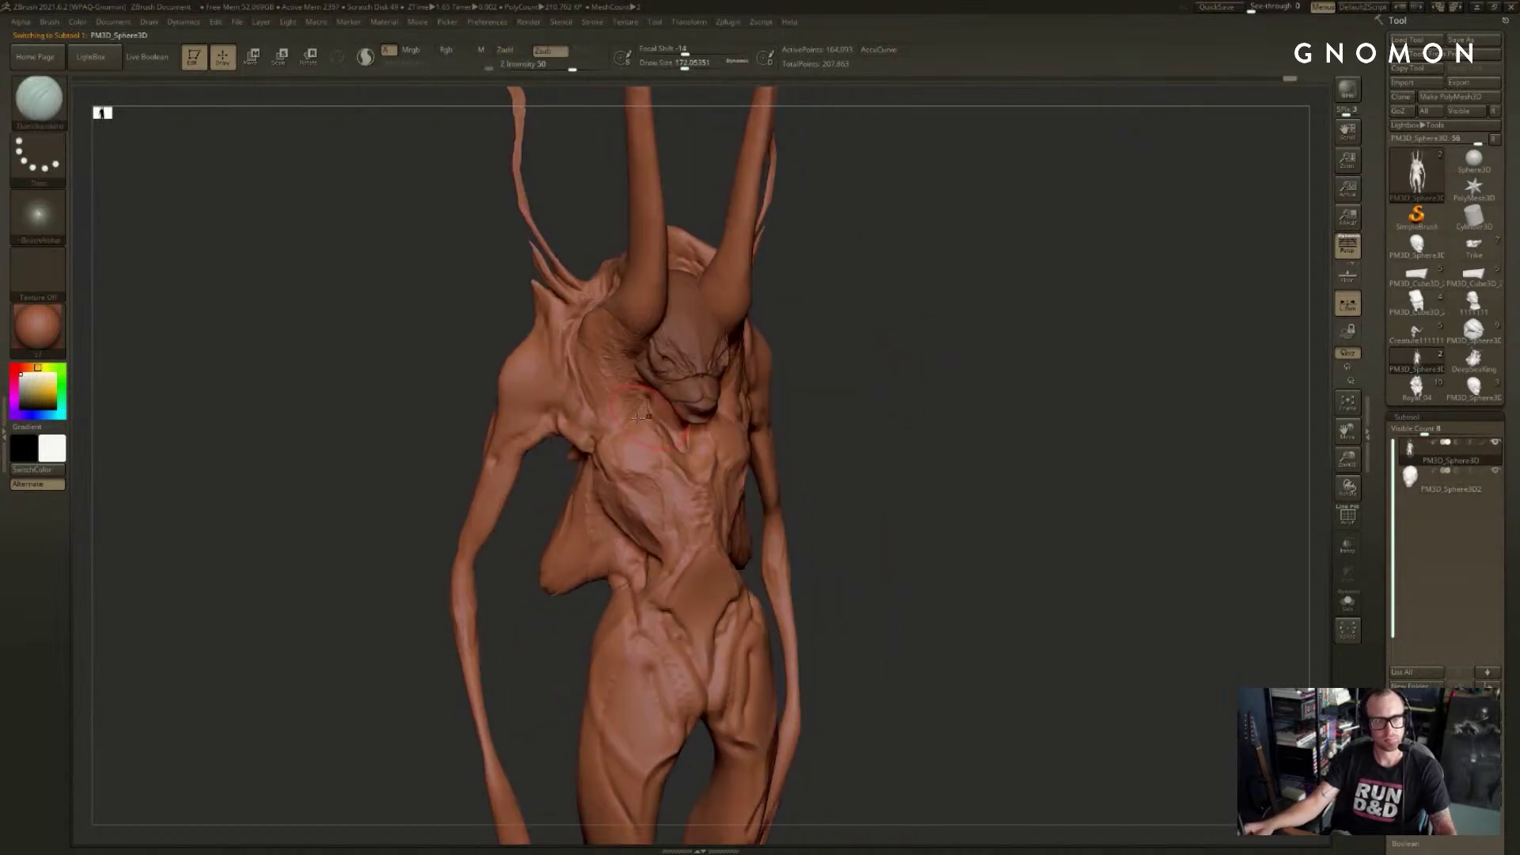
pyautogui.press('s')
pyautogui.click(641, 407)
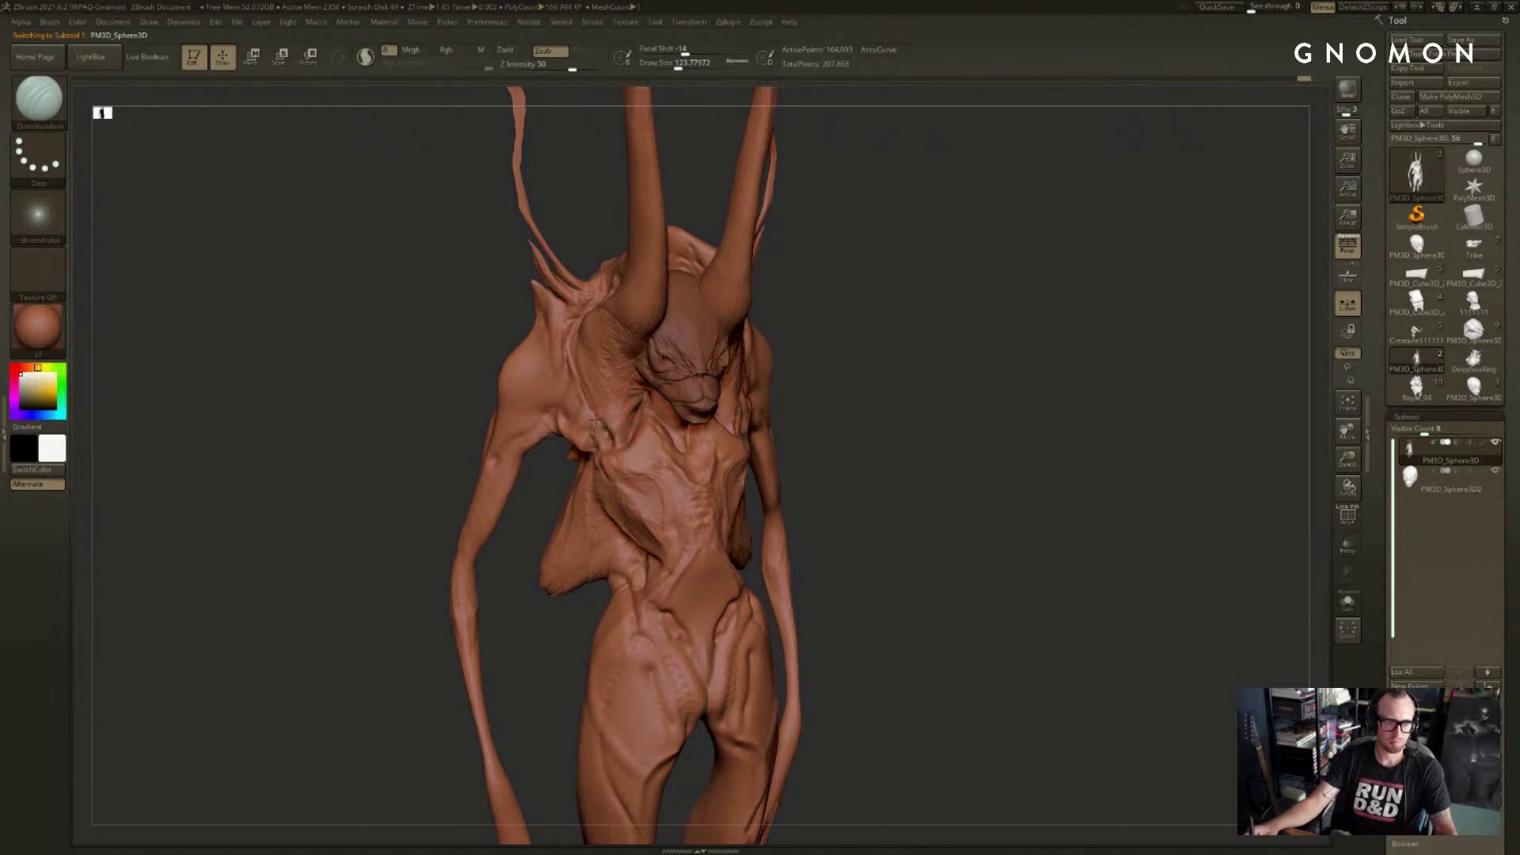
pyautogui.moveTo(1109, 317)
pyautogui.mouseDown()
pyautogui.moveTo(954, 319)
pyautogui.moveTo(759, 412)
pyautogui.mouseUp()
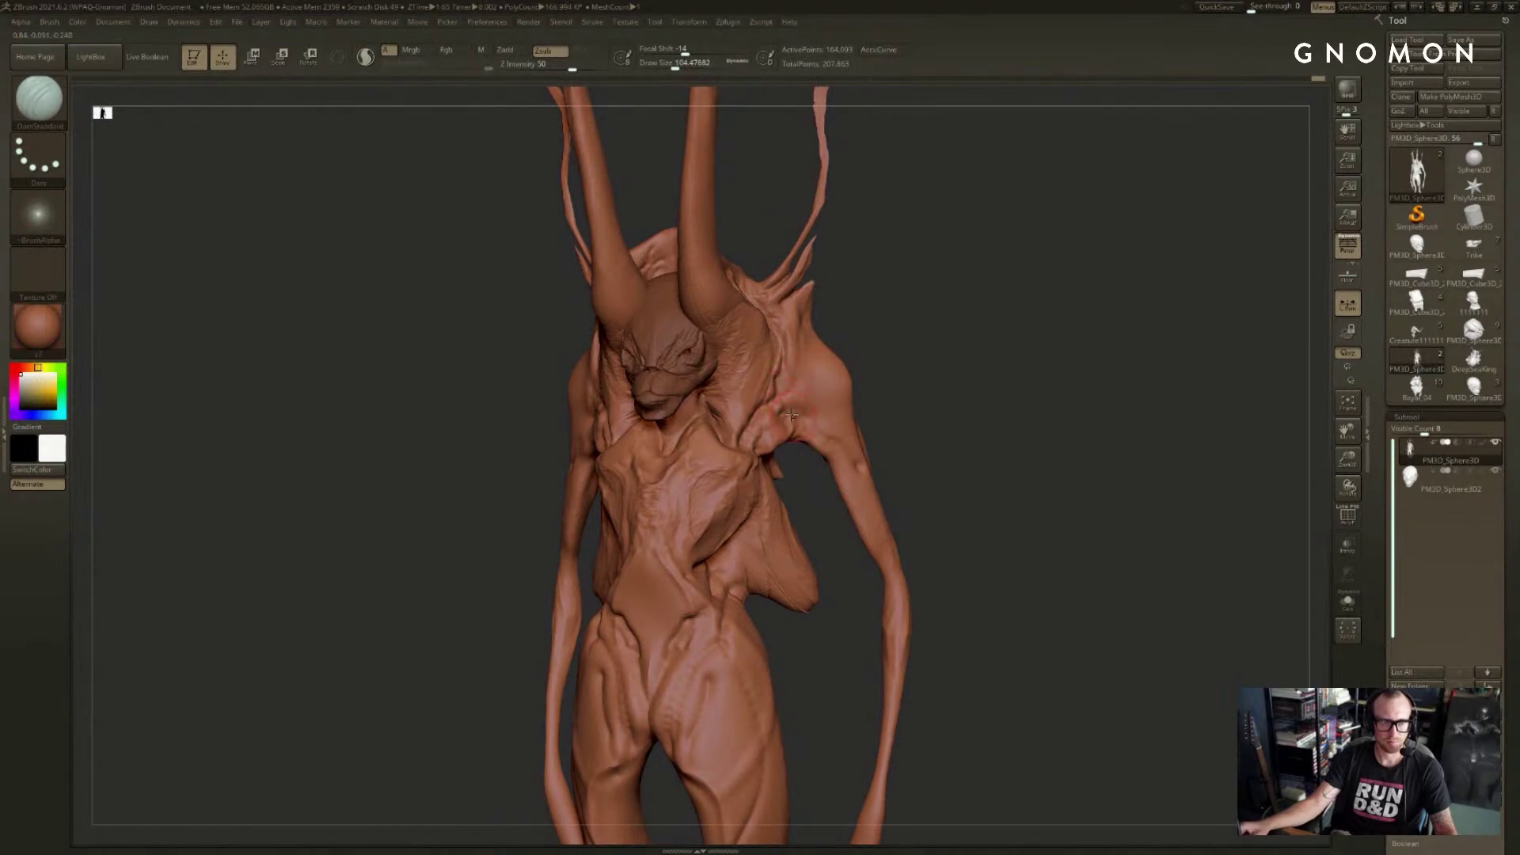
pyautogui.moveTo(924, 371)
pyautogui.mouseDown()
pyautogui.moveTo(939, 377)
pyautogui.moveTo(910, 360)
pyautogui.mouseUp()
# - Reshape the side flaps below the ribs with the SnakeHook brush
pyautogui.press('b')
pyautogui.moveTo(634, 536)
pyautogui.mouseDown()
pyautogui.moveTo(677, 525)
pyautogui.moveTo(649, 532)
pyautogui.moveTo(696, 494)
pyautogui.mouseUp()
pyautogui.press('b')
pyautogui.press('l')
pyautogui.press('s')
pyautogui.press('b')
pyautogui.press('s')
pyautogui.press('h')
pyautogui.press('[')
# - Carve creases into the side flaps beside the waist with the DamStandard brush
pyautogui.press('b')
pyautogui.press('d')
pyautogui.press('s')
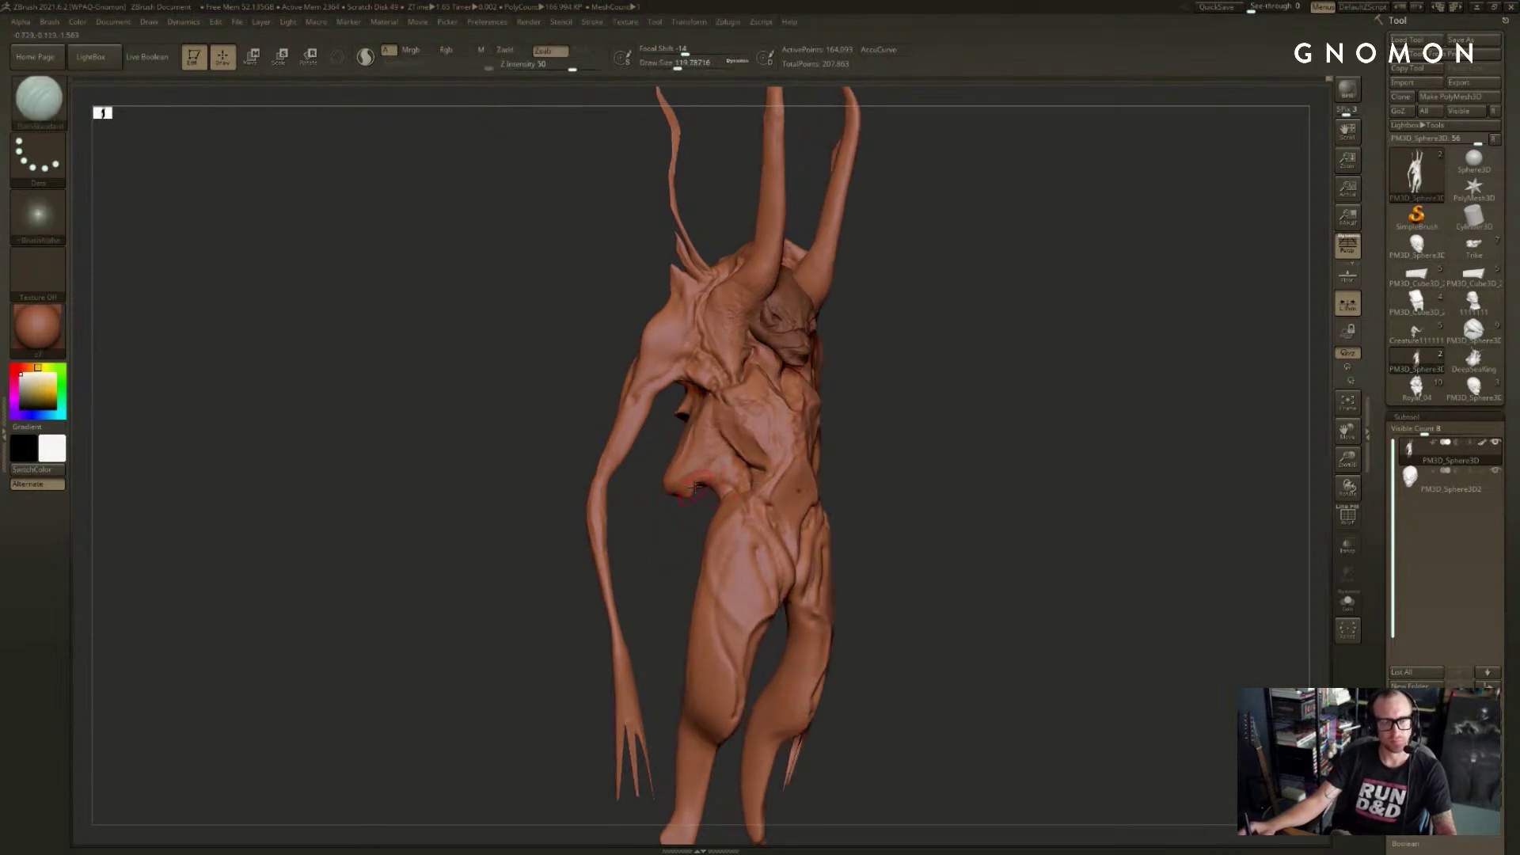
pyautogui.moveTo(710, 500); pyautogui.dragTo(707, 492, button='right')
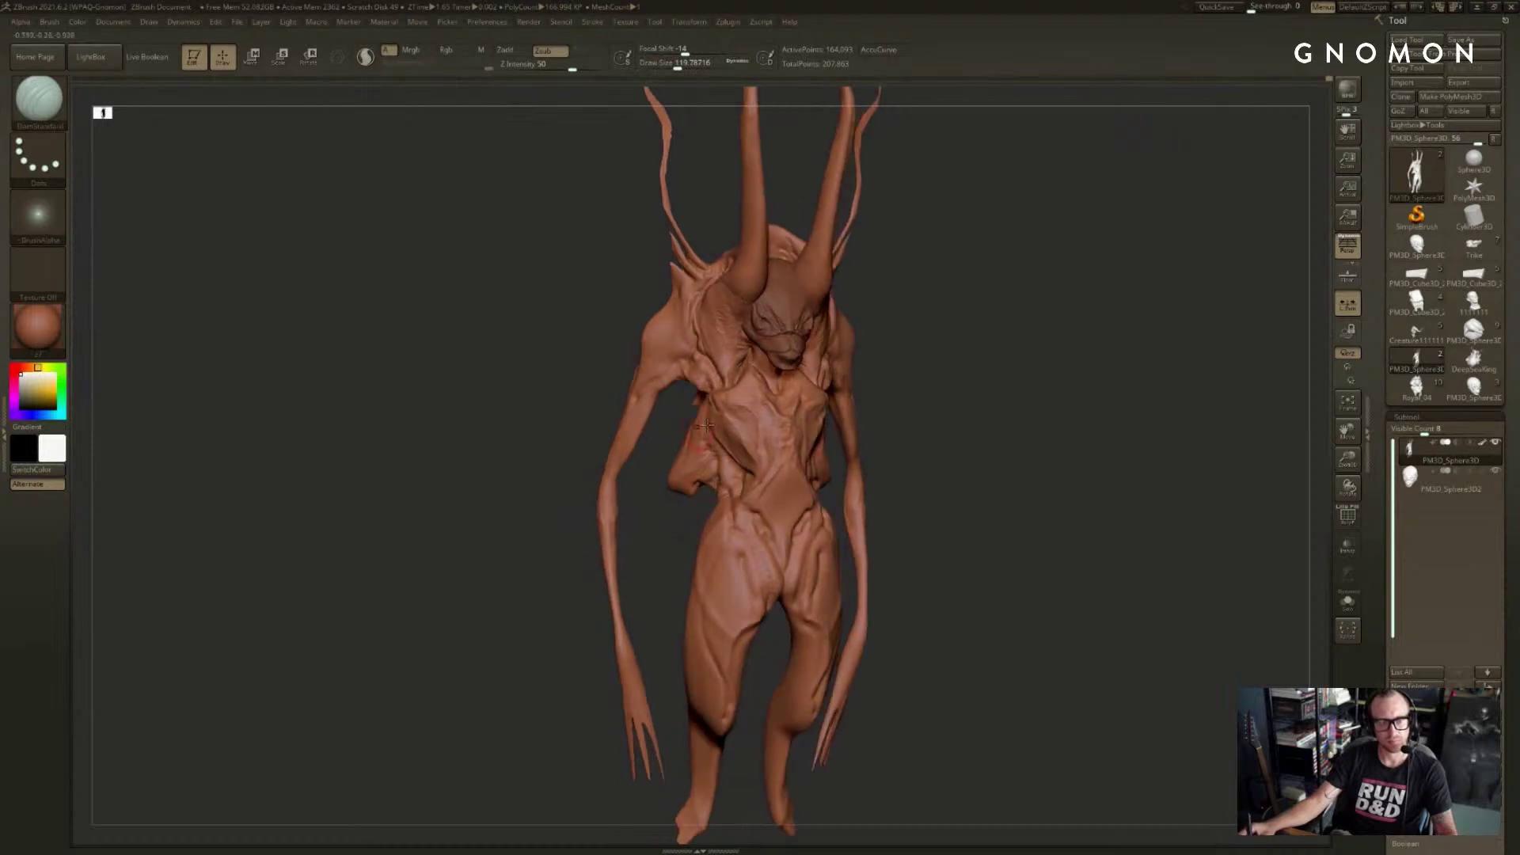
pyautogui.moveTo(705, 425)
pyautogui.mouseDown(button='right')
pyautogui.moveTo(1029, 407)
pyautogui.moveTo(836, 460)
pyautogui.moveTo(842, 435)
pyautogui.moveTo(722, 435)
pyautogui.moveTo(784, 507)
pyautogui.moveTo(1058, 441)
pyautogui.moveTo(1011, 418)
pyautogui.moveTo(1015, 384)
pyautogui.moveTo(710, 491)
pyautogui.mouseUp(button='right')
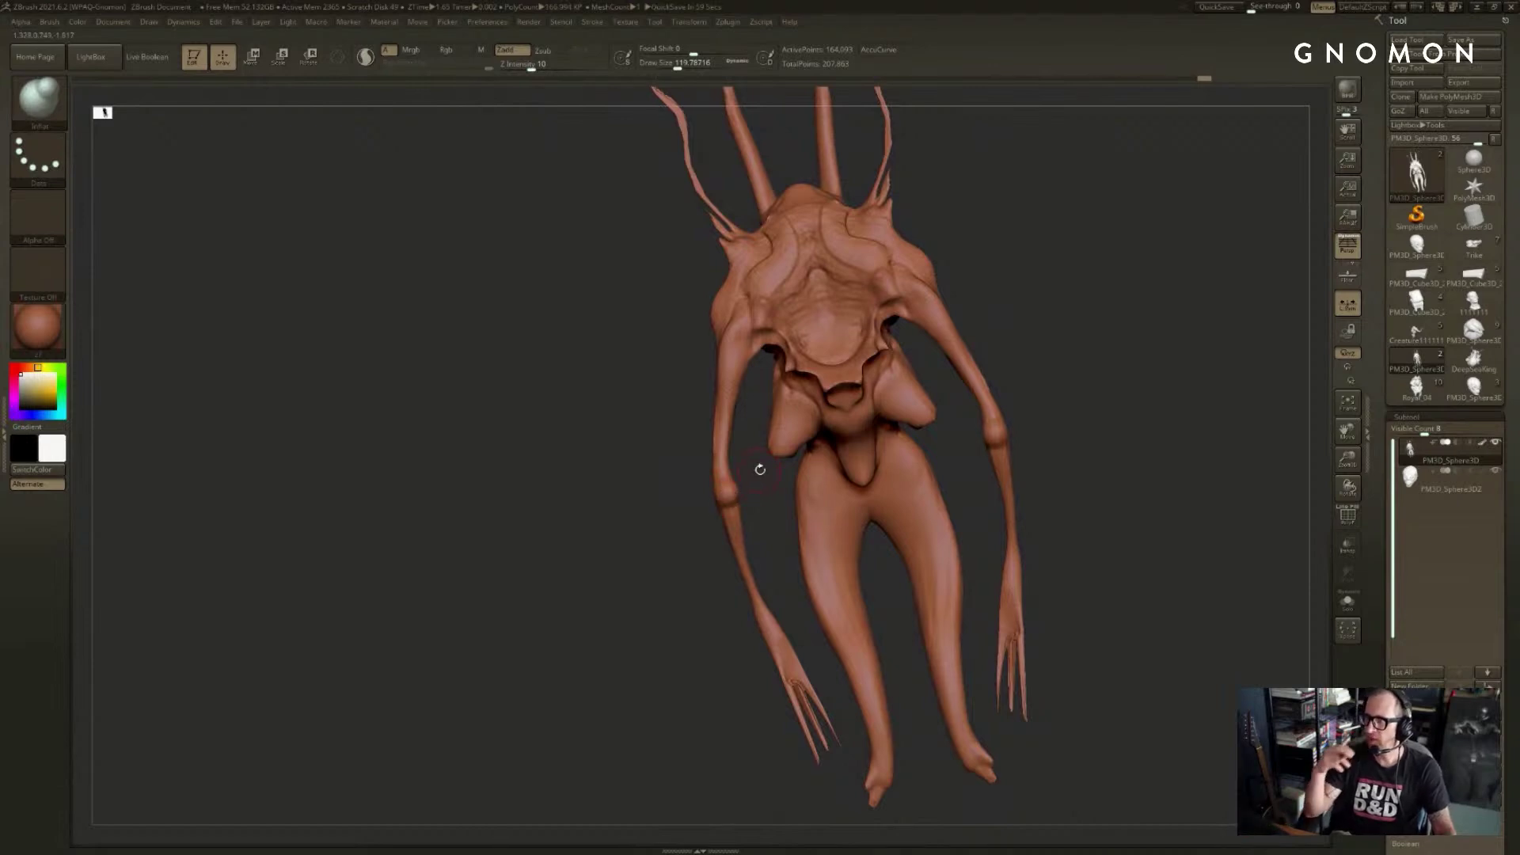
# - Refine the arms with the Inflate brush and smooth the clawed fingers into a single tapered hand shape
pyautogui.moveTo(1082, 432); pyautogui.dragTo(949, 426, button='right')
pyautogui.press('shift')
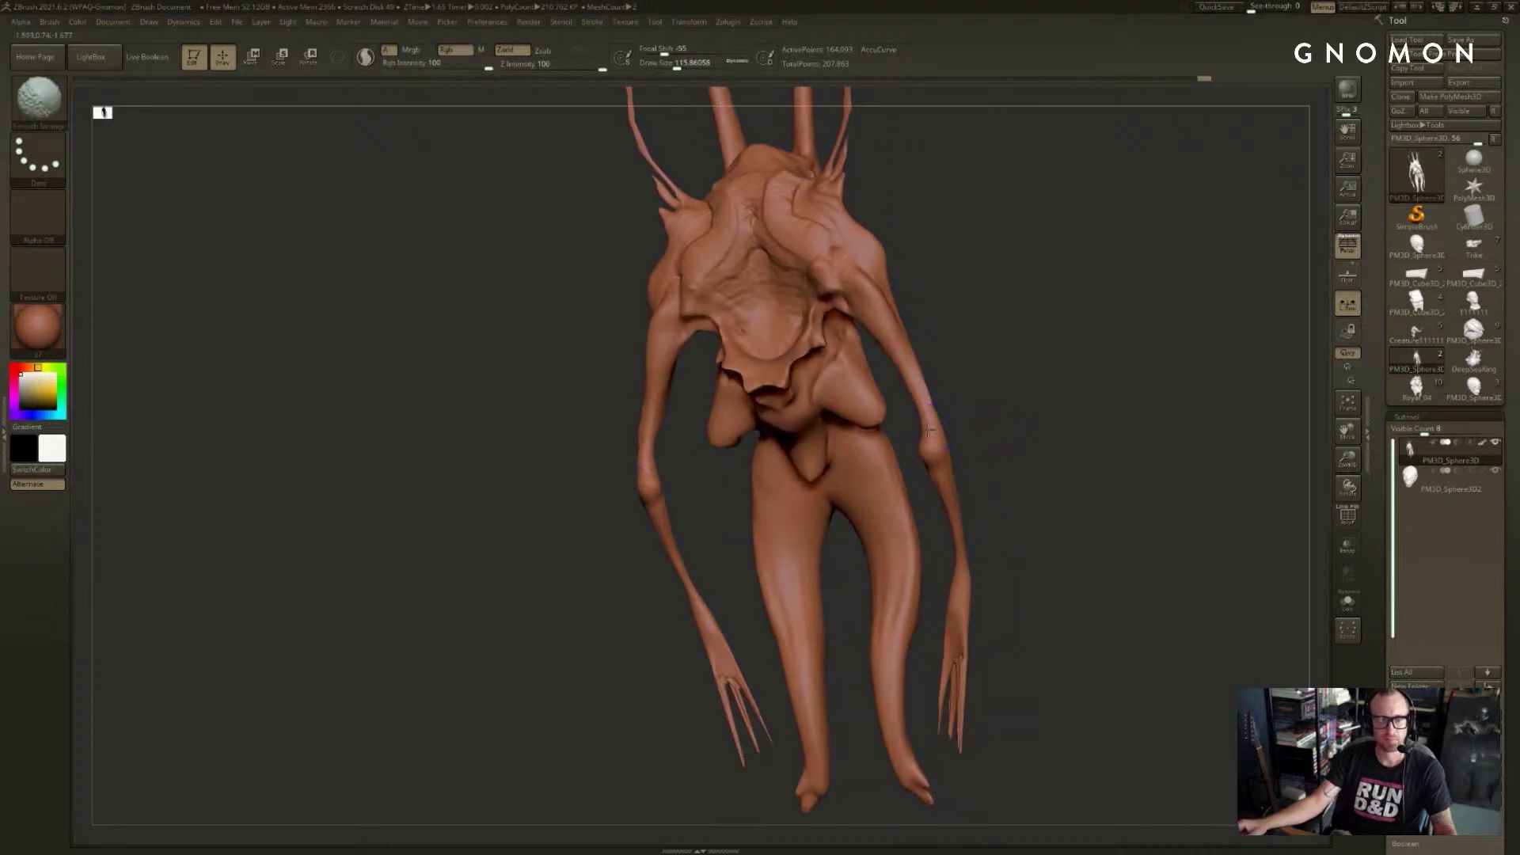
pyautogui.moveTo(999, 484)
pyautogui.mouseDown(button='right')
pyautogui.moveTo(1041, 505)
pyautogui.moveTo(1035, 446)
pyautogui.mouseUp(button='right')
pyautogui.press('s')
pyautogui.moveTo(933, 562); pyautogui.dragTo(961, 561)
pyautogui.moveTo(908, 643); pyautogui.dragTo(913, 629)
pyautogui.moveTo(1008, 606)
pyautogui.mouseDown(button='right')
pyautogui.moveTo(852, 662)
pyautogui.moveTo(1123, 407)
pyautogui.moveTo(892, 563)
pyautogui.mouseUp(button='right')
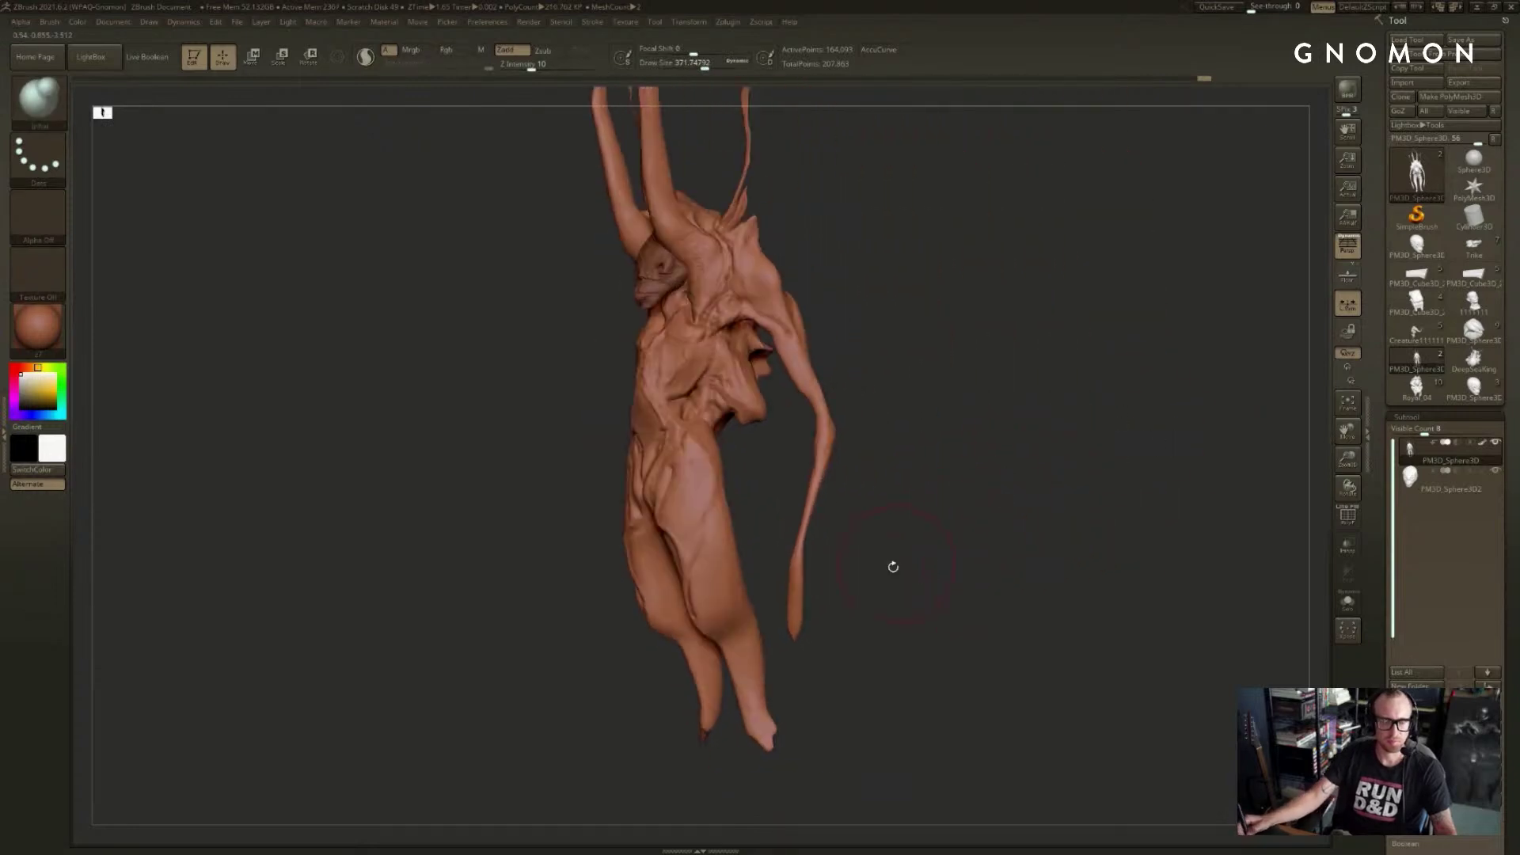
# - Mask the hands, invert the mask and widen the hands with the Transpose line
pyautogui.press('b')
pyautogui.press('s')
pyautogui.press('h')
pyautogui.moveTo(807, 620)
pyautogui.mouseDown(button='right')
pyautogui.moveTo(856, 610)
pyautogui.moveTo(851, 515)
pyautogui.moveTo(875, 597)
pyautogui.moveTo(845, 691)
pyautogui.mouseUp(button='right')
pyautogui.keyDown('ctrl'); pyautogui.moveTo(863, 697); pyautogui.dragTo(736, 470); pyautogui.keyUp('ctrl')
pyautogui.keyDown('ctrl'); pyautogui.moveTo(805, 672); pyautogui.dragTo(723, 547); pyautogui.keyUp('ctrl')
pyautogui.keyDown('ctrl'); pyautogui.click(777, 575); pyautogui.keyUp('ctrl')
pyautogui.keyDown('ctrl'); pyautogui.click(746, 562); pyautogui.keyUp('ctrl')
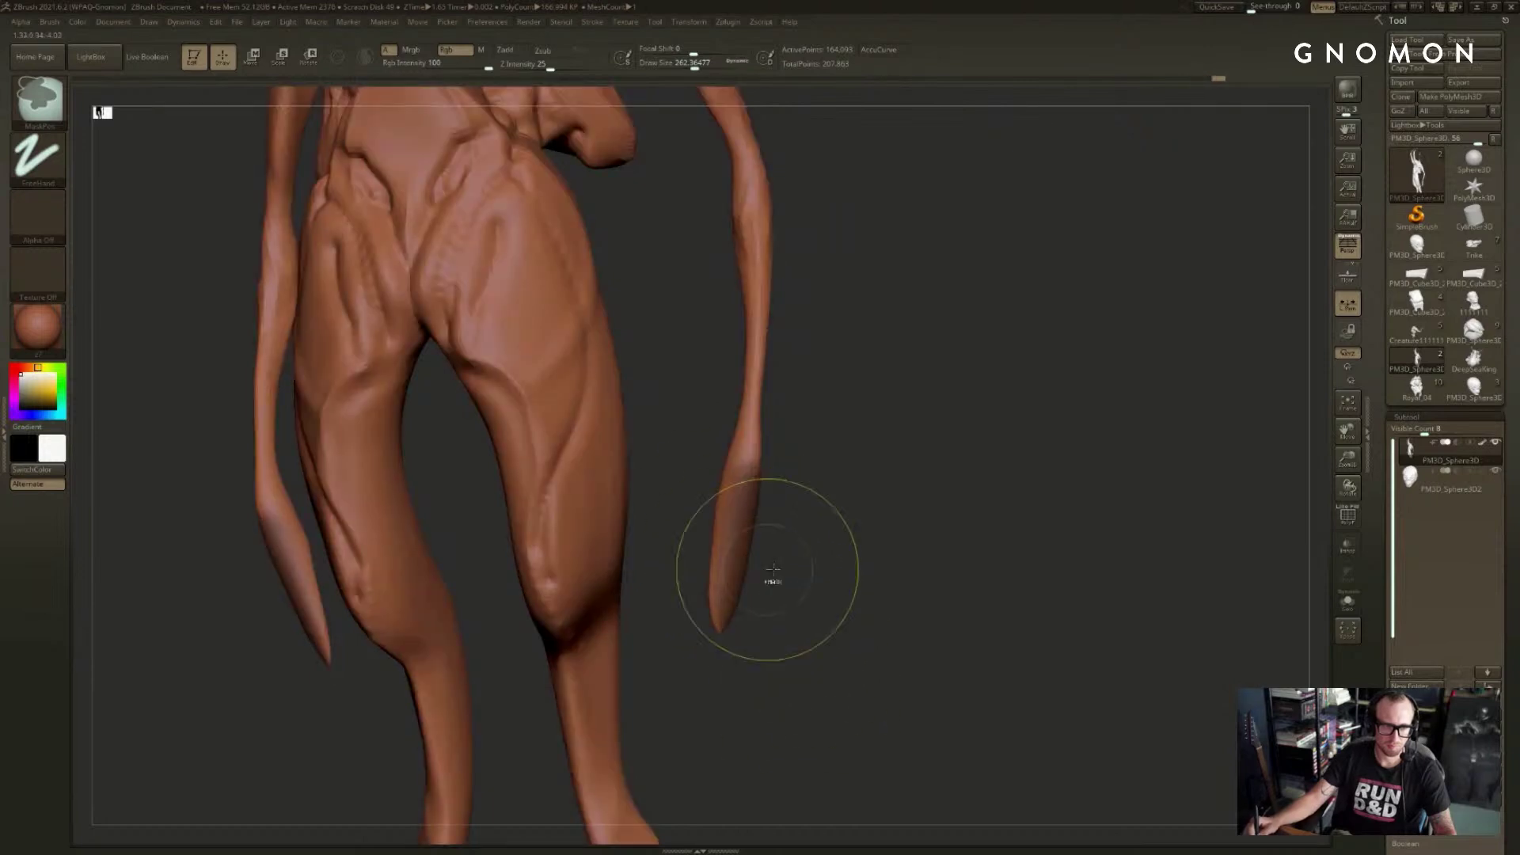
pyautogui.press('w')
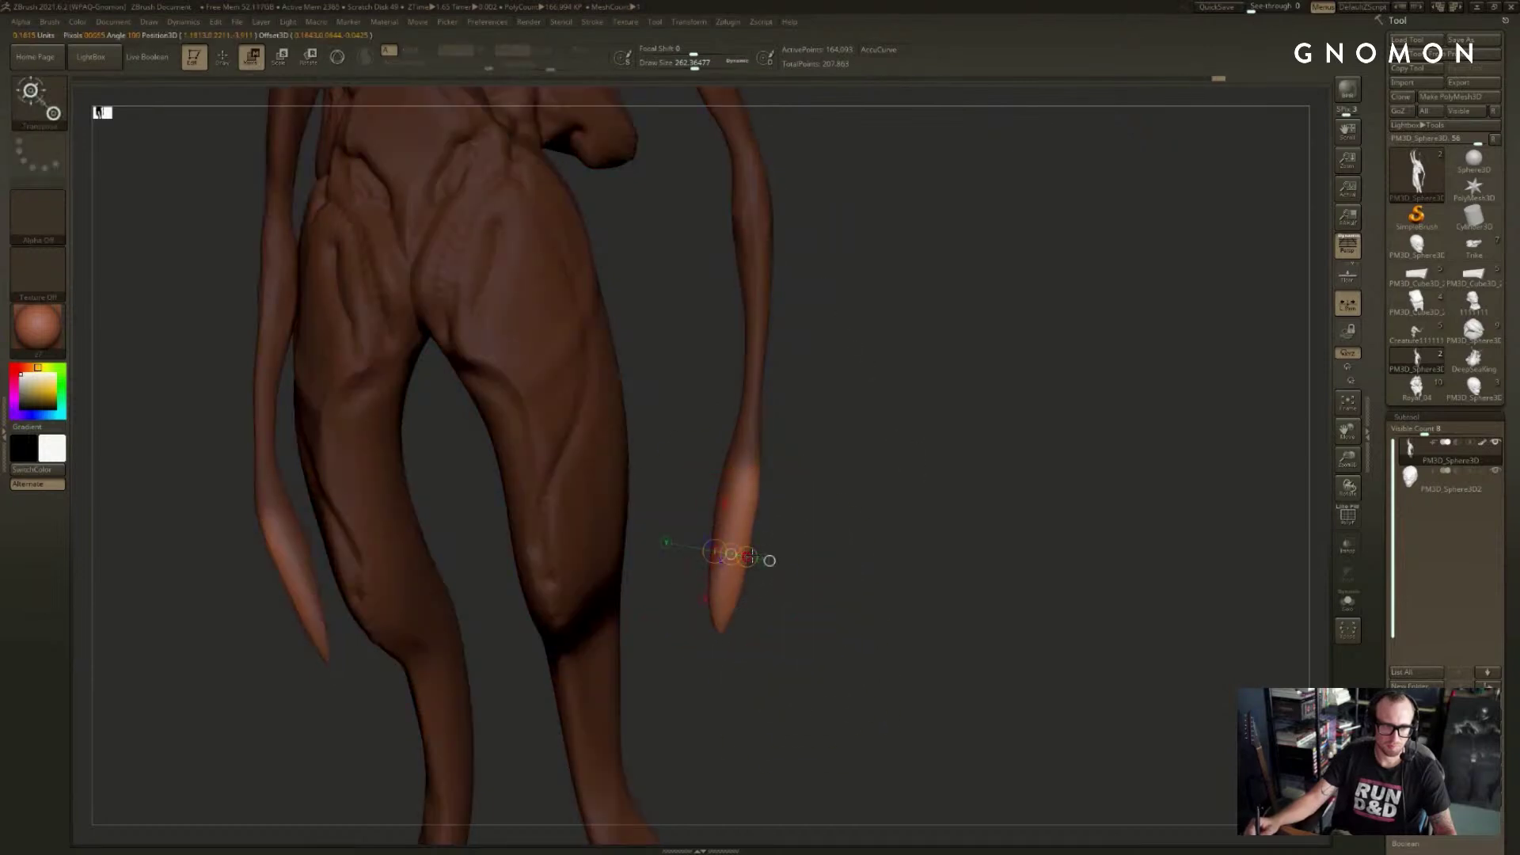
pyautogui.moveTo(752, 557); pyautogui.dragTo(769, 561)
# - Redo the inverted hand mask, broaden the hands into paddle shapes with the Transpose line and clear the mask
pyautogui.keyDown('ctrl'); pyautogui.moveTo(806, 673); pyautogui.dragTo(791, 645); pyautogui.keyUp('ctrl')
pyautogui.keyDown('ctrl'); pyautogui.moveTo(696, 691); pyautogui.dragTo(753, 467); pyautogui.keyUp('ctrl')
pyautogui.hotkey('ctrl', 'i')
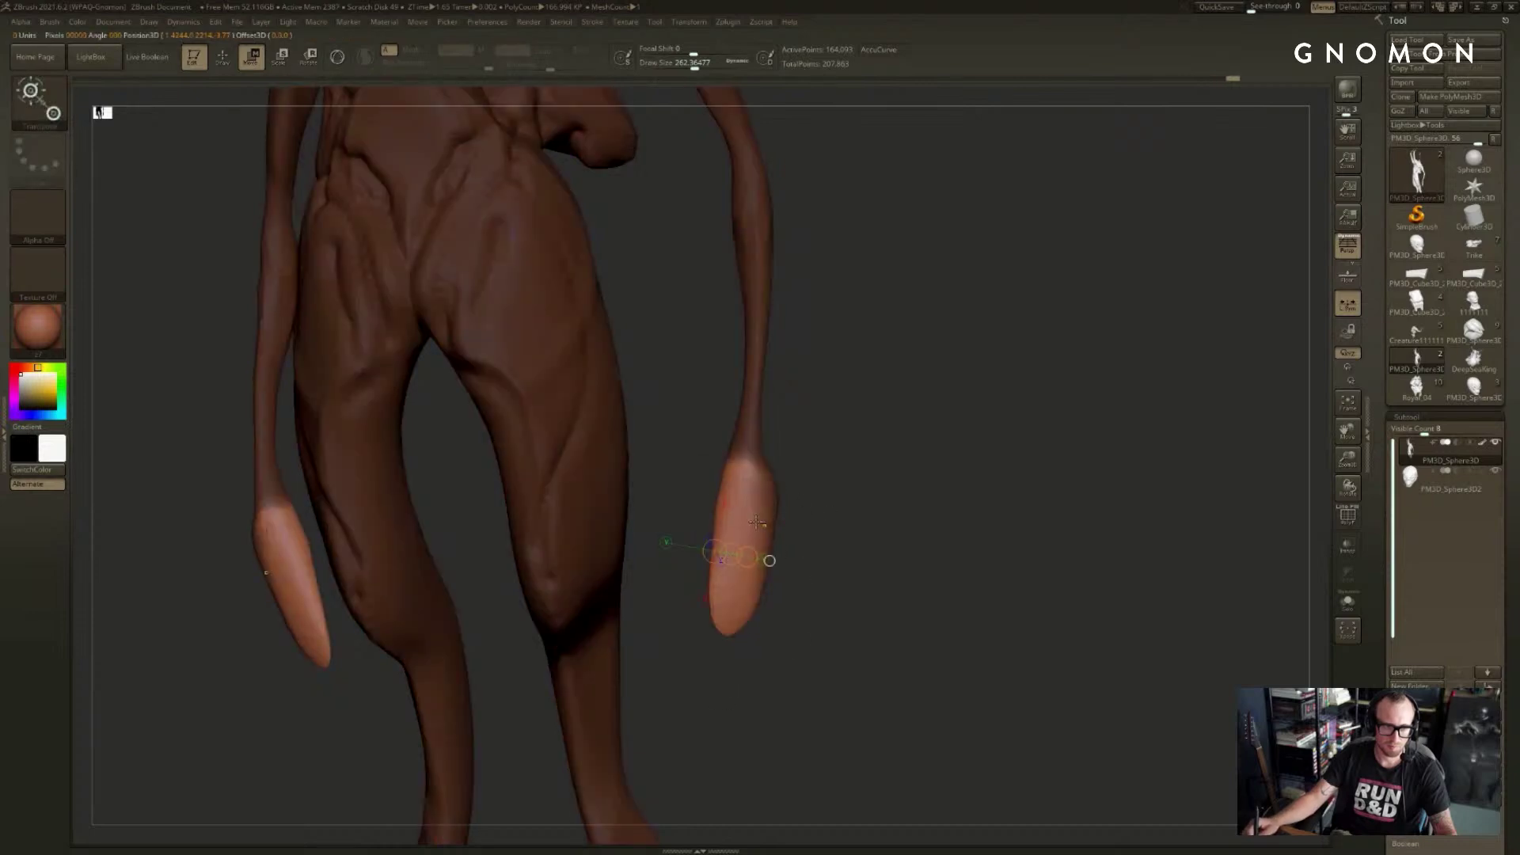
pyautogui.click(765, 527)
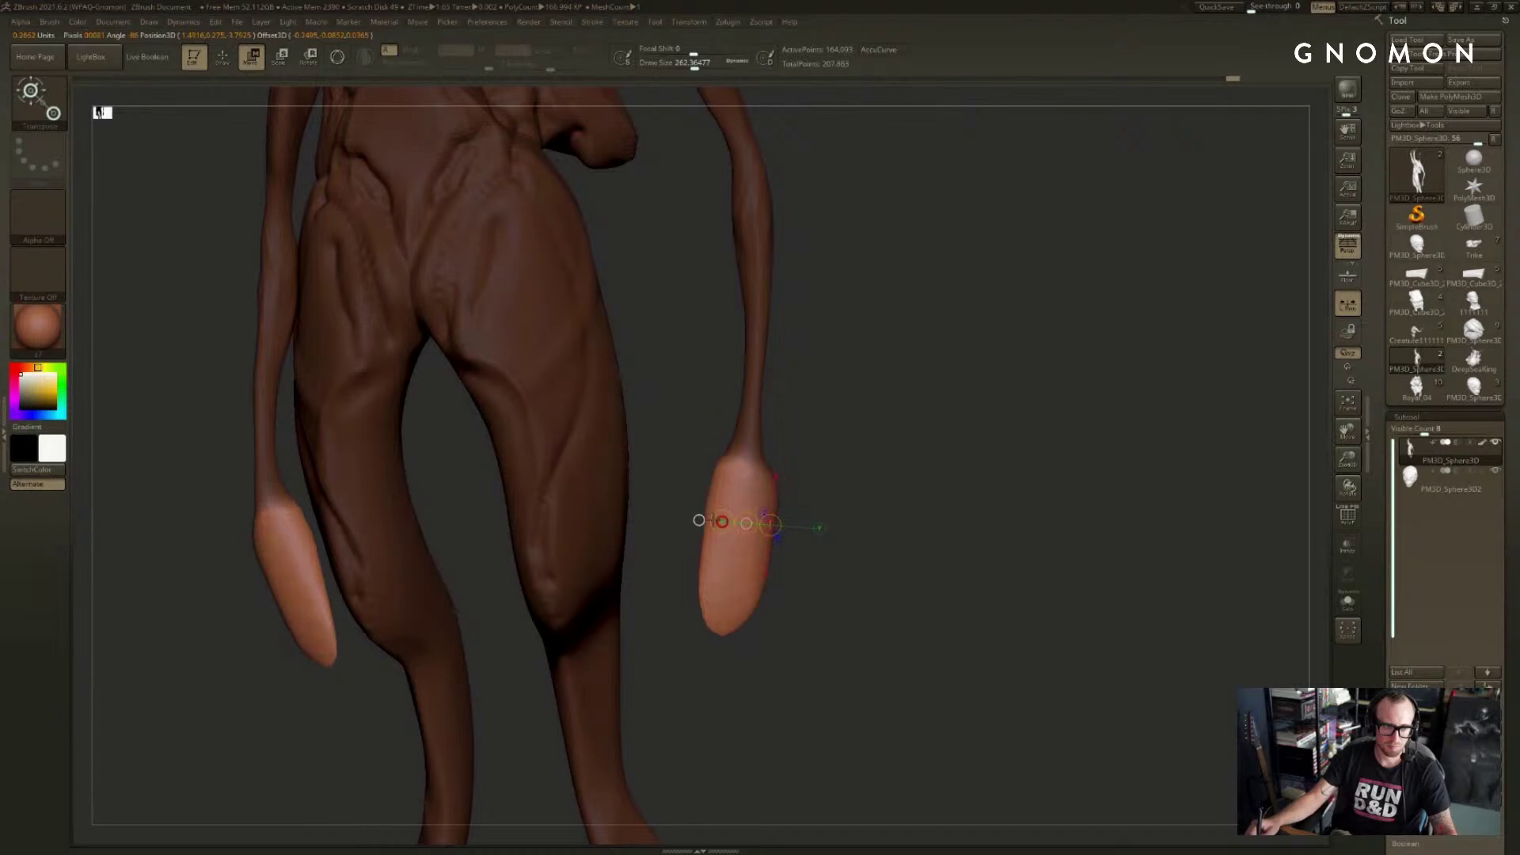
pyautogui.moveTo(876, 549)
pyautogui.mouseDown()
pyautogui.moveTo(844, 535)
pyautogui.moveTo(780, 599)
pyautogui.mouseUp()
pyautogui.press('q')
pyautogui.hotkey('ctrl', 'shift', 'a')
# - Try pulling a thumb and short fingers out of the hands with the SnakeHook brush
pyautogui.press('b')
pyautogui.press('s')
pyautogui.press('h')
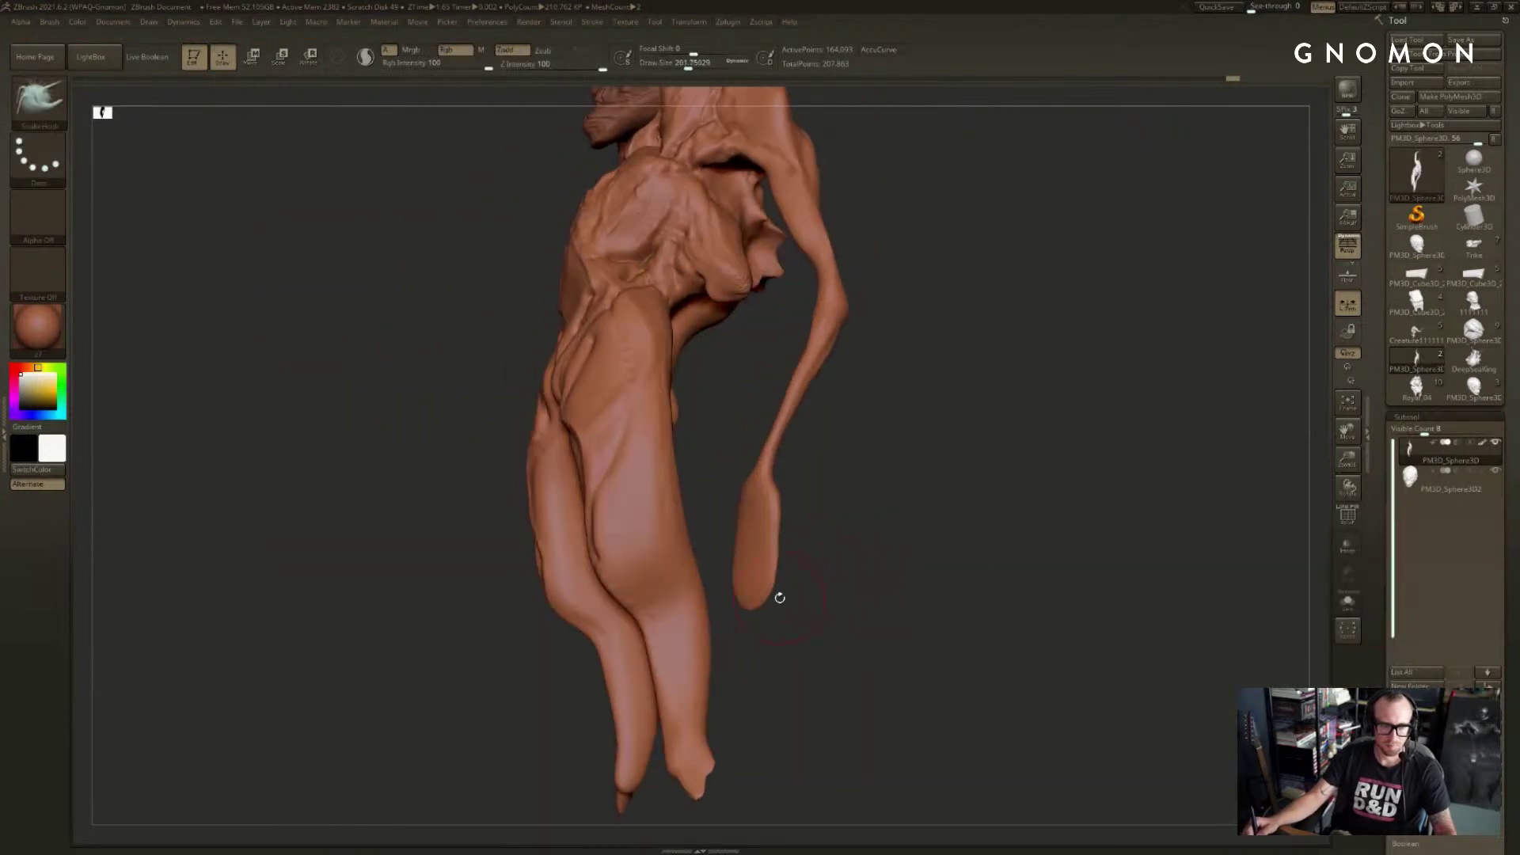
pyautogui.moveTo(739, 655)
pyautogui.mouseDown()
pyautogui.moveTo(758, 634)
pyautogui.moveTo(740, 627)
pyautogui.moveTo(791, 640)
pyautogui.moveTo(758, 646)
pyautogui.moveTo(765, 587)
pyautogui.moveTo(722, 569)
pyautogui.mouseUp()
pyautogui.moveTo(735, 597); pyautogui.dragTo(731, 597, button='right')
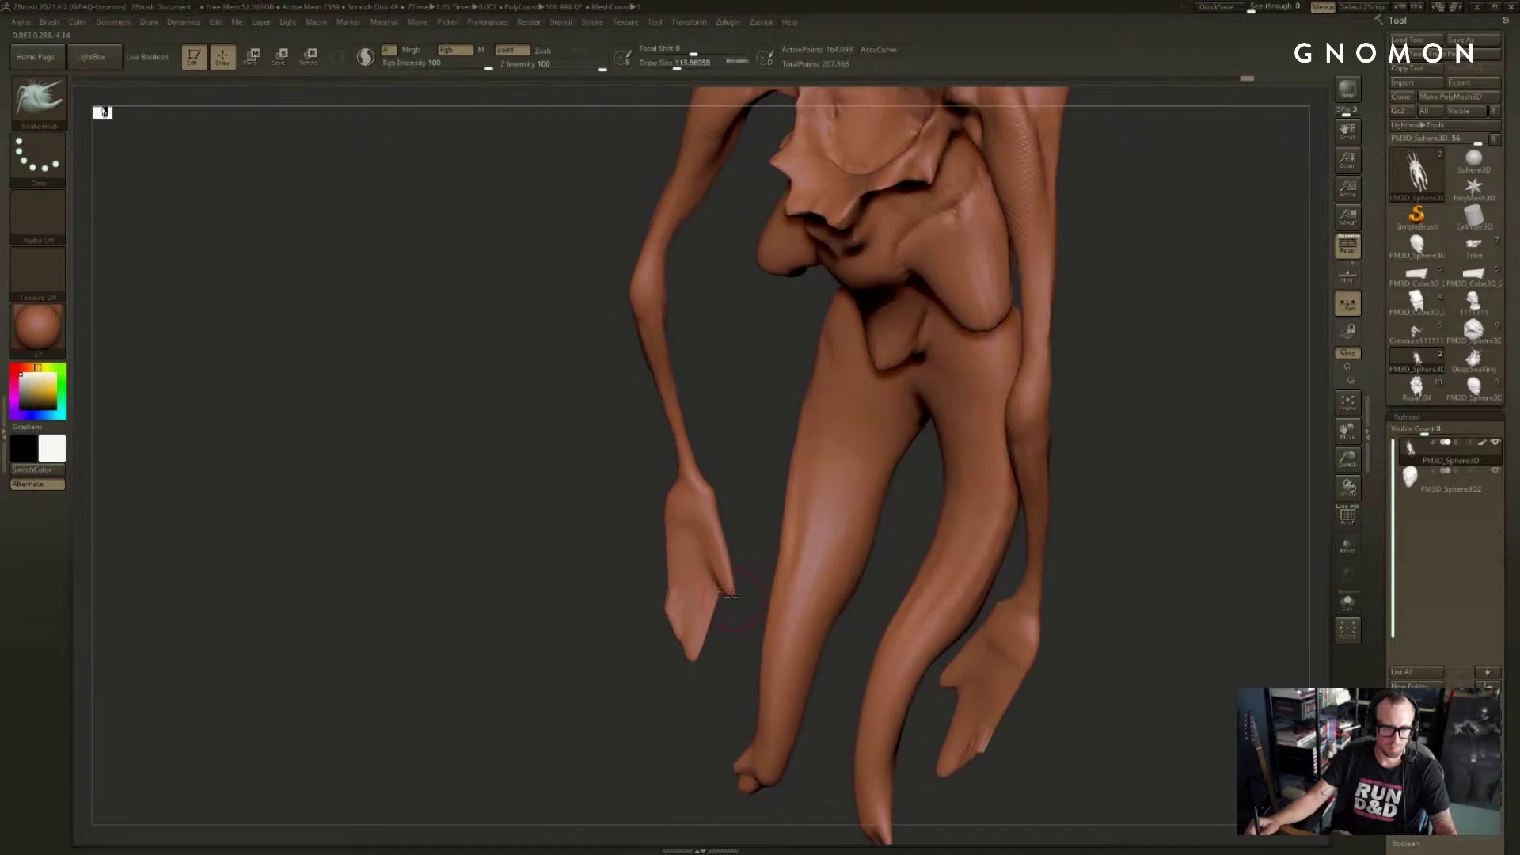
pyautogui.press('f')
pyautogui.moveTo(925, 551)
pyautogui.mouseDown()
pyautogui.moveTo(910, 554)
pyautogui.moveTo(937, 577)
pyautogui.moveTo(976, 559)
pyautogui.moveTo(981, 605)
pyautogui.moveTo(889, 464)
pyautogui.mouseUp()
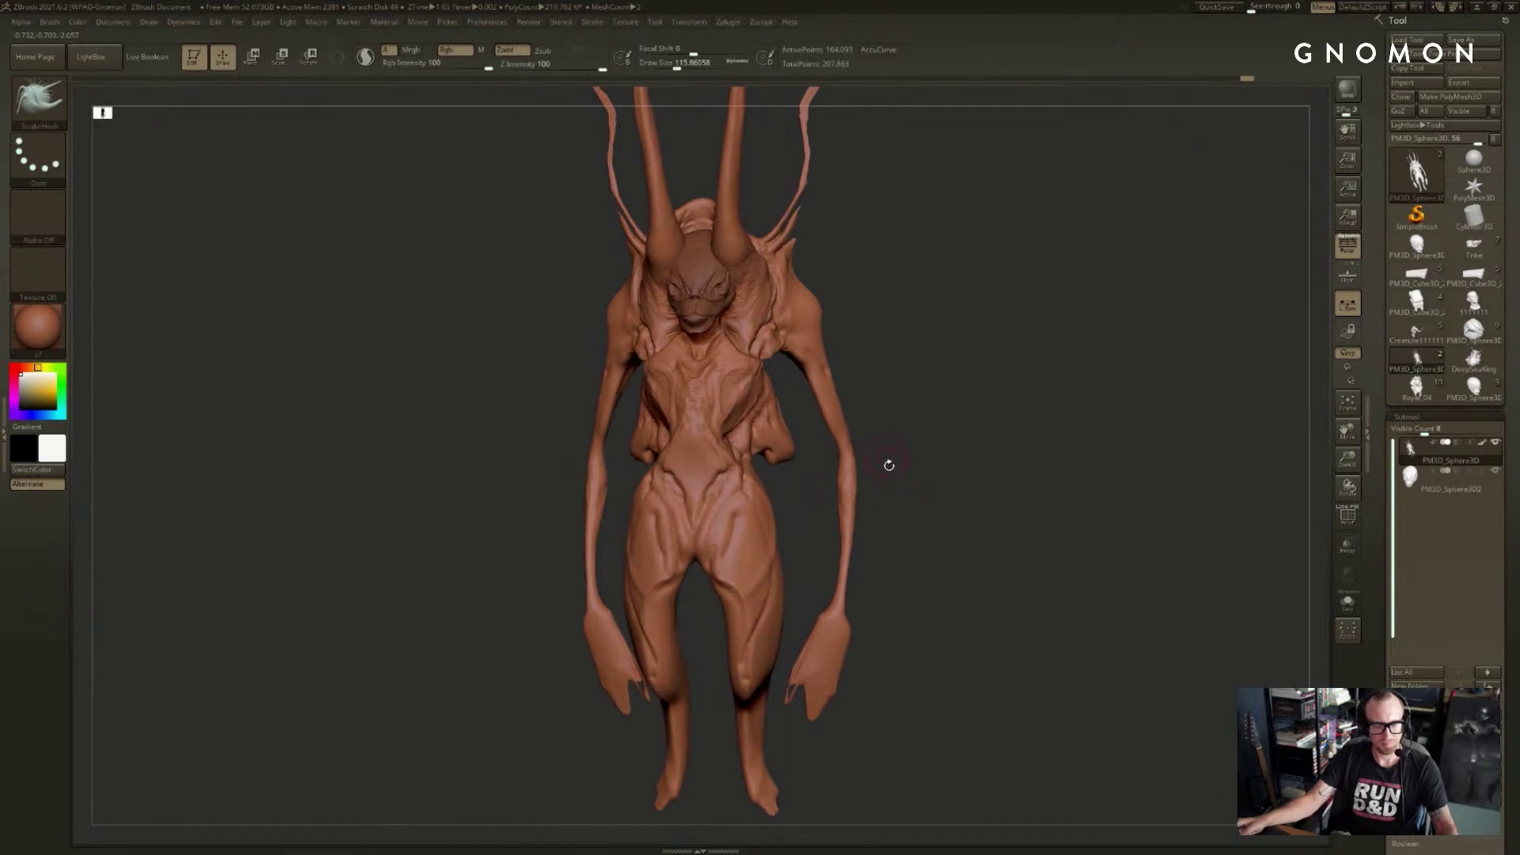
# - Shape the hands into blunt mitts and swell the forearms with the Inflate brush, undoing the last two actions
pyautogui.press('shift')
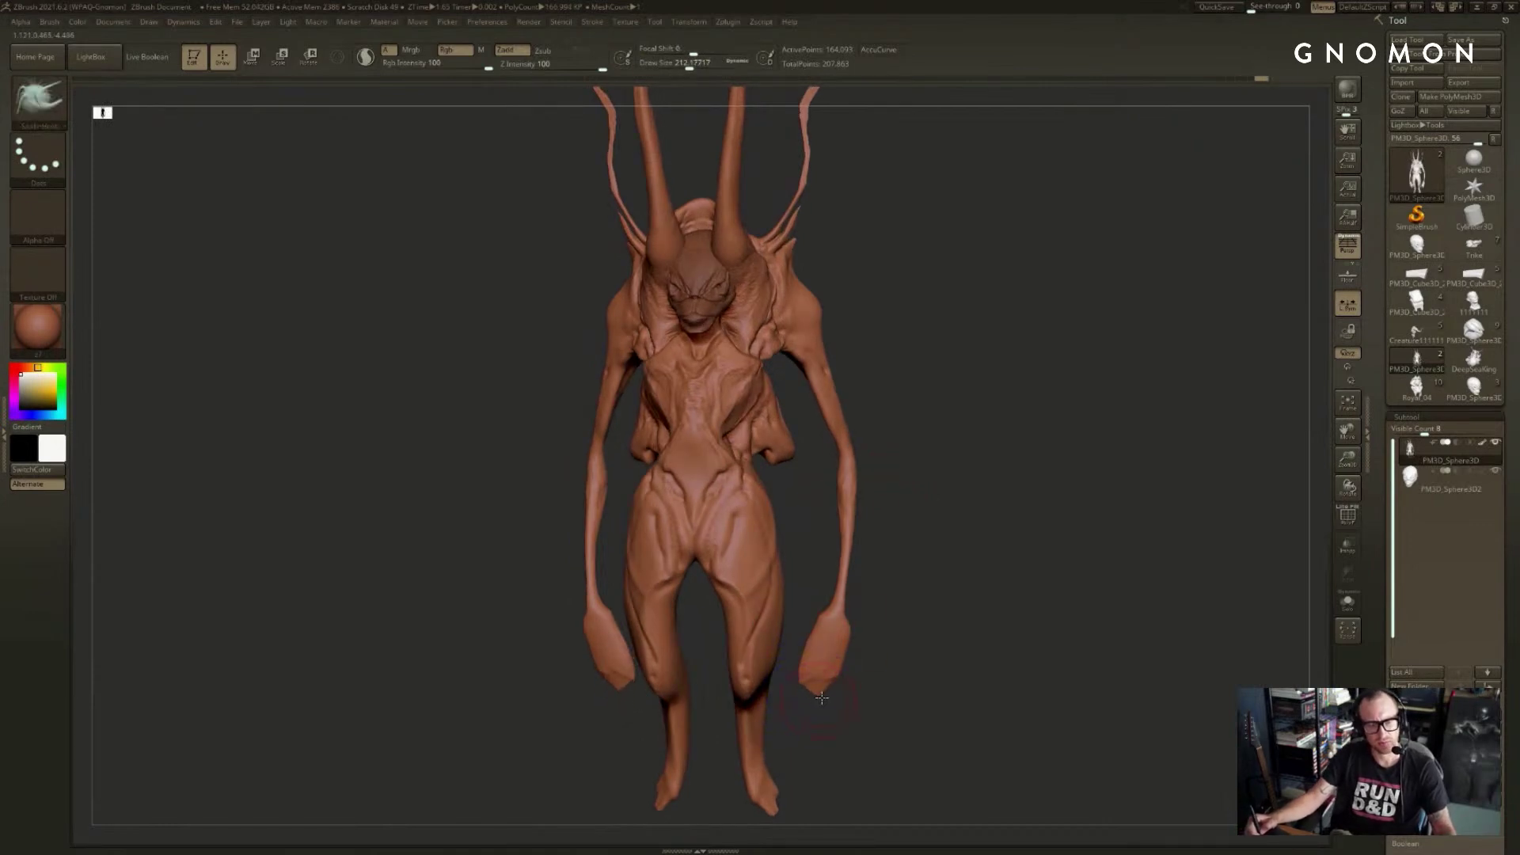
pyautogui.moveTo(818, 692)
pyautogui.mouseDown()
pyautogui.moveTo(844, 687)
pyautogui.moveTo(823, 645)
pyautogui.mouseUp()
pyautogui.press('b')
pyautogui.press('i')
pyautogui.press('n')
pyautogui.moveTo(839, 585)
pyautogui.mouseDown()
pyautogui.moveTo(851, 487)
pyautogui.moveTo(954, 469)
pyautogui.mouseUp()
pyautogui.moveTo(824, 645); pyautogui.dragTo(853, 446)
pyautogui.hotkey('ctrl', 'z')
pyautogui.hotkey('ctrl', 'z')
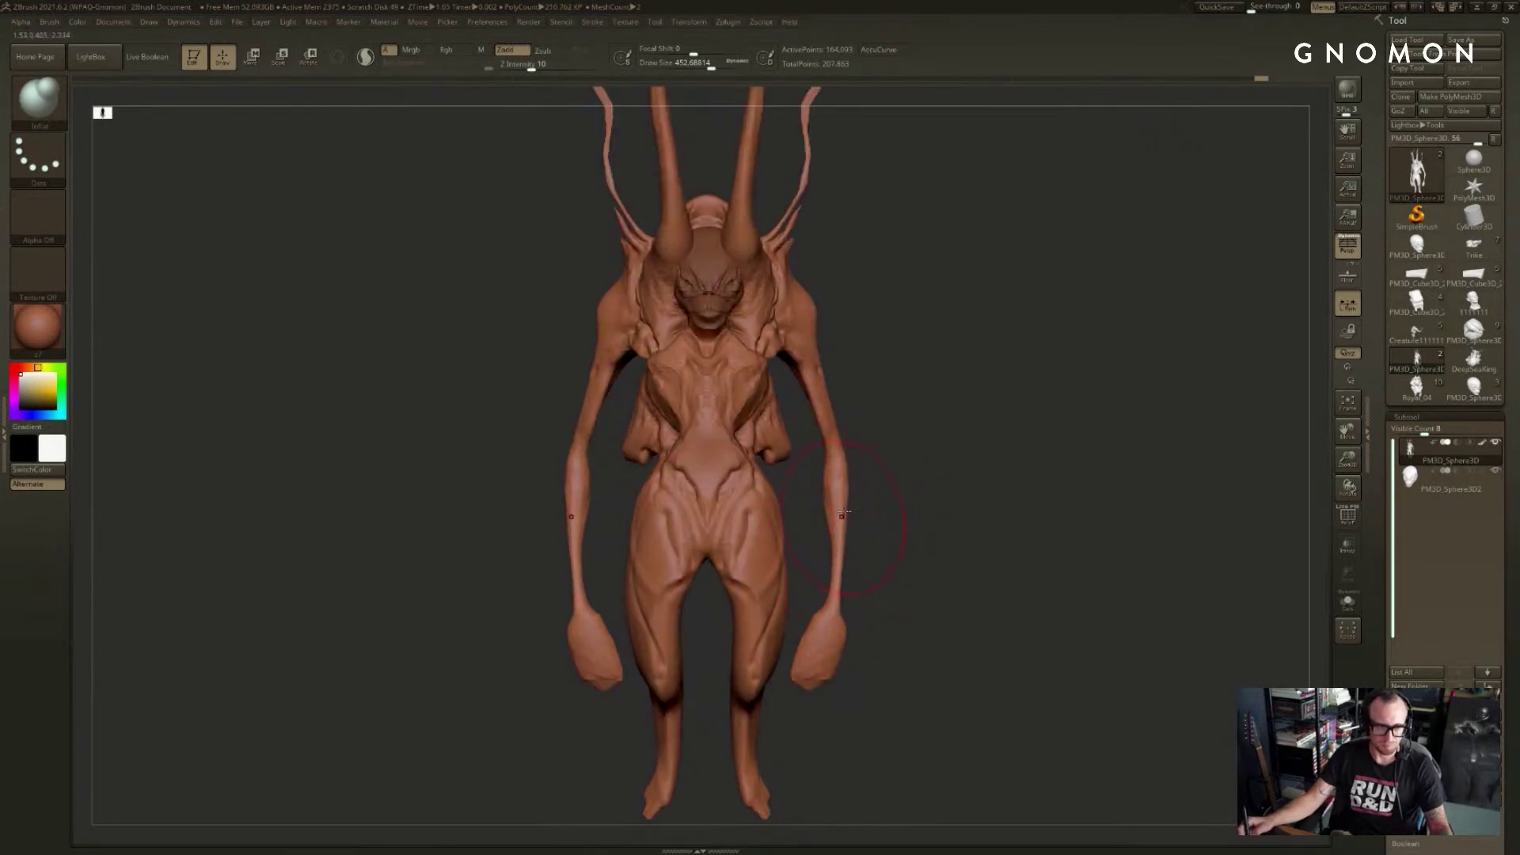
# - Swap the active color to black for a silhouette check
pyautogui.press('v')
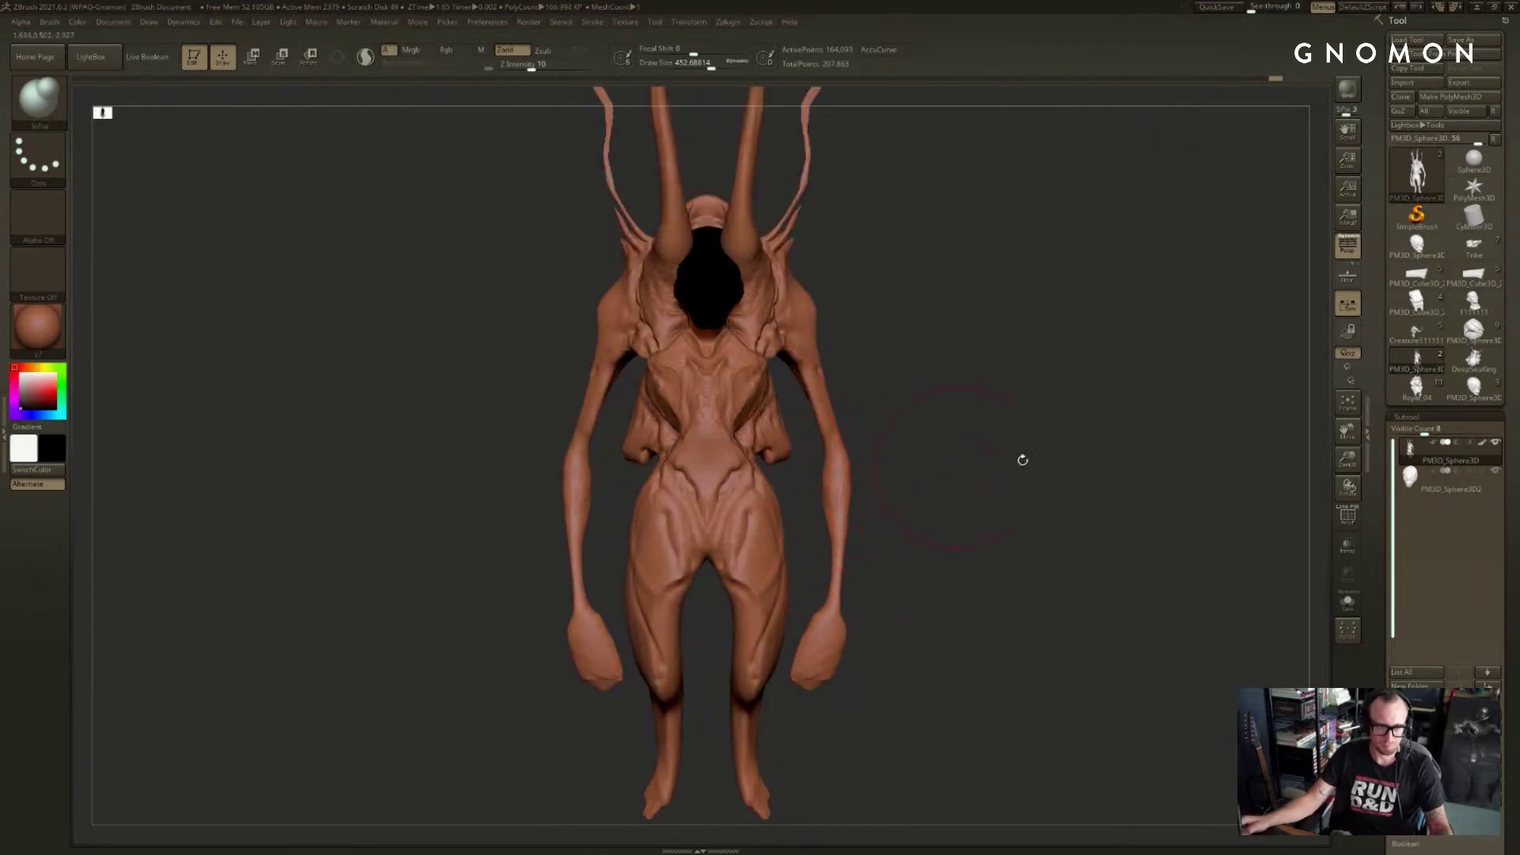
# - Display the whole body as a flat black silhouette and examine its outline from the side and the front
pyautogui.press('v')
pyautogui.click(1482, 443)
pyautogui.press('v')
pyautogui.moveTo(958, 420)
pyautogui.mouseDown()
pyautogui.moveTo(960, 407)
pyautogui.moveTo(910, 515)
pyautogui.moveTo(872, 533)
pyautogui.moveTo(867, 554)
pyautogui.moveTo(869, 524)
pyautogui.moveTo(835, 538)
pyautogui.moveTo(1092, 444)
pyautogui.moveTo(970, 438)
pyautogui.moveTo(1001, 441)
pyautogui.moveTo(990, 430)
pyautogui.mouseUp()
pyautogui.press('s')
pyautogui.press('s')
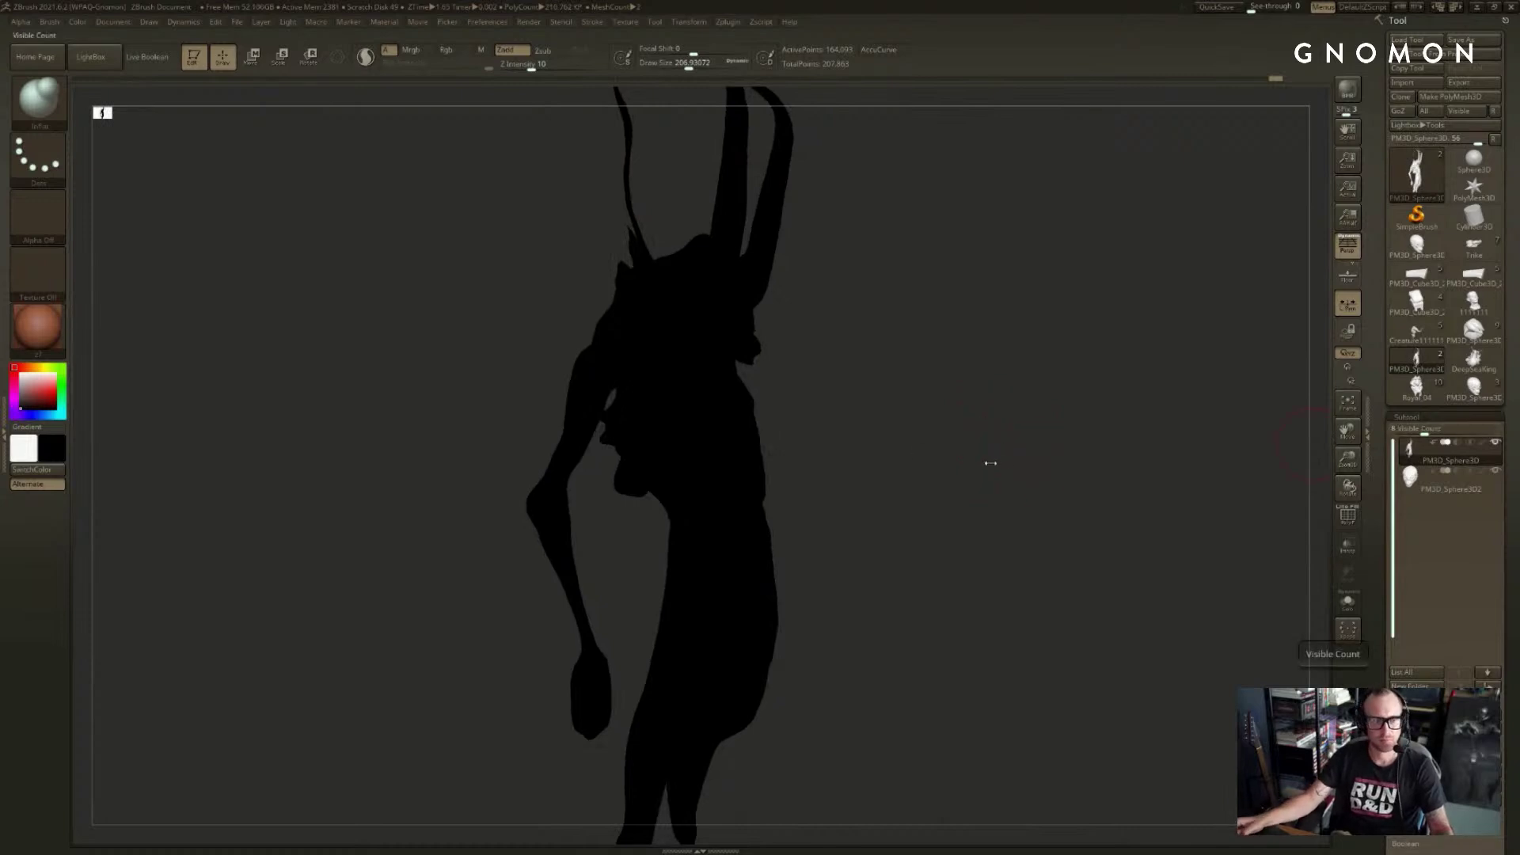
pyautogui.moveTo(981, 472)
pyautogui.mouseDown()
pyautogui.moveTo(892, 465)
pyautogui.moveTo(950, 432)
pyautogui.moveTo(943, 419)
pyautogui.moveTo(924, 430)
pyautogui.moveTo(955, 384)
pyautogui.mouseUp()
# - Reshape the side flaps and waist outline with the Move brush while viewing the creature in silhouette
pyautogui.press('b')
pyautogui.press('m')
pyautogui.press('v')
pyautogui.moveTo(696, 442); pyautogui.dragTo(706, 421)
pyautogui.press('s')
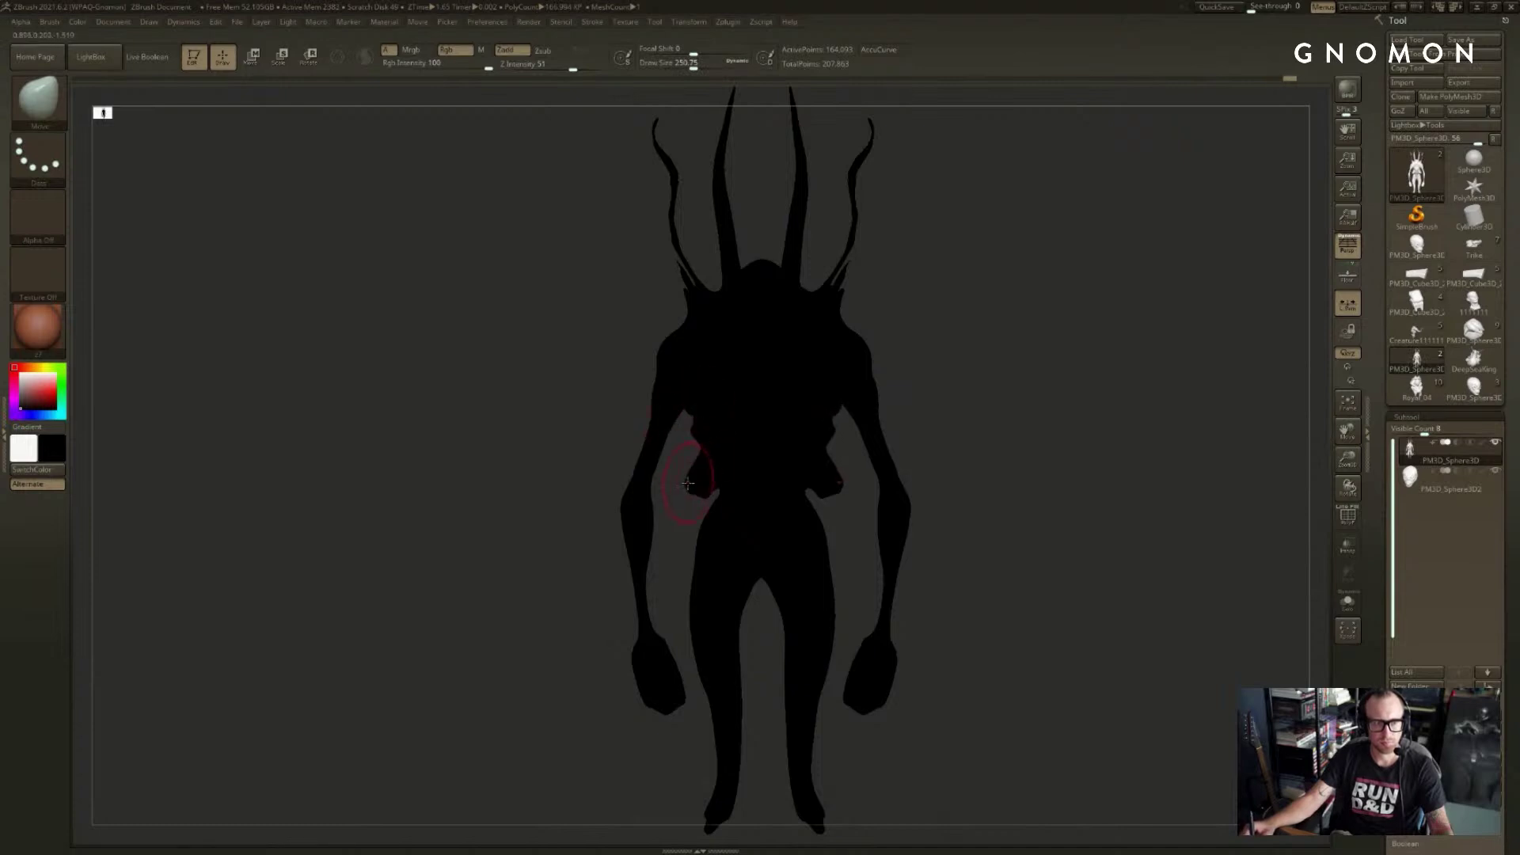
pyautogui.moveTo(690, 481); pyautogui.dragTo(995, 462)
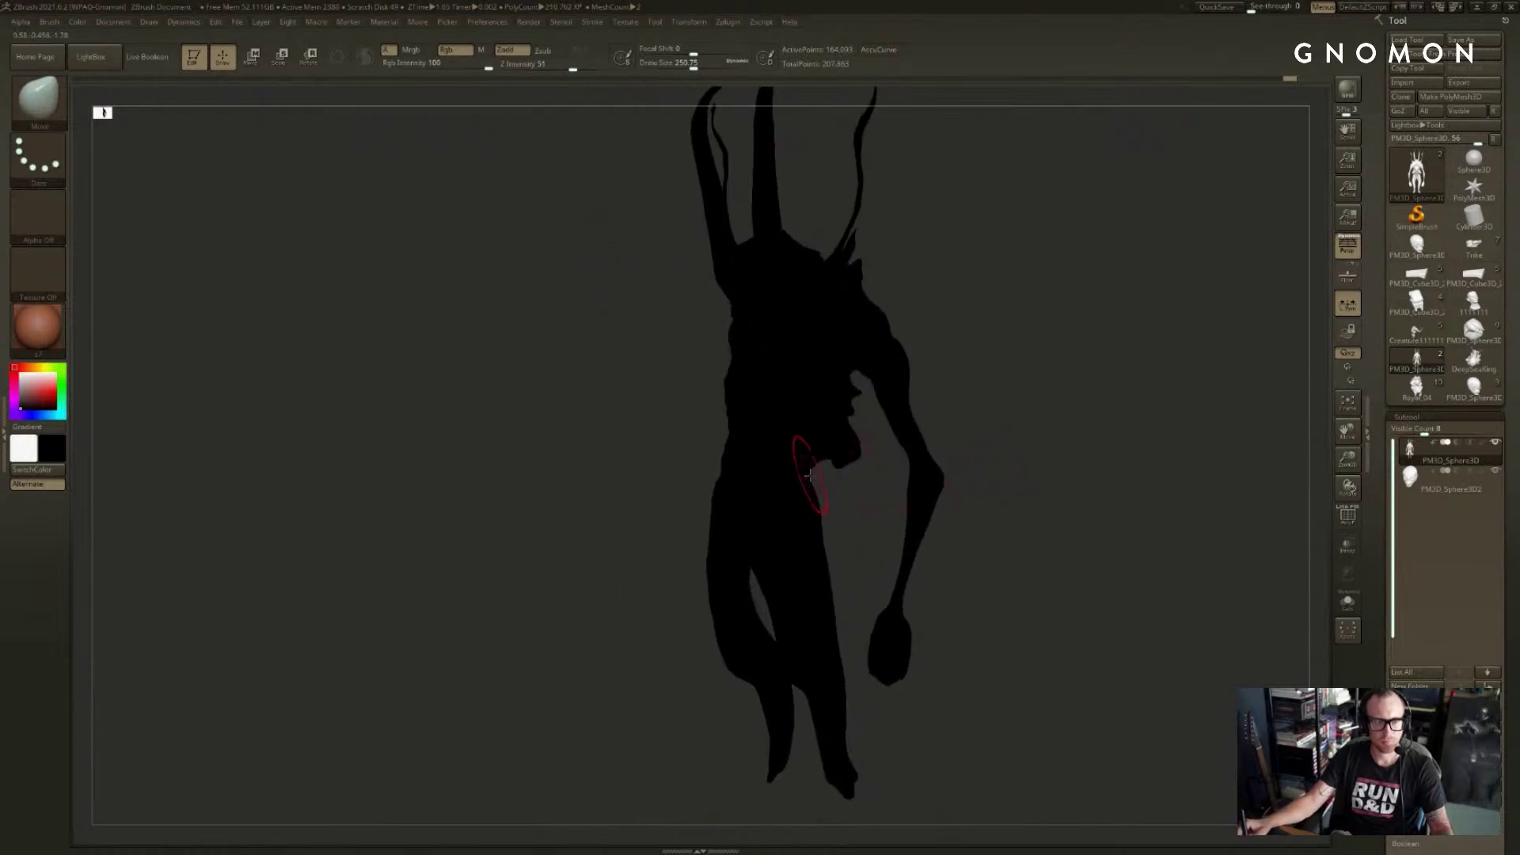
pyautogui.moveTo(810, 475); pyautogui.dragTo(831, 472)
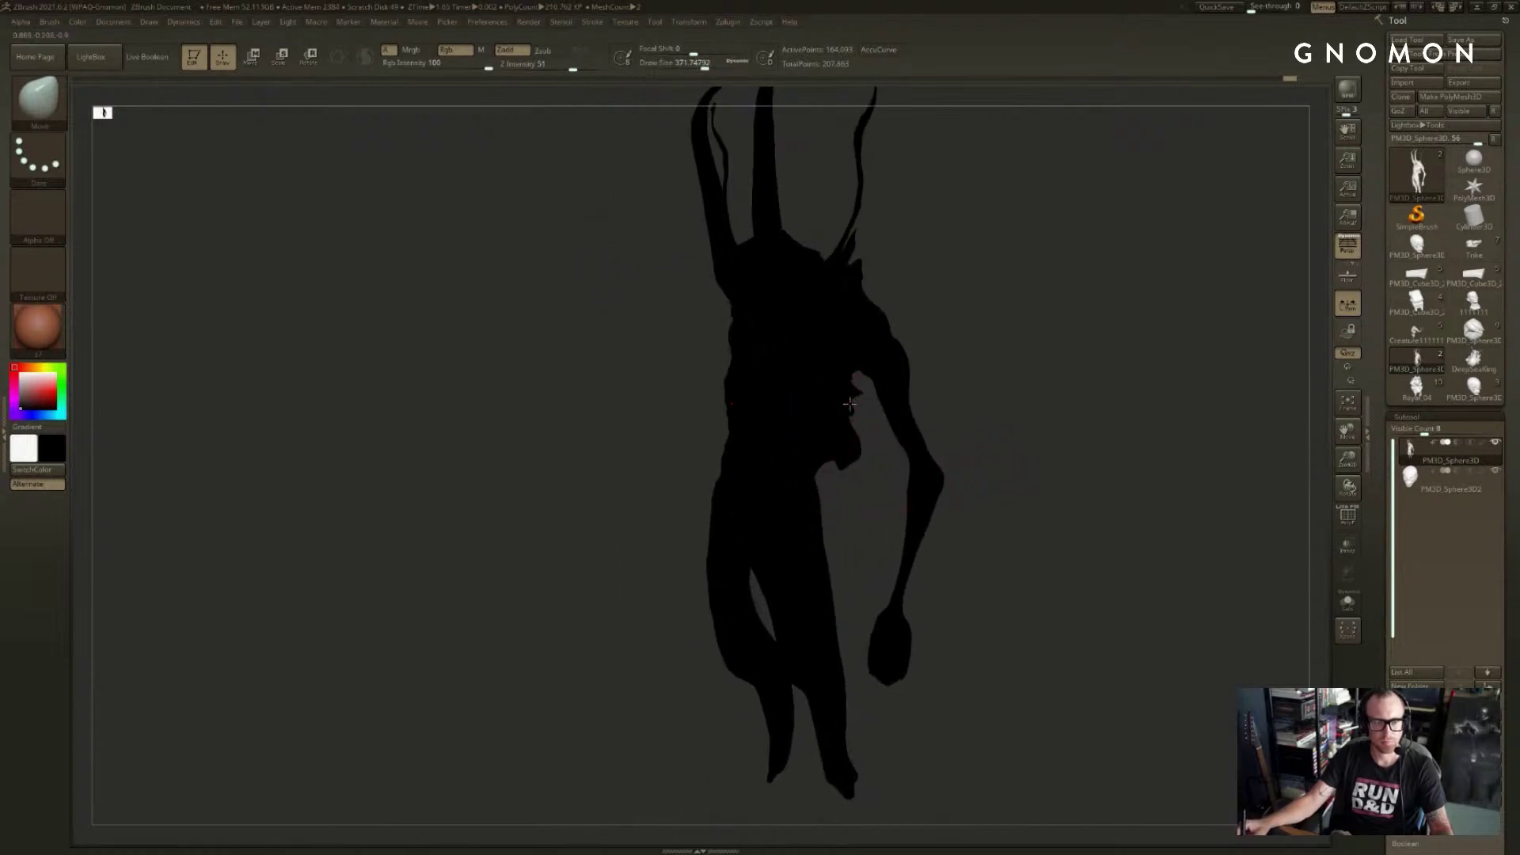
pyautogui.moveTo(878, 436); pyautogui.dragTo(869, 436)
pyautogui.press('s')
# - Adjust the shoulders and the flaps' upper edges with the Move brush, alternating between silhouette and shaded display
pyautogui.moveTo(913, 366)
pyautogui.mouseDown()
pyautogui.moveTo(947, 400)
pyautogui.moveTo(981, 402)
pyautogui.moveTo(917, 429)
pyautogui.mouseUp()
pyautogui.press('ctrl')
pyautogui.press('s')
pyautogui.press('b')
pyautogui.press('m')
pyautogui.press('v')
pyautogui.press('v')
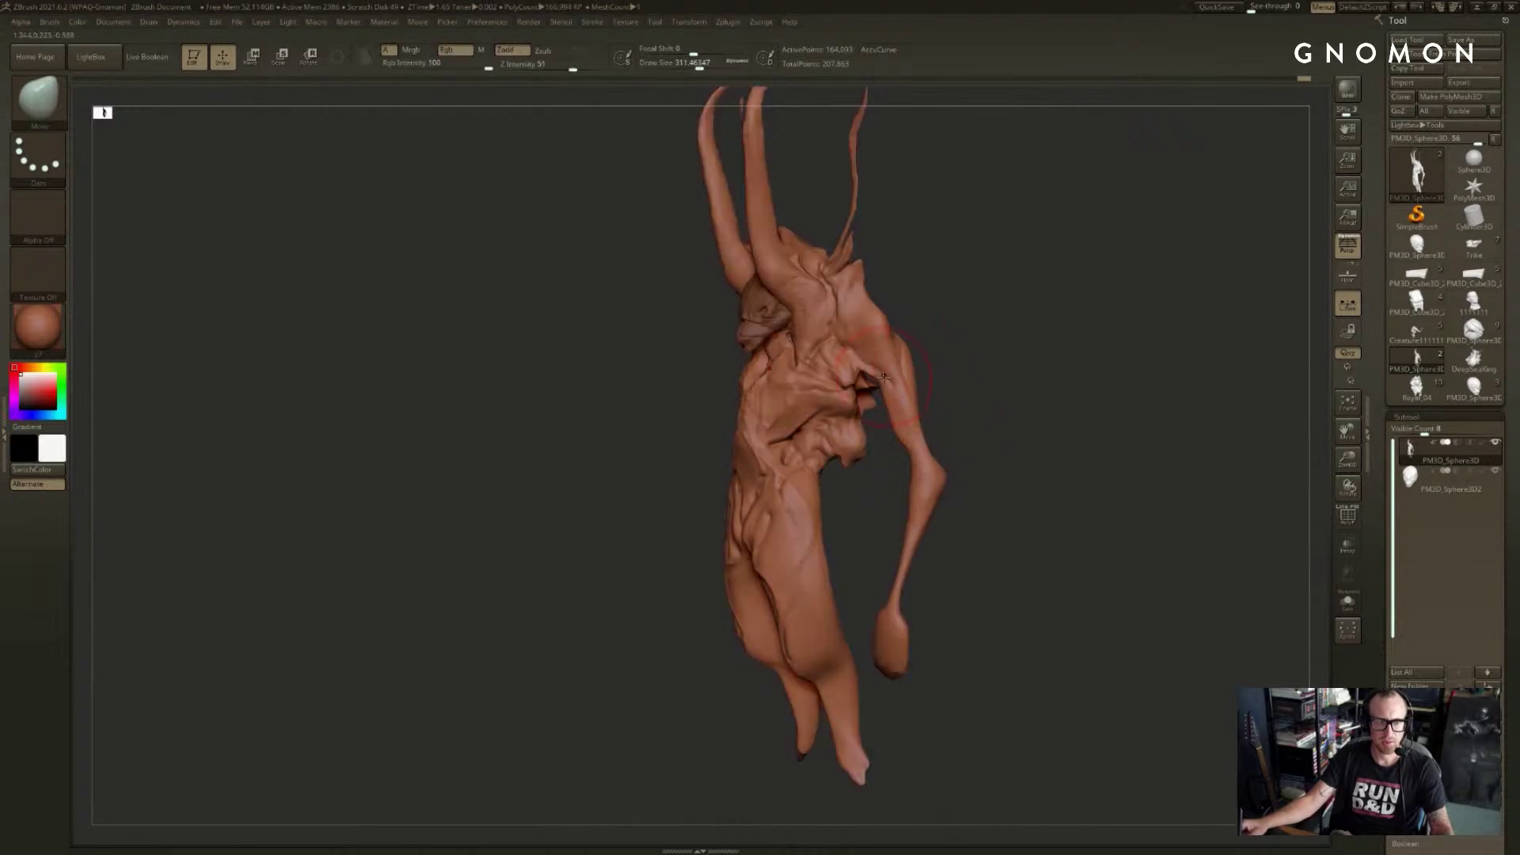
pyautogui.moveTo(964, 368)
pyautogui.keyDown('shift'); pyautogui.mouseDown()
pyautogui.moveTo(984, 363)
pyautogui.moveTo(961, 364)
pyautogui.mouseUp(); pyautogui.keyUp('shift')
pyautogui.press('v')
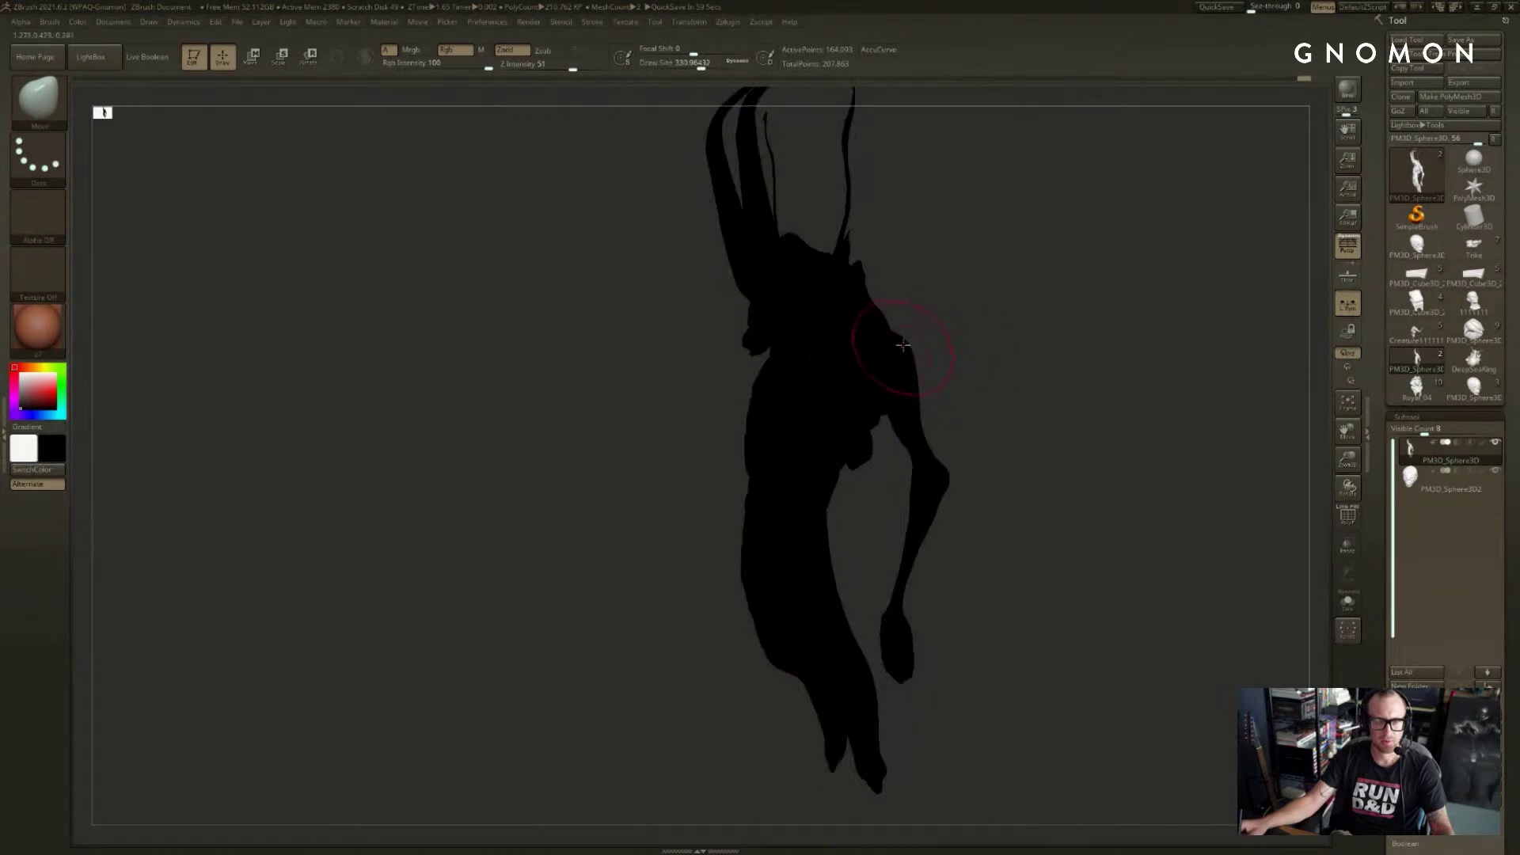
# - Compare the silhouette and shaded displays of the figure from the side, front and three-quarter views
pyautogui.press('v')
pyautogui.moveTo(943, 308)
pyautogui.mouseDown()
pyautogui.moveTo(916, 339)
pyautogui.moveTo(987, 342)
pyautogui.mouseUp()
pyautogui.press('v')
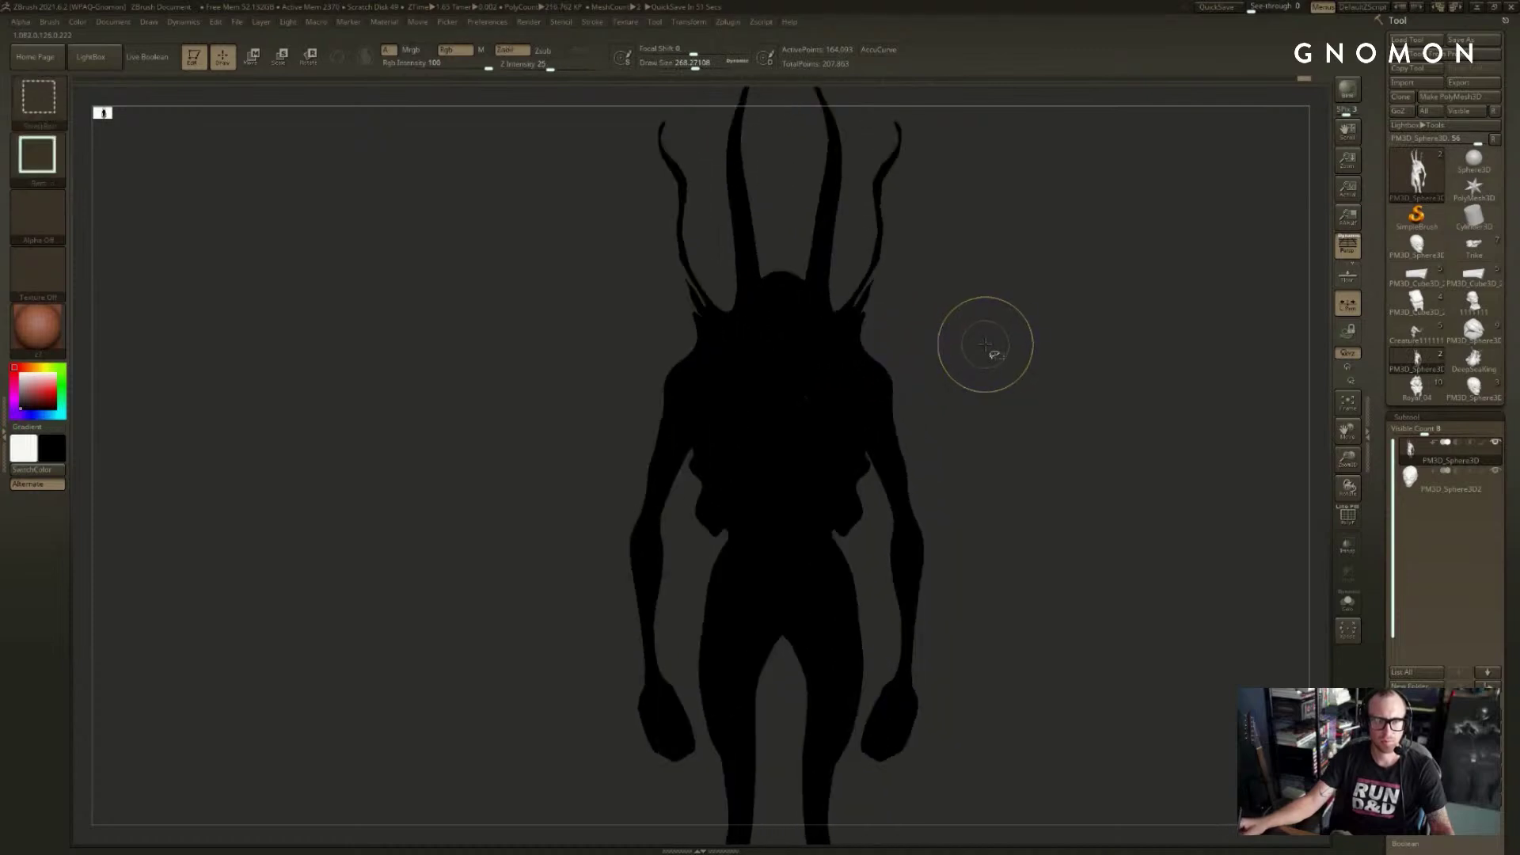
pyautogui.press('v')
pyautogui.press('v')
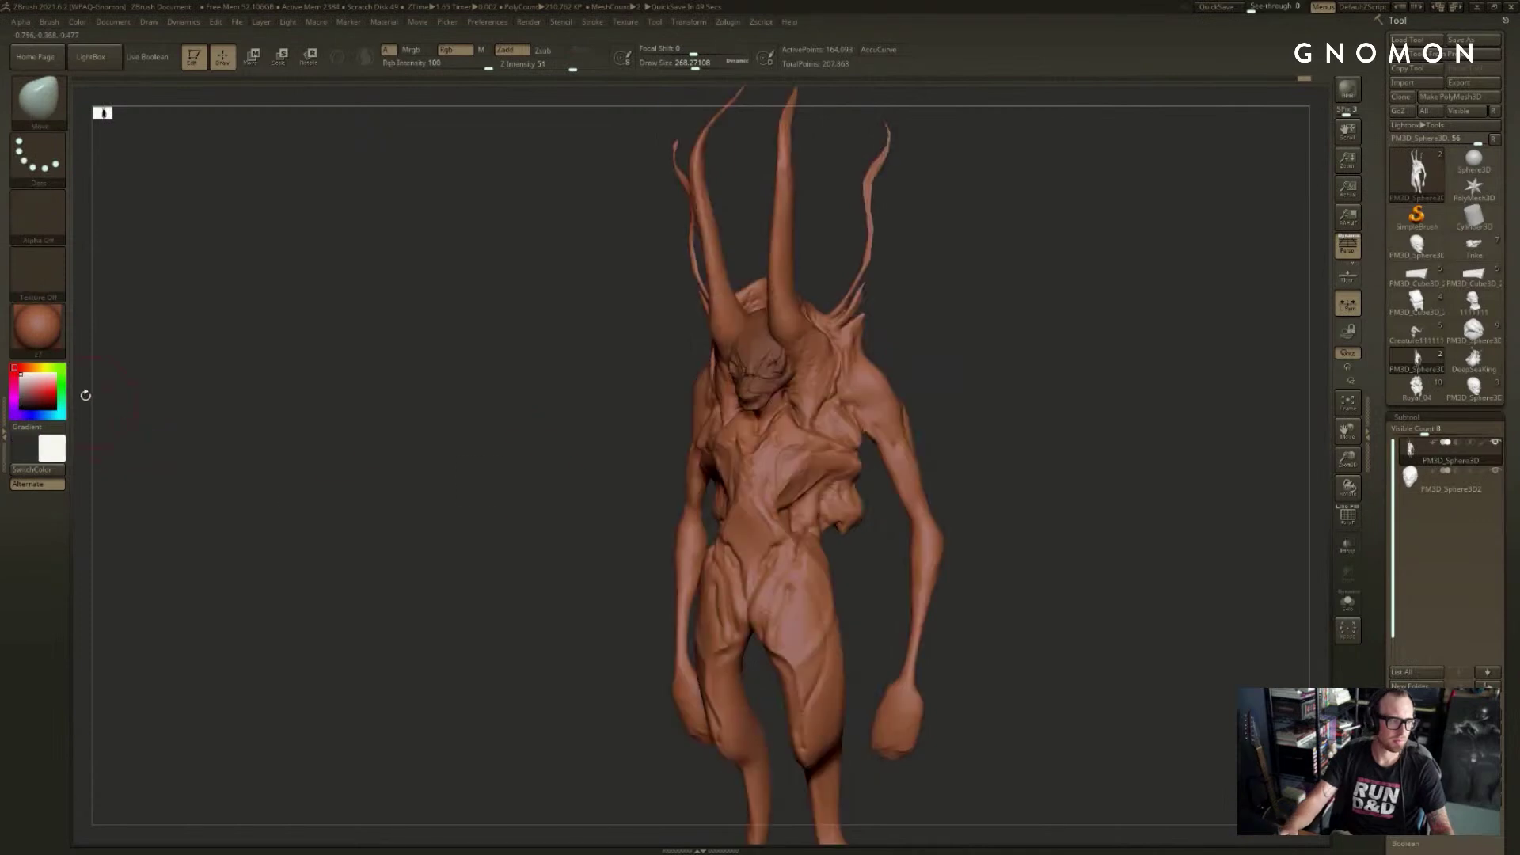
pyautogui.press('v')
pyautogui.press('v')
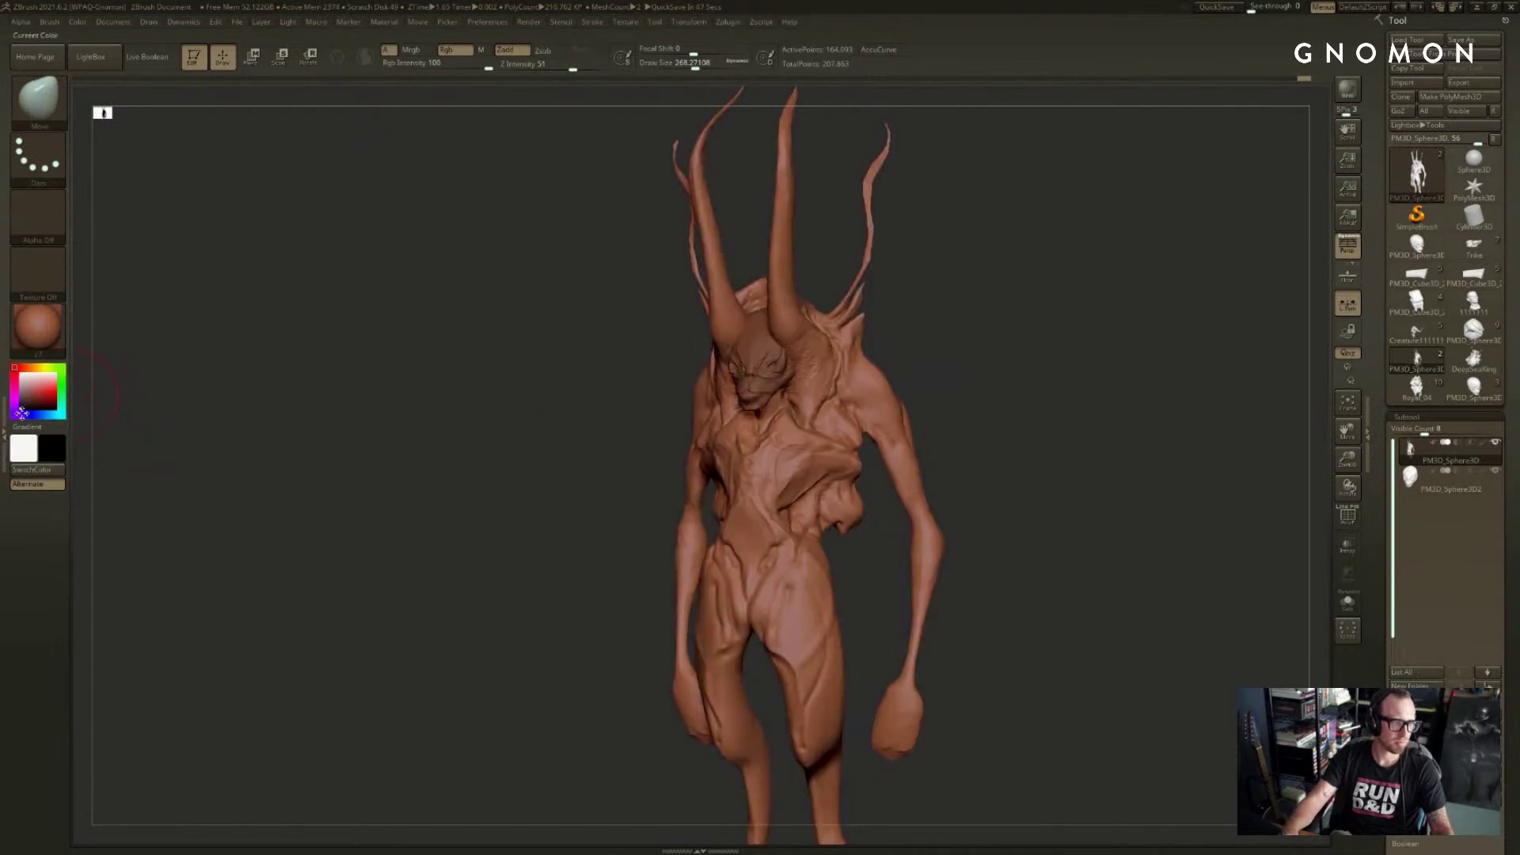
pyautogui.press('v')
# - Carve muscle creases into the shoulders, armpits and upper arms with the DamStandard brush
pyautogui.moveTo(1045, 411)
pyautogui.keyDown('shift'); pyautogui.mouseDown()
pyautogui.moveTo(1059, 390)
pyautogui.moveTo(981, 377)
pyautogui.moveTo(984, 363)
pyautogui.moveTo(893, 366)
pyautogui.moveTo(958, 347)
pyautogui.mouseUp(); pyautogui.keyUp('shift')
pyautogui.press('ctrl')
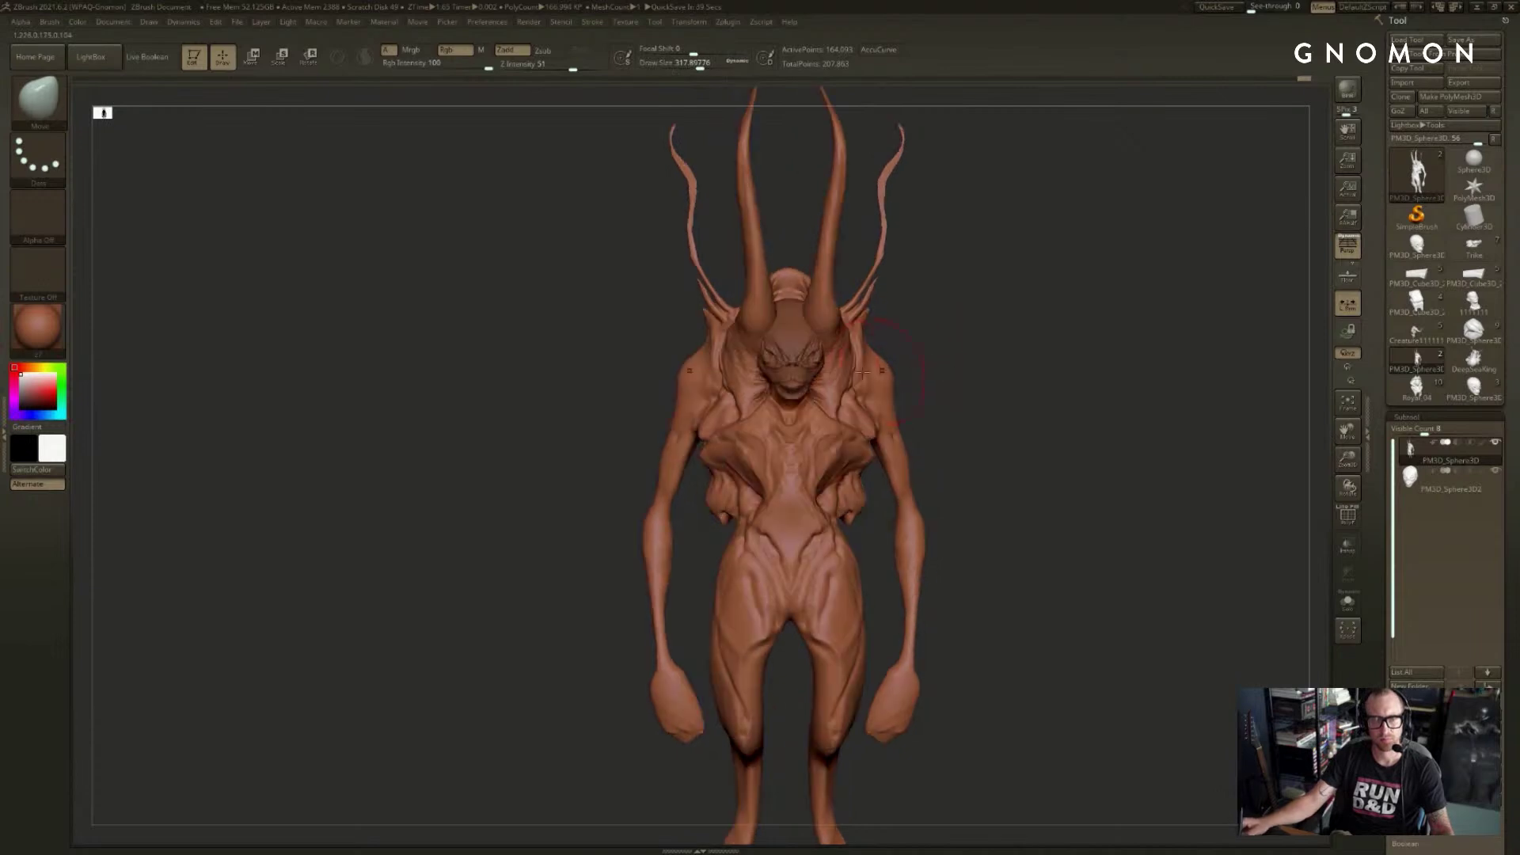
pyautogui.press('b')
pyautogui.press('d')
pyautogui.press('s')
pyautogui.moveTo(885, 388); pyautogui.dragTo(711, 353, button='right')
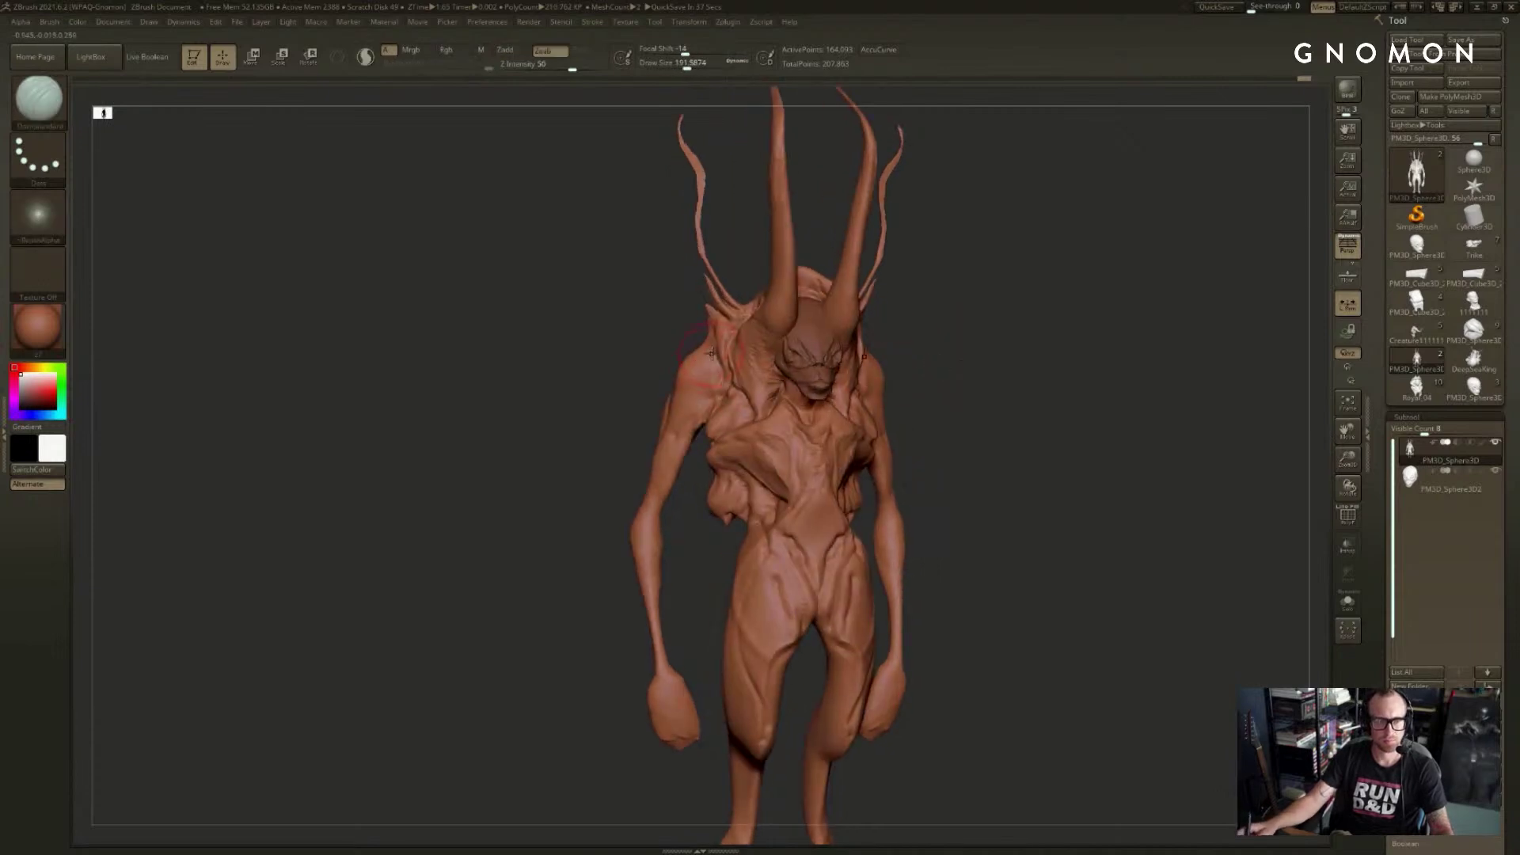
pyautogui.keyDown('shift'); pyautogui.moveTo(721, 368); pyautogui.dragTo(707, 348); pyautogui.keyUp('shift')
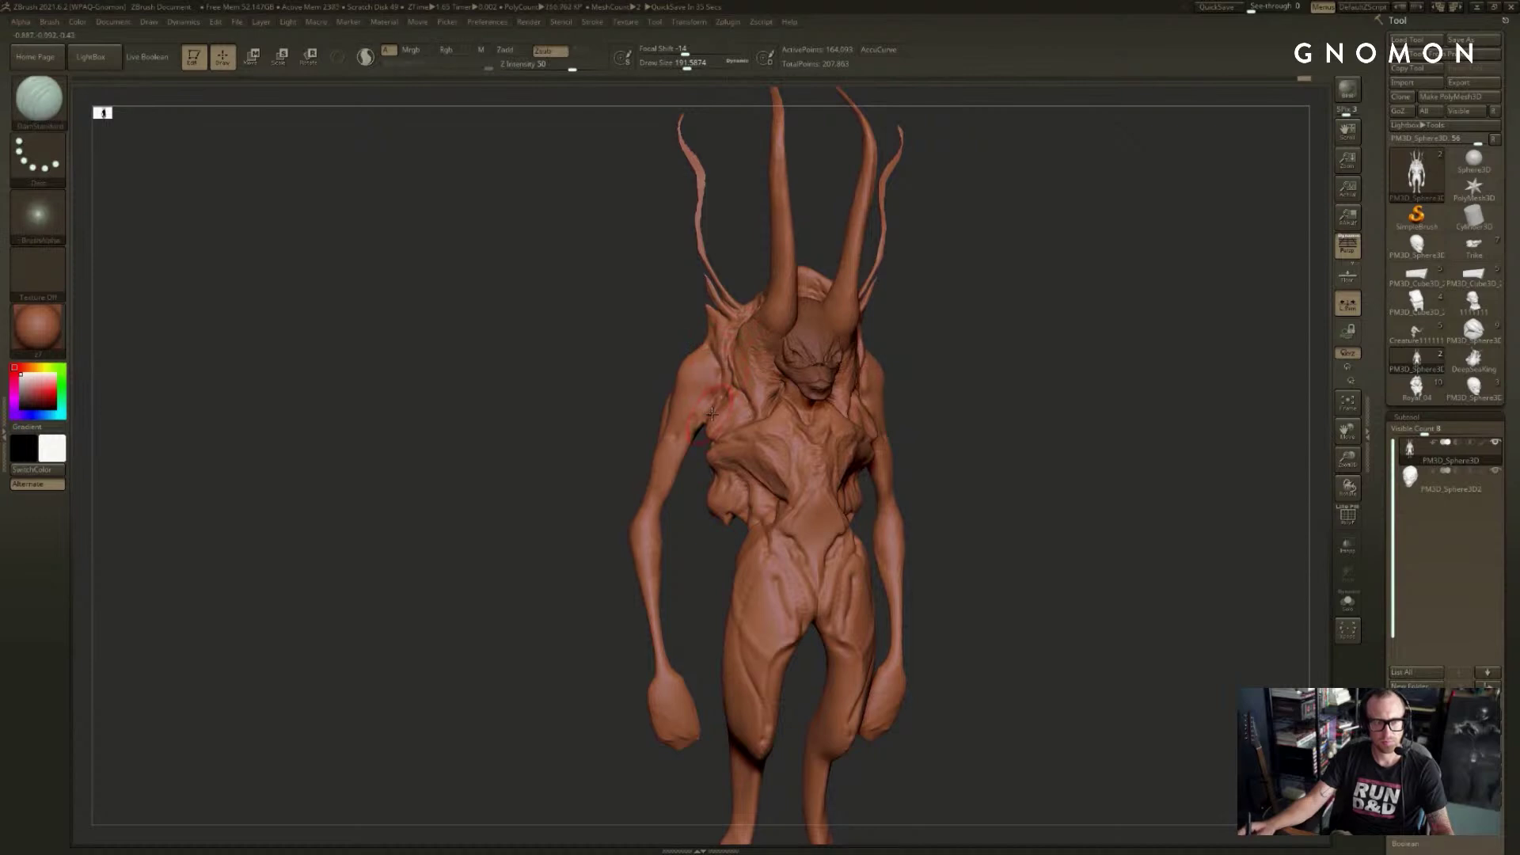
pyautogui.keyDown('shift'); pyautogui.moveTo(923, 349); pyautogui.dragTo(869, 349, button='right'); pyautogui.keyUp('shift')
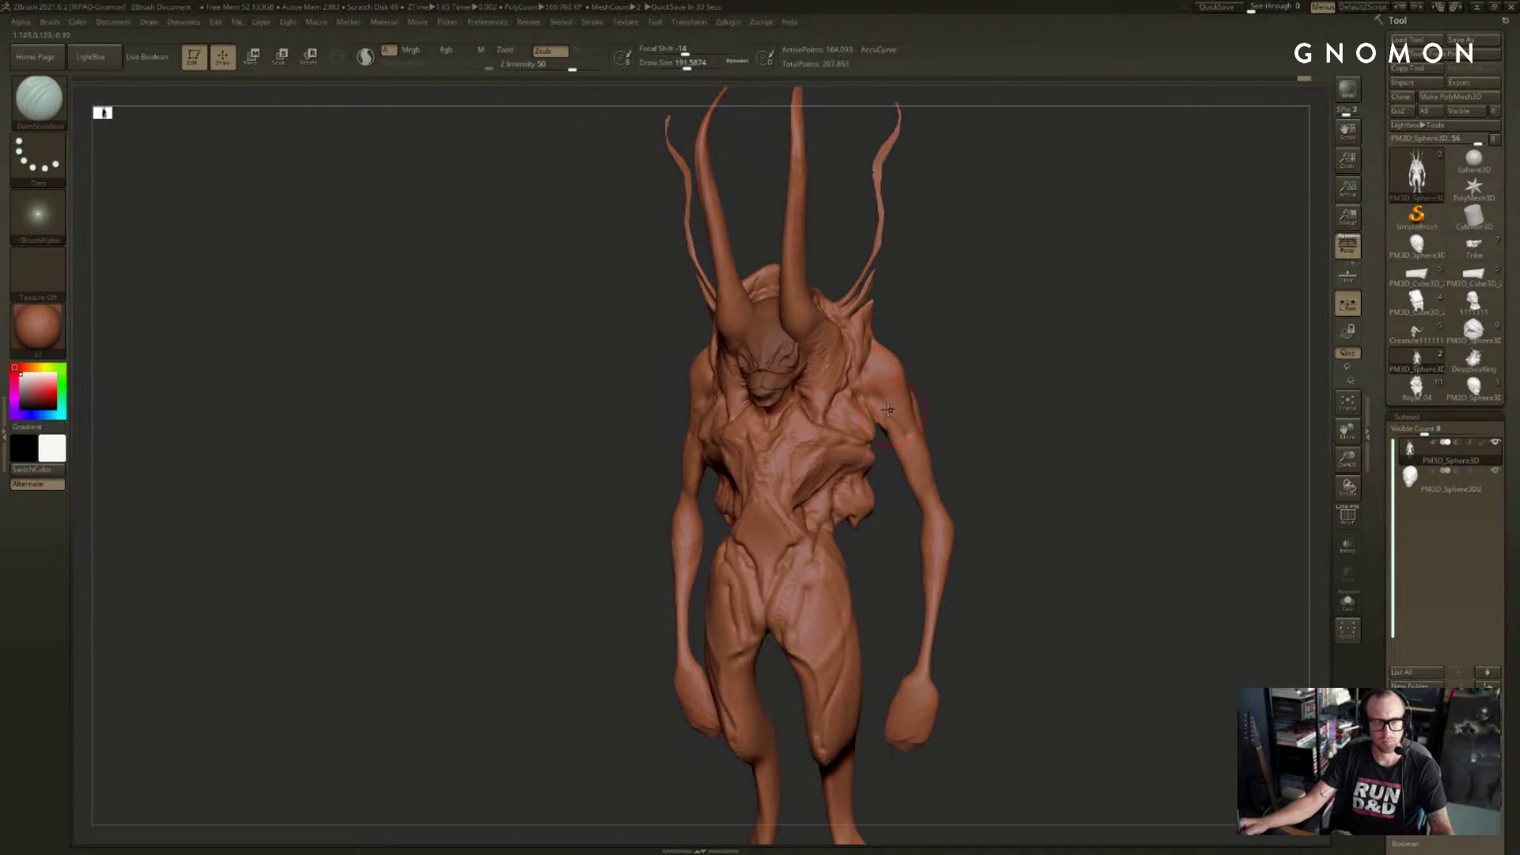
pyautogui.moveTo(939, 433)
pyautogui.mouseDown(button='right')
pyautogui.moveTo(977, 444)
pyautogui.moveTo(933, 418)
pyautogui.moveTo(913, 481)
pyautogui.mouseUp(button='right')
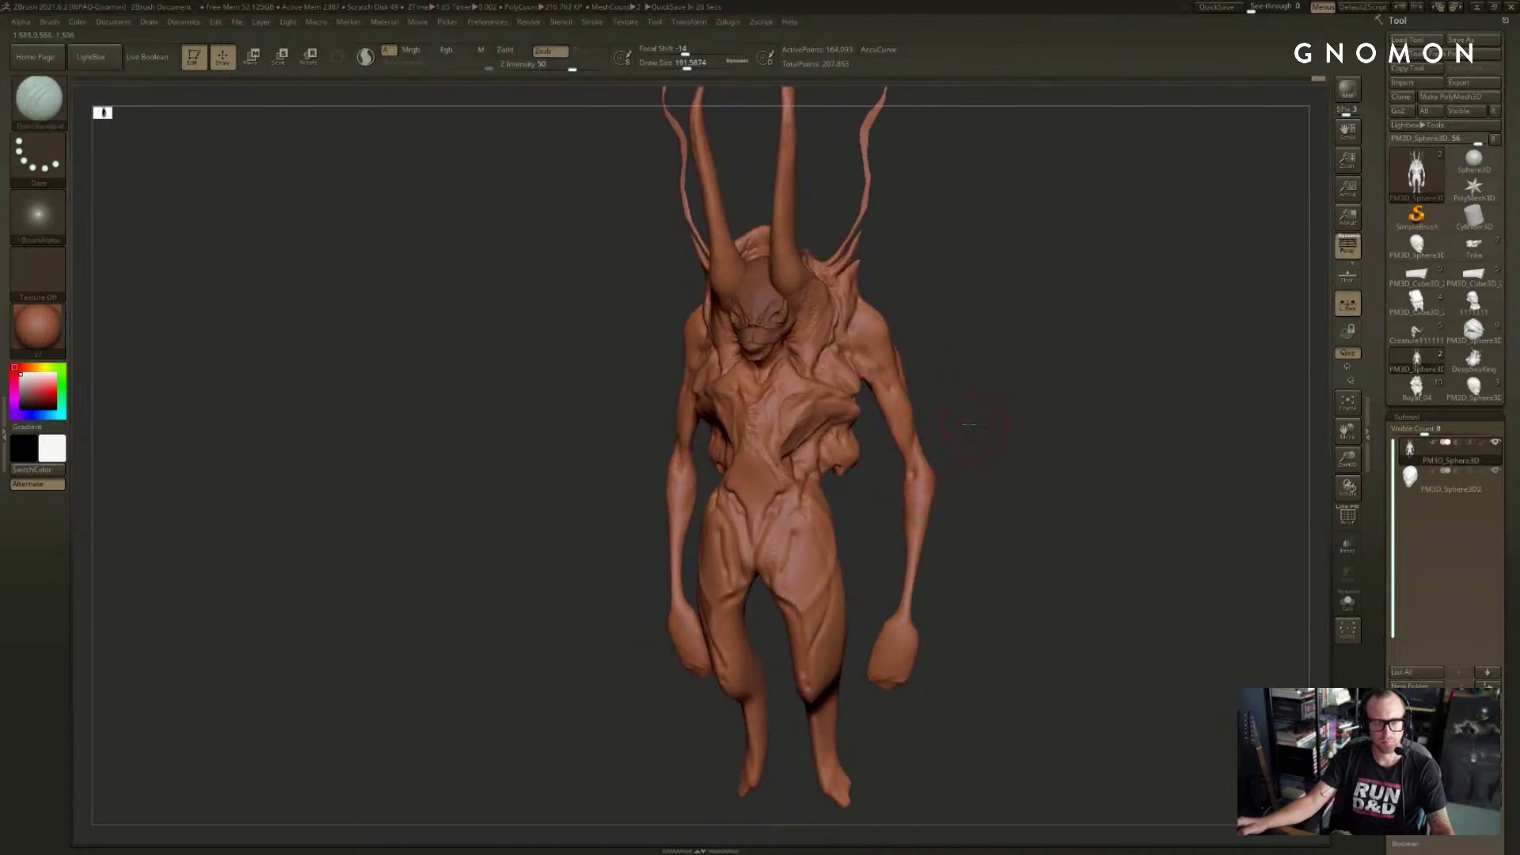
# - Cut creases across the chest and rib folds with the DamStandard brush at a reduced draw size
pyautogui.moveTo(972, 424)
pyautogui.mouseDown(button='right')
pyautogui.moveTo(993, 413)
pyautogui.moveTo(980, 416)
pyautogui.mouseUp(button='right')
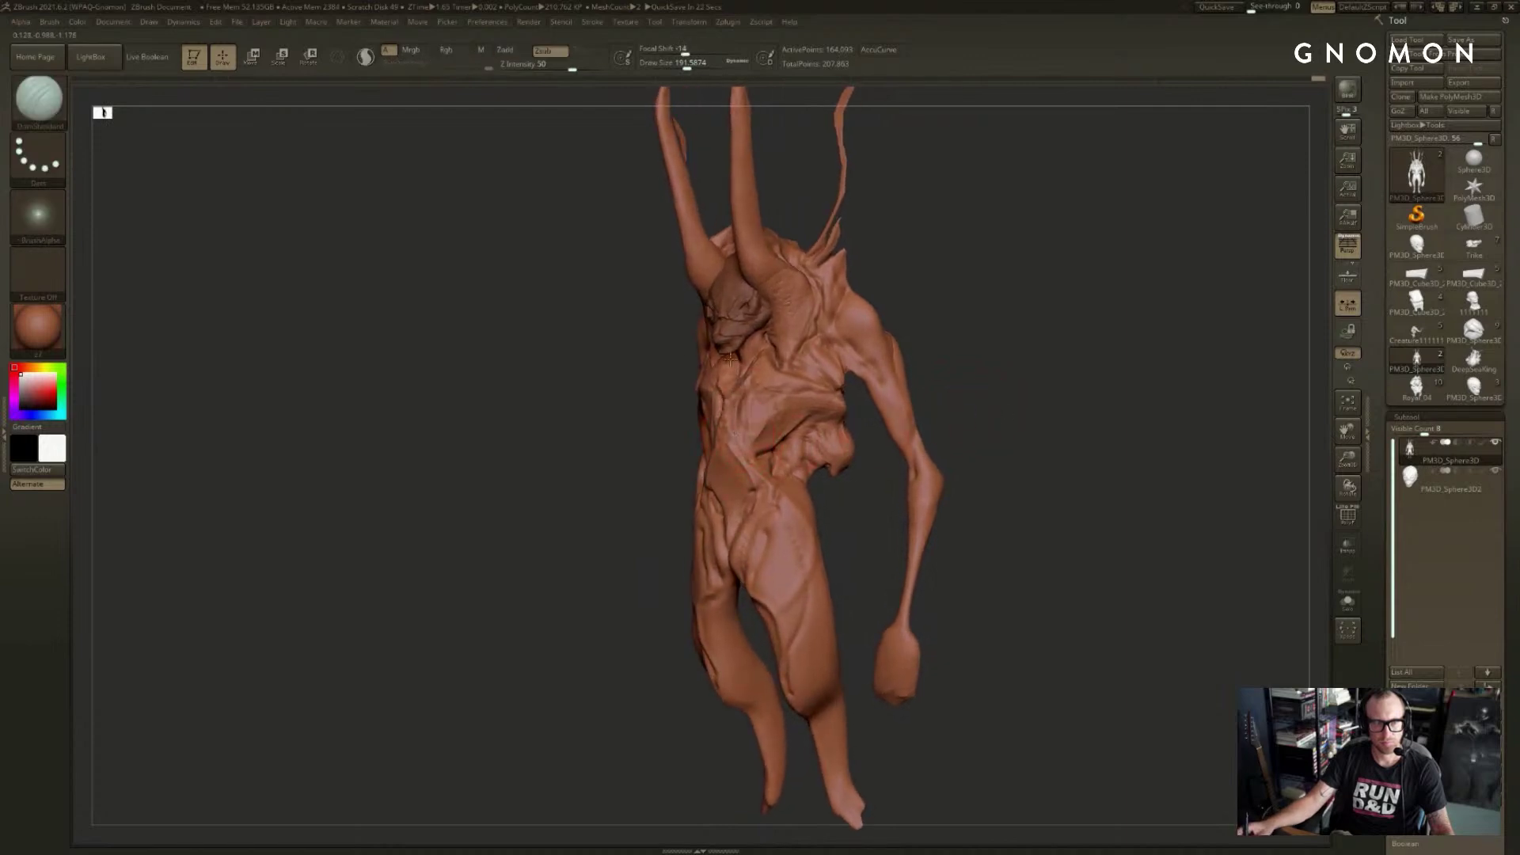
pyautogui.moveTo(728, 357)
pyautogui.mouseDown(button='right')
pyautogui.moveTo(522, 475)
pyautogui.moveTo(683, 469)
pyautogui.mouseUp(button='right')
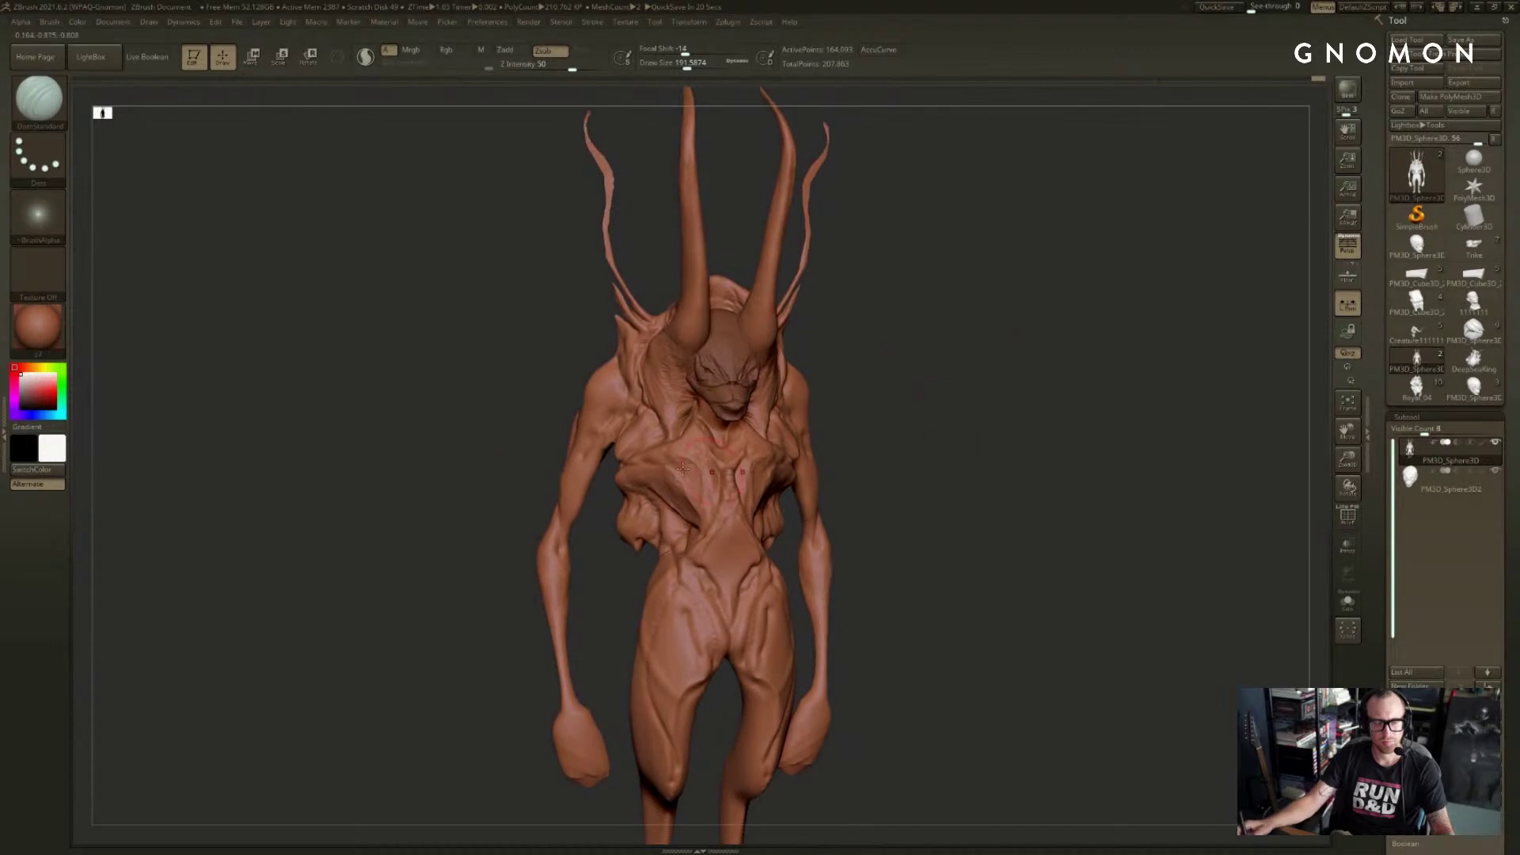
pyautogui.moveTo(696, 455)
pyautogui.keyDown('ctrl'); pyautogui.mouseDown()
pyautogui.moveTo(655, 467)
pyautogui.moveTo(724, 506)
pyautogui.moveTo(724, 457)
pyautogui.mouseUp(); pyautogui.keyUp('ctrl')
pyautogui.moveTo(1101, 380)
pyautogui.mouseDown(button='right')
pyautogui.moveTo(1130, 366)
pyautogui.moveTo(1147, 328)
pyautogui.mouseUp(button='right')
pyautogui.keyDown('ctrl'); pyautogui.moveTo(1146, 328); pyautogui.dragTo(1140, 333); pyautogui.keyUp('ctrl')
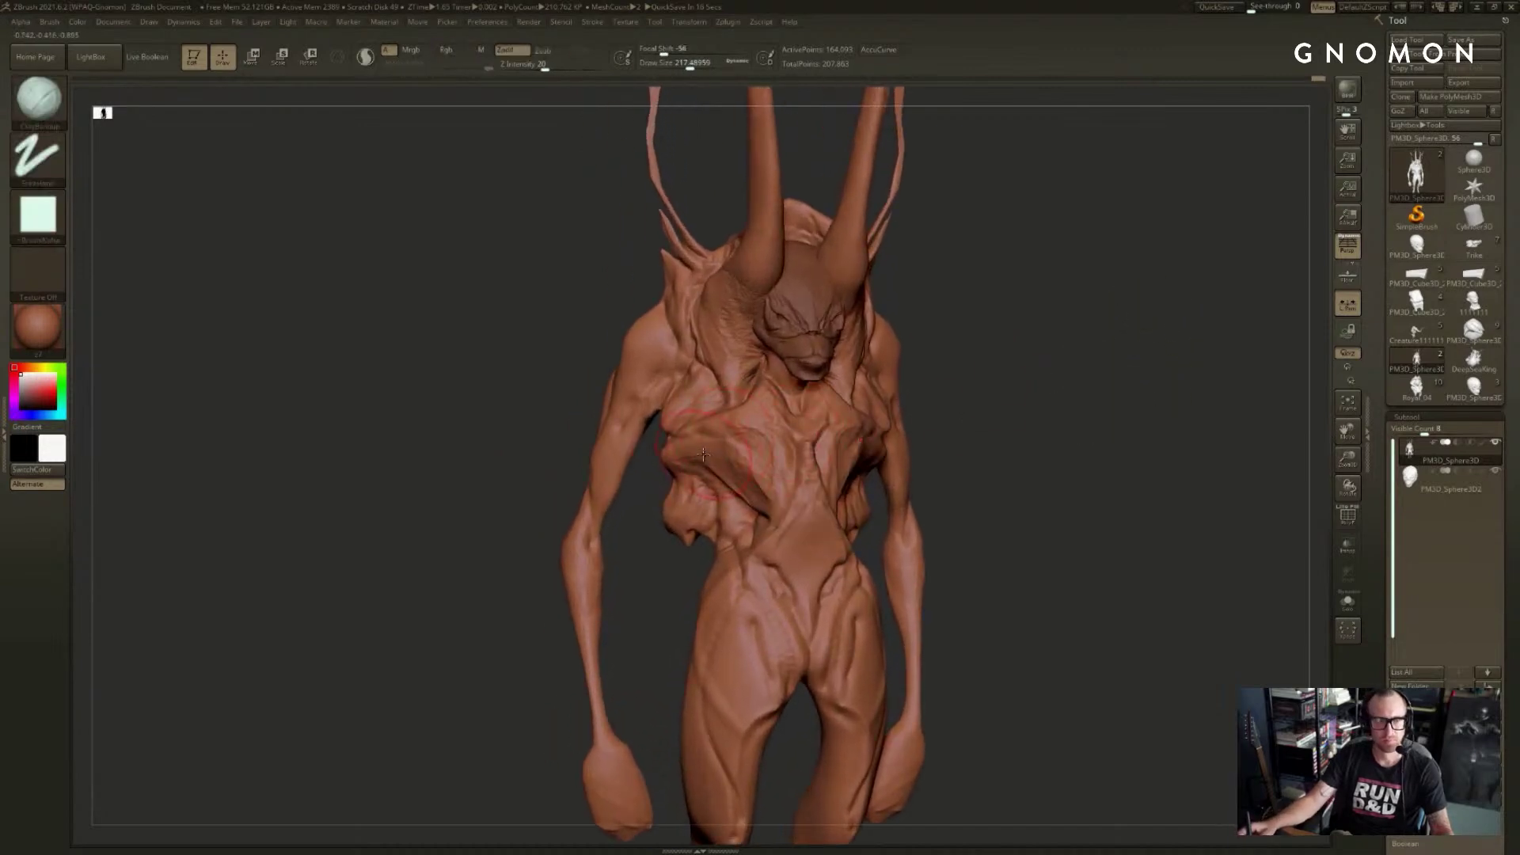
pyautogui.press('[')
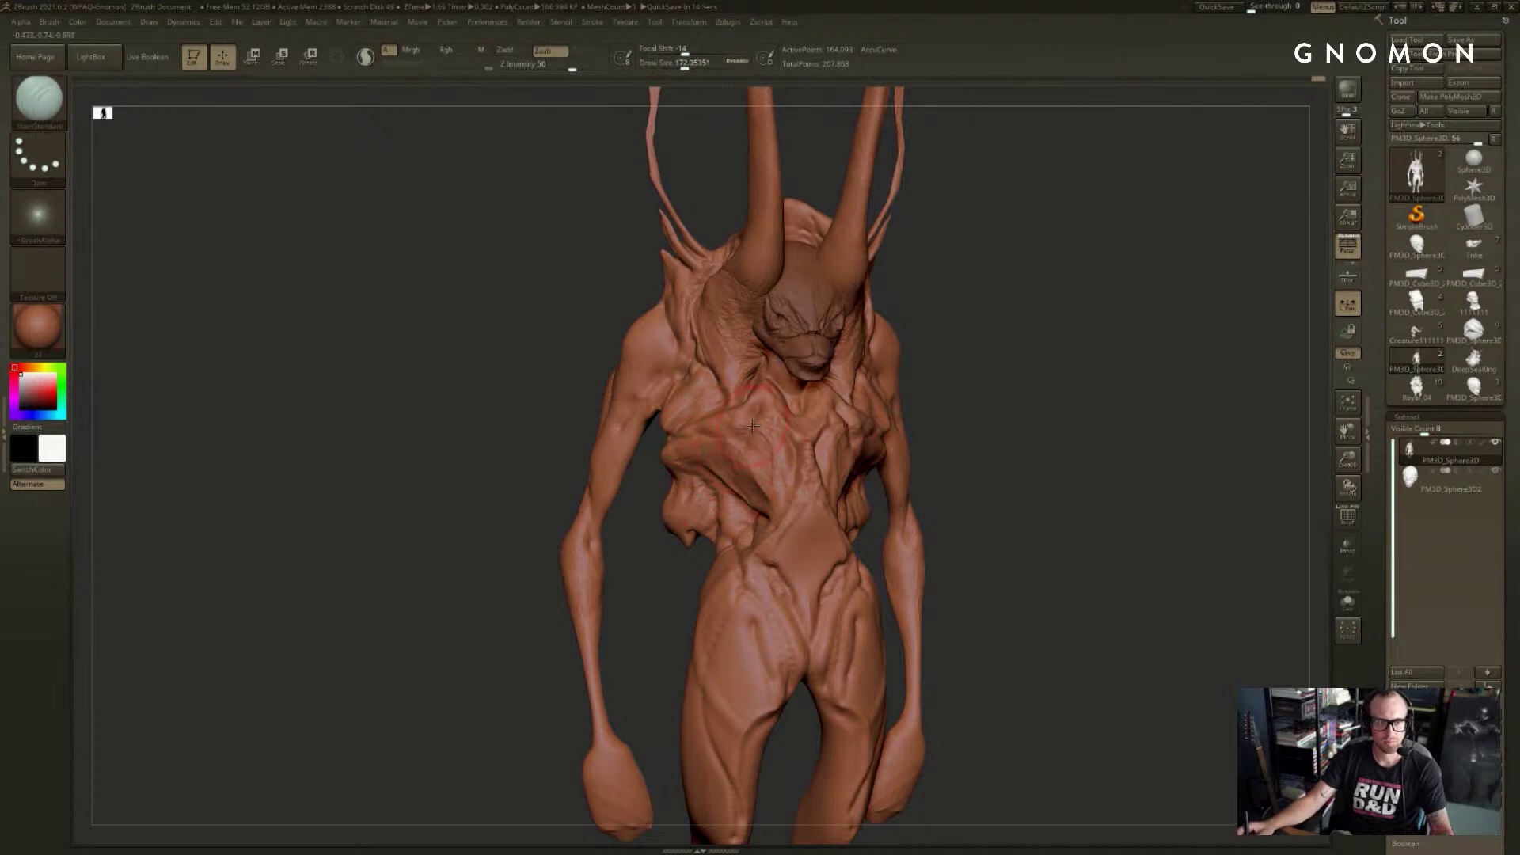
pyautogui.press('[')
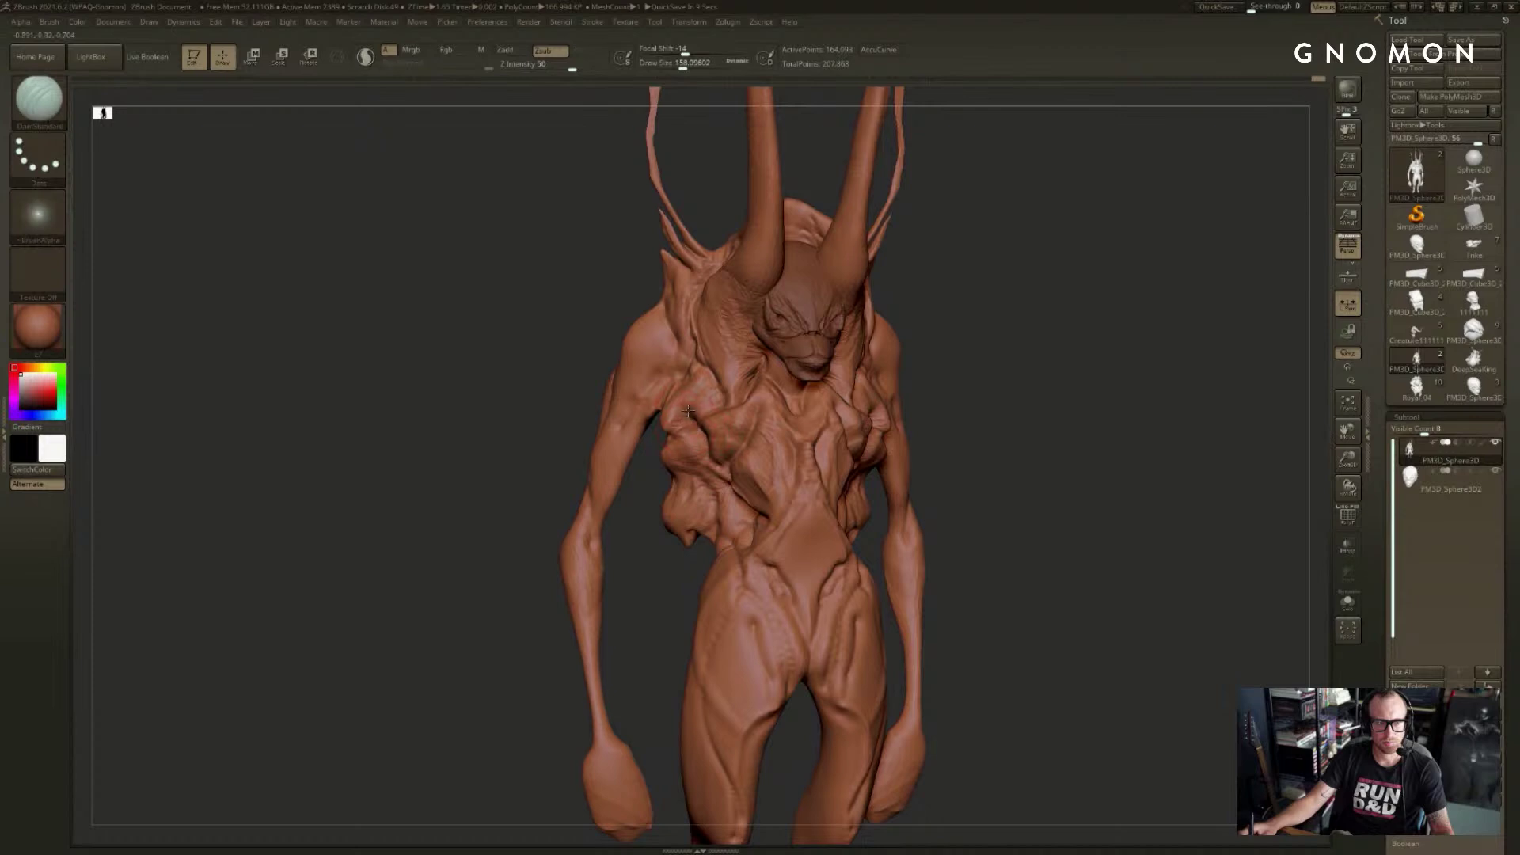
# - Carve away the upper side flaps below the armpits with the ClayBuildup brush and smooth the adjoining chest muscles
pyautogui.press('b')
pyautogui.press('c')
pyautogui.press('b')
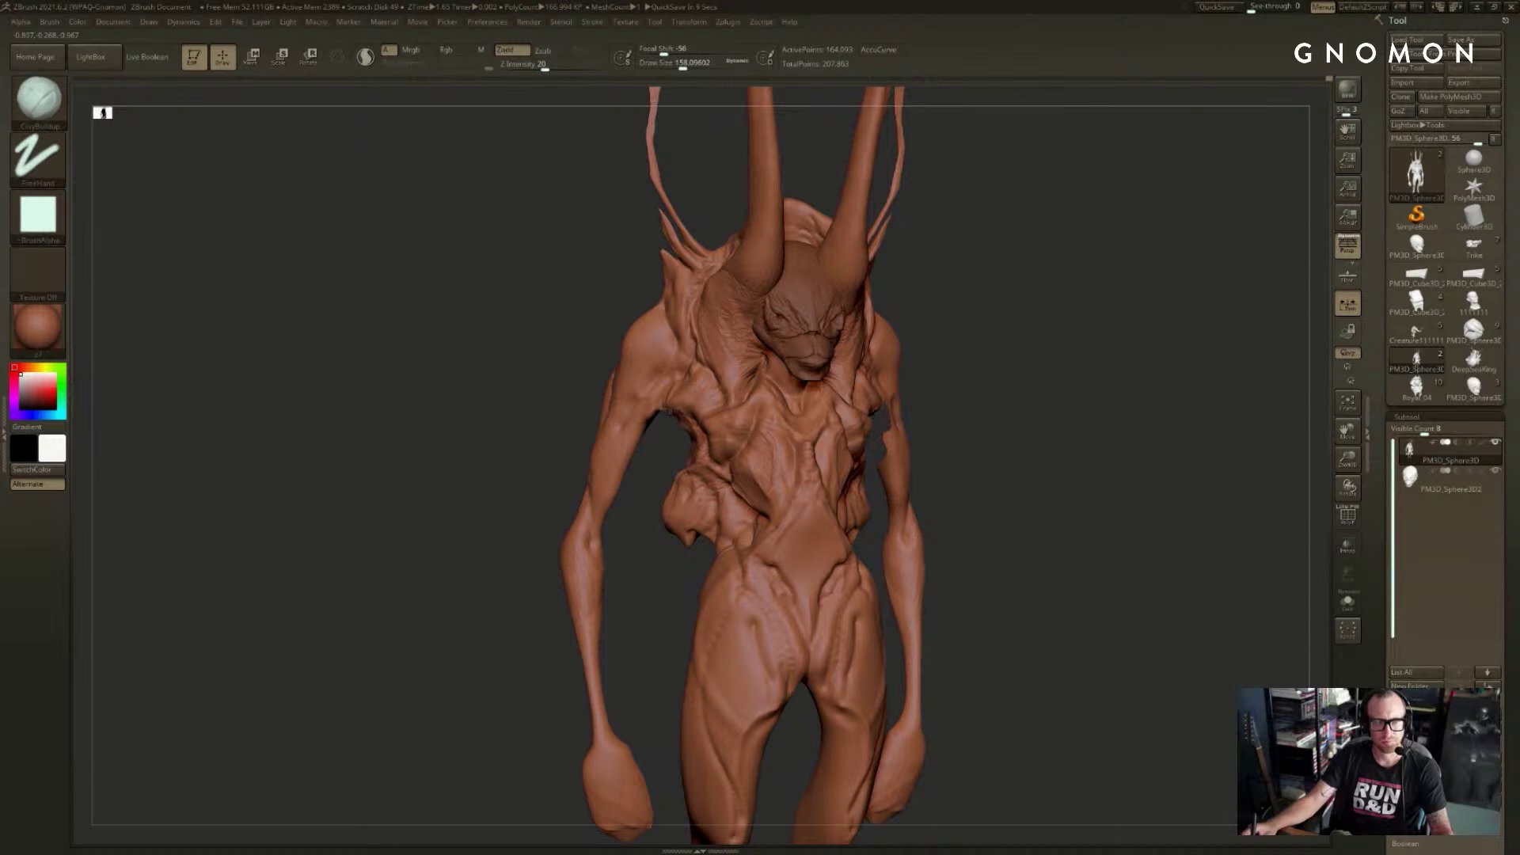
pyautogui.moveTo(653, 472); pyautogui.dragTo(682, 434)
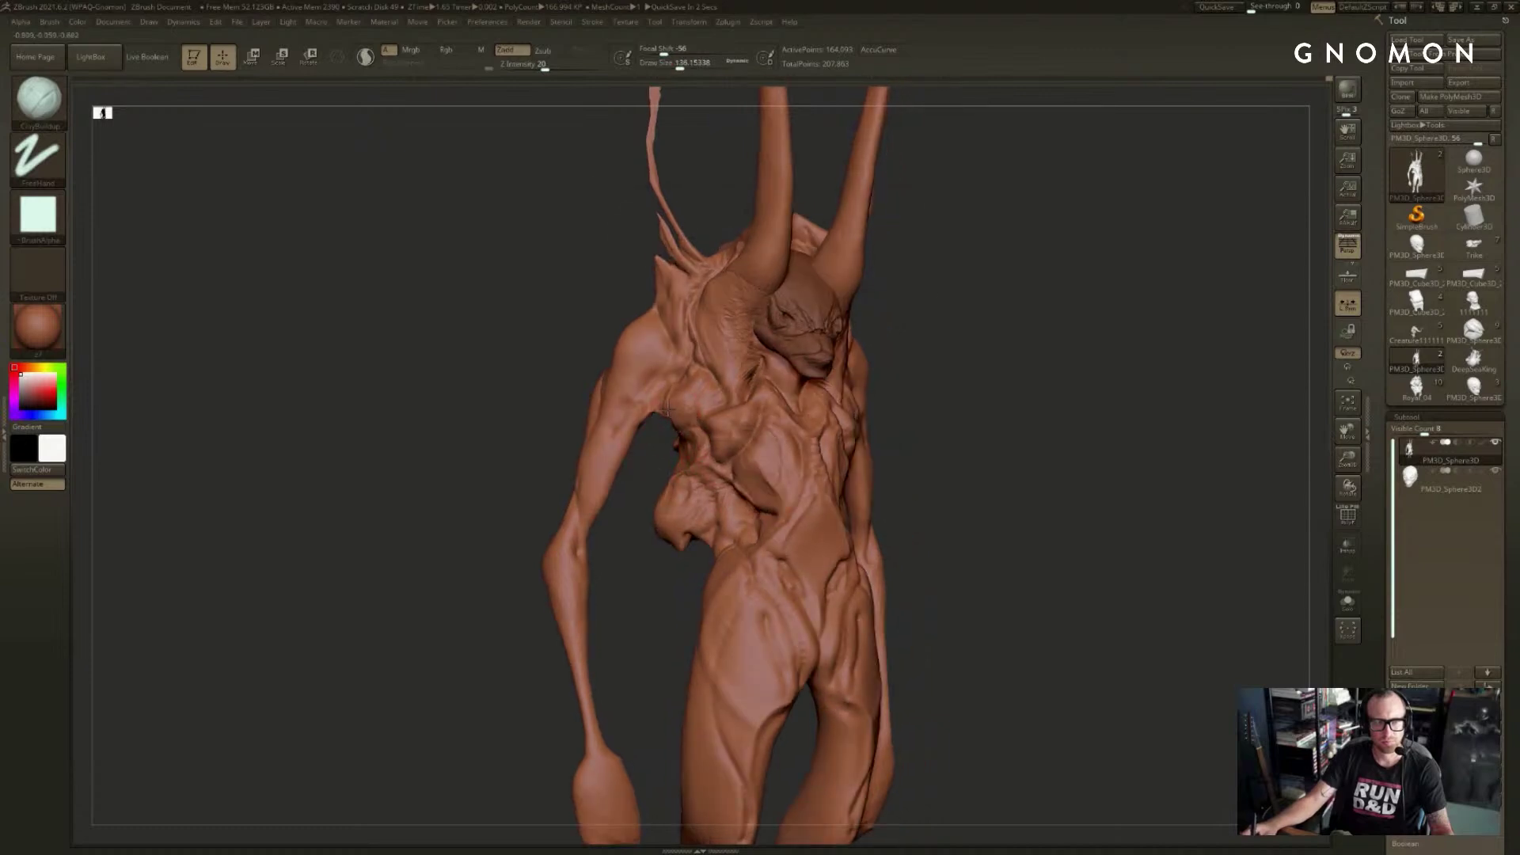
pyautogui.press('shift')
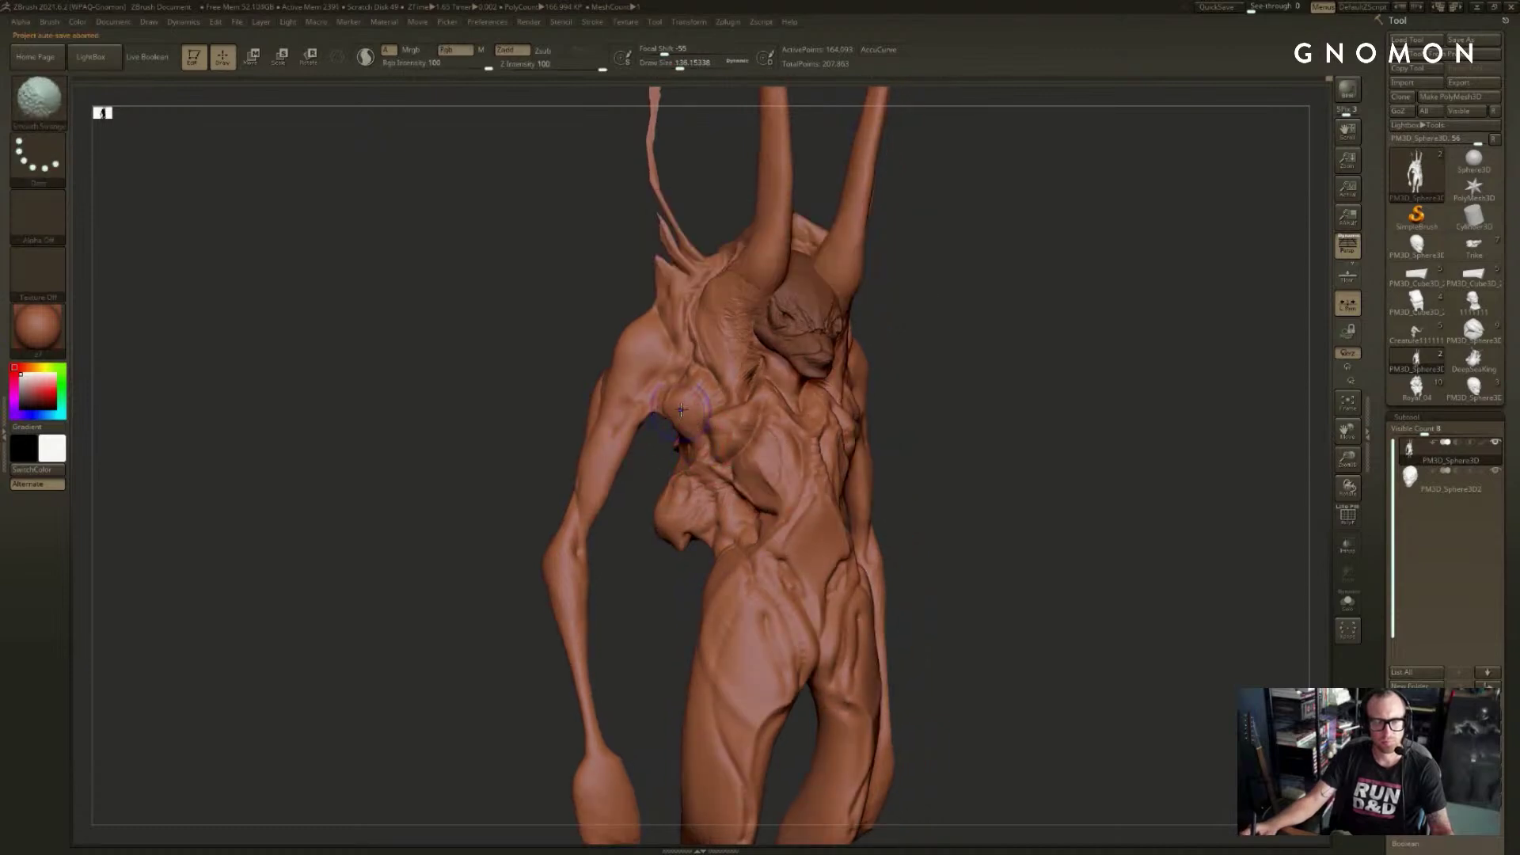
pyautogui.keyDown('shift'); pyautogui.moveTo(691, 402); pyautogui.dragTo(693, 410); pyautogui.keyUp('shift')
pyautogui.press('s')
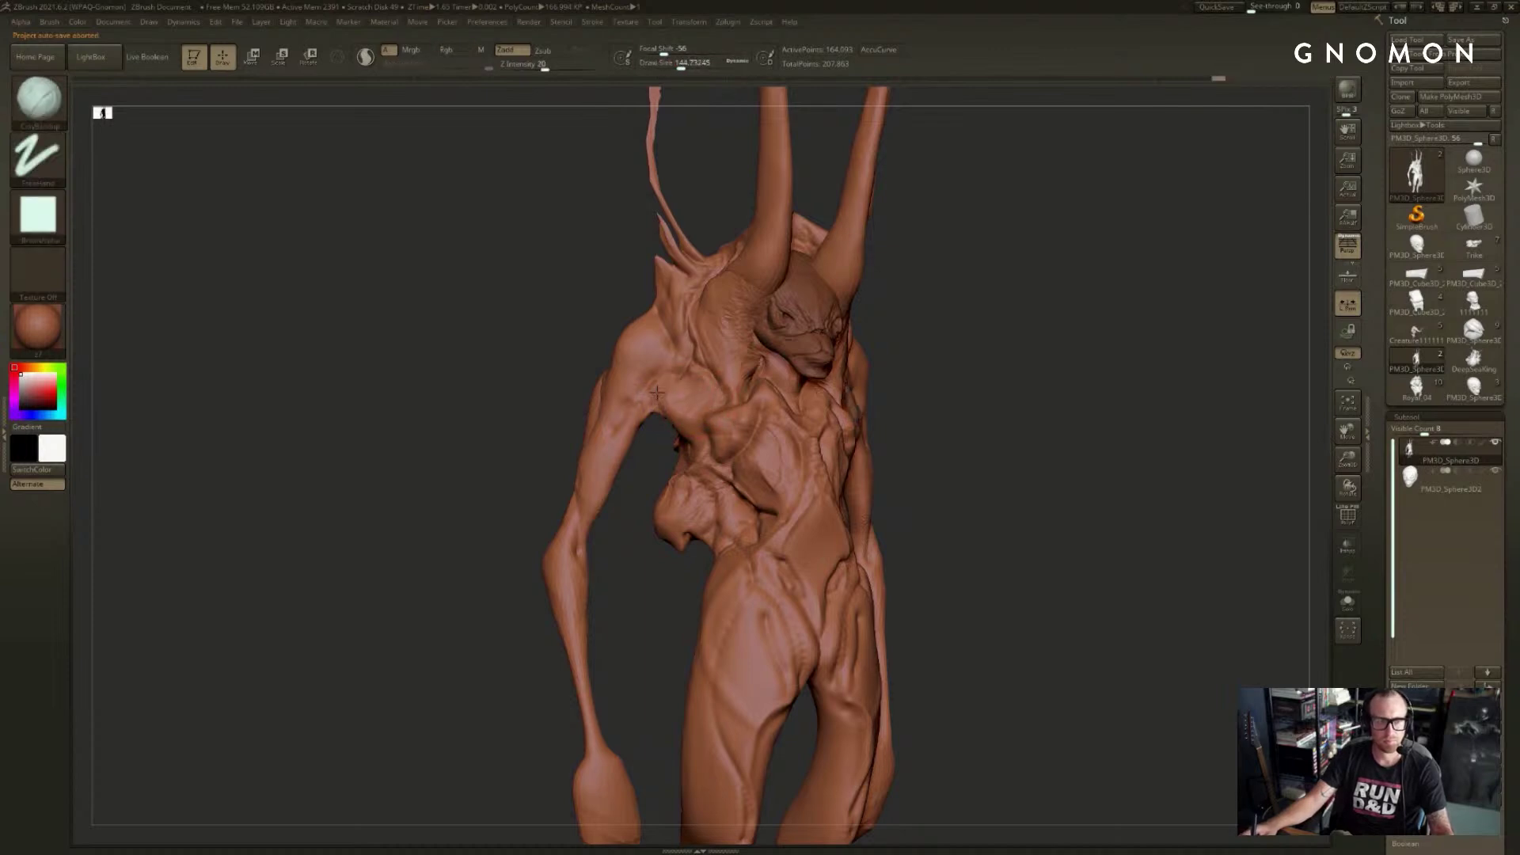
# - Define the buttocks and lower back from behind with the ClayBuildup brush and smooth the strokes
pyautogui.moveTo(997, 351)
pyautogui.mouseDown()
pyautogui.moveTo(1018, 350)
pyautogui.moveTo(973, 367)
pyautogui.moveTo(882, 496)
pyautogui.moveTo(742, 544)
pyautogui.moveTo(729, 577)
pyautogui.mouseUp()
pyautogui.press('s')
pyautogui.press('s')
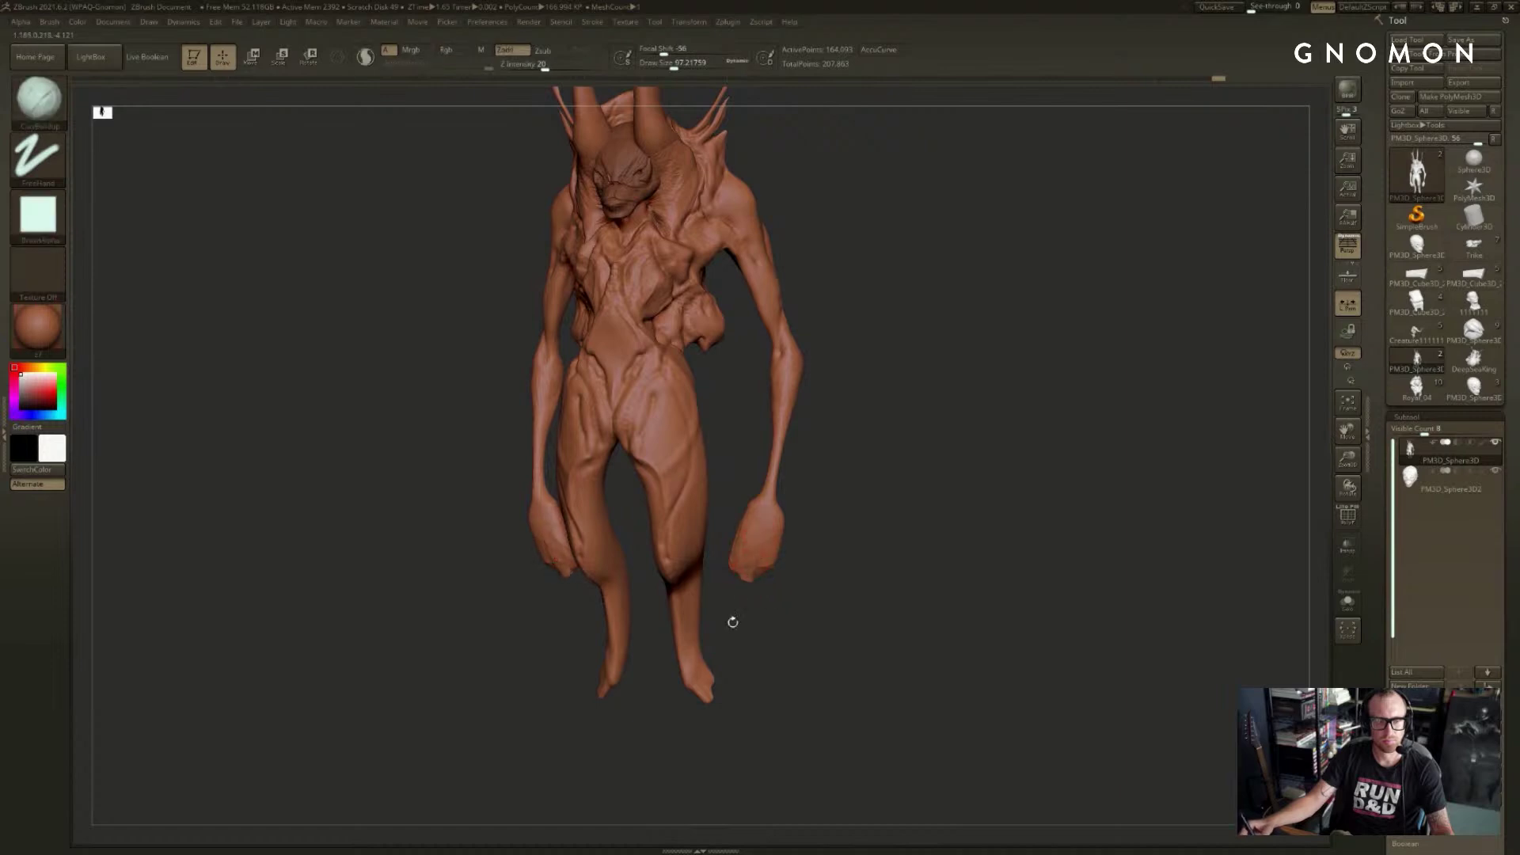
pyautogui.moveTo(770, 609)
pyautogui.mouseDown()
pyautogui.moveTo(764, 625)
pyautogui.moveTo(791, 621)
pyautogui.moveTo(756, 649)
pyautogui.moveTo(978, 426)
pyautogui.moveTo(1106, 394)
pyautogui.mouseUp()
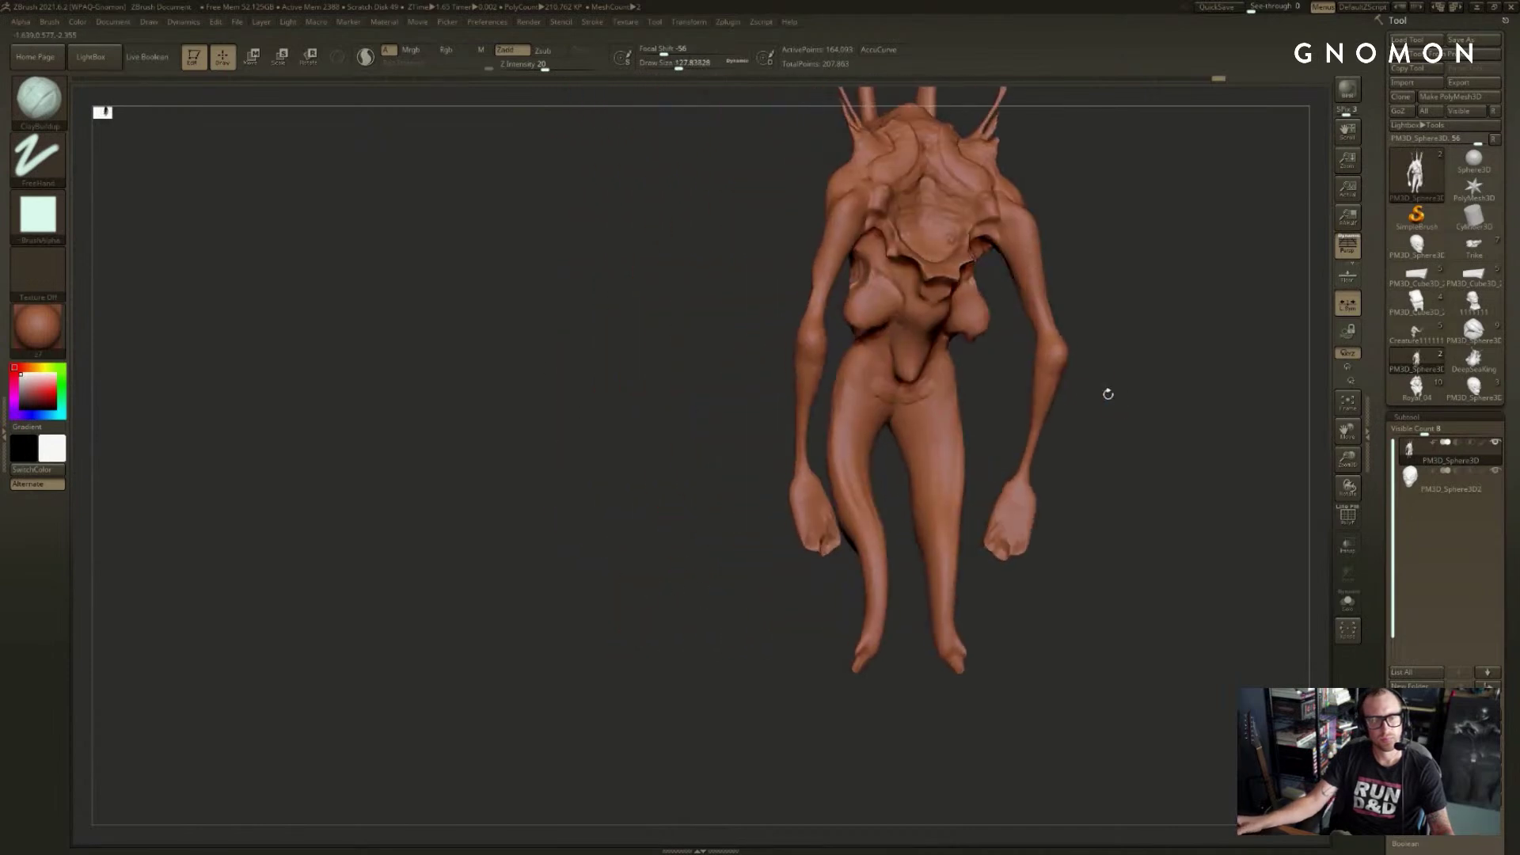
pyautogui.moveTo(930, 391)
pyautogui.mouseDown()
pyautogui.moveTo(922, 370)
pyautogui.moveTo(935, 402)
pyautogui.moveTo(901, 405)
pyautogui.mouseUp()
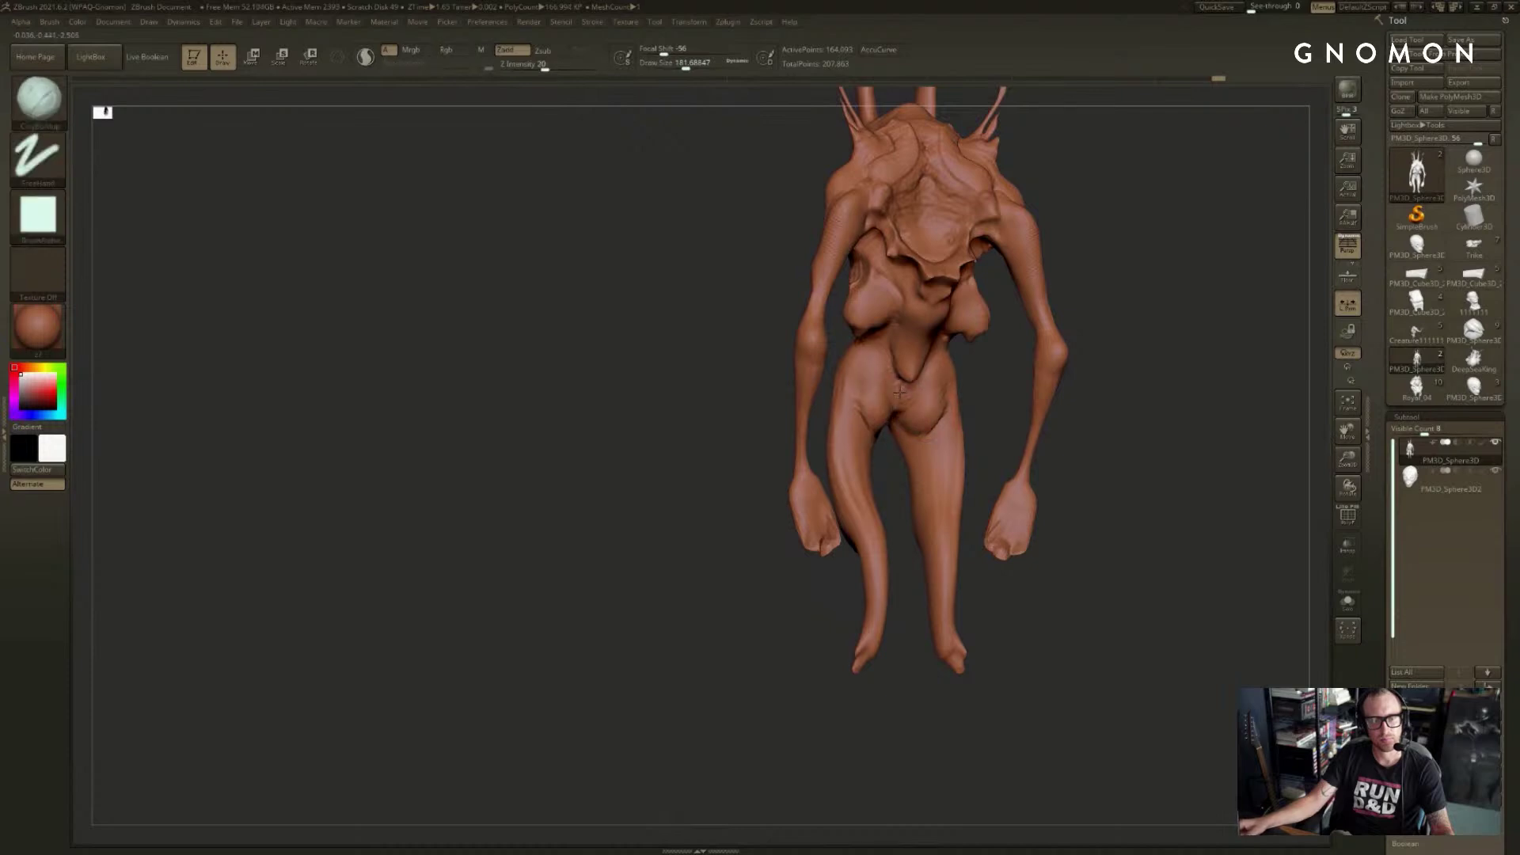
pyautogui.keyDown('shift'); pyautogui.moveTo(900, 392); pyautogui.dragTo(905, 397, button='right'); pyautogui.keyUp('shift')
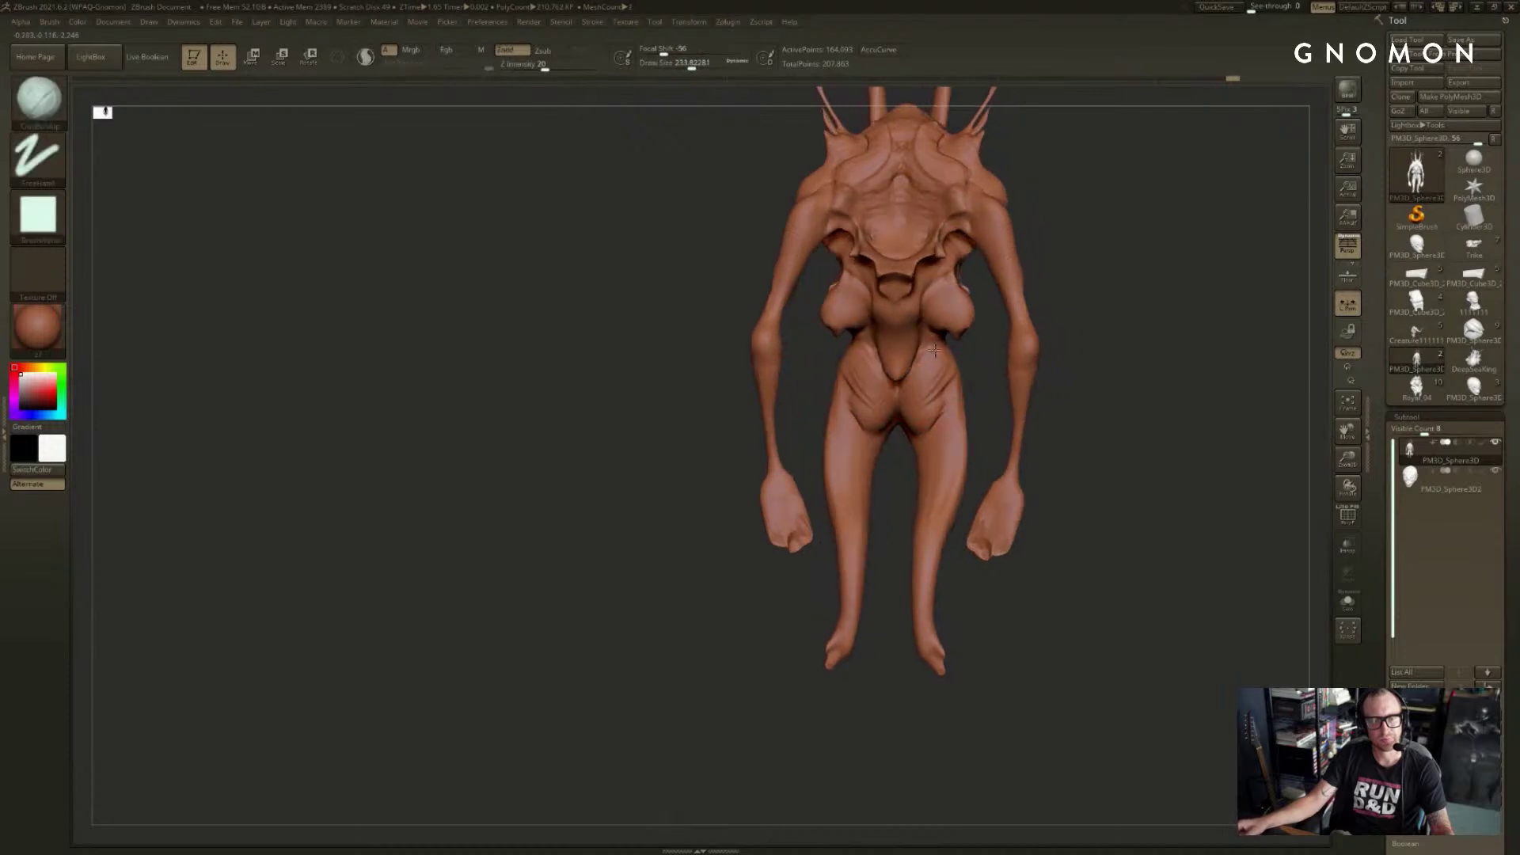
pyautogui.press('shift')
pyautogui.moveTo(896, 410)
pyautogui.mouseDown(button='right')
pyautogui.moveTo(930, 404)
pyautogui.moveTo(901, 409)
pyautogui.moveTo(935, 467)
pyautogui.mouseUp(button='right')
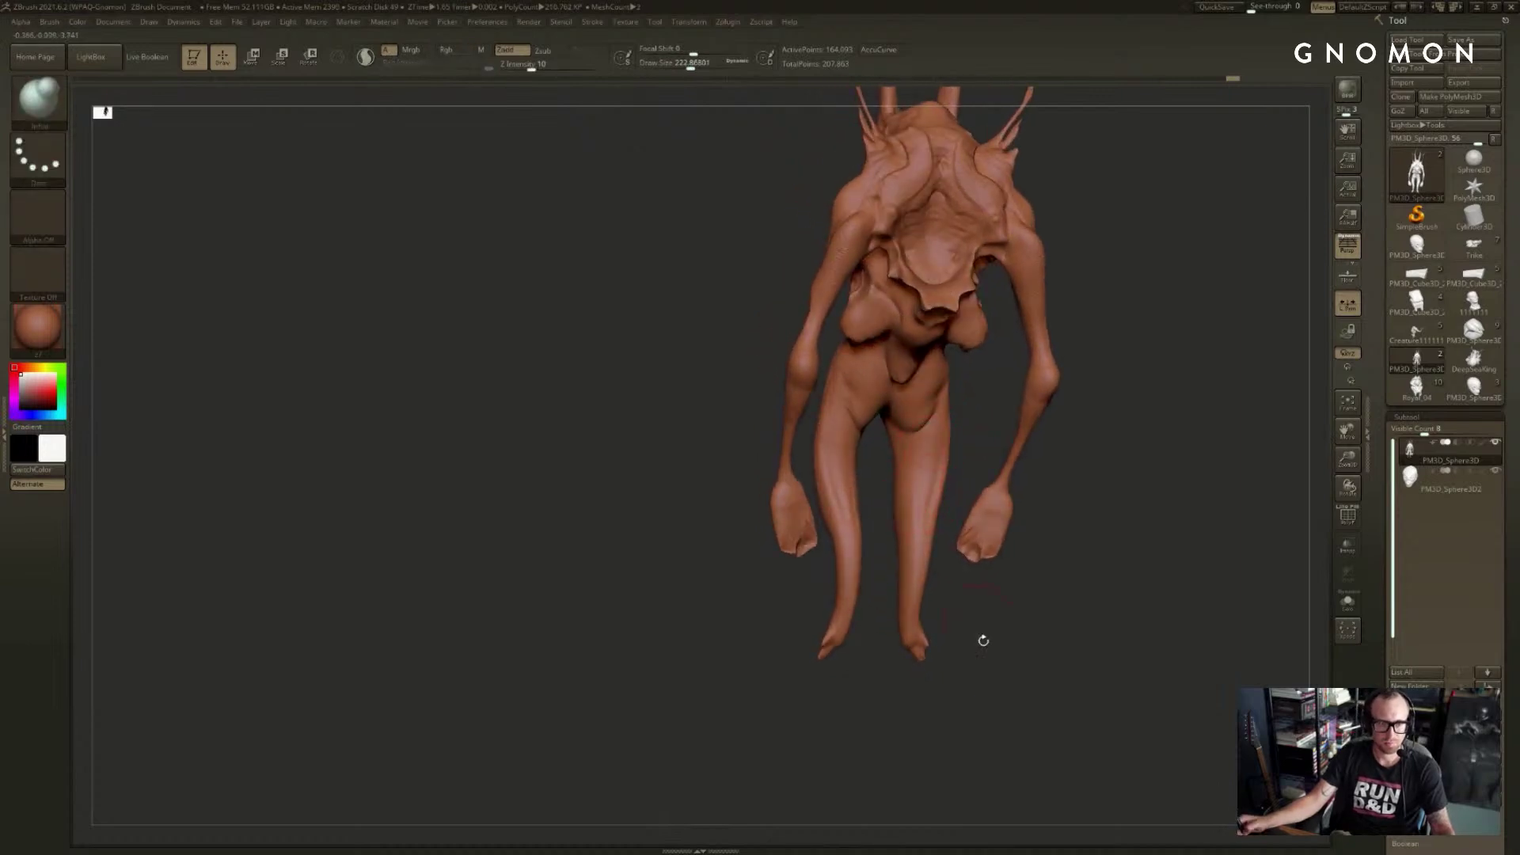
# - Try stretching the feet and lower legs downward with the SnakeHook brush, then undo the pulls
pyautogui.moveTo(983, 640)
pyautogui.mouseDown(button='right')
pyautogui.moveTo(958, 604)
pyautogui.moveTo(859, 554)
pyautogui.mouseUp(button='right')
pyautogui.press('b')
pyautogui.press('s')
pyautogui.press('h')
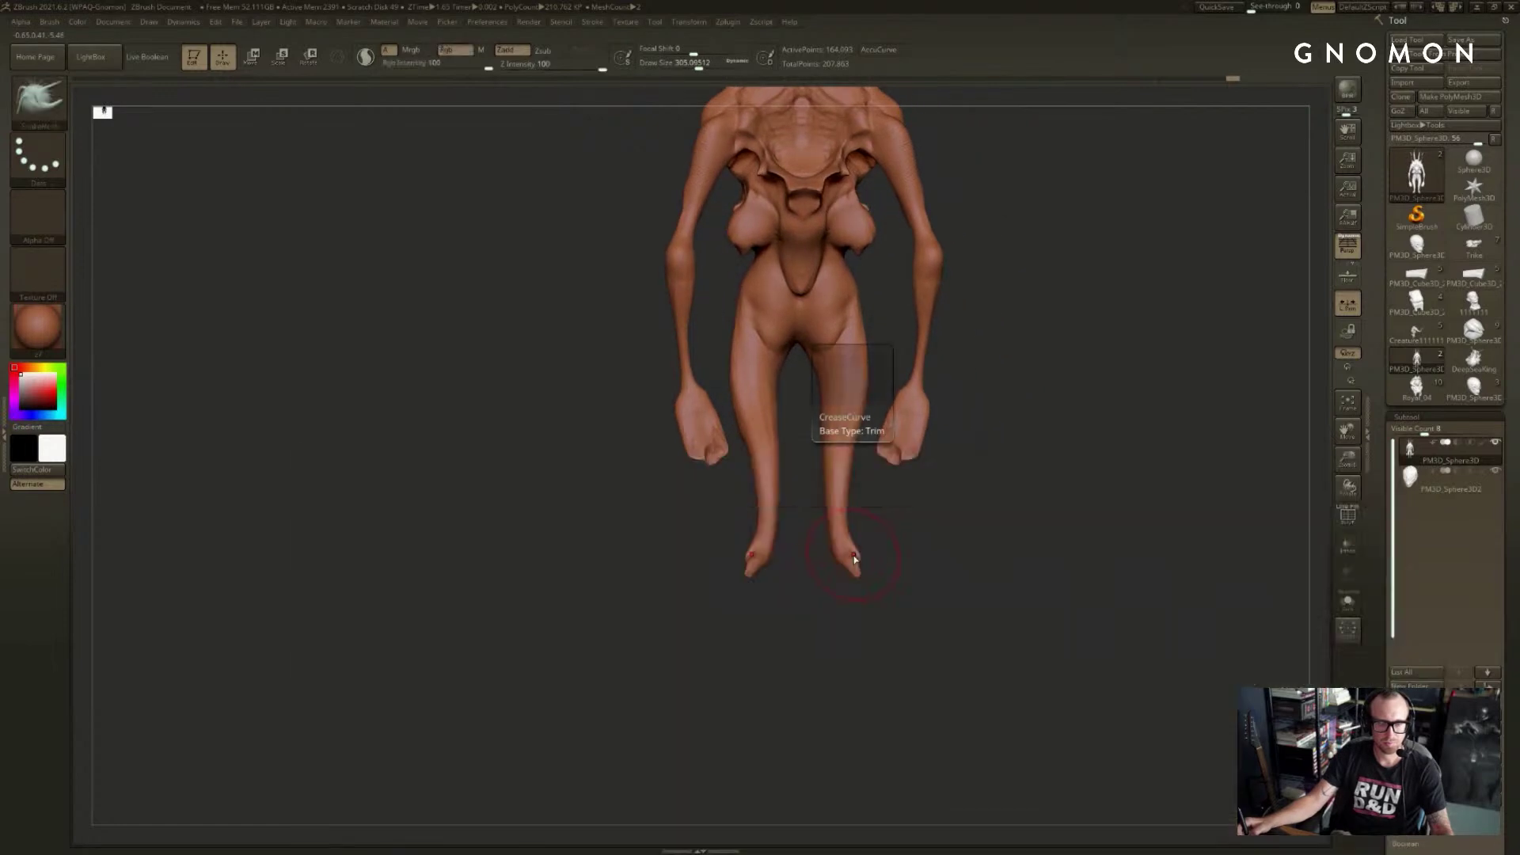
pyautogui.press('s')
pyautogui.moveTo(853, 555)
pyautogui.mouseDown()
pyautogui.moveTo(869, 556)
pyautogui.moveTo(859, 699)
pyautogui.mouseUp()
pyautogui.moveTo(1109, 613); pyautogui.dragTo(889, 594, button='right')
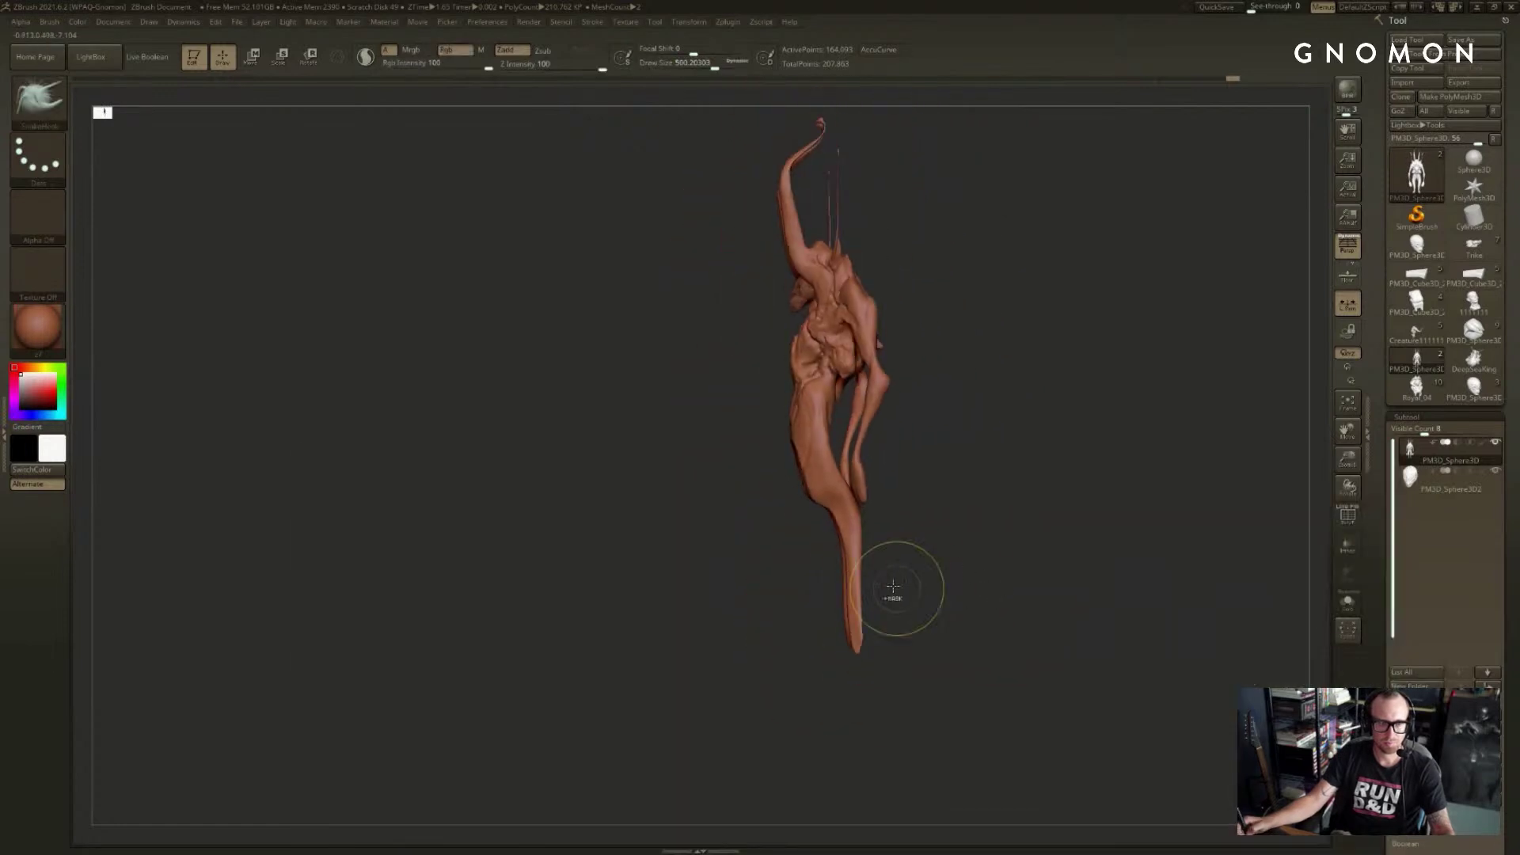
pyautogui.press('s')
pyautogui.moveTo(863, 629)
pyautogui.mouseDown()
pyautogui.moveTo(845, 630)
pyautogui.moveTo(865, 633)
pyautogui.mouseUp()
pyautogui.press('s')
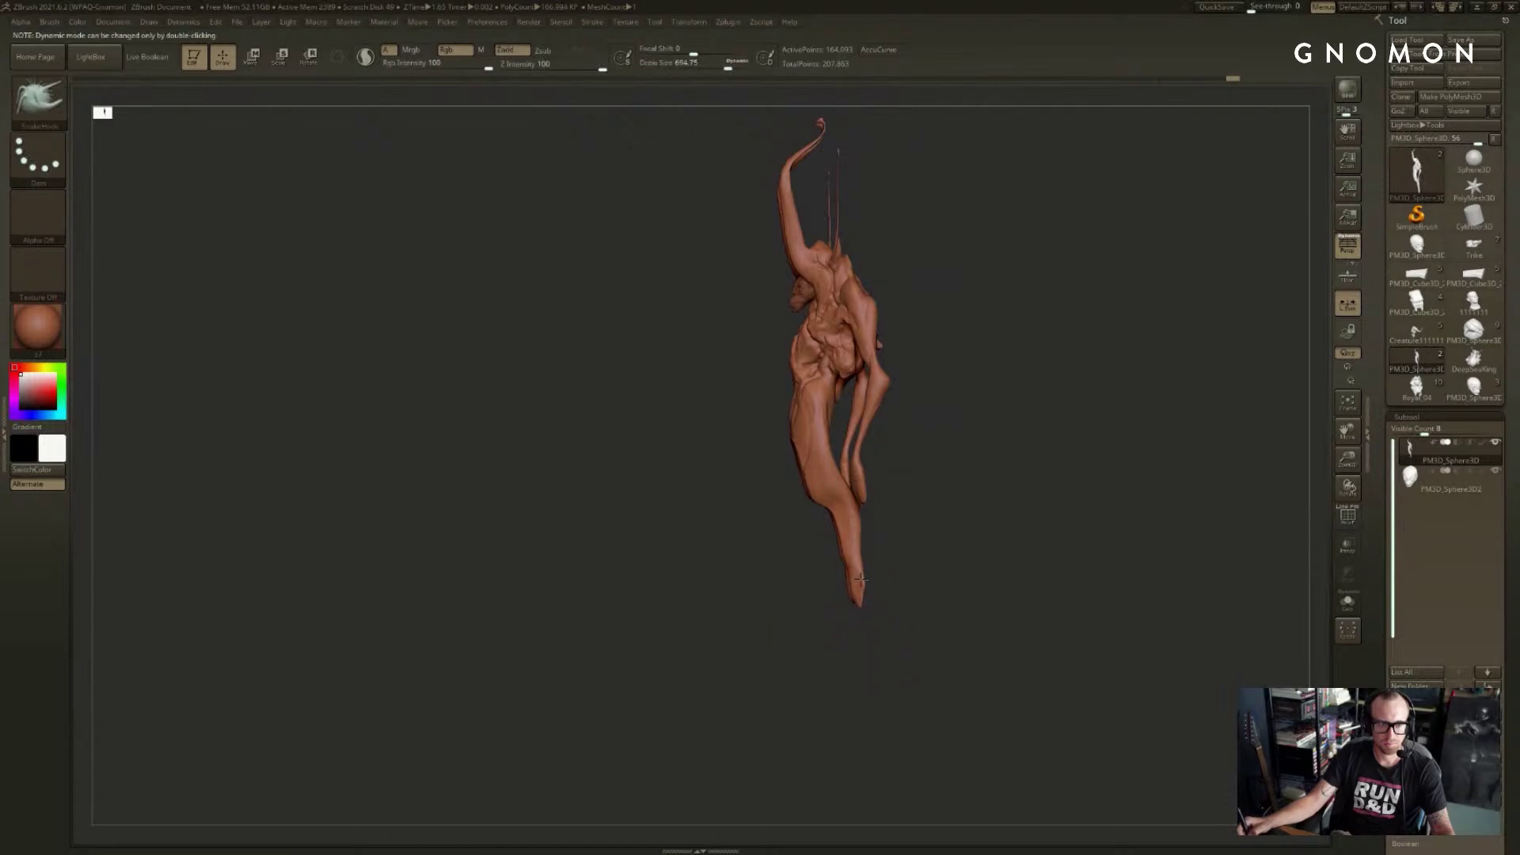
pyautogui.hotkey('ctrl', 'z')
# - Mask everything except the feet and lengthen the lower legs by moving the feet down with the Transpose line
pyautogui.press('s')
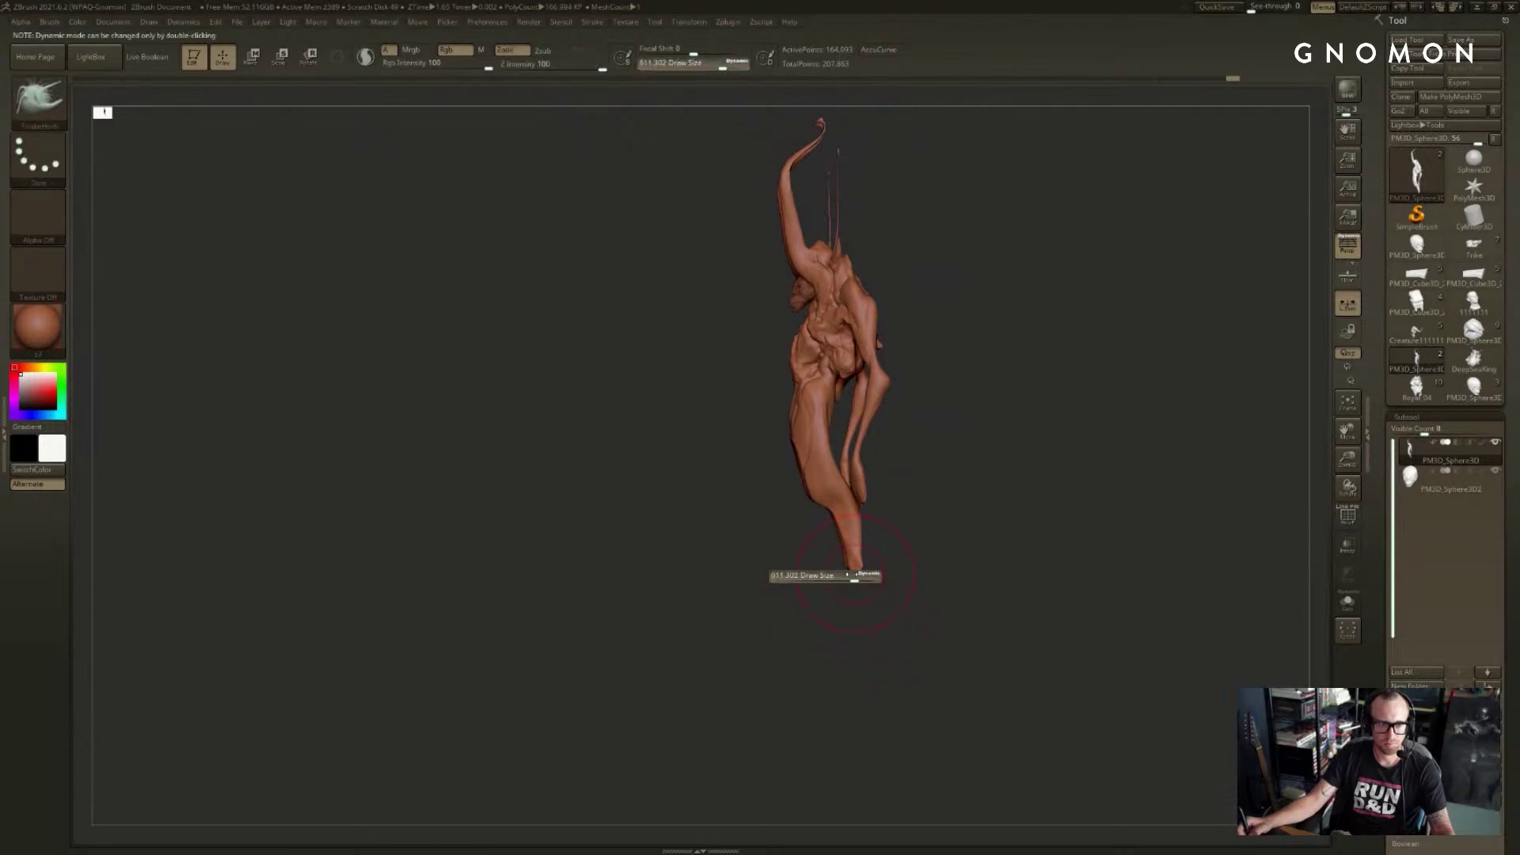
pyautogui.moveTo(859, 577); pyautogui.dragTo(853, 576)
pyautogui.press('ctrl')
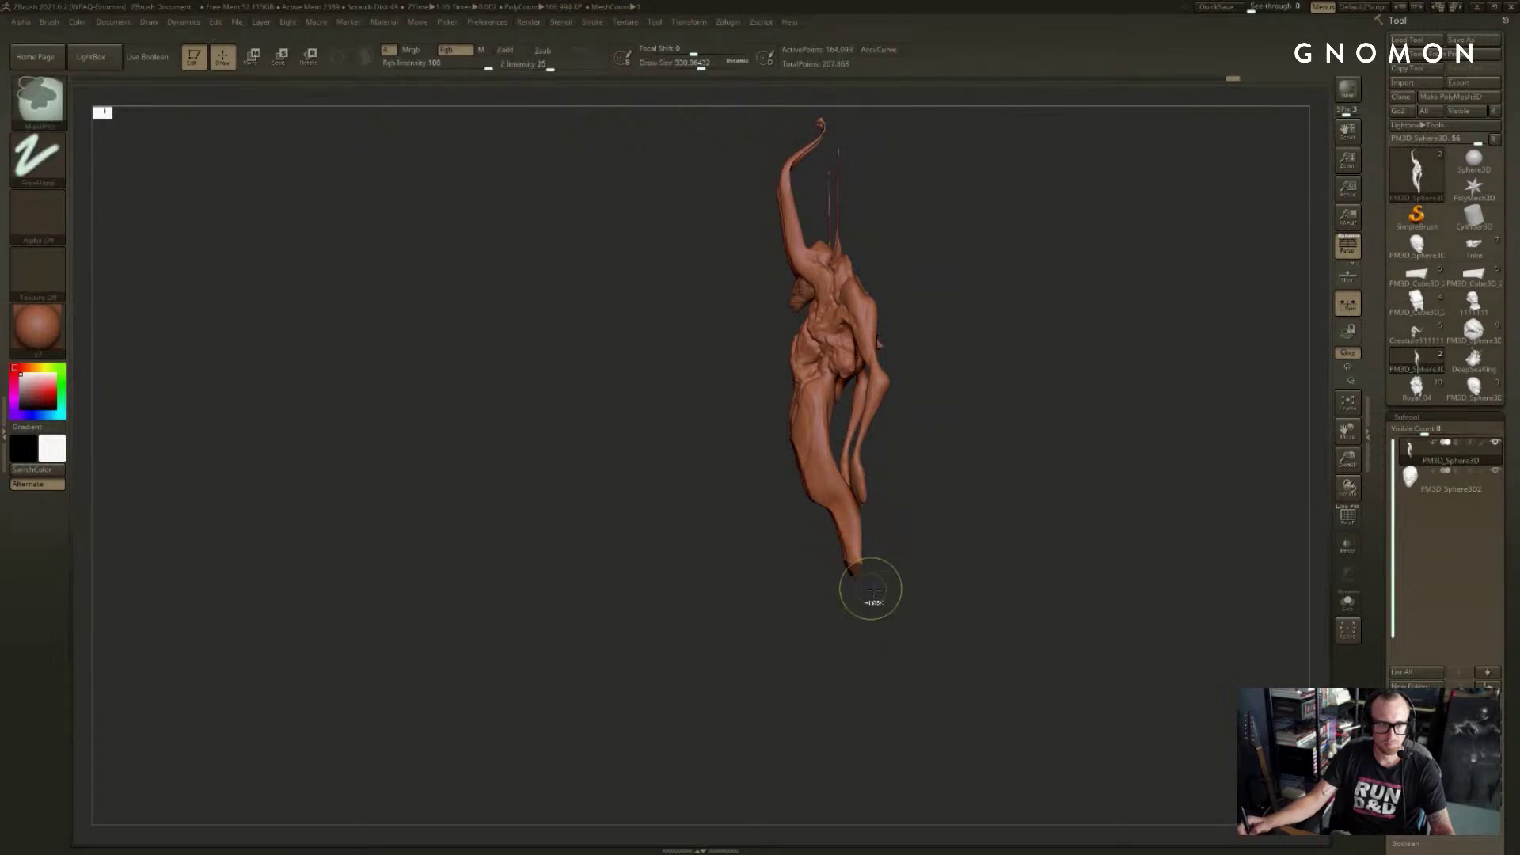
pyautogui.keyDown('ctrl'); pyautogui.click(886, 578); pyautogui.keyUp('ctrl')
pyautogui.press('w')
pyautogui.moveTo(855, 563)
pyautogui.mouseDown()
pyautogui.moveTo(915, 563)
pyautogui.moveTo(918, 622)
pyautogui.moveTo(865, 693)
pyautogui.moveTo(820, 625)
pyautogui.mouseUp()
# - Rotate the unmasked feet forward with the Transpose line and align them under the lower legs
pyautogui.press('r')
pyautogui.moveTo(799, 570); pyautogui.dragTo(815, 608)
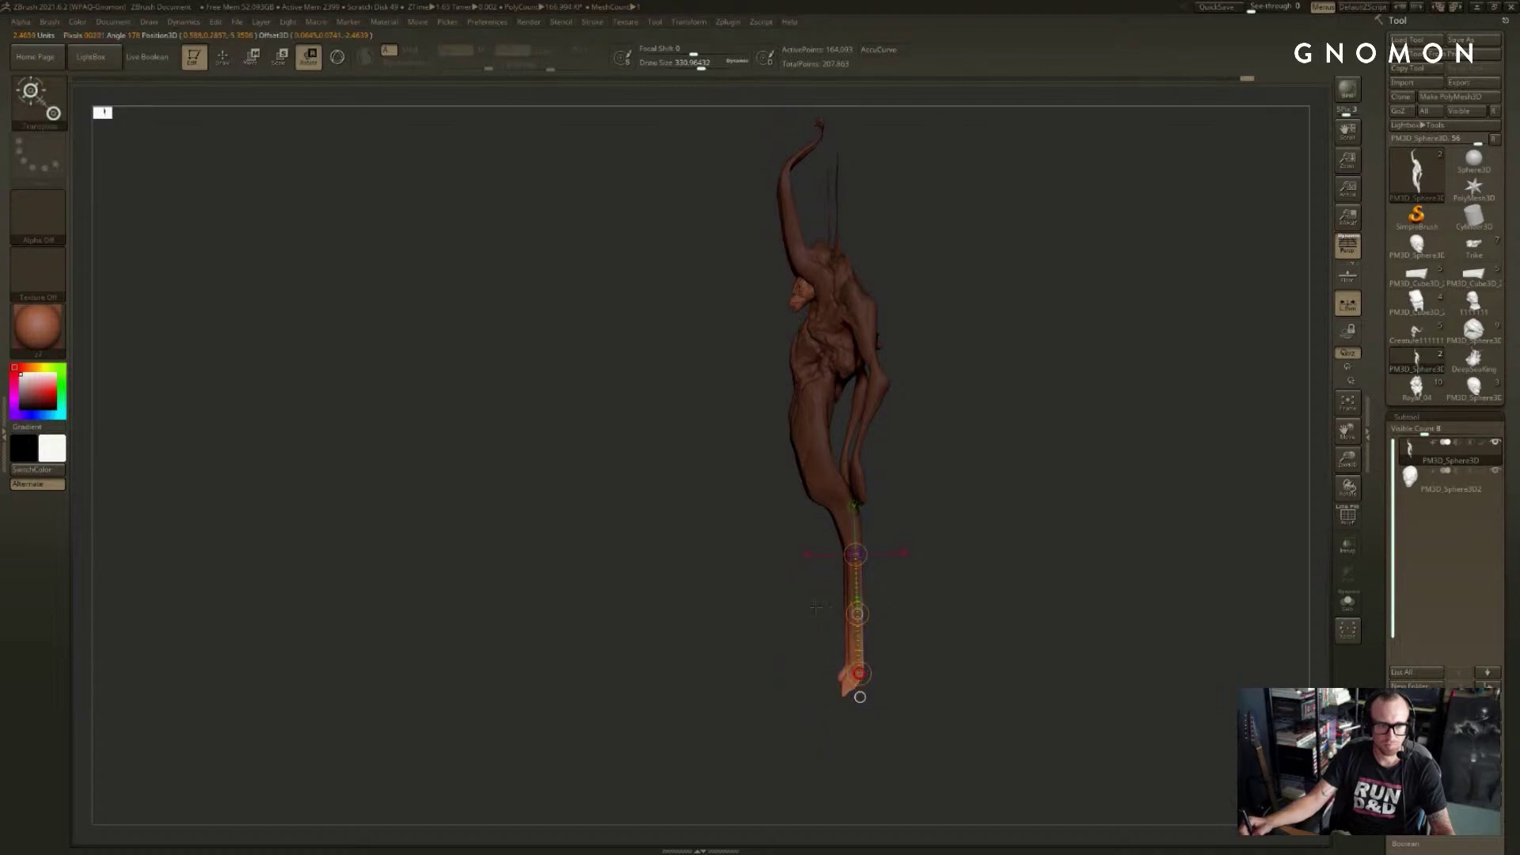
pyautogui.press('w')
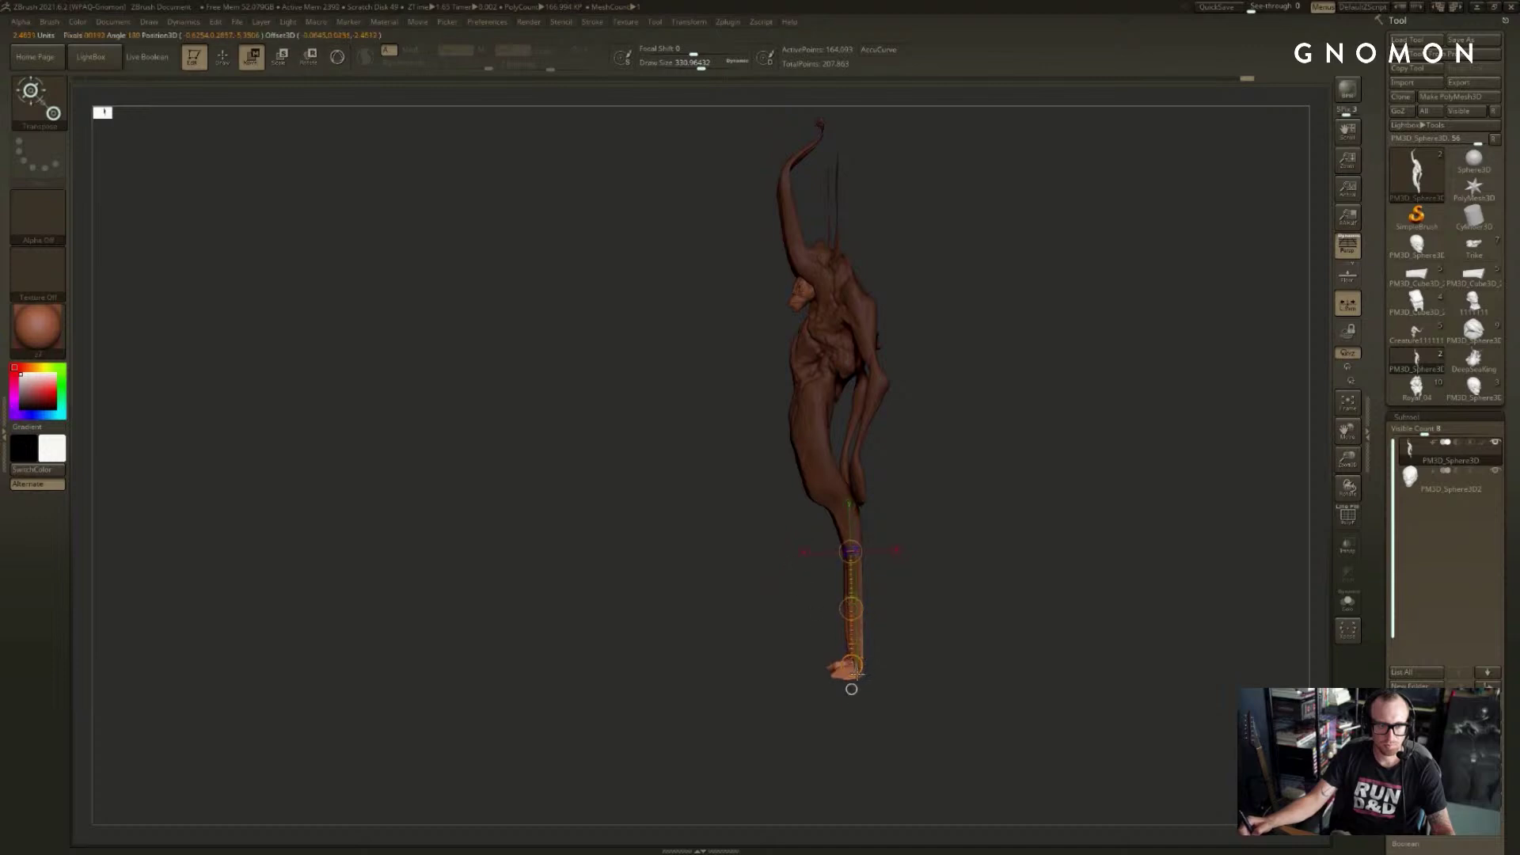
# - Move the unmasked feet up and forward with the Transpose line, clear the mask and return to Draw mode
pyautogui.moveTo(852, 666); pyautogui.dragTo(815, 656)
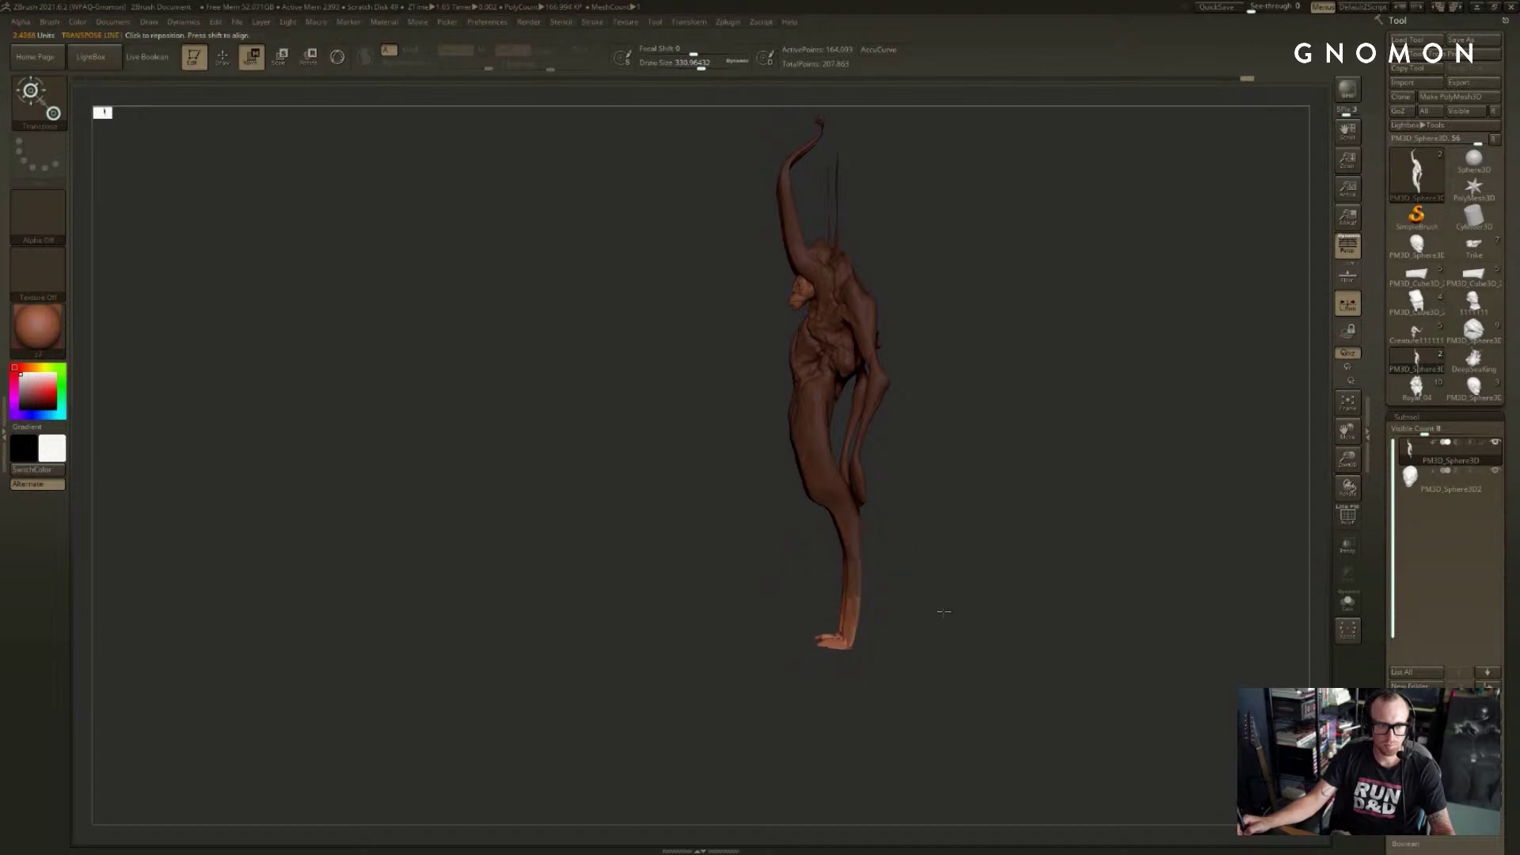
pyautogui.moveTo(940, 614)
pyautogui.mouseDown()
pyautogui.moveTo(1004, 628)
pyautogui.moveTo(1309, 356)
pyautogui.moveTo(1106, 409)
pyautogui.moveTo(839, 649)
pyautogui.moveTo(753, 696)
pyautogui.moveTo(760, 743)
pyautogui.moveTo(763, 715)
pyautogui.mouseUp()
pyautogui.press('q')
pyautogui.press('w')
pyautogui.press('q')
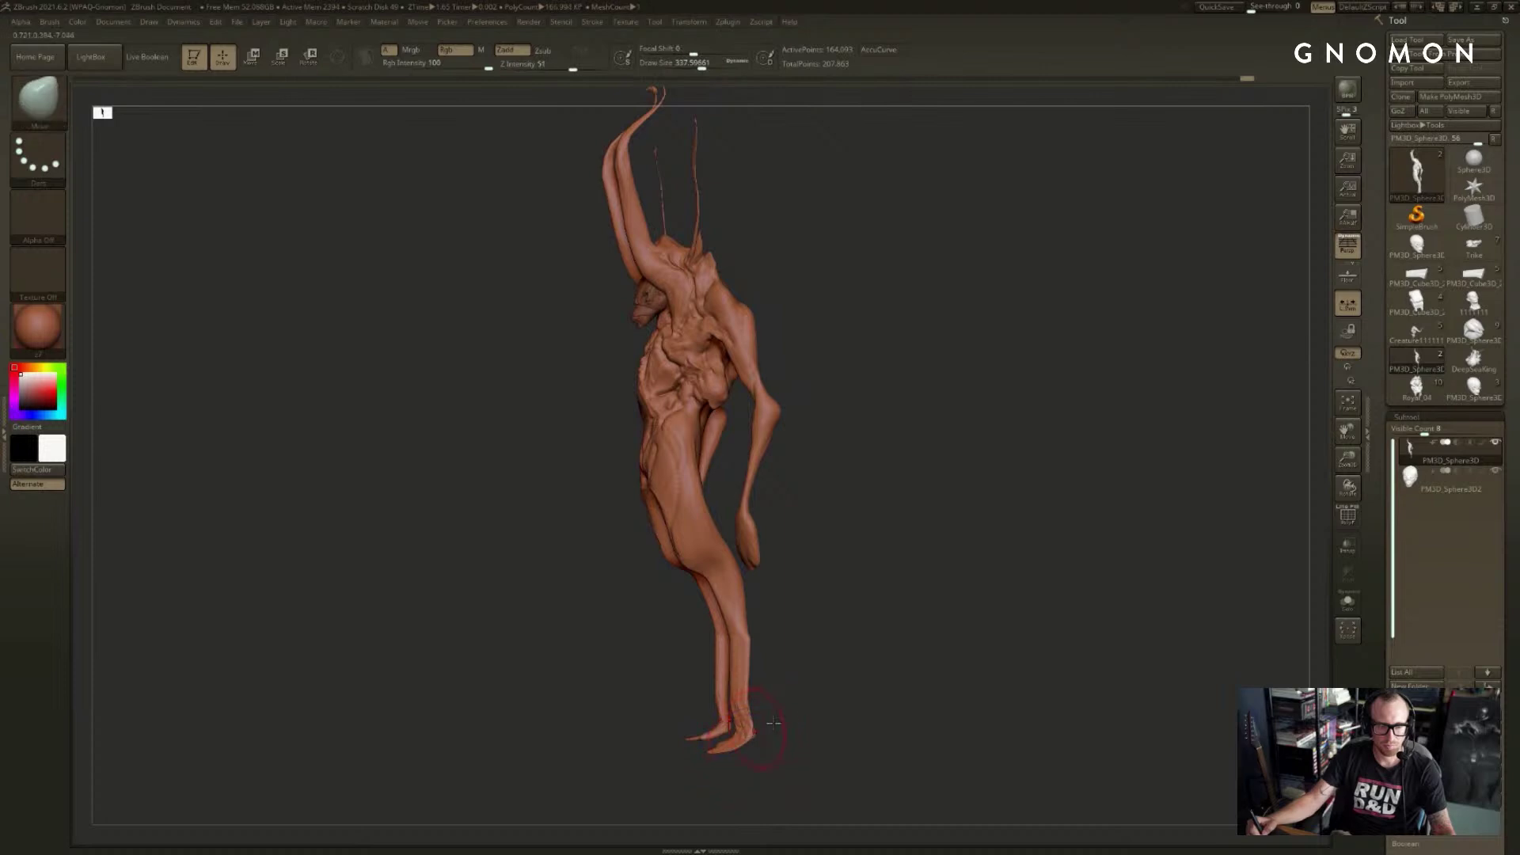
# - Thicken the feet with the Inflate brush and smooth their surface
pyautogui.press('b')
pyautogui.press('i')
pyautogui.press('n')
pyautogui.press('s')
pyautogui.moveTo(738, 732); pyautogui.dragTo(712, 758)
pyautogui.moveTo(806, 724); pyautogui.dragTo(848, 702)
pyautogui.keyDown('shift'); pyautogui.moveTo(717, 748); pyautogui.dragTo(740, 752); pyautogui.keyUp('shift')
pyautogui.moveTo(839, 717)
pyautogui.mouseDown()
pyautogui.moveTo(882, 712)
pyautogui.moveTo(868, 684)
pyautogui.moveTo(812, 659)
pyautogui.mouseUp()
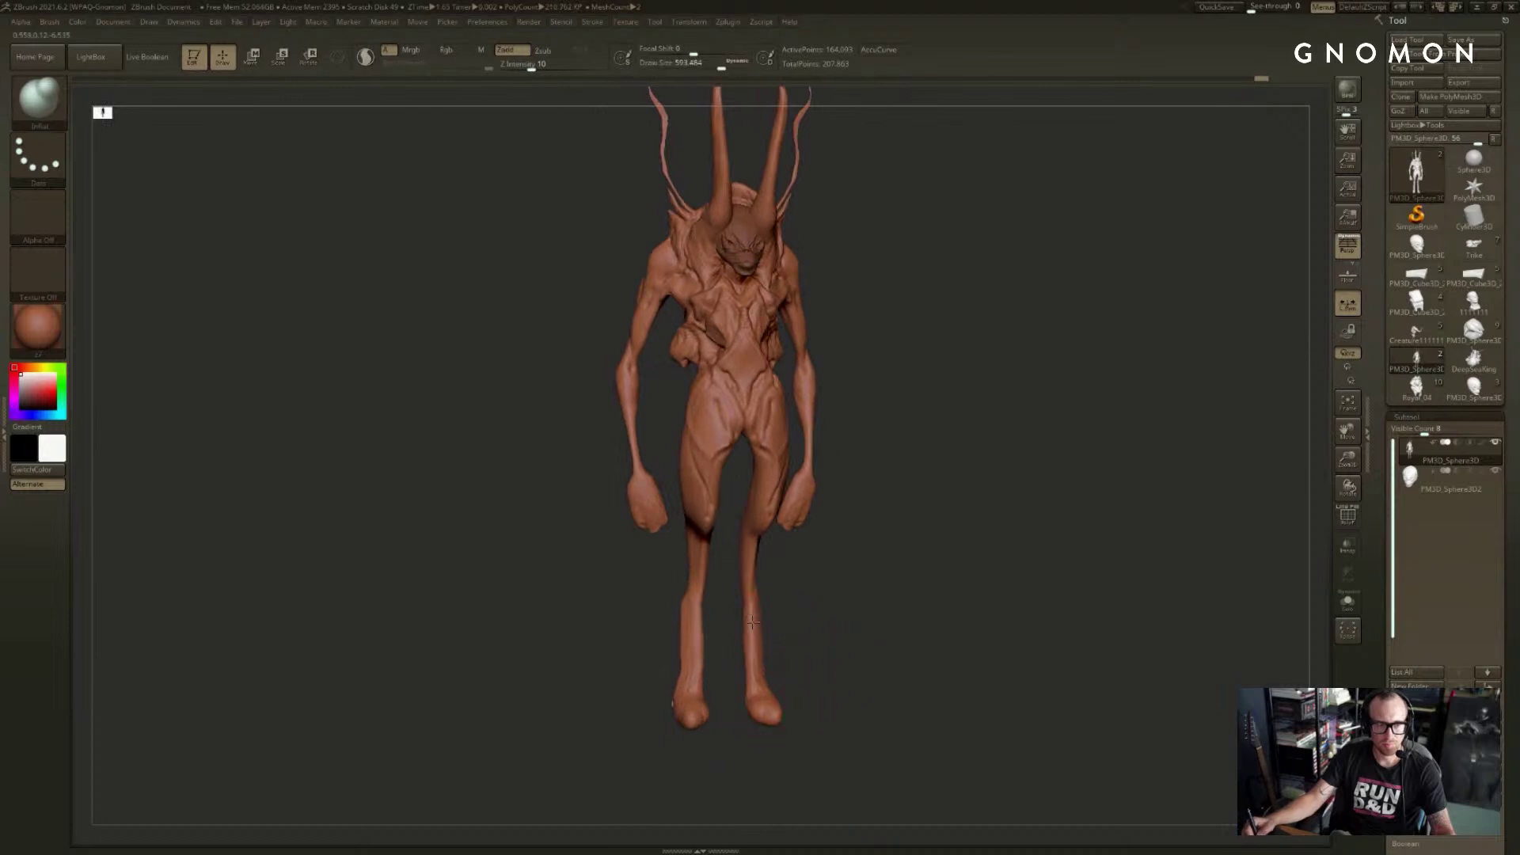
# - Smooth the feet down into tapered leg ends and compare the shape by undoing and redoing the recent strokes
pyautogui.moveTo(815, 600)
pyautogui.mouseDown()
pyautogui.moveTo(776, 601)
pyautogui.moveTo(733, 723)
pyautogui.mouseUp()
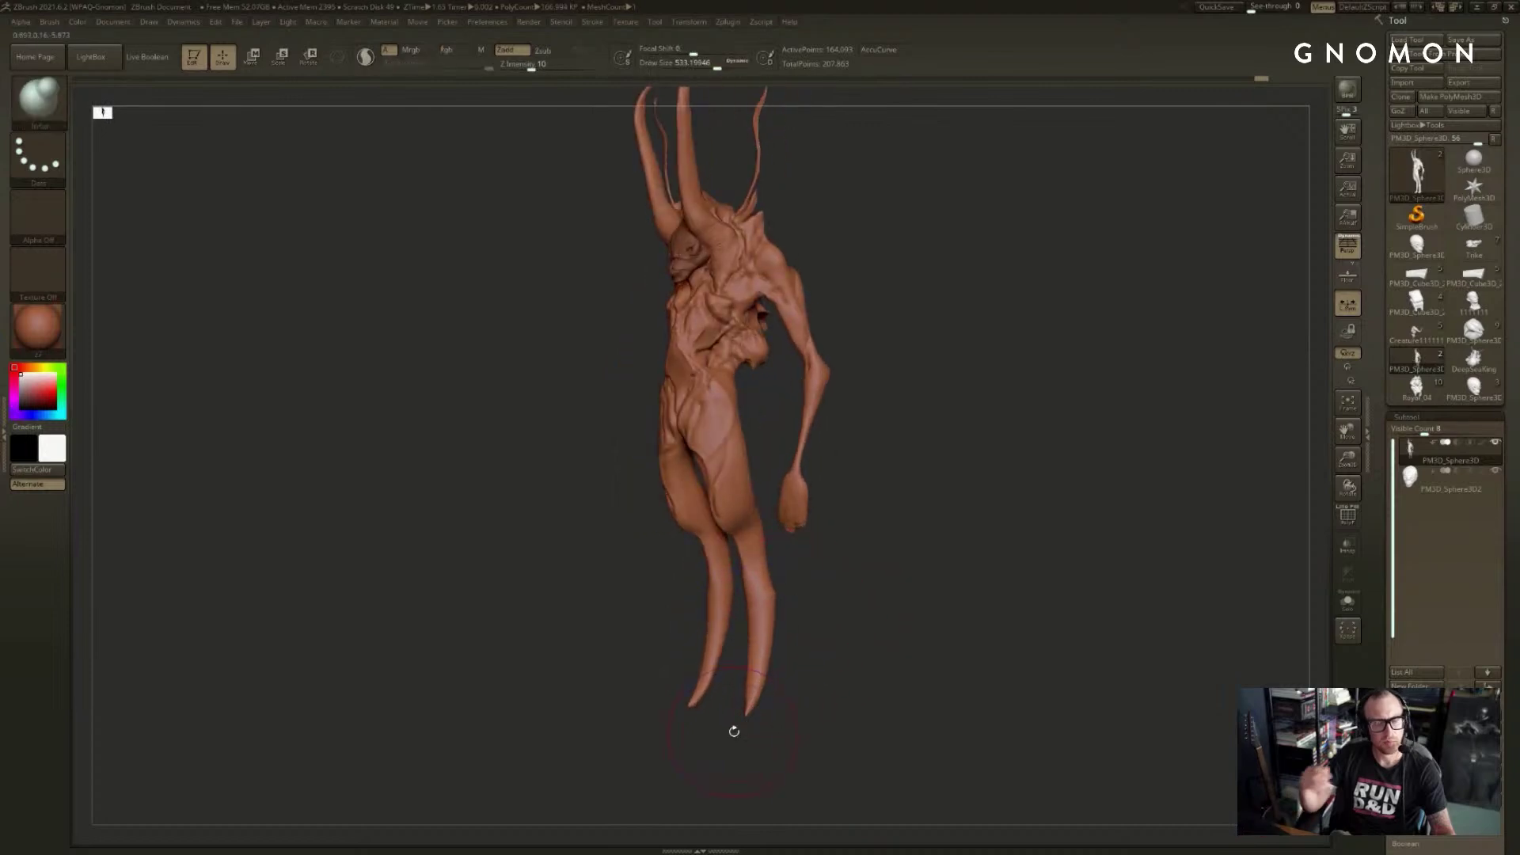
pyautogui.moveTo(907, 650); pyautogui.dragTo(960, 645)
pyautogui.press('ctrl')
pyautogui.hotkey('ctrl', 'z')
pyautogui.hotkey('ctrl', 'z')
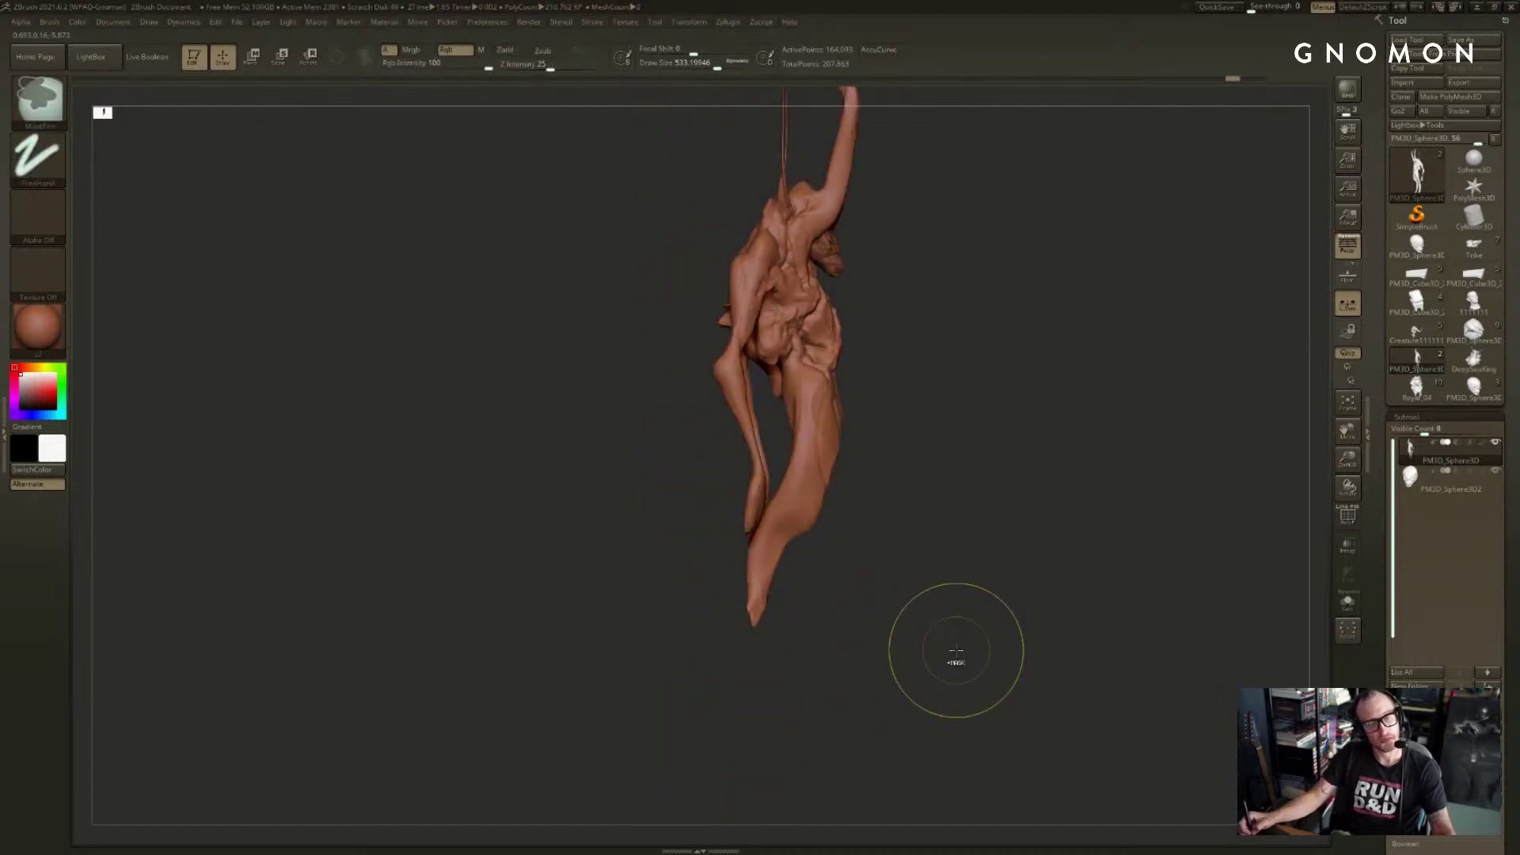
pyautogui.hotkey('ctrl', 'shift', 'z')
pyautogui.hotkey('ctrl', 'shift', 'z')
pyautogui.hotkey('ctrl', 'shift', 'z')
# - Mask the front of the tapered leg ends with a smaller brush and invert the mask
pyautogui.press('s')
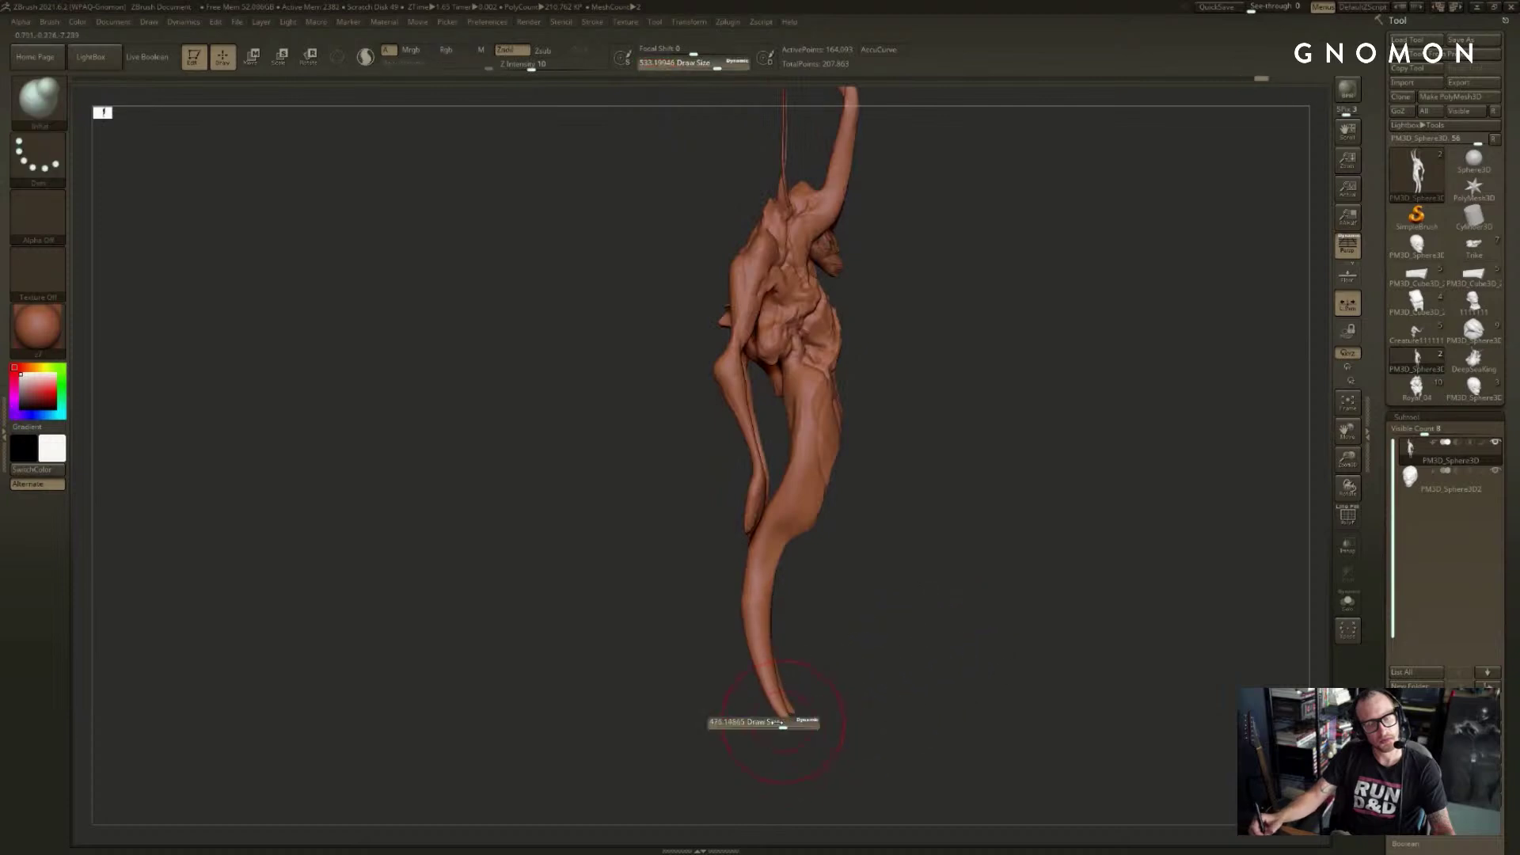
pyautogui.moveTo(790, 722); pyautogui.dragTo(777, 722)
pyautogui.moveTo(875, 687)
pyautogui.mouseDown()
pyautogui.moveTo(891, 683)
pyautogui.moveTo(814, 633)
pyautogui.moveTo(811, 686)
pyautogui.moveTo(655, 687)
pyautogui.mouseUp()
pyautogui.press('s')
pyautogui.keyDown('ctrl'); pyautogui.moveTo(638, 609); pyautogui.dragTo(643, 696); pyautogui.keyUp('ctrl')
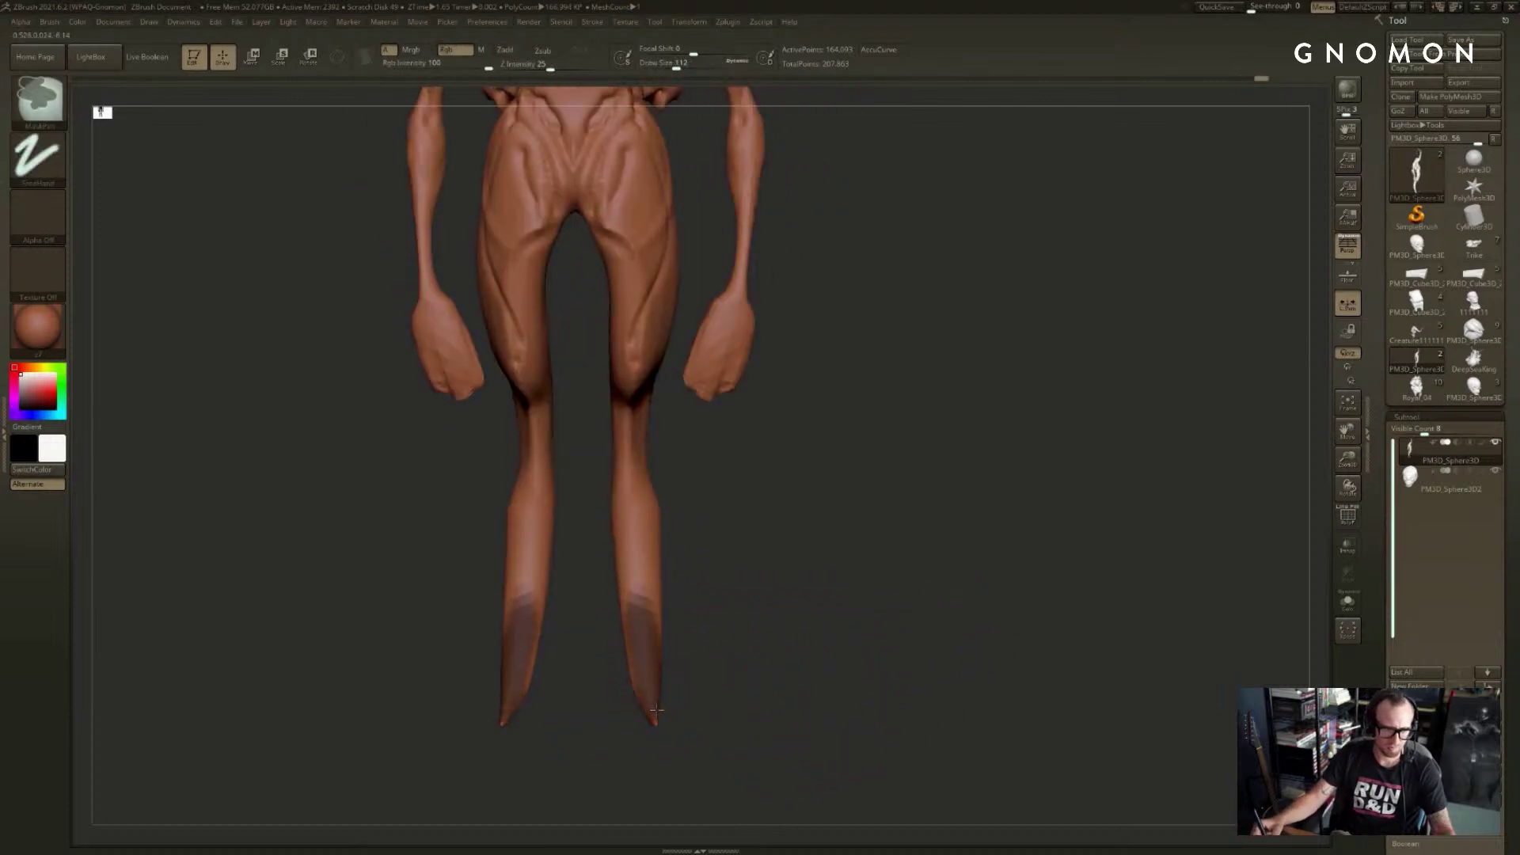
pyautogui.moveTo(716, 604); pyautogui.dragTo(746, 651)
# - Try to move the unmasked leg ends forward with the Transpose line and undo the move
pyautogui.press('w')
pyautogui.moveTo(625, 695)
pyautogui.mouseDown()
pyautogui.moveTo(773, 651)
pyautogui.moveTo(577, 691)
pyautogui.mouseUp()
pyautogui.hotkey('ctrl', 'z')
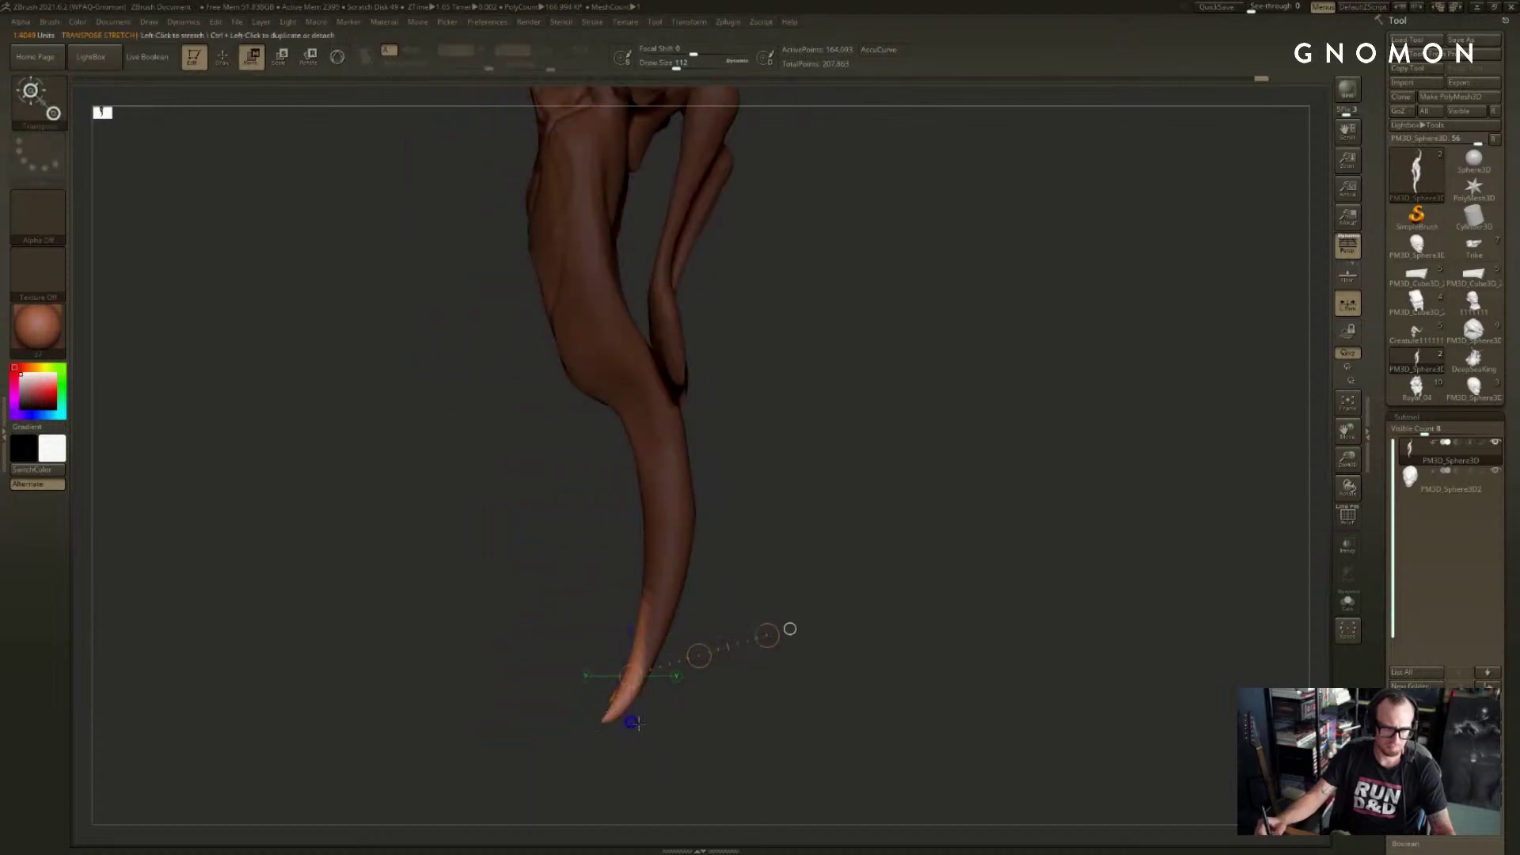
pyautogui.moveTo(356, 673); pyautogui.dragTo(506, 659)
pyautogui.press('q')
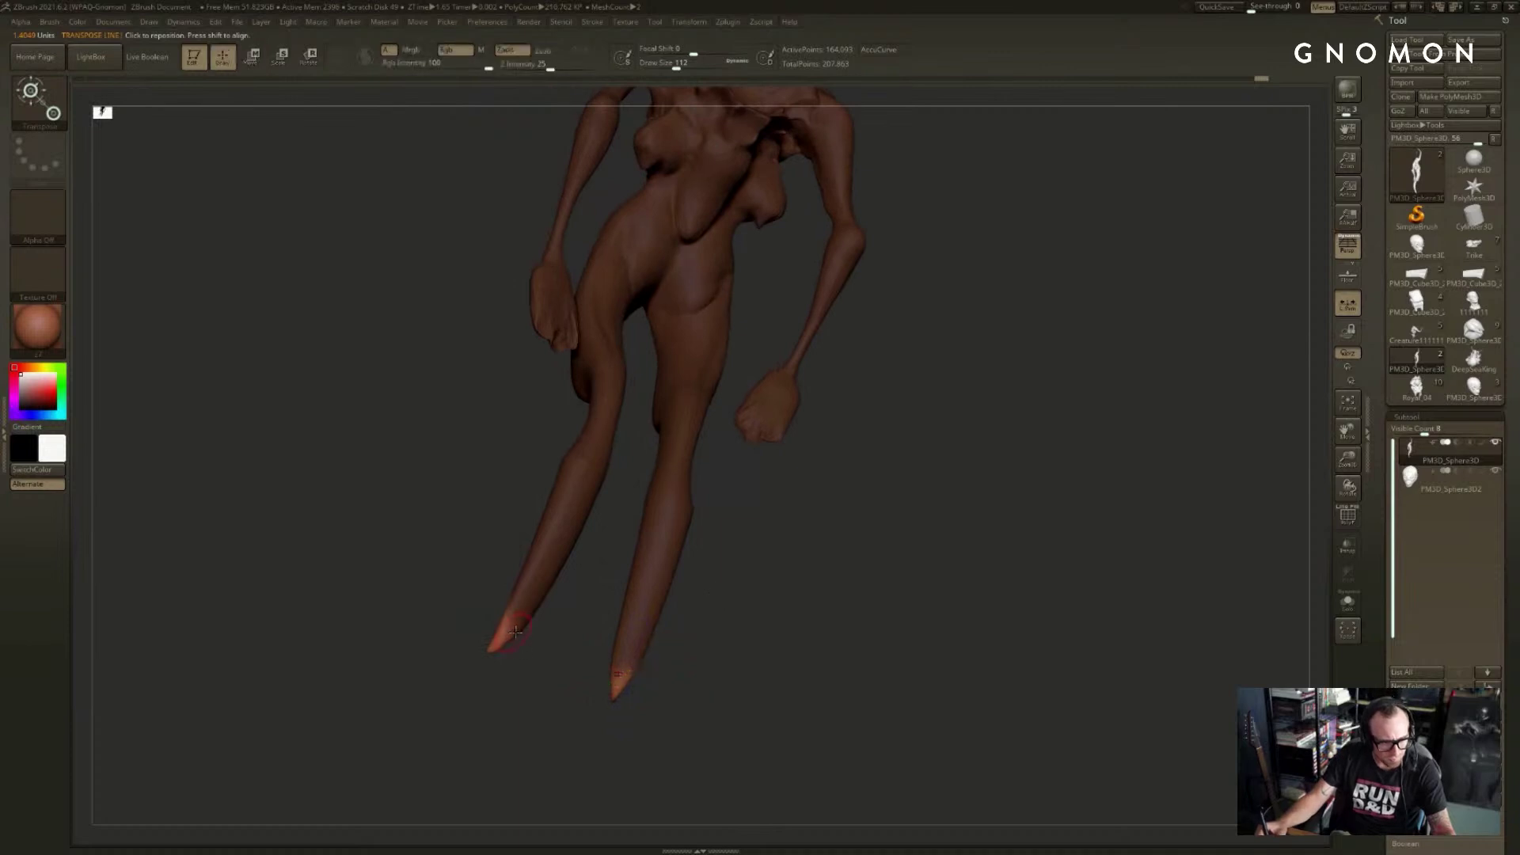
# - Refine the mask around the leg ends and pull the unmasked tips forward with the Transpose line to form feet
pyautogui.press('b')
pyautogui.press('m')
pyautogui.press('v')
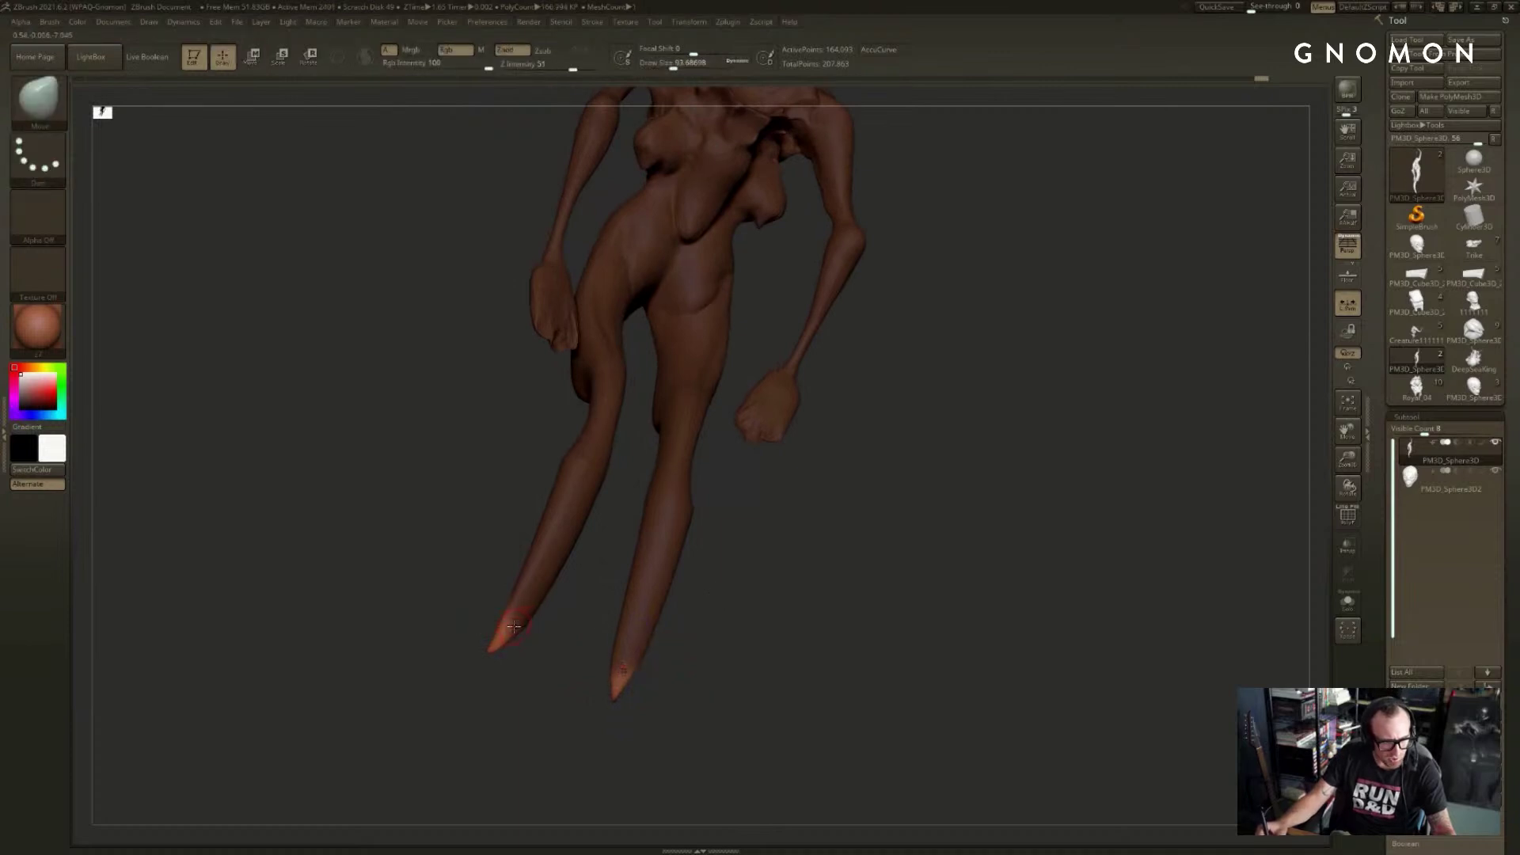
pyautogui.press('ctrl')
pyautogui.moveTo(519, 673)
pyautogui.mouseDown()
pyautogui.moveTo(907, 675)
pyautogui.moveTo(946, 699)
pyautogui.mouseUp()
pyautogui.press('w')
pyautogui.moveTo(882, 643); pyautogui.dragTo(1042, 639)
pyautogui.moveTo(958, 704)
pyautogui.mouseDown()
pyautogui.moveTo(912, 707)
pyautogui.moveTo(857, 675)
pyautogui.moveTo(927, 675)
pyautogui.mouseUp()
pyautogui.moveTo(1048, 672); pyautogui.dragTo(1058, 679)
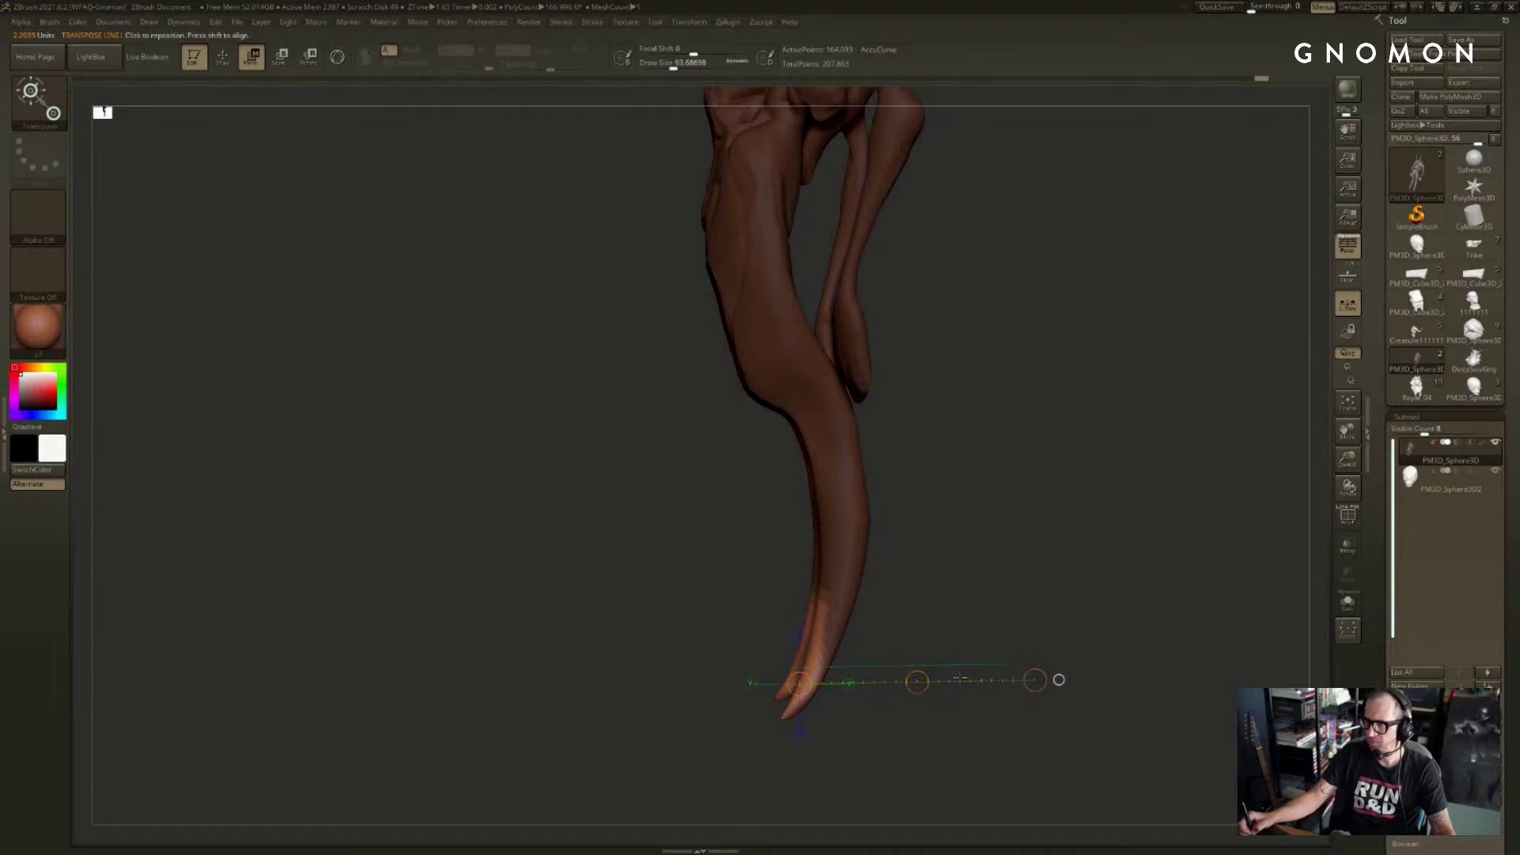
pyautogui.moveTo(918, 686); pyautogui.dragTo(801, 687)
# - Smooth the stretched feet, fill them out with the Inflate brush and clear the mask
pyautogui.press('q')
pyautogui.press('s')
pyautogui.moveTo(715, 649)
pyautogui.mouseDown()
pyautogui.moveTo(729, 640)
pyautogui.moveTo(695, 645)
pyautogui.moveTo(703, 679)
pyautogui.moveTo(751, 649)
pyautogui.mouseUp()
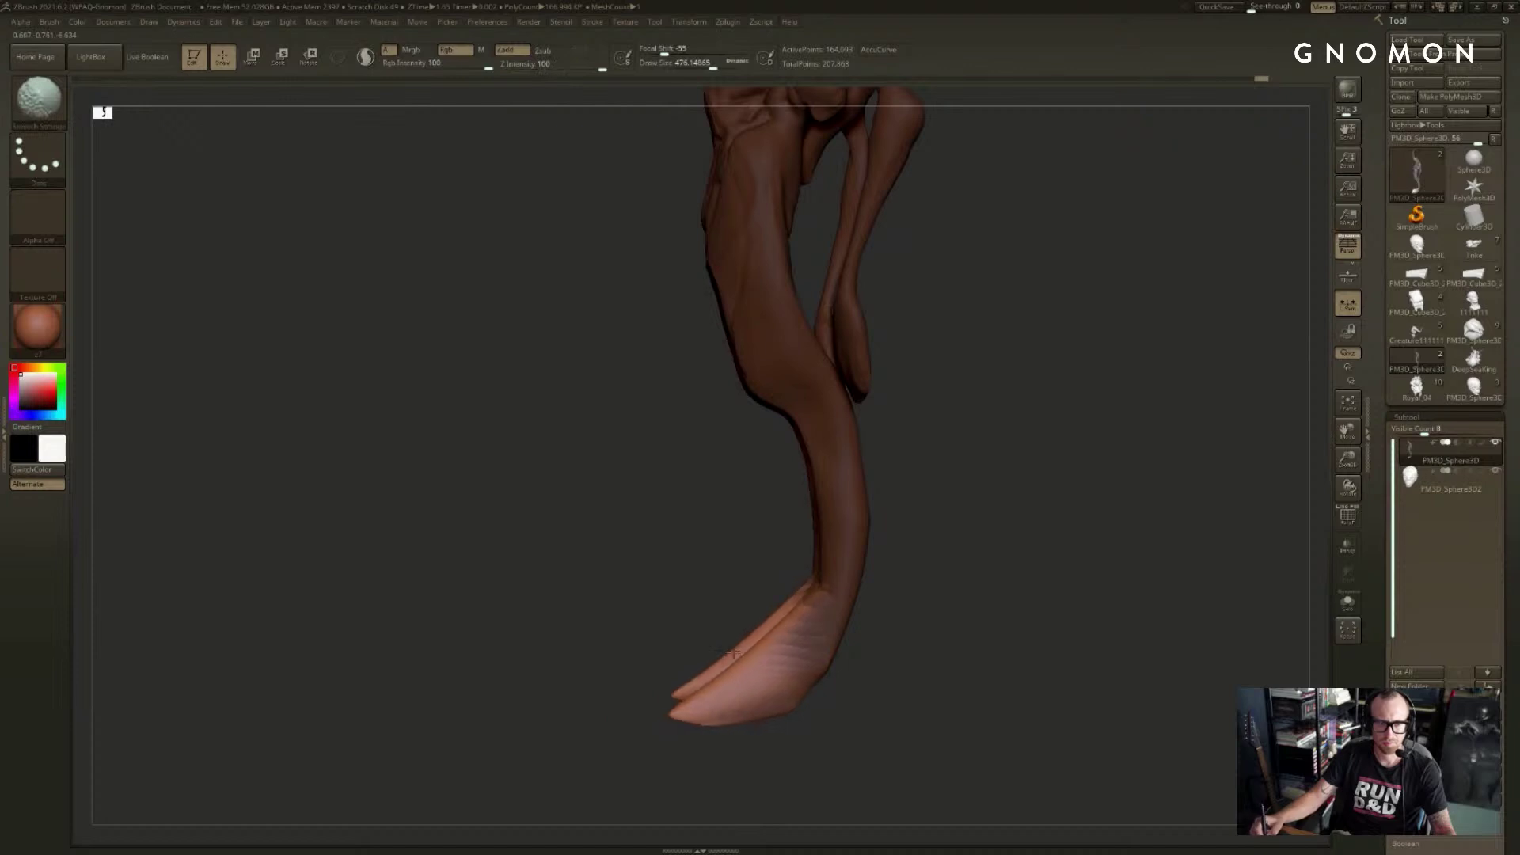
pyautogui.moveTo(658, 644)
pyautogui.mouseDown()
pyautogui.moveTo(732, 695)
pyautogui.moveTo(665, 719)
pyautogui.moveTo(744, 695)
pyautogui.mouseUp()
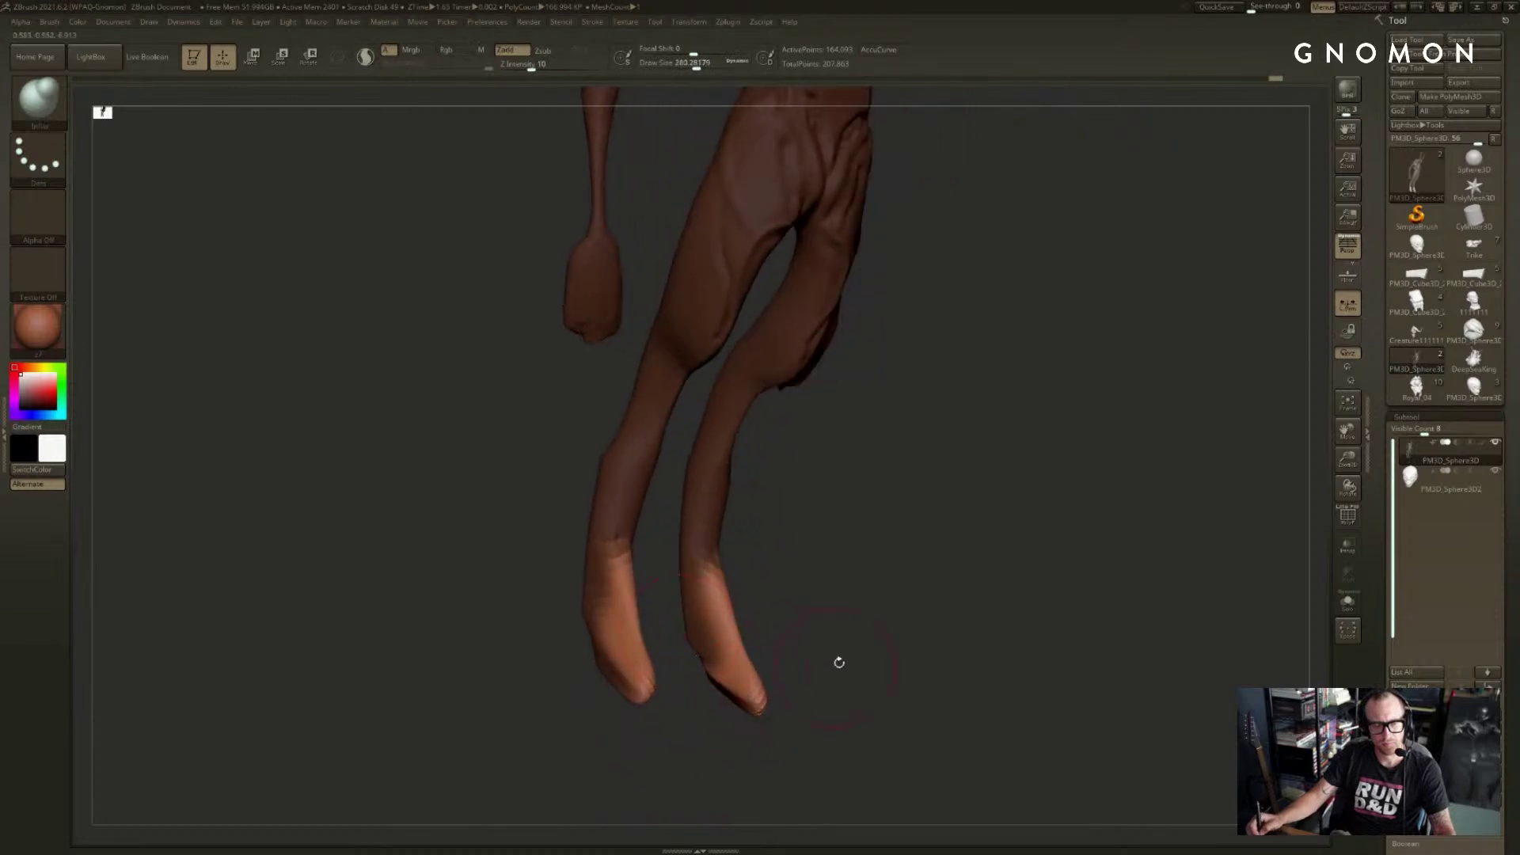
pyautogui.keyDown('shift'); pyautogui.moveTo(839, 663); pyautogui.dragTo(846, 666); pyautogui.keyUp('shift')
pyautogui.moveTo(846, 667)
pyautogui.keyDown('ctrl'); pyautogui.mouseDown()
pyautogui.moveTo(741, 646)
pyautogui.moveTo(716, 678)
pyautogui.moveTo(749, 673)
pyautogui.moveTo(732, 669)
pyautogui.mouseUp(); pyautogui.keyUp('ctrl')
pyautogui.press('f')
pyautogui.press('s')
# - Adjust the silhouette of the feet and lower legs with the Move brush and smooth the shins
pyautogui.press('b')
pyautogui.press('m')
pyautogui.press('v')
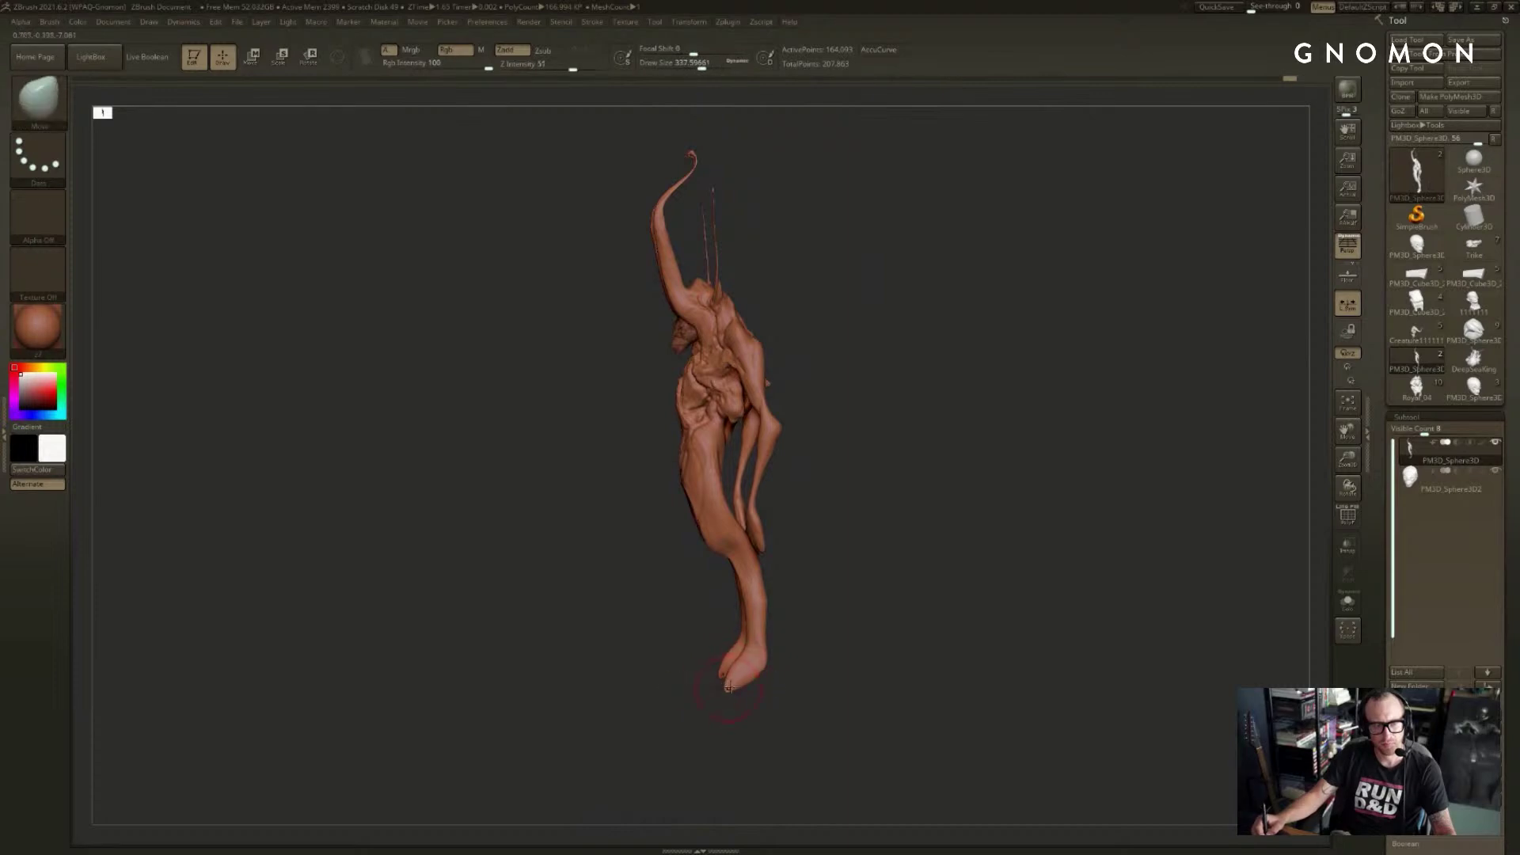
pyautogui.moveTo(784, 684); pyautogui.dragTo(871, 673)
pyautogui.keyDown('ctrl'); pyautogui.keyDown('shift'); pyautogui.moveTo(806, 536); pyautogui.dragTo(792, 600); pyautogui.keyUp('shift'); pyautogui.keyUp('ctrl')
pyautogui.moveTo(886, 549)
pyautogui.mouseDown()
pyautogui.moveTo(919, 549)
pyautogui.moveTo(913, 561)
pyautogui.mouseUp()
pyautogui.moveTo(913, 560)
pyautogui.keyDown('shift'); pyautogui.mouseDown()
pyautogui.moveTo(882, 563)
pyautogui.moveTo(906, 597)
pyautogui.moveTo(876, 604)
pyautogui.mouseUp(); pyautogui.keyUp('shift')
pyautogui.moveTo(800, 499); pyautogui.dragTo(736, 502)
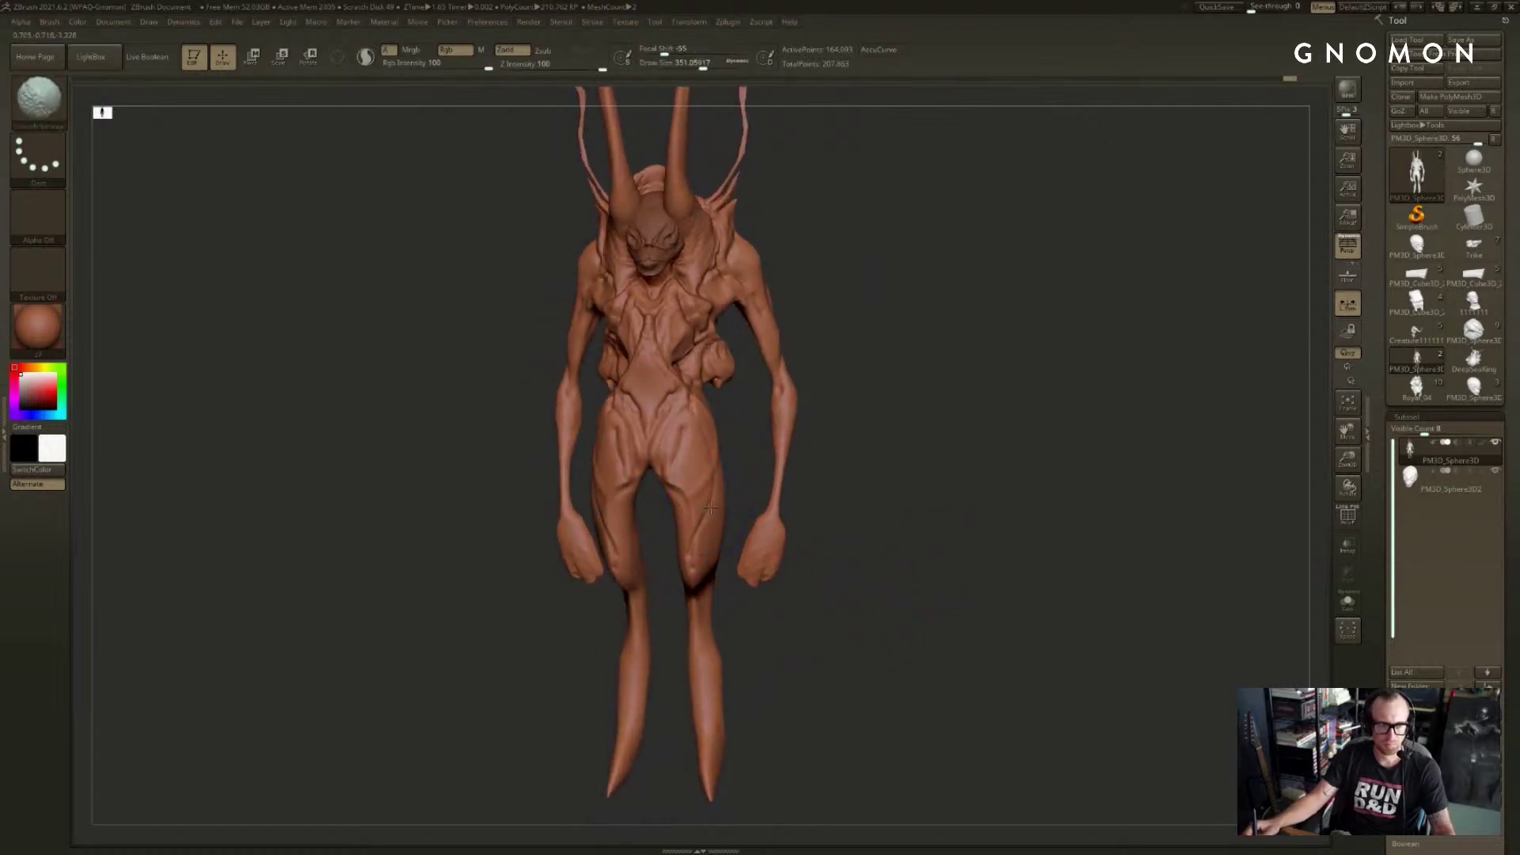
# - Smooth the inner knees and carve a crease below them with the DamStandard brush, undoing the unwanted stroke
pyautogui.press('s')
pyautogui.moveTo(703, 569); pyautogui.dragTo(692, 568)
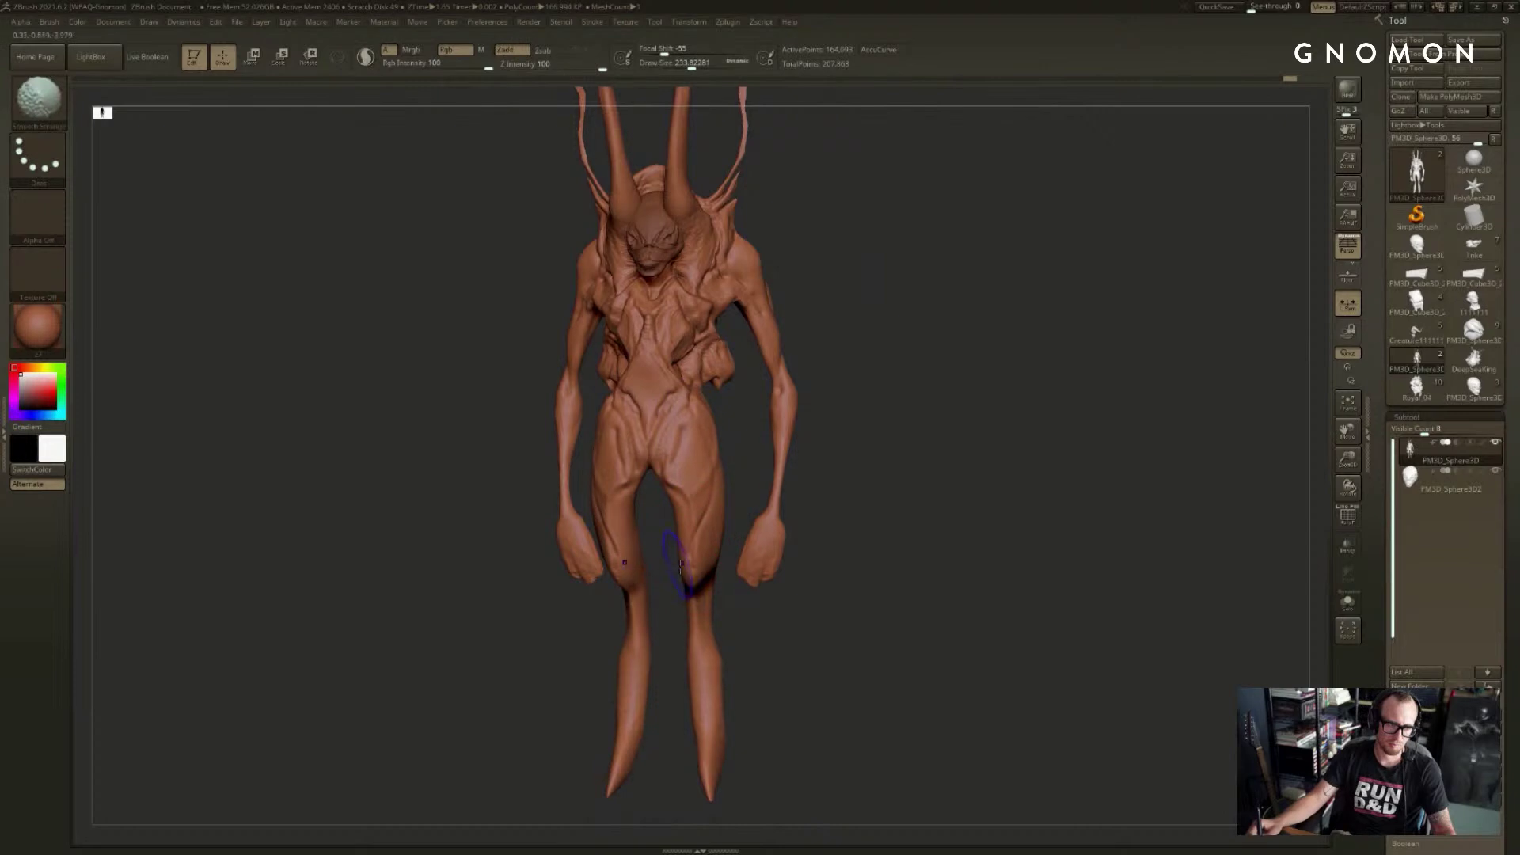
pyautogui.moveTo(779, 634); pyautogui.dragTo(715, 564)
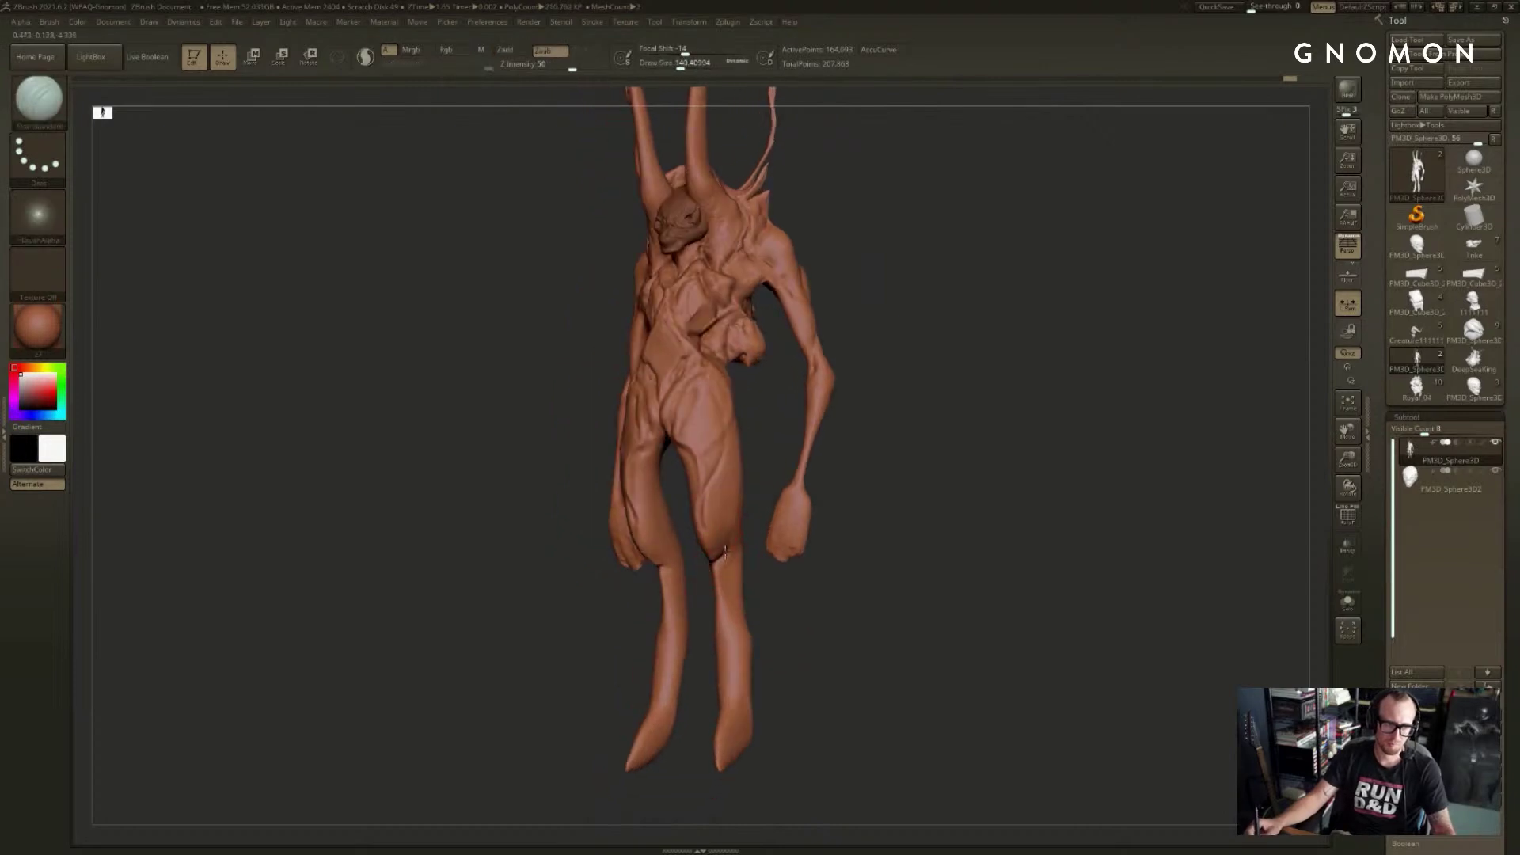
pyautogui.hotkey('ctrl', 'z')
pyautogui.press('shift')
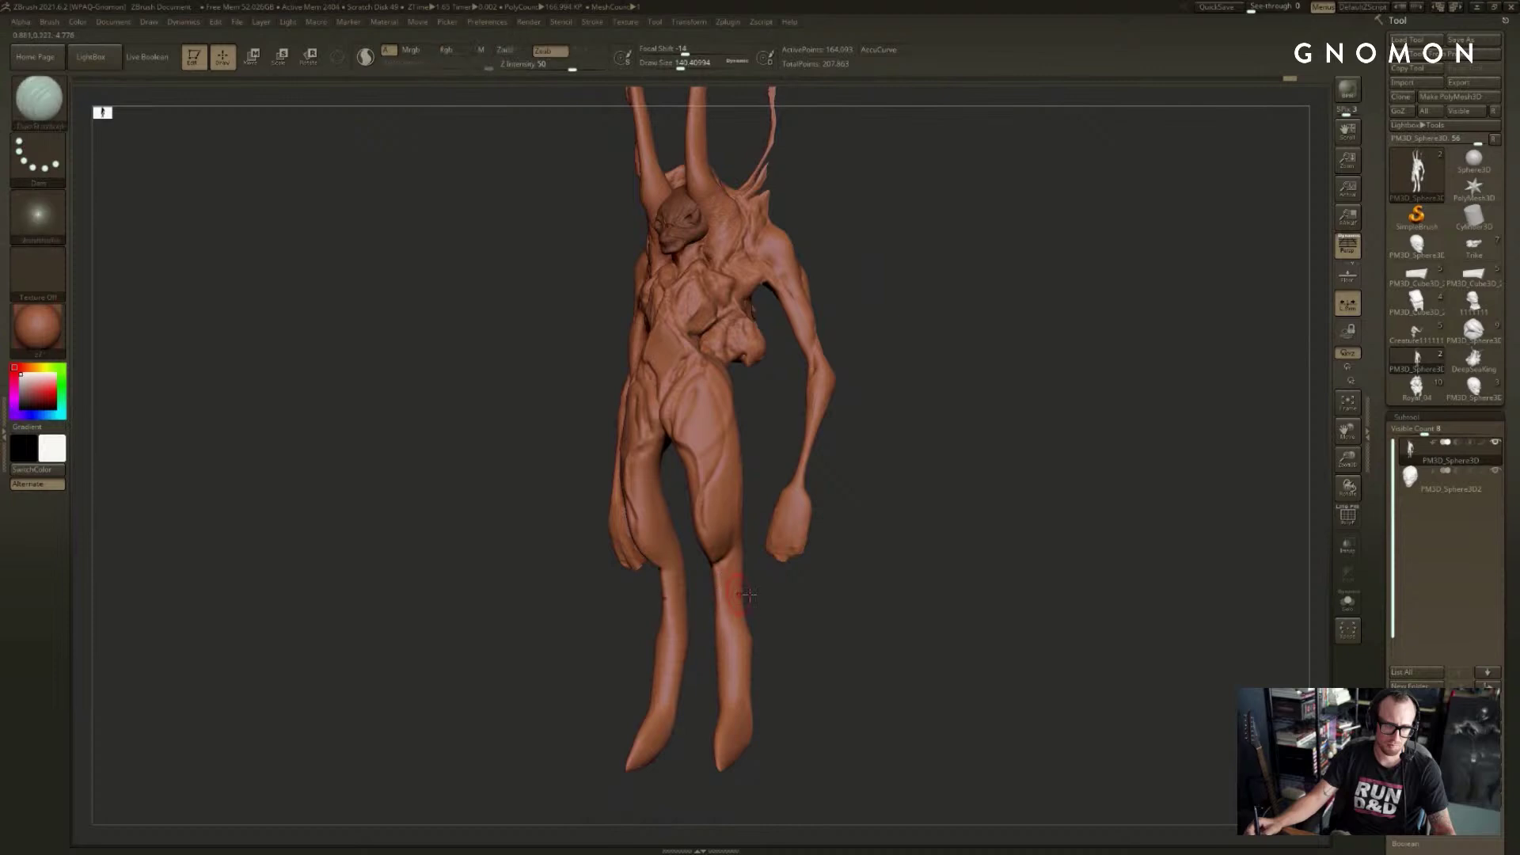
# - Build up the shins and the tops of the feet with the Clay brush and smooth the strokes
pyautogui.moveTo(697, 583); pyautogui.dragTo(715, 576, button='right')
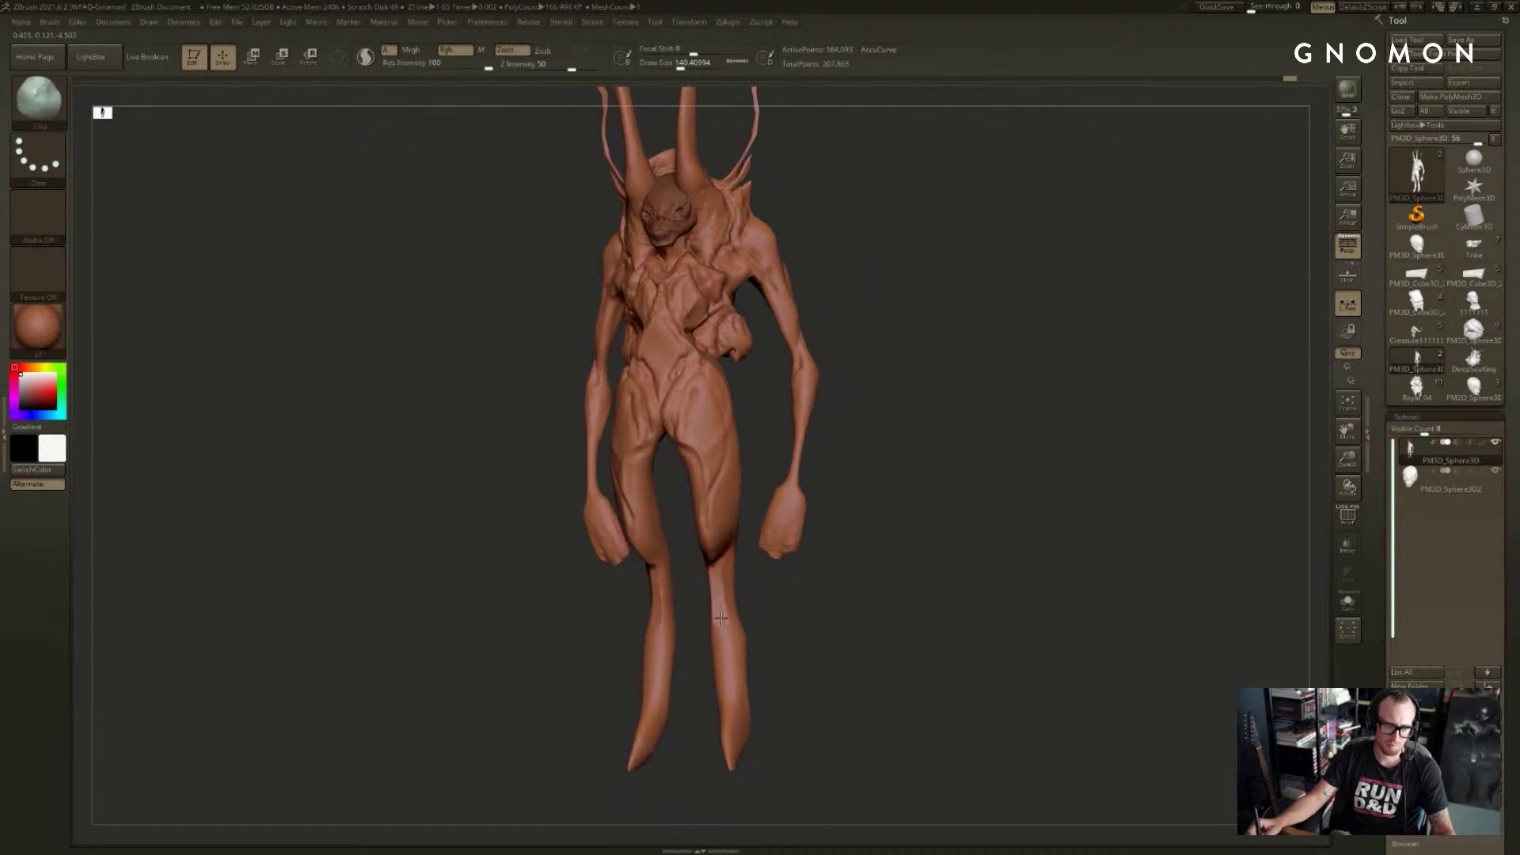
pyautogui.keyDown('shift'); pyautogui.moveTo(721, 590); pyautogui.dragTo(760, 626, button='right'); pyautogui.keyUp('shift')
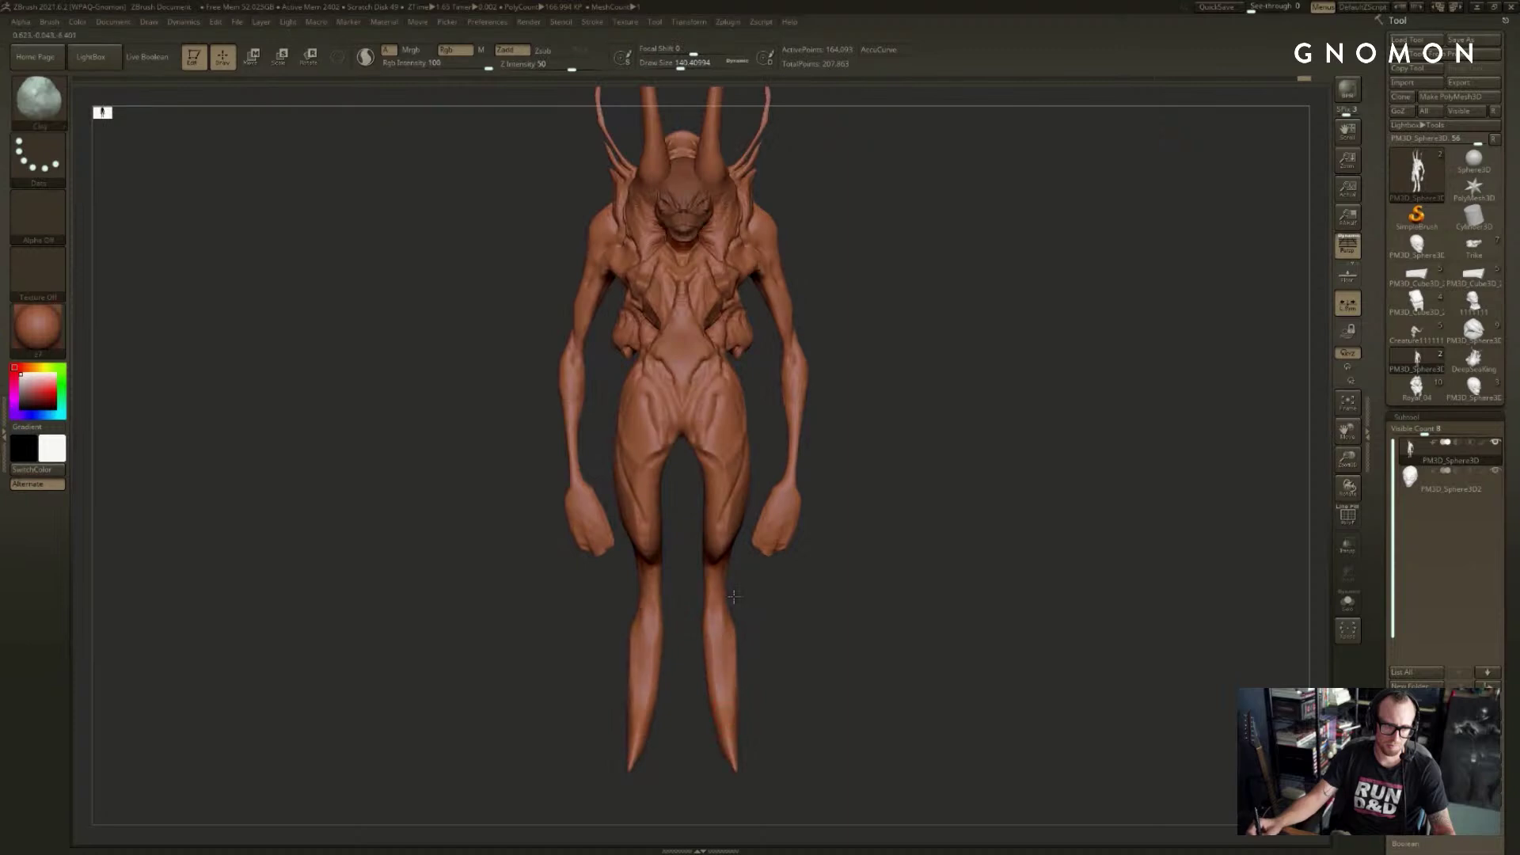
pyautogui.moveTo(765, 715); pyautogui.dragTo(721, 745, button='right')
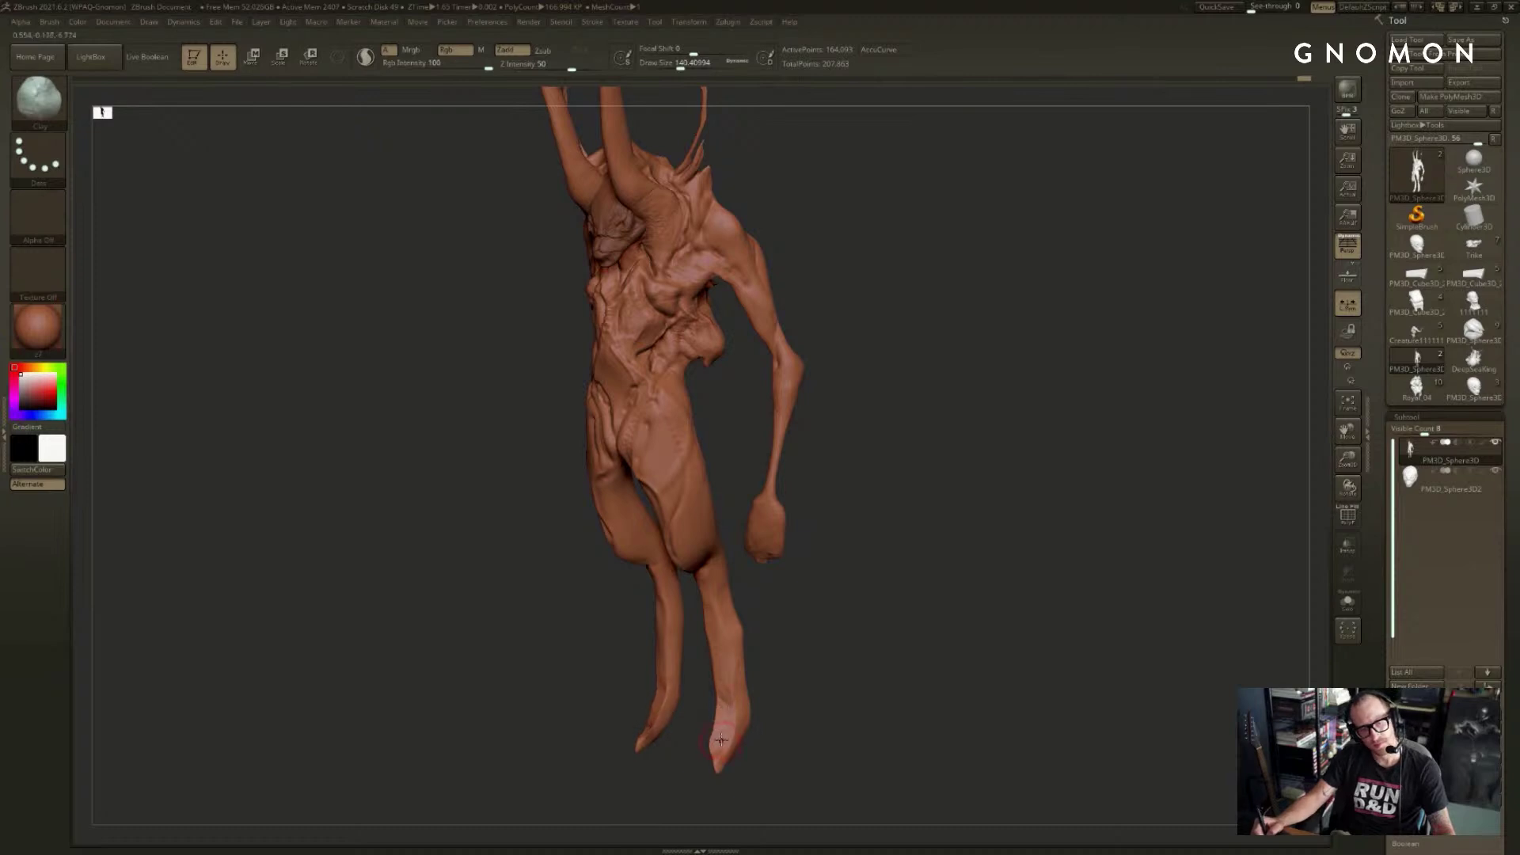
pyautogui.moveTo(716, 726)
pyautogui.keyDown('shift'); pyautogui.mouseDown(button='right')
pyautogui.moveTo(791, 733)
pyautogui.moveTo(814, 665)
pyautogui.mouseUp(button='right'); pyautogui.keyUp('shift')
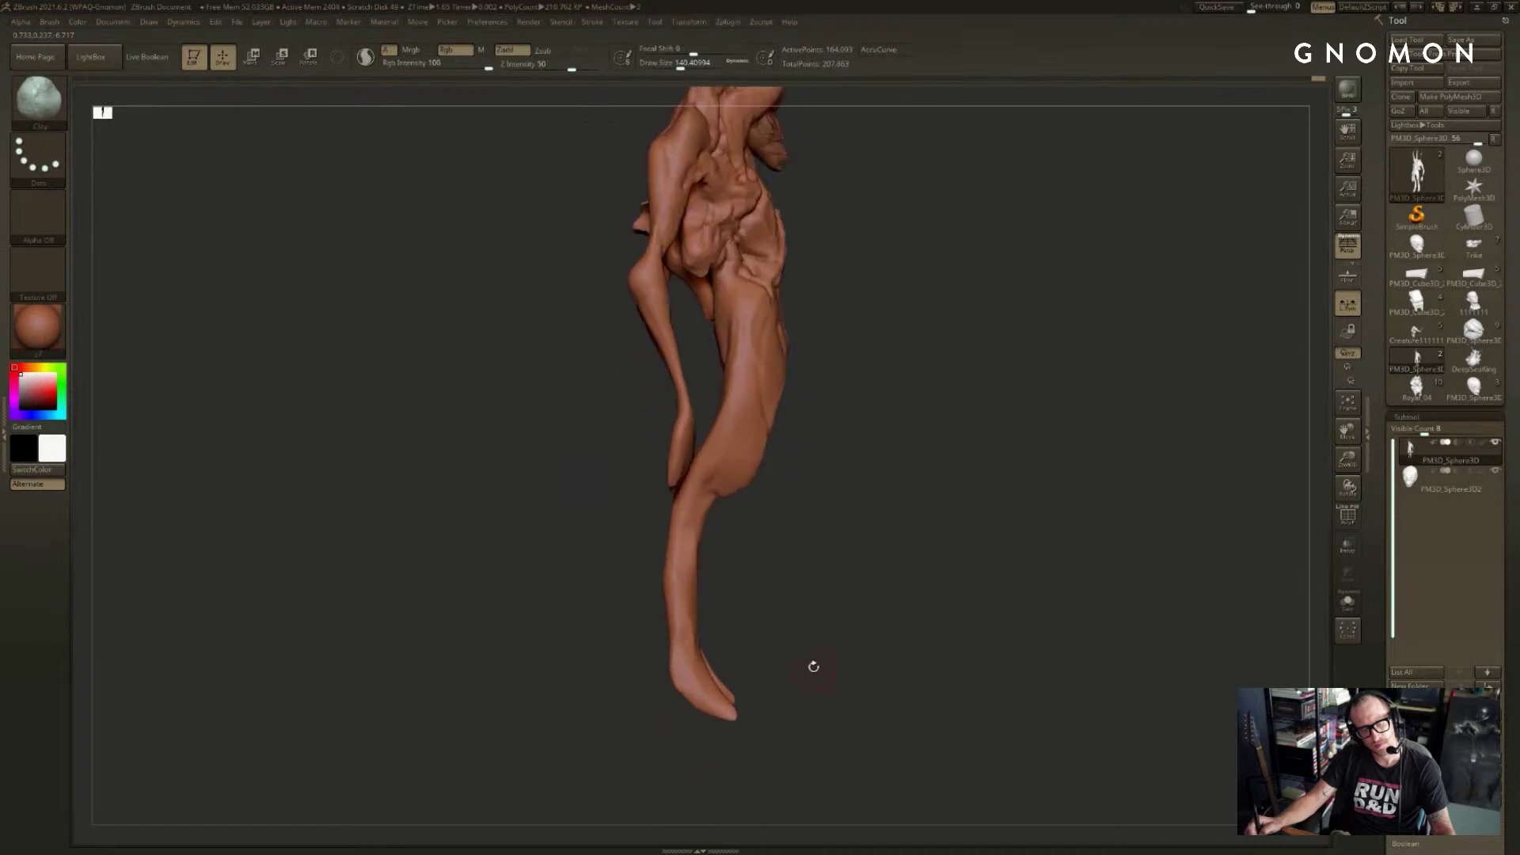
# - Pull the toes forward with the SnakeHook brush to lengthen the feet in side view
pyautogui.press('b')
pyautogui.press('s')
pyautogui.press('h')
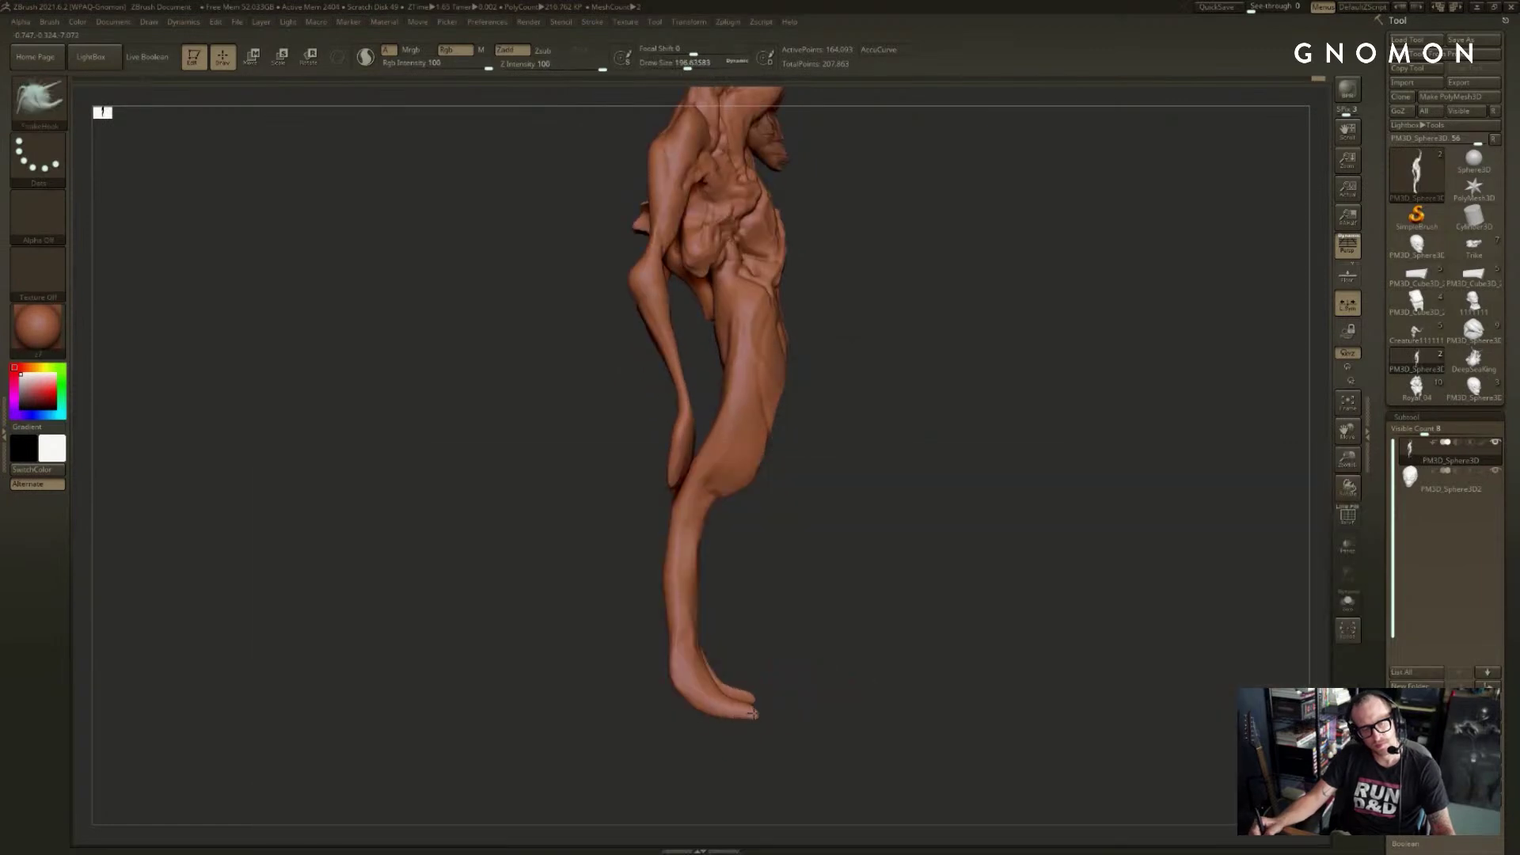
pyautogui.moveTo(773, 658)
pyautogui.mouseDown(button='right')
pyautogui.moveTo(710, 726)
pyautogui.moveTo(708, 685)
pyautogui.moveTo(643, 711)
pyautogui.moveTo(707, 723)
pyautogui.moveTo(703, 702)
pyautogui.moveTo(748, 682)
pyautogui.moveTo(743, 702)
pyautogui.moveTo(760, 668)
pyautogui.mouseUp(button='right')
# - Thicken the ankles and lower legs with the Inflate brush and correct their outline with the Move brush
pyautogui.press('b')
pyautogui.press('i')
pyautogui.press('n')
pyautogui.press('b')
pyautogui.press('m')
pyautogui.press('v')
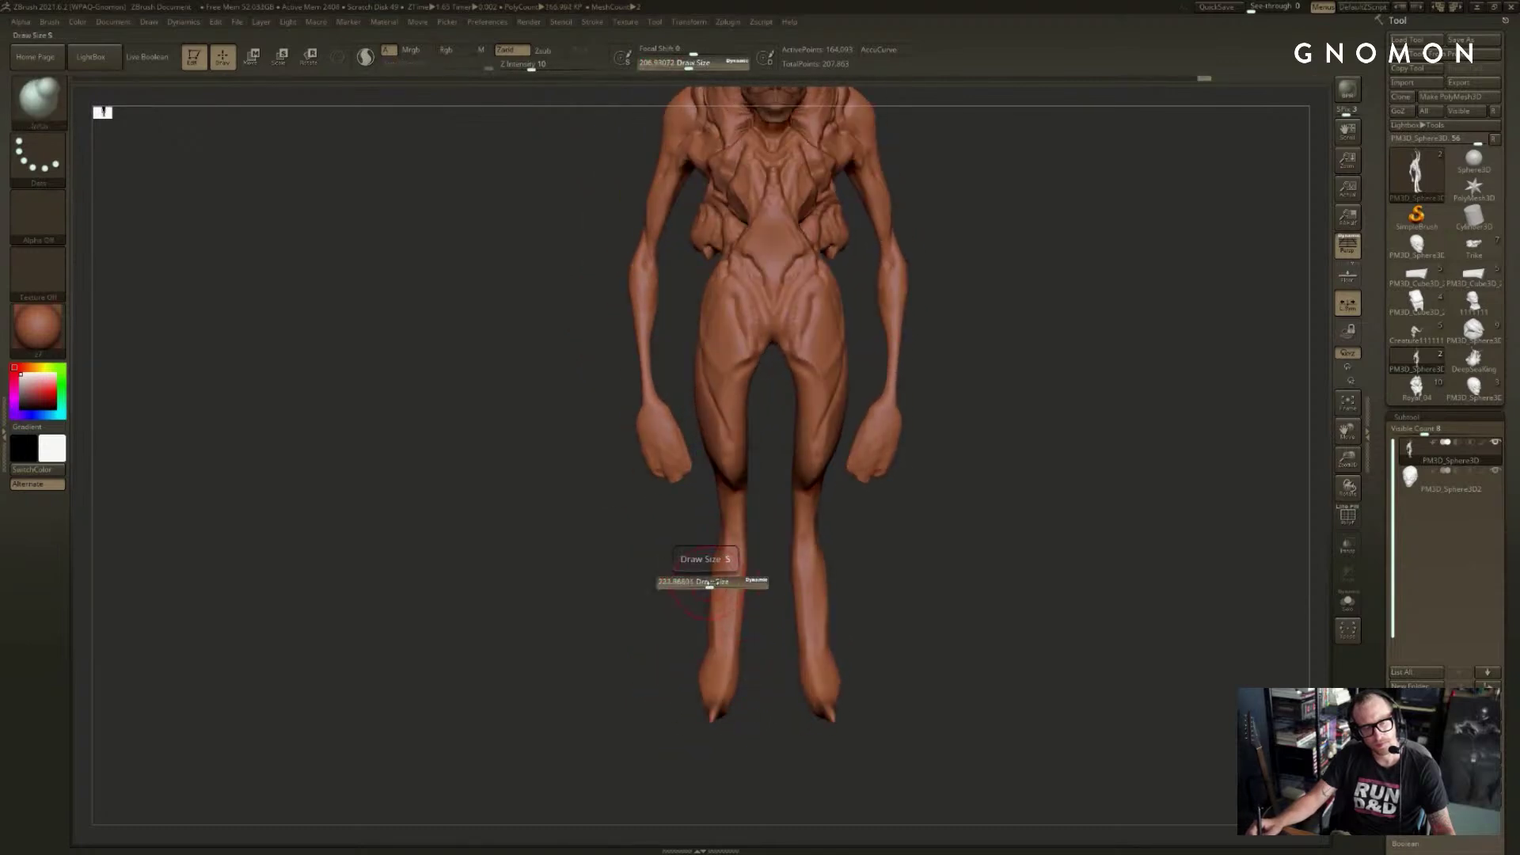
pyautogui.moveTo(695, 570); pyautogui.dragTo(695, 537, button='right')
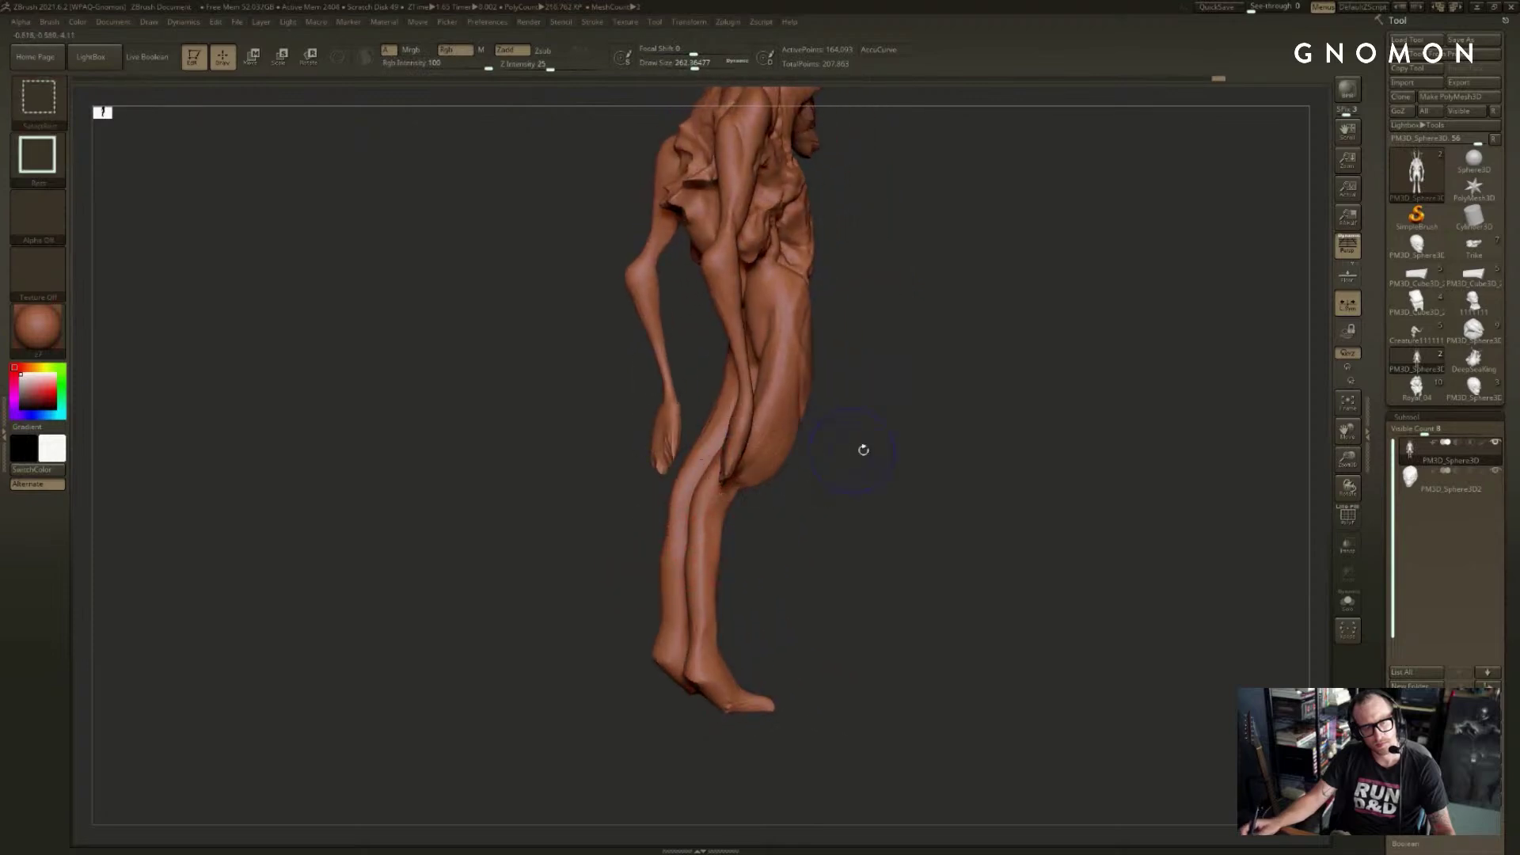
# - Hide the hands with a rectangular selection so the legs can be worked on unobstructed
pyautogui.keyDown('shift'); pyautogui.moveTo(862, 444); pyautogui.dragTo(801, 526, button='right'); pyautogui.keyUp('shift')
pyautogui.moveTo(806, 526)
pyautogui.keyDown('ctrl'); pyautogui.keyDown('alt'); pyautogui.keyDown('shift'); pyautogui.mouseDown()
pyautogui.moveTo(696, 318)
pyautogui.moveTo(681, 435)
pyautogui.moveTo(682, 419)
pyautogui.mouseUp(); pyautogui.keyUp('shift'); pyautogui.keyUp('alt'); pyautogui.keyUp('ctrl')
pyautogui.moveTo(764, 441)
pyautogui.mouseDown(button='right')
pyautogui.moveTo(831, 485)
pyautogui.moveTo(735, 492)
pyautogui.moveTo(787, 475)
pyautogui.moveTo(810, 444)
pyautogui.moveTo(674, 518)
pyautogui.moveTo(797, 526)
pyautogui.mouseUp(button='right')
pyautogui.hotkey('ctrl', '1')
# - Add volume behind the knees and on the upper calves with the Standard brush and smooth it
pyautogui.press('b')
pyautogui.press('s')
pyautogui.press('t')
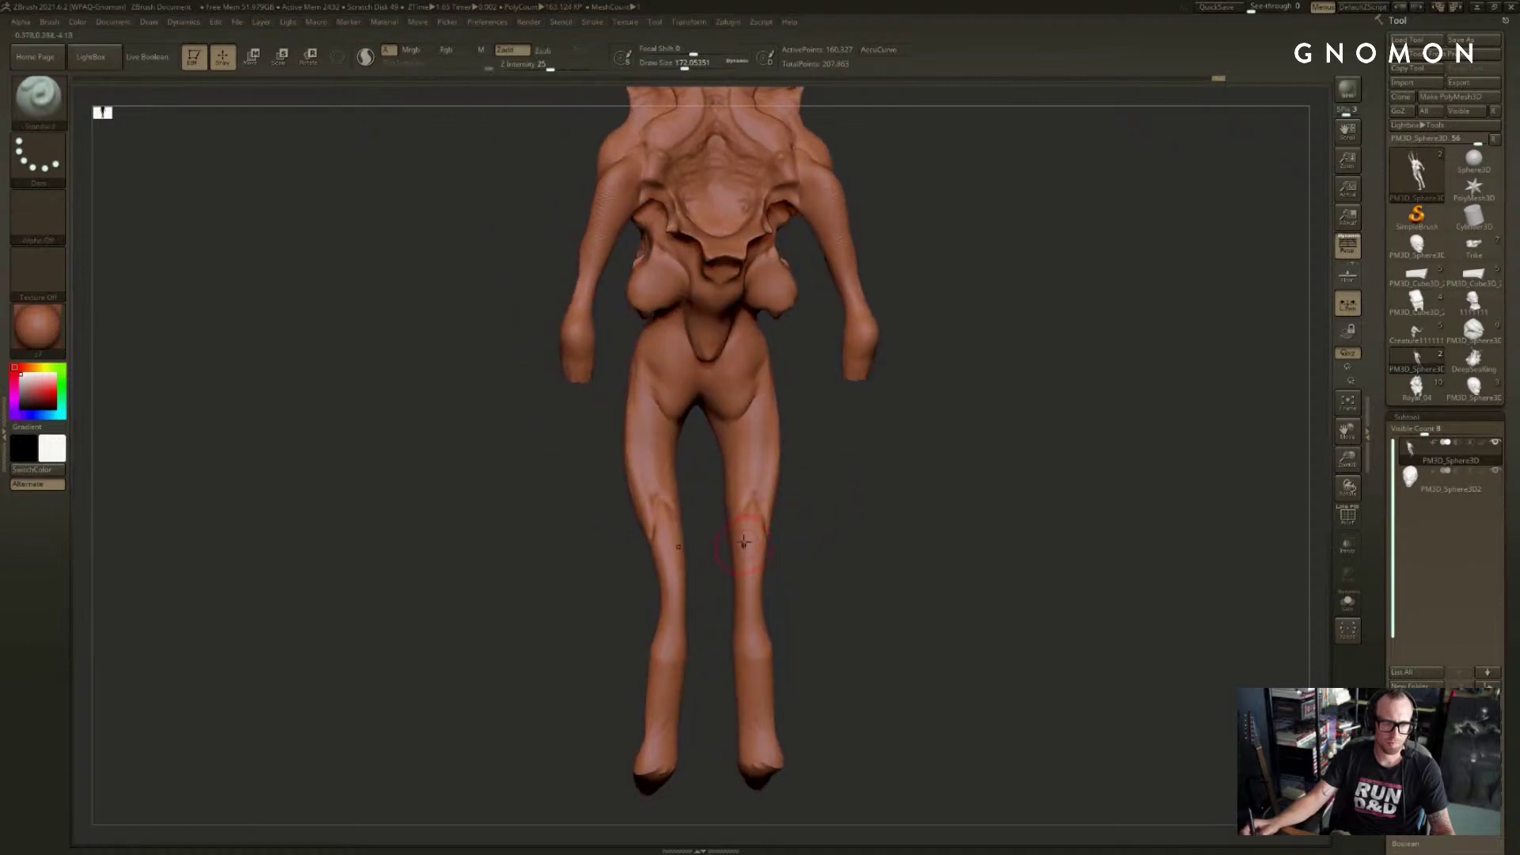
pyautogui.keyDown('shift'); pyautogui.moveTo(808, 629); pyautogui.dragTo(772, 609, button='right'); pyautogui.keyUp('shift')
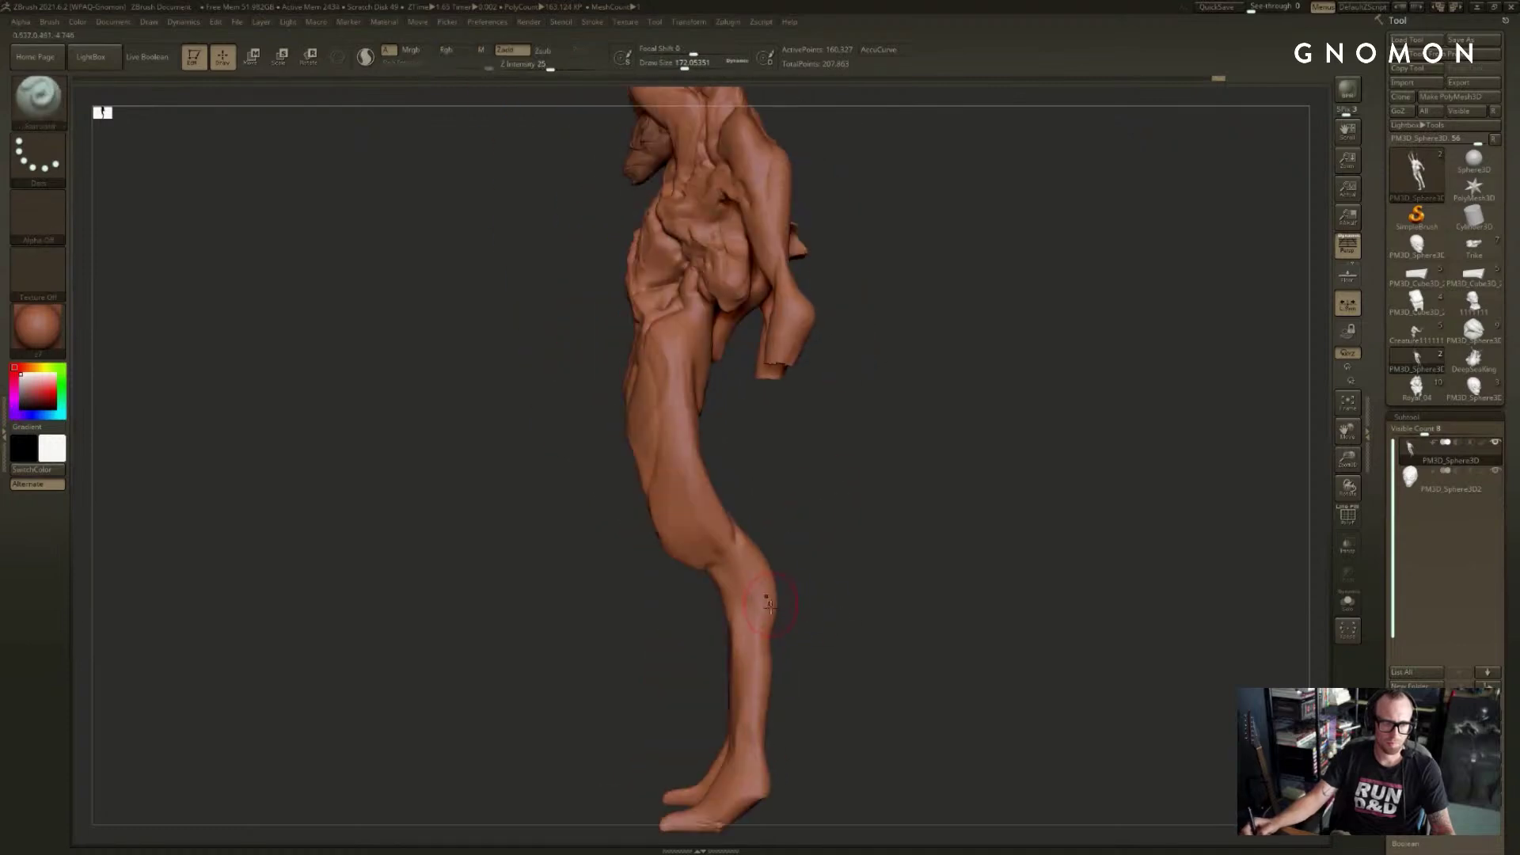
# - Reshape the knees and upper calves in side view with the Move brush at a larger draw size
pyautogui.press('b')
pyautogui.press('m')
pyautogui.press('v')
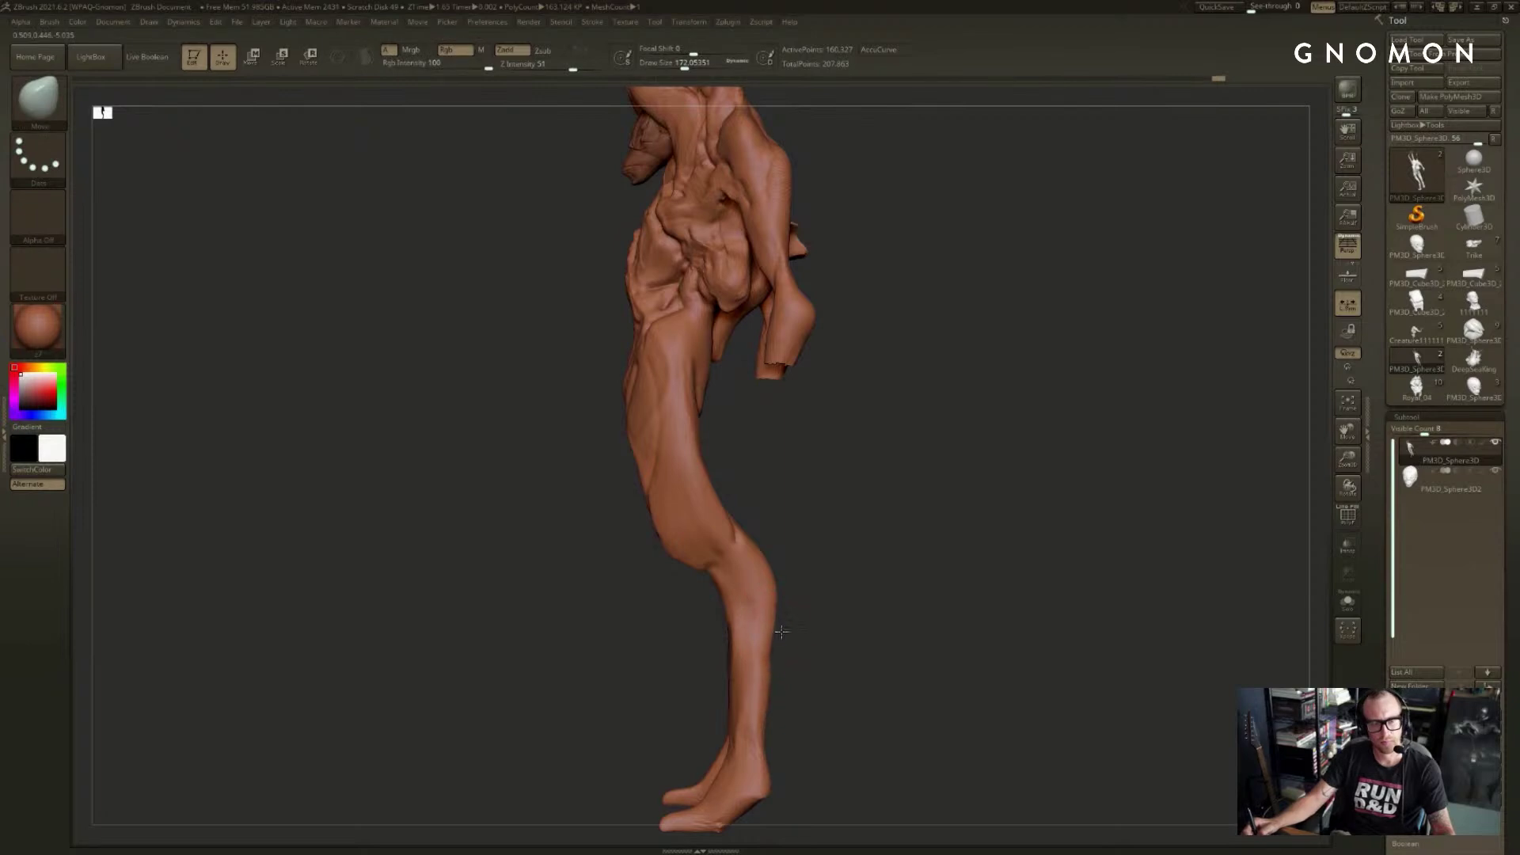
pyautogui.moveTo(779, 638); pyautogui.dragTo(756, 582, button='right')
pyautogui.press('s')
pyautogui.moveTo(756, 579); pyautogui.dragTo(759, 578)
pyautogui.moveTo(723, 552); pyautogui.dragTo(760, 591)
pyautogui.press('s')
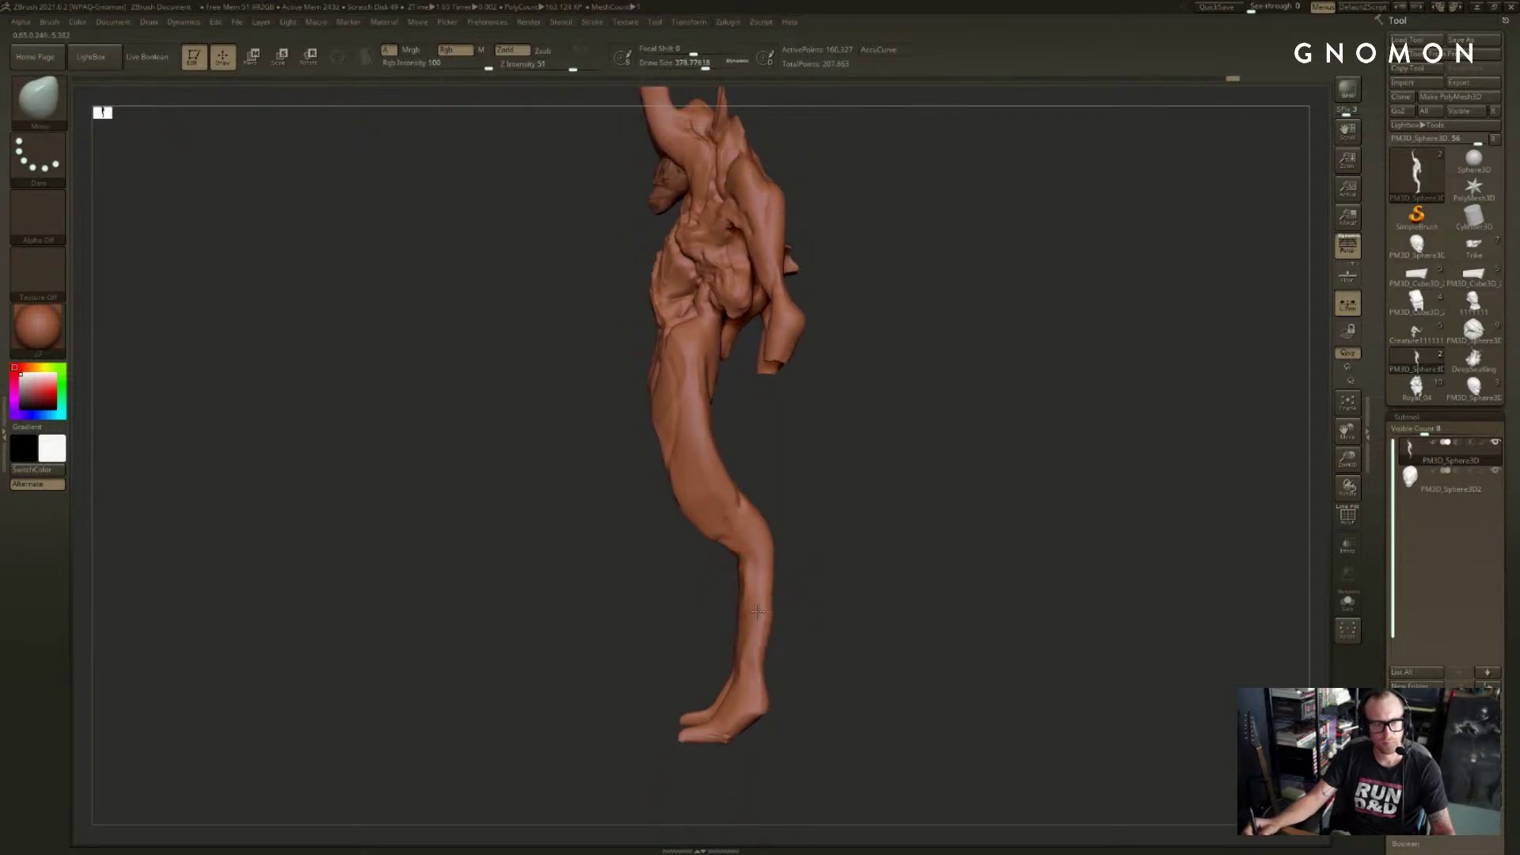
# - Shift the lower calves, heels and toes with the Move brush and smooth the lower legs
pyautogui.press('s')
pyautogui.moveTo(756, 665); pyautogui.dragTo(748, 722)
pyautogui.press('s')
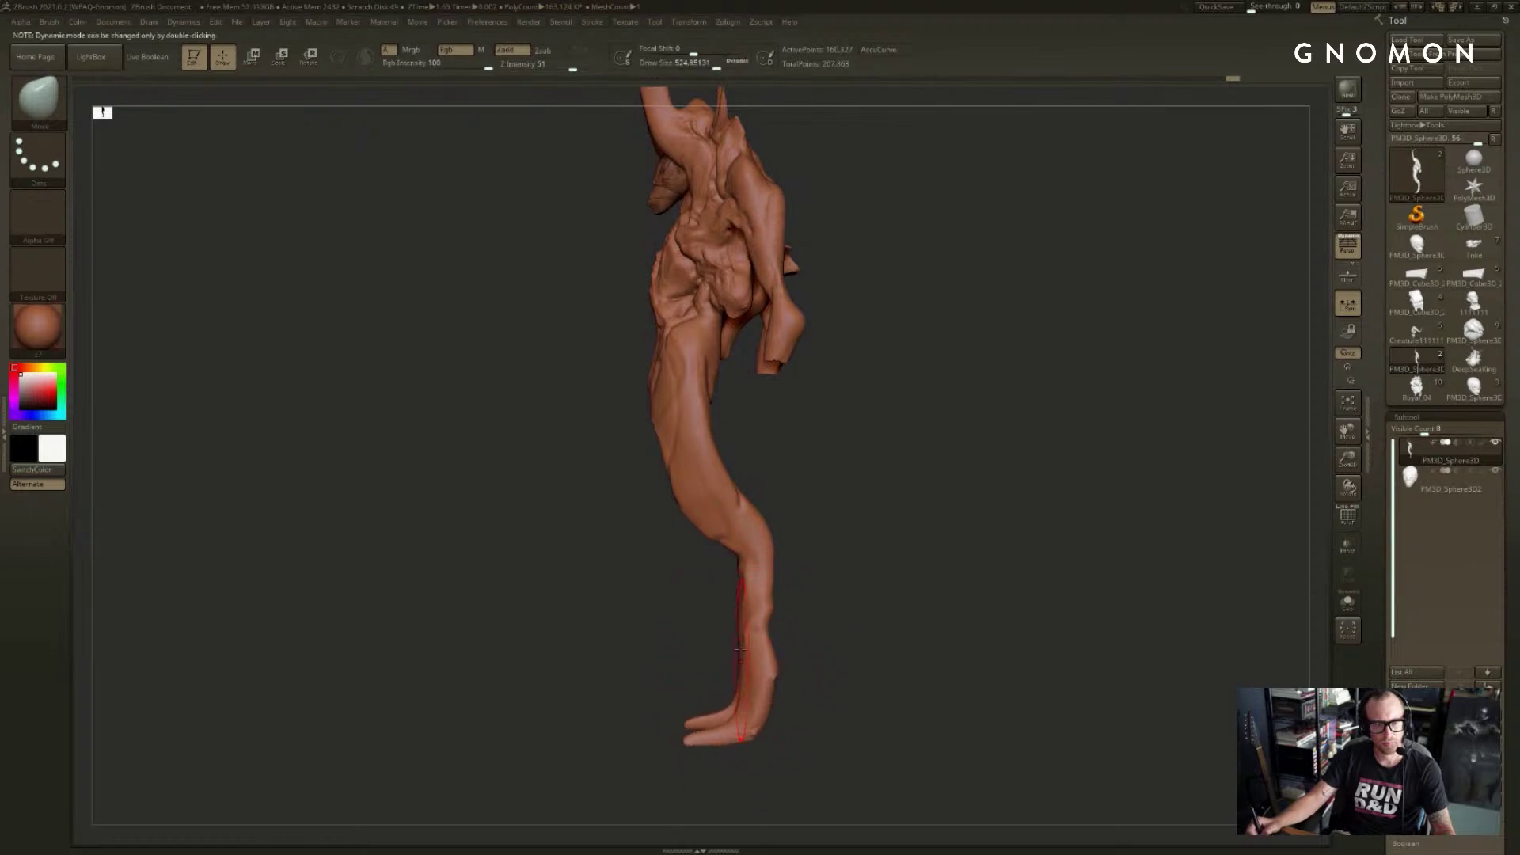
pyautogui.moveTo(773, 665)
pyautogui.keyDown('shift'); pyautogui.mouseDown()
pyautogui.moveTo(755, 645)
pyautogui.moveTo(767, 680)
pyautogui.mouseUp(); pyautogui.keyUp('shift')
pyautogui.moveTo(709, 772)
pyautogui.mouseDown()
pyautogui.moveTo(614, 707)
pyautogui.moveTo(666, 777)
pyautogui.moveTo(688, 732)
pyautogui.moveTo(688, 744)
pyautogui.mouseUp()
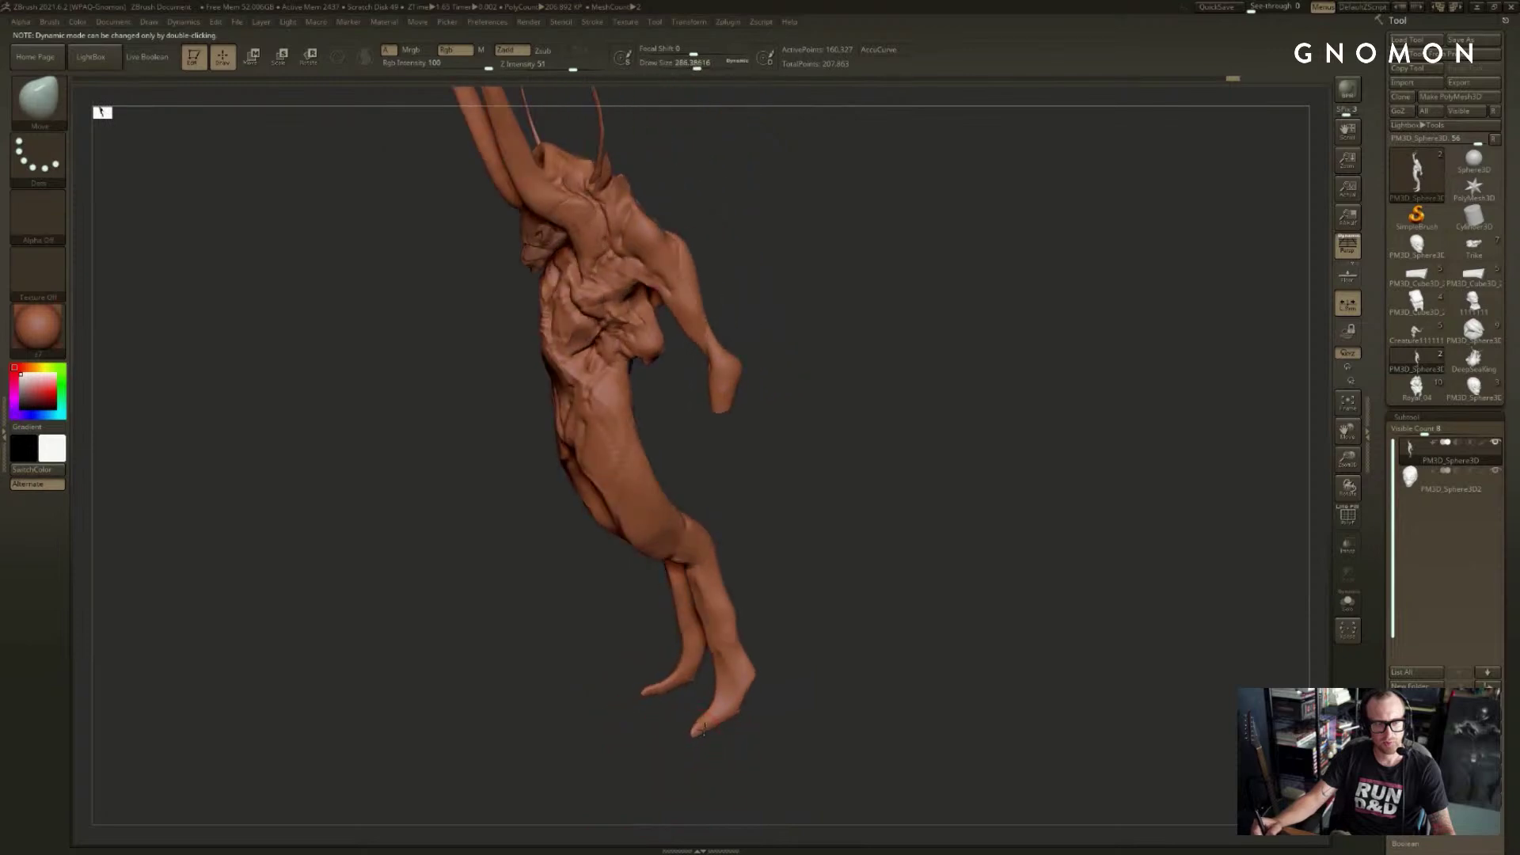
pyautogui.moveTo(815, 655)
pyautogui.keyDown('shift'); pyautogui.mouseDown()
pyautogui.moveTo(800, 634)
pyautogui.moveTo(705, 659)
pyautogui.moveTo(760, 616)
pyautogui.moveTo(692, 611)
pyautogui.mouseUp(); pyautogui.keyUp('shift')
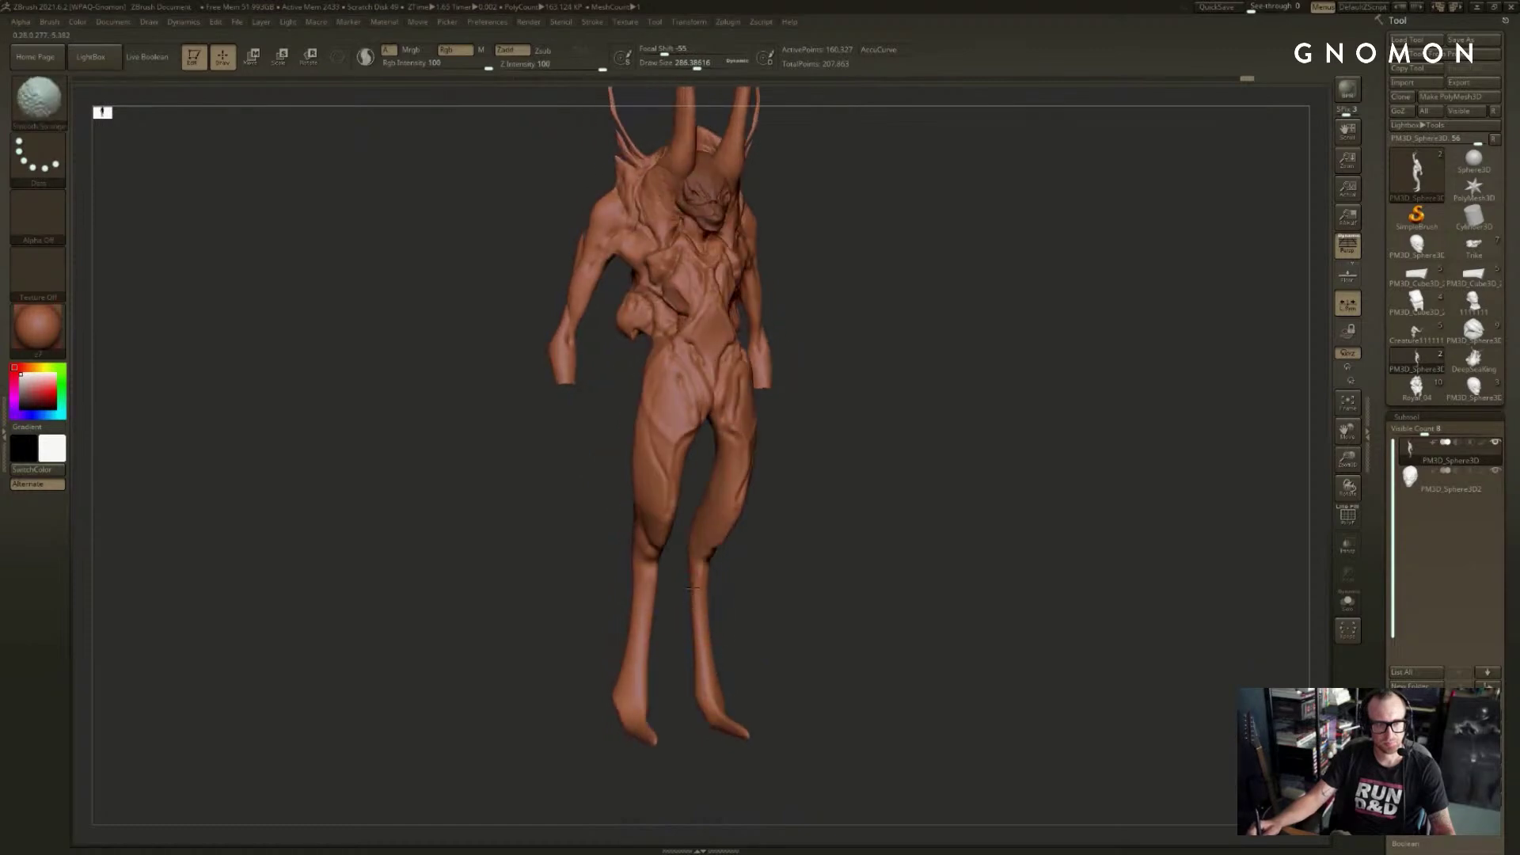
# - Thicken the calves just below the knees with a smaller Inflate brush and smooth the lower legs
pyautogui.press('b')
pyautogui.press('i')
pyautogui.press('n')
pyautogui.press('[')
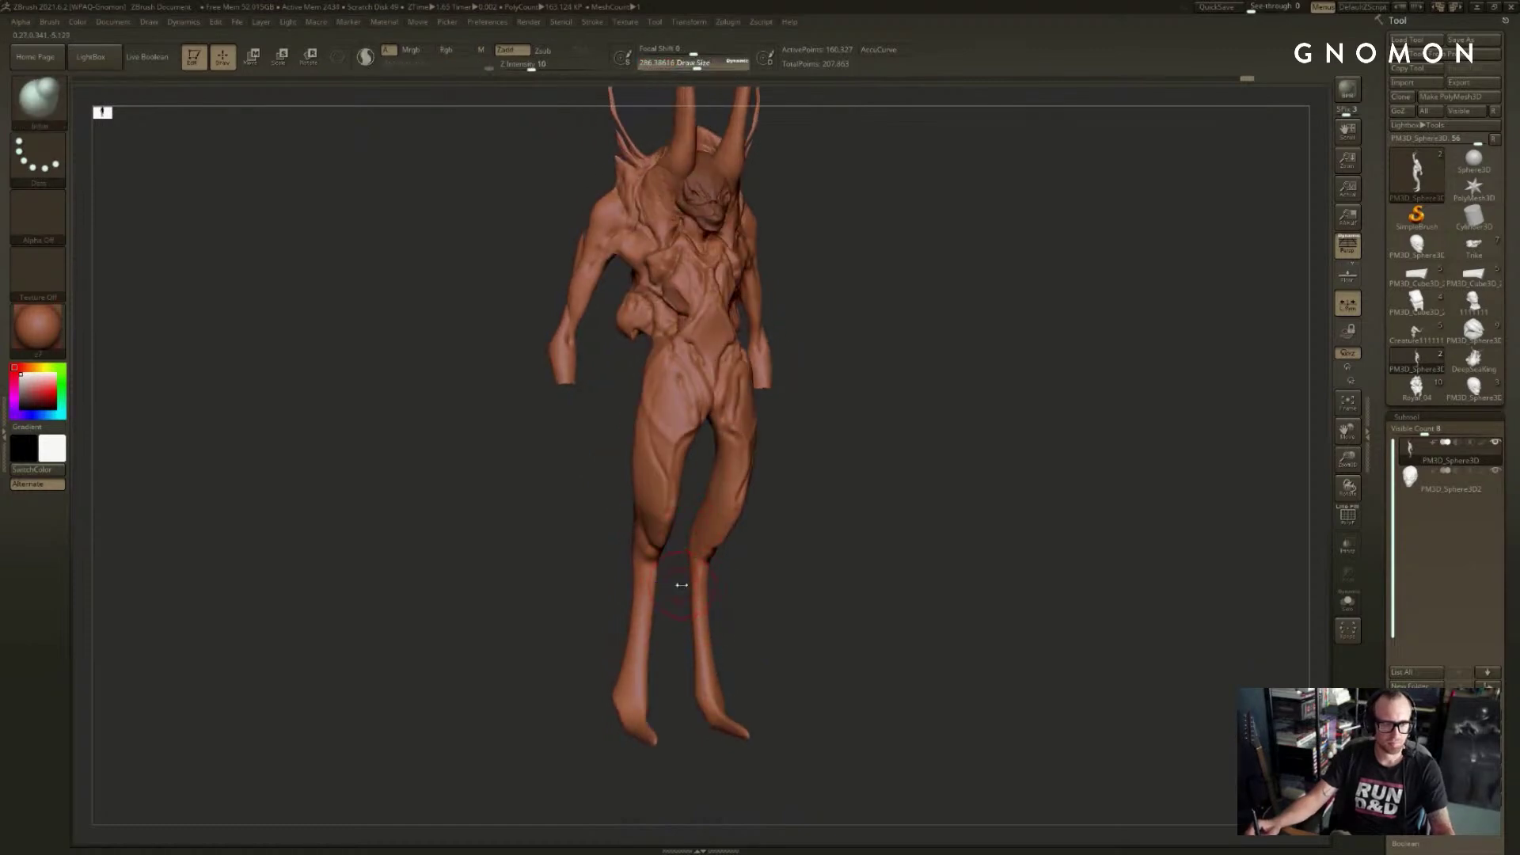
pyautogui.moveTo(672, 594); pyautogui.dragTo(594, 625)
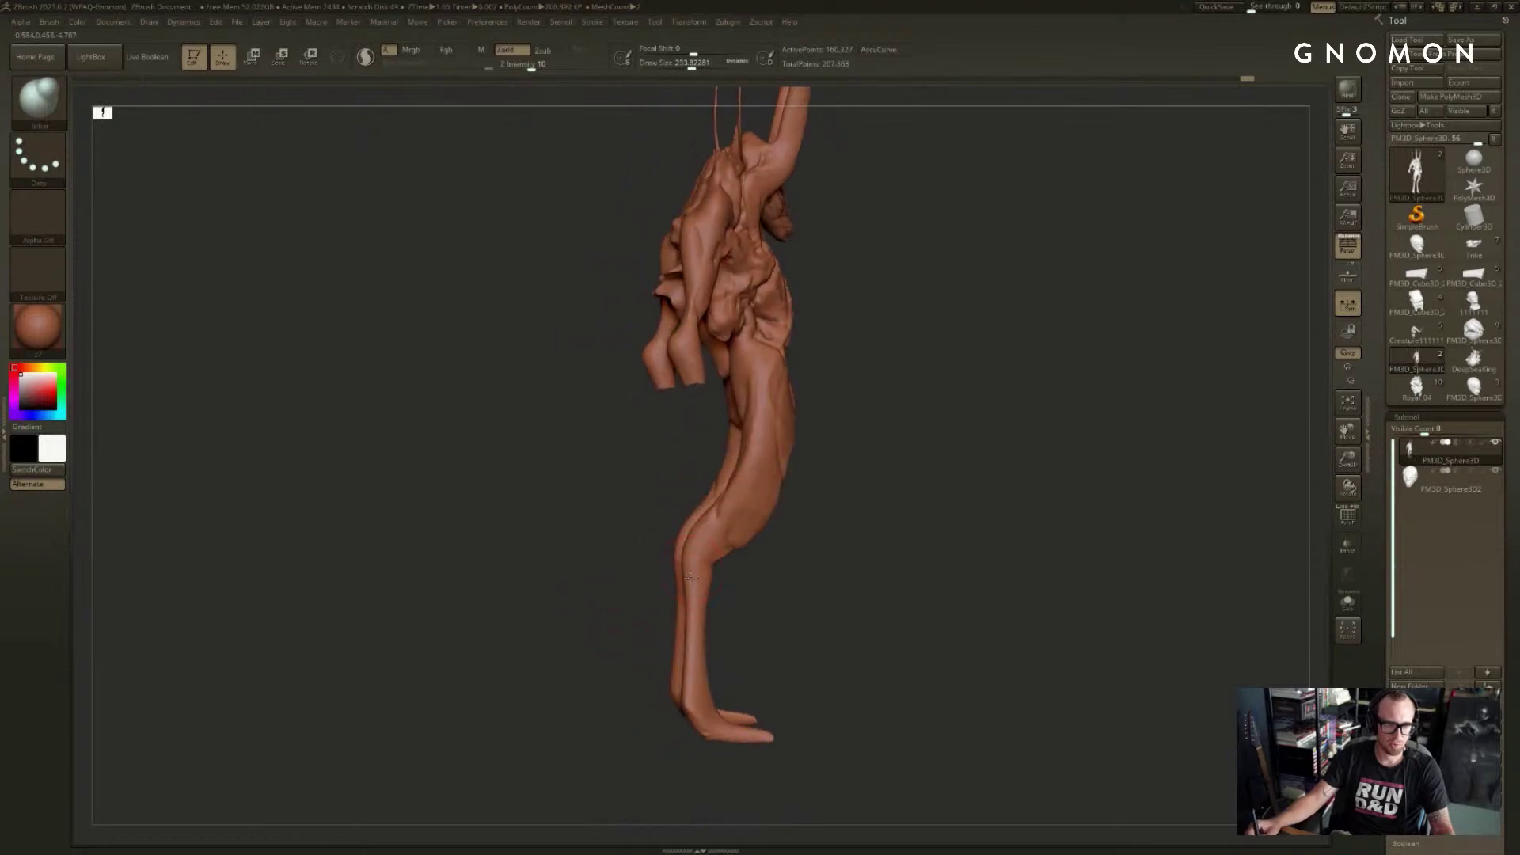
pyautogui.press('shift')
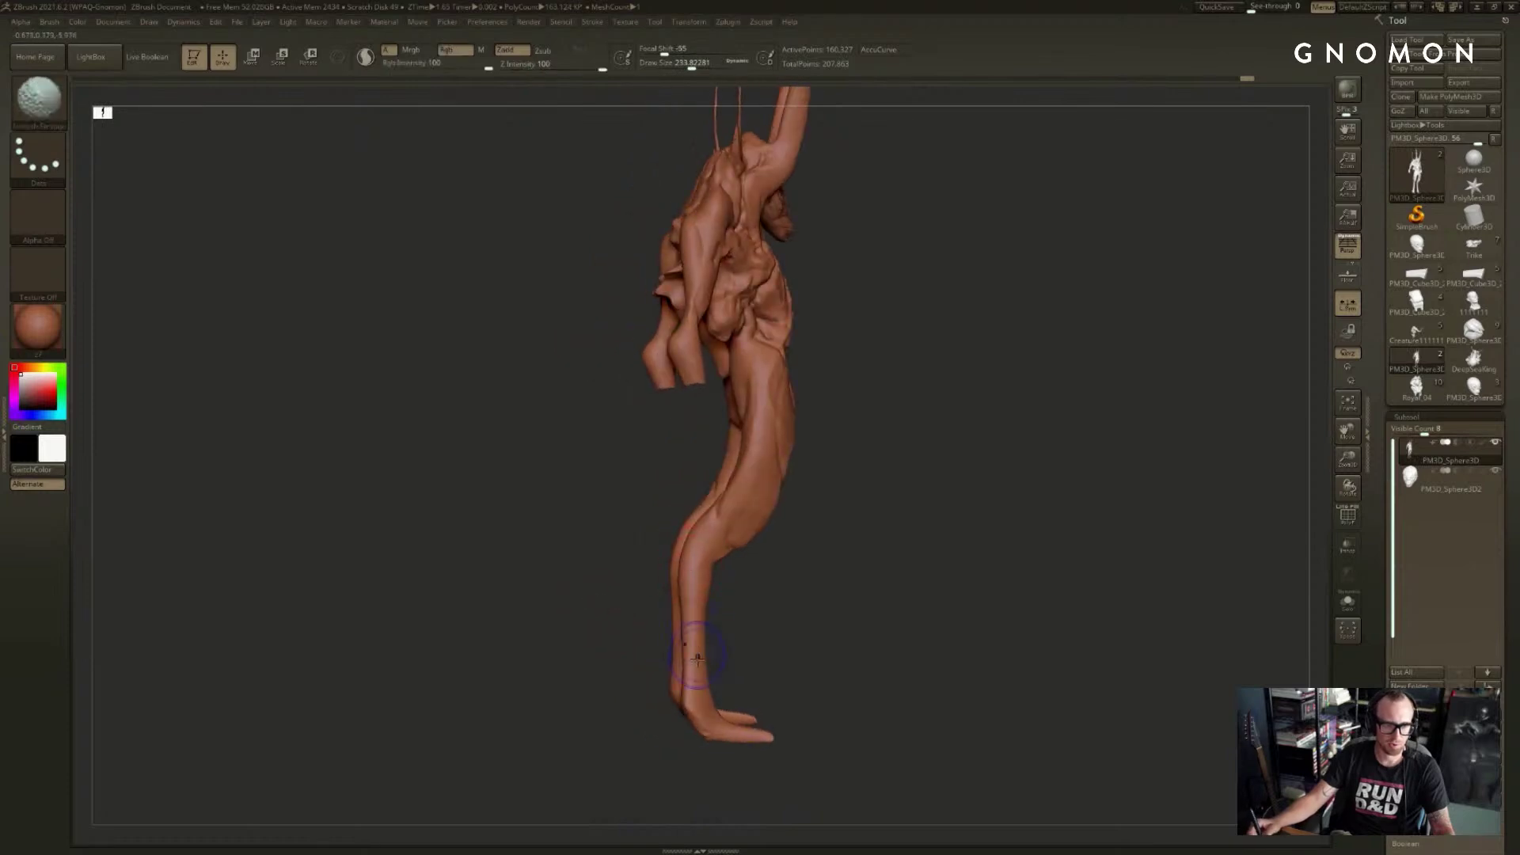
# - Hide the hands and lower forearms, mask the legs from the upper thighs down, and invert the mask to free the legs
pyautogui.moveTo(682, 631)
pyautogui.keyDown('shift'); pyautogui.mouseDown()
pyautogui.moveTo(882, 587)
pyautogui.moveTo(953, 597)
pyautogui.moveTo(937, 604)
pyautogui.moveTo(982, 521)
pyautogui.moveTo(1000, 545)
pyautogui.mouseUp(); pyautogui.keyUp('shift')
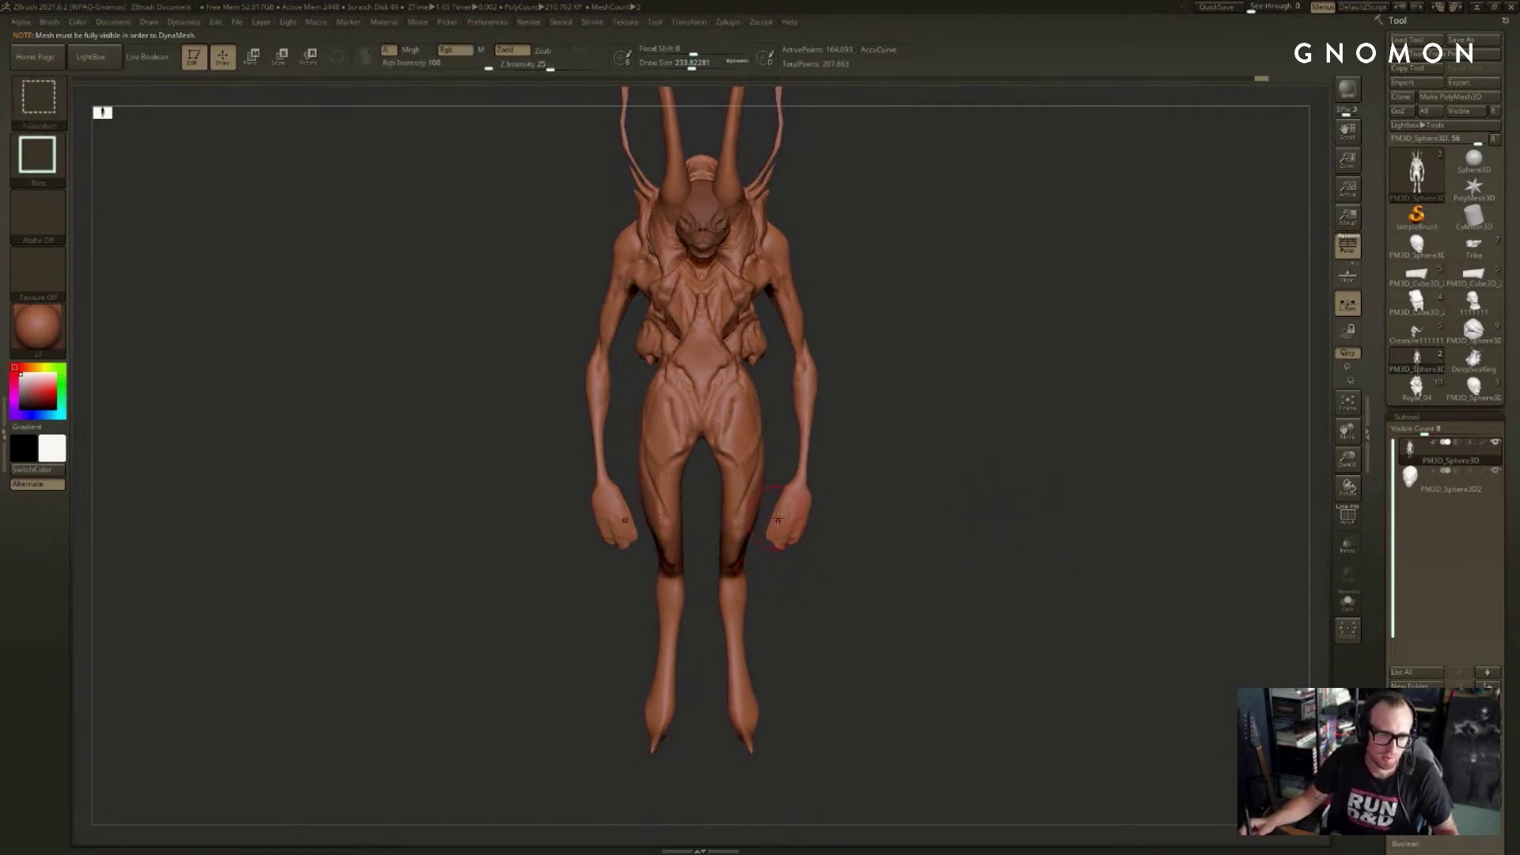
pyautogui.keyDown('ctrl'); pyautogui.keyDown('alt'); pyautogui.keyDown('shift'); pyautogui.moveTo(770, 411); pyautogui.dragTo(839, 607); pyautogui.keyUp('shift'); pyautogui.keyUp('alt'); pyautogui.keyUp('ctrl')
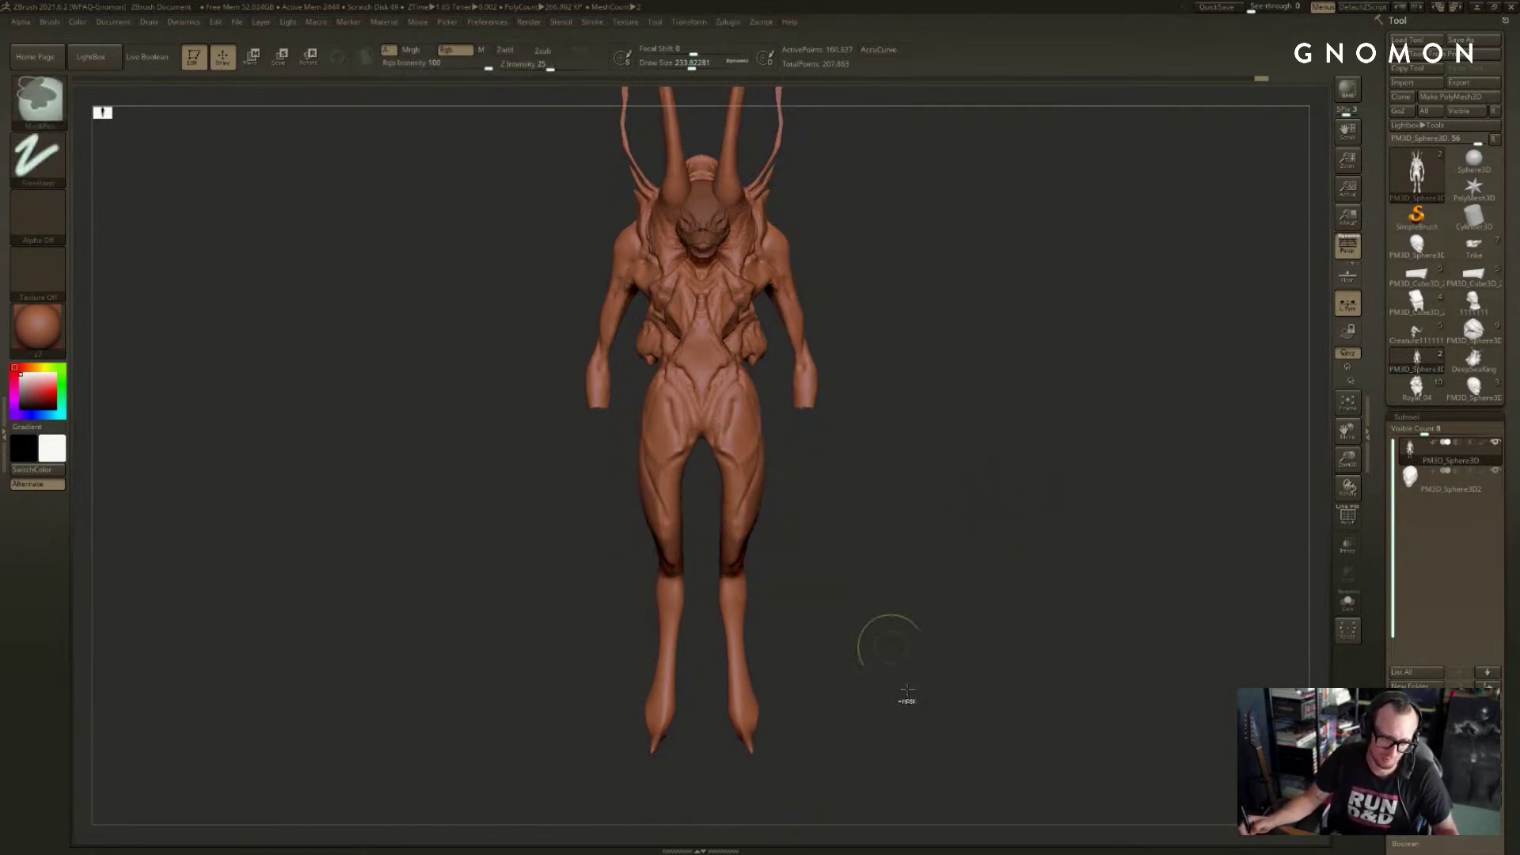
pyautogui.keyDown('ctrl'); pyautogui.moveTo(867, 780); pyautogui.dragTo(609, 449); pyautogui.keyUp('ctrl')
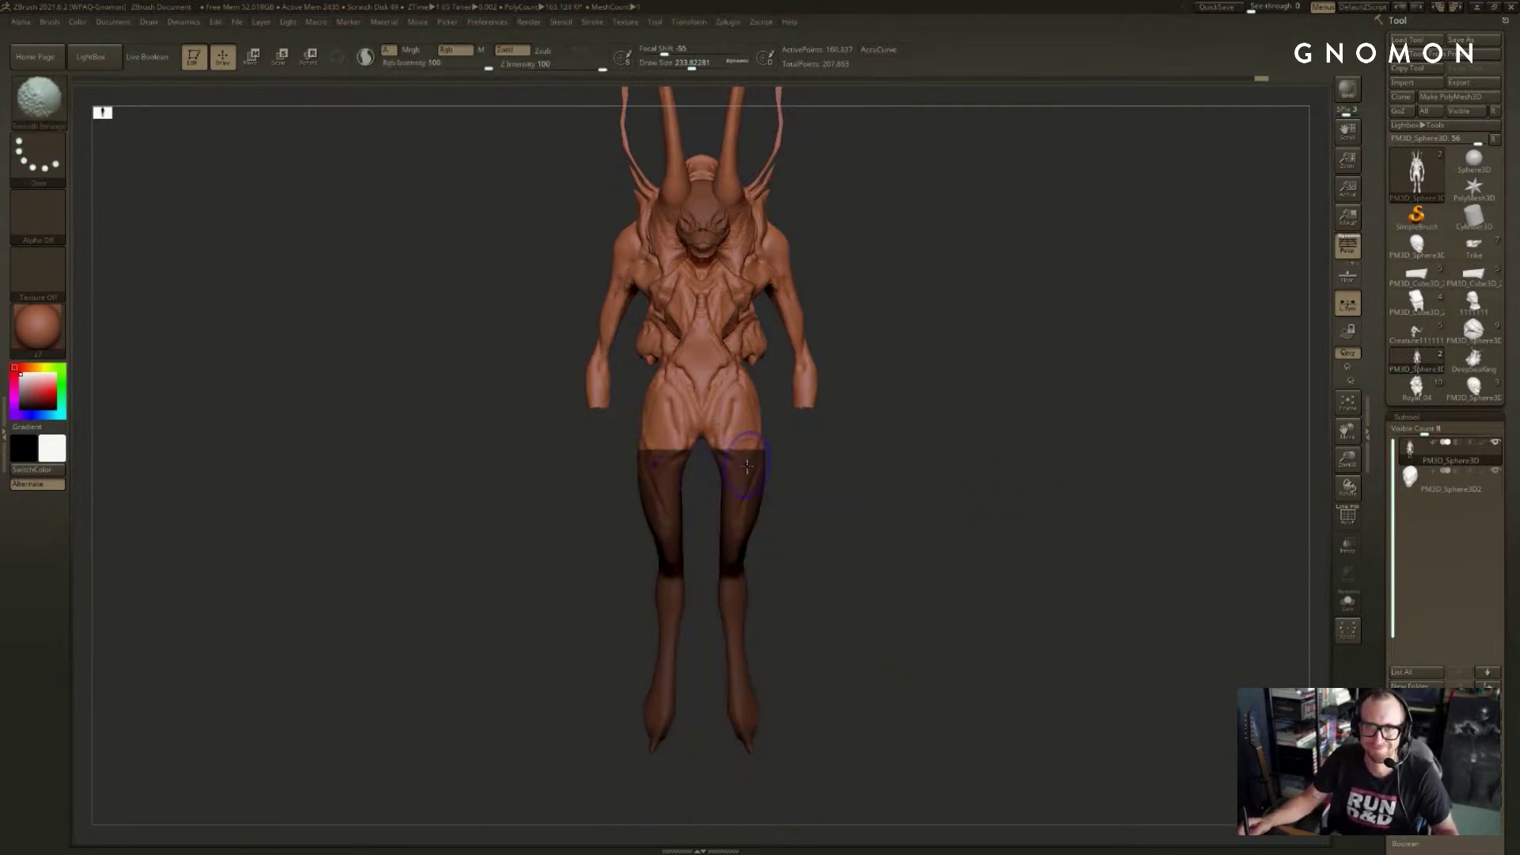
pyautogui.press('ctrl')
pyautogui.hotkey('ctrl', 'i')
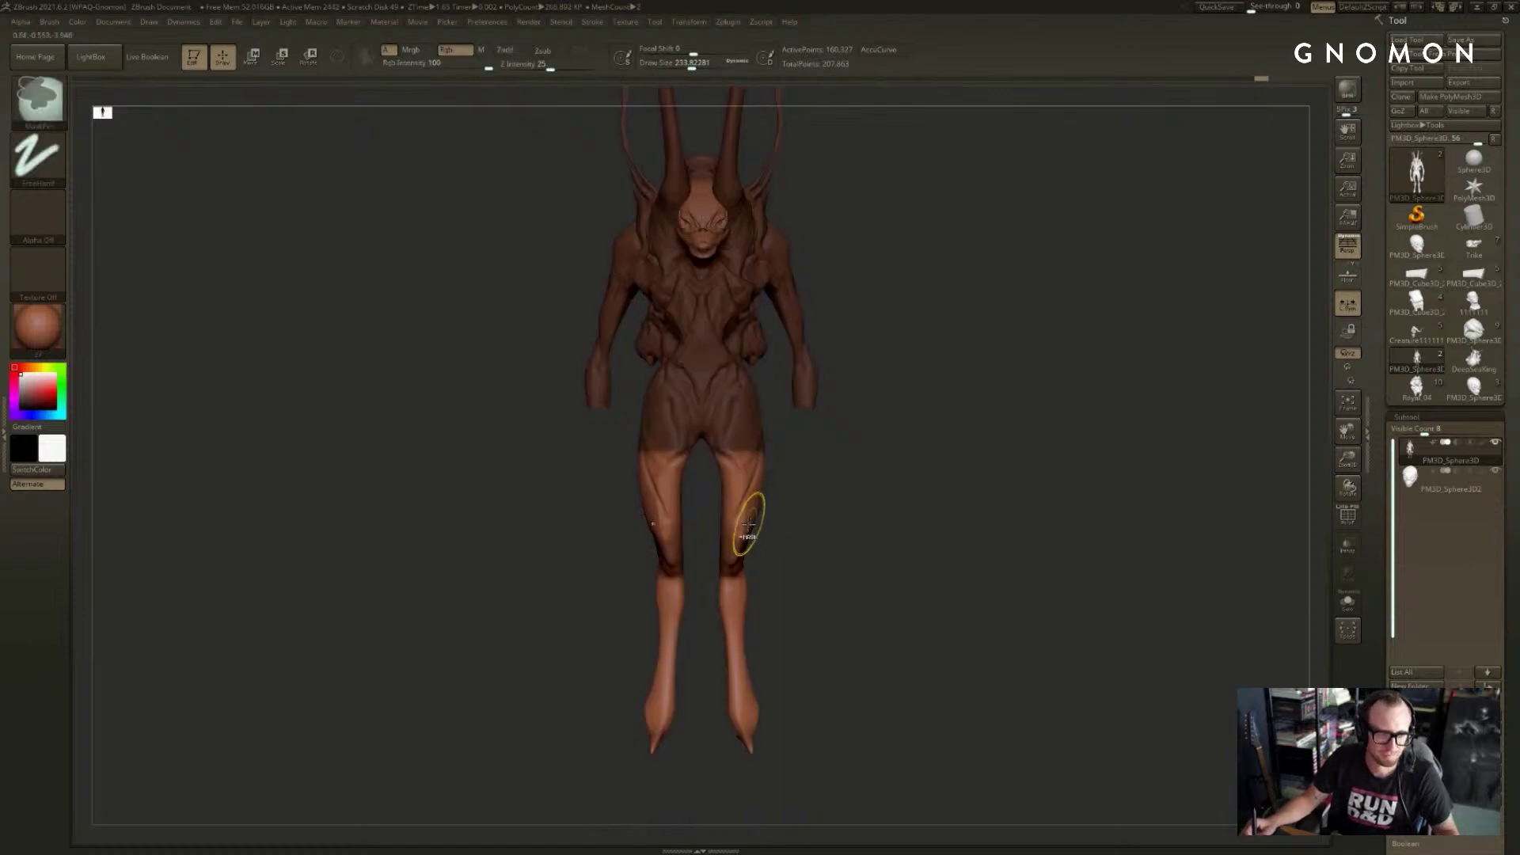
# - Soften the mask's edge across the upper thighs
pyautogui.hotkey('ctrl', 'i')
pyautogui.hotkey('ctrl', 'i')
pyautogui.hotkey('ctrl', 'i')
pyautogui.hotkey('ctrl', 'i')
pyautogui.hotkey('ctrl', 'i')
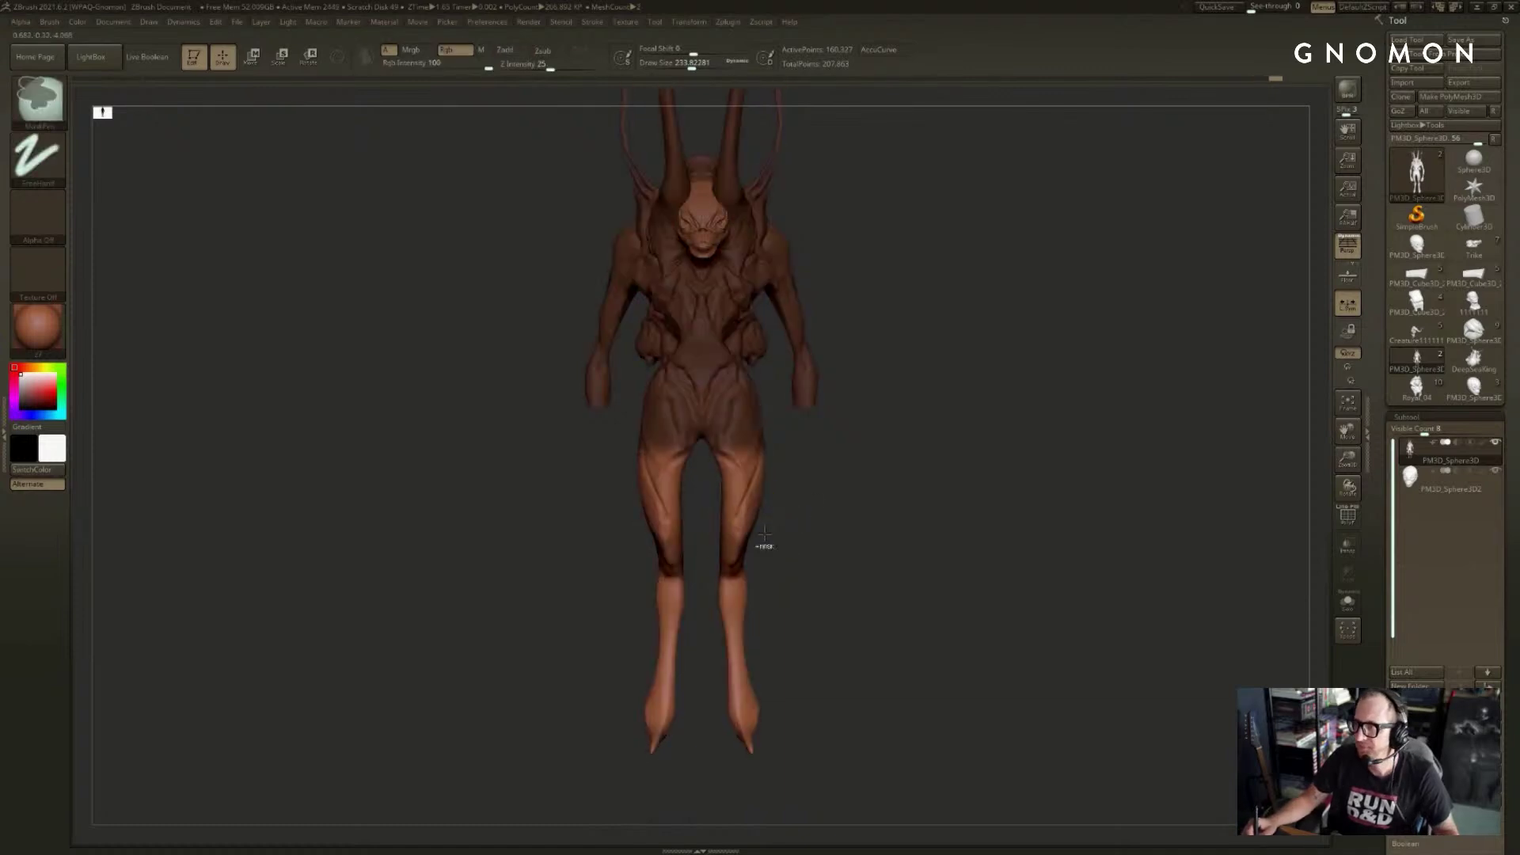
pyautogui.hotkey('ctrl', 'i')
pyautogui.hotkey('ctrl', 'i')
pyautogui.hotkey('ctrl', 'shift', 'a')
pyautogui.hotkey('ctrl', 'i')
pyautogui.hotkey('ctrl', 'i')
pyautogui.hotkey('ctrl', 'i')
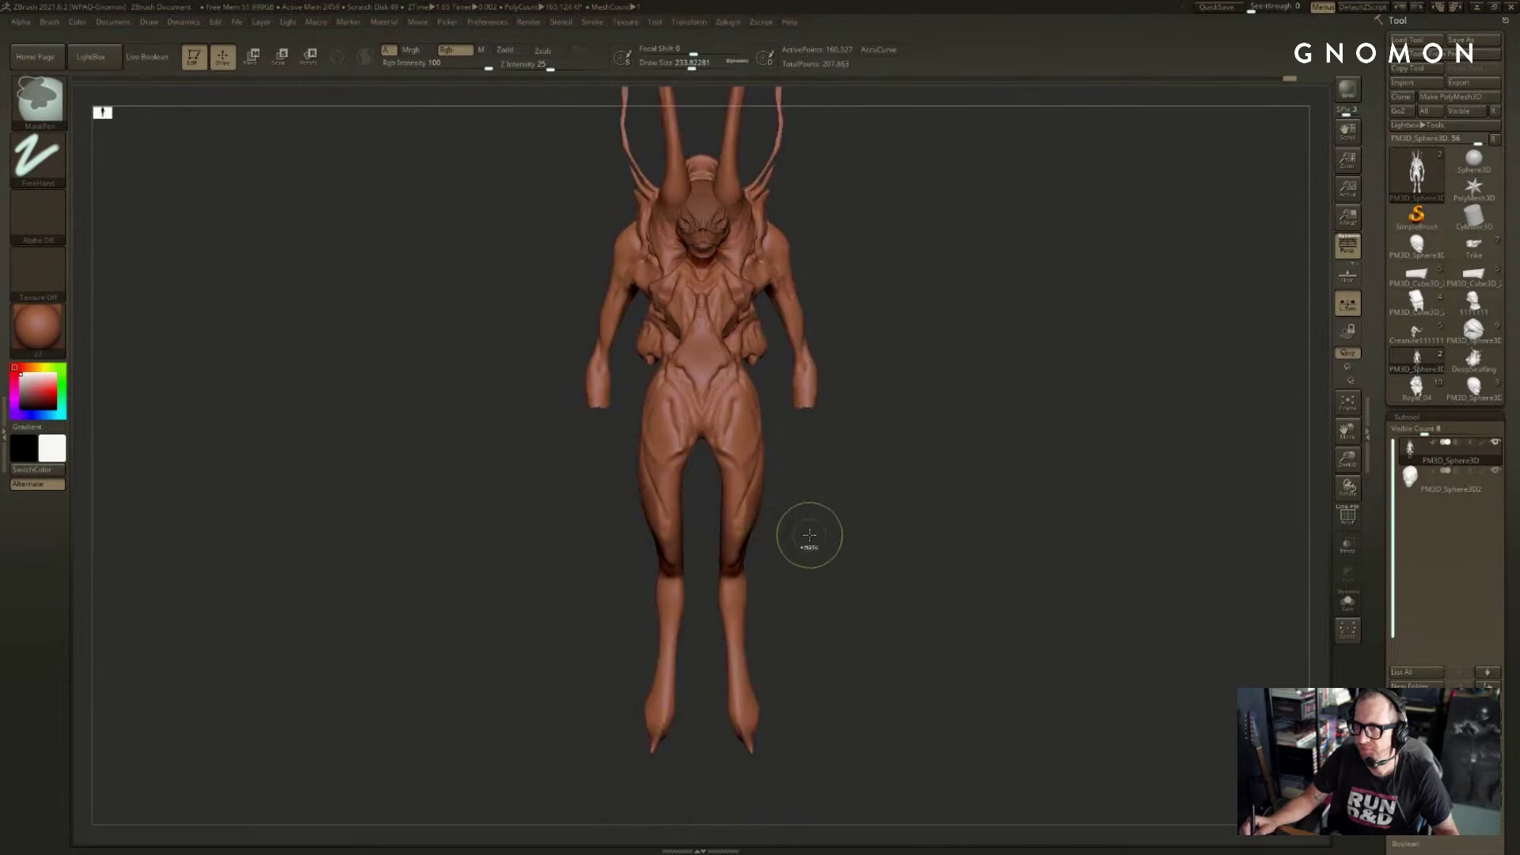
pyautogui.hotkey('ctrl', 'i')
pyautogui.hotkey('ctrl', 'i')
pyautogui.hotkey('ctrl', 'i')
# - Place a transpose line from the upper thigh to the foot and angle the legs outward into a wider stance
pyautogui.press('w')
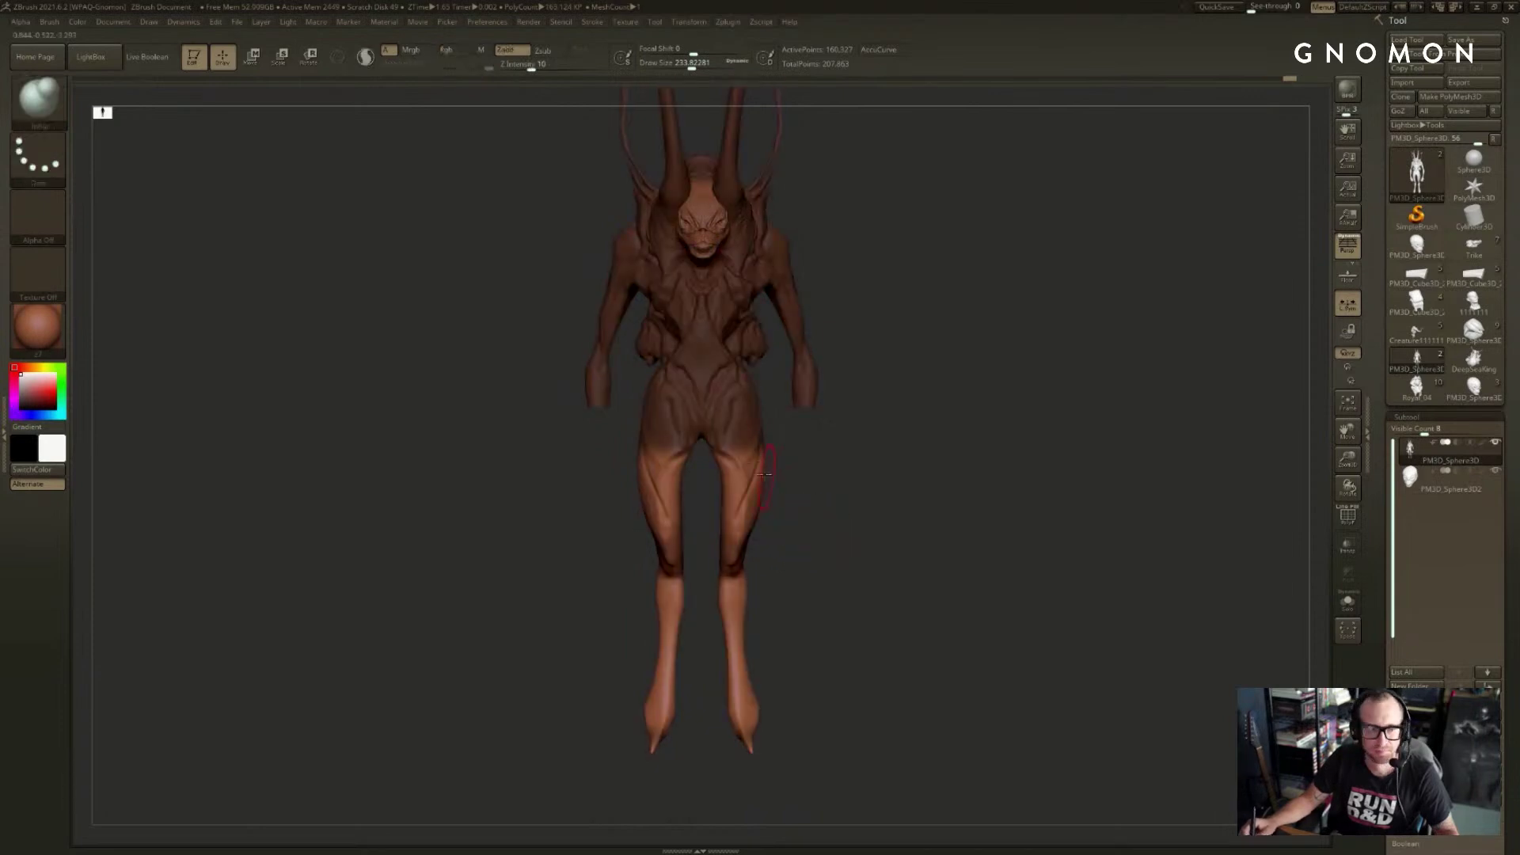
pyautogui.moveTo(745, 437); pyautogui.dragTo(744, 763)
pyautogui.press('r')
pyautogui.moveTo(744, 600); pyautogui.dragTo(745, 786)
pyautogui.hotkey('ctrl', 'z')
pyautogui.keyDown('shift'); pyautogui.moveTo(842, 527); pyautogui.dragTo(752, 529); pyautogui.keyUp('shift')
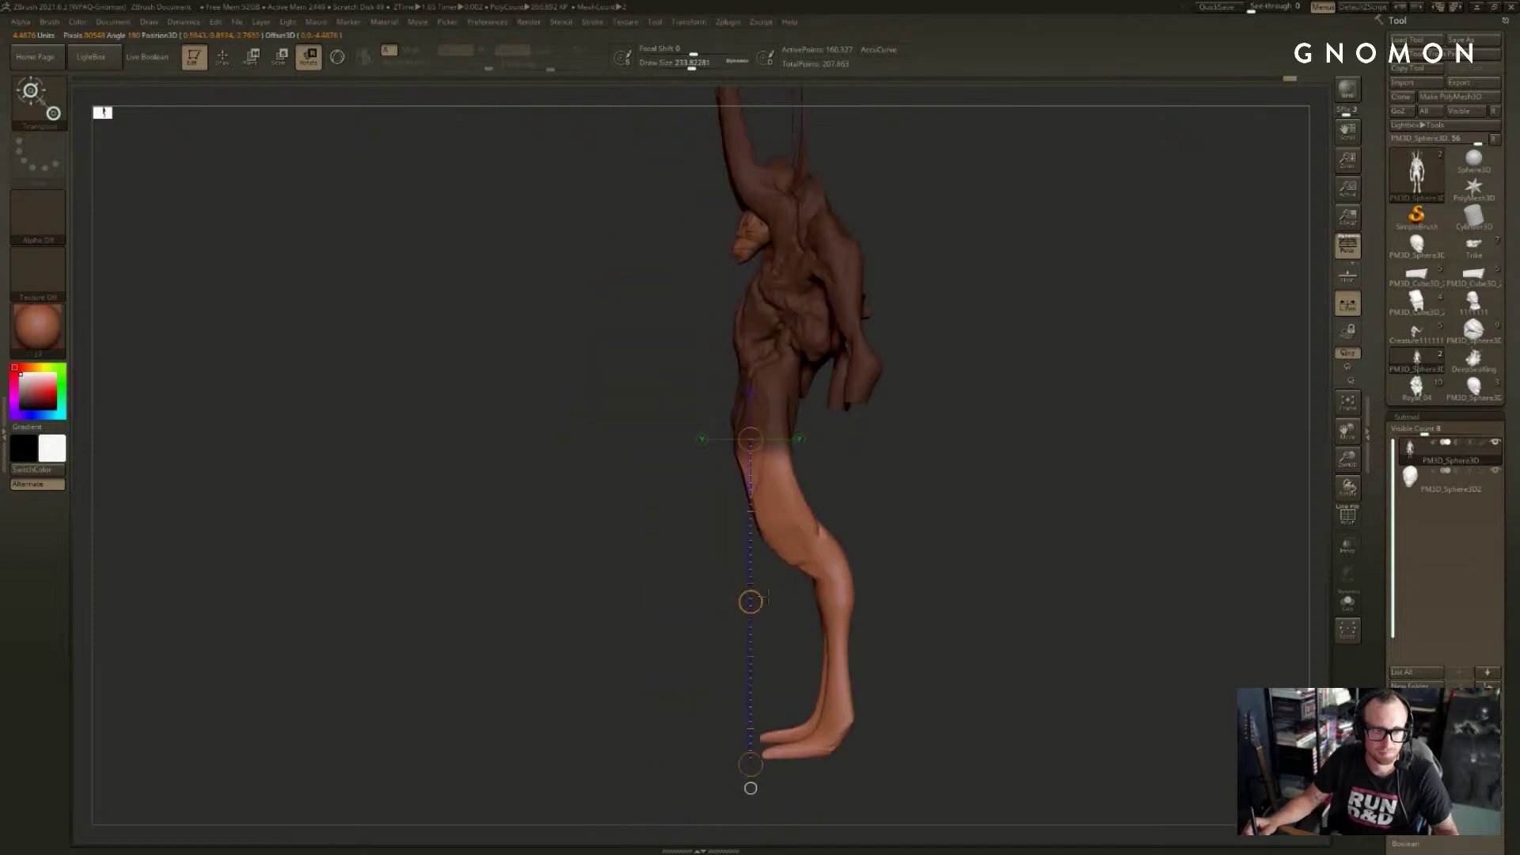
pyautogui.moveTo(749, 600); pyautogui.dragTo(773, 600)
pyautogui.keyDown('shift'); pyautogui.moveTo(698, 519); pyautogui.dragTo(792, 524); pyautogui.keyUp('shift')
pyautogui.press('w')
pyautogui.moveTo(794, 759); pyautogui.dragTo(903, 673)
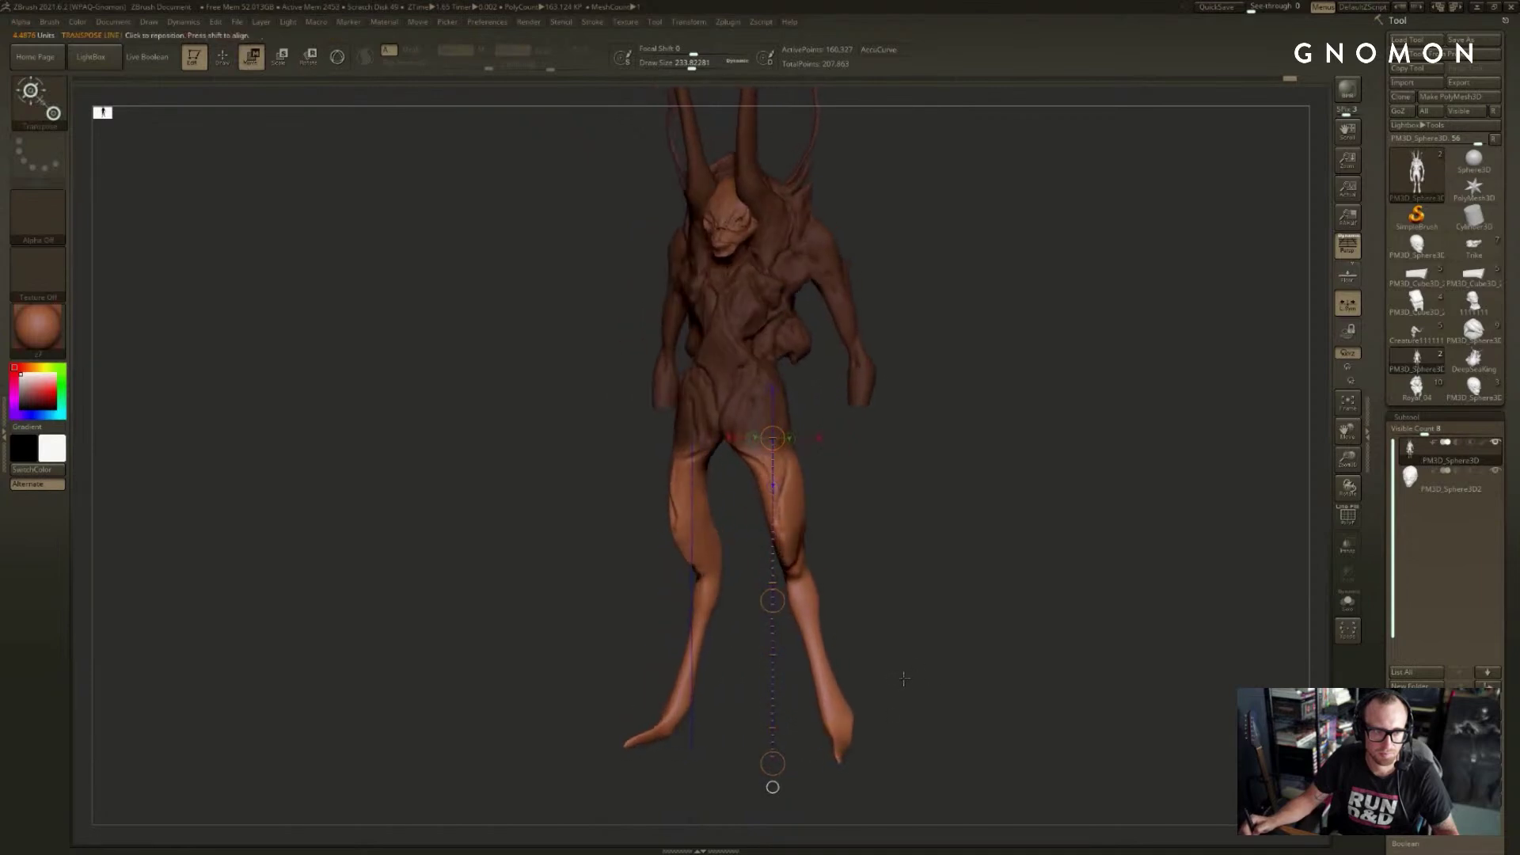
# - Restore the hidden hands and clear the mask while keeping the wider leg stance
pyautogui.hotkey('ctrl', 'z')
pyautogui.hotkey('ctrl', 'z')
pyautogui.hotkey('ctrl', 'shift', 'z')
pyautogui.hotkey('ctrl', 'shift', 'z')
pyautogui.hotkey('ctrl', 'z')
pyautogui.hotkey('ctrl', 'z')
pyautogui.hotkey('ctrl', 'z')
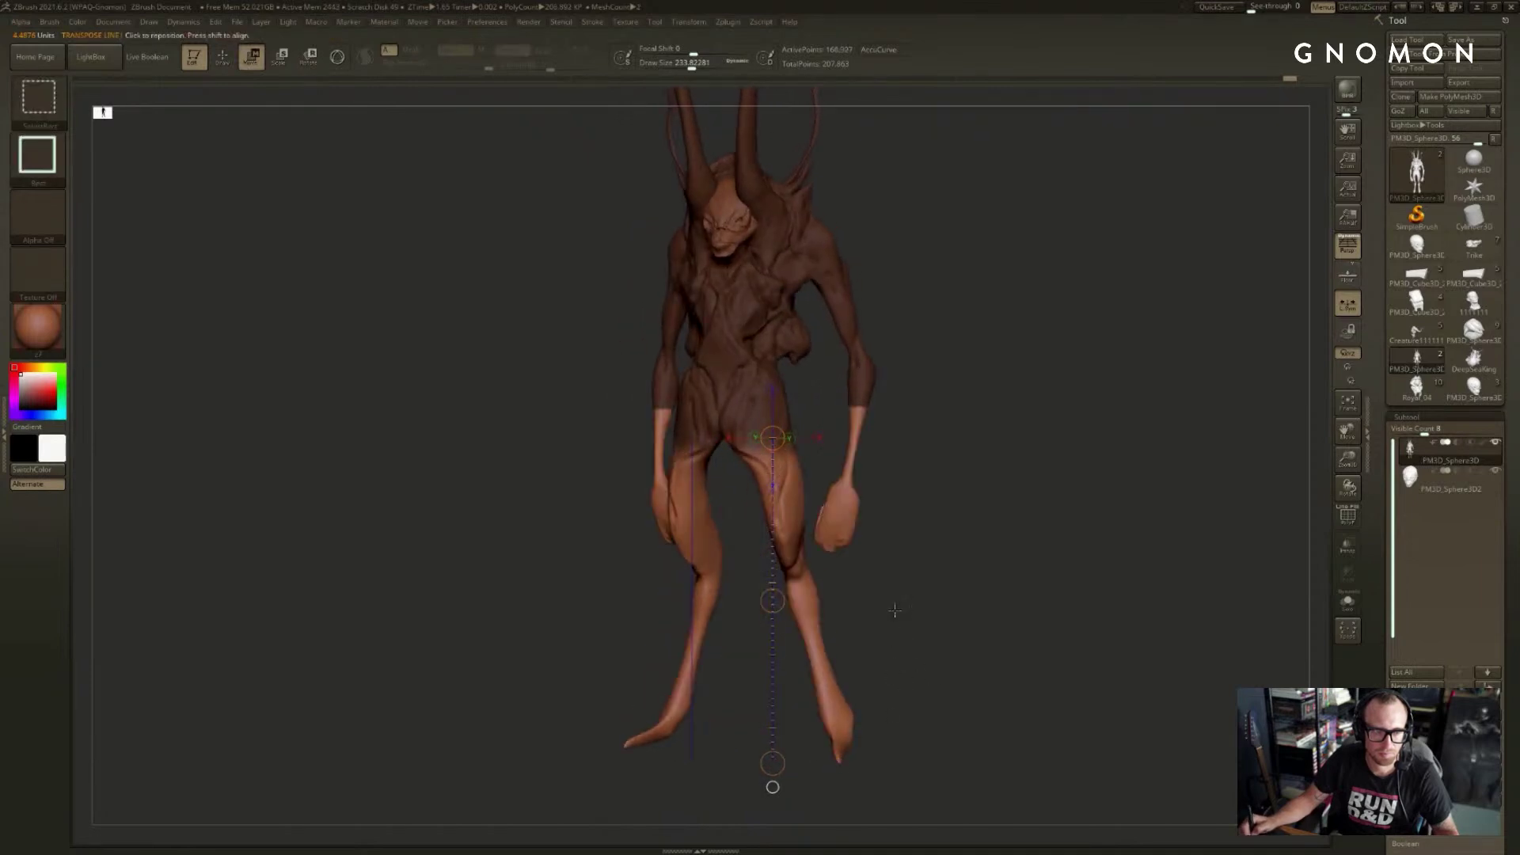
pyautogui.hotkey('ctrl', 'shift', 'z')
pyautogui.hotkey('ctrl', 'shift', 'z')
pyautogui.hotkey('ctrl', 'shift', 'z')
pyautogui.hotkey('ctrl', 'shift', 'z')
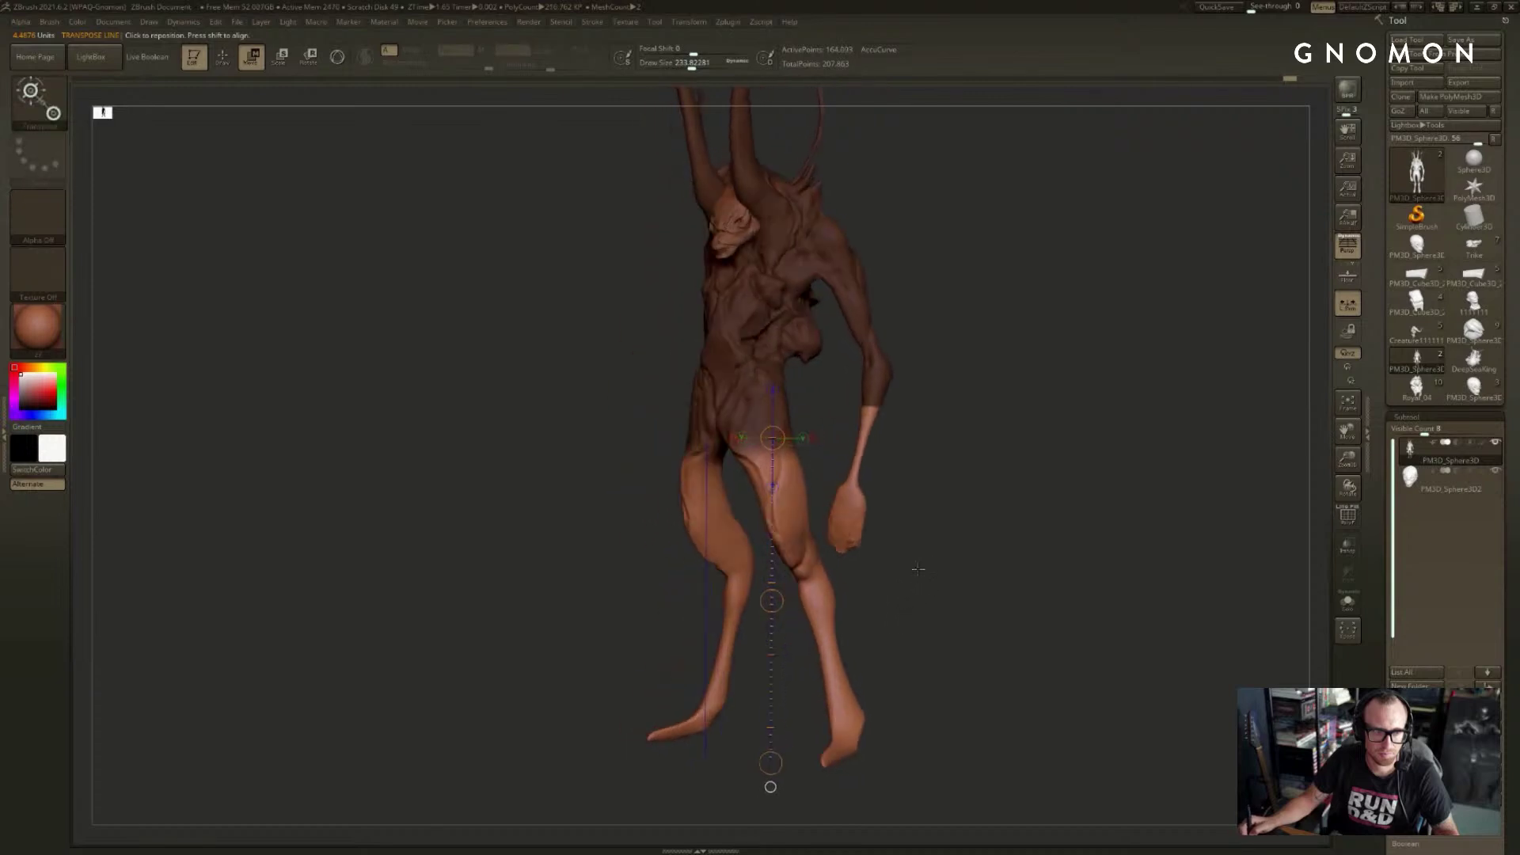
pyautogui.hotkey('ctrl', 'z')
pyautogui.hotkey('ctrl', 'z')
pyautogui.hotkey('ctrl', 'z')
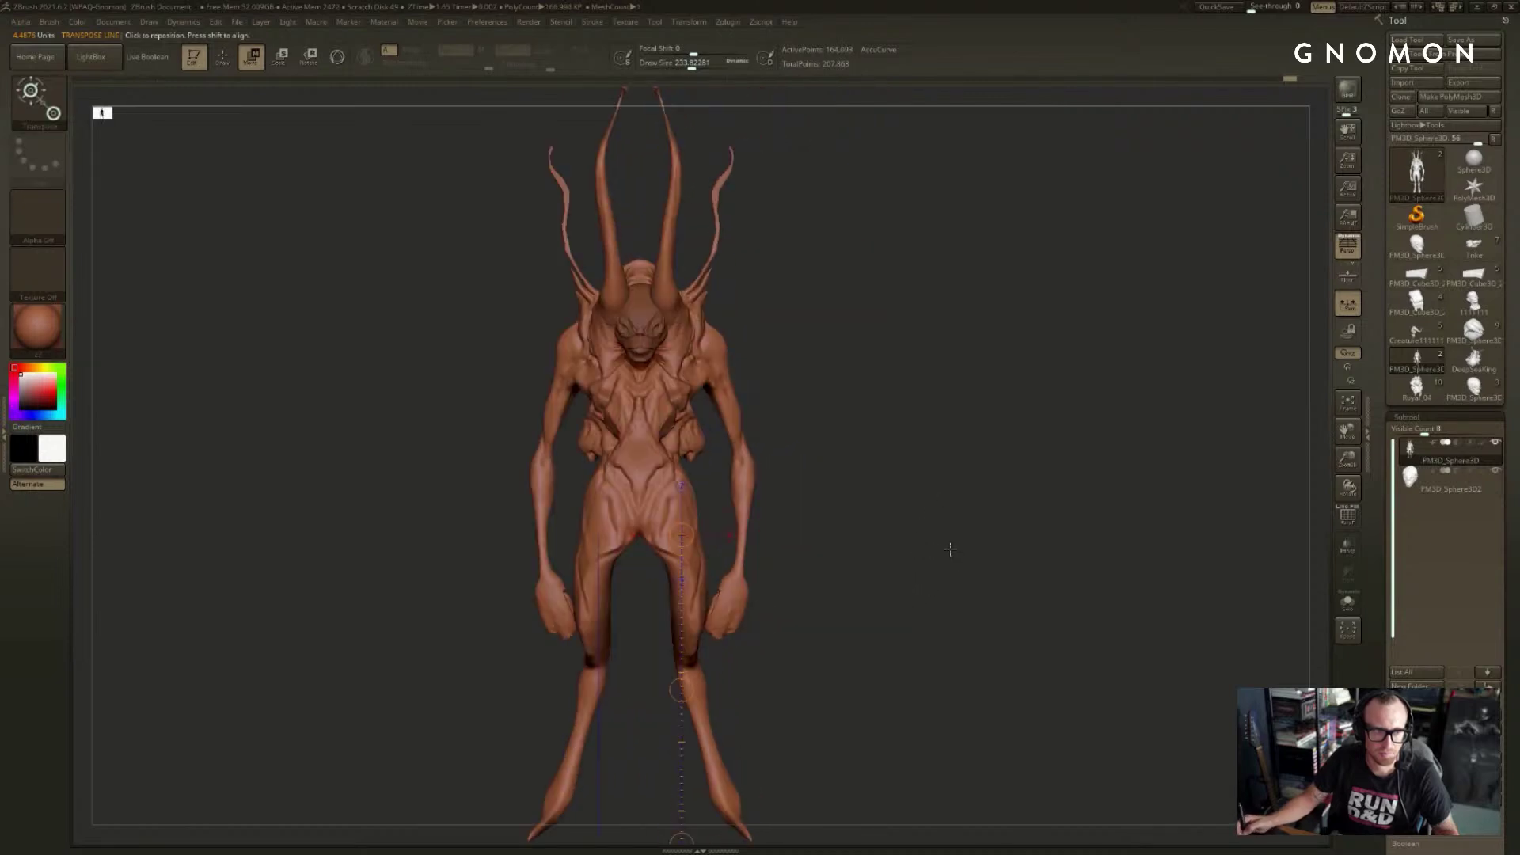
pyautogui.hotkey('ctrl', 'shift', 'z')
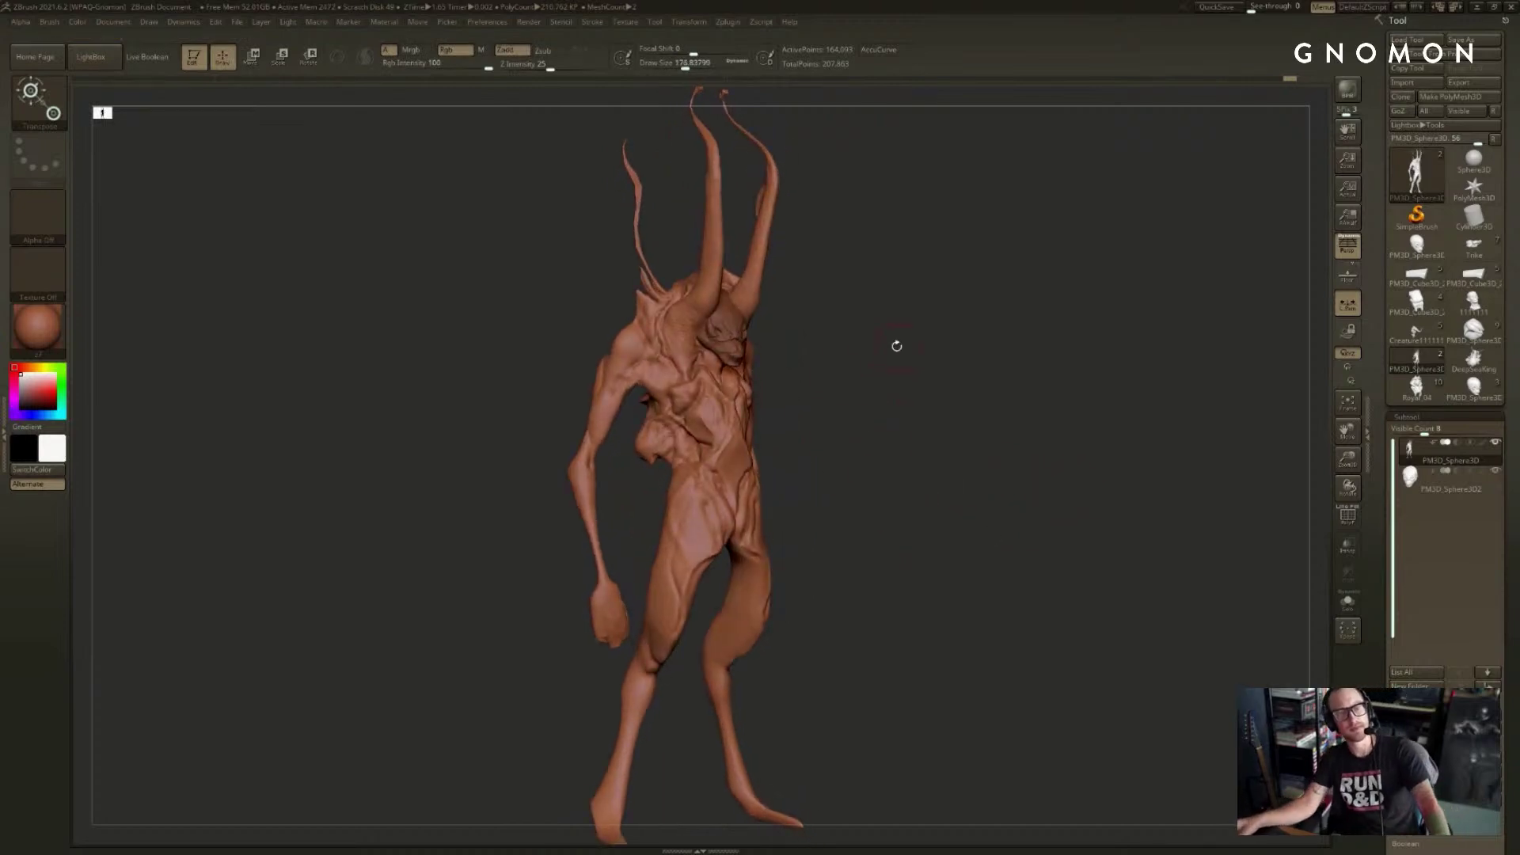
# - Select the head and pull its mouth and jaw into a pointed beak with the Move brush
pyautogui.keyDown('alt'); pyautogui.click(775, 362); pyautogui.keyUp('alt')
pyautogui.moveTo(775, 362)
pyautogui.keyDown('alt'); pyautogui.mouseDown()
pyautogui.moveTo(882, 403)
pyautogui.moveTo(737, 373)
pyautogui.moveTo(696, 401)
pyautogui.mouseUp(); pyautogui.keyUp('alt')
pyautogui.press('b')
pyautogui.press('m')
pyautogui.press('v')
pyautogui.moveTo(767, 368); pyautogui.dragTo(1021, 402)
pyautogui.moveTo(831, 362); pyautogui.dragTo(923, 332)
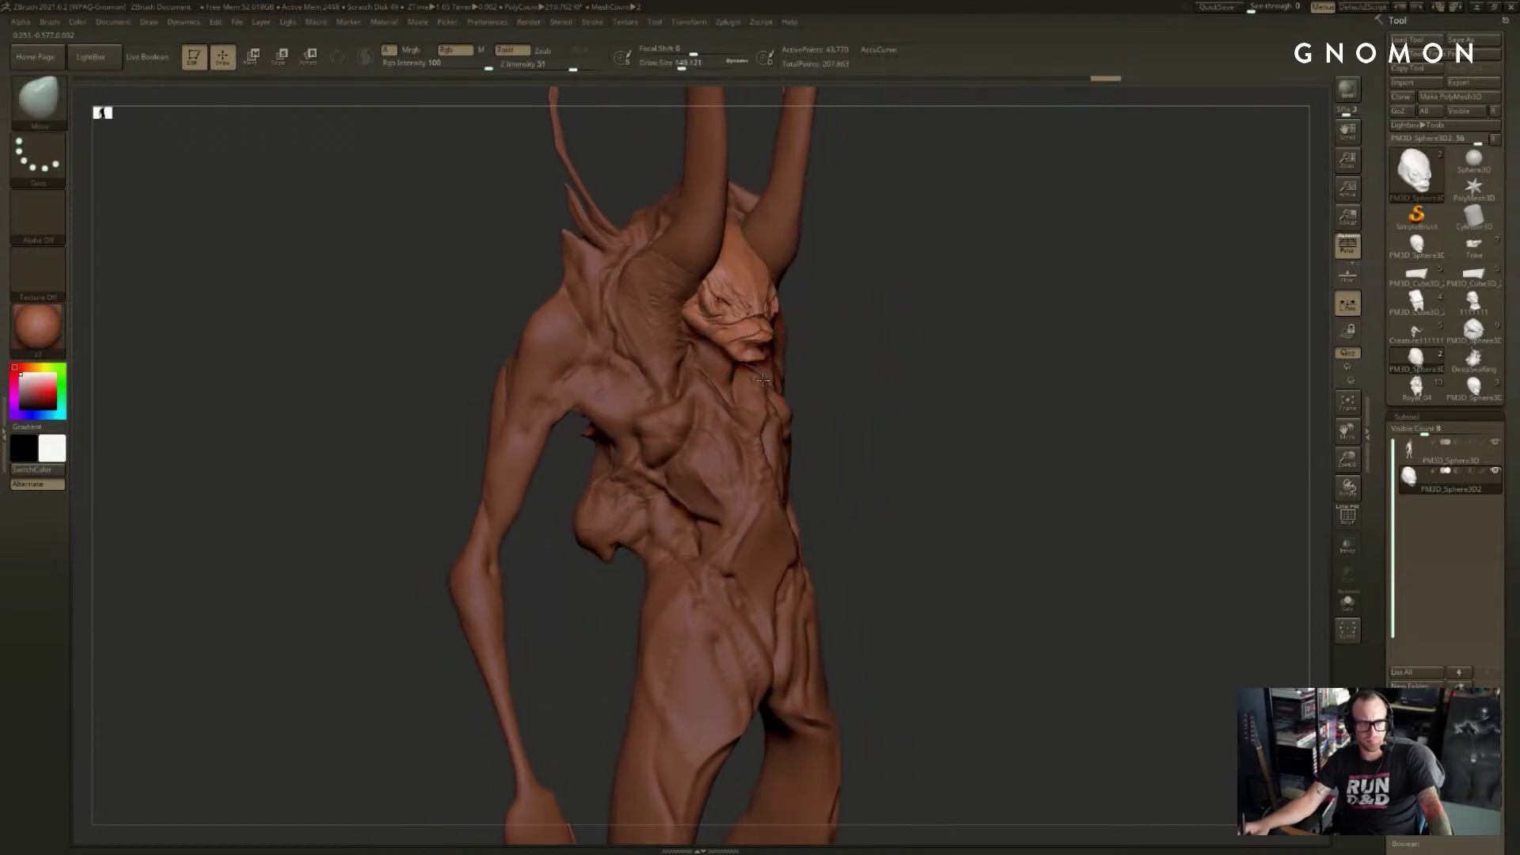
pyautogui.moveTo(892, 363)
pyautogui.mouseDown()
pyautogui.moveTo(706, 380)
pyautogui.moveTo(712, 425)
pyautogui.moveTo(804, 415)
pyautogui.mouseUp()
# - Select the body and reshape the throat and upper chest beneath the head with the Move brush
pyautogui.keyDown('alt'); pyautogui.click(804, 415); pyautogui.keyUp('alt')
pyautogui.press('b')
pyautogui.press('c')
pyautogui.press('b')
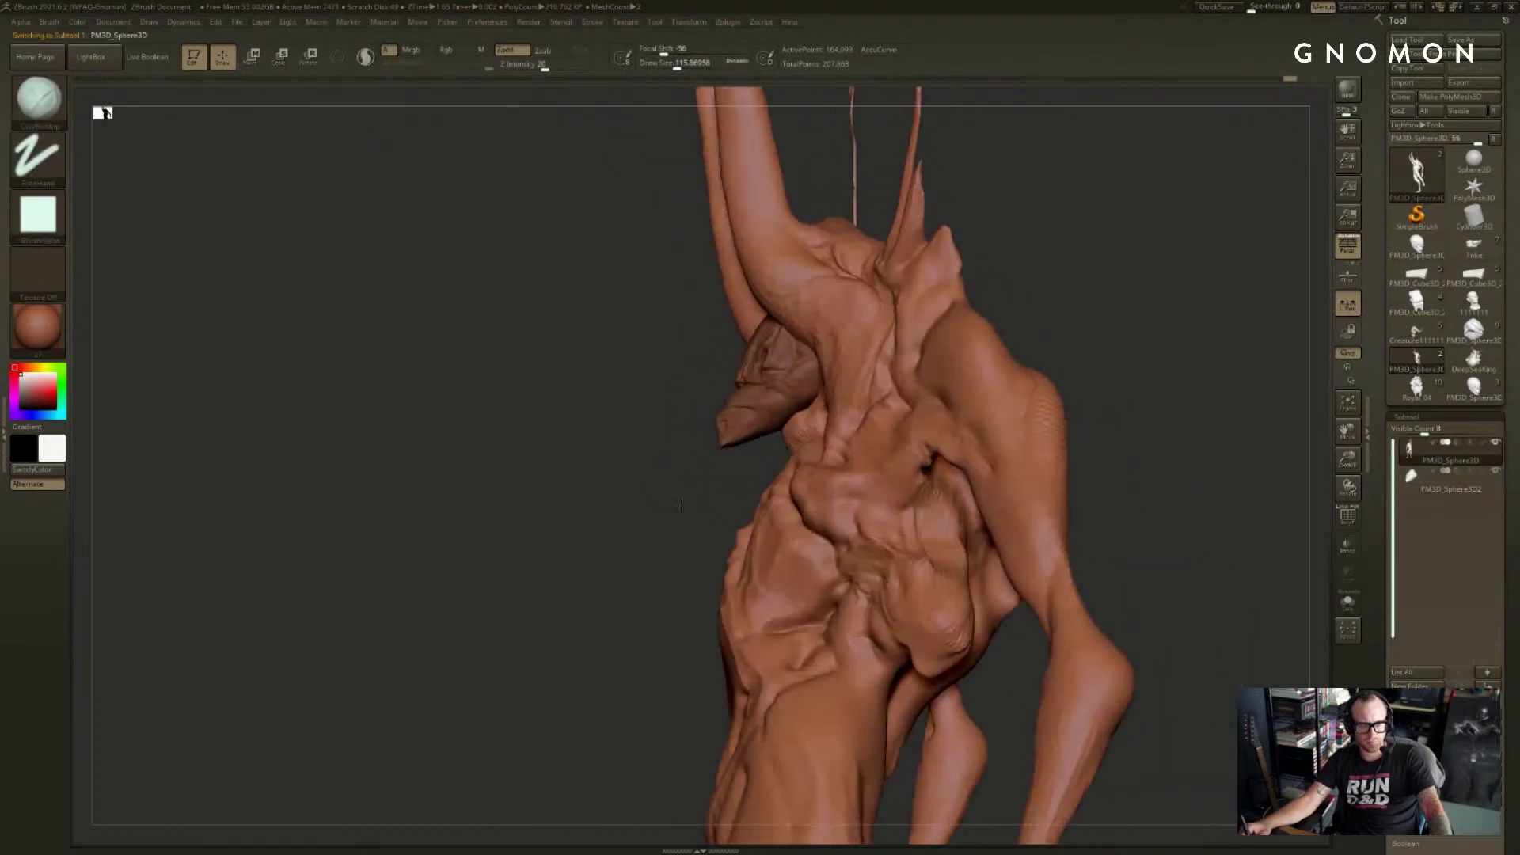
pyautogui.press('b')
pyautogui.press('m')
pyautogui.press('v')
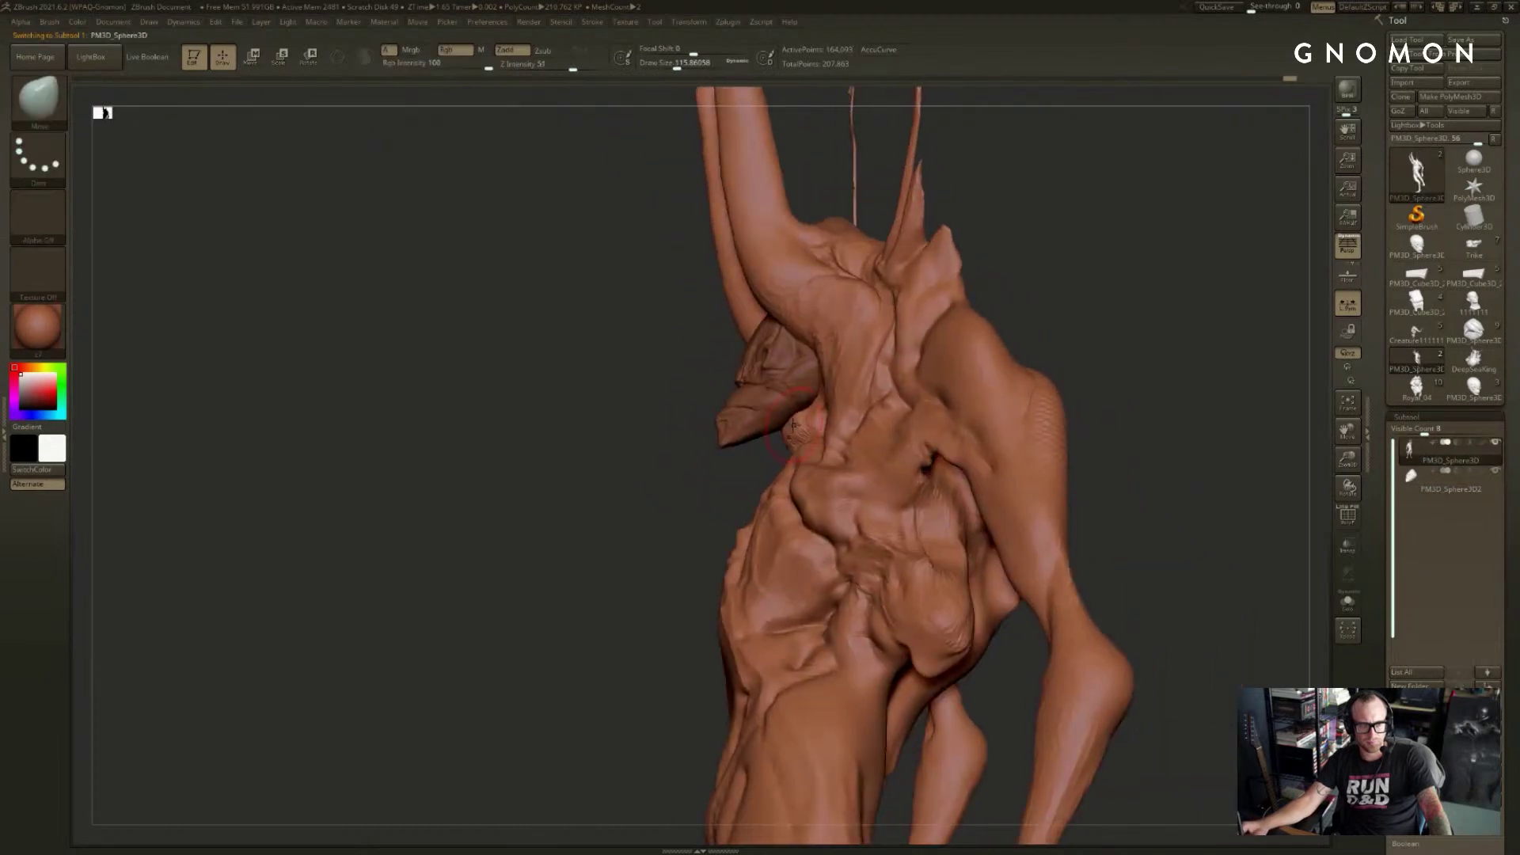
pyautogui.moveTo(769, 401); pyautogui.dragTo(743, 511, button='right')
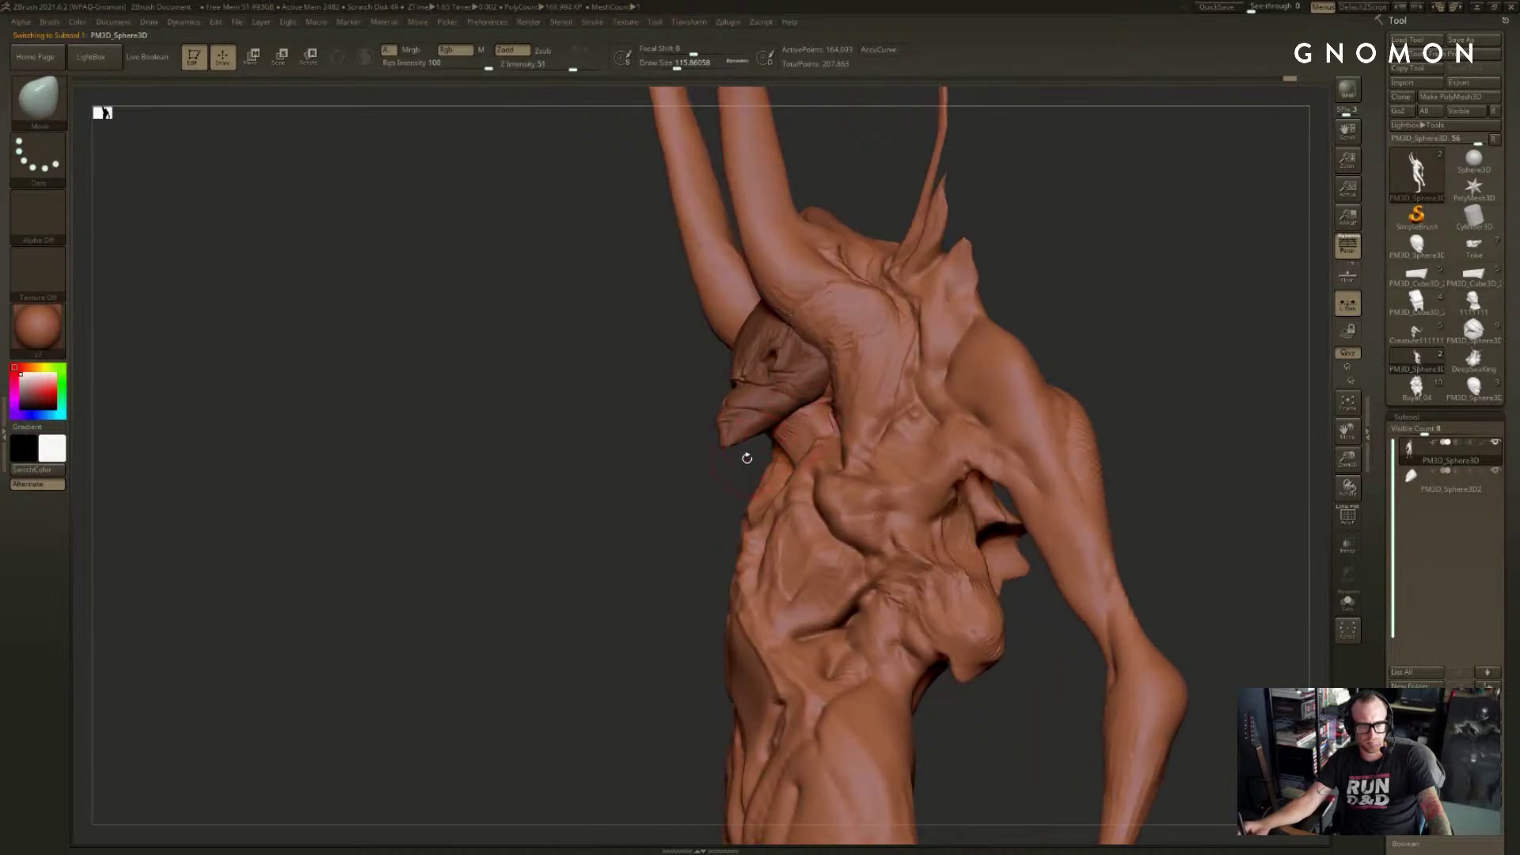
pyautogui.press('b')
pyautogui.press('m')
pyautogui.press('v')
pyautogui.moveTo(790, 433)
pyautogui.mouseDown(button='right')
pyautogui.moveTo(723, 499)
pyautogui.moveTo(747, 439)
pyautogui.moveTo(781, 460)
pyautogui.moveTo(668, 435)
pyautogui.moveTo(796, 446)
pyautogui.moveTo(1032, 346)
pyautogui.mouseUp(button='right')
# - Isolate the body and build up the neck stump with the ClayBuildup and Standard brushes
pyautogui.press('b')
pyautogui.press('c')
pyautogui.press('b')
pyautogui.moveTo(908, 427); pyautogui.dragTo(779, 449)
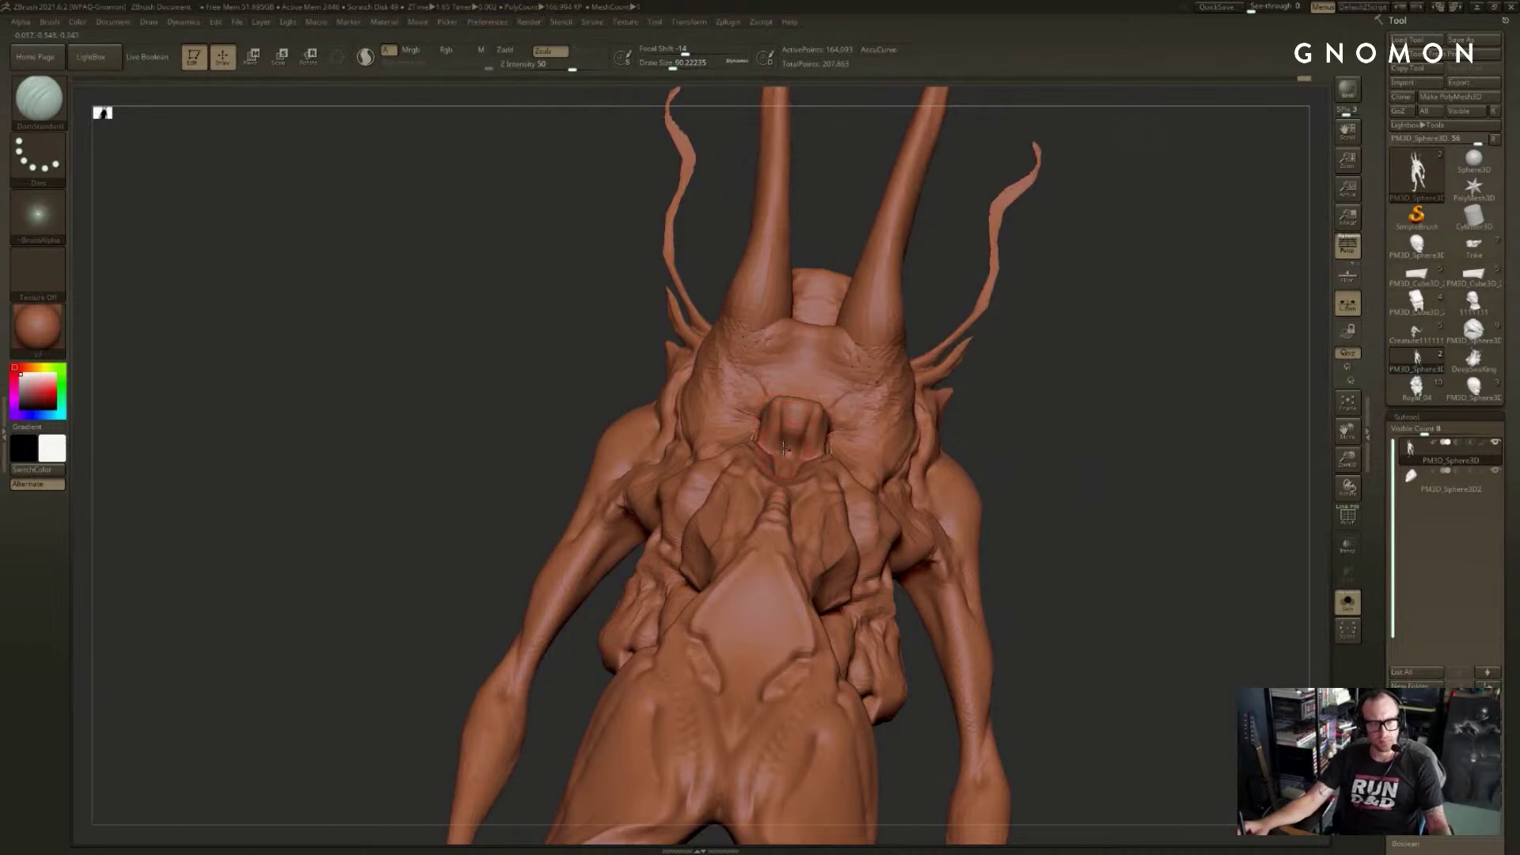
pyautogui.press('b')
pyautogui.press('c')
pyautogui.press('b')
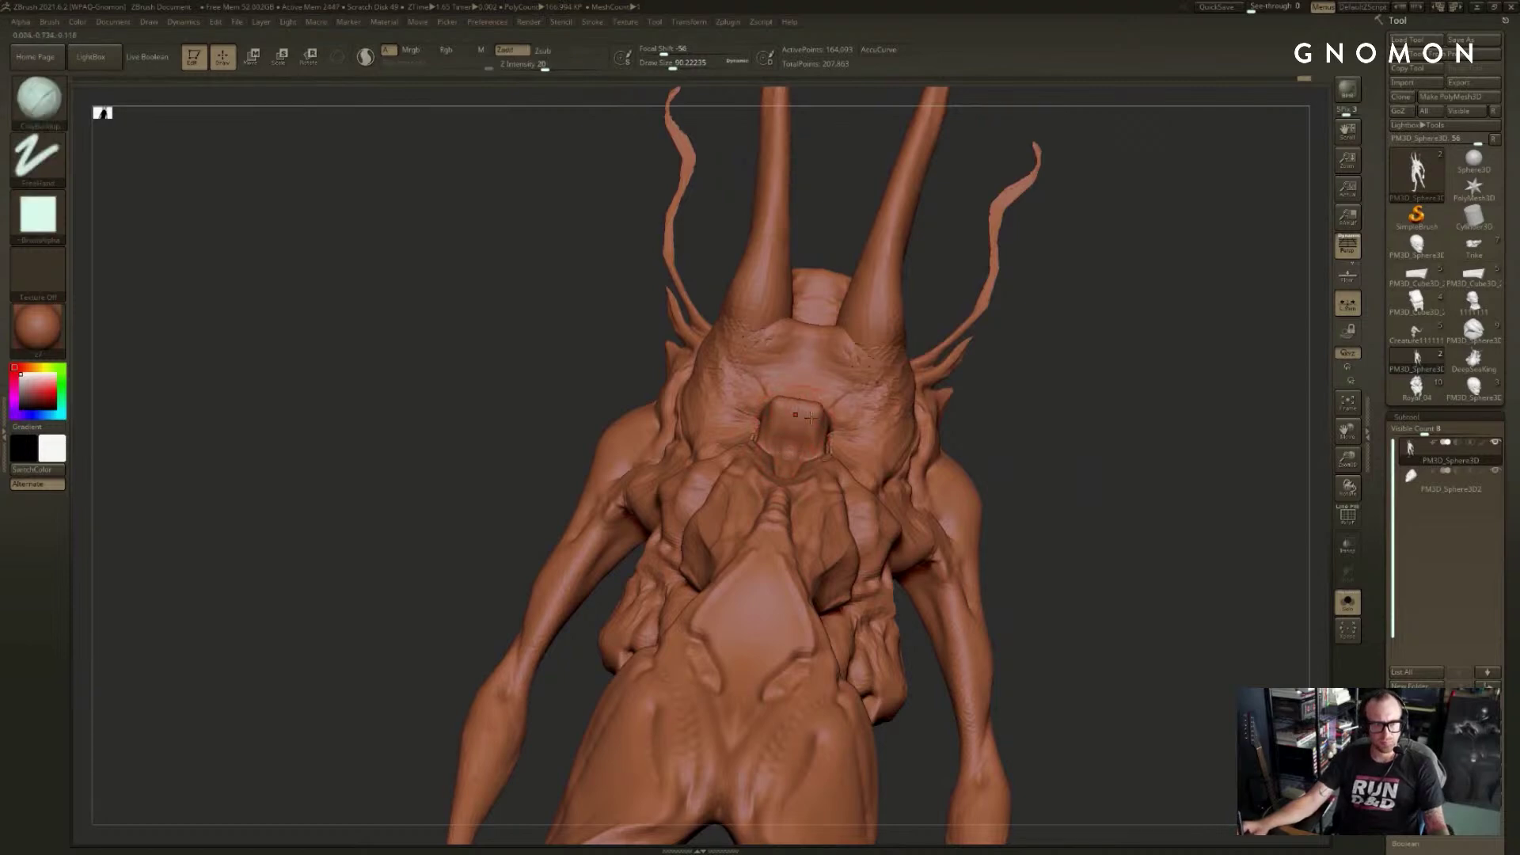
pyautogui.press('b')
pyautogui.press('s')
pyautogui.press('t')
pyautogui.moveTo(972, 395)
pyautogui.mouseDown()
pyautogui.moveTo(896, 438)
pyautogui.moveTo(788, 431)
pyautogui.mouseUp()
# - Shift the neck and collarbone forms into place around the head with the Move brush
pyautogui.press('b')
pyautogui.press('m')
pyautogui.press('v')
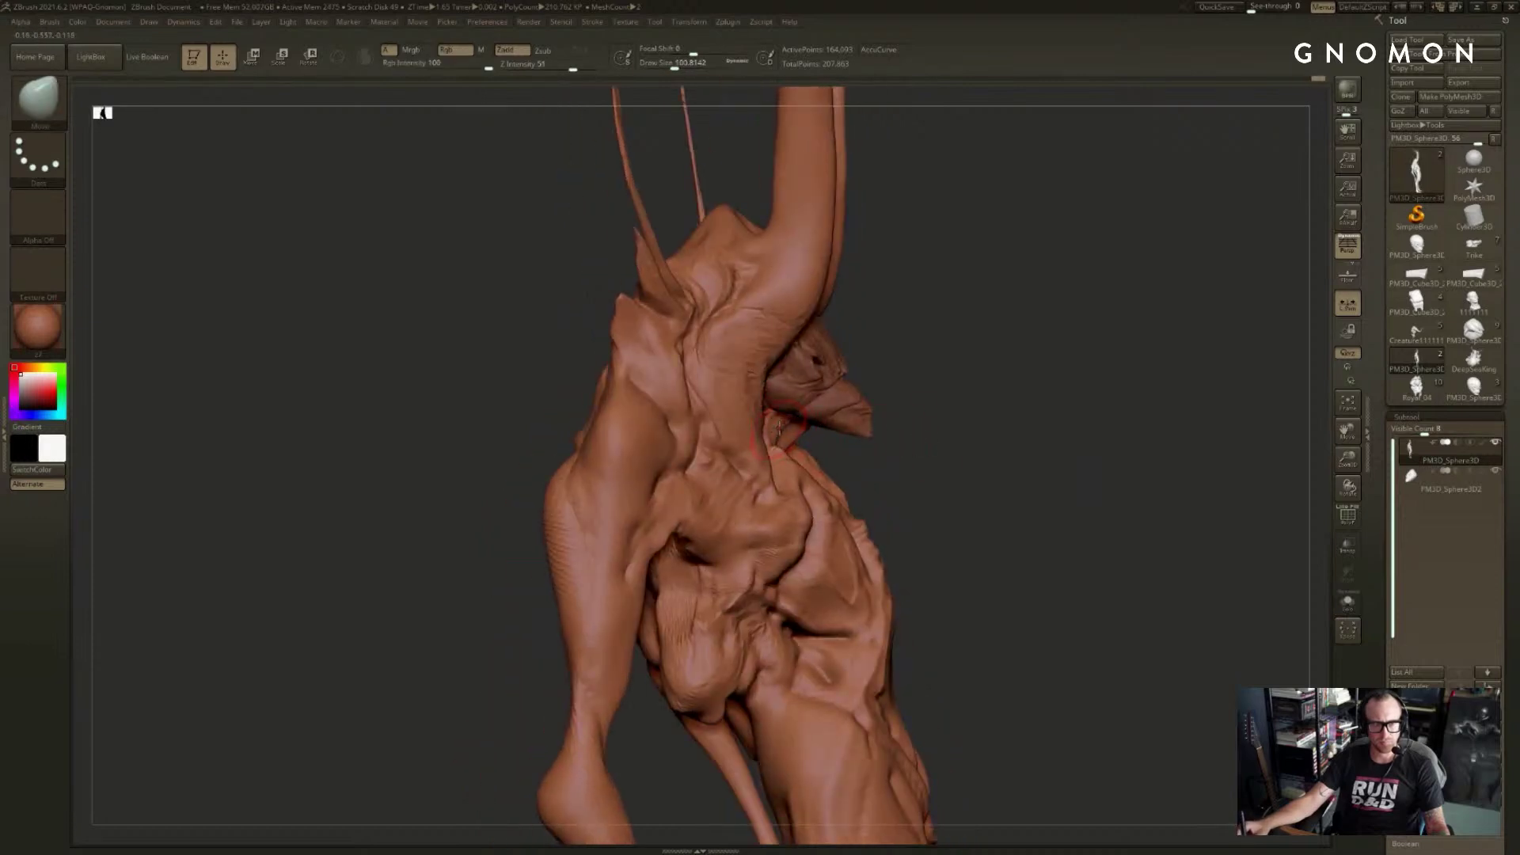
pyautogui.moveTo(875, 450)
pyautogui.mouseDown()
pyautogui.moveTo(786, 429)
pyautogui.moveTo(831, 420)
pyautogui.moveTo(763, 445)
pyautogui.mouseUp()
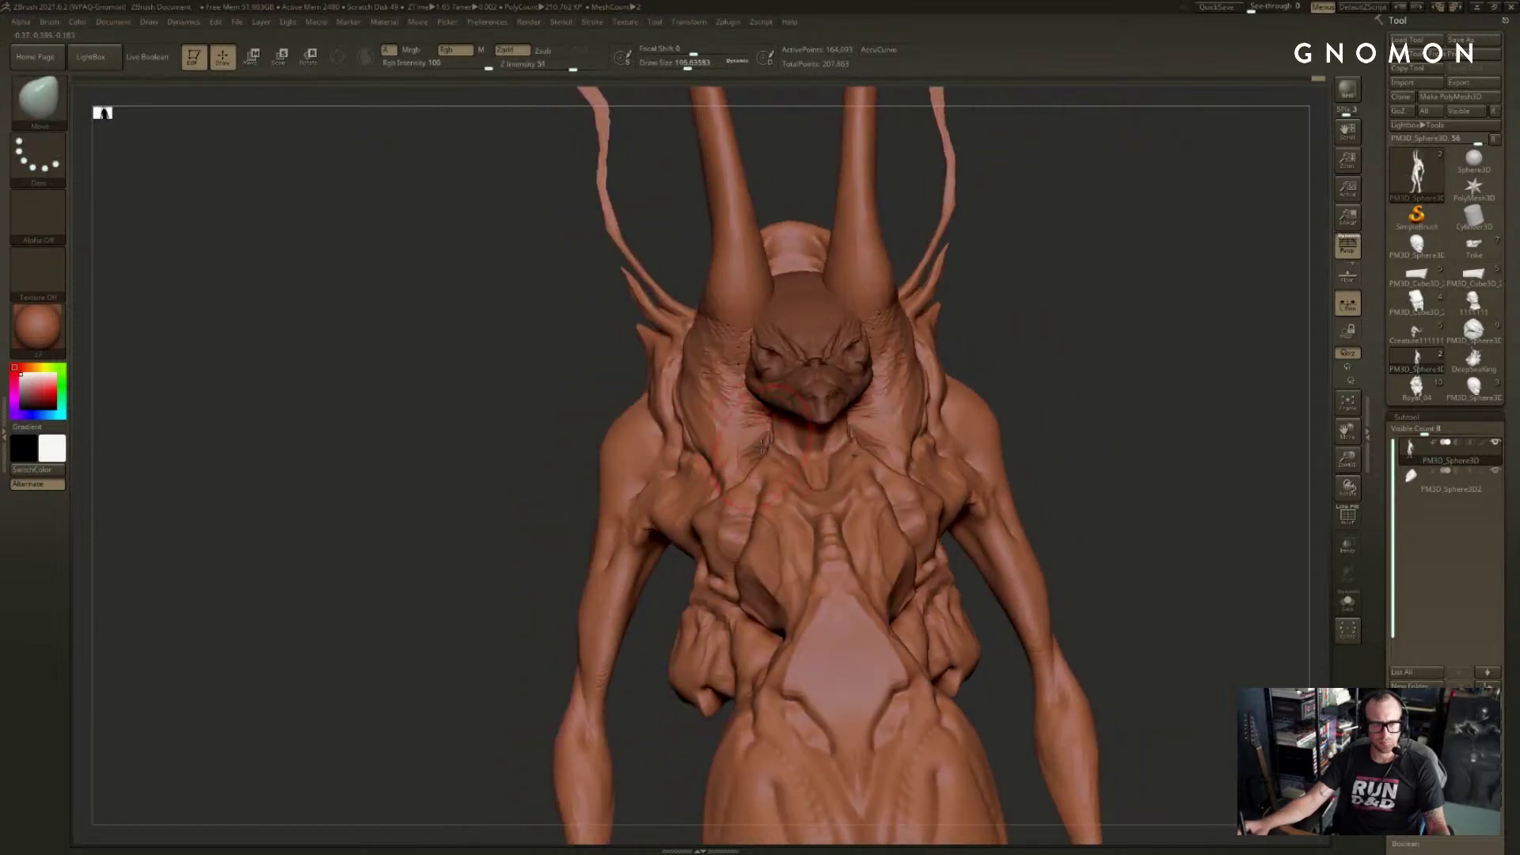
pyautogui.moveTo(916, 414)
pyautogui.mouseDown()
pyautogui.moveTo(1062, 420)
pyautogui.moveTo(969, 402)
pyautogui.moveTo(753, 468)
pyautogui.moveTo(689, 509)
pyautogui.moveTo(725, 504)
pyautogui.mouseUp()
# - Build up the collarbone area and upper chest with the ClayBuildup brush at a larger draw size
pyautogui.press('b')
pyautogui.press('c')
pyautogui.press('b')
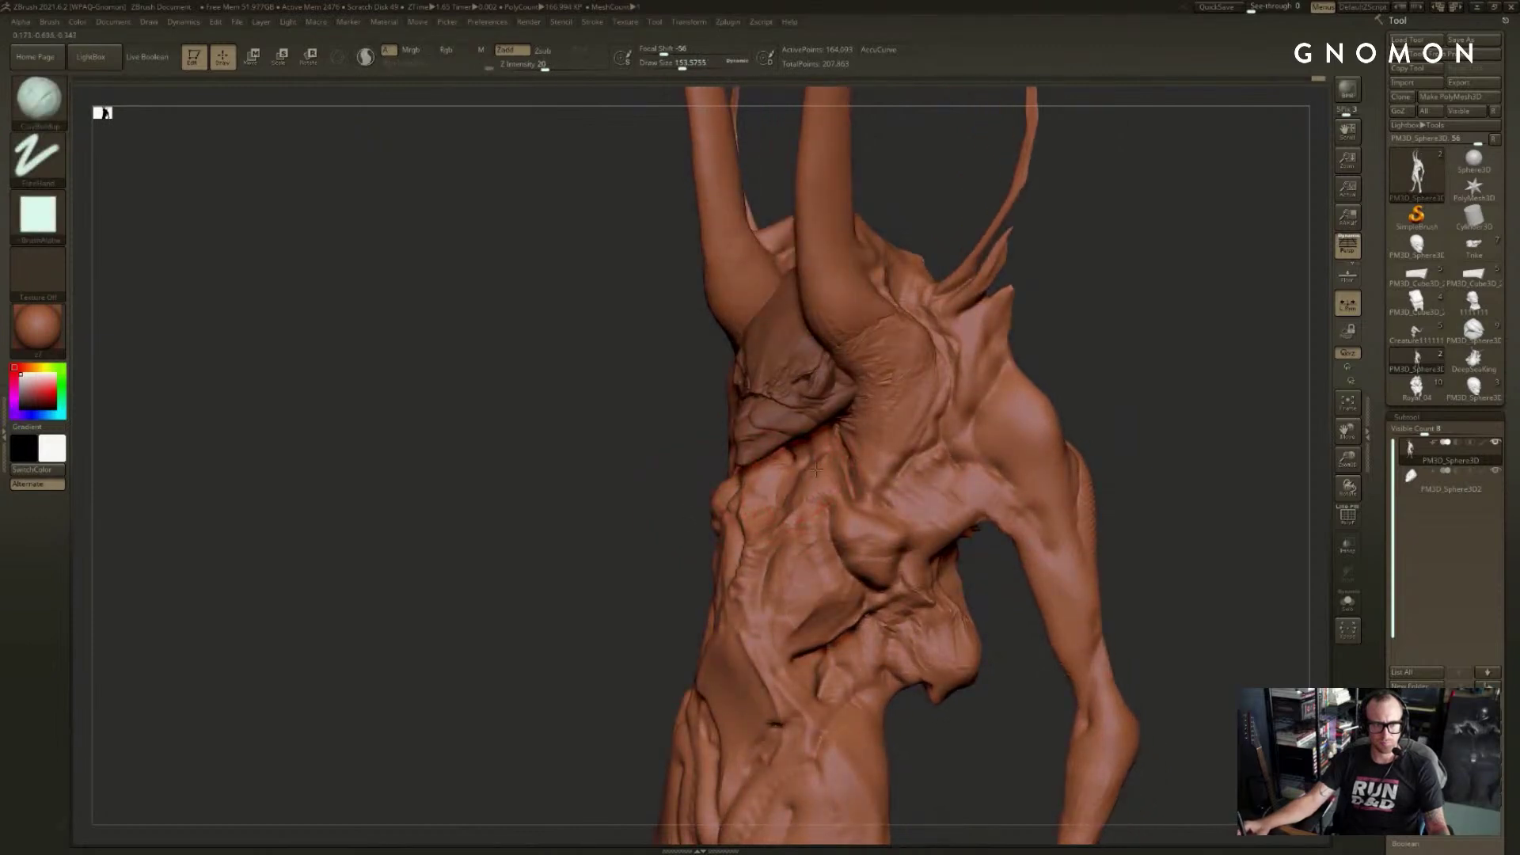
pyautogui.moveTo(1164, 420)
pyautogui.mouseDown()
pyautogui.moveTo(1208, 415)
pyautogui.moveTo(1154, 416)
pyautogui.moveTo(1137, 438)
pyautogui.moveTo(1160, 354)
pyautogui.moveTo(1065, 464)
pyautogui.mouseUp()
pyautogui.press(']')
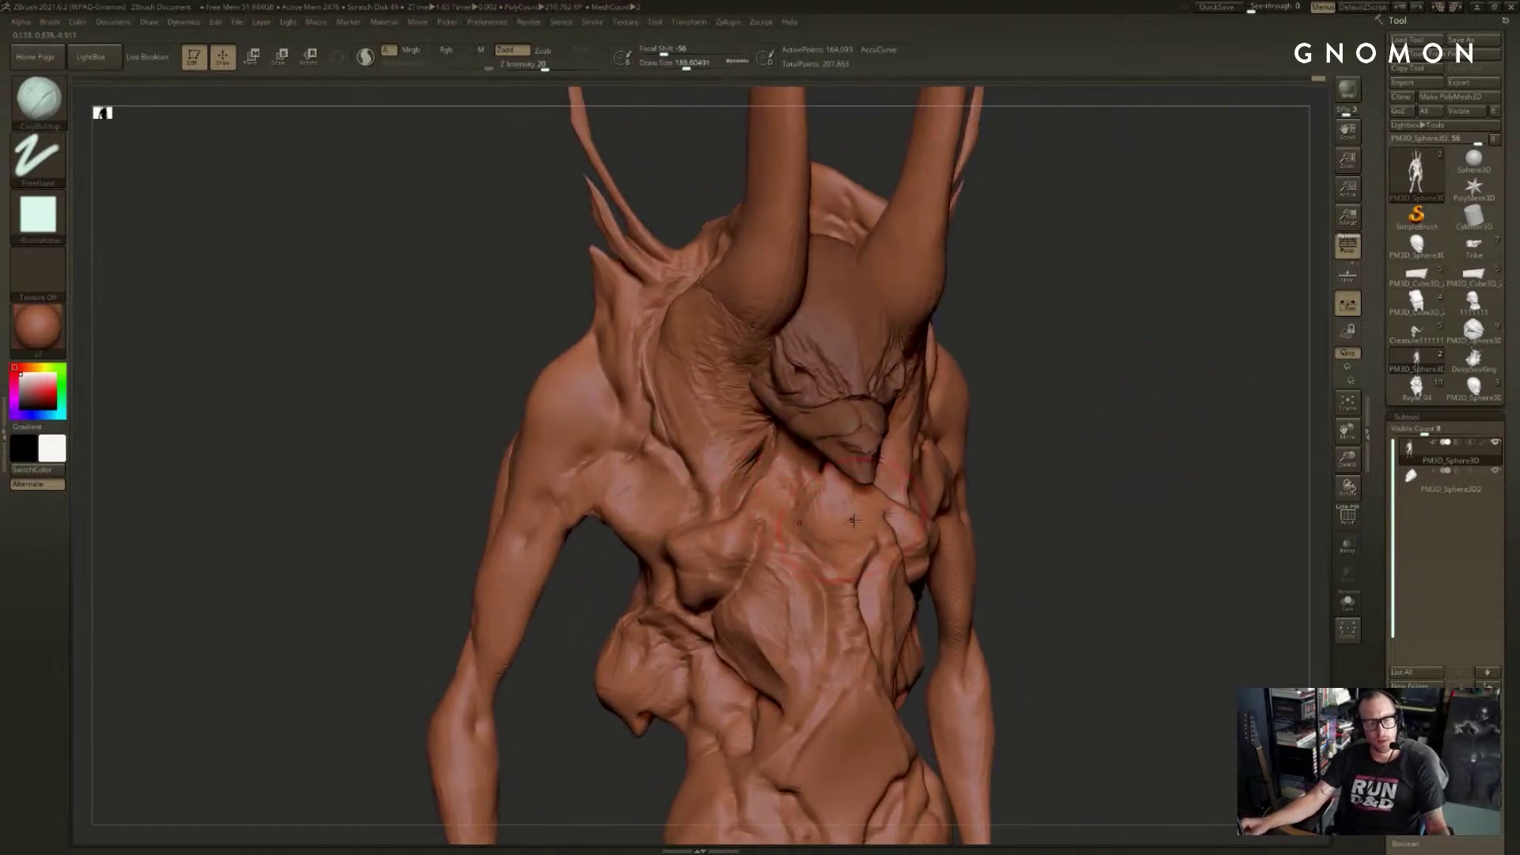
# - Refine the creases of the upper chest with the DamStandard brush and frame the whole figure
pyautogui.press('b')
pyautogui.press('d')
pyautogui.press('s')
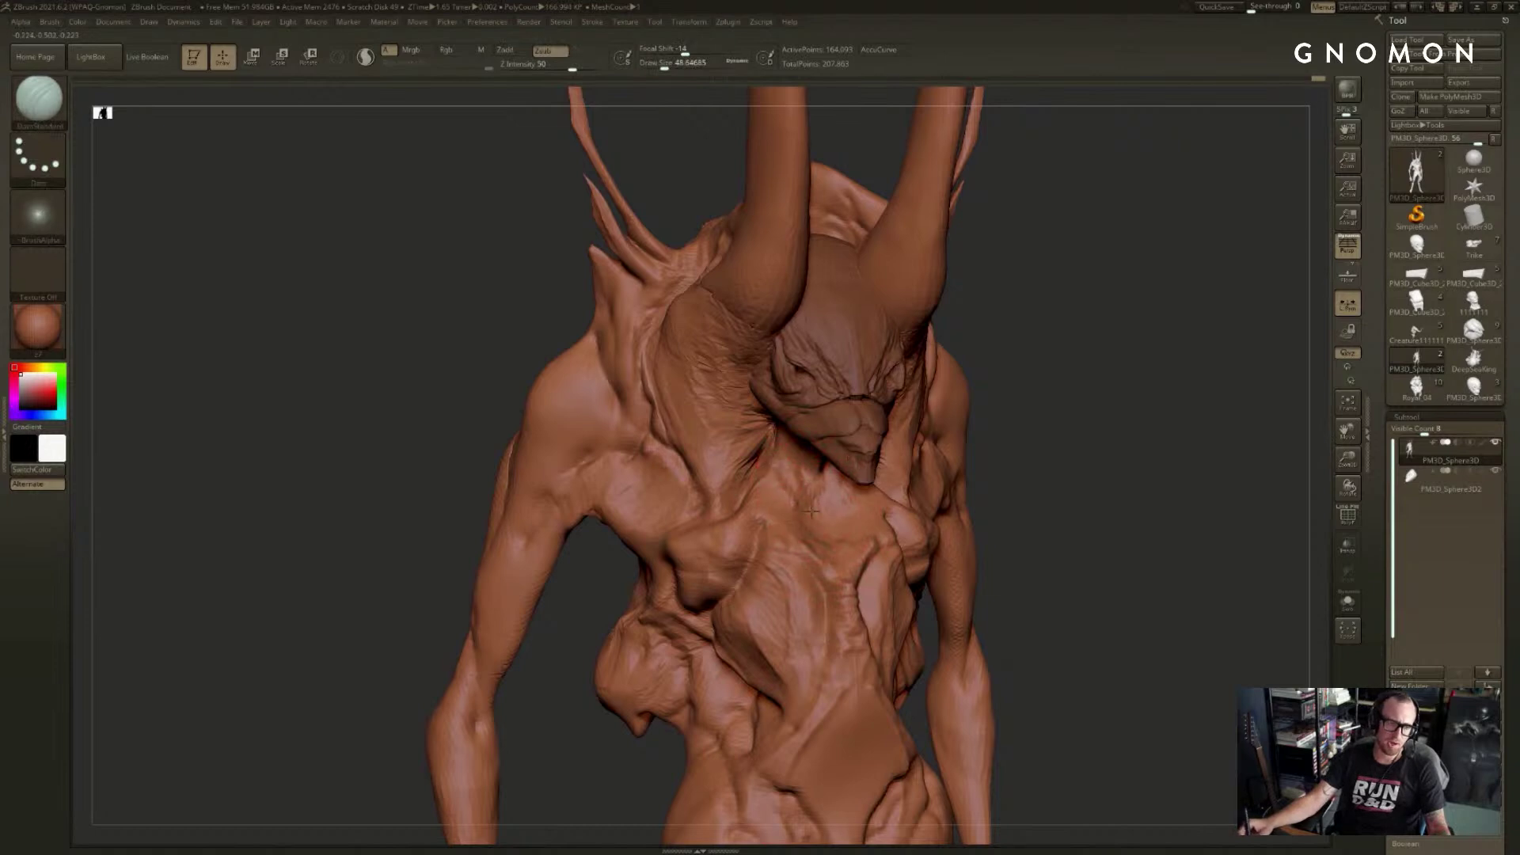
pyautogui.press('f')
pyautogui.moveTo(876, 435); pyautogui.dragTo(1010, 399)
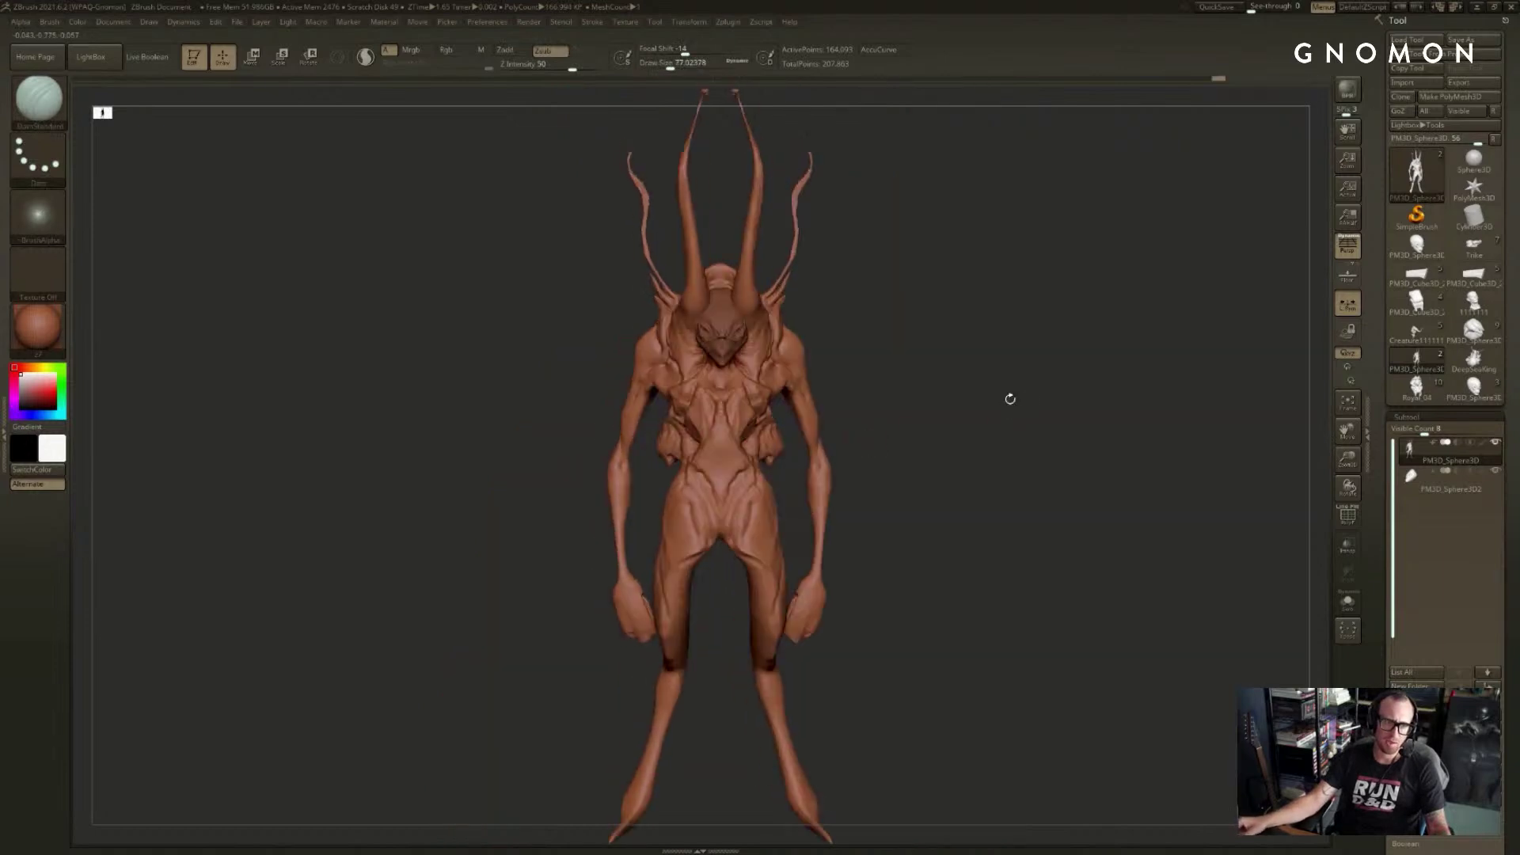
# - Scrub the undo history back to the starting sphere and forward again to review the sculpt's progress
pyautogui.moveTo(1195, 89)
pyautogui.mouseDown()
pyautogui.moveTo(1045, 227)
pyautogui.moveTo(1166, 107)
pyautogui.moveTo(871, 87)
pyautogui.moveTo(193, 125)
pyautogui.moveTo(121, 97)
pyautogui.moveTo(72, 120)
pyautogui.moveTo(126, 113)
pyautogui.moveTo(62, 127)
pyautogui.mouseUp()
pyautogui.click(1496, 472)
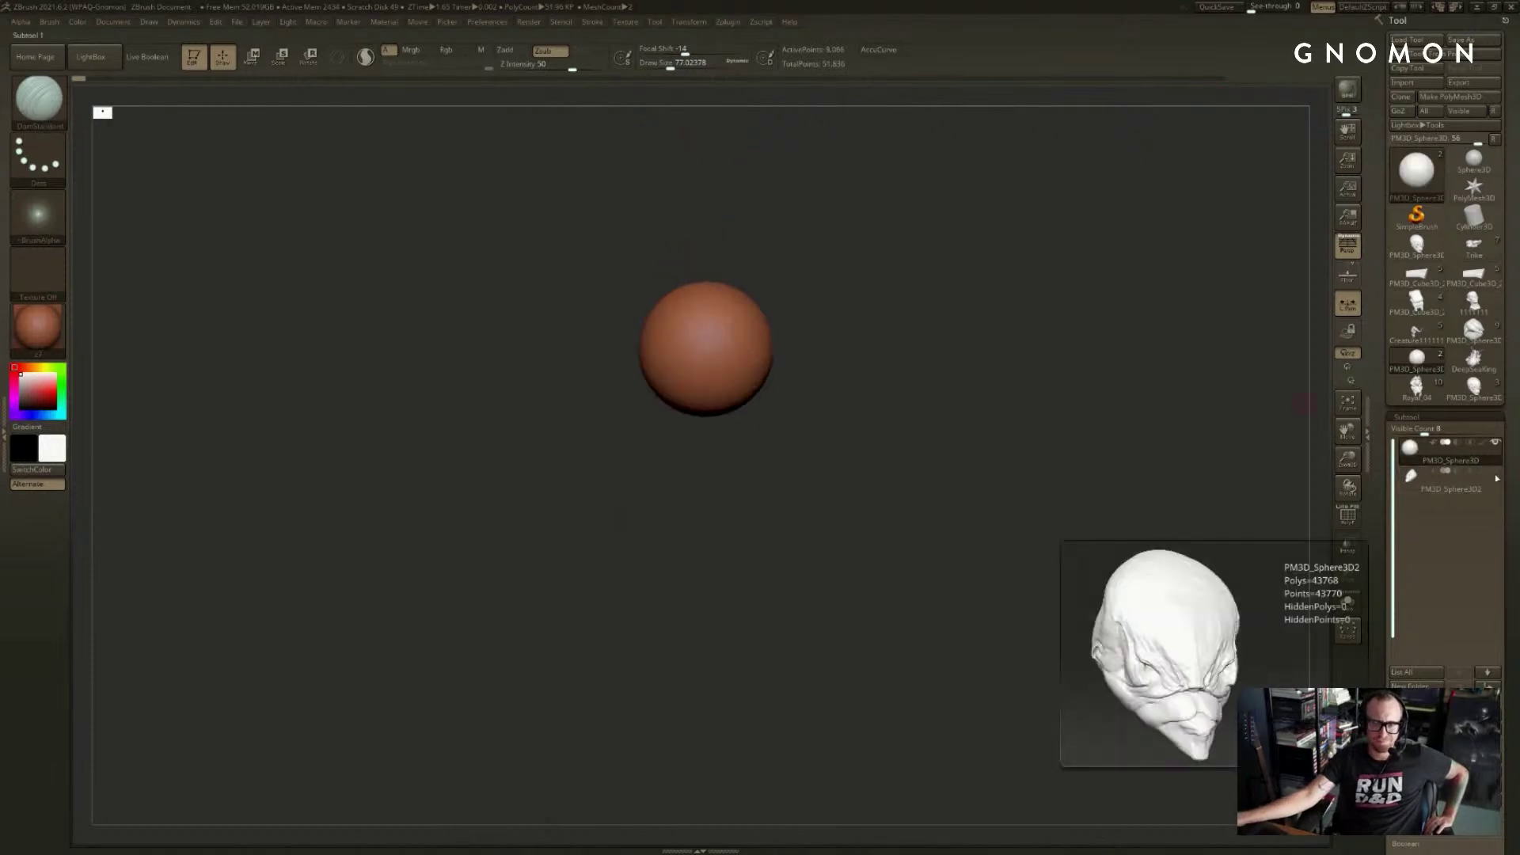
pyautogui.moveTo(84, 83)
pyautogui.mouseDown()
pyautogui.moveTo(200, 76)
pyautogui.moveTo(379, 115)
pyautogui.moveTo(813, 136)
pyautogui.mouseUp()
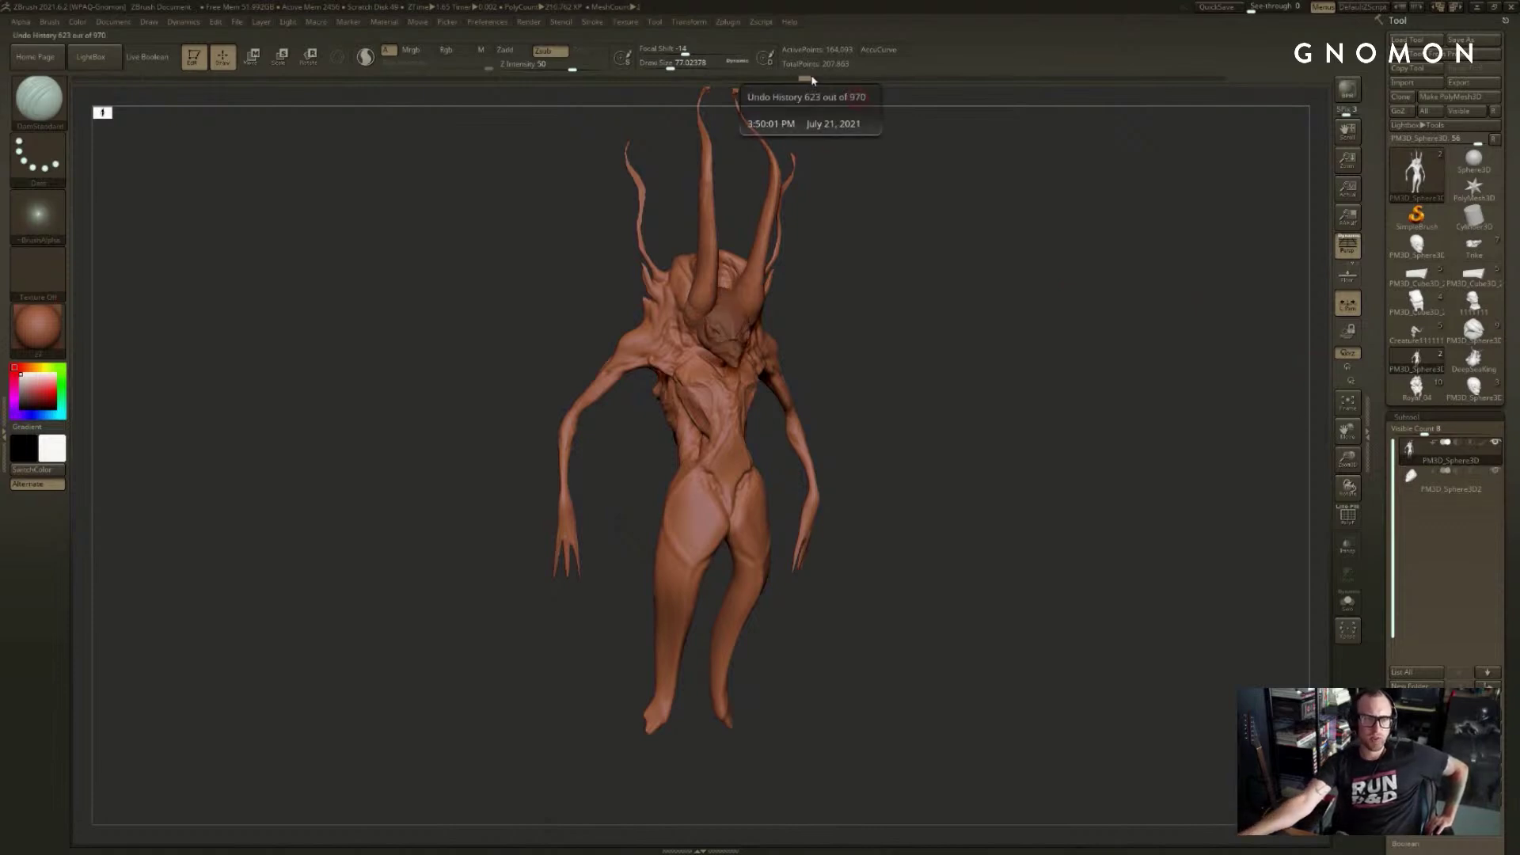
pyautogui.moveTo(812, 79); pyautogui.dragTo(1247, 99)
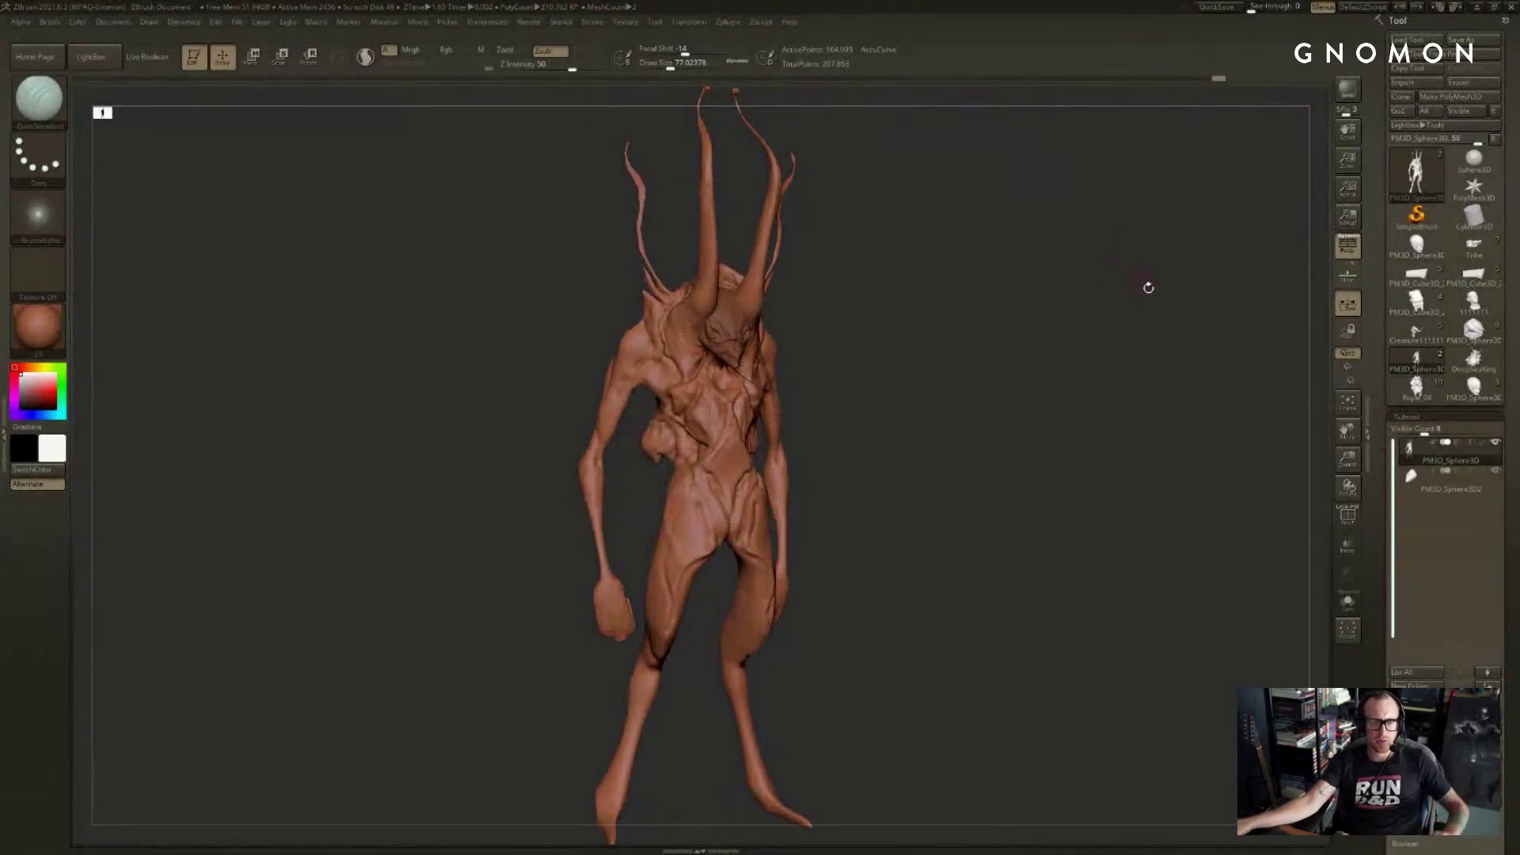
# - Select the head and reshape its sides from the front with the Move brush at a larger draw size
pyautogui.moveTo(1147, 285); pyautogui.dragTo(959, 427)
pyautogui.keyDown('alt'); pyautogui.click(735, 361); pyautogui.keyUp('alt')
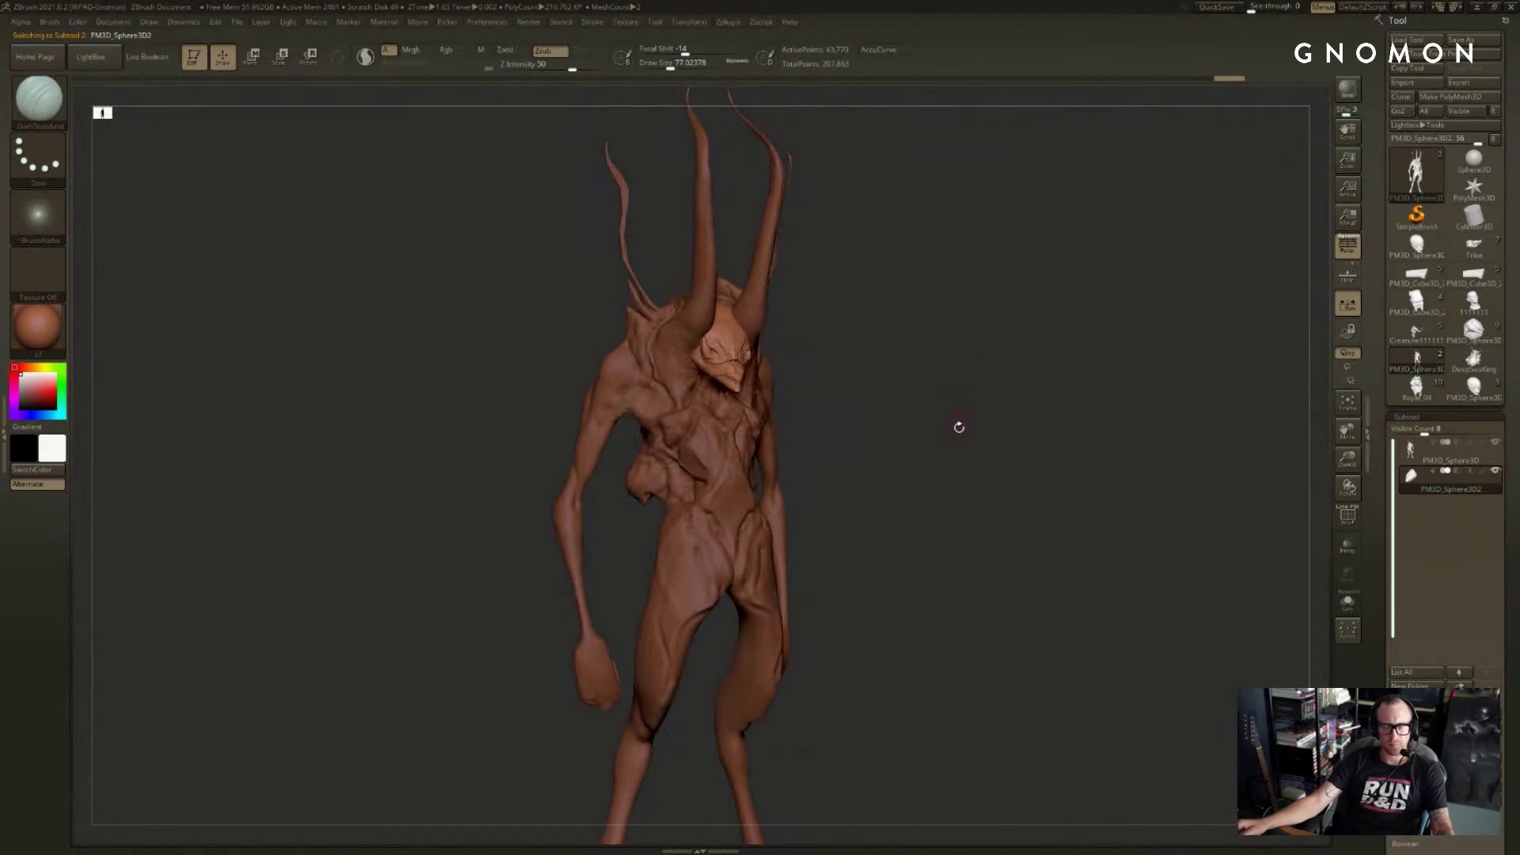
pyautogui.moveTo(950, 375); pyautogui.dragTo(1014, 307)
pyautogui.press('s')
pyautogui.press('b')
pyautogui.press('m')
pyautogui.press('v')
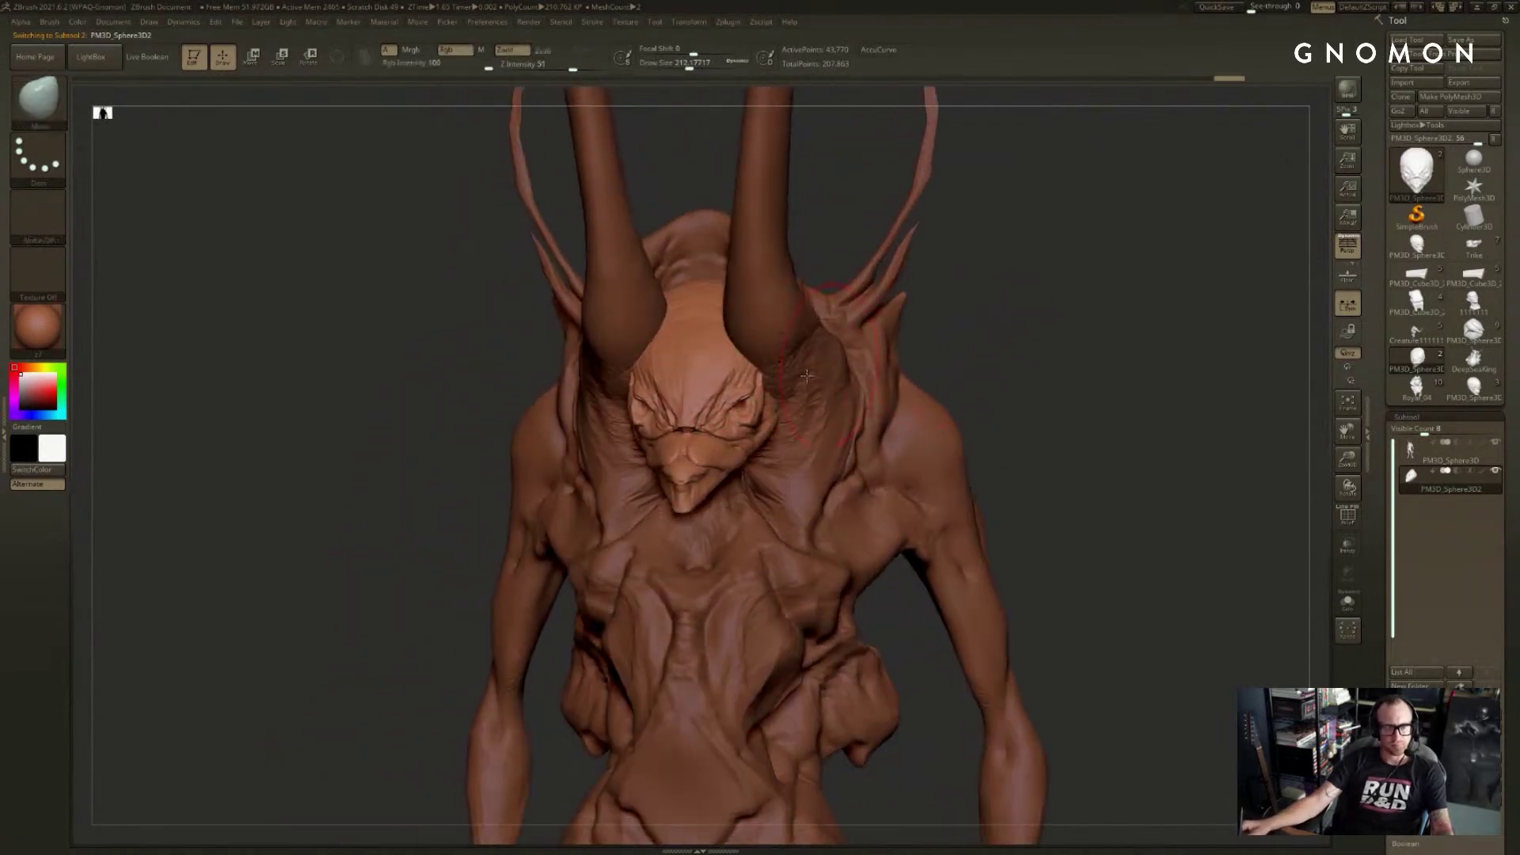
pyautogui.hotkey('ctrl', 'shift', 's')
pyautogui.press('s')
pyautogui.moveTo(779, 383); pyautogui.dragTo(776, 383)
pyautogui.moveTo(778, 377)
pyautogui.mouseDown()
pyautogui.moveTo(987, 358)
pyautogui.moveTo(887, 346)
pyautogui.moveTo(839, 394)
pyautogui.moveTo(855, 395)
pyautogui.mouseUp()
# - Select the body and shift the horn bases and the folds around the head with a very large Move brush
pyautogui.hotkey('ctrl', 'shift', 's')
pyautogui.keyDown('alt'); pyautogui.click(797, 342); pyautogui.keyUp('alt')
pyautogui.press('s')
pyautogui.moveTo(680, 388); pyautogui.dragTo(654, 373)
pyautogui.moveTo(940, 397)
pyautogui.mouseDown()
pyautogui.moveTo(953, 411)
pyautogui.moveTo(882, 397)
pyautogui.mouseUp()
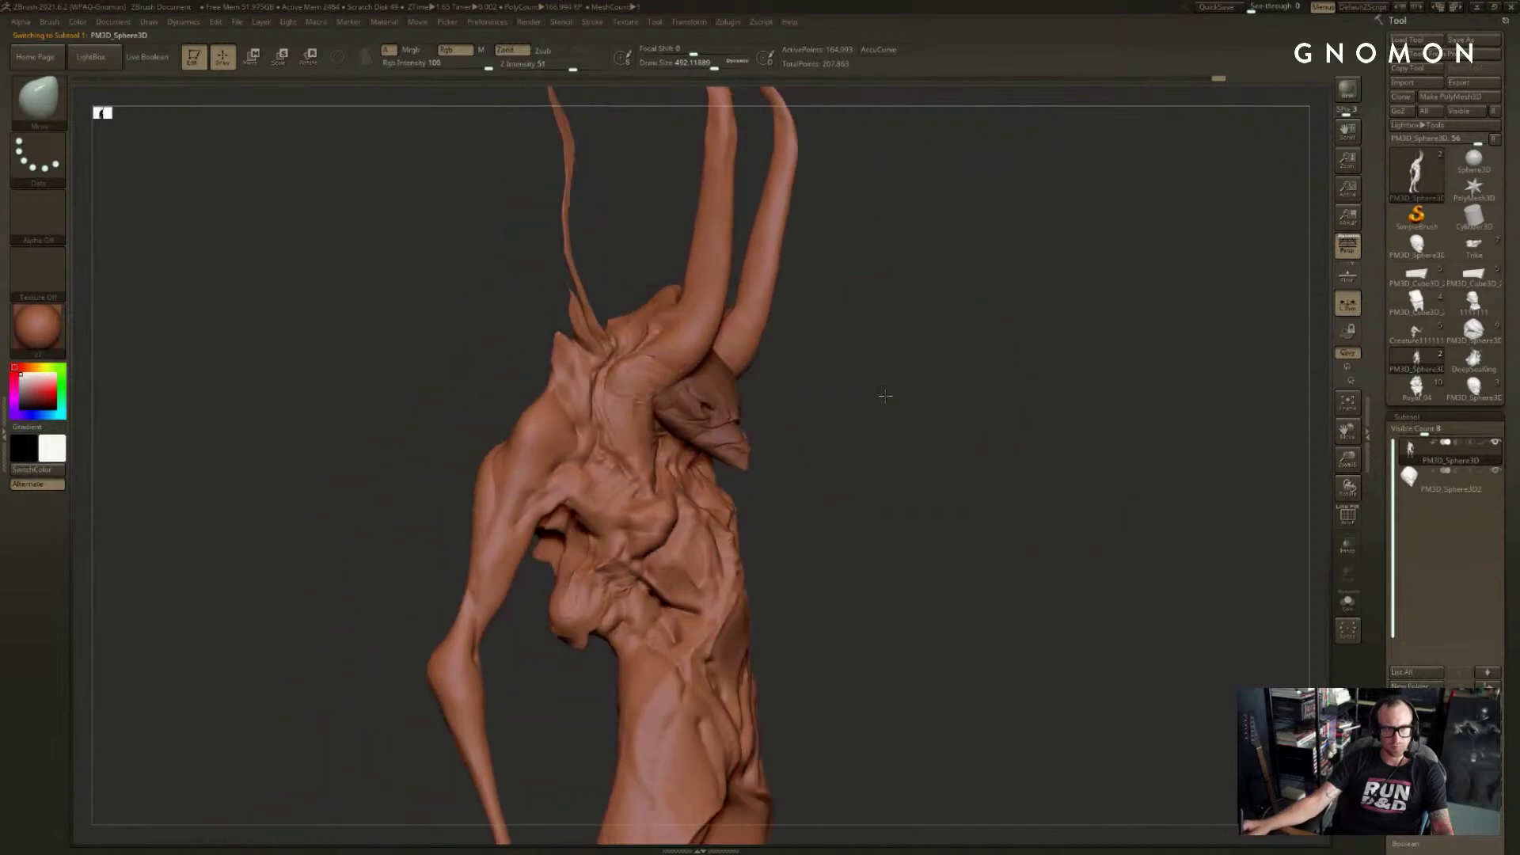
pyautogui.moveTo(720, 440); pyautogui.dragTo(703, 436)
pyautogui.moveTo(824, 414)
pyautogui.keyDown('alt'); pyautogui.mouseDown()
pyautogui.moveTo(858, 424)
pyautogui.moveTo(813, 419)
pyautogui.moveTo(841, 448)
pyautogui.mouseUp(); pyautogui.keyUp('alt')
# - Select the head again and adjust the beak and jawline from the side with a smaller Move brush
pyautogui.keyDown('alt'); pyautogui.click(734, 433); pyautogui.keyUp('alt')
pyautogui.moveTo(719, 415); pyautogui.dragTo(711, 429)
pyautogui.moveTo(855, 425); pyautogui.dragTo(780, 431)
pyautogui.press('[')
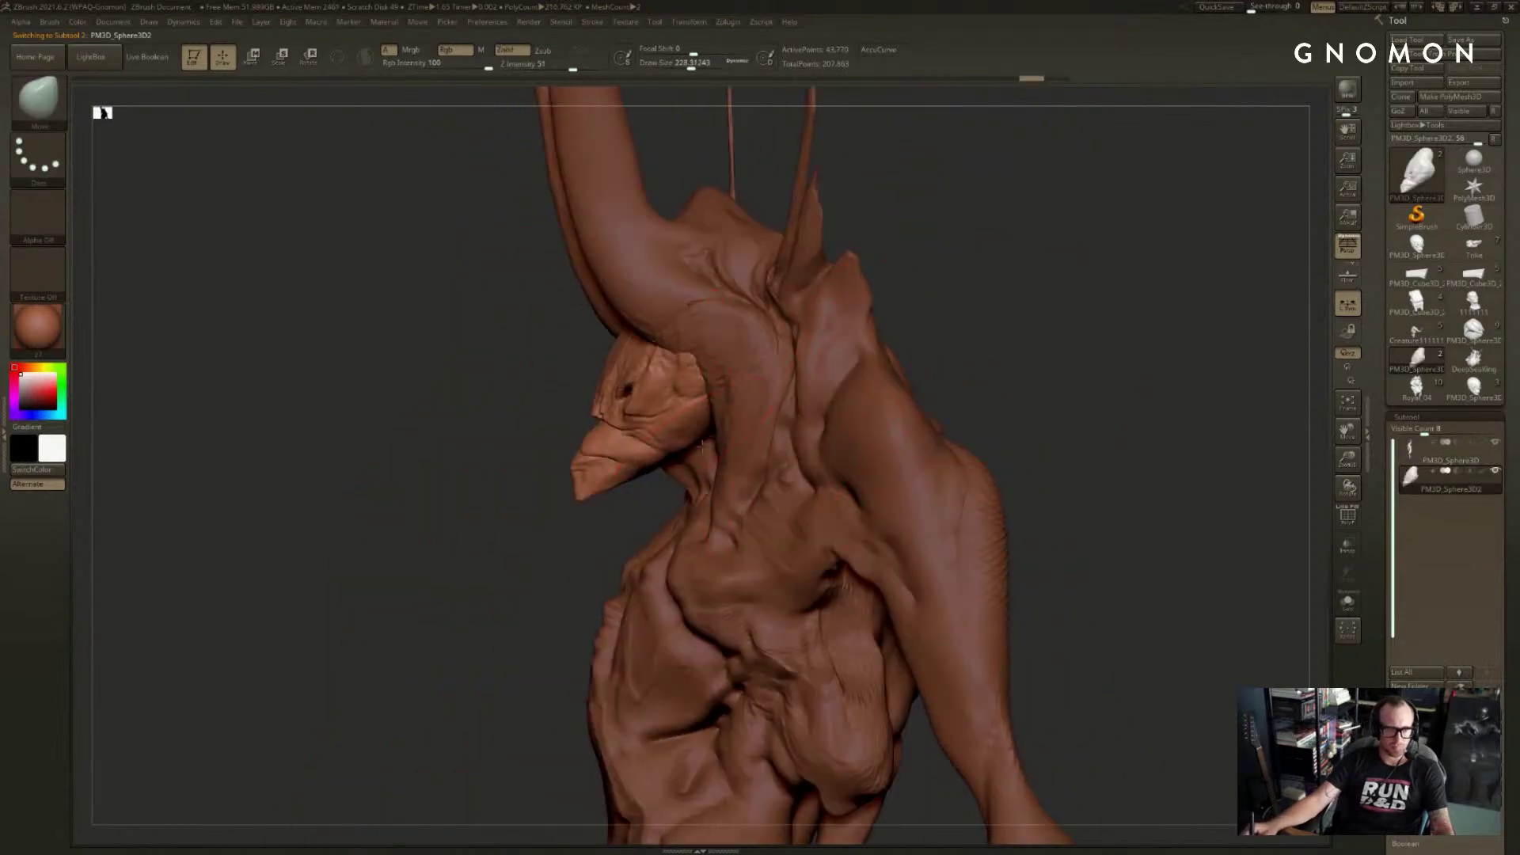
pyautogui.moveTo(685, 448); pyautogui.dragTo(681, 440)
pyautogui.moveTo(800, 432); pyautogui.dragTo(827, 433)
pyautogui.moveTo(659, 469); pyautogui.dragTo(656, 461)
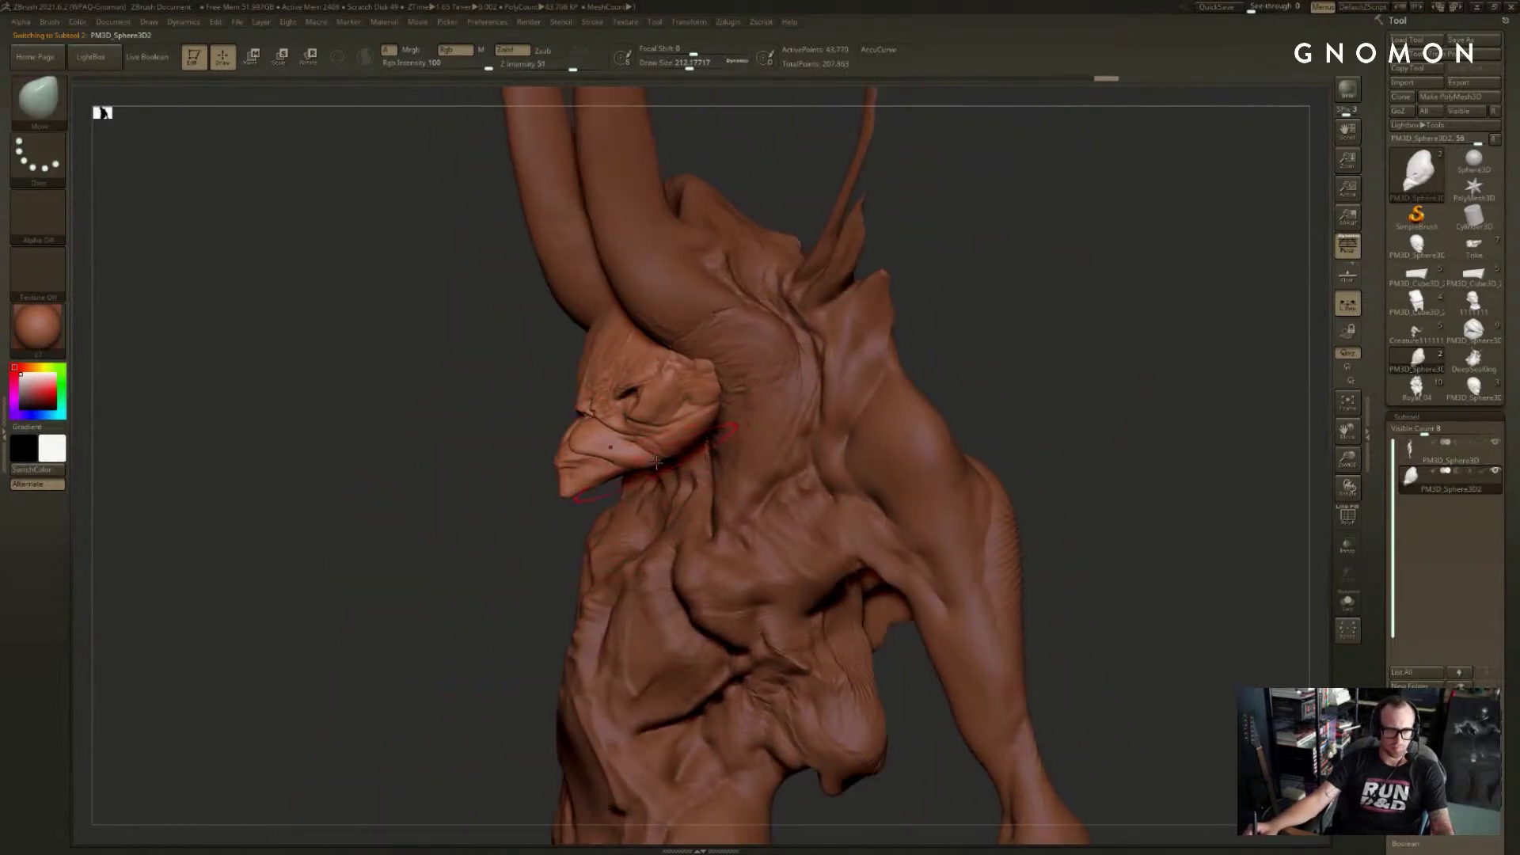
# - Refine the beak tip and the underside of the jaw with the Move brush at varying draw sizes
pyautogui.moveTo(554, 497); pyautogui.dragTo(536, 492)
pyautogui.press('s')
pyautogui.moveTo(633, 477)
pyautogui.mouseDown()
pyautogui.moveTo(614, 477)
pyautogui.moveTo(631, 475)
pyautogui.mouseUp()
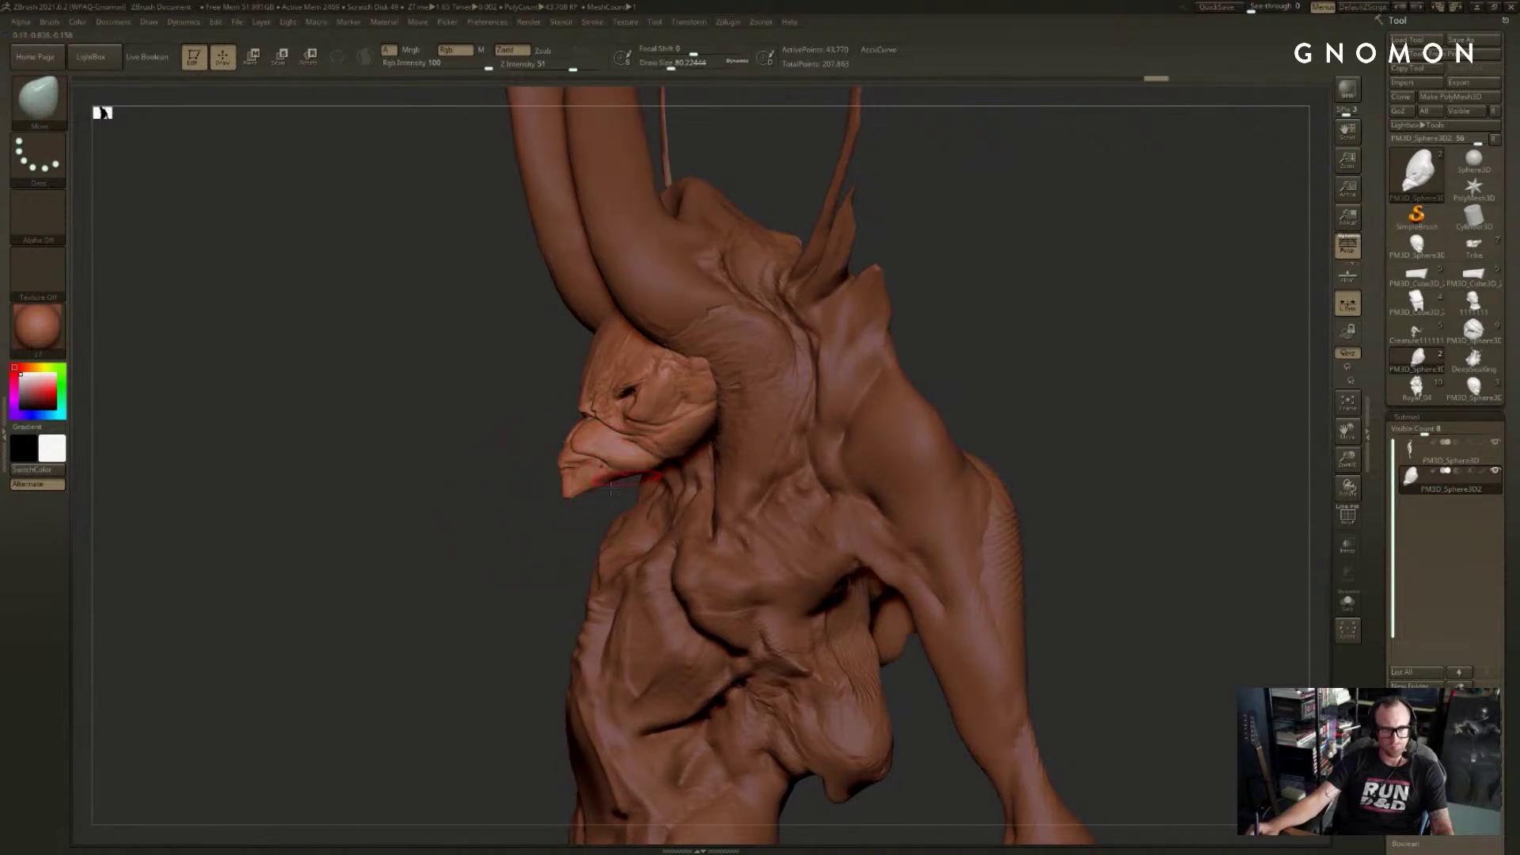
pyautogui.moveTo(582, 518); pyautogui.dragTo(679, 481)
pyautogui.press('s')
pyautogui.moveTo(578, 535); pyautogui.dragTo(696, 487)
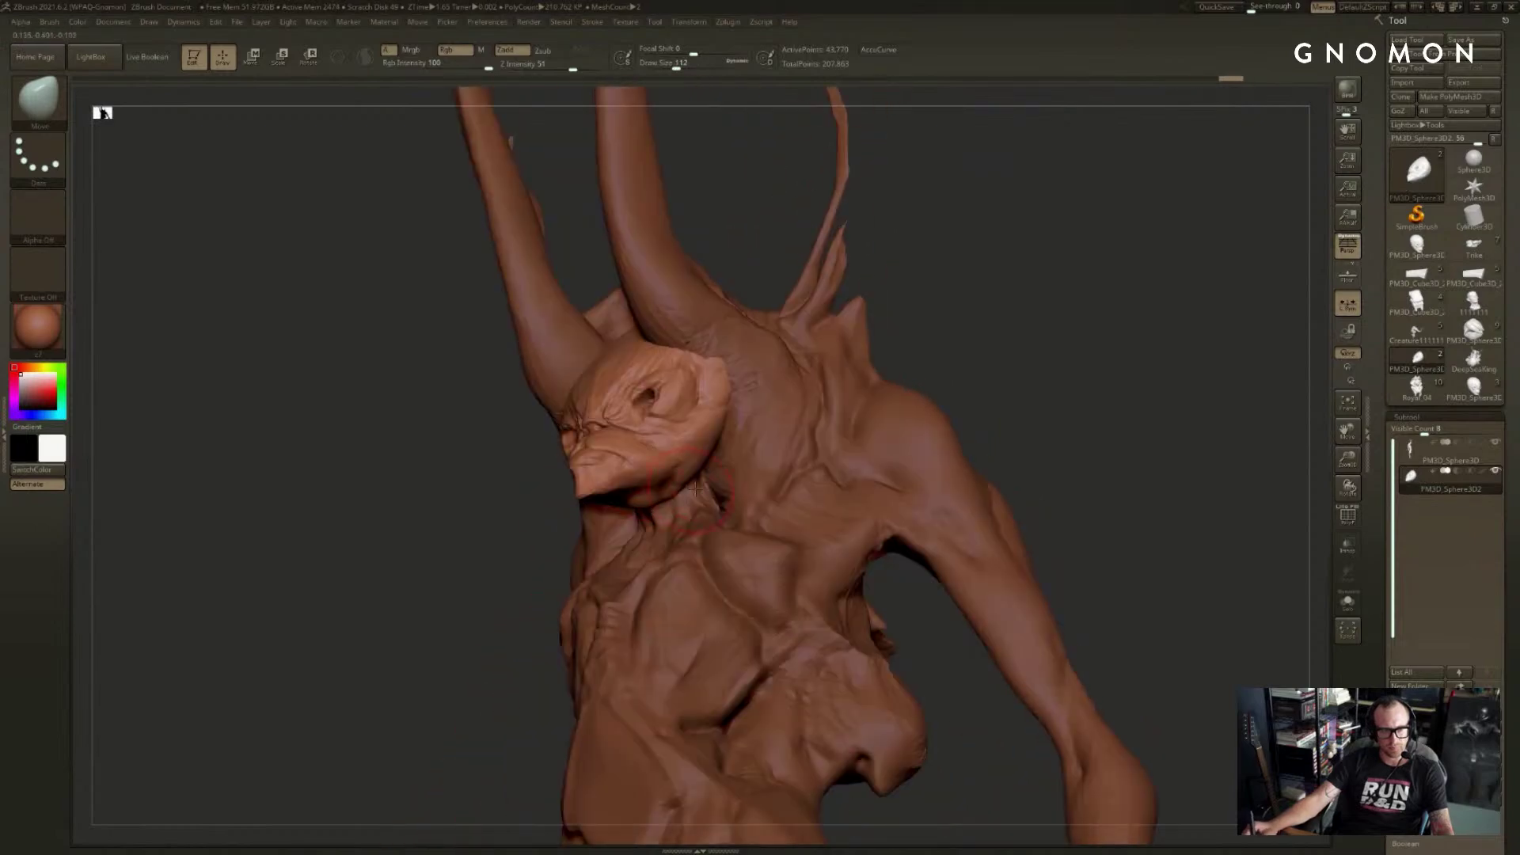
# - Inspect the head in isolation and within the whole figure, comparing it against earlier undo history states
pyautogui.moveTo(986, 386); pyautogui.dragTo(919, 402)
pyautogui.hotkey('alt', 's')
pyautogui.moveTo(633, 548); pyautogui.dragTo(686, 428)
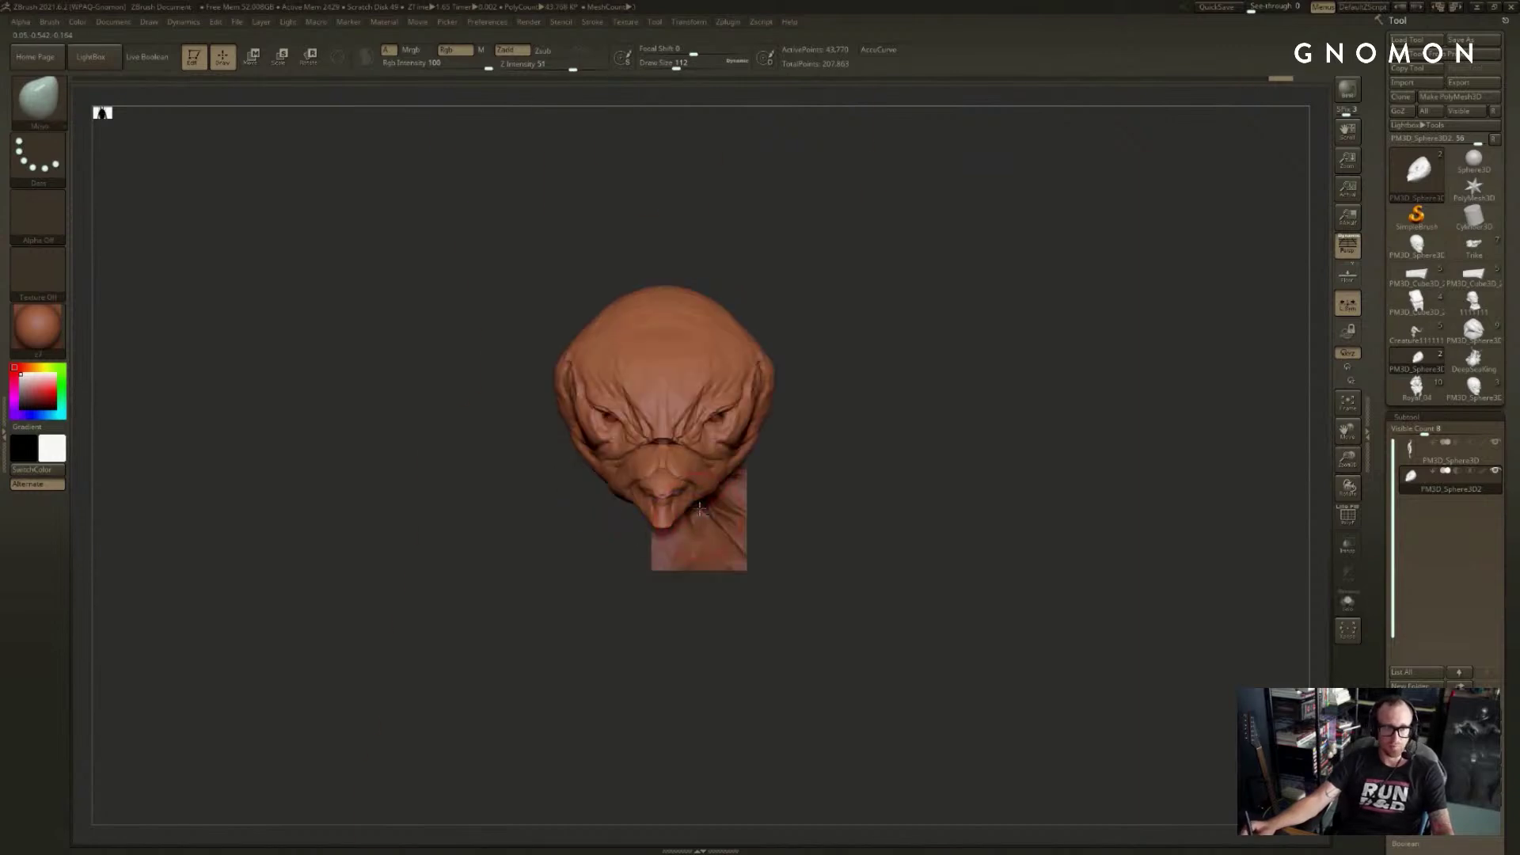
pyautogui.hotkey('alt', 's')
pyautogui.press('f')
pyautogui.moveTo(966, 367); pyautogui.dragTo(1031, 363)
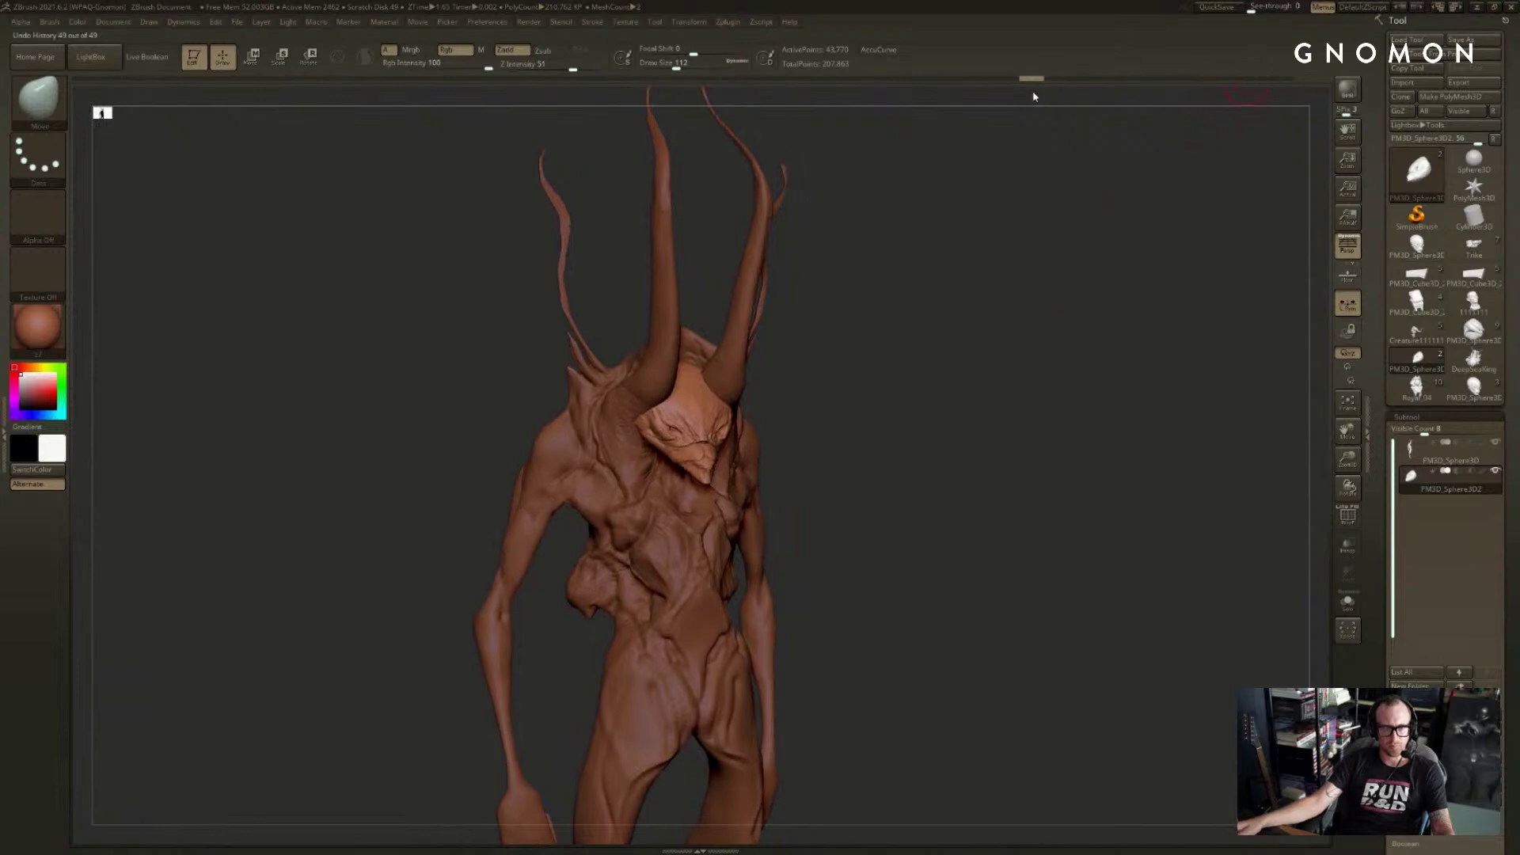
pyautogui.moveTo(1034, 93); pyautogui.dragTo(1295, 152)
# - Try to carve a central furrow and creases up the forehead with the Dam Standard brush
pyautogui.moveTo(1072, 305)
pyautogui.keyDown('shift'); pyautogui.mouseDown()
pyautogui.moveTo(1004, 382)
pyautogui.moveTo(987, 366)
pyautogui.moveTo(985, 387)
pyautogui.mouseUp(); pyautogui.keyUp('shift')
pyautogui.press('b')
pyautogui.press('d')
pyautogui.press('s')
pyautogui.press('s')
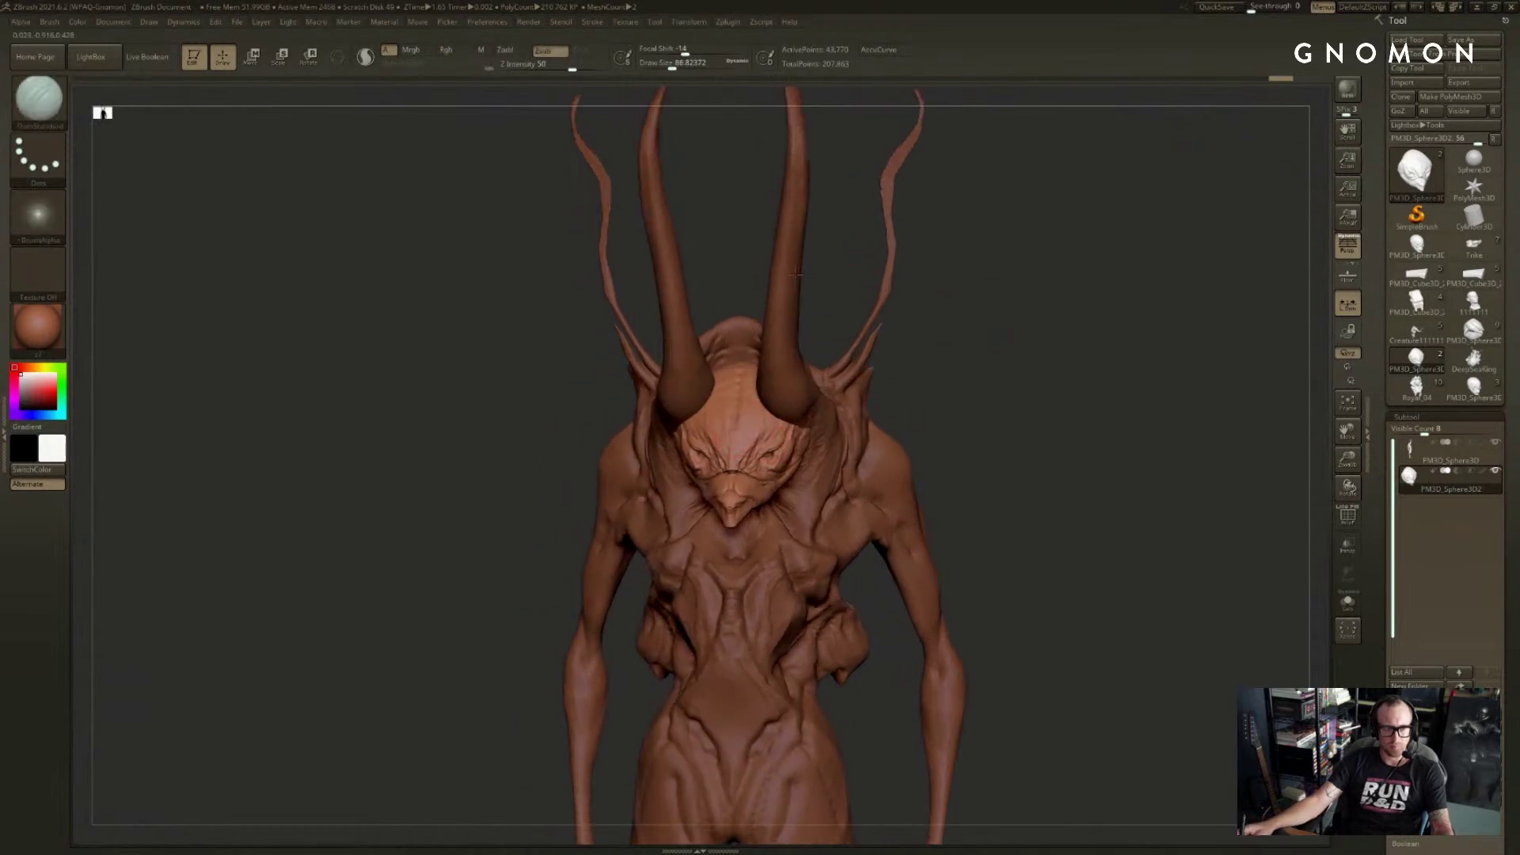
pyautogui.moveTo(910, 281)
pyautogui.mouseDown()
pyautogui.moveTo(957, 282)
pyautogui.moveTo(1028, 326)
pyautogui.moveTo(855, 380)
pyautogui.mouseUp()
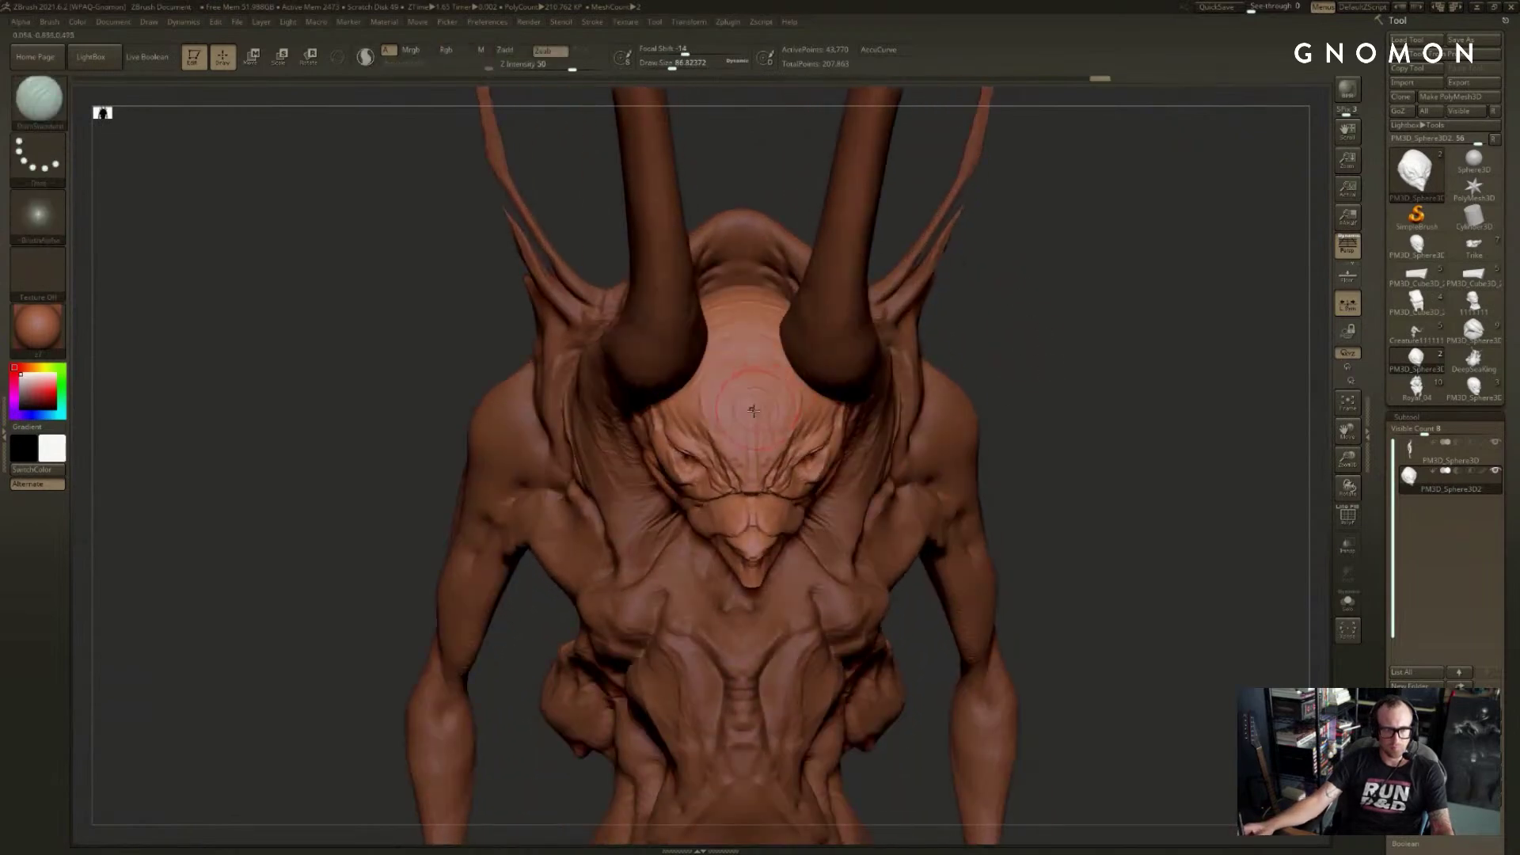
pyautogui.moveTo(753, 410); pyautogui.dragTo(749, 294)
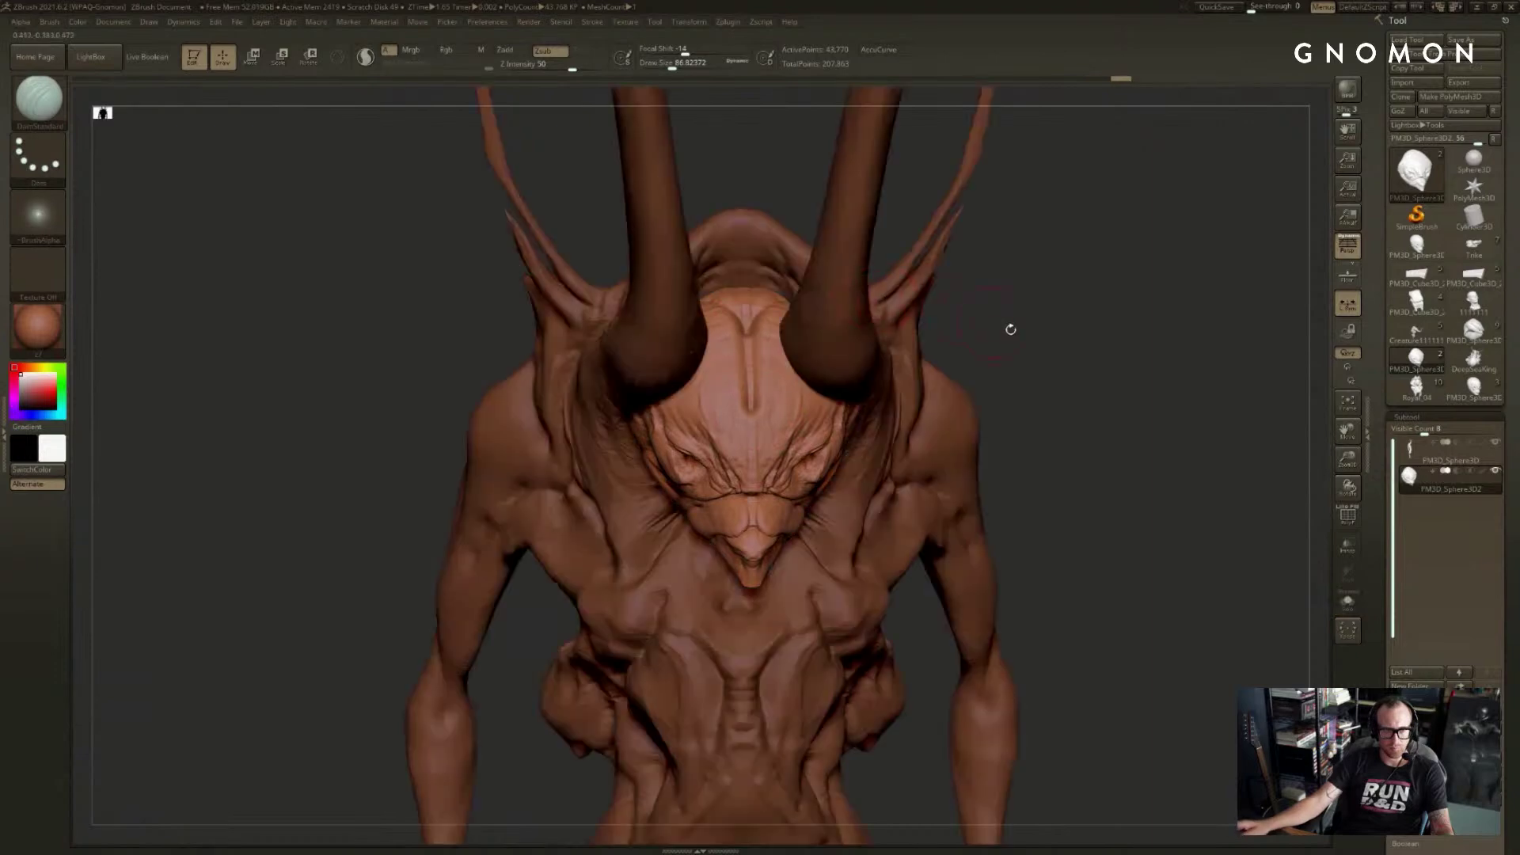
pyautogui.moveTo(1008, 329); pyautogui.dragTo(1040, 317)
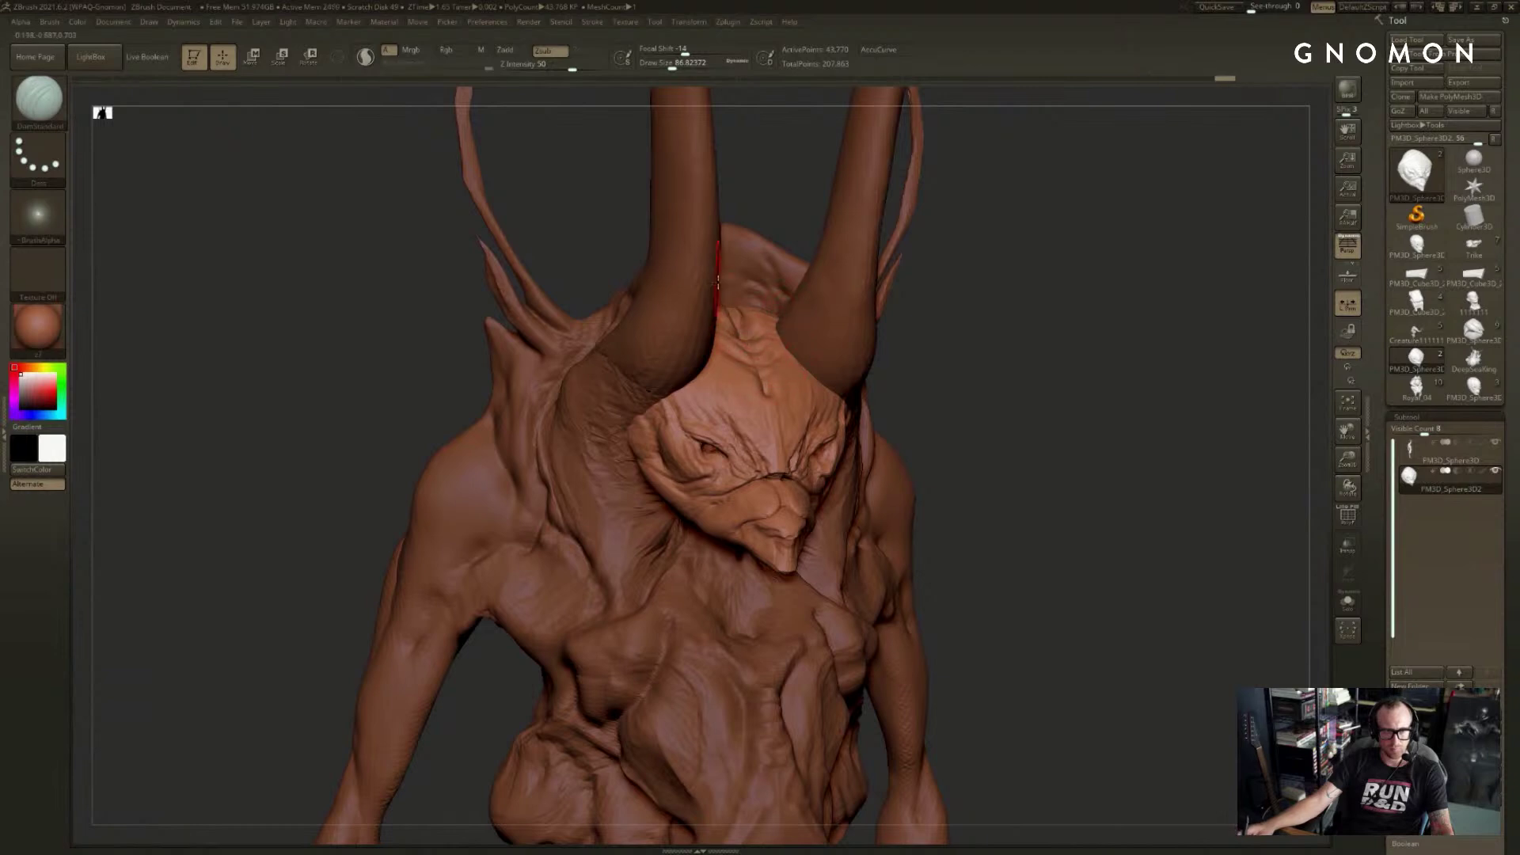
pyautogui.moveTo(729, 309); pyautogui.dragTo(745, 334)
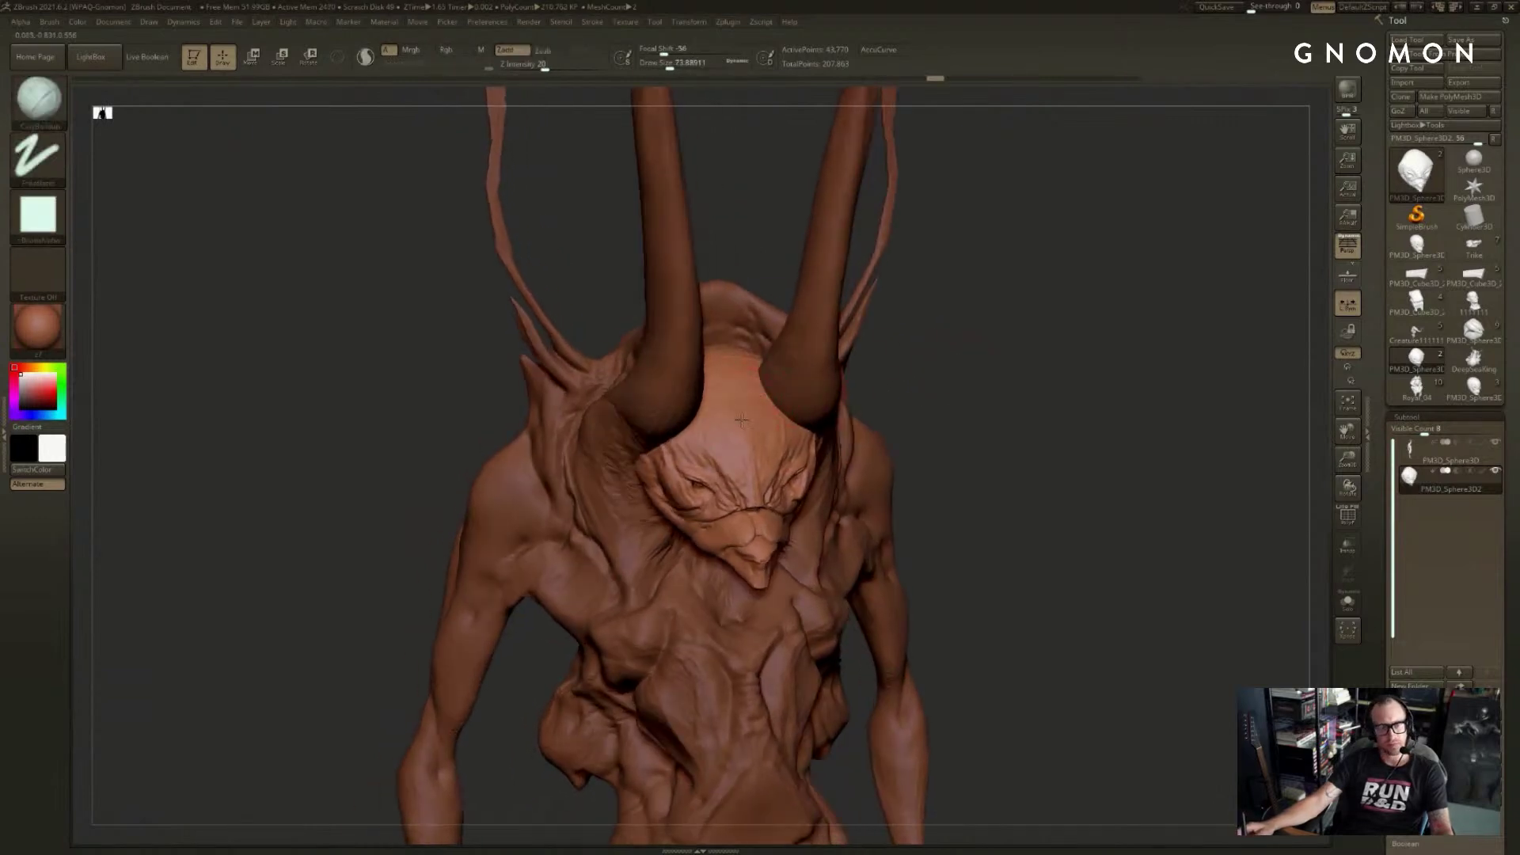
# - Isolate the head, build up the forehead and crown with the ClayBuildup brush, and show the body again
pyautogui.moveTo(742, 419); pyautogui.dragTo(756, 387)
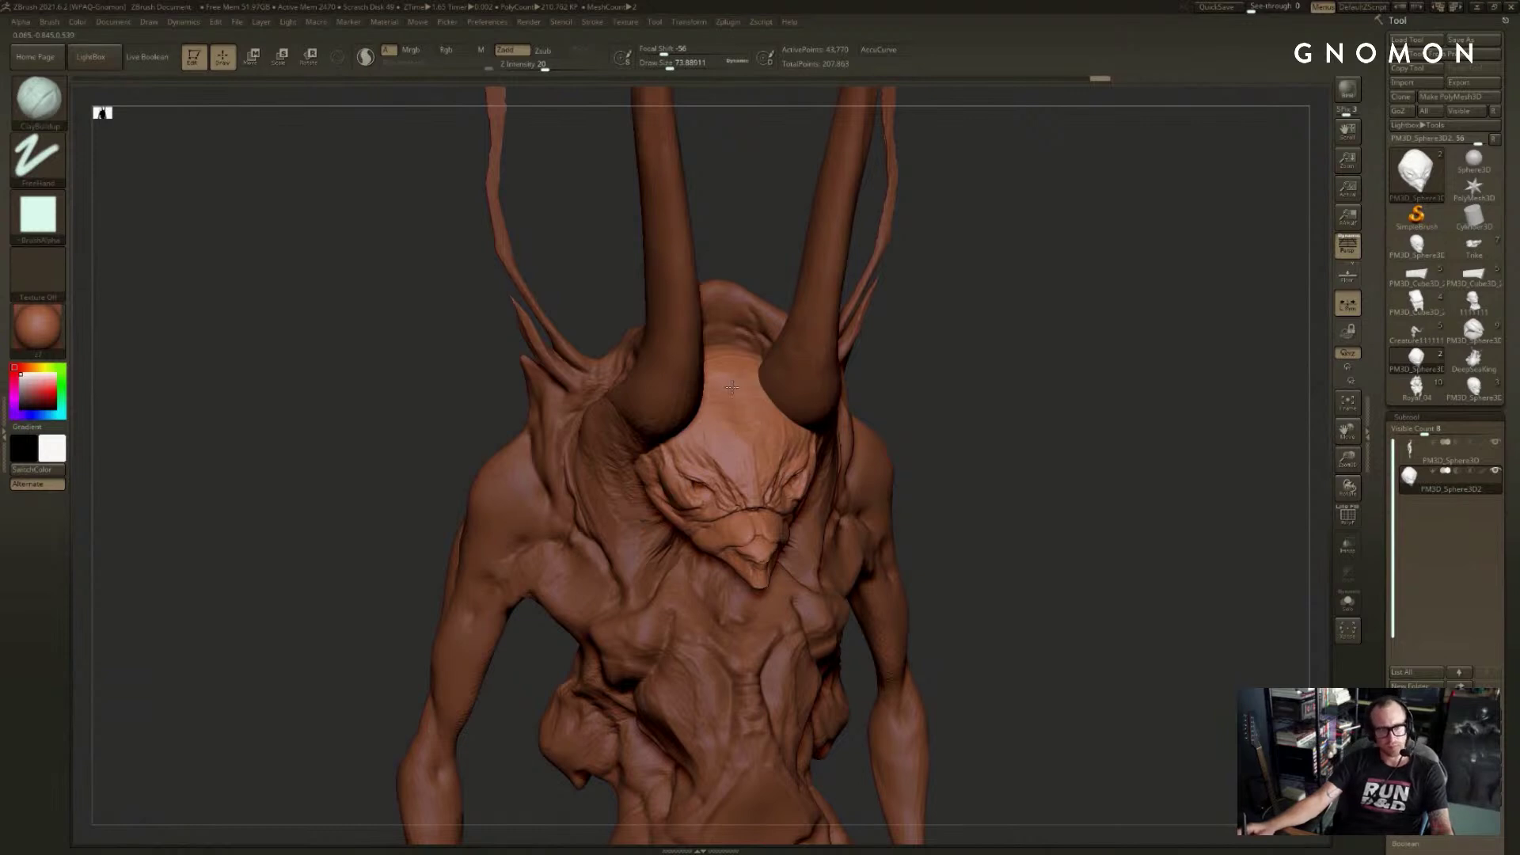
pyautogui.hotkey('shift', 'alt', 's')
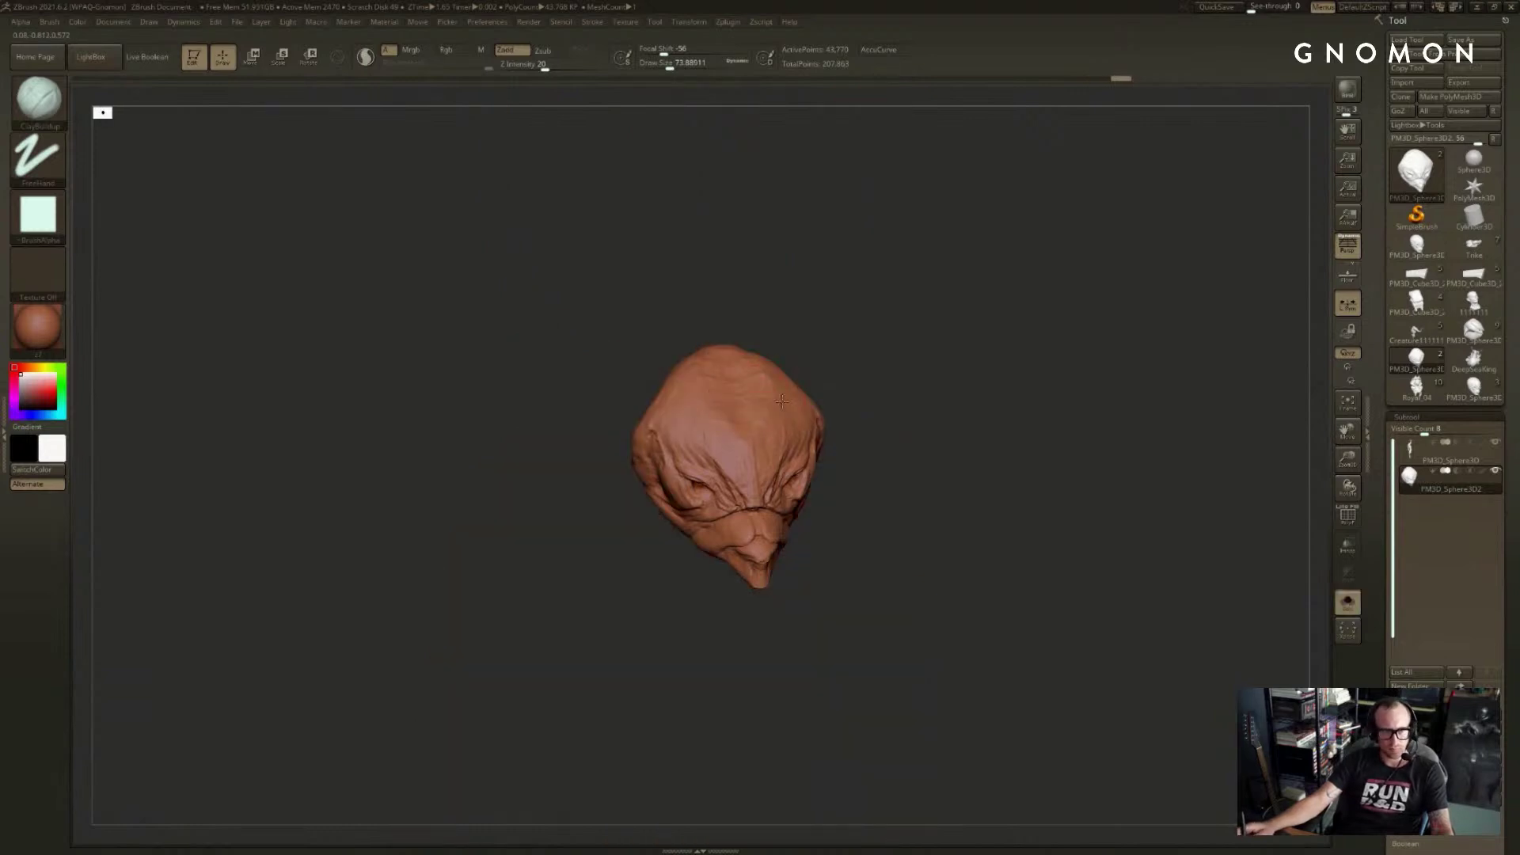
pyautogui.moveTo(760, 383)
pyautogui.mouseDown()
pyautogui.moveTo(752, 366)
pyautogui.moveTo(766, 419)
pyautogui.mouseUp()
pyautogui.press(']')
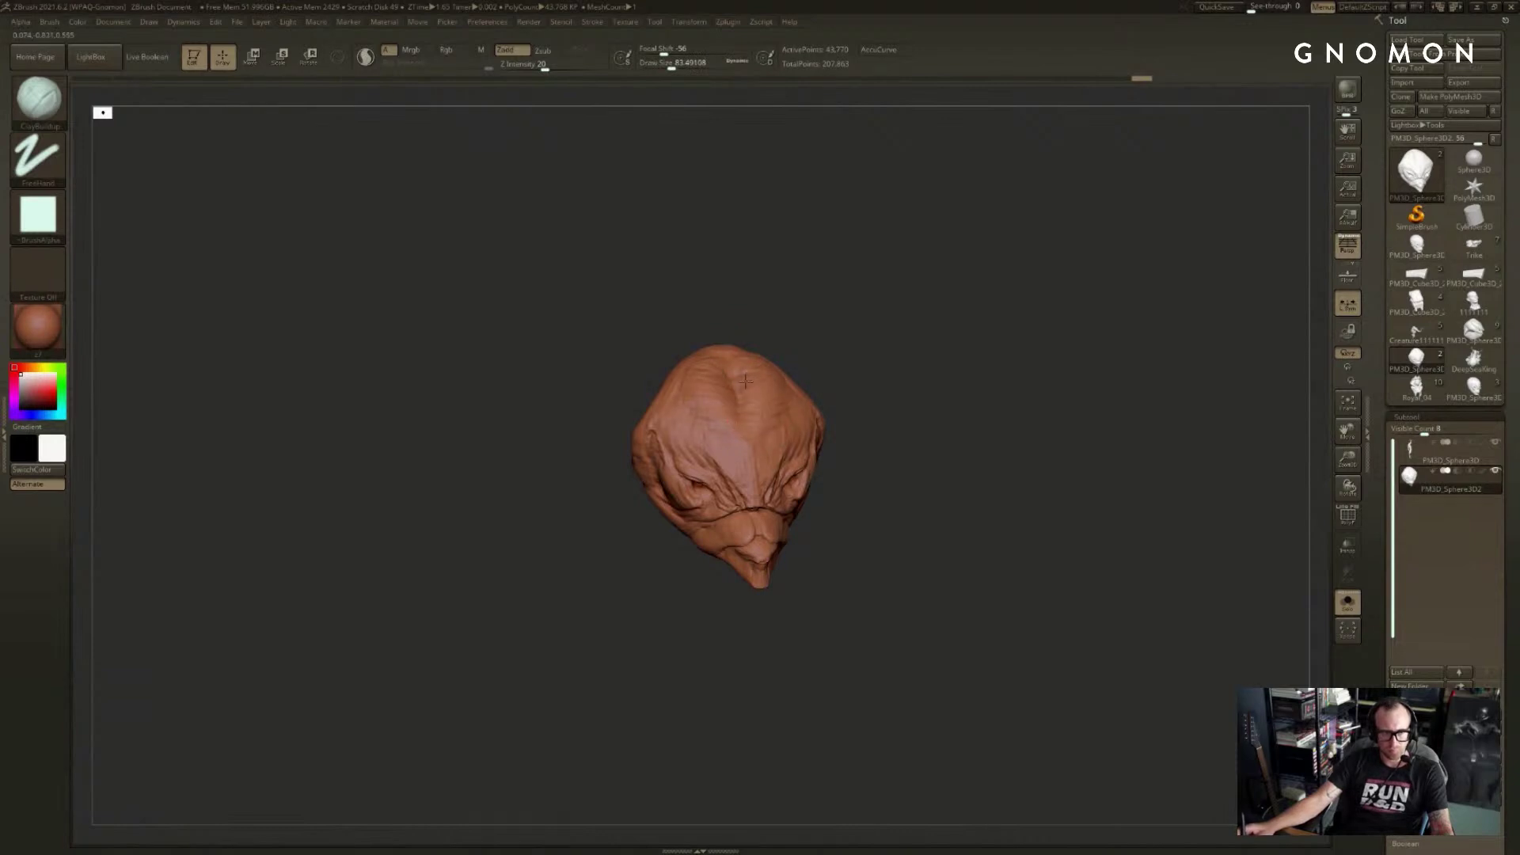
pyautogui.keyDown('shift'); pyautogui.moveTo(765, 356); pyautogui.dragTo(856, 316); pyautogui.keyUp('shift')
pyautogui.hotkey('shift', 'alt', 's')
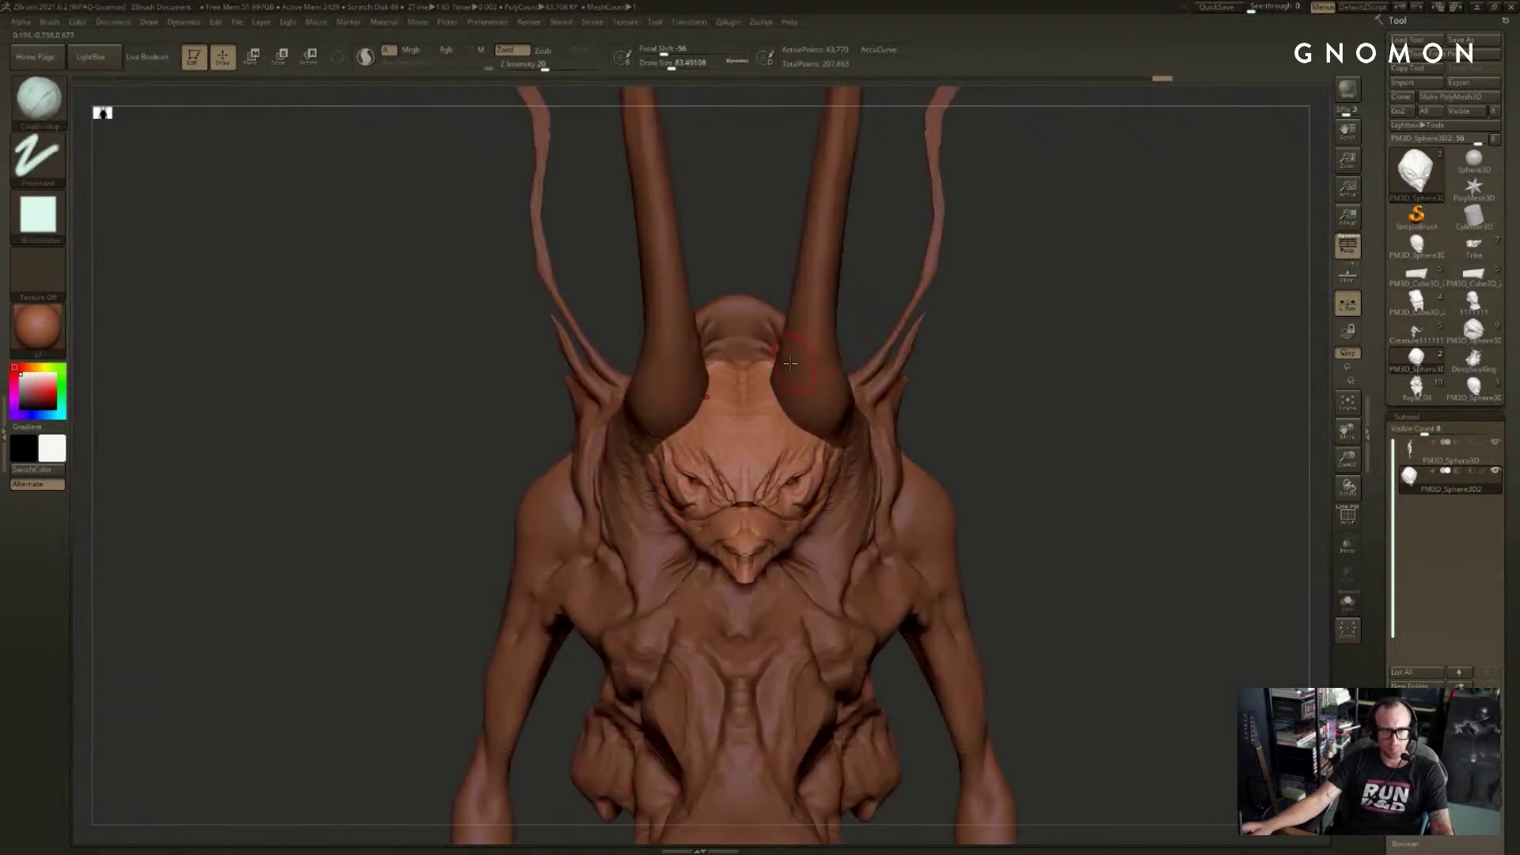
# - Select the body and cut down the top of the dome behind the horns with the ClayBuildup brush
pyautogui.keyDown('alt'); pyautogui.click(776, 306); pyautogui.keyUp('alt')
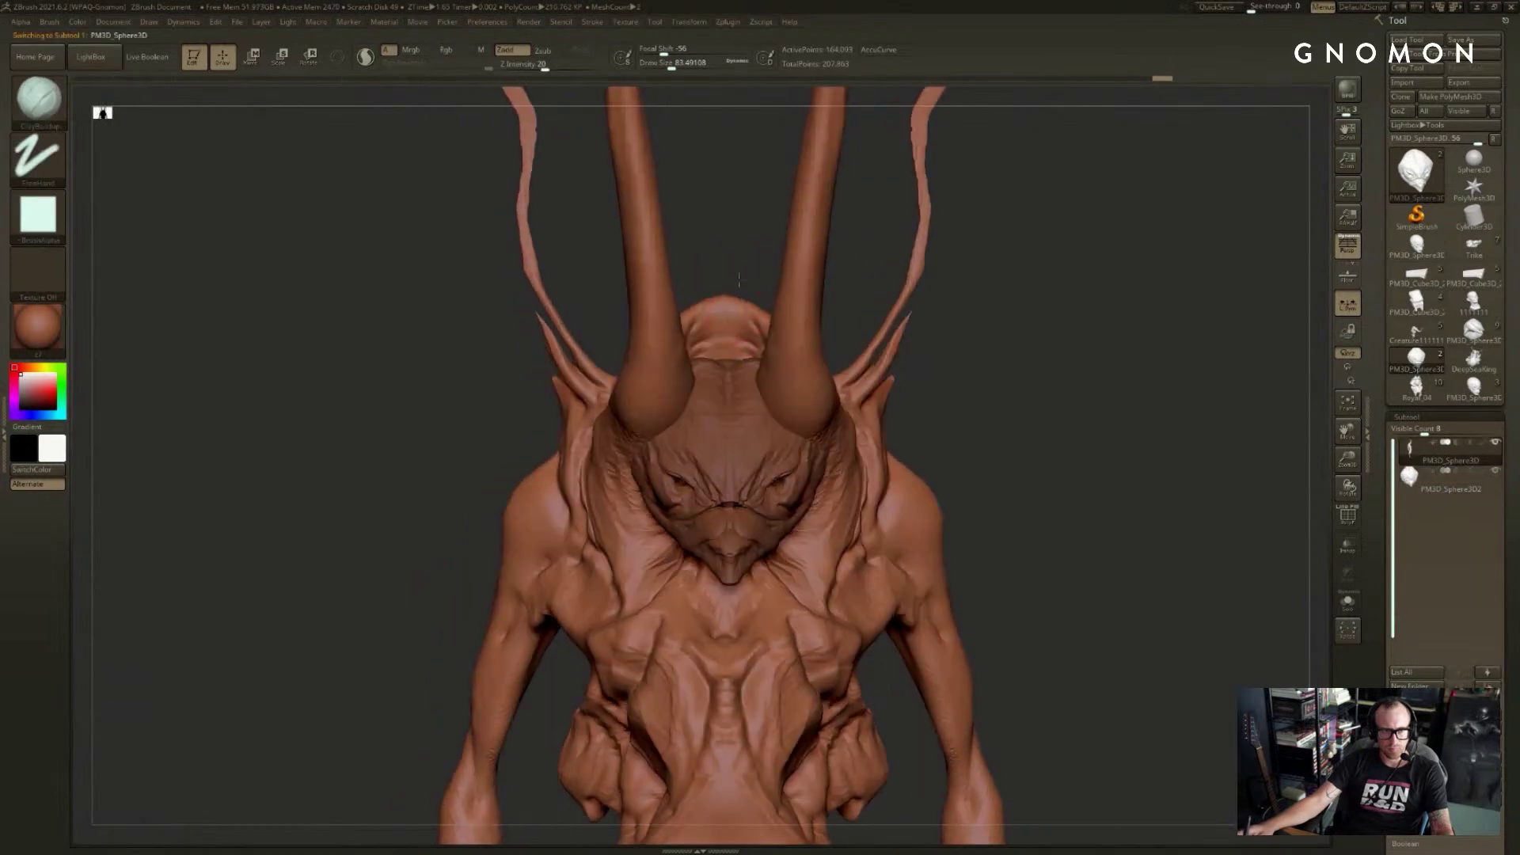
pyautogui.moveTo(713, 308); pyautogui.dragTo(726, 305)
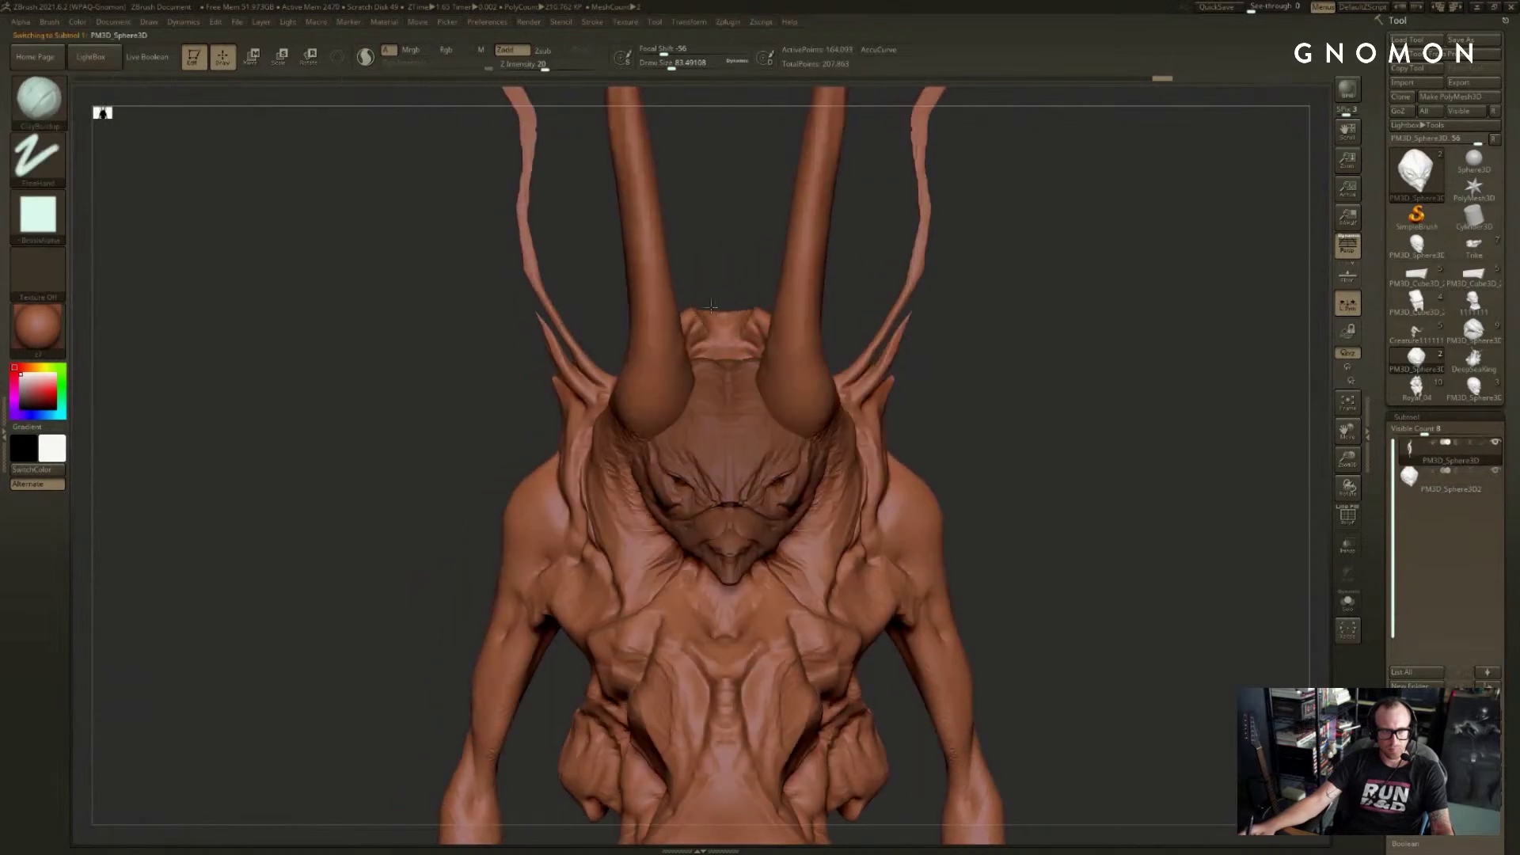
pyautogui.moveTo(736, 274); pyautogui.dragTo(703, 307)
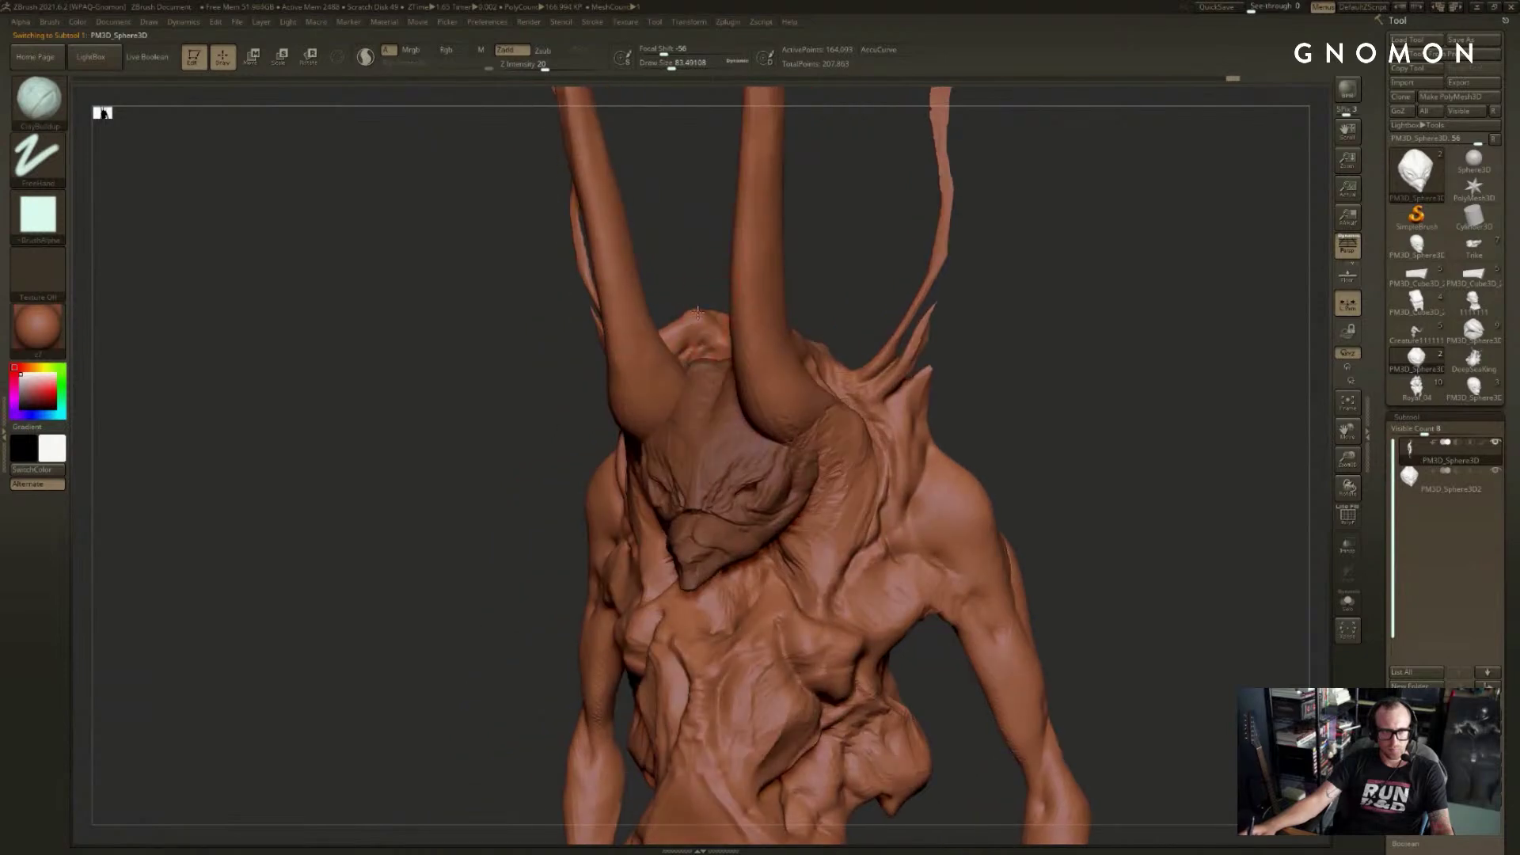
# - Carve creases into the hump behind the horns with the Dam Standard brush at a draw size of about 68
pyautogui.moveTo(697, 312)
pyautogui.mouseDown(button='right')
pyautogui.moveTo(681, 337)
pyautogui.moveTo(697, 344)
pyautogui.mouseUp(button='right')
pyautogui.press('b')
pyautogui.press('d')
pyautogui.press('s')
pyautogui.press('s')
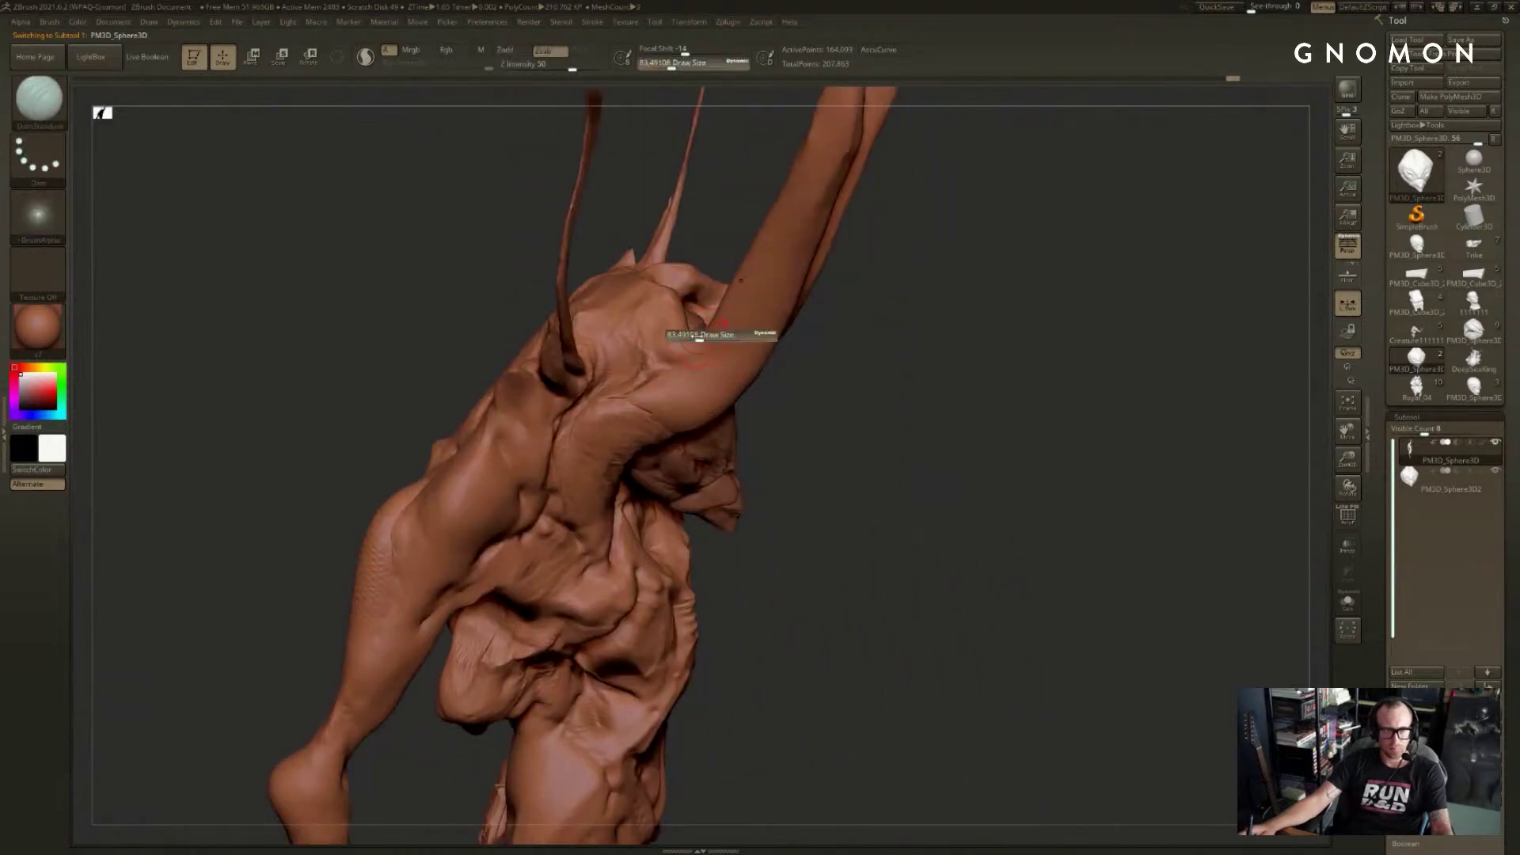
pyautogui.moveTo(698, 339); pyautogui.dragTo(686, 350)
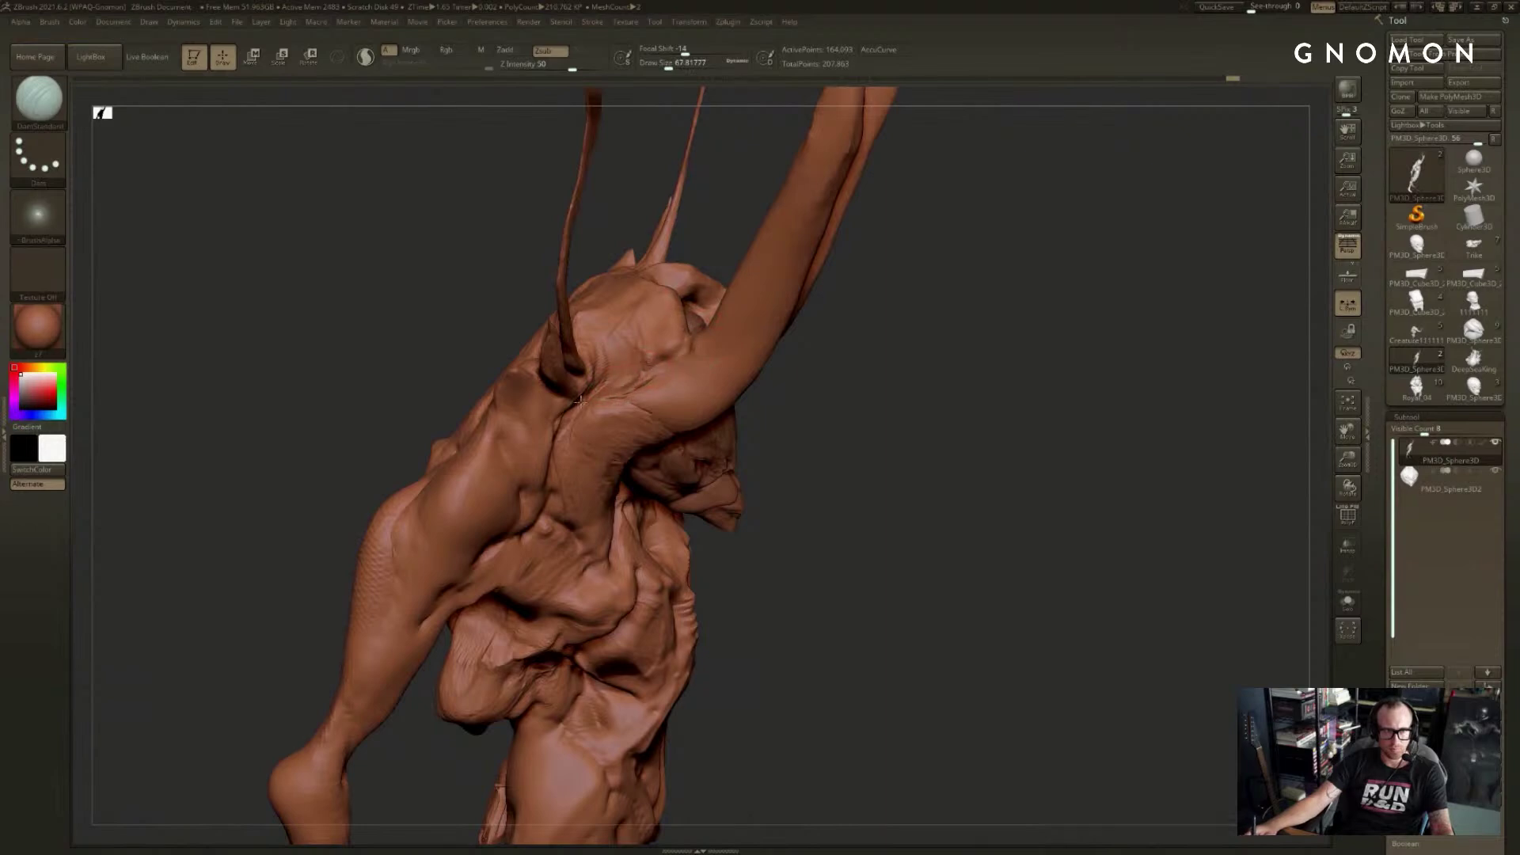
pyautogui.moveTo(580, 401)
pyautogui.mouseDown(button='right')
pyautogui.moveTo(1063, 342)
pyautogui.moveTo(1025, 363)
pyautogui.moveTo(723, 397)
pyautogui.moveTo(655, 425)
pyautogui.moveTo(667, 435)
pyautogui.moveTo(677, 362)
pyautogui.moveTo(672, 433)
pyautogui.mouseUp(button='right')
# - Build up the middle of the crest between the horns with the ClayBuildup brush at a draw size of about 83
pyautogui.press('b')
pyautogui.press('c')
pyautogui.press('b')
pyautogui.press('s')
pyautogui.click(644, 414)
pyautogui.press('s')
pyautogui.moveTo(672, 433); pyautogui.dragTo(669, 428)
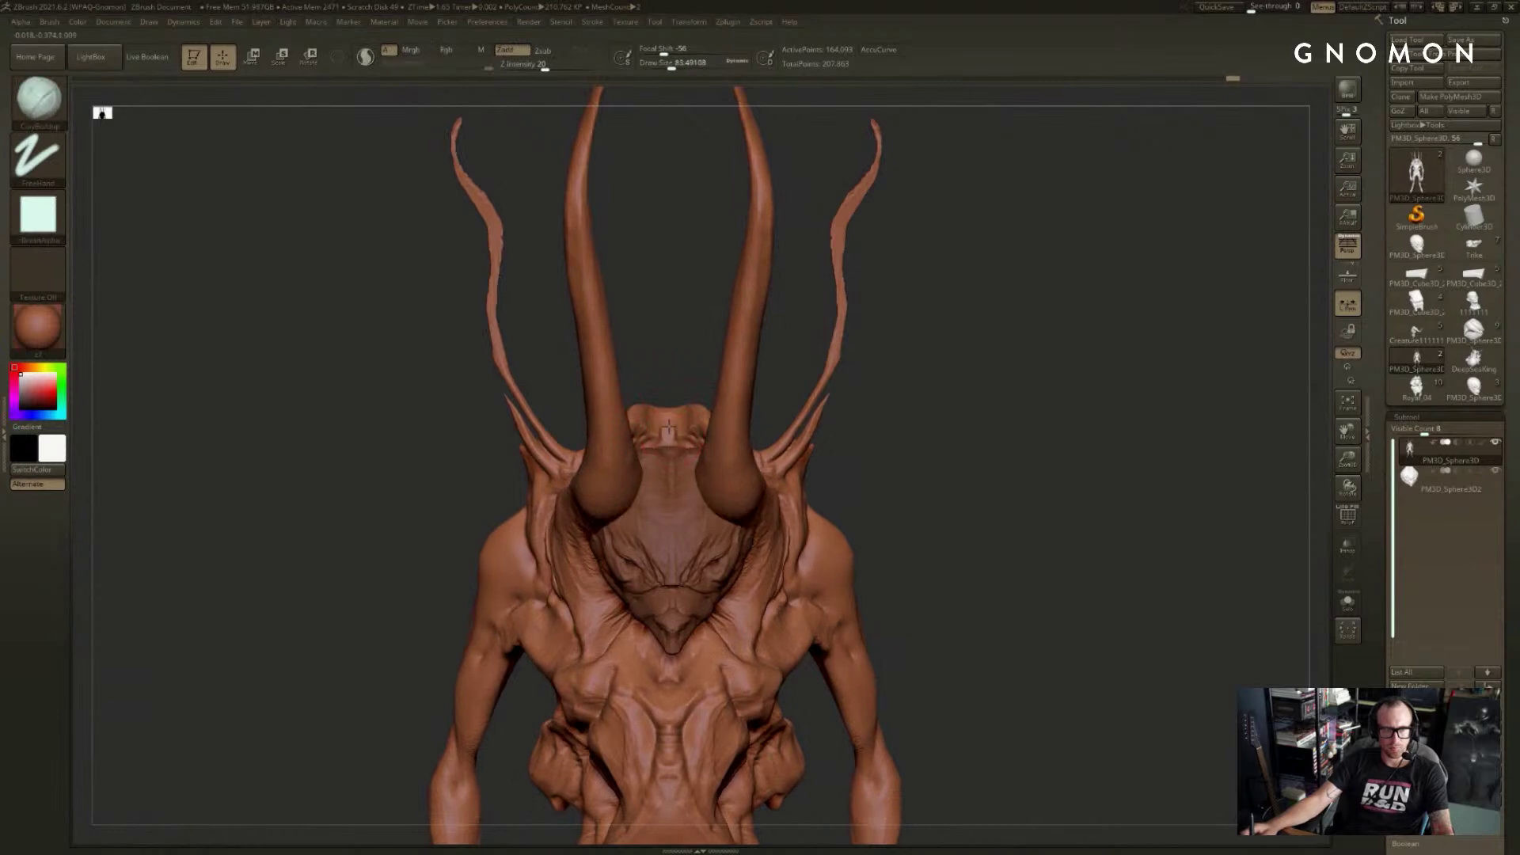
pyautogui.moveTo(680, 382); pyautogui.dragTo(672, 428, button='right')
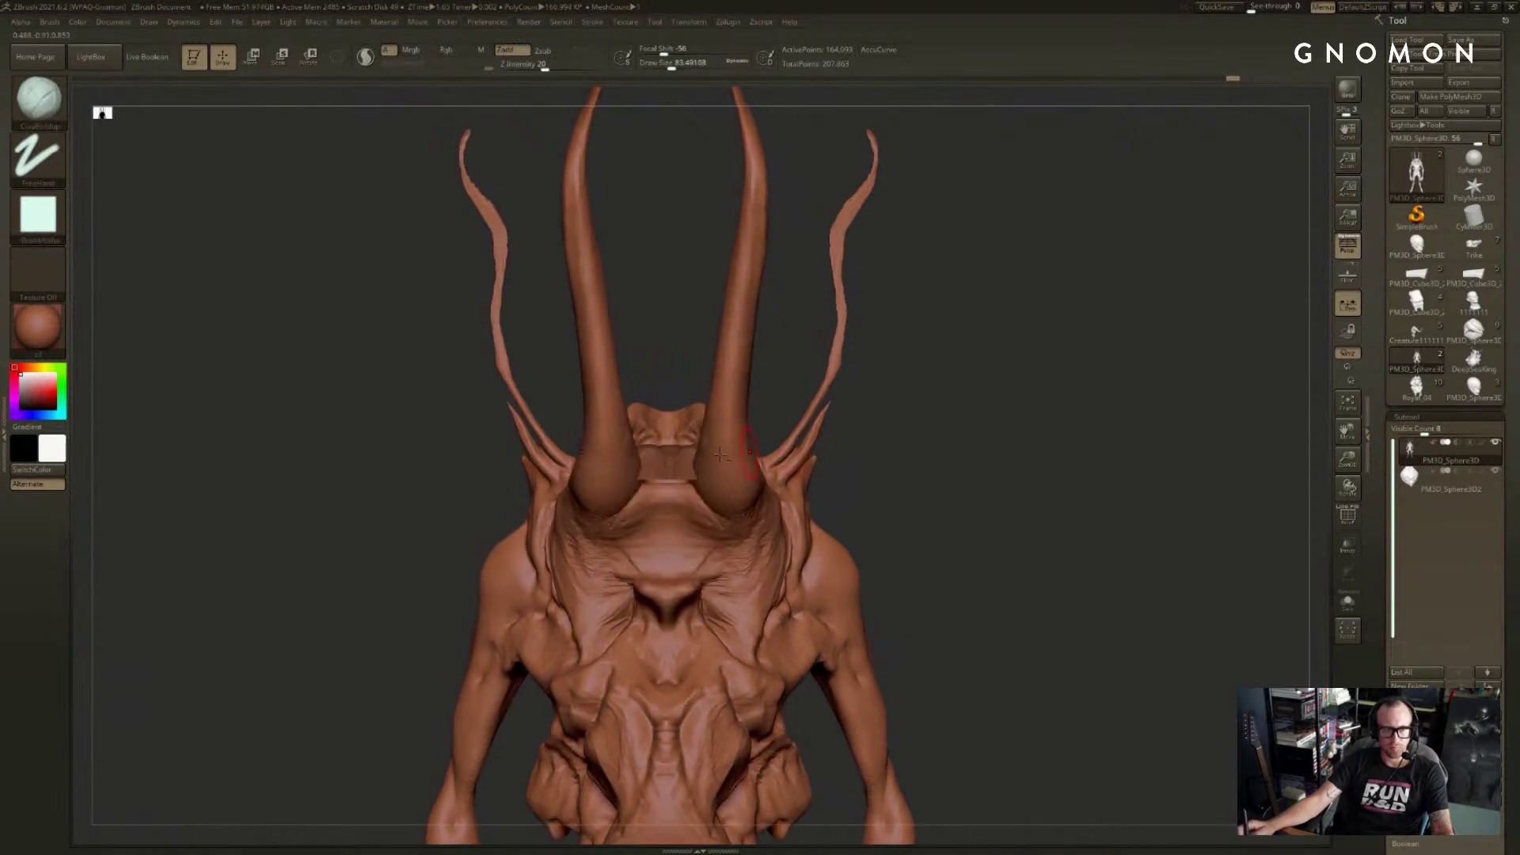
# - Sharpen the creases of the crest between the horns with the Dam Standard brush at a draw size of about 68
pyautogui.press('b')
pyautogui.press('d')
pyautogui.press('s')
pyautogui.press('s')
pyautogui.moveTo(670, 438); pyautogui.dragTo(667, 438)
pyautogui.hotkey('alt', 's')
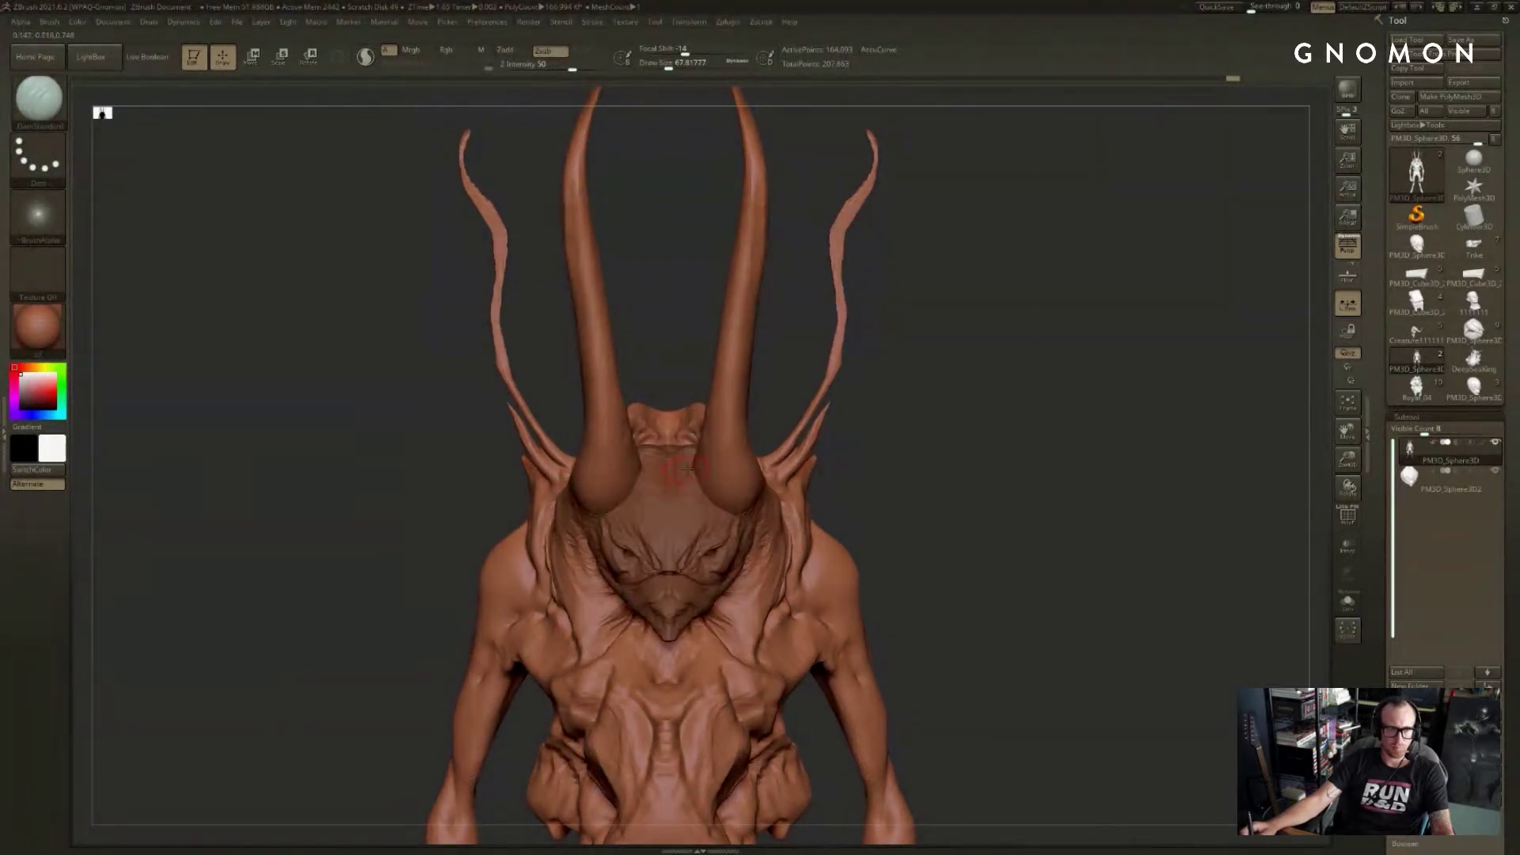
# - Select the head and carve grooves running up the forehead with the Dam Standard brush at a smaller draw size
pyautogui.keyDown('alt'); pyautogui.click(728, 539); pyautogui.keyUp('alt')
pyautogui.keyDown('alt'); pyautogui.moveTo(952, 491); pyautogui.dragTo(1011, 419, button='right'); pyautogui.keyUp('alt')
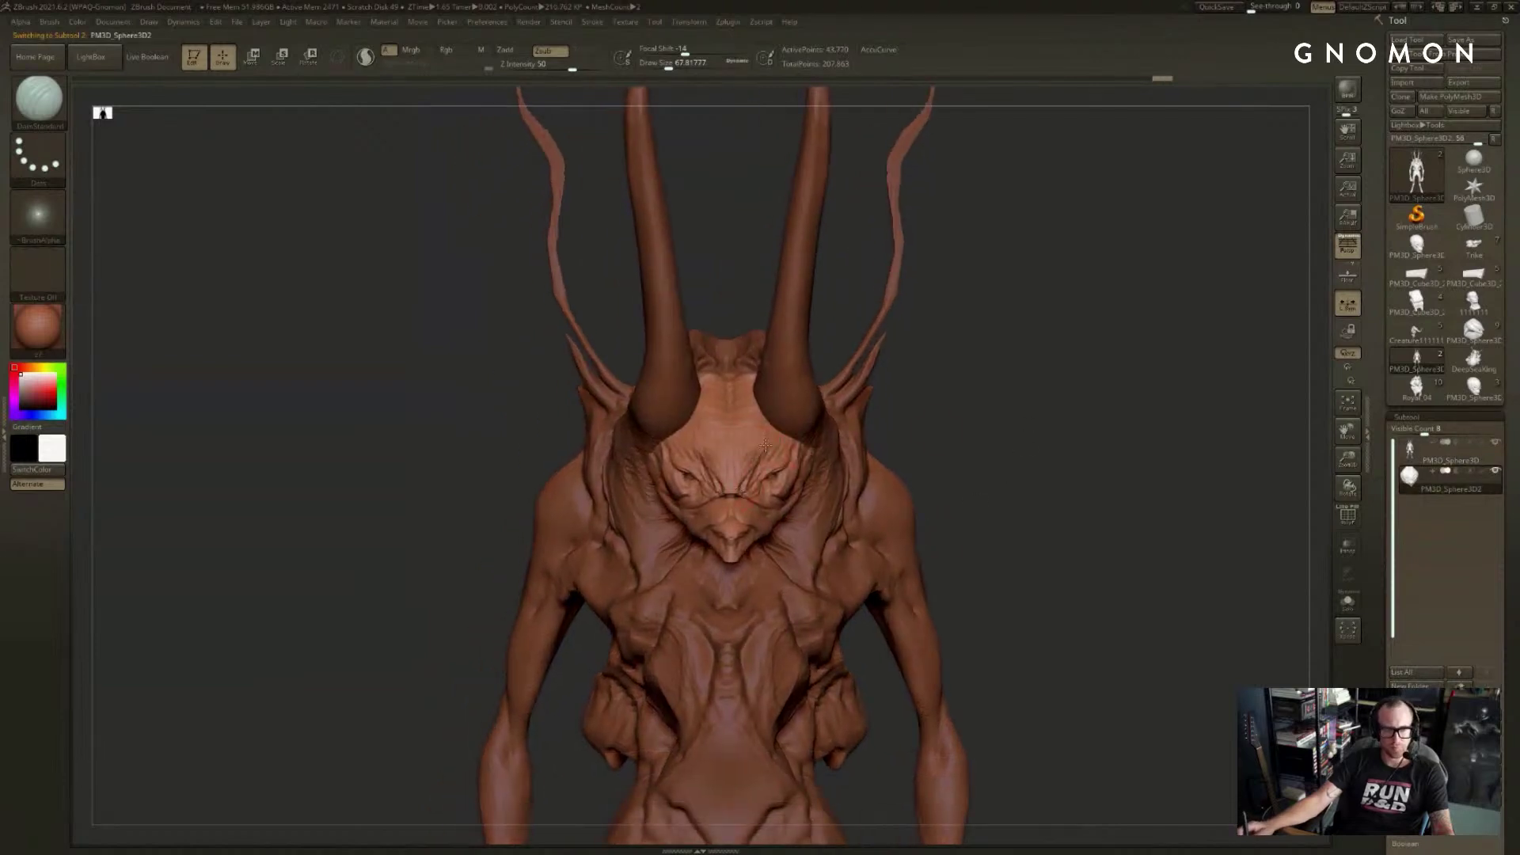
pyautogui.moveTo(789, 384)
pyautogui.mouseDown(button='right')
pyautogui.moveTo(1001, 417)
pyautogui.moveTo(933, 387)
pyautogui.moveTo(795, 406)
pyautogui.mouseUp(button='right')
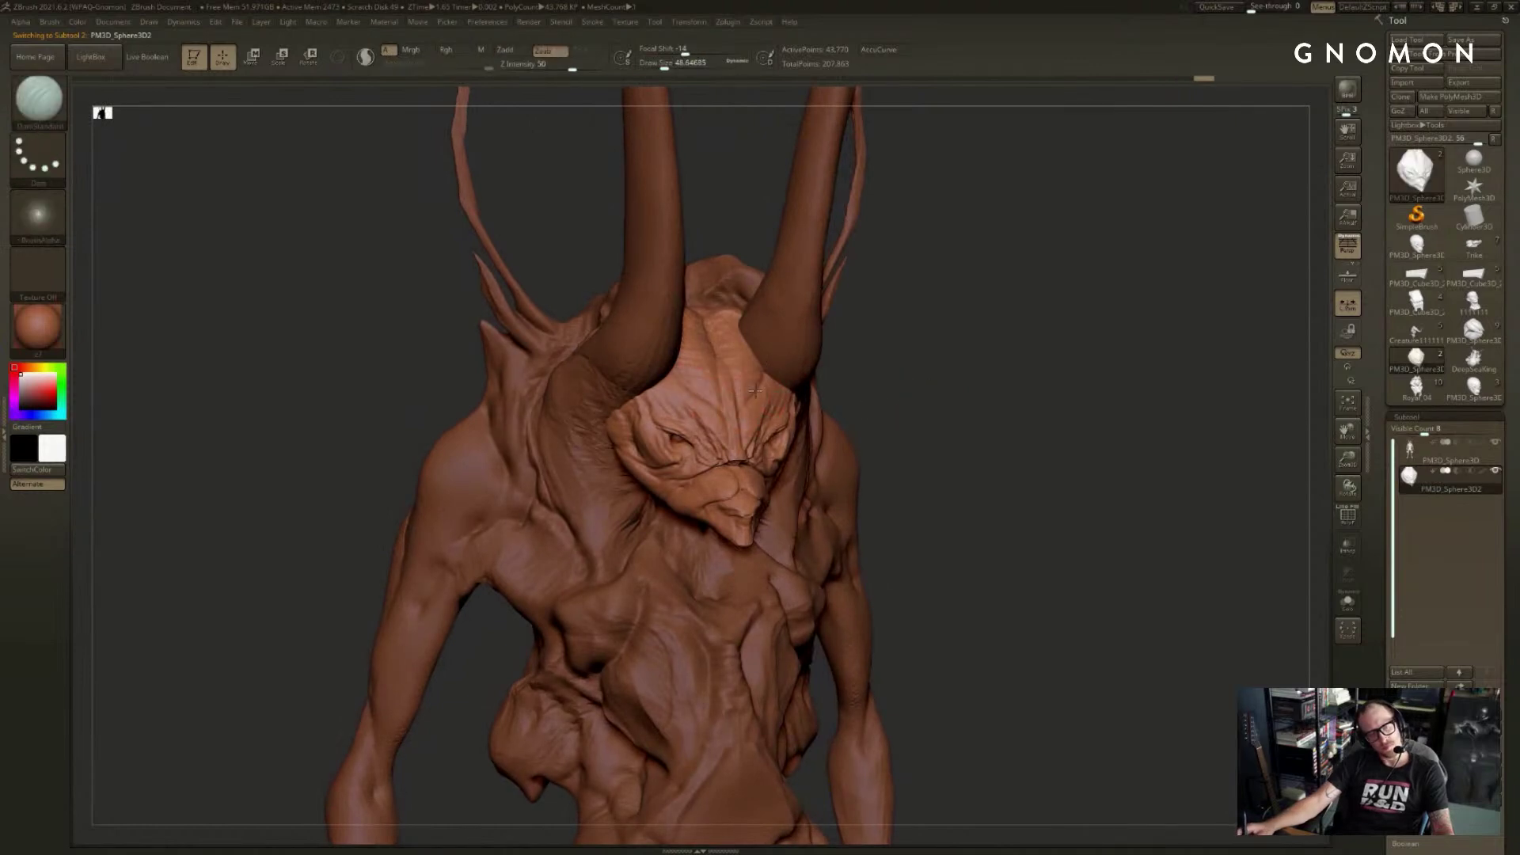
# - Adjust the head from the side with the Move brush at a larger draw size and check the whole figure
pyautogui.moveTo(840, 447)
pyautogui.mouseDown(button='right')
pyautogui.moveTo(899, 448)
pyautogui.moveTo(792, 443)
pyautogui.moveTo(719, 469)
pyautogui.mouseUp(button='right')
pyautogui.press('b')
pyautogui.press('m')
pyautogui.press('v')
pyautogui.press('ctrl')
pyautogui.press('f')
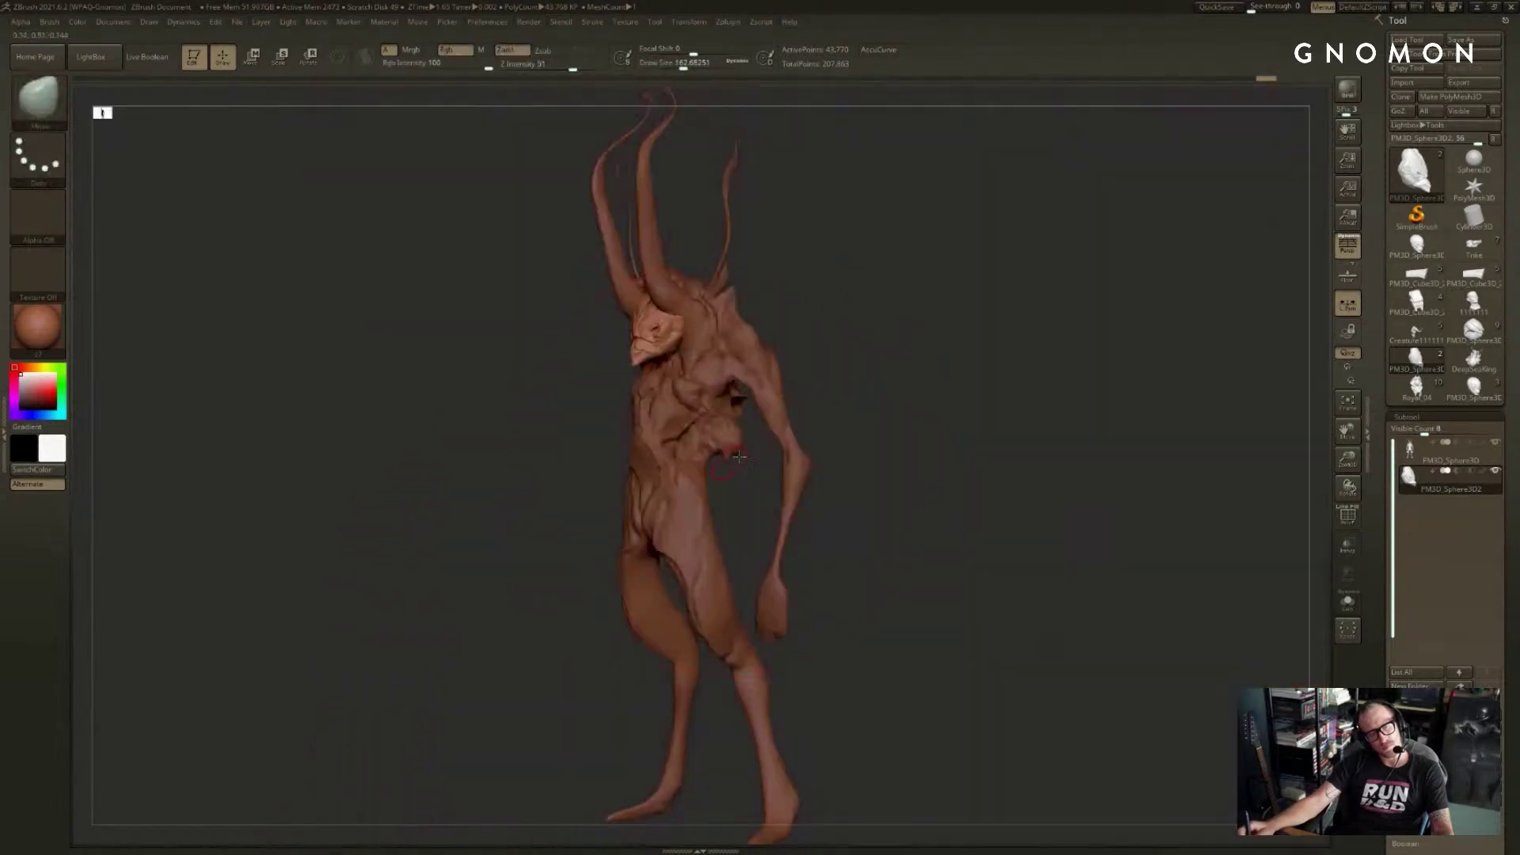
pyautogui.moveTo(1053, 246); pyautogui.dragTo(1148, 243, button='right')
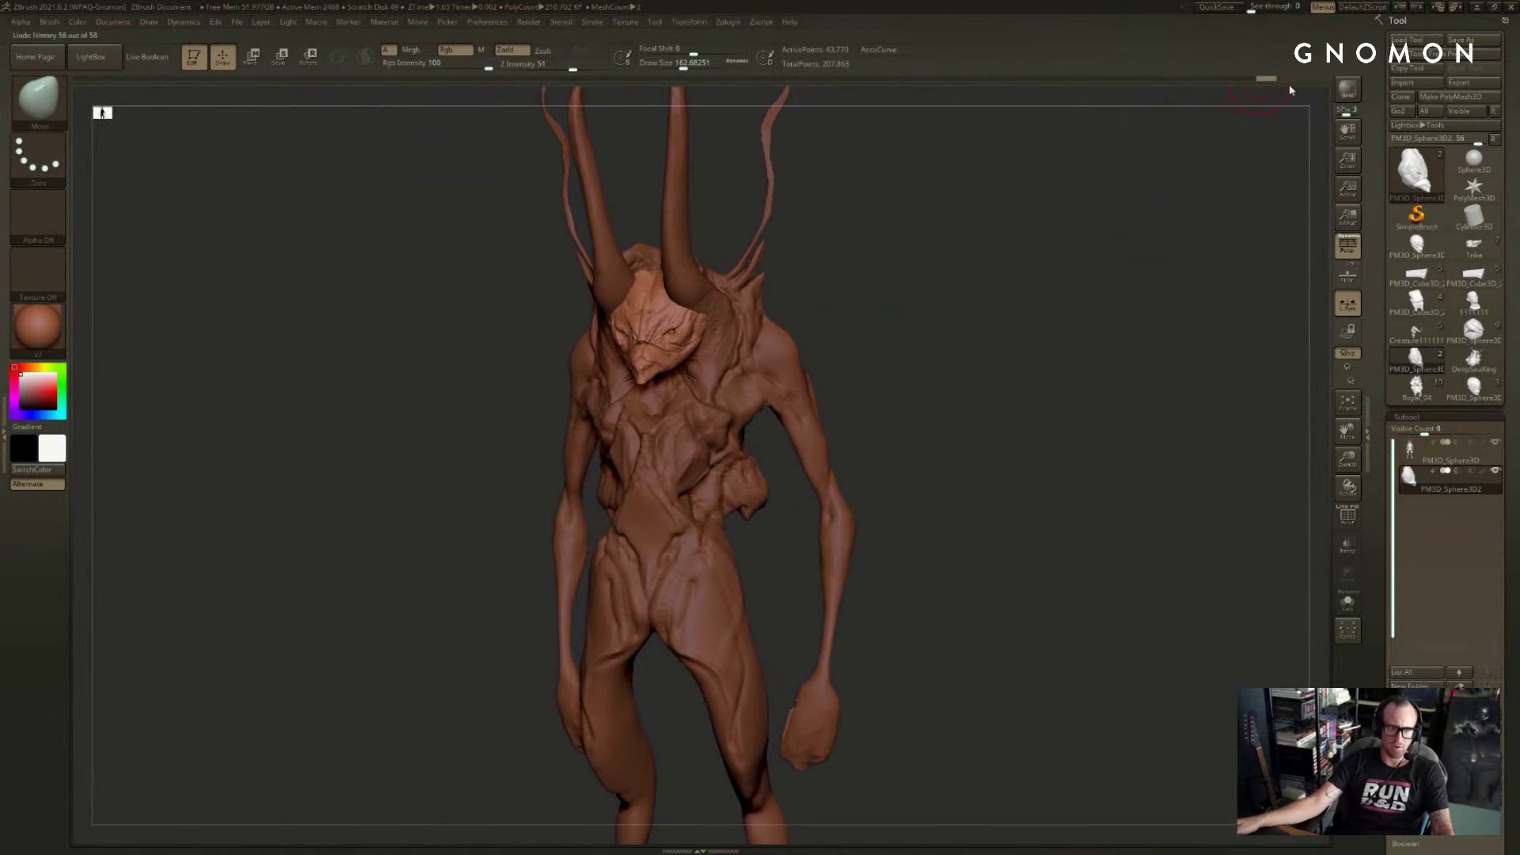
# - Select the body and carve creases around the shoulder with the Dam Standard brush
pyautogui.keyDown('alt'); pyautogui.click(752, 368); pyautogui.keyUp('alt')
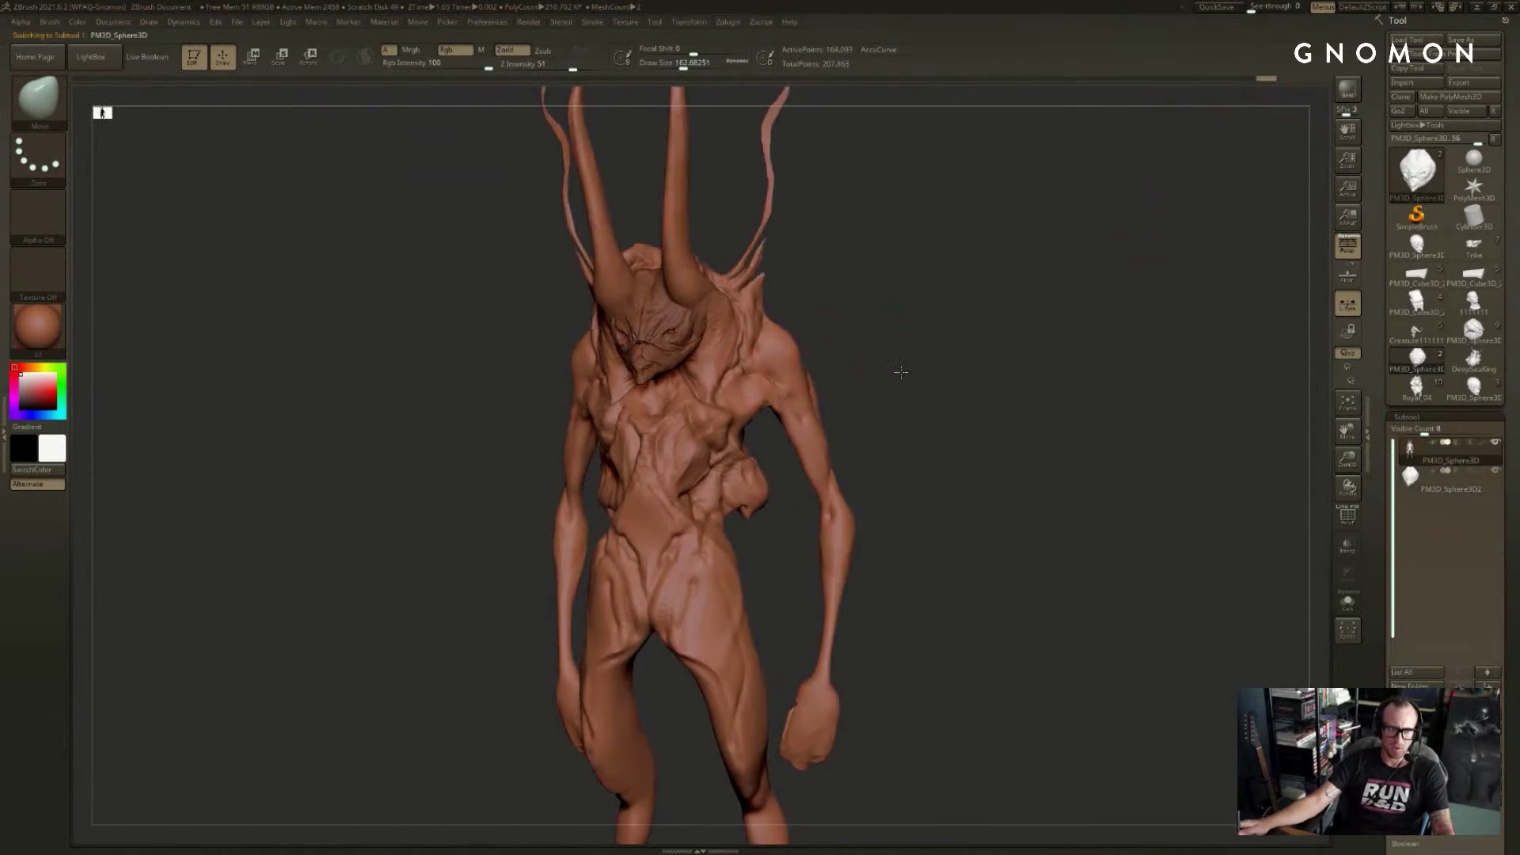
pyautogui.moveTo(900, 362); pyautogui.dragTo(941, 375, button='right')
pyautogui.moveTo(640, 393); pyautogui.dragTo(597, 480, button='right')
pyautogui.press('b')
pyautogui.press('d')
pyautogui.press('s')
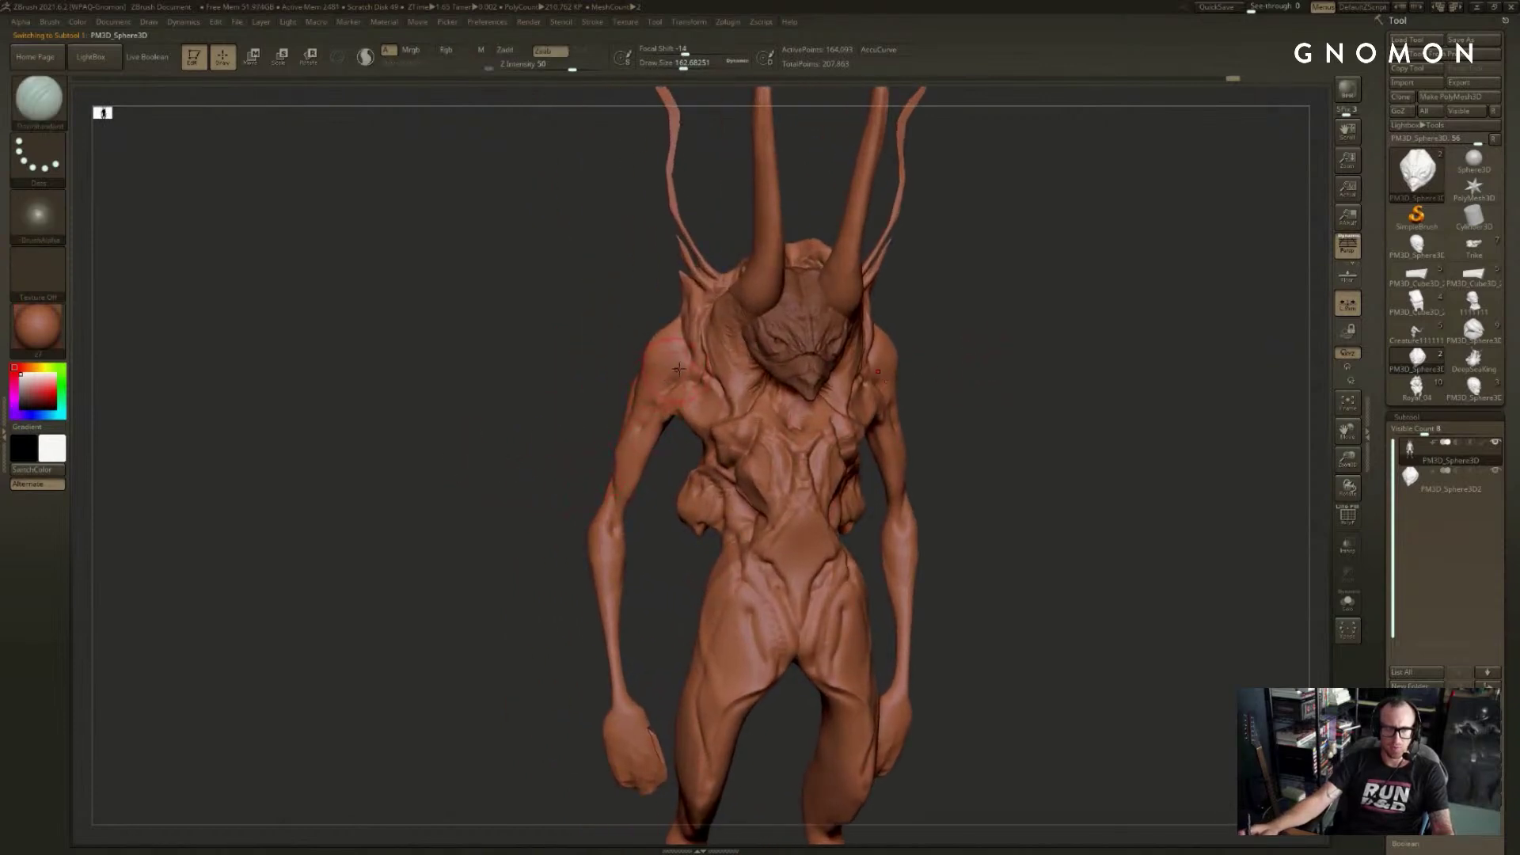
# - Build up the shoulders with the ClayBuildup brush at a draw size of about 158
pyautogui.press('b')
pyautogui.press('c')
pyautogui.press('b')
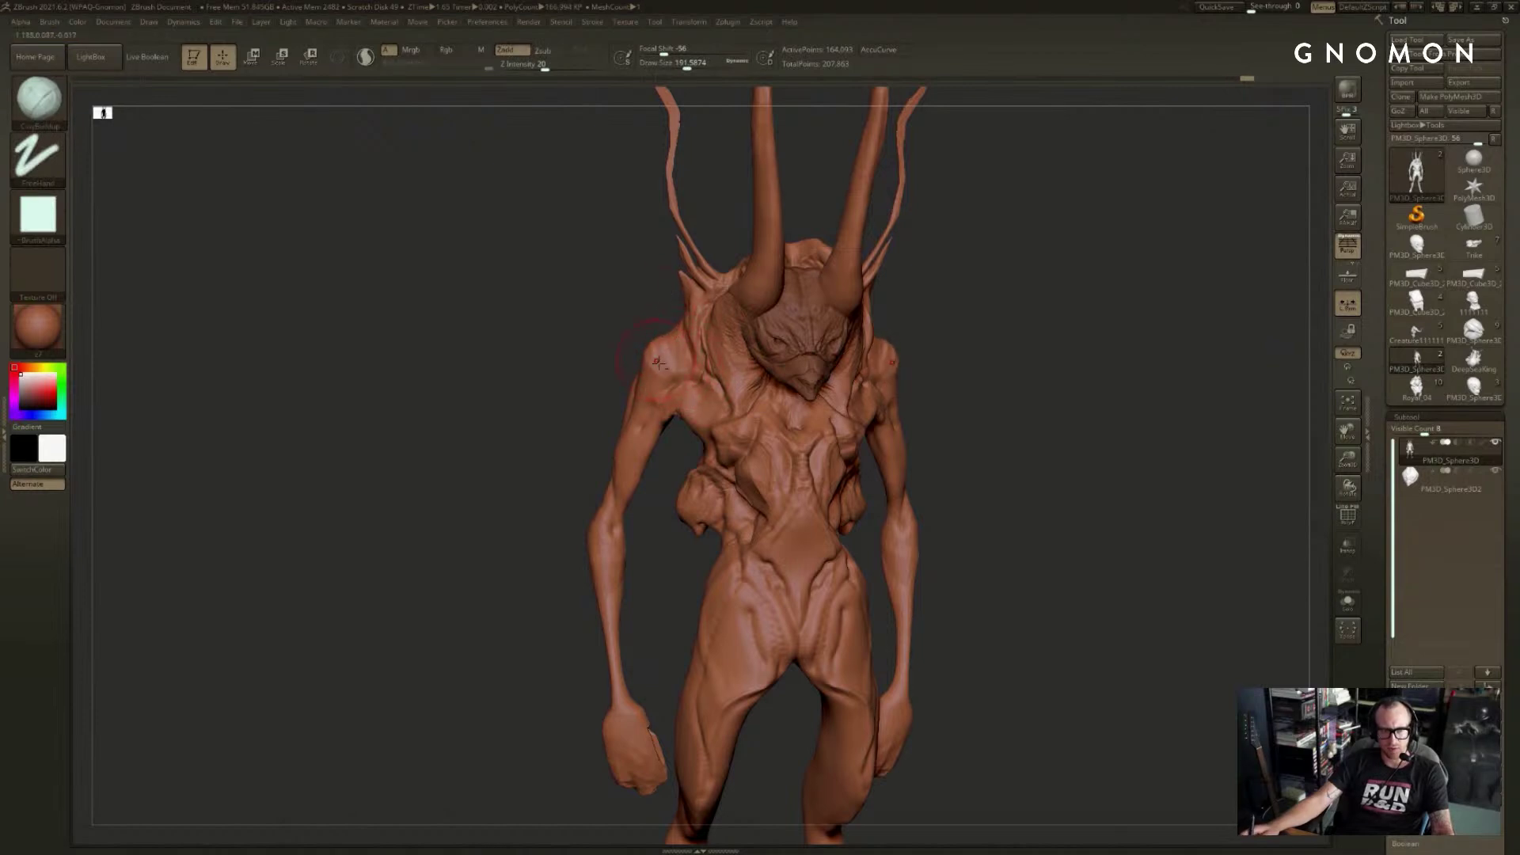
pyautogui.press('[')
pyautogui.moveTo(607, 364)
pyautogui.mouseDown()
pyautogui.moveTo(1005, 341)
pyautogui.moveTo(939, 375)
pyautogui.mouseUp()
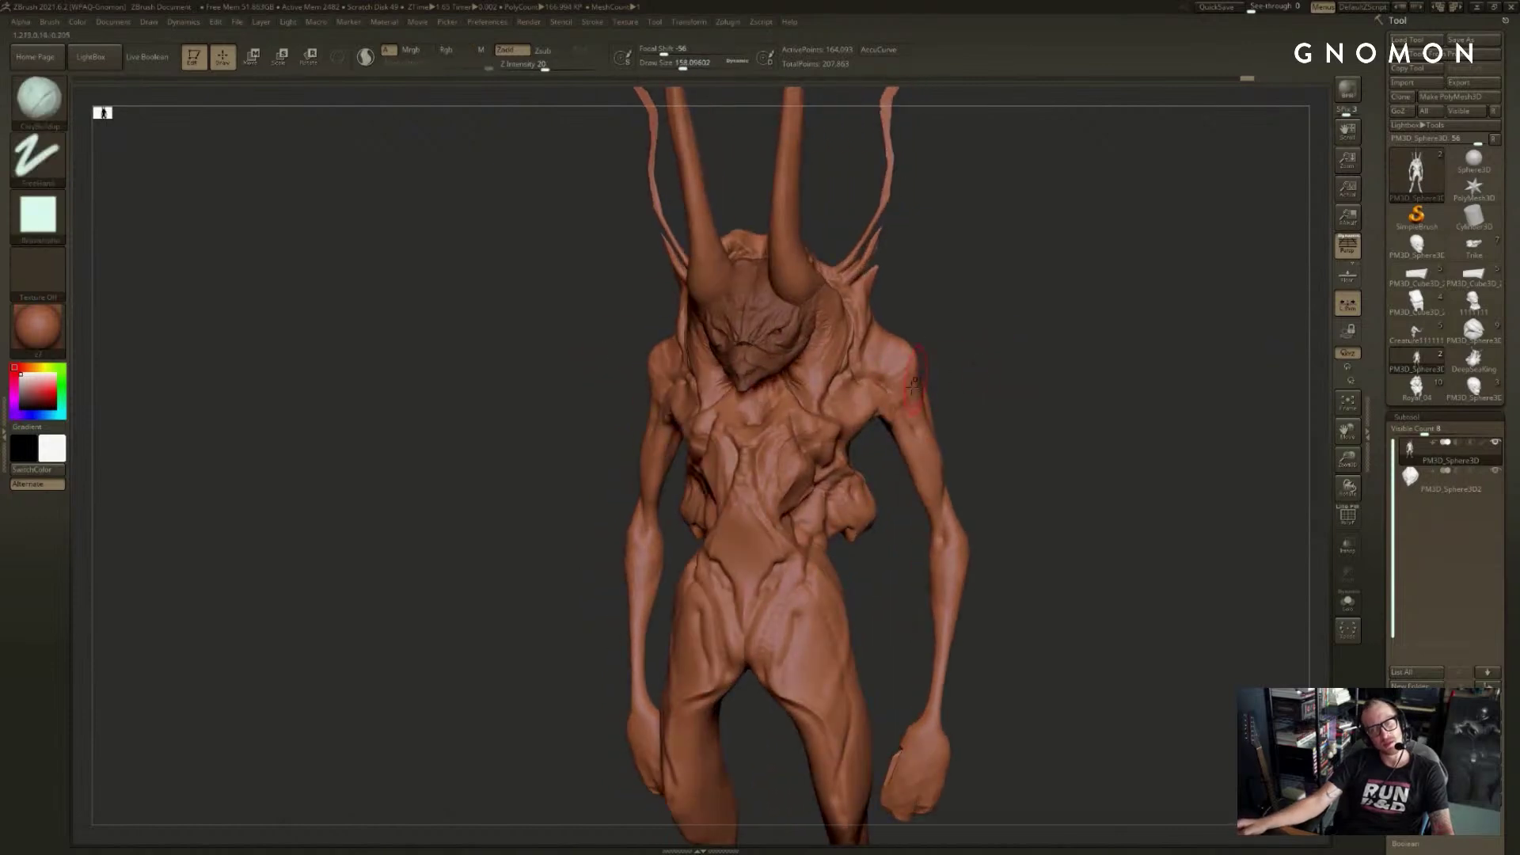
# - Cut creases around the shoulder, armpit and upper arm with the Dam Standard brush
pyautogui.press('b')
pyautogui.press('d')
pyautogui.press('s')
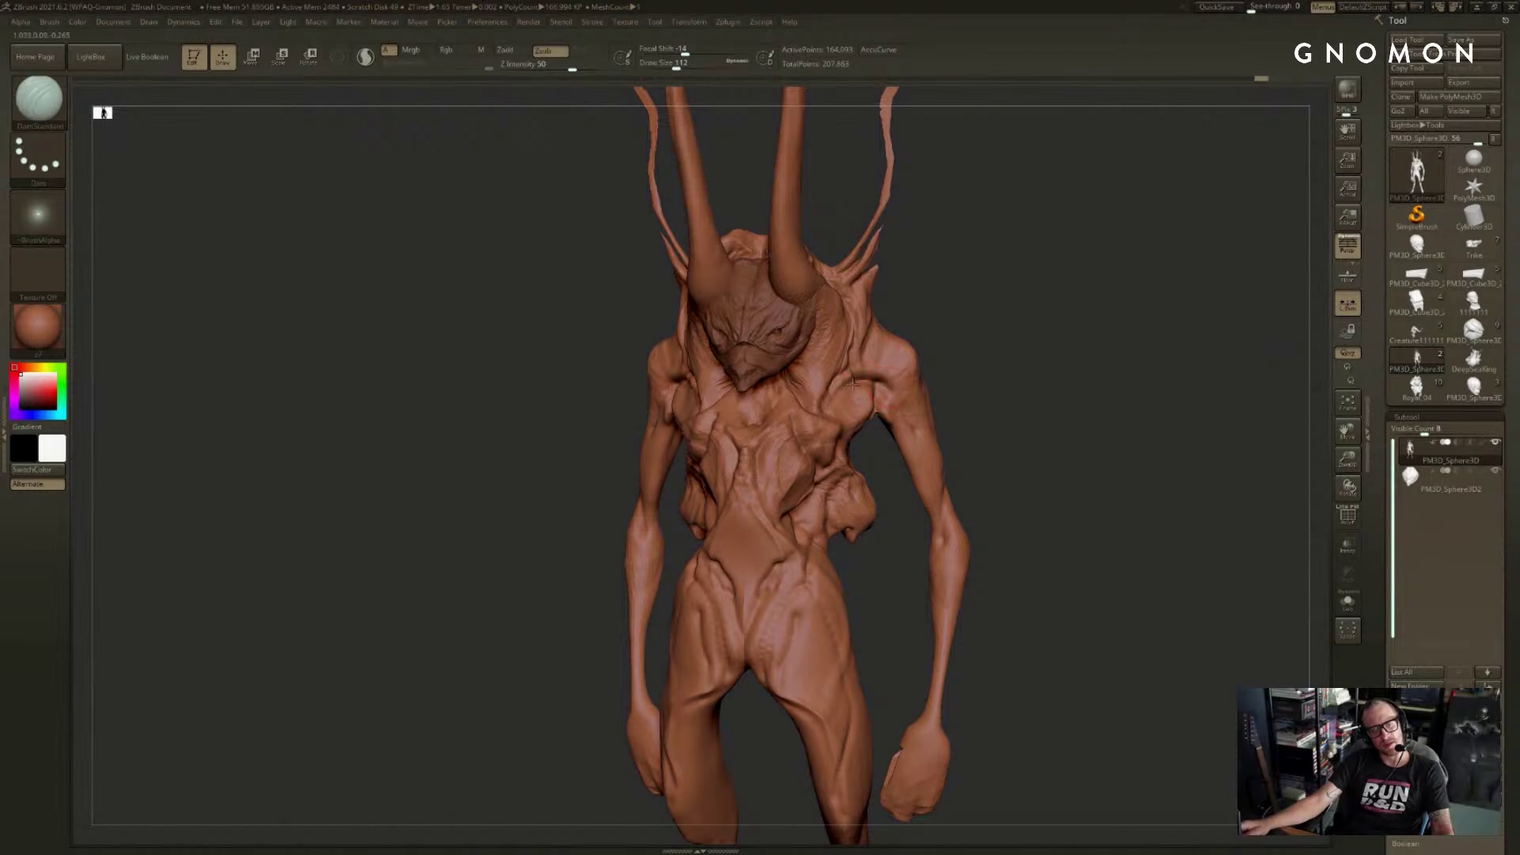
pyautogui.moveTo(1007, 368); pyautogui.dragTo(1124, 388)
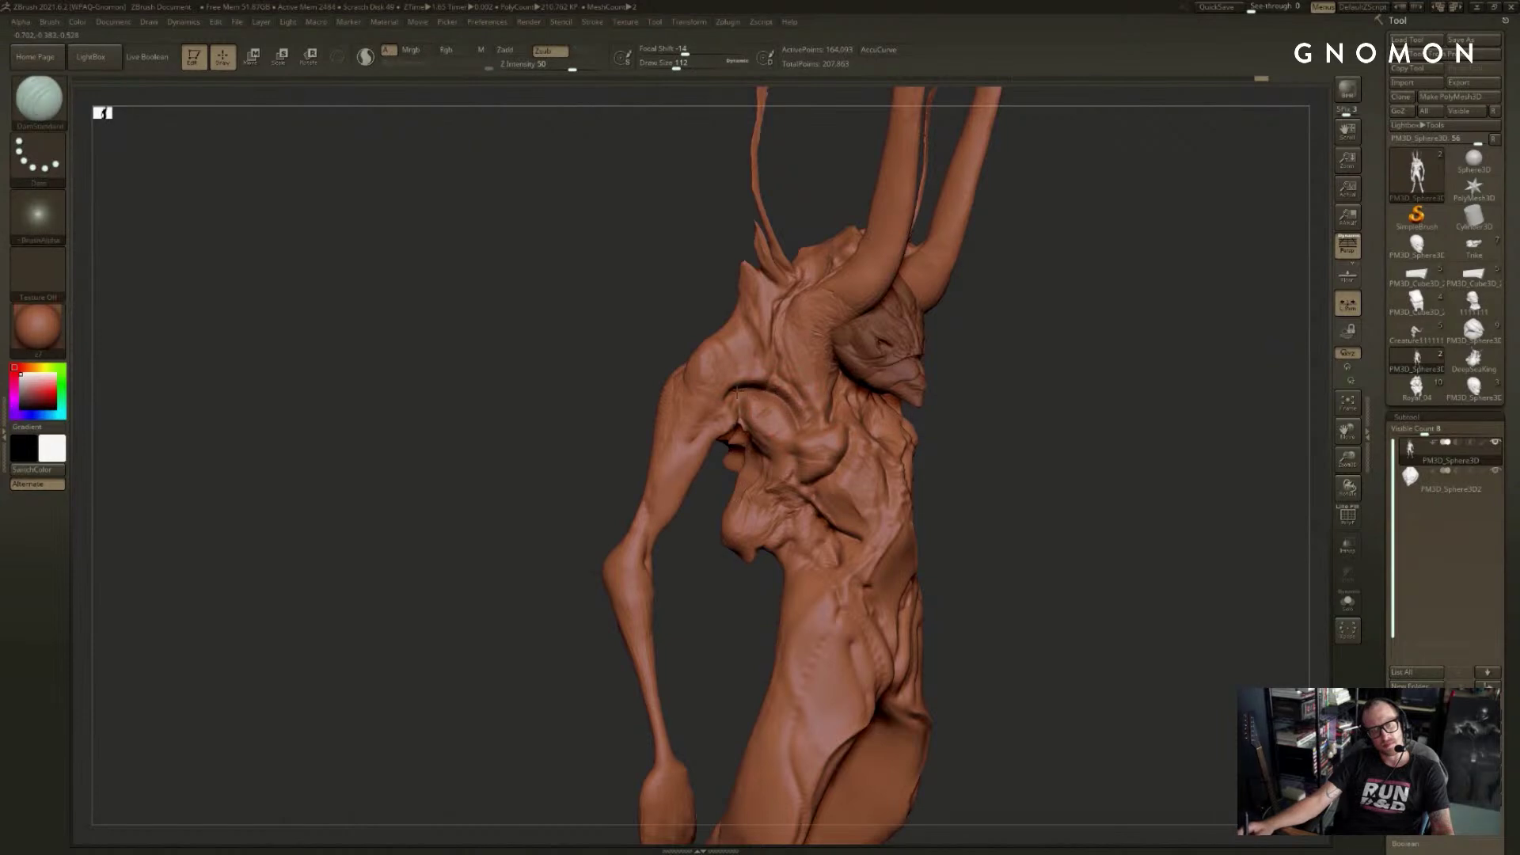
pyautogui.moveTo(737, 391); pyautogui.dragTo(719, 419)
pyautogui.moveTo(708, 532)
pyautogui.mouseDown()
pyautogui.moveTo(966, 483)
pyautogui.moveTo(697, 518)
pyautogui.mouseUp()
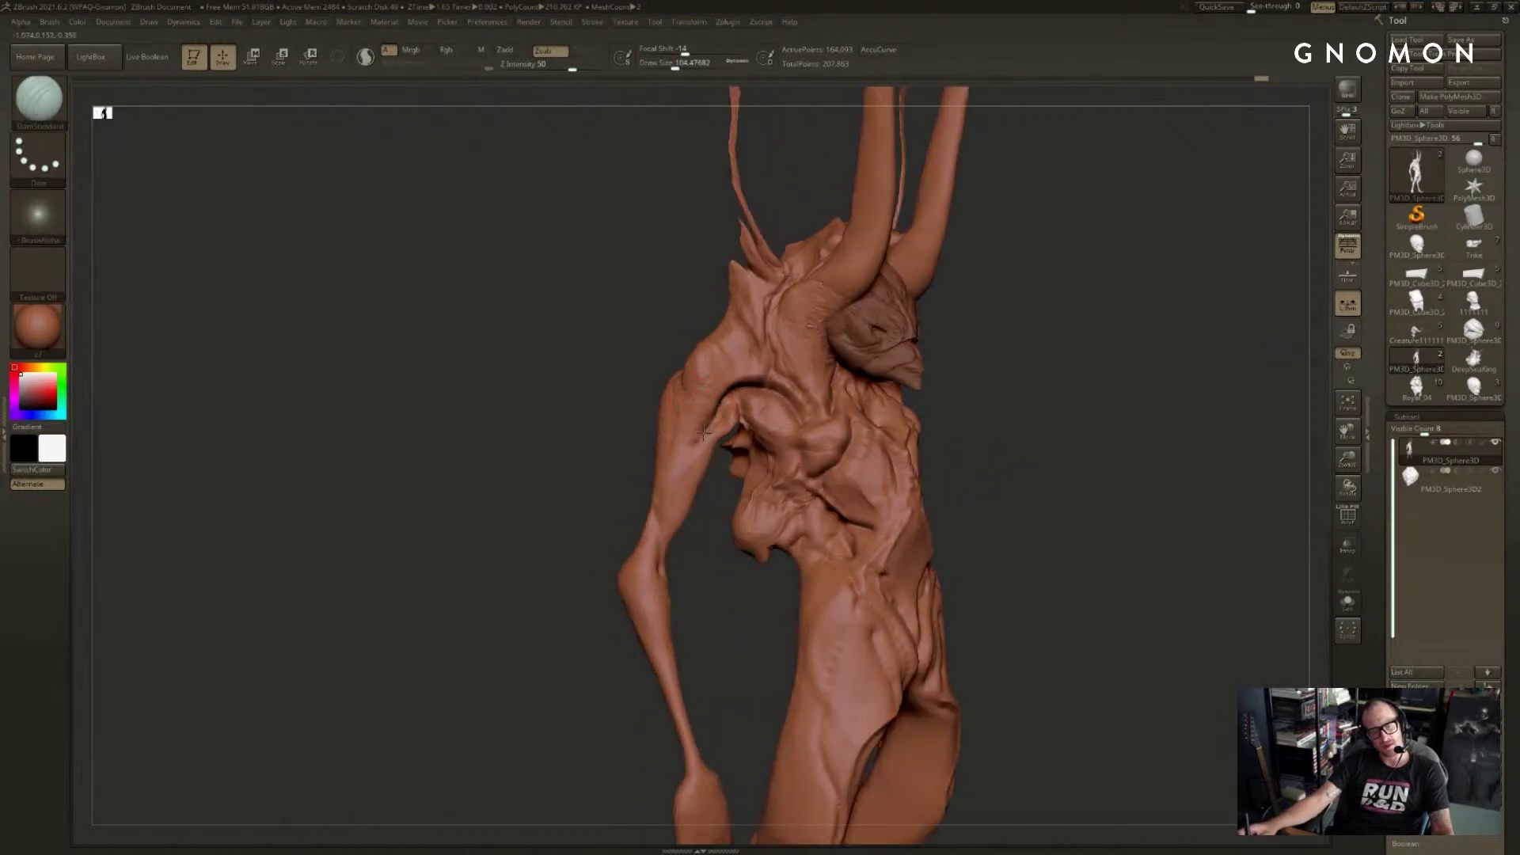
pyautogui.moveTo(604, 497); pyautogui.dragTo(487, 493)
# - Compare the full figure from the front against earlier undo history states of the body
pyautogui.keyDown('shift'); pyautogui.moveTo(1093, 372); pyautogui.dragTo(1051, 333); pyautogui.keyUp('shift')
pyautogui.press('f')
pyautogui.moveTo(1275, 79)
pyautogui.mouseDown()
pyautogui.moveTo(1186, 93)
pyautogui.moveTo(1273, 70)
pyautogui.mouseUp()
pyautogui.click(1259, 80)
pyautogui.click(1249, 82)
pyautogui.click(1261, 80)
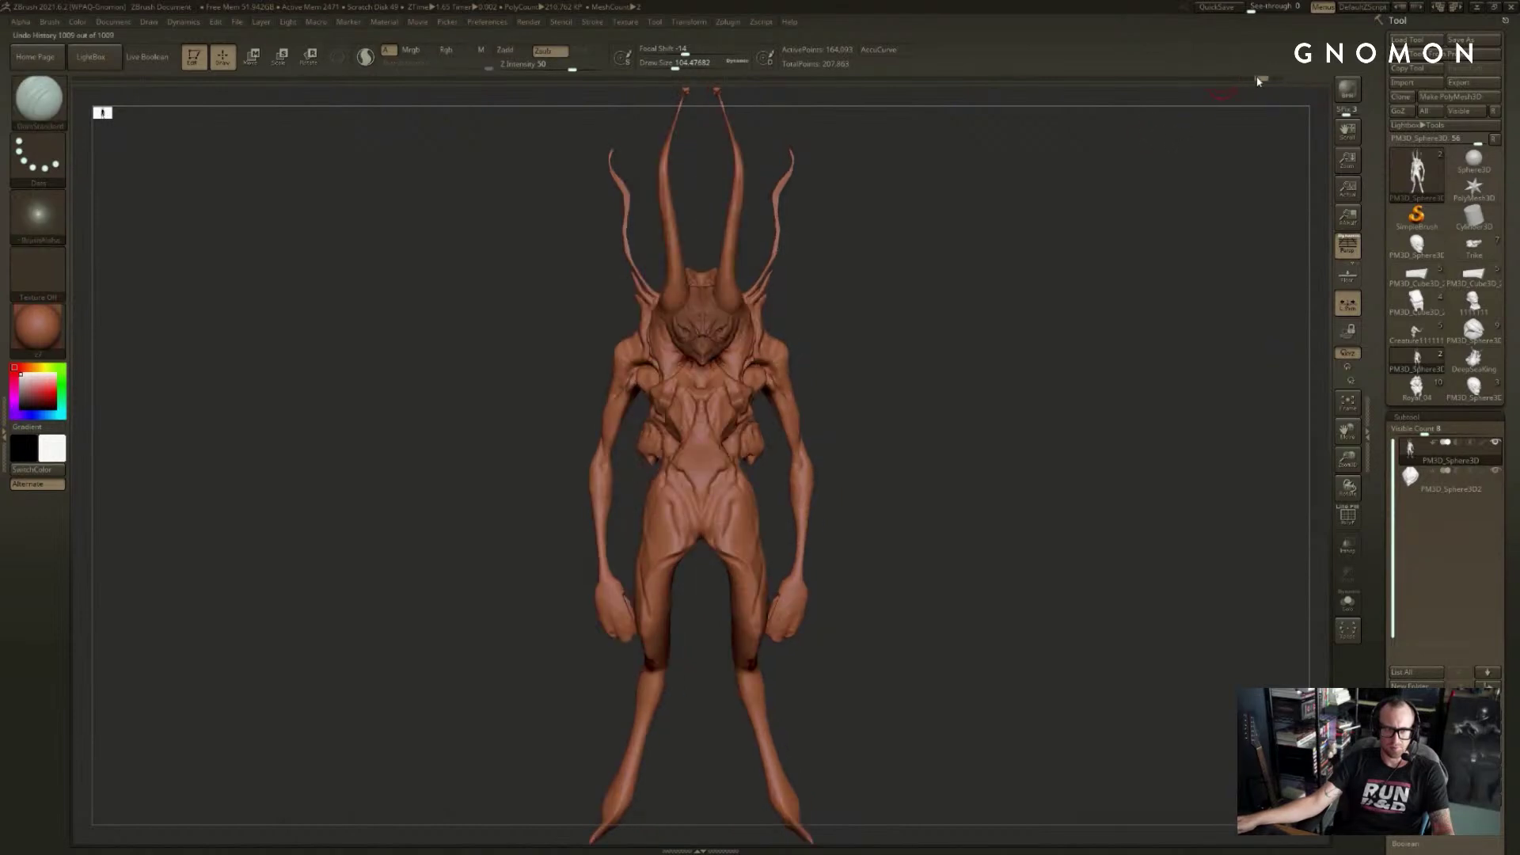
pyautogui.click(1249, 82)
# - Flatten the planes of the shoulders with the hPolish brush at a draw size of about 172
pyautogui.moveTo(1117, 231)
pyautogui.mouseDown()
pyautogui.moveTo(1133, 269)
pyautogui.moveTo(1101, 342)
pyautogui.mouseUp()
pyautogui.press('b')
pyautogui.press('h')
pyautogui.press('p')
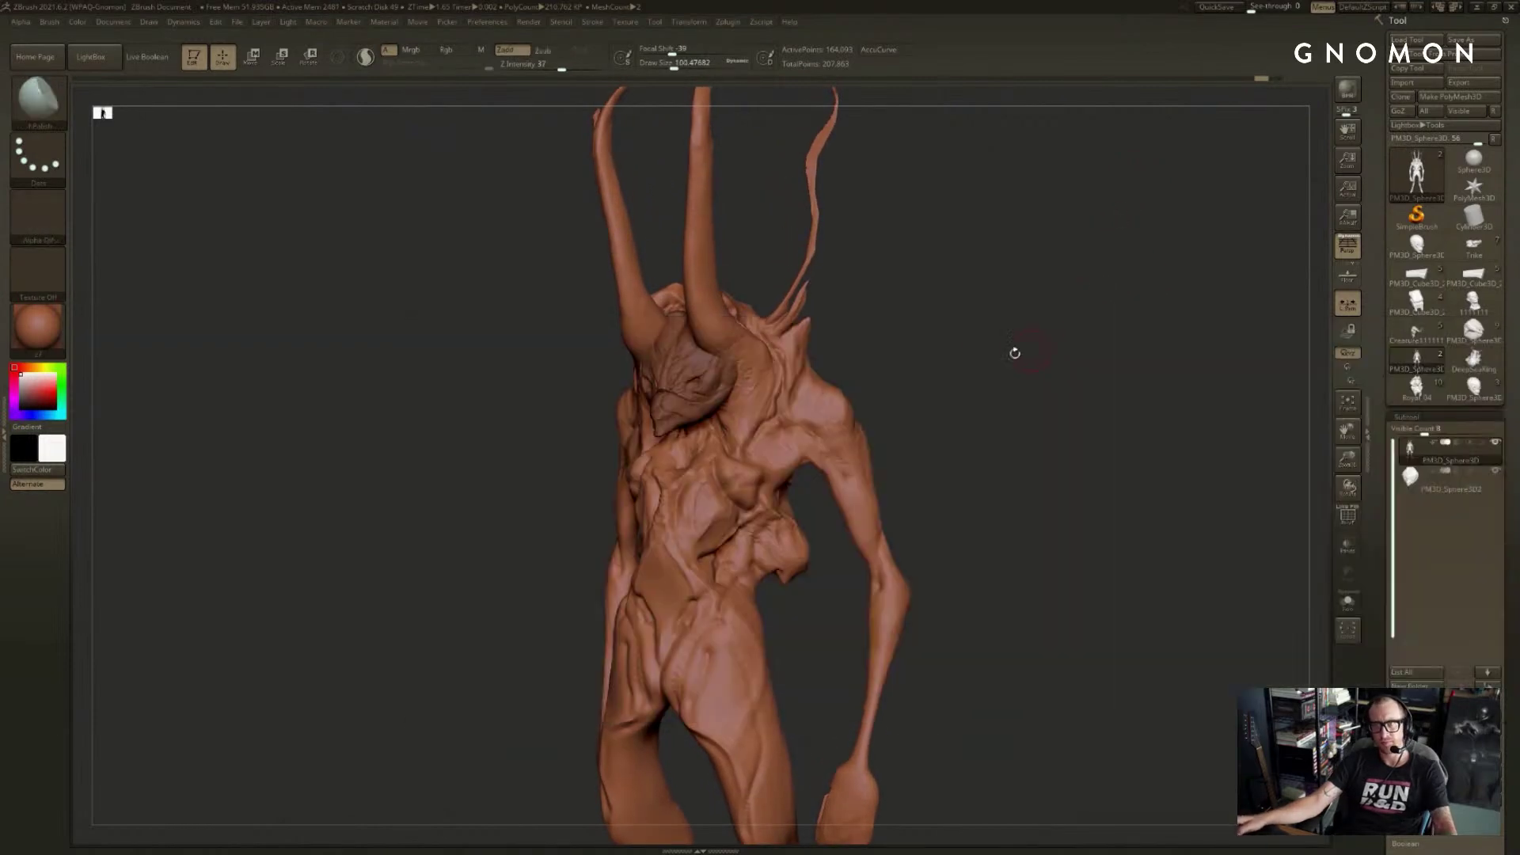
pyautogui.keyDown('shift'); pyautogui.moveTo(954, 348); pyautogui.dragTo(950, 358); pyautogui.keyUp('shift')
pyautogui.press('s')
pyautogui.press('s')
pyautogui.moveTo(856, 401); pyautogui.dragTo(866, 402)
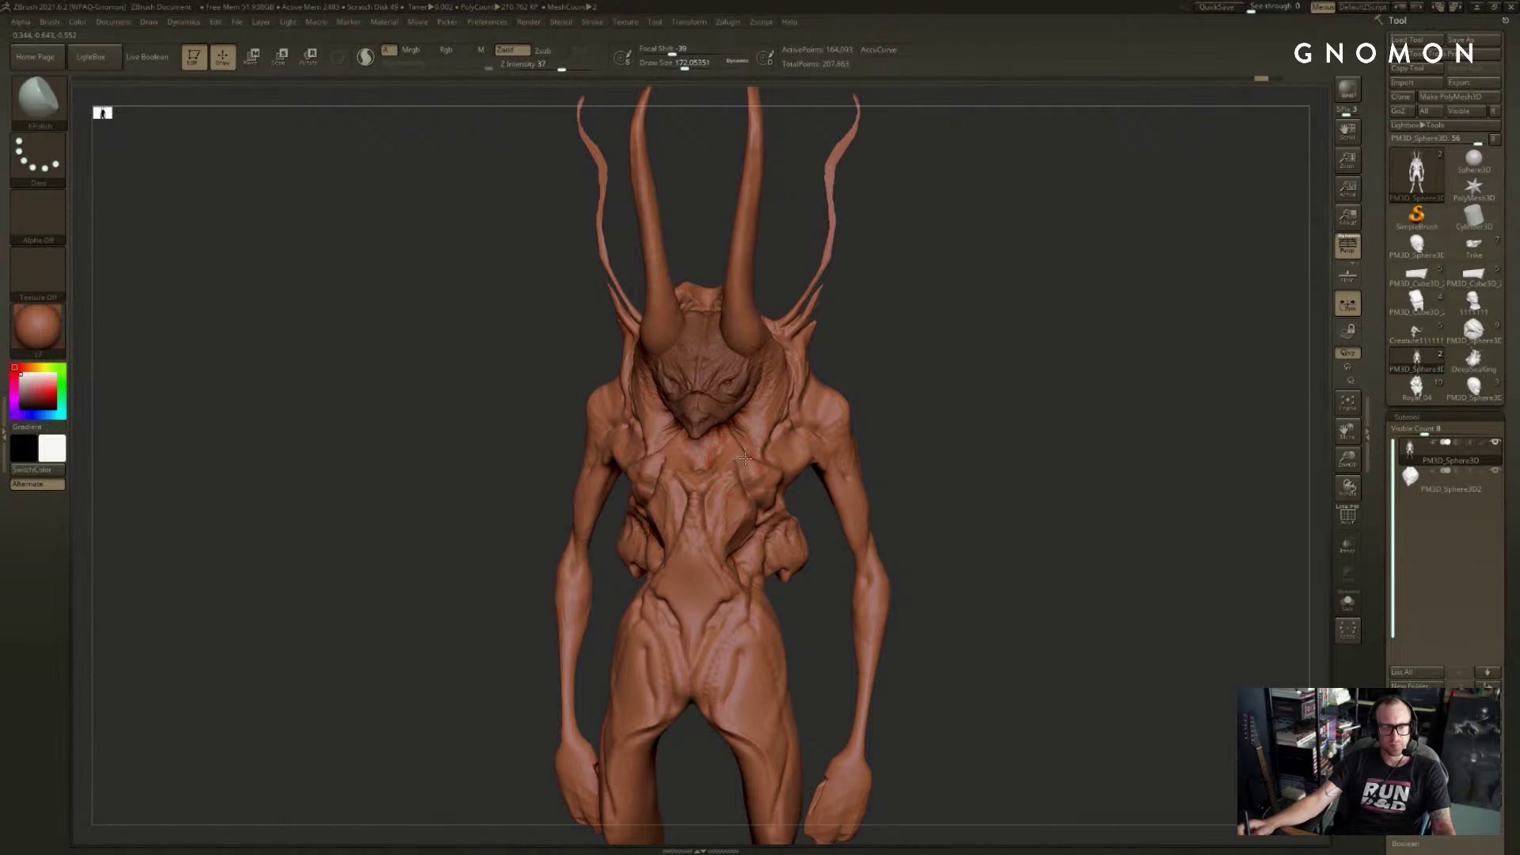
pyautogui.moveTo(962, 386); pyautogui.dragTo(905, 400)
# - Pull the chest and ribcage outward with the SnakeHook brush at a draw size of about 508
pyautogui.press('1')
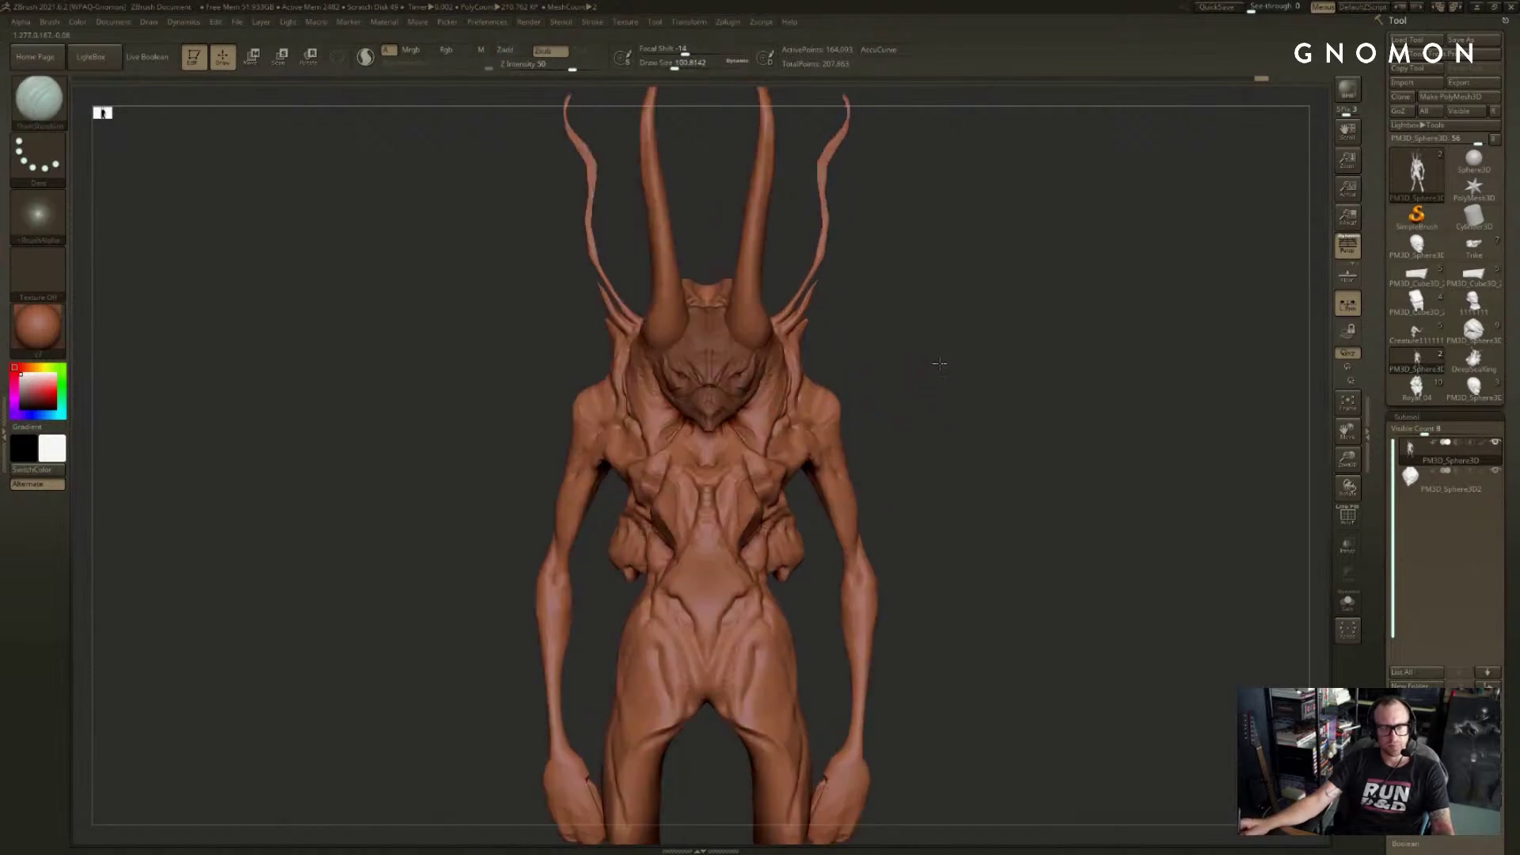
pyautogui.moveTo(950, 264)
pyautogui.mouseDown()
pyautogui.moveTo(821, 417)
pyautogui.moveTo(683, 434)
pyautogui.moveTo(720, 432)
pyautogui.moveTo(682, 450)
pyautogui.mouseUp()
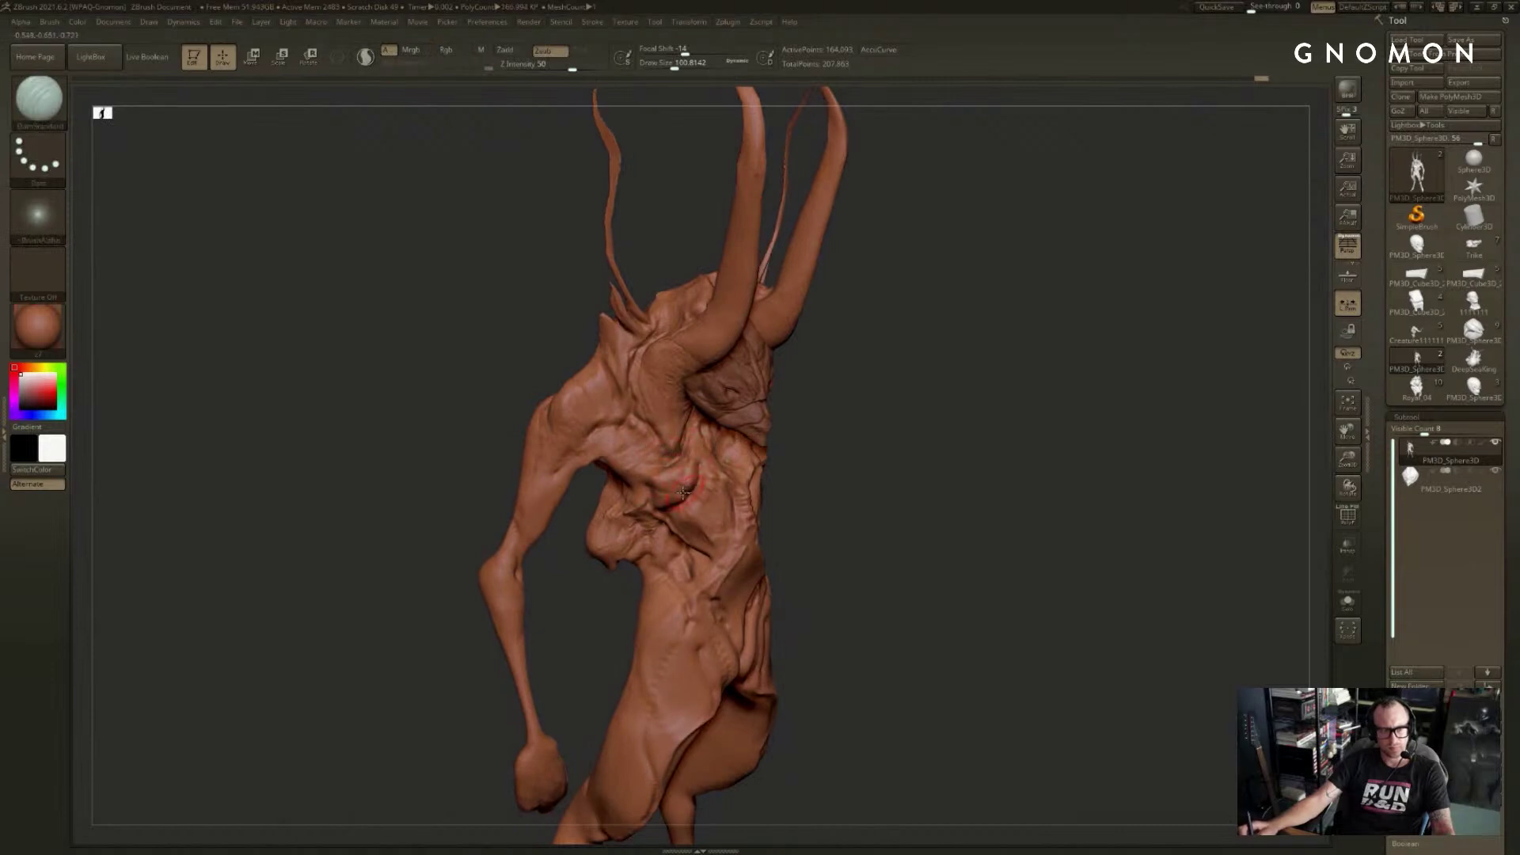
pyautogui.moveTo(851, 432)
pyautogui.keyDown('shift'); pyautogui.mouseDown()
pyautogui.moveTo(882, 472)
pyautogui.moveTo(886, 448)
pyautogui.moveTo(961, 494)
pyautogui.moveTo(900, 351)
pyautogui.moveTo(928, 393)
pyautogui.moveTo(856, 415)
pyautogui.mouseUp(); pyautogui.keyUp('shift')
pyautogui.press('b')
pyautogui.press('s')
pyautogui.press('h')
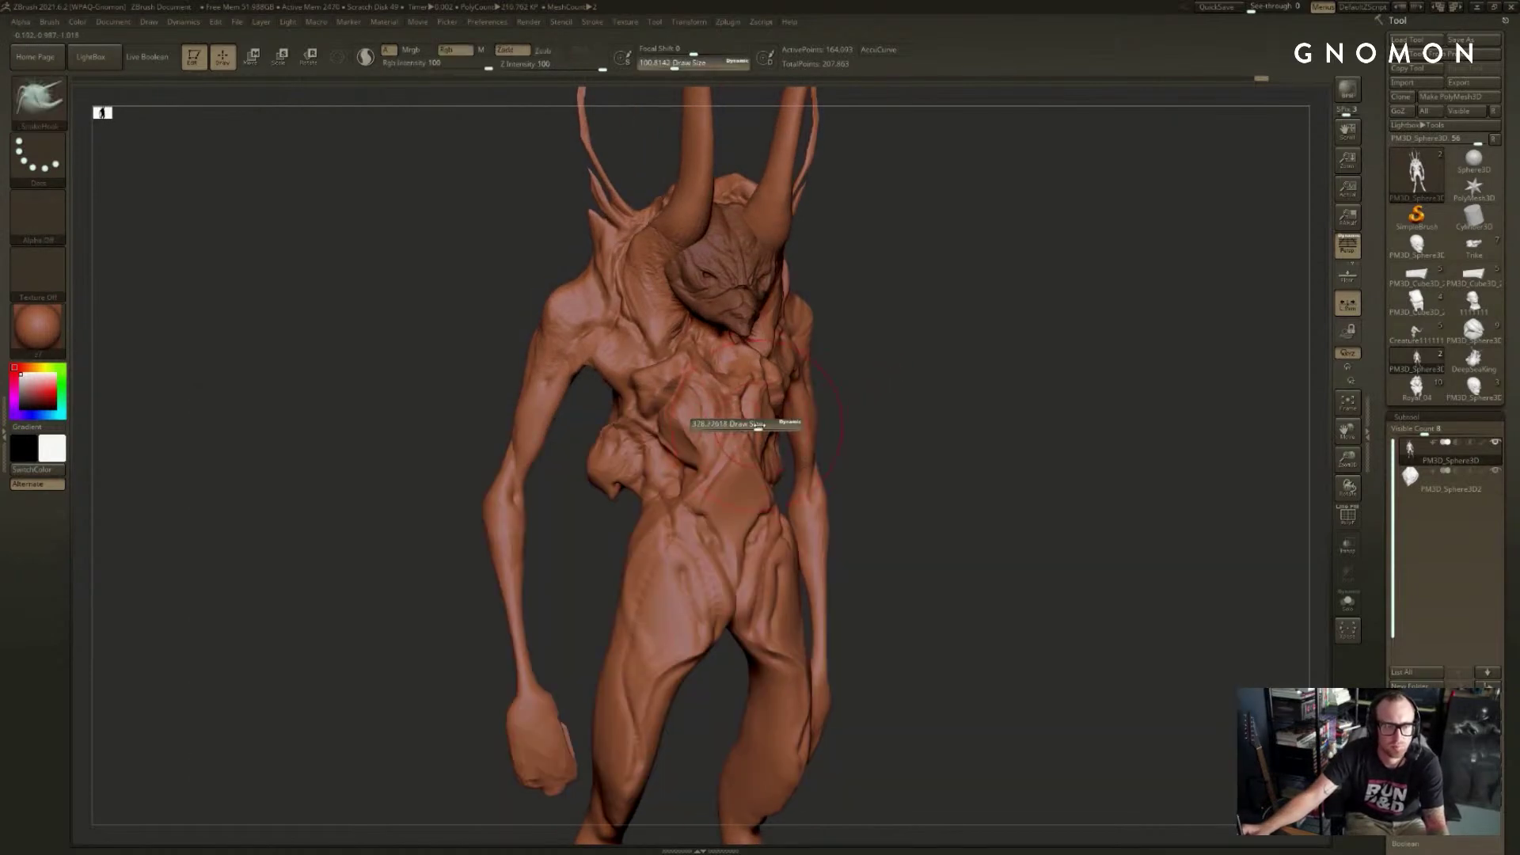
pyautogui.moveTo(633, 425); pyautogui.dragTo(616, 420)
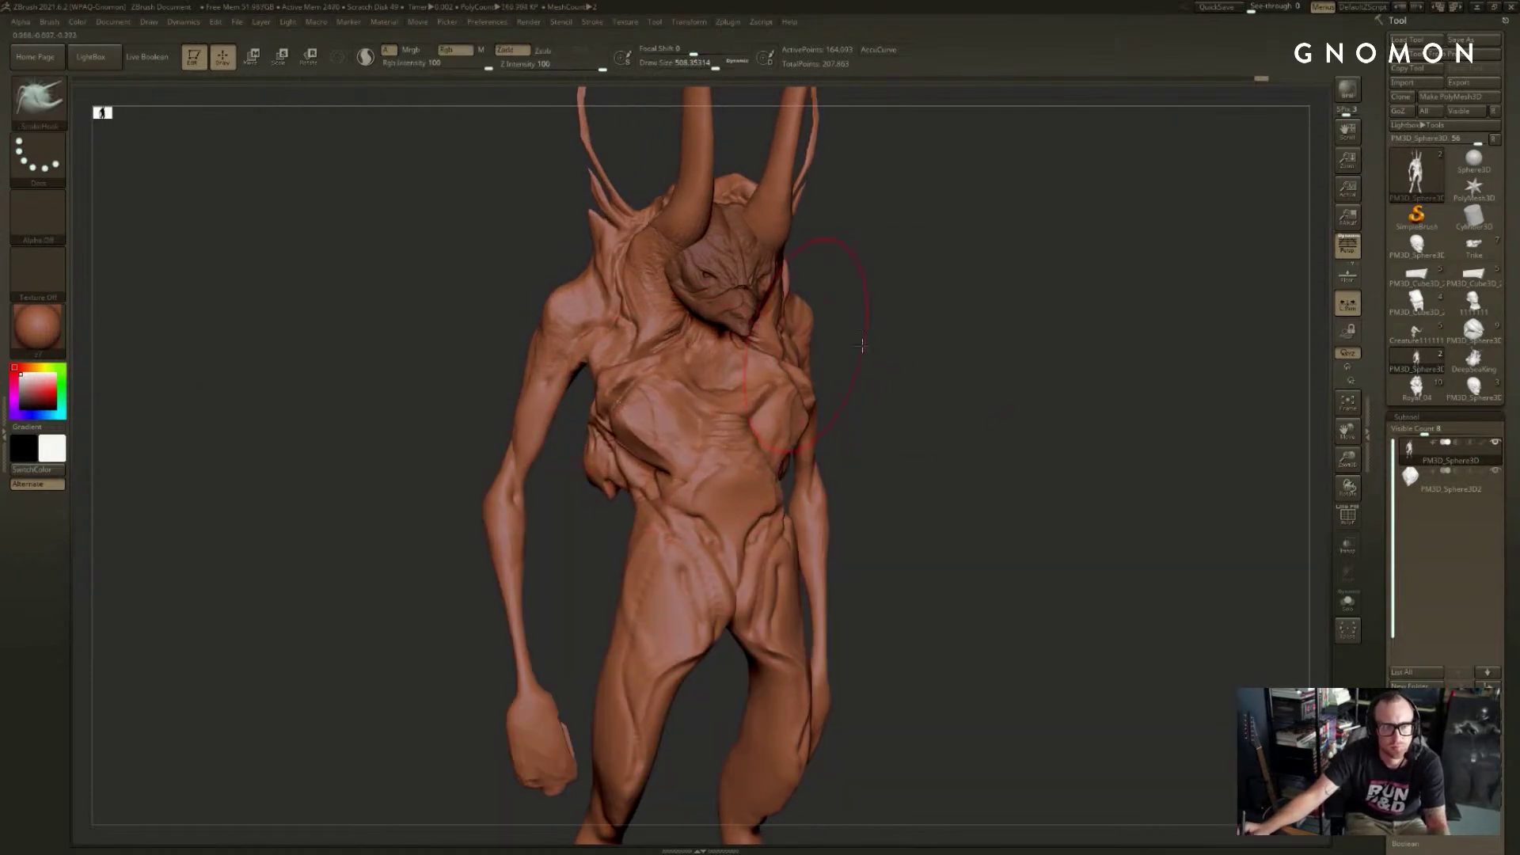
pyautogui.moveTo(1045, 315); pyautogui.dragTo(894, 316)
pyautogui.moveTo(796, 404)
pyautogui.mouseDown()
pyautogui.moveTo(816, 411)
pyautogui.moveTo(807, 428)
pyautogui.mouseUp()
pyautogui.press('s')
pyautogui.moveTo(834, 519); pyautogui.dragTo(890, 517)
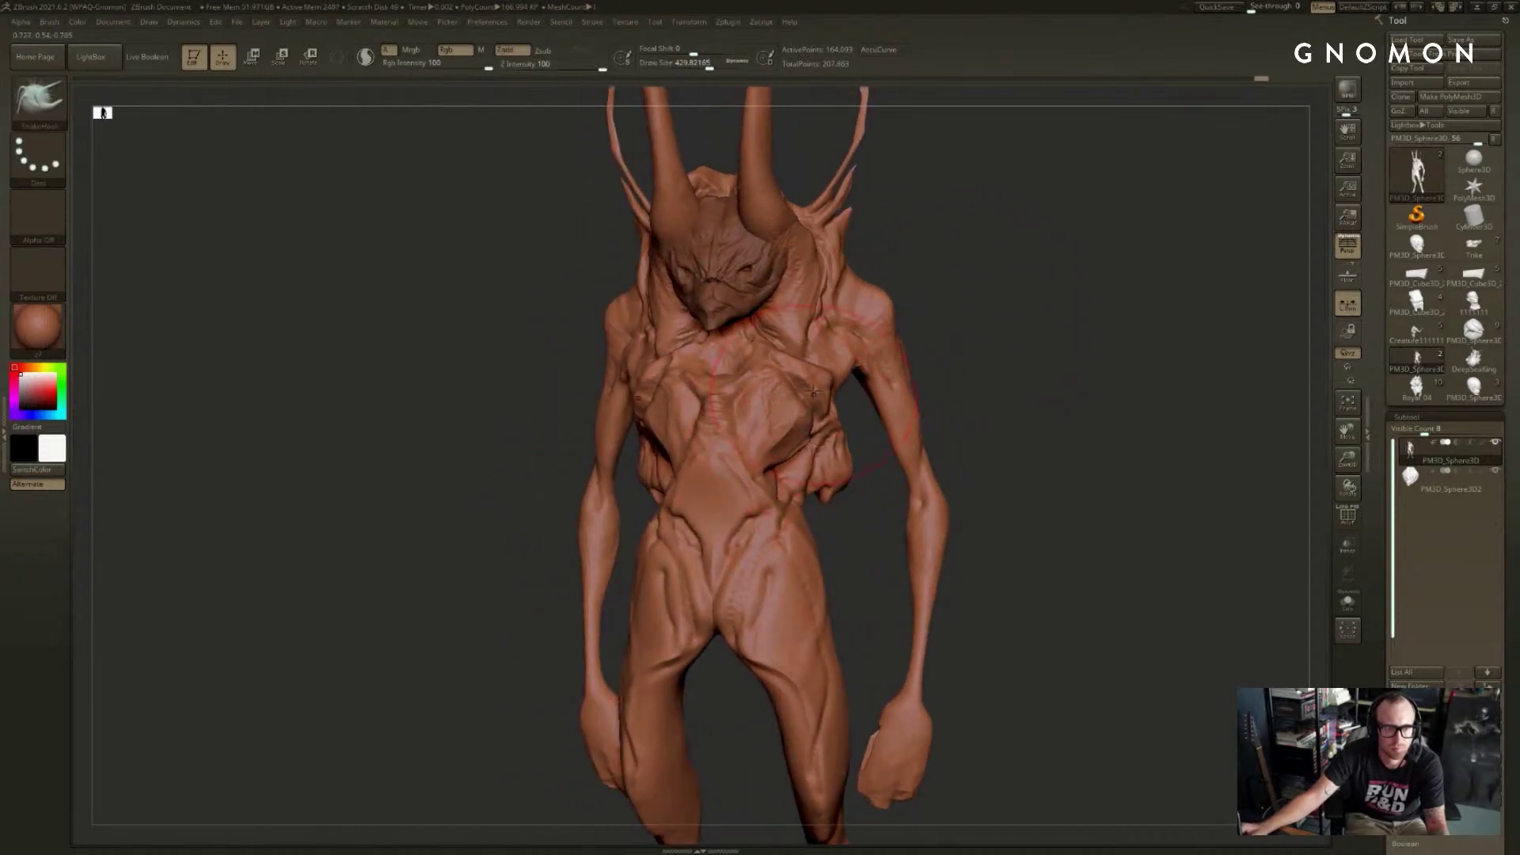
# - Readjust the sides of the ribcage with the SnakeHook brush at a draw size of about 553
pyautogui.moveTo(814, 391); pyautogui.dragTo(806, 394)
pyautogui.moveTo(1022, 337); pyautogui.dragTo(934, 337)
pyautogui.press('s')
pyautogui.moveTo(824, 396); pyautogui.dragTo(840, 393)
pyautogui.moveTo(942, 443); pyautogui.dragTo(933, 443)
pyautogui.moveTo(942, 337)
pyautogui.mouseDown()
pyautogui.moveTo(1014, 336)
pyautogui.moveTo(989, 325)
pyautogui.mouseUp()
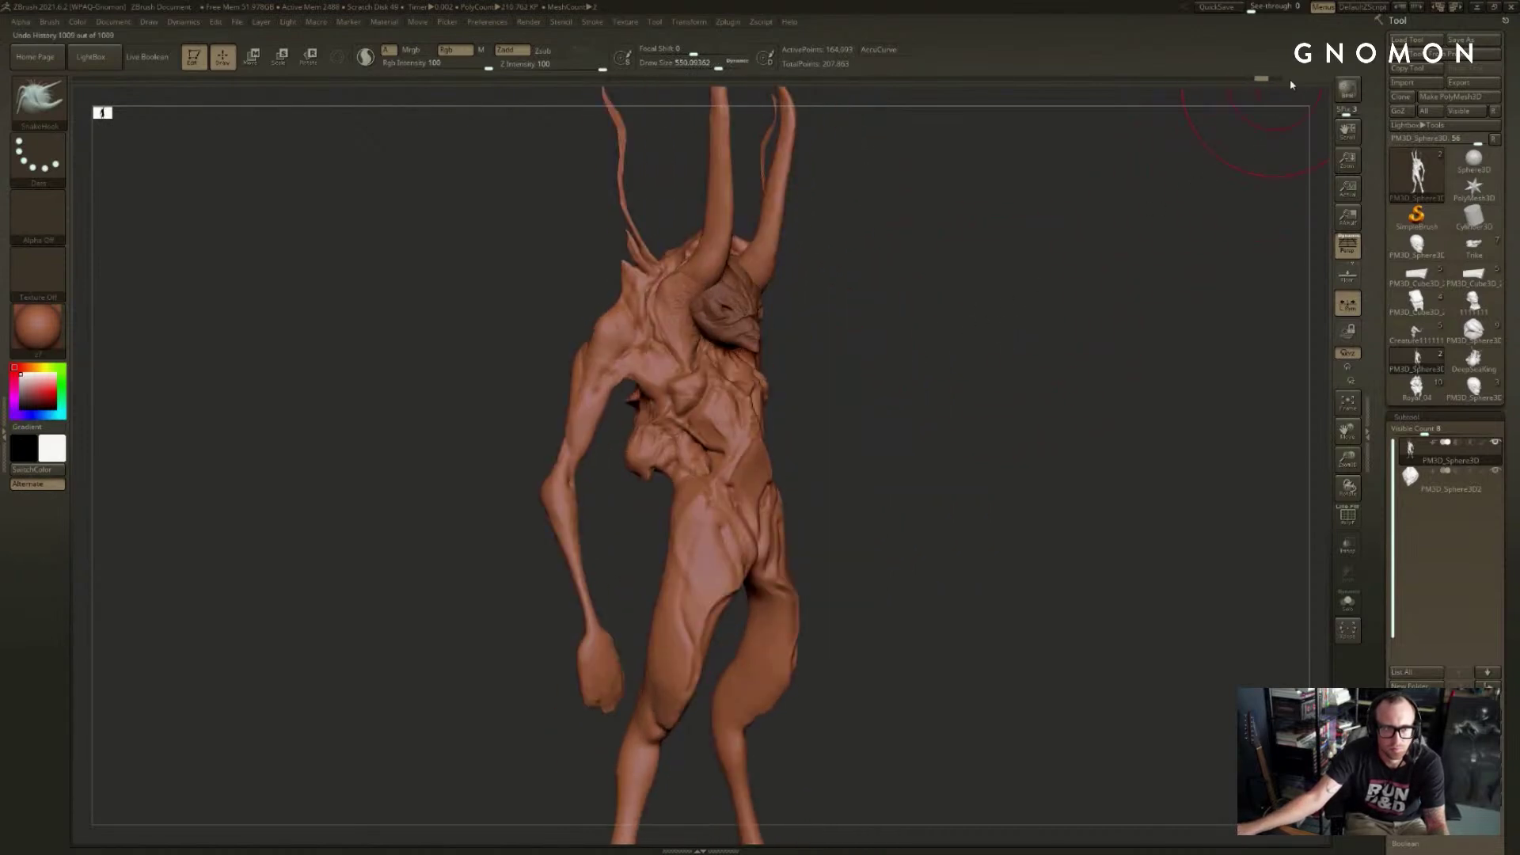
# - Compare the figure with earlier undo history states and undo the last chest edit
pyautogui.moveTo(1291, 84)
pyautogui.mouseDown()
pyautogui.moveTo(1251, 83)
pyautogui.moveTo(1285, 77)
pyautogui.moveTo(1271, 82)
pyautogui.mouseUp()
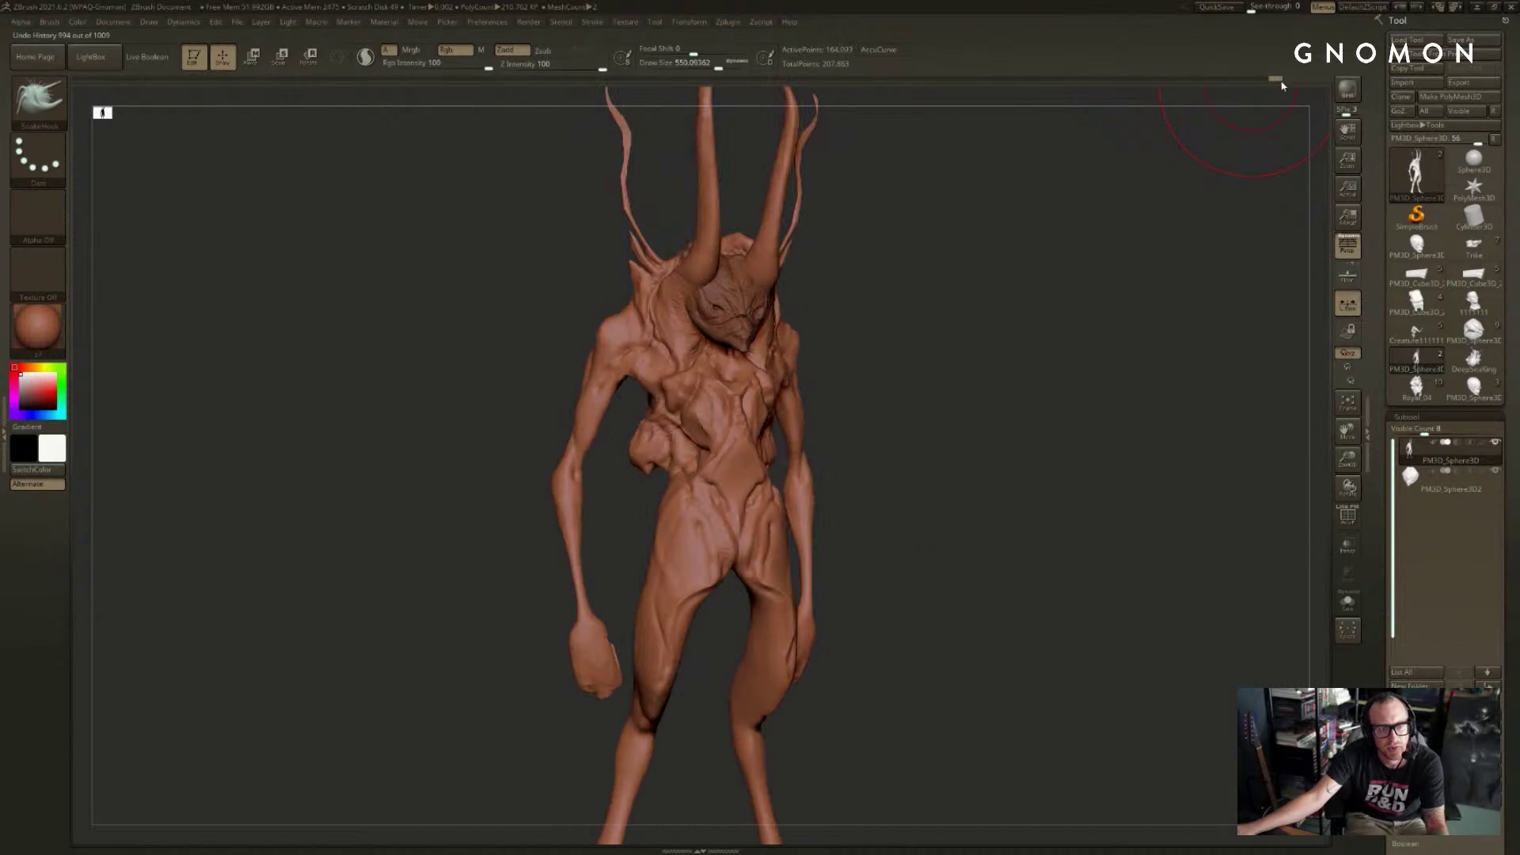
pyautogui.moveTo(1185, 154); pyautogui.dragTo(1166, 163)
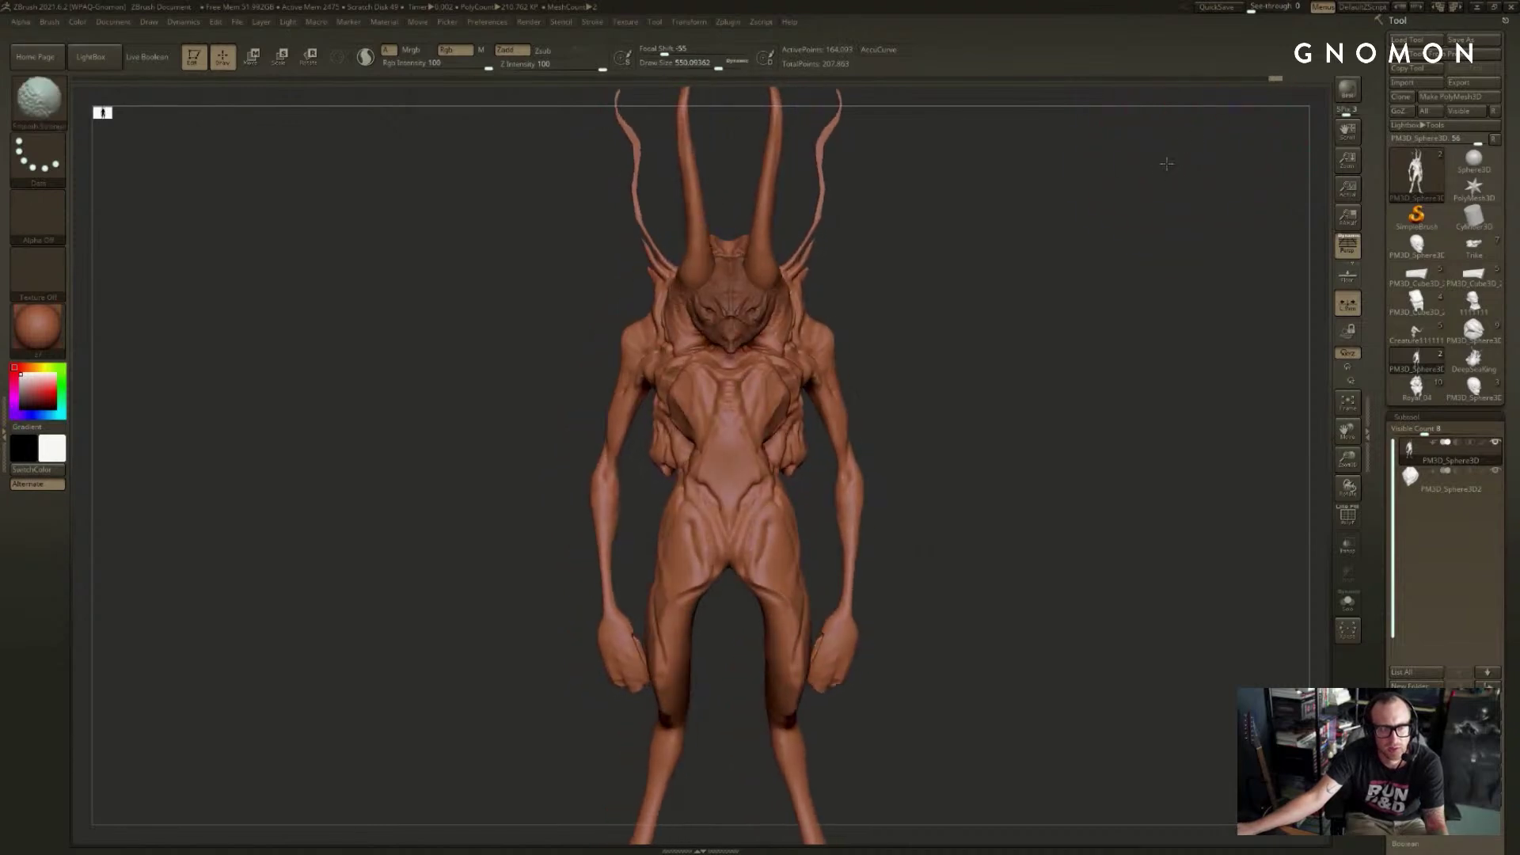
pyautogui.moveTo(1279, 82)
pyautogui.mouseDown()
pyautogui.moveTo(1234, 88)
pyautogui.moveTo(1308, 82)
pyautogui.moveTo(1261, 83)
pyautogui.mouseUp()
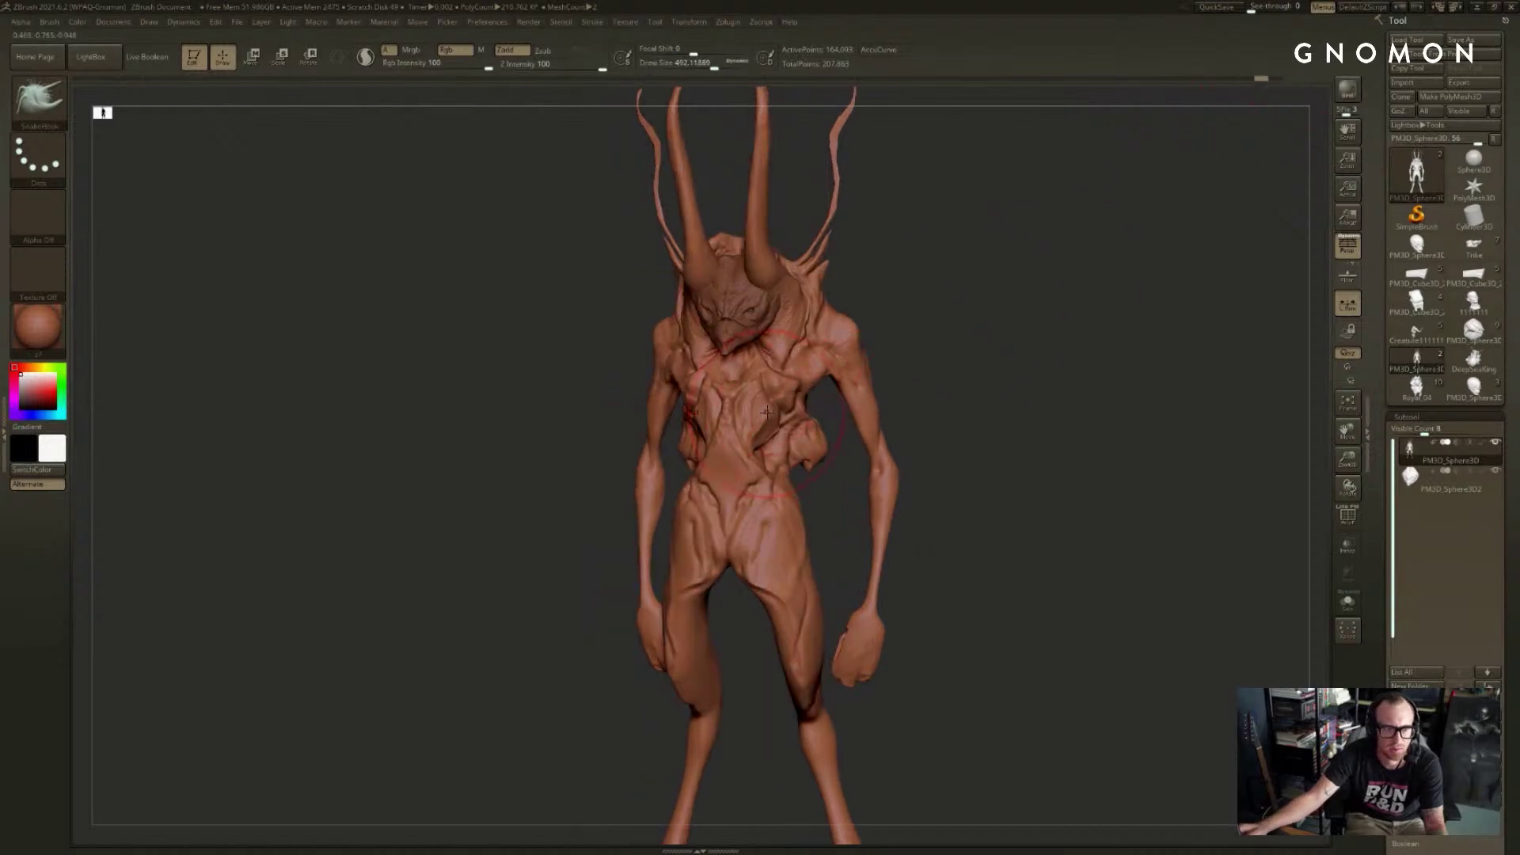
pyautogui.hotkey('ctrl', 'z')
# - Build up the pectoral area between armpit and breastbone with the ClayBuildup brush at a draw size of about 206
pyautogui.press('b')
pyautogui.press('c')
pyautogui.press('b')
pyautogui.press('s')
pyautogui.moveTo(814, 364); pyautogui.dragTo(778, 383)
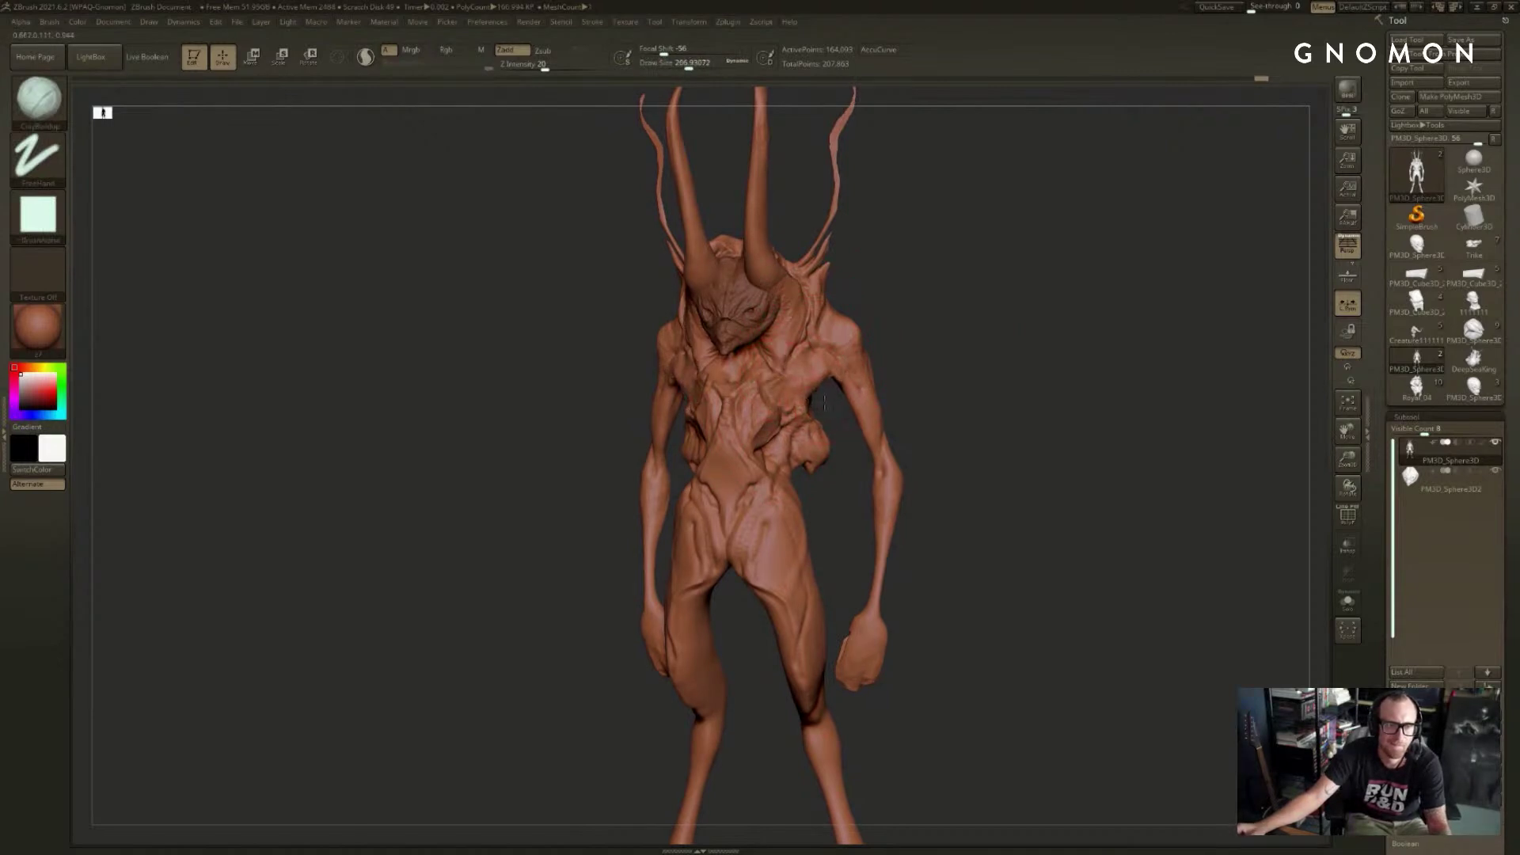
pyautogui.hotkey('ctrl', 'z')
pyautogui.hotkey('ctrl', 'shift', 'z')
pyautogui.hotkey('ctrl', 'shift', 'z')
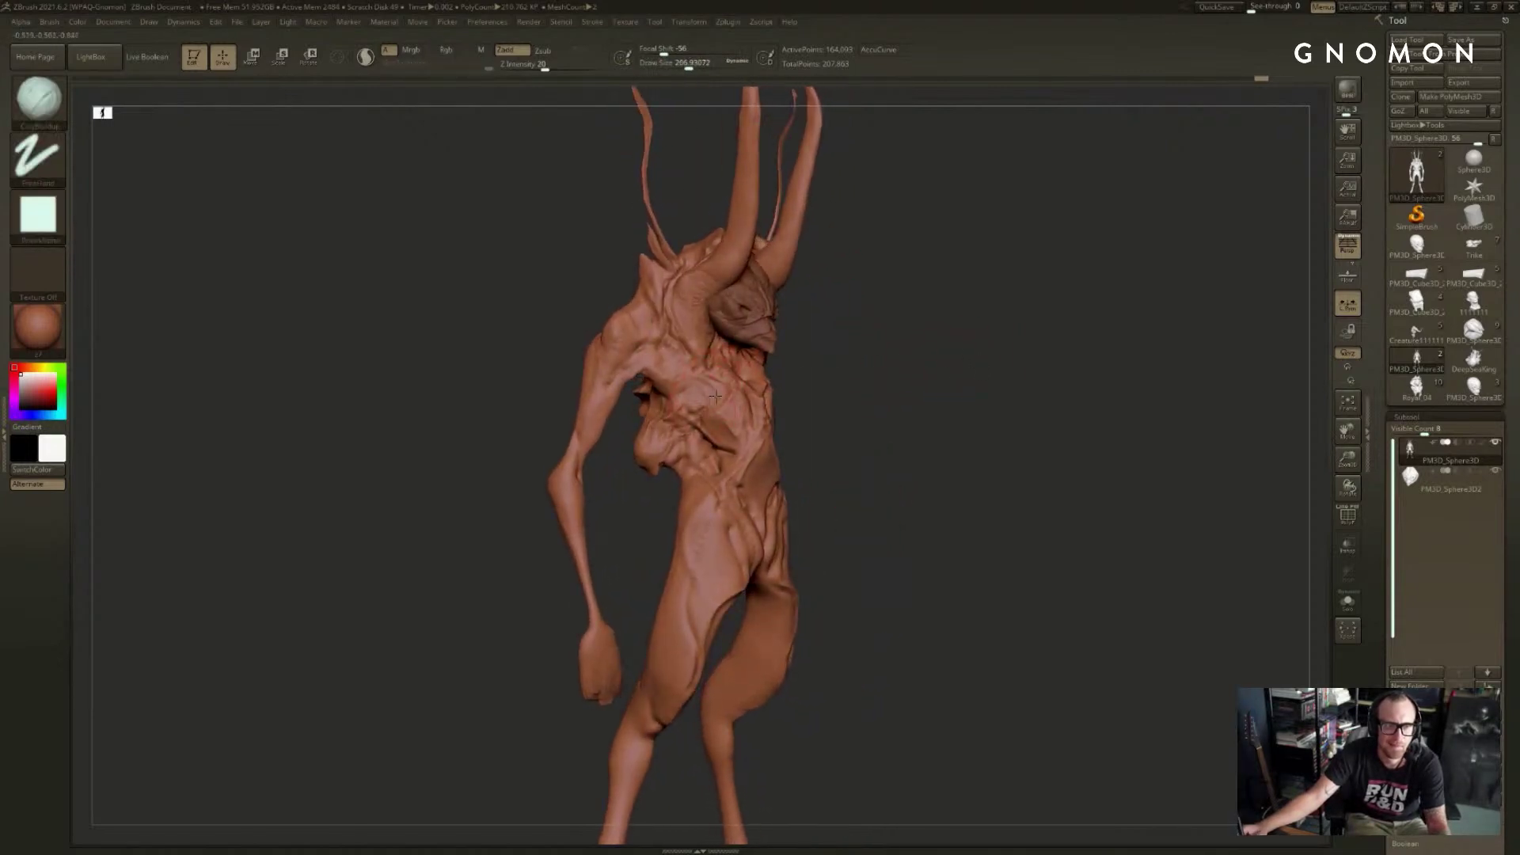
pyautogui.hotkey('ctrl', 'z')
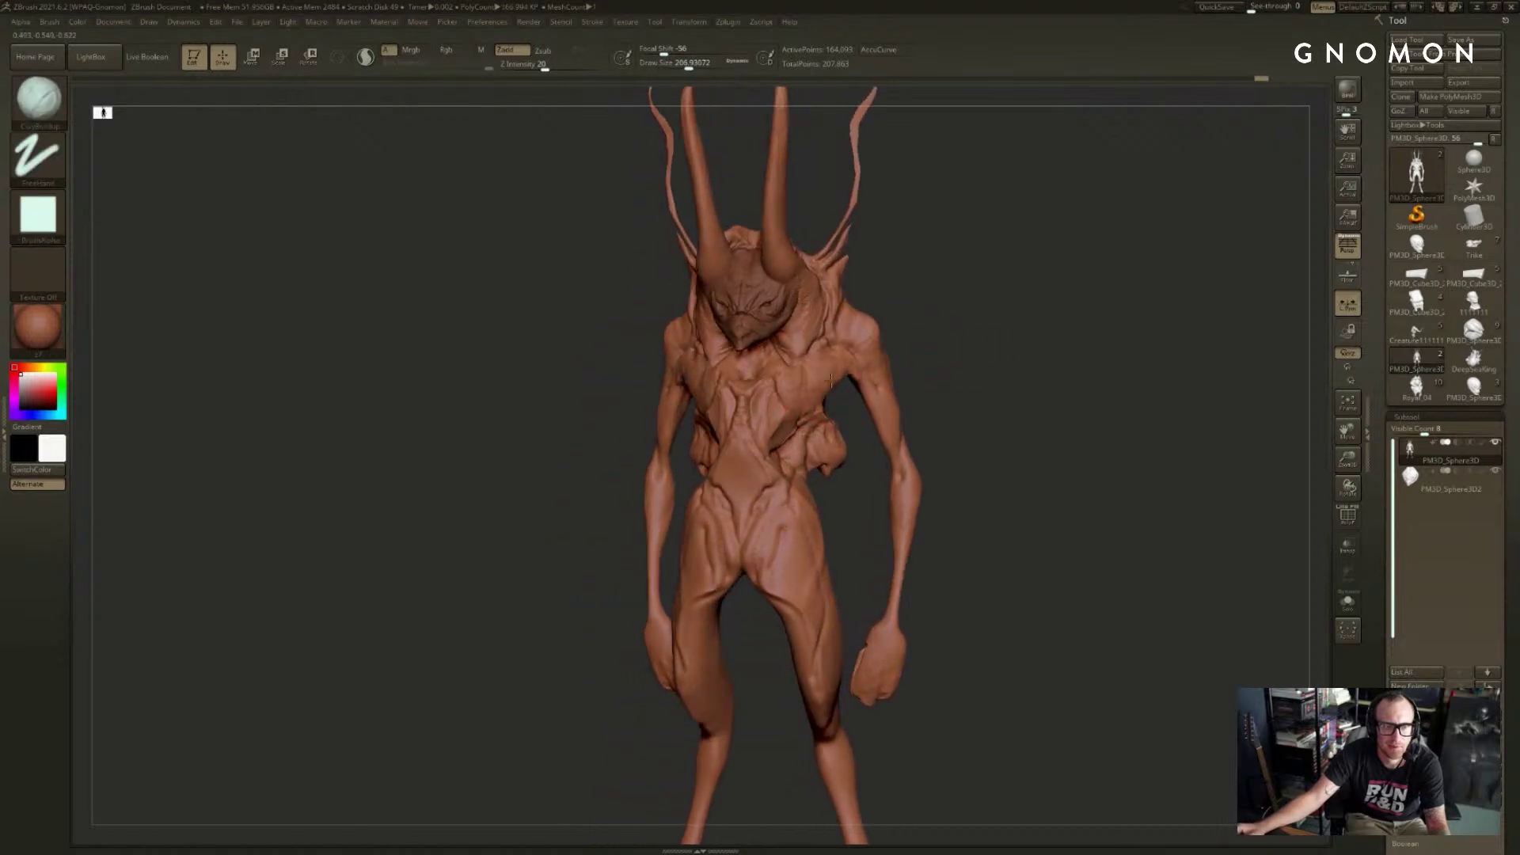
# - Cut creases into the pectorals with the Dam Standard brush at a draw size of about 123 and check against the undo history
pyautogui.press('b')
pyautogui.press('d')
pyautogui.press('s')
pyautogui.press('[')
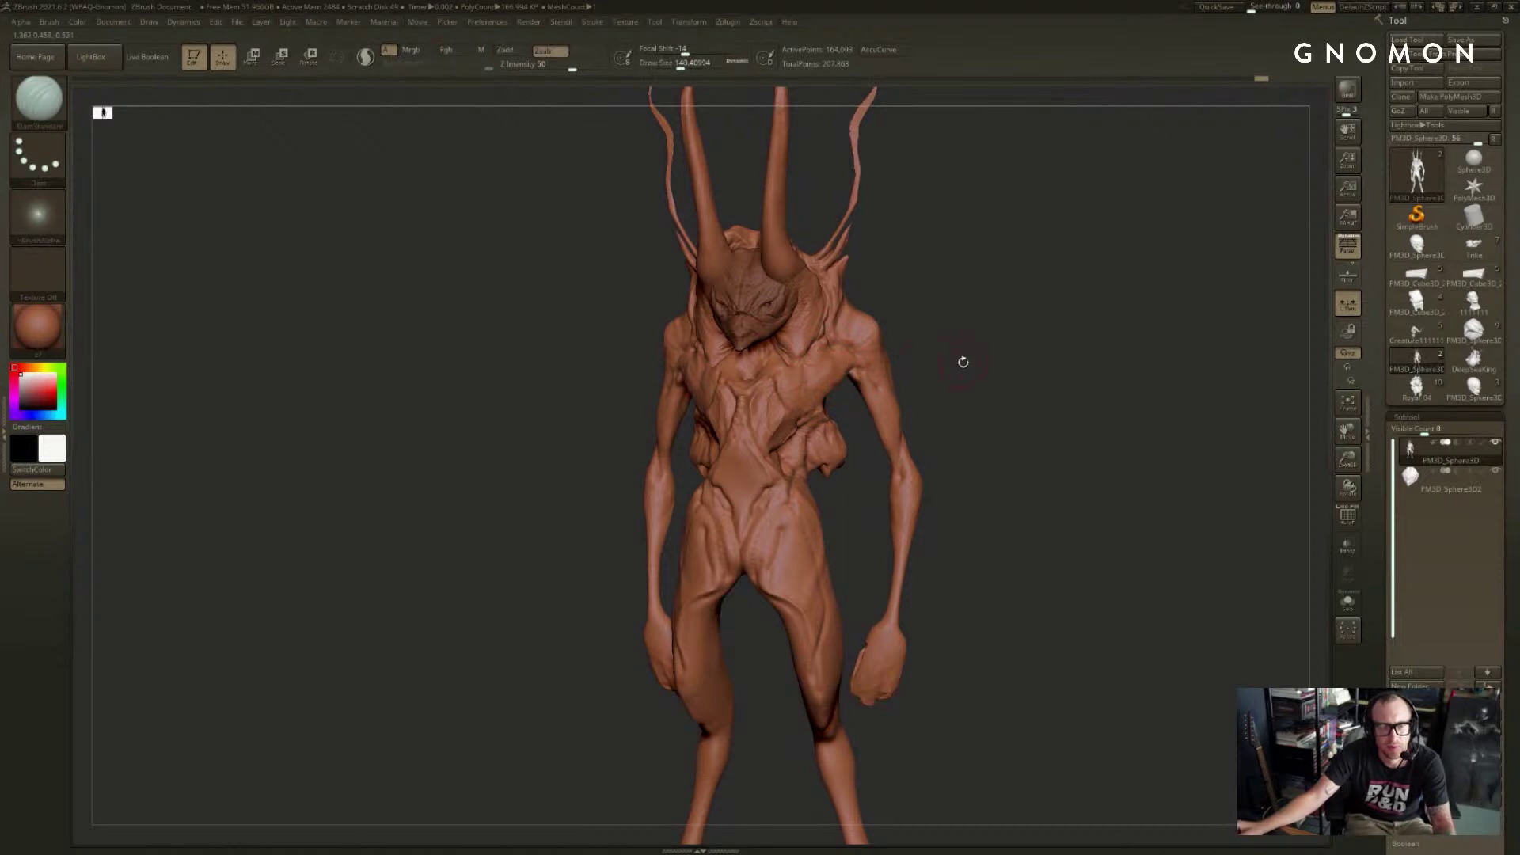
pyautogui.press('s')
pyautogui.moveTo(859, 369)
pyautogui.mouseDown()
pyautogui.moveTo(877, 402)
pyautogui.moveTo(918, 394)
pyautogui.mouseUp()
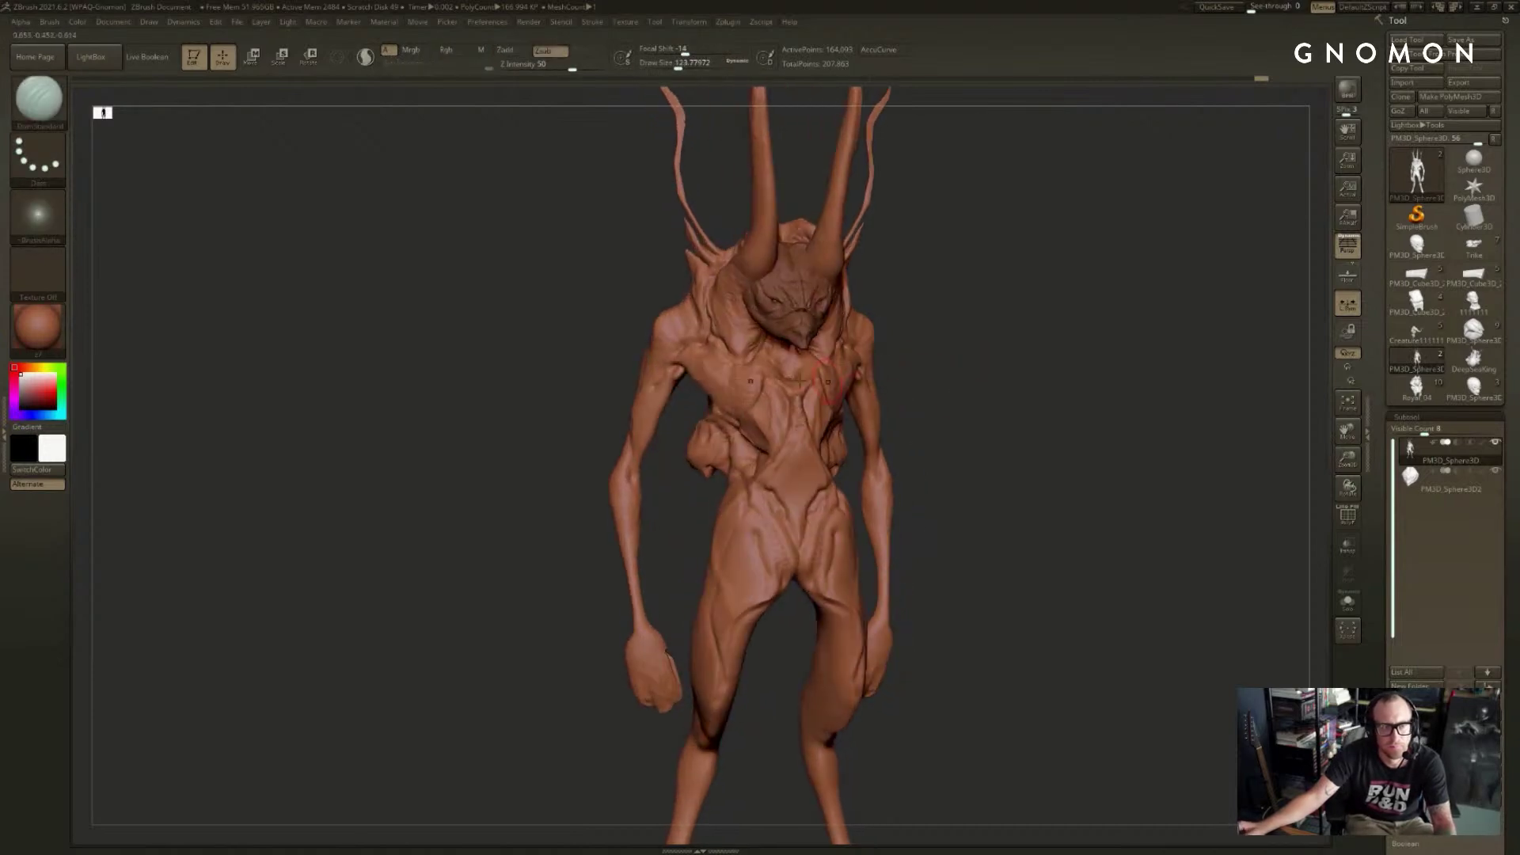
pyautogui.moveTo(1262, 82)
pyautogui.mouseDown()
pyautogui.moveTo(1164, 88)
pyautogui.moveTo(1308, 82)
pyautogui.mouseUp()
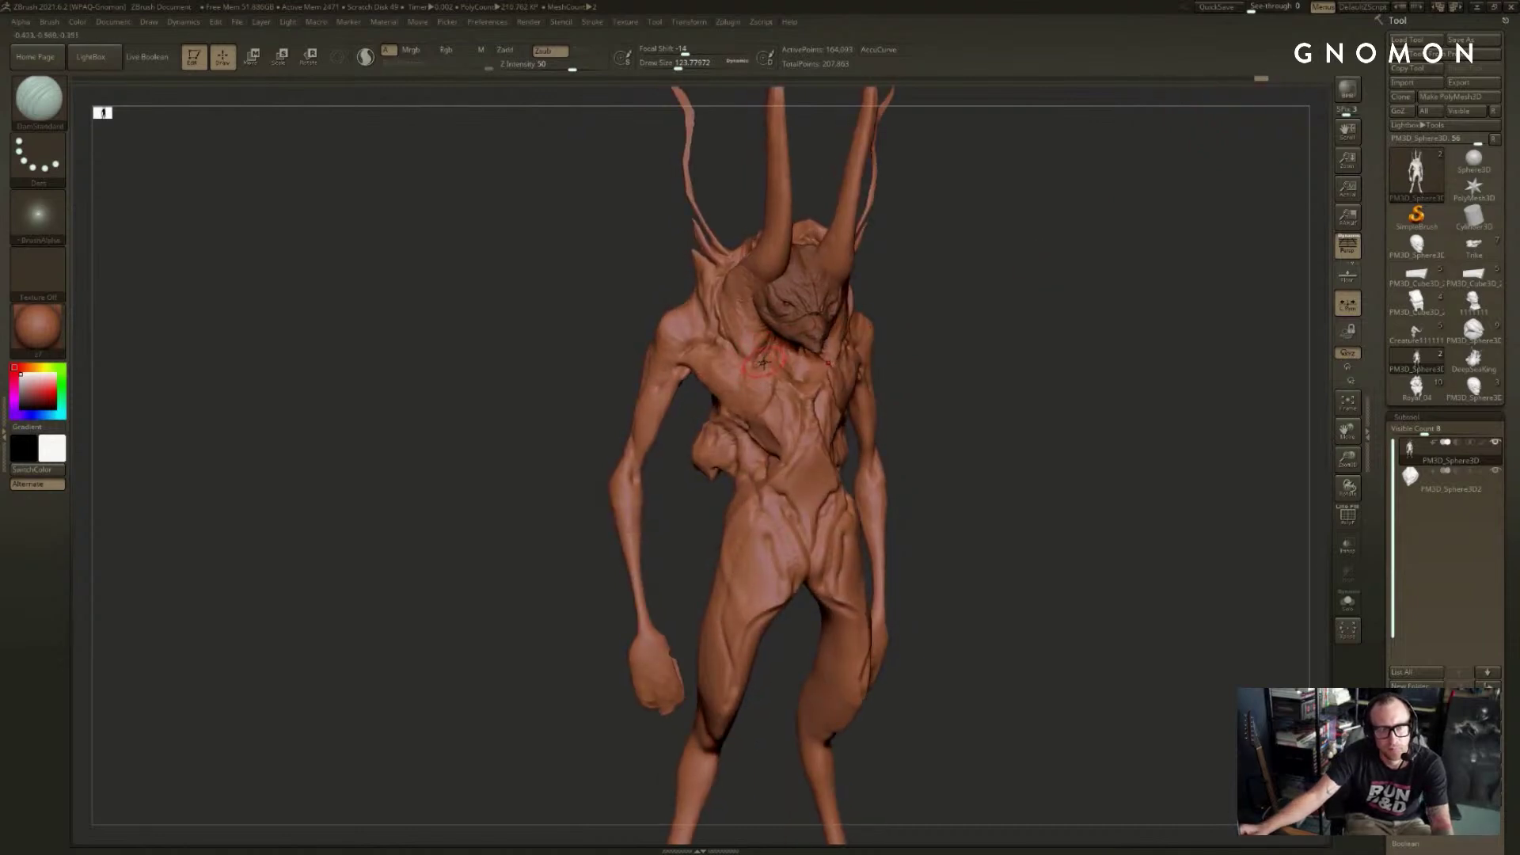
# - Build up the collar area with ClayBuildup at a draw size of about 144 and crease it with Dam Standard at about 132
pyautogui.press('b')
pyautogui.press('c')
pyautogui.press('b')
pyautogui.press(']')
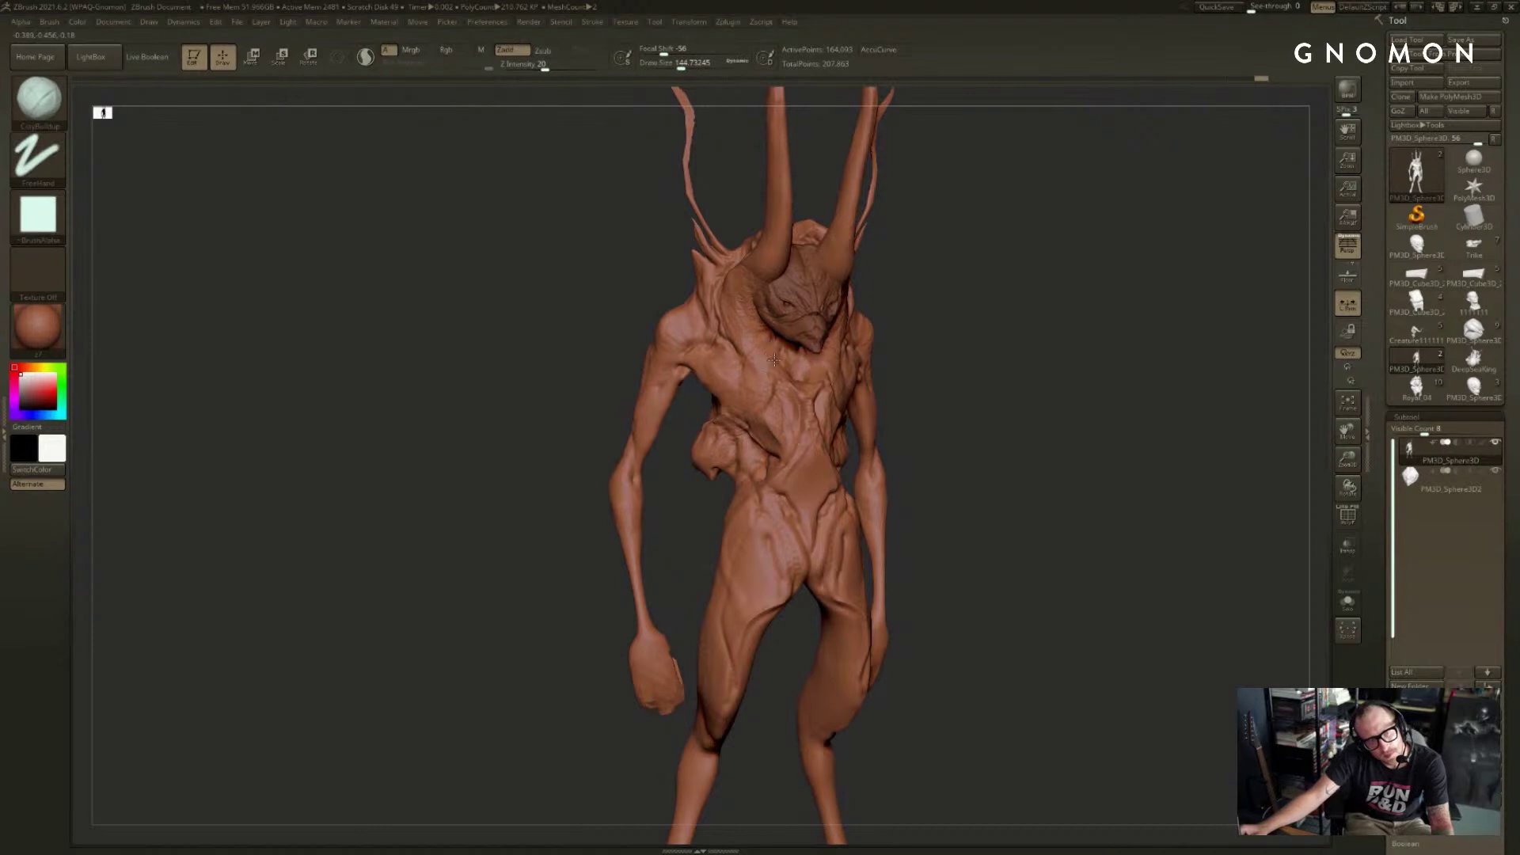
pyautogui.press('b')
pyautogui.press('d')
pyautogui.press('s')
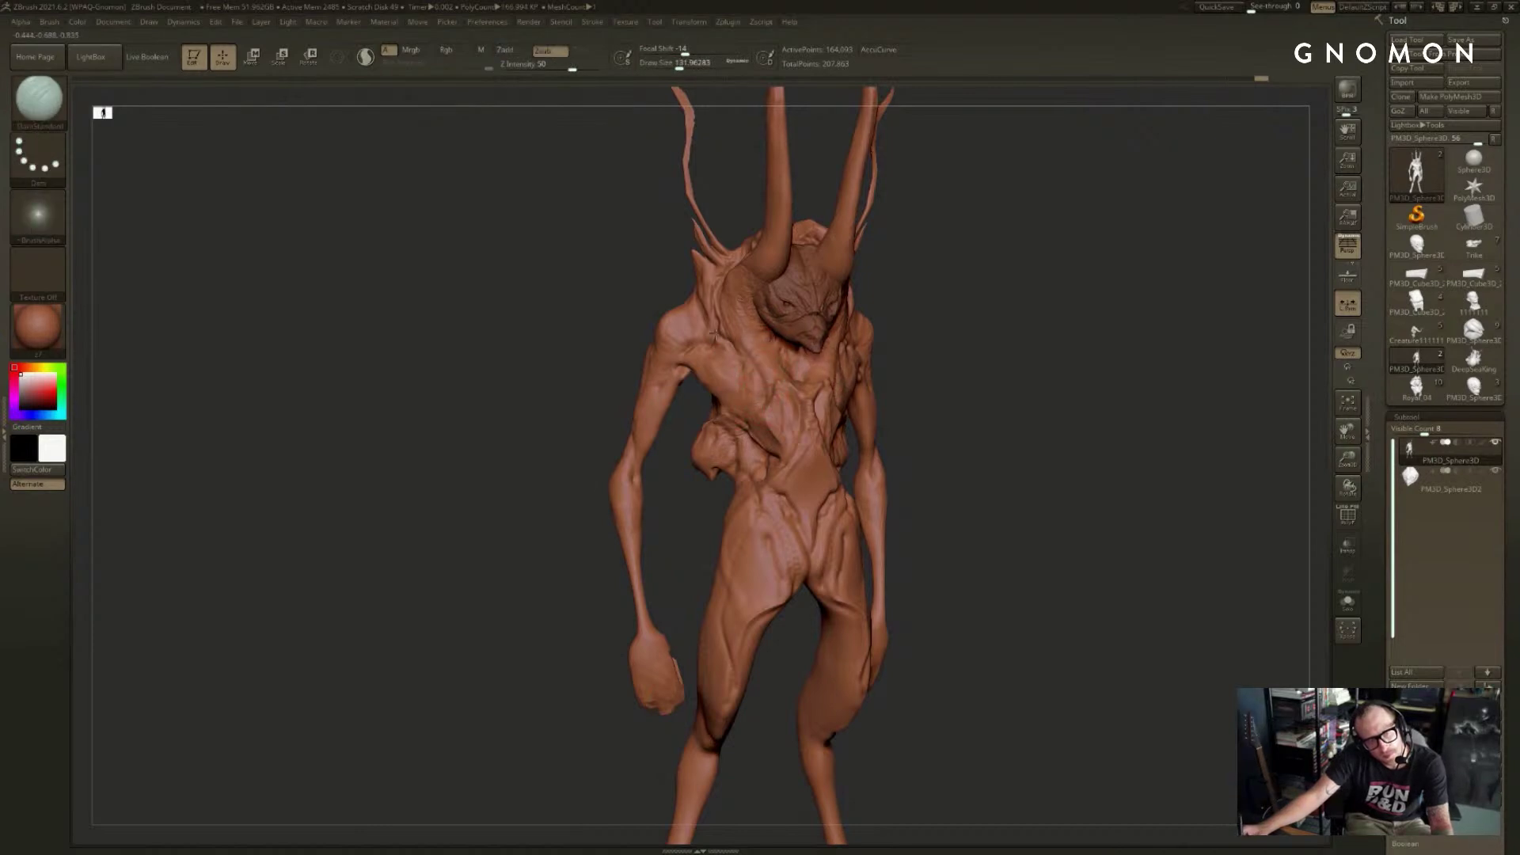
pyautogui.moveTo(926, 349)
pyautogui.mouseDown()
pyautogui.moveTo(971, 339)
pyautogui.moveTo(834, 391)
pyautogui.moveTo(859, 360)
pyautogui.mouseUp()
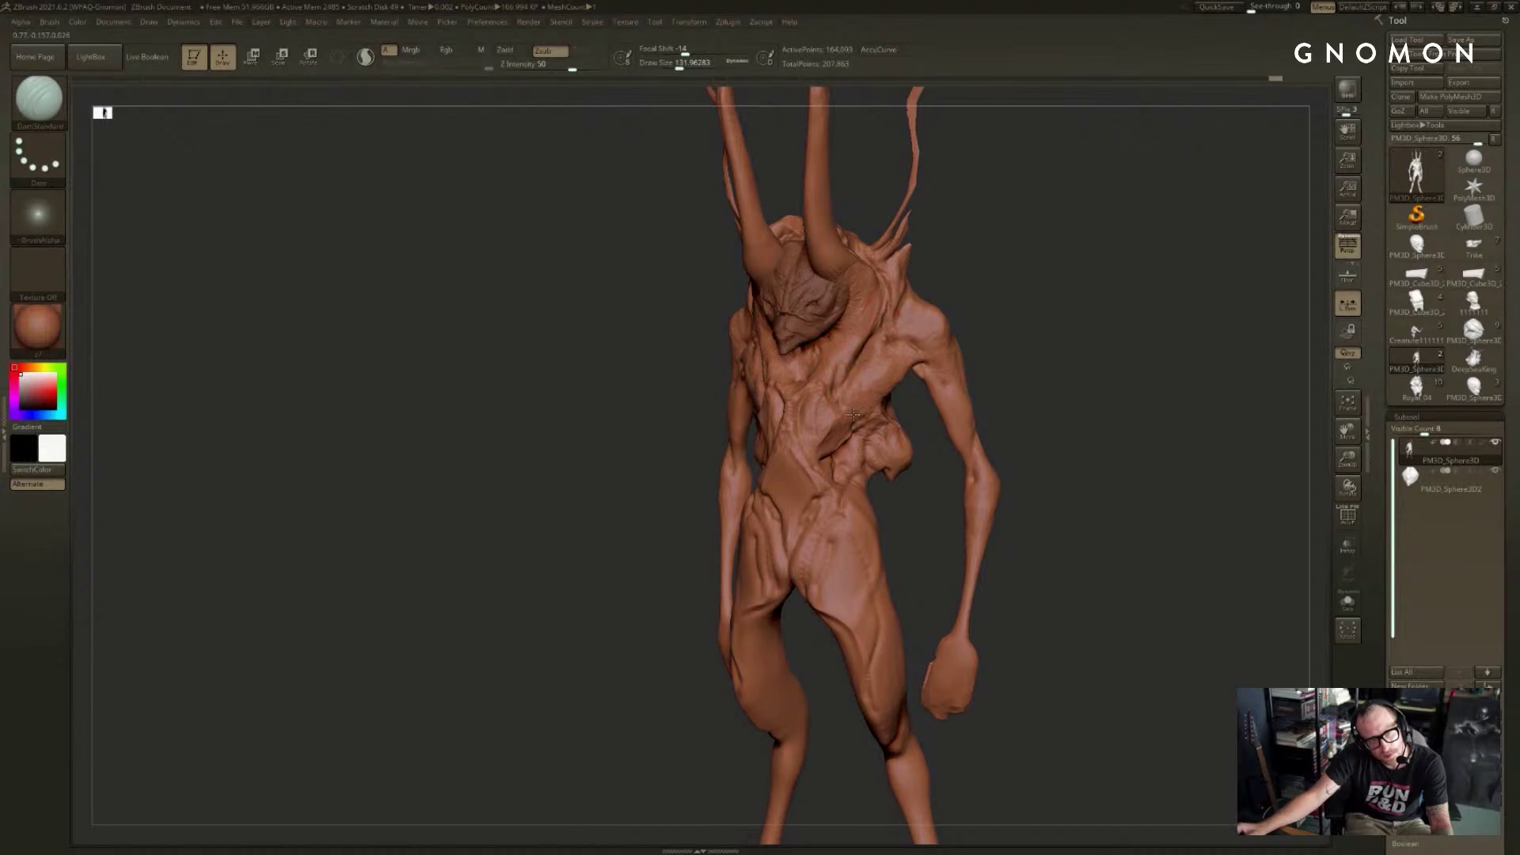
# - Add volume over the side of the ribs with the ClayBuildup brush at a draw size of about 132
pyautogui.press('b')
pyautogui.press('c')
pyautogui.press('b')
pyautogui.moveTo(853, 413); pyautogui.dragTo(878, 348)
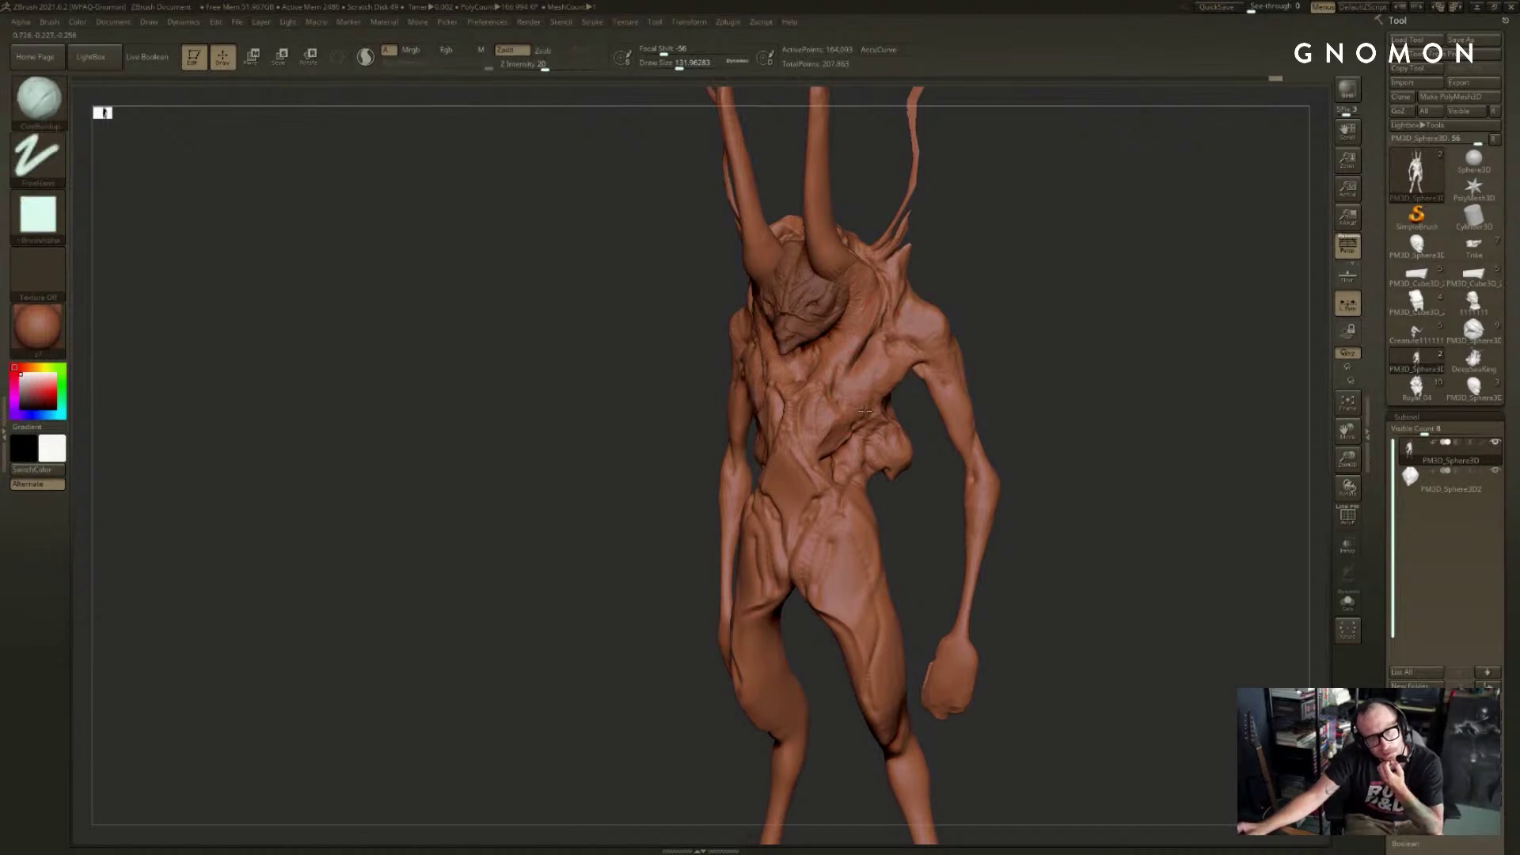
# - Carve creases down the centre of the upper chest with the Dam Standard brush at a draw size of about 140
pyautogui.moveTo(1125, 310)
pyautogui.mouseDown()
pyautogui.moveTo(1058, 349)
pyautogui.moveTo(936, 352)
pyautogui.mouseUp()
pyautogui.press('b')
pyautogui.press('d')
pyautogui.press('s')
pyautogui.press('s')
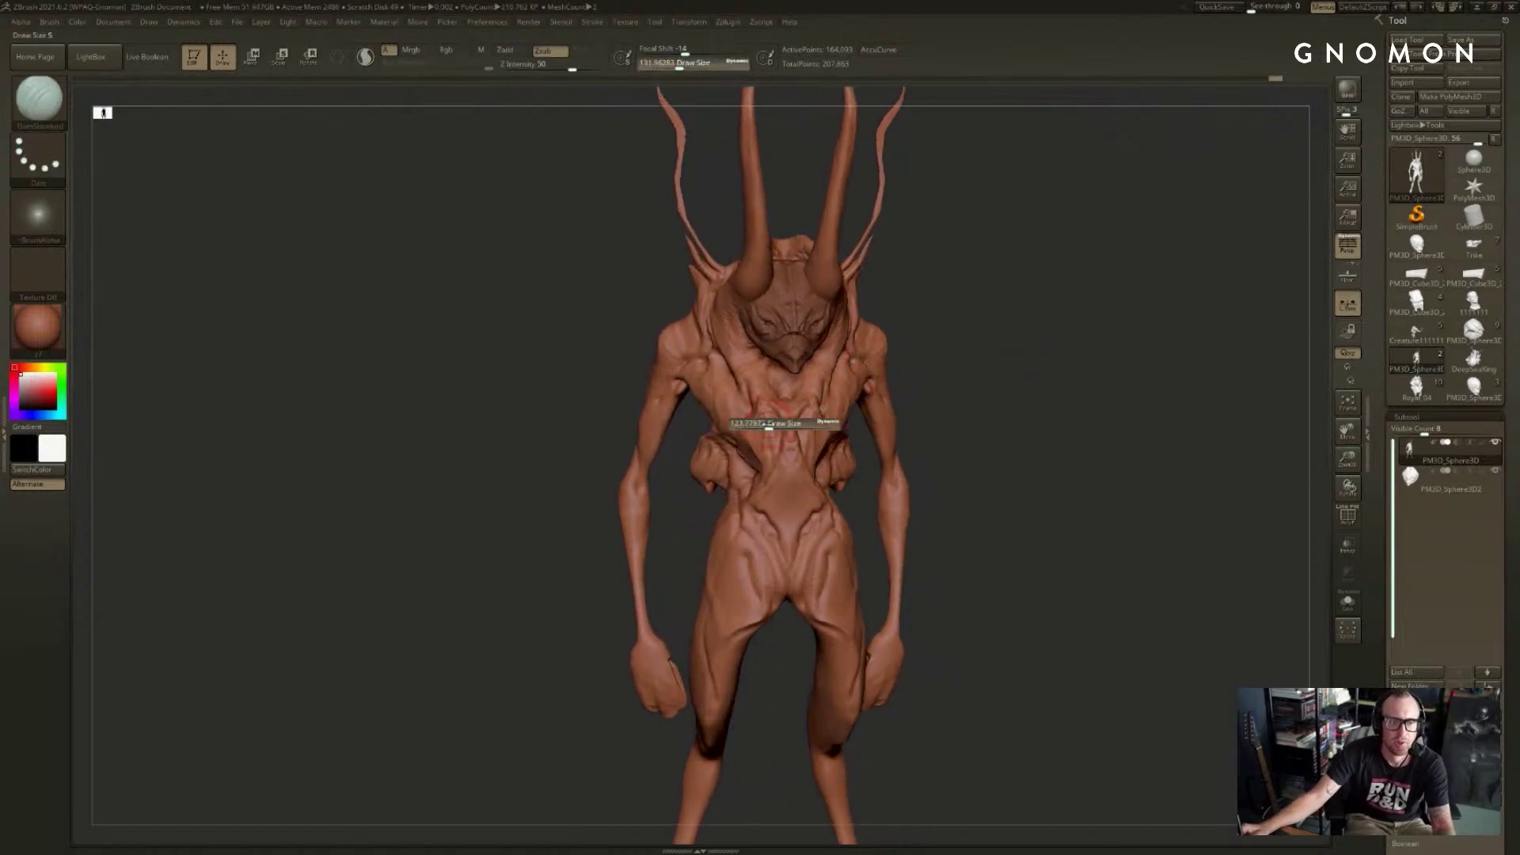
pyautogui.moveTo(771, 427); pyautogui.dragTo(769, 427)
pyautogui.moveTo(970, 342); pyautogui.dragTo(863, 372)
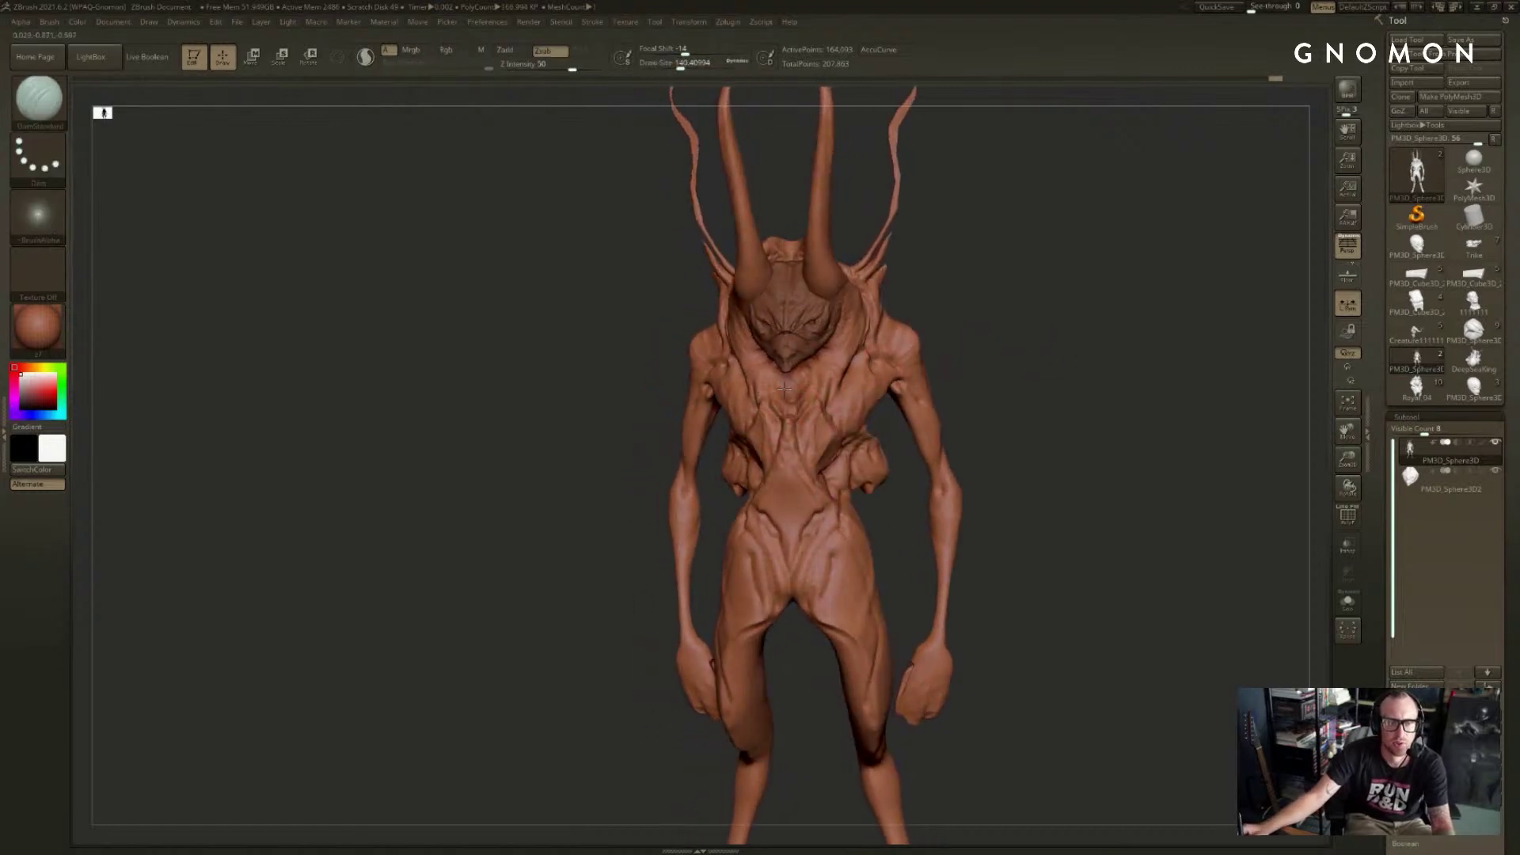
pyautogui.moveTo(784, 388); pyautogui.dragTo(954, 334, button='right')
pyautogui.moveTo(799, 385)
pyautogui.mouseDown(button='right')
pyautogui.moveTo(947, 380)
pyautogui.moveTo(939, 325)
pyautogui.moveTo(963, 326)
pyautogui.moveTo(885, 333)
pyautogui.mouseUp(button='right')
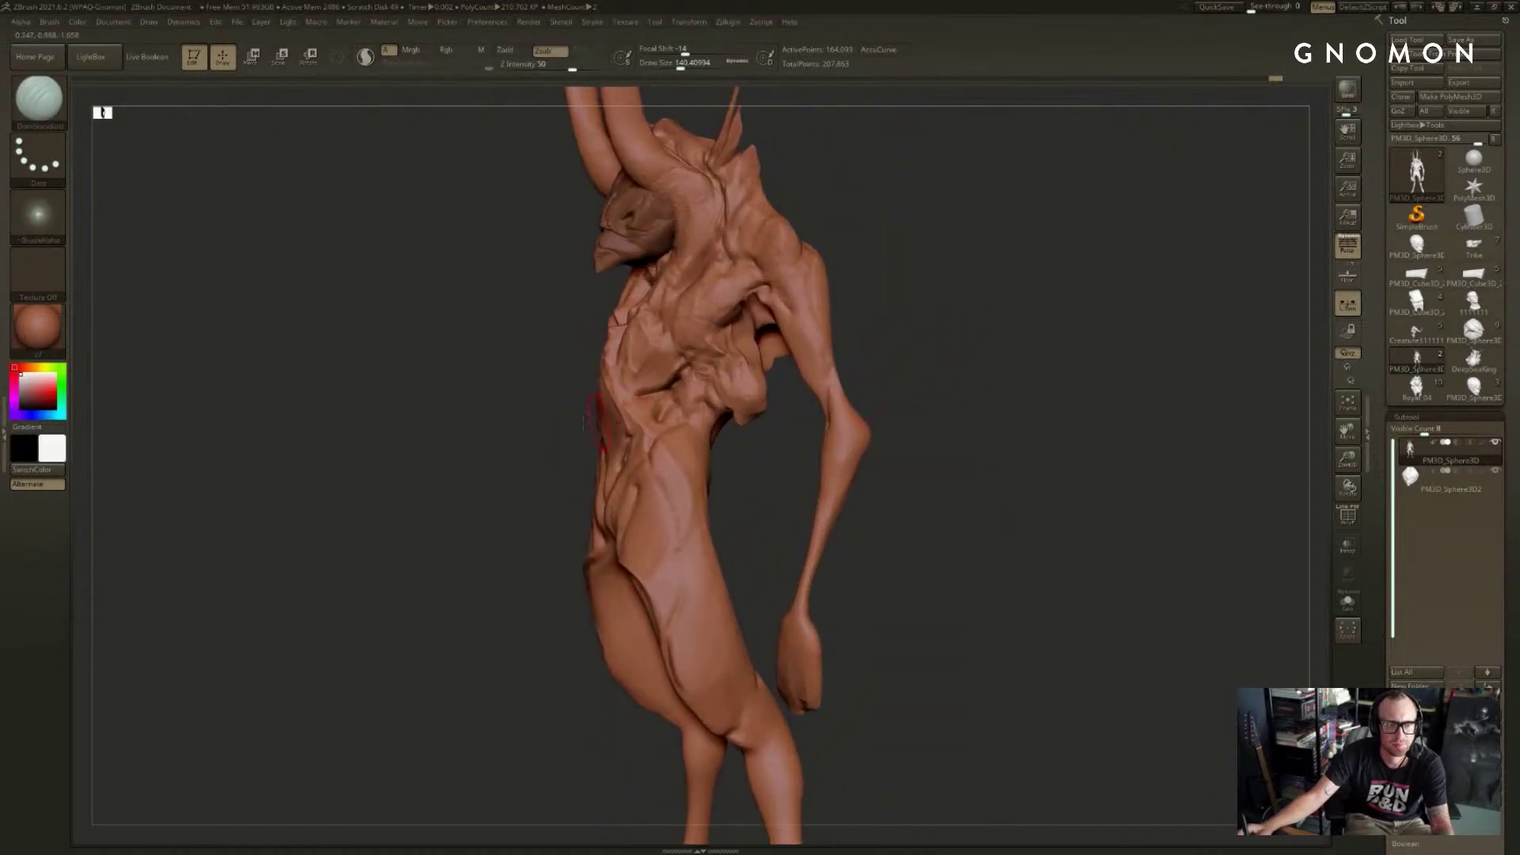
# - Reshape the side profile of the chest and abdomen with the SnakeHook brush at a draw size of about 414
pyautogui.press('b')
pyautogui.press('c')
pyautogui.press('b')
pyautogui.press(']')
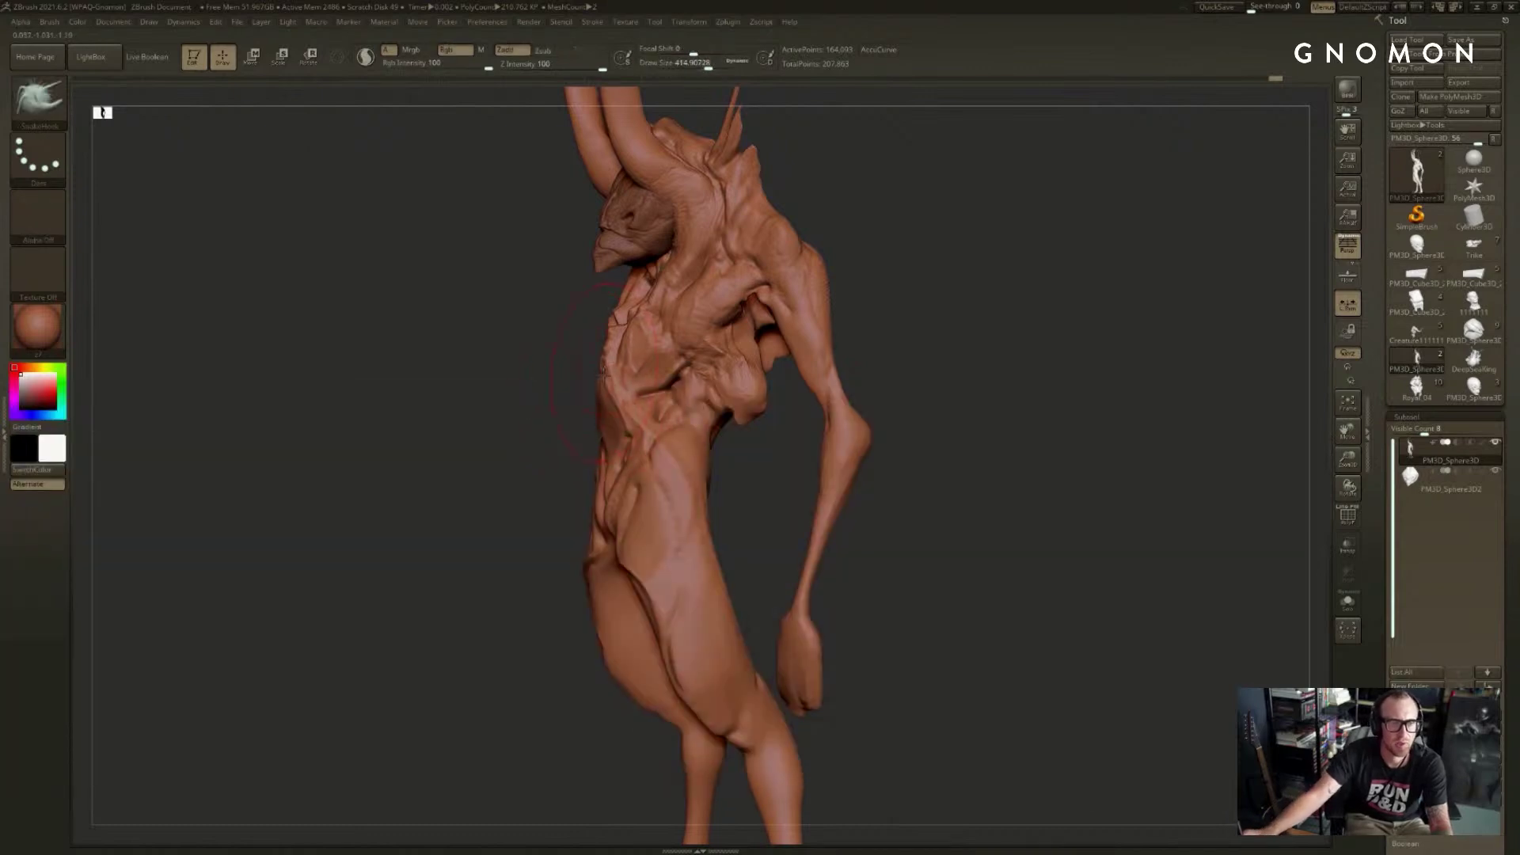
pyautogui.moveTo(613, 387)
pyautogui.mouseDown()
pyautogui.moveTo(593, 385)
pyautogui.moveTo(610, 396)
pyautogui.moveTo(598, 349)
pyautogui.mouseUp()
pyautogui.press('[')
pyautogui.moveTo(549, 416); pyautogui.dragTo(584, 438, button='right')
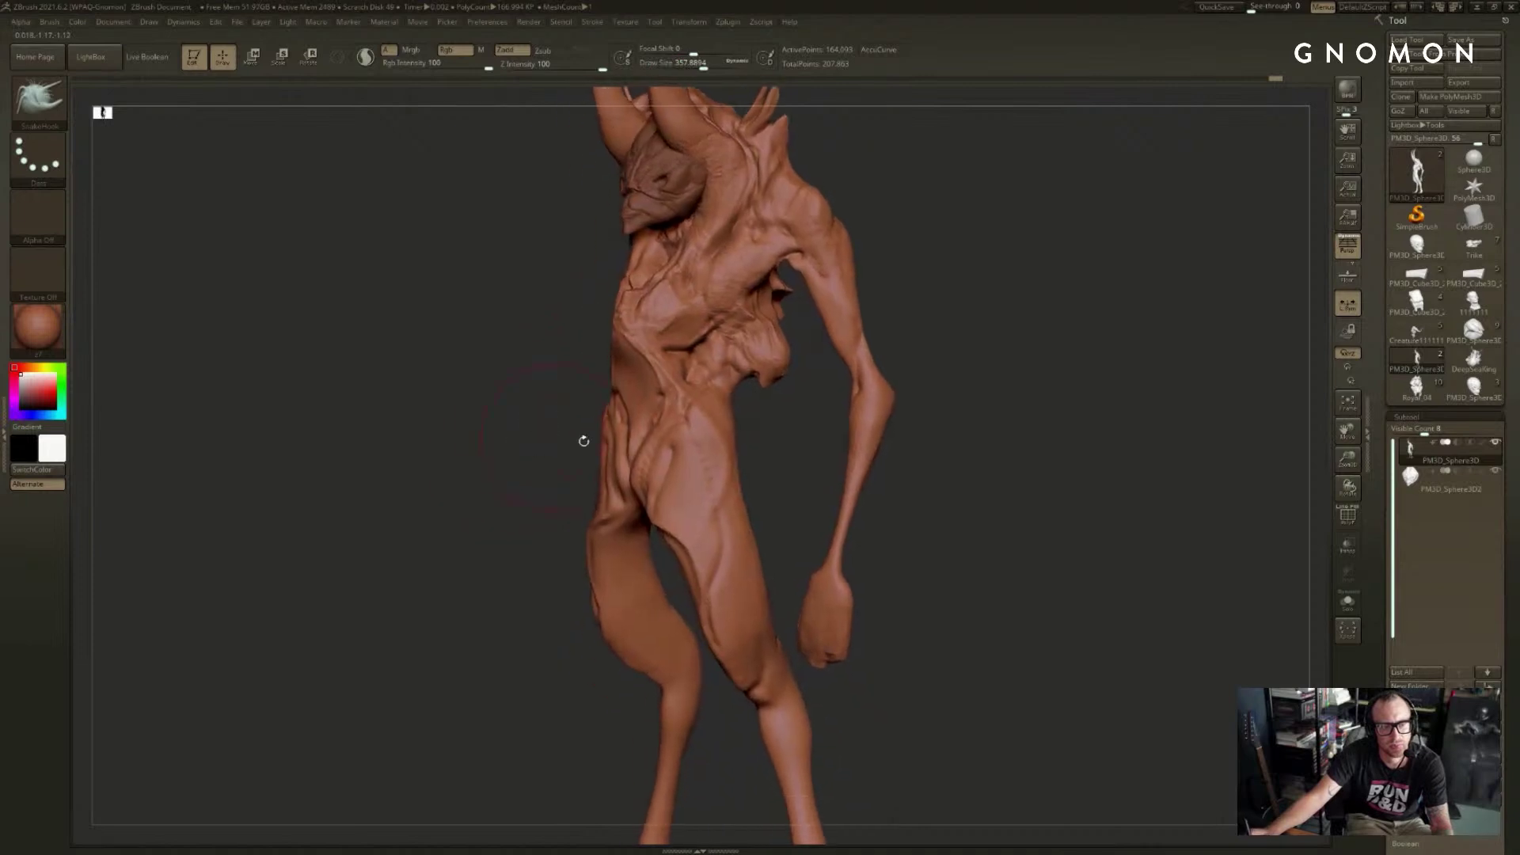
# - Adjust the pelvis and hip silhouette with the SnakeHook brush at a draw size of about 317
pyautogui.moveTo(760, 454)
pyautogui.mouseDown(button='right')
pyautogui.moveTo(594, 465)
pyautogui.moveTo(629, 511)
pyautogui.mouseUp(button='right')
pyautogui.press('[')
pyautogui.moveTo(629, 511); pyautogui.dragTo(622, 508)
pyautogui.moveTo(669, 504); pyautogui.dragTo(676, 439)
pyautogui.moveTo(672, 445); pyautogui.dragTo(739, 478, button='right')
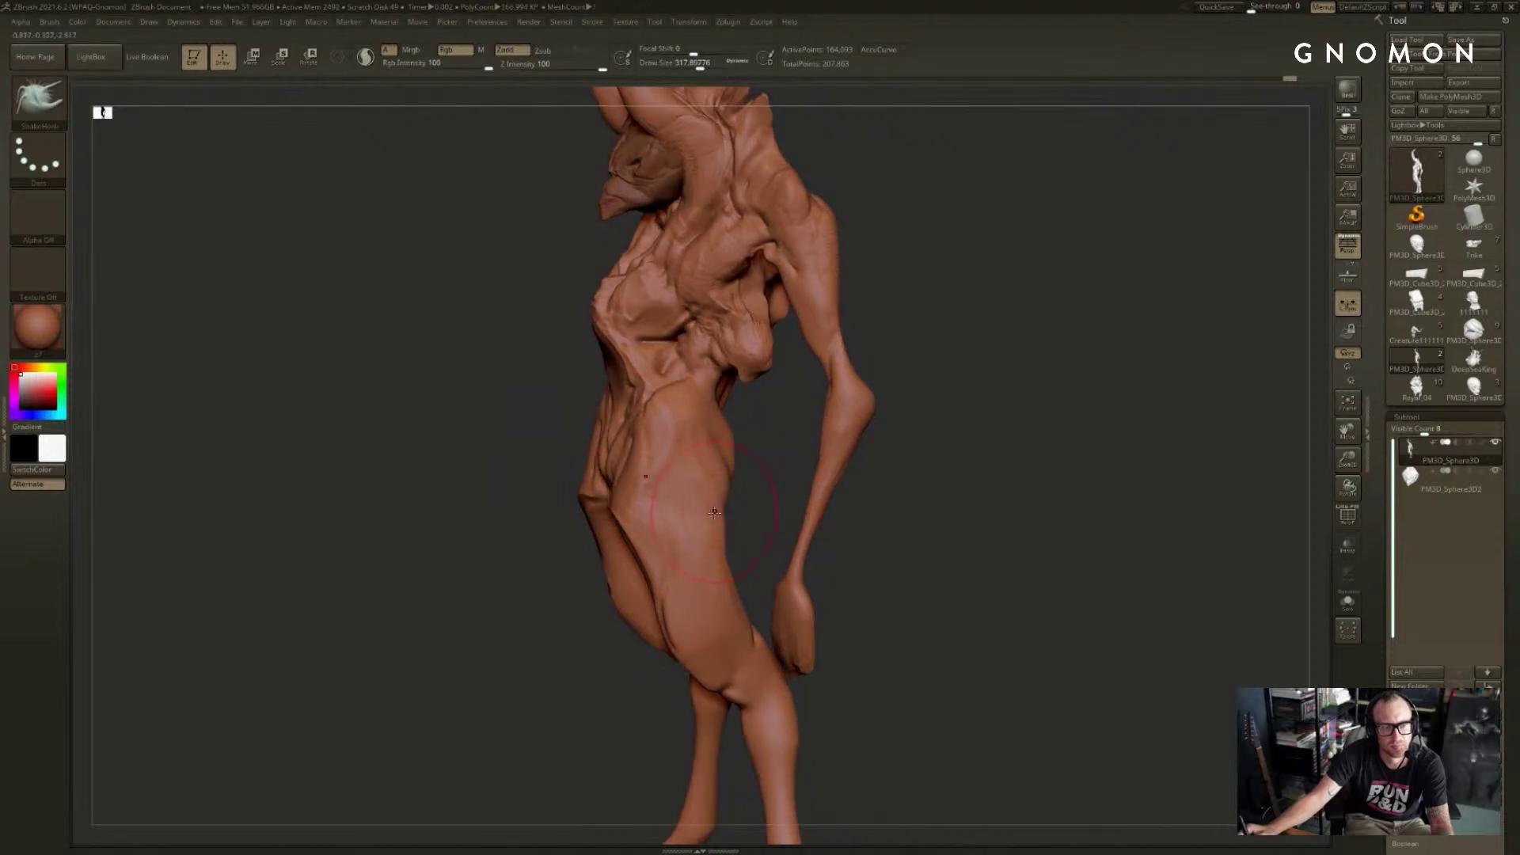
# - Shape the front of the knee and lower thigh in side view with the SnakeHook brush at draw sizes of about 163 to 256
pyautogui.moveTo(720, 526)
pyautogui.mouseDown(button='right')
pyautogui.moveTo(762, 498)
pyautogui.moveTo(653, 531)
pyautogui.moveTo(723, 543)
pyautogui.moveTo(634, 536)
pyautogui.mouseUp(button='right')
pyautogui.press('s')
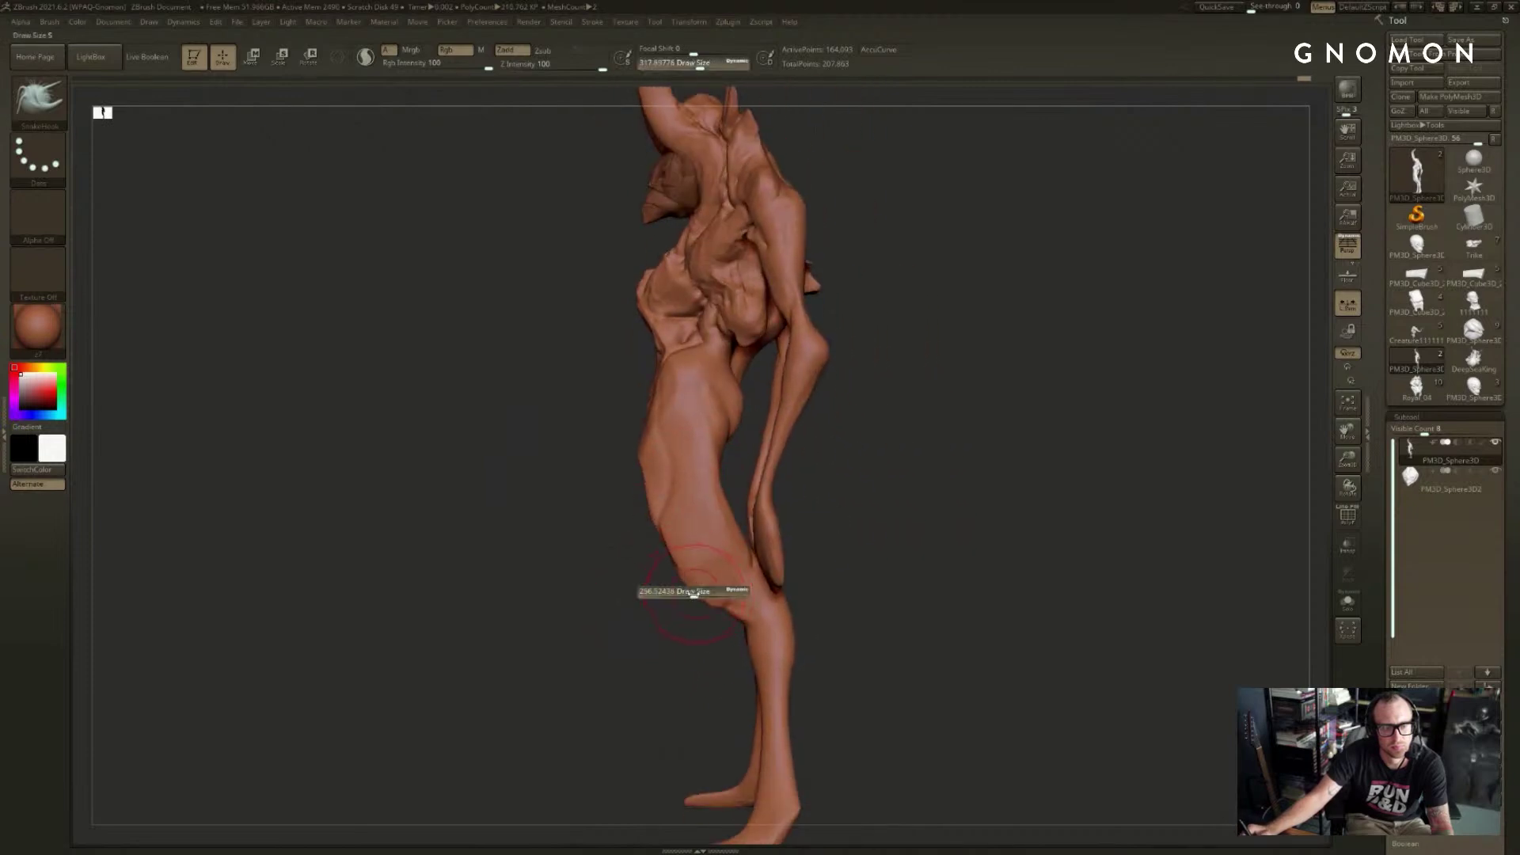
pyautogui.click(696, 598)
pyautogui.moveTo(712, 609)
pyautogui.mouseDown()
pyautogui.moveTo(694, 585)
pyautogui.moveTo(823, 616)
pyautogui.moveTo(683, 615)
pyautogui.mouseUp()
pyautogui.press('s')
pyautogui.click(677, 577)
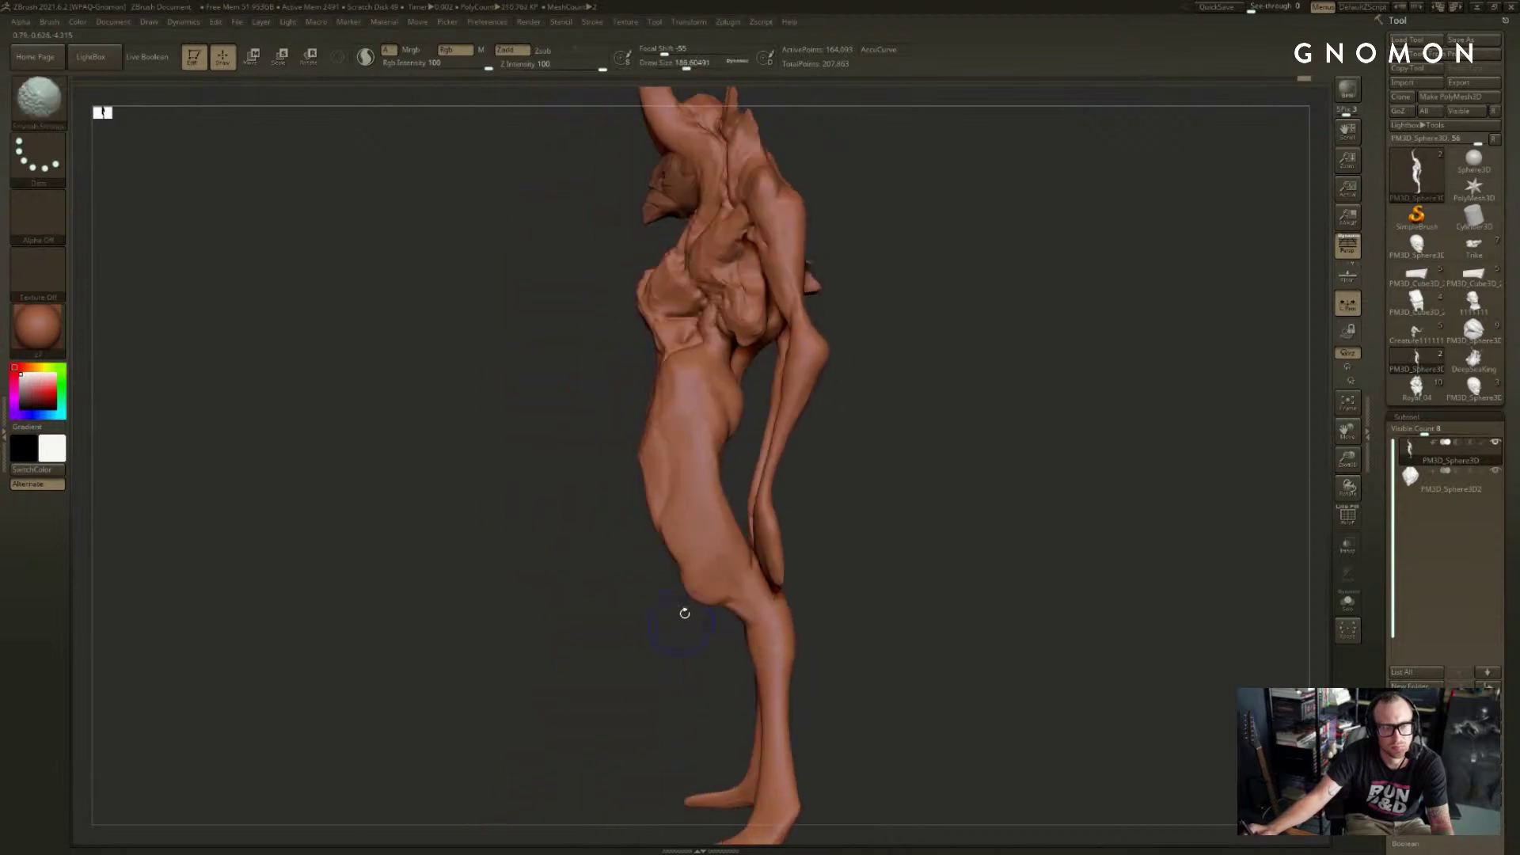
pyautogui.press('s')
pyautogui.click(686, 595)
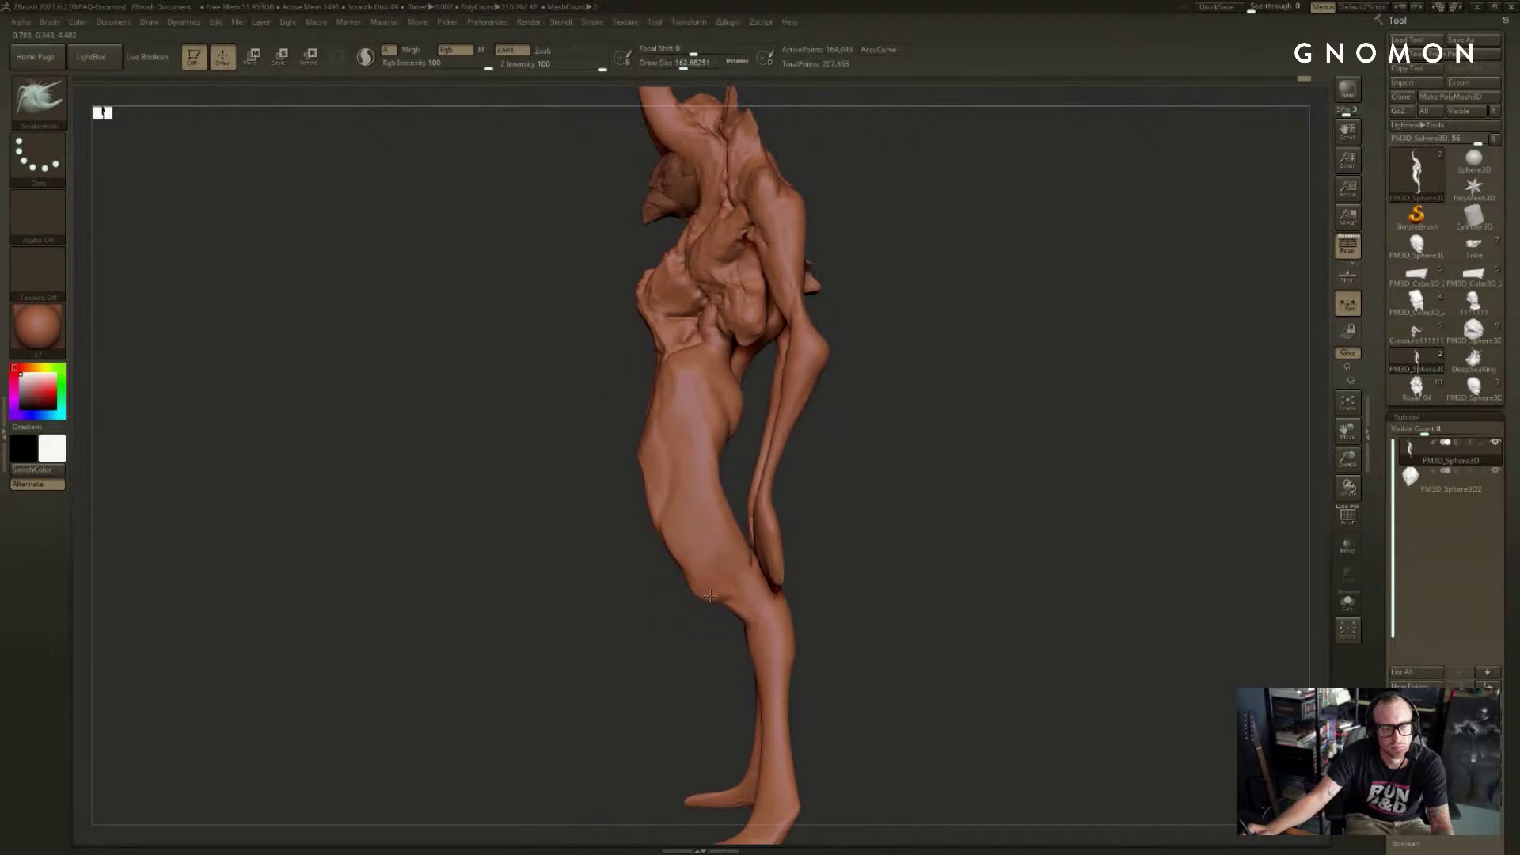
pyautogui.press('s')
pyautogui.click(749, 618)
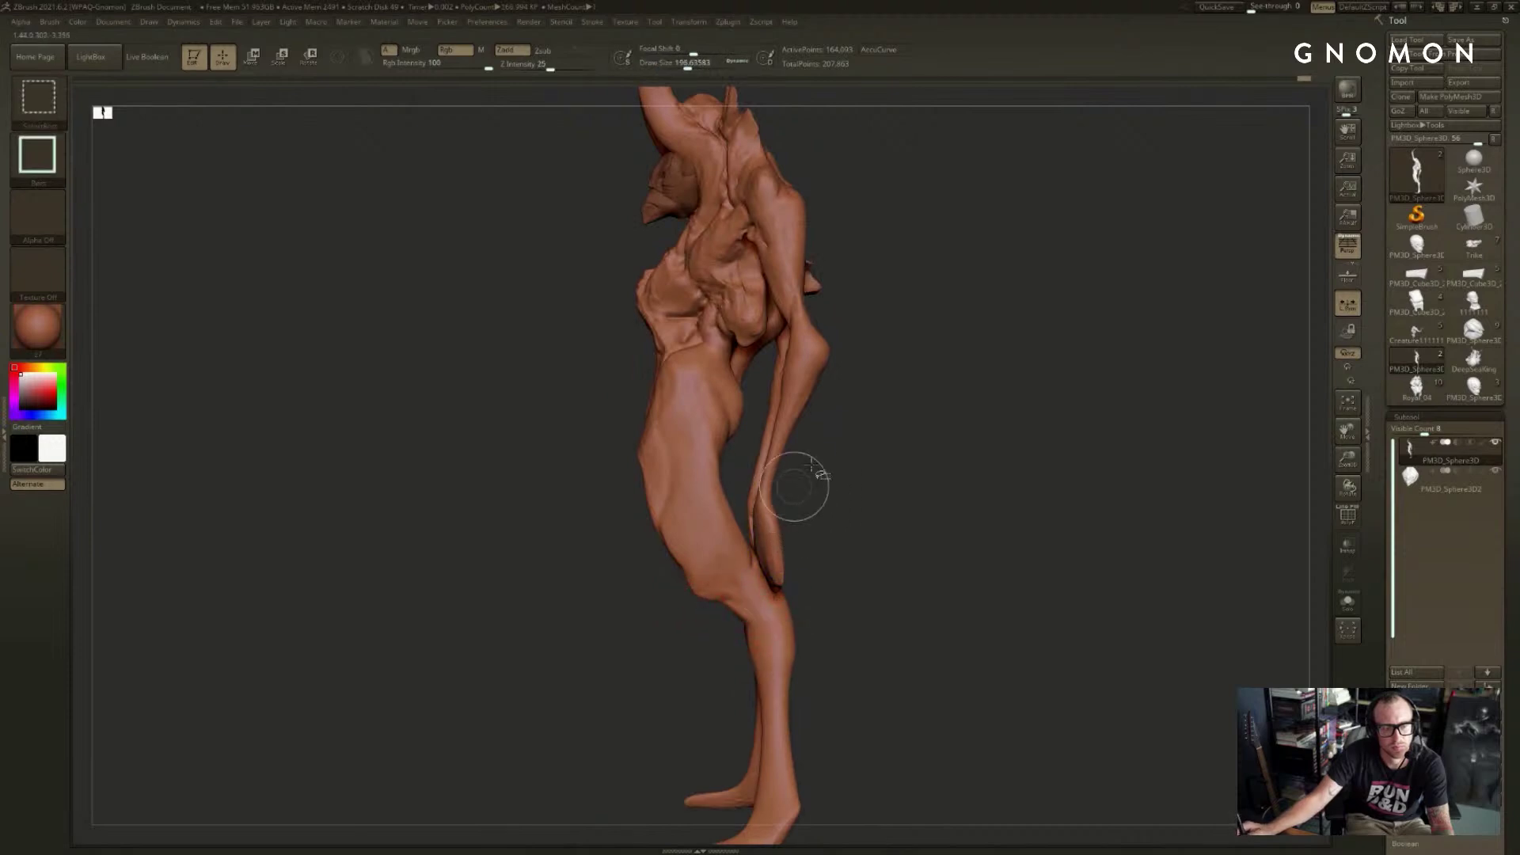
# - Hide the forearms and hands to expose the legs
pyautogui.moveTo(879, 480); pyautogui.dragTo(851, 261)
pyautogui.keyDown('ctrl'); pyautogui.keyDown('shift'); pyautogui.moveTo(848, 254); pyautogui.dragTo(675, 456); pyautogui.keyUp('shift'); pyautogui.keyUp('ctrl')
pyautogui.moveTo(678, 460)
pyautogui.mouseDown()
pyautogui.moveTo(745, 476)
pyautogui.moveTo(764, 502)
pyautogui.moveTo(753, 530)
pyautogui.mouseUp()
# - Reshape the back of the knee and the calf with the SnakeHook brush at draw sizes of about 262 to 385
pyautogui.press('s')
pyautogui.click(753, 497)
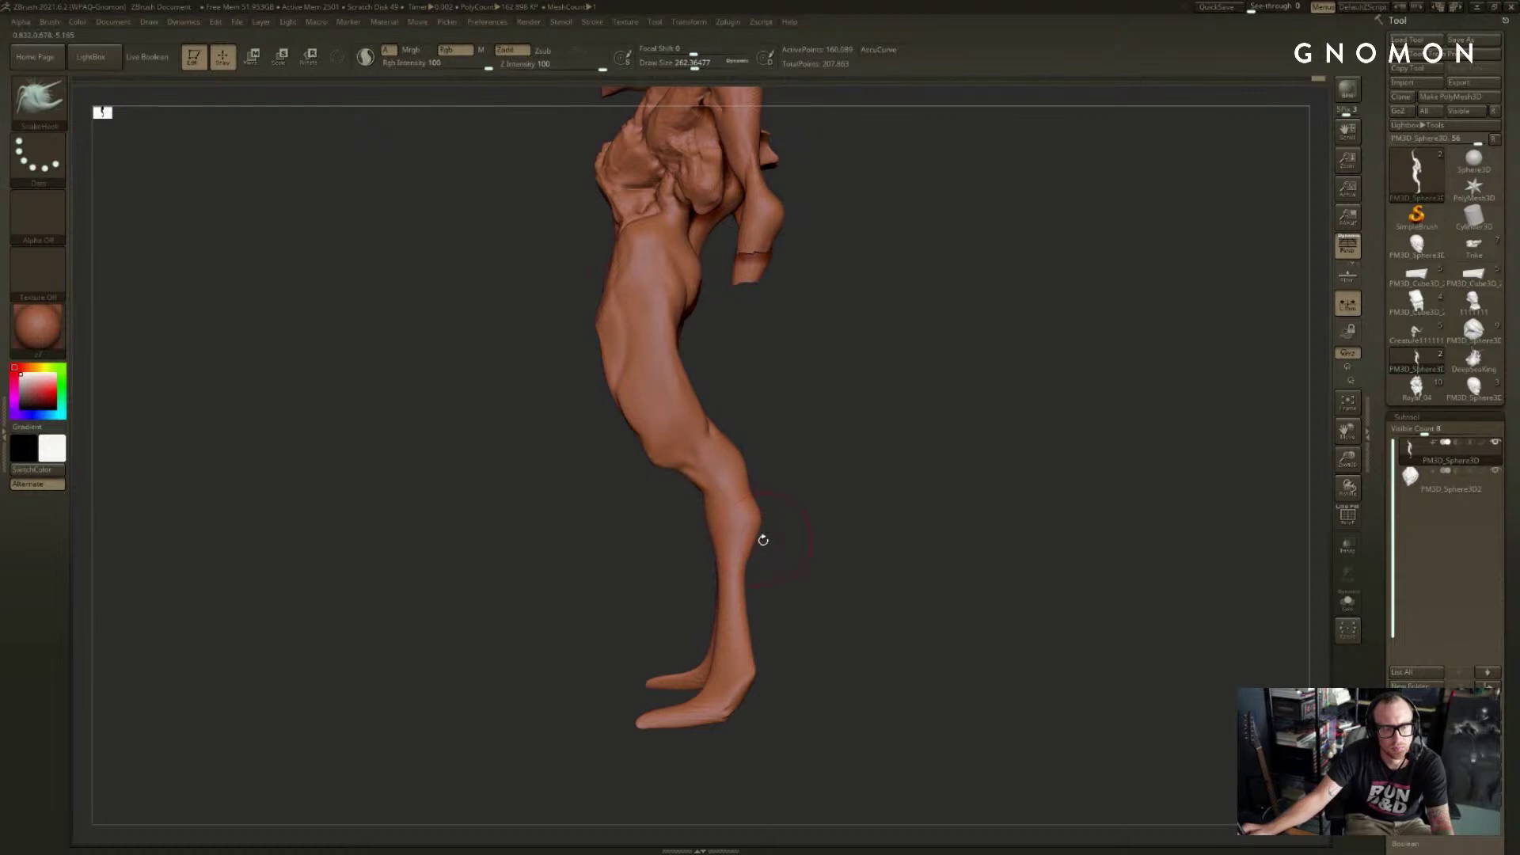
pyautogui.press(']')
pyautogui.press(']')
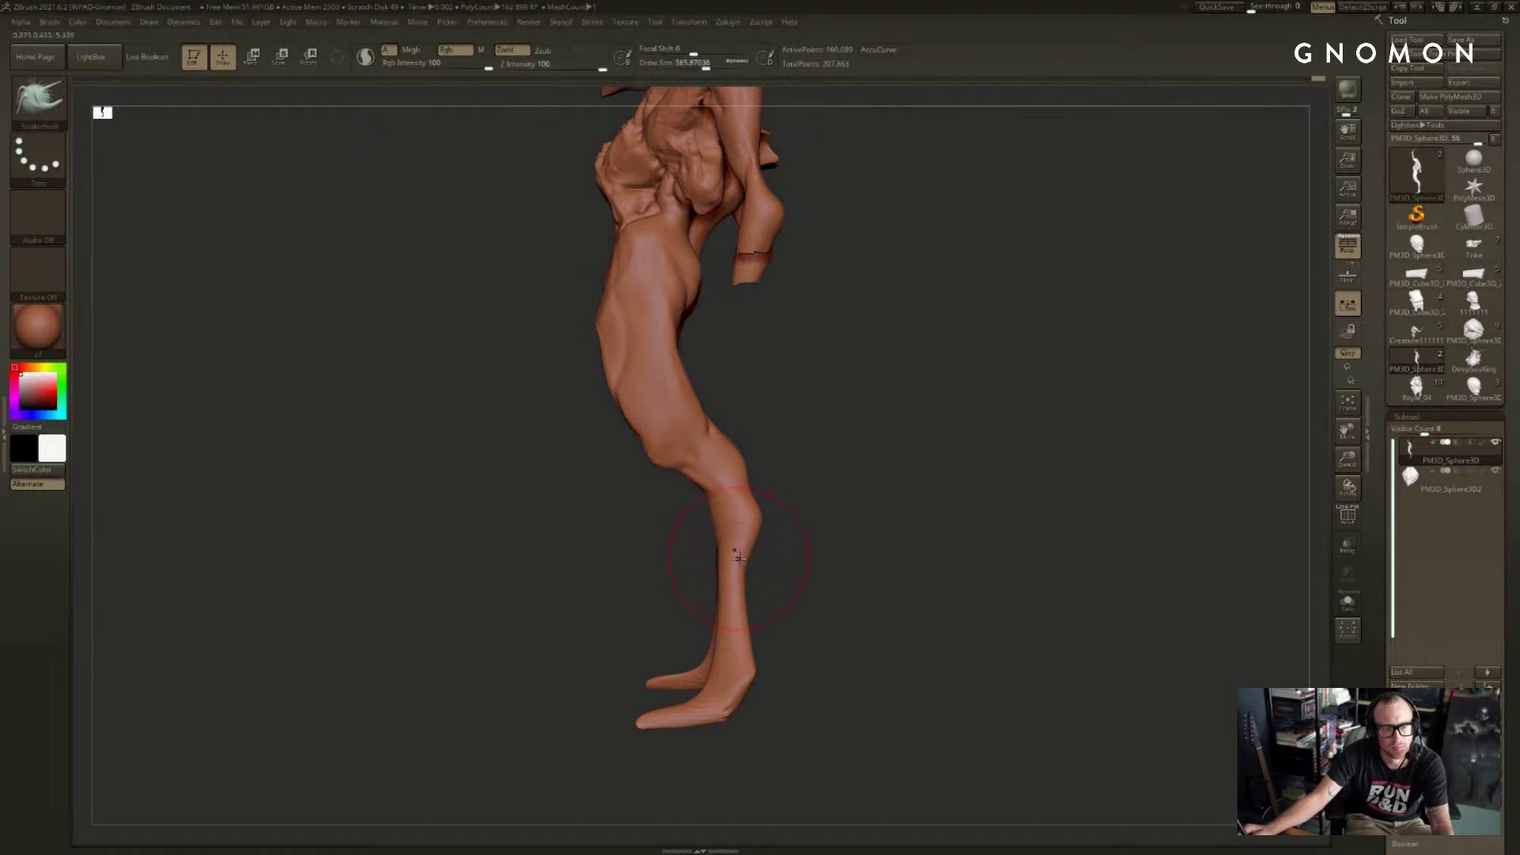
pyautogui.moveTo(729, 577); pyautogui.dragTo(763, 582)
pyautogui.moveTo(733, 633); pyautogui.dragTo(743, 635)
# - Pull the lower legs and feet into a new stance with the SnakeHook brush at draw sizes of about 620 to 763
pyautogui.moveTo(878, 513)
pyautogui.mouseDown()
pyautogui.moveTo(815, 512)
pyautogui.moveTo(818, 499)
pyautogui.moveTo(782, 568)
pyautogui.mouseUp()
pyautogui.press('s')
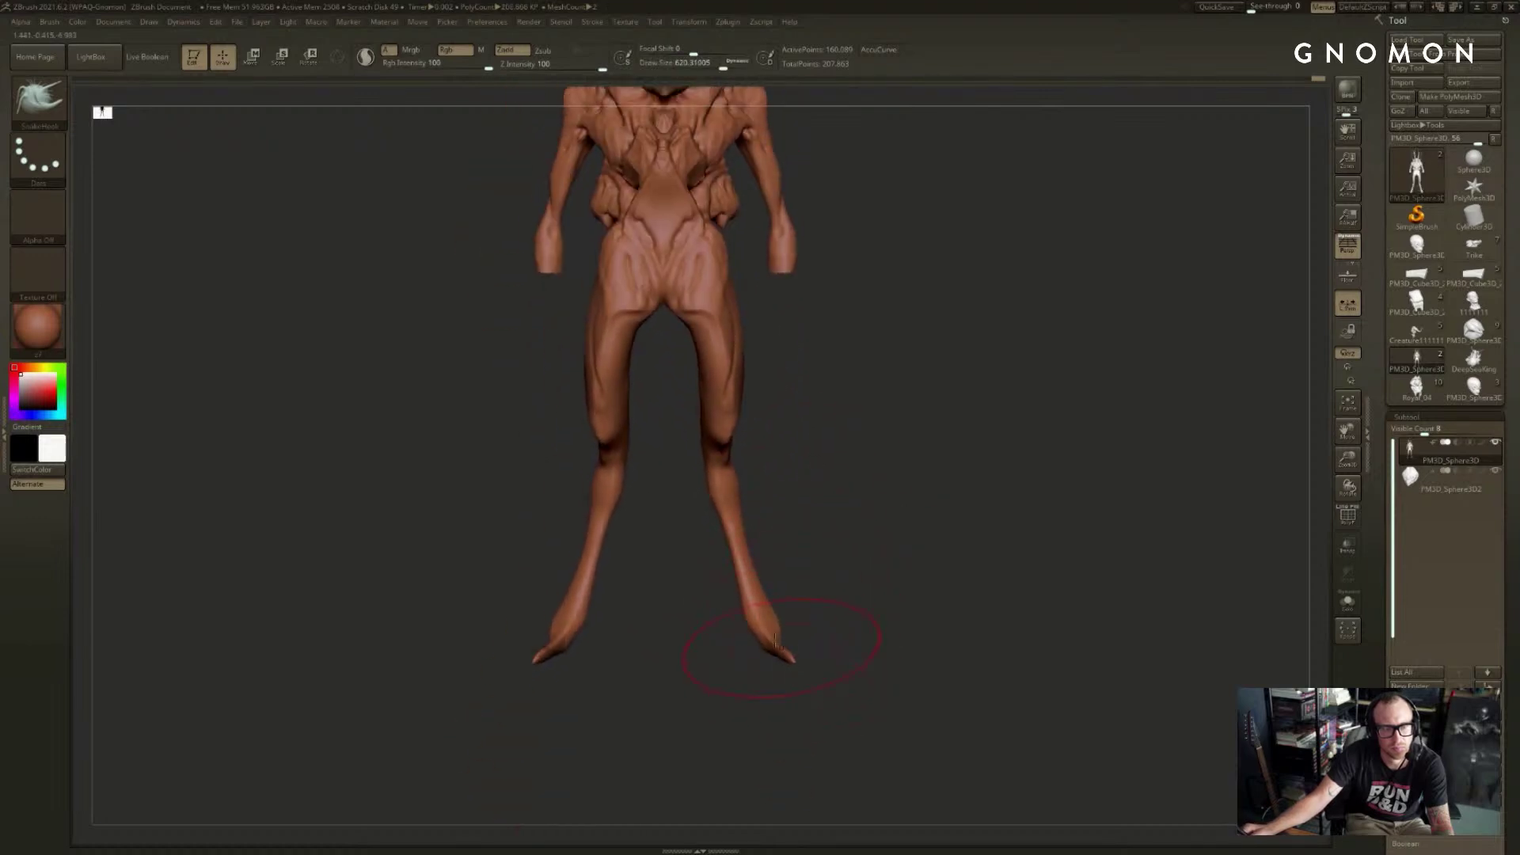
pyautogui.press(']')
pyautogui.press(']')
pyautogui.press(']')
pyautogui.press(']')
pyautogui.moveTo(781, 634)
pyautogui.mouseDown()
pyautogui.moveTo(755, 641)
pyautogui.moveTo(750, 596)
pyautogui.moveTo(807, 666)
pyautogui.mouseUp()
pyautogui.press('s')
pyautogui.moveTo(802, 666); pyautogui.dragTo(792, 665)
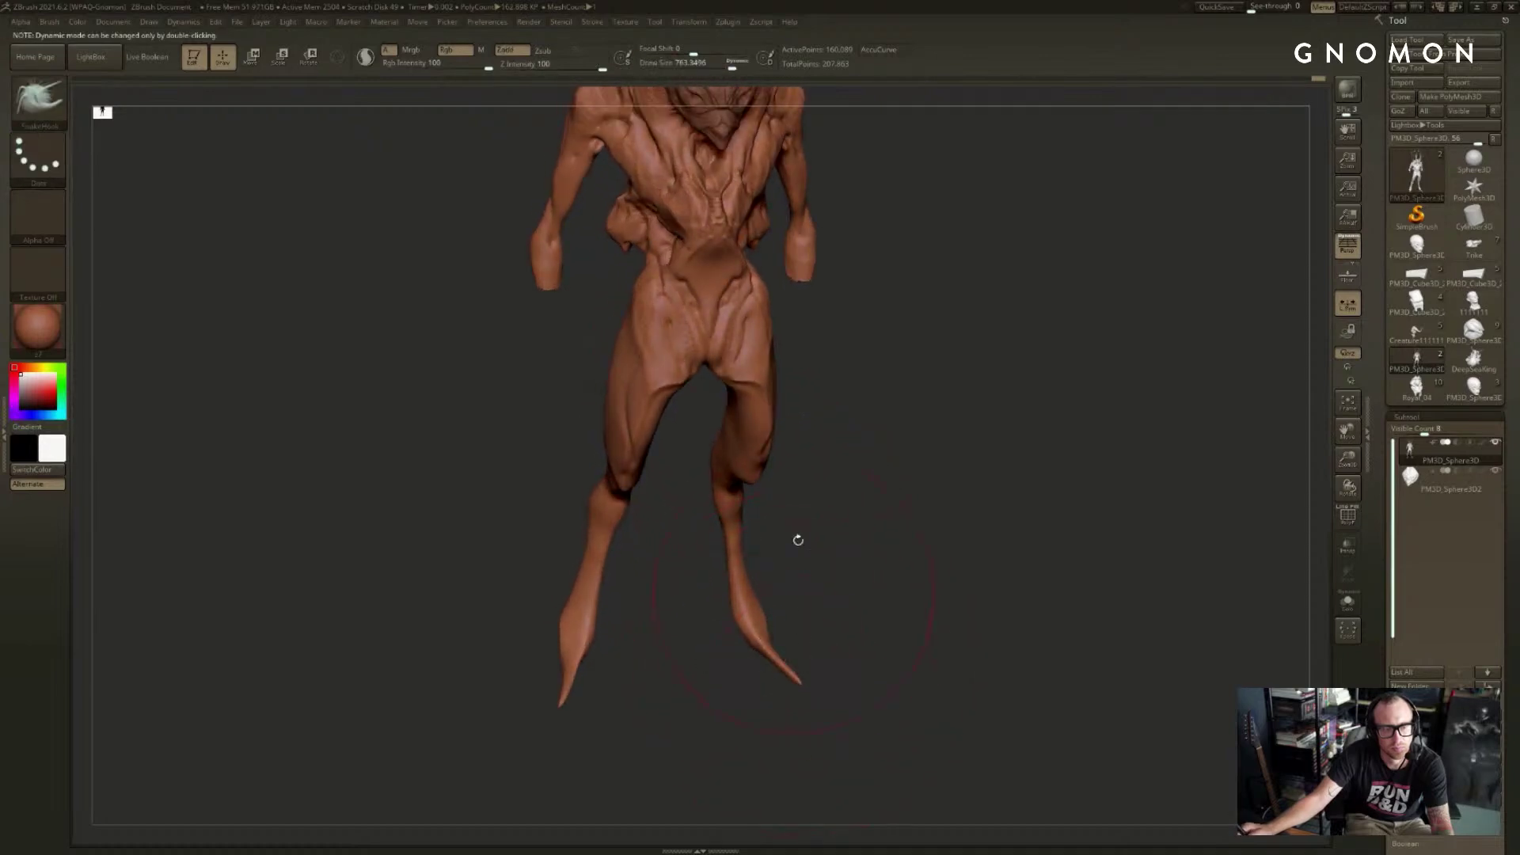
# - Unhide the forearms and hands
pyautogui.moveTo(798, 539); pyautogui.dragTo(772, 532)
pyautogui.moveTo(827, 380)
pyautogui.keyDown('alt'); pyautogui.mouseDown()
pyautogui.moveTo(832, 506)
pyautogui.moveTo(835, 472)
pyautogui.mouseUp(); pyautogui.keyUp('alt')
pyautogui.keyDown('ctrl'); pyautogui.keyDown('shift'); pyautogui.click(839, 467); pyautogui.keyUp('shift'); pyautogui.keyUp('ctrl')
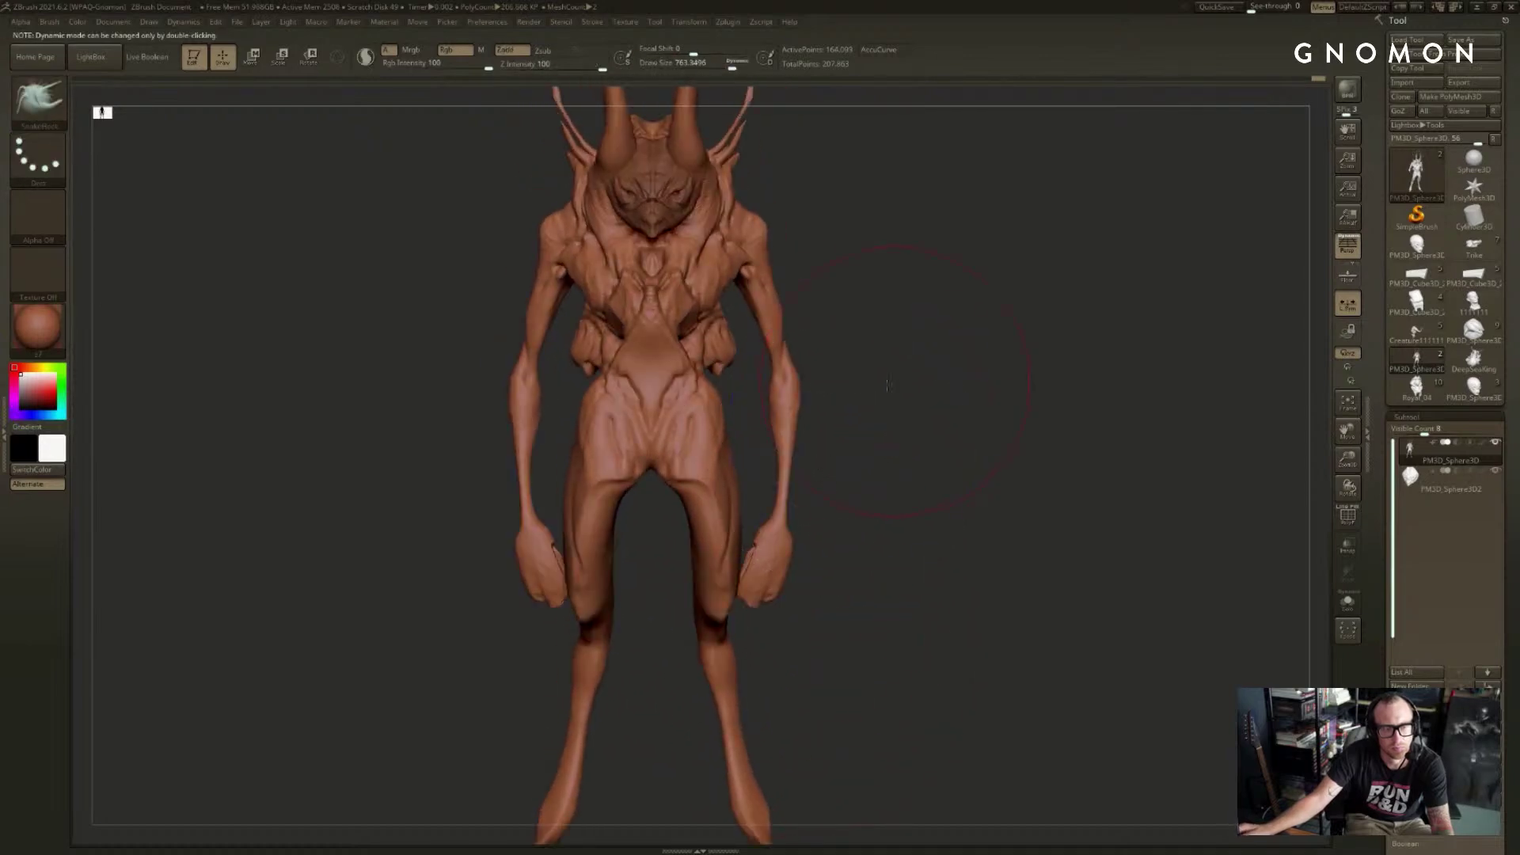
# - Carve the centre of the abdomen with the DamStandard brush at draw sizes of about 202 and 149
pyautogui.press('[')
pyautogui.moveTo(884, 358)
pyautogui.mouseDown()
pyautogui.moveTo(854, 349)
pyautogui.moveTo(875, 340)
pyautogui.moveTo(899, 275)
pyautogui.moveTo(905, 354)
pyautogui.mouseUp()
pyautogui.press('b')
pyautogui.press('d')
pyautogui.press('s')
pyautogui.press('s')
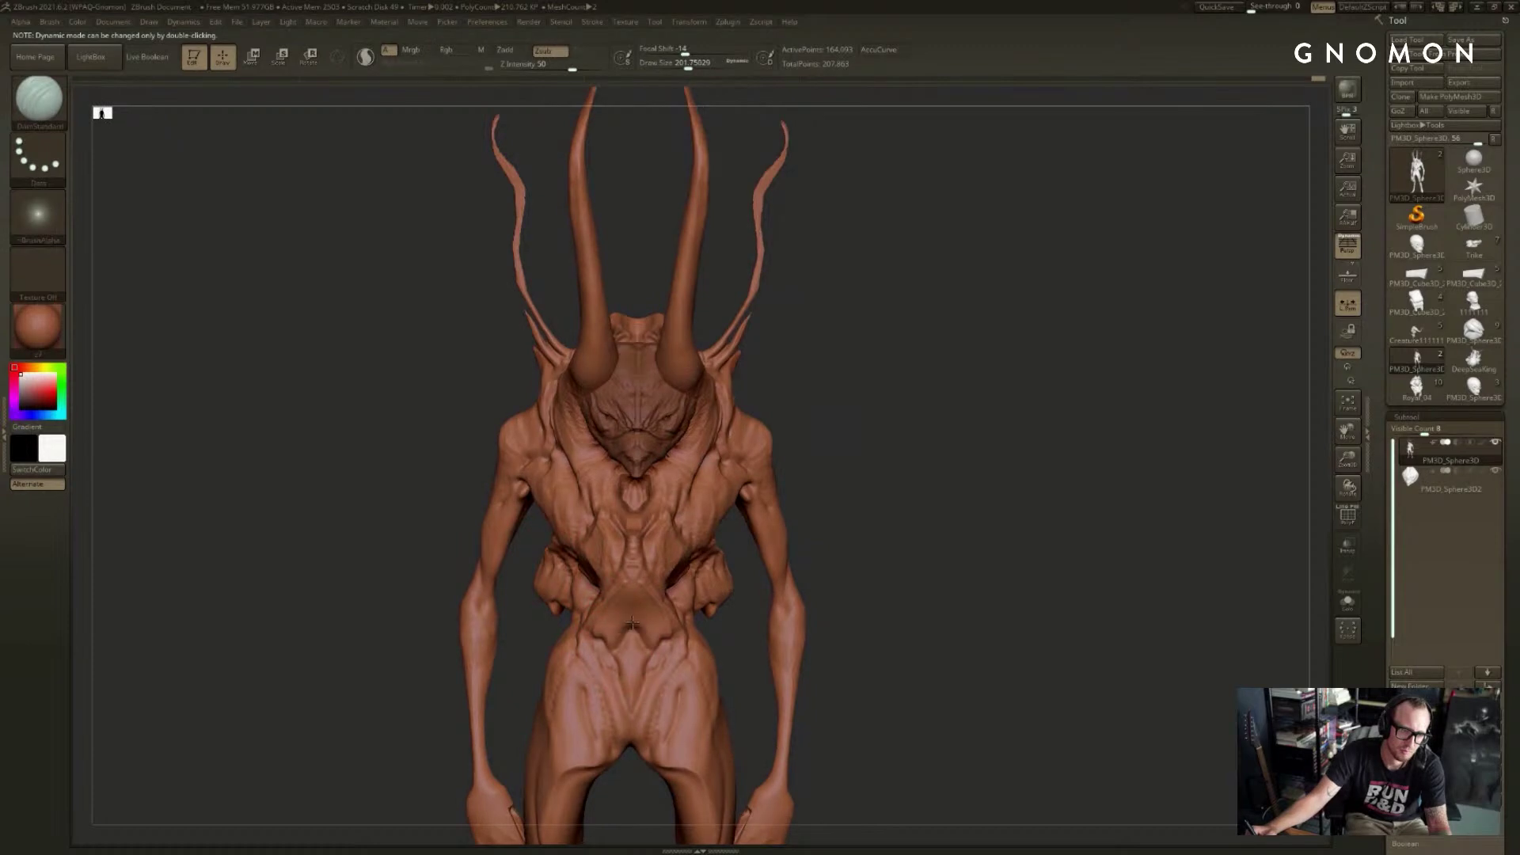
pyautogui.press('b')
pyautogui.press('d')
pyautogui.press('s')
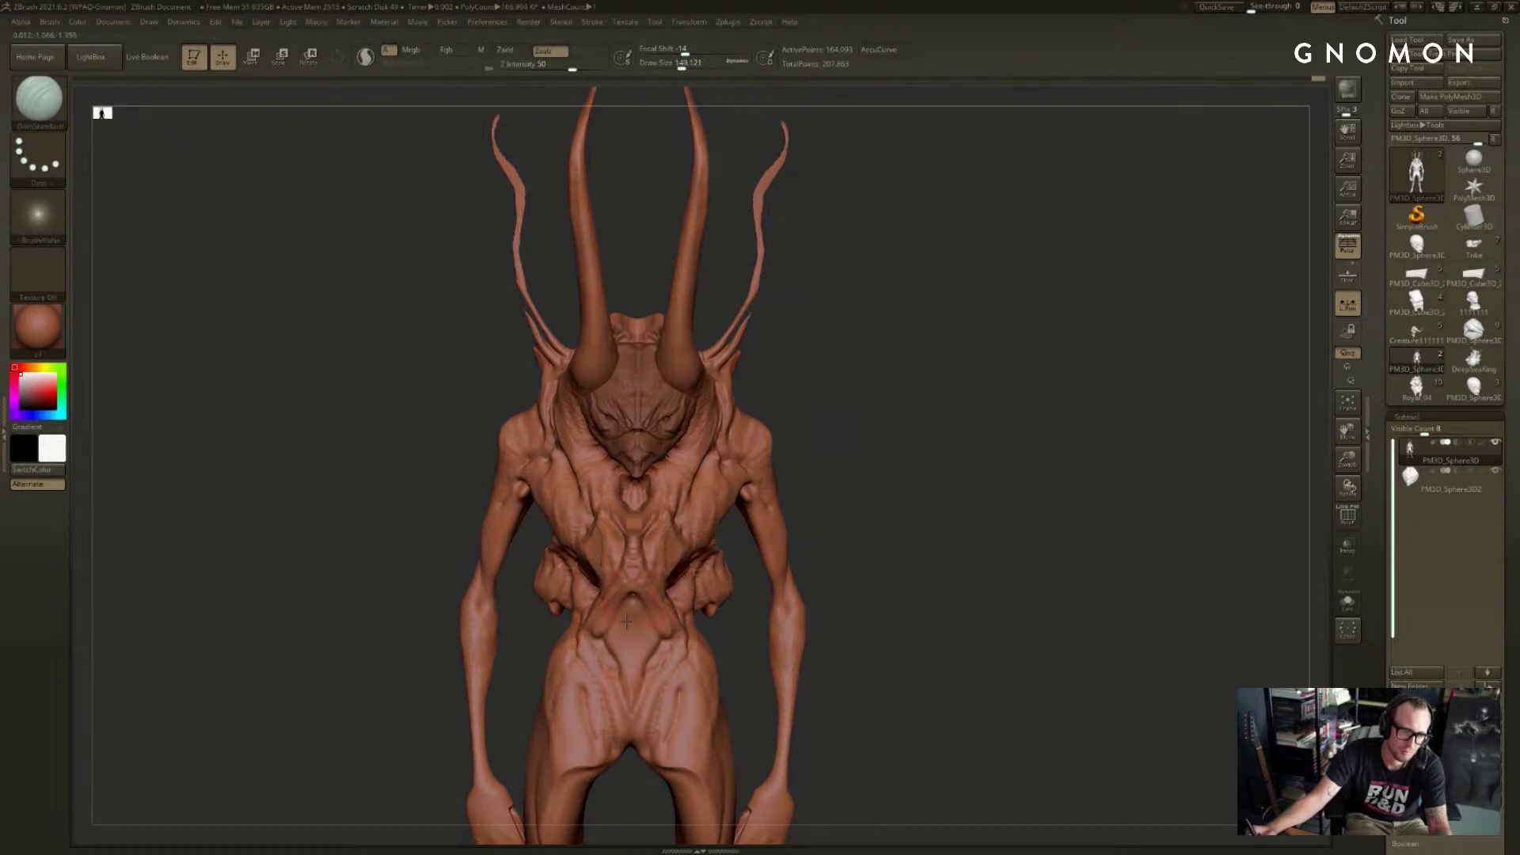
# - Save the creature tool under the name LionDemon
pyautogui.moveTo(819, 535); pyautogui.dragTo(1125, 307)
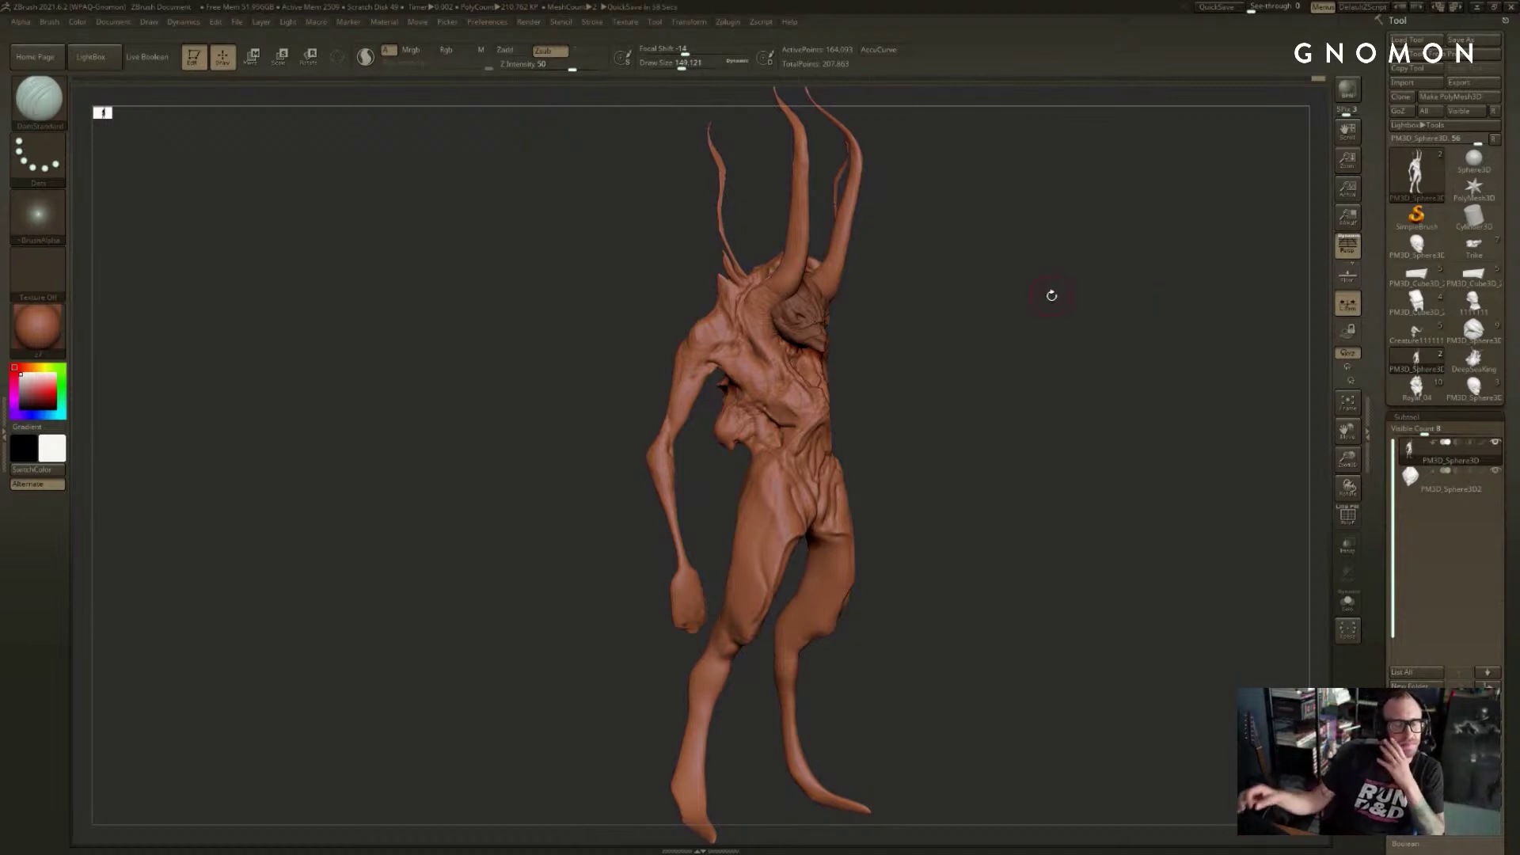
pyautogui.moveTo(1074, 293); pyautogui.dragTo(1104, 290)
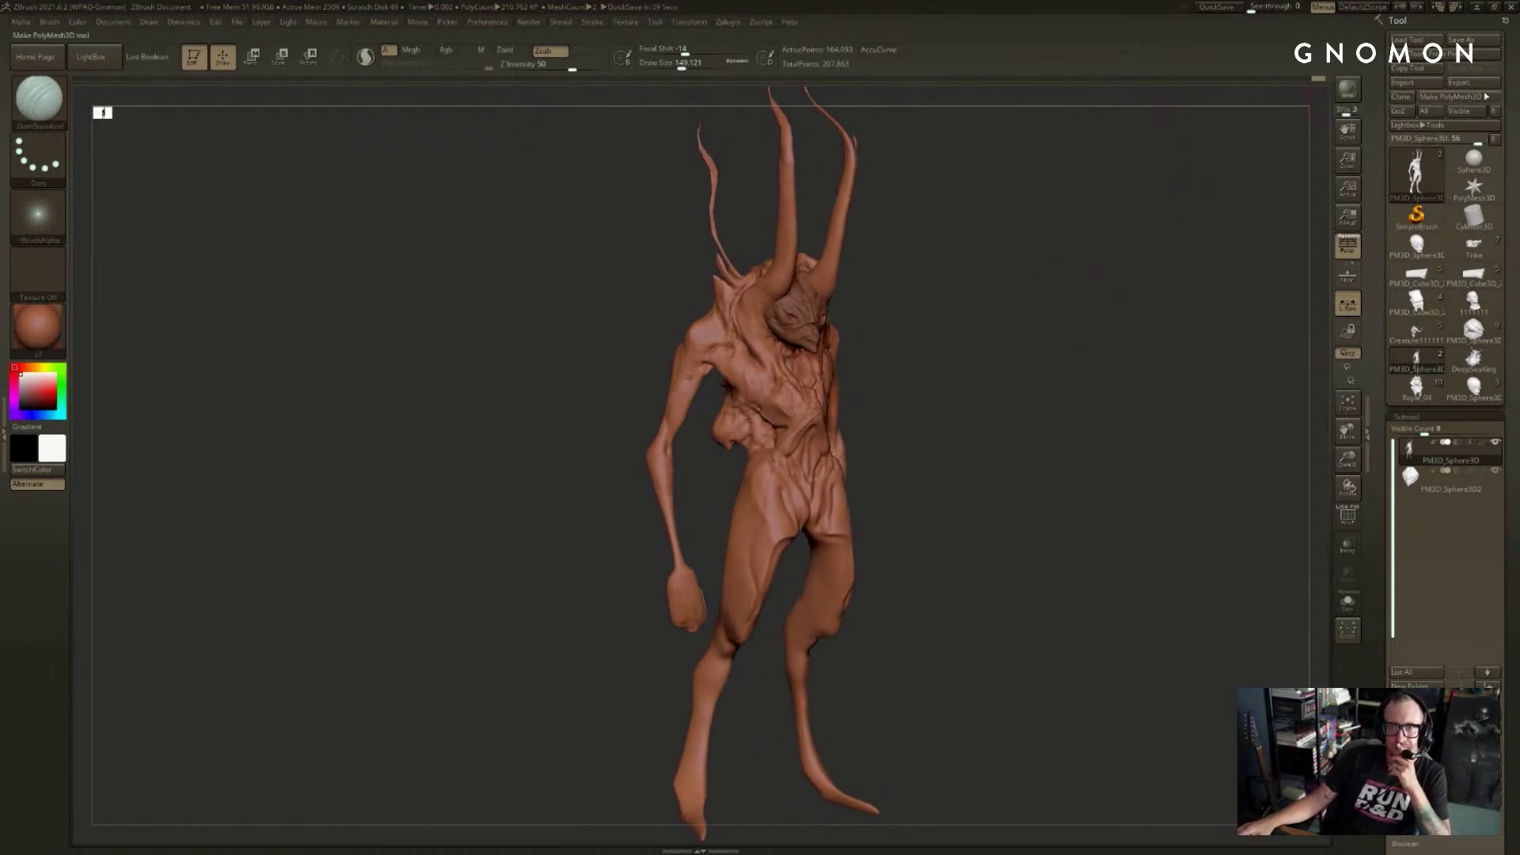
pyautogui.moveTo(1152, 178); pyautogui.dragTo(1141, 178)
pyautogui.moveTo(1112, 183)
pyautogui.mouseDown()
pyautogui.moveTo(1096, 174)
pyautogui.moveTo(1124, 178)
pyautogui.mouseUp()
pyautogui.click(1477, 43)
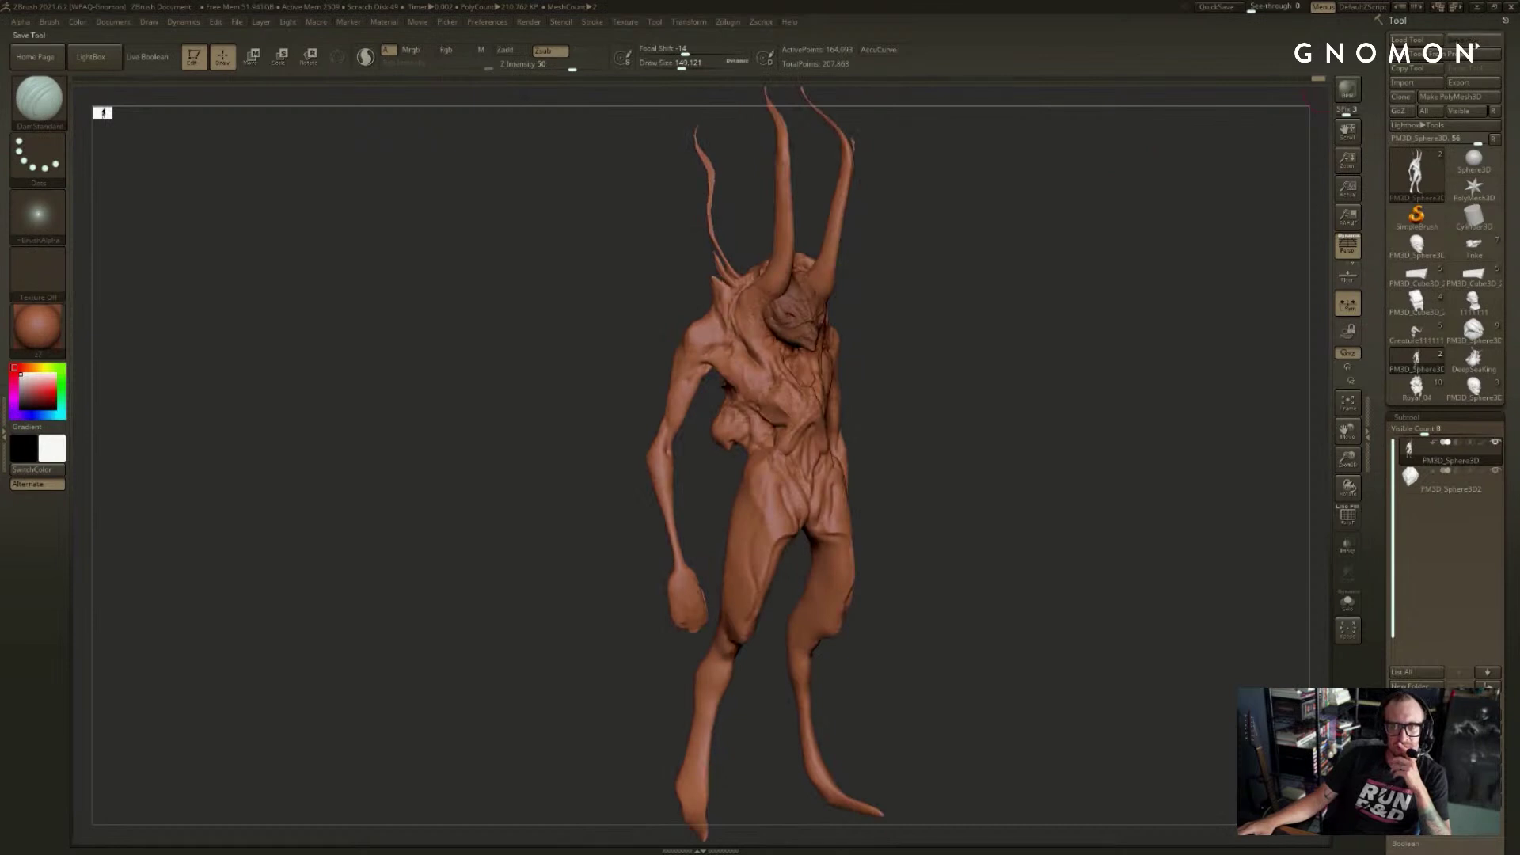
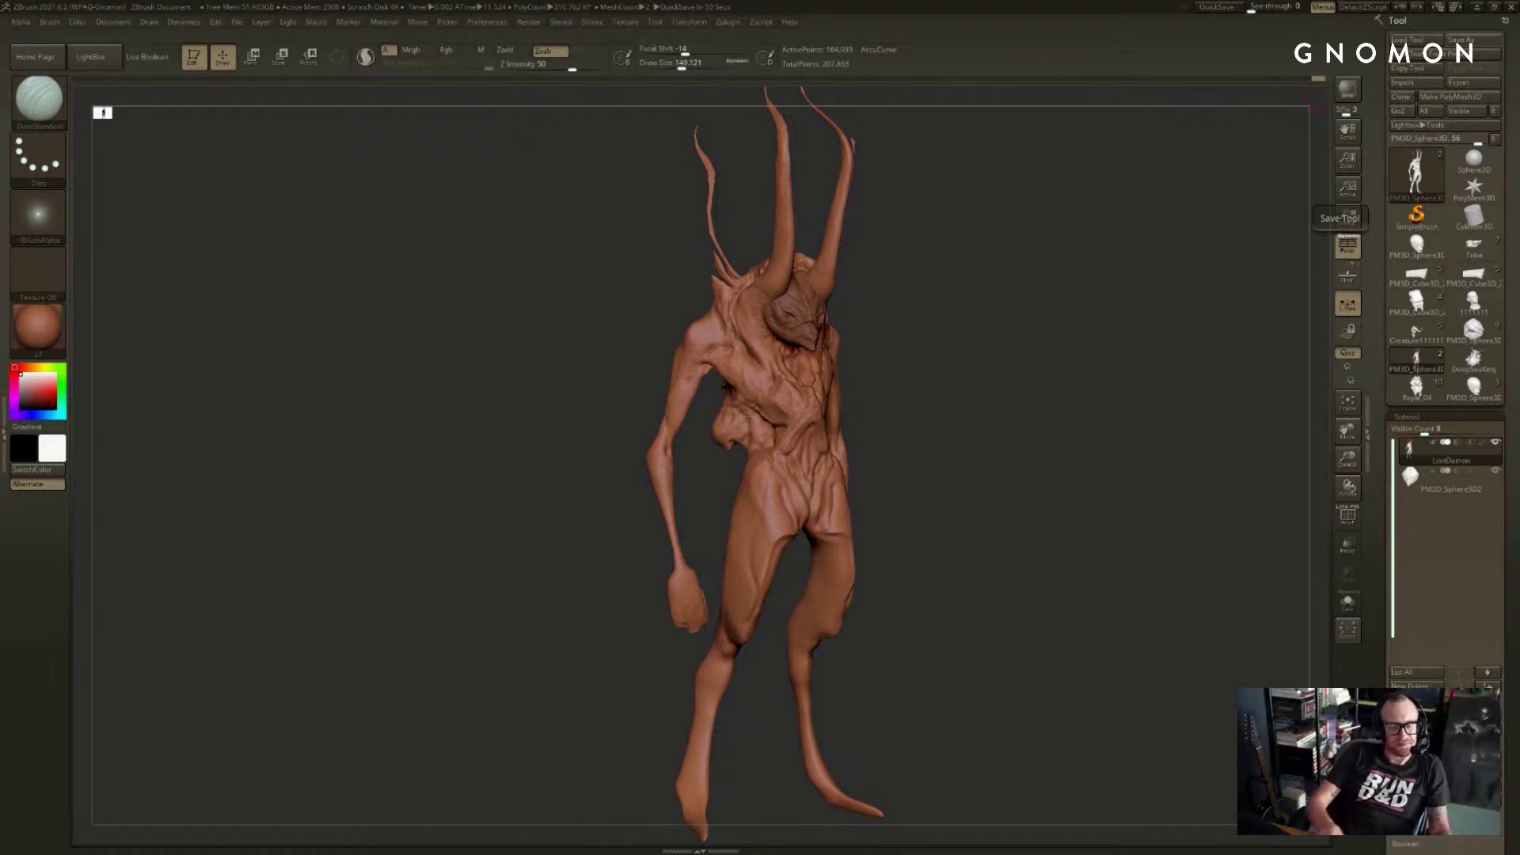
# - Carve creases along the waist and hip with the DamStandard brush at a draw size of about 149
pyautogui.keyDown('shift'); pyautogui.moveTo(901, 439); pyautogui.dragTo(862, 437); pyautogui.keyUp('shift')
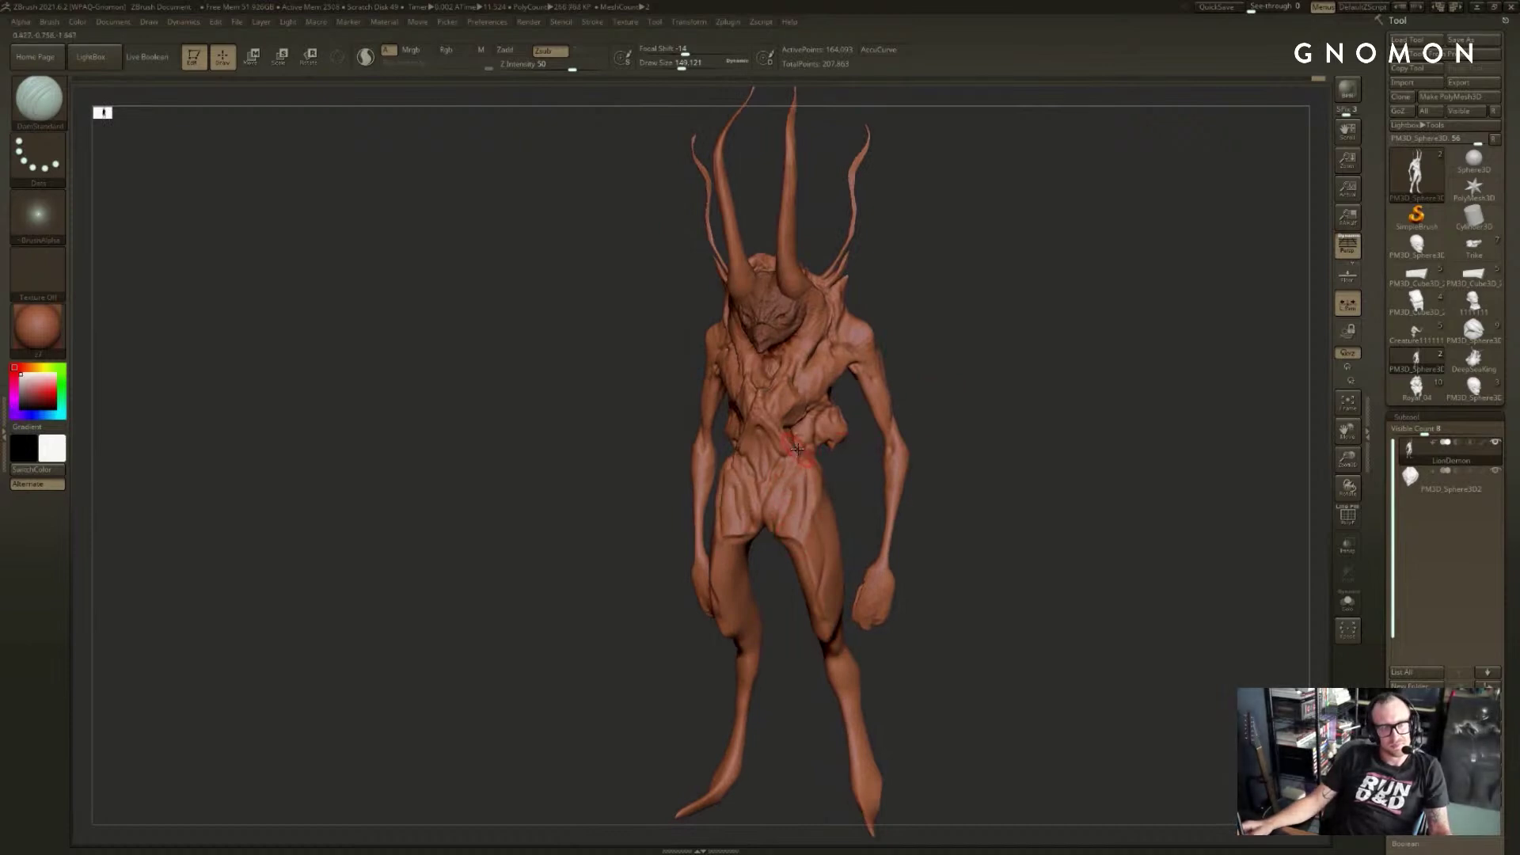
pyautogui.hotkey('ctrl', 'shift')
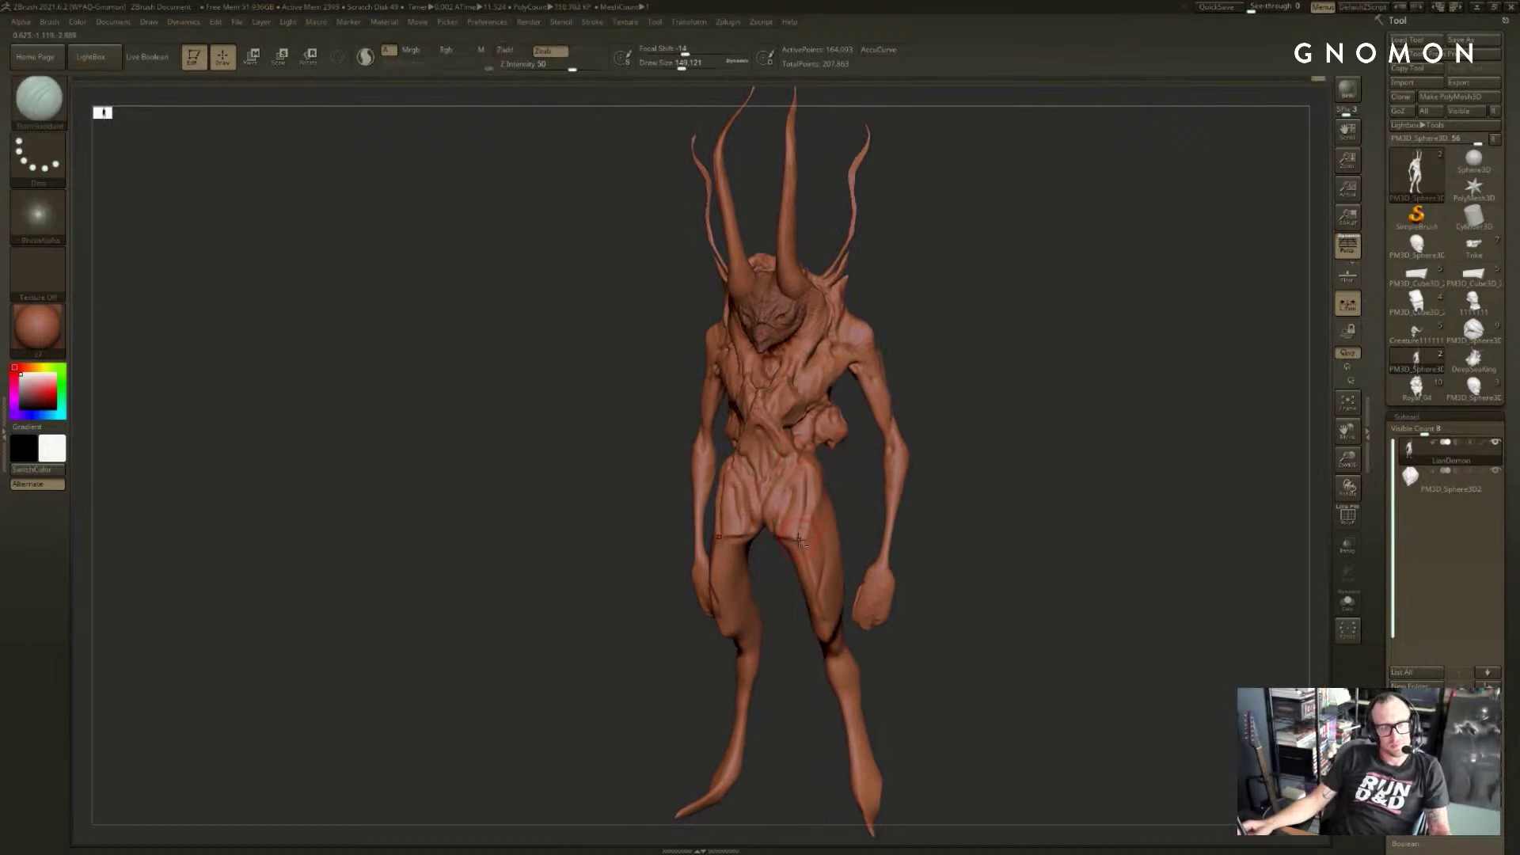
pyautogui.moveTo(802, 539); pyautogui.dragTo(813, 483)
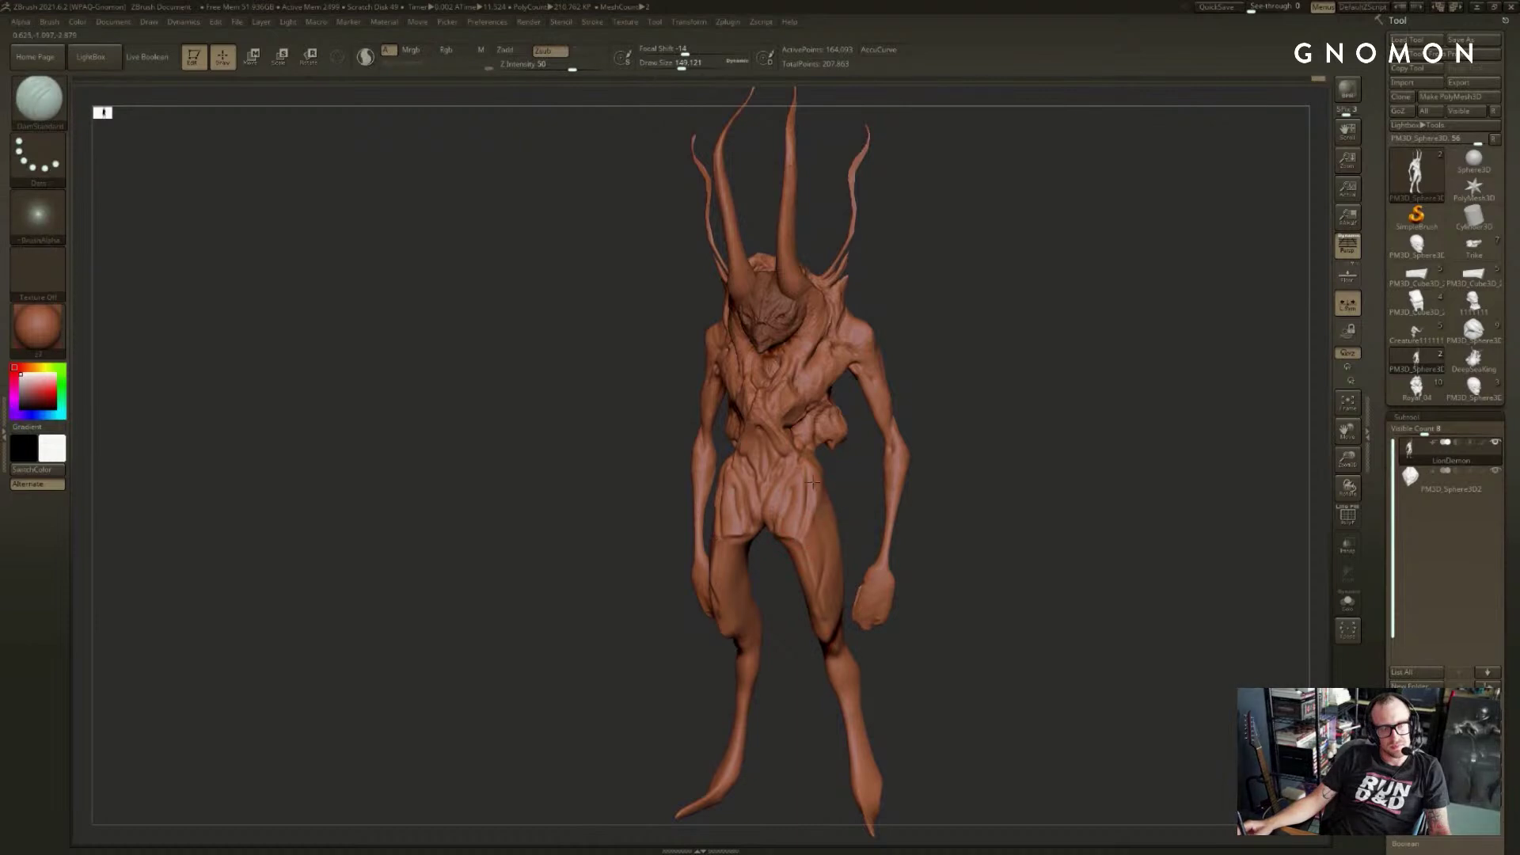
pyautogui.keyDown('alt'); pyautogui.moveTo(953, 393); pyautogui.dragTo(967, 437); pyautogui.keyUp('alt')
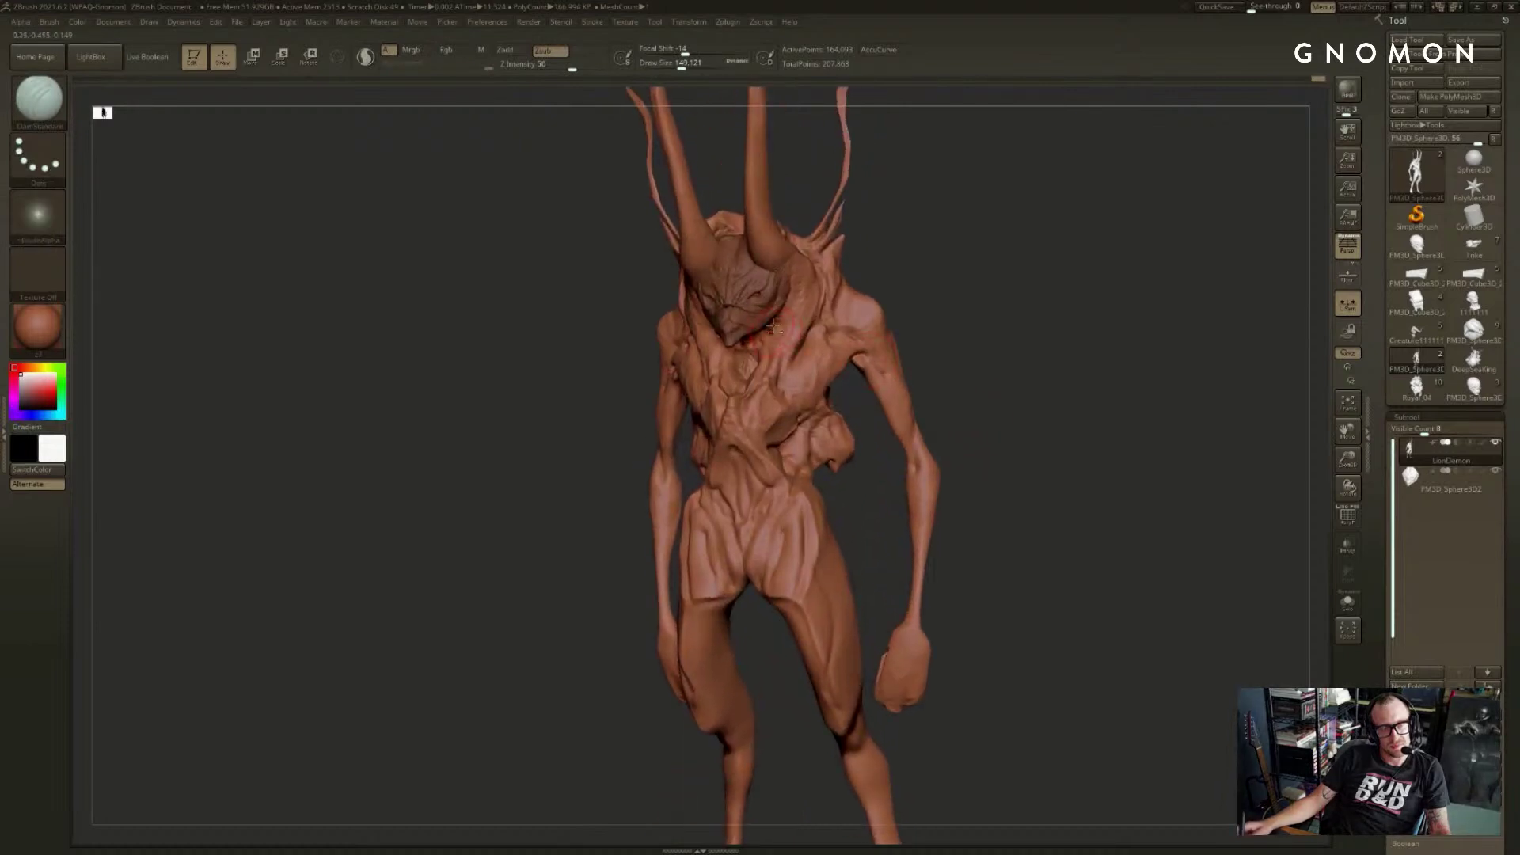
# - Select the head subtool and try DamStandard strokes around the beak at a draw size of about 120, undoing the last stroke
pyautogui.keyDown('alt'); pyautogui.click(758, 304); pyautogui.keyUp('alt')
pyautogui.keyDown('alt'); pyautogui.moveTo(1032, 257); pyautogui.dragTo(1016, 399); pyautogui.keyUp('alt')
pyautogui.moveTo(887, 391); pyautogui.dragTo(1038, 400)
pyautogui.press('s')
pyautogui.moveTo(737, 504); pyautogui.dragTo(701, 509)
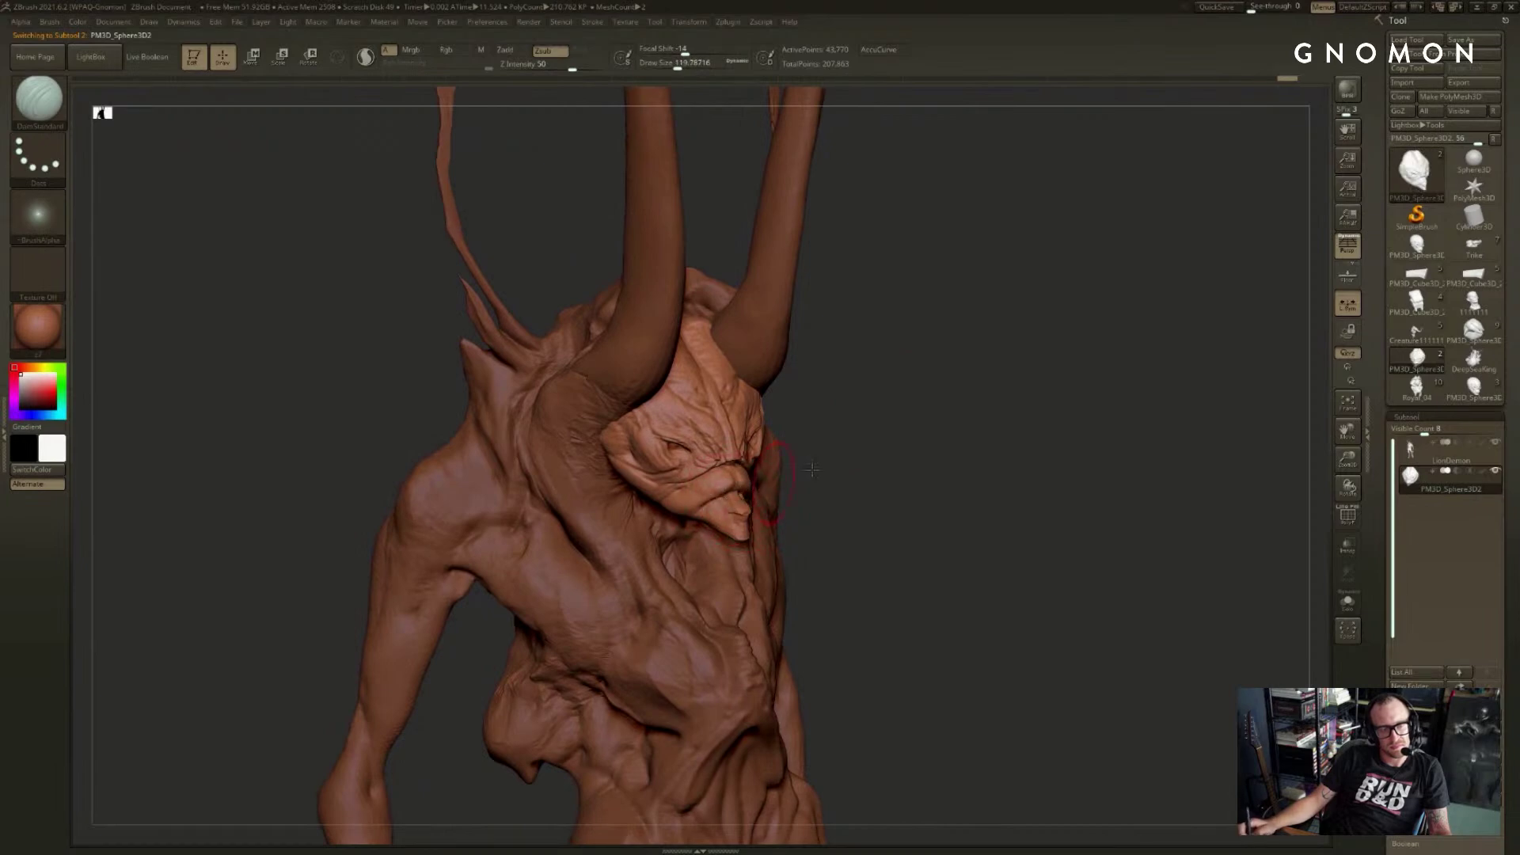
pyautogui.moveTo(878, 466)
pyautogui.keyDown('shift'); pyautogui.mouseDown()
pyautogui.moveTo(743, 493)
pyautogui.moveTo(758, 508)
pyautogui.mouseUp(); pyautogui.keyUp('shift')
pyautogui.hotkey('ctrl', 'z')
pyautogui.press('s')
pyautogui.moveTo(1019, 406)
pyautogui.keyDown('alt'); pyautogui.mouseDown()
pyautogui.moveTo(998, 409)
pyautogui.moveTo(1063, 343)
pyautogui.mouseUp(); pyautogui.keyUp('alt')
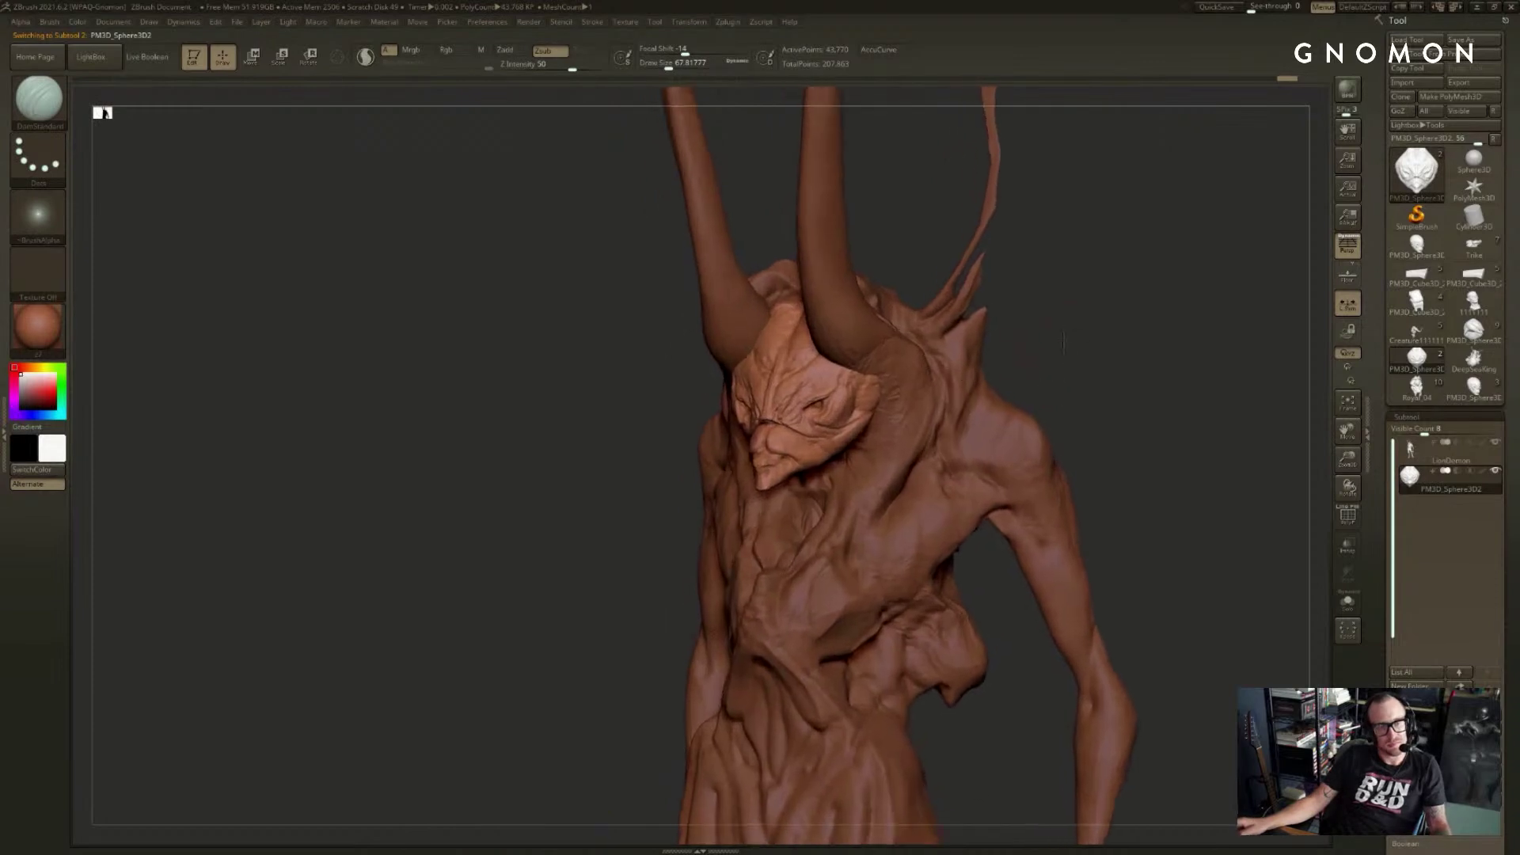
# - Carve the mouth and beak creases with the DamStandard brush at a draw size of about 33
pyautogui.press('ctrl')
pyautogui.press('ctrl')
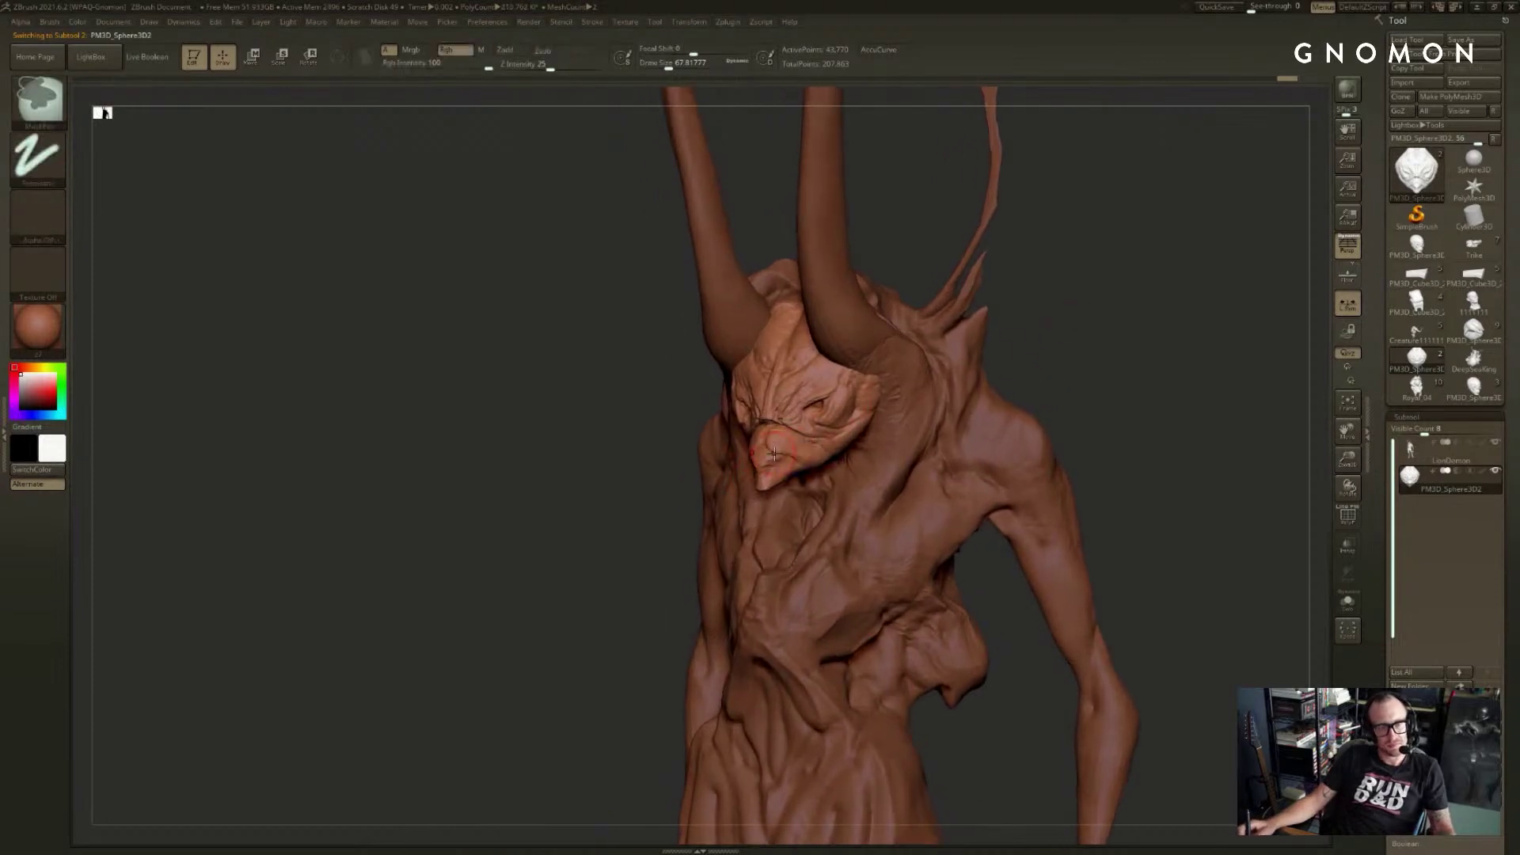
pyautogui.press('ctrl')
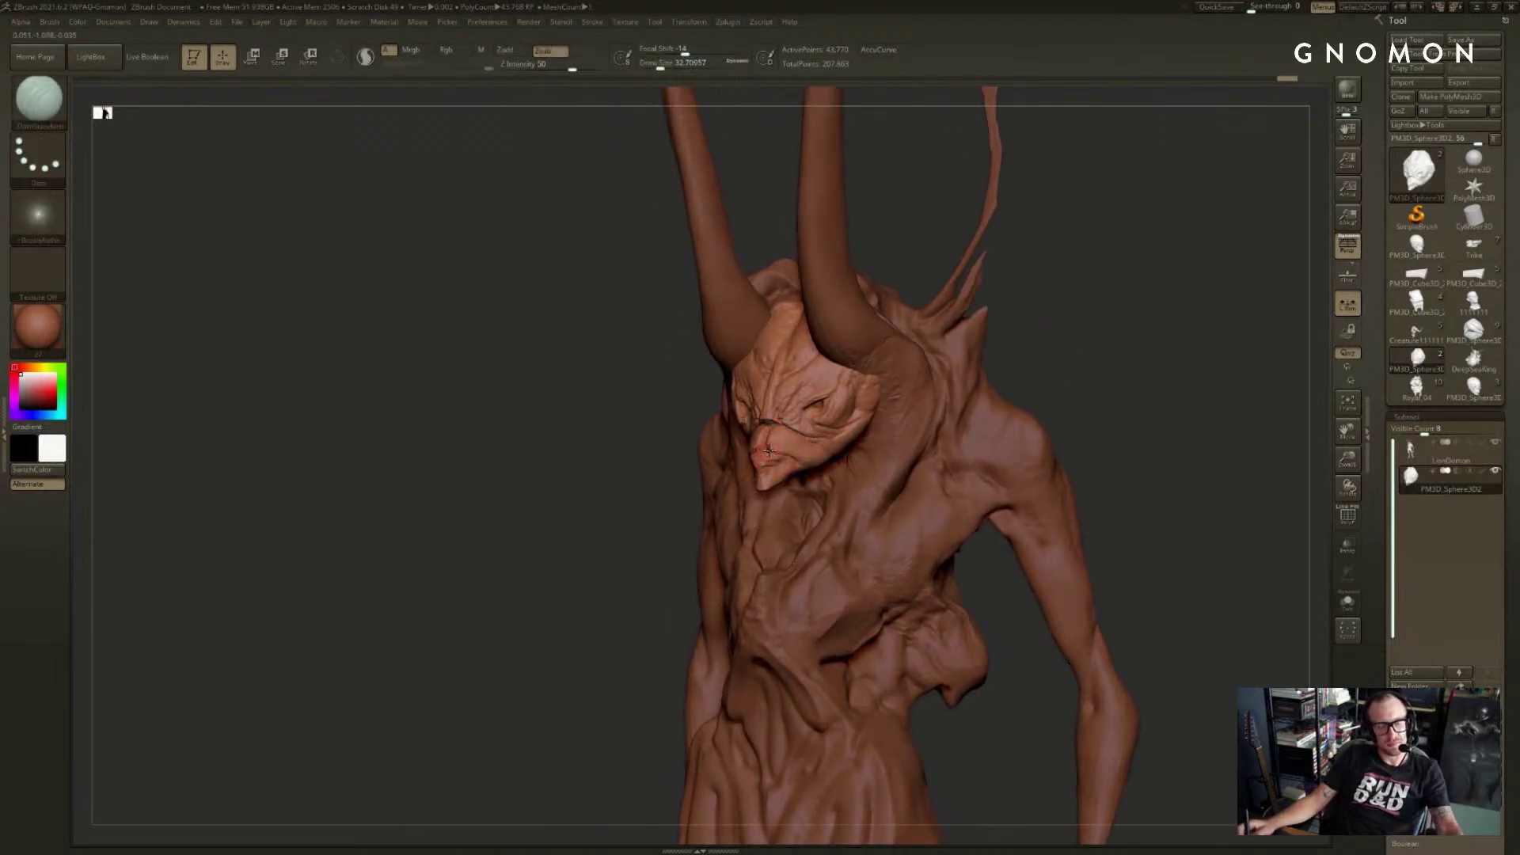
pyautogui.moveTo(1034, 329); pyautogui.dragTo(846, 428)
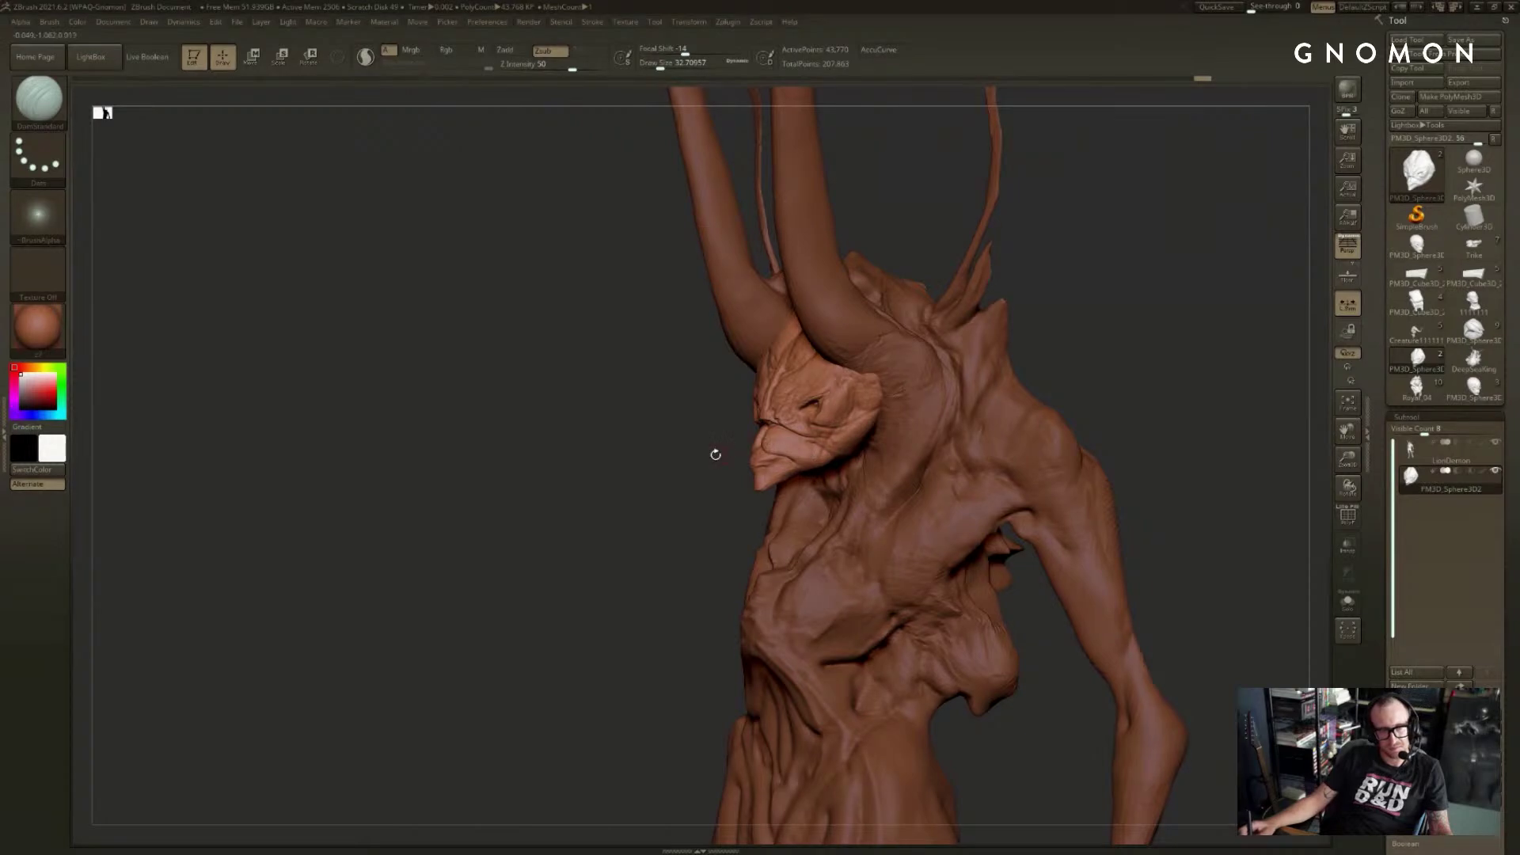
pyautogui.moveTo(716, 455); pyautogui.dragTo(805, 436)
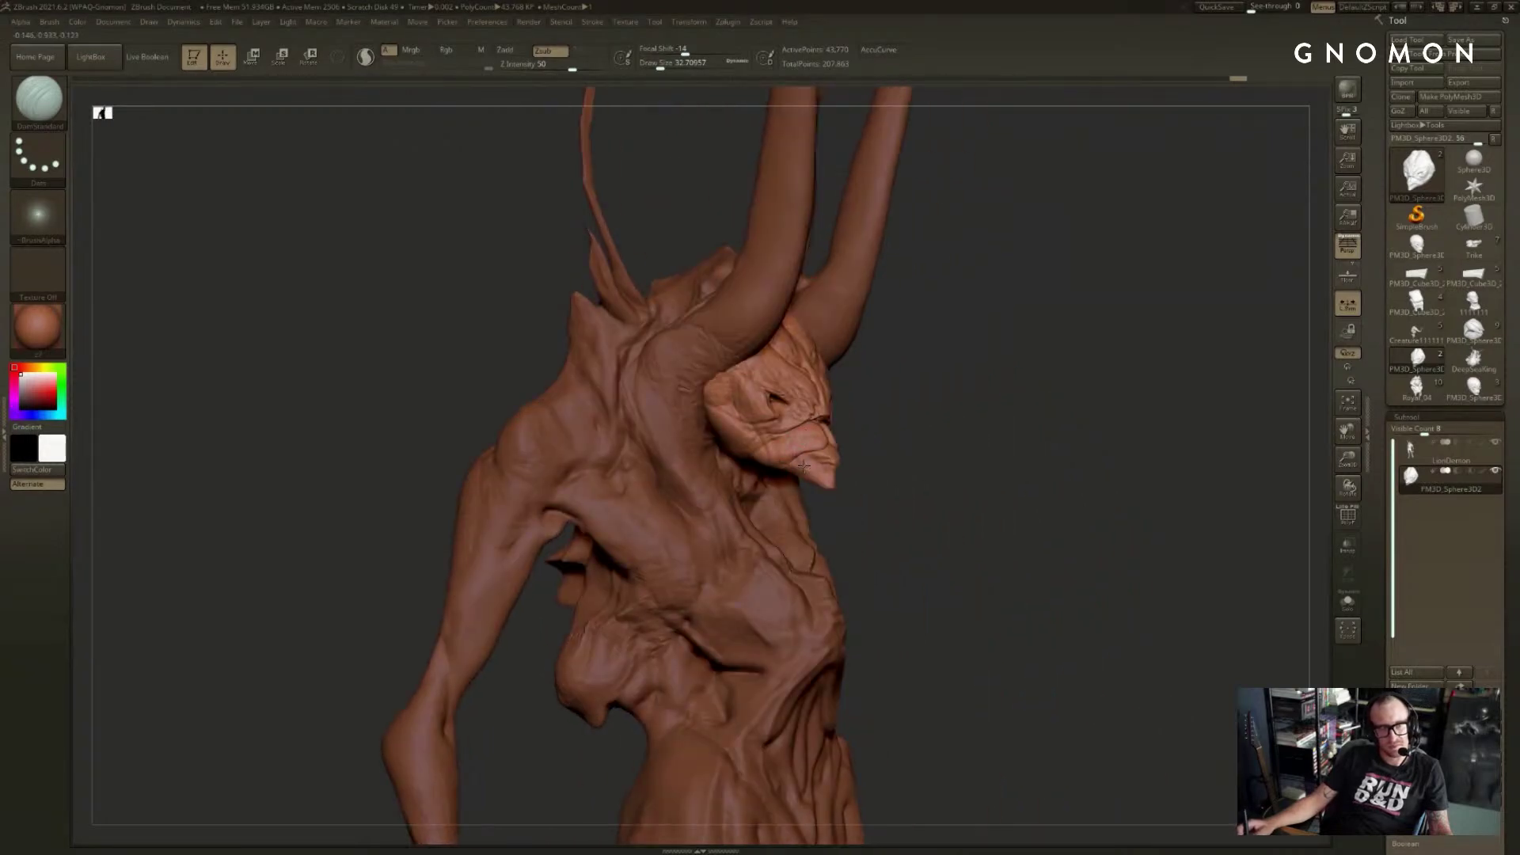
pyautogui.moveTo(803, 467); pyautogui.dragTo(743, 486, button='right')
# - Switch to the LionDemon body subtool and carve the neck folds with the DamStandard brush
pyautogui.keyDown('alt'); pyautogui.click(871, 445); pyautogui.keyUp('alt')
pyautogui.moveTo(937, 432)
pyautogui.mouseDown(button='right')
pyautogui.moveTo(871, 445)
pyautogui.moveTo(900, 447)
pyautogui.moveTo(872, 469)
pyautogui.mouseUp(button='right')
pyautogui.press('s')
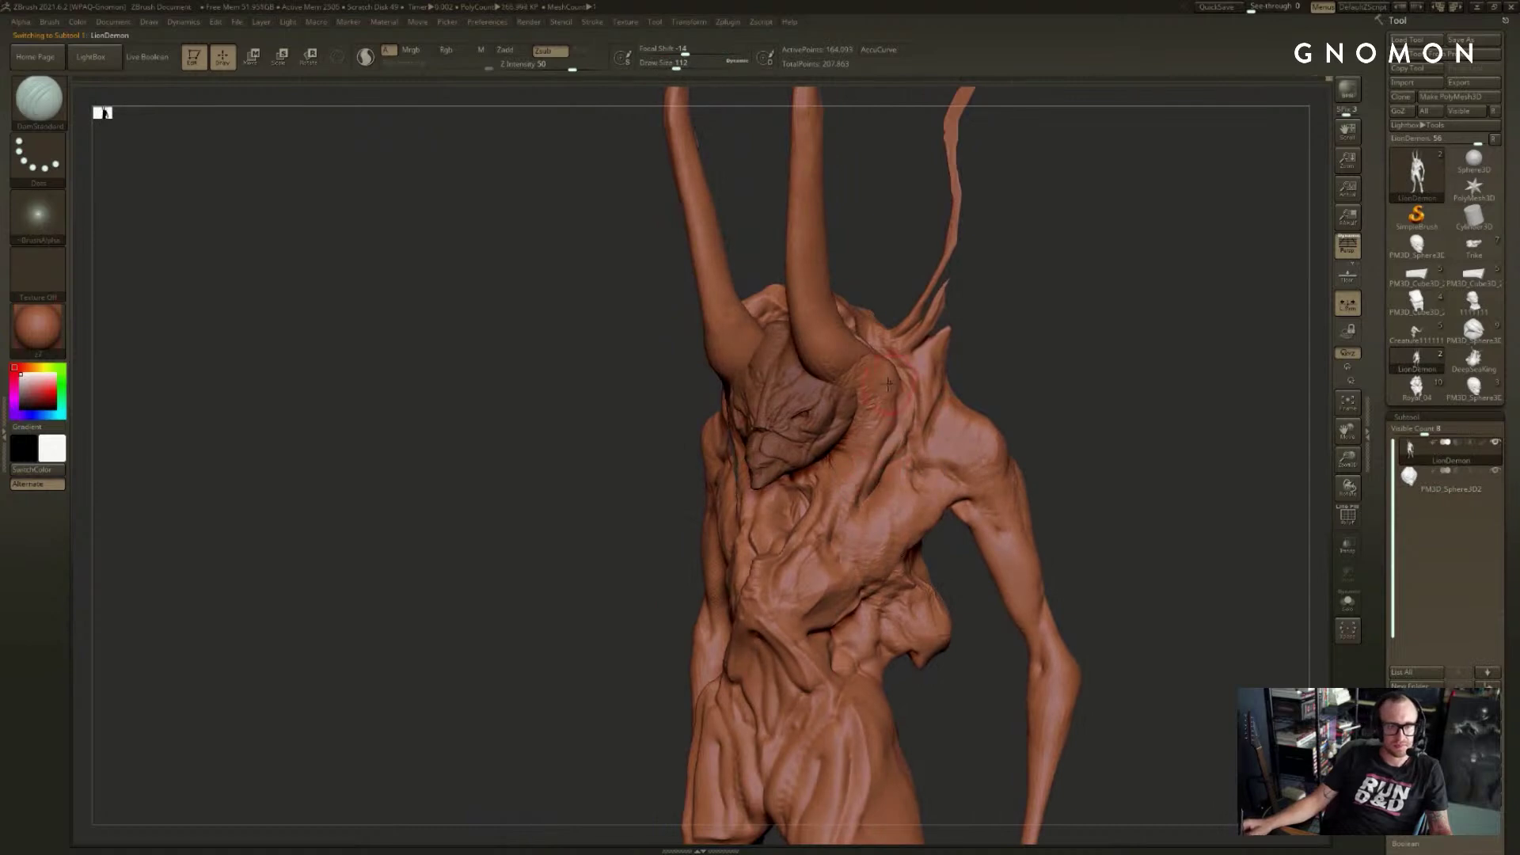
pyautogui.moveTo(986, 369)
pyautogui.mouseDown(button='right')
pyautogui.moveTo(1035, 366)
pyautogui.moveTo(795, 428)
pyautogui.mouseUp(button='right')
pyautogui.press('ctrl')
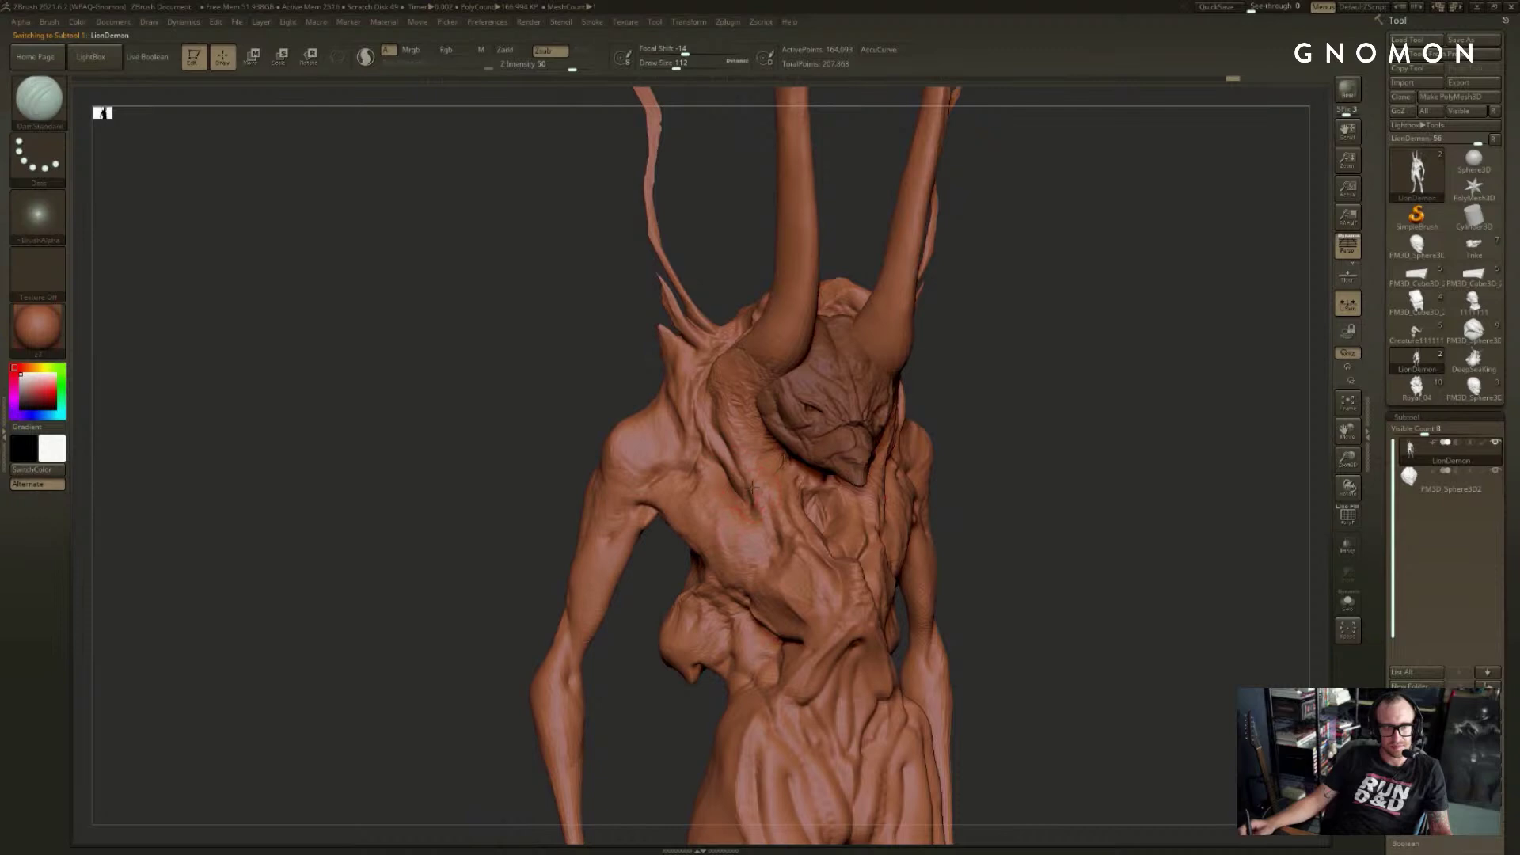
pyautogui.moveTo(1047, 366); pyautogui.dragTo(774, 457)
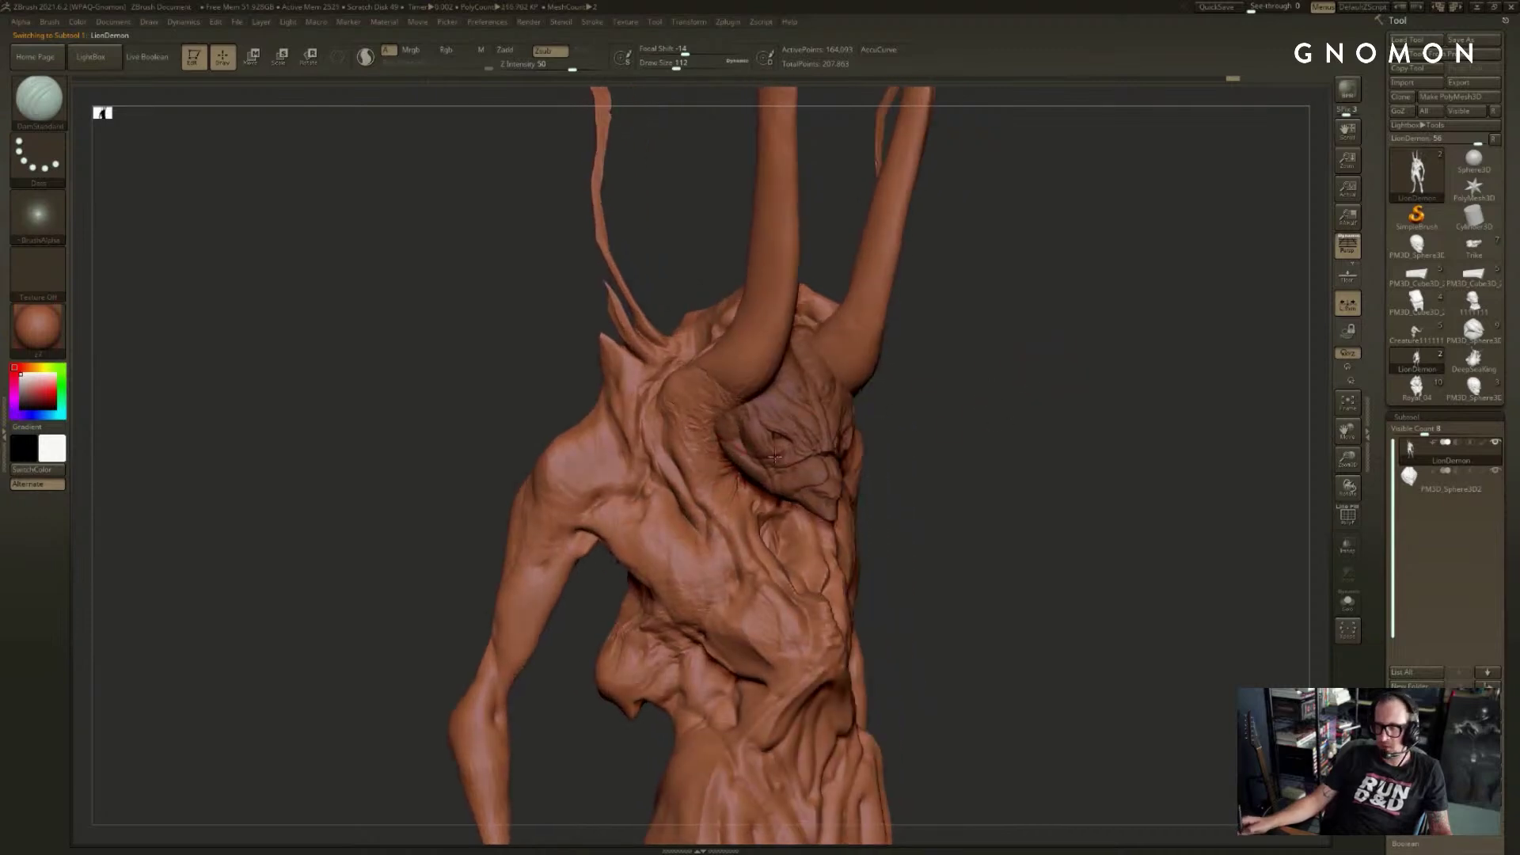
# - Carve creases around the horn base, neck and shoulder with the DamStandard brush at draw sizes of about 104 and 90
pyautogui.moveTo(650, 316); pyautogui.dragTo(672, 394, button='right')
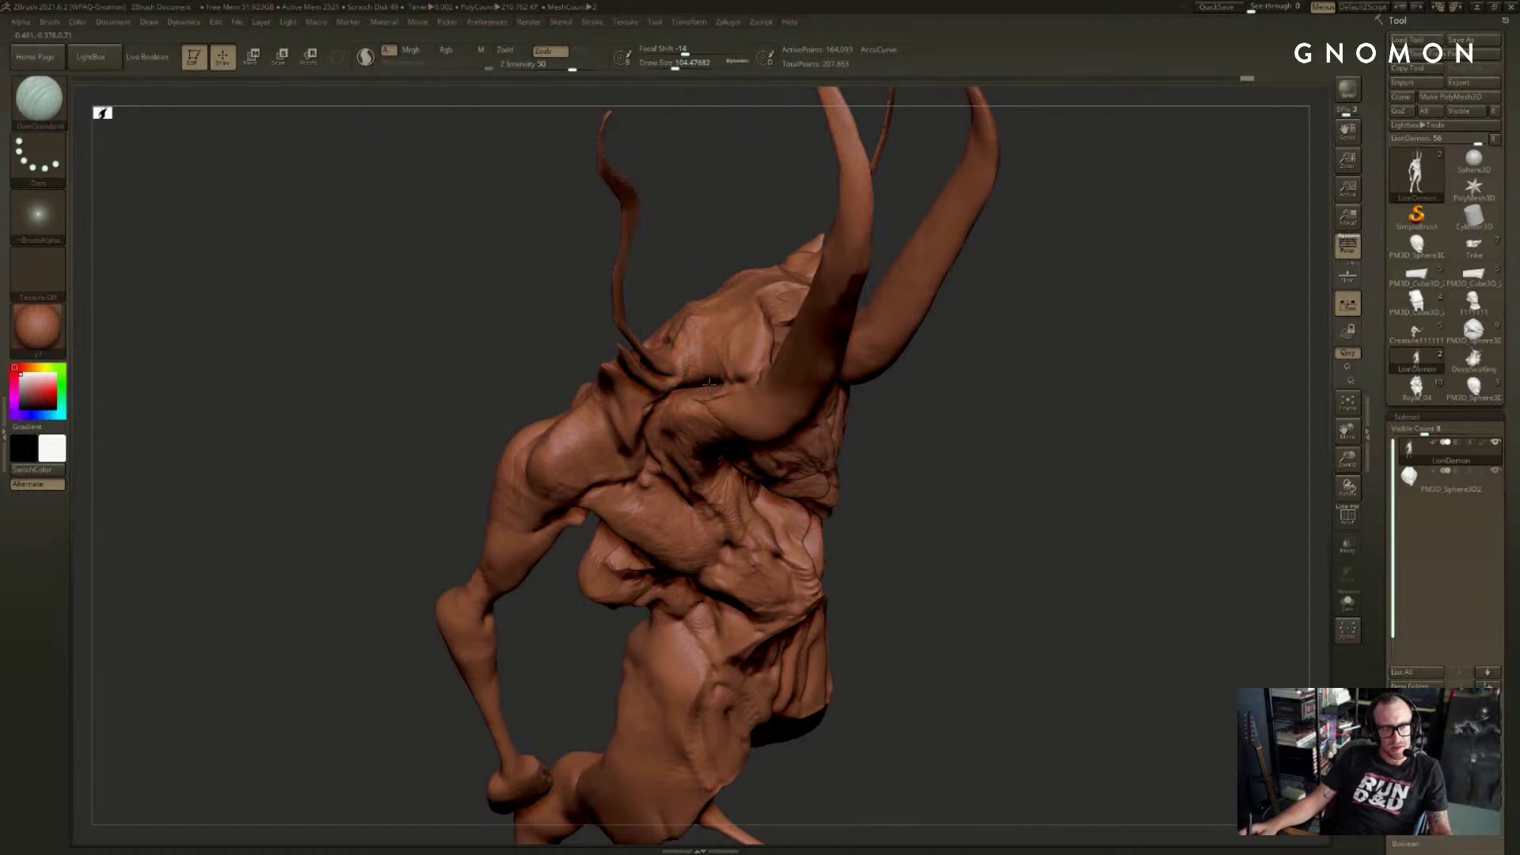
pyautogui.moveTo(933, 425)
pyautogui.mouseDown()
pyautogui.moveTo(1042, 373)
pyautogui.moveTo(852, 413)
pyautogui.moveTo(895, 479)
pyautogui.moveTo(1055, 426)
pyautogui.moveTo(1076, 393)
pyautogui.moveTo(1167, 387)
pyautogui.moveTo(1018, 397)
pyautogui.moveTo(1005, 496)
pyautogui.moveTo(1046, 477)
pyautogui.moveTo(1032, 441)
pyautogui.moveTo(1062, 435)
pyautogui.moveTo(751, 403)
pyautogui.mouseUp()
pyautogui.press('s')
pyautogui.moveTo(592, 369); pyautogui.dragTo(660, 436)
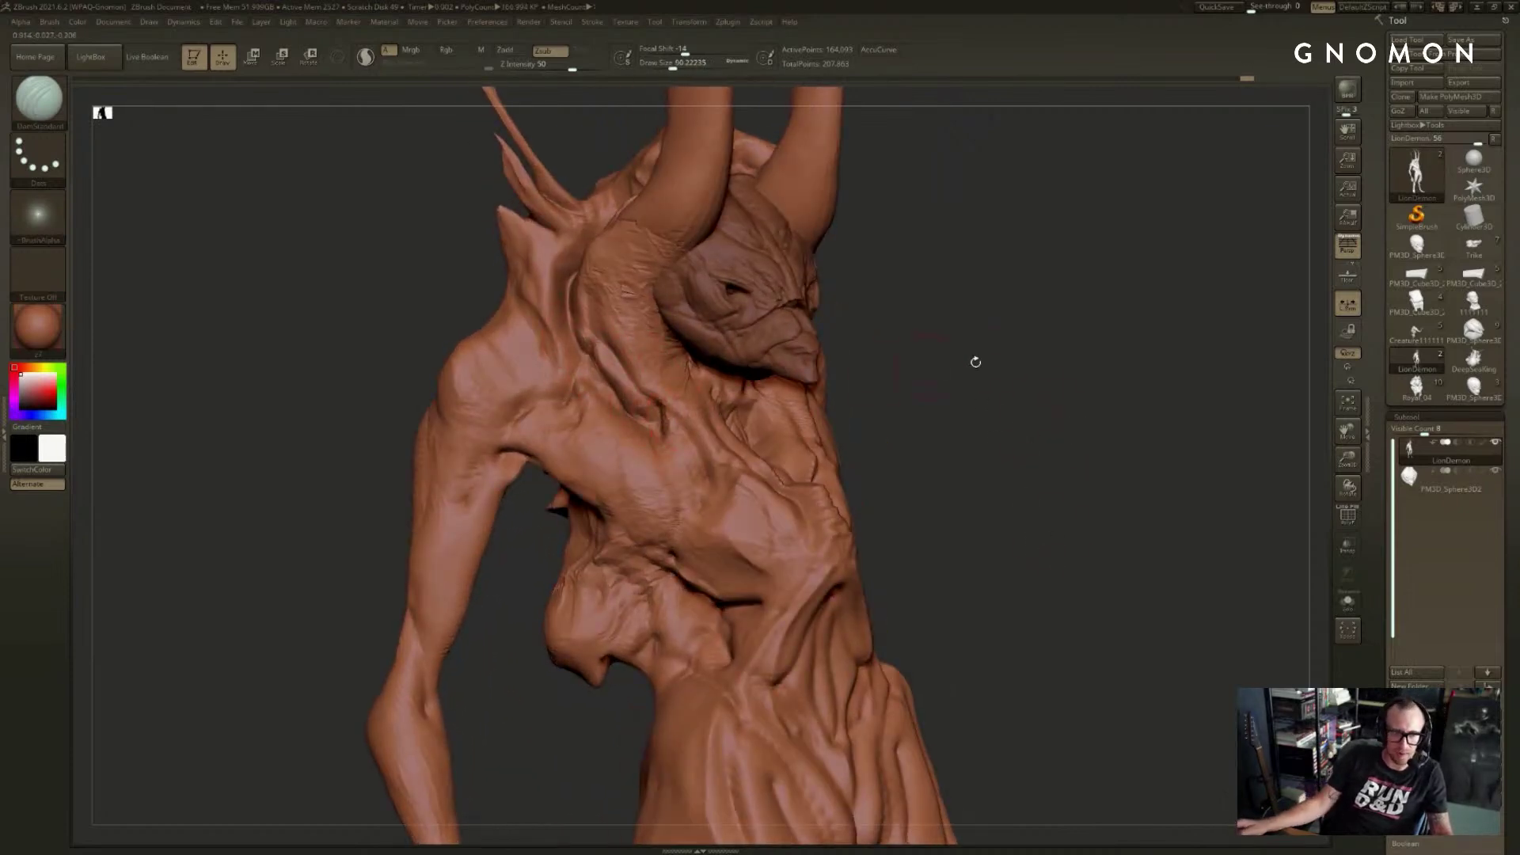
pyautogui.moveTo(974, 363)
pyautogui.mouseDown()
pyautogui.moveTo(1108, 372)
pyautogui.moveTo(830, 344)
pyautogui.mouseUp()
# - Build up the folds between the neck and the chest with the ClayBuildup brush at a draw size of about 90
pyautogui.press('b')
pyautogui.press('c')
pyautogui.press('b')
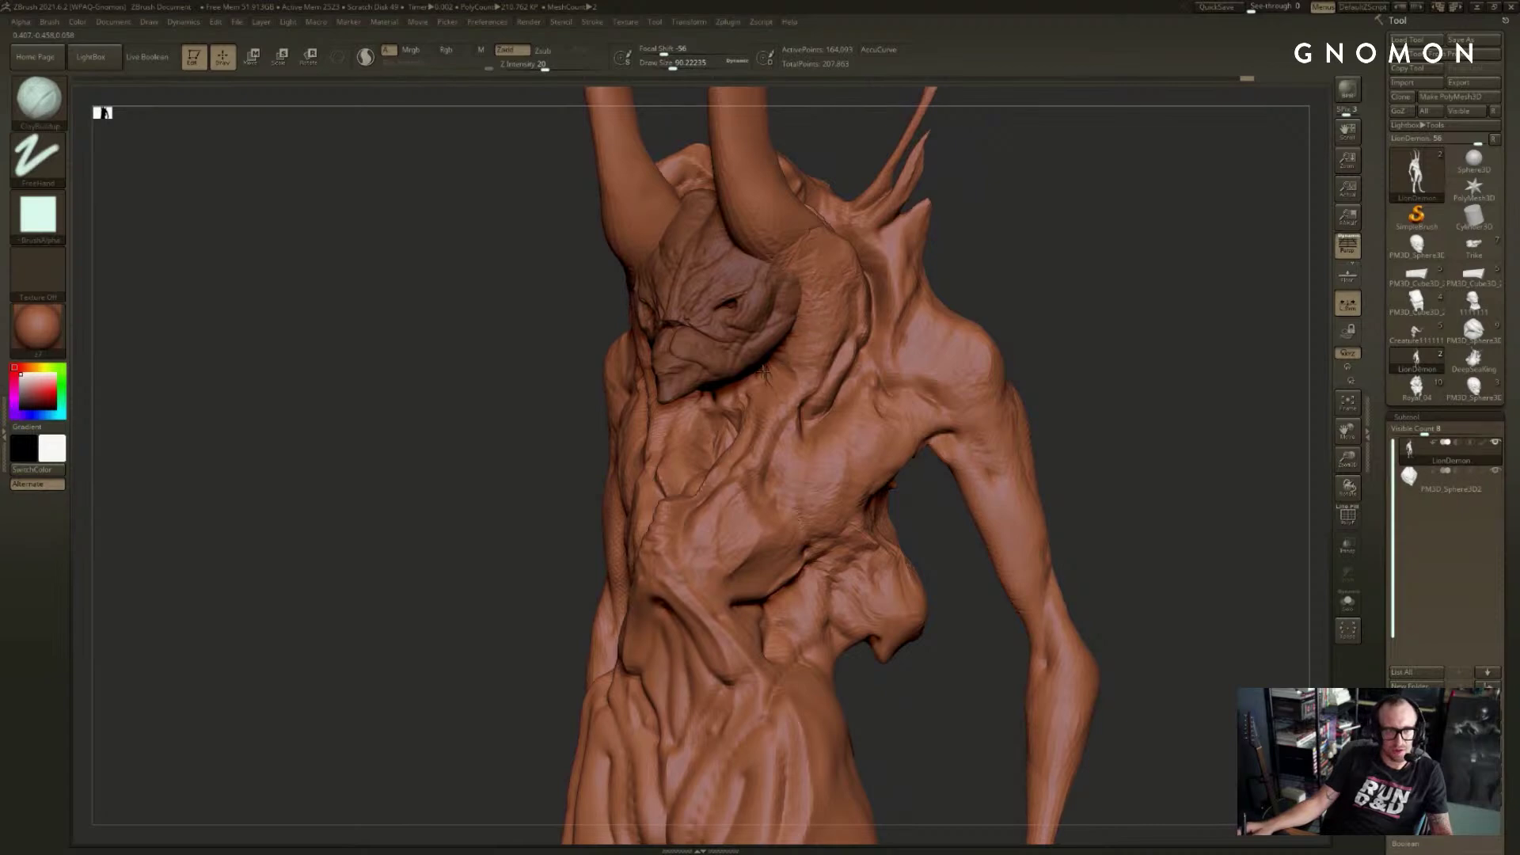
pyautogui.moveTo(757, 393)
pyautogui.mouseDown()
pyautogui.moveTo(750, 431)
pyautogui.moveTo(703, 483)
pyautogui.mouseUp()
pyautogui.moveTo(1065, 336)
pyautogui.mouseDown()
pyautogui.moveTo(1126, 336)
pyautogui.moveTo(1094, 347)
pyautogui.moveTo(1085, 388)
pyautogui.mouseUp()
# - Define the edge between the neck and the chest with the DamStandard brush at a draw size of about 124
pyautogui.press('b')
pyautogui.press('d')
pyautogui.press('s')
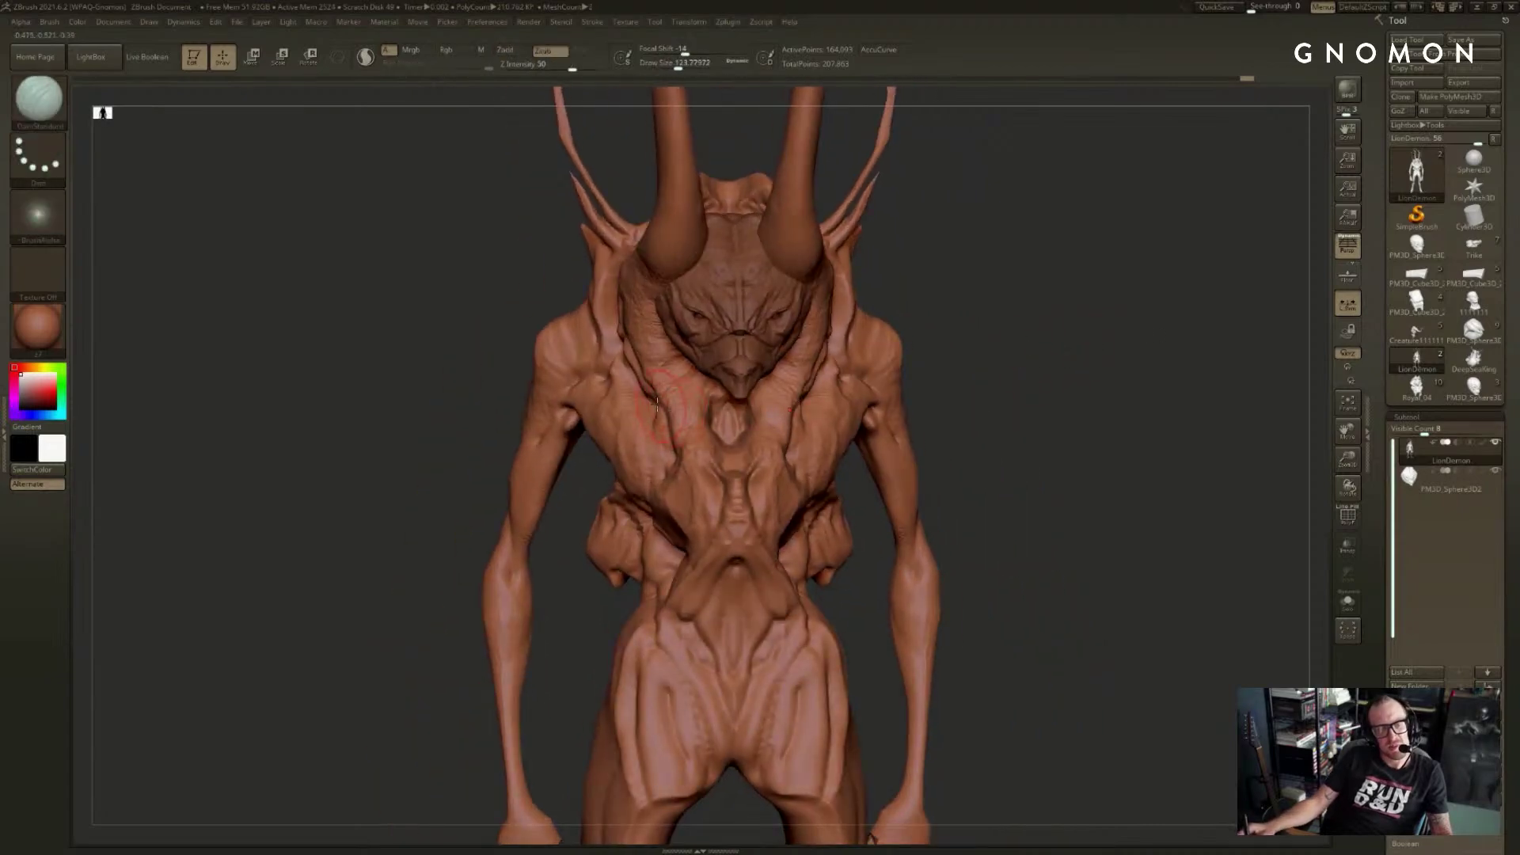
pyautogui.moveTo(657, 403); pyautogui.dragTo(682, 451)
pyautogui.moveTo(932, 363)
pyautogui.mouseDown()
pyautogui.moveTo(909, 382)
pyautogui.moveTo(967, 451)
pyautogui.moveTo(692, 743)
pyautogui.moveTo(645, 766)
pyautogui.moveTo(638, 712)
pyautogui.moveTo(967, 475)
pyautogui.moveTo(435, 590)
pyautogui.moveTo(381, 558)
pyautogui.moveTo(584, 536)
pyautogui.moveTo(717, 546)
pyautogui.moveTo(716, 491)
pyautogui.moveTo(740, 462)
pyautogui.moveTo(811, 543)
pyautogui.moveTo(864, 558)
pyautogui.moveTo(851, 571)
pyautogui.moveTo(918, 560)
pyautogui.mouseUp()
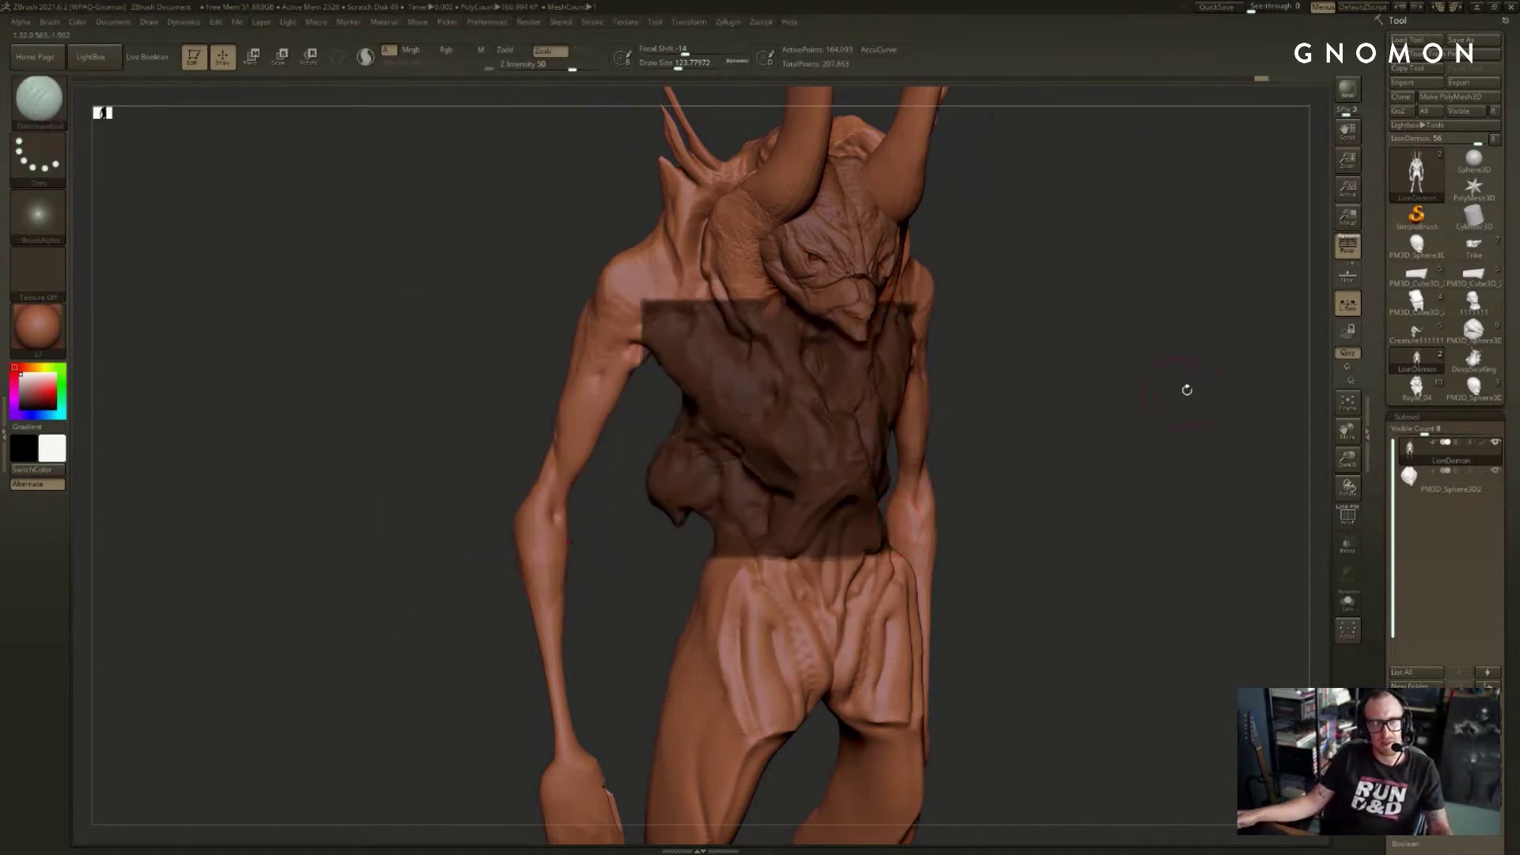
pyautogui.moveTo(1173, 393)
pyautogui.mouseDown()
pyautogui.moveTo(1126, 380)
pyautogui.moveTo(1148, 377)
pyautogui.mouseUp()
pyautogui.keyDown('alt'); pyautogui.moveTo(1163, 252); pyautogui.dragTo(1047, 442); pyautogui.keyUp('alt')
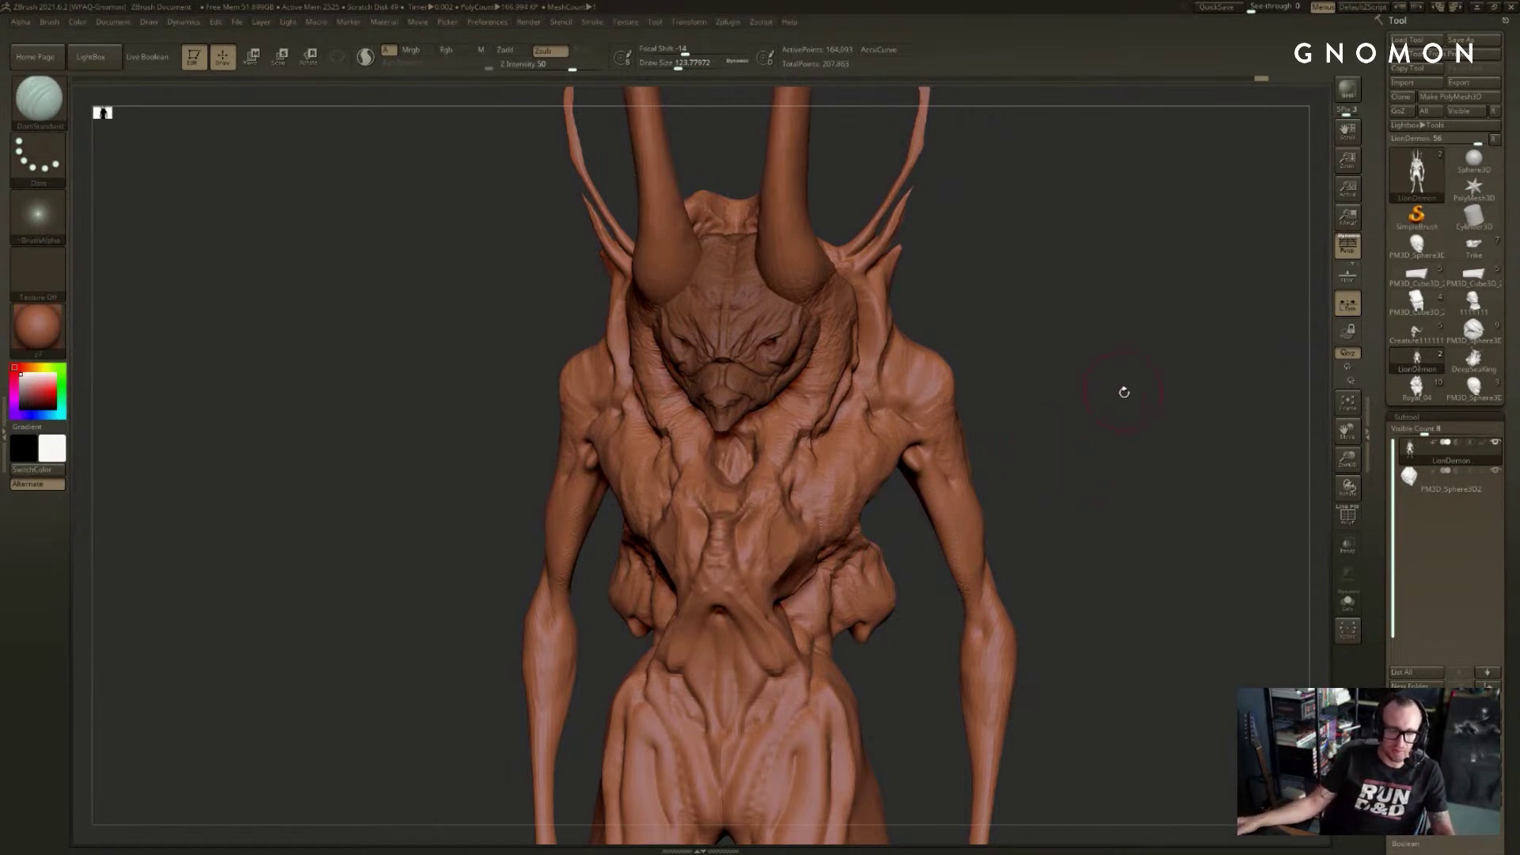
# - Carve the chest and front shoulder creases with the DamStandard brush at draw sizes of about 94 and 74
pyautogui.moveTo(1084, 385); pyautogui.dragTo(1078, 396)
pyautogui.moveTo(876, 478); pyautogui.dragTo(846, 532)
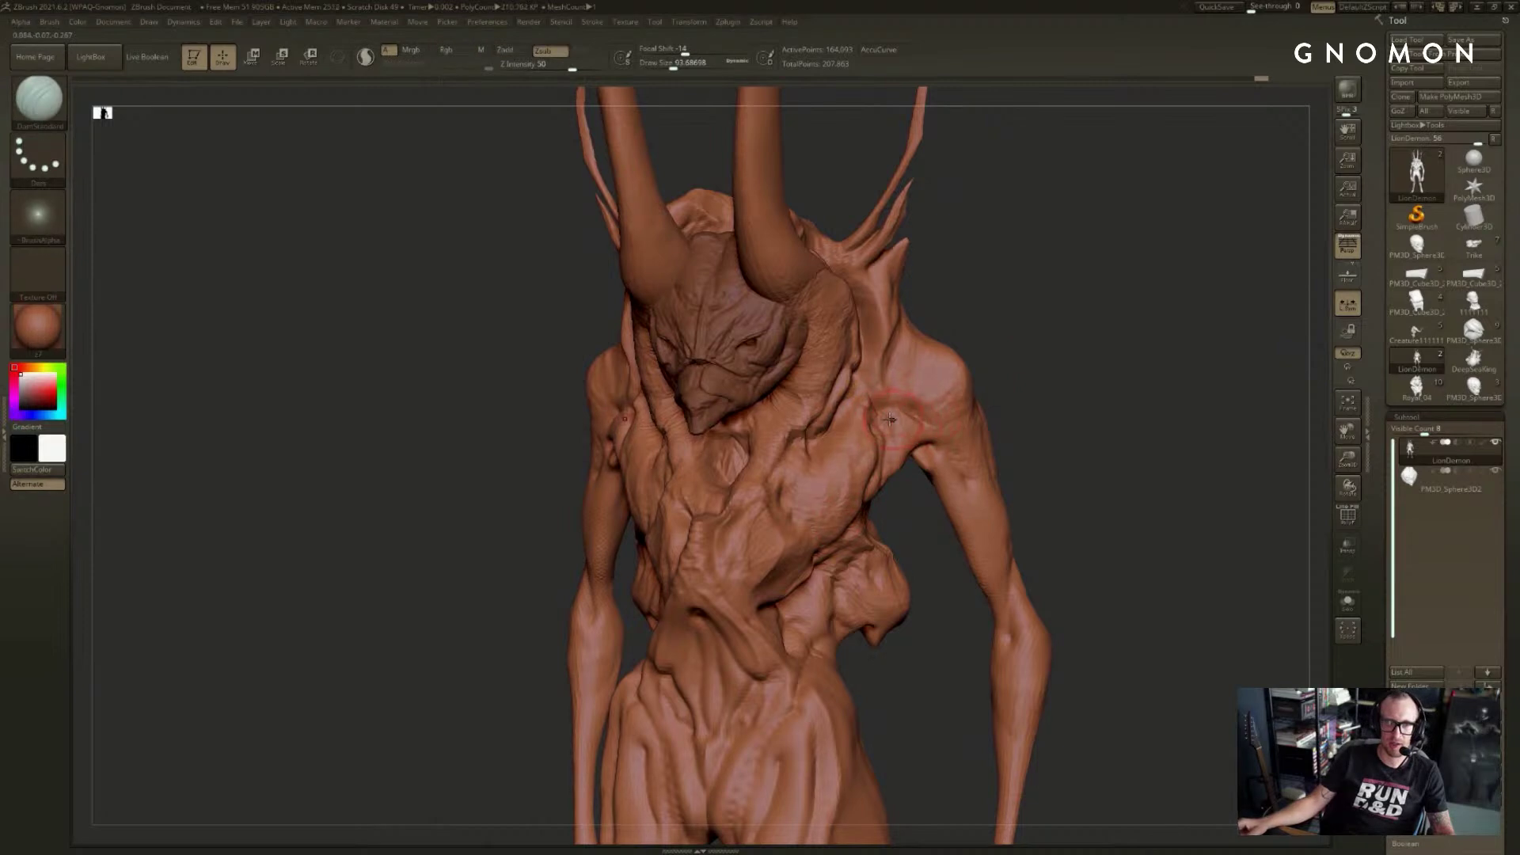
pyautogui.moveTo(895, 433); pyautogui.dragTo(898, 429, button='right')
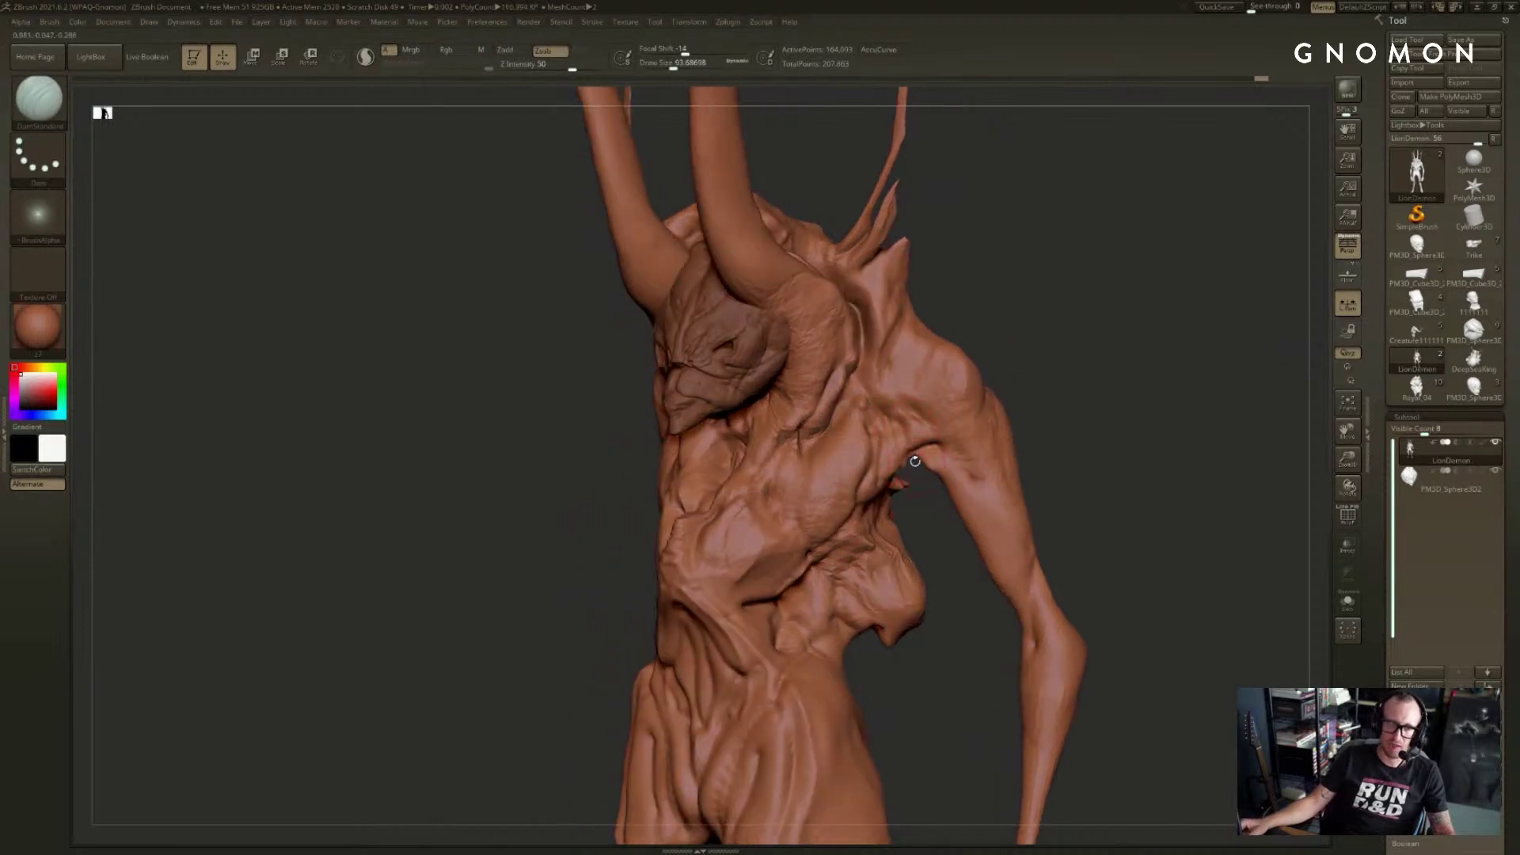
pyautogui.moveTo(1022, 353)
pyautogui.mouseDown()
pyautogui.moveTo(1034, 363)
pyautogui.moveTo(877, 424)
pyautogui.mouseUp()
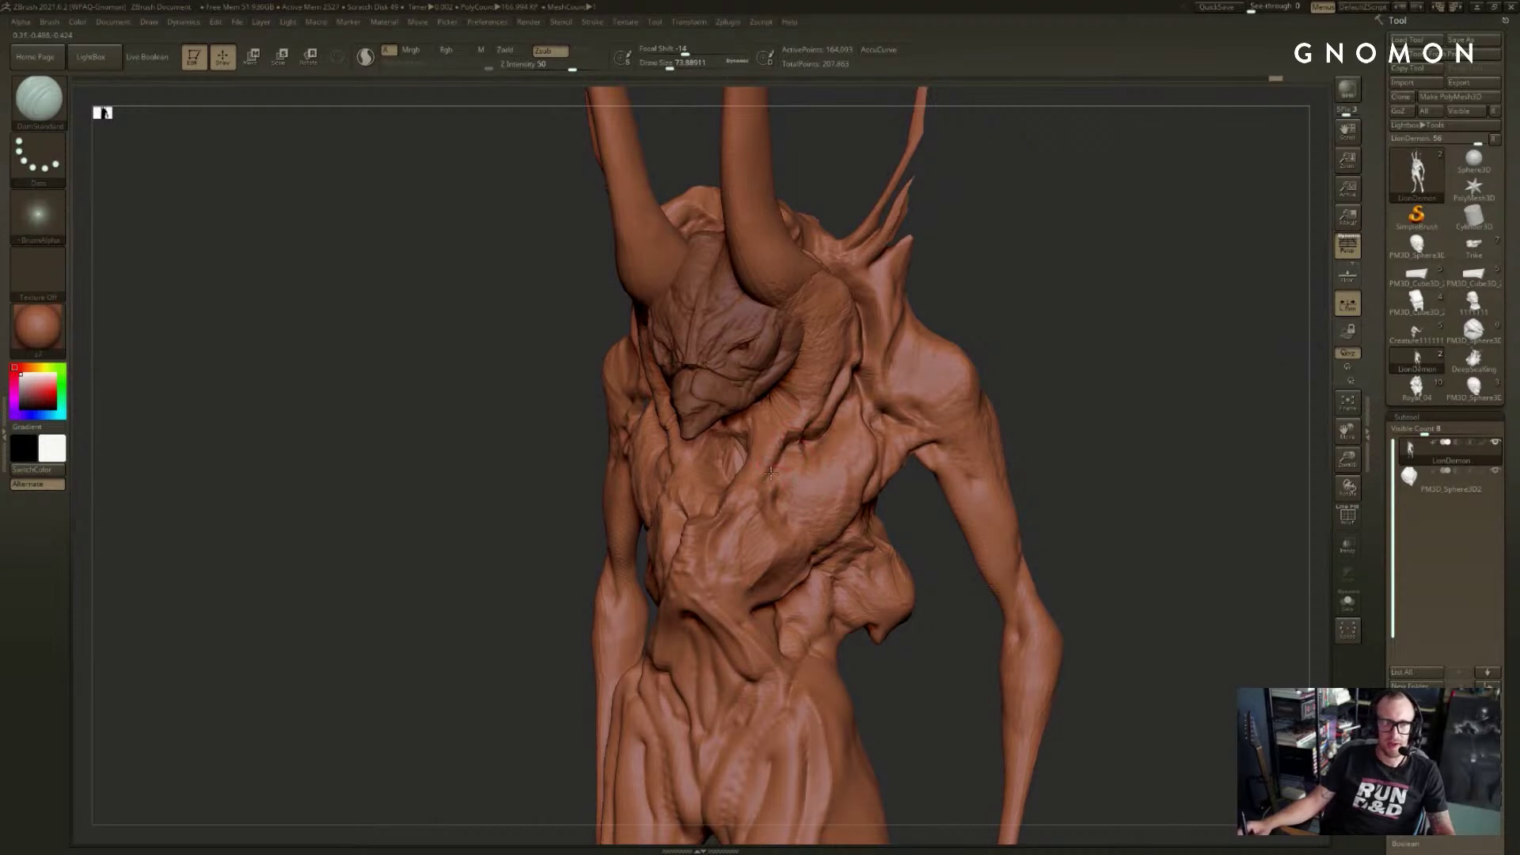
pyautogui.moveTo(1022, 341); pyautogui.dragTo(1129, 345)
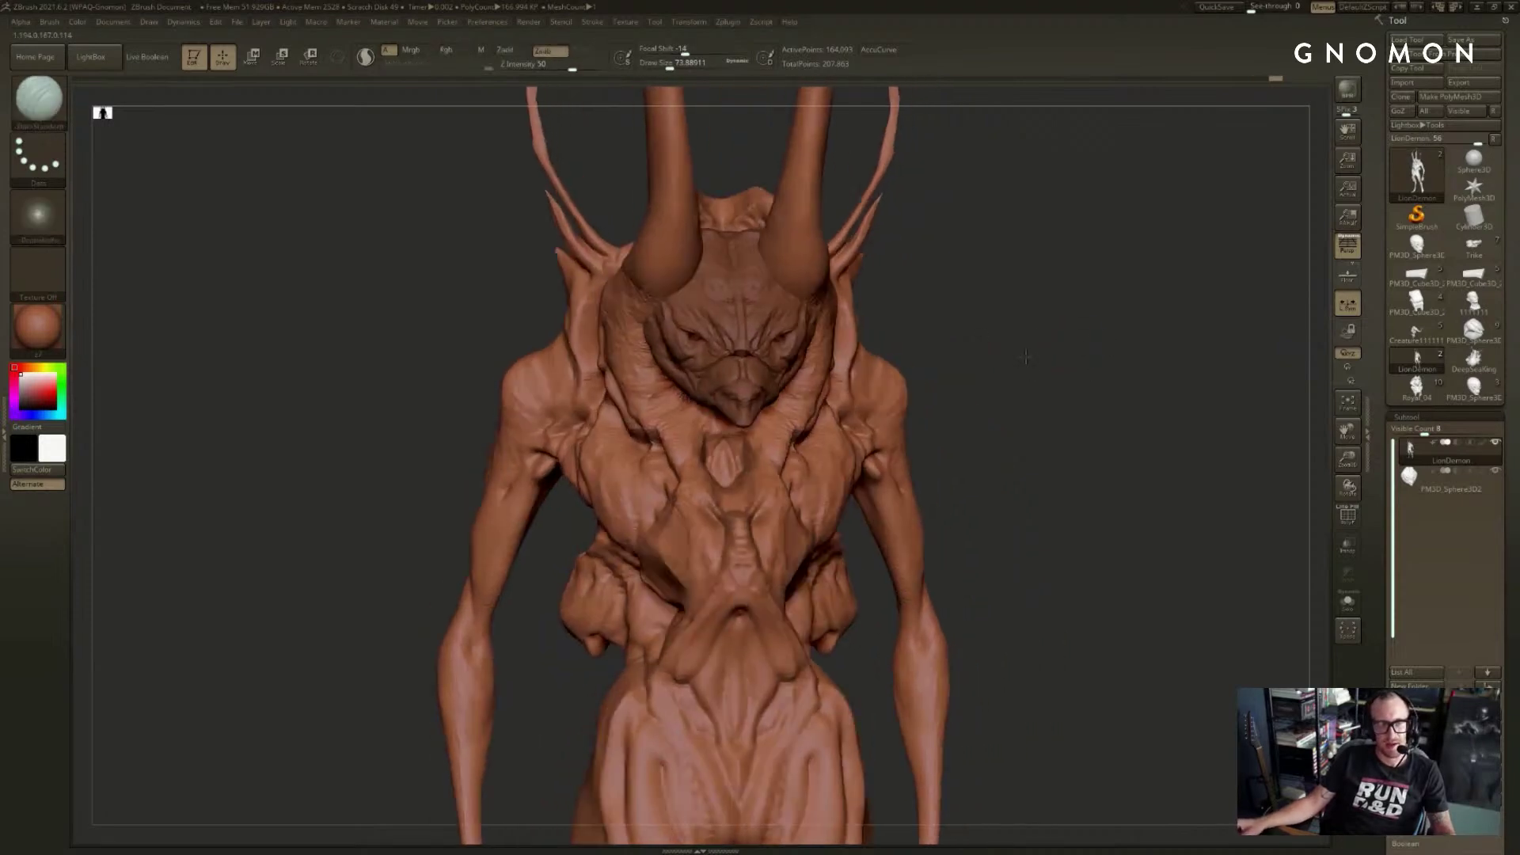
# - Select the LionDemon body subtool and subdivide its mesh once, declining Dynamic Subdiv
pyautogui.moveTo(970, 343)
pyautogui.mouseDown()
pyautogui.moveTo(1043, 343)
pyautogui.moveTo(1079, 362)
pyautogui.moveTo(984, 424)
pyautogui.moveTo(990, 459)
pyautogui.moveTo(1135, 467)
pyautogui.moveTo(964, 380)
pyautogui.moveTo(893, 376)
pyautogui.mouseUp()
pyautogui.keyDown('alt'); pyautogui.click(833, 390); pyautogui.keyUp('alt')
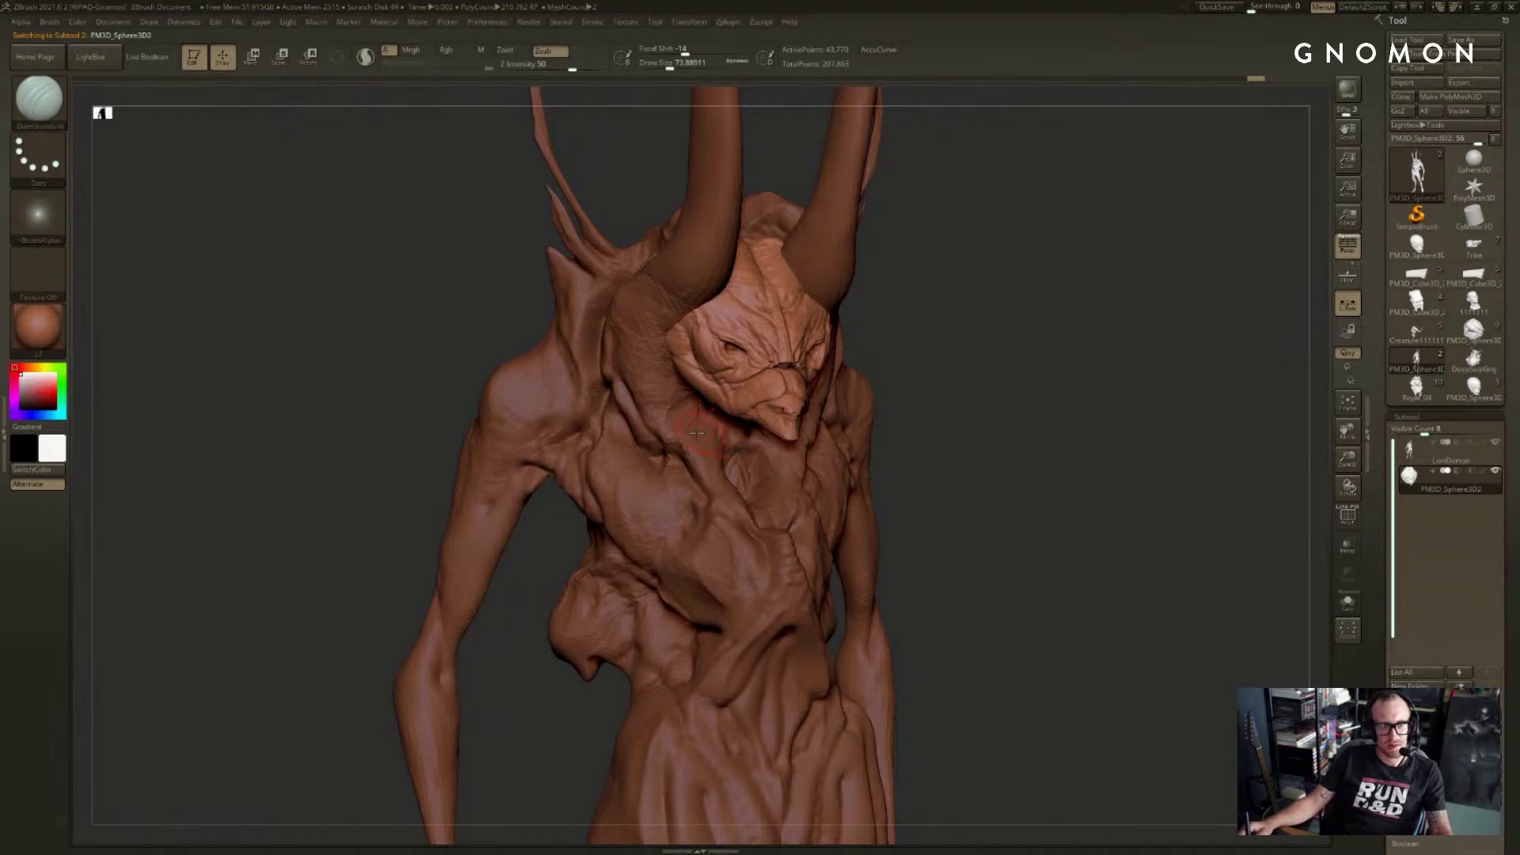
pyautogui.keyDown('alt'); pyautogui.click(696, 433); pyautogui.keyUp('alt')
pyautogui.hotkey('shift', 'd')
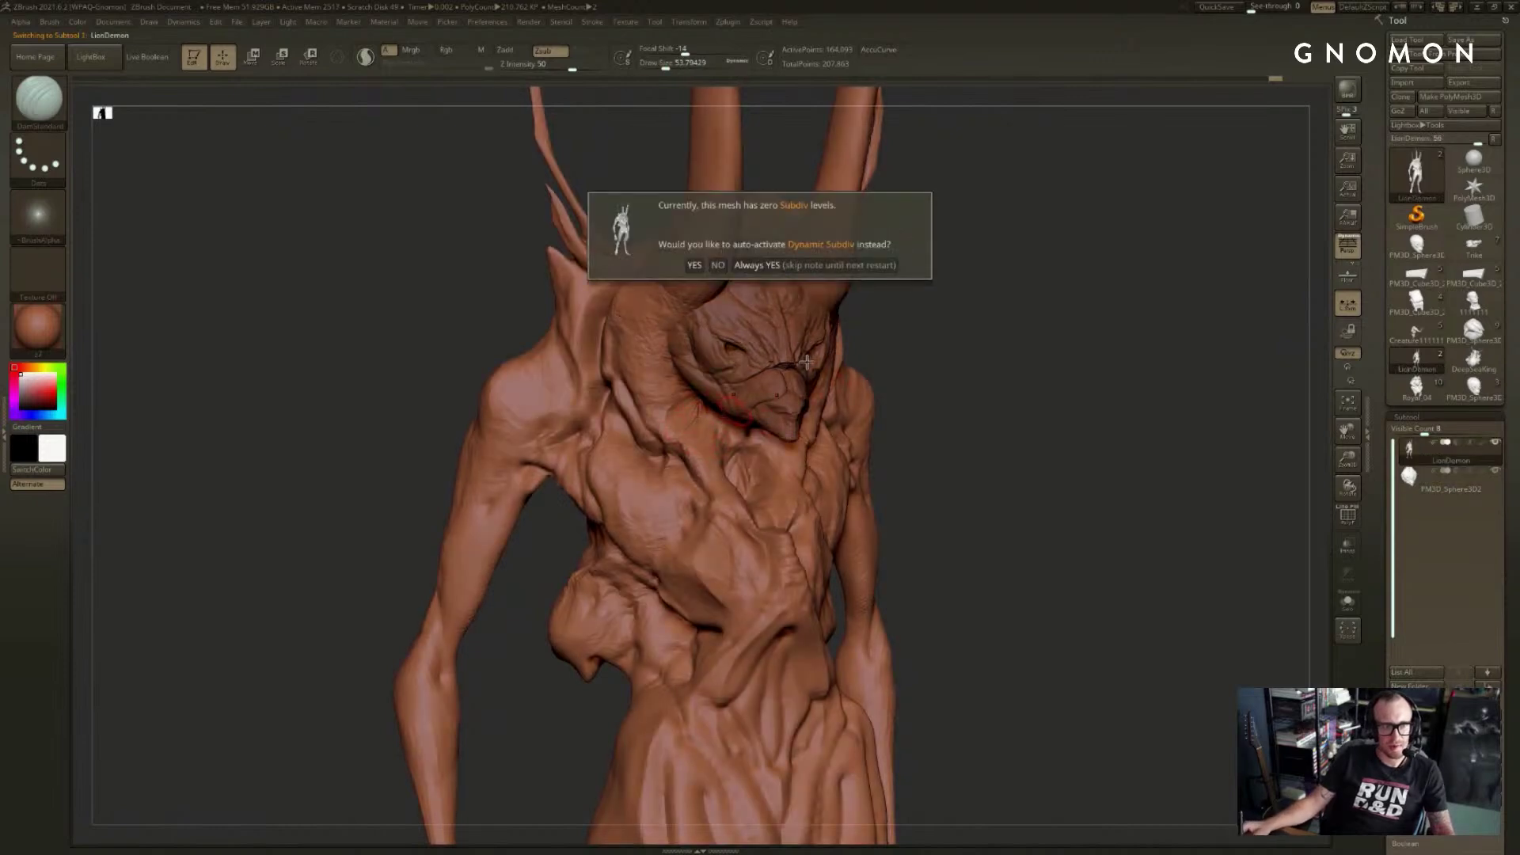
pyautogui.press('Escape')
# - Carve fine creases into the neck folds beside the face with the DamStandard brush at a draw size of about 39
pyautogui.press('s')
pyautogui.moveTo(701, 443); pyautogui.dragTo(696, 442)
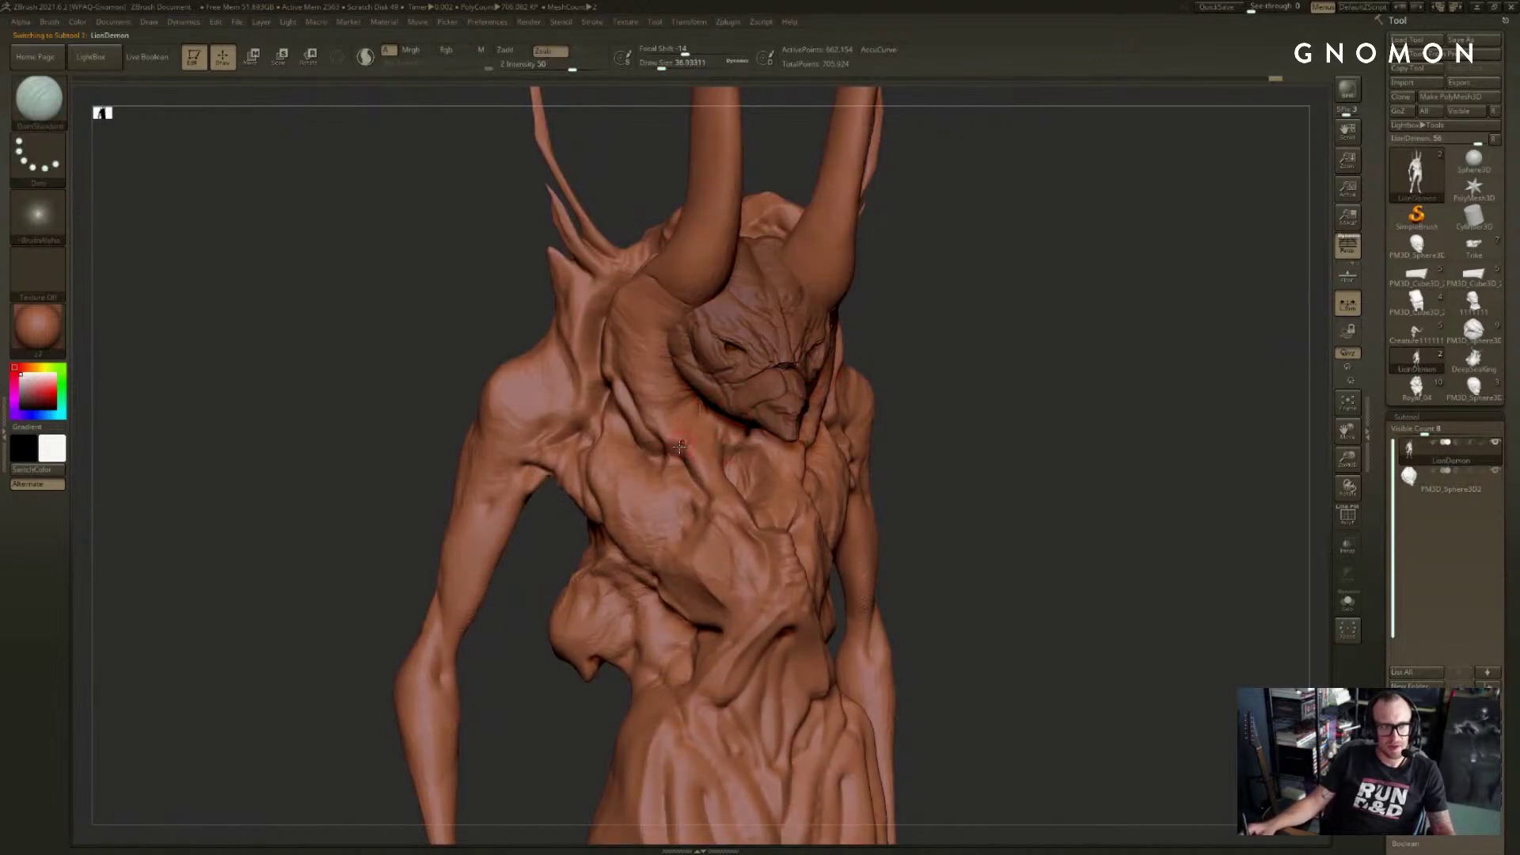
pyautogui.keyDown('shift'); pyautogui.moveTo(694, 409); pyautogui.dragTo(756, 413, button='right'); pyautogui.keyUp('shift')
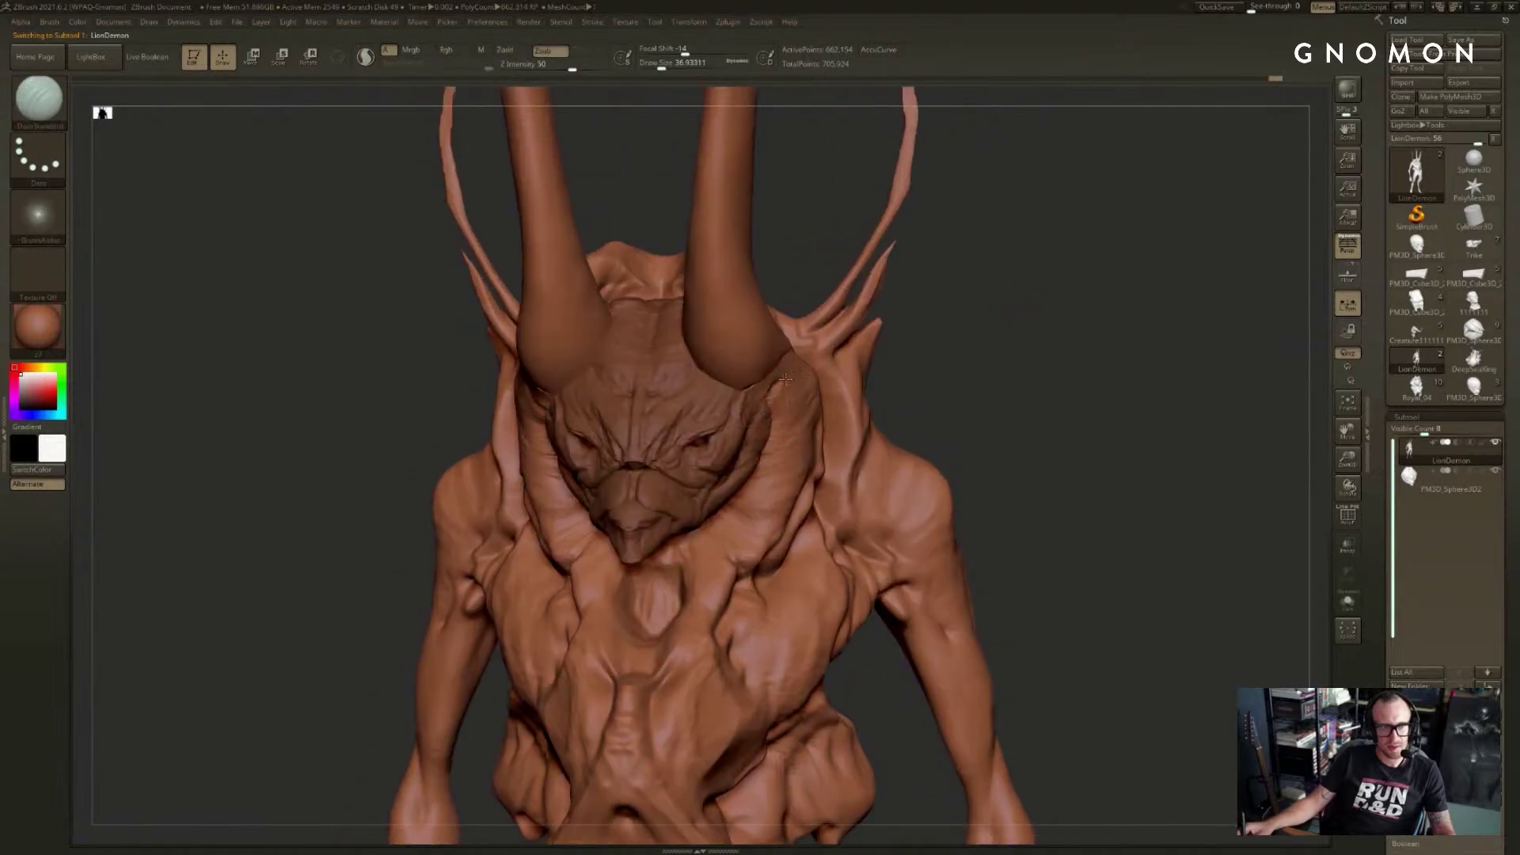
pyautogui.moveTo(785, 379)
pyautogui.mouseDown(button='right')
pyautogui.moveTo(772, 410)
pyautogui.moveTo(787, 383)
pyautogui.mouseUp(button='right')
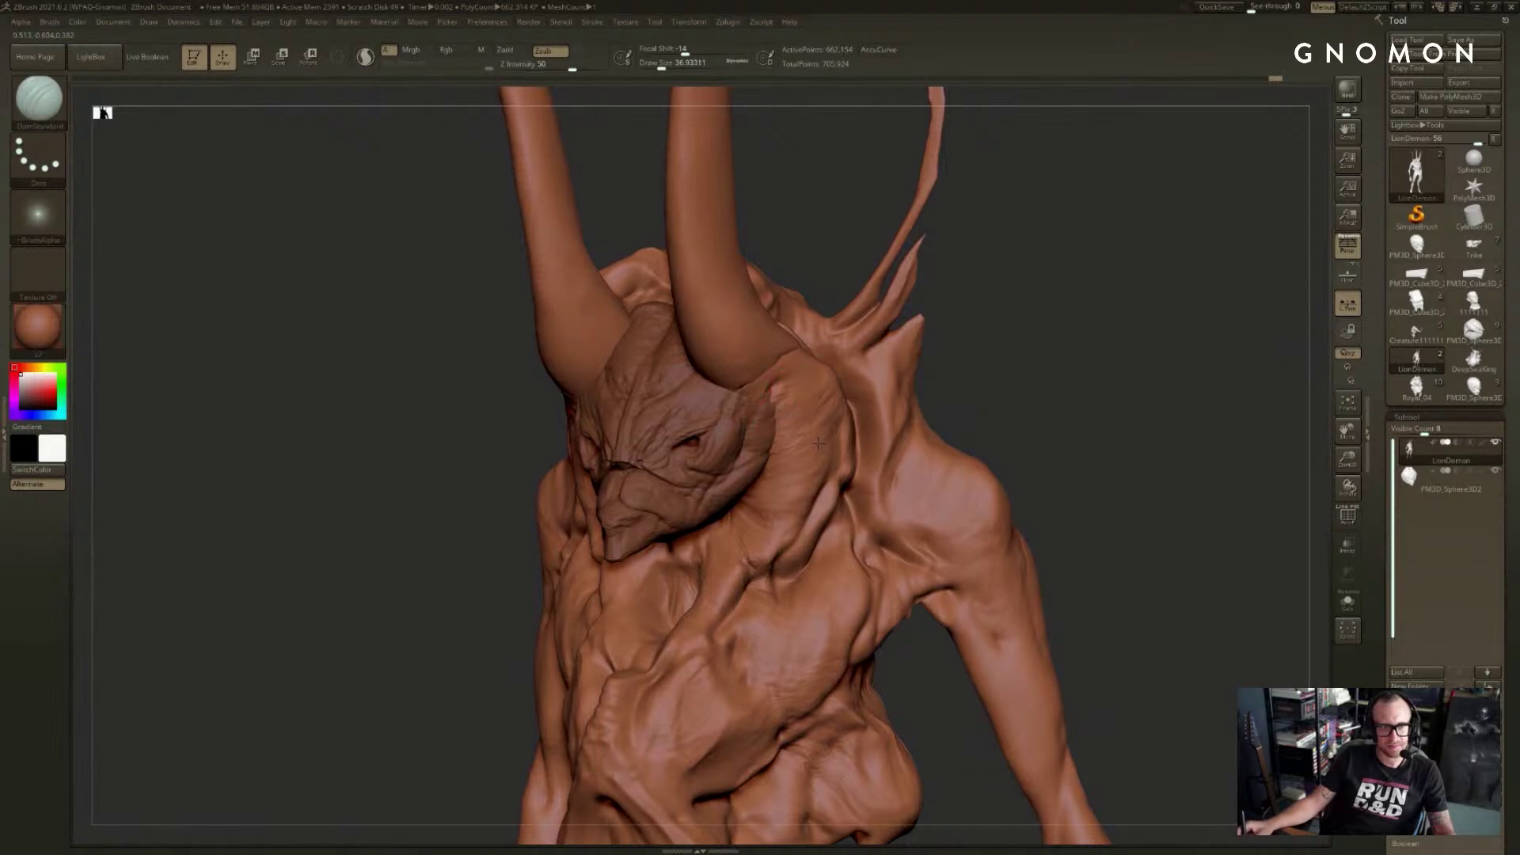
# - Build up fine skin wrinkles on the thick neck fold beside the face with the Standard brush at a draw size of about 39
pyautogui.press('b')
pyautogui.press('s')
pyautogui.press('t')
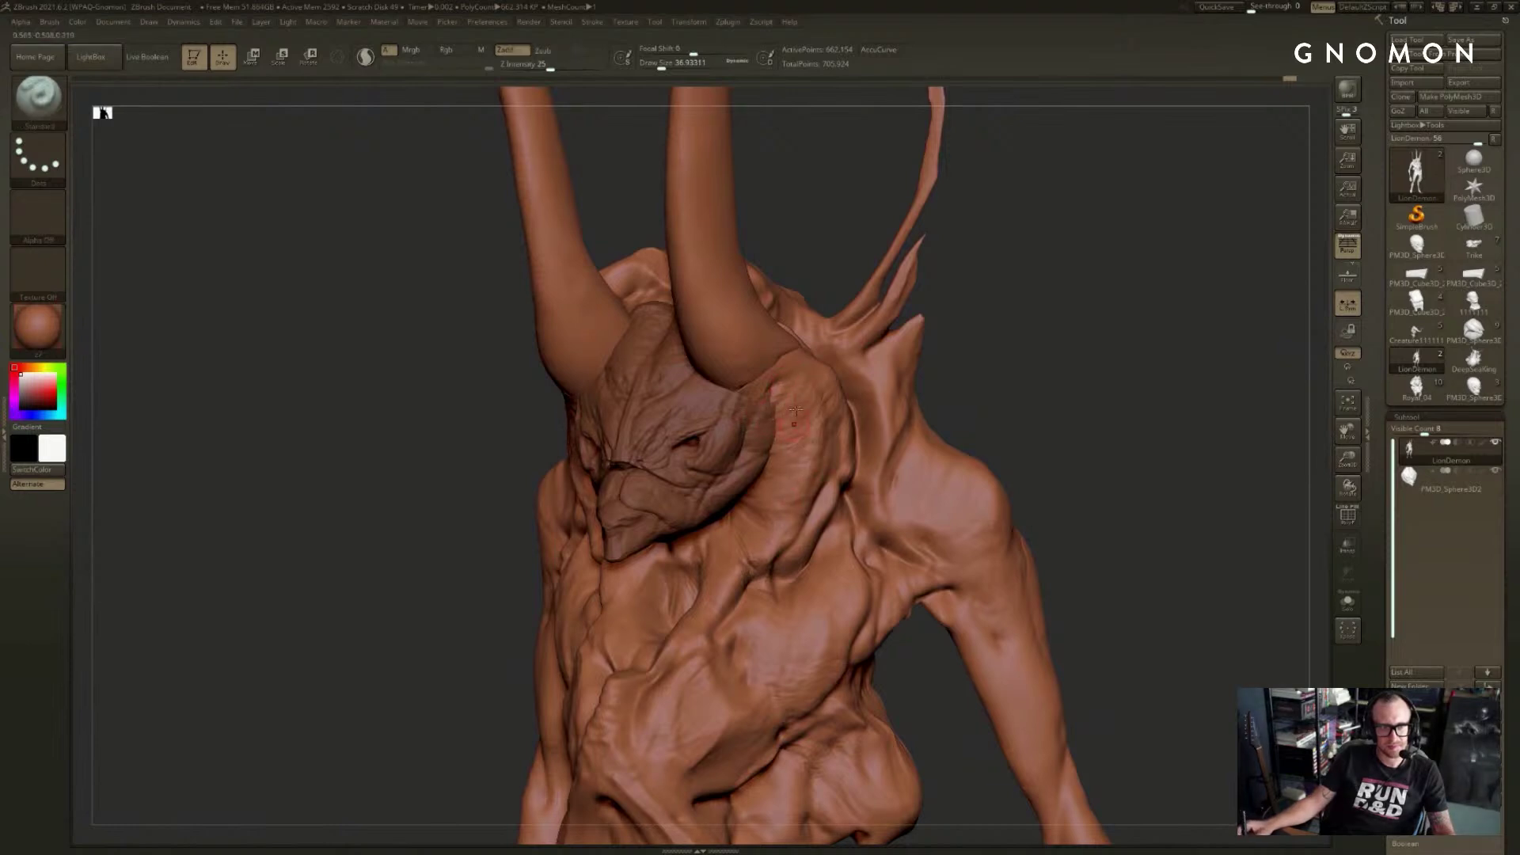
pyautogui.moveTo(790, 515)
pyautogui.keyDown('shift'); pyautogui.mouseDown()
pyautogui.moveTo(804, 396)
pyautogui.moveTo(823, 371)
pyautogui.mouseUp(); pyautogui.keyUp('shift')
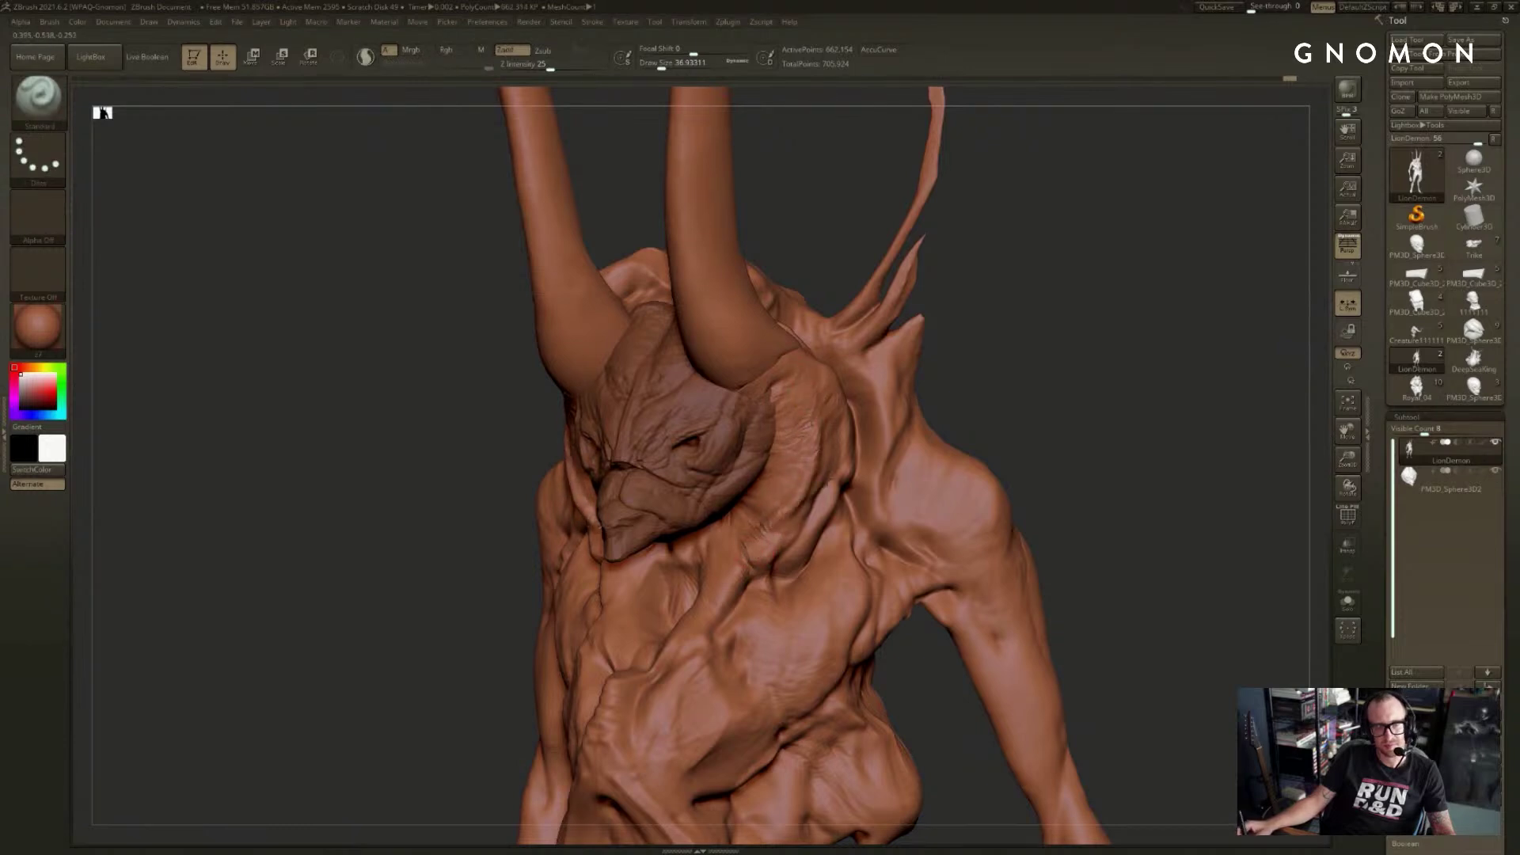
pyautogui.moveTo(1003, 423); pyautogui.dragTo(684, 392)
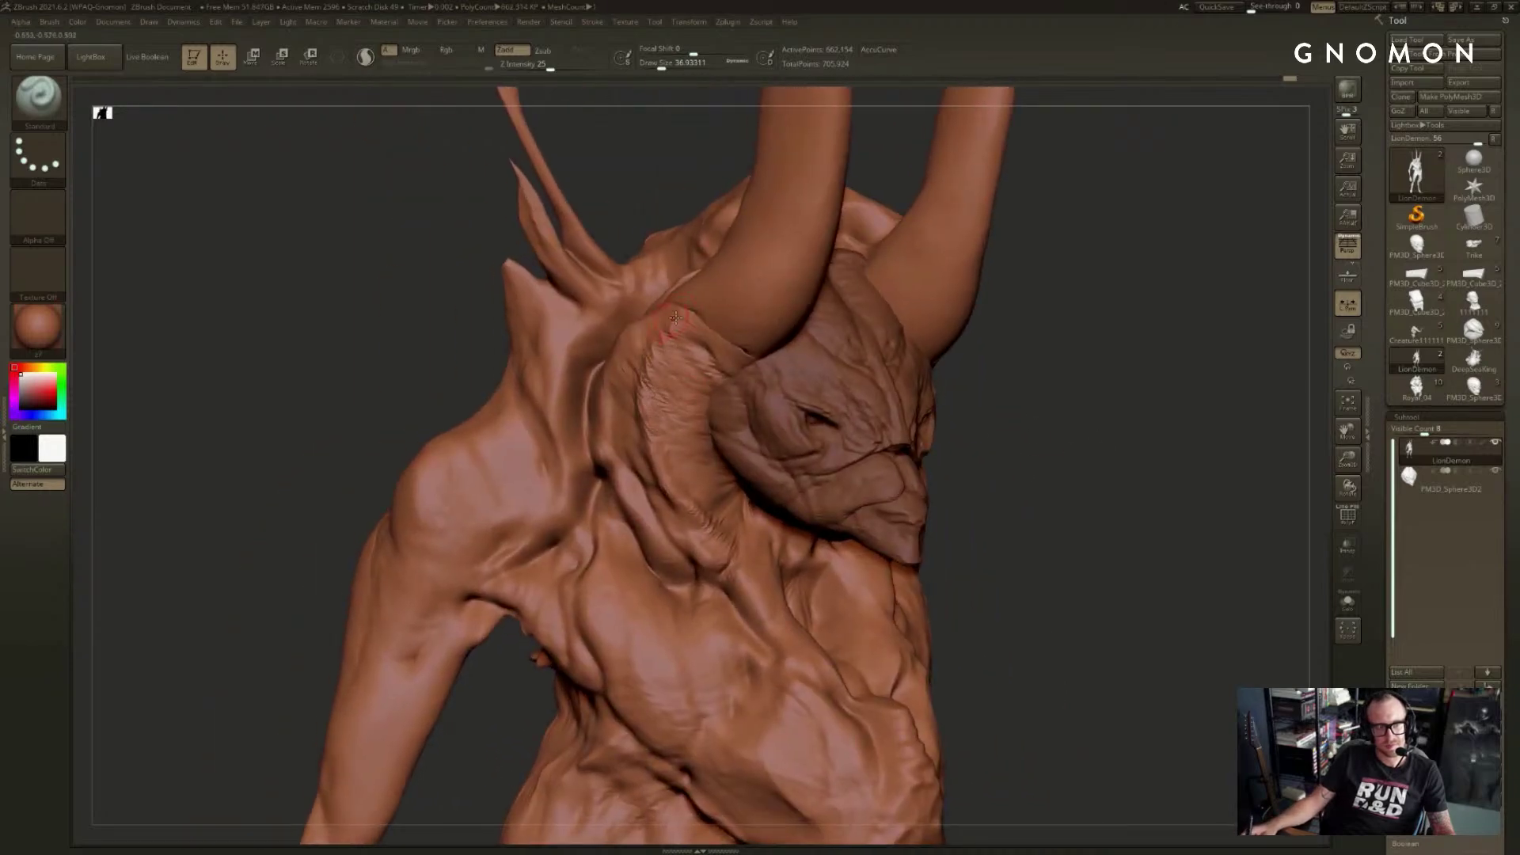
pyautogui.moveTo(674, 191)
pyautogui.mouseDown()
pyautogui.moveTo(1072, 427)
pyautogui.moveTo(1028, 424)
pyautogui.moveTo(1049, 412)
pyautogui.mouseUp()
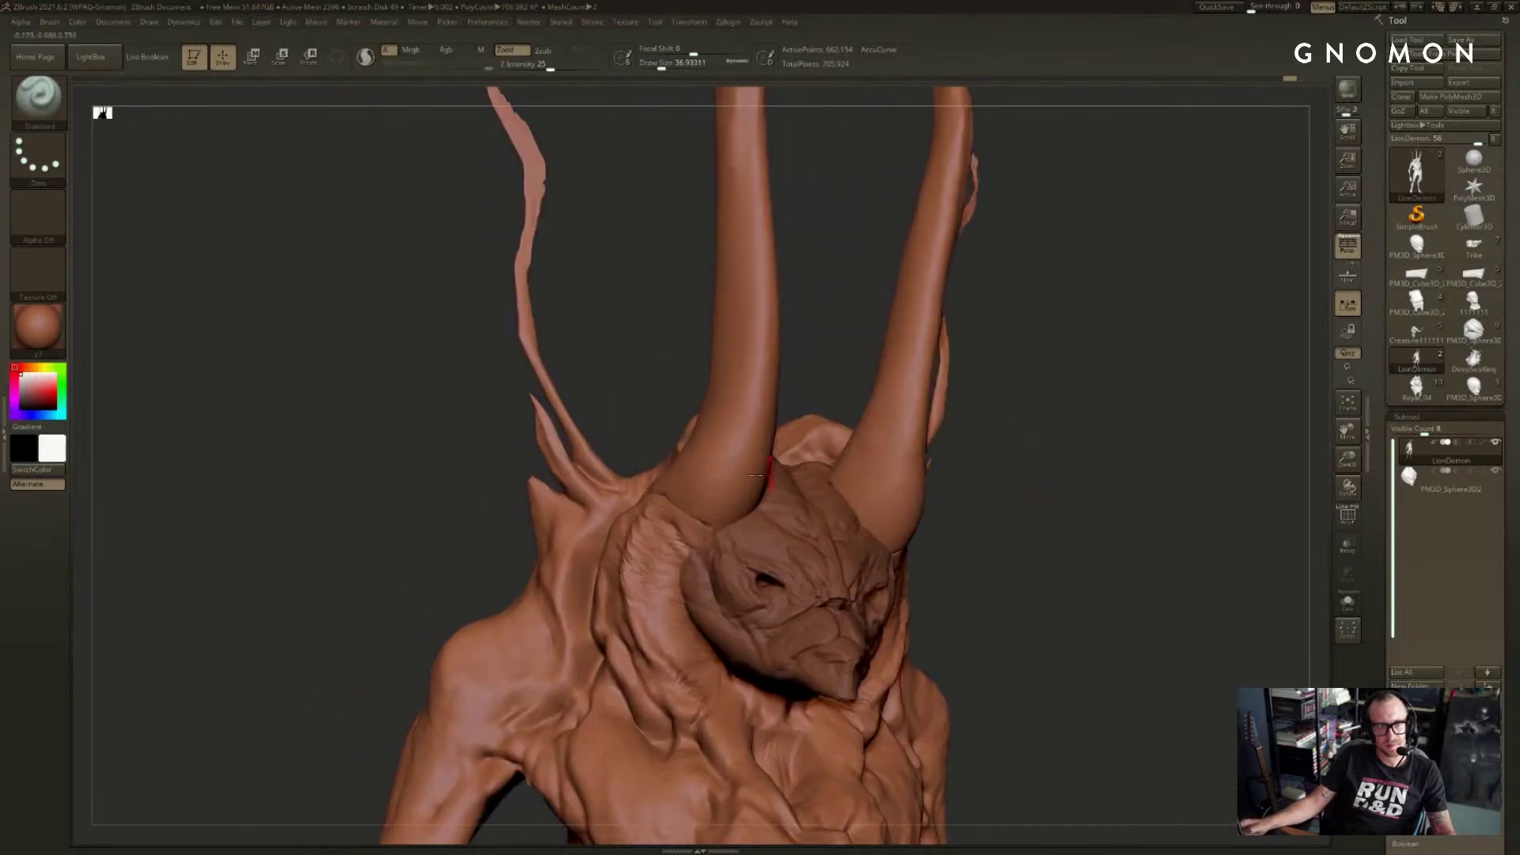
# - Raise soft lengthwise ridges along the two large horns with the Standard brush at draw sizes of about 53 and 44
pyautogui.moveTo(822, 297)
pyautogui.keyDown('shift'); pyautogui.mouseDown()
pyautogui.moveTo(860, 268)
pyautogui.moveTo(792, 300)
pyautogui.mouseUp(); pyautogui.keyUp('shift')
pyautogui.moveTo(816, 429)
pyautogui.mouseDown()
pyautogui.moveTo(841, 475)
pyautogui.moveTo(859, 467)
pyautogui.moveTo(811, 549)
pyautogui.mouseUp()
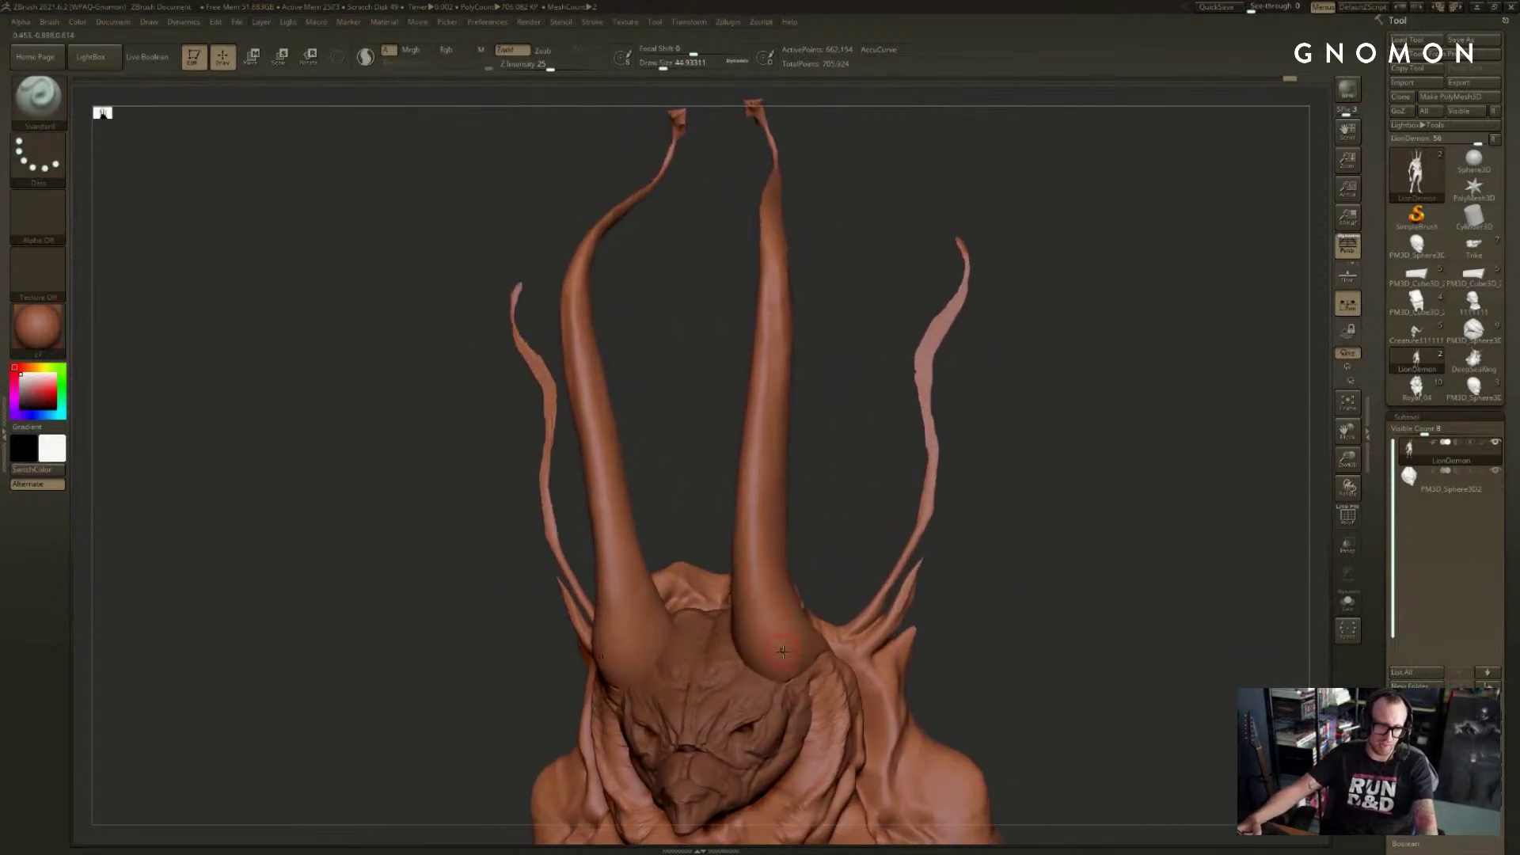
pyautogui.press(']')
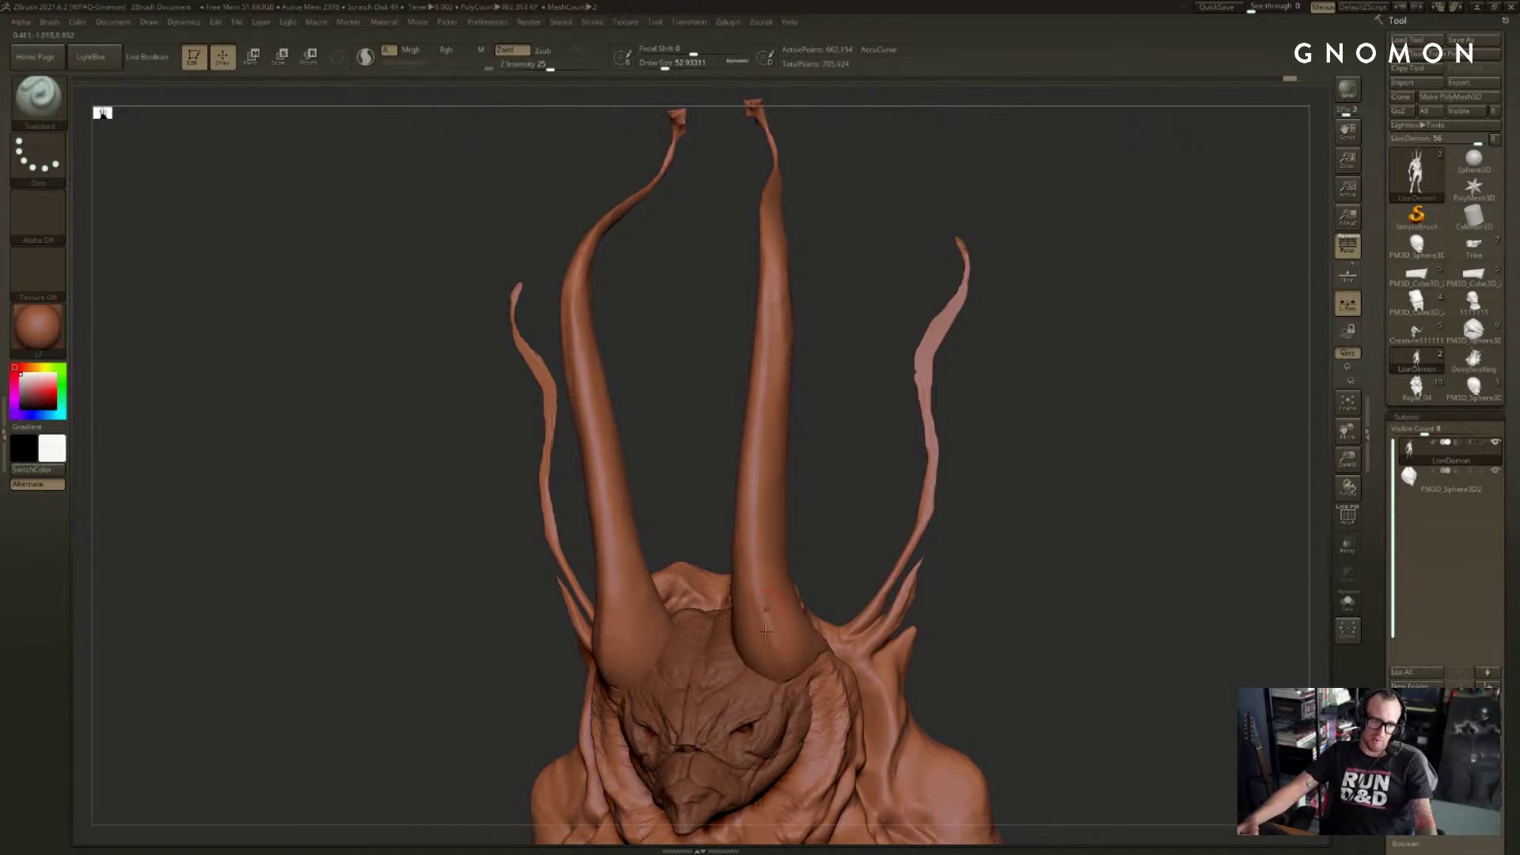
pyautogui.keyDown('shift'); pyautogui.moveTo(804, 349); pyautogui.dragTo(774, 447); pyautogui.keyUp('shift')
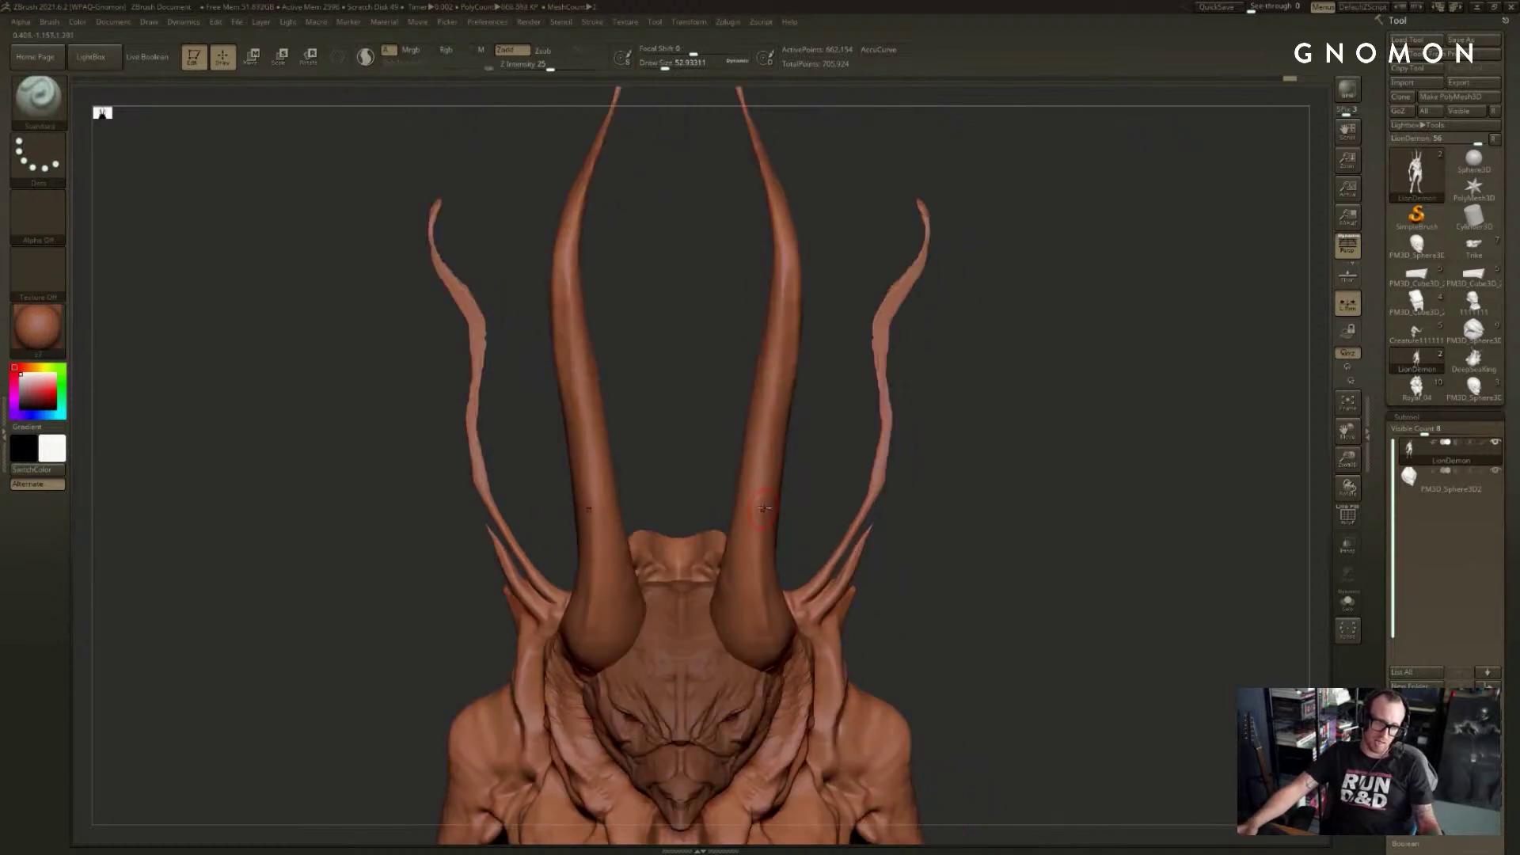
pyautogui.press('[')
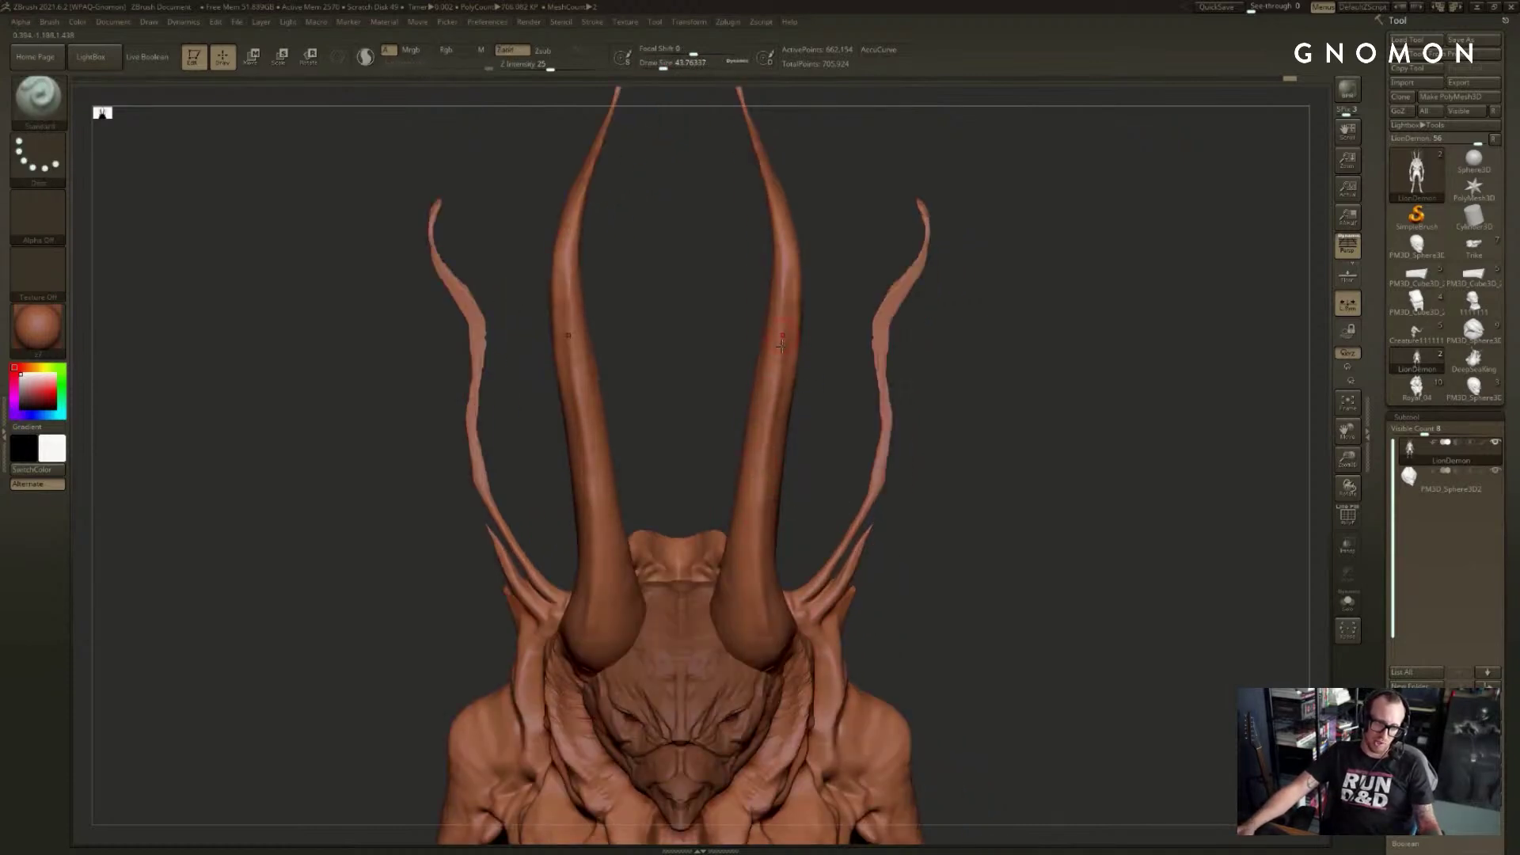
pyautogui.moveTo(839, 301); pyautogui.dragTo(809, 502)
pyautogui.press('[')
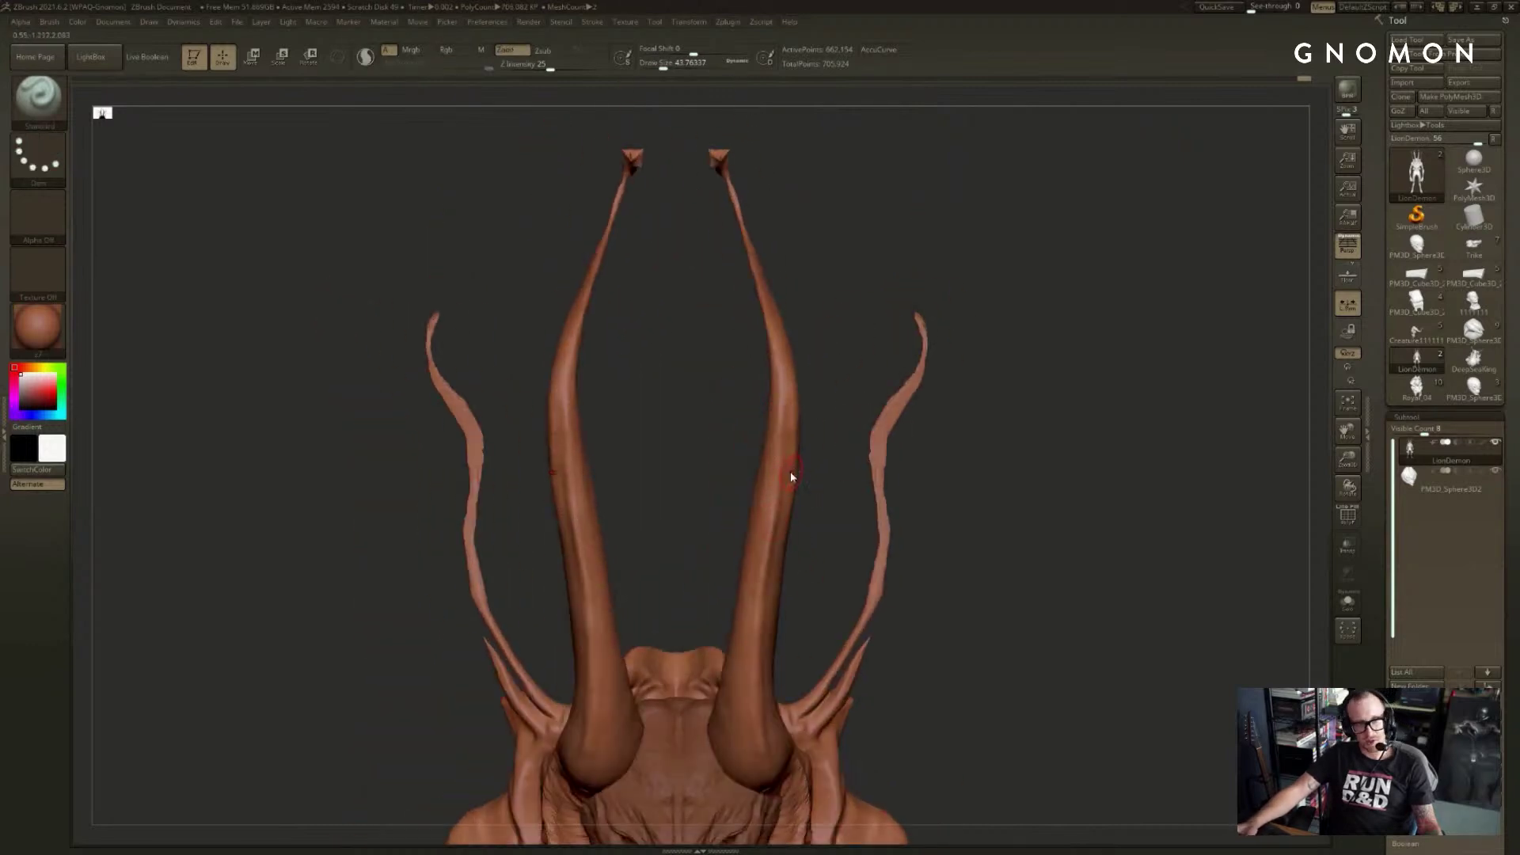
pyautogui.moveTo(859, 356)
pyautogui.mouseDown()
pyautogui.moveTo(673, 376)
pyautogui.moveTo(736, 396)
pyautogui.moveTo(788, 472)
pyautogui.mouseUp()
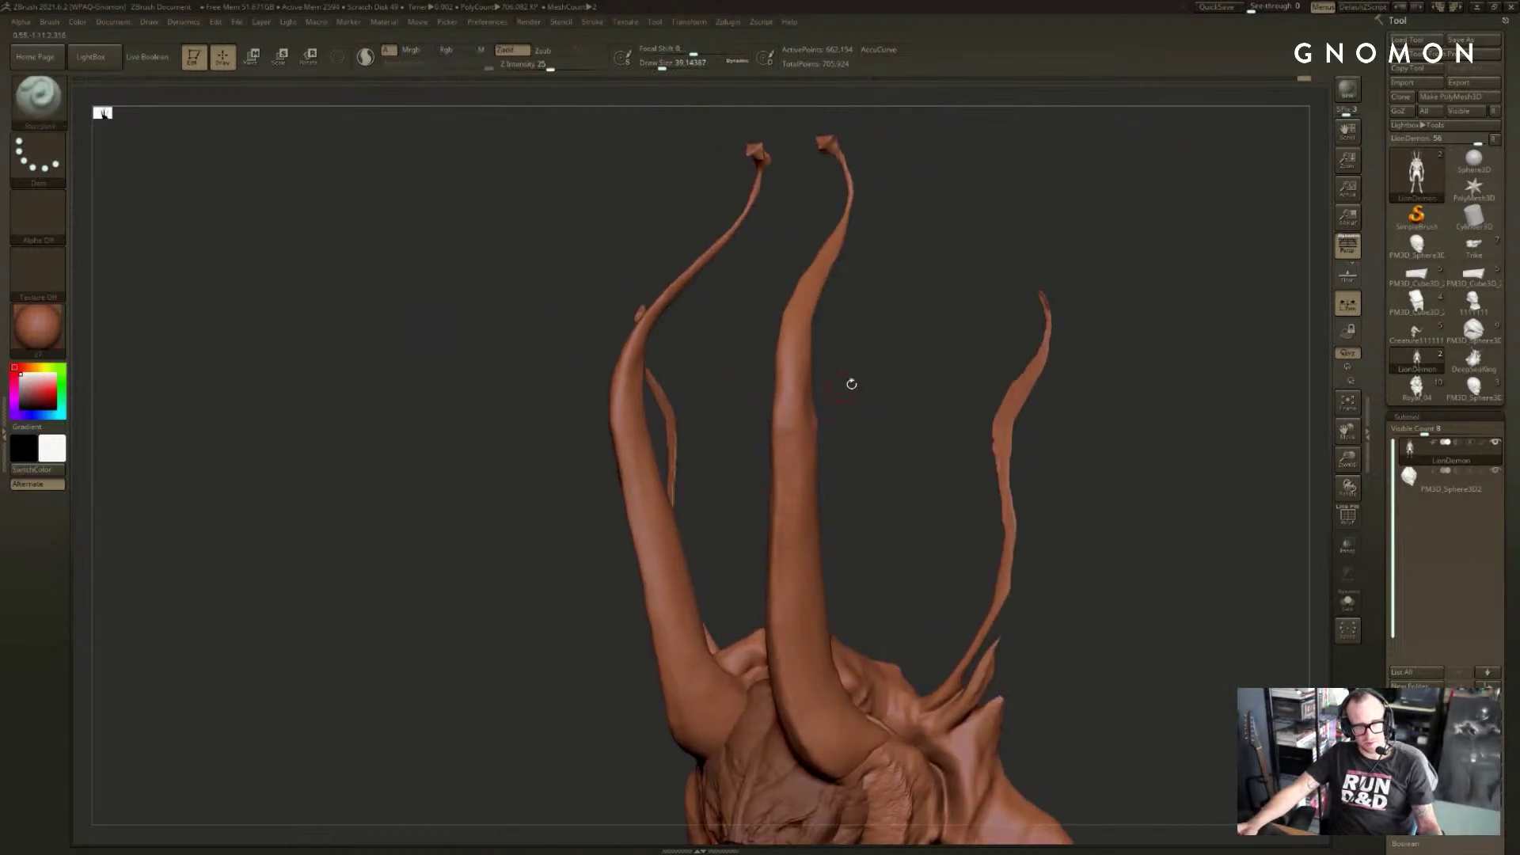
pyautogui.moveTo(848, 383); pyautogui.dragTo(772, 431)
pyautogui.moveTo(886, 468)
pyautogui.keyDown('shift'); pyautogui.mouseDown()
pyautogui.moveTo(858, 433)
pyautogui.moveTo(1069, 430)
pyautogui.moveTo(869, 444)
pyautogui.mouseUp(); pyautogui.keyUp('shift')
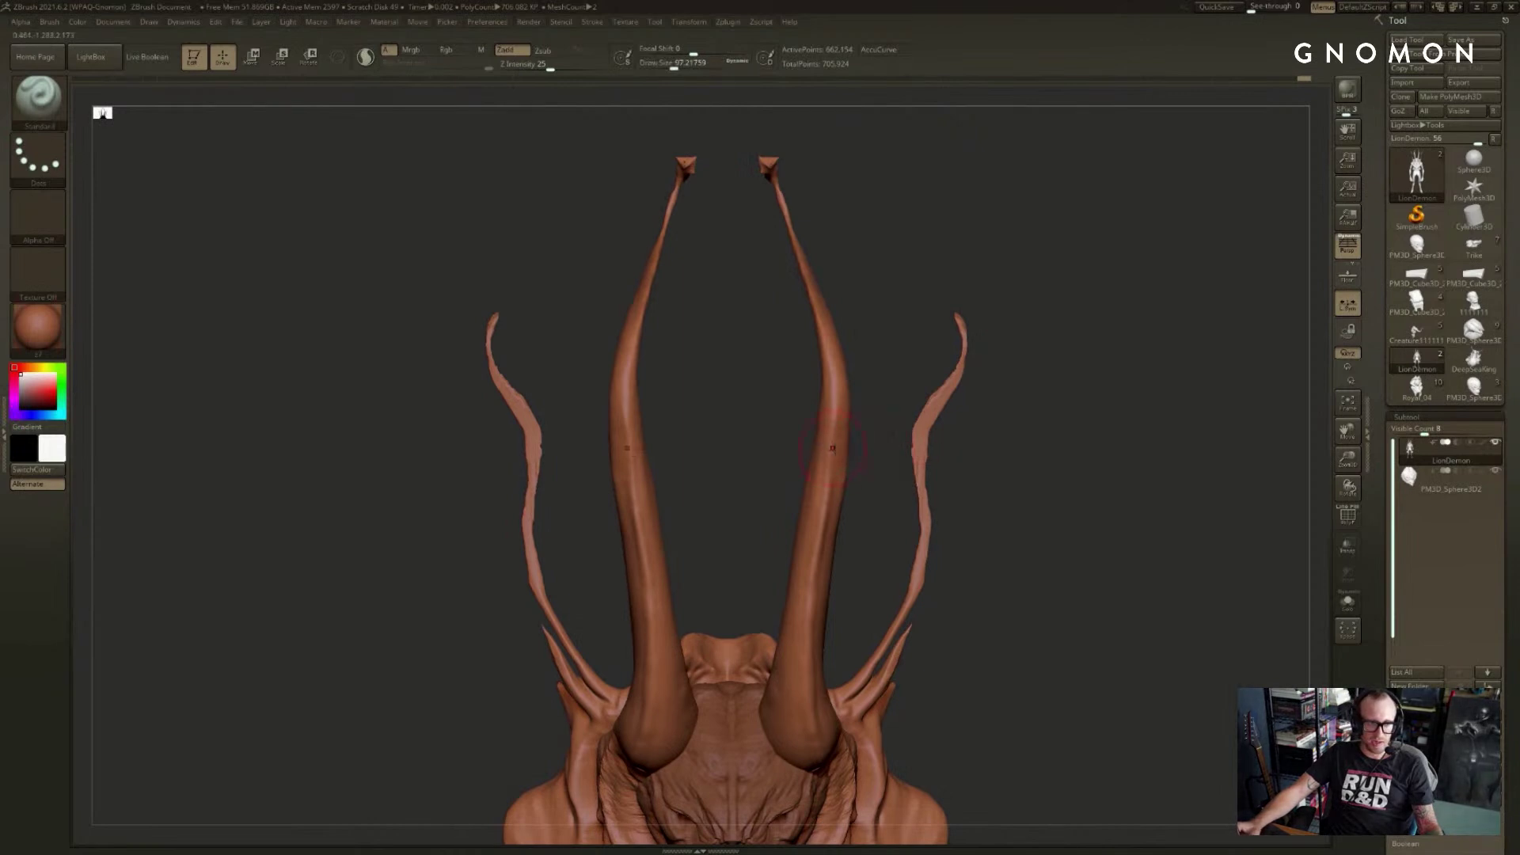
# - Adjust the outline of the large horns around their upper bend with the Move brush at a draw size of about 97
pyautogui.press('b')
pyautogui.press('m')
pyautogui.press('v')
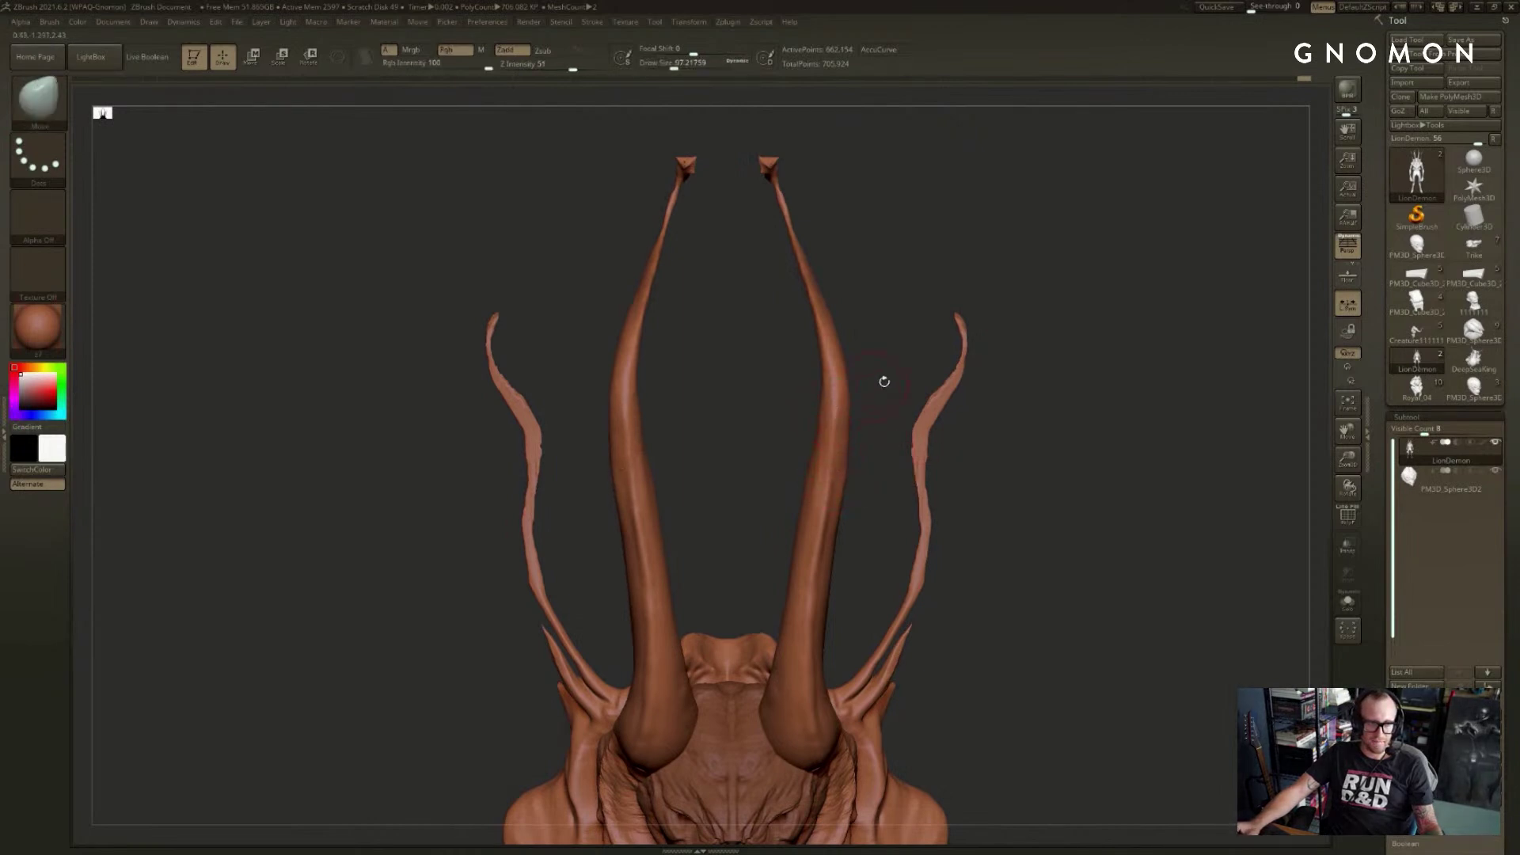
pyautogui.moveTo(884, 381)
pyautogui.mouseDown()
pyautogui.moveTo(916, 359)
pyautogui.moveTo(837, 383)
pyautogui.moveTo(926, 370)
pyautogui.moveTo(835, 384)
pyautogui.mouseUp()
# - Refine the large horns with the Standard brush at a draw size of about 44 and smooth their surfaces down to the base
pyautogui.press('b')
pyautogui.press('s')
pyautogui.press('t')
pyautogui.press('s')
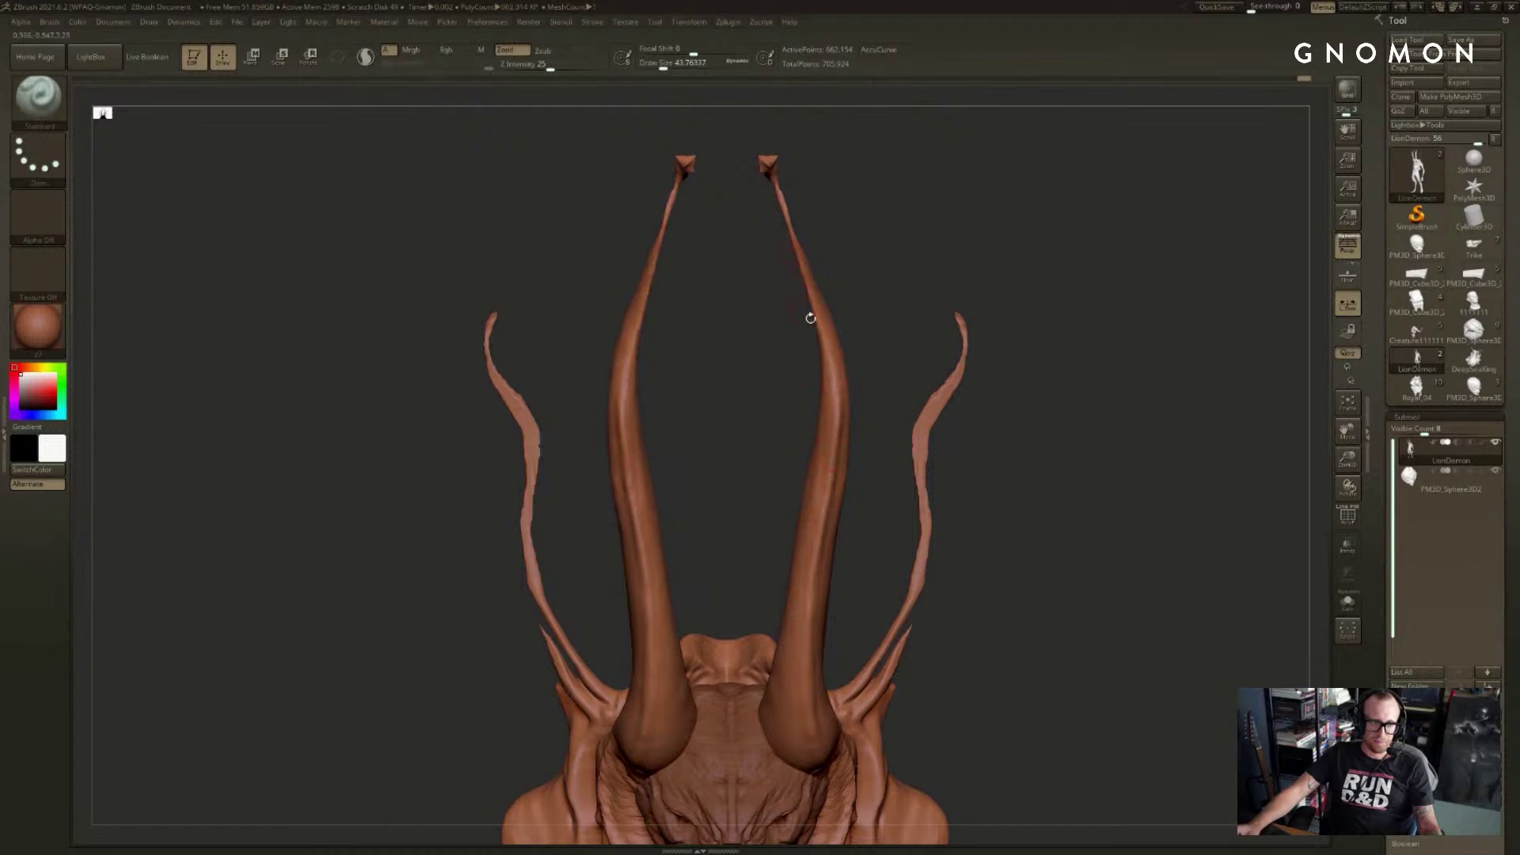
pyautogui.keyDown('shift'); pyautogui.moveTo(833, 372); pyautogui.dragTo(824, 320); pyautogui.keyUp('shift')
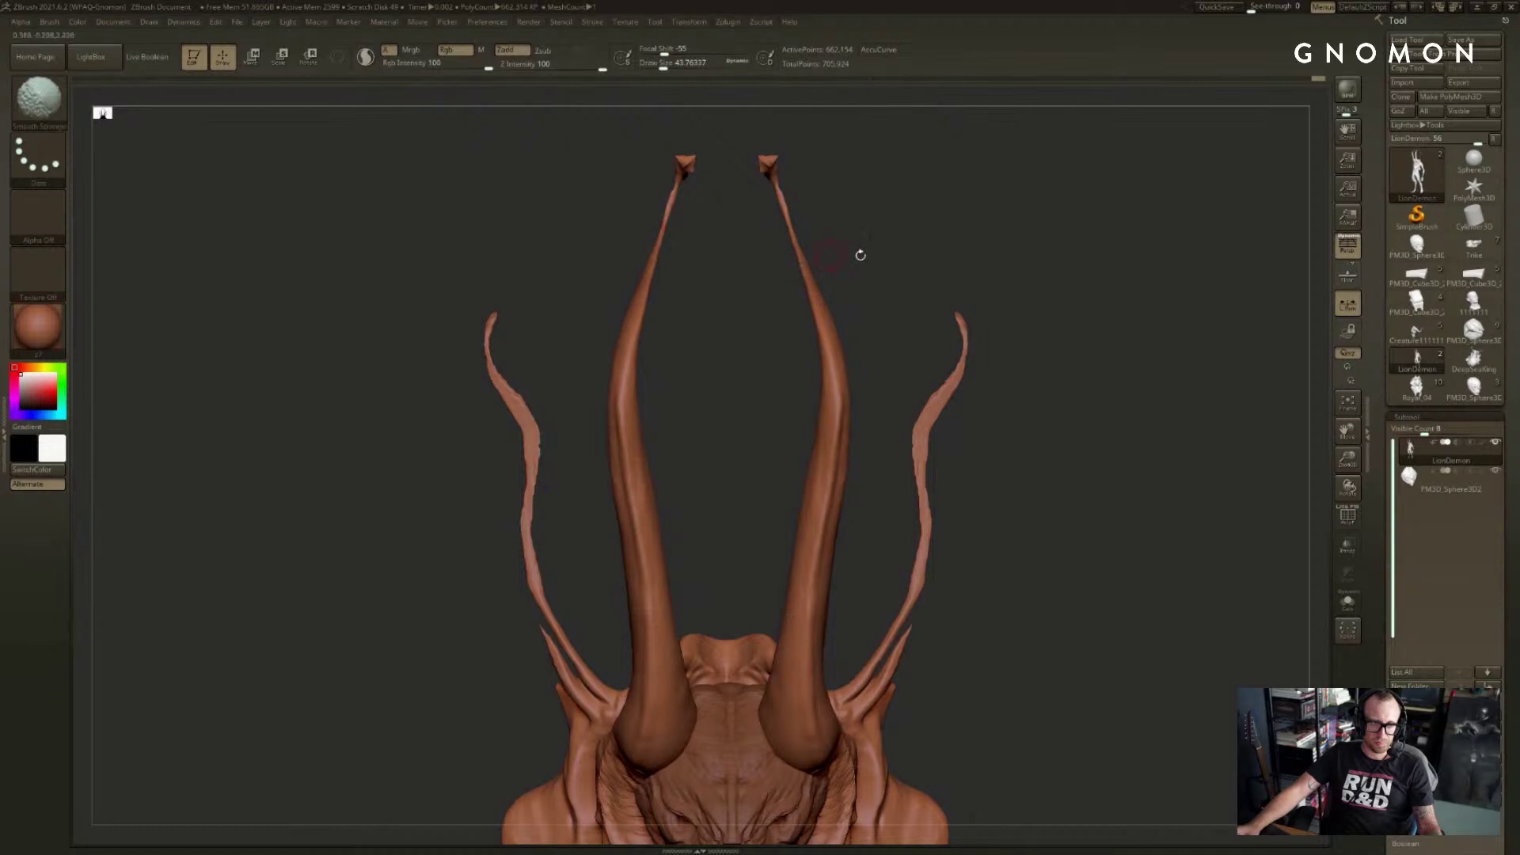
pyautogui.moveTo(860, 255); pyautogui.dragTo(863, 253)
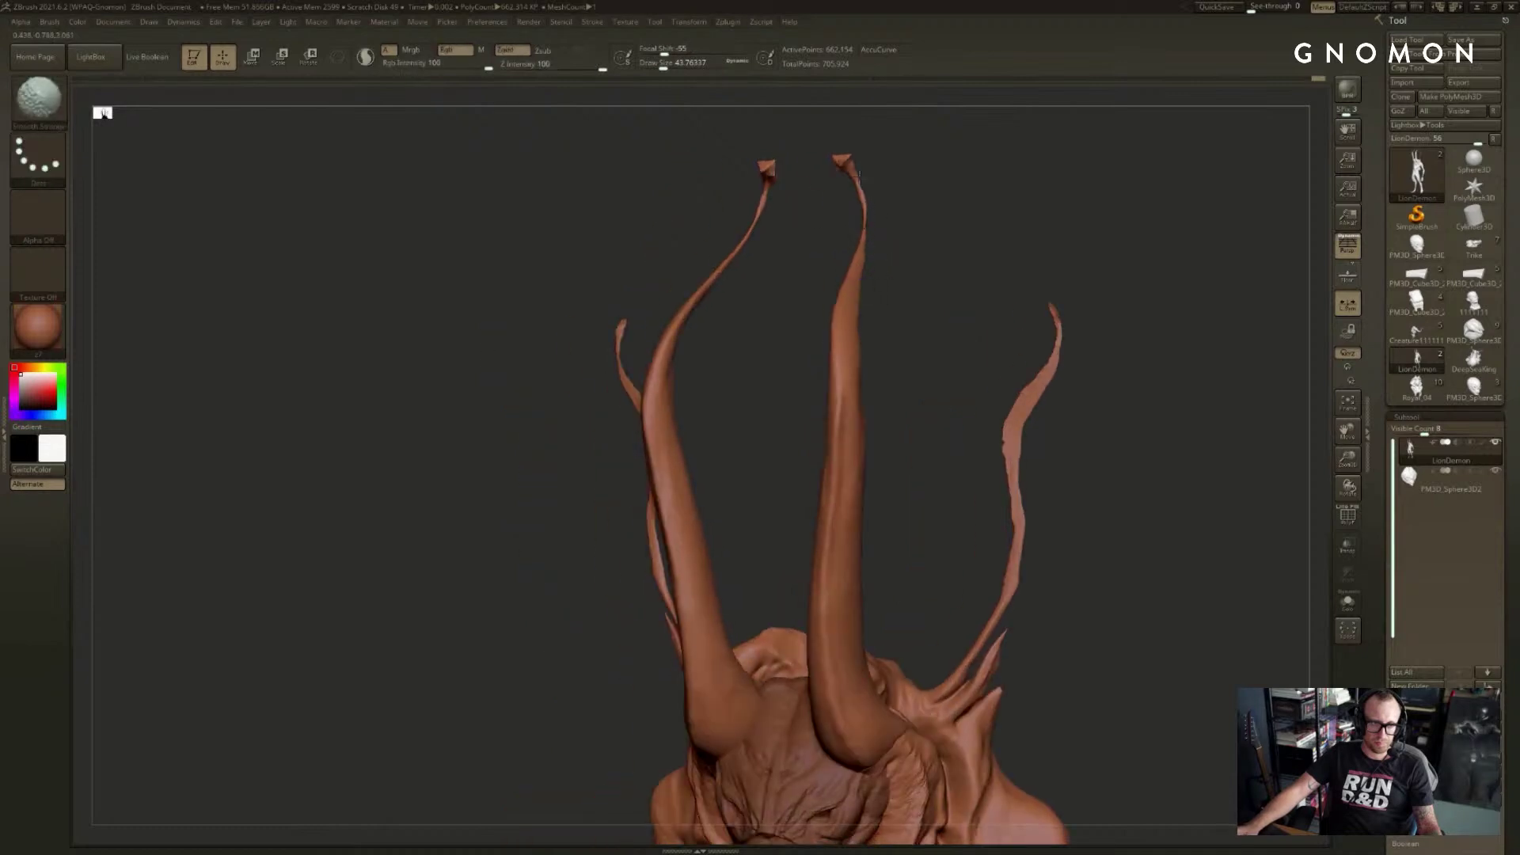
pyautogui.keyDown('alt'); pyautogui.moveTo(935, 481); pyautogui.dragTo(915, 354); pyautogui.keyUp('alt')
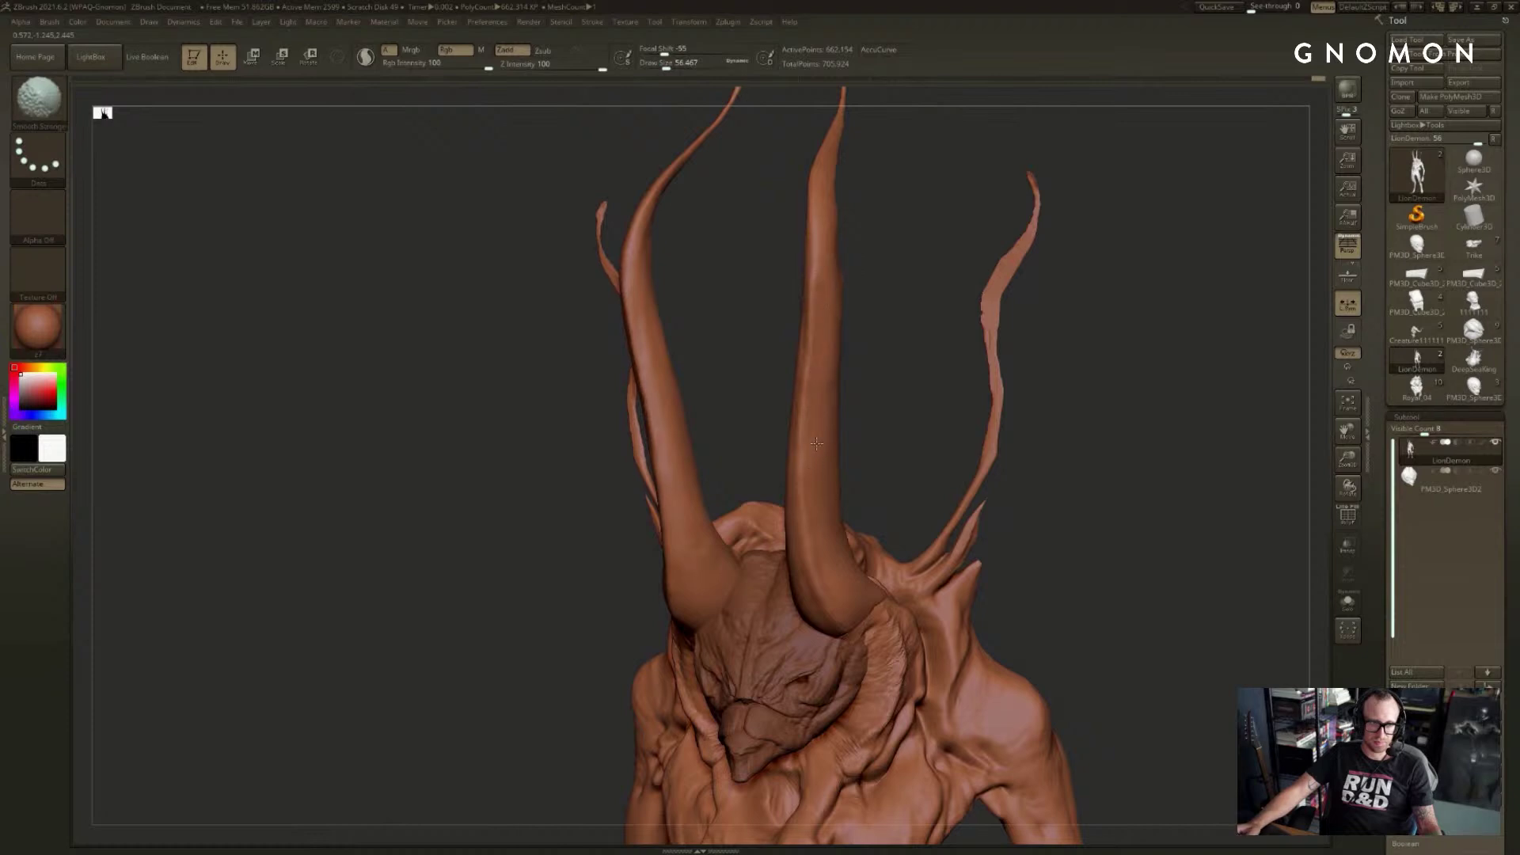
pyautogui.keyDown('shift'); pyautogui.moveTo(889, 445); pyautogui.dragTo(888, 449); pyautogui.keyUp('shift')
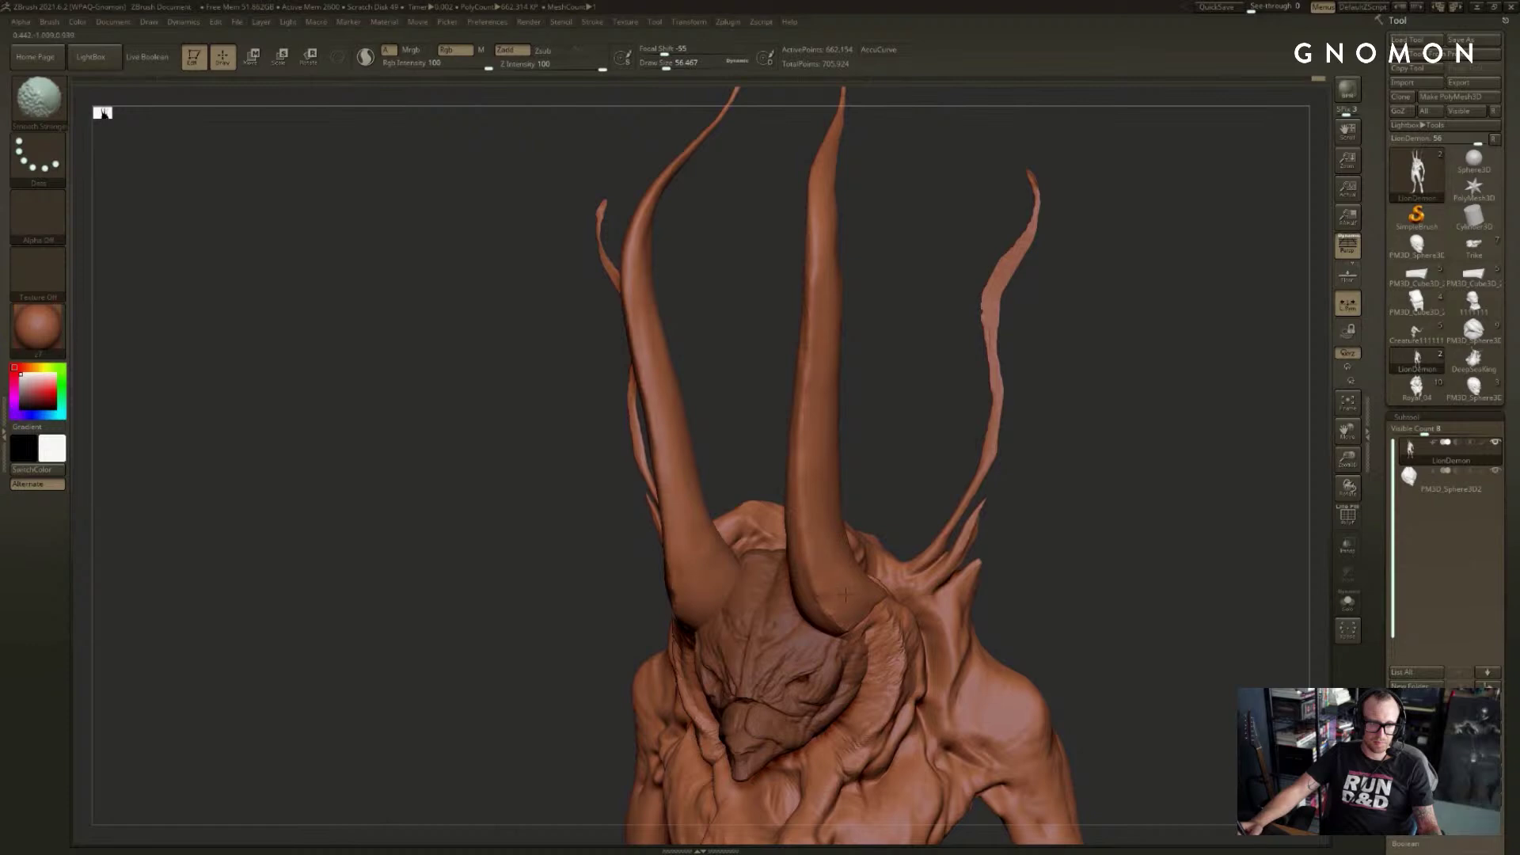
pyautogui.keyDown('shift'); pyautogui.moveTo(845, 595); pyautogui.dragTo(835, 572); pyautogui.keyUp('shift')
# - Carve a row of short notches up the front of the large horns with the DamStandard brush at a draw size of about 54
pyautogui.press('f')
pyautogui.keyDown('shift'); pyautogui.moveTo(889, 441); pyautogui.dragTo(1001, 428); pyautogui.keyUp('shift')
pyautogui.moveTo(1022, 348)
pyautogui.keyDown('alt'); pyautogui.mouseDown()
pyautogui.moveTo(1058, 420)
pyautogui.moveTo(1036, 419)
pyautogui.mouseUp(); pyautogui.keyUp('alt')
pyautogui.press('b')
pyautogui.press('t')
pyautogui.press('d')
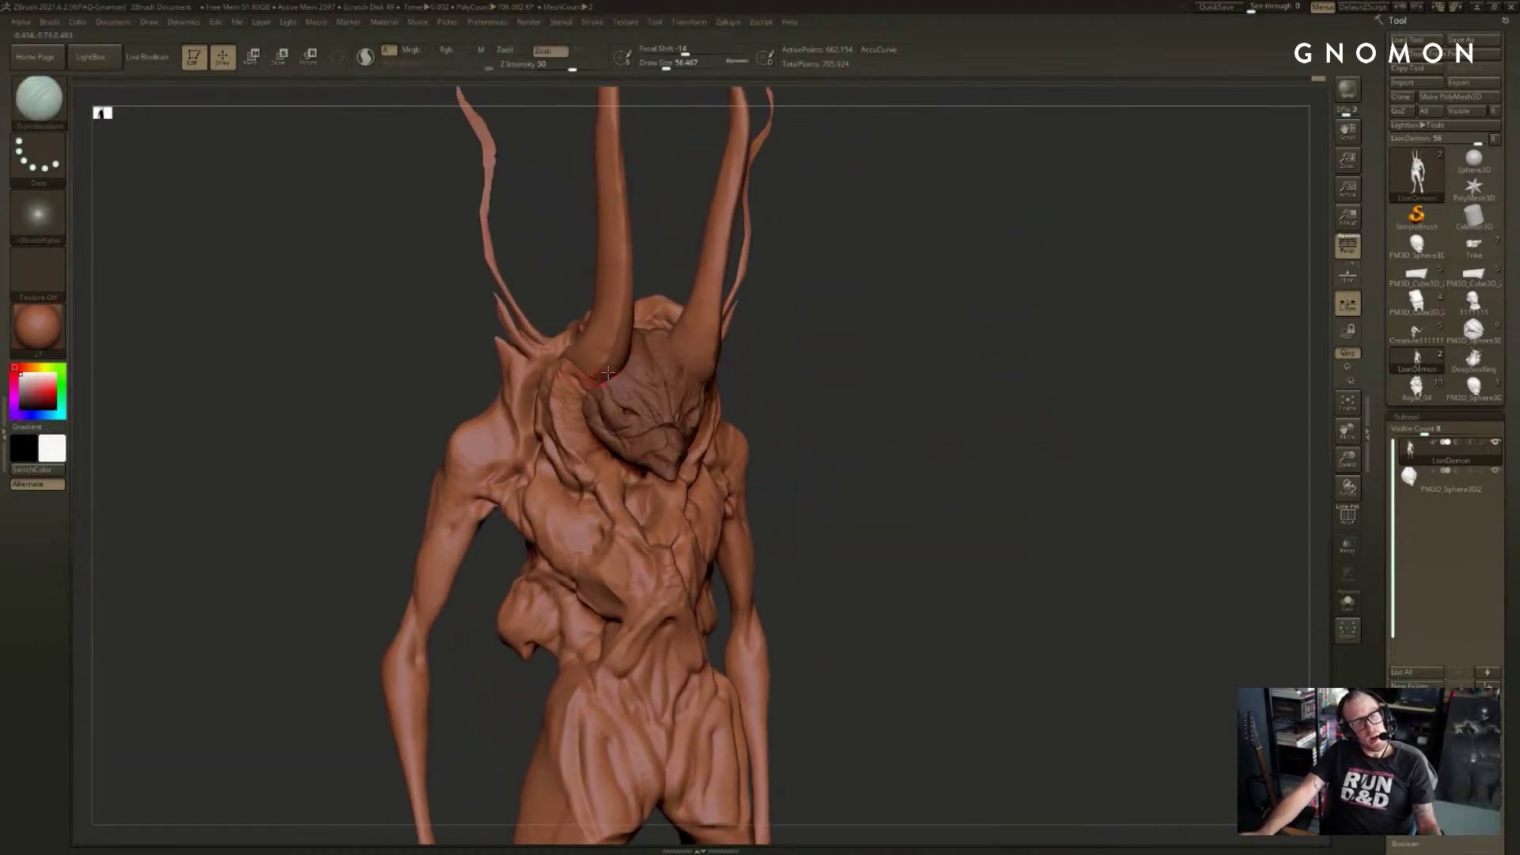
pyautogui.keyDown('alt'); pyautogui.moveTo(649, 288); pyautogui.dragTo(652, 273); pyautogui.keyUp('alt')
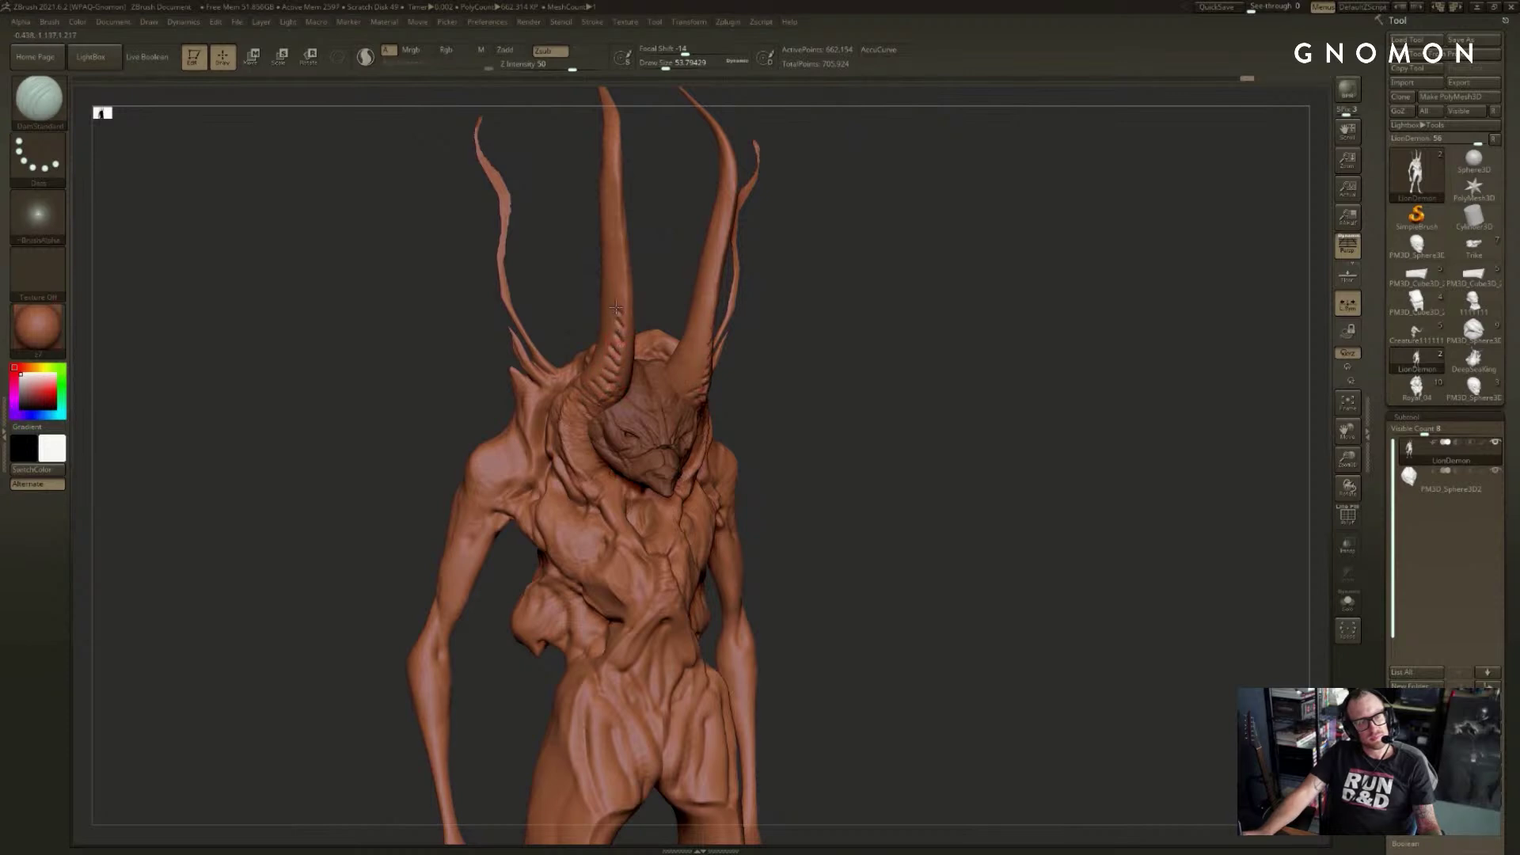
pyautogui.moveTo(603, 258)
pyautogui.mouseDown()
pyautogui.moveTo(675, 292)
pyautogui.moveTo(763, 298)
pyautogui.mouseUp()
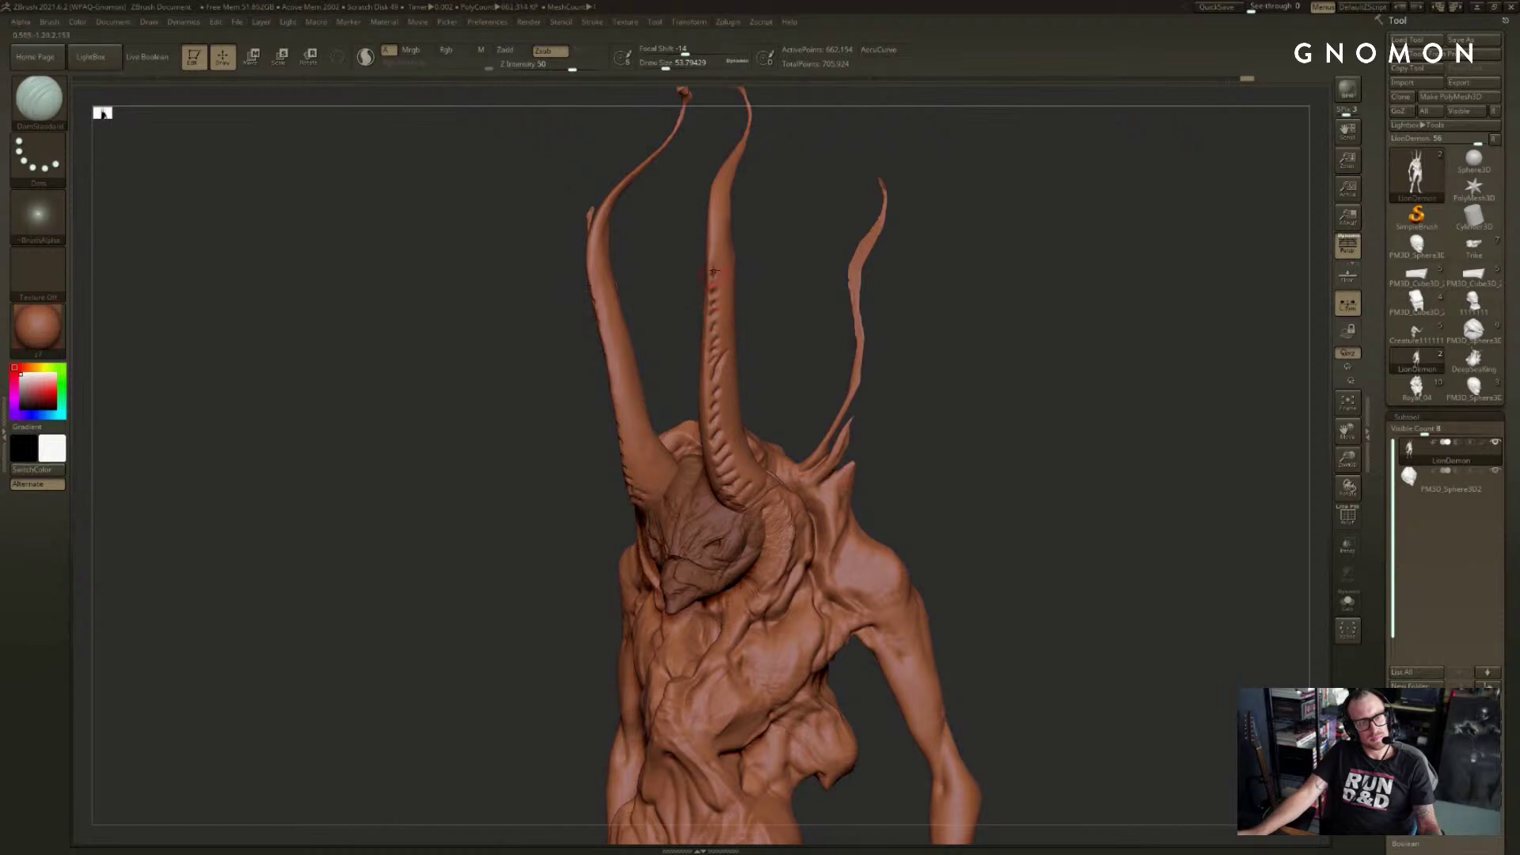
# - Build up the ridges between the horn notches with the Standard brush at draw sizes of about 49 and 35
pyautogui.press('b')
pyautogui.press('s')
pyautogui.press('t')
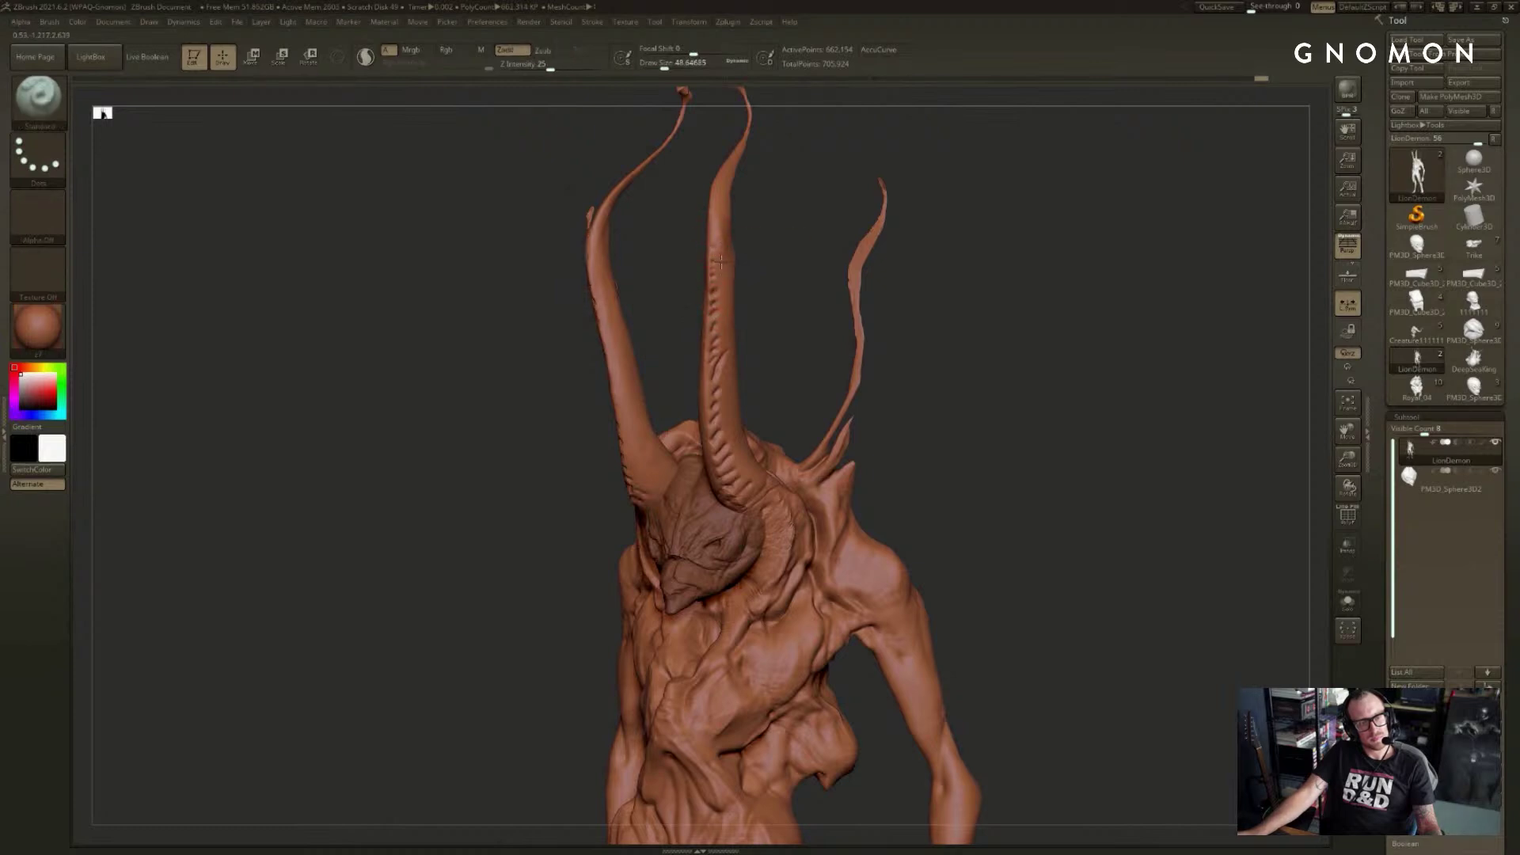
pyautogui.keyDown('shift'); pyautogui.moveTo(720, 283); pyautogui.dragTo(714, 243); pyautogui.keyUp('shift')
pyautogui.press('s')
pyautogui.press('s')
pyautogui.moveTo(784, 282); pyautogui.dragTo(765, 323)
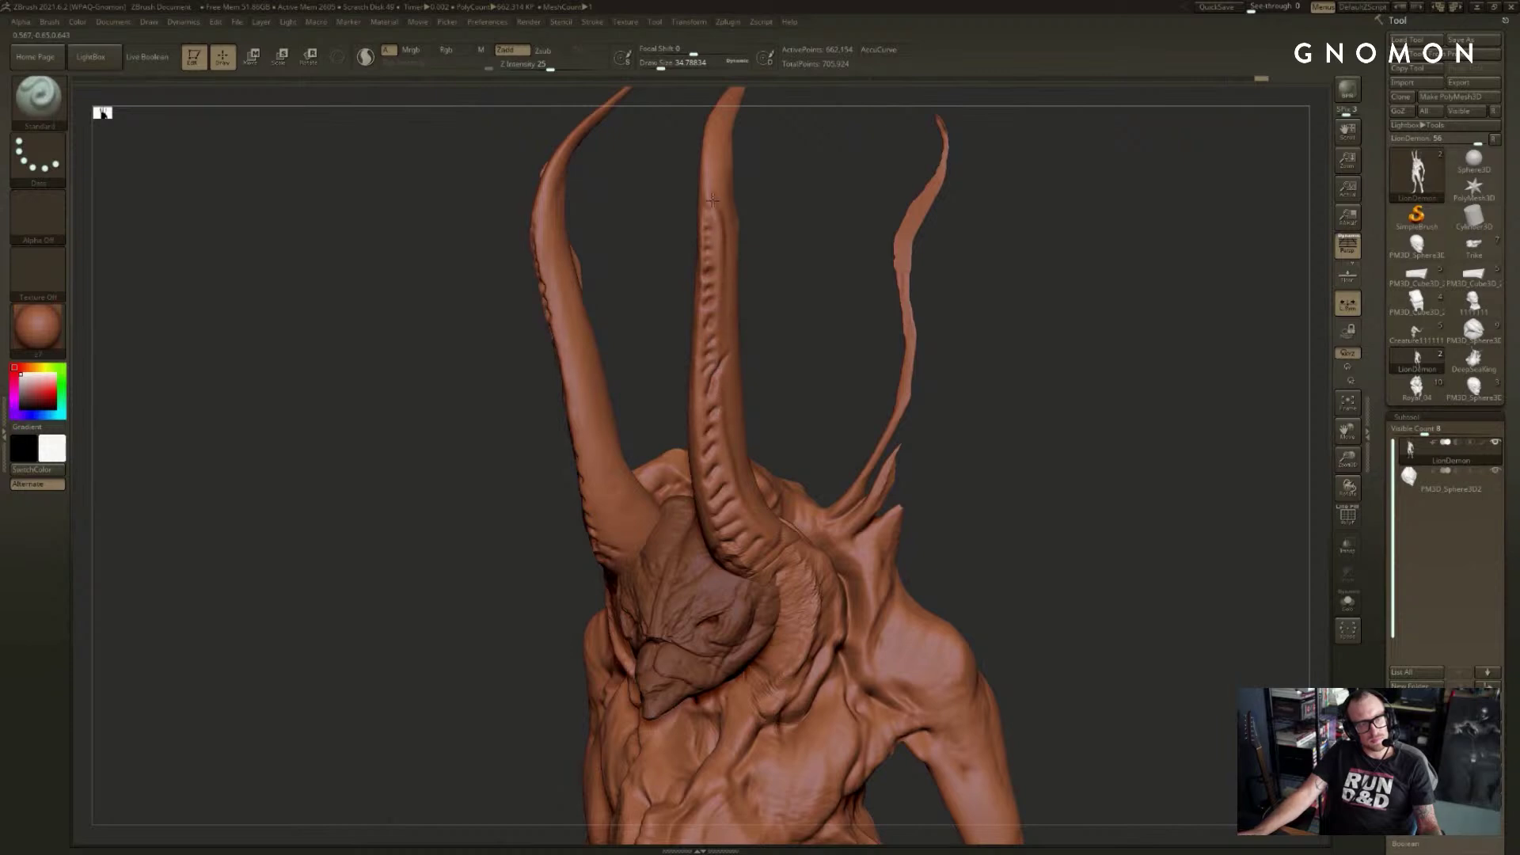
# - Flatten the ridged lower part of the horns with the hPolish brush at a draw size of about 77
pyautogui.keyDown('shift'); pyautogui.moveTo(757, 146); pyautogui.dragTo(815, 204); pyautogui.keyUp('shift')
pyautogui.hotkey('ctrl', 'shift')
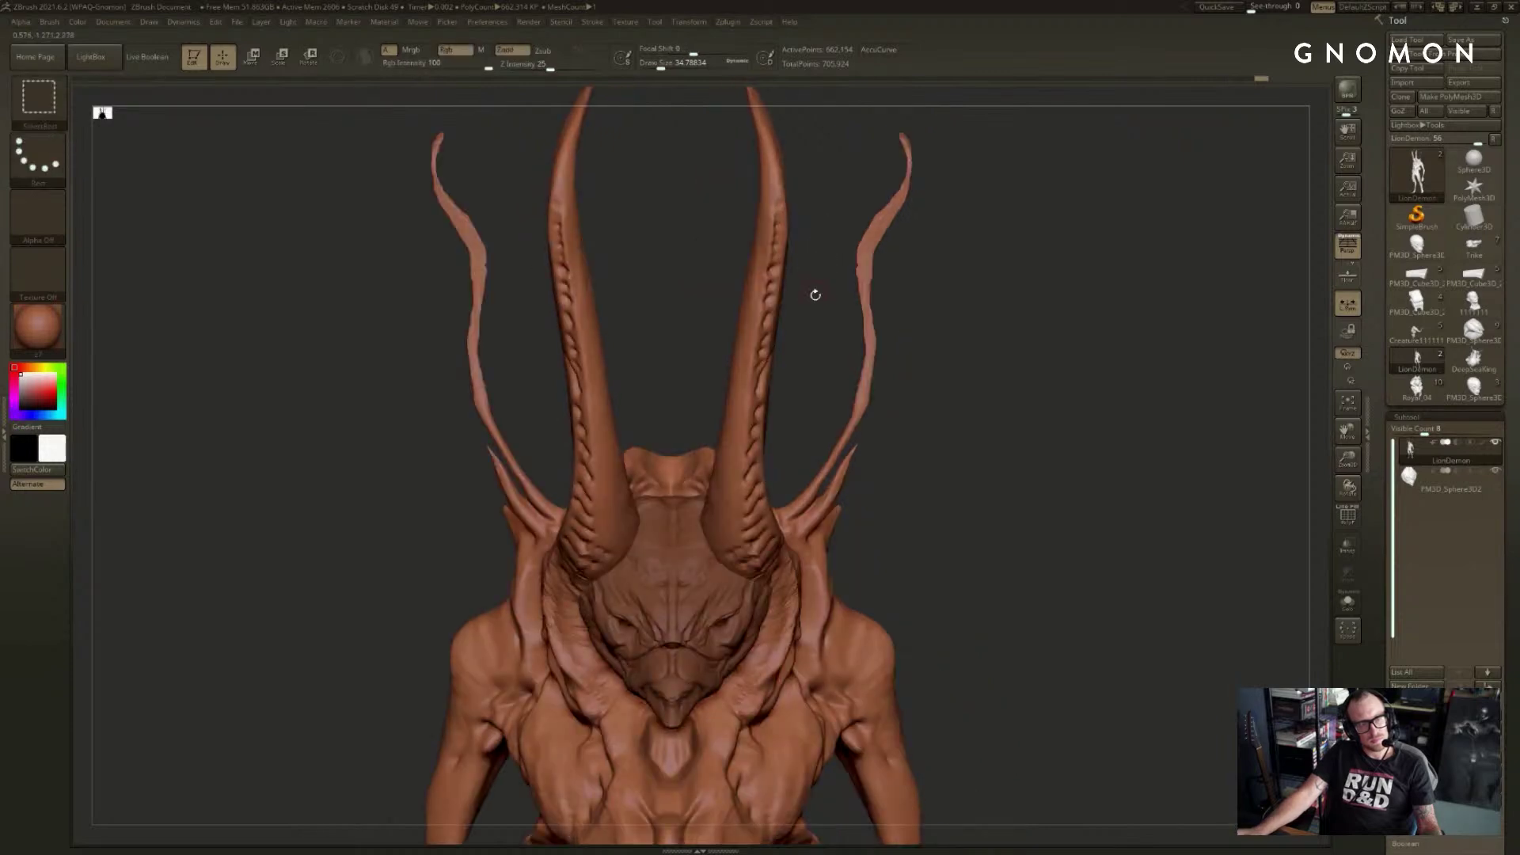
pyautogui.moveTo(816, 295)
pyautogui.mouseDown()
pyautogui.moveTo(932, 320)
pyautogui.moveTo(862, 312)
pyautogui.mouseUp()
pyautogui.press('b')
pyautogui.click(803, 342)
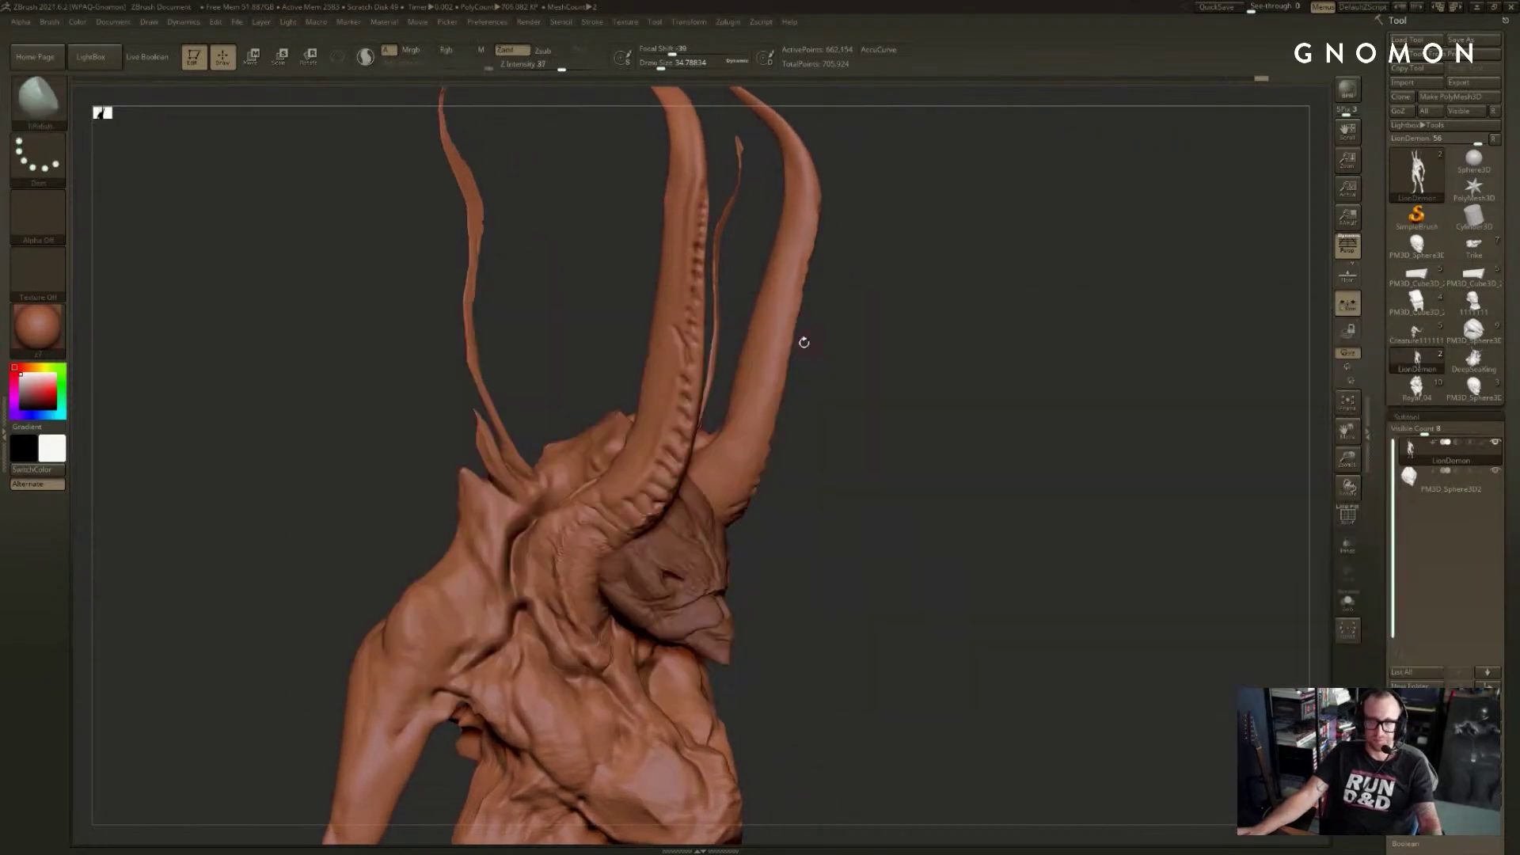
pyautogui.press('s')
pyautogui.moveTo(716, 414); pyautogui.dragTo(726, 414)
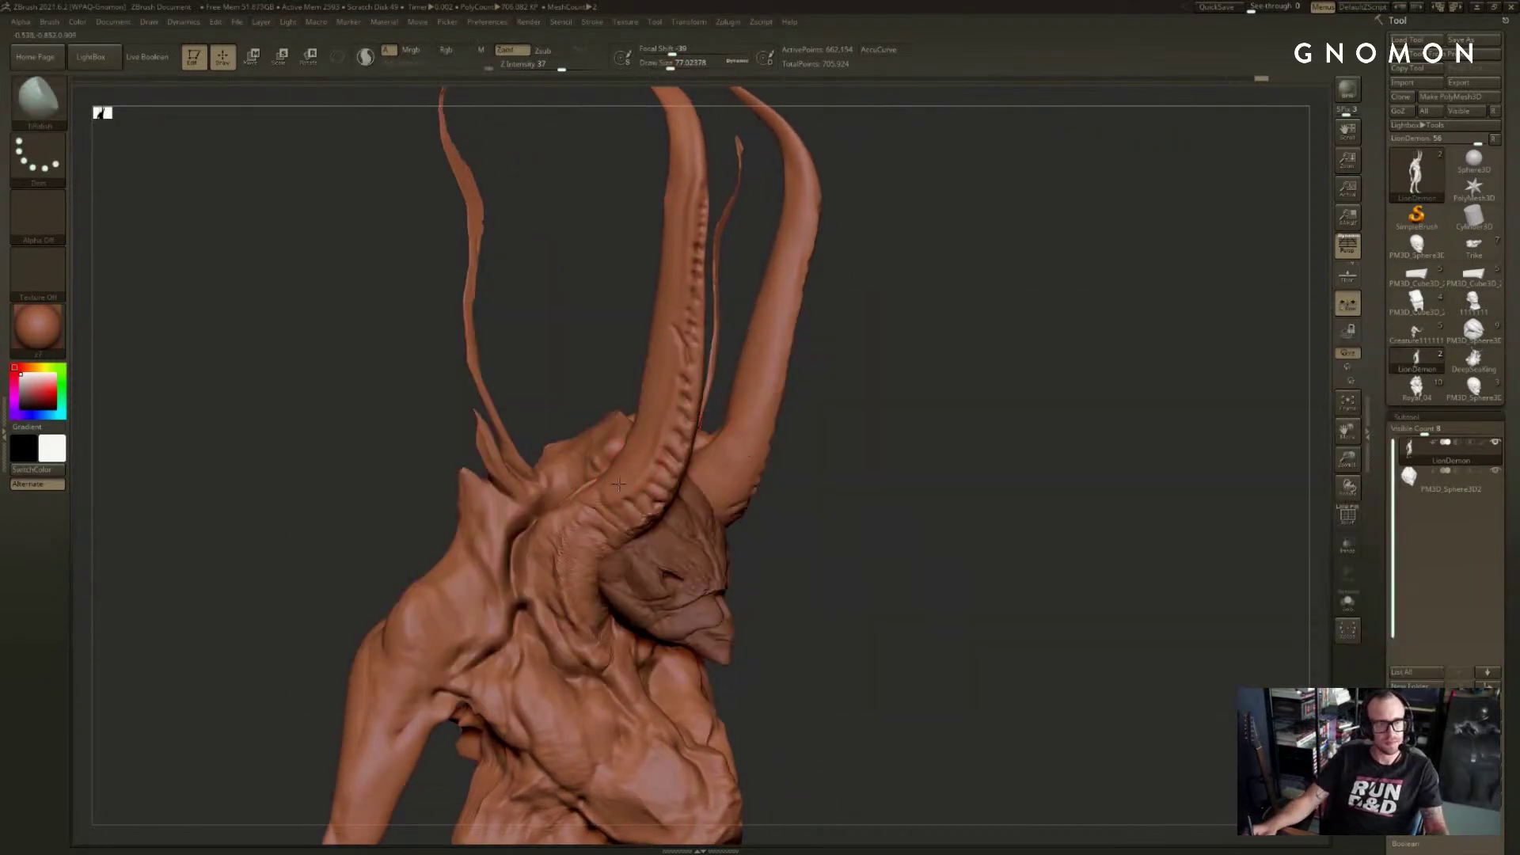
pyautogui.press('s')
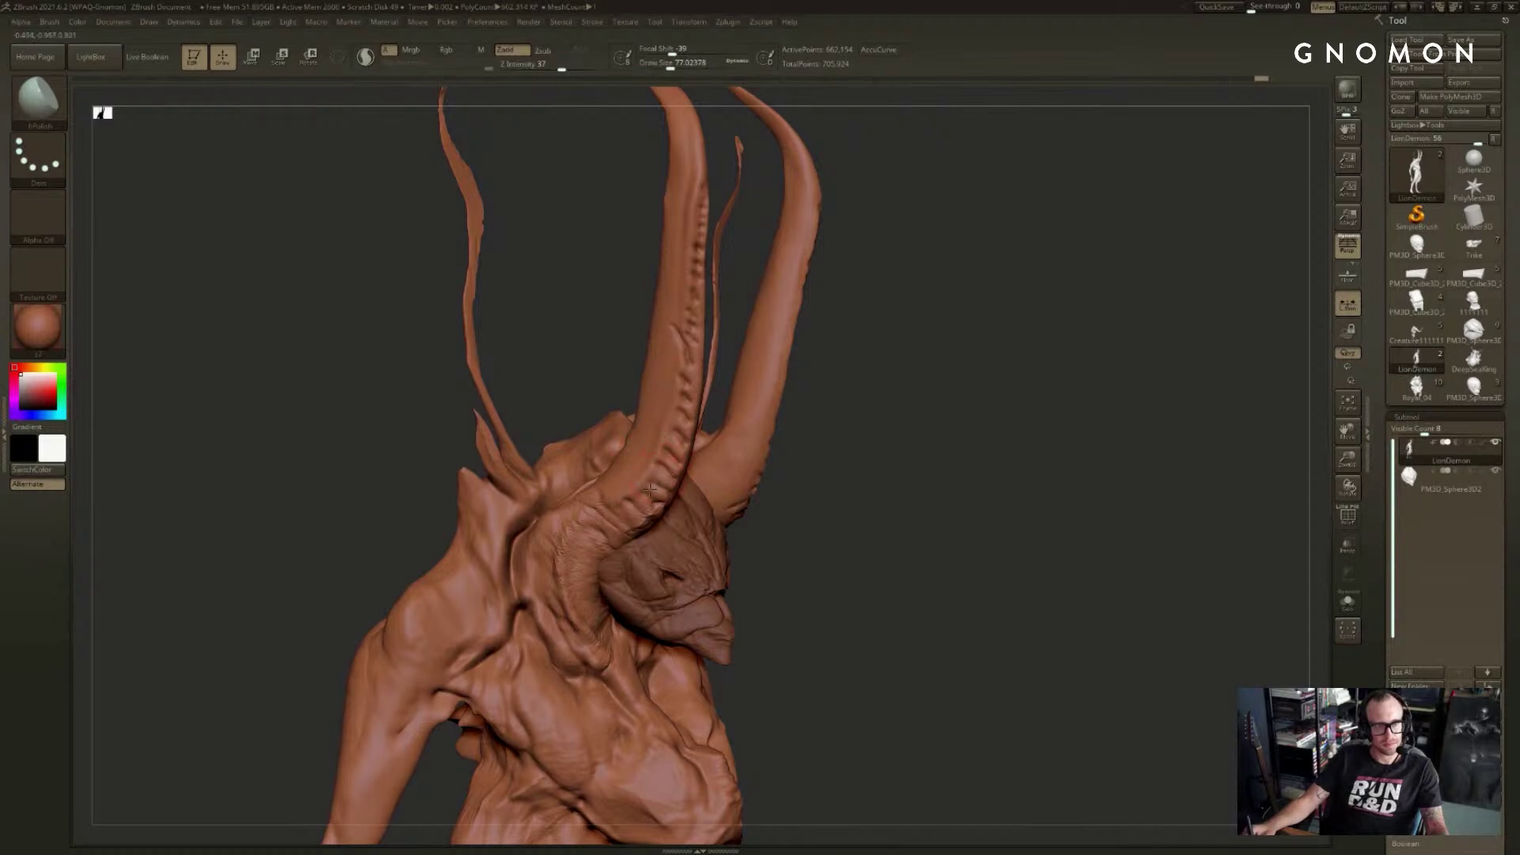
pyautogui.moveTo(800, 445)
pyautogui.keyDown('alt'); pyautogui.mouseDown()
pyautogui.moveTo(852, 417)
pyautogui.moveTo(829, 406)
pyautogui.mouseUp(); pyautogui.keyUp('alt')
# - Check the whole figure from the front and make the beaked head the active subtool
pyautogui.press('f')
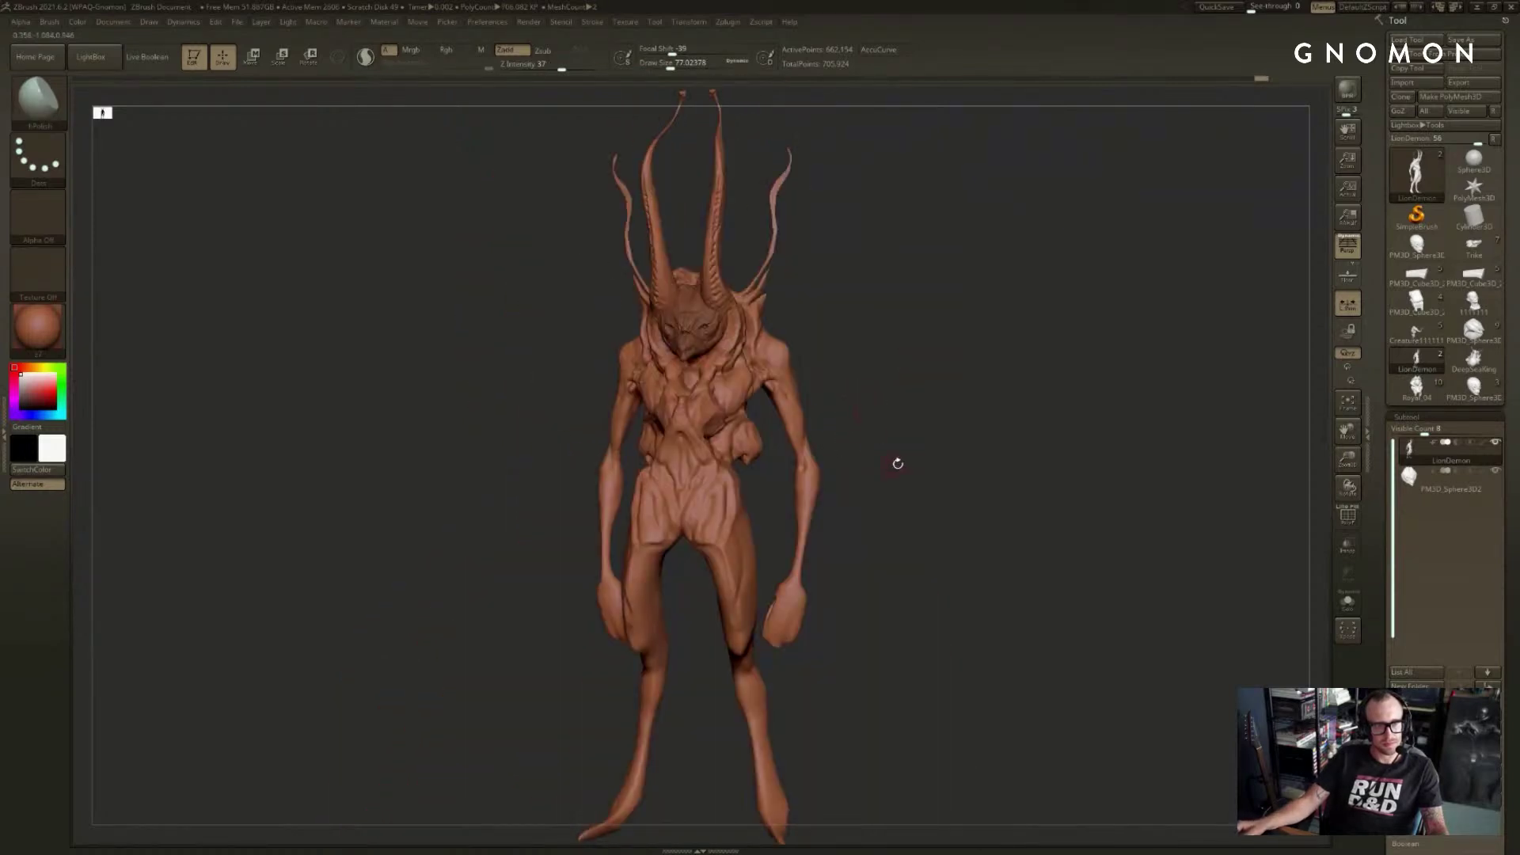
pyautogui.moveTo(898, 464)
pyautogui.keyDown('shift'); pyautogui.mouseDown()
pyautogui.moveTo(925, 423)
pyautogui.moveTo(943, 435)
pyautogui.mouseUp(); pyautogui.keyUp('shift')
pyautogui.keyDown('alt'); pyautogui.moveTo(934, 341); pyautogui.dragTo(936, 491); pyautogui.keyUp('alt')
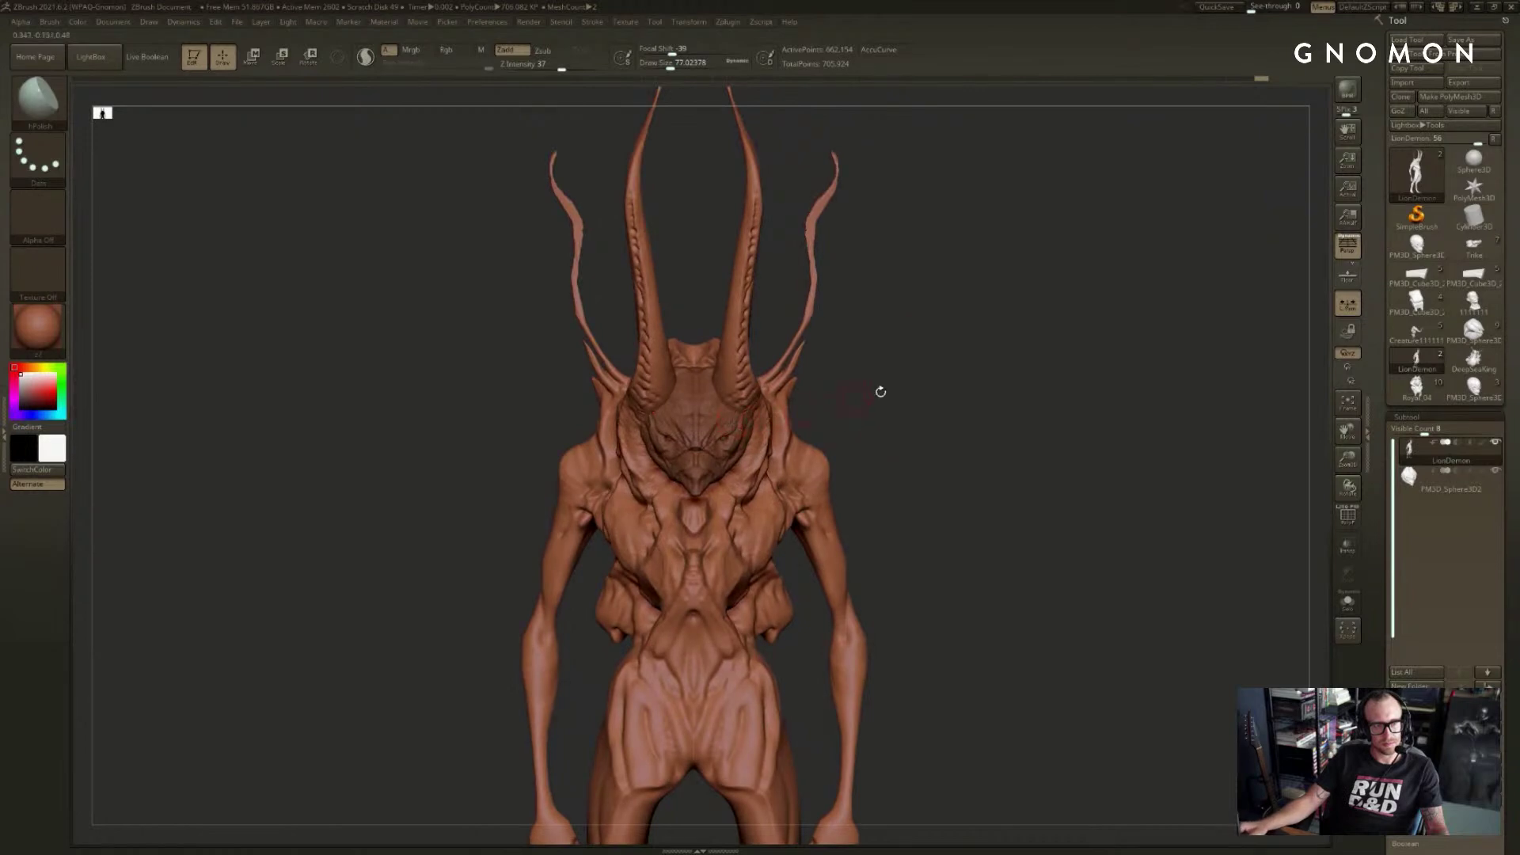
pyautogui.keyDown('alt'); pyautogui.moveTo(880, 391); pyautogui.dragTo(858, 425); pyautogui.keyUp('alt')
pyautogui.keyDown('alt'); pyautogui.click(736, 445); pyautogui.keyUp('alt')
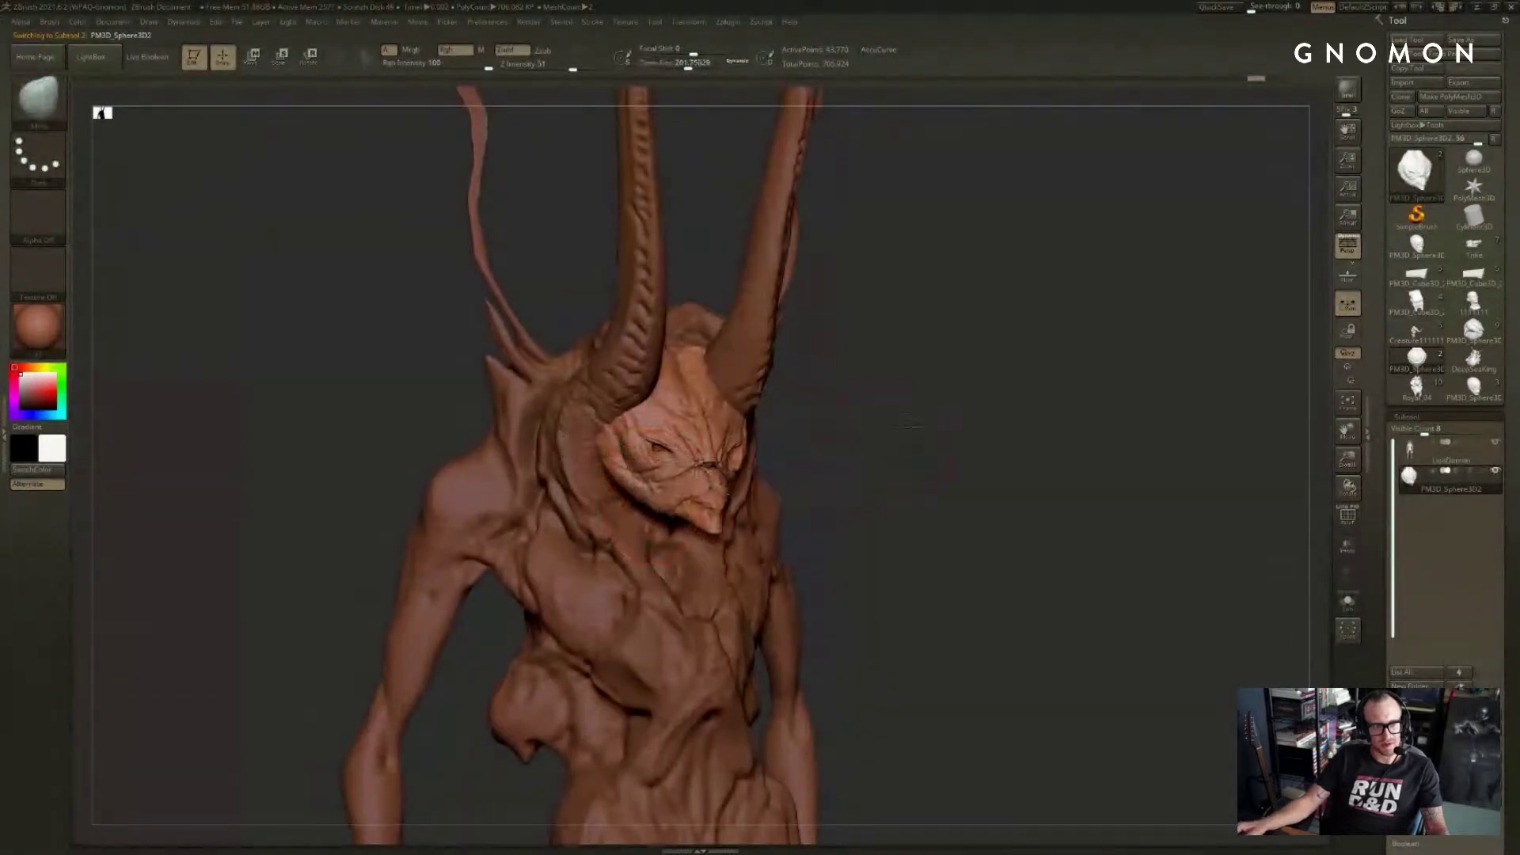
# - Build up the underside of the beaked head's jaw with the ClayBuildup brush, isolating the head briefly
pyautogui.hotkey('ctrl', 'shift', 's')
pyautogui.press('b')
pyautogui.press('c')
pyautogui.press('b')
pyautogui.press('s')
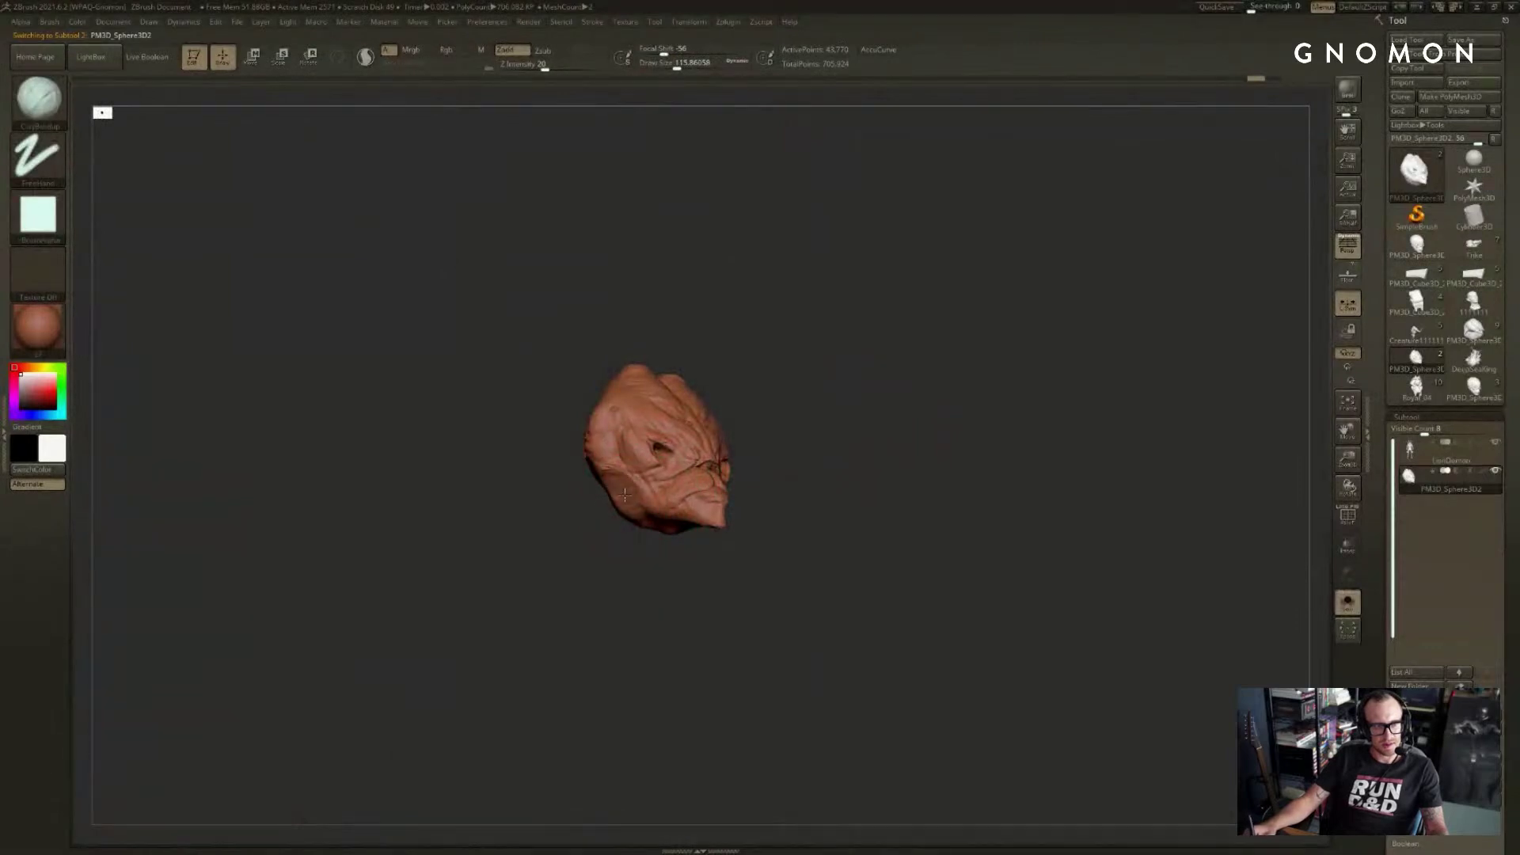
pyautogui.hotkey('ctrl', 'shift', 's')
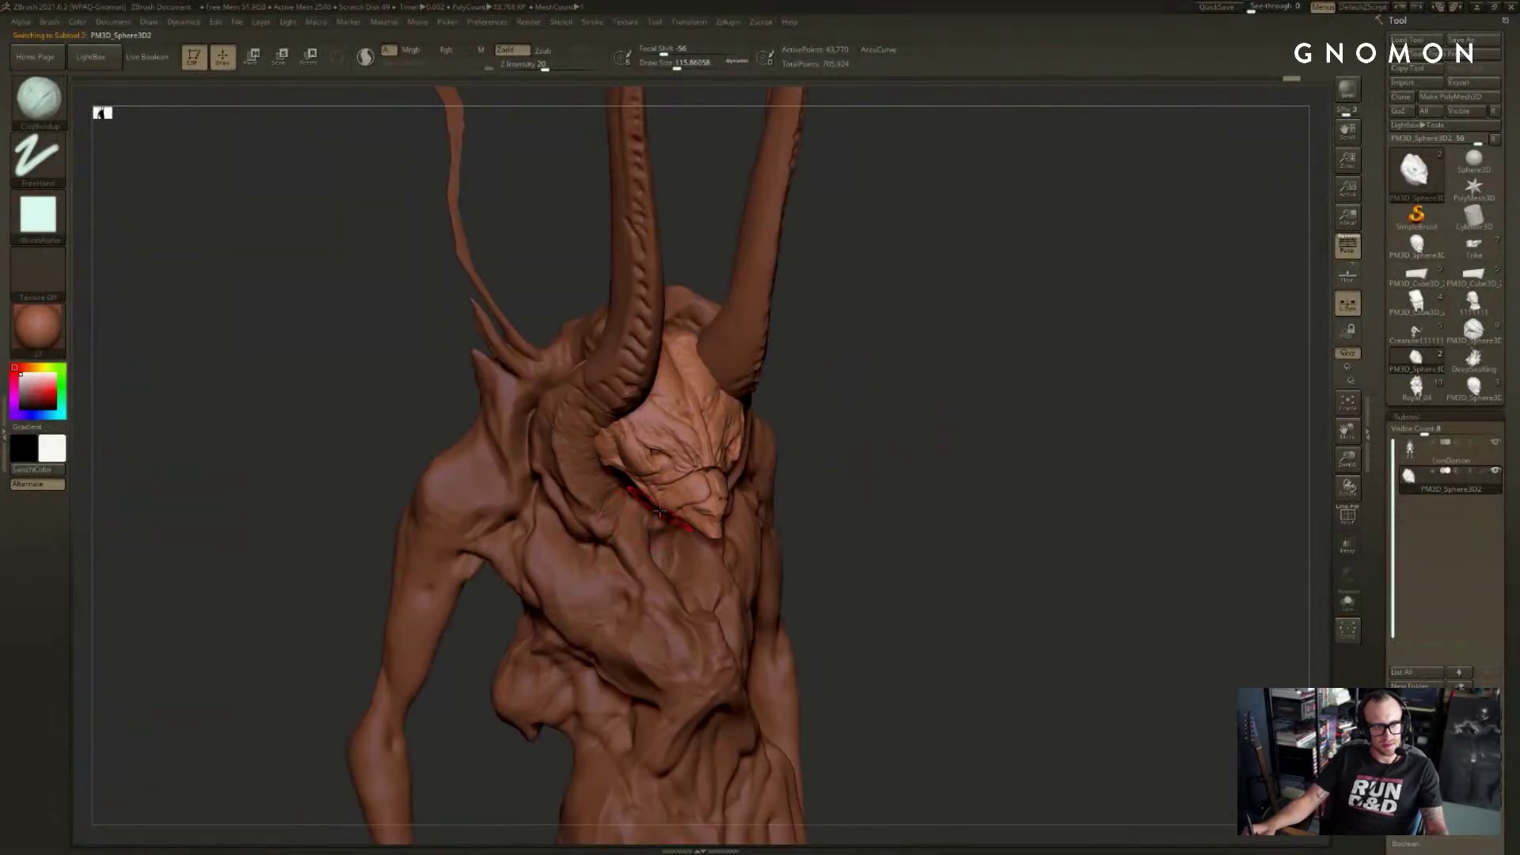
pyautogui.moveTo(834, 512); pyautogui.dragTo(661, 509)
# - Make the LionDemon body active and reshape its shoulder and upper back with a large Move brush
pyautogui.press('b')
pyautogui.press('m')
pyautogui.press('v')
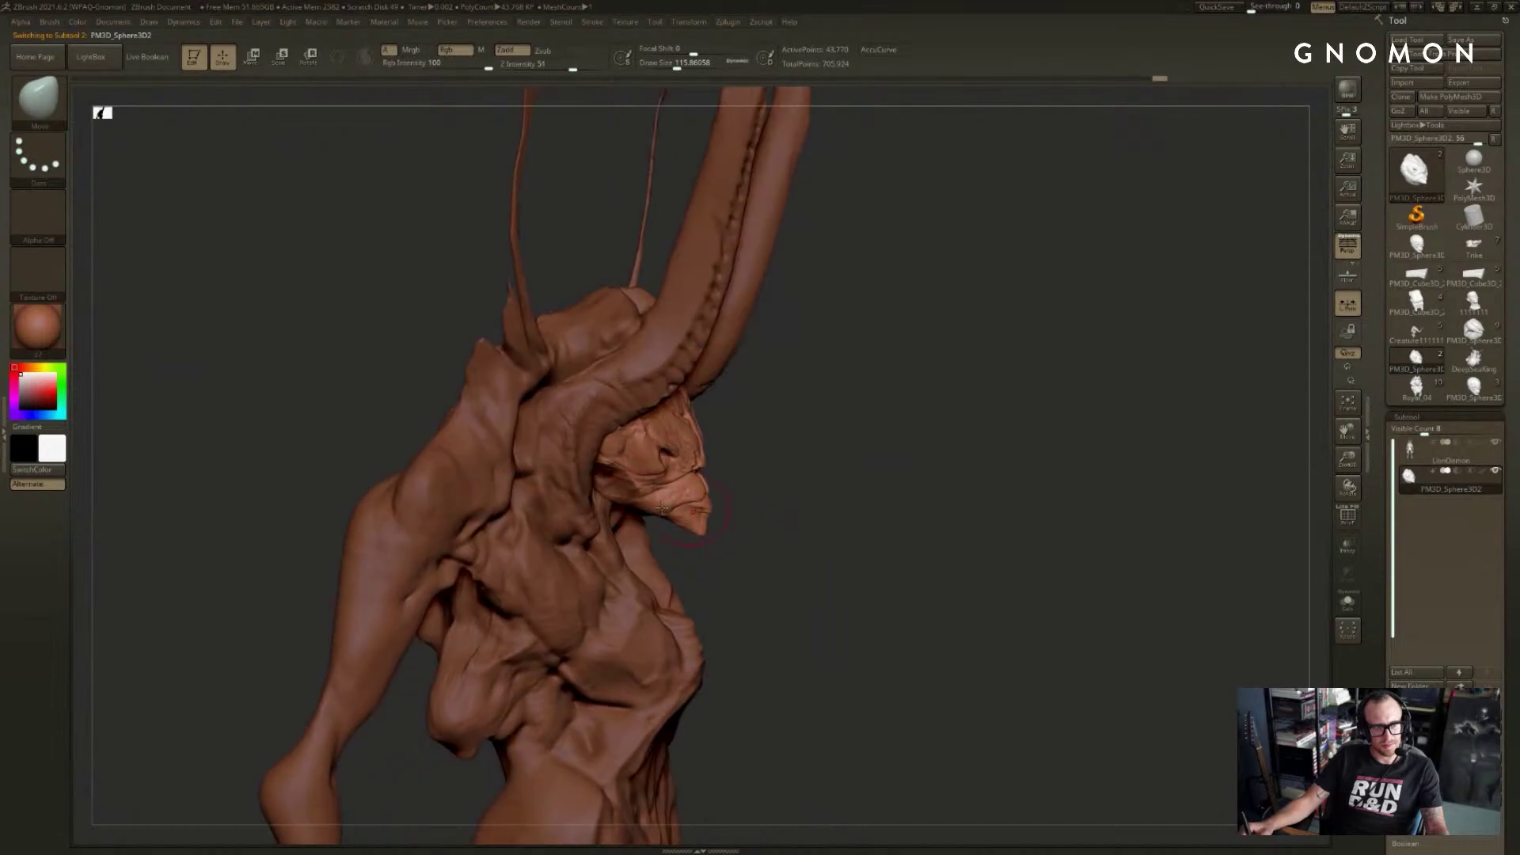
pyautogui.keyDown('alt'); pyautogui.click(527, 471); pyautogui.keyUp('alt')
pyautogui.moveTo(507, 443)
pyautogui.mouseDown()
pyautogui.moveTo(411, 373)
pyautogui.moveTo(450, 413)
pyautogui.moveTo(433, 412)
pyautogui.moveTo(773, 418)
pyautogui.mouseUp()
pyautogui.hotkey('ctrl', 'shift')
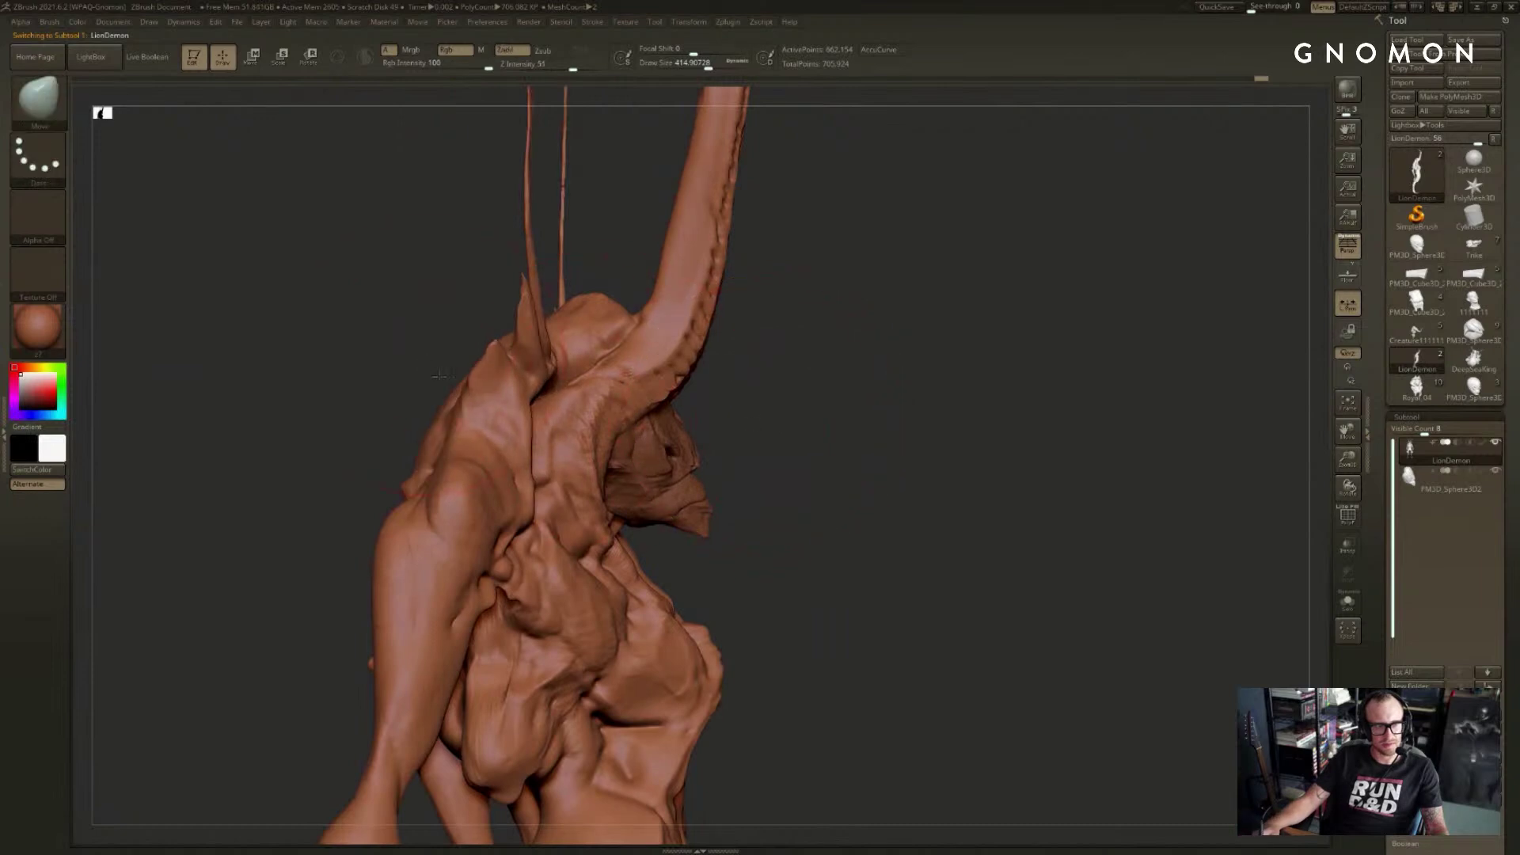
pyautogui.moveTo(440, 375)
pyautogui.mouseDown()
pyautogui.moveTo(475, 332)
pyautogui.moveTo(499, 365)
pyautogui.mouseUp()
# - Add volume to the upper back and rear of the shoulder with the ClayBuildup brush
pyautogui.press('b')
pyautogui.press('c')
pyautogui.press('b')
pyautogui.moveTo(475, 277)
pyautogui.mouseDown()
pyautogui.moveTo(483, 243)
pyautogui.moveTo(407, 299)
pyautogui.moveTo(468, 301)
pyautogui.moveTo(443, 348)
pyautogui.moveTo(380, 374)
pyautogui.moveTo(400, 362)
pyautogui.mouseUp()
pyautogui.moveTo(427, 419)
pyautogui.mouseDown()
pyautogui.moveTo(479, 396)
pyautogui.moveTo(451, 471)
pyautogui.mouseUp()
pyautogui.moveTo(697, 460); pyautogui.dragTo(781, 487)
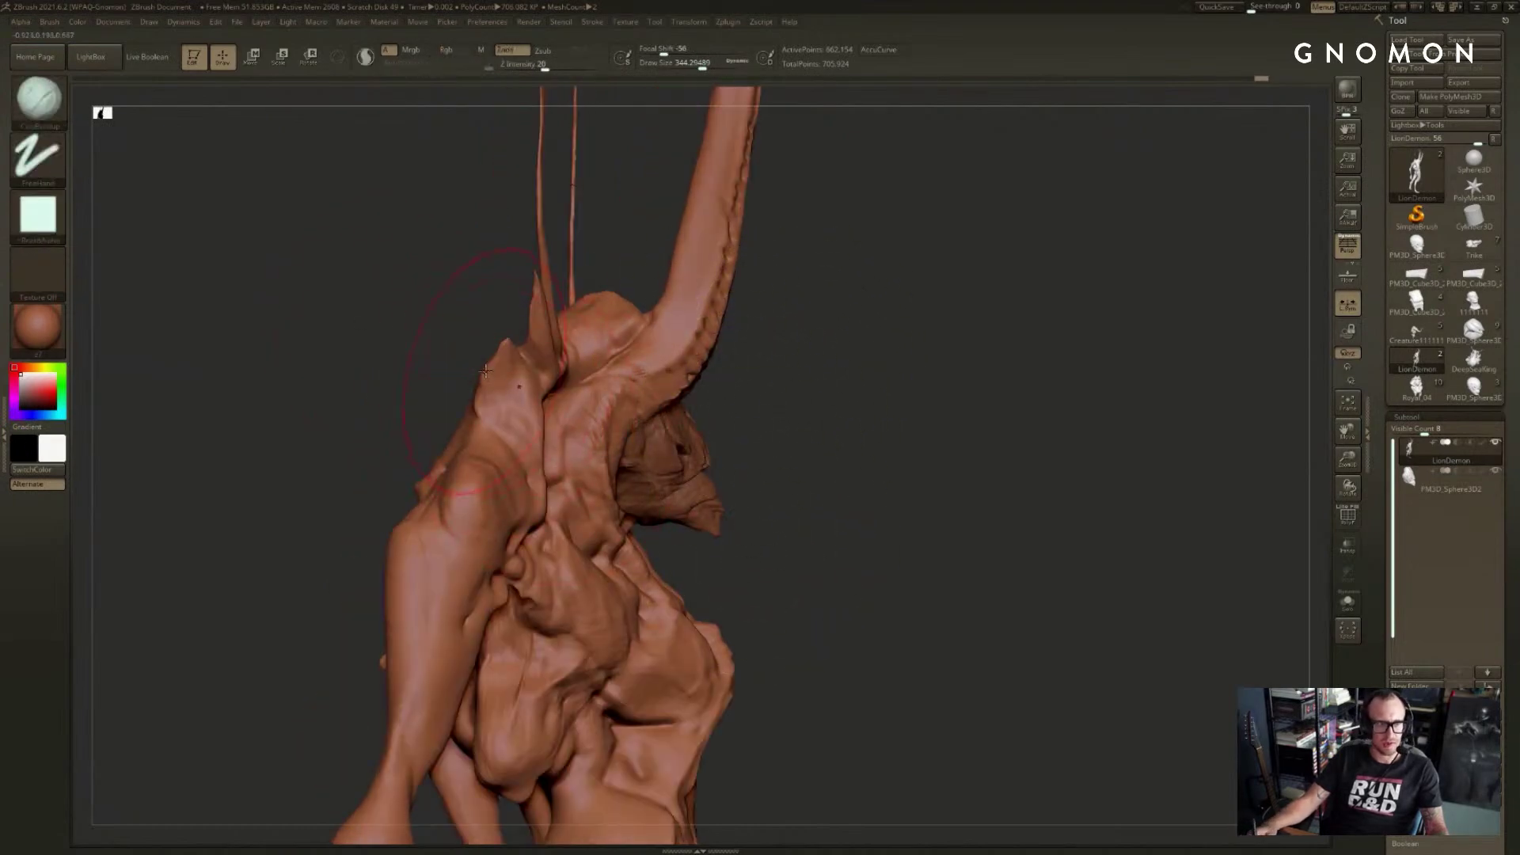
# - Try to pull the shoulder spikes far out behind the body with the Move brush
pyautogui.press('b')
pyautogui.press('m')
pyautogui.press('v')
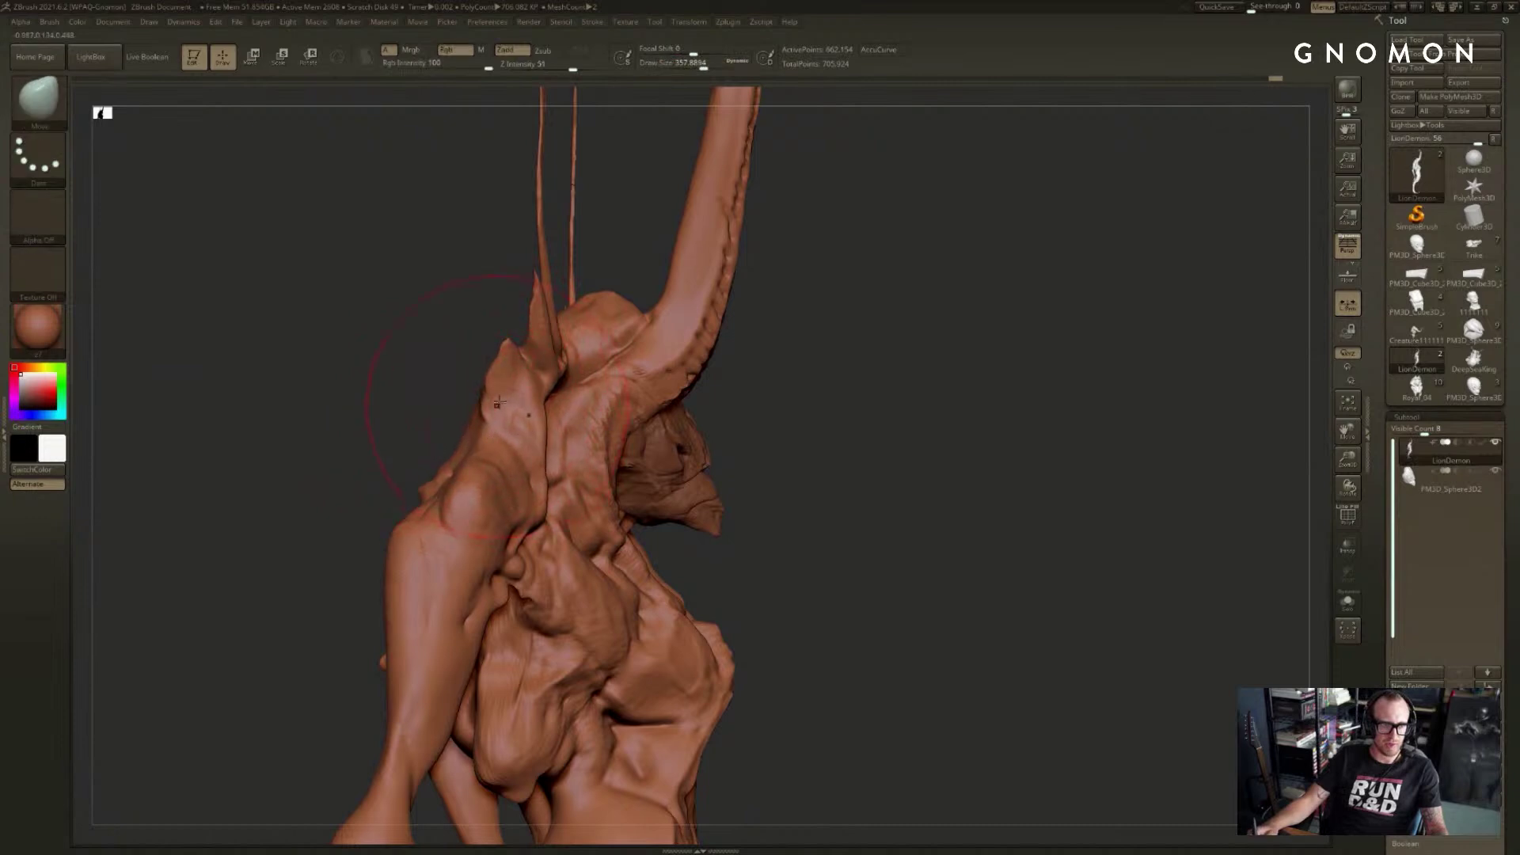
pyautogui.moveTo(497, 404); pyautogui.dragTo(387, 374)
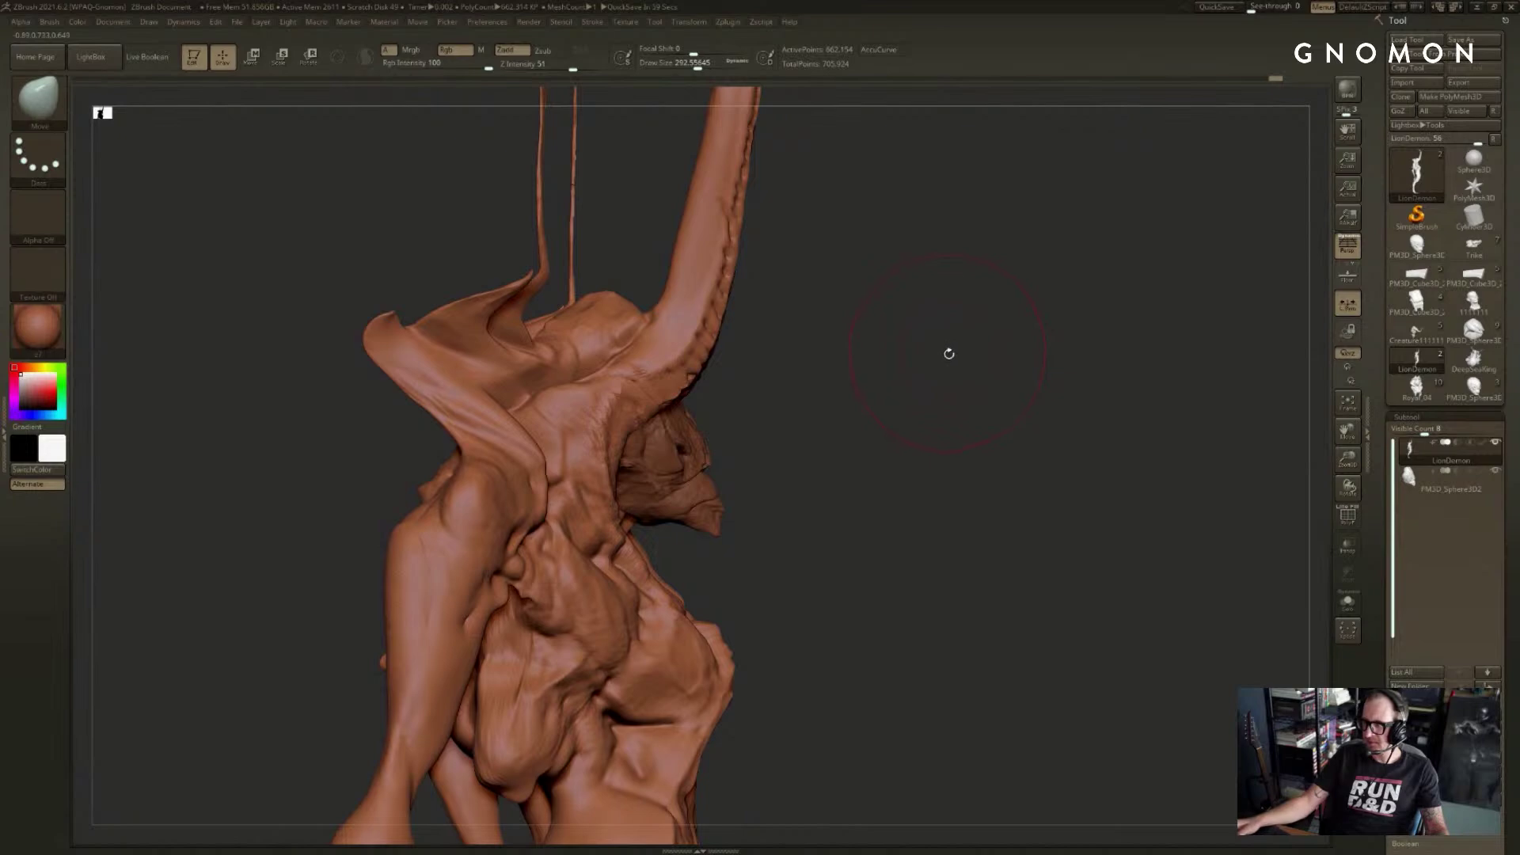
pyautogui.moveTo(990, 385); pyautogui.dragTo(967, 383)
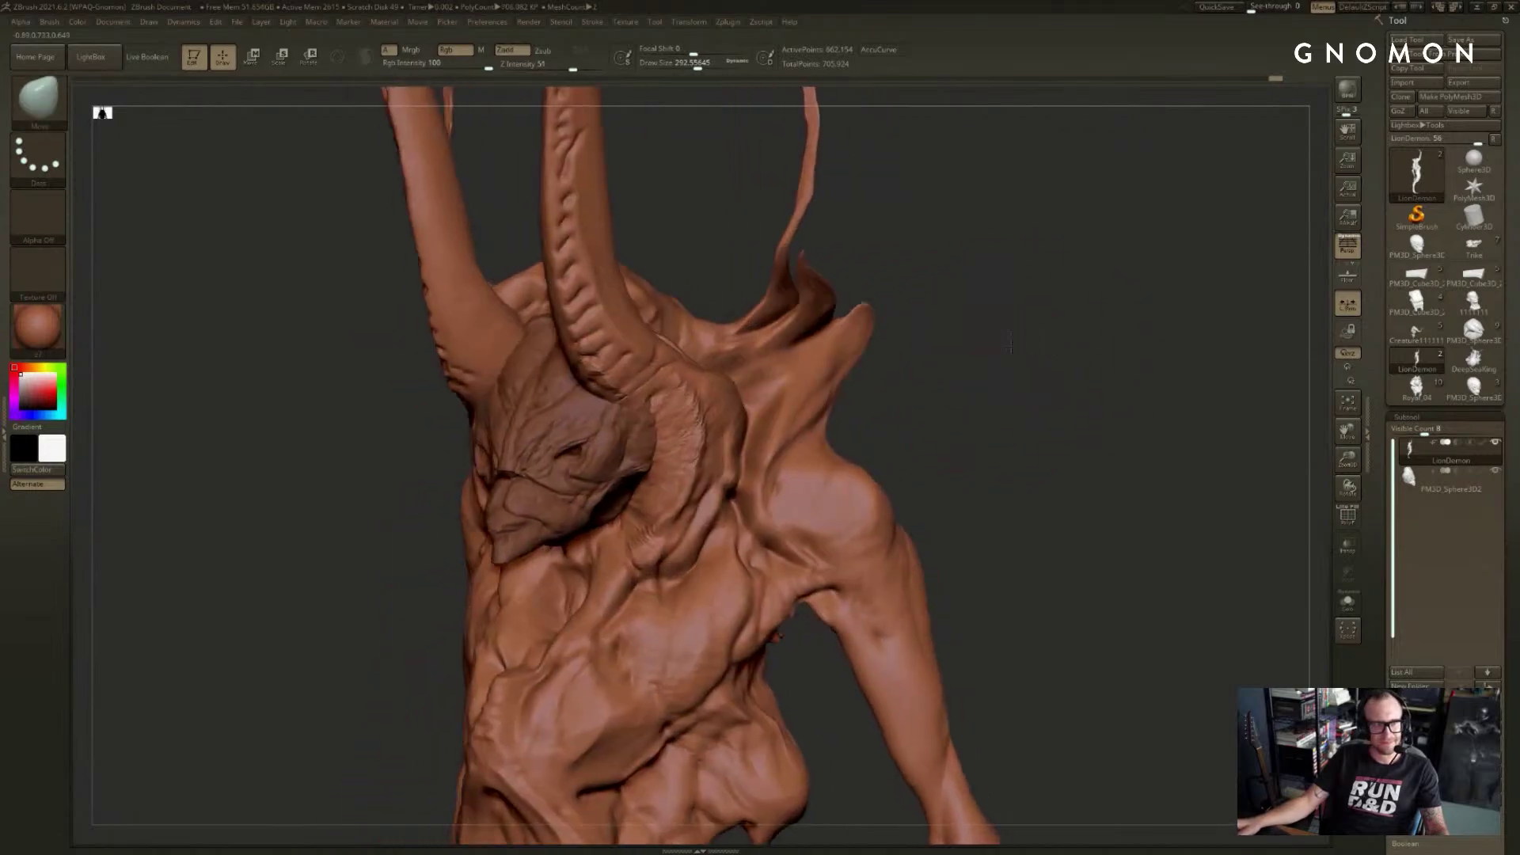
# - Push the upper back out into a rounder hump with the Move brush, reducing its size for the local bulge
pyautogui.moveTo(1009, 345)
pyautogui.mouseDown()
pyautogui.moveTo(848, 407)
pyautogui.moveTo(851, 375)
pyautogui.moveTo(867, 402)
pyautogui.moveTo(831, 383)
pyautogui.moveTo(846, 372)
pyautogui.mouseUp()
pyautogui.press('s')
pyautogui.press('s')
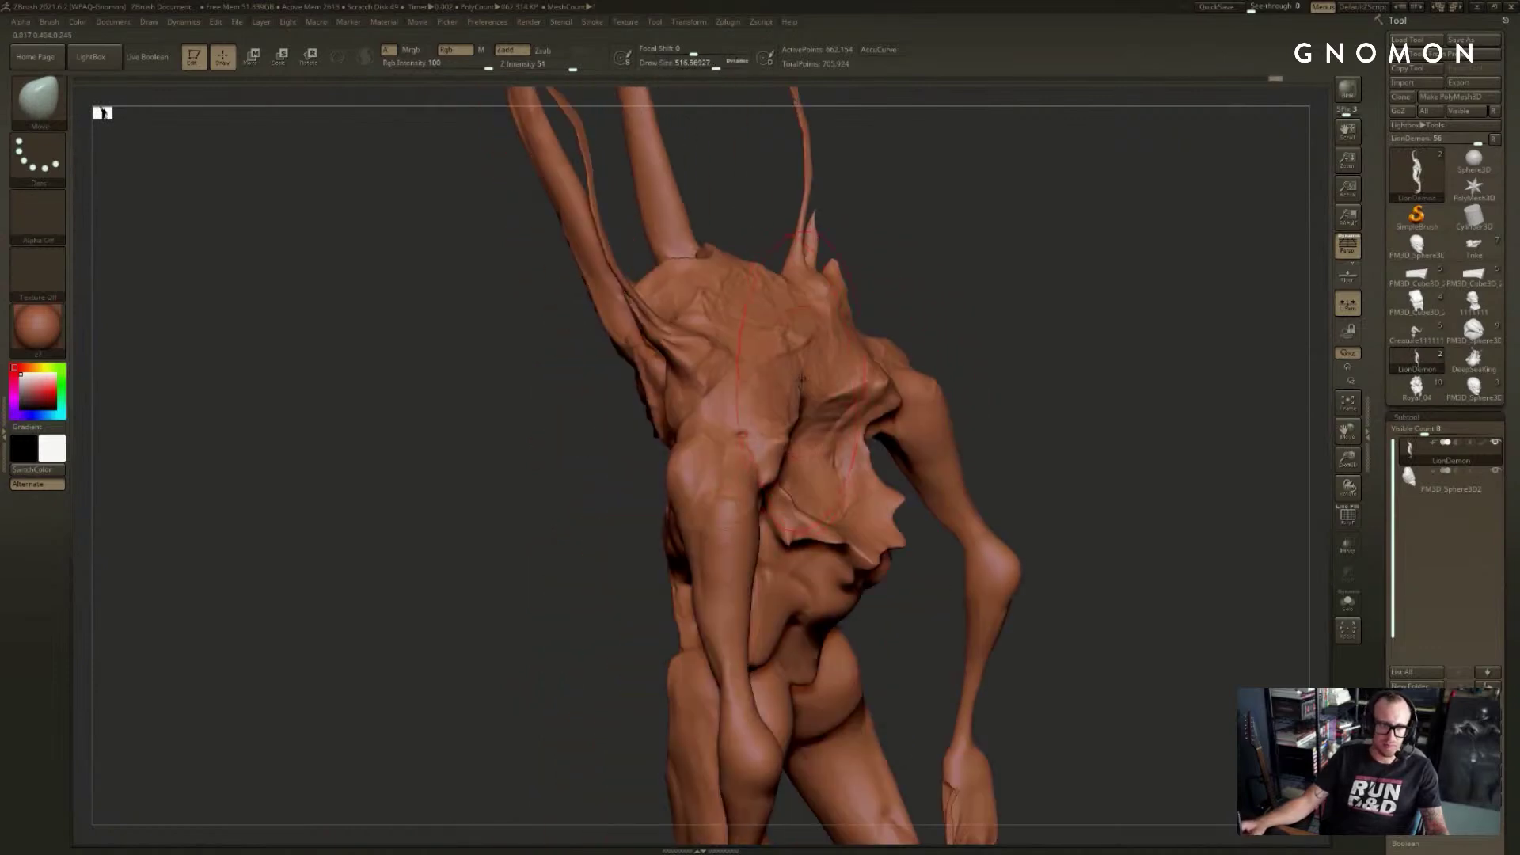
pyautogui.moveTo(925, 296)
pyautogui.mouseDown()
pyautogui.moveTo(878, 283)
pyautogui.moveTo(885, 321)
pyautogui.moveTo(818, 330)
pyautogui.mouseUp()
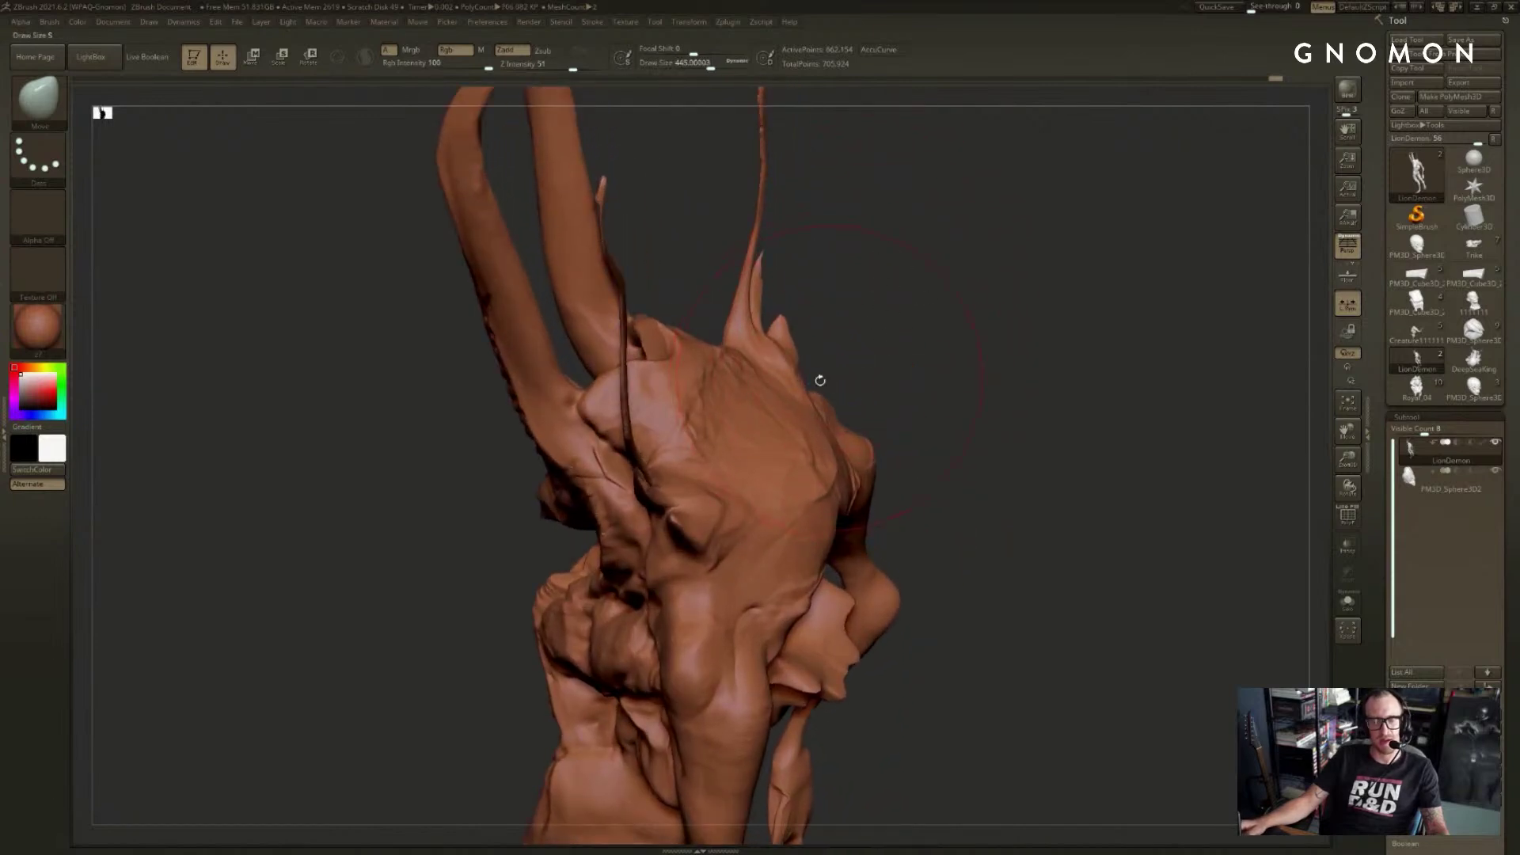
pyautogui.press('s')
pyautogui.moveTo(792, 413)
pyautogui.mouseDown()
pyautogui.moveTo(754, 424)
pyautogui.moveTo(797, 404)
pyautogui.mouseUp()
pyautogui.press('s')
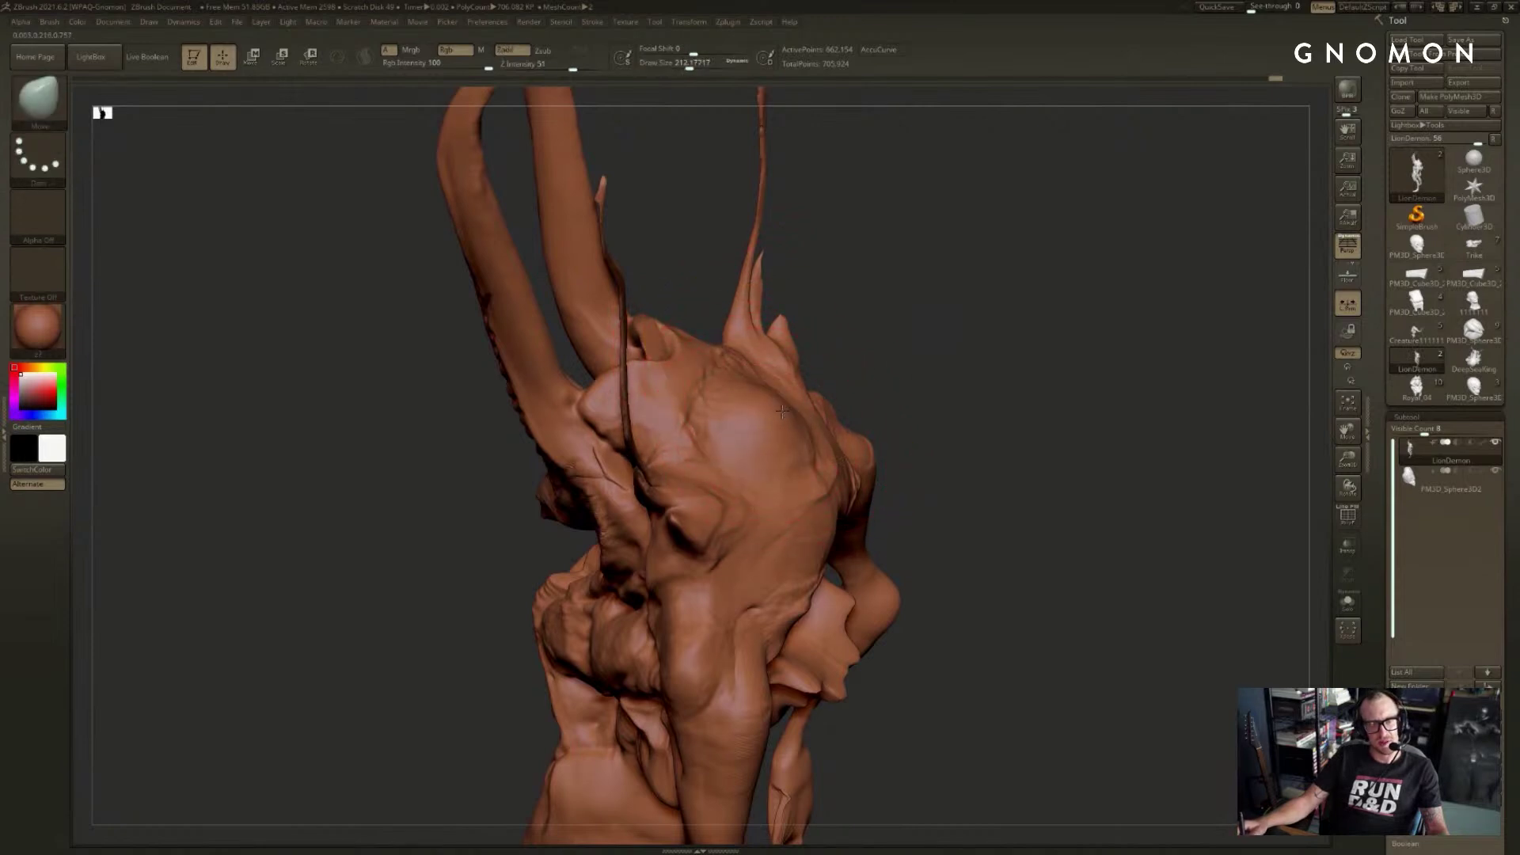
pyautogui.moveTo(785, 457); pyautogui.dragTo(822, 451)
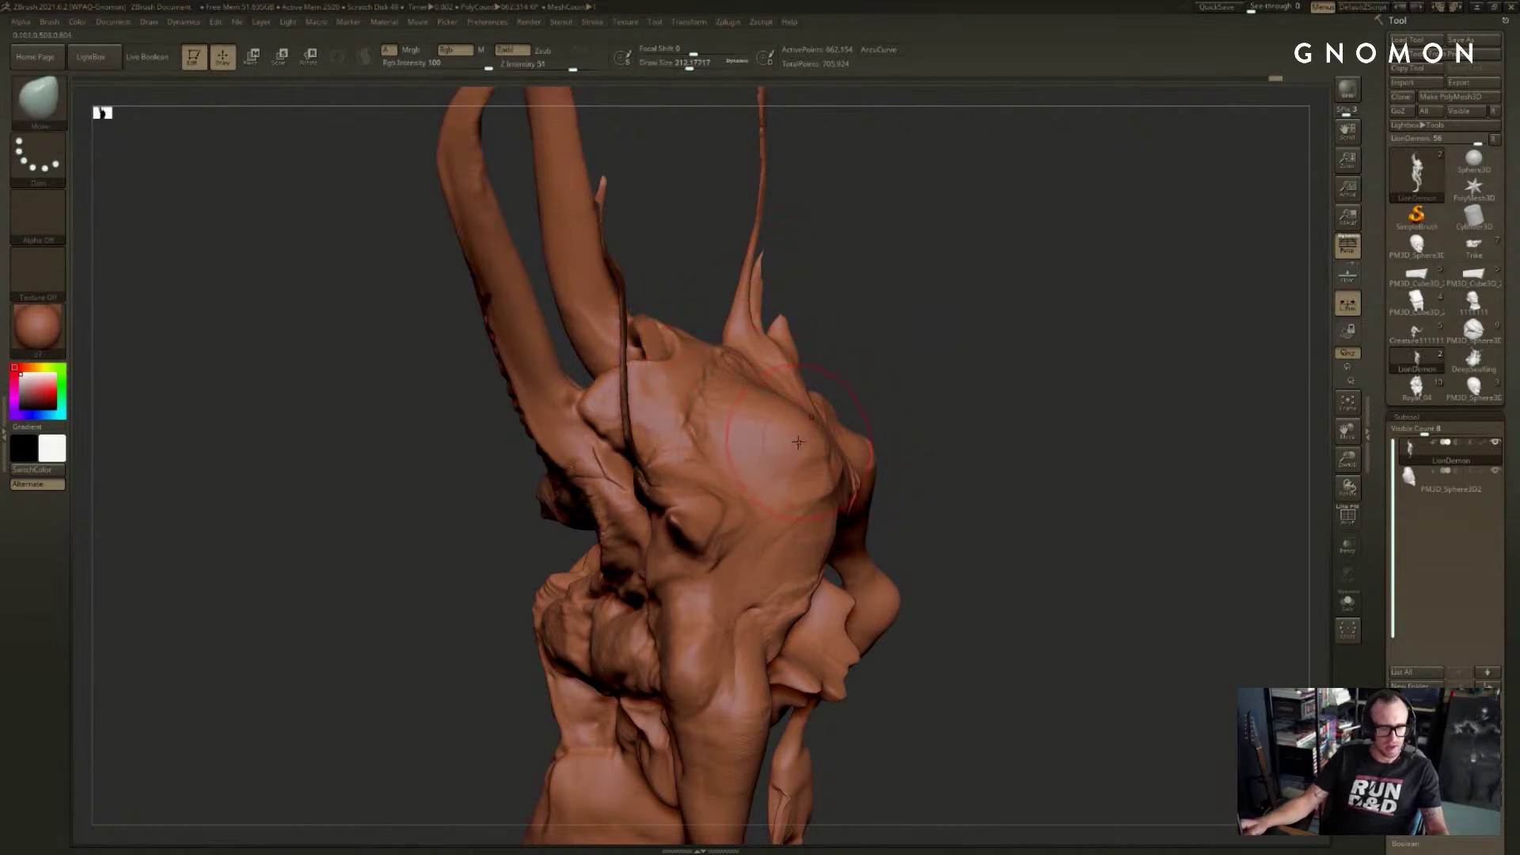
# - Build up clay over the upper back hump with the ClayBuildup brush, adjusting the brush size for the strokes
pyautogui.press('b')
pyautogui.press('c')
pyautogui.press('b')
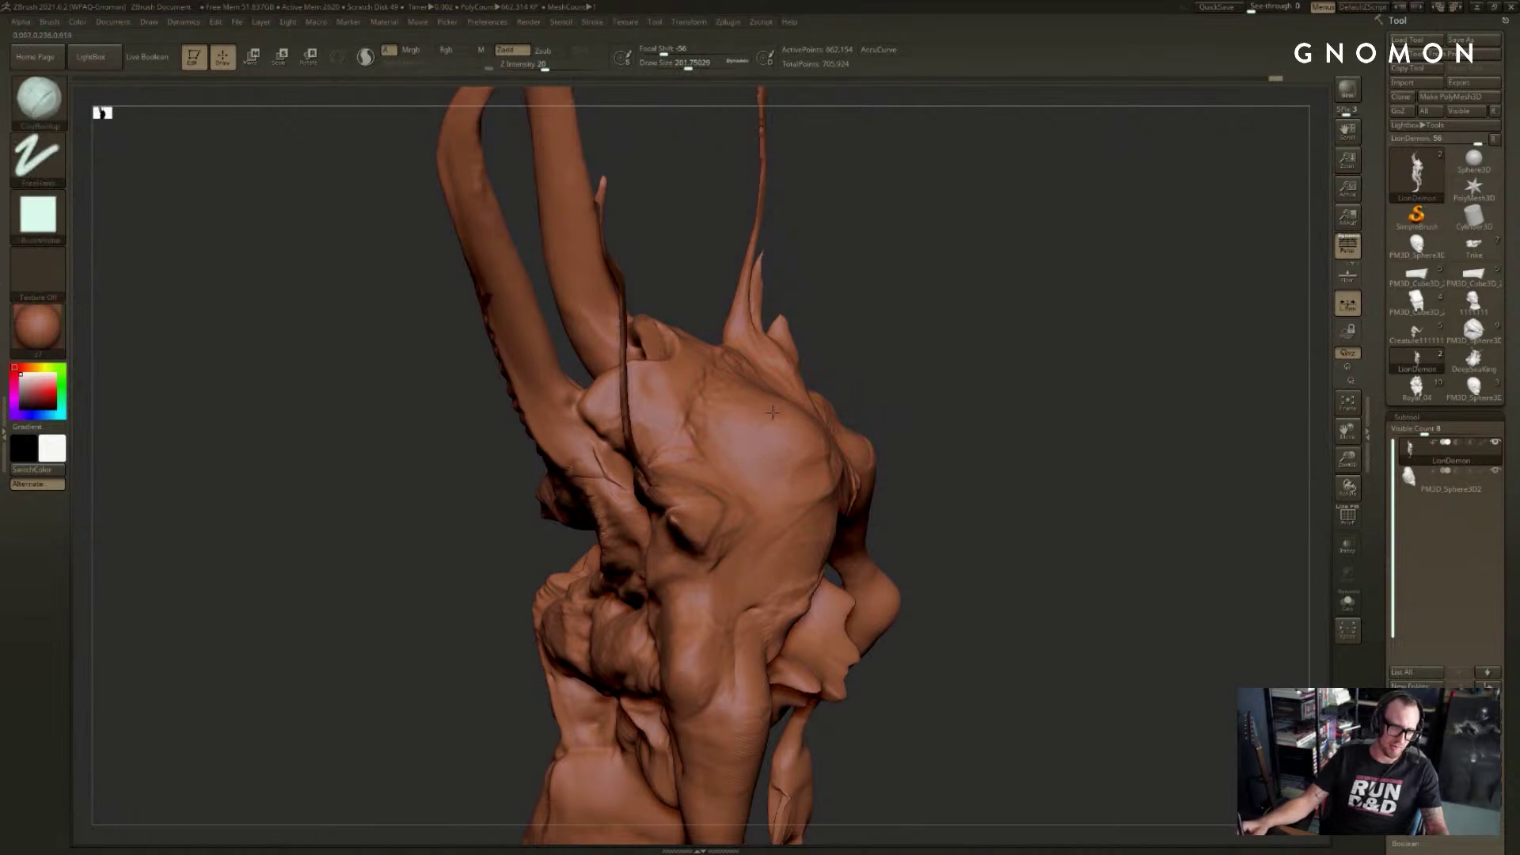
pyautogui.moveTo(794, 455); pyautogui.dragTo(807, 492)
pyautogui.moveTo(928, 450)
pyautogui.mouseDown()
pyautogui.moveTo(790, 425)
pyautogui.moveTo(790, 464)
pyautogui.mouseUp()
pyautogui.press('s')
pyautogui.moveTo(963, 384); pyautogui.dragTo(1053, 389)
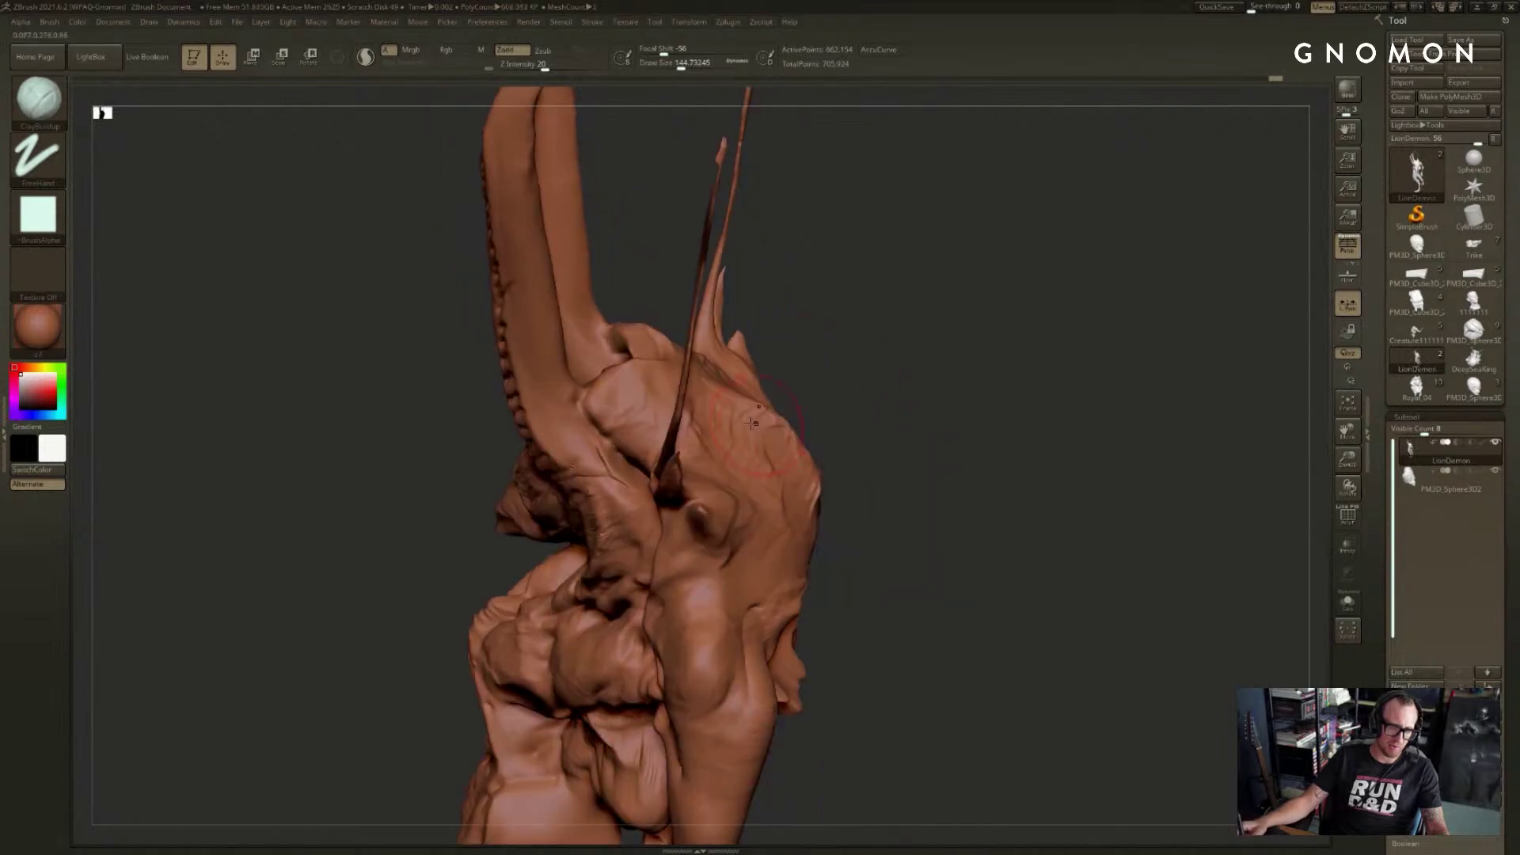
pyautogui.press('s')
pyautogui.moveTo(734, 461); pyautogui.dragTo(749, 462)
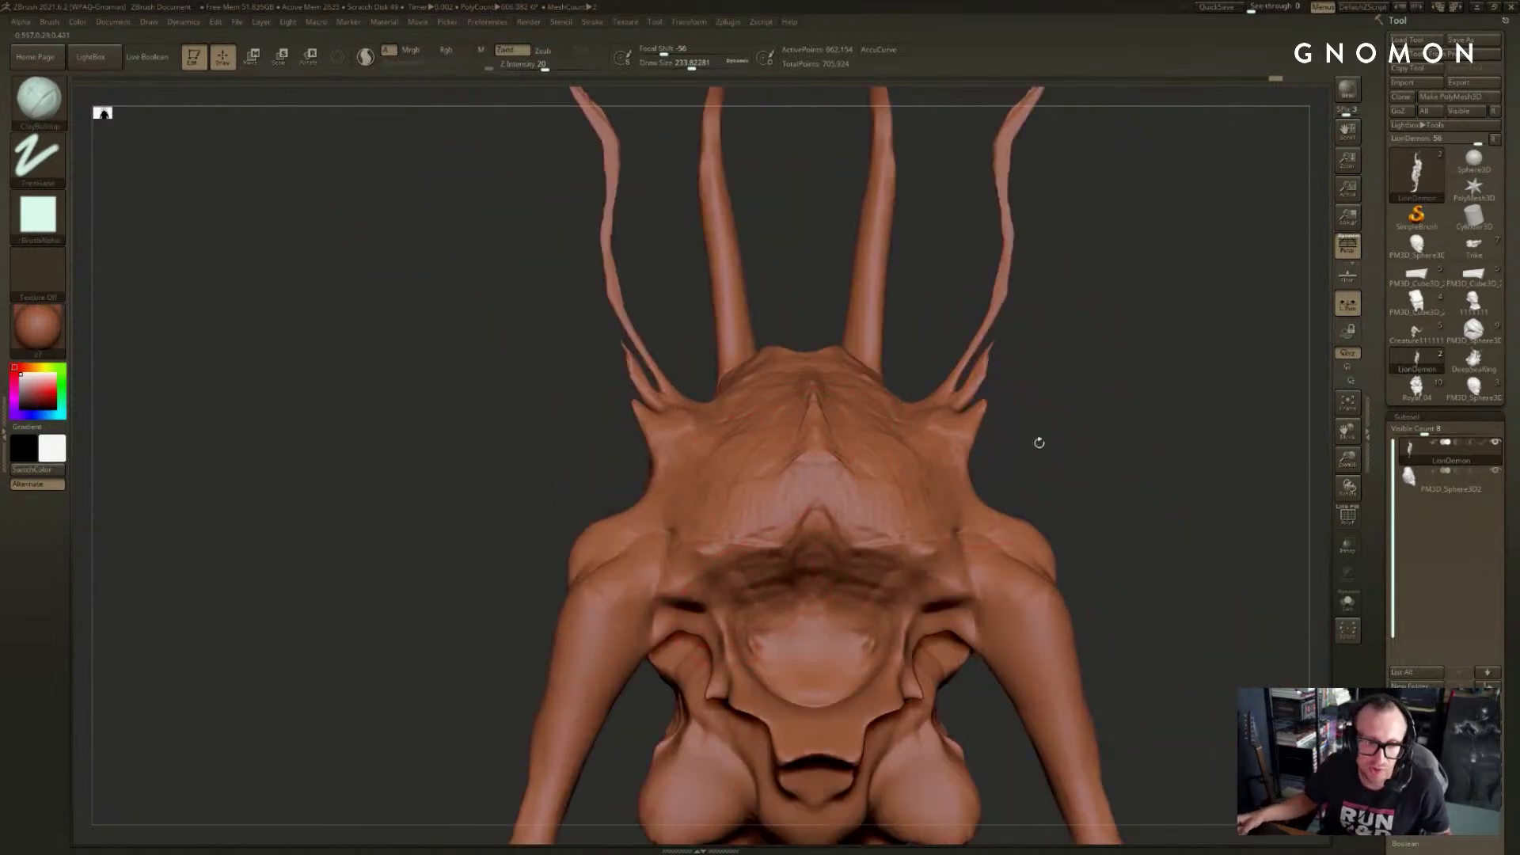
# - Sculpt symmetrical folds in the recess beneath the back hump with ClayBuildup at varied sizes, and smooth them
pyautogui.moveTo(1039, 442)
pyautogui.mouseDown()
pyautogui.moveTo(1100, 378)
pyautogui.moveTo(1185, 373)
pyautogui.moveTo(1049, 469)
pyautogui.mouseUp()
pyautogui.moveTo(1105, 413)
pyautogui.mouseDown()
pyautogui.moveTo(1067, 389)
pyautogui.moveTo(839, 558)
pyautogui.mouseUp()
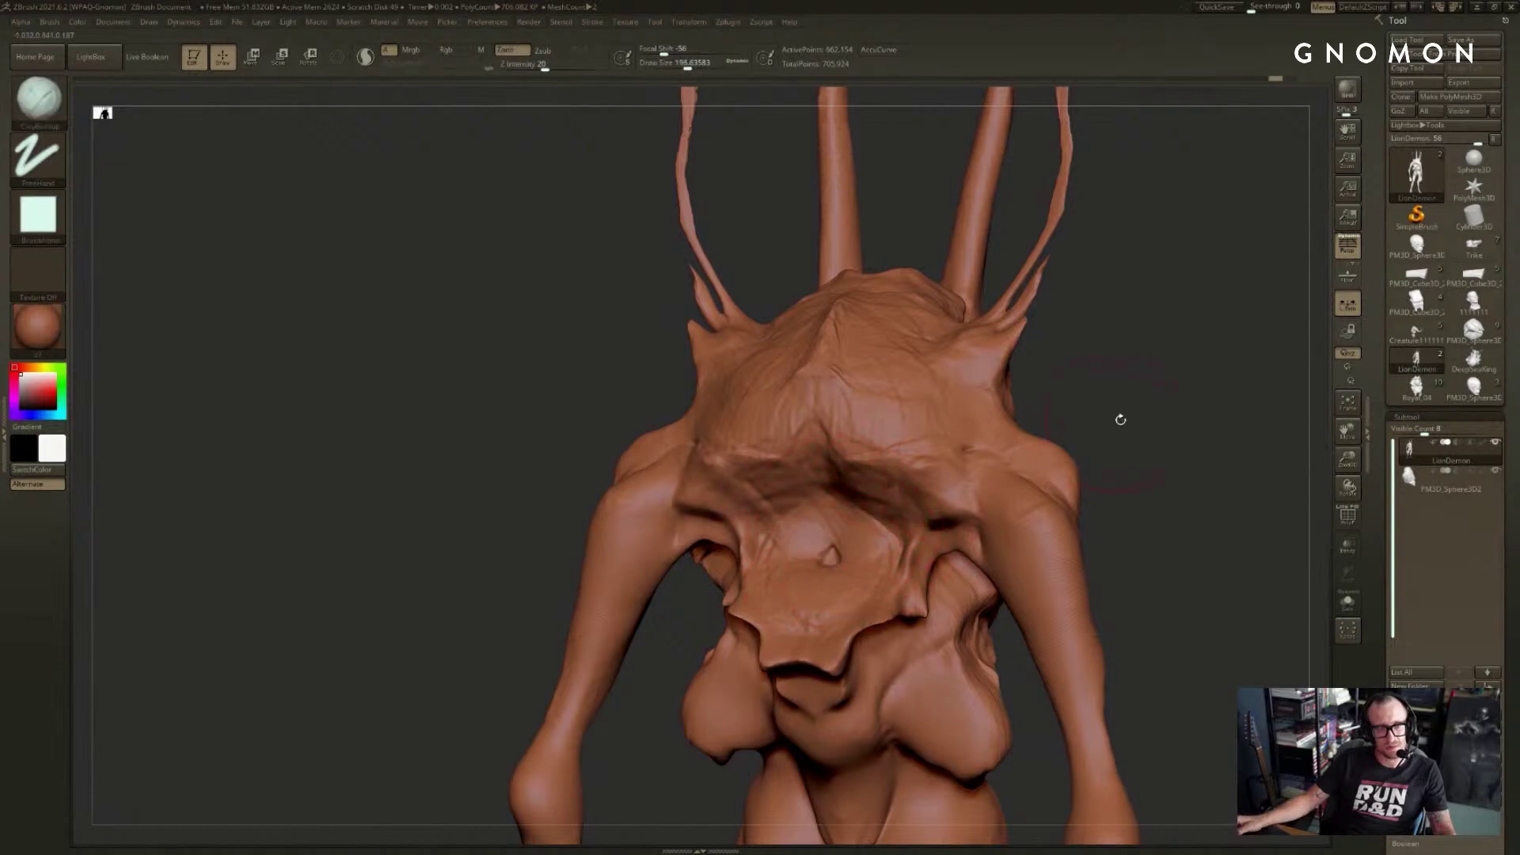
pyautogui.keyDown('shift'); pyautogui.moveTo(1120, 420); pyautogui.dragTo(1188, 356); pyautogui.keyUp('shift')
pyautogui.press('s')
pyautogui.moveTo(801, 485)
pyautogui.mouseDown()
pyautogui.moveTo(847, 464)
pyautogui.moveTo(779, 497)
pyautogui.moveTo(792, 478)
pyautogui.moveTo(781, 470)
pyautogui.moveTo(815, 455)
pyautogui.mouseUp()
pyautogui.press('s')
pyautogui.press('s')
pyautogui.press('s')
pyautogui.press('s')
pyautogui.press('s')
pyautogui.press('s')
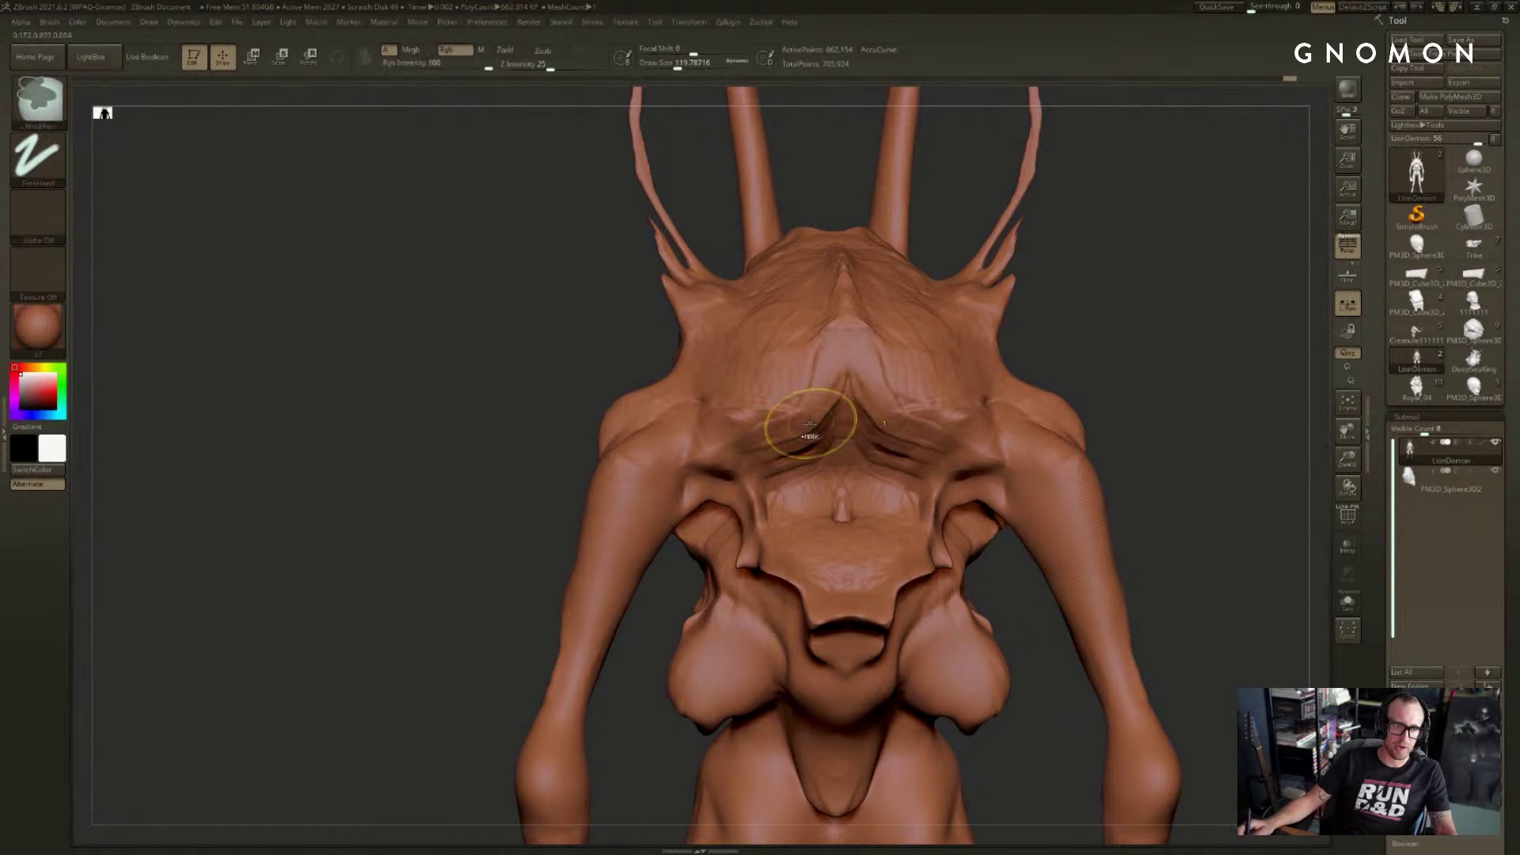
pyautogui.moveTo(819, 383)
pyautogui.keyDown('shift'); pyautogui.mouseDown()
pyautogui.moveTo(820, 412)
pyautogui.moveTo(777, 424)
pyautogui.moveTo(804, 398)
pyautogui.mouseUp(); pyautogui.keyUp('shift')
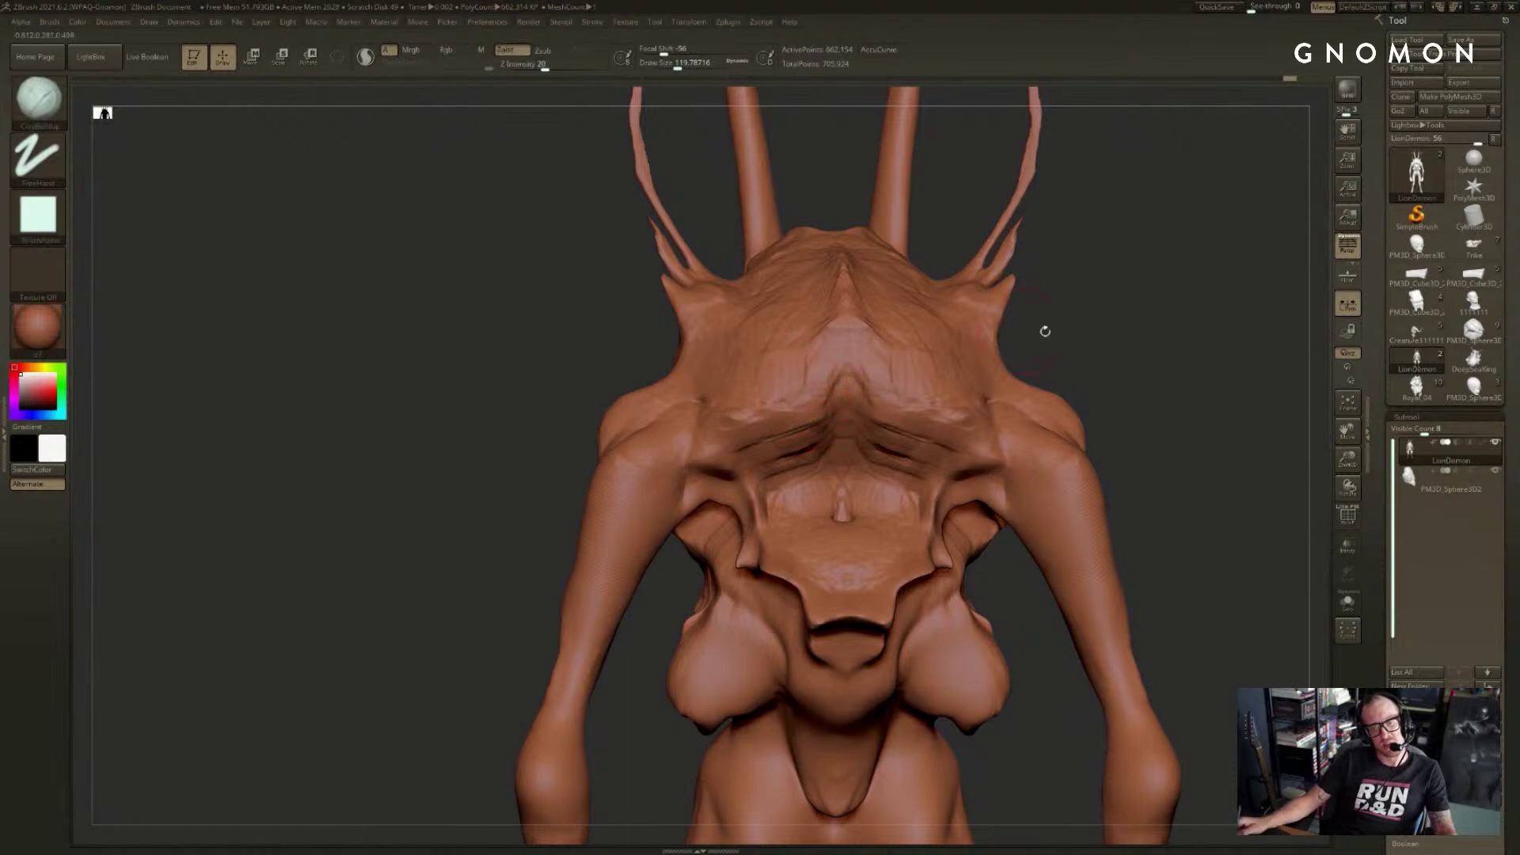
# - Build up the muscle strands between the collar and the chest with the ClayBuildup brush
pyautogui.moveTo(1045, 331)
pyautogui.mouseDown()
pyautogui.moveTo(1123, 349)
pyautogui.moveTo(876, 394)
pyautogui.moveTo(981, 387)
pyautogui.mouseUp()
pyautogui.press('b')
pyautogui.press('c')
pyautogui.press('b')
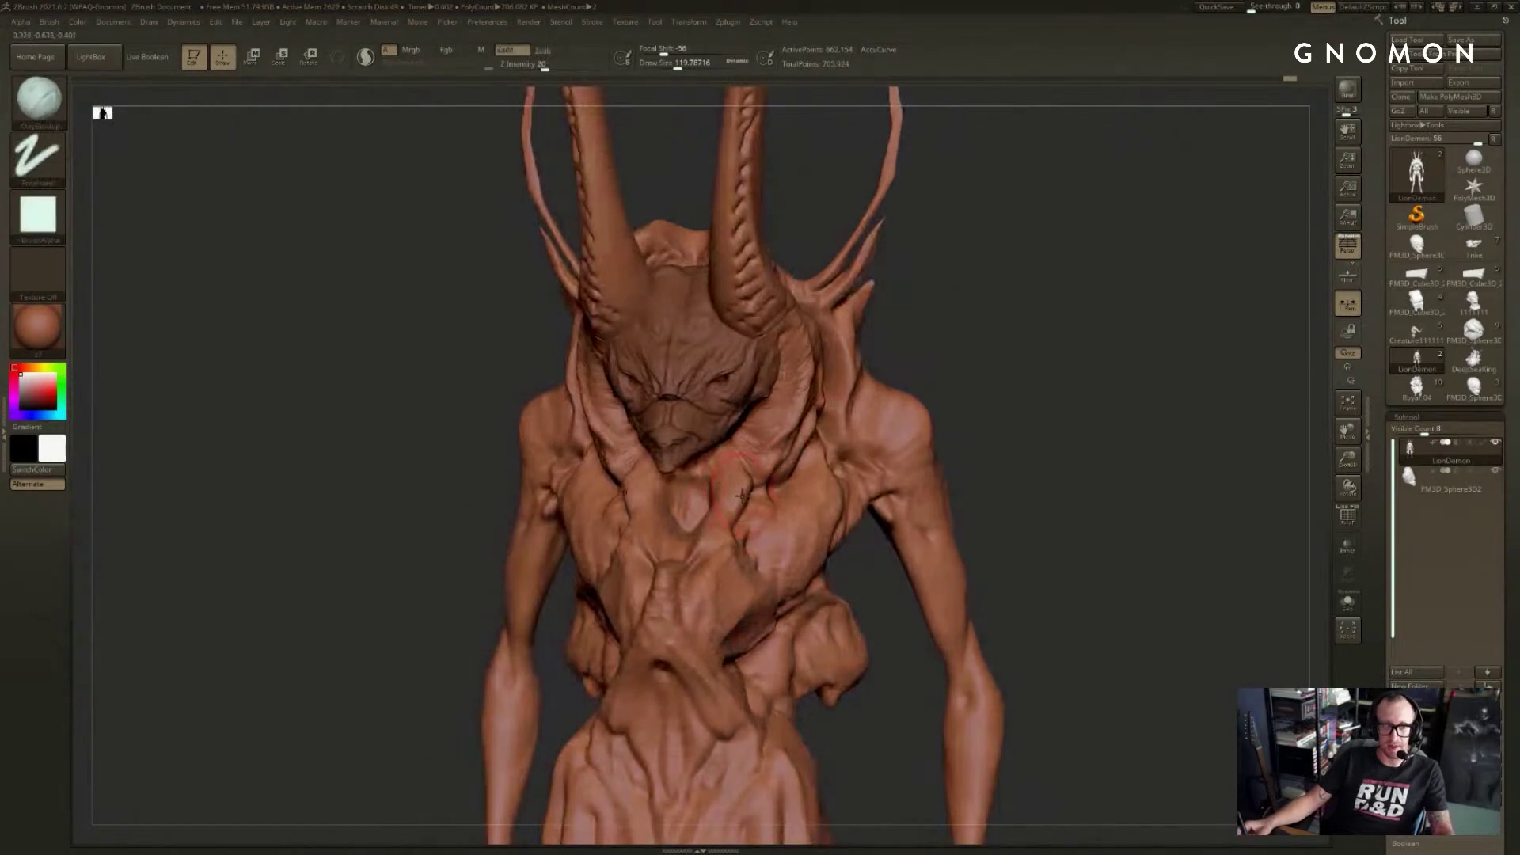
pyautogui.moveTo(736, 507); pyautogui.dragTo(723, 521, button='right')
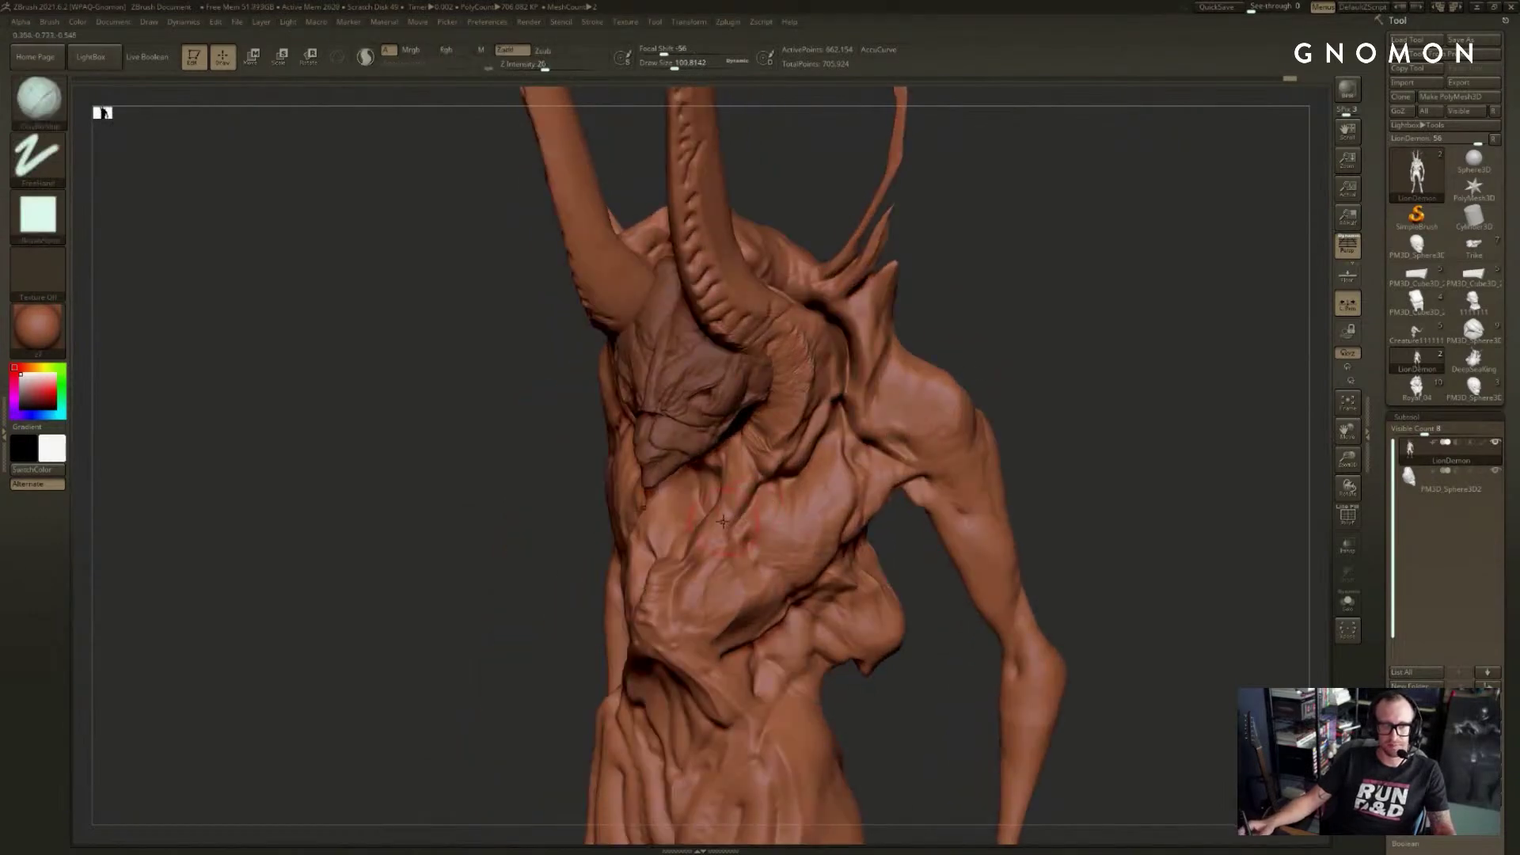
# - Carve creases between the neck strands and chest forms with the DamStandard brush, working from both sides
pyautogui.press('b')
pyautogui.press('c')
pyautogui.press('l')
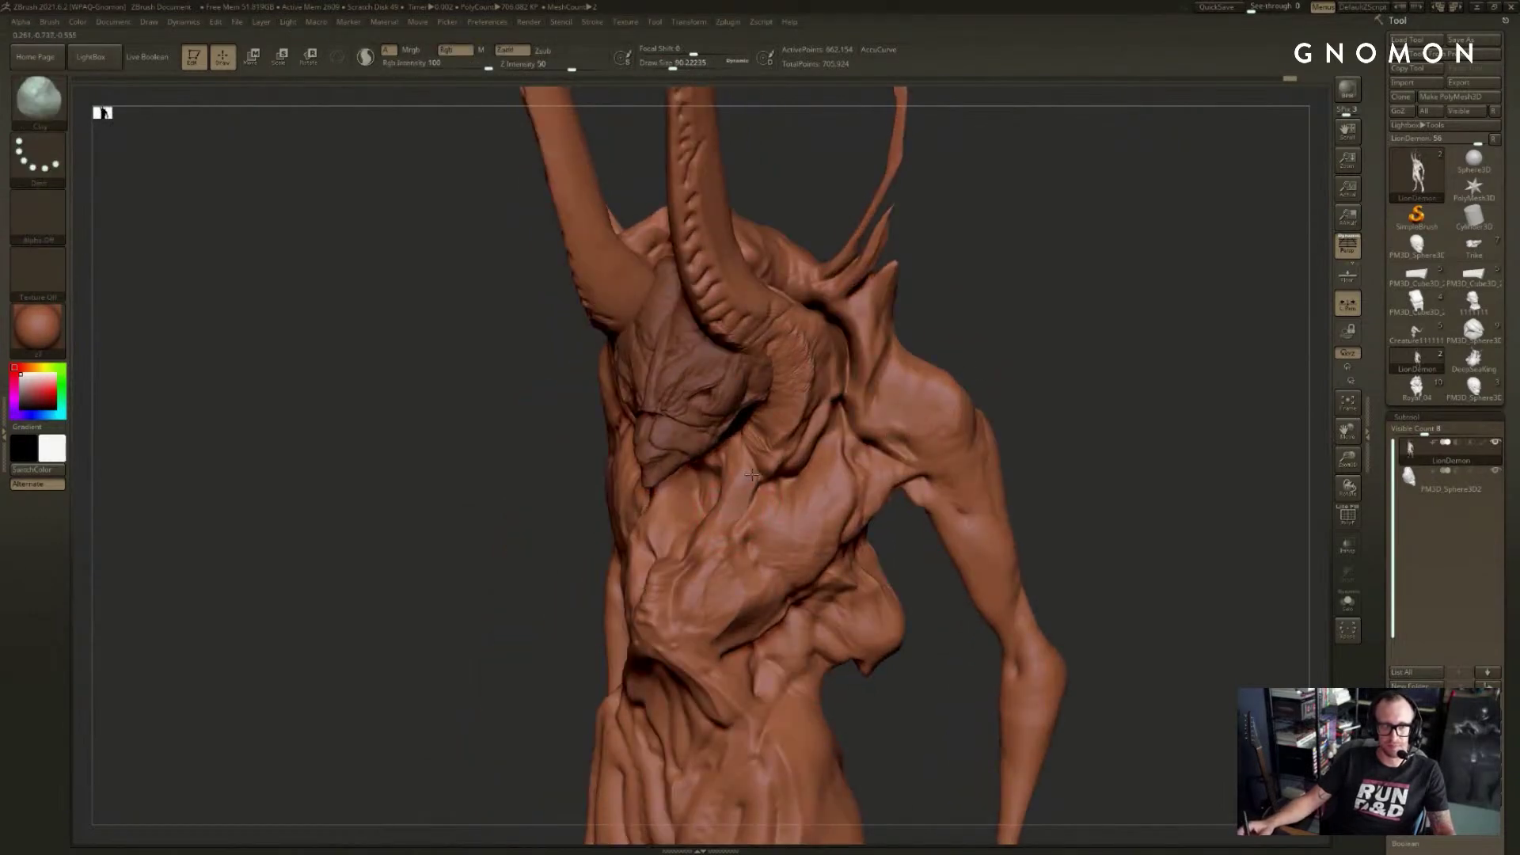
pyautogui.press('b')
pyautogui.press('d')
pyautogui.press('s')
pyautogui.moveTo(752, 463)
pyautogui.keyDown('shift'); pyautogui.mouseDown(button='right')
pyautogui.moveTo(1067, 340)
pyautogui.moveTo(1035, 364)
pyautogui.moveTo(737, 432)
pyautogui.mouseUp(button='right'); pyautogui.keyUp('shift')
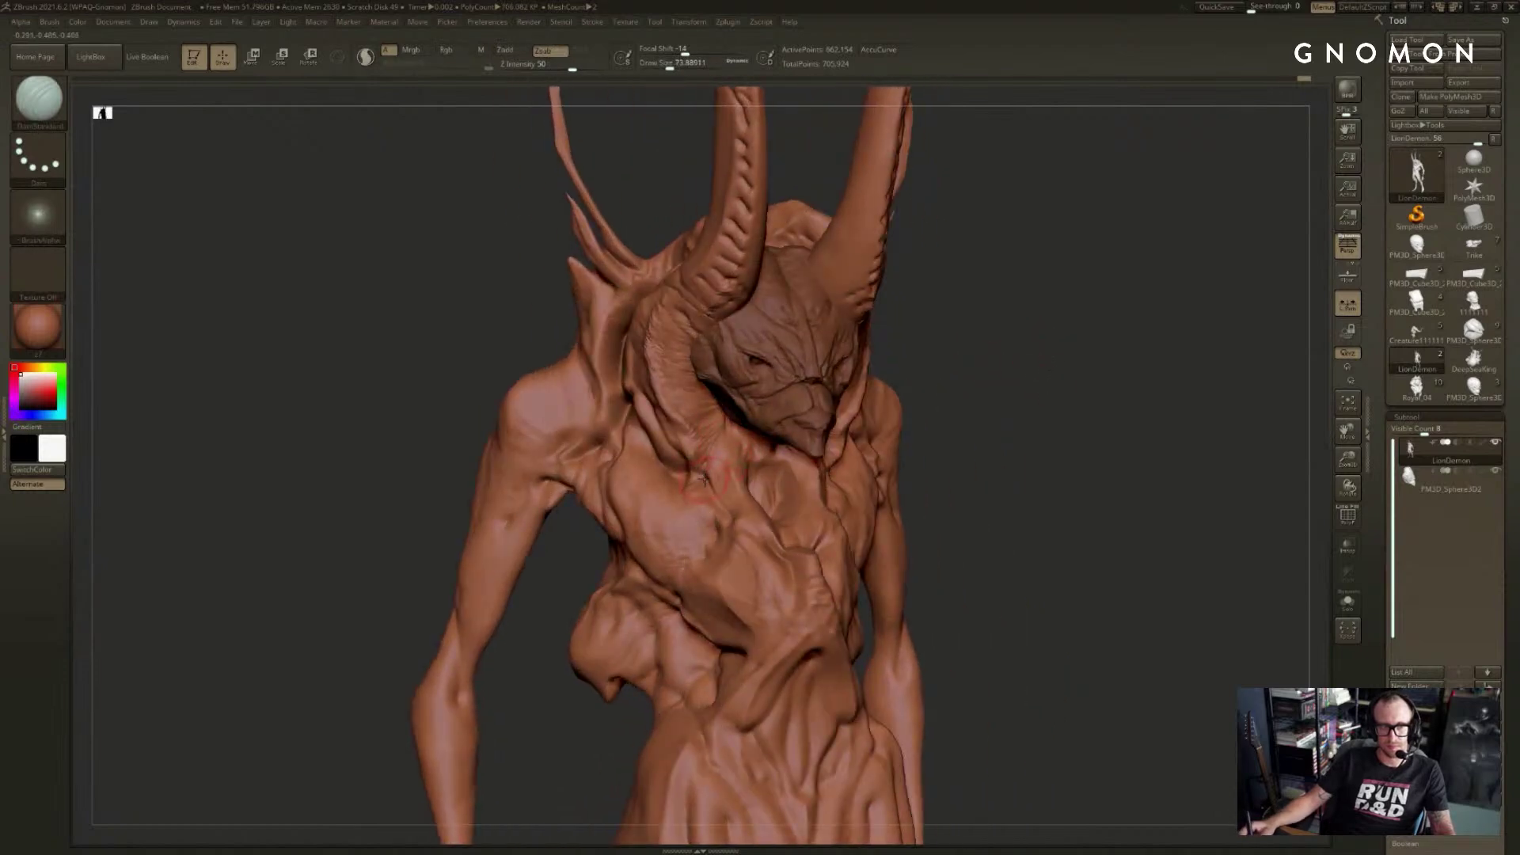
pyautogui.moveTo(950, 338)
pyautogui.mouseDown(button='right')
pyautogui.moveTo(1014, 299)
pyautogui.moveTo(869, 440)
pyautogui.mouseUp(button='right')
pyautogui.moveTo(1090, 308); pyautogui.dragTo(965, 381, button='right')
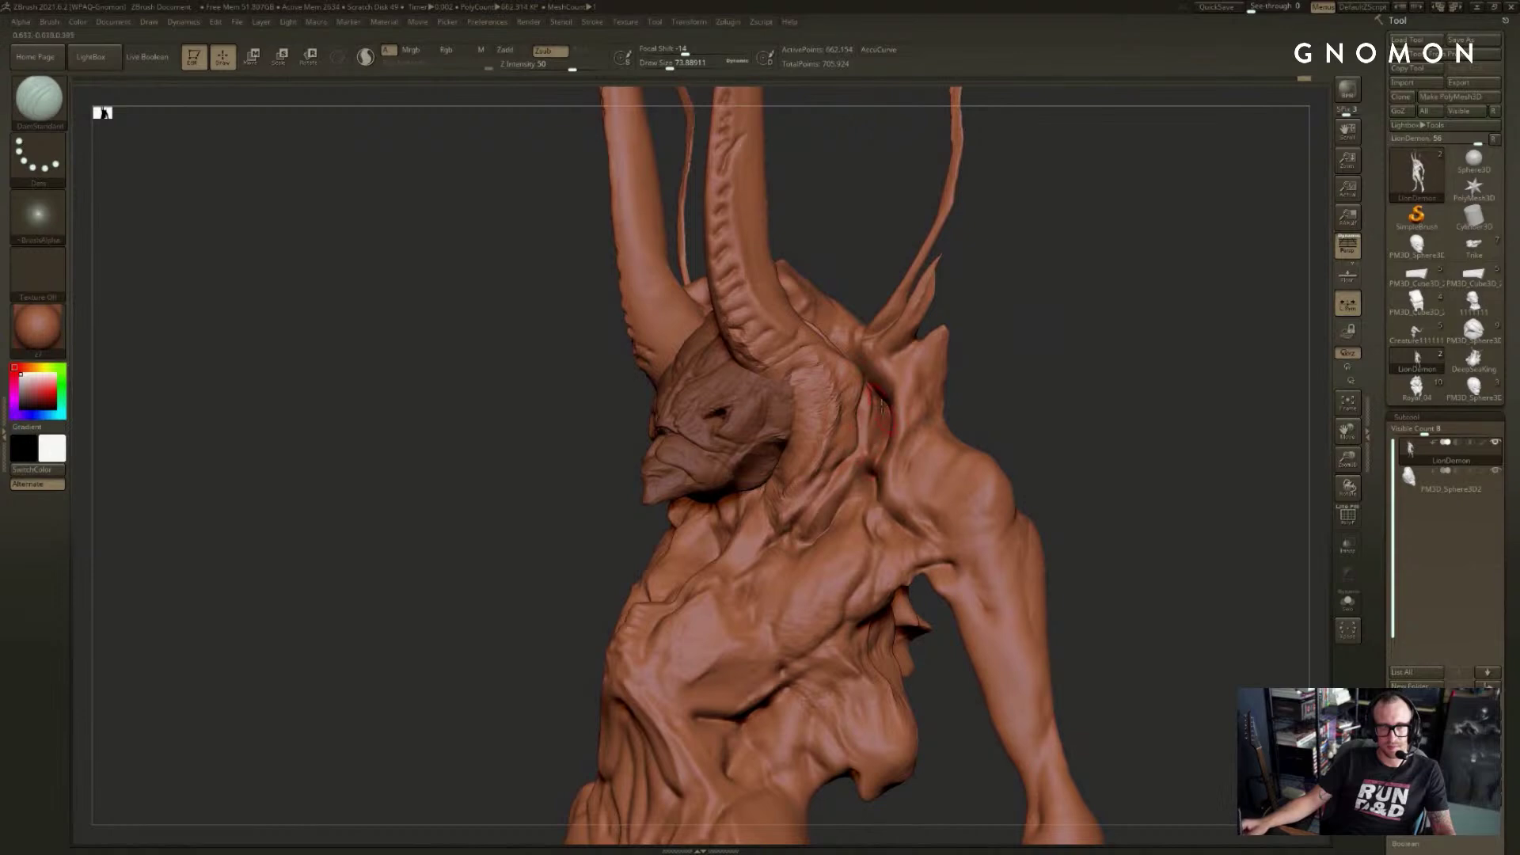
# - Deepen the crease where the neck collar meets the front of the shoulder with the DamStandard brush
pyautogui.moveTo(1055, 405)
pyautogui.mouseDown(button='right')
pyautogui.moveTo(950, 427)
pyautogui.moveTo(859, 488)
pyautogui.mouseUp(button='right')
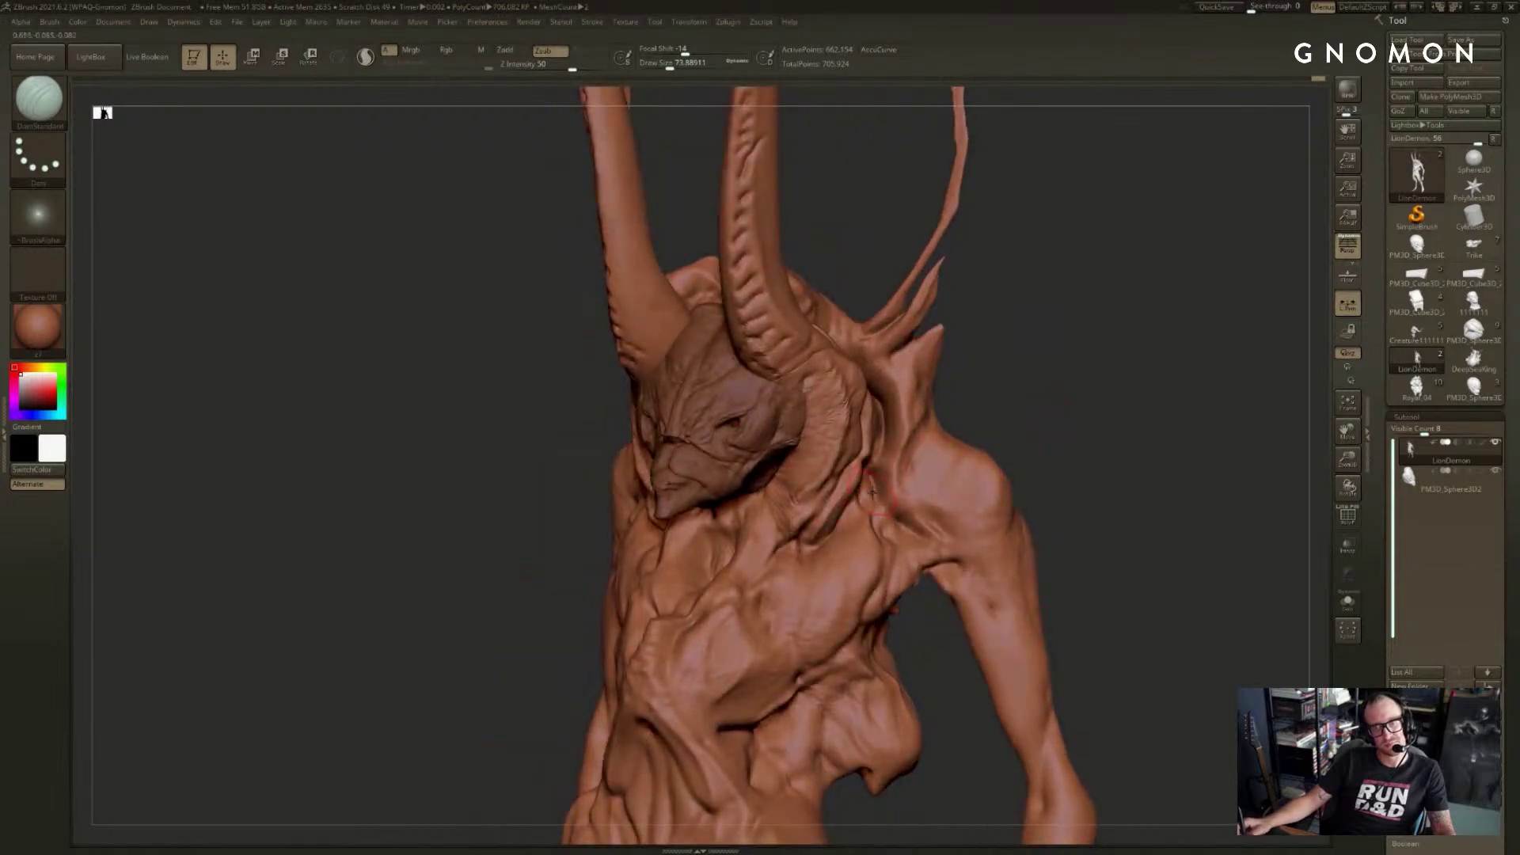
pyautogui.press('b')
pyautogui.press('c')
pyautogui.press('b')
pyautogui.press('b')
pyautogui.press('d')
pyautogui.press('s')
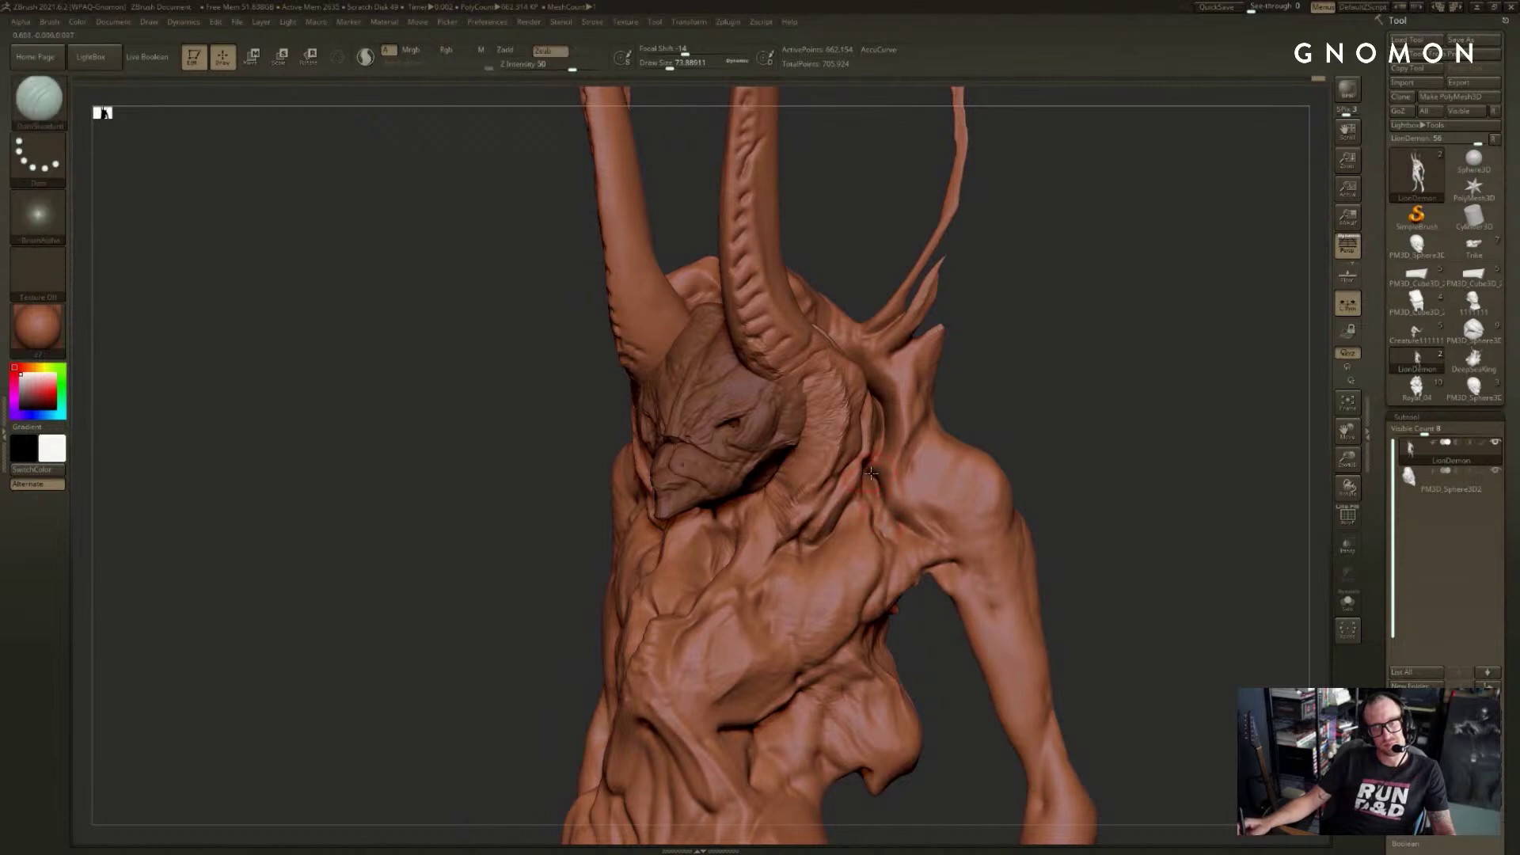
# - Extend the crease up behind the collar to the base of the shoulder spikes and smooth it there
pyautogui.moveTo(1036, 409); pyautogui.dragTo(953, 425)
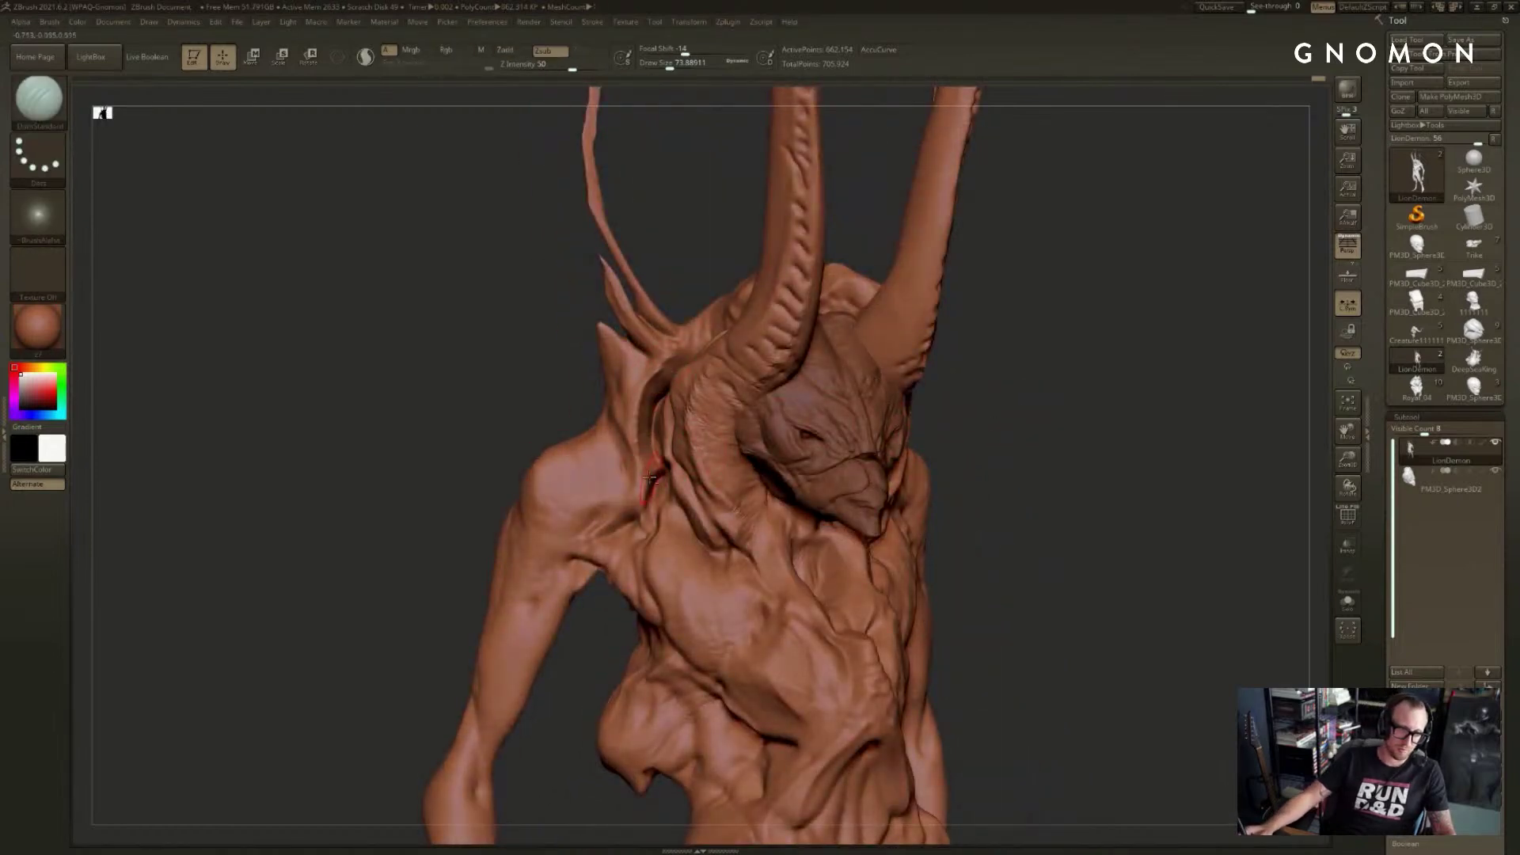
pyautogui.moveTo(1034, 336); pyautogui.dragTo(899, 339)
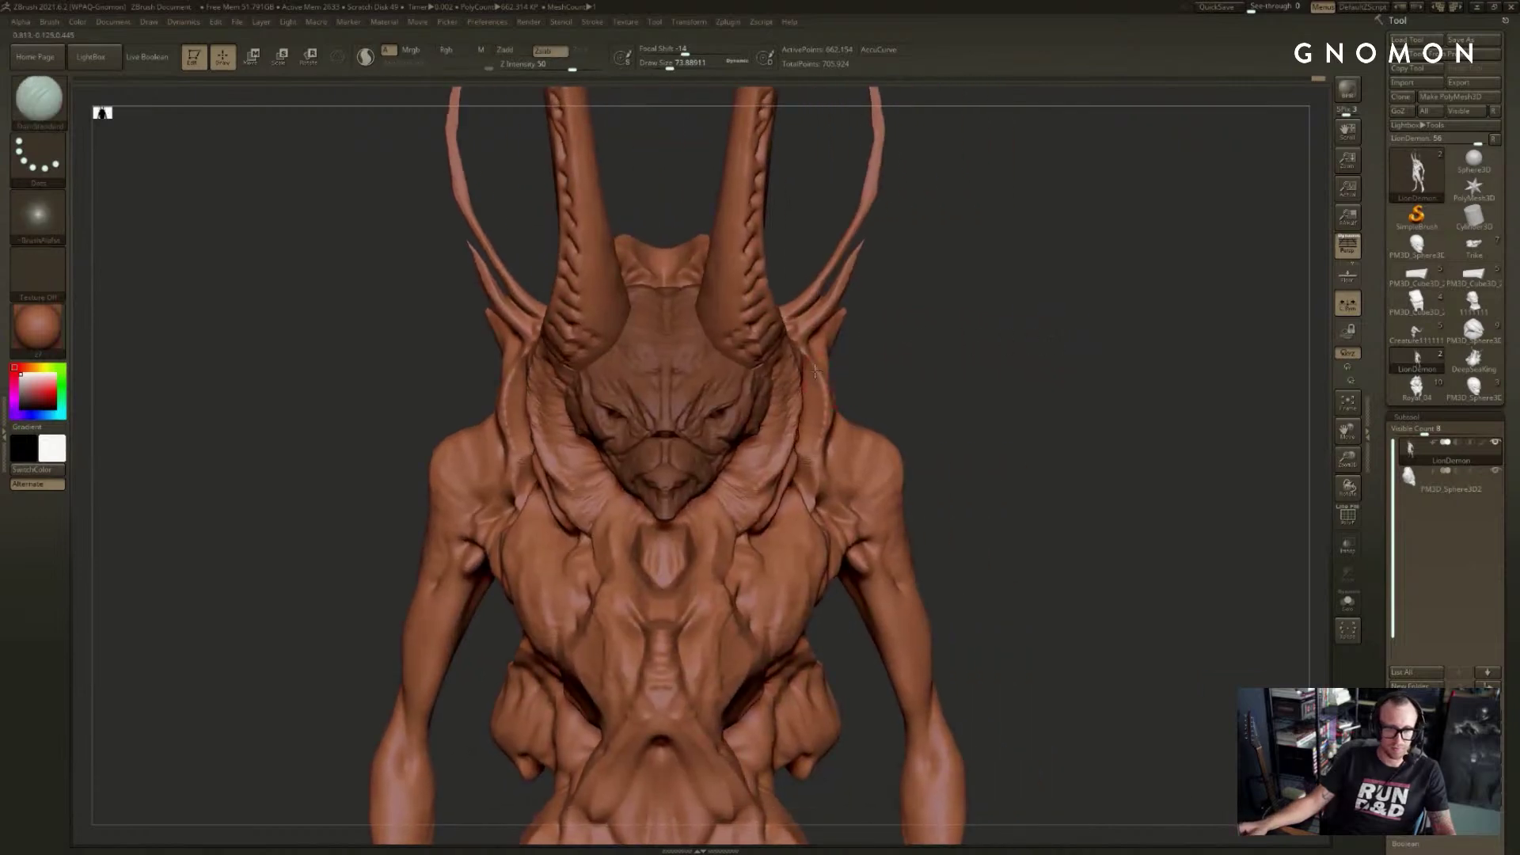
pyautogui.moveTo(816, 370)
pyautogui.mouseDown(button='right')
pyautogui.moveTo(855, 348)
pyautogui.moveTo(816, 363)
pyautogui.mouseUp(button='right')
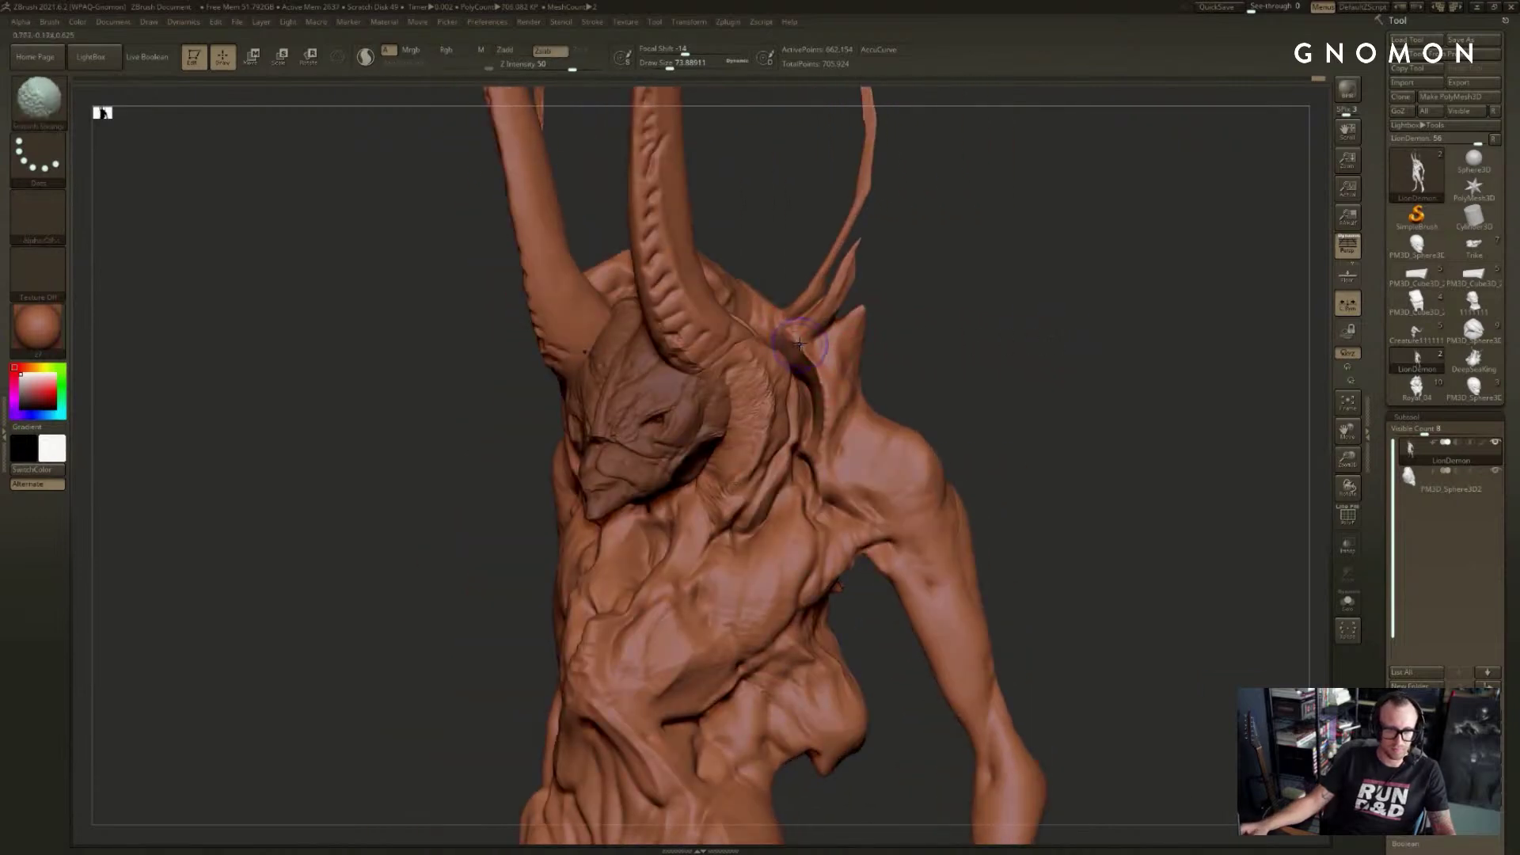
# - Smooth the ridge behind the horn base and reshape the neck collar's outer edge and lower folds with the Move brush
pyautogui.moveTo(794, 333)
pyautogui.keyDown('shift'); pyautogui.mouseDown()
pyautogui.moveTo(813, 363)
pyautogui.moveTo(754, 310)
pyautogui.mouseUp(); pyautogui.keyUp('shift')
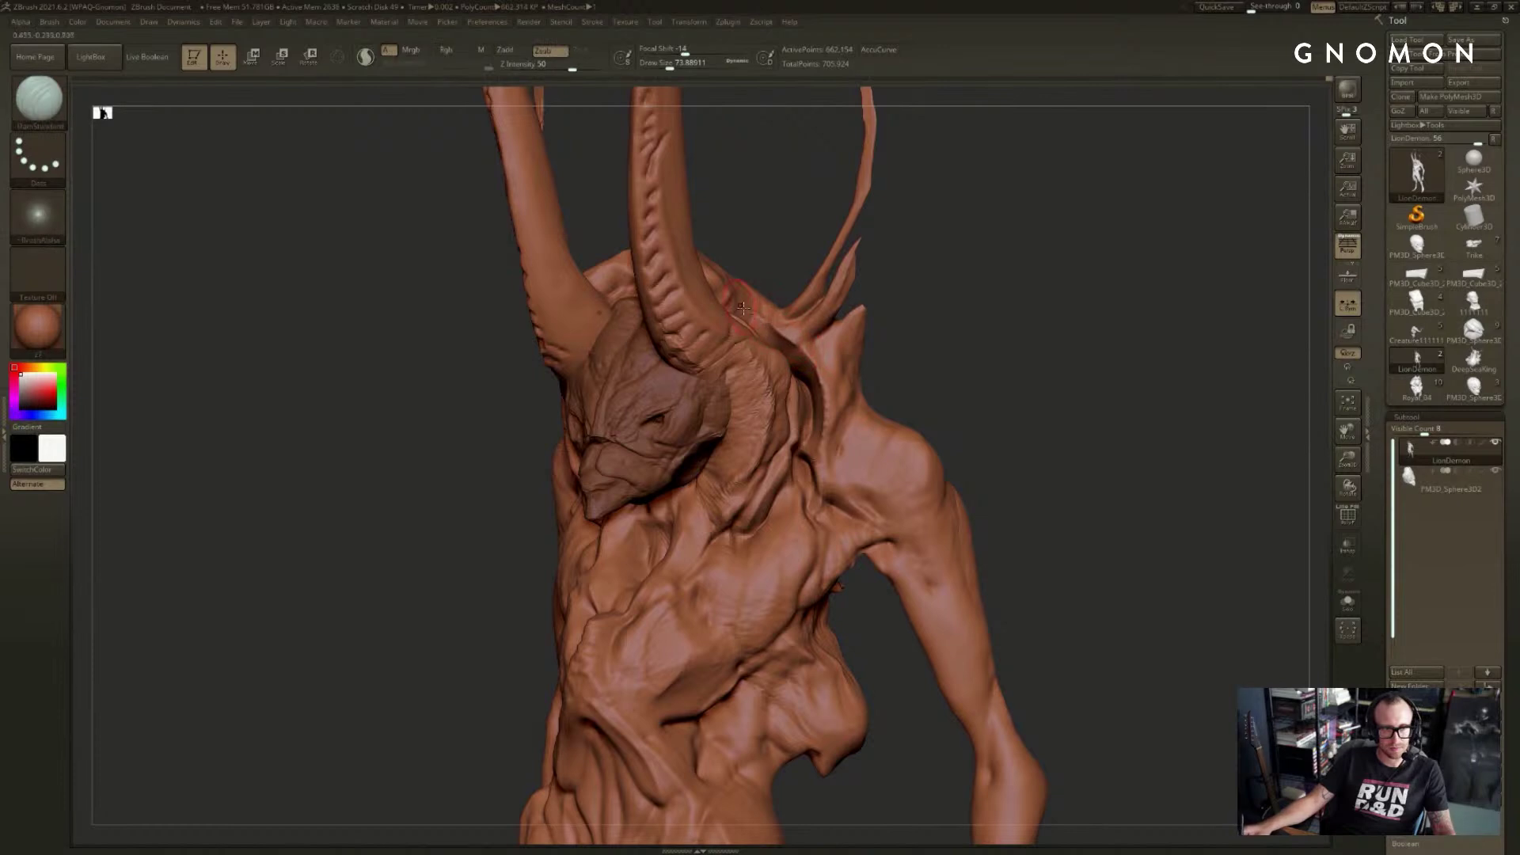
pyautogui.moveTo(769, 265)
pyautogui.keyDown('shift'); pyautogui.mouseDown(button='right')
pyautogui.moveTo(858, 377)
pyautogui.moveTo(1035, 361)
pyautogui.moveTo(1148, 329)
pyautogui.mouseUp(button='right'); pyautogui.keyUp('shift')
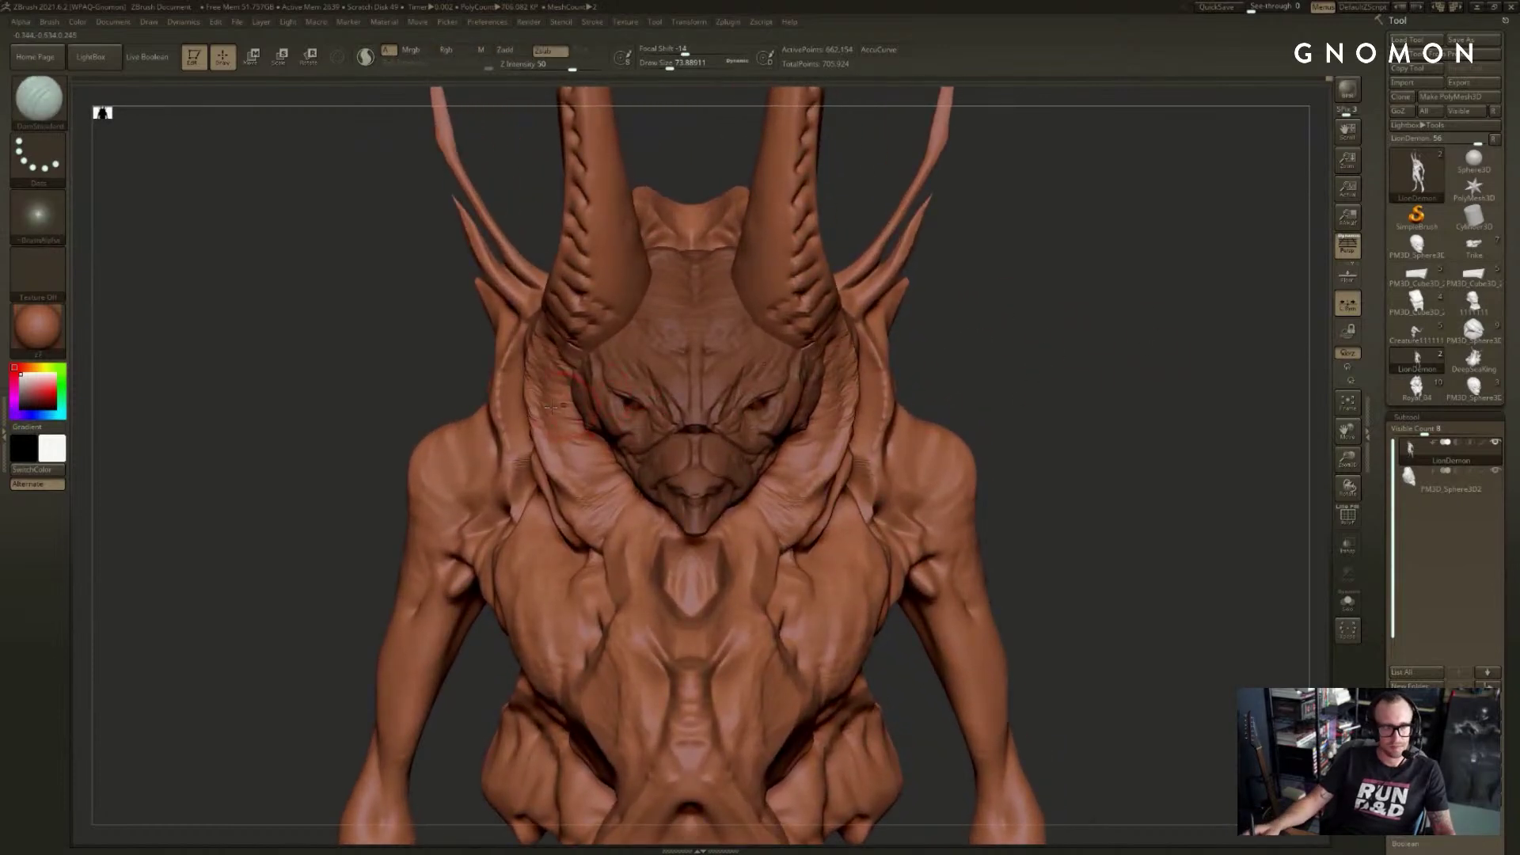
pyautogui.press('b')
pyautogui.press('m')
pyautogui.press('v')
pyautogui.press('s')
pyautogui.moveTo(541, 402); pyautogui.dragTo(510, 401)
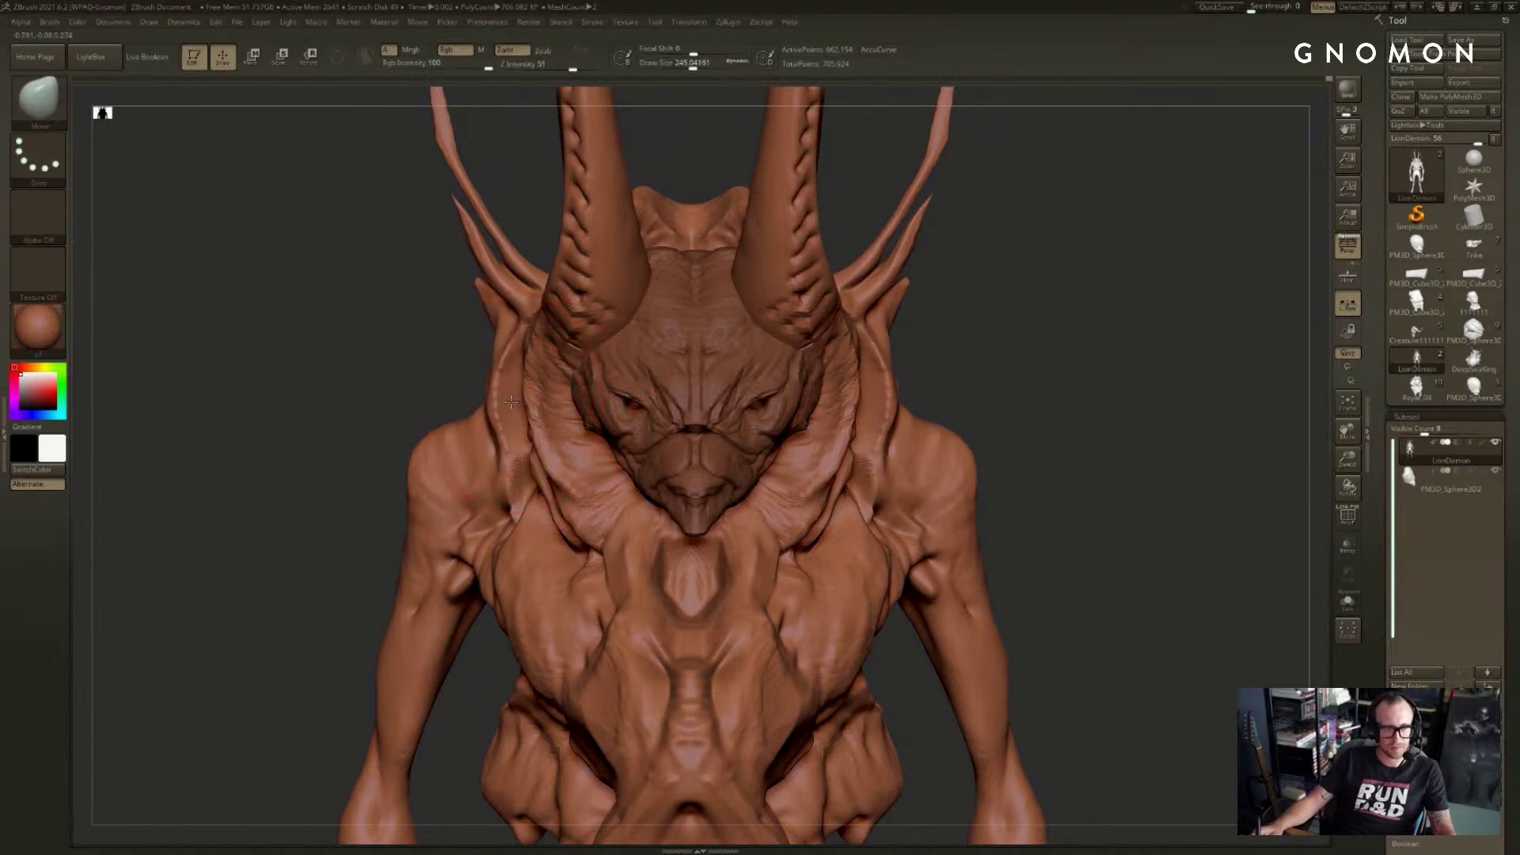
pyautogui.moveTo(544, 495); pyautogui.dragTo(567, 512)
pyautogui.moveTo(578, 519); pyautogui.dragTo(595, 533)
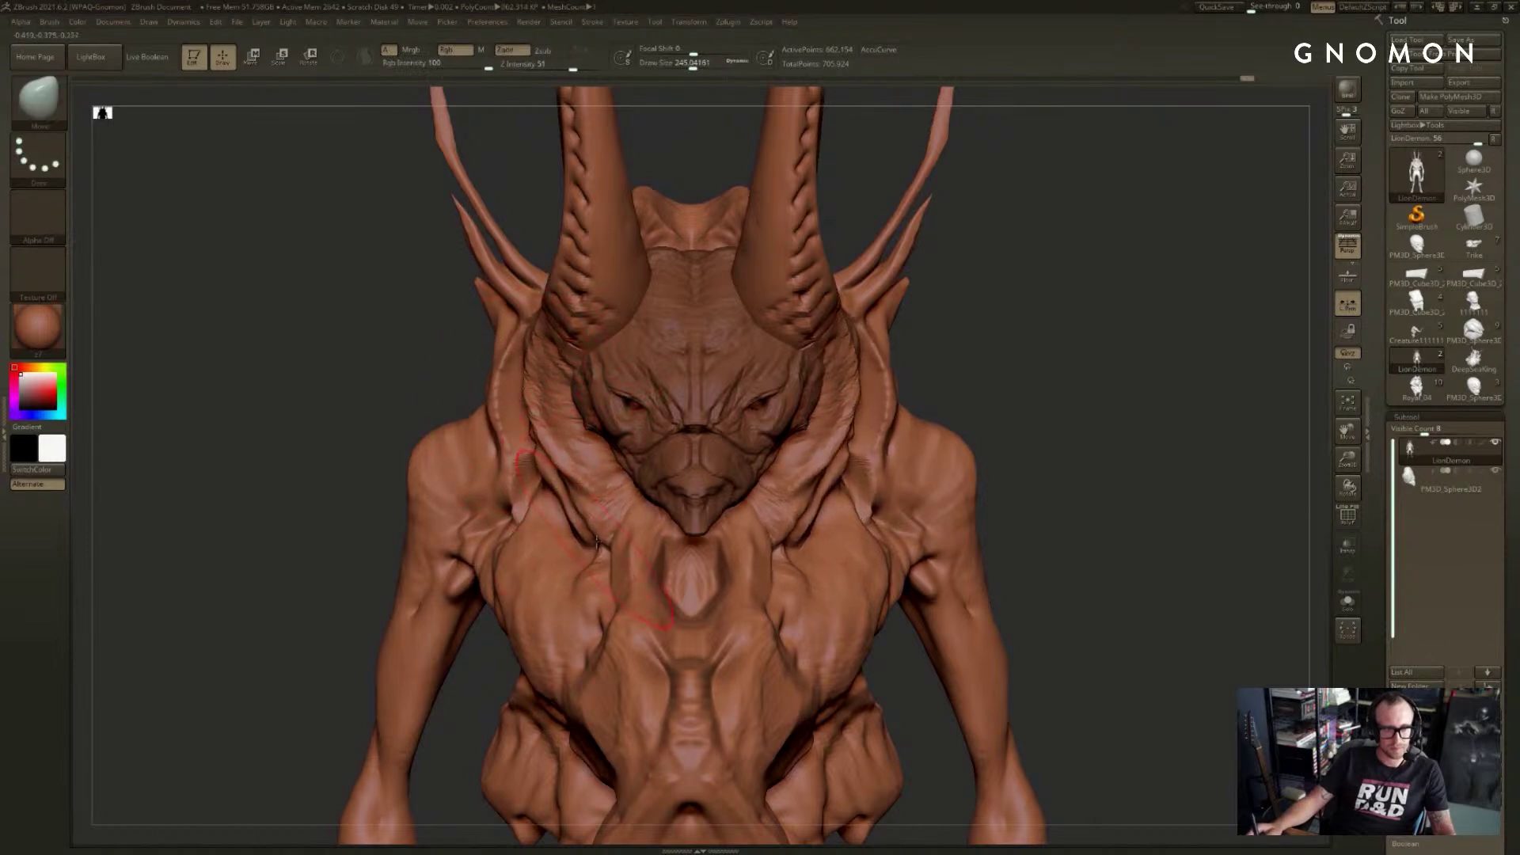
# - Switch to the head subtool, smooth over the existing eyes and build up the eye sockets with the ClayBuildup brush
pyautogui.keyDown('alt'); pyautogui.click(636, 408); pyautogui.keyUp('alt')
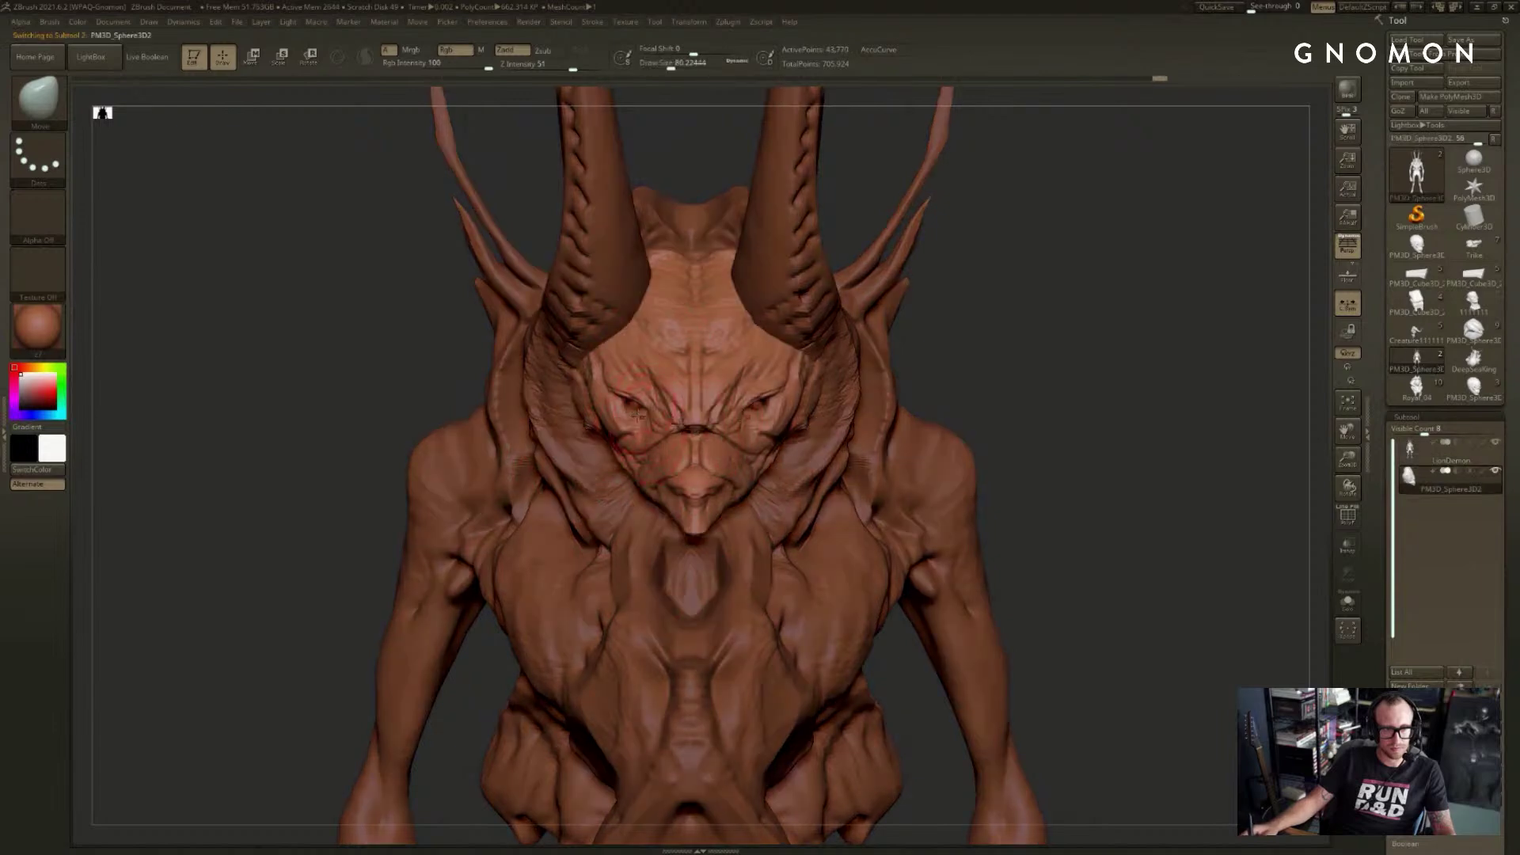
pyautogui.moveTo(636, 408); pyautogui.dragTo(747, 398, button='right')
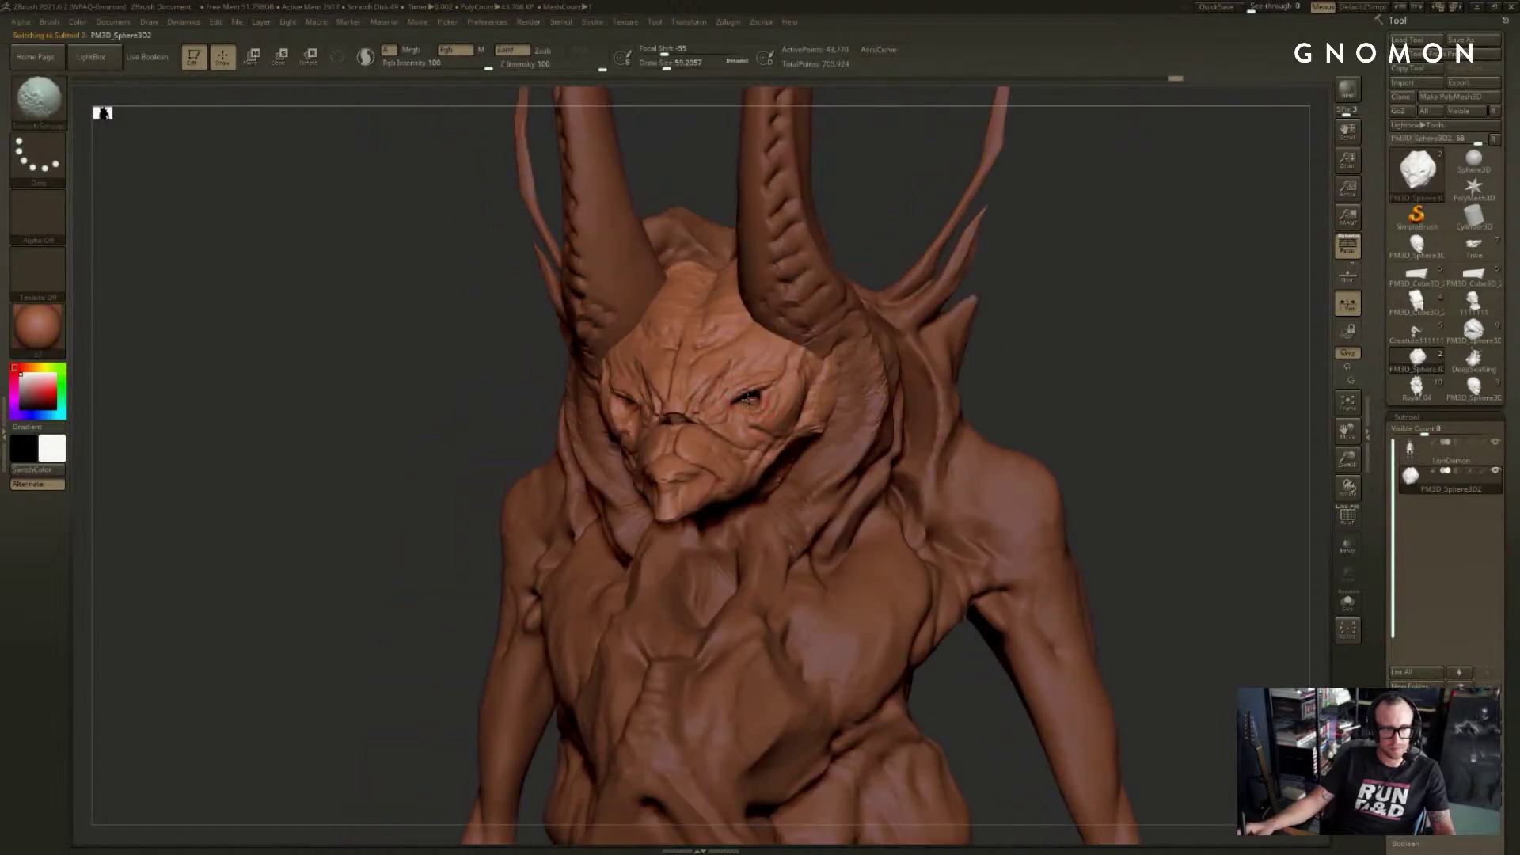
pyautogui.keyDown('shift'); pyautogui.moveTo(747, 399); pyautogui.dragTo(738, 402); pyautogui.keyUp('shift')
pyautogui.press('b')
pyautogui.press('c')
pyautogui.press('b')
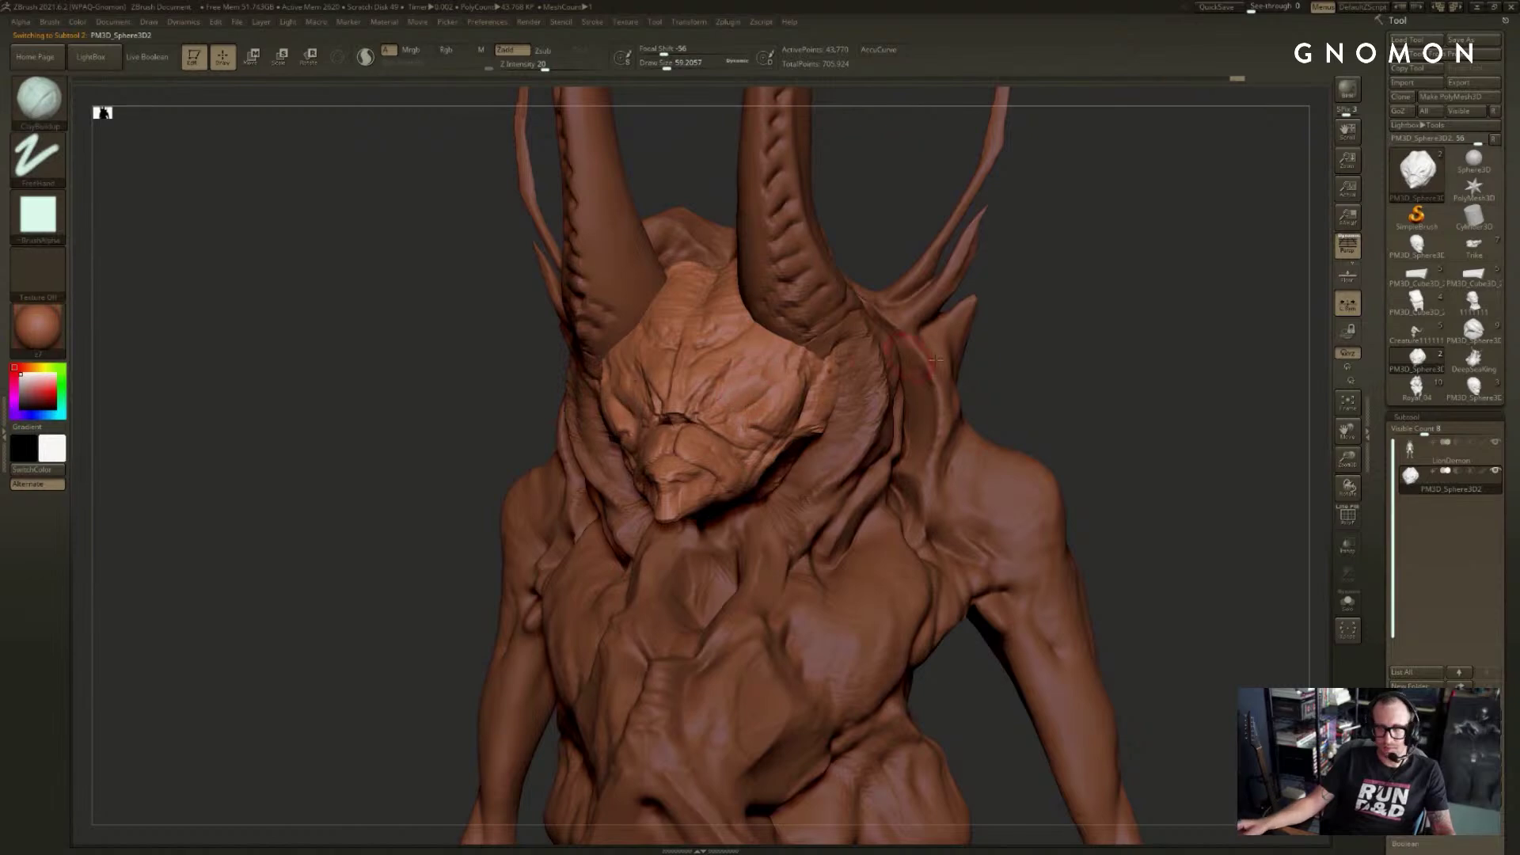
pyautogui.moveTo(1091, 367)
pyautogui.mouseDown()
pyautogui.moveTo(1137, 364)
pyautogui.moveTo(1119, 356)
pyautogui.moveTo(1134, 392)
pyautogui.moveTo(1092, 400)
pyautogui.mouseUp()
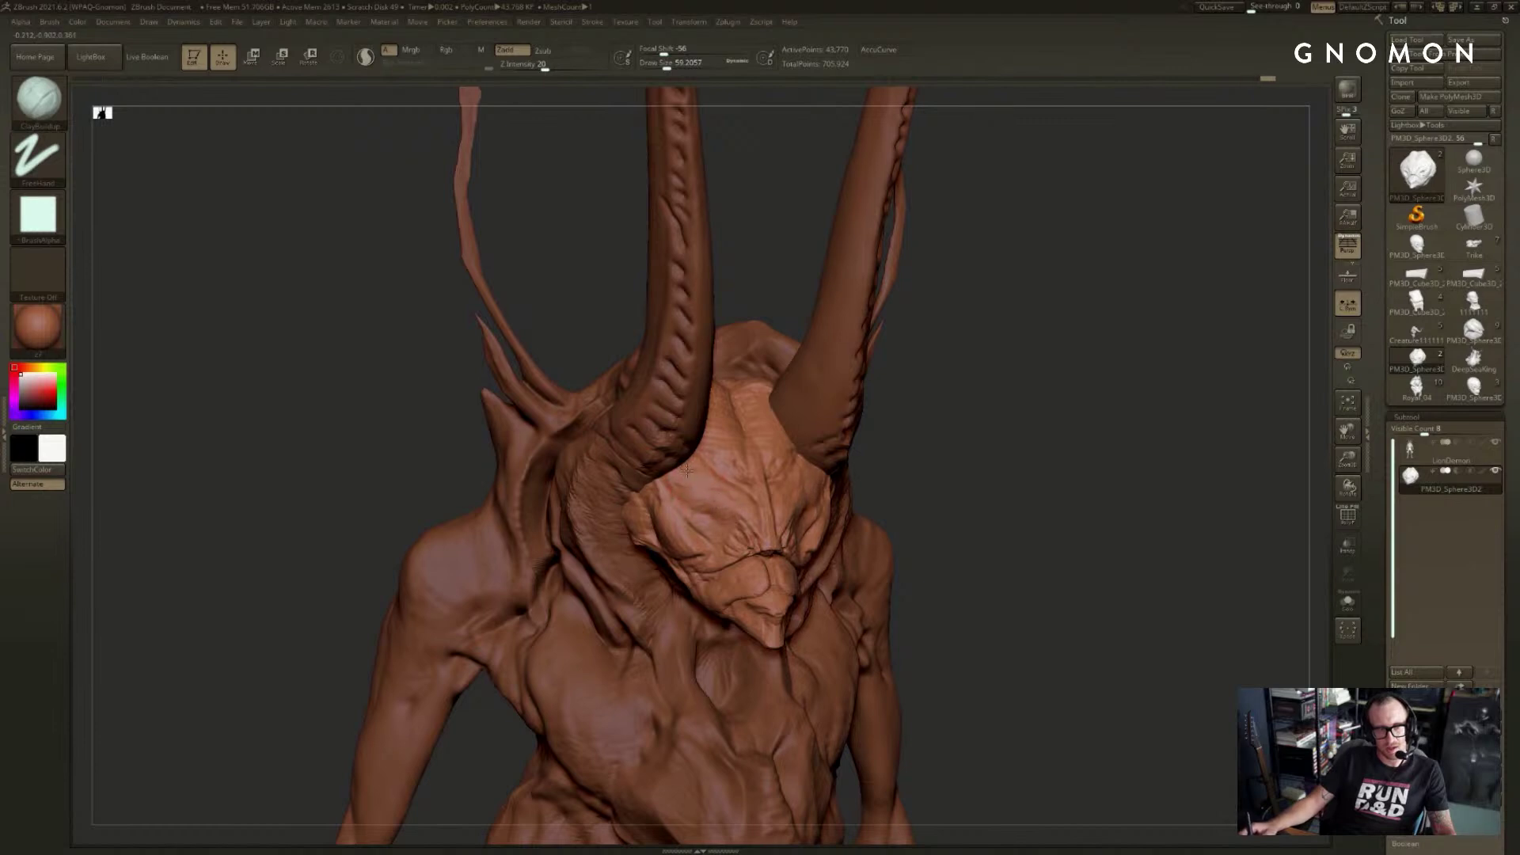
pyautogui.moveTo(721, 552); pyautogui.dragTo(703, 542)
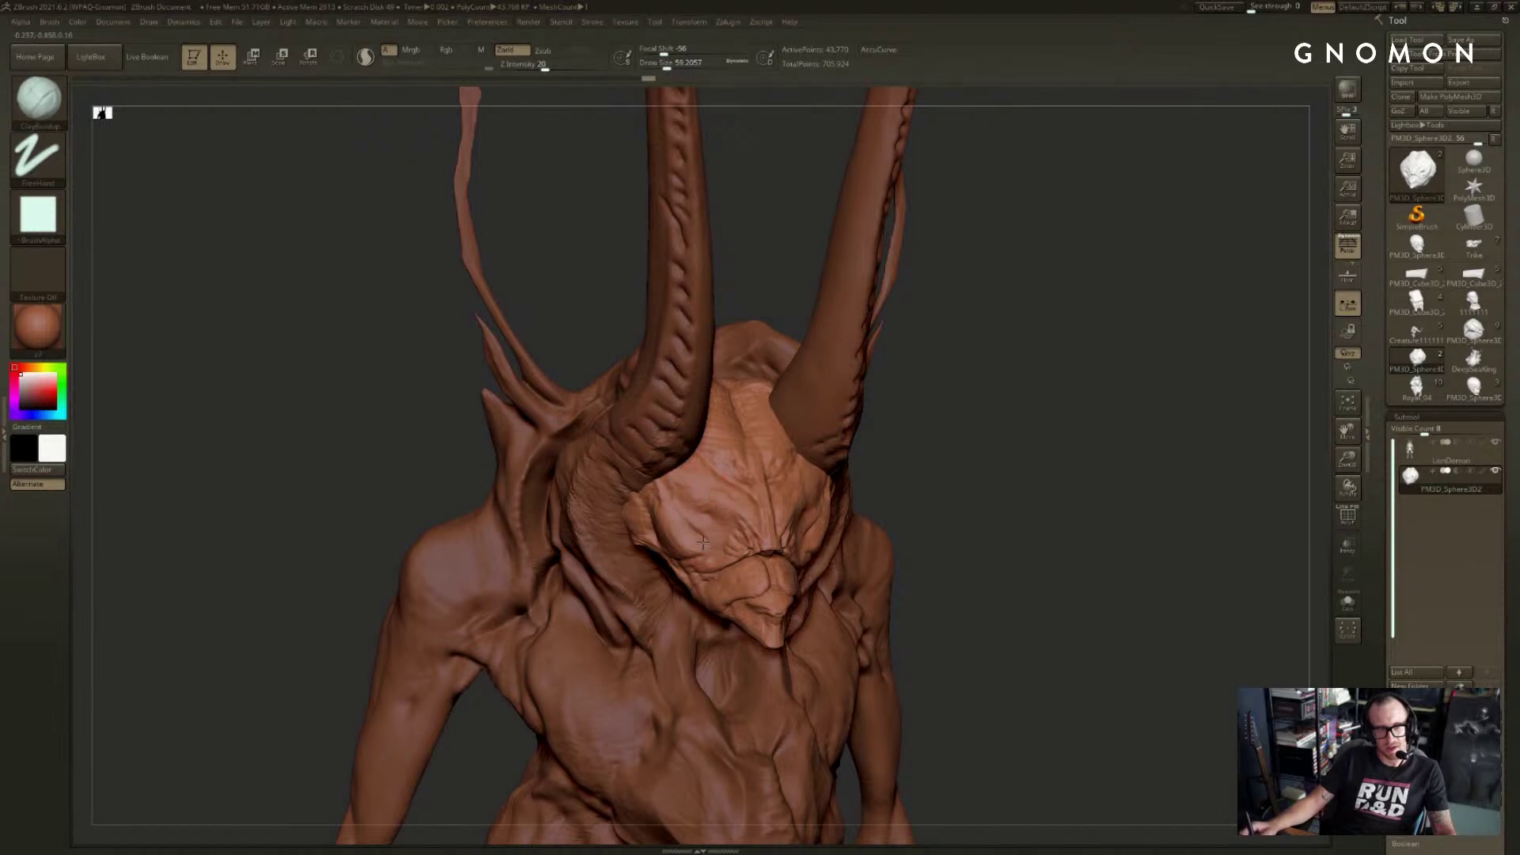
# - Pull the brow and eye area of the head into shape with the SnakeHook brush from the front
pyautogui.press('b')
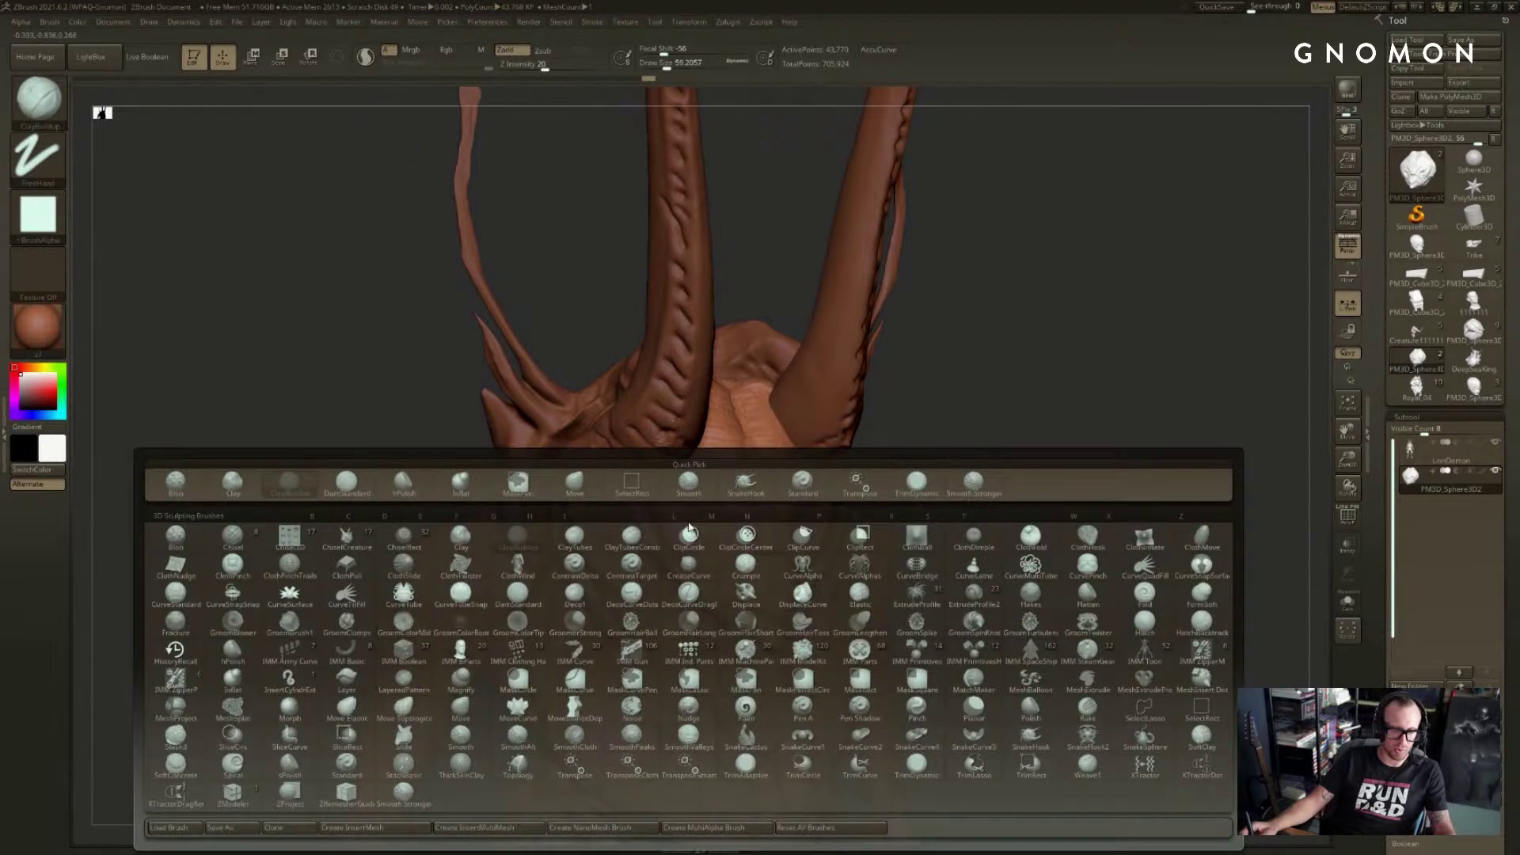
pyautogui.press('s')
pyautogui.press('h')
pyautogui.moveTo(1031, 458)
pyautogui.keyDown('shift'); pyautogui.mouseDown()
pyautogui.moveTo(1072, 475)
pyautogui.moveTo(1029, 452)
pyautogui.mouseUp(); pyautogui.keyUp('shift')
pyautogui.press('s')
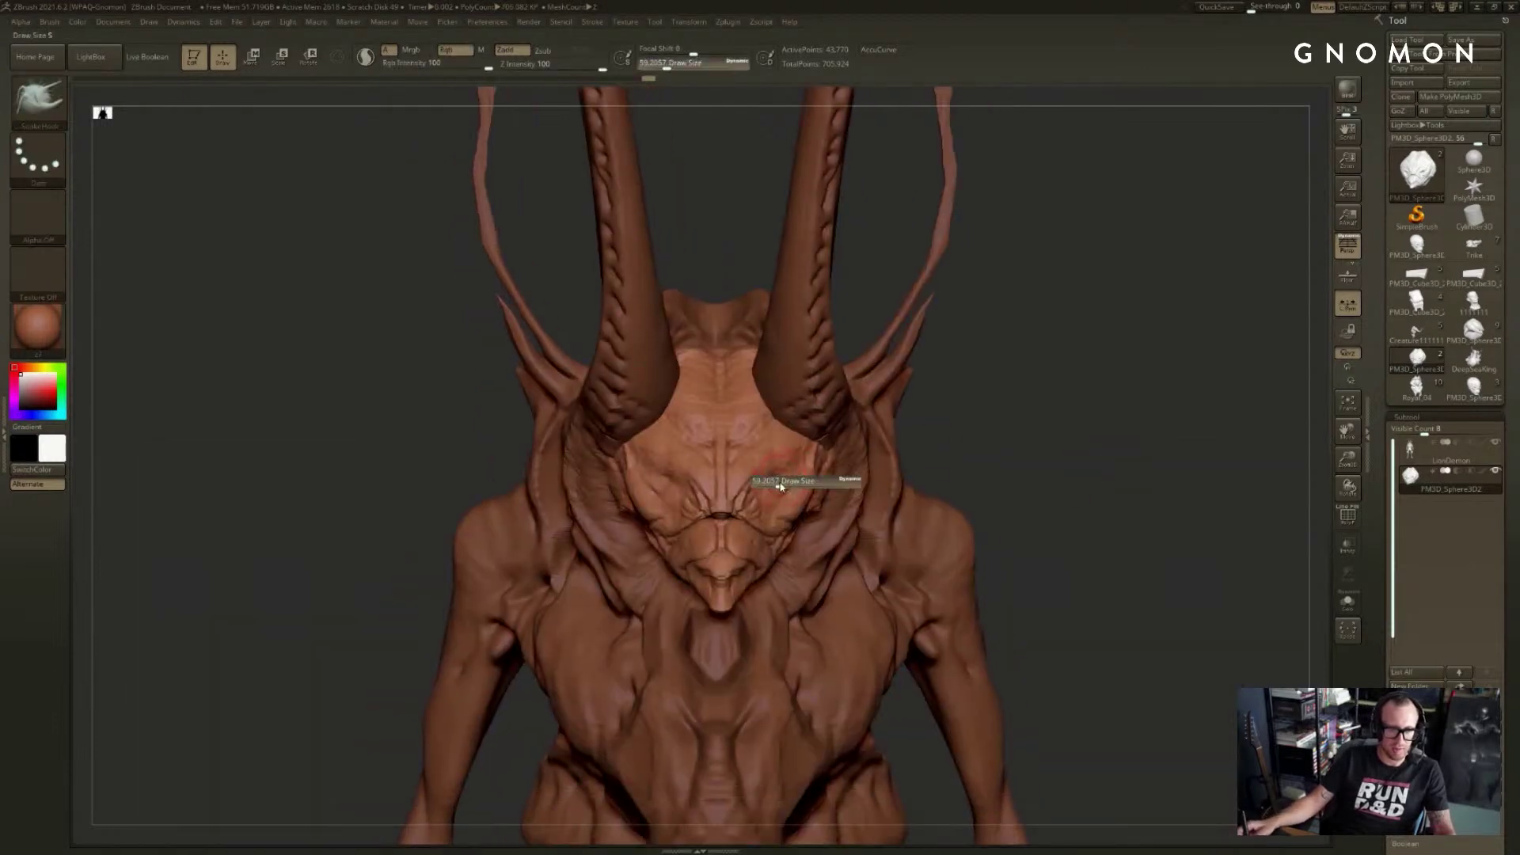
pyautogui.moveTo(772, 482); pyautogui.dragTo(782, 482)
pyautogui.moveTo(934, 431); pyautogui.dragTo(921, 454)
# - Try building up the brow and eyelid forms with a smaller ClayBuildup brush and undo the last stroke
pyautogui.press('b')
pyautogui.press('c')
pyautogui.press('b')
pyautogui.press('s')
pyautogui.moveTo(777, 485); pyautogui.dragTo(780, 484)
pyautogui.moveTo(766, 499); pyautogui.dragTo(778, 484)
pyautogui.press('s')
pyautogui.hotkey('ctrl', 'z')
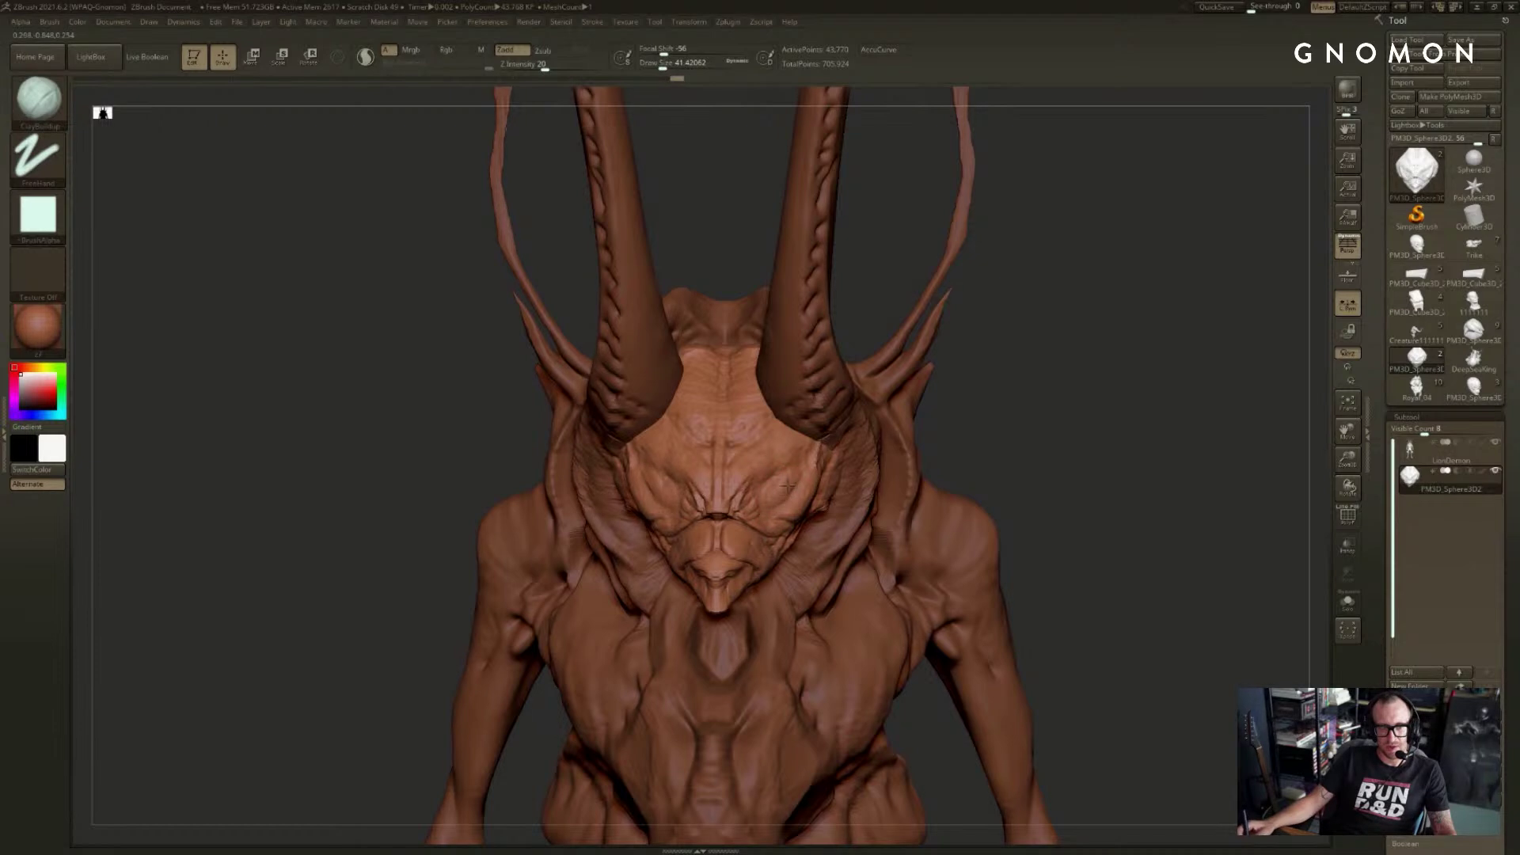
# - Try carving narrow eyes and lid creases with the DamStandard brush, smoothing the brow above them
pyautogui.moveTo(976, 418); pyautogui.dragTo(937, 428)
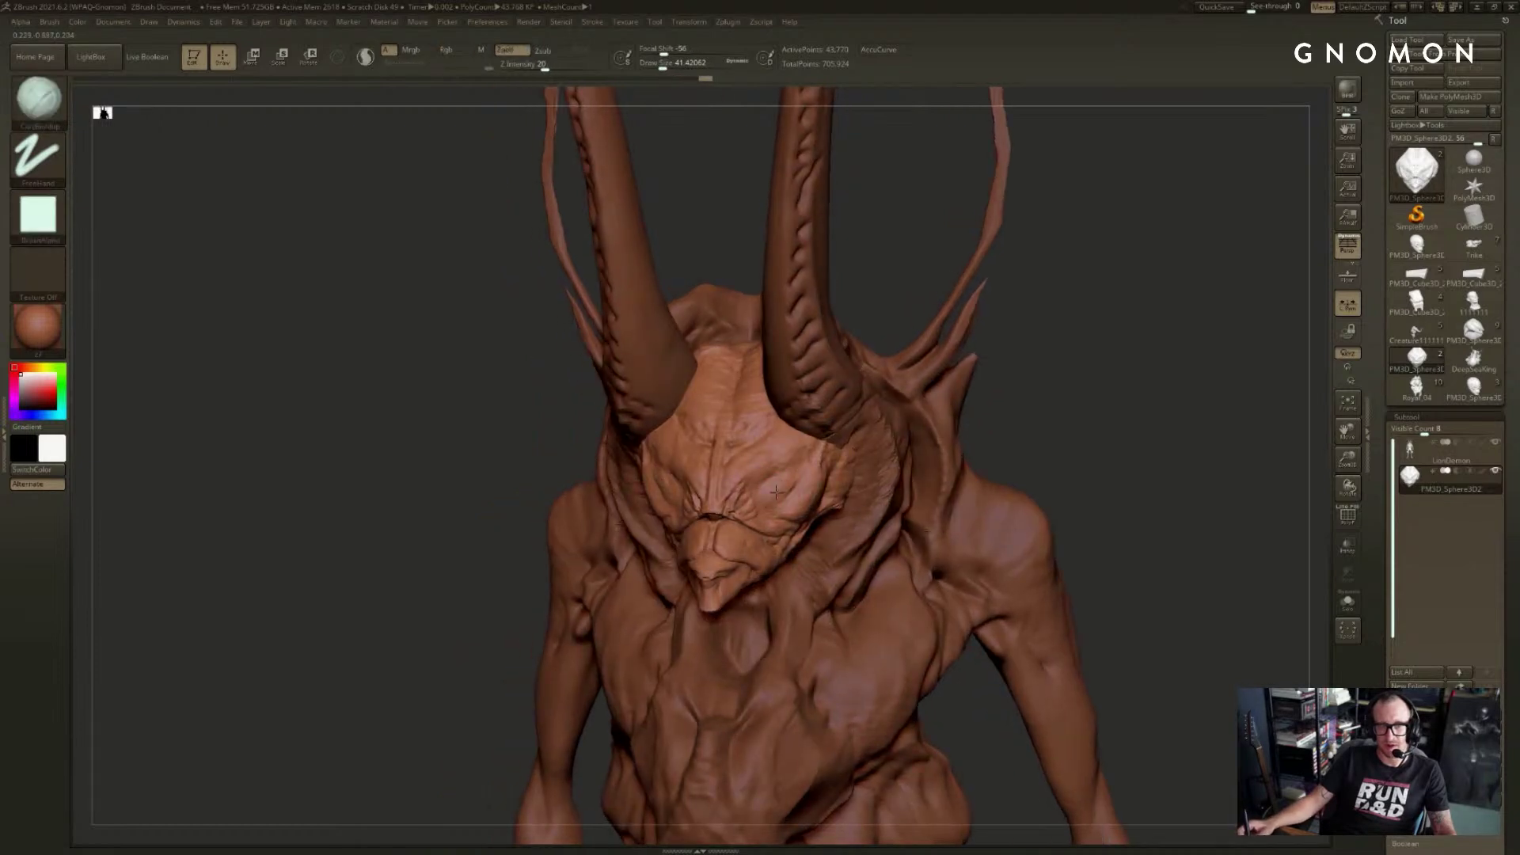
pyautogui.press('shift')
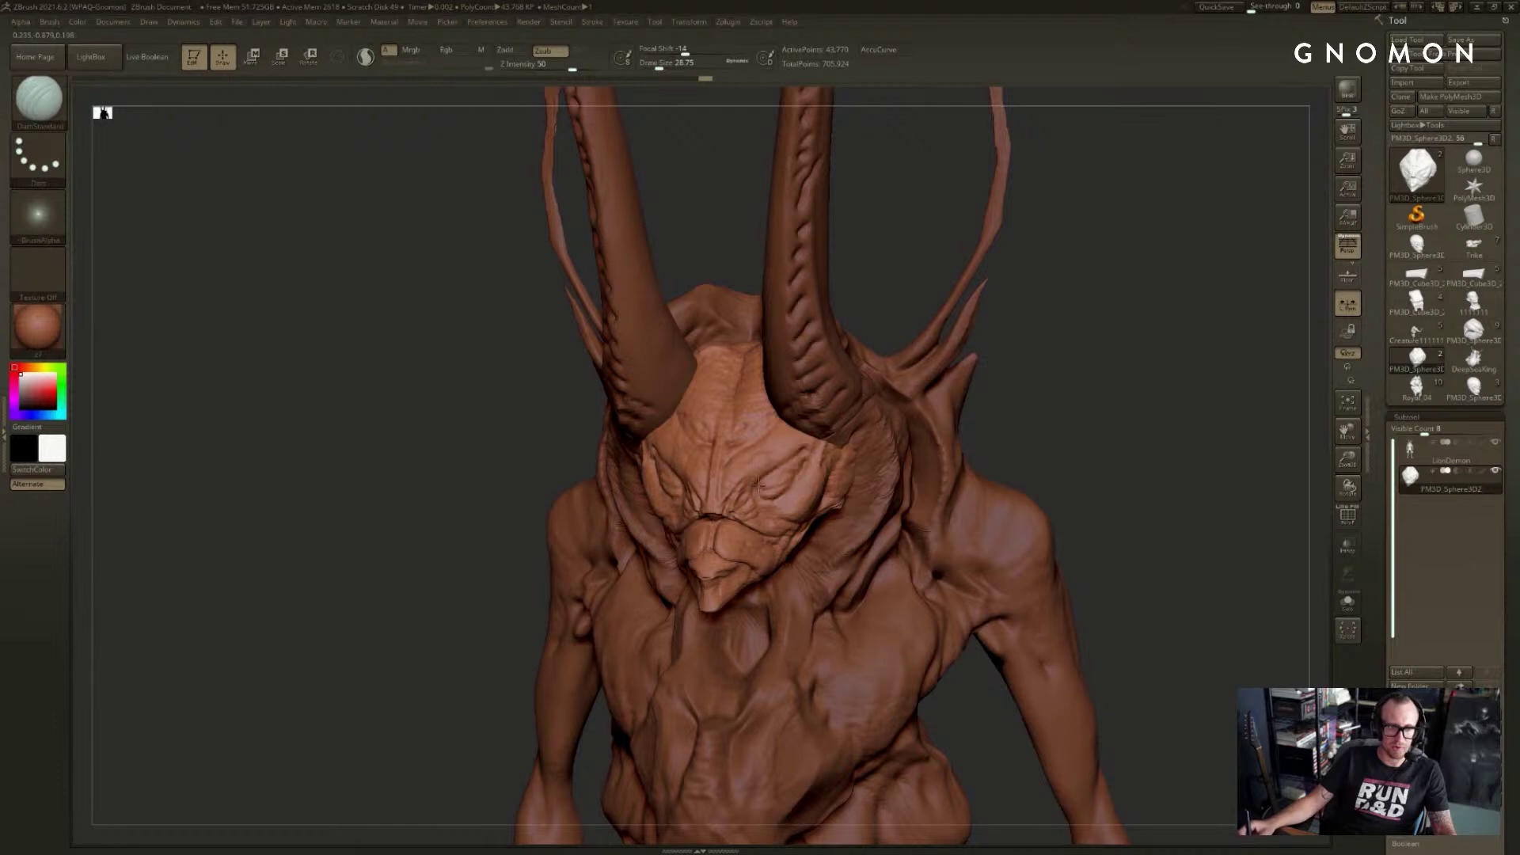
pyautogui.moveTo(786, 489)
pyautogui.keyDown('shift'); pyautogui.mouseDown()
pyautogui.moveTo(754, 505)
pyautogui.moveTo(771, 443)
pyautogui.mouseUp(); pyautogui.keyUp('shift')
pyautogui.press('s')
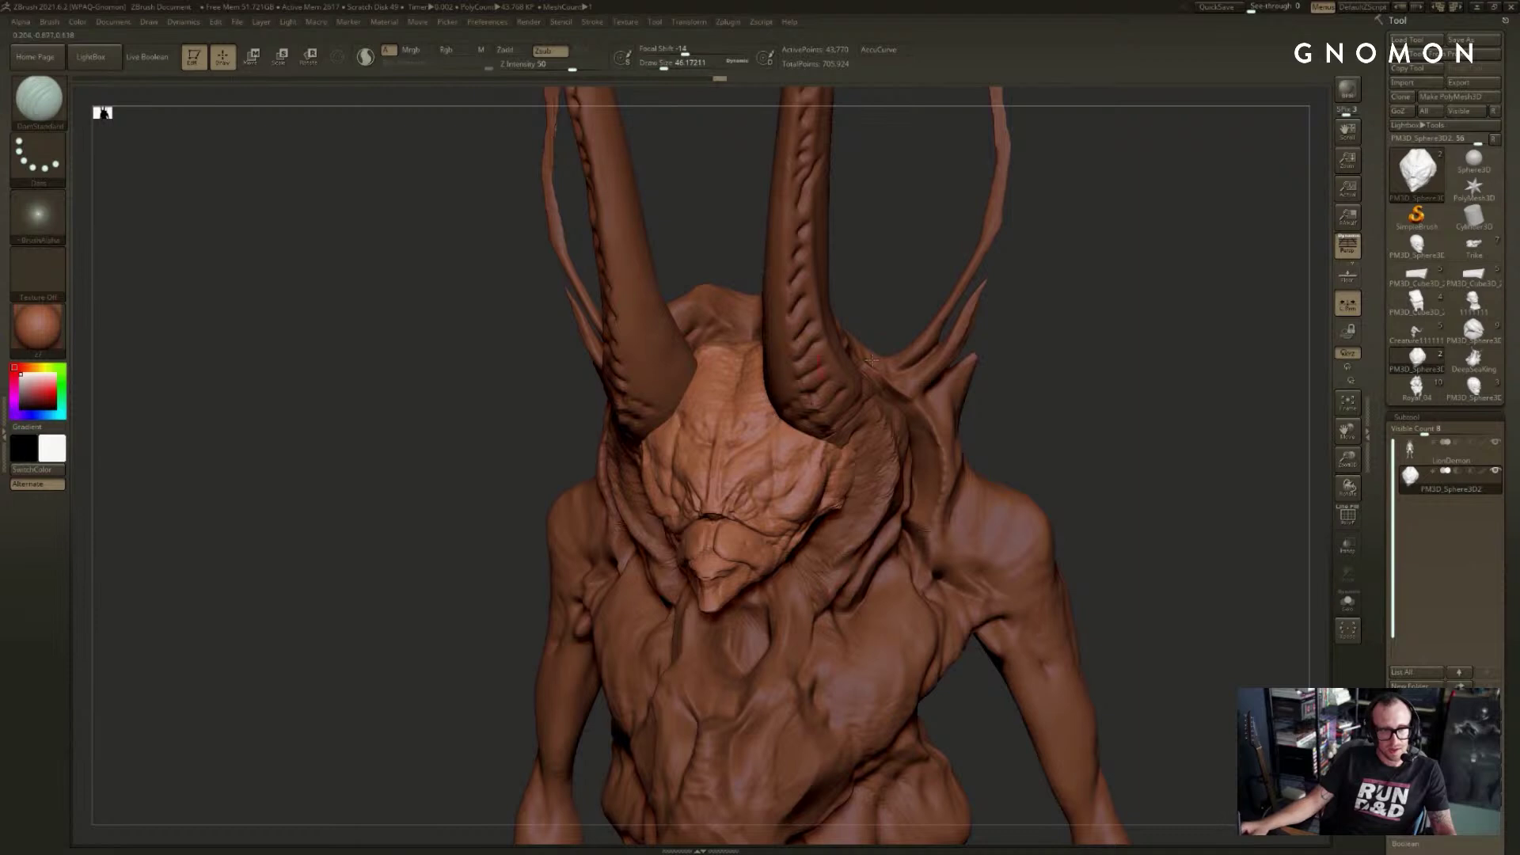
pyautogui.keyDown('shift'); pyautogui.moveTo(1021, 385); pyautogui.dragTo(885, 420); pyautogui.keyUp('shift')
pyautogui.hotkey('ctrl', 'z')
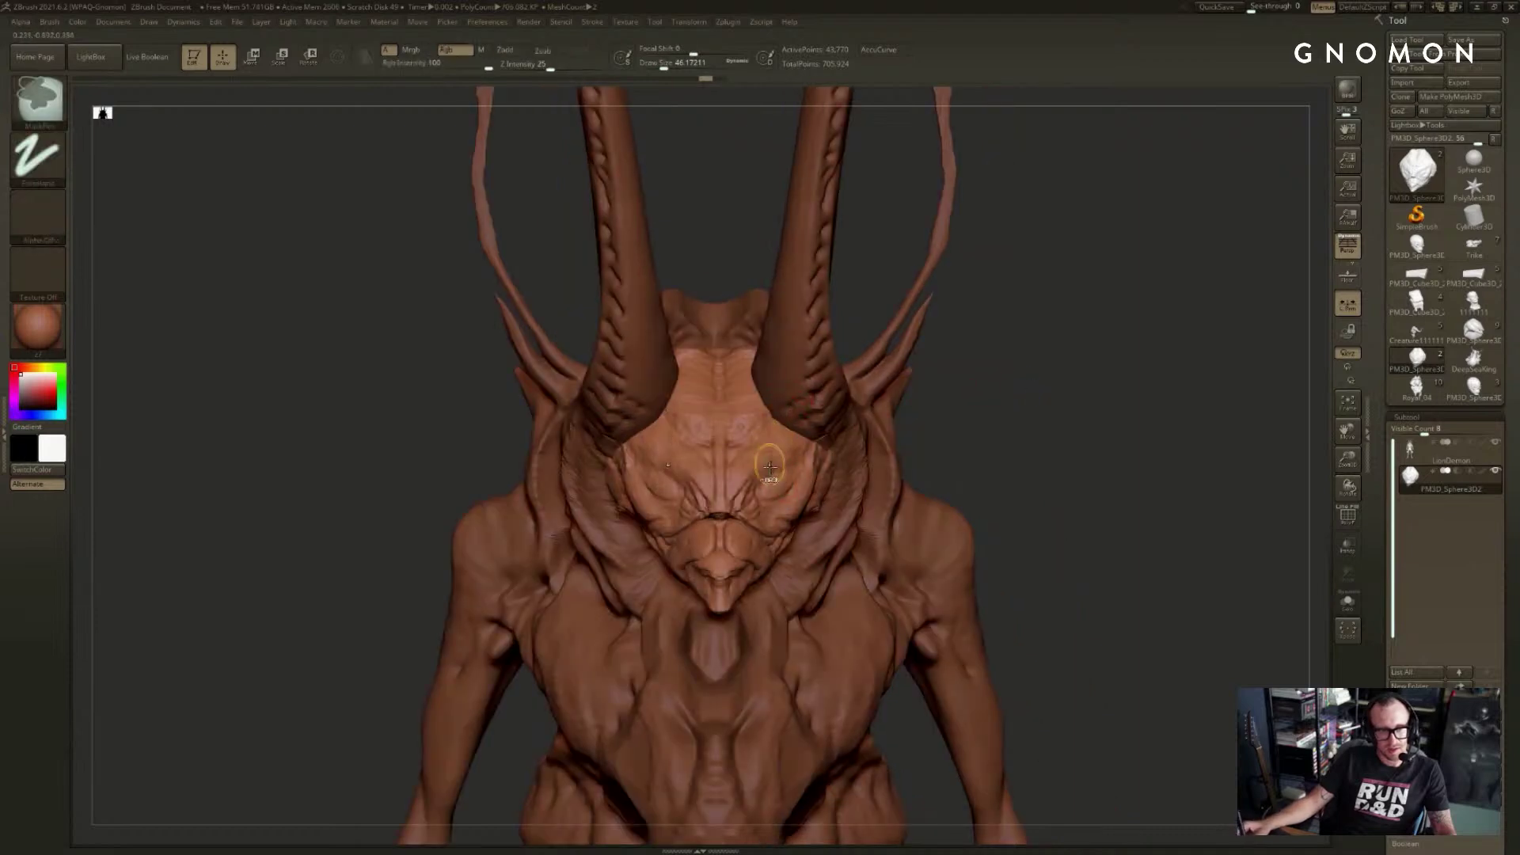
# - Rework the slanted eyes and surrounding face creases, checking the head from both sides and against the full figure
pyautogui.keyDown('shift'); pyautogui.moveTo(771, 468); pyautogui.dragTo(773, 492); pyautogui.keyUp('shift')
pyautogui.moveTo(775, 426)
pyautogui.mouseDown()
pyautogui.moveTo(776, 476)
pyautogui.moveTo(798, 416)
pyautogui.mouseUp()
pyautogui.moveTo(910, 366); pyautogui.dragTo(839, 381)
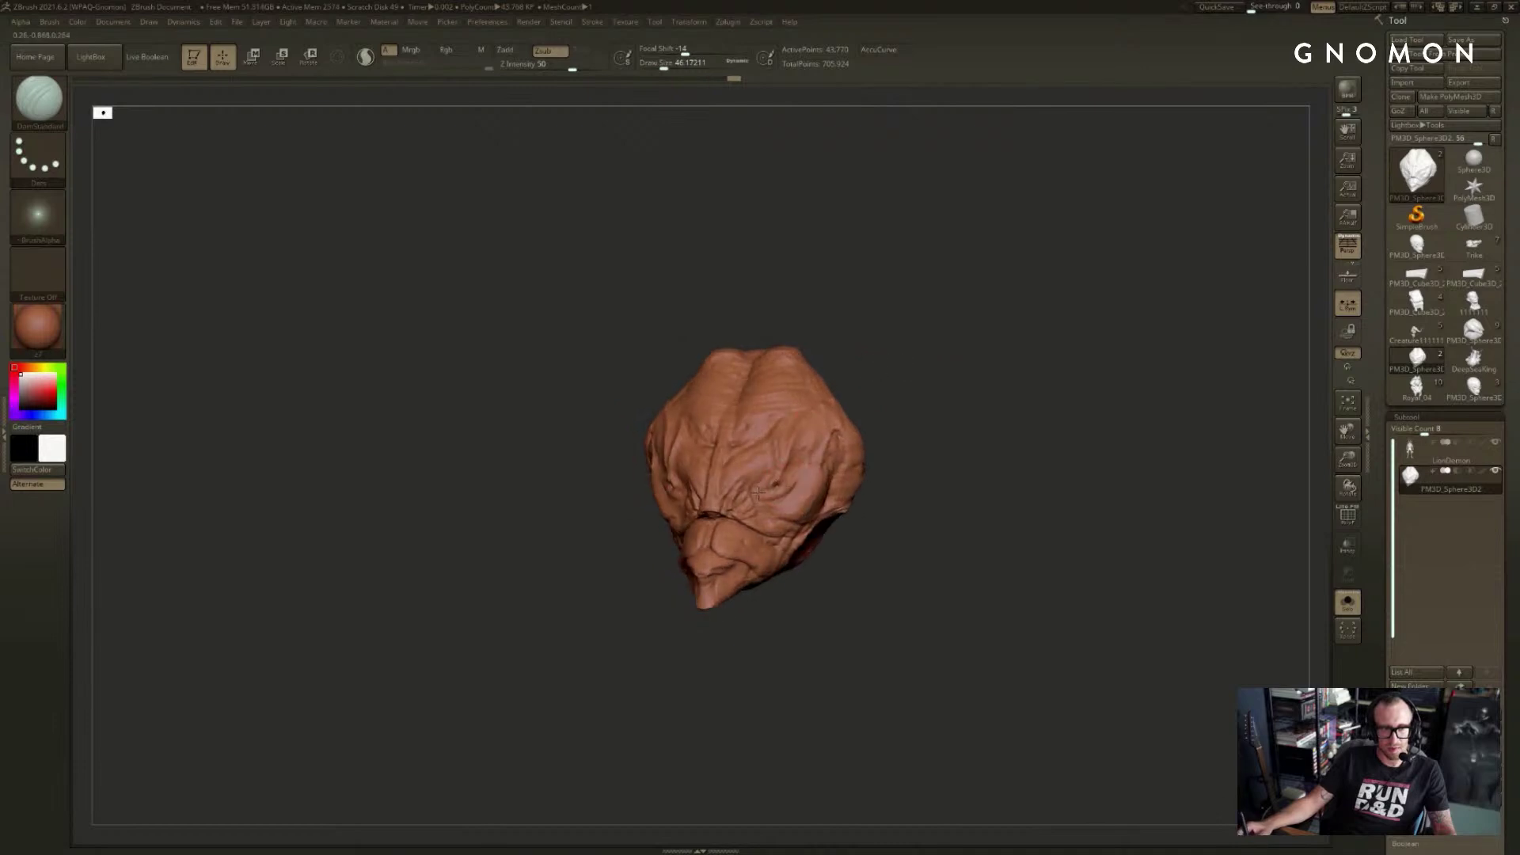
pyautogui.moveTo(853, 441); pyautogui.dragTo(926, 423)
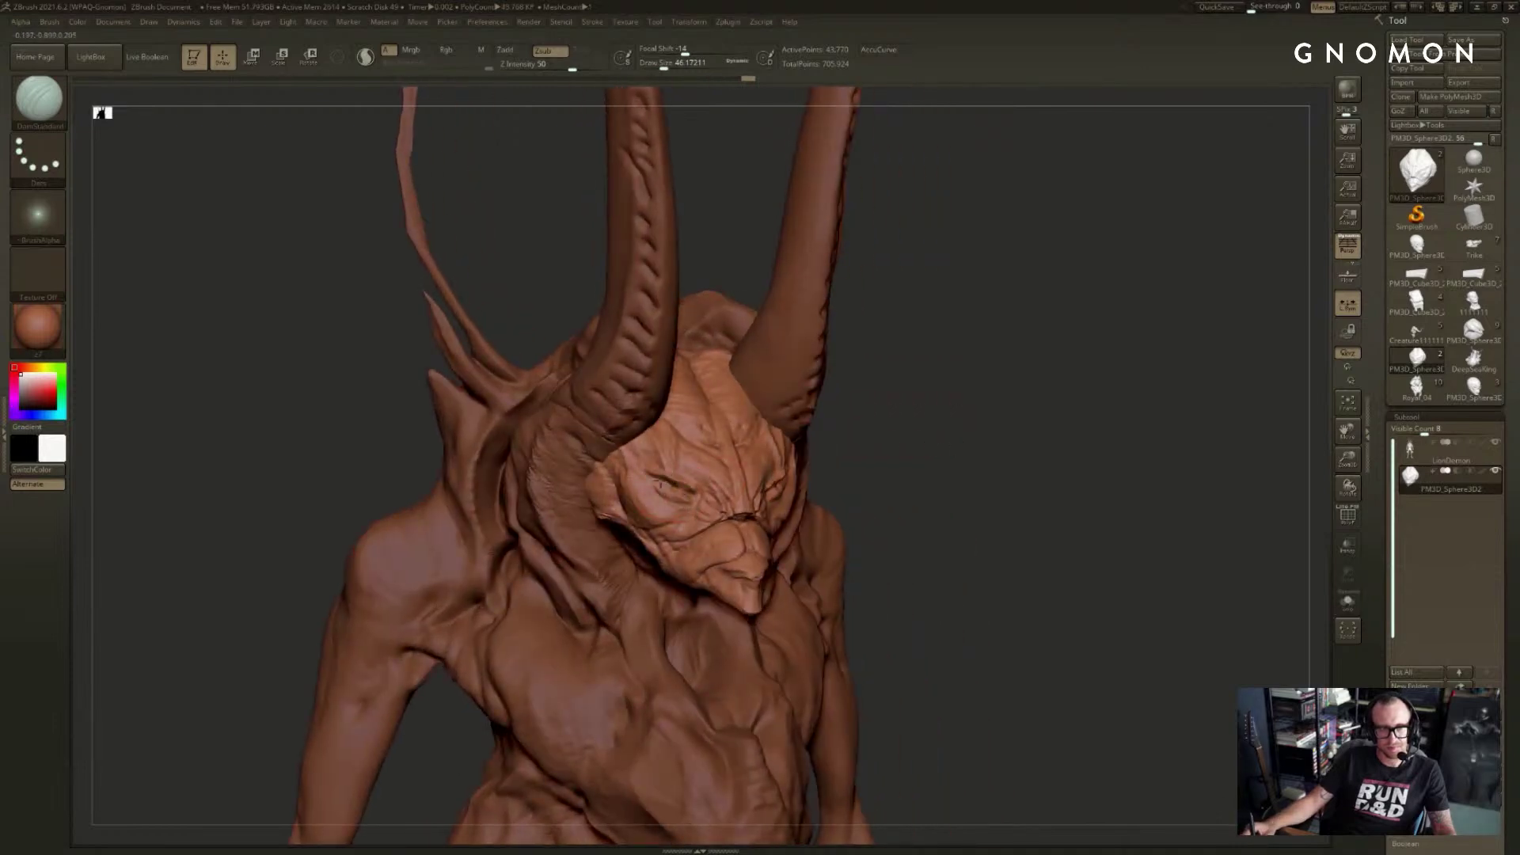
pyautogui.moveTo(871, 502); pyautogui.dragTo(760, 517)
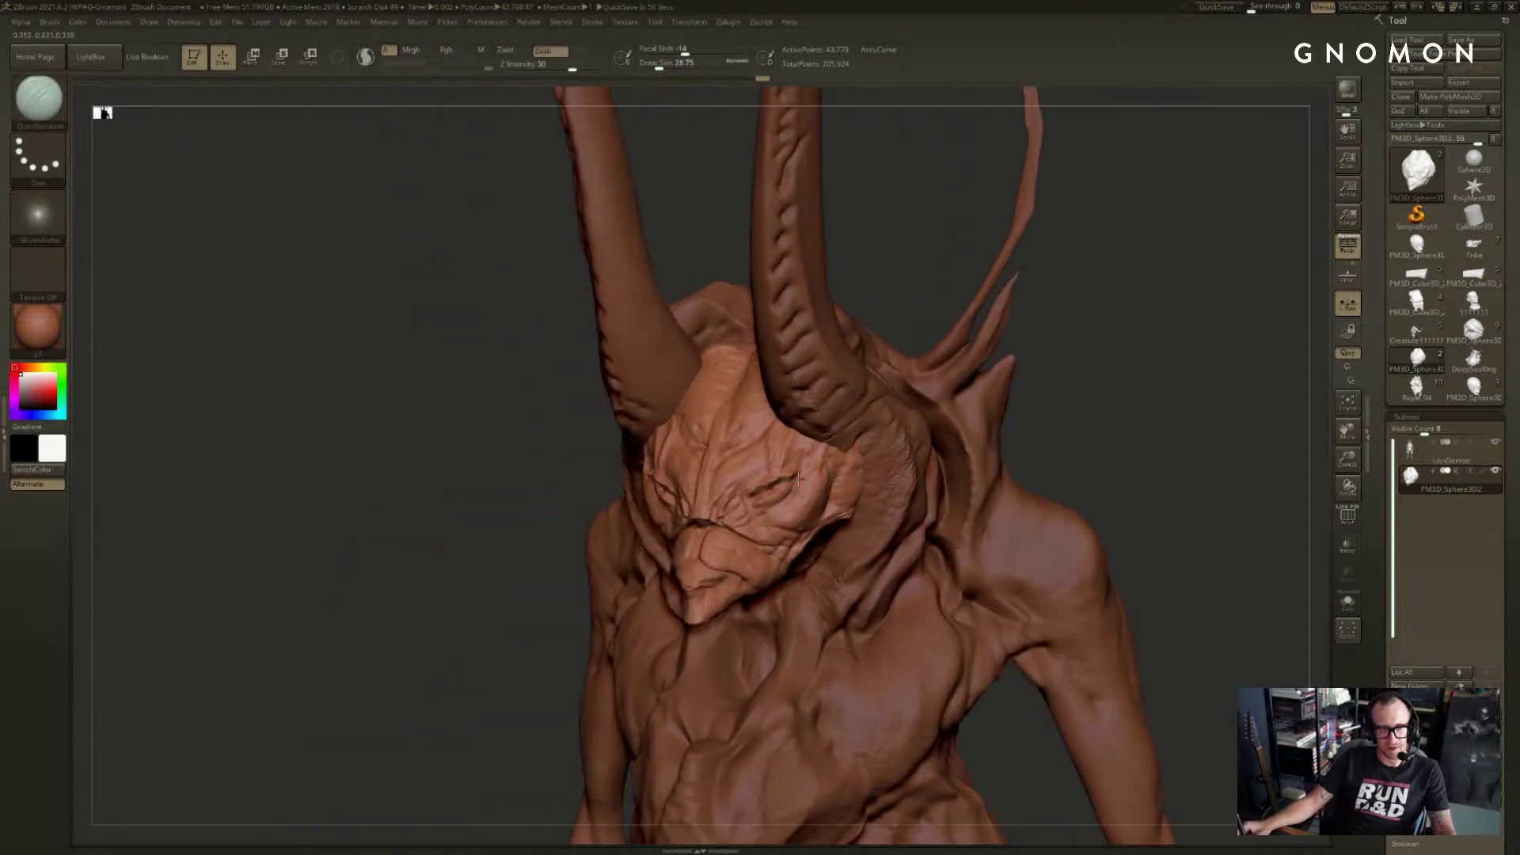
pyautogui.moveTo(1024, 387)
pyautogui.keyDown('shift'); pyautogui.mouseDown()
pyautogui.moveTo(1066, 387)
pyautogui.moveTo(845, 356)
pyautogui.mouseUp(); pyautogui.keyUp('shift')
pyautogui.moveTo(995, 333)
pyautogui.keyDown('alt'); pyautogui.mouseDown()
pyautogui.moveTo(1000, 244)
pyautogui.moveTo(1005, 310)
pyautogui.moveTo(1029, 312)
pyautogui.mouseUp(); pyautogui.keyUp('alt')
pyautogui.moveTo(1029, 311)
pyautogui.keyDown('alt'); pyautogui.mouseDown()
pyautogui.moveTo(1034, 359)
pyautogui.moveTo(1034, 319)
pyautogui.mouseUp(); pyautogui.keyUp('alt')
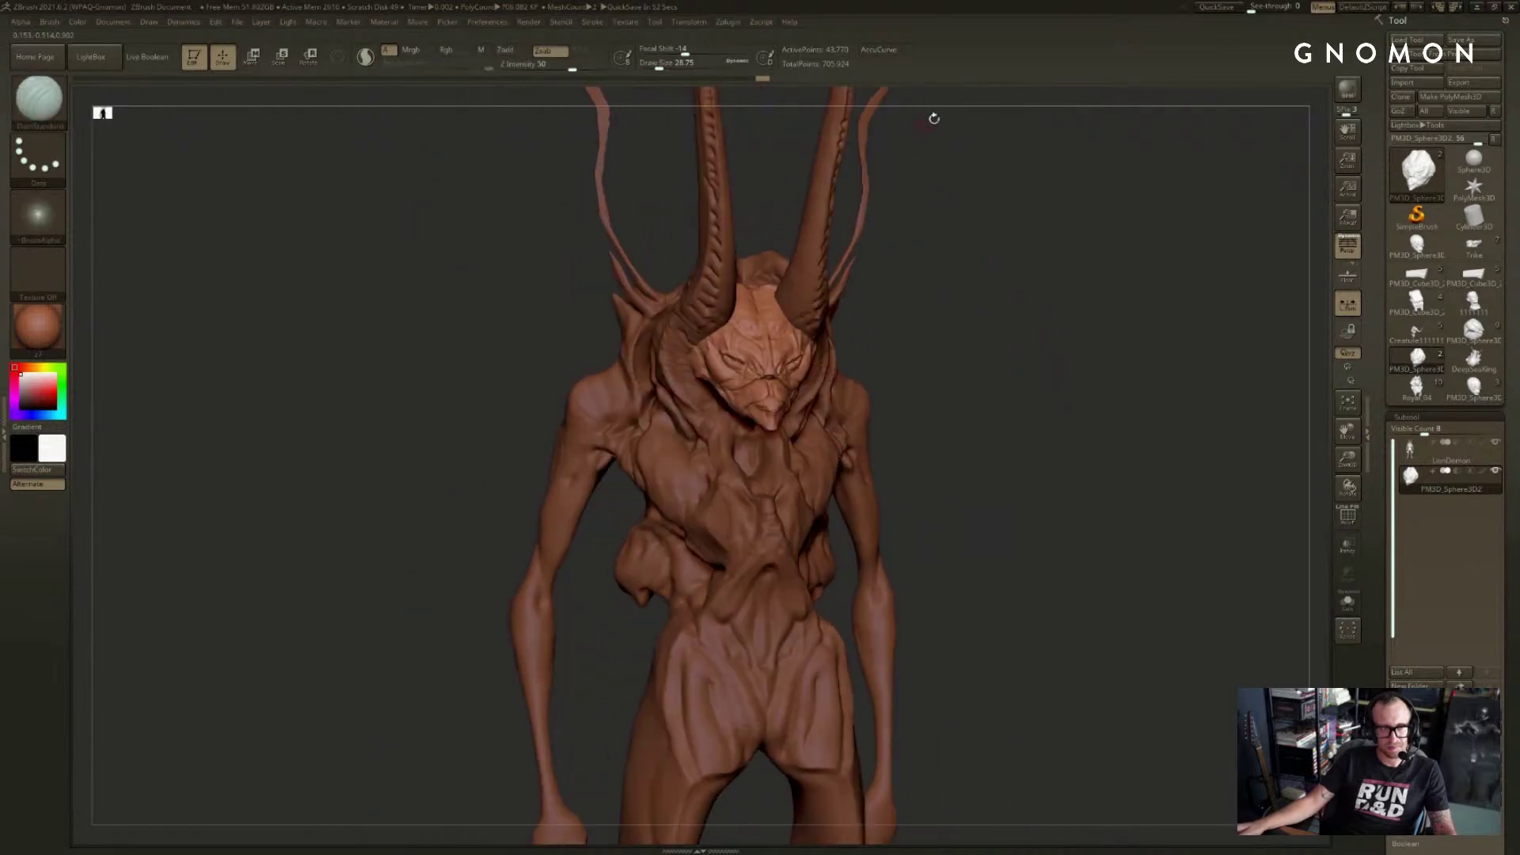
# - Compare earlier head versions in the undo history and return to the version with the eyes smoothed over
pyautogui.moveTo(759, 78)
pyautogui.mouseDown()
pyautogui.moveTo(429, 166)
pyautogui.moveTo(797, 127)
pyautogui.moveTo(383, 163)
pyautogui.moveTo(193, 238)
pyautogui.moveTo(164, 285)
pyautogui.moveTo(455, 190)
pyautogui.moveTo(390, 235)
pyautogui.moveTo(259, 135)
pyautogui.mouseUp()
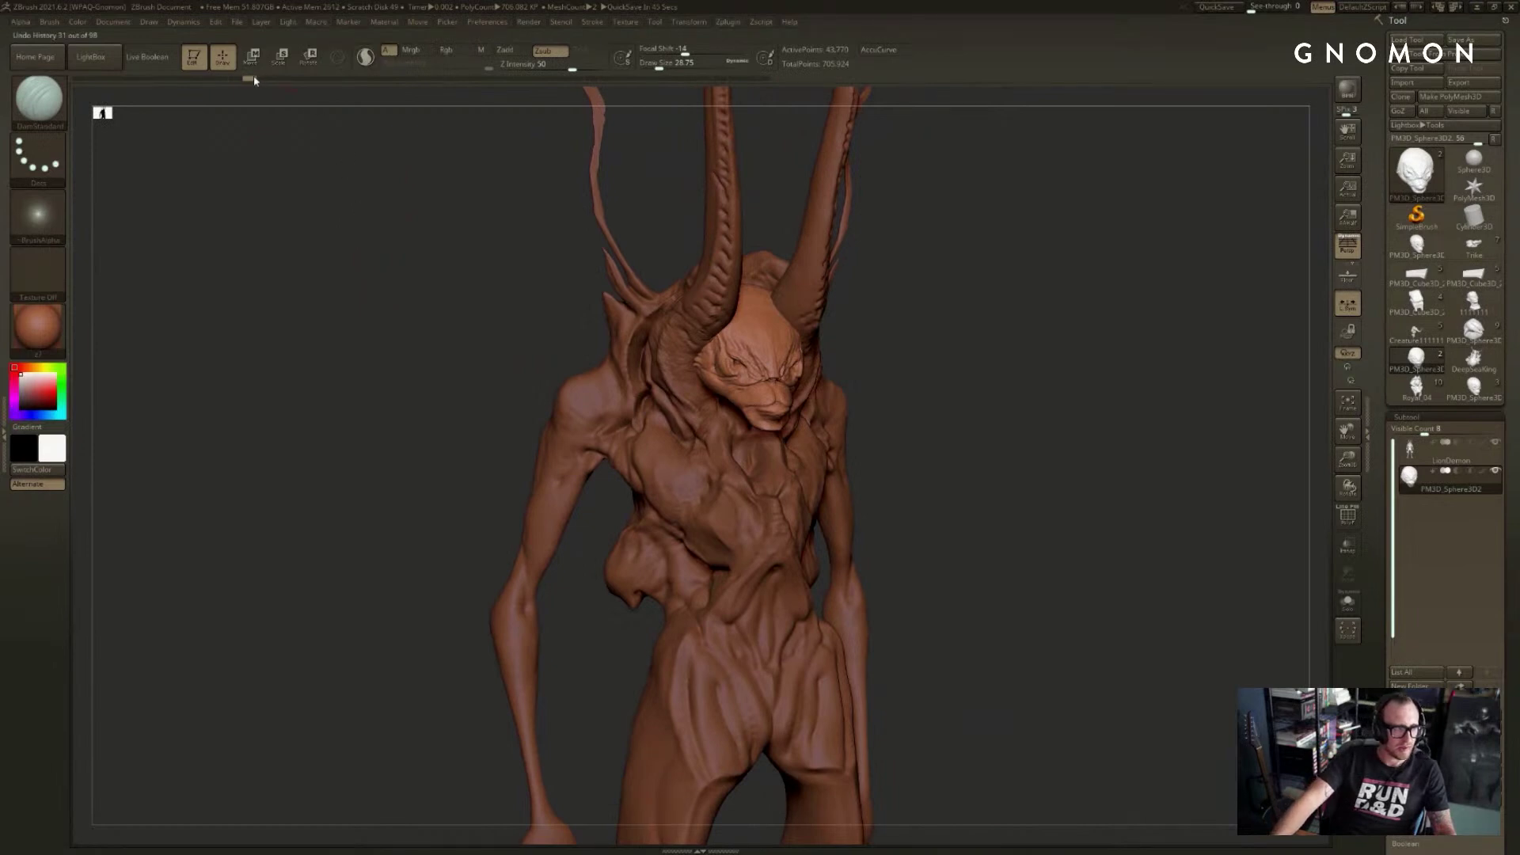
pyautogui.moveTo(250, 78)
pyautogui.mouseDown()
pyautogui.moveTo(74, 95)
pyautogui.moveTo(922, 82)
pyautogui.mouseUp()
pyautogui.moveTo(811, 97)
pyautogui.mouseDown()
pyautogui.moveTo(319, 122)
pyautogui.moveTo(399, 135)
pyautogui.moveTo(802, 124)
pyautogui.moveTo(678, 121)
pyautogui.moveTo(533, 142)
pyautogui.moveTo(602, 139)
pyautogui.mouseUp()
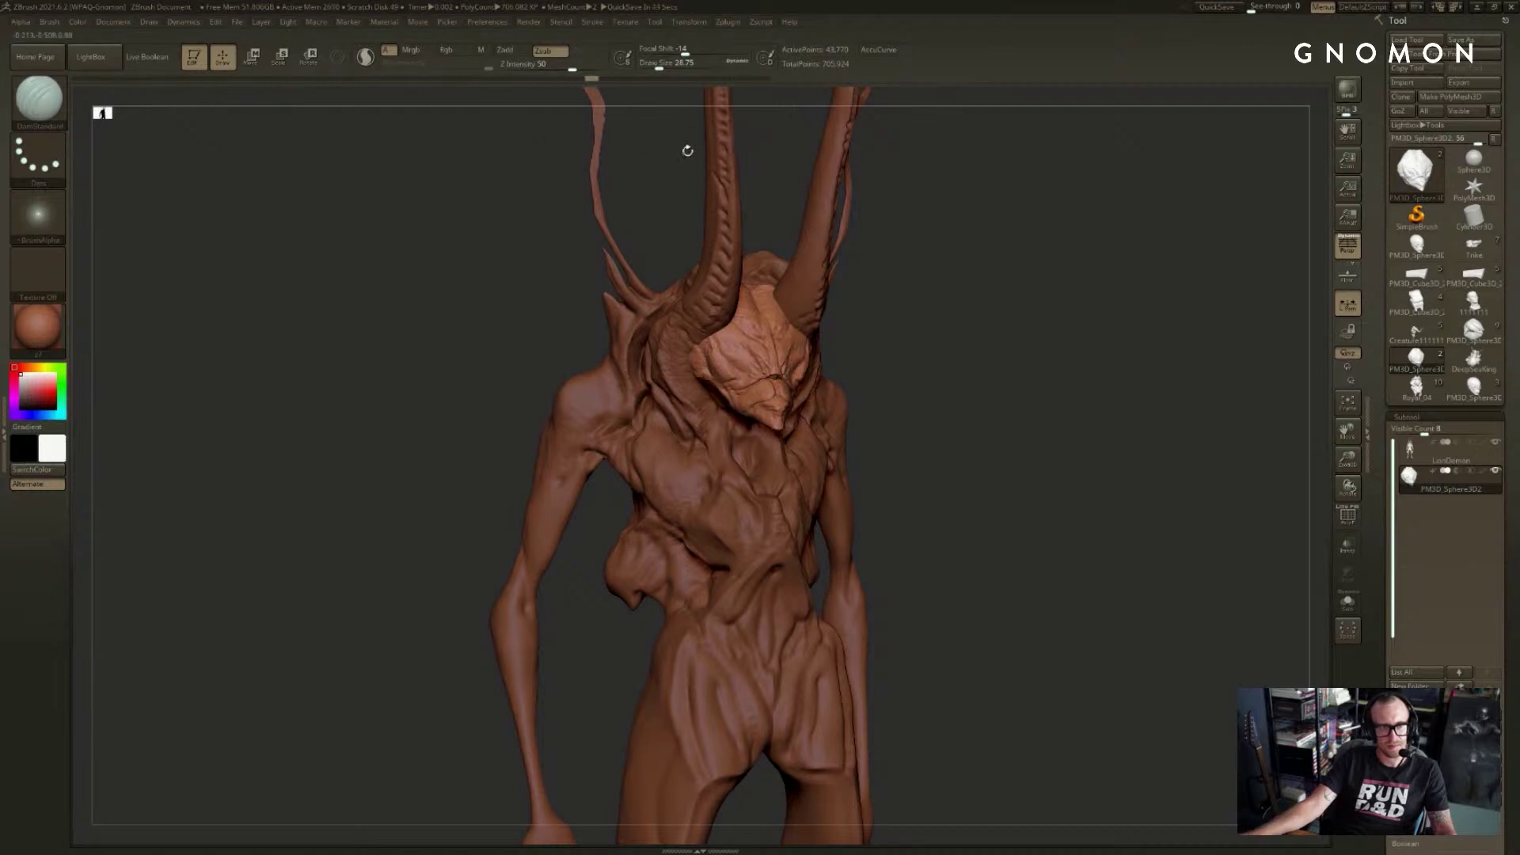
pyautogui.keyDown('shift'); pyautogui.moveTo(1109, 329); pyautogui.dragTo(1065, 443); pyautogui.keyUp('shift')
# - Build up the brows around the eye sockets with the ClayBuildup brush, accepting removal of the newer undo history entries
pyautogui.press('b')
pyautogui.press('c')
pyautogui.press('b')
pyautogui.click(753, 414)
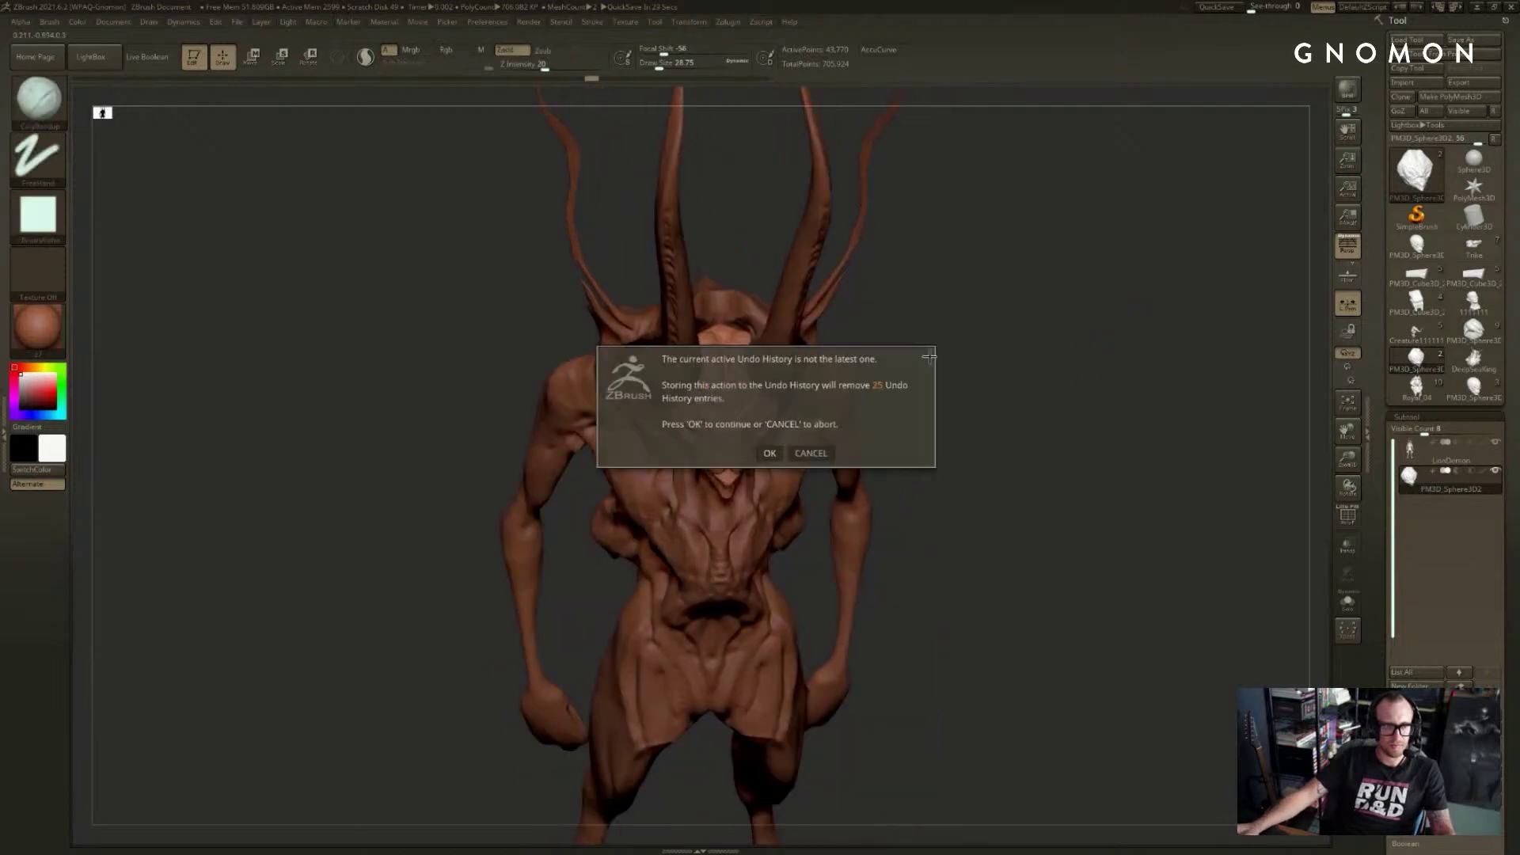
pyautogui.click(766, 454)
pyautogui.moveTo(967, 405)
pyautogui.mouseDown()
pyautogui.moveTo(992, 361)
pyautogui.moveTo(815, 397)
pyautogui.moveTo(757, 430)
pyautogui.mouseUp()
pyautogui.press('[')
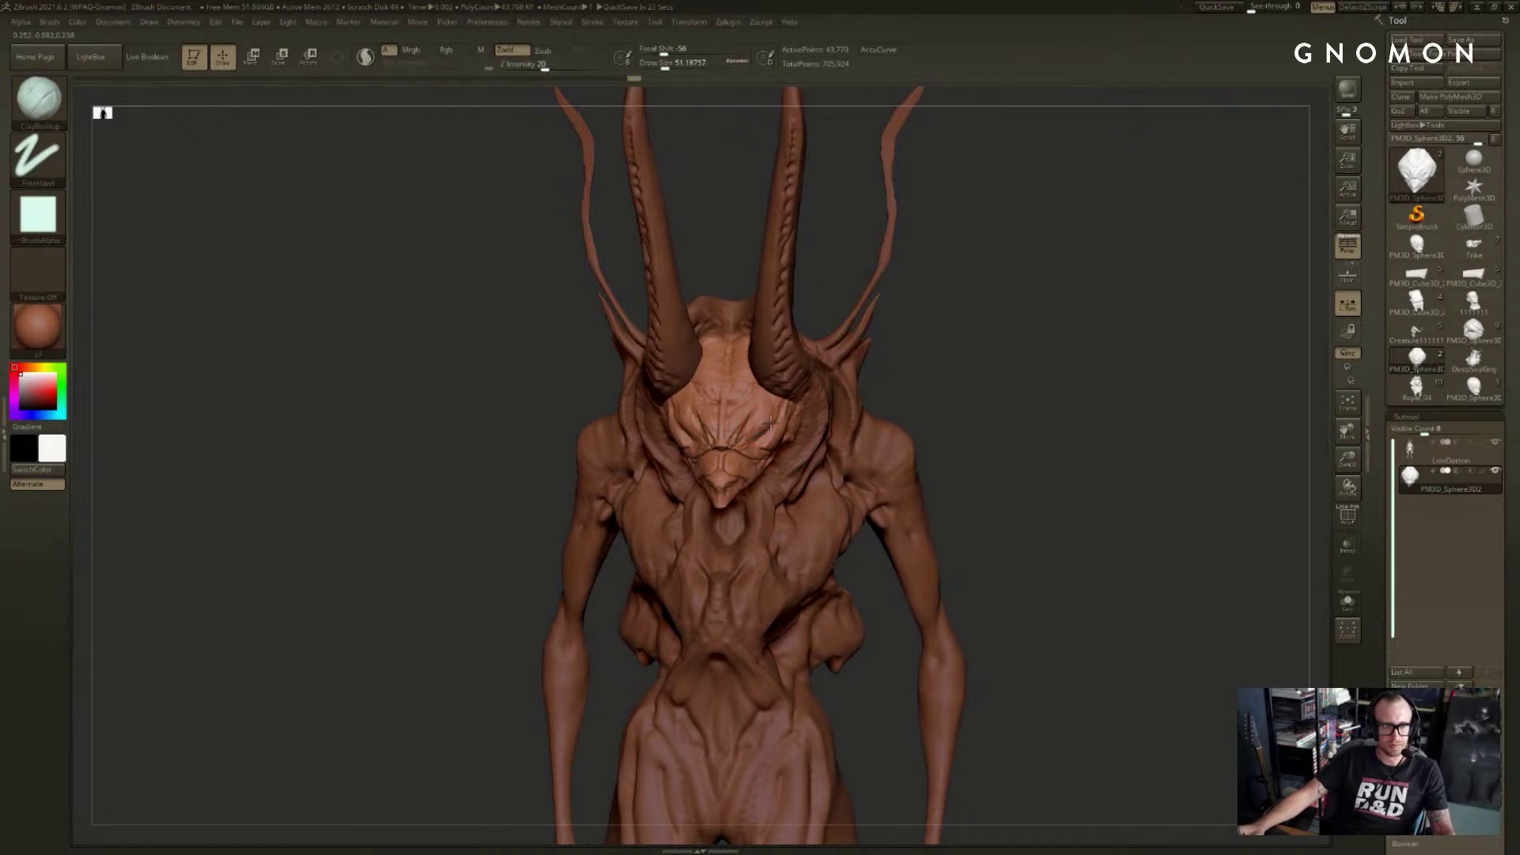
pyautogui.press('[')
# - Refine the eye and cheek forms from front and side with ClayBuildup at a draw size of about 41, undoing the last stroke
pyautogui.moveTo(770, 424); pyautogui.dragTo(766, 438, button='right')
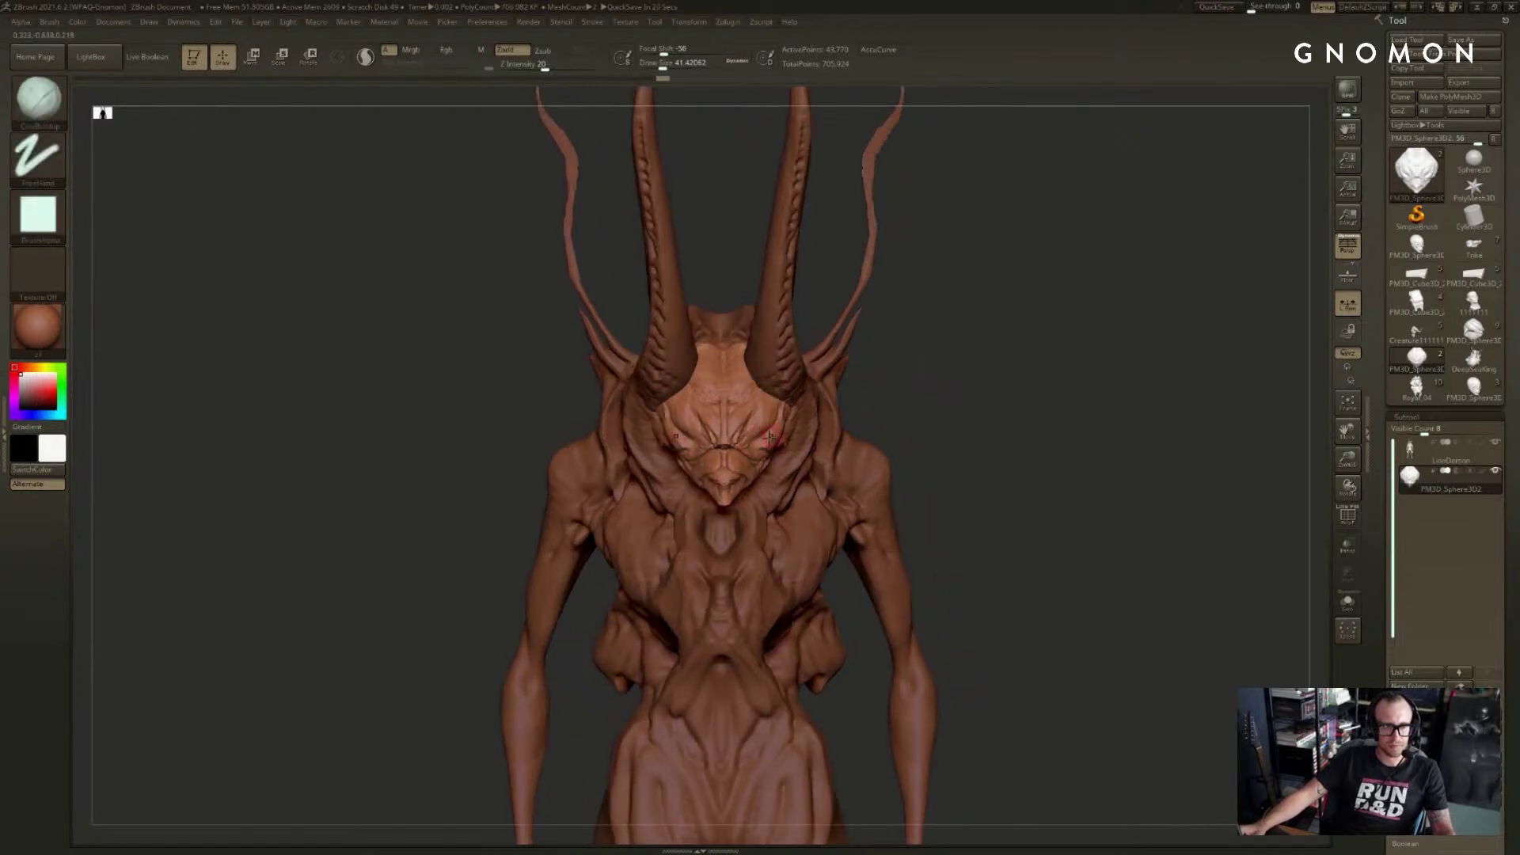
pyautogui.moveTo(763, 452); pyautogui.dragTo(711, 452, button='right')
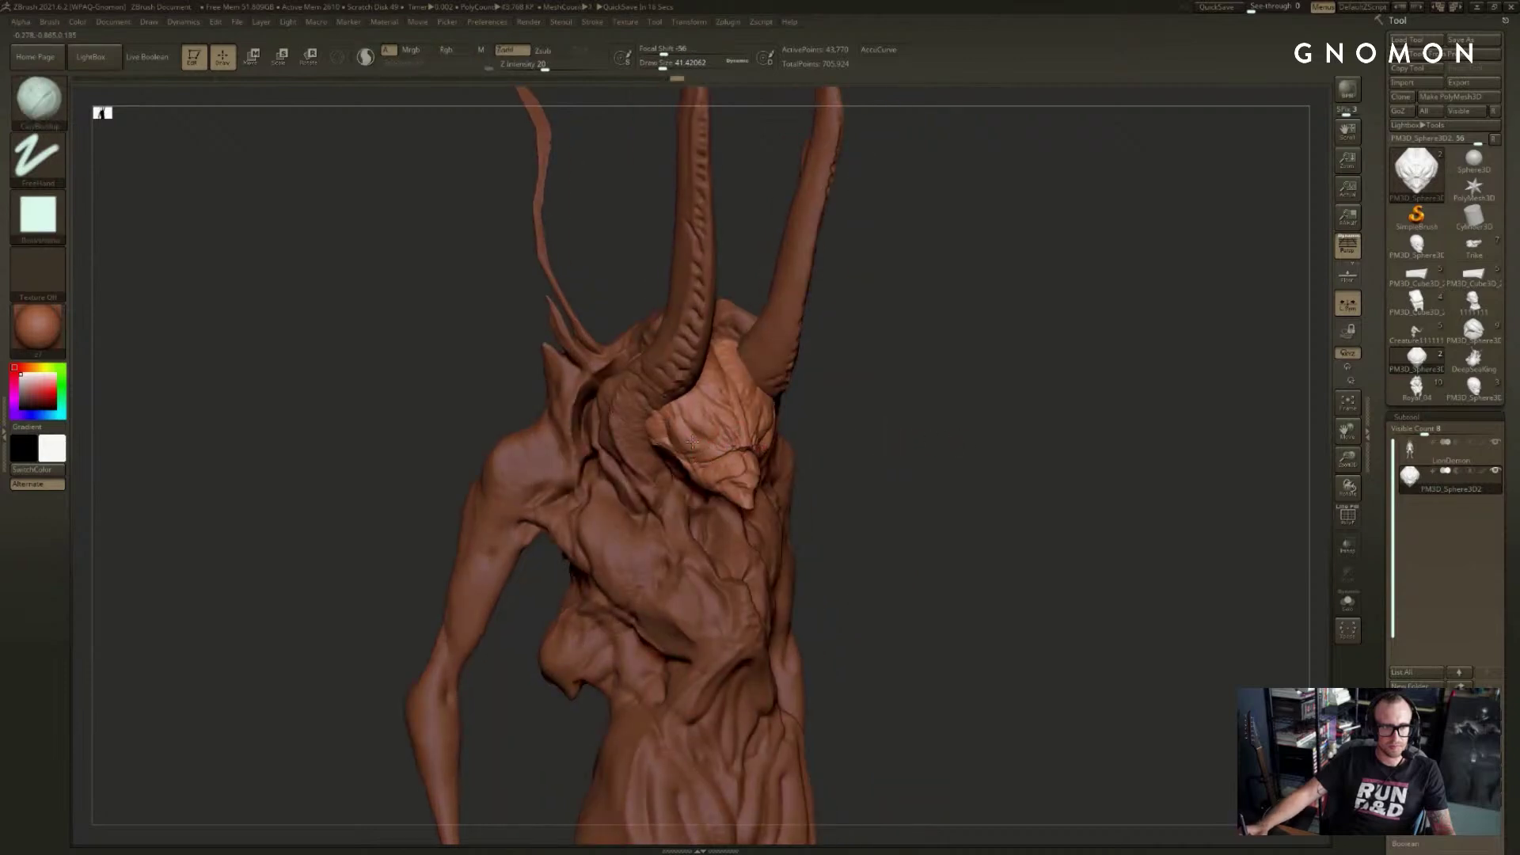
pyautogui.moveTo(707, 459); pyautogui.dragTo(710, 458)
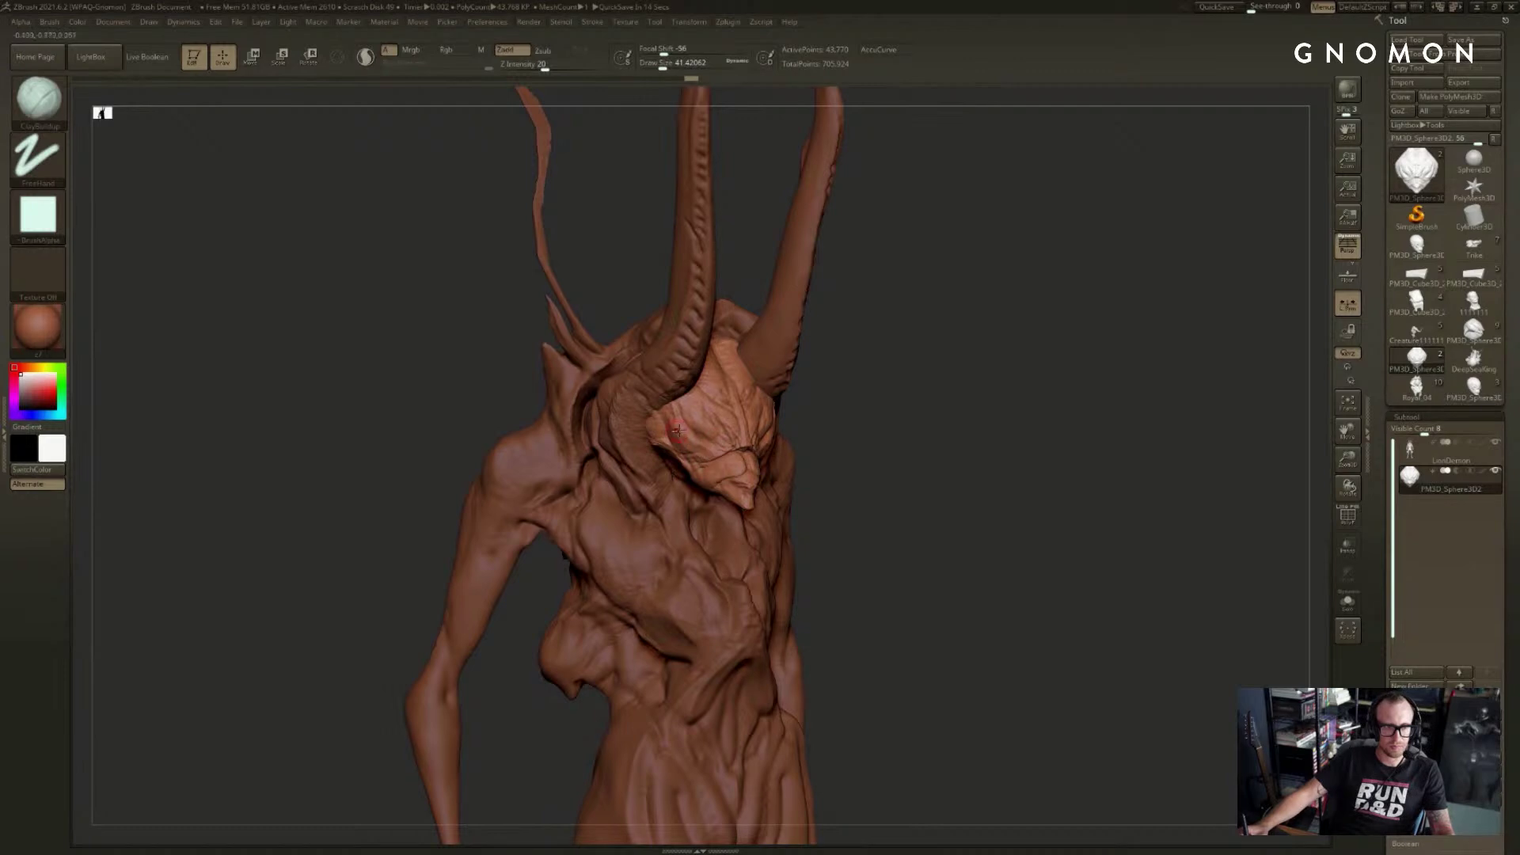
pyautogui.moveTo(929, 431); pyautogui.dragTo(977, 402)
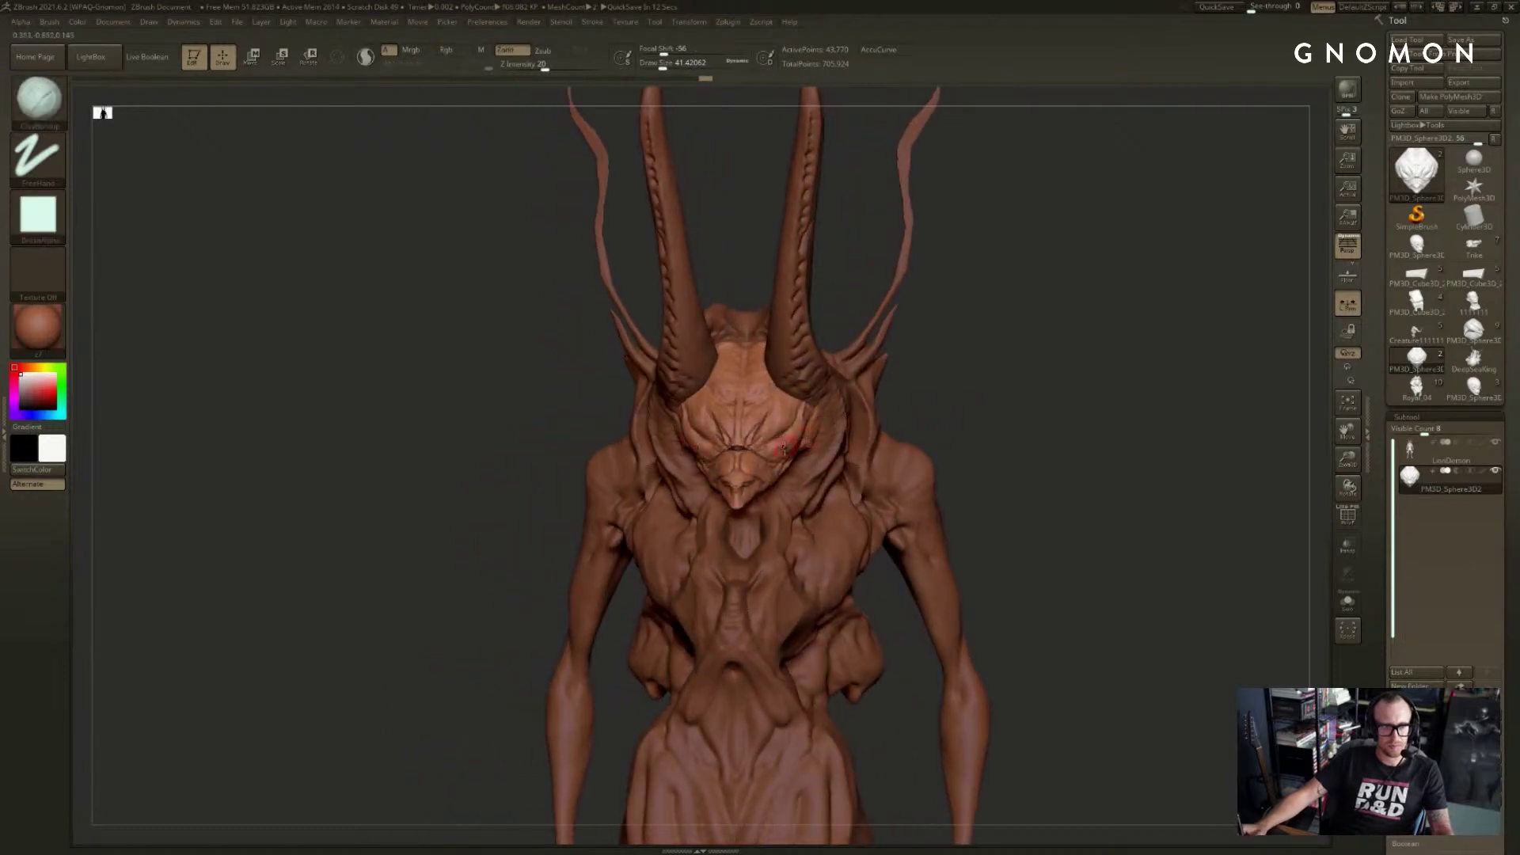
pyautogui.hotkey('ctrl', 'z')
# - Carve the slanted eye and cheek creases with the DamStandard brush and smooth the areas beside them
pyautogui.press('b')
pyautogui.press('d')
pyautogui.press('s')
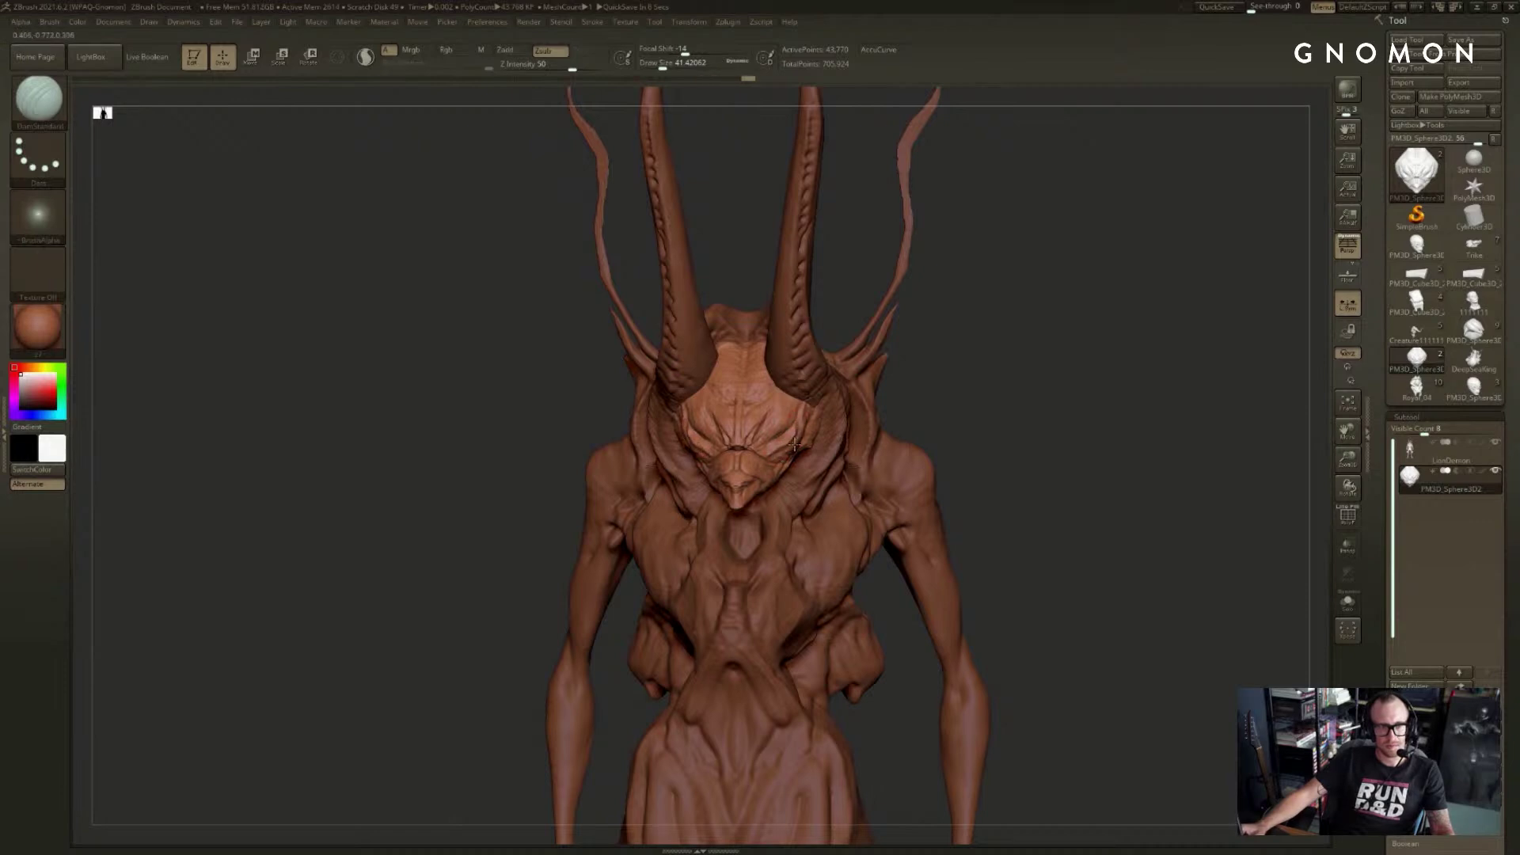
pyautogui.press('shift')
pyautogui.keyDown('shift'); pyautogui.moveTo(774, 453); pyautogui.dragTo(801, 440); pyautogui.keyUp('shift')
pyautogui.moveTo(943, 417); pyautogui.dragTo(782, 450)
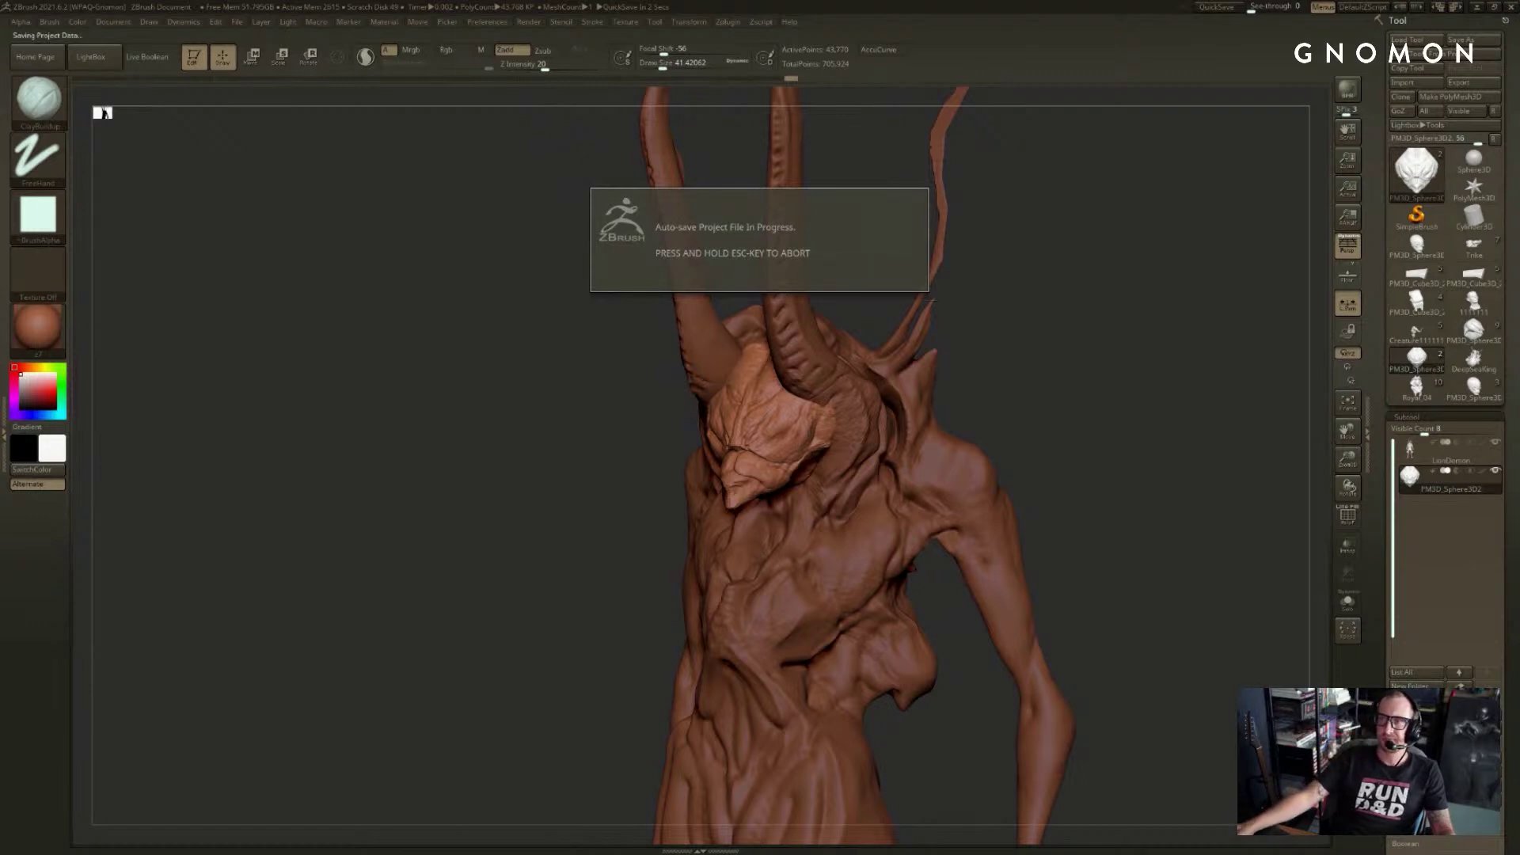
pyautogui.press('Escape')
# - Switch to the body subtool and carve the creases between the collar folds and upper chest with a larger DamStandard brush
pyautogui.moveTo(1029, 359)
pyautogui.mouseDown()
pyautogui.moveTo(1002, 366)
pyautogui.moveTo(1024, 292)
pyautogui.moveTo(1055, 299)
pyautogui.moveTo(1054, 336)
pyautogui.mouseUp()
pyautogui.keyDown('alt'); pyautogui.click(880, 453); pyautogui.keyUp('alt')
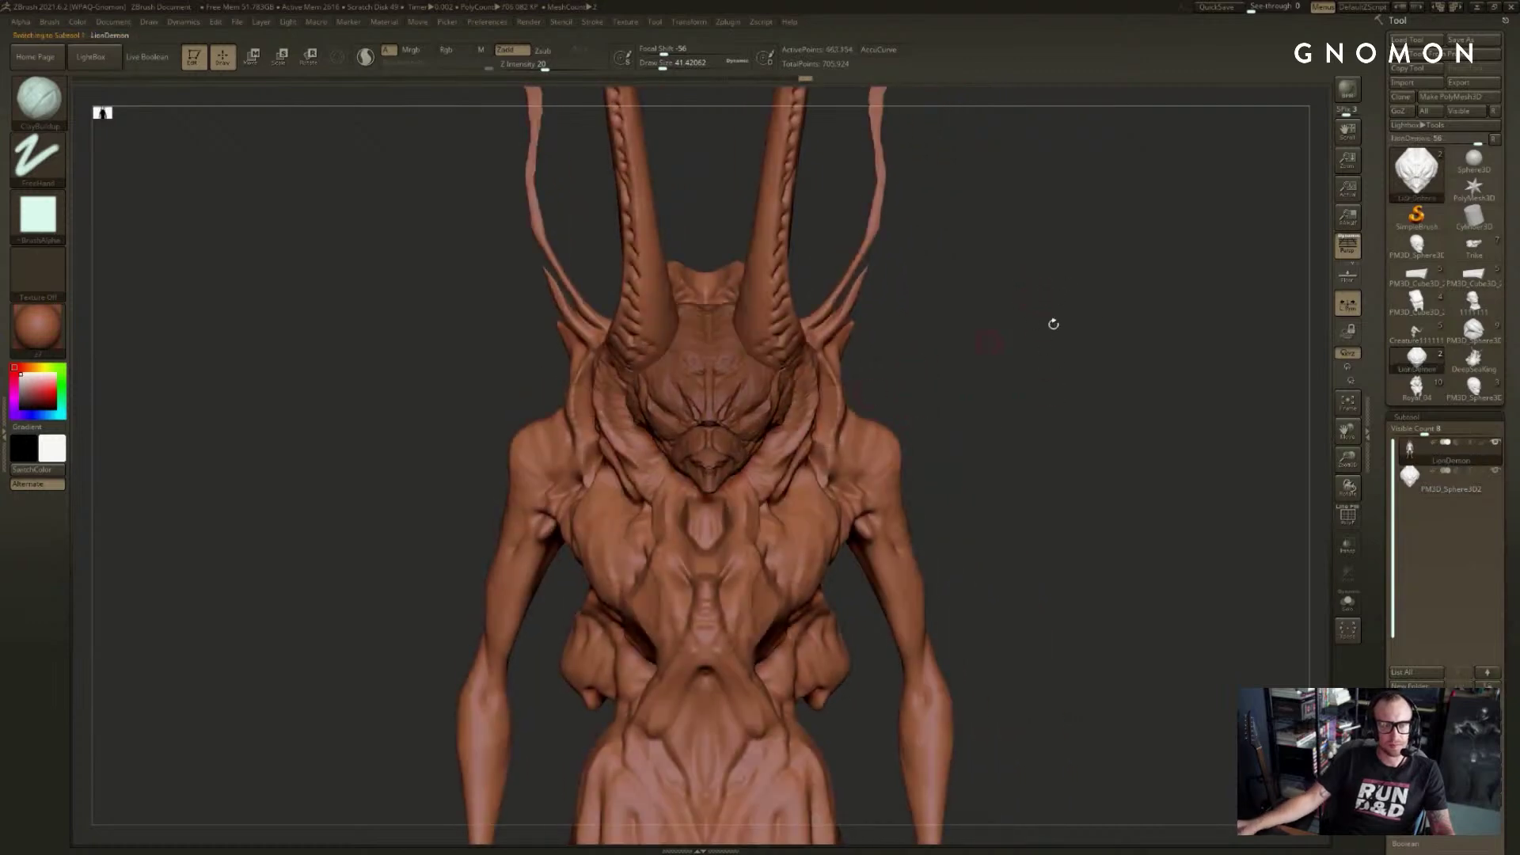
pyautogui.press('b')
pyautogui.press('d')
pyautogui.press('s')
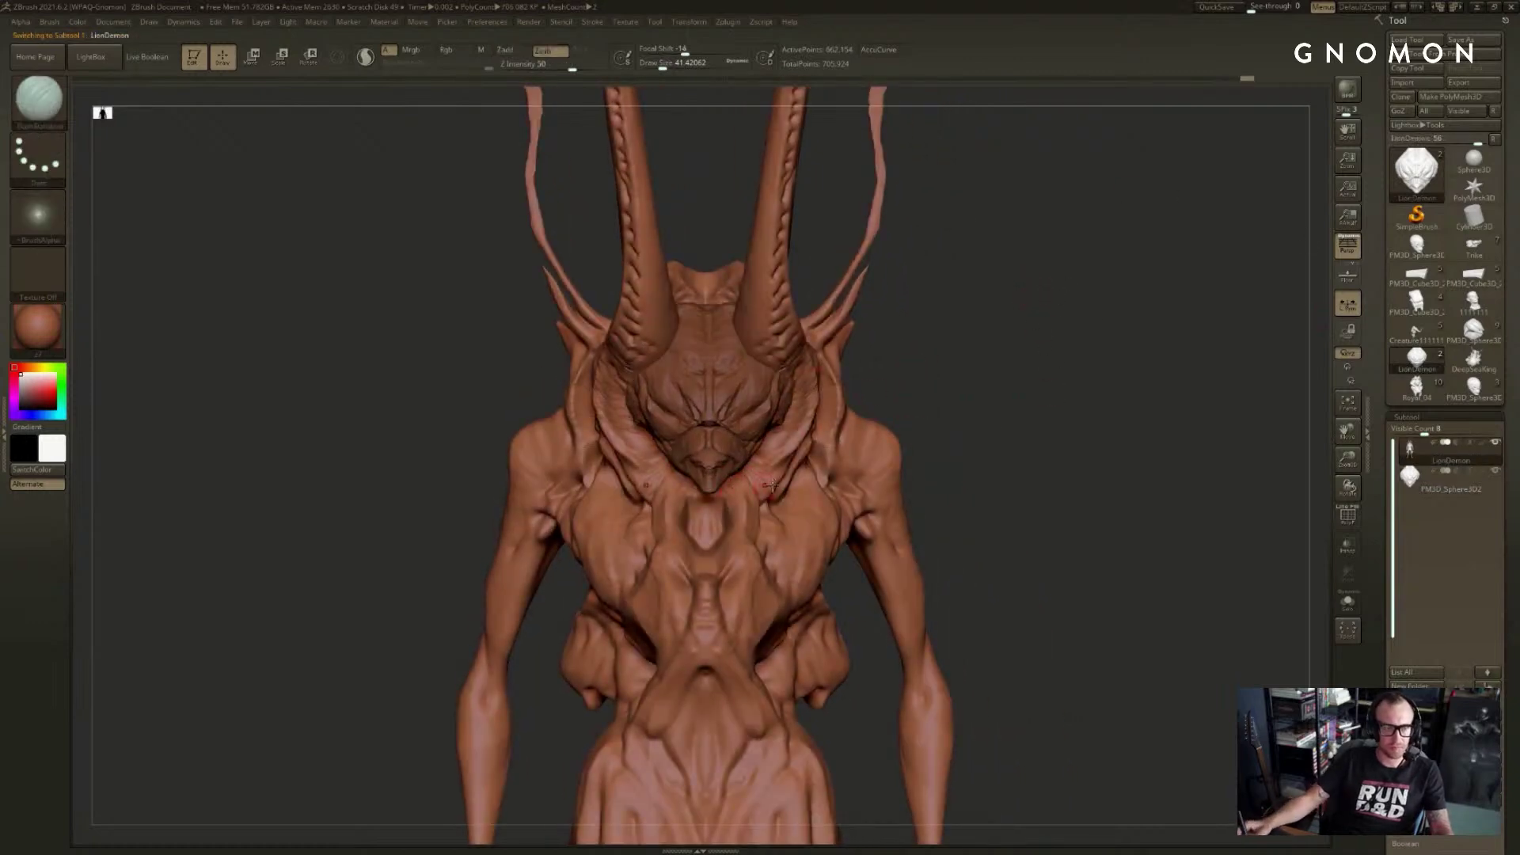
pyautogui.press(']')
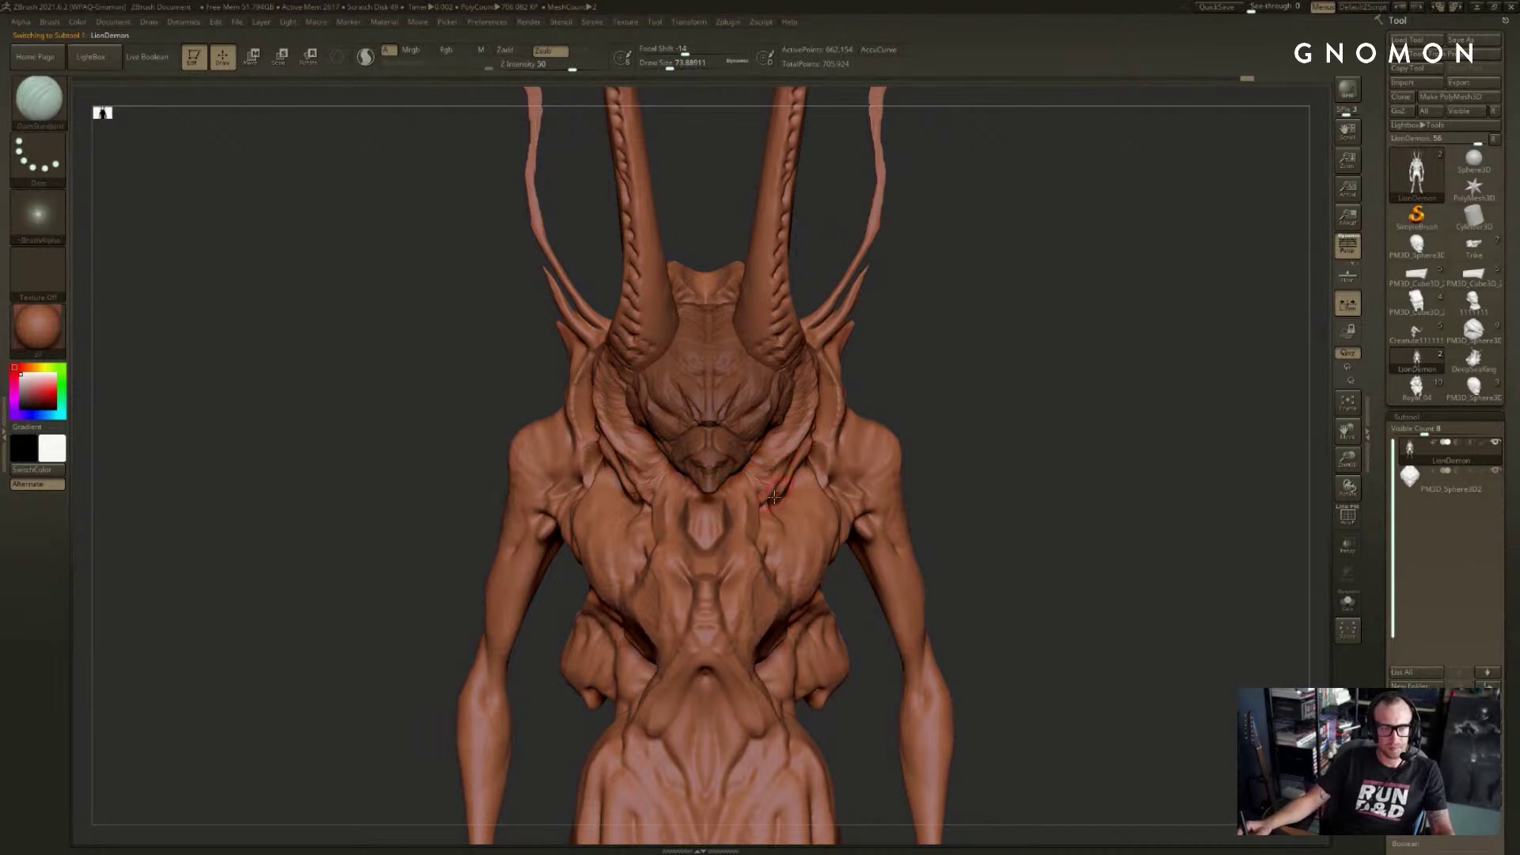
# - Adjust the ends of the collar folds where they meet the upper chest with the Move brush
pyautogui.press('b')
pyautogui.press('m')
pyautogui.press('v')
pyautogui.moveTo(773, 500); pyautogui.dragTo(781, 511)
pyautogui.moveTo(972, 440); pyautogui.dragTo(937, 442)
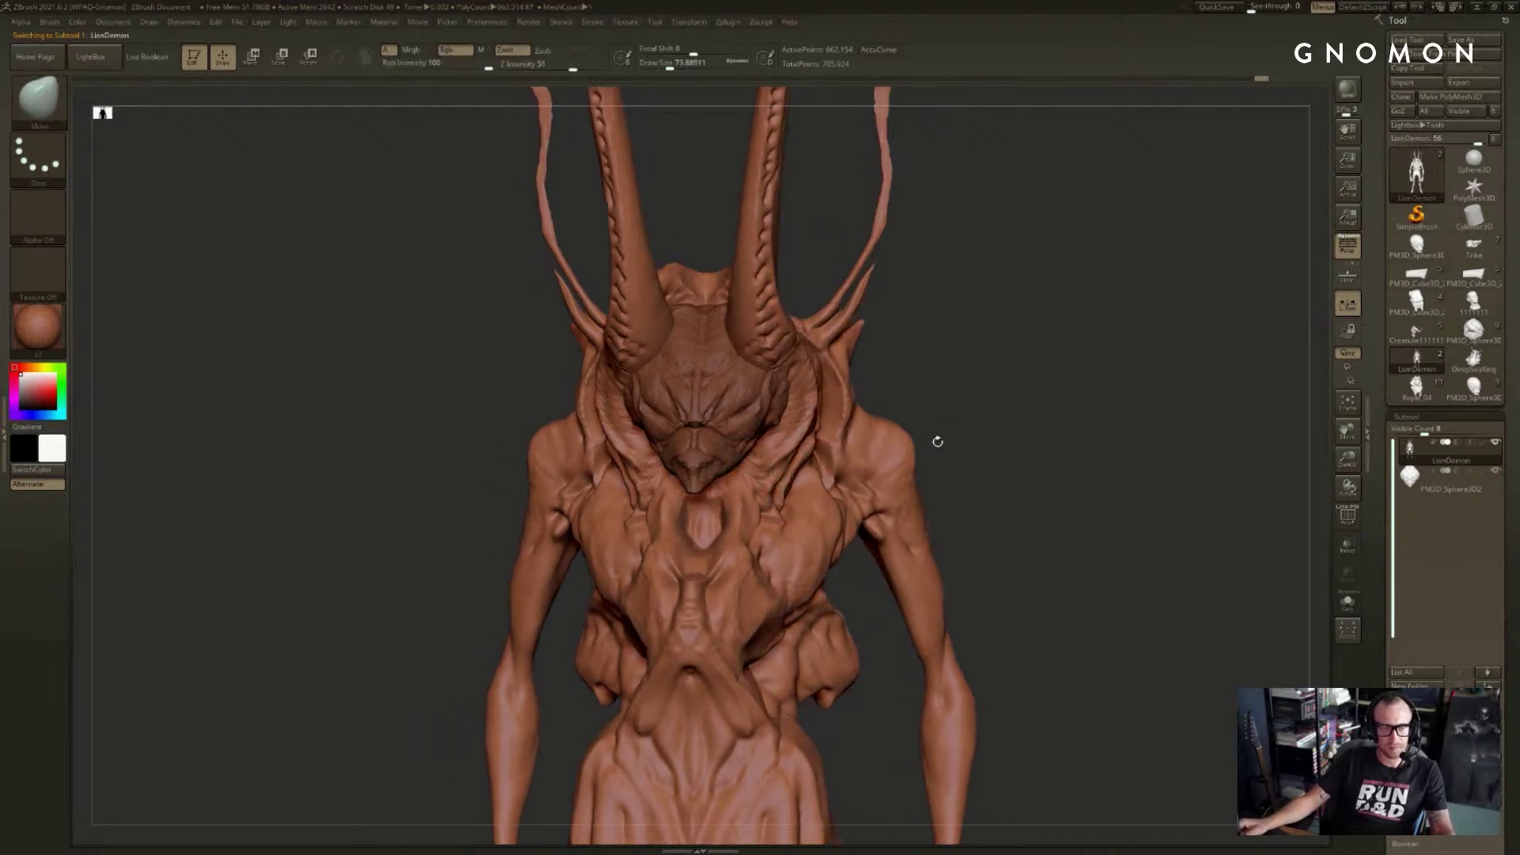
# - Build up the upper chest beside the collar folds with ClayBuildup and carve the crease below the chin with DamStandard
pyautogui.press('b')
pyautogui.press('c')
pyautogui.press('b')
pyautogui.moveTo(811, 505)
pyautogui.mouseDown()
pyautogui.moveTo(812, 585)
pyautogui.moveTo(776, 589)
pyautogui.moveTo(801, 563)
pyautogui.mouseUp()
pyautogui.press('b')
pyautogui.press('d')
pyautogui.press('s')
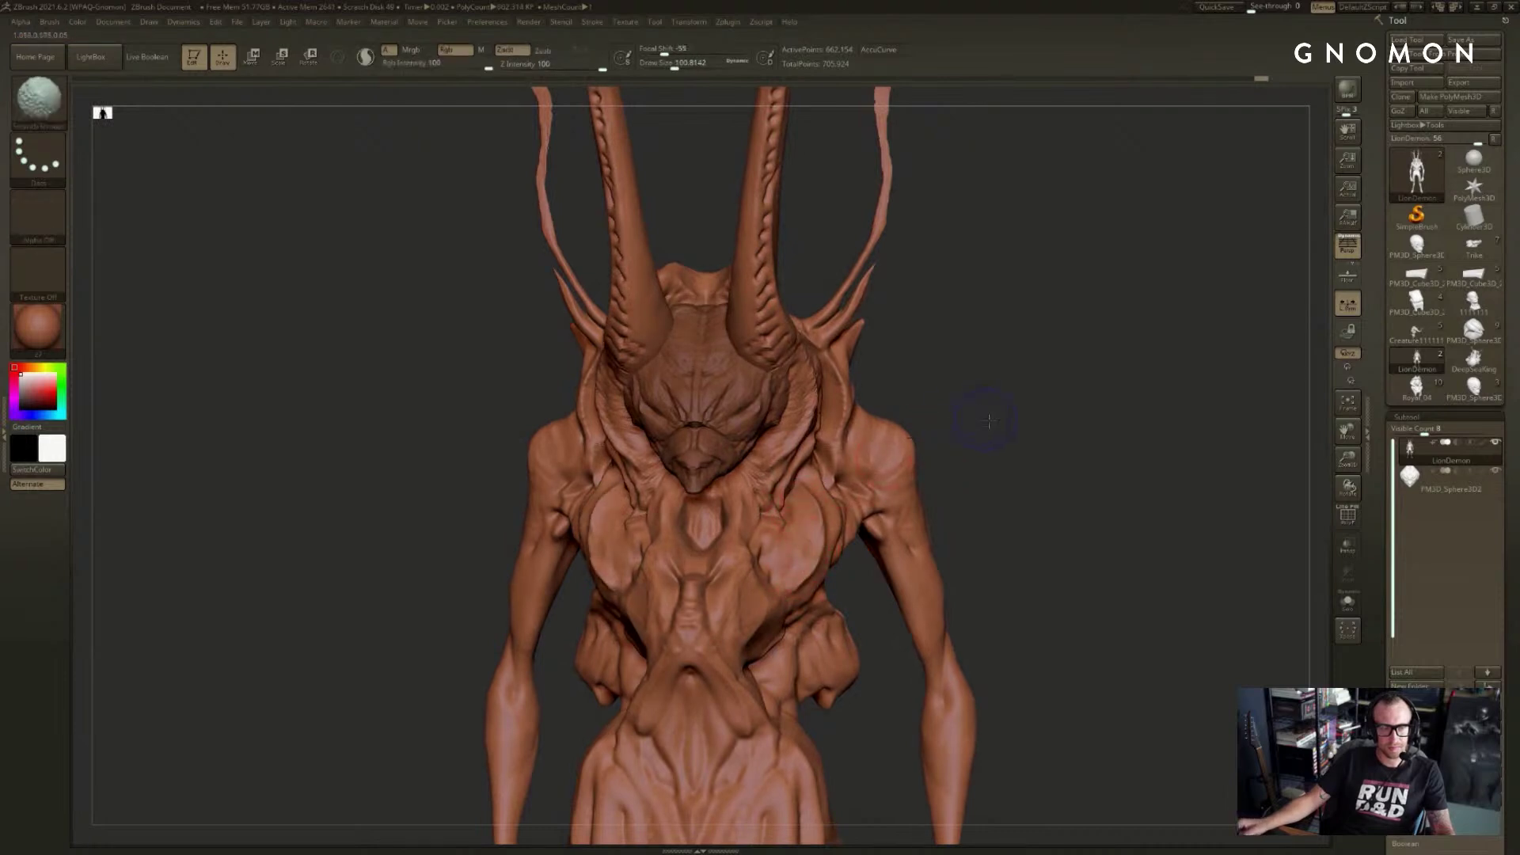
pyautogui.moveTo(984, 424); pyautogui.dragTo(954, 427)
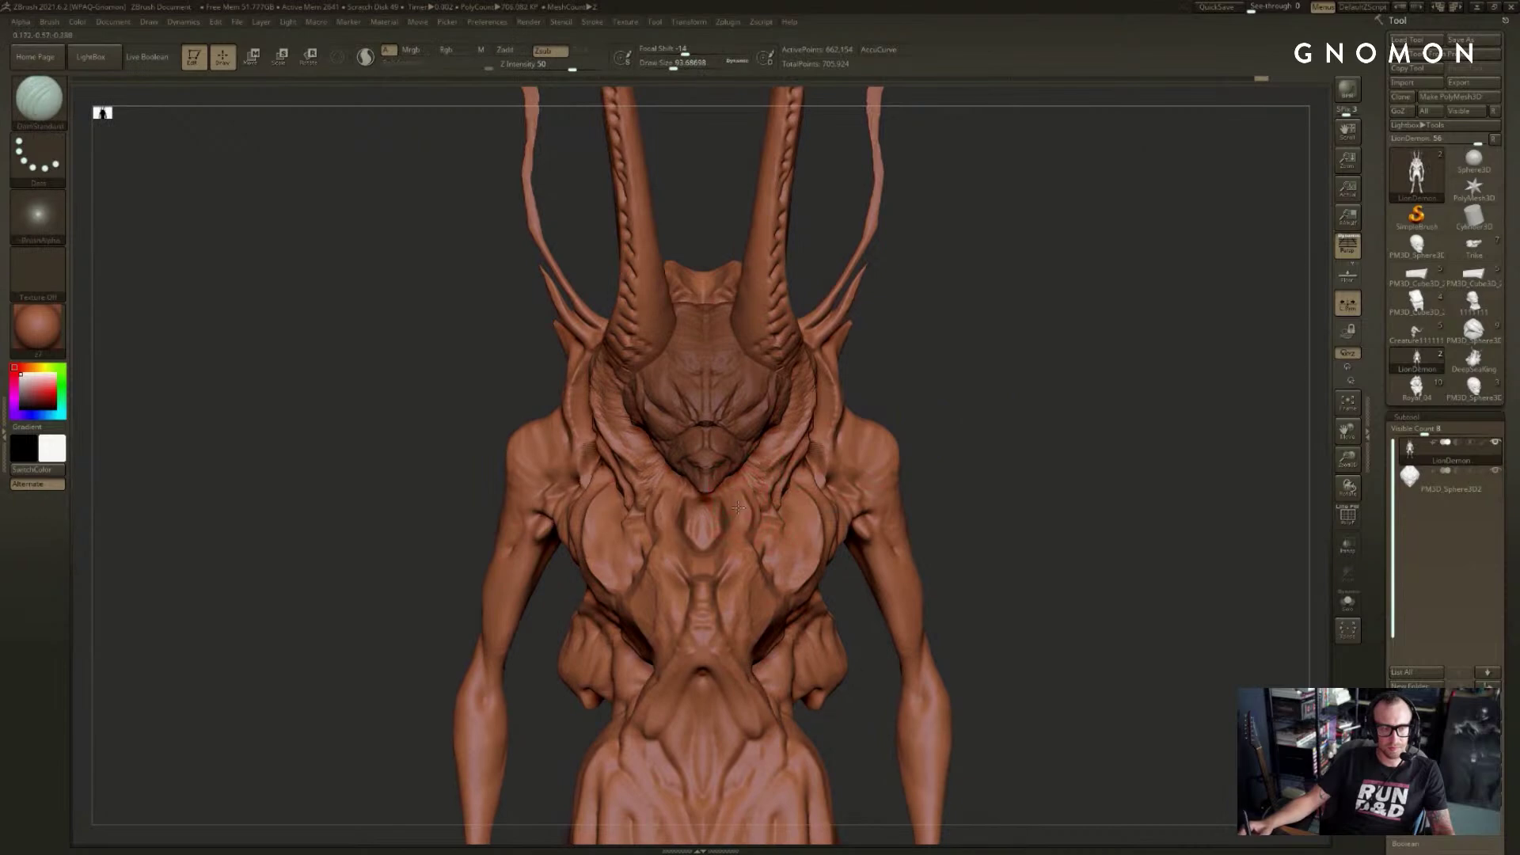
pyautogui.moveTo(737, 506); pyautogui.dragTo(711, 507)
pyautogui.moveTo(950, 448); pyautogui.dragTo(1000, 467)
# - Fill the hollow at the centre of the upper chest below the chin with ClayBuildup
pyautogui.press('b')
pyautogui.press('c')
pyautogui.press('b')
pyautogui.moveTo(695, 513)
pyautogui.mouseDown()
pyautogui.moveTo(717, 546)
pyautogui.moveTo(713, 510)
pyautogui.moveTo(713, 552)
pyautogui.moveTo(733, 563)
pyautogui.mouseUp()
pyautogui.keyDown('shift'); pyautogui.moveTo(935, 507); pyautogui.dragTo(863, 510); pyautogui.keyUp('shift')
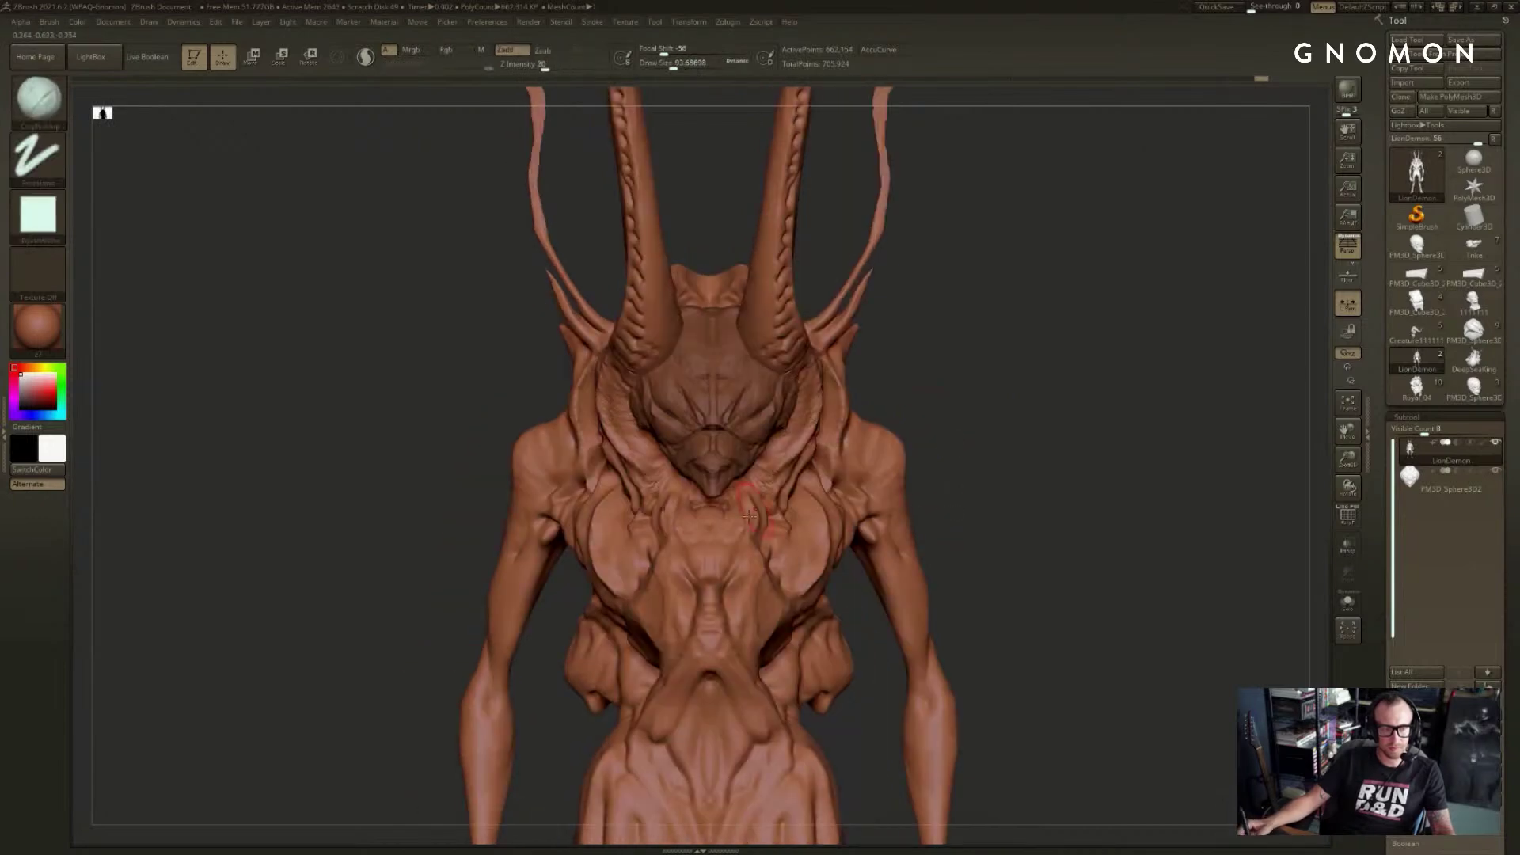
pyautogui.moveTo(705, 533); pyautogui.dragTo(718, 564)
# - Carve small creases into the centre of the chest above the sternum ridge with a smaller DamStandard brush
pyautogui.press('b')
pyautogui.press('d')
pyautogui.press('s')
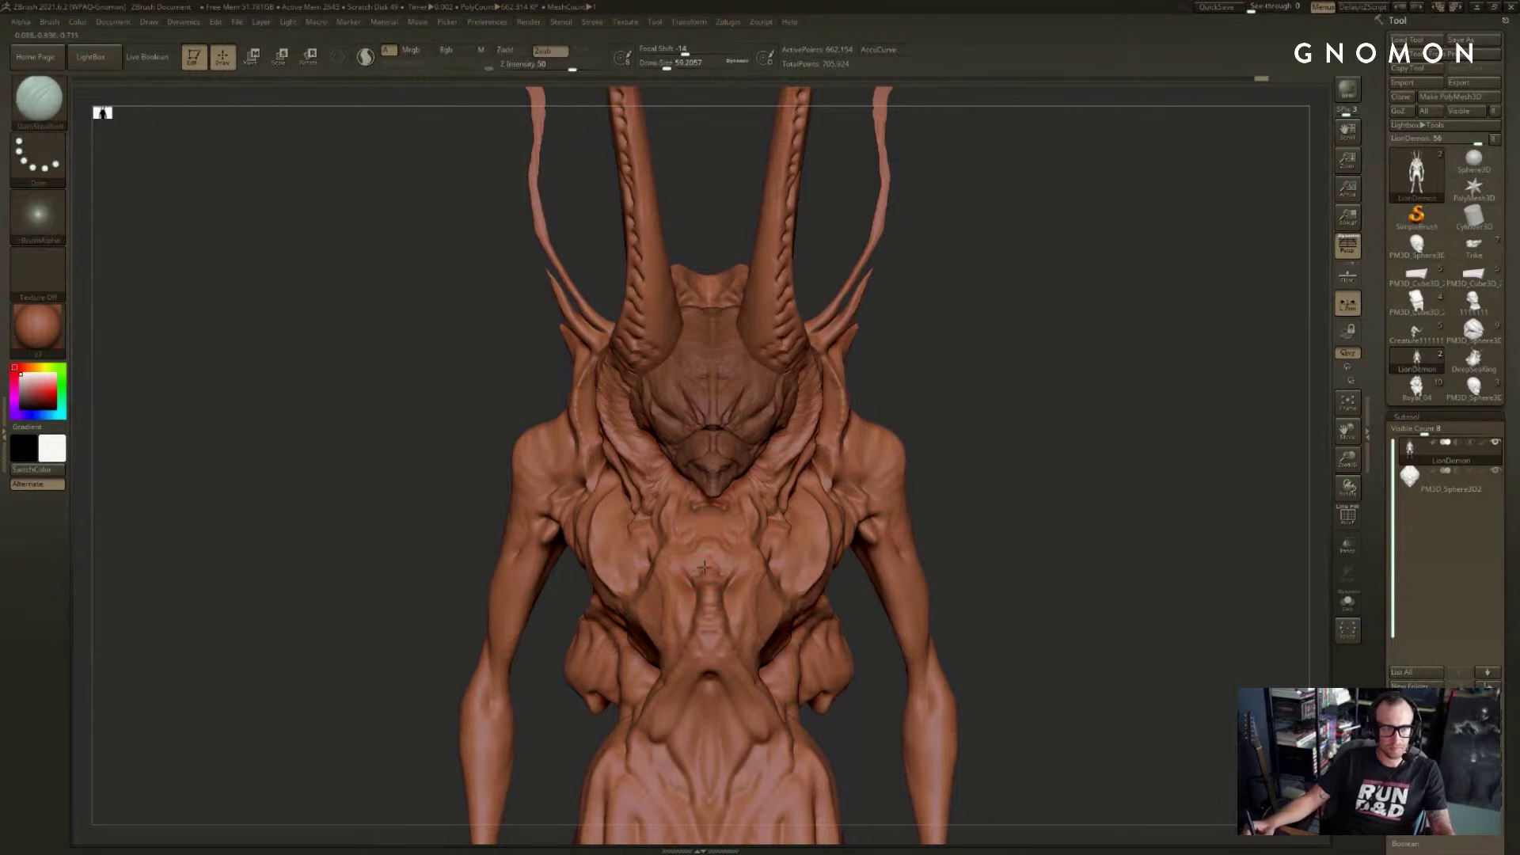
pyautogui.moveTo(696, 561); pyautogui.dragTo(690, 567)
pyautogui.press('s')
pyautogui.click(681, 570)
pyautogui.moveTo(1021, 456); pyautogui.dragTo(934, 475)
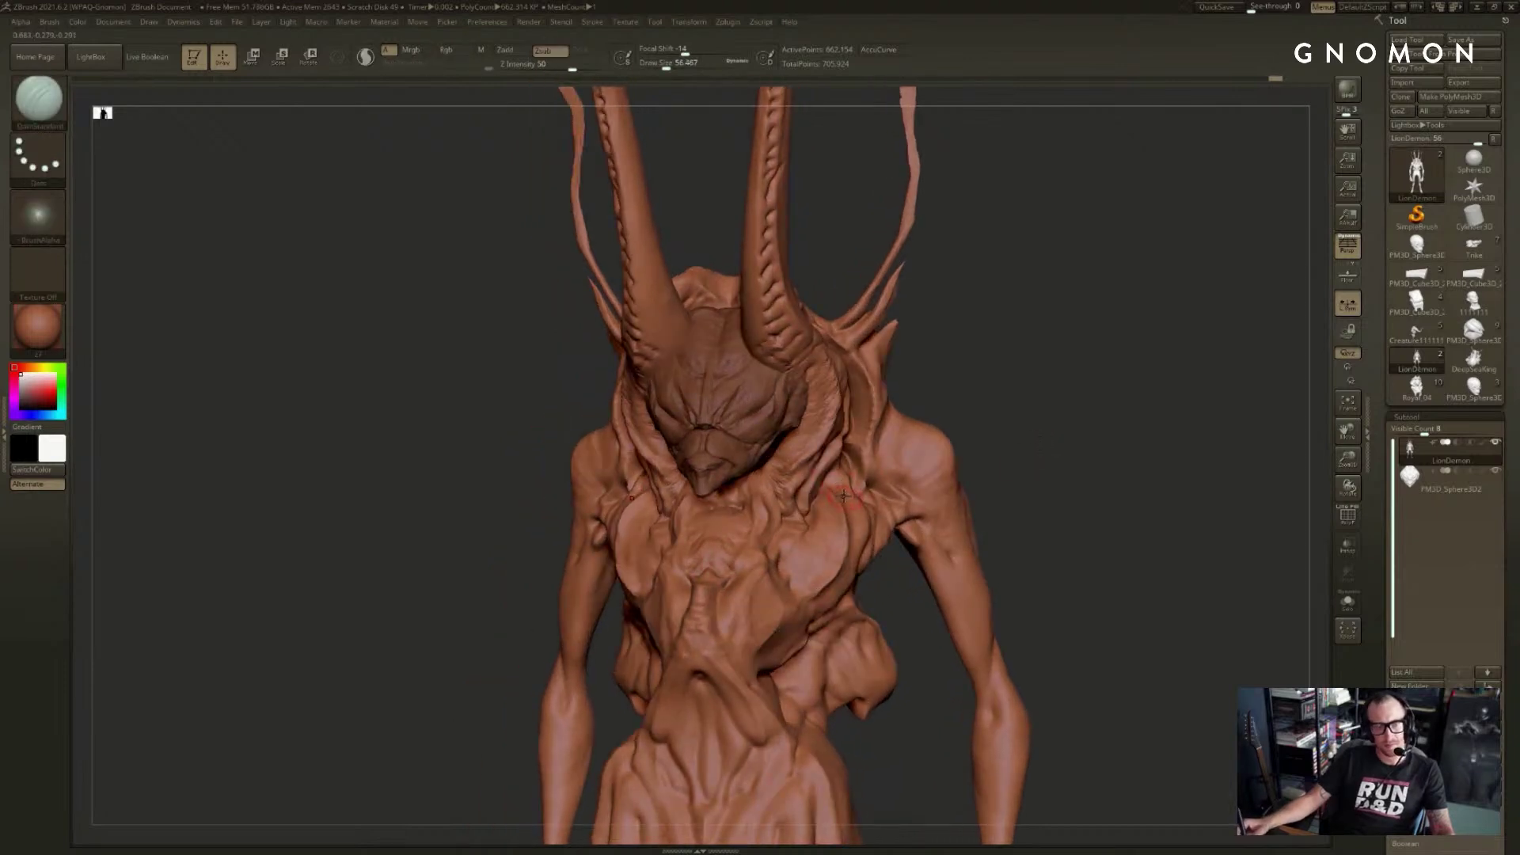
# - Build up the outer chest forms between the collar folds and the armpit with ClayBuildup from a side angle
pyautogui.moveTo(970, 401); pyautogui.dragTo(895, 408)
pyautogui.press('s')
pyautogui.press('b')
pyautogui.press('c')
pyautogui.press('b')
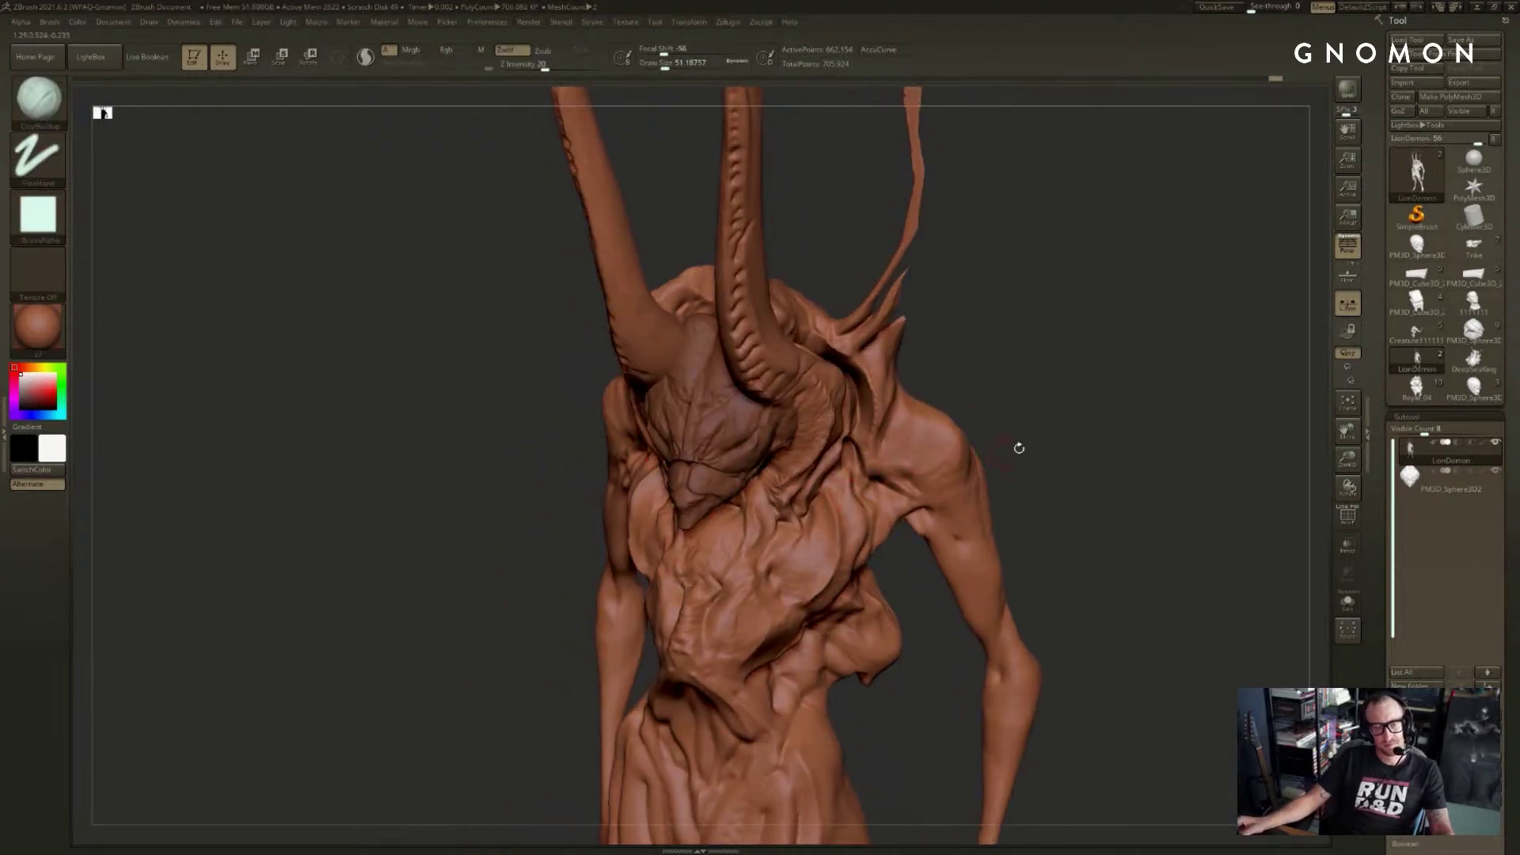
pyautogui.moveTo(1018, 441); pyautogui.dragTo(814, 501)
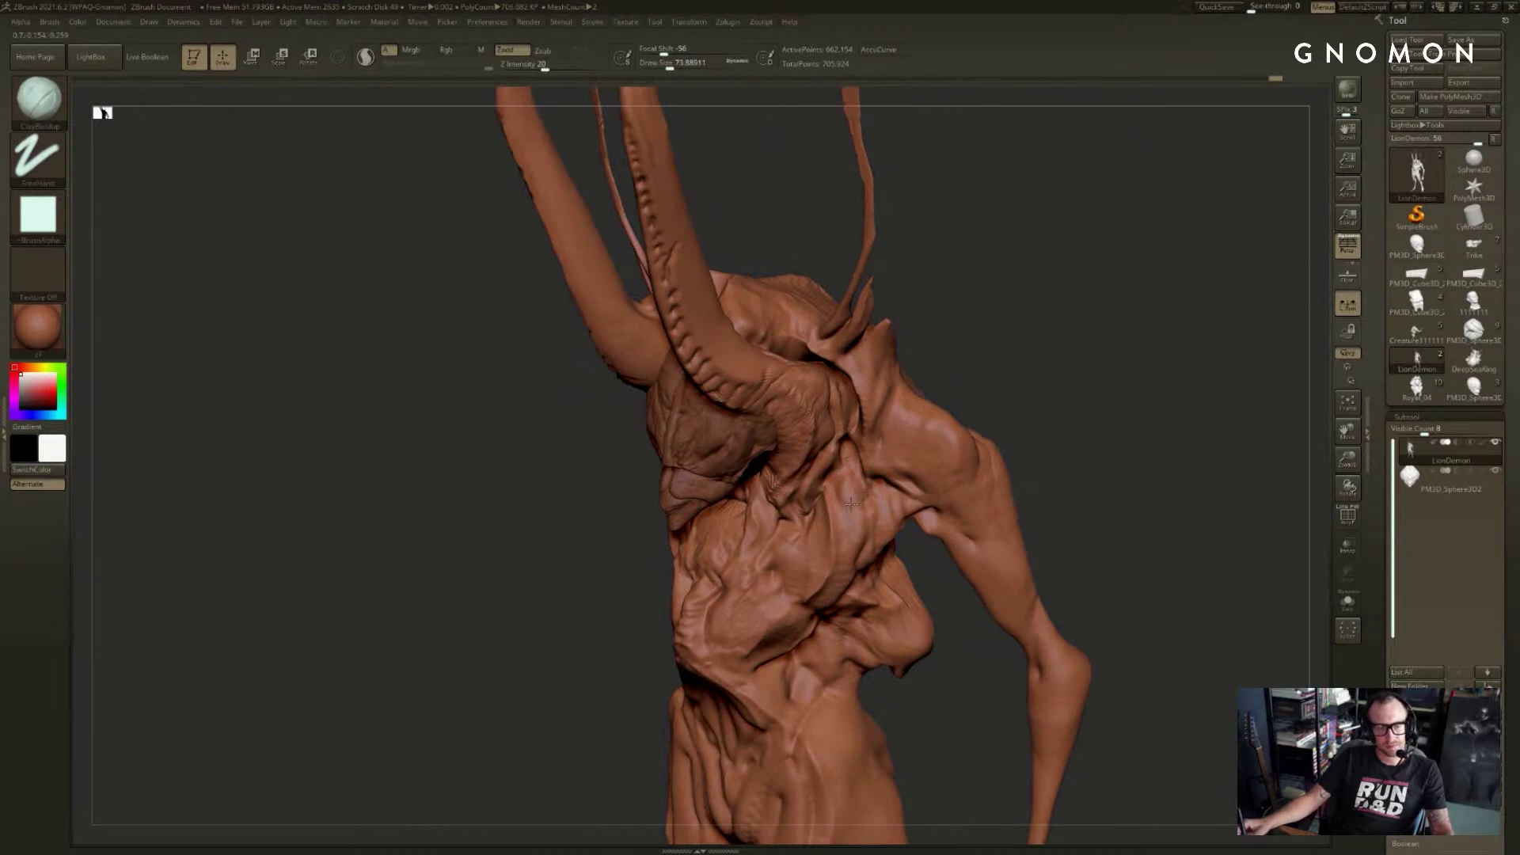
pyautogui.moveTo(898, 575)
pyautogui.mouseDown()
pyautogui.moveTo(855, 540)
pyautogui.moveTo(916, 586)
pyautogui.moveTo(845, 499)
pyautogui.mouseUp()
# - Carve the creases along the outer chest folds with DamStandard and smooth the area beside them
pyautogui.press('b')
pyautogui.press('d')
pyautogui.press('s')
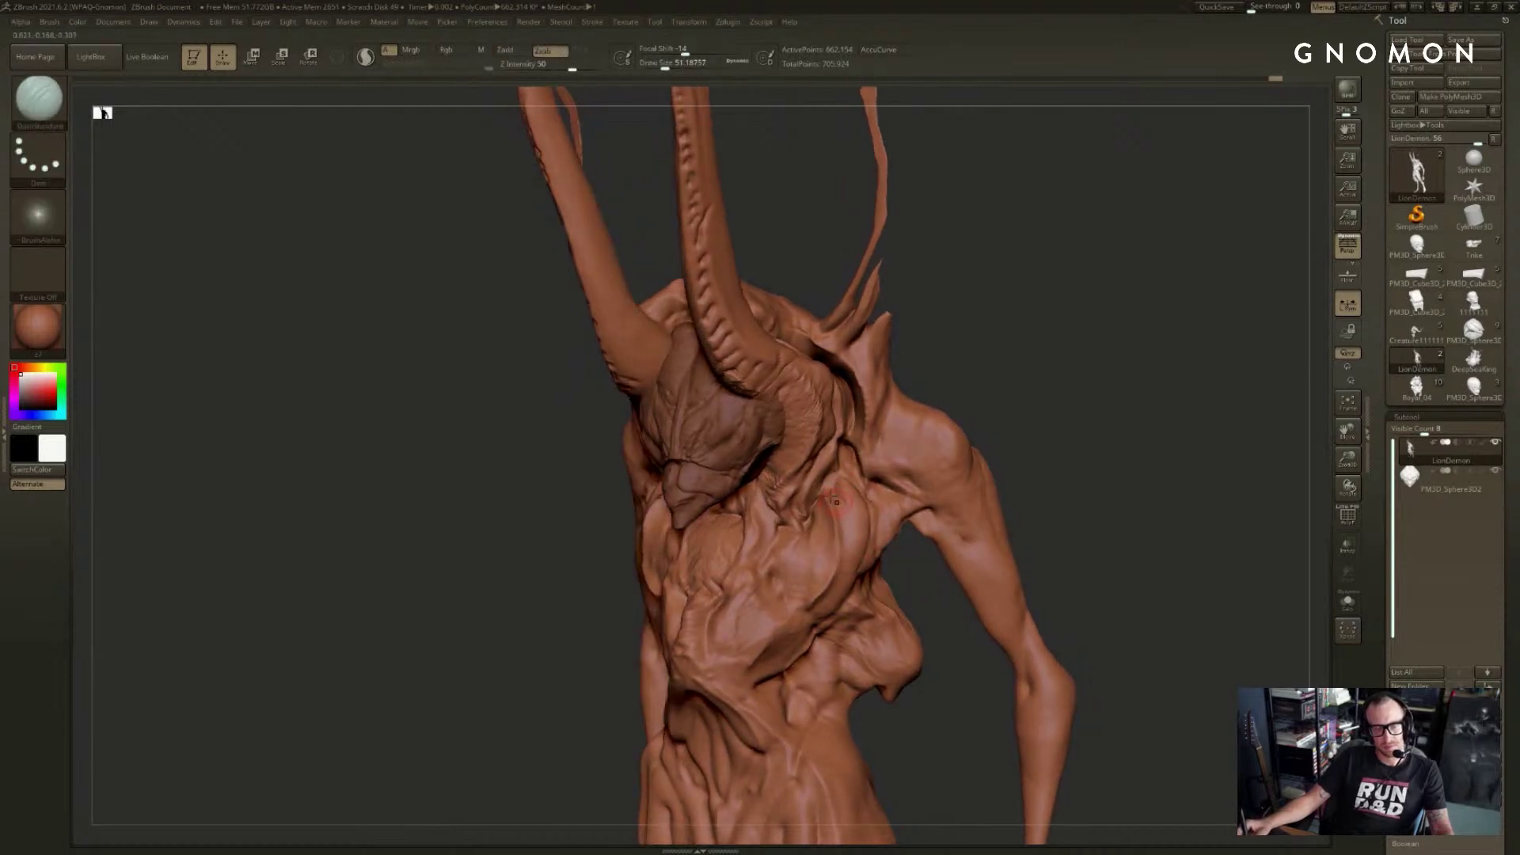
pyautogui.keyDown('shift'); pyautogui.moveTo(852, 553); pyautogui.dragTo(887, 595); pyautogui.keyUp('shift')
pyautogui.moveTo(934, 522); pyautogui.dragTo(1150, 440)
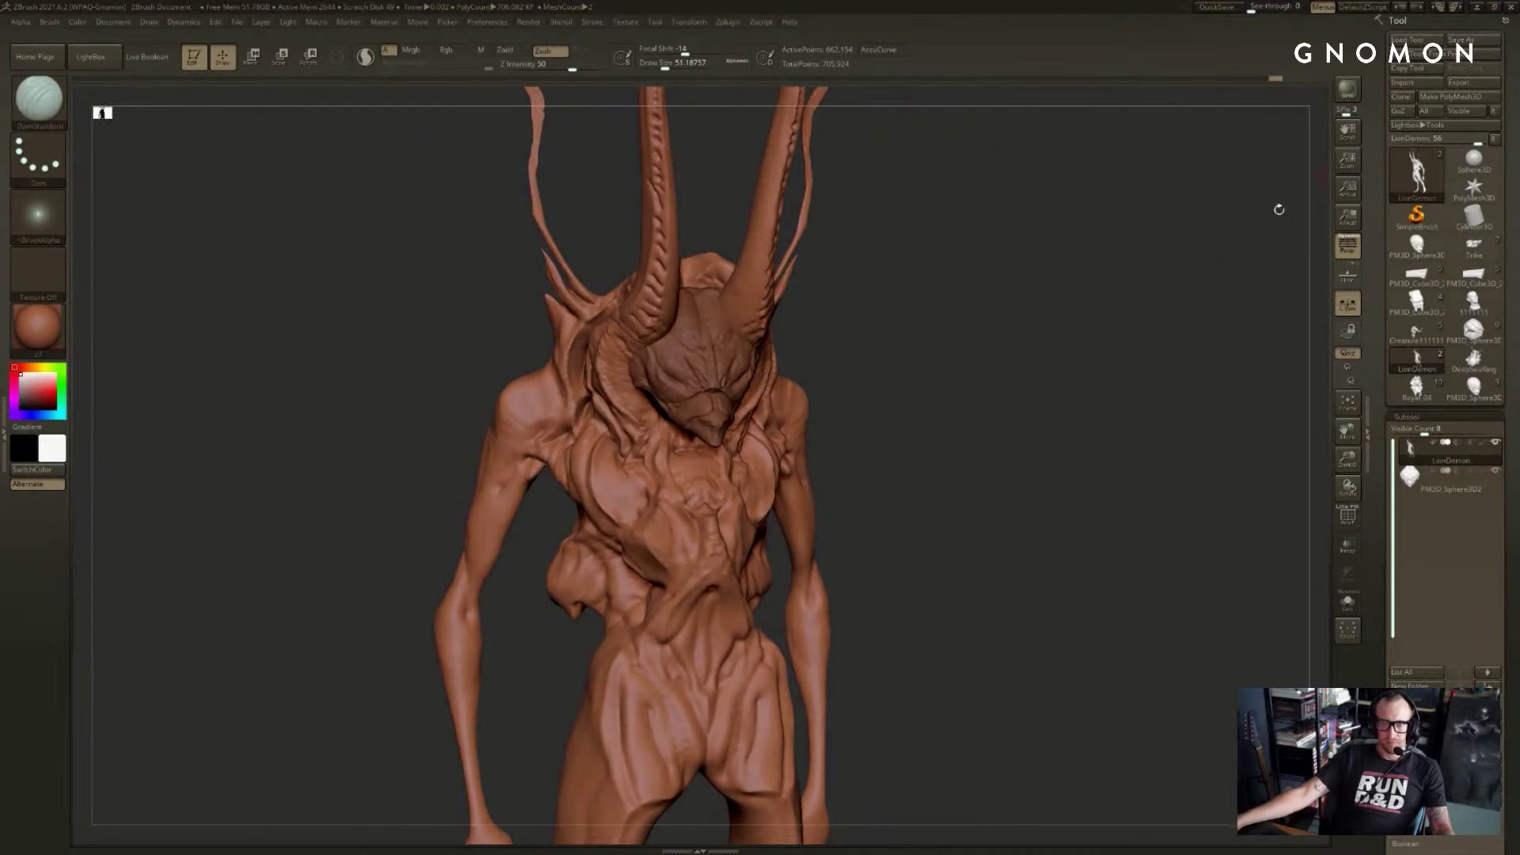
pyautogui.click(1471, 388)
pyautogui.moveTo(1272, 349); pyautogui.dragTo(1272, 420)
pyautogui.click(1416, 362)
pyautogui.moveTo(1188, 350); pyautogui.dragTo(1135, 347)
# - Switch to the head subtool and pull the pointed beak upward into a shorter muzzle with a large Move brush
pyautogui.keyDown('alt'); pyautogui.click(714, 277); pyautogui.keyUp('alt')
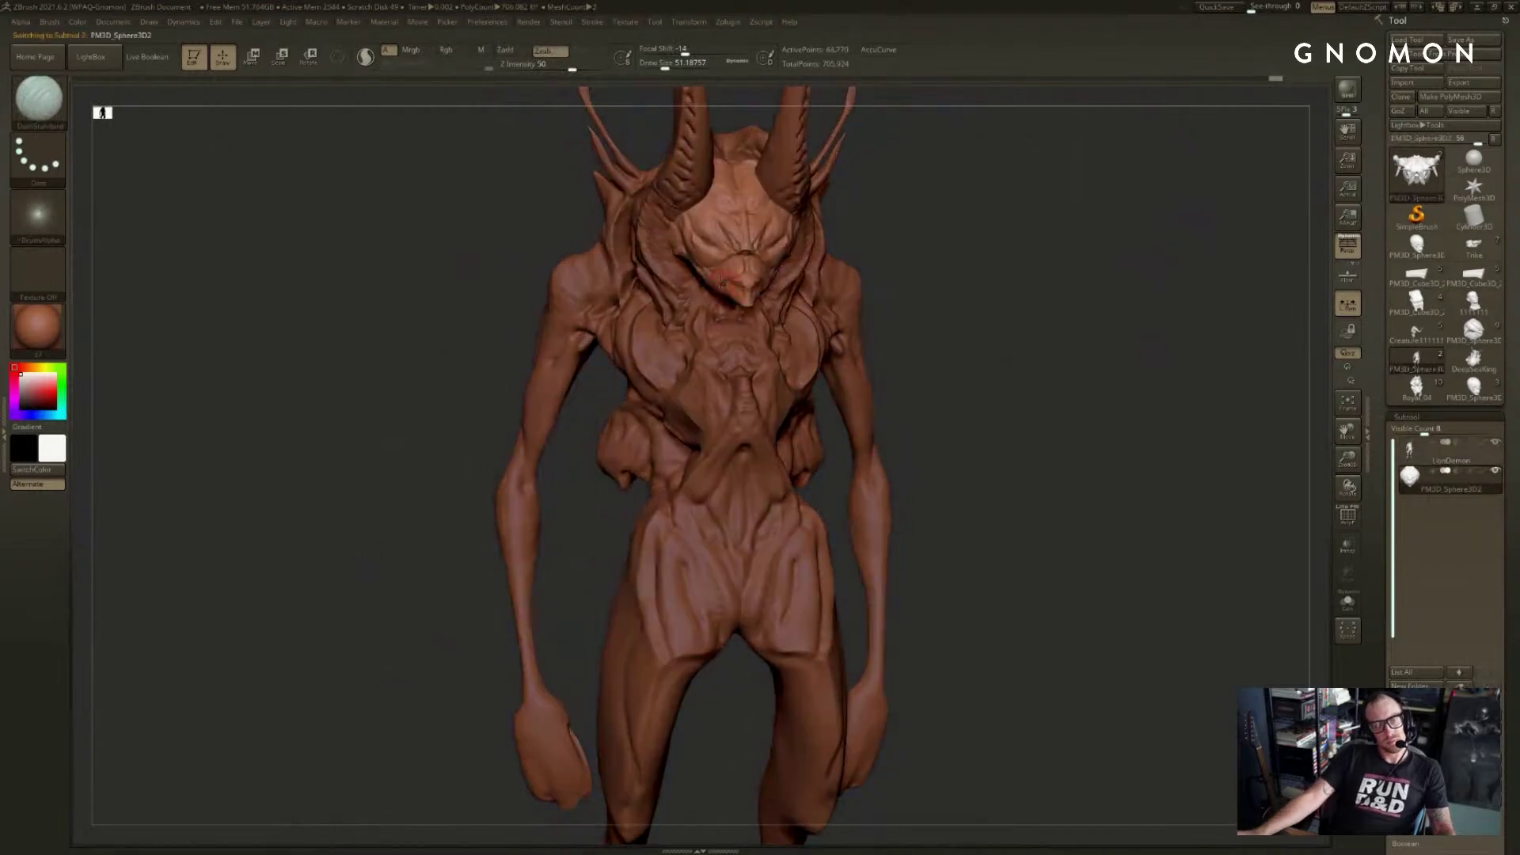
pyautogui.press('b')
pyautogui.press('m')
pyautogui.press('v')
pyautogui.moveTo(743, 298); pyautogui.dragTo(741, 260)
pyautogui.moveTo(1005, 244)
pyautogui.mouseDown()
pyautogui.moveTo(886, 238)
pyautogui.moveTo(712, 278)
pyautogui.moveTo(800, 277)
pyautogui.moveTo(748, 282)
pyautogui.mouseUp()
pyautogui.press('s')
pyautogui.moveTo(764, 291); pyautogui.dragTo(762, 258)
pyautogui.moveTo(671, 265); pyautogui.dragTo(974, 213)
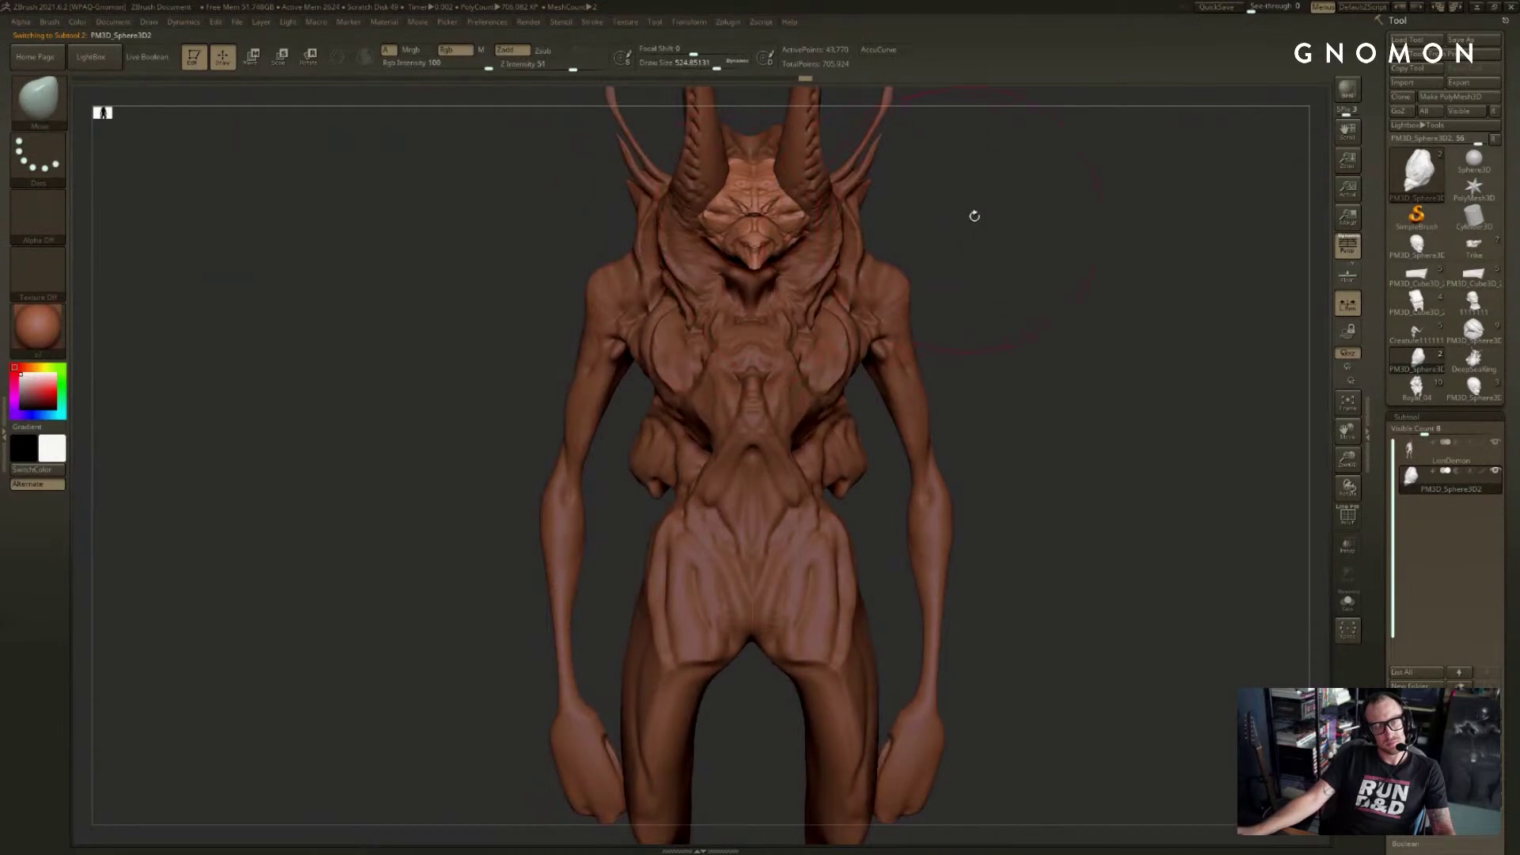
pyautogui.moveTo(823, 230); pyautogui.dragTo(1005, 270)
pyautogui.moveTo(892, 264); pyautogui.dragTo(974, 269)
# - Rotate the head with the Transpose line so that the muzzle points forward
pyautogui.press('r')
pyautogui.moveTo(726, 282)
pyautogui.mouseDown()
pyautogui.moveTo(886, 332)
pyautogui.moveTo(891, 317)
pyautogui.moveTo(800, 317)
pyautogui.mouseUp()
pyautogui.press('q')
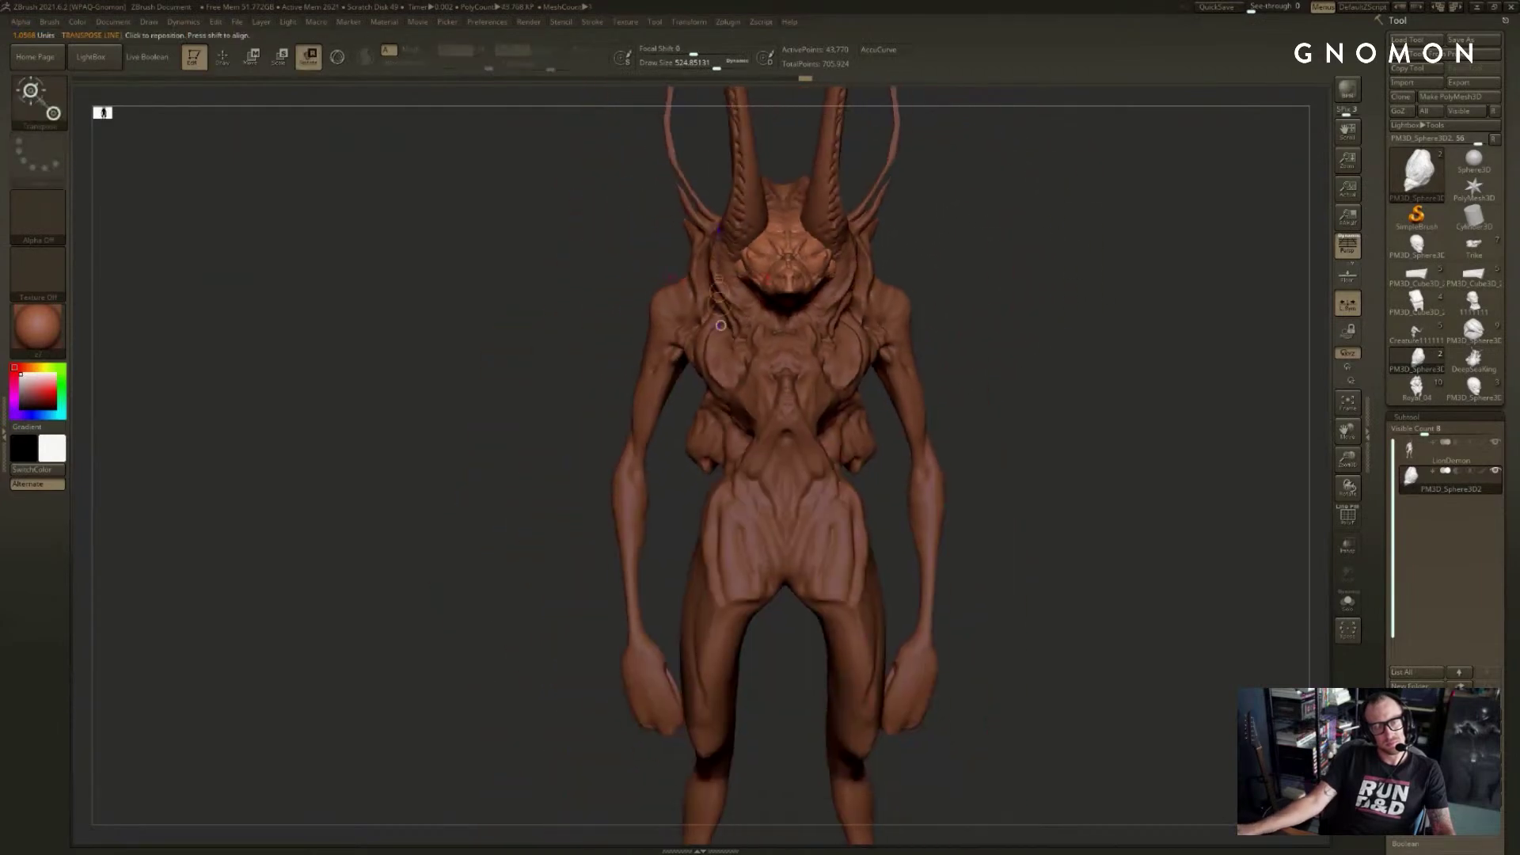
pyautogui.moveTo(1029, 317)
pyautogui.mouseDown()
pyautogui.moveTo(945, 298)
pyautogui.moveTo(994, 295)
pyautogui.moveTo(855, 345)
pyautogui.moveTo(904, 358)
pyautogui.moveTo(662, 431)
pyautogui.moveTo(773, 425)
pyautogui.moveTo(657, 424)
pyautogui.moveTo(669, 404)
pyautogui.moveTo(633, 416)
pyautogui.moveTo(613, 394)
pyautogui.moveTo(665, 374)
pyautogui.moveTo(649, 412)
pyautogui.moveTo(661, 418)
pyautogui.mouseUp()
pyautogui.press('w')
pyautogui.press('q')
# - Reshape the muzzle and cheeks of the head with a smaller Move brush
pyautogui.press('s')
pyautogui.press('b')
pyautogui.press('m')
pyautogui.press('v')
pyautogui.press('s')
pyautogui.press('s')
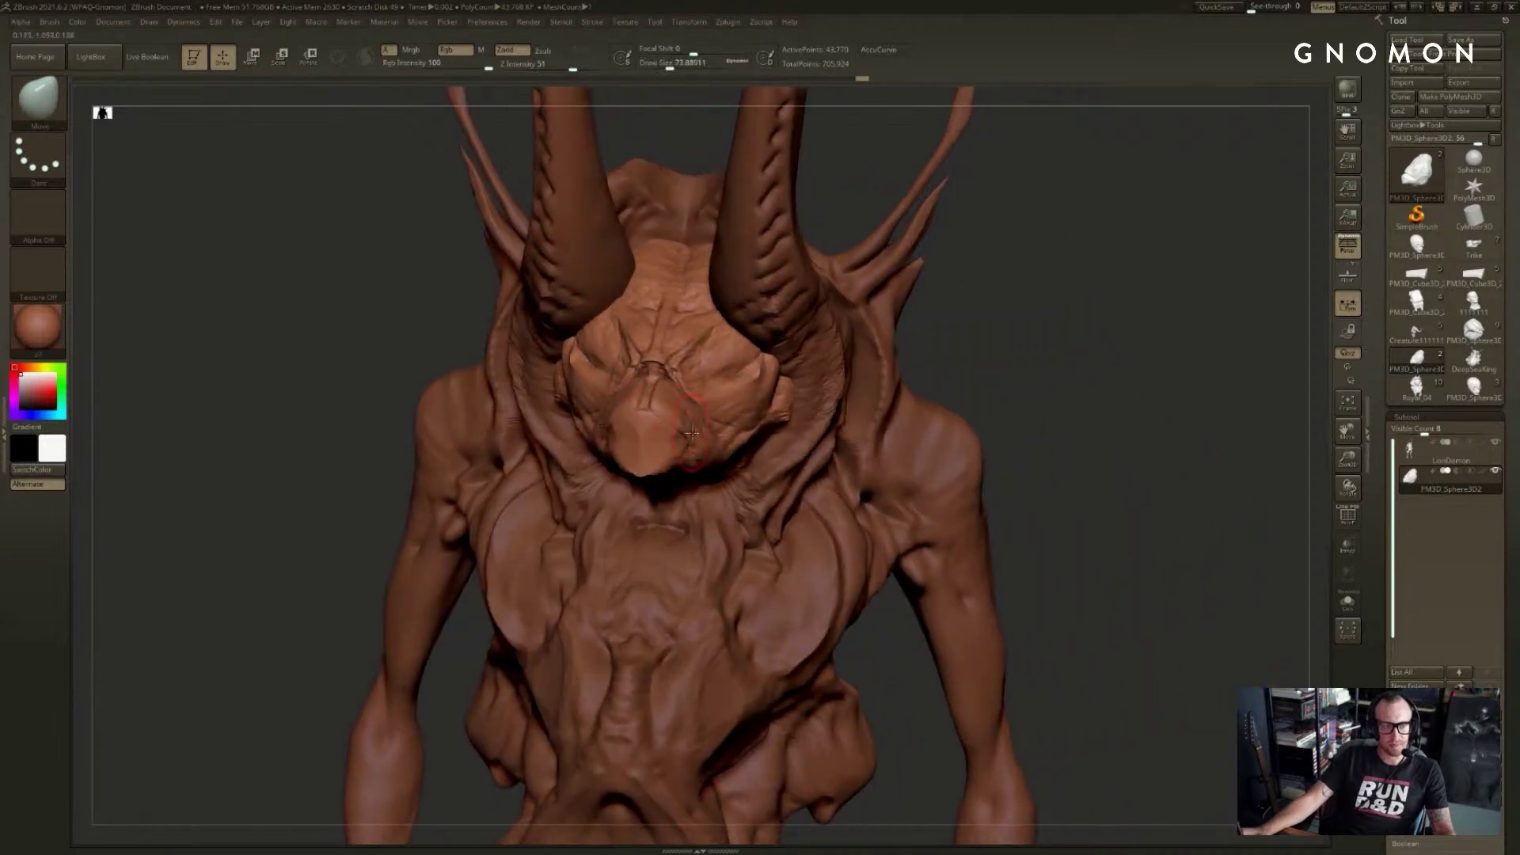
# - Carve the mouth and muzzle creases with DamStandard and refine the surrounding head forms with ClayBuildup
pyautogui.press('b')
pyautogui.press('s')
pyautogui.press('t')
pyautogui.moveTo(976, 401)
pyautogui.mouseDown()
pyautogui.moveTo(977, 382)
pyautogui.moveTo(1108, 388)
pyautogui.mouseUp()
pyautogui.press('b')
pyautogui.press('d')
pyautogui.press('s')
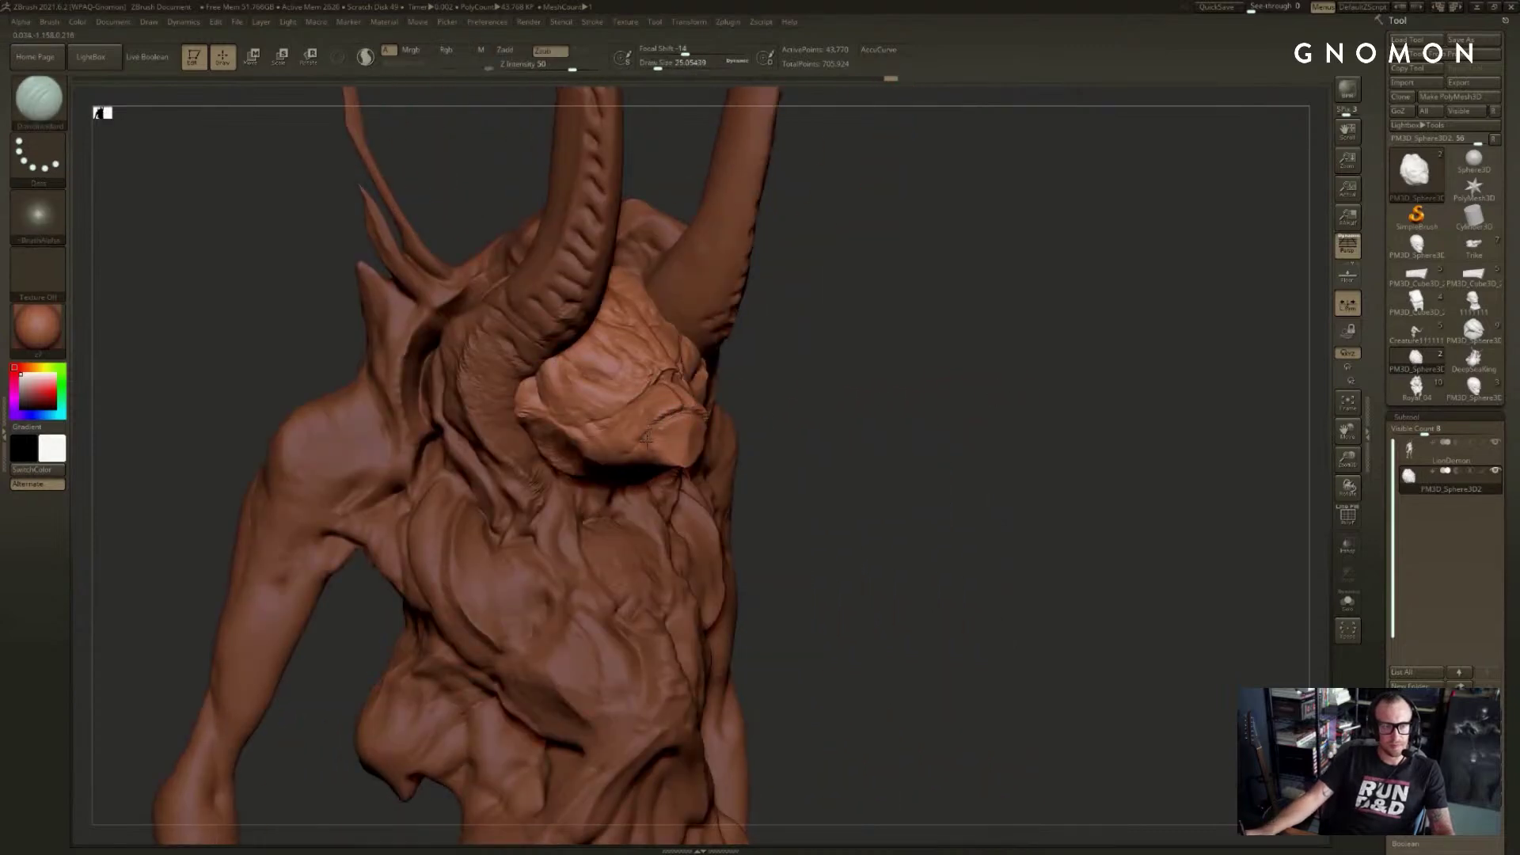
pyautogui.moveTo(801, 376)
pyautogui.mouseDown()
pyautogui.moveTo(664, 430)
pyautogui.moveTo(681, 437)
pyautogui.moveTo(776, 372)
pyautogui.moveTo(940, 302)
pyautogui.moveTo(1006, 330)
pyautogui.moveTo(1123, 330)
pyautogui.moveTo(1103, 330)
pyautogui.moveTo(1099, 308)
pyautogui.moveTo(1031, 261)
pyautogui.moveTo(740, 392)
pyautogui.mouseUp()
pyautogui.press('b')
pyautogui.press('c')
pyautogui.press('b')
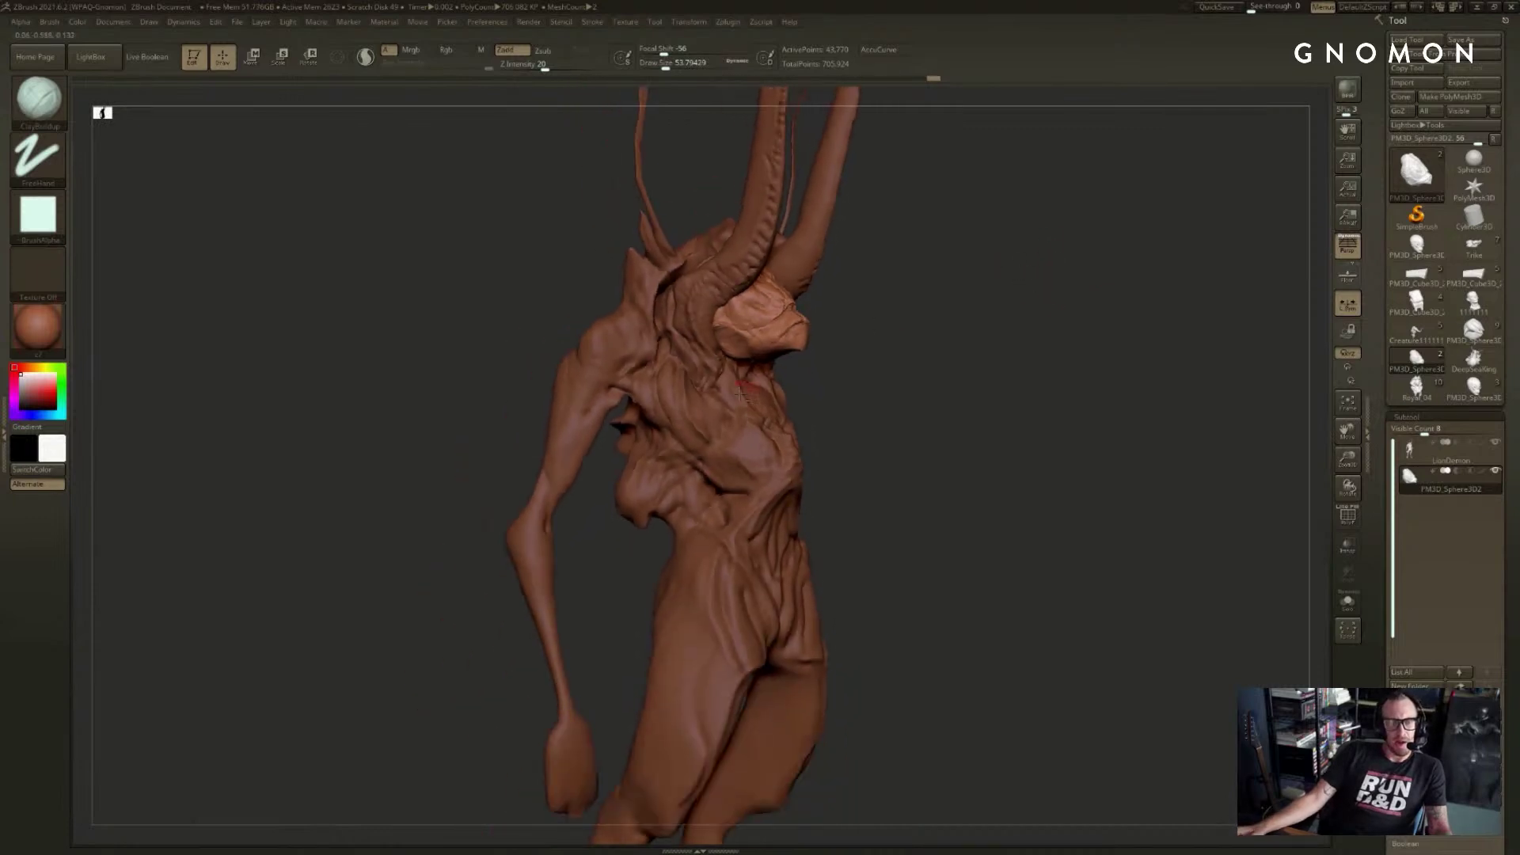
# - Try to thicken the shoulders and upper arms of the body with a very large Inflat brush
pyautogui.keyDown('alt'); pyautogui.click(741, 392); pyautogui.keyUp('alt')
pyautogui.press('b')
pyautogui.press('i')
pyautogui.press('n')
pyautogui.press('s')
pyautogui.moveTo(616, 402)
pyautogui.mouseDown()
pyautogui.moveTo(669, 405)
pyautogui.moveTo(586, 410)
pyautogui.moveTo(602, 416)
pyautogui.mouseUp()
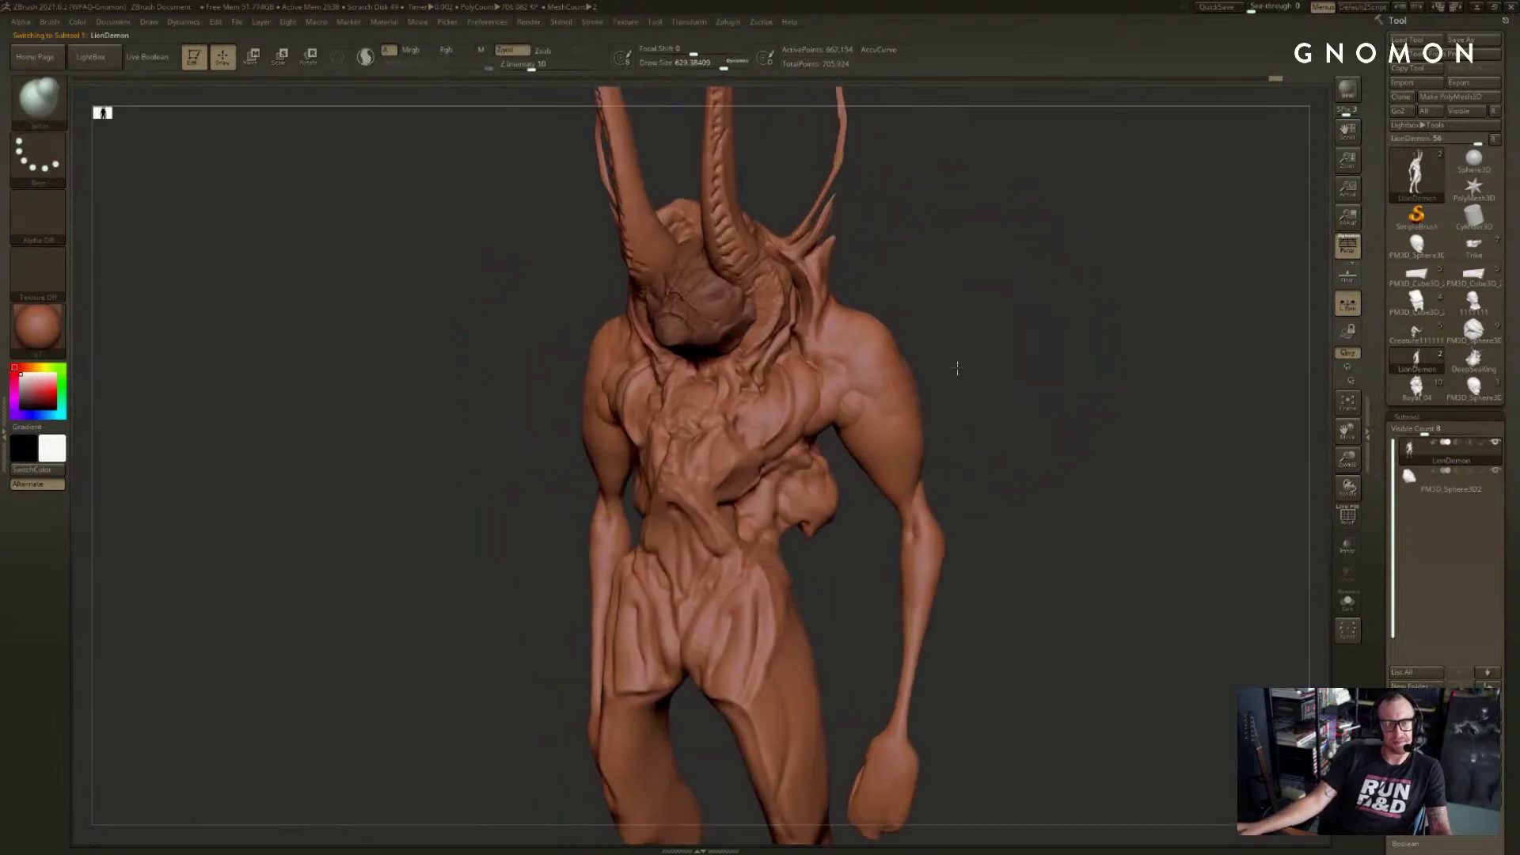
# - Select the head subtool and adjust its size with the Transpose scale line, checking it from front and side
pyautogui.moveTo(942, 364)
pyautogui.mouseDown()
pyautogui.moveTo(872, 373)
pyautogui.moveTo(932, 350)
pyautogui.moveTo(855, 297)
pyautogui.moveTo(967, 284)
pyautogui.moveTo(799, 335)
pyautogui.mouseUp()
pyautogui.moveTo(855, 275)
pyautogui.keyDown('shift'); pyautogui.mouseDown()
pyautogui.moveTo(760, 281)
pyautogui.moveTo(884, 303)
pyautogui.mouseUp(); pyautogui.keyUp('shift')
pyautogui.keyDown('alt'); pyautogui.click(702, 285); pyautogui.keyUp('alt')
pyautogui.press('e')
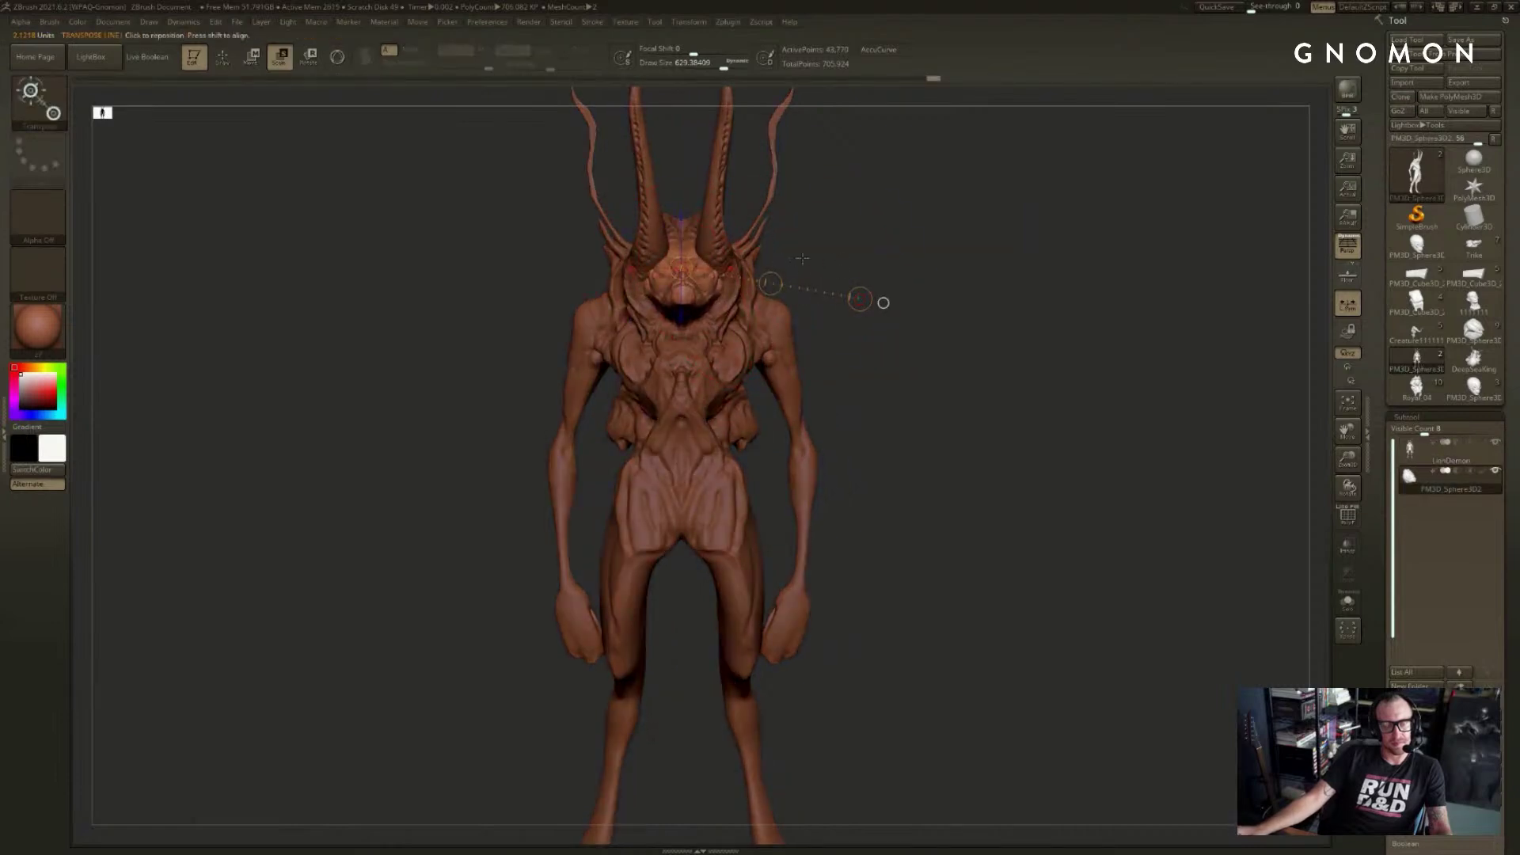
pyautogui.moveTo(802, 258); pyautogui.dragTo(919, 264)
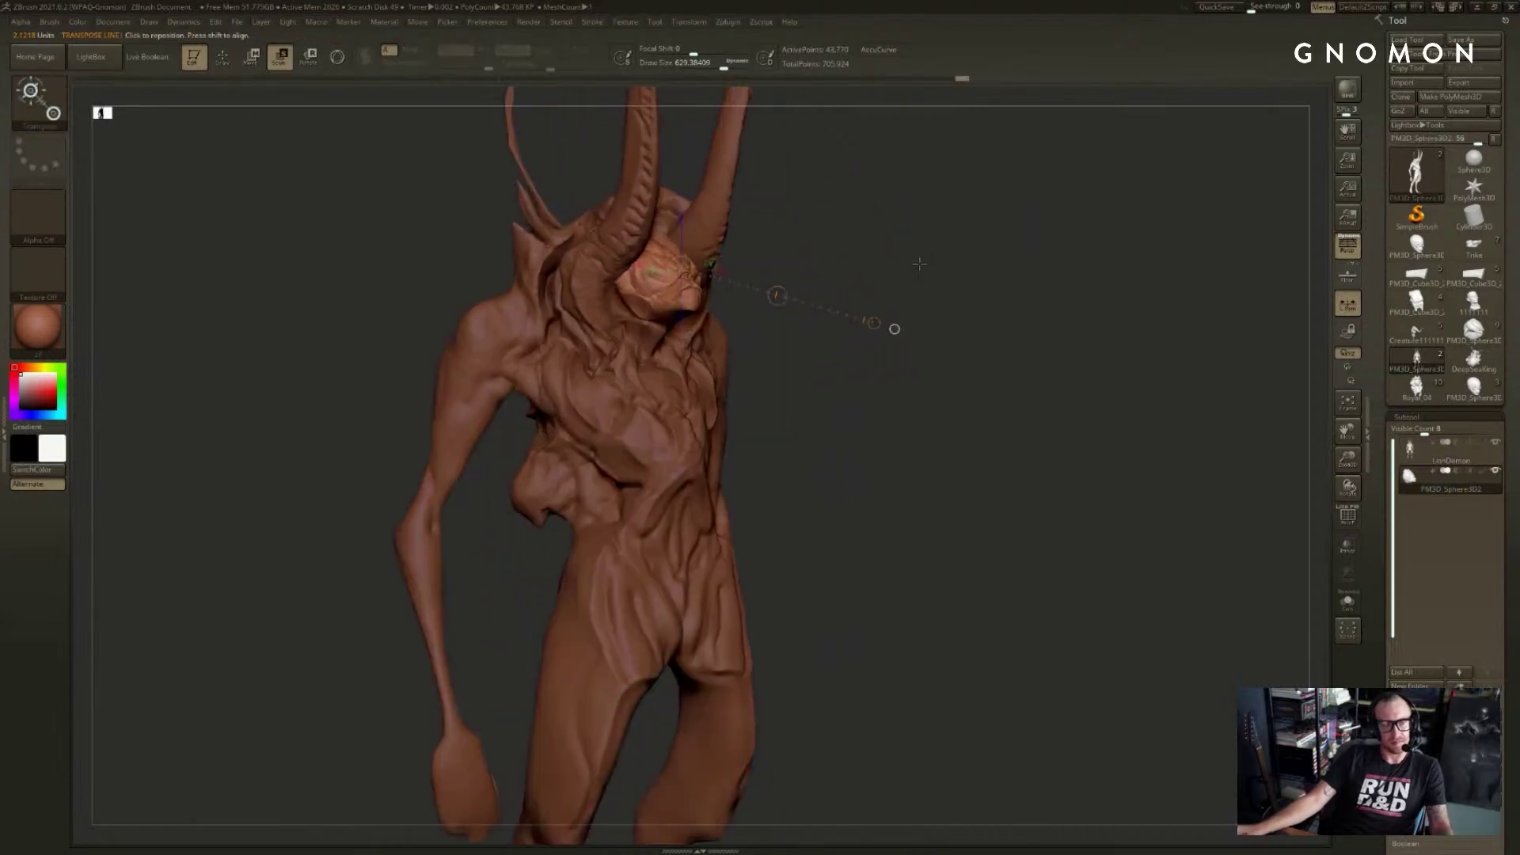
pyautogui.press('f')
pyautogui.press('f')
pyautogui.keyDown('ctrl'); pyautogui.moveTo(957, 264); pyautogui.dragTo(949, 298, button='right'); pyautogui.keyUp('ctrl')
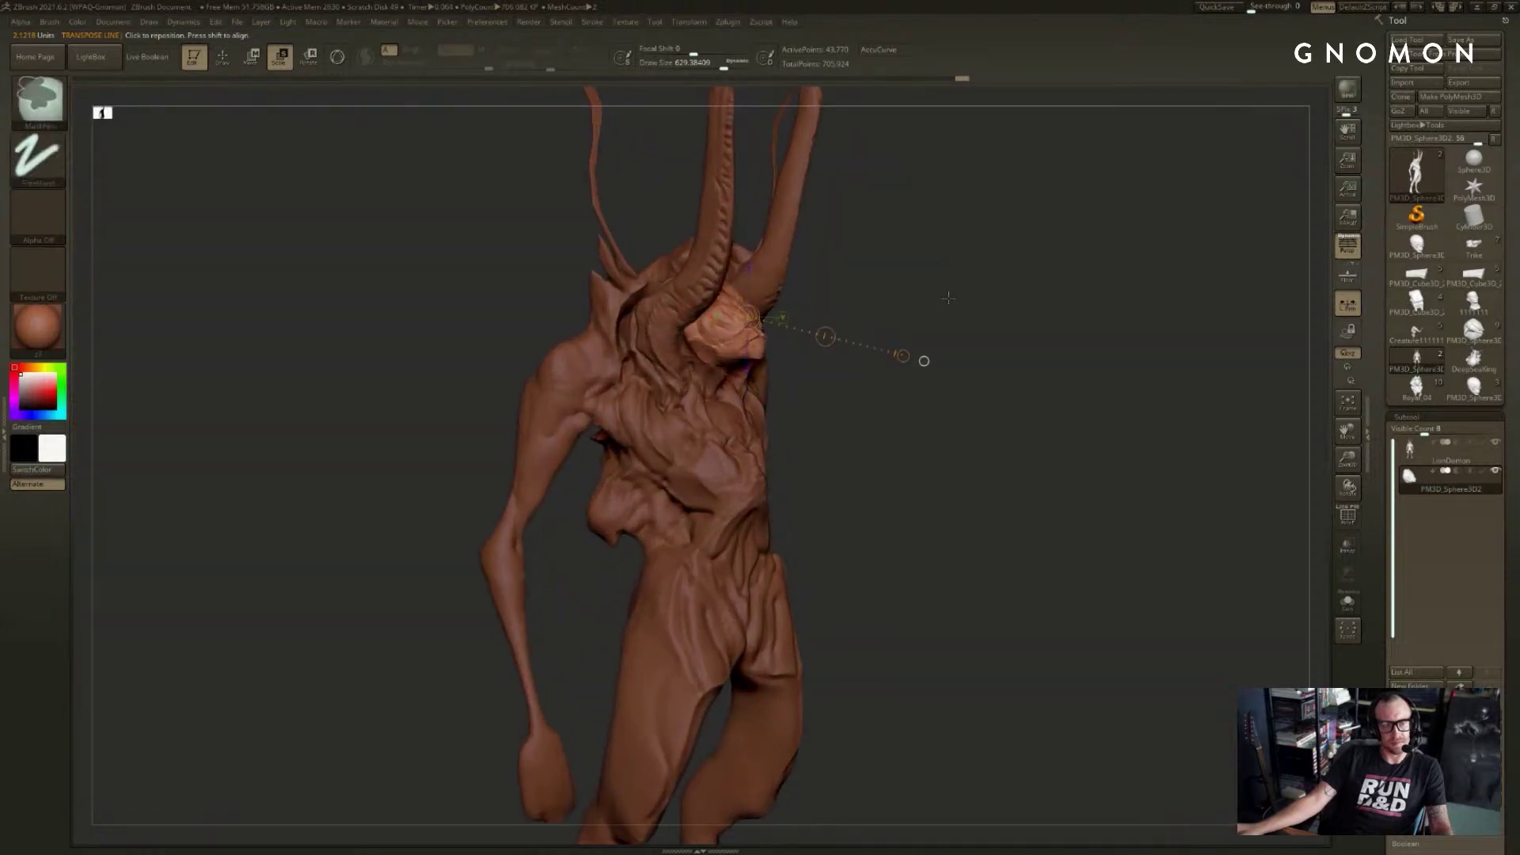
# - Undo and redo the recent head changes to compare the head's proportions against the body
pyautogui.hotkey('ctrl', 'z')
pyautogui.hotkey('ctrl', 'z')
pyautogui.hotkey('ctrl', 'z')
pyautogui.hotkey('ctrl', 'shift', 'z')
pyautogui.hotkey('ctrl', 'shift', 'z')
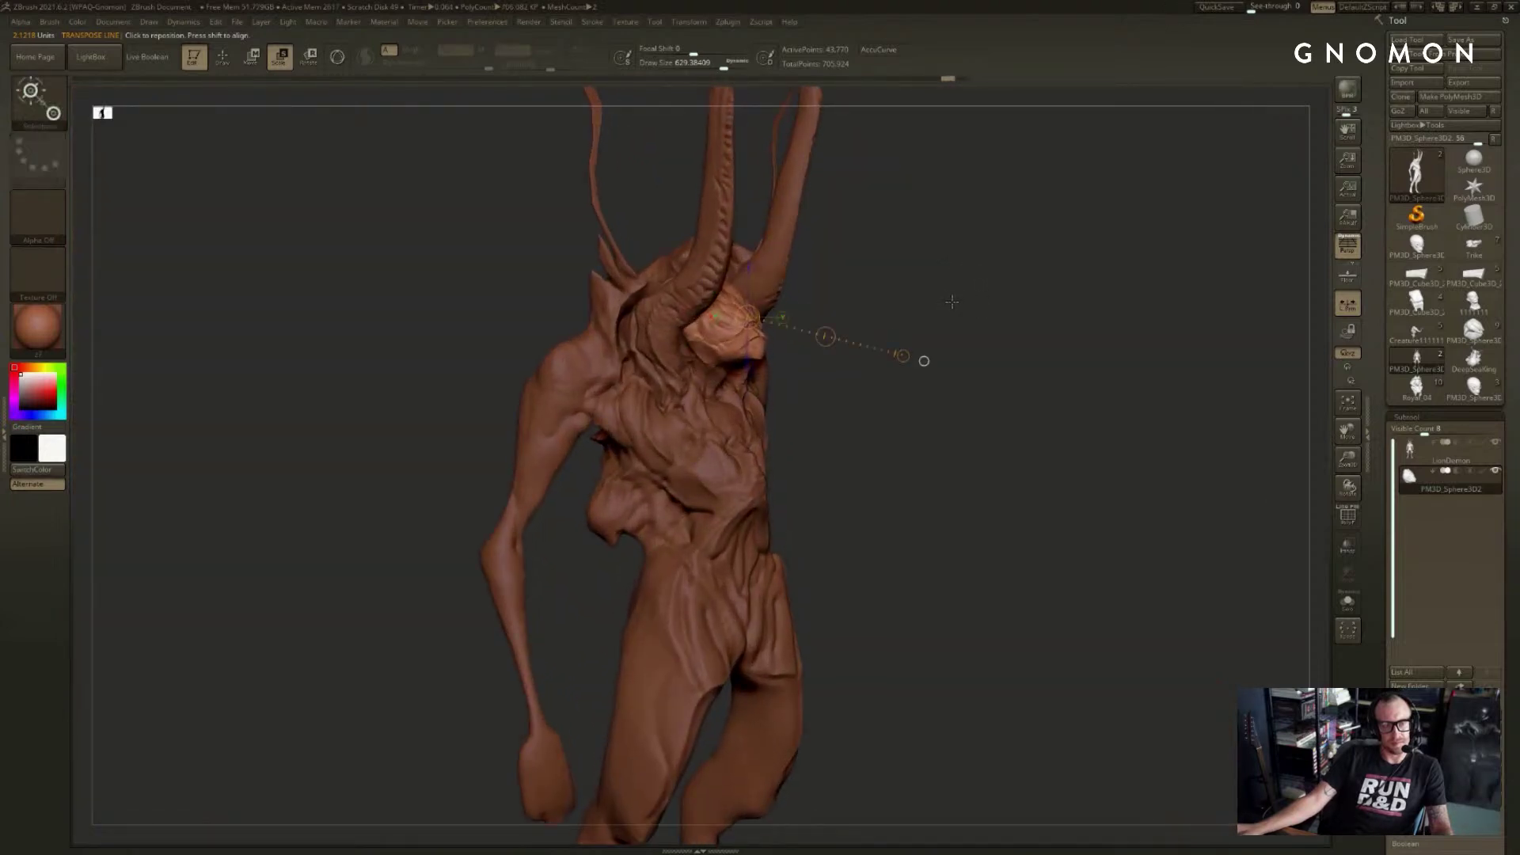
pyautogui.moveTo(952, 301); pyautogui.dragTo(890, 306)
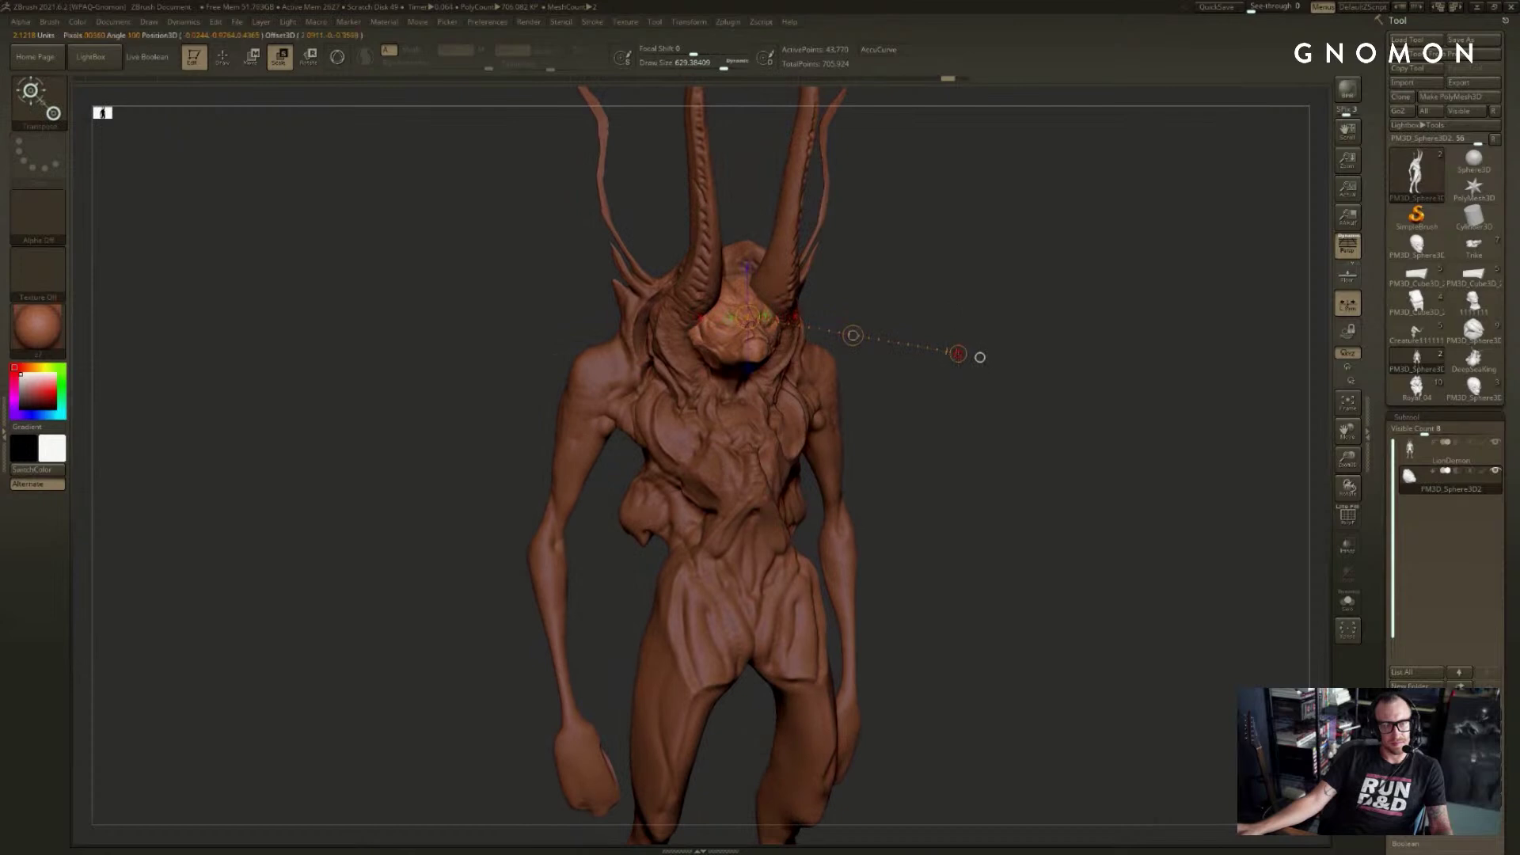
# - Adjust the head's silhouette around the muzzle and jaw with the Move brush from several angles
pyautogui.moveTo(1044, 326)
pyautogui.mouseDown()
pyautogui.moveTo(1000, 310)
pyautogui.moveTo(799, 315)
pyautogui.mouseUp()
pyautogui.press('q')
pyautogui.press('s')
pyautogui.moveTo(967, 295); pyautogui.dragTo(808, 344)
pyautogui.press('s')
pyautogui.press('b')
pyautogui.press('m')
pyautogui.press('v')
pyautogui.press('s')
pyautogui.moveTo(808, 344); pyautogui.dragTo(790, 335)
pyautogui.moveTo(675, 384); pyautogui.dragTo(731, 395)
# - Switch to the body subtool and reshape the collar folds around the neck and below the horns with the Move brush
pyautogui.keyDown('alt'); pyautogui.click(796, 357); pyautogui.keyUp('alt')
pyautogui.press('s')
pyautogui.click(798, 346)
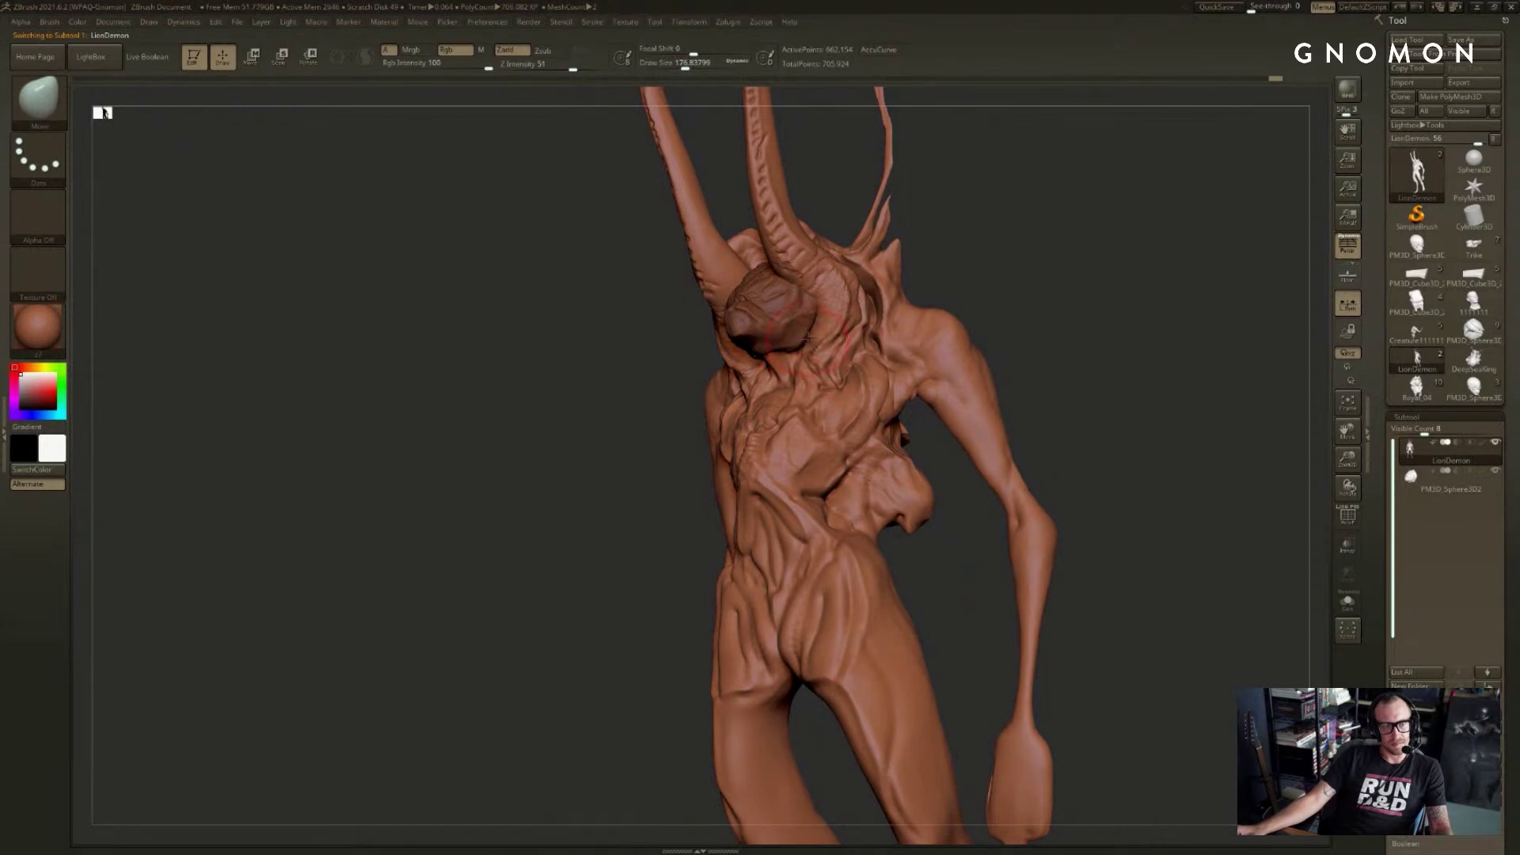
pyautogui.keyDown('shift'); pyautogui.moveTo(1021, 275); pyautogui.dragTo(1049, 277); pyautogui.keyUp('shift')
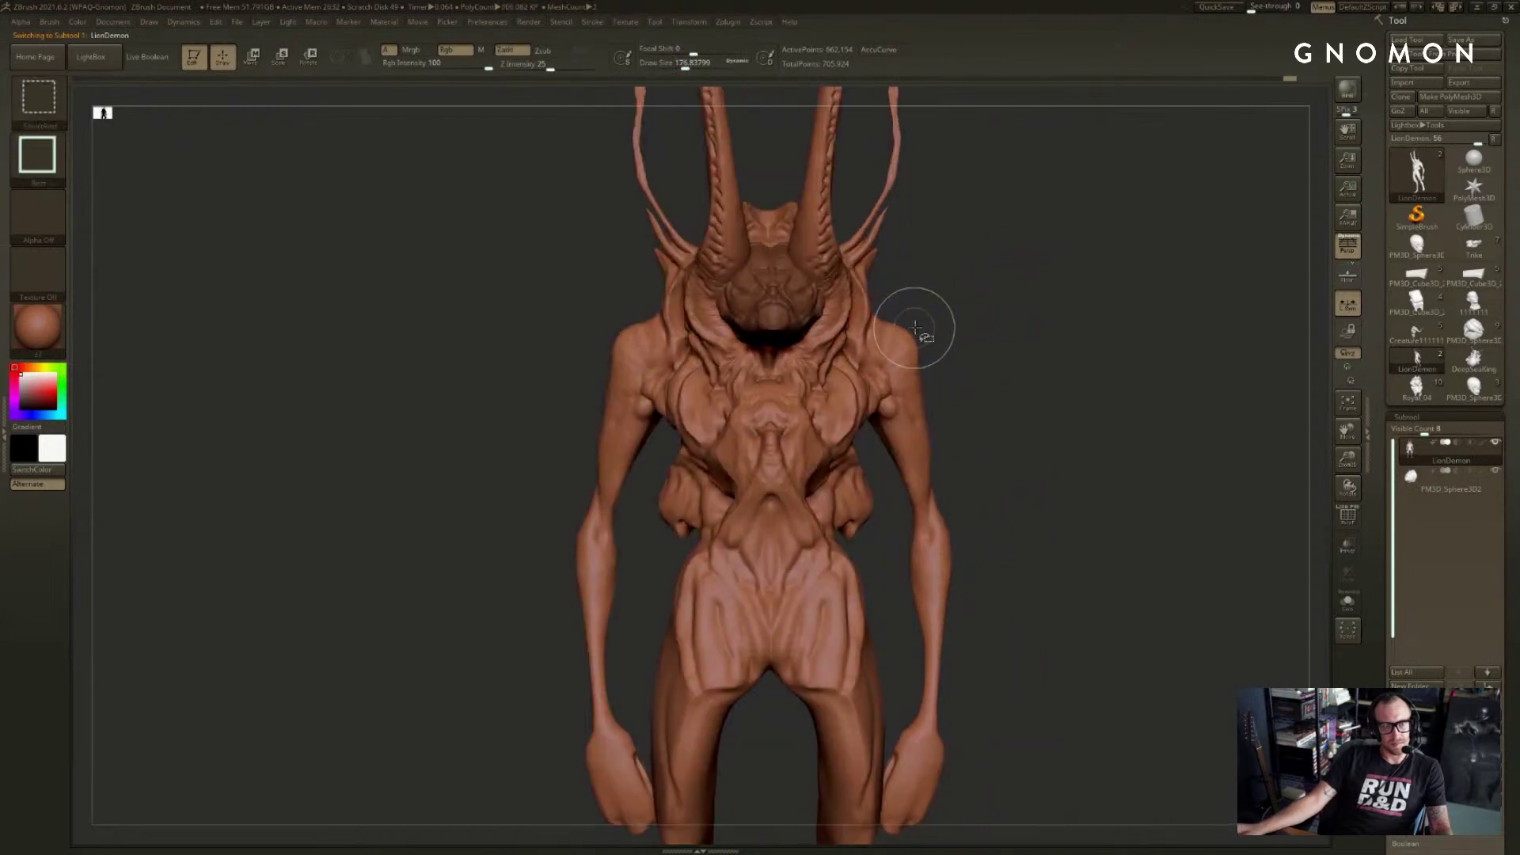
pyautogui.moveTo(916, 323); pyautogui.dragTo(780, 338)
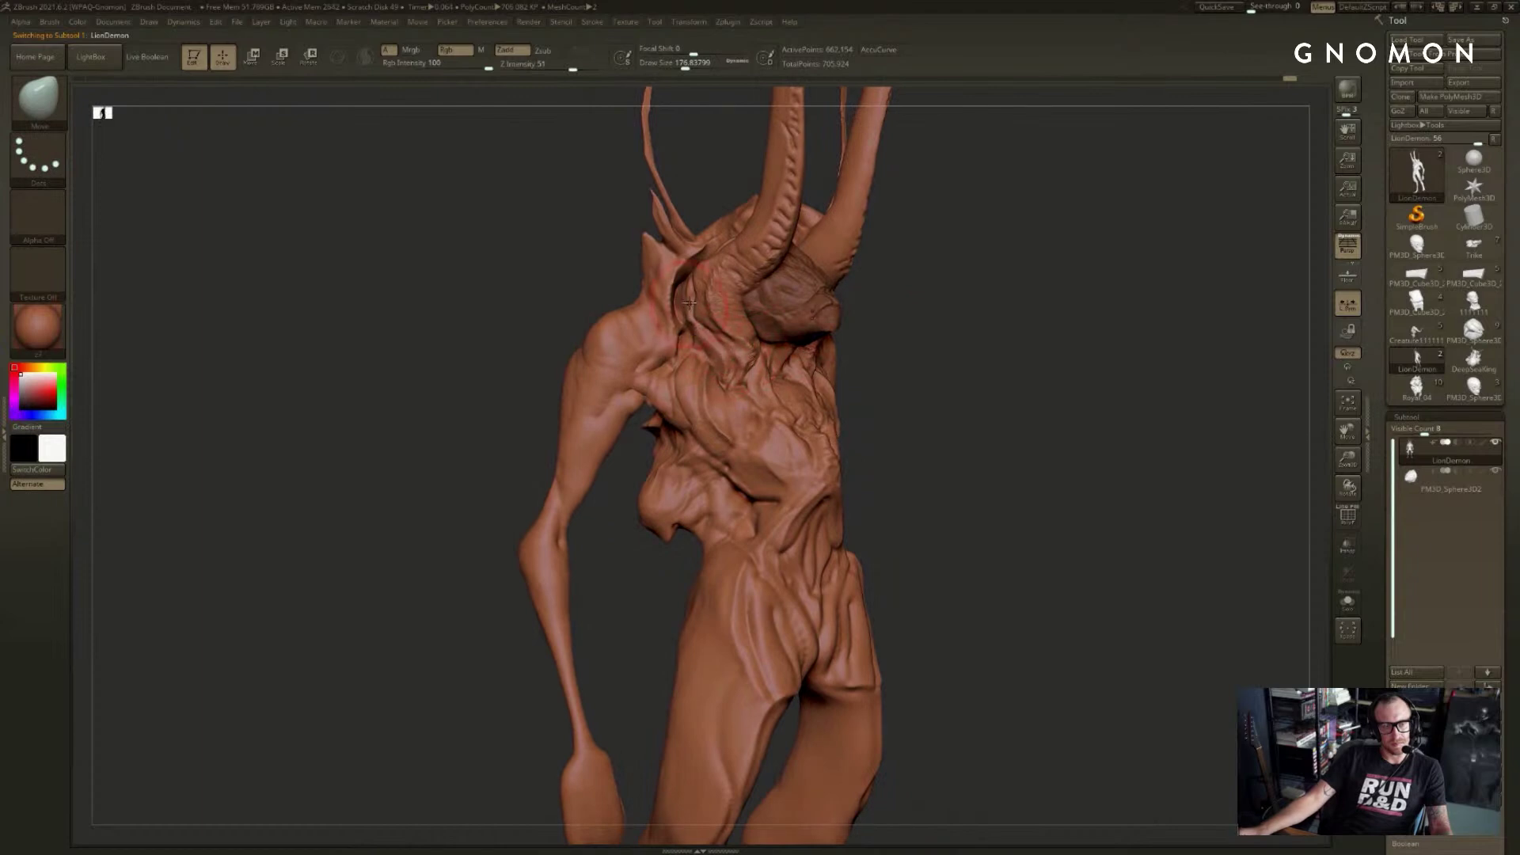
pyautogui.press('[')
pyautogui.moveTo(689, 317)
pyautogui.mouseDown()
pyautogui.moveTo(677, 279)
pyautogui.moveTo(684, 300)
pyautogui.mouseUp()
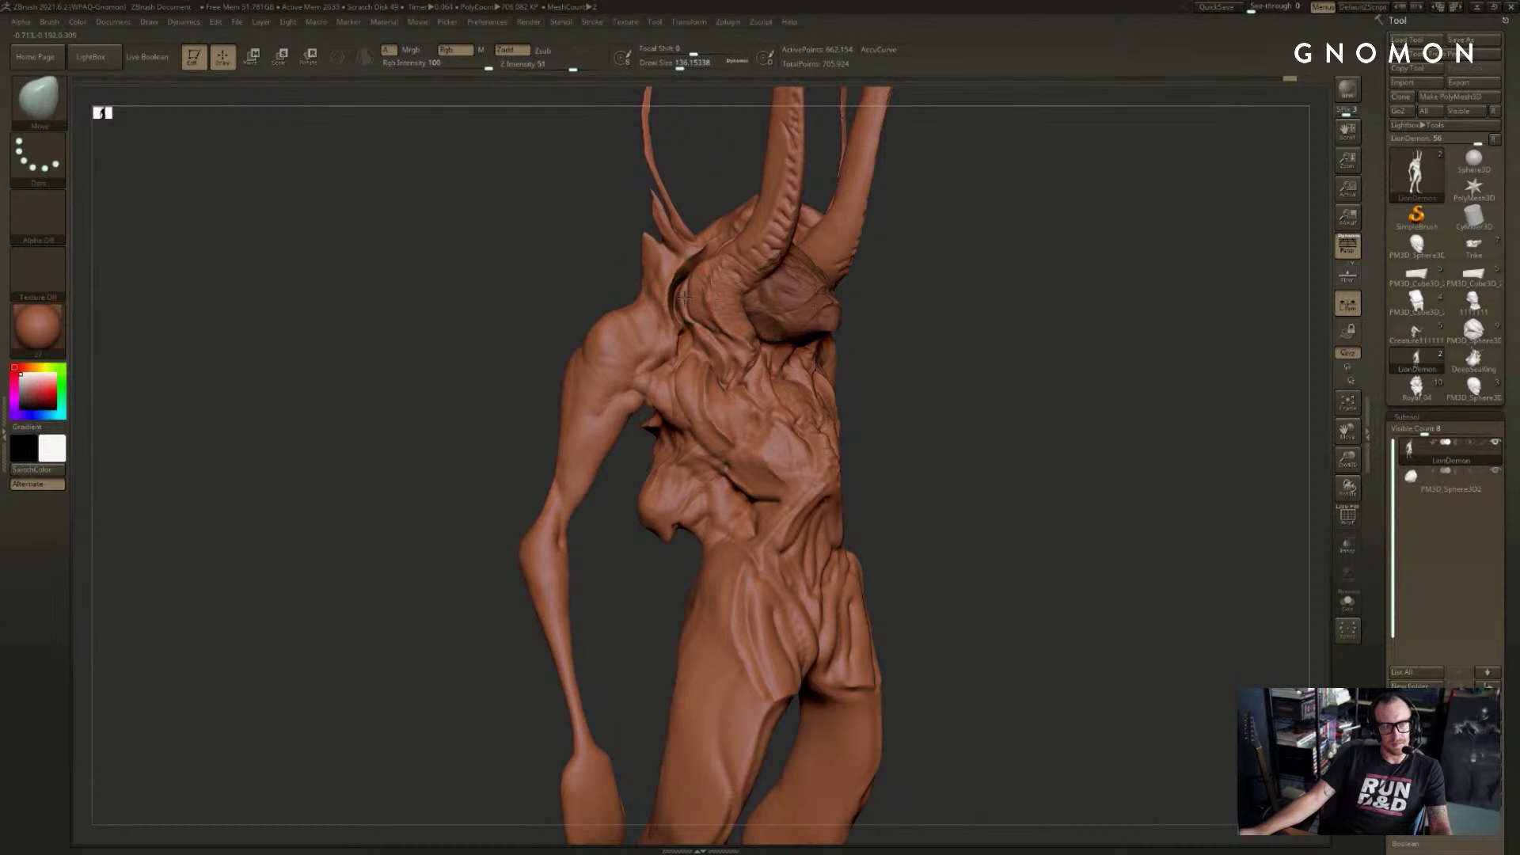
pyautogui.moveTo(609, 260); pyautogui.dragTo(583, 258)
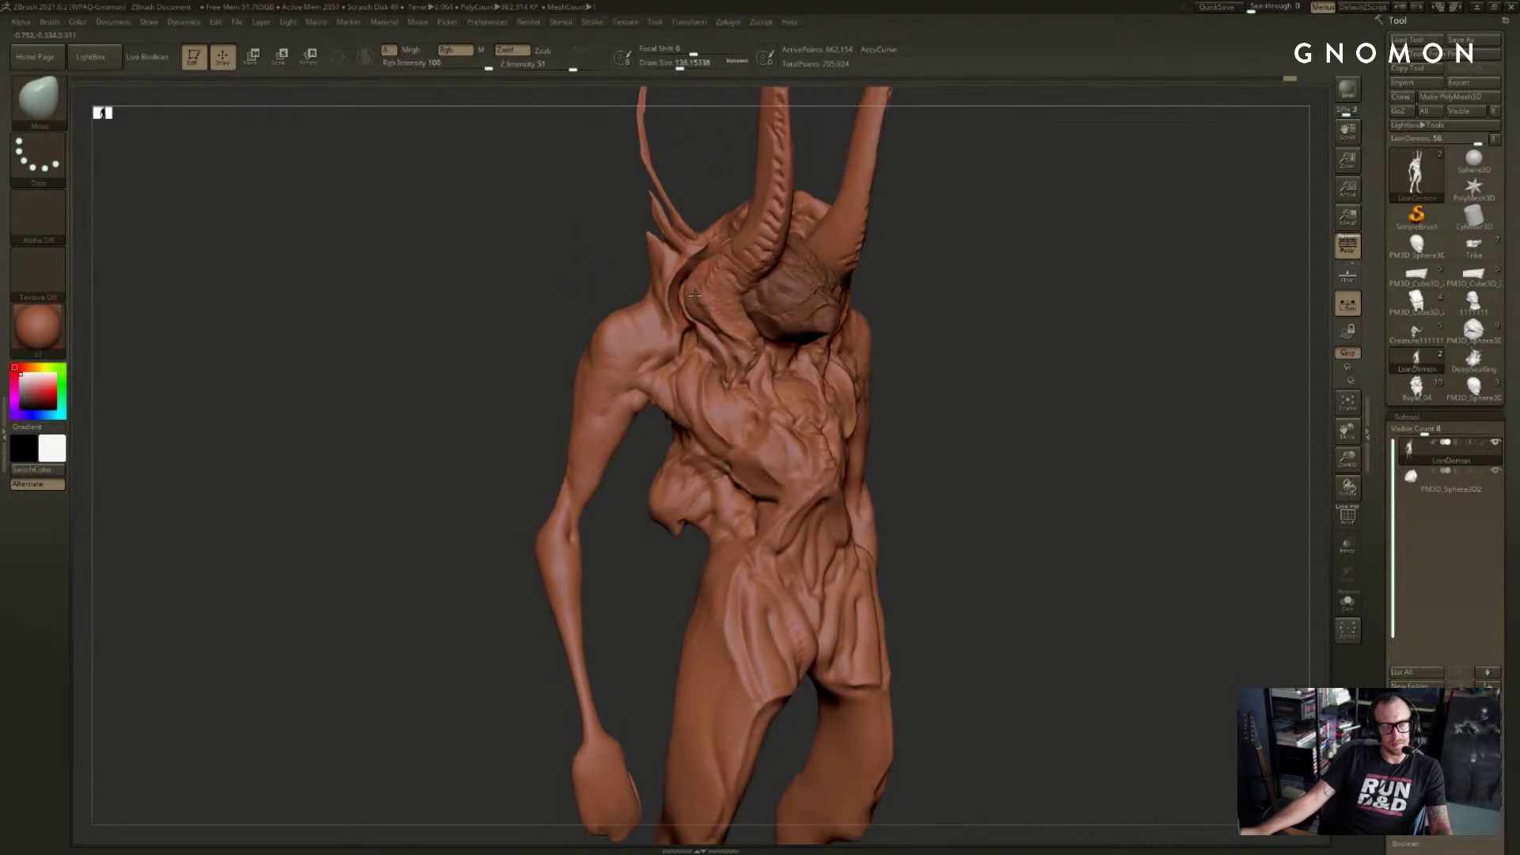
pyautogui.moveTo(981, 288)
pyautogui.keyDown('shift'); pyautogui.mouseDown()
pyautogui.moveTo(1052, 288)
pyautogui.moveTo(919, 349)
pyautogui.moveTo(1006, 316)
pyautogui.mouseUp(); pyautogui.keyUp('shift')
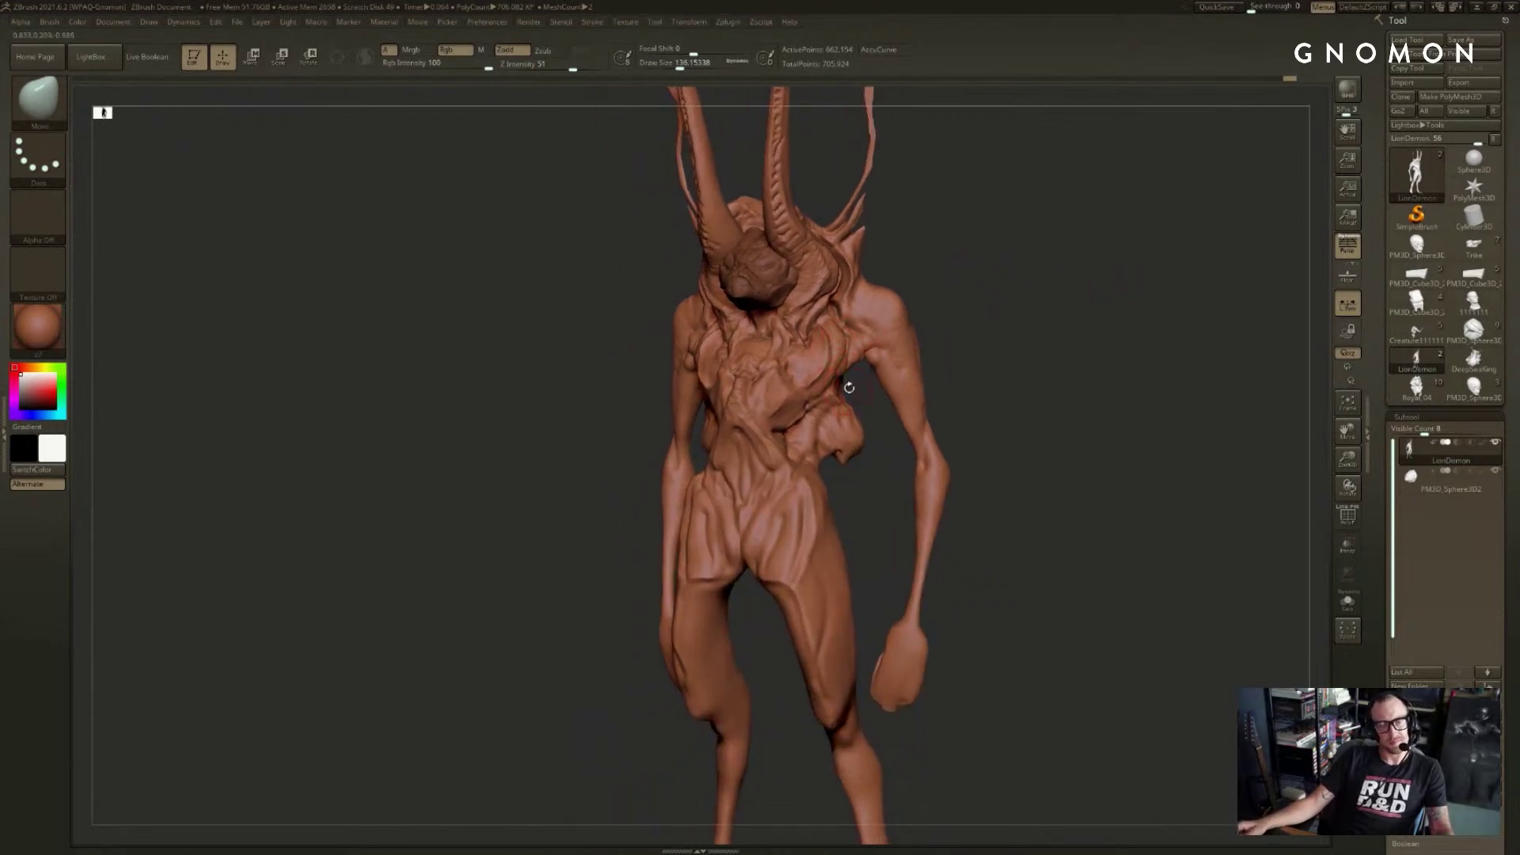
# - Carve the creases separating the shoulder from the collar spike and upper arm with a large DamStandard brush
pyautogui.press('b')
pyautogui.press('c')
pyautogui.press('b')
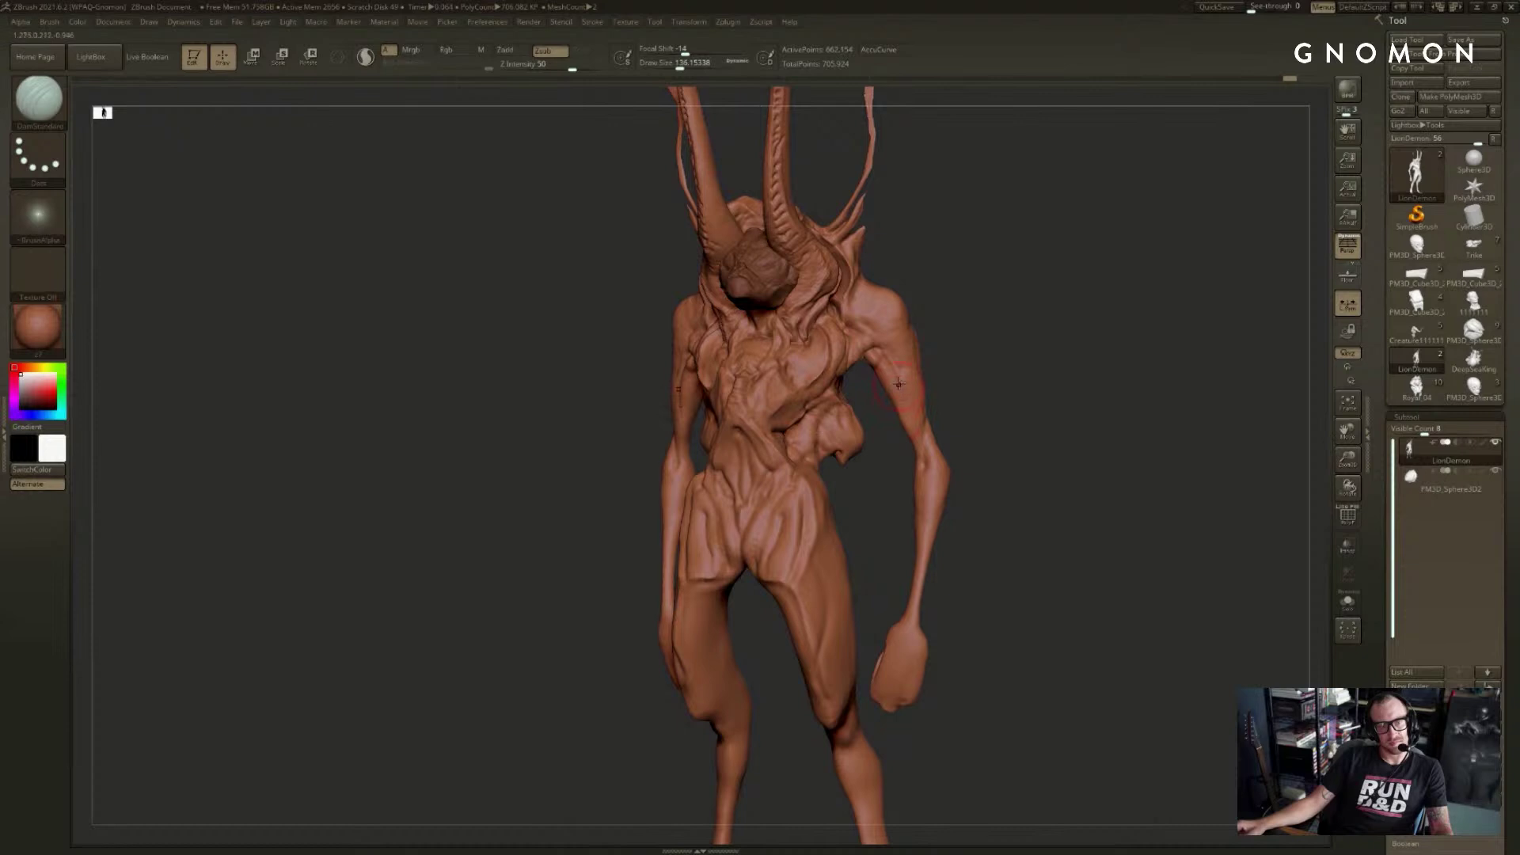
pyautogui.keyDown('shift'); pyautogui.moveTo(943, 404); pyautogui.dragTo(969, 394); pyautogui.keyUp('shift')
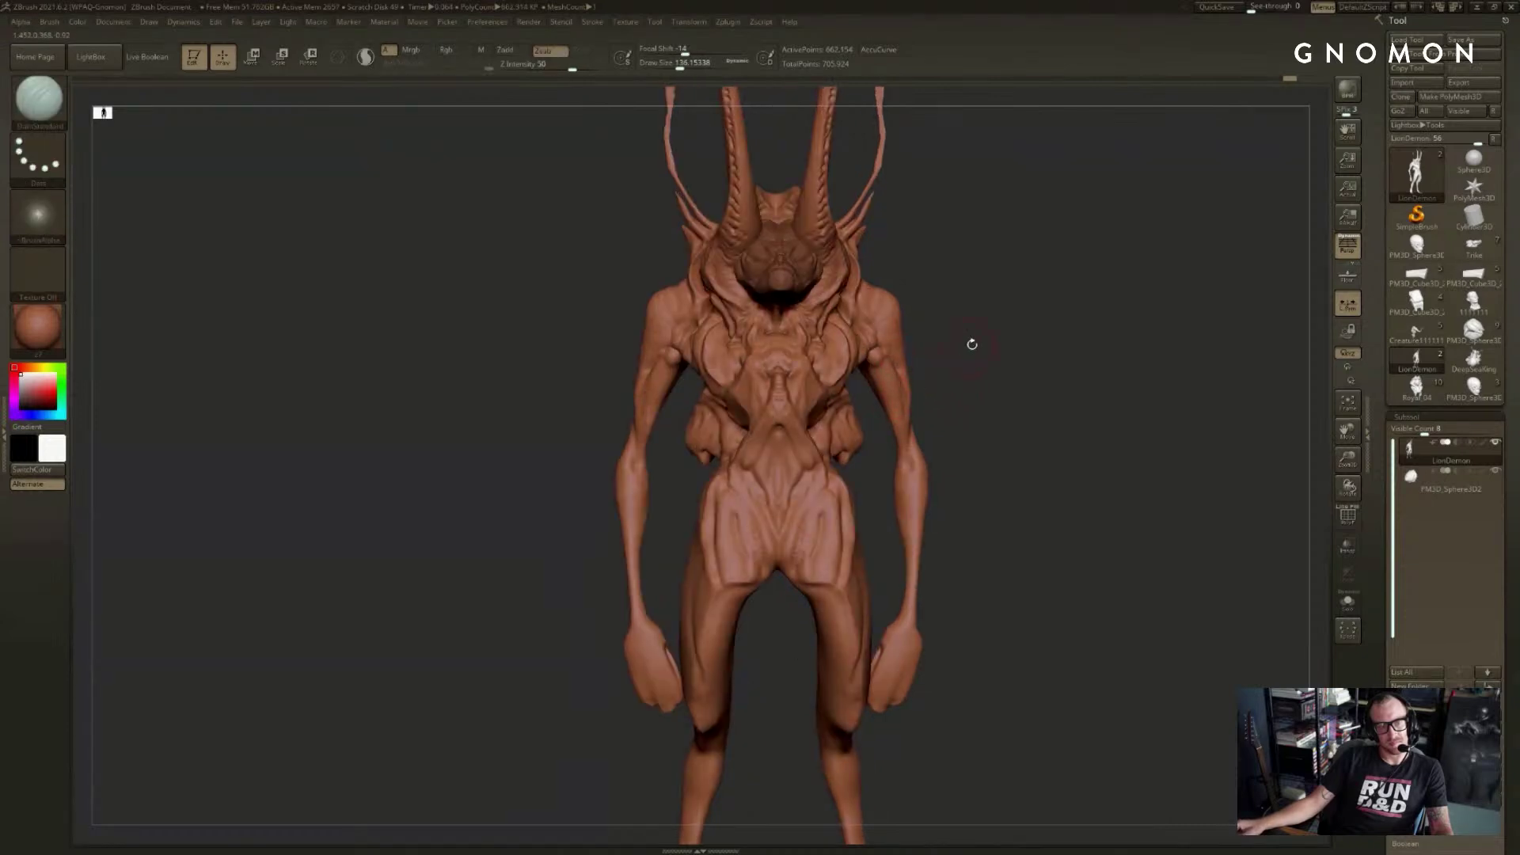
pyautogui.moveTo(972, 345); pyautogui.dragTo(1010, 352)
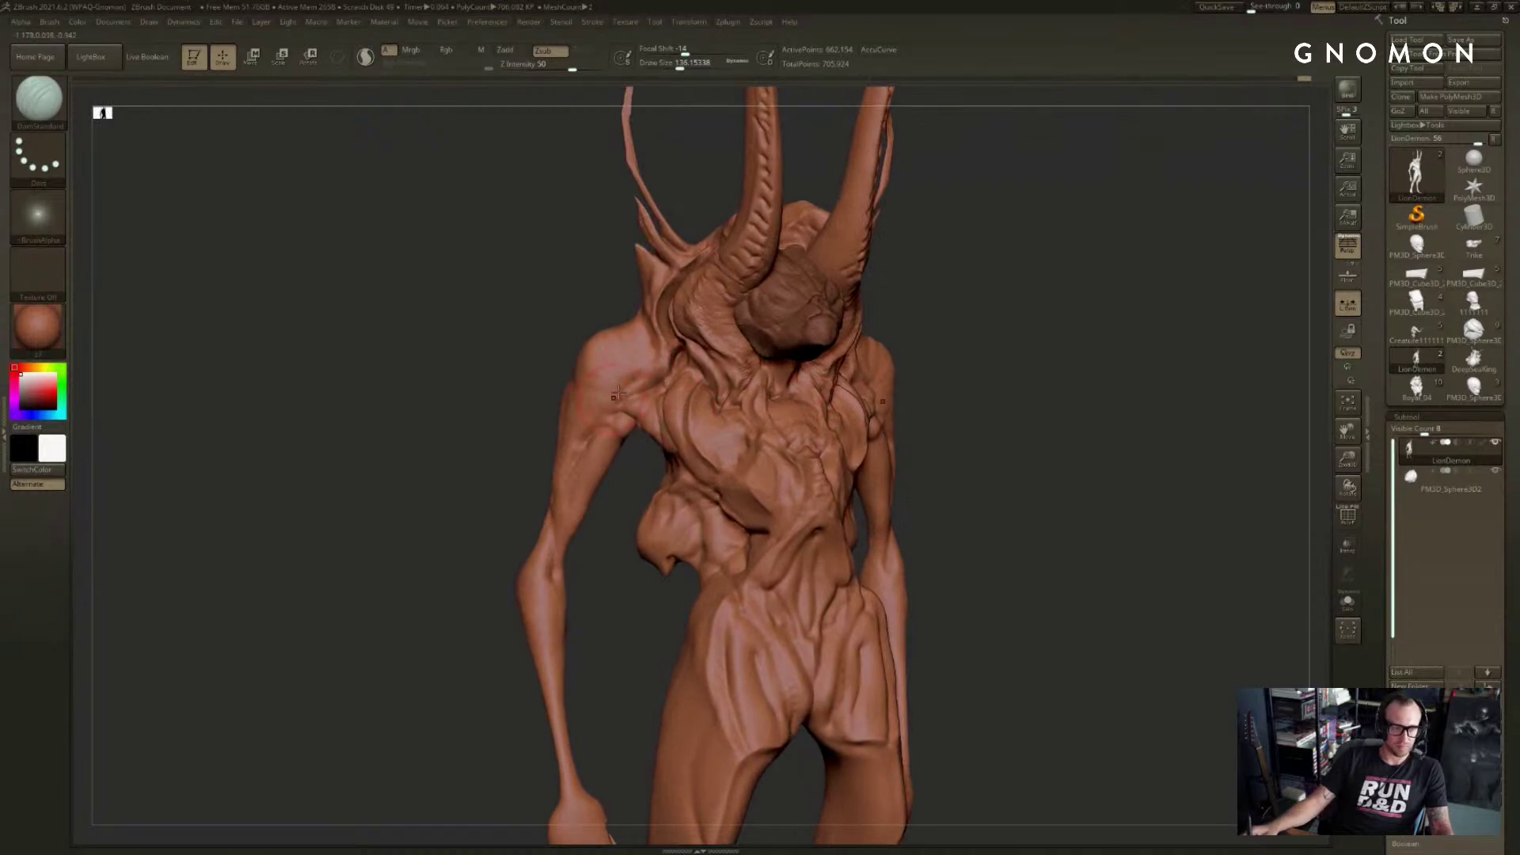
pyautogui.moveTo(493, 416); pyautogui.dragTo(545, 410)
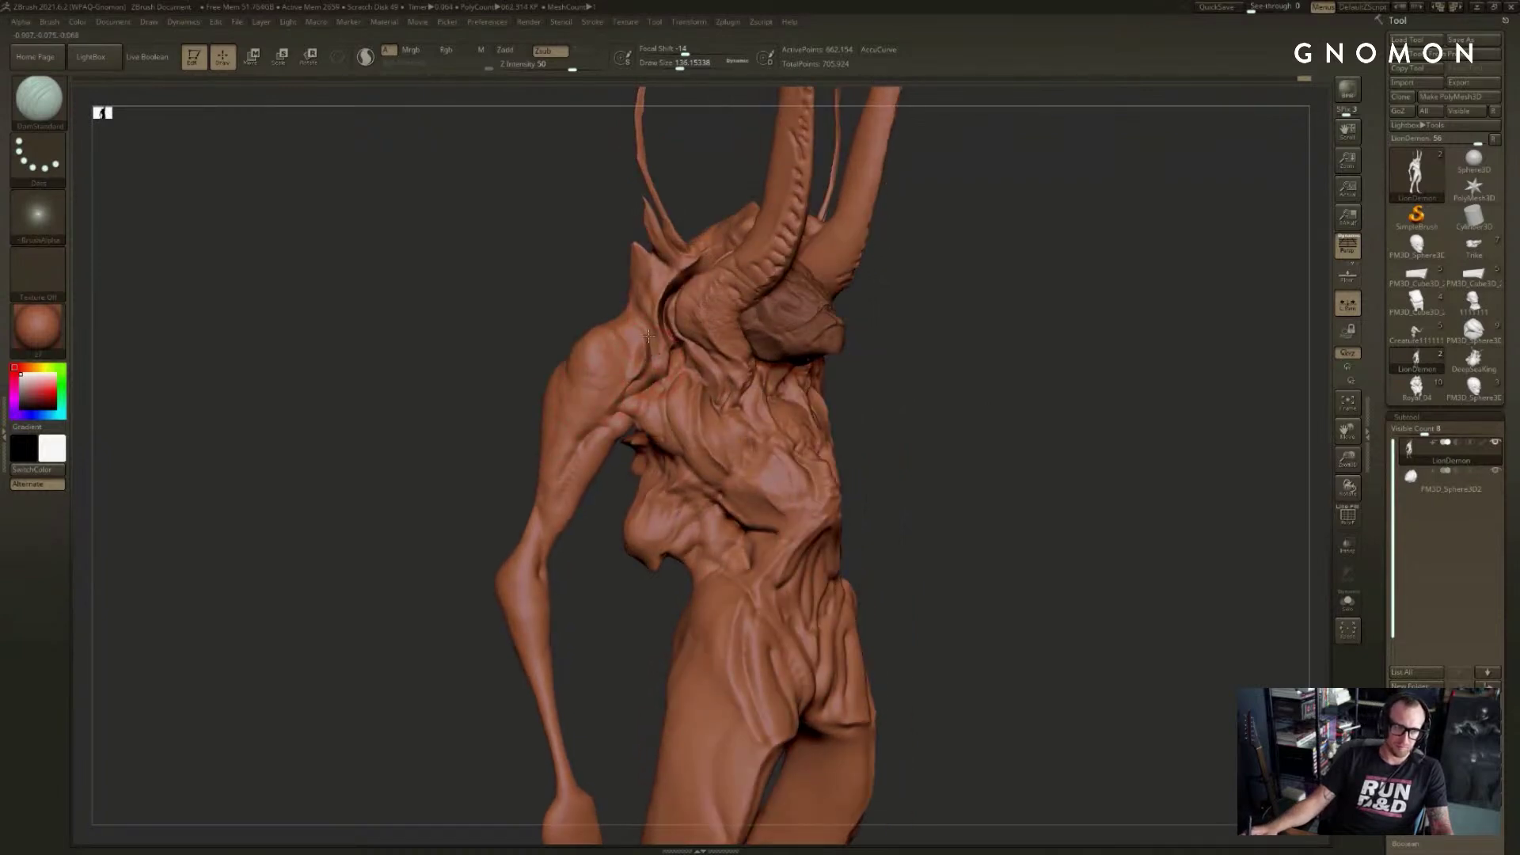
pyautogui.moveTo(649, 336); pyautogui.dragTo(633, 269)
pyautogui.moveTo(967, 267); pyautogui.dragTo(950, 268)
# - Define the rounded shoulder muscle with DamStandard strokes at a draw size of about 120, working from side and top angles
pyautogui.press('s')
pyautogui.moveTo(646, 342); pyautogui.dragTo(643, 341)
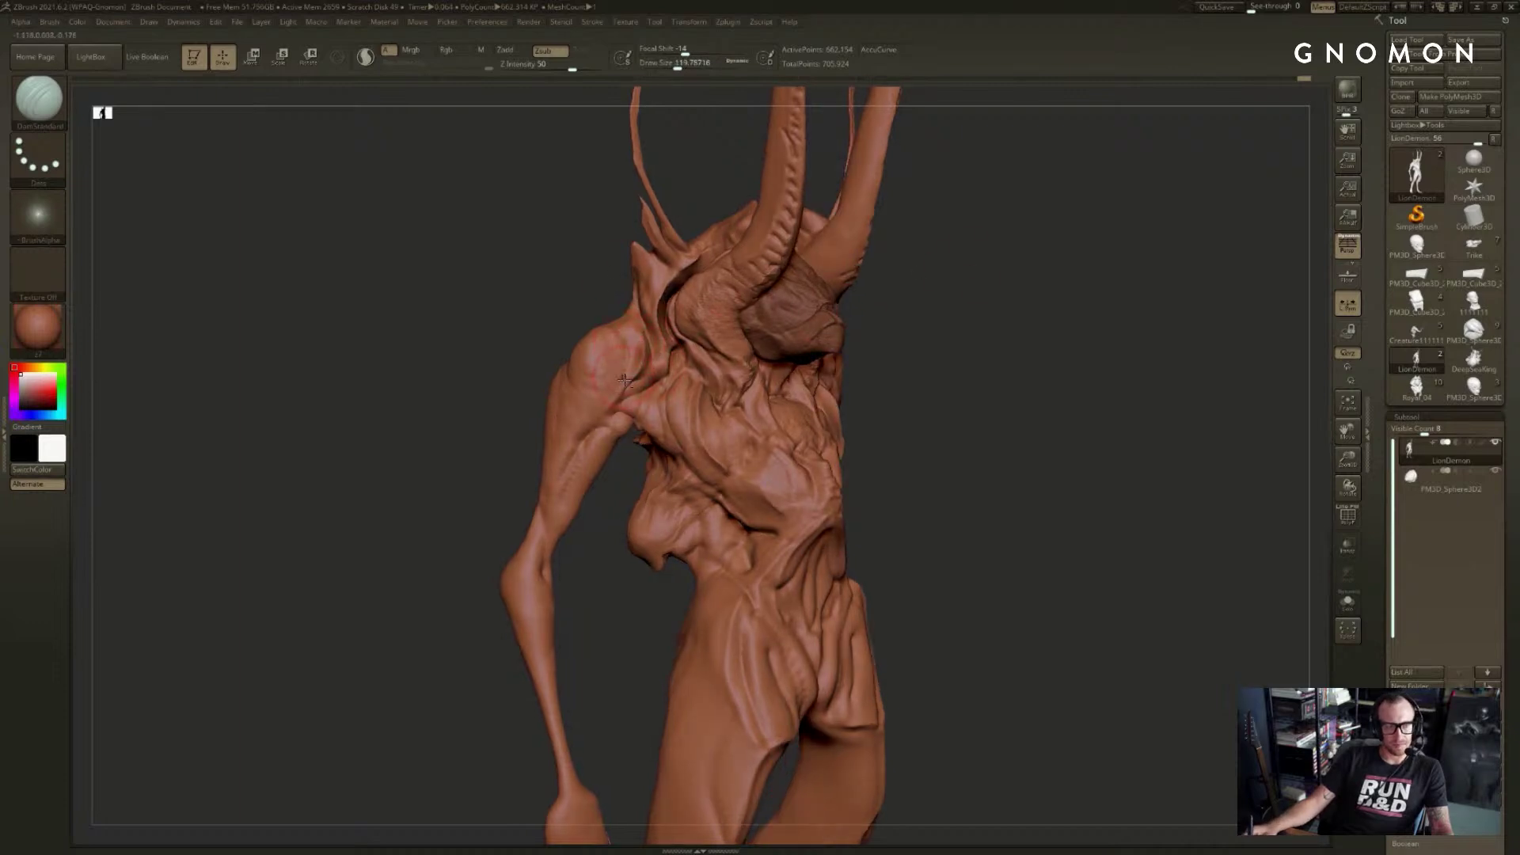
pyautogui.moveTo(626, 343); pyautogui.dragTo(611, 334, button='right')
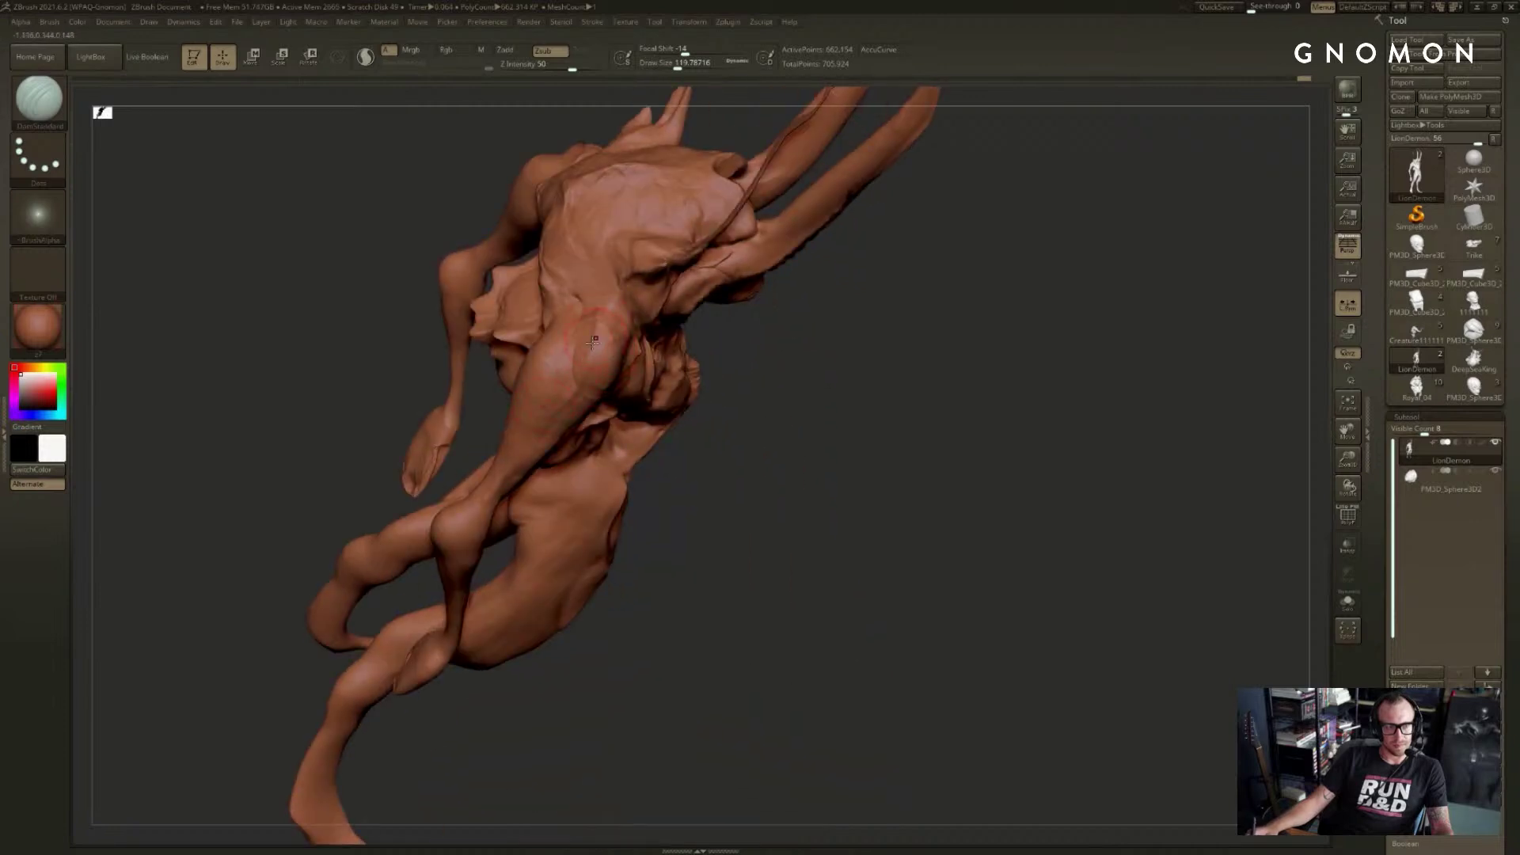
pyautogui.moveTo(791, 363); pyautogui.dragTo(630, 287, button='right')
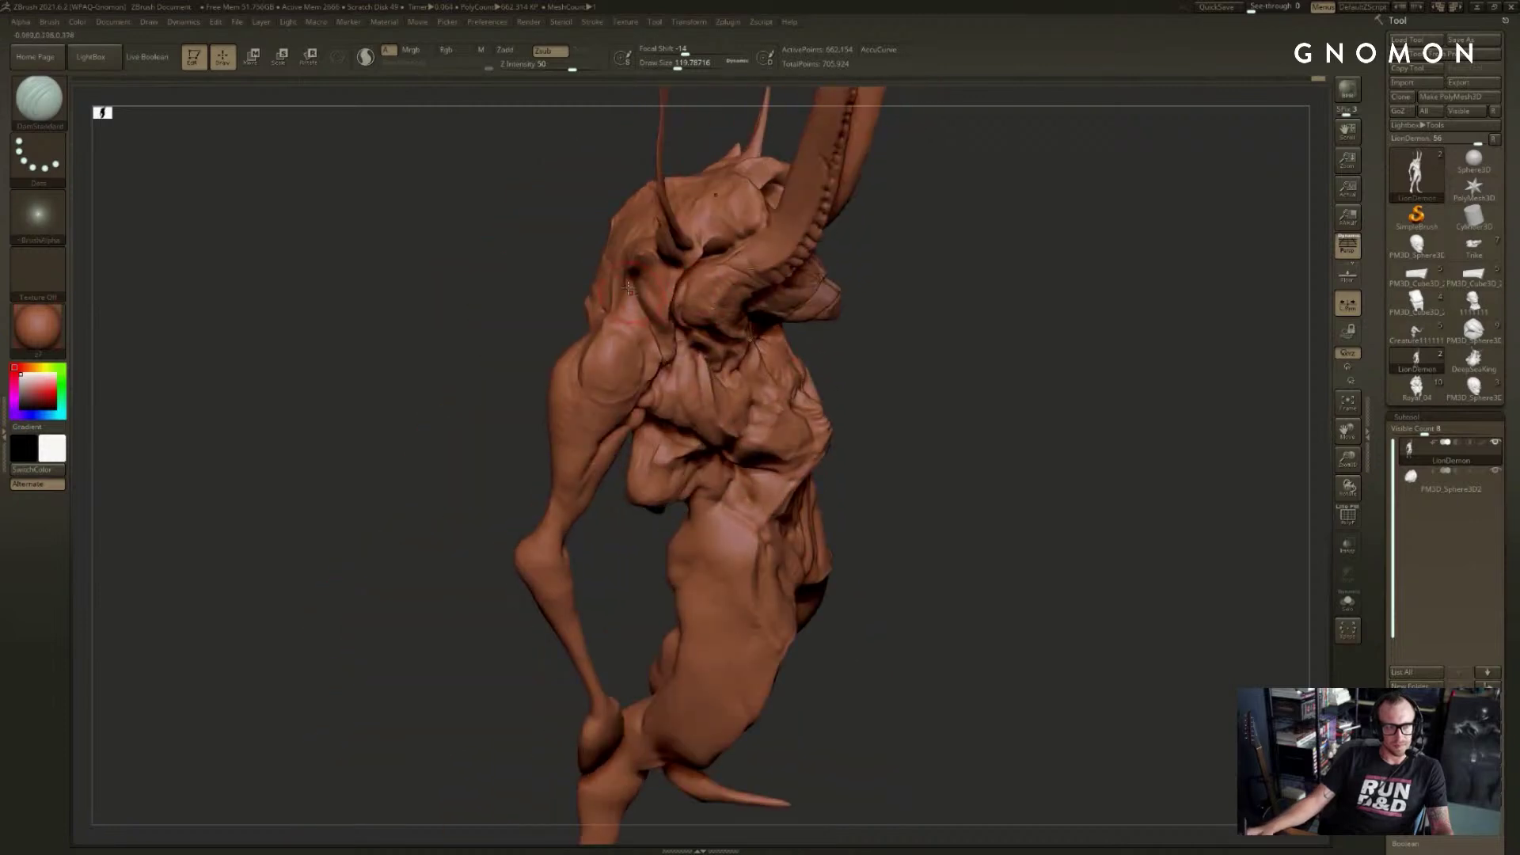
pyautogui.keyDown('shift'); pyautogui.moveTo(622, 352); pyautogui.dragTo(566, 348, button='right'); pyautogui.keyUp('shift')
pyautogui.keyDown('alt'); pyautogui.moveTo(995, 323); pyautogui.dragTo(875, 341, button='right'); pyautogui.keyUp('alt')
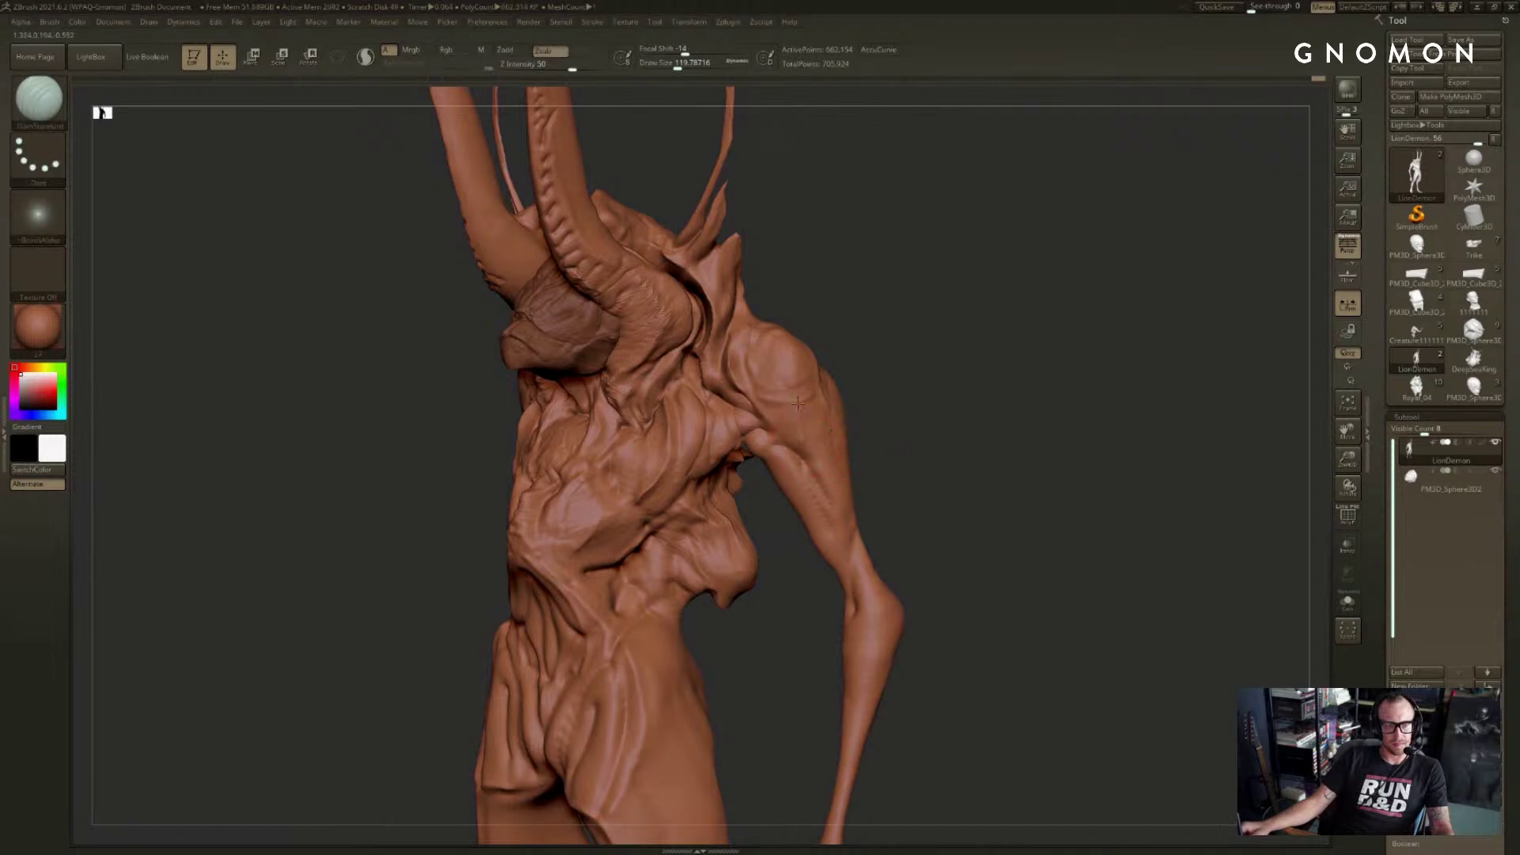
# - Smooth the transition between the rounded shoulder muscle and the upper arm
pyautogui.keyDown('shift'); pyautogui.moveTo(776, 326); pyautogui.dragTo(789, 442); pyautogui.keyUp('shift')
pyautogui.keyDown('shift'); pyautogui.moveTo(746, 315); pyautogui.dragTo(791, 435); pyautogui.keyUp('shift')
pyautogui.keyDown('shift'); pyautogui.moveTo(748, 321); pyautogui.dragTo(792, 451); pyautogui.keyUp('shift')
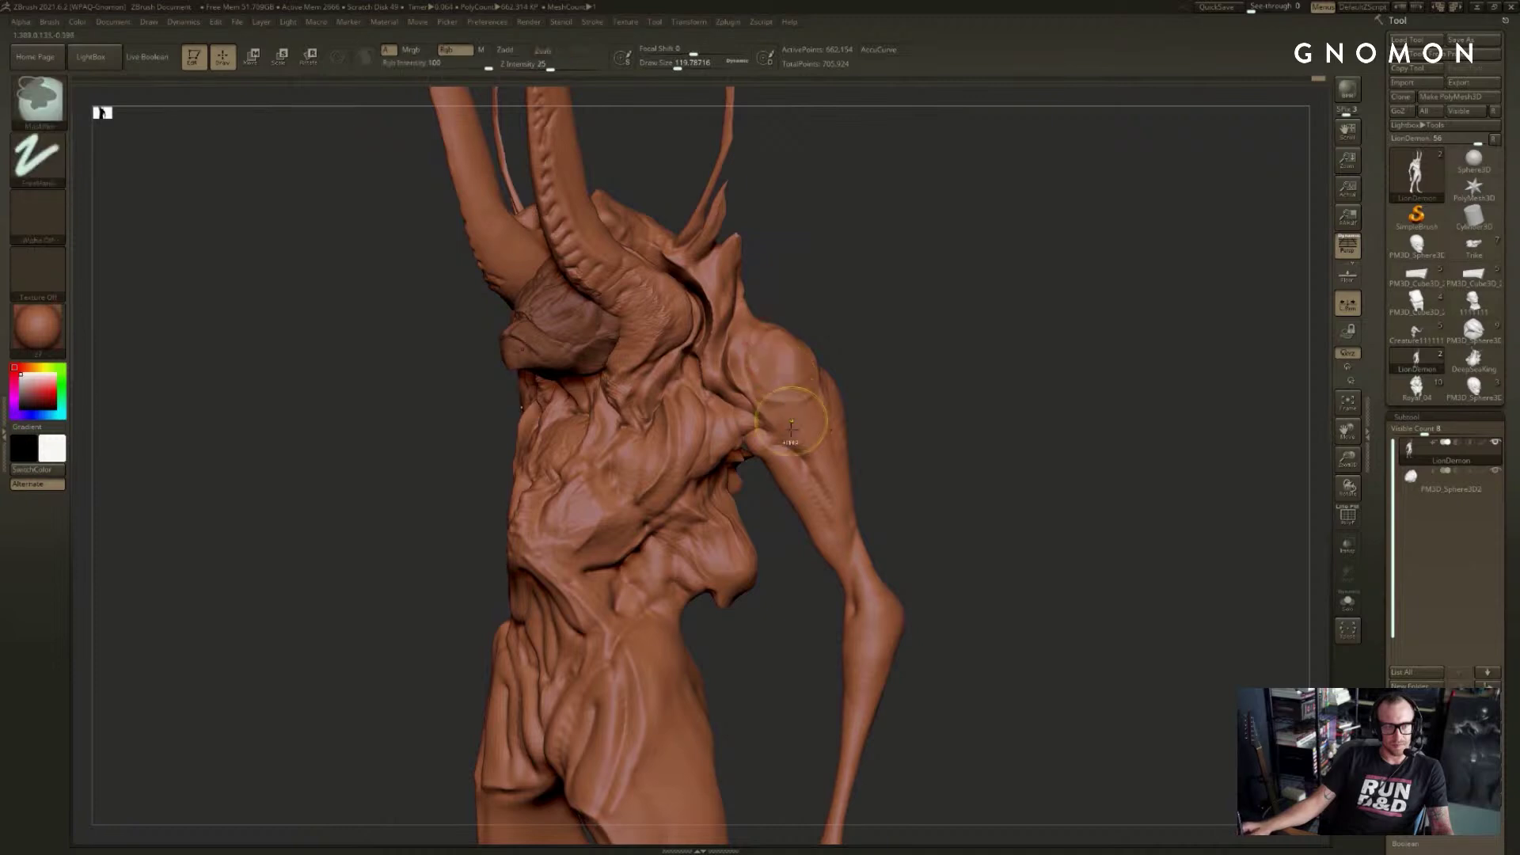
pyautogui.moveTo(780, 302)
pyautogui.mouseDown()
pyautogui.moveTo(852, 321)
pyautogui.moveTo(835, 330)
pyautogui.moveTo(943, 343)
pyautogui.moveTo(887, 370)
pyautogui.mouseUp()
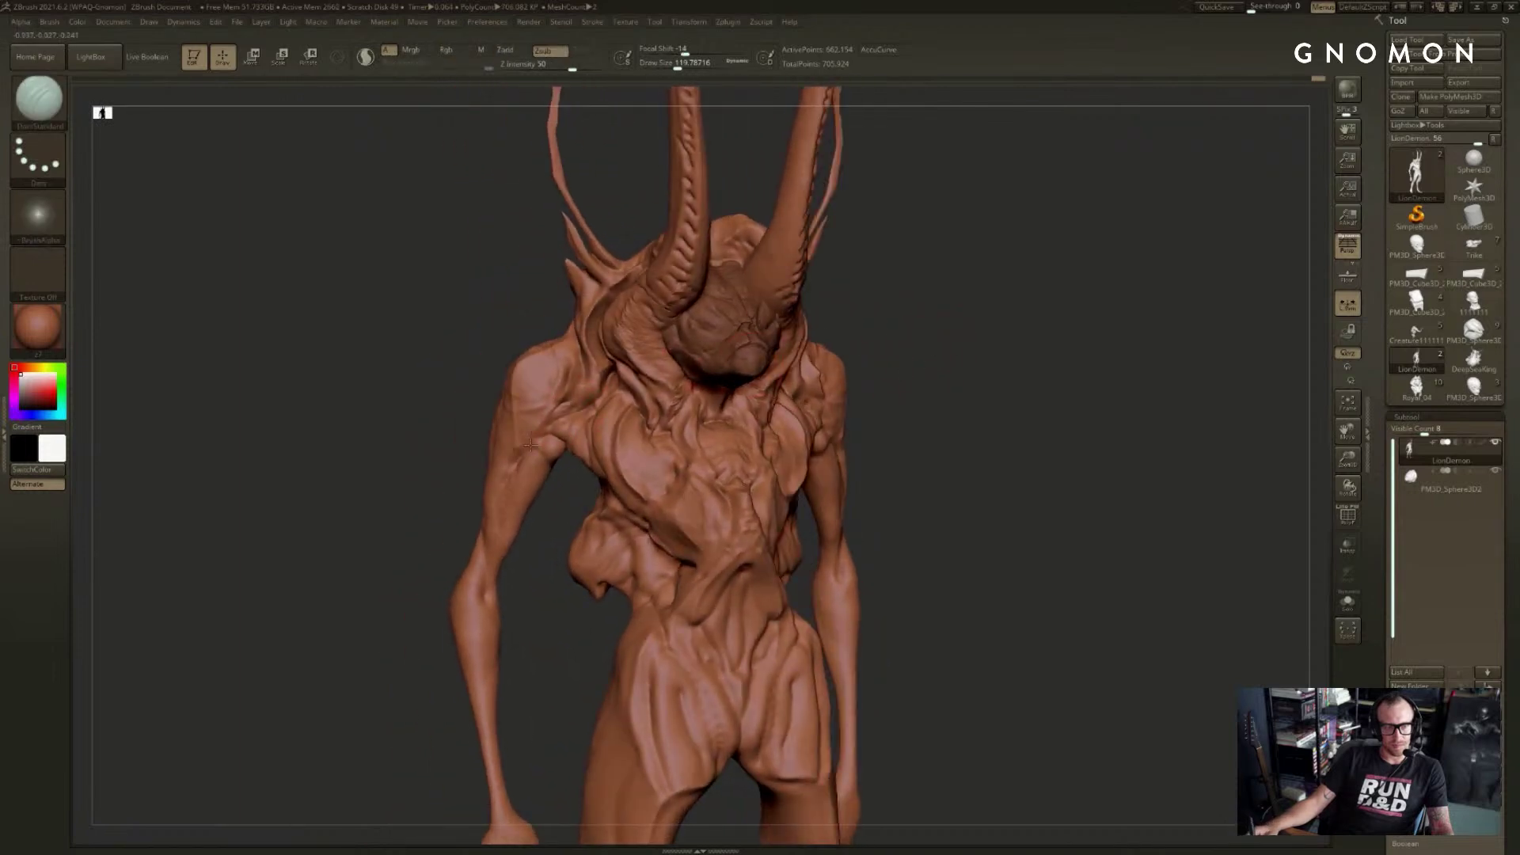
# - Build up the shoulder and upper arm forms with the Clay brush, adjusting the draw size and working from both sides of the body
pyautogui.moveTo(457, 477); pyautogui.dragTo(580, 436)
pyautogui.press('shift')
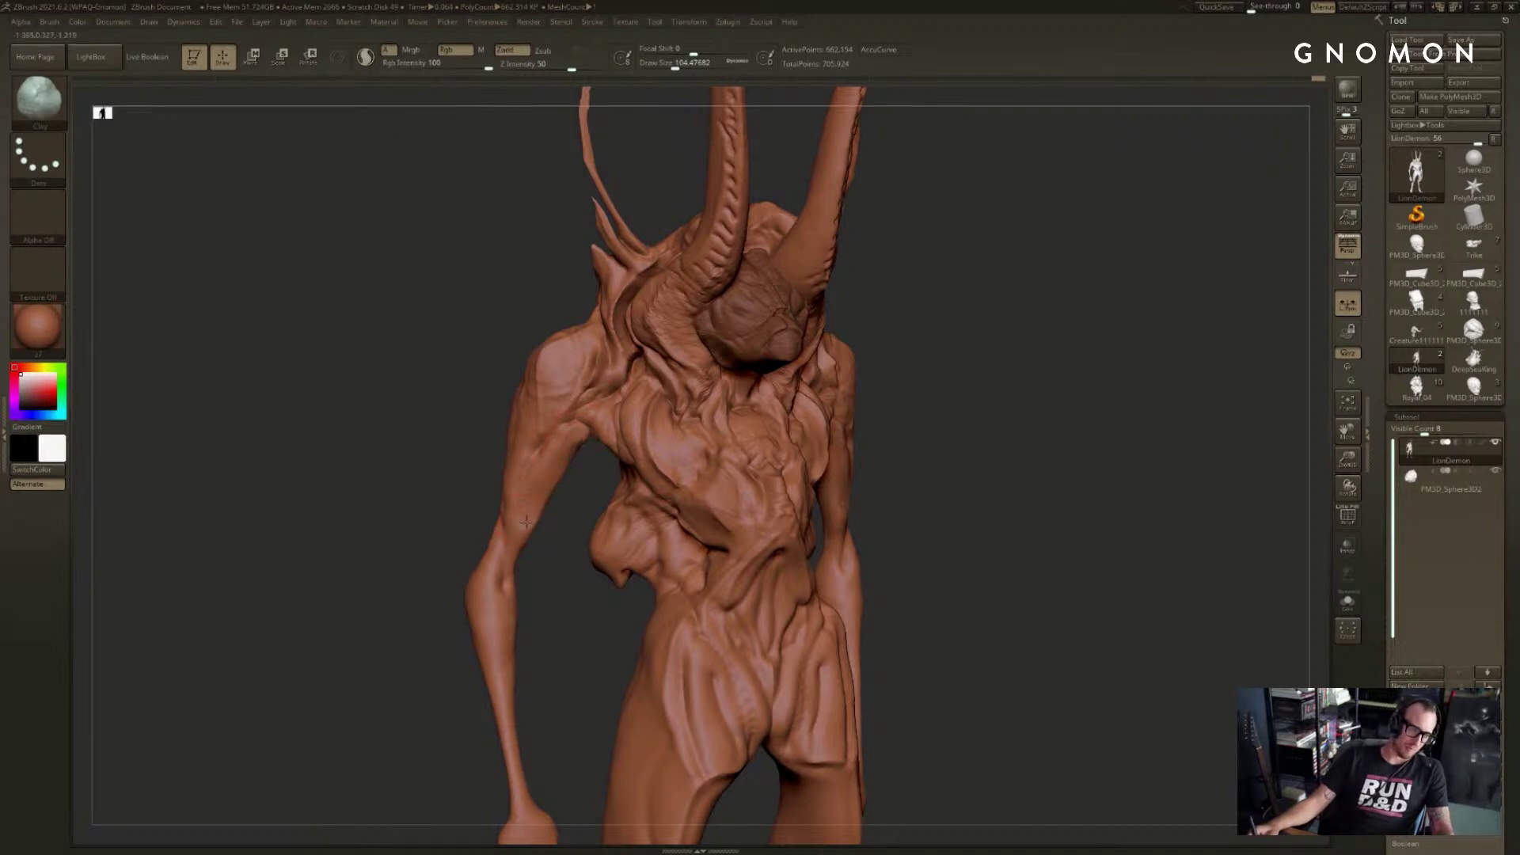
pyautogui.moveTo(586, 524)
pyautogui.mouseDown()
pyautogui.moveTo(935, 491)
pyautogui.moveTo(902, 483)
pyautogui.moveTo(784, 520)
pyautogui.moveTo(825, 516)
pyautogui.mouseUp()
pyautogui.moveTo(887, 456); pyautogui.dragTo(789, 476)
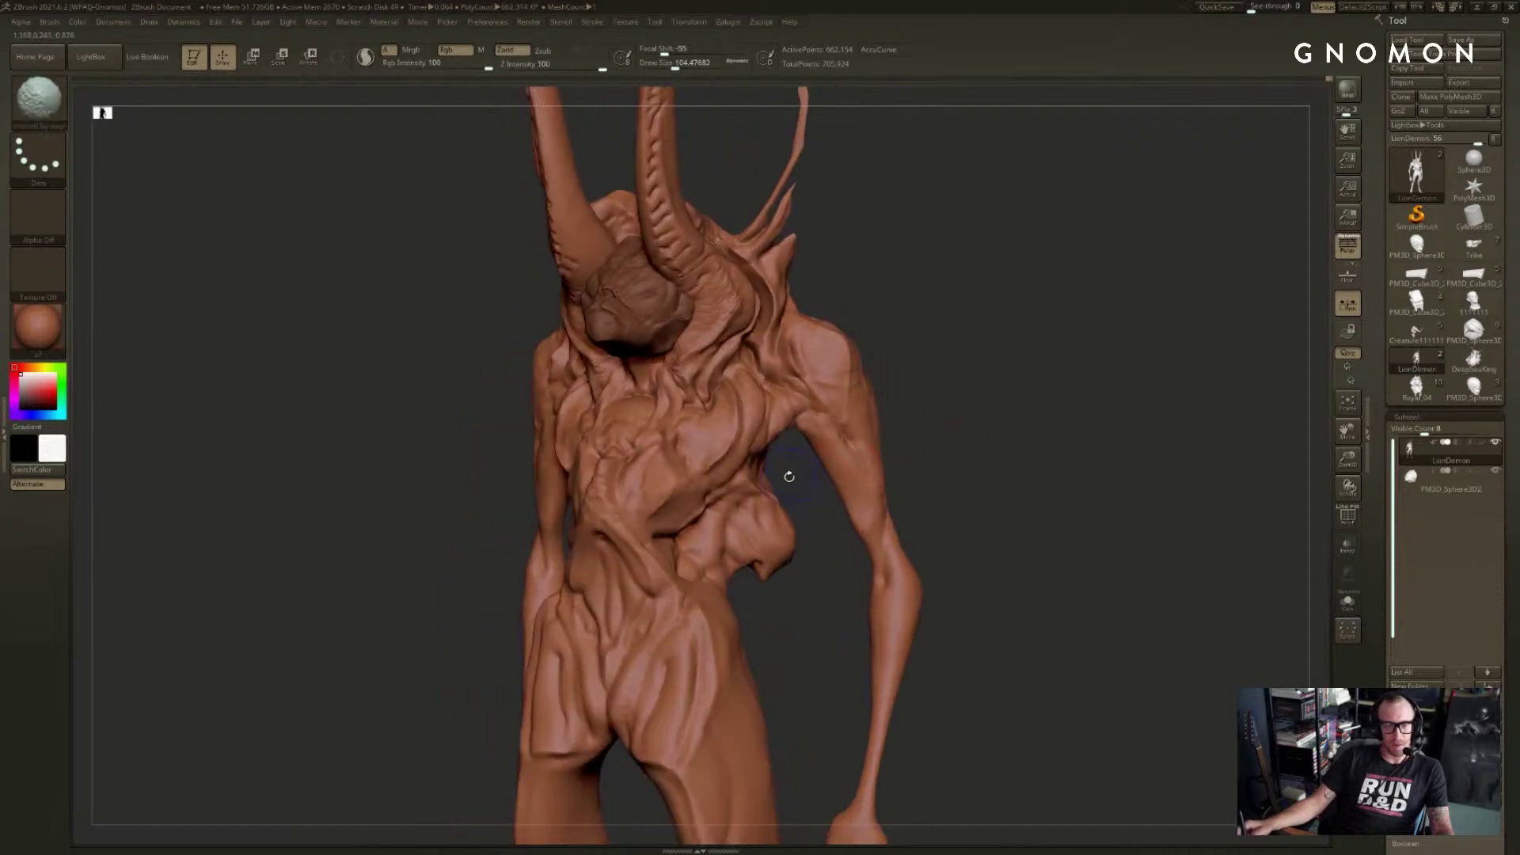
pyautogui.moveTo(997, 441); pyautogui.dragTo(987, 456)
pyautogui.press('s')
pyautogui.moveTo(986, 458); pyautogui.dragTo(984, 458)
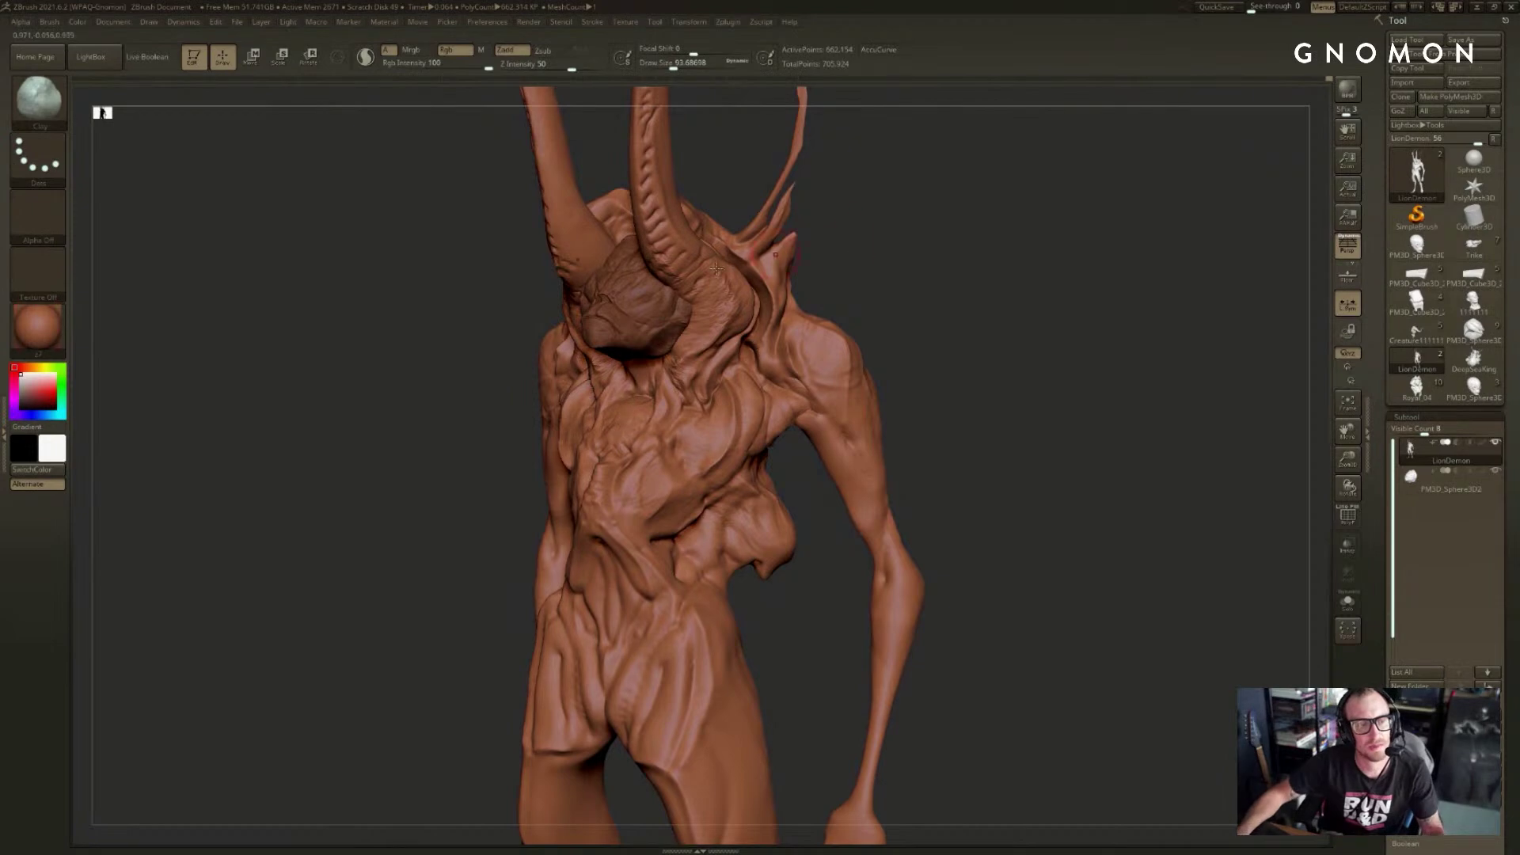
# - Add volume along the lower part of the horns with the Standard brush at a draw size of about 44
pyautogui.press('2')
pyautogui.keyDown('alt'); pyautogui.moveTo(505, 282); pyautogui.dragTo(530, 388); pyautogui.keyUp('alt')
pyautogui.press('1')
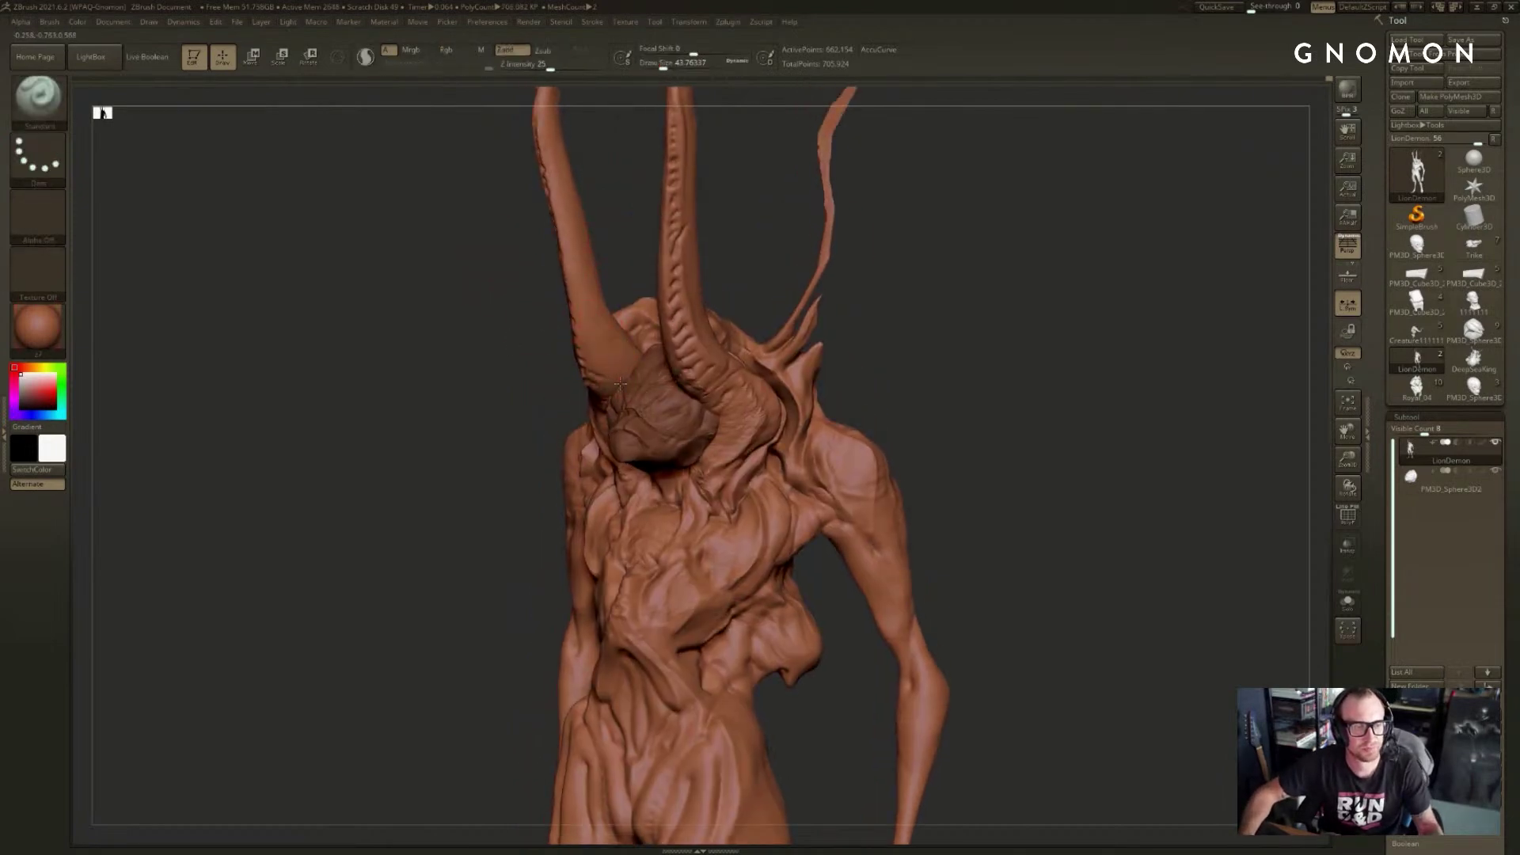
pyautogui.moveTo(604, 245)
pyautogui.mouseDown()
pyautogui.moveTo(634, 224)
pyautogui.moveTo(608, 373)
pyautogui.mouseUp()
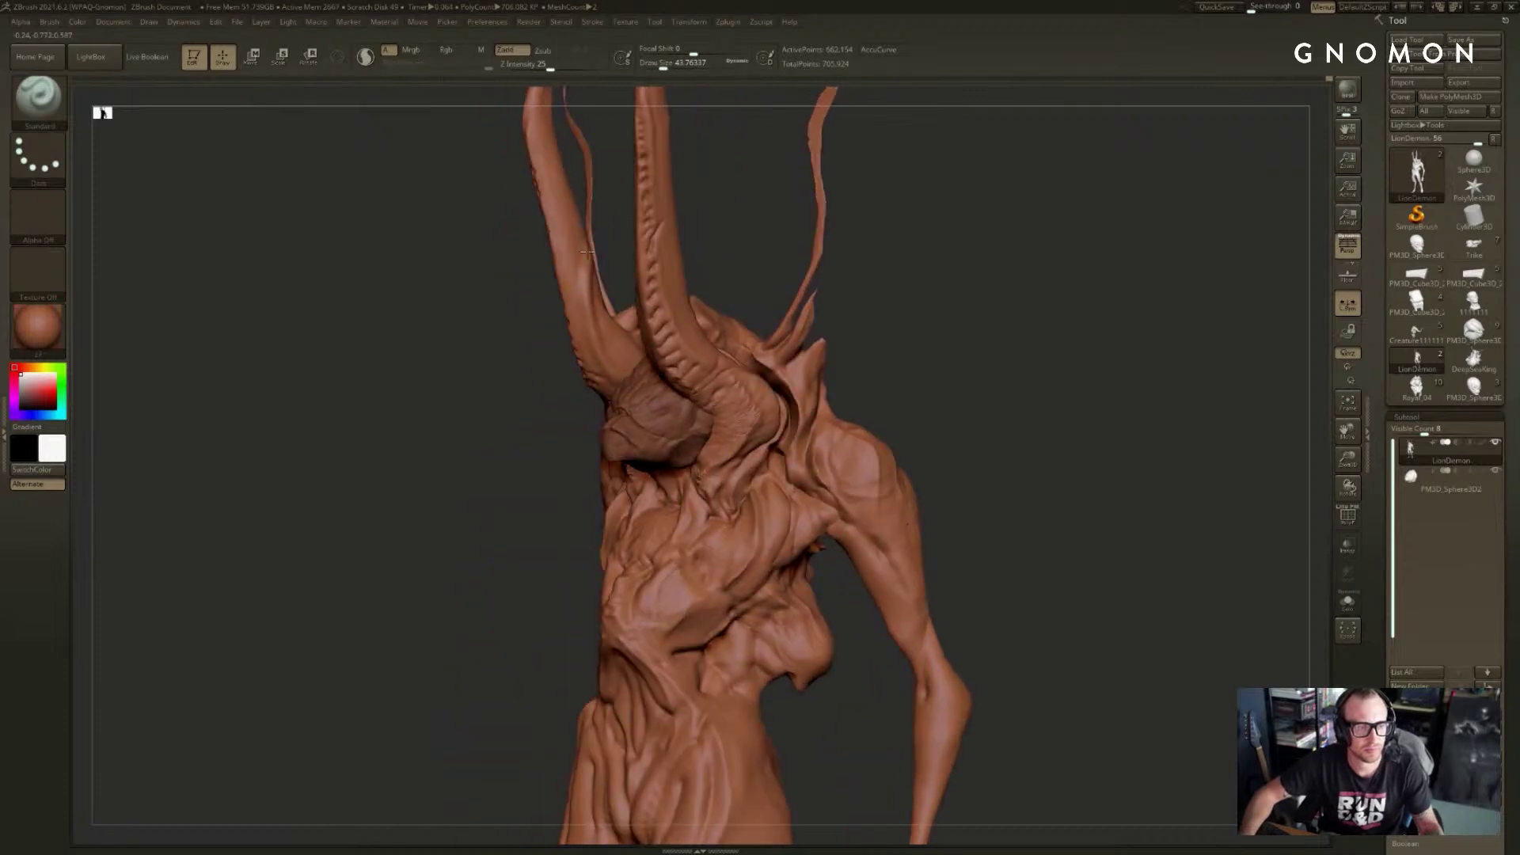
pyautogui.moveTo(610, 244)
pyautogui.mouseDown()
pyautogui.moveTo(638, 231)
pyautogui.moveTo(646, 262)
pyautogui.moveTo(694, 218)
pyautogui.mouseUp()
pyautogui.press('shift')
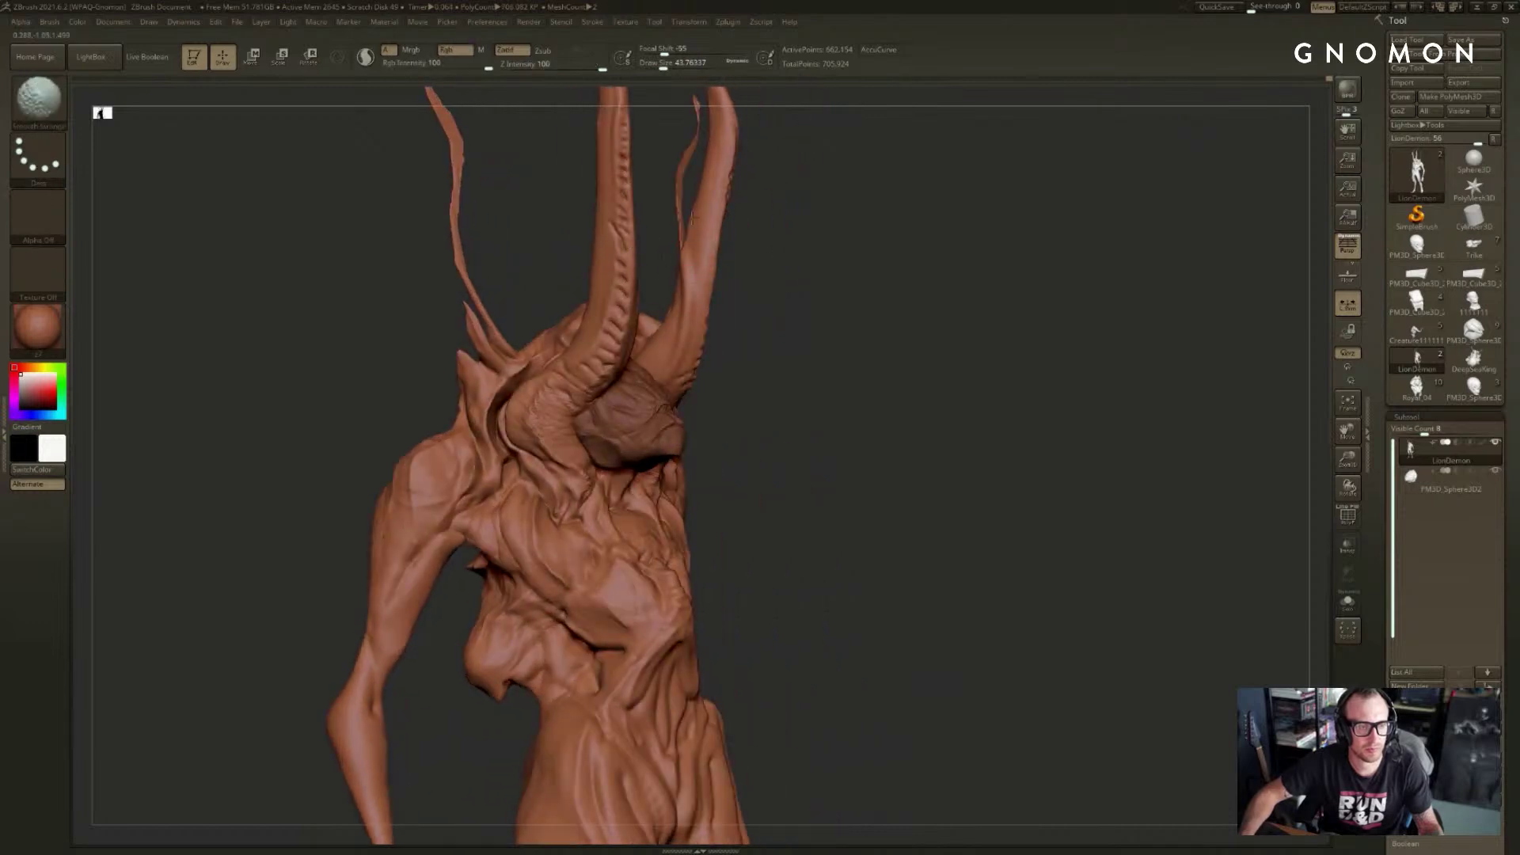
# - Shape and smooth the raised bulges on the backs of the horns, working from rear, side and front angles
pyautogui.moveTo(798, 248)
pyautogui.mouseDown()
pyautogui.moveTo(835, 282)
pyautogui.moveTo(850, 275)
pyautogui.moveTo(791, 190)
pyautogui.moveTo(713, 157)
pyautogui.moveTo(844, 196)
pyautogui.moveTo(773, 224)
pyautogui.mouseUp()
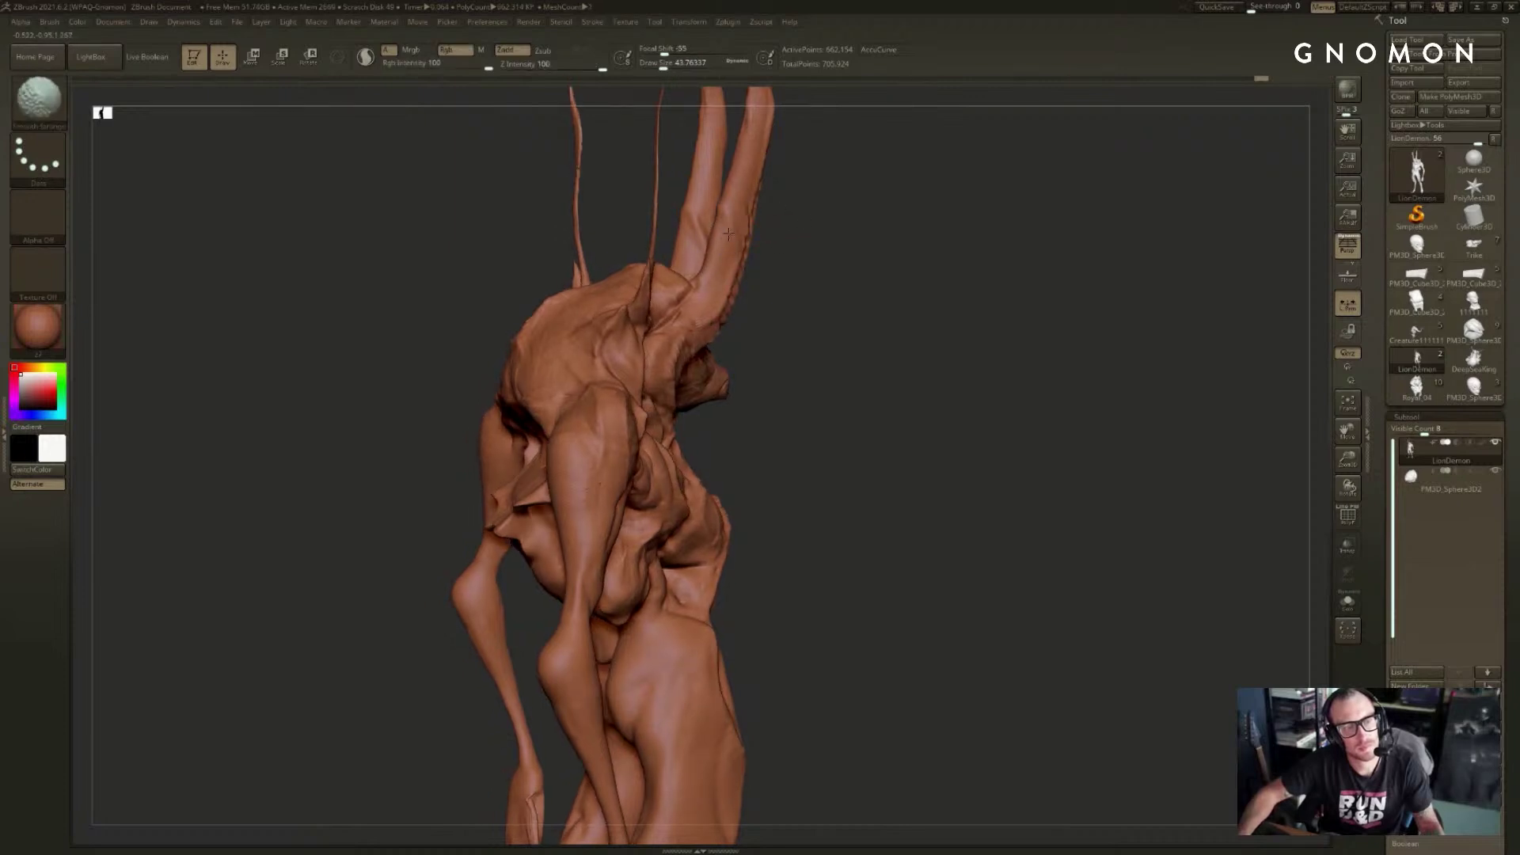
pyautogui.moveTo(816, 204)
pyautogui.mouseDown()
pyautogui.moveTo(695, 184)
pyautogui.moveTo(743, 266)
pyautogui.moveTo(723, 211)
pyautogui.mouseUp()
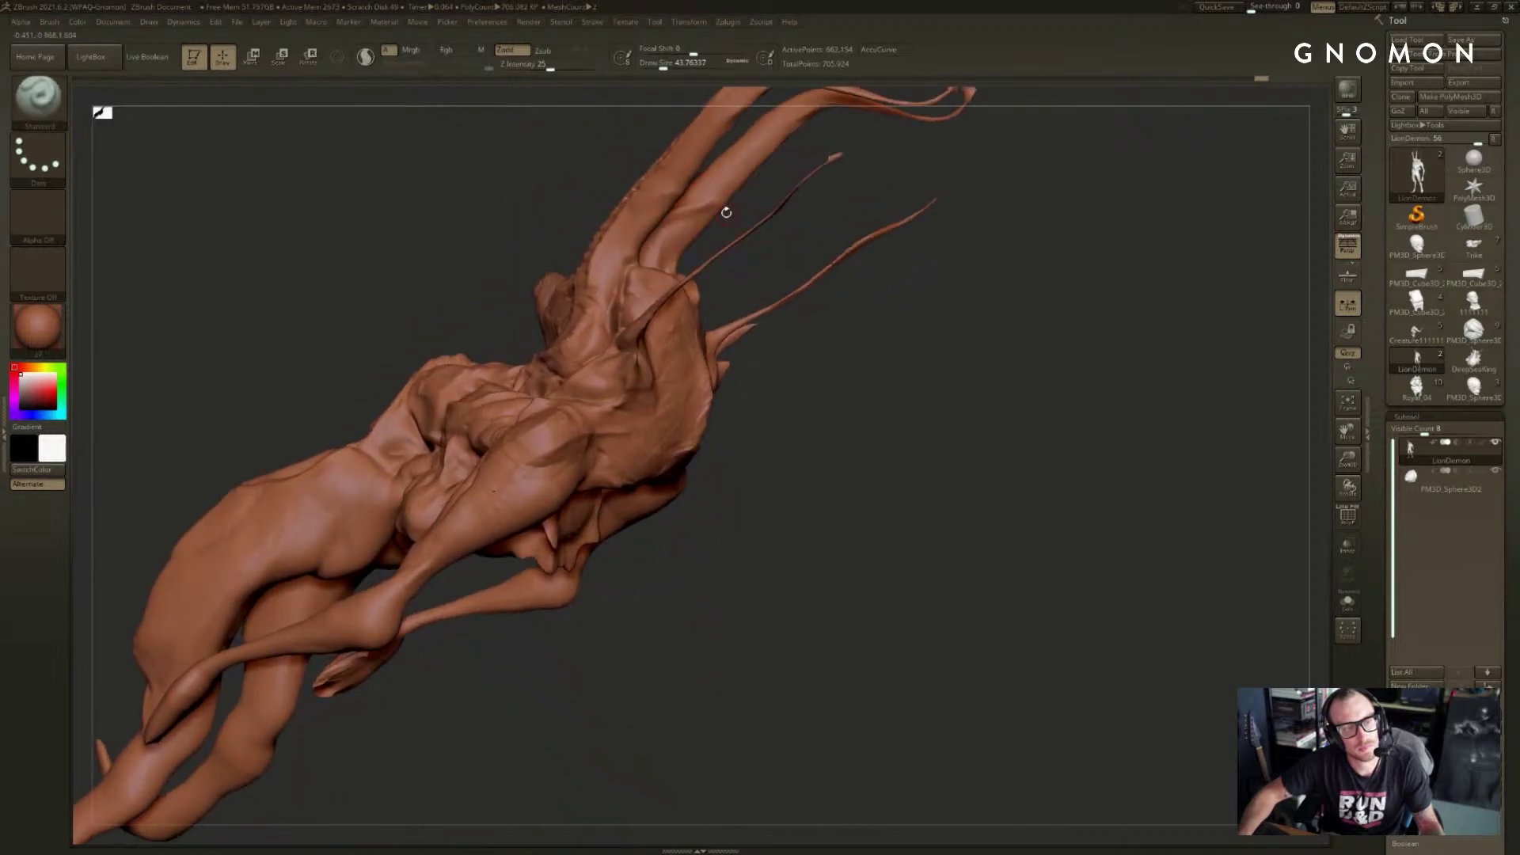
pyautogui.press('shift')
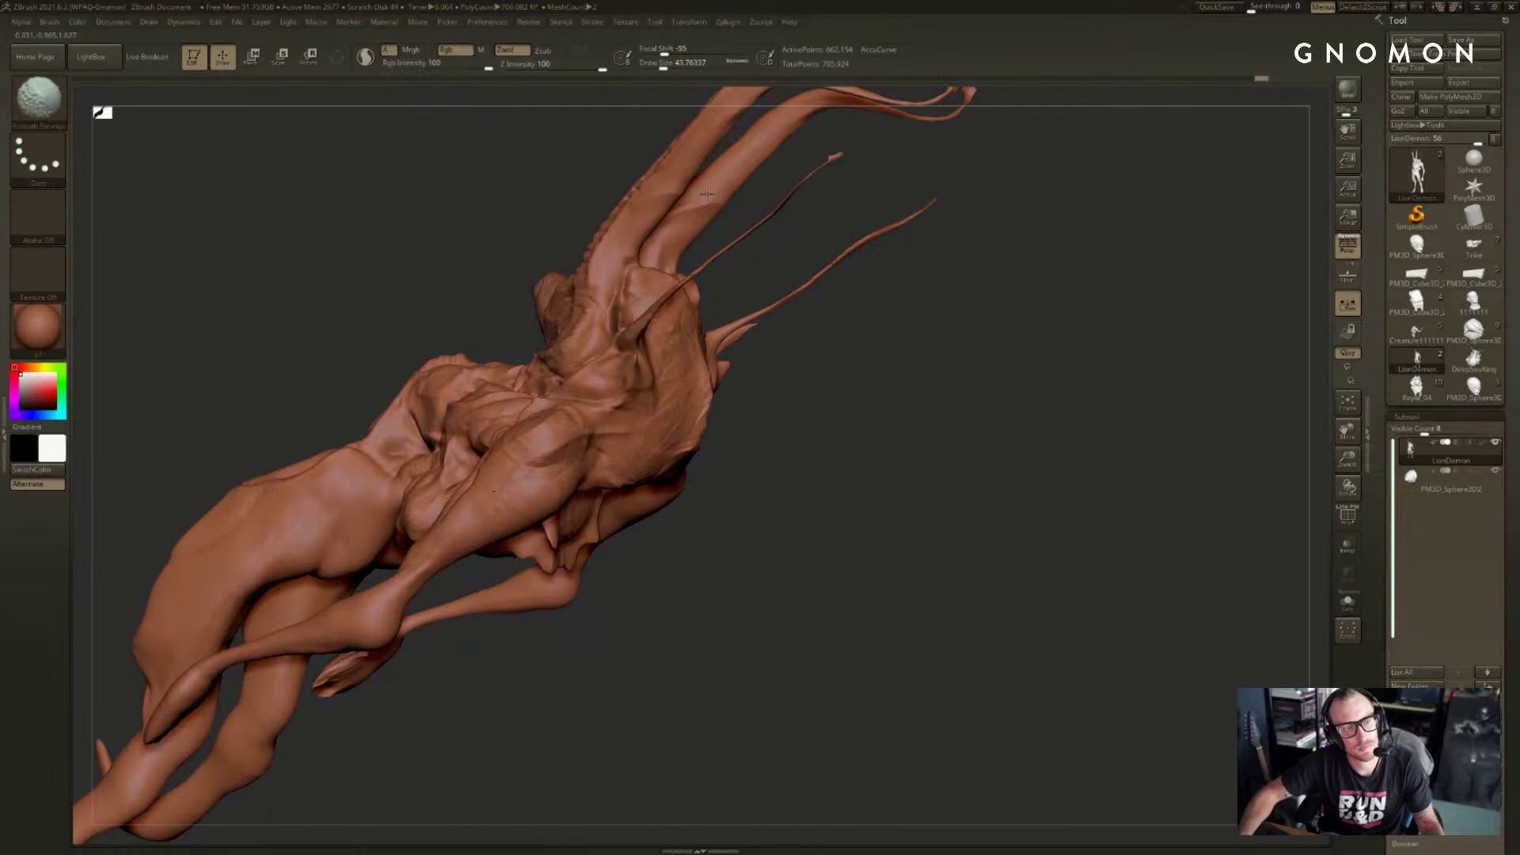
pyautogui.moveTo(687, 198)
pyautogui.mouseDown()
pyautogui.moveTo(704, 201)
pyautogui.moveTo(640, 212)
pyautogui.moveTo(706, 240)
pyautogui.moveTo(732, 230)
pyautogui.moveTo(712, 212)
pyautogui.mouseUp()
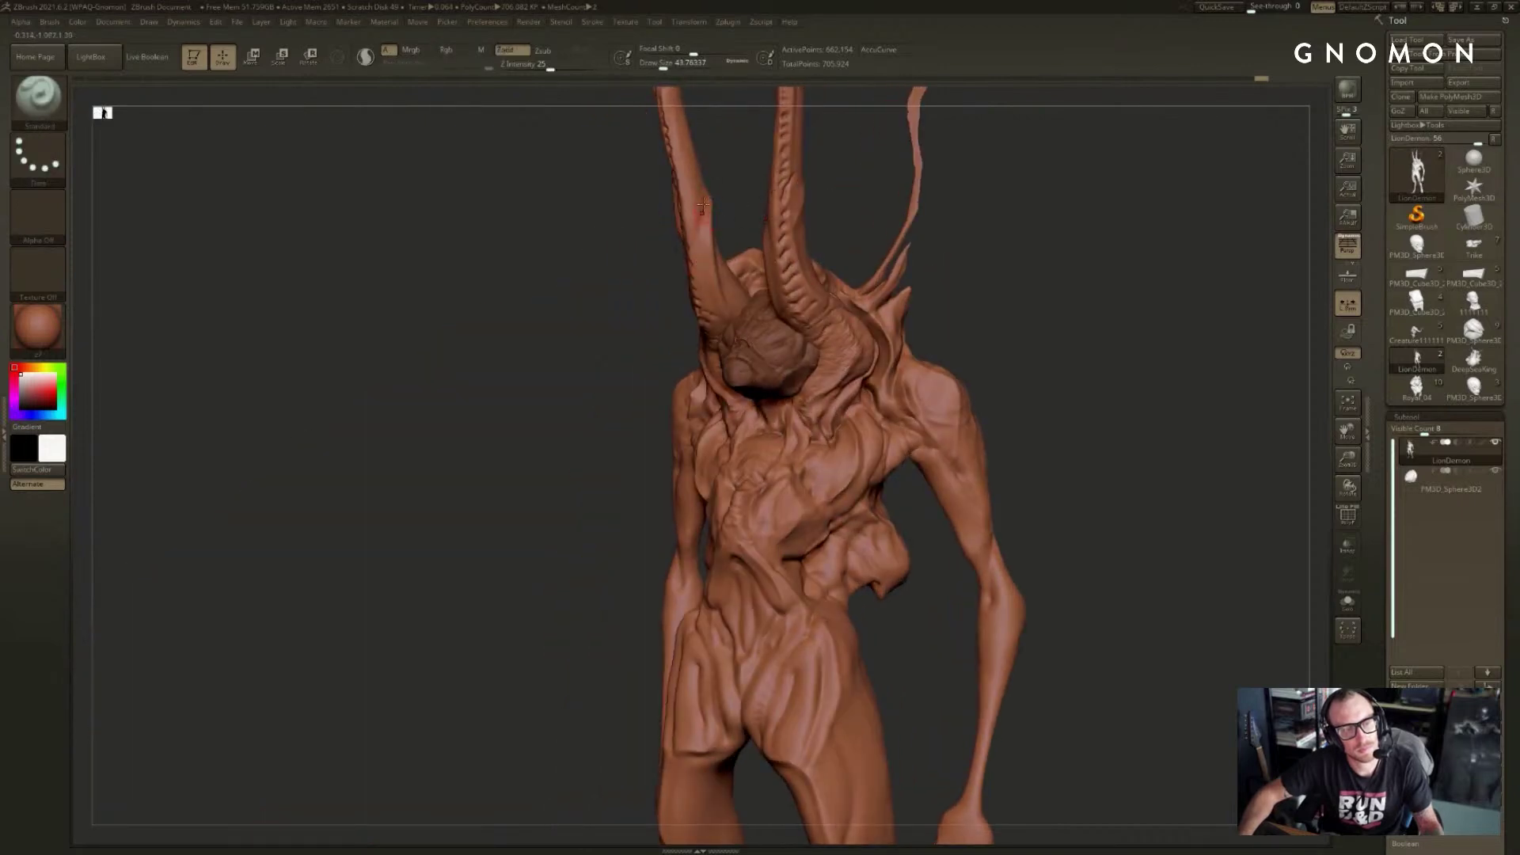
pyautogui.press('shift')
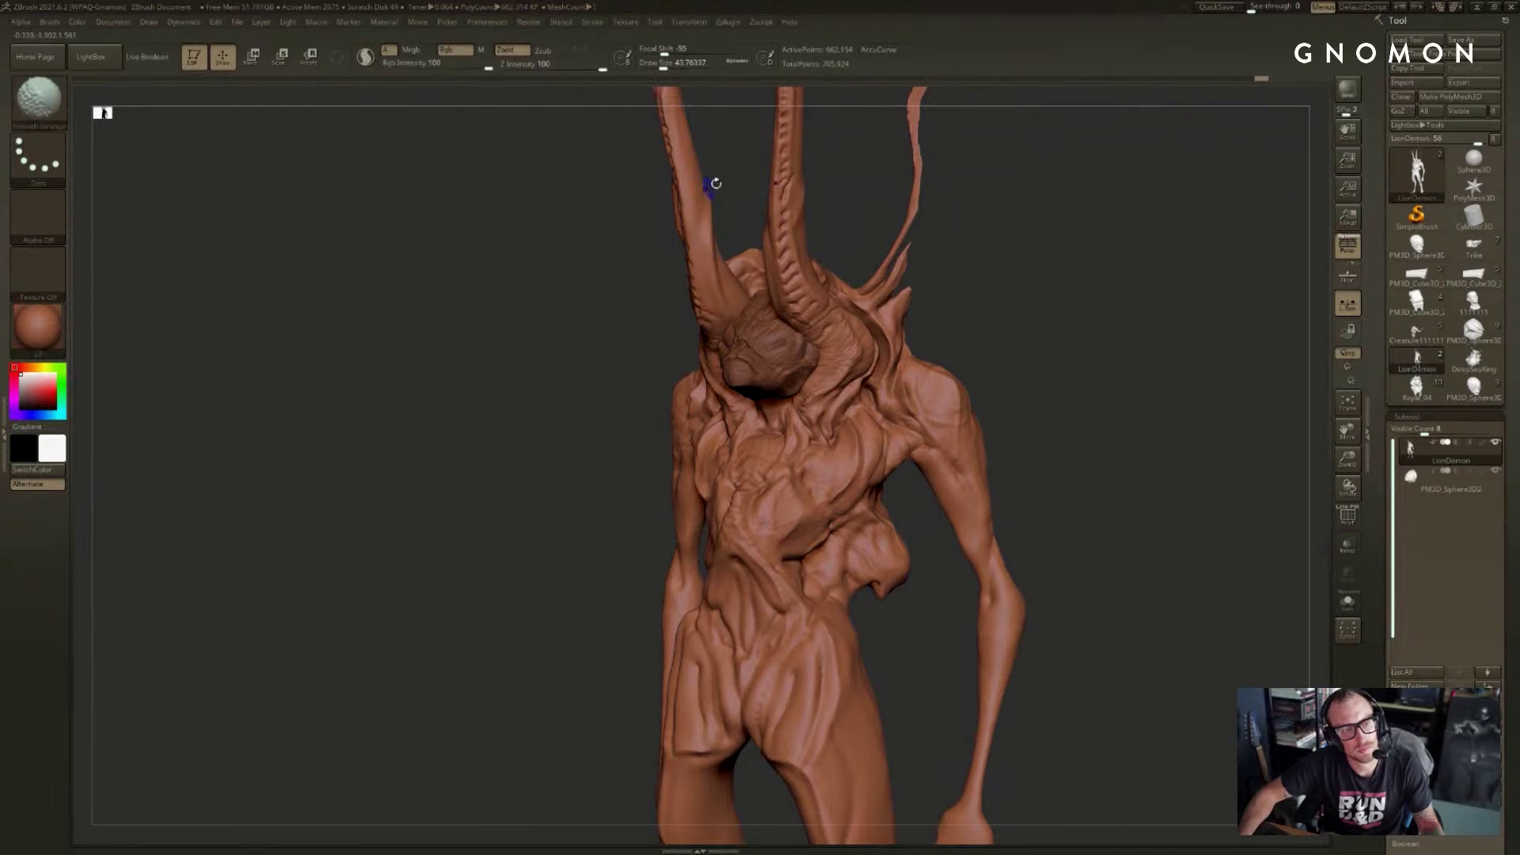
pyautogui.keyDown('shift'); pyautogui.moveTo(715, 183); pyautogui.dragTo(735, 193); pyautogui.keyUp('shift')
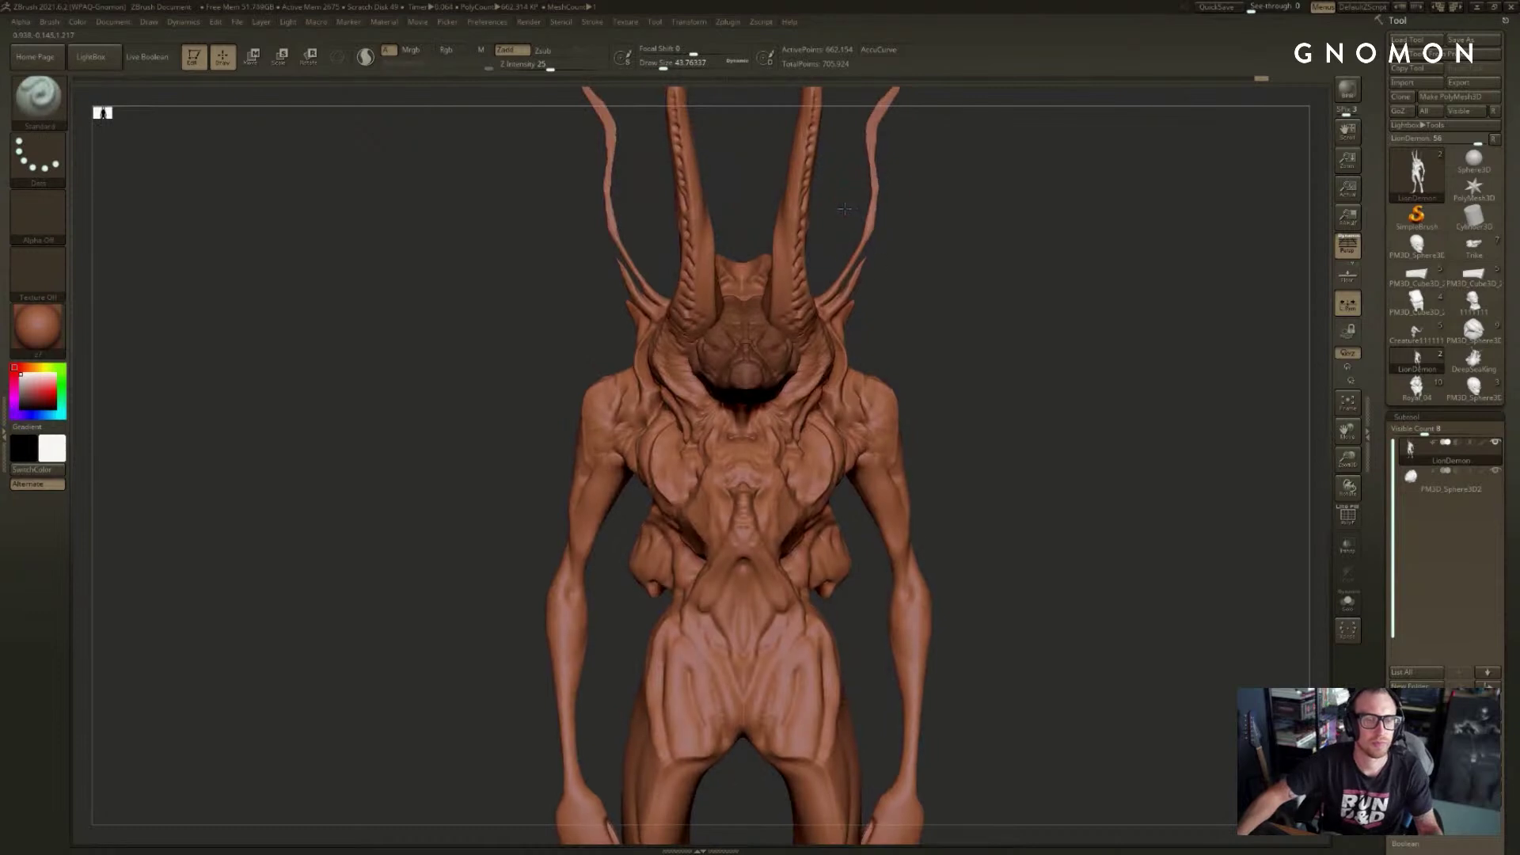
# - Carve the creases around the collar and crown behind the horns with the DamStandard brush, working from front and top angles
pyautogui.keyDown('alt'); pyautogui.moveTo(844, 208); pyautogui.dragTo(831, 244); pyautogui.keyUp('alt')
pyautogui.press('shift')
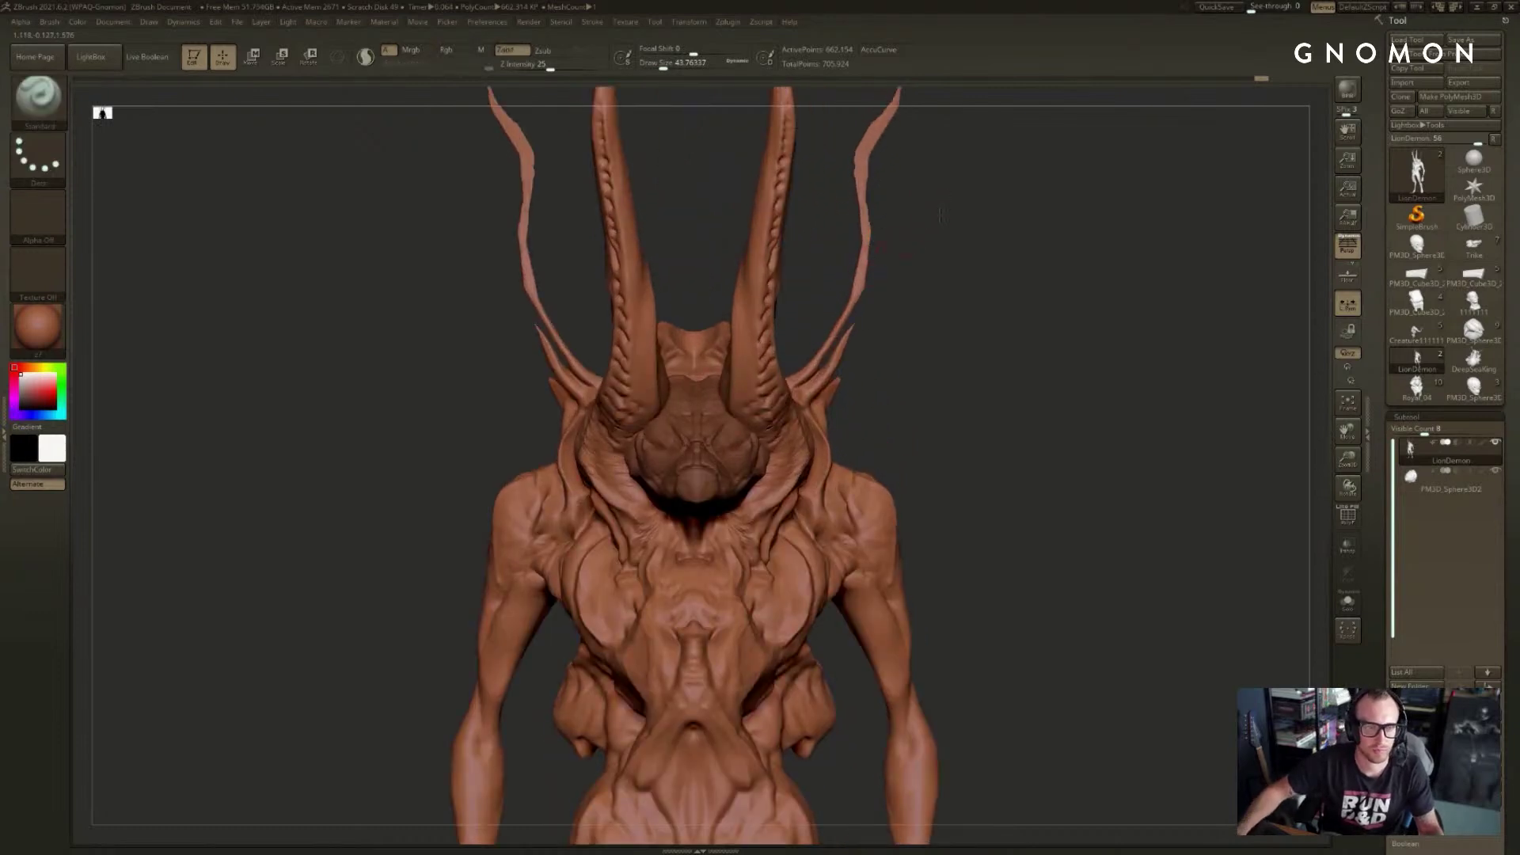
pyautogui.keyDown('alt'); pyautogui.moveTo(941, 215); pyautogui.dragTo(920, 276); pyautogui.keyUp('alt')
pyautogui.moveTo(923, 152)
pyautogui.keyDown('ctrl'); pyautogui.mouseDown()
pyautogui.moveTo(821, 336)
pyautogui.moveTo(951, 418)
pyautogui.moveTo(984, 329)
pyautogui.mouseUp(); pyautogui.keyUp('ctrl')
pyautogui.moveTo(872, 311)
pyautogui.mouseDown()
pyautogui.moveTo(859, 349)
pyautogui.moveTo(892, 366)
pyautogui.moveTo(873, 375)
pyautogui.moveTo(899, 329)
pyautogui.mouseUp()
pyautogui.press('b')
pyautogui.press('d')
pyautogui.press('s')
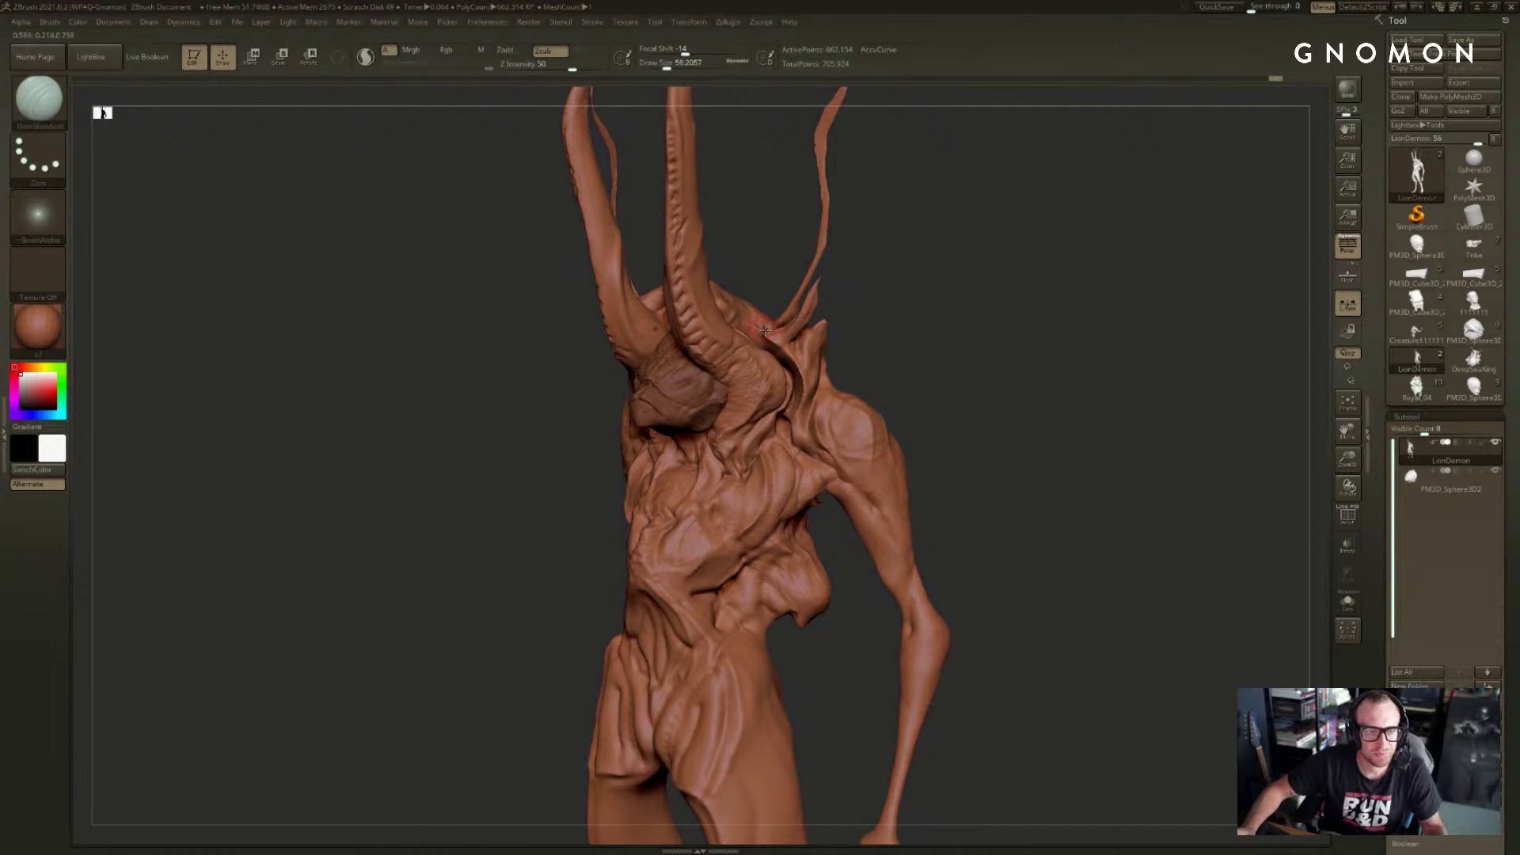
pyautogui.moveTo(756, 285); pyautogui.dragTo(752, 282)
pyautogui.moveTo(768, 351); pyautogui.dragTo(757, 366, button='right')
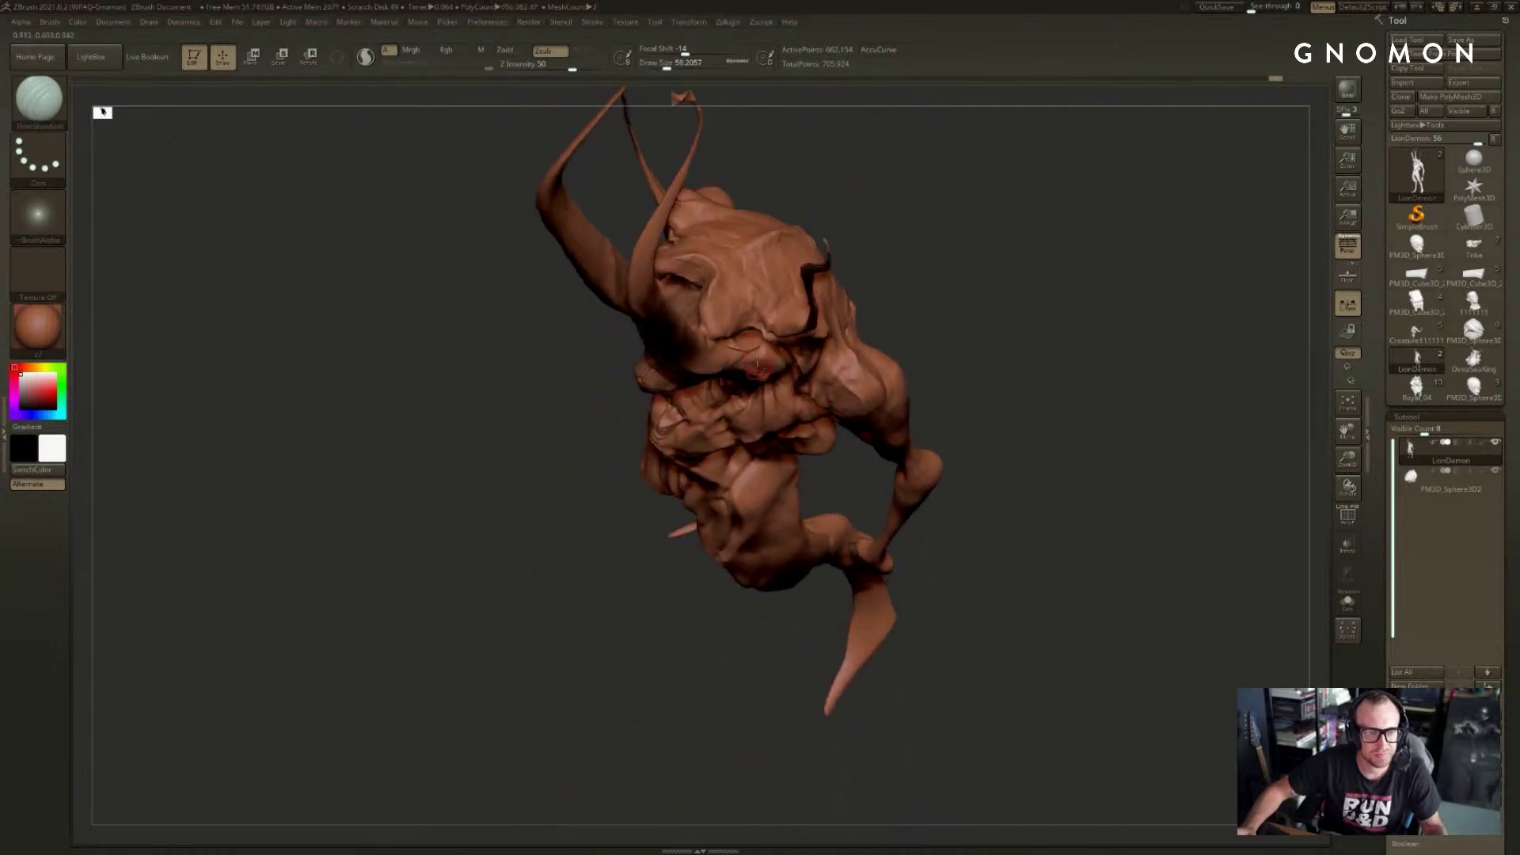
pyautogui.press('shift')
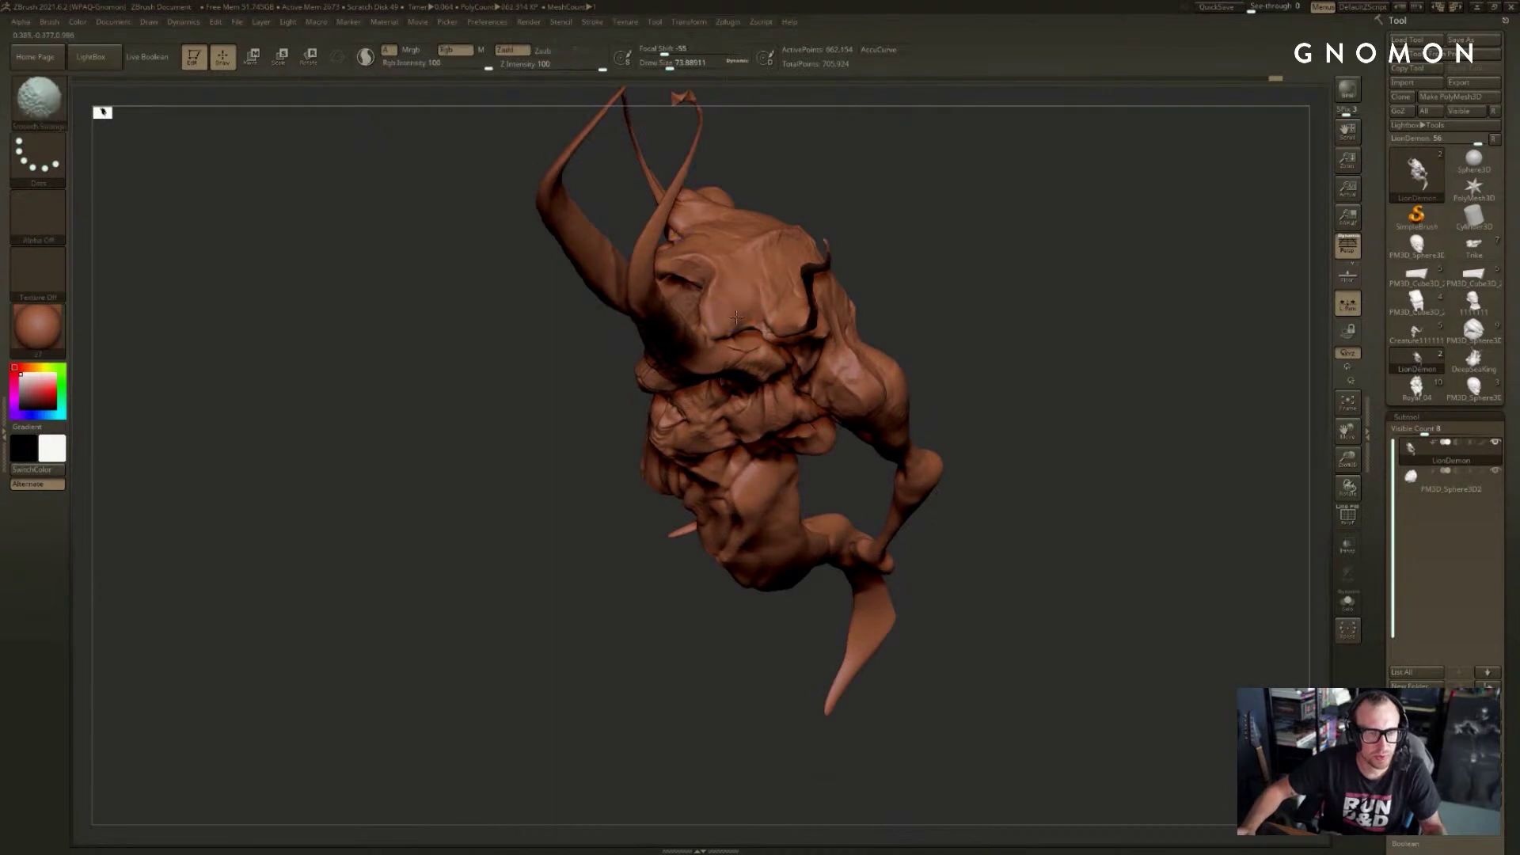
# - Smooth the broad surface of the upper back and collar hump with a larger brush
pyautogui.moveTo(923, 230)
pyautogui.mouseDown()
pyautogui.moveTo(960, 199)
pyautogui.moveTo(882, 183)
pyautogui.moveTo(706, 281)
pyautogui.mouseUp()
pyautogui.press('s')
pyautogui.keyDown('shift'); pyautogui.moveTo(693, 342); pyautogui.dragTo(689, 287); pyautogui.keyUp('shift')
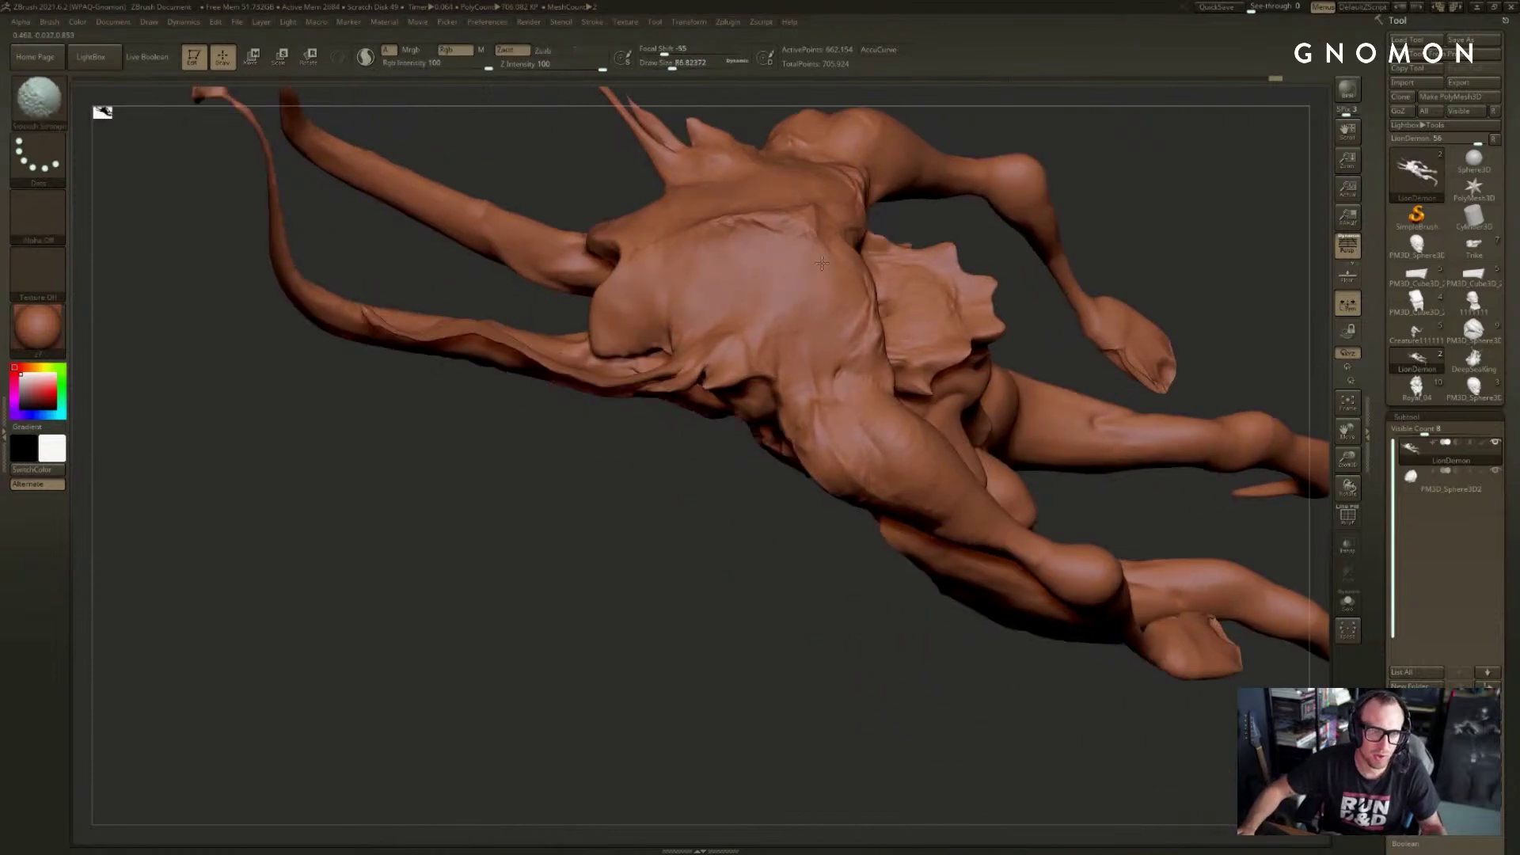
pyautogui.keyDown('shift'); pyautogui.moveTo(777, 352); pyautogui.dragTo(767, 345); pyautogui.keyUp('shift')
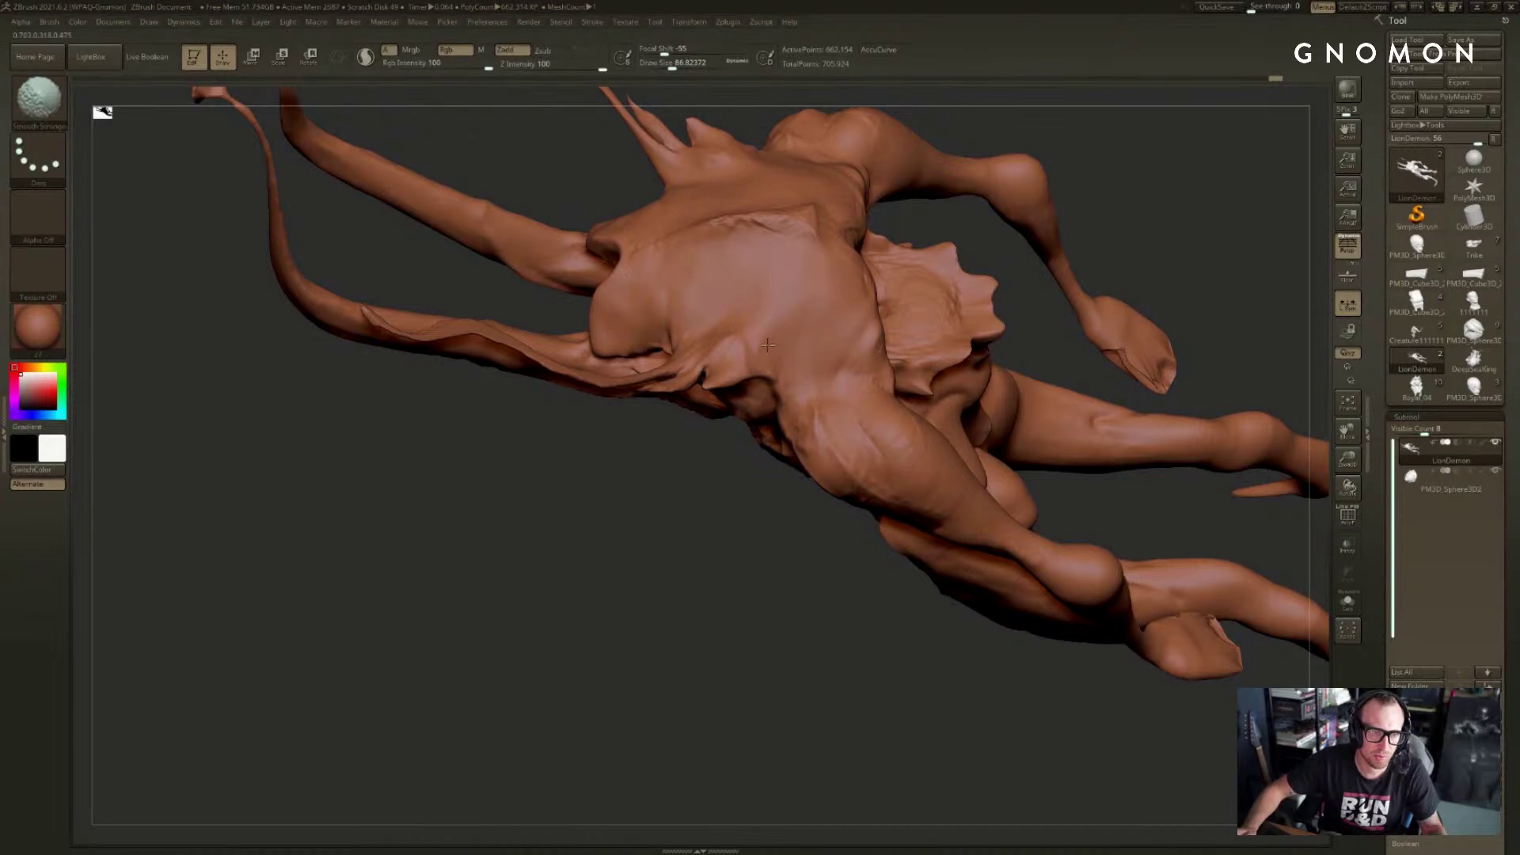
pyautogui.moveTo(721, 325)
pyautogui.mouseDown(button='right')
pyautogui.moveTo(905, 230)
pyautogui.moveTo(1007, 266)
pyautogui.moveTo(943, 268)
pyautogui.moveTo(970, 301)
pyautogui.moveTo(950, 243)
pyautogui.moveTo(824, 329)
pyautogui.moveTo(978, 280)
pyautogui.moveTo(746, 383)
pyautogui.mouseUp(button='right')
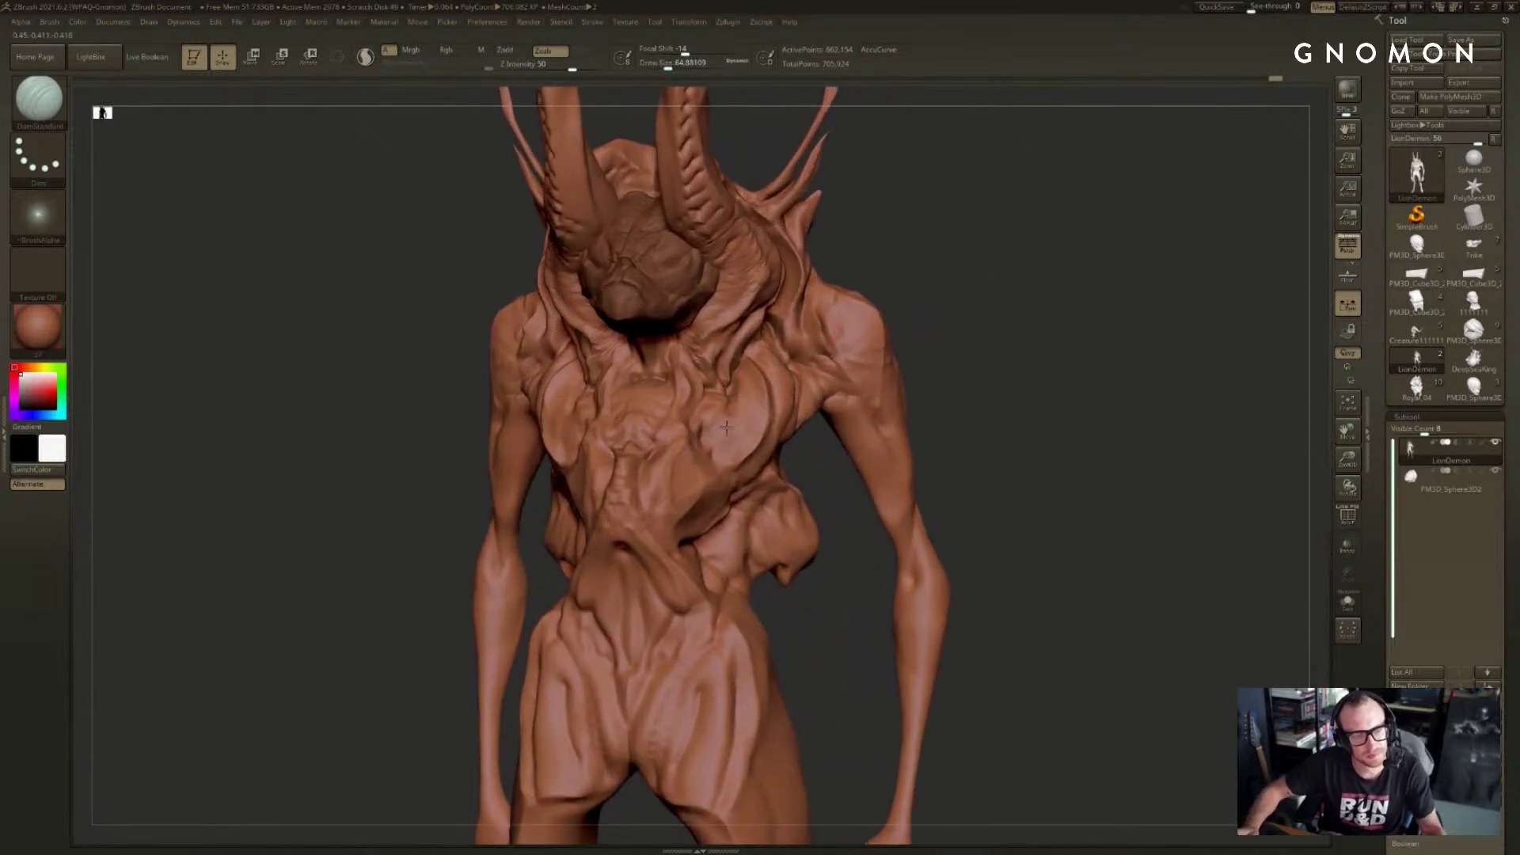
# - Carve small wrinkled folds along the inner edges of the chest plates with the DamStandard brush
pyautogui.moveTo(712, 428)
pyautogui.mouseDown()
pyautogui.moveTo(727, 408)
pyautogui.moveTo(717, 424)
pyautogui.mouseUp()
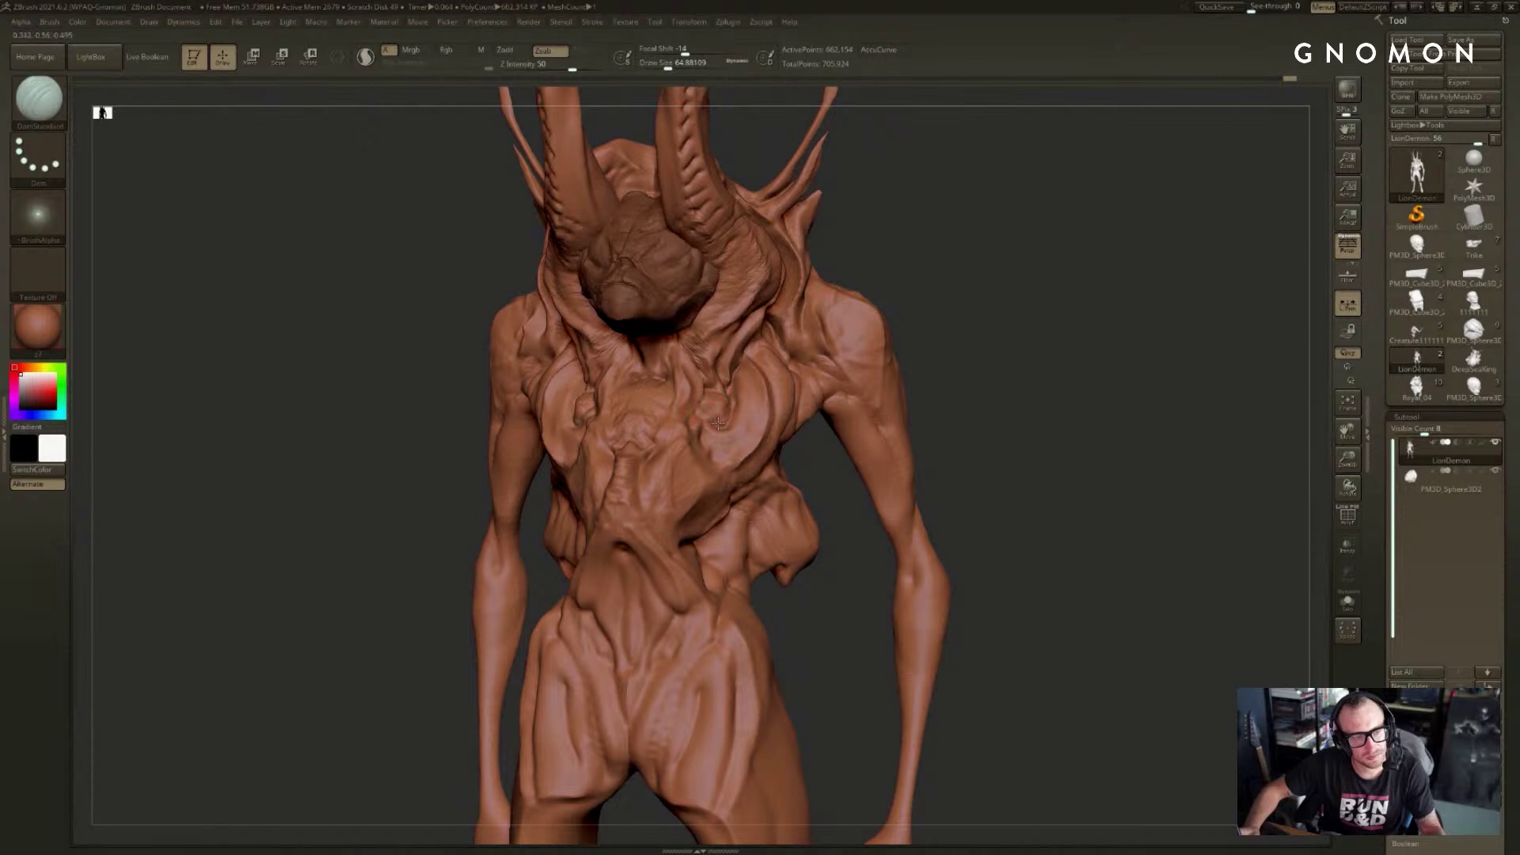
pyautogui.keyDown('shift'); pyautogui.moveTo(738, 477); pyautogui.dragTo(831, 477, button='right'); pyautogui.keyUp('shift')
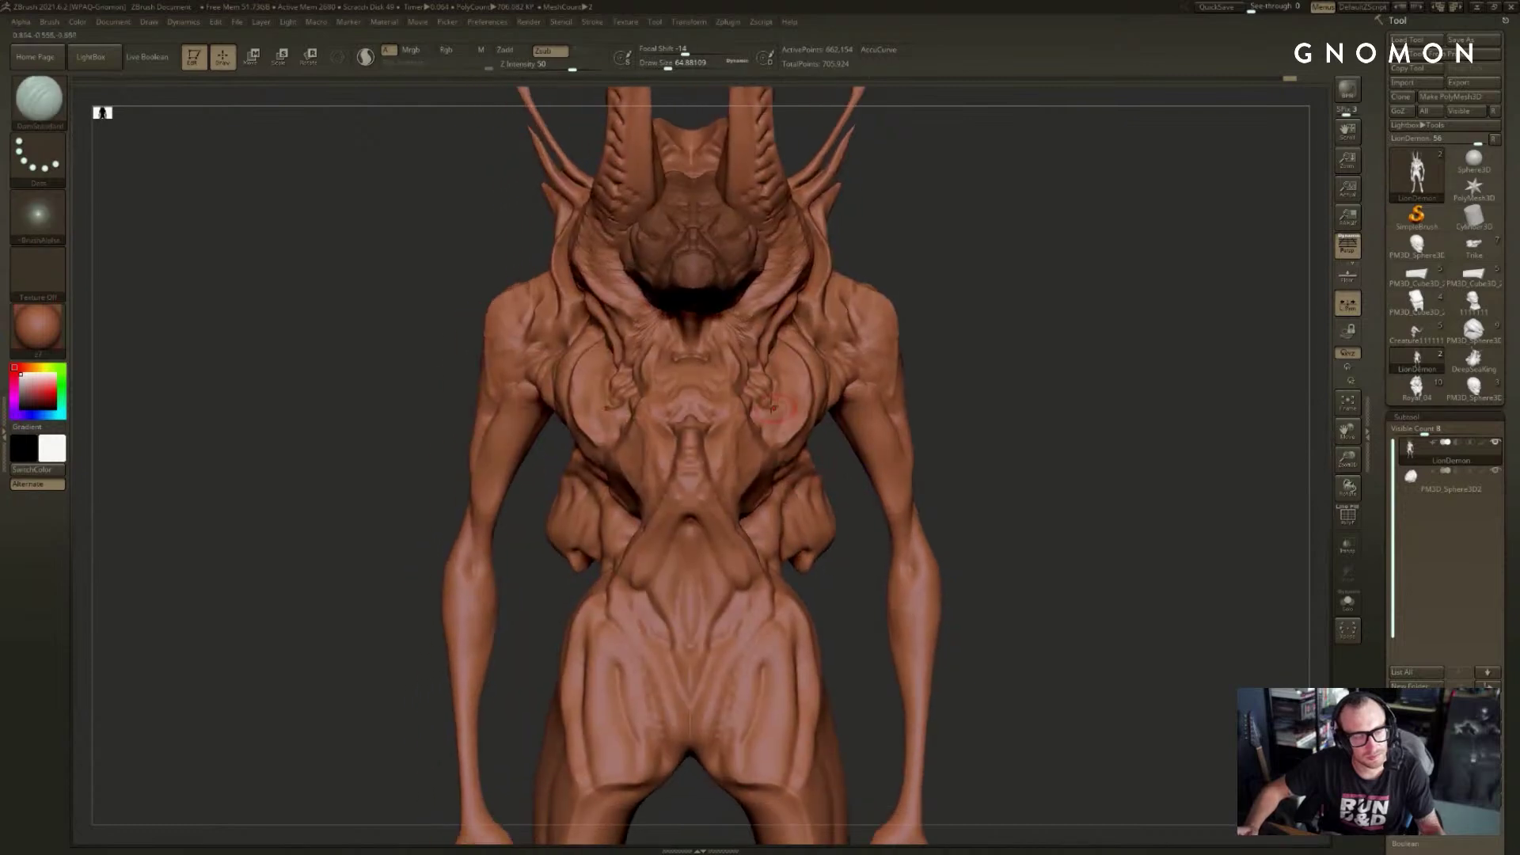
pyautogui.moveTo(757, 405); pyautogui.dragTo(769, 409)
pyautogui.moveTo(760, 418); pyautogui.dragTo(649, 422, button='right')
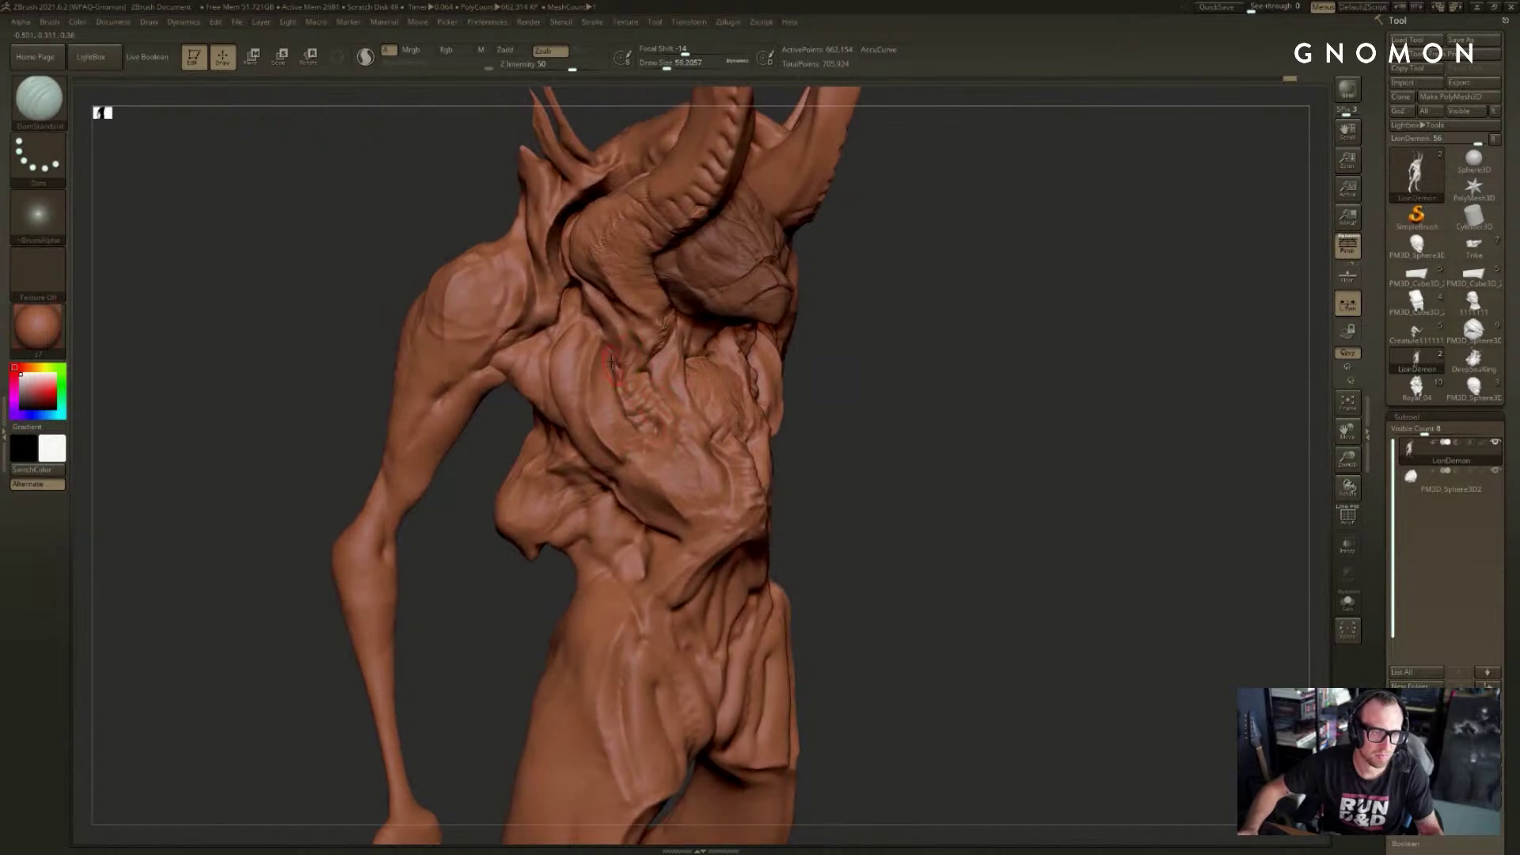
pyautogui.moveTo(611, 356); pyautogui.dragTo(638, 436)
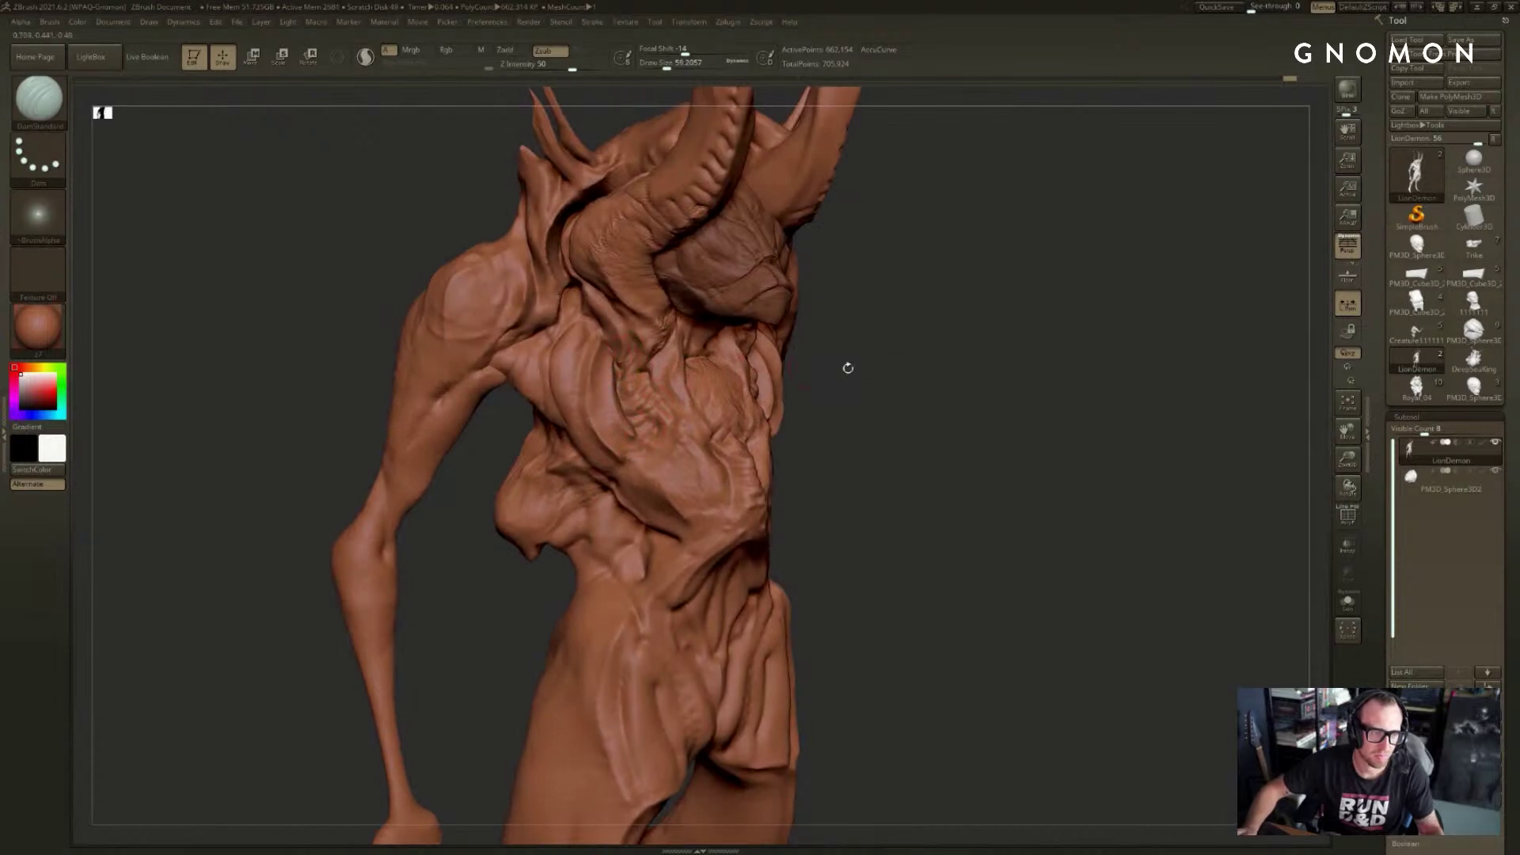
pyautogui.keyDown('shift'); pyautogui.moveTo(848, 368); pyautogui.dragTo(984, 395, button='right'); pyautogui.keyUp('shift')
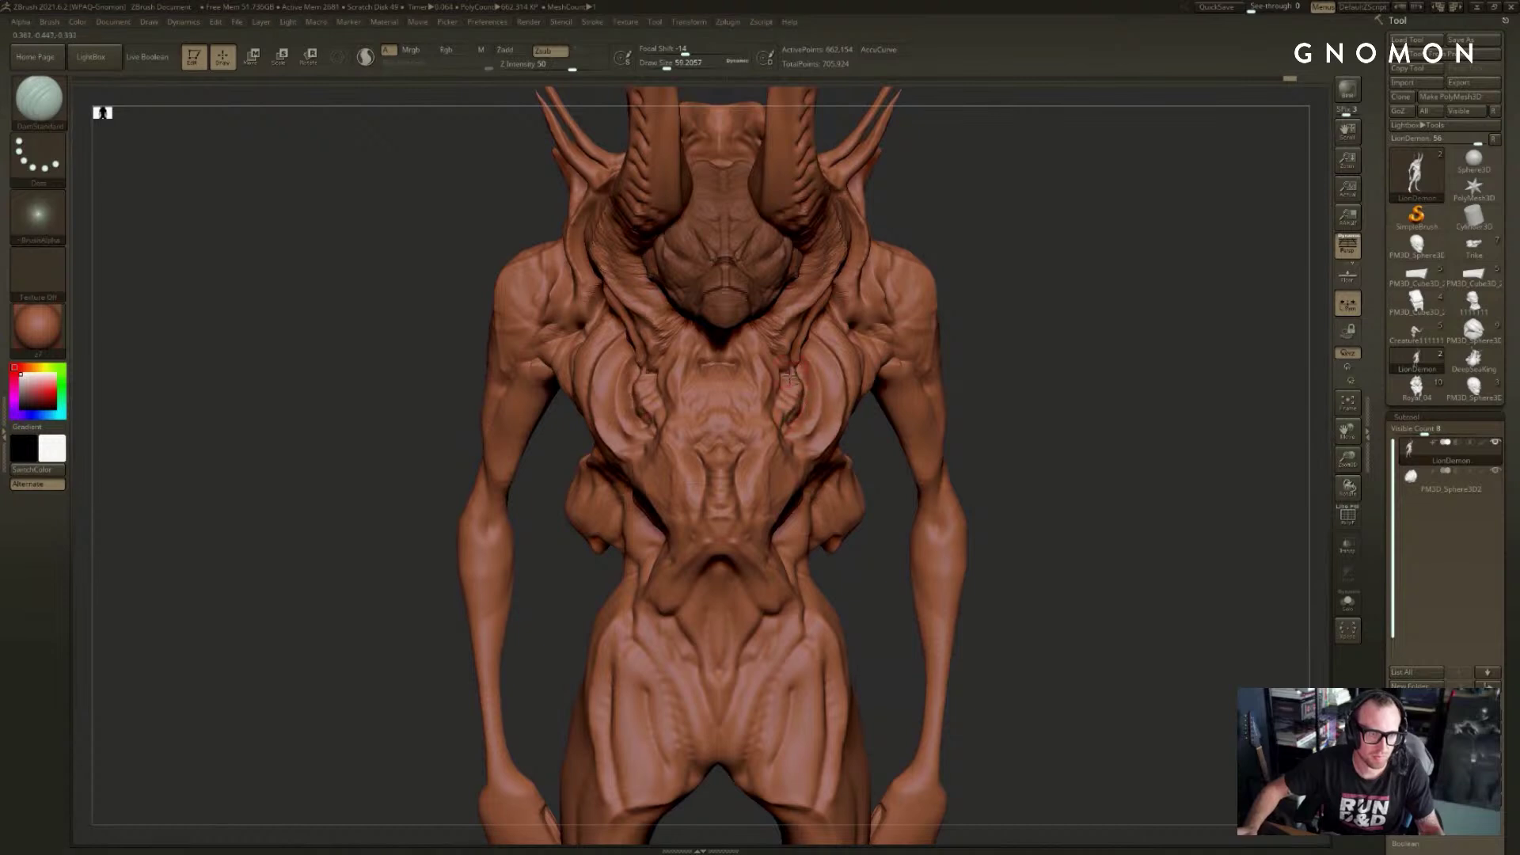
# - Detail the folds at the top of the sternum below the muzzle, alternating between the Standard and DamStandard brushes
pyautogui.press('b')
pyautogui.press('s')
pyautogui.press('t')
pyautogui.press('b')
pyautogui.press('d')
pyautogui.press('s')
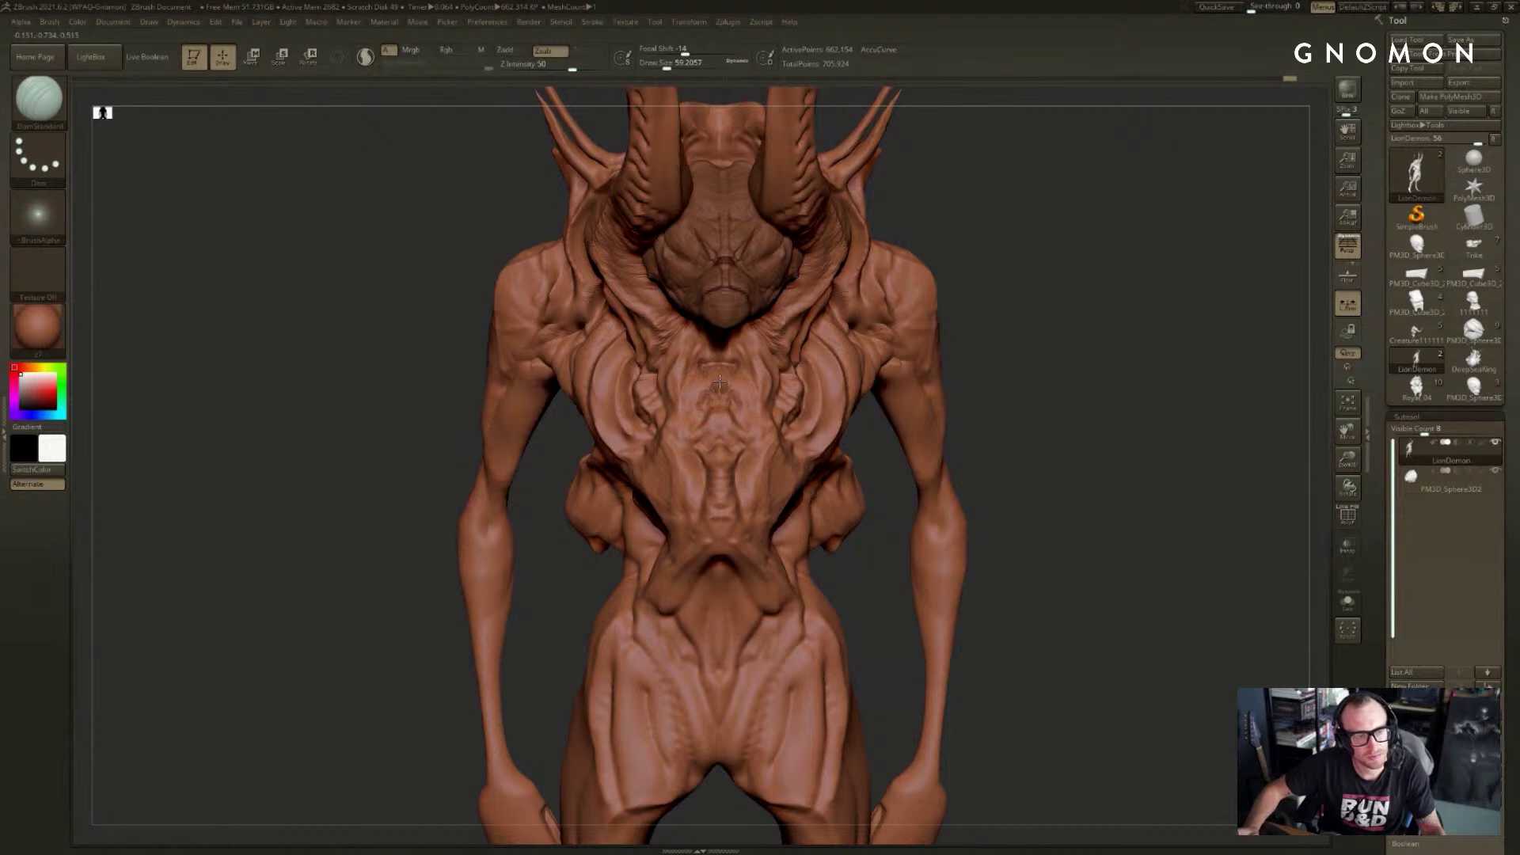
pyautogui.moveTo(722, 360); pyautogui.dragTo(736, 350, button='right')
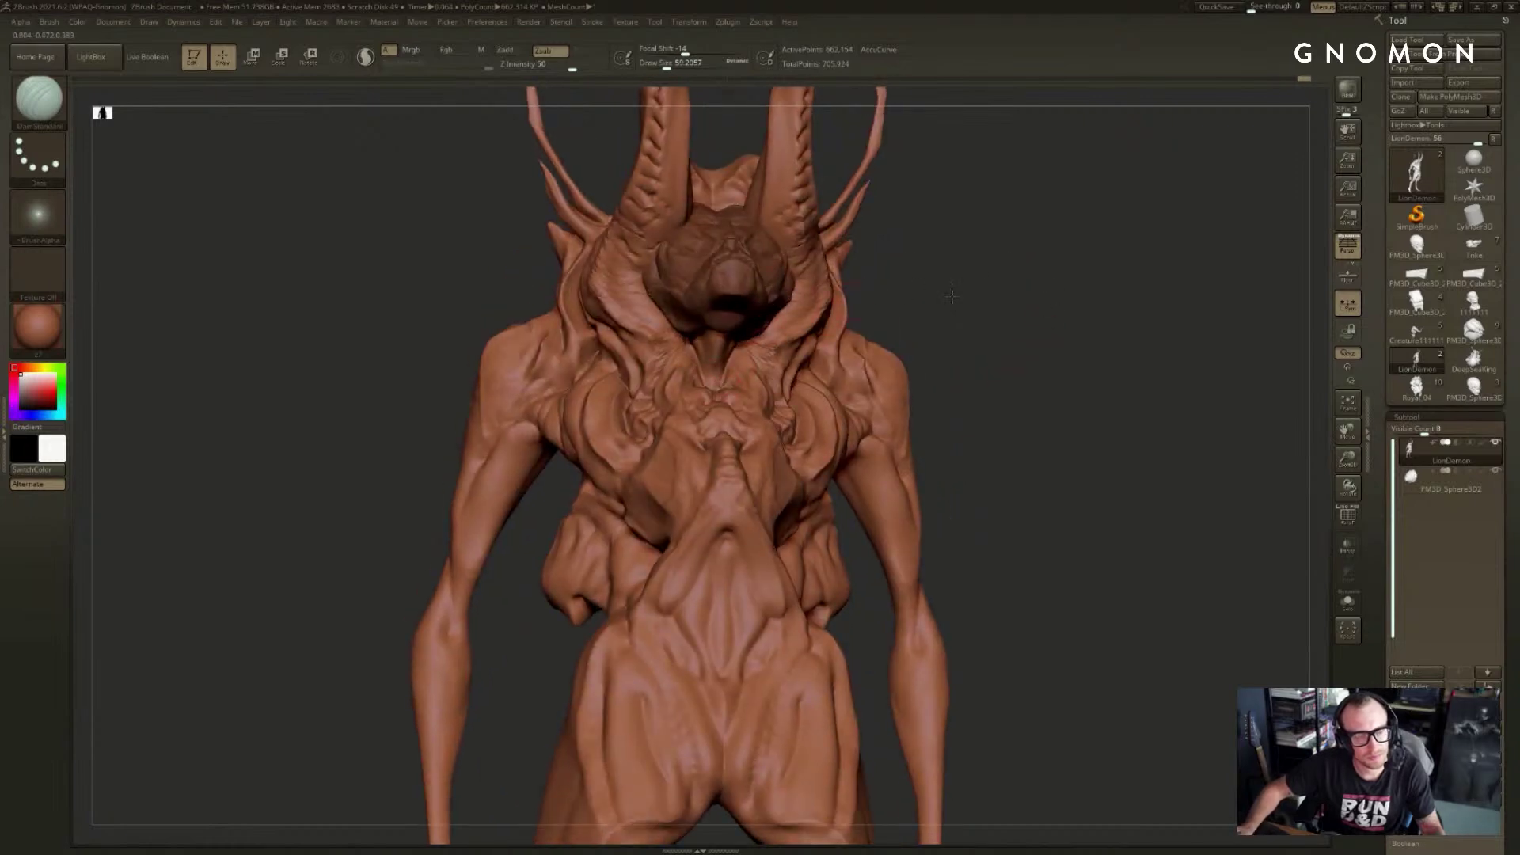
pyautogui.moveTo(951, 297); pyautogui.dragTo(768, 348, button='right')
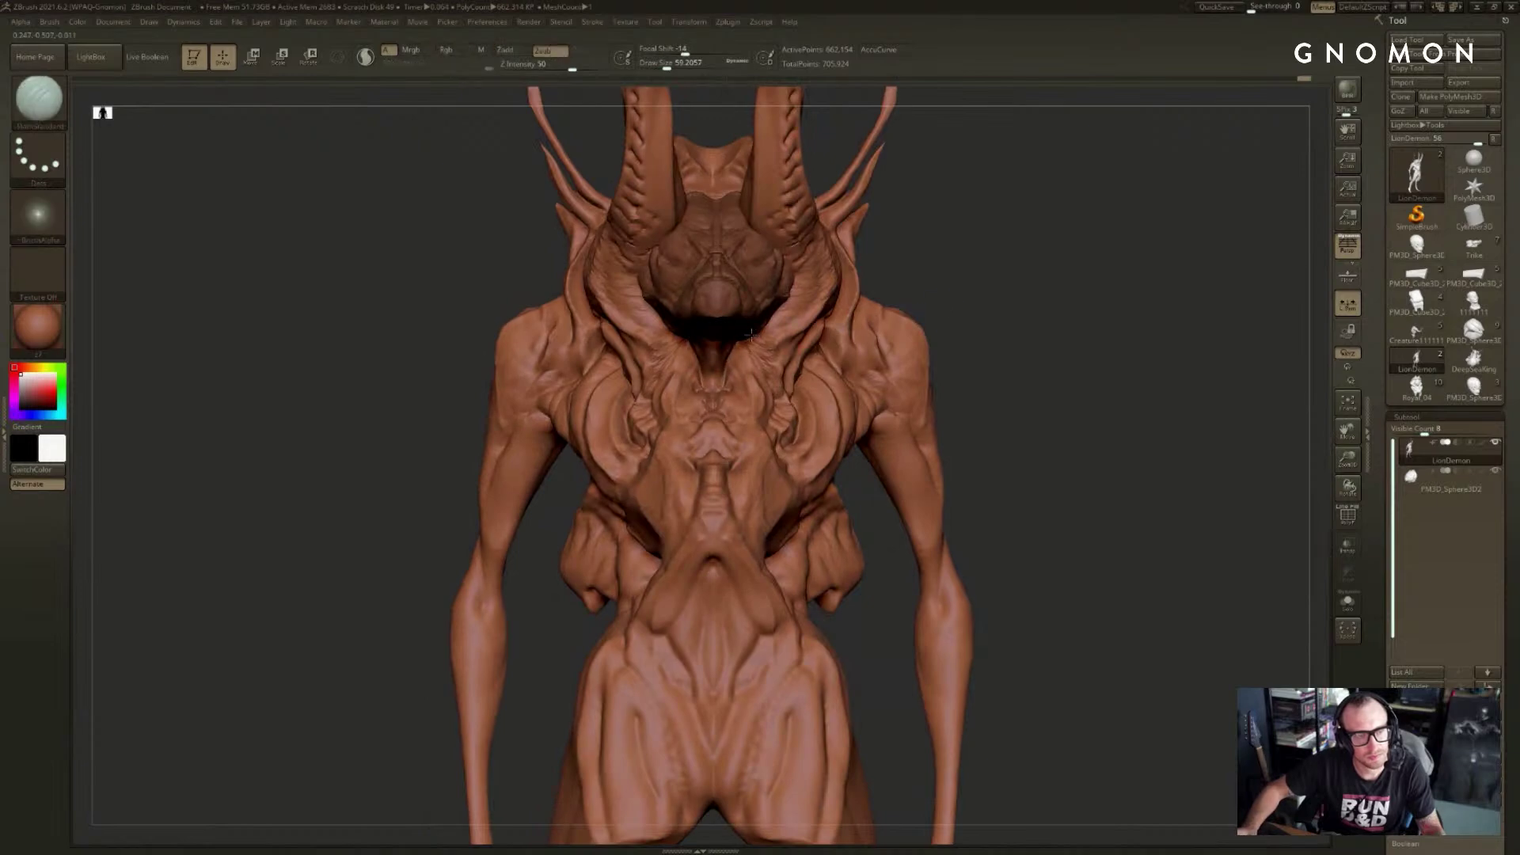
# - Deepen and soften the wrinkled folds between the throat and upper chest with Standard, DamStandard and Smooth strokes
pyautogui.press('b')
pyautogui.press('s')
pyautogui.press('t')
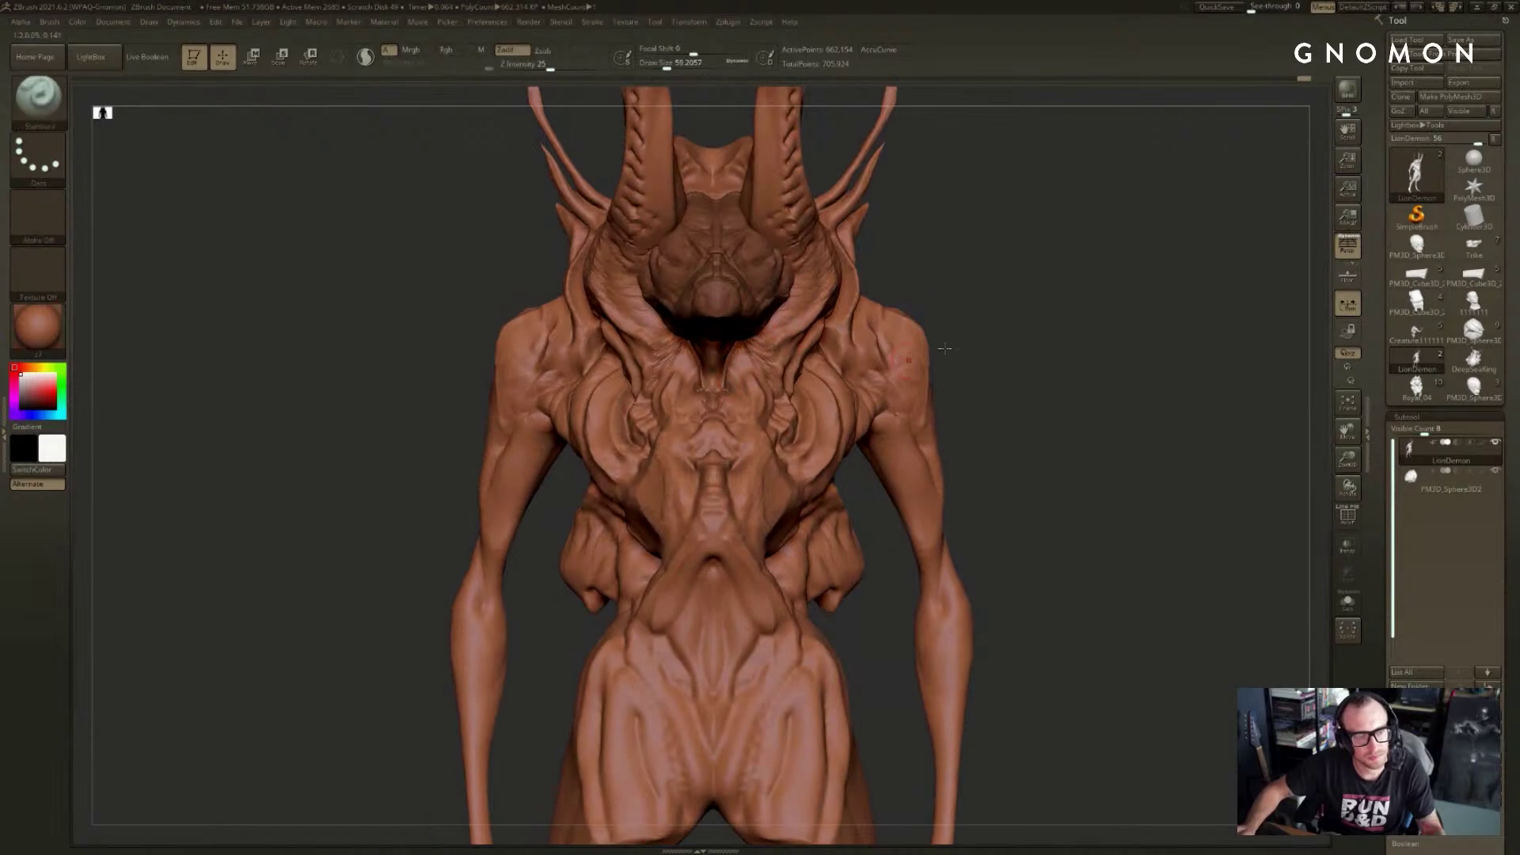
pyautogui.moveTo(982, 358)
pyautogui.keyDown('ctrl'); pyautogui.mouseDown(button='right')
pyautogui.moveTo(1001, 329)
pyautogui.moveTo(894, 318)
pyautogui.mouseUp(button='right'); pyautogui.keyUp('ctrl')
pyautogui.press('b')
pyautogui.press('d')
pyautogui.press('s')
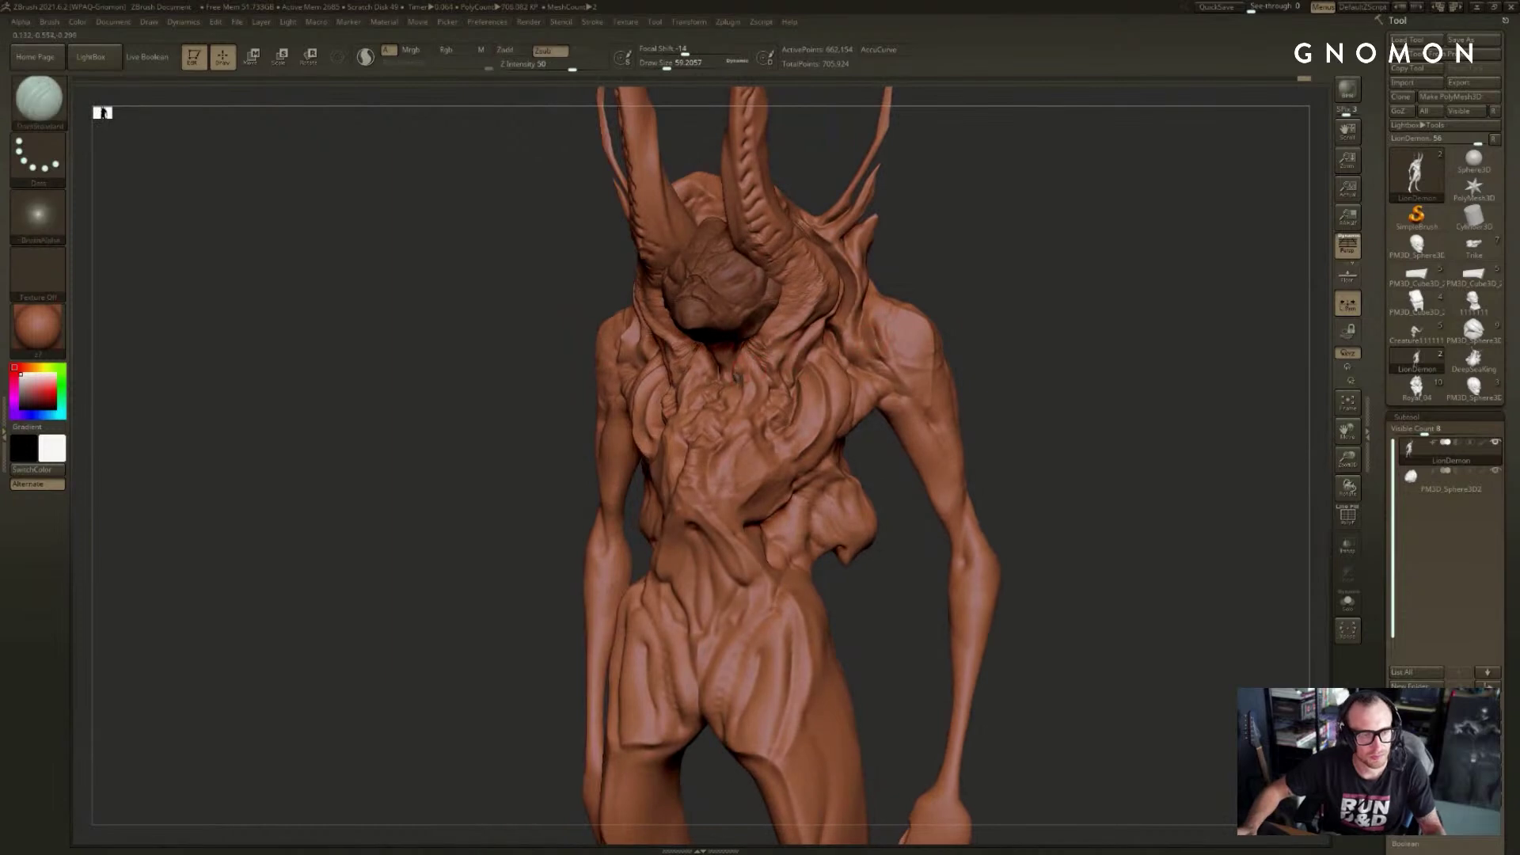
pyautogui.moveTo(1048, 291)
pyautogui.mouseDown(button='right')
pyautogui.moveTo(1012, 319)
pyautogui.moveTo(1029, 388)
pyautogui.mouseUp(button='right')
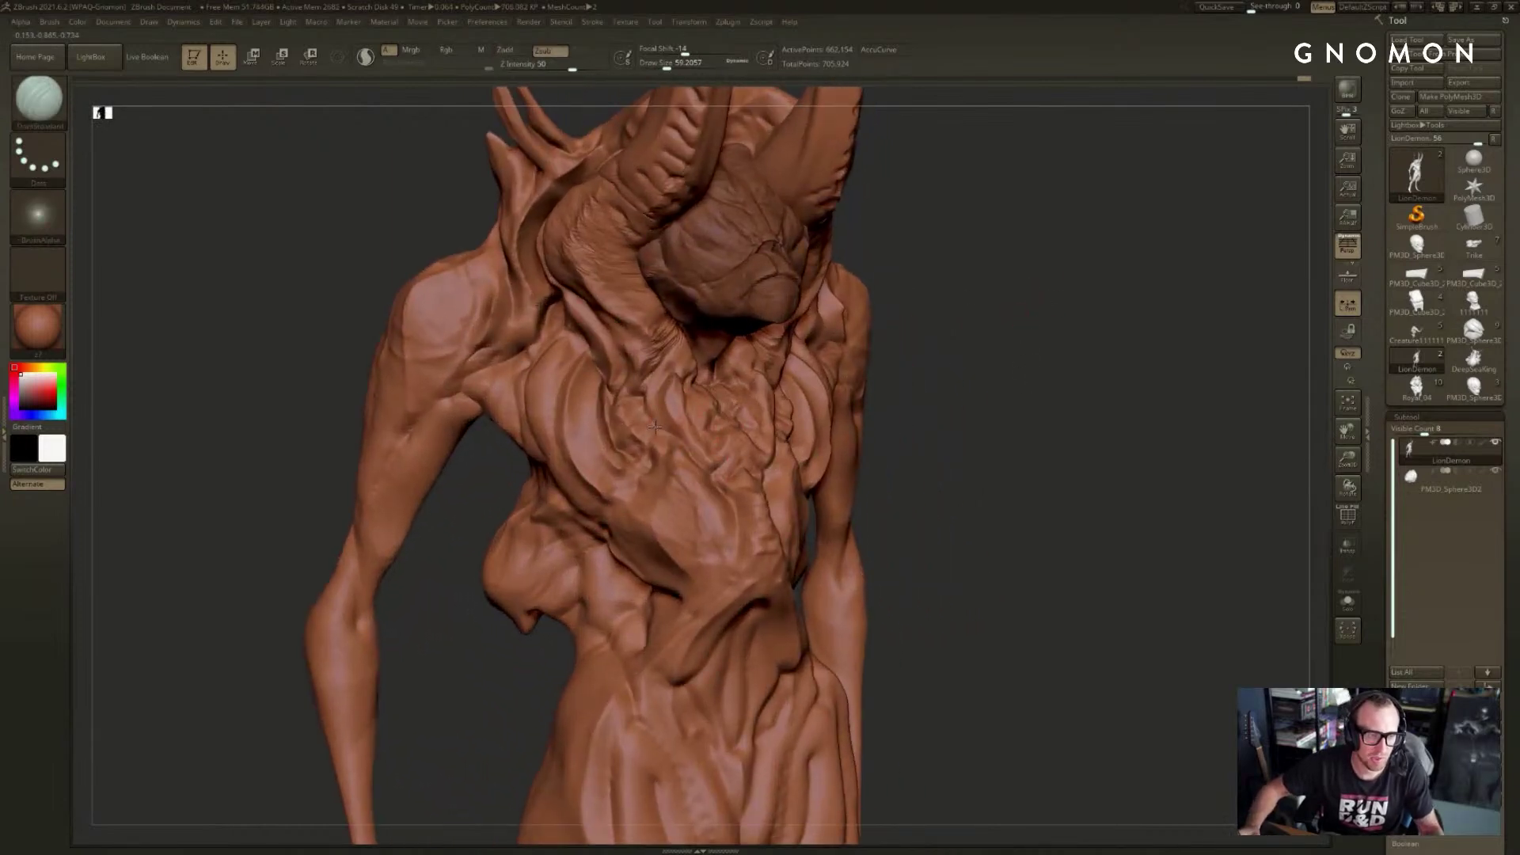
pyautogui.moveTo(674, 442)
pyautogui.keyDown('shift'); pyautogui.mouseDown()
pyautogui.moveTo(705, 460)
pyautogui.moveTo(648, 425)
pyautogui.mouseUp(); pyautogui.keyUp('shift')
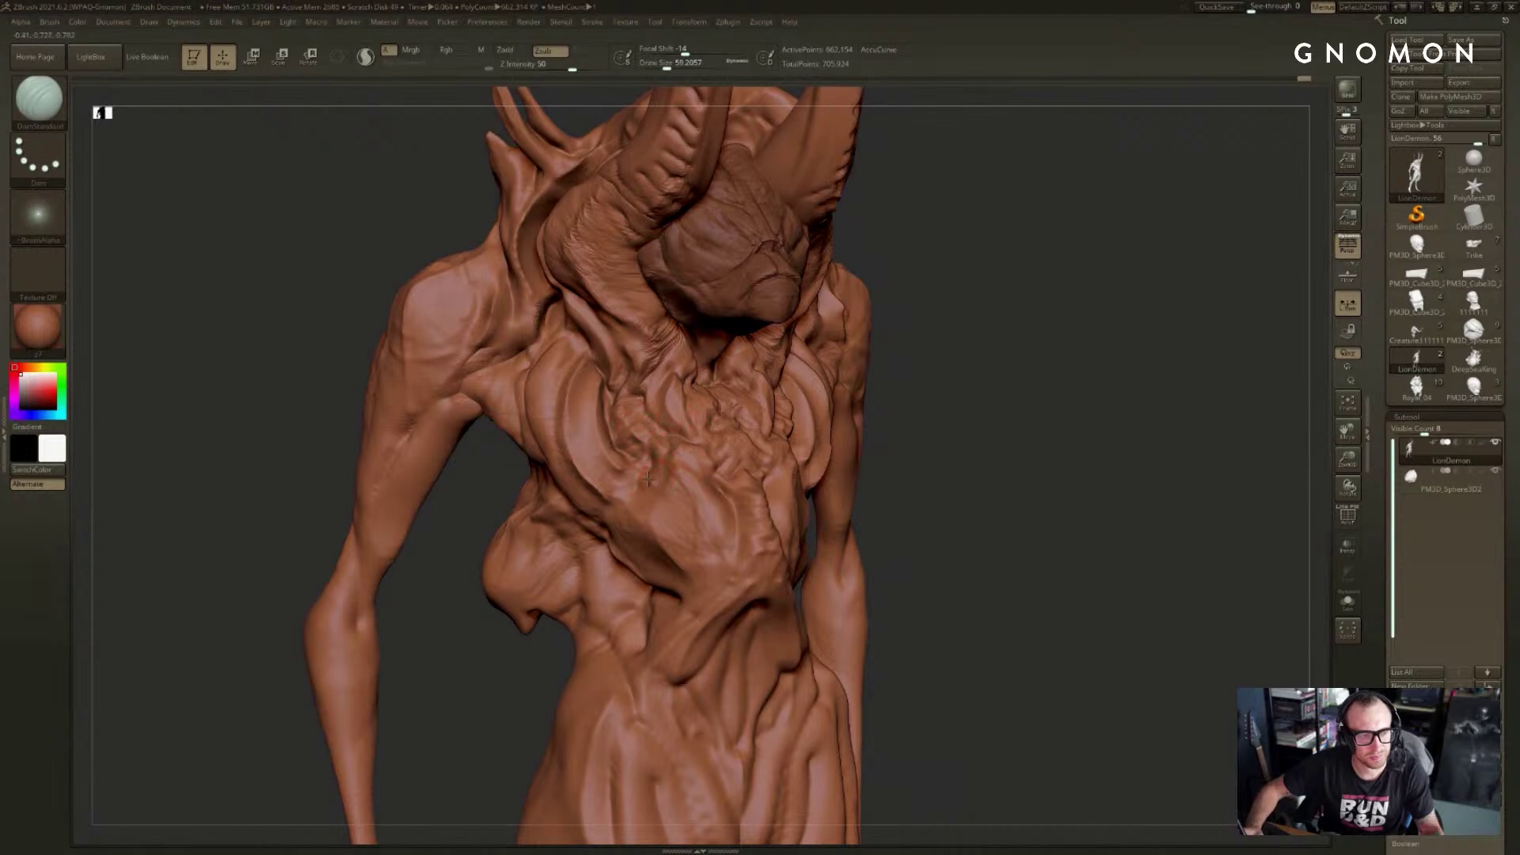
# - Carve additional creases across the curved chest plates beside the sternum with the DamStandard brush
pyautogui.moveTo(1045, 285)
pyautogui.mouseDown()
pyautogui.moveTo(987, 312)
pyautogui.moveTo(1029, 308)
pyautogui.moveTo(929, 346)
pyautogui.mouseUp()
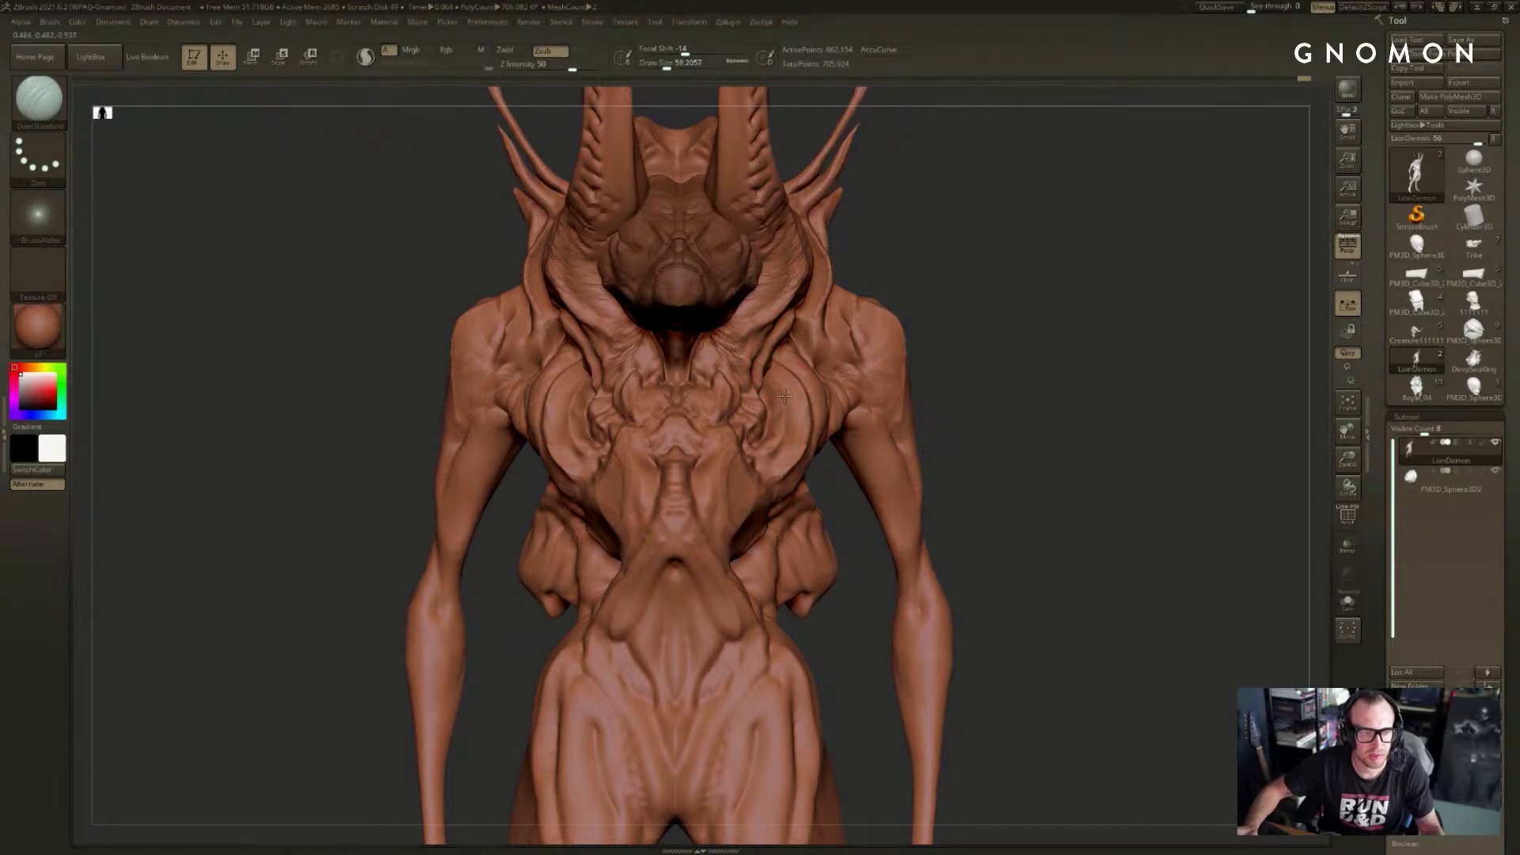
pyautogui.moveTo(1006, 309); pyautogui.dragTo(954, 316)
pyautogui.moveTo(770, 428); pyautogui.dragTo(818, 367)
pyautogui.moveTo(934, 297)
pyautogui.keyDown('shift'); pyautogui.mouseDown()
pyautogui.moveTo(967, 286)
pyautogui.moveTo(841, 378)
pyautogui.mouseUp(); pyautogui.keyUp('shift')
pyautogui.moveTo(768, 435)
pyautogui.mouseDown()
pyautogui.moveTo(814, 356)
pyautogui.moveTo(769, 423)
pyautogui.mouseUp()
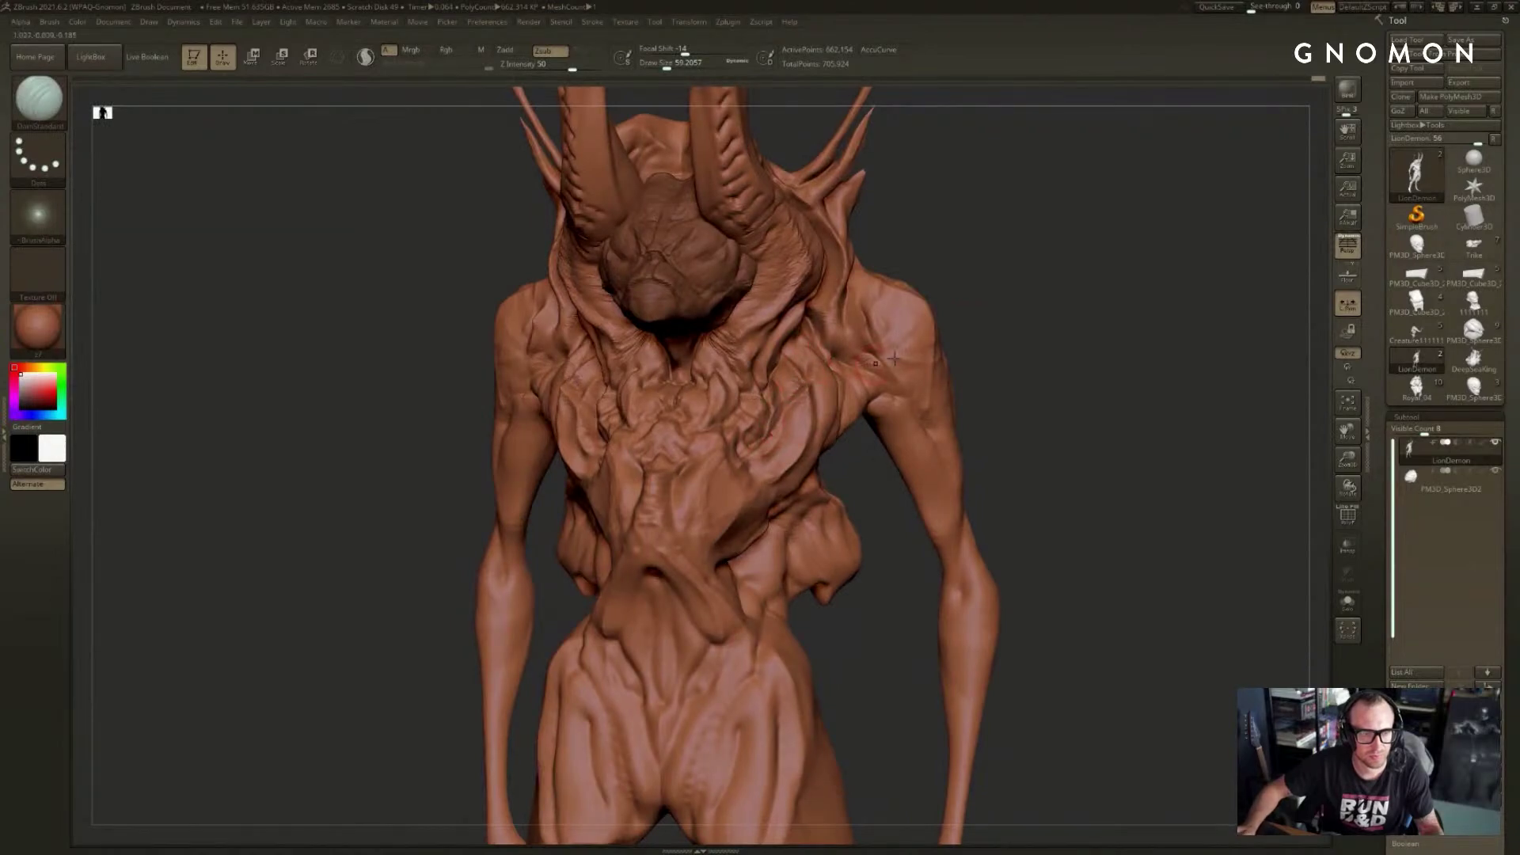
# - Flatten and sharpen the planes of the curved chest plates with the hPolish brush at a reduced draw size
pyautogui.press('b')
pyautogui.press('p')
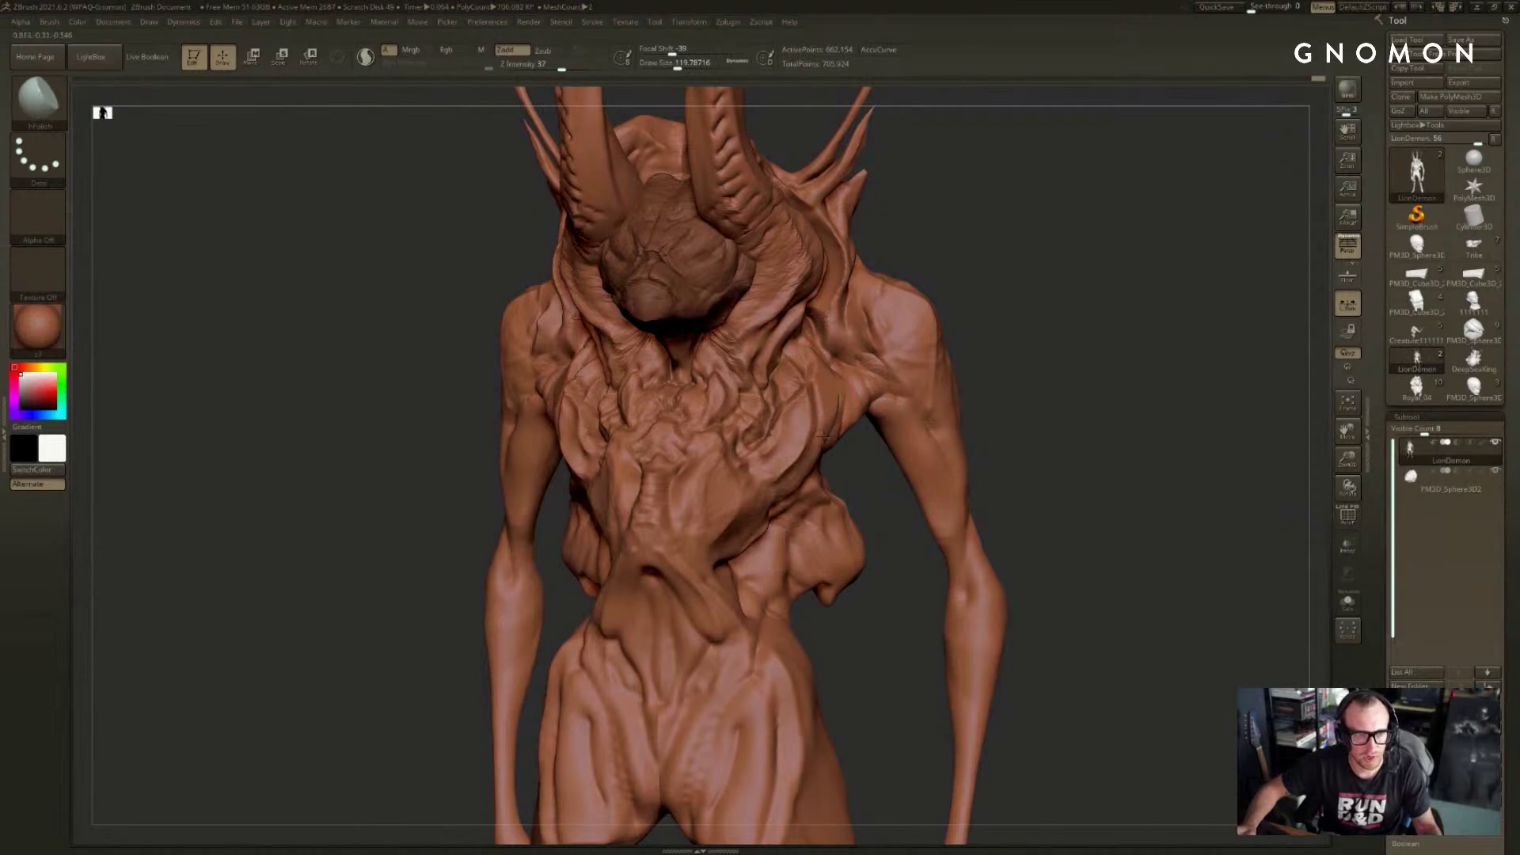
pyautogui.moveTo(844, 467); pyautogui.dragTo(823, 441, button='right')
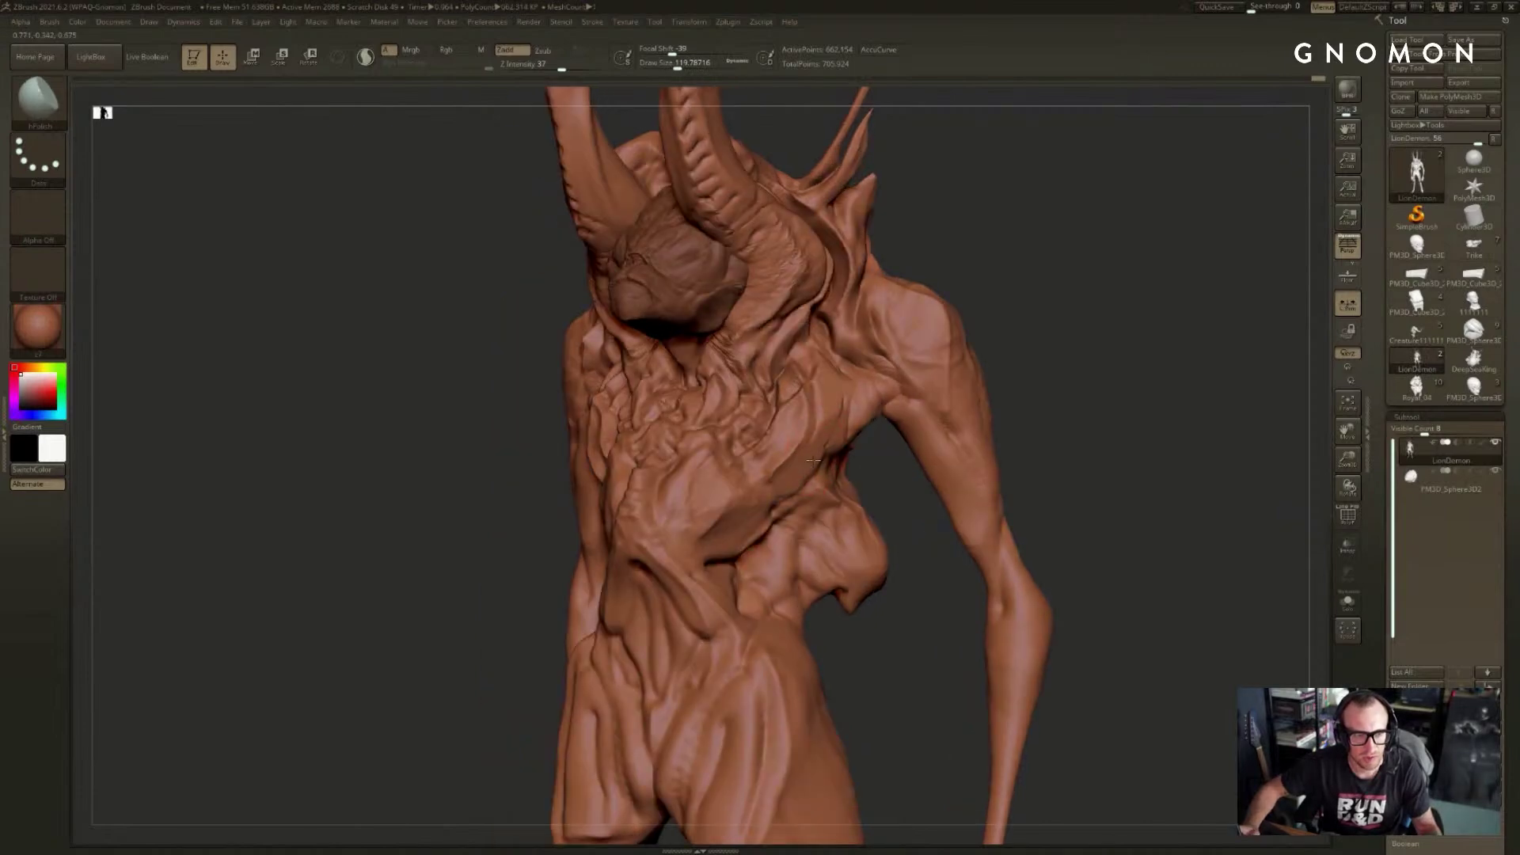
pyautogui.press('s')
pyautogui.moveTo(784, 442); pyautogui.dragTo(771, 453)
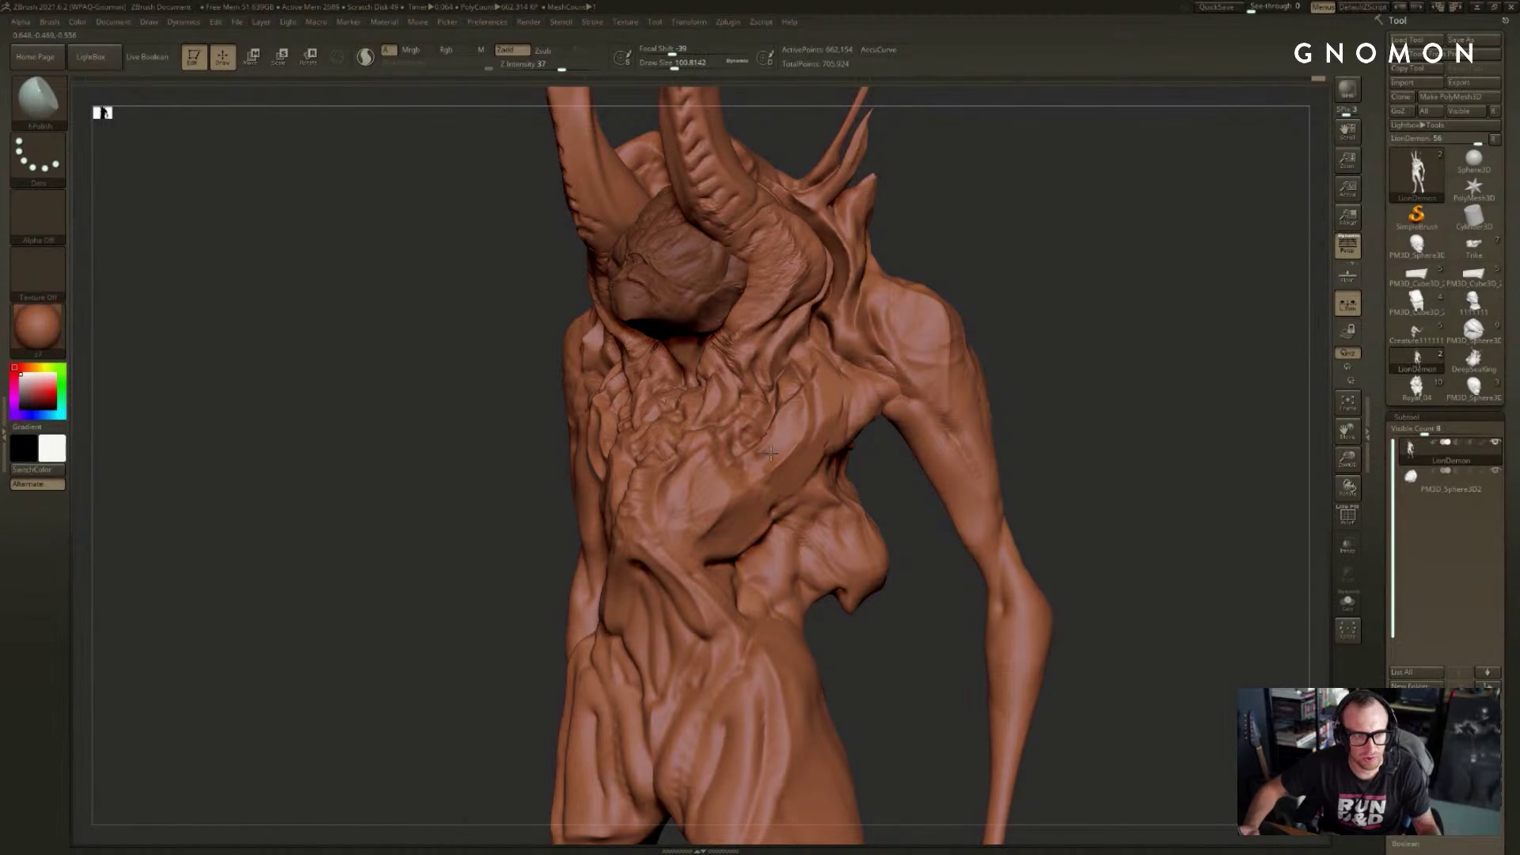
pyautogui.keyDown('shift'); pyautogui.moveTo(878, 482); pyautogui.dragTo(838, 478); pyautogui.keyUp('shift')
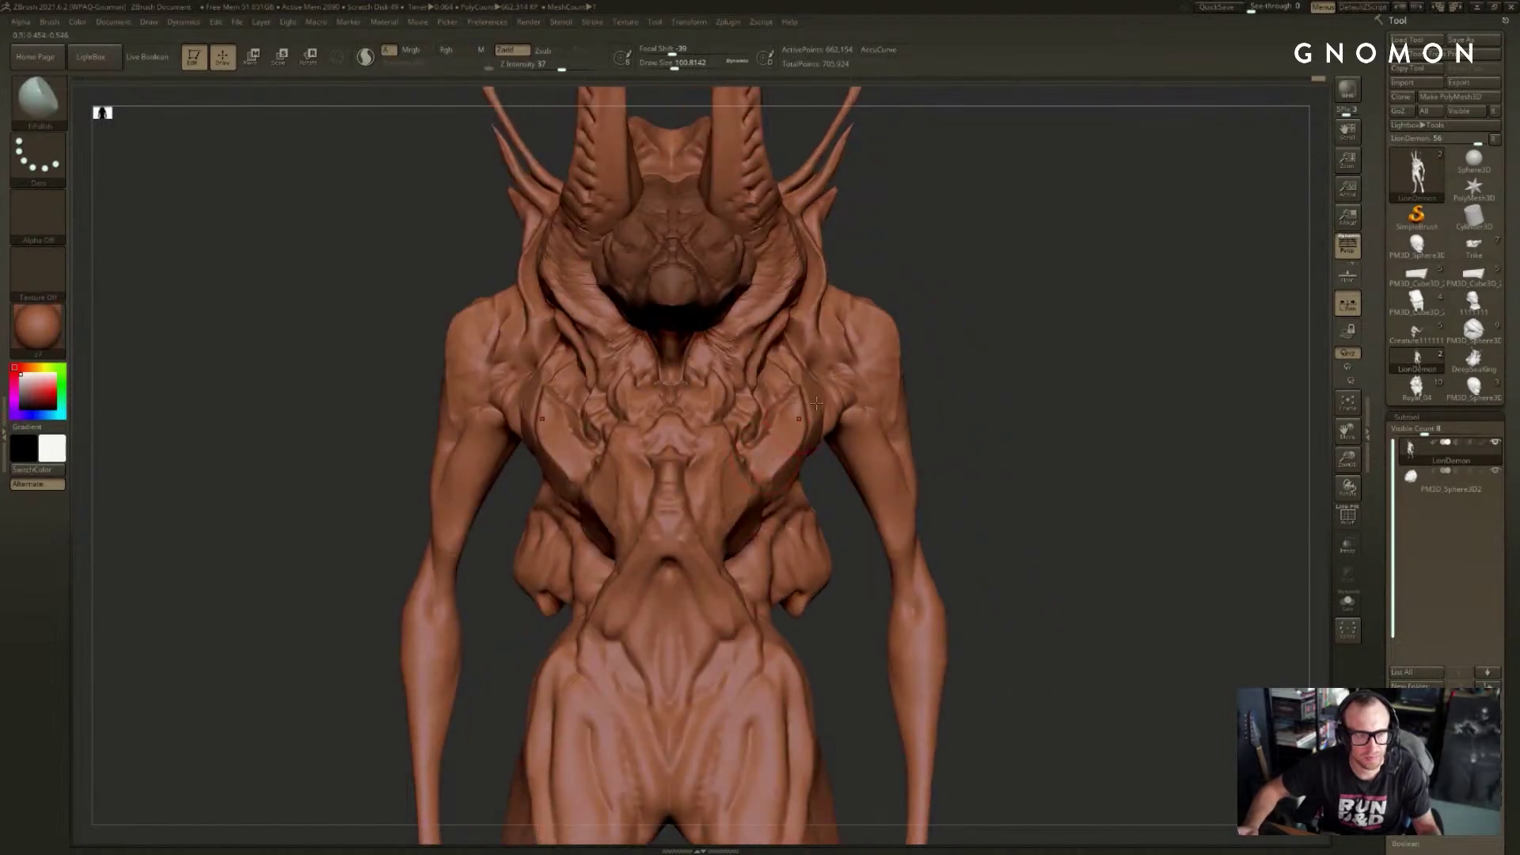
pyautogui.moveTo(1037, 266)
pyautogui.mouseDown()
pyautogui.moveTo(1092, 254)
pyautogui.moveTo(1083, 242)
pyautogui.moveTo(1199, 99)
pyautogui.moveTo(1301, 79)
pyautogui.moveTo(1117, 85)
pyautogui.mouseUp()
# - Scrub through the undo history to compare earlier torso versions, and return to the latest state
pyautogui.moveTo(867, 125); pyautogui.dragTo(1311, 120)
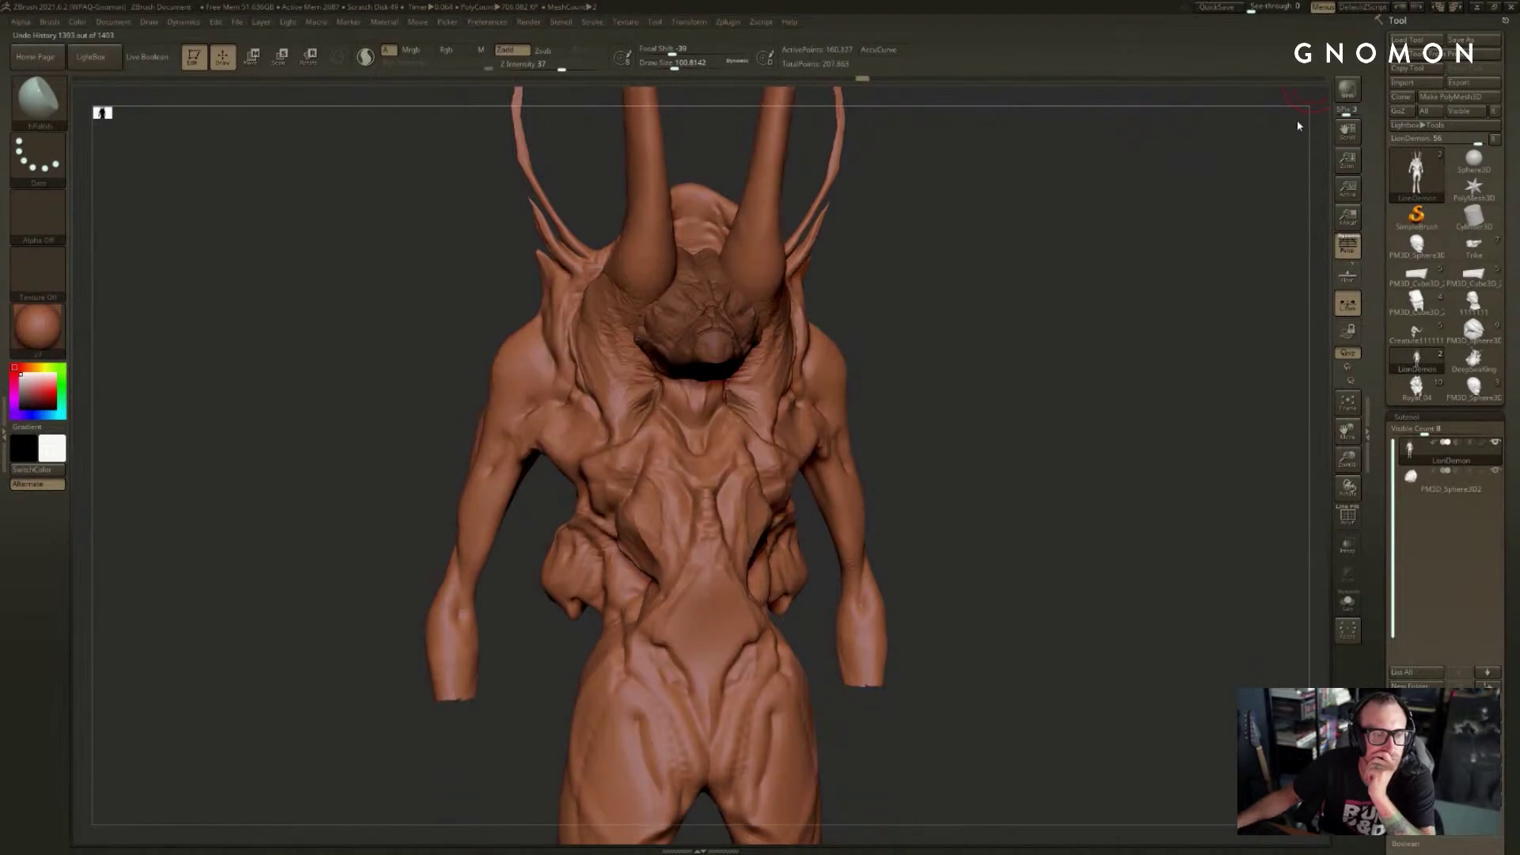
pyautogui.click(1317, 79)
pyautogui.moveTo(1317, 79); pyautogui.dragTo(1129, 73)
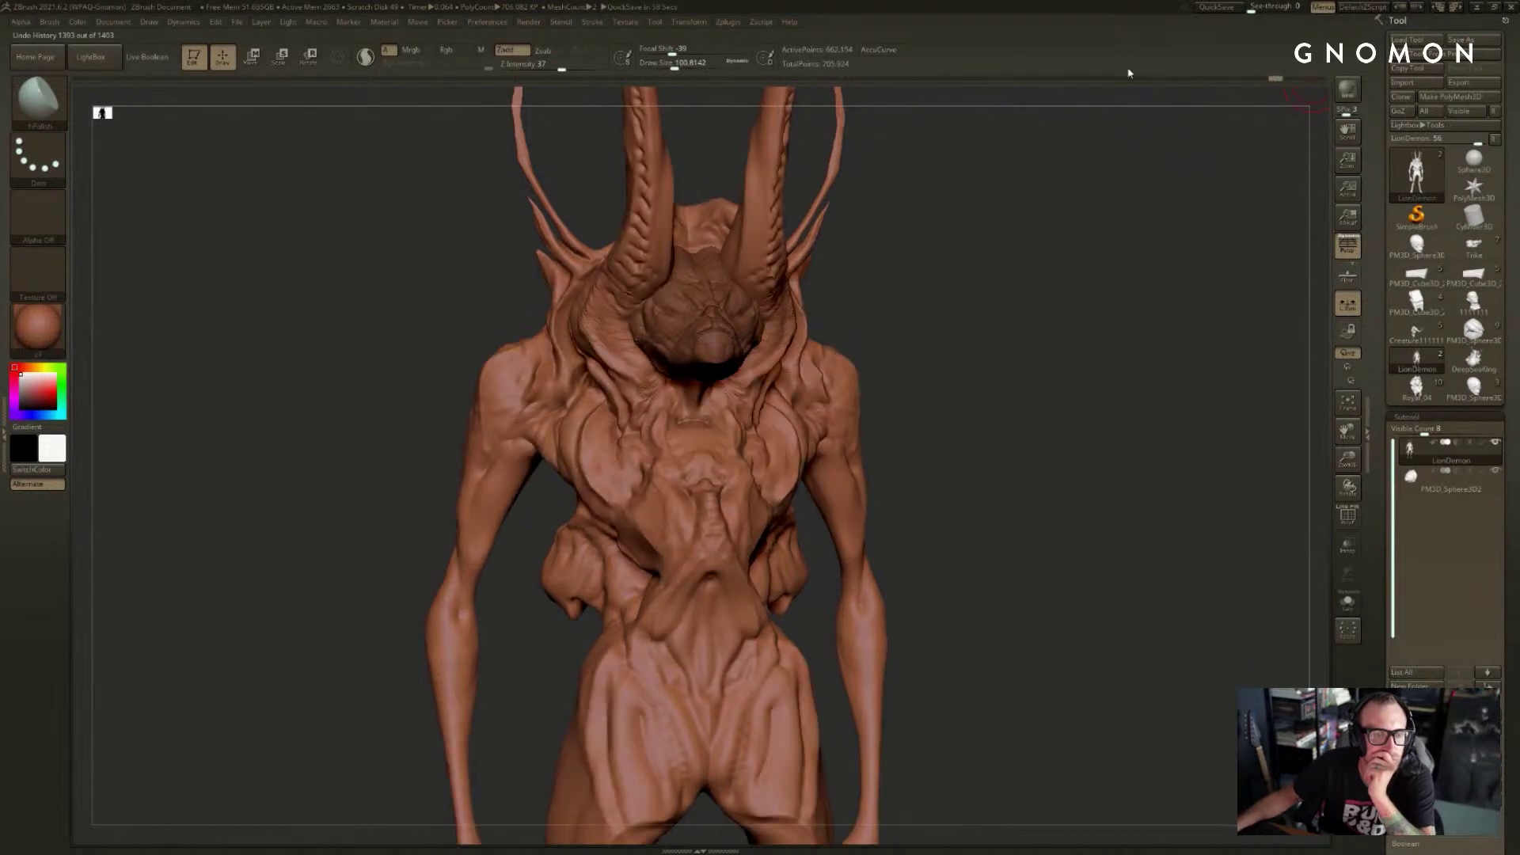
pyautogui.moveTo(995, 80); pyautogui.dragTo(992, 78)
pyautogui.click(991, 80)
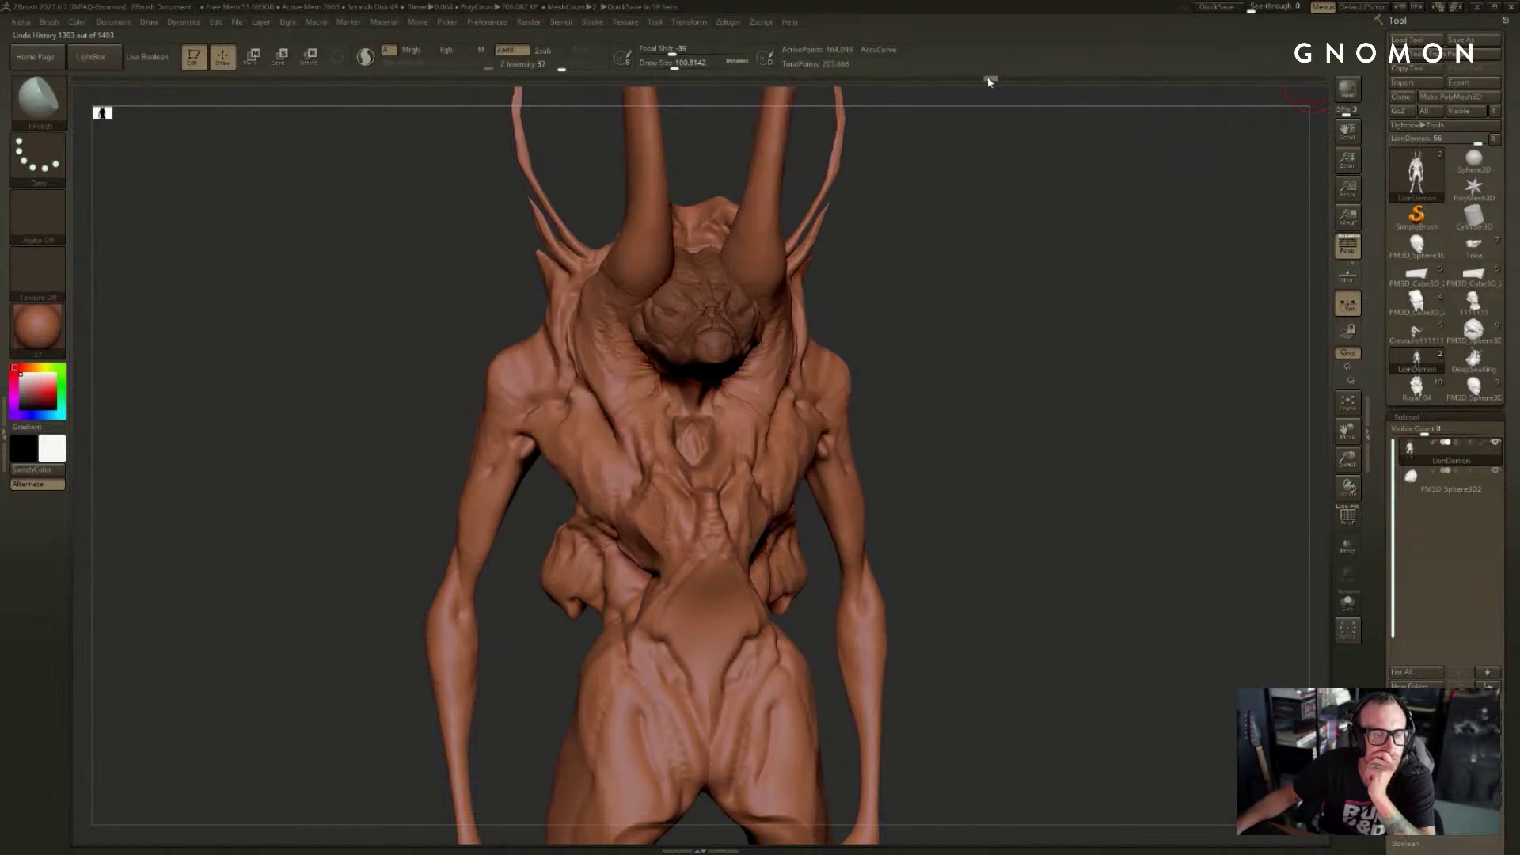
pyautogui.click(1075, 78)
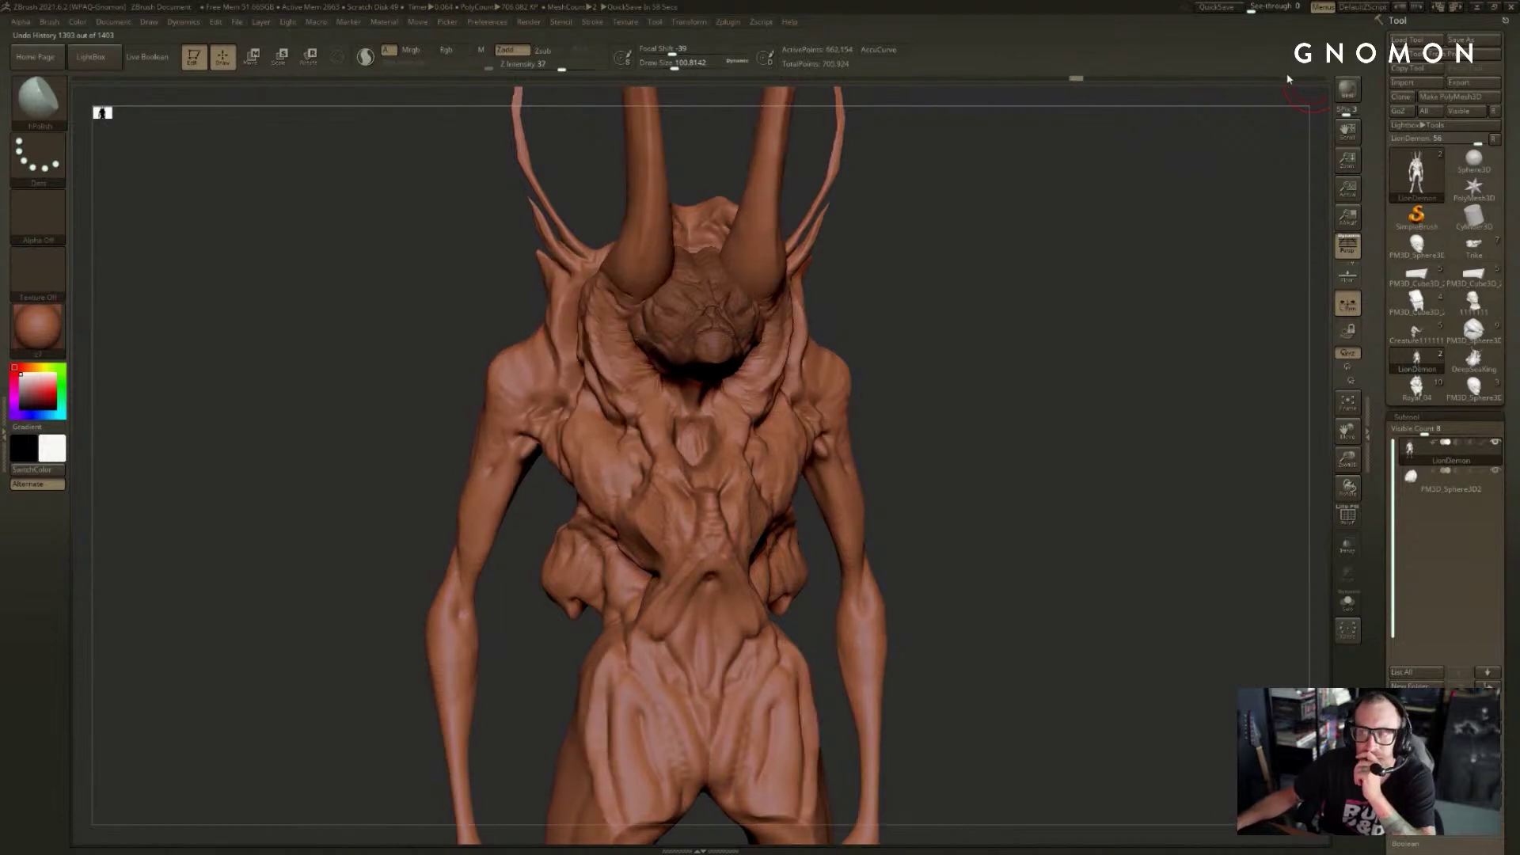
pyautogui.moveTo(1308, 81); pyautogui.dragTo(1341, 81)
# - Subdivide the body mesh once and reduce the brush draw size to about 56 for finer detailing
pyautogui.moveTo(1167, 169); pyautogui.dragTo(1096, 237)
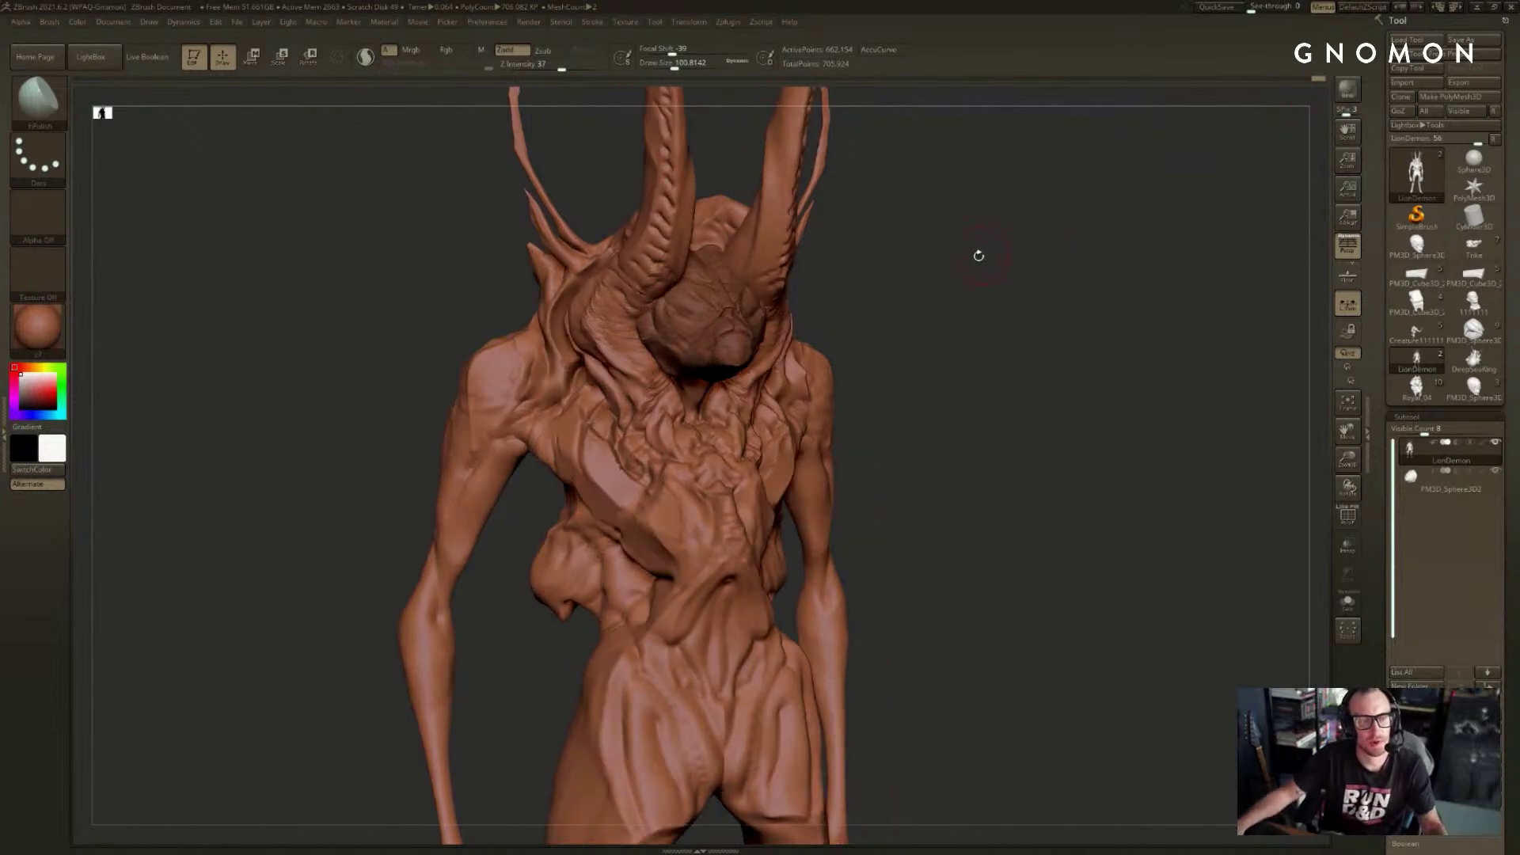
pyautogui.moveTo(977, 251)
pyautogui.mouseDown()
pyautogui.moveTo(1026, 254)
pyautogui.moveTo(1003, 266)
pyautogui.moveTo(923, 224)
pyautogui.moveTo(875, 230)
pyautogui.moveTo(1003, 306)
pyautogui.mouseUp()
pyautogui.hotkey('ctrl', 'd')
pyautogui.press('b')
pyautogui.press('d')
pyautogui.press('s')
pyautogui.moveTo(701, 366)
pyautogui.mouseDown()
pyautogui.moveTo(645, 376)
pyautogui.moveTo(646, 388)
pyautogui.moveTo(665, 373)
pyautogui.moveTo(656, 365)
pyautogui.moveTo(668, 402)
pyautogui.moveTo(681, 362)
pyautogui.moveTo(636, 389)
pyautogui.mouseUp()
pyautogui.press('[')
pyautogui.hotkey('shift', 's')
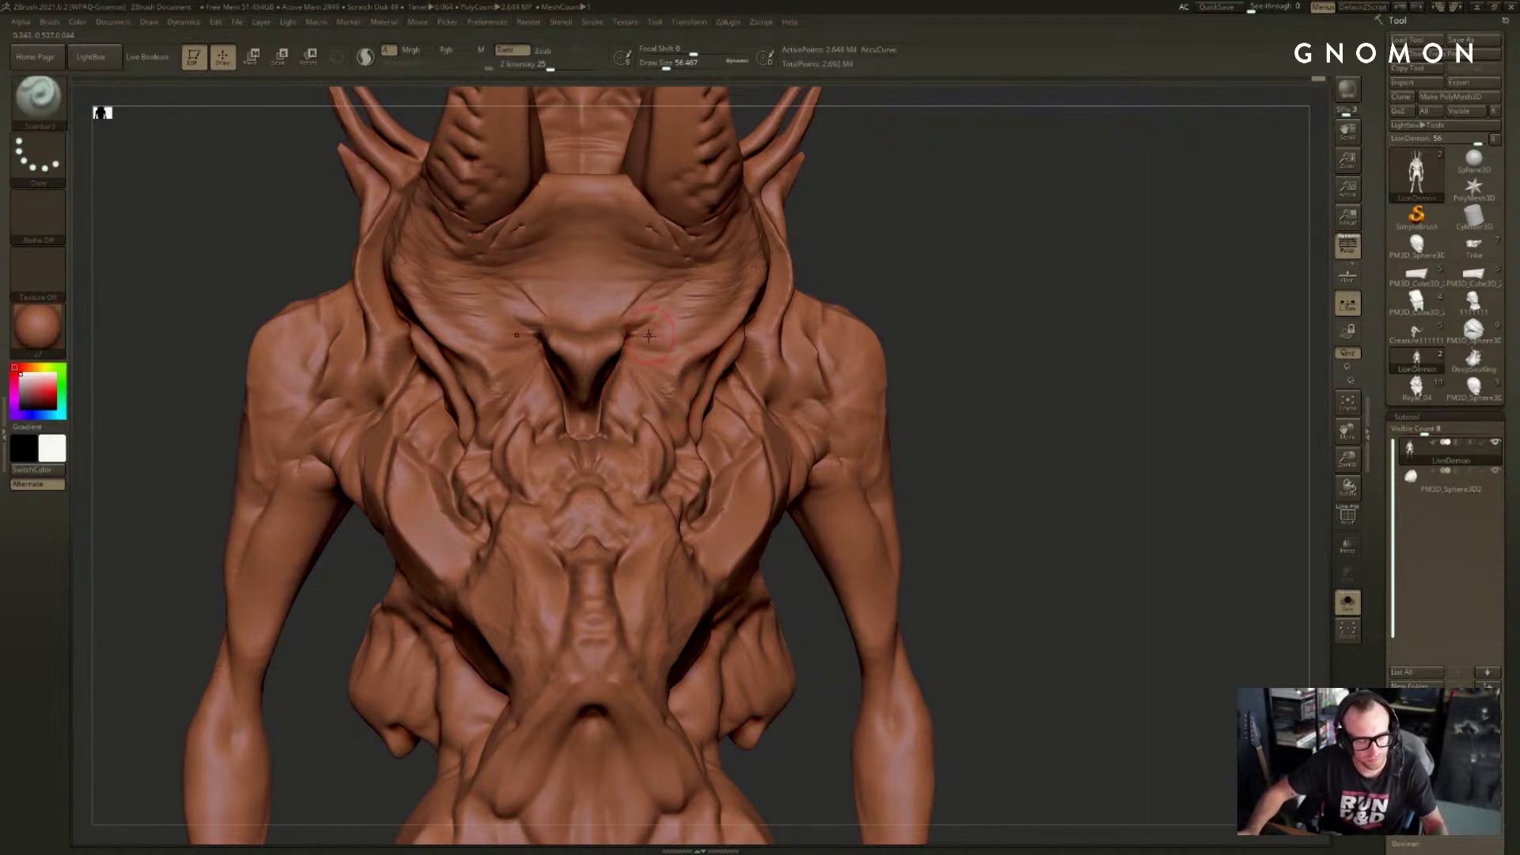
# - Polish the folds on both sides of the throat with the hPolish brush
pyautogui.press('b')
pyautogui.press('p')
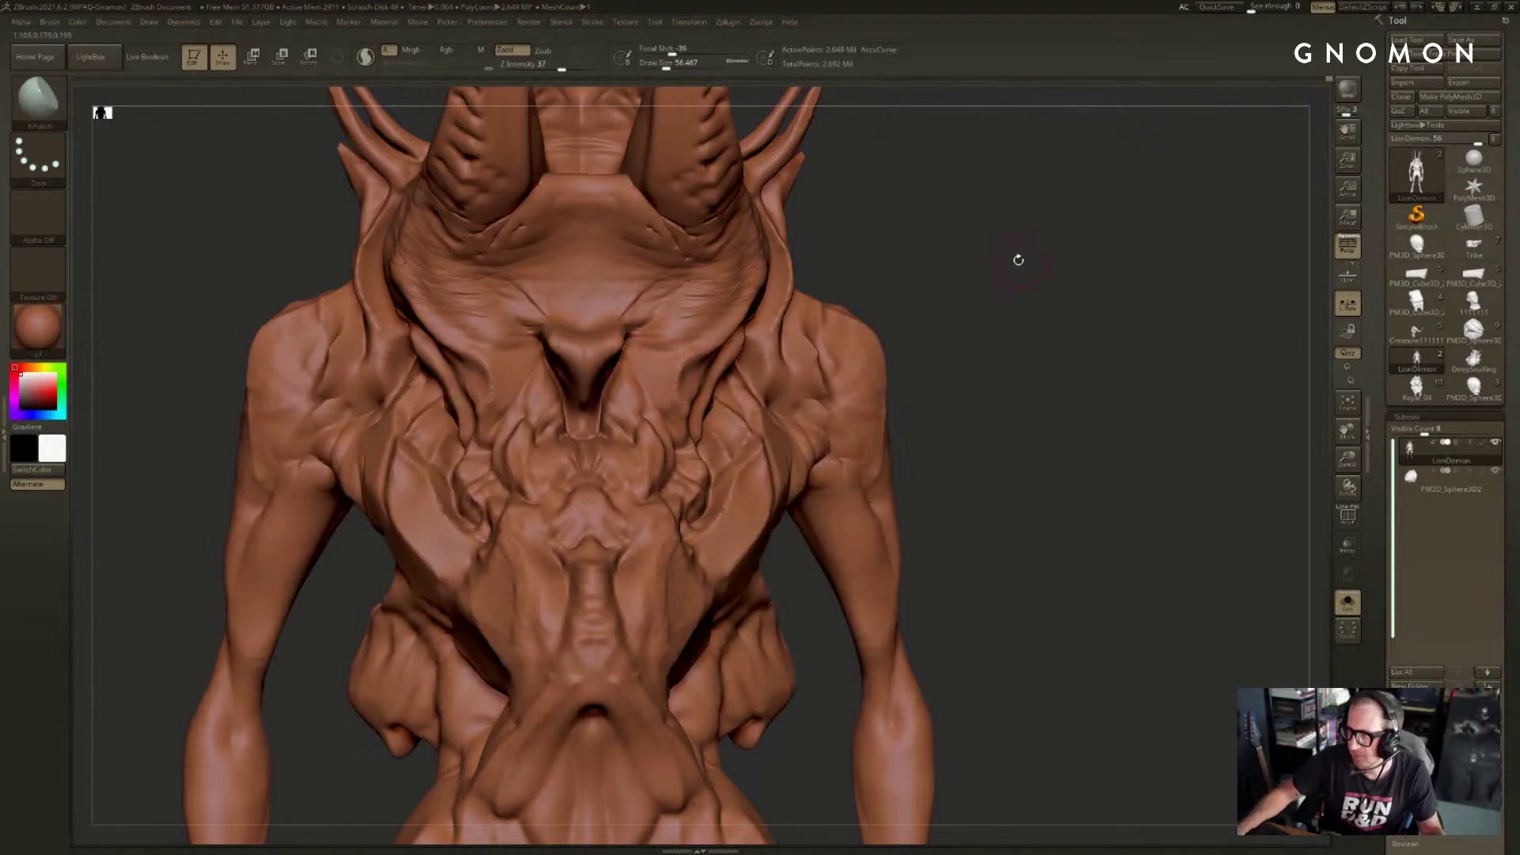
pyautogui.moveTo(1014, 258)
pyautogui.mouseDown()
pyautogui.moveTo(1106, 278)
pyautogui.moveTo(975, 277)
pyautogui.mouseUp()
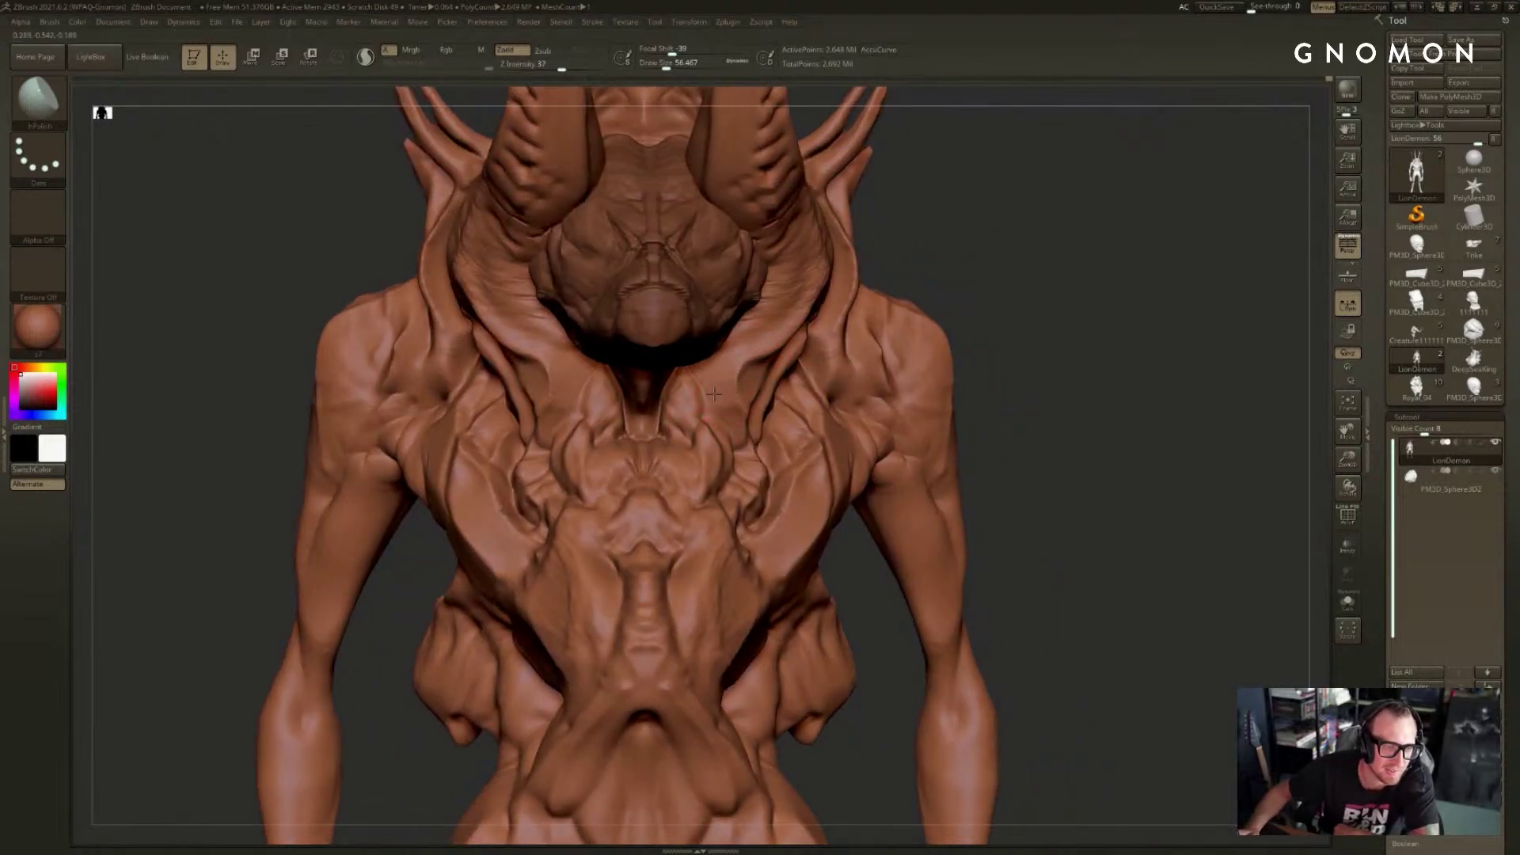
pyautogui.moveTo(995, 262)
pyautogui.mouseDown()
pyautogui.moveTo(966, 268)
pyautogui.moveTo(1019, 271)
pyautogui.mouseUp()
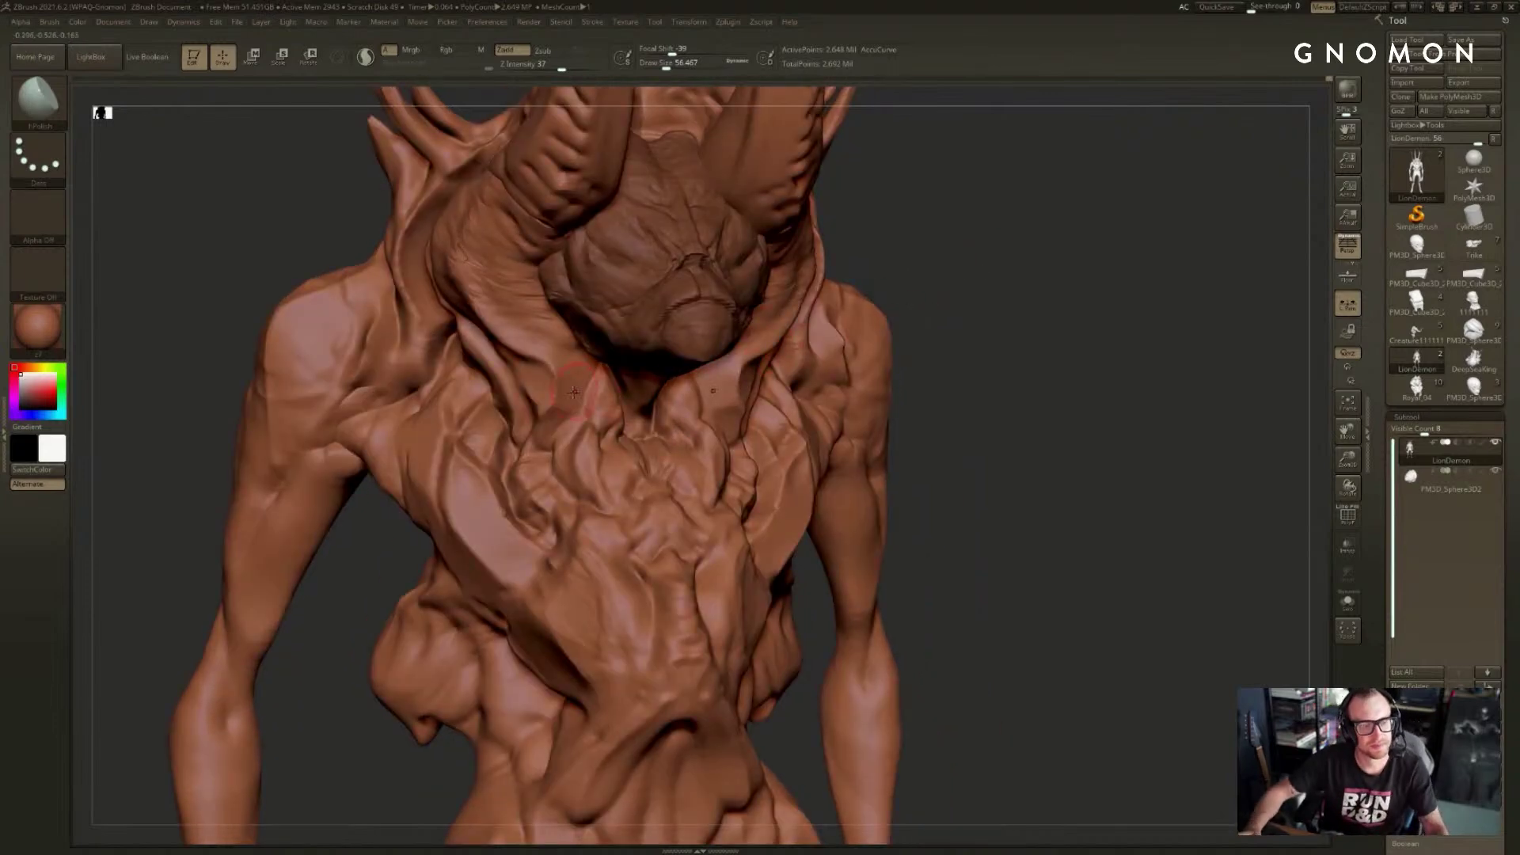
# - Carve and soften the creases between the neck collar and throat folds with DamStandard and Smooth strokes
pyautogui.press('b')
pyautogui.press('d')
pyautogui.press('s')
pyautogui.moveTo(979, 216)
pyautogui.keyDown('shift'); pyautogui.mouseDown()
pyautogui.moveTo(997, 275)
pyautogui.moveTo(930, 281)
pyautogui.mouseUp(); pyautogui.keyUp('shift')
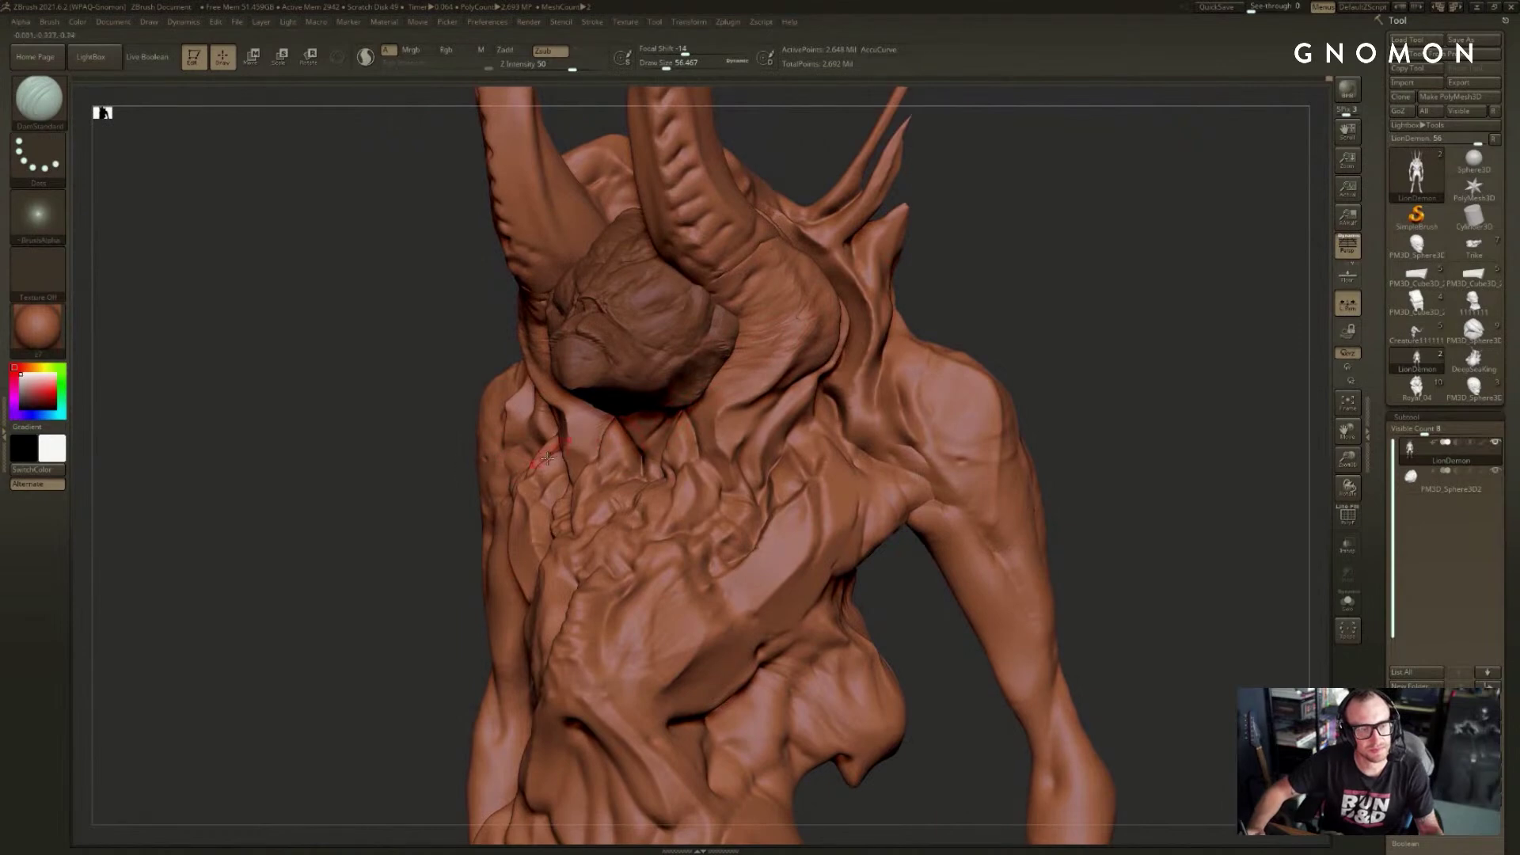
pyautogui.moveTo(471, 456); pyautogui.dragTo(378, 450)
pyautogui.keyDown('shift'); pyautogui.moveTo(549, 428); pyautogui.dragTo(543, 412); pyautogui.keyUp('shift')
pyautogui.keyDown('shift'); pyautogui.moveTo(364, 451); pyautogui.dragTo(443, 453); pyautogui.keyUp('shift')
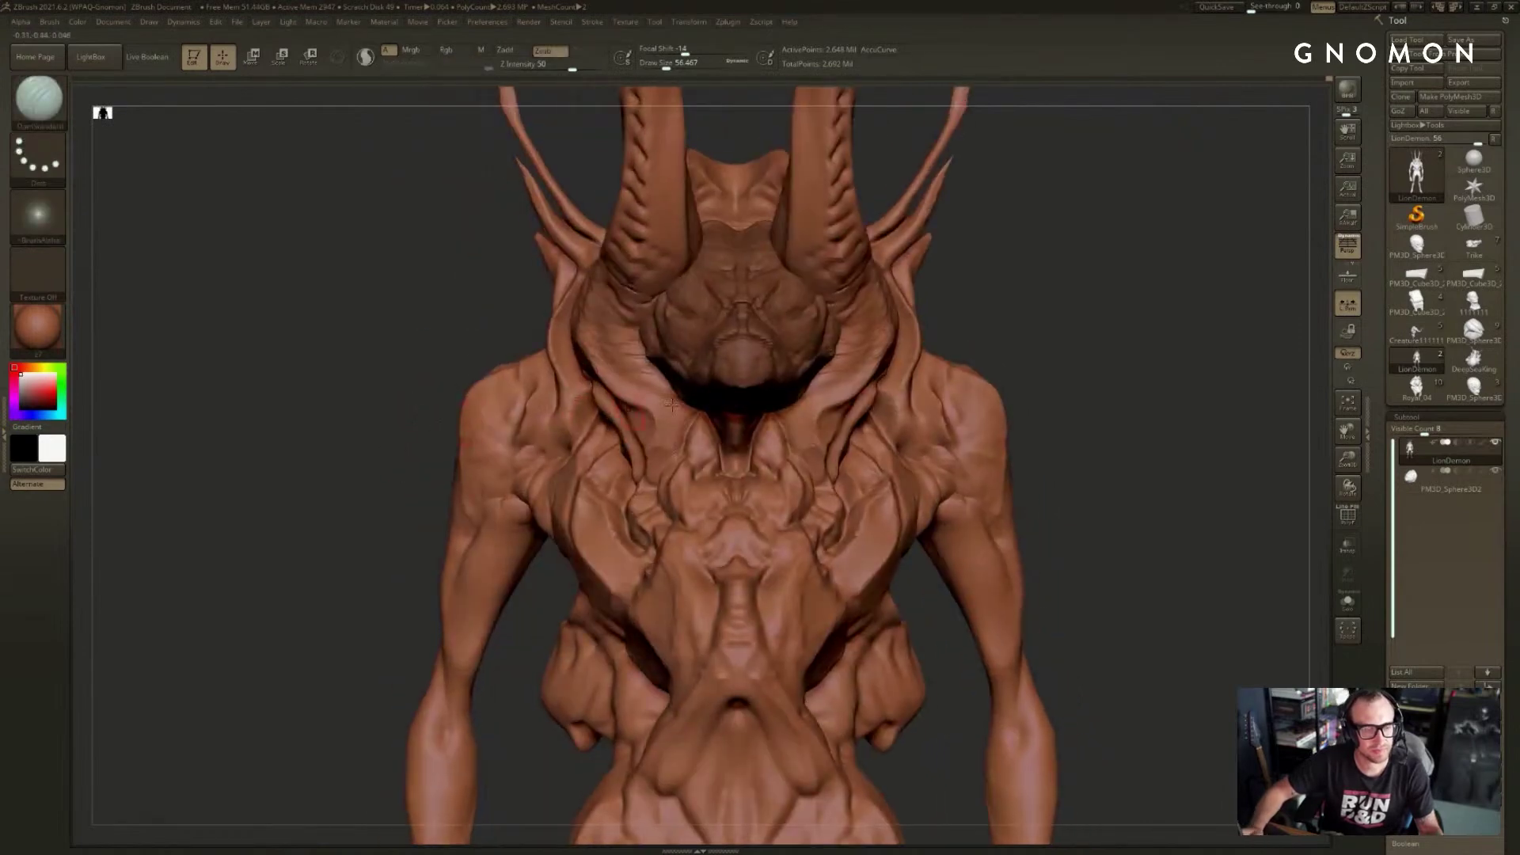
# - Reduce the DamStandard draw size to about 29 and carve finer creases through the upper chest folds
pyautogui.moveTo(1147, 316)
pyautogui.keyDown('alt'); pyautogui.mouseDown()
pyautogui.moveTo(1113, 282)
pyautogui.moveTo(1055, 306)
pyautogui.moveTo(1022, 364)
pyautogui.moveTo(1044, 349)
pyautogui.moveTo(962, 336)
pyautogui.moveTo(943, 358)
pyautogui.moveTo(981, 341)
pyautogui.moveTo(970, 348)
pyautogui.mouseUp(); pyautogui.keyUp('alt')
pyautogui.press('s')
pyautogui.click(603, 411)
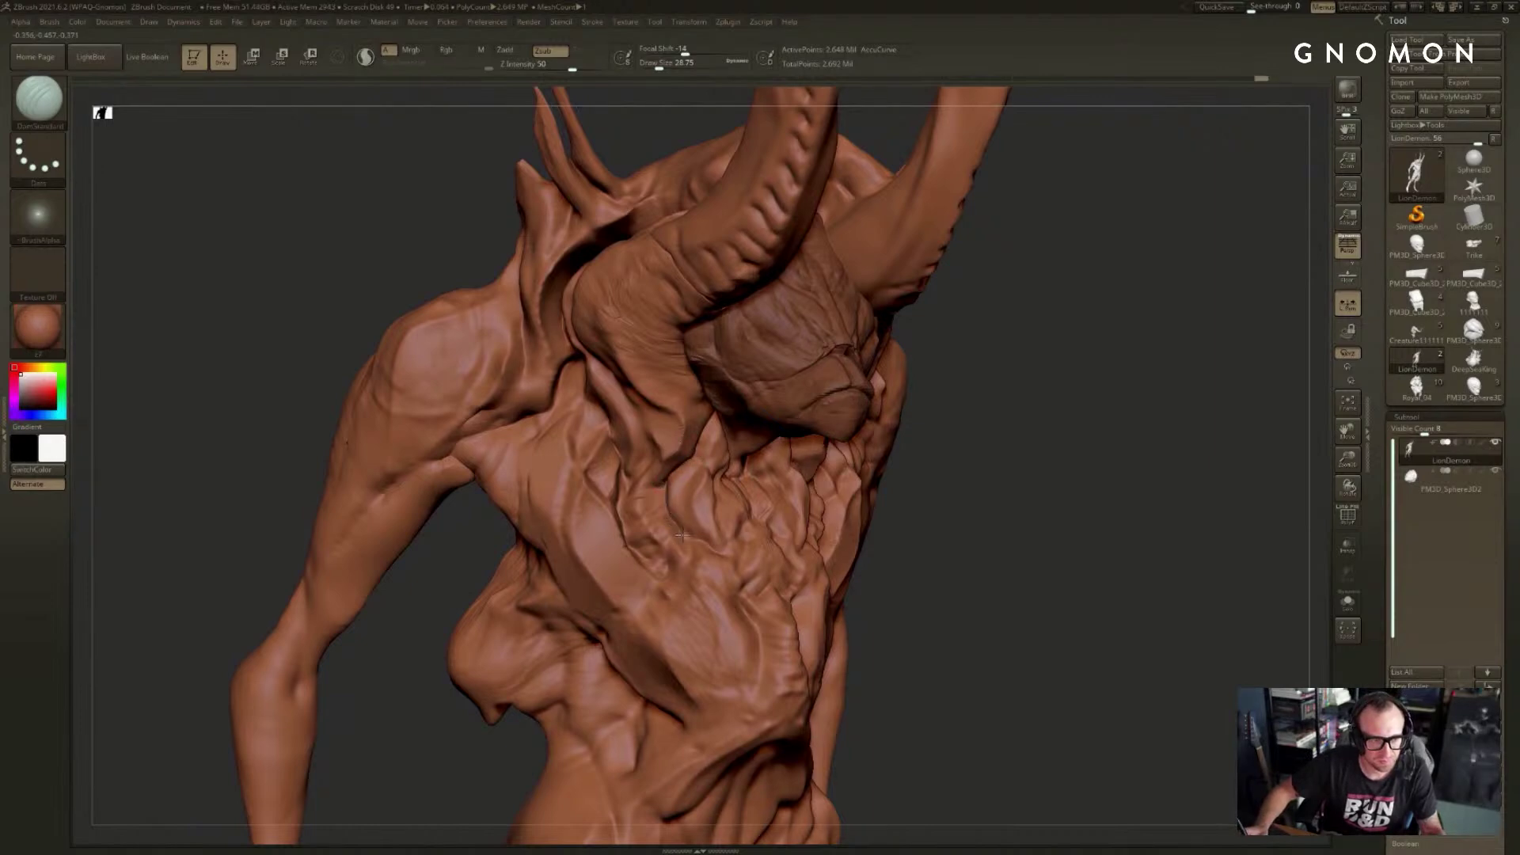
pyautogui.moveTo(1014, 474); pyautogui.dragTo(909, 475)
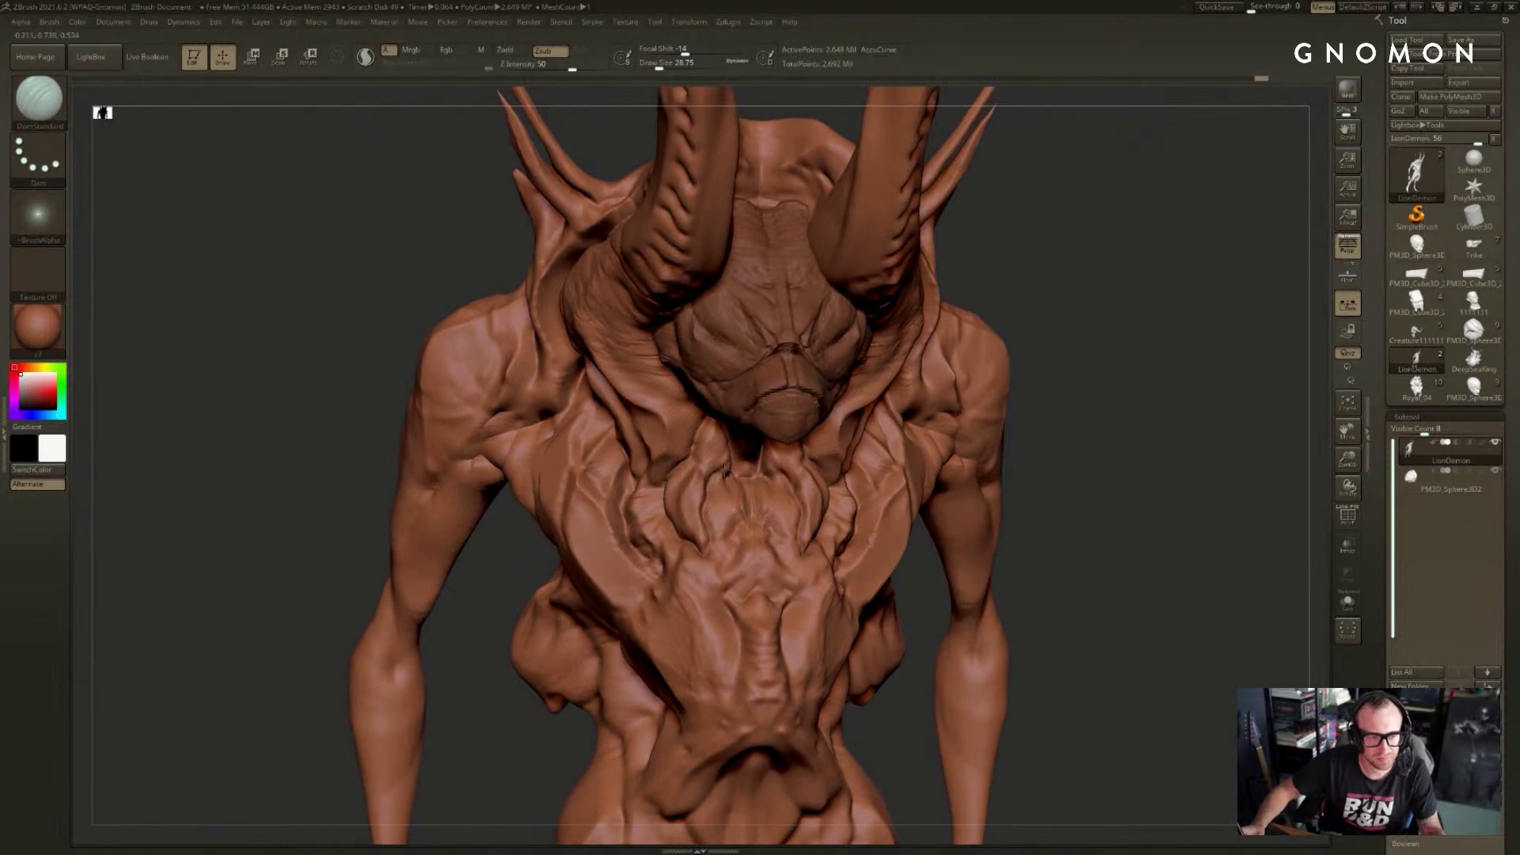
pyautogui.moveTo(1078, 406)
pyautogui.mouseDown()
pyautogui.moveTo(1079, 383)
pyautogui.moveTo(791, 449)
pyautogui.mouseUp()
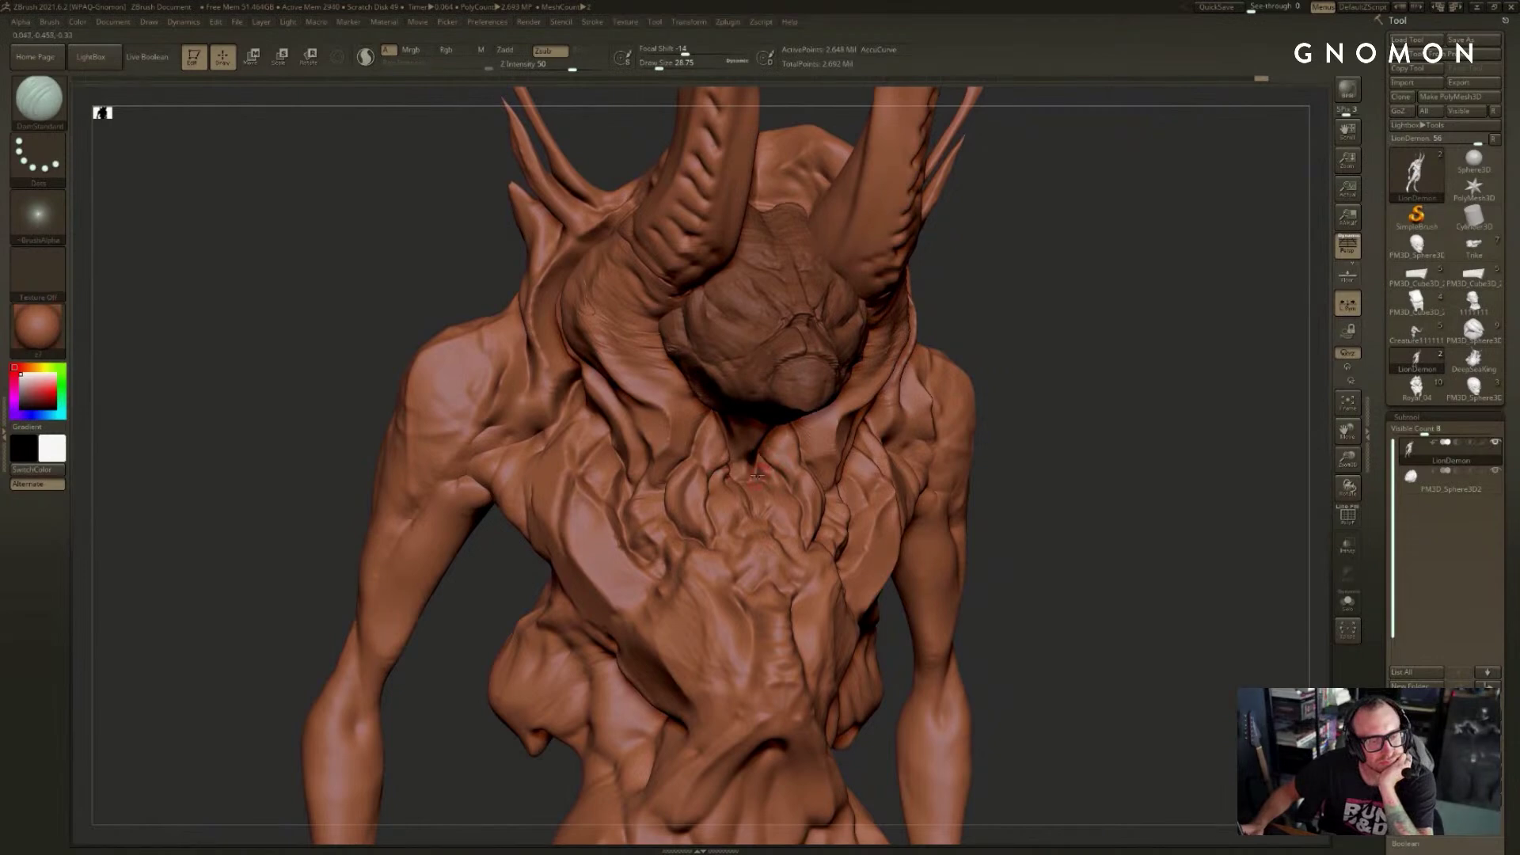
pyautogui.moveTo(1011, 431); pyautogui.dragTo(1006, 348)
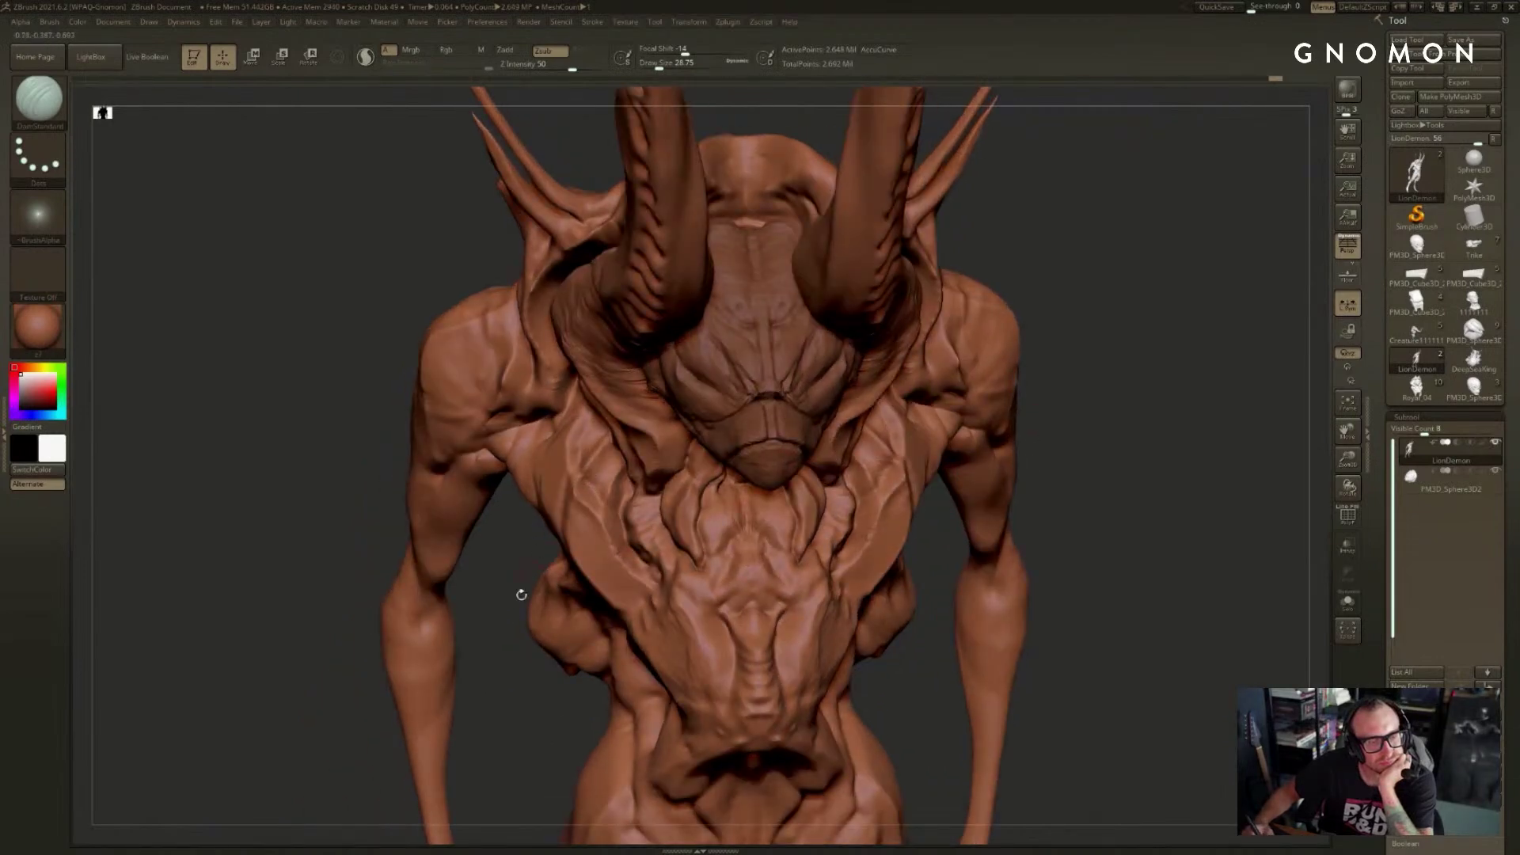
pyautogui.moveTo(1154, 380); pyautogui.dragTo(1238, 368)
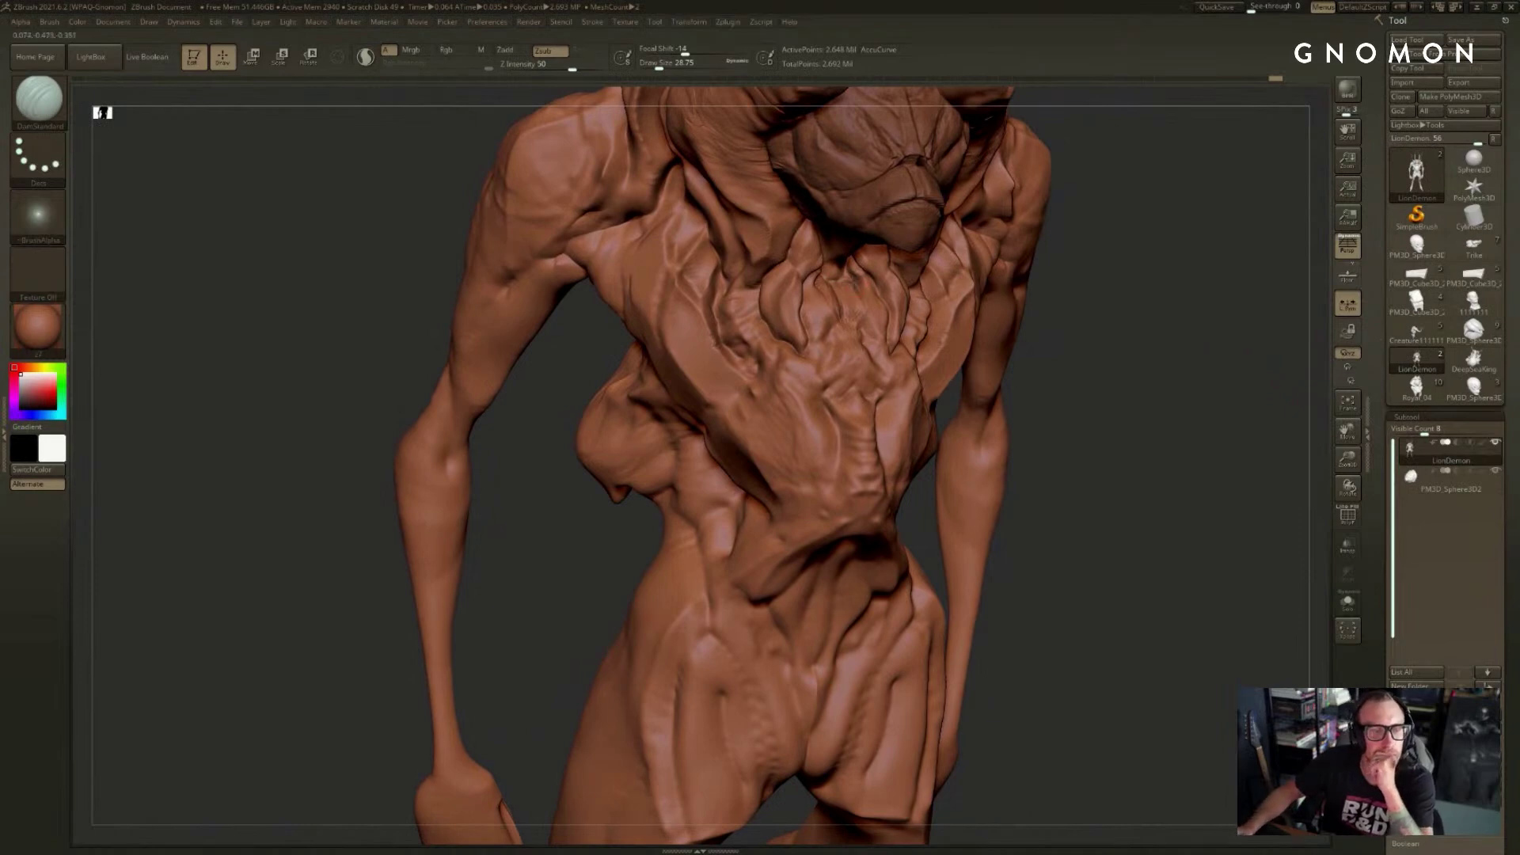
pyautogui.moveTo(867, 312); pyautogui.dragTo(865, 325)
# - Build up a rounded bulge at the top of the sternum below the throat with the Clay brush
pyautogui.moveTo(1287, 338)
pyautogui.mouseDown()
pyautogui.moveTo(1216, 332)
pyautogui.moveTo(1227, 345)
pyautogui.mouseUp()
pyautogui.press('b')
pyautogui.press('c')
pyautogui.press('l')
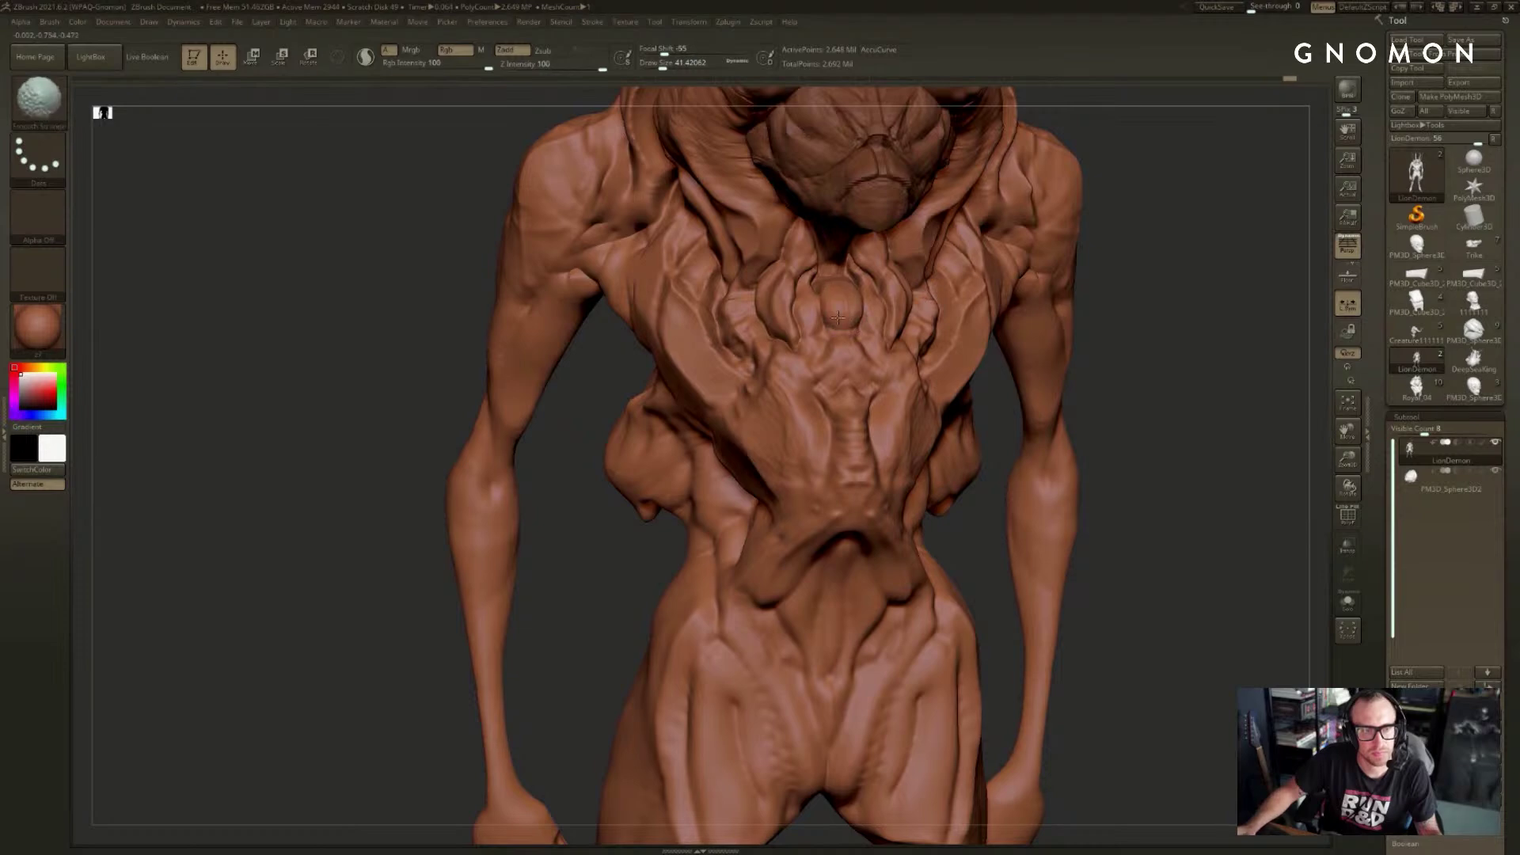
# - Carve vertical grooves over the sternum bulge and define the wrinkles beneath it with the DamStandard brush
pyautogui.moveTo(1140, 309)
pyautogui.mouseDown()
pyautogui.moveTo(1224, 262)
pyautogui.moveTo(1194, 287)
pyautogui.moveTo(1188, 231)
pyautogui.moveTo(1075, 229)
pyautogui.moveTo(1085, 220)
pyautogui.moveTo(1085, 245)
pyautogui.mouseUp()
pyautogui.press('b')
pyautogui.press('d')
pyautogui.press('s')
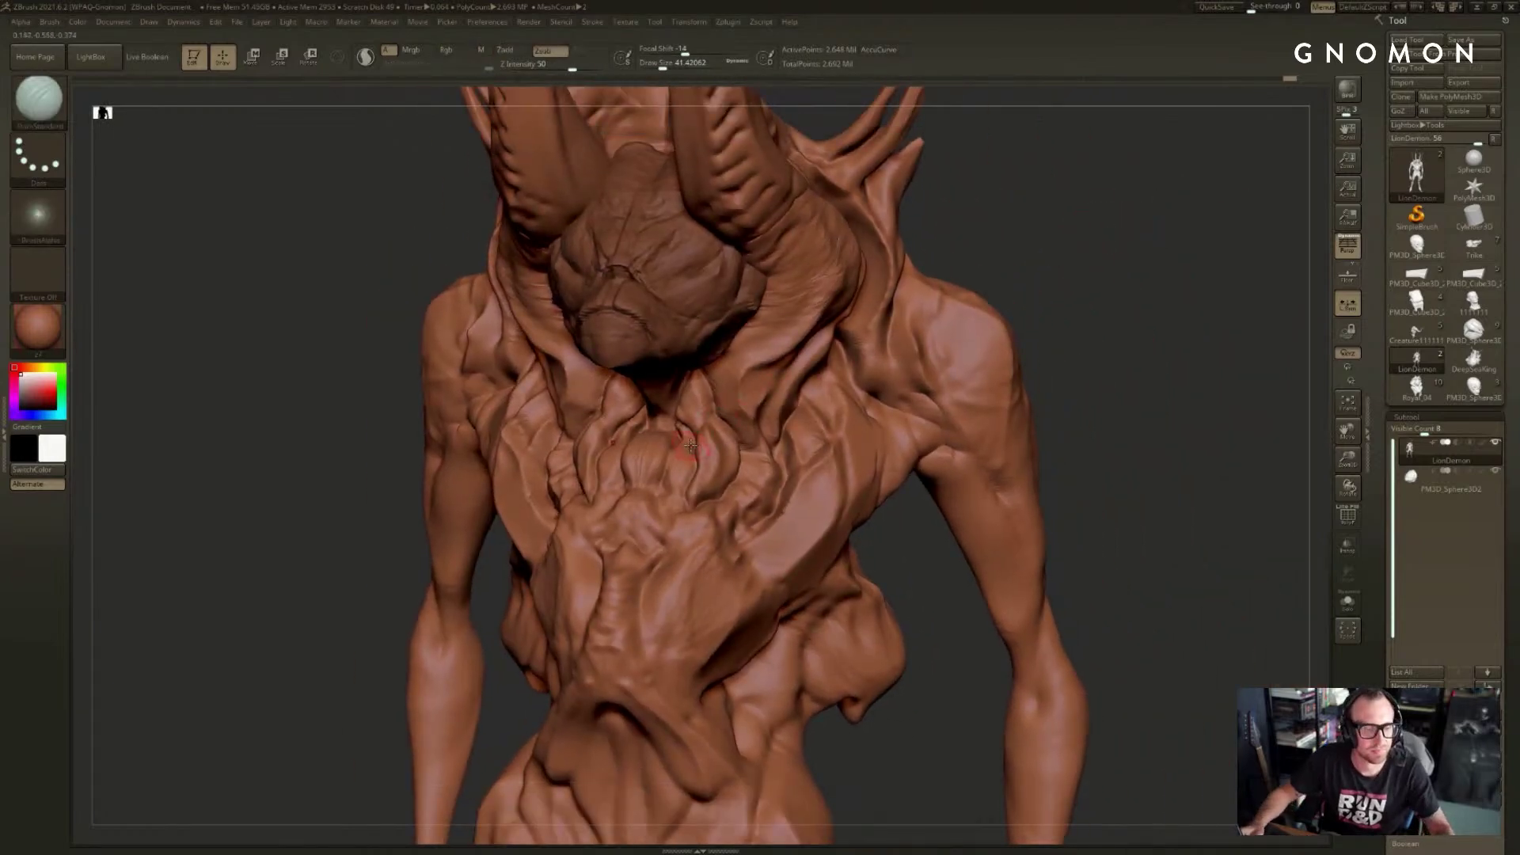
pyautogui.moveTo(694, 440); pyautogui.dragTo(707, 491)
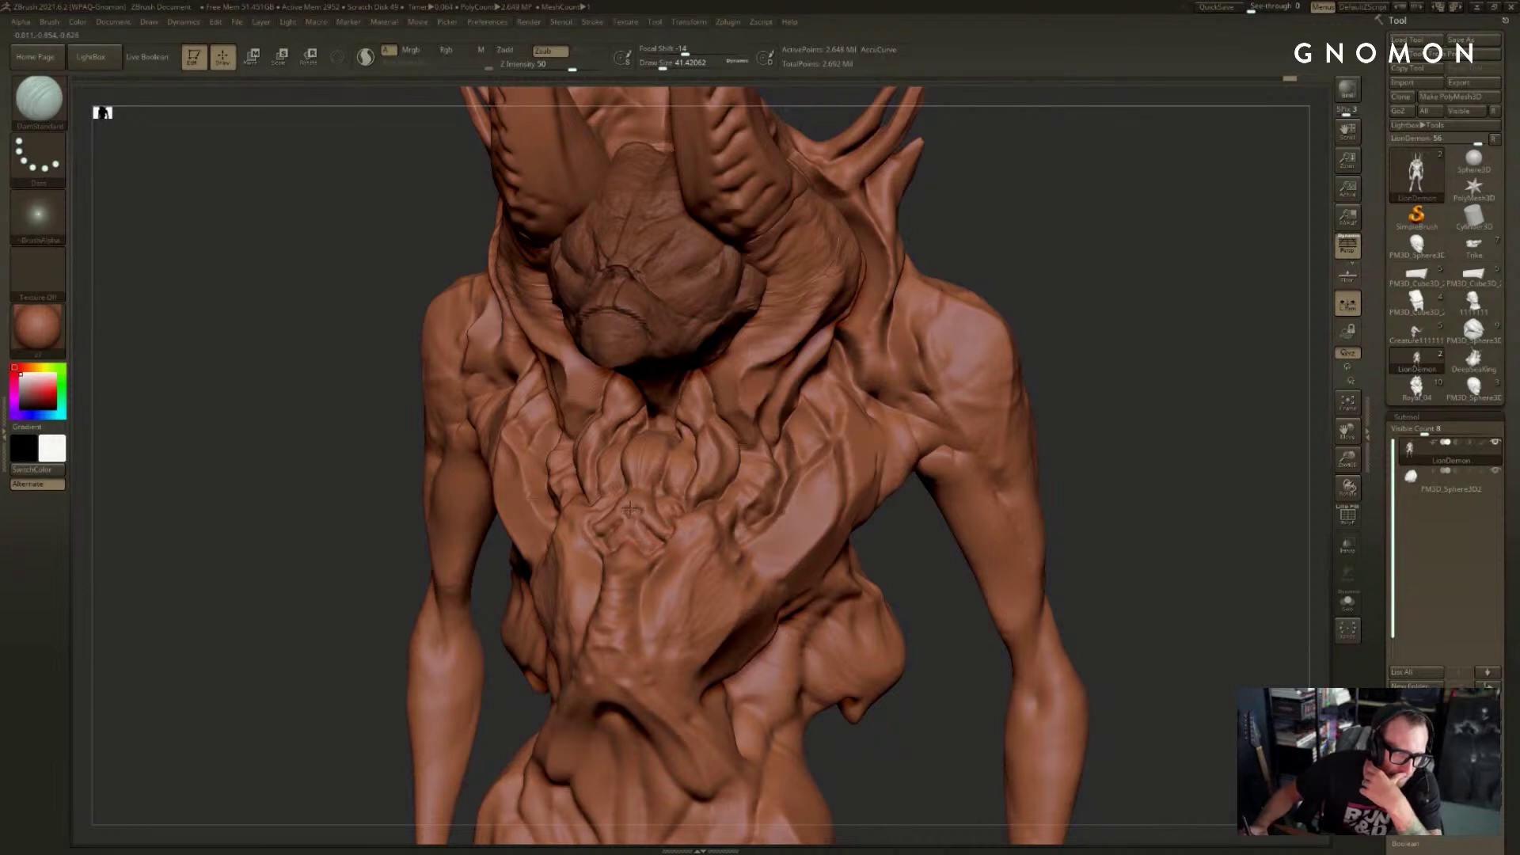
# - Carve additional DamStandard wrinkles beside the sternum bulge and along the inner edges of the chest plates
pyautogui.moveTo(509, 671)
pyautogui.mouseDown()
pyautogui.moveTo(633, 760)
pyautogui.moveTo(626, 562)
pyautogui.moveTo(719, 466)
pyautogui.mouseUp()
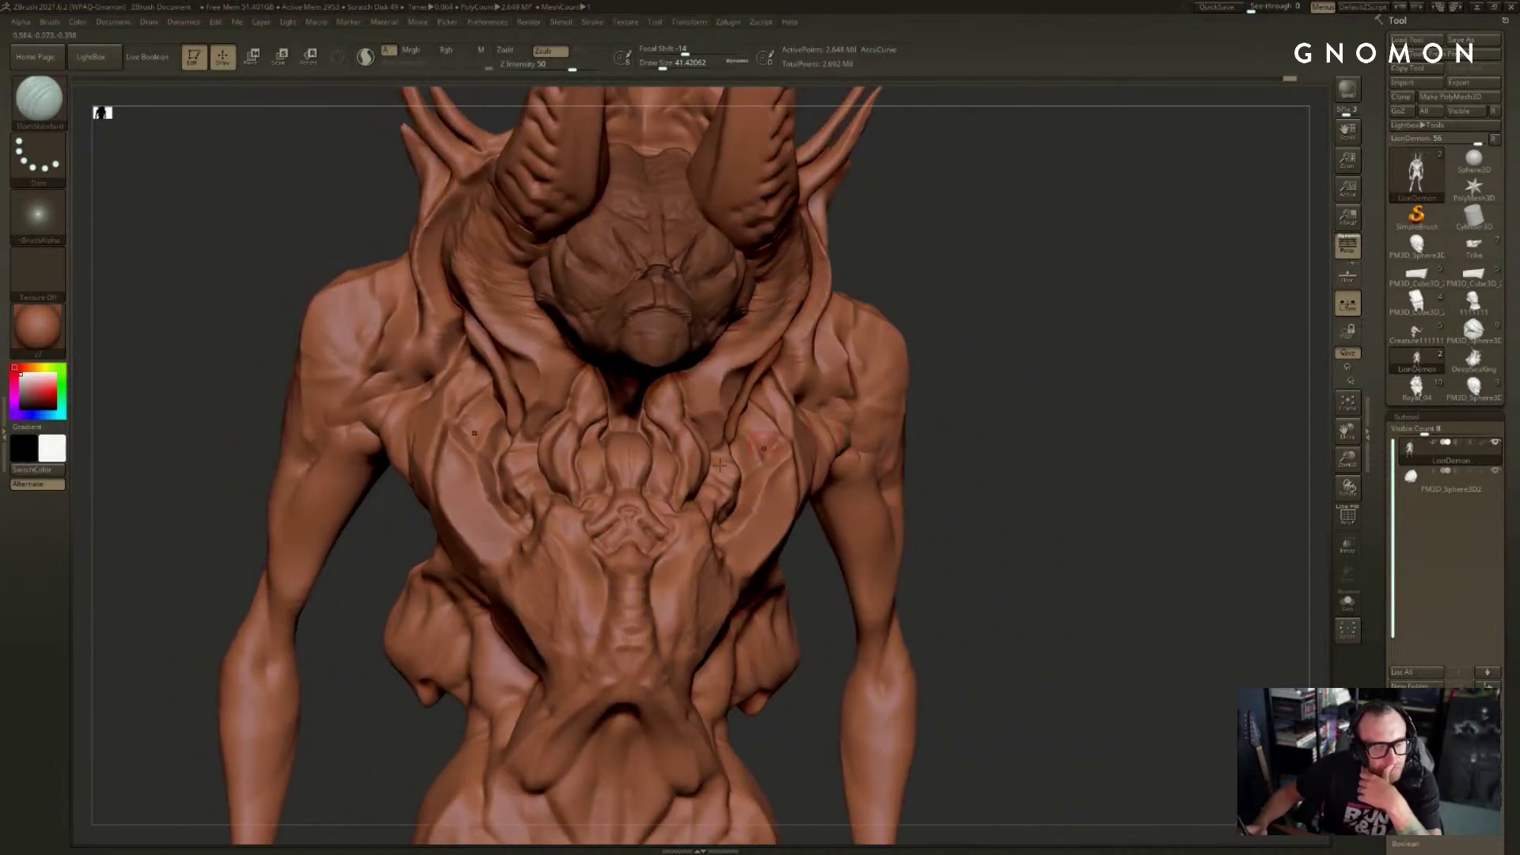
pyautogui.moveTo(649, 559); pyautogui.dragTo(667, 546)
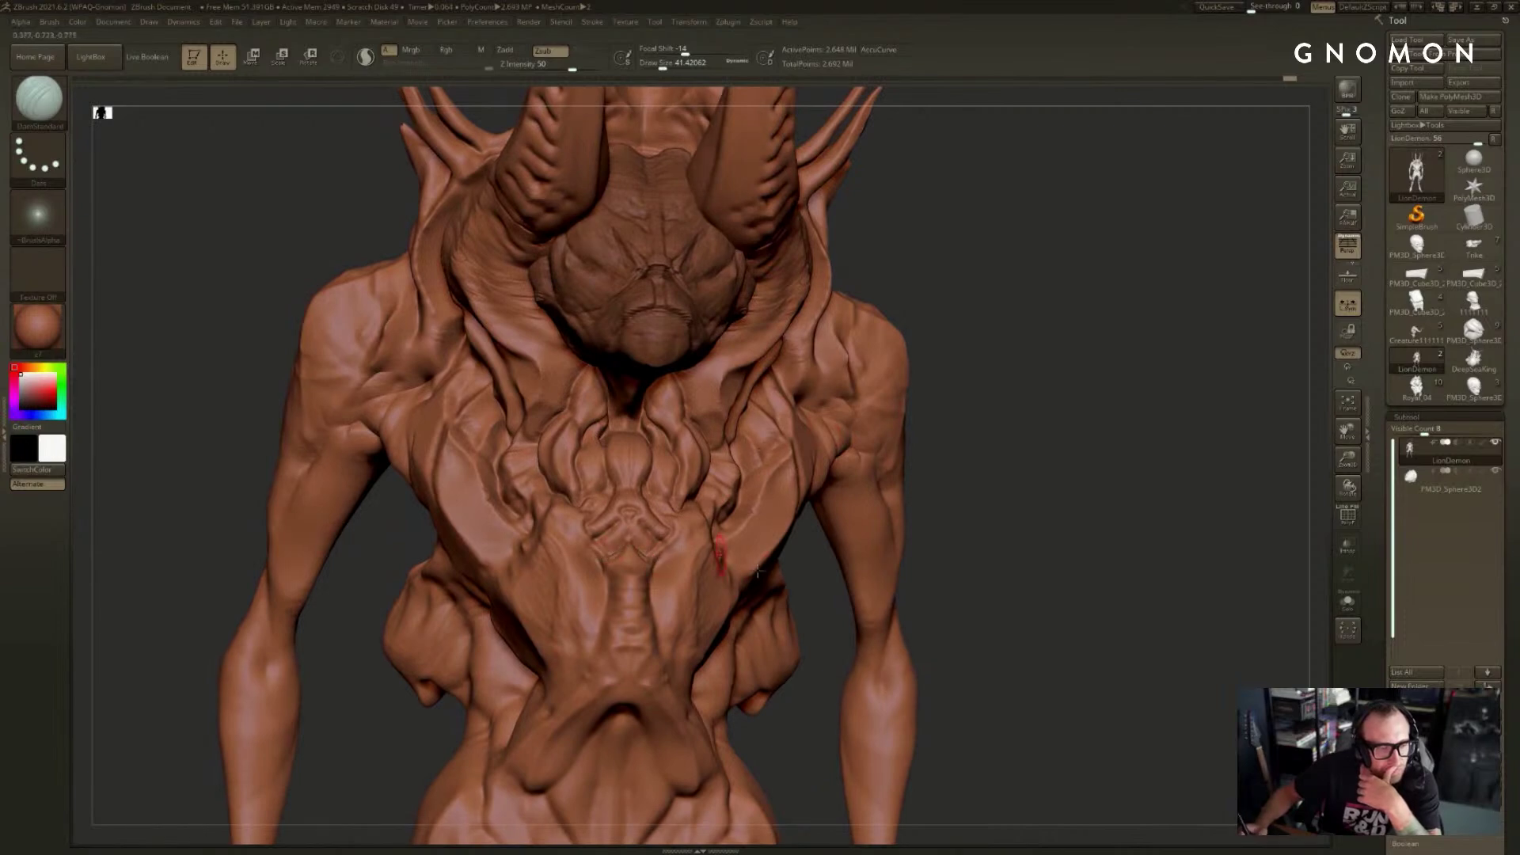
pyautogui.moveTo(815, 600); pyautogui.dragTo(791, 638)
pyautogui.moveTo(669, 544)
pyautogui.mouseDown()
pyautogui.moveTo(682, 510)
pyautogui.moveTo(695, 523)
pyautogui.mouseUp()
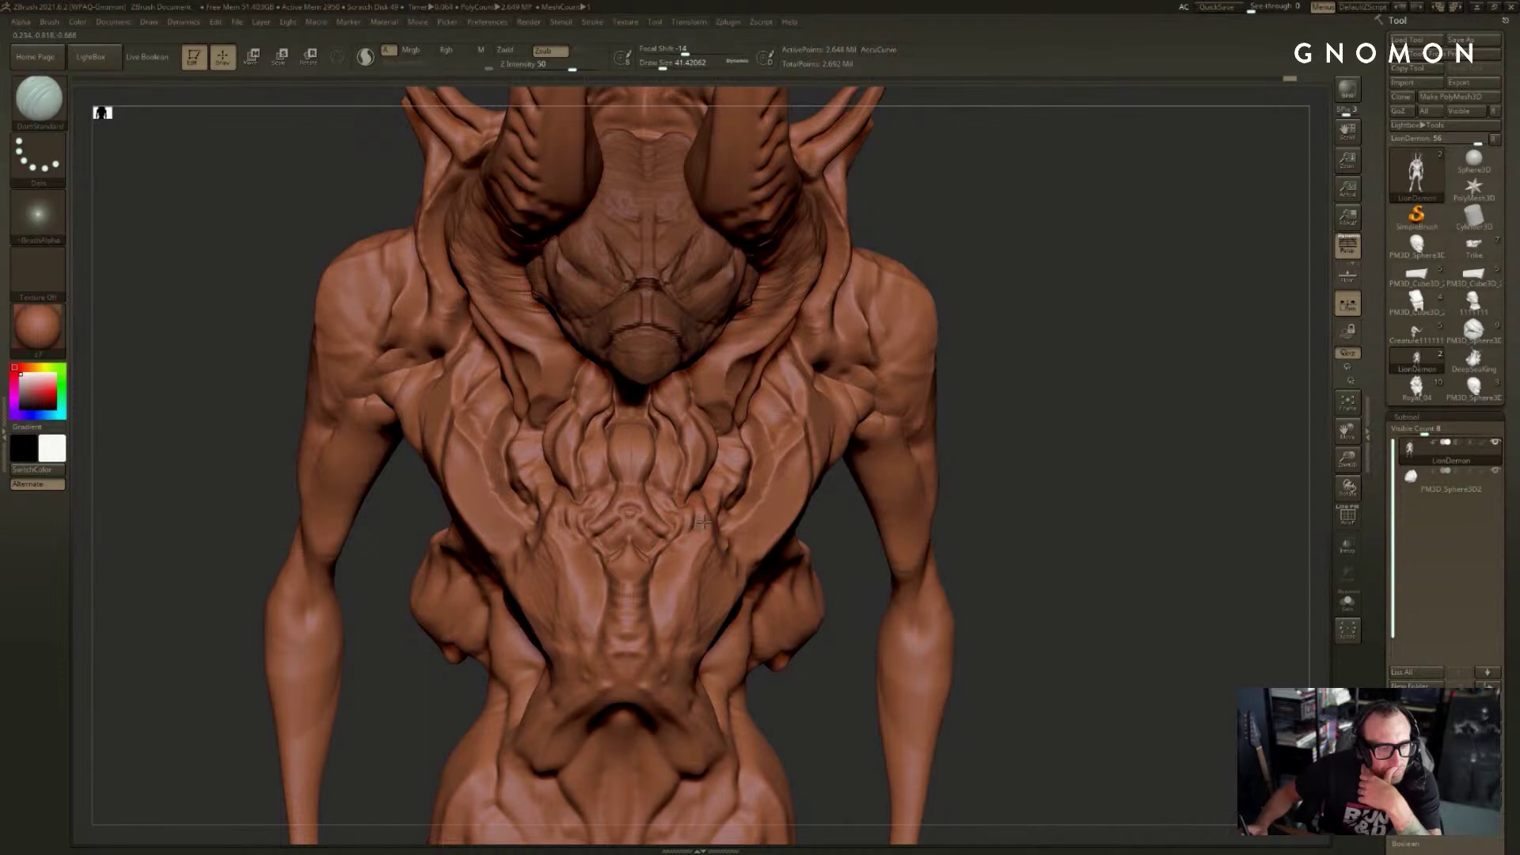
pyautogui.moveTo(854, 550); pyautogui.dragTo(682, 453)
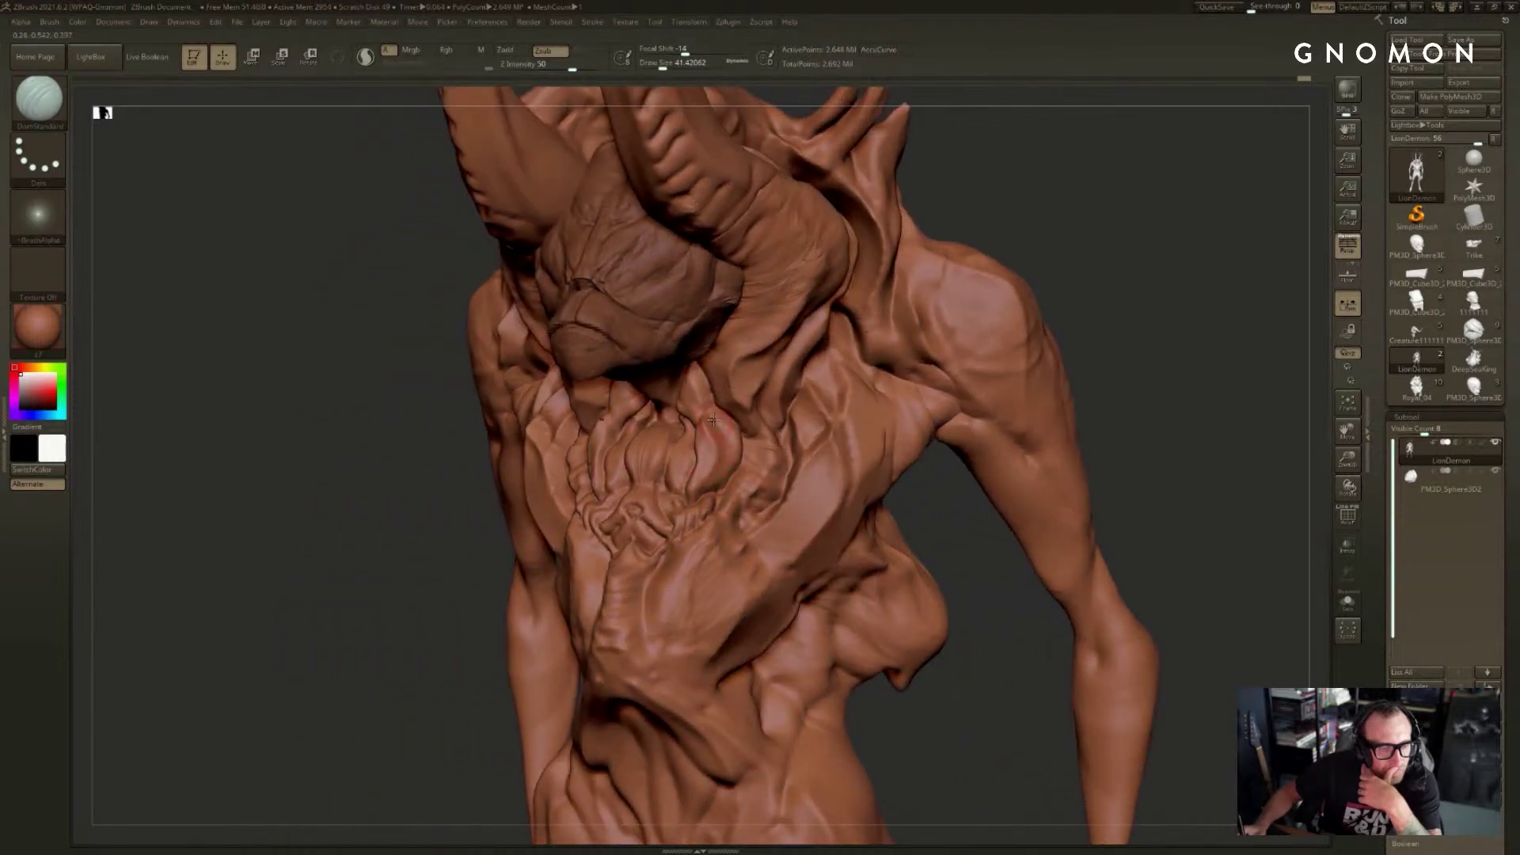
pyautogui.moveTo(899, 506)
pyautogui.mouseDown()
pyautogui.moveTo(974, 374)
pyautogui.moveTo(1032, 360)
pyautogui.moveTo(1065, 388)
pyautogui.mouseUp()
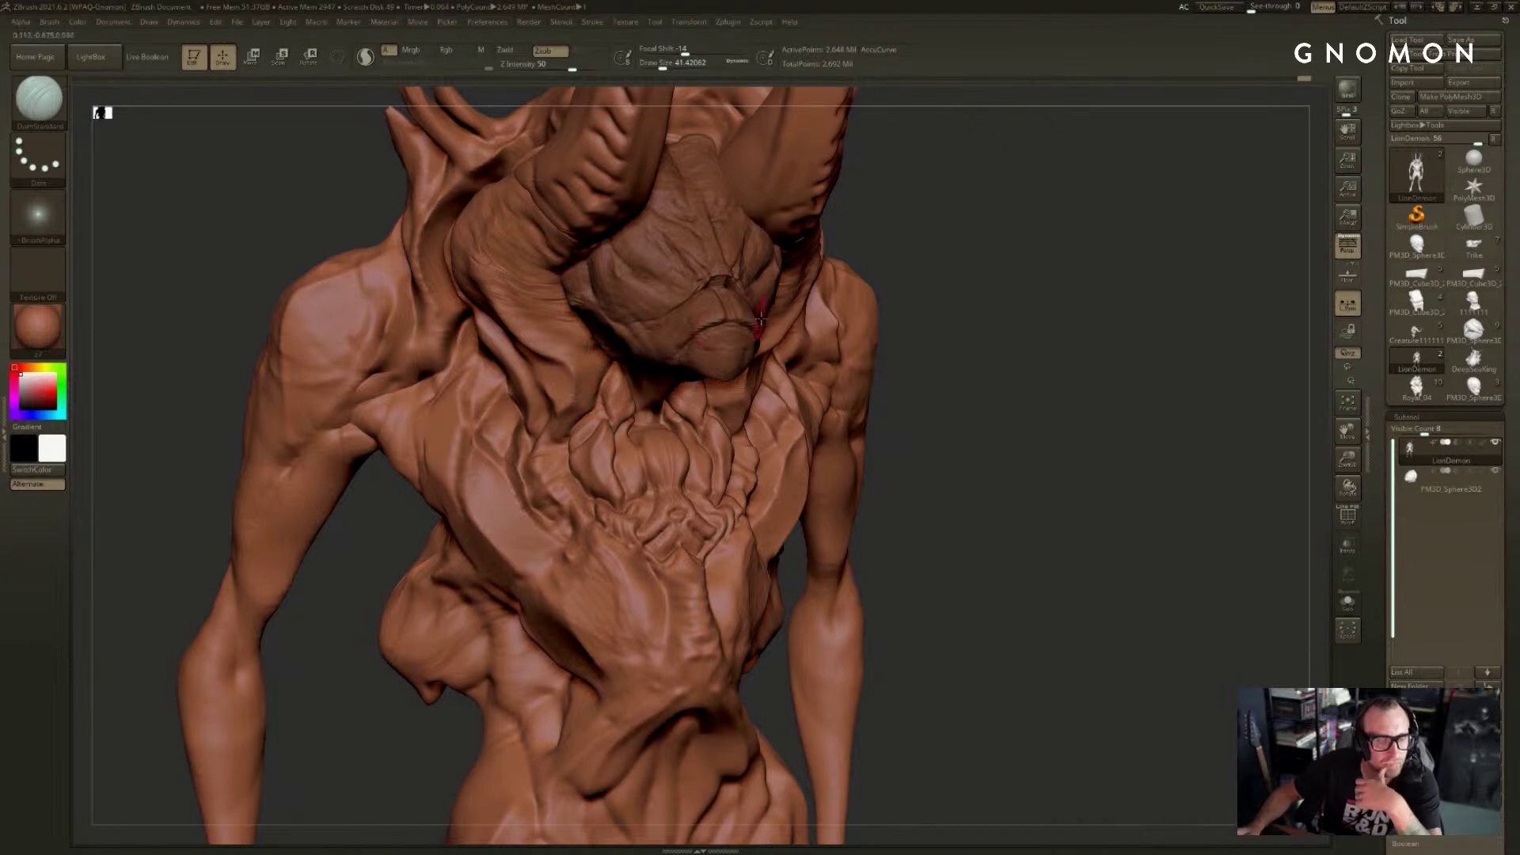
# - Make the head the active subtool and subdivide its mesh once
pyautogui.keyDown('alt'); pyautogui.click(716, 327); pyautogui.keyUp('alt')
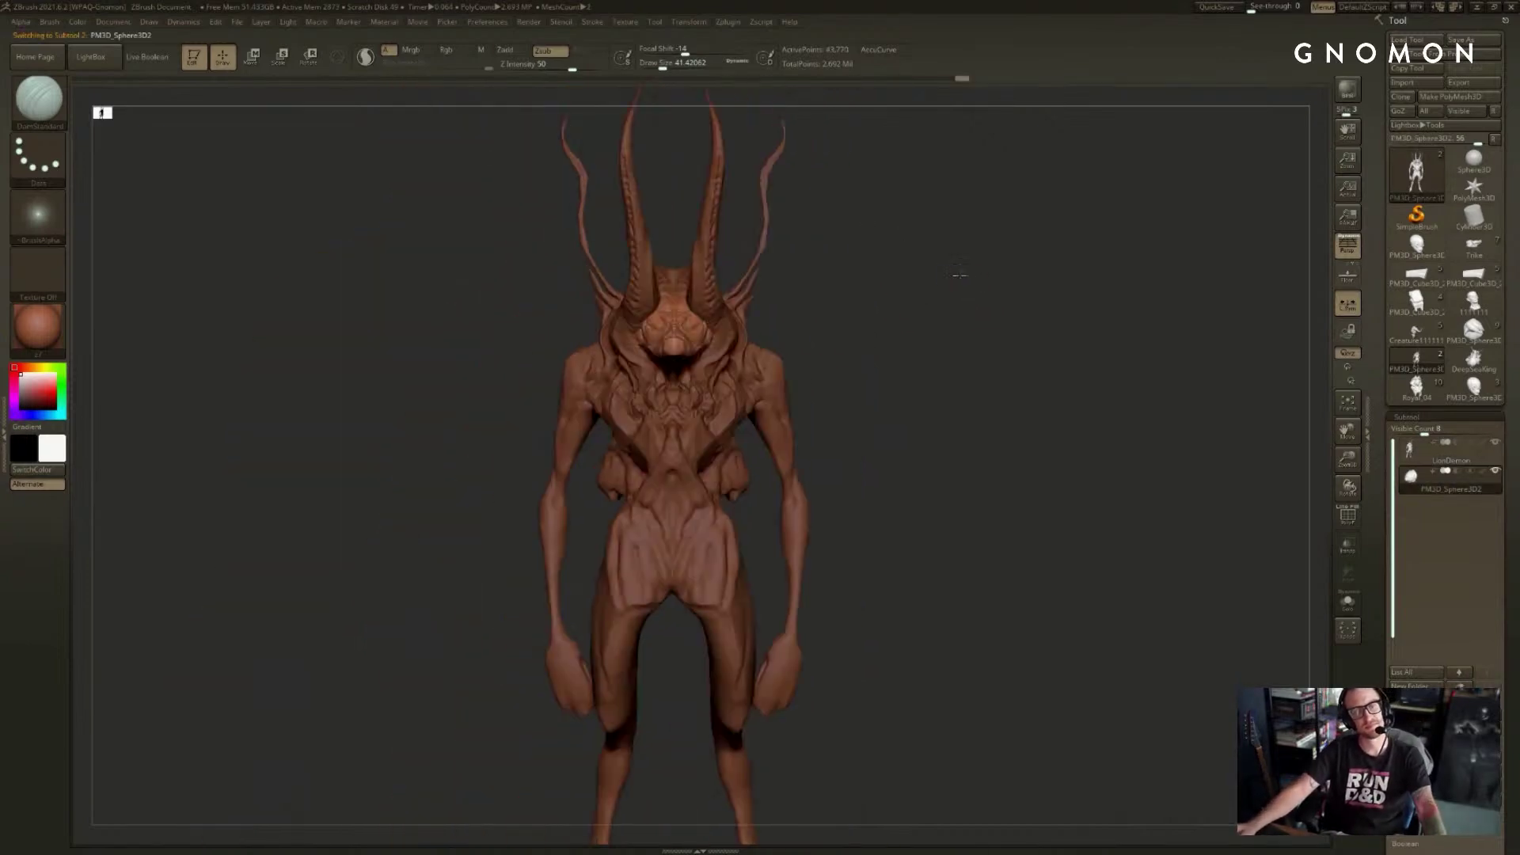
pyautogui.moveTo(1139, 291); pyautogui.dragTo(998, 296)
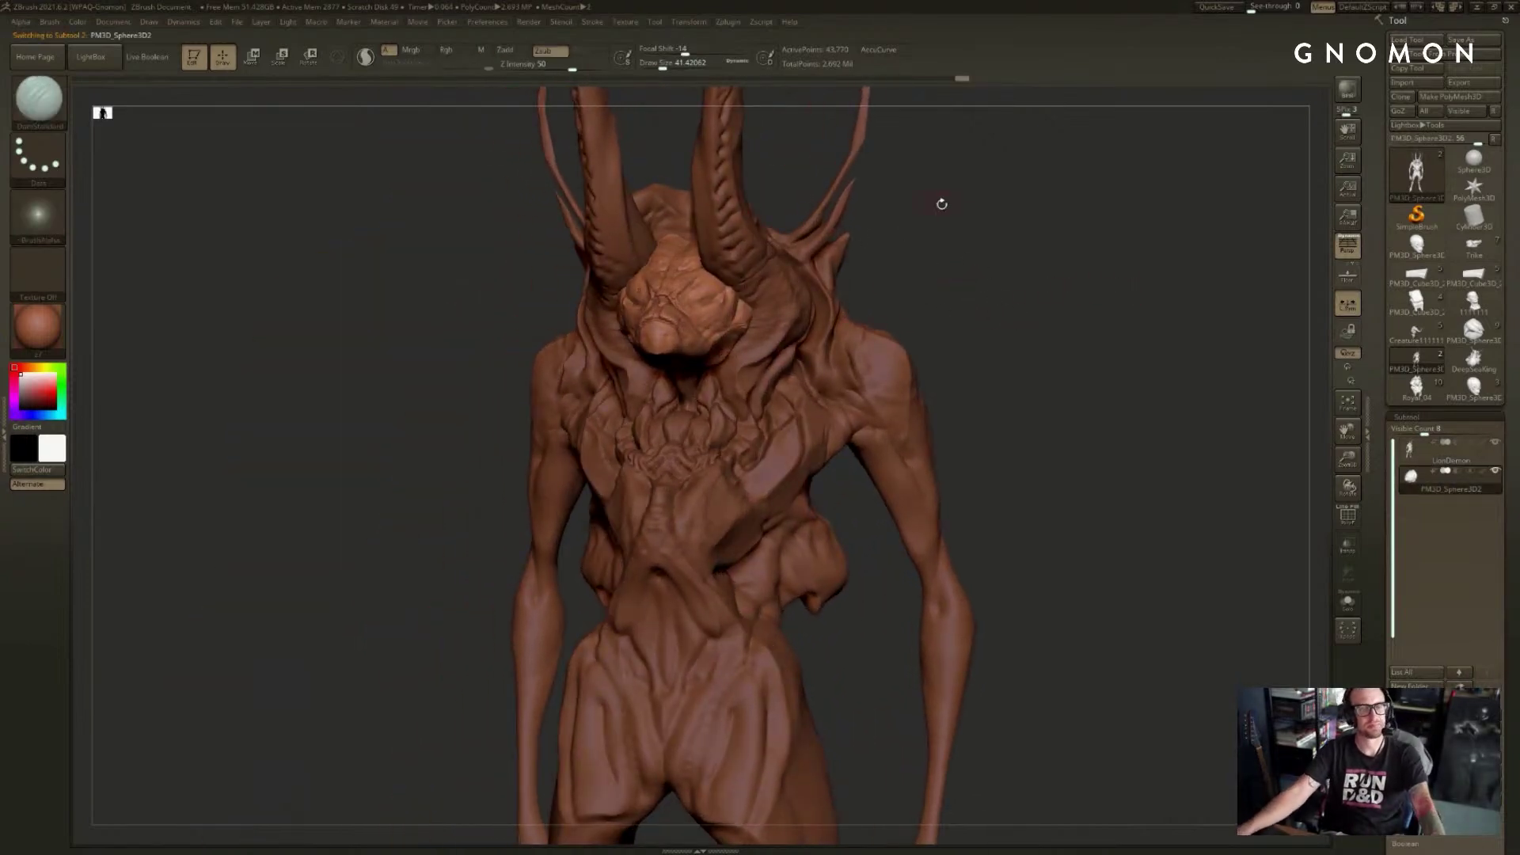
pyautogui.keyDown('alt'); pyautogui.moveTo(940, 203); pyautogui.dragTo(962, 305); pyautogui.keyUp('alt')
pyautogui.keyDown('shift'); pyautogui.moveTo(793, 297); pyautogui.dragTo(794, 306); pyautogui.keyUp('shift')
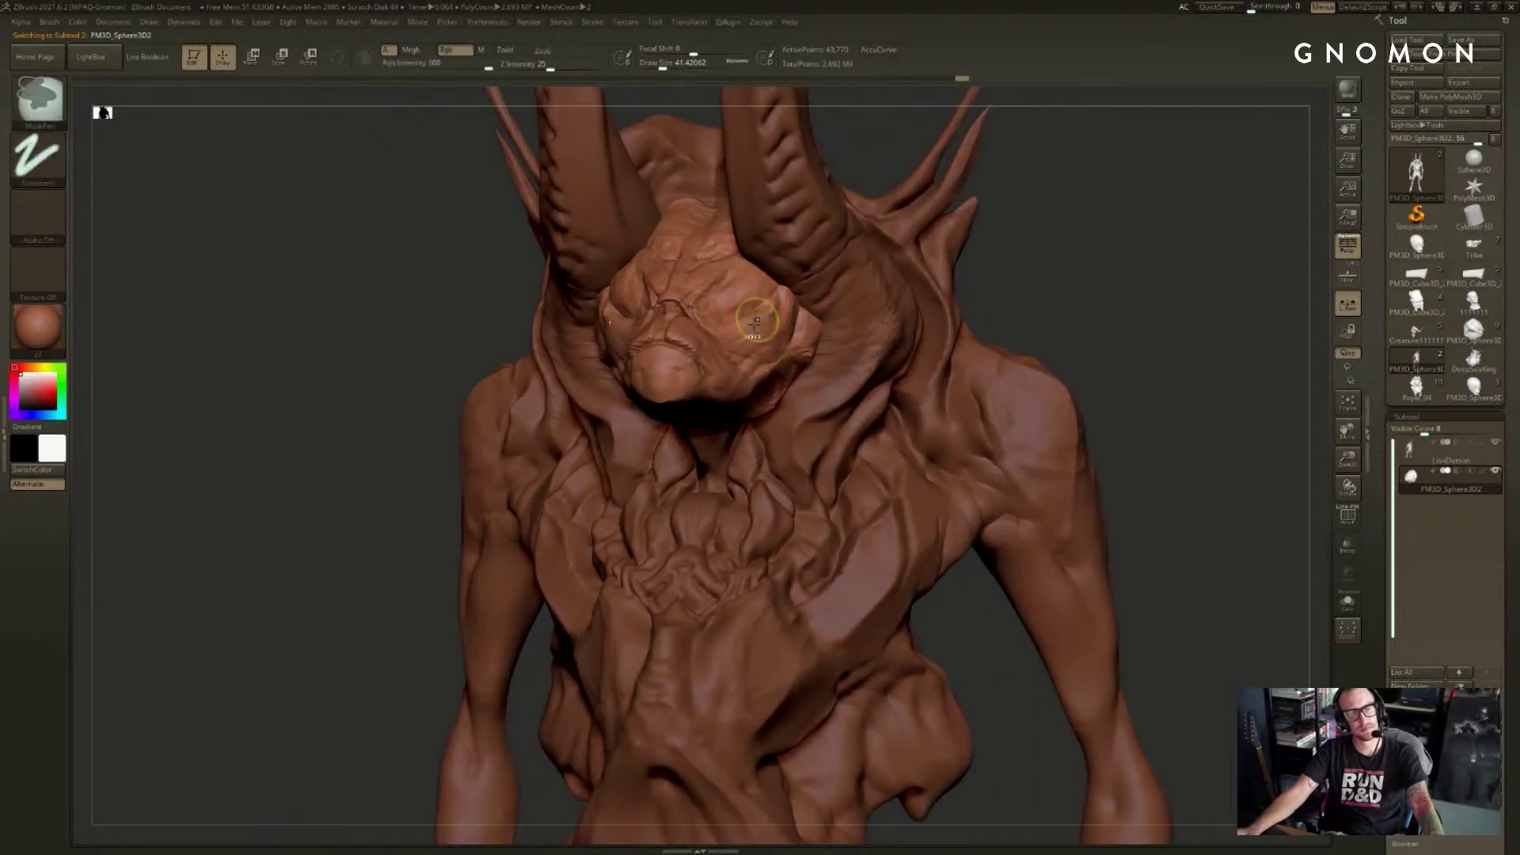
# - Set the DamStandard draw size to about 25 and deepen the mouth line and muzzle creases on the head
pyautogui.moveTo(441, 366); pyautogui.dragTo(590, 352)
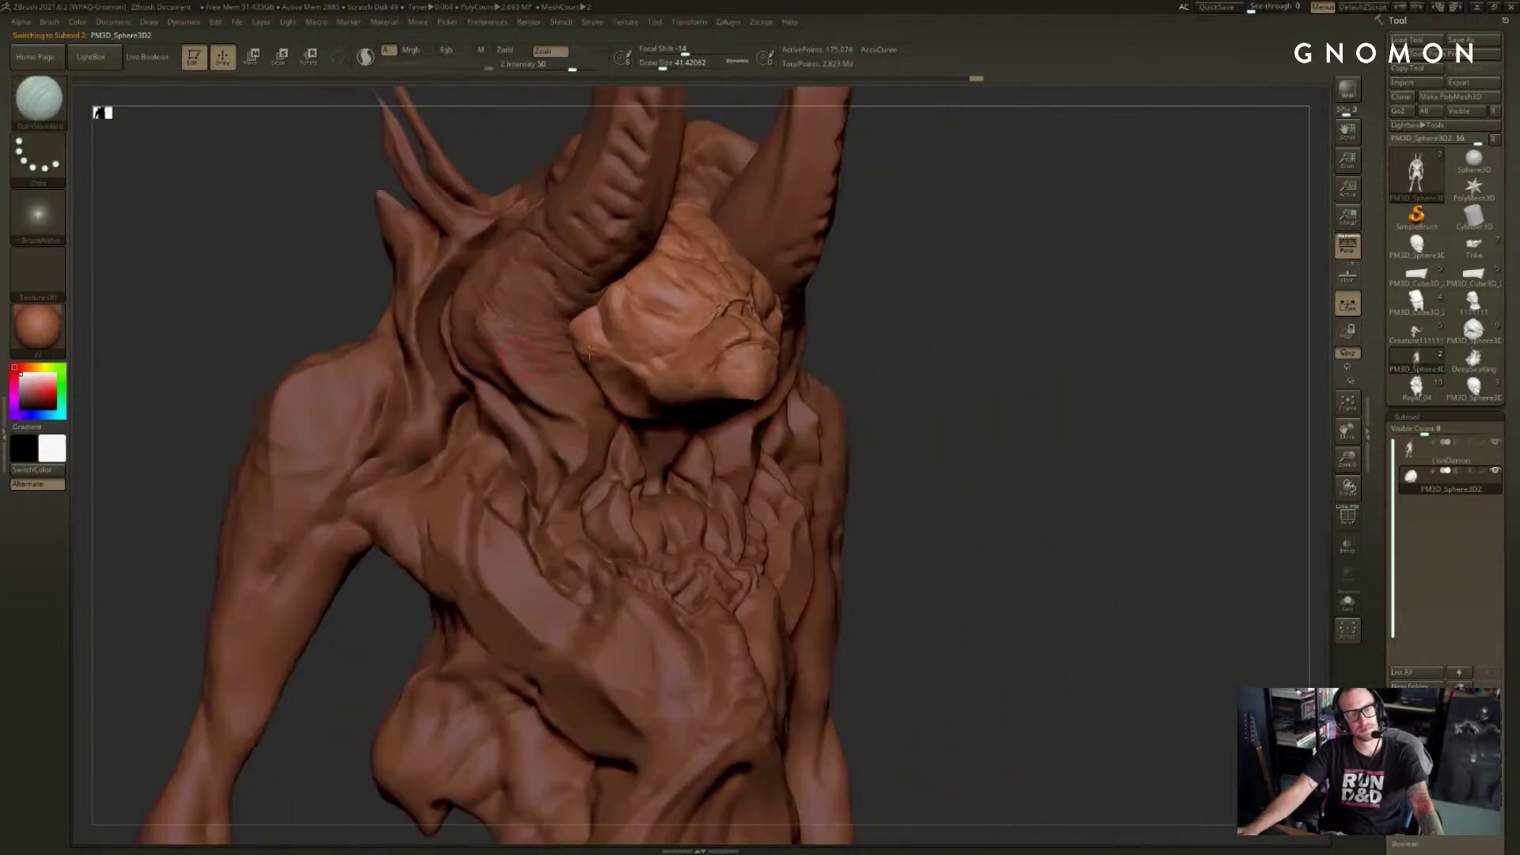
pyautogui.moveTo(924, 259)
pyautogui.mouseDown()
pyautogui.moveTo(937, 250)
pyautogui.moveTo(943, 305)
pyautogui.mouseUp()
pyautogui.press('s')
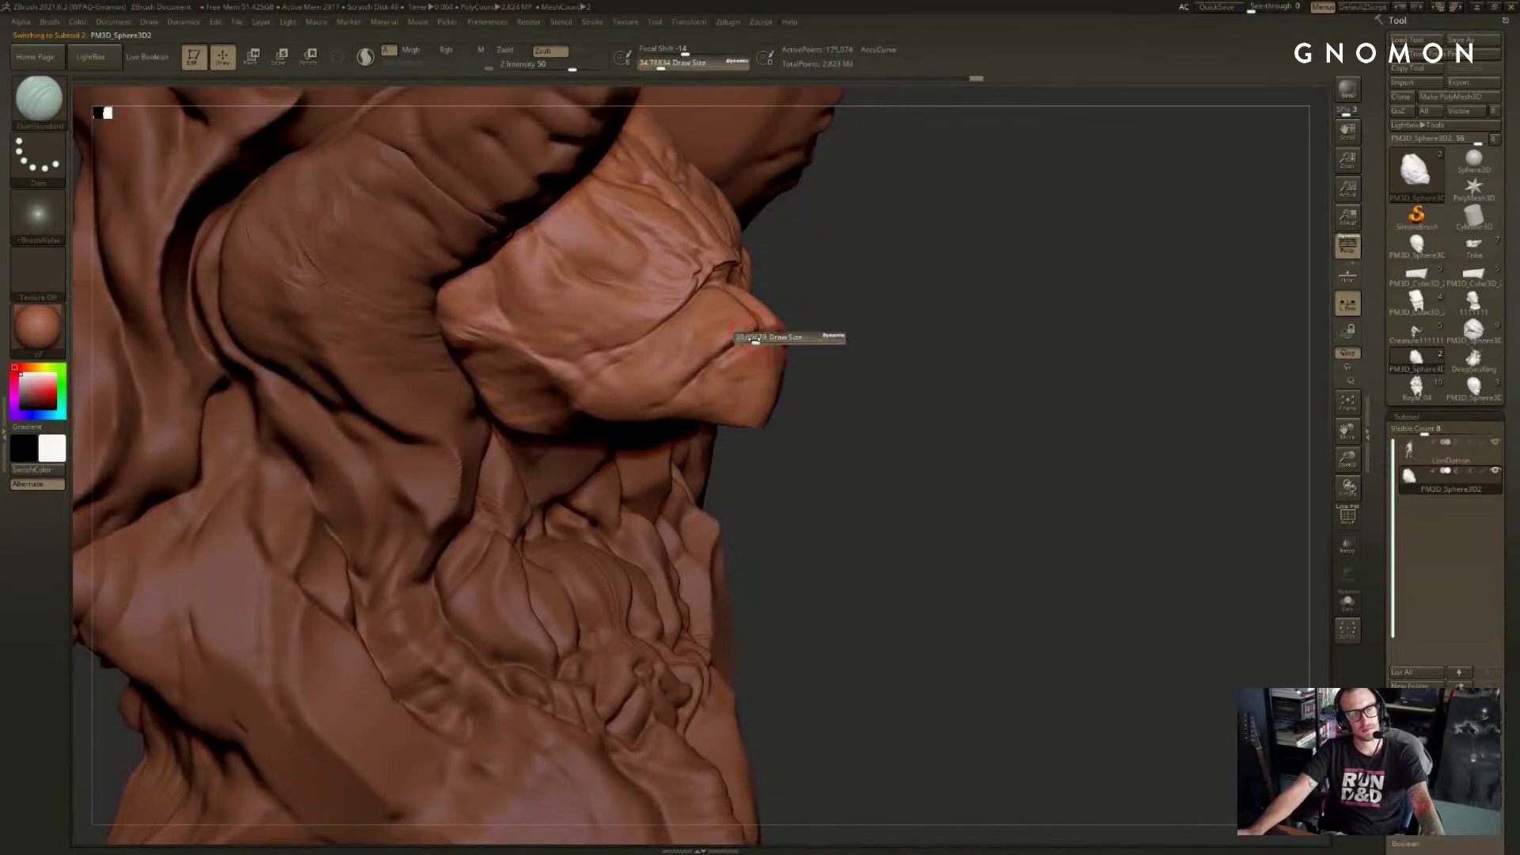
pyautogui.moveTo(755, 337)
pyautogui.mouseDown()
pyautogui.moveTo(701, 362)
pyautogui.moveTo(647, 361)
pyautogui.mouseUp()
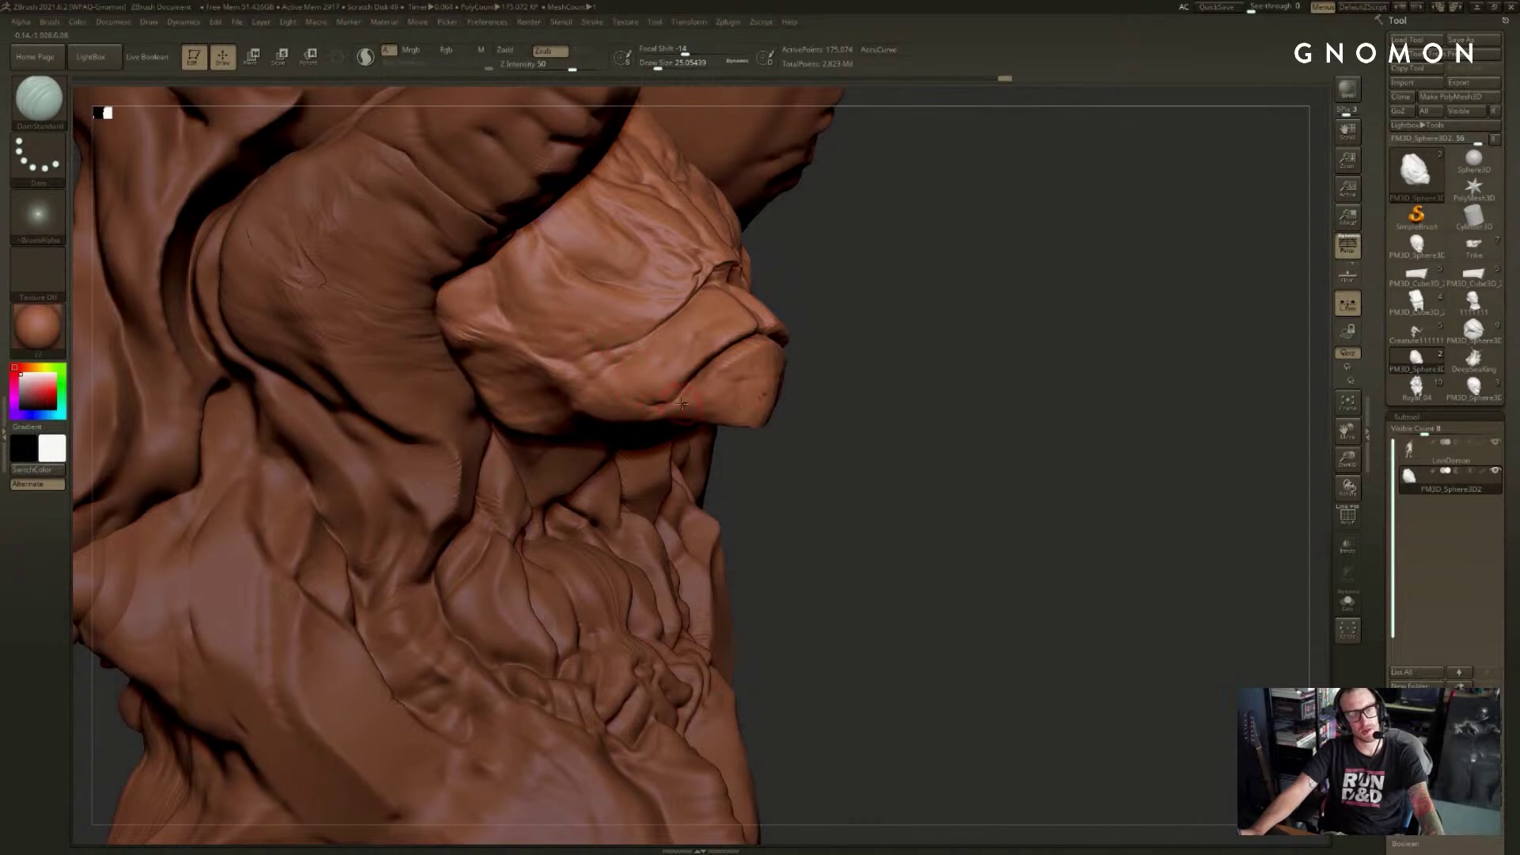
pyautogui.moveTo(680, 403)
pyautogui.mouseDown()
pyautogui.moveTo(652, 406)
pyautogui.moveTo(767, 373)
pyautogui.mouseUp()
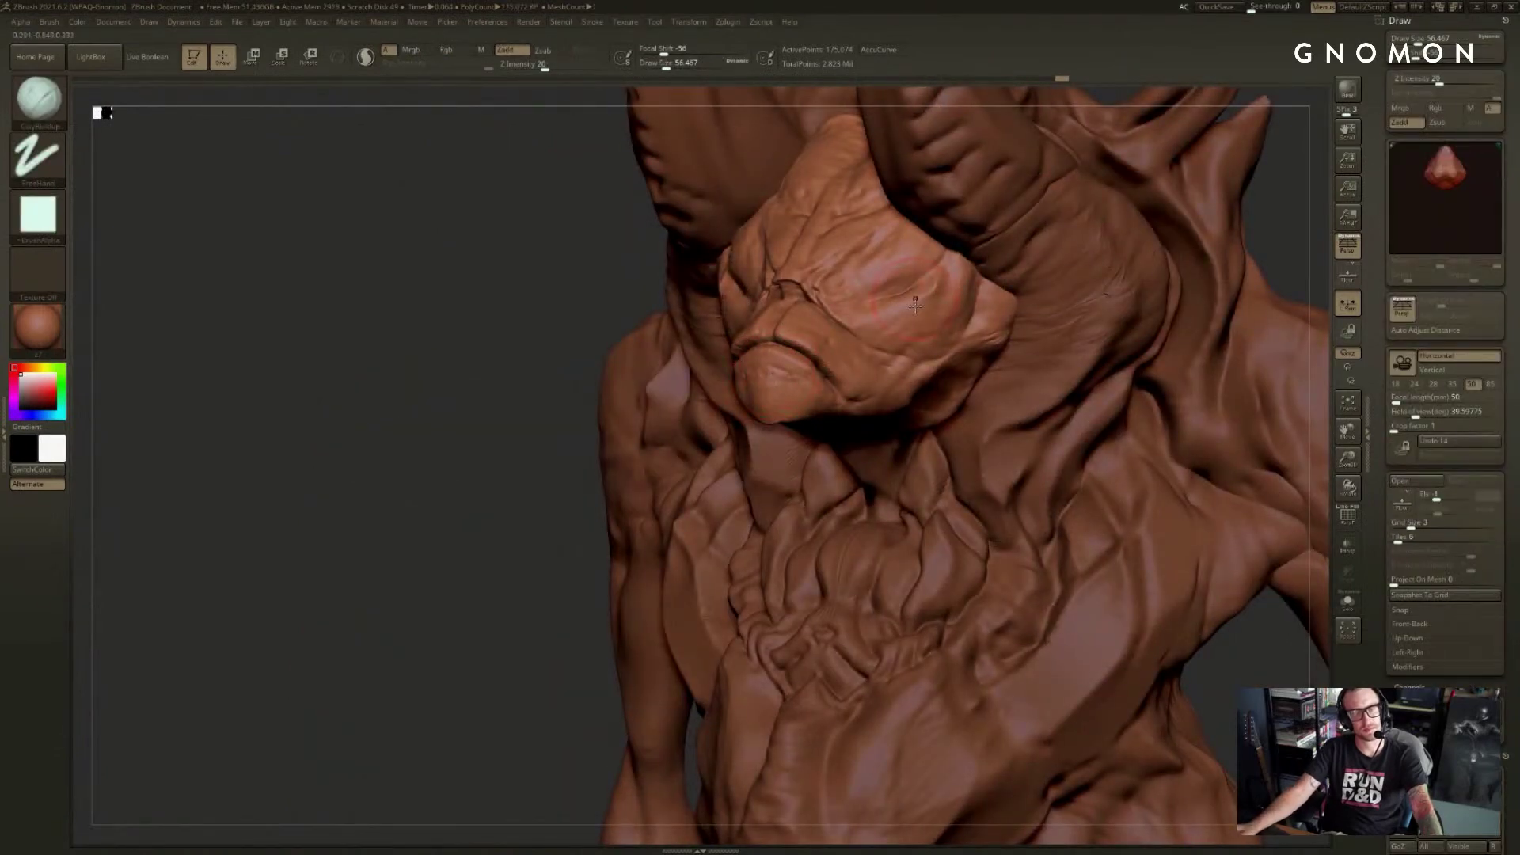
# - Build up the chin and lower lip on the head with the ClayBuildup brush at a draw size of about 44
pyautogui.click(1505, 20)
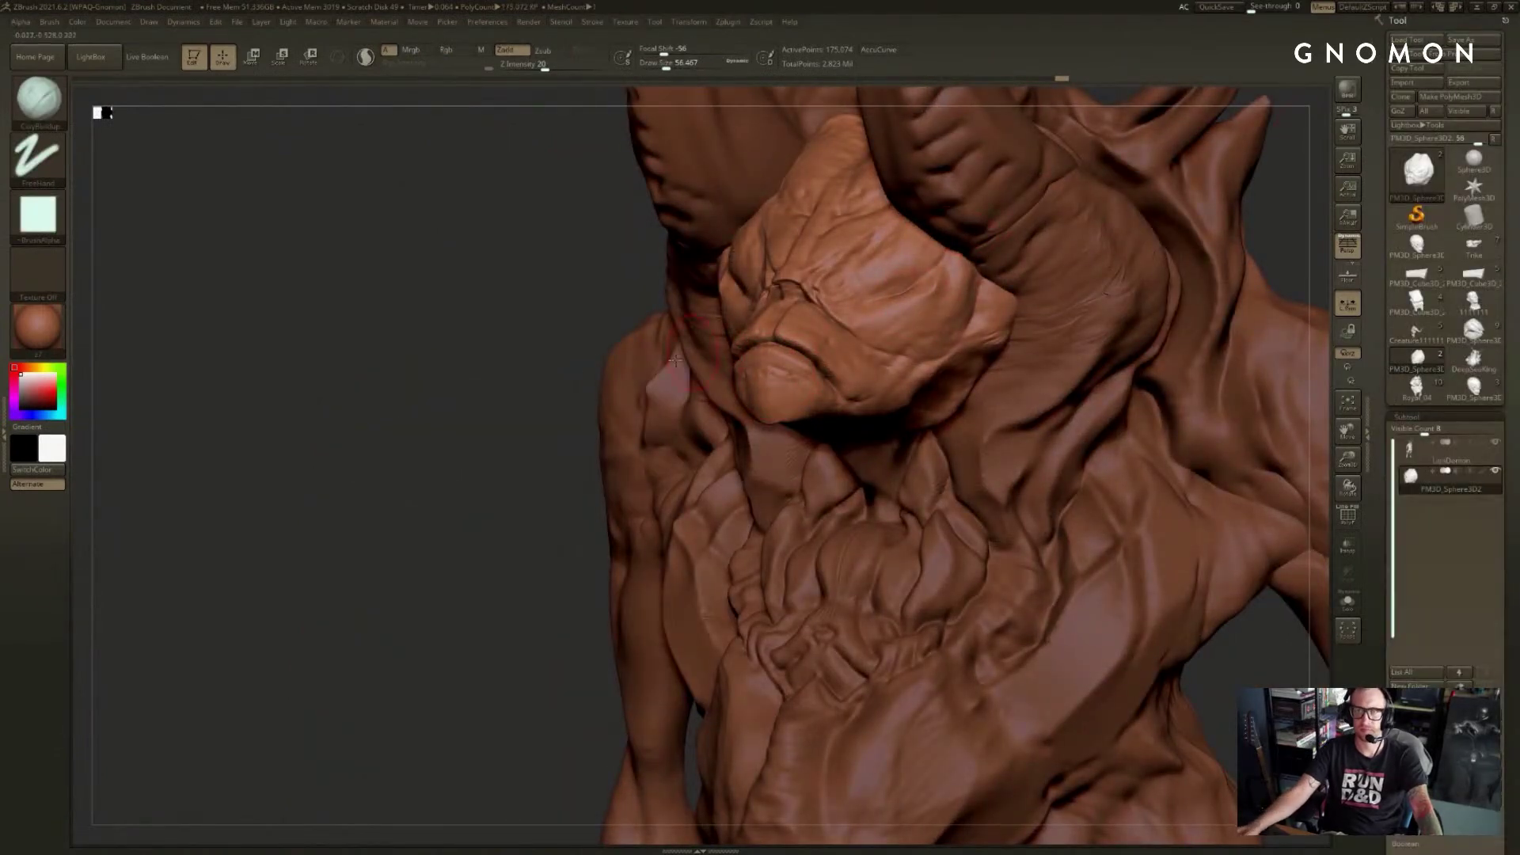
pyautogui.moveTo(491, 339); pyautogui.dragTo(611, 366)
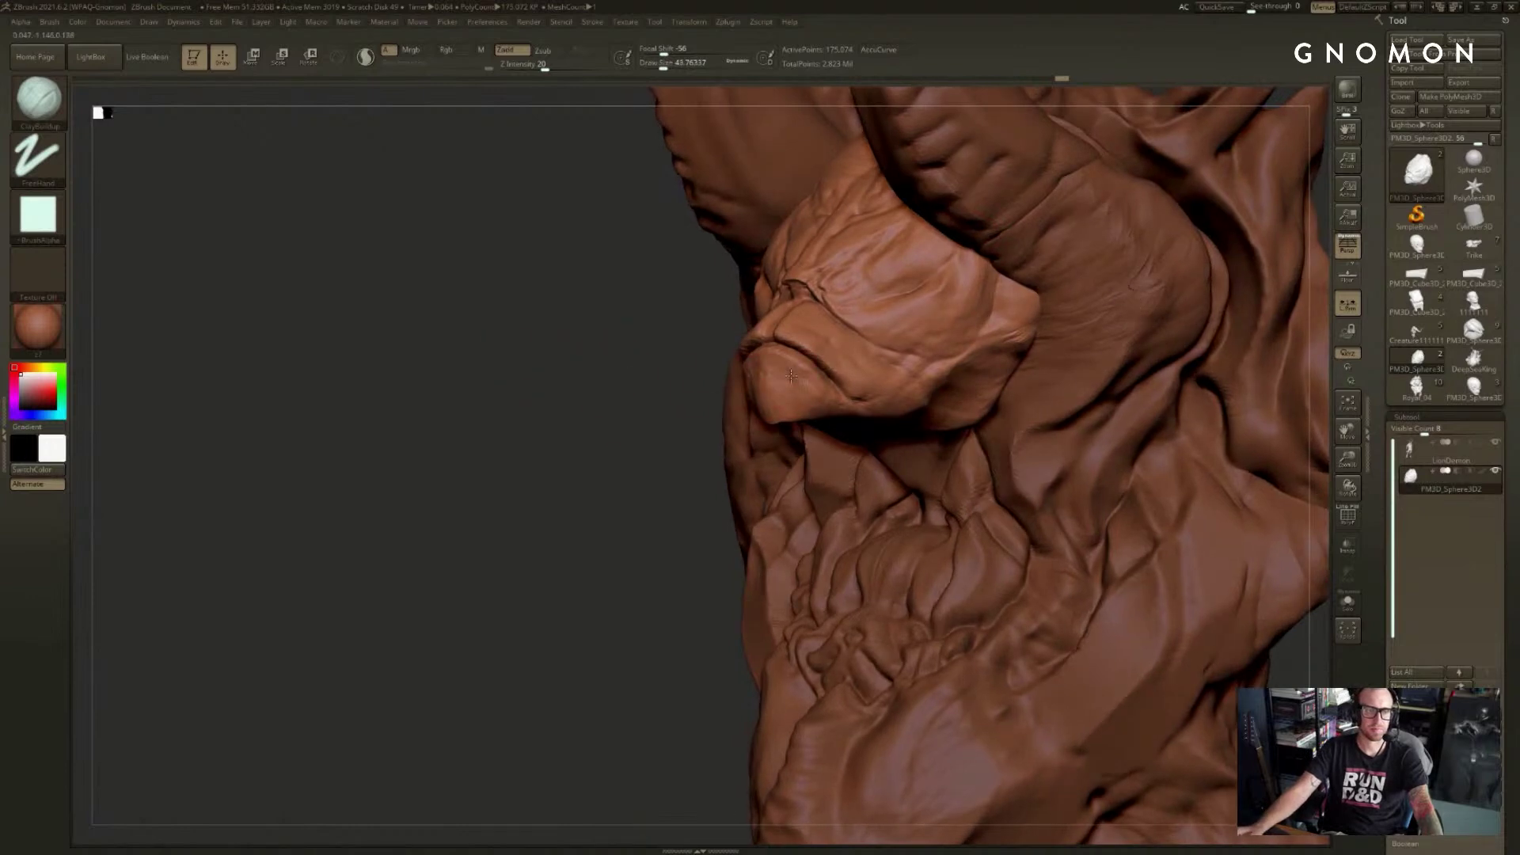
pyautogui.moveTo(815, 394); pyautogui.dragTo(796, 376)
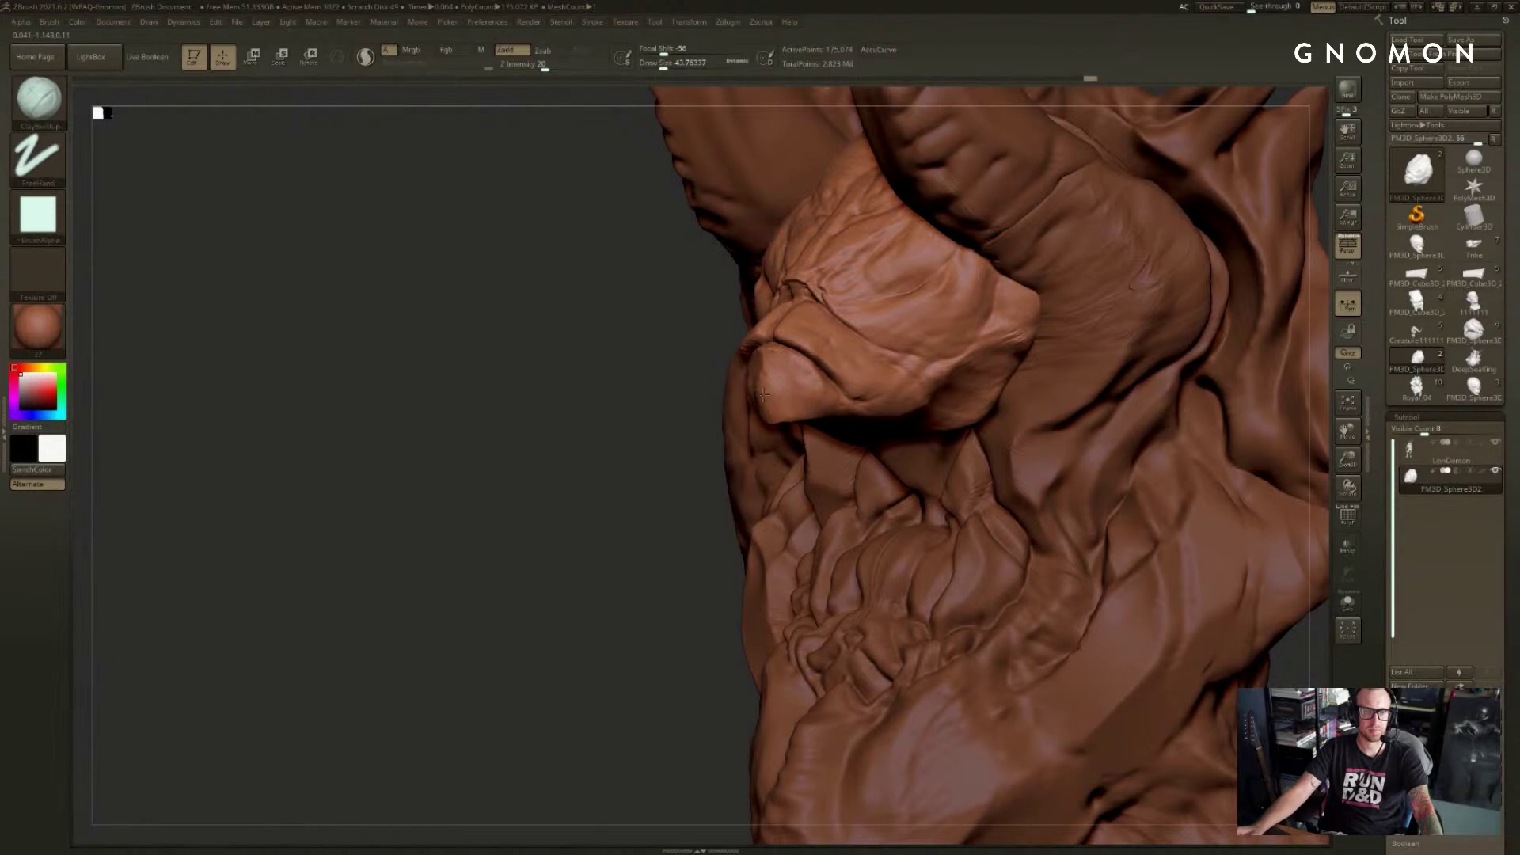
pyautogui.moveTo(774, 405); pyautogui.dragTo(790, 399)
pyautogui.moveTo(702, 434)
pyautogui.mouseDown()
pyautogui.moveTo(658, 436)
pyautogui.moveTo(767, 420)
pyautogui.mouseUp()
pyautogui.press('shift')
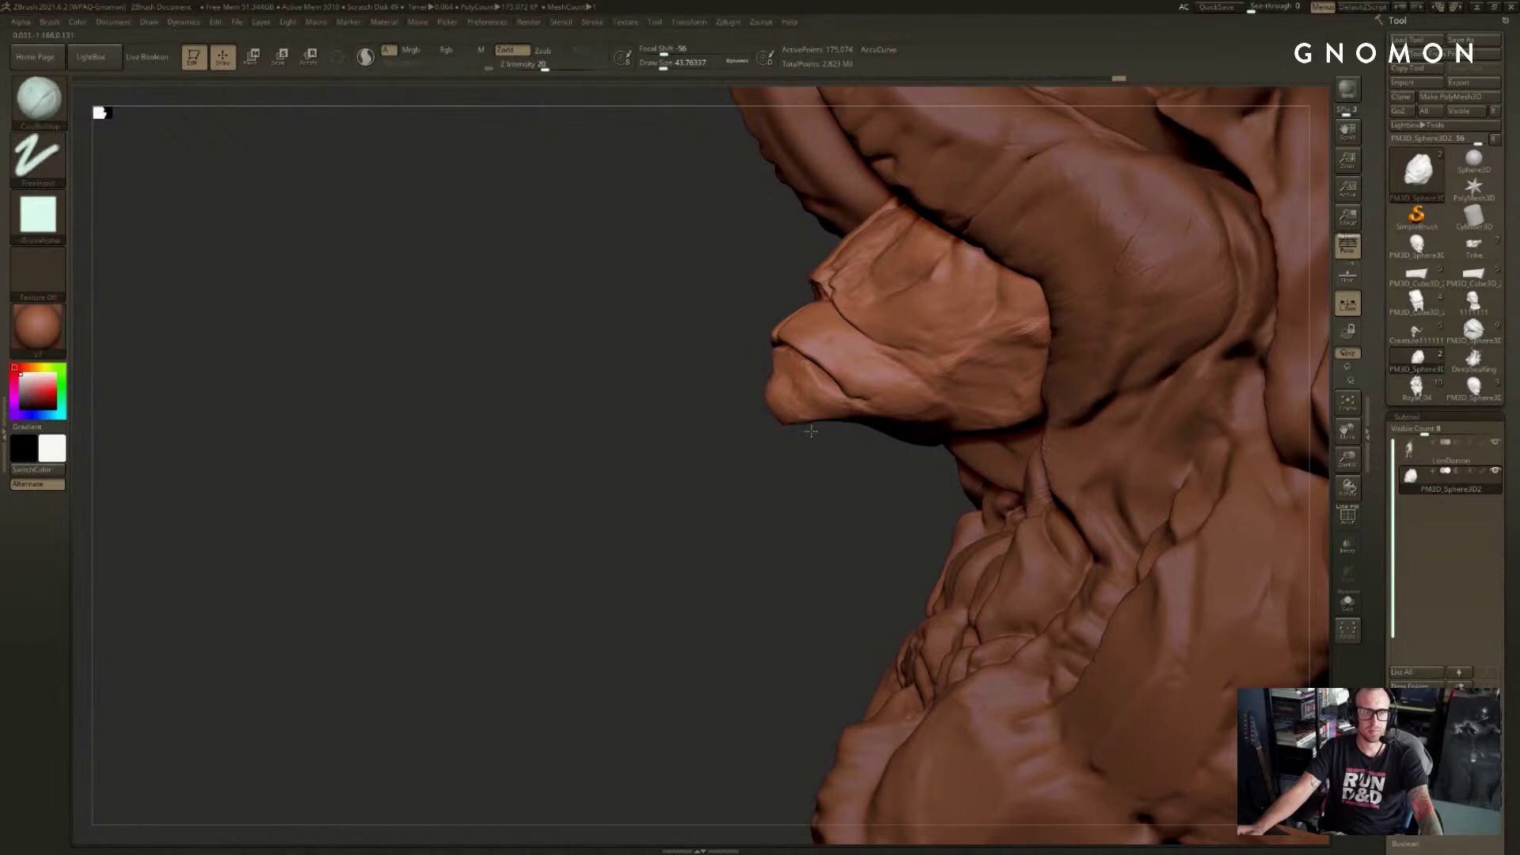
# - Build up the throat on the body subtool beneath the jaw with ClayBuildup, and make the head the active subtool again
pyautogui.moveTo(810, 432)
pyautogui.mouseDown()
pyautogui.moveTo(779, 441)
pyautogui.moveTo(843, 437)
pyautogui.moveTo(886, 499)
pyautogui.moveTo(931, 475)
pyautogui.moveTo(982, 475)
pyautogui.mouseUp()
pyautogui.press(']')
pyautogui.press(']')
pyautogui.moveTo(920, 421); pyautogui.dragTo(981, 517)
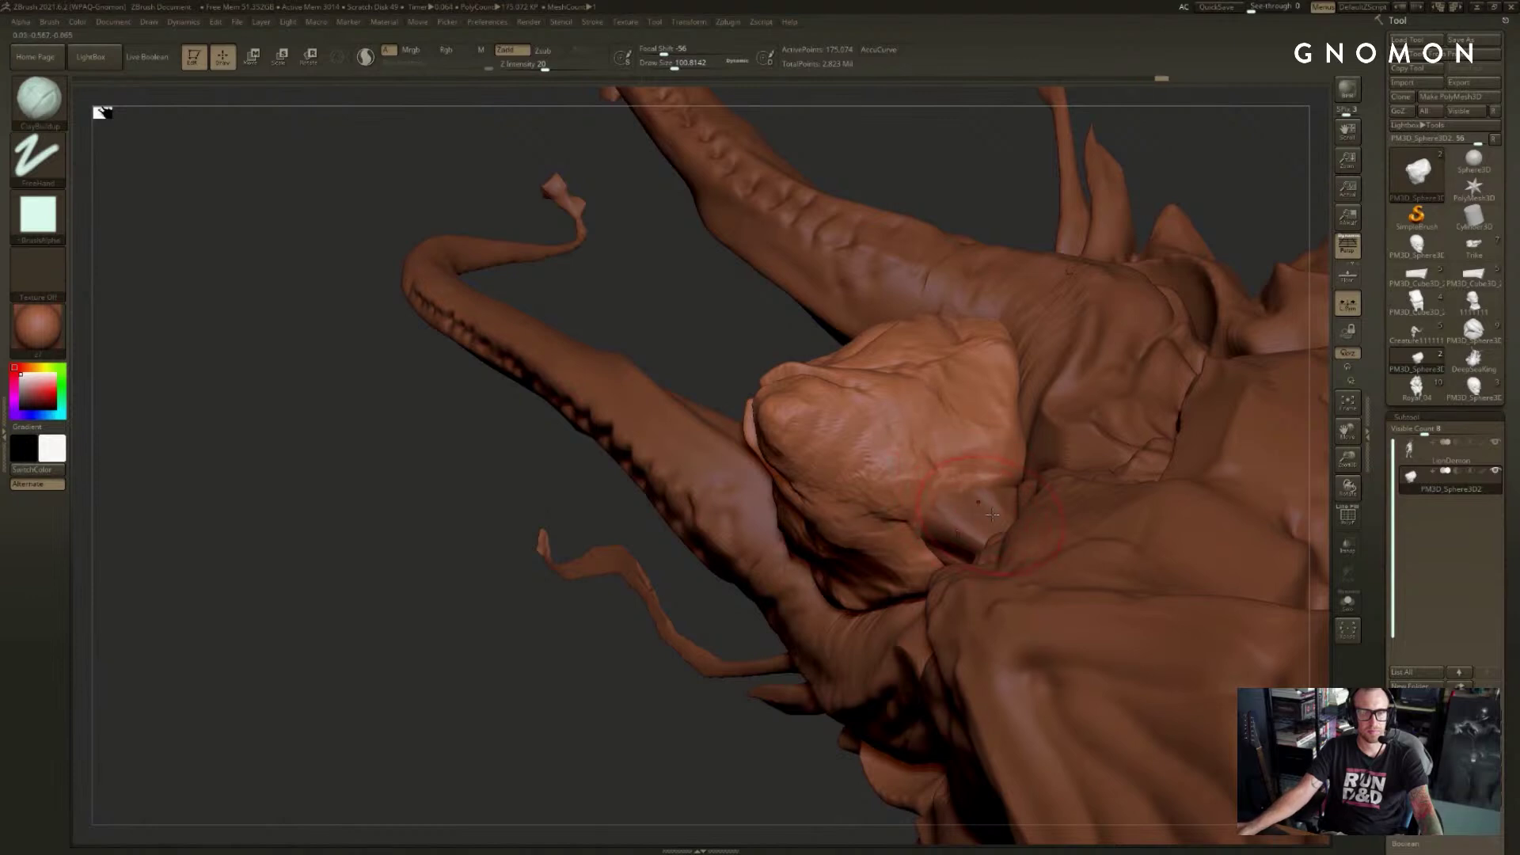
pyautogui.keyDown('alt'); pyautogui.click(982, 514); pyautogui.keyUp('alt')
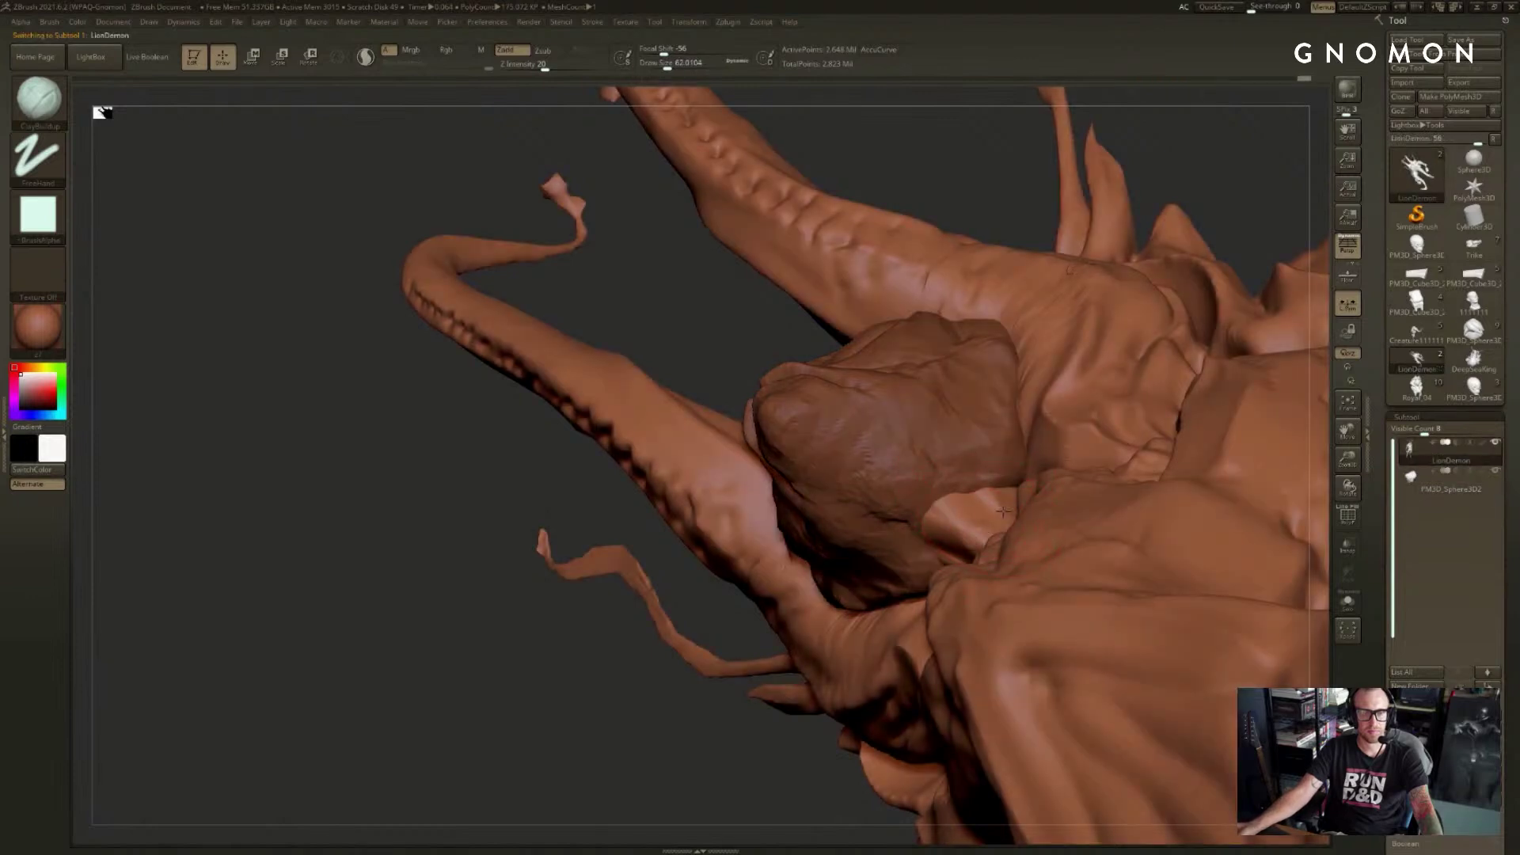
pyautogui.moveTo(972, 495)
pyautogui.mouseDown()
pyautogui.moveTo(938, 511)
pyautogui.moveTo(997, 517)
pyautogui.moveTo(969, 495)
pyautogui.moveTo(1005, 512)
pyautogui.moveTo(992, 476)
pyautogui.mouseUp()
pyautogui.keyDown('alt'); pyautogui.click(954, 451); pyautogui.keyUp('alt')
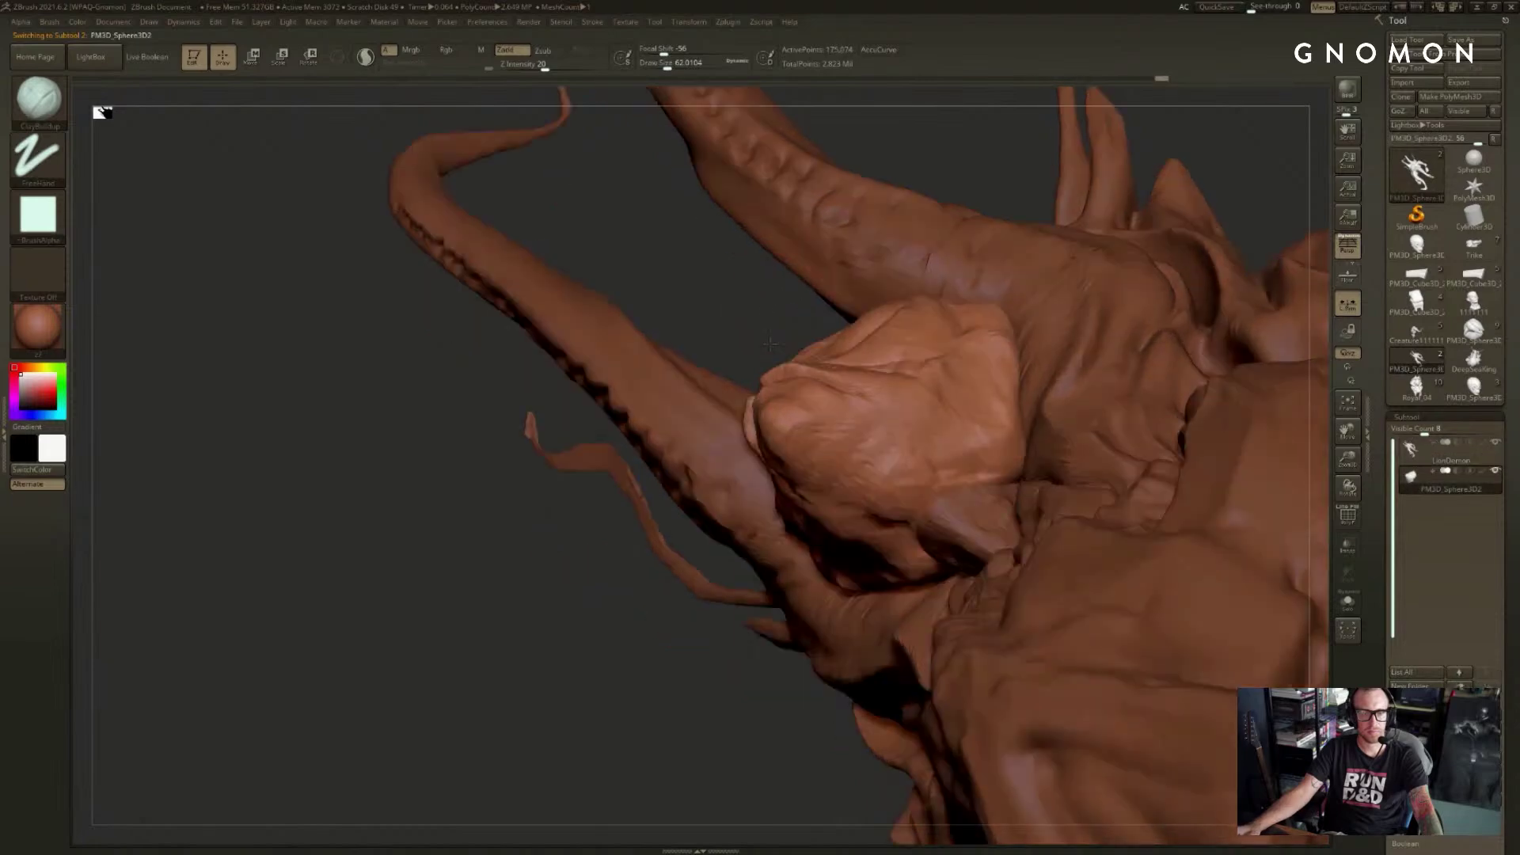
# - Adjust the shape of the muzzle bridge above the mouth with the Move brush at a draw size of about 31
pyautogui.moveTo(831, 452)
pyautogui.mouseDown(button='right')
pyautogui.moveTo(914, 435)
pyautogui.moveTo(868, 418)
pyautogui.mouseUp(button='right')
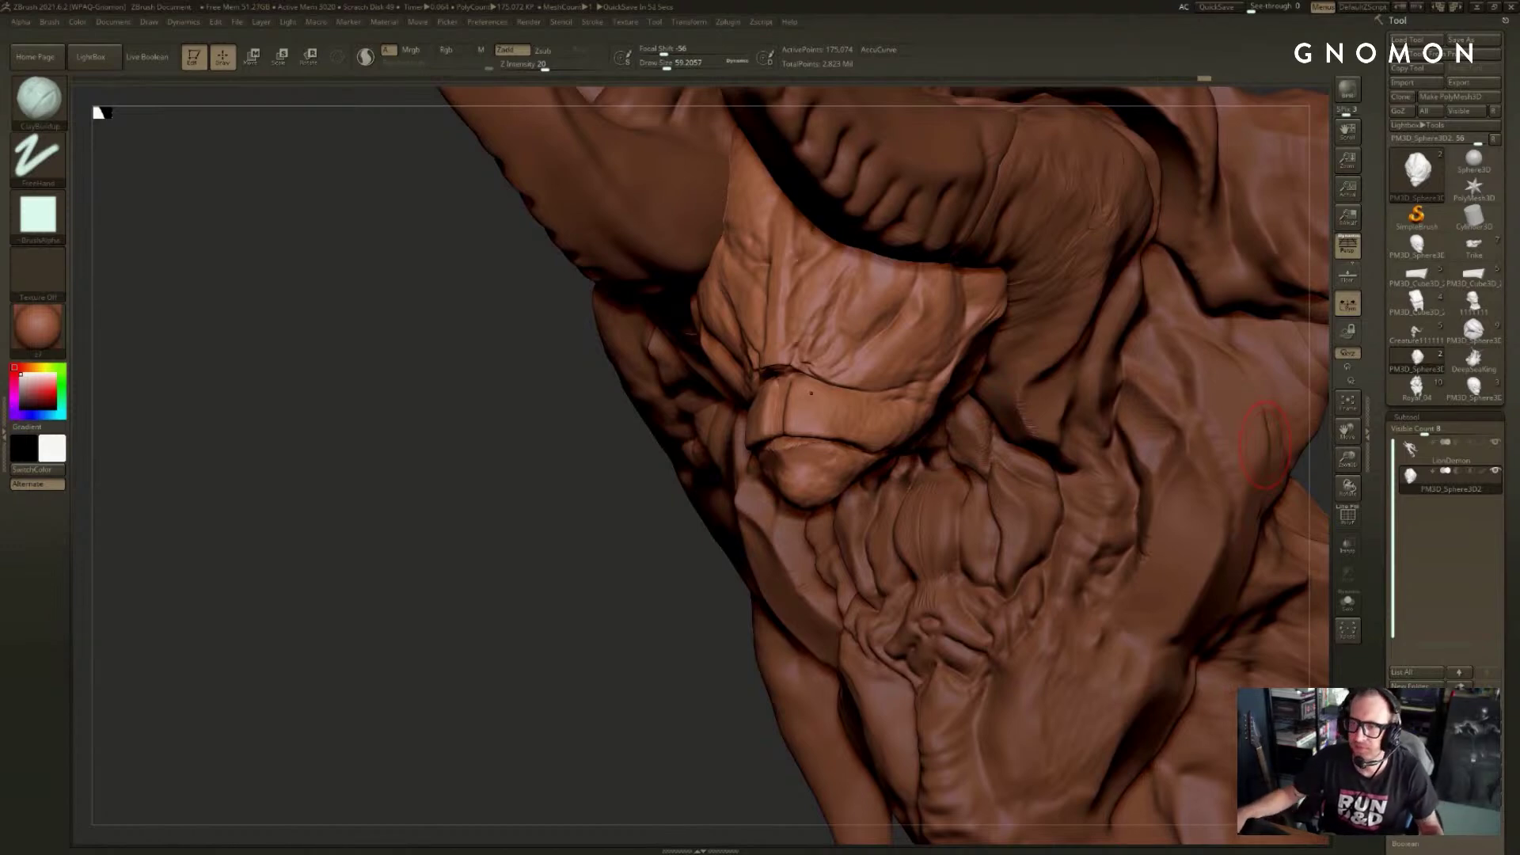
pyautogui.moveTo(566, 496); pyautogui.dragTo(643, 467)
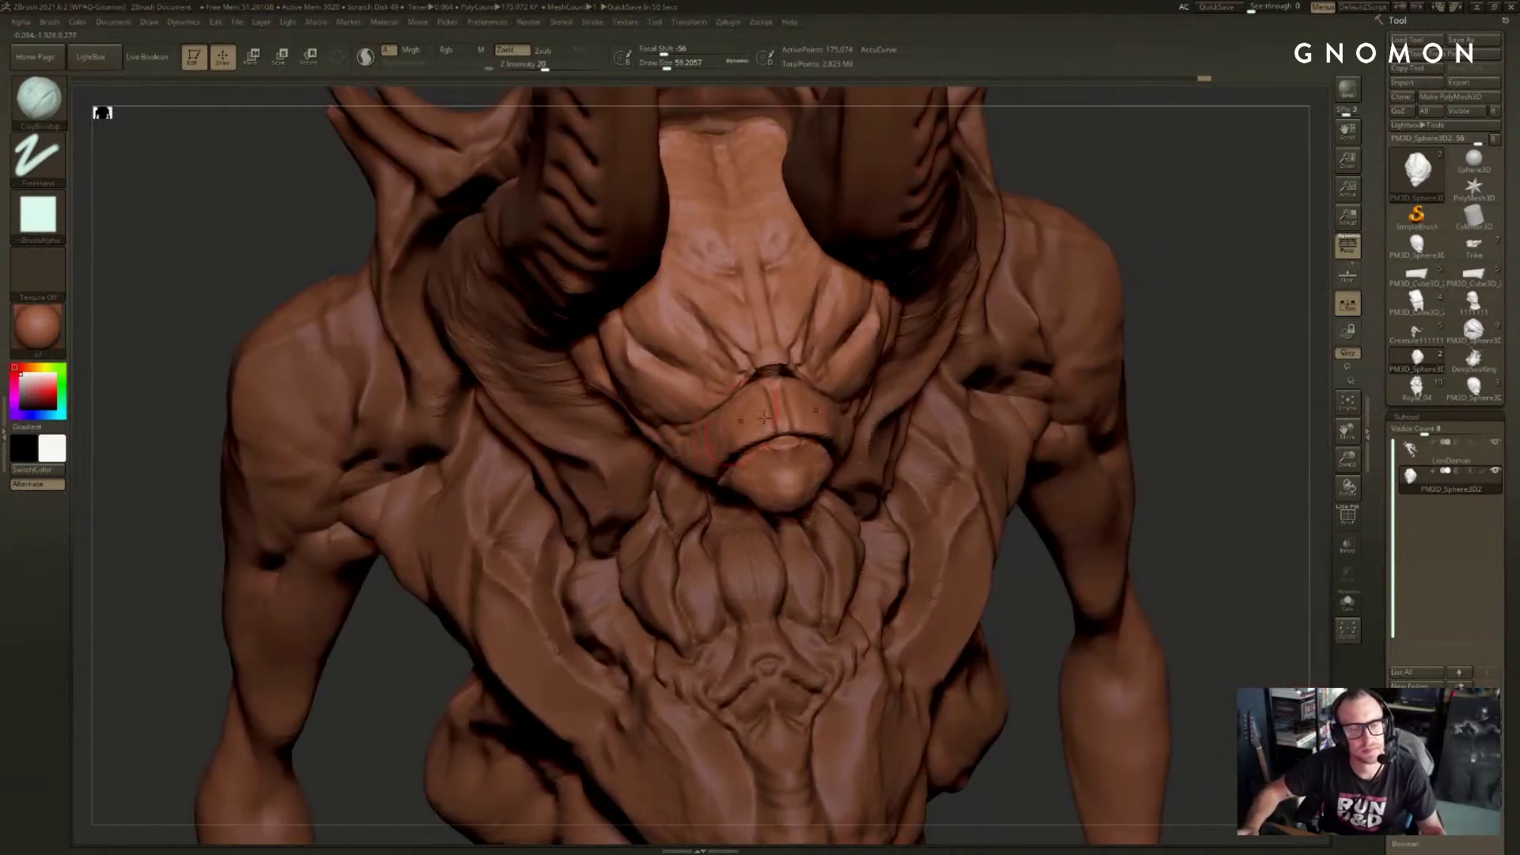
pyautogui.press('b')
pyautogui.press('m')
pyautogui.press('v')
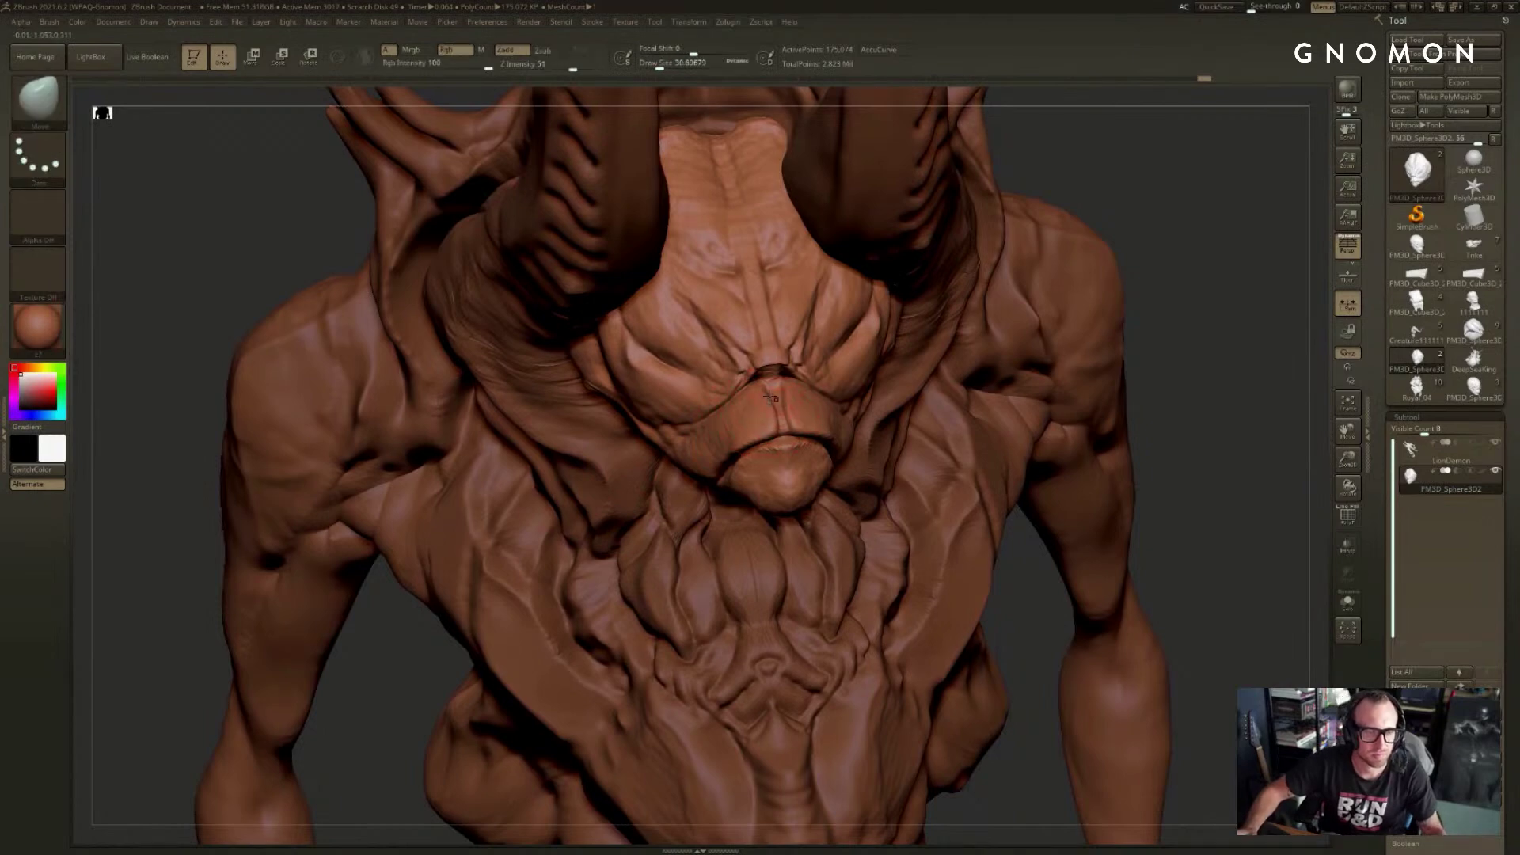
pyautogui.moveTo(772, 398); pyautogui.dragTo(795, 391)
# - Carve narrow eye slits into the sockets beneath the brow with the DamStandard brush at a draw size of about 31
pyautogui.moveTo(863, 304); pyautogui.dragTo(1030, 262, button='right')
pyautogui.keyDown('ctrl'); pyautogui.moveTo(996, 323); pyautogui.dragTo(900, 264, button='right'); pyautogui.keyUp('ctrl')
pyautogui.press('b')
pyautogui.press('d')
pyautogui.press('s')
pyautogui.press('s')
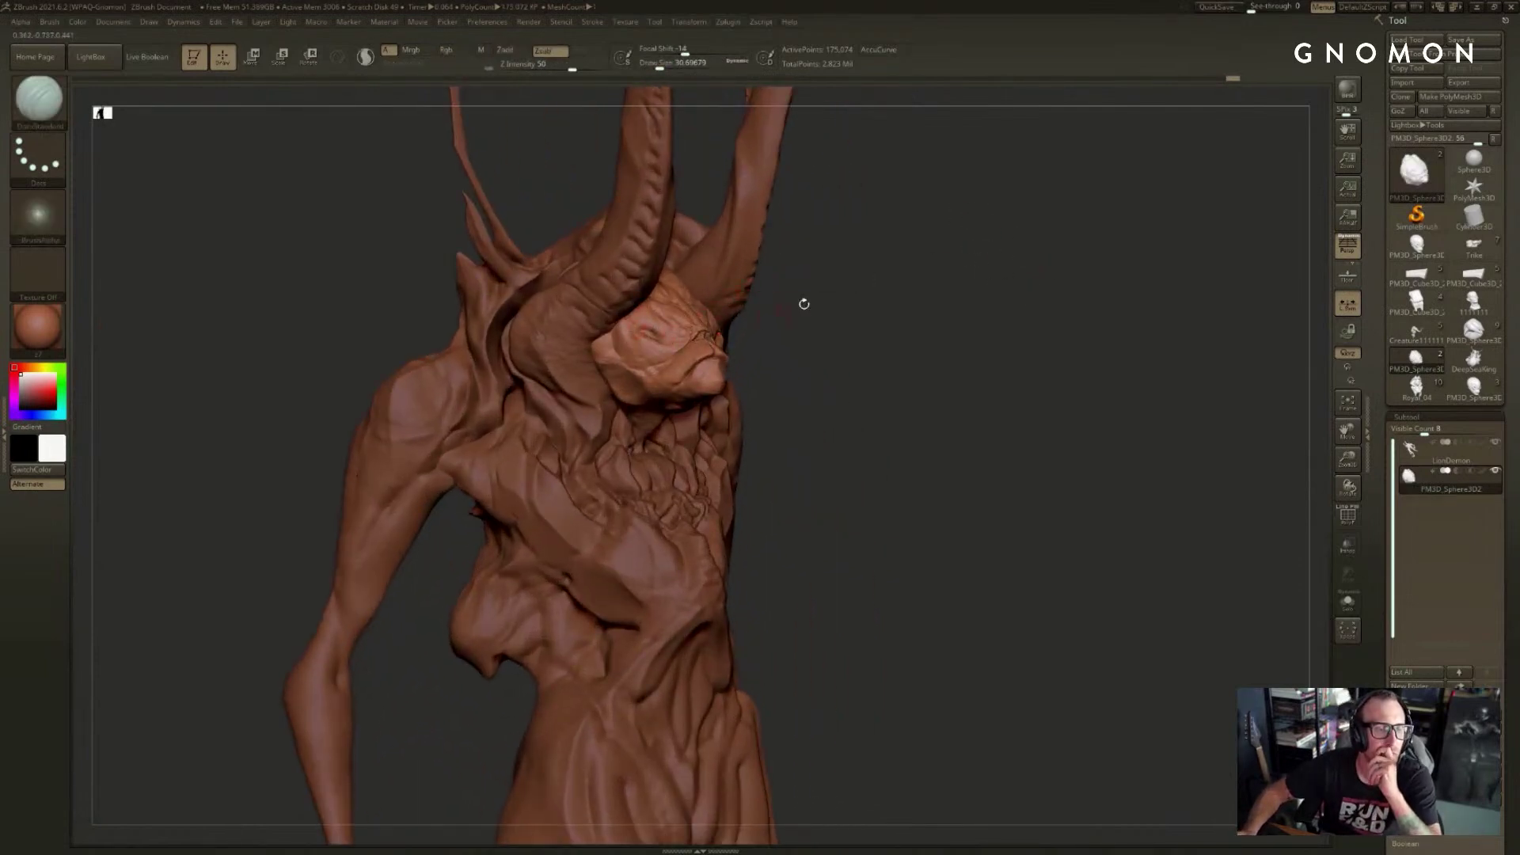
pyautogui.moveTo(951, 282)
pyautogui.mouseDown()
pyautogui.moveTo(964, 236)
pyautogui.moveTo(1083, 397)
pyautogui.moveTo(1055, 421)
pyautogui.moveTo(1027, 345)
pyautogui.moveTo(1046, 343)
pyautogui.moveTo(962, 369)
pyautogui.mouseUp()
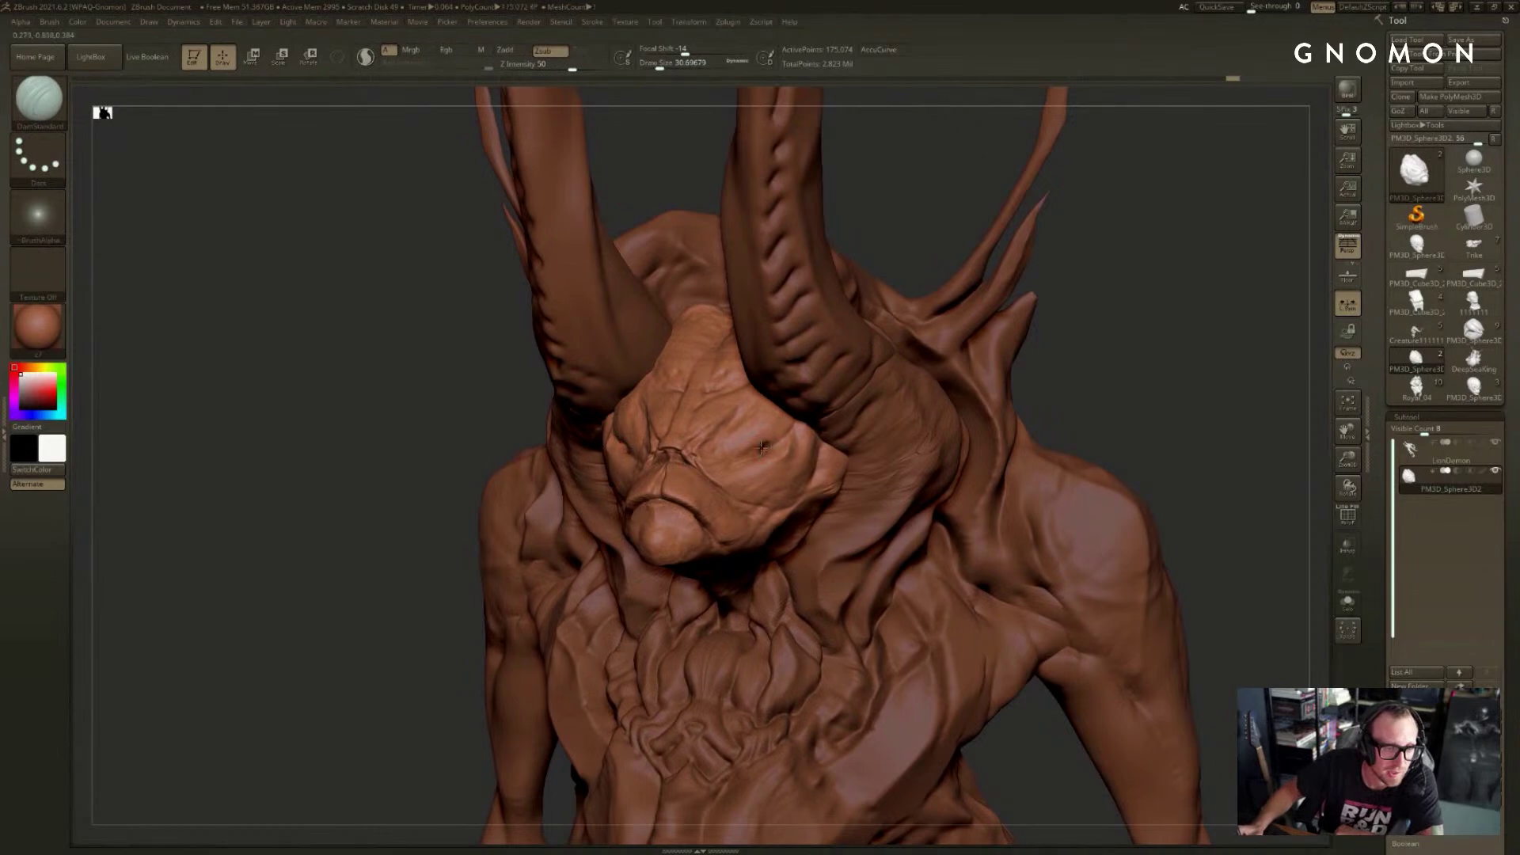
pyautogui.moveTo(765, 446)
pyautogui.mouseDown()
pyautogui.moveTo(784, 432)
pyautogui.moveTo(776, 440)
pyautogui.mouseUp()
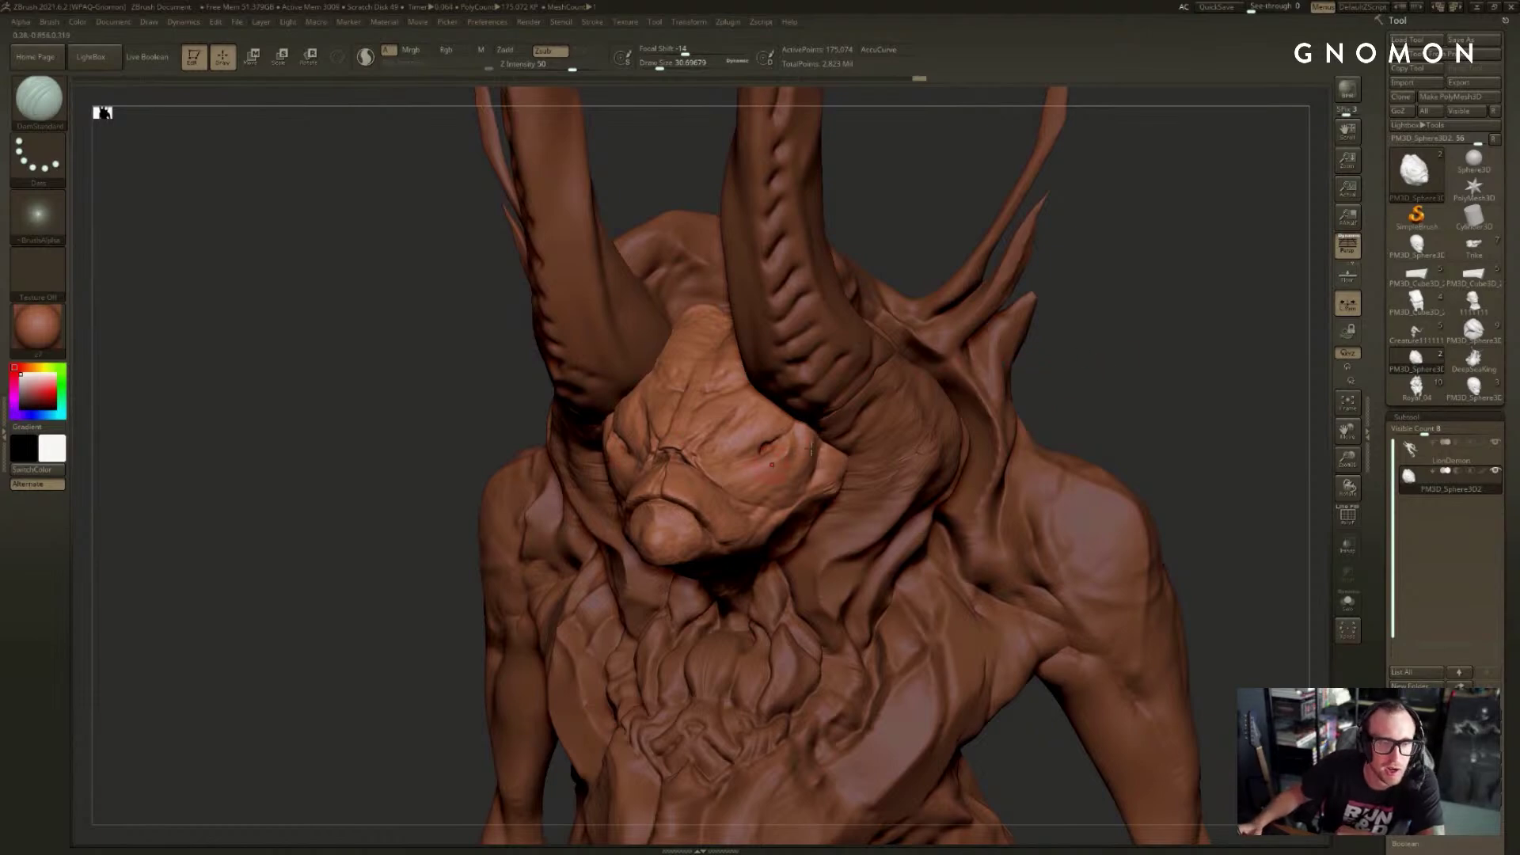
pyautogui.moveTo(1085, 355); pyautogui.dragTo(901, 376)
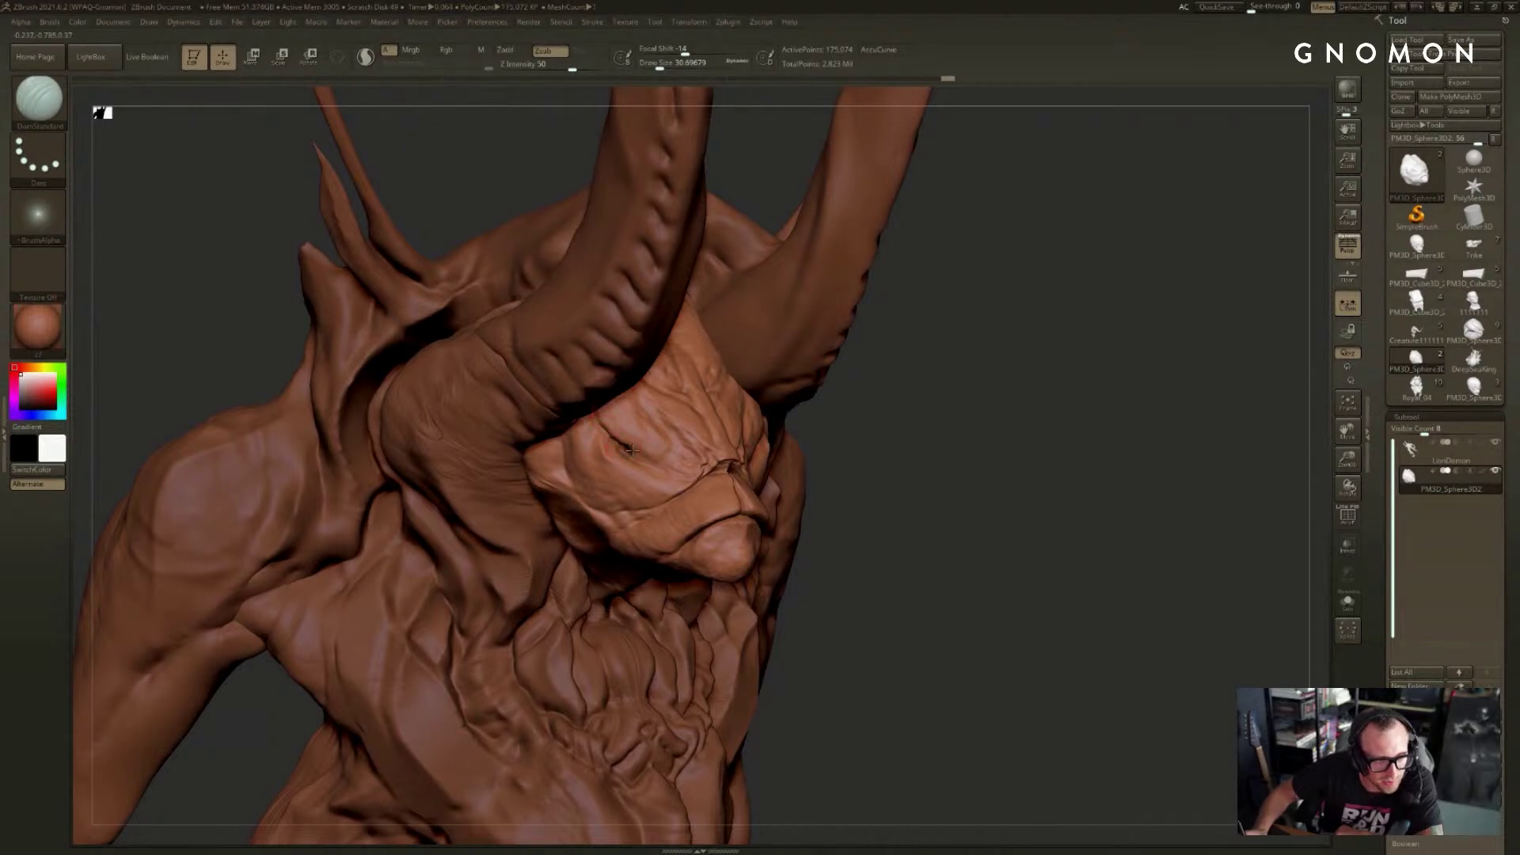
pyautogui.moveTo(663, 455); pyautogui.dragTo(671, 448)
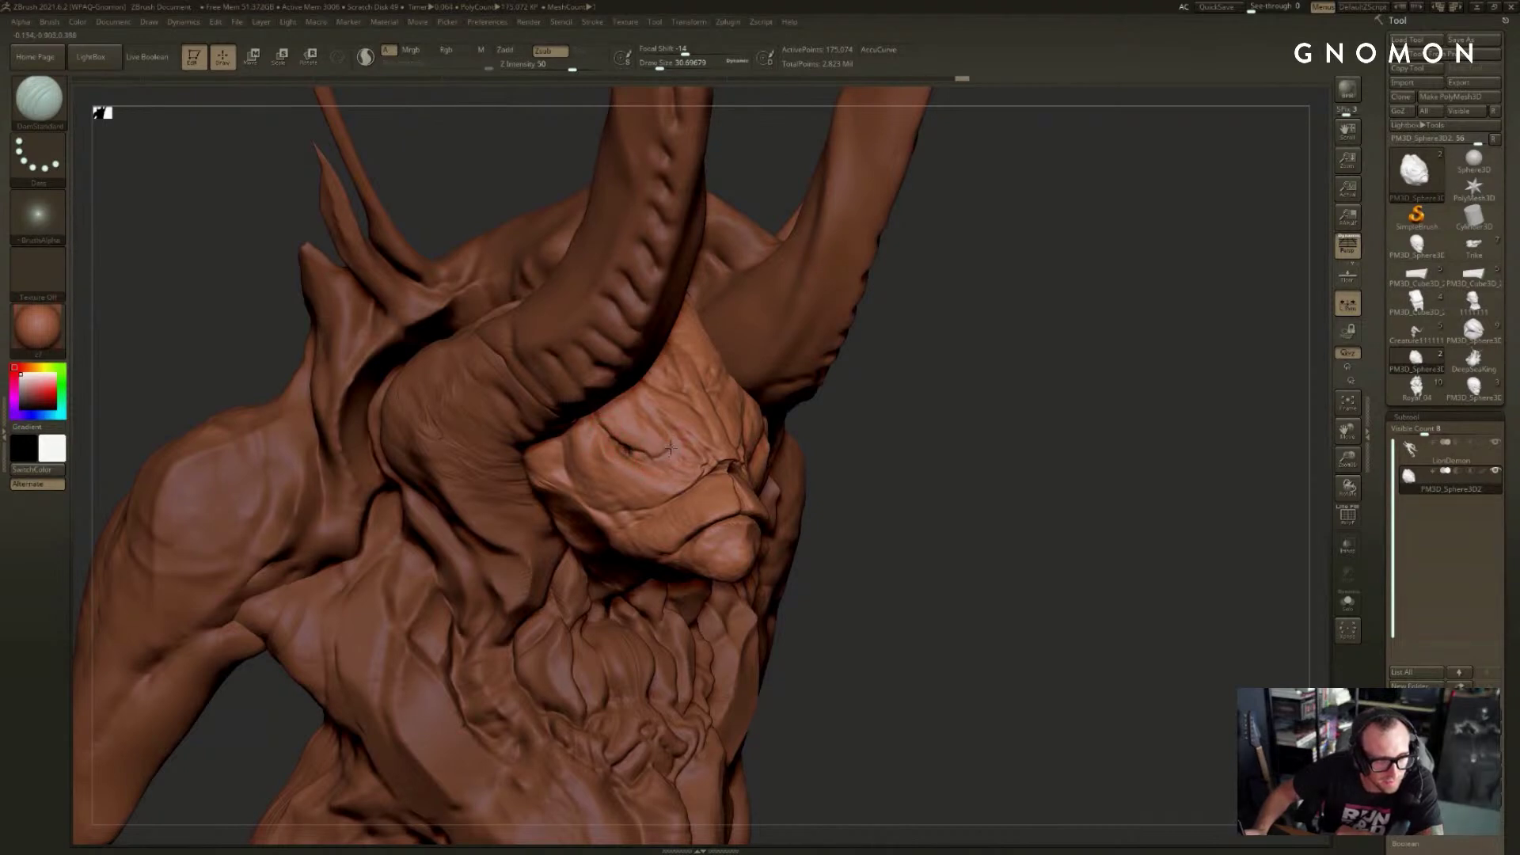
pyautogui.moveTo(1196, 325)
pyautogui.mouseDown()
pyautogui.moveTo(1084, 317)
pyautogui.moveTo(985, 341)
pyautogui.mouseUp()
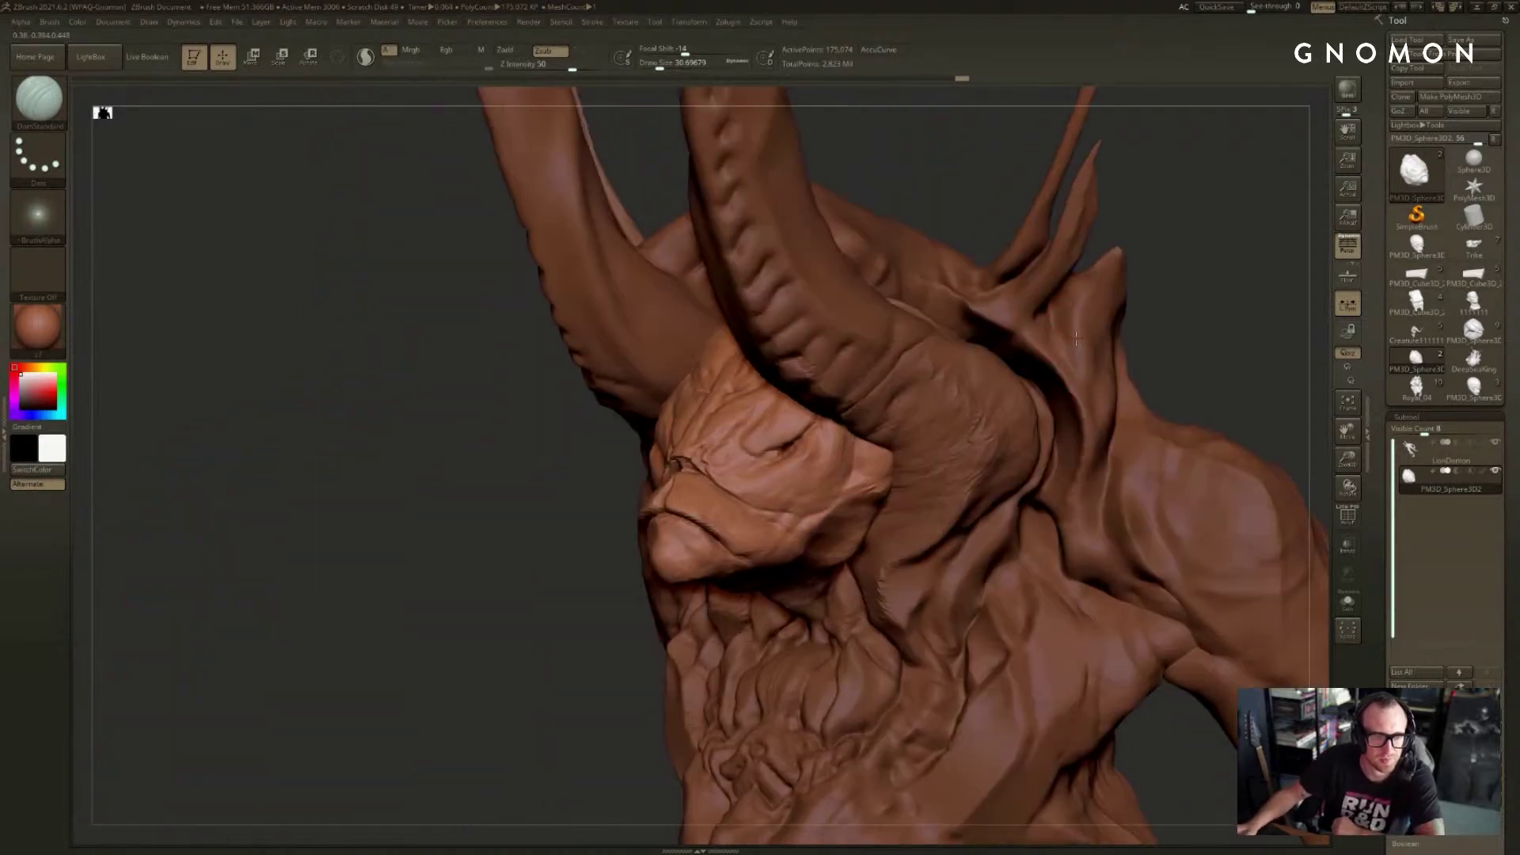
# - Try to build a broad brow band across the face with ClayBuildup at a draw size of about 116, and undo it
pyautogui.moveTo(553, 597)
pyautogui.keyDown('alt'); pyautogui.mouseDown()
pyautogui.moveTo(543, 570)
pyautogui.moveTo(681, 531)
pyautogui.mouseUp(); pyautogui.keyUp('alt')
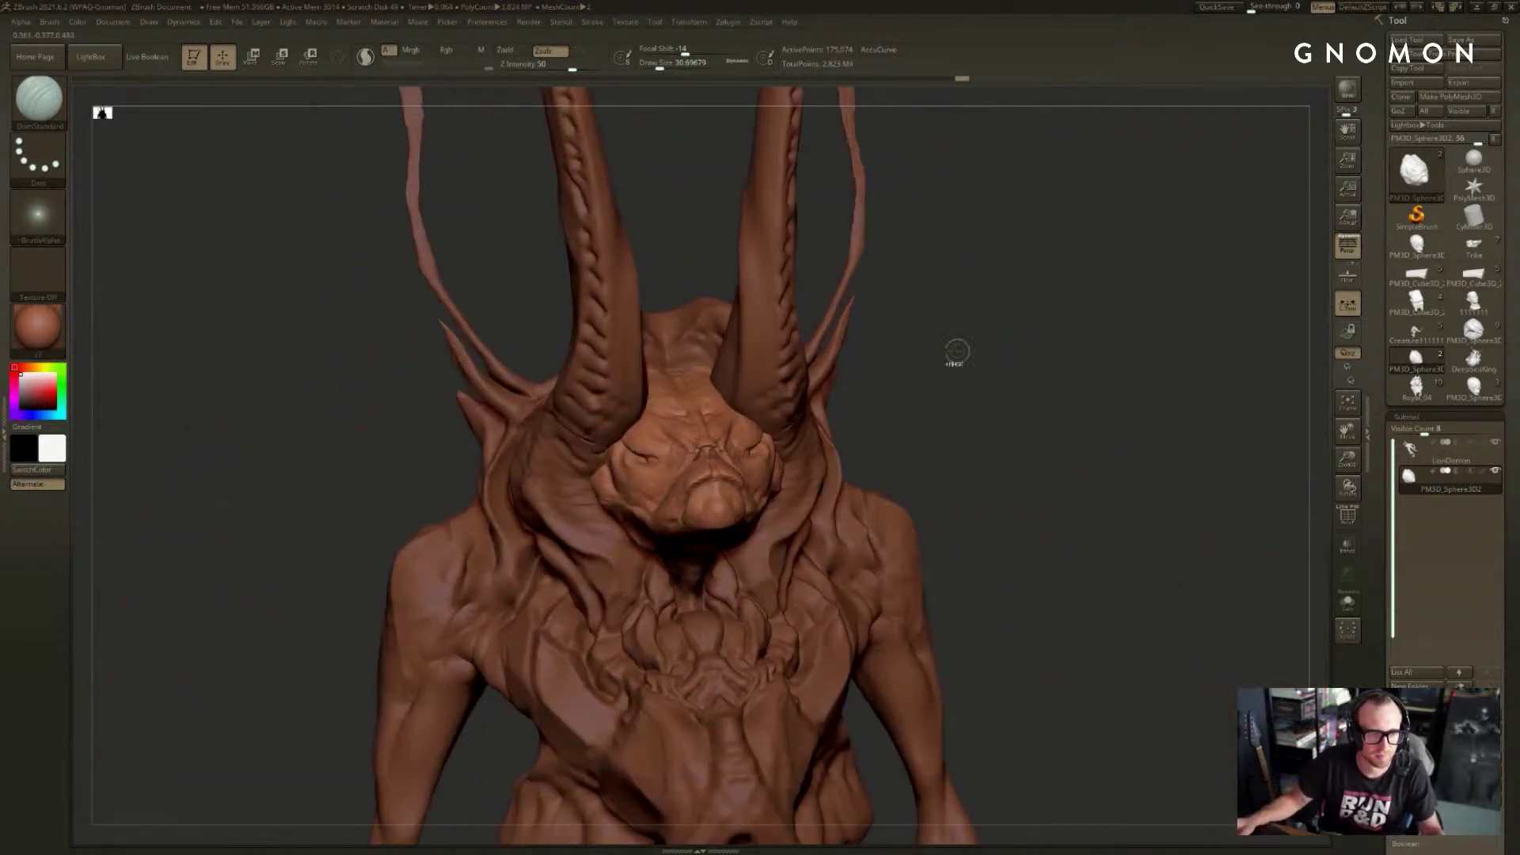
pyautogui.hotkey('ctrl', 'z')
pyautogui.hotkey('ctrl', 'z')
pyautogui.moveTo(892, 397); pyautogui.dragTo(970, 412)
pyautogui.hotkey('ctrl', 'z')
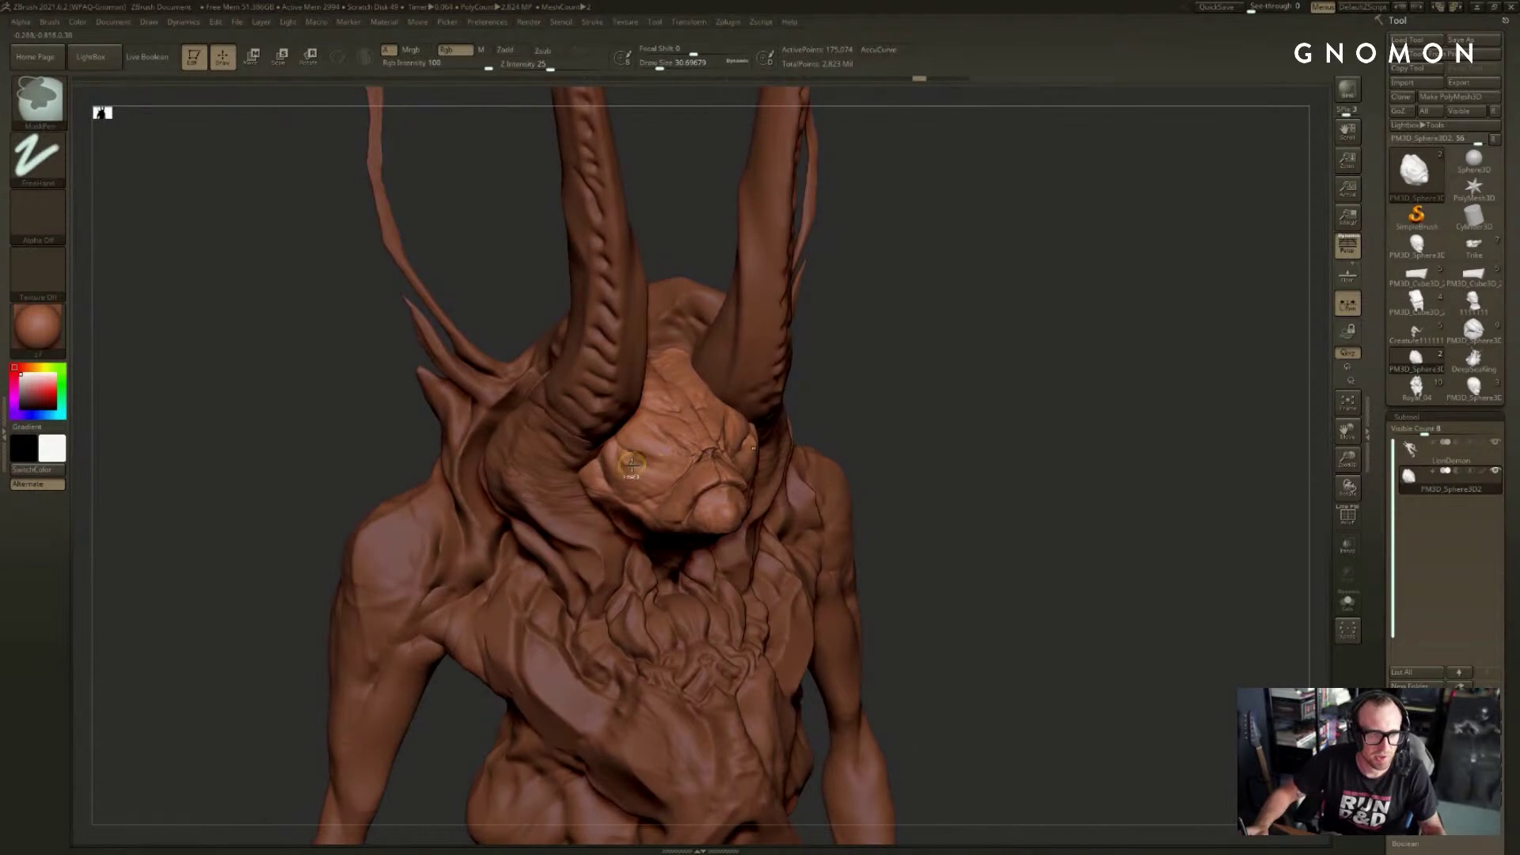
pyautogui.press('s')
pyautogui.moveTo(634, 459); pyautogui.dragTo(714, 445)
pyautogui.press('s')
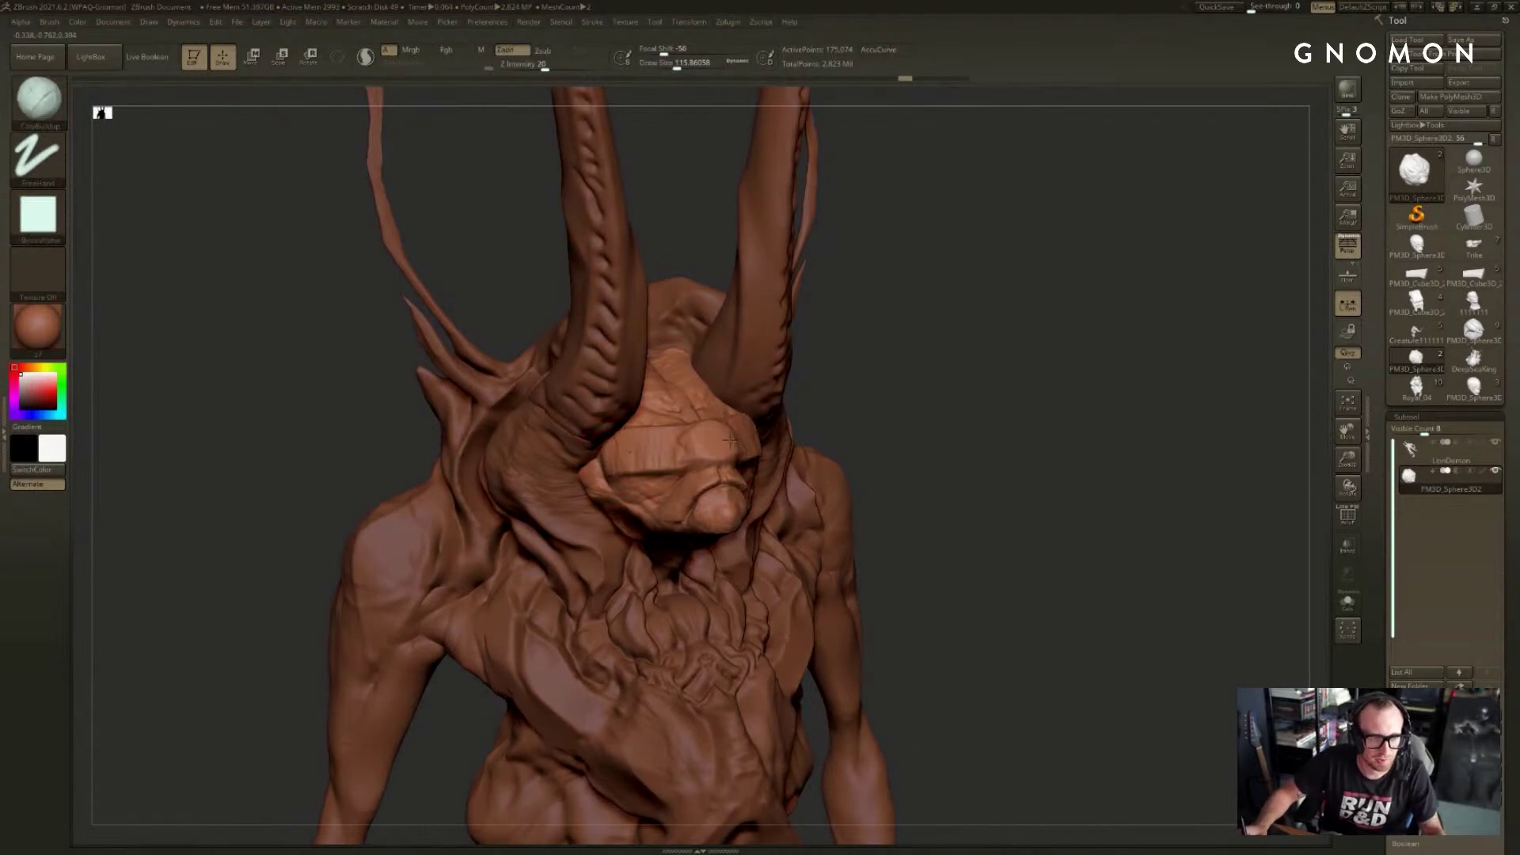
pyautogui.keyDown('shift'); pyautogui.moveTo(886, 399); pyautogui.dragTo(900, 394); pyautogui.keyUp('shift')
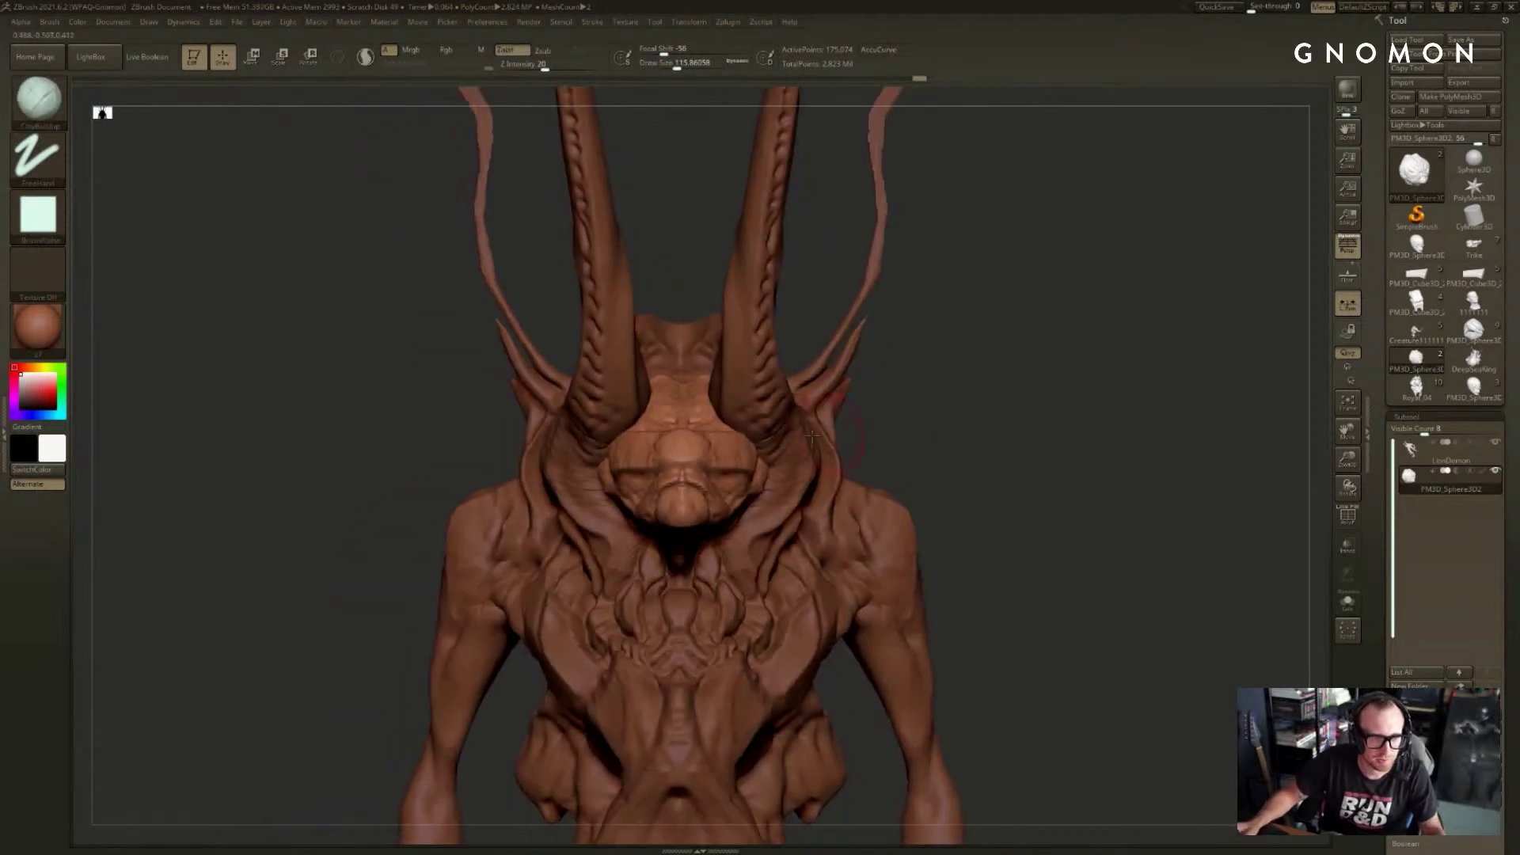
pyautogui.press('s')
pyautogui.moveTo(752, 448); pyautogui.dragTo(703, 464)
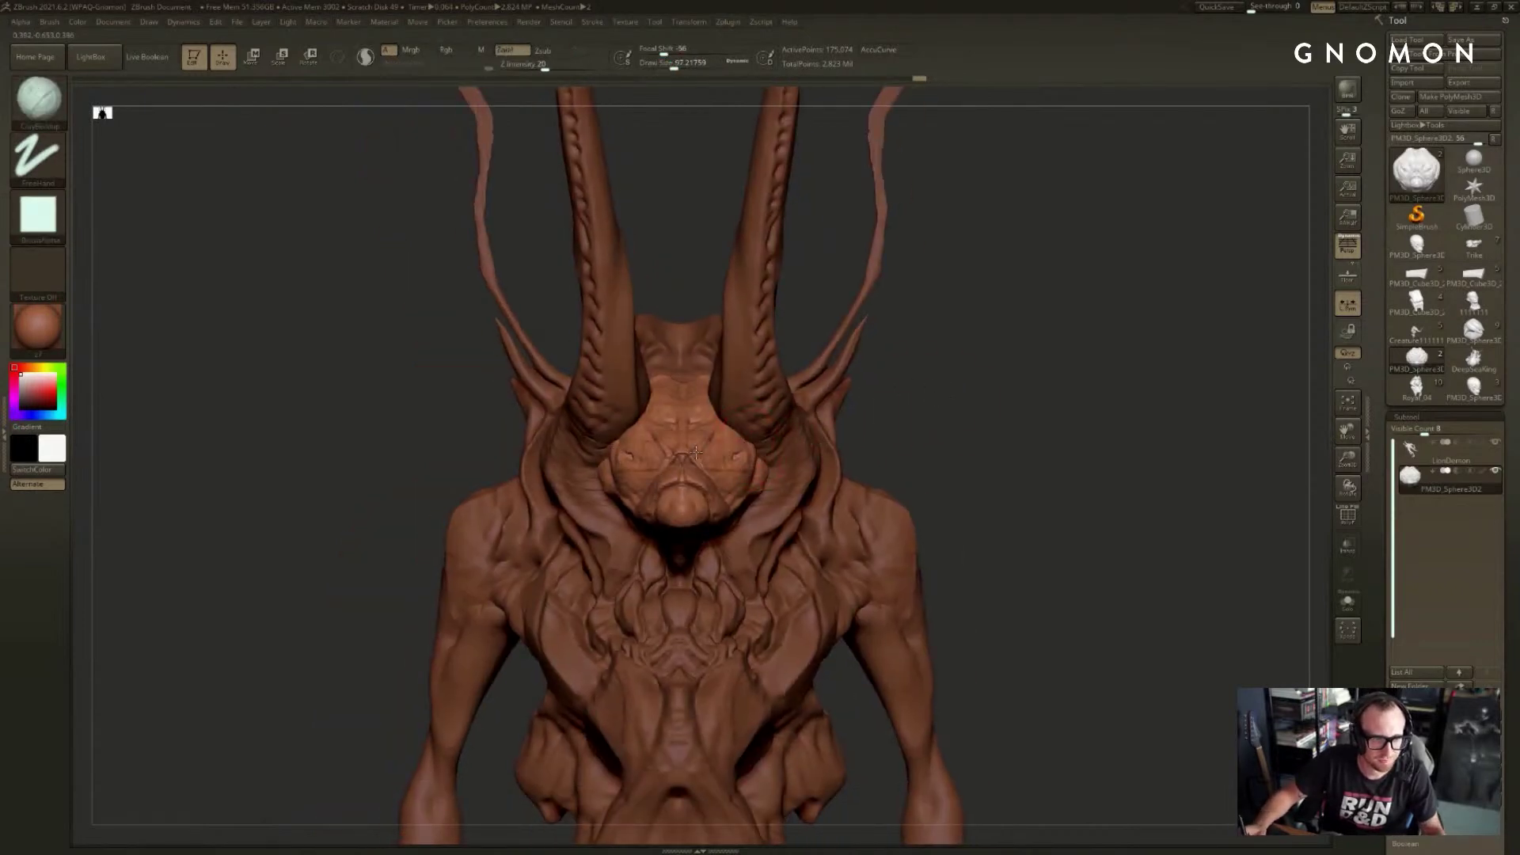
pyautogui.hotkey('ctrl', 'z')
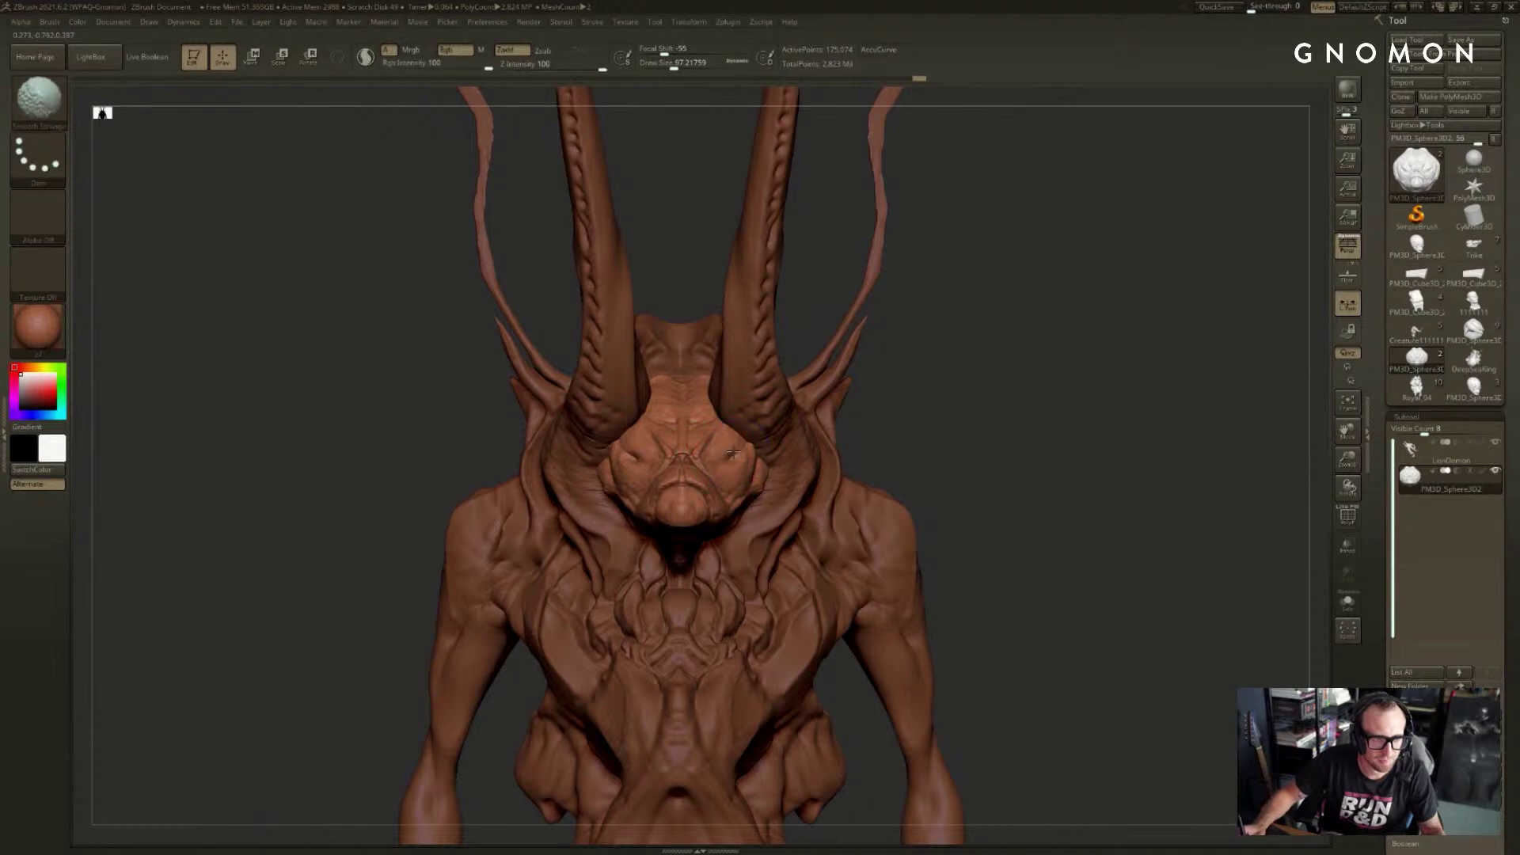
# - Try building a thick brow ridge over the eyes on both sides with ClayBuildup at a draw size of about 128
pyautogui.moveTo(731, 456); pyautogui.dragTo(811, 438, button='right')
pyautogui.moveTo(704, 448)
pyautogui.mouseDown()
pyautogui.moveTo(697, 419)
pyautogui.moveTo(716, 459)
pyautogui.moveTo(689, 451)
pyautogui.moveTo(752, 470)
pyautogui.moveTo(696, 466)
pyautogui.moveTo(751, 473)
pyautogui.moveTo(727, 456)
pyautogui.moveTo(759, 454)
pyautogui.mouseUp()
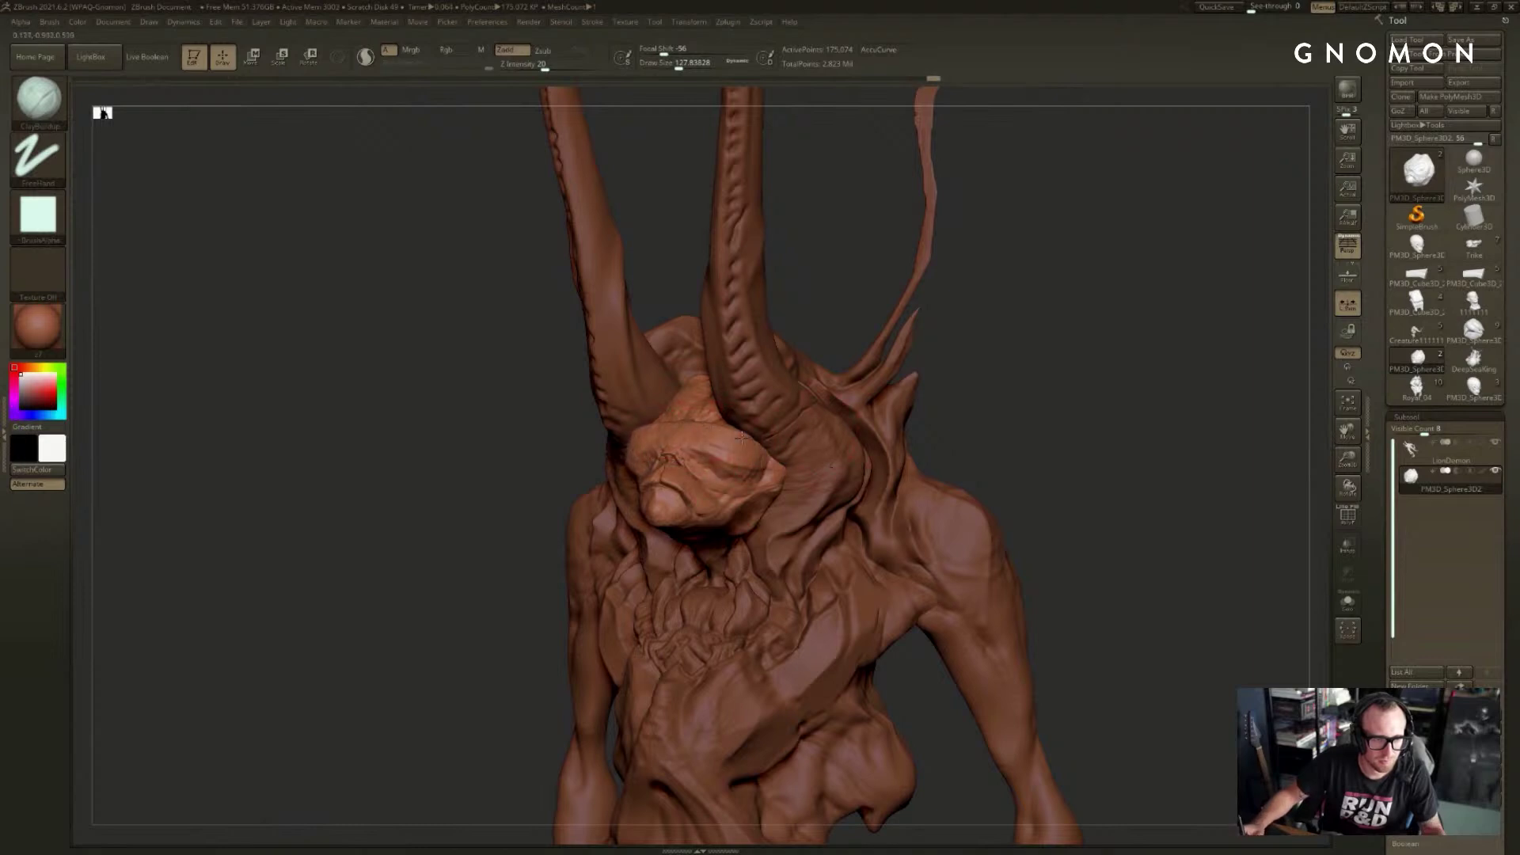
pyautogui.moveTo(997, 415); pyautogui.dragTo(784, 431)
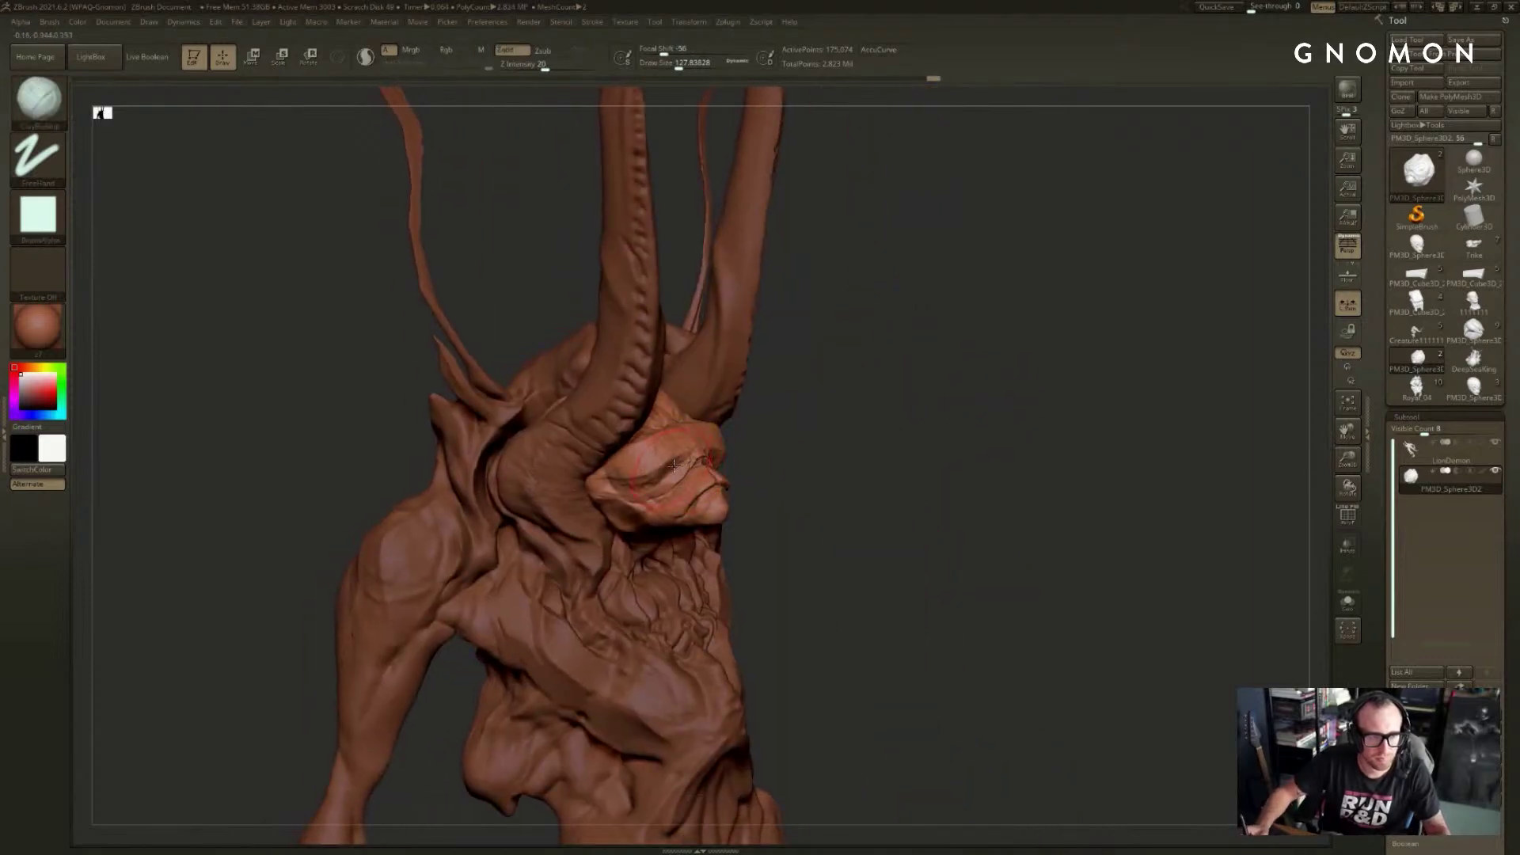
# - Try to sharpen the edges of the brow ridge with DamStandard at a draw size of about 67, and undo the brow changes
pyautogui.press('b')
pyautogui.press('d')
pyautogui.press('s')
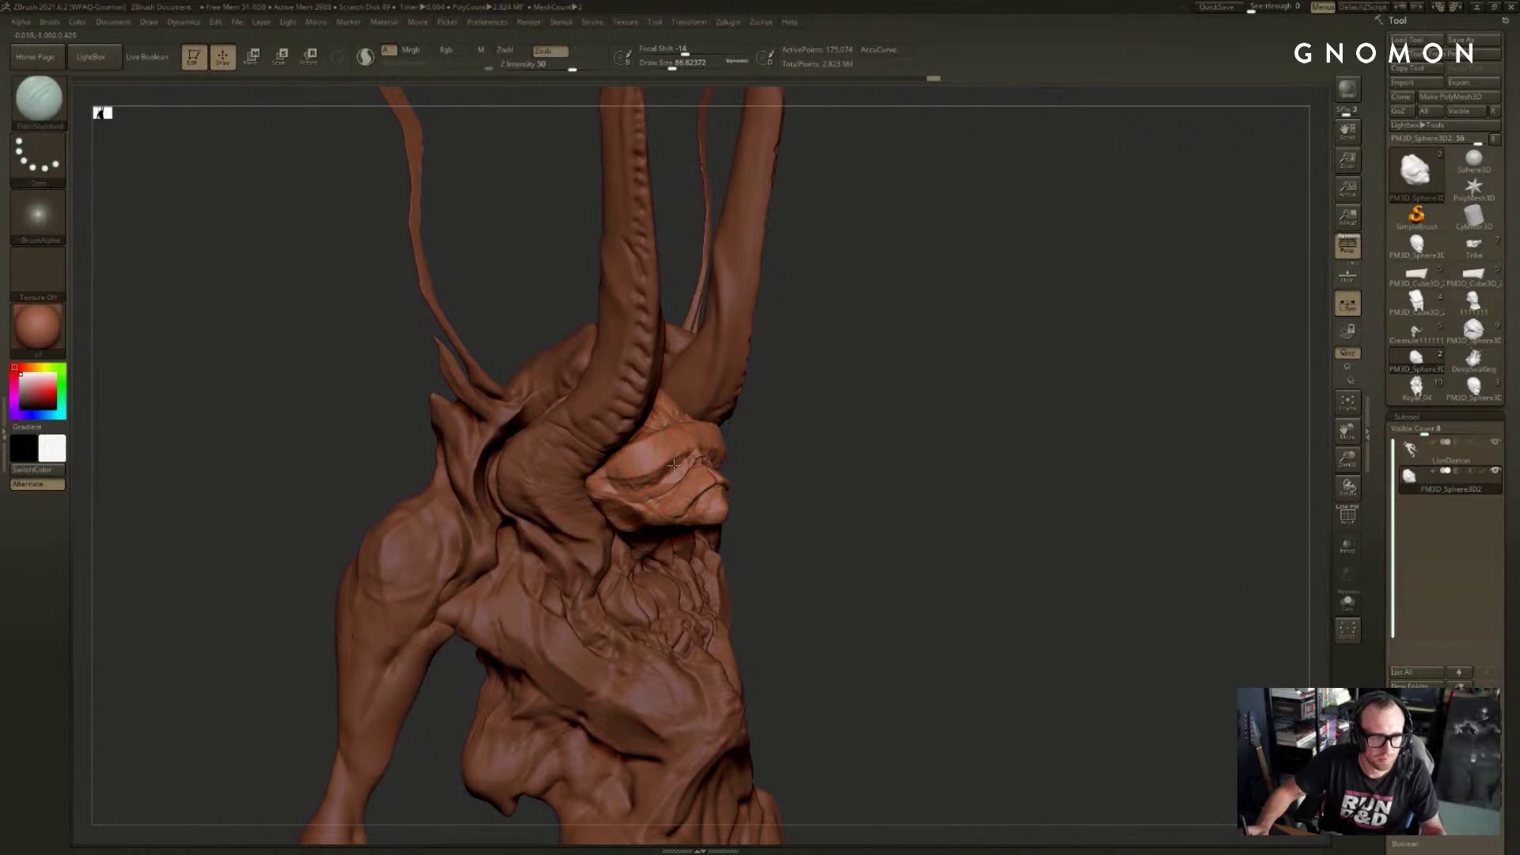
pyautogui.moveTo(891, 392)
pyautogui.mouseDown()
pyautogui.moveTo(942, 383)
pyautogui.moveTo(690, 423)
pyautogui.mouseUp()
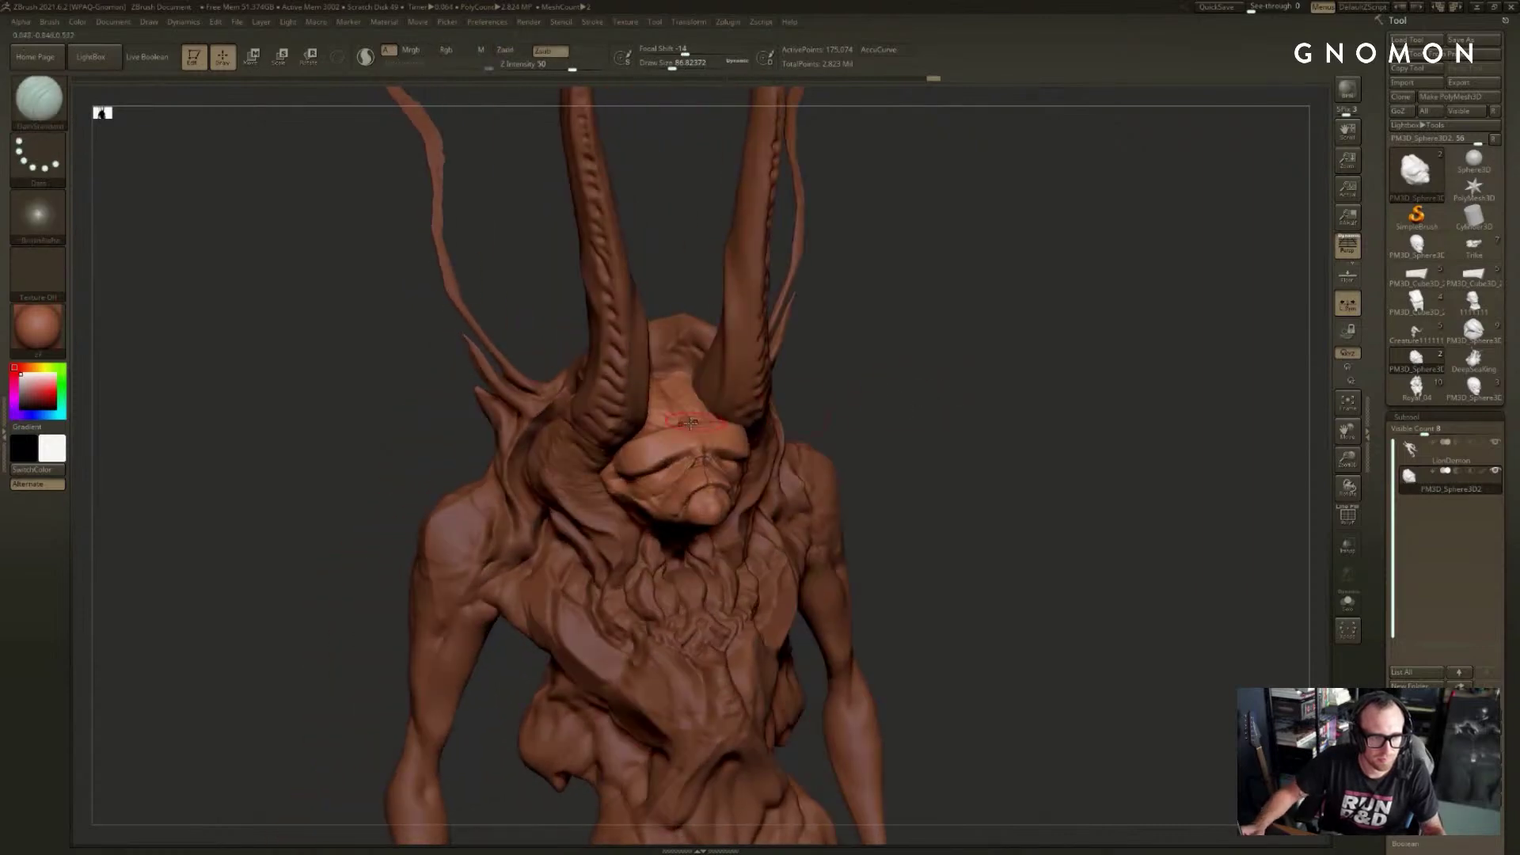
pyautogui.moveTo(887, 356)
pyautogui.mouseDown()
pyautogui.moveTo(1048, 299)
pyautogui.moveTo(1088, 303)
pyautogui.moveTo(1116, 332)
pyautogui.moveTo(1100, 326)
pyautogui.mouseUp()
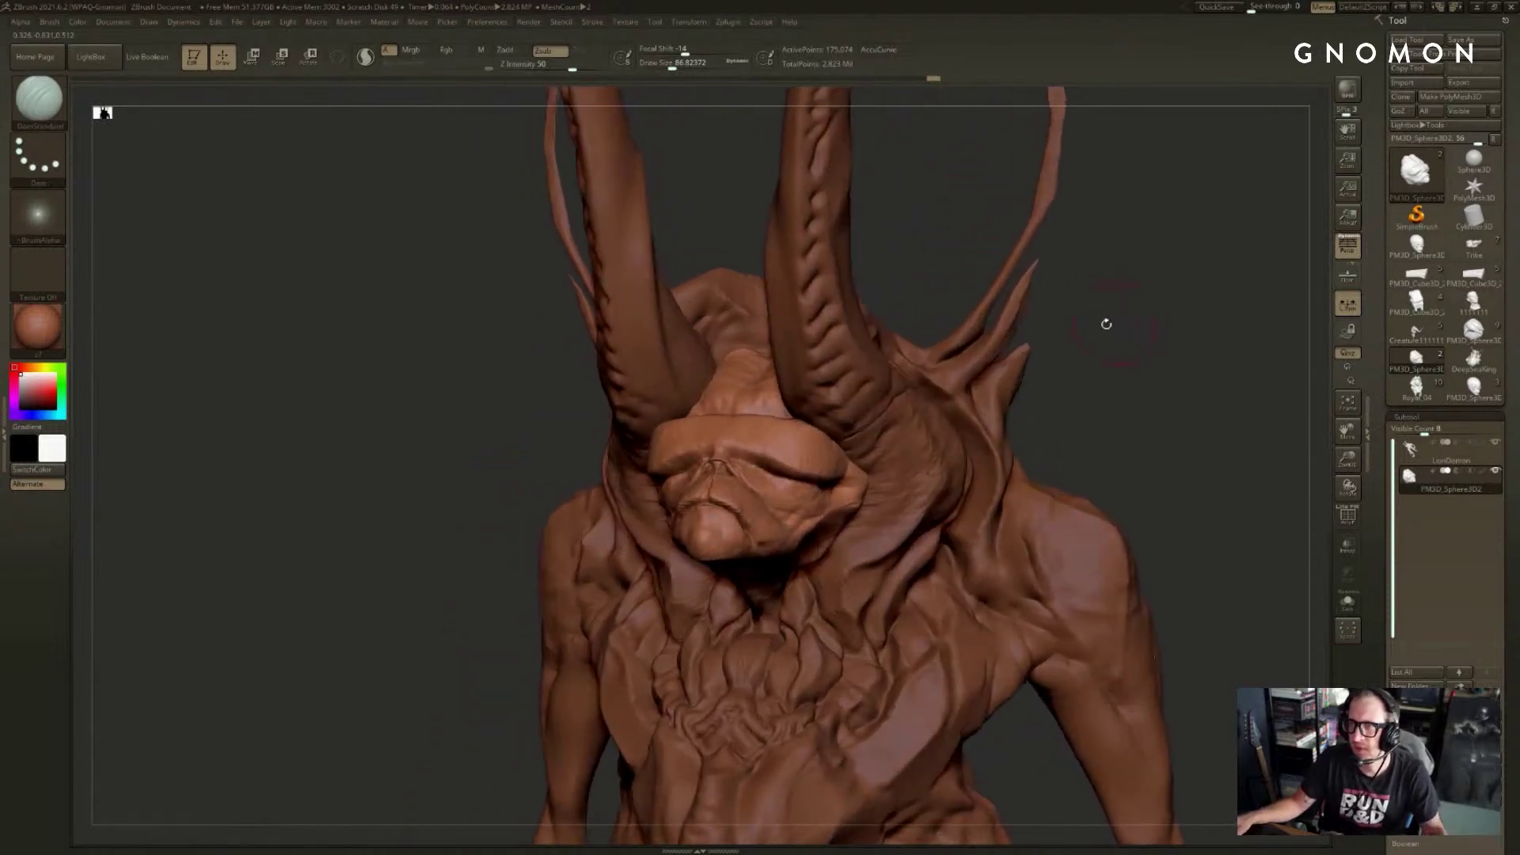
pyautogui.press('ctrl')
pyautogui.hotkey('ctrl', 'z')
pyautogui.hotkey('ctrl', 'z')
pyautogui.hotkey('ctrl', 'z')
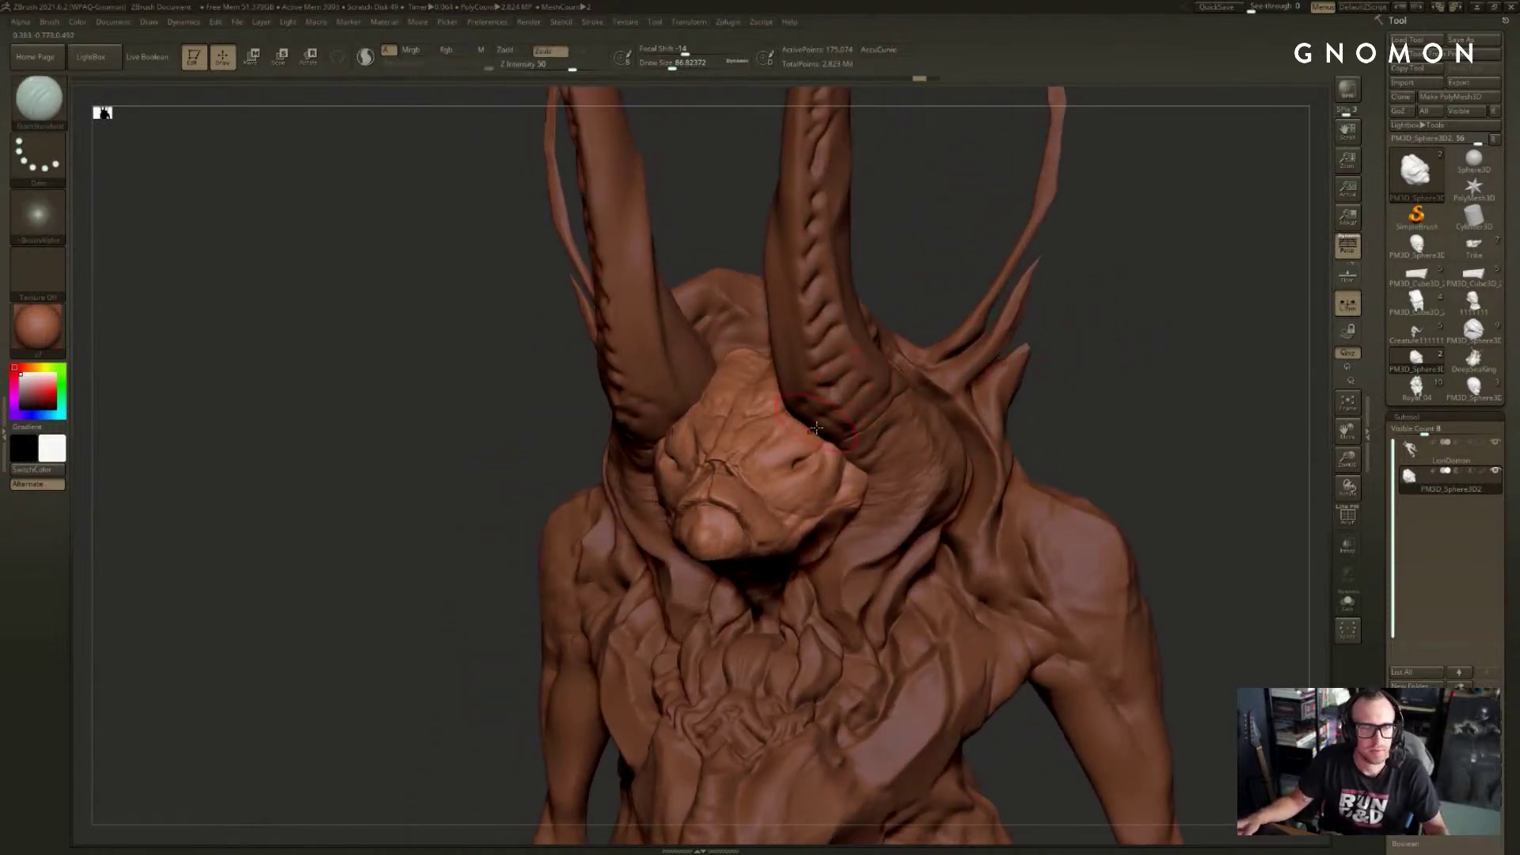
# - Carve slanted creases around the eyes and brow with the DamStandard brush at a draw size of about 51
pyautogui.keyDown('shift'); pyautogui.moveTo(815, 428); pyautogui.dragTo(789, 467); pyautogui.keyUp('shift')
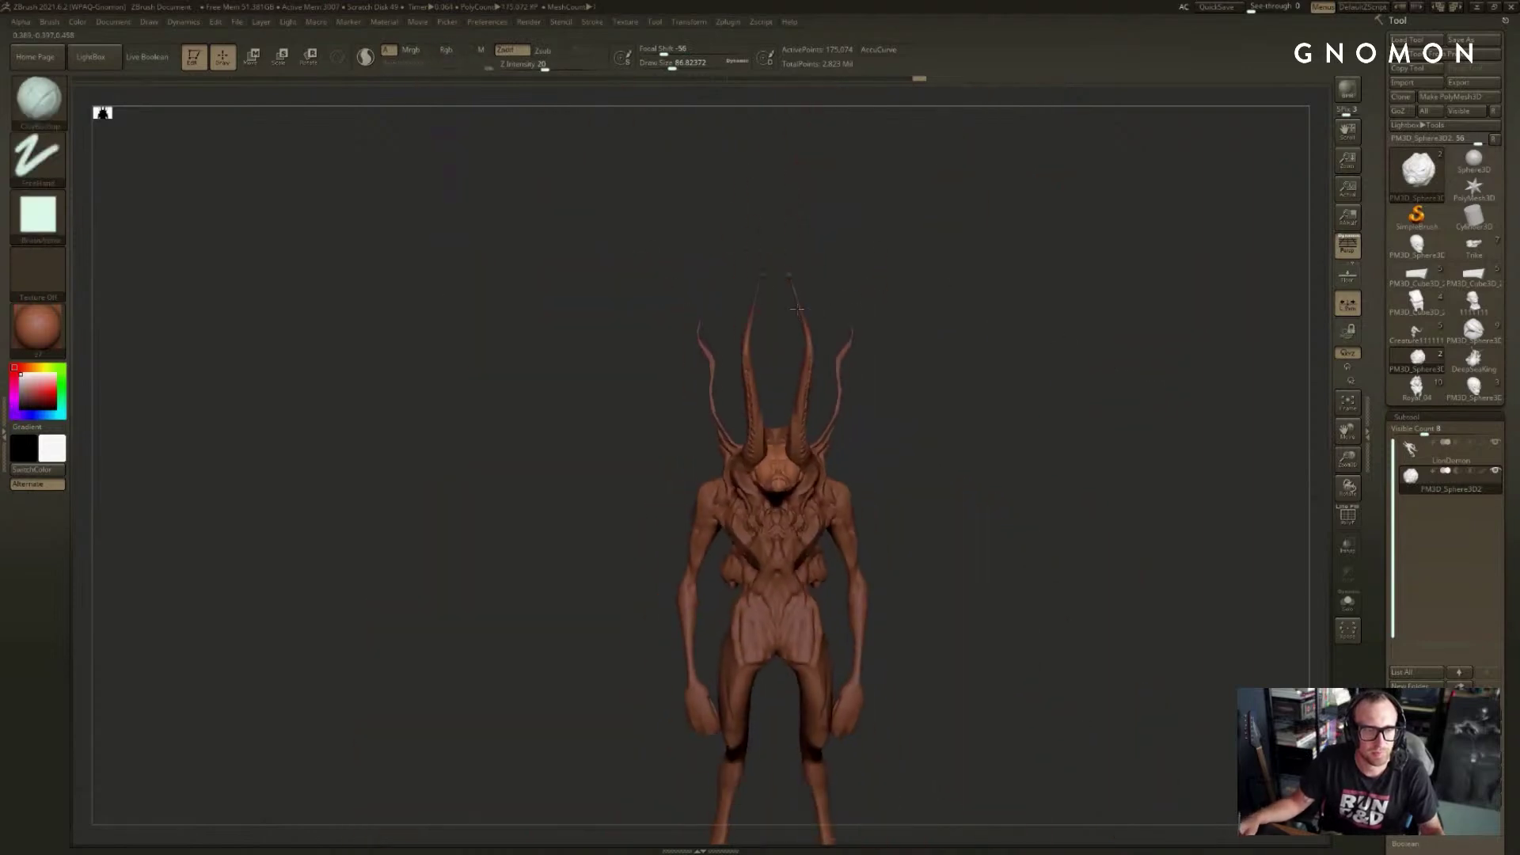
pyautogui.moveTo(934, 380)
pyautogui.mouseDown()
pyautogui.moveTo(1034, 436)
pyautogui.moveTo(971, 367)
pyautogui.mouseUp()
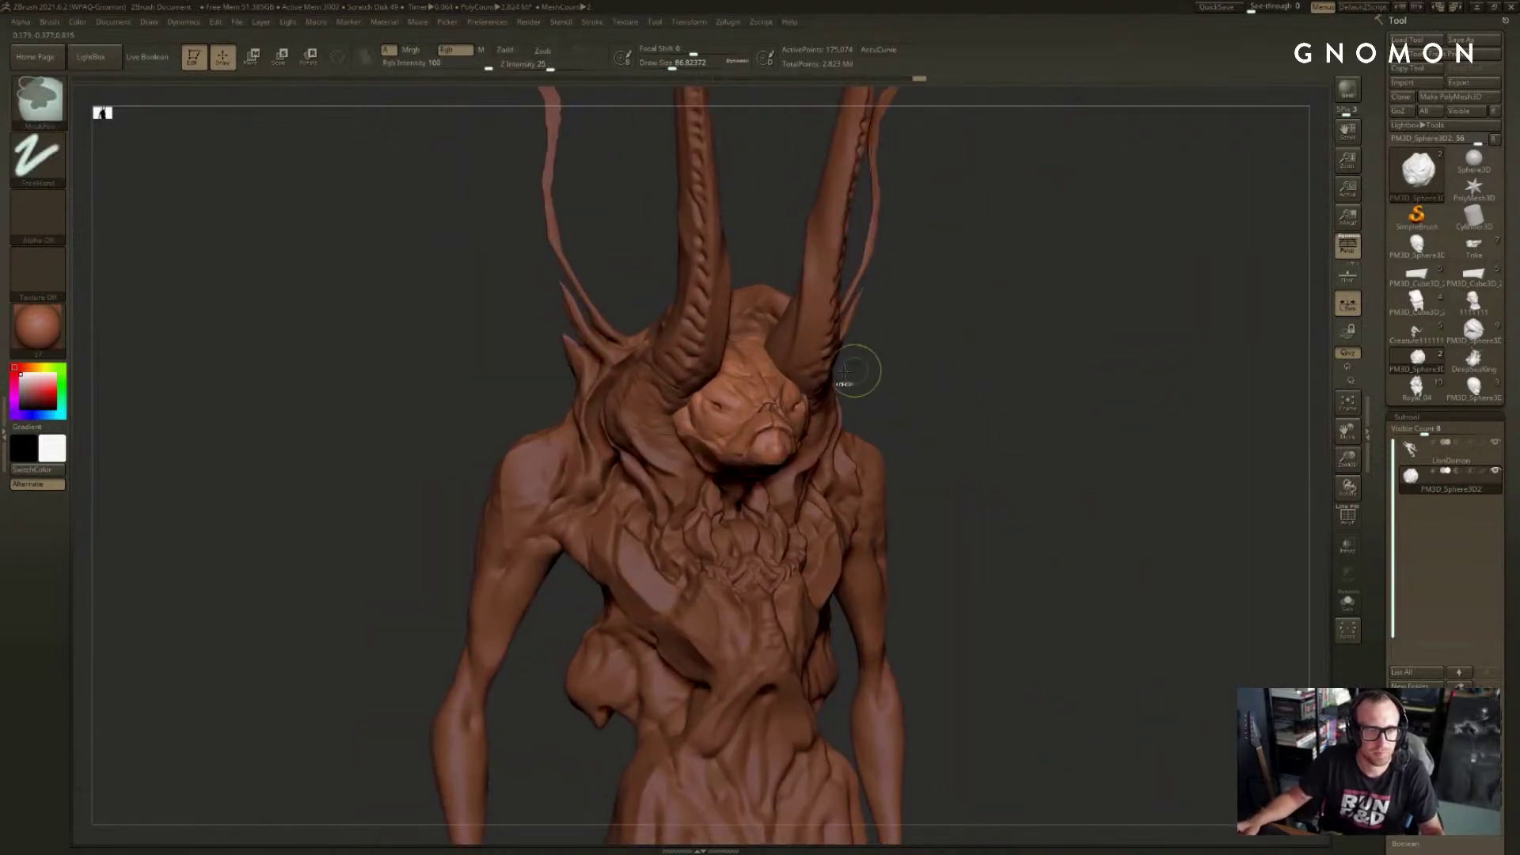
pyautogui.press('shift')
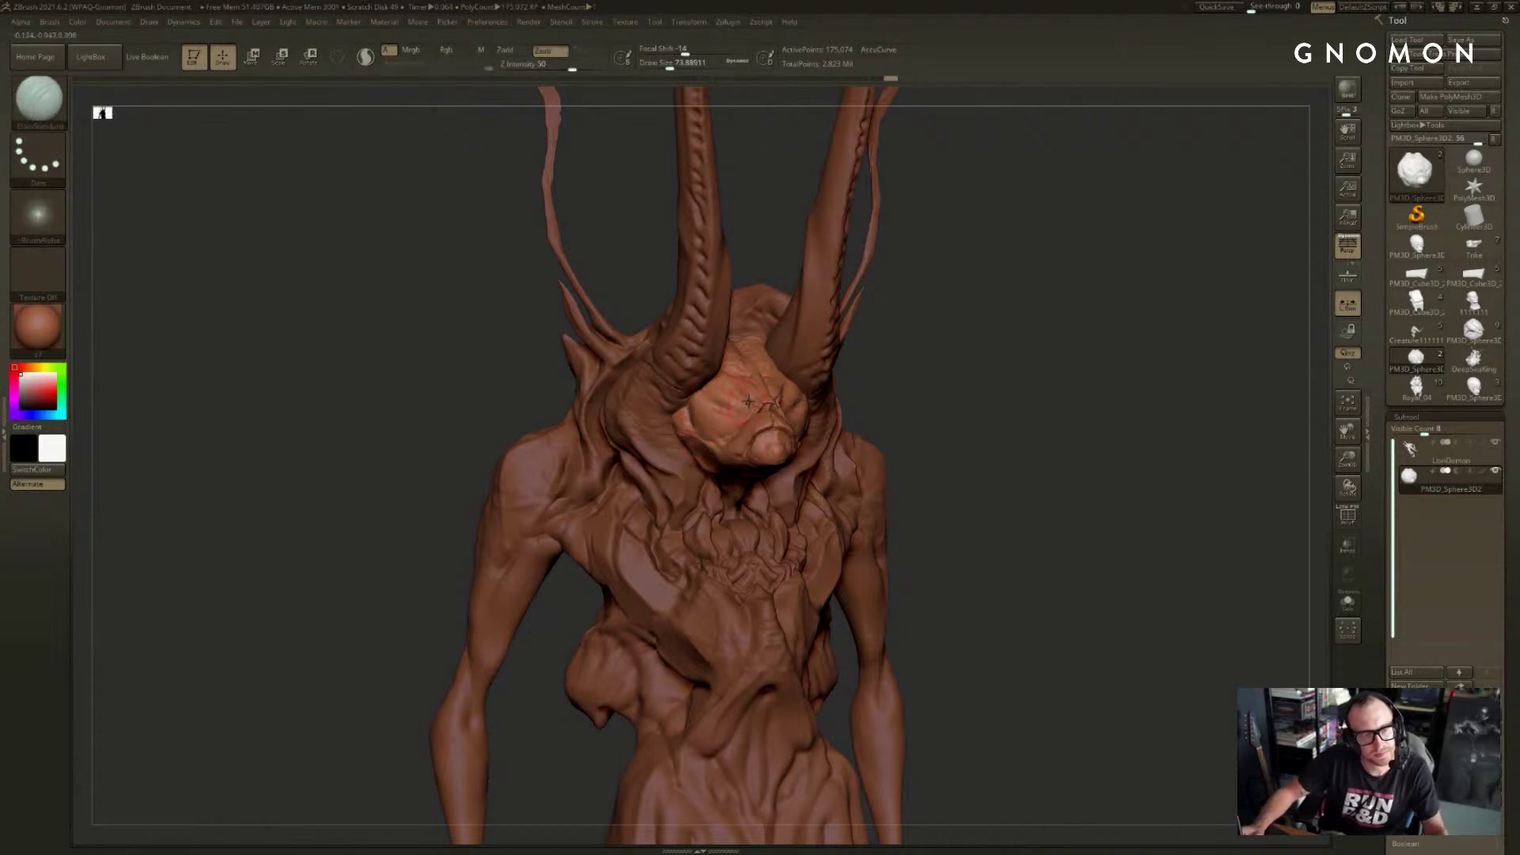
pyautogui.press('s')
pyautogui.click(725, 405)
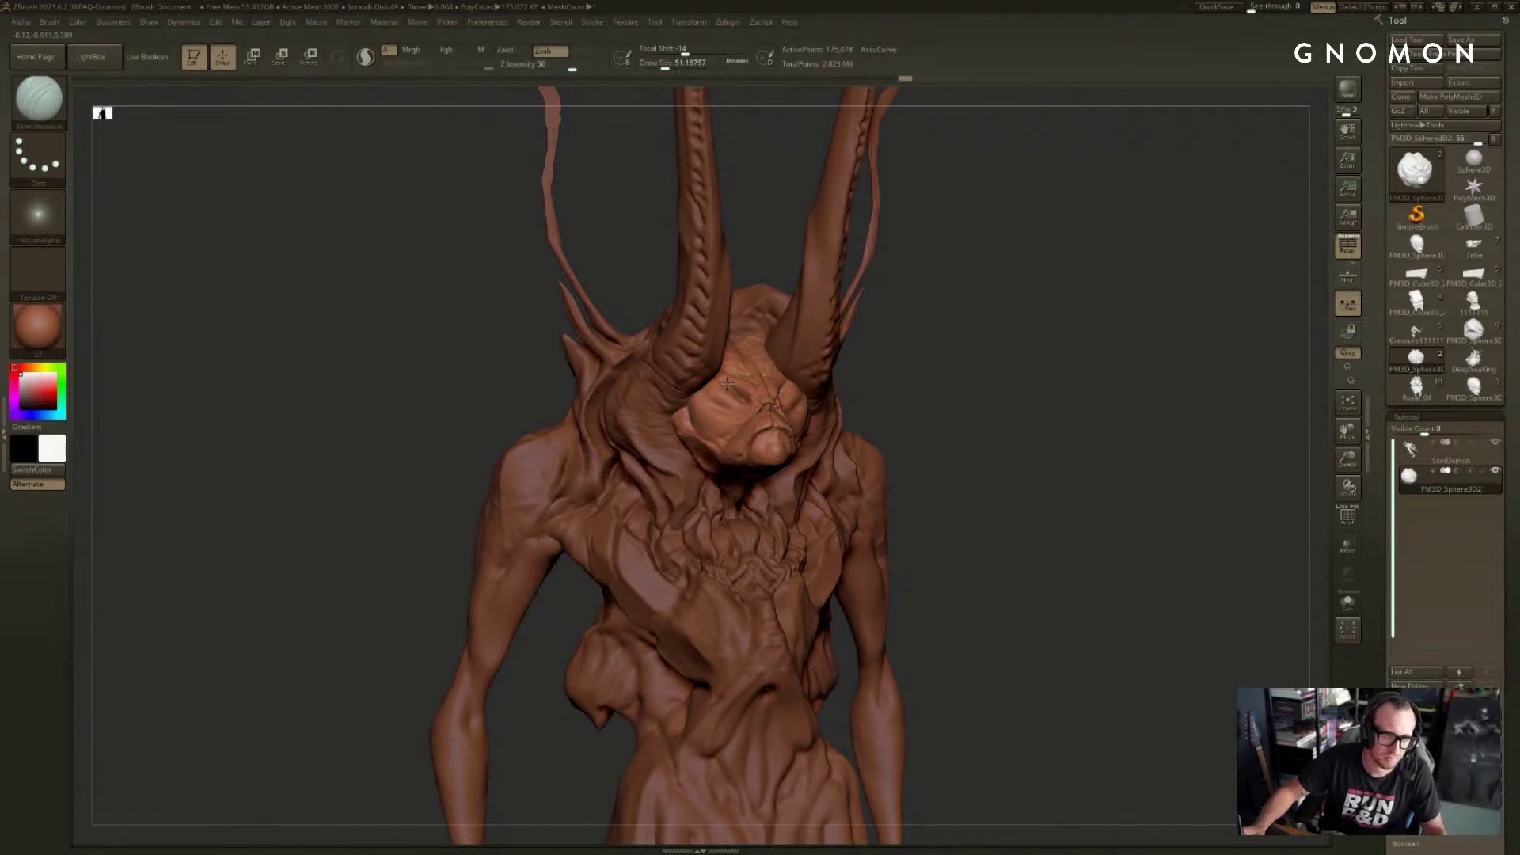
pyautogui.moveTo(725, 391); pyautogui.dragTo(741, 397)
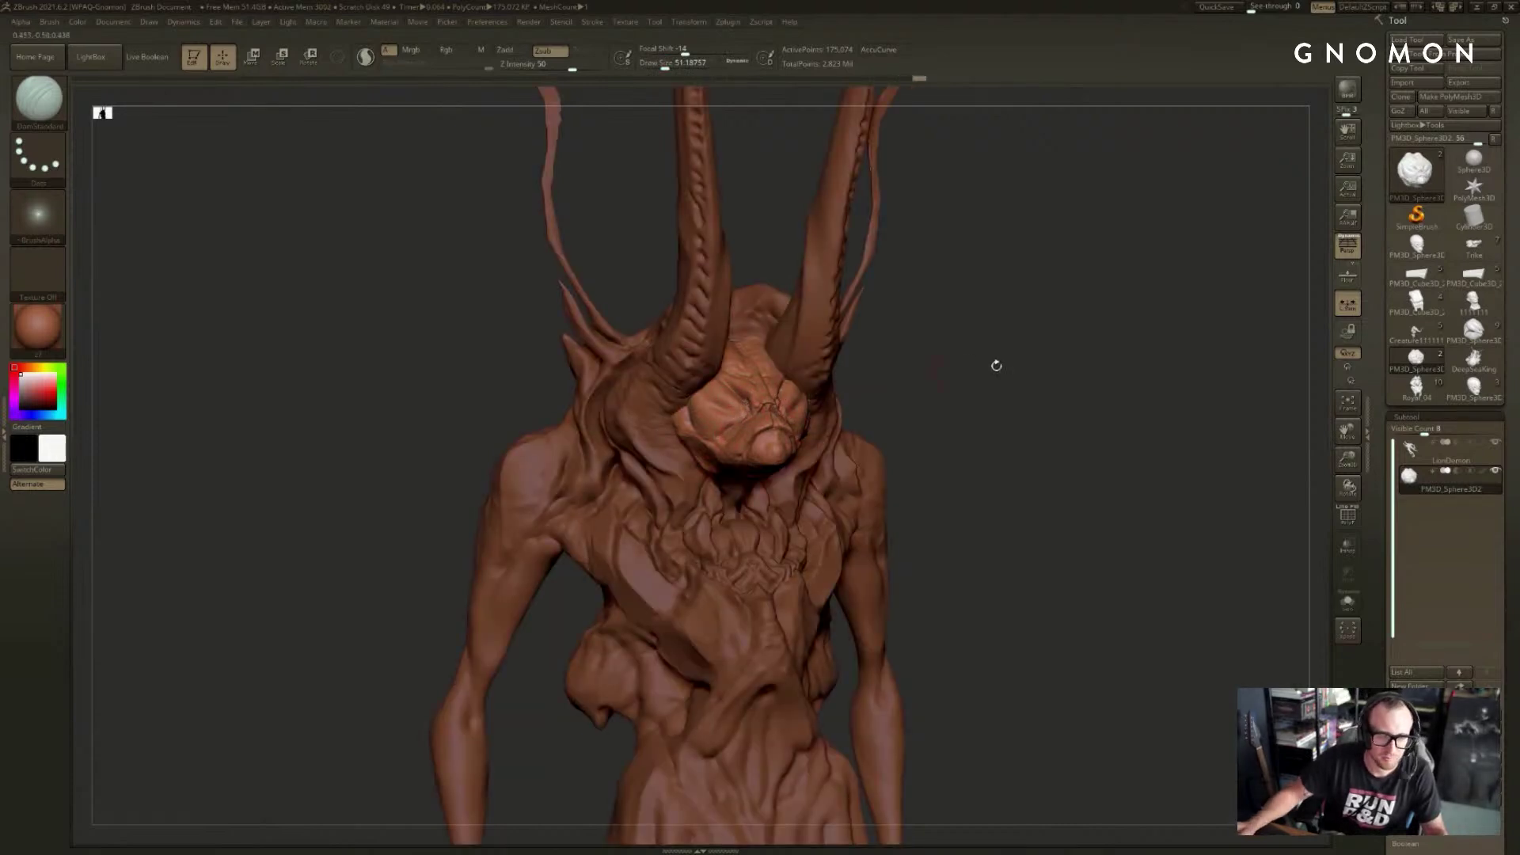
pyautogui.moveTo(994, 363); pyautogui.dragTo(951, 377)
pyautogui.moveTo(1096, 282); pyautogui.dragTo(1120, 275)
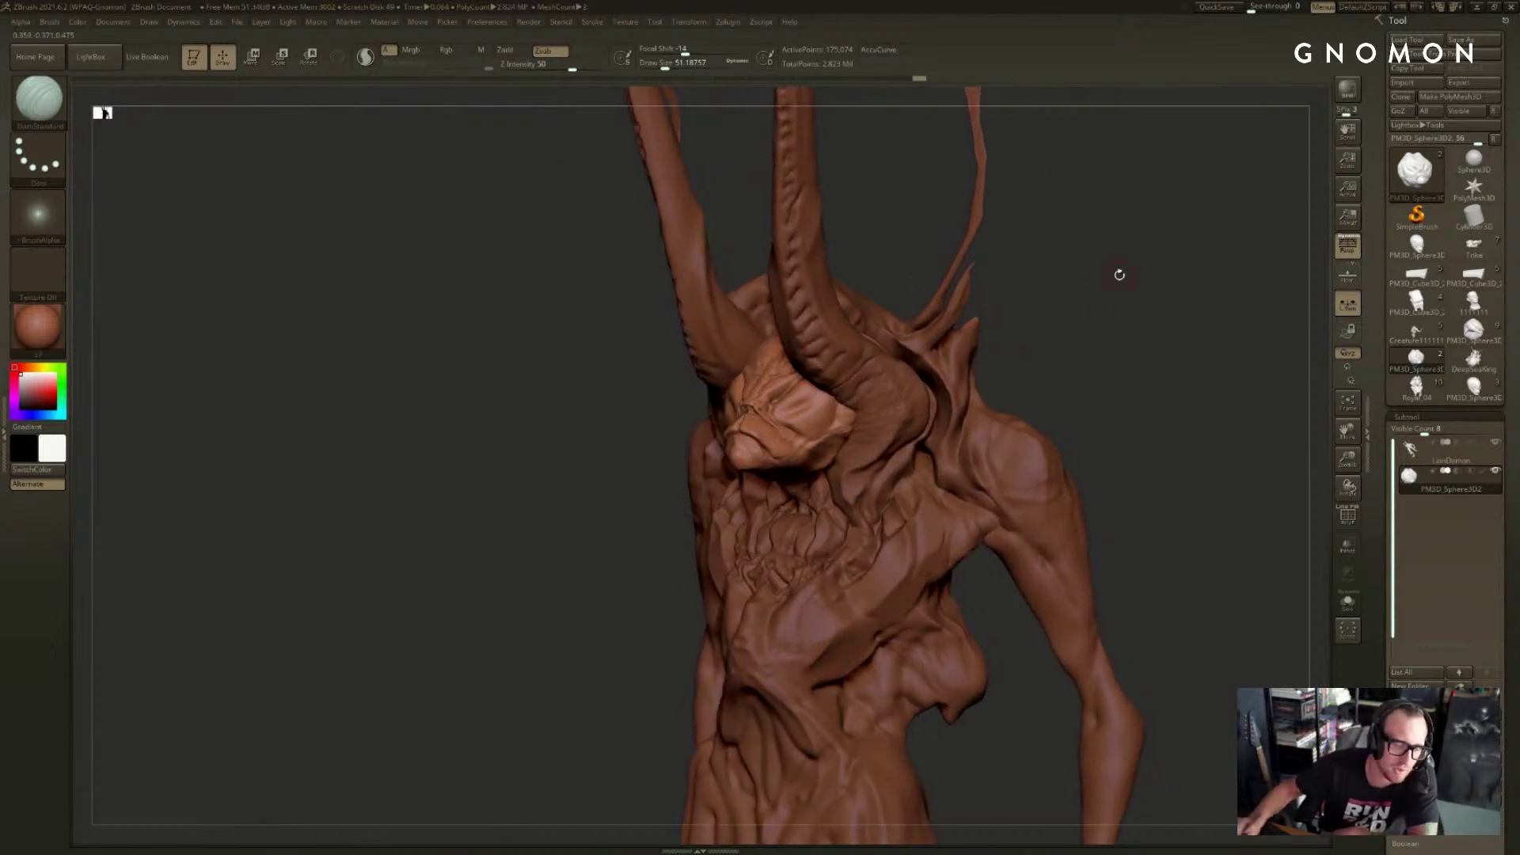
pyautogui.press('ctrl')
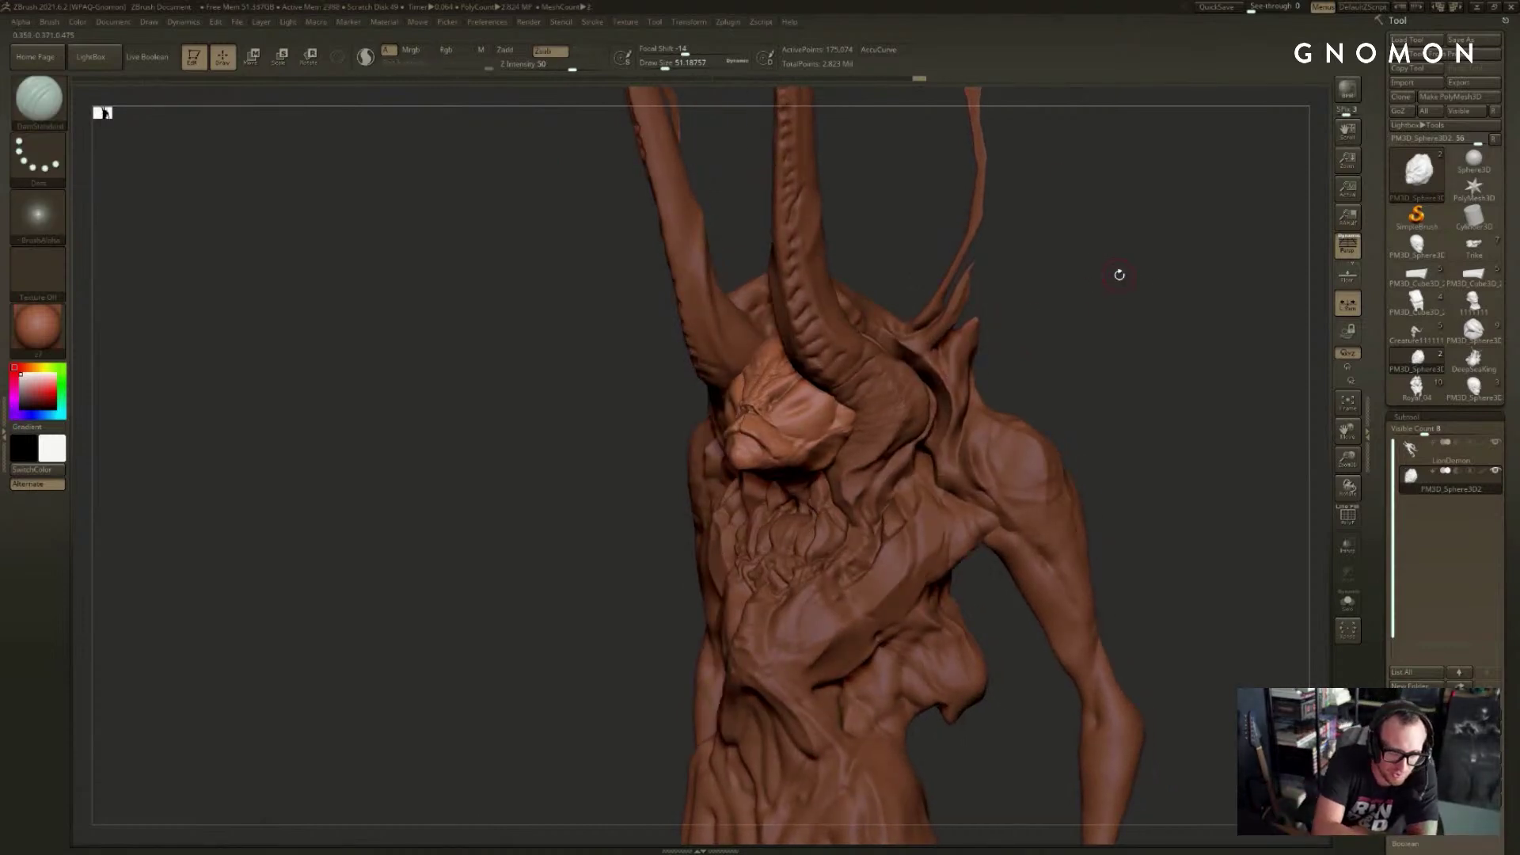
# - Carve slanted creases across the cheek beside the eye with the DamStandard brush at a draw size of about 51
pyautogui.press('ctrl')
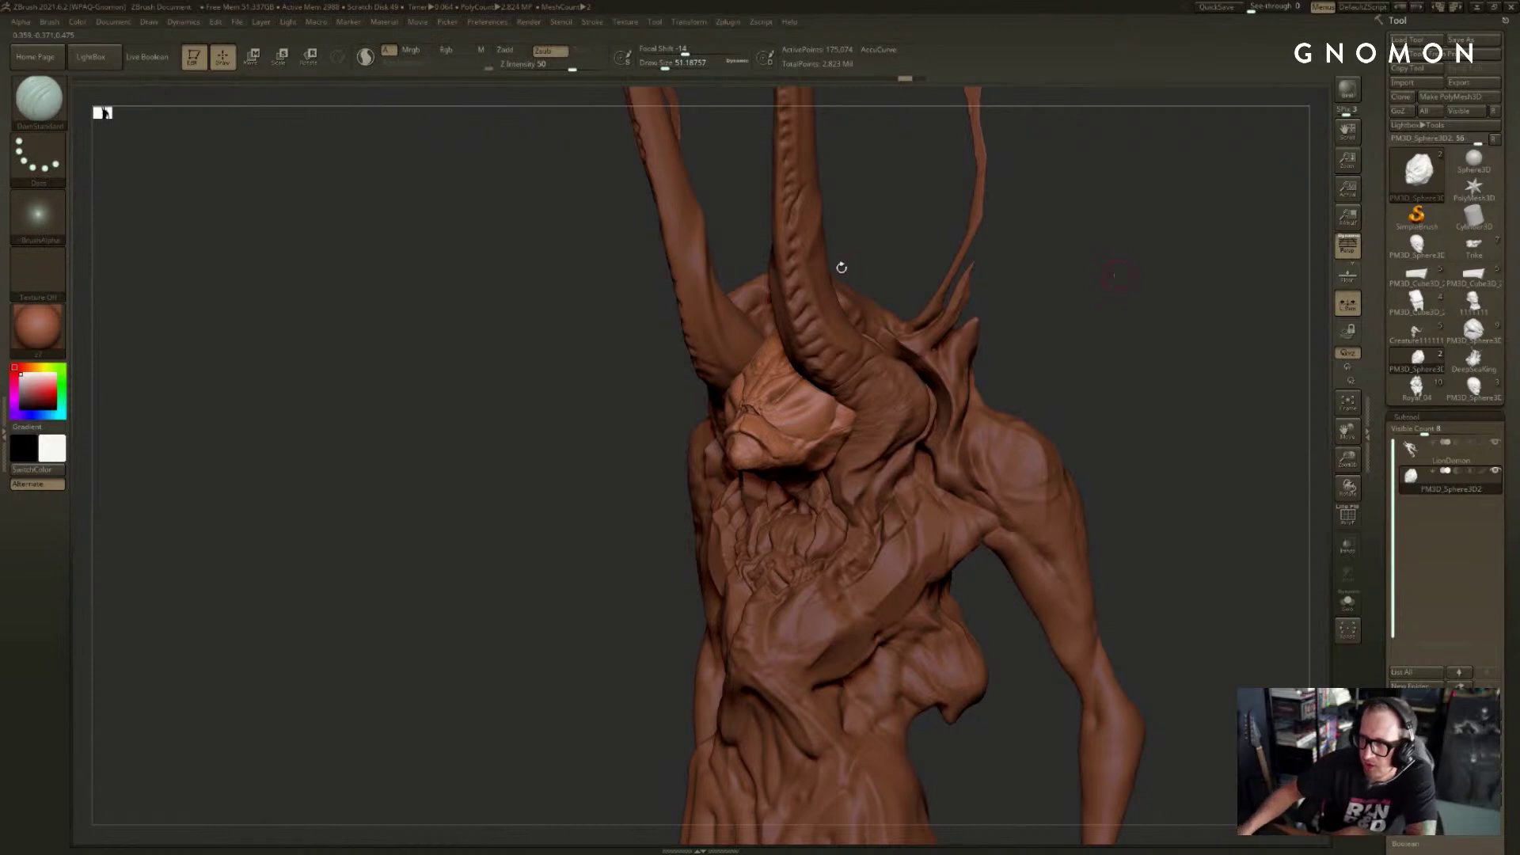
pyautogui.moveTo(1005, 309); pyautogui.dragTo(1026, 307)
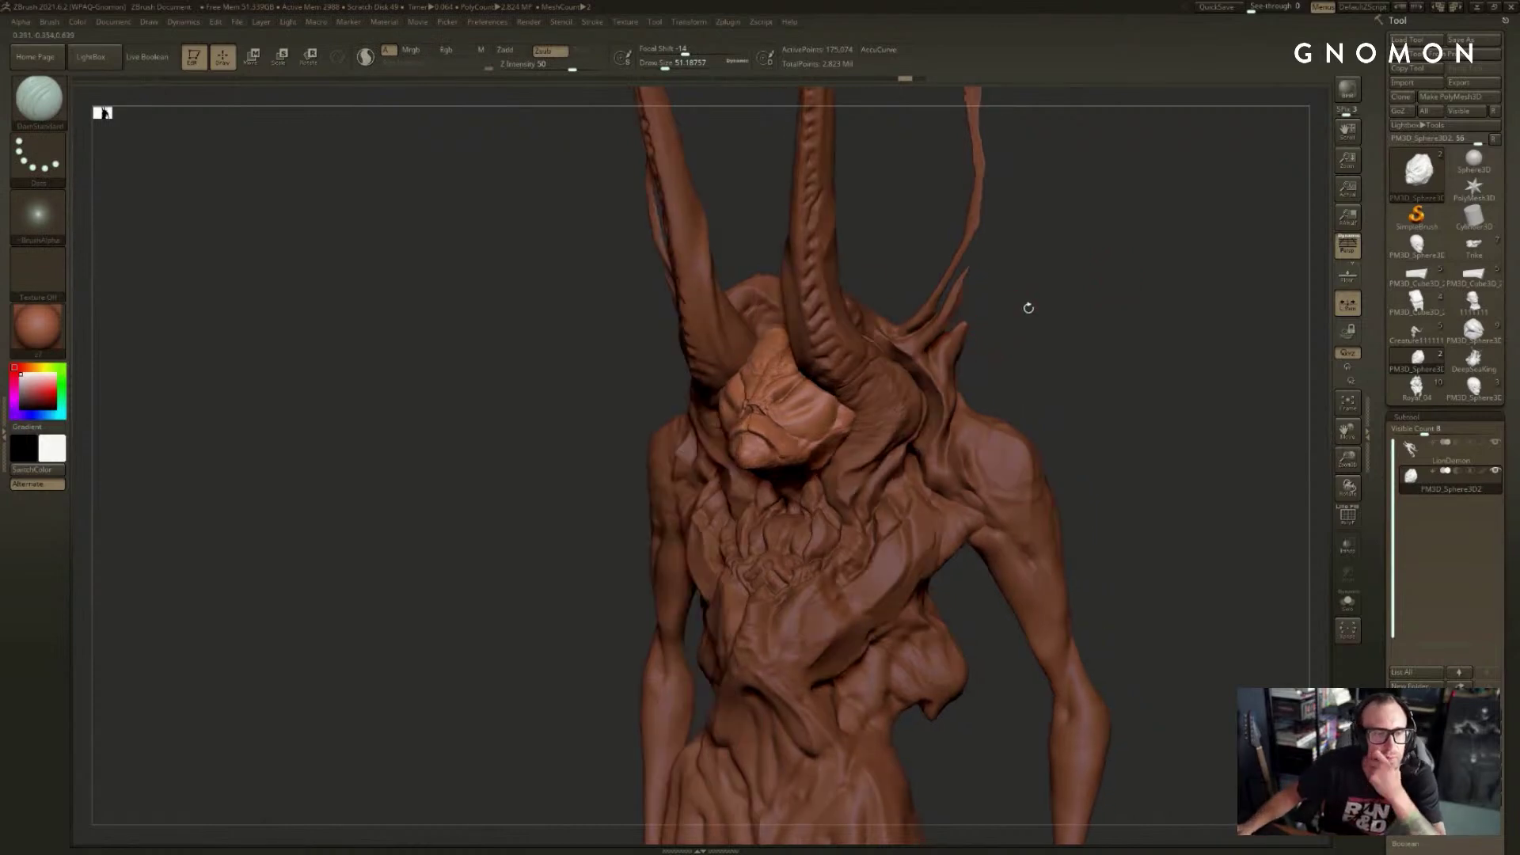
pyautogui.moveTo(813, 394); pyautogui.dragTo(816, 409)
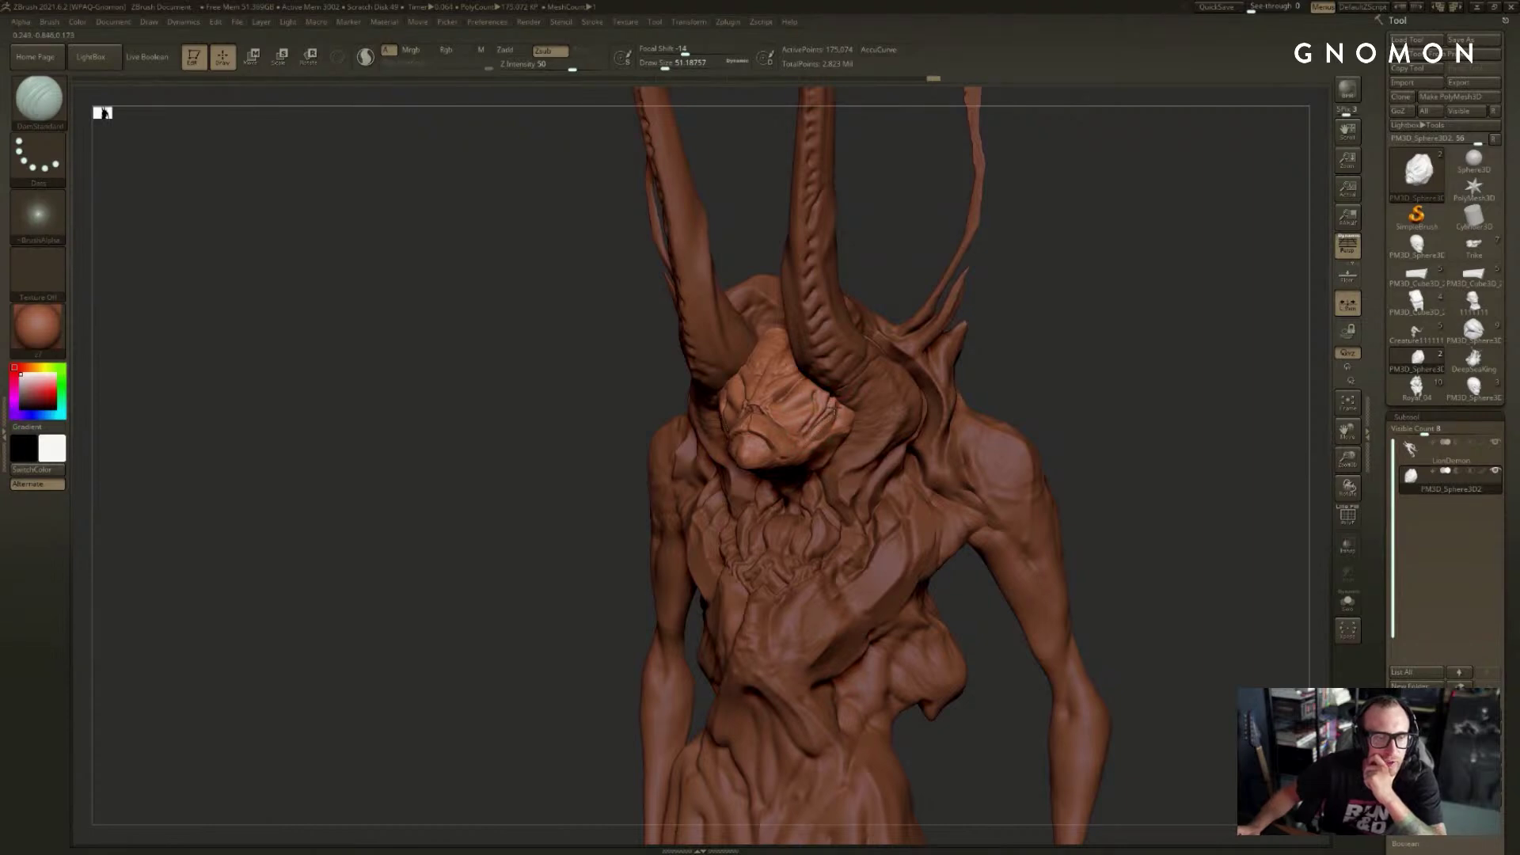
pyautogui.moveTo(1004, 359); pyautogui.dragTo(823, 388)
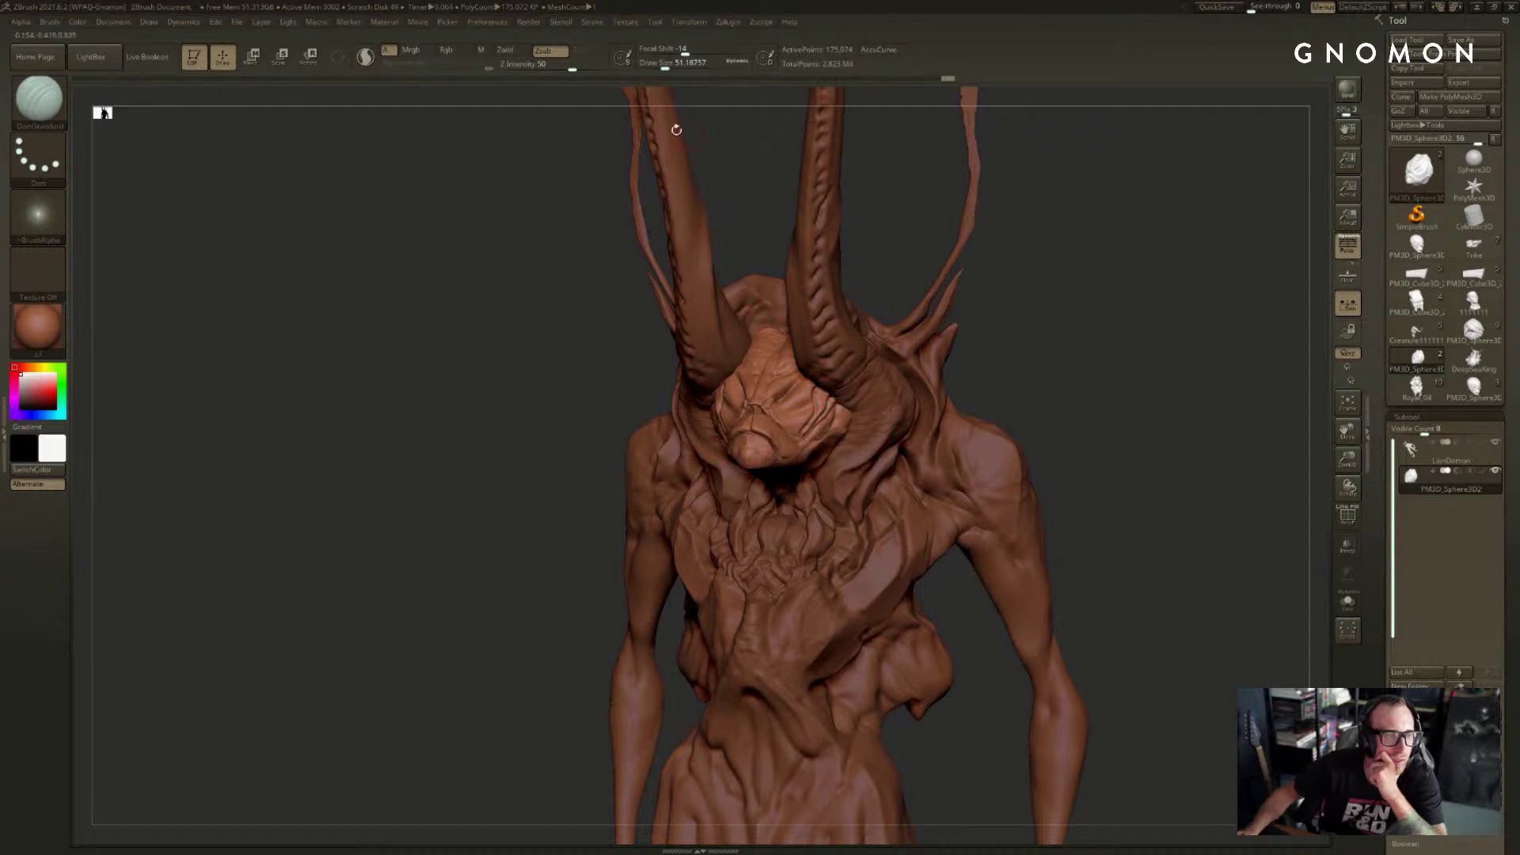
pyautogui.press('alt')
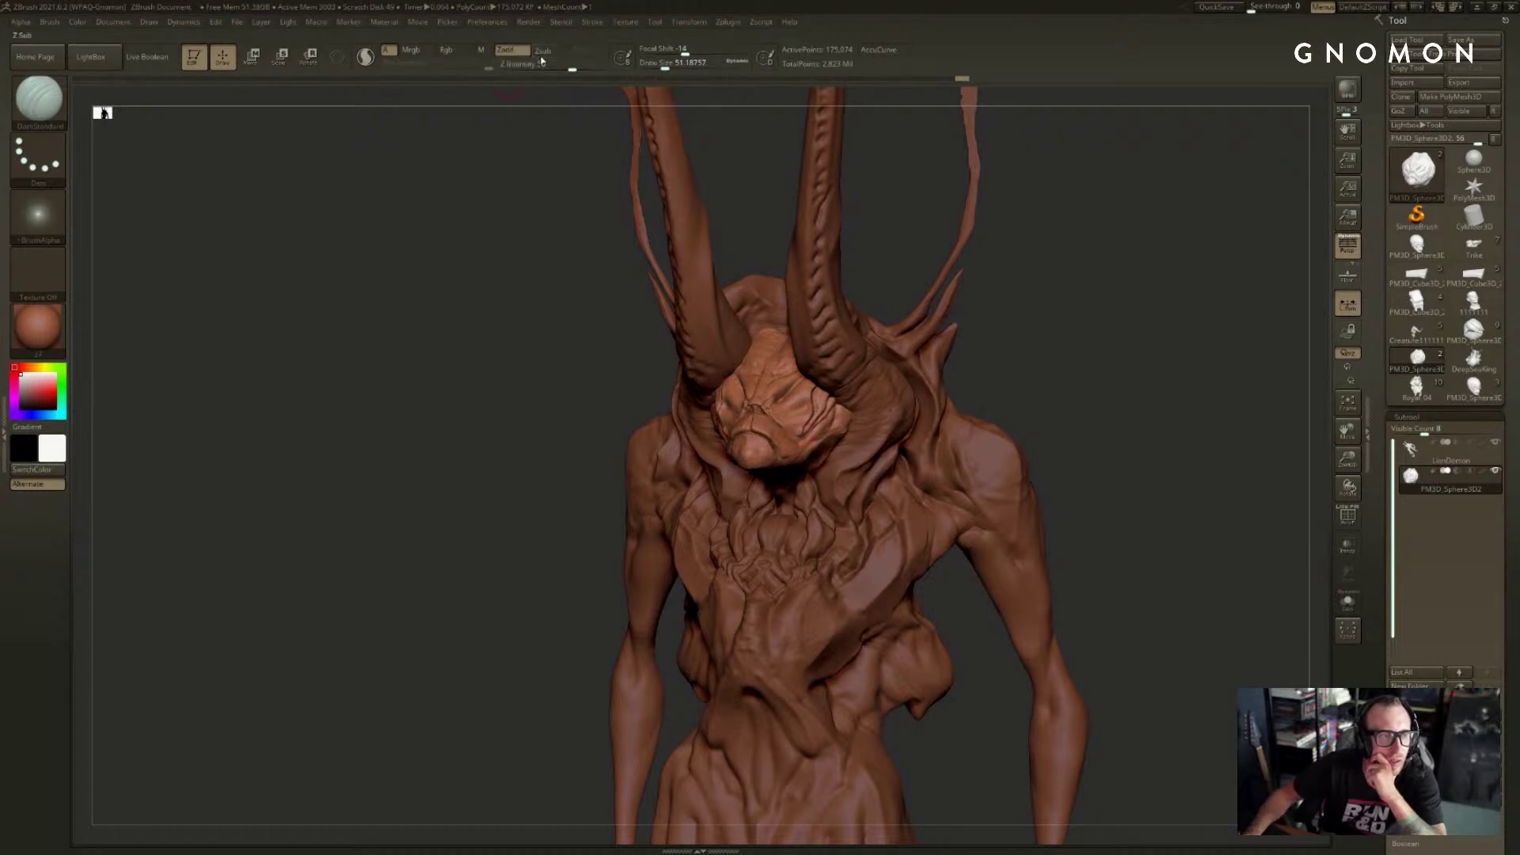
pyautogui.moveTo(528, 166); pyautogui.dragTo(567, 323)
pyautogui.moveTo(974, 373); pyautogui.dragTo(839, 404)
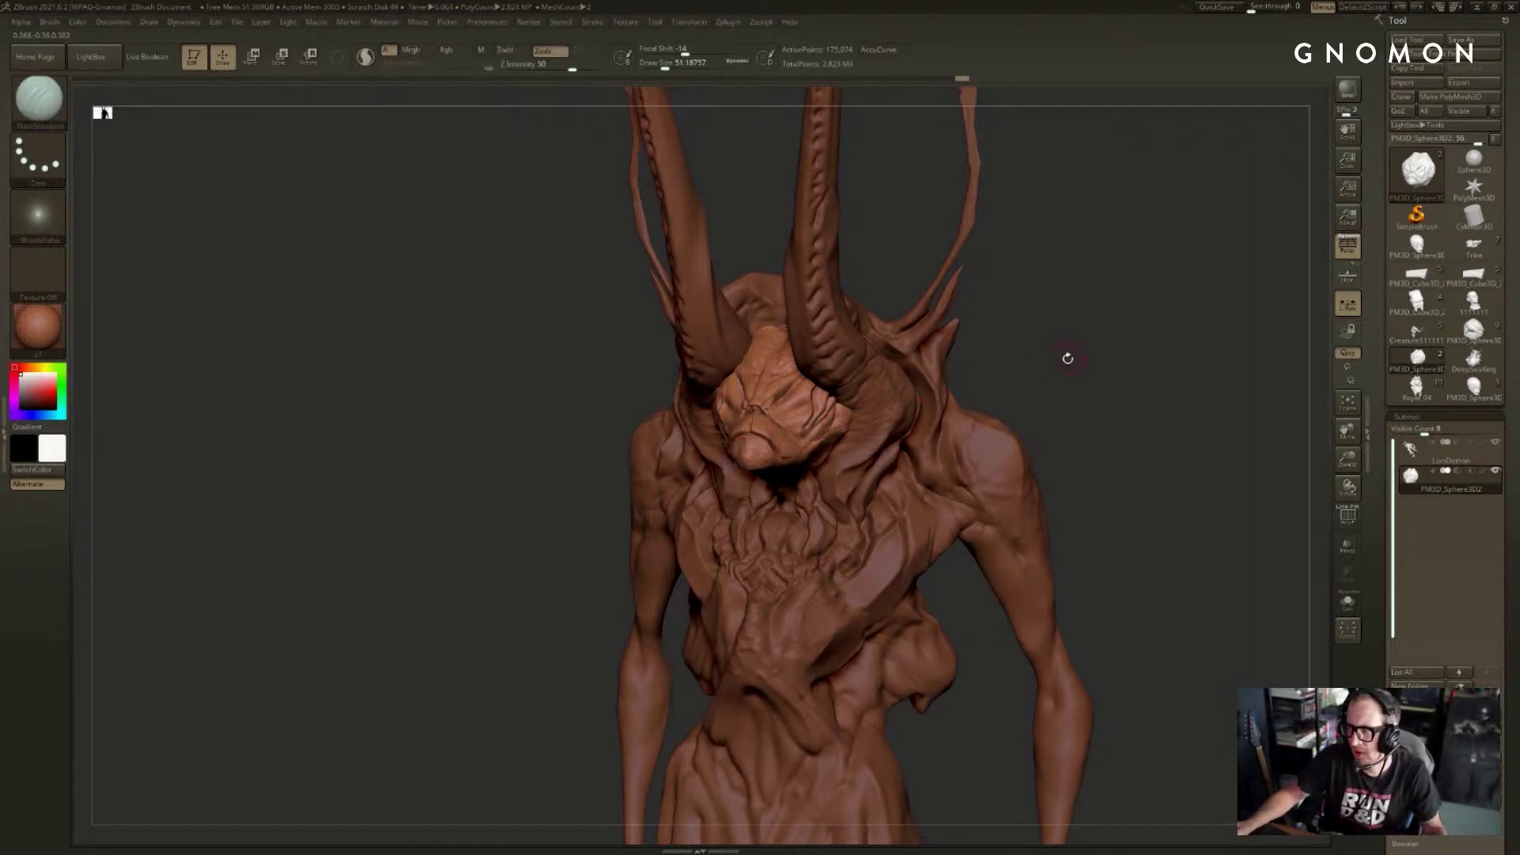
pyautogui.moveTo(1068, 357)
pyautogui.mouseDown()
pyautogui.moveTo(1050, 333)
pyautogui.moveTo(1022, 349)
pyautogui.mouseUp()
# - Cut finer creases into both cheeks and below the eyes with DamStandard at a draw size of about 39
pyautogui.press('[')
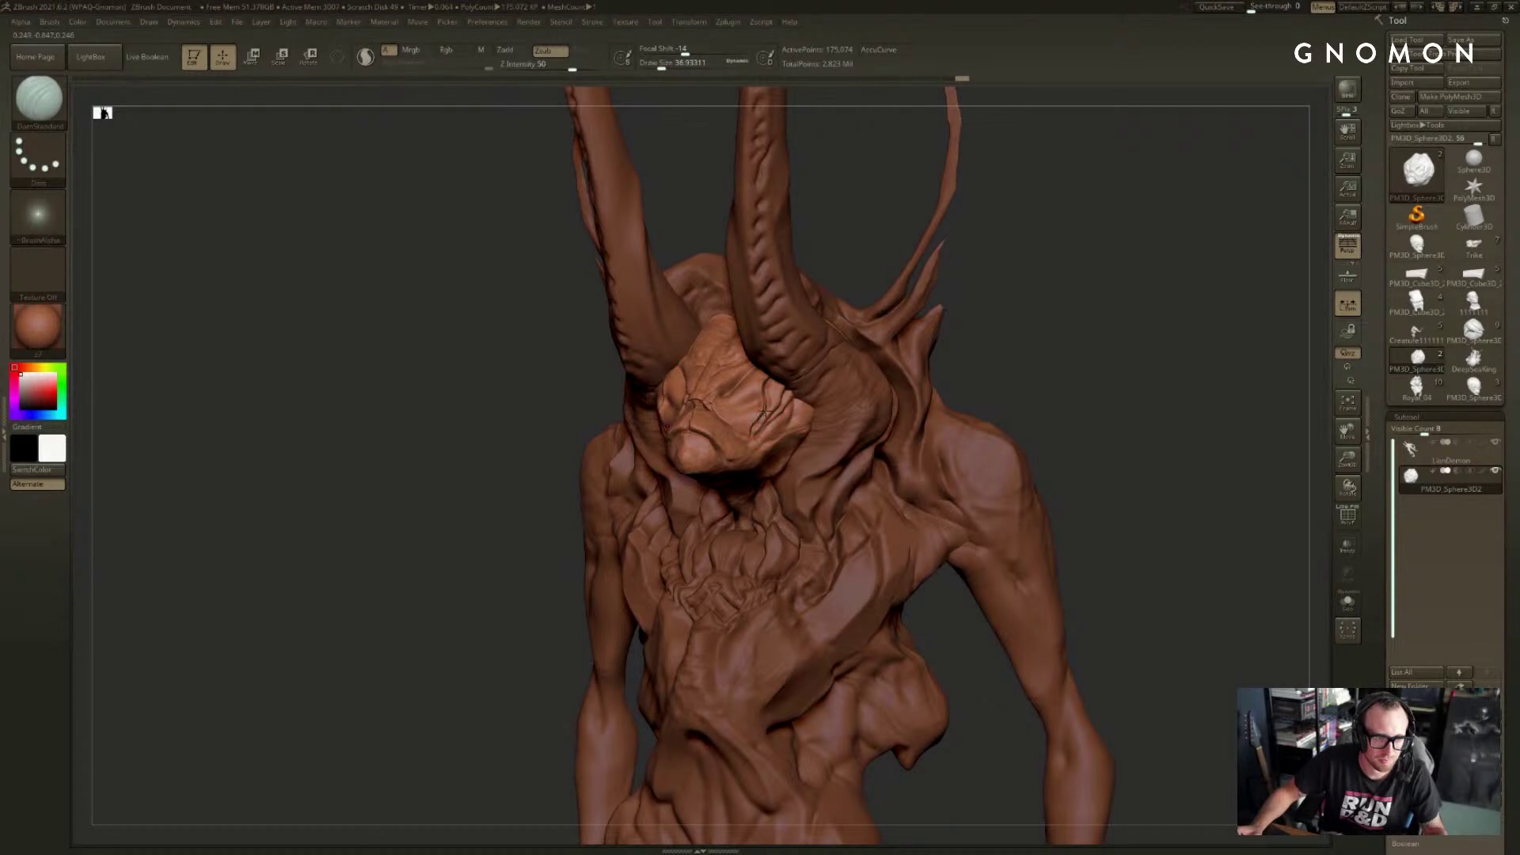
pyautogui.moveTo(764, 392); pyautogui.dragTo(766, 413)
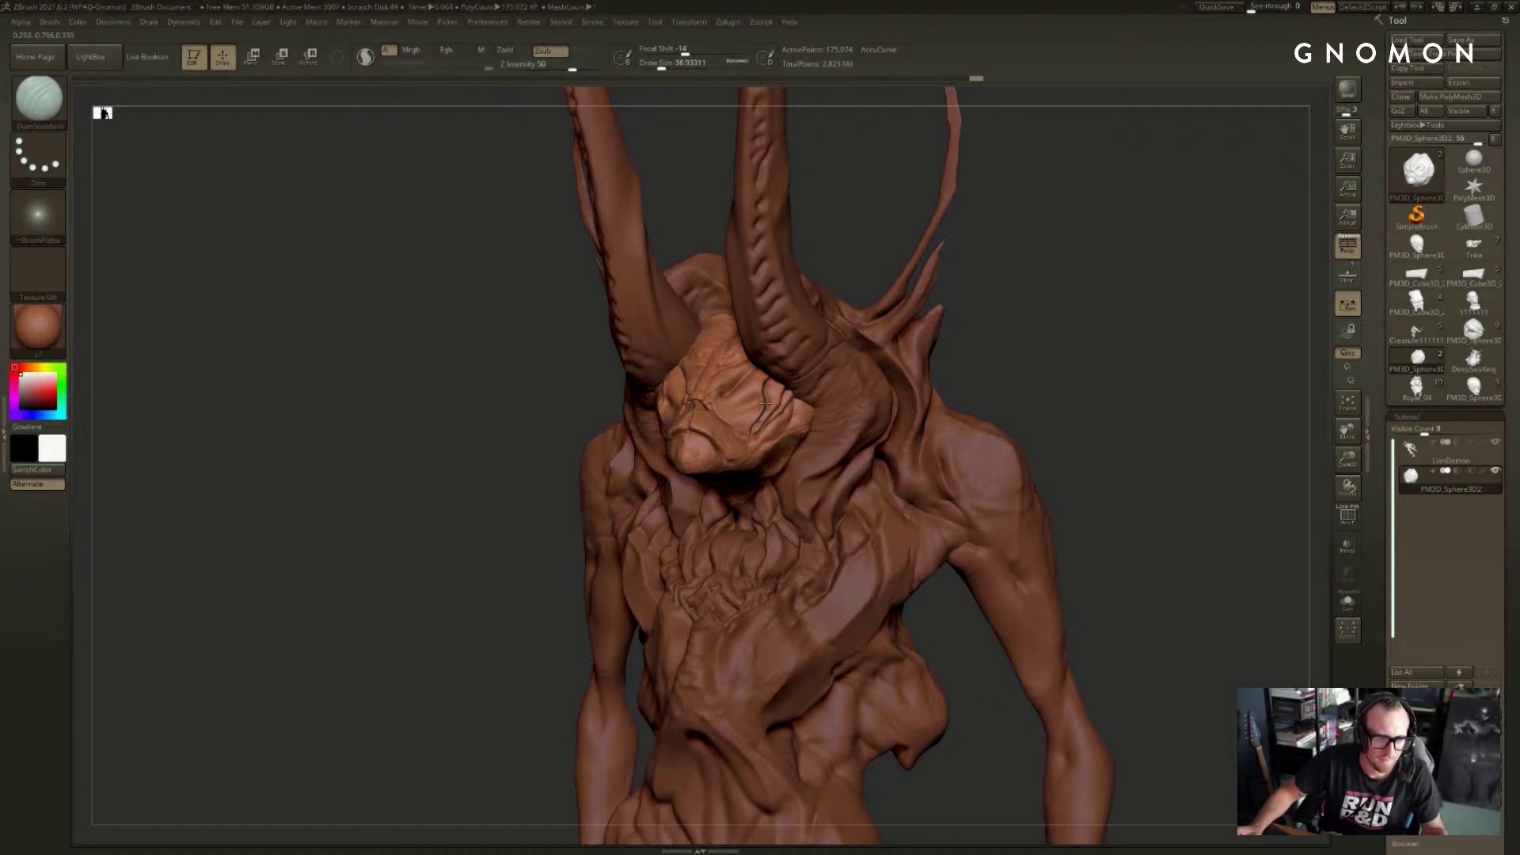
pyautogui.moveTo(1010, 328); pyautogui.dragTo(887, 337)
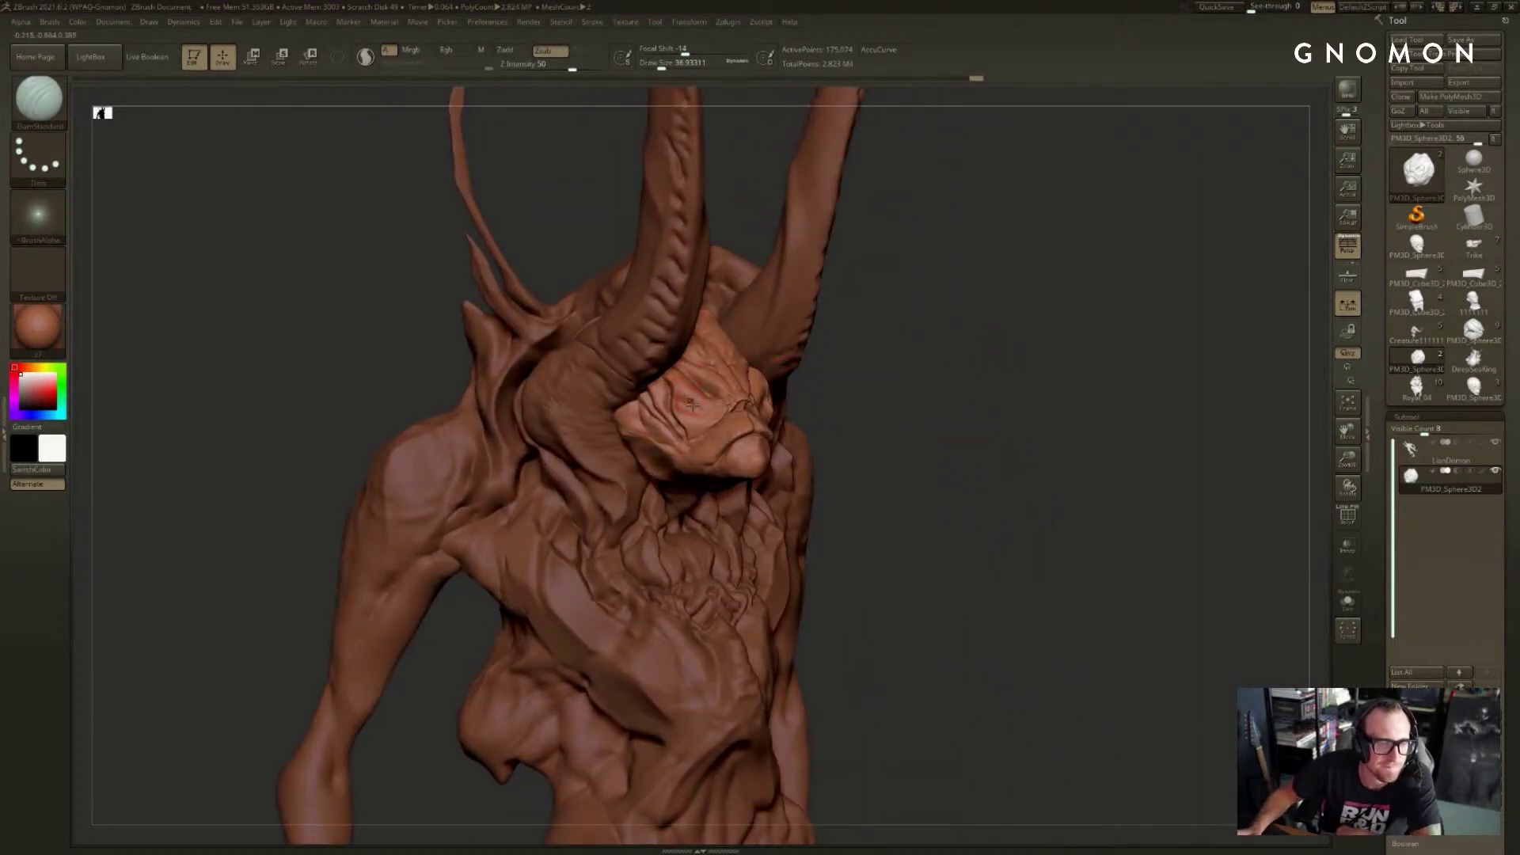
pyautogui.moveTo(682, 404); pyautogui.dragTo(685, 402)
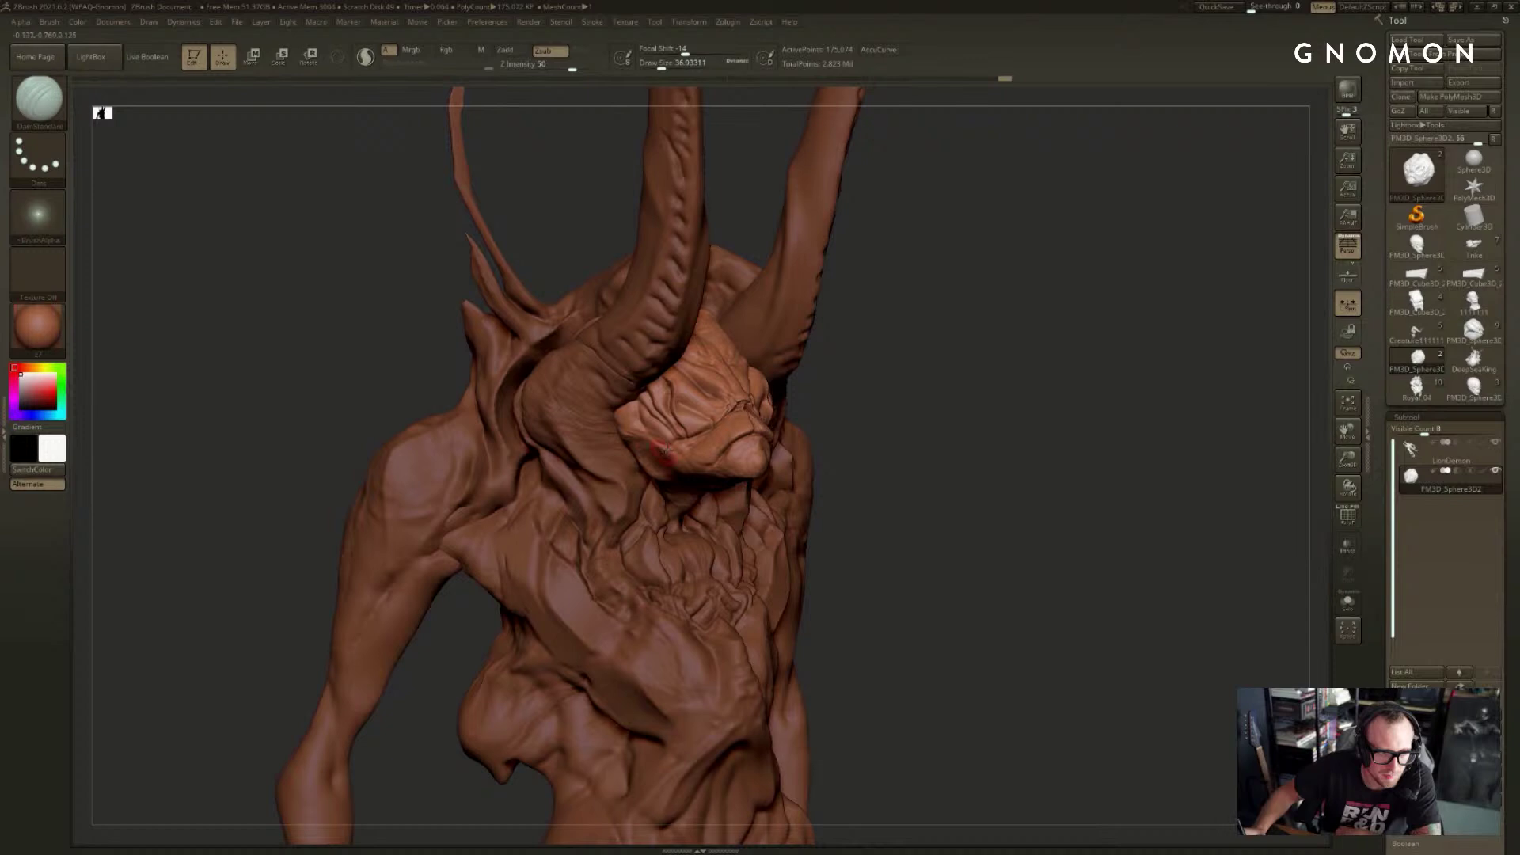
pyautogui.moveTo(991, 278); pyautogui.dragTo(987, 234)
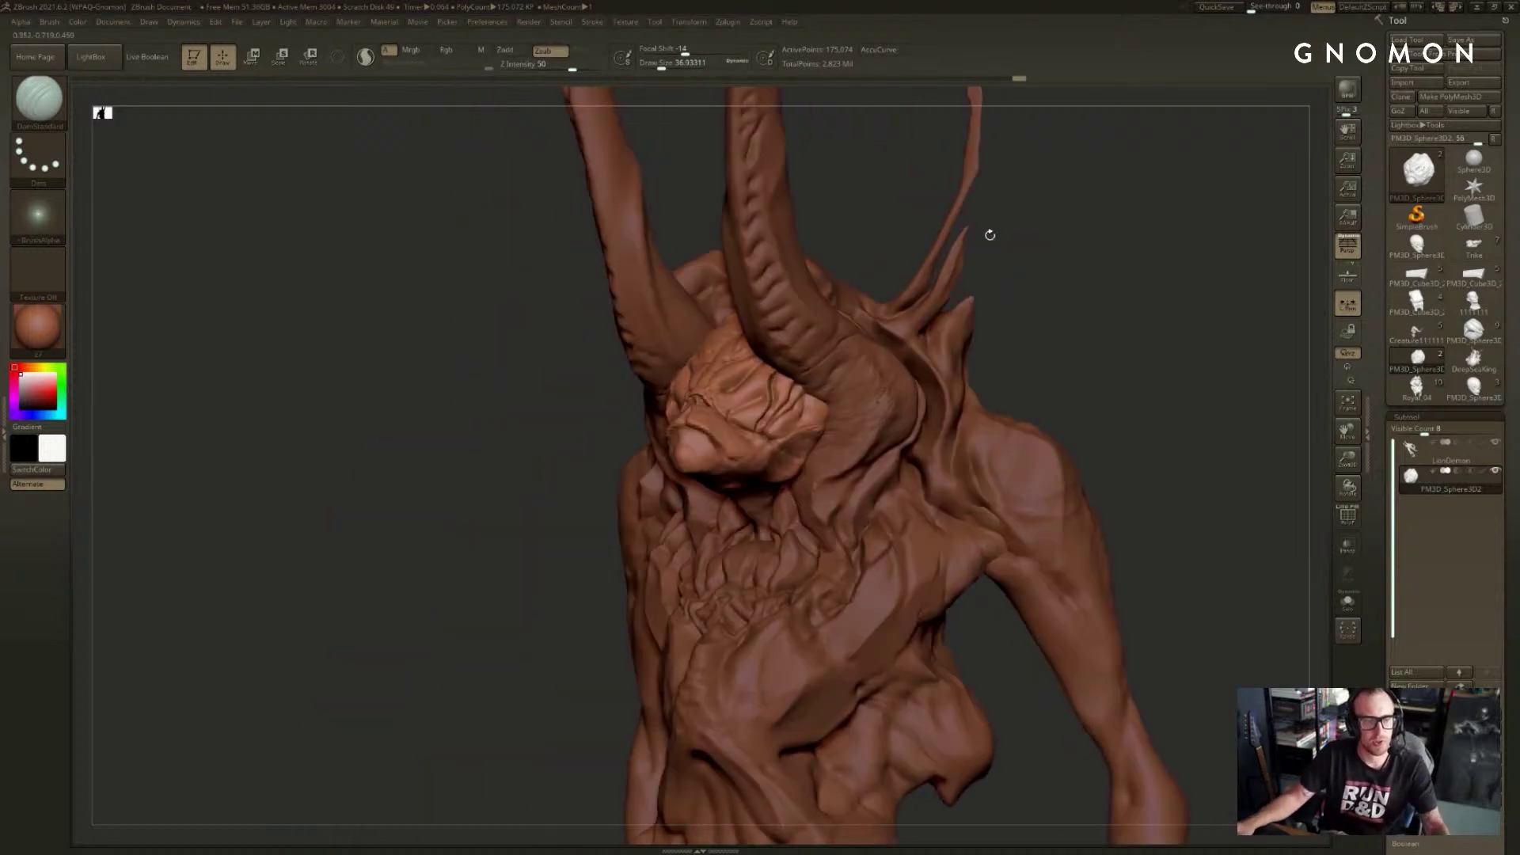
pyautogui.moveTo(1090, 240)
pyautogui.mouseDown()
pyautogui.moveTo(959, 318)
pyautogui.moveTo(923, 306)
pyautogui.moveTo(1000, 293)
pyautogui.moveTo(943, 314)
pyautogui.mouseUp()
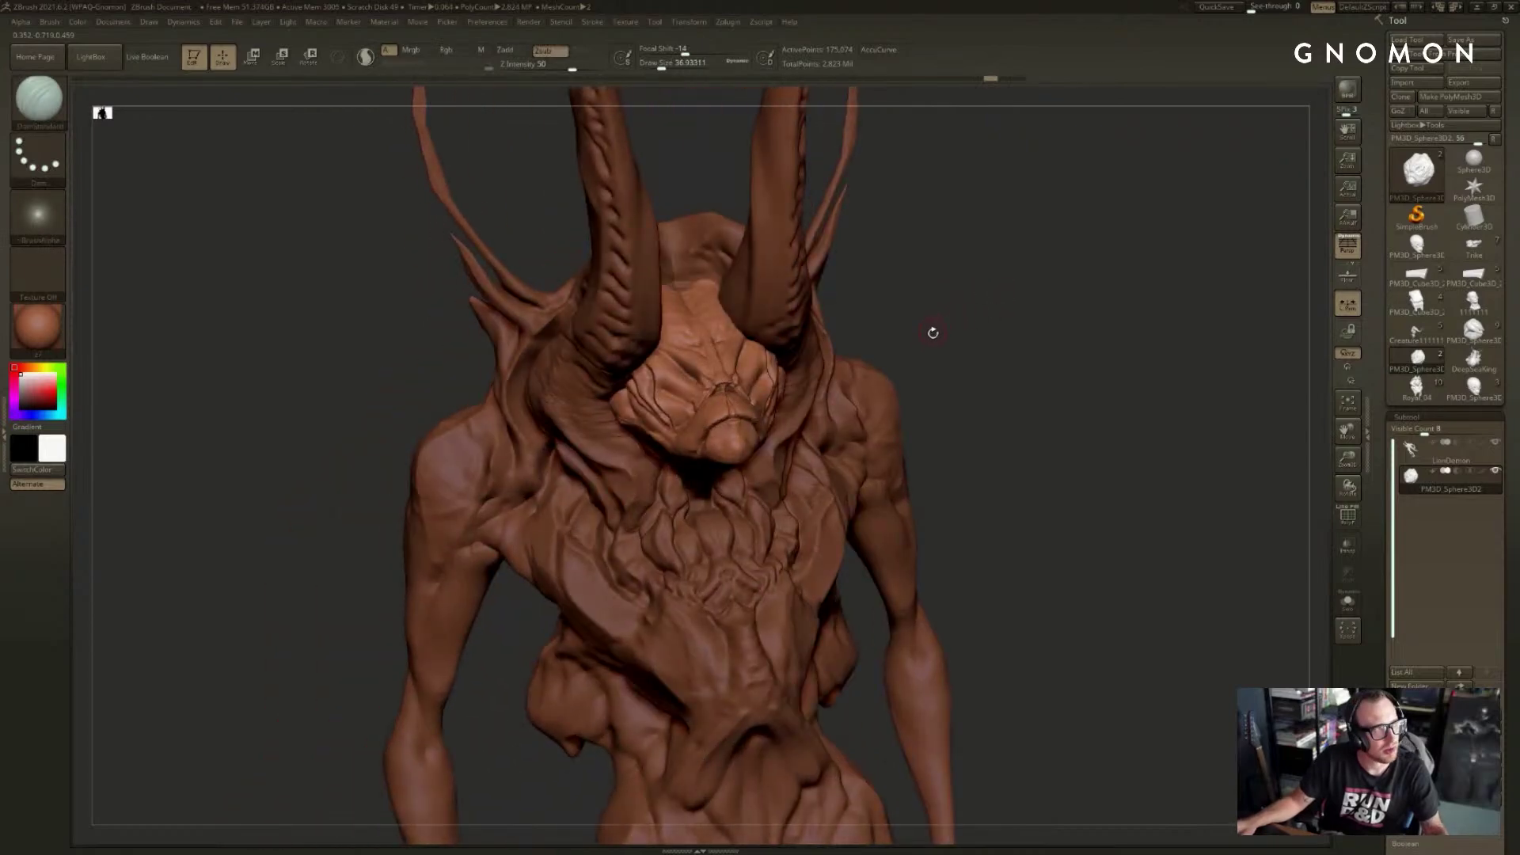
# - Smooth the side of the muzzle and flatten its planes with the hPolish brush at a draw size of about 68
pyautogui.moveTo(950, 351); pyautogui.dragTo(875, 372)
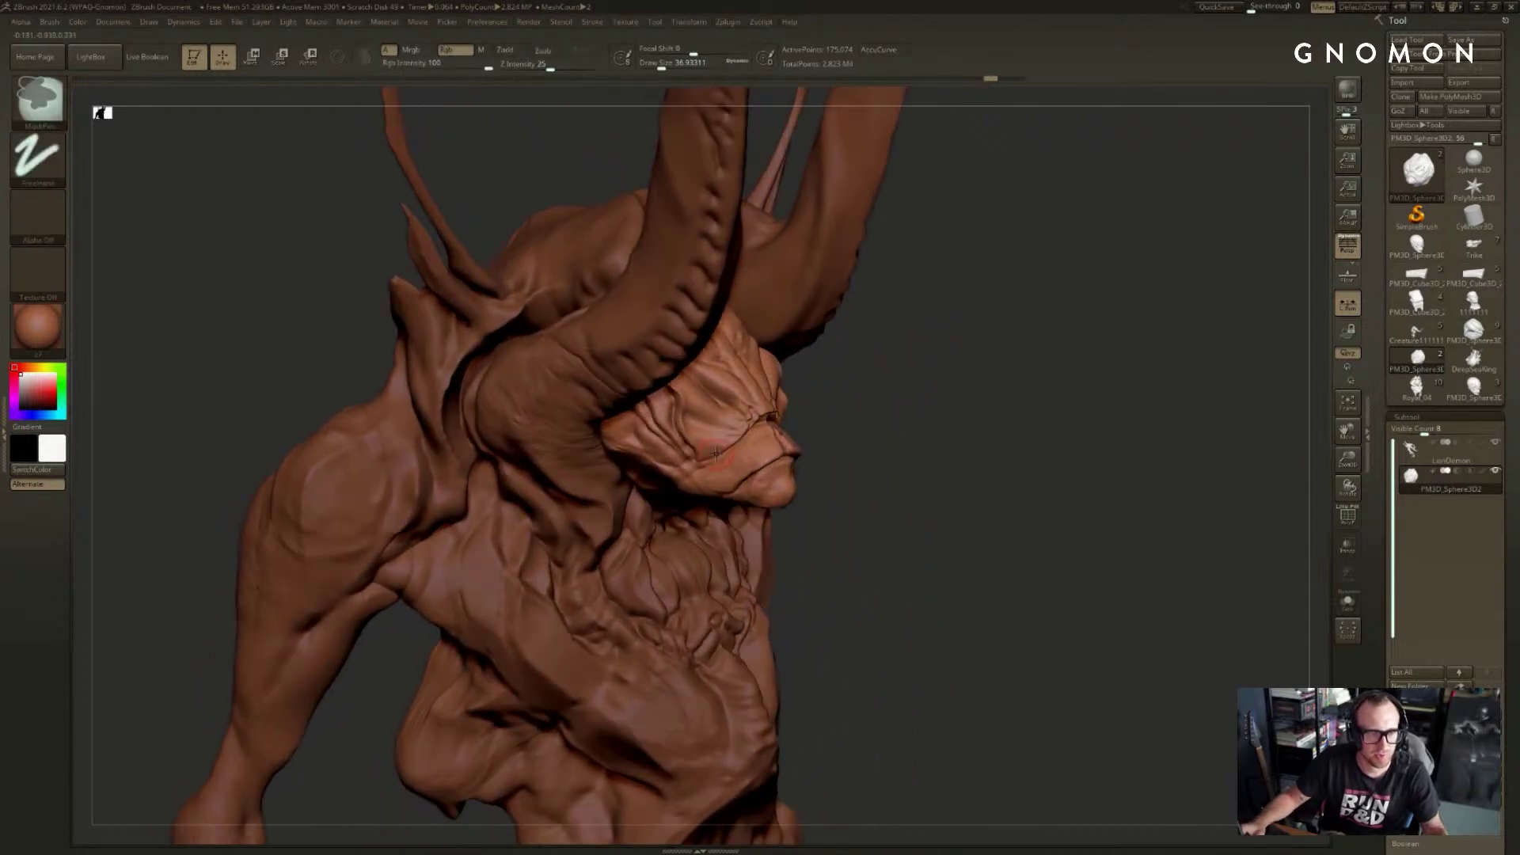
pyautogui.press('shift')
pyautogui.hotkey('shift', 'd')
pyautogui.keyDown('shift'); pyautogui.moveTo(738, 447); pyautogui.dragTo(727, 451); pyautogui.keyUp('shift')
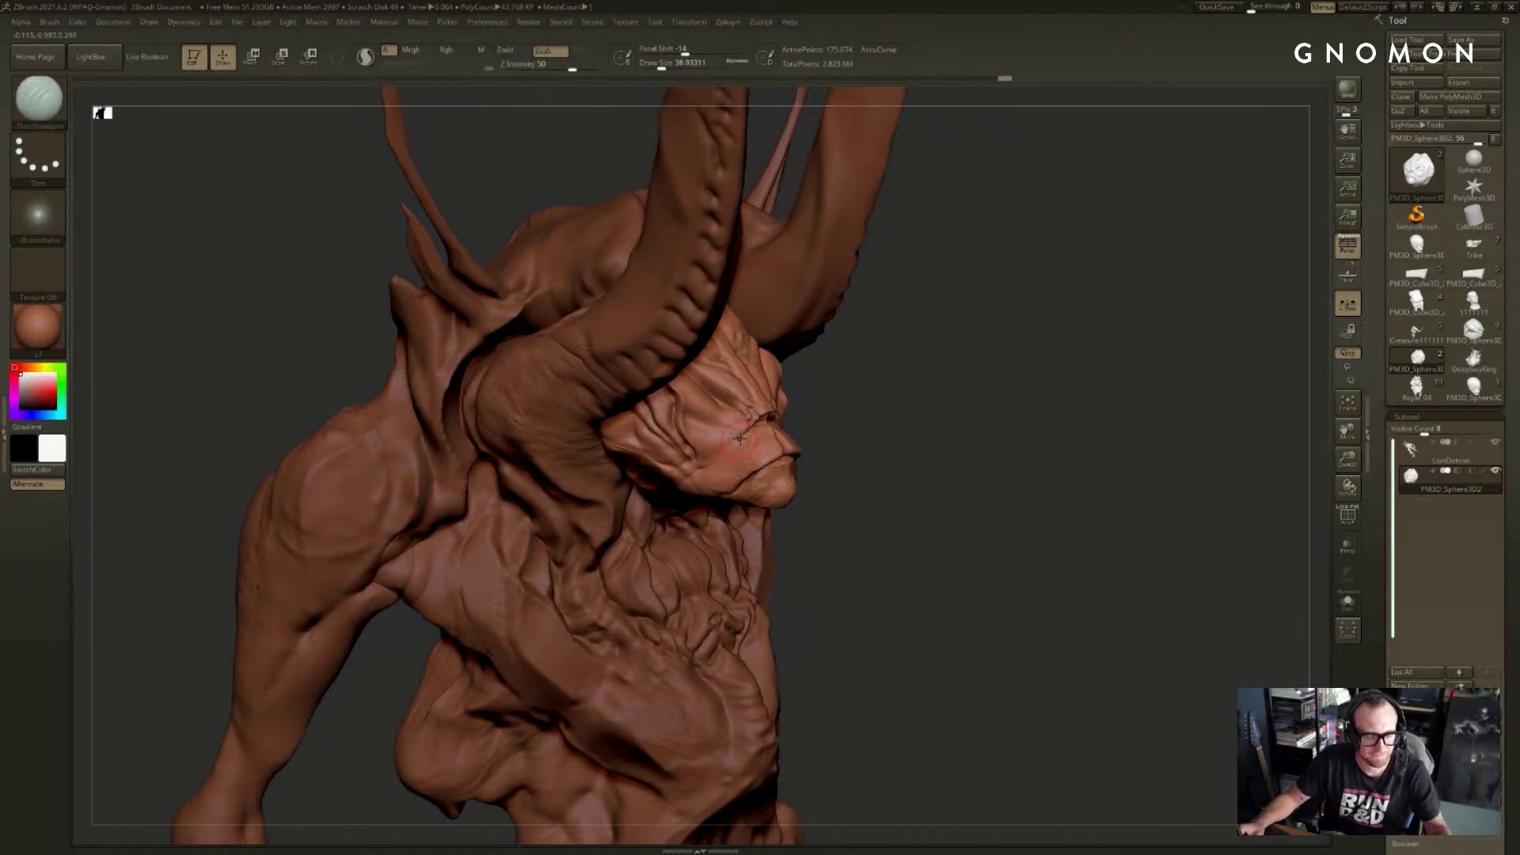
pyautogui.press('b')
pyautogui.press('h')
pyautogui.press('p')
pyautogui.press(']')
pyautogui.press(']')
pyautogui.press(']')
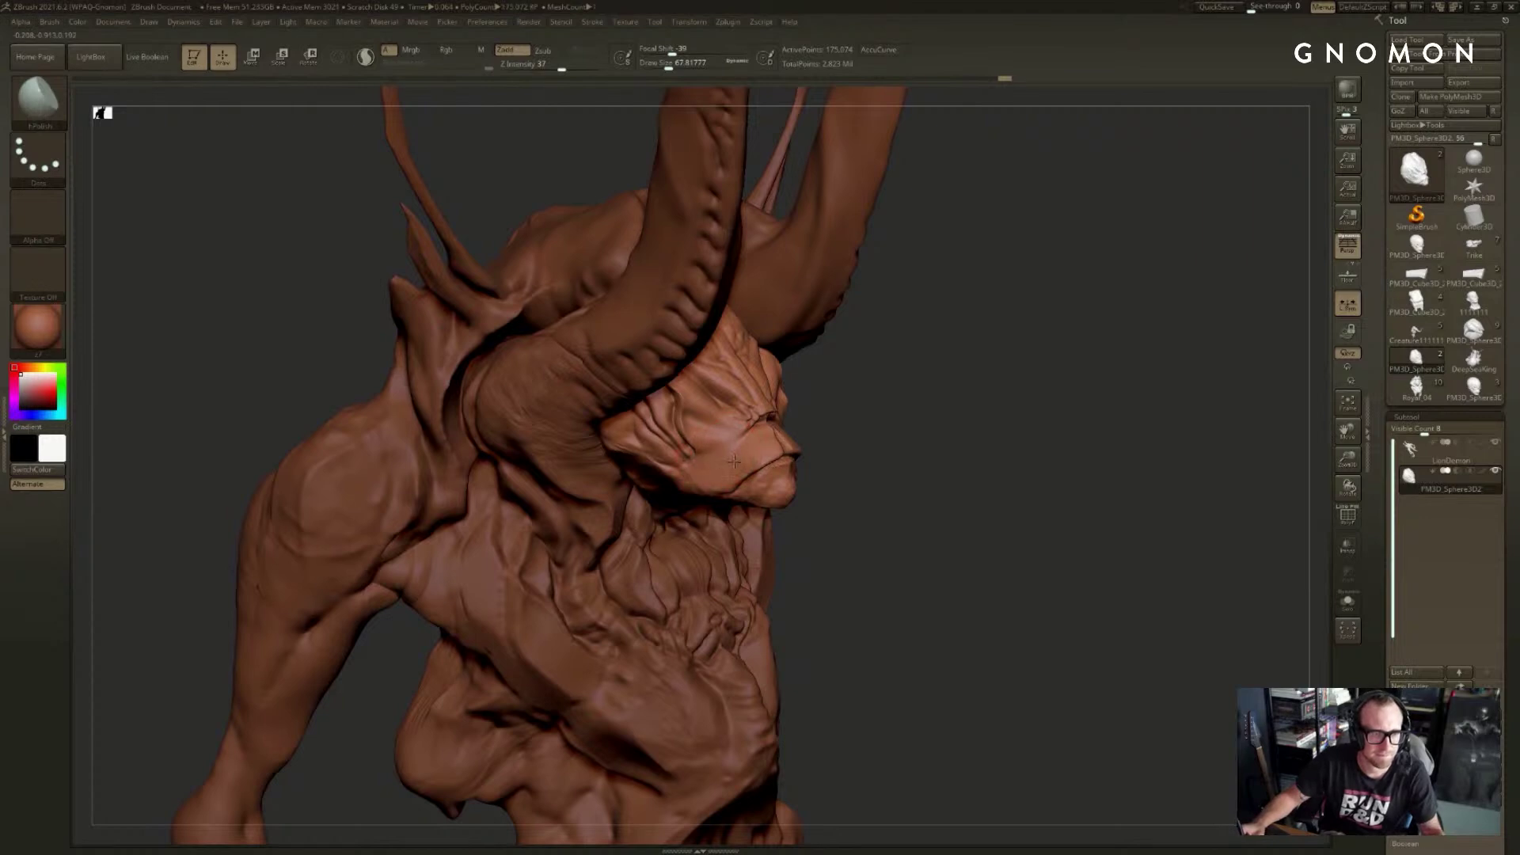
pyautogui.moveTo(723, 494)
pyautogui.mouseDown(button='right')
pyautogui.moveTo(974, 390)
pyautogui.moveTo(877, 444)
pyautogui.mouseUp(button='right')
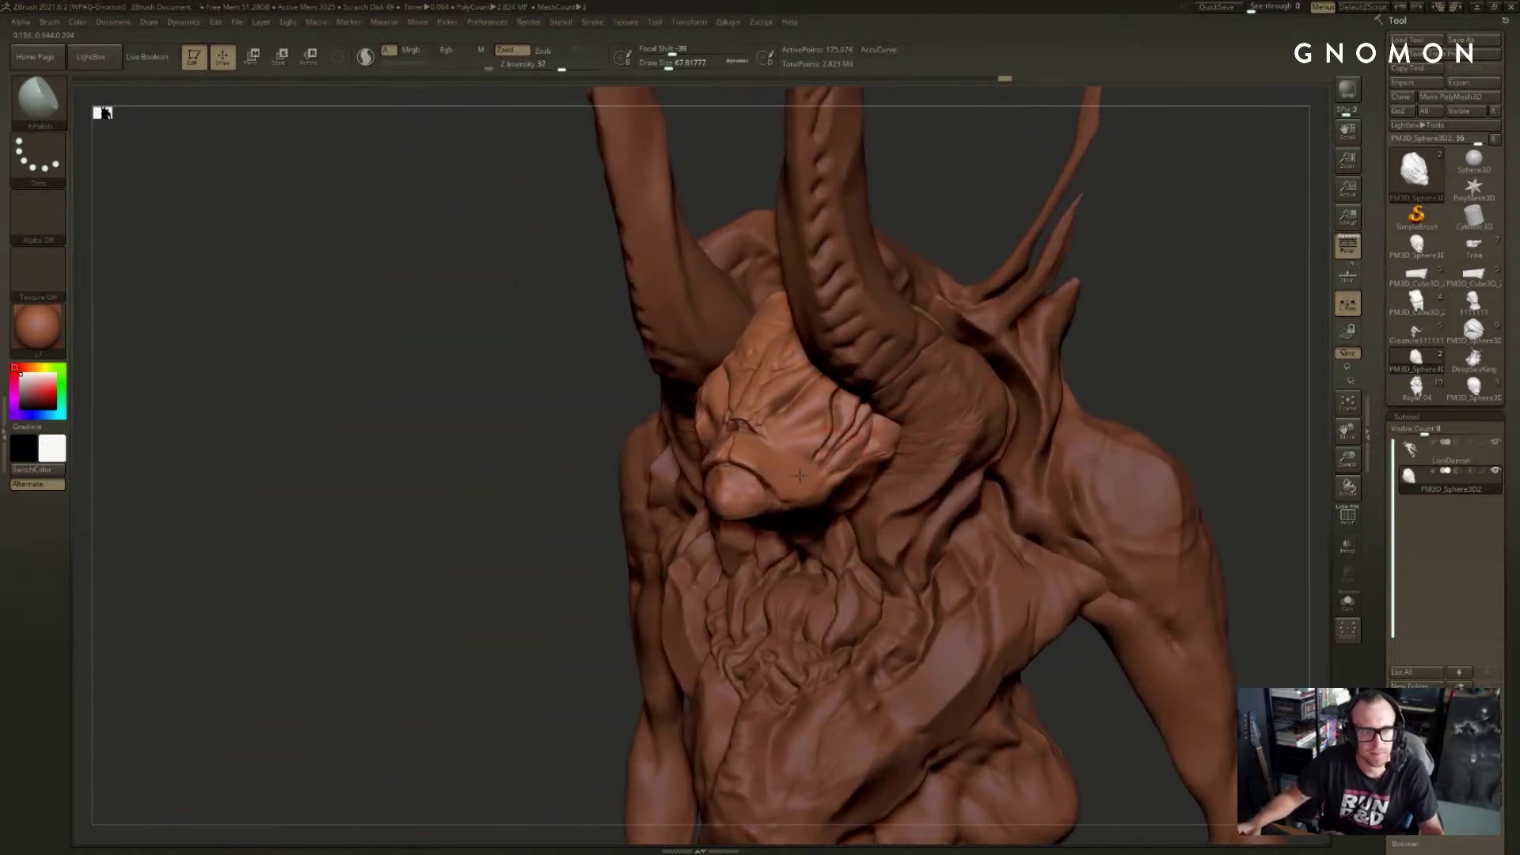
# - Sharpen the creases around the eyes, brow and cheeks with DamStandard at a draw size of about 39 to 41
pyautogui.press('b')
pyautogui.press('d')
pyautogui.press('s')
pyautogui.press('[')
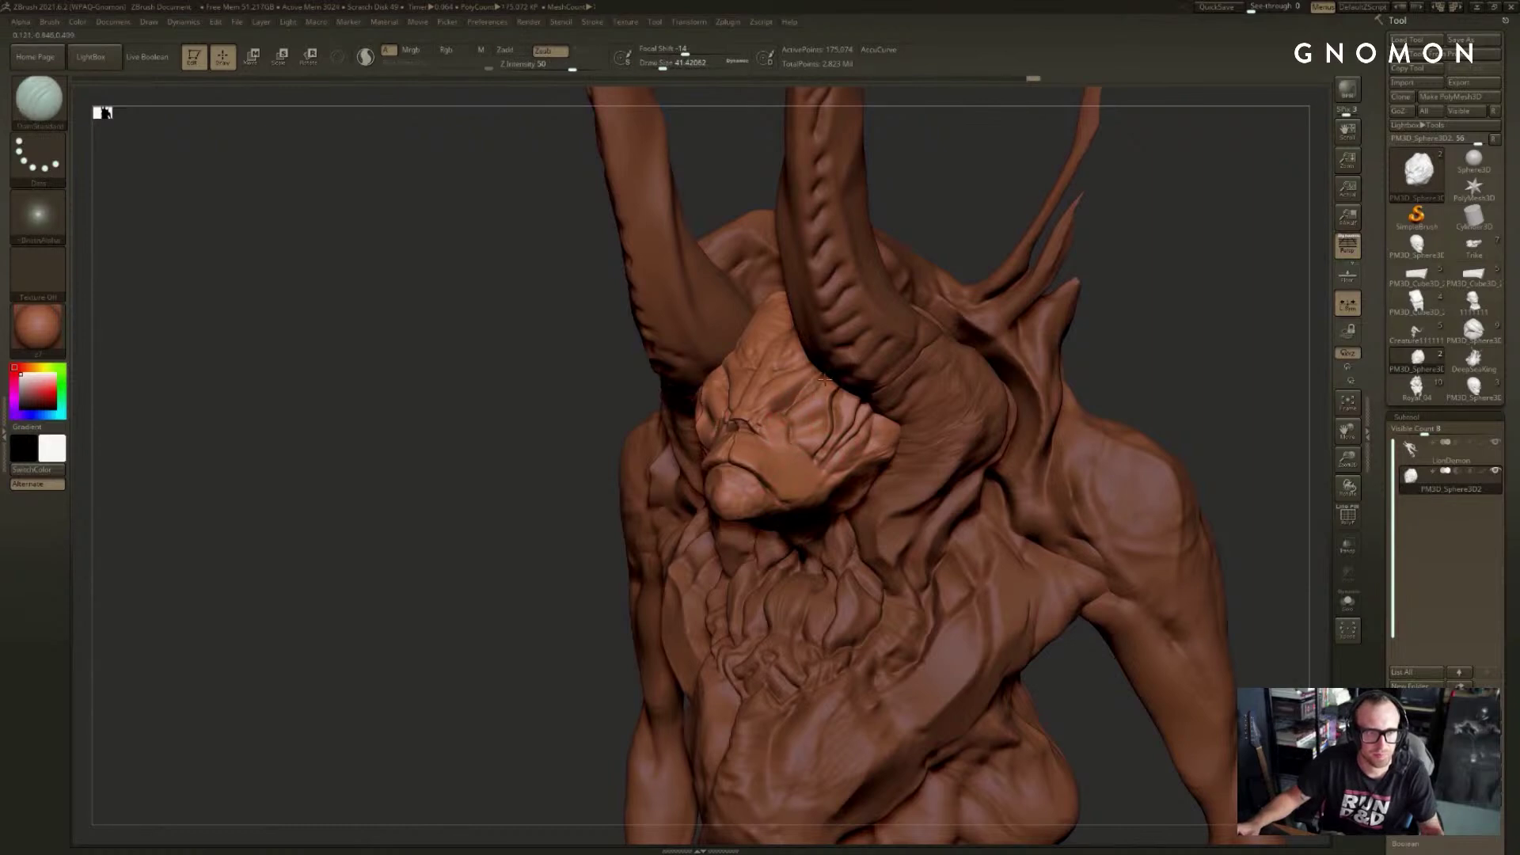
pyautogui.keyDown('shift'); pyautogui.moveTo(1174, 297); pyautogui.dragTo(1022, 285, button='right'); pyautogui.keyUp('shift')
pyautogui.moveTo(1021, 285); pyautogui.dragTo(994, 316, button='right')
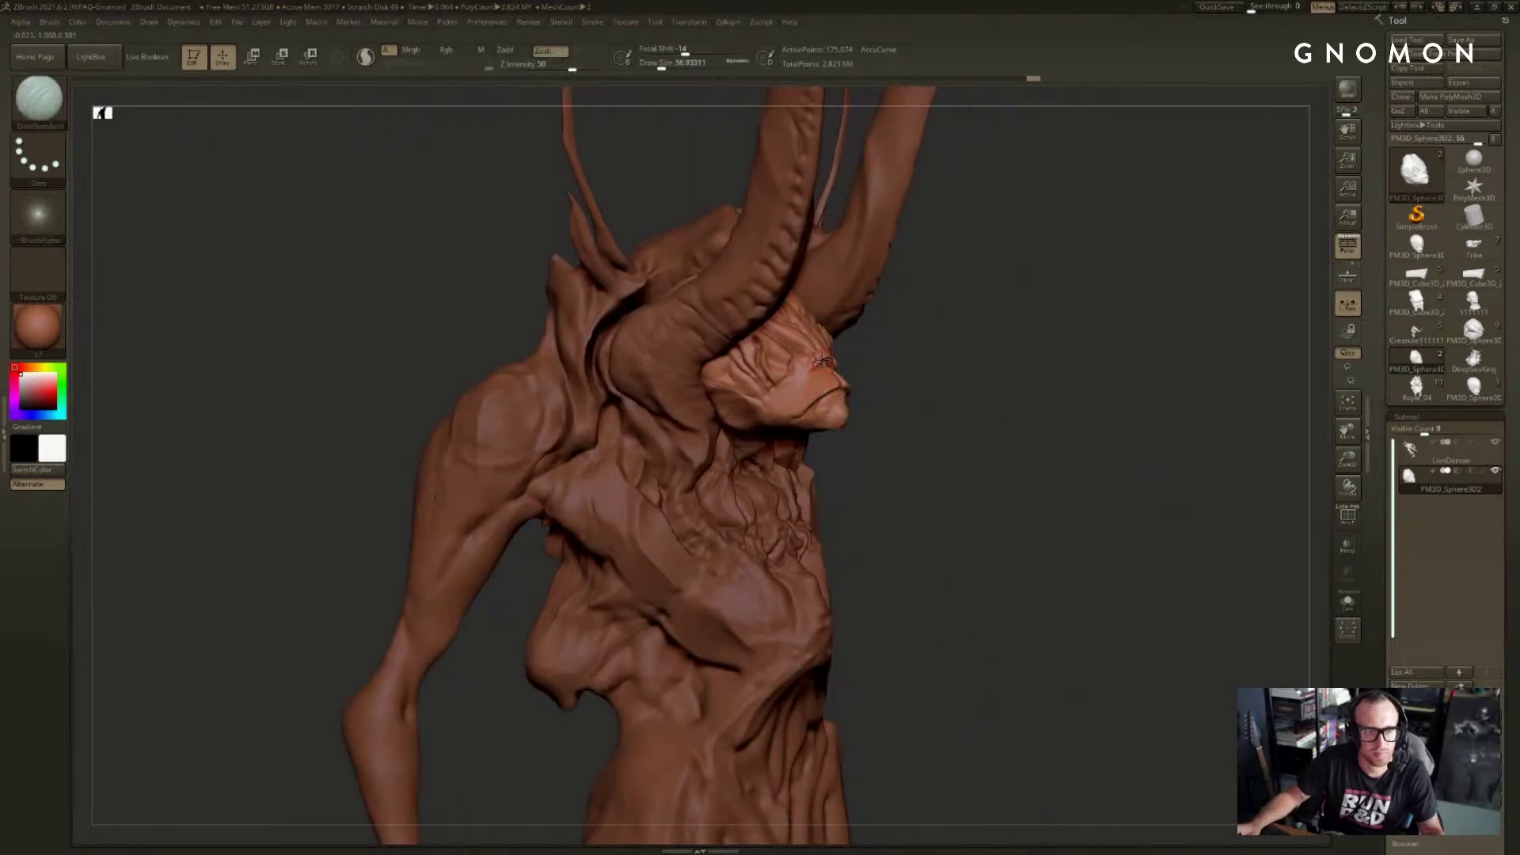
pyautogui.moveTo(888, 342); pyautogui.dragTo(824, 358, button='right')
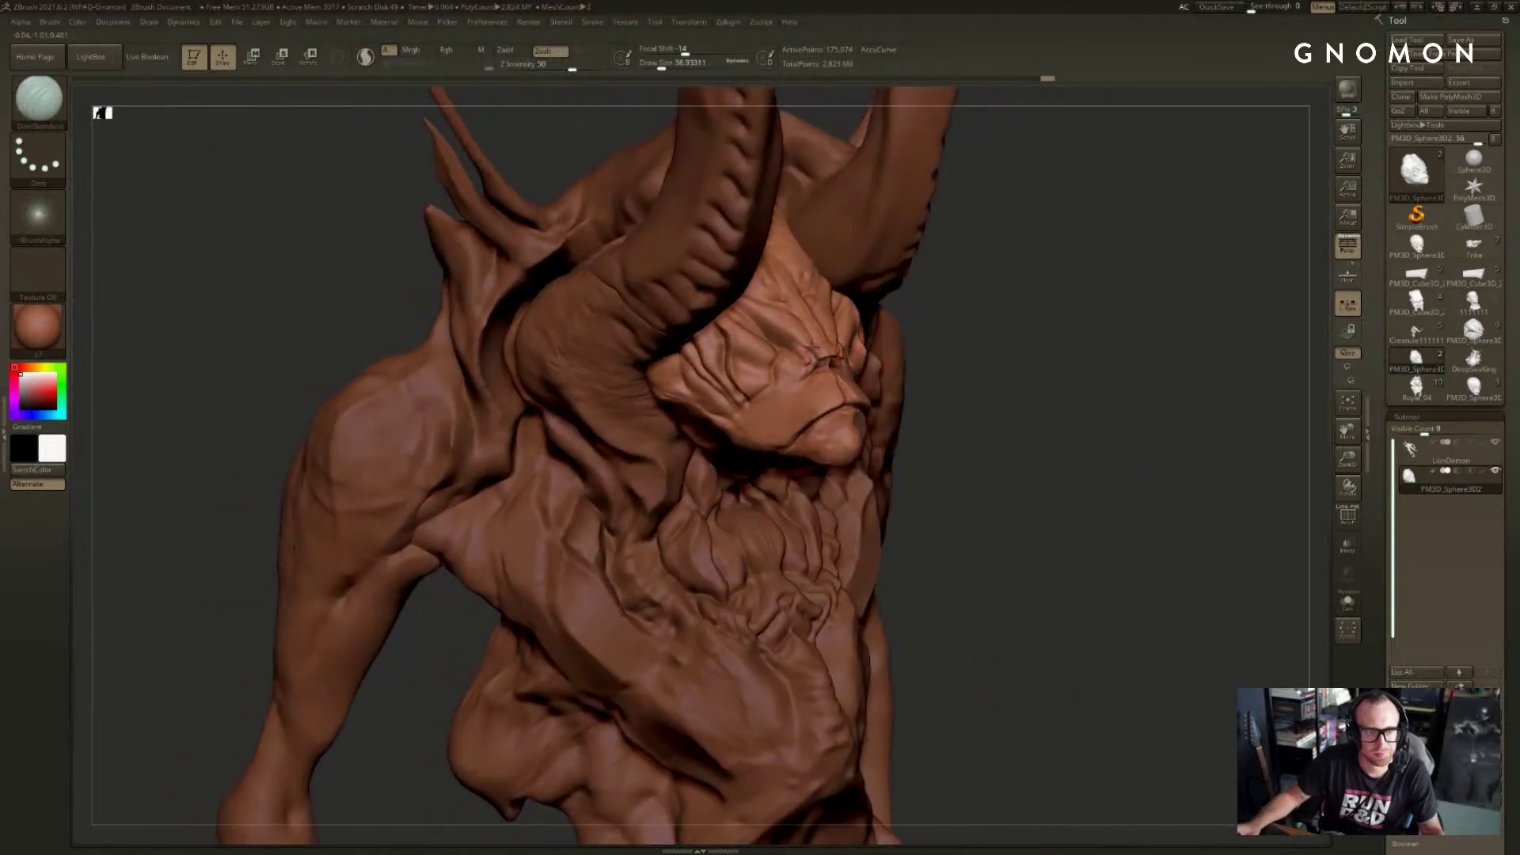
pyautogui.keyDown('shift'); pyautogui.moveTo(772, 289); pyautogui.dragTo(885, 338, button='right'); pyautogui.keyUp('shift')
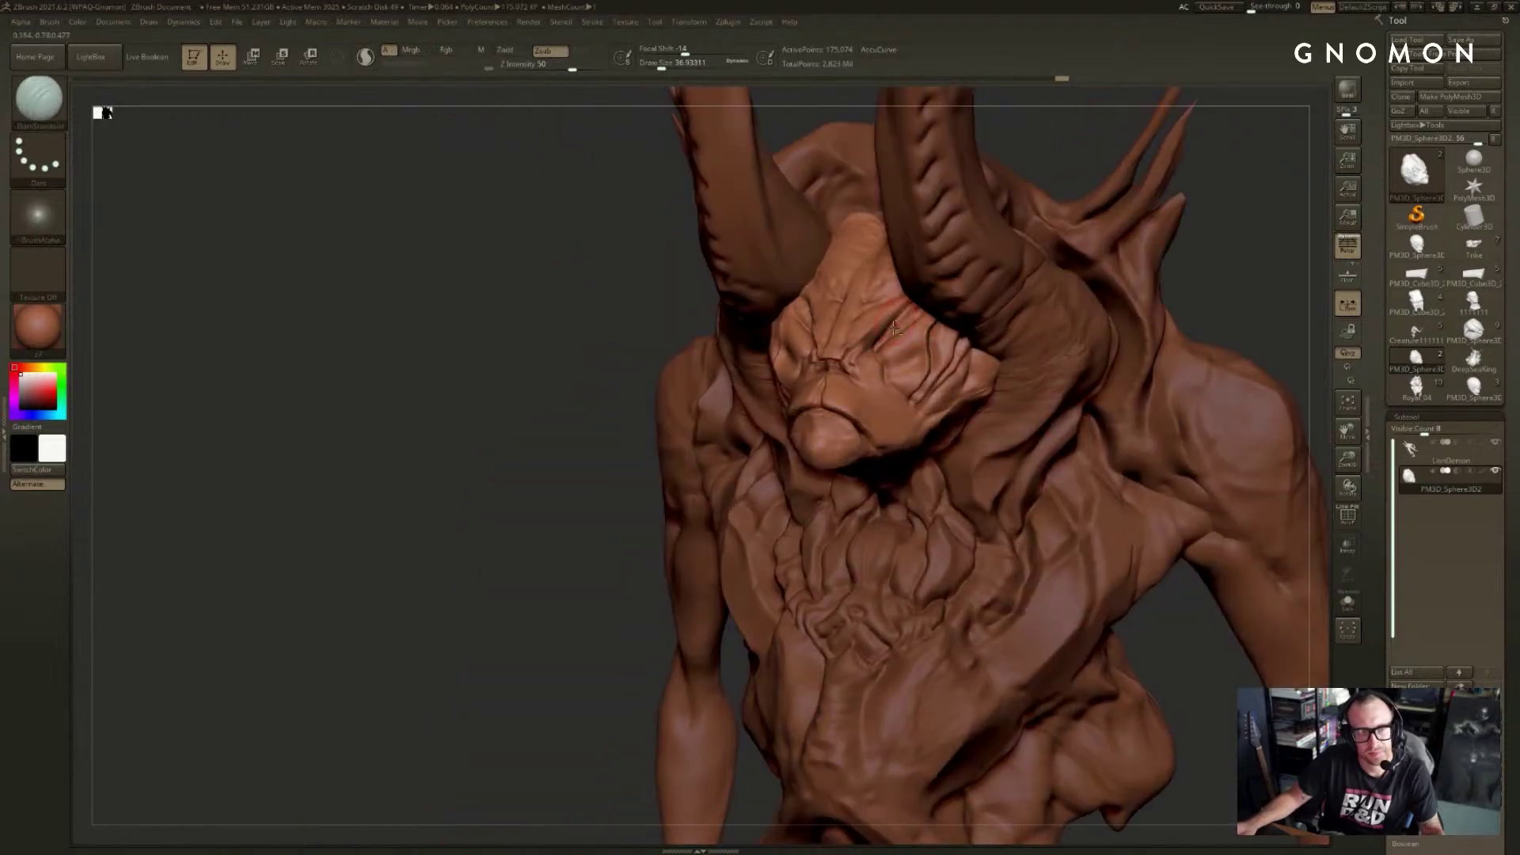
# - Isolate the head to examine the face from the front, and show the whole creature again
pyautogui.hotkey('alt', 's')
pyautogui.keyDown('shift'); pyautogui.moveTo(934, 261); pyautogui.dragTo(1021, 238, button='right'); pyautogui.keyUp('shift')
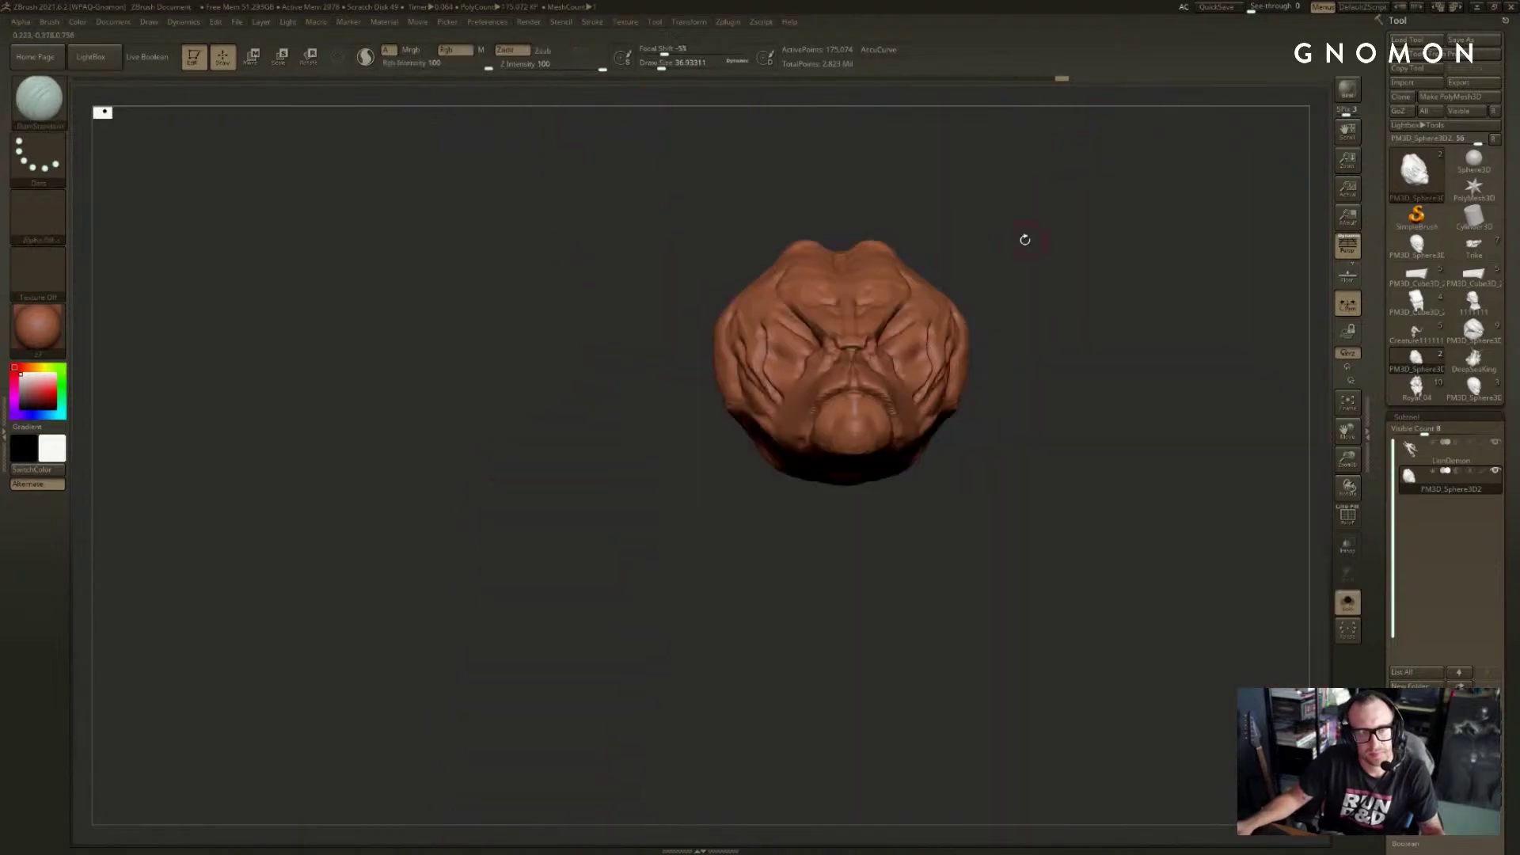
pyautogui.hotkey('alt', 's')
# - Make the LionDemon body subtool active and pull the tall horns backward with the SnakeHook brush at a draw size of about 888
pyautogui.moveTo(1117, 327)
pyautogui.mouseDown(button='right')
pyautogui.moveTo(1133, 346)
pyautogui.moveTo(1066, 340)
pyautogui.moveTo(1018, 311)
pyautogui.moveTo(1035, 343)
pyautogui.moveTo(1107, 331)
pyautogui.moveTo(1022, 278)
pyautogui.moveTo(1041, 321)
pyautogui.mouseUp(button='right')
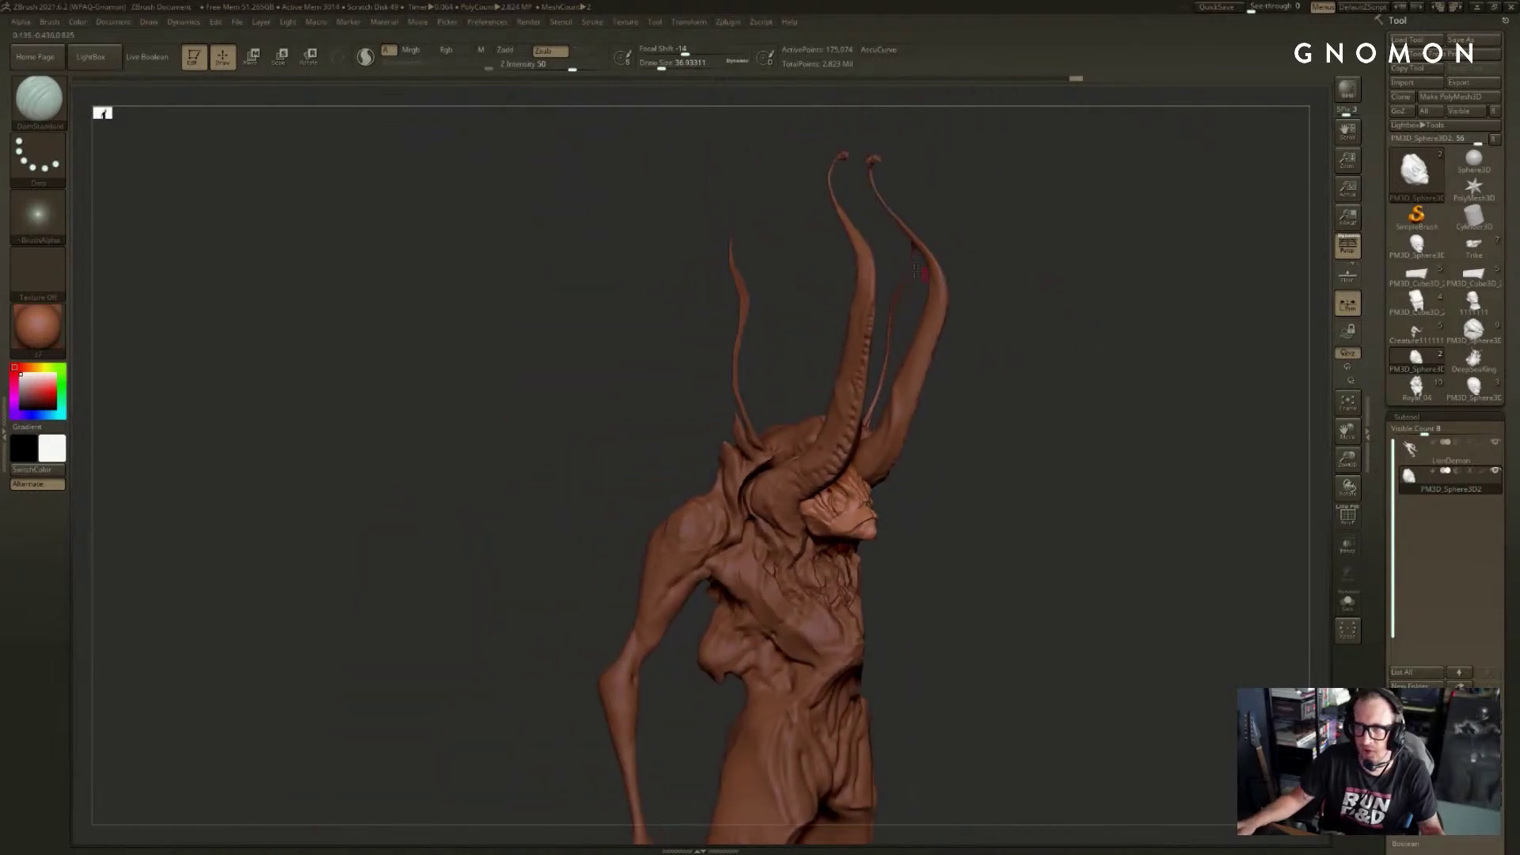
pyautogui.press('s')
pyautogui.click(954, 263)
pyautogui.keyDown('alt'); pyautogui.click(938, 311); pyautogui.keyUp('alt')
pyautogui.moveTo(938, 311); pyautogui.dragTo(1035, 290, button='right')
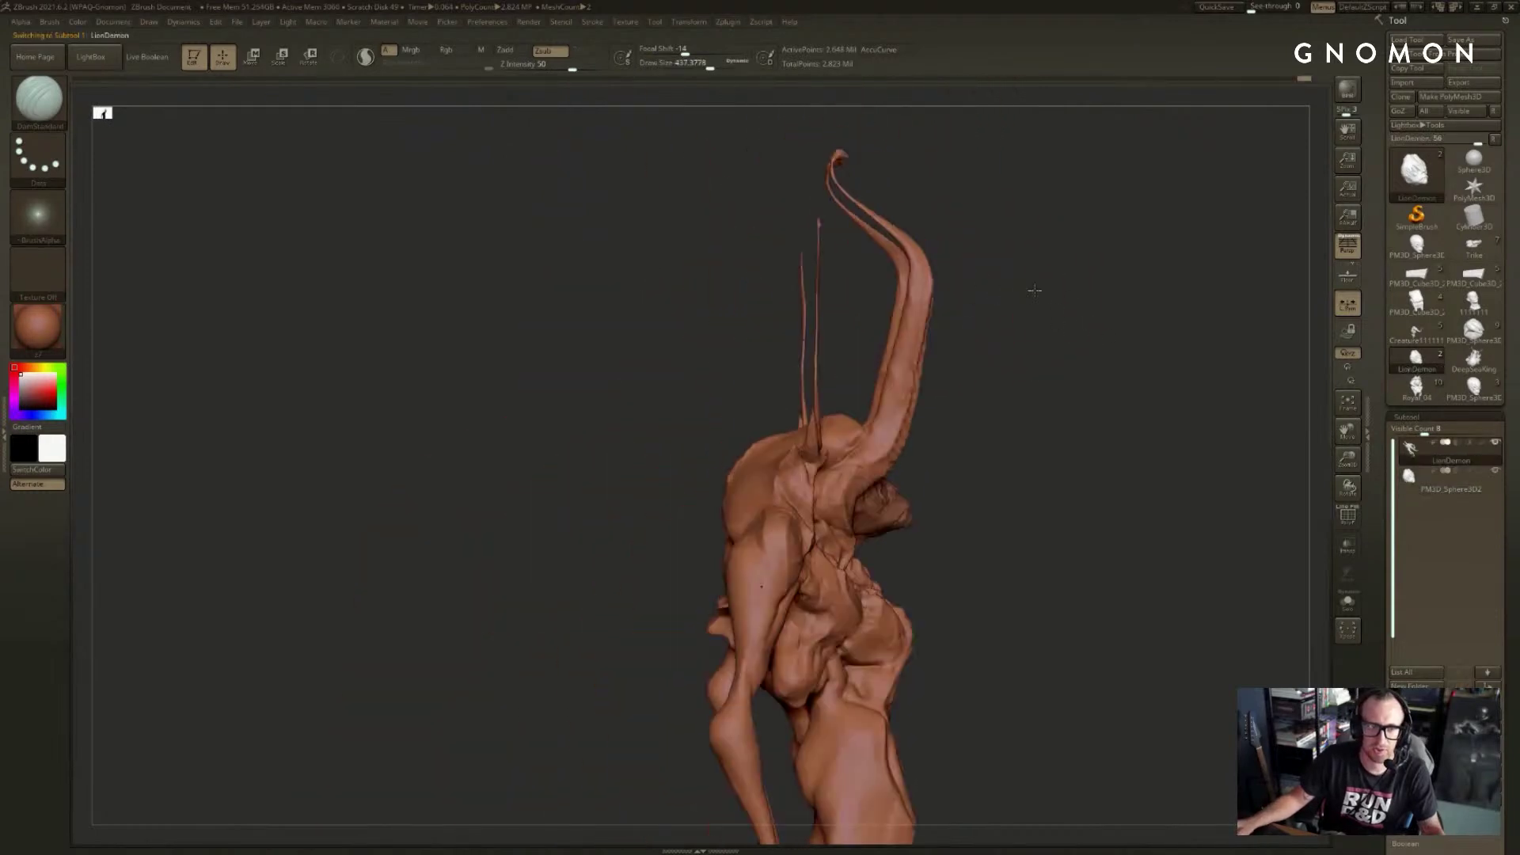
pyautogui.press('b')
pyautogui.press('s')
pyautogui.press('h')
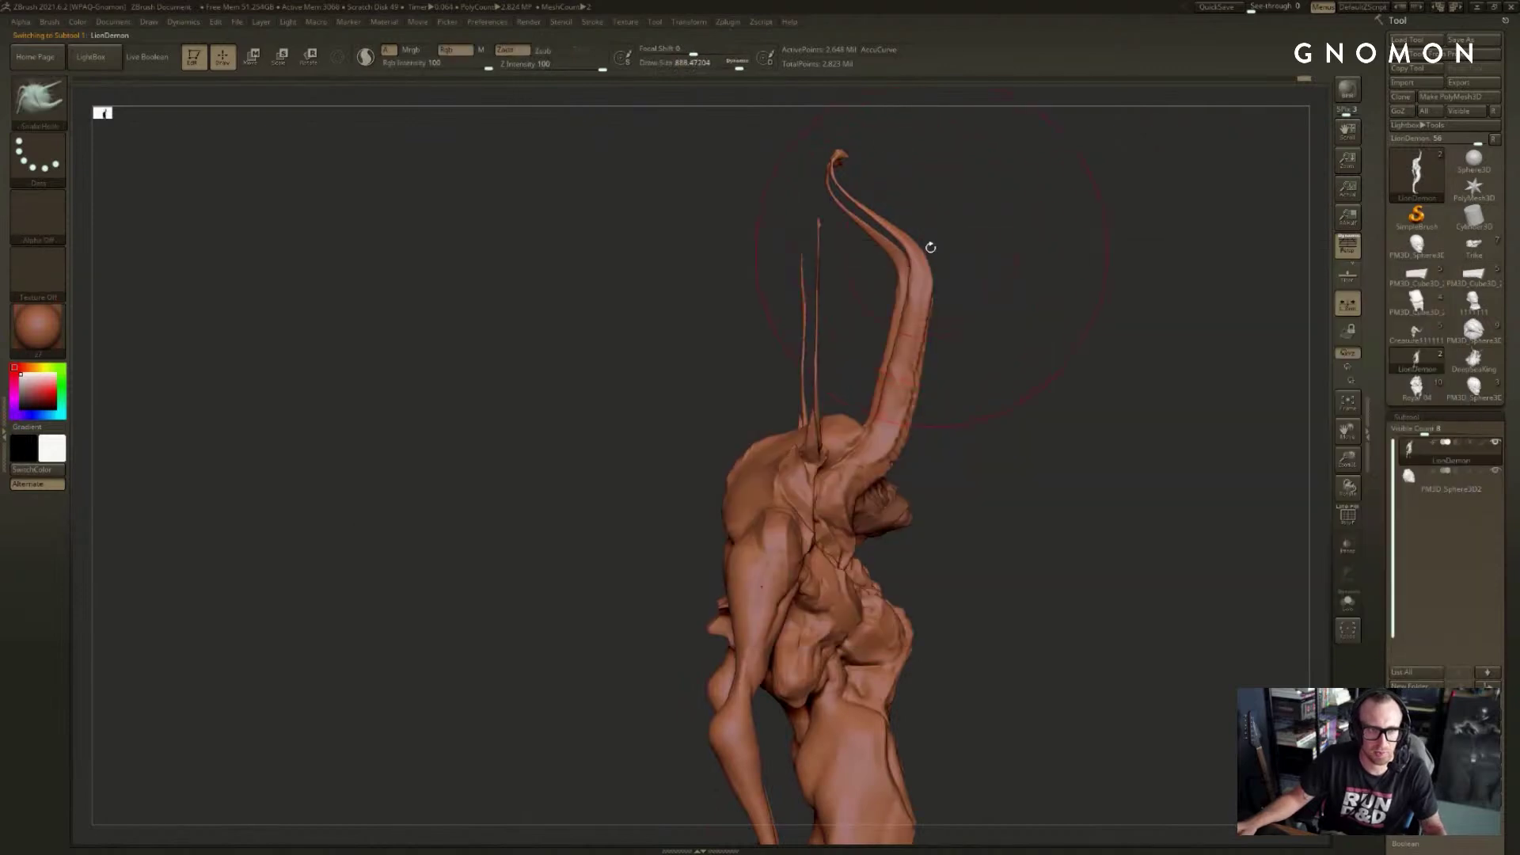
pyautogui.moveTo(879, 215)
pyautogui.mouseDown()
pyautogui.moveTo(764, 242)
pyautogui.moveTo(703, 286)
pyautogui.mouseUp()
# - Reshape the backward curve and thin tips of the horns with SnakeHook at smaller draw sizes, down to about 476
pyautogui.press('[')
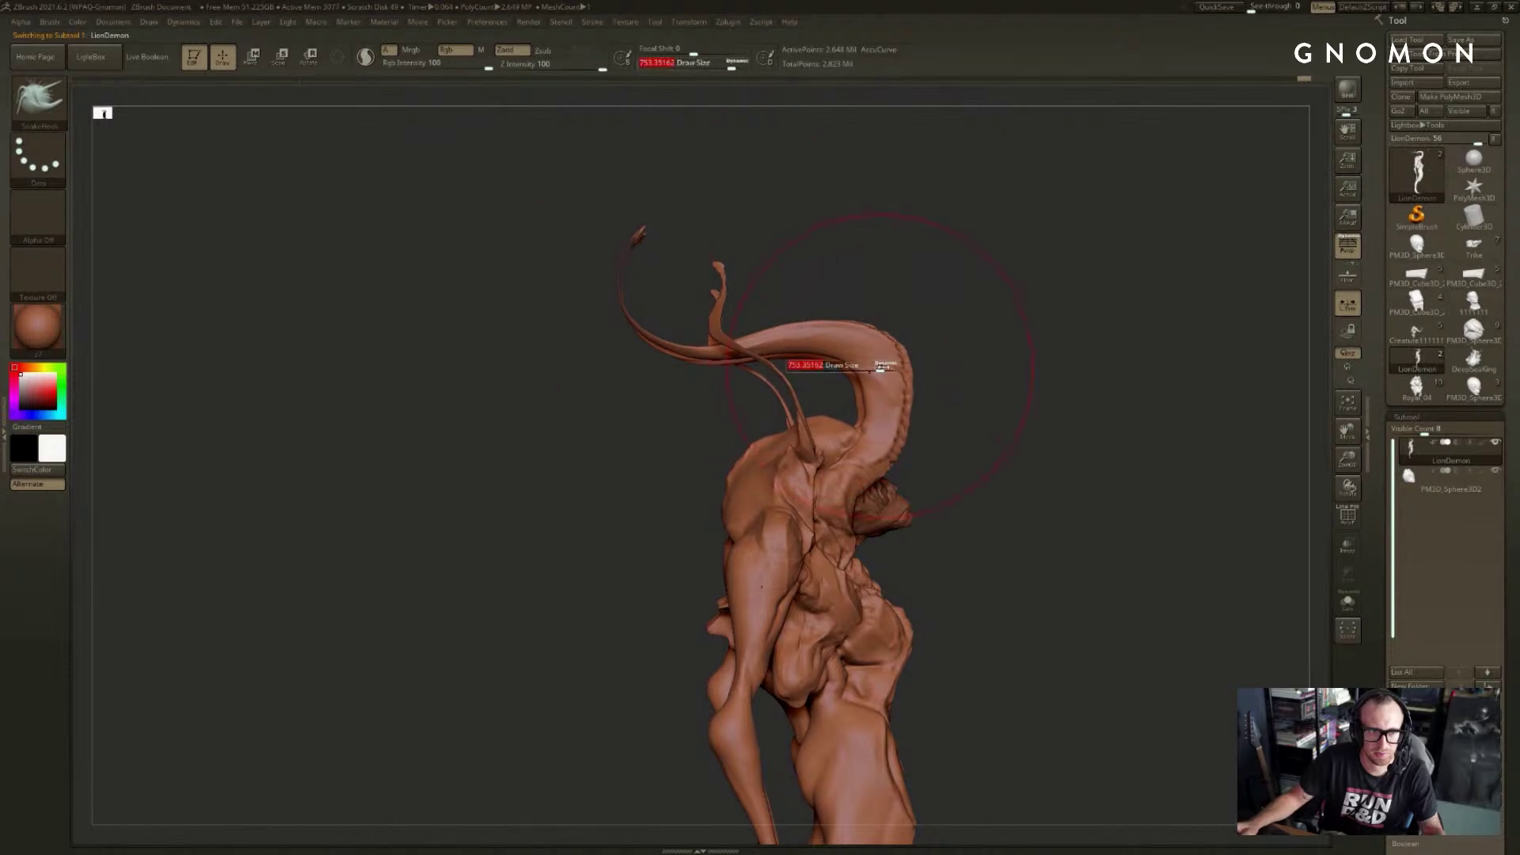
pyautogui.press('[')
pyautogui.moveTo(886, 395); pyautogui.dragTo(893, 360)
pyautogui.moveTo(791, 329)
pyautogui.mouseDown()
pyautogui.moveTo(789, 345)
pyautogui.moveTo(744, 349)
pyautogui.mouseUp()
pyautogui.press('s')
pyautogui.moveTo(736, 347); pyautogui.dragTo(730, 358)
pyautogui.moveTo(912, 298)
pyautogui.mouseDown()
pyautogui.moveTo(892, 285)
pyautogui.moveTo(980, 362)
pyautogui.moveTo(1012, 311)
pyautogui.moveTo(1041, 332)
pyautogui.moveTo(967, 292)
pyautogui.moveTo(1055, 326)
pyautogui.mouseUp()
# - Step back through the recent horn edits and redo them to compare the horn shapes
pyautogui.hotkey('ctrl', 'z')
pyautogui.hotkey('ctrl', 'z')
pyautogui.hotkey('ctrl', 'z')
pyautogui.hotkey('ctrl', 'z')
pyautogui.hotkey('ctrl', 'z')
pyautogui.hotkey('ctrl', 'z')
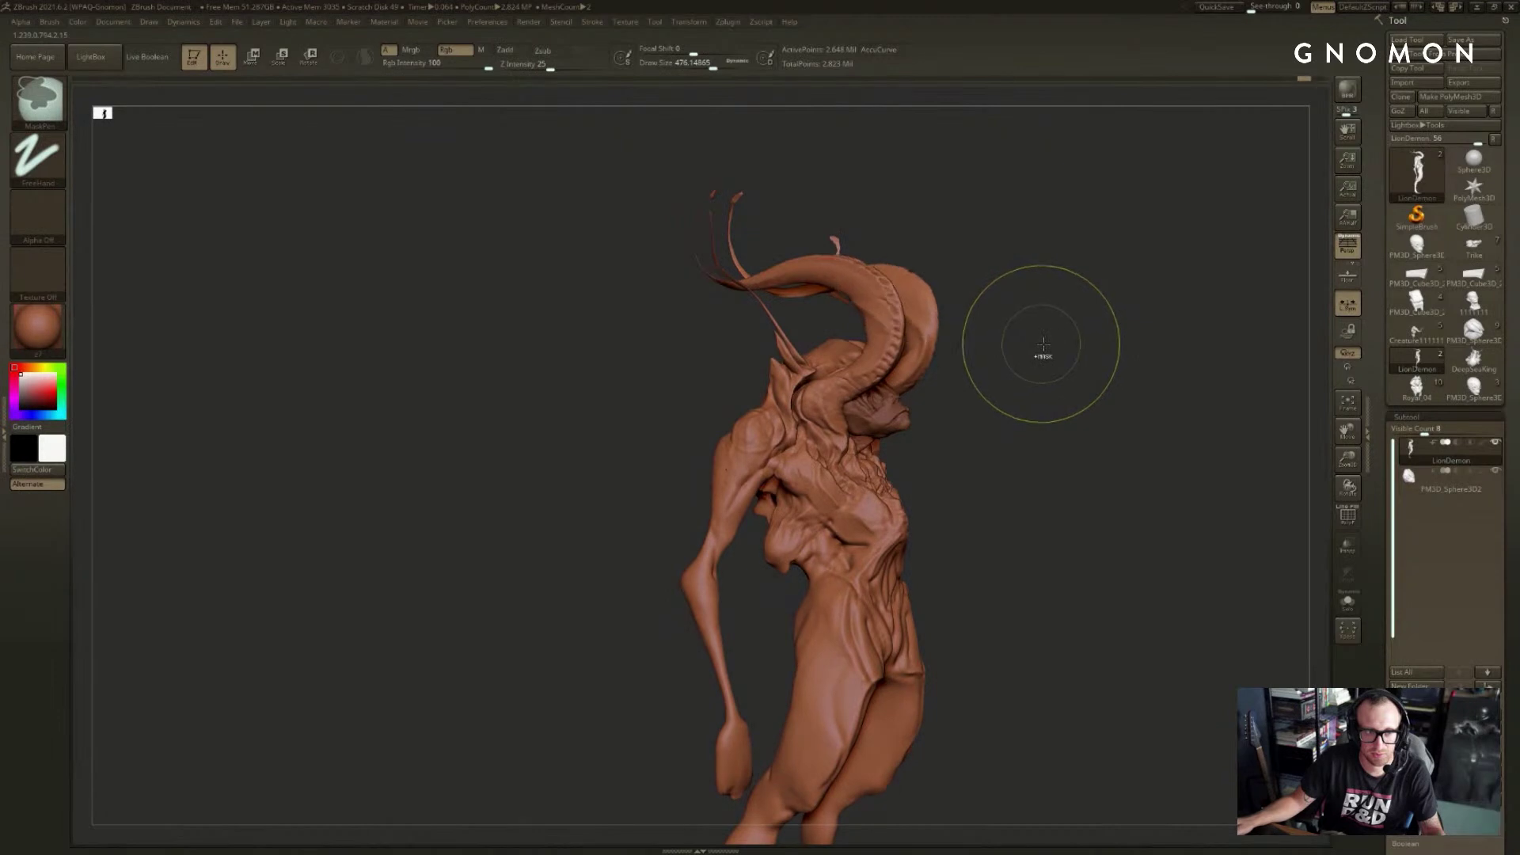
pyautogui.moveTo(1069, 332)
pyautogui.mouseDown()
pyautogui.moveTo(1038, 361)
pyautogui.moveTo(1053, 322)
pyautogui.moveTo(1072, 340)
pyautogui.moveTo(1046, 366)
pyautogui.mouseUp()
pyautogui.hotkey('ctrl', 'shift', 'z')
pyautogui.hotkey('ctrl', 'shift', 'z')
pyautogui.hotkey('ctrl', 'shift', 'z')
pyautogui.hotkey('ctrl', 'shift', 'z')
# - Try the hPolish brush on the curved horns at a draw size of about 351
pyautogui.press('b')
pyautogui.press('d')
pyautogui.press('s')
pyautogui.press('s')
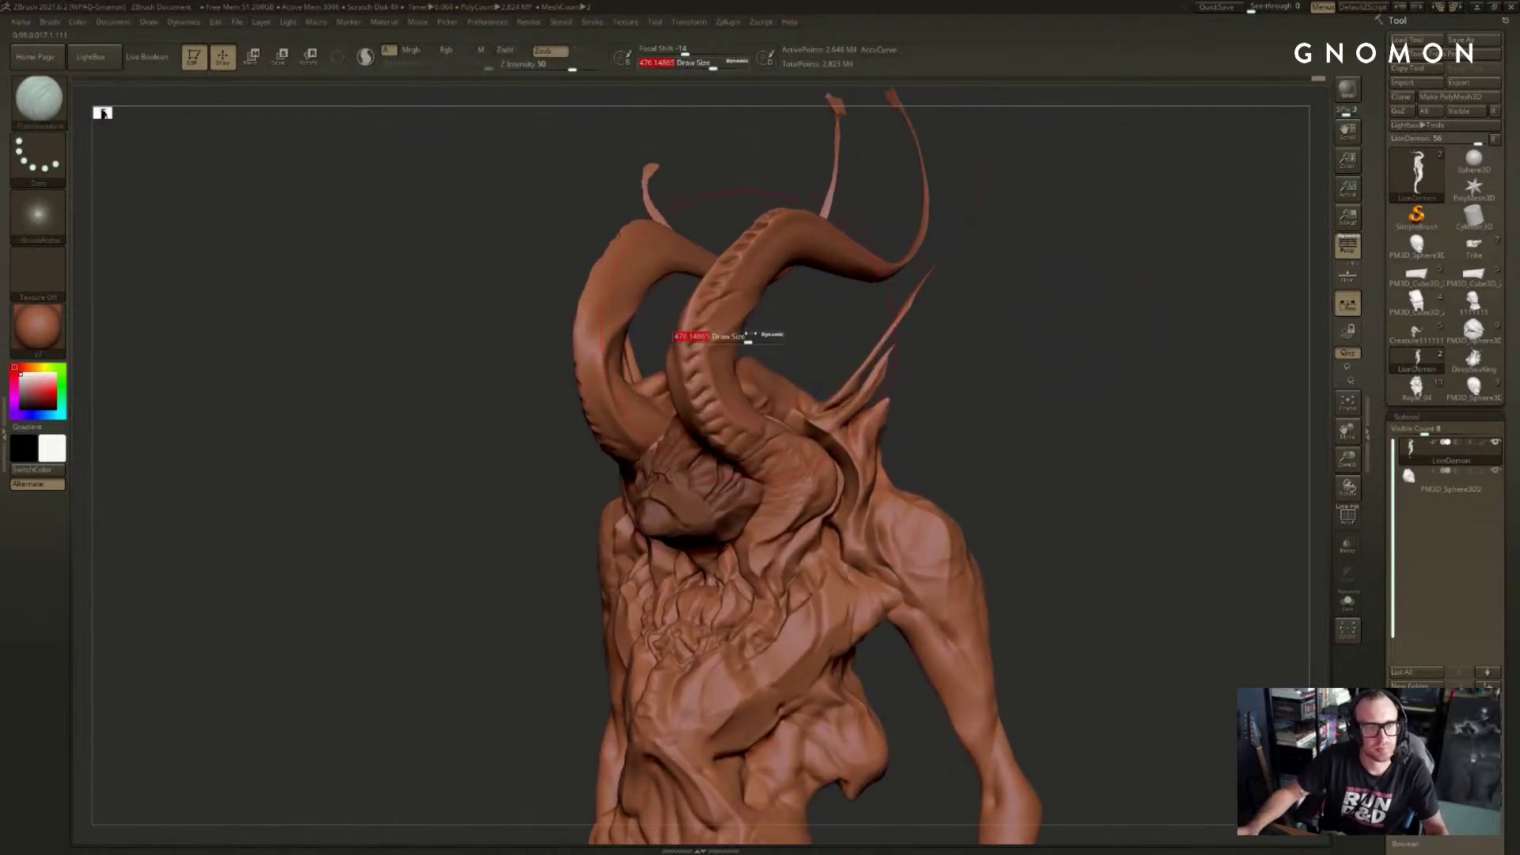
pyautogui.moveTo(747, 340); pyautogui.dragTo(737, 339)
pyautogui.press('b')
pyautogui.press('h')
pyautogui.press('p')
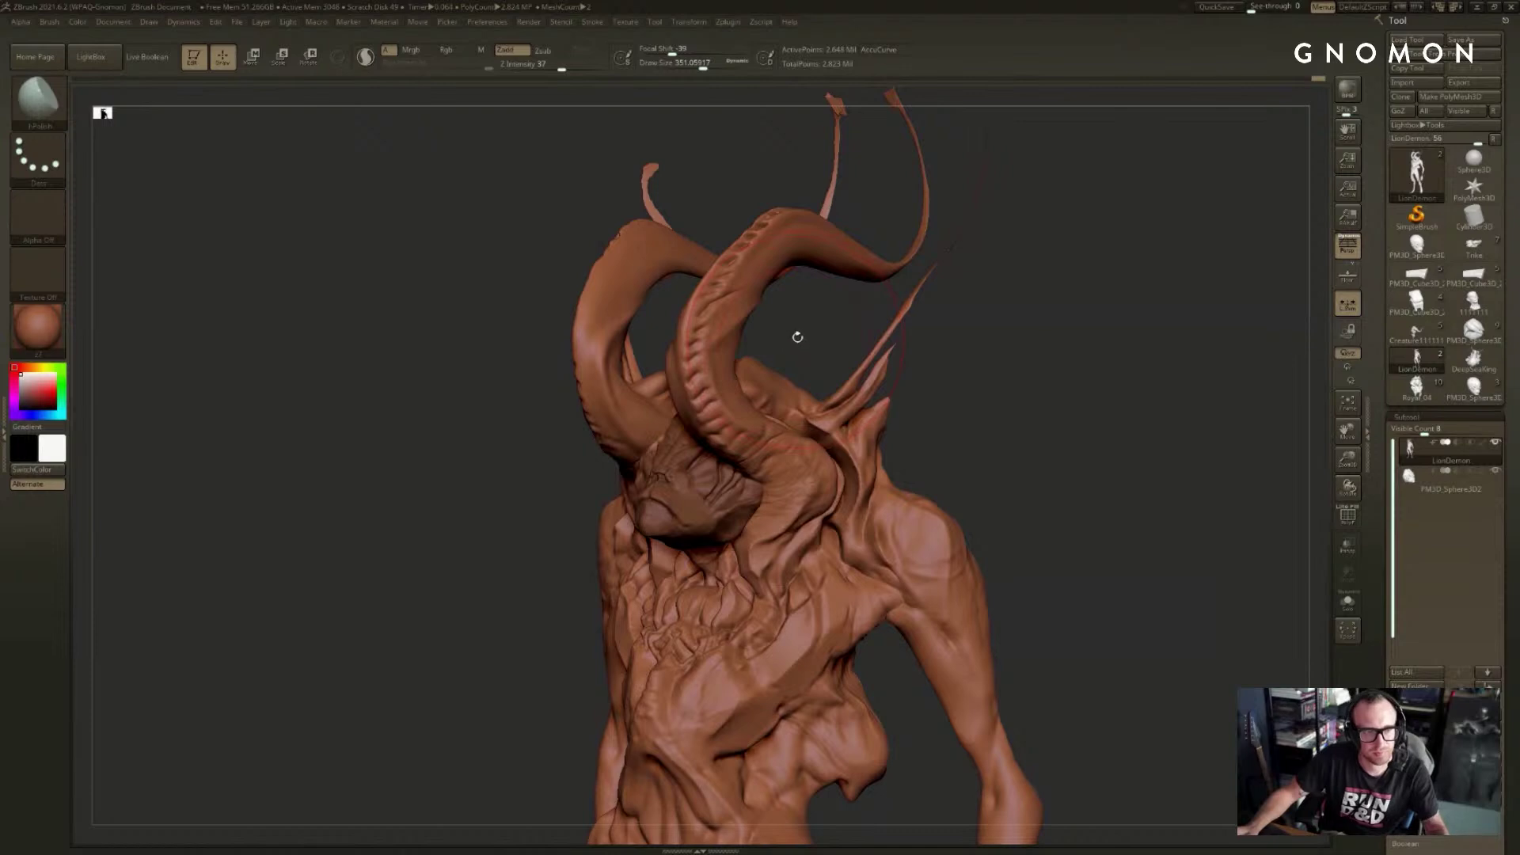
pyautogui.moveTo(800, 332); pyautogui.dragTo(911, 340)
pyautogui.press('s')
pyautogui.moveTo(671, 416)
pyautogui.mouseDown()
pyautogui.moveTo(699, 434)
pyautogui.moveTo(688, 428)
pyautogui.mouseUp()
# - Build up the forehead between the horn bases with the ClayBuildup brush at a draw size of about 217
pyautogui.press('b')
pyautogui.press('m')
pyautogui.press('v')
pyautogui.press('b')
pyautogui.press('c')
pyautogui.press('b')
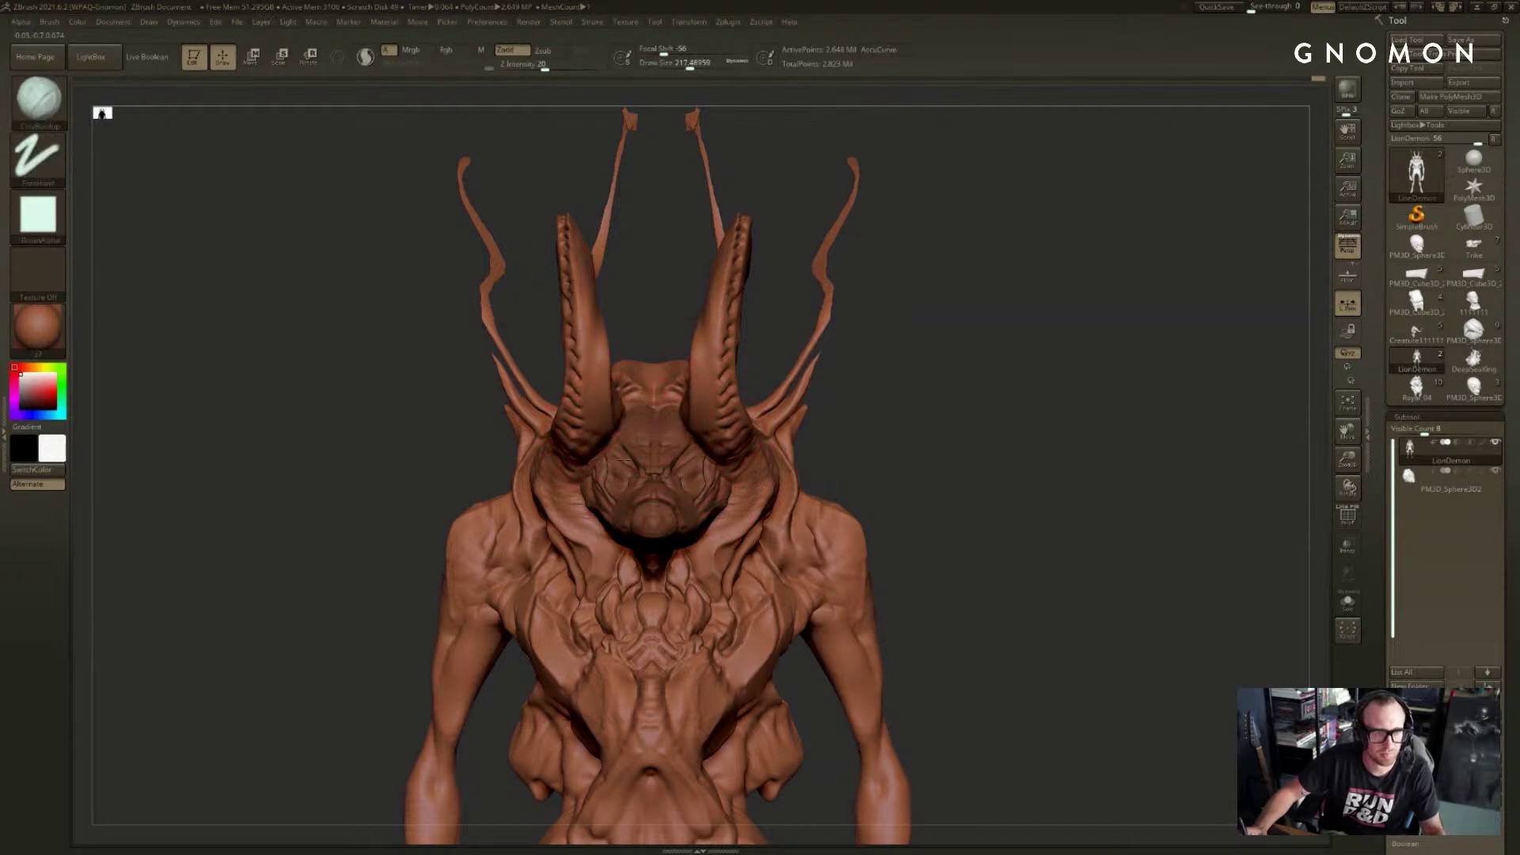
pyautogui.moveTo(965, 379); pyautogui.dragTo(872, 383)
pyautogui.moveTo(719, 417); pyautogui.dragTo(670, 421, button='right')
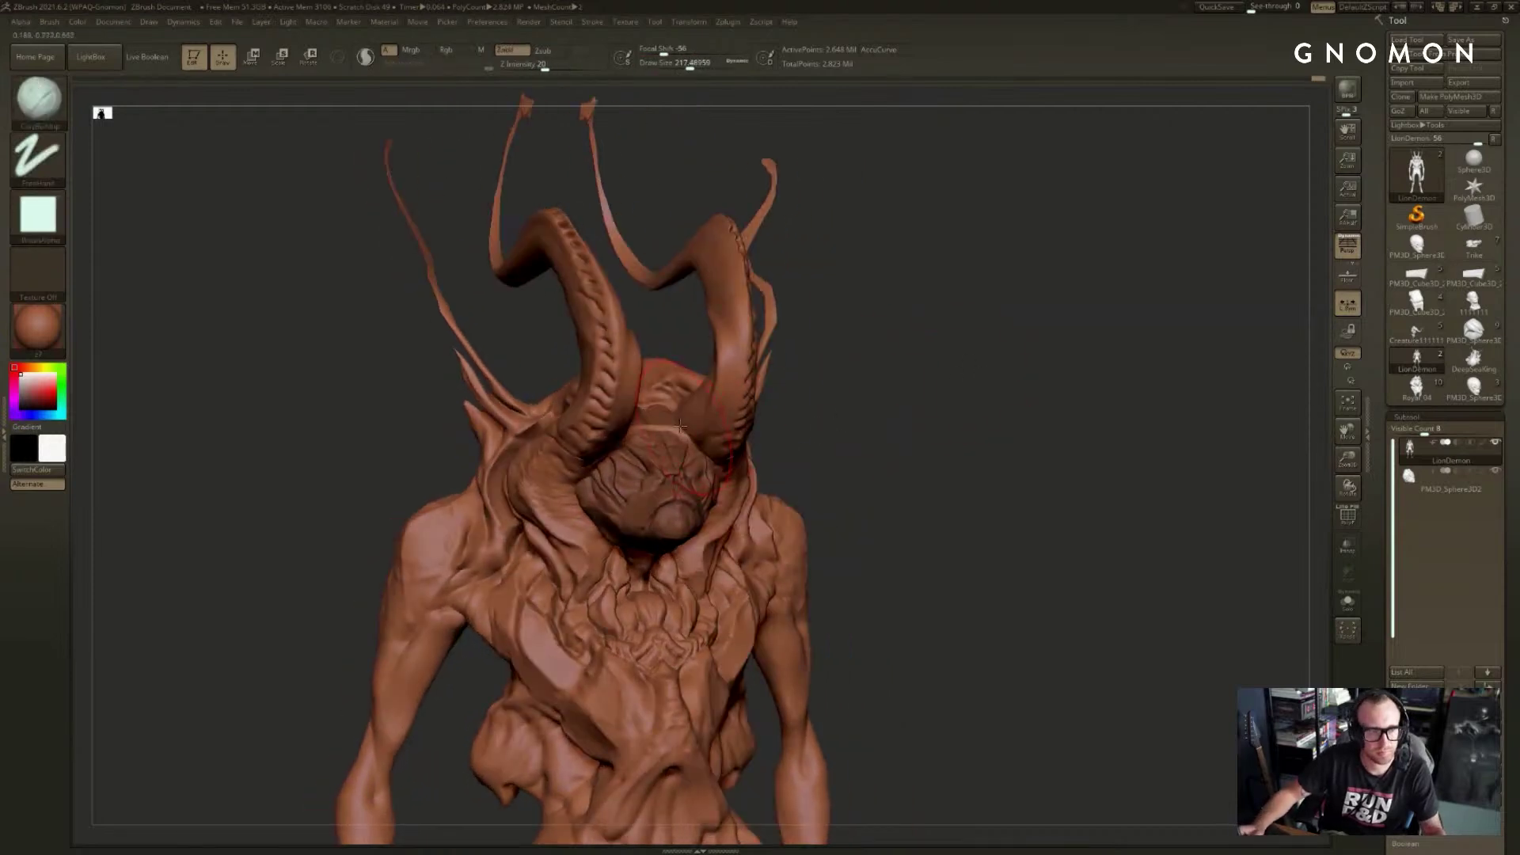
pyautogui.moveTo(650, 428); pyautogui.dragTo(668, 428)
# - Refine and smooth the crown between the horns with ClayBuildup at a draw size of about 124
pyautogui.press('s')
pyautogui.moveTo(800, 449)
pyautogui.mouseDown()
pyautogui.moveTo(826, 437)
pyautogui.moveTo(793, 429)
pyautogui.mouseUp()
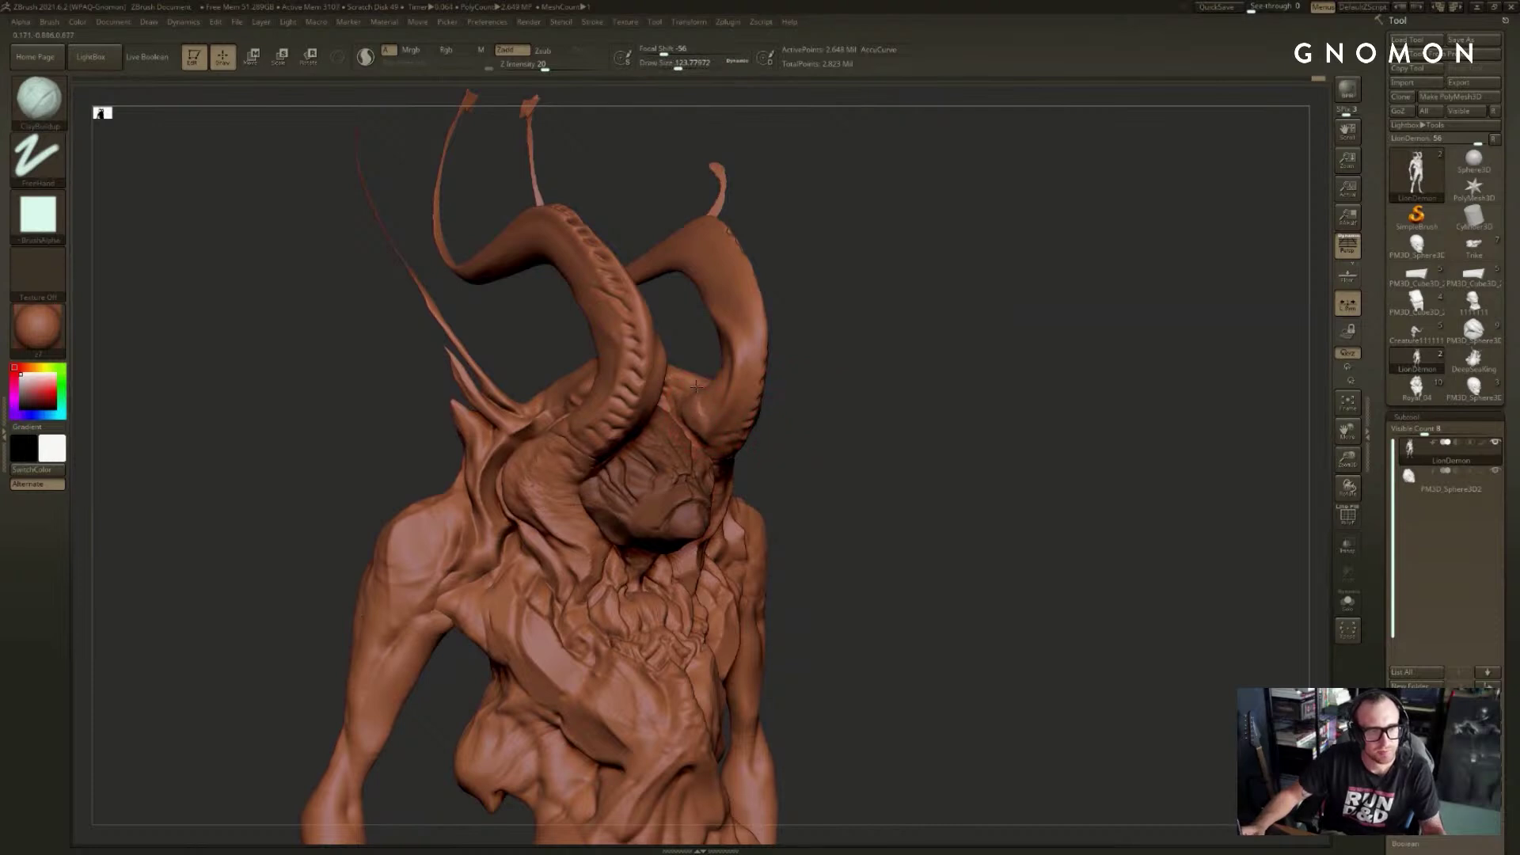
pyautogui.press('shift')
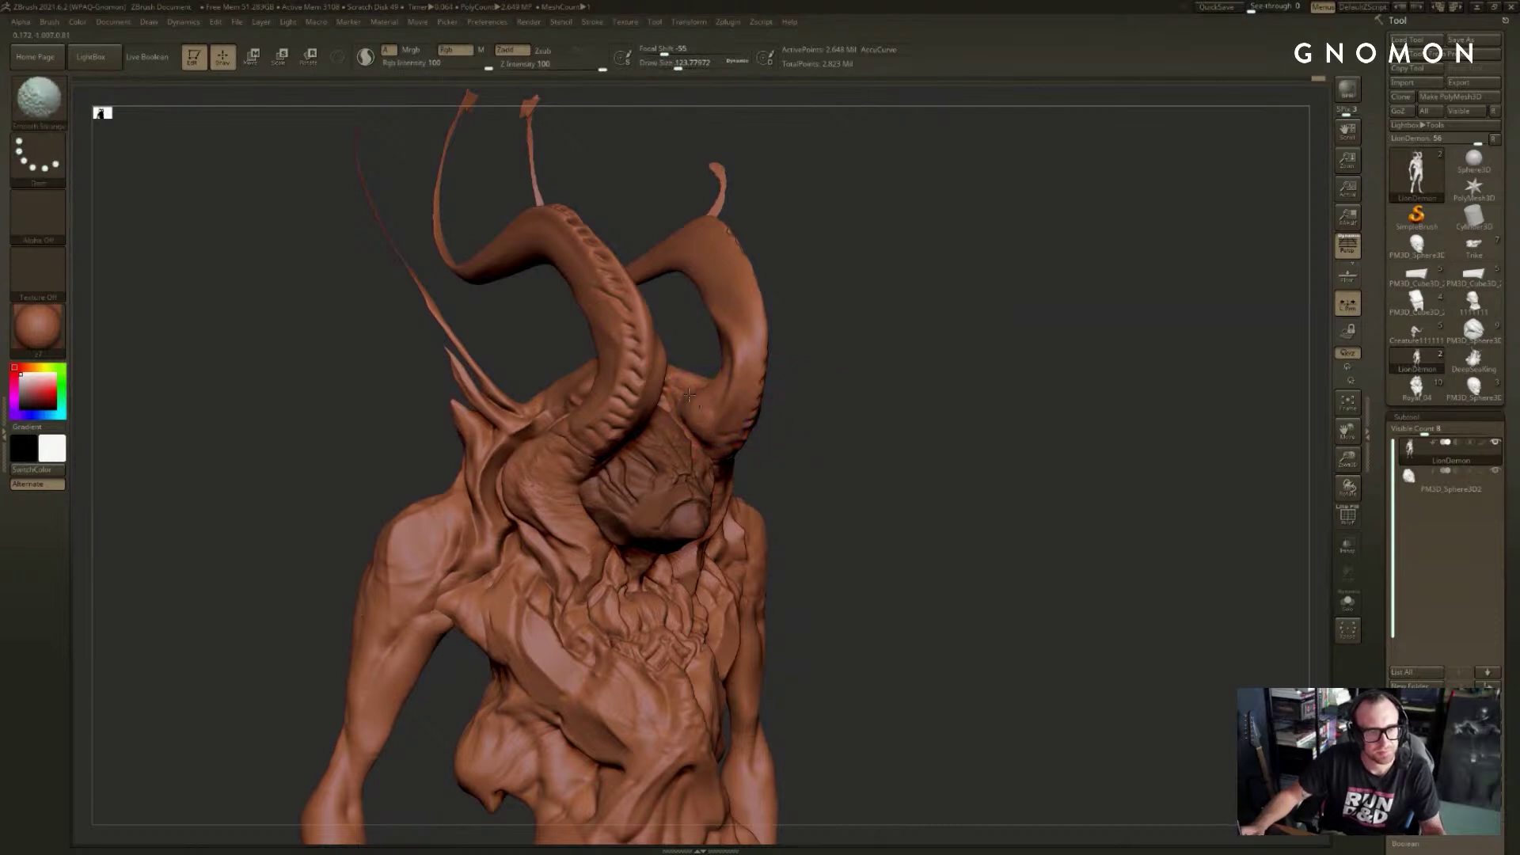
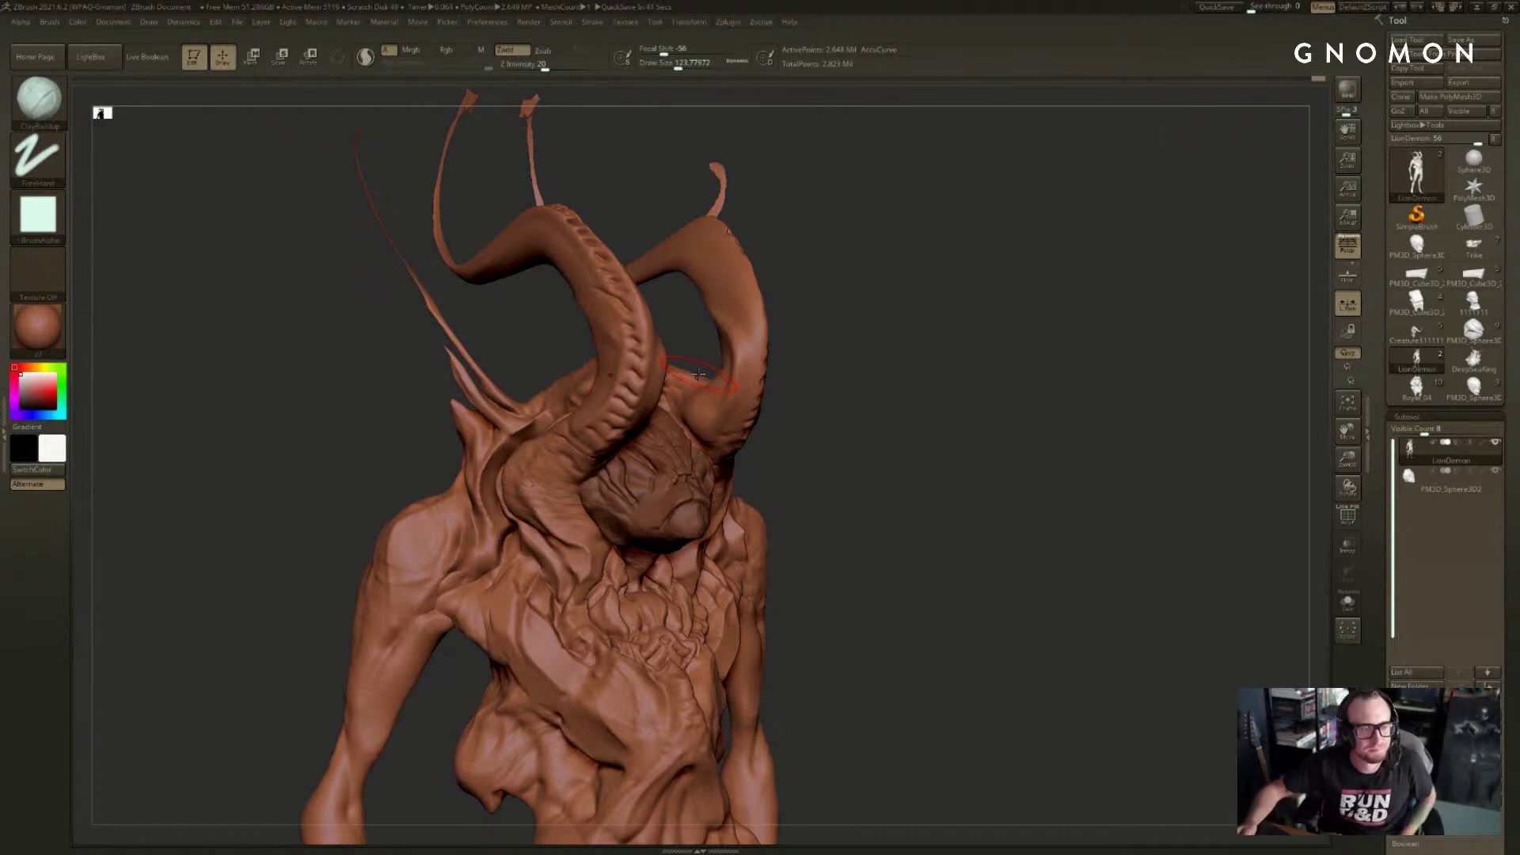
pyautogui.moveTo(864, 420)
pyautogui.mouseDown()
pyautogui.moveTo(885, 407)
pyautogui.moveTo(871, 430)
pyautogui.moveTo(777, 410)
pyautogui.mouseUp()
# - Make the face subtool active and scrub its undo history back to the earlier beaked face and forward to the latest version
pyautogui.keyDown('alt'); pyautogui.click(708, 459); pyautogui.keyUp('alt')
pyautogui.press('b')
pyautogui.press('d')
pyautogui.press('s')
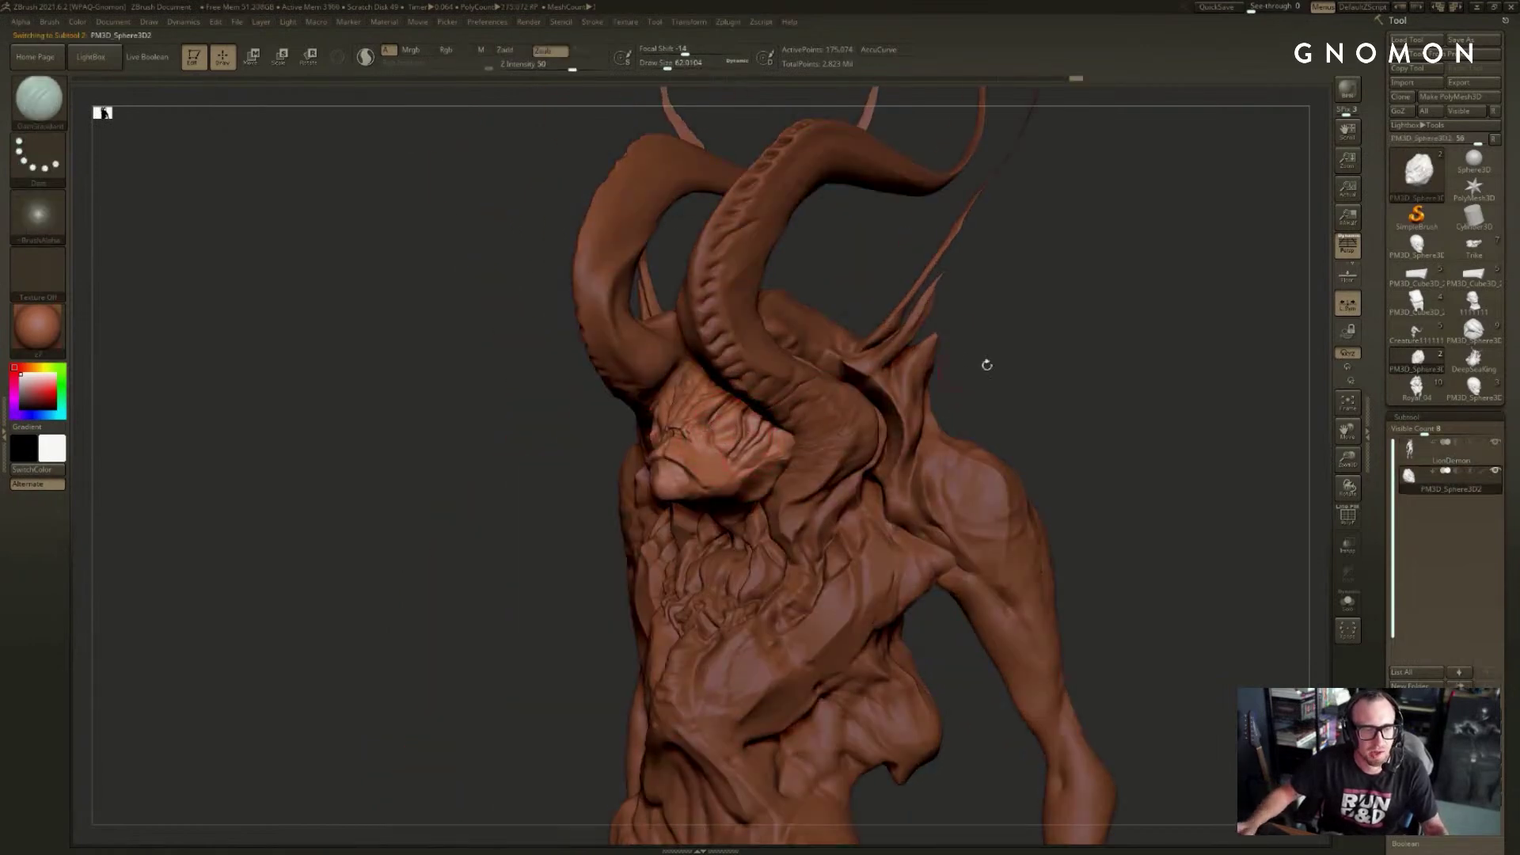
pyautogui.keyDown('shift'); pyautogui.moveTo(988, 364); pyautogui.dragTo(1058, 132); pyautogui.keyUp('shift')
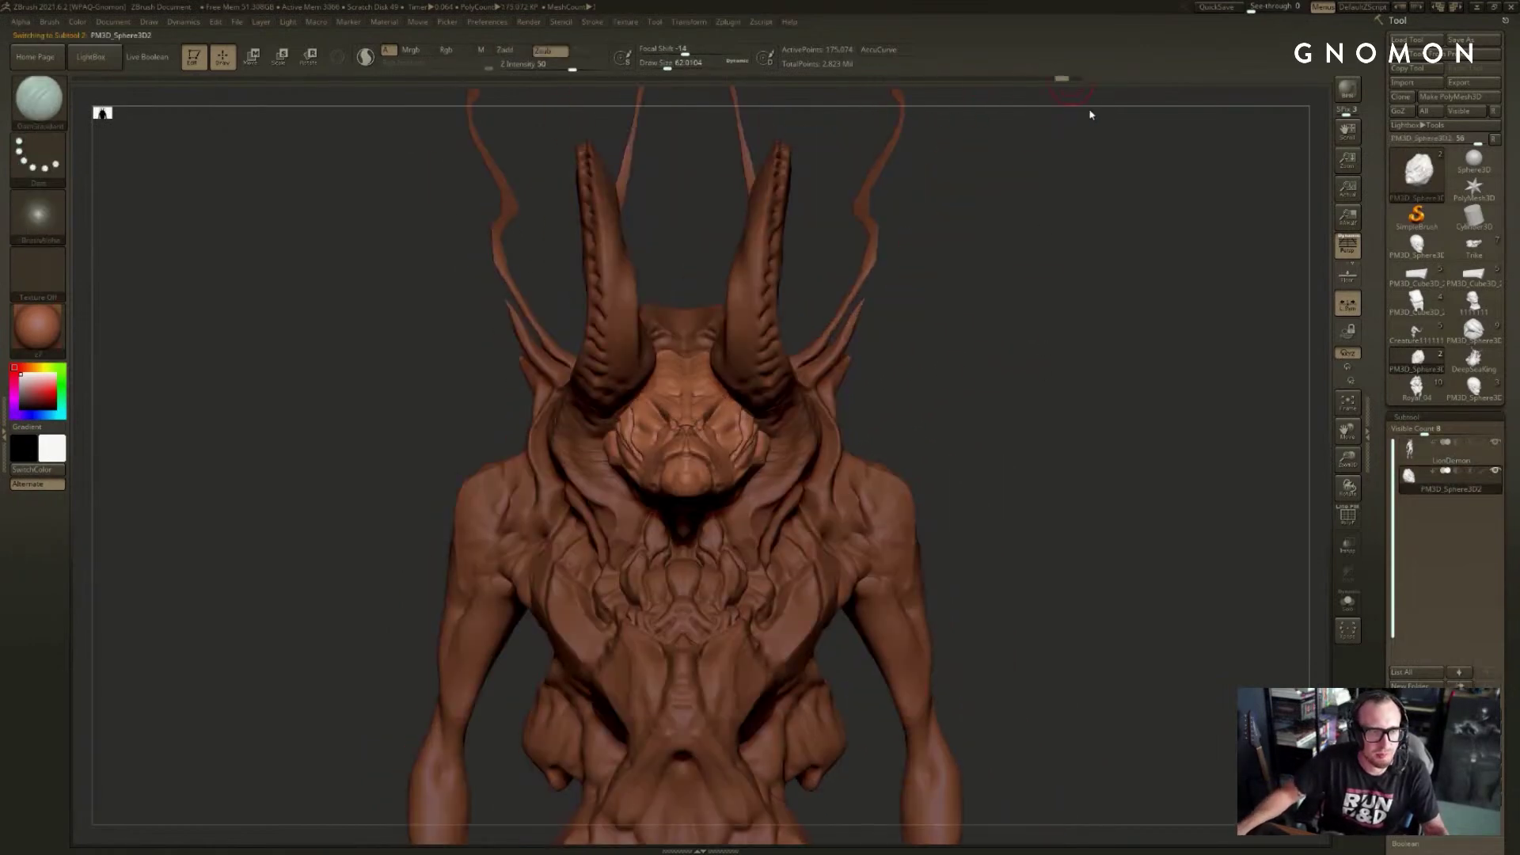
pyautogui.moveTo(807, 119)
pyautogui.mouseDown()
pyautogui.moveTo(1044, 205)
pyautogui.moveTo(982, 168)
pyautogui.mouseUp()
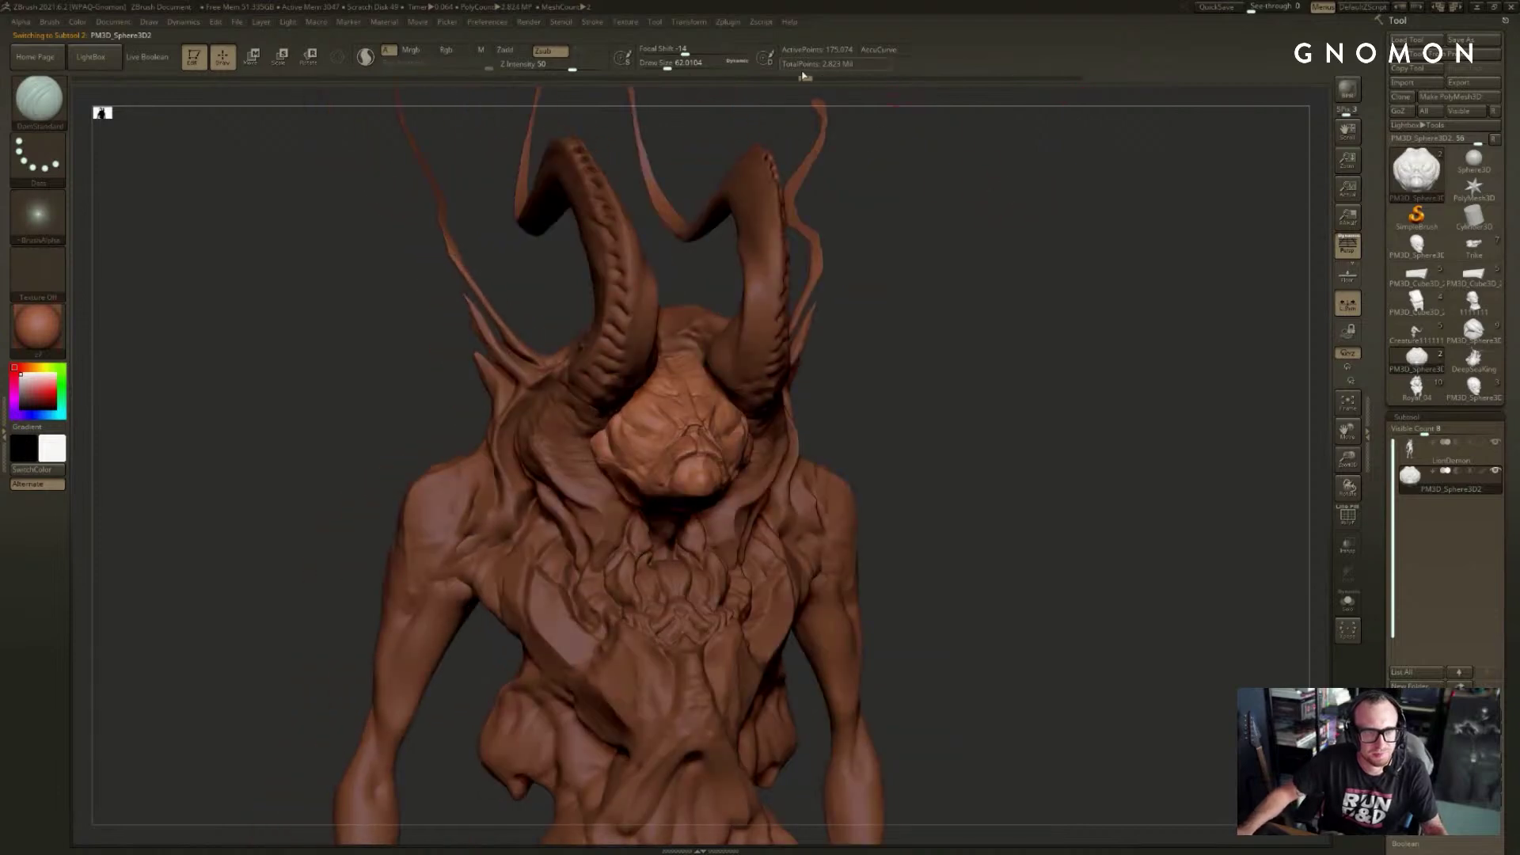
pyautogui.moveTo(768, 73); pyautogui.dragTo(249, 79)
pyautogui.moveTo(257, 180)
pyautogui.keyDown('alt'); pyautogui.mouseDown()
pyautogui.moveTo(217, 244)
pyautogui.moveTo(316, 169)
pyautogui.moveTo(365, 190)
pyautogui.mouseUp(); pyautogui.keyUp('alt')
pyautogui.moveTo(250, 79)
pyautogui.mouseDown()
pyautogui.moveTo(78, 79)
pyautogui.moveTo(193, 119)
pyautogui.moveTo(399, 123)
pyautogui.mouseUp()
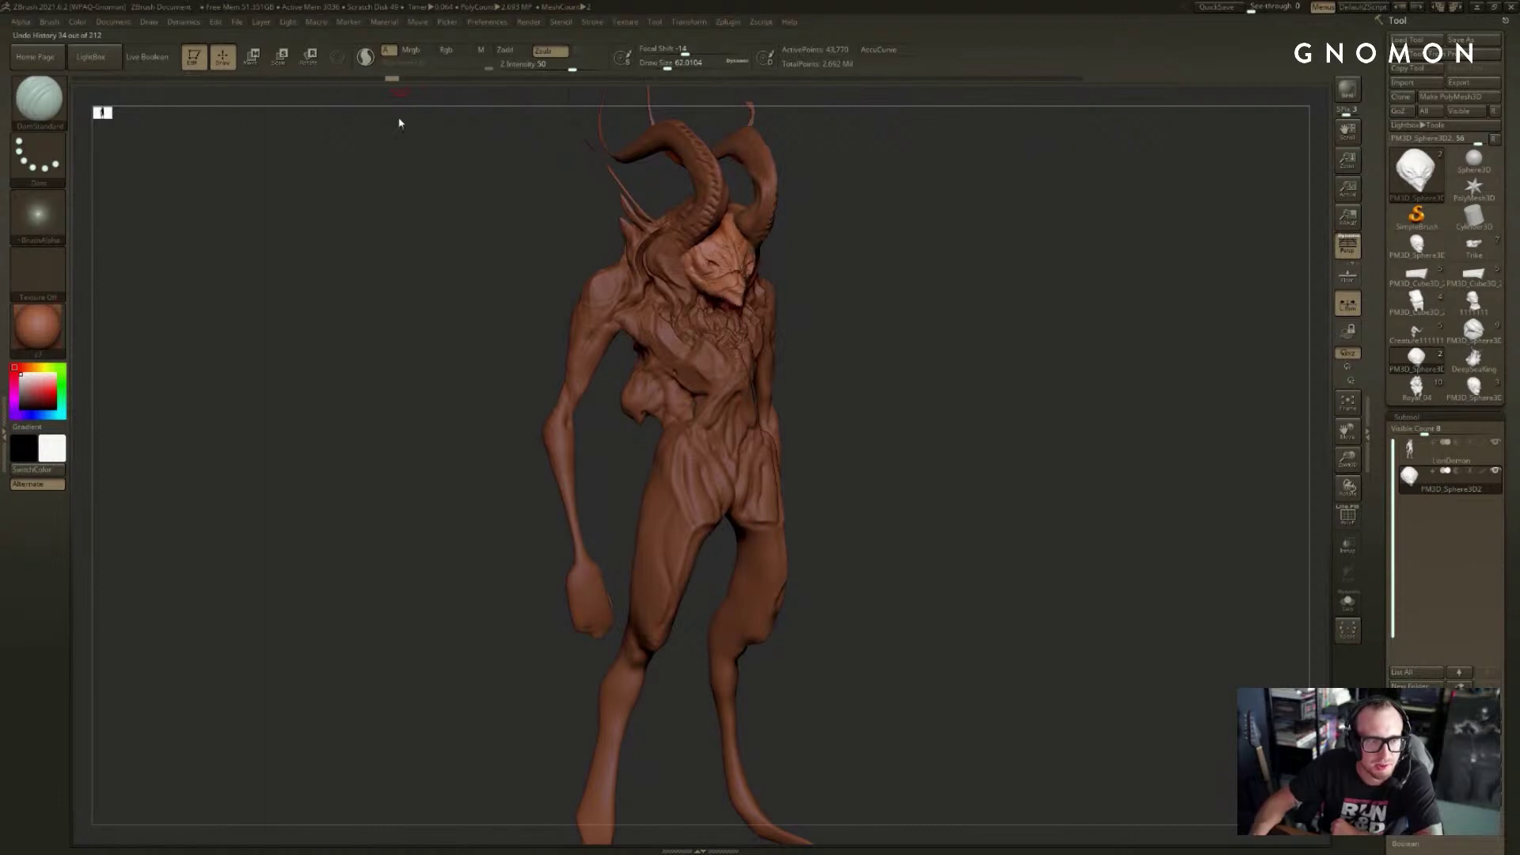
pyautogui.moveTo(507, 135)
pyautogui.mouseDown()
pyautogui.moveTo(723, 119)
pyautogui.moveTo(1197, 129)
pyautogui.moveTo(1145, 163)
pyautogui.moveTo(987, 166)
pyautogui.moveTo(1053, 92)
pyautogui.mouseUp()
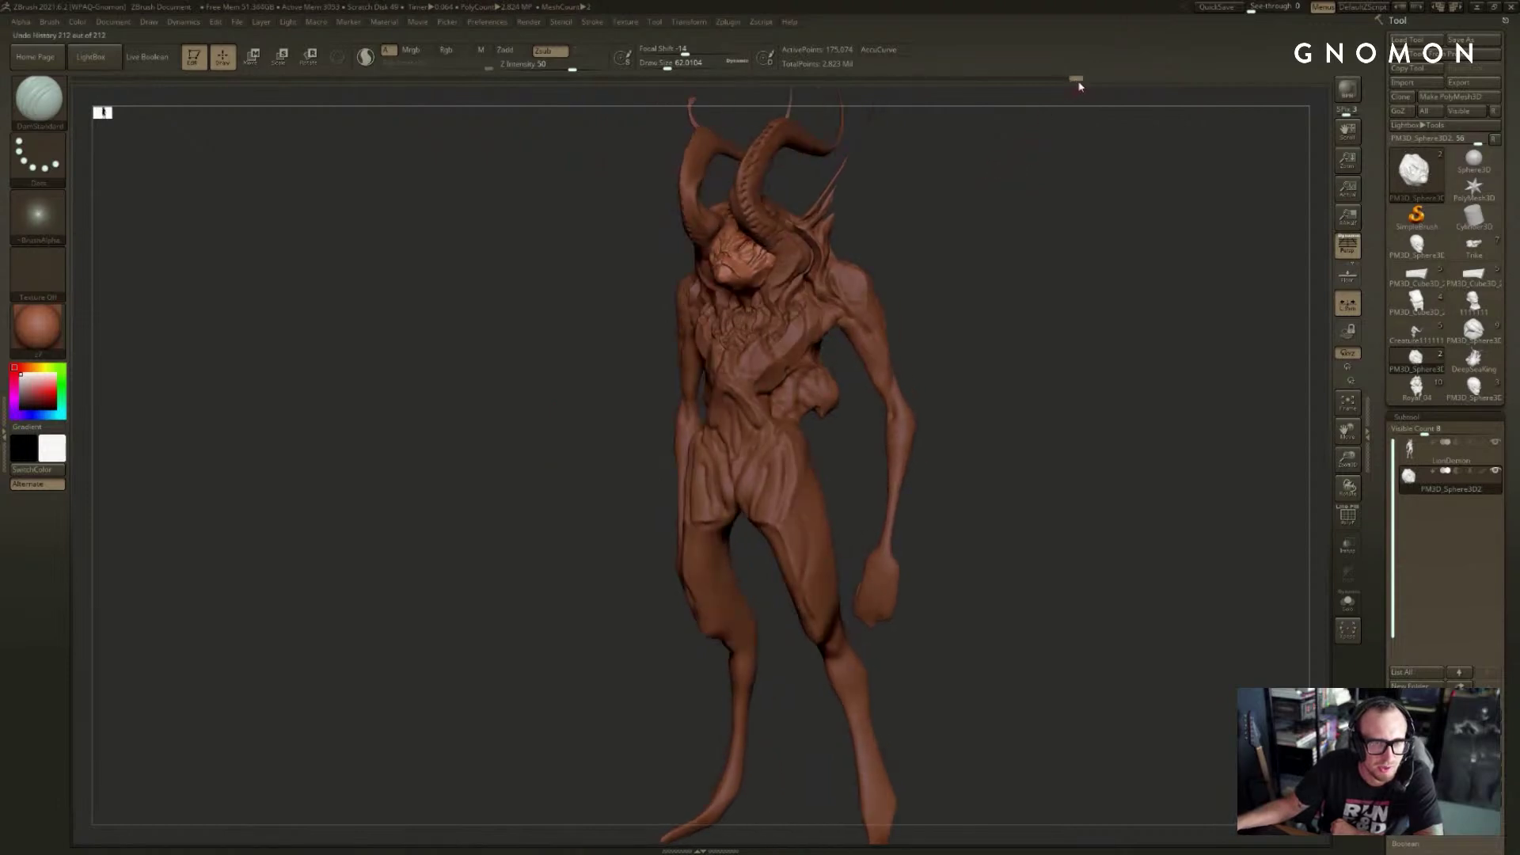
# - Compare the earlier beaked face with the latest blunt-muzzled one through the undo history, examining the profile from both sides
pyautogui.moveTo(1045, 135)
pyautogui.mouseDown()
pyautogui.moveTo(1011, 146)
pyautogui.moveTo(1065, 82)
pyautogui.moveTo(351, 115)
pyautogui.mouseUp()
pyautogui.moveTo(967, 175)
pyautogui.keyDown('alt'); pyautogui.mouseDown()
pyautogui.moveTo(943, 288)
pyautogui.moveTo(990, 206)
pyautogui.moveTo(950, 204)
pyautogui.moveTo(1011, 169)
pyautogui.moveTo(967, 167)
pyautogui.mouseUp(); pyautogui.keyUp('alt')
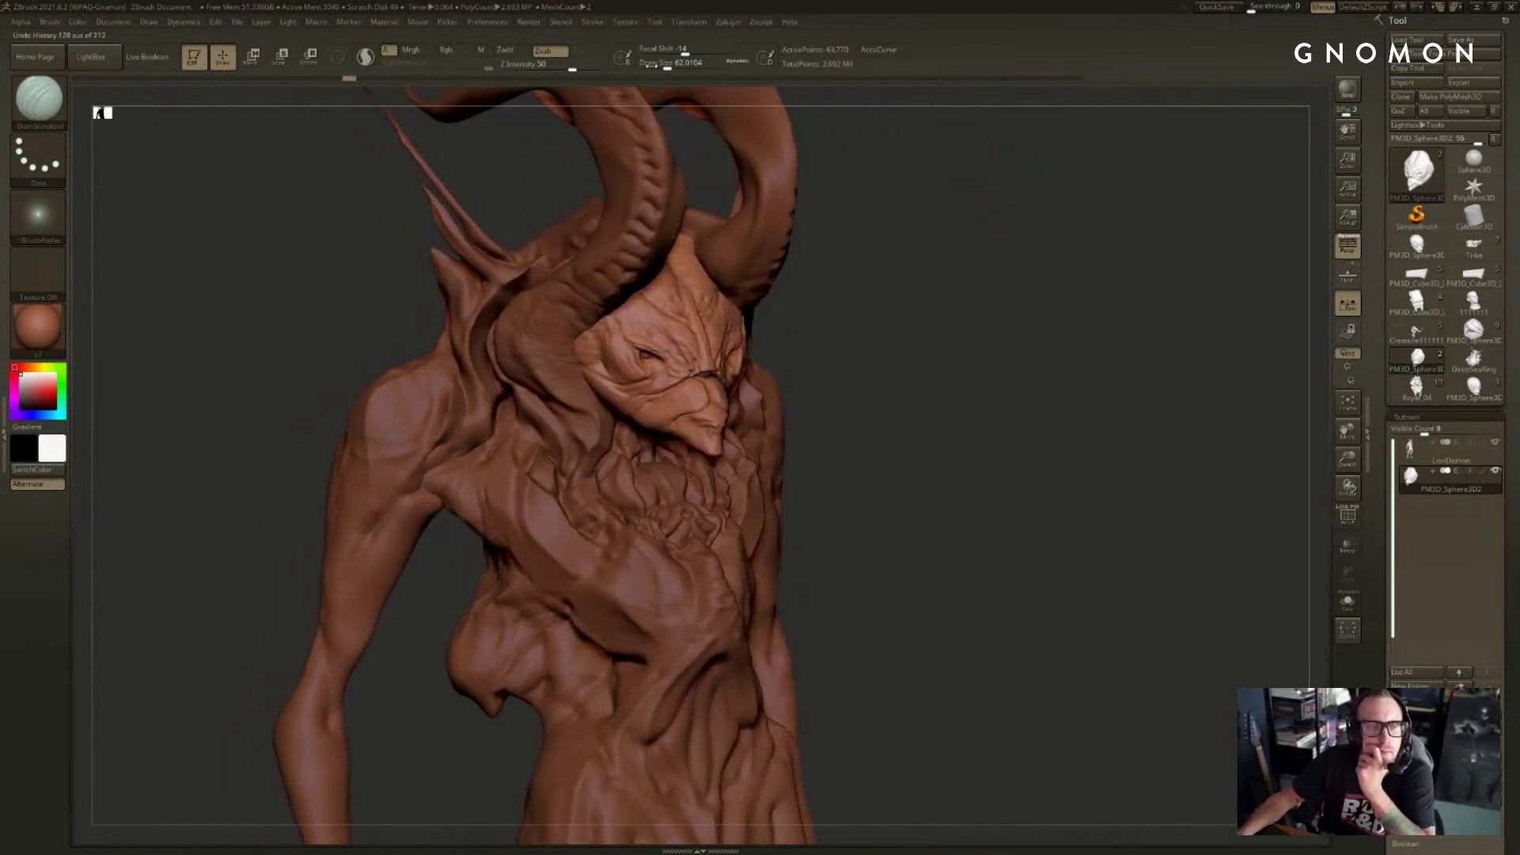
pyautogui.moveTo(363, 79); pyautogui.dragTo(1075, 79)
pyautogui.moveTo(1093, 177); pyautogui.dragTo(1079, 186)
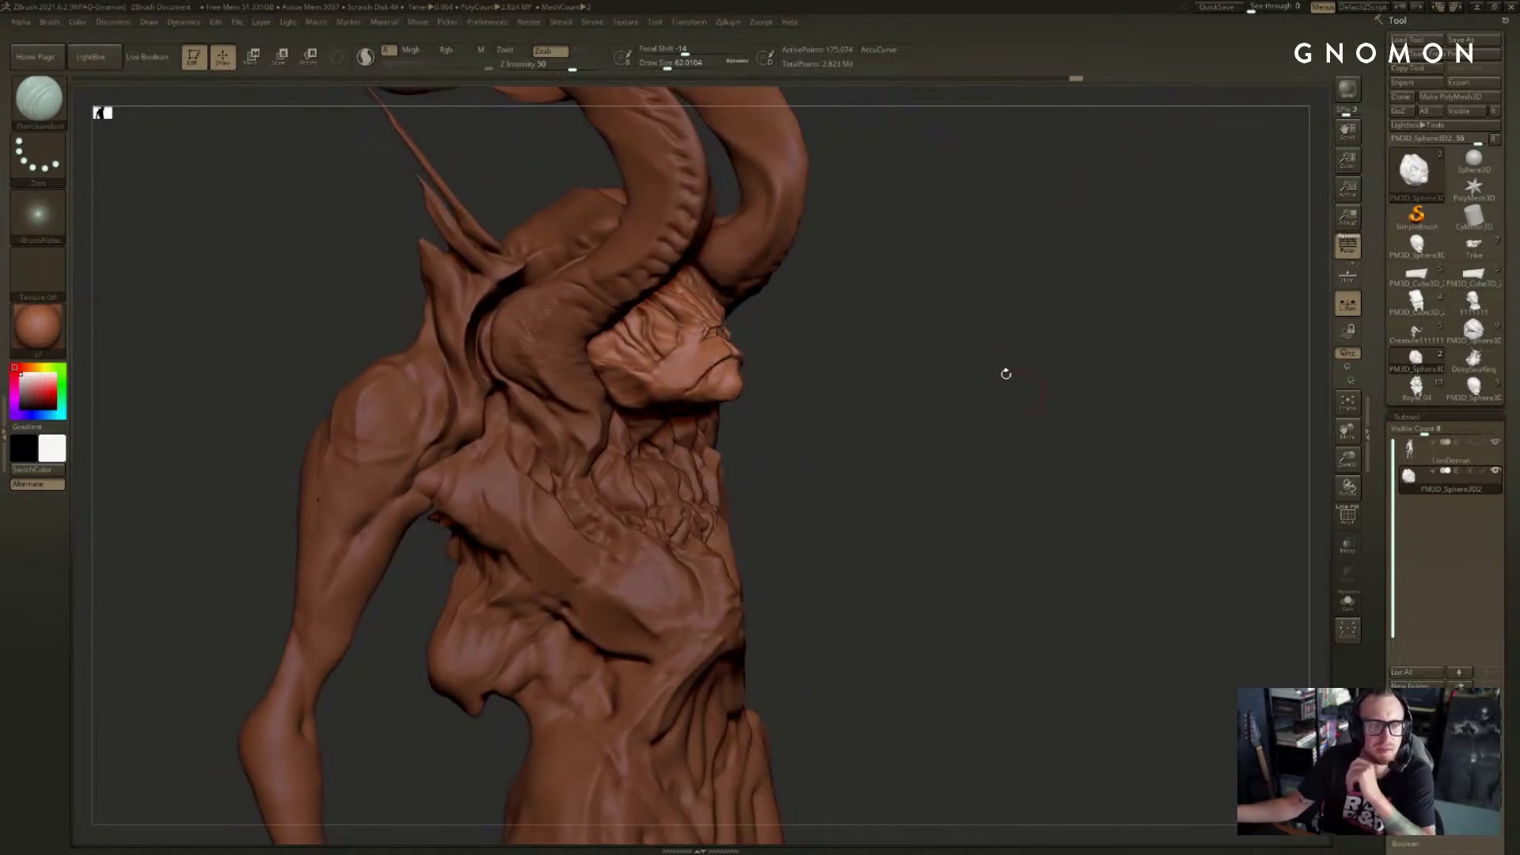
pyautogui.moveTo(939, 306)
pyautogui.mouseDown()
pyautogui.moveTo(953, 329)
pyautogui.moveTo(1069, 293)
pyautogui.moveTo(1144, 302)
pyautogui.moveTo(1135, 283)
pyautogui.mouseUp()
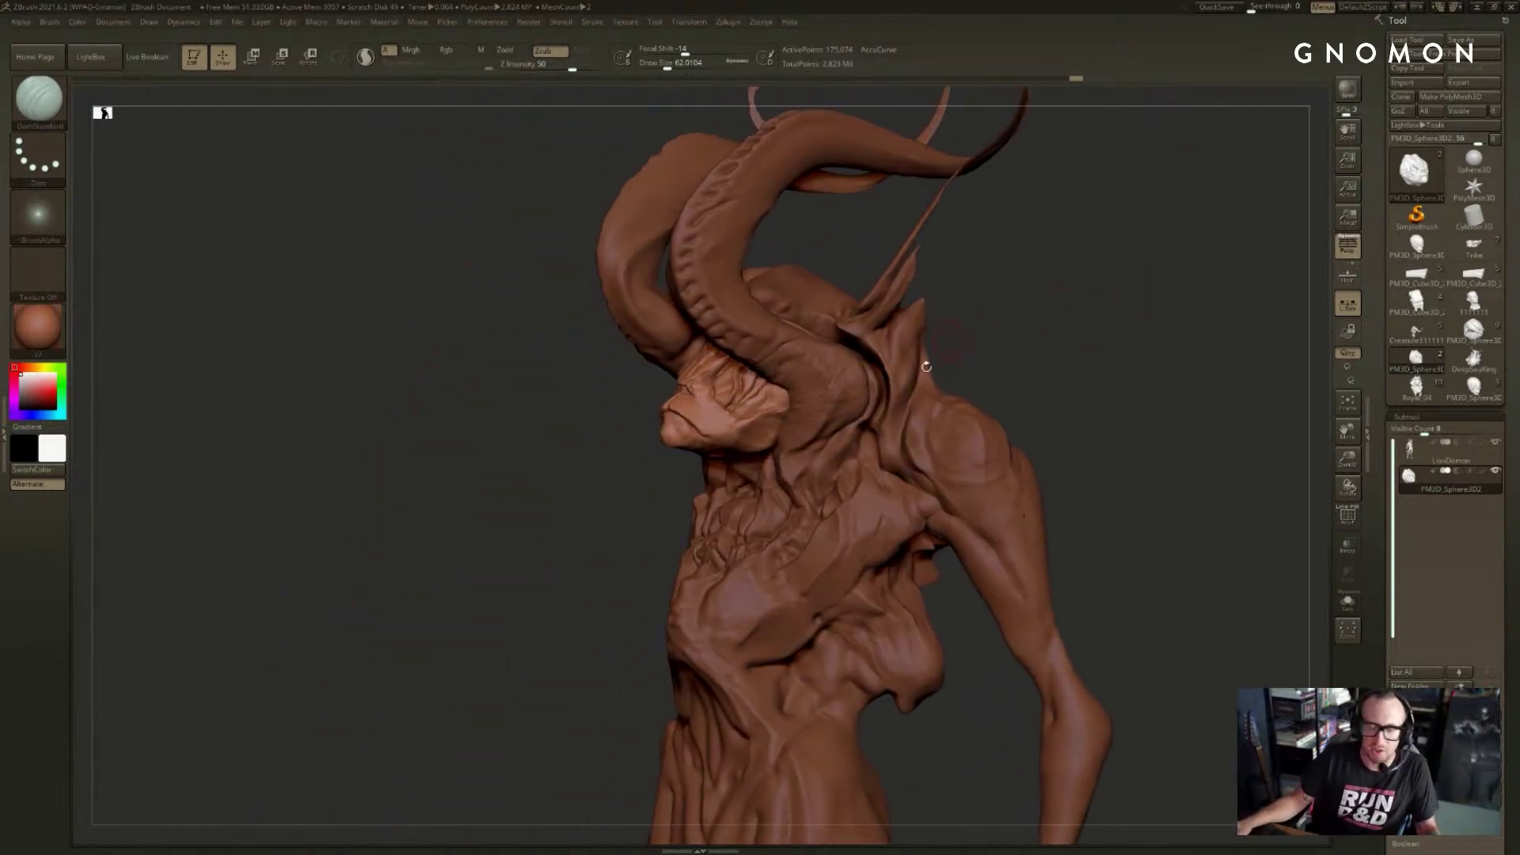
pyautogui.moveTo(1045, 346)
pyautogui.mouseDown()
pyautogui.moveTo(1082, 308)
pyautogui.moveTo(1037, 268)
pyautogui.mouseUp()
# - Leave a canvas snapshot of the latest face version and restore the earlier beaked face from the undo history beside it
pyautogui.moveTo(1054, 204)
pyautogui.mouseDown()
pyautogui.moveTo(1028, 193)
pyautogui.moveTo(1045, 122)
pyautogui.moveTo(1201, 220)
pyautogui.moveTo(910, 252)
pyautogui.moveTo(962, 244)
pyautogui.moveTo(794, 248)
pyautogui.moveTo(781, 240)
pyautogui.moveTo(807, 237)
pyautogui.moveTo(784, 231)
pyautogui.moveTo(775, 250)
pyautogui.moveTo(1023, 103)
pyautogui.moveTo(752, 79)
pyautogui.moveTo(364, 79)
pyautogui.mouseUp()
pyautogui.hotkey('shift', 's')
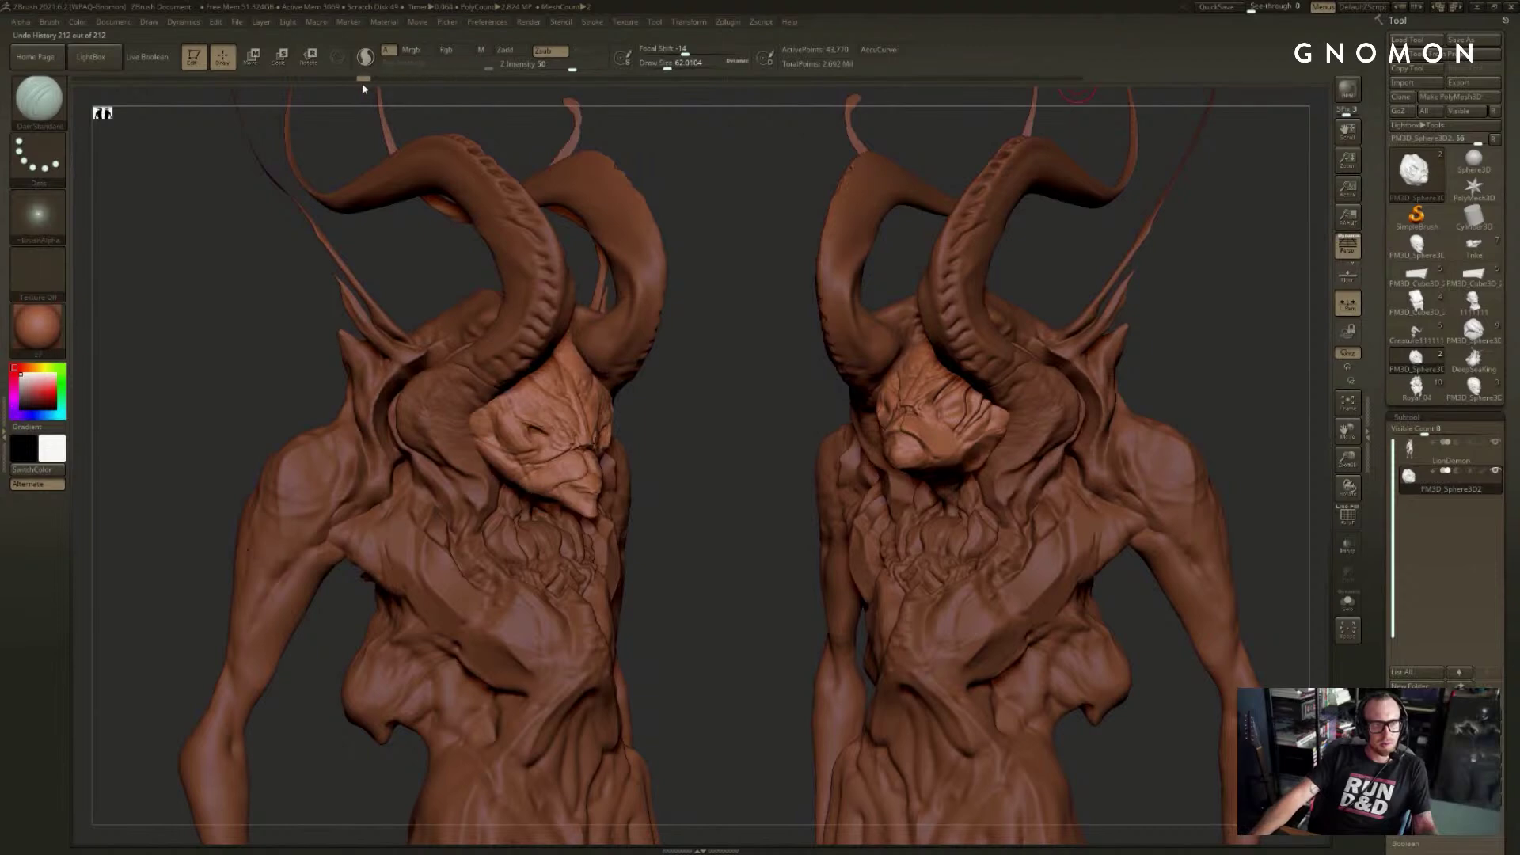
pyautogui.moveTo(719, 198); pyautogui.dragTo(733, 196)
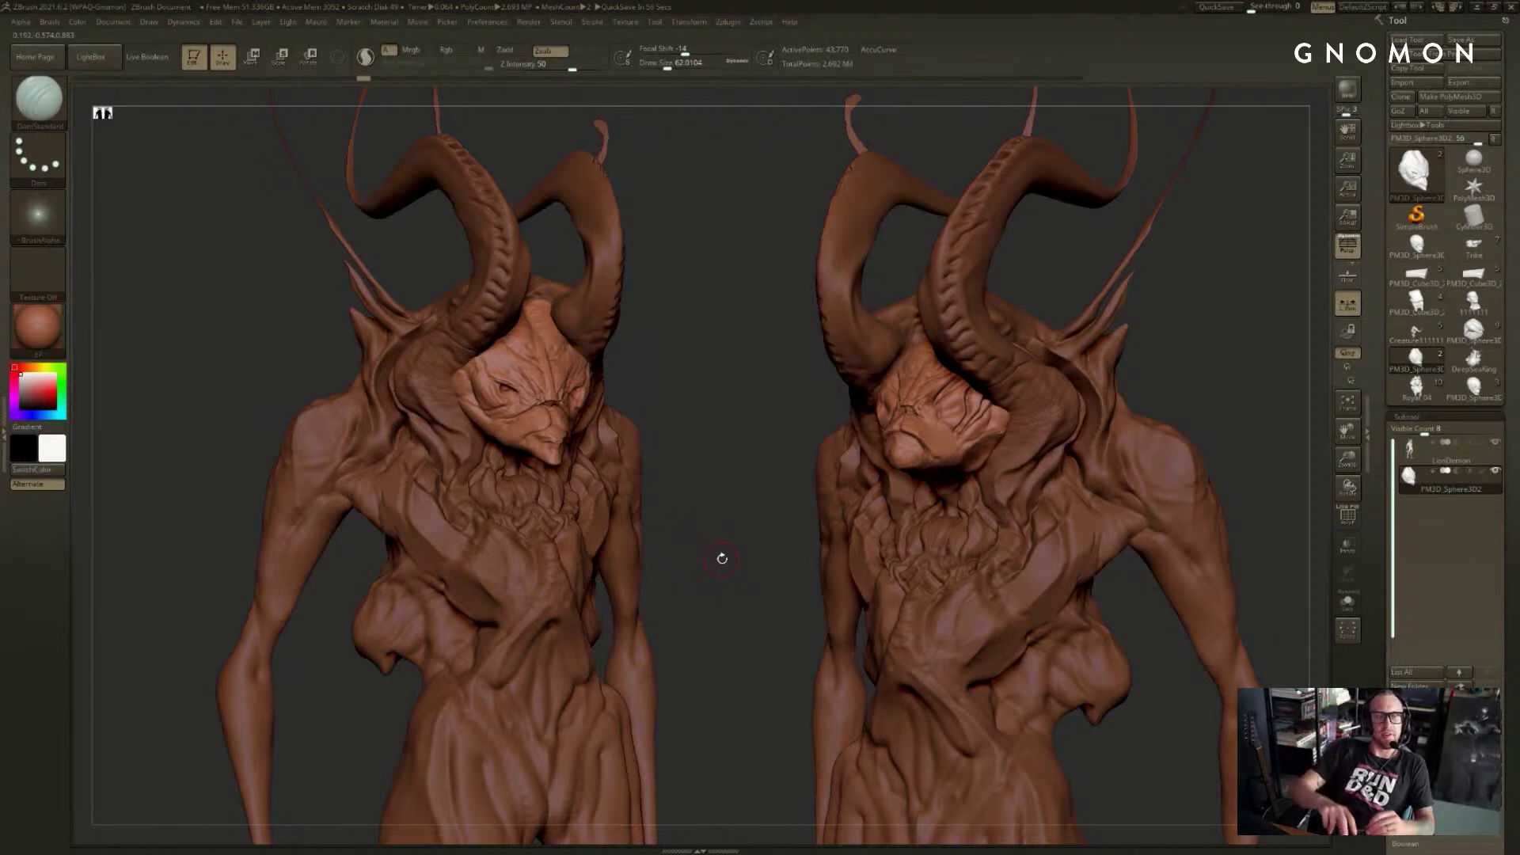
pyautogui.moveTo(716, 397)
pyautogui.mouseDown()
pyautogui.moveTo(760, 380)
pyautogui.moveTo(715, 378)
pyautogui.moveTo(764, 294)
pyautogui.mouseUp()
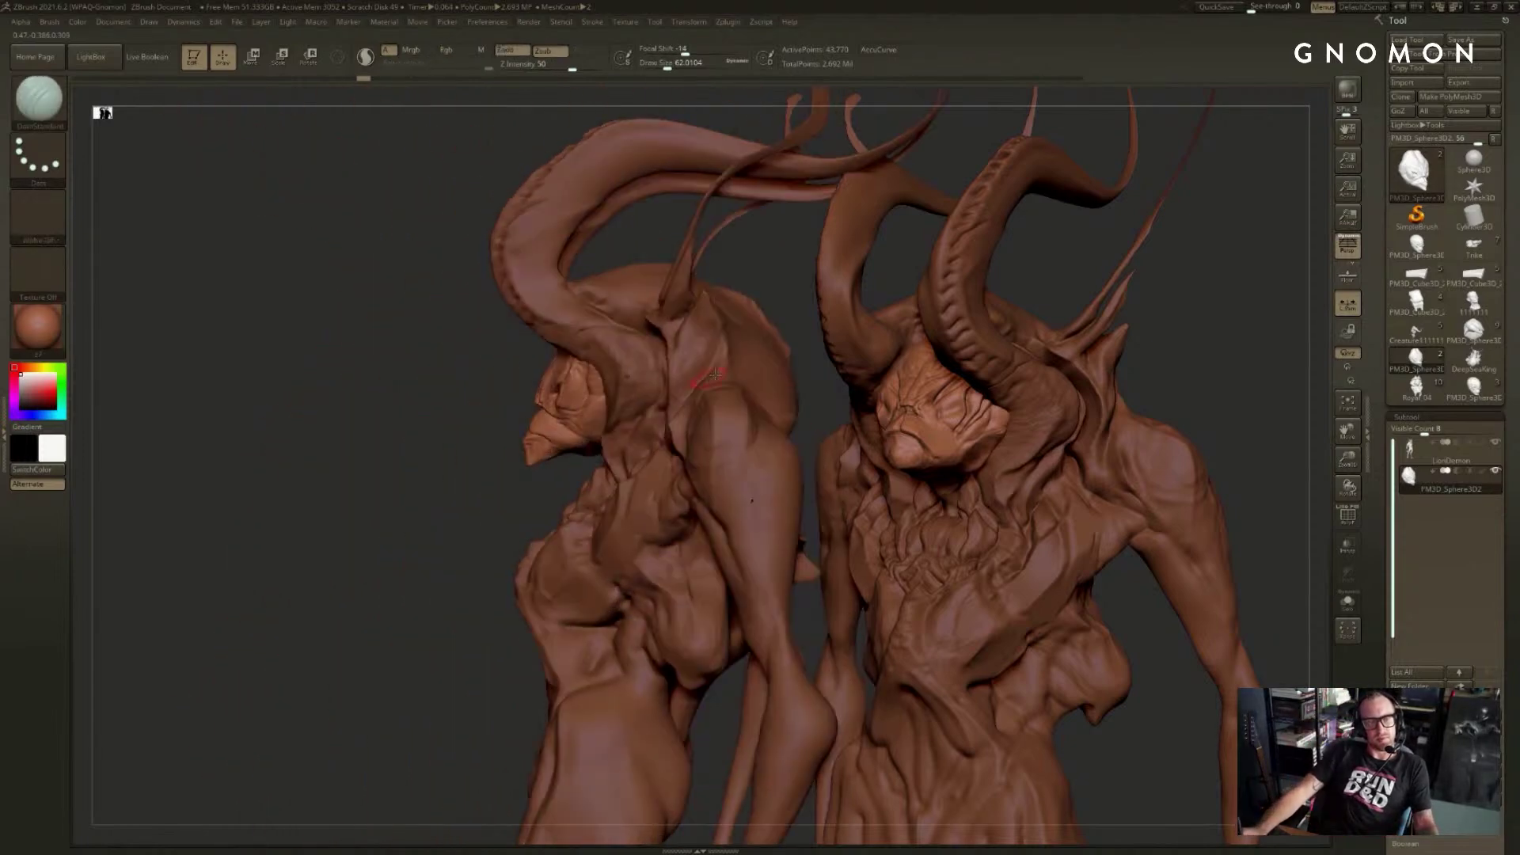
# - Switch the face between its latest and an earlier history state, comparing the profile and front against the snapshot
pyautogui.click(1078, 78)
pyautogui.press('shift')
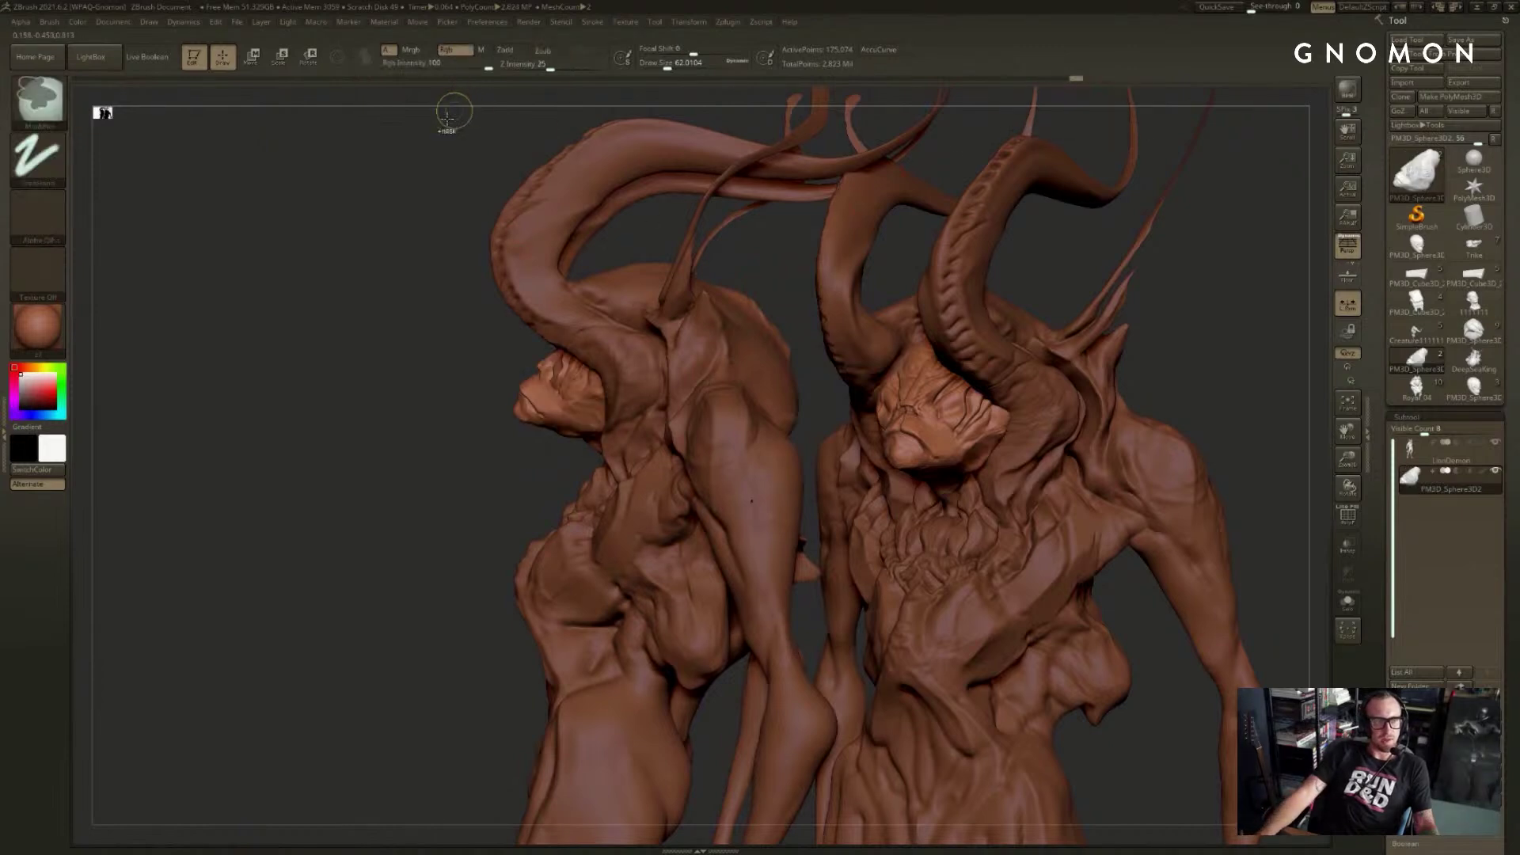
pyautogui.click(439, 80)
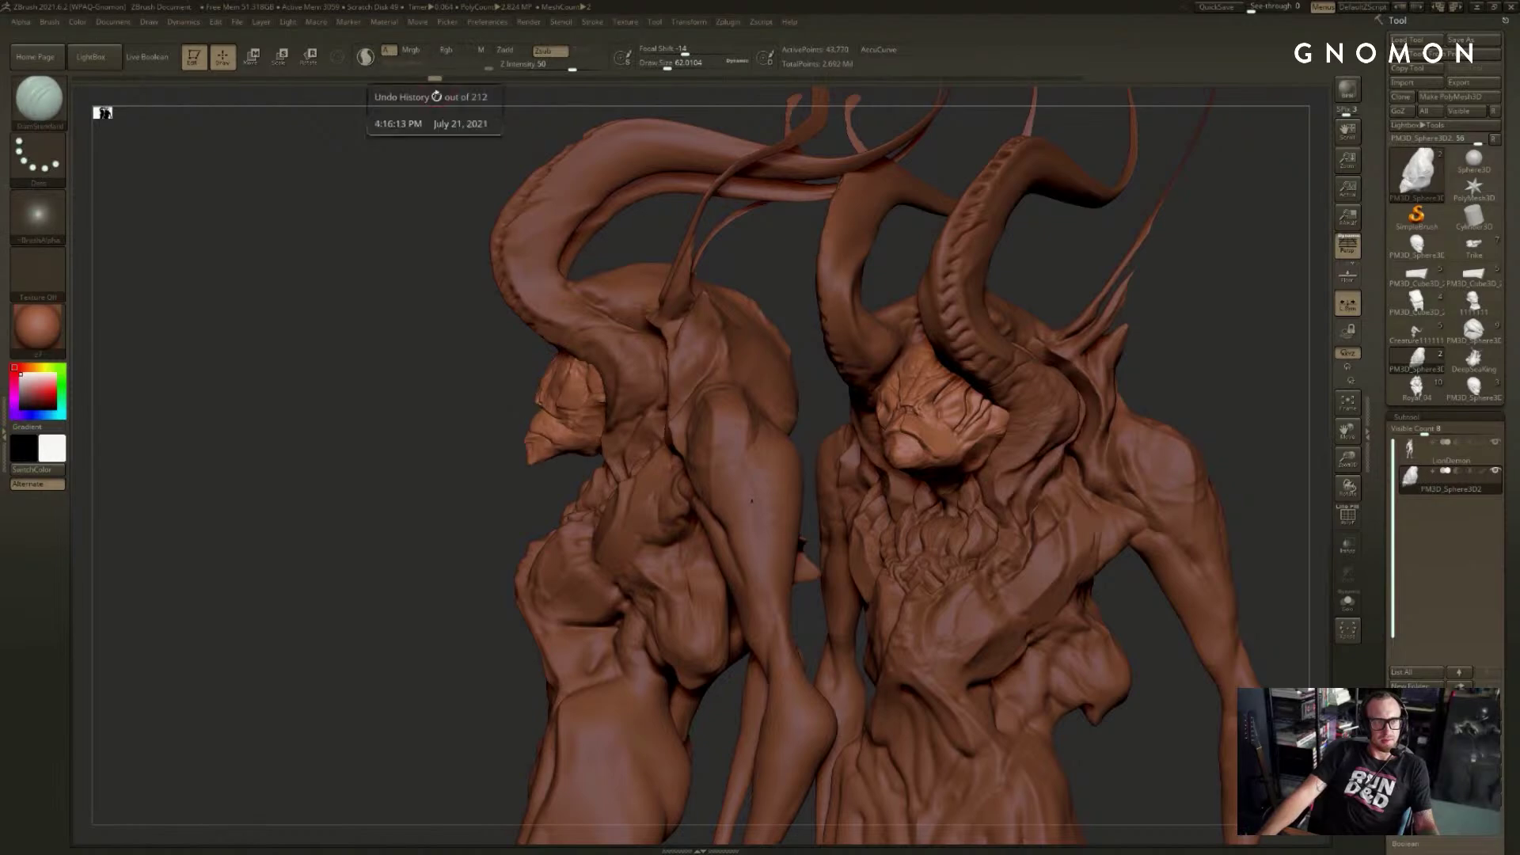
pyautogui.moveTo(317, 182); pyautogui.dragTo(467, 202)
pyautogui.keyDown('shift'); pyautogui.moveTo(766, 247); pyautogui.dragTo(819, 250); pyautogui.keyUp('shift')
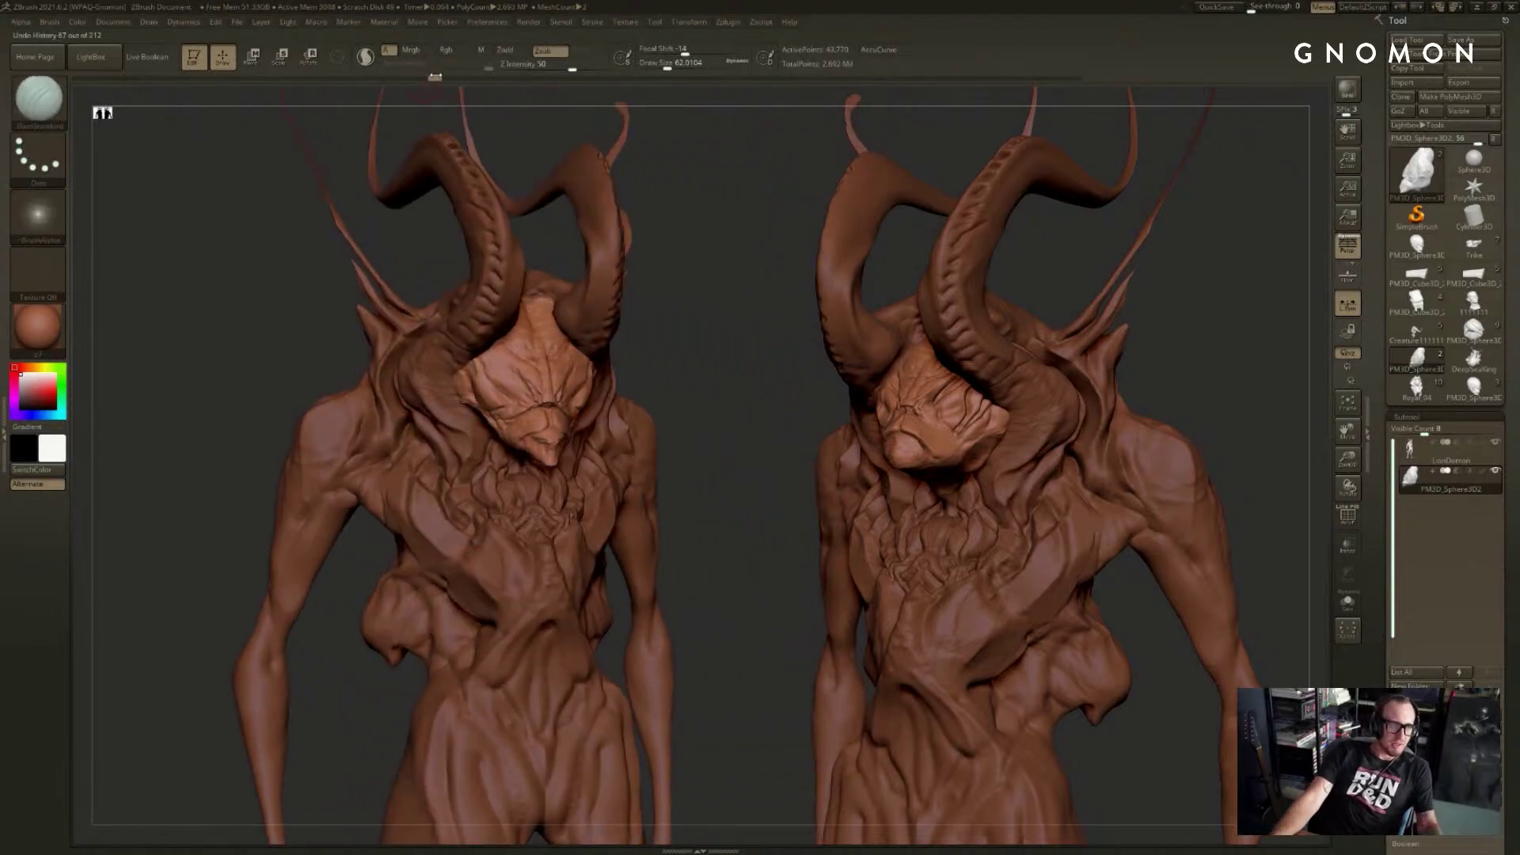
# - Scrub through the neighbouring early history states and settle on the creased face with the pointed beak
pyautogui.click(405, 79)
pyautogui.moveTo(402, 79); pyautogui.dragTo(390, 79)
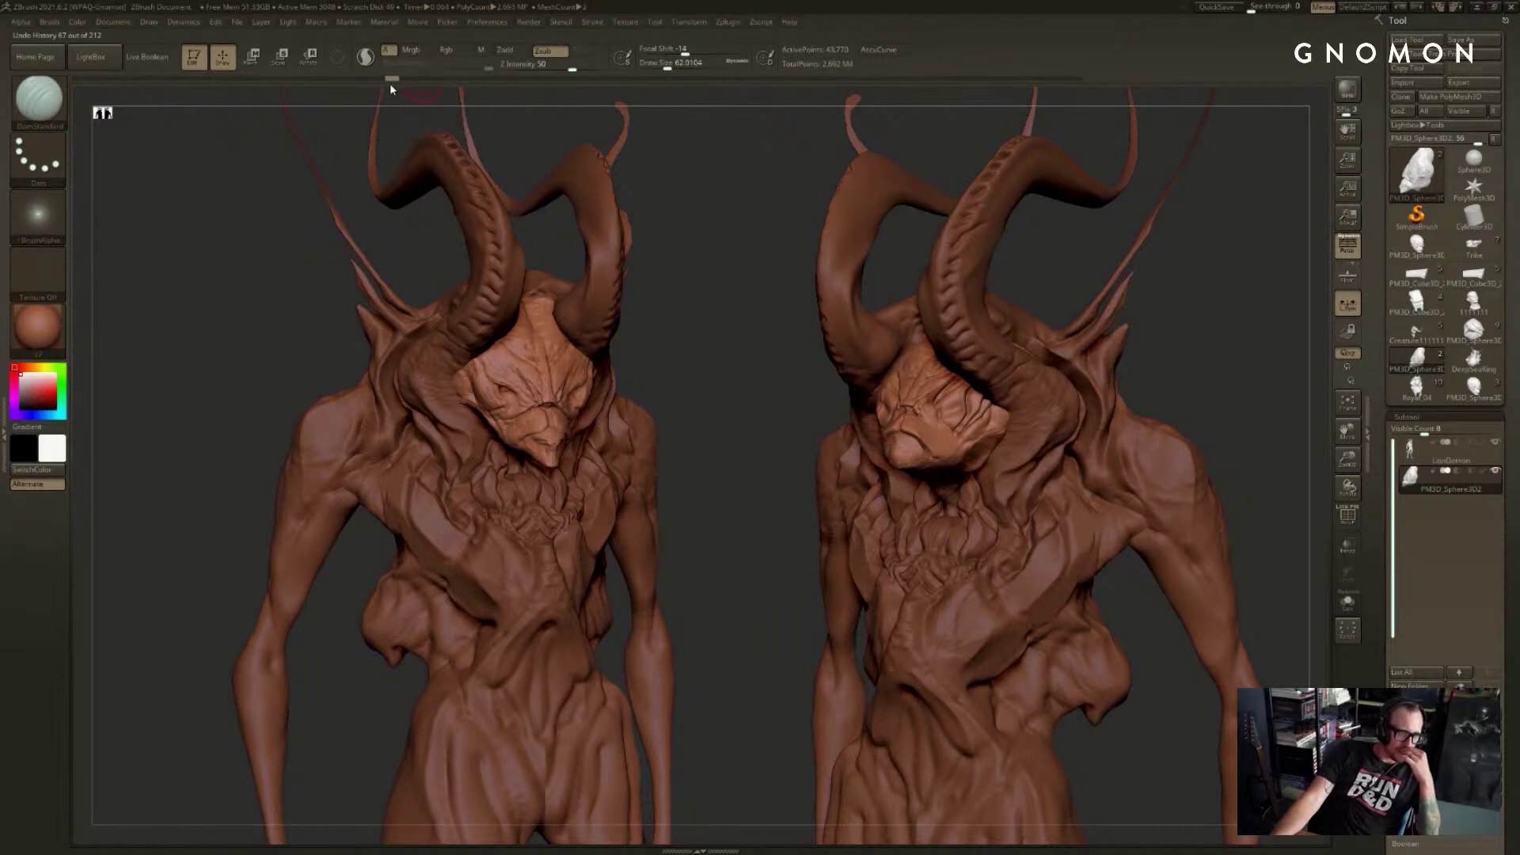
pyautogui.moveTo(644, 271)
pyautogui.mouseDown()
pyautogui.moveTo(710, 281)
pyautogui.moveTo(692, 213)
pyautogui.mouseUp()
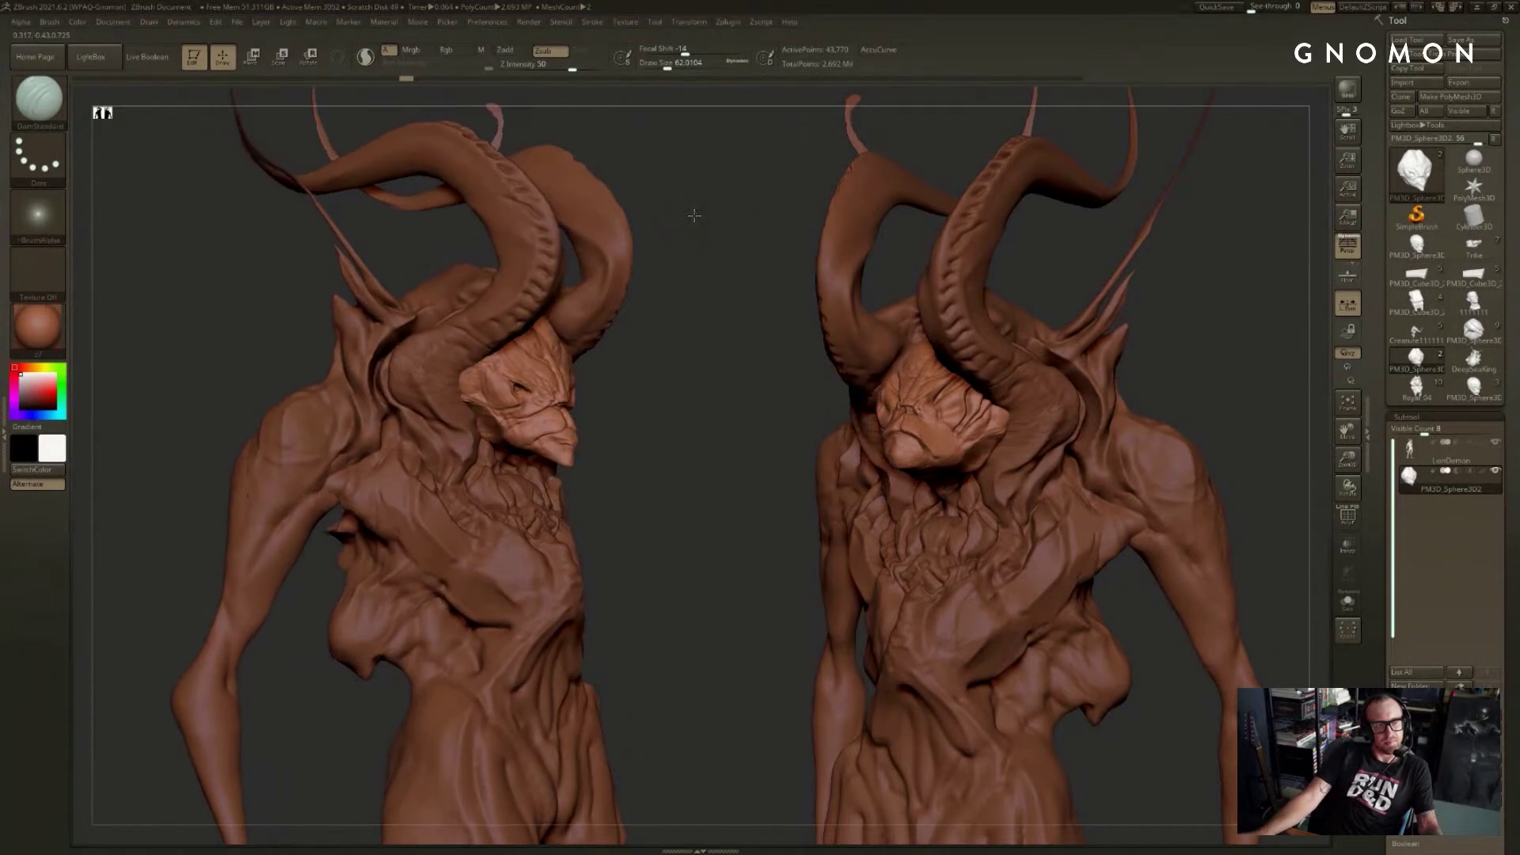
pyautogui.moveTo(392, 79)
pyautogui.mouseDown()
pyautogui.moveTo(308, 81)
pyautogui.moveTo(323, 84)
pyautogui.mouseUp()
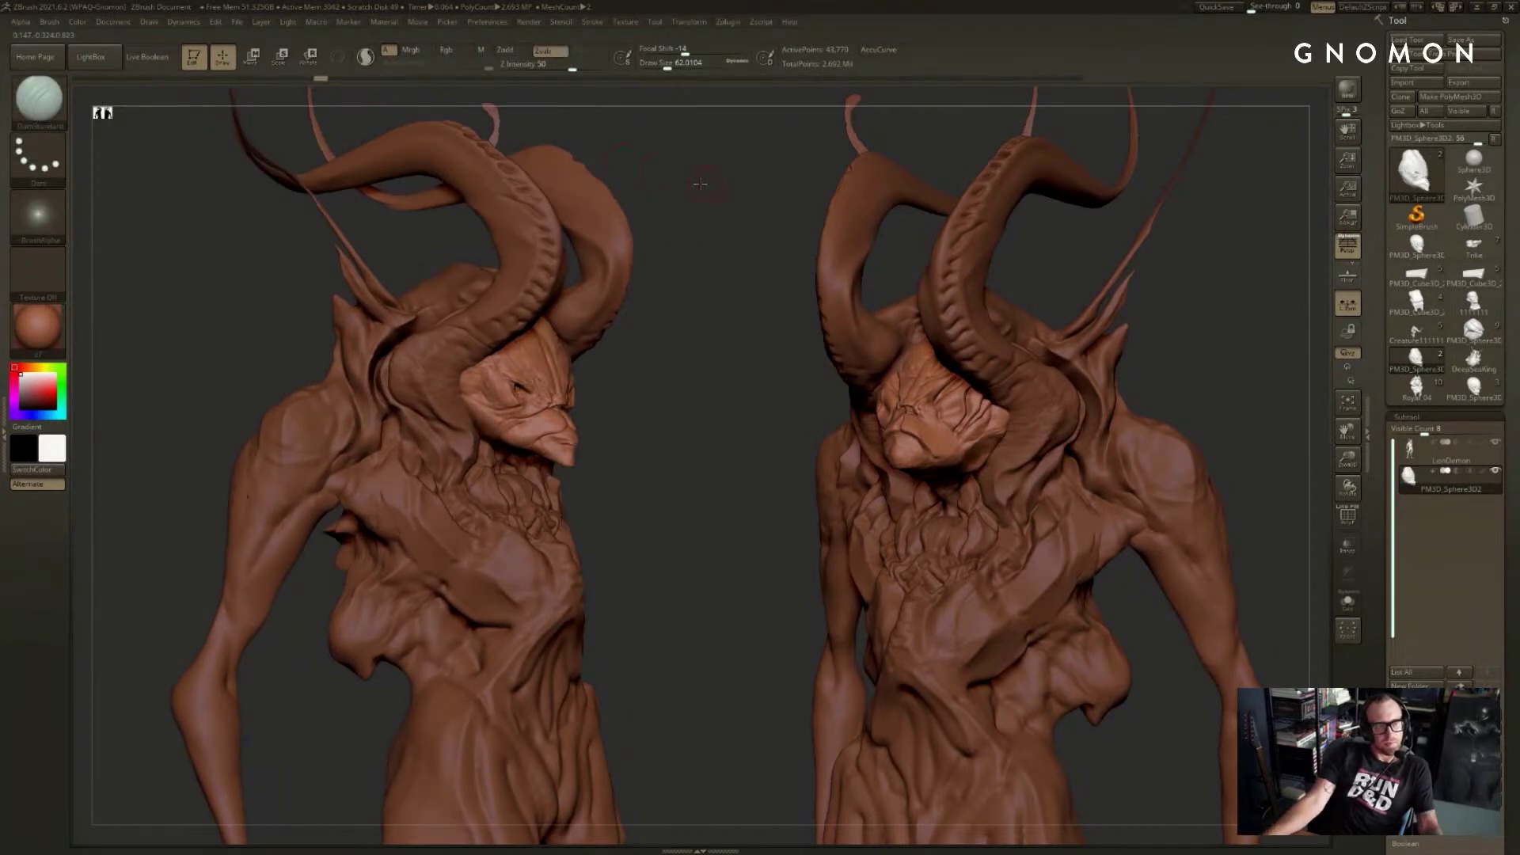
pyautogui.moveTo(720, 183); pyautogui.dragTo(687, 174)
pyautogui.moveTo(322, 82)
pyautogui.mouseDown()
pyautogui.moveTo(278, 82)
pyautogui.moveTo(420, 79)
pyautogui.moveTo(396, 87)
pyautogui.mouseUp()
pyautogui.moveTo(716, 180)
pyautogui.mouseDown()
pyautogui.moveTo(713, 169)
pyautogui.moveTo(711, 223)
pyautogui.mouseUp()
# - Rotate the beaked face so its snout tilts upward, and reposition it beneath the horns with the transpose line
pyautogui.press('r')
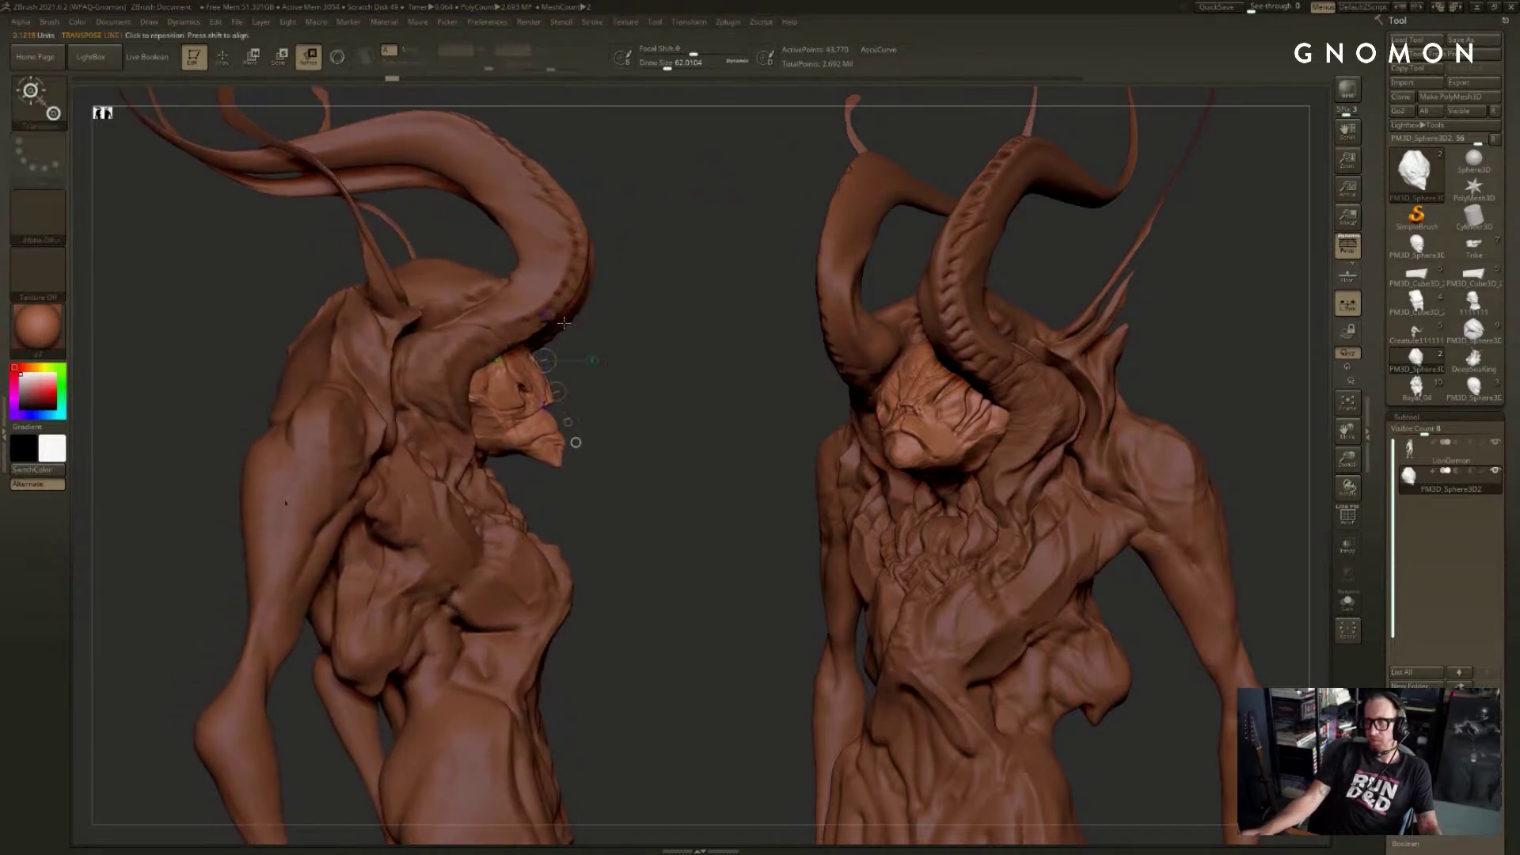
pyautogui.moveTo(473, 389)
pyautogui.mouseDown()
pyautogui.moveTo(659, 425)
pyautogui.moveTo(661, 367)
pyautogui.moveTo(654, 378)
pyautogui.mouseUp()
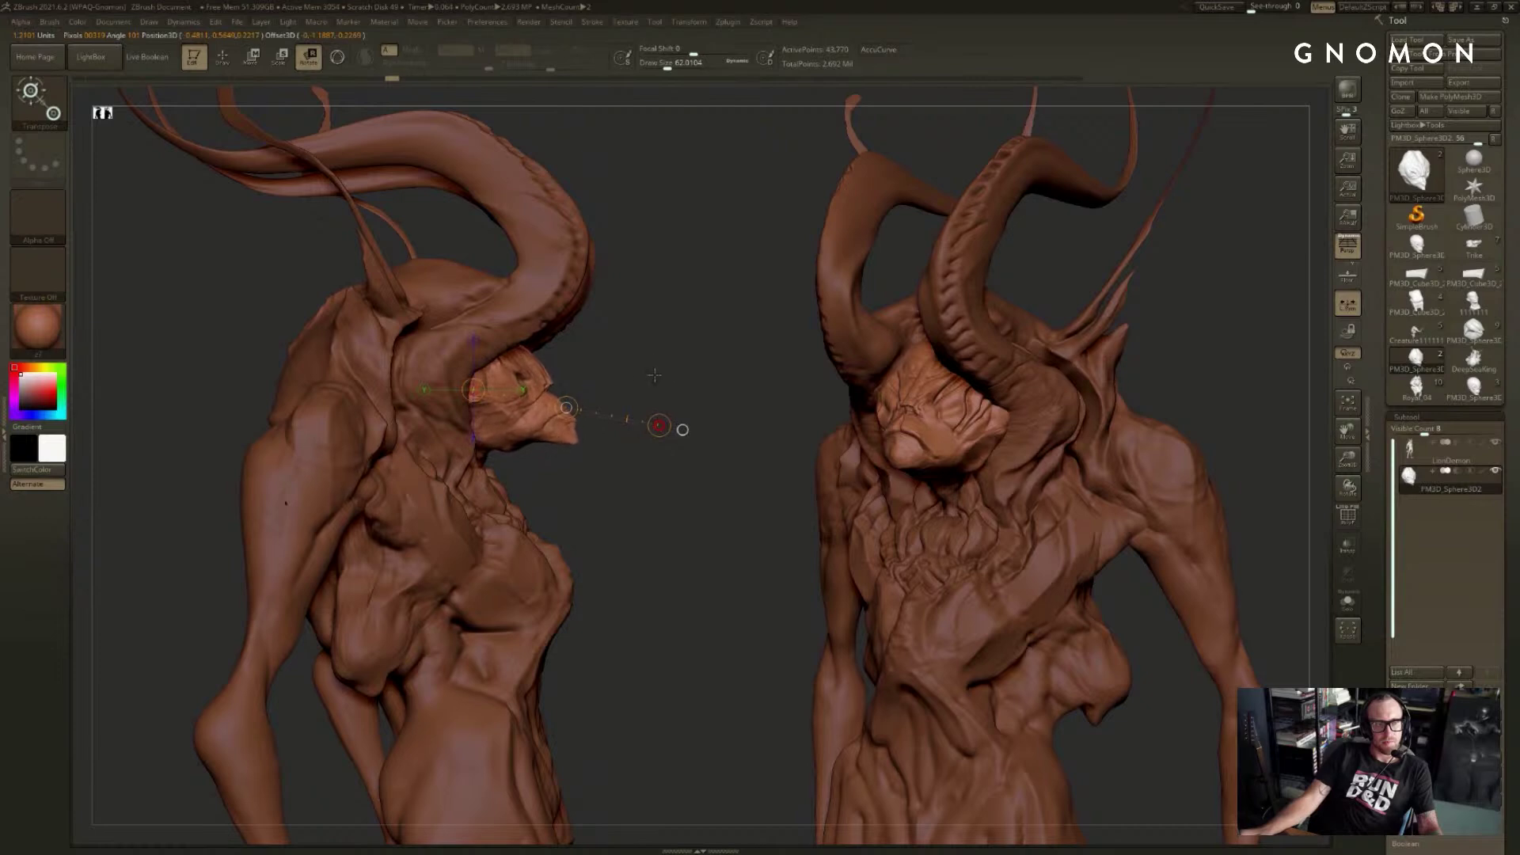
pyautogui.click(649, 419)
pyautogui.press('w')
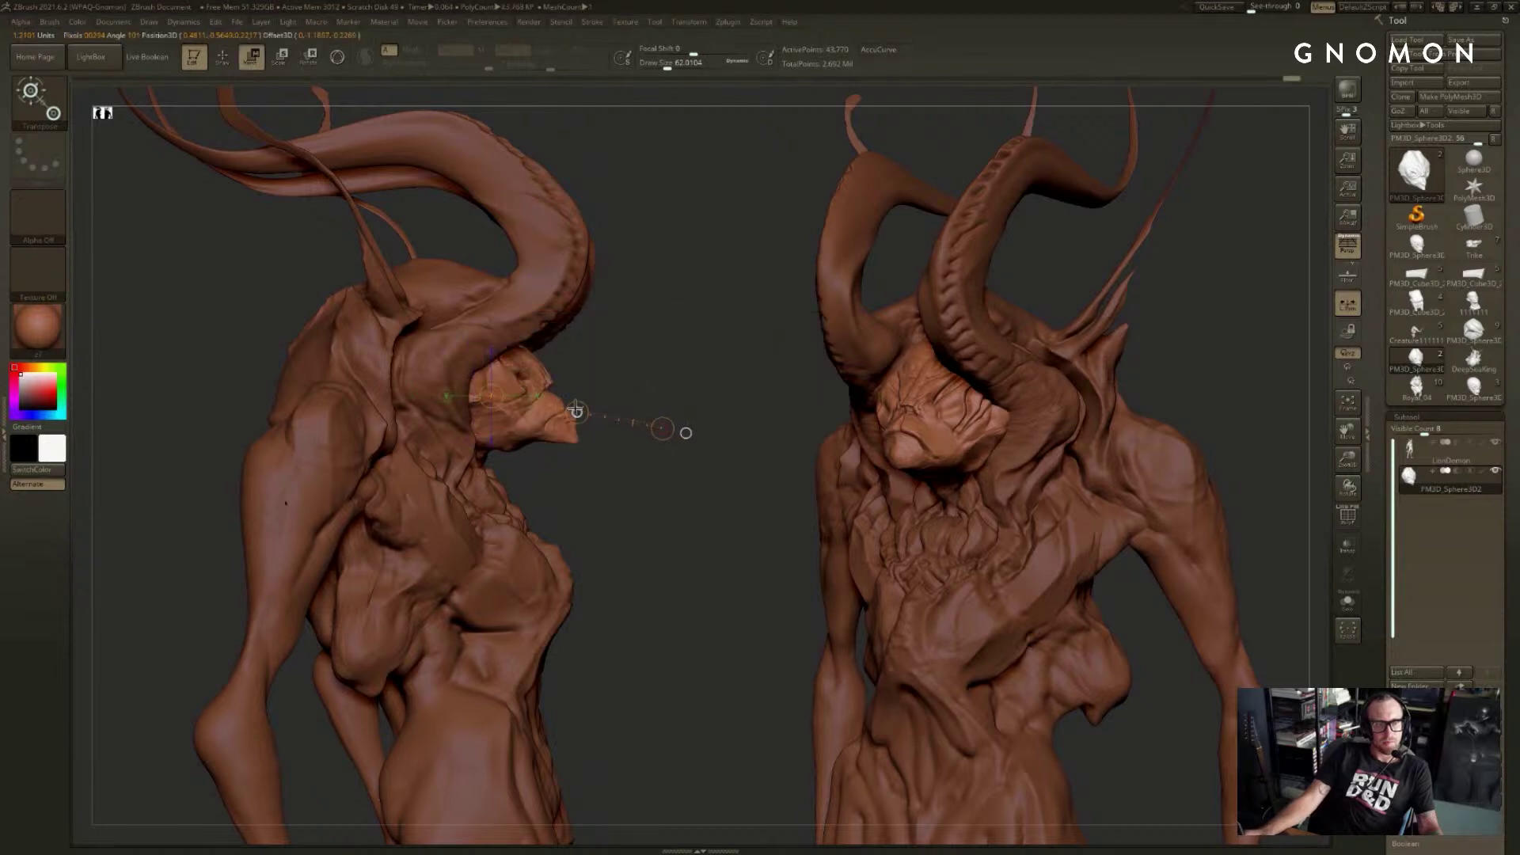
pyautogui.moveTo(570, 407)
pyautogui.mouseDown()
pyautogui.moveTo(621, 356)
pyautogui.moveTo(583, 359)
pyautogui.moveTo(706, 343)
pyautogui.moveTo(715, 292)
pyautogui.moveTo(682, 275)
pyautogui.moveTo(931, 344)
pyautogui.moveTo(753, 393)
pyautogui.moveTo(824, 366)
pyautogui.mouseUp()
# - Clear the snapshot from the canvas and return to Draw mode
pyautogui.press('q')
pyautogui.hotkey('ctrl', 'n')
pyautogui.press('w')
pyautogui.press('q')
pyautogui.moveTo(943, 316); pyautogui.dragTo(1006, 297)
# - Make the body subtool active and carve a row of short creases down the inner upper arms with the DamStandard brush
pyautogui.keyDown('alt'); pyautogui.click(528, 413); pyautogui.keyUp('alt')
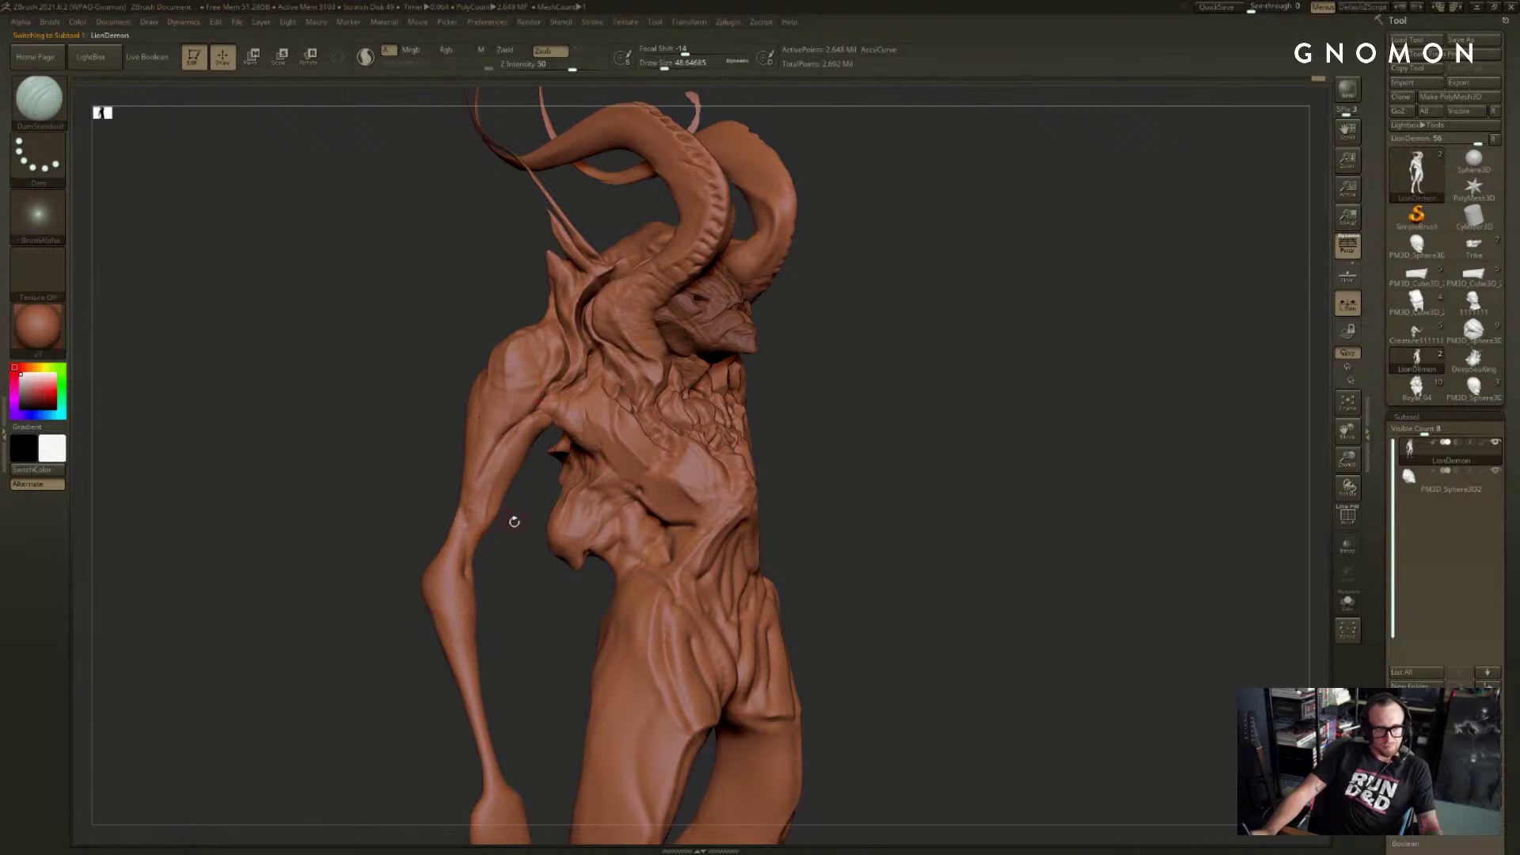
pyautogui.moveTo(509, 519); pyautogui.dragTo(497, 521, button='right')
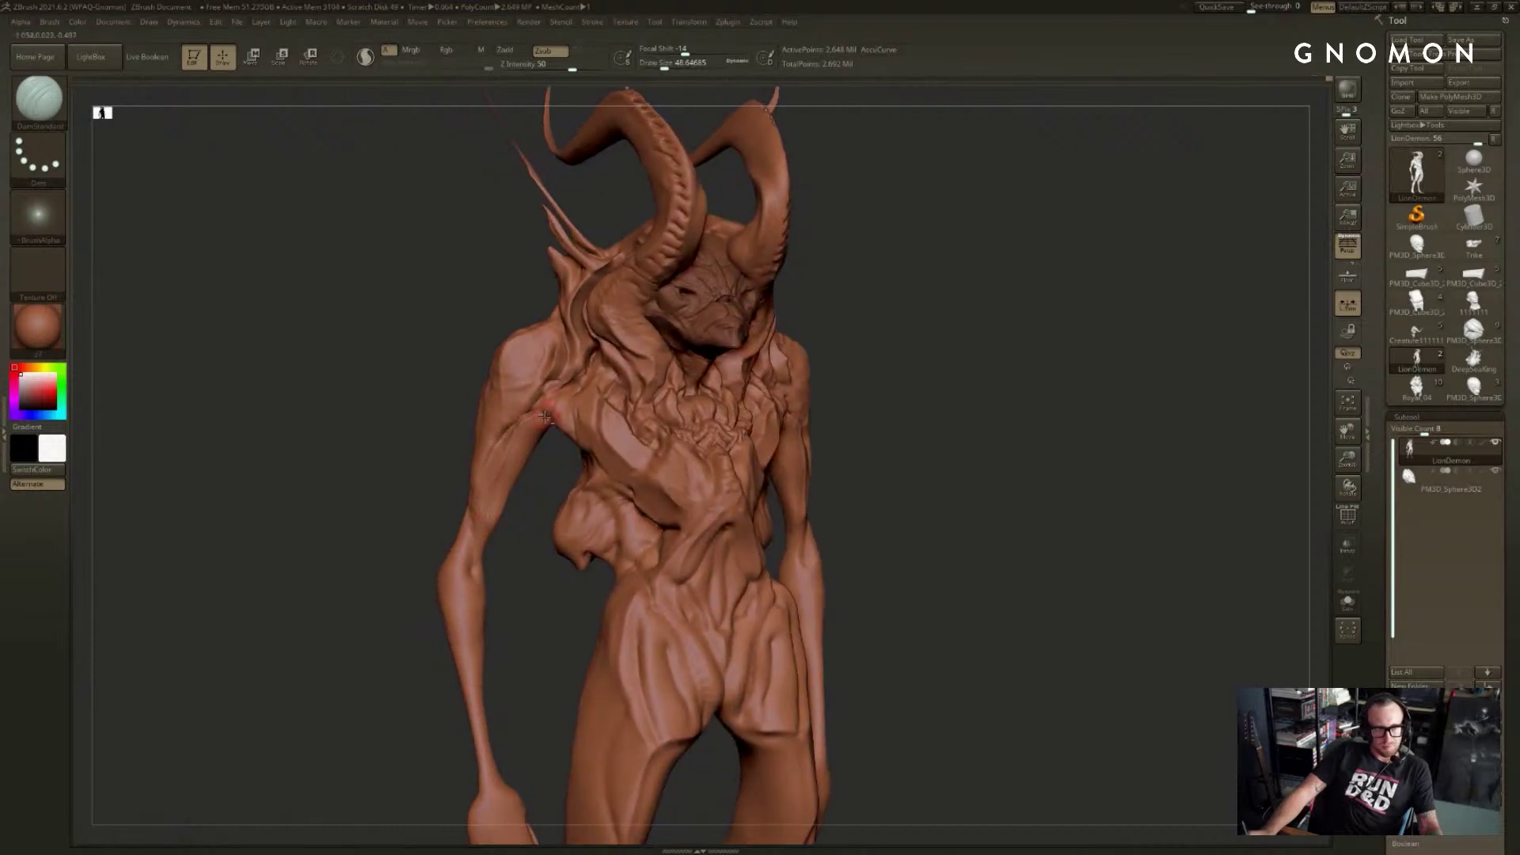
pyautogui.keyDown('shift'); pyautogui.moveTo(538, 472); pyautogui.dragTo(486, 496, button='right'); pyautogui.keyUp('shift')
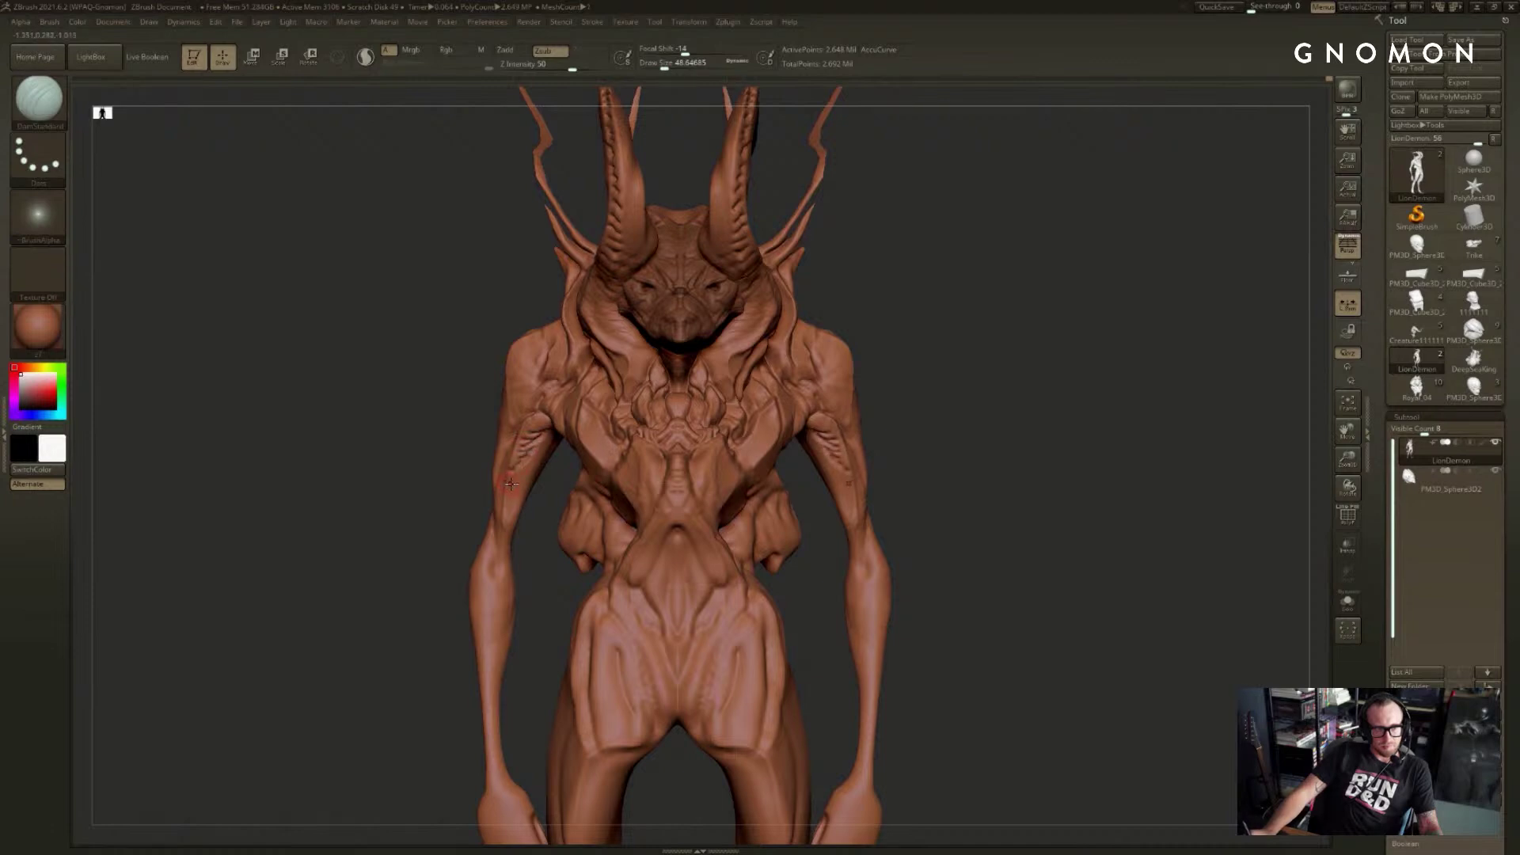
pyautogui.press('shift')
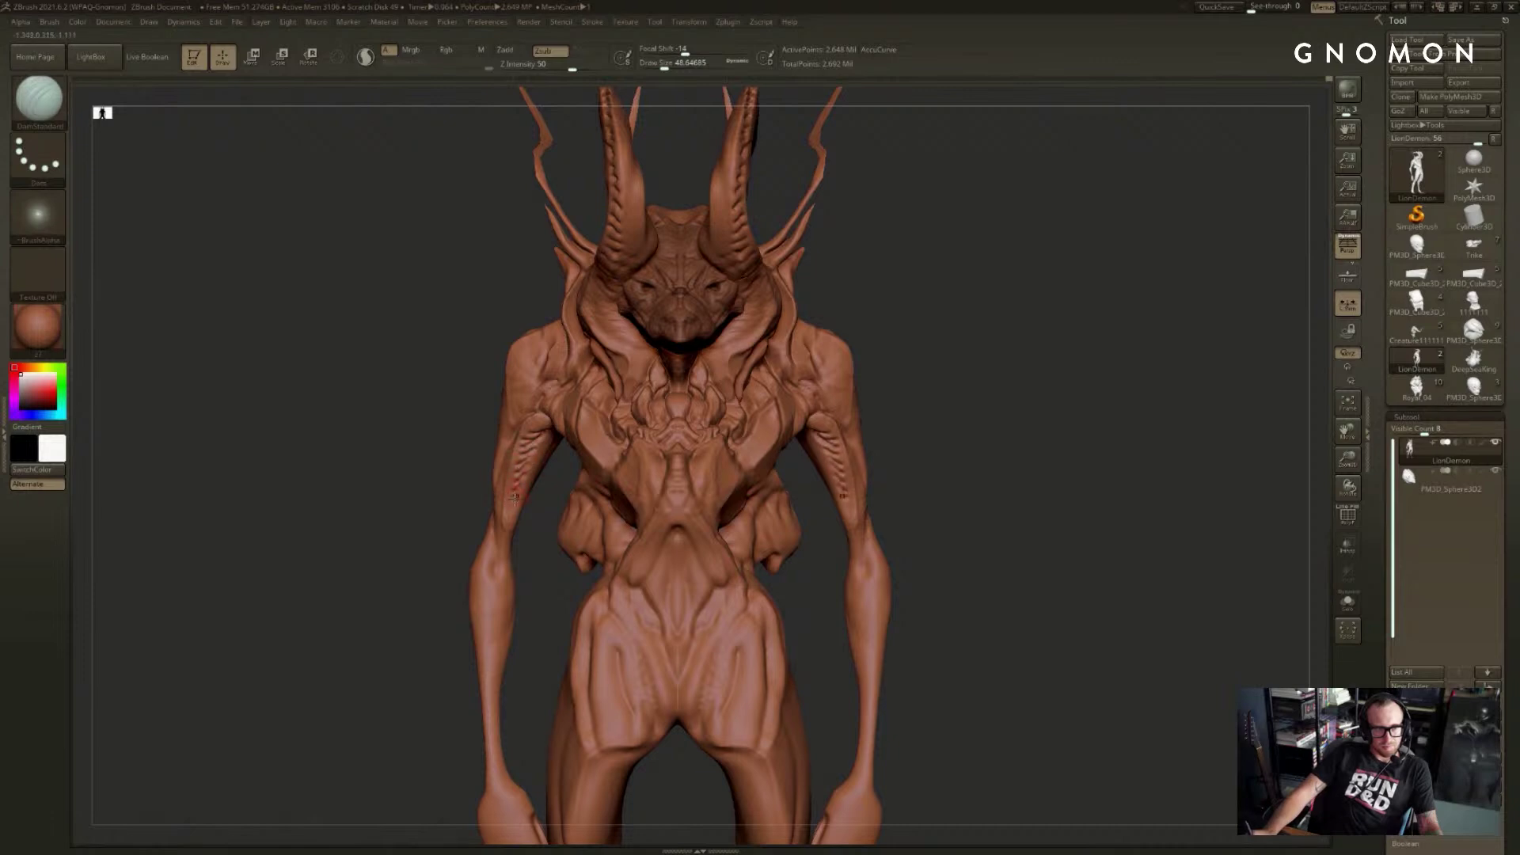
pyautogui.moveTo(514, 507); pyautogui.dragTo(493, 514, button='right')
# - Build up the folds between the creases on the inner upper arms with the Standard brush
pyautogui.press('b')
pyautogui.press('s')
pyautogui.press('t')
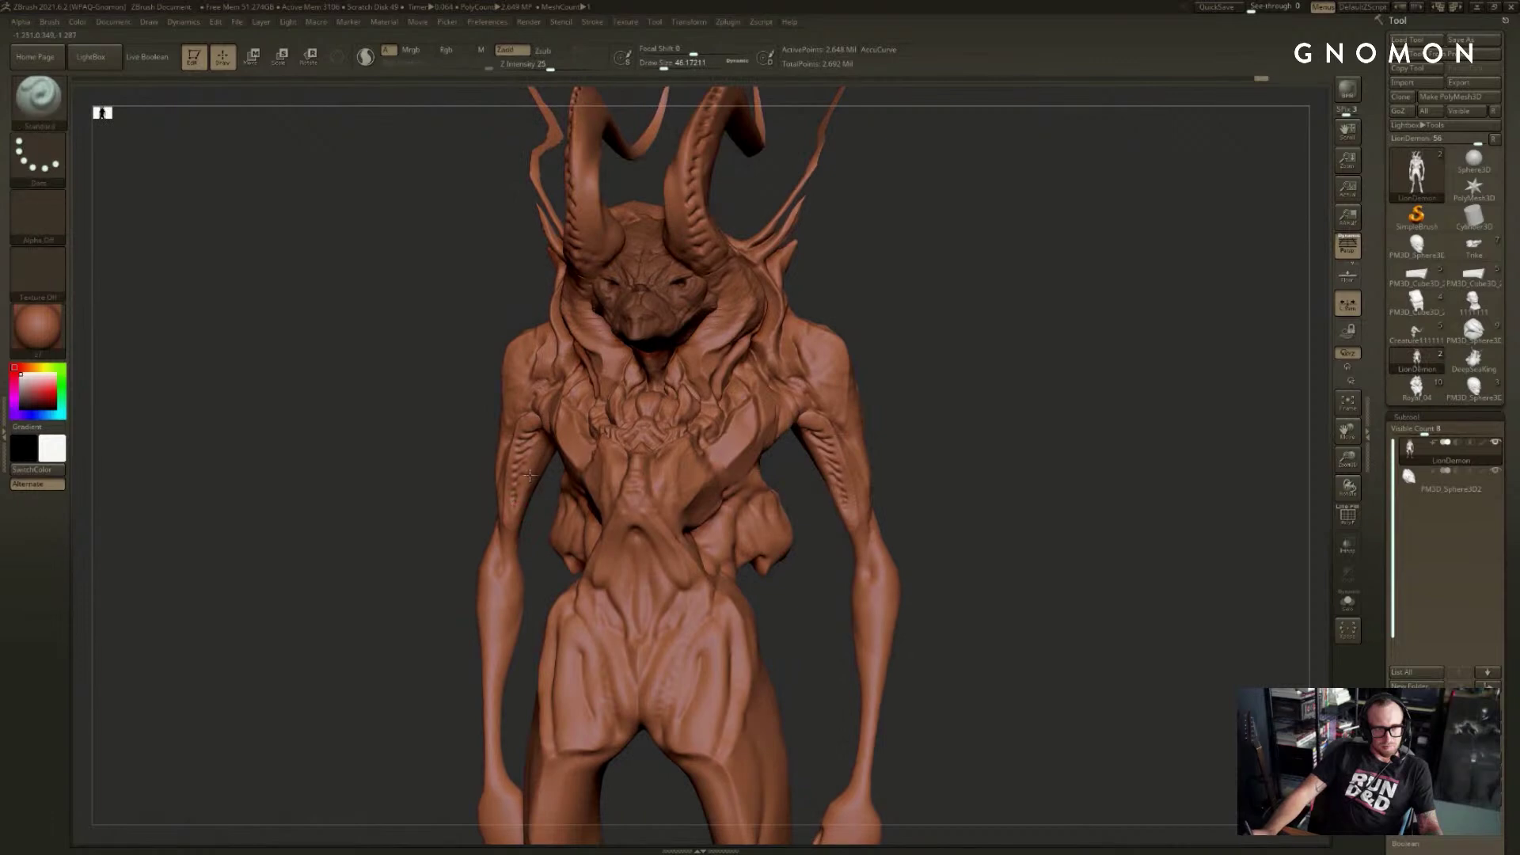
pyautogui.moveTo(529, 462); pyautogui.dragTo(515, 507)
pyautogui.press('[')
pyautogui.keyDown('shift'); pyautogui.moveTo(553, 475); pyautogui.dragTo(665, 471); pyautogui.keyUp('shift')
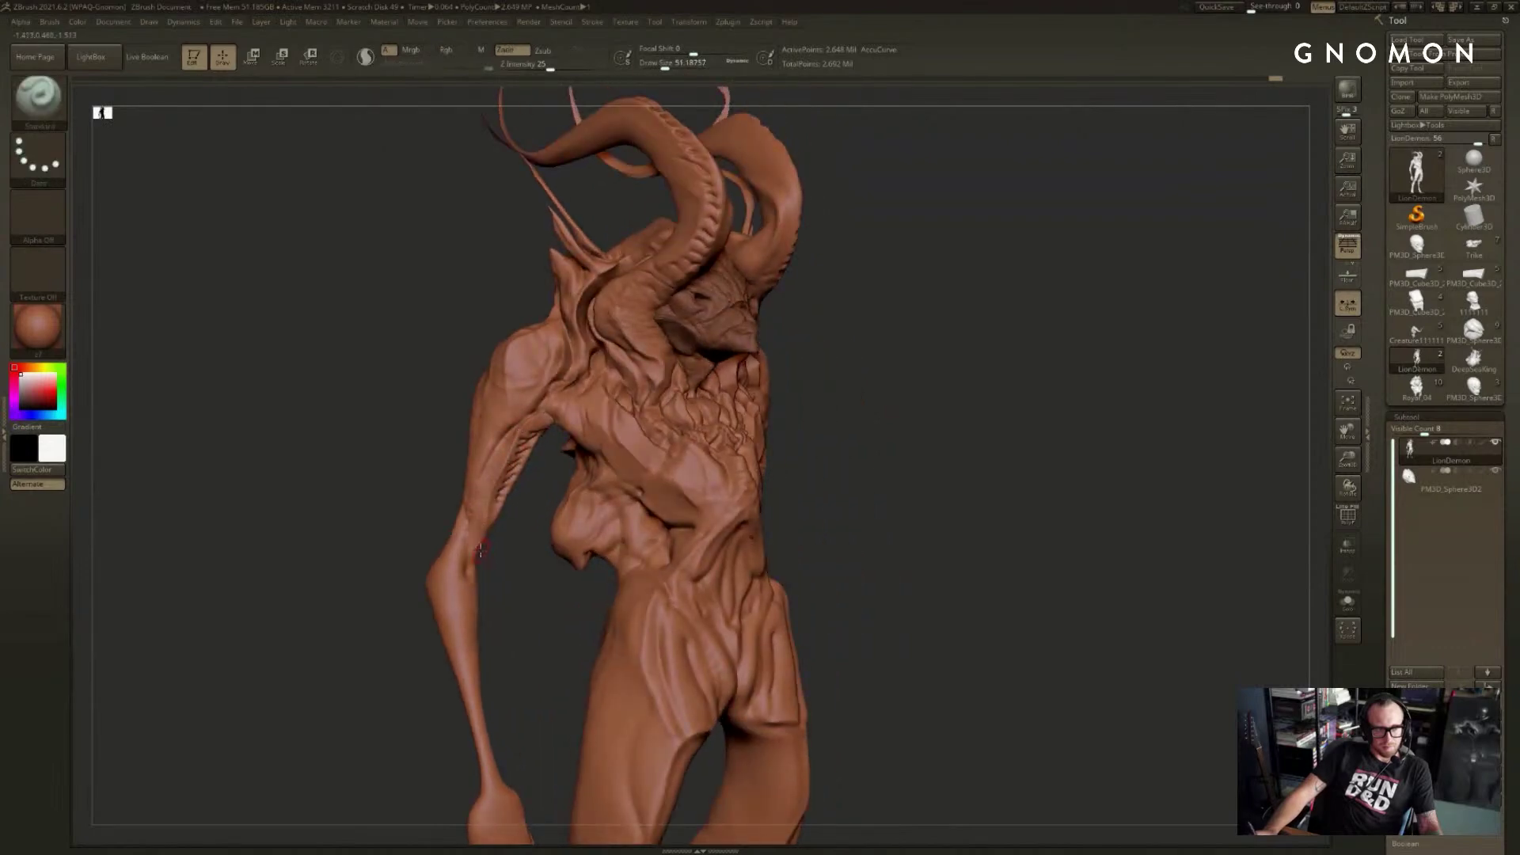
# - Cut tendon-like creases just above the elbow with the DamStandard brush at a draw size of about 39
pyautogui.press('b')
pyautogui.press('d')
pyautogui.press('s')
pyautogui.moveTo(471, 565)
pyautogui.mouseDown()
pyautogui.moveTo(460, 513)
pyautogui.moveTo(560, 531)
pyautogui.mouseUp()
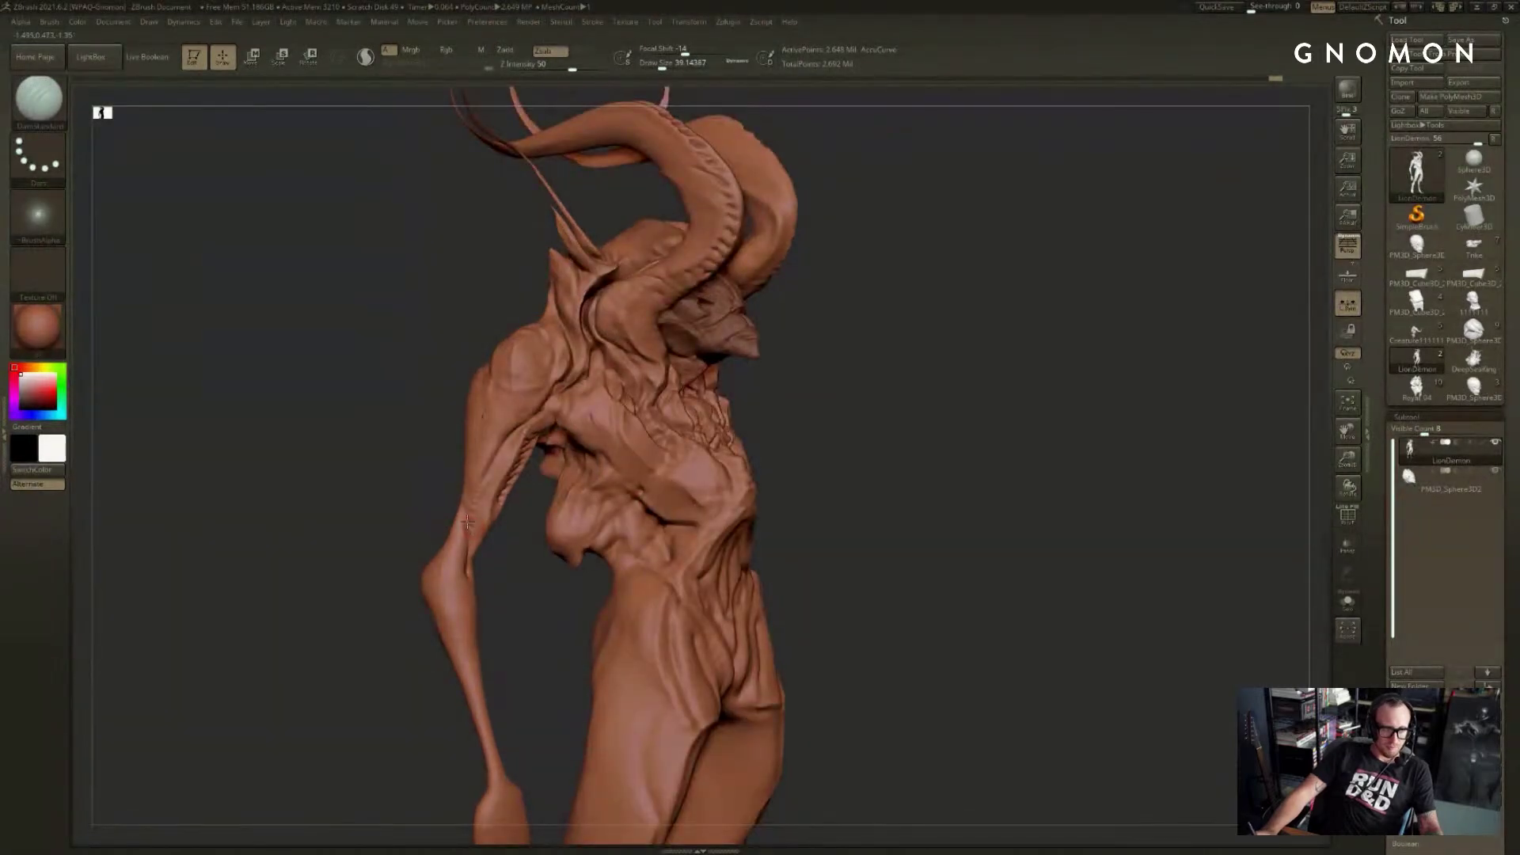
pyautogui.moveTo(468, 521); pyautogui.dragTo(475, 517)
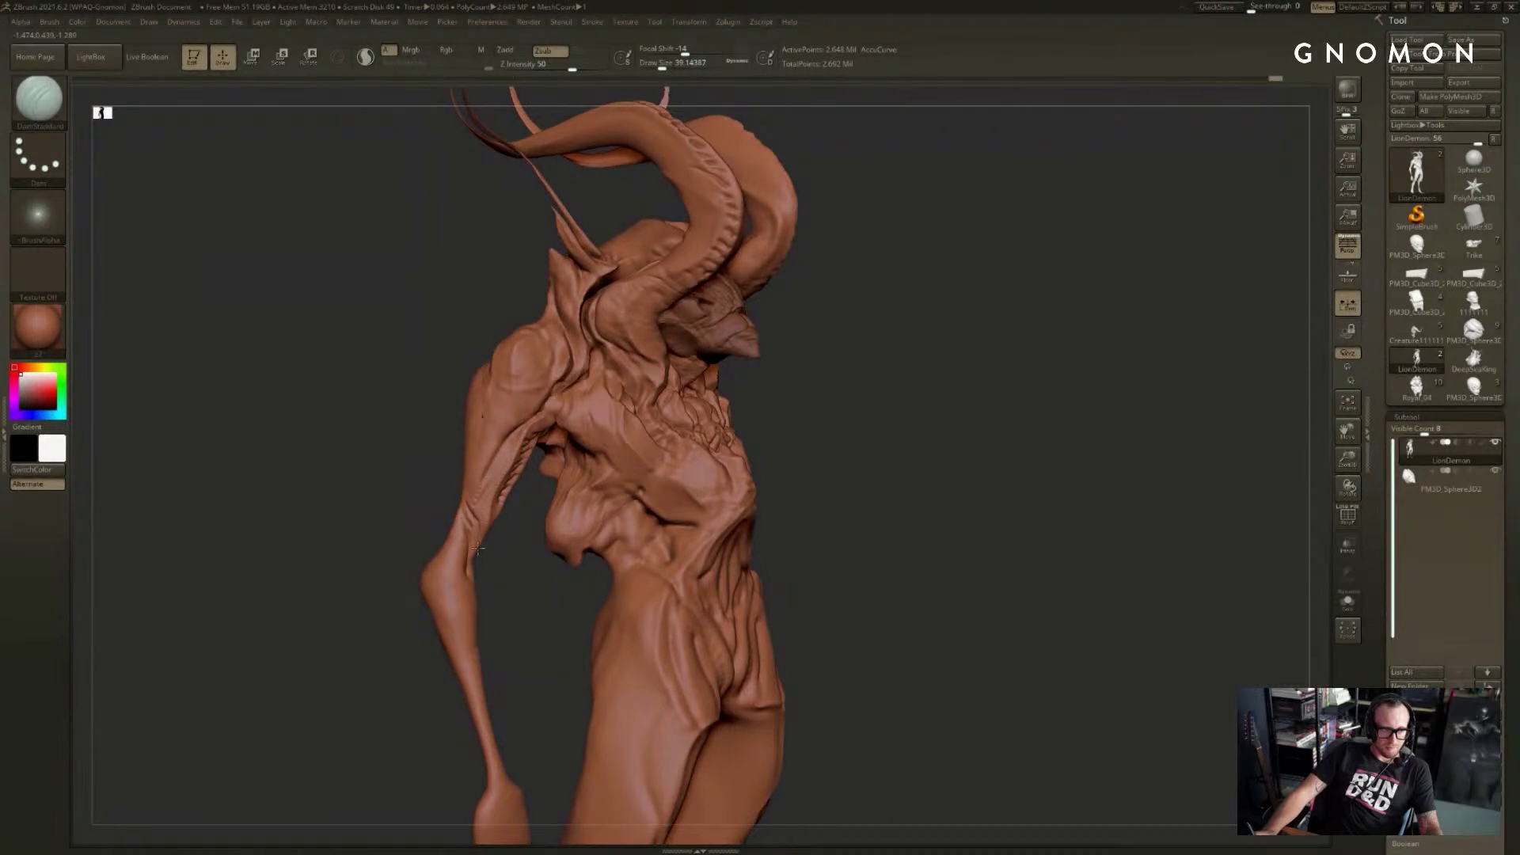
pyautogui.moveTo(571, 577); pyautogui.dragTo(495, 560)
# - Smooth the edge of the inner upper-arm folds and carve a second set of slanted creases alongside them
pyautogui.moveTo(899, 364)
pyautogui.mouseDown()
pyautogui.moveTo(881, 370)
pyautogui.moveTo(904, 369)
pyautogui.mouseUp()
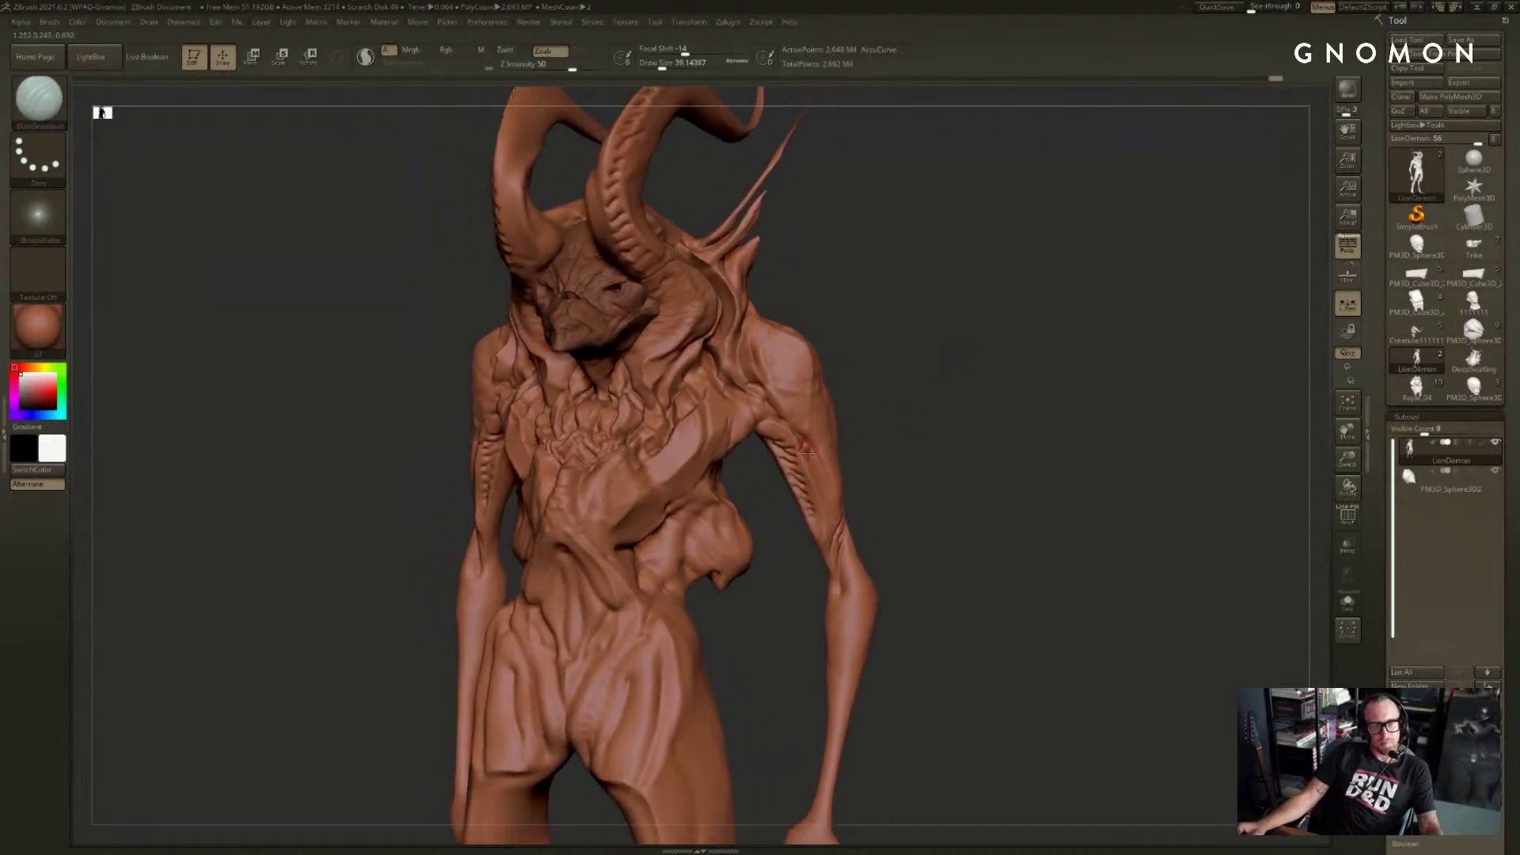
pyautogui.keyDown('shift'); pyautogui.moveTo(807, 451); pyautogui.dragTo(797, 455); pyautogui.keyUp('shift')
pyautogui.moveTo(898, 434); pyautogui.dragTo(797, 460)
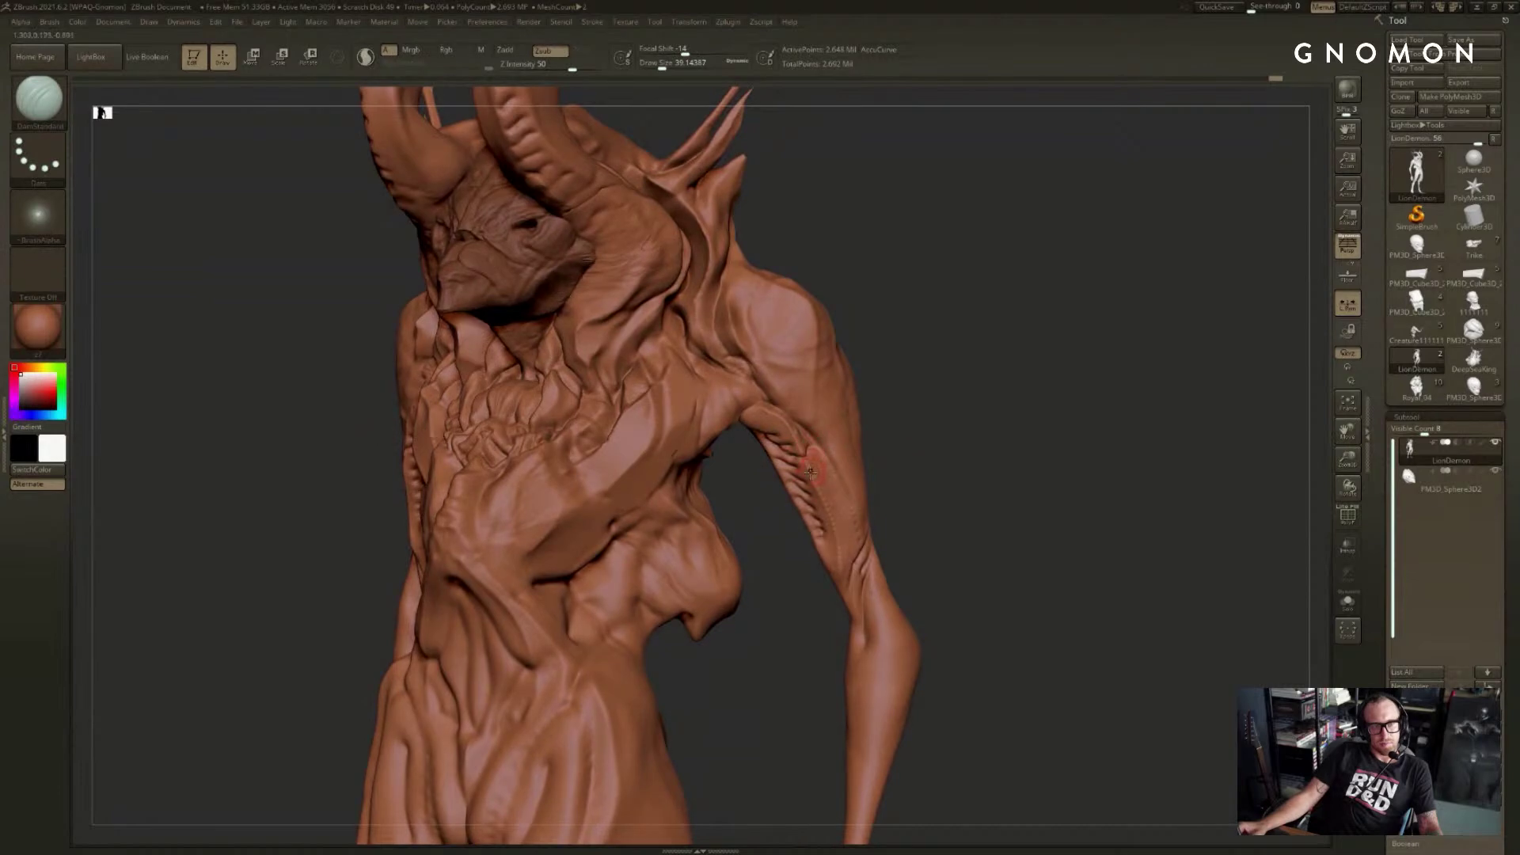
pyautogui.moveTo(813, 450); pyautogui.dragTo(808, 484)
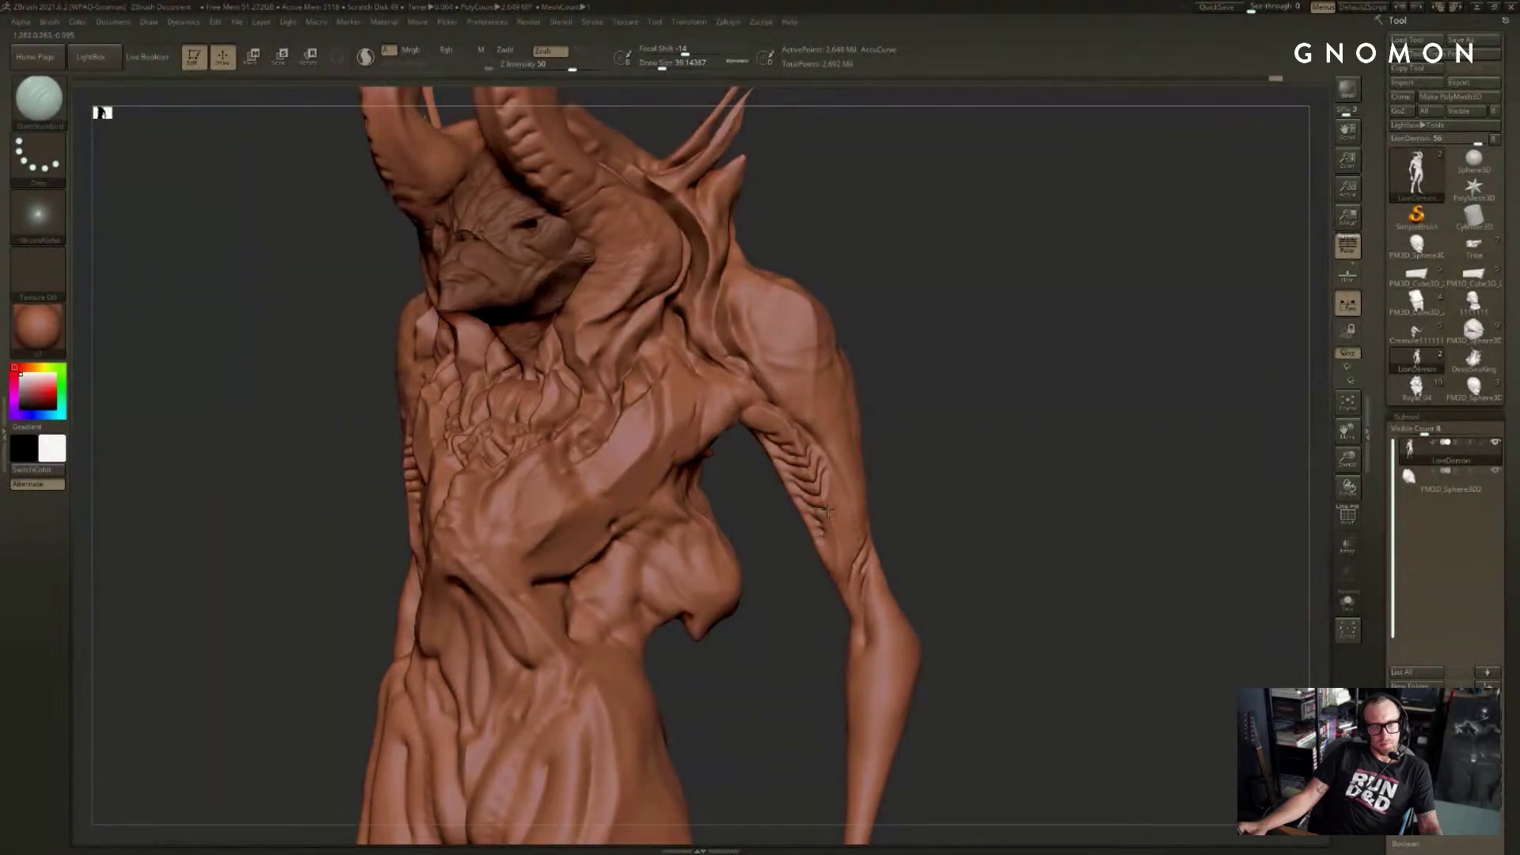
# - Extend the V-shaped creases down toward the elbow and refine the fold edge up to the armpit
pyautogui.moveTo(934, 487)
pyautogui.mouseDown()
pyautogui.moveTo(948, 484)
pyautogui.moveTo(882, 397)
pyautogui.mouseUp()
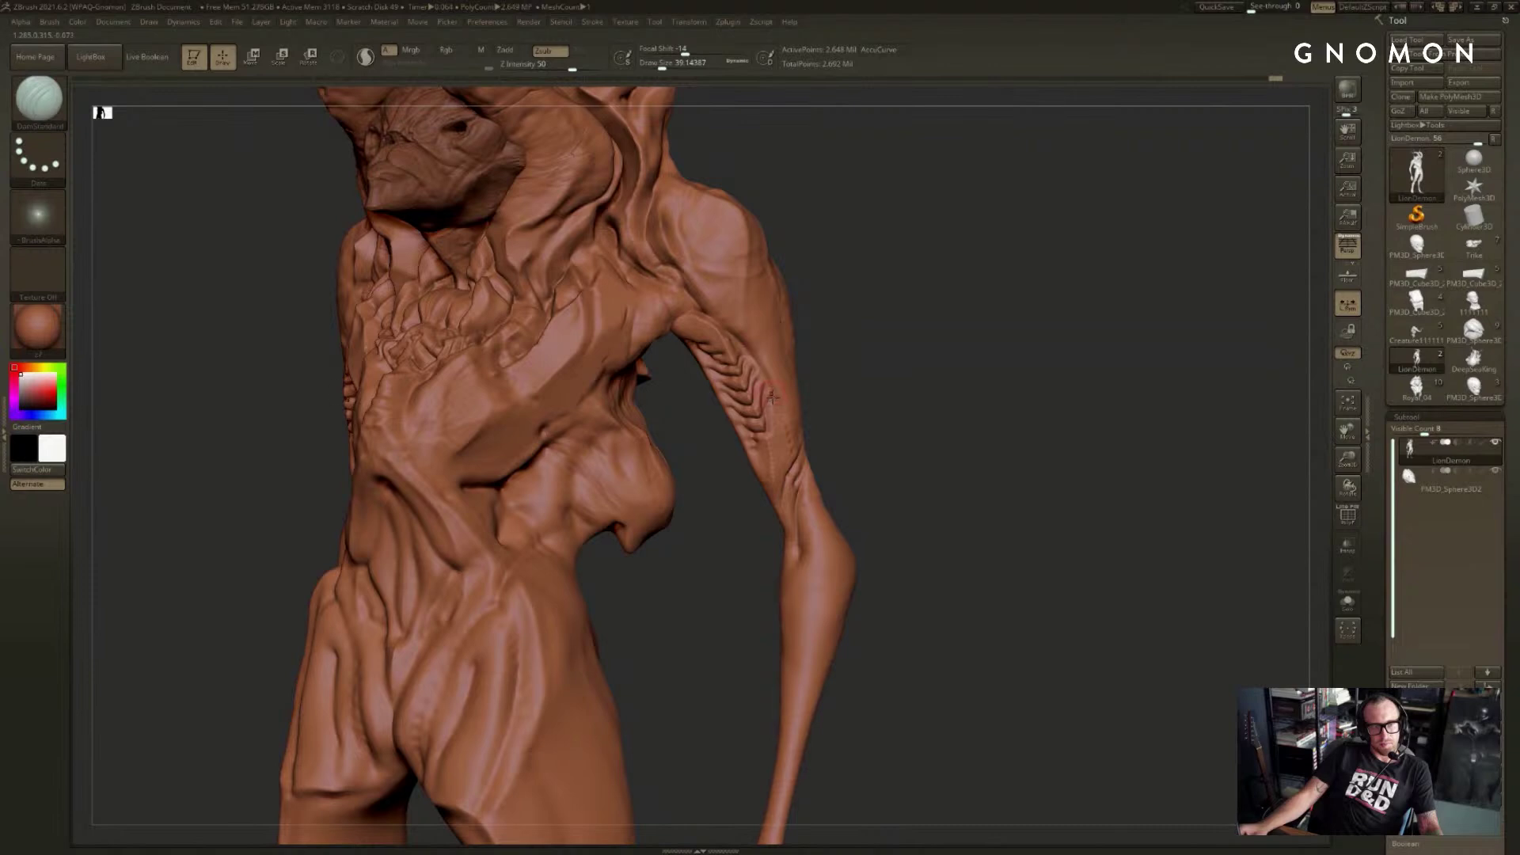
pyautogui.moveTo(830, 413); pyautogui.dragTo(815, 418)
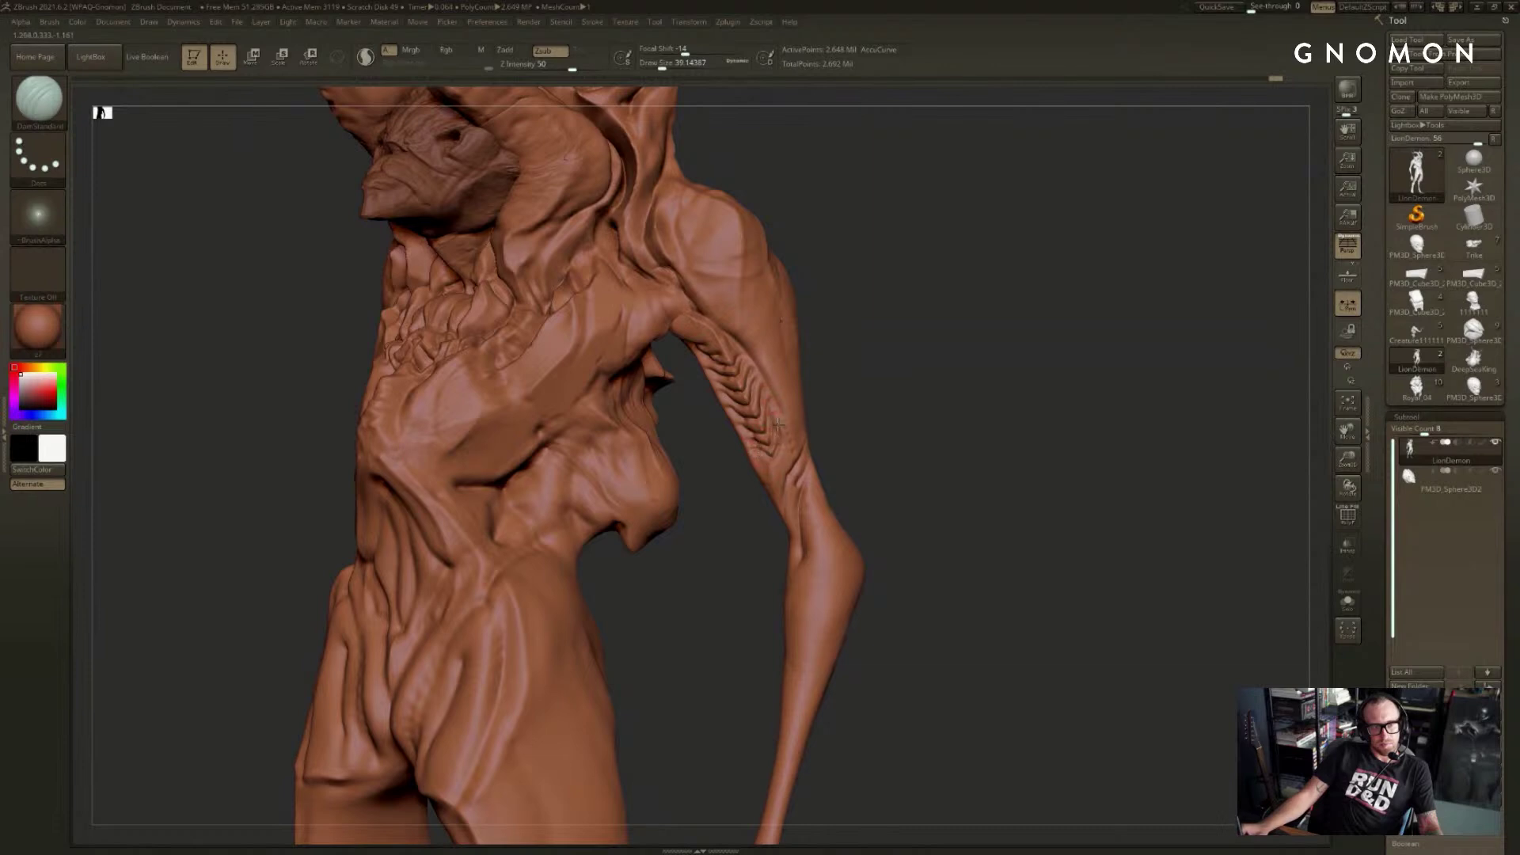
pyautogui.moveTo(858, 380)
pyautogui.mouseDown()
pyautogui.moveTo(879, 360)
pyautogui.moveTo(839, 357)
pyautogui.mouseUp()
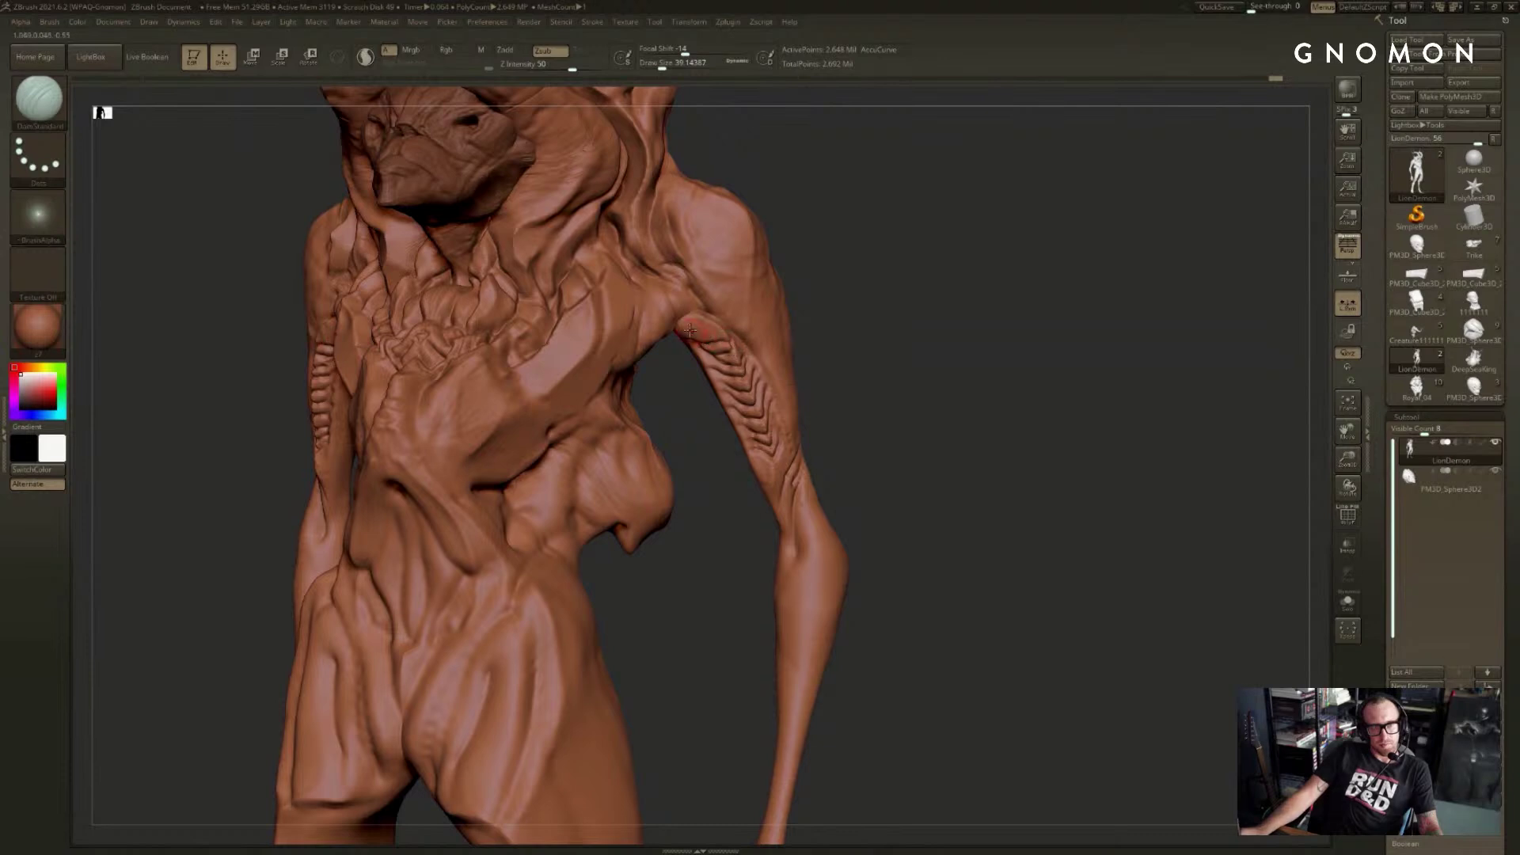
pyautogui.moveTo(847, 336)
pyautogui.keyDown('shift'); pyautogui.mouseDown()
pyautogui.moveTo(876, 325)
pyautogui.moveTo(947, 363)
pyautogui.moveTo(924, 369)
pyautogui.mouseUp(); pyautogui.keyUp('shift')
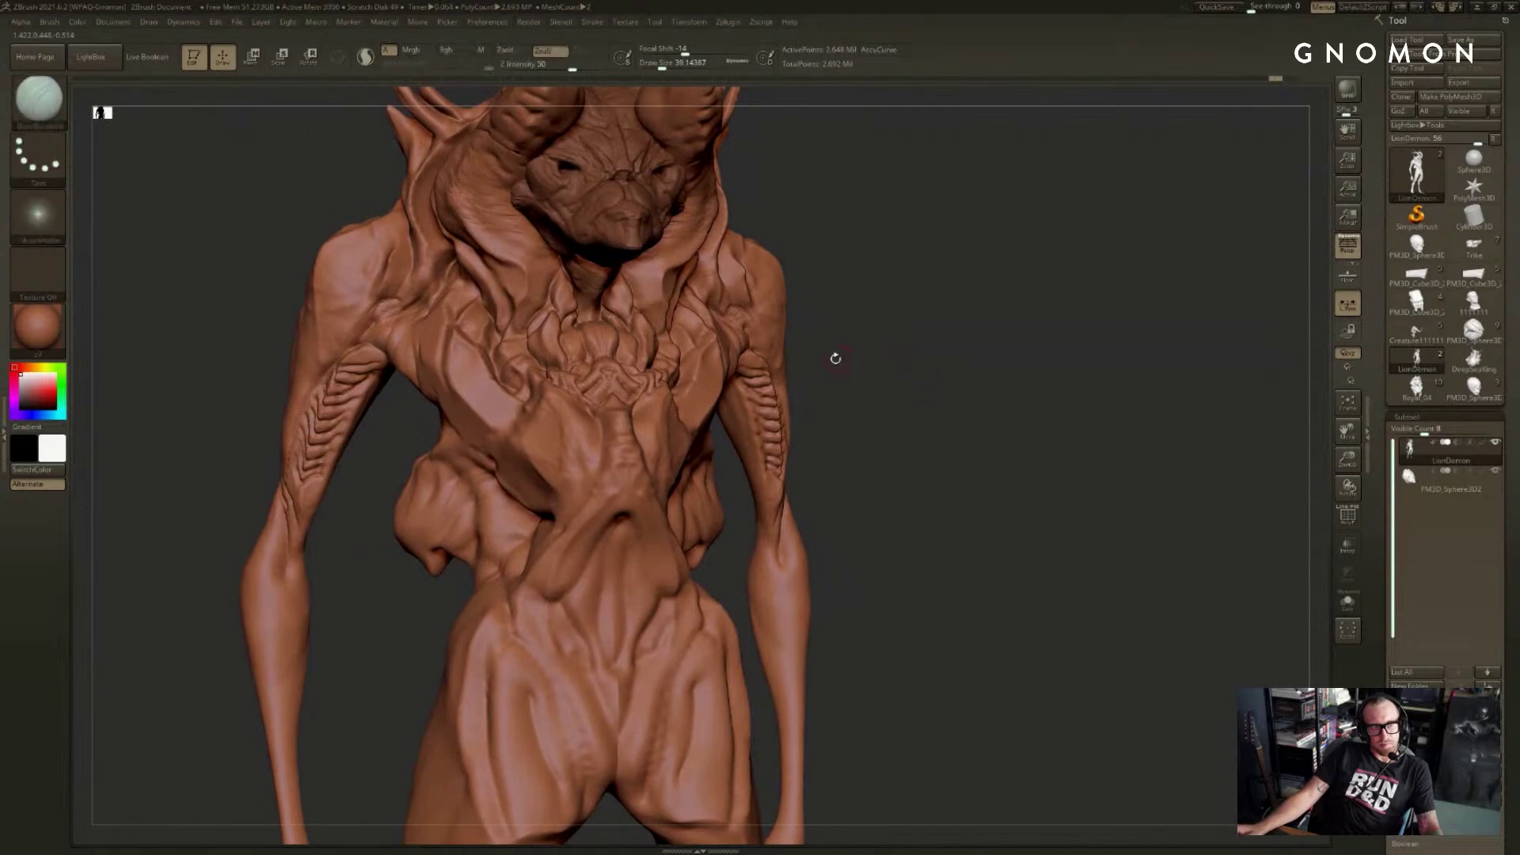
pyautogui.keyDown('shift'); pyautogui.moveTo(831, 358); pyautogui.dragTo(769, 360); pyautogui.keyUp('shift')
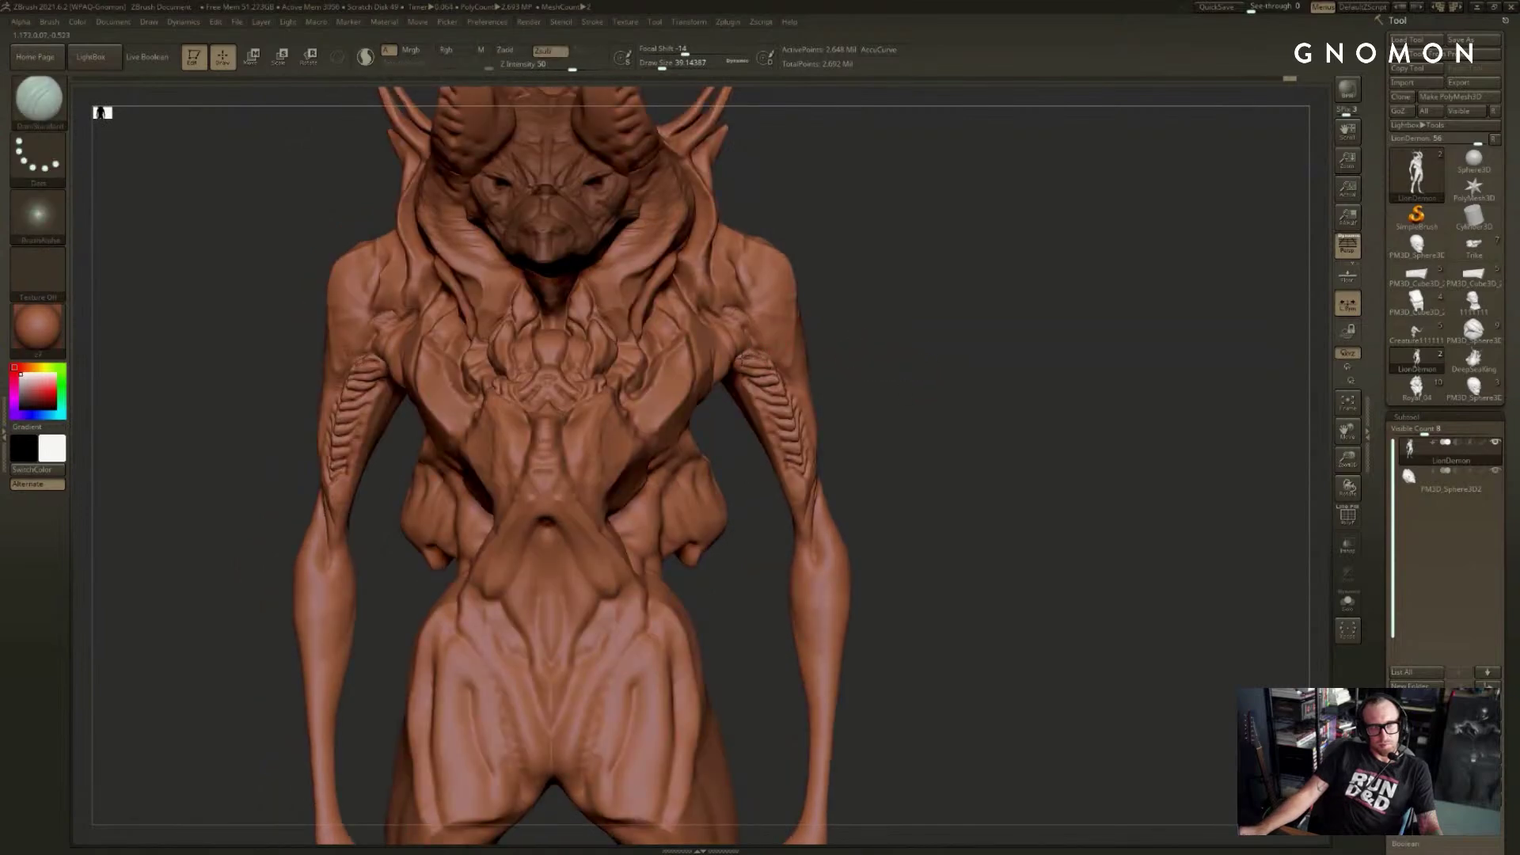
pyautogui.moveTo(865, 343)
pyautogui.mouseDown()
pyautogui.moveTo(820, 360)
pyautogui.moveTo(879, 369)
pyautogui.moveTo(822, 415)
pyautogui.moveTo(855, 376)
pyautogui.moveTo(742, 307)
pyautogui.mouseUp()
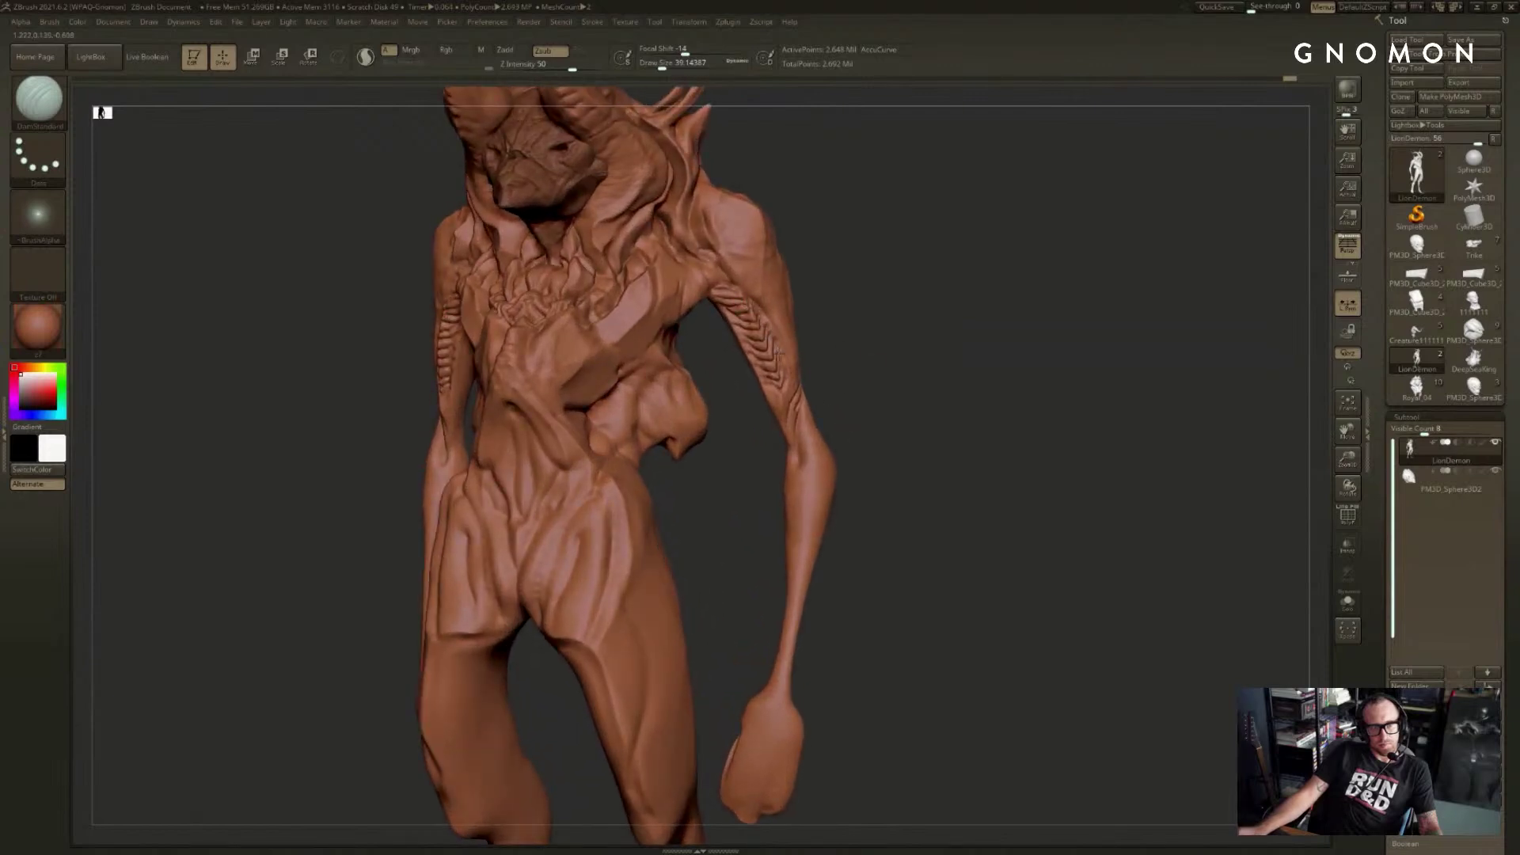
pyautogui.moveTo(849, 366)
pyautogui.mouseDown()
pyautogui.moveTo(911, 345)
pyautogui.moveTo(806, 340)
pyautogui.mouseUp()
pyautogui.press('b')
pyautogui.press('s')
pyautogui.press('t')
pyautogui.moveTo(845, 290)
pyautogui.keyDown('alt'); pyautogui.mouseDown()
pyautogui.moveTo(863, 381)
pyautogui.moveTo(741, 487)
pyautogui.mouseUp(); pyautogui.keyUp('alt')
pyautogui.press('b')
pyautogui.press('d')
pyautogui.press('s')
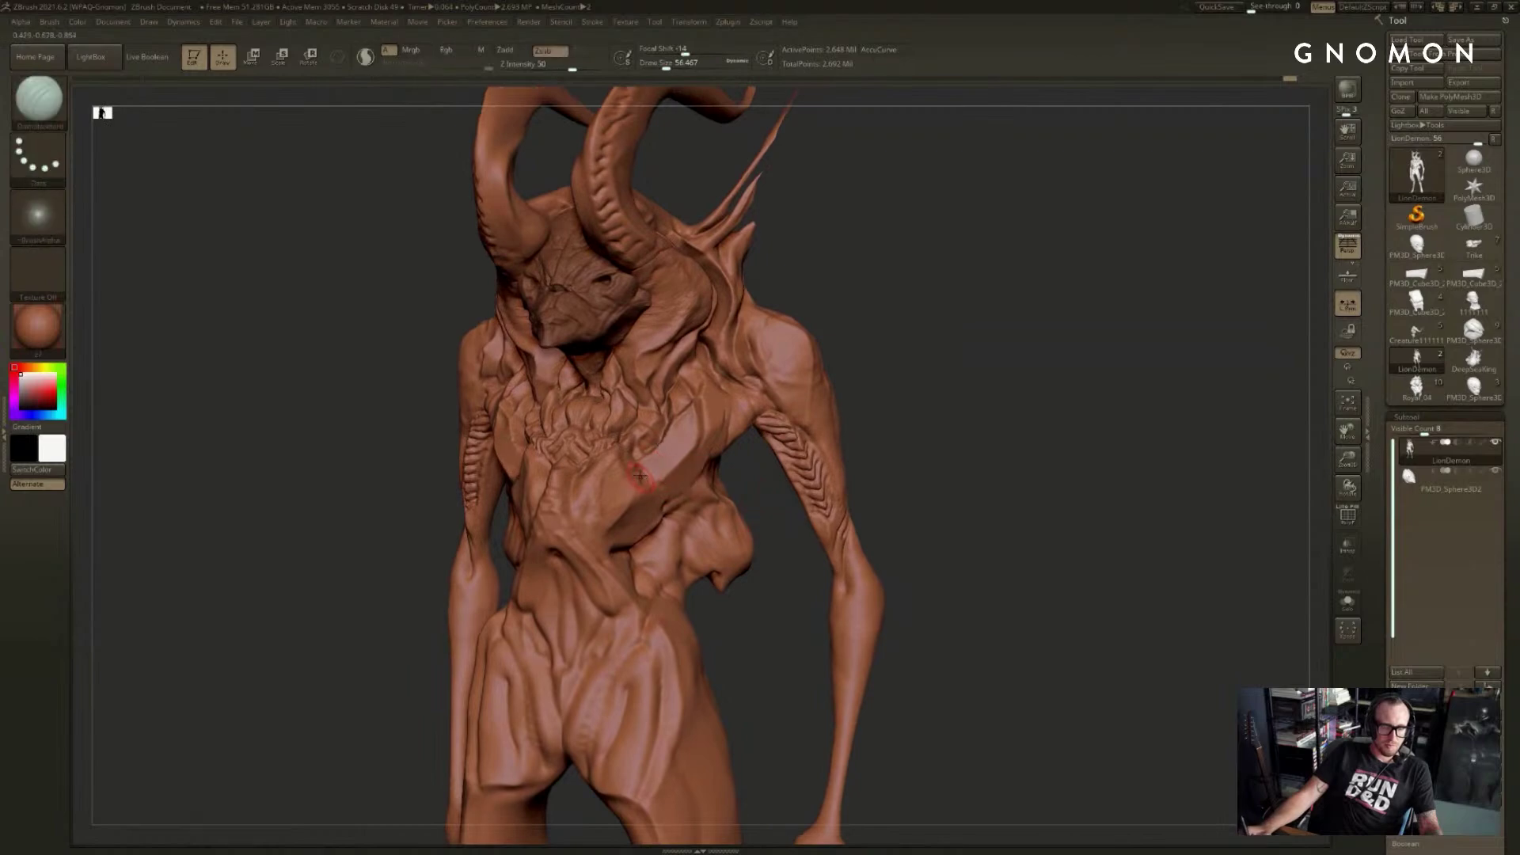
# - Flatten the lower chest plate with the hPolish brush at a draw size of about 136
pyautogui.press('b')
pyautogui.press('c')
pyautogui.press('l')
pyautogui.press('b')
pyautogui.press('h')
pyautogui.press('p')
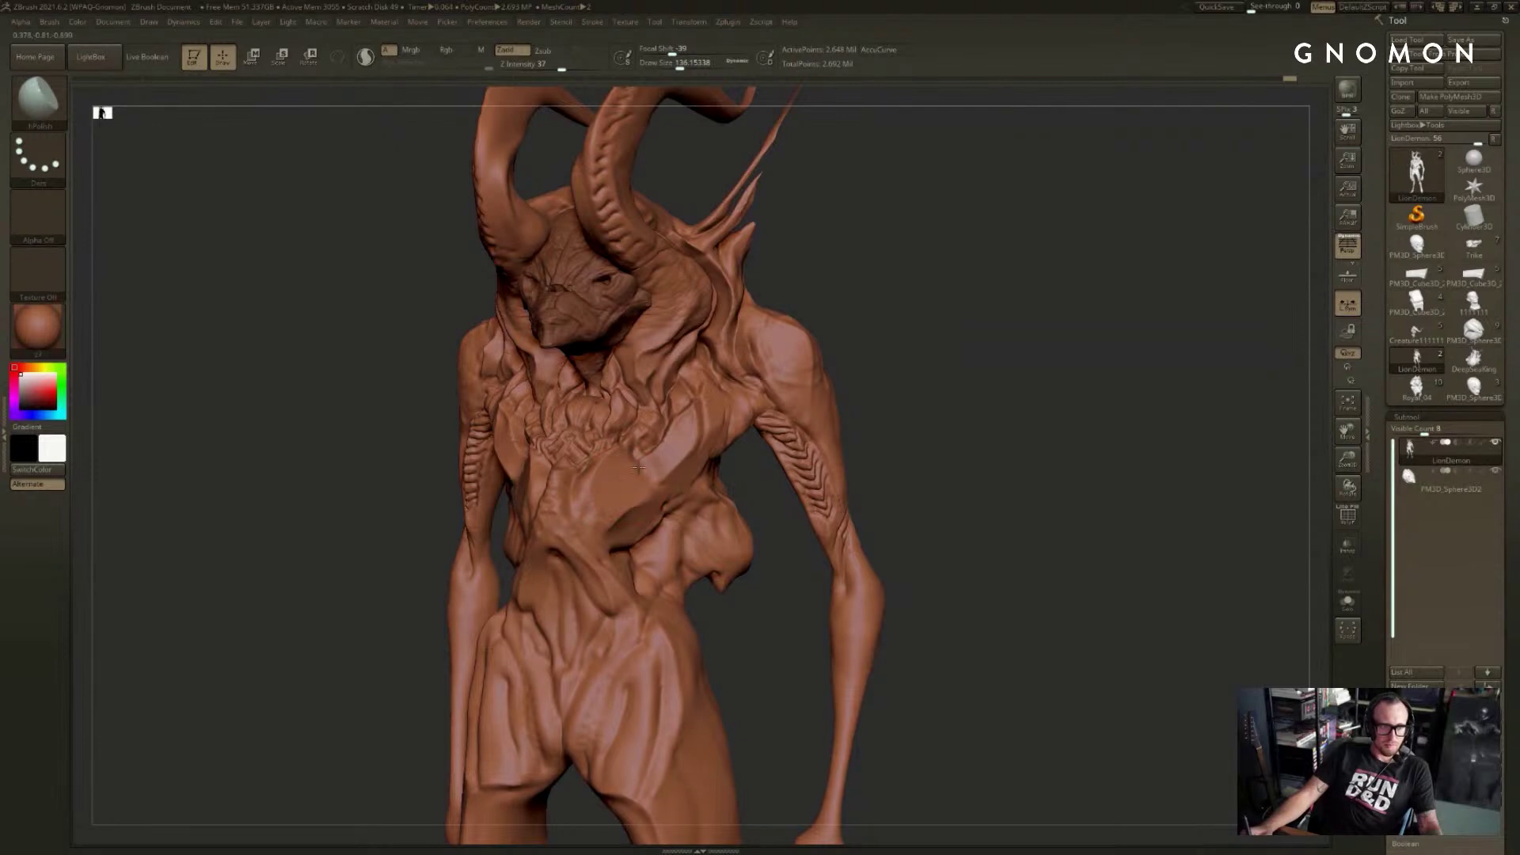
pyautogui.moveTo(658, 462); pyautogui.dragTo(650, 473)
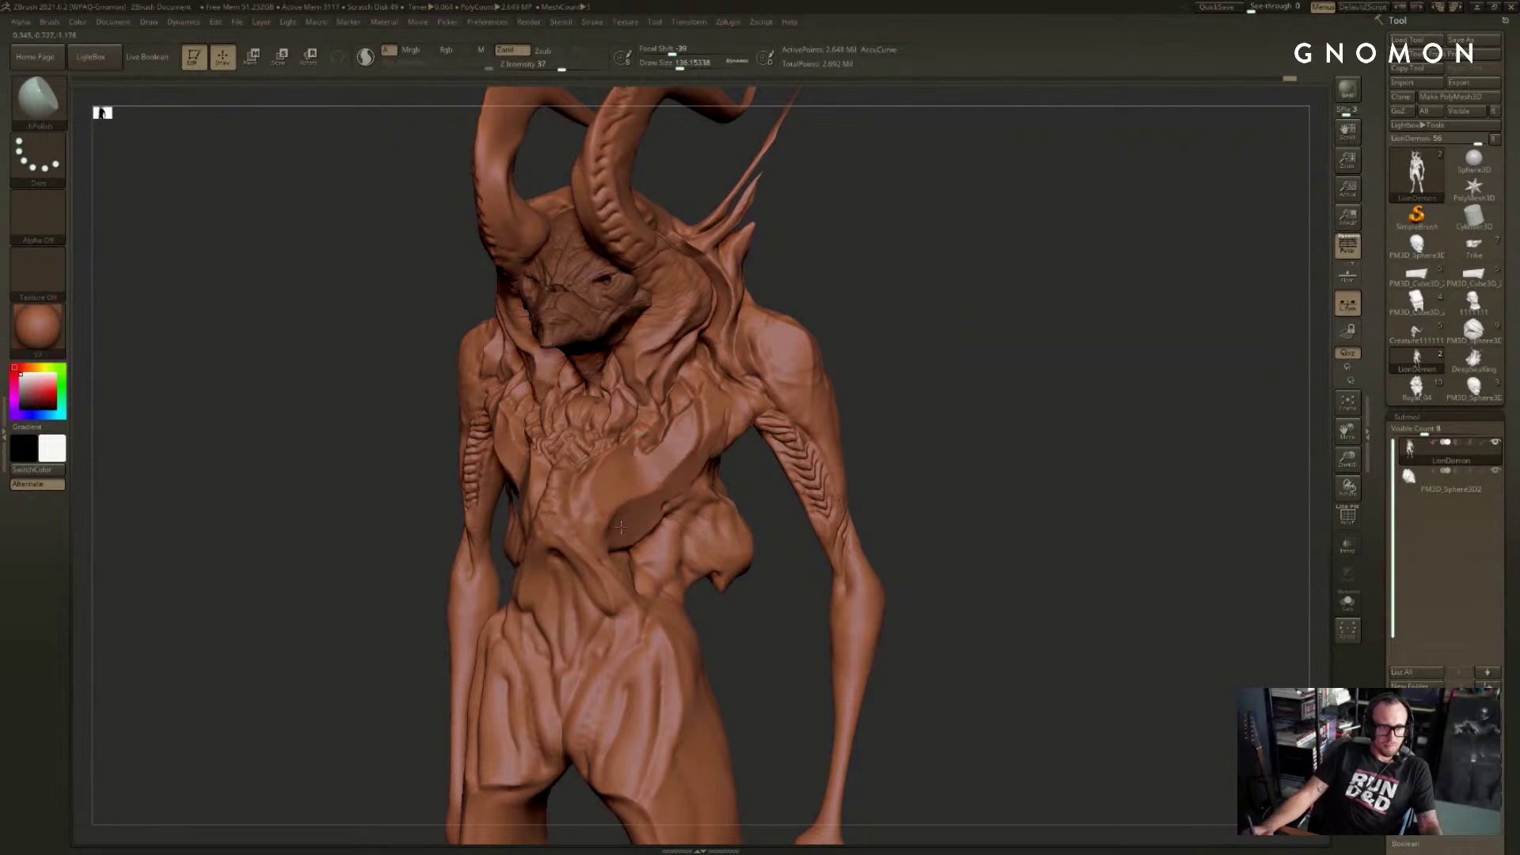
pyautogui.moveTo(621, 527); pyautogui.dragTo(616, 526)
# - Polish the opposite chest plate and its lower side with the same brush into broad, clean planes
pyautogui.moveTo(755, 501)
pyautogui.mouseDown()
pyautogui.moveTo(879, 451)
pyautogui.moveTo(823, 452)
pyautogui.mouseUp()
pyautogui.press('ctrl')
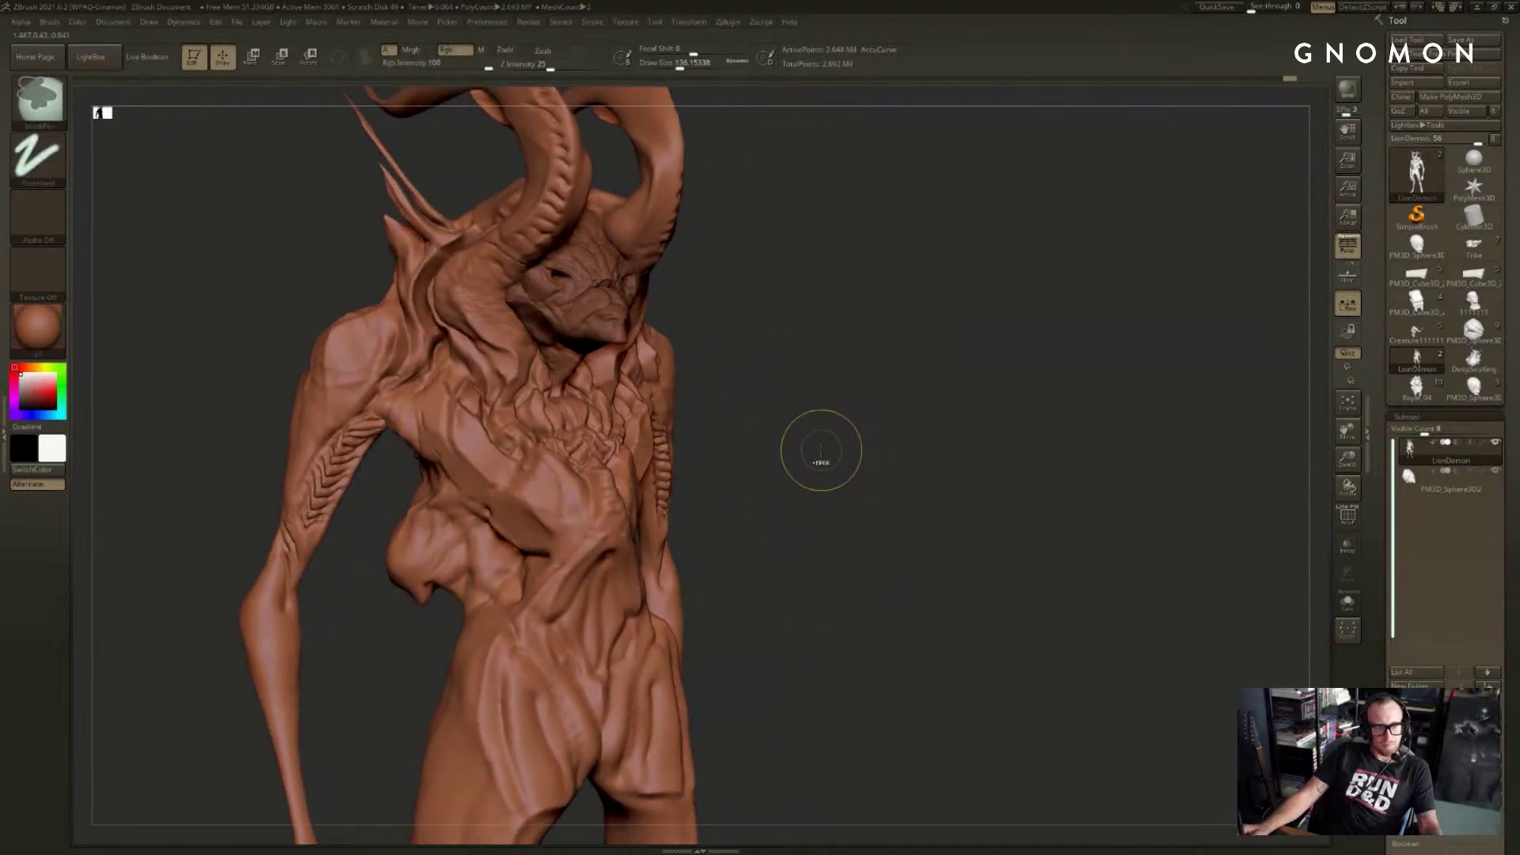
pyautogui.hotkey('ctrl', 'shift')
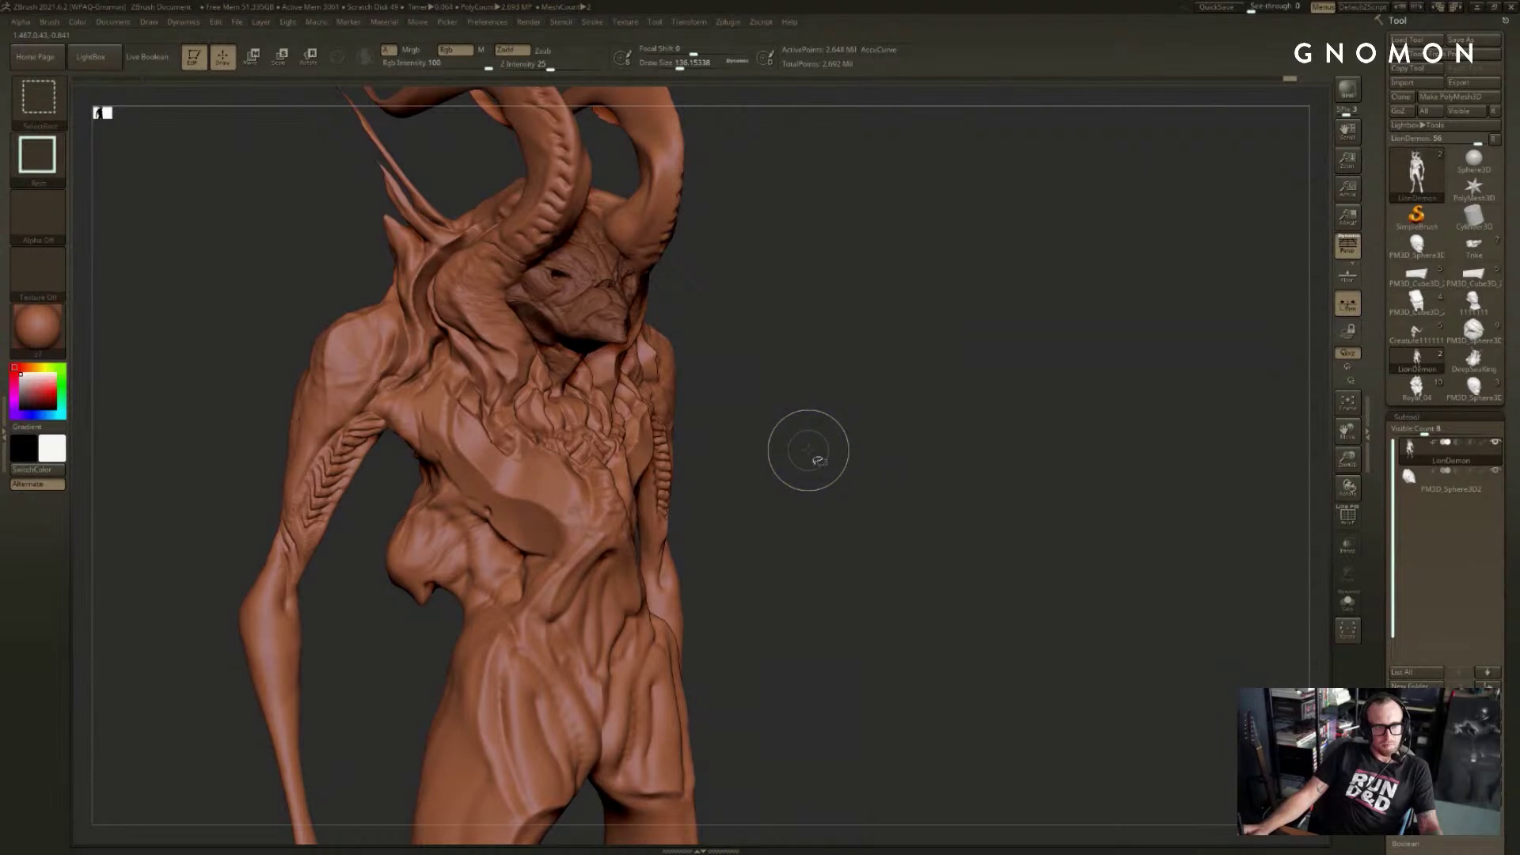
pyautogui.moveTo(804, 451)
pyautogui.mouseDown()
pyautogui.moveTo(794, 444)
pyautogui.moveTo(829, 458)
pyautogui.moveTo(760, 483)
pyautogui.mouseUp()
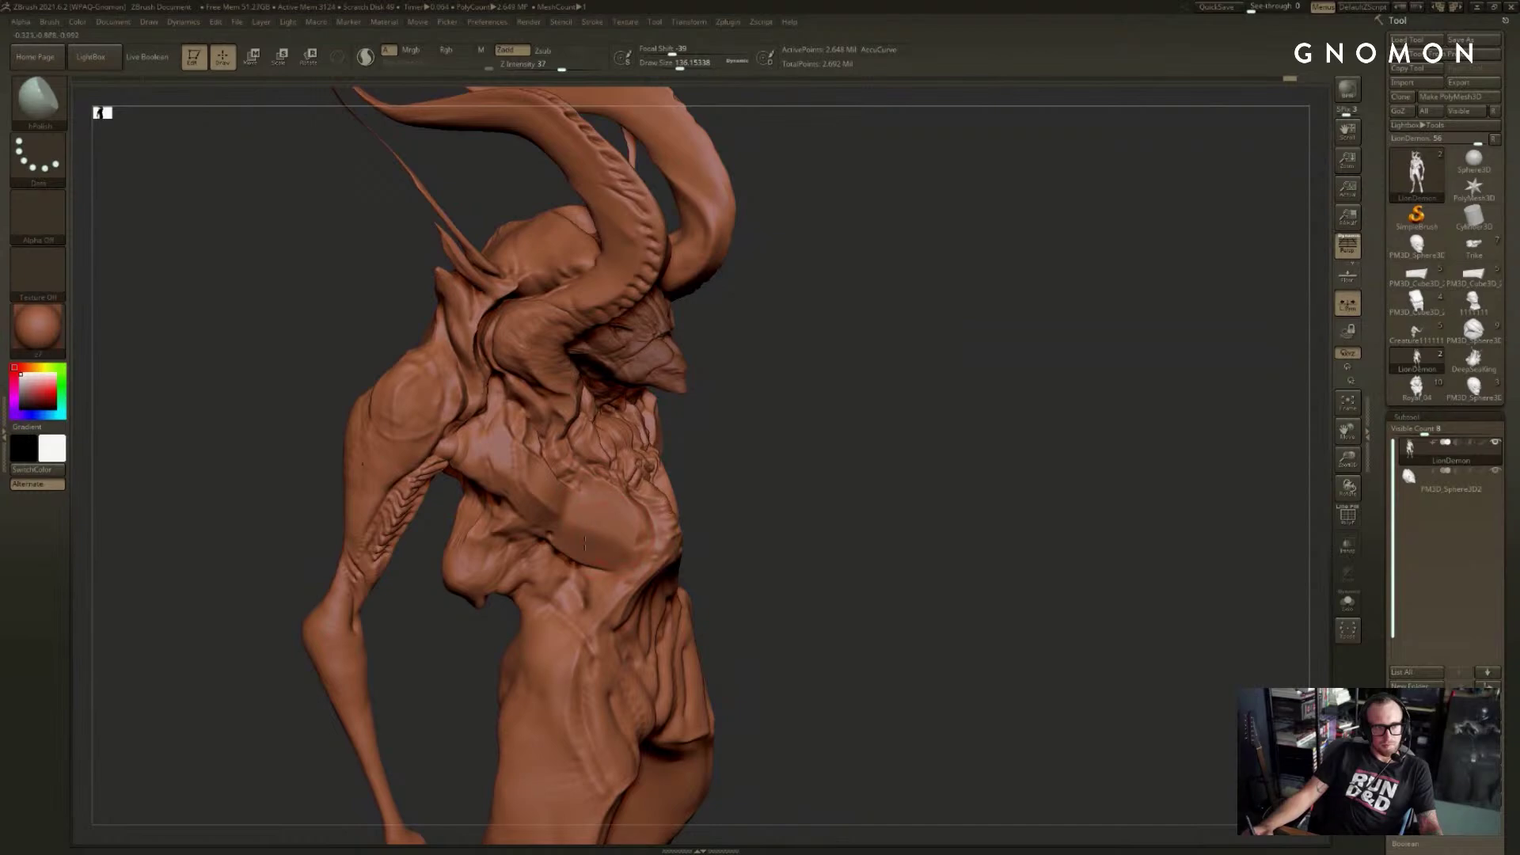
pyautogui.moveTo(574, 527)
pyautogui.mouseDown()
pyautogui.moveTo(801, 435)
pyautogui.moveTo(996, 279)
pyautogui.moveTo(1125, 222)
pyautogui.mouseUp()
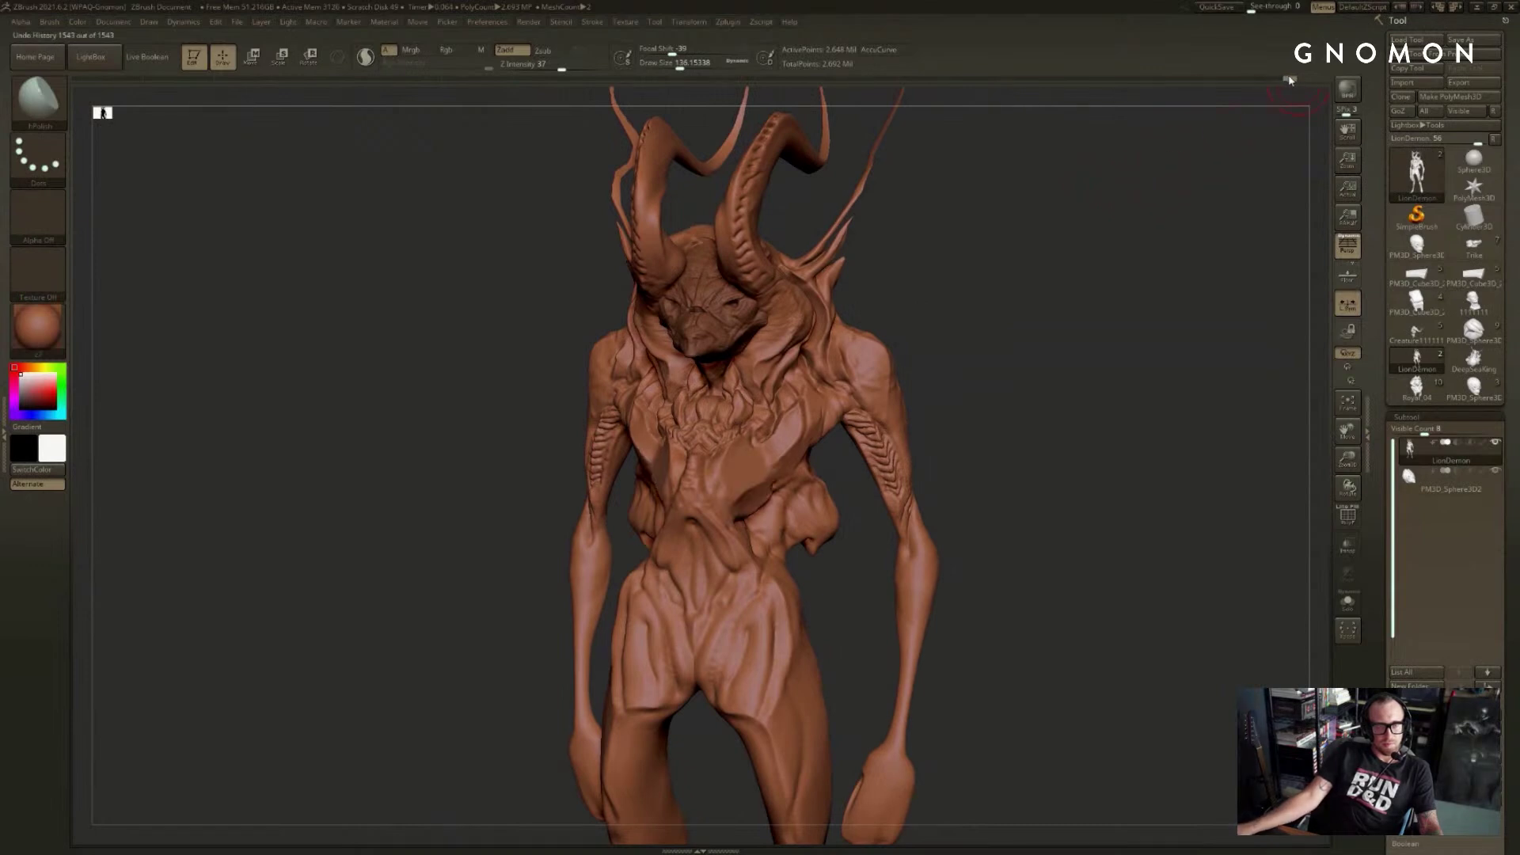
# - Compare the current sculpt with earlier states in the undo history and return to the latest state
pyautogui.click(1201, 79)
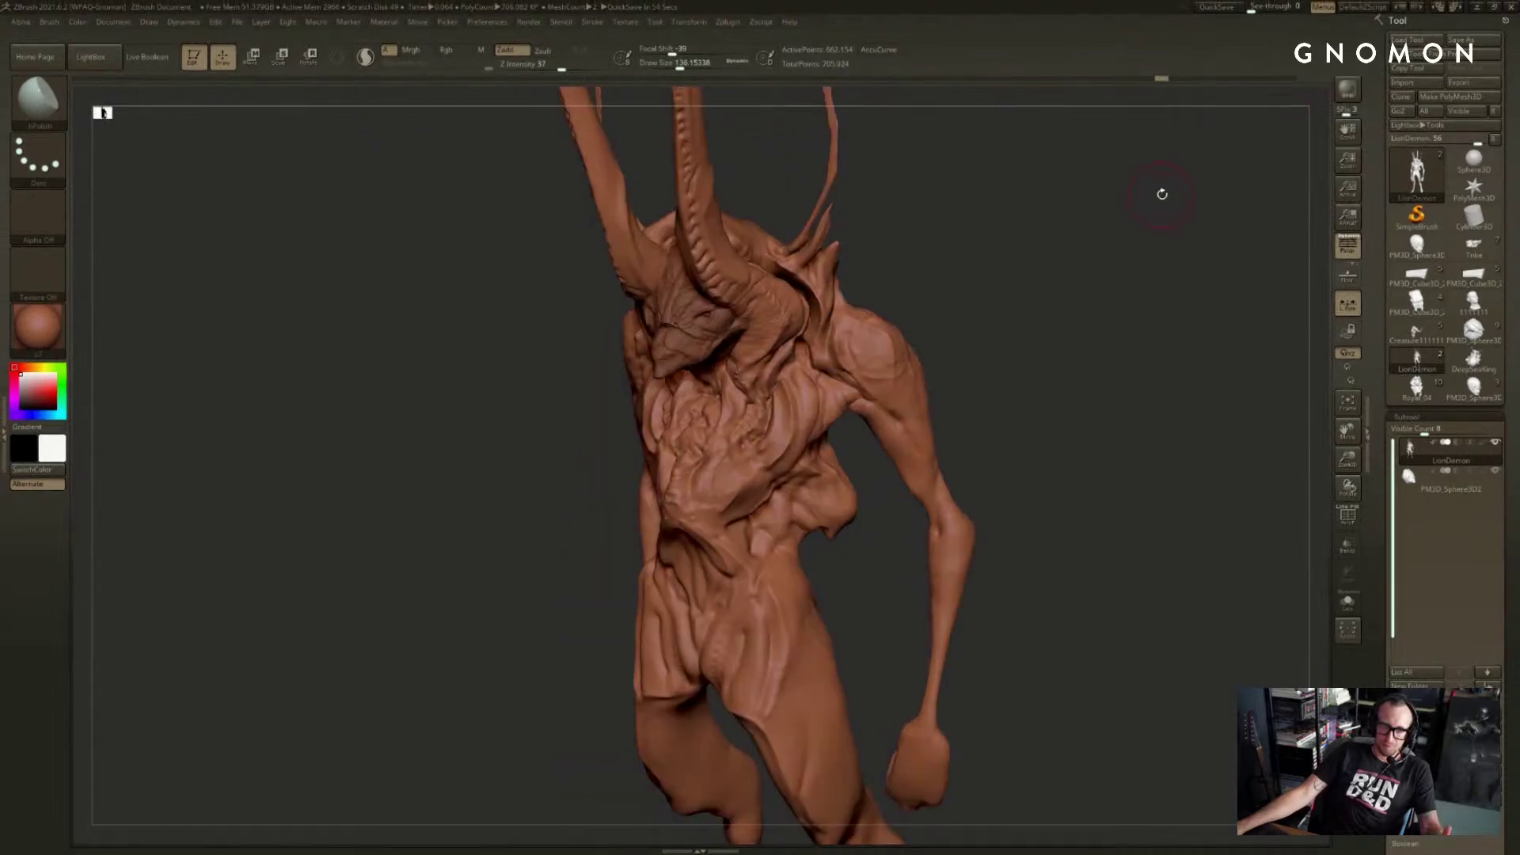
pyautogui.moveTo(1167, 80); pyautogui.dragTo(1327, 76)
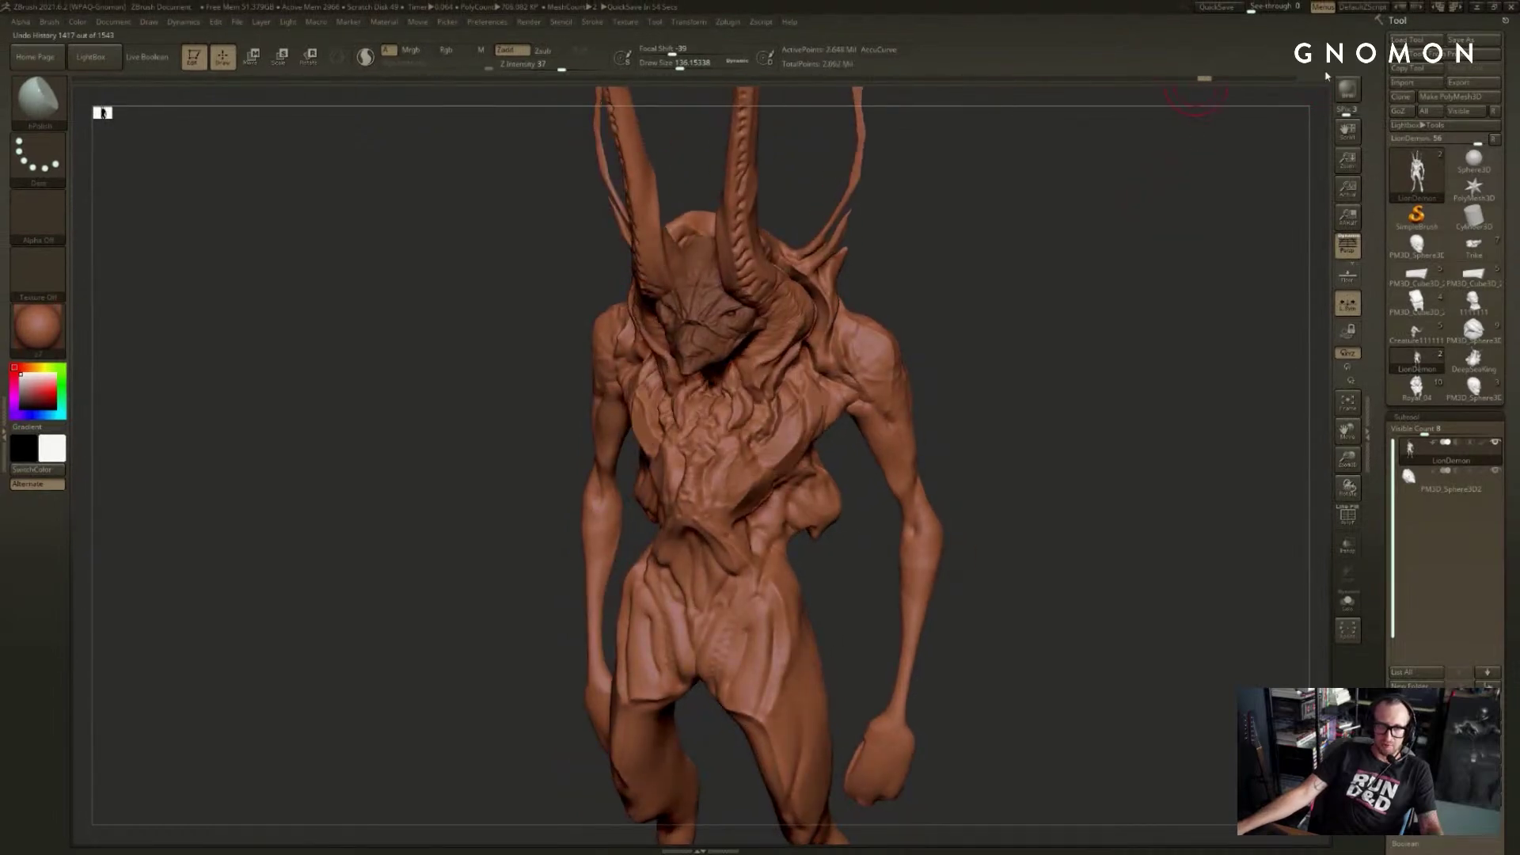
pyautogui.click(1275, 82)
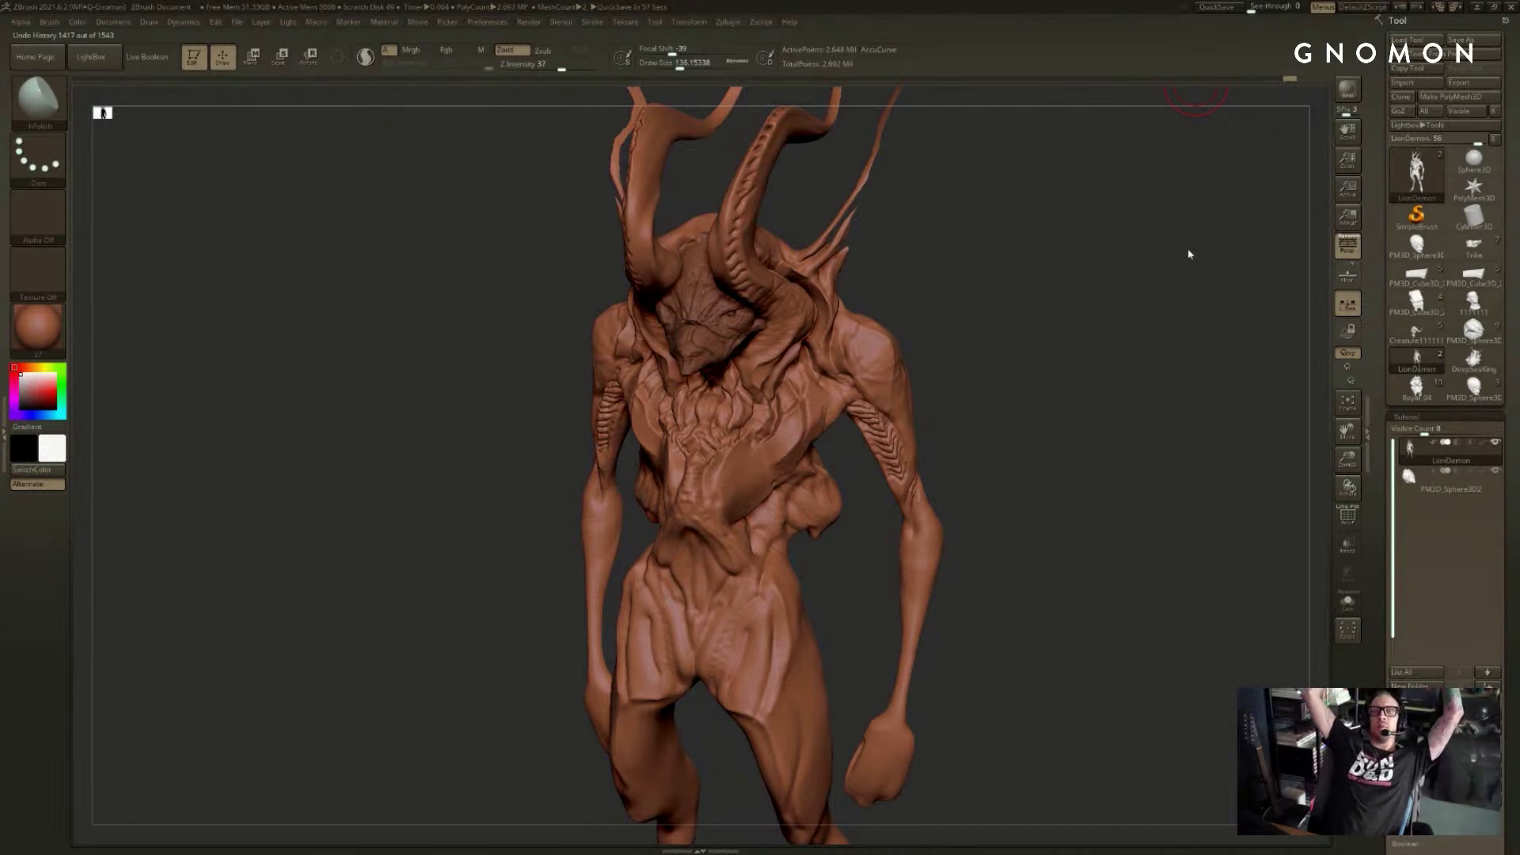
pyautogui.hotkey('ctrl', 'z')
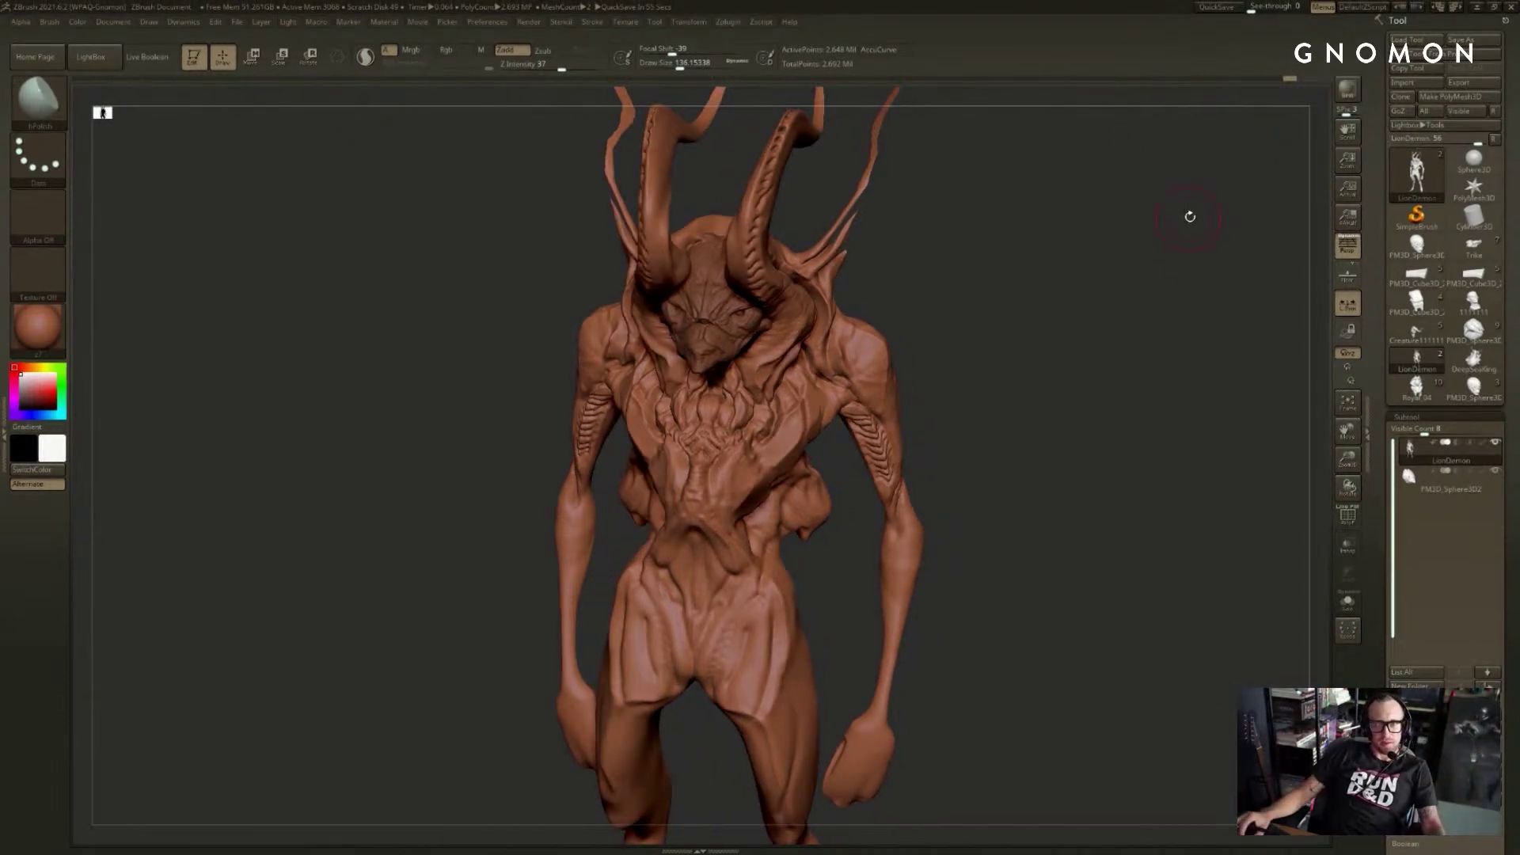
pyautogui.hotkey('ctrl', 'z')
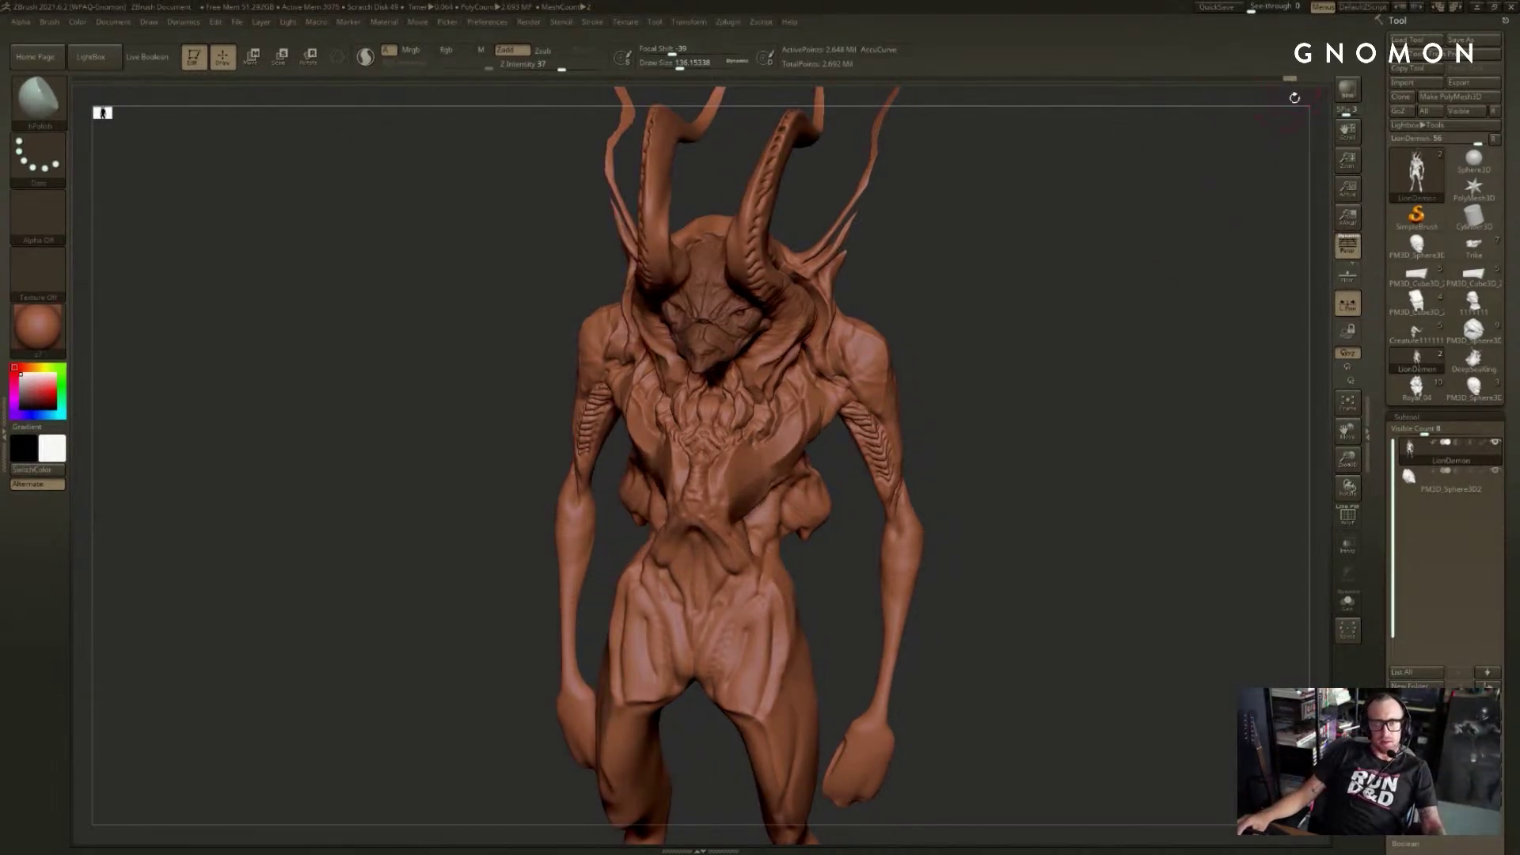
# - Save the creature as a new tool file named LionDemon1 and shorten the list of loaded tools
pyautogui.click(1470, 42)
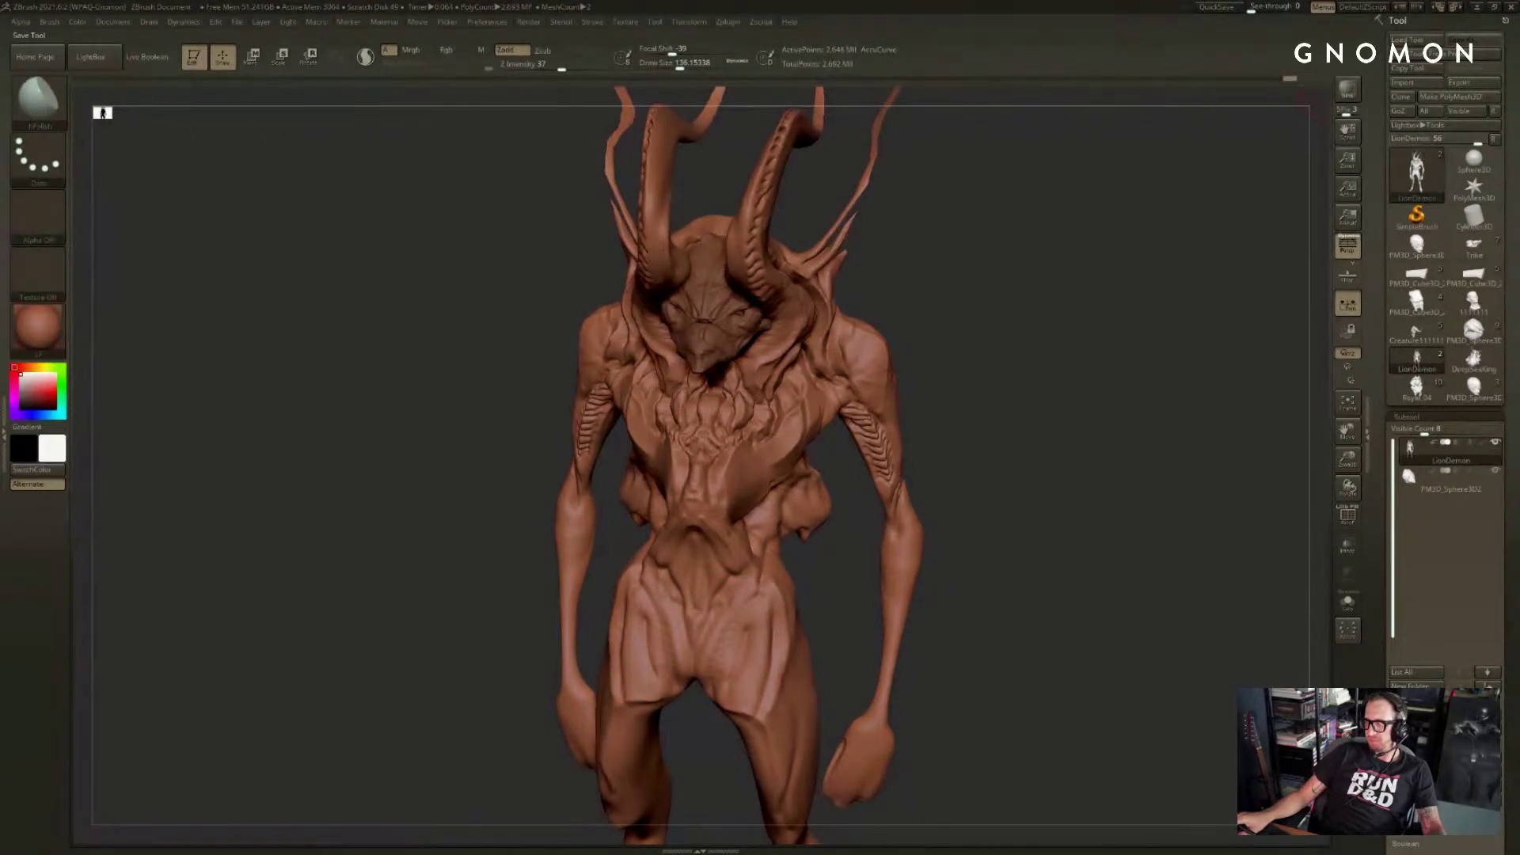
pyautogui.moveTo(1116, 397); pyautogui.dragTo(1123, 364)
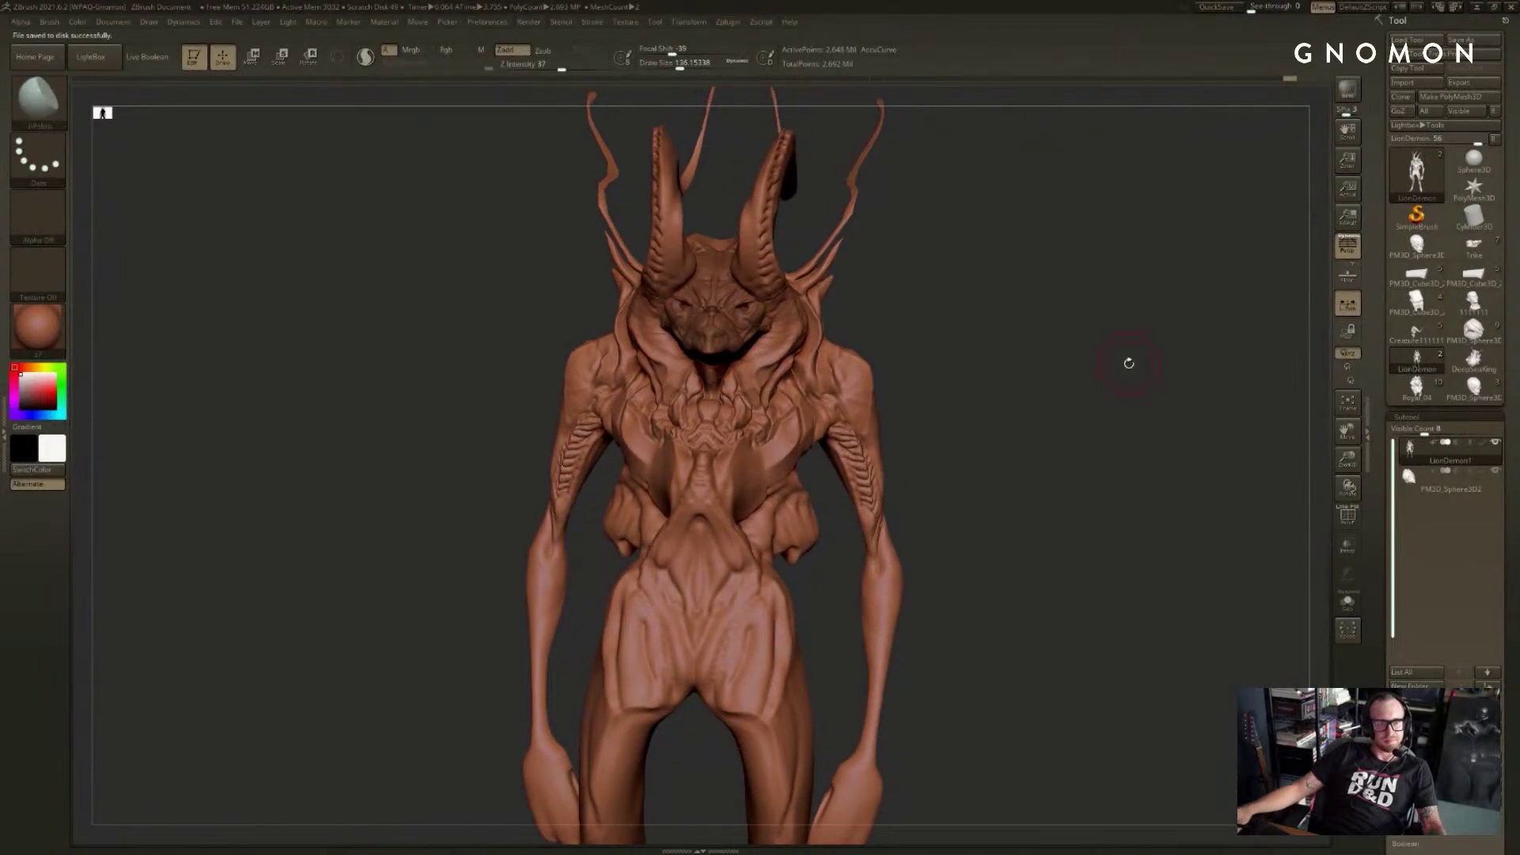
pyautogui.moveTo(1208, 386); pyautogui.dragTo(1310, 281)
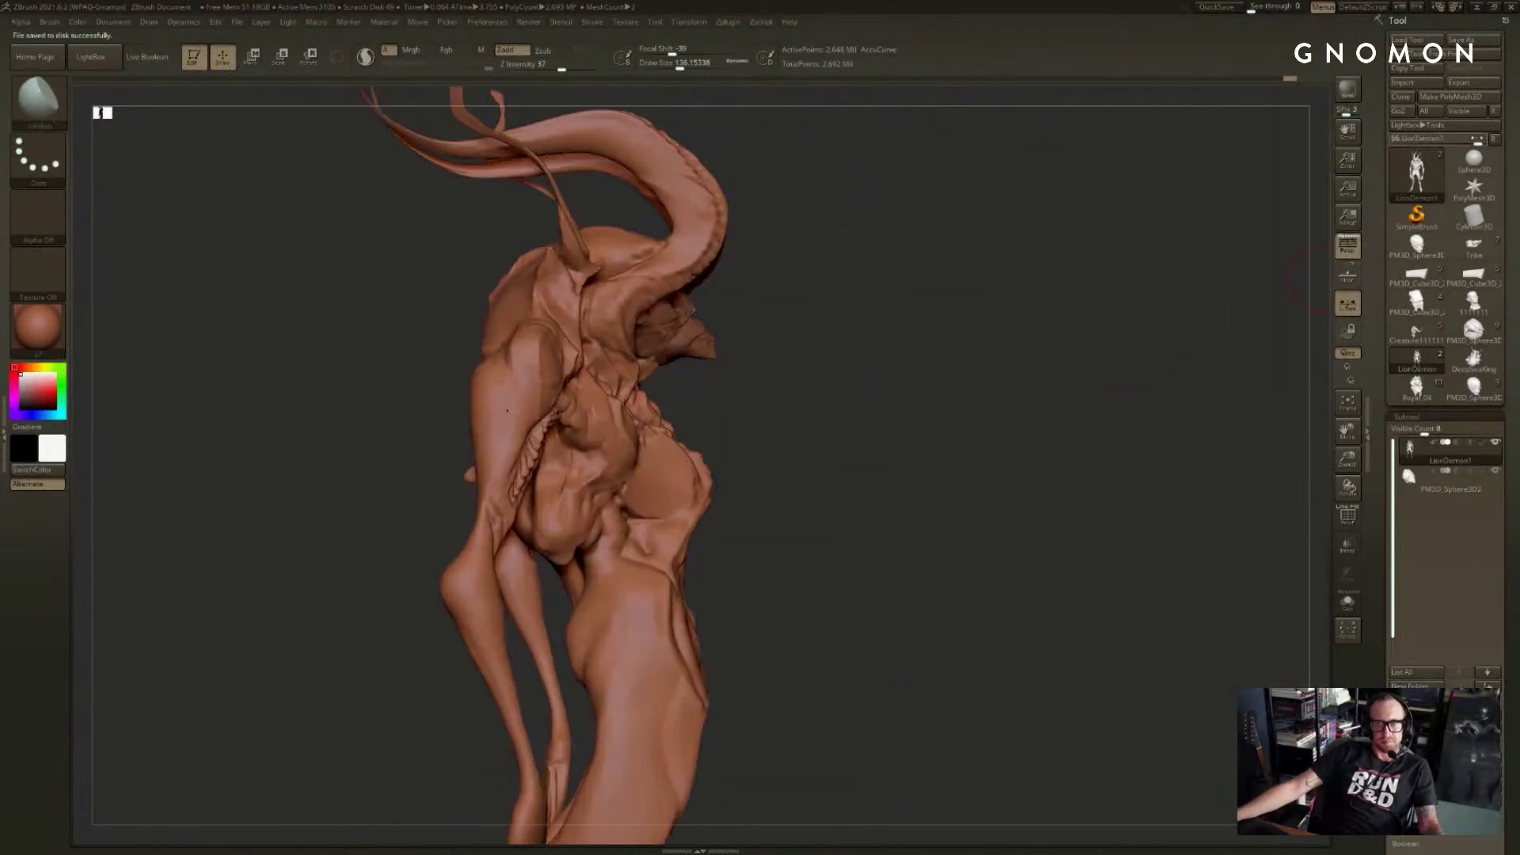
pyautogui.click(1496, 140)
# - Carve long curved creases along the chest plates with the DamStandard brush at a draw size of about 51
pyautogui.moveTo(1279, 230); pyautogui.dragTo(930, 358)
pyautogui.press('b')
pyautogui.press('d')
pyautogui.press('s')
pyautogui.press('s')
pyautogui.moveTo(694, 452); pyautogui.dragTo(688, 452)
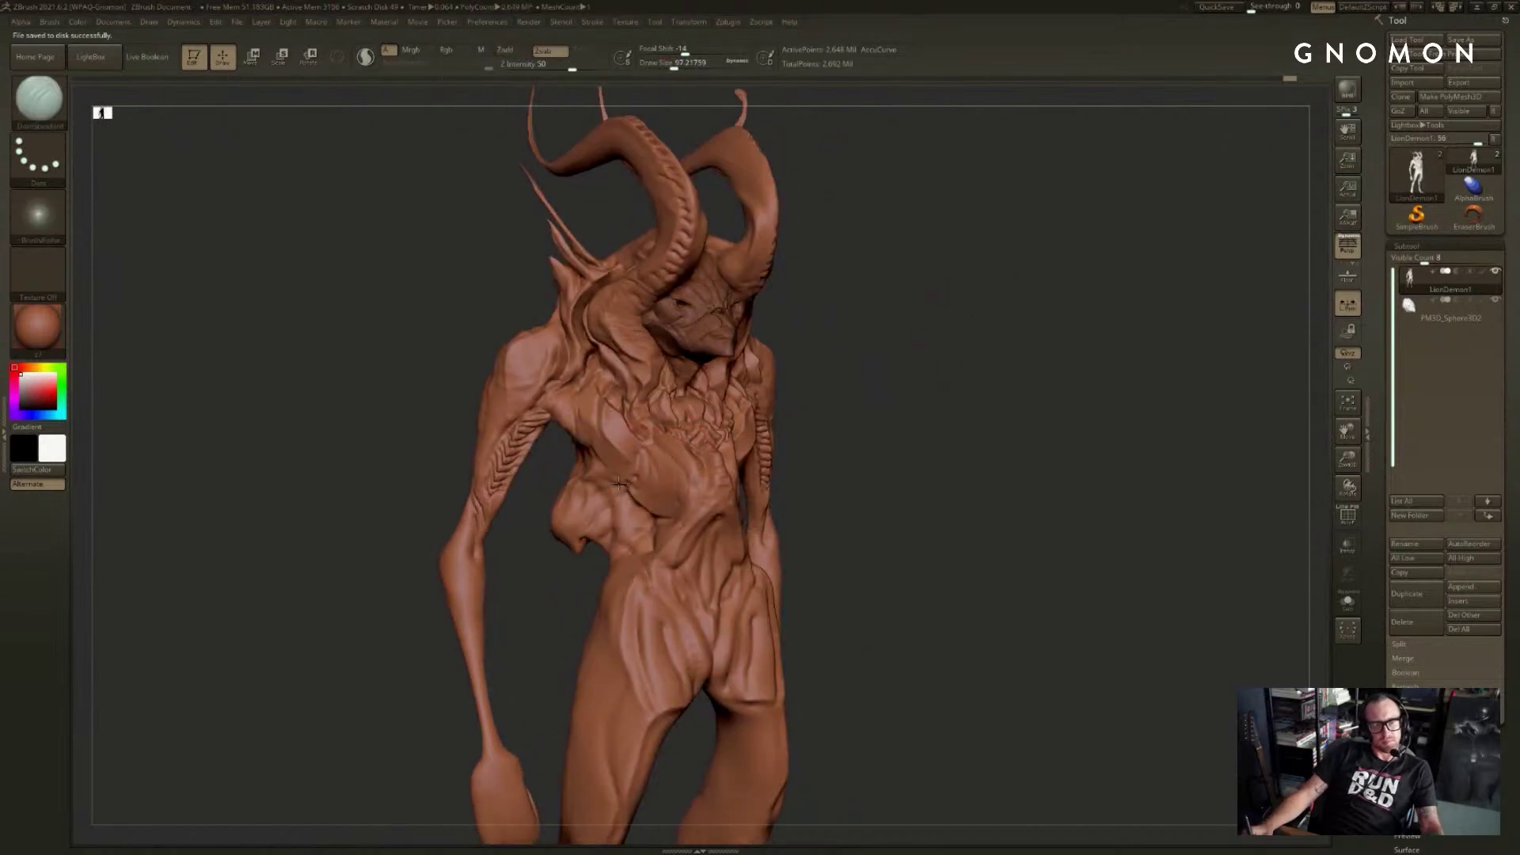
pyautogui.moveTo(940, 346)
pyautogui.keyDown('shift'); pyautogui.mouseDown()
pyautogui.moveTo(953, 380)
pyautogui.moveTo(800, 415)
pyautogui.mouseUp(); pyautogui.keyUp('shift')
pyautogui.press('s')
pyautogui.moveTo(768, 467); pyautogui.dragTo(783, 465)
pyautogui.moveTo(837, 507)
pyautogui.keyDown('alt'); pyautogui.mouseDown()
pyautogui.moveTo(800, 463)
pyautogui.moveTo(733, 441)
pyautogui.moveTo(614, 440)
pyautogui.mouseUp(); pyautogui.keyUp('alt')
pyautogui.press('s')
pyautogui.press('s')
pyautogui.press('s')
pyautogui.press('s')
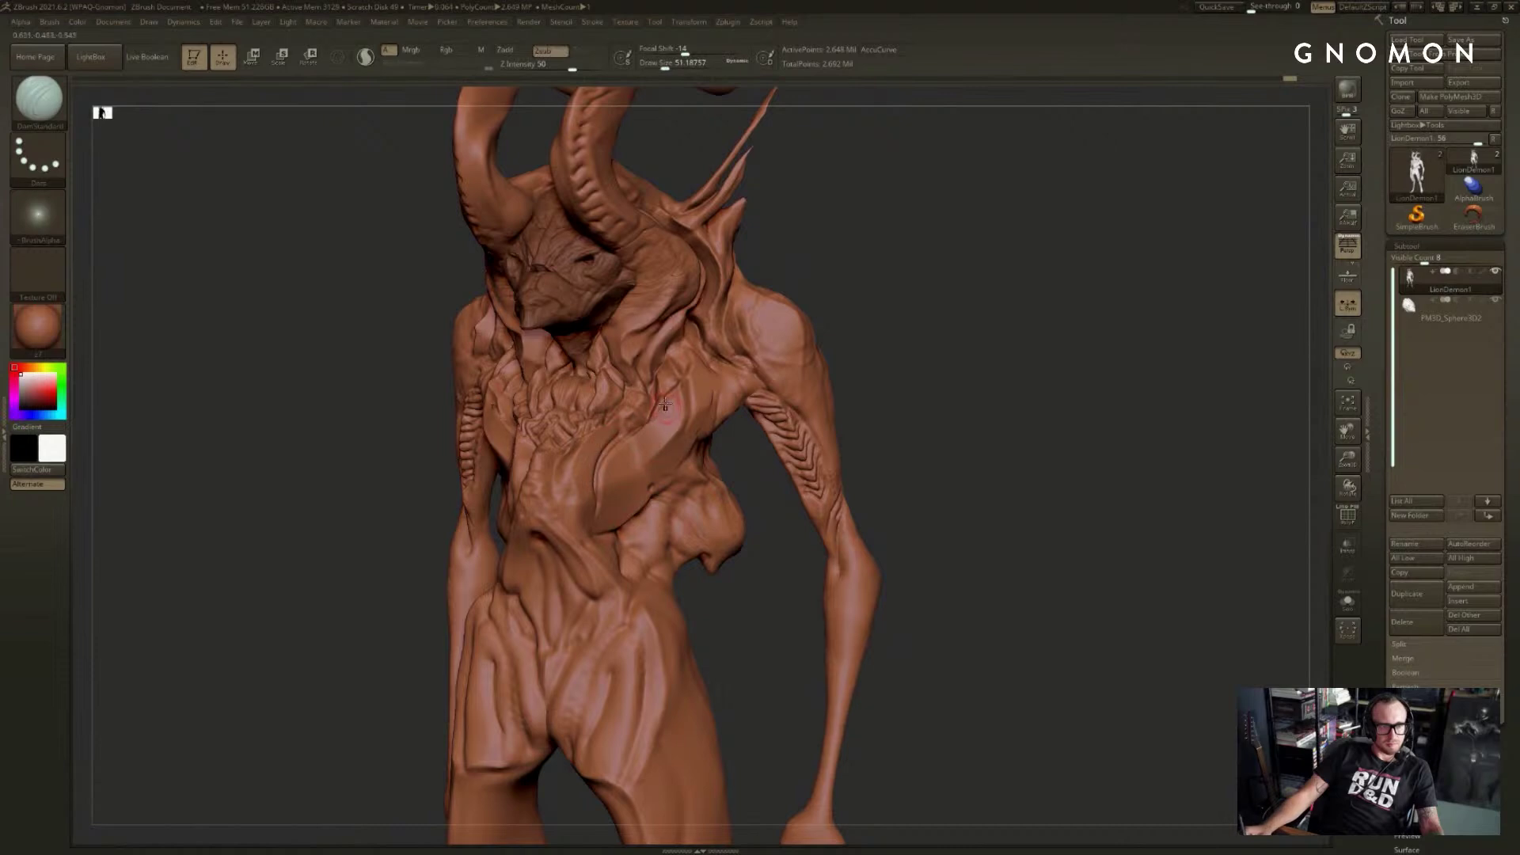
pyautogui.moveTo(736, 547)
pyautogui.keyDown('shift'); pyautogui.mouseDown()
pyautogui.moveTo(765, 594)
pyautogui.moveTo(723, 551)
pyautogui.mouseUp(); pyautogui.keyUp('shift')
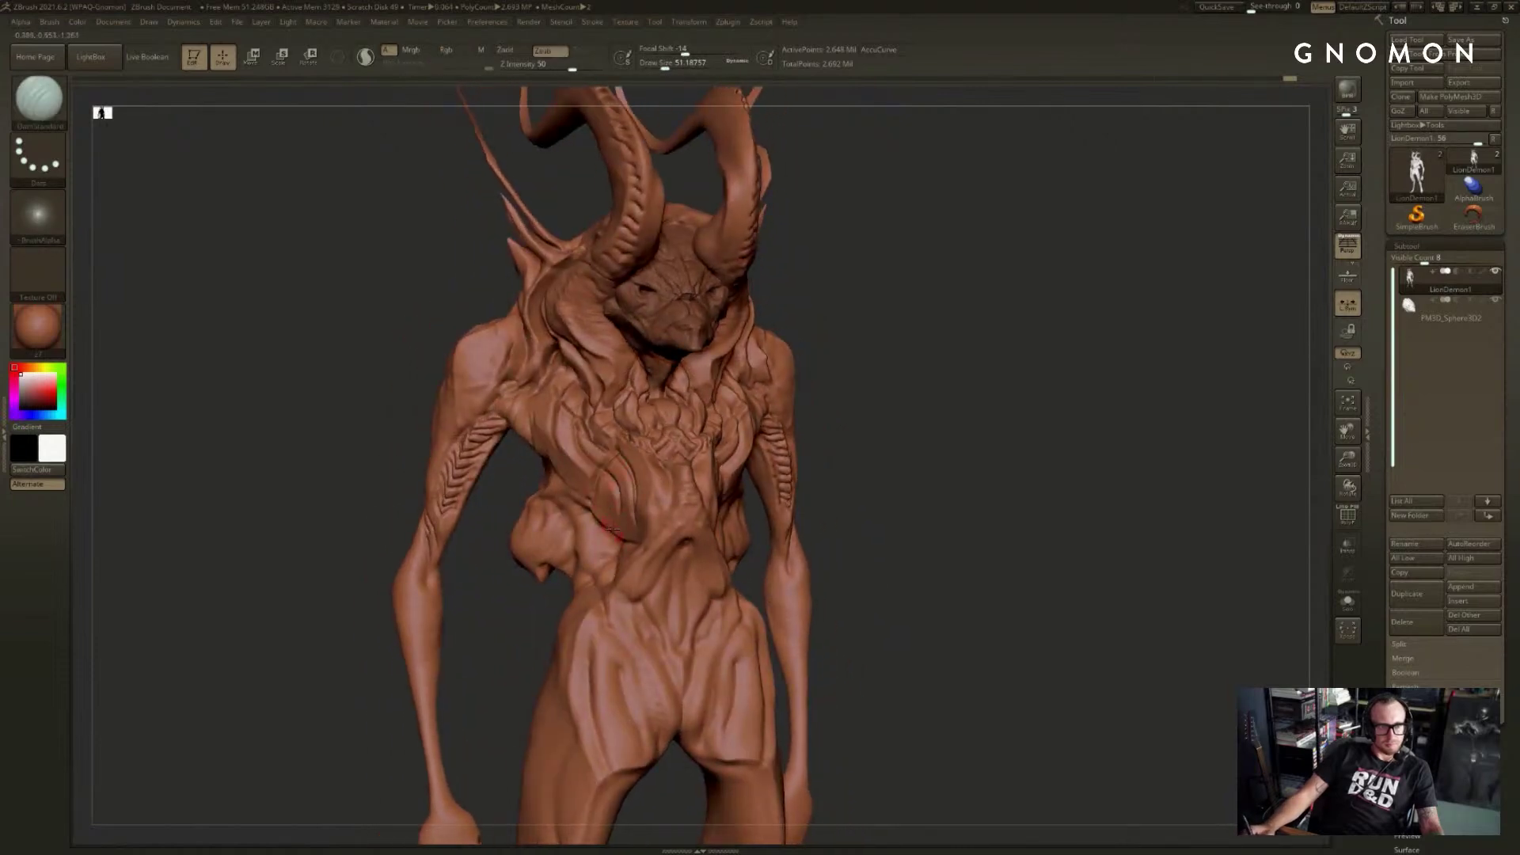
pyautogui.moveTo(609, 404)
pyautogui.mouseDown()
pyautogui.moveTo(589, 483)
pyautogui.moveTo(638, 507)
pyautogui.moveTo(615, 451)
pyautogui.moveTo(602, 515)
pyautogui.mouseUp()
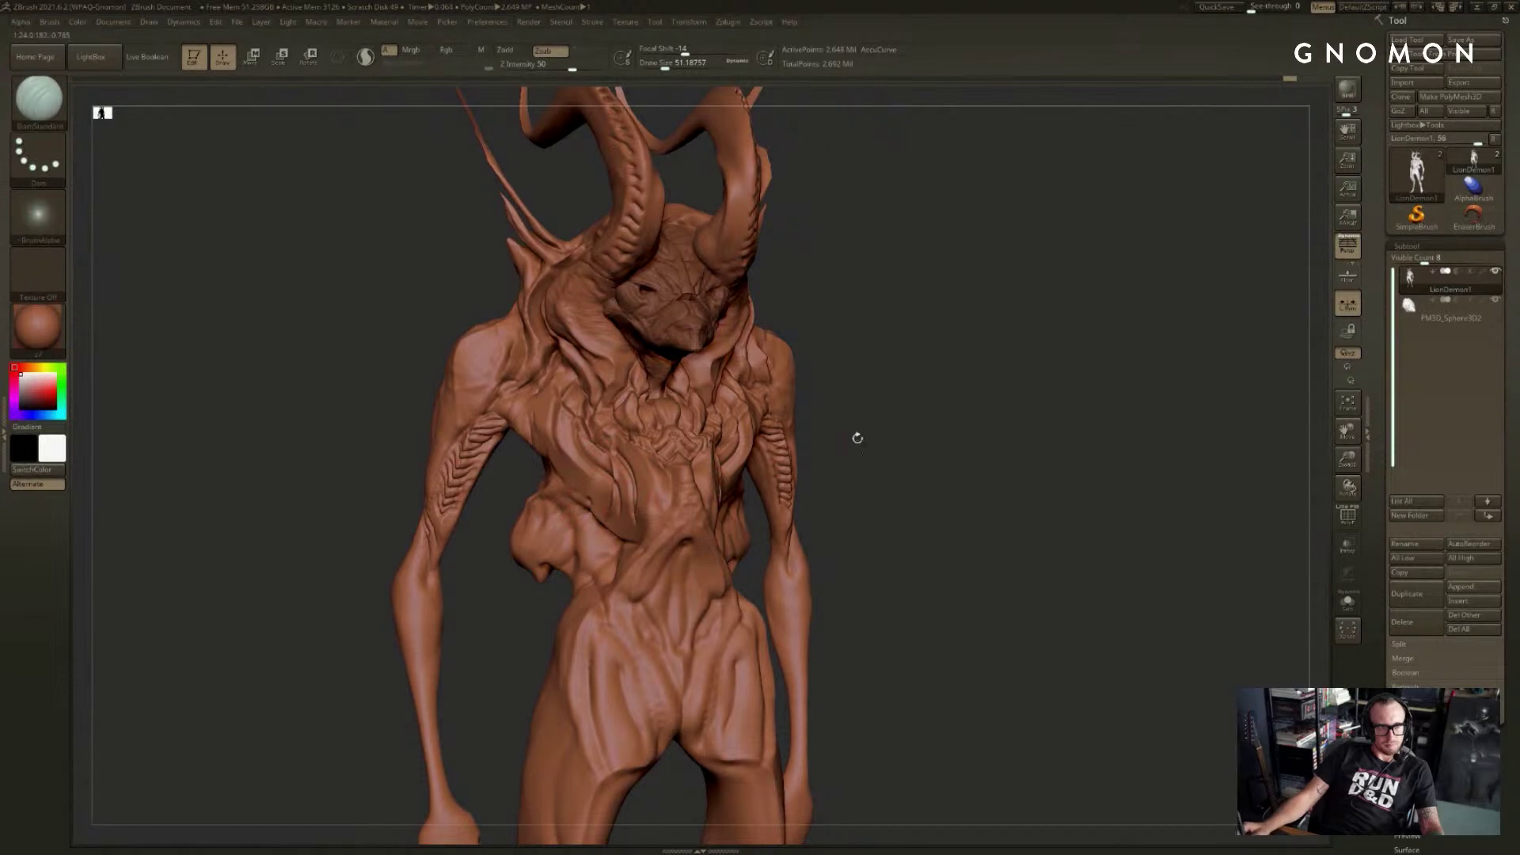
# - Drop the body two subdivision levels and adjust the side of the torso with the Move brush at a large draw size
pyautogui.moveTo(855, 435)
pyautogui.keyDown('shift'); pyautogui.mouseDown()
pyautogui.moveTo(738, 504)
pyautogui.moveTo(760, 507)
pyautogui.moveTo(773, 482)
pyautogui.moveTo(713, 482)
pyautogui.mouseUp(); pyautogui.keyUp('shift')
pyautogui.press('s')
pyautogui.hotkey('shift', 'd')
pyautogui.hotkey('shift', 'd')
pyautogui.press('s')
pyautogui.press('b')
pyautogui.press('m')
pyautogui.press('v')
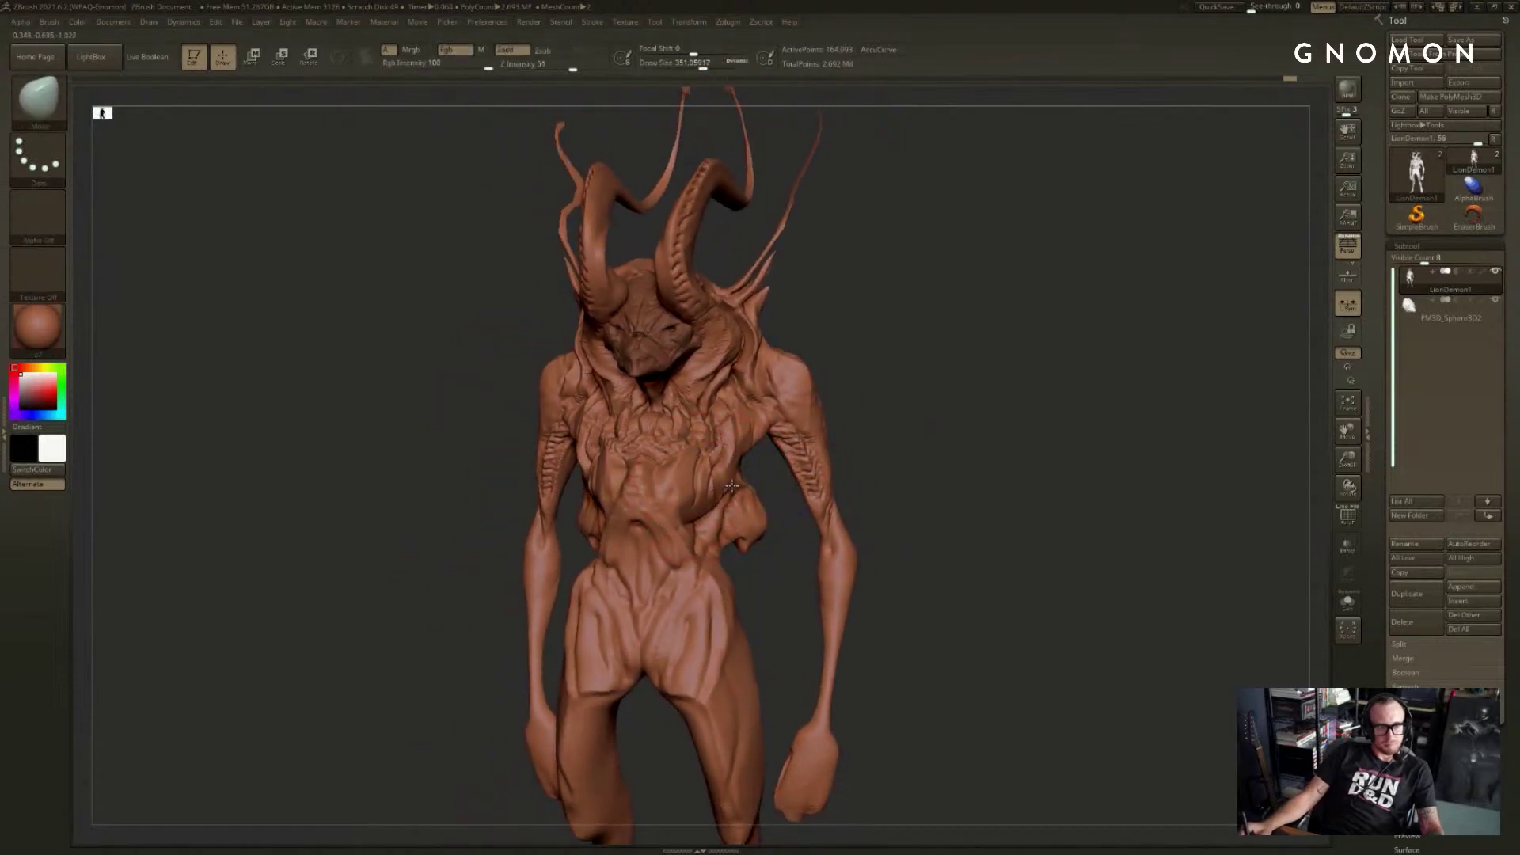
pyautogui.moveTo(887, 475); pyautogui.dragTo(979, 480)
pyautogui.moveTo(730, 490); pyautogui.dragTo(703, 489)
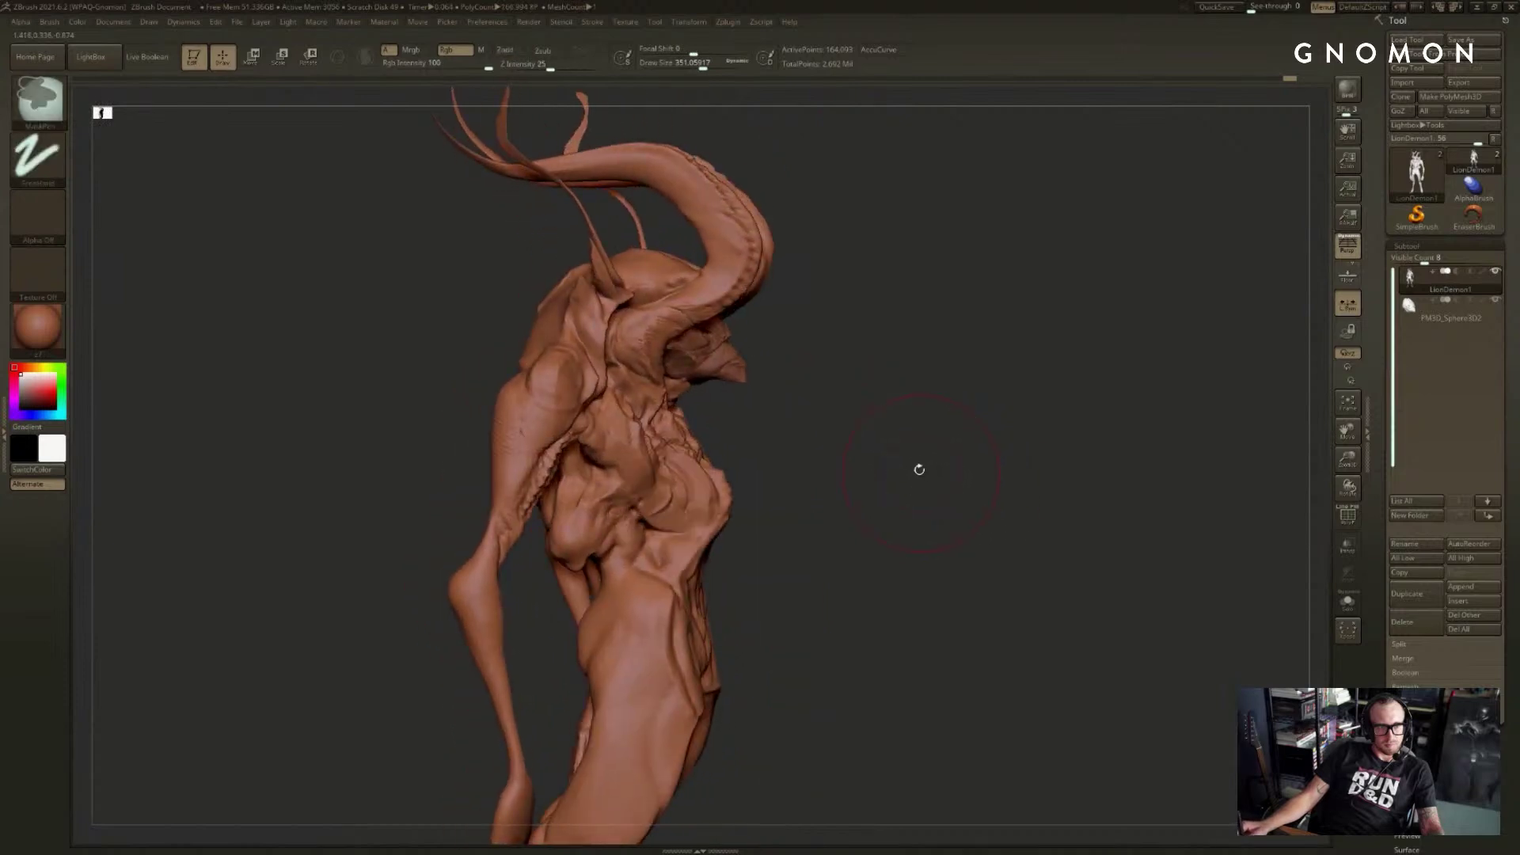
pyautogui.keyDown('shift'); pyautogui.moveTo(918, 469); pyautogui.dragTo(825, 460); pyautogui.keyUp('shift')
pyautogui.hotkey('ctrl', 'z')
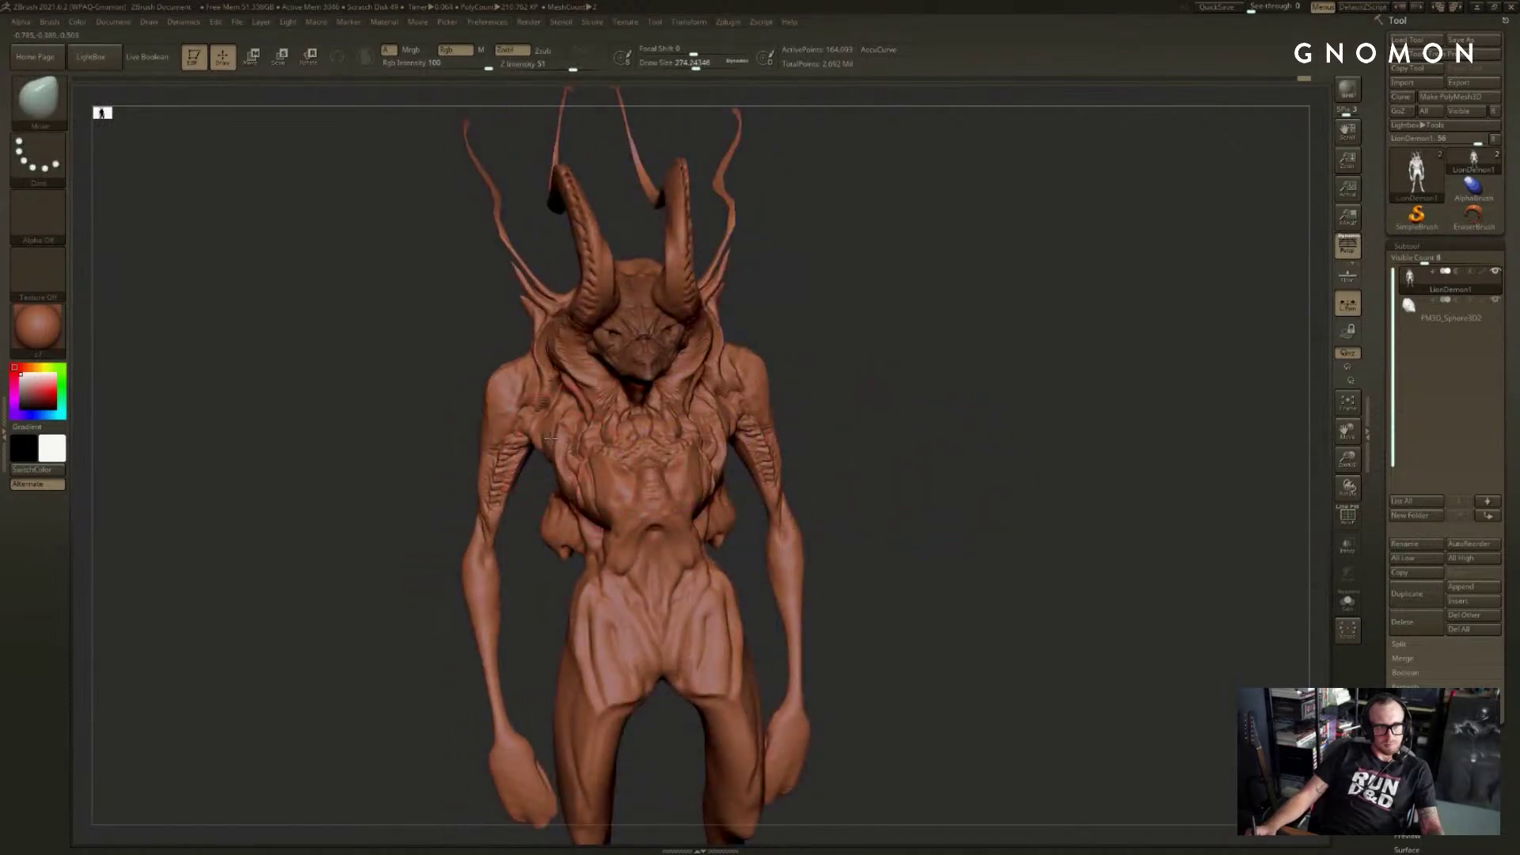
# - Mask both arms from the shoulders down to the hands, including their back sides
pyautogui.moveTo(464, 431)
pyautogui.mouseDown()
pyautogui.moveTo(494, 416)
pyautogui.moveTo(495, 372)
pyautogui.moveTo(431, 621)
pyautogui.moveTo(475, 559)
pyautogui.moveTo(499, 563)
pyautogui.moveTo(535, 688)
pyautogui.moveTo(565, 673)
pyautogui.mouseUp()
pyautogui.press('ctrl')
pyautogui.keyDown('ctrl'); pyautogui.moveTo(482, 692); pyautogui.dragTo(527, 430); pyautogui.keyUp('ctrl')
pyautogui.moveTo(340, 579)
pyautogui.mouseDown()
pyautogui.moveTo(552, 559)
pyautogui.moveTo(780, 509)
pyautogui.moveTo(733, 486)
pyautogui.moveTo(689, 431)
pyautogui.mouseUp()
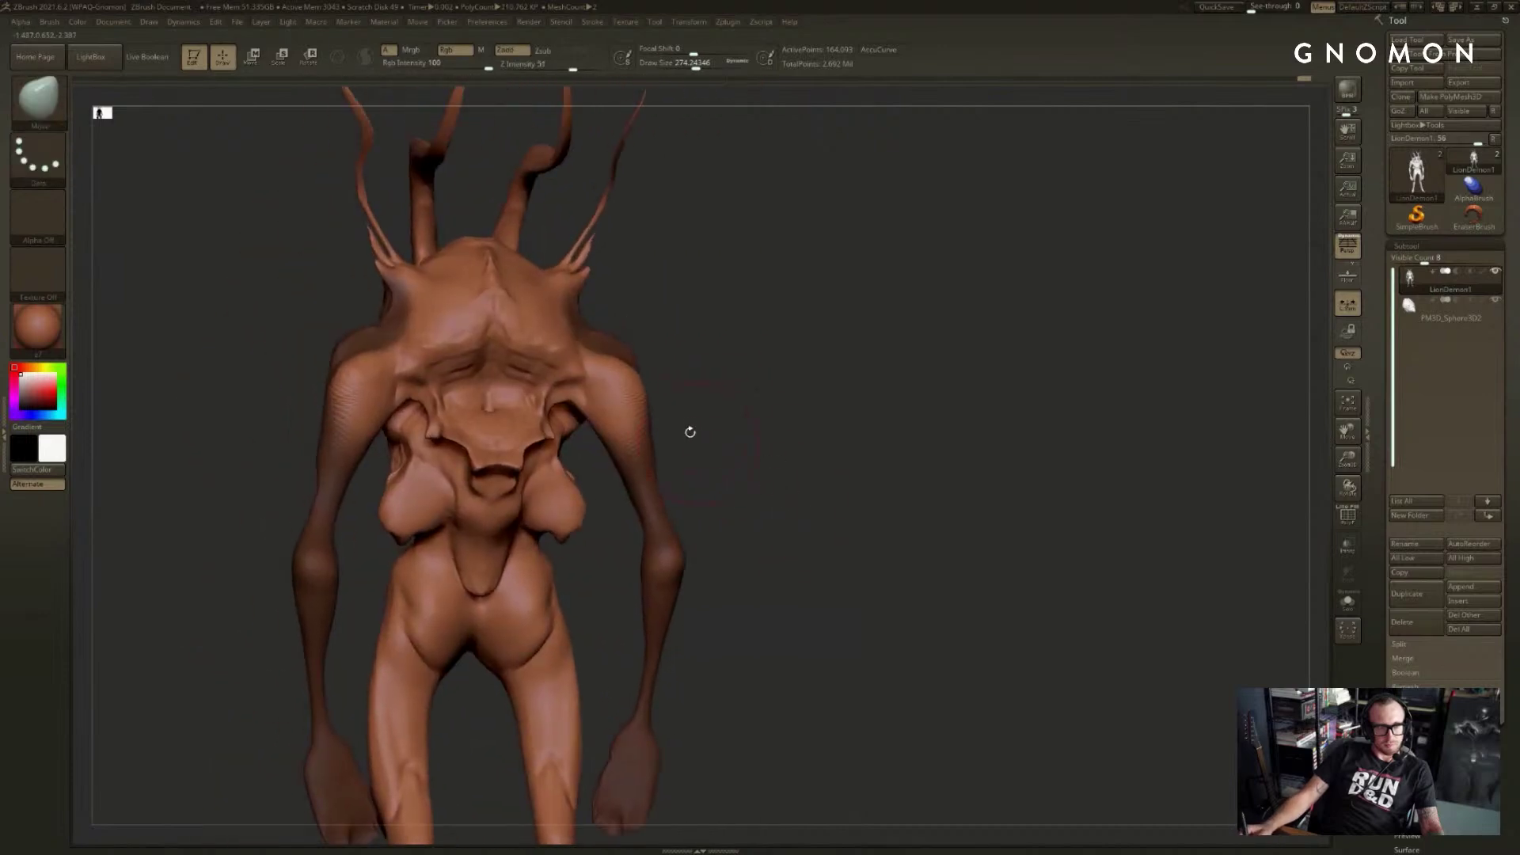
pyautogui.press('ctrl')
pyautogui.moveTo(706, 309); pyautogui.dragTo(678, 287)
# - Extend the mask over the horns, back spikes and hood, leaving the torso and legs unmasked
pyautogui.moveTo(990, 277)
pyautogui.mouseDown()
pyautogui.moveTo(887, 278)
pyautogui.moveTo(899, 293)
pyautogui.moveTo(787, 349)
pyautogui.mouseUp()
pyautogui.press('ctrl')
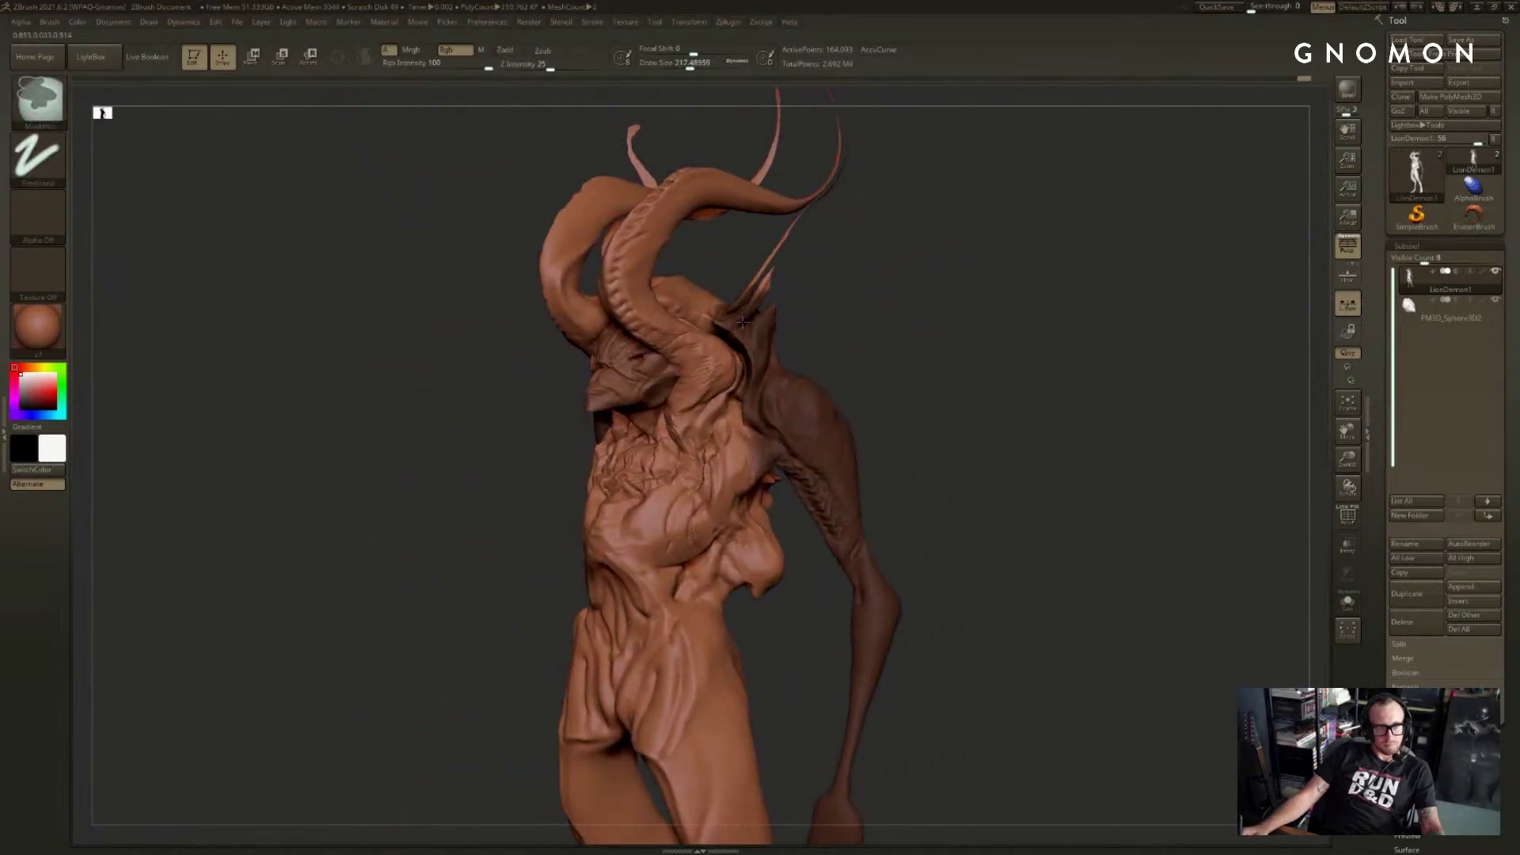
pyautogui.moveTo(891, 109); pyautogui.dragTo(839, 280)
pyautogui.keyDown('ctrl'); pyautogui.moveTo(715, 396); pyautogui.dragTo(510, 397); pyautogui.keyUp('ctrl')
pyautogui.moveTo(792, 356)
pyautogui.mouseDown()
pyautogui.moveTo(964, 407)
pyautogui.moveTo(900, 325)
pyautogui.moveTo(679, 306)
pyautogui.moveTo(882, 363)
pyautogui.moveTo(821, 383)
pyautogui.moveTo(814, 335)
pyautogui.moveTo(669, 339)
pyautogui.mouseUp()
pyautogui.press('ctrl')
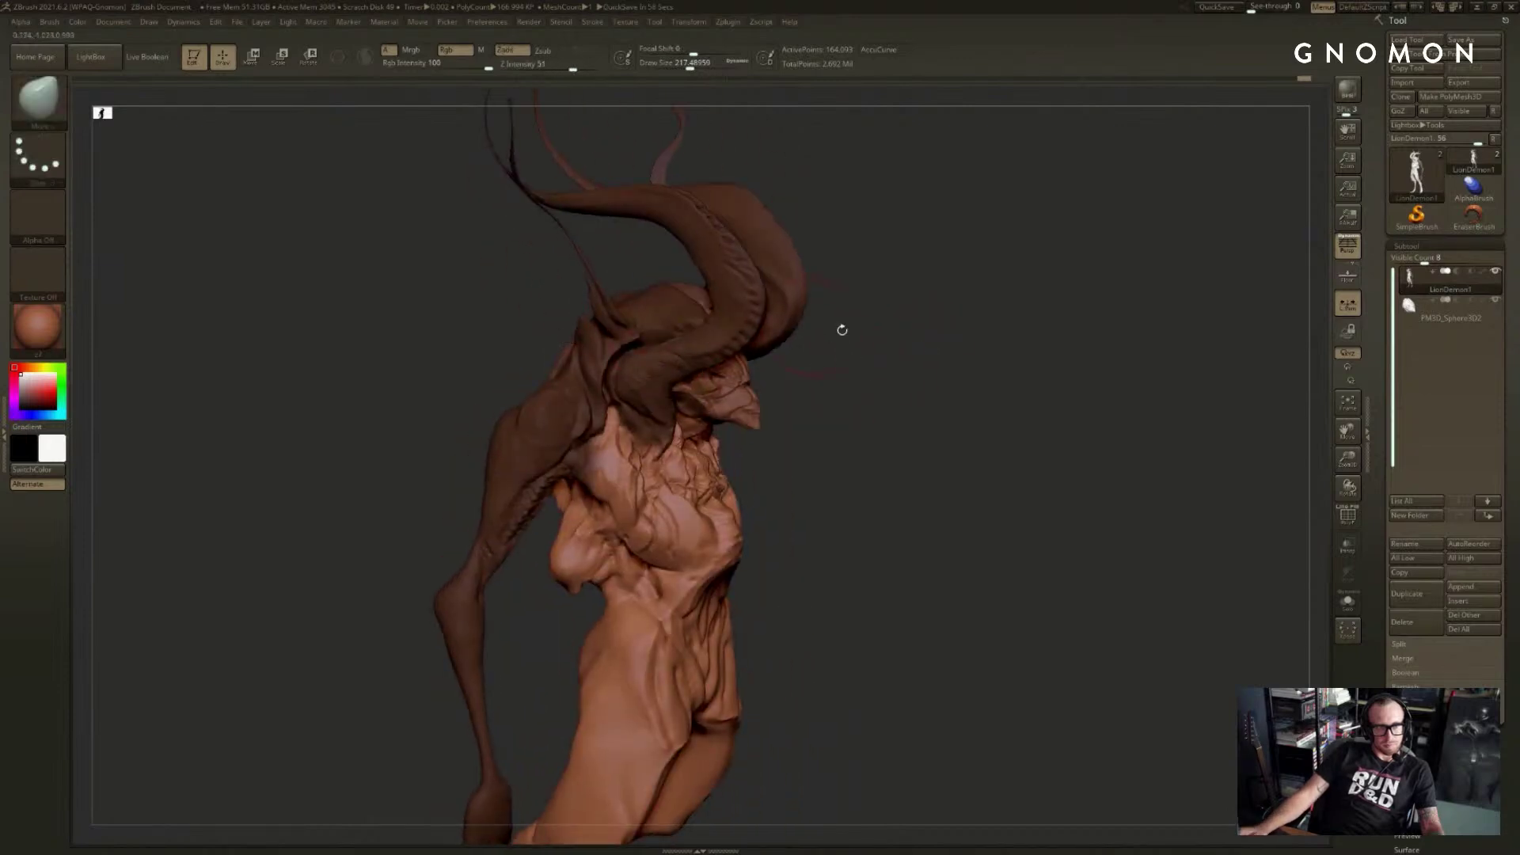
# - Switch to the face subtool and reshape the side of the face with the Move brush at a reduced draw size
pyautogui.moveTo(838, 329); pyautogui.dragTo(744, 349)
pyautogui.moveTo(889, 336)
pyautogui.mouseDown()
pyautogui.moveTo(893, 294)
pyautogui.moveTo(933, 340)
pyautogui.moveTo(891, 372)
pyautogui.mouseUp()
pyautogui.keyDown('alt'); pyautogui.click(764, 348); pyautogui.keyUp('alt')
pyautogui.press('s')
pyautogui.moveTo(771, 346); pyautogui.dragTo(762, 346)
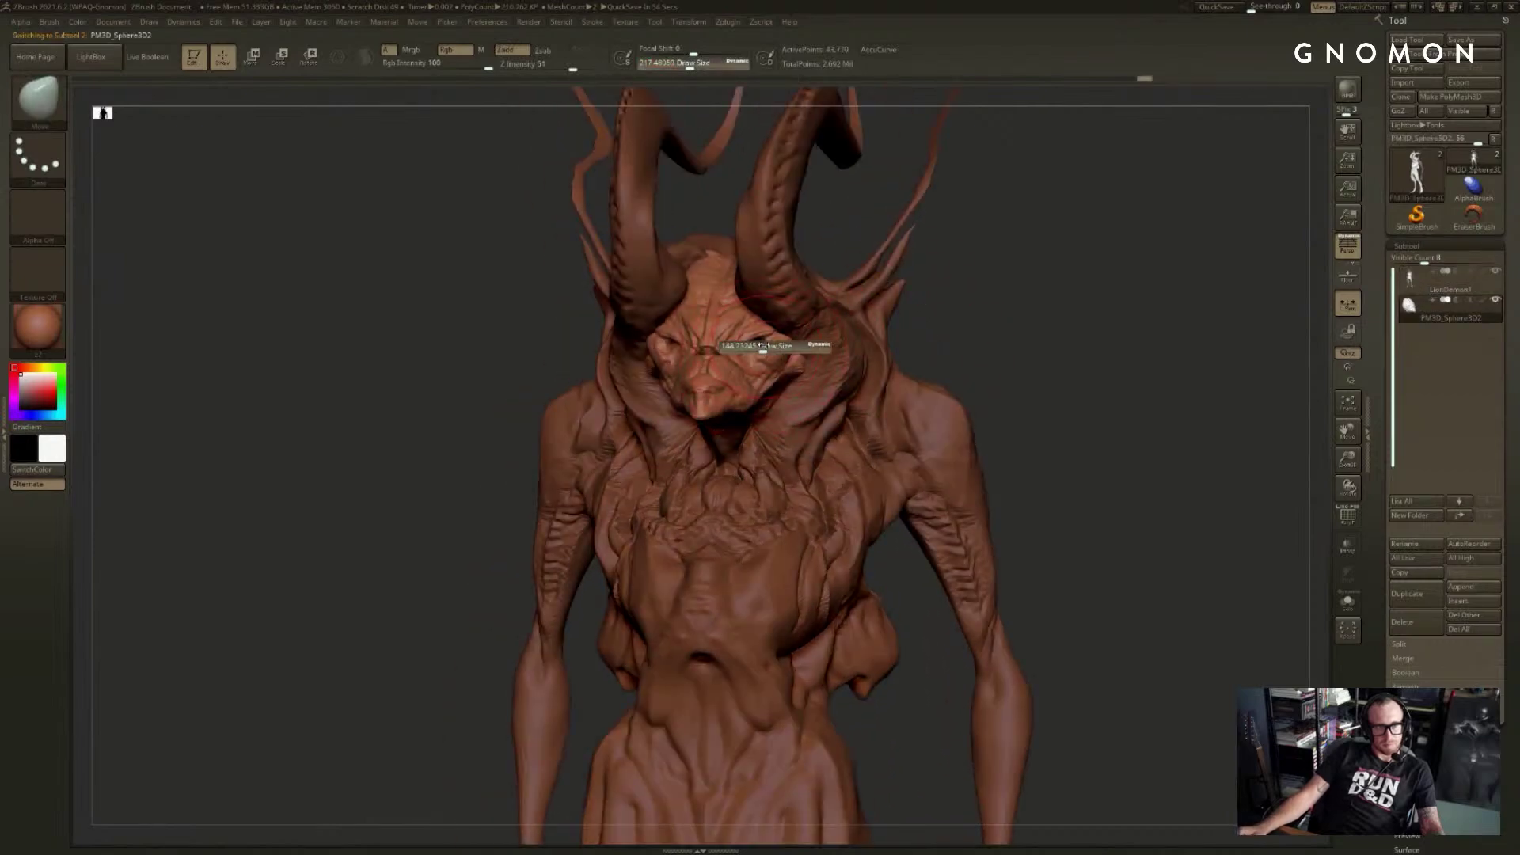
pyautogui.moveTo(871, 332)
pyautogui.mouseDown()
pyautogui.moveTo(792, 320)
pyautogui.moveTo(712, 342)
pyautogui.moveTo(719, 360)
pyautogui.moveTo(676, 362)
pyautogui.moveTo(667, 346)
pyautogui.mouseUp()
pyautogui.press('s')
pyautogui.press('s')
pyautogui.press('s')
pyautogui.moveTo(911, 347)
pyautogui.mouseDown()
pyautogui.moveTo(799, 344)
pyautogui.moveTo(794, 329)
pyautogui.moveTo(621, 380)
pyautogui.moveTo(928, 362)
pyautogui.moveTo(839, 357)
pyautogui.mouseUp()
pyautogui.moveTo(705, 338); pyautogui.dragTo(795, 330)
# - Return the body subtool to two subdivision levels higher and invert its mask to protect the torso
pyautogui.moveTo(998, 317)
pyautogui.keyDown('alt'); pyautogui.mouseDown()
pyautogui.moveTo(1024, 306)
pyautogui.moveTo(1029, 322)
pyautogui.moveTo(895, 270)
pyautogui.moveTo(964, 360)
pyautogui.moveTo(978, 340)
pyautogui.moveTo(1006, 384)
pyautogui.moveTo(1028, 339)
pyautogui.moveTo(1069, 387)
pyautogui.mouseUp(); pyautogui.keyUp('alt')
pyautogui.keyDown('alt'); pyautogui.click(804, 349); pyautogui.keyUp('alt')
pyautogui.press('d')
pyautogui.press('d')
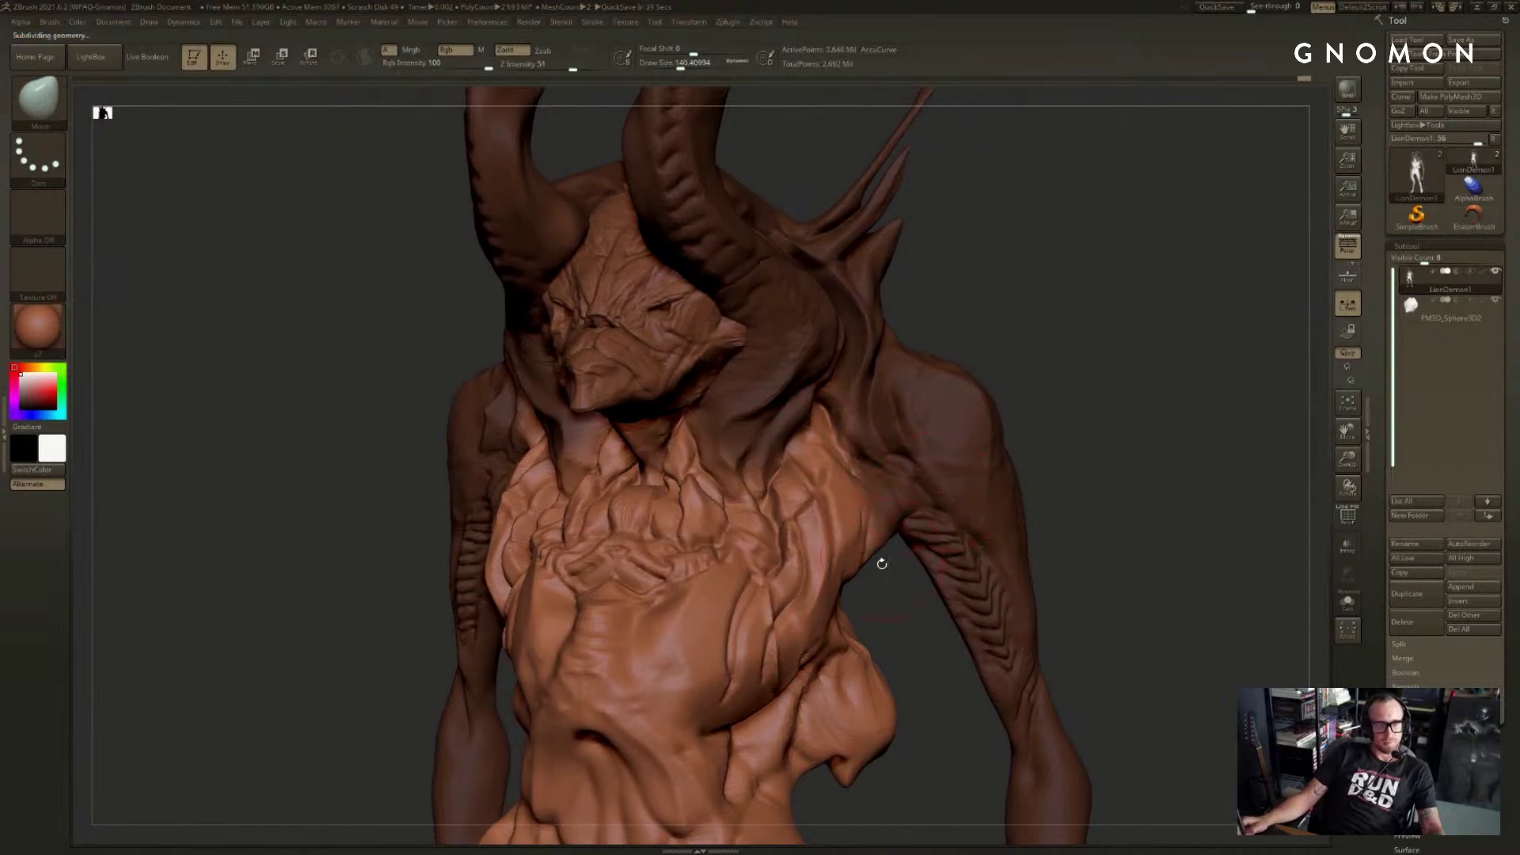
pyautogui.moveTo(886, 607); pyautogui.dragTo(1056, 523)
pyautogui.moveTo(896, 363)
pyautogui.keyDown('alt'); pyautogui.mouseDown()
pyautogui.moveTo(952, 415)
pyautogui.moveTo(899, 410)
pyautogui.mouseUp(); pyautogui.keyUp('alt')
pyautogui.keyDown('ctrl'); pyautogui.click(953, 416); pyautogui.keyUp('ctrl')
# - Carve a row of curved creases on the hood below the horn base with the DamStandard brush at a draw size of about 29
pyautogui.press('b')
pyautogui.press('d')
pyautogui.press('s')
pyautogui.press('s')
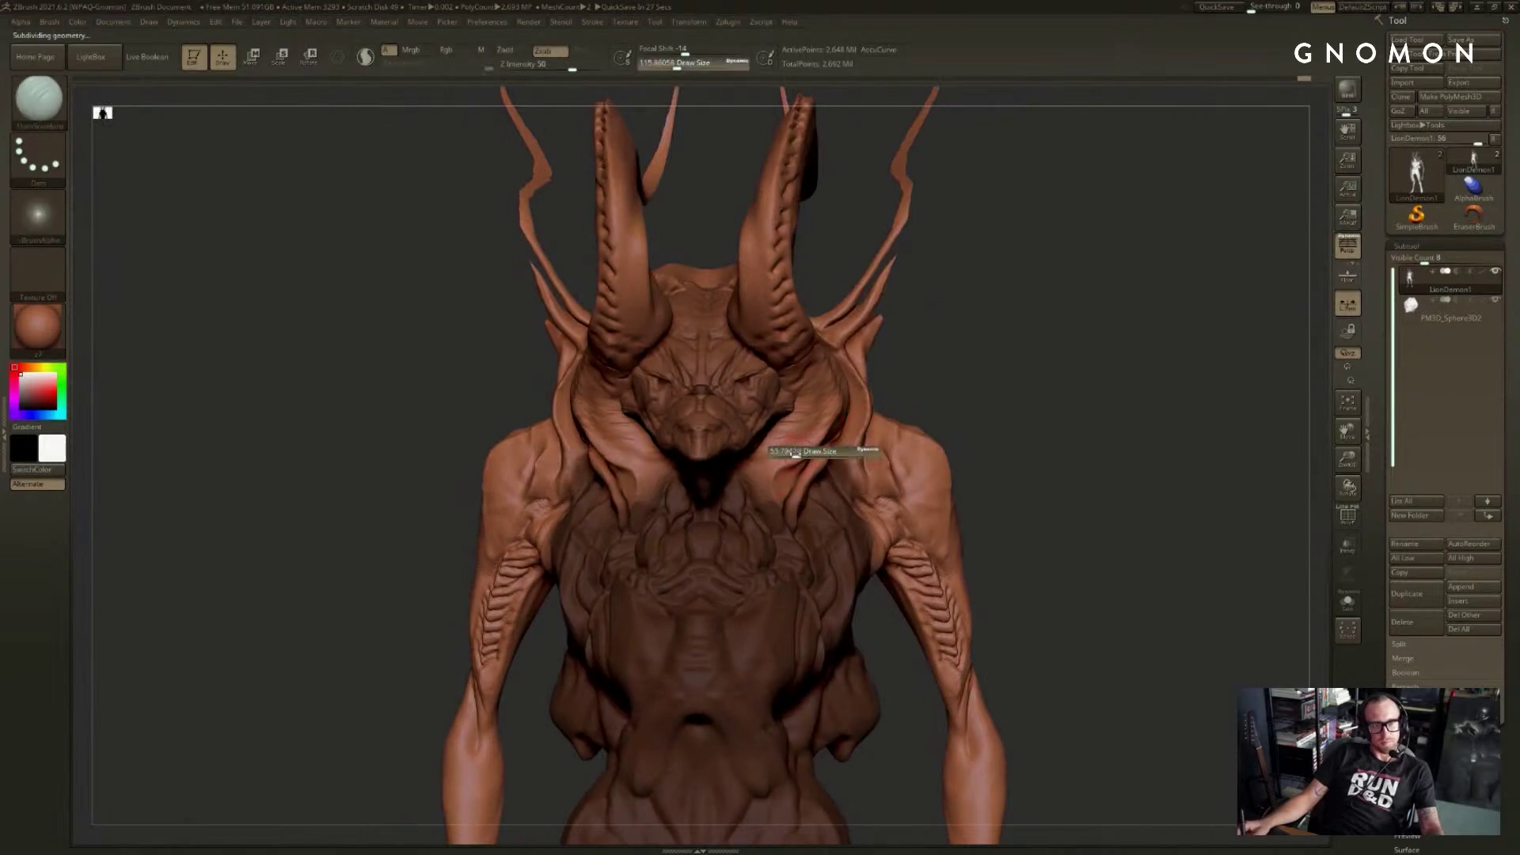
pyautogui.moveTo(811, 454); pyautogui.dragTo(801, 454)
pyautogui.moveTo(1021, 412); pyautogui.dragTo(918, 396)
pyautogui.press('s')
pyautogui.moveTo(830, 369); pyautogui.dragTo(820, 369)
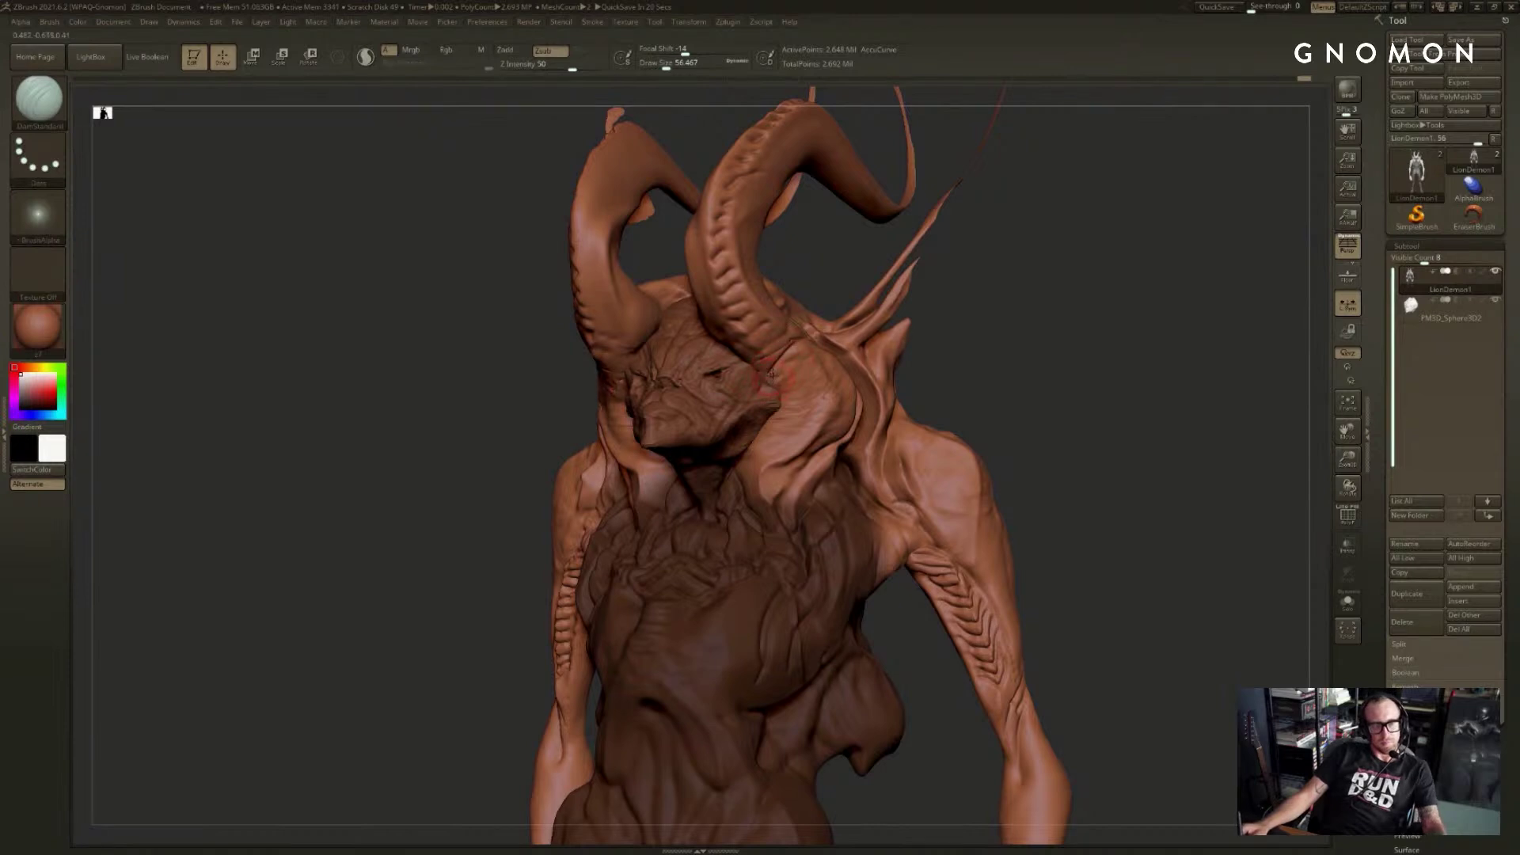
pyautogui.press('b')
pyautogui.press('c')
pyautogui.press('b')
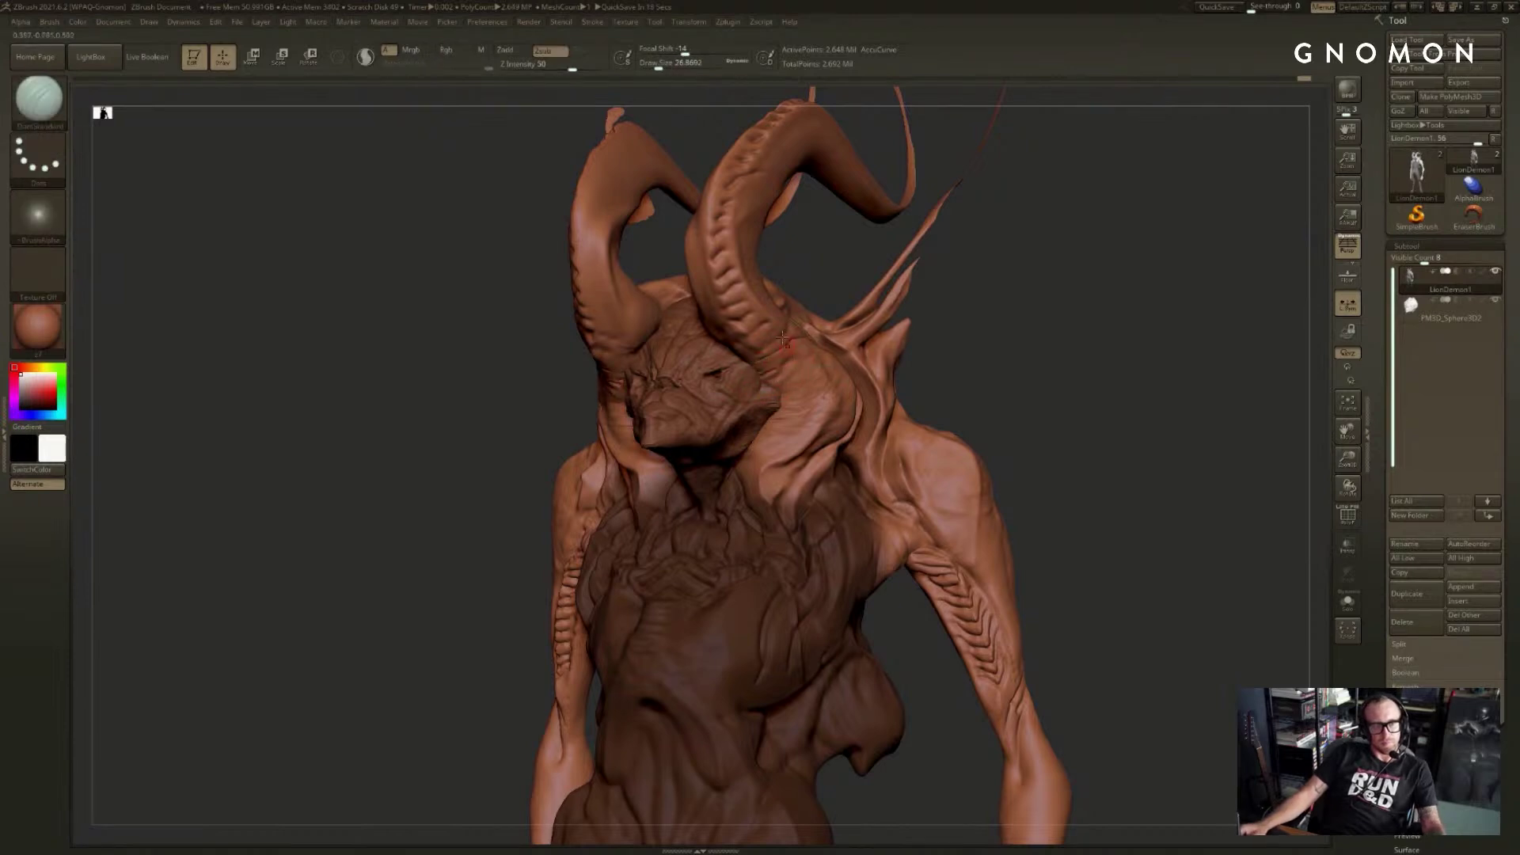
pyautogui.click(592, 21)
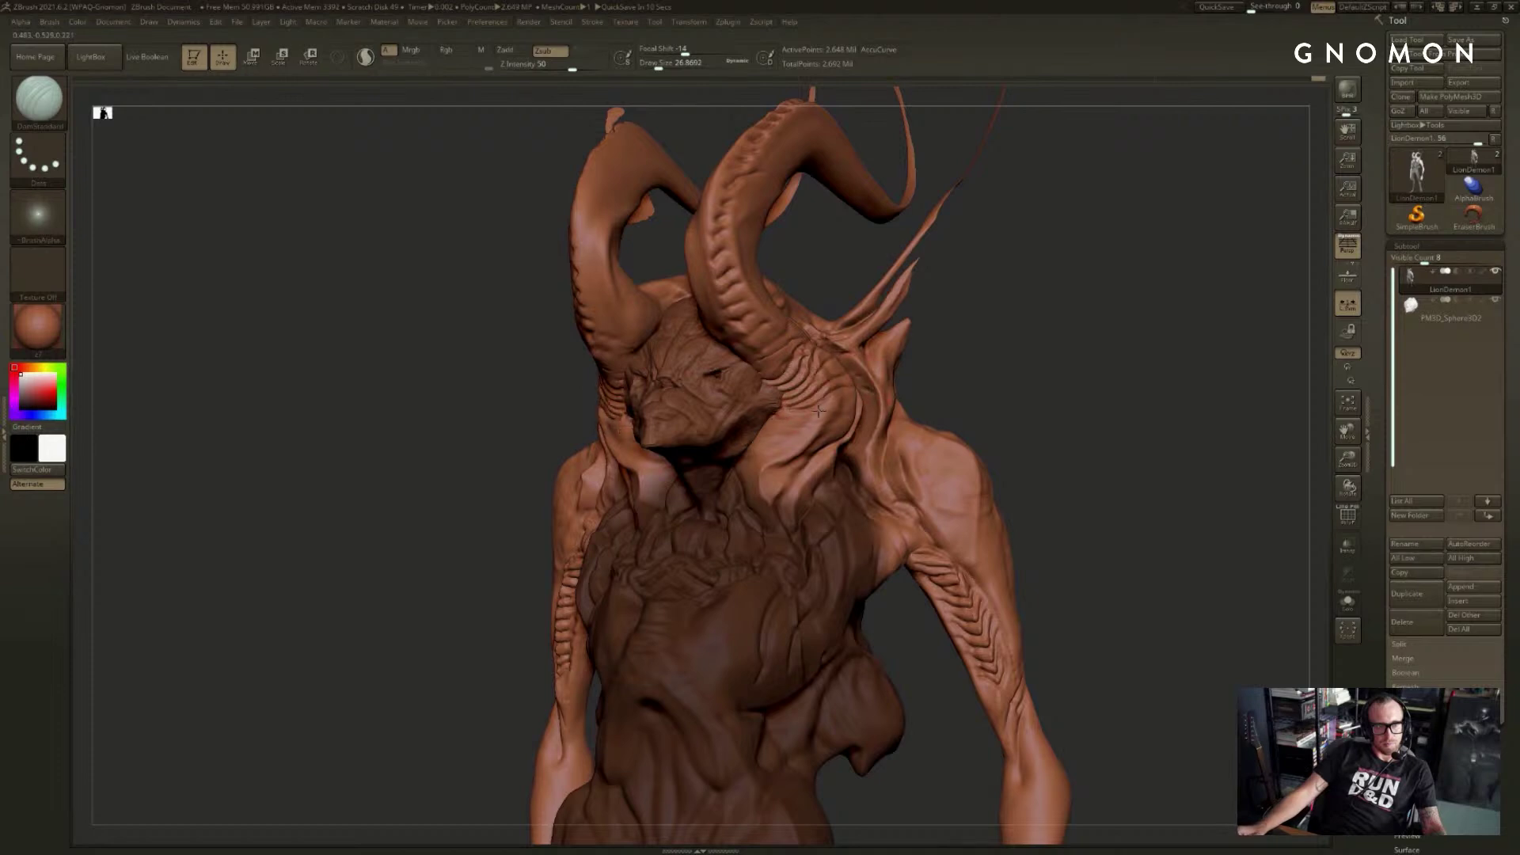
# - Undo the latest crease strokes and recut a crease lower on the hood fold beside the jaw
pyautogui.hotkey('ctrl', 'z')
pyautogui.moveTo(779, 428); pyautogui.dragTo(869, 398)
pyautogui.hotkey('ctrl', 'z')
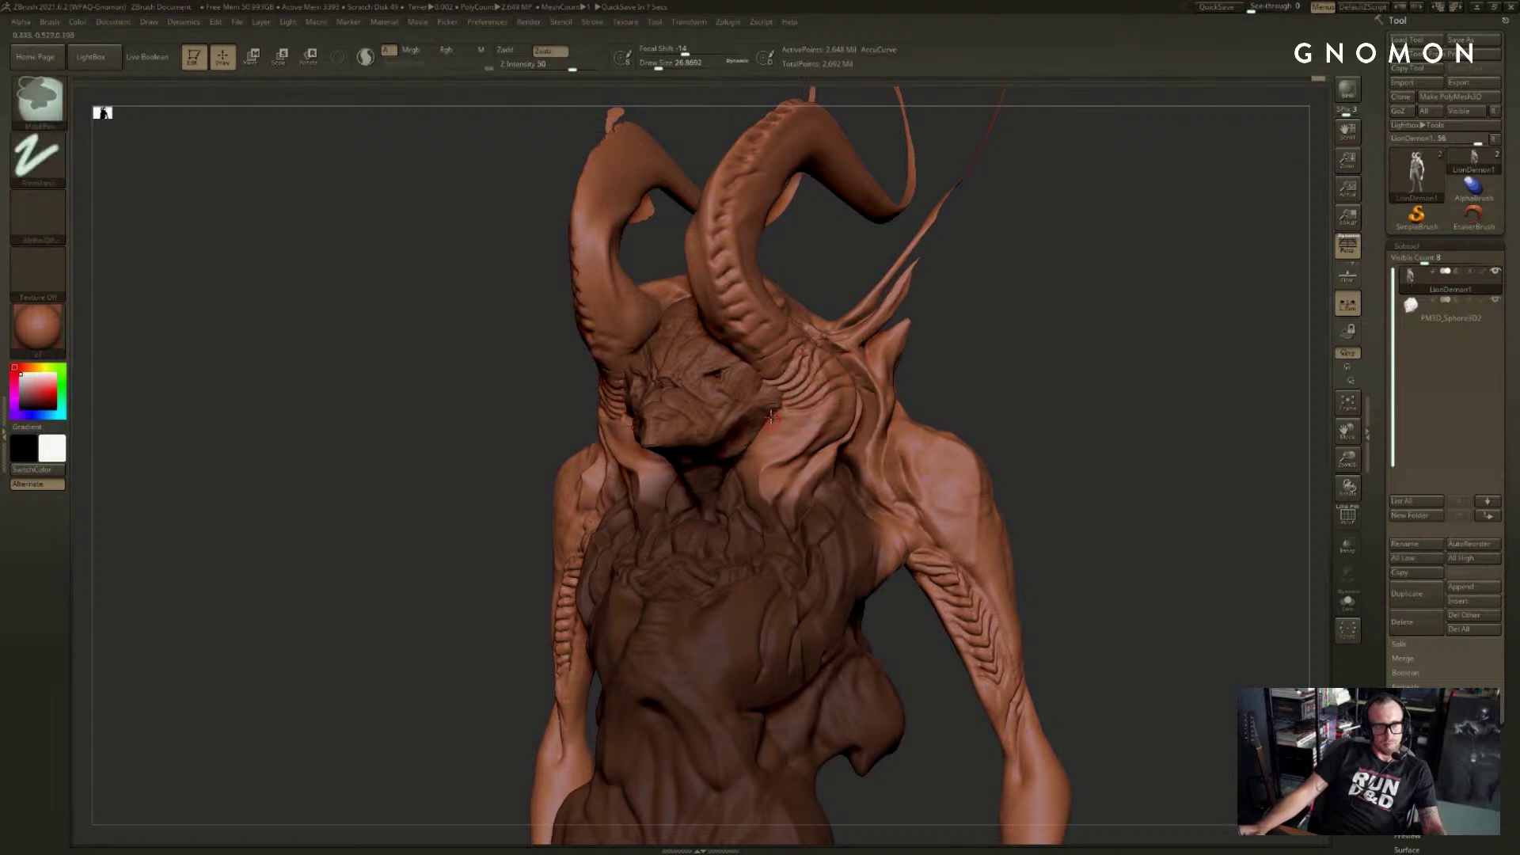
pyautogui.moveTo(779, 430); pyautogui.dragTo(867, 421)
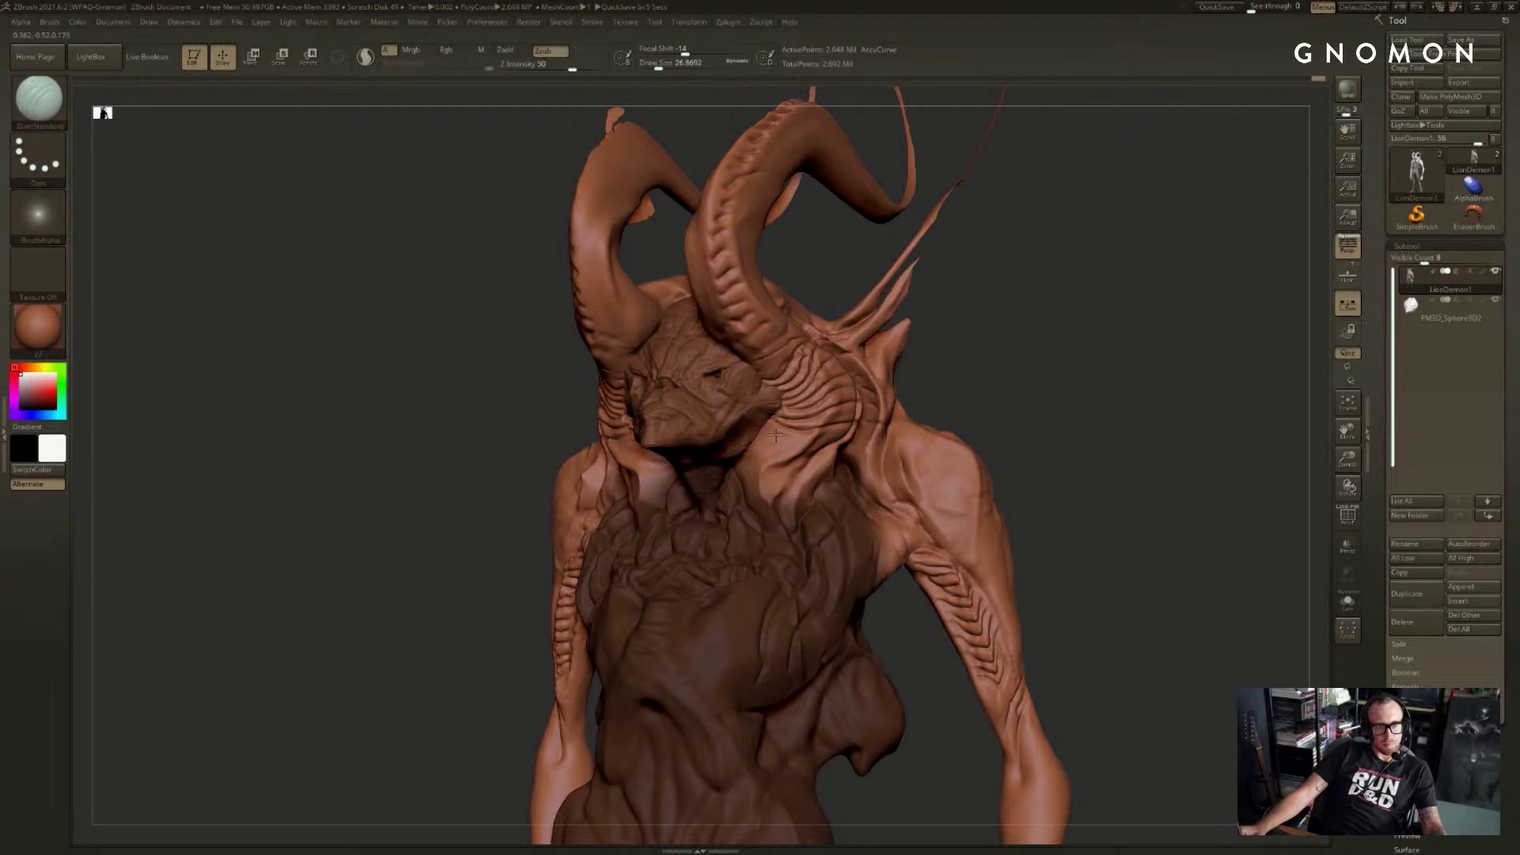
# - Cut further creases into the lower hood fold beside the jaw with the DamStandard brush, undoing the strokes that miss
pyautogui.moveTo(756, 435); pyautogui.dragTo(867, 468)
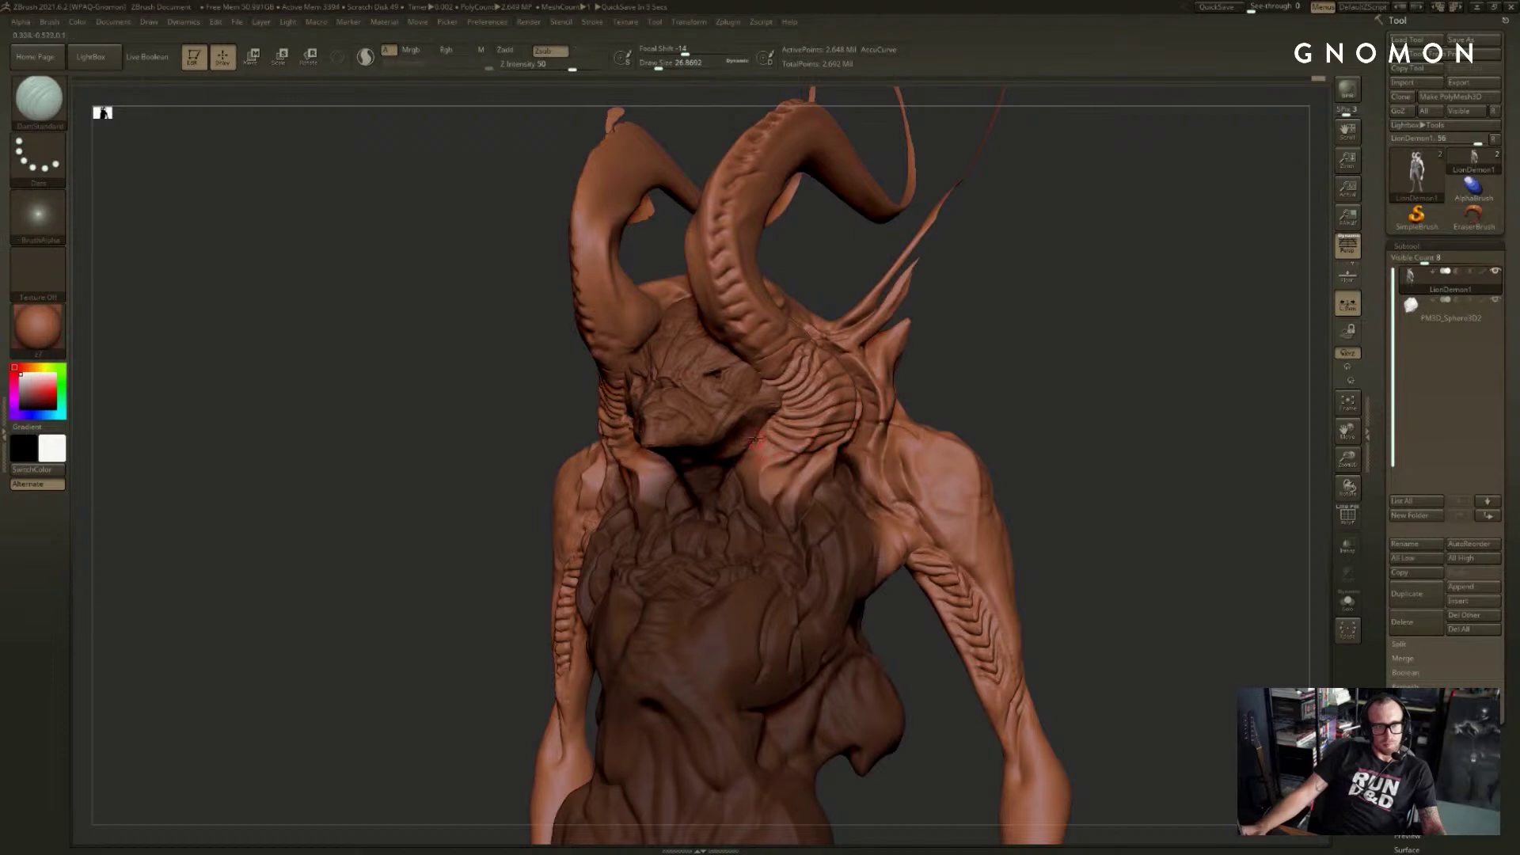
pyautogui.hotkey('ctrl', 'z')
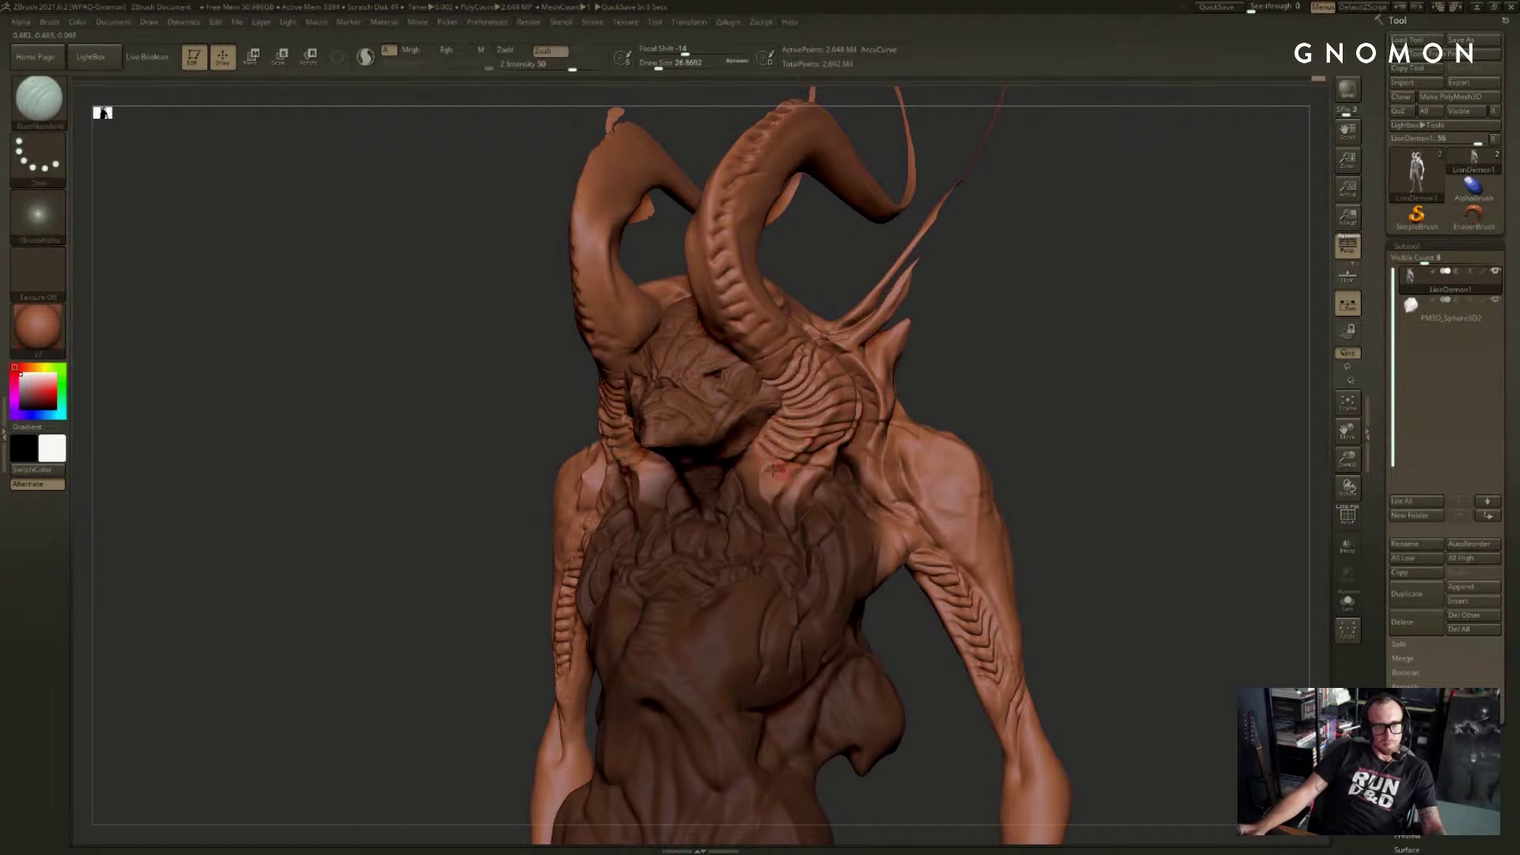
pyautogui.press('Escape')
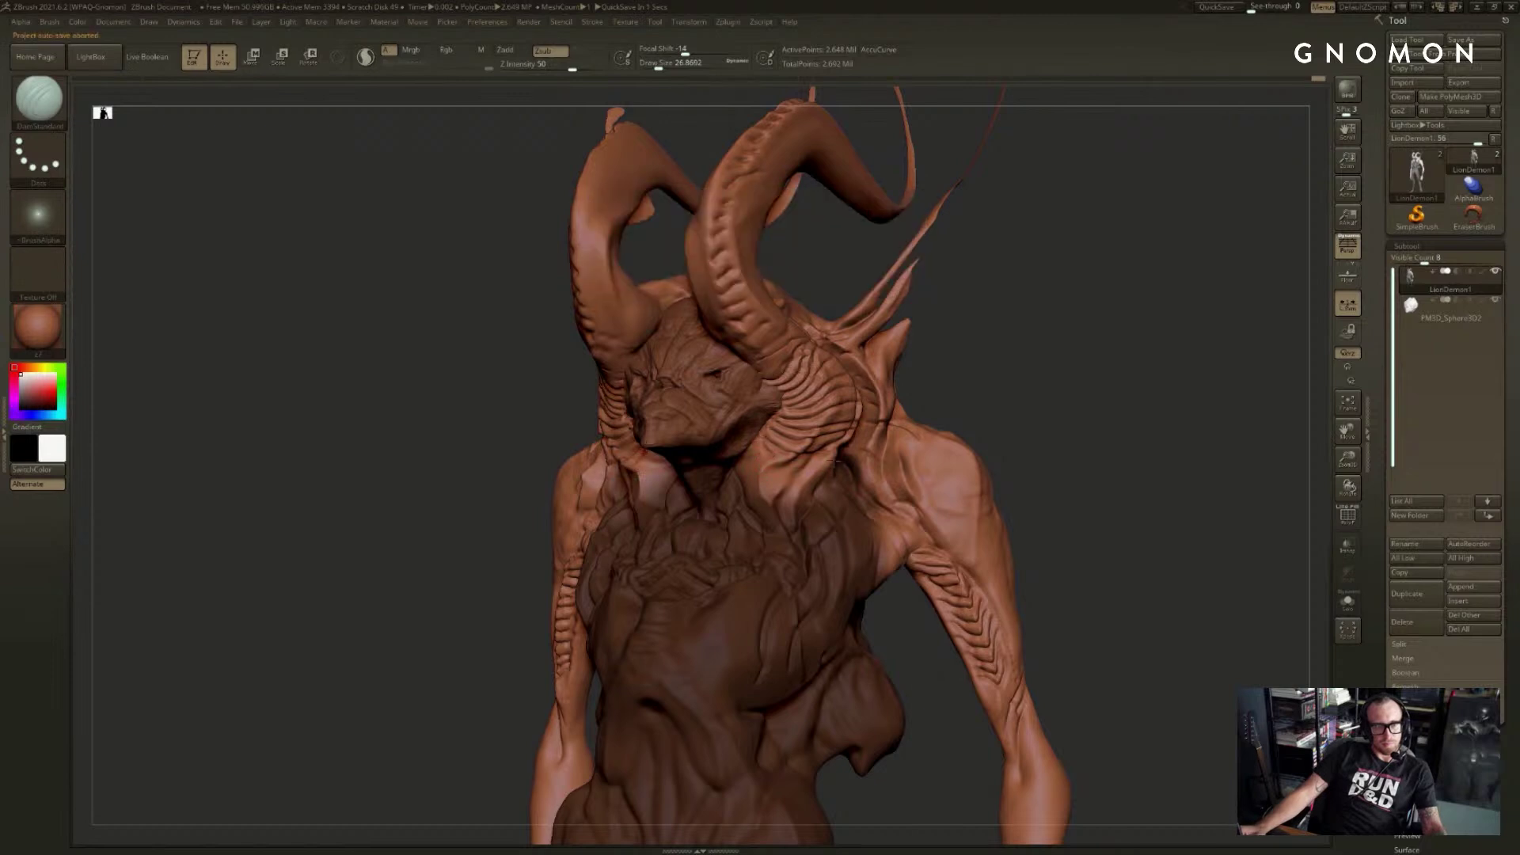
pyautogui.moveTo(835, 460); pyautogui.dragTo(774, 457)
pyautogui.hotkey('ctrl', 'z')
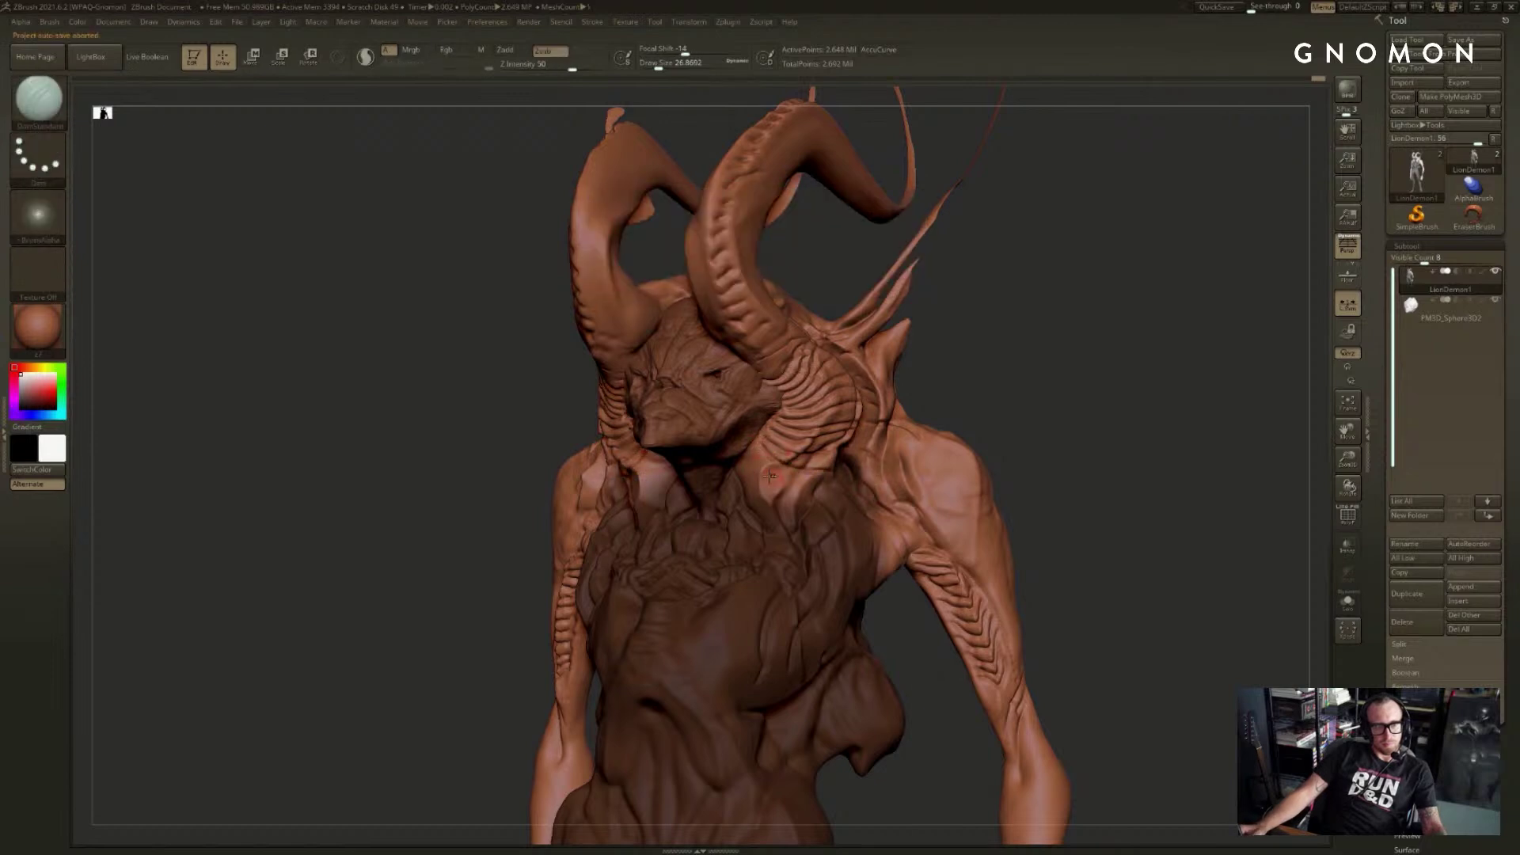
# - Clear the torso mask and load the earlier LionDemon tool file for comparison with the current sculpt
pyautogui.keyDown('shift'); pyautogui.moveTo(1007, 364); pyautogui.dragTo(999, 345); pyautogui.keyUp('shift')
pyautogui.moveTo(968, 341)
pyautogui.mouseDown()
pyautogui.moveTo(992, 366)
pyautogui.moveTo(935, 291)
pyautogui.mouseUp()
pyautogui.moveTo(1046, 210)
pyautogui.mouseDown()
pyautogui.moveTo(1079, 245)
pyautogui.moveTo(1261, 247)
pyautogui.mouseUp()
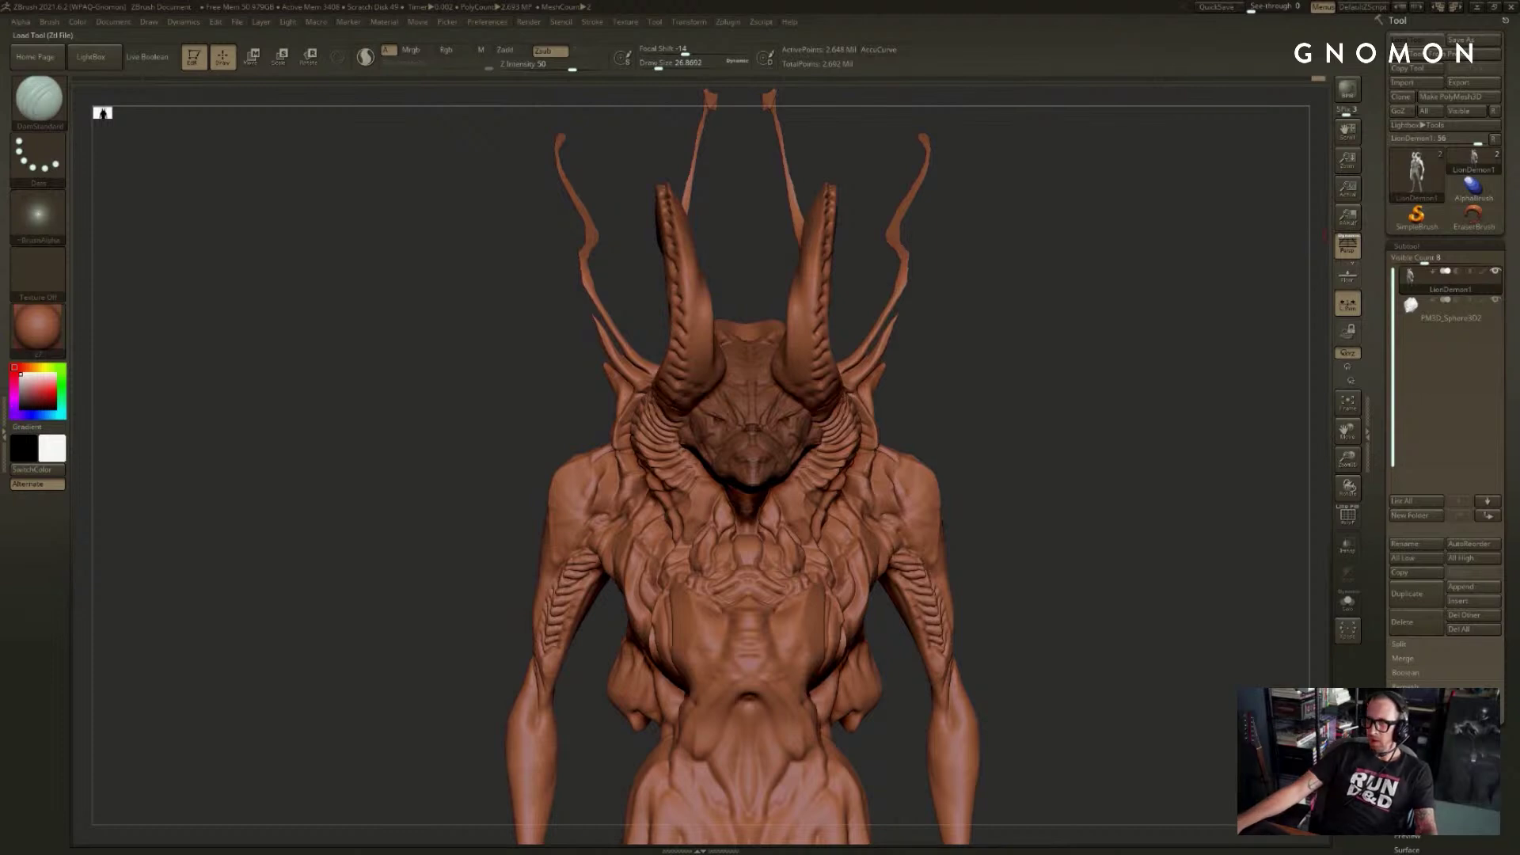
pyautogui.moveTo(1014, 373); pyautogui.dragTo(1096, 339)
pyautogui.moveTo(1449, 310)
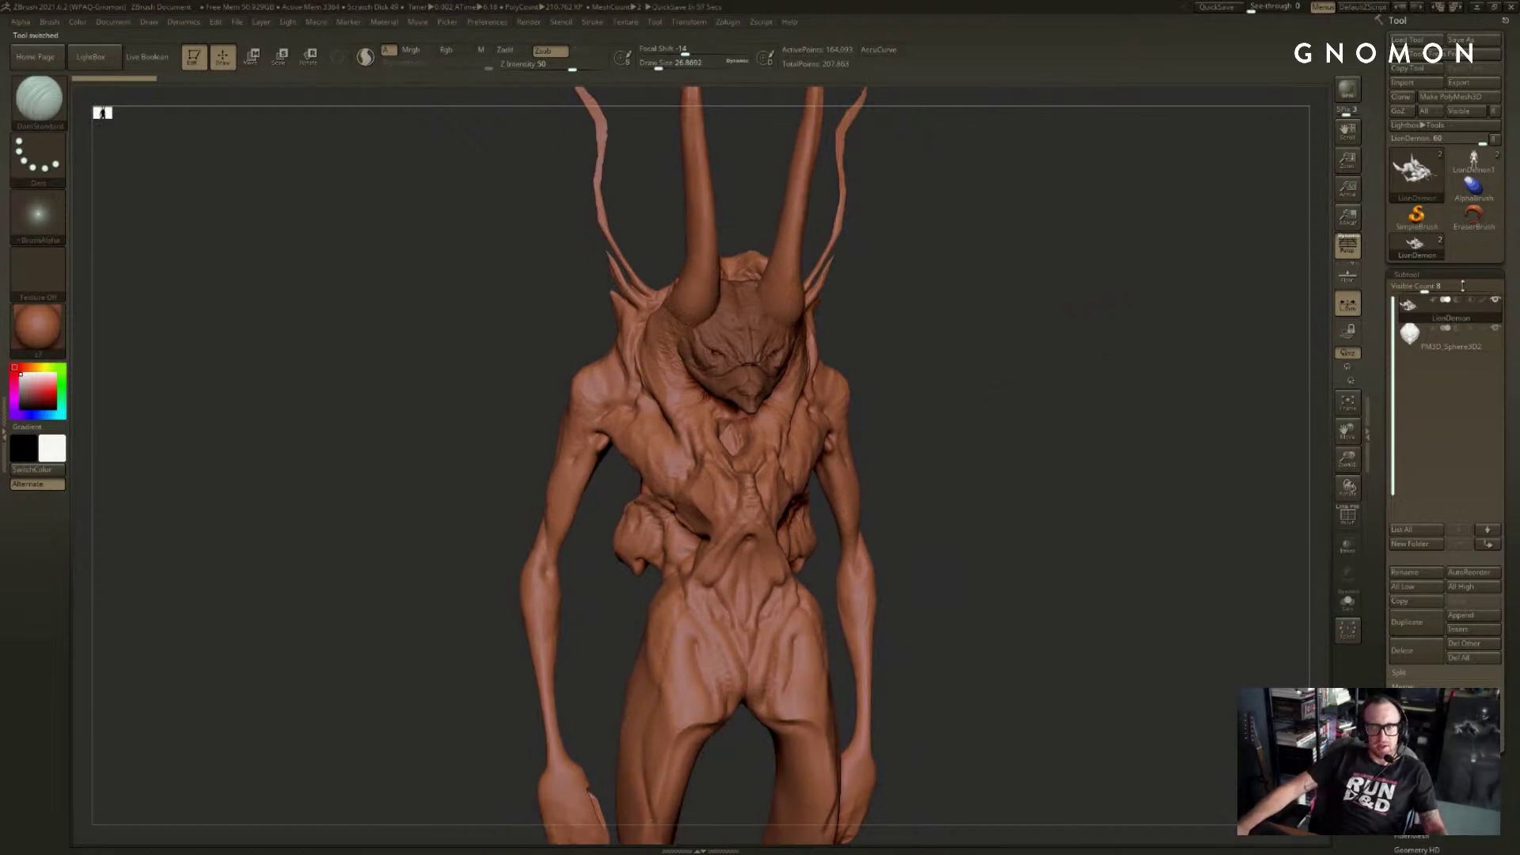
# - Compare the current LionDemon1 sculpt with the earlier LionDemon version at full-figure size from the front, three-quarter and side
pyautogui.click(1486, 158)
pyautogui.moveTo(1130, 230); pyautogui.dragTo(981, 262)
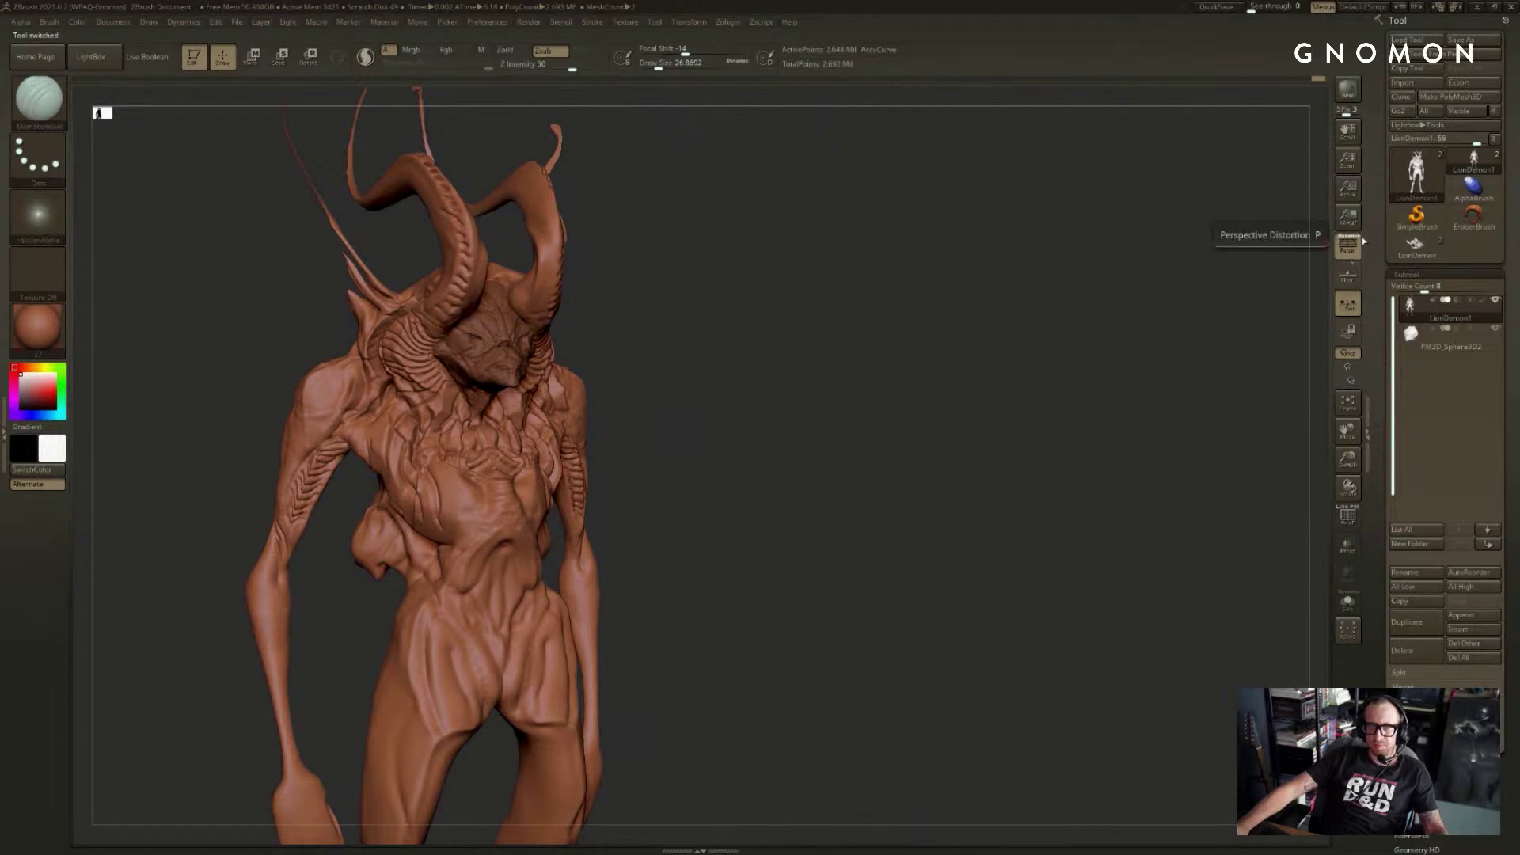
pyautogui.click(1409, 250)
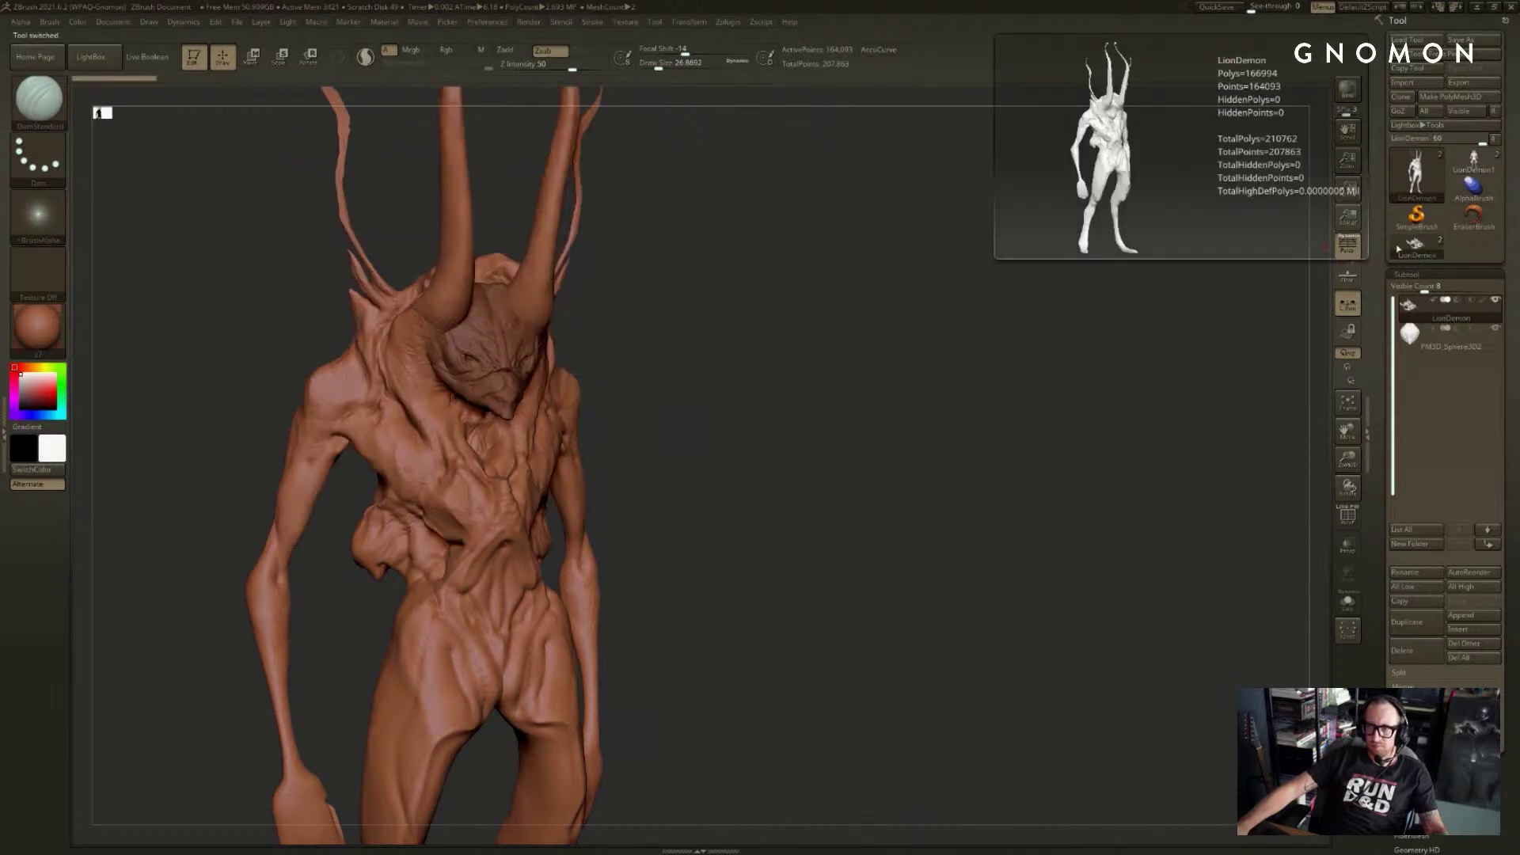
pyautogui.press('f')
pyautogui.moveTo(913, 325); pyautogui.dragTo(996, 302)
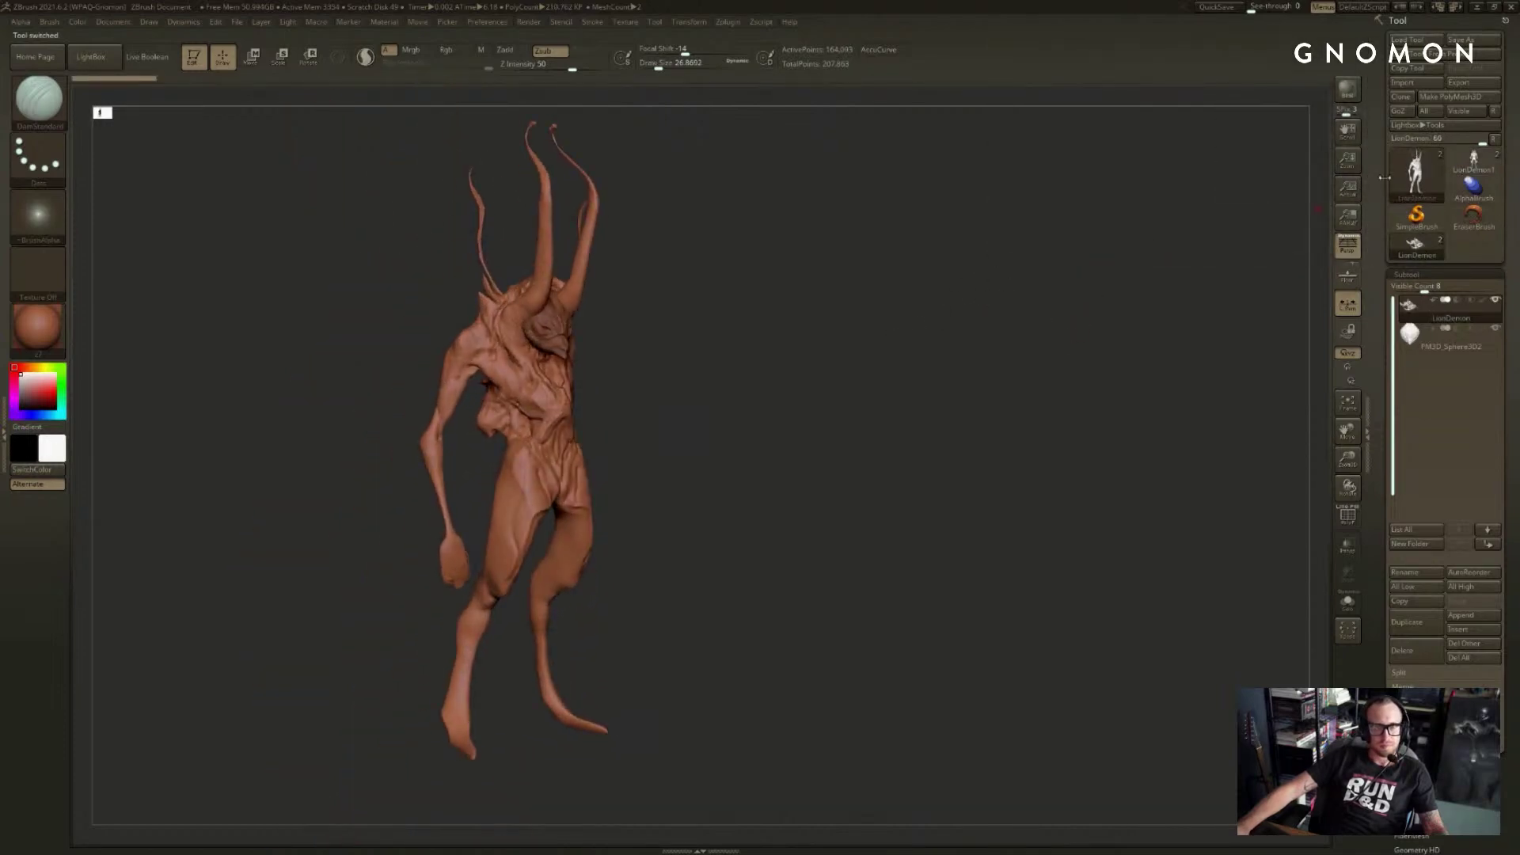
pyautogui.click(1471, 159)
pyautogui.moveTo(942, 237); pyautogui.dragTo(1227, 207)
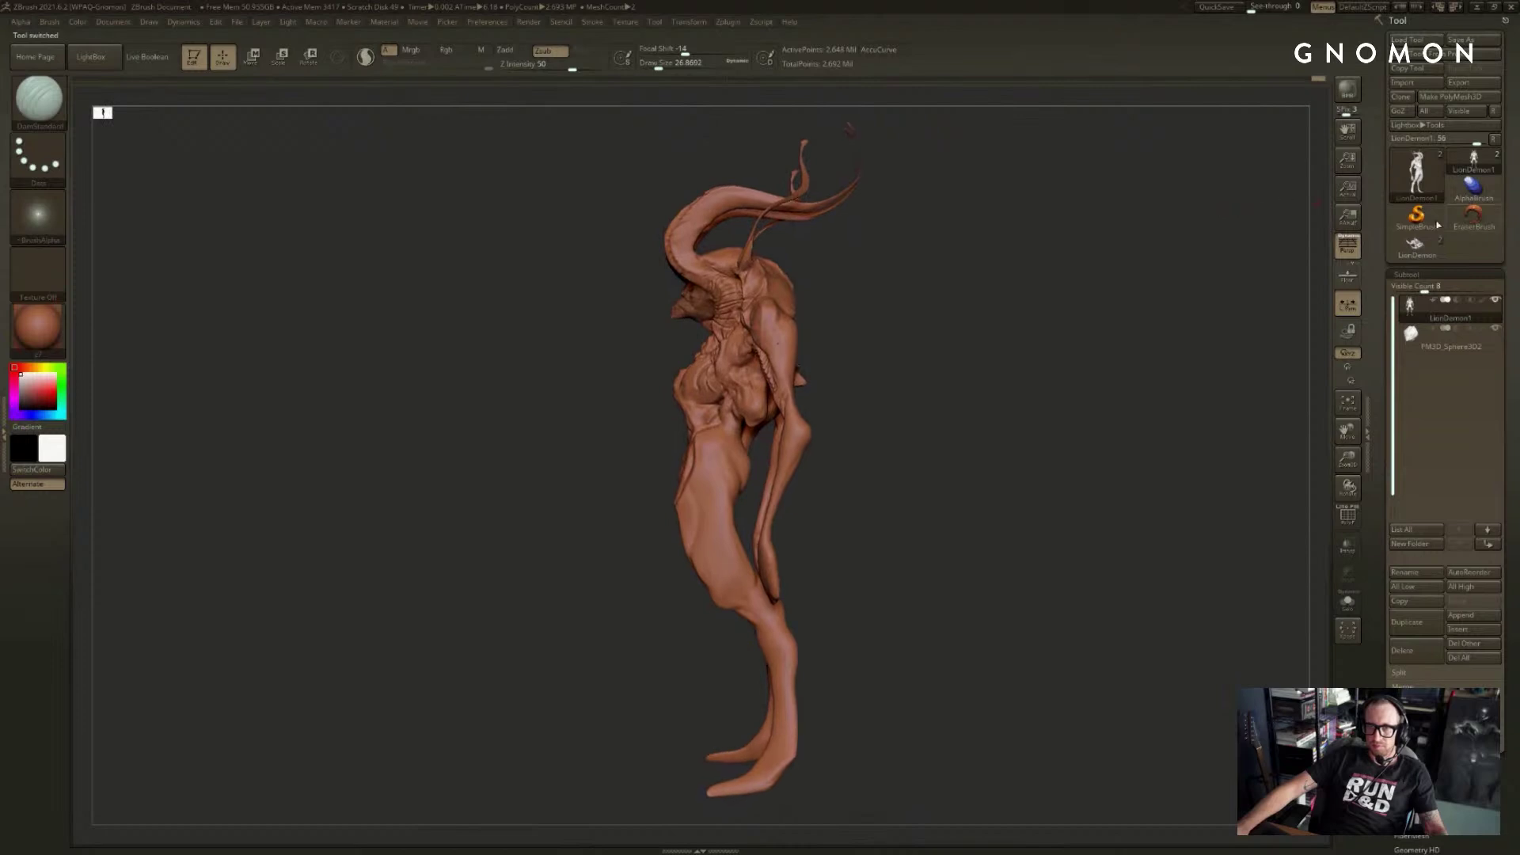
pyautogui.click(1421, 249)
pyautogui.click(1470, 167)
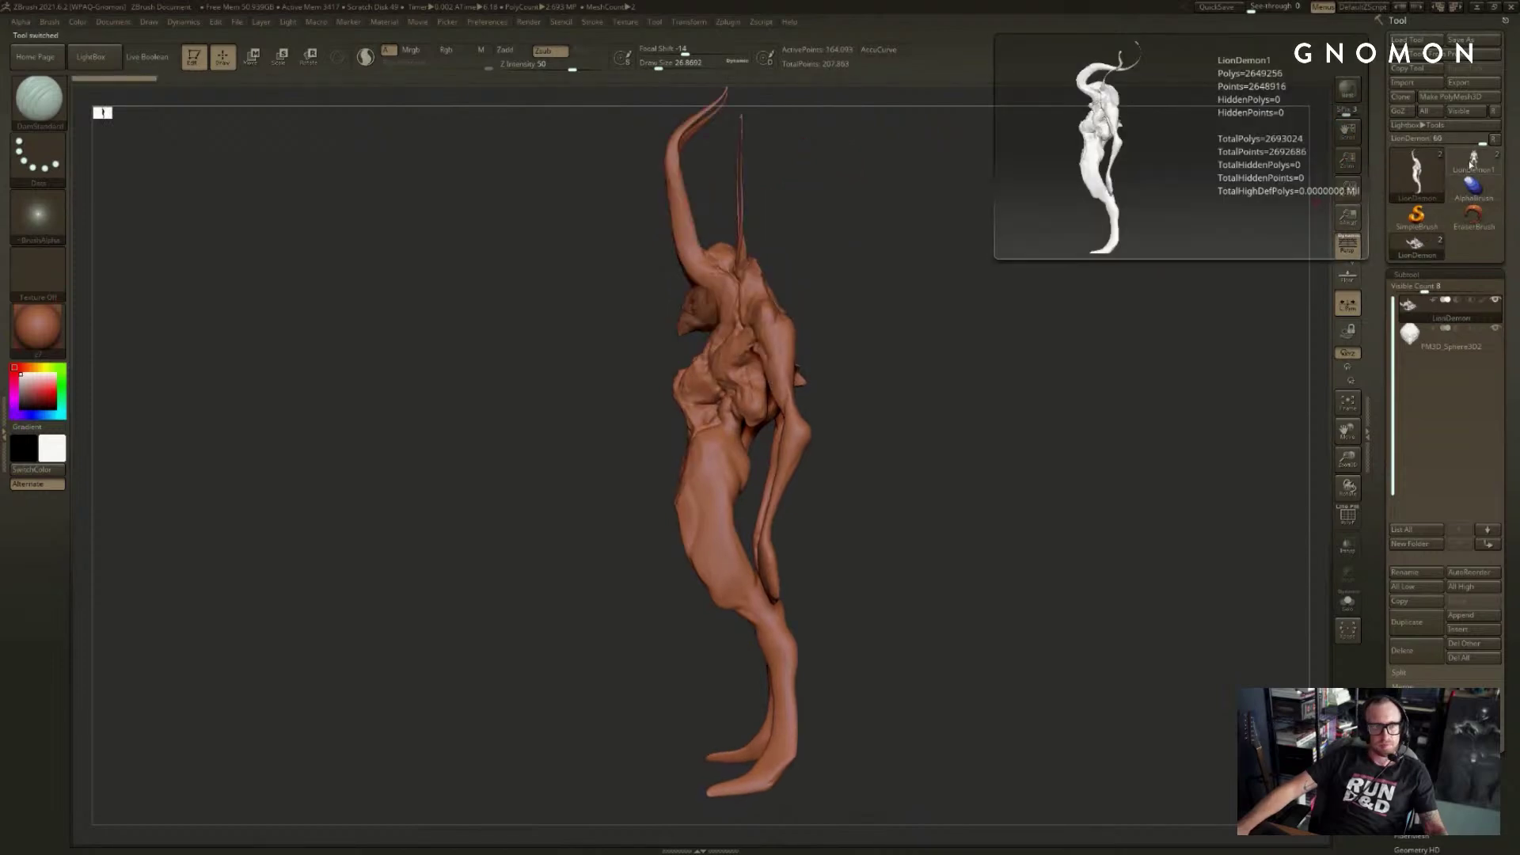
pyautogui.moveTo(1110, 245); pyautogui.dragTo(1182, 251)
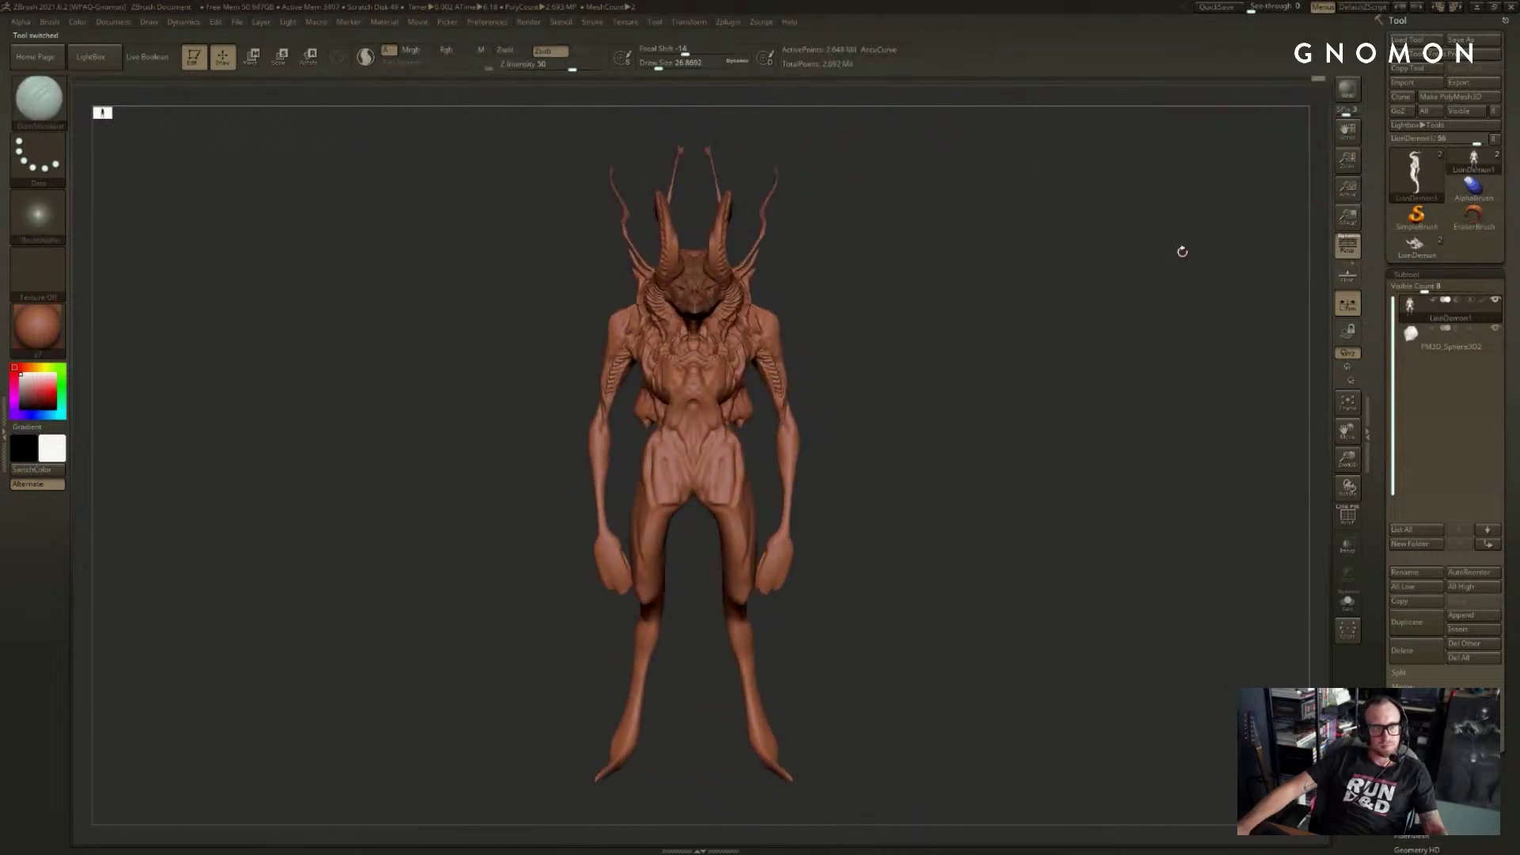
pyautogui.click(1415, 246)
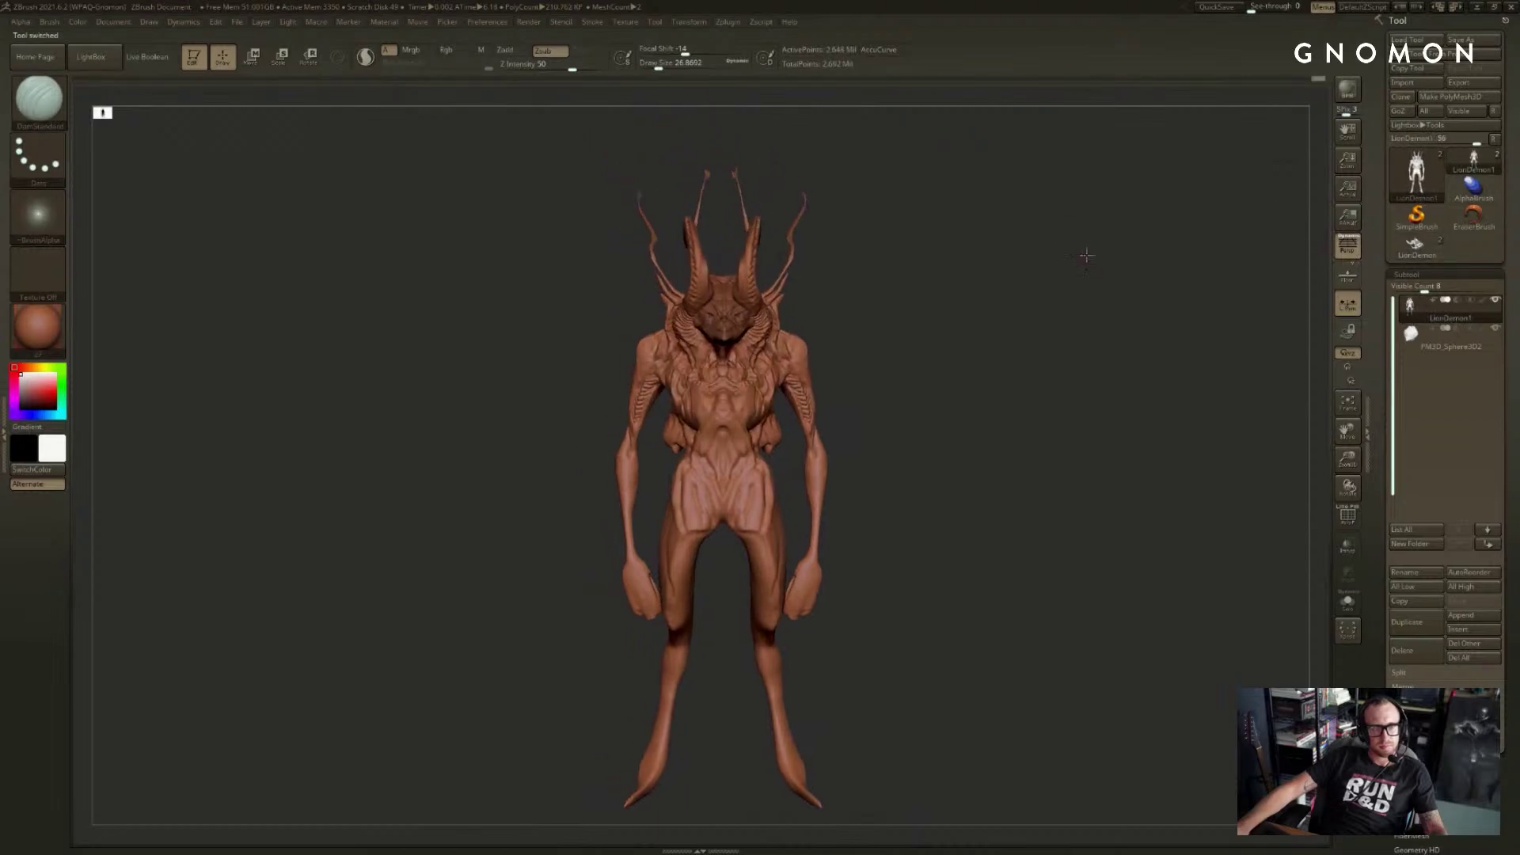
# - Examine the LionDemon1 head, hood creases, chest plates and shoulders from the front and both three-quarter sides
pyautogui.keyDown('alt'); pyautogui.moveTo(1087, 255); pyautogui.dragTo(1160, 446); pyautogui.keyUp('alt')
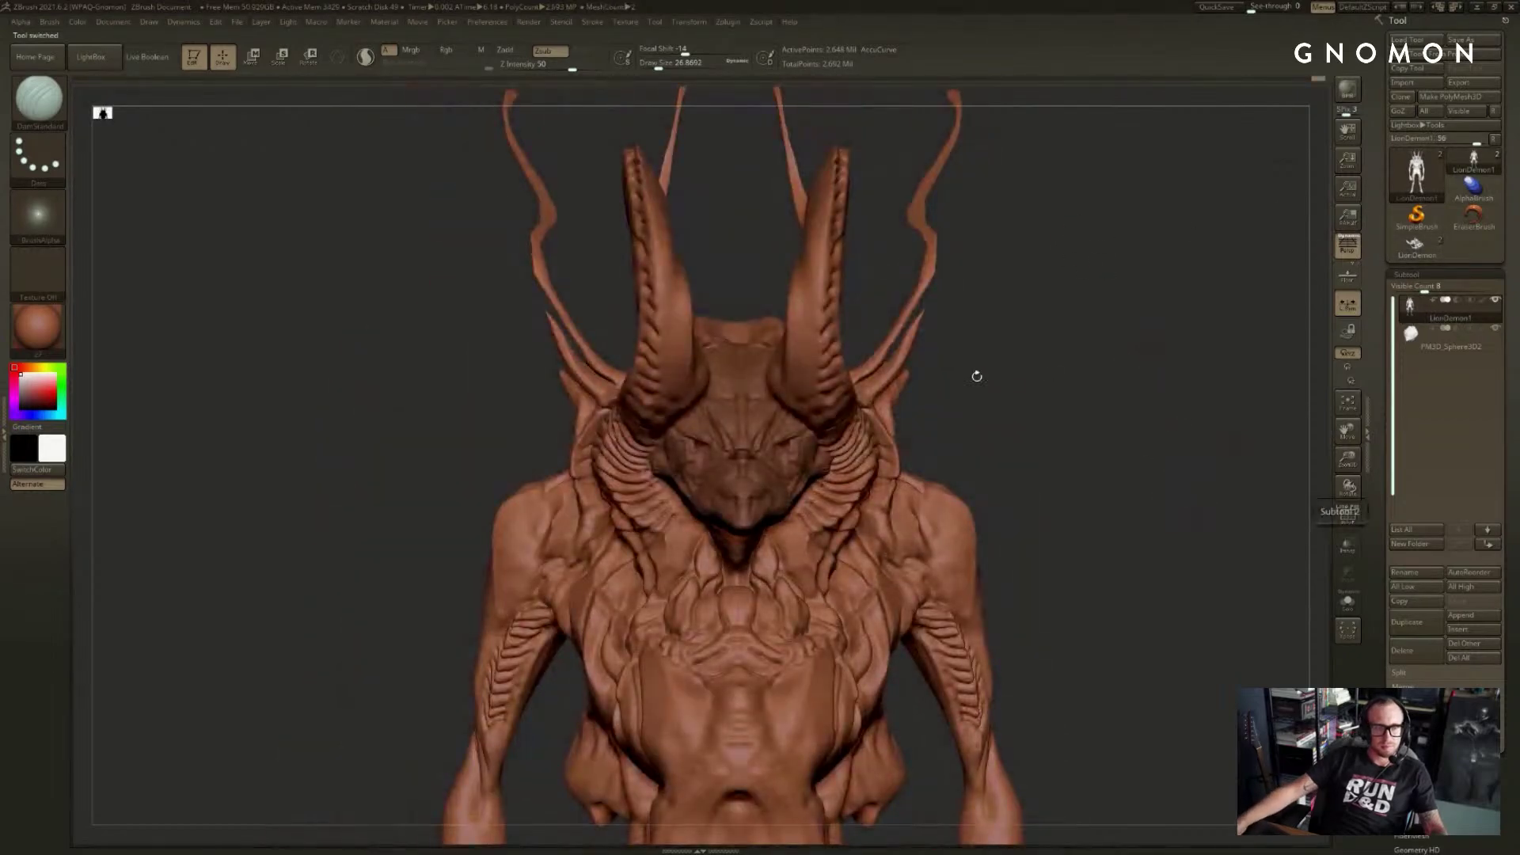
pyautogui.moveTo(977, 376)
pyautogui.mouseDown()
pyautogui.moveTo(998, 435)
pyautogui.moveTo(911, 524)
pyautogui.mouseUp()
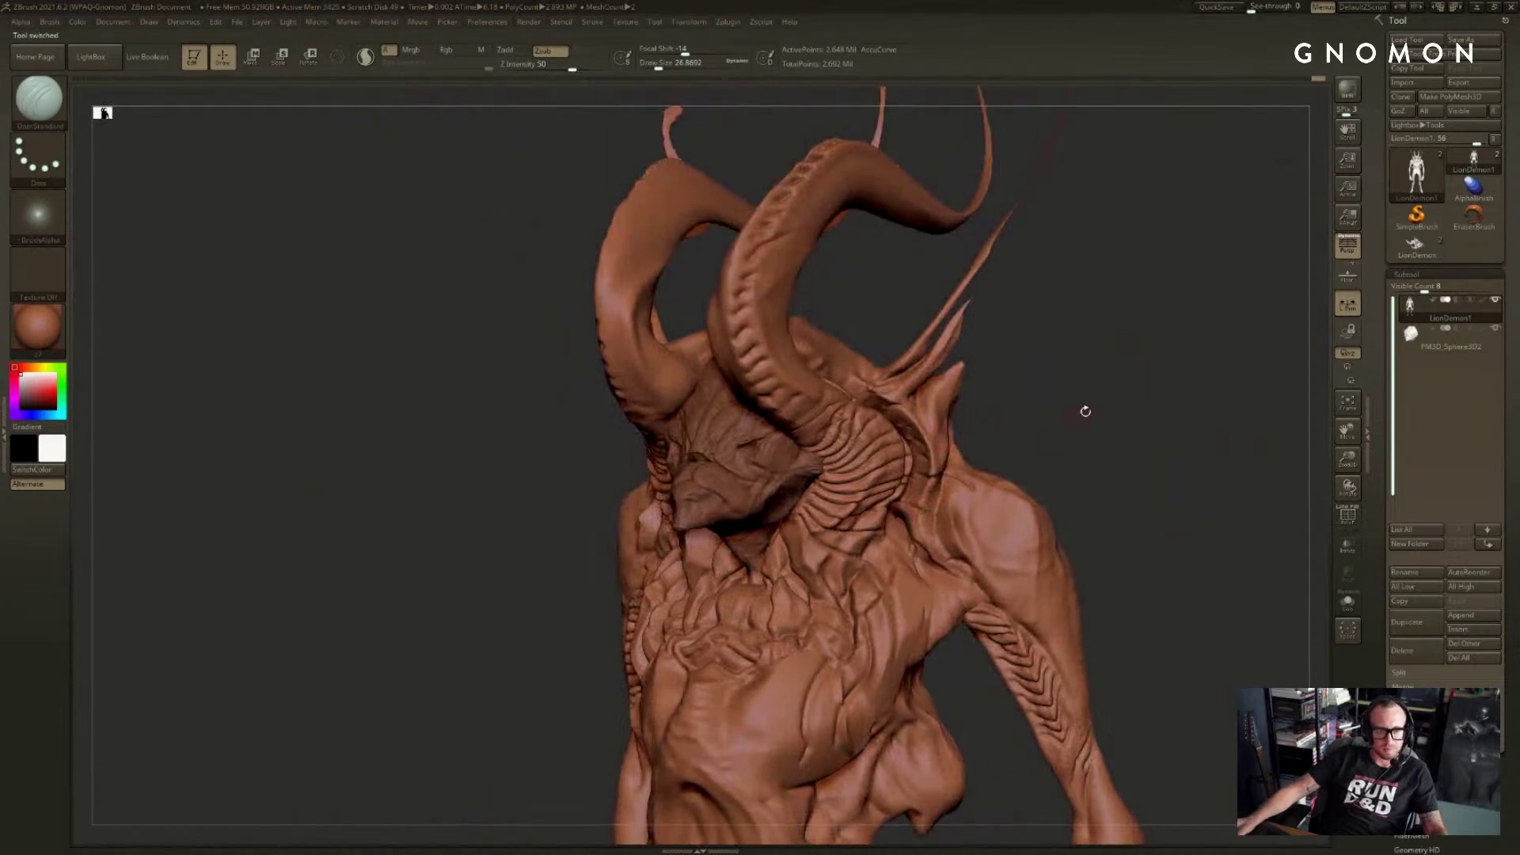
pyautogui.moveTo(1082, 411); pyautogui.dragTo(906, 523)
pyautogui.moveTo(1017, 492)
pyautogui.mouseDown()
pyautogui.moveTo(1123, 454)
pyautogui.moveTo(910, 475)
pyautogui.mouseUp()
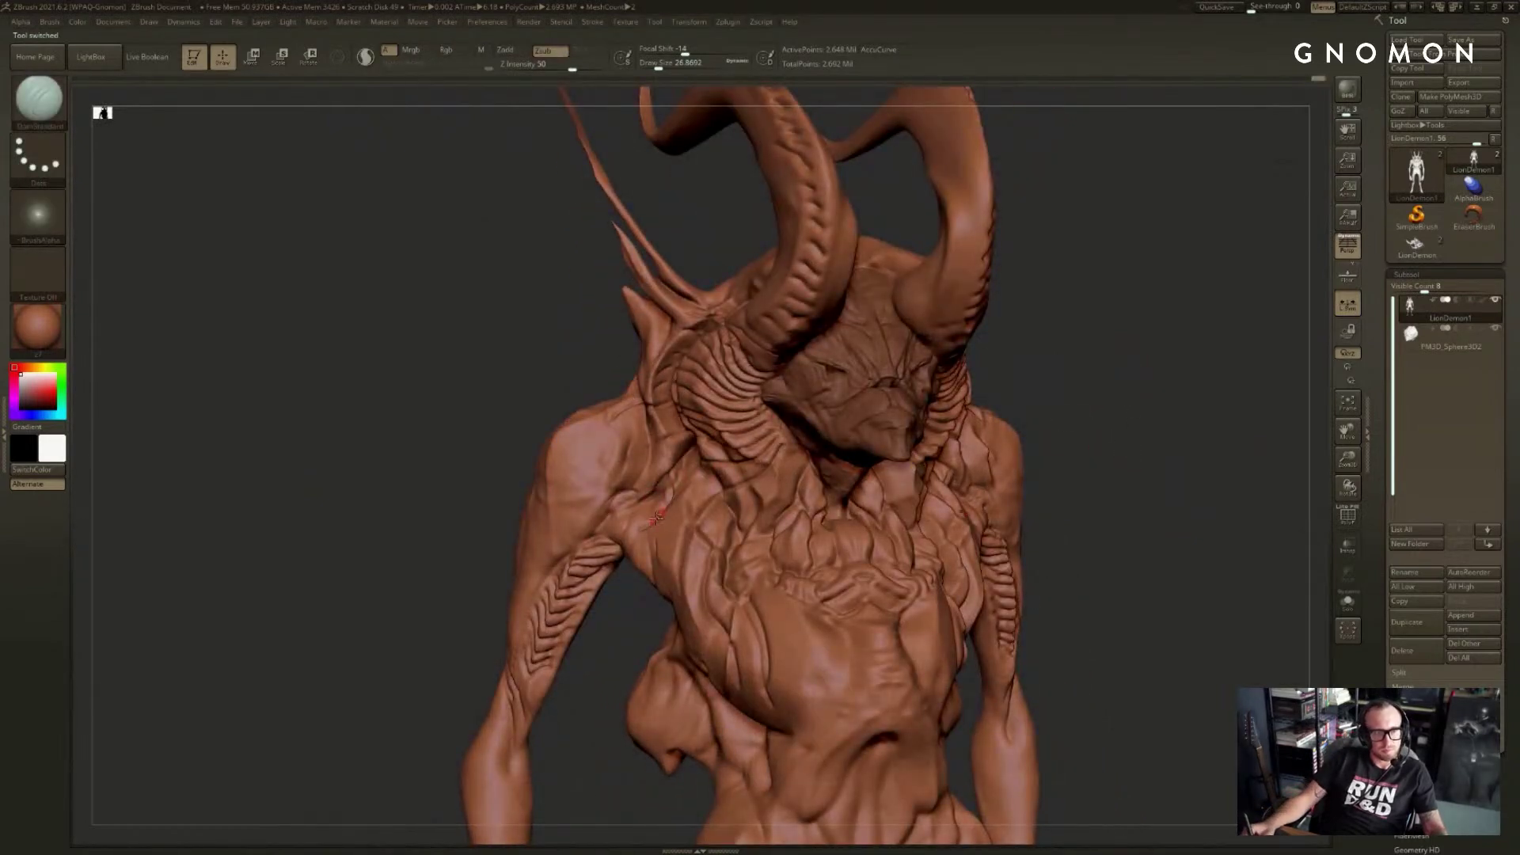
pyautogui.moveTo(621, 584); pyautogui.dragTo(637, 546)
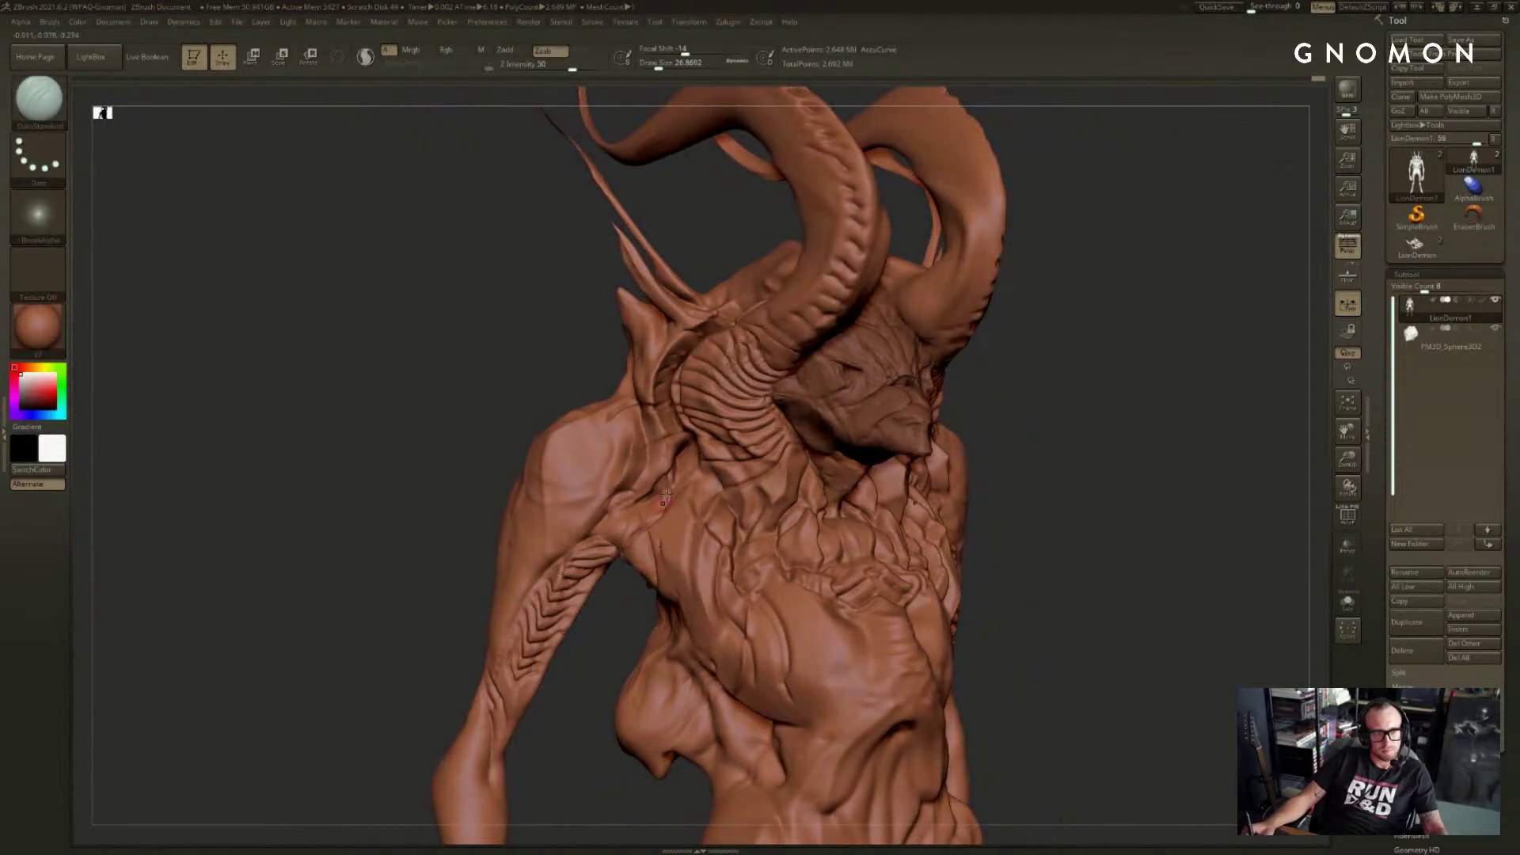
pyautogui.moveTo(796, 514); pyautogui.dragTo(974, 393)
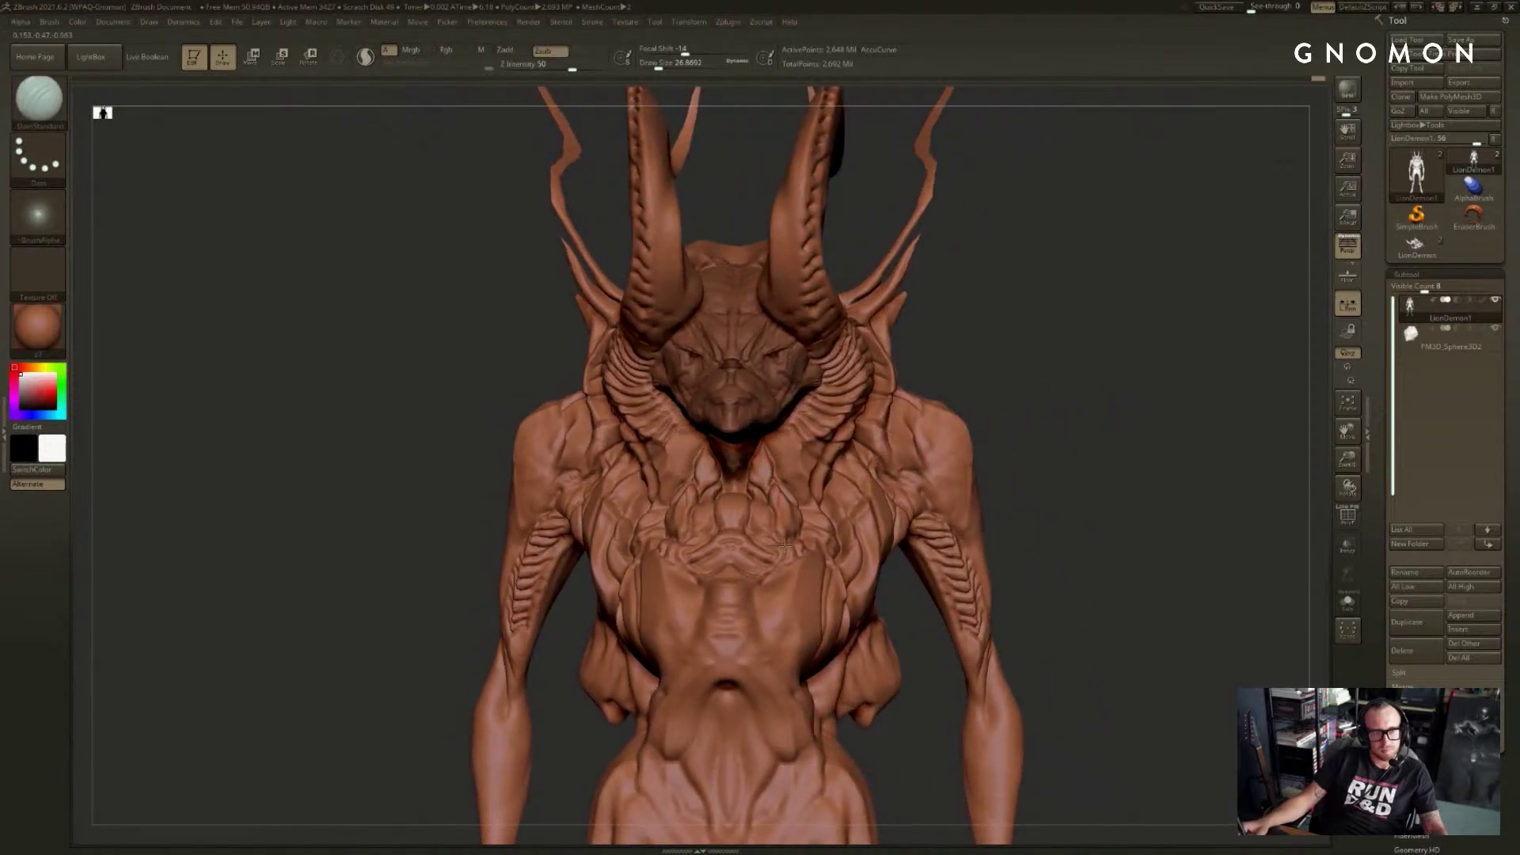
pyautogui.moveTo(1000, 405); pyautogui.dragTo(820, 487)
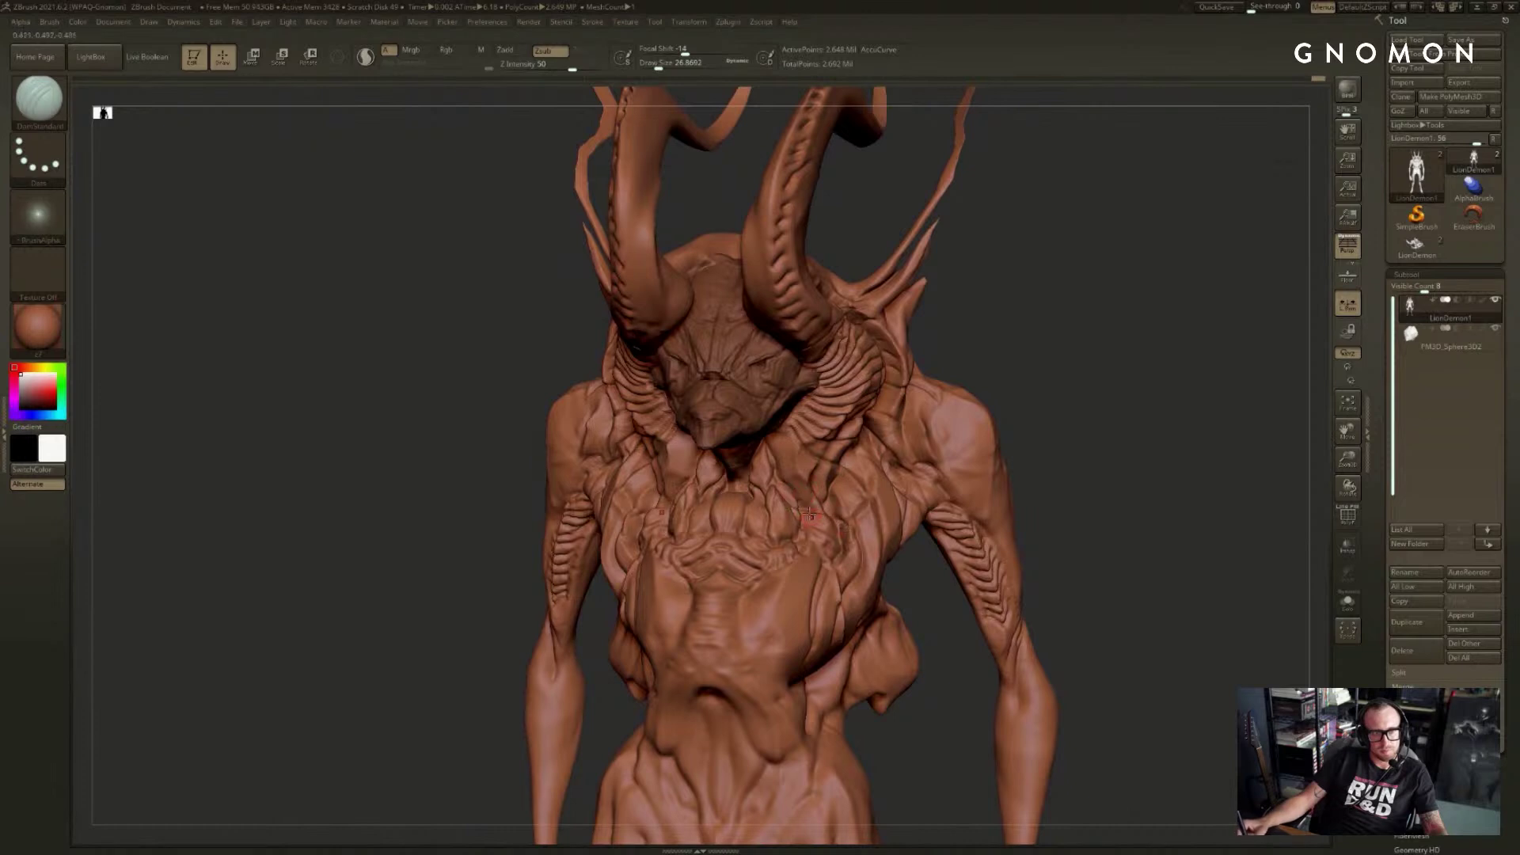
pyautogui.moveTo(858, 529); pyautogui.dragTo(926, 491)
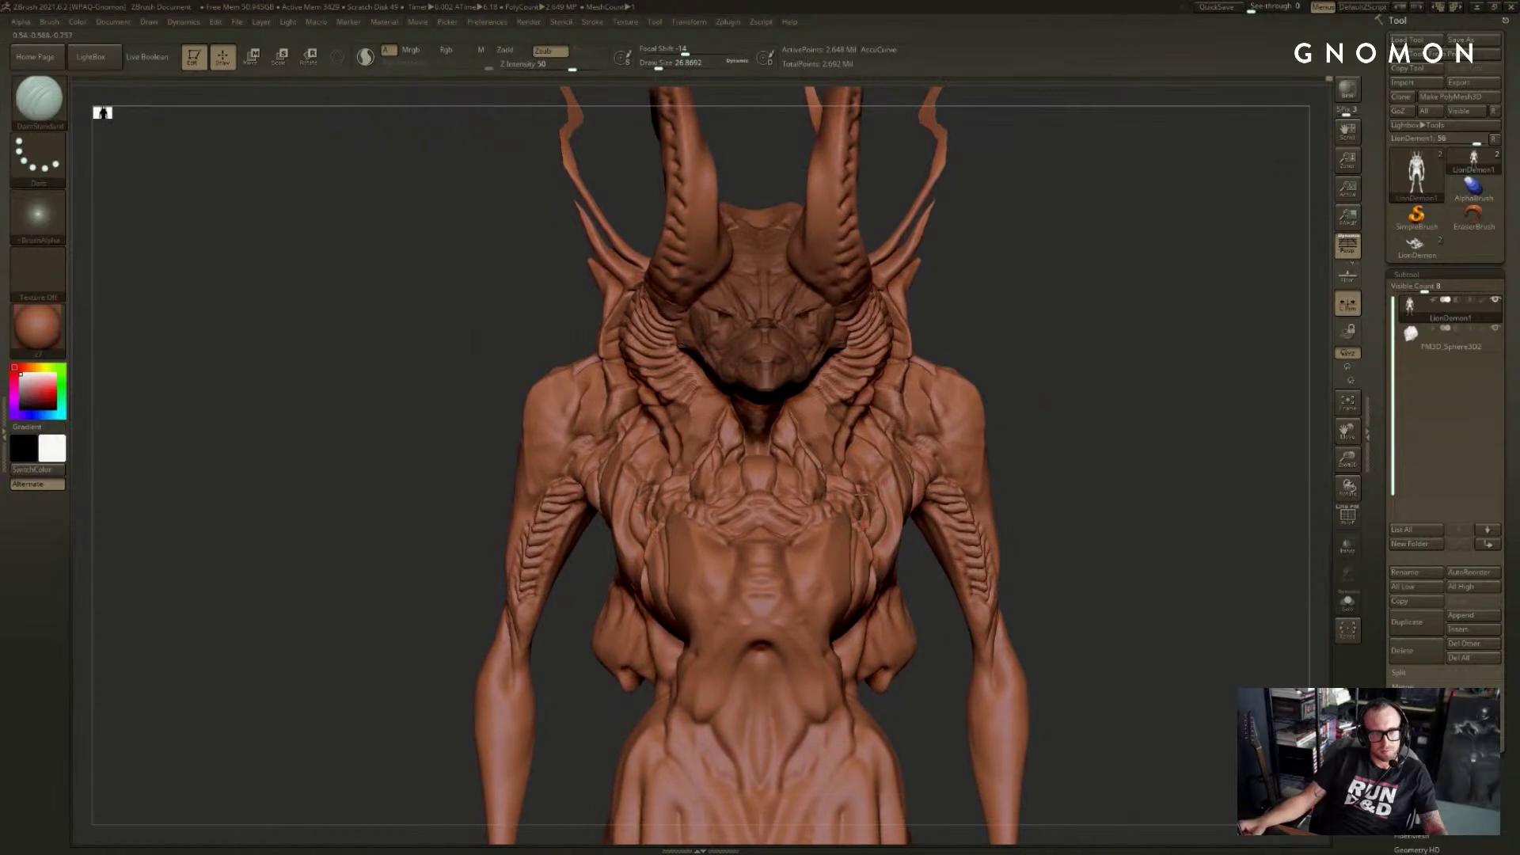
pyautogui.moveTo(991, 405); pyautogui.dragTo(1021, 444)
# - Switch to the Standard brush and change the sculpt's material from red clay to a light grey one
pyautogui.press('b')
pyautogui.press('s')
pyautogui.press('t')
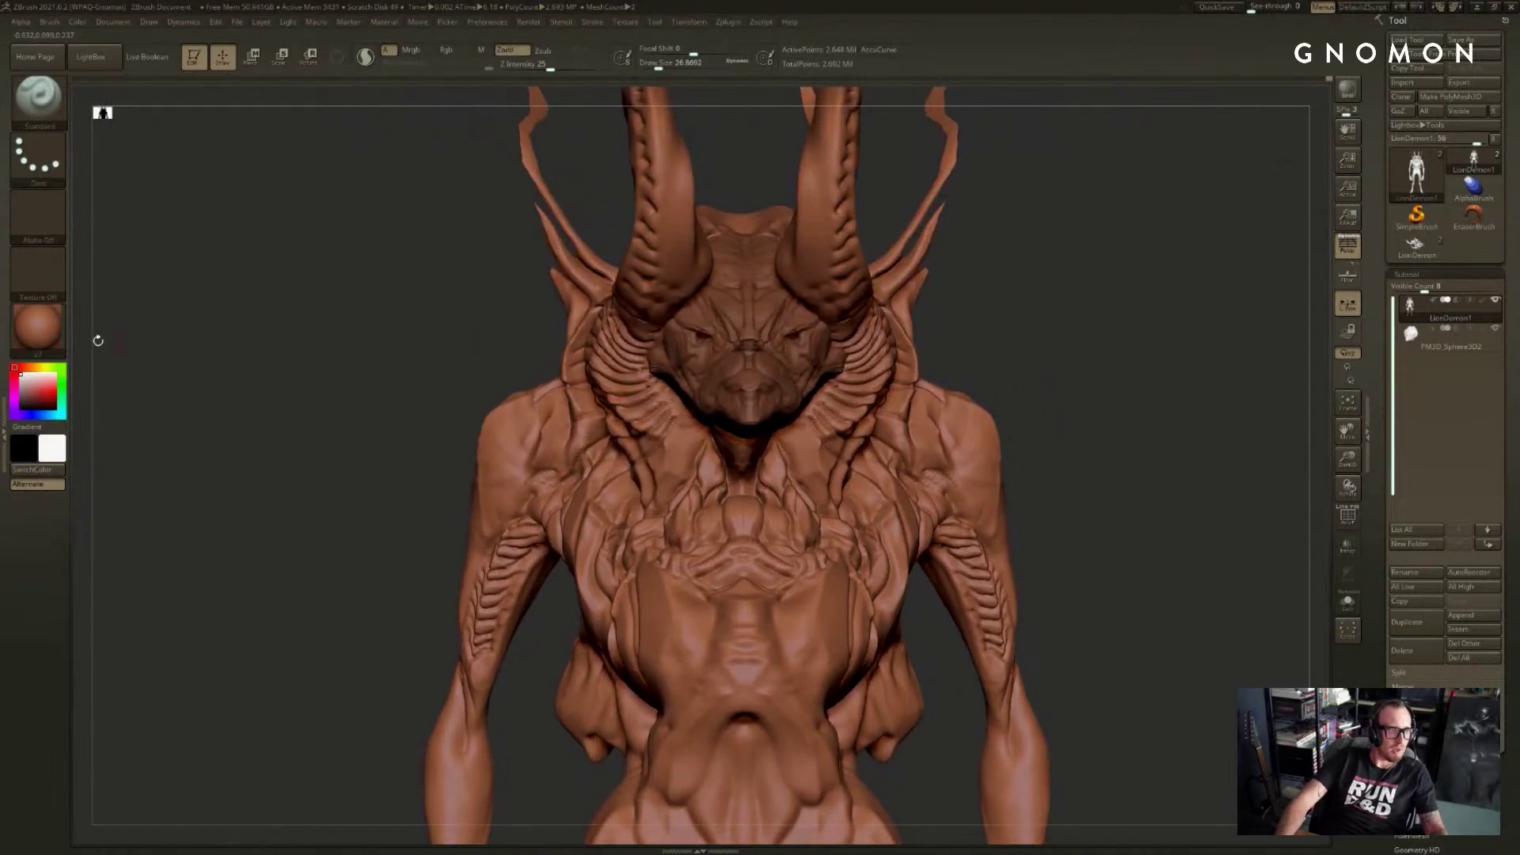
pyautogui.click(38, 325)
pyautogui.click(903, 502)
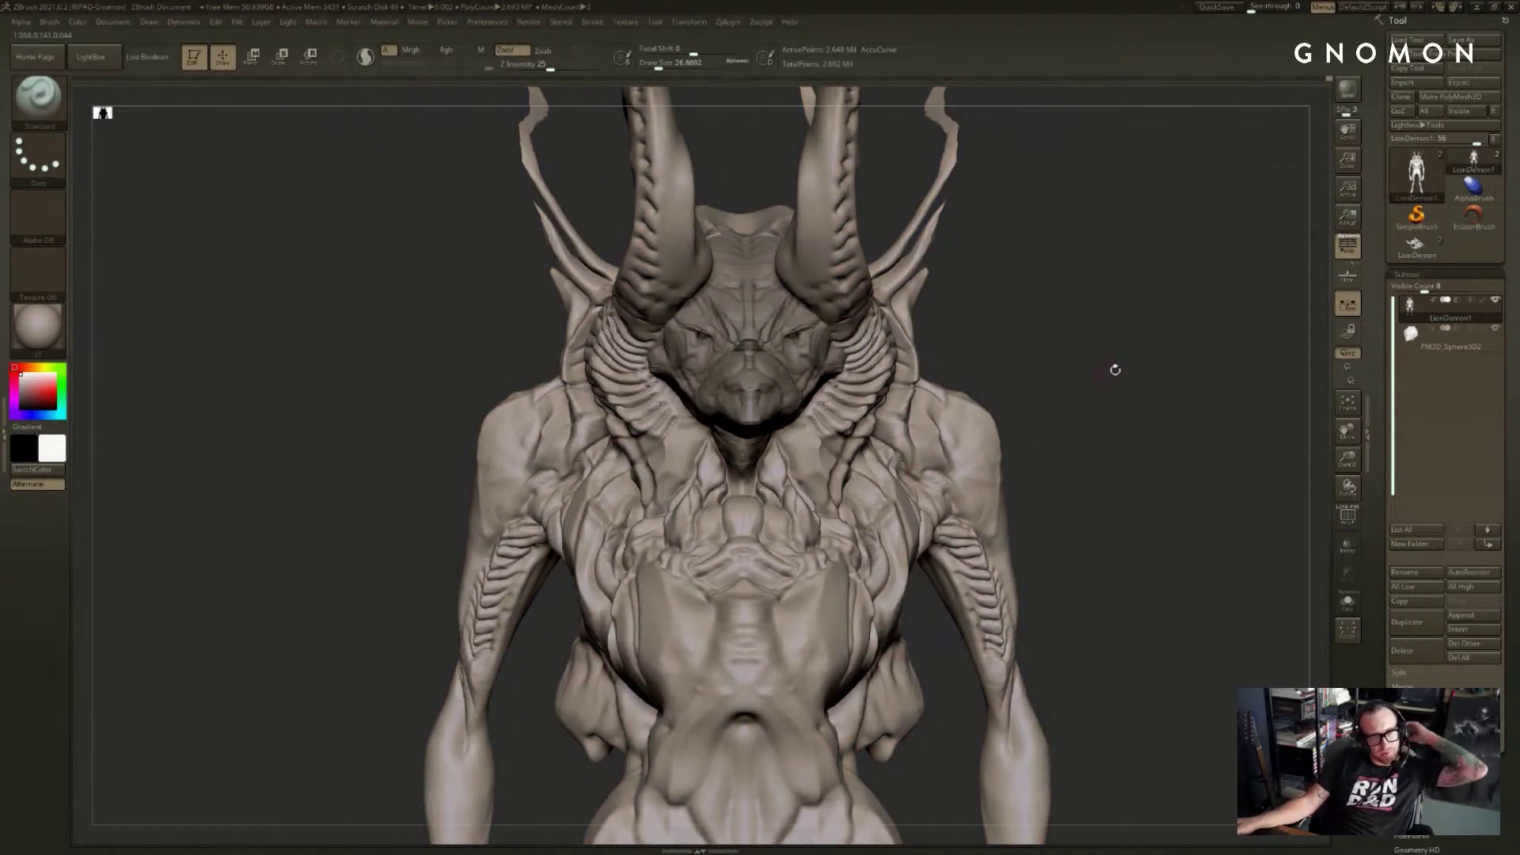
# - Activate the head subtool, then make the LionDemon1 body the active subtool
pyautogui.moveTo(1113, 369)
pyautogui.mouseDown()
pyautogui.moveTo(1142, 372)
pyautogui.moveTo(1113, 353)
pyautogui.moveTo(1043, 385)
pyautogui.mouseUp()
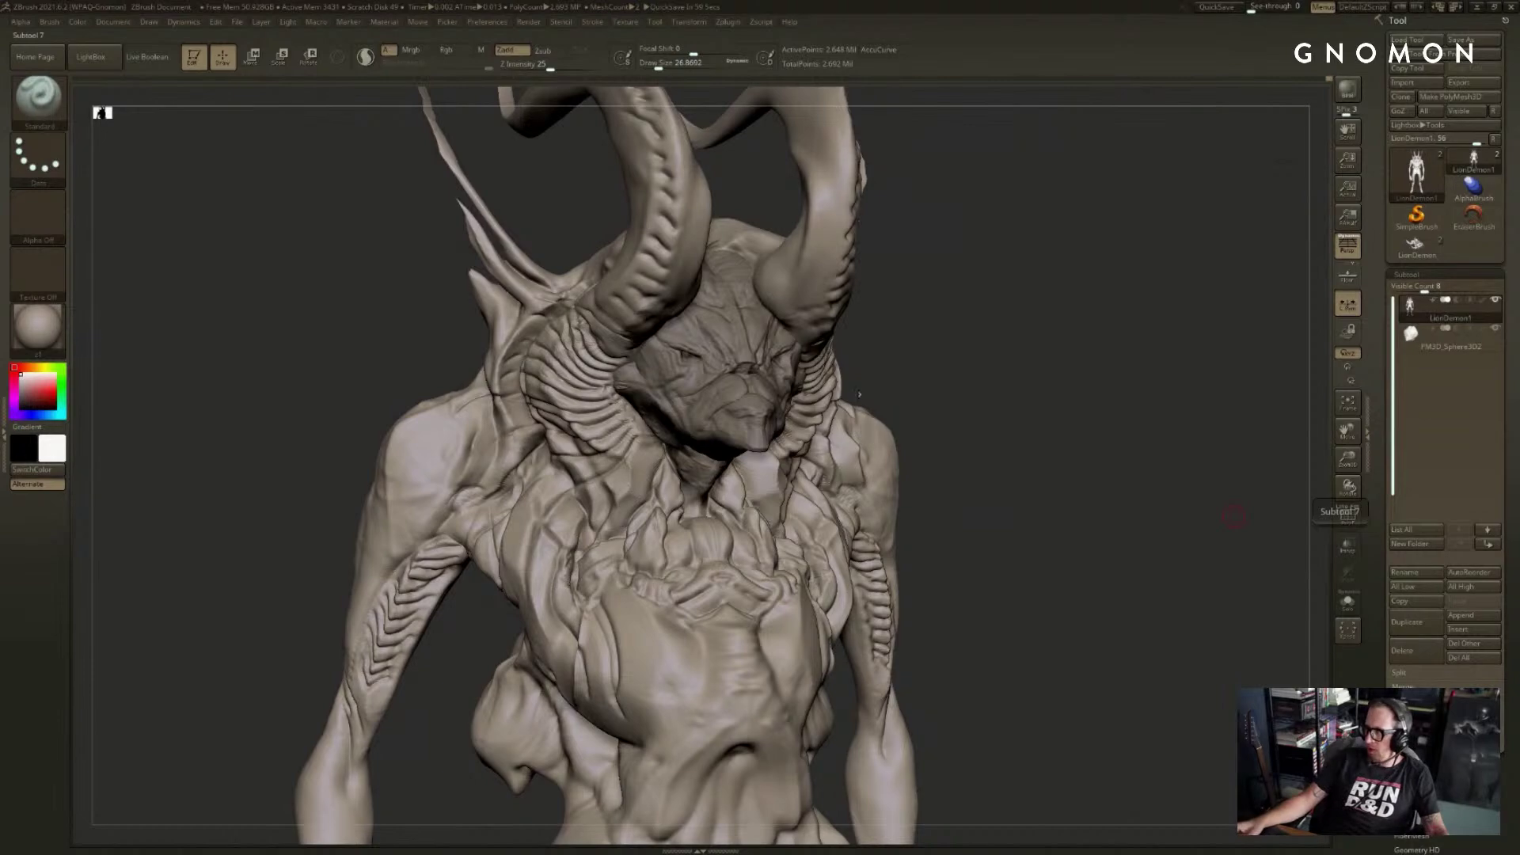
pyautogui.keyDown('alt'); pyautogui.click(695, 328); pyautogui.keyUp('alt')
pyautogui.moveTo(358, 184); pyautogui.dragTo(118, 218)
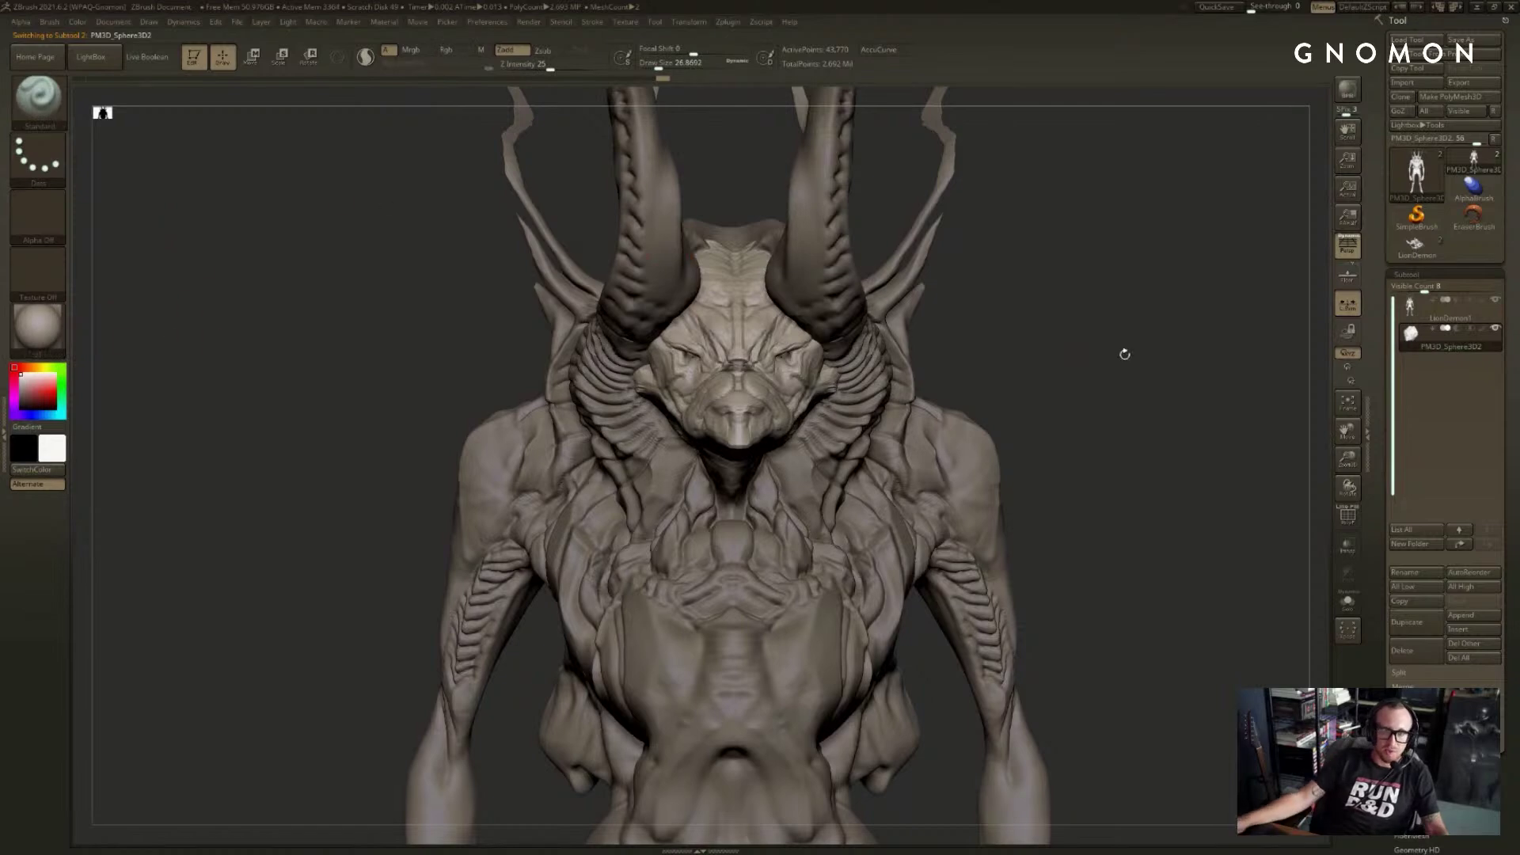
pyautogui.click(1487, 303)
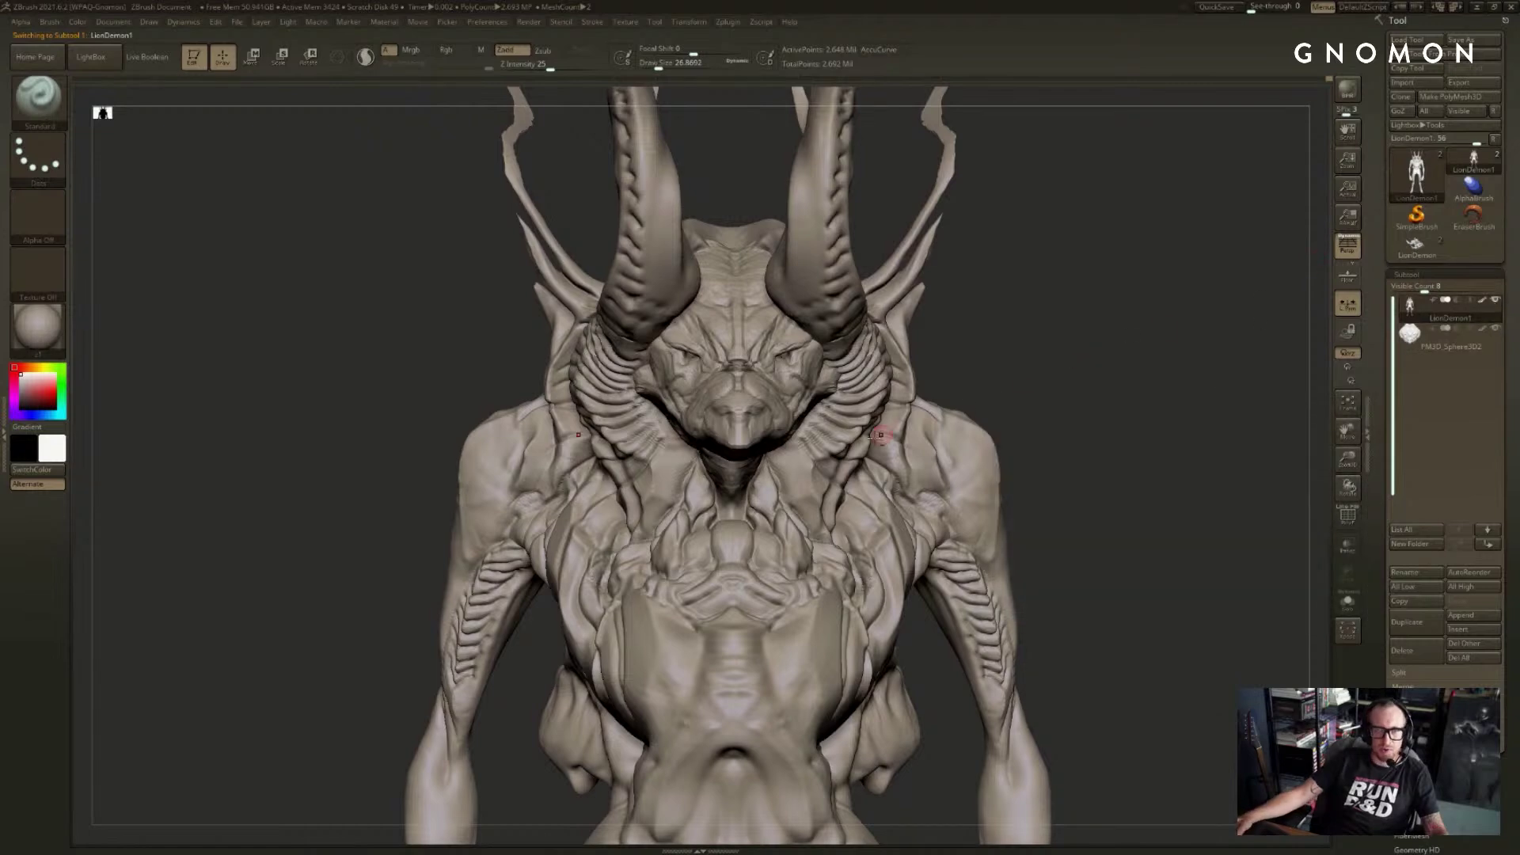
pyautogui.moveTo(1019, 382)
pyautogui.mouseDown()
pyautogui.moveTo(1035, 367)
pyautogui.moveTo(250, 415)
pyautogui.mouseUp()
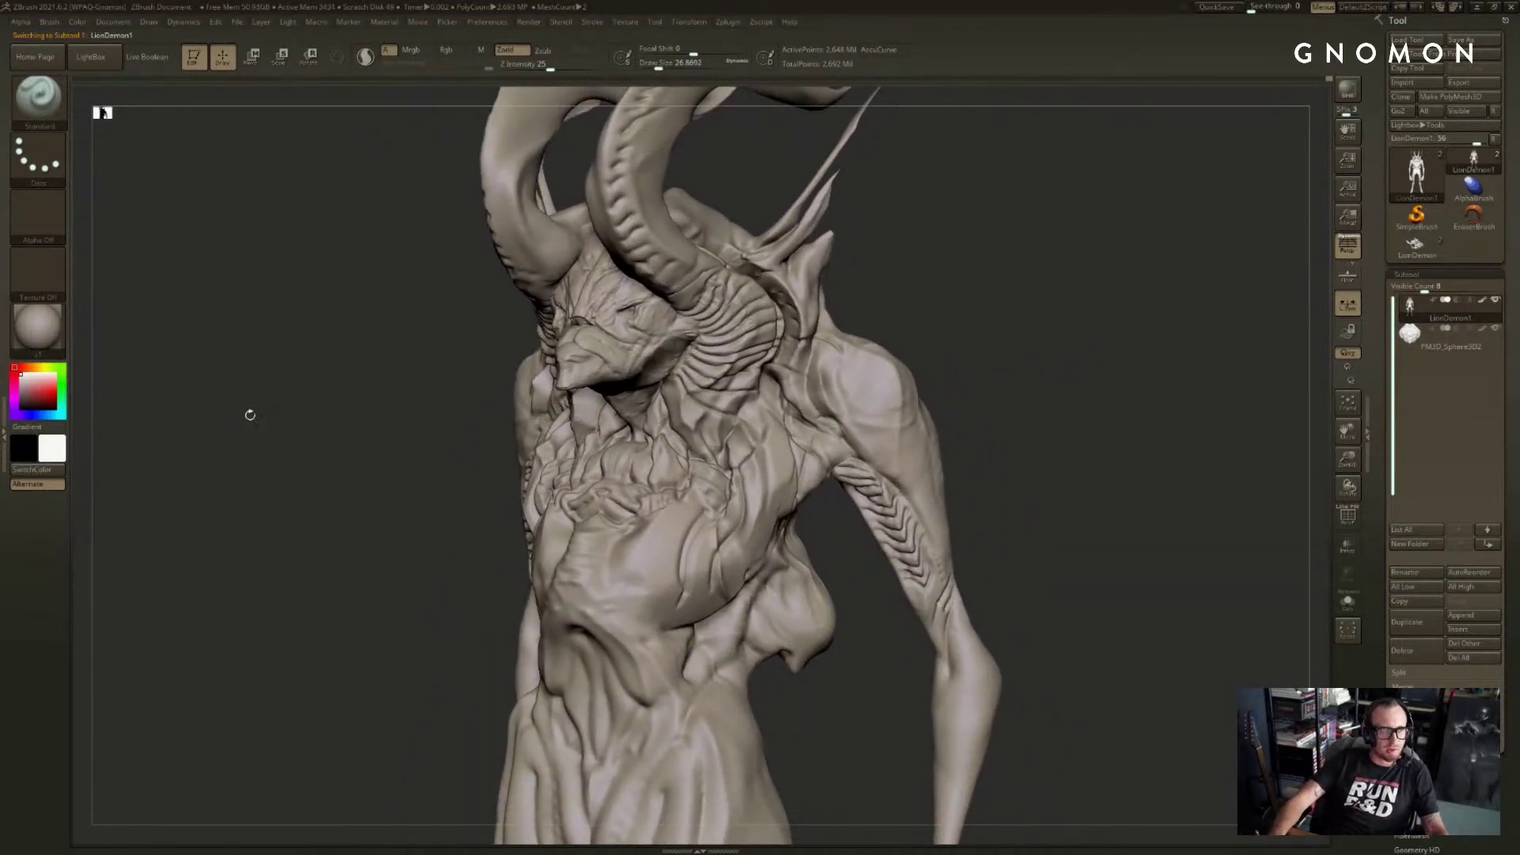
# - Pick an olive-green main colour and set the brush to paint colour only with Rgb, without Zadd
pyautogui.moveTo(436, 407); pyautogui.dragTo(241, 422)
pyautogui.click(45, 369)
pyautogui.moveTo(49, 382); pyautogui.dragTo(33, 394)
pyautogui.moveTo(129, 418); pyautogui.dragTo(354, 461)
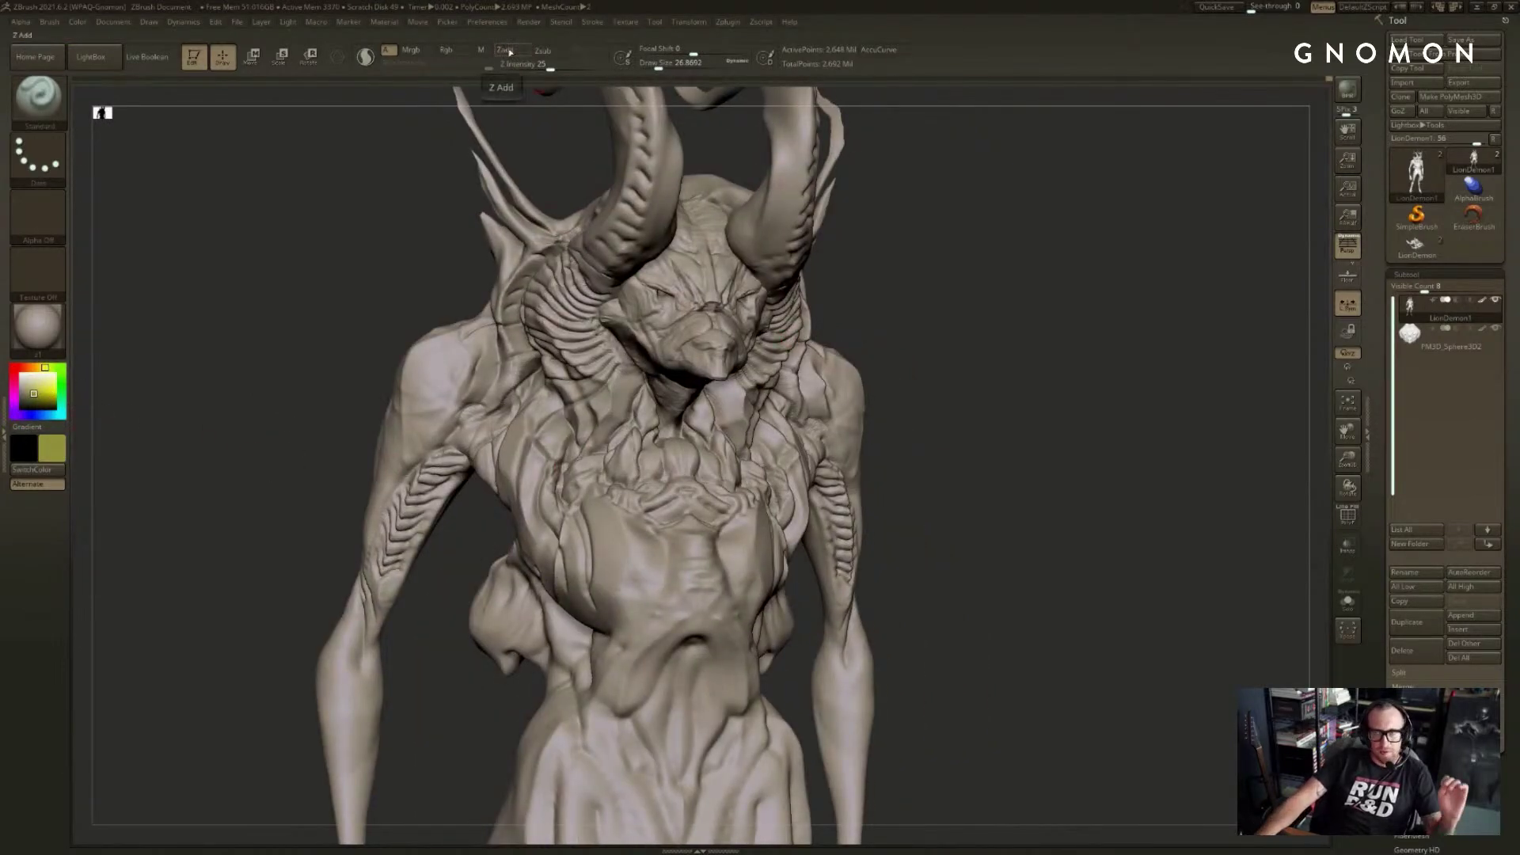
pyautogui.click(446, 50)
pyautogui.keyDown('alt'); pyautogui.click(707, 312); pyautogui.keyUp('alt')
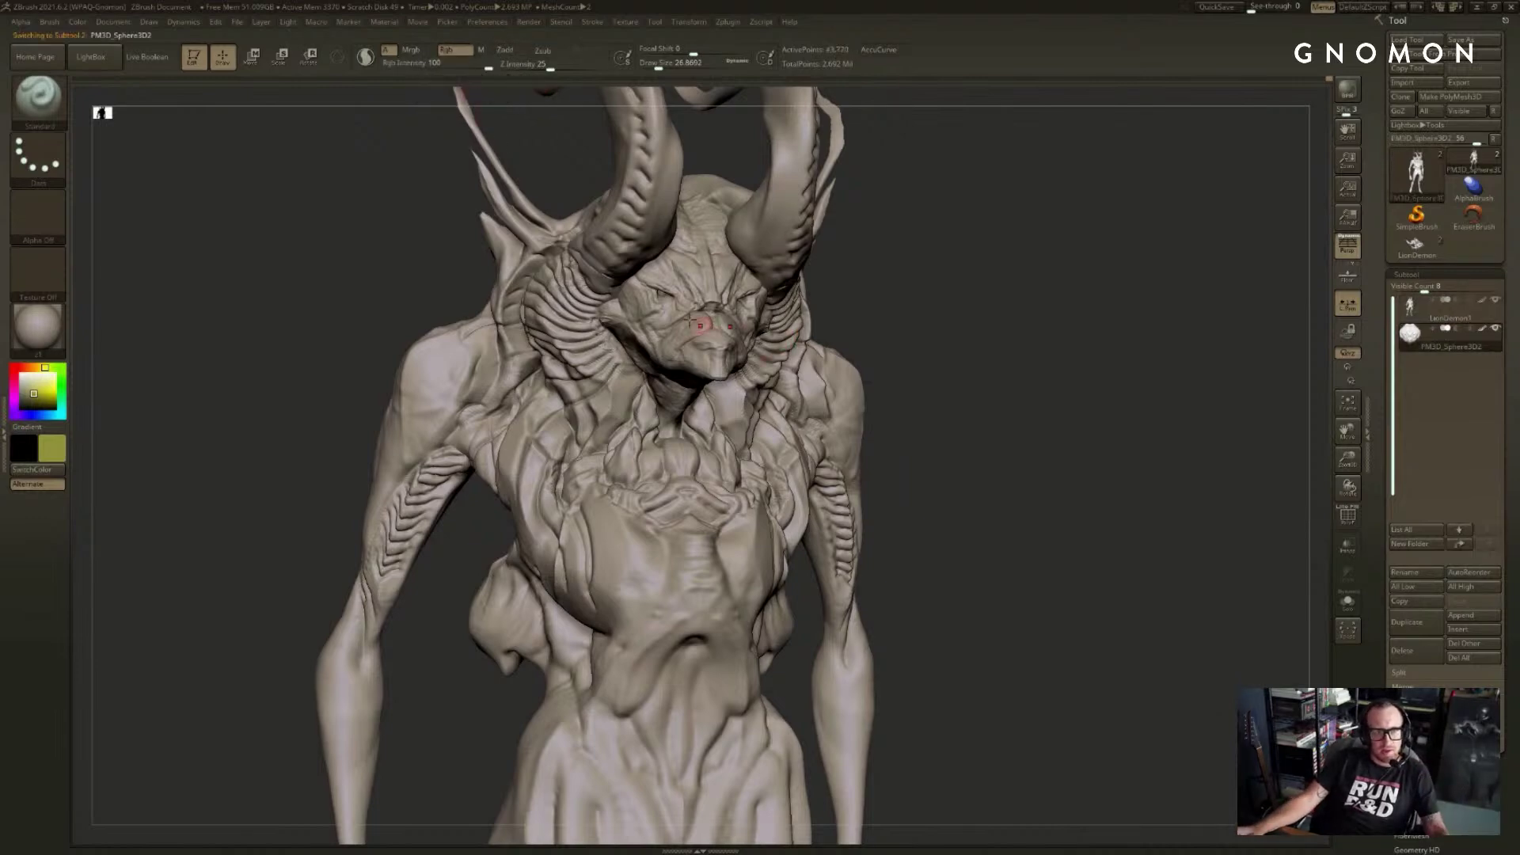
pyautogui.moveTo(705, 296); pyautogui.dragTo(706, 323)
pyautogui.moveTo(913, 323); pyautogui.dragTo(798, 309)
pyautogui.hotkey('ctrl', 'z')
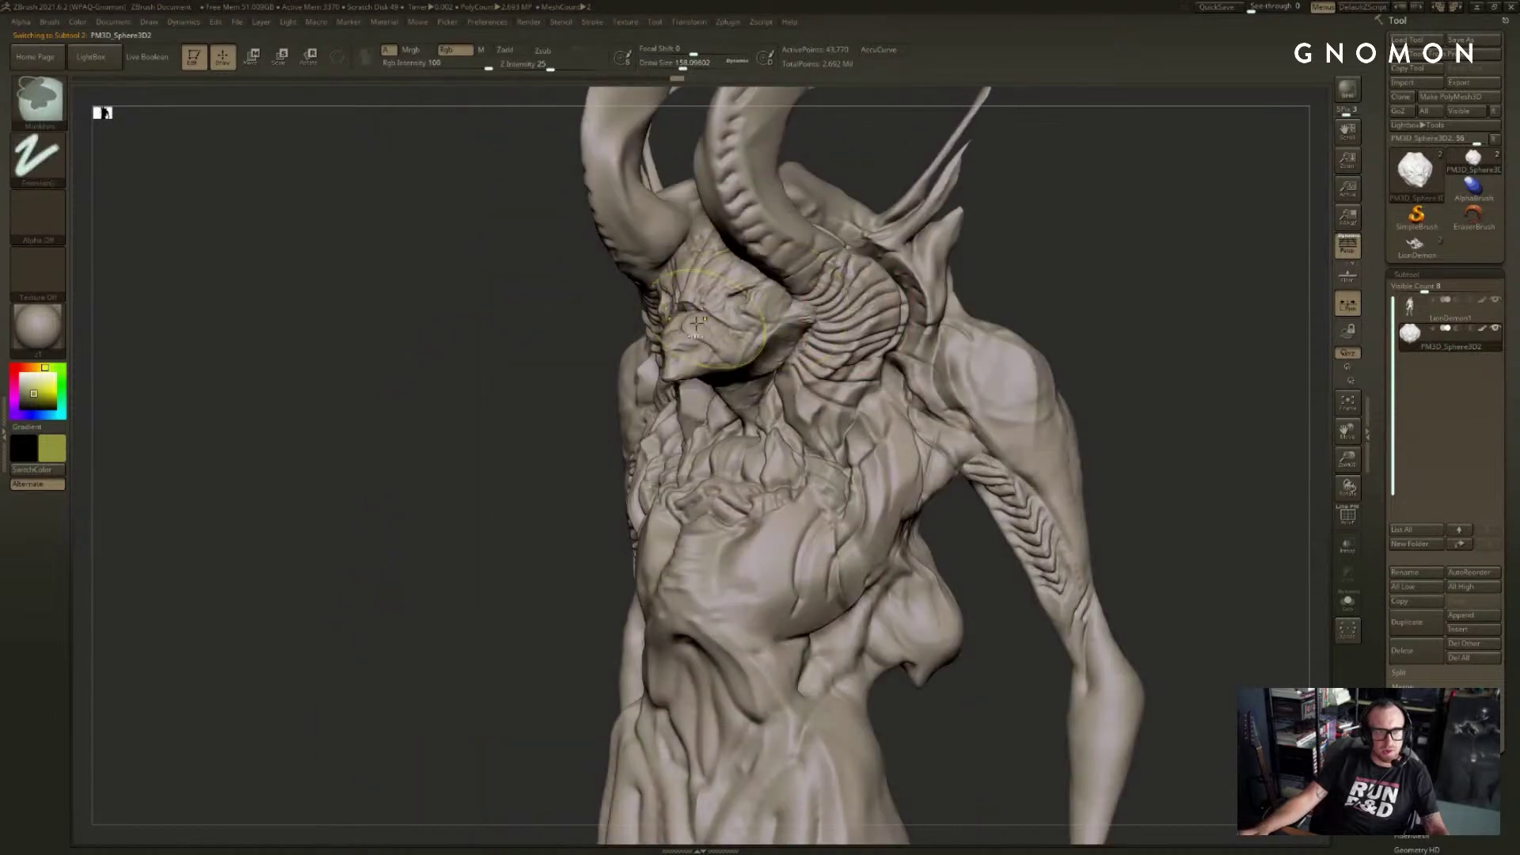
# - Make the body the active subtool, resize the brush and paint the ribbed collar around the neck olive green
pyautogui.keyDown('alt'); pyautogui.click(731, 470); pyautogui.keyUp('alt')
pyautogui.moveTo(724, 447)
pyautogui.mouseDown()
pyautogui.moveTo(985, 256)
pyautogui.moveTo(1101, 253)
pyautogui.mouseUp()
pyautogui.hotkey('ctrl', 'z')
pyautogui.press('s')
pyautogui.press('s')
pyautogui.moveTo(874, 297)
pyautogui.mouseDown()
pyautogui.moveTo(834, 297)
pyautogui.moveTo(697, 479)
pyautogui.mouseUp()
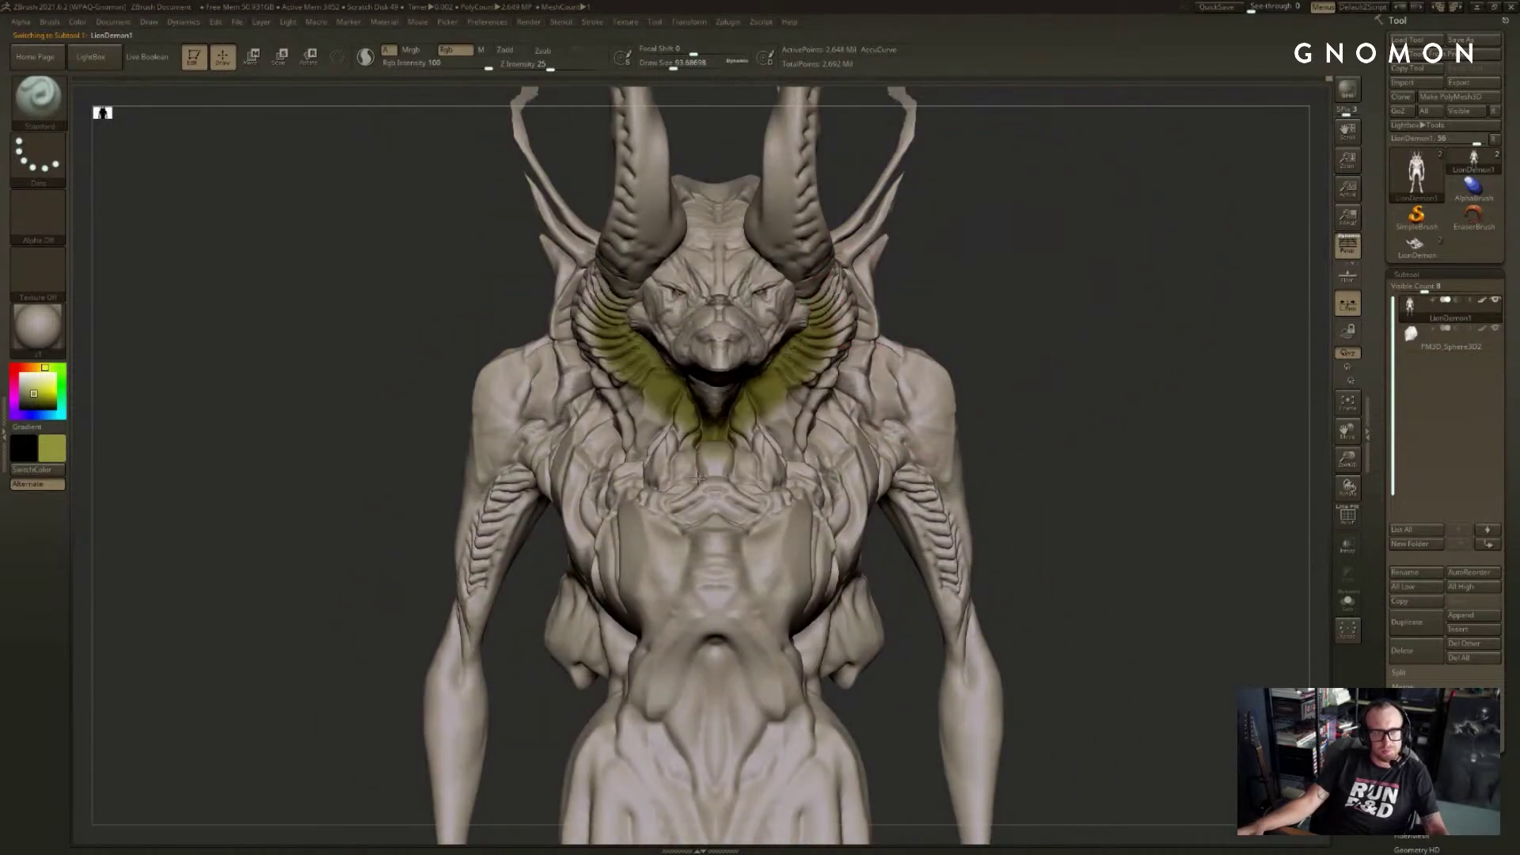
pyautogui.moveTo(919, 253)
pyautogui.mouseDown()
pyautogui.moveTo(957, 278)
pyautogui.moveTo(1024, 278)
pyautogui.moveTo(942, 325)
pyautogui.mouseUp()
pyautogui.moveTo(784, 396)
pyautogui.mouseDown()
pyautogui.moveTo(749, 238)
pyautogui.moveTo(800, 146)
pyautogui.mouseUp()
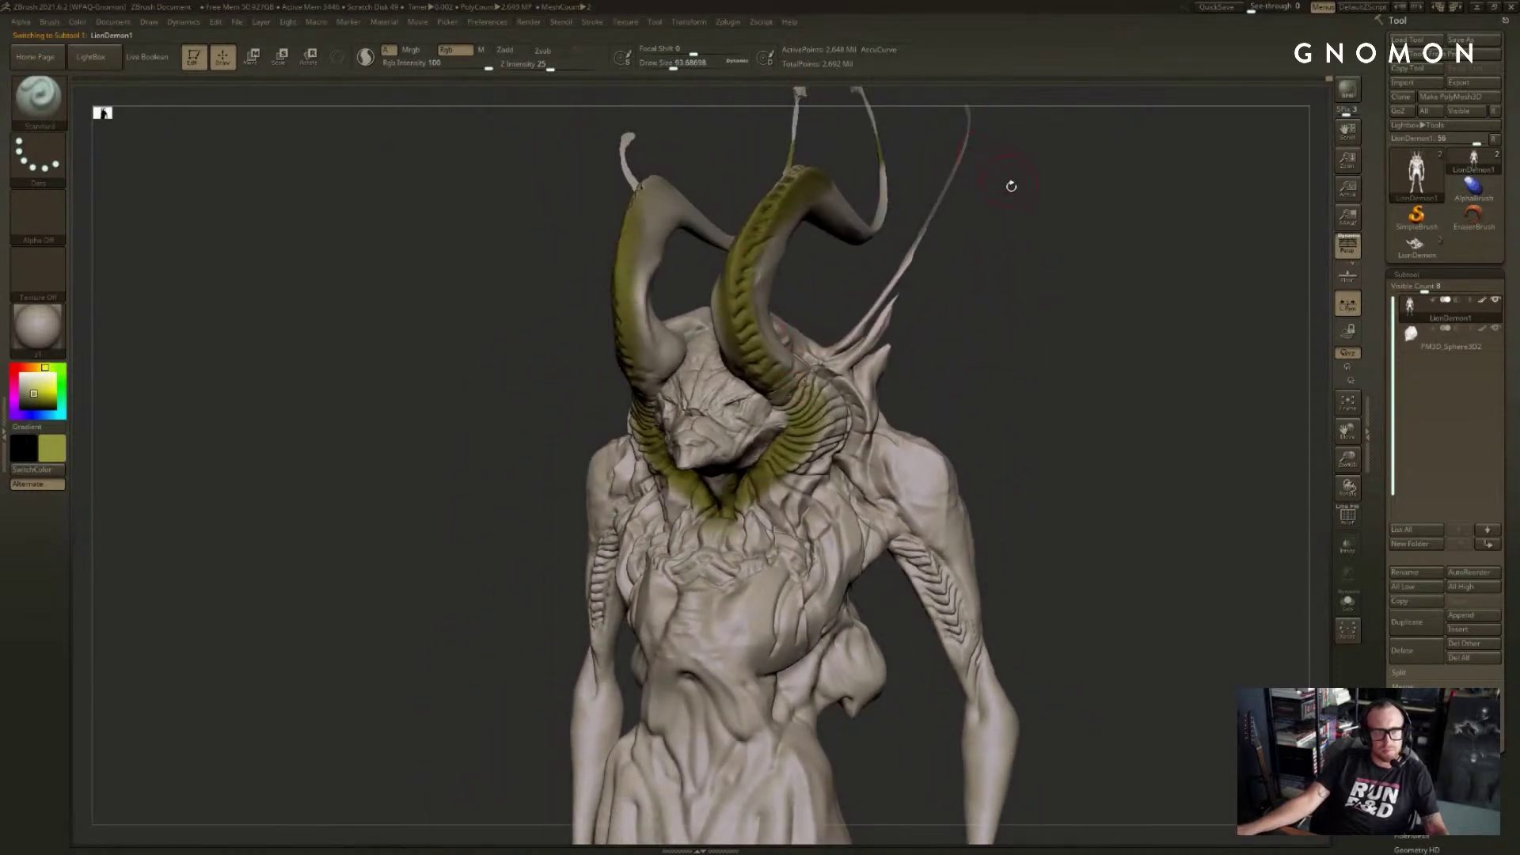
pyautogui.keyDown('shift'); pyautogui.moveTo(1008, 182); pyautogui.dragTo(934, 278); pyautogui.keyUp('shift')
pyautogui.hotkey('ctrl', 'z')
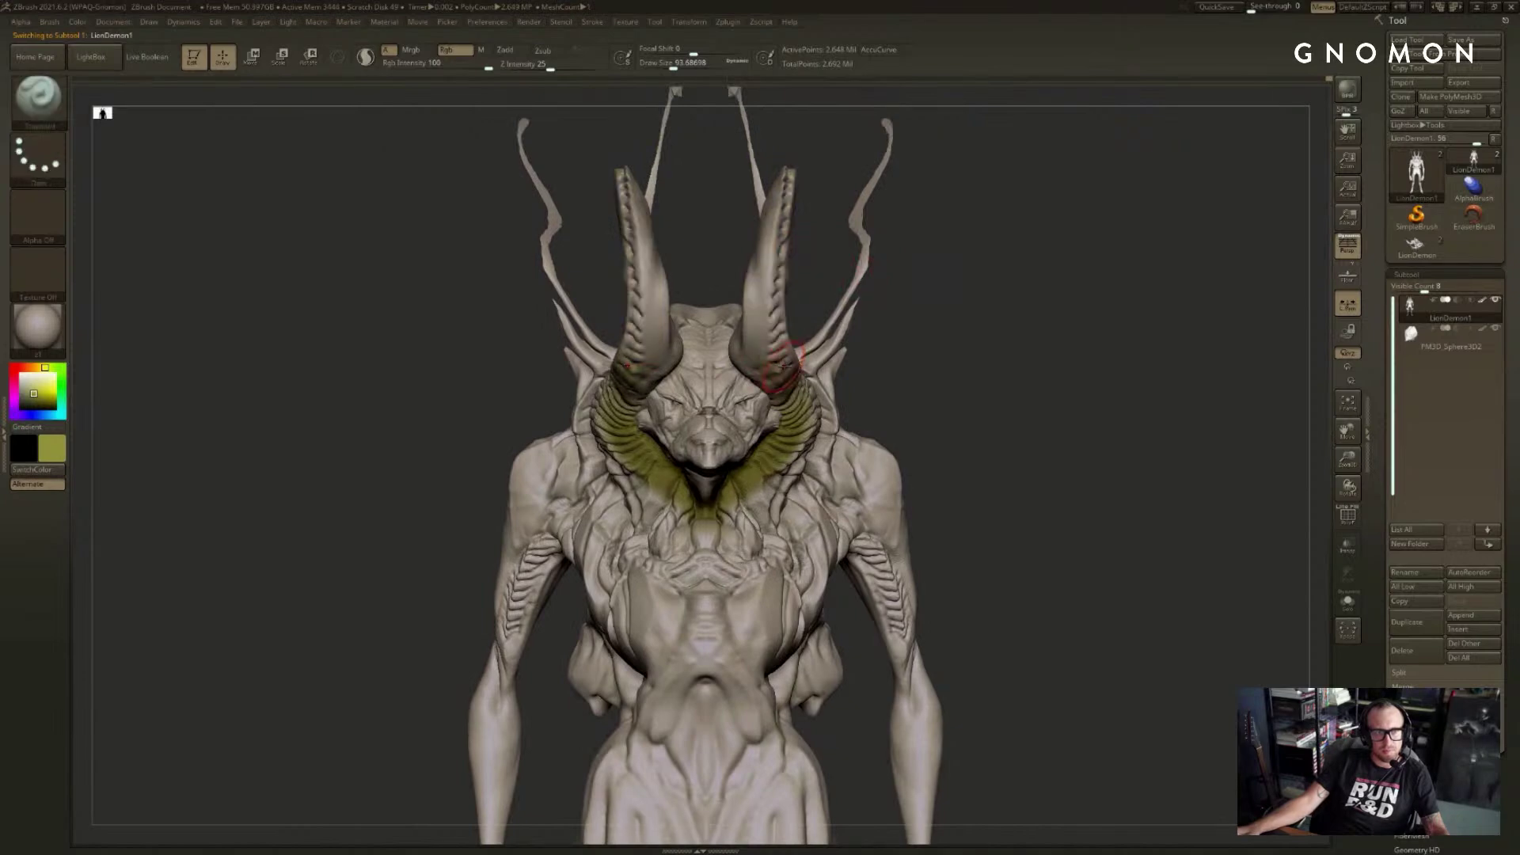
# - Paint the ridged front strips of both horns olive green with a smaller brush
pyautogui.moveTo(814, 315); pyautogui.dragTo(803, 337, button='right')
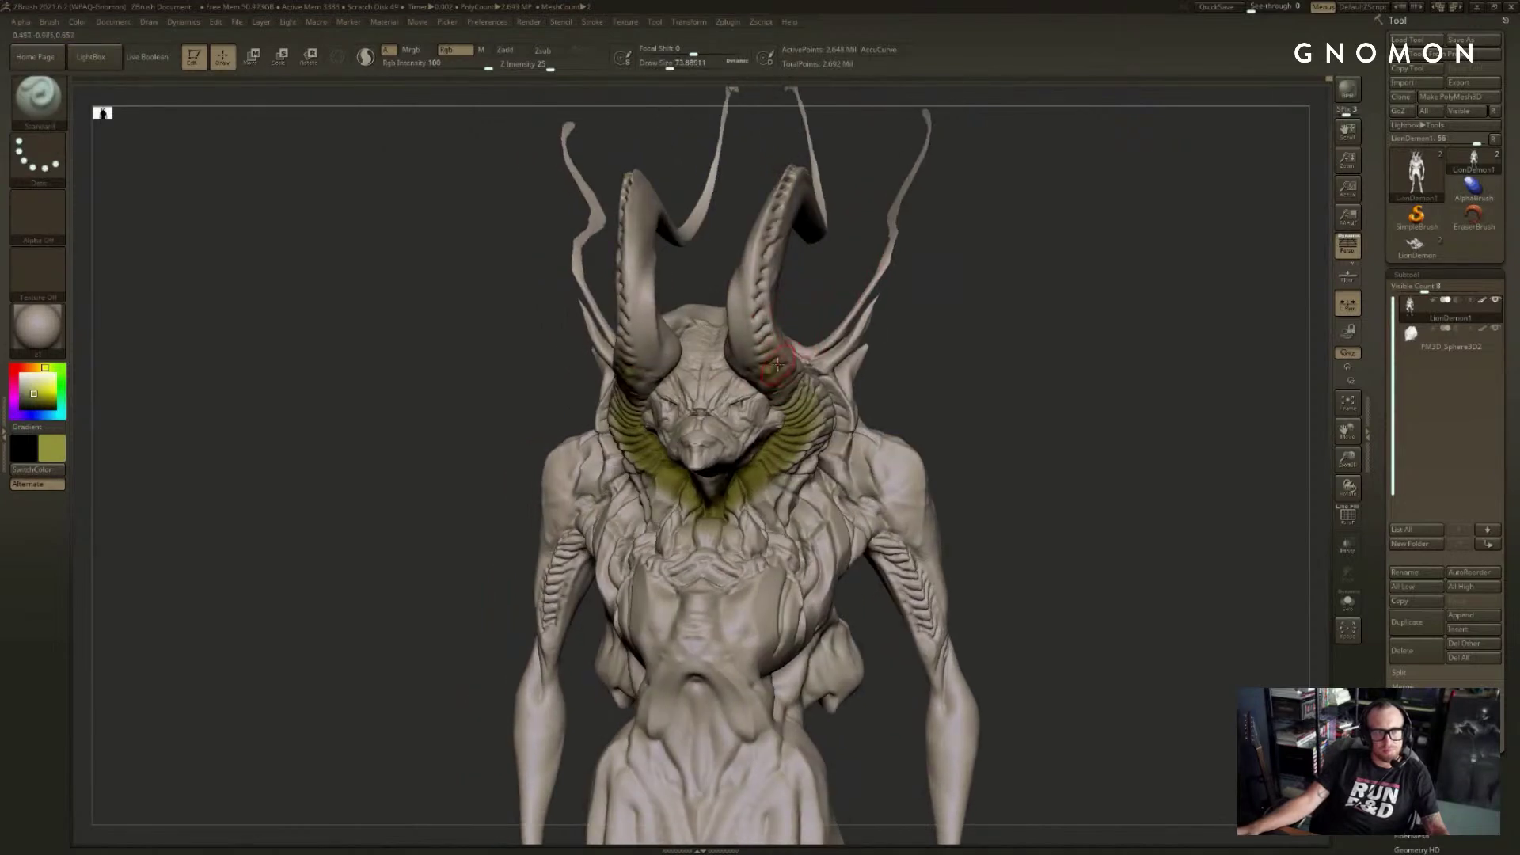
pyautogui.moveTo(778, 364)
pyautogui.mouseDown()
pyautogui.moveTo(759, 226)
pyautogui.moveTo(790, 187)
pyautogui.moveTo(756, 308)
pyautogui.moveTo(766, 355)
pyautogui.mouseUp()
pyautogui.press('[')
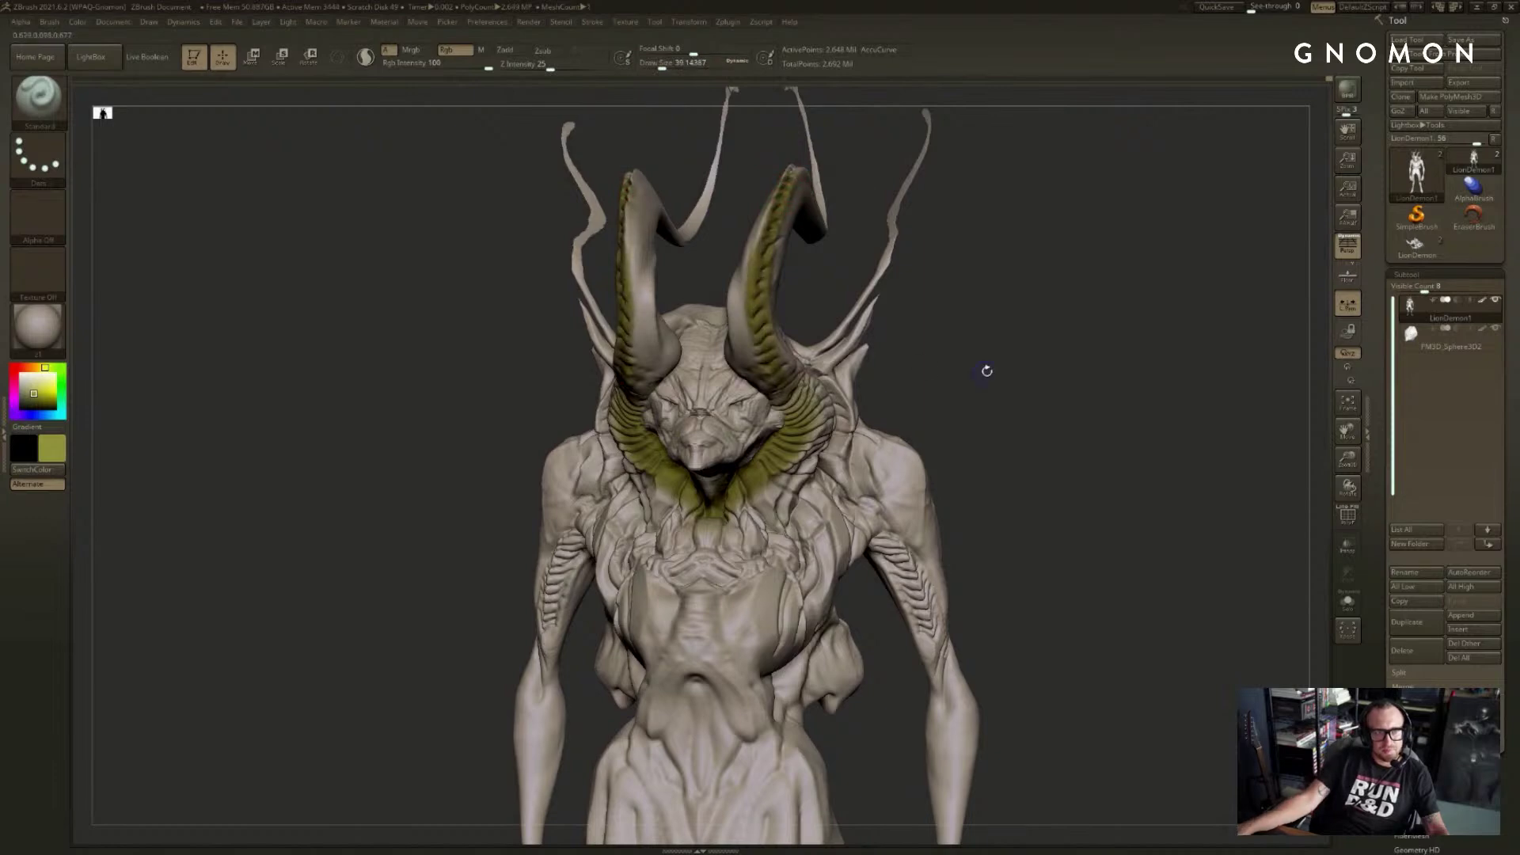
# - Resize the brush and paint the ribbed inner areas of both upper arms olive green
pyautogui.moveTo(988, 370)
pyautogui.keyDown('shift'); pyautogui.mouseDown(button='right')
pyautogui.moveTo(963, 382)
pyautogui.moveTo(952, 261)
pyautogui.mouseUp(button='right'); pyautogui.keyUp('shift')
pyautogui.press('s')
pyautogui.moveTo(861, 451); pyautogui.dragTo(870, 451)
pyautogui.moveTo(851, 431); pyautogui.dragTo(873, 514)
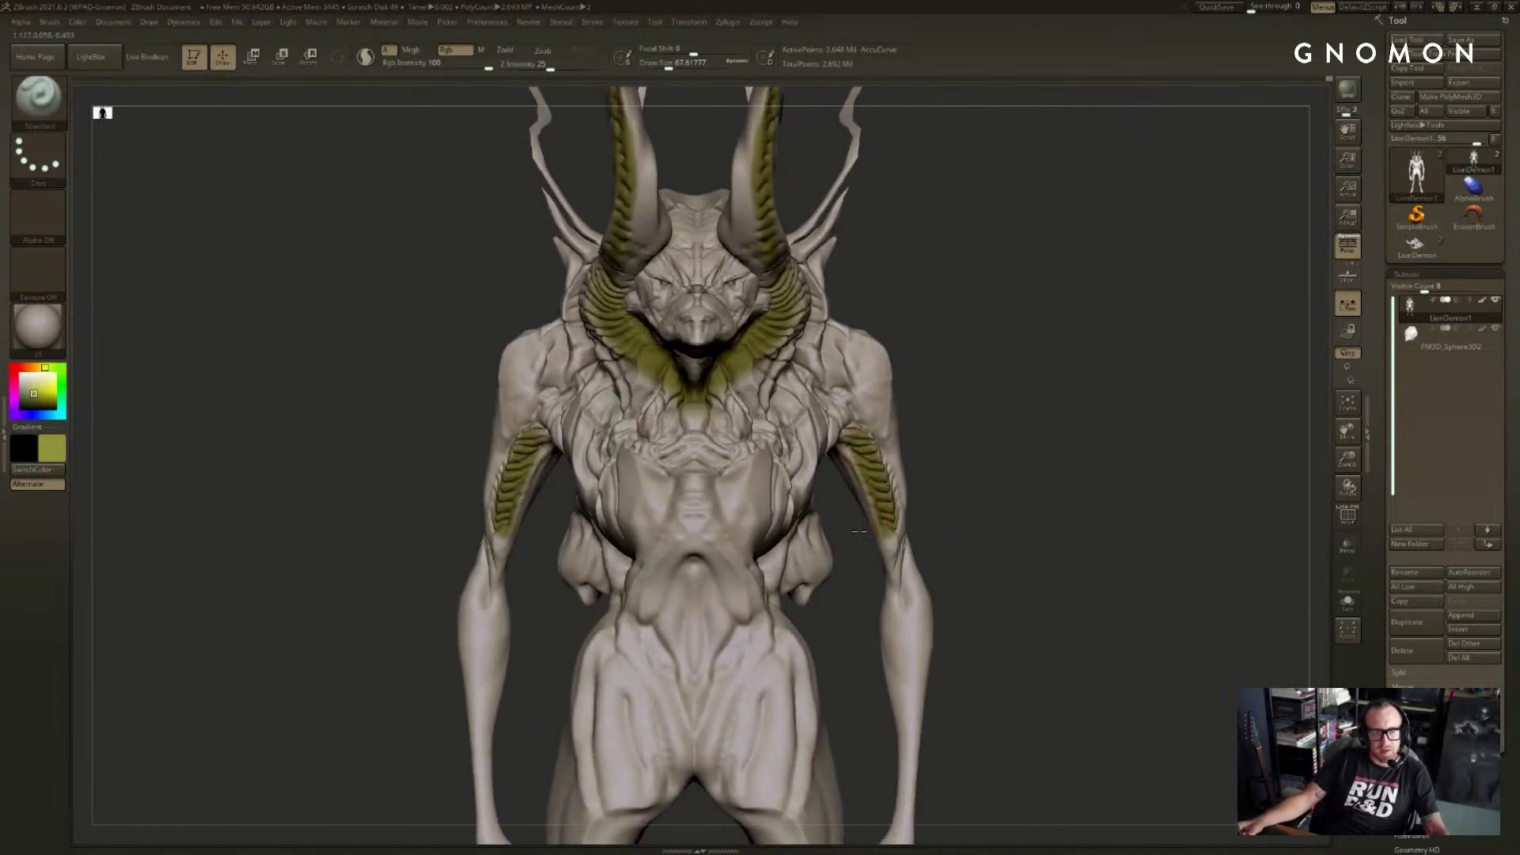
pyautogui.moveTo(919, 439); pyautogui.dragTo(844, 416)
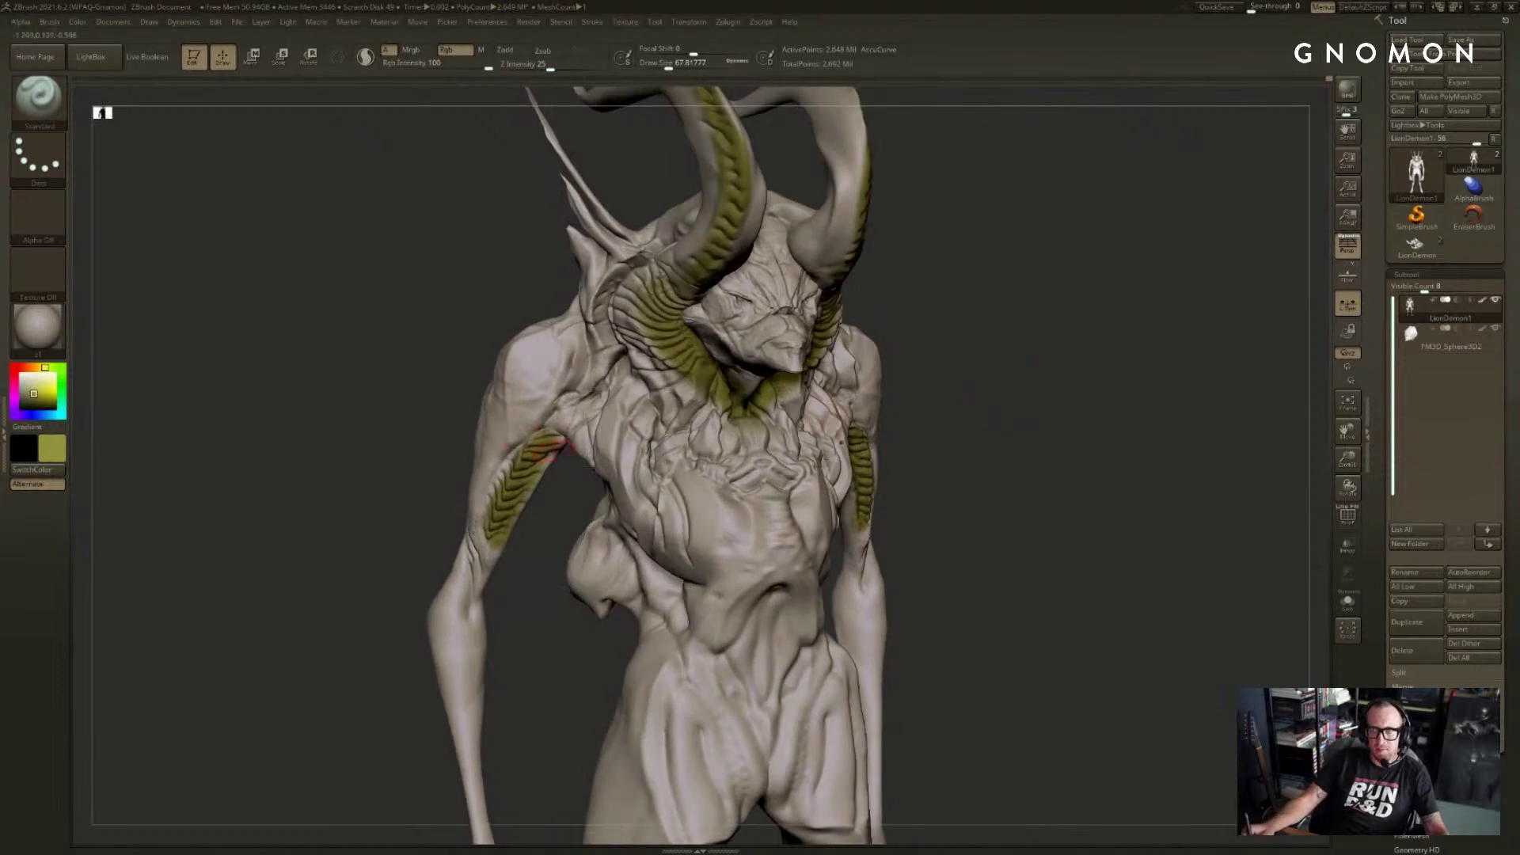
pyautogui.keyDown('alt'); pyautogui.moveTo(1057, 247); pyautogui.dragTo(1059, 346); pyautogui.keyUp('alt')
pyautogui.moveTo(1062, 342); pyautogui.dragTo(1032, 340)
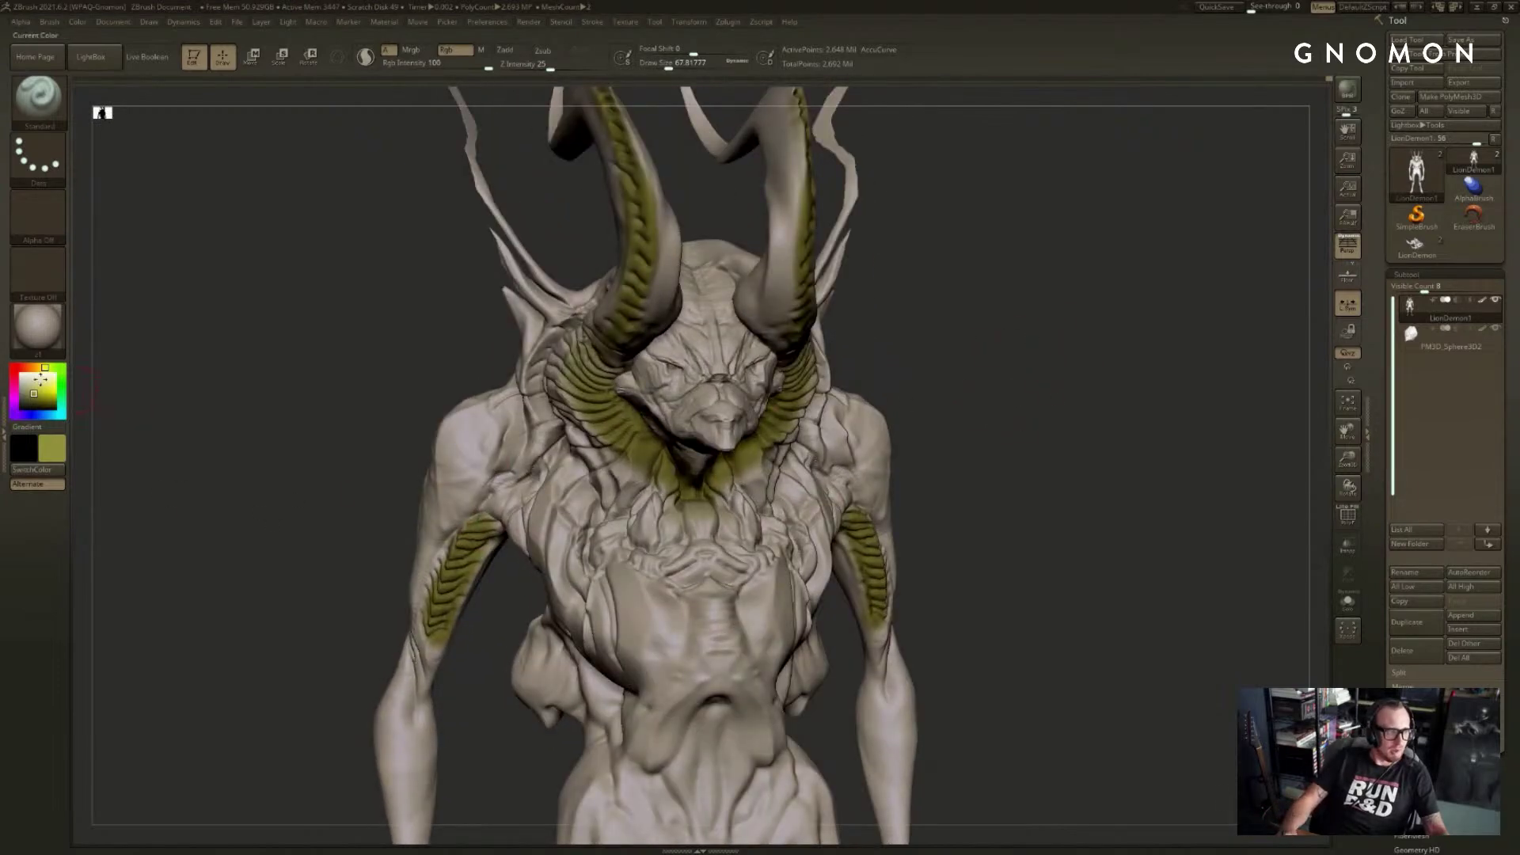
pyautogui.moveTo(41, 378)
pyautogui.mouseDown()
pyautogui.moveTo(32, 392)
pyautogui.moveTo(50, 405)
pyautogui.mouseUp()
pyautogui.press('s')
pyautogui.moveTo(491, 479)
pyautogui.mouseDown()
pyautogui.moveTo(698, 570)
pyautogui.moveTo(584, 384)
pyautogui.moveTo(677, 515)
pyautogui.moveTo(599, 554)
pyautogui.mouseUp()
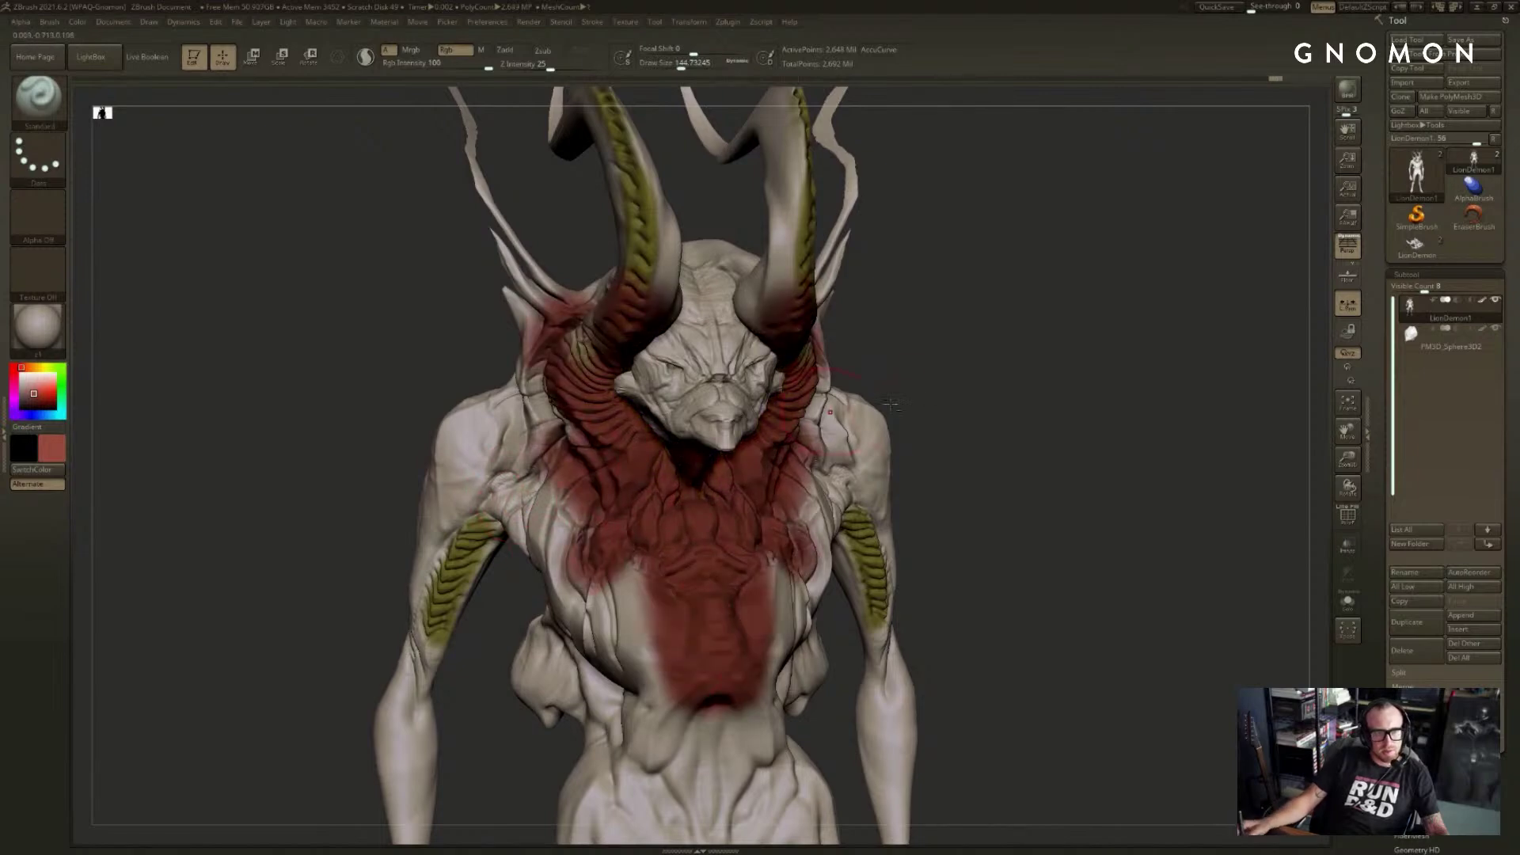
pyautogui.moveTo(962, 424)
pyautogui.mouseDown()
pyautogui.moveTo(936, 383)
pyautogui.moveTo(999, 369)
pyautogui.mouseUp()
pyautogui.hotkey('ctrl', 'z')
# - Sample the olive green from the model and paint it over the throat and the centre of the upper chest
pyautogui.press('c')
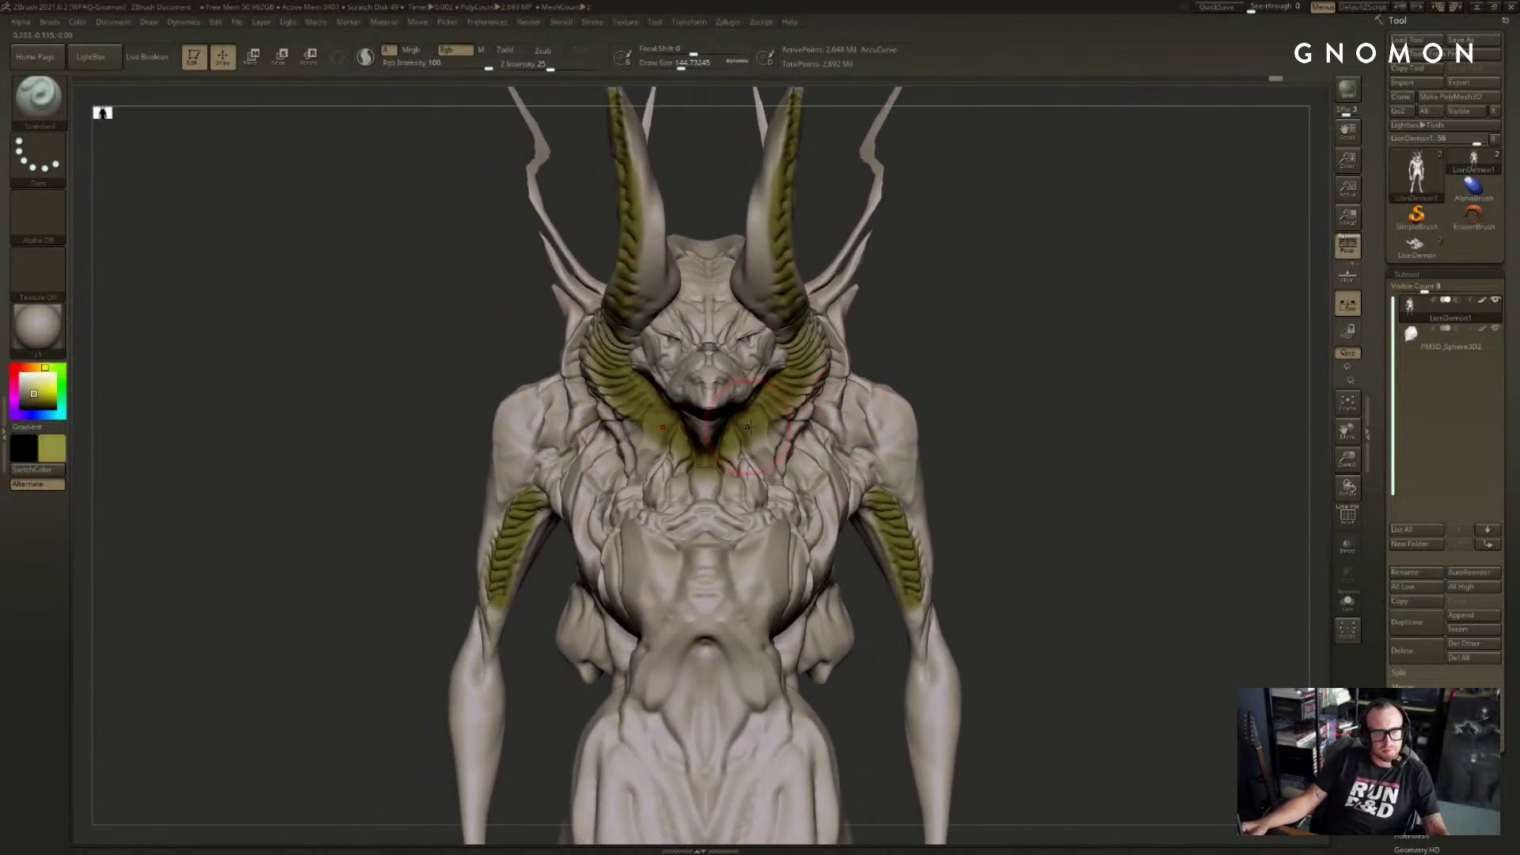
pyautogui.moveTo(749, 428)
pyautogui.mouseDown()
pyautogui.moveTo(729, 491)
pyautogui.moveTo(778, 448)
pyautogui.mouseUp()
pyautogui.moveTo(975, 404); pyautogui.dragTo(903, 395)
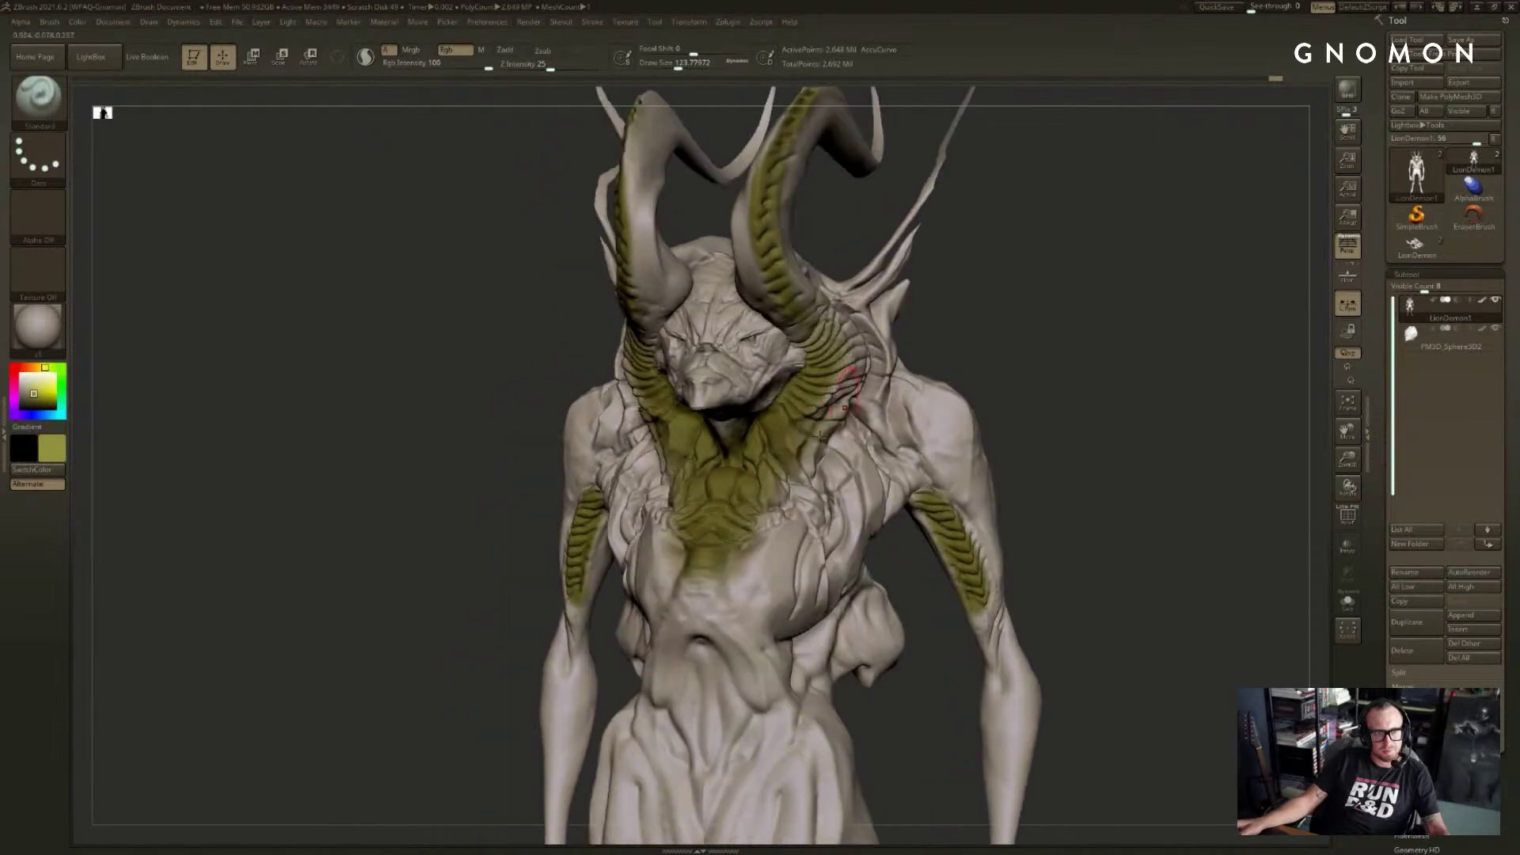
pyautogui.keyDown('alt'); pyautogui.moveTo(966, 291); pyautogui.dragTo(902, 404); pyautogui.keyUp('alt')
# - Make the head the active subtool and paint the whole face and forehead olive green
pyautogui.keyDown('alt'); pyautogui.click(734, 406); pyautogui.keyUp('alt')
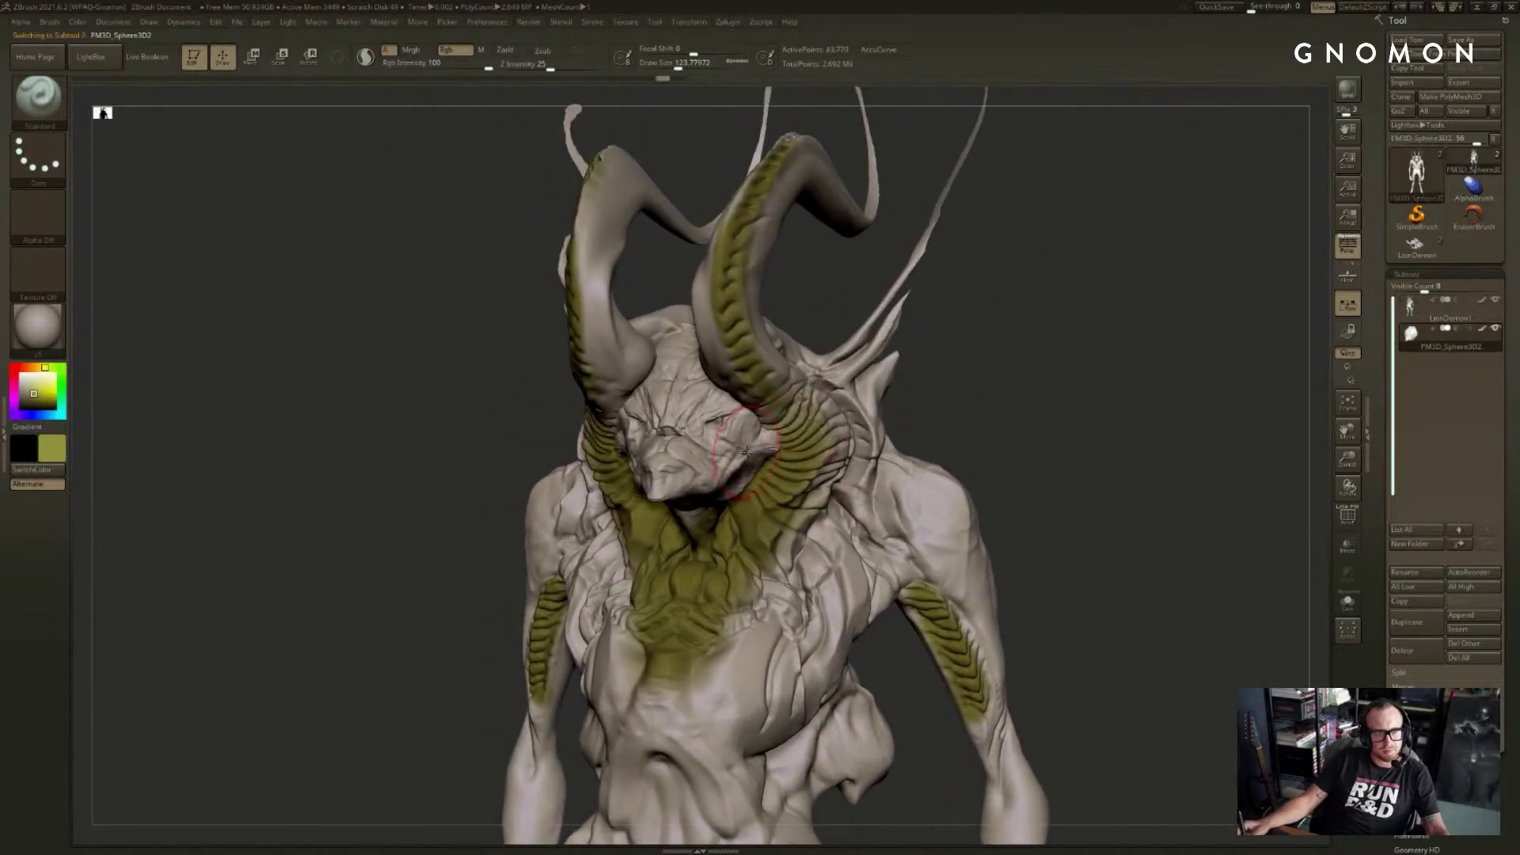
pyautogui.moveTo(733, 401); pyautogui.dragTo(673, 467)
pyautogui.keyDown('shift'); pyautogui.moveTo(502, 445); pyautogui.dragTo(576, 467); pyautogui.keyUp('shift')
pyautogui.hotkey('ctrl', 'z')
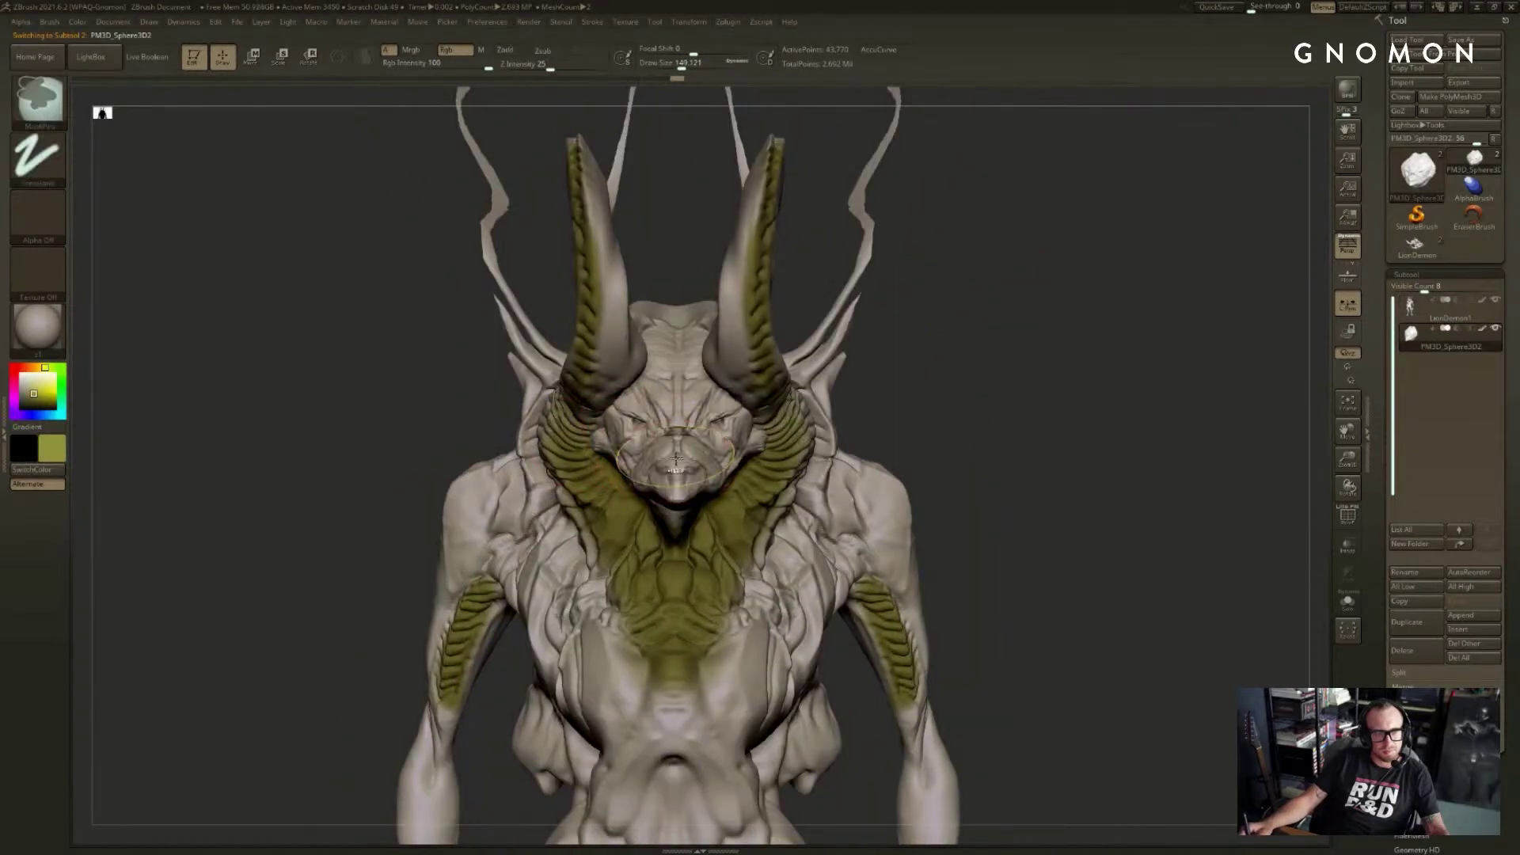
pyautogui.moveTo(678, 463); pyautogui.dragTo(678, 295)
pyautogui.moveTo(396, 348); pyautogui.dragTo(475, 363)
pyautogui.moveTo(592, 400)
pyautogui.mouseDown()
pyautogui.moveTo(576, 432)
pyautogui.moveTo(589, 422)
pyautogui.moveTo(705, 497)
pyautogui.moveTo(597, 402)
pyautogui.moveTo(582, 435)
pyautogui.mouseUp()
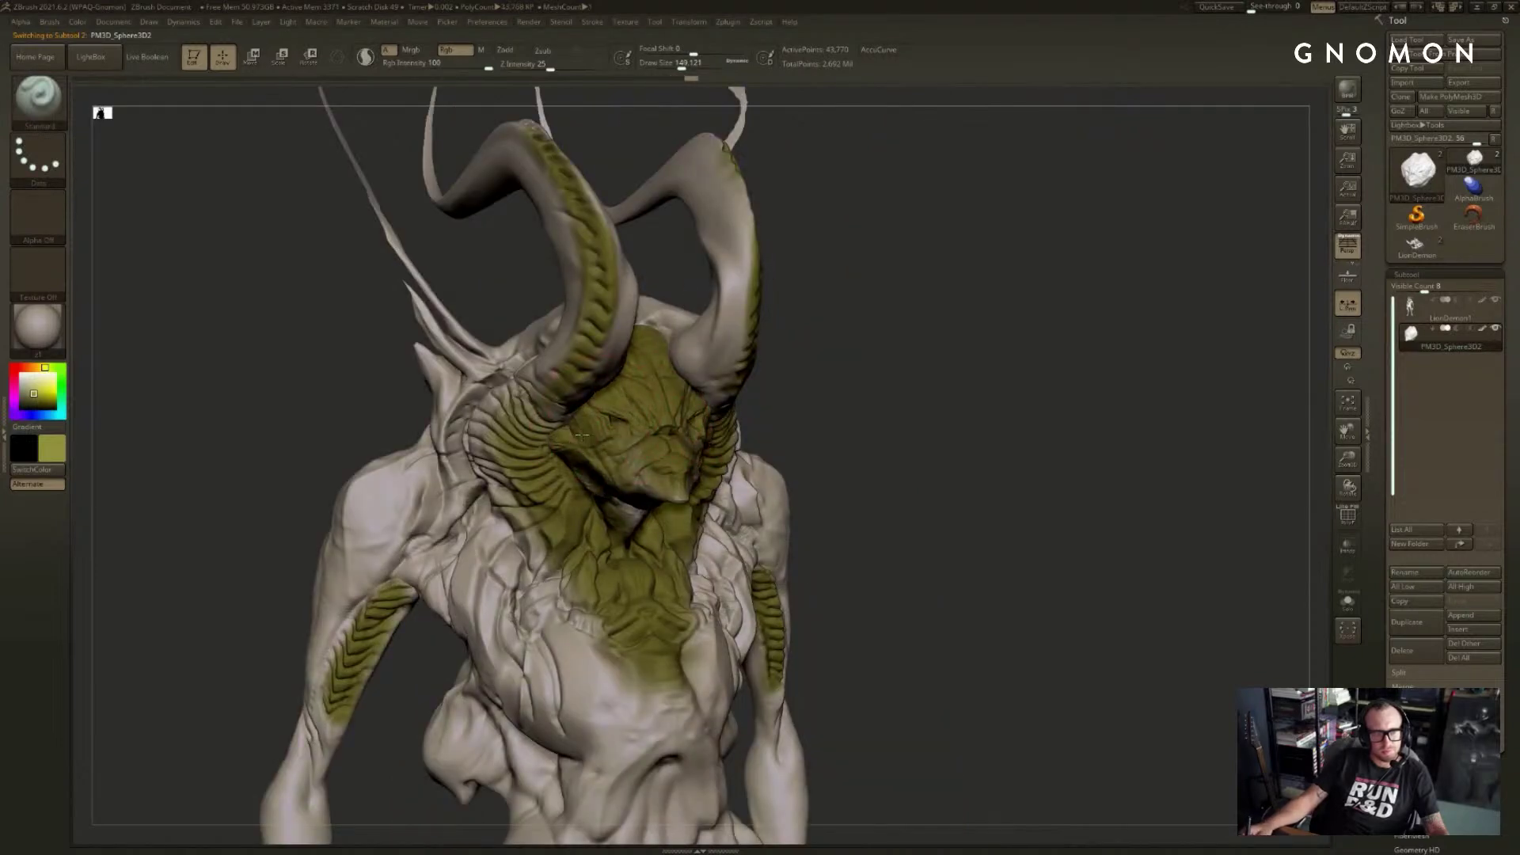
# - Cover the underside of the jaw and the throat in olive green, keeping the head as the active subtool
pyautogui.moveTo(862, 451); pyautogui.dragTo(877, 305)
pyautogui.moveTo(629, 520); pyautogui.dragTo(613, 500)
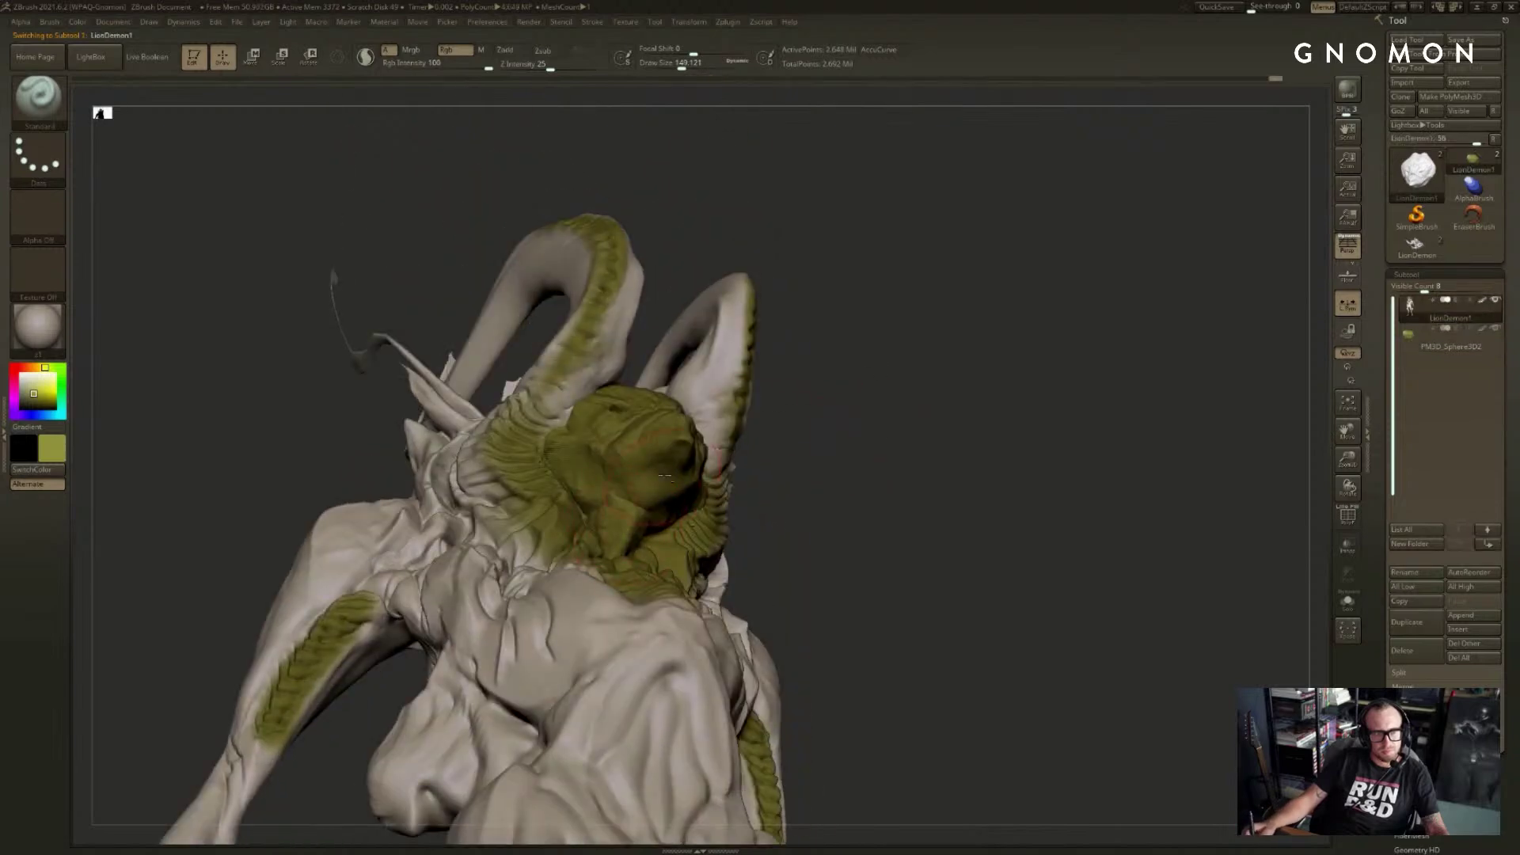
pyautogui.keyDown('alt'); pyautogui.click(643, 464); pyautogui.keyUp('alt')
pyautogui.moveTo(859, 396)
pyautogui.mouseDown()
pyautogui.moveTo(851, 473)
pyautogui.moveTo(1055, 373)
pyautogui.moveTo(944, 408)
pyautogui.mouseUp()
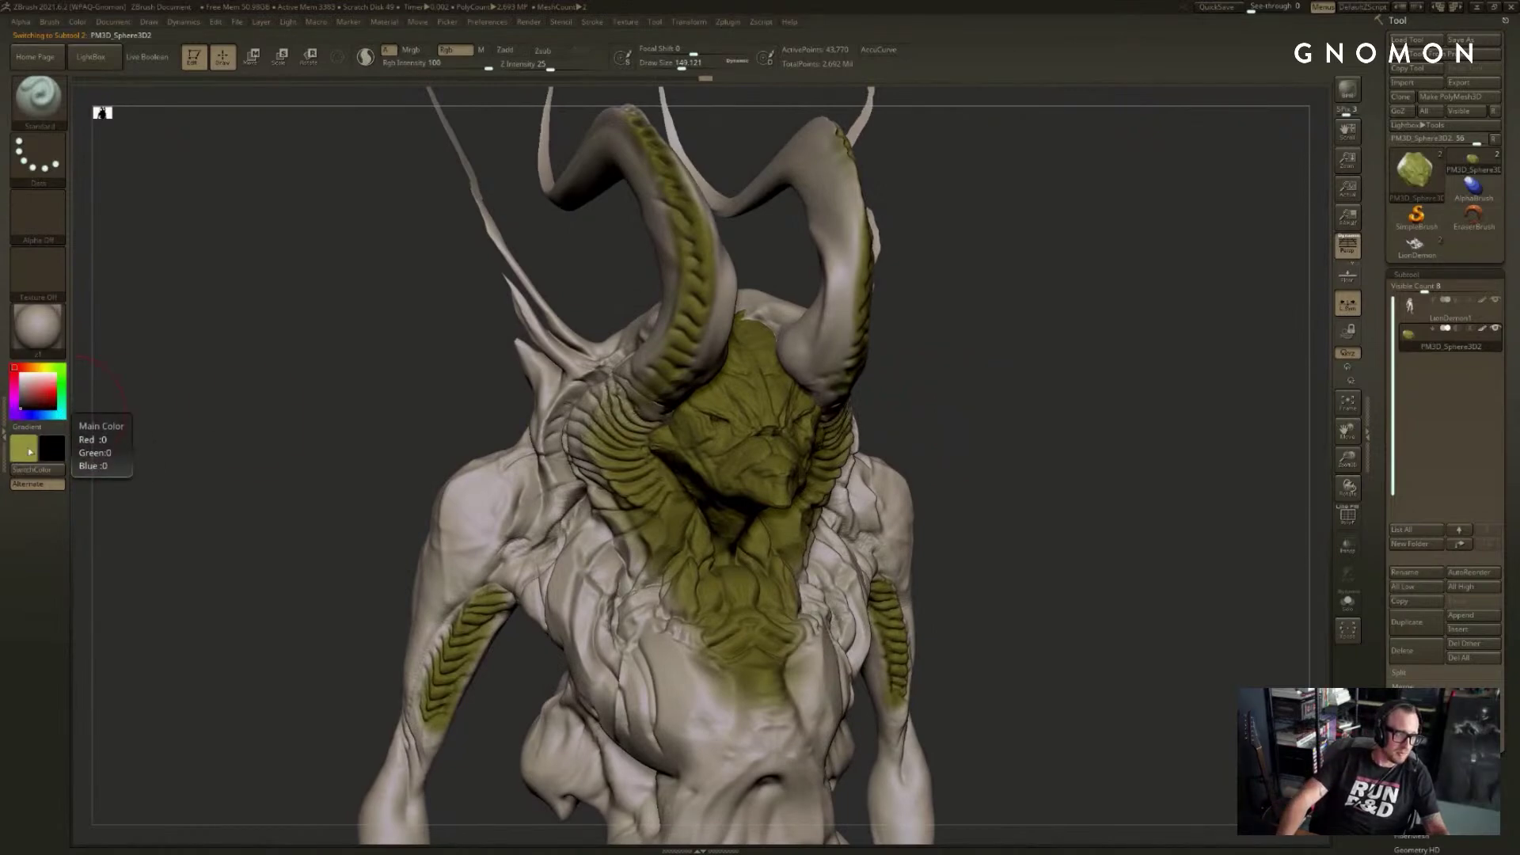
# - Keep olive as the secondary colour, pick a lighter yellow as the main colour and try it on the face with the large brush
pyautogui.moveTo(76, 437)
pyautogui.click(140, 420)
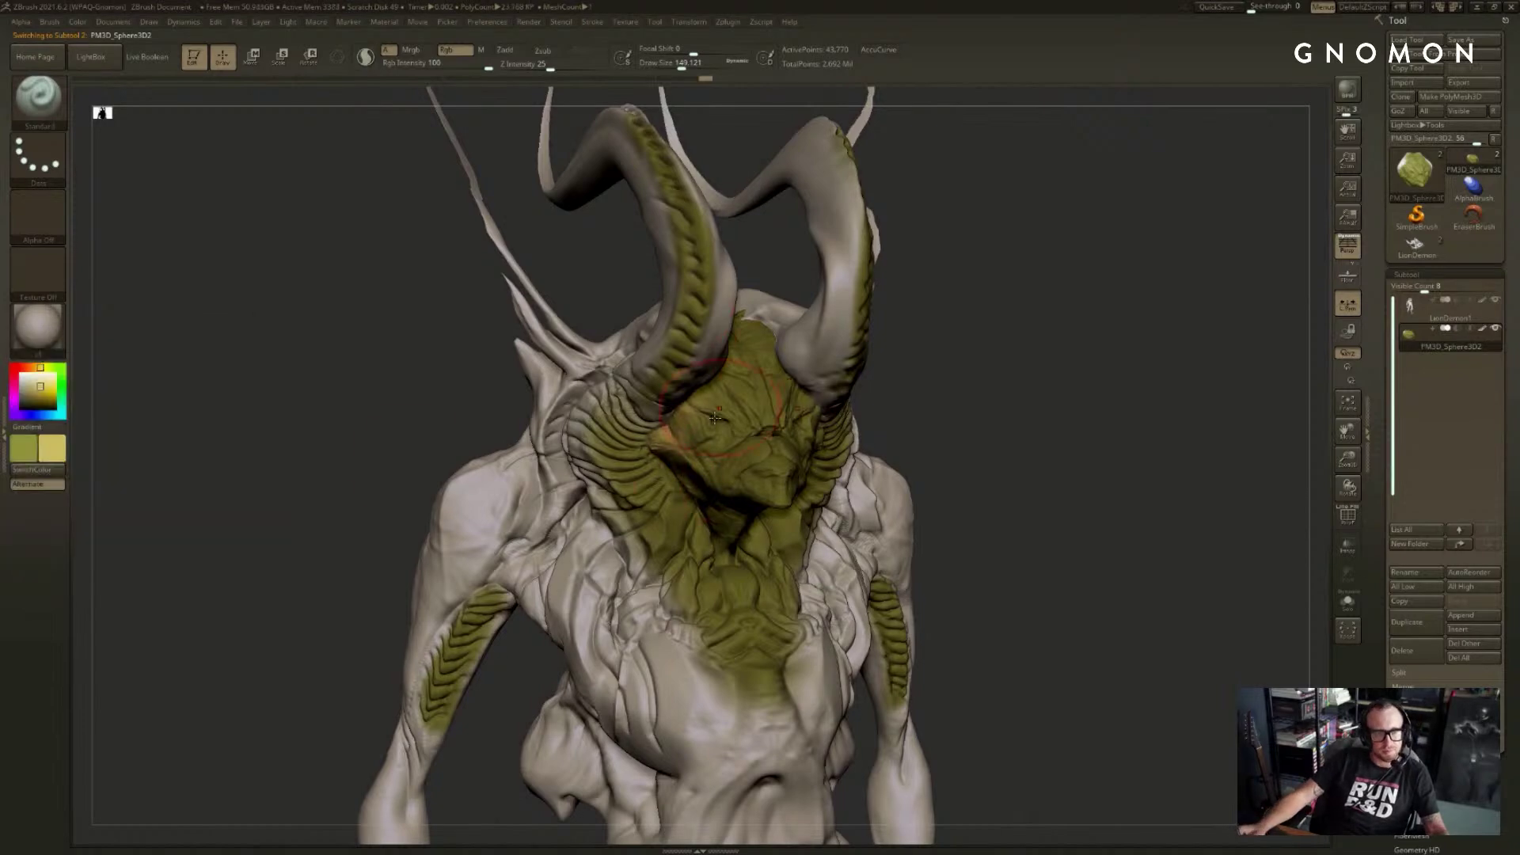
pyautogui.moveTo(722, 473)
pyautogui.mouseDown()
pyautogui.moveTo(782, 452)
pyautogui.moveTo(779, 484)
pyautogui.mouseUp()
pyautogui.hotkey('ctrl', 'z')
# - Reduce the brush size to about 41 and paint the lighter yellow around the eyes, cheeks and snout of the head
pyautogui.press('[')
pyautogui.press('[')
pyautogui.press('[')
pyautogui.press('[')
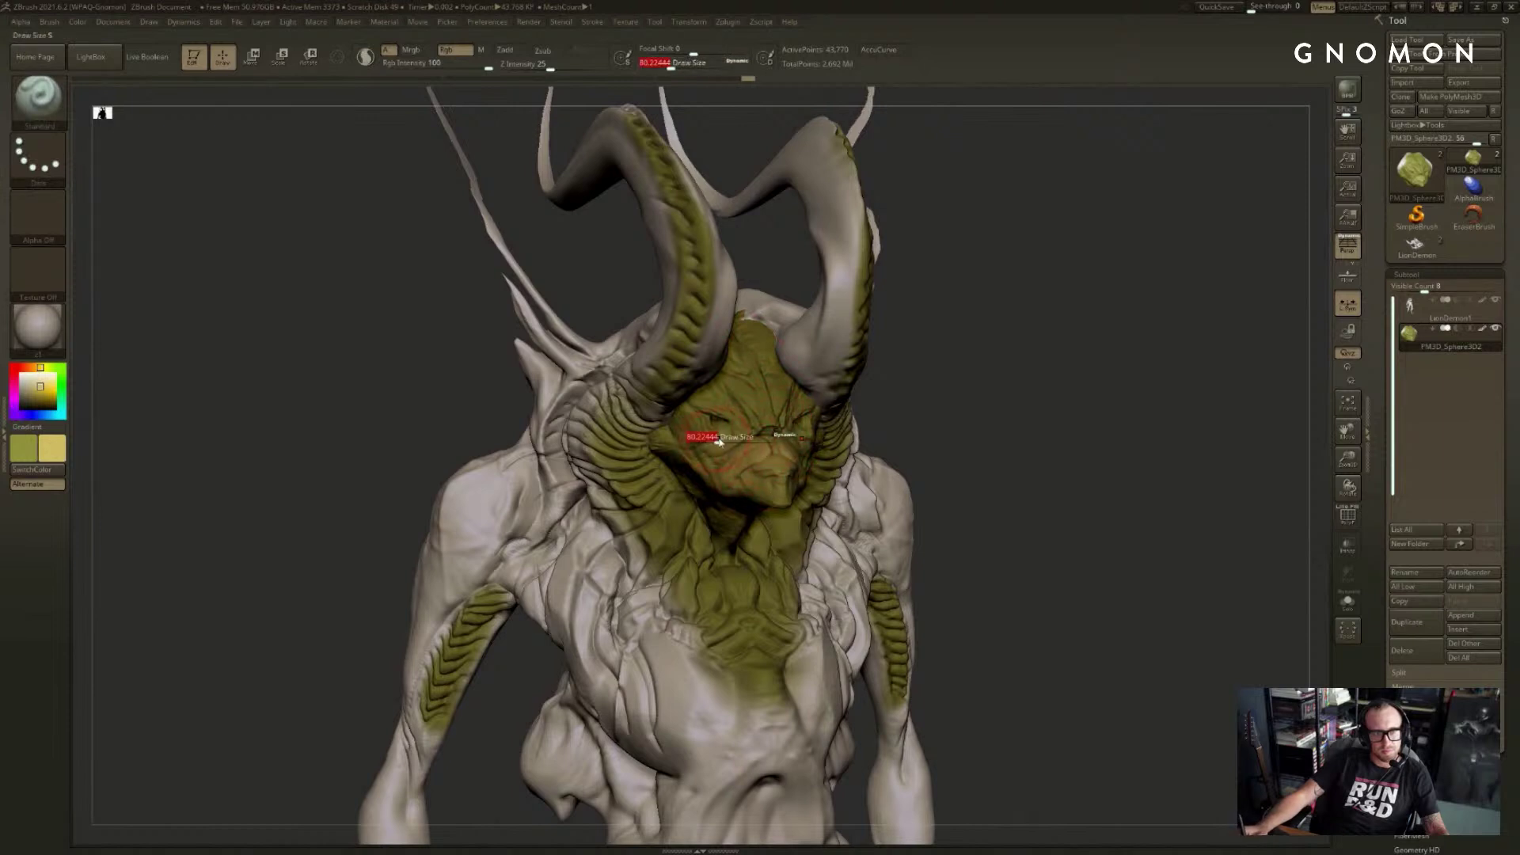
pyautogui.press('[')
pyautogui.press('[')
pyautogui.hotkey('alt', 'shift', 's')
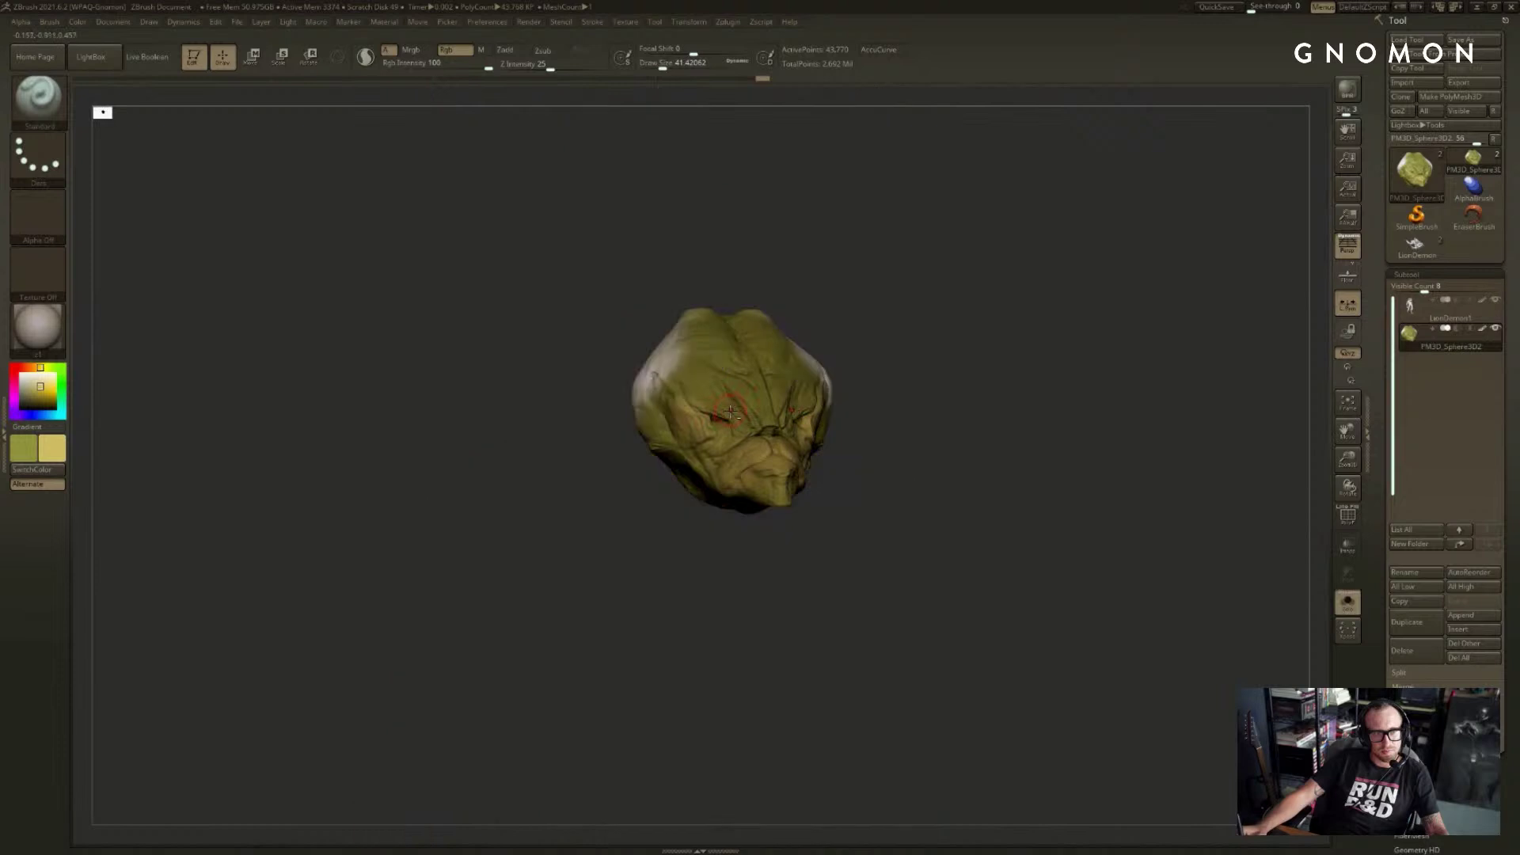
pyautogui.hotkey('alt', 'shift', 's')
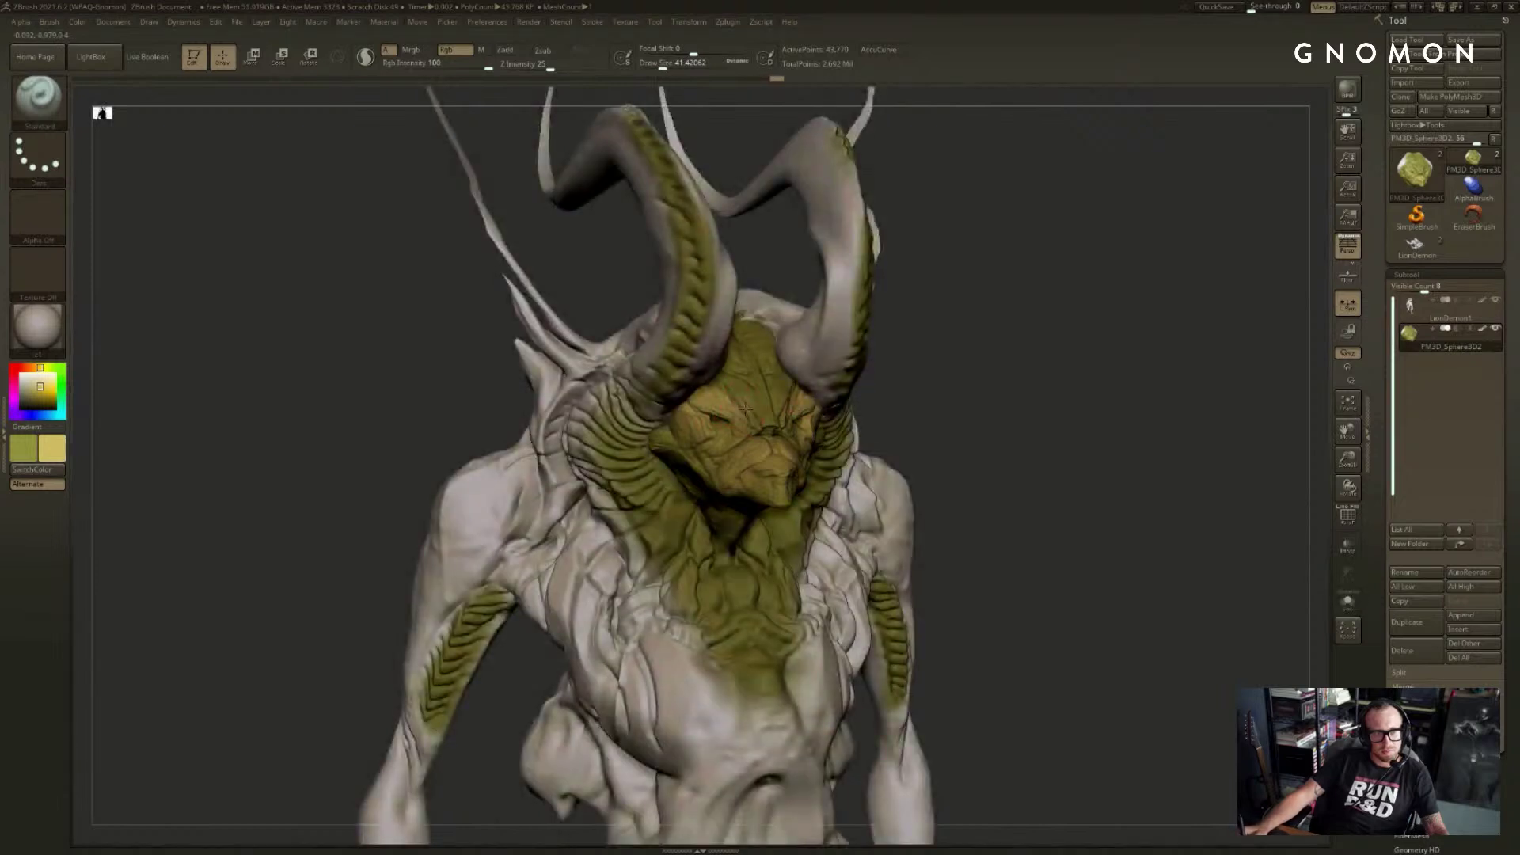
# - Isolate the head and paint its forehead and crown light yellow, using a brush size of about 59
pyautogui.hotkey('alt', 'shift', 's')
pyautogui.press('s')
pyautogui.moveTo(757, 385)
pyautogui.mouseDown()
pyautogui.moveTo(774, 385)
pyautogui.moveTo(697, 323)
pyautogui.mouseUp()
pyautogui.moveTo(761, 408); pyautogui.dragTo(662, 319)
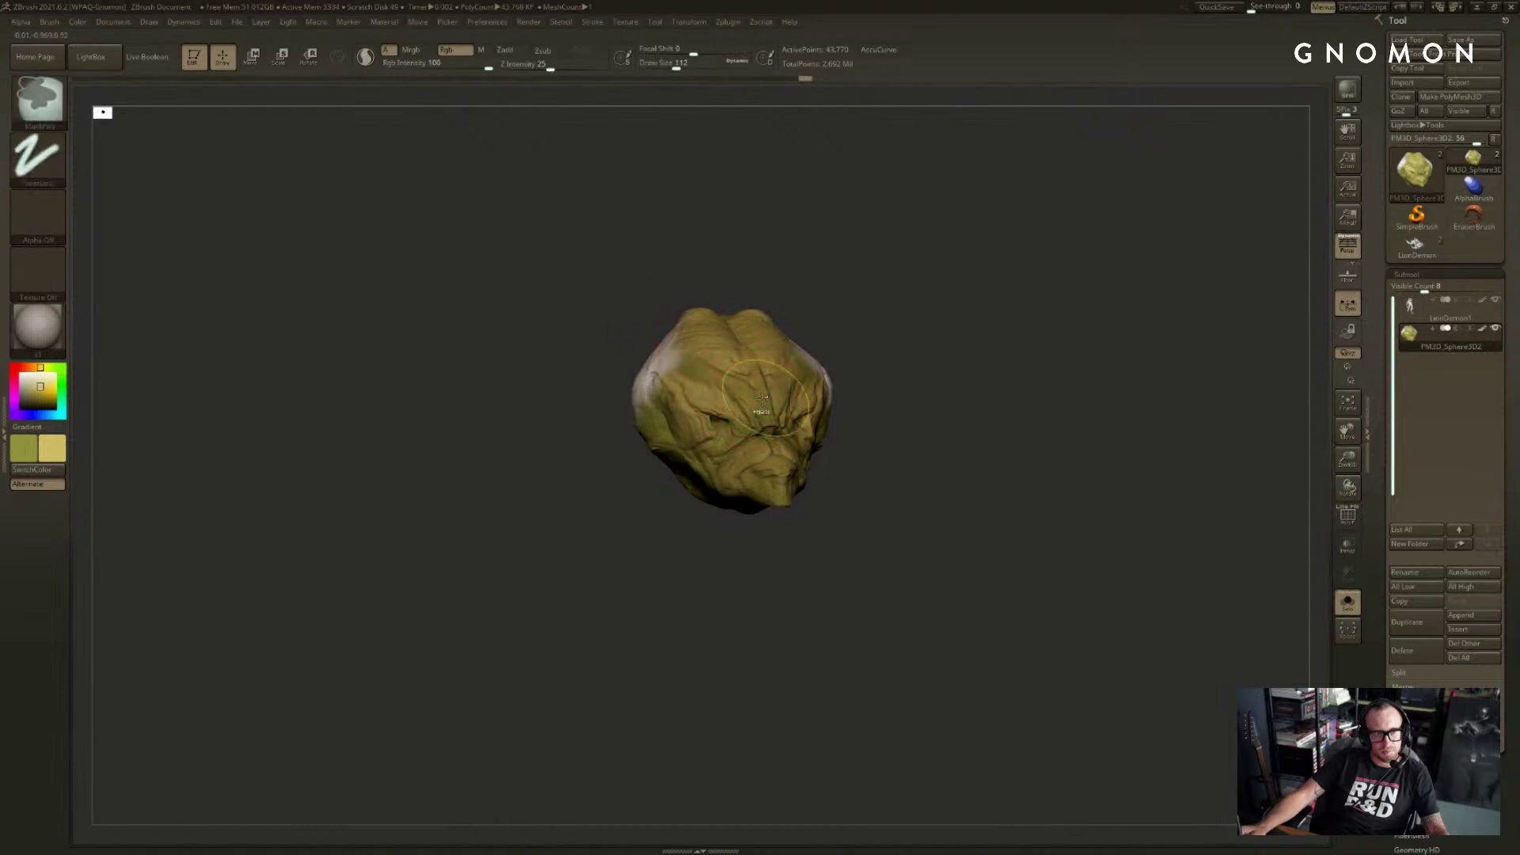
pyautogui.hotkey('ctrl', 'z')
pyautogui.press('s')
pyautogui.moveTo(760, 397); pyautogui.dragTo(747, 398)
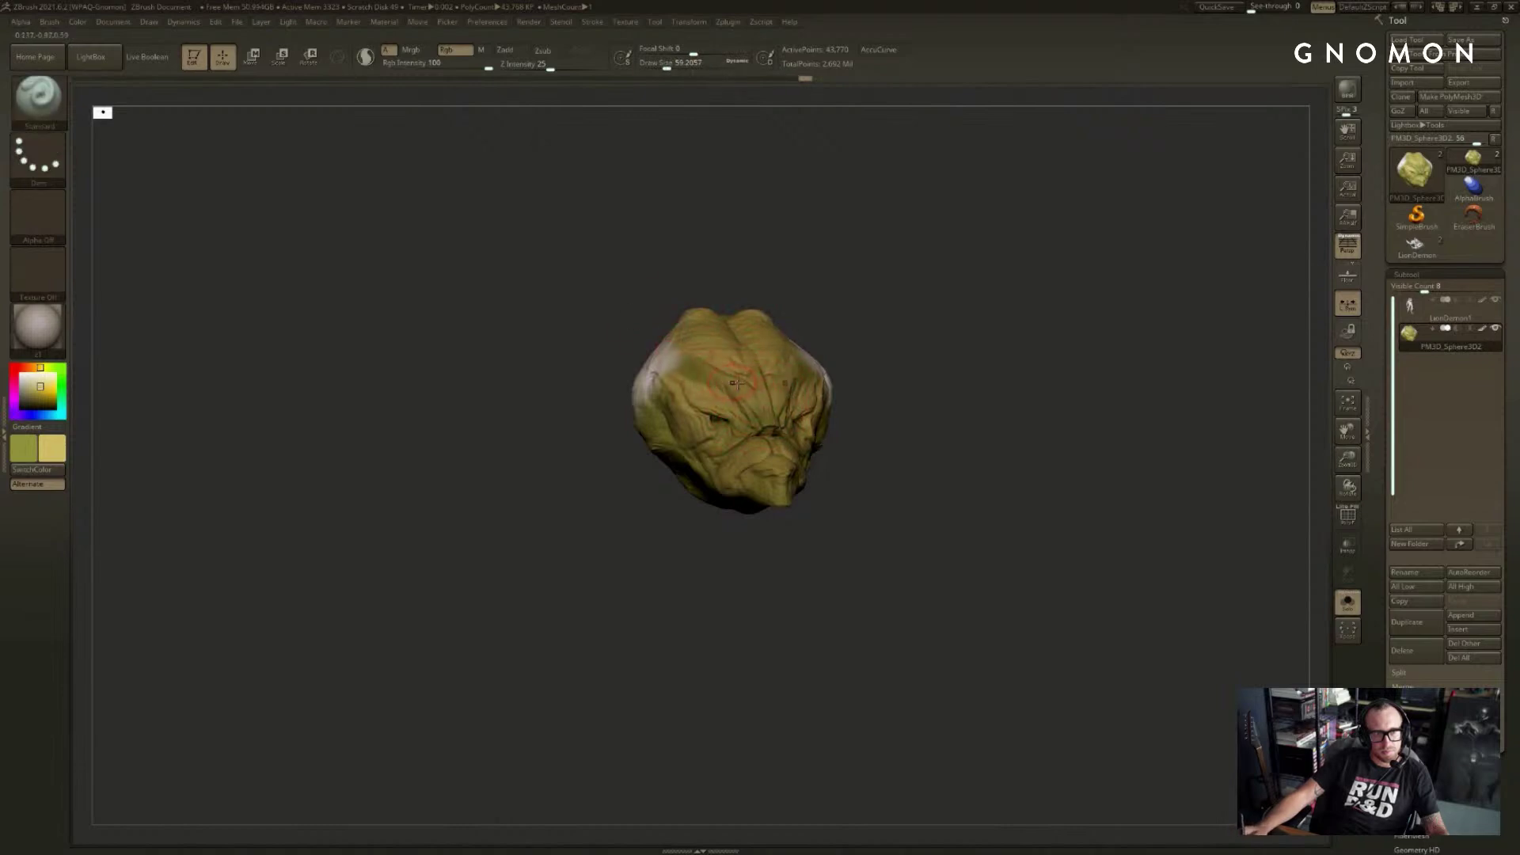
# - Show the whole figure again, keep light yellow as the main colour and make the body the active subtool
pyautogui.press('v')
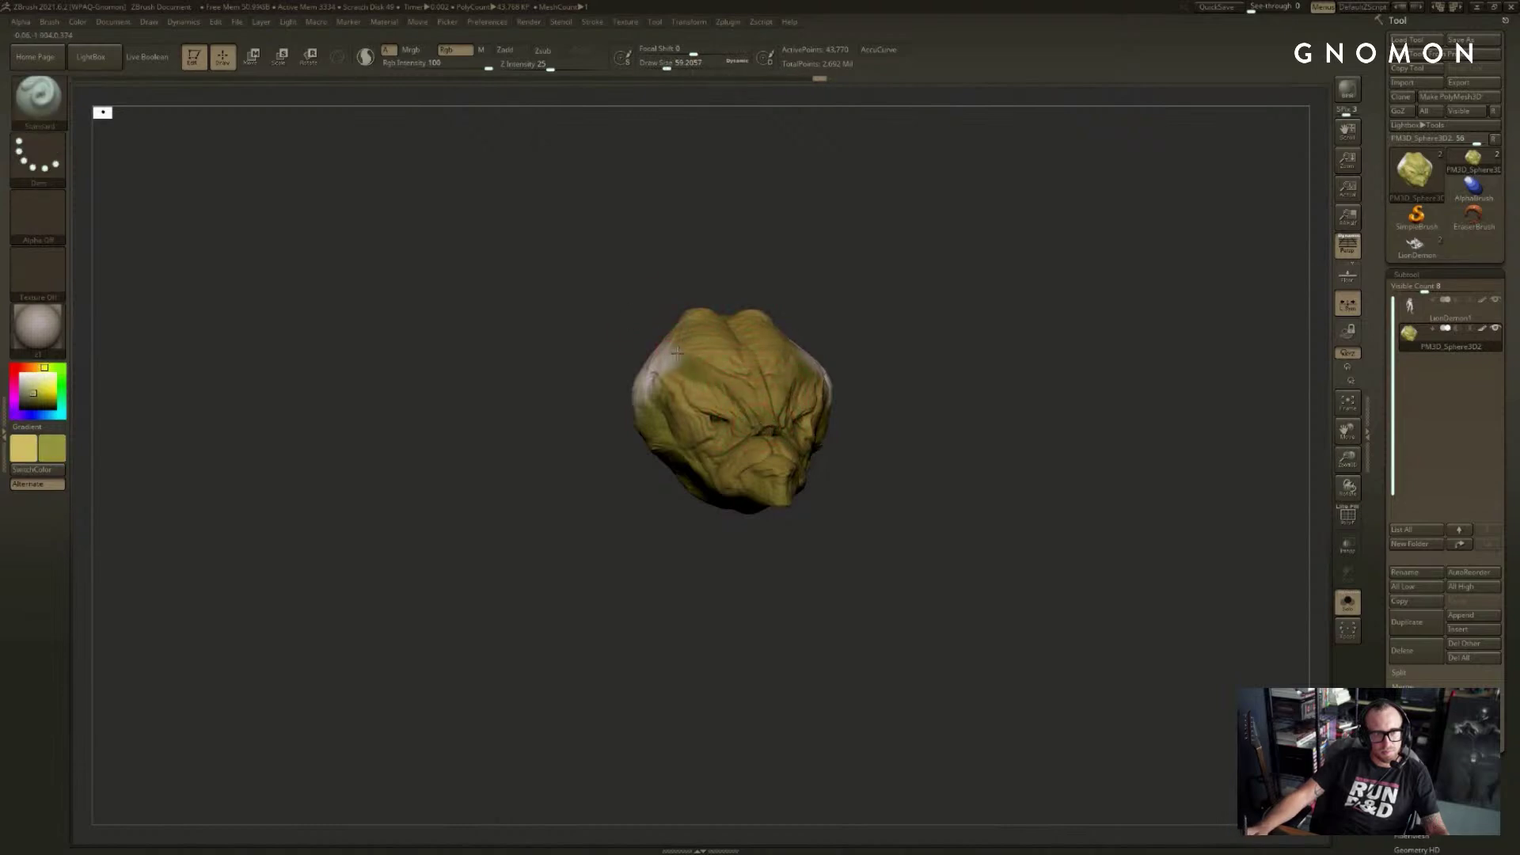
pyautogui.hotkey('alt', 's')
pyautogui.moveTo(927, 399); pyautogui.dragTo(892, 412)
pyautogui.moveTo(1029, 377); pyautogui.dragTo(990, 388)
pyautogui.press('v')
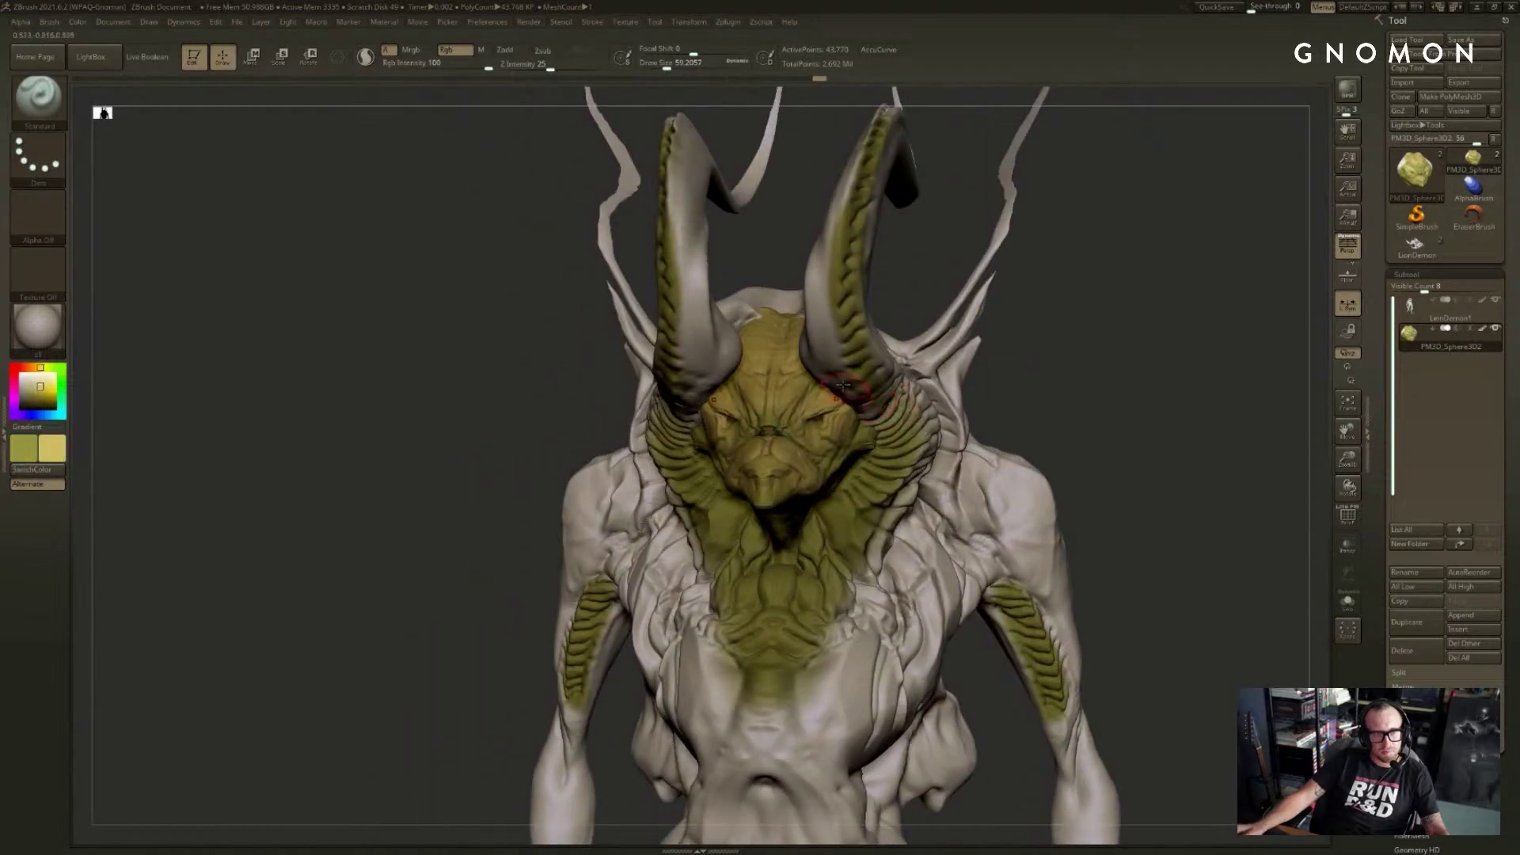
pyautogui.keyDown('alt'); pyautogui.moveTo(912, 260); pyautogui.dragTo(880, 340); pyautogui.keyUp('alt')
pyautogui.keyDown('alt'); pyautogui.click(806, 401); pyautogui.keyUp('alt')
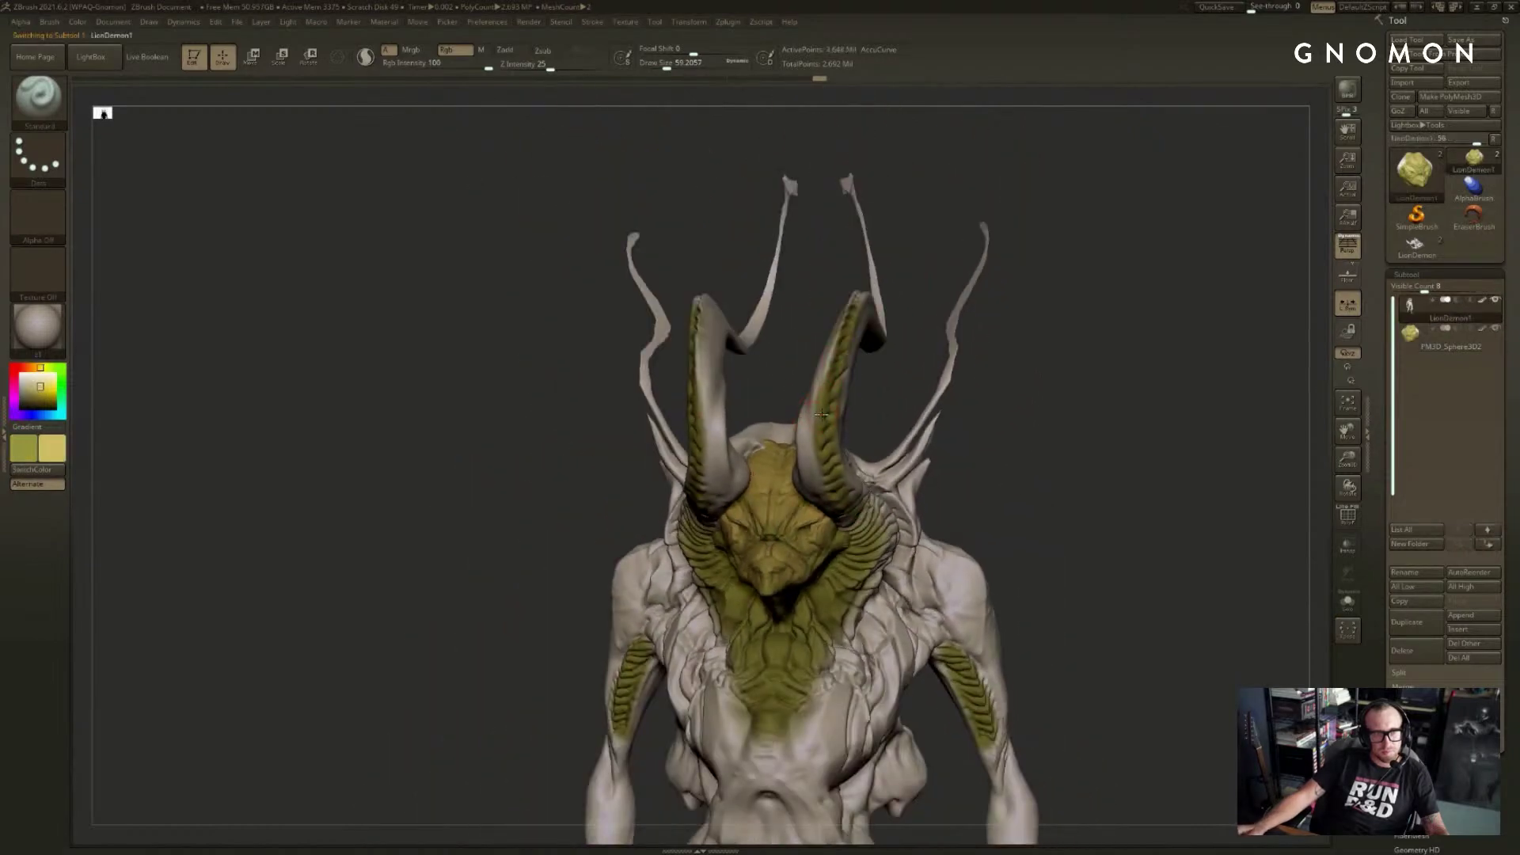
pyautogui.moveTo(859, 396); pyautogui.dragTo(994, 420)
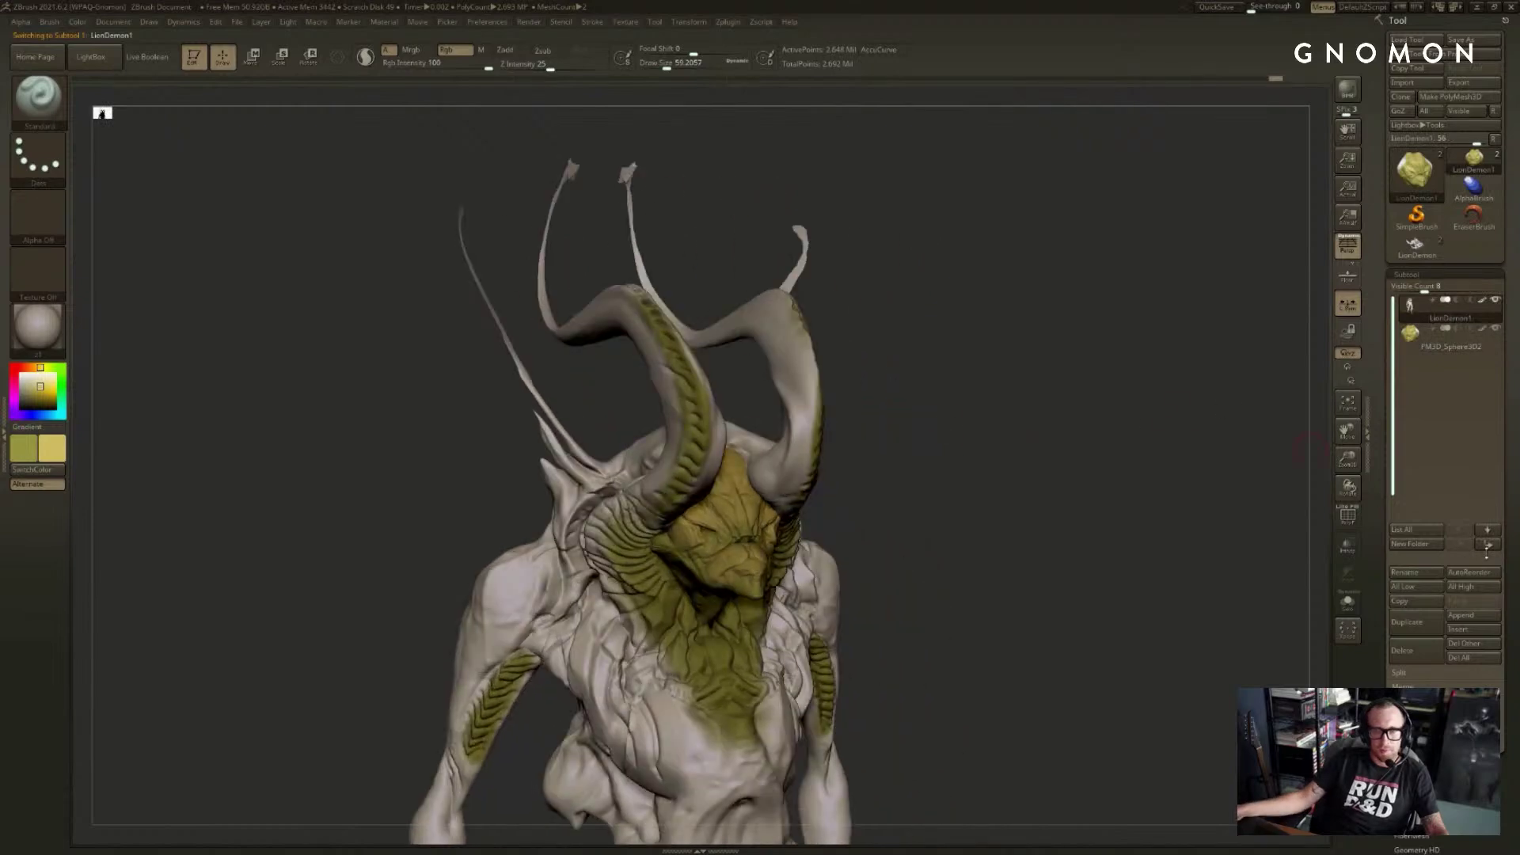
pyautogui.scroll(-5, 1376, 559)
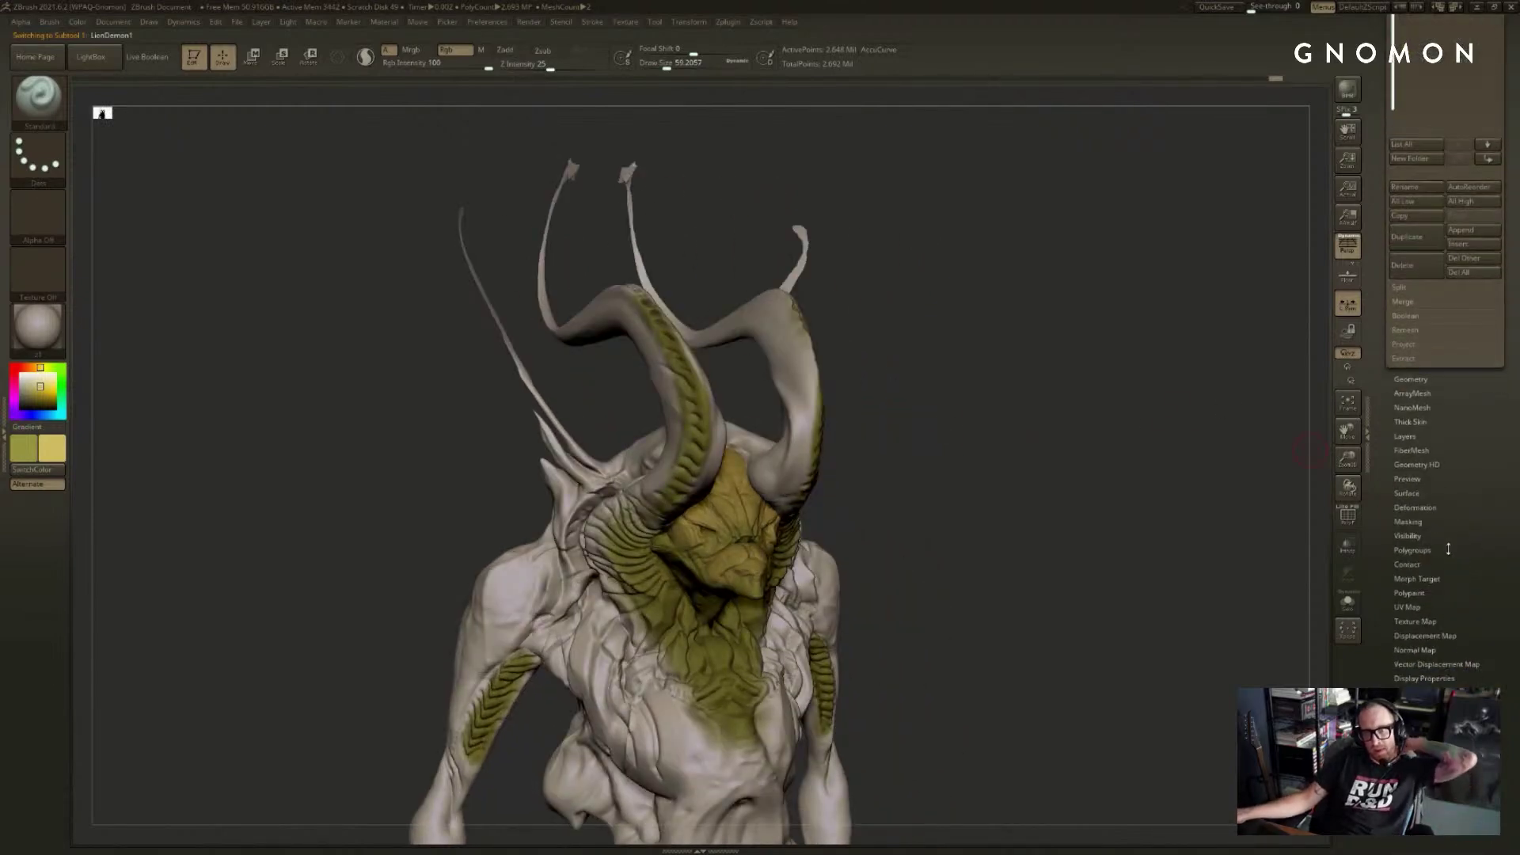
pyautogui.scroll(-1, 1454, 594)
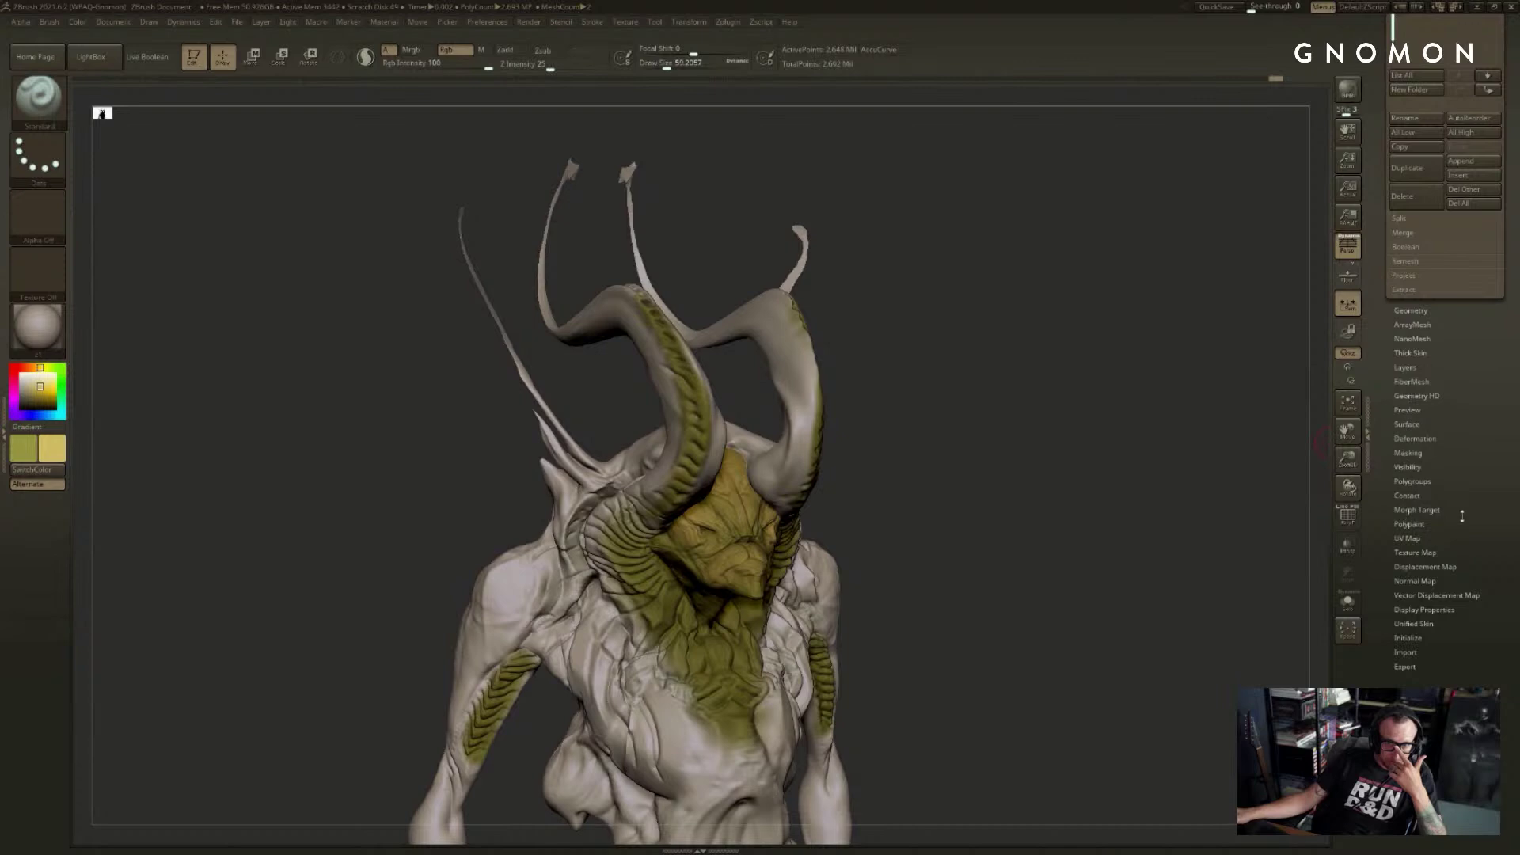
# - Mask the olive-painted areas of the body by color intensity and isolate the body subtool
pyautogui.moveTo(1463, 516); pyautogui.dragTo(1458, 498)
pyautogui.click(1409, 435)
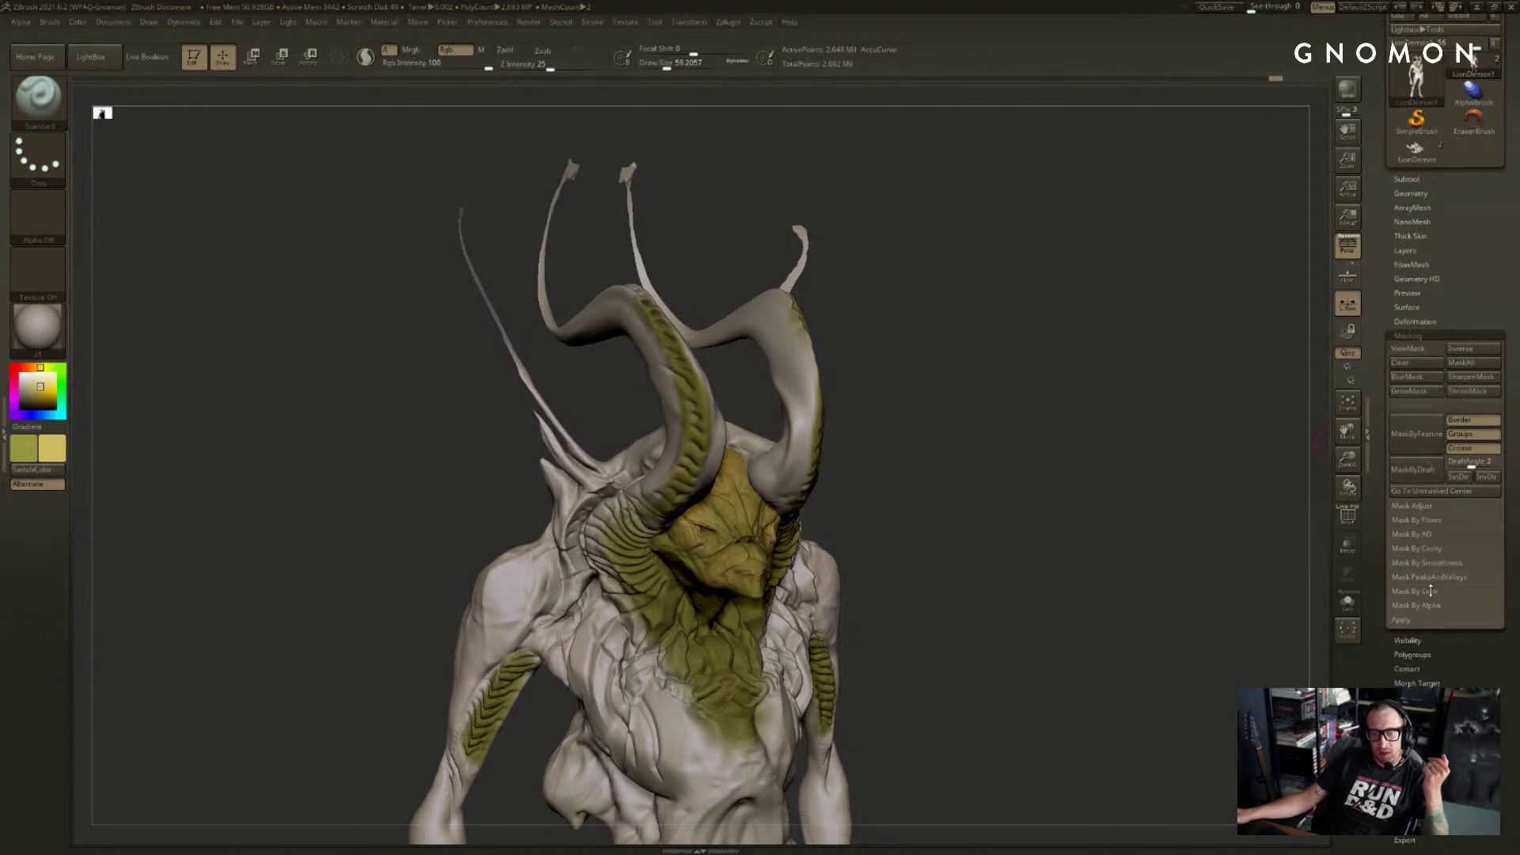
pyautogui.click(1409, 591)
pyautogui.click(1431, 621)
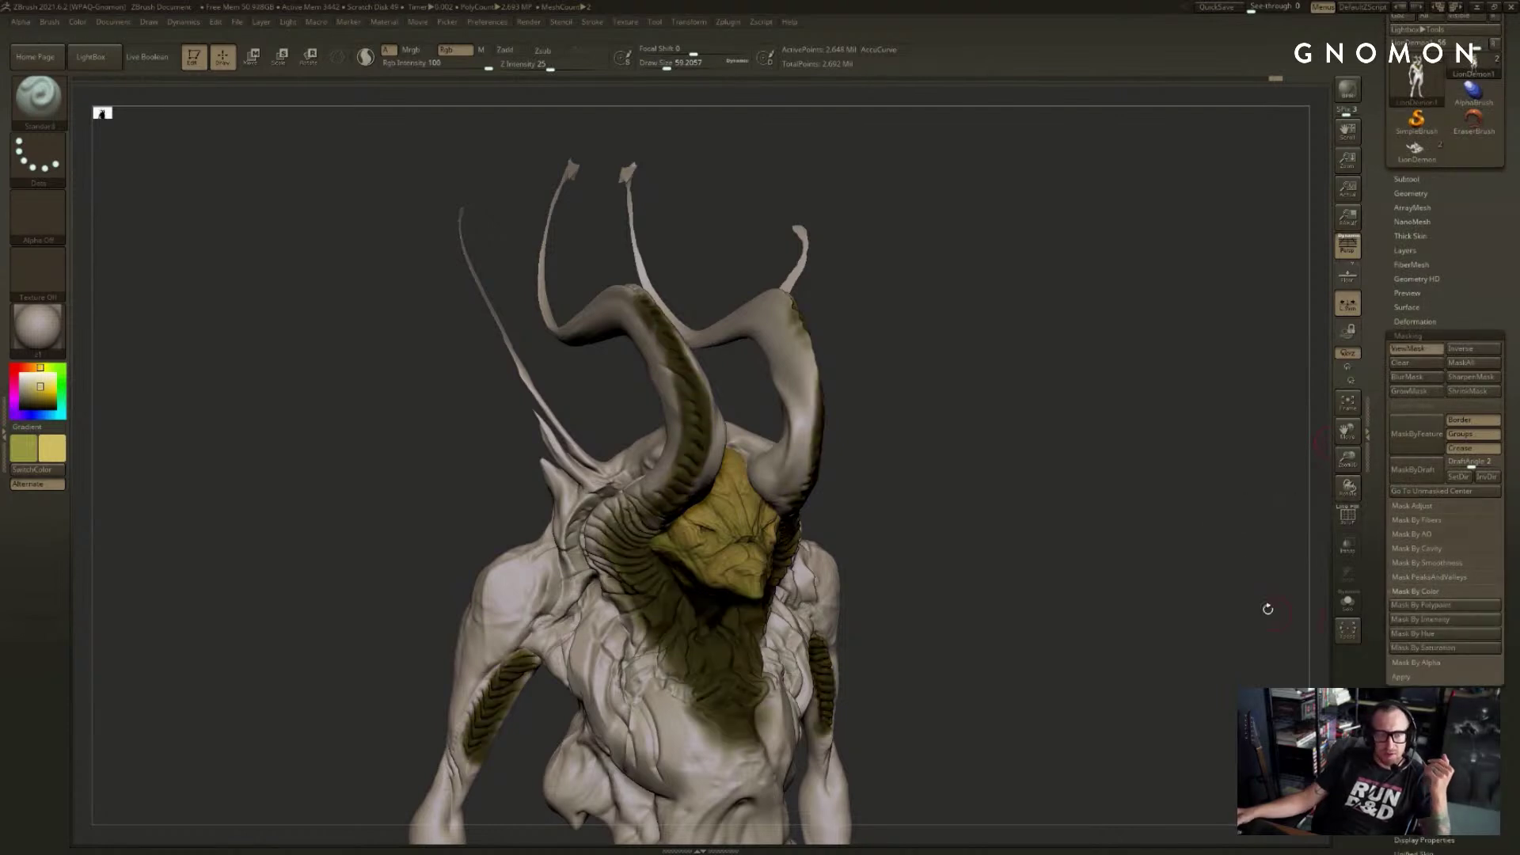
pyautogui.moveTo(1008, 506); pyautogui.dragTo(1048, 346)
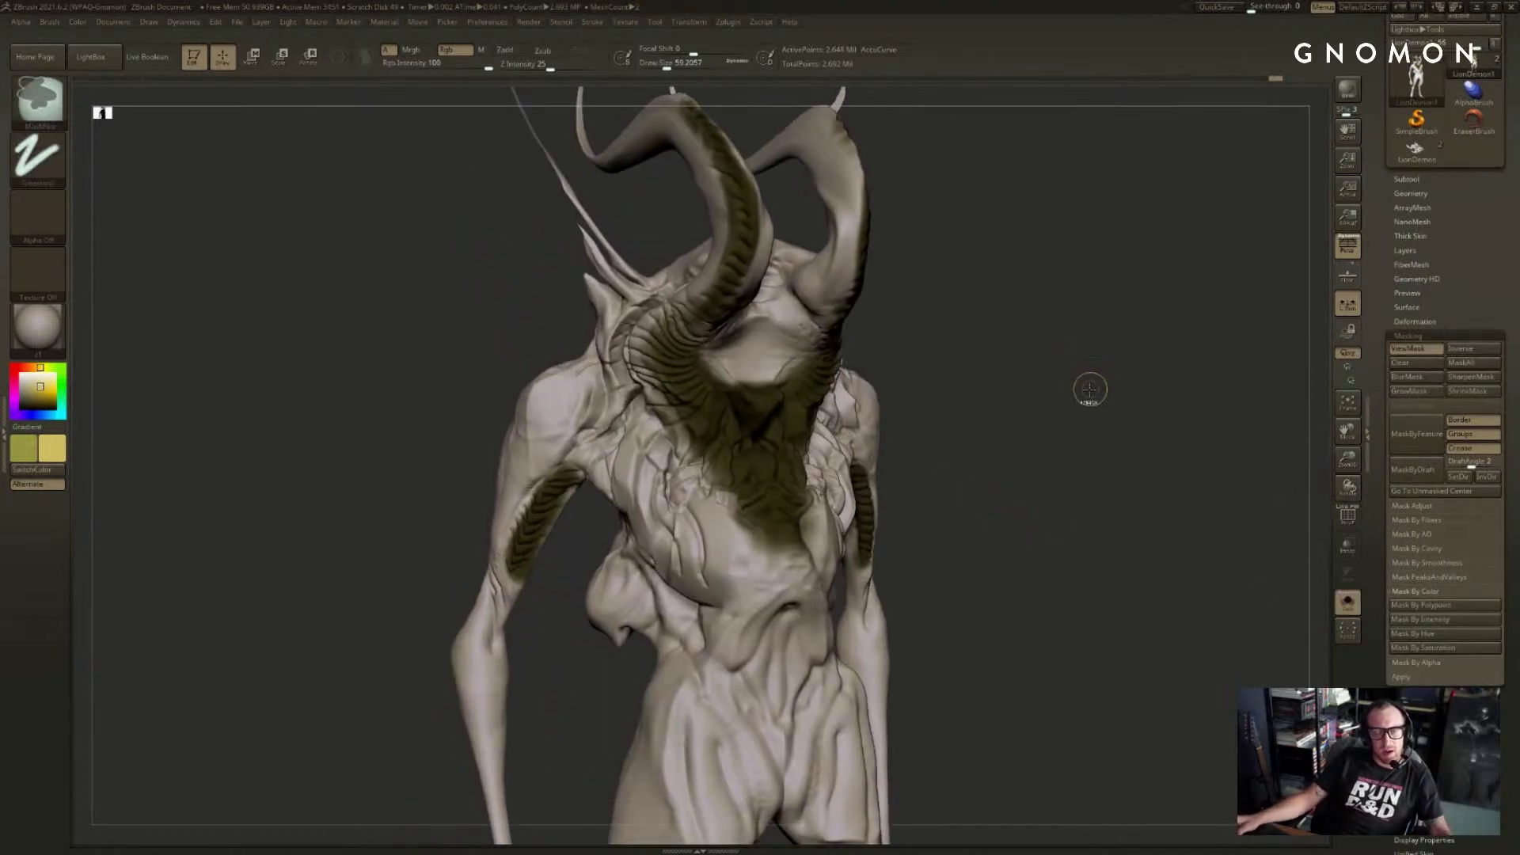
# - Fill the unmasked part of the body with the current light yellow, keeping the olive areas protected
pyautogui.hotkey('ctrl', 'f')
pyautogui.moveTo(1087, 396); pyautogui.dragTo(1082, 394)
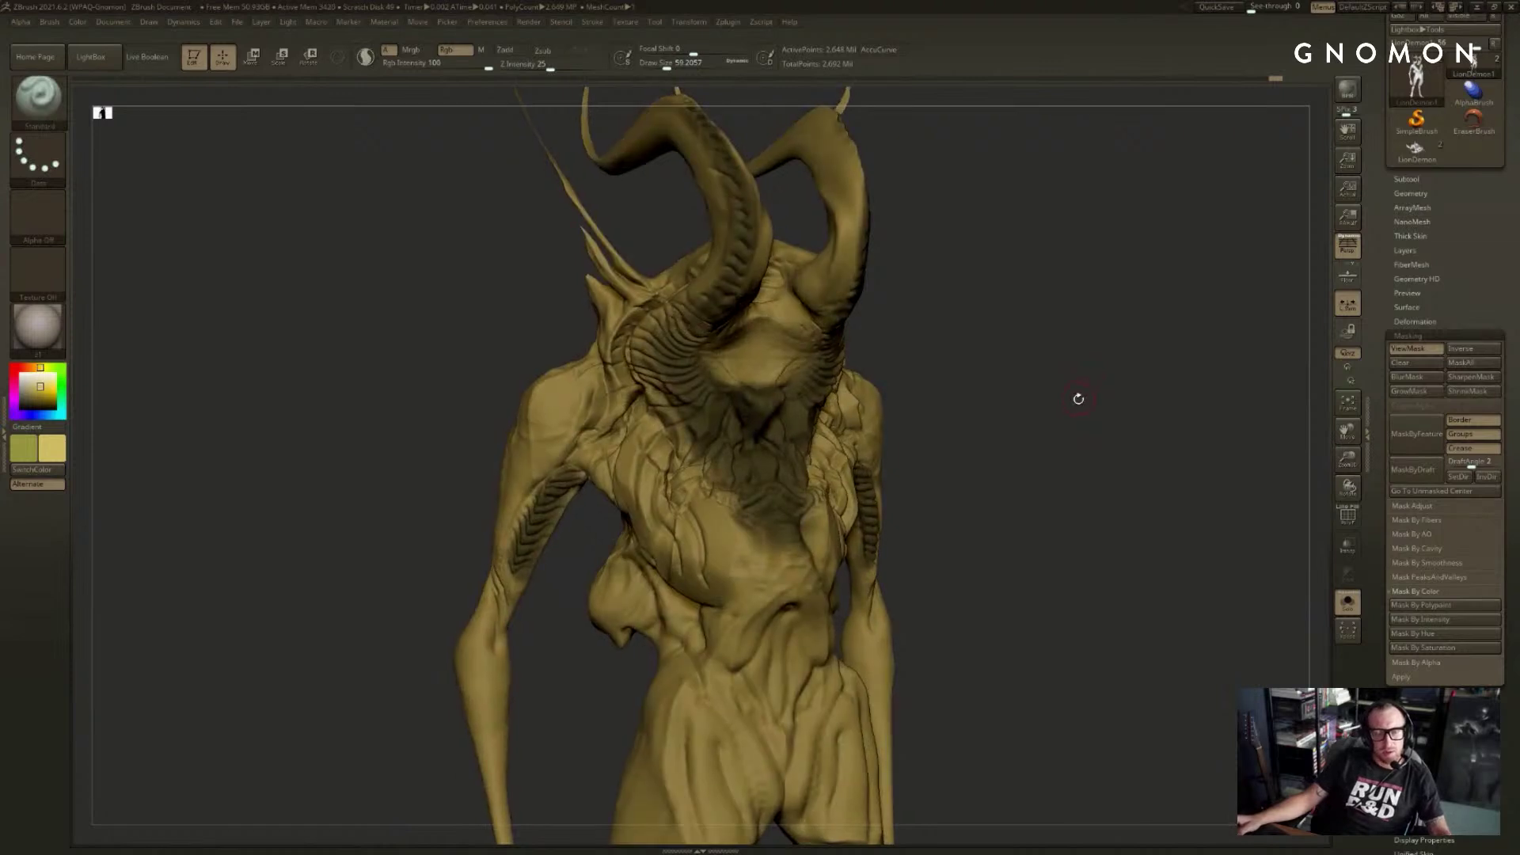
pyautogui.keyDown('ctrl'); pyautogui.click(1078, 398); pyautogui.keyUp('ctrl')
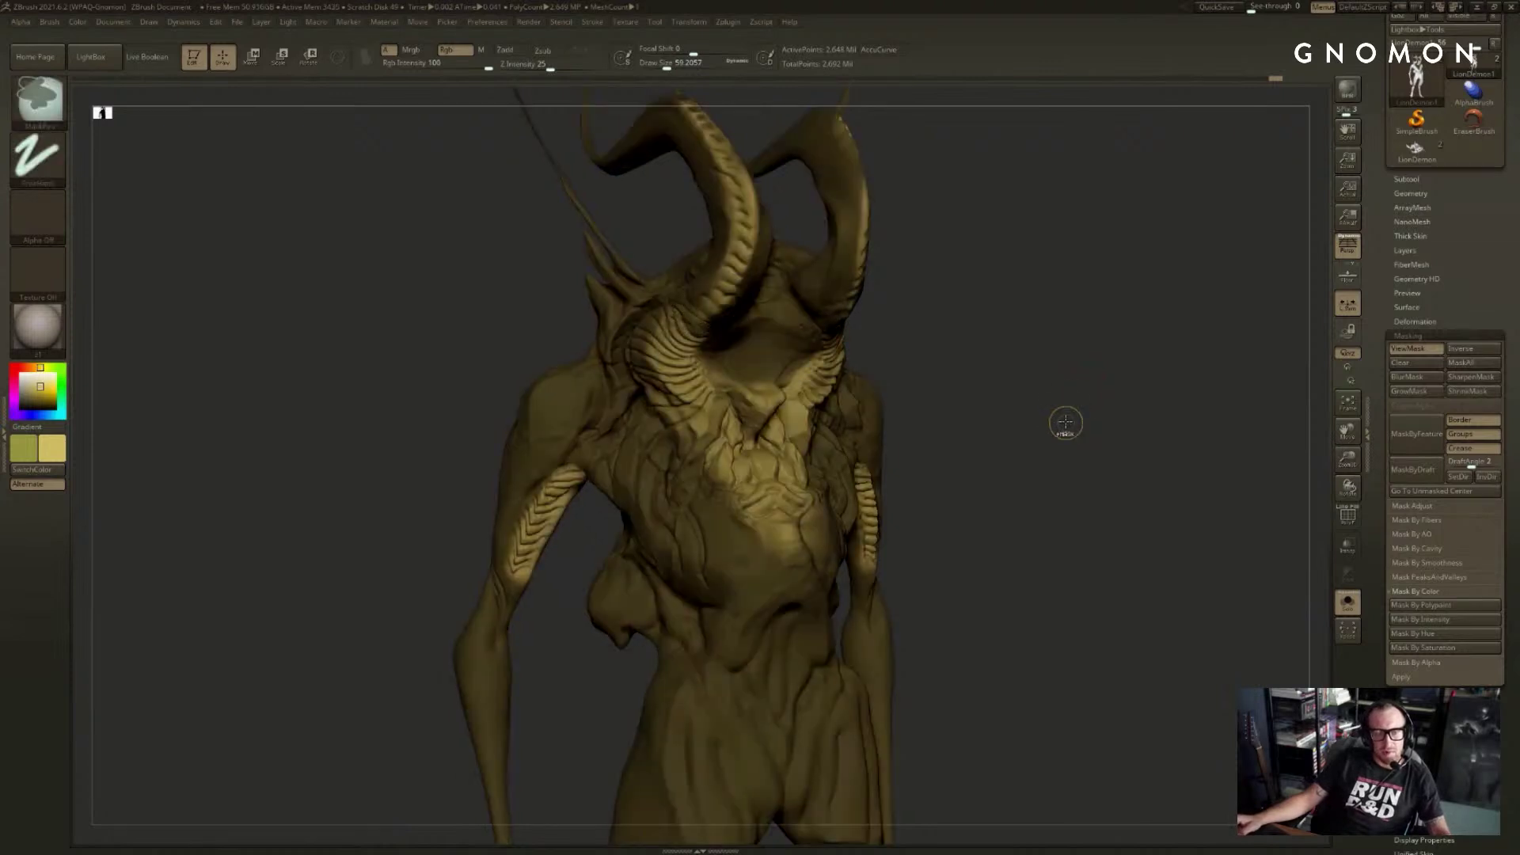
pyautogui.keyDown('ctrl'); pyautogui.moveTo(1066, 422); pyautogui.dragTo(1062, 421); pyautogui.keyUp('ctrl')
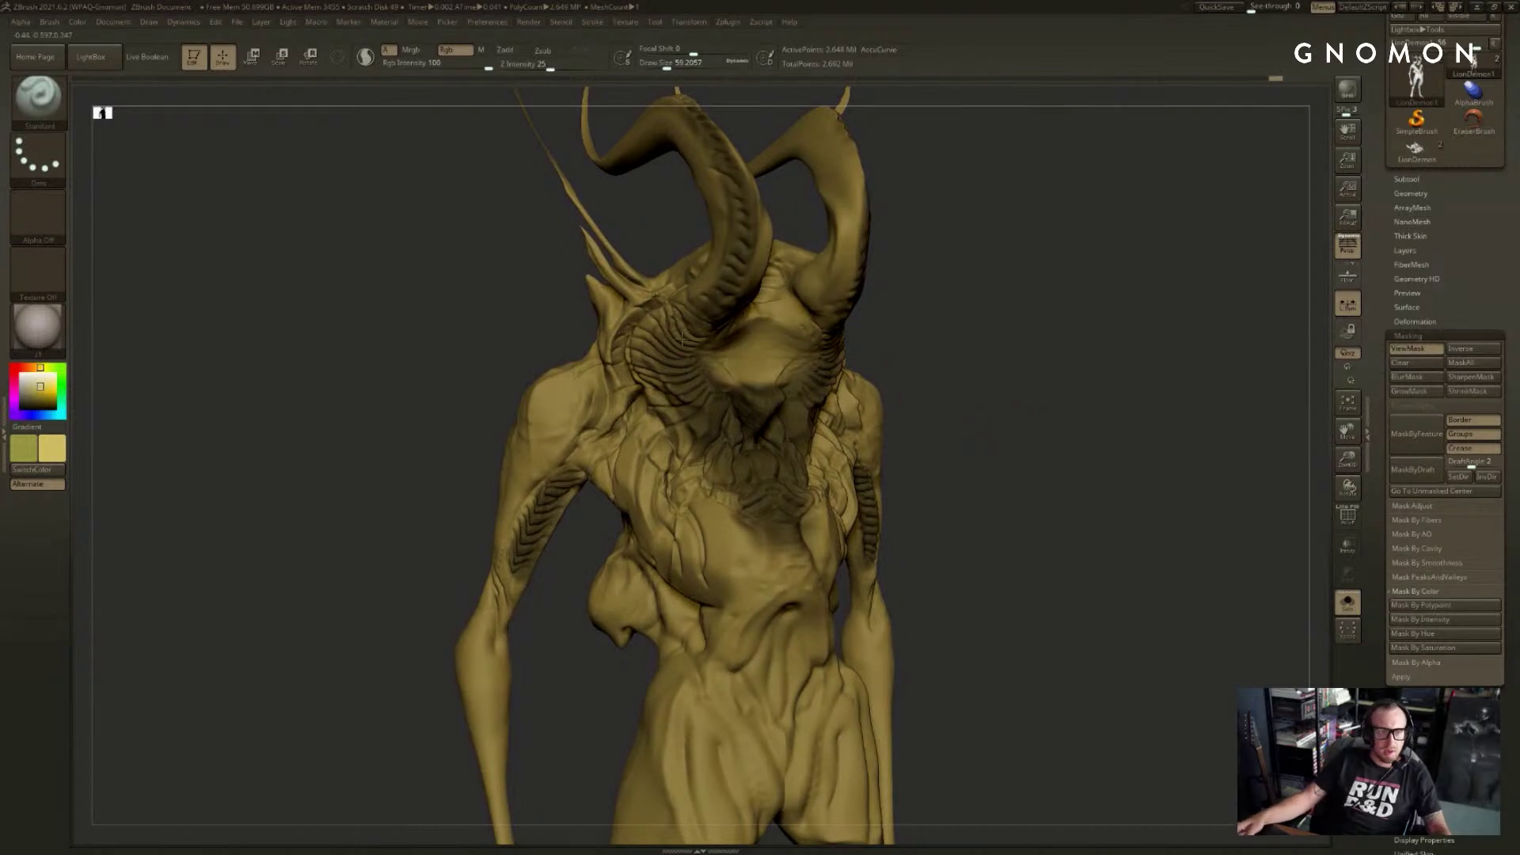
pyautogui.click(76, 23)
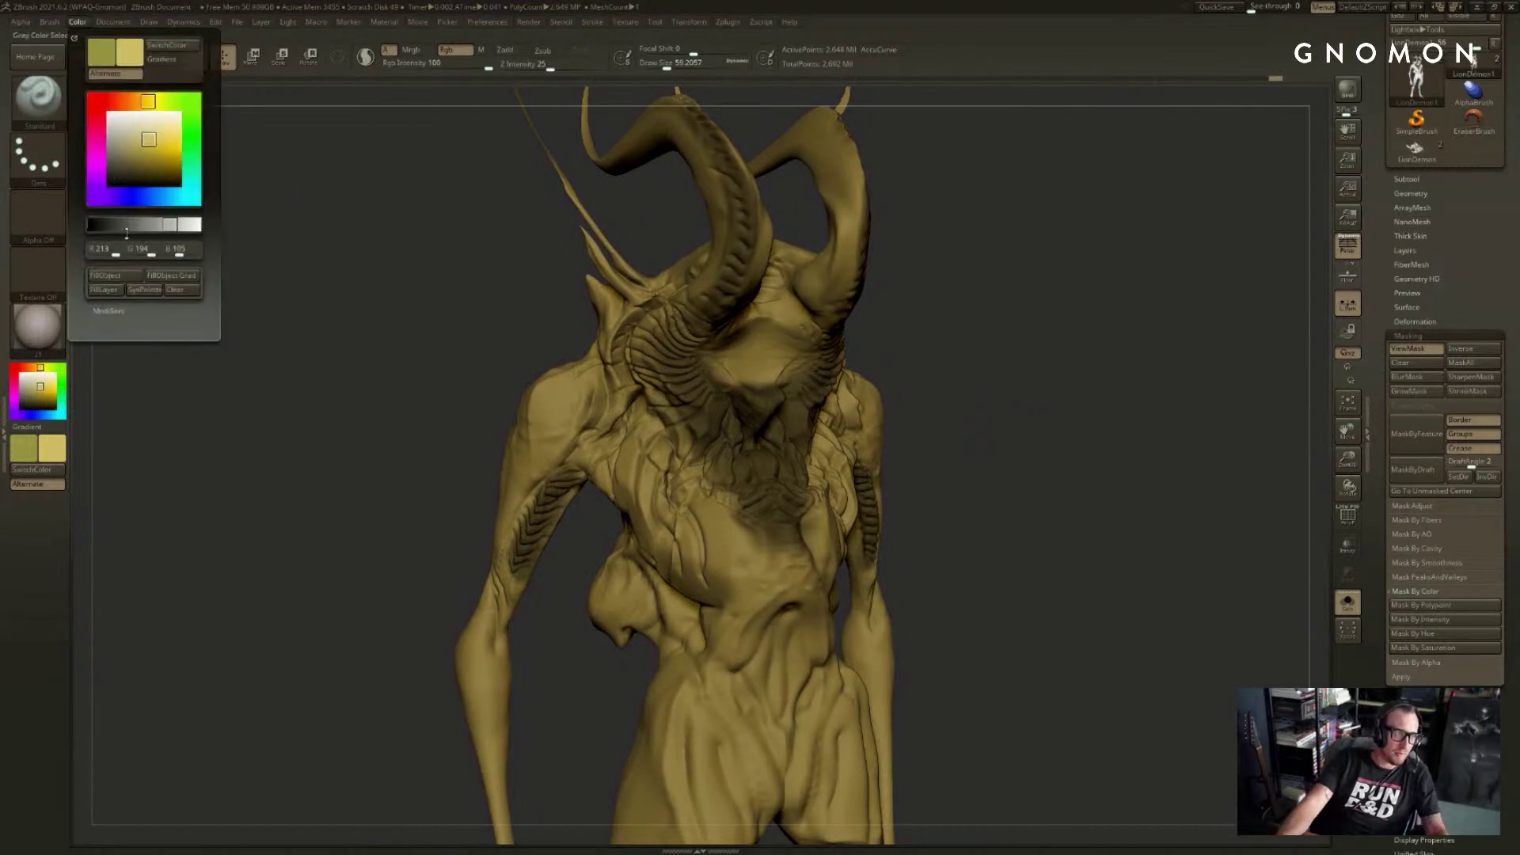
pyautogui.click(128, 276)
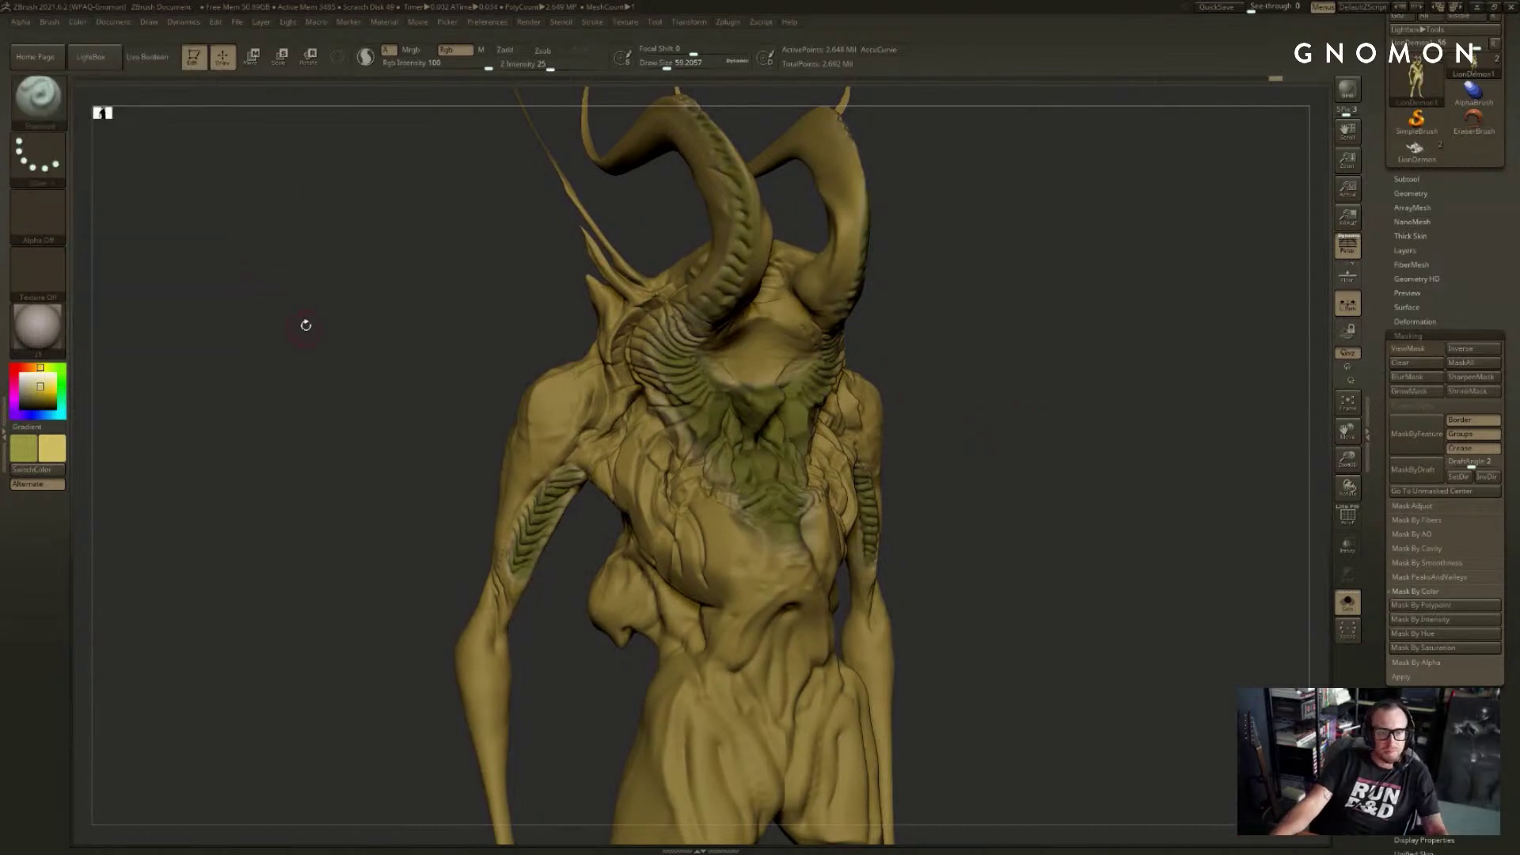
pyautogui.moveTo(305, 325); pyautogui.dragTo(327, 313)
pyautogui.hotkey('ctrl', 'z')
pyautogui.hotkey('ctrl', 'shift', 'z')
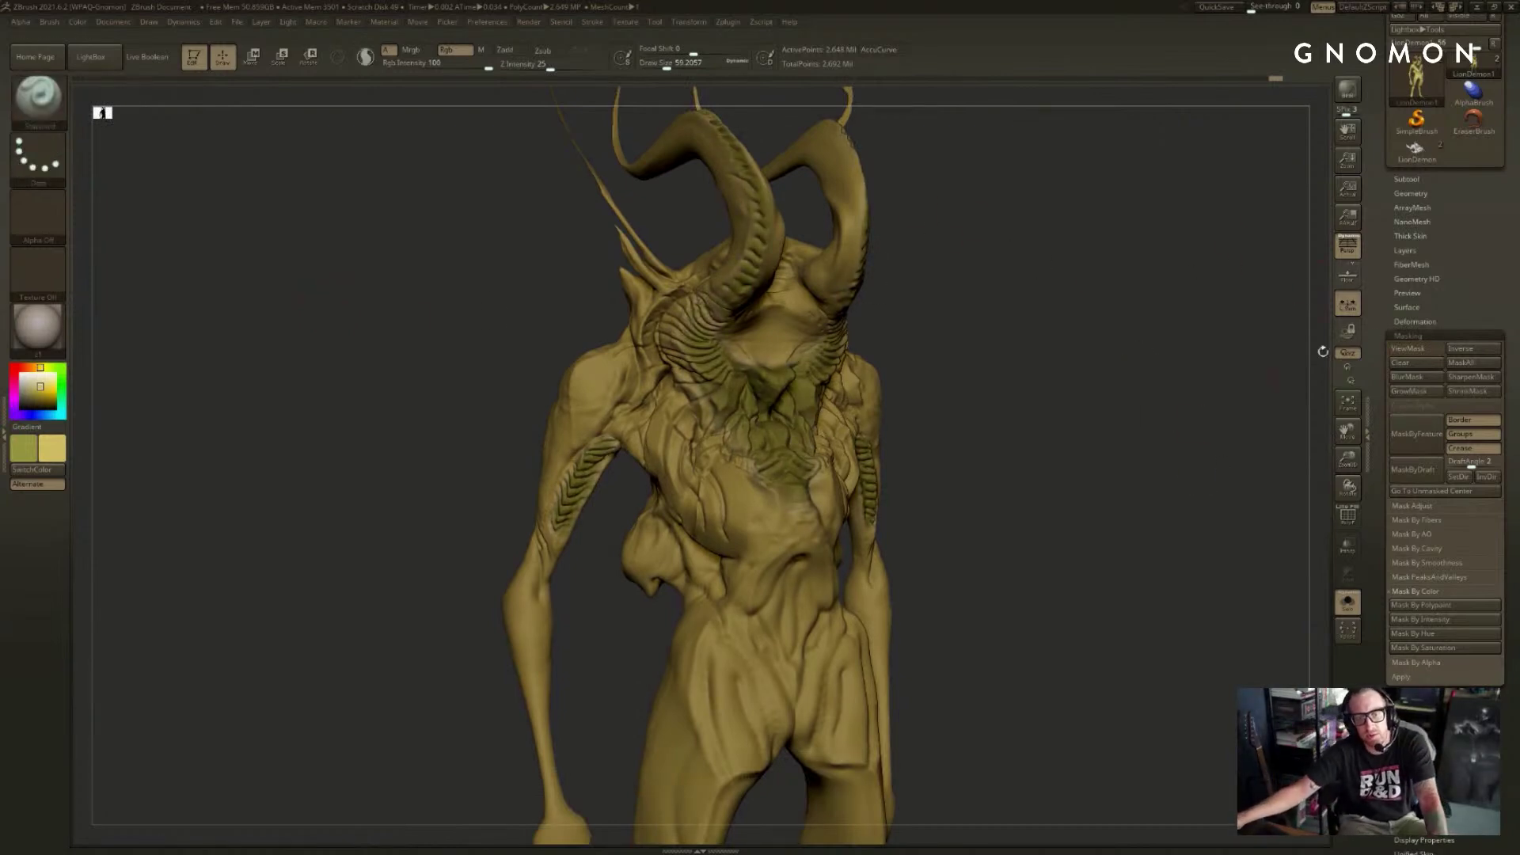
# - Show the head again, sample olive as the main colour and touch up the collar with a brush size of about 62
pyautogui.click(1435, 335)
pyautogui.moveTo(1267, 316)
pyautogui.mouseDown()
pyautogui.moveTo(1130, 357)
pyautogui.moveTo(892, 297)
pyautogui.mouseUp()
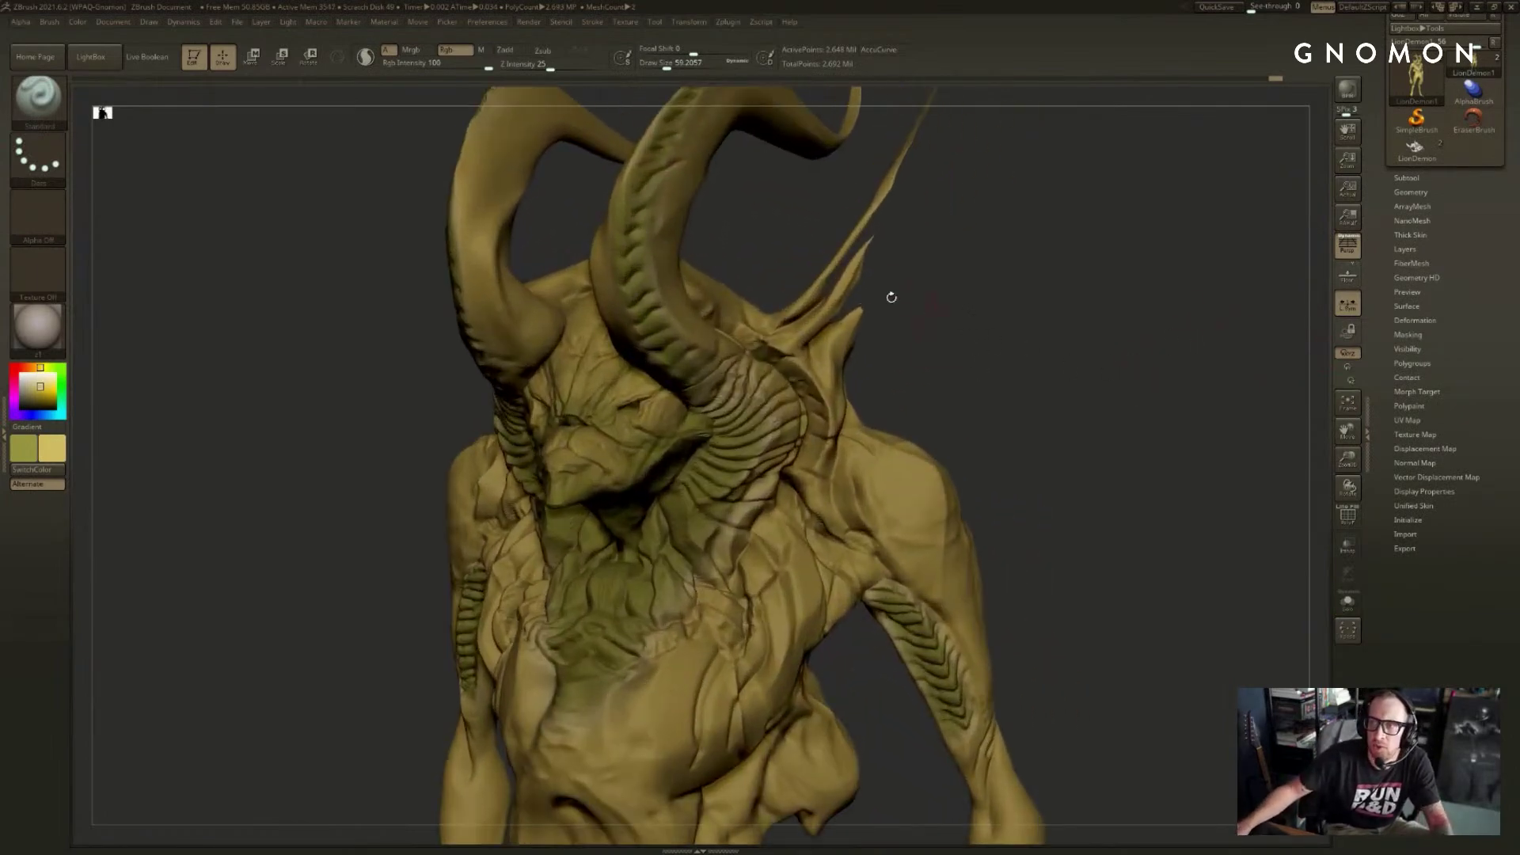
pyautogui.moveTo(1010, 373); pyautogui.dragTo(729, 470)
pyautogui.moveTo(341, 421); pyautogui.dragTo(696, 483)
pyautogui.moveTo(892, 384)
pyautogui.keyDown('alt'); pyautogui.mouseDown()
pyautogui.moveTo(916, 366)
pyautogui.moveTo(879, 373)
pyautogui.moveTo(954, 427)
pyautogui.moveTo(942, 424)
pyautogui.mouseUp(); pyautogui.keyUp('alt')
pyautogui.press('s')
pyautogui.moveTo(727, 428); pyautogui.dragTo(732, 427)
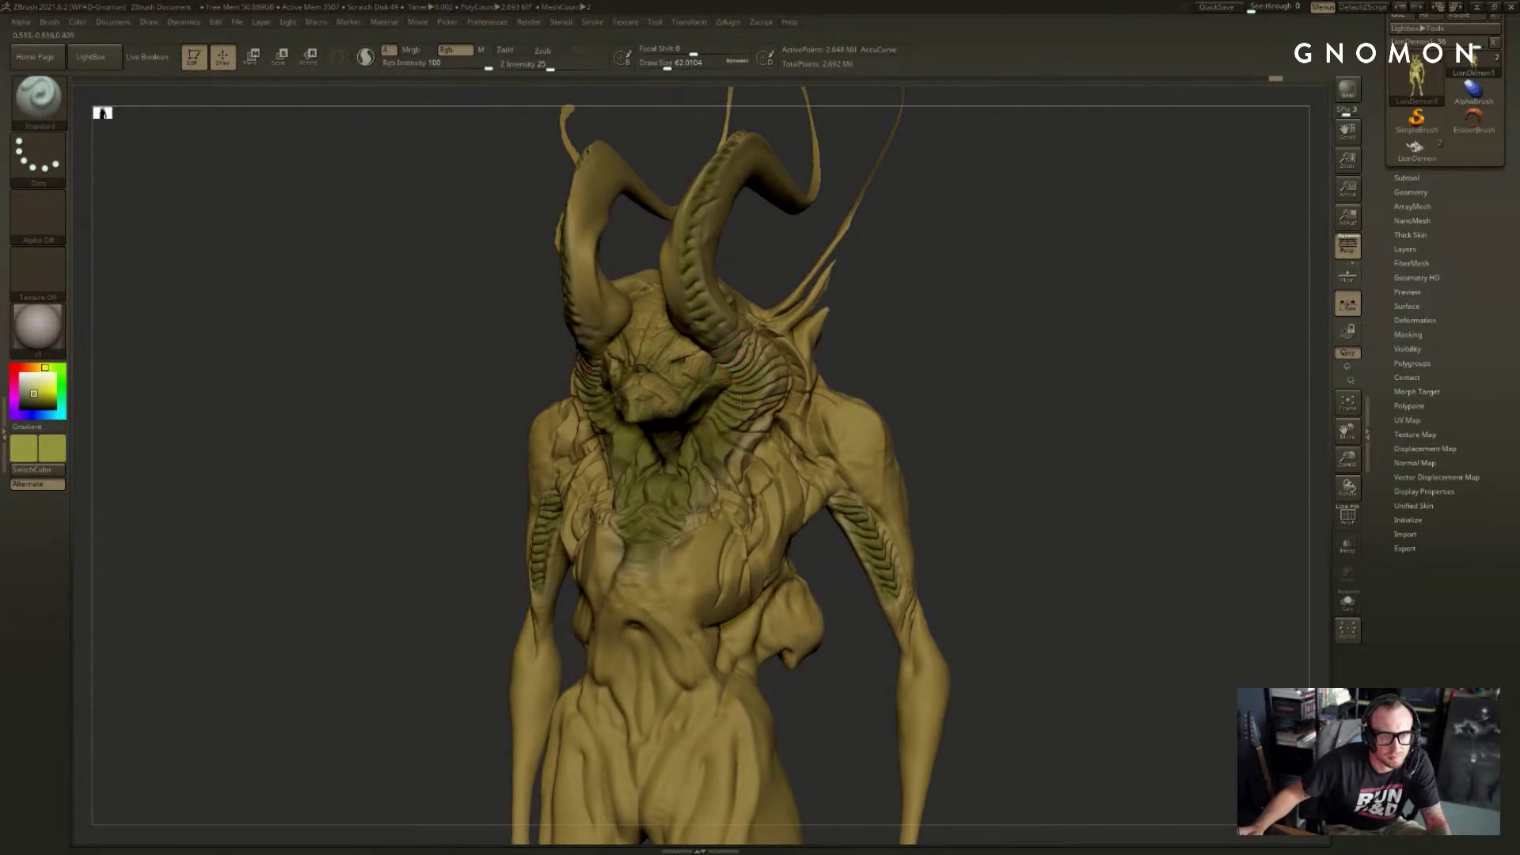
pyautogui.moveTo(922, 365)
pyautogui.mouseDown()
pyautogui.moveTo(963, 387)
pyautogui.moveTo(894, 372)
pyautogui.mouseUp()
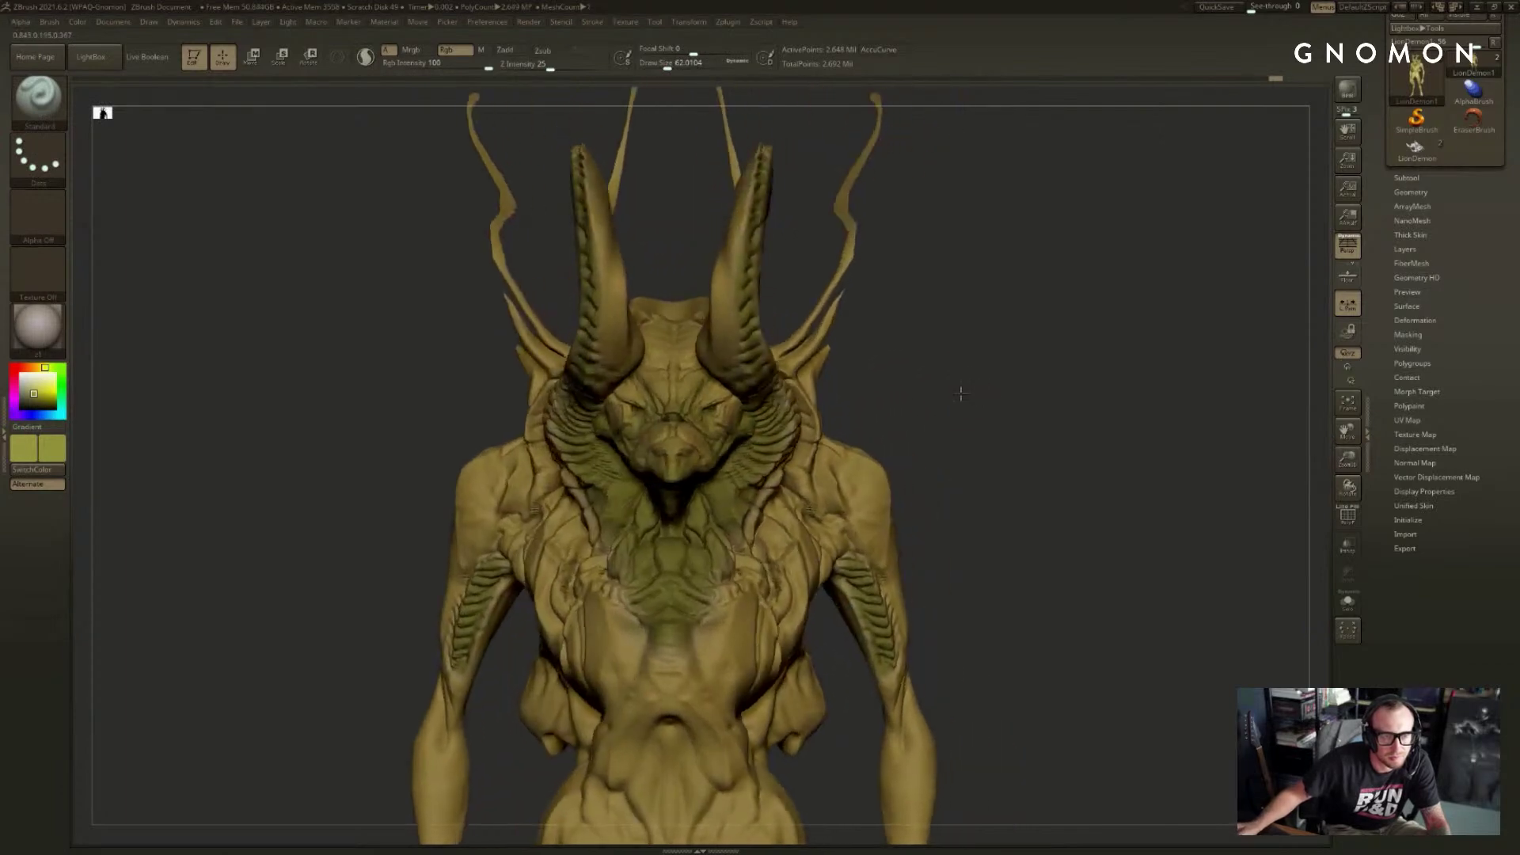
# - Reduce the brush size to about 35 and touch up the horns' ridges with olive and yellow sampled from the model
pyautogui.moveTo(785, 255); pyautogui.dragTo(774, 440)
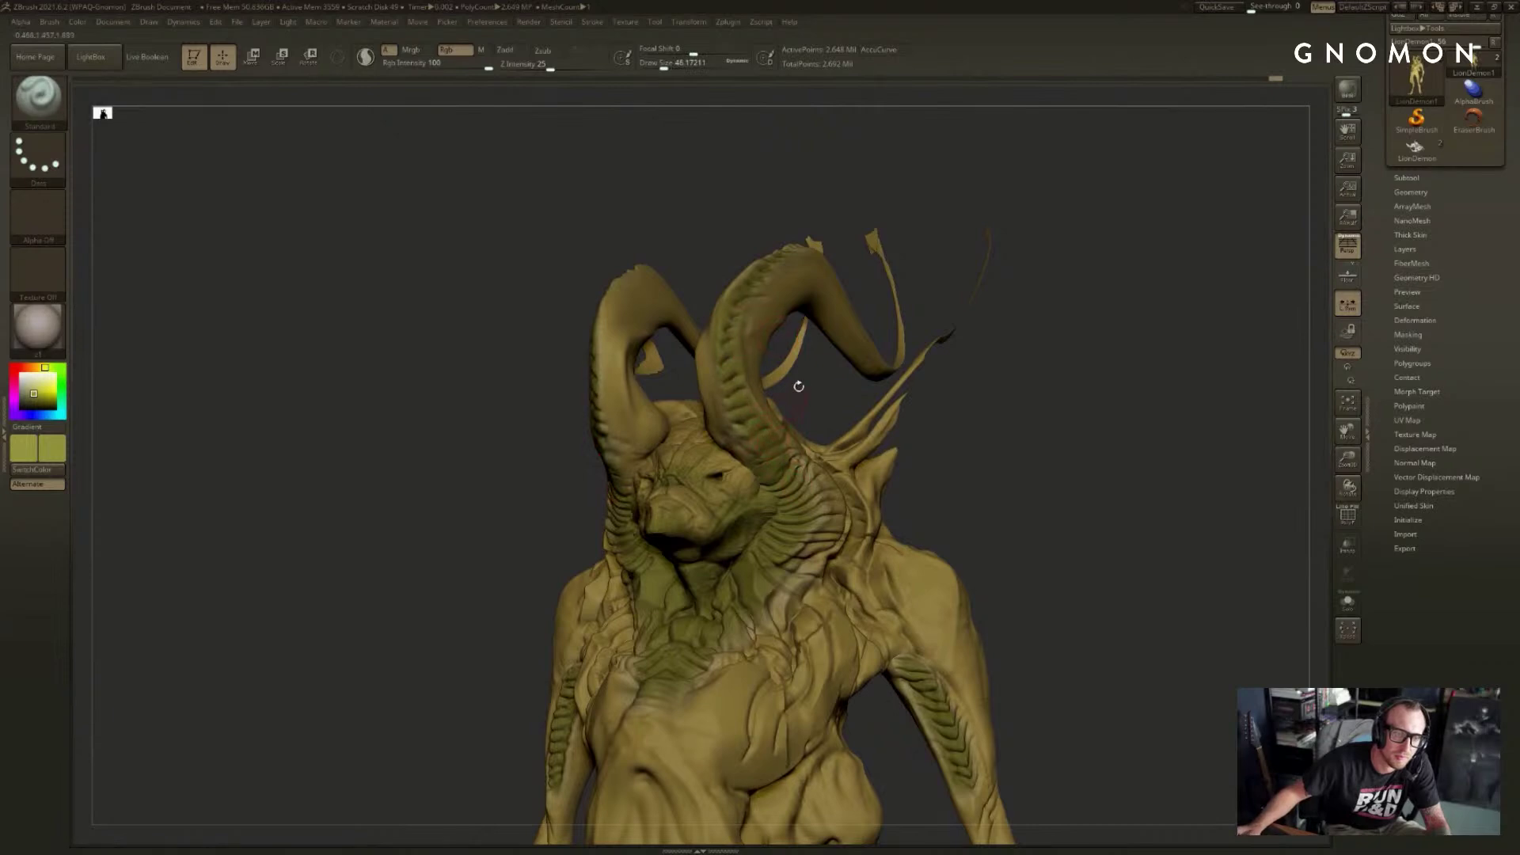
pyautogui.moveTo(799, 386); pyautogui.dragTo(723, 402)
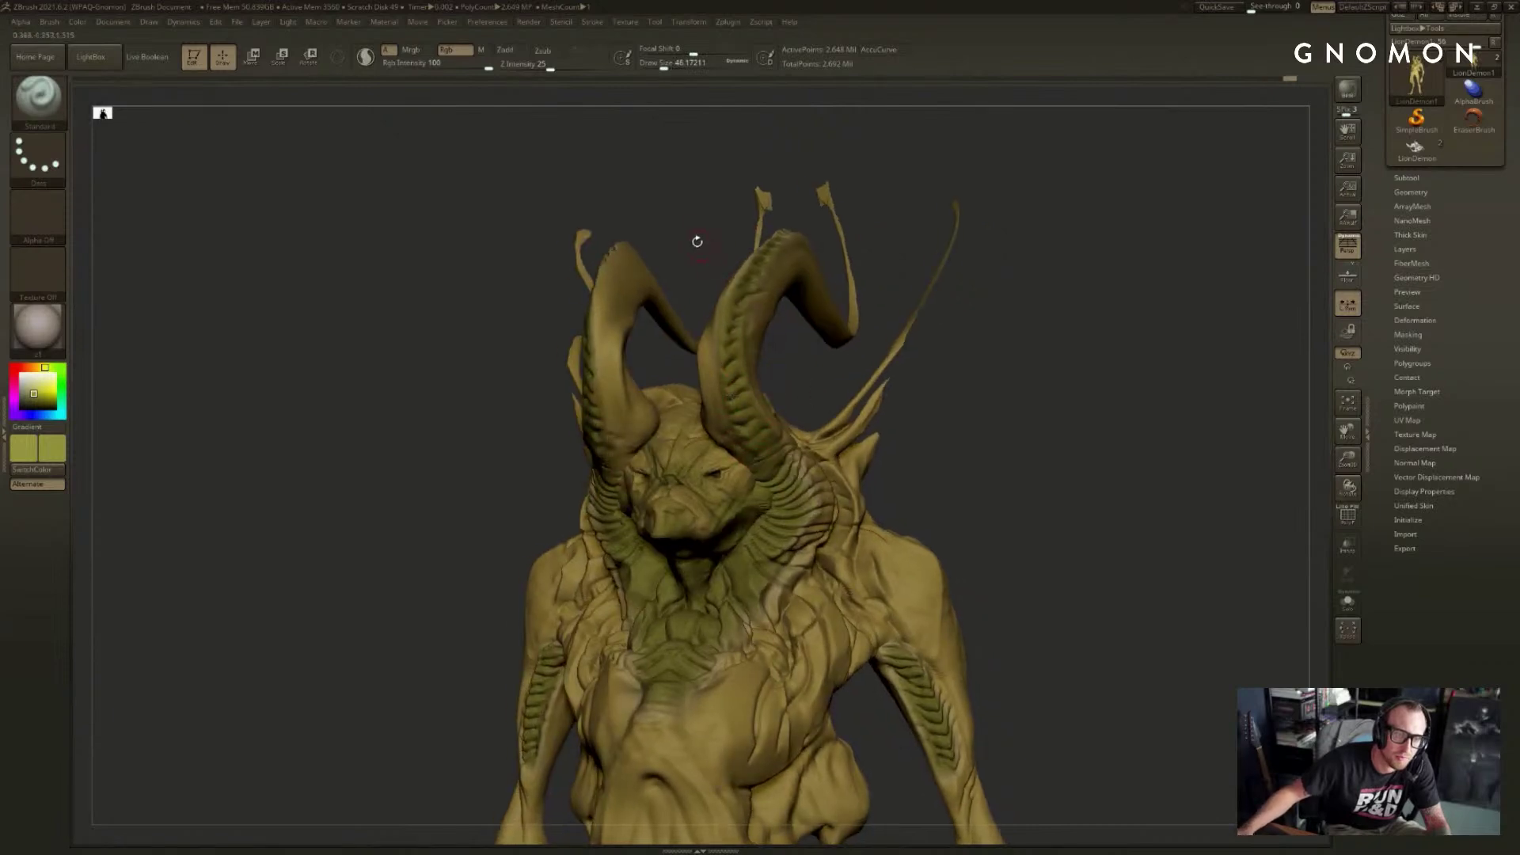
pyautogui.moveTo(697, 241); pyautogui.dragTo(795, 392)
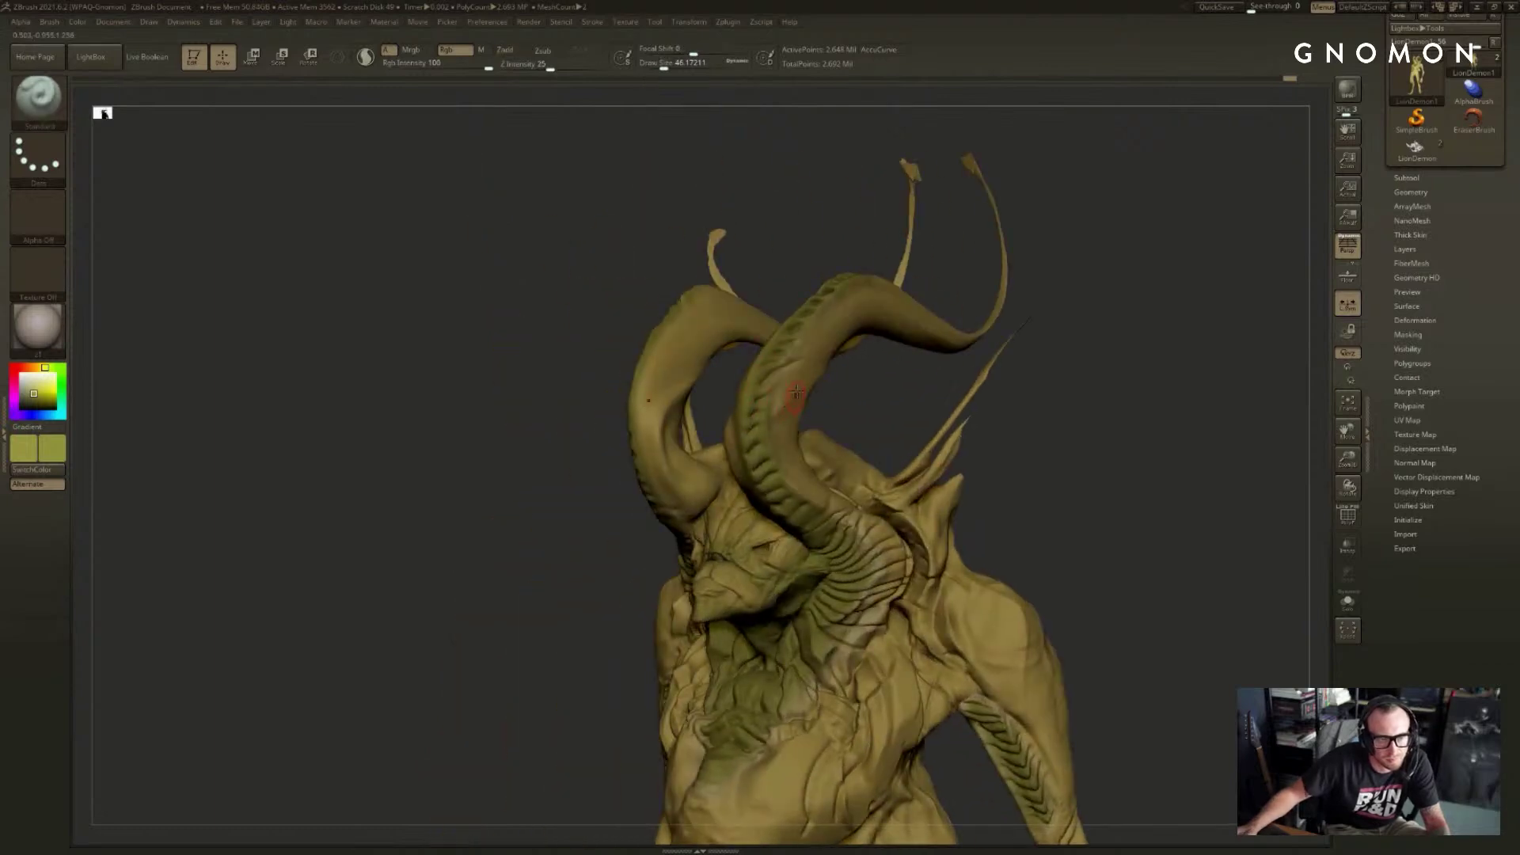
pyautogui.press('c')
pyautogui.press('c')
pyautogui.press('s')
pyautogui.click(824, 286)
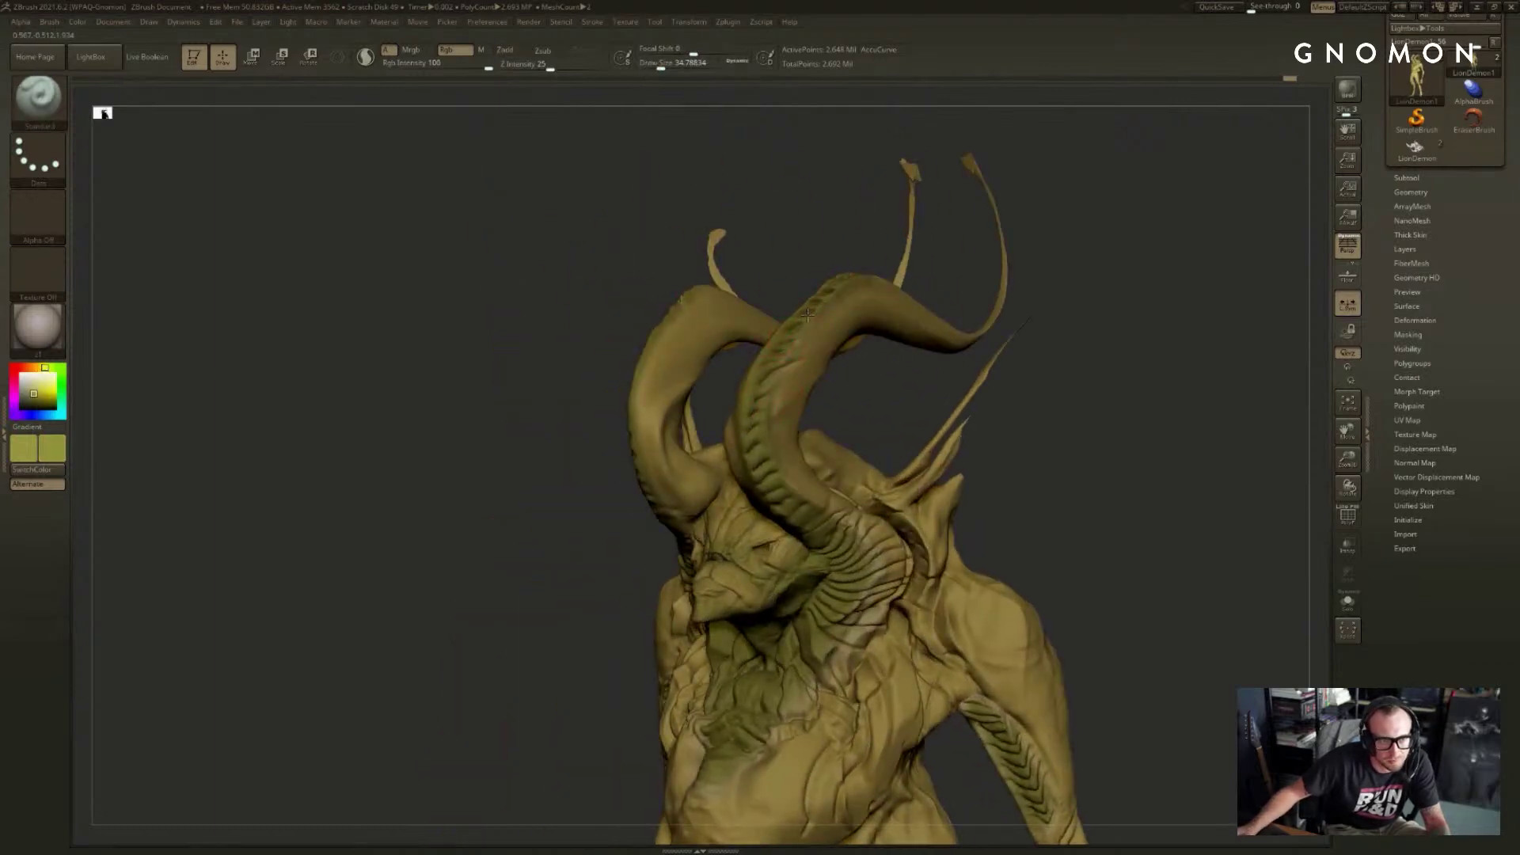
pyautogui.press('c')
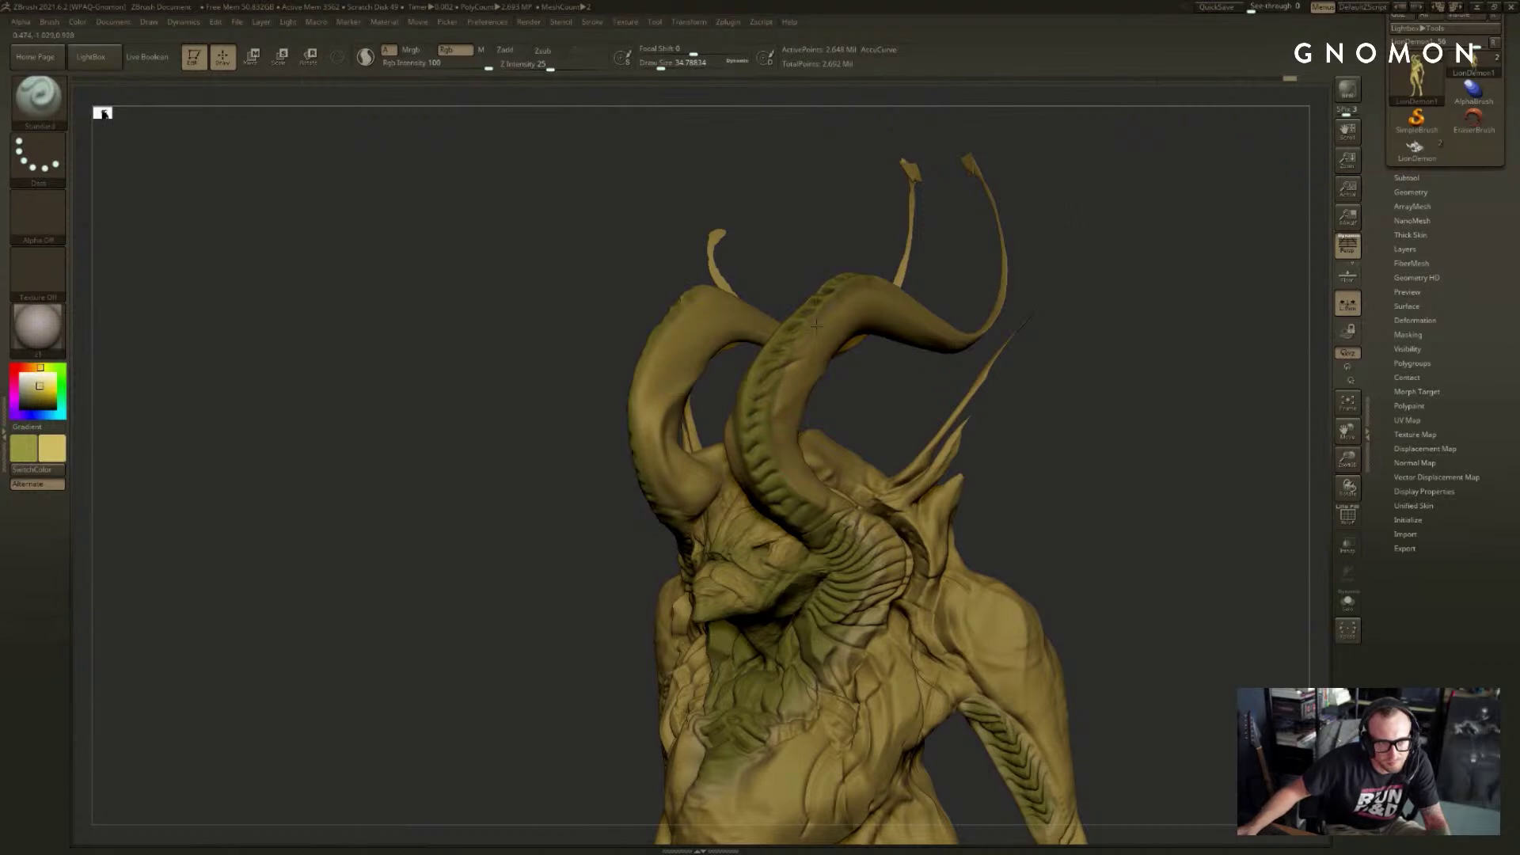
pyautogui.moveTo(898, 368)
pyautogui.mouseDown()
pyautogui.moveTo(910, 380)
pyautogui.moveTo(1005, 299)
pyautogui.moveTo(1008, 360)
pyautogui.moveTo(926, 343)
pyautogui.mouseUp()
# - Blend the unpainted edges of the collar and neck using olive and yellow sampled from the model
pyautogui.press('c')
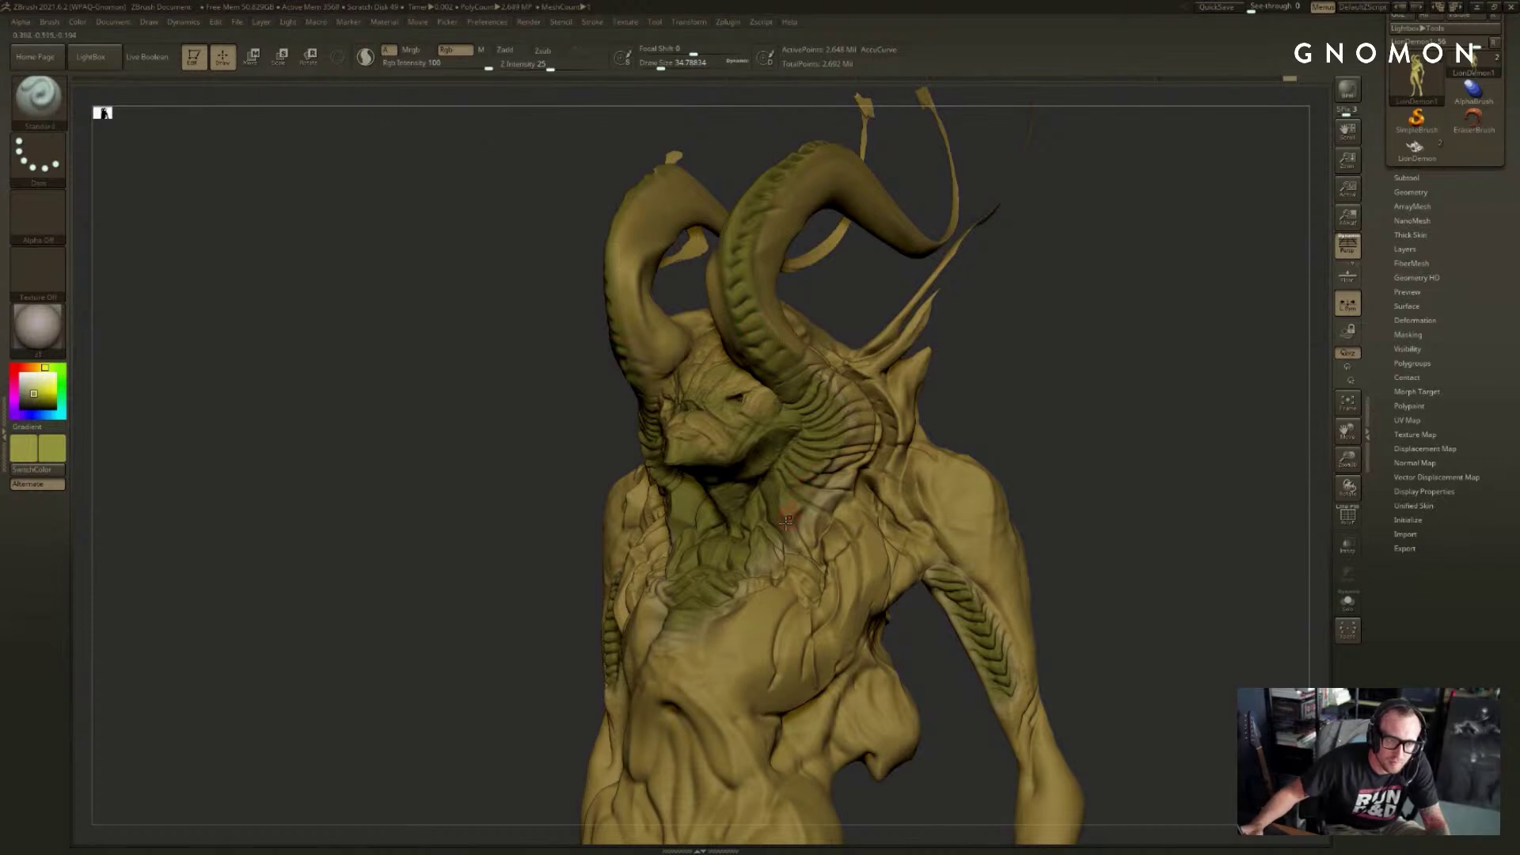
pyautogui.press('c')
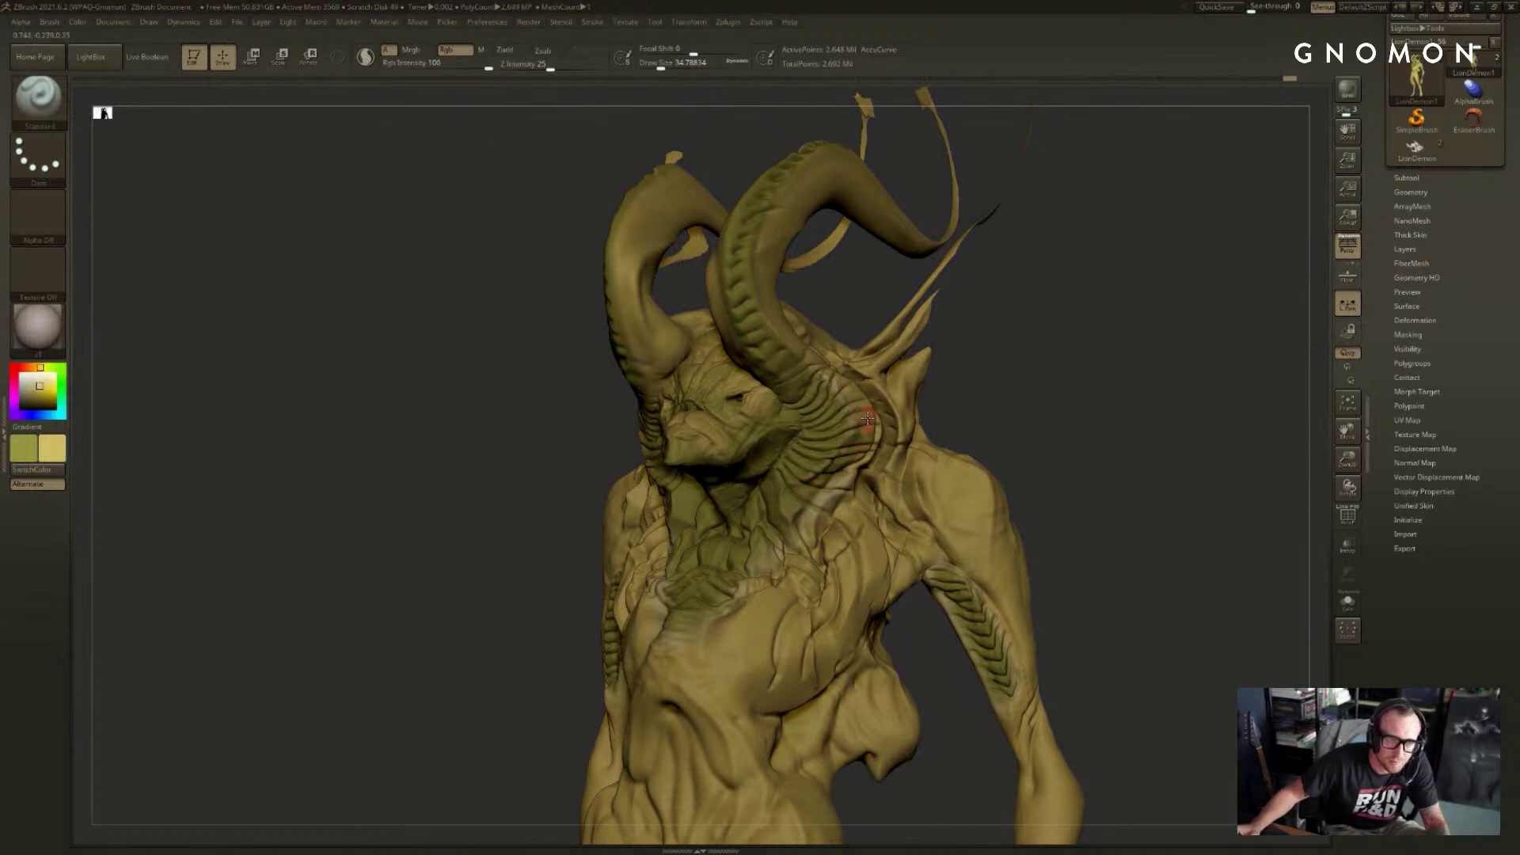
pyautogui.press('c')
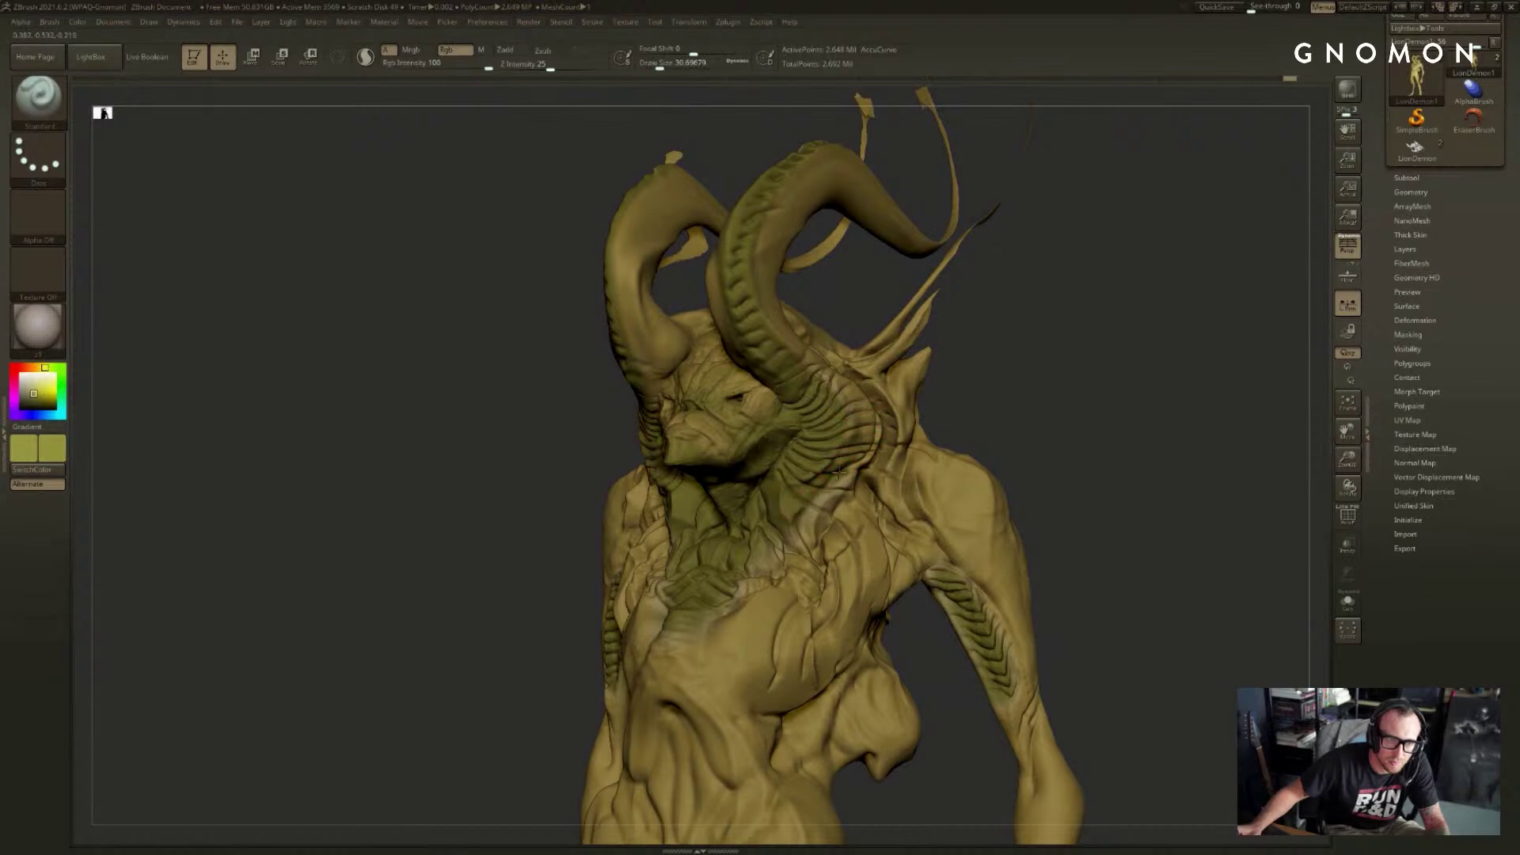
pyautogui.keyDown('alt'); pyautogui.moveTo(1013, 412); pyautogui.dragTo(775, 431); pyautogui.keyUp('alt')
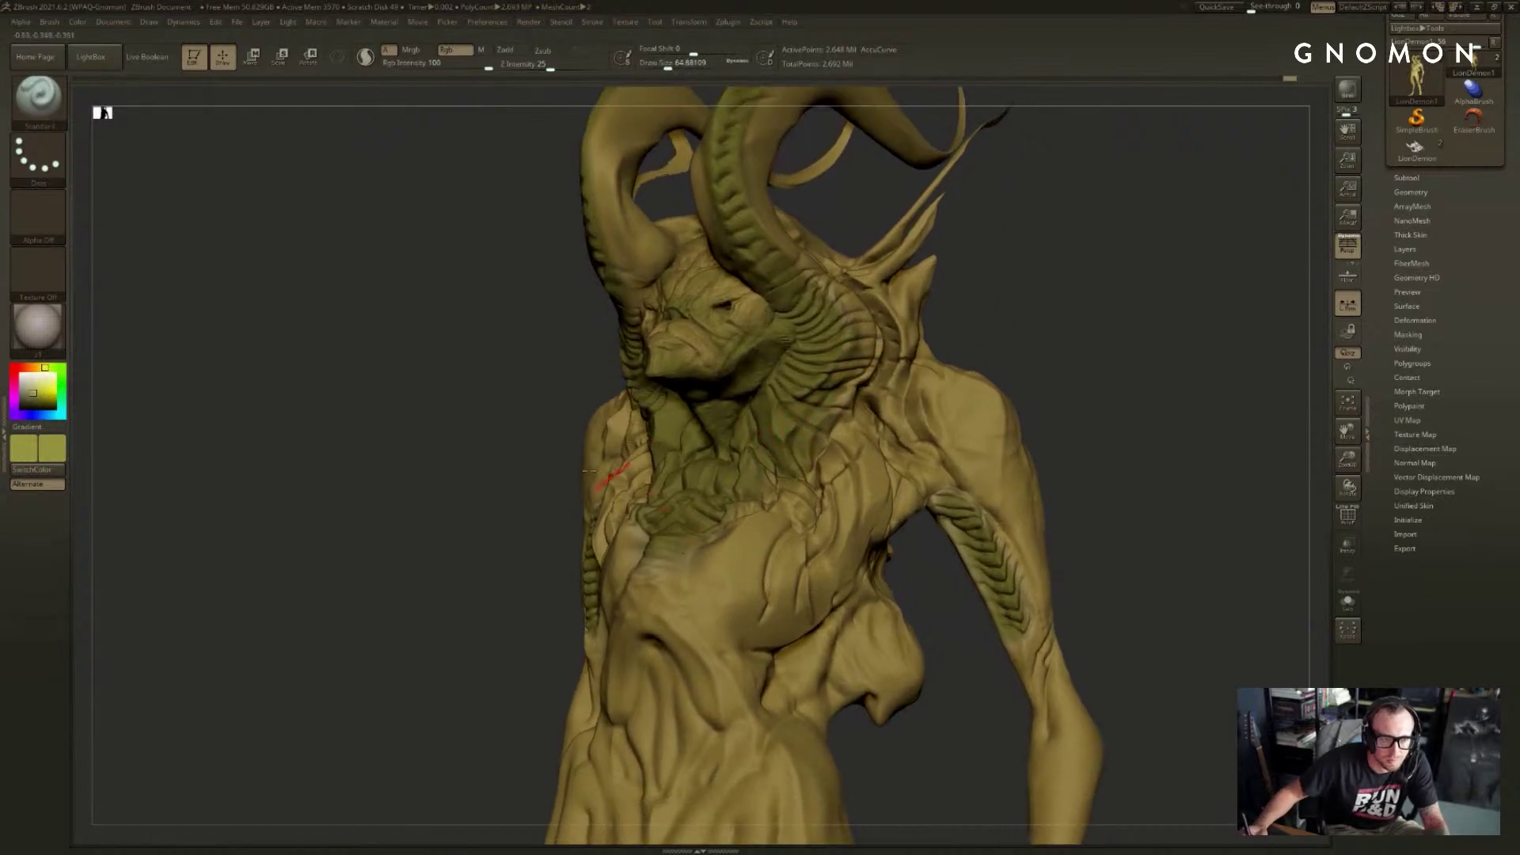
# - Touch up the front of the chest, sample light yellow from the model and make the head the active subtool
pyautogui.moveTo(705, 535)
pyautogui.keyDown('shift'); pyautogui.mouseDown(button='right')
pyautogui.moveTo(720, 560)
pyautogui.moveTo(727, 479)
pyautogui.moveTo(709, 408)
pyautogui.mouseUp(button='right'); pyautogui.keyUp('shift')
pyautogui.press('c')
pyautogui.moveTo(980, 265)
pyautogui.keyDown('alt'); pyautogui.mouseDown()
pyautogui.moveTo(998, 305)
pyautogui.moveTo(859, 360)
pyautogui.mouseUp(); pyautogui.keyUp('alt')
pyautogui.moveTo(706, 388)
pyautogui.mouseDown()
pyautogui.moveTo(707, 291)
pyautogui.moveTo(713, 355)
pyautogui.mouseUp()
pyautogui.press('s')
pyautogui.press('s')
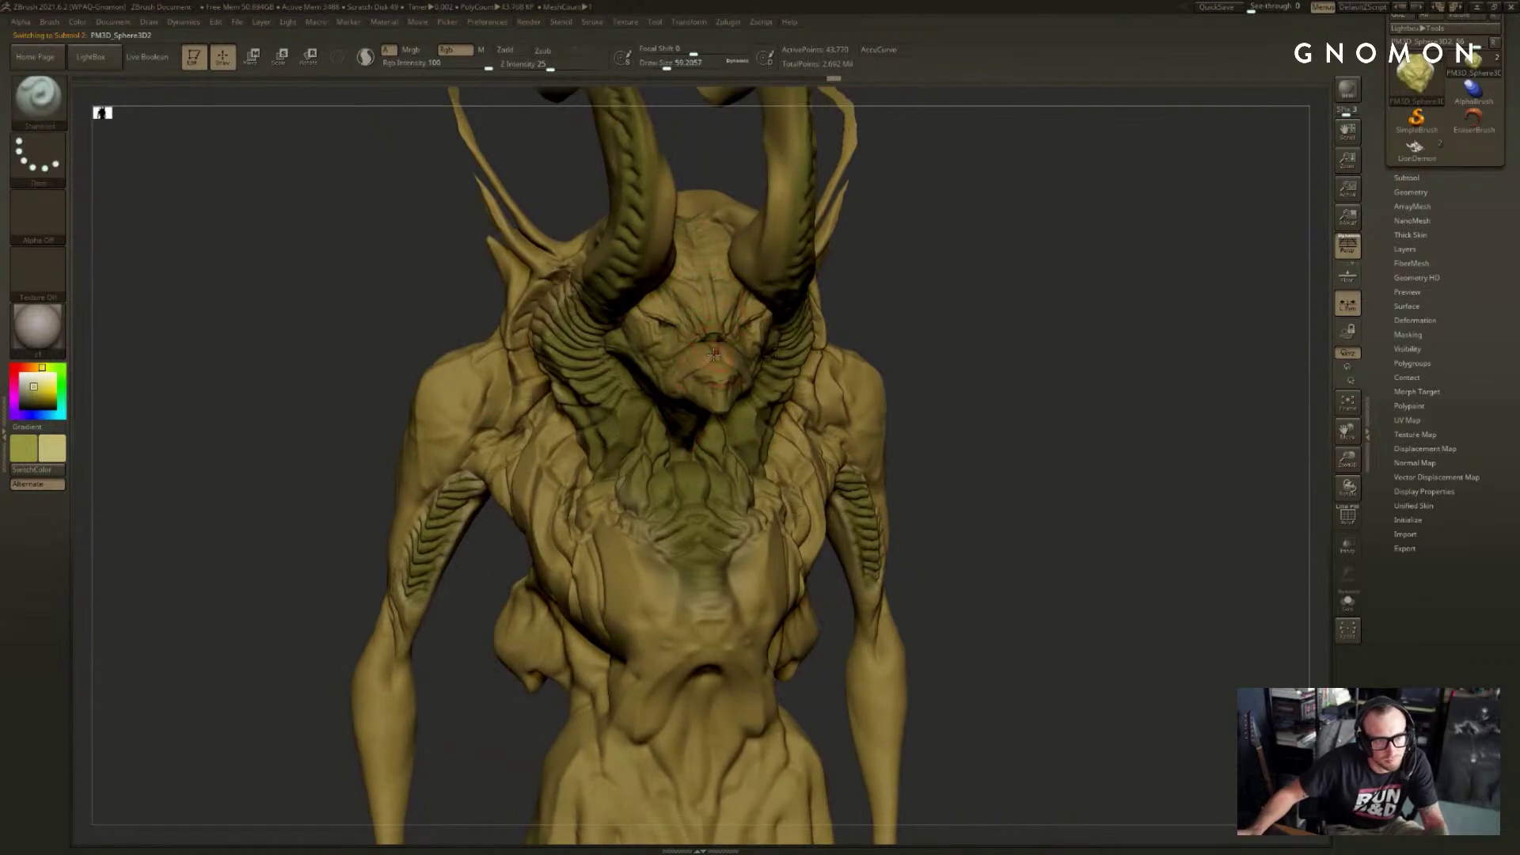
# - Choose a muted red as the main colour, keeping olive as the secondary colour
pyautogui.keyDown('shift'); pyautogui.moveTo(182, 412); pyautogui.dragTo(15, 368); pyautogui.keyUp('shift')
pyautogui.click(38, 387)
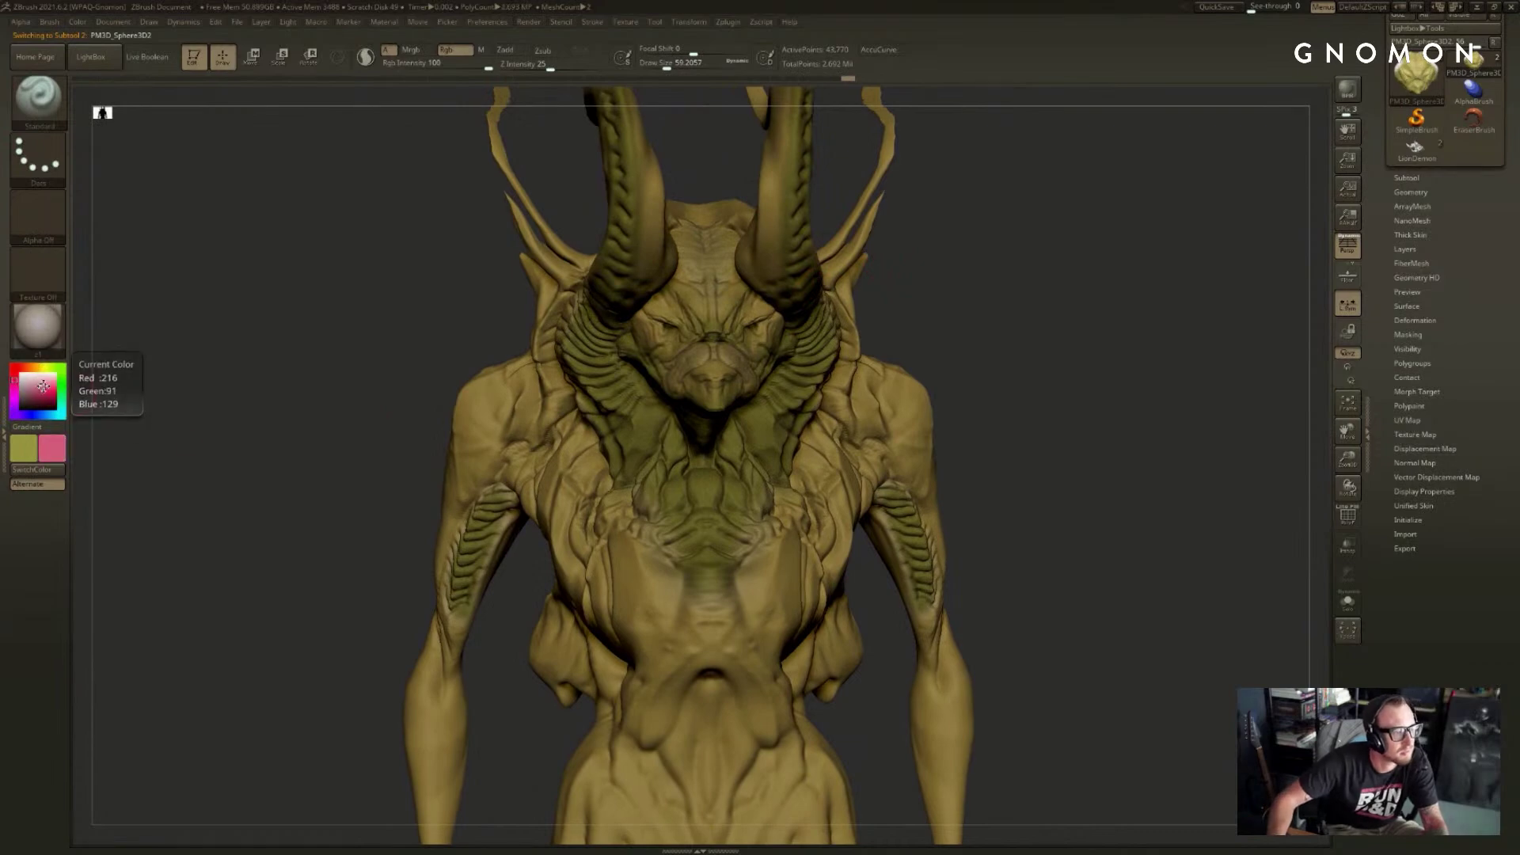
pyautogui.click(43, 389)
pyautogui.click(41, 388)
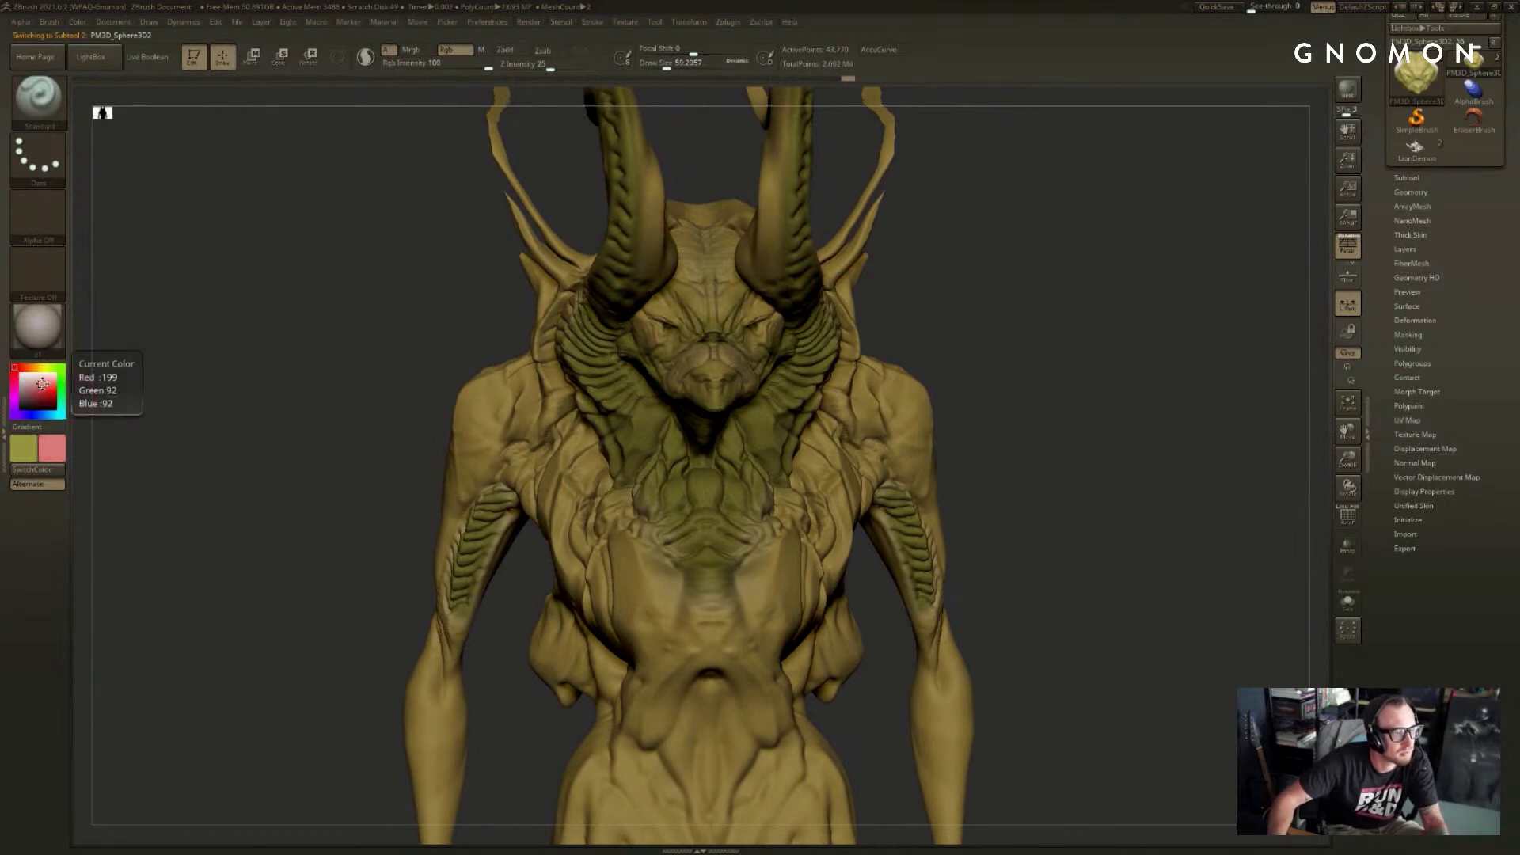
pyautogui.click(40, 387)
pyautogui.click(34, 387)
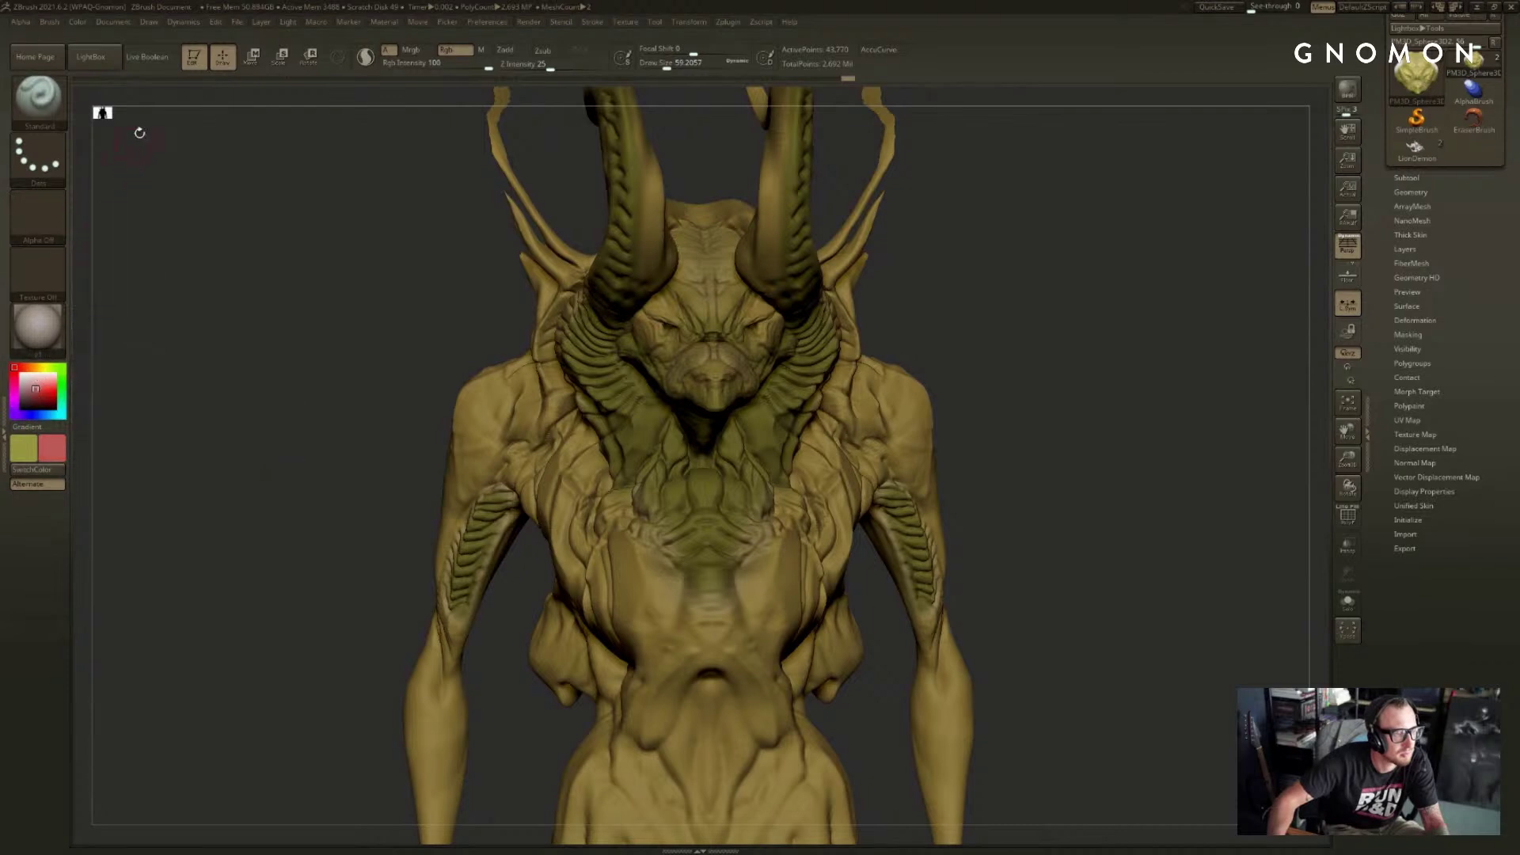
# - Undo the red paint on the brows and lower the RGB intensity to about 19
pyautogui.hotkey('ctrl', 'z')
pyautogui.hotkey('ctrl', 'z')
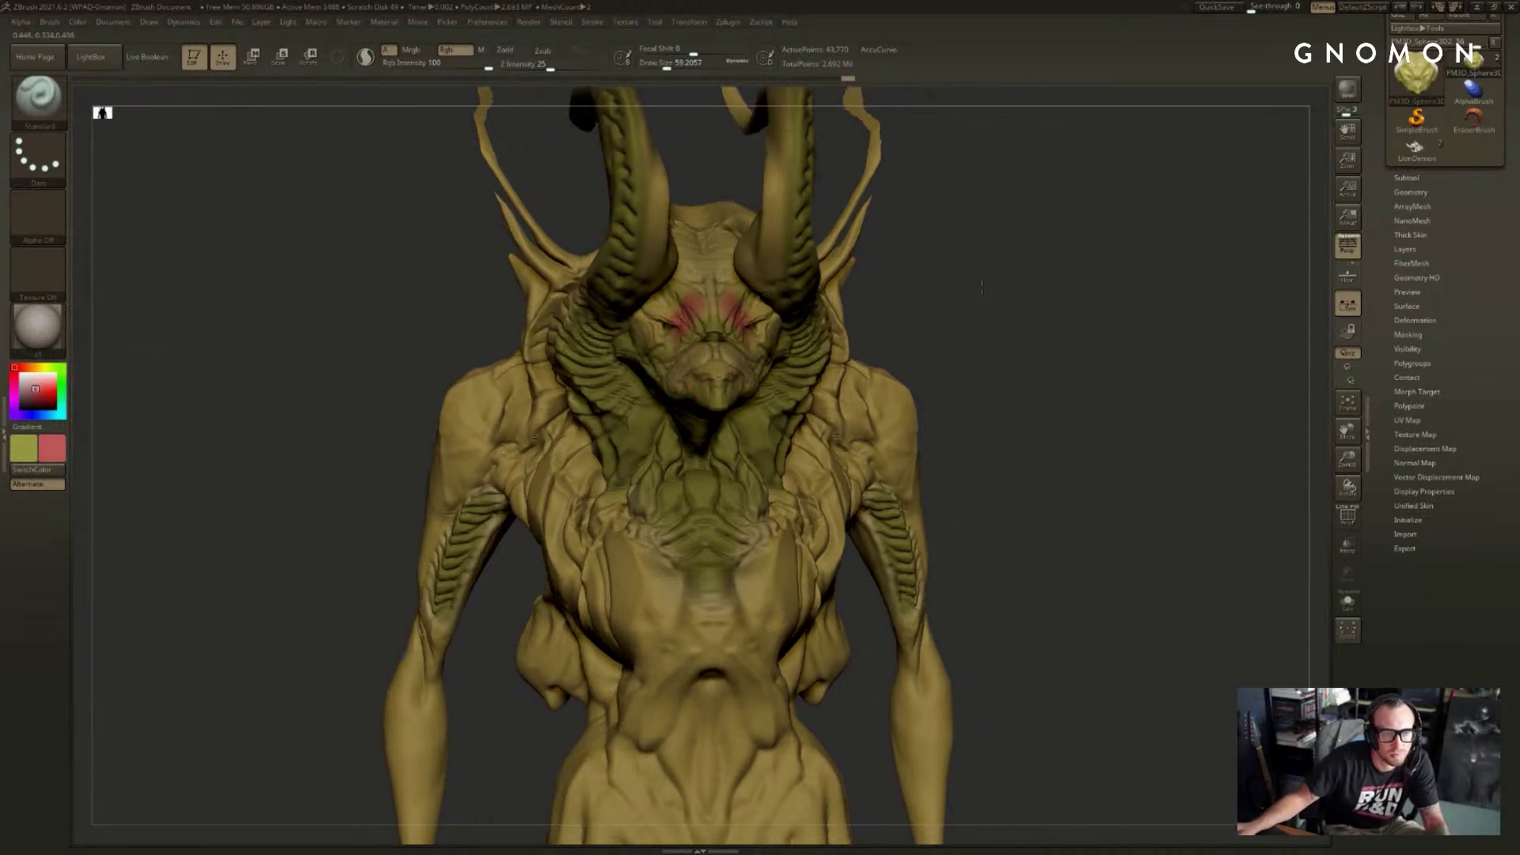
pyautogui.moveTo(448, 68); pyautogui.dragTo(430, 68)
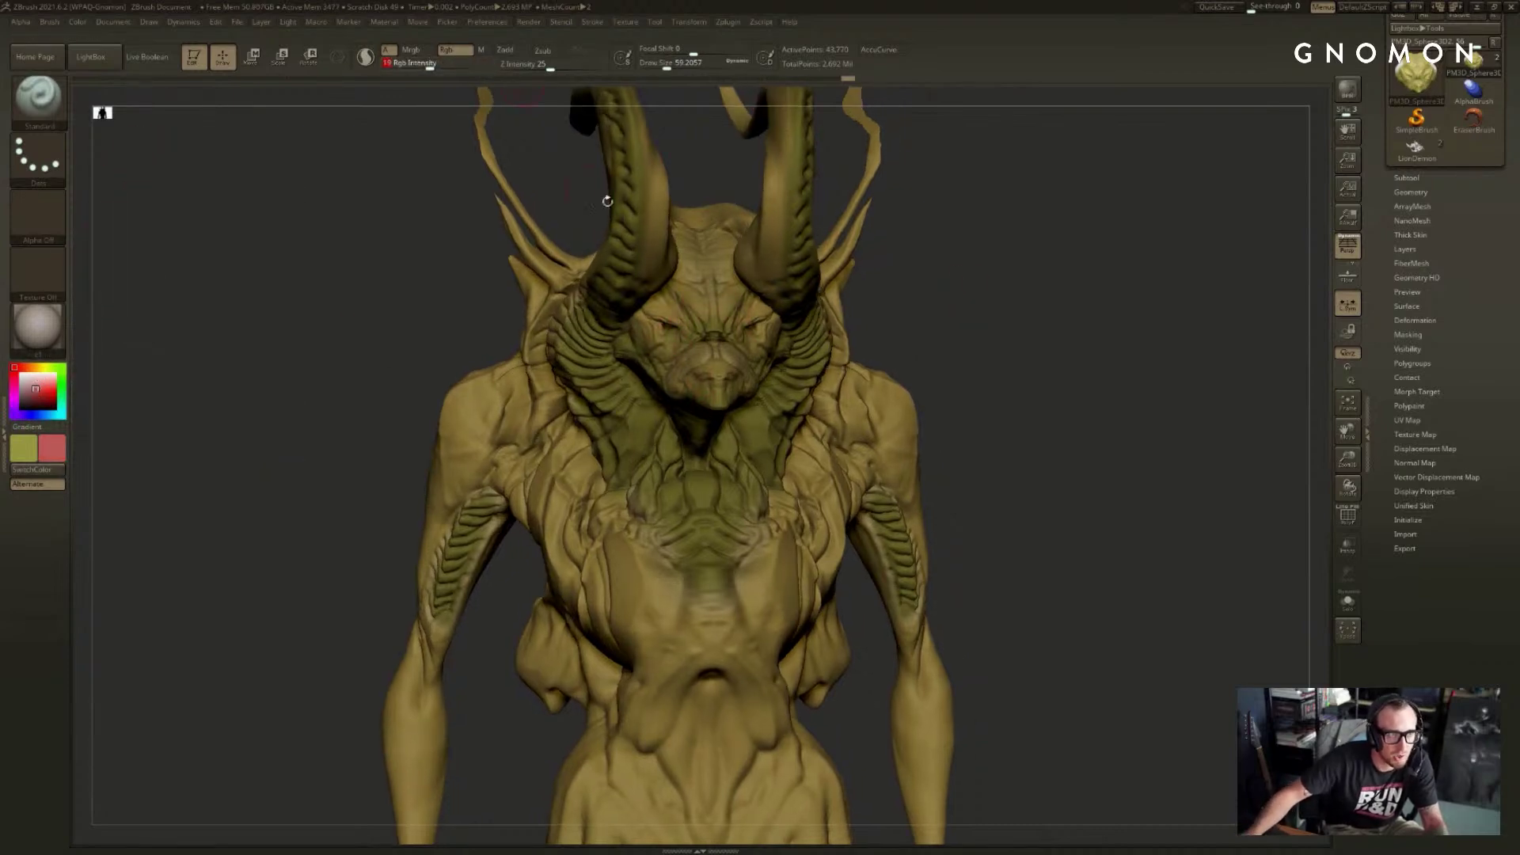
# - Try faint red strokes on the face with a brush size of about 93 and undo them
pyautogui.press('s')
pyautogui.moveTo(706, 311)
pyautogui.mouseDown()
pyautogui.moveTo(668, 335)
pyautogui.moveTo(687, 338)
pyautogui.mouseUp()
pyautogui.hotkey('ctrl', 'z')
pyautogui.press('s')
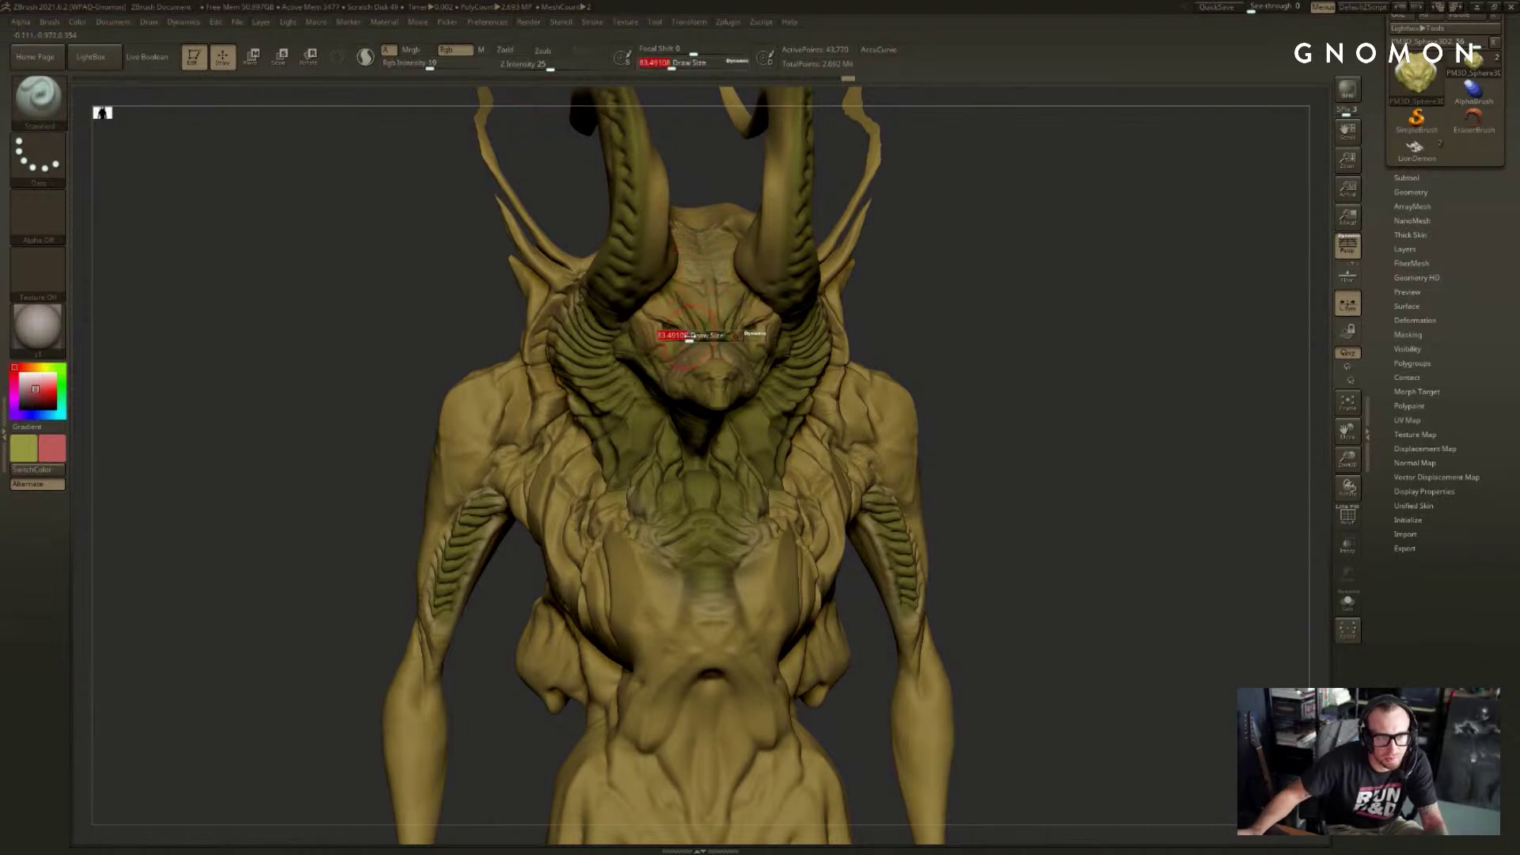
pyautogui.moveTo(904, 354)
pyautogui.mouseDown()
pyautogui.moveTo(929, 349)
pyautogui.moveTo(617, 372)
pyautogui.mouseUp()
# - Make the body the active subtool, try red on the collar and upper chest with a brush size of about 324, and undo it
pyautogui.keyDown('alt'); pyautogui.click(563, 414); pyautogui.keyUp('alt')
pyautogui.press('s')
pyautogui.moveTo(540, 414)
pyautogui.mouseDown()
pyautogui.moveTo(575, 413)
pyautogui.moveTo(538, 483)
pyautogui.moveTo(582, 519)
pyautogui.mouseUp()
pyautogui.moveTo(950, 333); pyautogui.dragTo(863, 329)
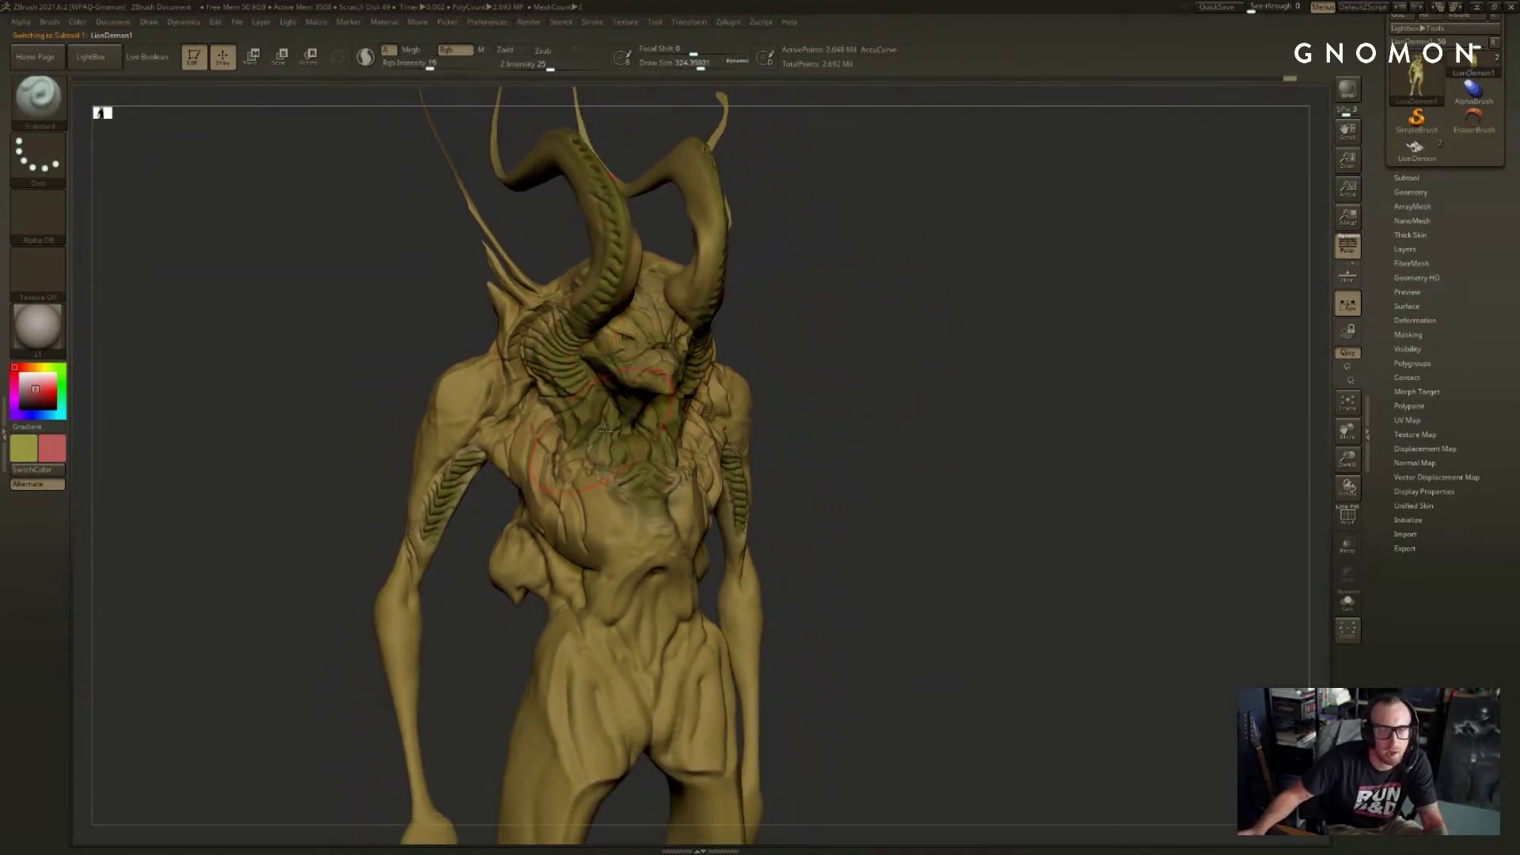
pyautogui.moveTo(554, 452); pyautogui.dragTo(538, 404)
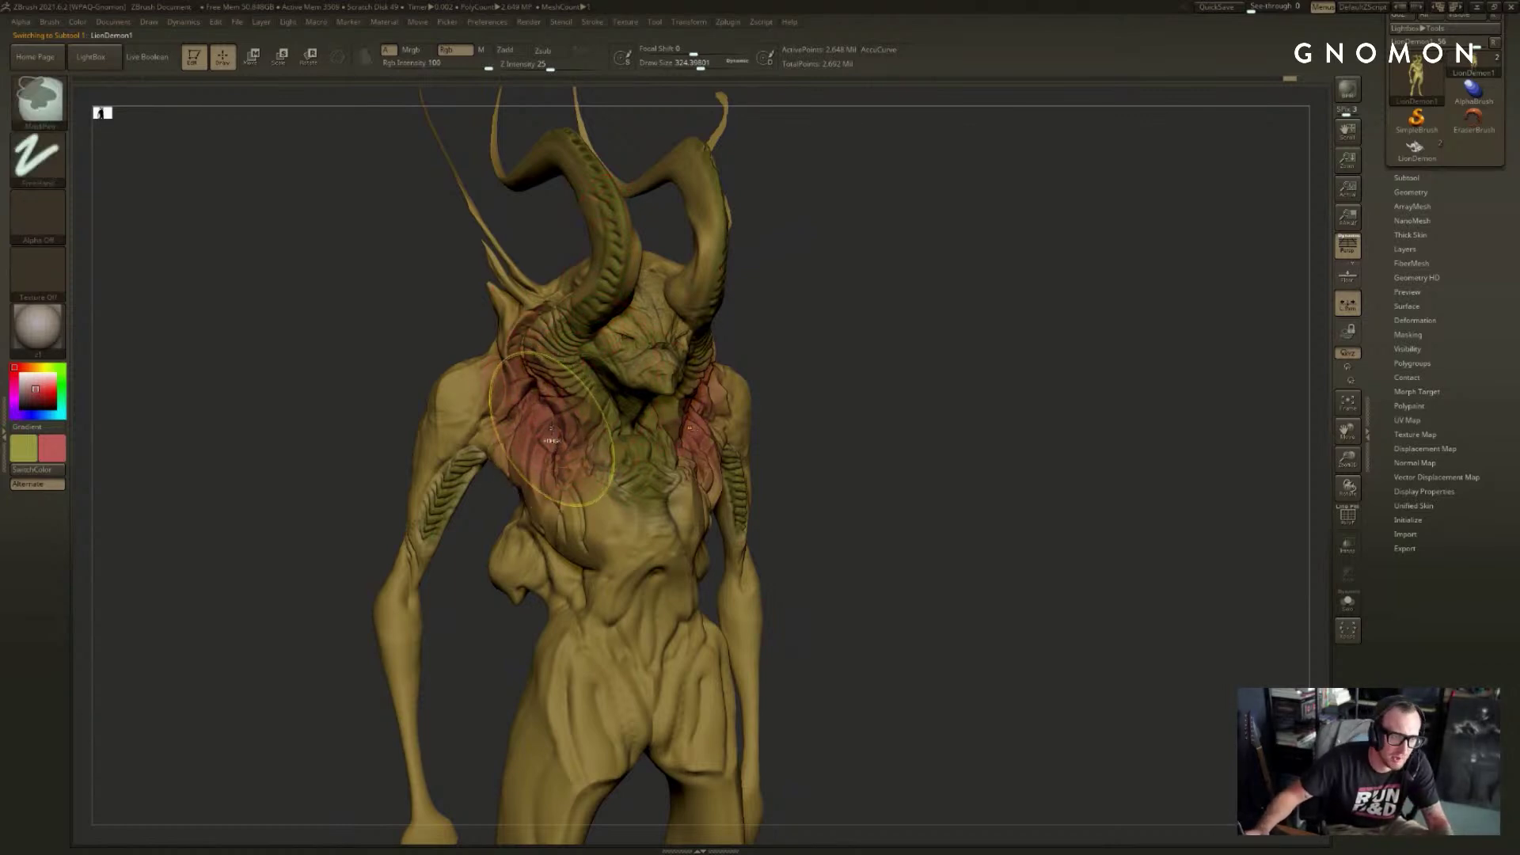
pyautogui.hotkey('ctrl', 'z')
# - Reduce the brush size to about 74, try red along the outer rim of the collar and undo it
pyautogui.press('s')
pyautogui.moveTo(563, 335); pyautogui.dragTo(544, 333)
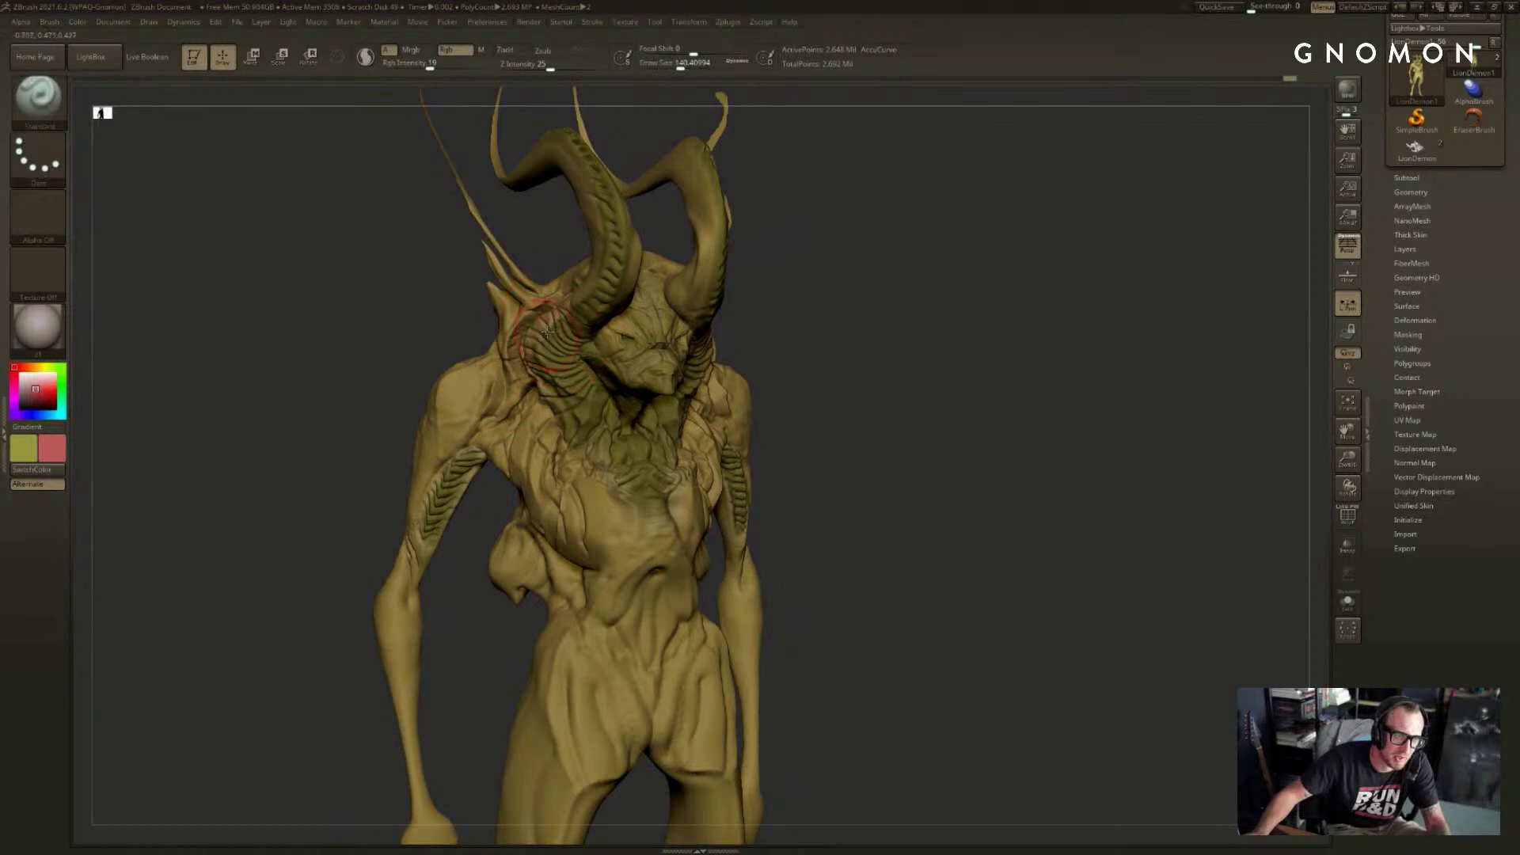
pyautogui.keyDown('alt'); pyautogui.moveTo(440, 311); pyautogui.dragTo(467, 388); pyautogui.keyUp('alt')
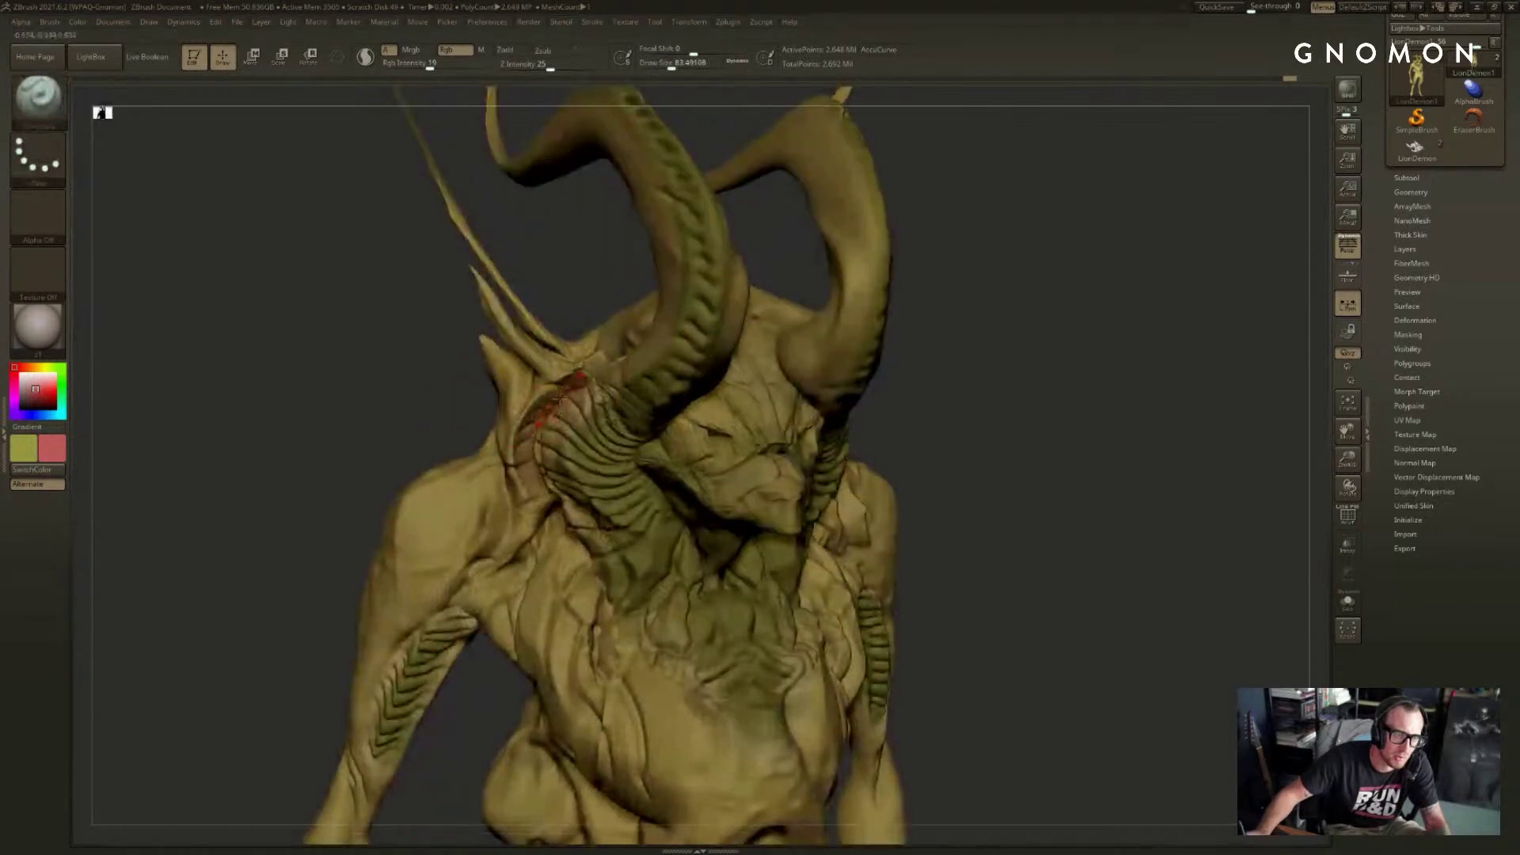
pyautogui.press('s')
pyautogui.moveTo(565, 402); pyautogui.dragTo(563, 402)
pyautogui.moveTo(538, 487)
pyautogui.mouseDown()
pyautogui.moveTo(565, 380)
pyautogui.moveTo(530, 497)
pyautogui.mouseUp()
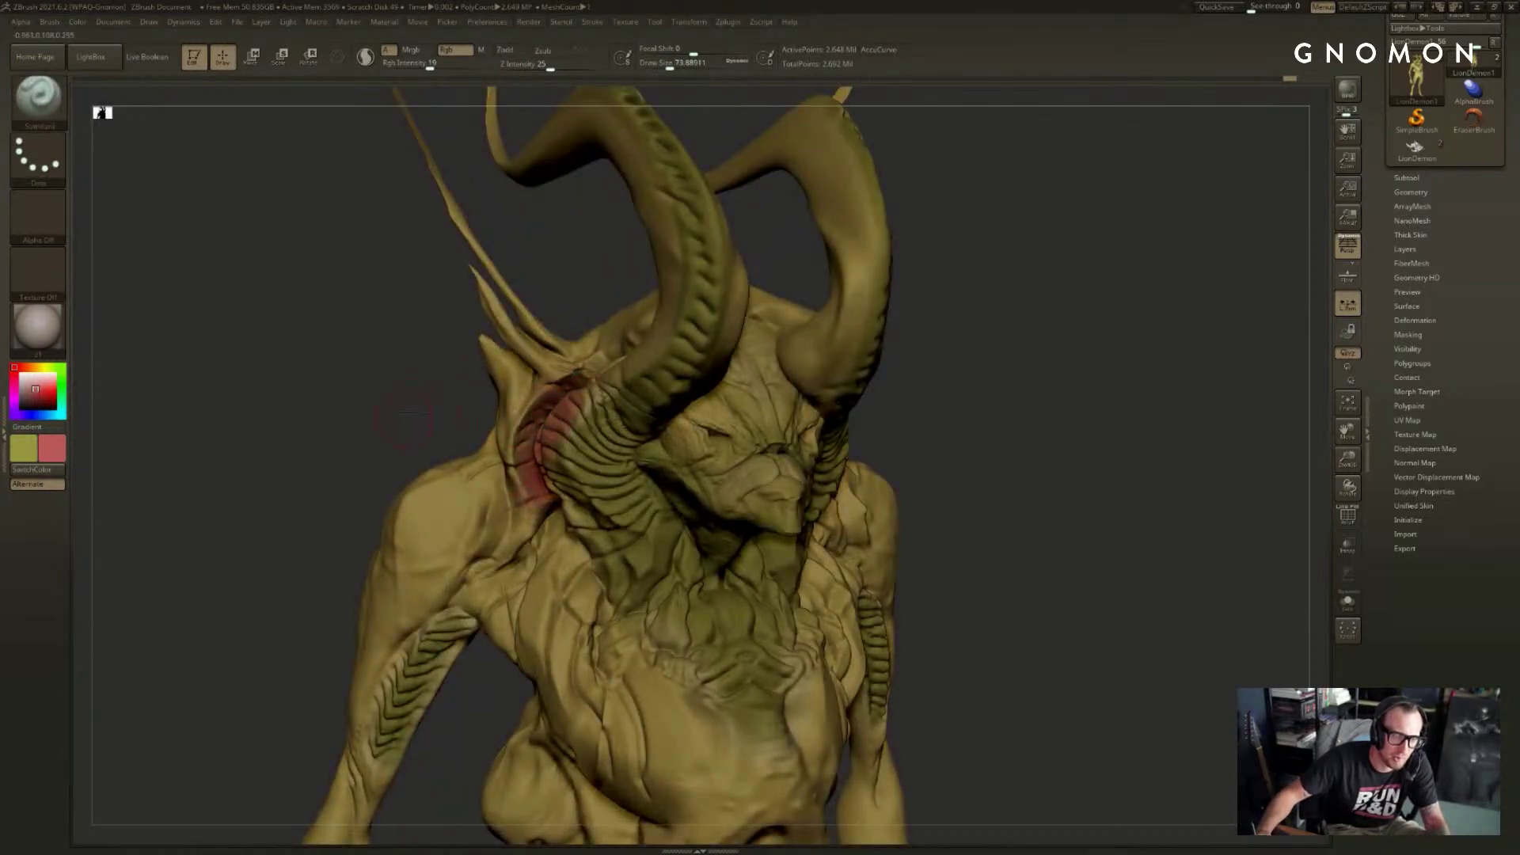
pyautogui.keyDown('alt'); pyautogui.moveTo(382, 444); pyautogui.dragTo(468, 338); pyautogui.keyUp('alt')
pyautogui.hotkey('ctrl', 'z')
# - Choose blue as the main colour and try it on the outer rims of the collar on both sides
pyautogui.moveTo(76, 388); pyautogui.dragTo(108, 538)
pyautogui.moveTo(651, 293)
pyautogui.mouseDown()
pyautogui.moveTo(602, 419)
pyautogui.moveTo(629, 299)
pyautogui.moveTo(658, 289)
pyautogui.moveTo(638, 342)
pyautogui.moveTo(713, 237)
pyautogui.moveTo(693, 245)
pyautogui.mouseUp()
pyautogui.press('f')
pyautogui.keyDown('shift'); pyautogui.moveTo(990, 228); pyautogui.dragTo(740, 255); pyautogui.keyUp('shift')
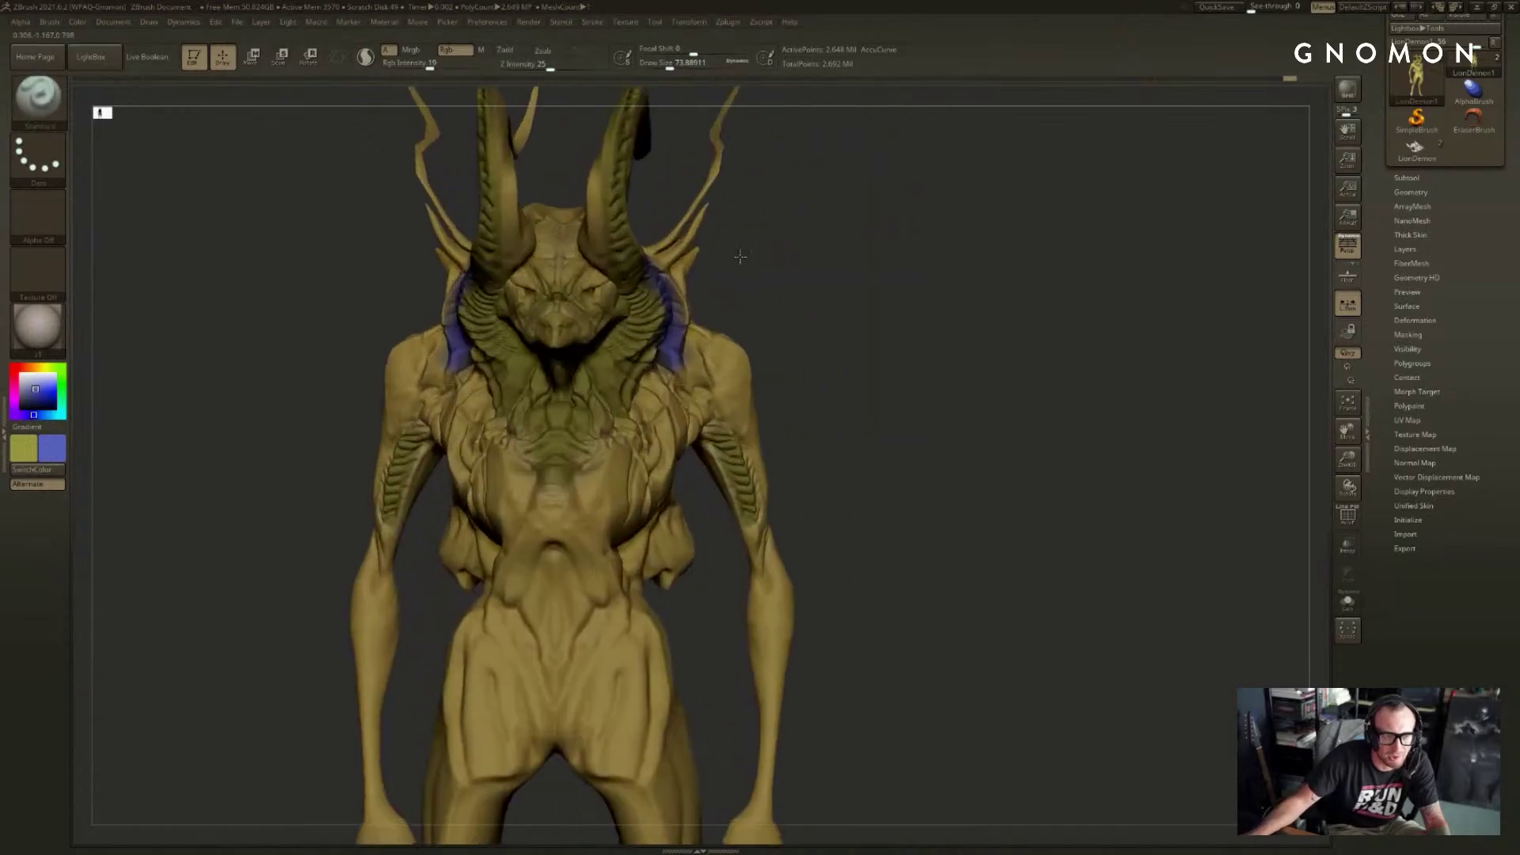
pyautogui.moveTo(934, 239); pyautogui.dragTo(784, 232)
# - Undo the blue strokes on the collar's outer rims
pyautogui.hotkey('ctrl', 'z')
pyautogui.hotkey('ctrl', 'z')
pyautogui.hotkey('ctrl', 'z')
pyautogui.moveTo(273, 342); pyautogui.dragTo(329, 342)
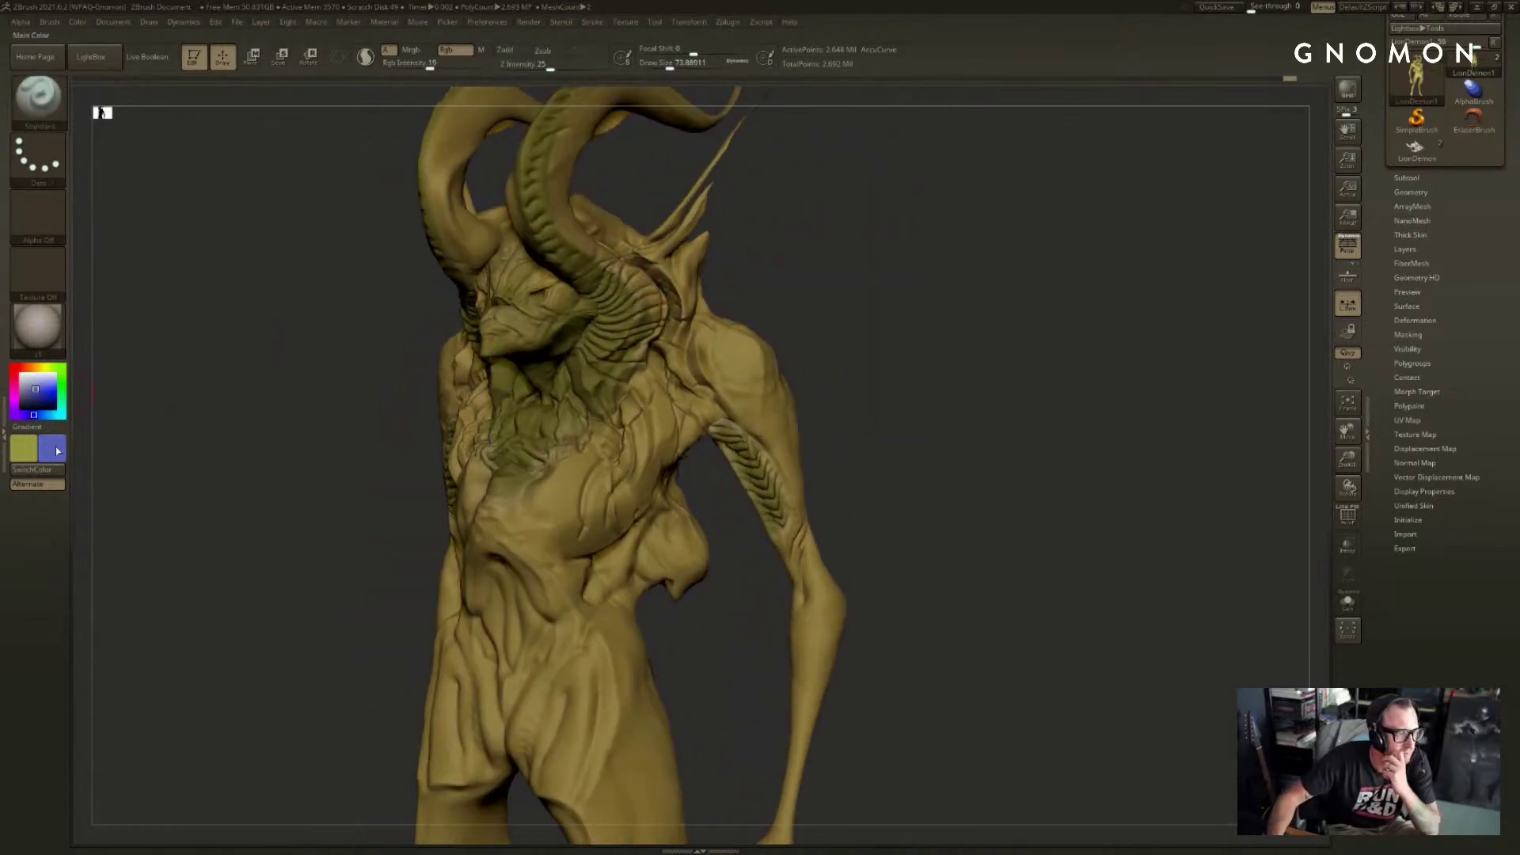
# - Set the main colour to green, try it on the collar and reduce the brush size to about 65
pyautogui.click(36, 391)
pyautogui.click(232, 420)
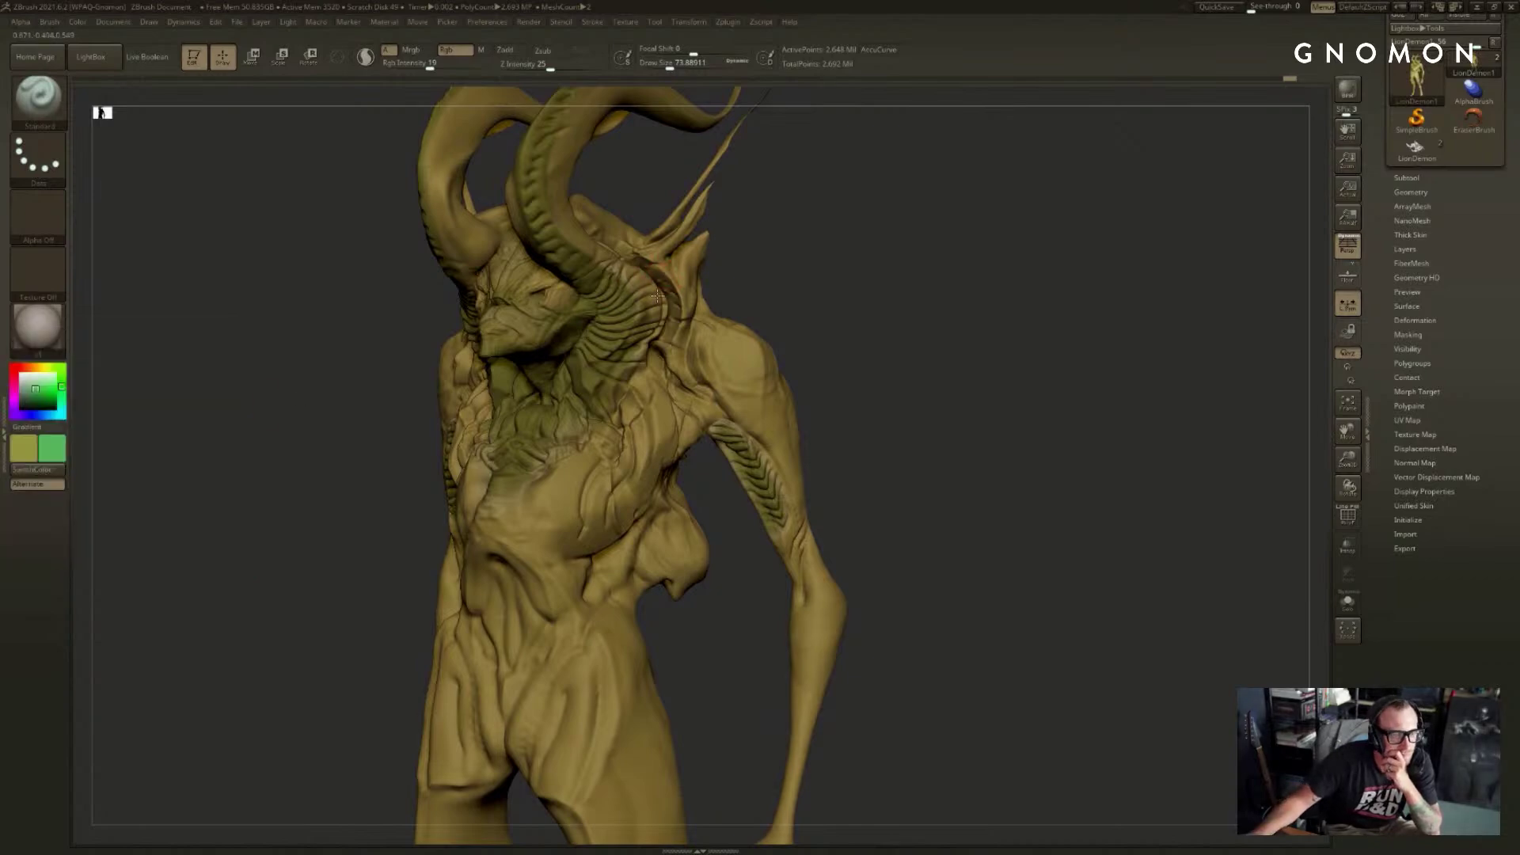
pyautogui.moveTo(657, 295); pyautogui.dragTo(634, 396)
pyautogui.moveTo(373, 330)
pyautogui.mouseDown()
pyautogui.moveTo(737, 247)
pyautogui.moveTo(753, 264)
pyautogui.moveTo(840, 245)
pyautogui.mouseUp()
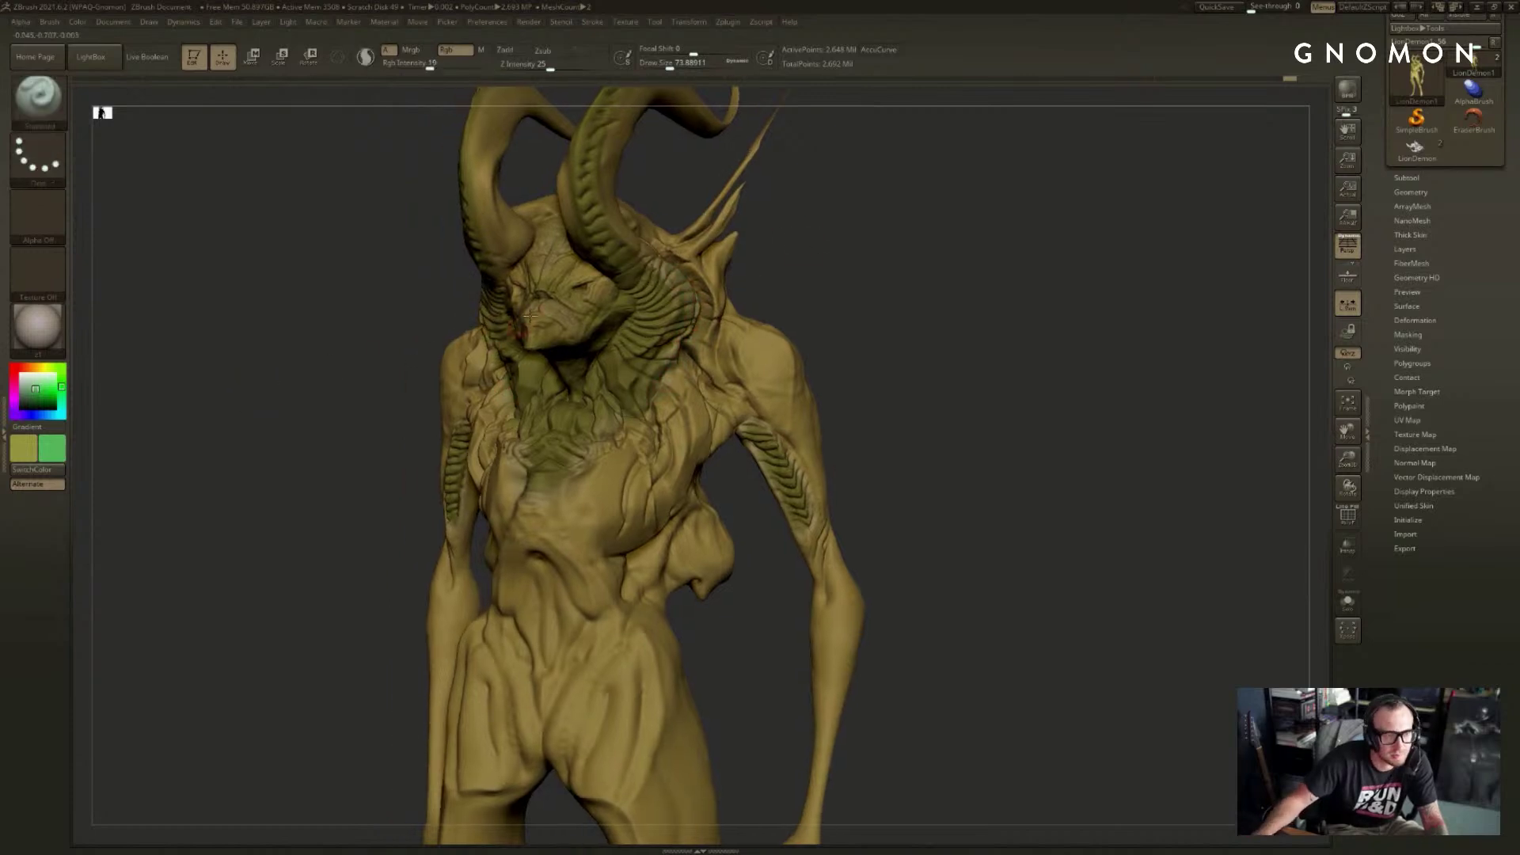
pyautogui.press('[')
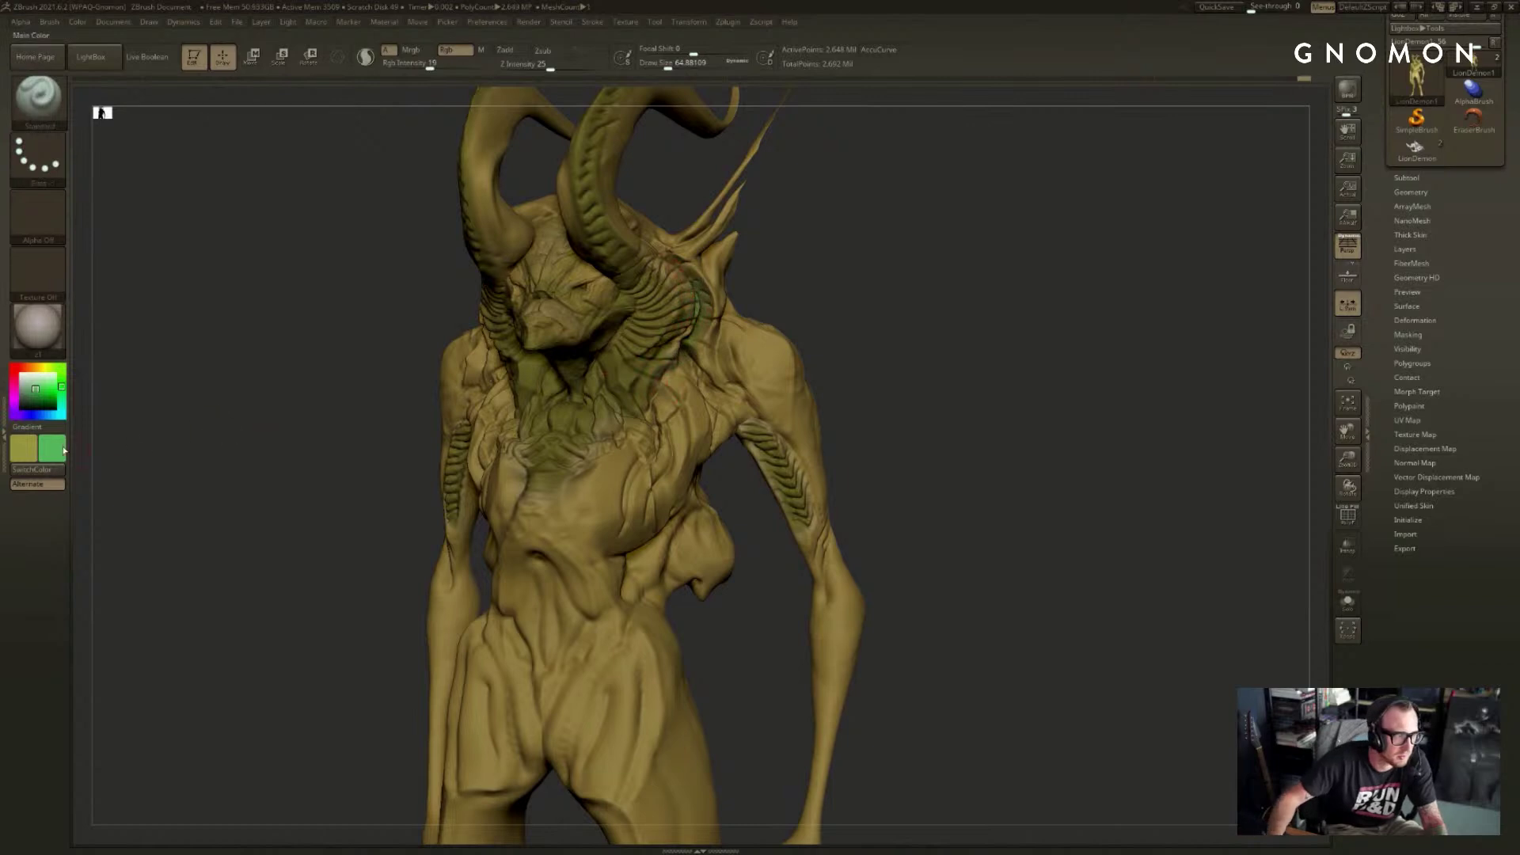
# - Shift the green towards a slightly yellower hue, try it on the collar rims and upper chest, and undo it
pyautogui.moveTo(55, 402)
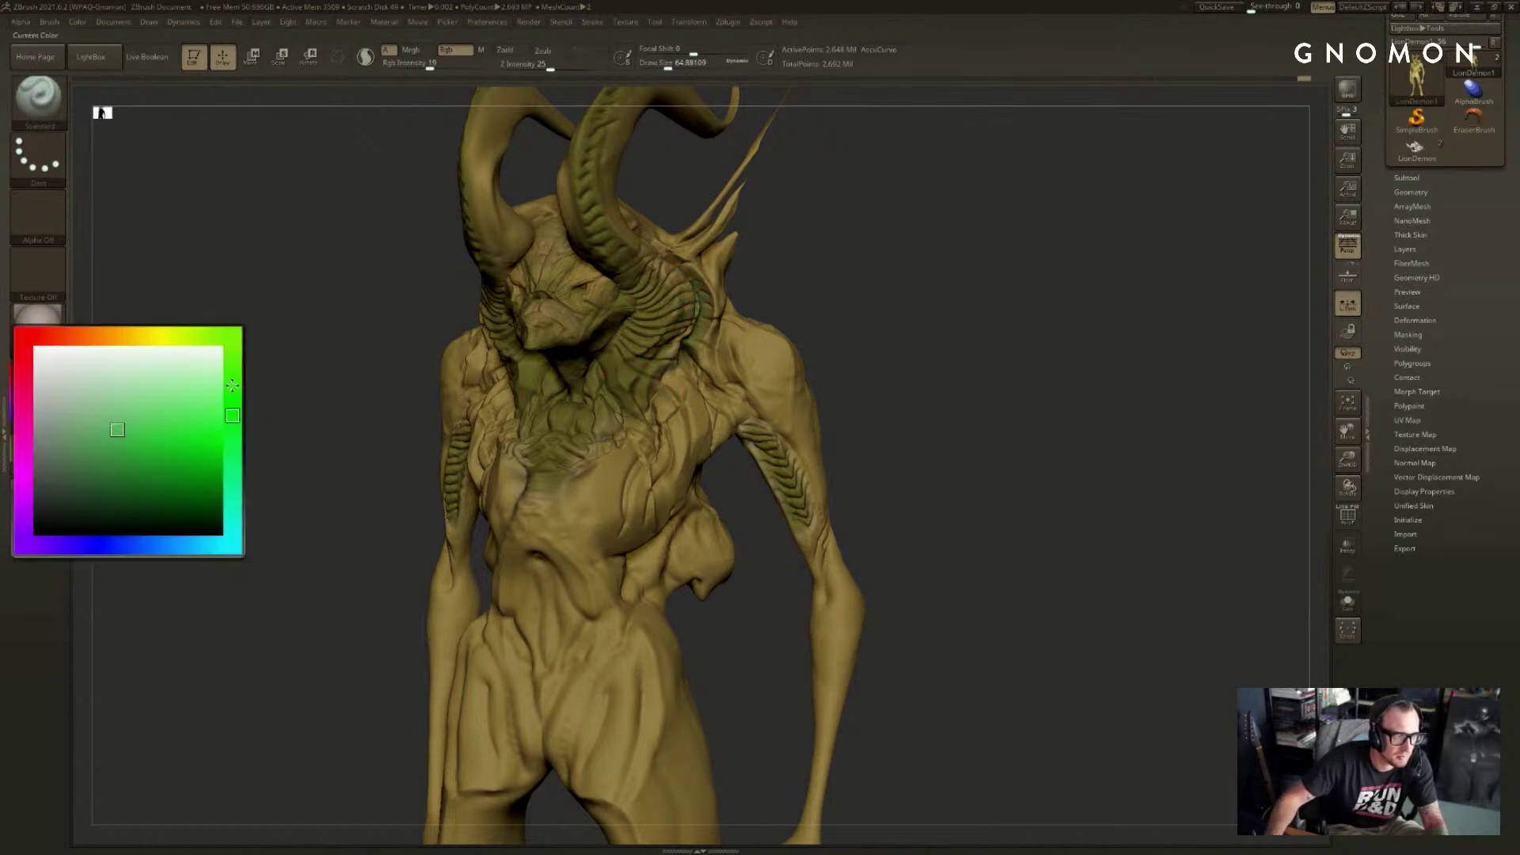
pyautogui.moveTo(689, 271)
pyautogui.mouseDown()
pyautogui.moveTo(700, 380)
pyautogui.moveTo(681, 298)
pyautogui.mouseUp()
pyautogui.moveTo(780, 257)
pyautogui.keyDown('shift'); pyautogui.mouseDown()
pyautogui.moveTo(791, 273)
pyautogui.moveTo(757, 285)
pyautogui.mouseUp(); pyautogui.keyUp('shift')
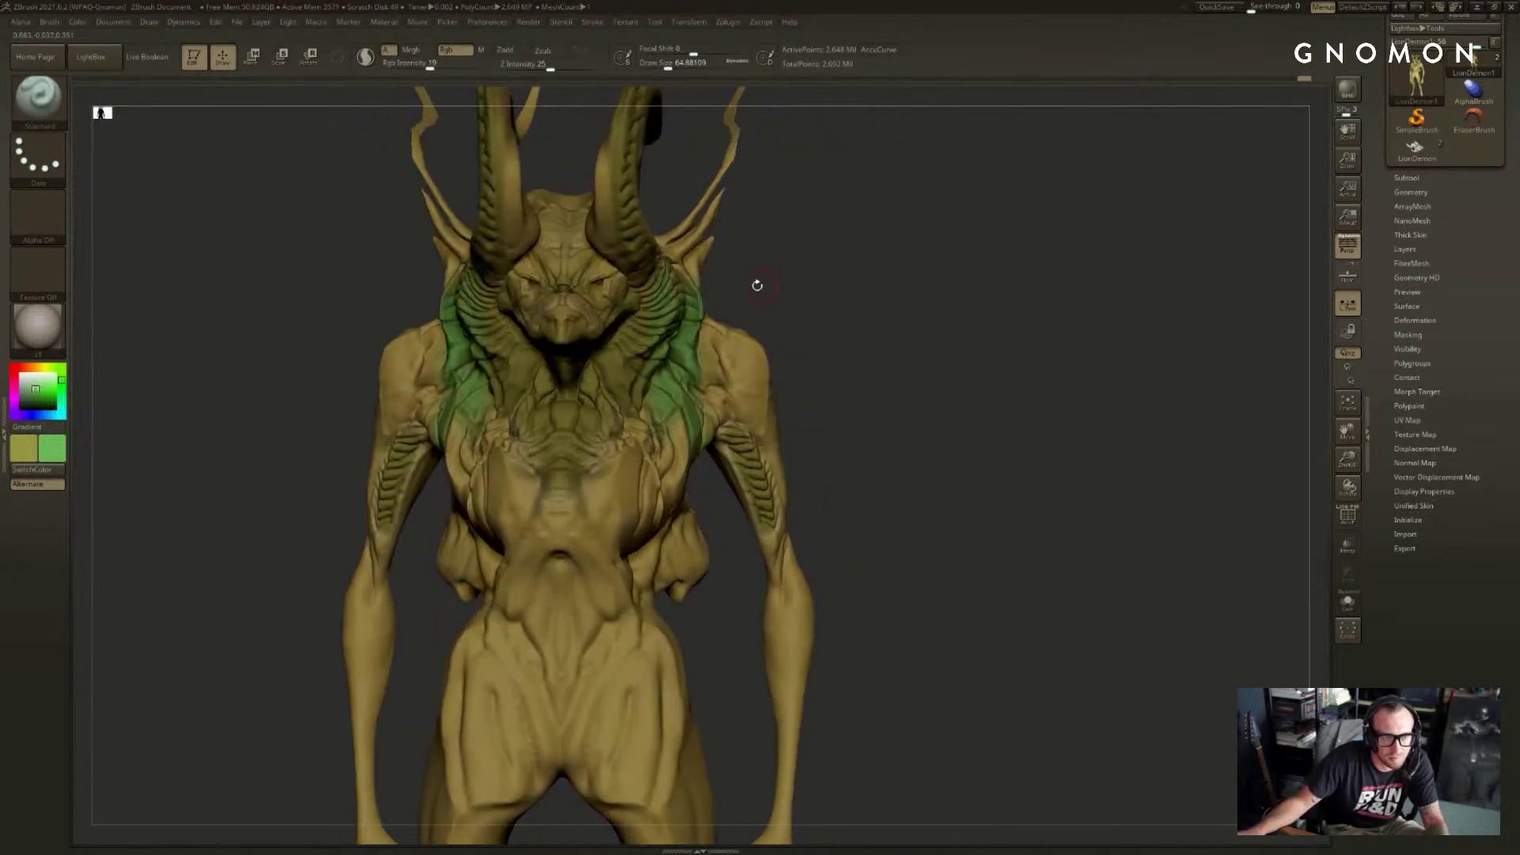
pyautogui.hotkey('ctrl', 'z')
# - Paint green along the collar's outer rim on both sides, using brush sizes of about 51 and 25
pyautogui.moveTo(219, 383); pyautogui.dragTo(269, 379)
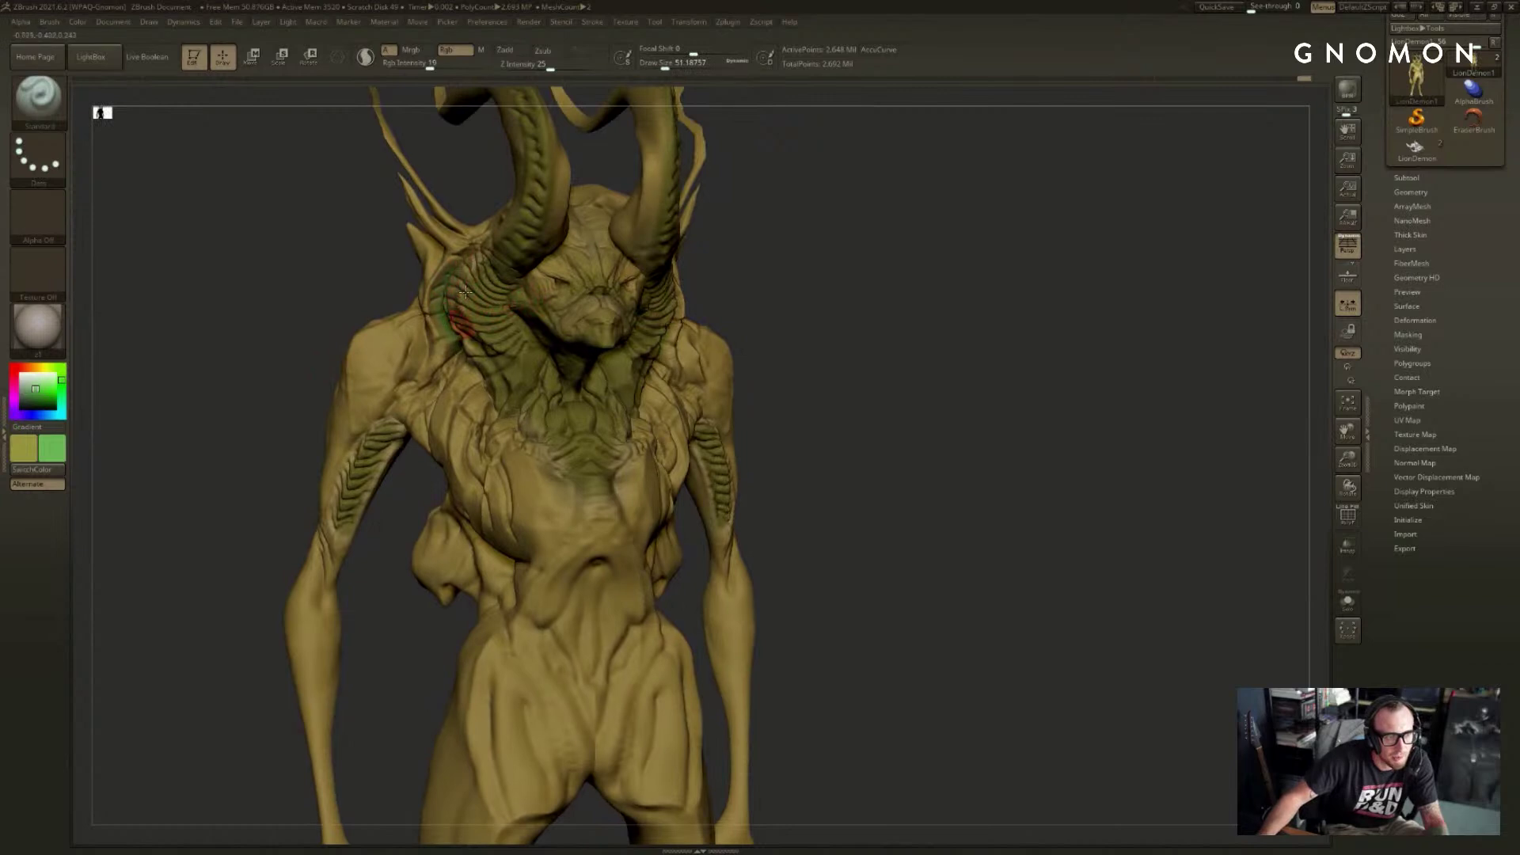
pyautogui.moveTo(320, 293)
pyautogui.keyDown('alt'); pyautogui.mouseDown()
pyautogui.moveTo(356, 331)
pyautogui.moveTo(408, 328)
pyautogui.mouseUp(); pyautogui.keyUp('alt')
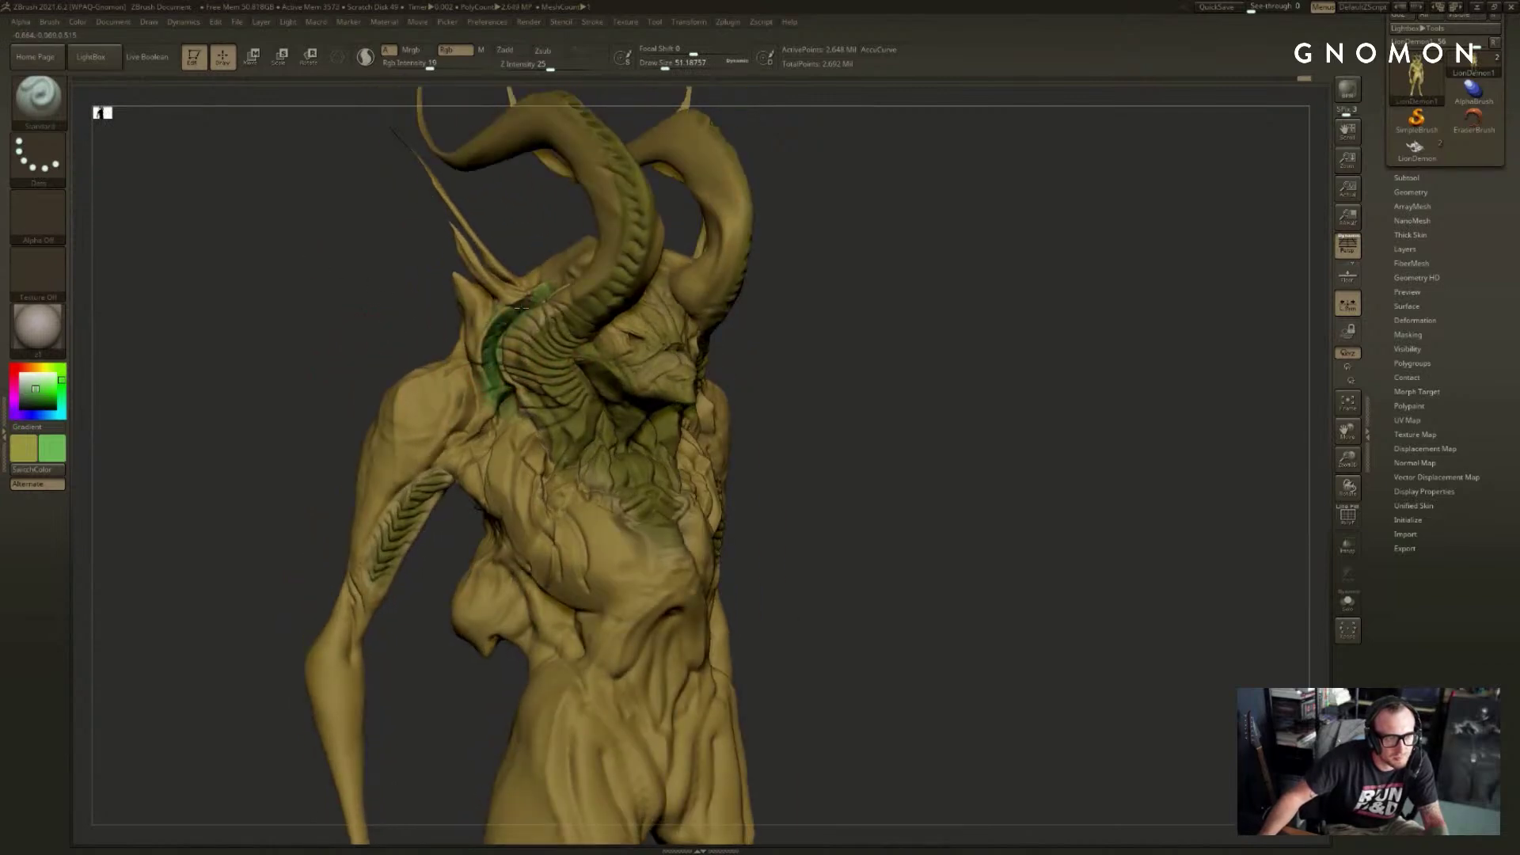
pyautogui.moveTo(894, 324); pyautogui.dragTo(844, 326)
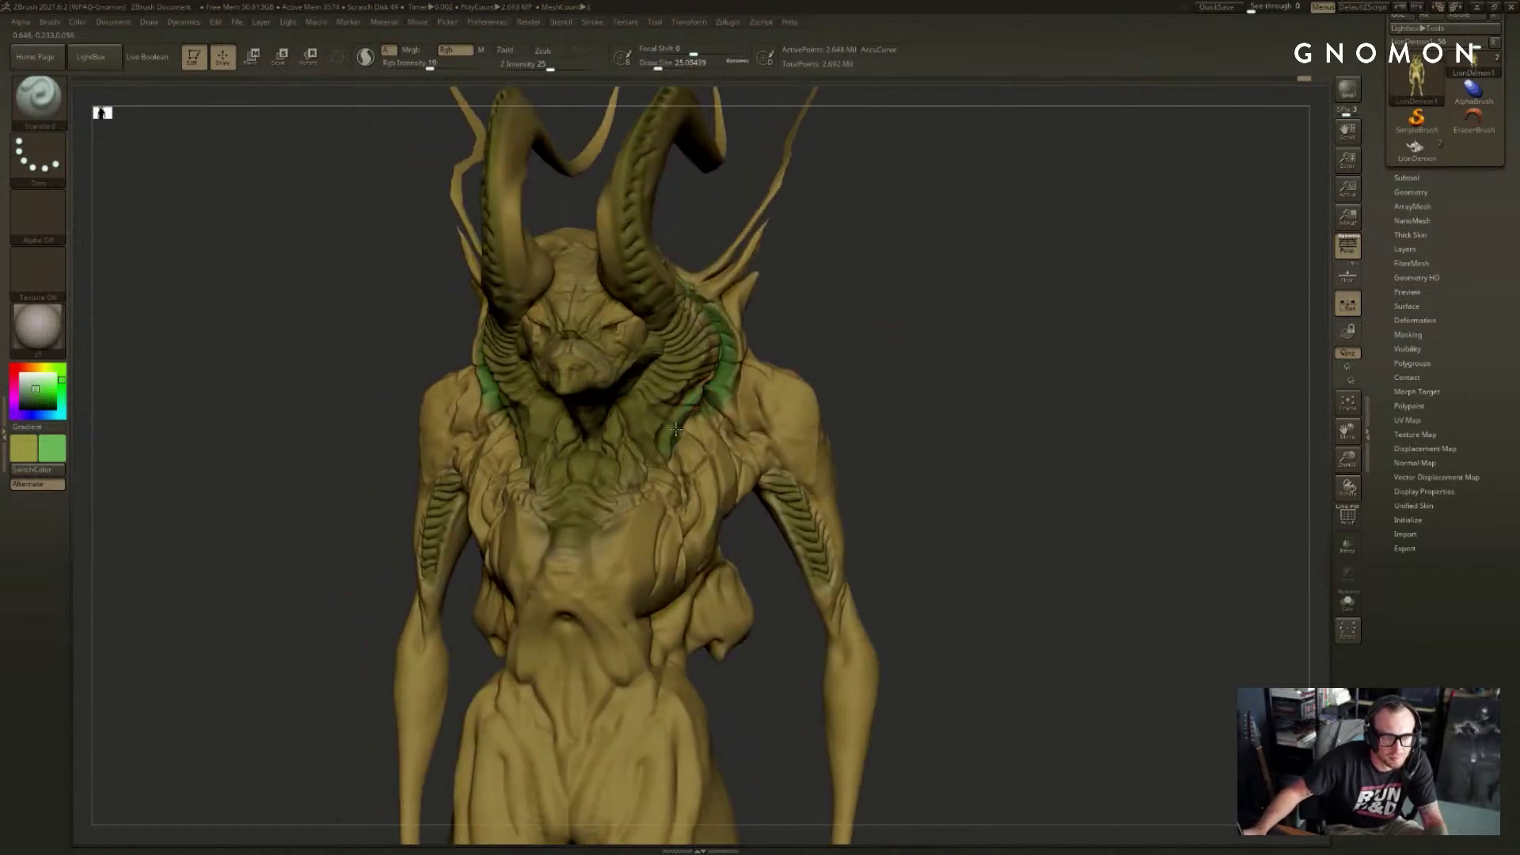
pyautogui.moveTo(863, 349); pyautogui.dragTo(803, 352)
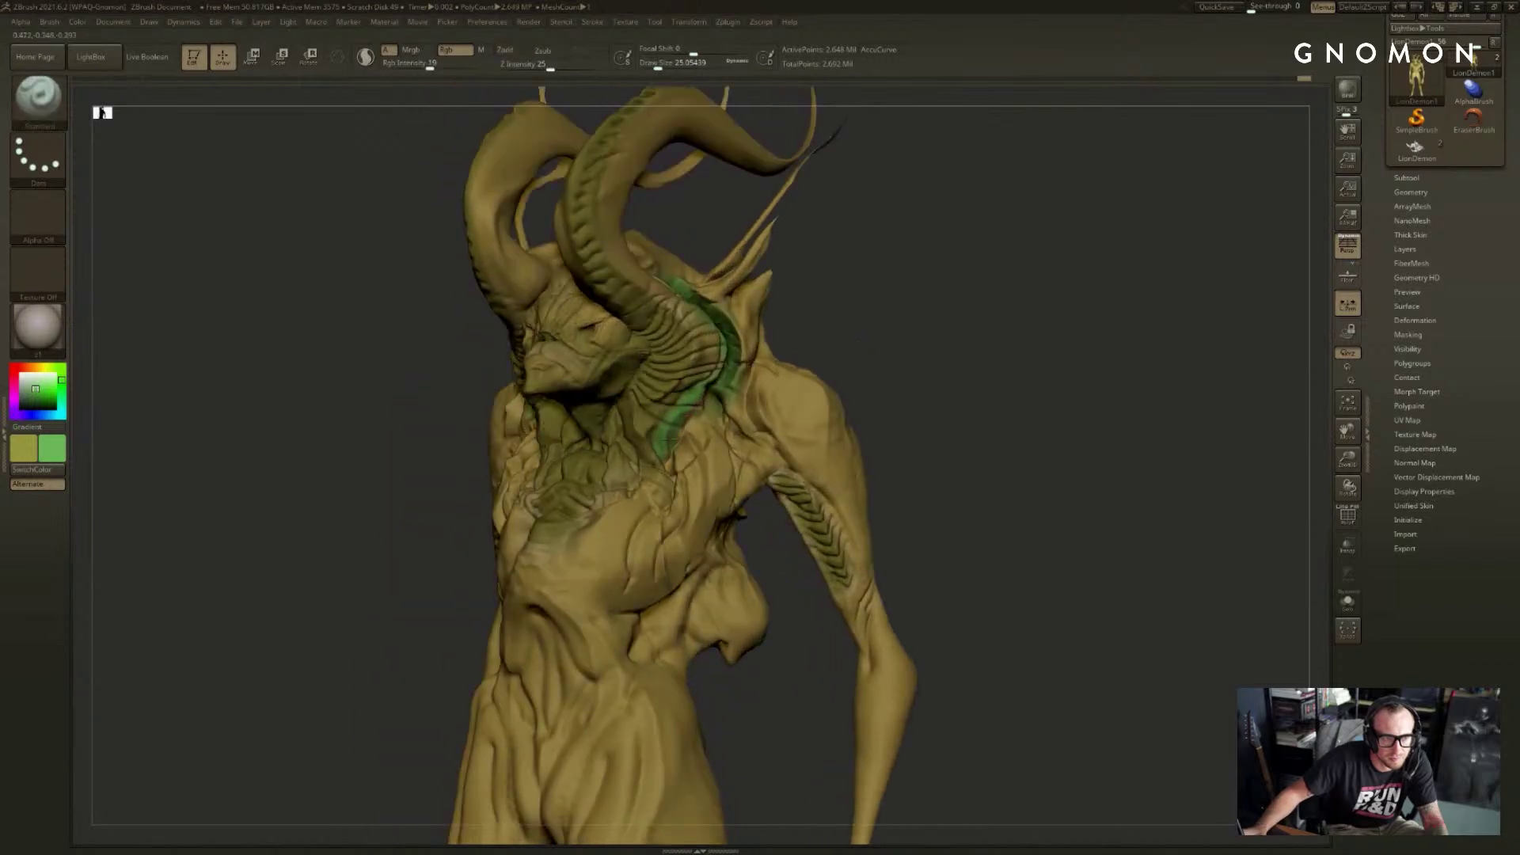
# - Enlarge the brush to about 87 and paint green patches on the upper chest below the collar on both sides
pyautogui.press('s')
pyautogui.moveTo(683, 432); pyautogui.dragTo(711, 461)
pyautogui.moveTo(875, 361); pyautogui.dragTo(929, 363)
pyautogui.press('s')
pyautogui.moveTo(711, 432); pyautogui.dragTo(717, 432)
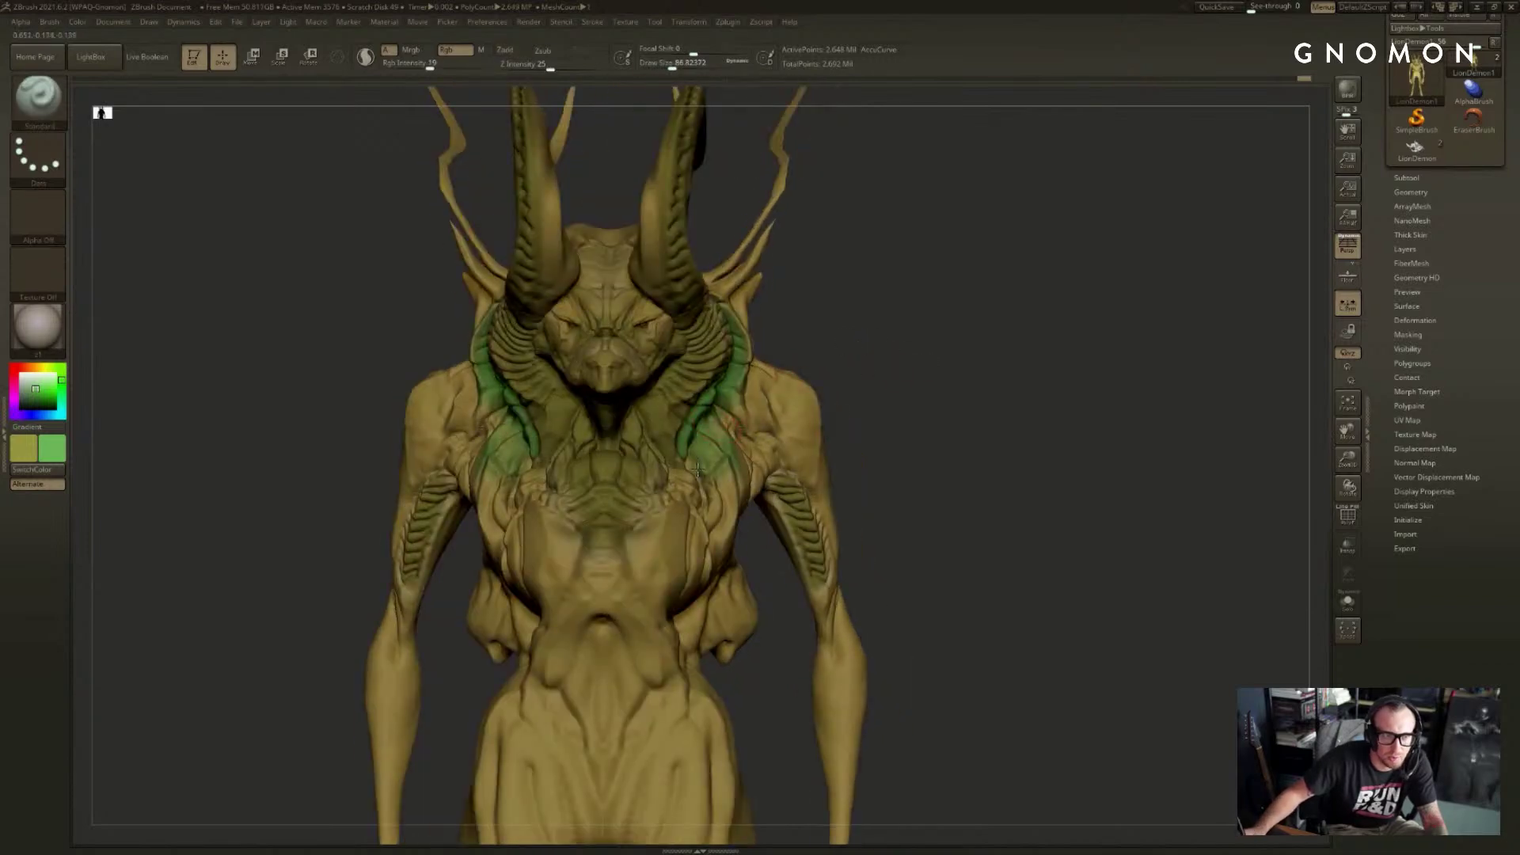
pyautogui.moveTo(885, 358); pyautogui.dragTo(824, 317)
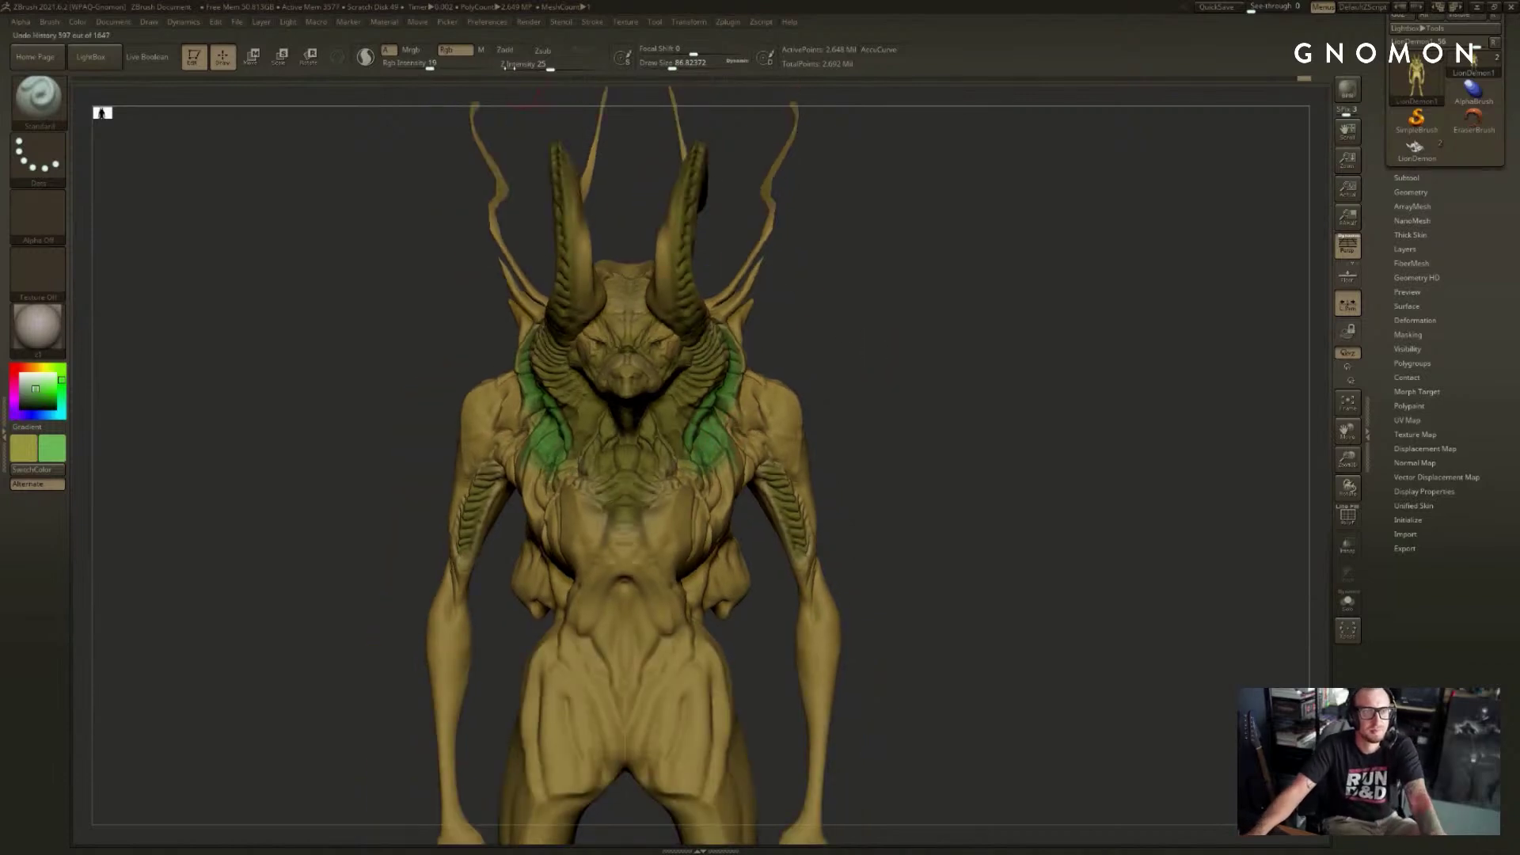
# - Set the RGB intensity to 100 and try a lighter yellow-green, based on a sampled olive, on the collar folds
pyautogui.moveTo(430, 68); pyautogui.dragTo(494, 68)
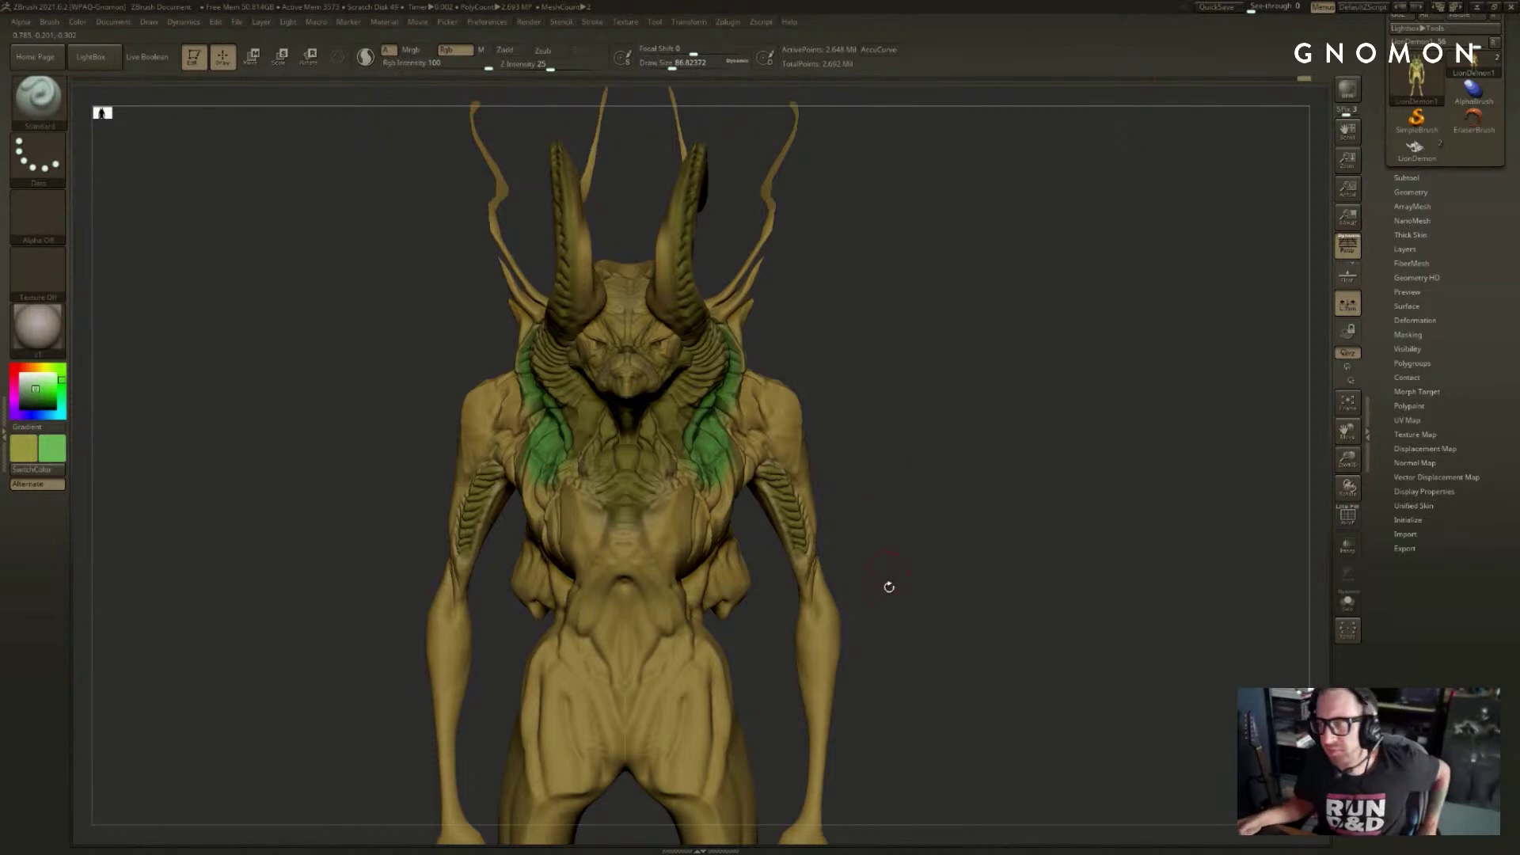
pyautogui.moveTo(960, 316); pyautogui.dragTo(1007, 330)
pyautogui.press('c')
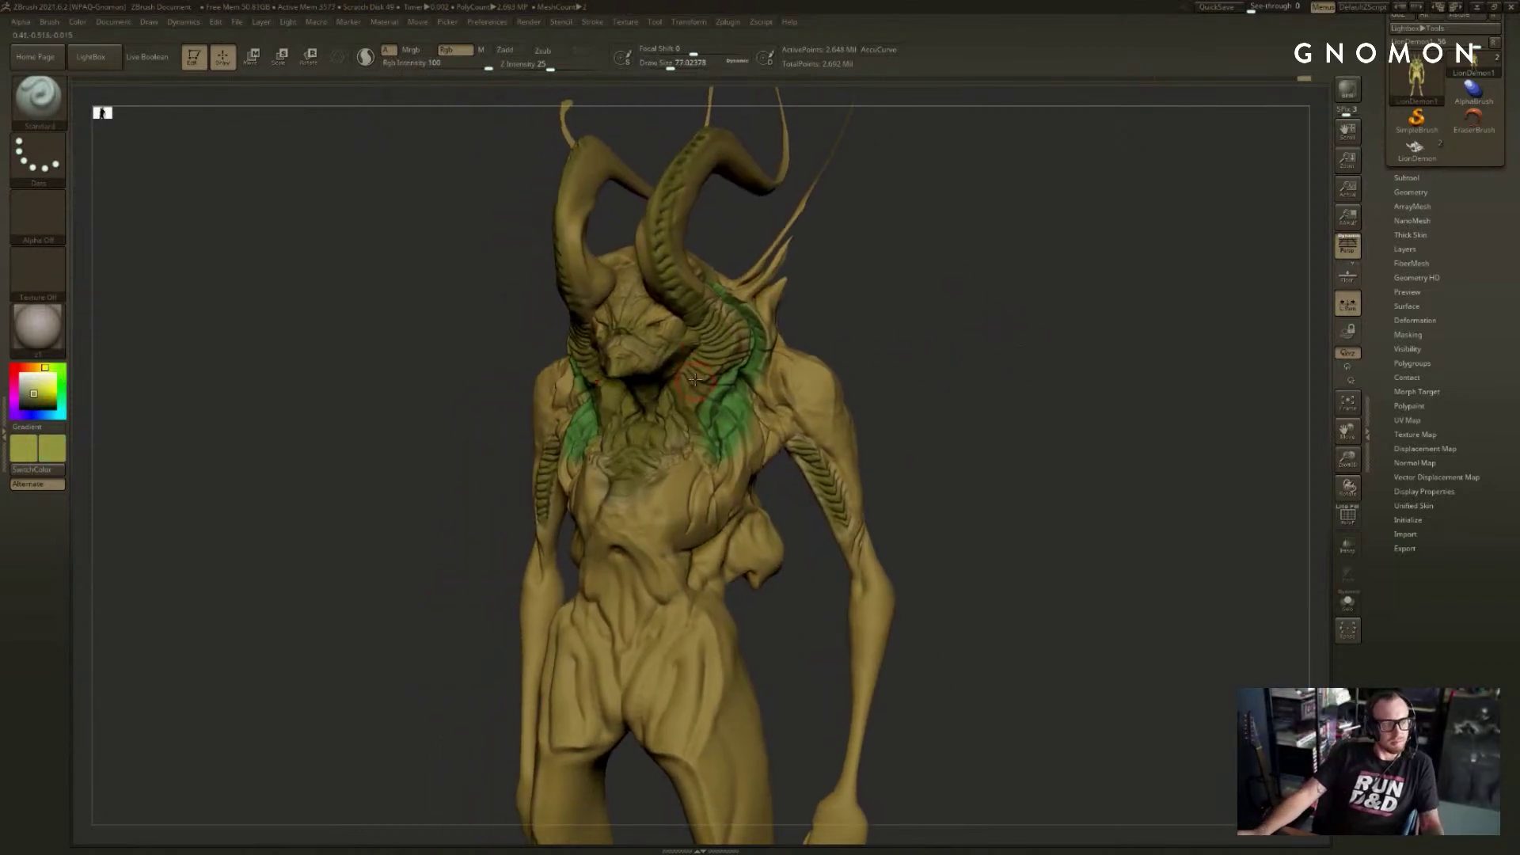
pyautogui.moveTo(53, 438)
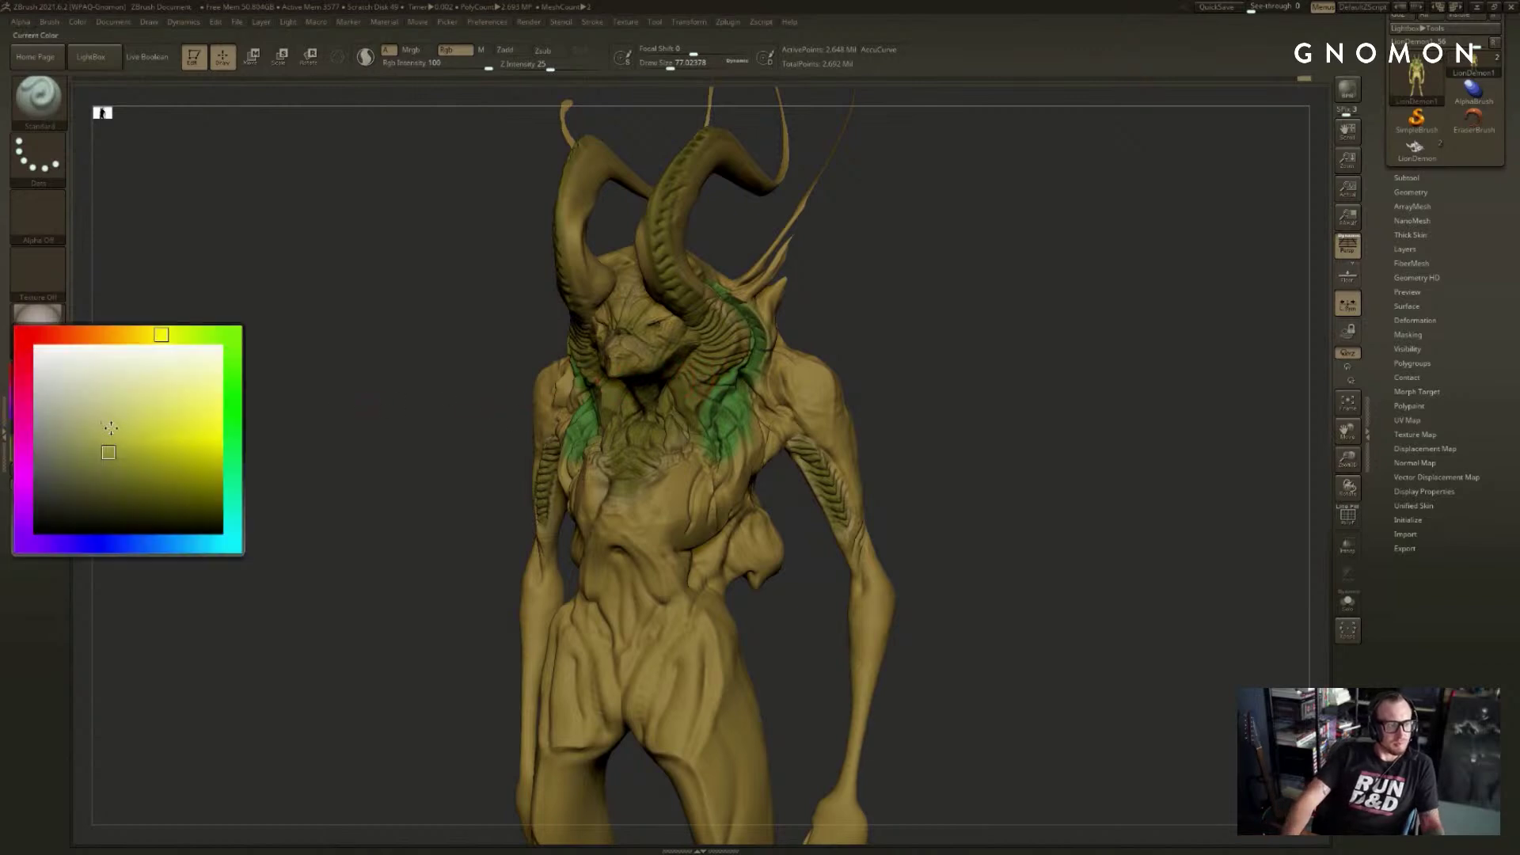
pyautogui.moveTo(730, 340); pyautogui.dragTo(718, 347)
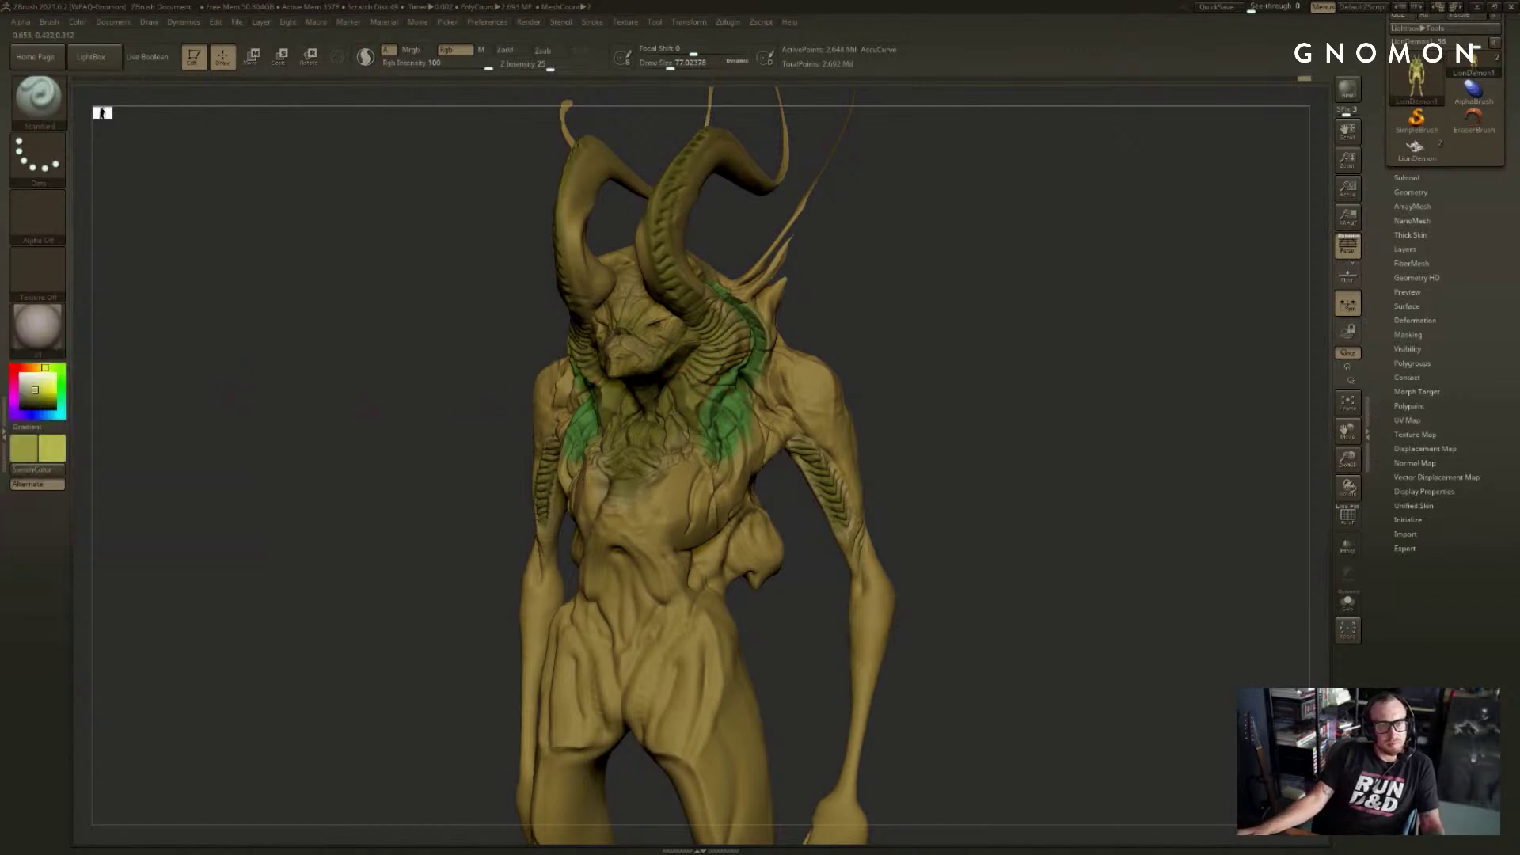
pyautogui.moveTo(715, 364)
pyautogui.mouseDown(button='right')
pyautogui.moveTo(781, 306)
pyautogui.moveTo(753, 333)
pyautogui.mouseUp(button='right')
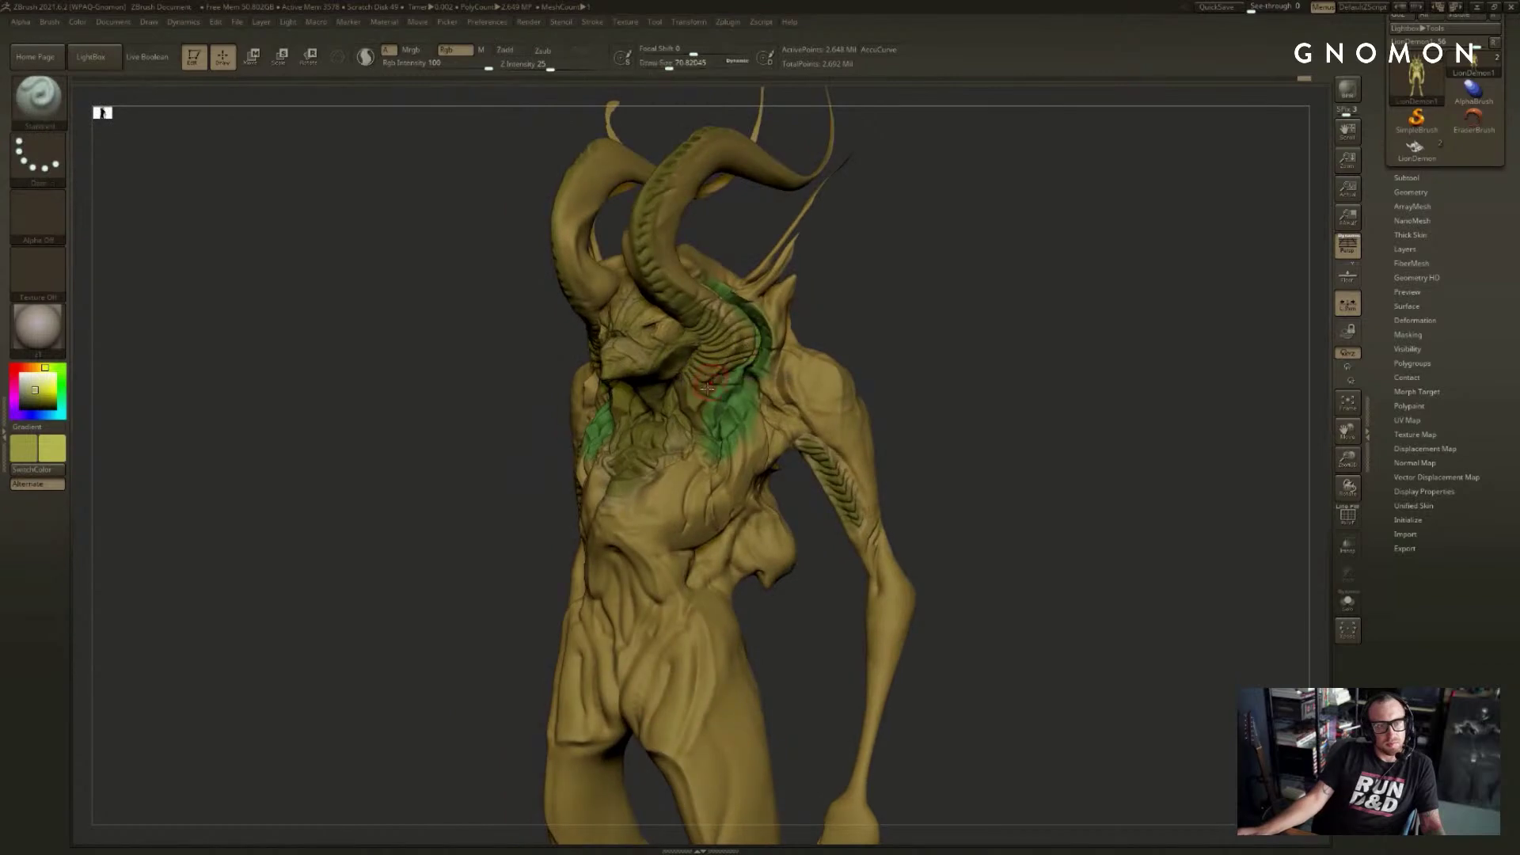
# - Sample the green, shift it to teal and paint it over the collar rims and upper chest patches with a brush of about 62–71
pyautogui.press('c')
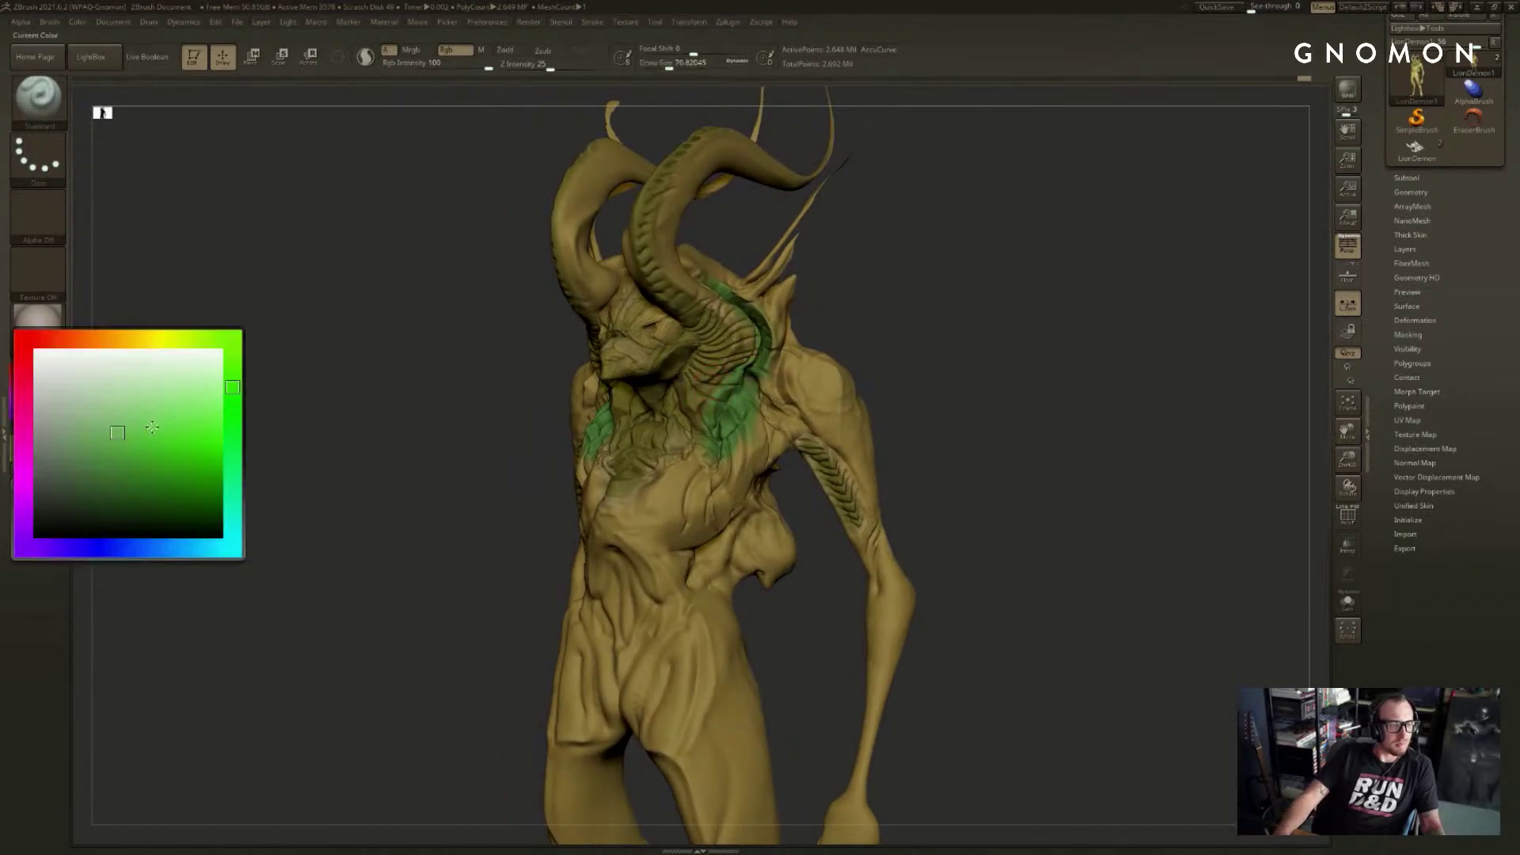
pyautogui.moveTo(97, 438)
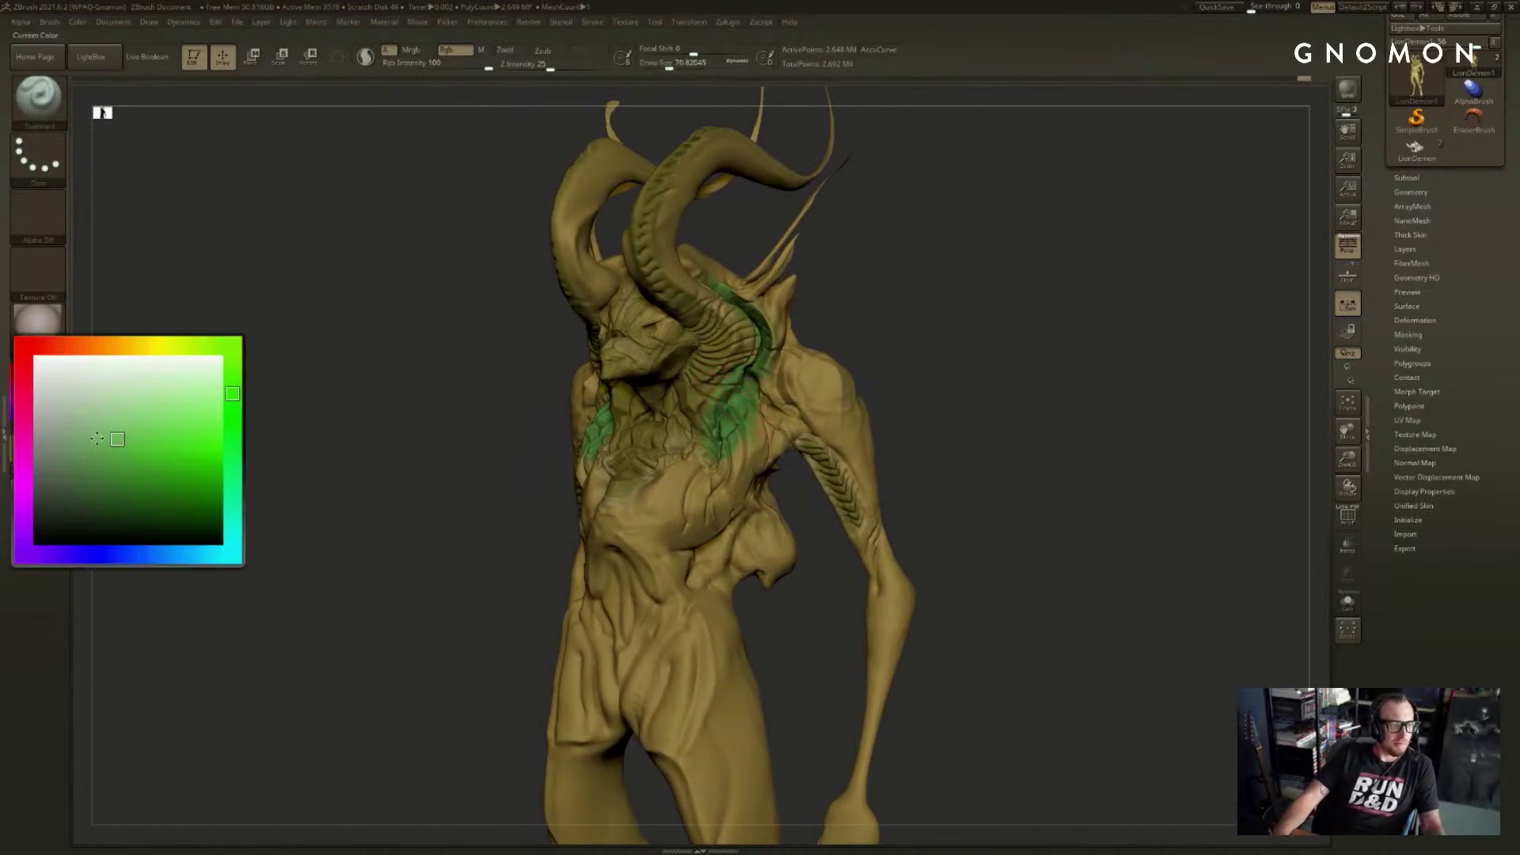
pyautogui.click(232, 491)
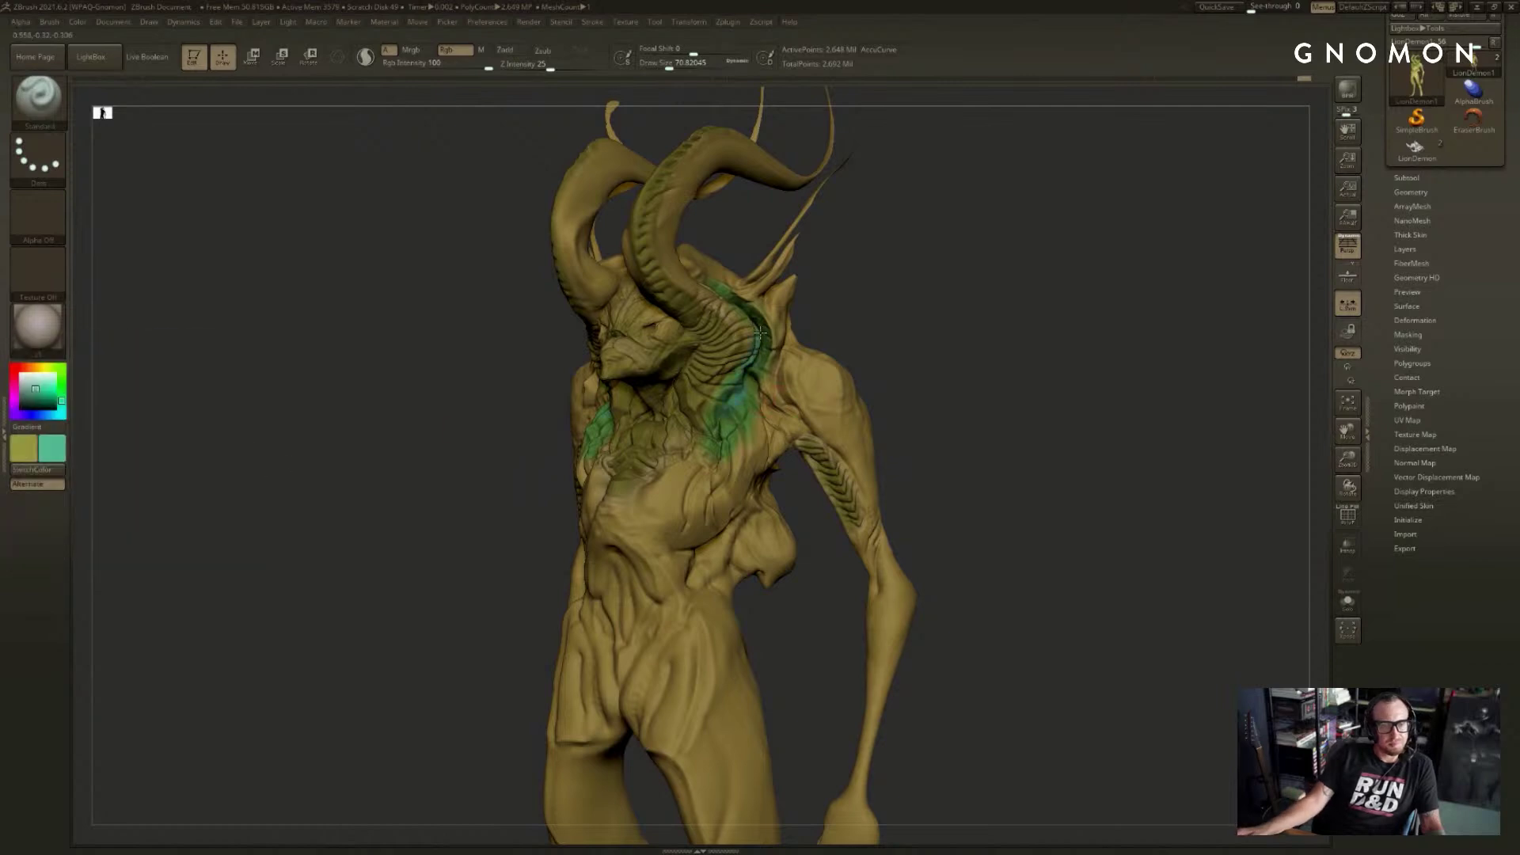
pyautogui.press('[')
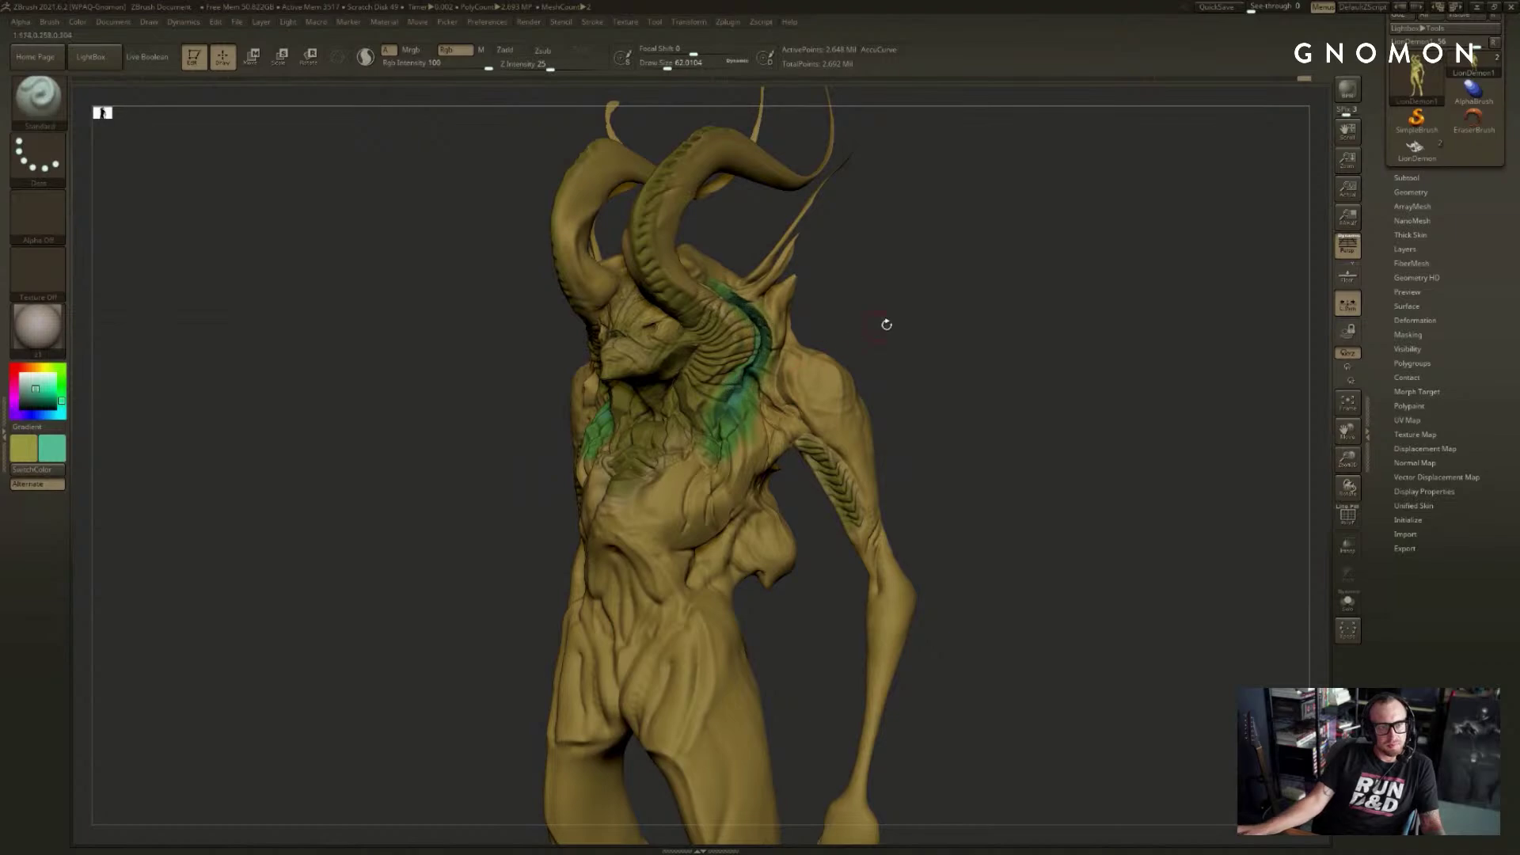
pyautogui.keyDown('shift'); pyautogui.moveTo(887, 324); pyautogui.dragTo(823, 443); pyautogui.keyUp('shift')
# - Make the head the active subtool and try teal around the eyes with a brush size of about 31
pyautogui.keyDown('alt'); pyautogui.click(594, 286); pyautogui.keyUp('alt')
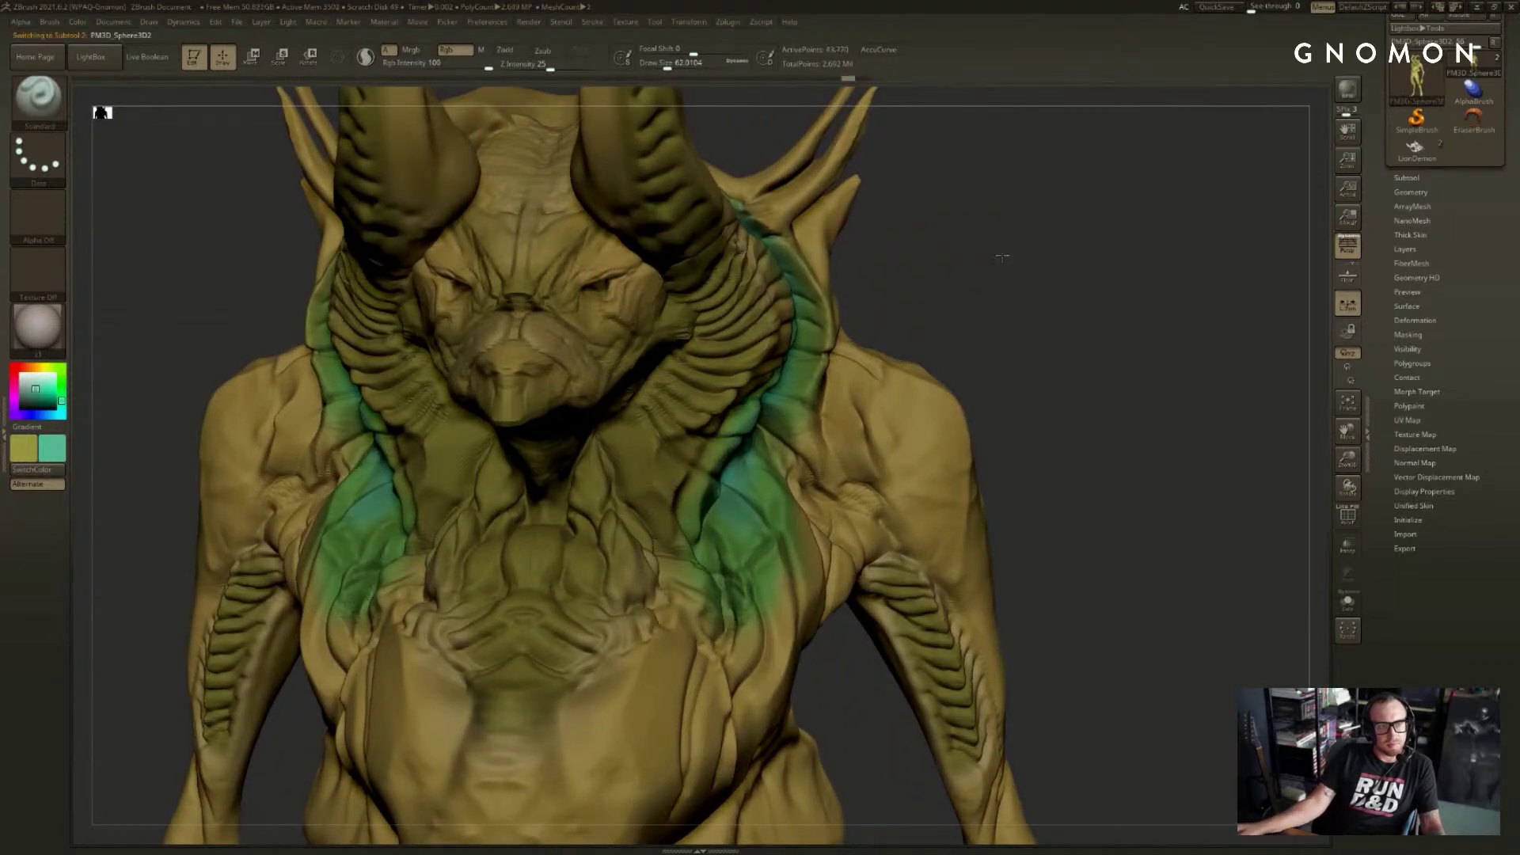
pyautogui.moveTo(1002, 257)
pyautogui.mouseDown()
pyautogui.moveTo(1137, 330)
pyautogui.moveTo(1168, 326)
pyautogui.mouseUp()
pyautogui.press('s')
pyautogui.click(636, 365)
pyautogui.moveTo(670, 364)
pyautogui.mouseDown()
pyautogui.moveTo(664, 345)
pyautogui.moveTo(616, 348)
pyautogui.moveTo(641, 313)
pyautogui.moveTo(627, 307)
pyautogui.moveTo(693, 364)
pyautogui.mouseUp()
pyautogui.press('s')
pyautogui.click(656, 358)
pyautogui.hotkey('ctrl', 'z')
# - Undo the teal over the brows and paint teal markings below and beside the eyes
pyautogui.keyDown('shift'); pyautogui.moveTo(1137, 326); pyautogui.dragTo(1040, 288); pyautogui.keyUp('shift')
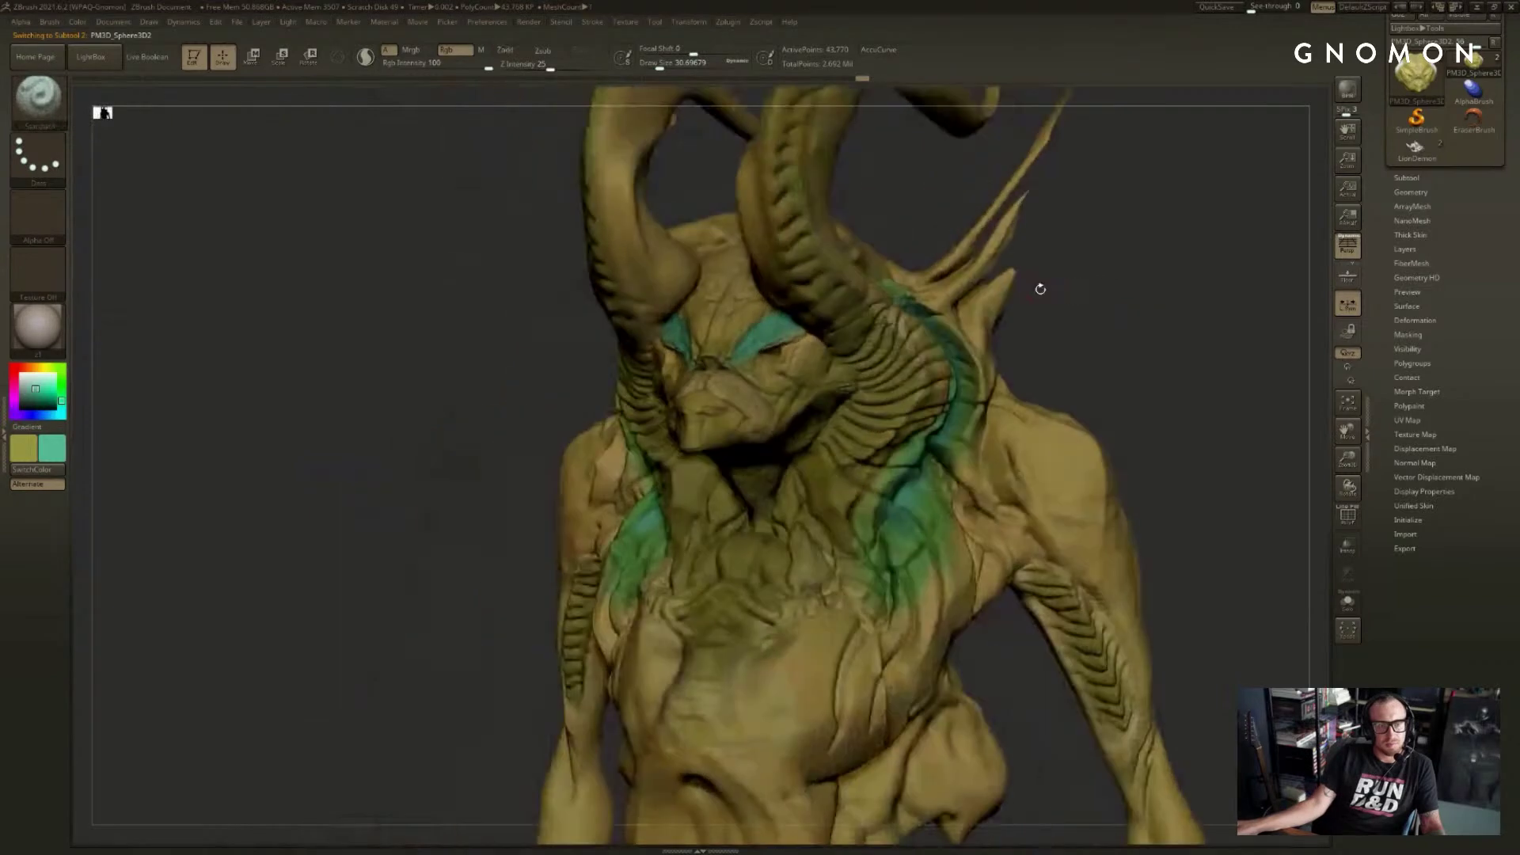
pyautogui.hotkey('ctrl', 'z')
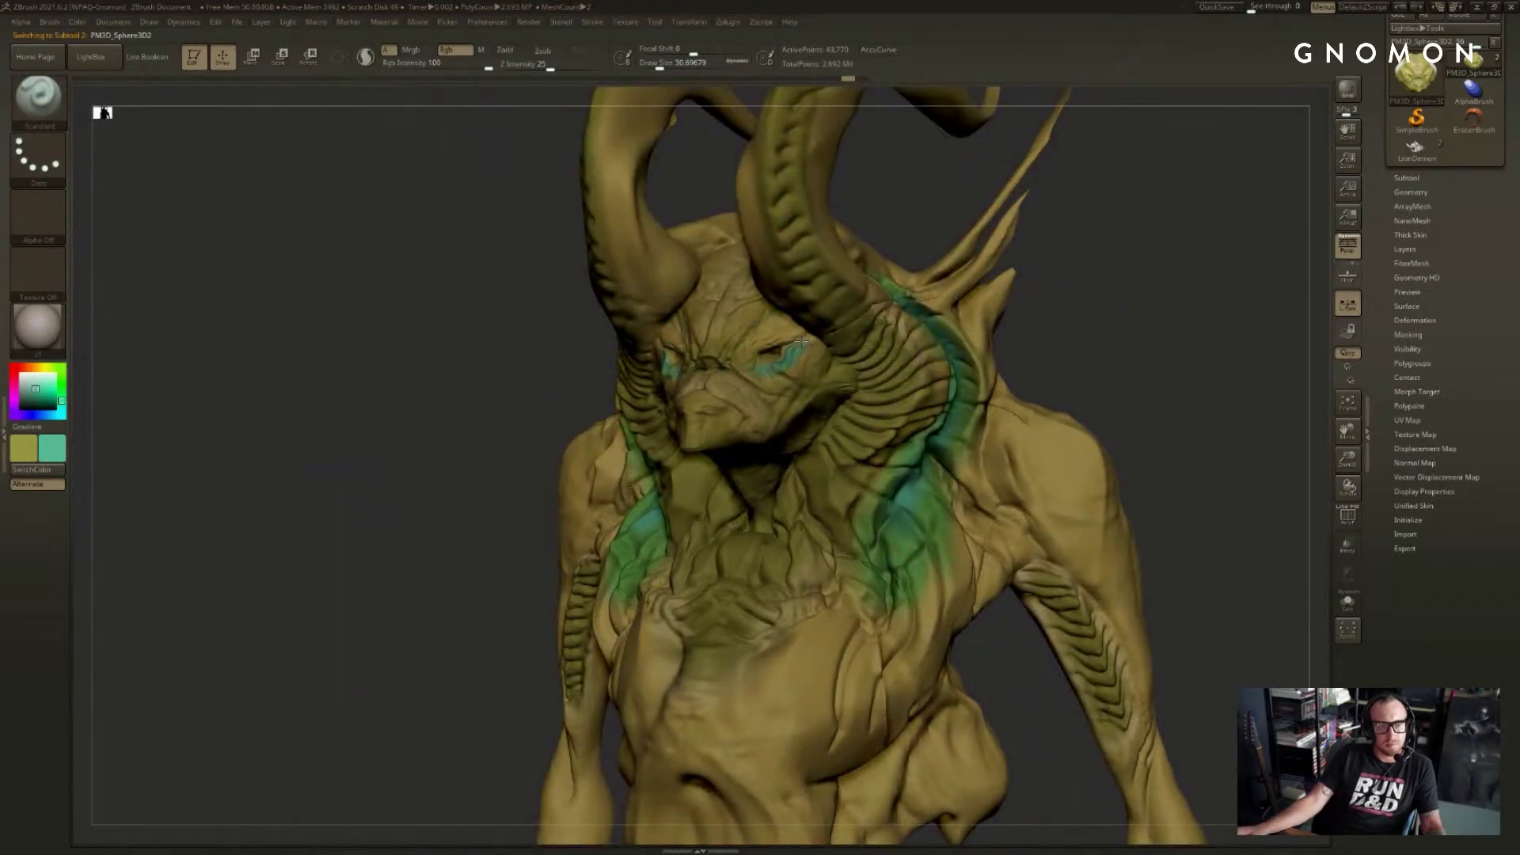
pyautogui.moveTo(801, 341); pyautogui.dragTo(793, 356)
pyautogui.moveTo(504, 384); pyautogui.dragTo(524, 385)
# - Set the main colour to near-black and darken both eyes with a brush size of about 25
pyautogui.press('v')
pyautogui.moveTo(36, 388); pyautogui.dragTo(38, 407)
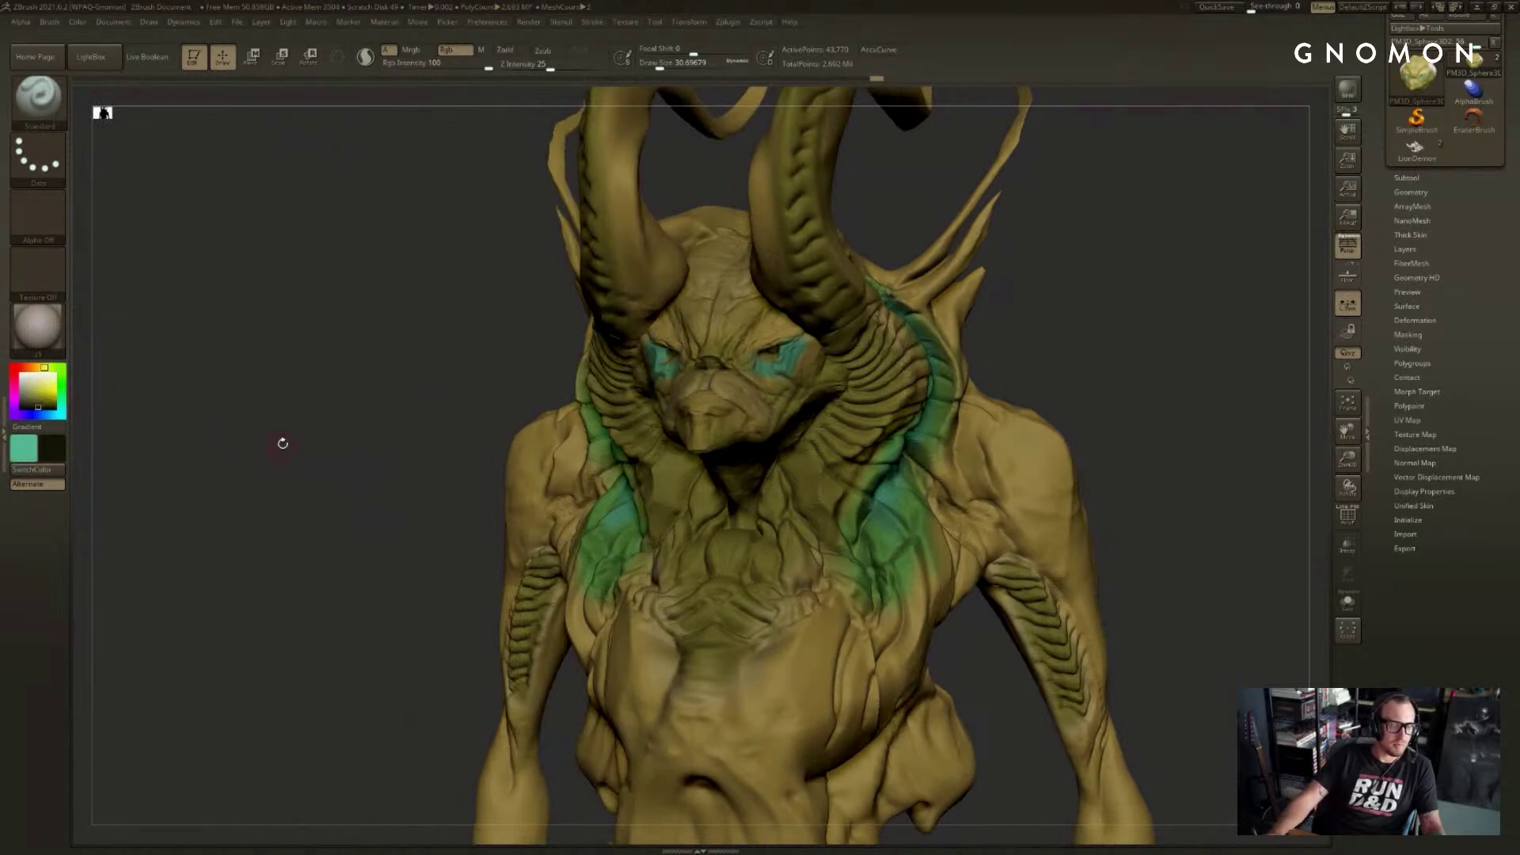
pyautogui.moveTo(282, 441); pyautogui.dragTo(308, 440)
pyautogui.press('s')
pyautogui.moveTo(747, 369); pyautogui.dragTo(742, 369)
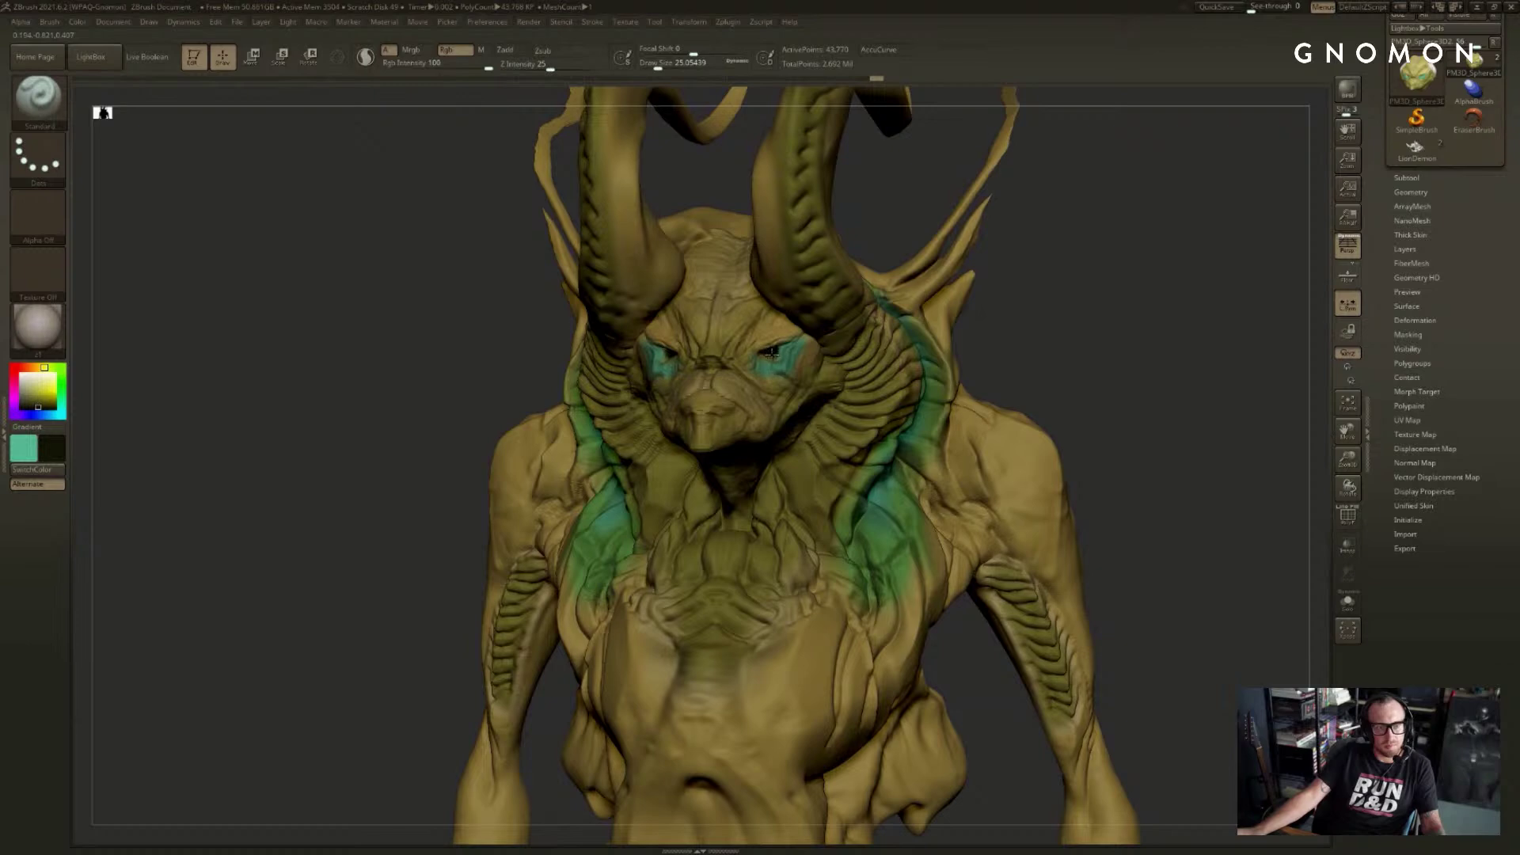
pyautogui.moveTo(794, 343); pyautogui.dragTo(794, 345)
pyautogui.moveTo(1148, 286)
pyautogui.keyDown('alt'); pyautogui.mouseDown()
pyautogui.moveTo(1162, 342)
pyautogui.moveTo(1177, 295)
pyautogui.moveTo(1197, 294)
pyautogui.mouseUp(); pyautogui.keyUp('alt')
pyautogui.keyDown('alt'); pyautogui.moveTo(1200, 294); pyautogui.dragTo(1240, 312); pyautogui.keyUp('alt')
# - Set the main colour to white and paint a small highlight in each eye with a brush size of about 11
pyautogui.press('v')
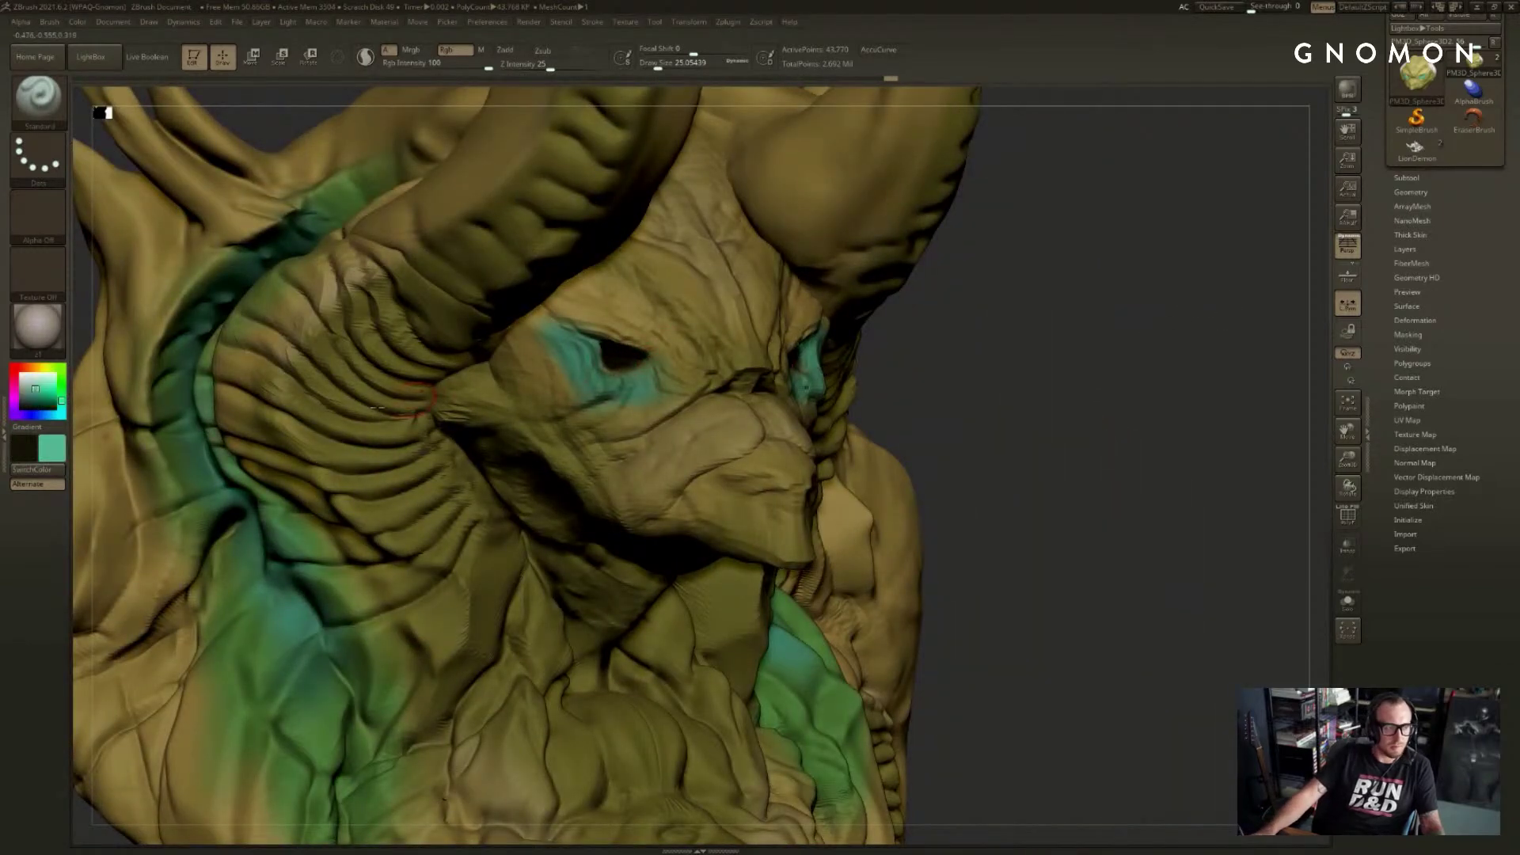
pyautogui.moveTo(37, 406); pyautogui.dragTo(21, 373)
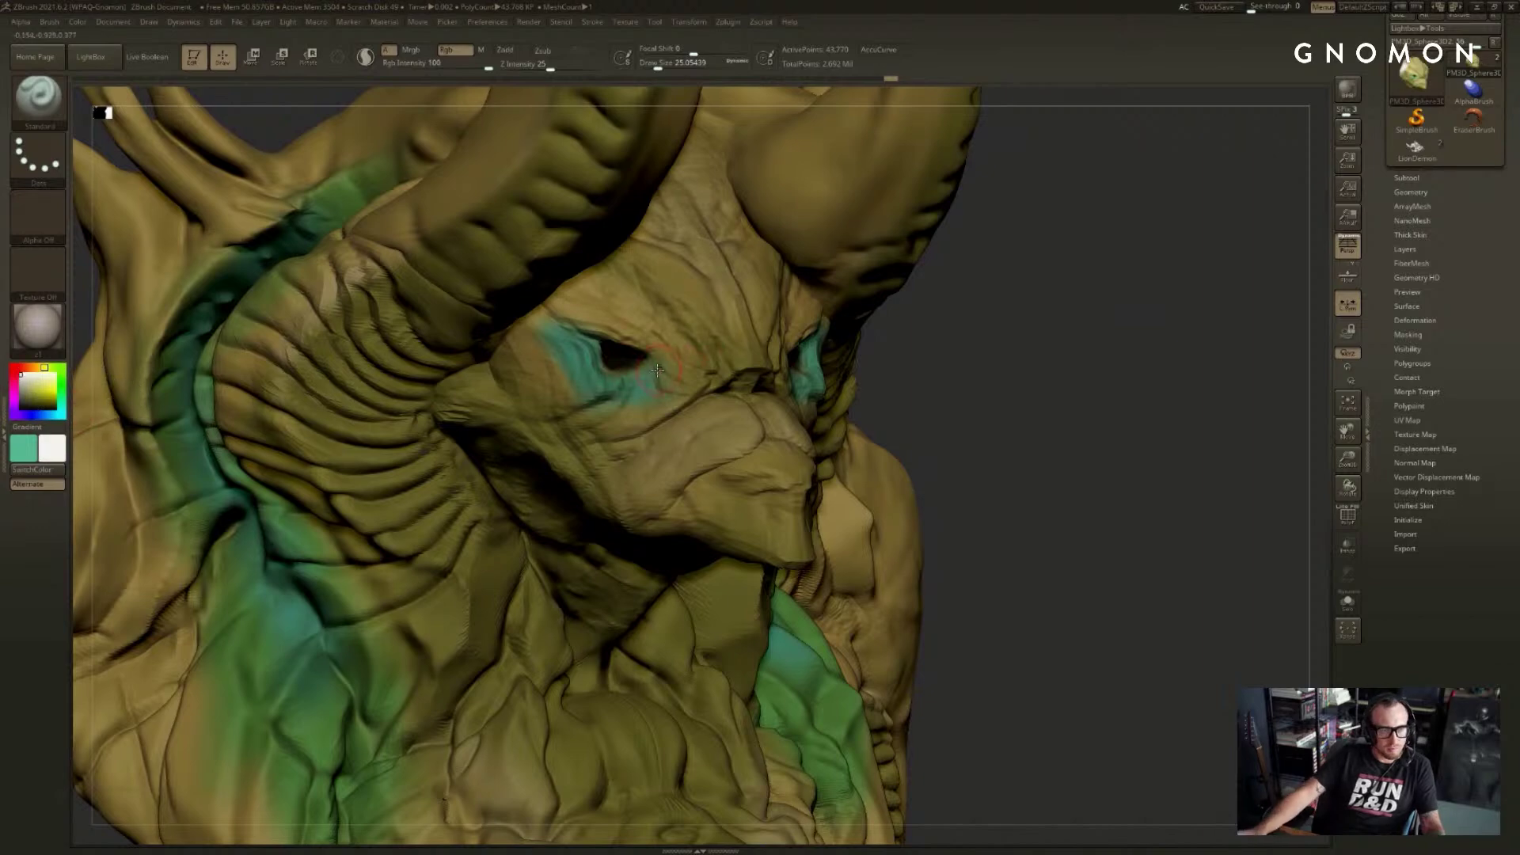
pyautogui.keyDown('shift'); pyautogui.moveTo(1083, 309); pyautogui.dragTo(1132, 291); pyautogui.keyUp('shift')
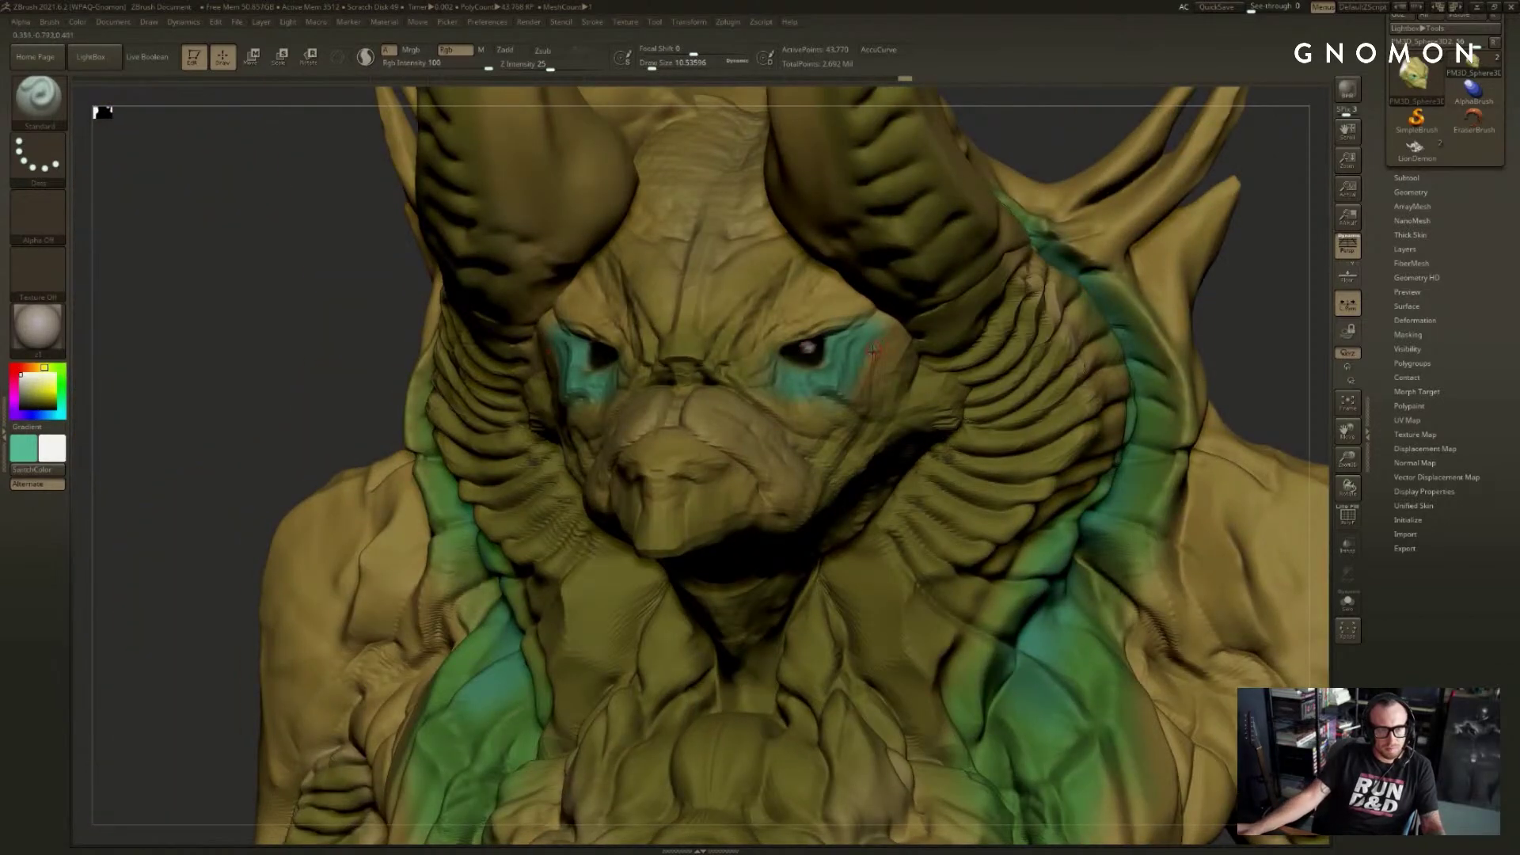
# - Sample light yellow and paint back the outer edges of the teal eye markings with a brush size of about 22
pyautogui.press('f')
pyautogui.moveTo(999, 271)
pyautogui.mouseDown()
pyautogui.moveTo(1034, 243)
pyautogui.moveTo(1093, 325)
pyautogui.moveTo(1008, 234)
pyautogui.moveTo(928, 309)
pyautogui.moveTo(841, 318)
pyautogui.mouseUp()
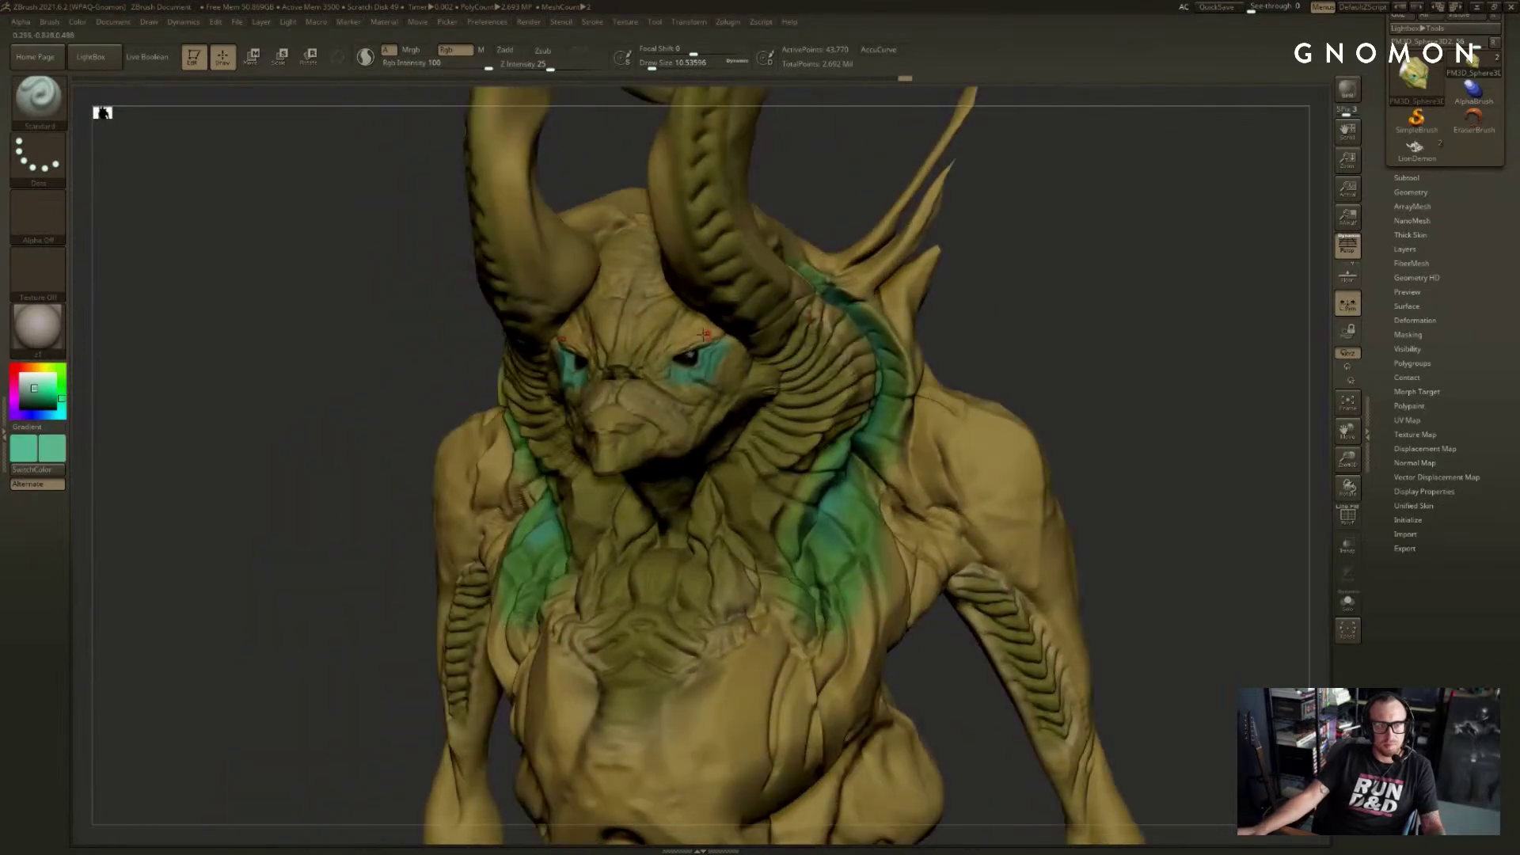
pyautogui.press('c')
pyautogui.press('s')
pyautogui.moveTo(697, 352); pyautogui.dragTo(703, 353)
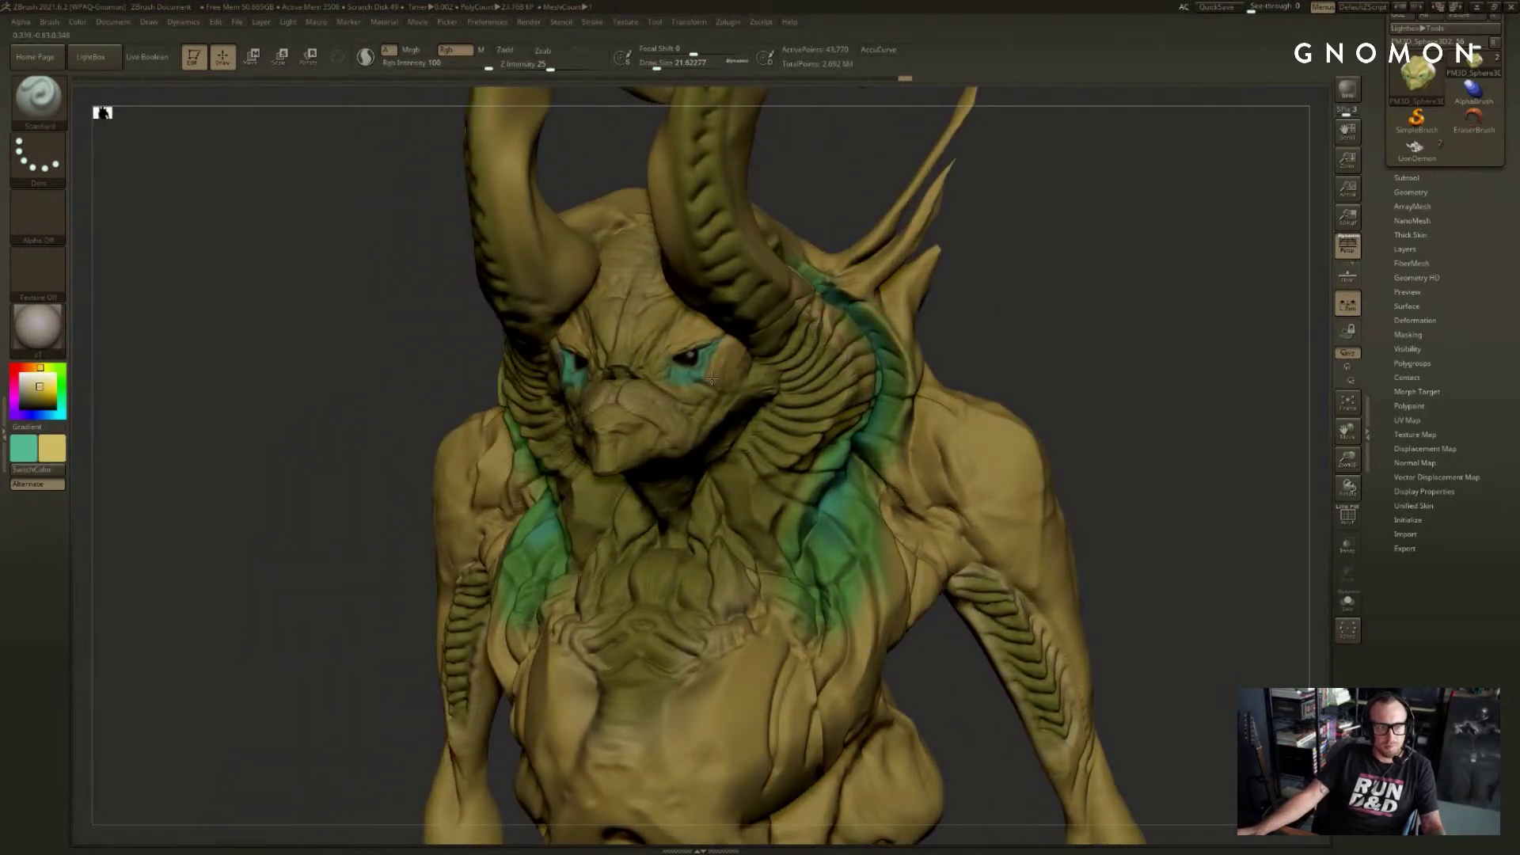
pyautogui.moveTo(1029, 283)
pyautogui.mouseDown()
pyautogui.moveTo(987, 285)
pyautogui.moveTo(1001, 295)
pyautogui.moveTo(981, 306)
pyautogui.moveTo(1029, 305)
pyautogui.moveTo(1017, 305)
pyautogui.mouseUp()
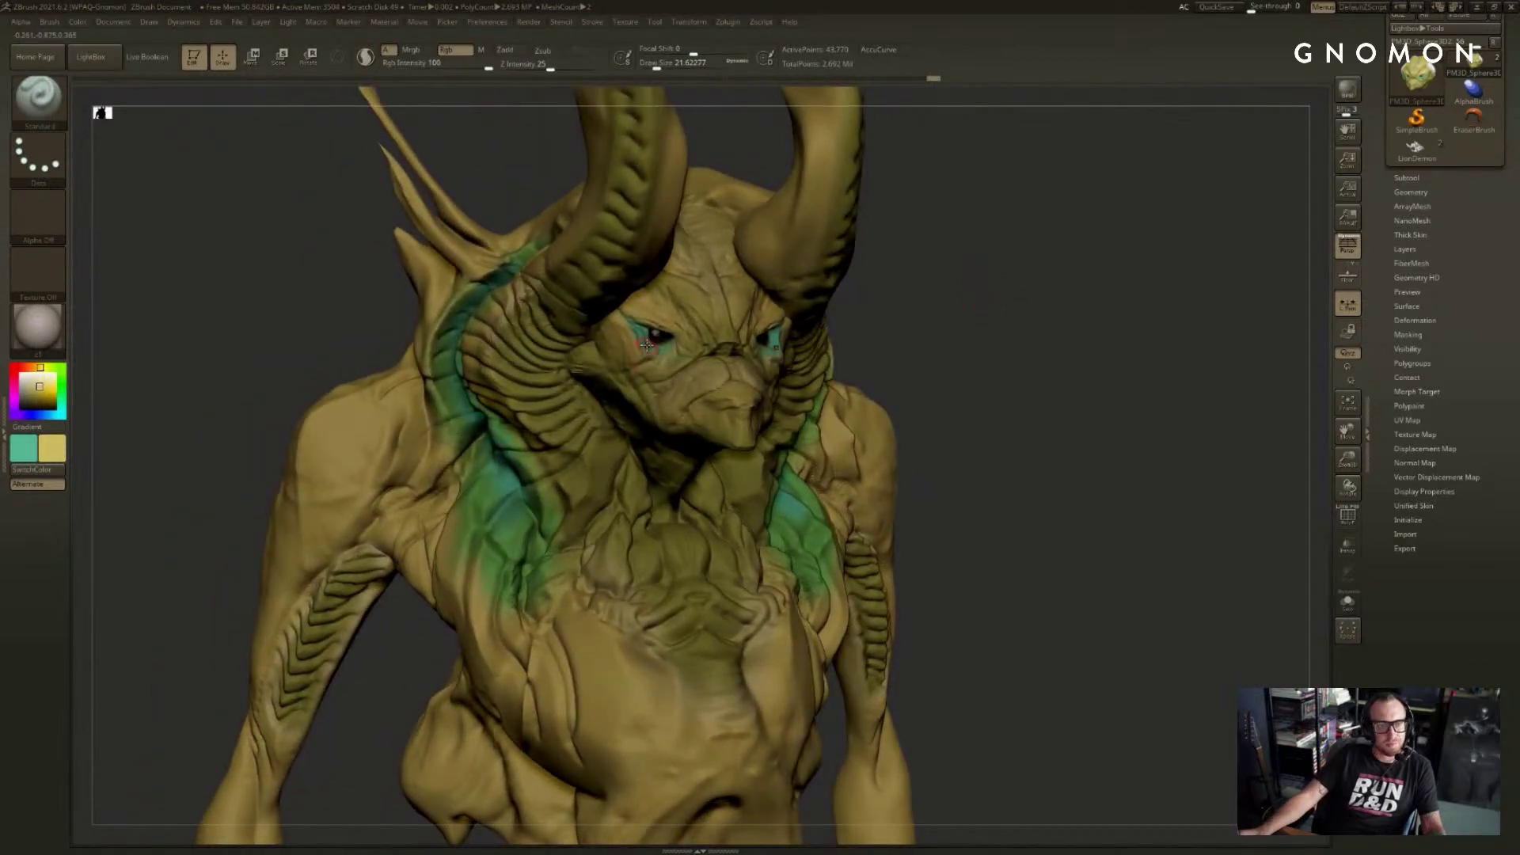
# - Sample teal, paint it on the muzzle and chin with a brush size of about 16, and undo the muzzle strokes
pyautogui.press('c')
pyautogui.press('s')
pyautogui.click(700, 402)
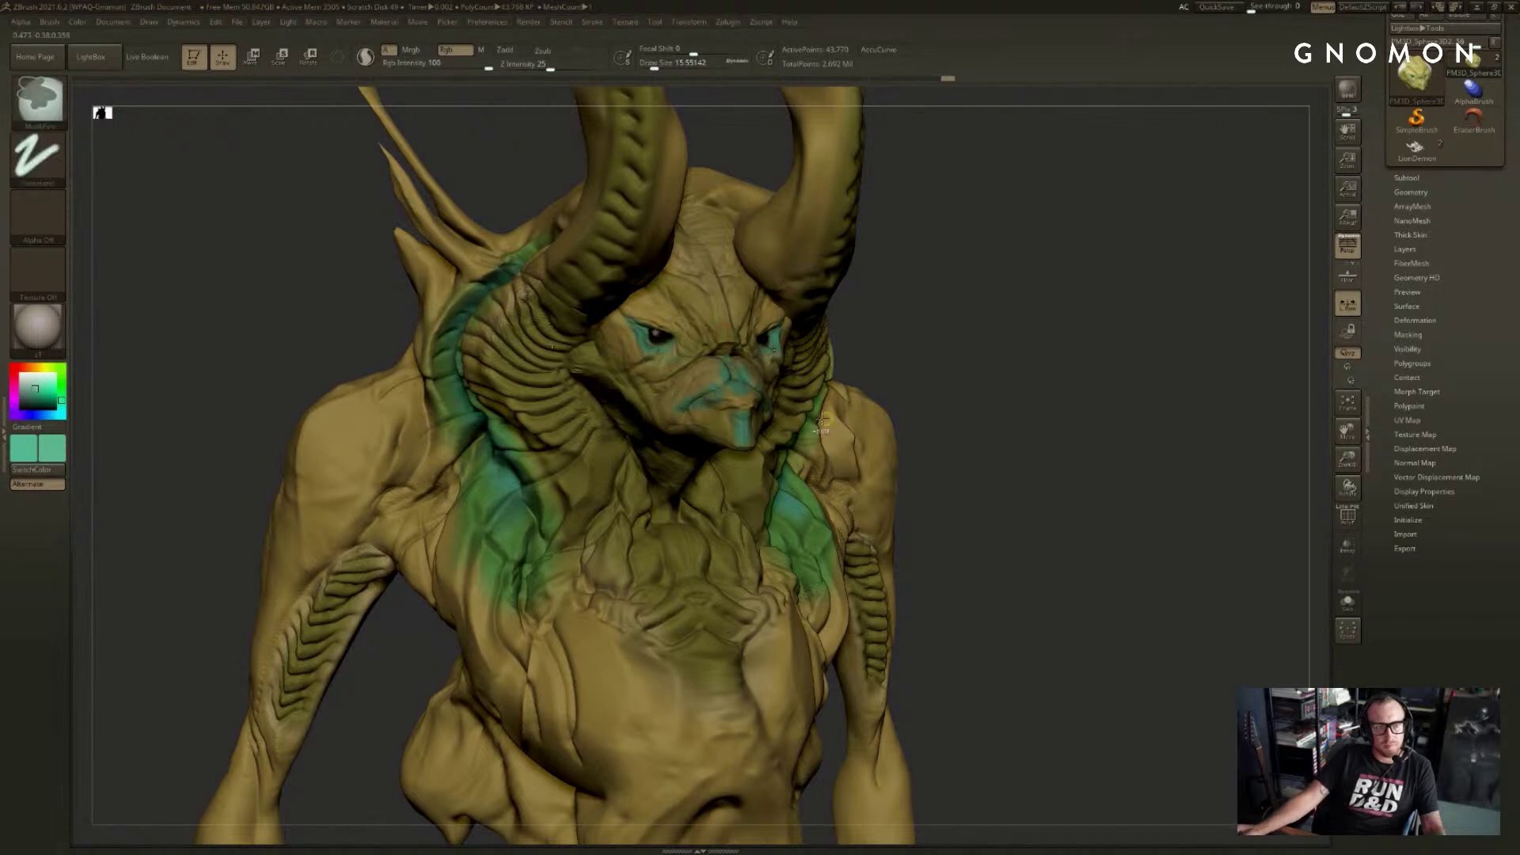
pyautogui.hotkey('ctrl', 'z')
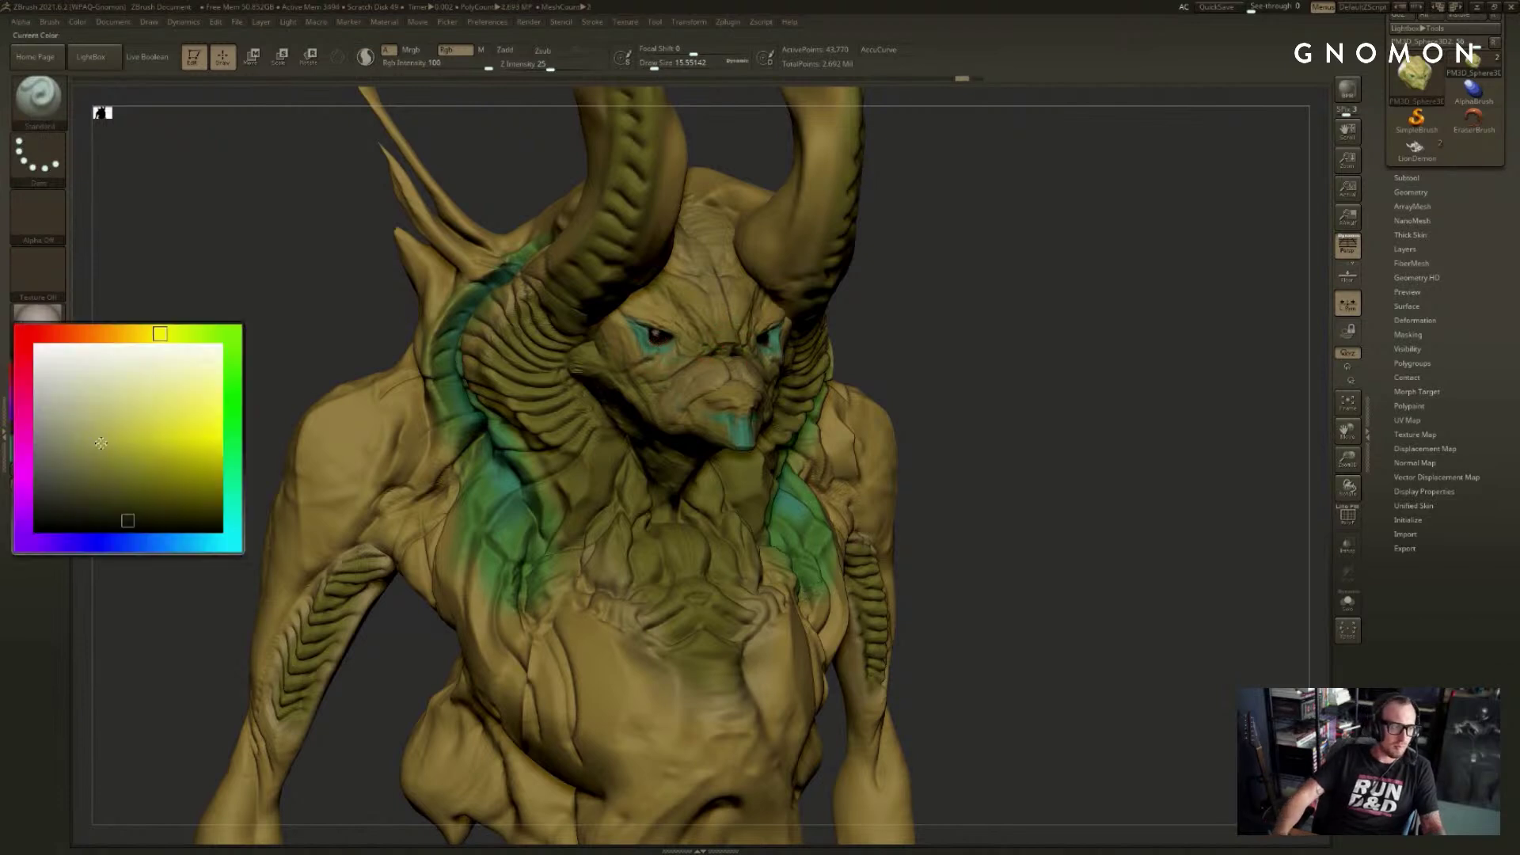
# - Pick a dark olive colour, darken the mouth line and muzzle creases with a brush size of about 16, and sample yellow for touch-ups
pyautogui.click(38, 389)
pyautogui.click(94, 481)
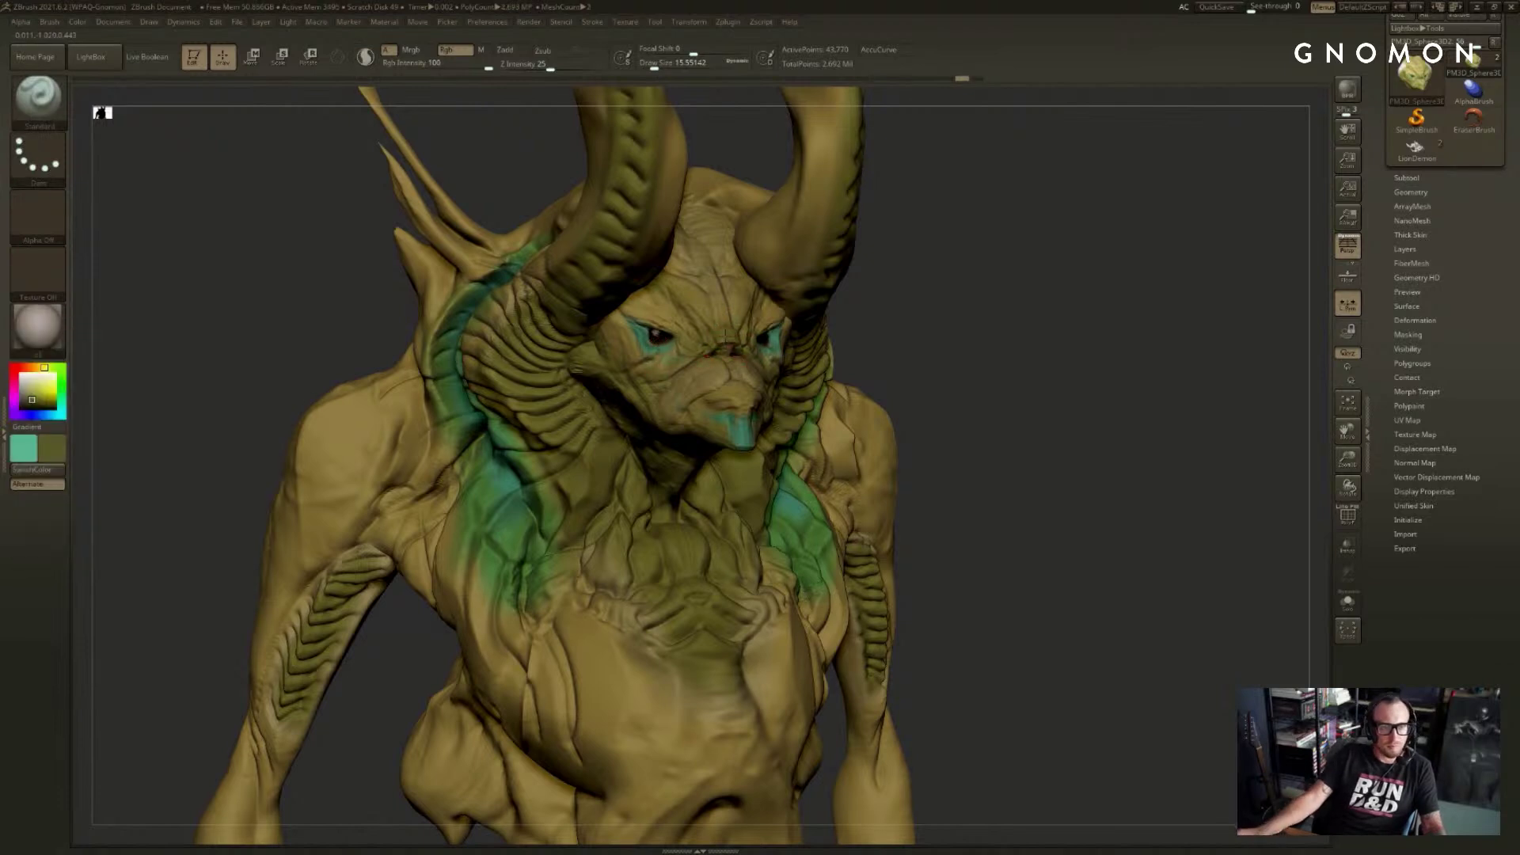
pyautogui.moveTo(695, 358); pyautogui.dragTo(661, 386)
pyautogui.moveTo(661, 386); pyautogui.dragTo(605, 386, button='right')
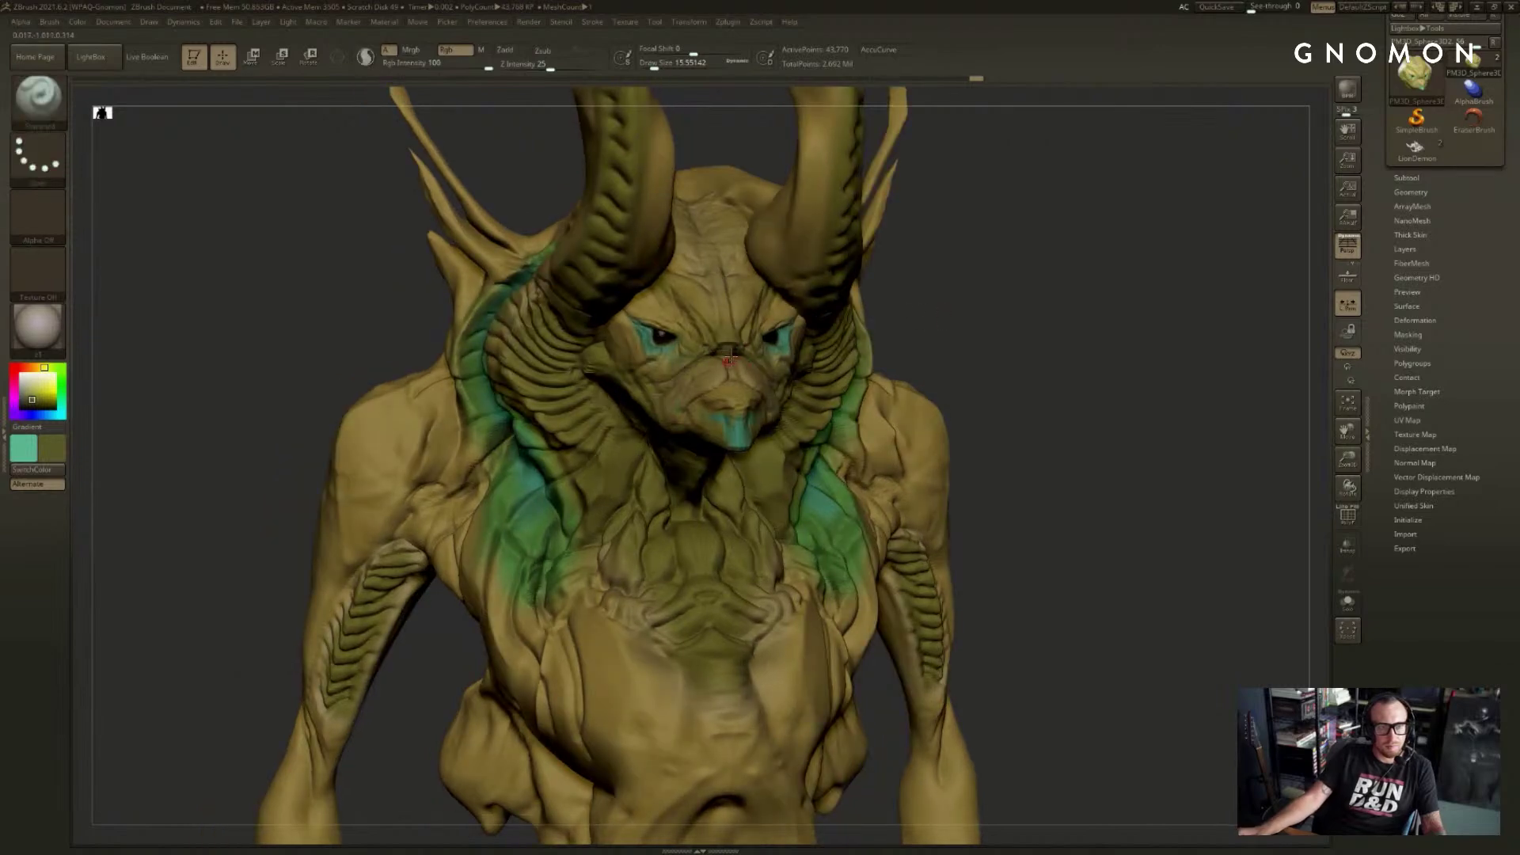
pyautogui.moveTo(712, 380)
pyautogui.mouseDown()
pyautogui.moveTo(690, 405)
pyautogui.moveTo(708, 391)
pyautogui.mouseUp()
pyautogui.moveTo(981, 329); pyautogui.dragTo(891, 331)
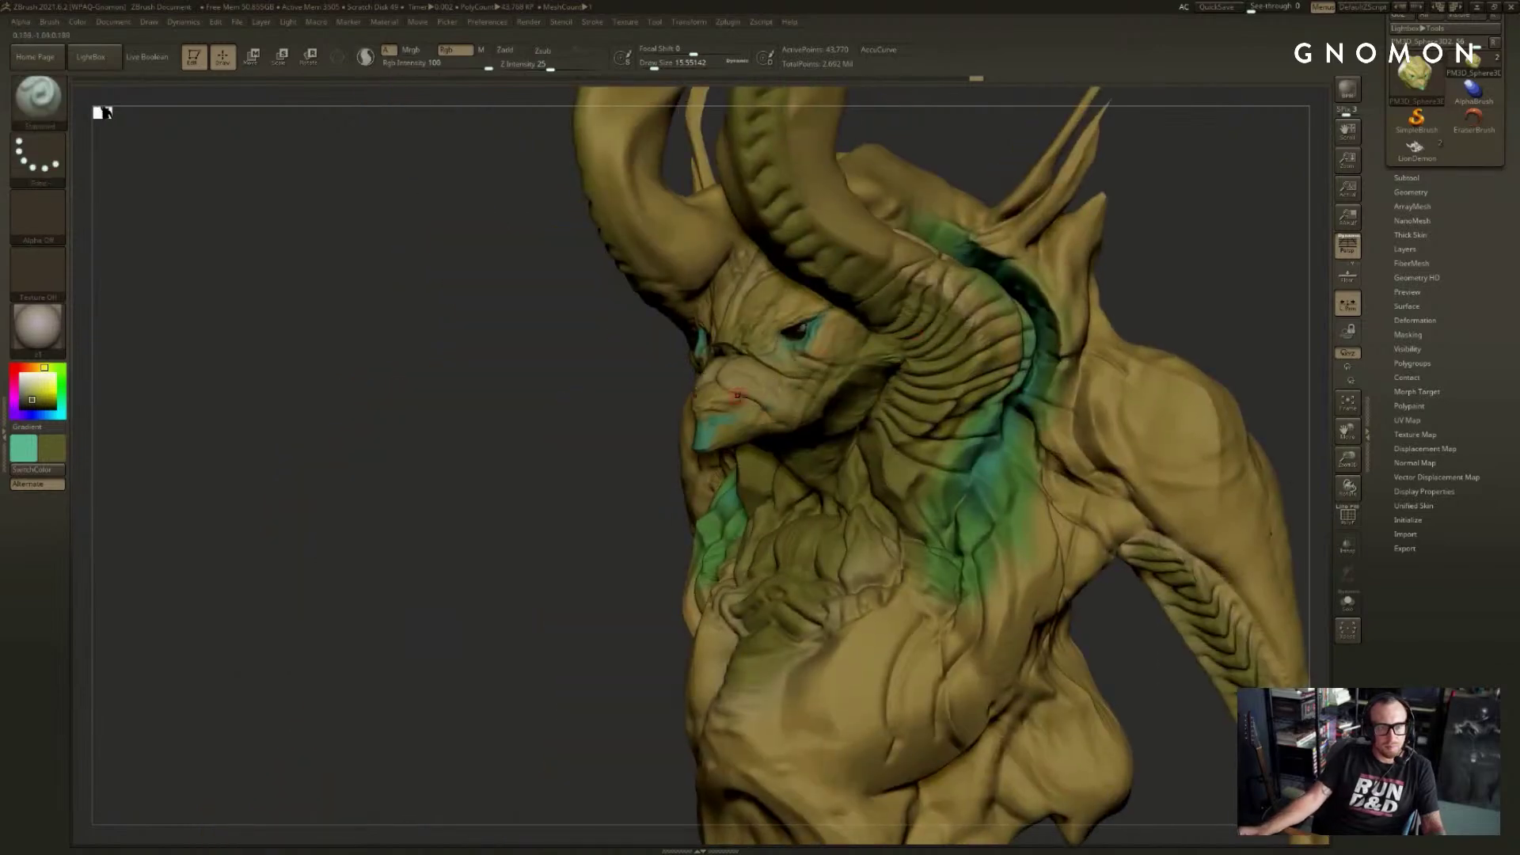
pyautogui.moveTo(747, 404)
pyautogui.mouseDown()
pyautogui.moveTo(761, 407)
pyautogui.moveTo(727, 392)
pyautogui.mouseUp()
pyautogui.moveTo(712, 384)
pyautogui.mouseDown(button='right')
pyautogui.moveTo(823, 380)
pyautogui.moveTo(703, 386)
pyautogui.mouseUp(button='right')
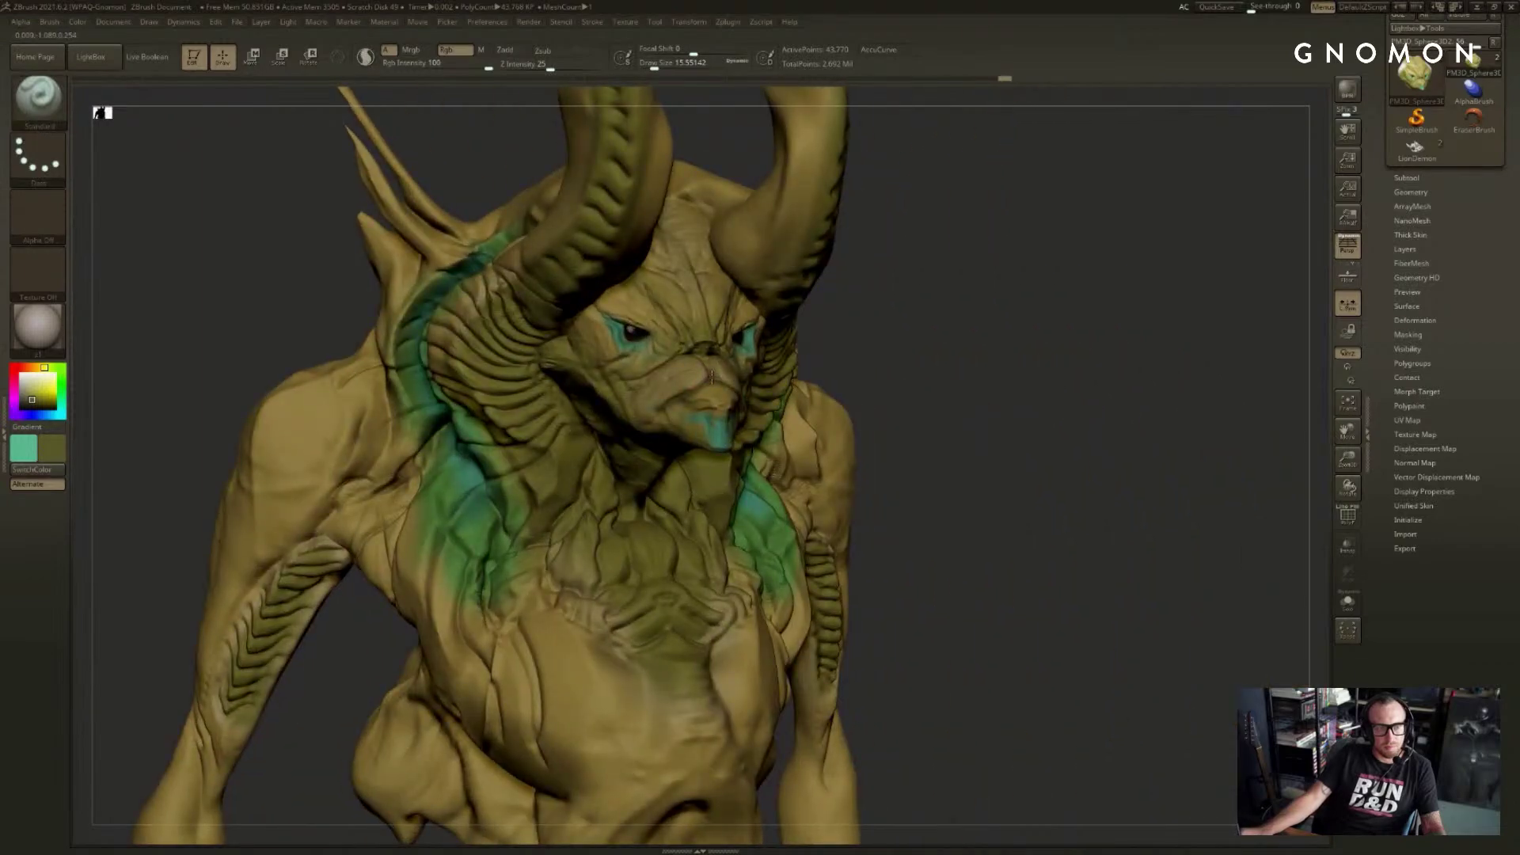
pyautogui.press('c')
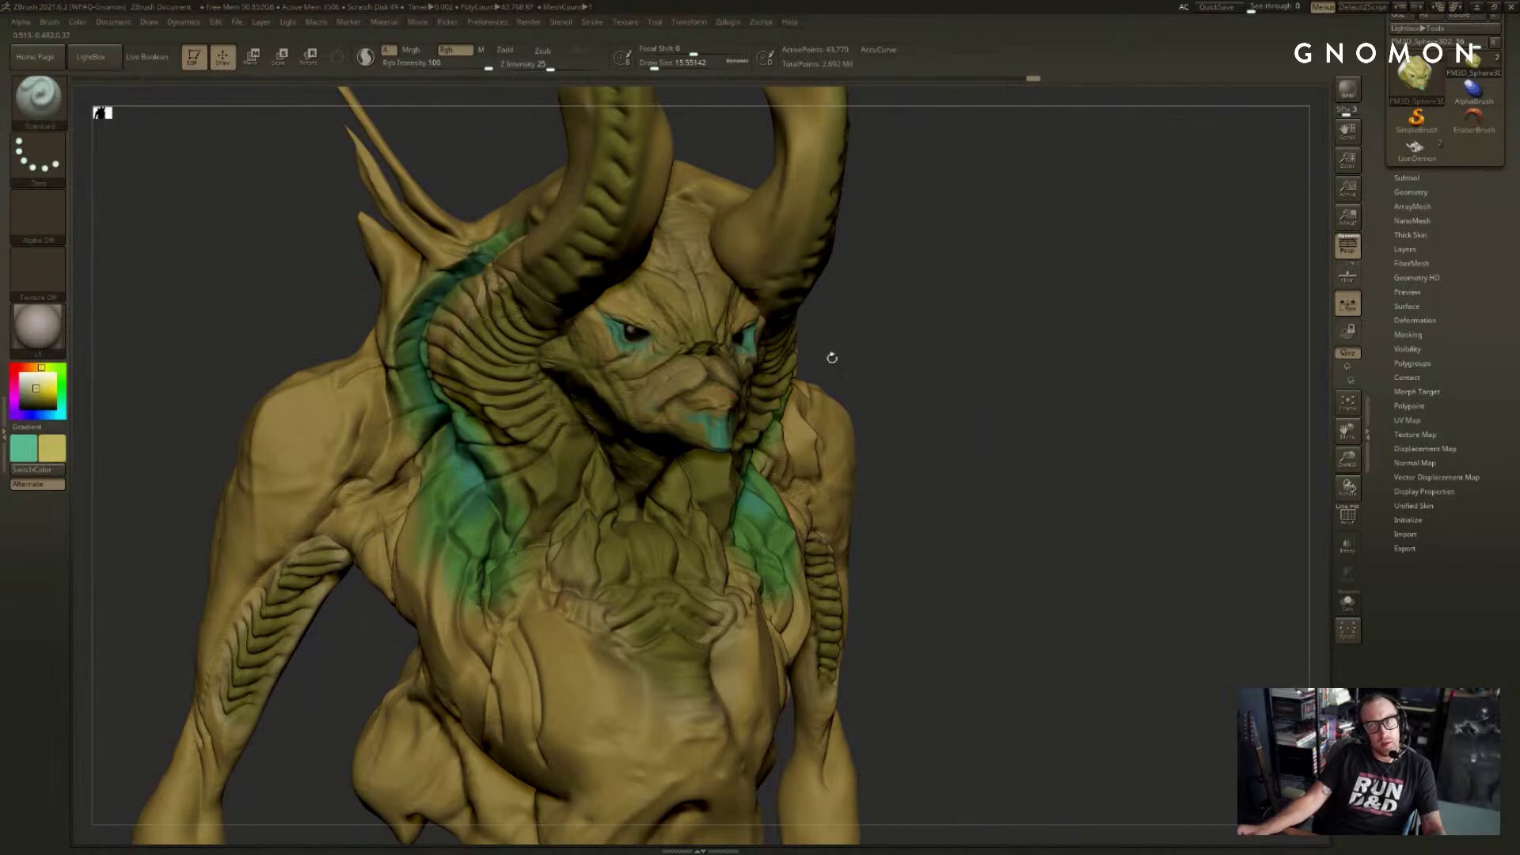
pyautogui.moveTo(831, 357)
pyautogui.mouseDown()
pyautogui.moveTo(973, 340)
pyautogui.moveTo(660, 408)
pyautogui.mouseUp()
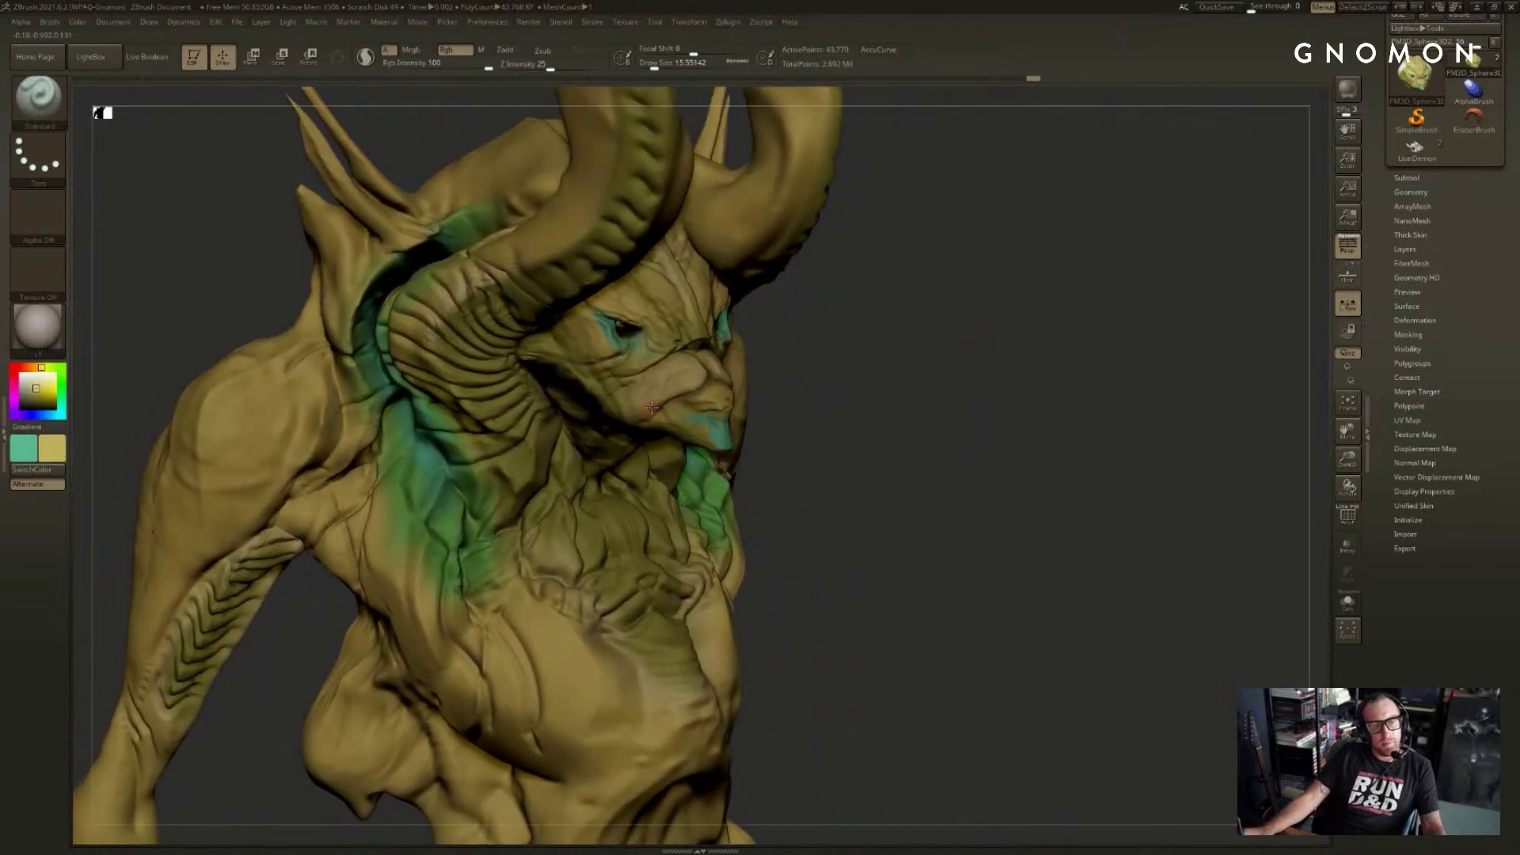
# - Sample teal and paint a marking up the centre of the forehead and crown with brush sizes of about 22 and 41
pyautogui.press('c')
pyautogui.press('c')
pyautogui.moveTo(878, 315); pyautogui.dragTo(772, 339)
pyautogui.keyDown('shift'); pyautogui.moveTo(536, 343); pyautogui.dragTo(696, 312); pyautogui.keyUp('shift')
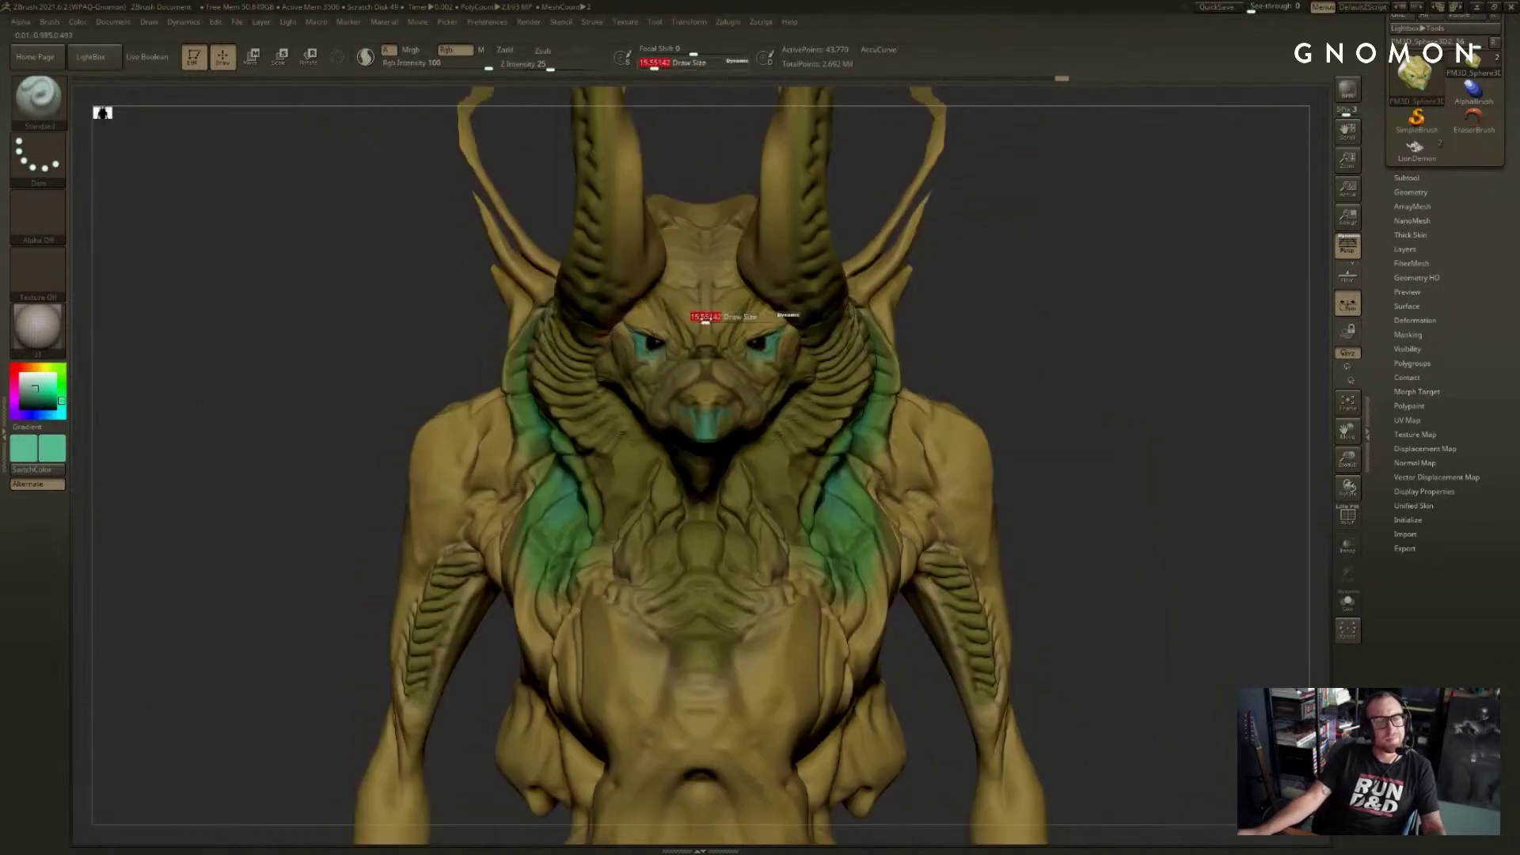
pyautogui.moveTo(1021, 325)
pyautogui.mouseDown()
pyautogui.moveTo(895, 306)
pyautogui.moveTo(923, 296)
pyautogui.mouseUp()
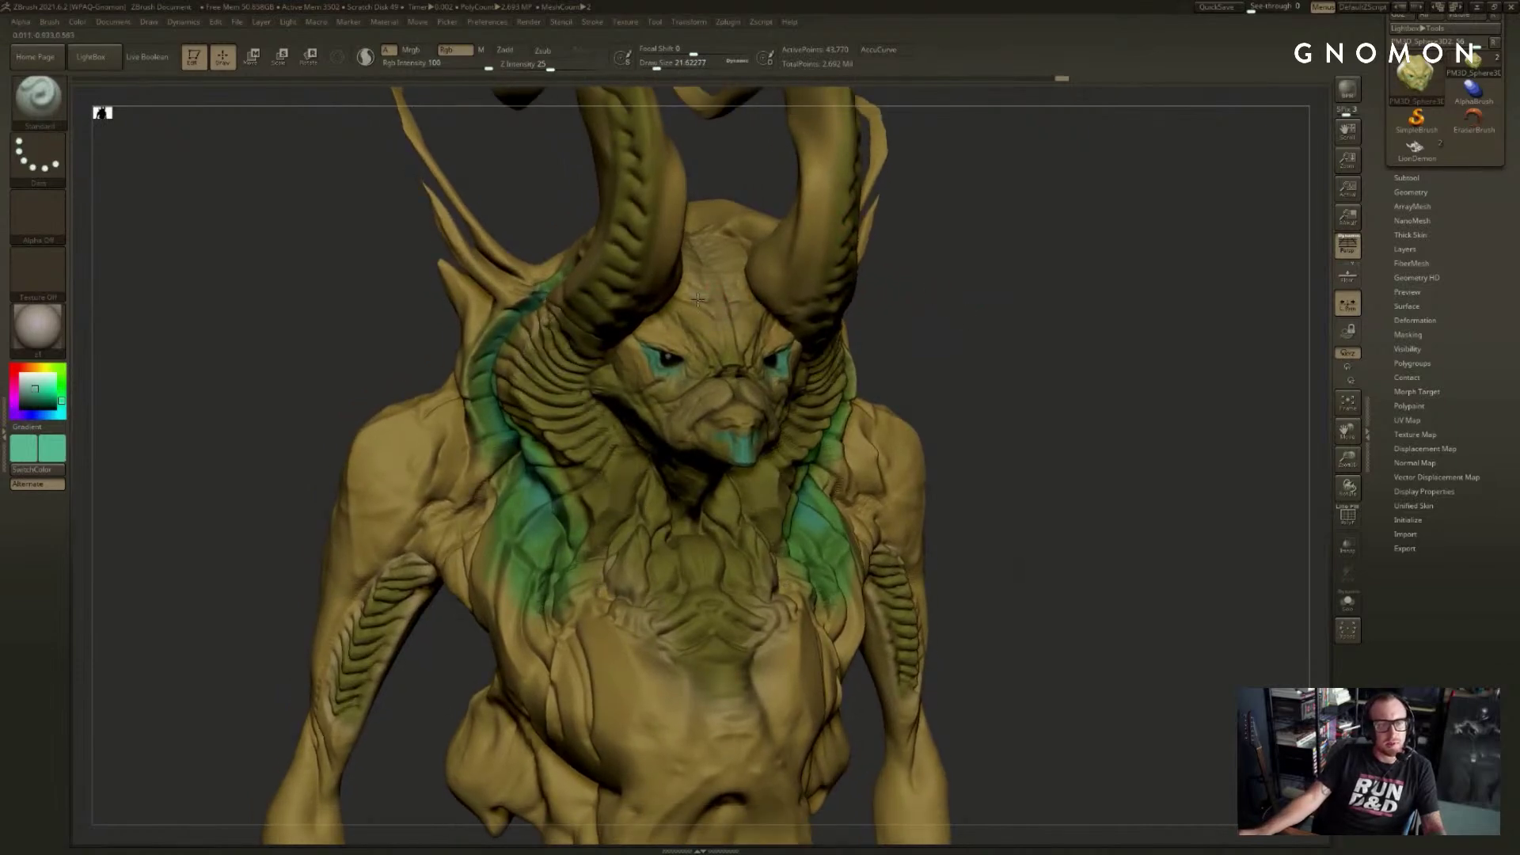
pyautogui.moveTo(693, 290); pyautogui.dragTo(713, 304)
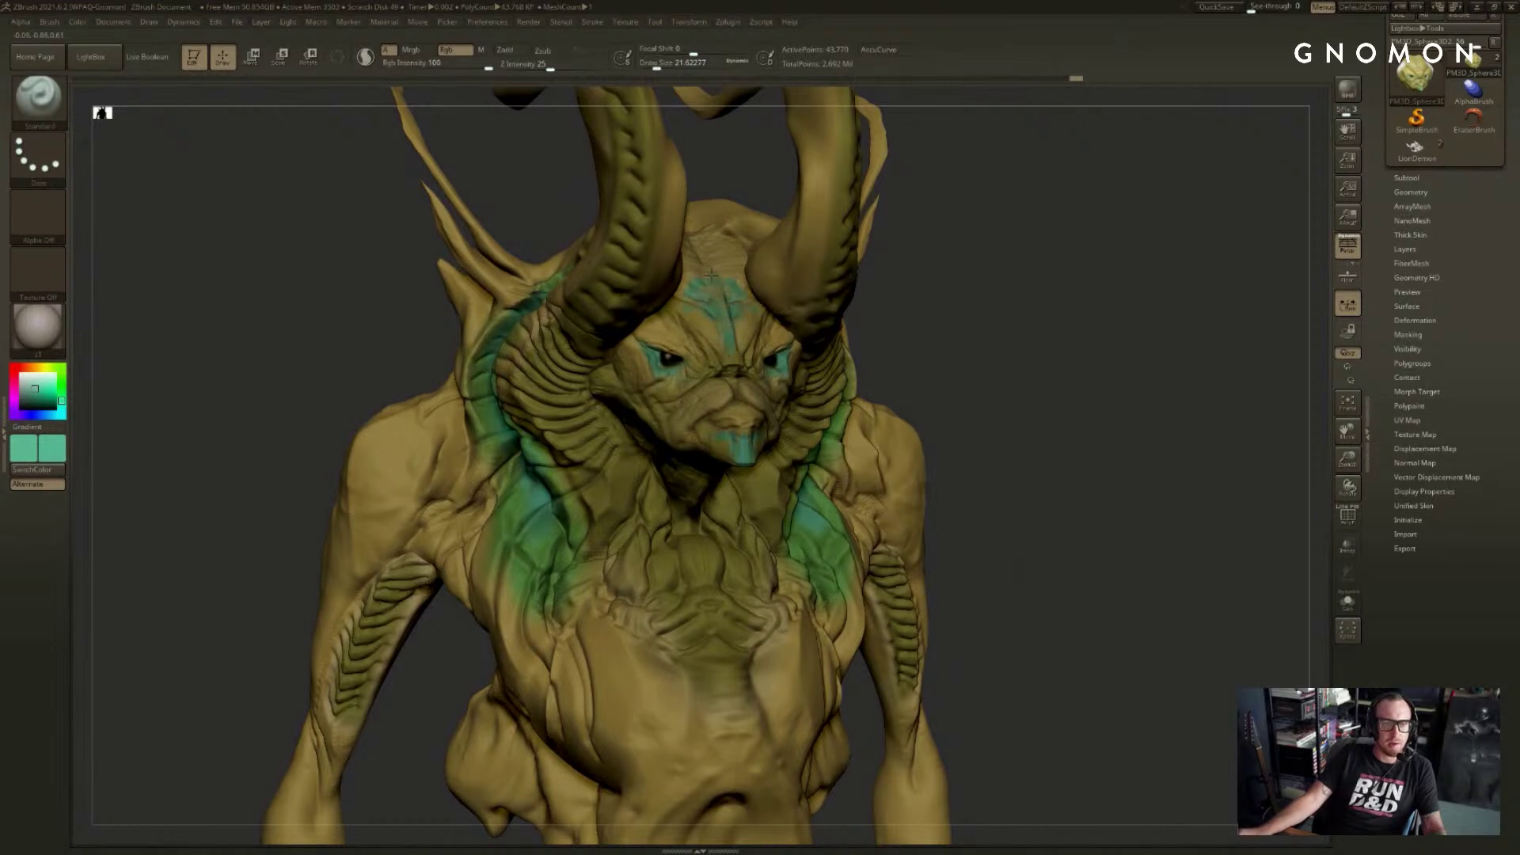
pyautogui.press(']')
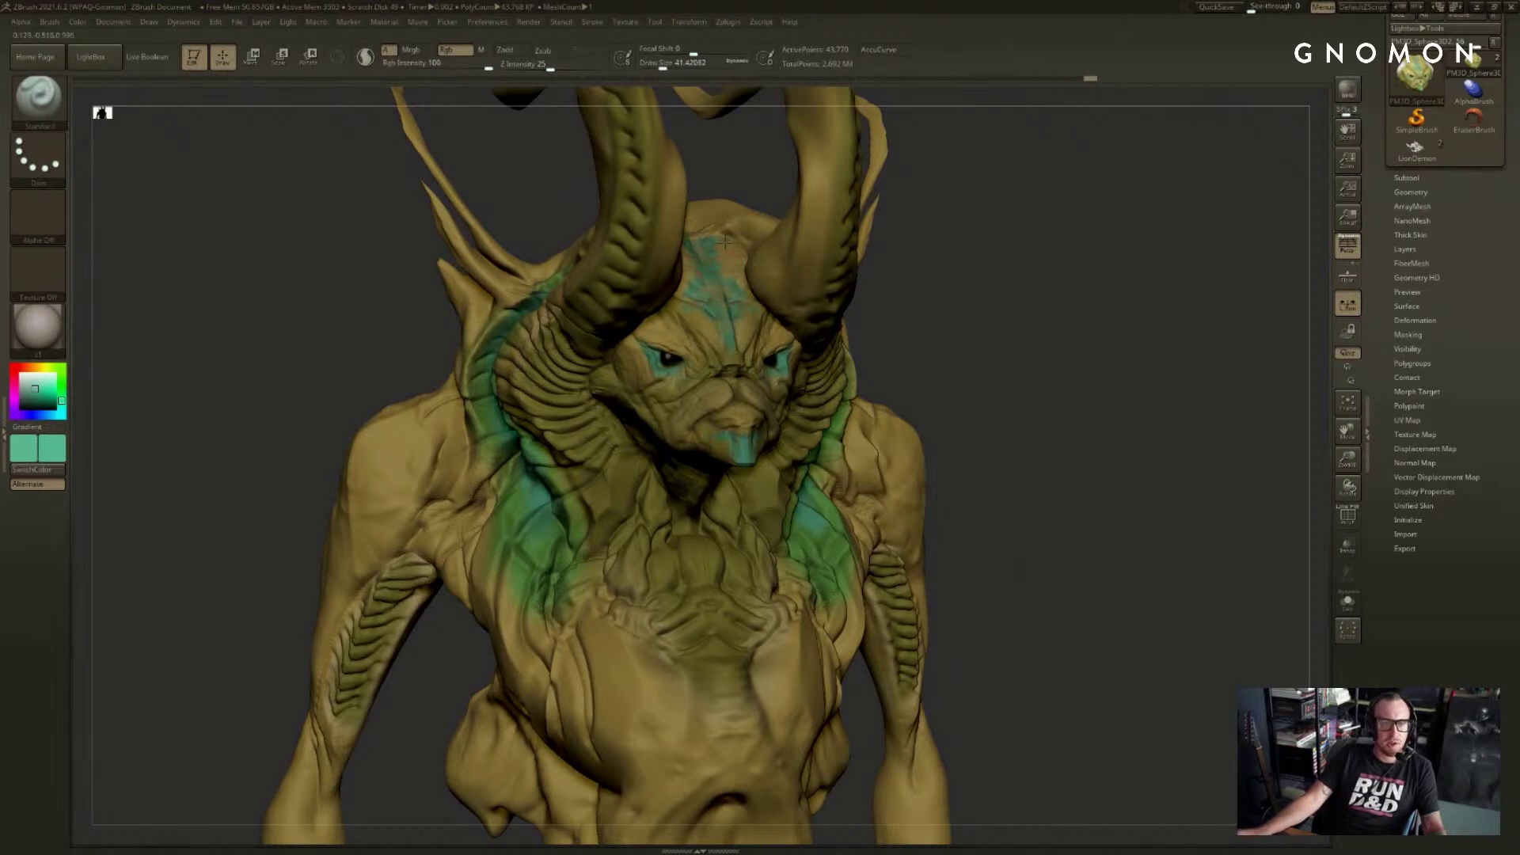
pyautogui.keyDown('alt'); pyautogui.moveTo(972, 267); pyautogui.dragTo(887, 340); pyautogui.keyUp('alt')
# - Select the body subtool and paint more teal on the collar folds and chest sides with a brush size of about 65
pyautogui.press(']')
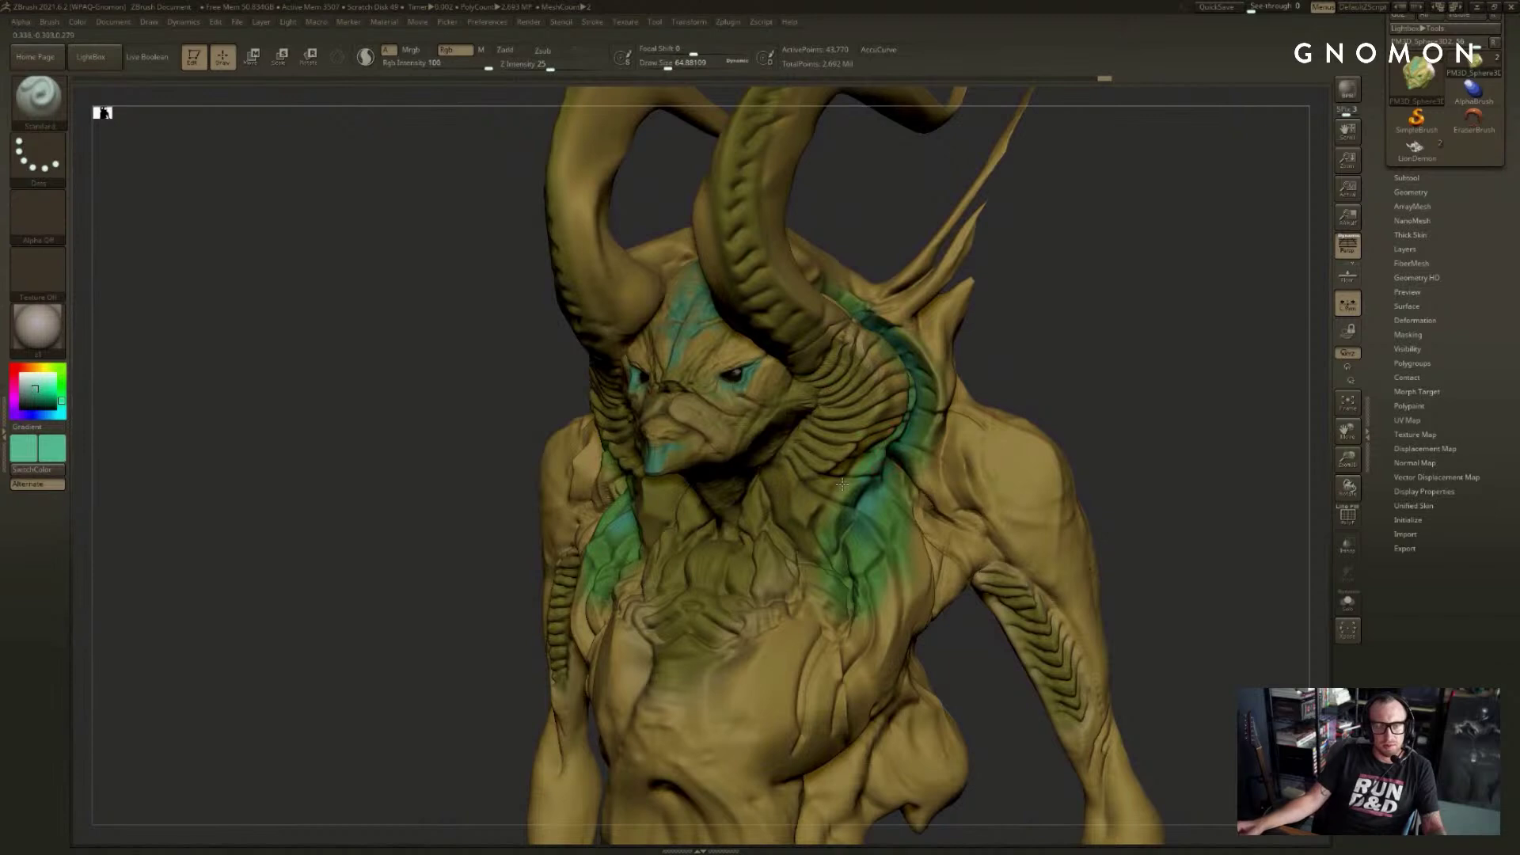
pyautogui.keyDown('alt'); pyautogui.click(897, 476); pyautogui.keyUp('alt')
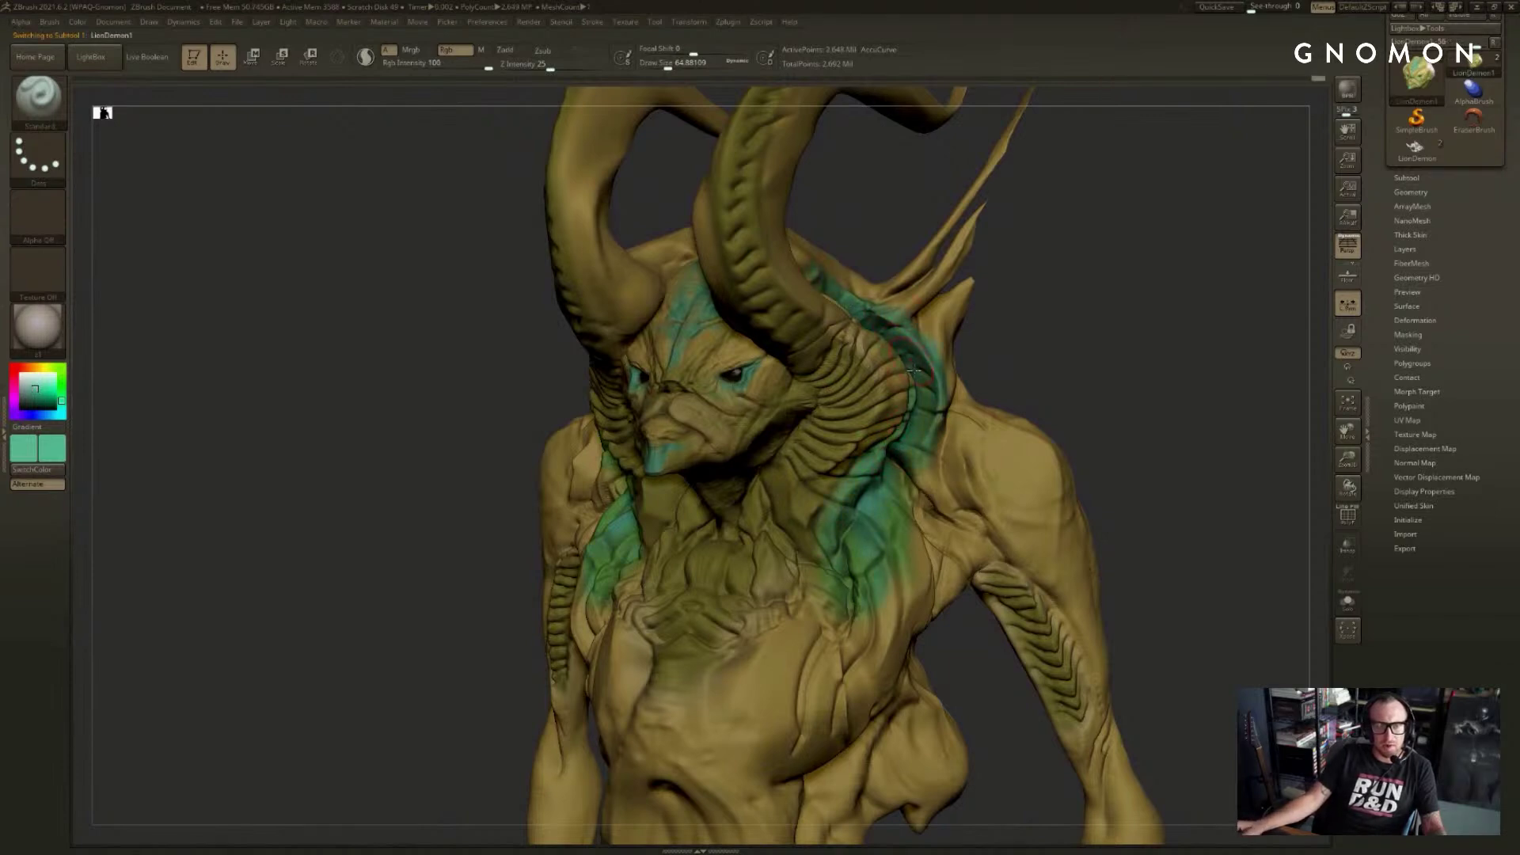
pyautogui.moveTo(868, 412); pyautogui.dragTo(880, 432)
pyautogui.moveTo(1061, 388)
pyautogui.mouseDown()
pyautogui.moveTo(1093, 349)
pyautogui.moveTo(1053, 417)
pyautogui.moveTo(1079, 373)
pyautogui.moveTo(1072, 429)
pyautogui.mouseUp()
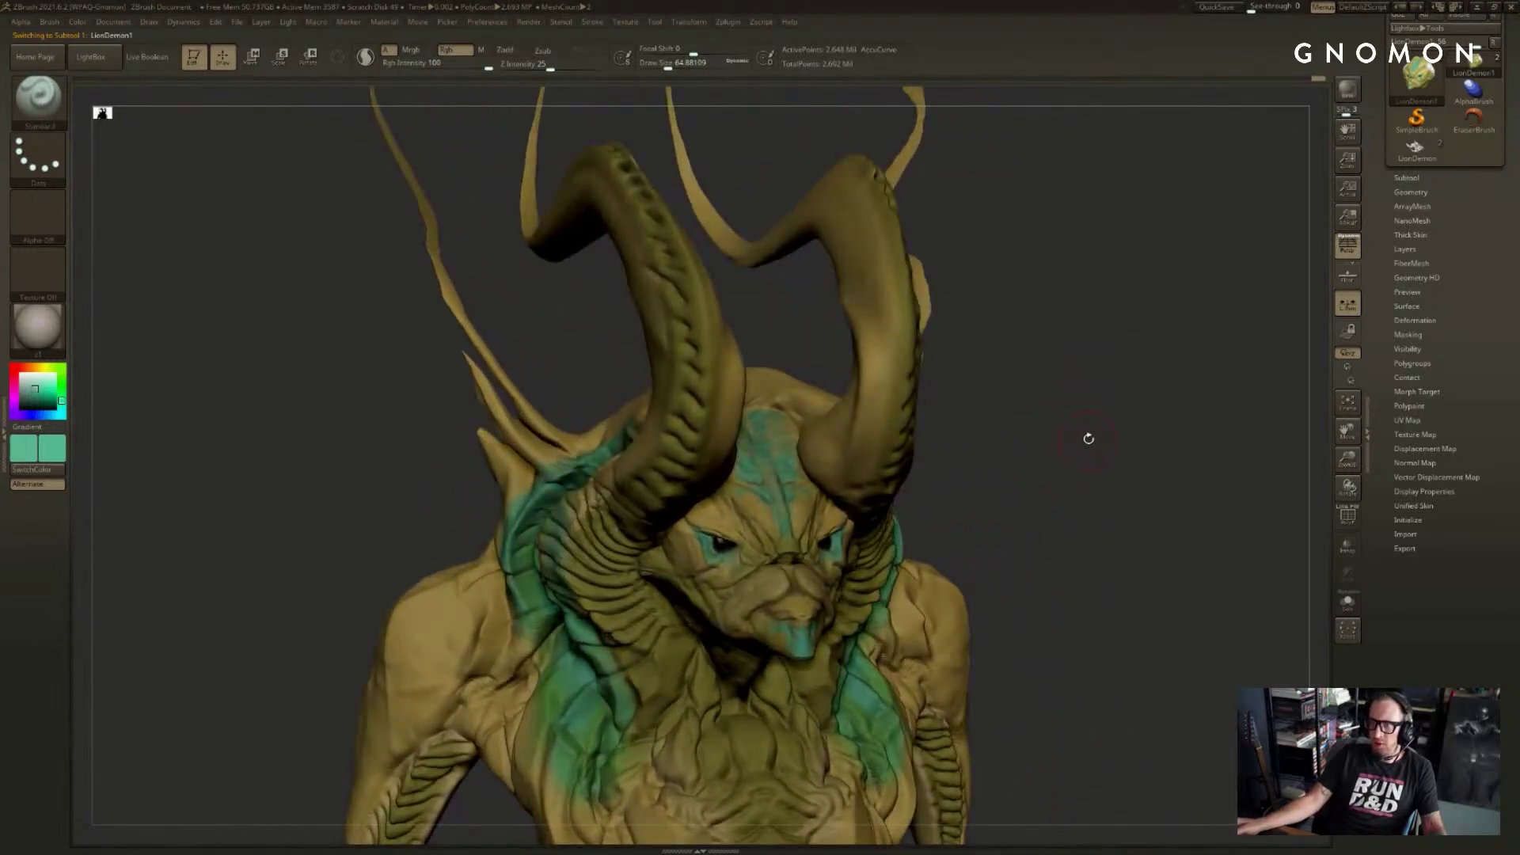
pyautogui.moveTo(1088, 438); pyautogui.dragTo(1021, 301)
pyautogui.moveTo(1088, 400); pyautogui.dragTo(860, 437)
# - Sample olive green and blend the lower edges of the teal chest patches into the torso with a brush size of about 62
pyautogui.press('c')
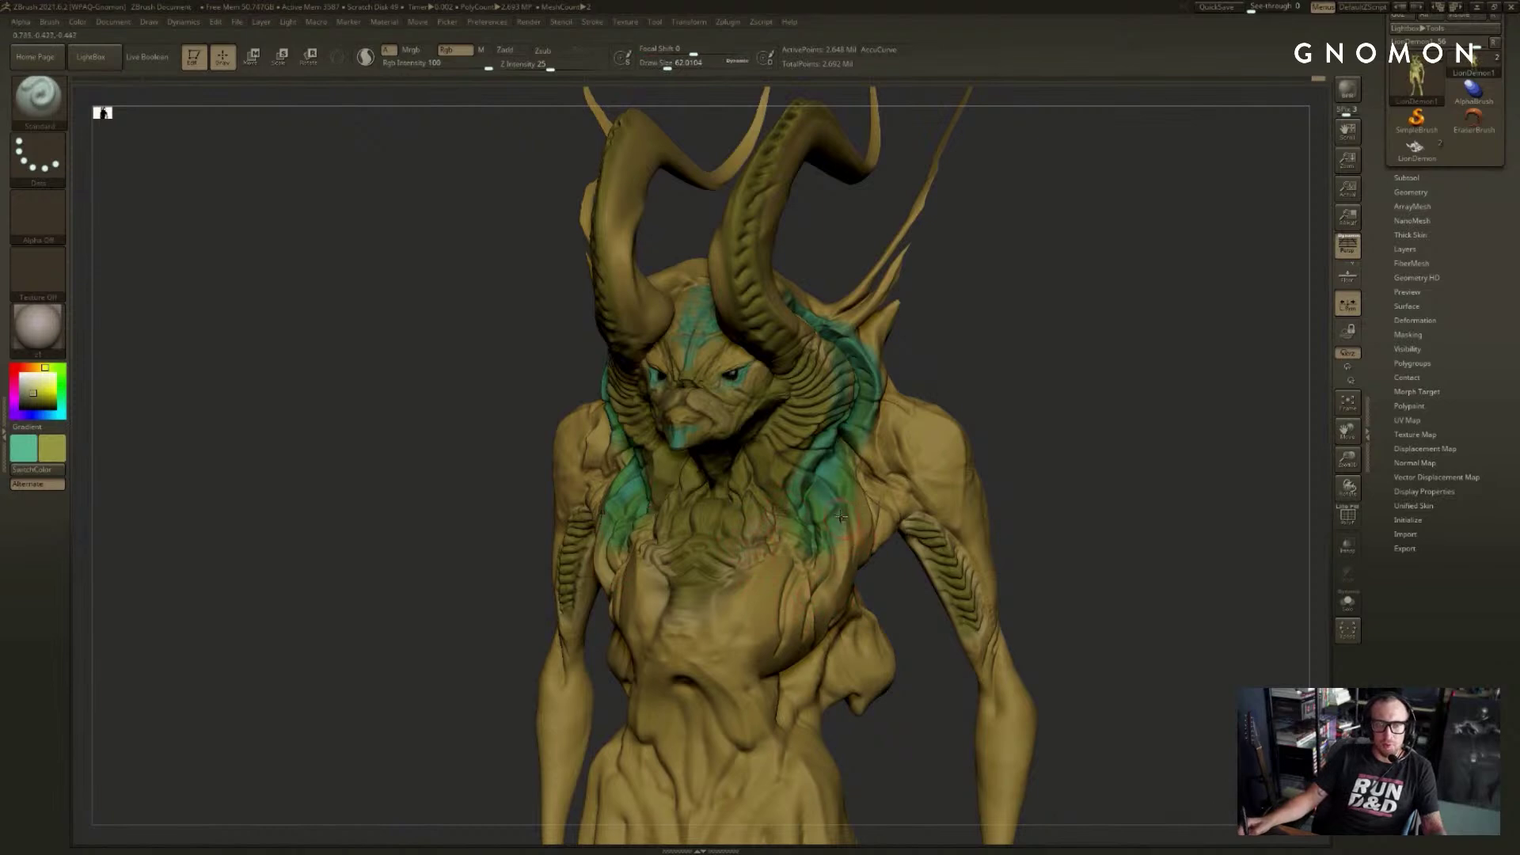
pyautogui.moveTo(1080, 475); pyautogui.dragTo(910, 492)
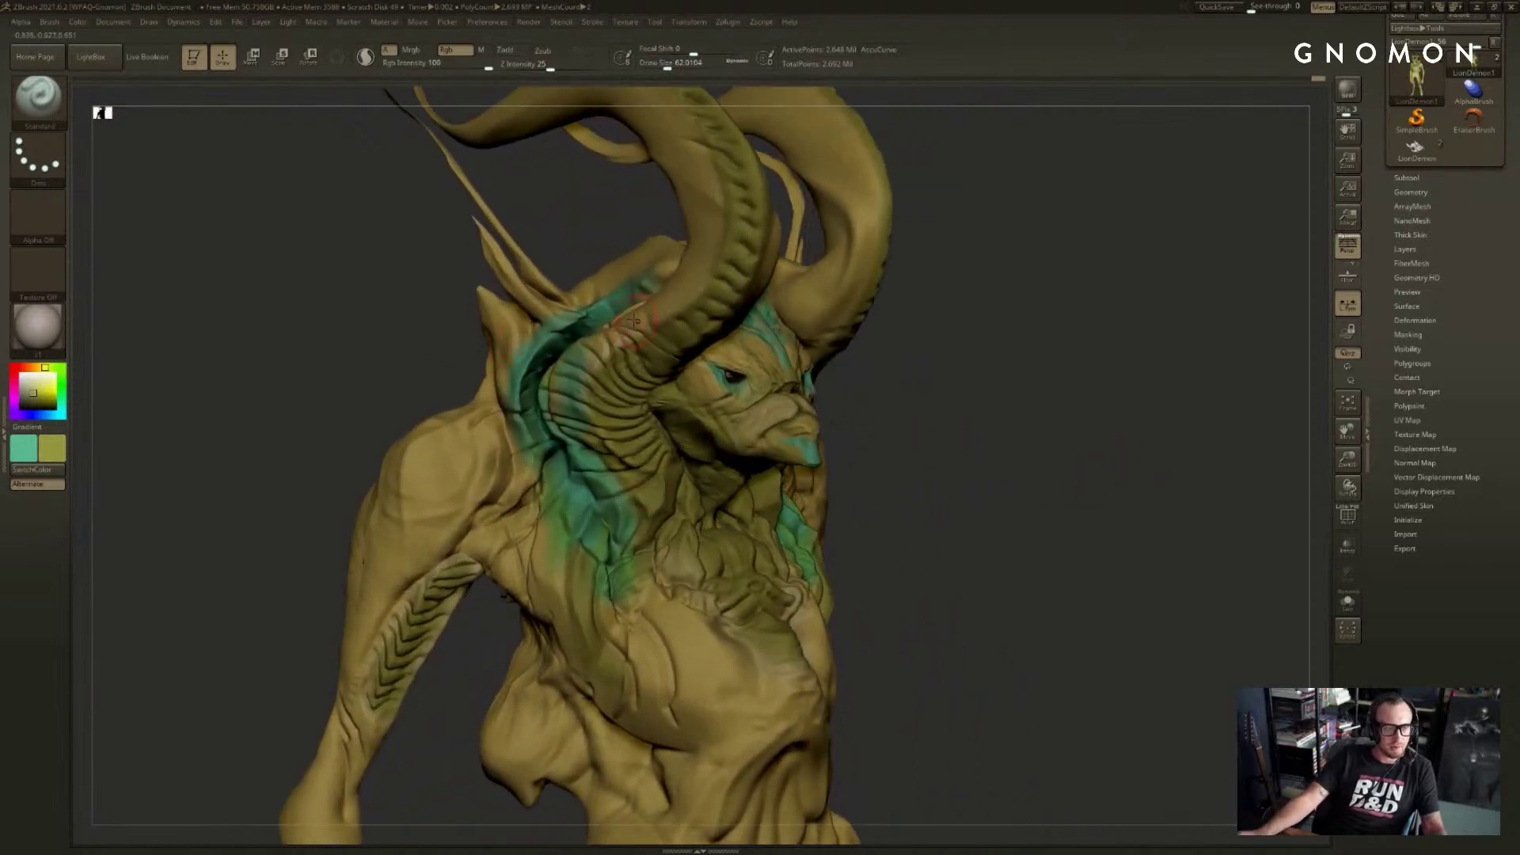
pyautogui.moveTo(428, 308); pyautogui.dragTo(420, 392)
pyautogui.moveTo(491, 523); pyautogui.dragTo(478, 448)
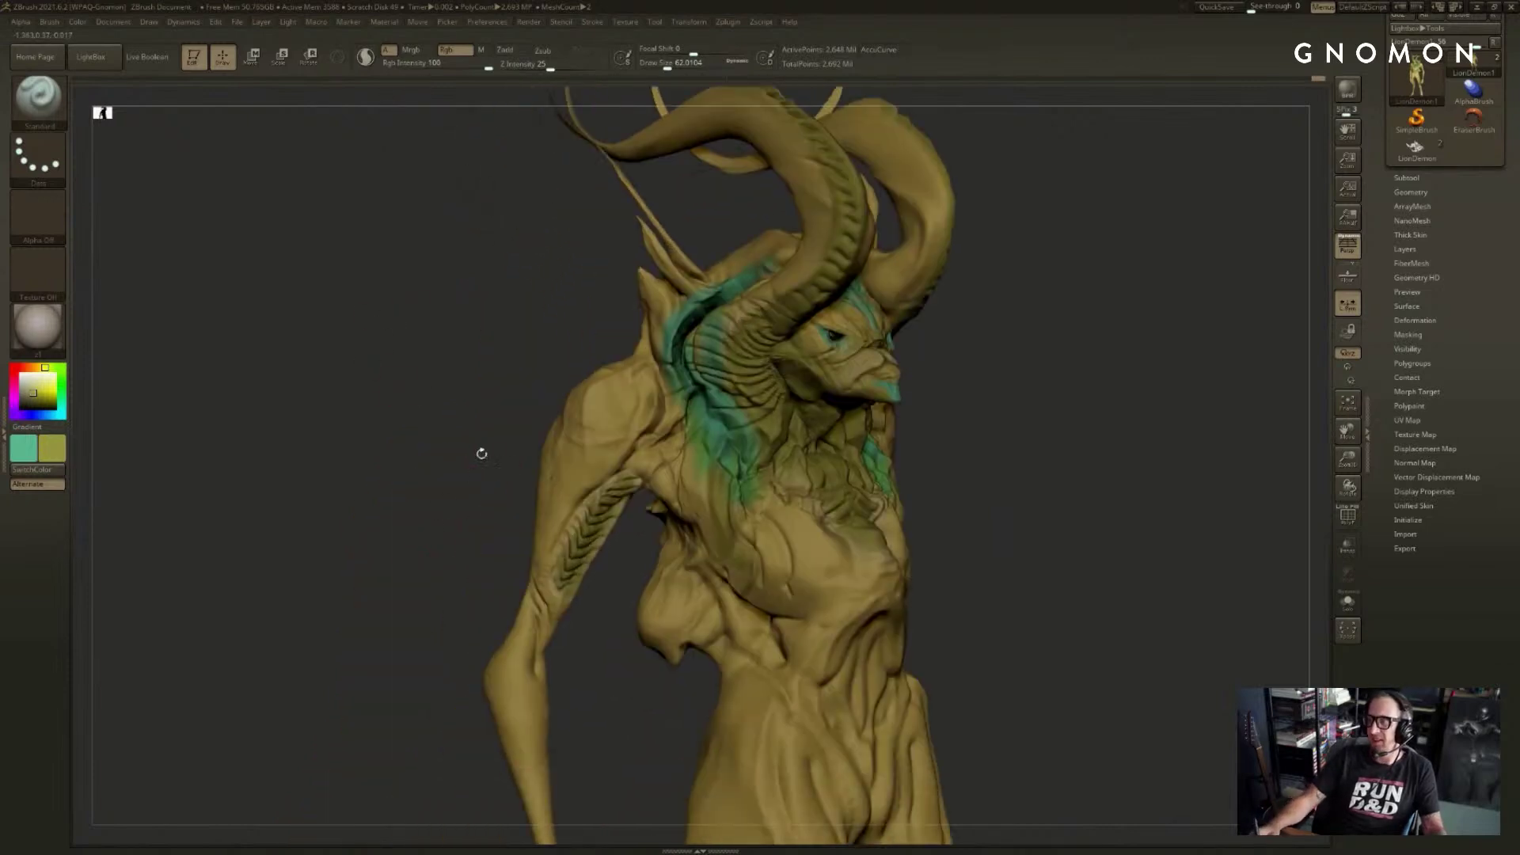
pyautogui.moveTo(506, 535); pyautogui.dragTo(392, 468)
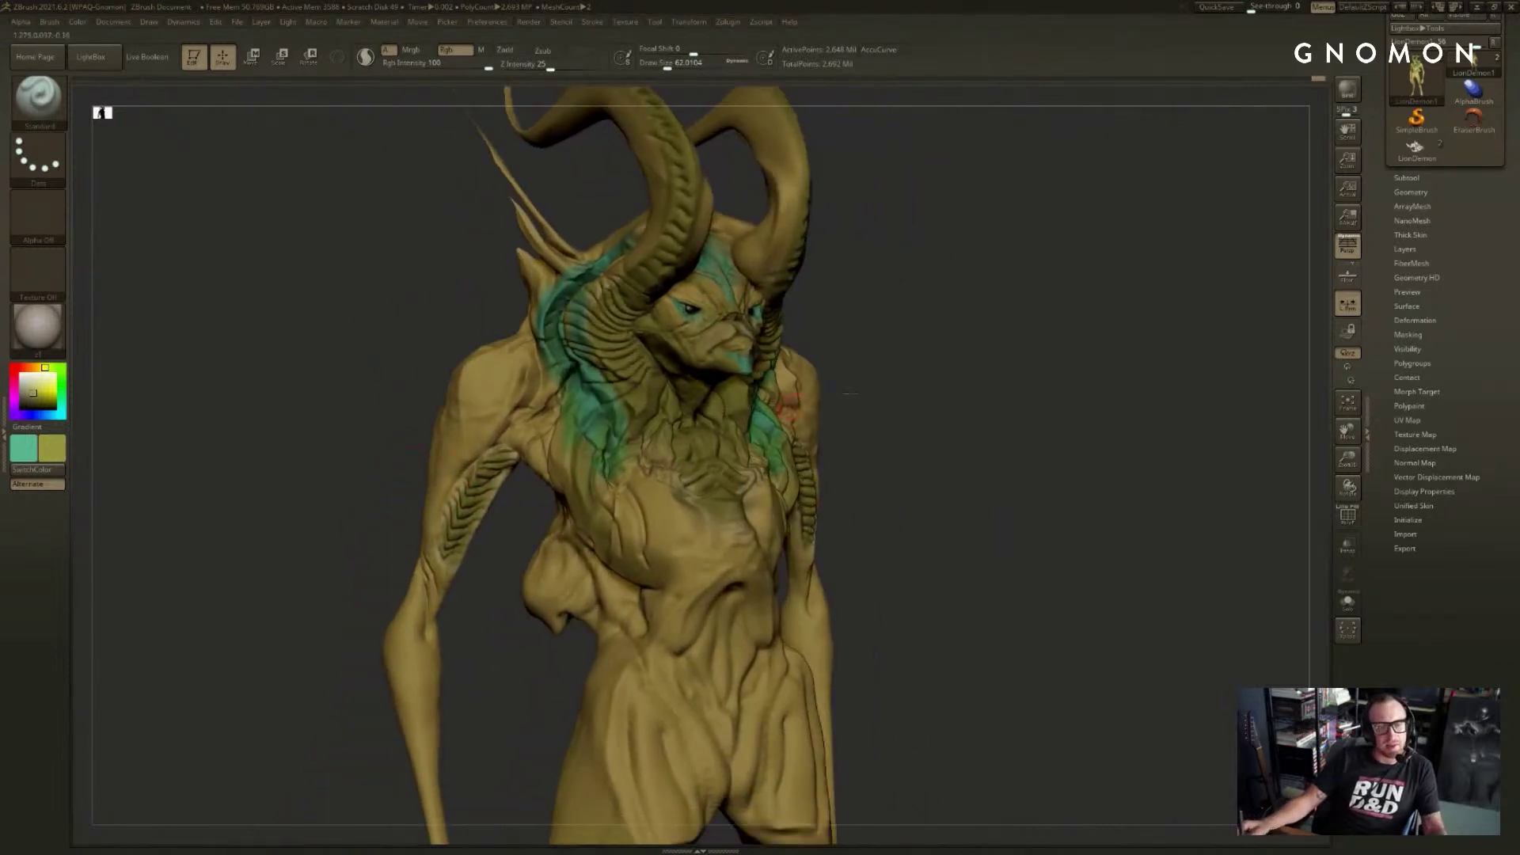
pyautogui.press('f')
pyautogui.moveTo(984, 373); pyautogui.dragTo(1080, 447)
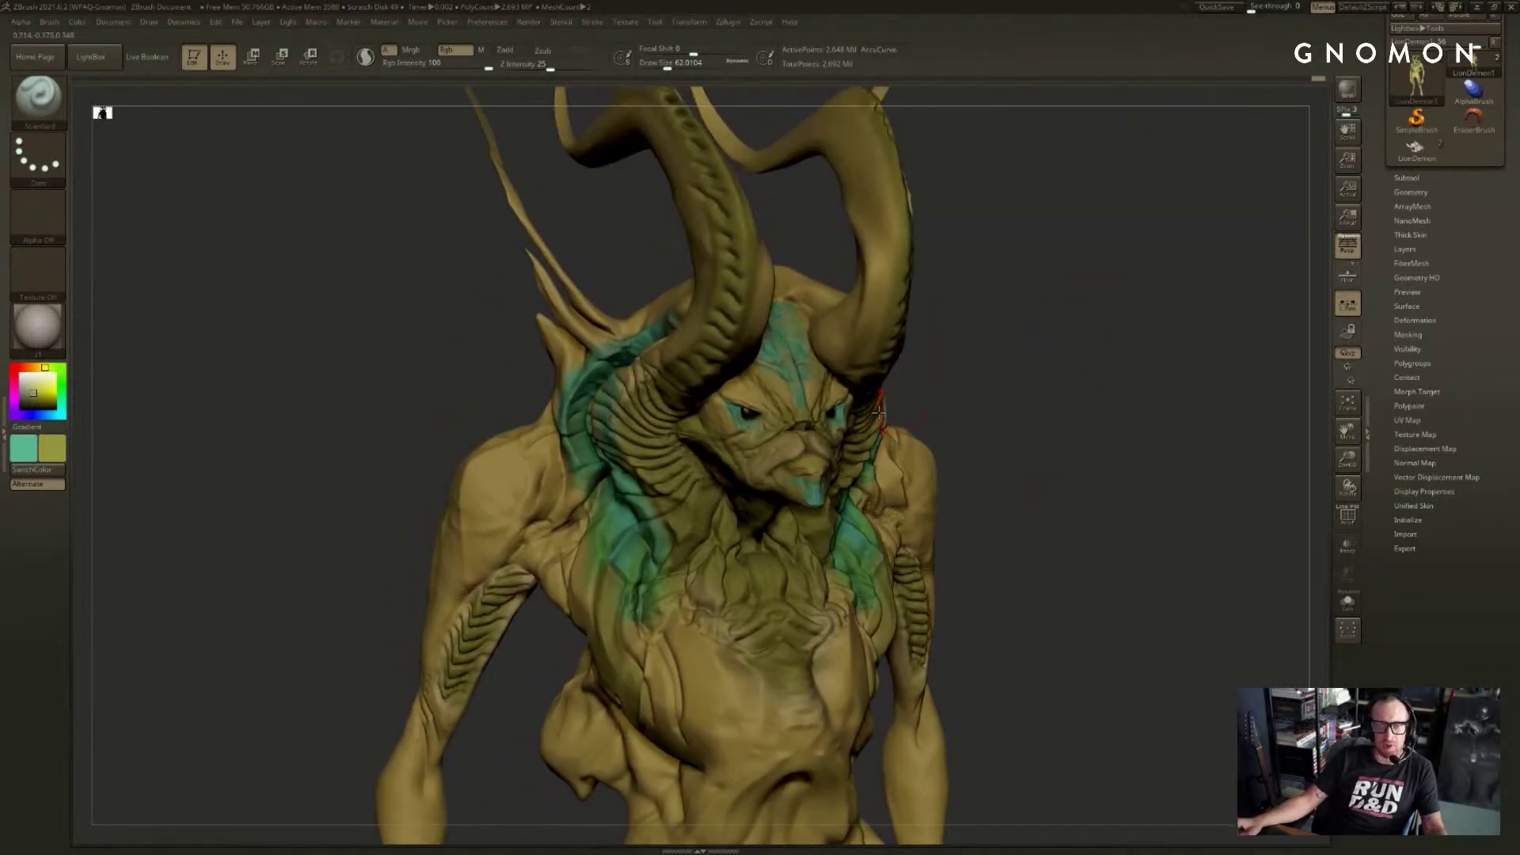
pyautogui.moveTo(908, 405); pyautogui.dragTo(861, 389)
# - Sample teal and paint the bases and tips of the long tendrils rising from the back with an enlarged brush
pyautogui.press('c')
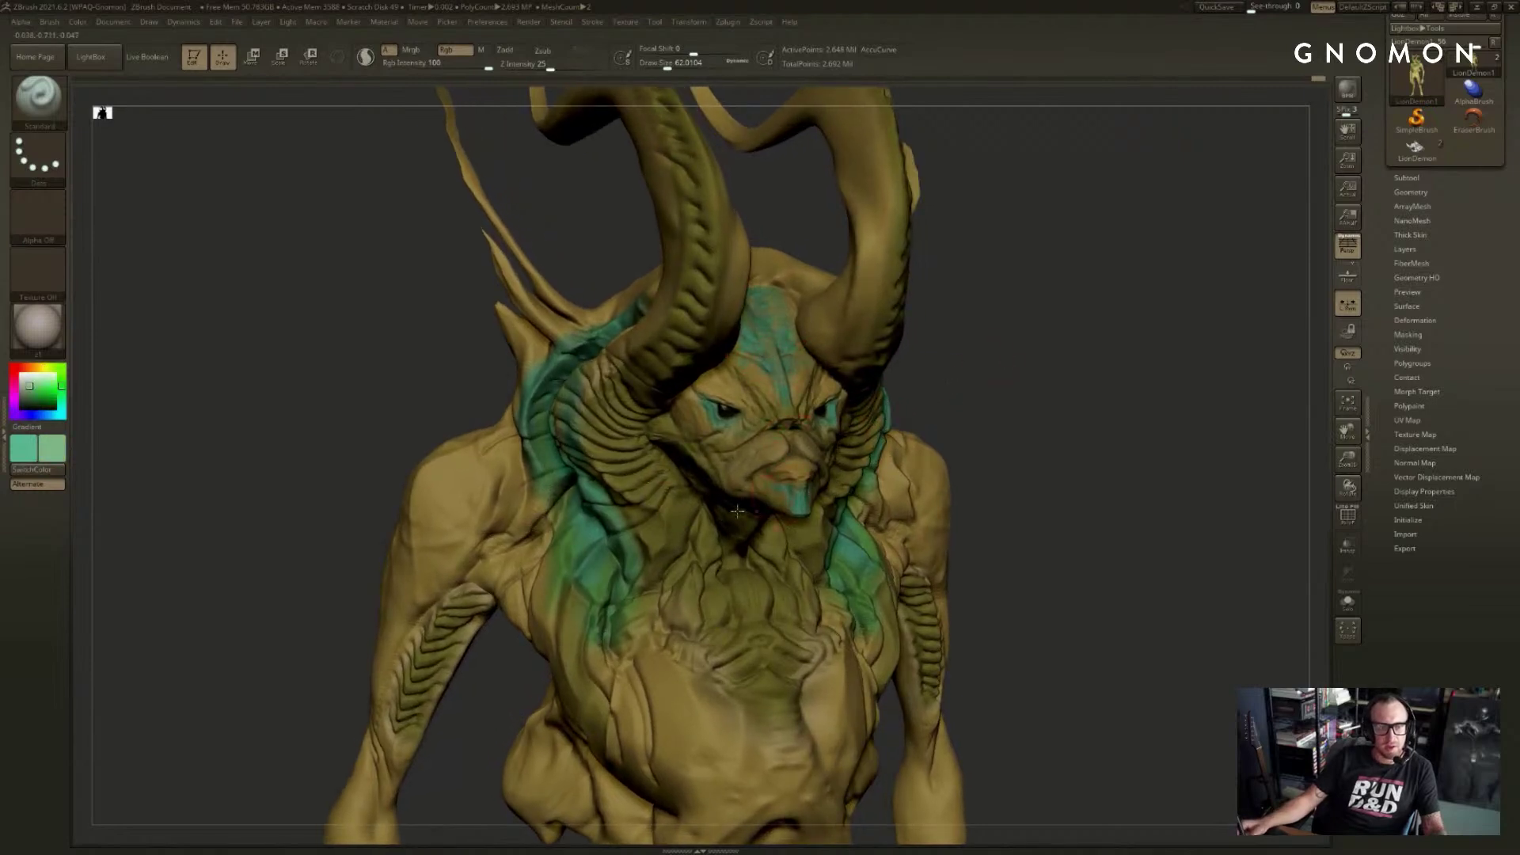
pyautogui.press('c')
pyautogui.press('s')
pyautogui.moveTo(559, 369); pyautogui.dragTo(555, 370)
pyautogui.moveTo(566, 354); pyautogui.dragTo(476, 245)
pyautogui.moveTo(1132, 345)
pyautogui.mouseDown()
pyautogui.moveTo(1059, 347)
pyautogui.moveTo(981, 307)
pyautogui.moveTo(972, 331)
pyautogui.moveTo(893, 313)
pyautogui.mouseUp()
pyautogui.press('s')
pyautogui.press('s')
pyautogui.moveTo(834, 256); pyautogui.dragTo(845, 198)
pyautogui.press('s')
pyautogui.moveTo(796, 386)
pyautogui.mouseDown()
pyautogui.moveTo(779, 386)
pyautogui.moveTo(776, 332)
pyautogui.mouseUp()
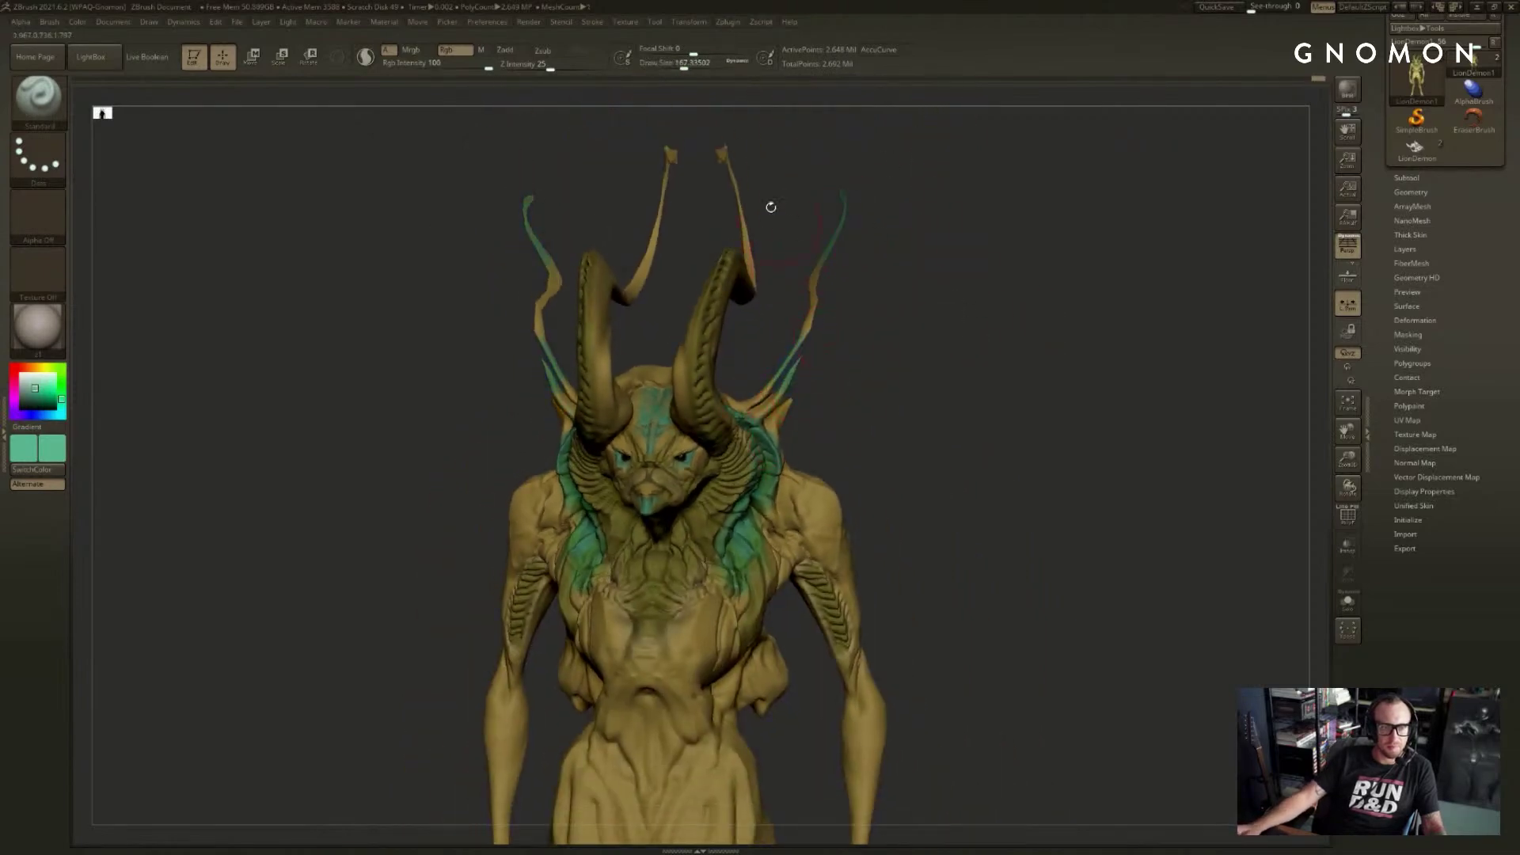
# - Try to tint the horns teal with a brush size of about 955, and undo the strokes
pyautogui.moveTo(761, 226)
pyautogui.mouseDown()
pyautogui.moveTo(799, 213)
pyautogui.moveTo(776, 198)
pyautogui.moveTo(816, 198)
pyautogui.mouseUp()
pyautogui.press('s')
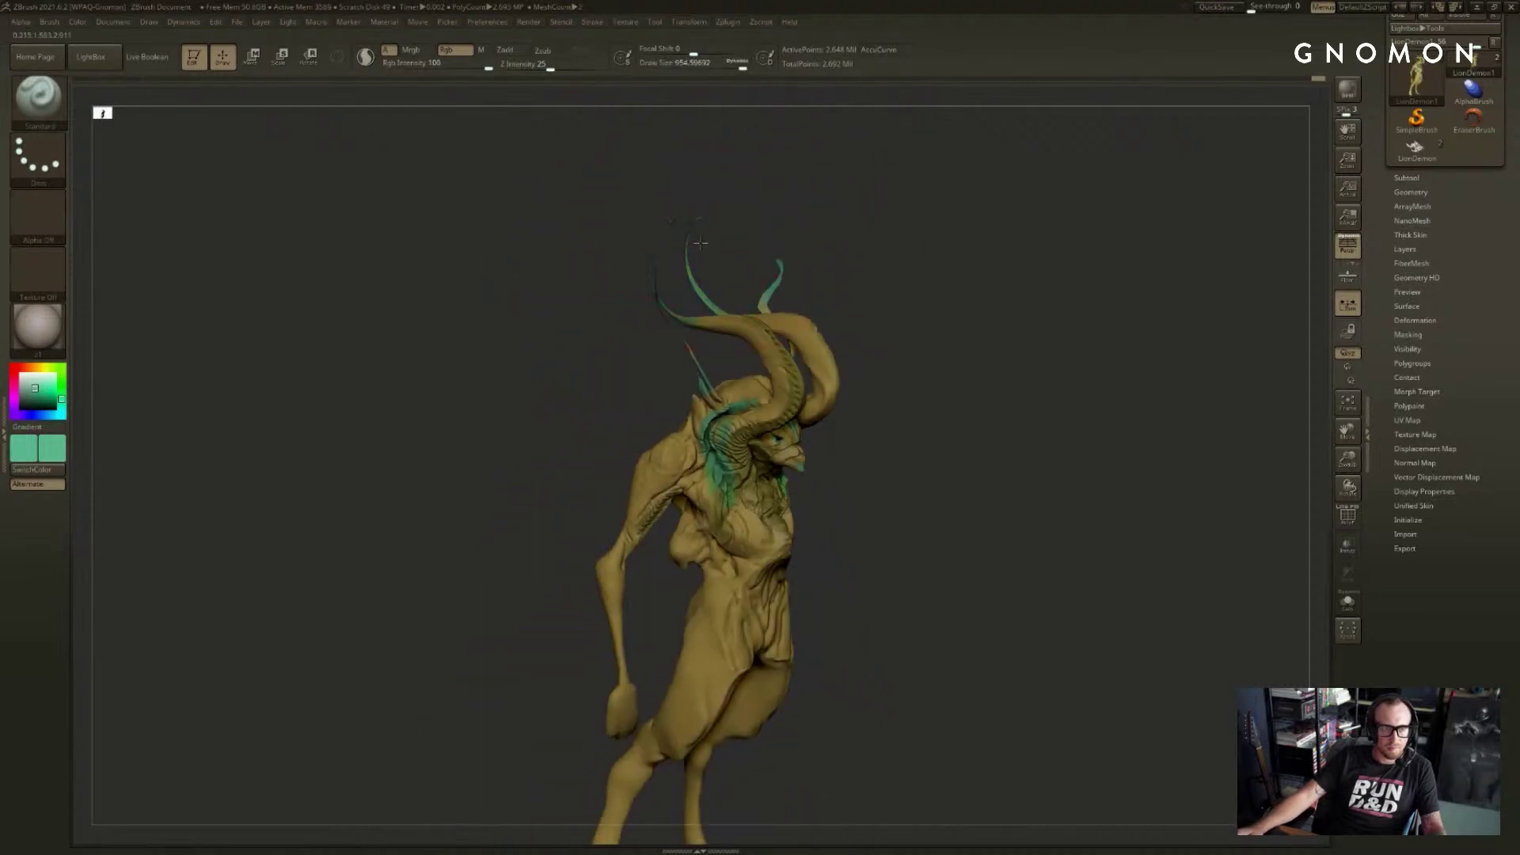
pyautogui.moveTo(751, 298); pyautogui.dragTo(816, 352)
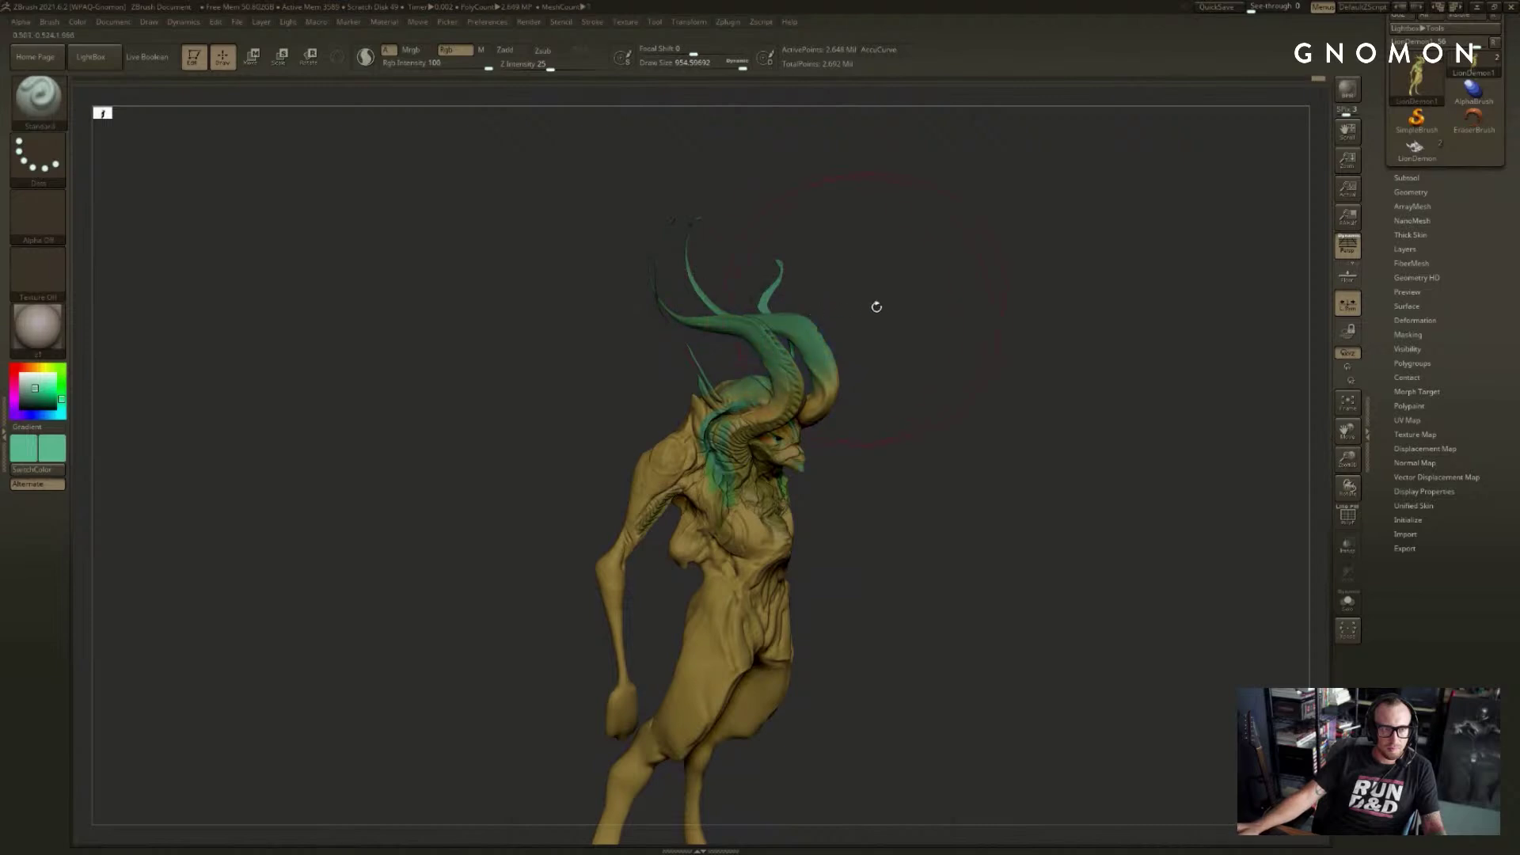
pyautogui.moveTo(876, 306)
pyautogui.mouseDown()
pyautogui.moveTo(865, 234)
pyautogui.moveTo(916, 269)
pyautogui.moveTo(1001, 278)
pyautogui.moveTo(987, 283)
pyautogui.mouseUp()
pyautogui.hotkey('ctrl', 'z')
# - Paint the thin curling ends of both horns teal with a brush size of about 666
pyautogui.press('s')
pyautogui.moveTo(989, 285)
pyautogui.mouseDown()
pyautogui.moveTo(1061, 258)
pyautogui.moveTo(1019, 283)
pyautogui.mouseUp()
pyautogui.press('s')
pyautogui.moveTo(1017, 285); pyautogui.dragTo(1008, 285)
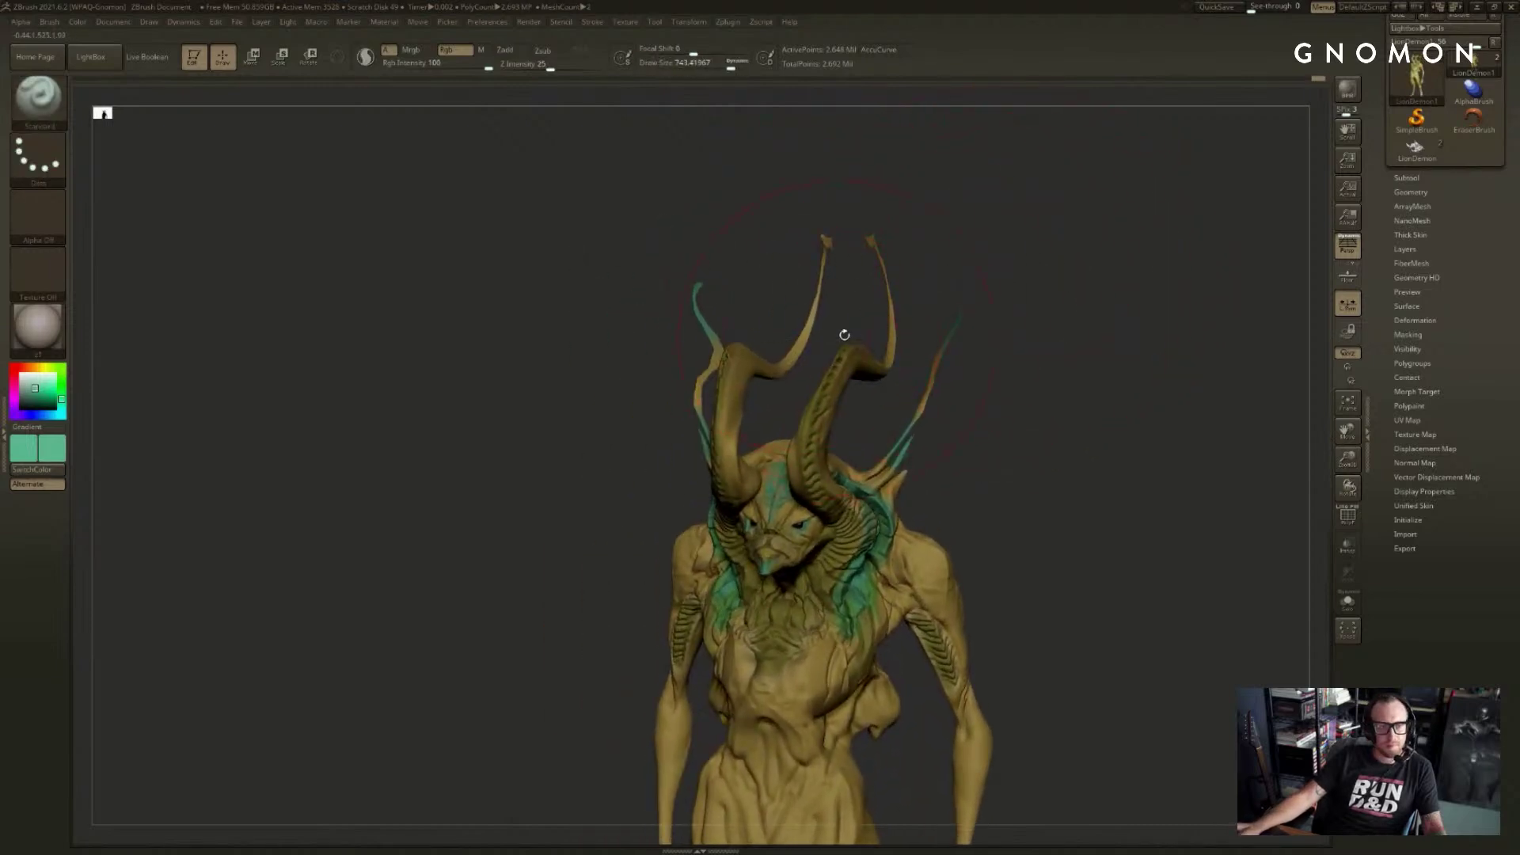
pyautogui.moveTo(845, 335); pyautogui.dragTo(890, 297)
pyautogui.moveTo(854, 364)
pyautogui.mouseDown()
pyautogui.moveTo(894, 307)
pyautogui.moveTo(867, 234)
pyautogui.mouseUp()
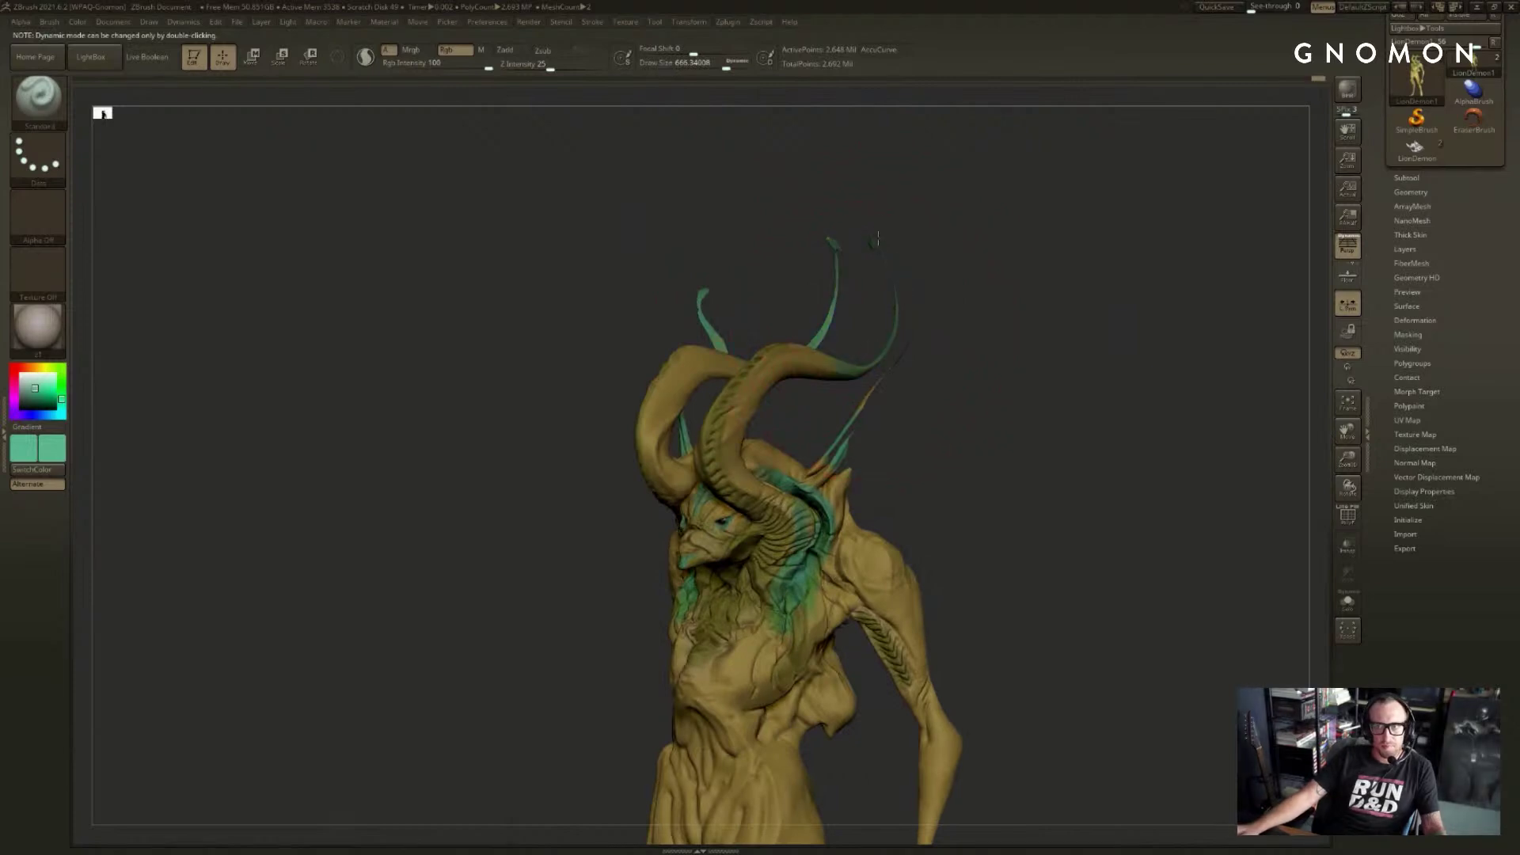
pyautogui.moveTo(1007, 264); pyautogui.dragTo(986, 277)
pyautogui.keyDown('alt'); pyautogui.moveTo(986, 277); pyautogui.dragTo(996, 334); pyautogui.keyUp('alt')
# - Sample yellow and blend the teal horn ends gradually into the yellow horns with brush sizes of about 324 and 217
pyautogui.press('s')
pyautogui.moveTo(996, 333); pyautogui.dragTo(992, 334)
pyautogui.moveTo(847, 355); pyautogui.dragTo(725, 373)
pyautogui.moveTo(946, 386); pyautogui.dragTo(1108, 387)
pyautogui.press('c')
pyautogui.press('s')
pyautogui.moveTo(950, 425)
pyautogui.mouseDown()
pyautogui.moveTo(929, 426)
pyautogui.moveTo(921, 382)
pyautogui.moveTo(876, 369)
pyautogui.mouseUp()
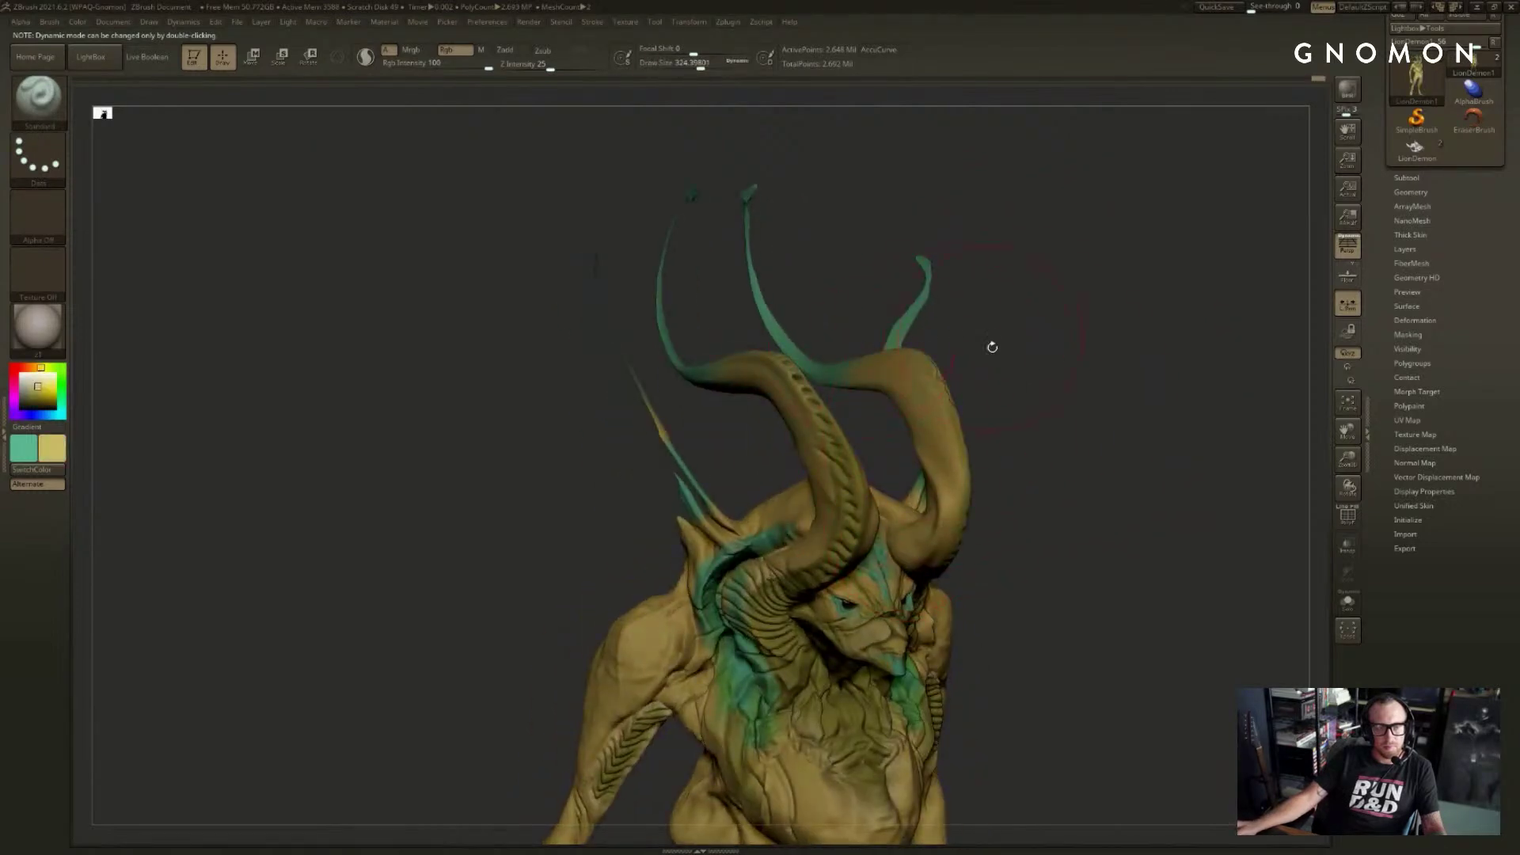
pyautogui.moveTo(990, 346); pyautogui.dragTo(989, 408)
pyautogui.moveTo(942, 396)
pyautogui.mouseDown()
pyautogui.moveTo(922, 328)
pyautogui.moveTo(915, 343)
pyautogui.moveTo(861, 279)
pyautogui.mouseUp()
pyautogui.press('s')
pyautogui.keyDown('shift'); pyautogui.moveTo(781, 251); pyautogui.dragTo(814, 278); pyautogui.keyUp('shift')
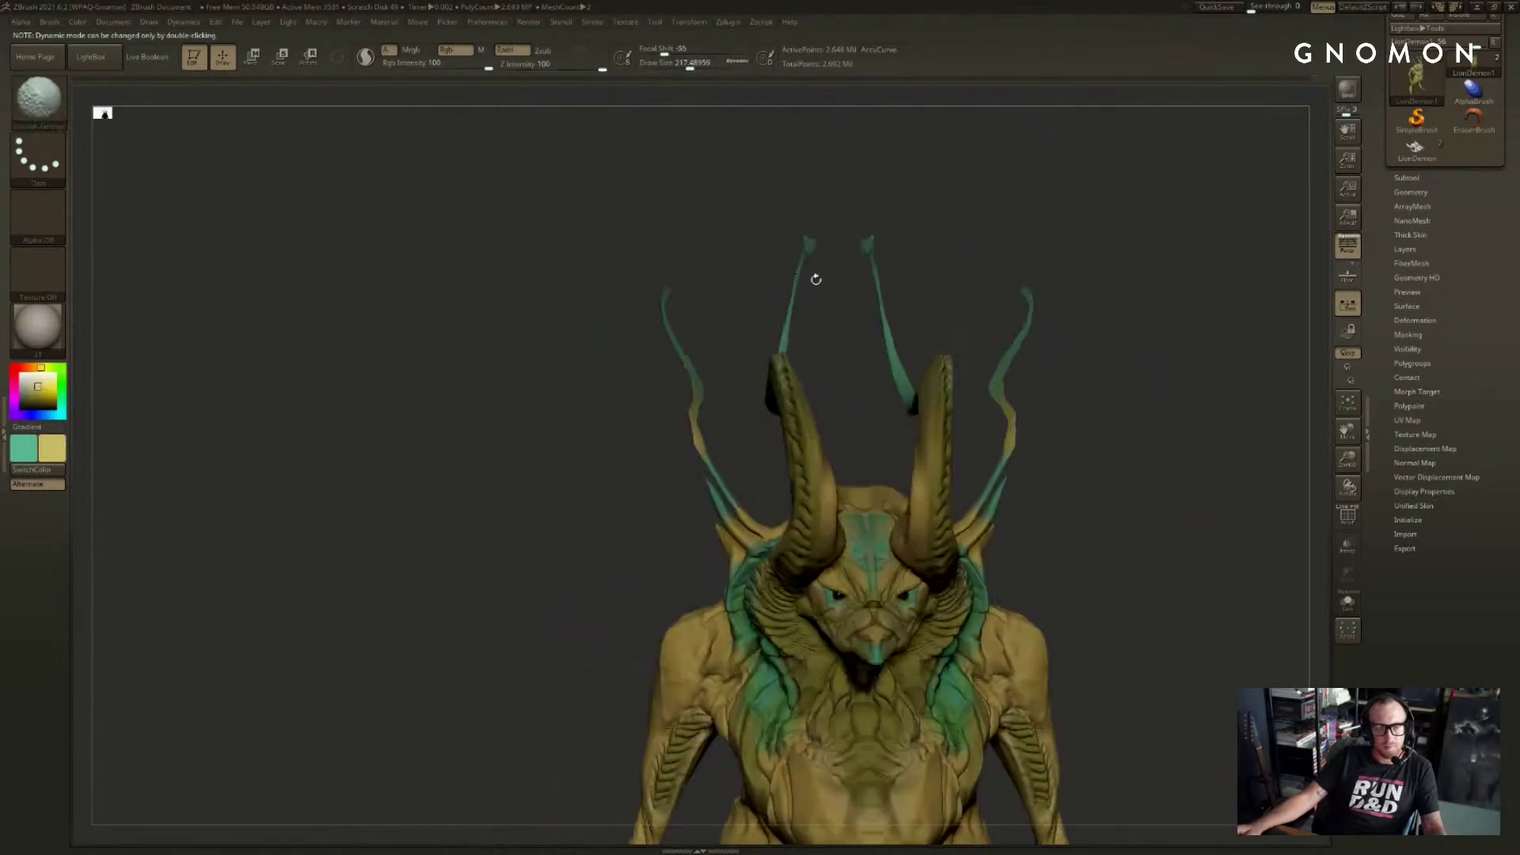
pyautogui.press('f')
pyautogui.moveTo(1048, 380)
pyautogui.mouseDown()
pyautogui.moveTo(977, 330)
pyautogui.moveTo(1002, 388)
pyautogui.moveTo(875, 319)
pyautogui.mouseUp()
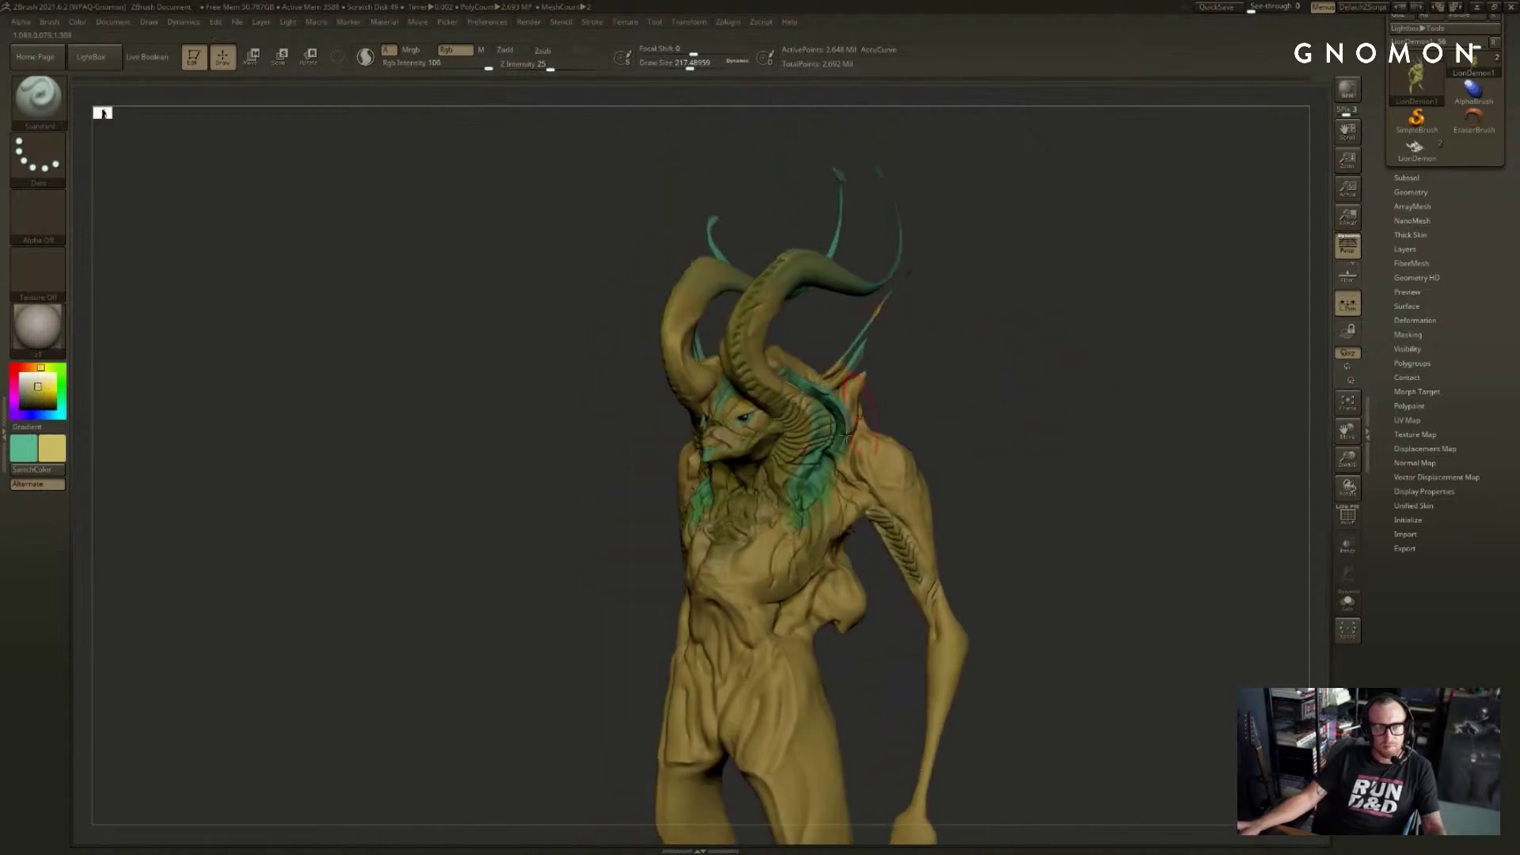
pyautogui.moveTo(942, 433)
pyautogui.keyDown('alt'); pyautogui.mouseDown()
pyautogui.moveTo(960, 342)
pyautogui.moveTo(864, 457)
pyautogui.moveTo(887, 511)
pyautogui.moveTo(871, 472)
pyautogui.mouseUp(); pyautogui.keyUp('alt')
# - Set the main colour to near-black and darken the deep recess between the neck folds and collar with a brush size of about 32
pyautogui.press('c')
pyautogui.press('s')
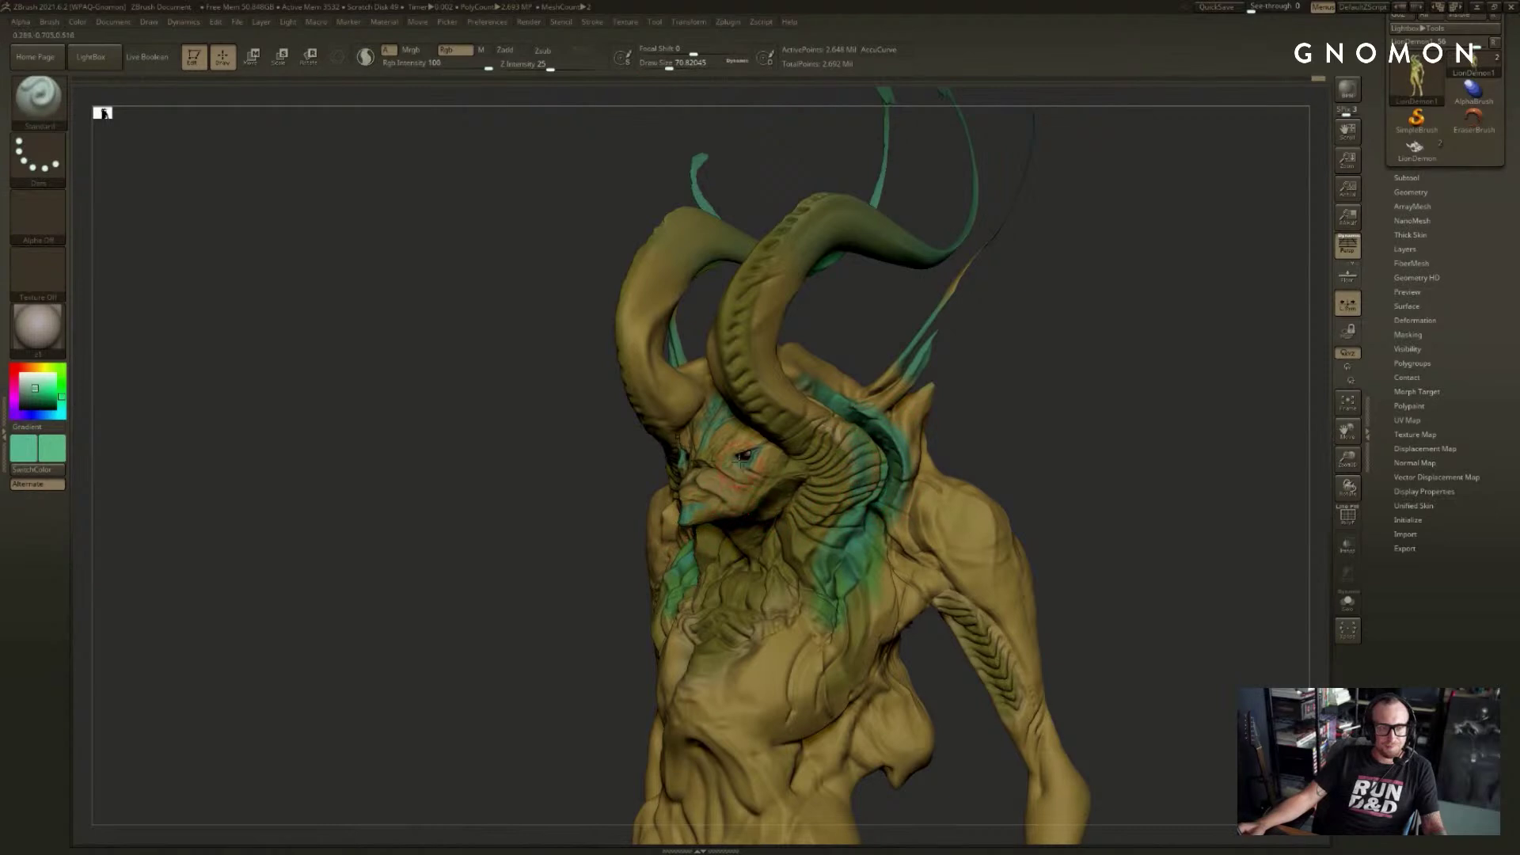
pyautogui.press('c')
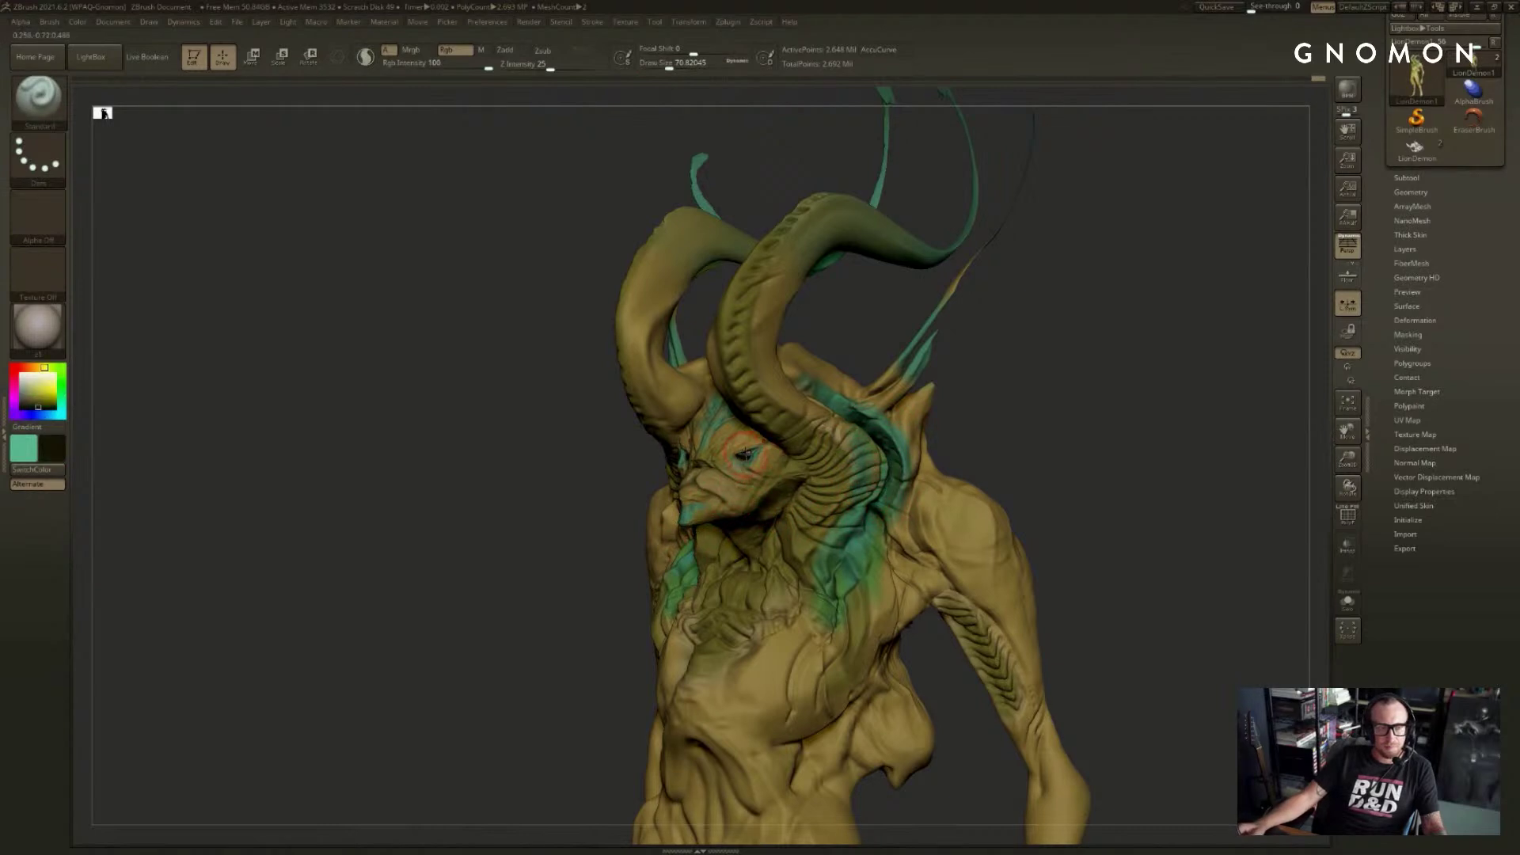
pyautogui.press('c')
pyautogui.press('s')
pyautogui.moveTo(895, 461); pyautogui.dragTo(887, 461)
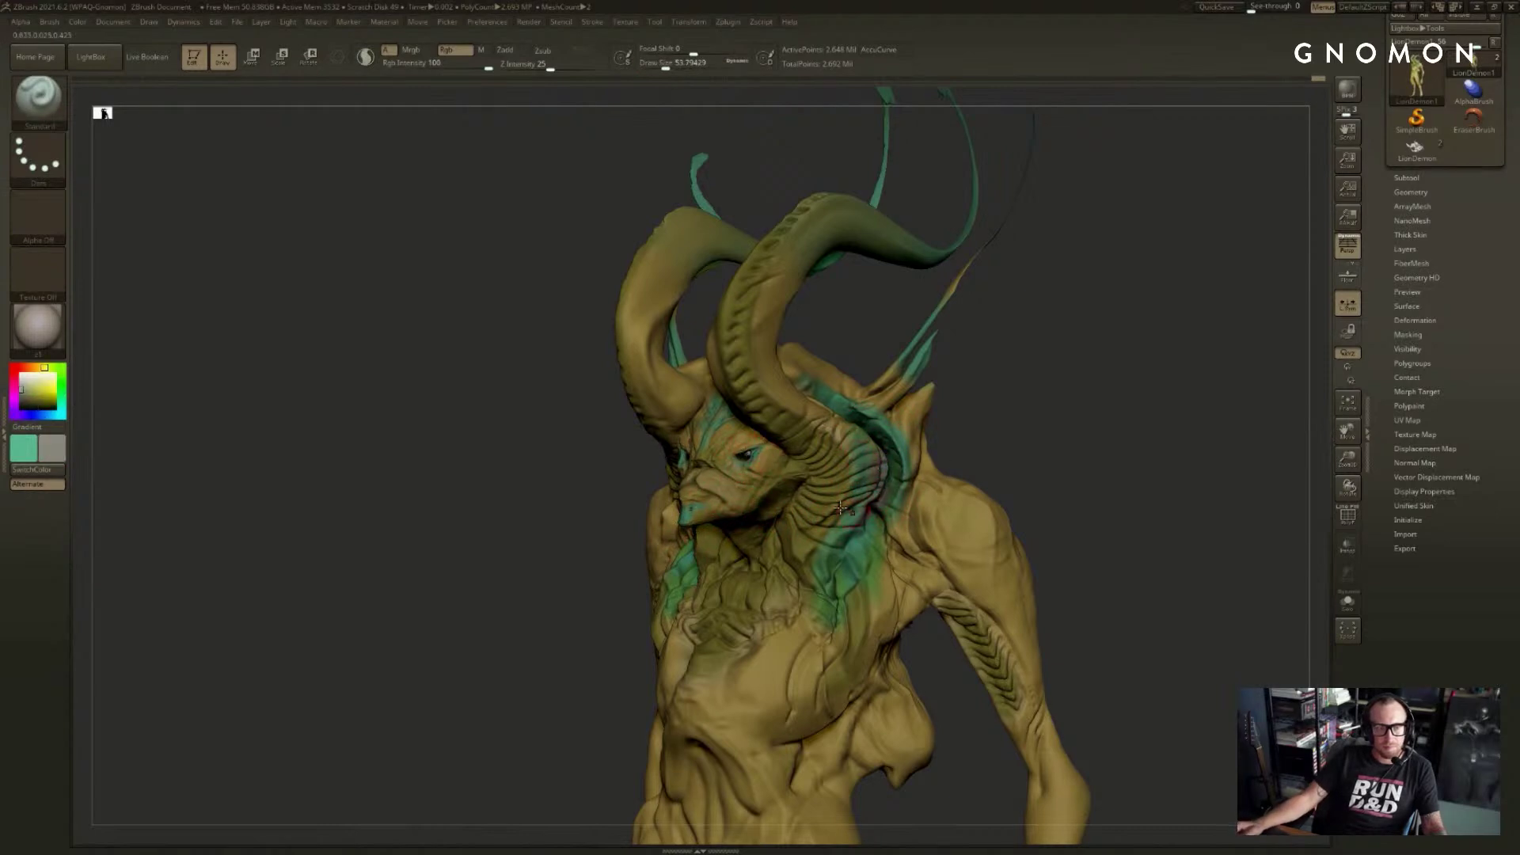
pyautogui.click(38, 392)
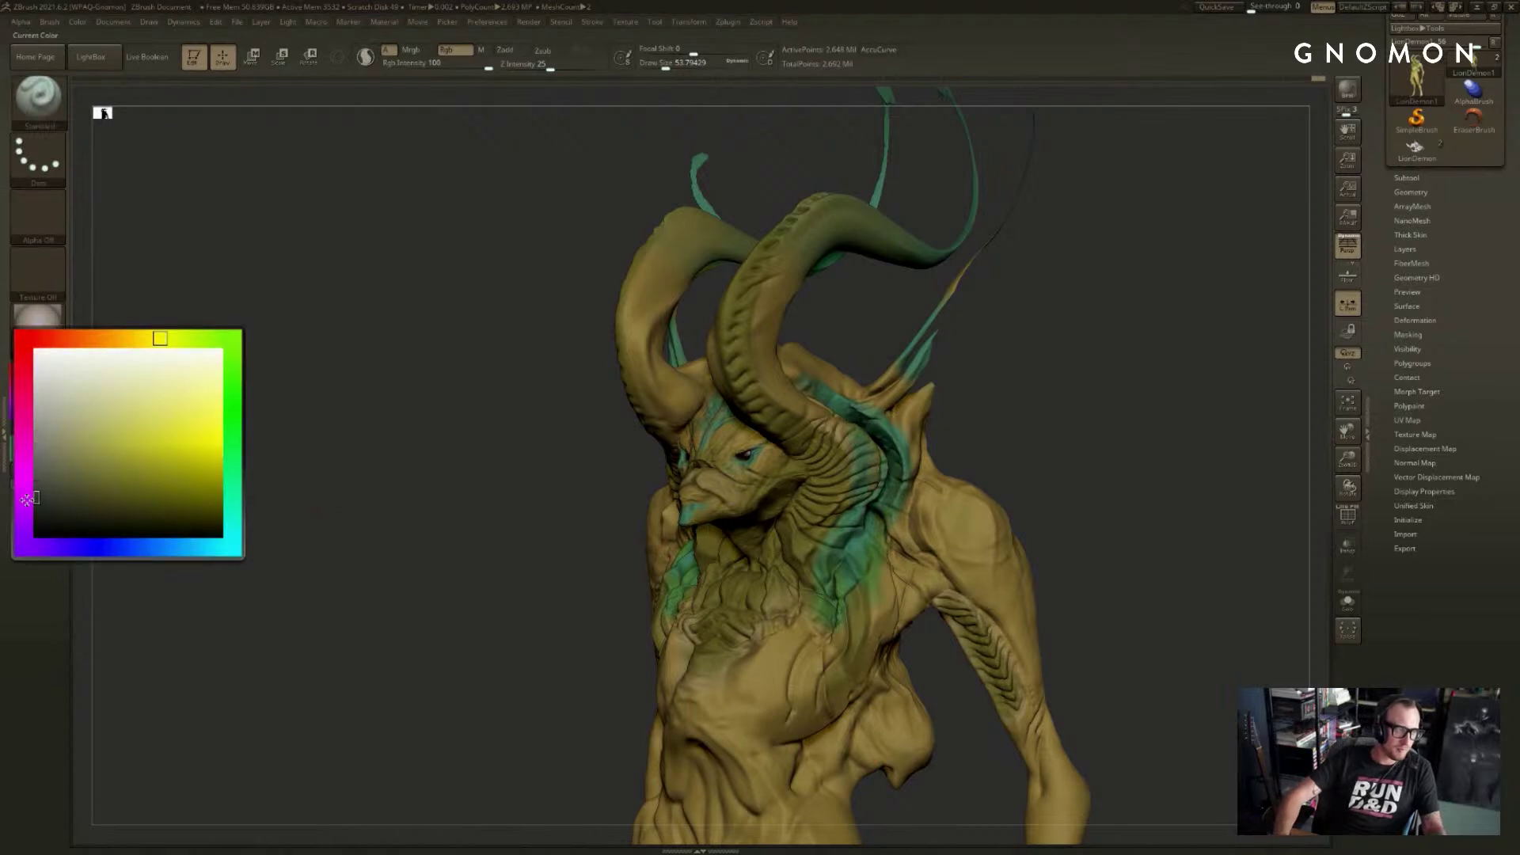
pyautogui.moveTo(1048, 410); pyautogui.dragTo(940, 428)
pyautogui.moveTo(855, 475); pyautogui.dragTo(859, 495)
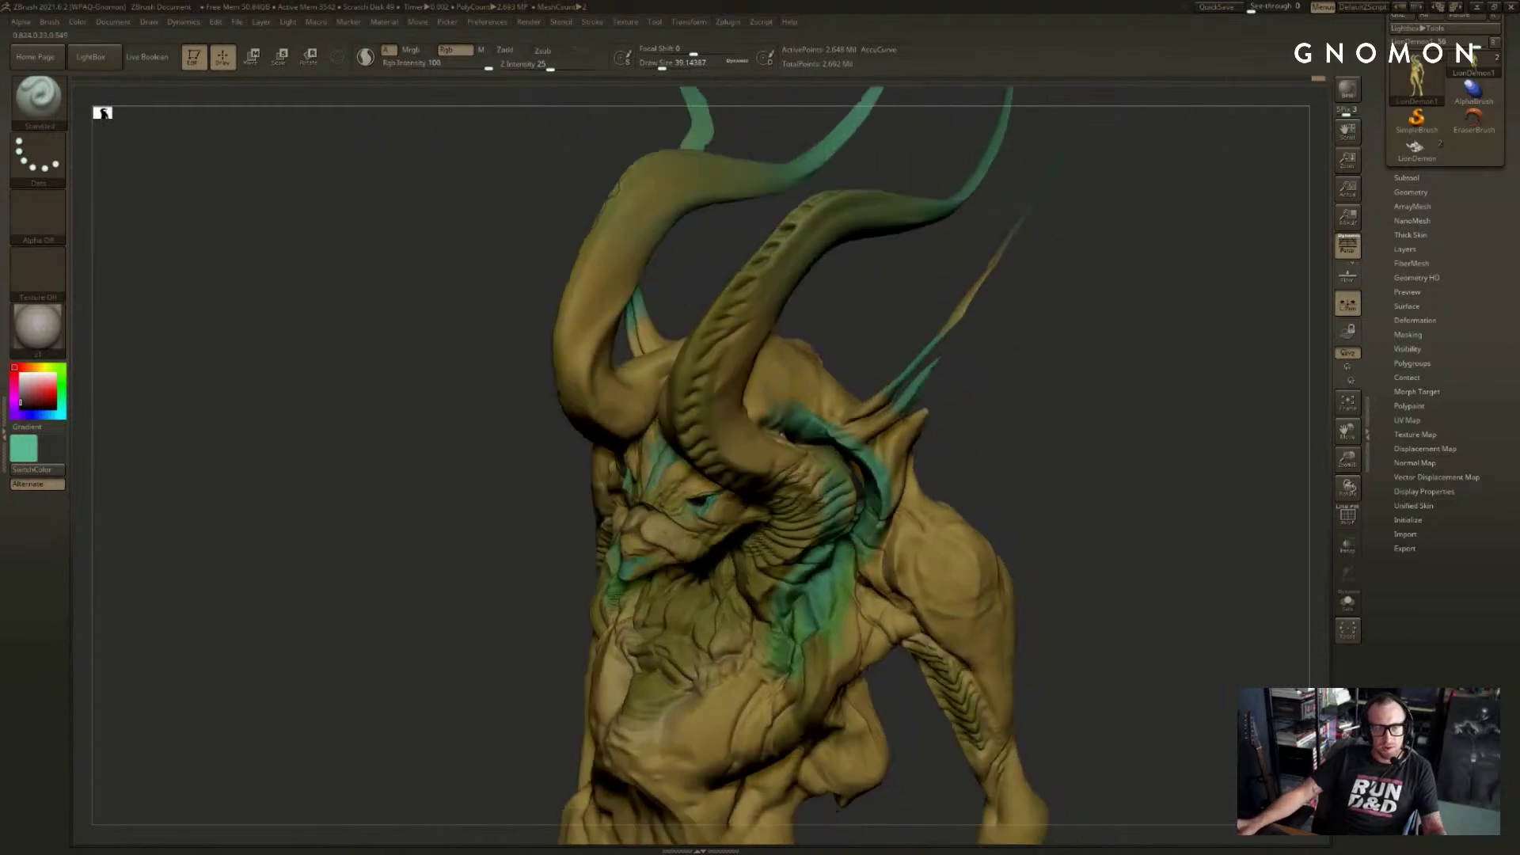
pyautogui.moveTo(1037, 390); pyautogui.dragTo(977, 427)
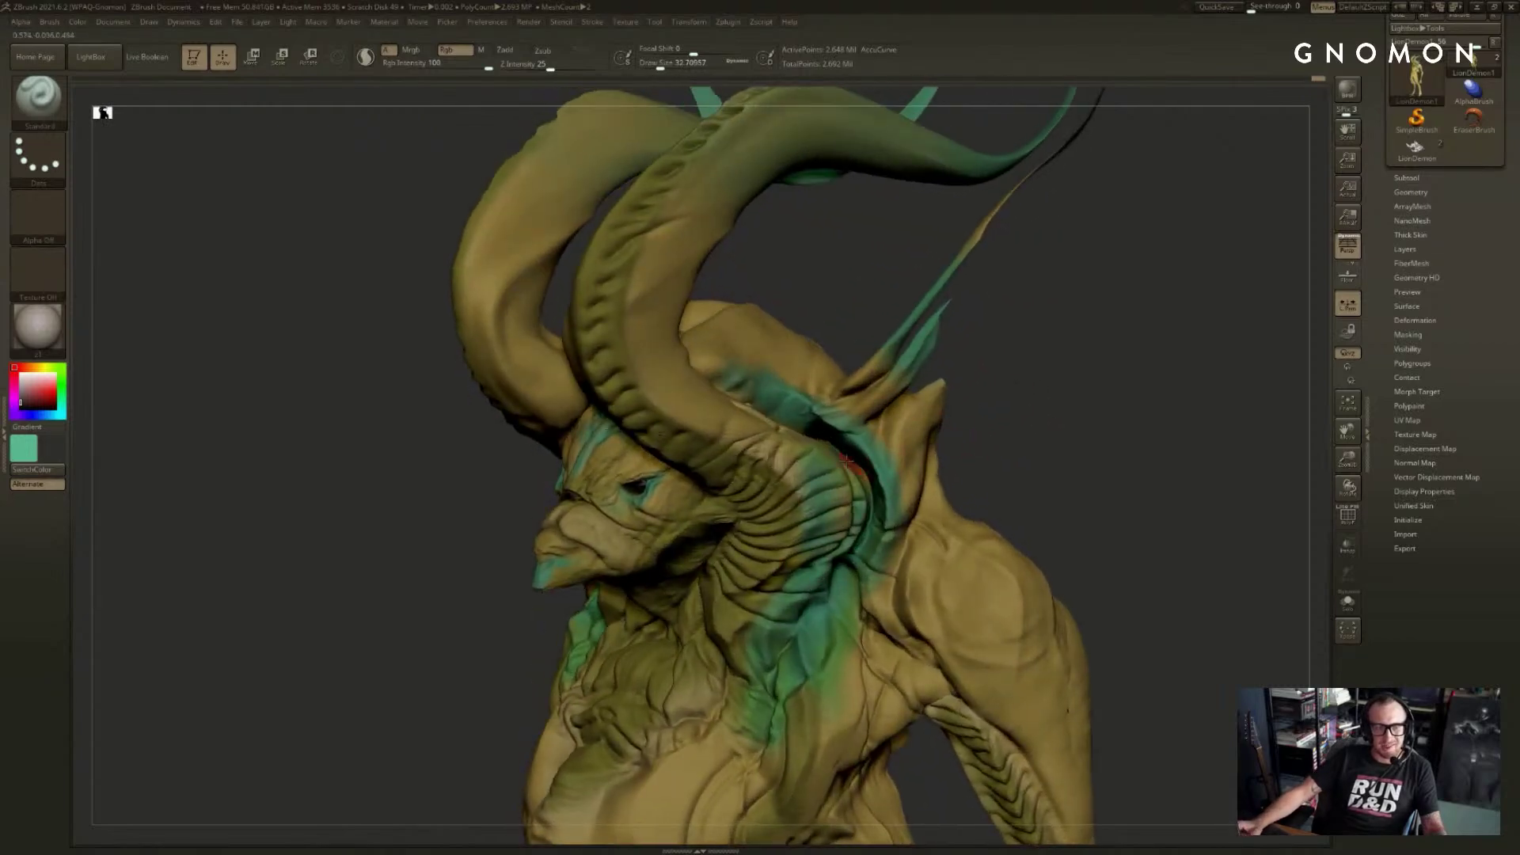
pyautogui.moveTo(841, 453)
pyautogui.mouseDown()
pyautogui.moveTo(869, 526)
pyautogui.moveTo(842, 563)
pyautogui.mouseUp()
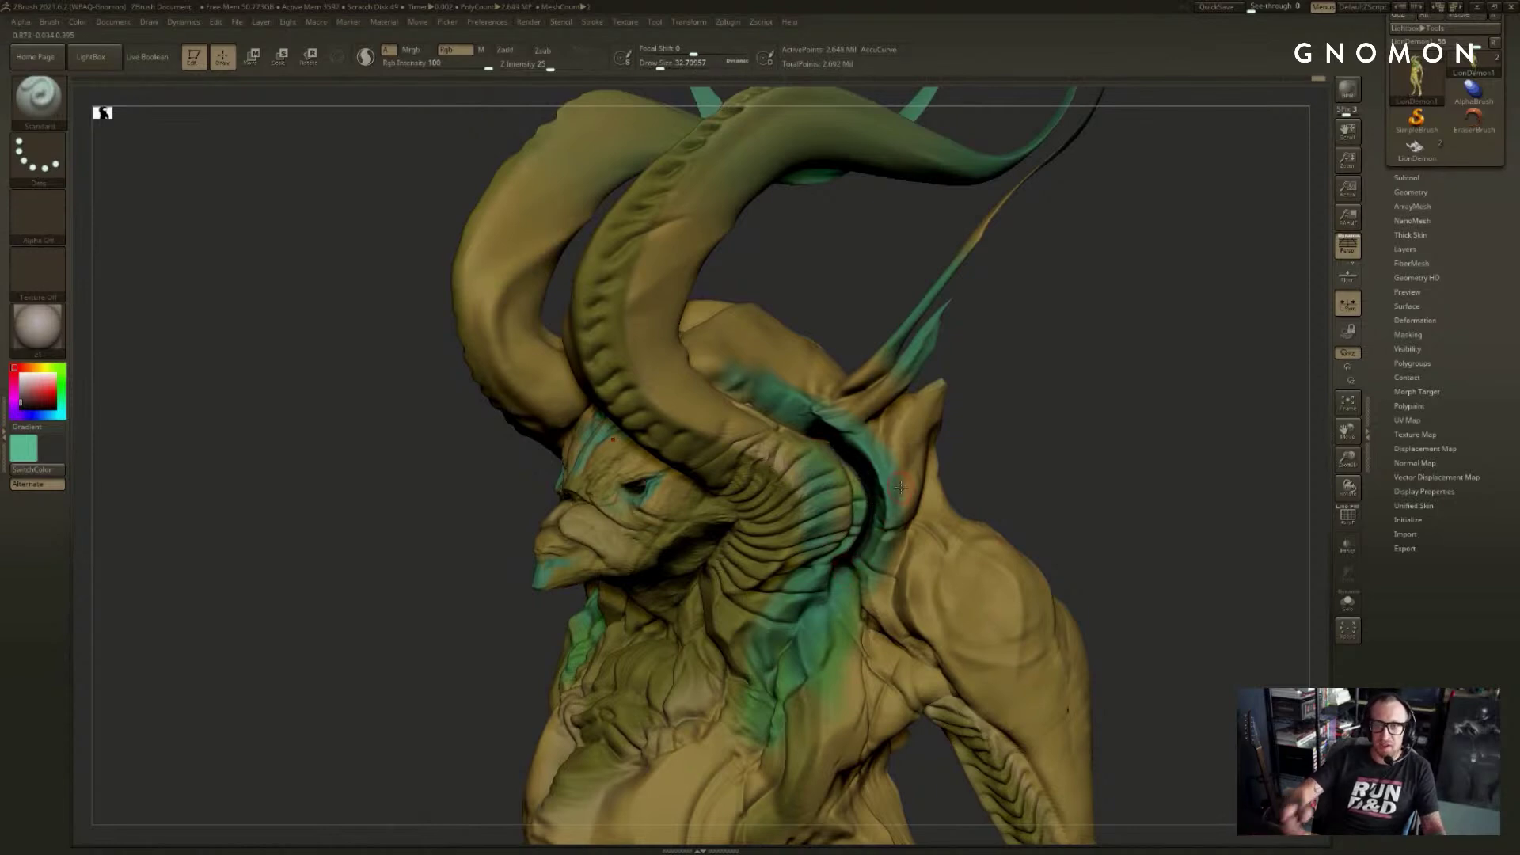
# - Switch to the alternate colour and paint green accents along the collar's inner rim with a brush size of about 29
pyautogui.press('v')
pyautogui.moveTo(1021, 466); pyautogui.dragTo(893, 480)
pyautogui.press('[')
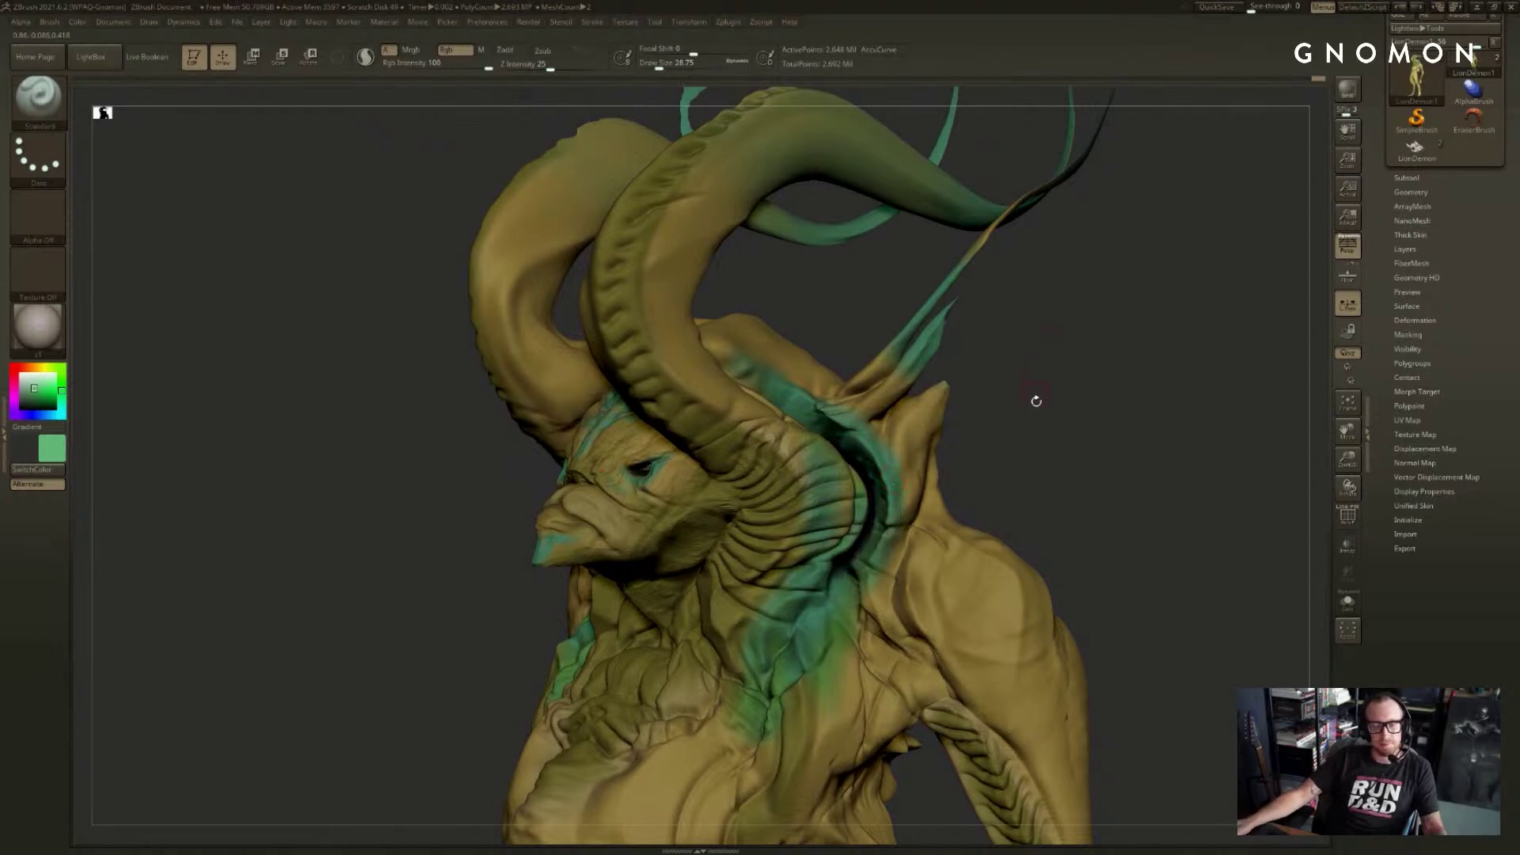
# - Switch to the near-black main colour and darken the creases between the neck folds with a brush size of about 7.5
pyautogui.moveTo(1035, 401)
pyautogui.mouseDown()
pyautogui.moveTo(966, 444)
pyautogui.moveTo(1038, 448)
pyautogui.moveTo(1035, 364)
pyautogui.moveTo(1029, 420)
pyautogui.mouseUp()
pyautogui.press('v')
pyautogui.press('s')
pyautogui.moveTo(824, 407); pyautogui.dragTo(832, 404)
pyautogui.press('s')
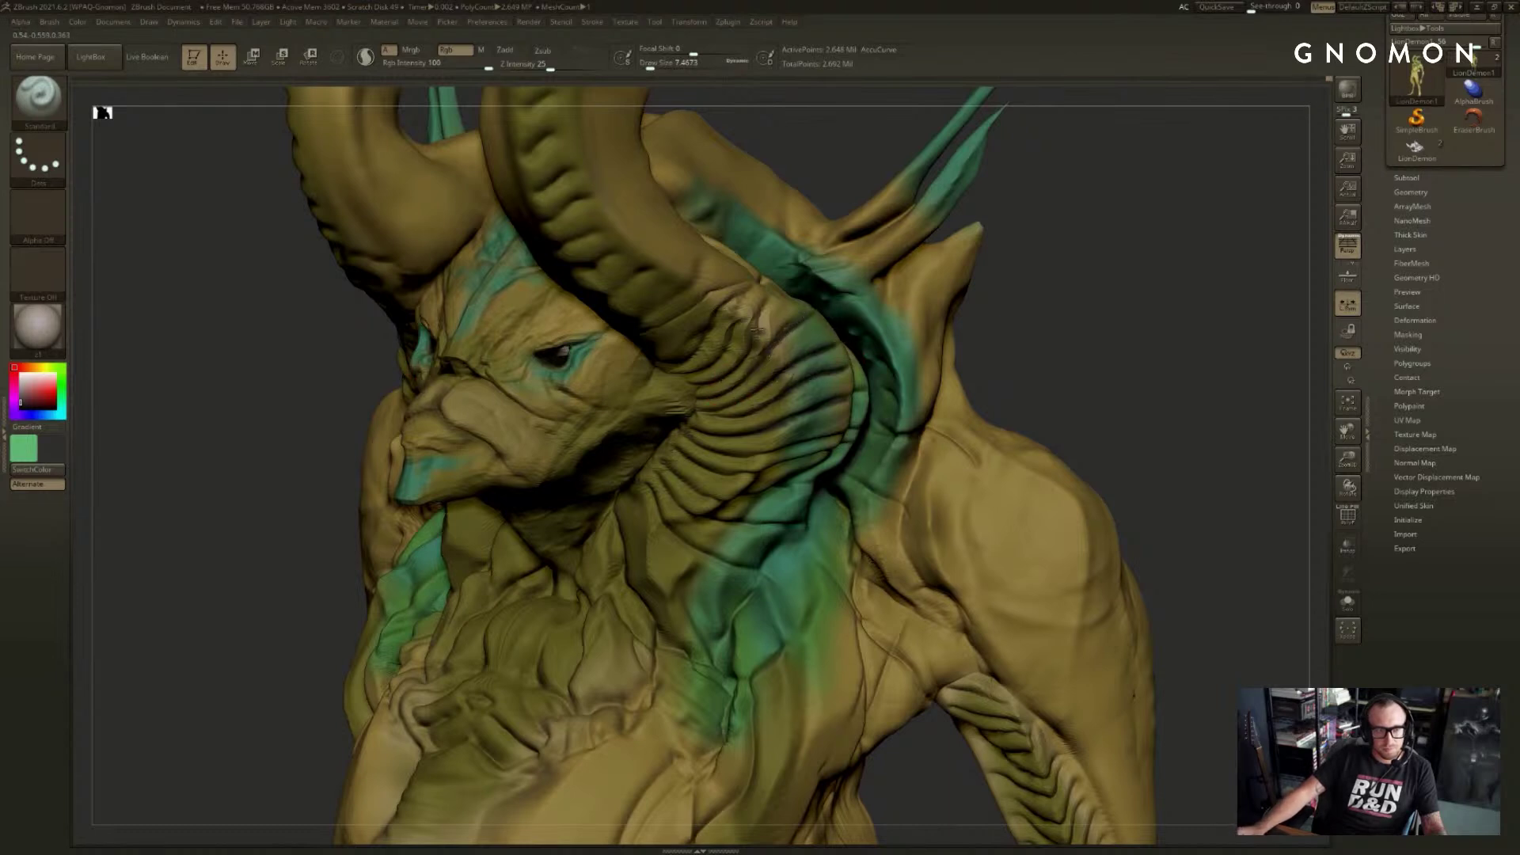
pyautogui.moveTo(1130, 332); pyautogui.dragTo(1168, 349)
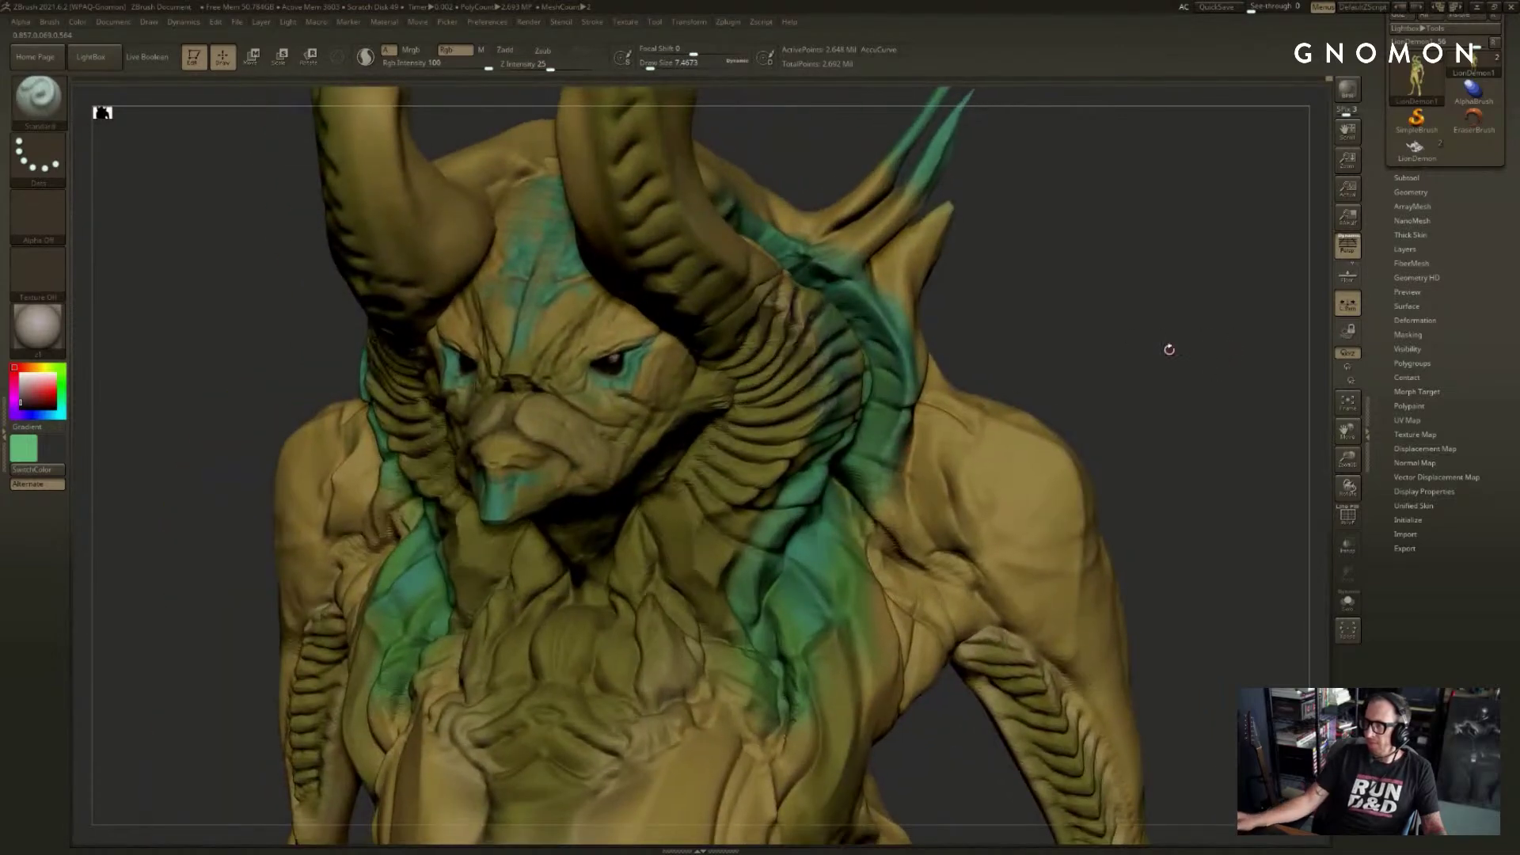
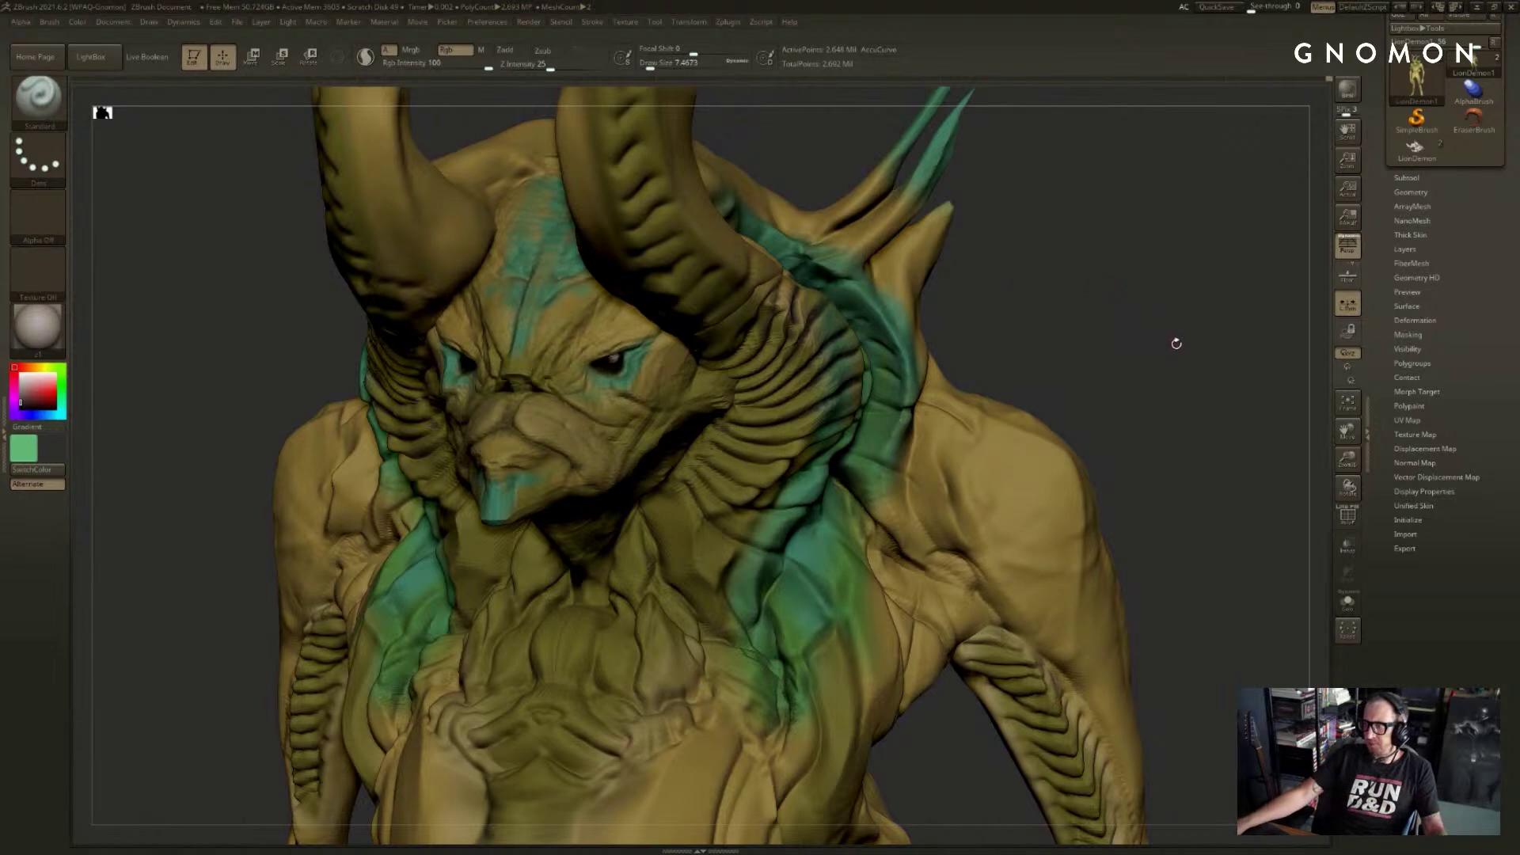
# - Paint thin near-black crease lines across the segments of the teal outer collar
pyautogui.moveTo(1174, 340)
pyautogui.mouseDown()
pyautogui.moveTo(1158, 330)
pyautogui.moveTo(1160, 349)
pyautogui.moveTo(1137, 349)
pyautogui.moveTo(1144, 329)
pyautogui.moveTo(1183, 328)
pyautogui.moveTo(825, 484)
pyautogui.mouseUp()
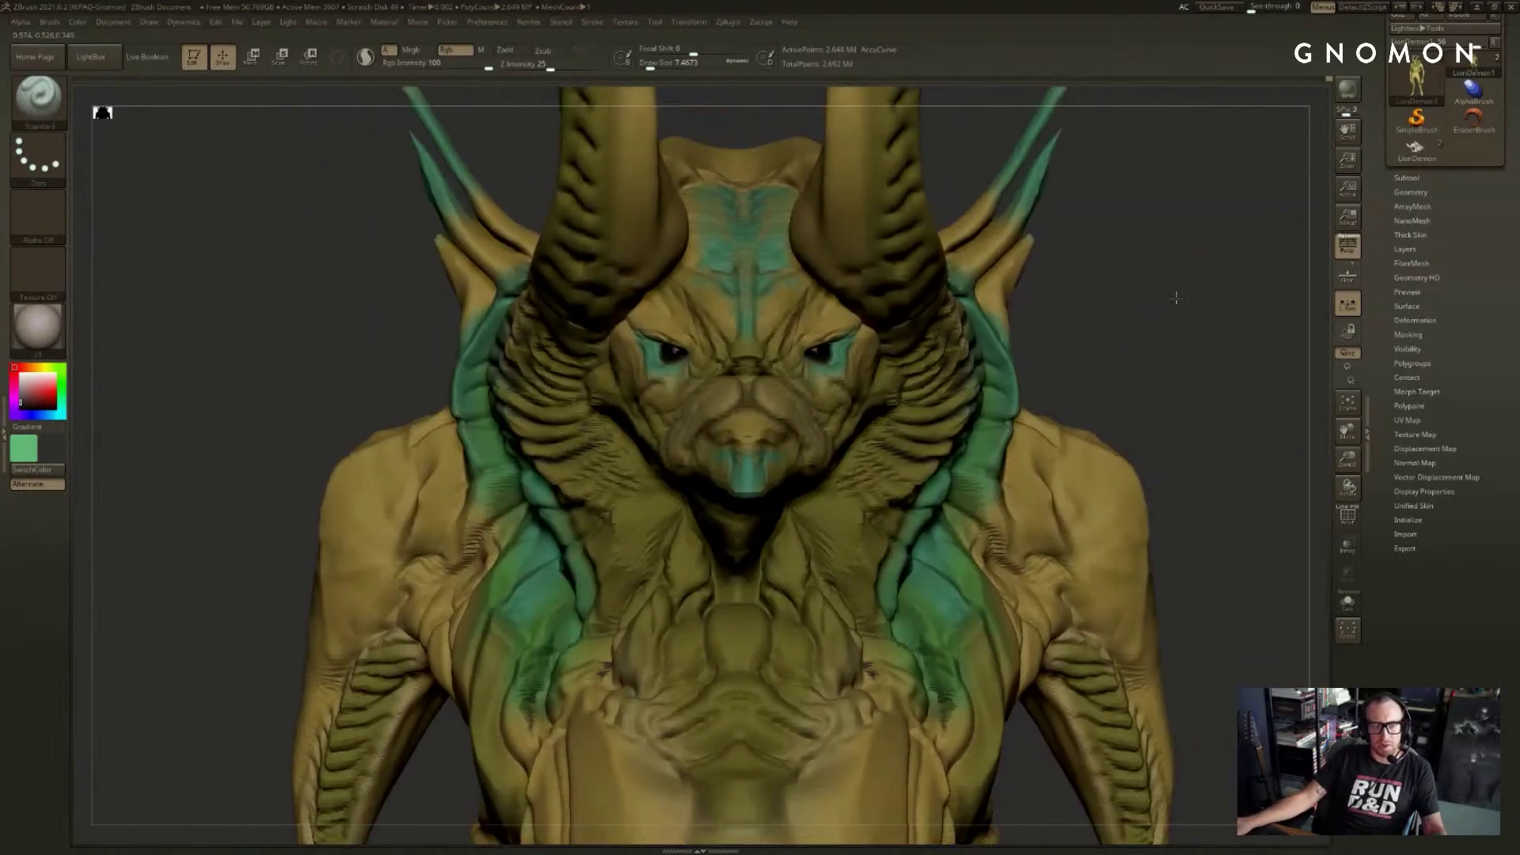
pyautogui.moveTo(1170, 299)
pyautogui.mouseDown()
pyautogui.moveTo(1136, 424)
pyautogui.moveTo(1042, 435)
pyautogui.mouseUp()
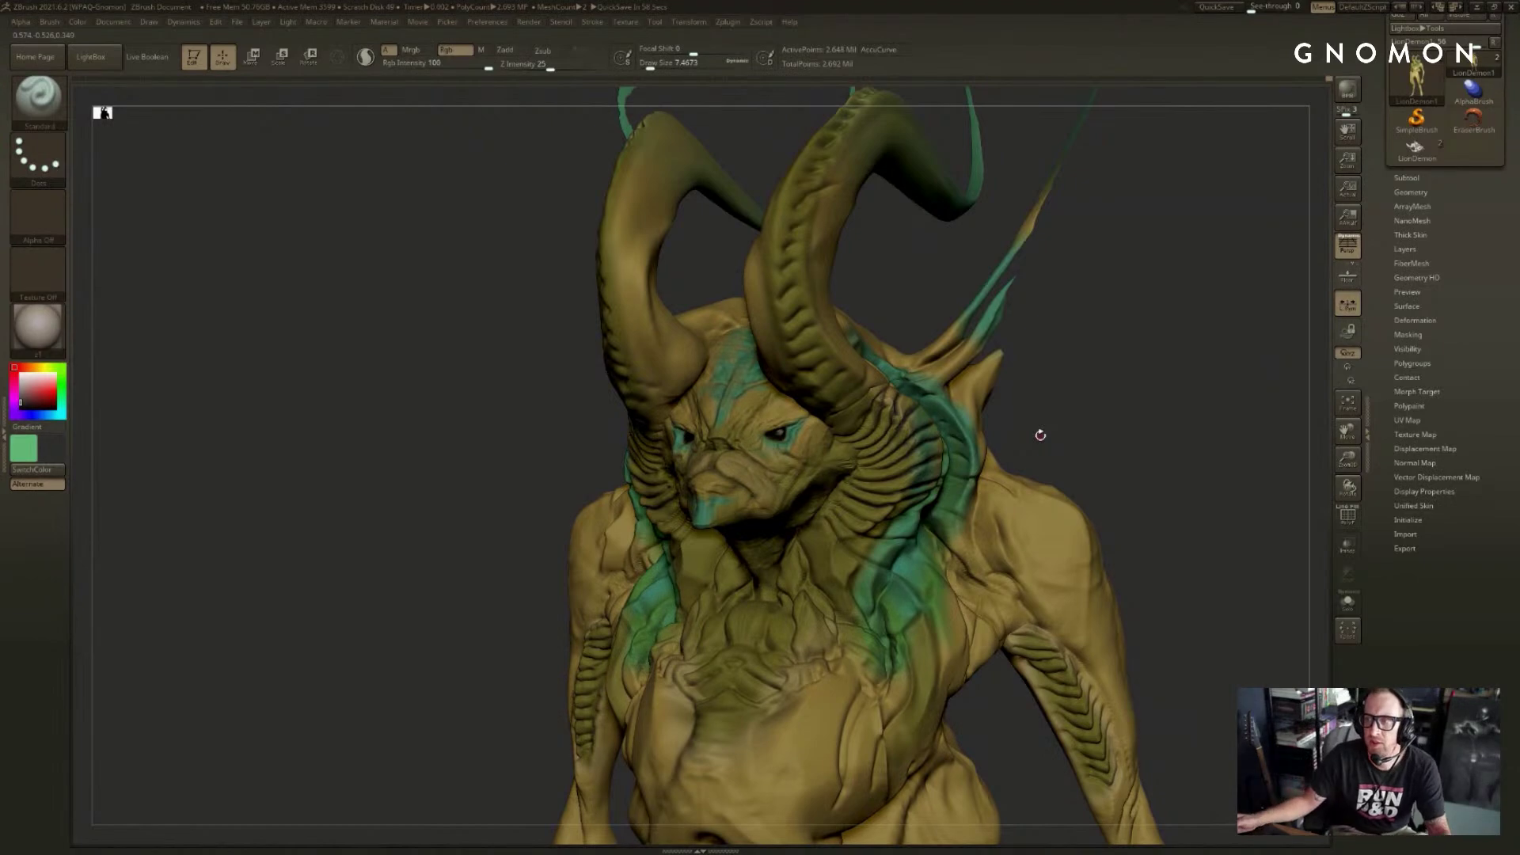
pyautogui.moveTo(1156, 401)
pyautogui.mouseDown()
pyautogui.moveTo(1191, 411)
pyautogui.moveTo(1018, 365)
pyautogui.moveTo(994, 403)
pyautogui.moveTo(901, 352)
pyautogui.moveTo(806, 433)
pyautogui.mouseUp()
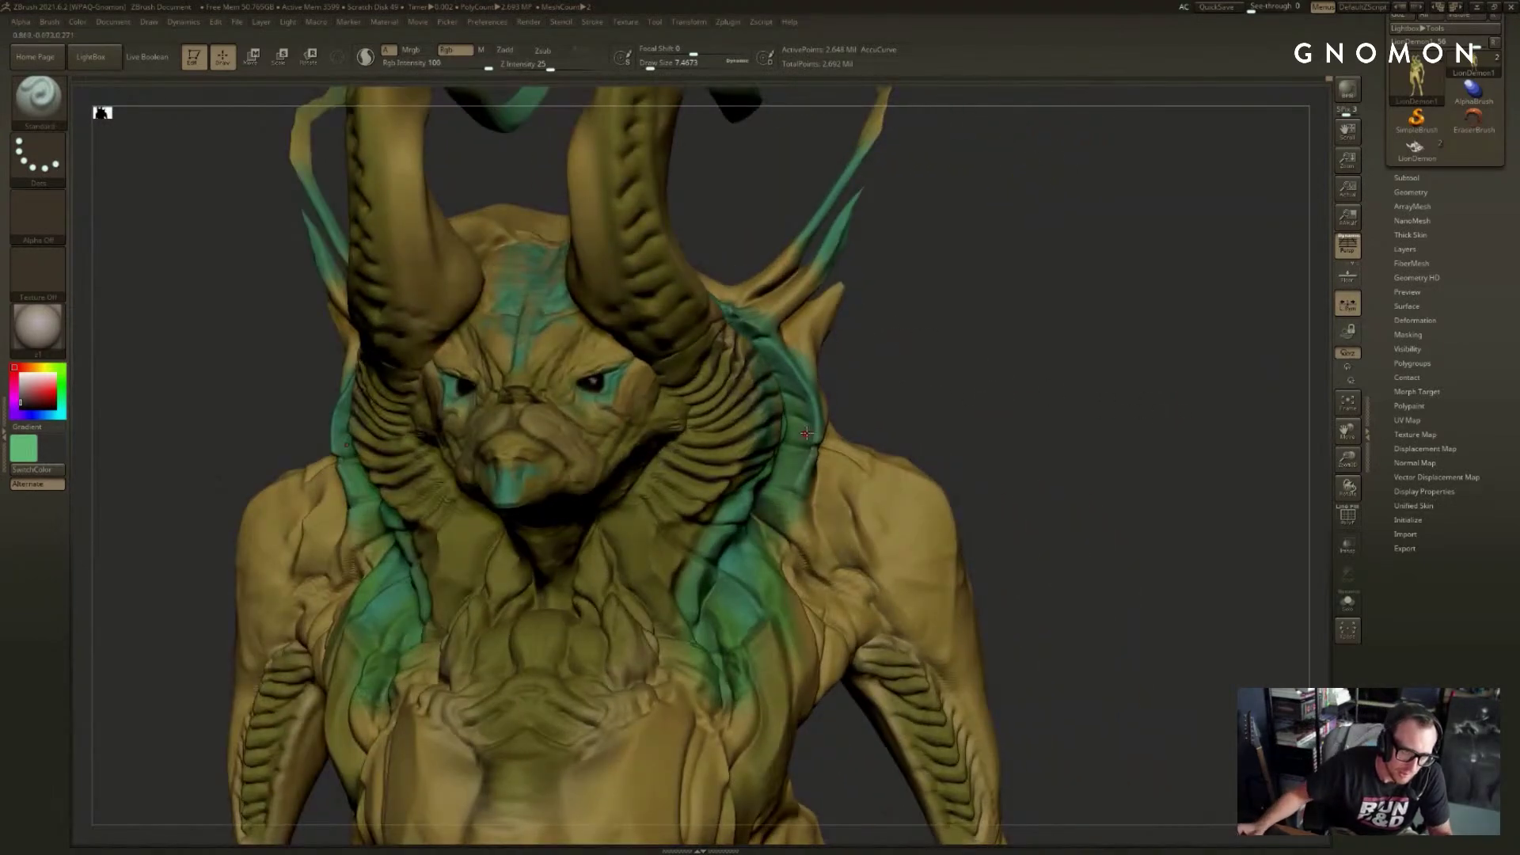
pyautogui.moveTo(894, 385); pyautogui.dragTo(817, 426)
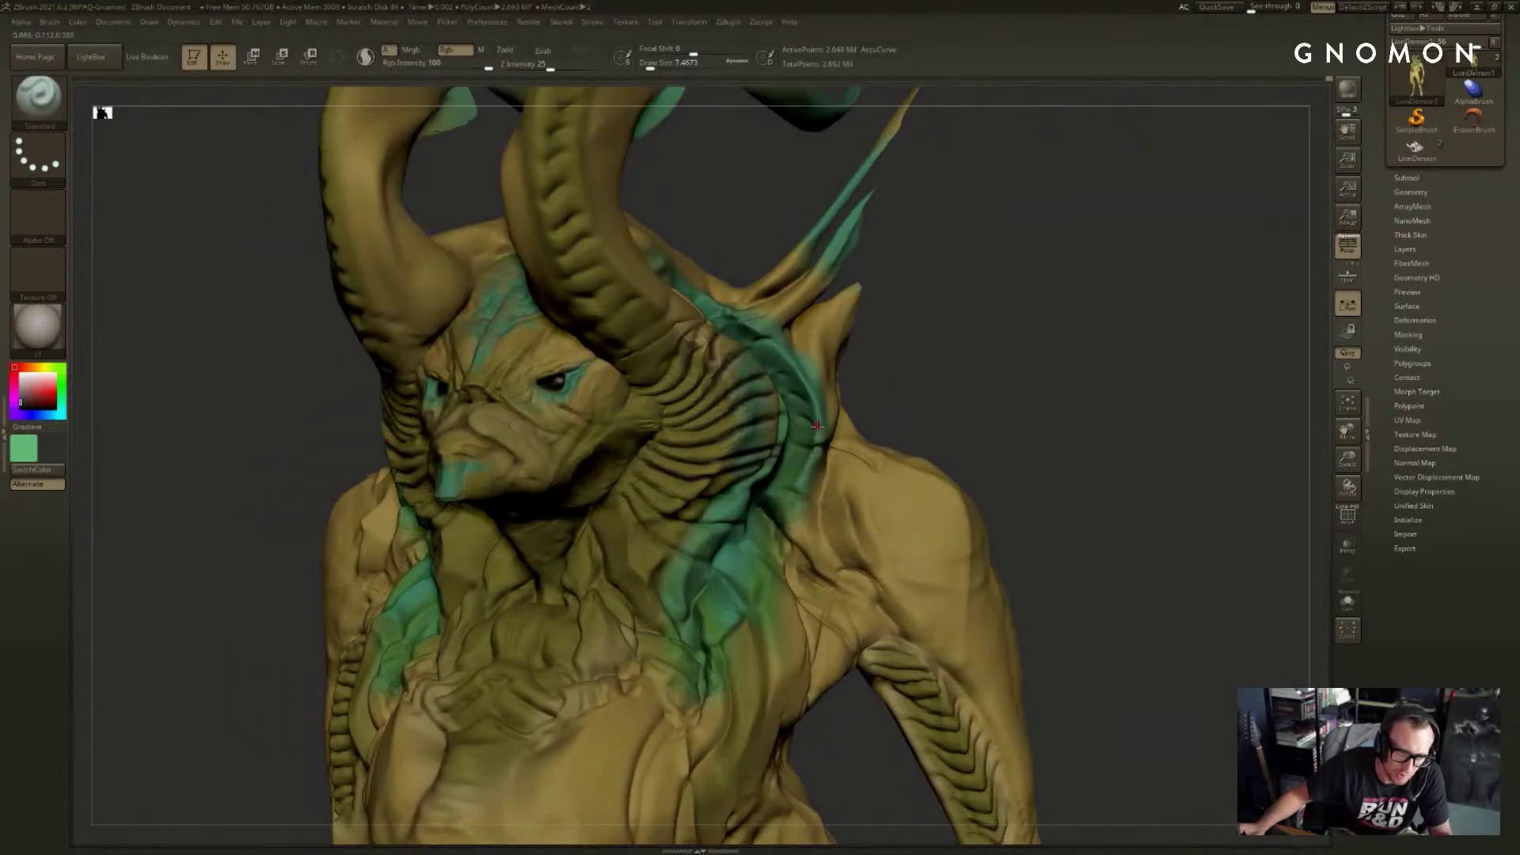
pyautogui.moveTo(882, 383); pyautogui.dragTo(807, 440)
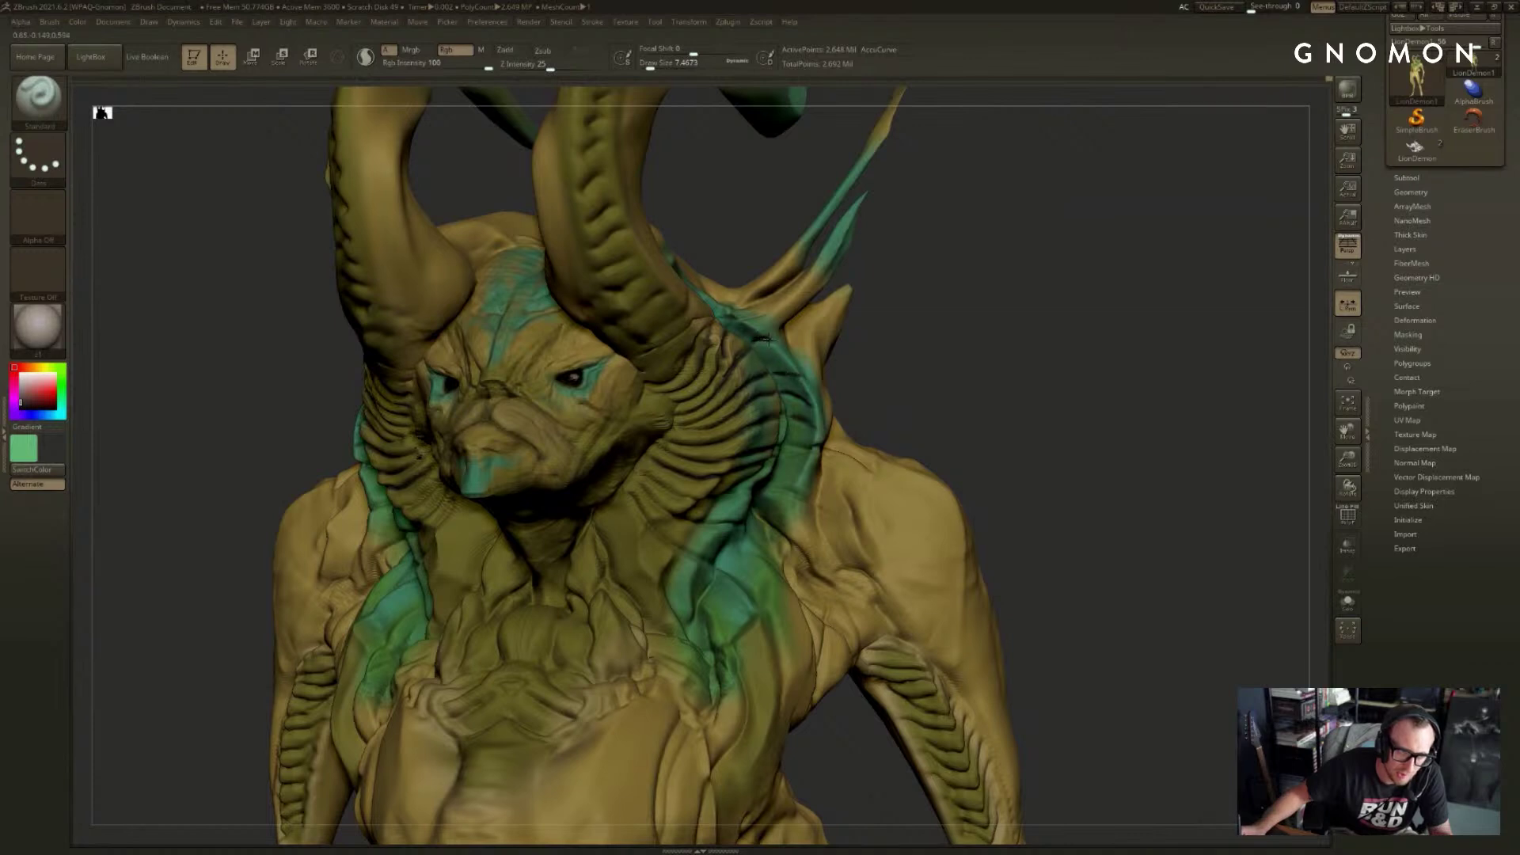
# - Extend the near-black crease lines along the collar's rim and over its lower edge towards the shoulder
pyautogui.moveTo(876, 320)
pyautogui.mouseDown(button='right')
pyautogui.moveTo(769, 339)
pyautogui.moveTo(756, 314)
pyautogui.mouseUp(button='right')
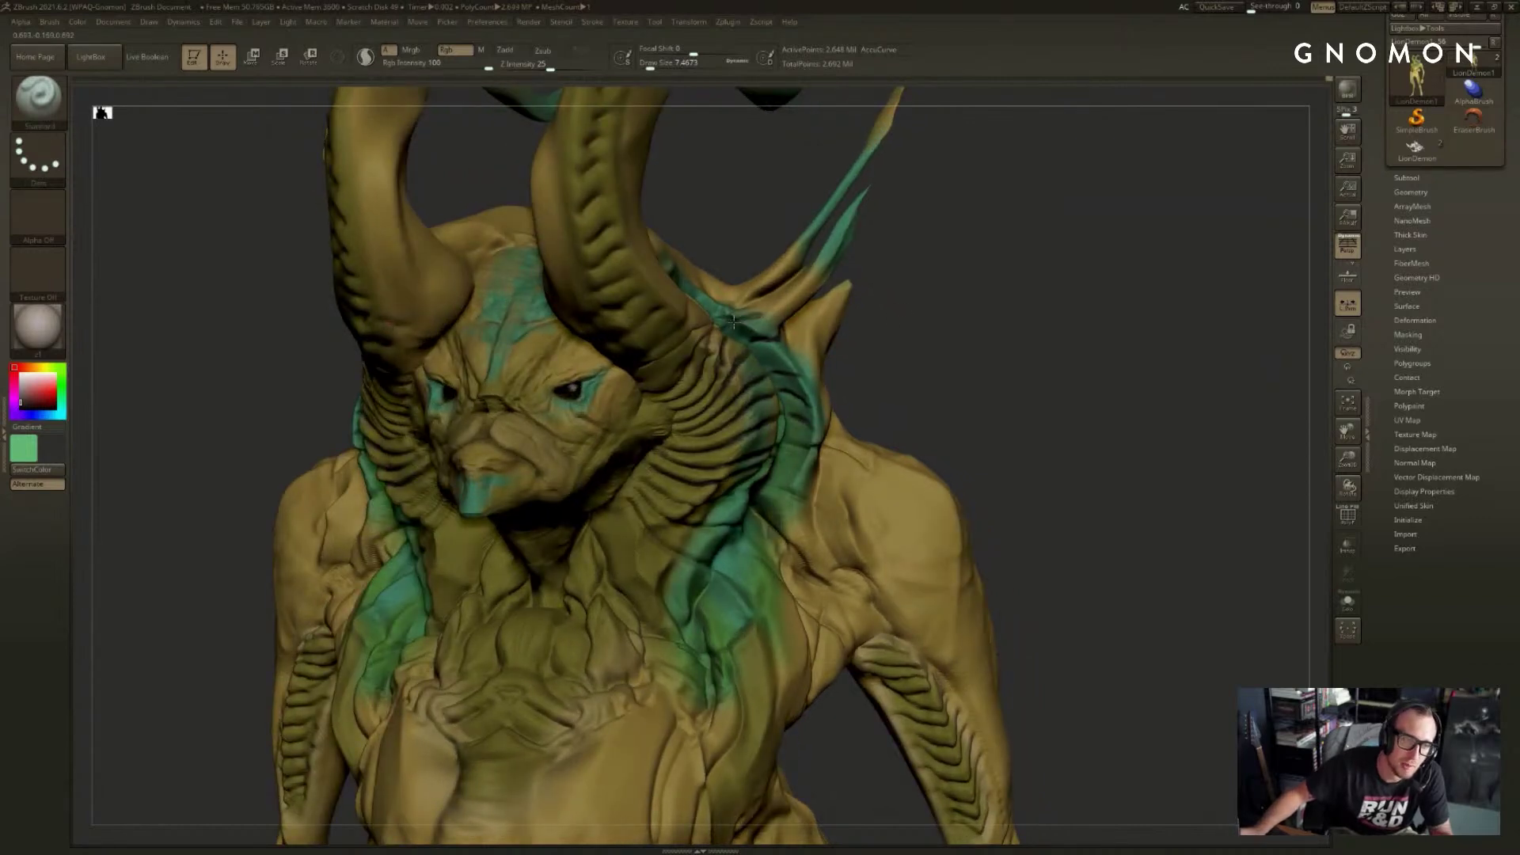
pyautogui.moveTo(766, 307)
pyautogui.mouseDown(button='right')
pyautogui.moveTo(930, 273)
pyautogui.moveTo(919, 336)
pyautogui.moveTo(995, 334)
pyautogui.moveTo(906, 351)
pyautogui.mouseUp(button='right')
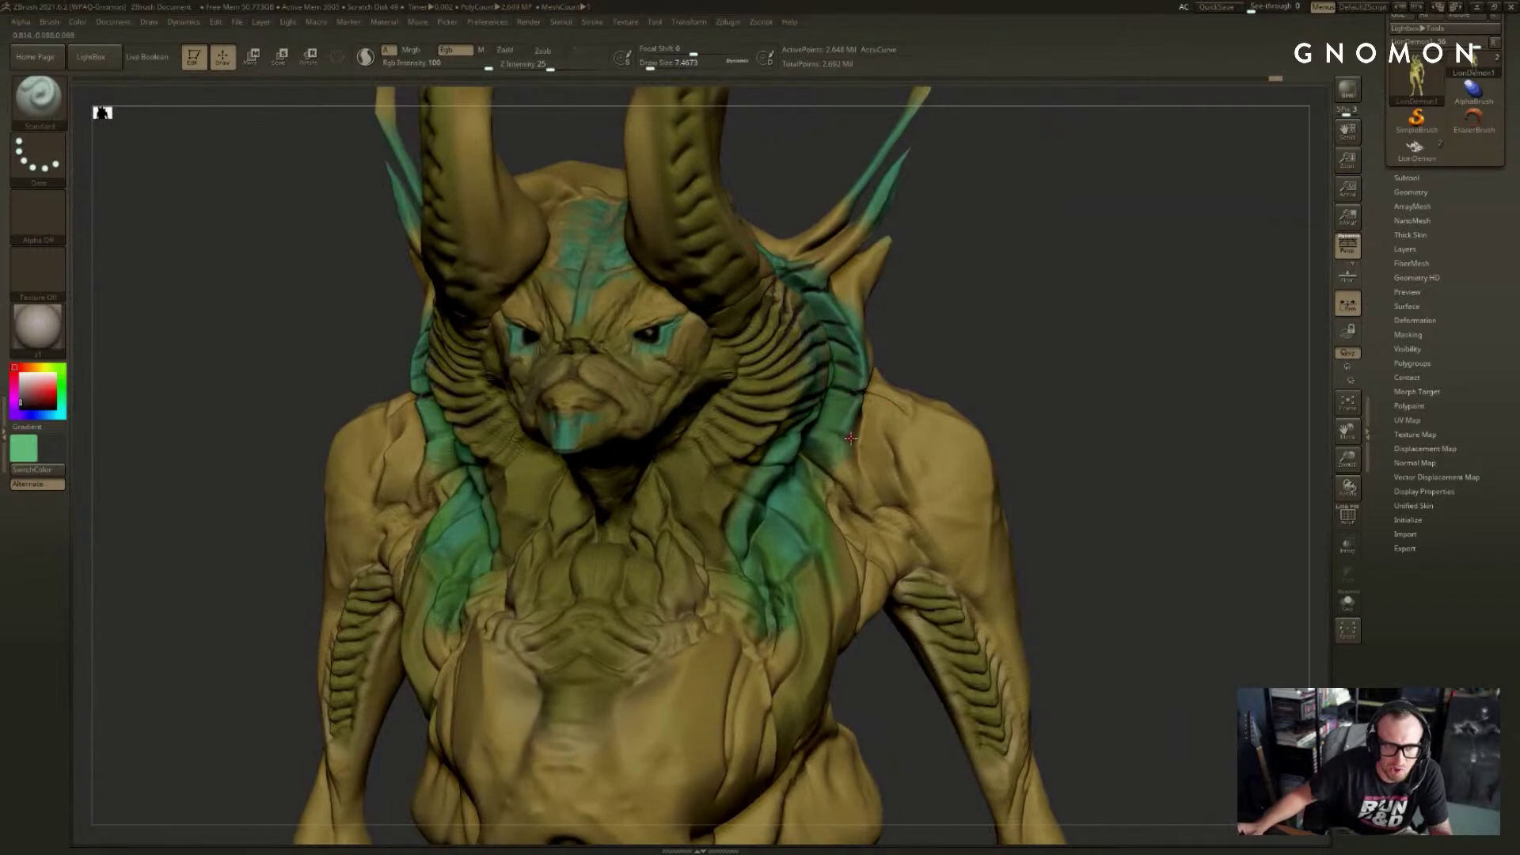
pyautogui.moveTo(834, 433); pyautogui.dragTo(924, 384, button='right')
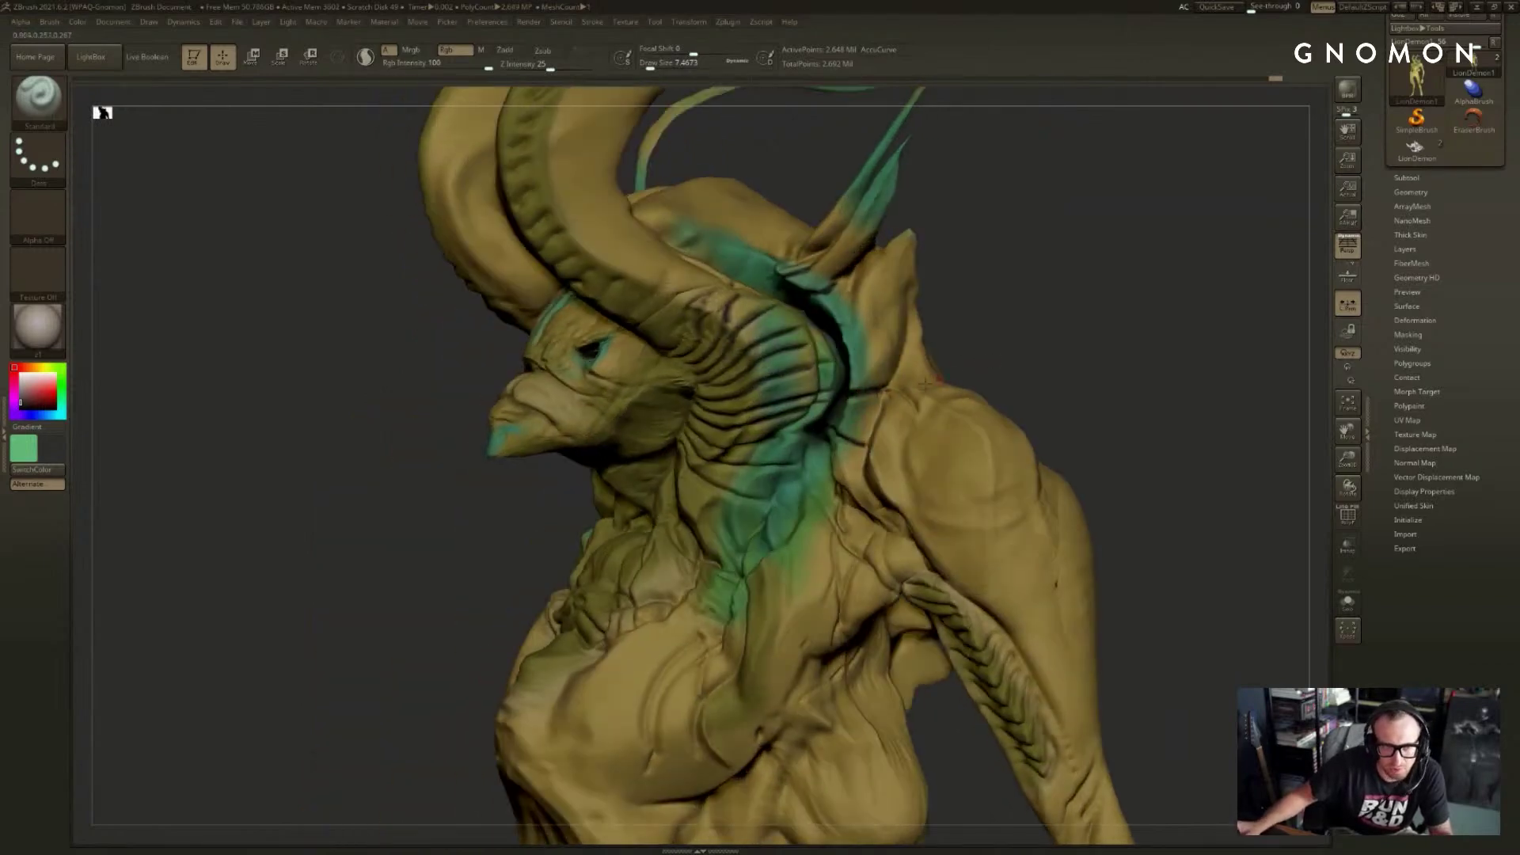
pyautogui.moveTo(903, 349)
pyautogui.mouseDown()
pyautogui.moveTo(861, 453)
pyautogui.moveTo(873, 422)
pyautogui.mouseUp()
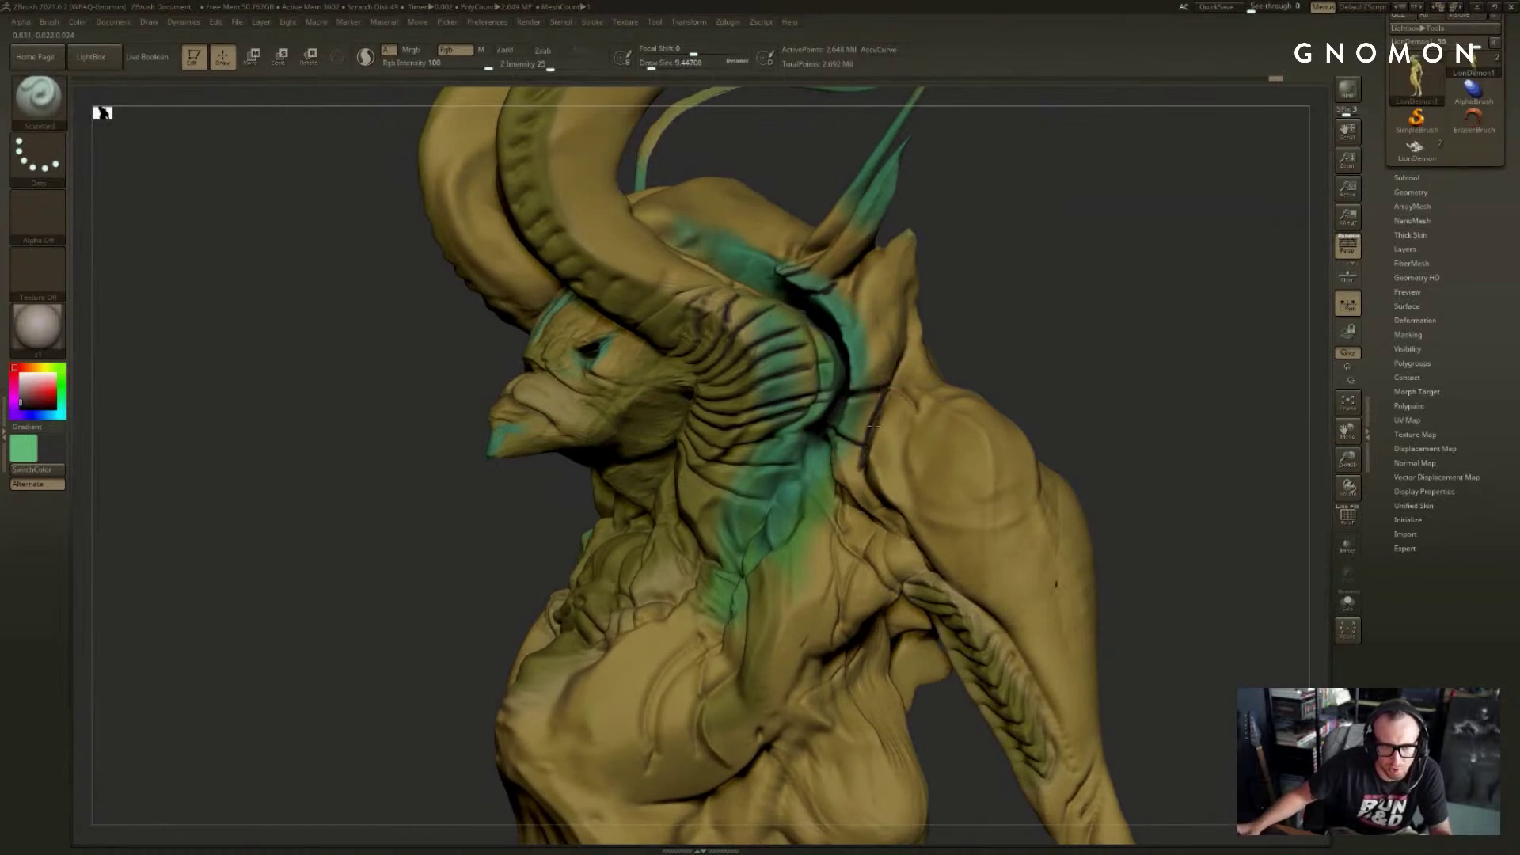
# - Sample yellow from the body and clean up the dark strokes at the collar's shoulder edge with a brush size of about 18
pyautogui.moveTo(874, 426); pyautogui.dragTo(910, 432, button='right')
pyautogui.press('c')
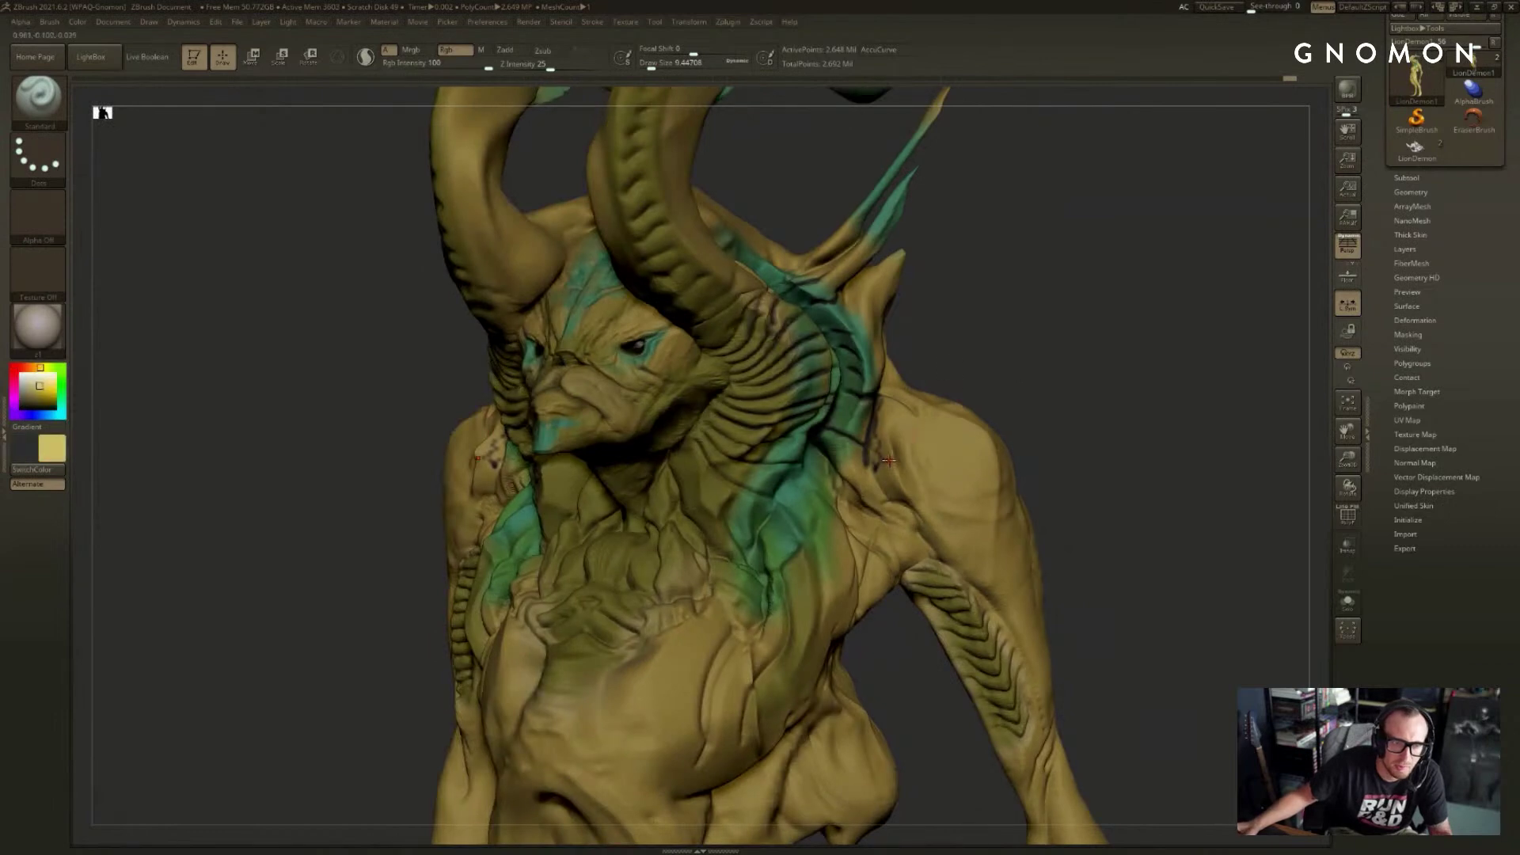
pyautogui.press('s')
pyautogui.moveTo(889, 460)
pyautogui.mouseDown()
pyautogui.moveTo(877, 468)
pyautogui.moveTo(880, 412)
pyautogui.moveTo(877, 435)
pyautogui.mouseUp()
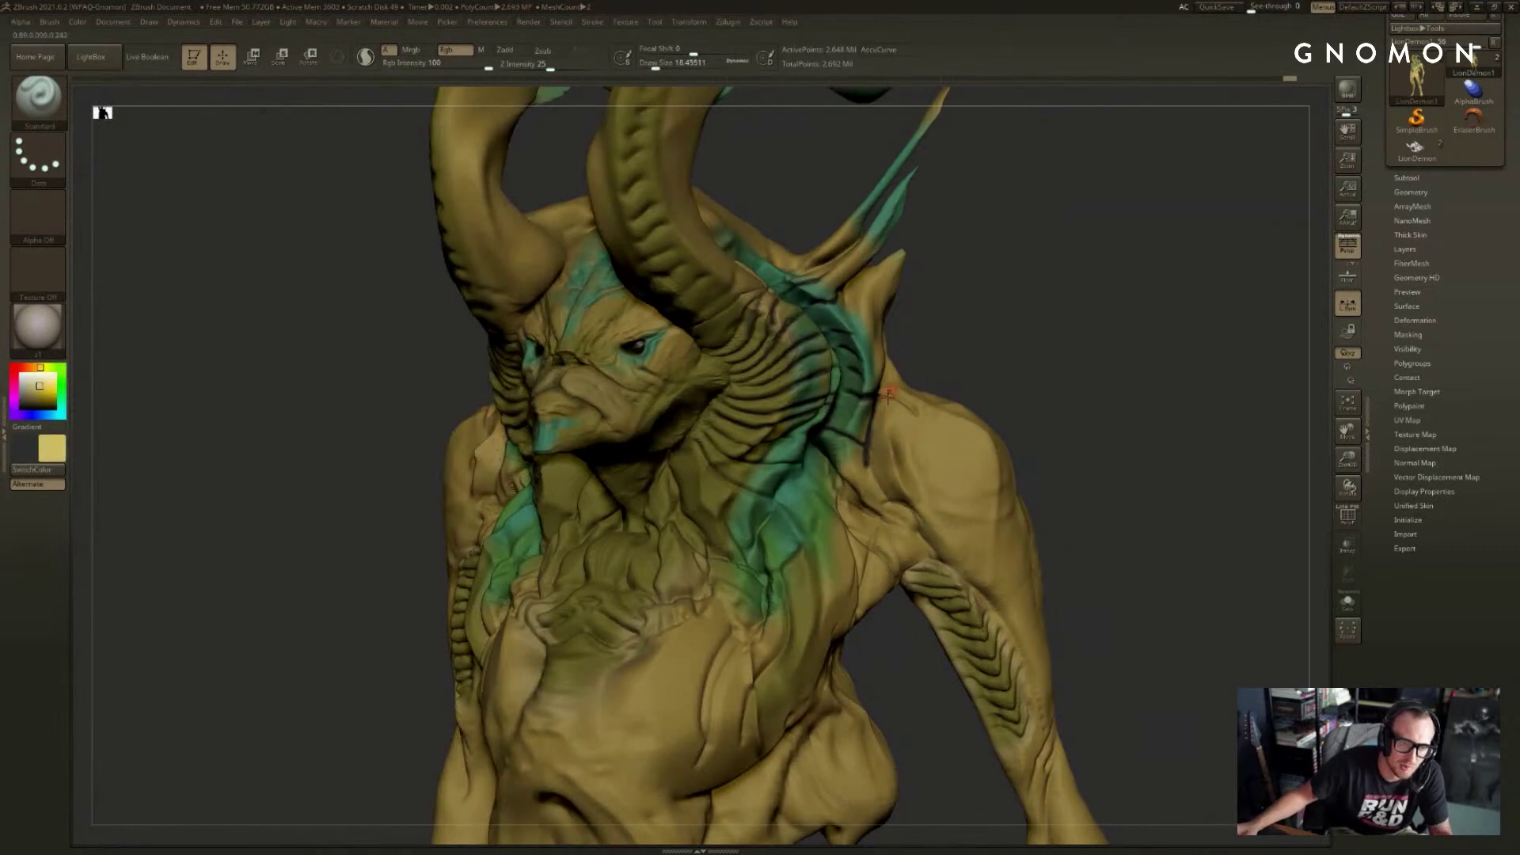
# - Sample dark teal and paint shadow lines where the collar meets the chest with brush sizes of about 18 and 12
pyautogui.press('c')
pyautogui.moveTo(809, 452); pyautogui.dragTo(792, 459, button='right')
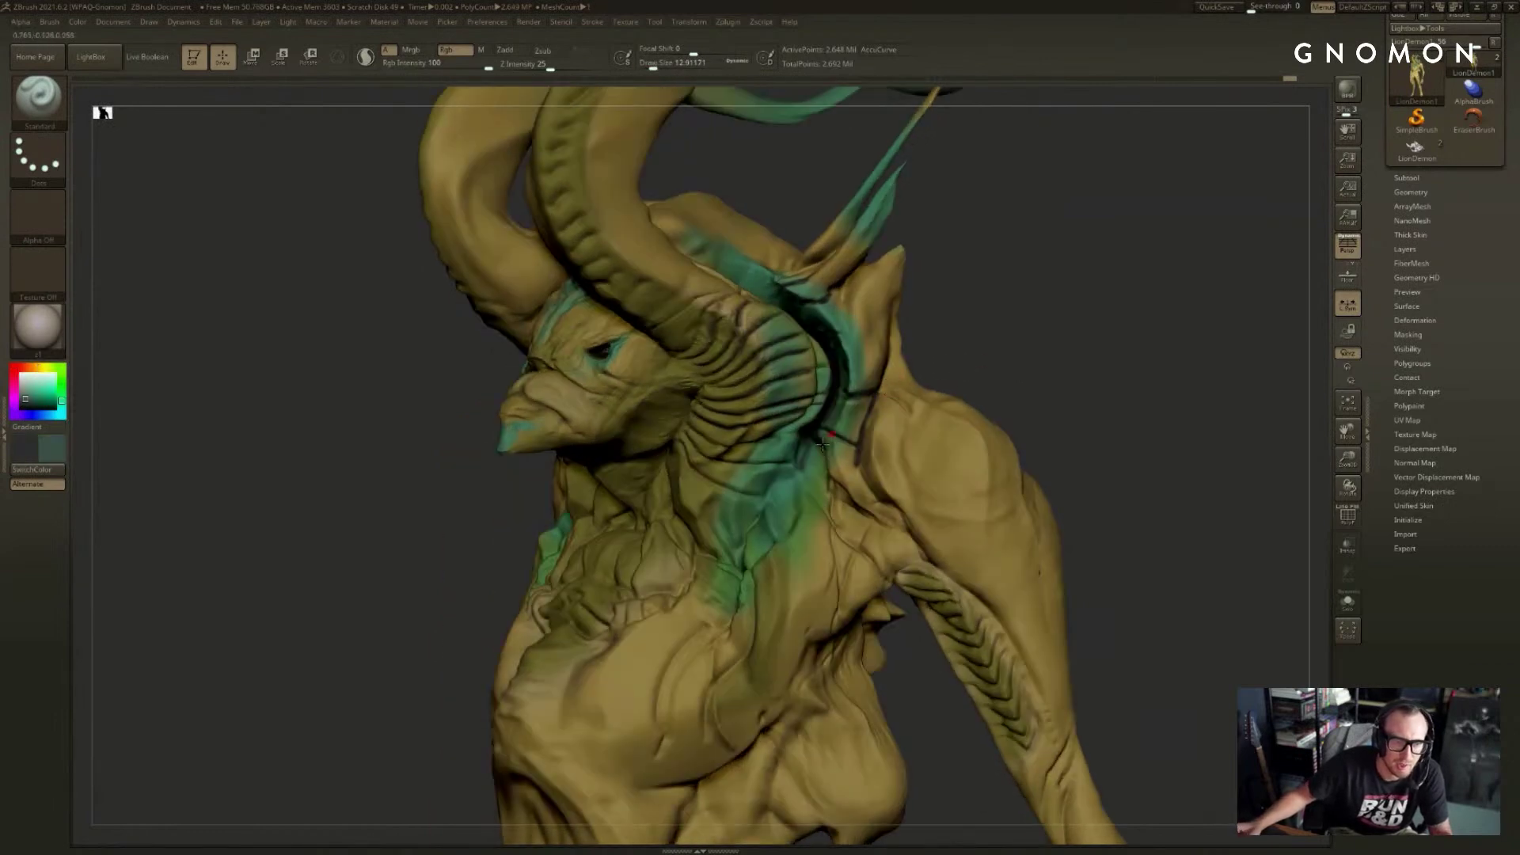
pyautogui.moveTo(813, 432); pyautogui.dragTo(772, 496)
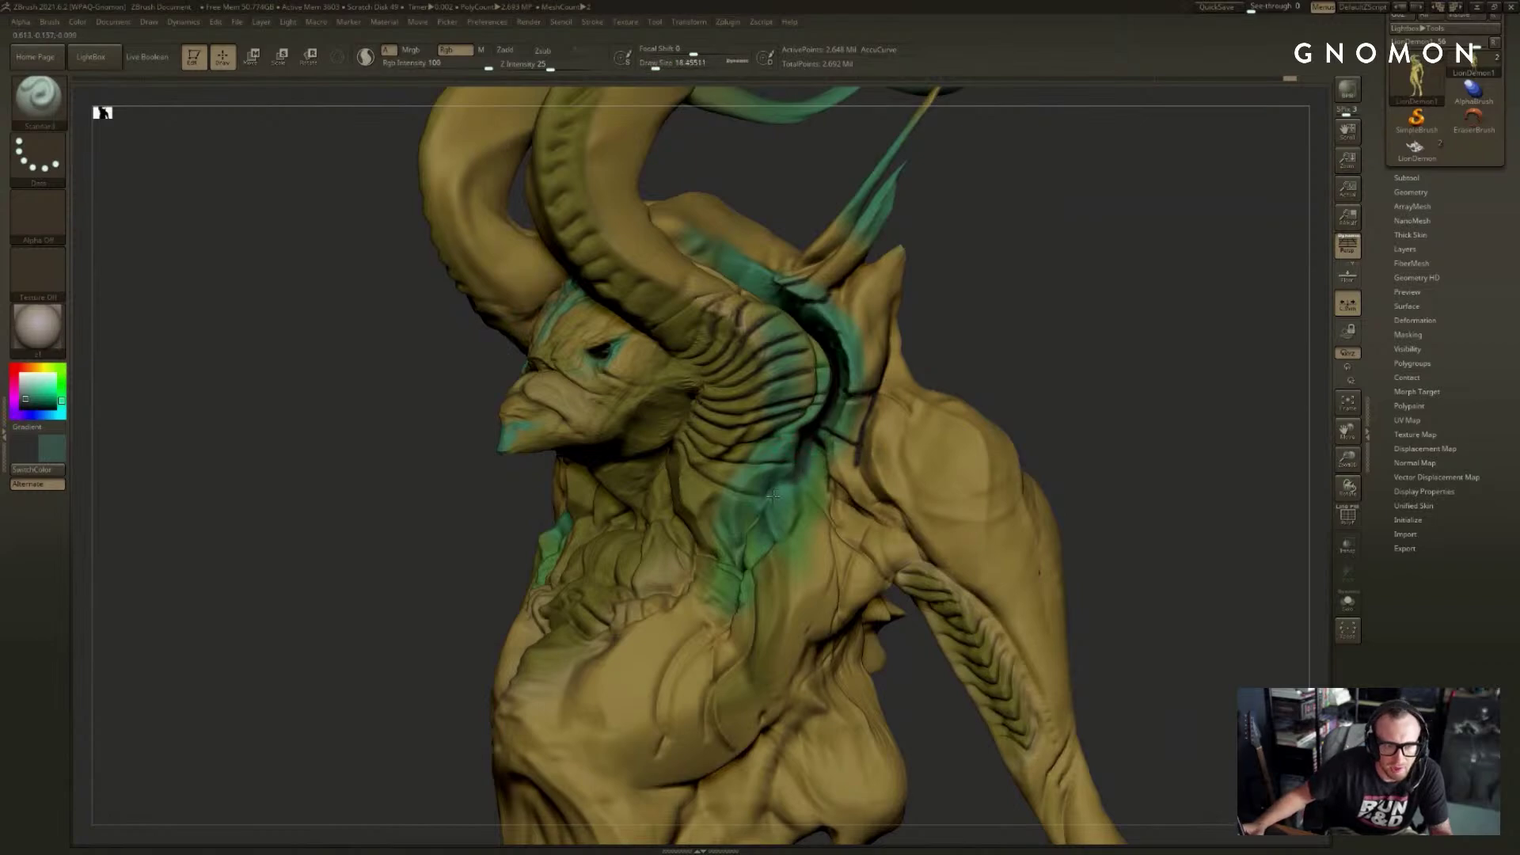
pyautogui.moveTo(771, 491)
pyautogui.mouseDown(button='right')
pyautogui.moveTo(823, 475)
pyautogui.moveTo(815, 465)
pyautogui.mouseUp(button='right')
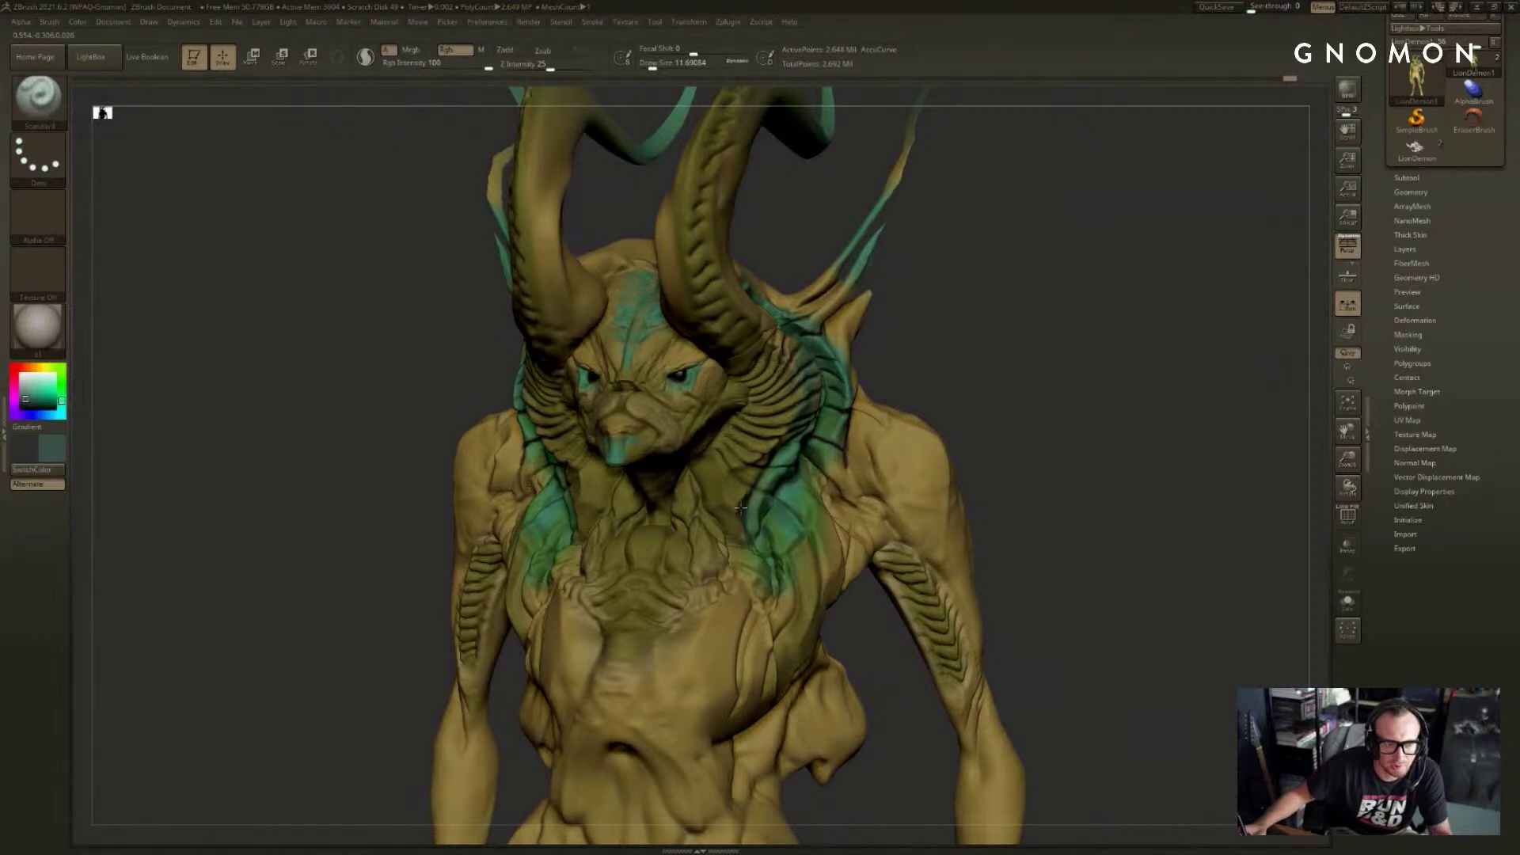
pyautogui.moveTo(744, 515); pyautogui.dragTo(859, 401, button='right')
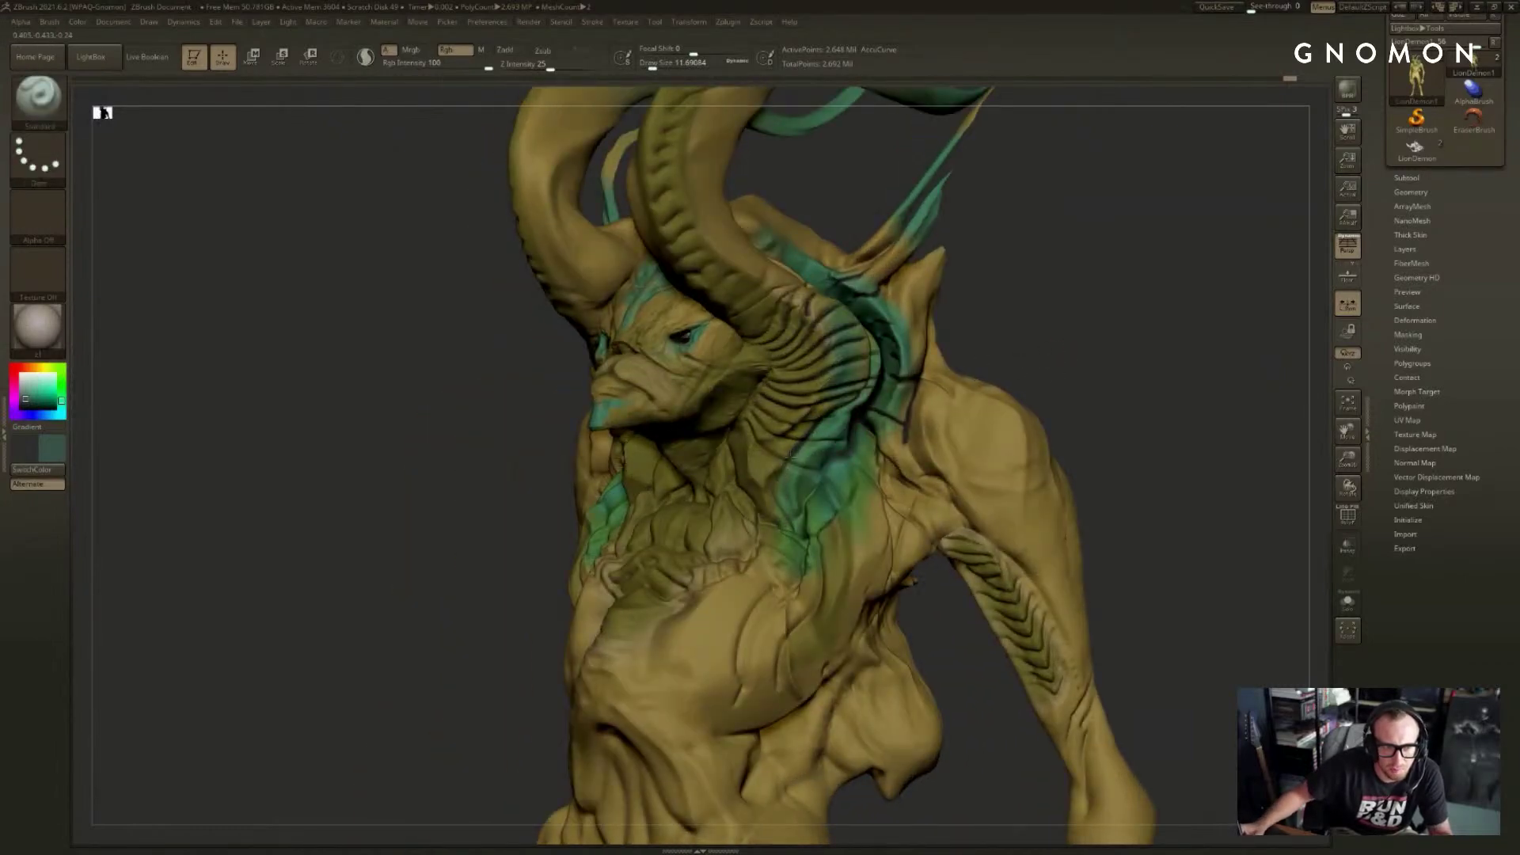
# - Refine the dark teal lines around the lower neck folds and upper chest with a brush size of about 7.5
pyautogui.press('[')
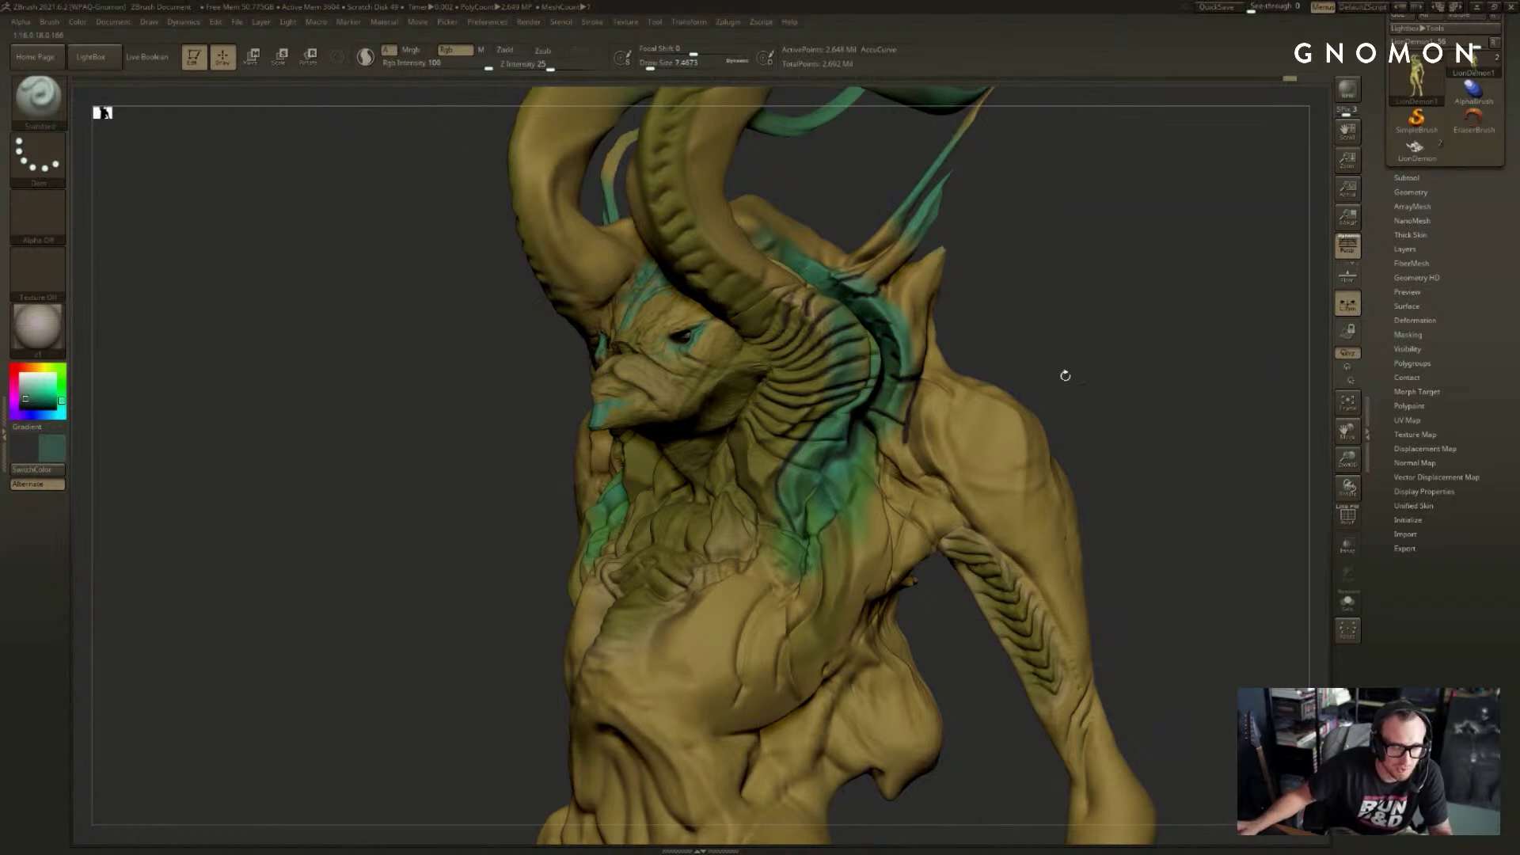
pyautogui.moveTo(1061, 373); pyautogui.dragTo(903, 377, button='right')
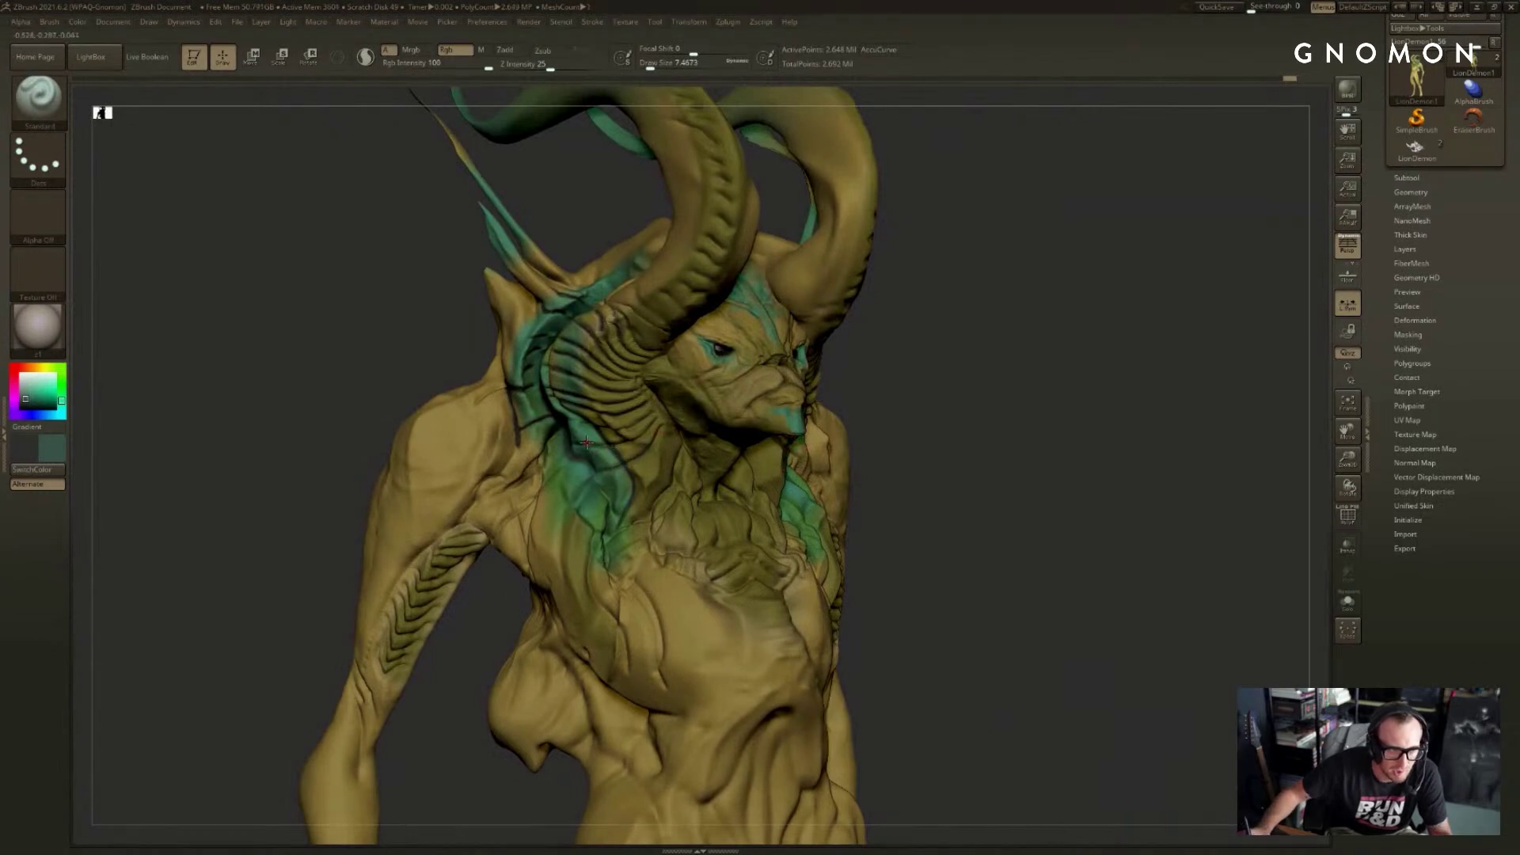
pyautogui.moveTo(1038, 367)
pyautogui.mouseDown(button='right')
pyautogui.moveTo(1144, 352)
pyautogui.moveTo(831, 440)
pyautogui.mouseUp(button='right')
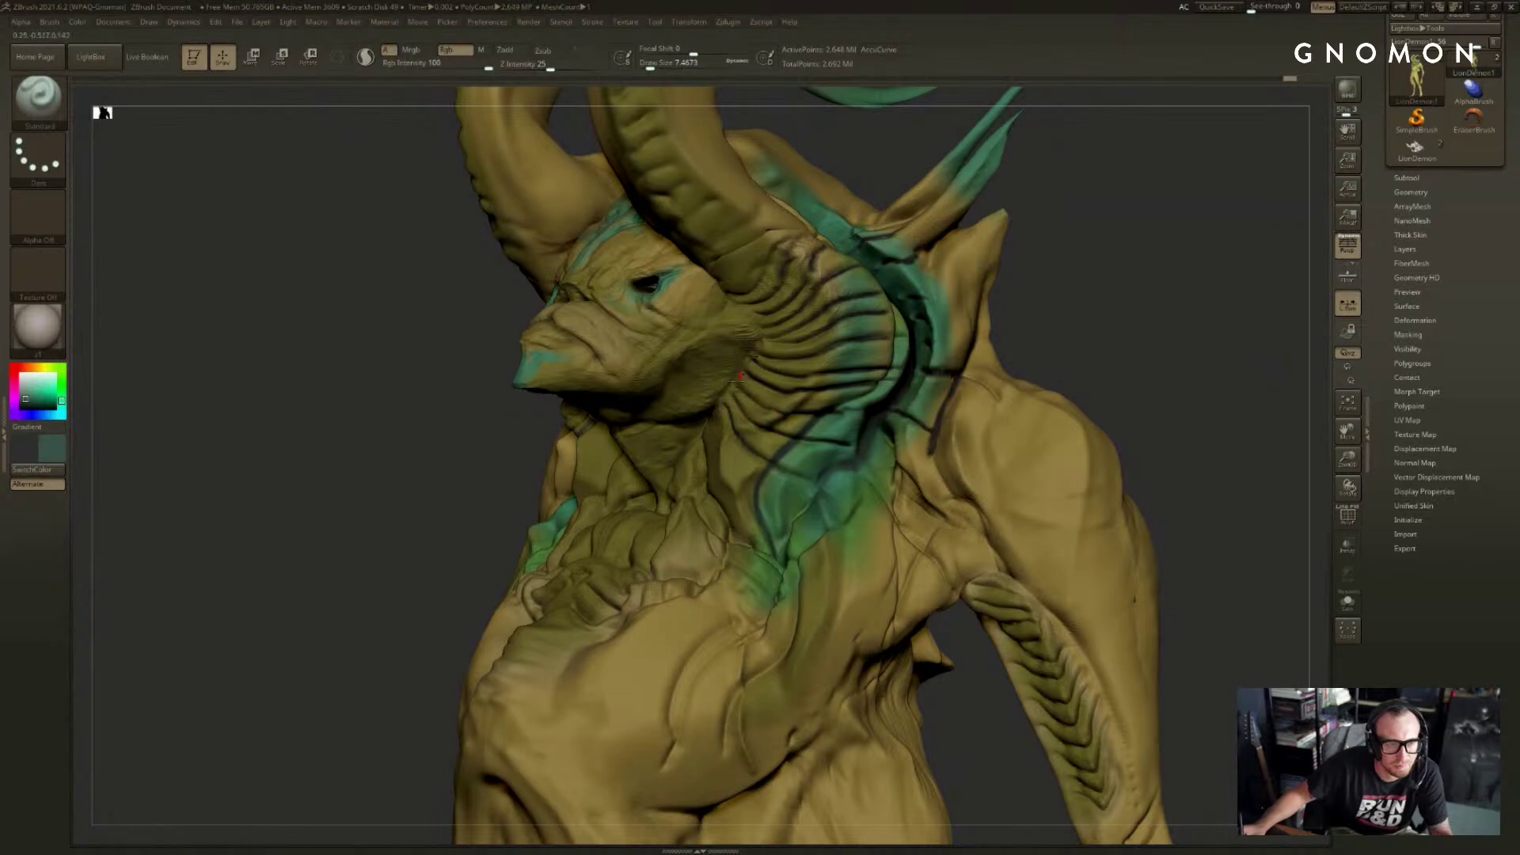
pyautogui.keyDown('ctrl'); pyautogui.moveTo(739, 377); pyautogui.dragTo(771, 251); pyautogui.keyUp('ctrl')
pyautogui.moveTo(1123, 337)
pyautogui.keyDown('alt'); pyautogui.mouseDown()
pyautogui.moveTo(1109, 261)
pyautogui.moveTo(1156, 253)
pyautogui.mouseUp(); pyautogui.keyUp('alt')
pyautogui.hotkey('ctrl', 'z')
pyautogui.hotkey('ctrl', 'z')
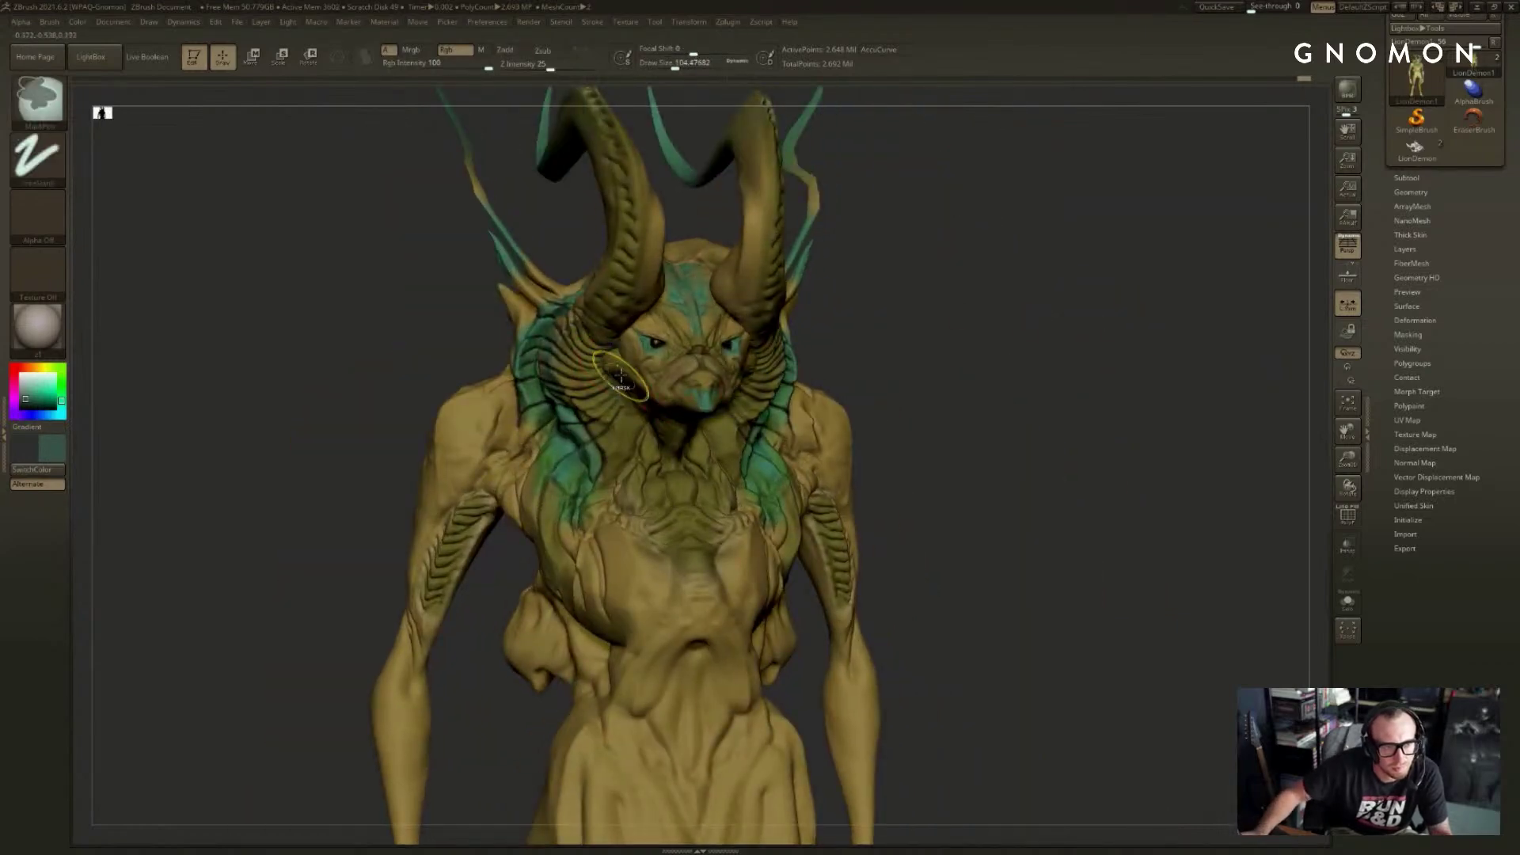
pyautogui.moveTo(616, 372); pyautogui.dragTo(671, 437)
pyautogui.hotkey('ctrl', 'z')
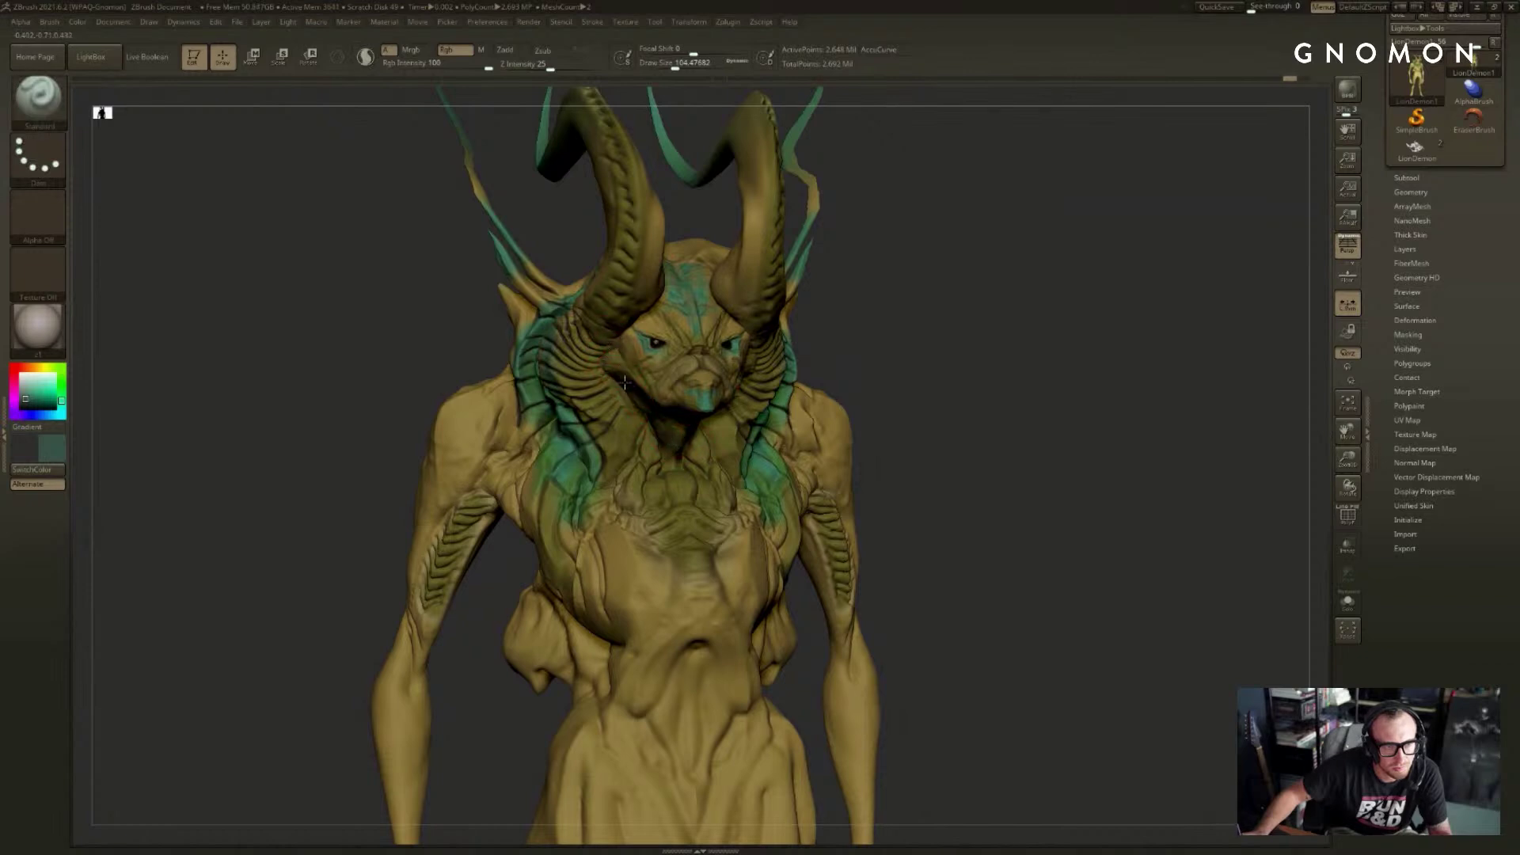
# - Select the face subtool, sample pale yellow and paint it over the muzzle with a brush size of about 50
pyautogui.keyDown('alt'); pyautogui.click(702, 394); pyautogui.keyUp('alt')
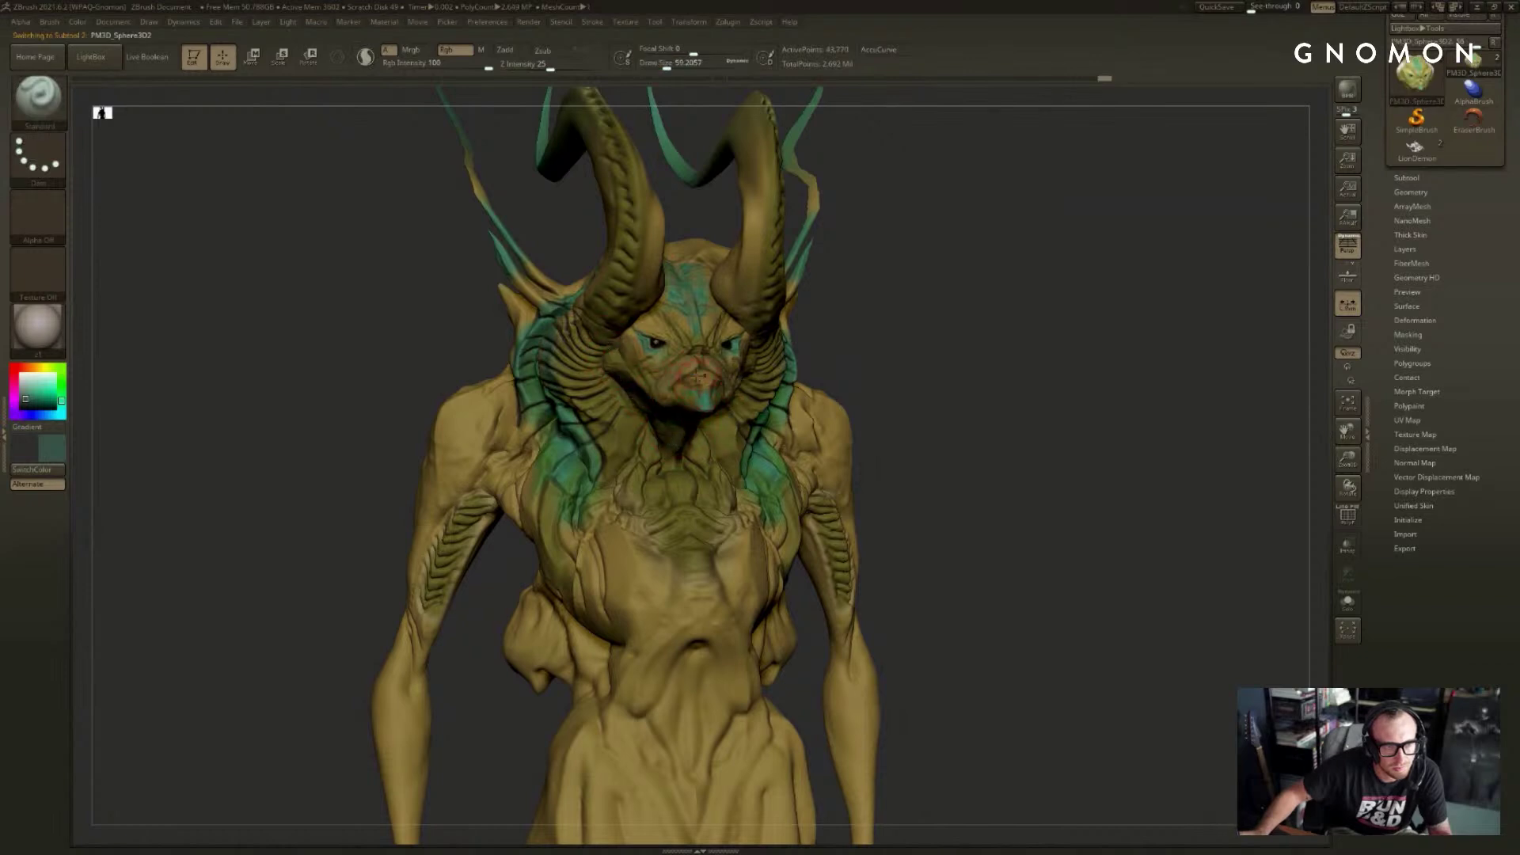
pyautogui.moveTo(878, 330); pyautogui.dragTo(877, 373)
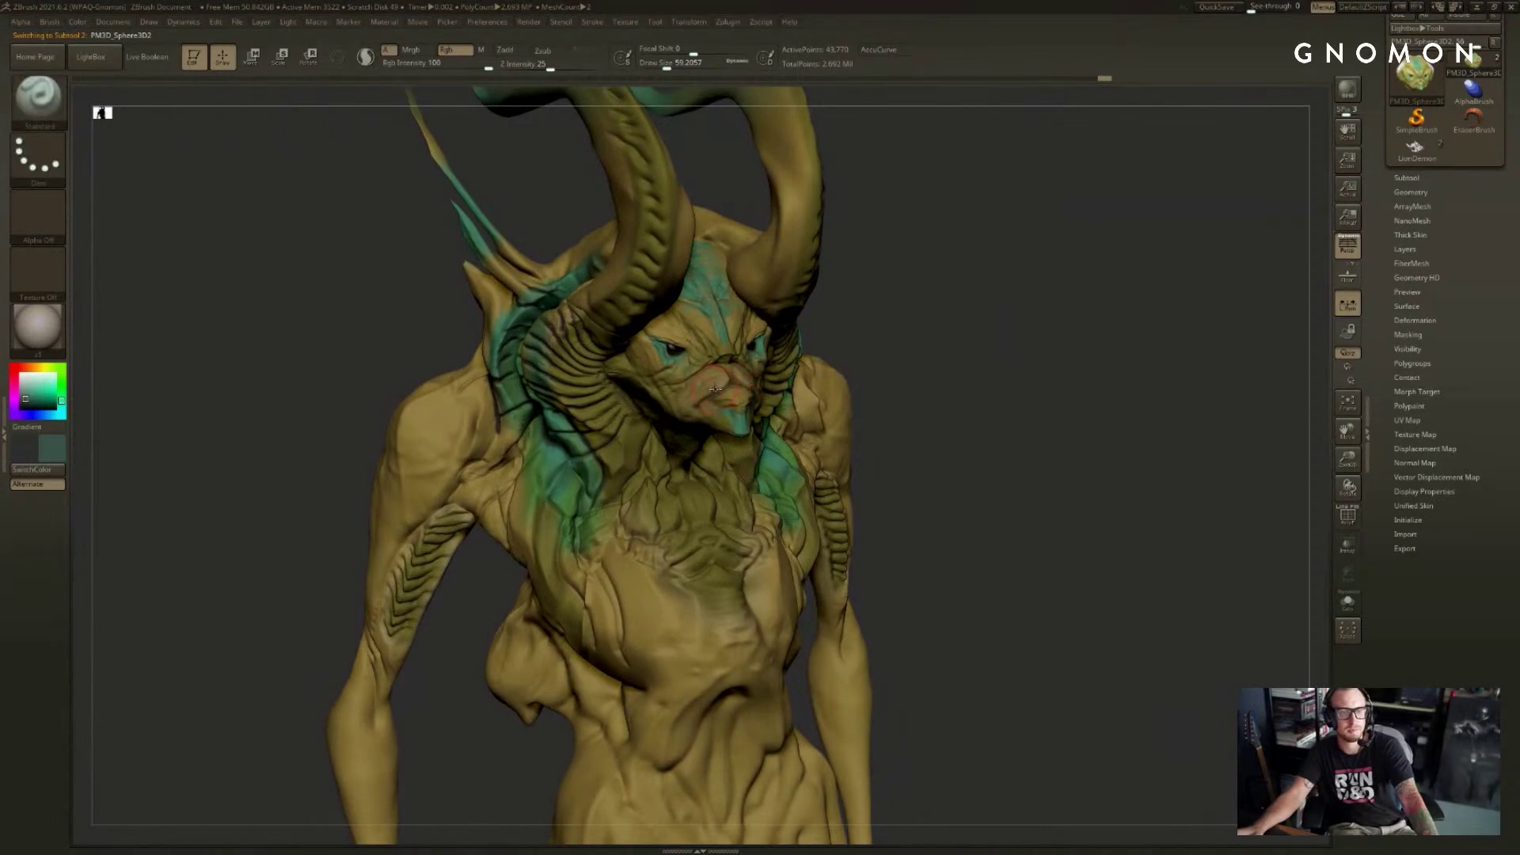
pyautogui.press('c')
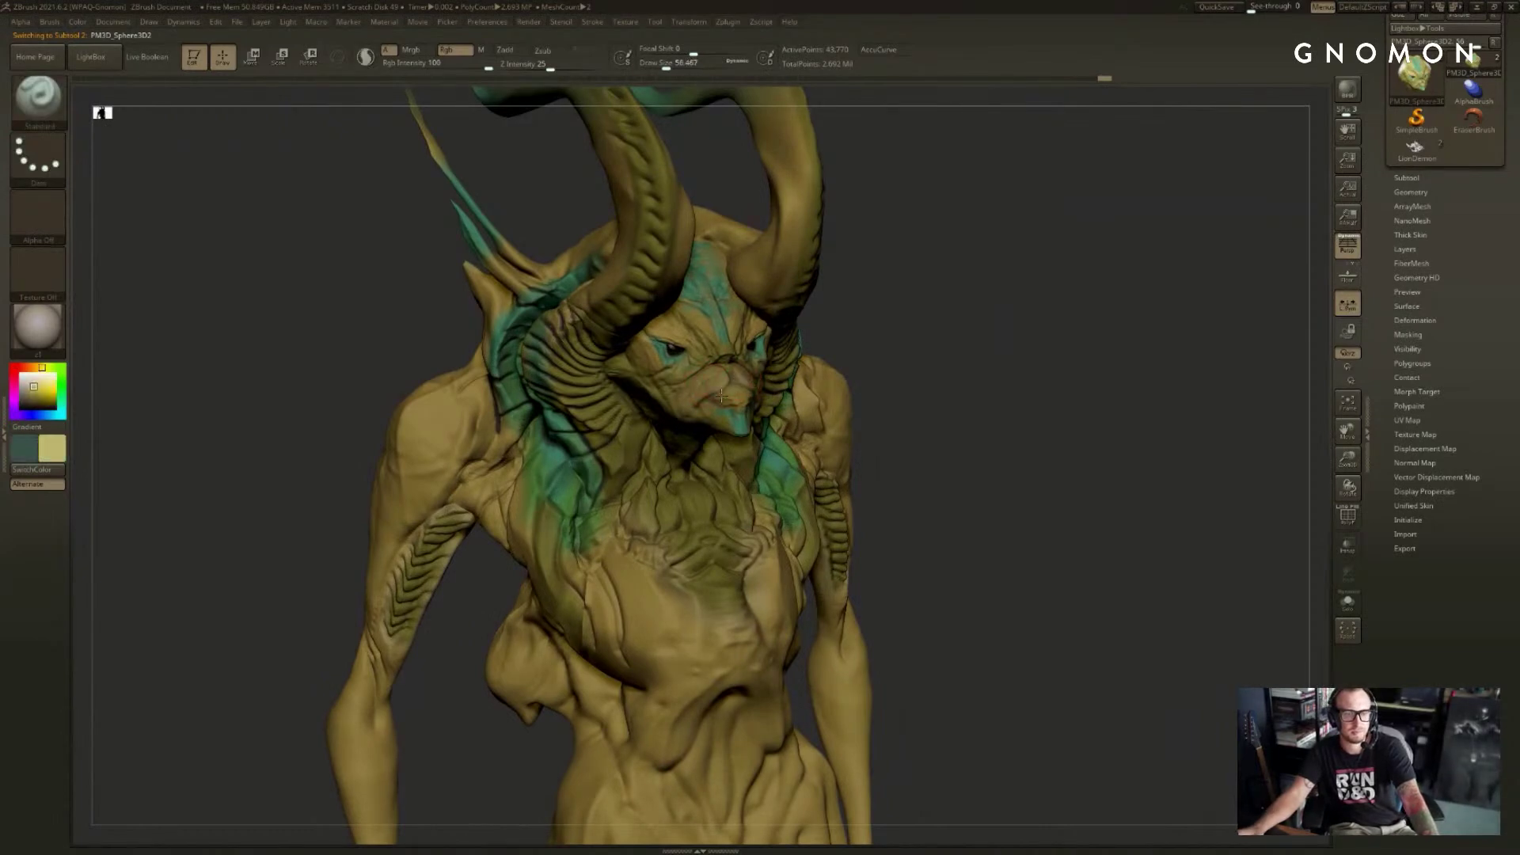
pyautogui.moveTo(696, 415)
pyautogui.mouseDown()
pyautogui.moveTo(922, 333)
pyautogui.moveTo(911, 317)
pyautogui.moveTo(933, 302)
pyautogui.moveTo(766, 408)
pyautogui.mouseUp()
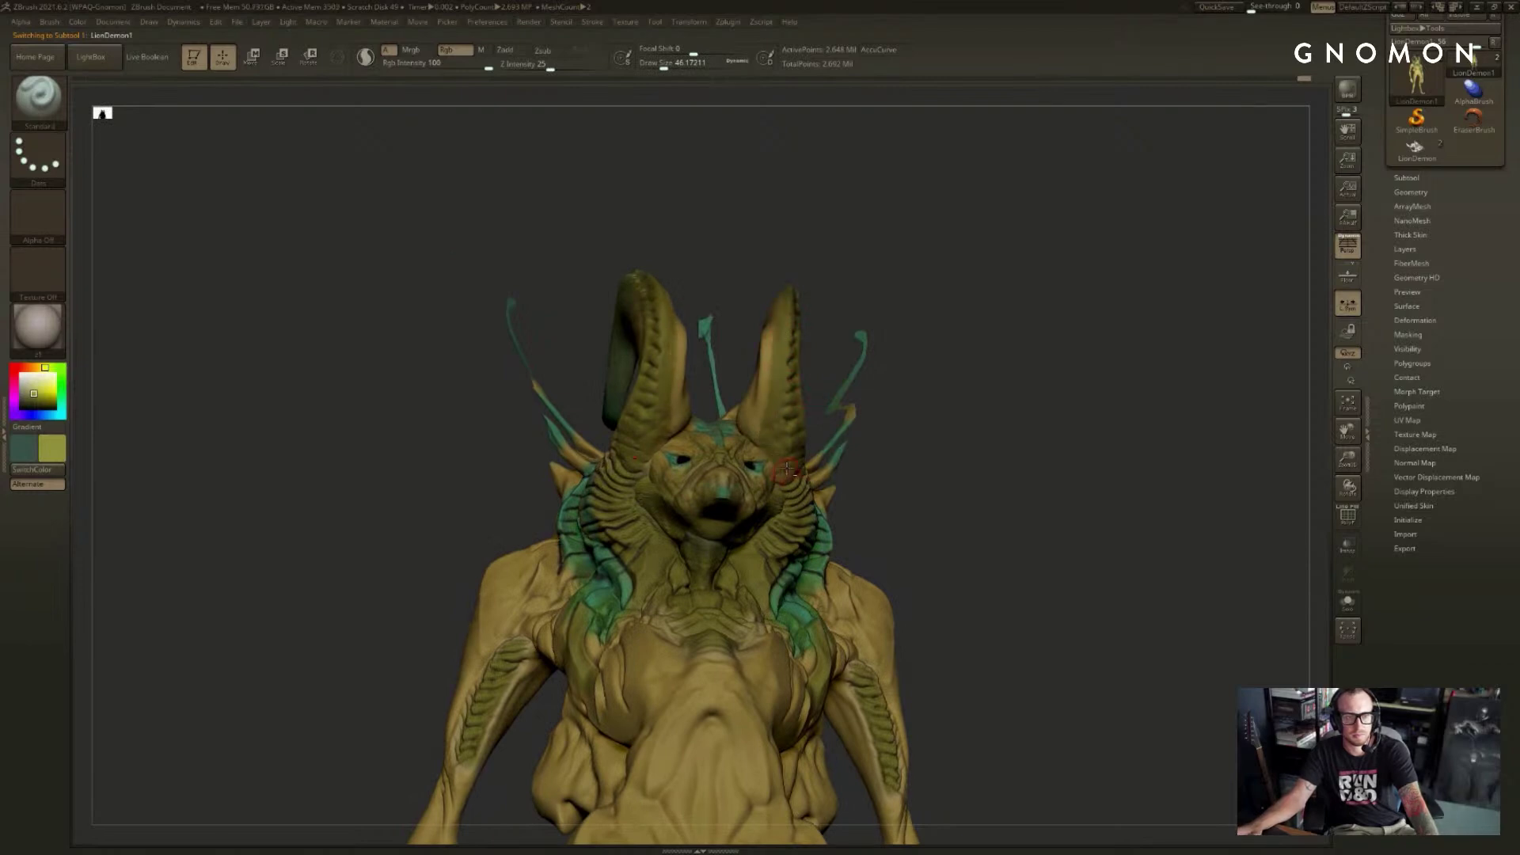
# - Isolate the body subtool to examine the paint beneath the head, and show the whole model again
pyautogui.hotkey('alt', 's')
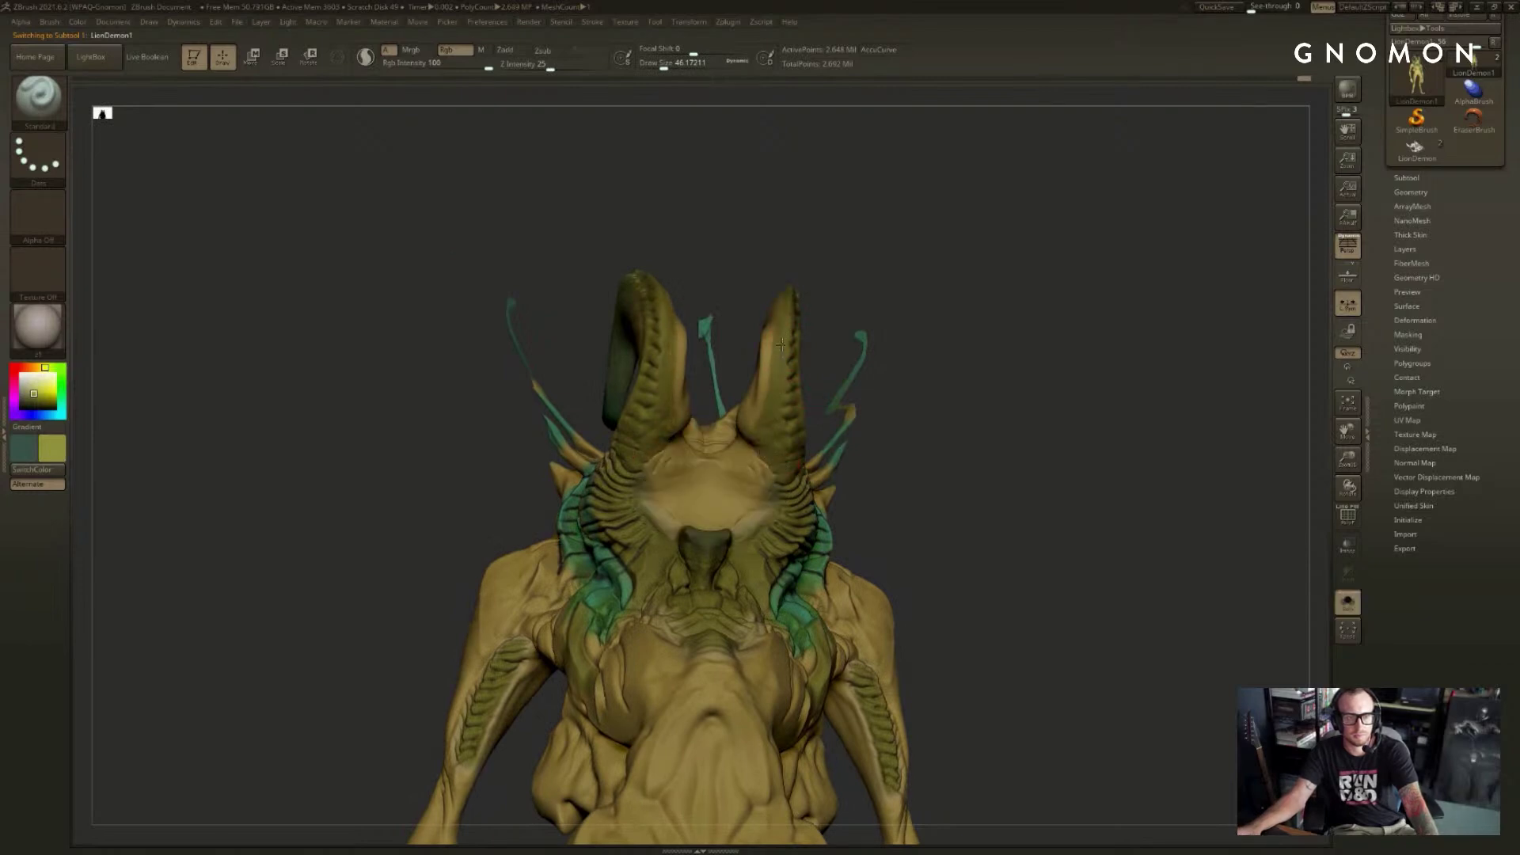
pyautogui.moveTo(841, 237); pyautogui.dragTo(499, 566)
pyautogui.hotkey('alt', 's')
# - Try to paint sampled green and teal tones over the throat and upper chest with a brush size of about 97
pyautogui.press('c')
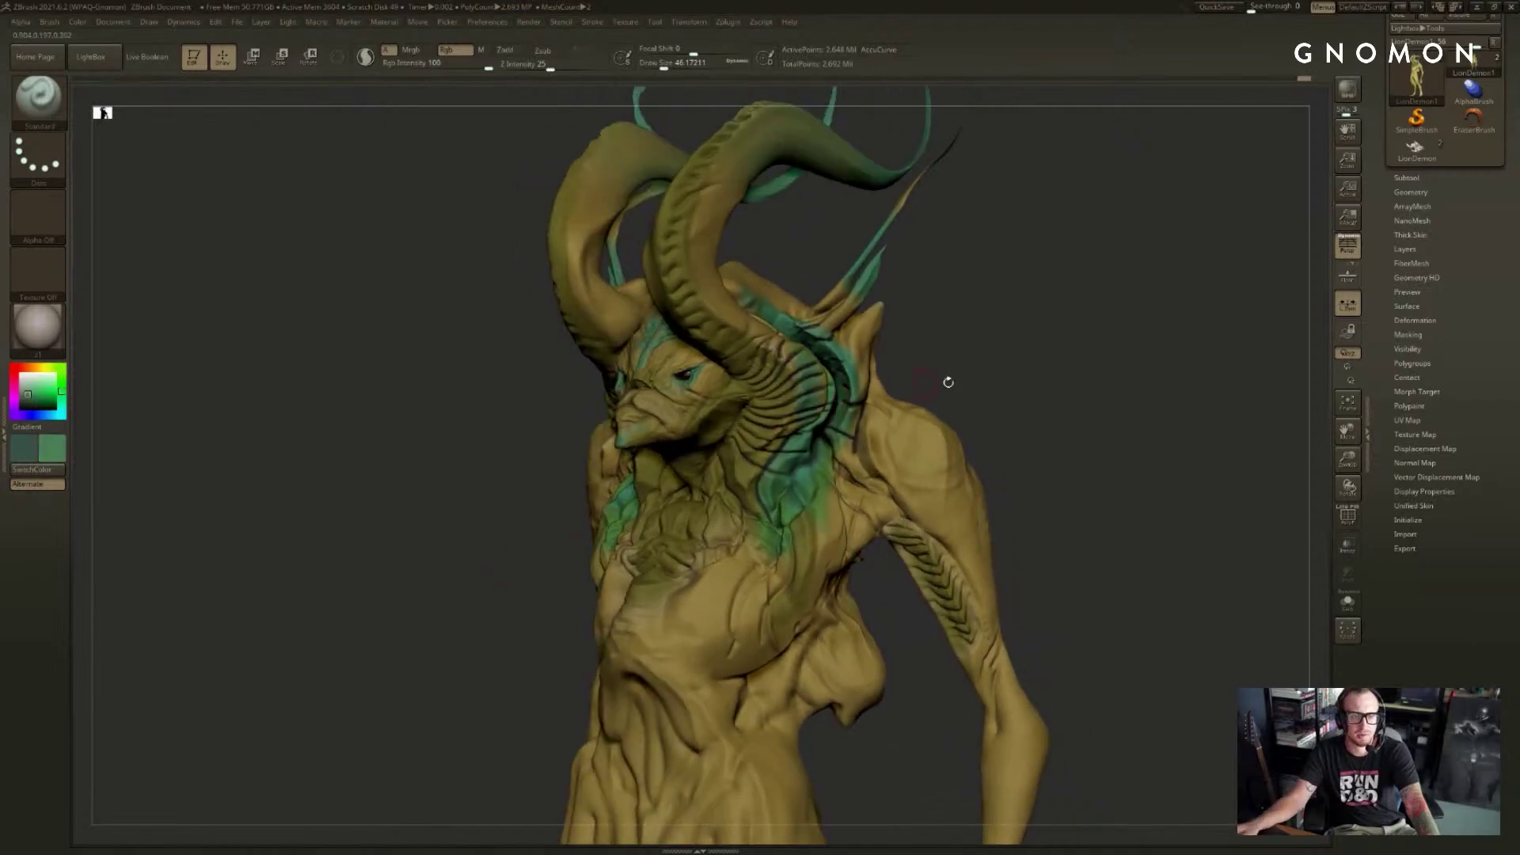
pyautogui.moveTo(947, 380); pyautogui.dragTo(1005, 340)
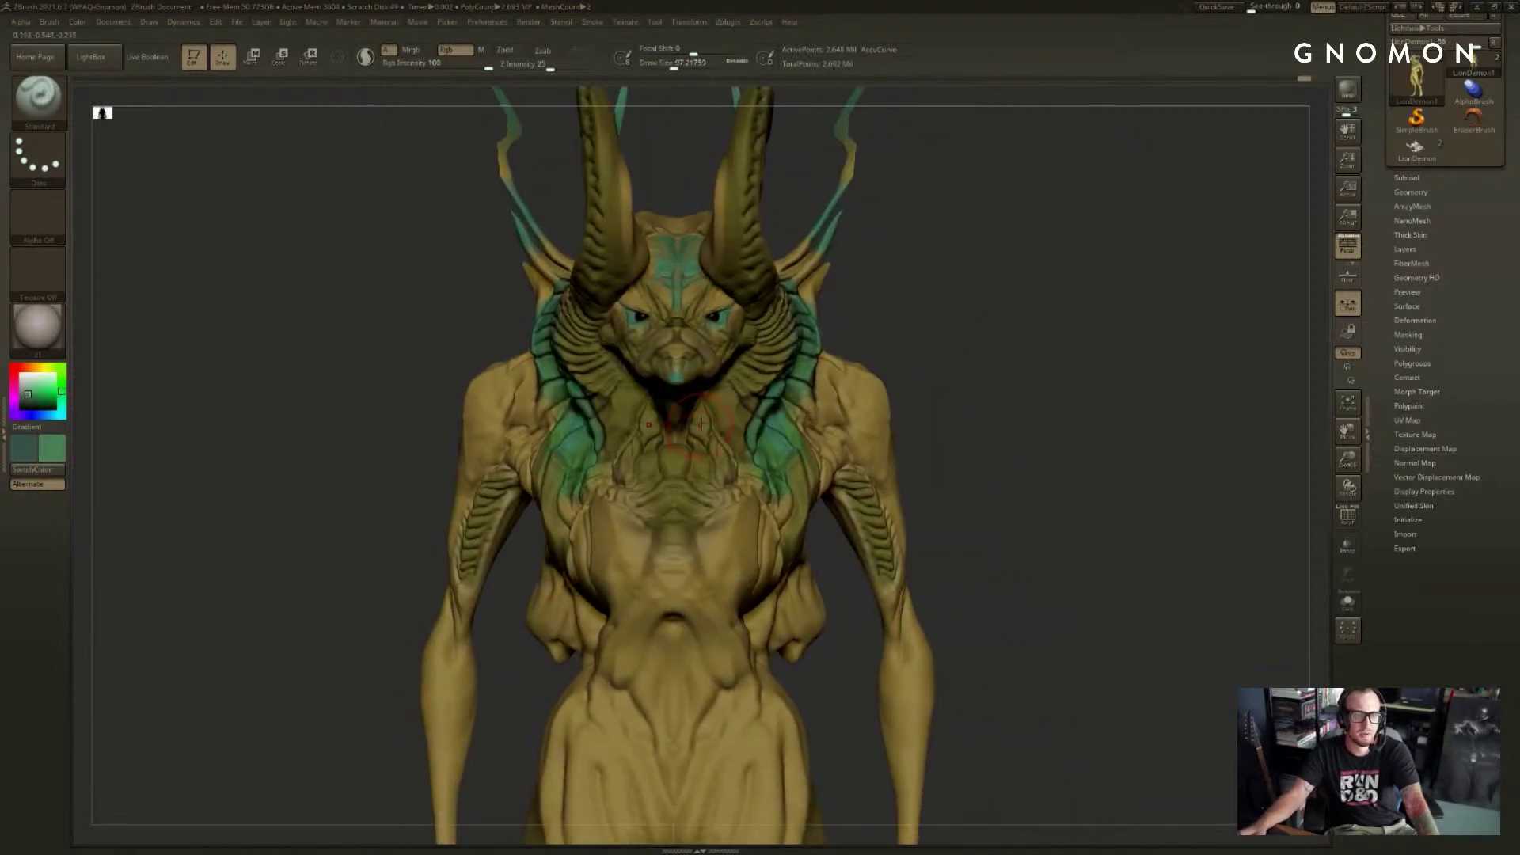
pyautogui.moveTo(701, 425); pyautogui.dragTo(719, 469)
pyautogui.moveTo(966, 444); pyautogui.dragTo(1045, 455)
pyautogui.hotkey('ctrl', 'z')
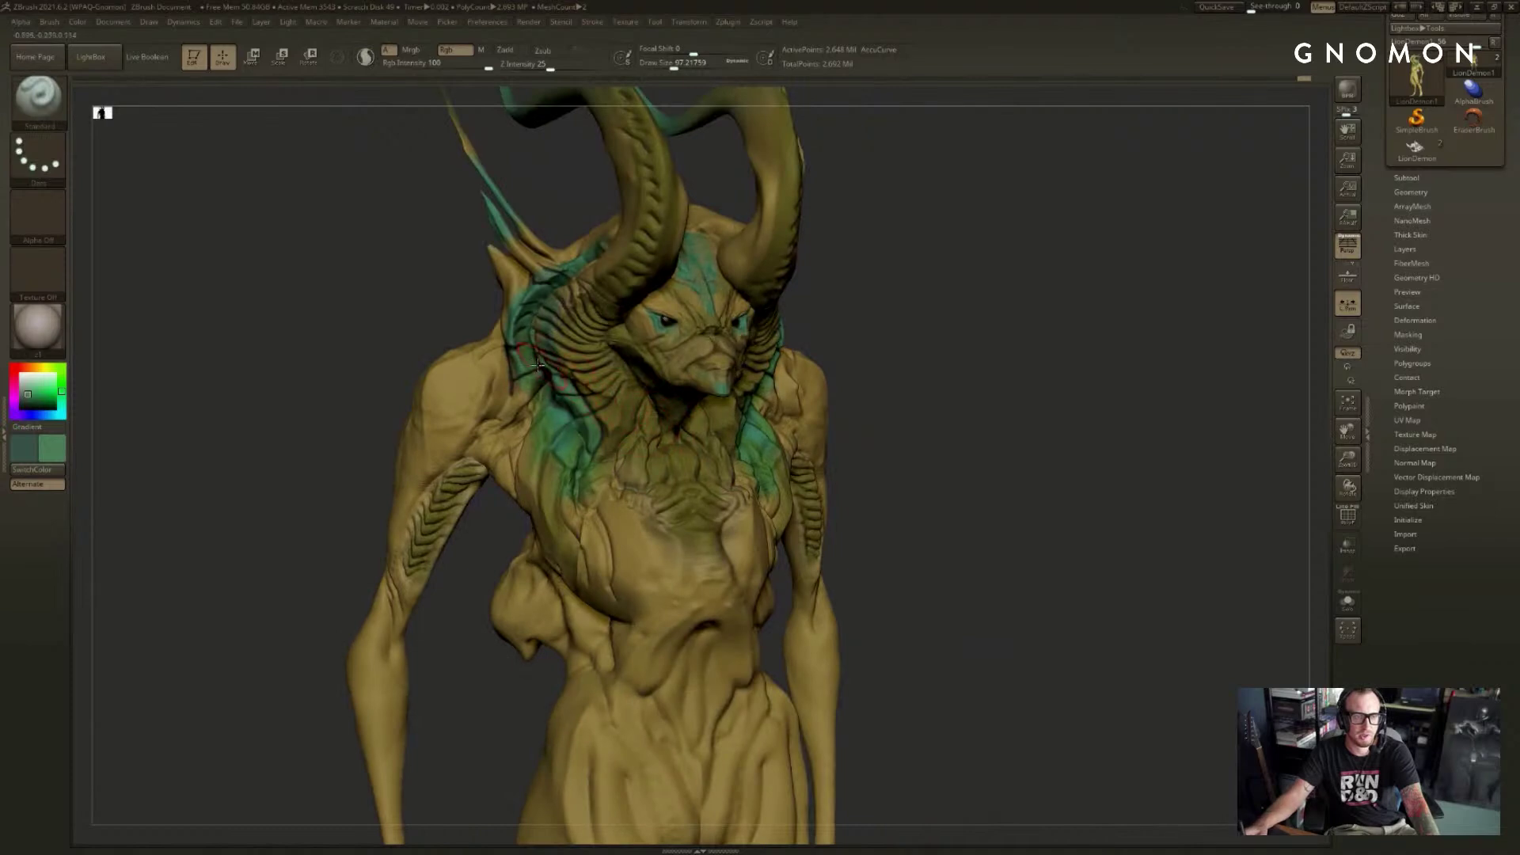
pyautogui.press('c')
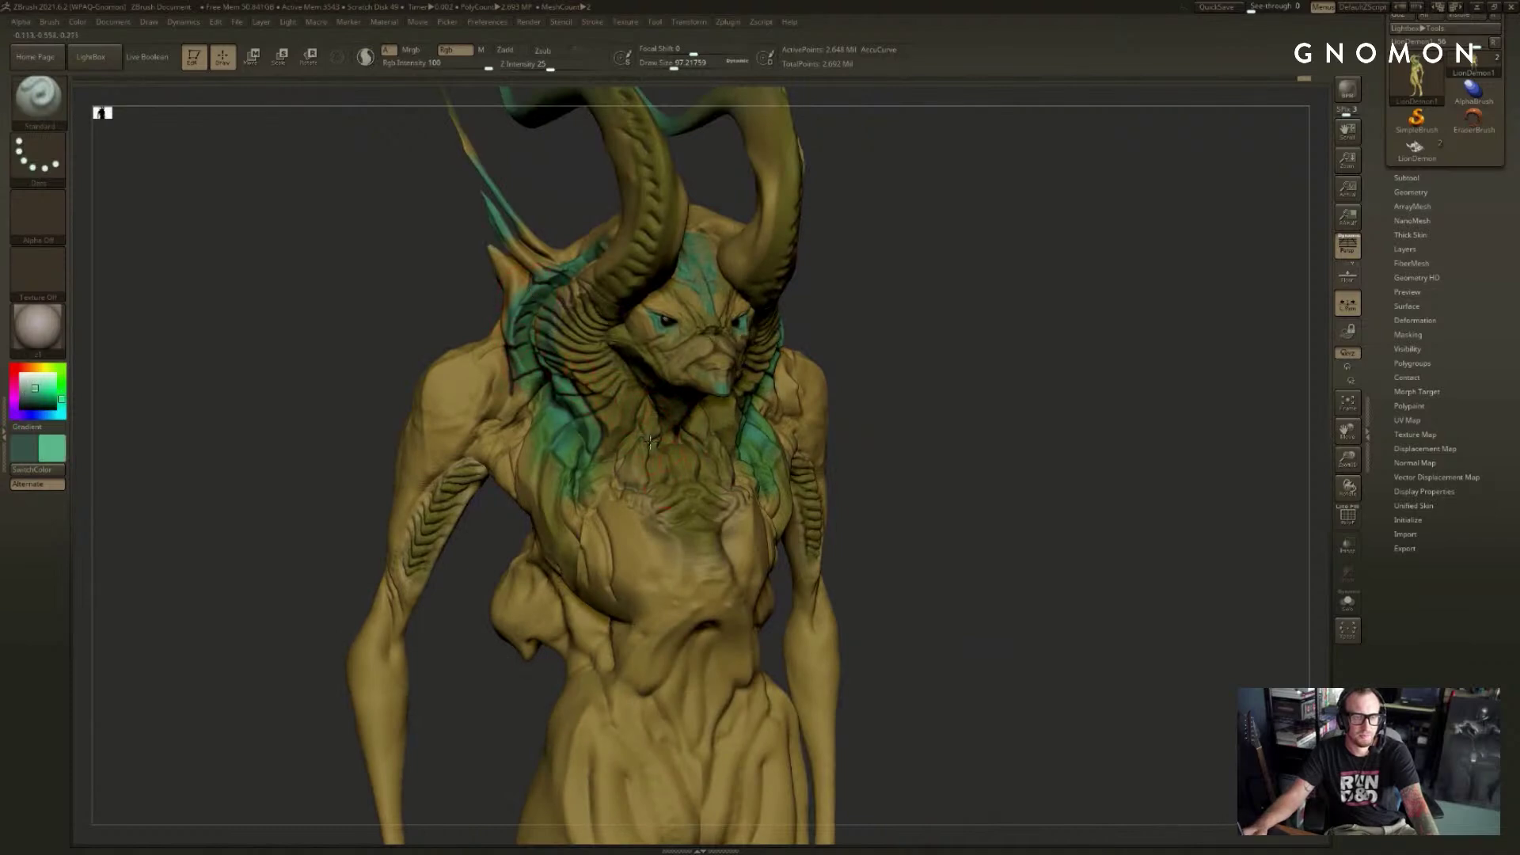
pyautogui.hotkey('ctrl', 'z')
# - Enlarge the brush and paint the chest and upper abdomen olive
pyautogui.press('s')
pyautogui.moveTo(659, 466); pyautogui.dragTo(675, 465)
pyautogui.moveTo(624, 539)
pyautogui.mouseDown()
pyautogui.moveTo(649, 586)
pyautogui.moveTo(679, 586)
pyautogui.moveTo(703, 540)
pyautogui.moveTo(659, 507)
pyautogui.moveTo(709, 603)
pyautogui.moveTo(634, 649)
pyautogui.moveTo(610, 719)
pyautogui.mouseUp()
pyautogui.hotkey('ctrl', 'z')
pyautogui.hotkey('ctrl', 'z')
pyautogui.press('c')
# - Paint the chest and upper abdomen green, and layer sampled teal over them with a brush size of about 153
pyautogui.press('v')
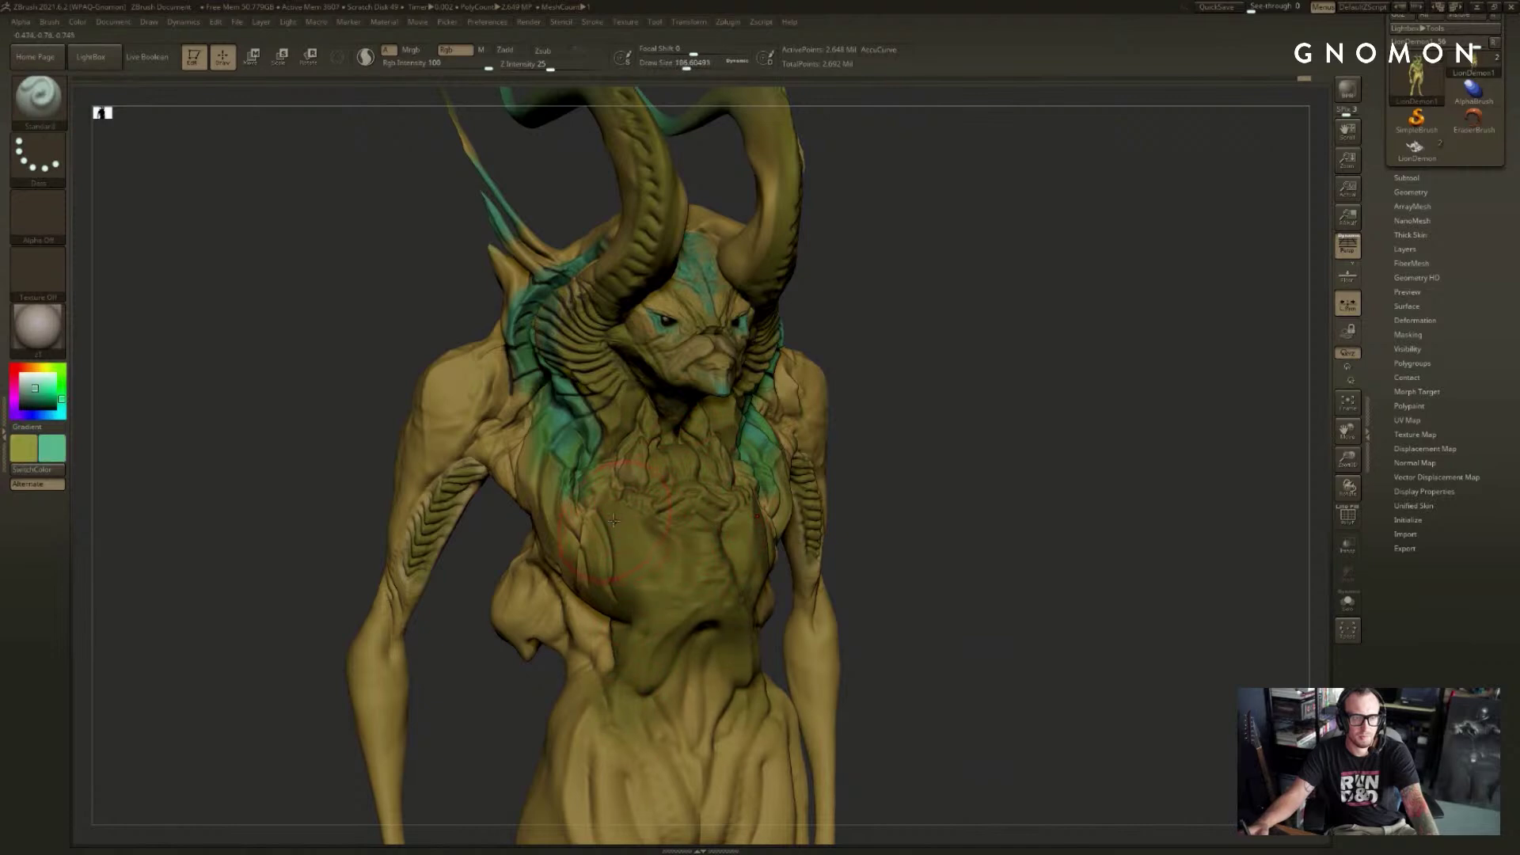
pyautogui.moveTo(616, 531); pyautogui.dragTo(540, 444)
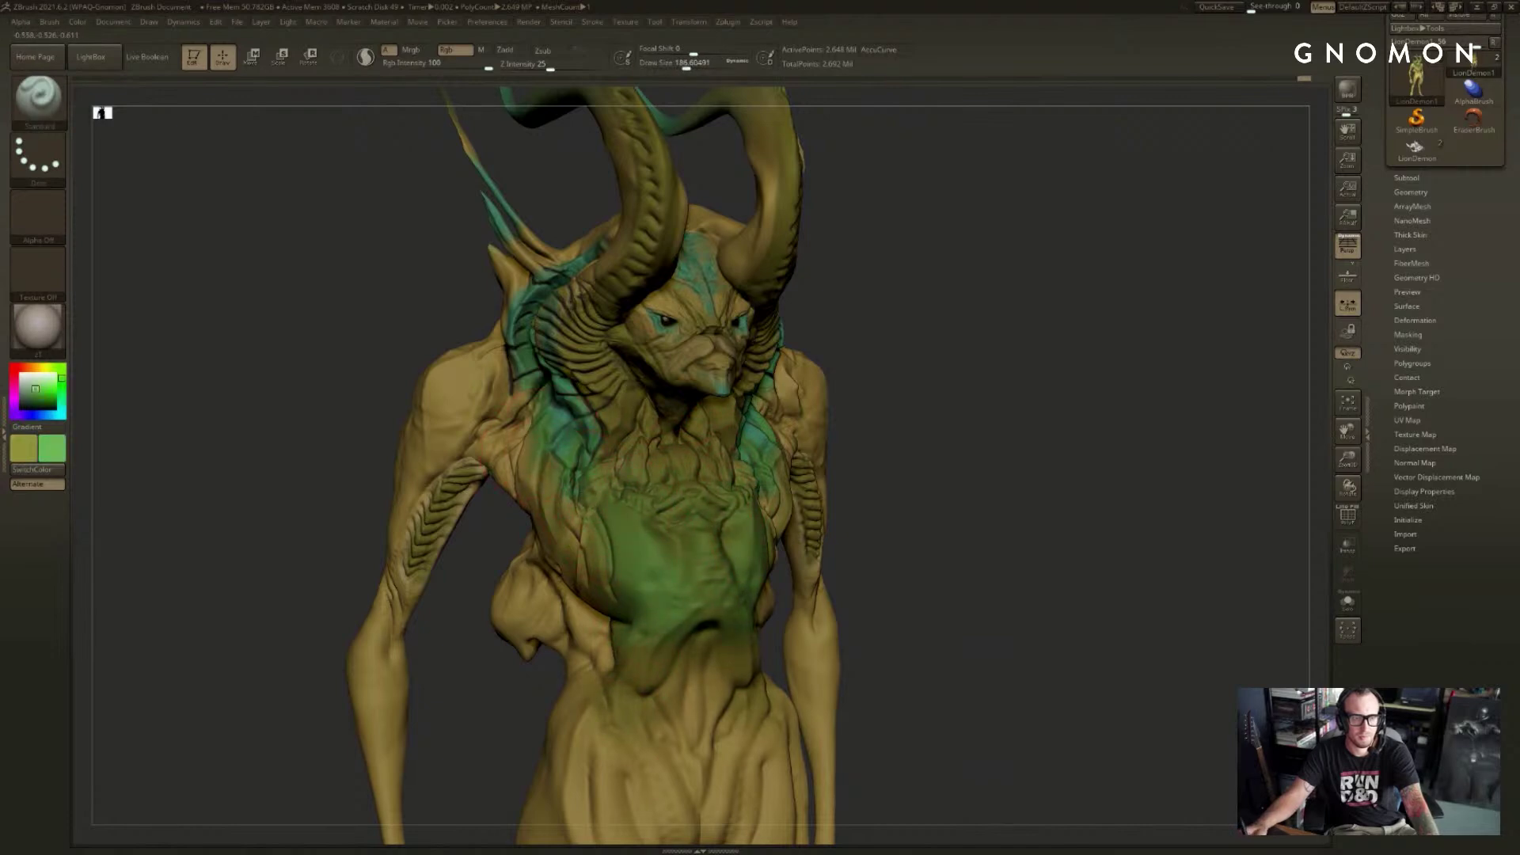
pyautogui.press('c')
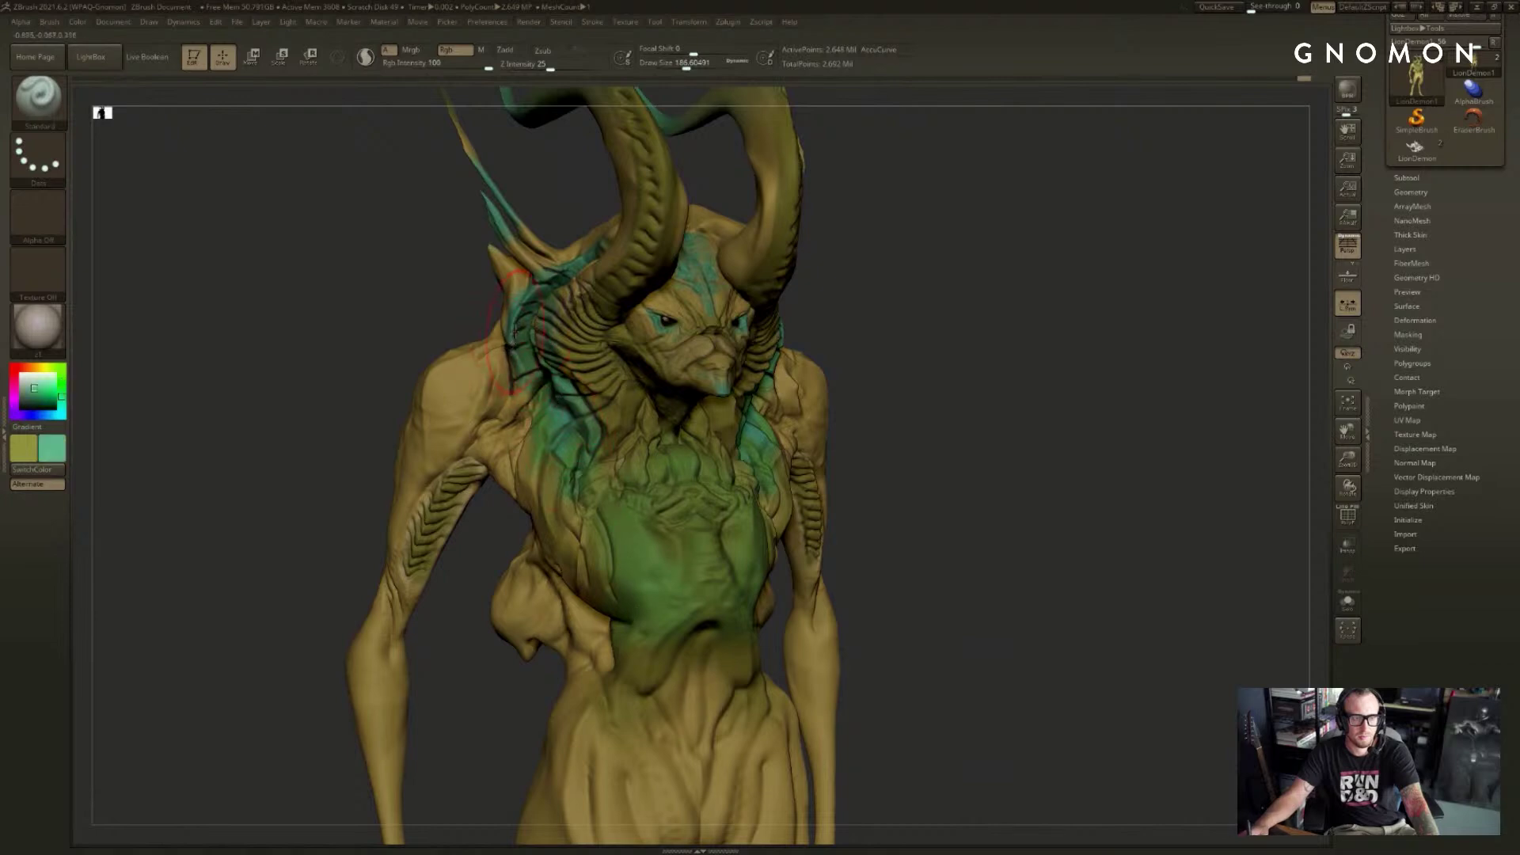
pyautogui.press('s')
pyautogui.moveTo(661, 480); pyautogui.dragTo(637, 480)
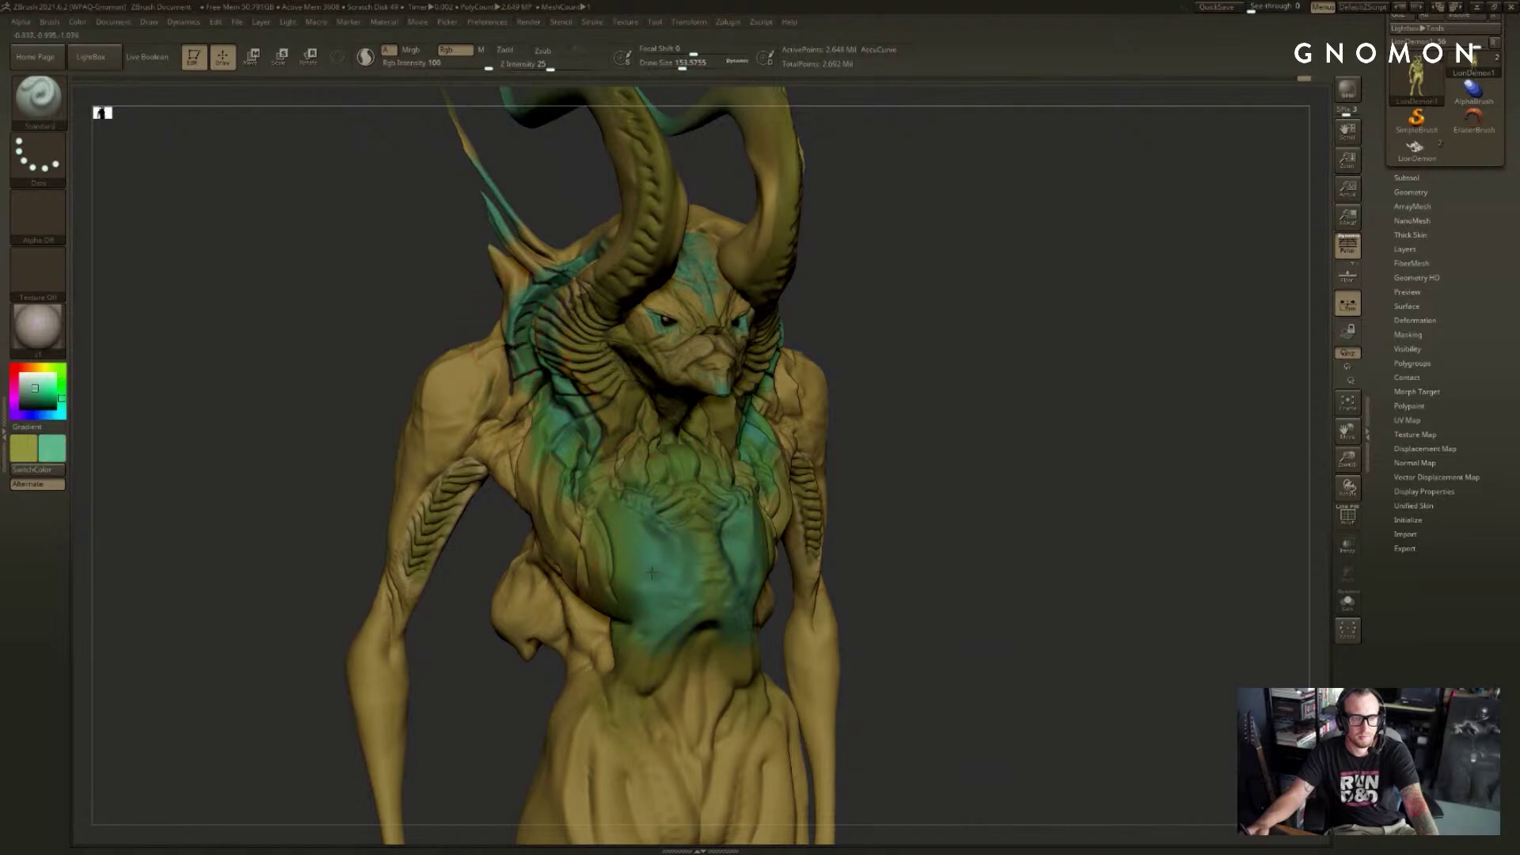
# - Sample yellow and paint it down the sternum between the teal chest patches with a brush size of about 120
pyautogui.press('v')
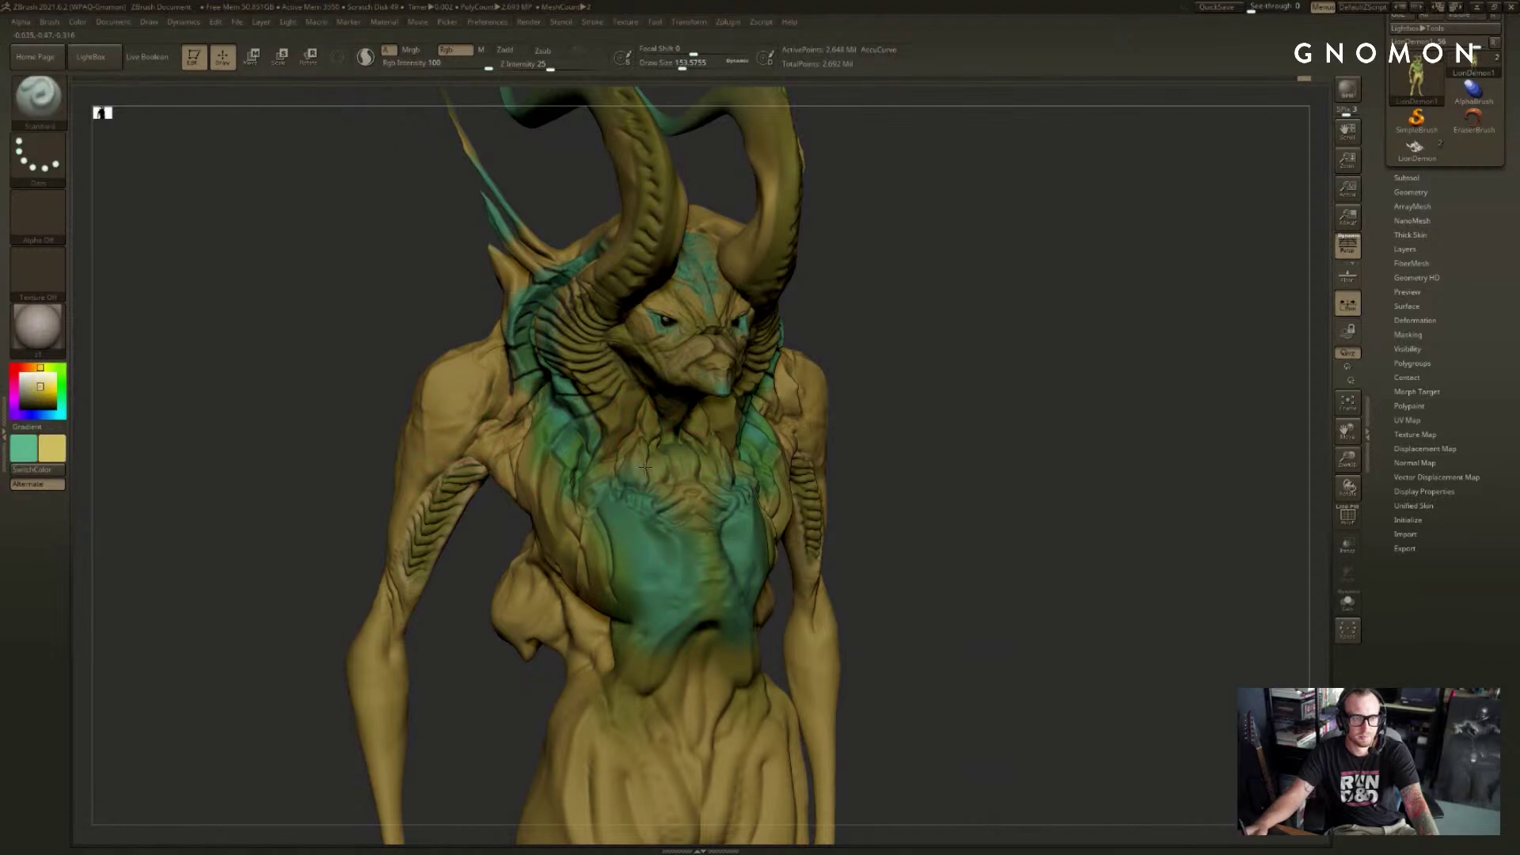
pyautogui.press('s')
pyautogui.moveTo(645, 478); pyautogui.dragTo(630, 478)
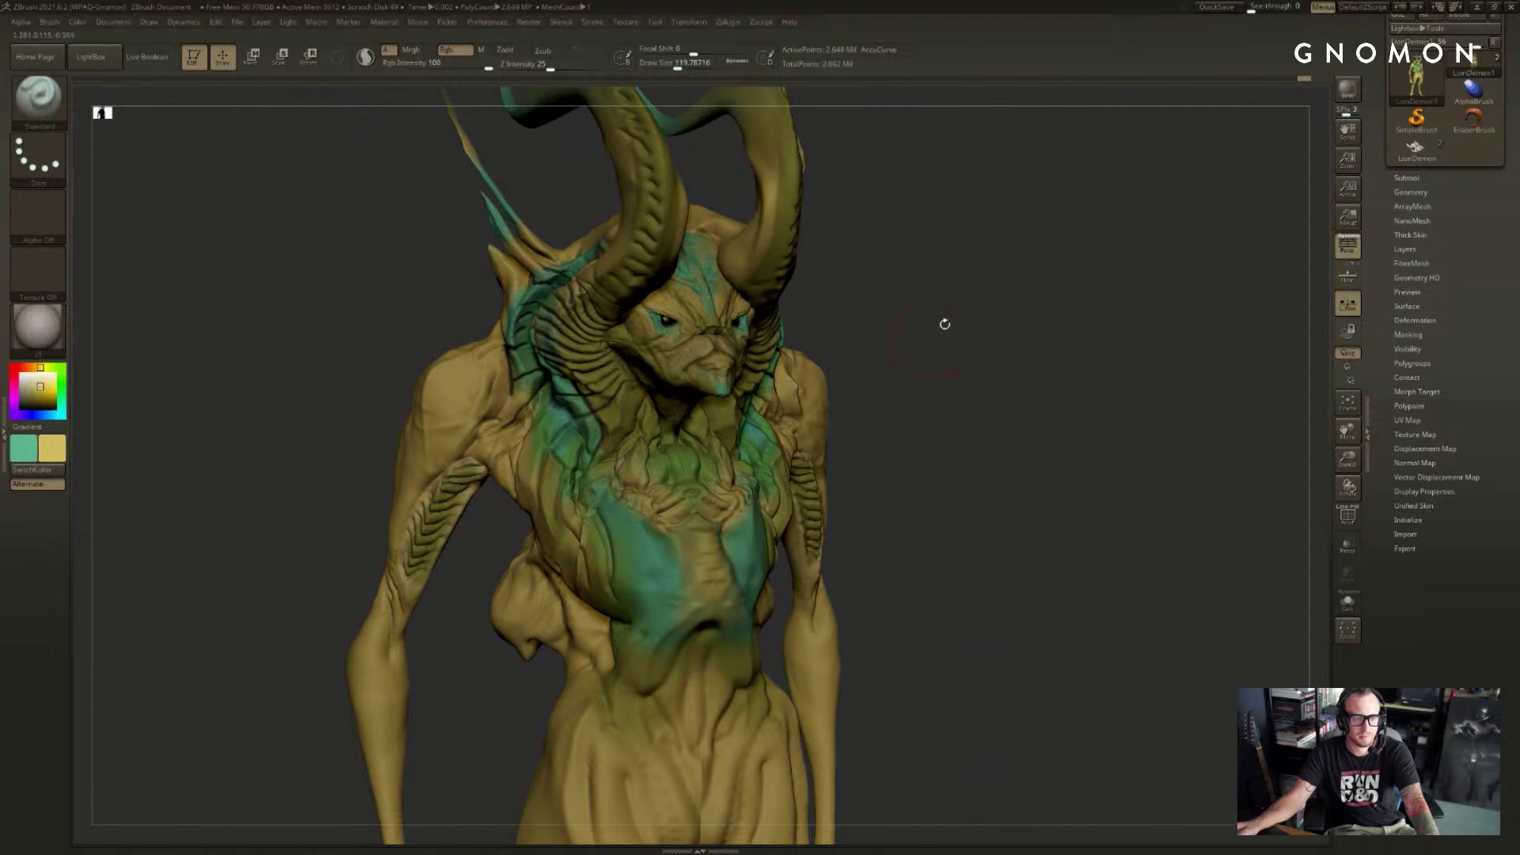
pyautogui.moveTo(944, 324)
pyautogui.mouseDown()
pyautogui.moveTo(994, 335)
pyautogui.moveTo(1032, 404)
pyautogui.moveTo(1005, 301)
pyautogui.mouseUp()
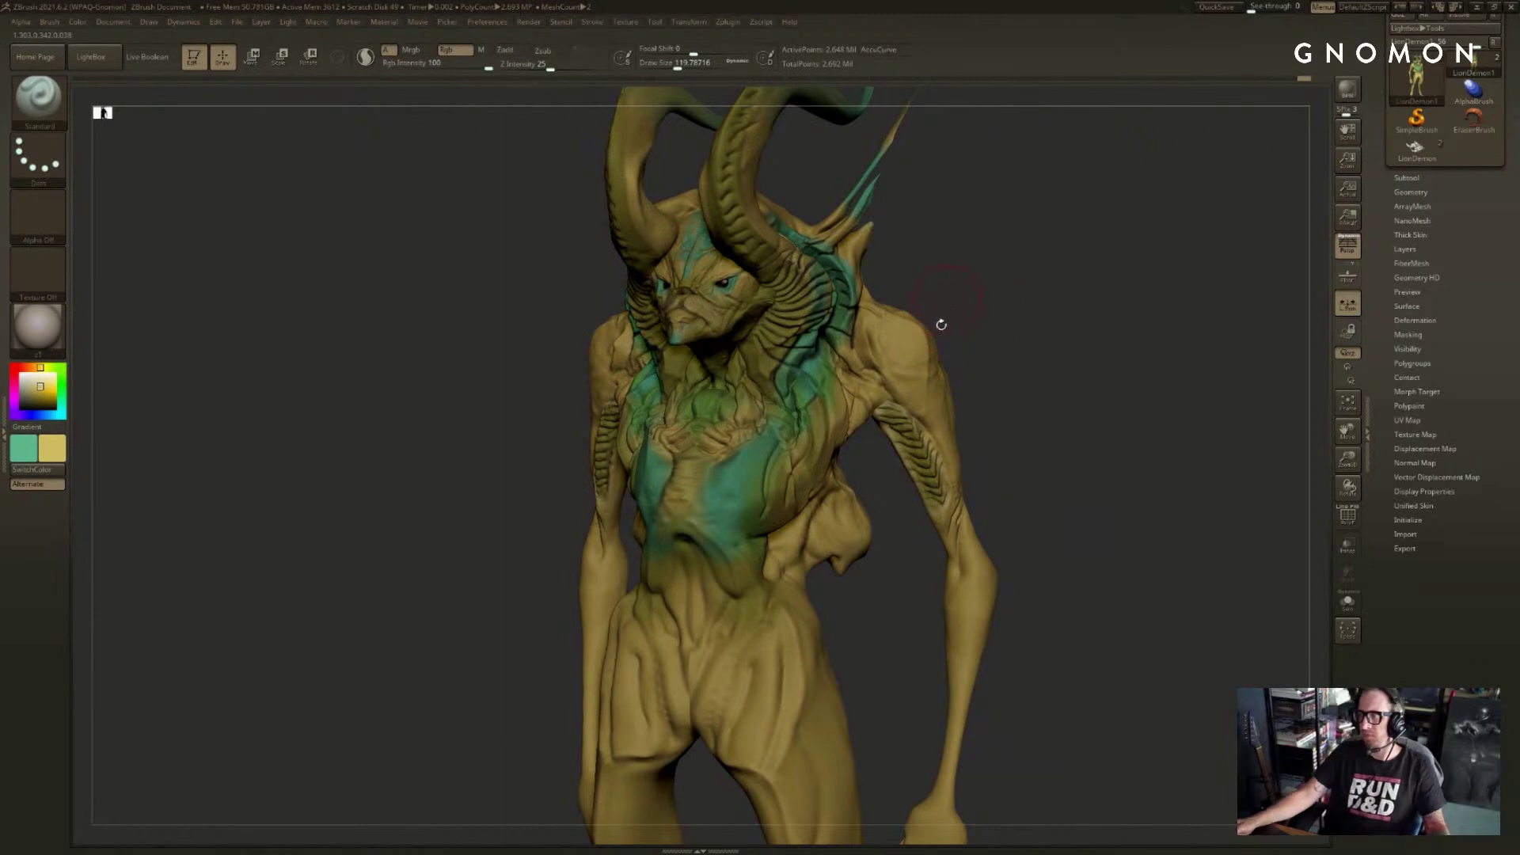
# - Reduce the brush size to about 68 and paint yellow highlights along the ribs beside the teal chest patch
pyautogui.moveTo(1121, 399)
pyautogui.mouseDown()
pyautogui.moveTo(1171, 367)
pyautogui.moveTo(1157, 370)
pyautogui.moveTo(1178, 399)
pyautogui.moveTo(1161, 387)
pyautogui.moveTo(1171, 371)
pyautogui.moveTo(1153, 382)
pyautogui.moveTo(1208, 309)
pyautogui.moveTo(1141, 400)
pyautogui.moveTo(1171, 359)
pyautogui.moveTo(1147, 380)
pyautogui.mouseUp()
pyautogui.moveTo(793, 603); pyautogui.dragTo(826, 508)
pyautogui.hotkey('ctrl', 'z')
pyautogui.moveTo(794, 602); pyautogui.dragTo(830, 514)
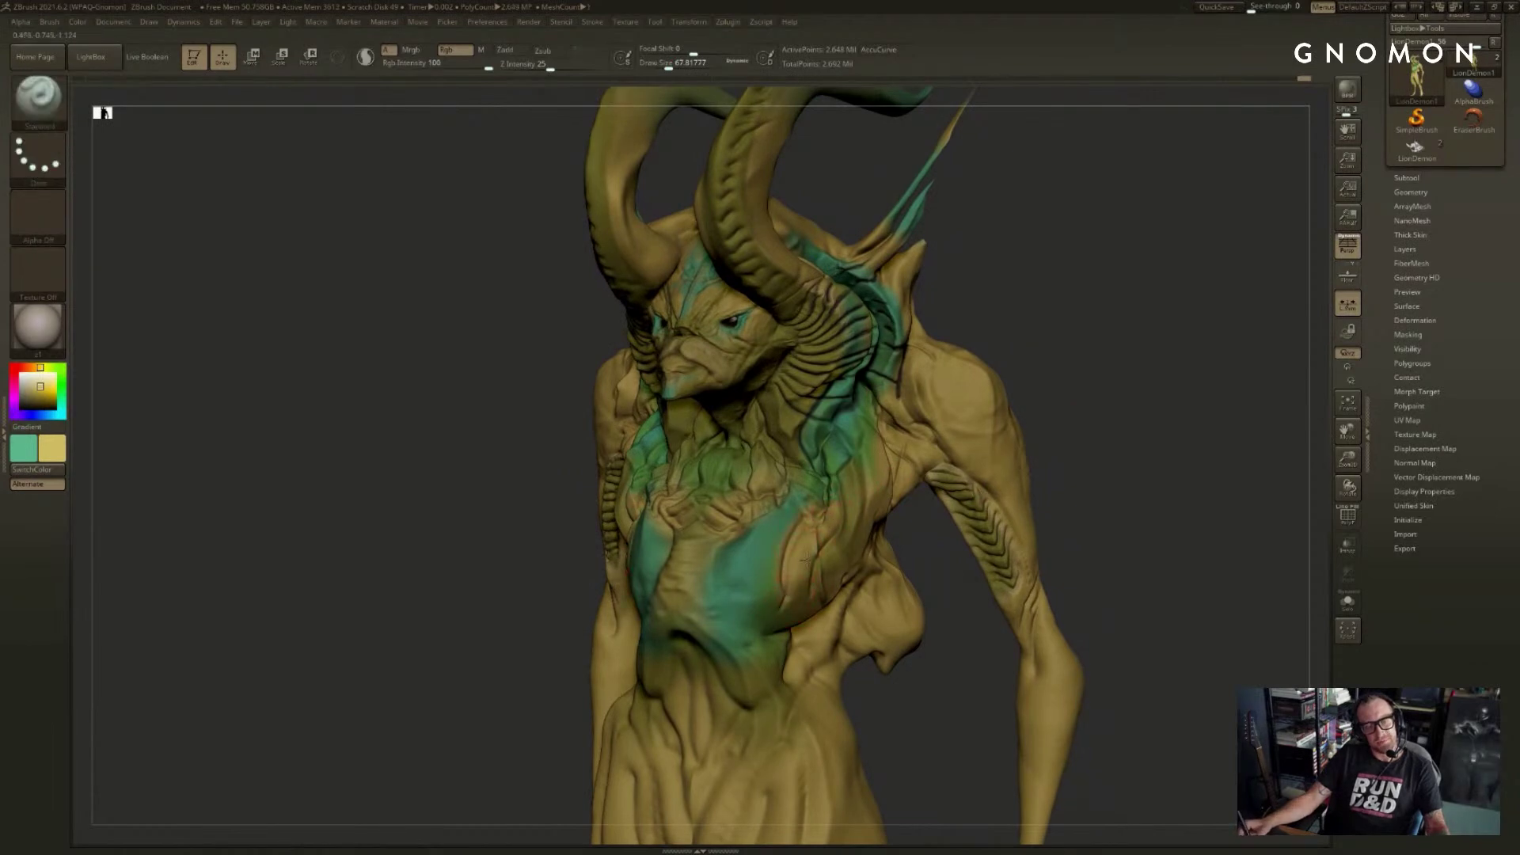
pyautogui.hotkey('ctrl', 'z')
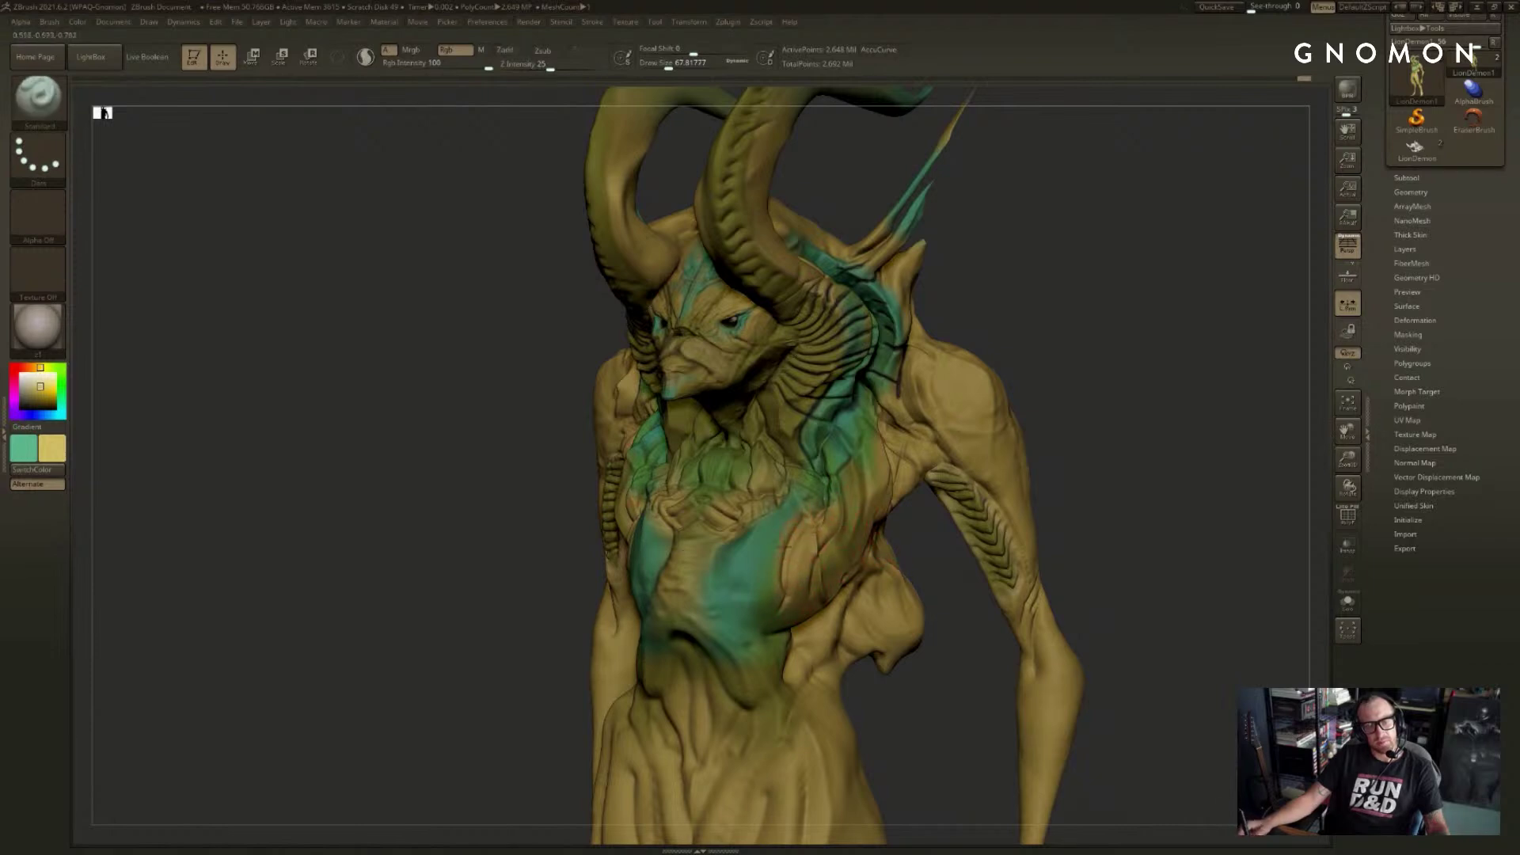
# - Switch to the DamStandard brush with a draw size of about 50 for carving creases
pyautogui.moveTo(956, 563)
pyautogui.keyDown('shift'); pyautogui.mouseDown()
pyautogui.moveTo(1106, 513)
pyautogui.moveTo(1195, 526)
pyautogui.mouseUp(); pyautogui.keyUp('shift')
pyautogui.press('b')
pyautogui.press('d')
pyautogui.press('s')
pyautogui.press('[')
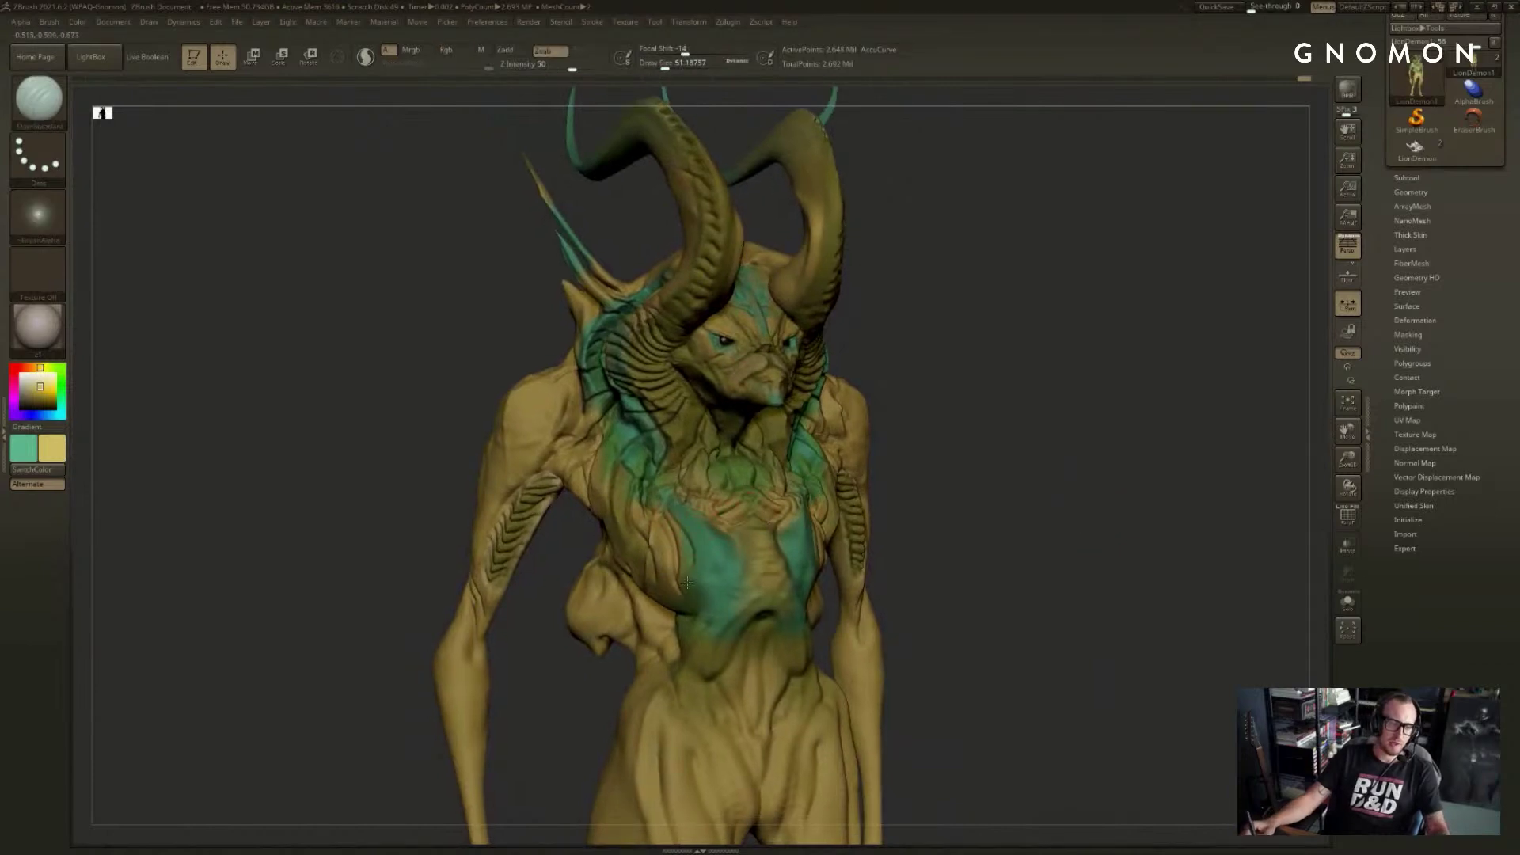
# - Try to carve creases down and across the teal chest patches
pyautogui.keyDown('shift'); pyautogui.moveTo(1001, 509); pyautogui.dragTo(1042, 498); pyautogui.keyUp('shift')
pyautogui.hotkey('ctrl', 'shift')
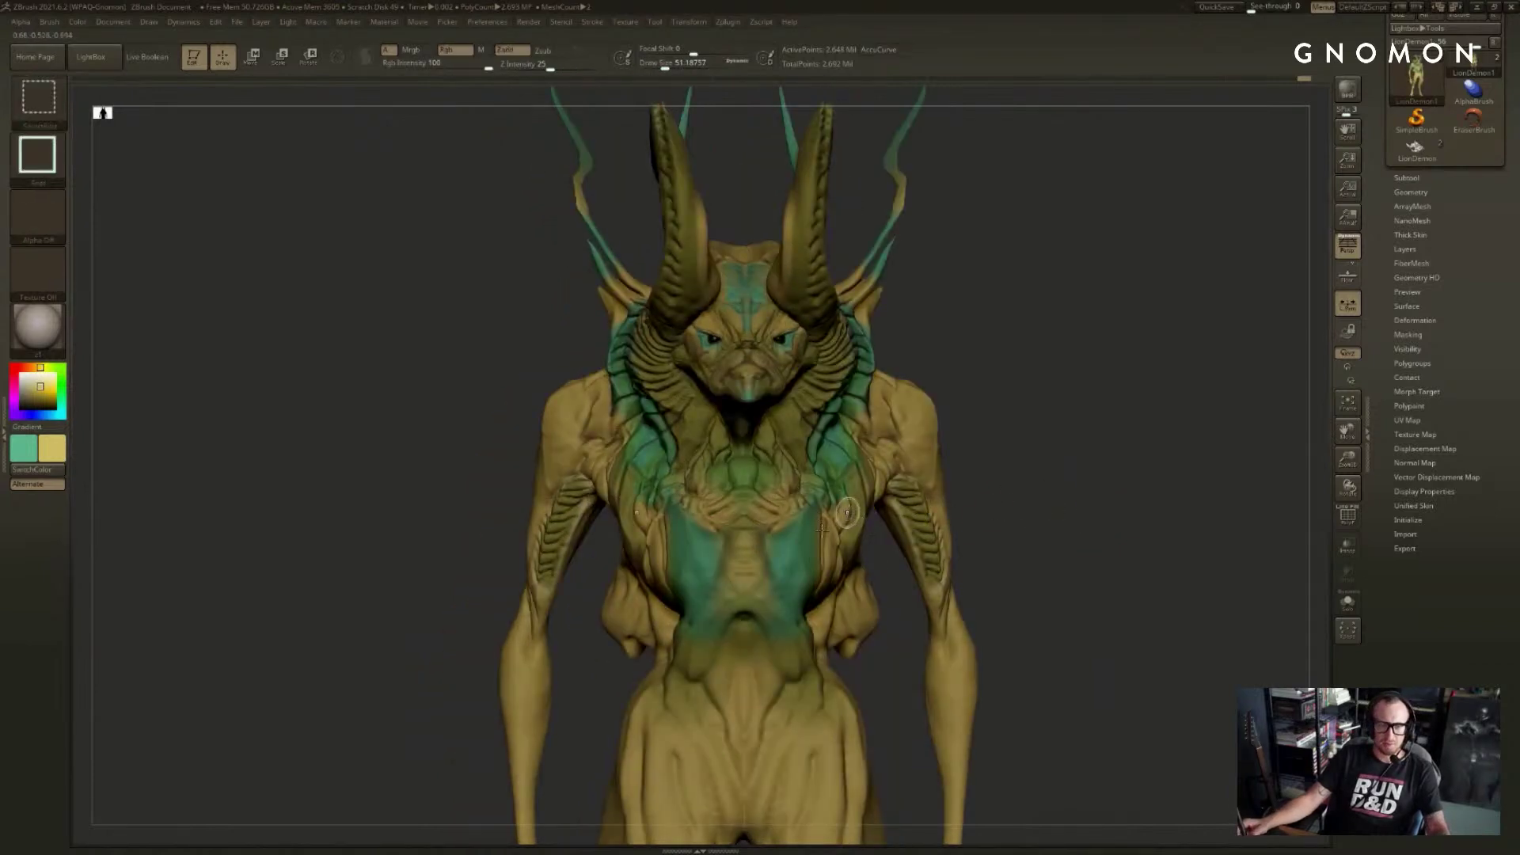
pyautogui.moveTo(814, 513)
pyautogui.mouseDown()
pyautogui.moveTo(816, 585)
pyautogui.moveTo(787, 546)
pyautogui.moveTo(808, 526)
pyautogui.moveTo(791, 614)
pyautogui.mouseUp()
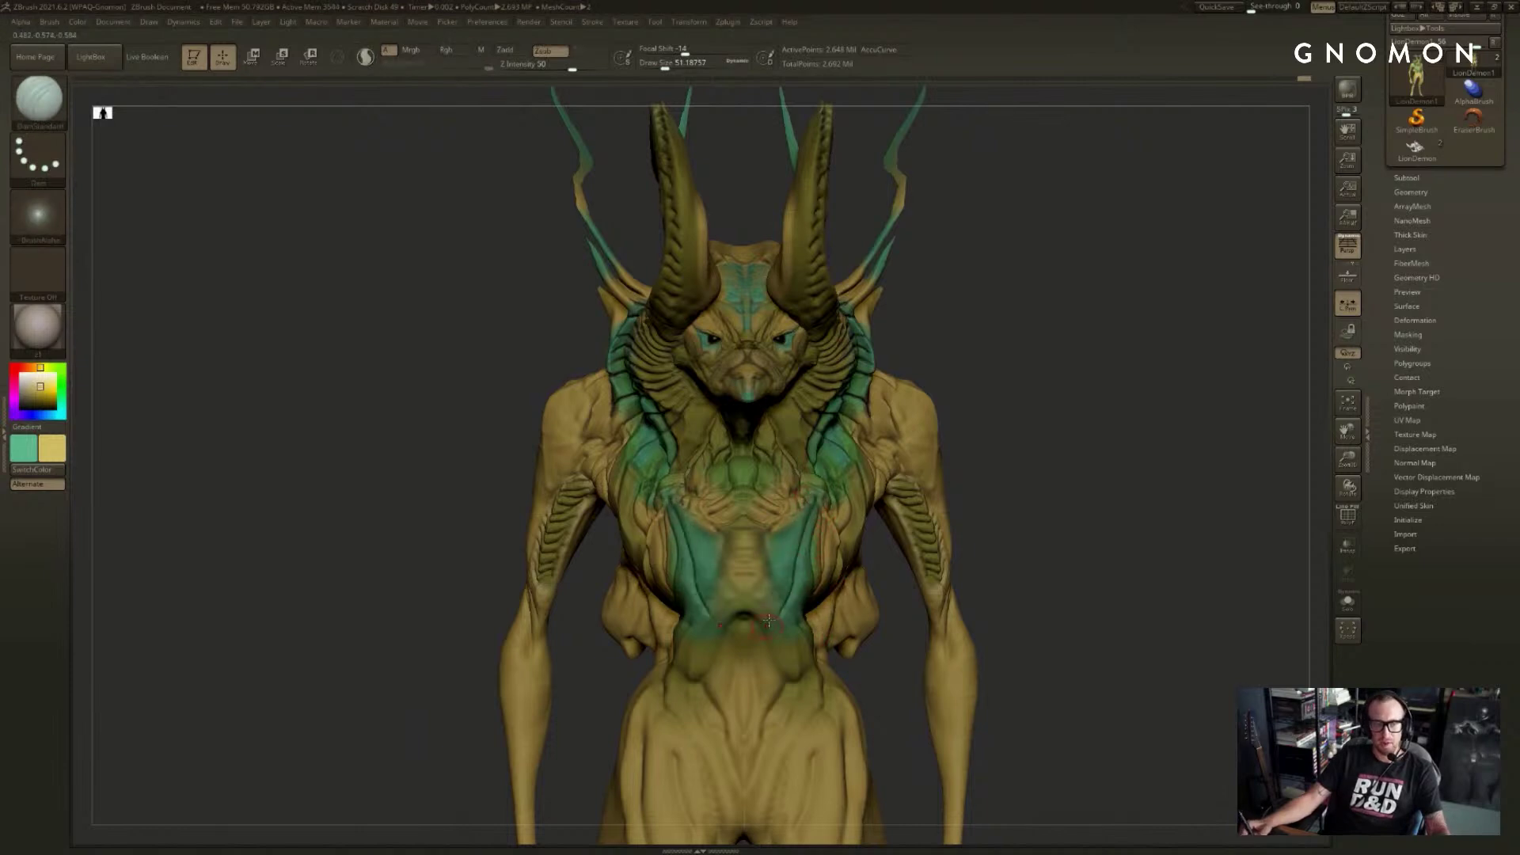
pyautogui.hotkey('ctrl', 'z')
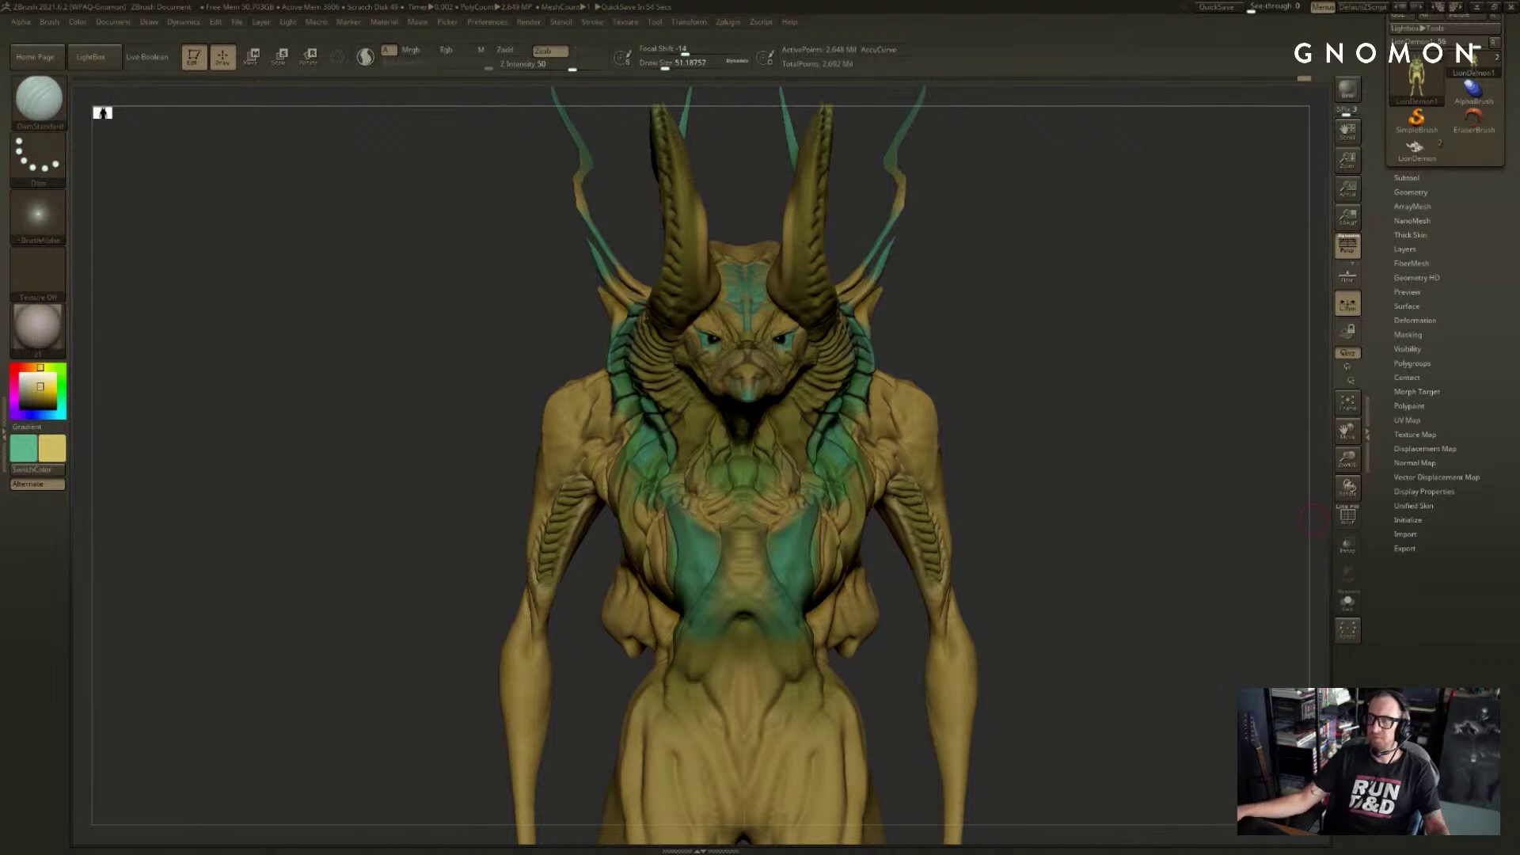
pyautogui.moveTo(1092, 475)
pyautogui.mouseDown()
pyautogui.moveTo(699, 557)
pyautogui.moveTo(754, 600)
pyautogui.mouseUp()
pyautogui.hotkey('ctrl', 'z')
pyautogui.moveTo(679, 545); pyautogui.dragTo(729, 576)
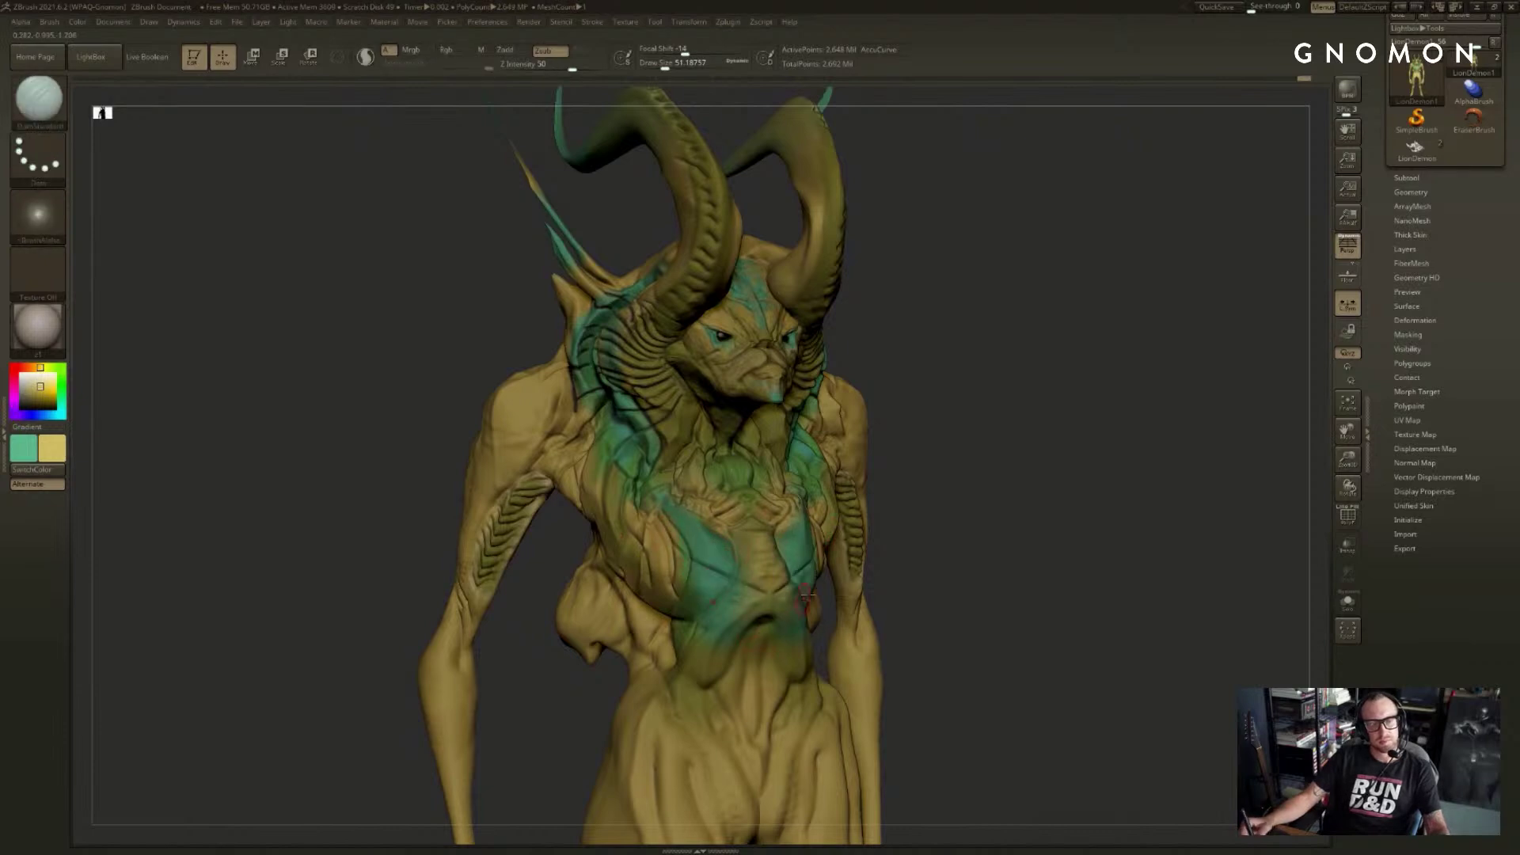
pyautogui.hotkey('ctrl', 'z')
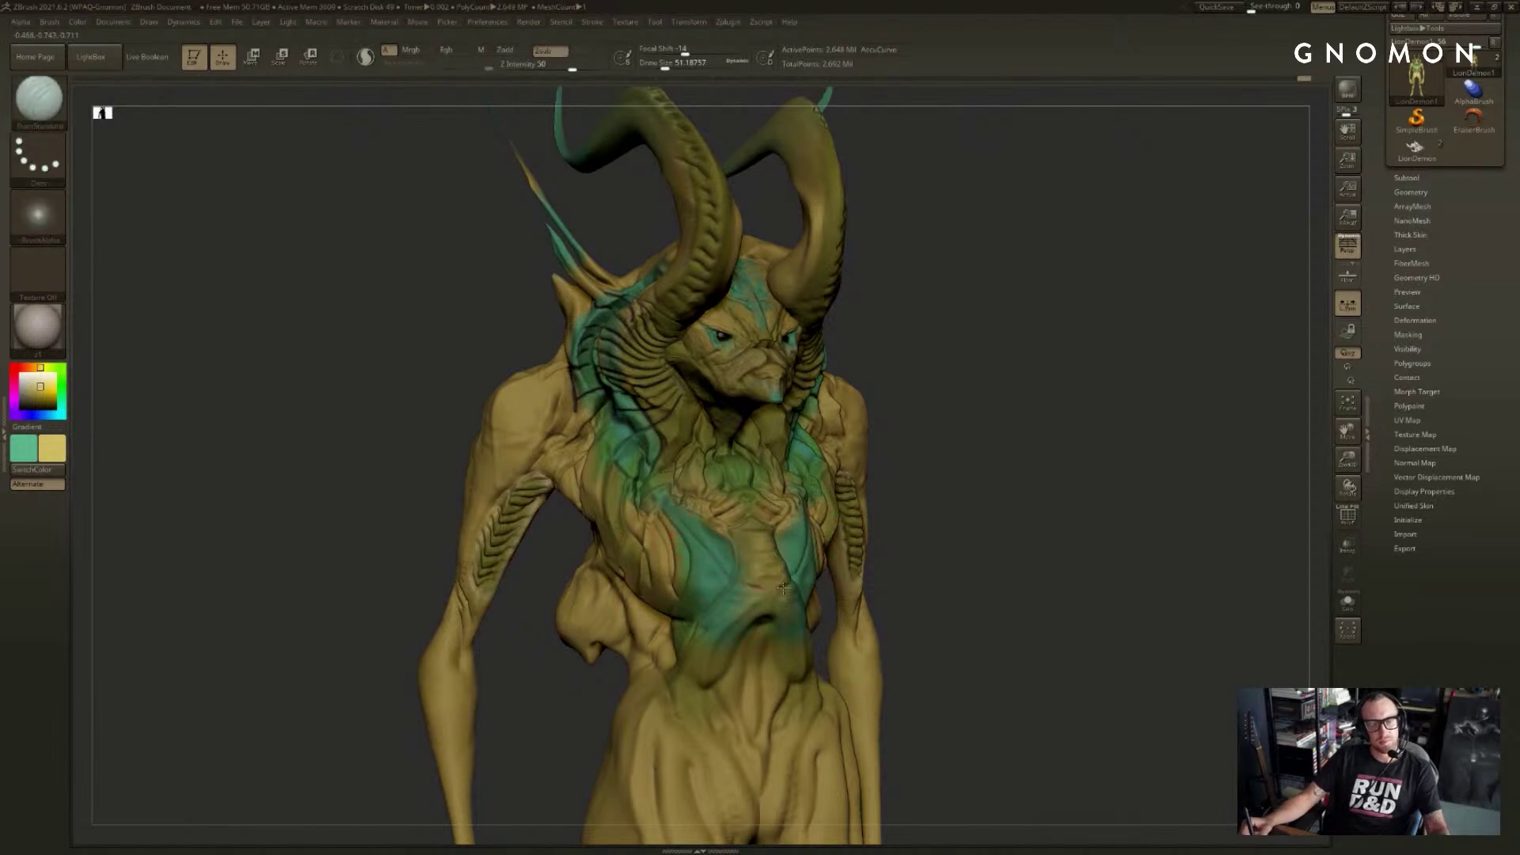
# - Carve curved creases through the teal chest patches and across the base of the sternum
pyautogui.moveTo(974, 610); pyautogui.dragTo(832, 578)
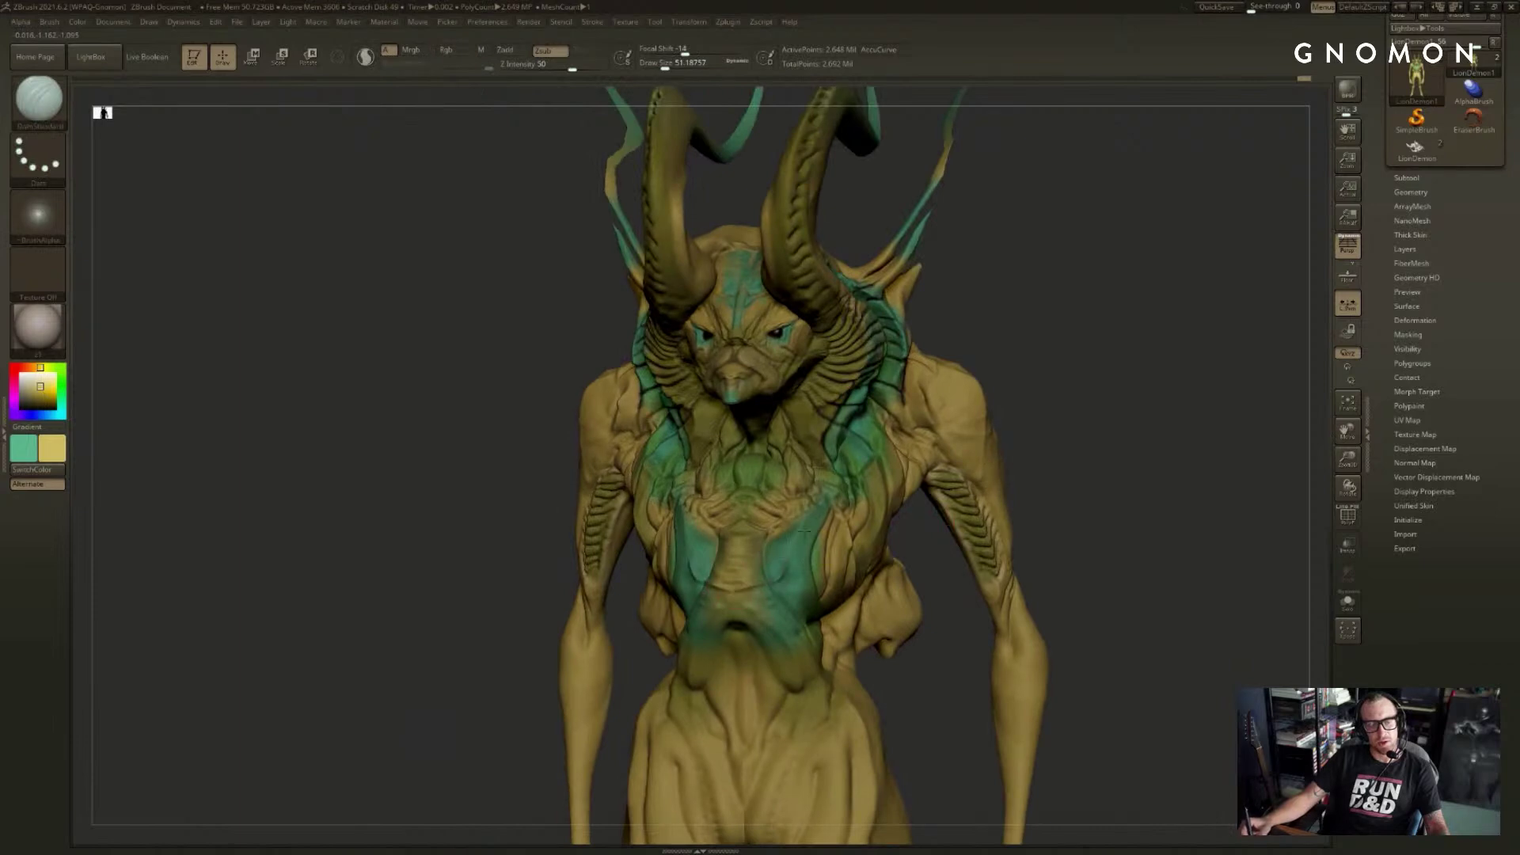
pyautogui.press('ctrl')
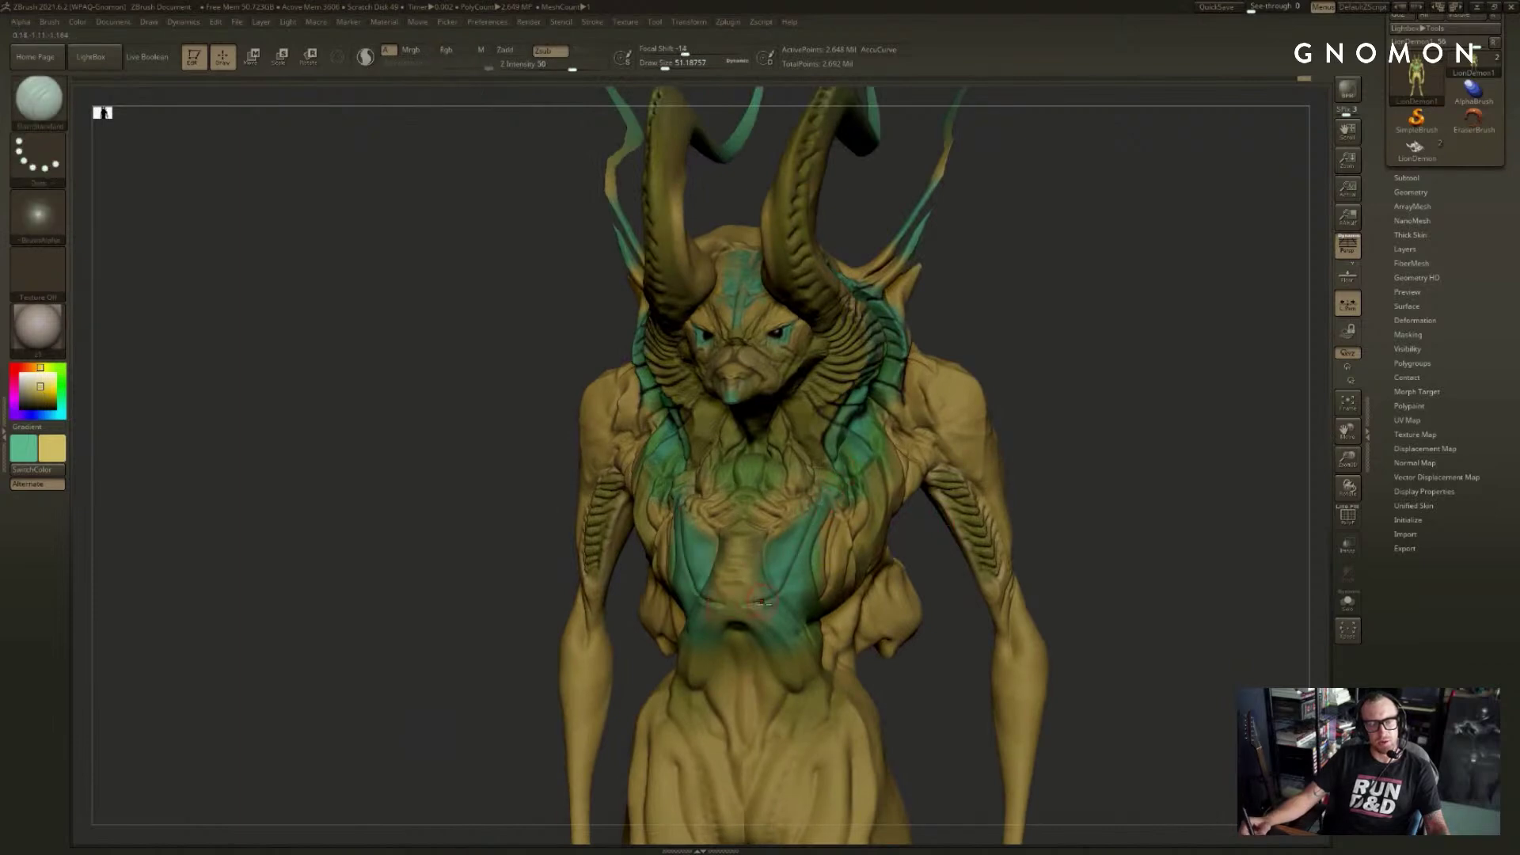
pyautogui.moveTo(796, 588); pyautogui.dragTo(821, 517)
pyautogui.moveTo(1002, 463); pyautogui.dragTo(1132, 447)
pyautogui.hotkey('ctrl', 'z')
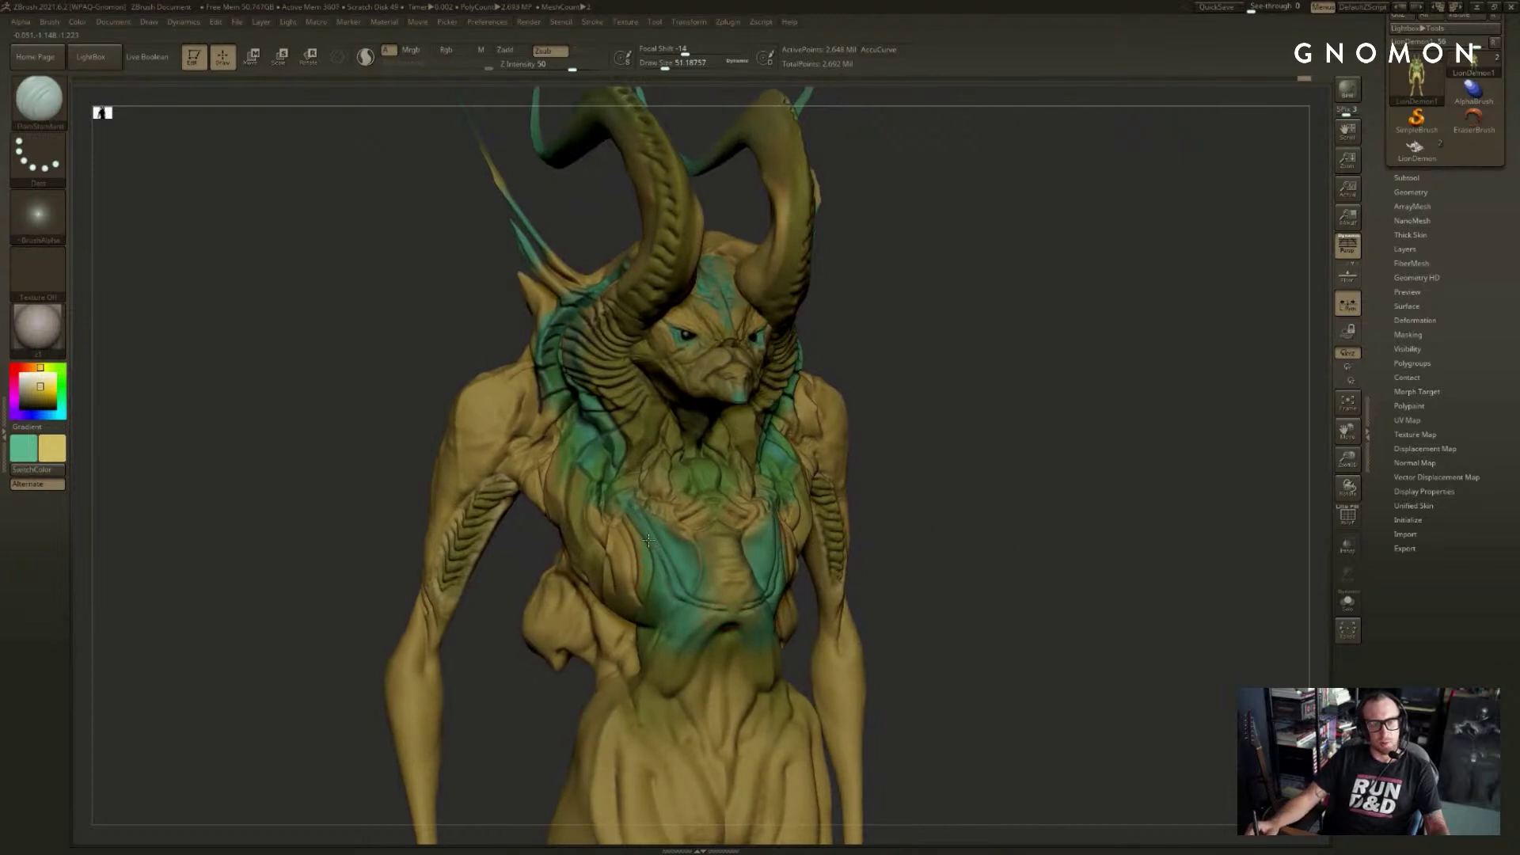
pyautogui.moveTo(999, 449); pyautogui.dragTo(938, 443)
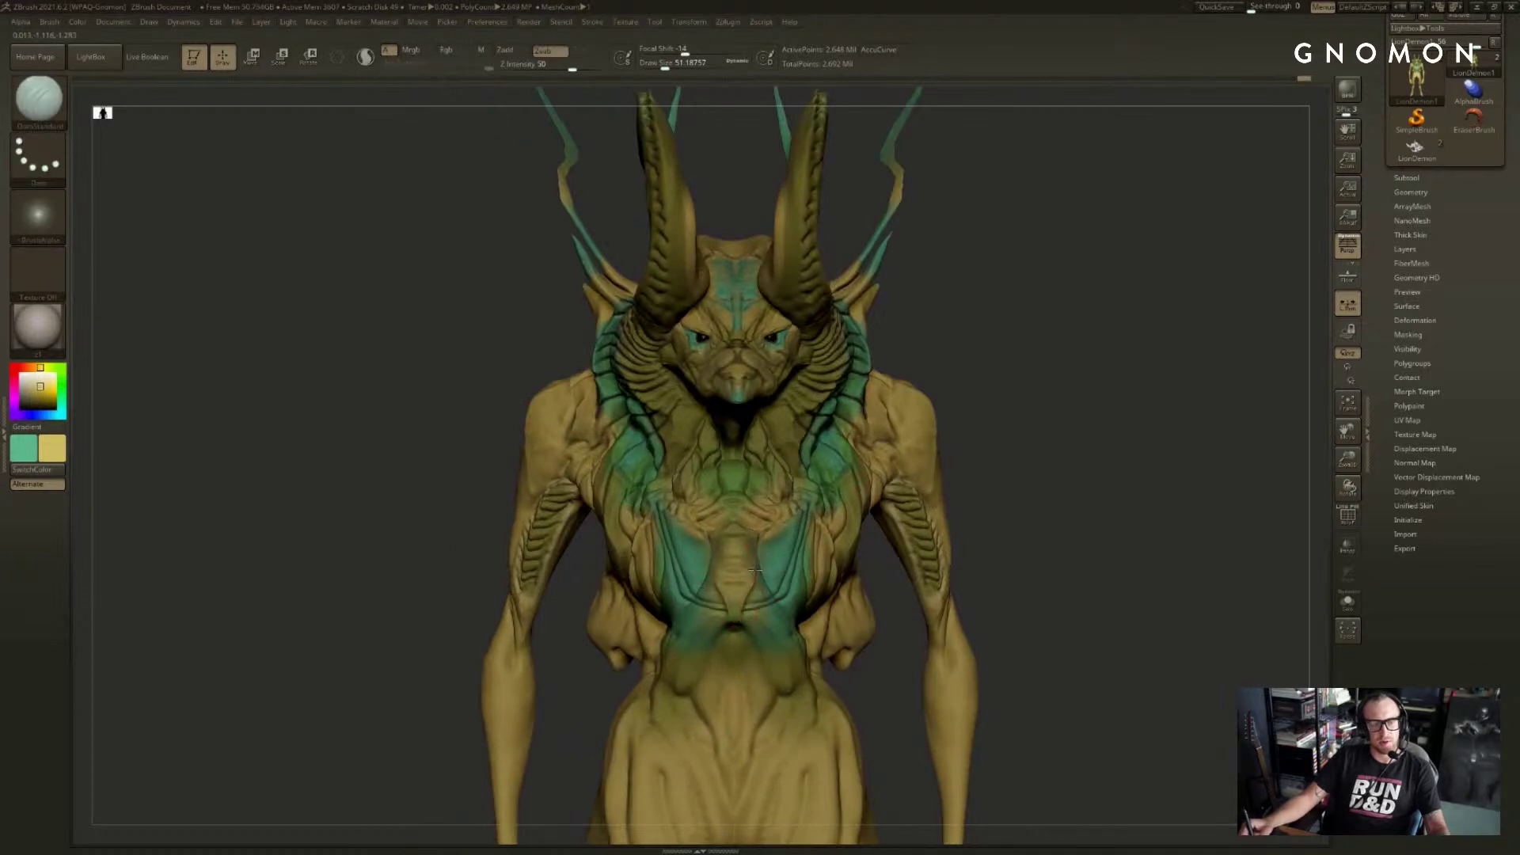
pyautogui.moveTo(1017, 447); pyautogui.dragTo(921, 459)
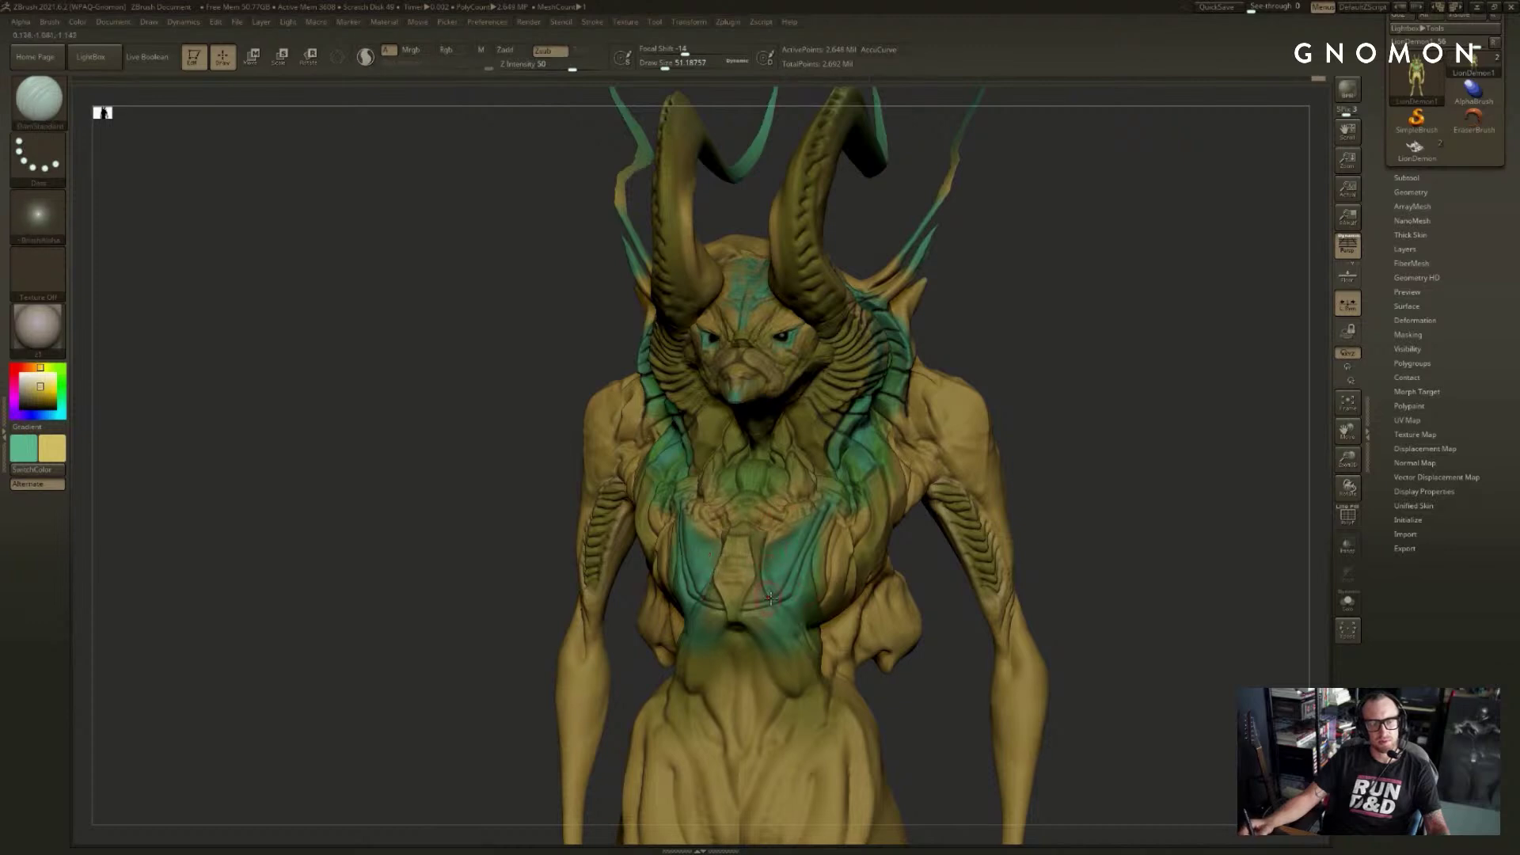
# - Carve a pointed crease beneath the sternum and extend the folds over the upper abdomen
pyautogui.moveTo(775, 606); pyautogui.dragTo(741, 659)
pyautogui.keyDown('shift'); pyautogui.moveTo(886, 692); pyautogui.dragTo(900, 714); pyautogui.keyUp('shift')
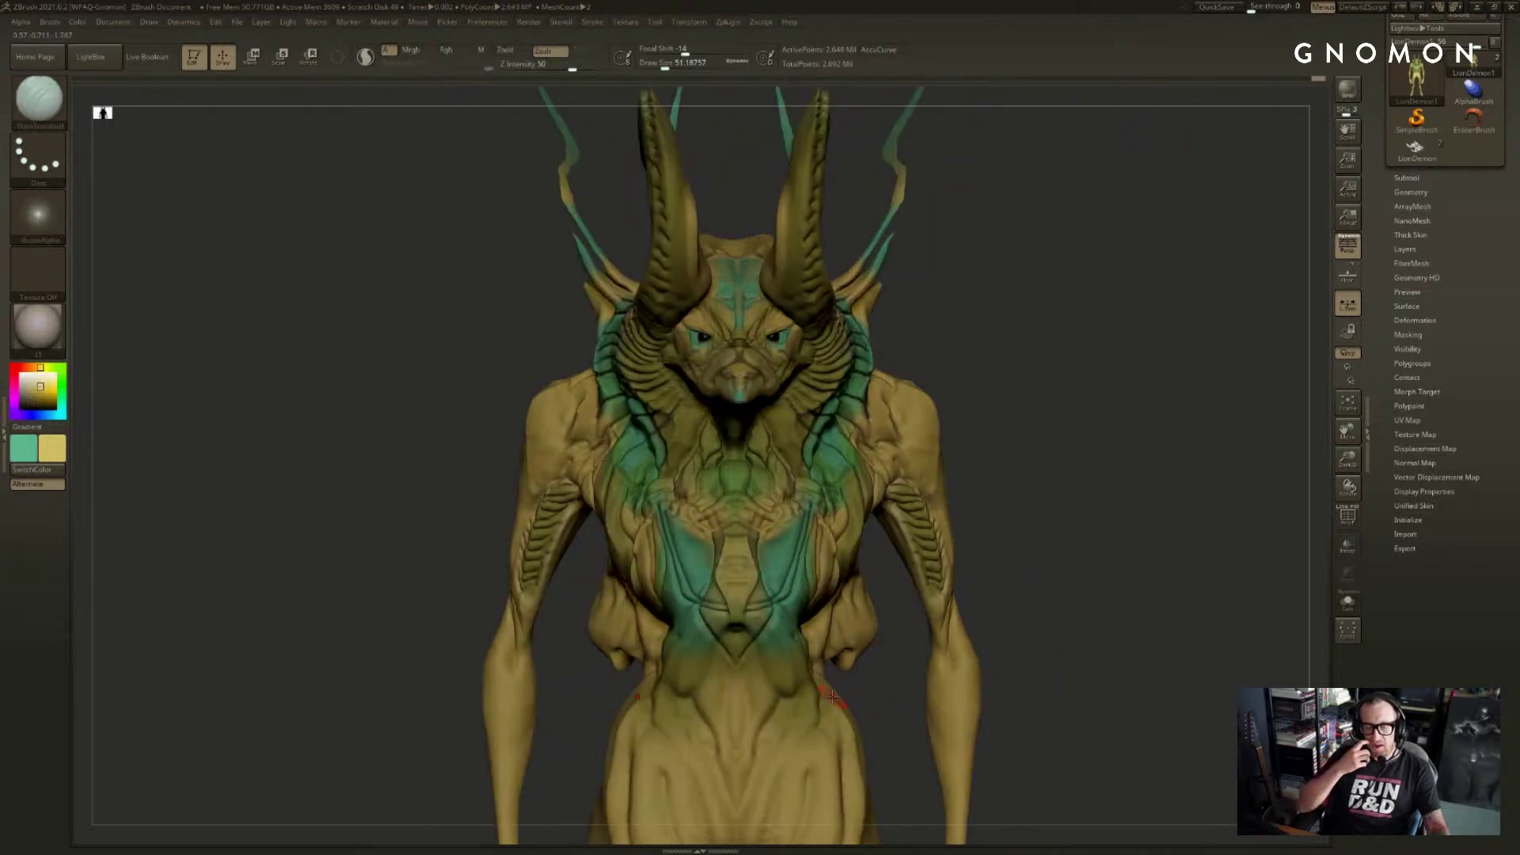
pyautogui.moveTo(997, 546); pyautogui.dragTo(1073, 525)
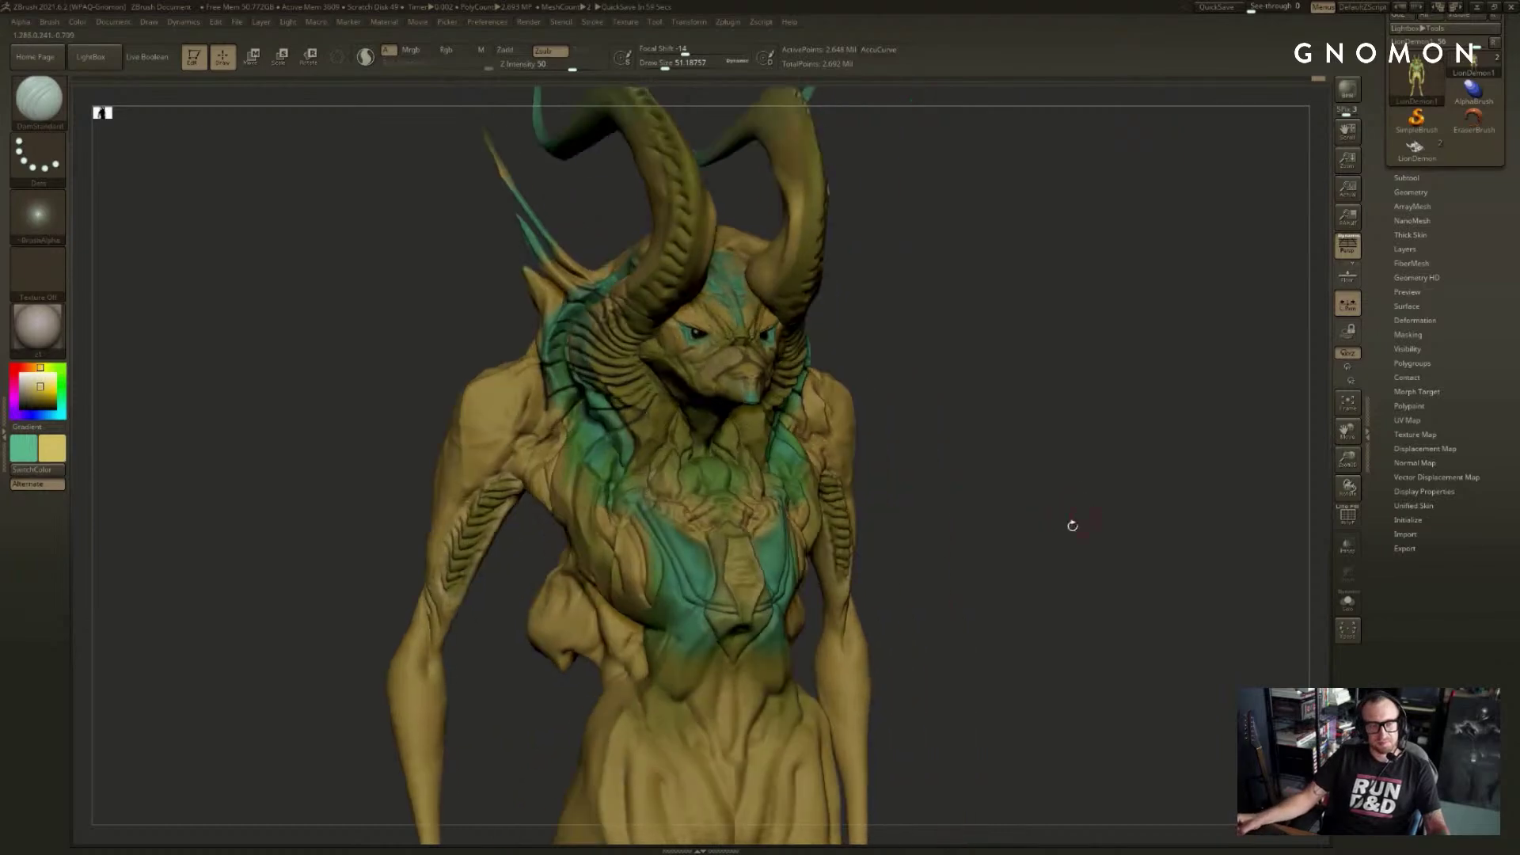
pyautogui.moveTo(717, 659); pyautogui.dragTo(665, 612)
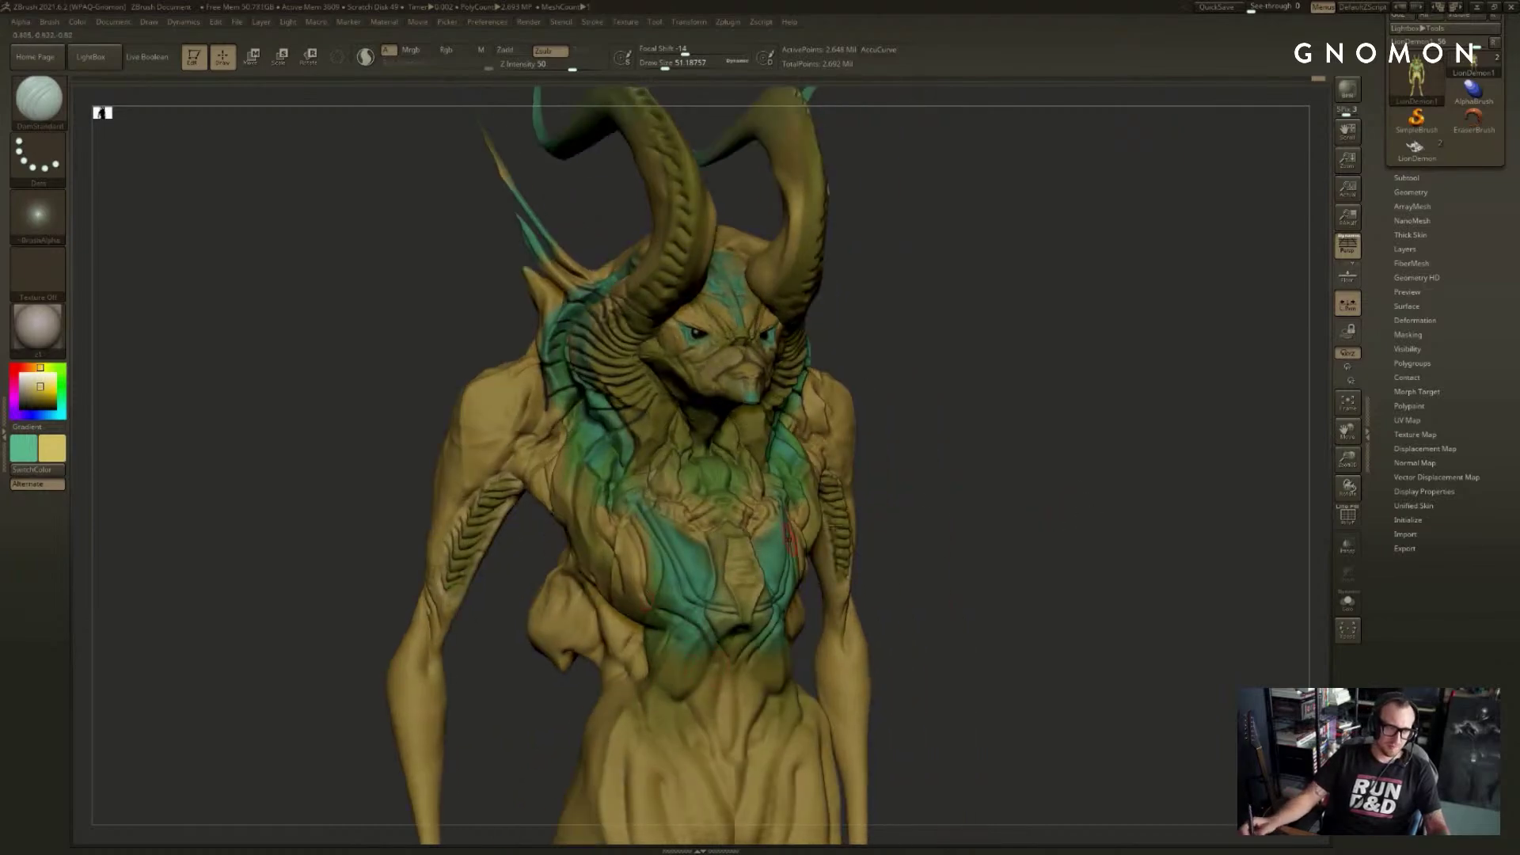
pyautogui.moveTo(1133, 485); pyautogui.dragTo(993, 491)
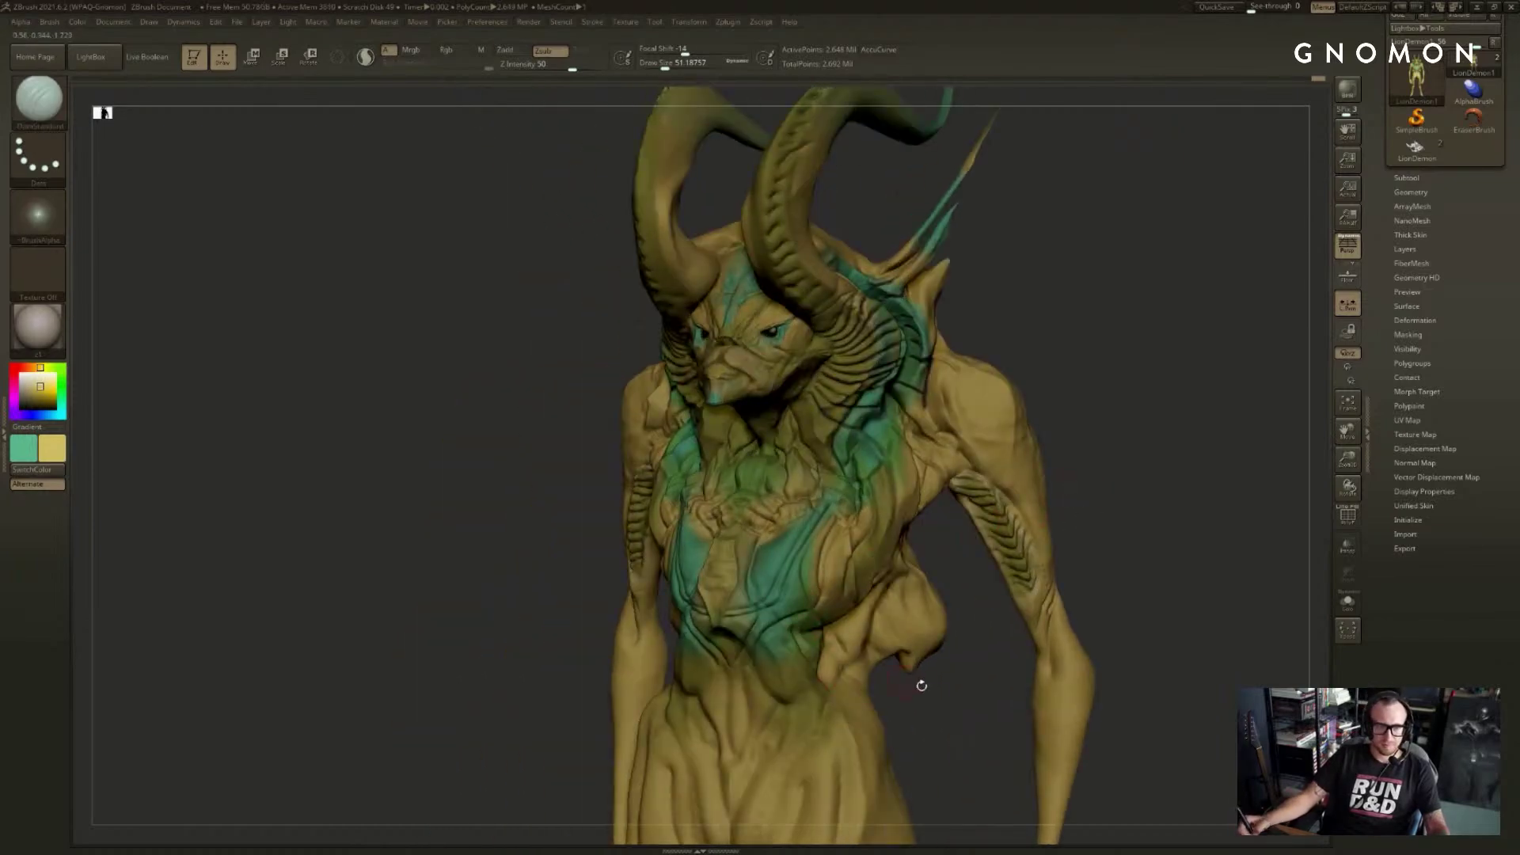
pyautogui.moveTo(916, 678); pyautogui.dragTo(758, 616)
# - Carve creases along the waist and flank below the ribs with a brush size of about 56
pyautogui.moveTo(848, 637); pyautogui.dragTo(900, 580)
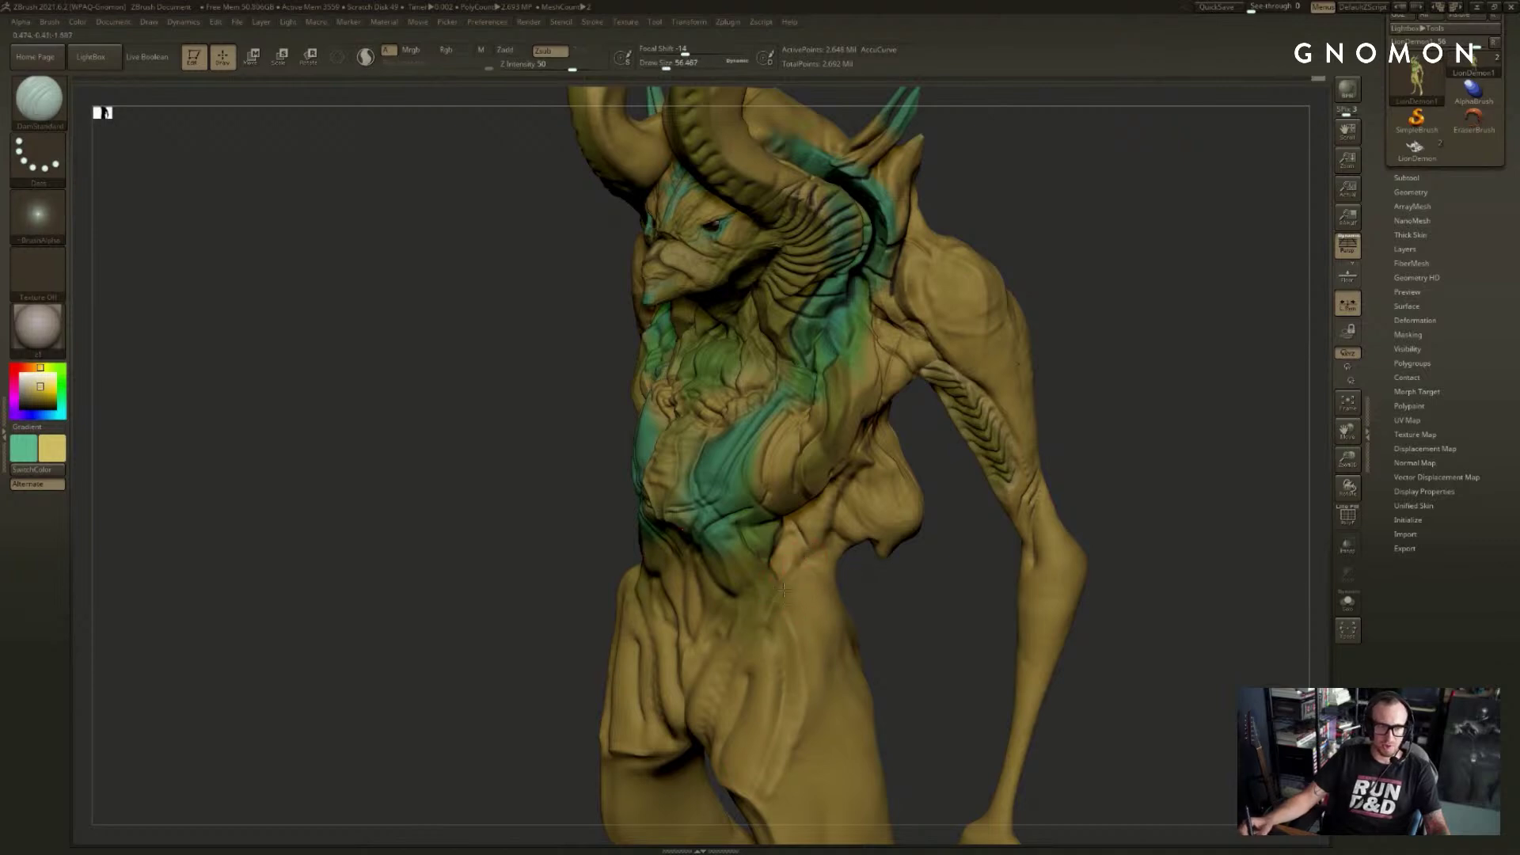
pyautogui.moveTo(831, 491); pyautogui.dragTo(857, 493, button='right')
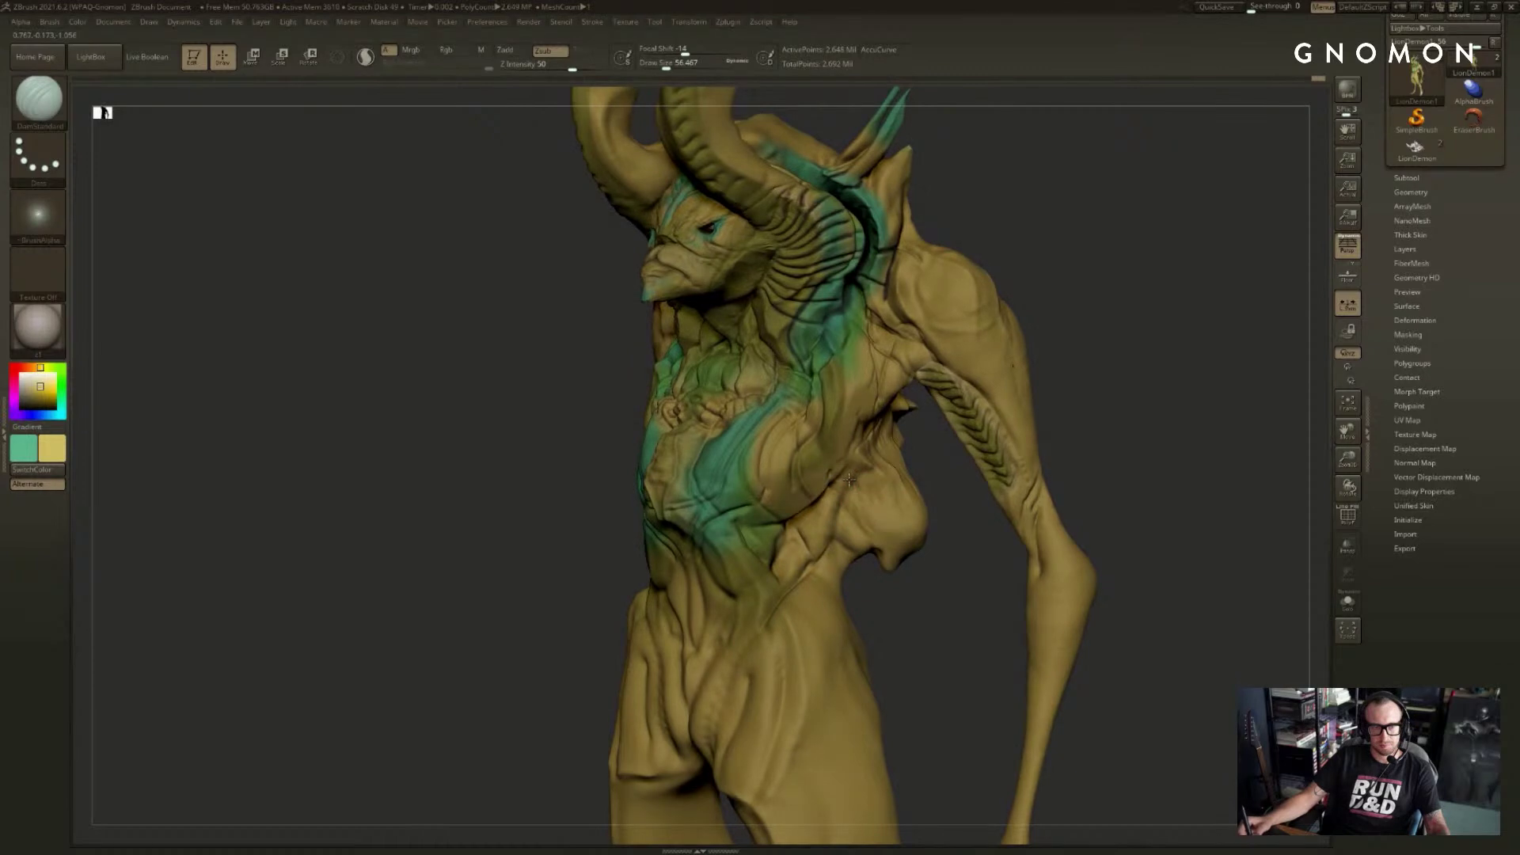
pyautogui.moveTo(867, 468); pyautogui.dragTo(826, 566)
pyautogui.moveTo(860, 448); pyautogui.dragTo(839, 590, button='right')
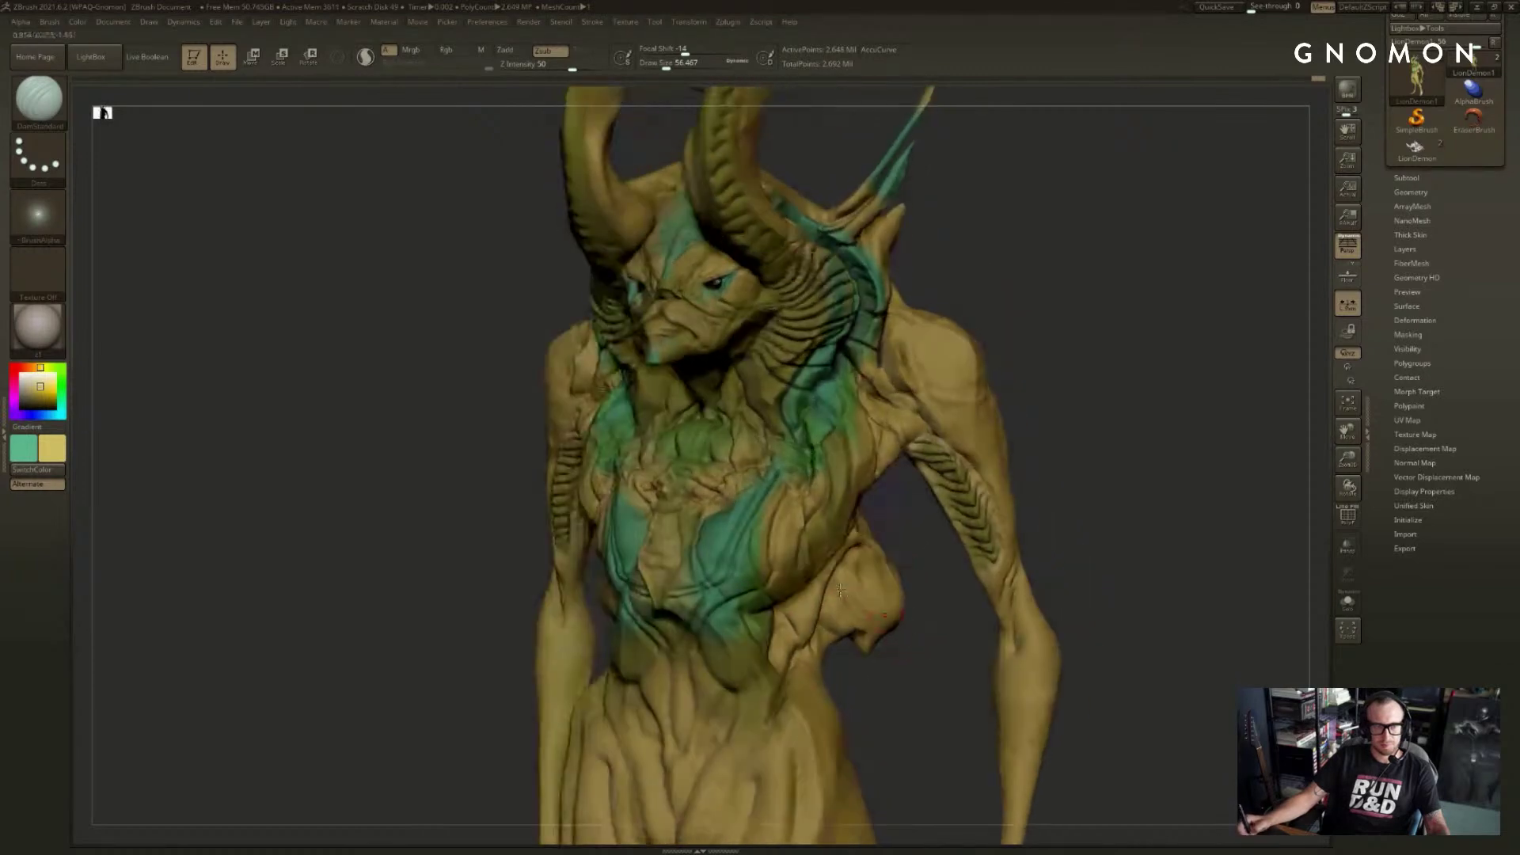
# - Switch to the Standard brush, sample olive and paint between the ribs and on the upper chest, reducing the brush size to about 46
pyautogui.moveTo(902, 526)
pyautogui.keyDown('alt'); pyautogui.mouseDown(button='right')
pyautogui.moveTo(909, 597)
pyautogui.moveTo(935, 595)
pyautogui.mouseUp(button='right'); pyautogui.keyUp('alt')
pyautogui.press('b')
pyautogui.press('s')
pyautogui.press('t')
pyautogui.press('c')
pyautogui.press('c')
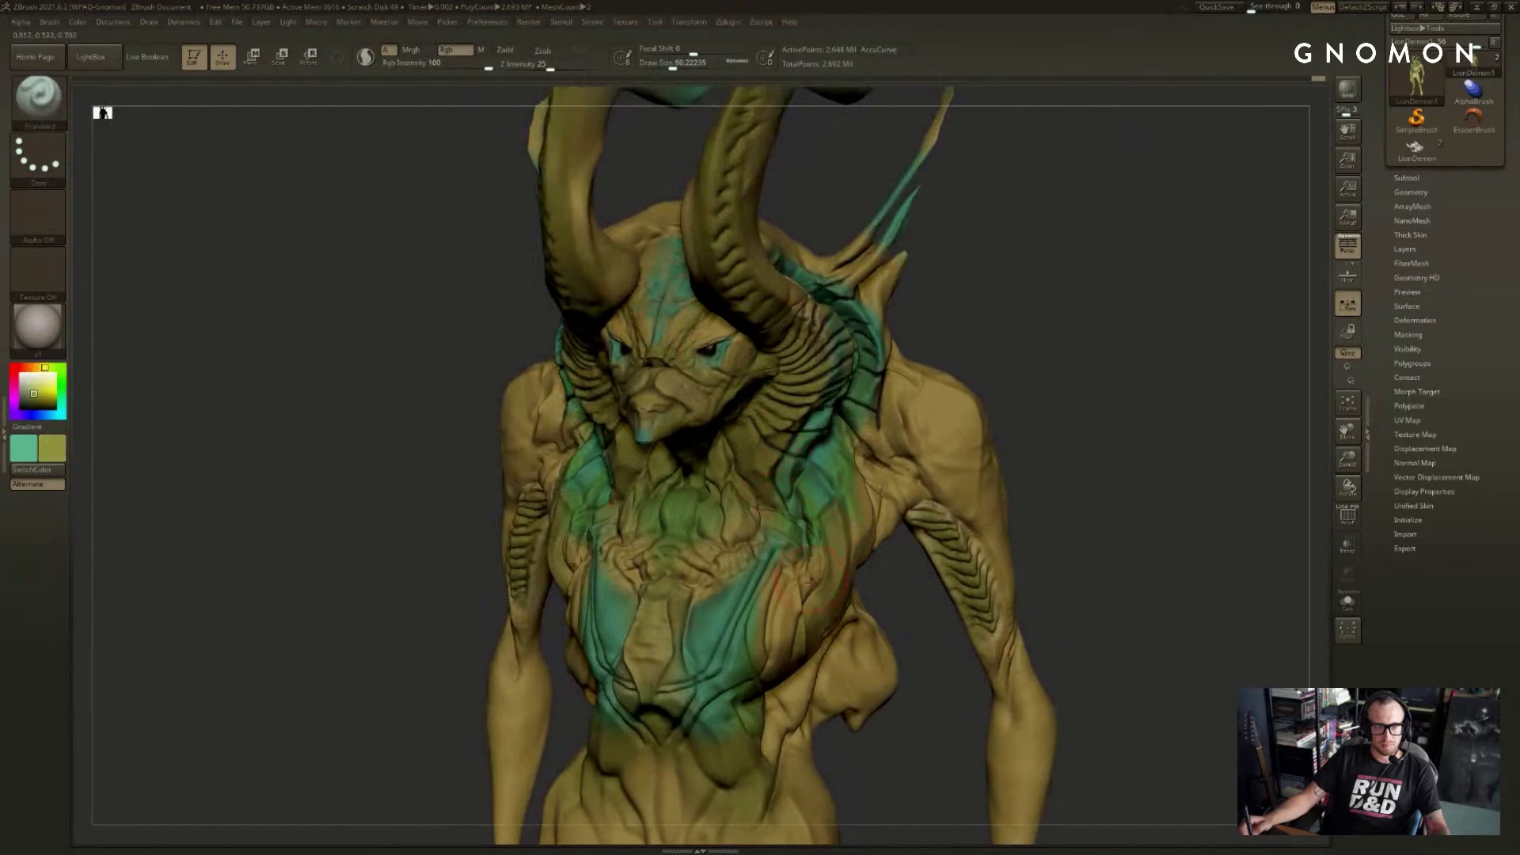
pyautogui.press('s')
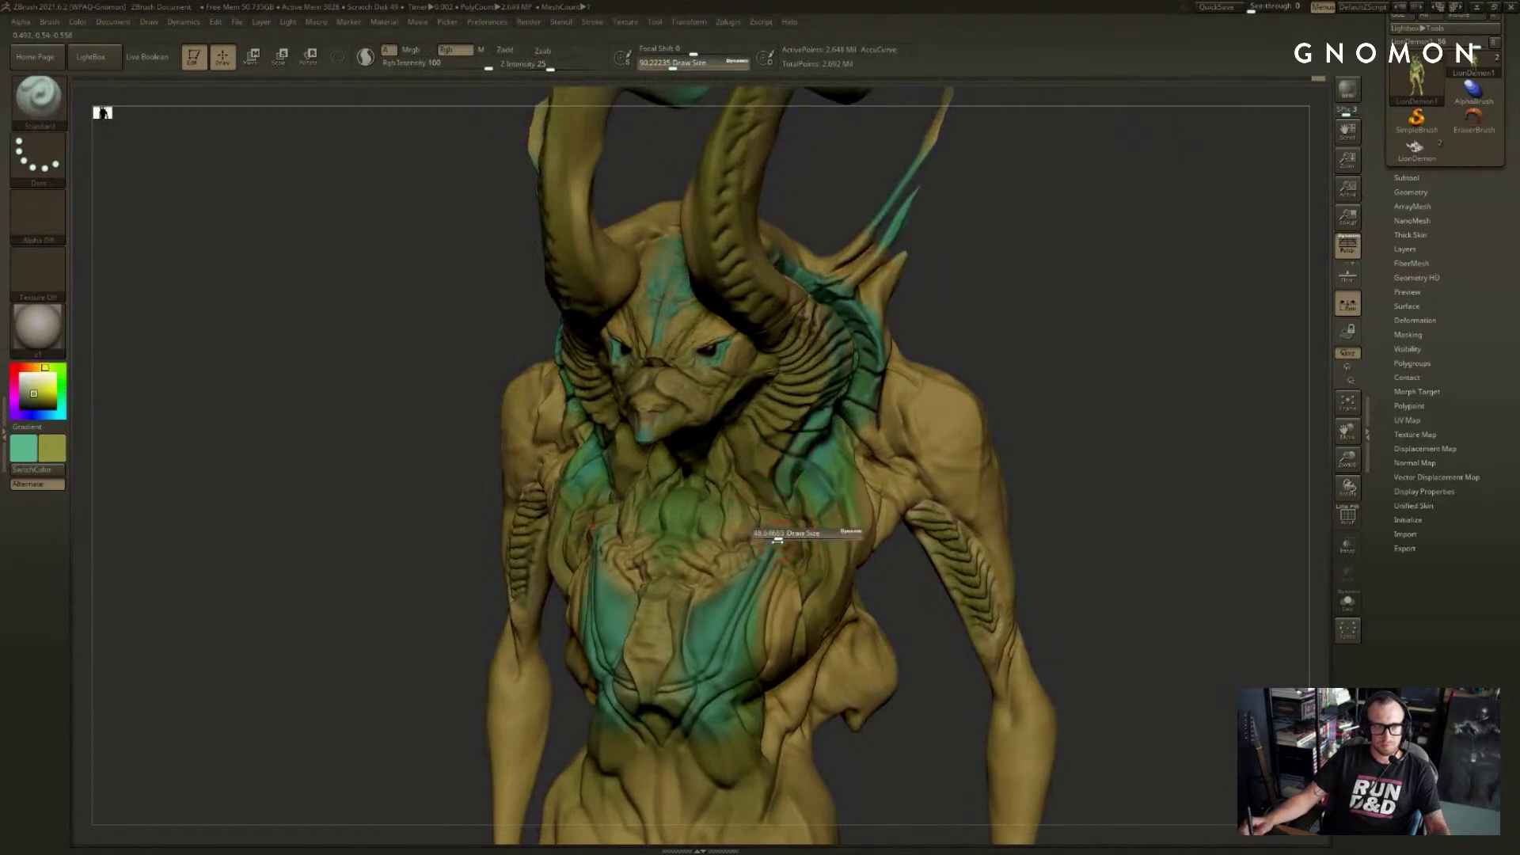
pyautogui.click(763, 533)
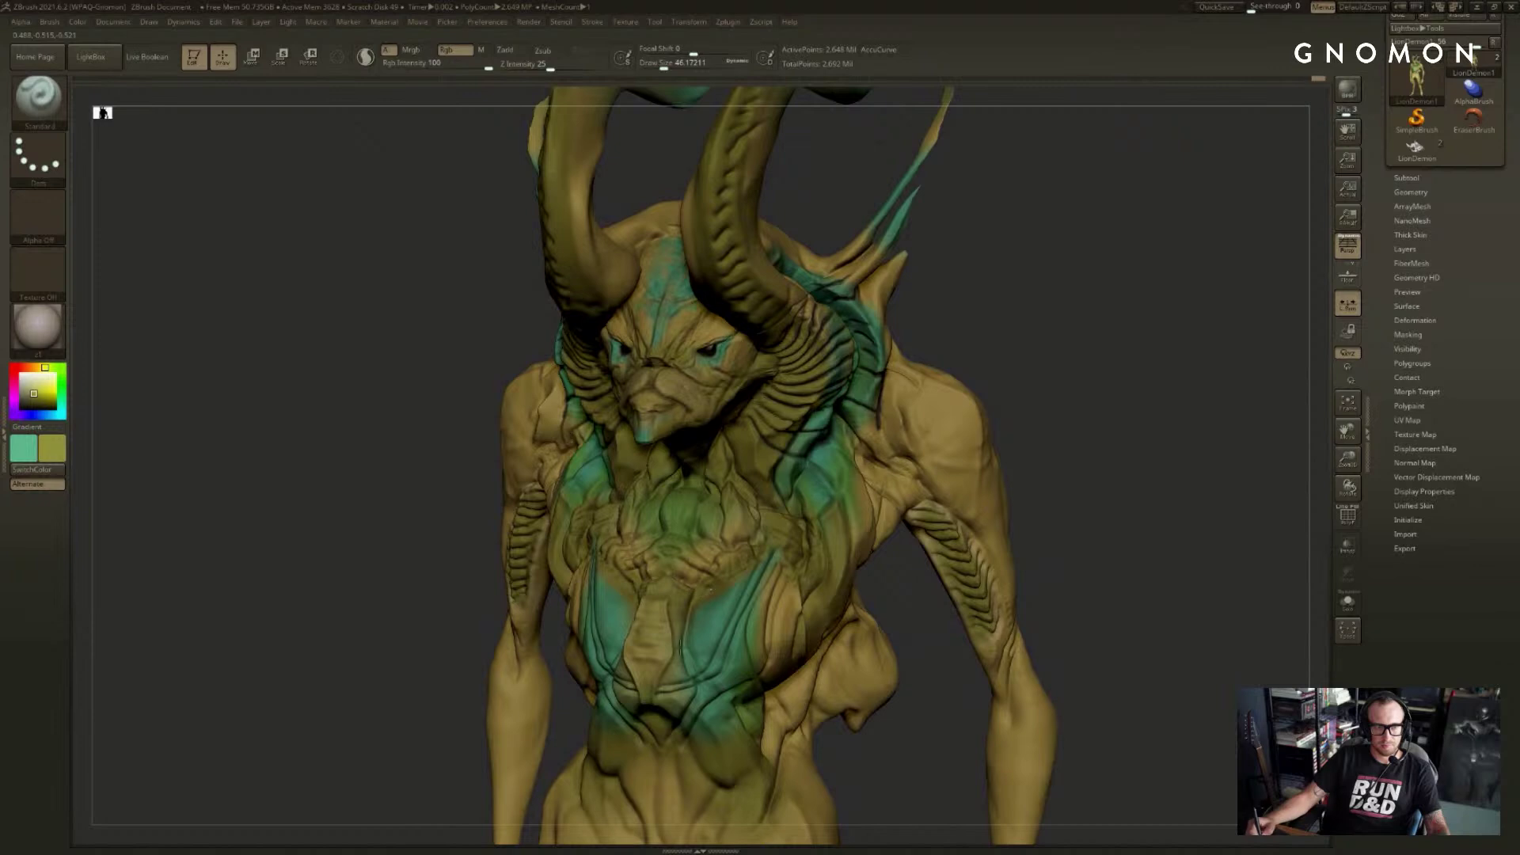
# - Sample pale yellow and paint highlights on the sternum plate
pyautogui.press('c')
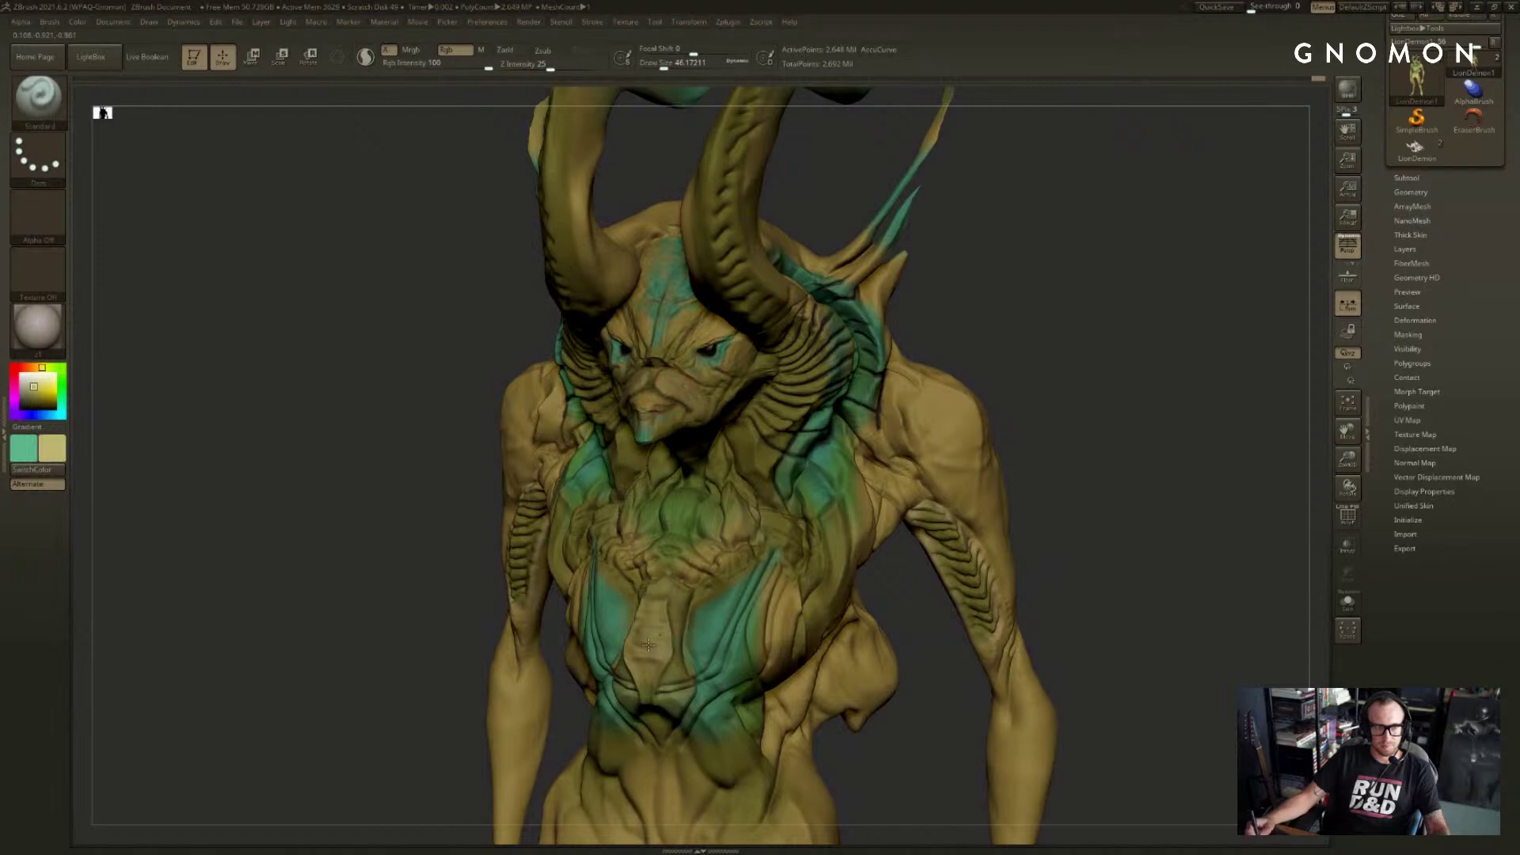
pyautogui.moveTo(934, 601); pyautogui.dragTo(829, 601)
pyautogui.moveTo(676, 522)
pyautogui.mouseDown()
pyautogui.moveTo(984, 475)
pyautogui.moveTo(777, 414)
pyautogui.moveTo(999, 405)
pyautogui.mouseUp()
# - Enlarge the brush and sample a dark green for the limbs
pyautogui.press('c')
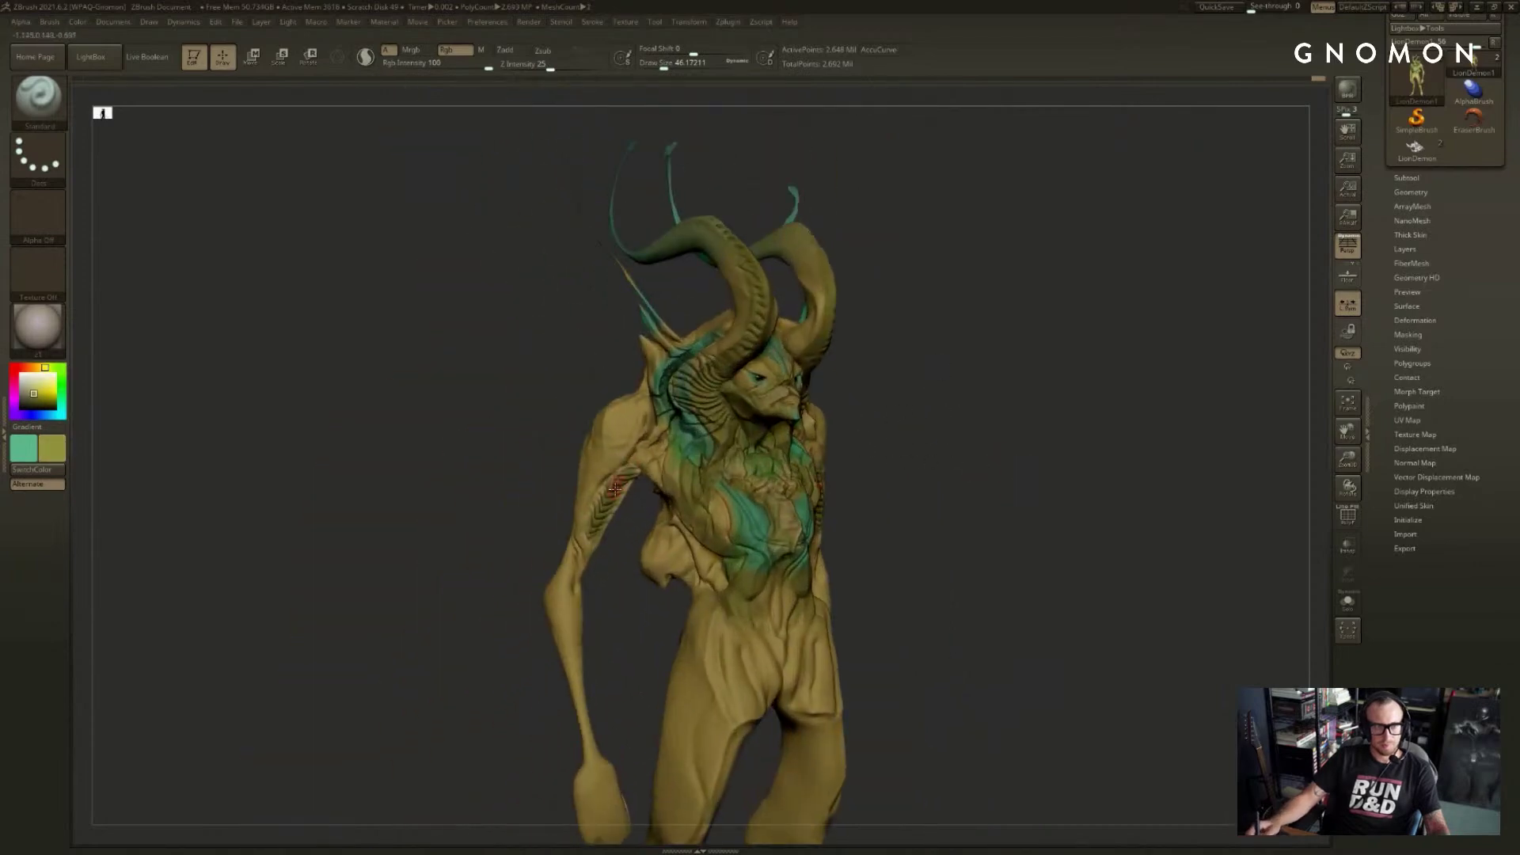
pyautogui.press('s')
pyautogui.moveTo(643, 483); pyautogui.dragTo(653, 483)
pyautogui.press('c')
# - Try to paint dark green over the shoulders, upper arms, abdomen and thighs
pyautogui.moveTo(609, 432)
pyautogui.mouseDown()
pyautogui.moveTo(604, 450)
pyautogui.moveTo(519, 424)
pyautogui.moveTo(513, 457)
pyautogui.mouseUp()
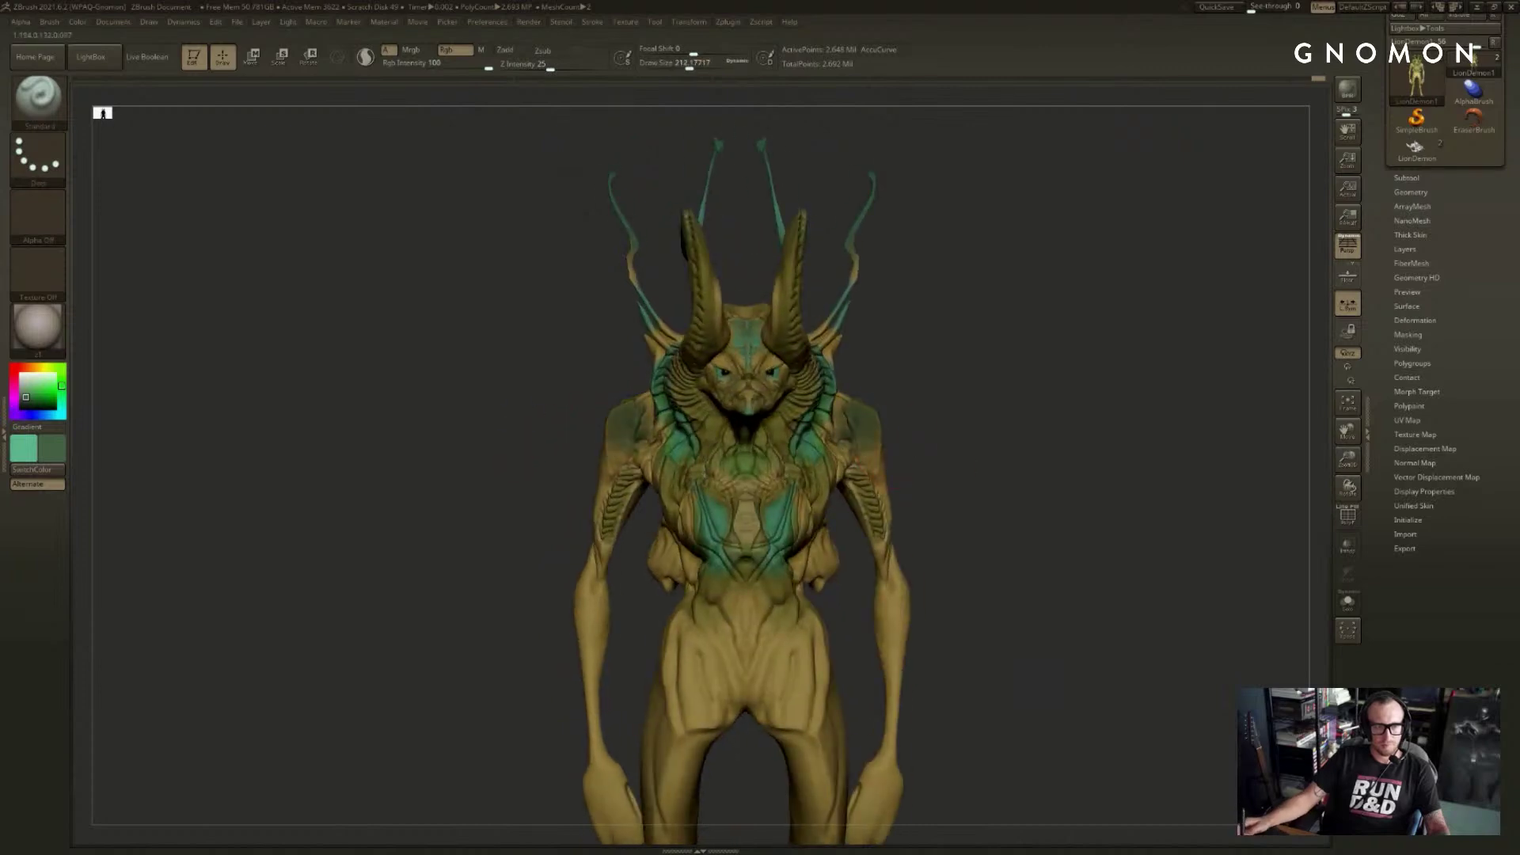
pyautogui.moveTo(629, 443)
pyautogui.mouseDown()
pyautogui.moveTo(736, 641)
pyautogui.moveTo(815, 728)
pyautogui.moveTo(817, 756)
pyautogui.mouseUp()
pyautogui.moveTo(982, 567)
pyautogui.keyDown('alt'); pyautogui.mouseDown(button='right')
pyautogui.moveTo(974, 420)
pyautogui.moveTo(899, 445)
pyautogui.mouseUp(button='right'); pyautogui.keyUp('alt')
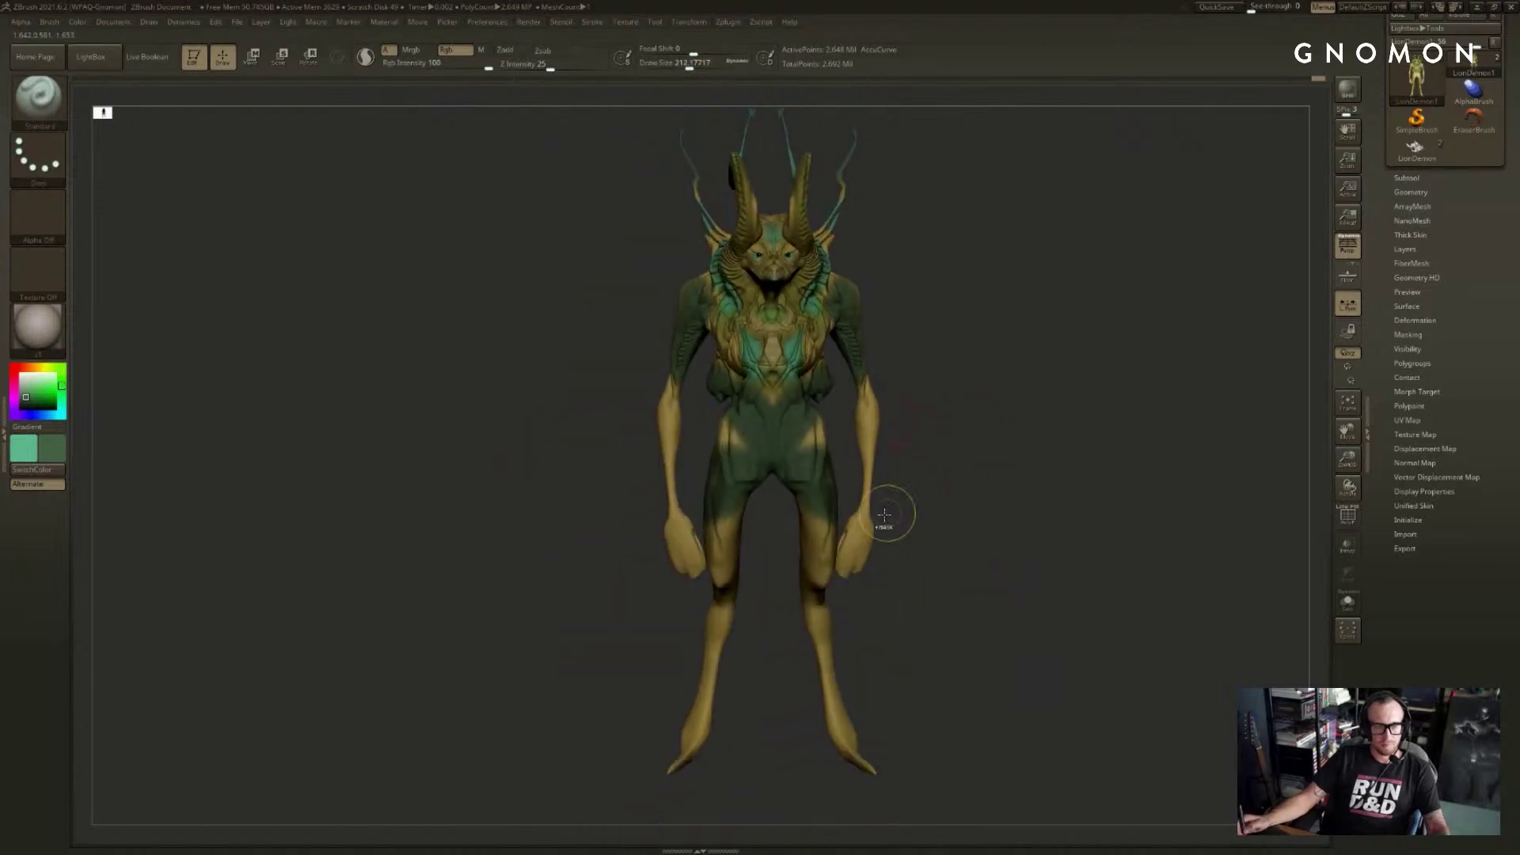
pyautogui.hotkey('ctrl', 'z')
pyautogui.hotkey('ctrl', 'z')
# - Set the brush size to 1000 and paint the forearms, hands and legs dark green
pyautogui.press('s')
pyautogui.moveTo(877, 522); pyautogui.dragTo(916, 525)
pyautogui.moveTo(871, 770)
pyautogui.mouseDown()
pyautogui.moveTo(828, 620)
pyautogui.moveTo(902, 456)
pyautogui.moveTo(908, 349)
pyautogui.mouseUp()
pyautogui.moveTo(784, 475)
pyautogui.mouseDown()
pyautogui.moveTo(797, 482)
pyautogui.moveTo(815, 431)
pyautogui.mouseUp()
pyautogui.hotkey('ctrl', 'z')
pyautogui.moveTo(832, 483); pyautogui.dragTo(819, 467)
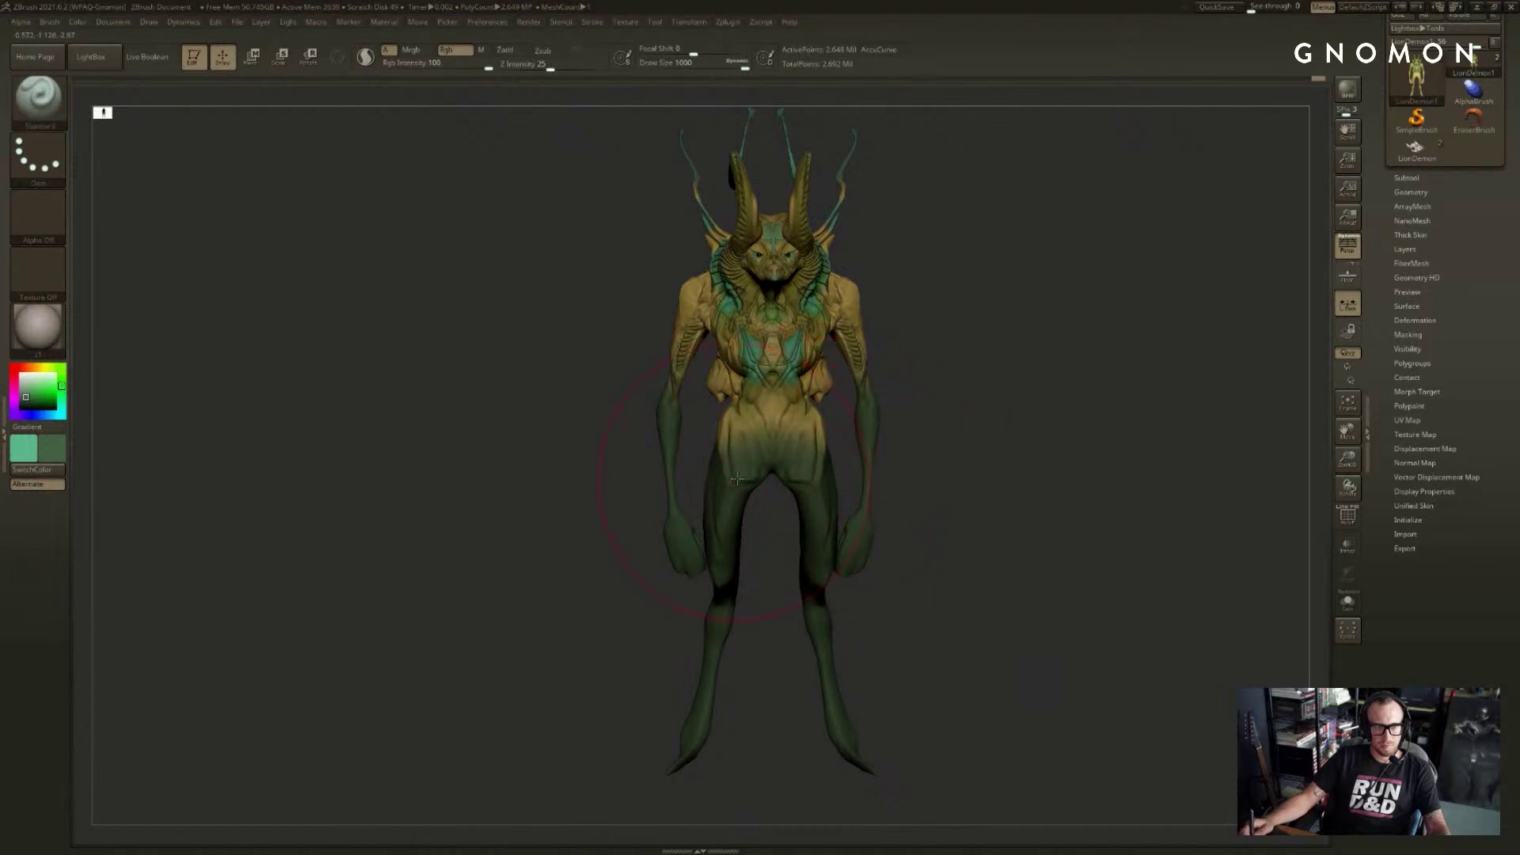
# - Sample pale yellow and paint it over both forearms with the large brush
pyautogui.moveTo(964, 456)
pyautogui.mouseDown()
pyautogui.moveTo(869, 453)
pyautogui.moveTo(853, 424)
pyautogui.moveTo(834, 442)
pyautogui.mouseUp()
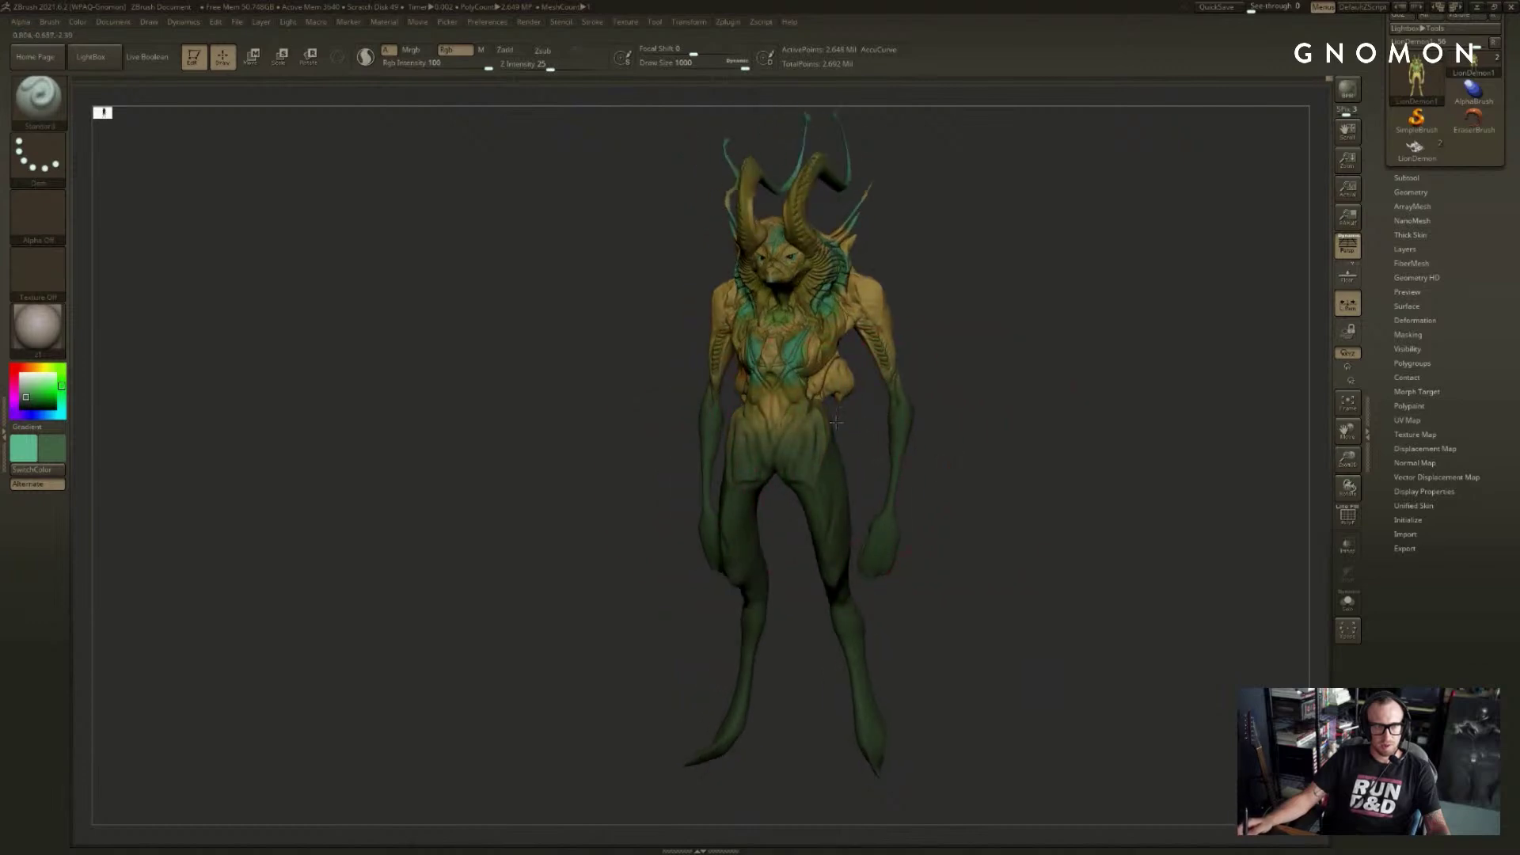
pyautogui.press('c')
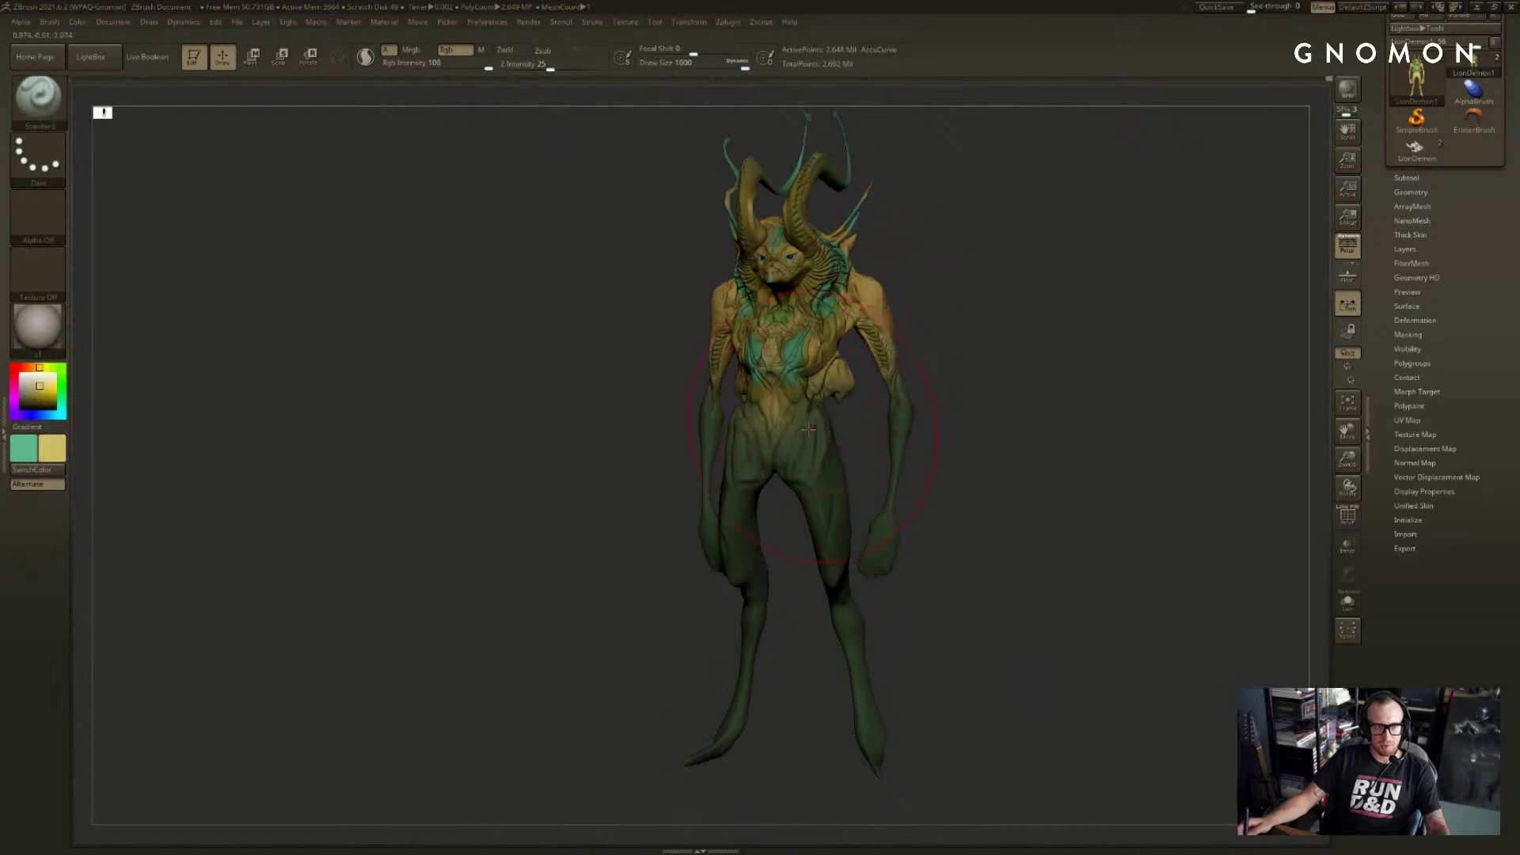
pyautogui.press('s')
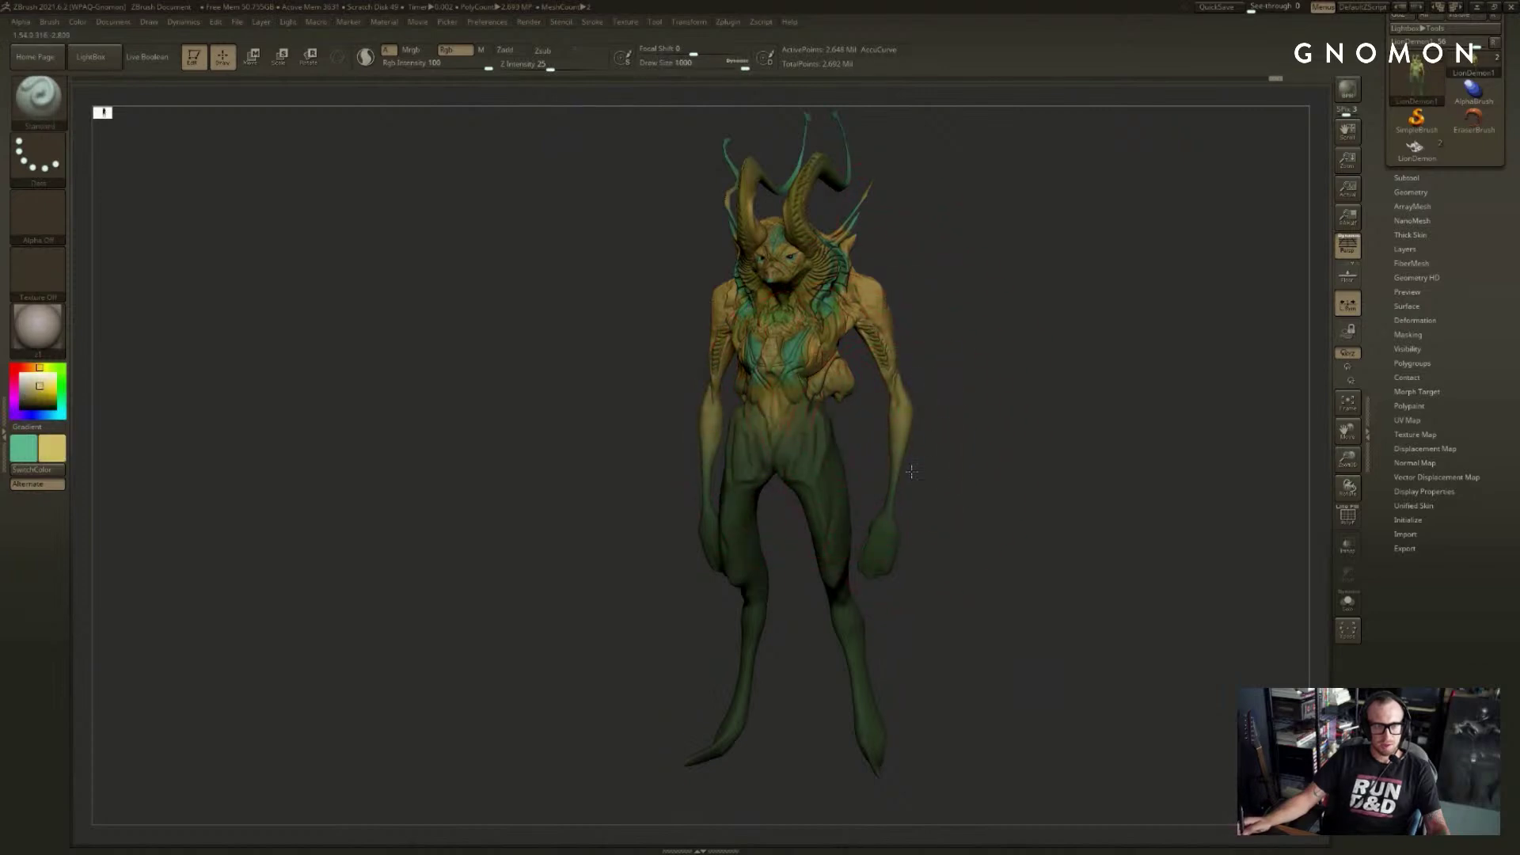
pyautogui.moveTo(911, 472); pyautogui.dragTo(806, 428)
# - Resample the pale yellow and blend it over the pelvis and thighs from the back and front
pyautogui.moveTo(696, 414); pyautogui.dragTo(475, 423, button='right')
pyautogui.press('v')
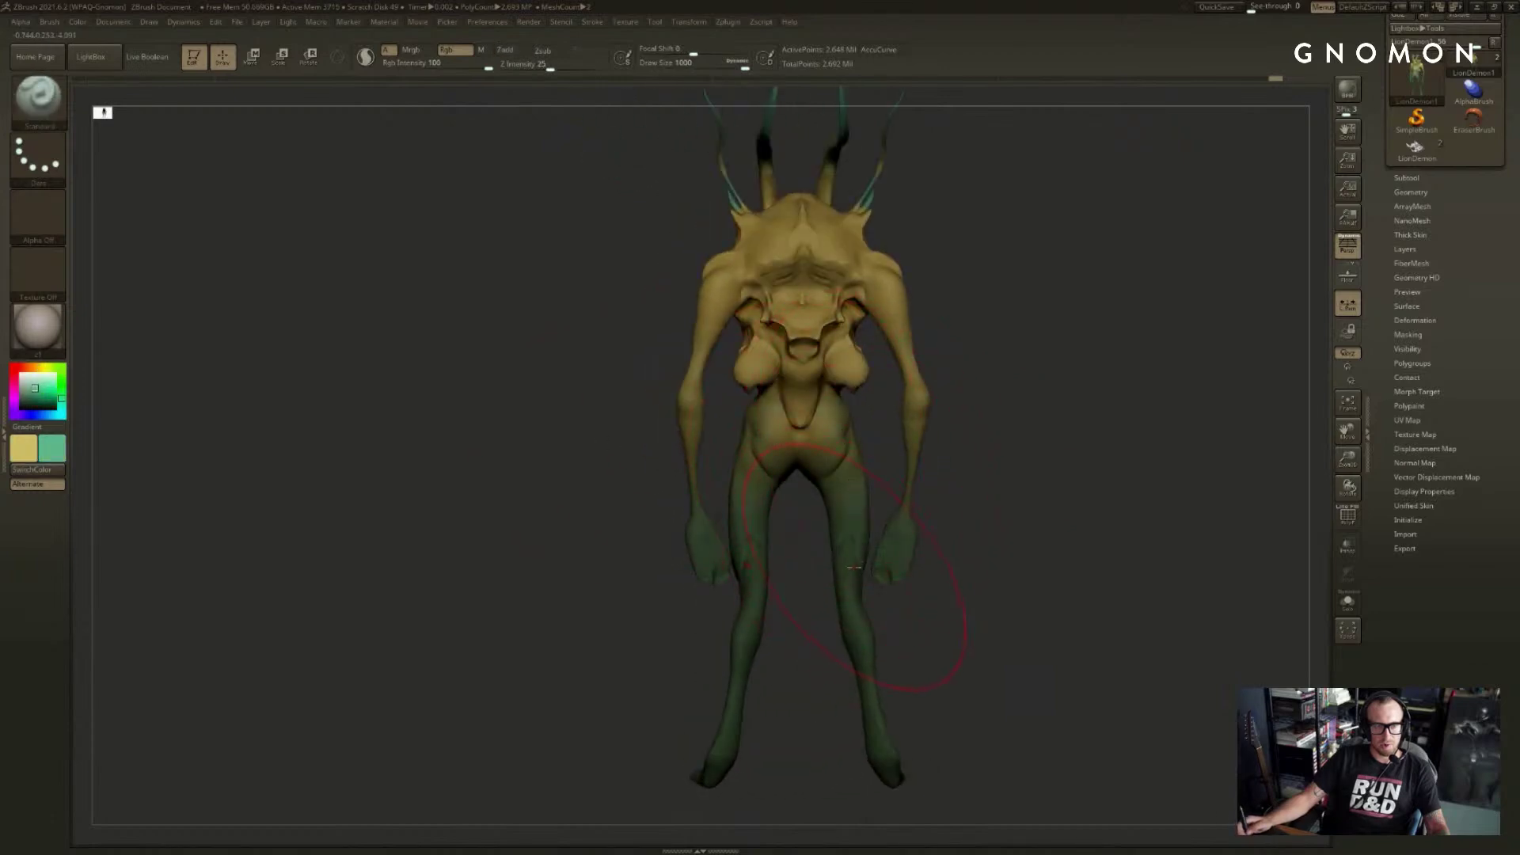
pyautogui.press('c')
pyautogui.press('v')
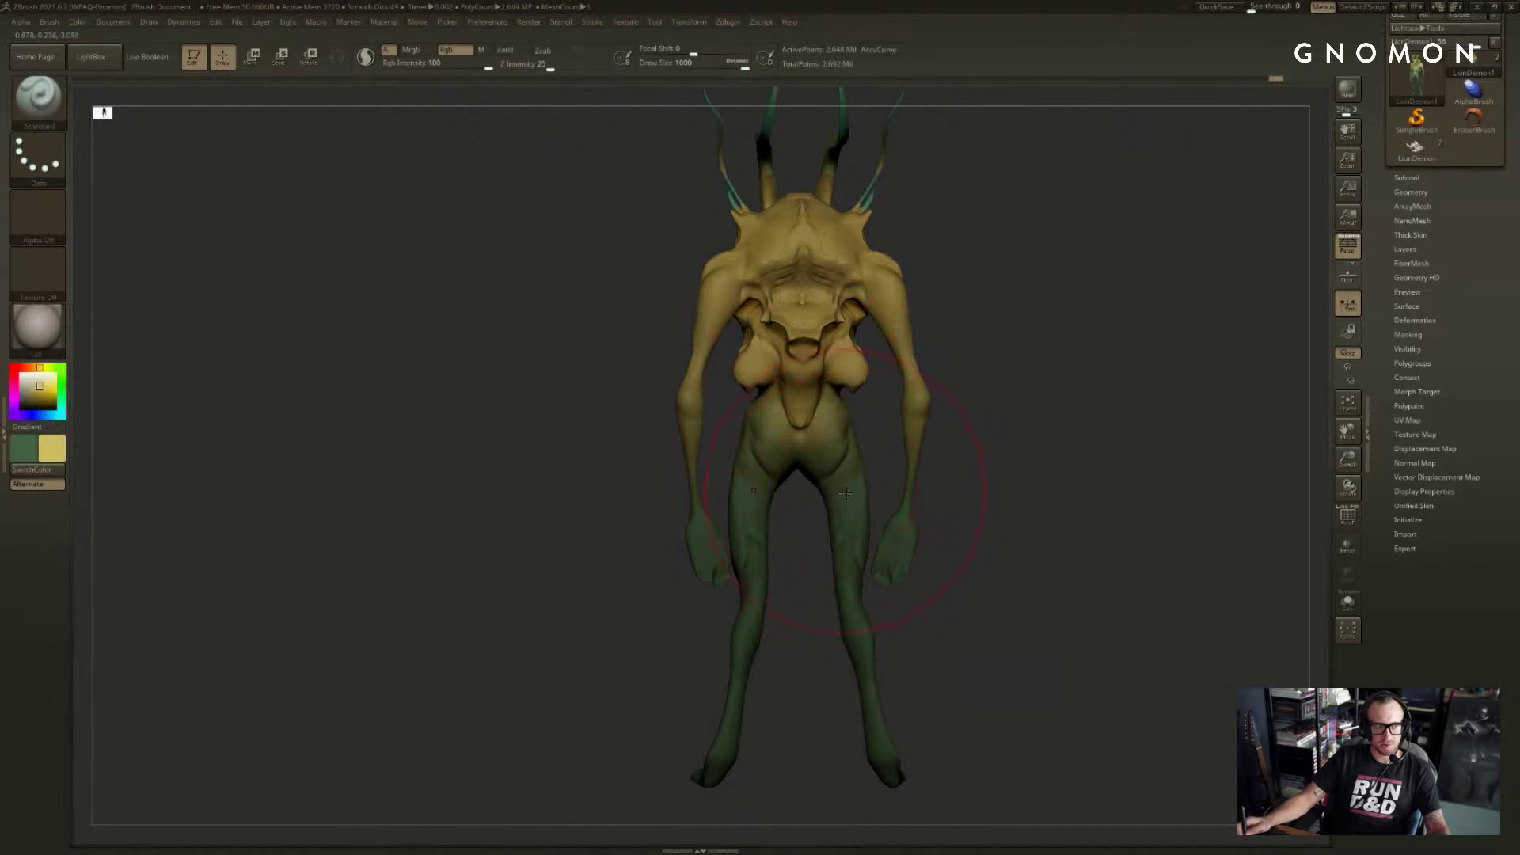
pyautogui.moveTo(762, 552); pyautogui.dragTo(752, 604)
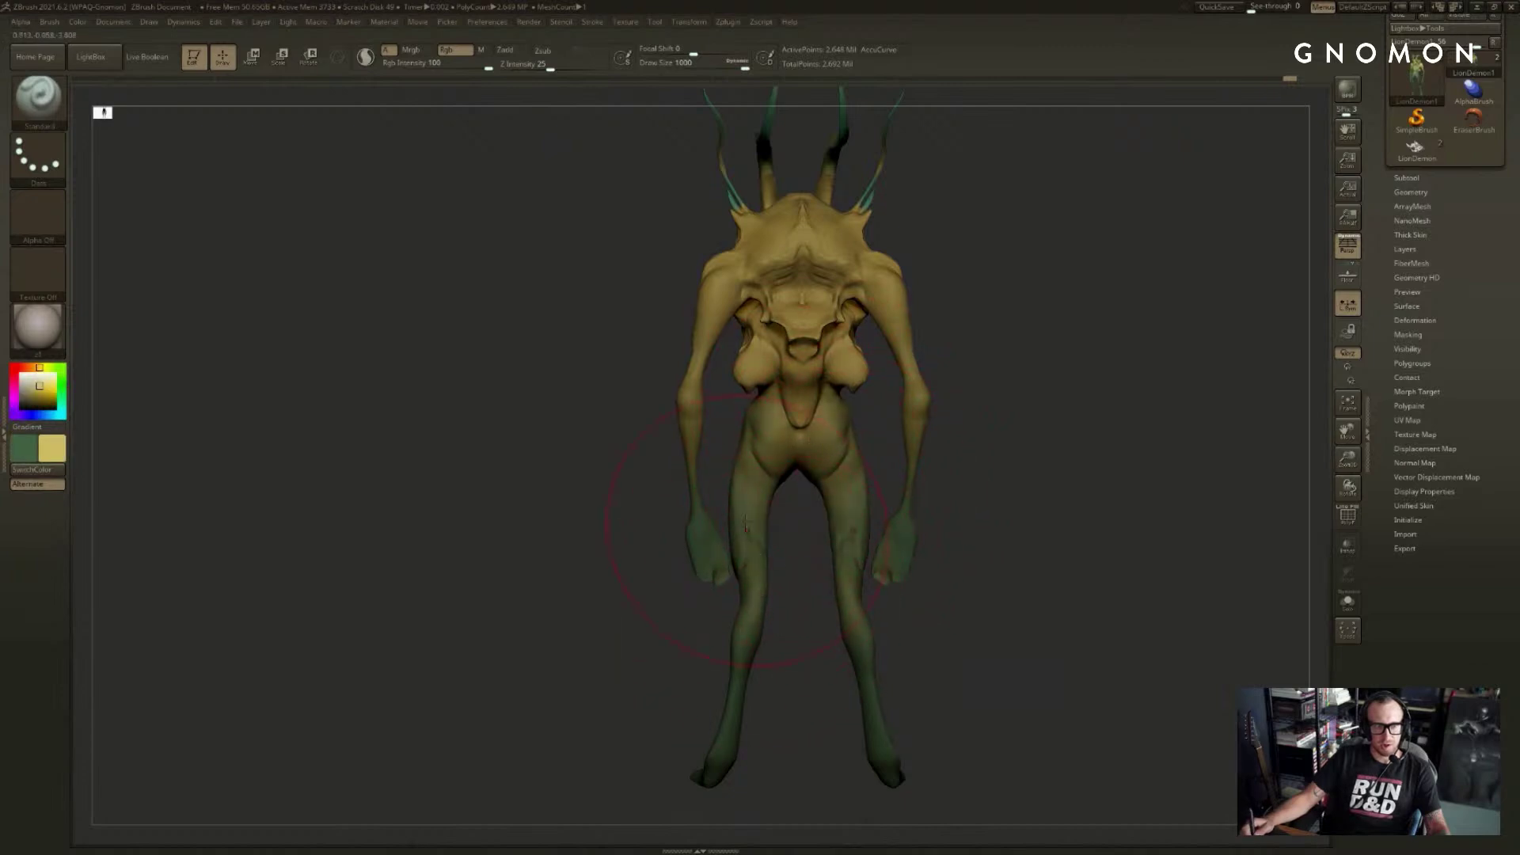
pyautogui.moveTo(634, 597)
pyautogui.keyDown('shift'); pyautogui.mouseDown()
pyautogui.moveTo(754, 597)
pyautogui.moveTo(800, 547)
pyautogui.moveTo(773, 535)
pyautogui.mouseUp(); pyautogui.keyUp('shift')
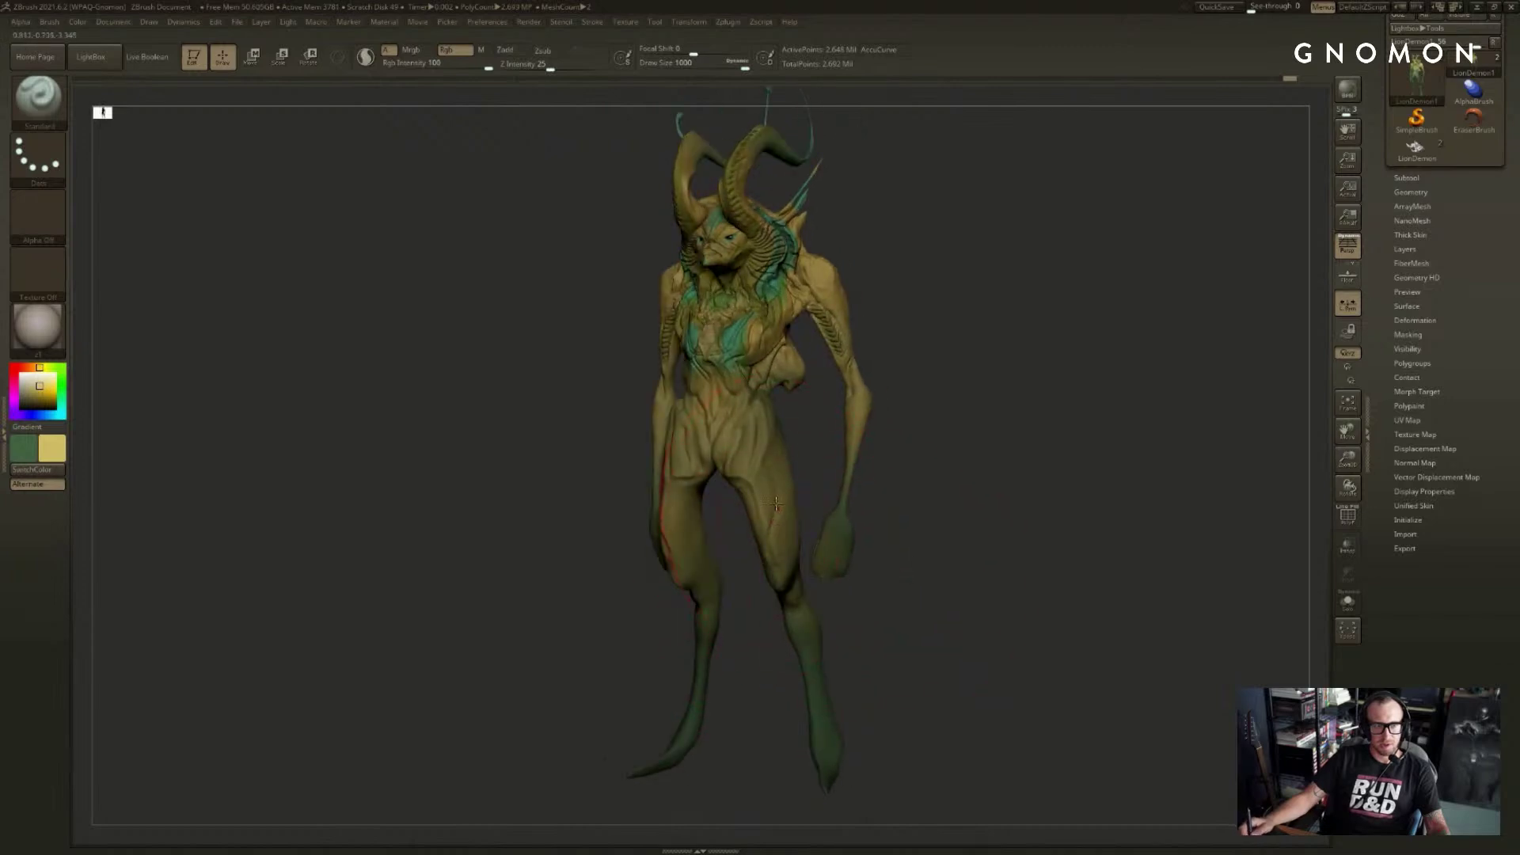
# - Sample dark green and try painting it over the head, shoulders and chest from a raised view
pyautogui.keyDown('shift'); pyautogui.moveTo(942, 423); pyautogui.dragTo(957, 515); pyautogui.keyUp('shift')
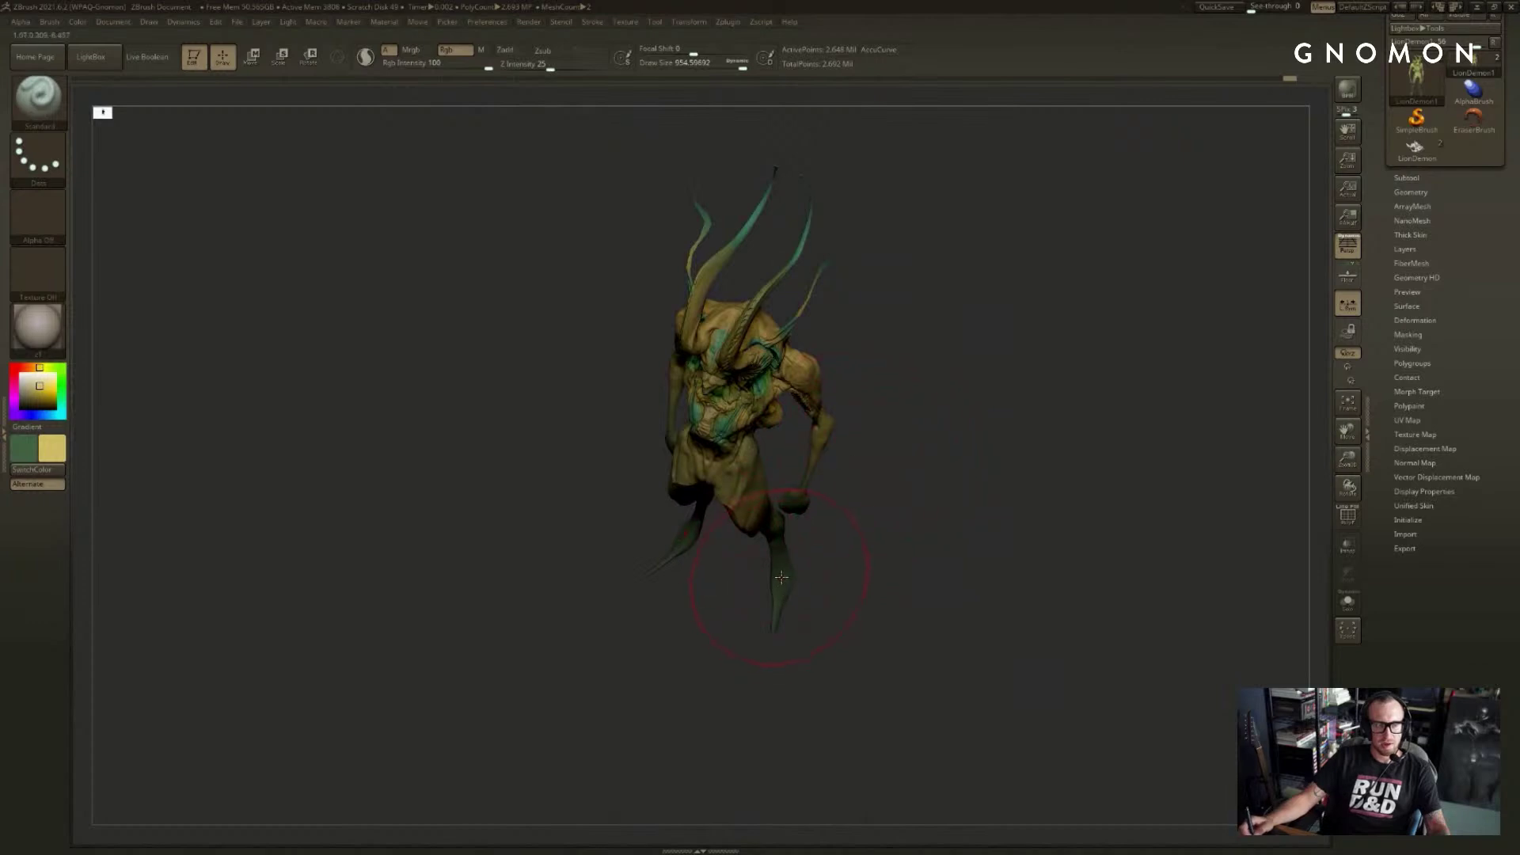
pyautogui.press('c')
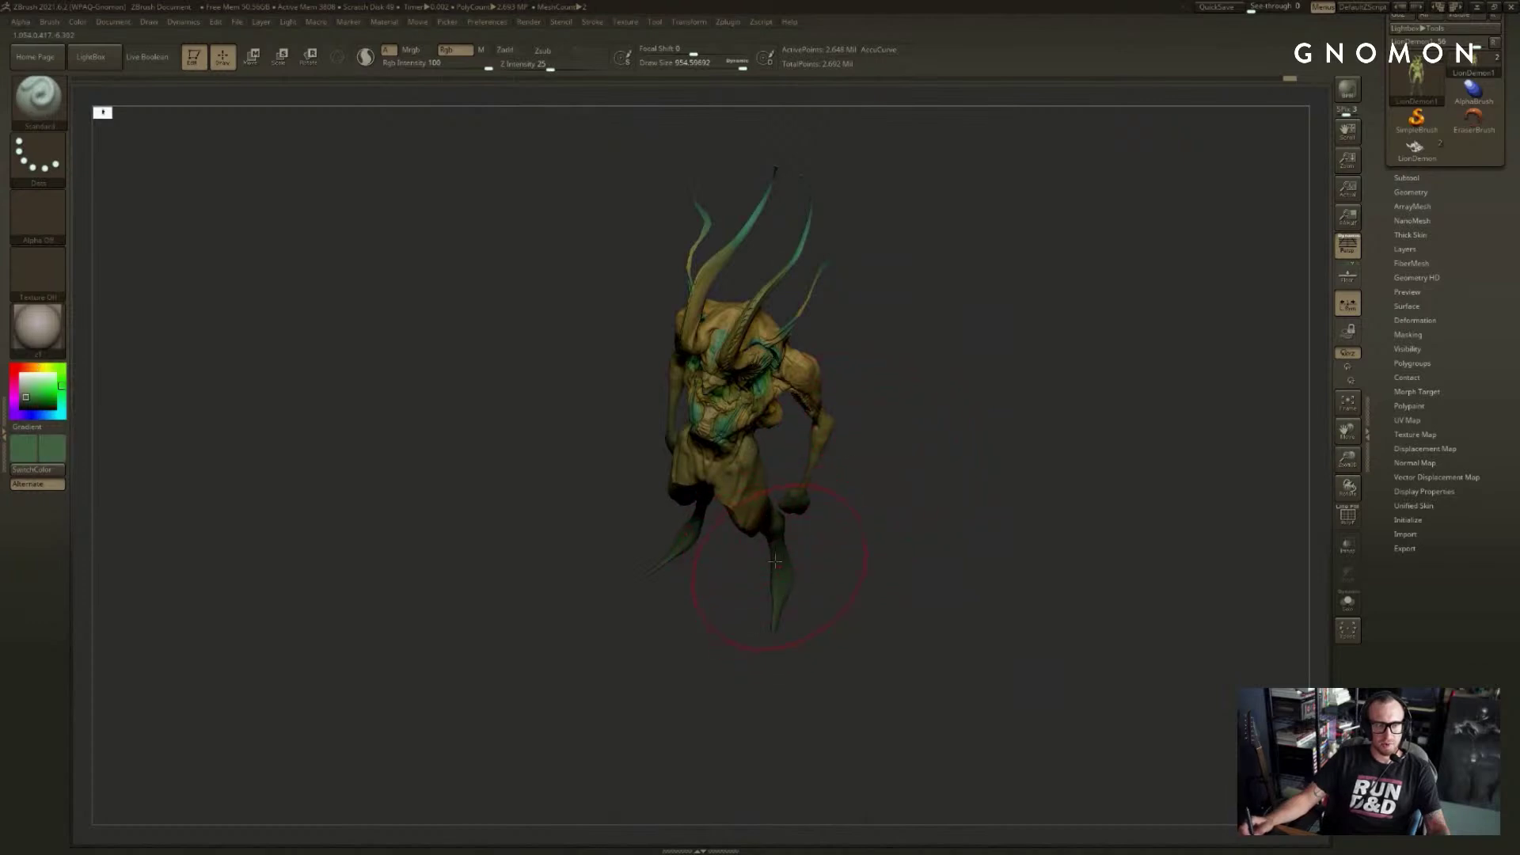
pyautogui.moveTo(775, 561)
pyautogui.mouseDown()
pyautogui.moveTo(732, 467)
pyautogui.moveTo(764, 352)
pyautogui.moveTo(736, 388)
pyautogui.moveTo(732, 471)
pyautogui.mouseUp()
pyautogui.hotkey('ctrl', 'z')
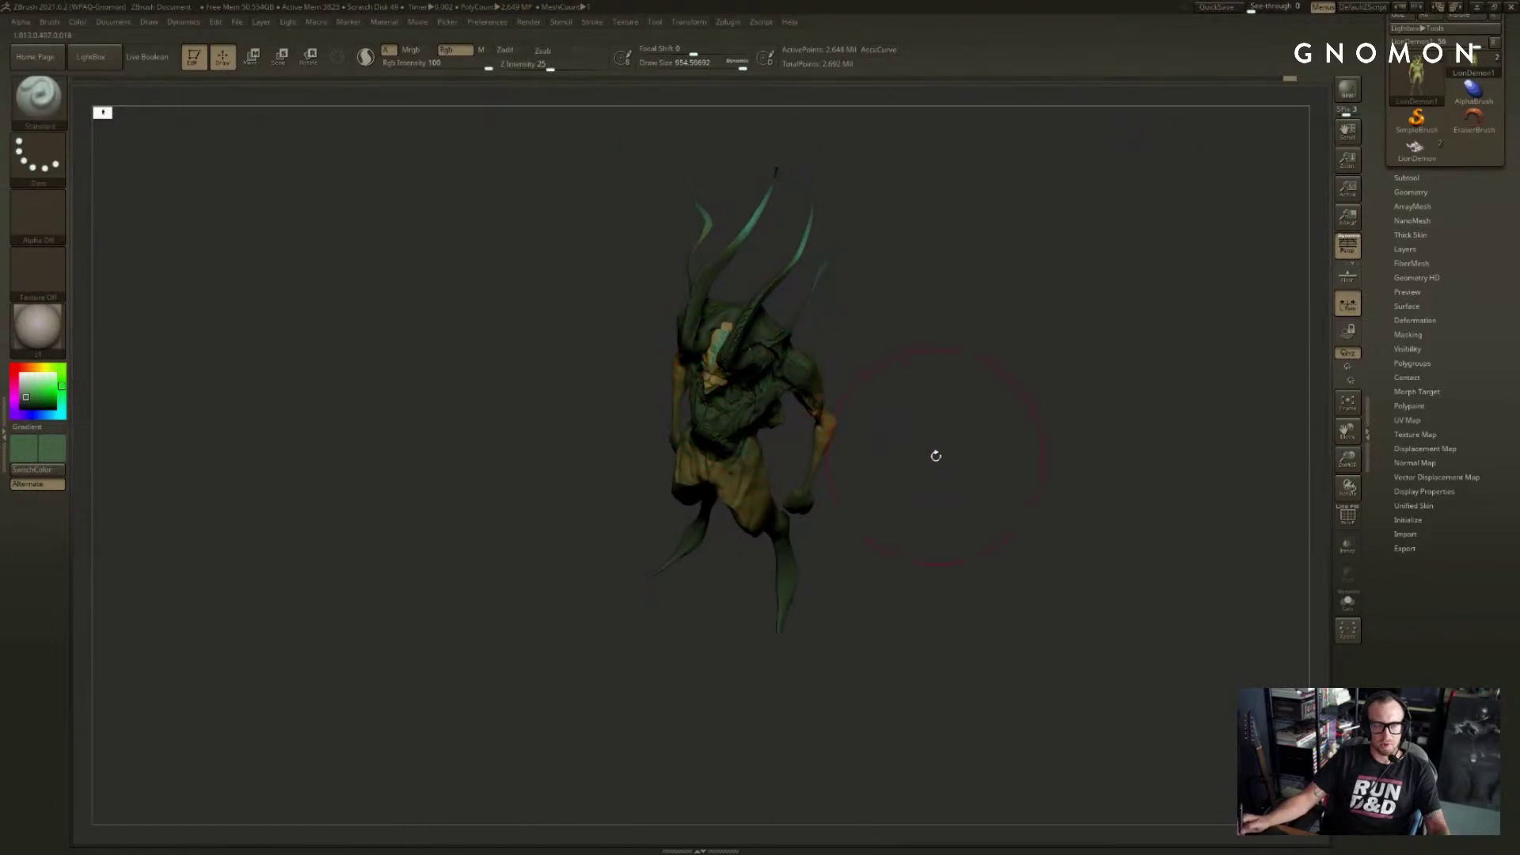
# - Repaint the thighs dark green from the front, undoing the stray stroke near the hand
pyautogui.keyDown('shift'); pyautogui.moveTo(994, 493); pyautogui.dragTo(977, 464); pyautogui.keyUp('shift')
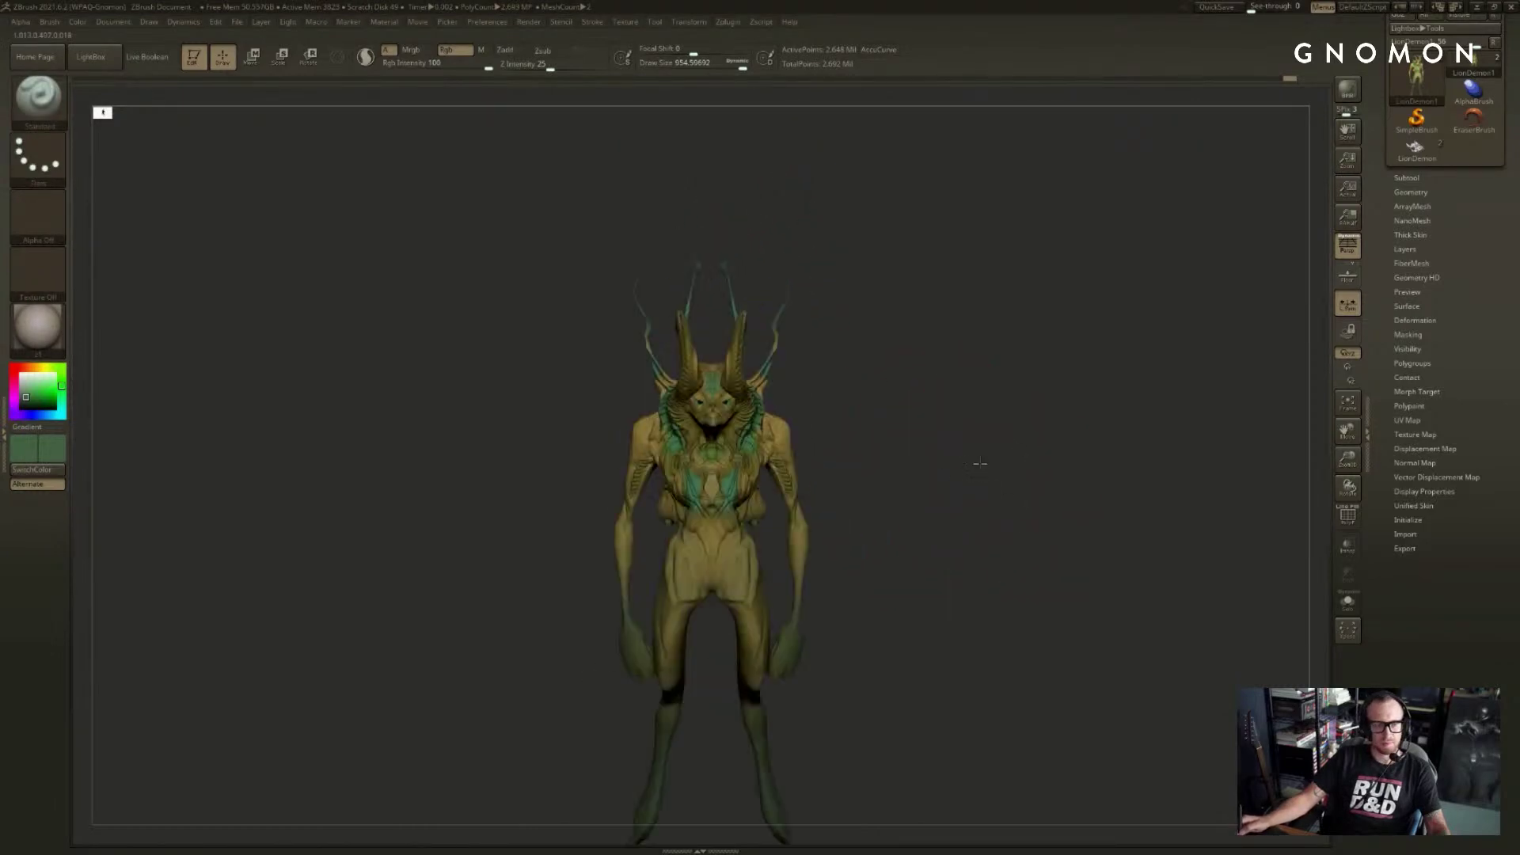
pyautogui.press('ctrl')
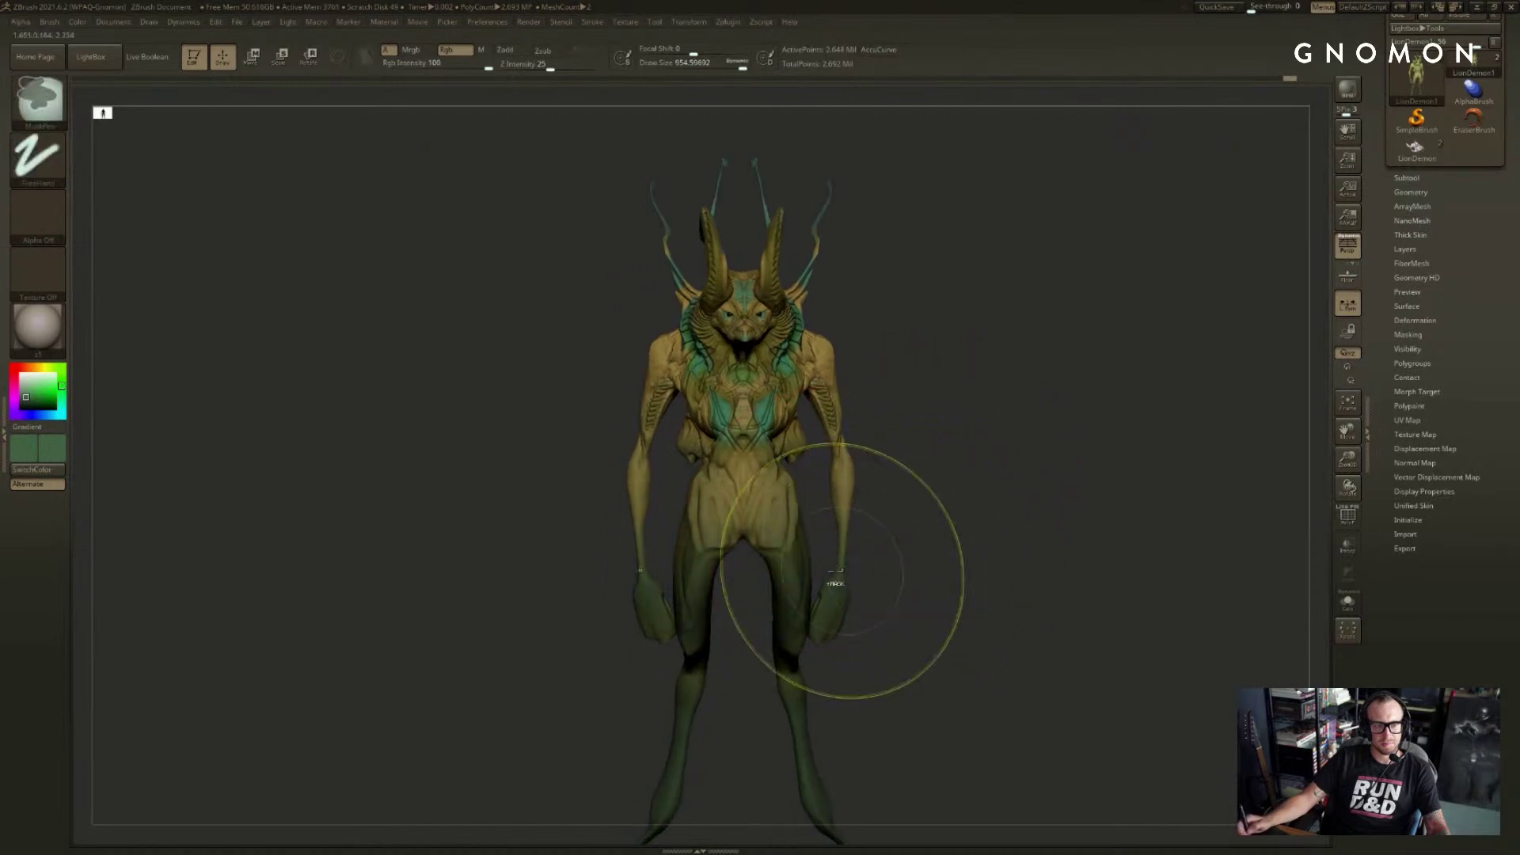
pyautogui.moveTo(937, 543); pyautogui.dragTo(835, 586)
pyautogui.hotkey('ctrl', 'z')
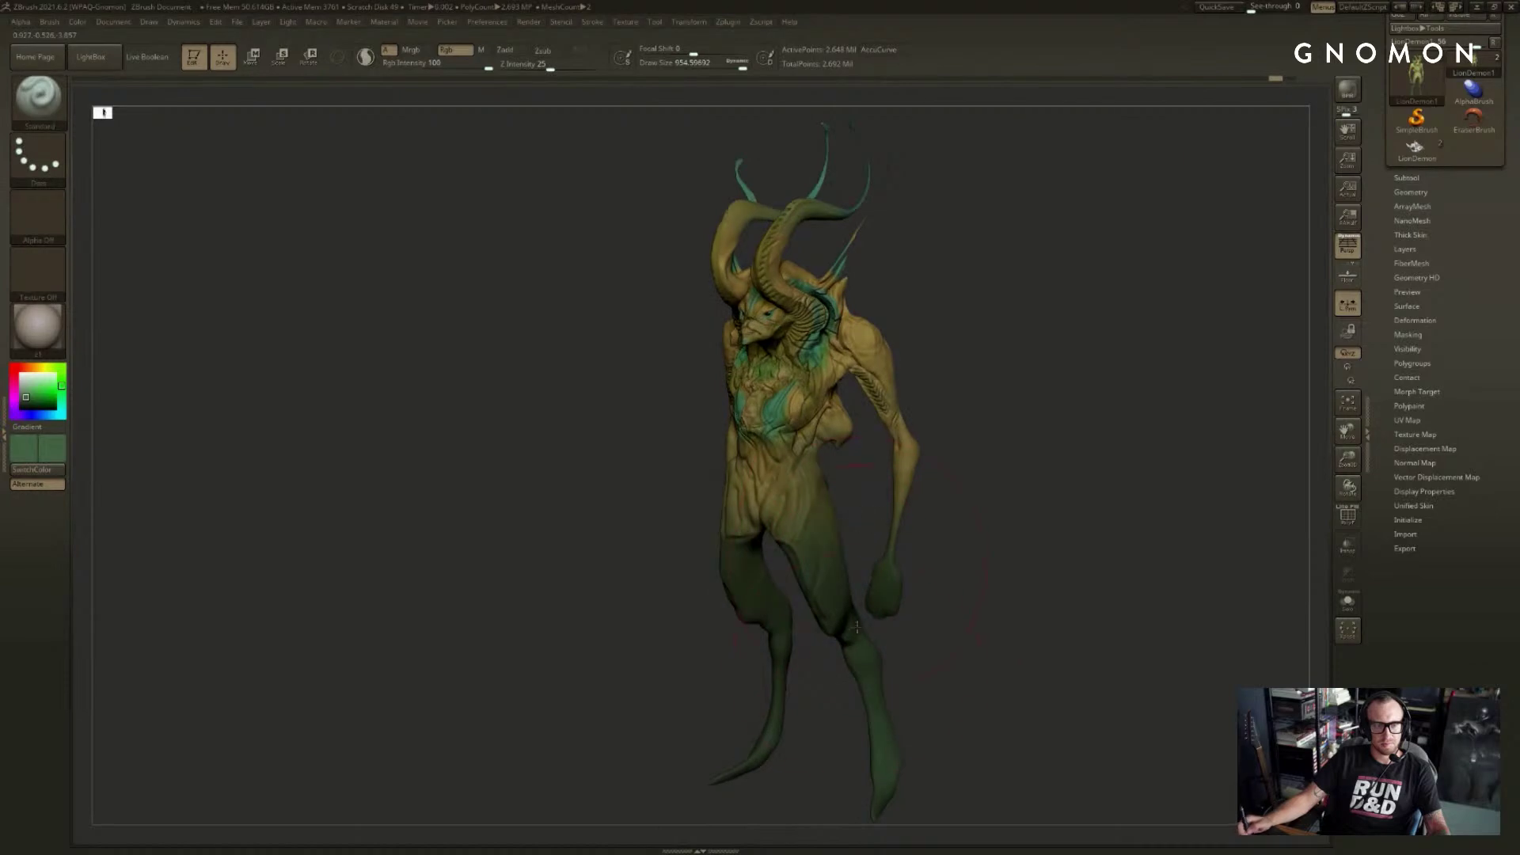
# - Pick a muted blue and try it on the lower legs and feet
pyautogui.keyDown('alt'); pyautogui.moveTo(891, 748); pyautogui.dragTo(916, 577); pyautogui.keyUp('alt')
pyautogui.click(37, 367)
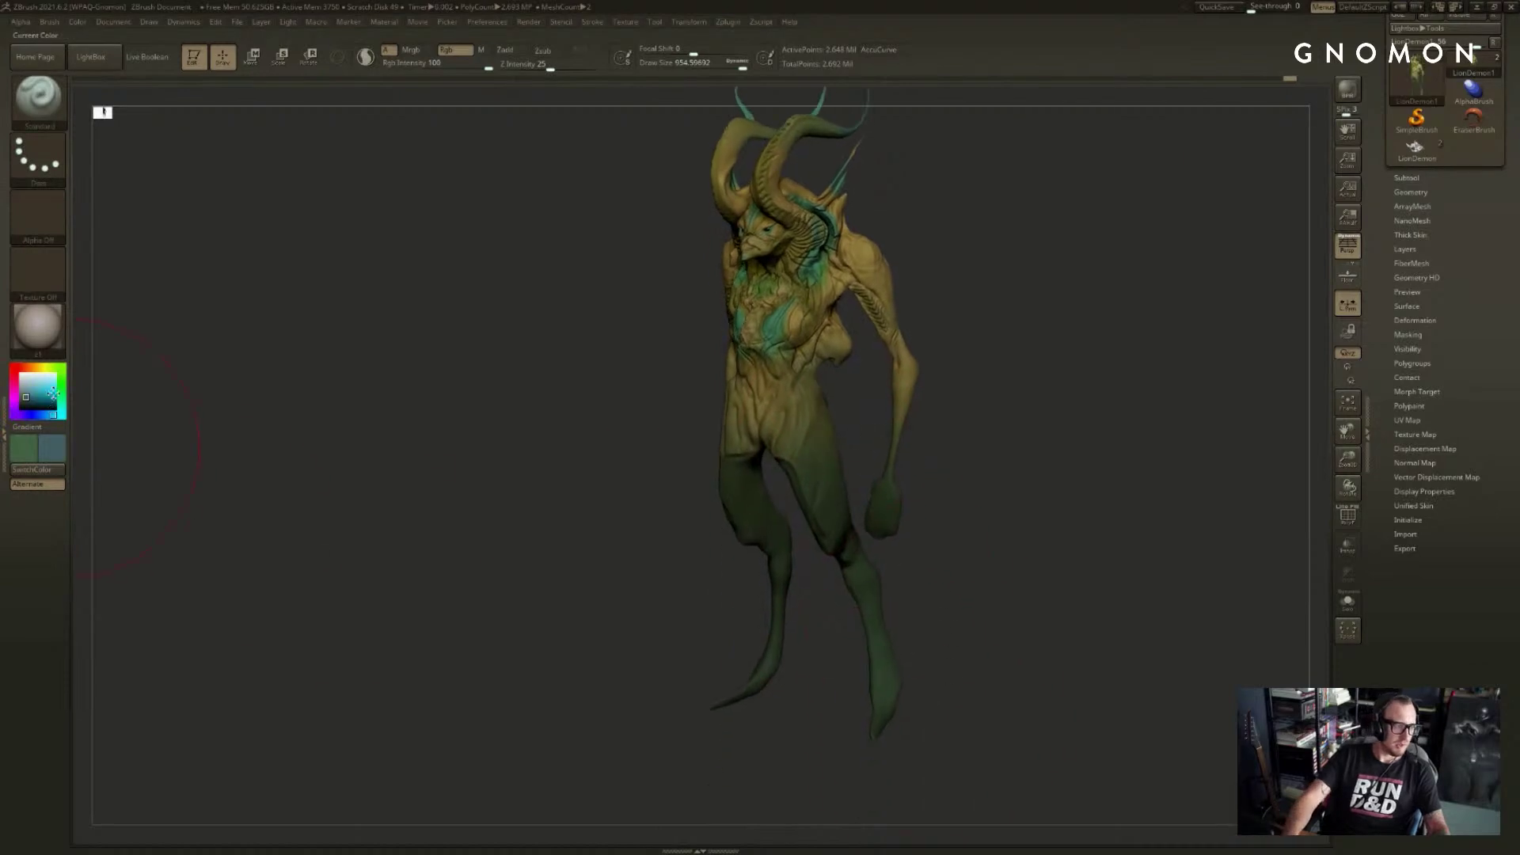
pyautogui.click(29, 444)
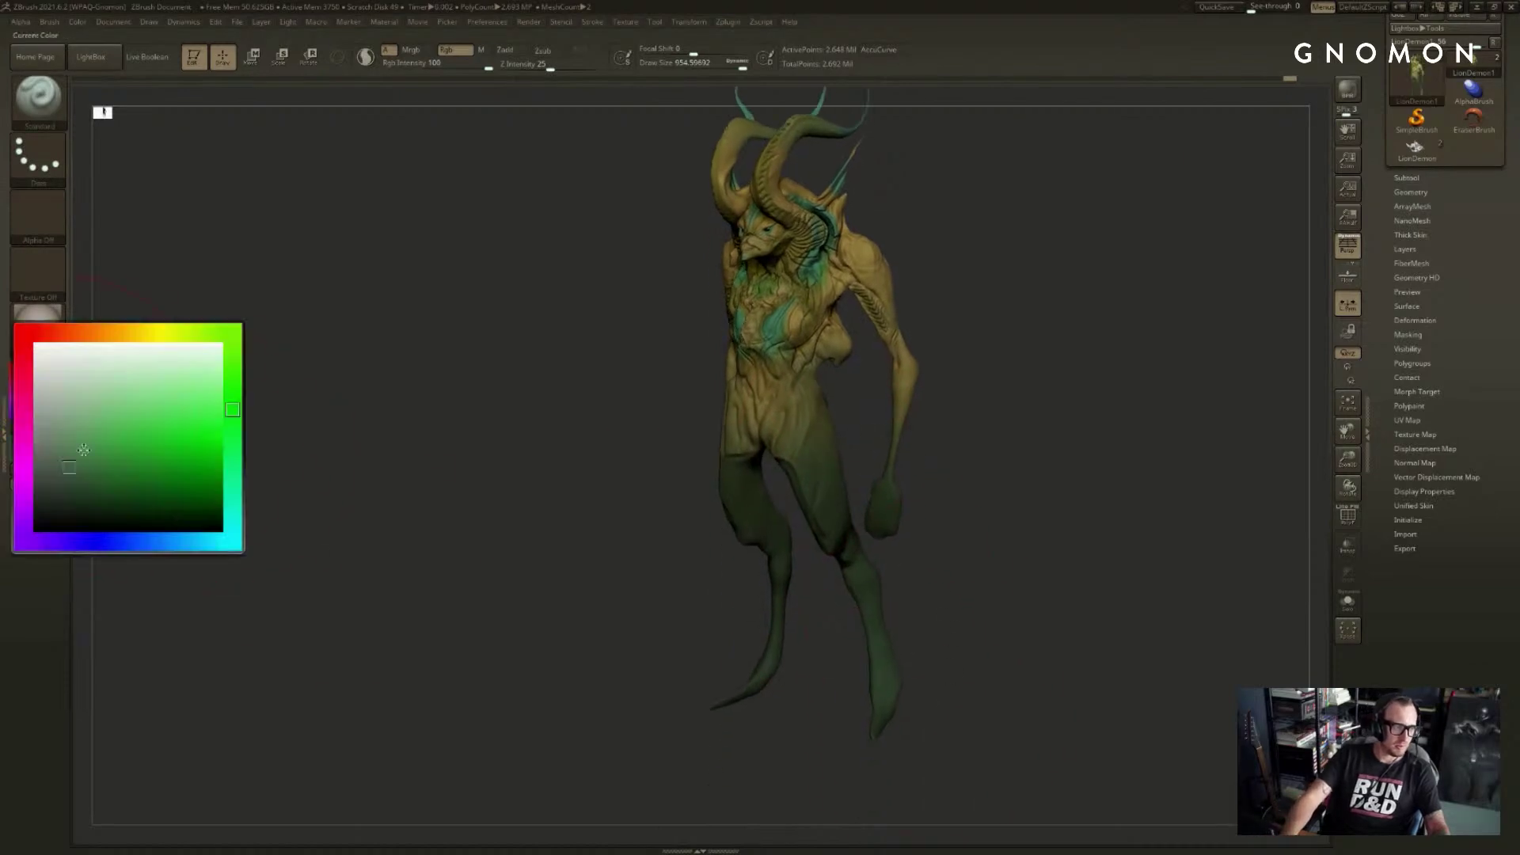
pyautogui.click(98, 537)
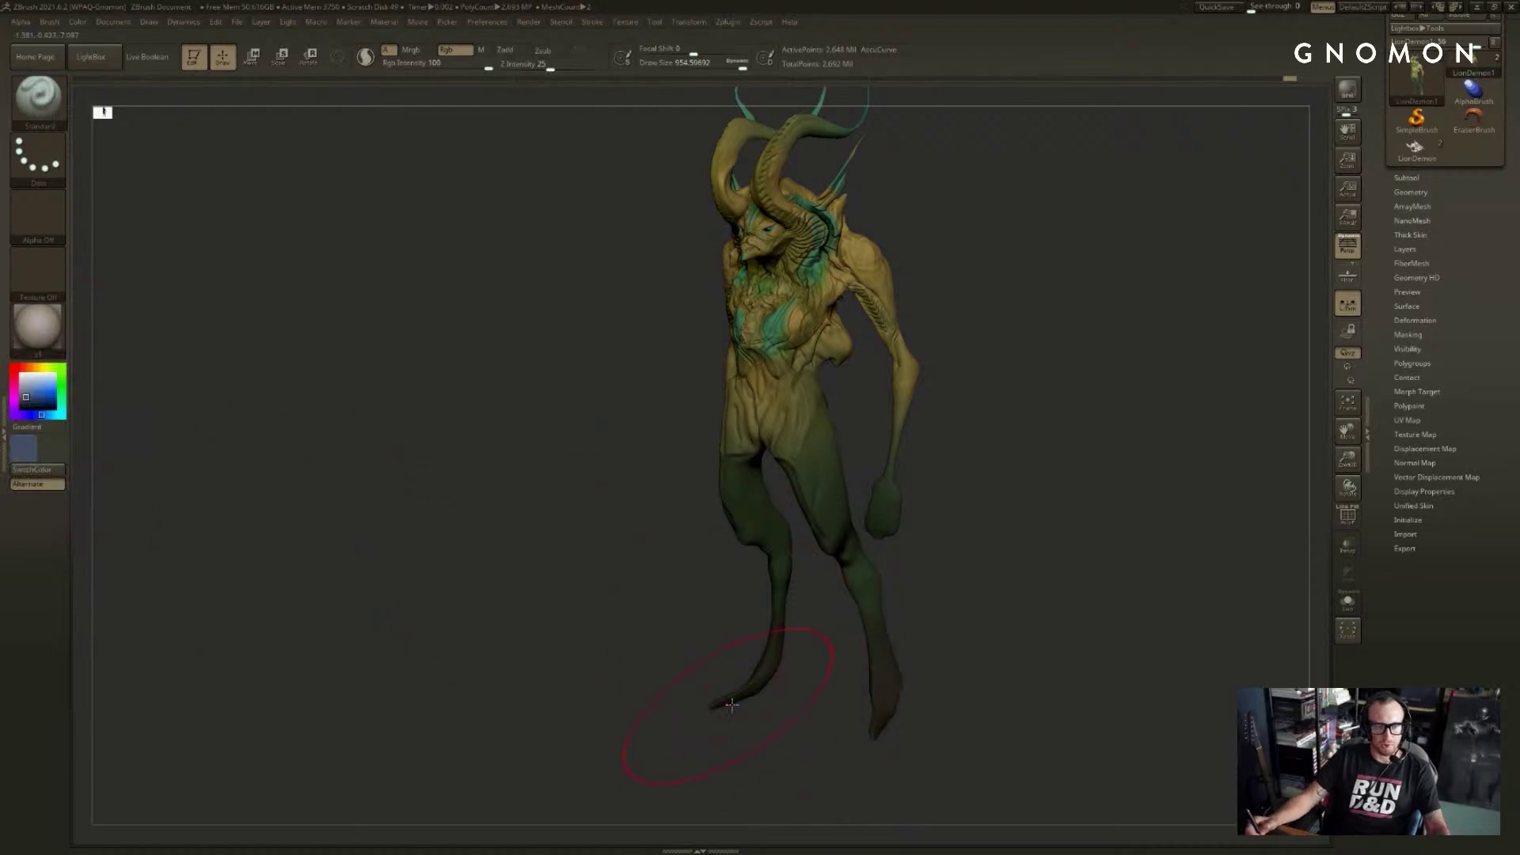
pyautogui.moveTo(731, 704); pyautogui.dragTo(754, 652)
pyautogui.press('v')
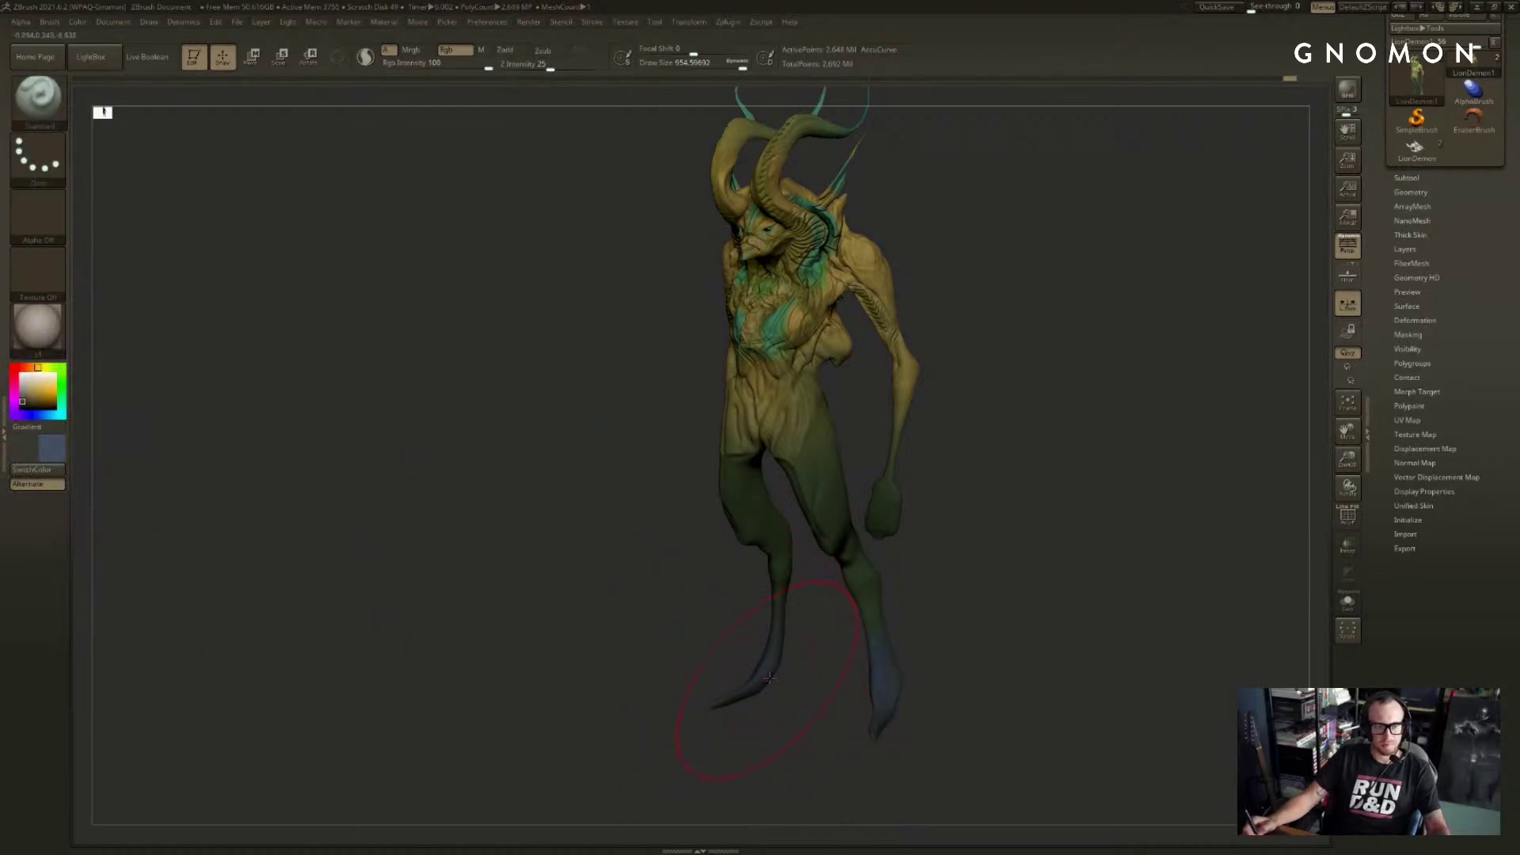
pyautogui.hotkey('ctrl', 'z')
pyautogui.press('s')
pyautogui.click(771, 678)
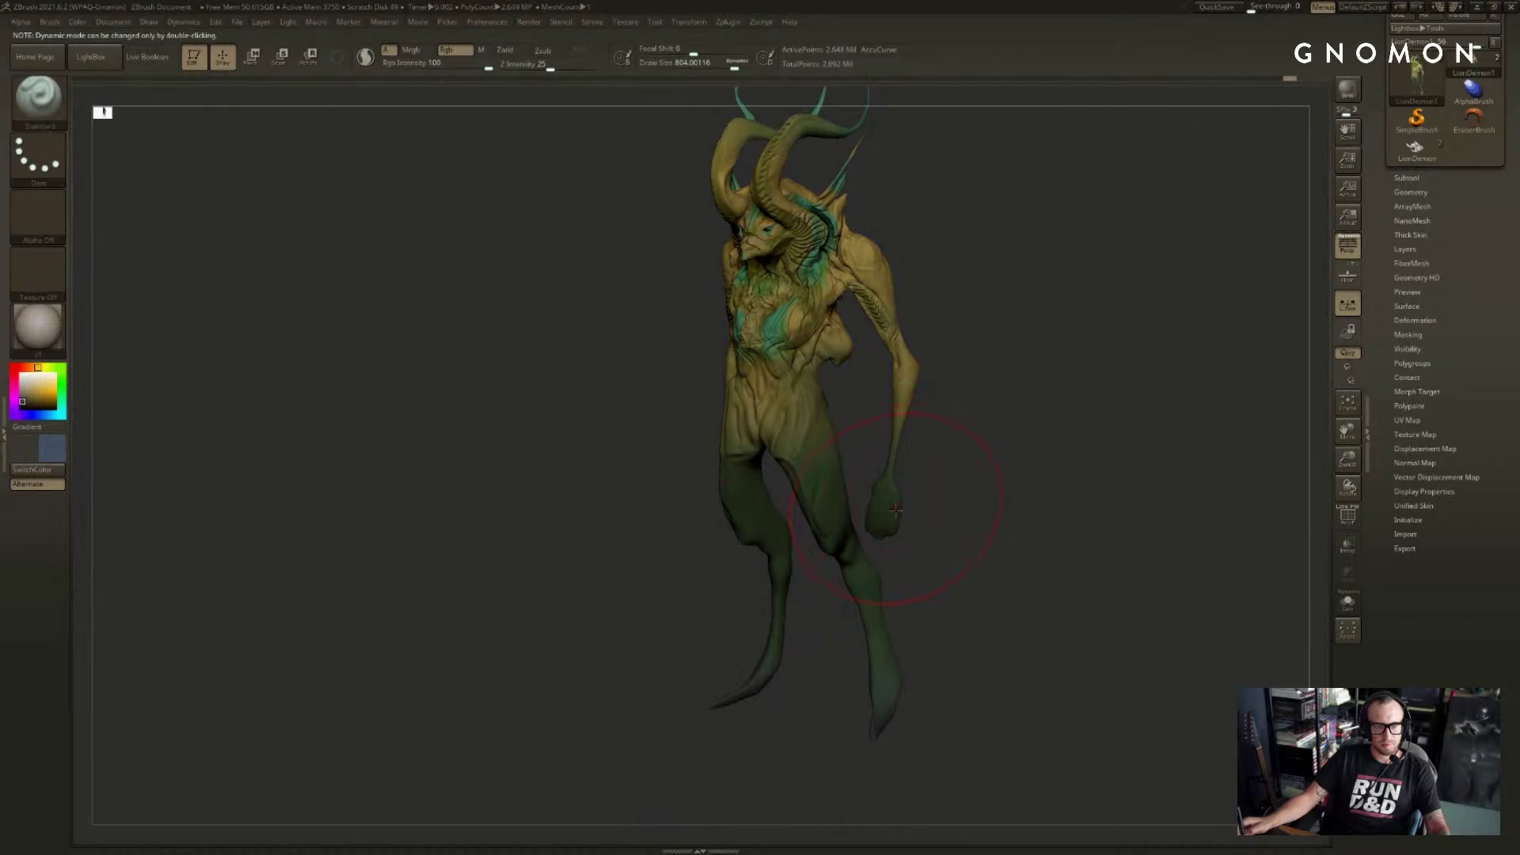
# - Shrink the brush and try test strokes on the hands and wrists, swapping between the two colours
pyautogui.moveTo(913, 519); pyautogui.dragTo(937, 515)
pyautogui.press('v')
pyautogui.press('s')
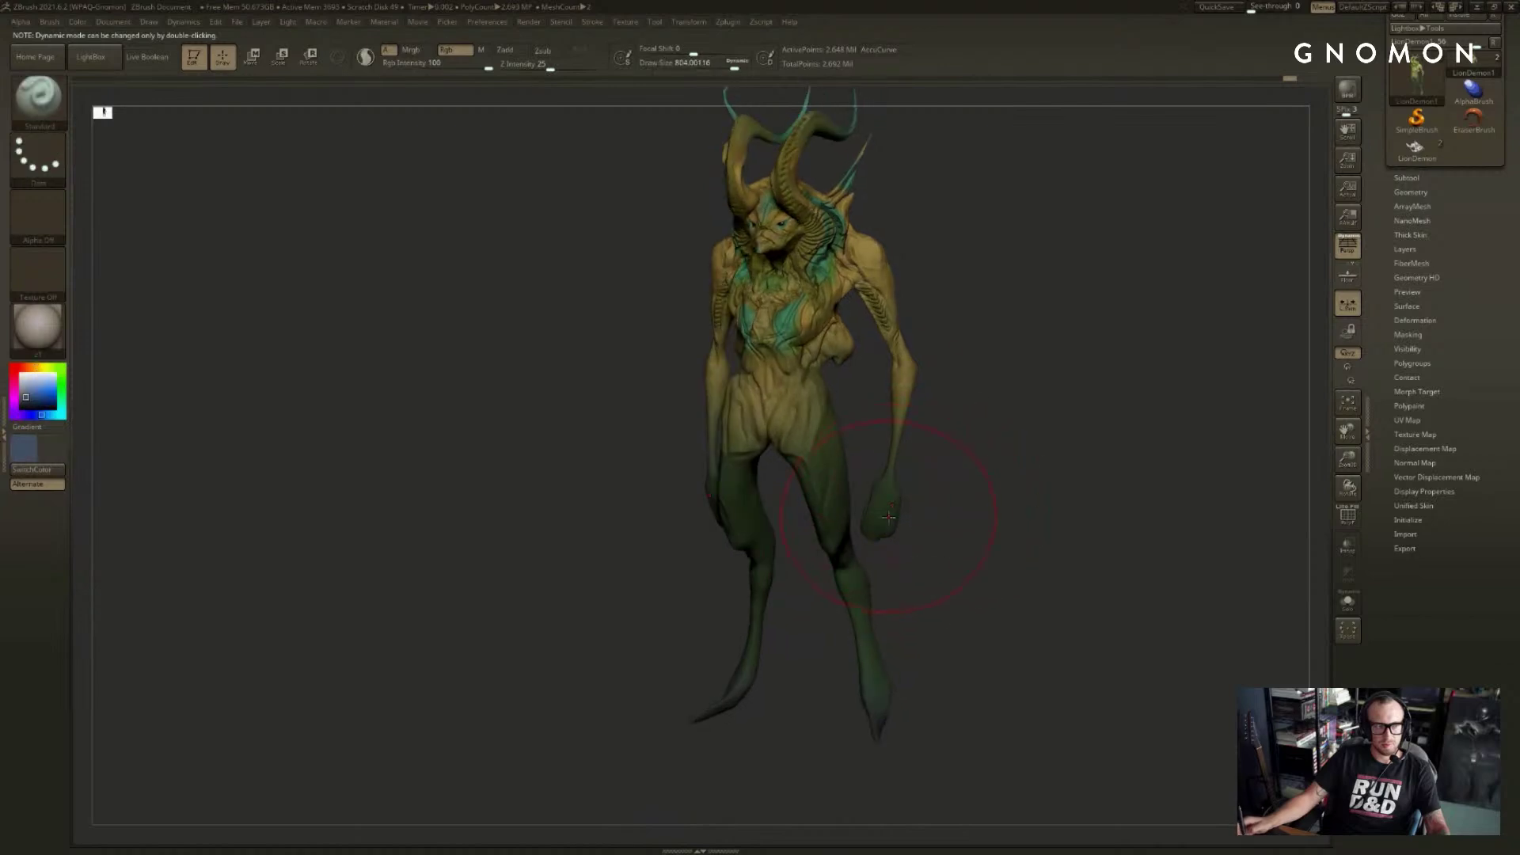
pyautogui.press('v')
pyautogui.press('s')
pyautogui.click(885, 505)
pyautogui.press('s')
pyautogui.click(884, 482)
pyautogui.moveTo(887, 480)
pyautogui.mouseDown()
pyautogui.moveTo(912, 369)
pyautogui.moveTo(983, 384)
pyautogui.moveTo(974, 398)
pyautogui.mouseUp()
pyautogui.hotkey('ctrl', 'z')
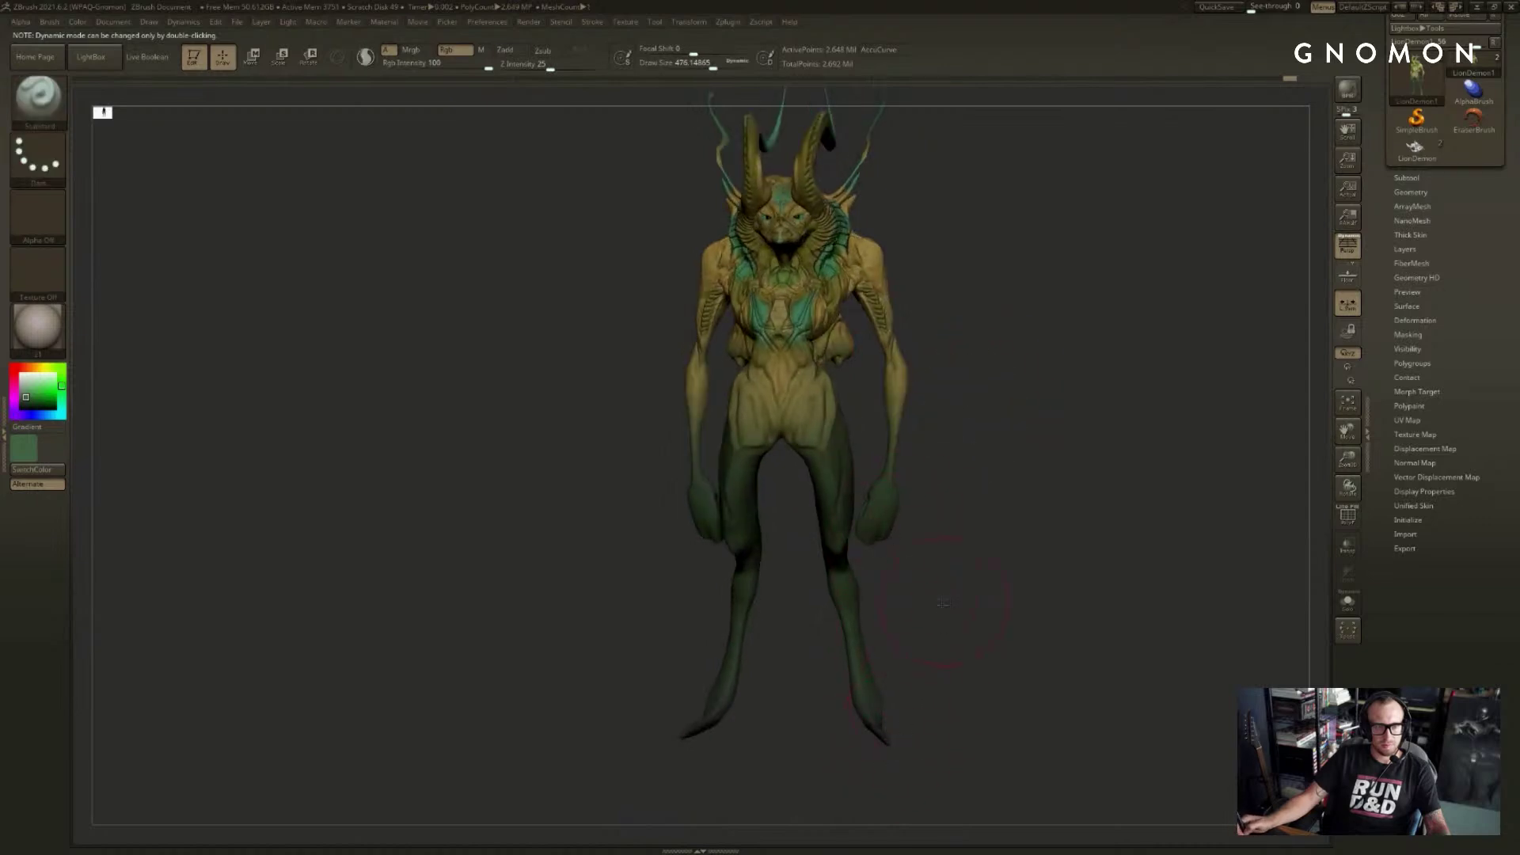
# - Try blending dark green from the hands up into the forearms
pyautogui.moveTo(943, 603)
pyautogui.mouseDown()
pyautogui.moveTo(861, 554)
pyautogui.moveTo(907, 396)
pyautogui.mouseUp()
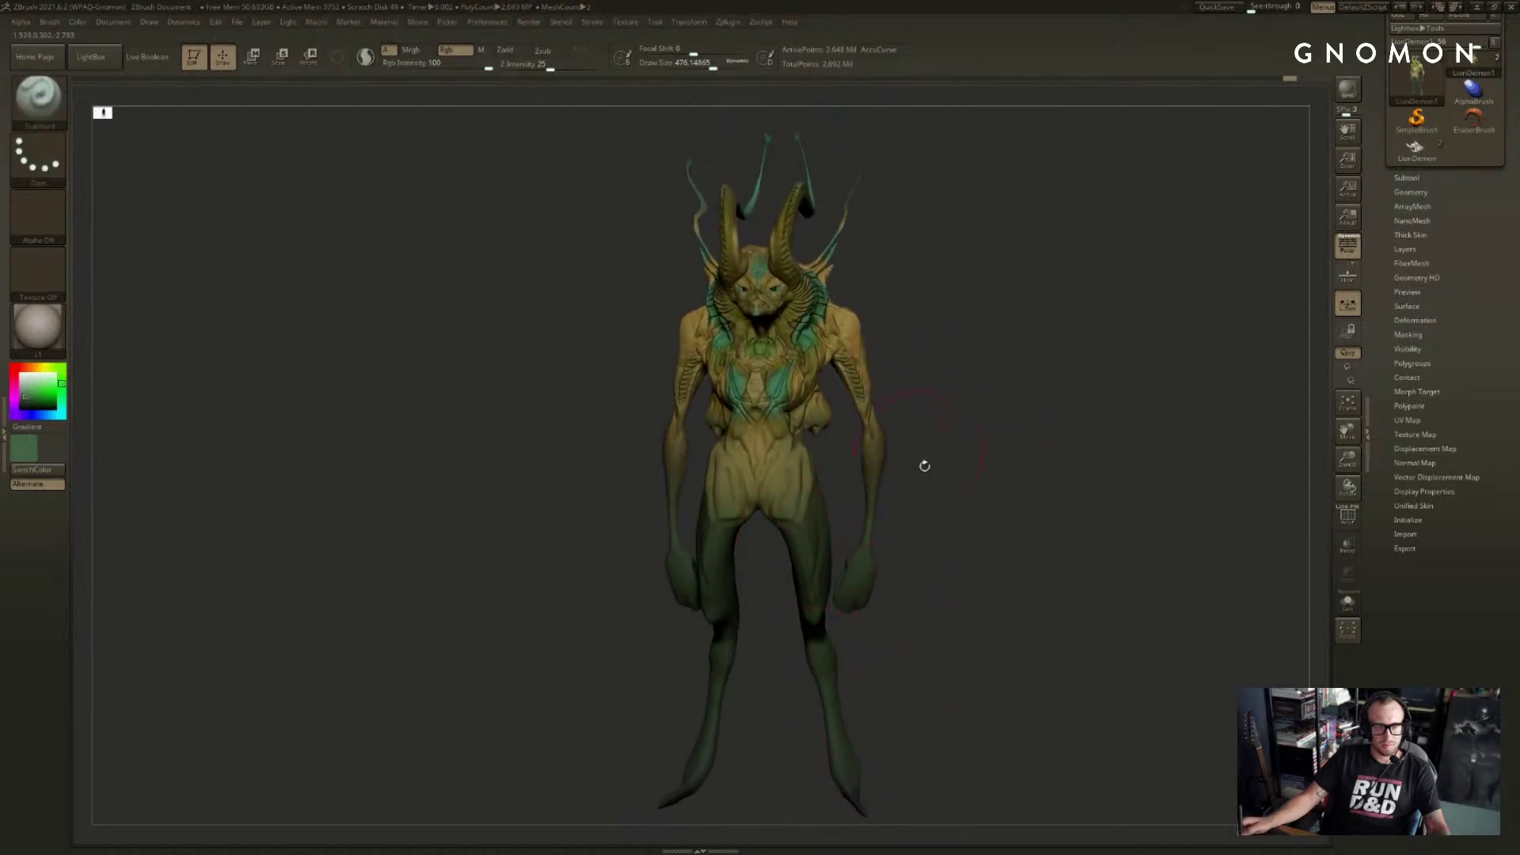
pyautogui.hotkey('ctrl', 'z')
pyautogui.moveTo(924, 465)
pyautogui.mouseDown()
pyautogui.moveTo(887, 472)
pyautogui.moveTo(879, 392)
pyautogui.mouseUp()
pyautogui.press('c')
pyautogui.hotkey('ctrl', 'z')
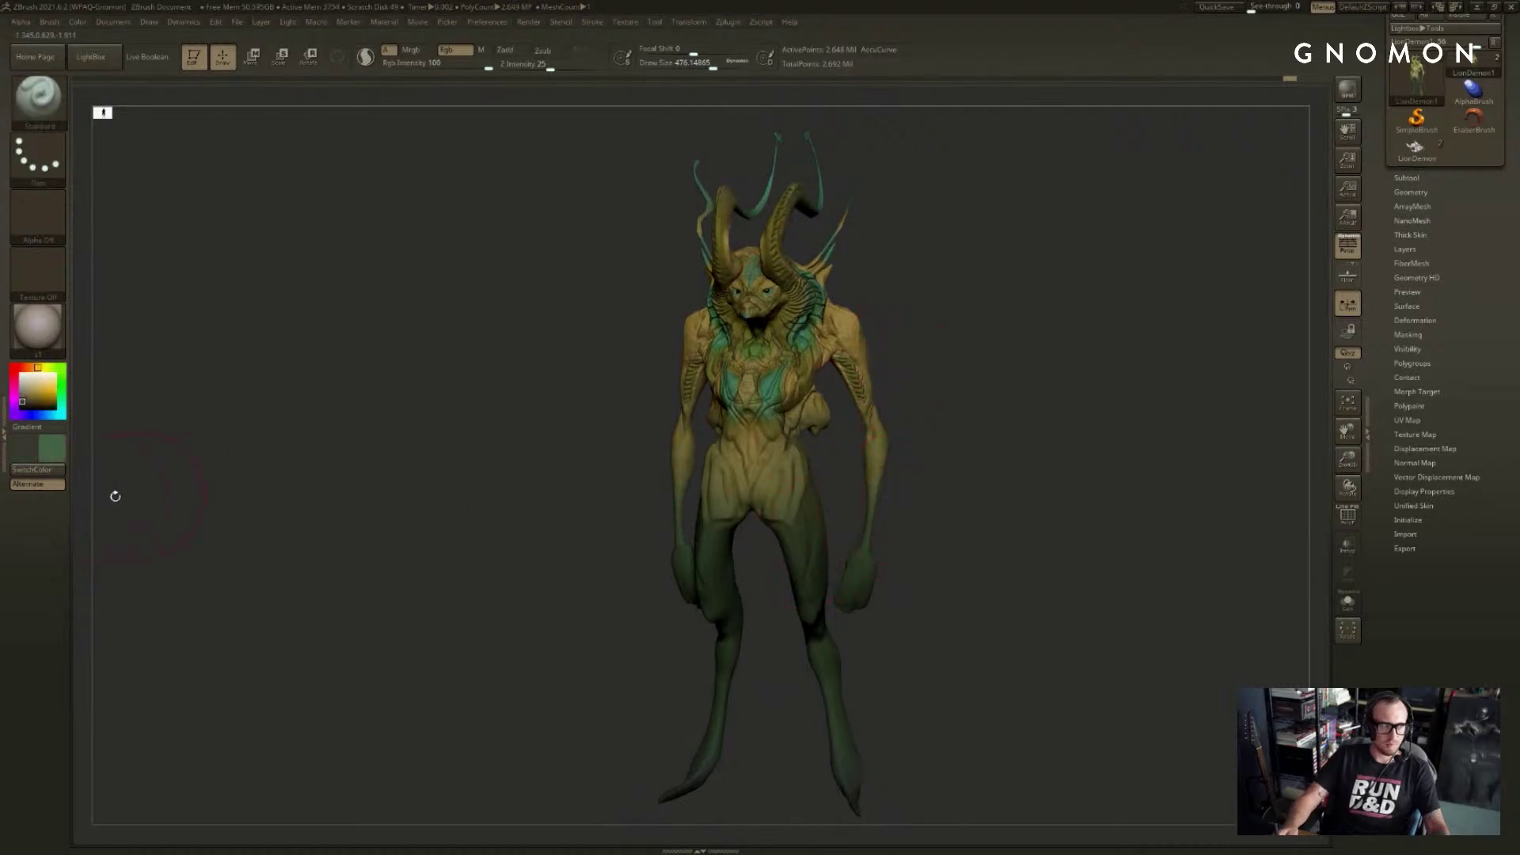
# - Paint the forearms dark green up to the elbows
pyautogui.moveTo(867, 489)
pyautogui.mouseDown()
pyautogui.moveTo(885, 418)
pyautogui.moveTo(880, 479)
pyautogui.mouseUp()
pyautogui.press('v')
pyautogui.press('v')
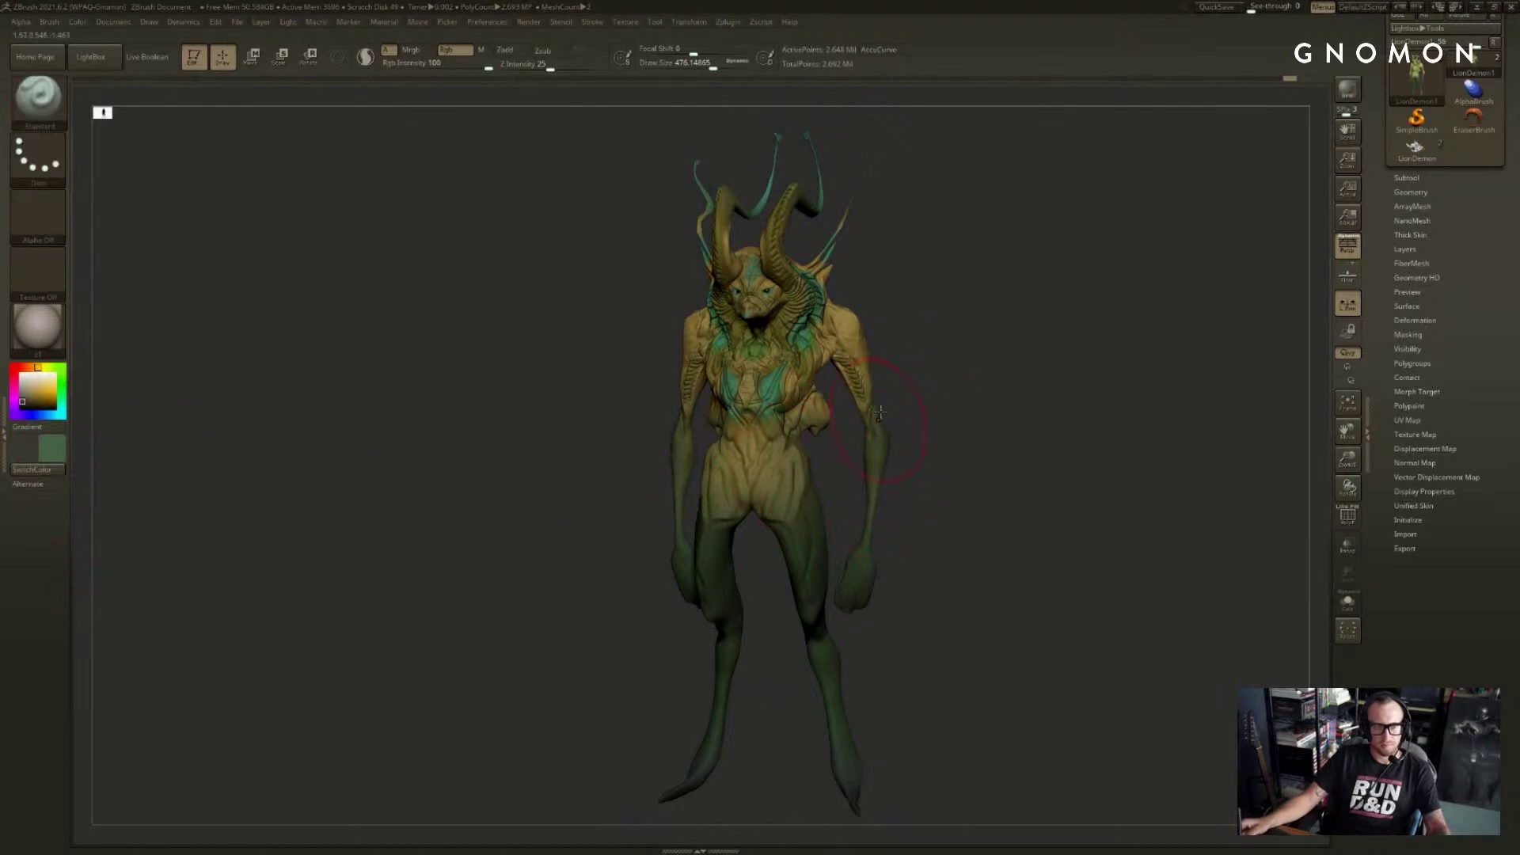
pyautogui.moveTo(880, 412)
pyautogui.mouseDown()
pyautogui.moveTo(929, 323)
pyautogui.moveTo(990, 345)
pyautogui.moveTo(950, 425)
pyautogui.moveTo(877, 438)
pyautogui.mouseUp()
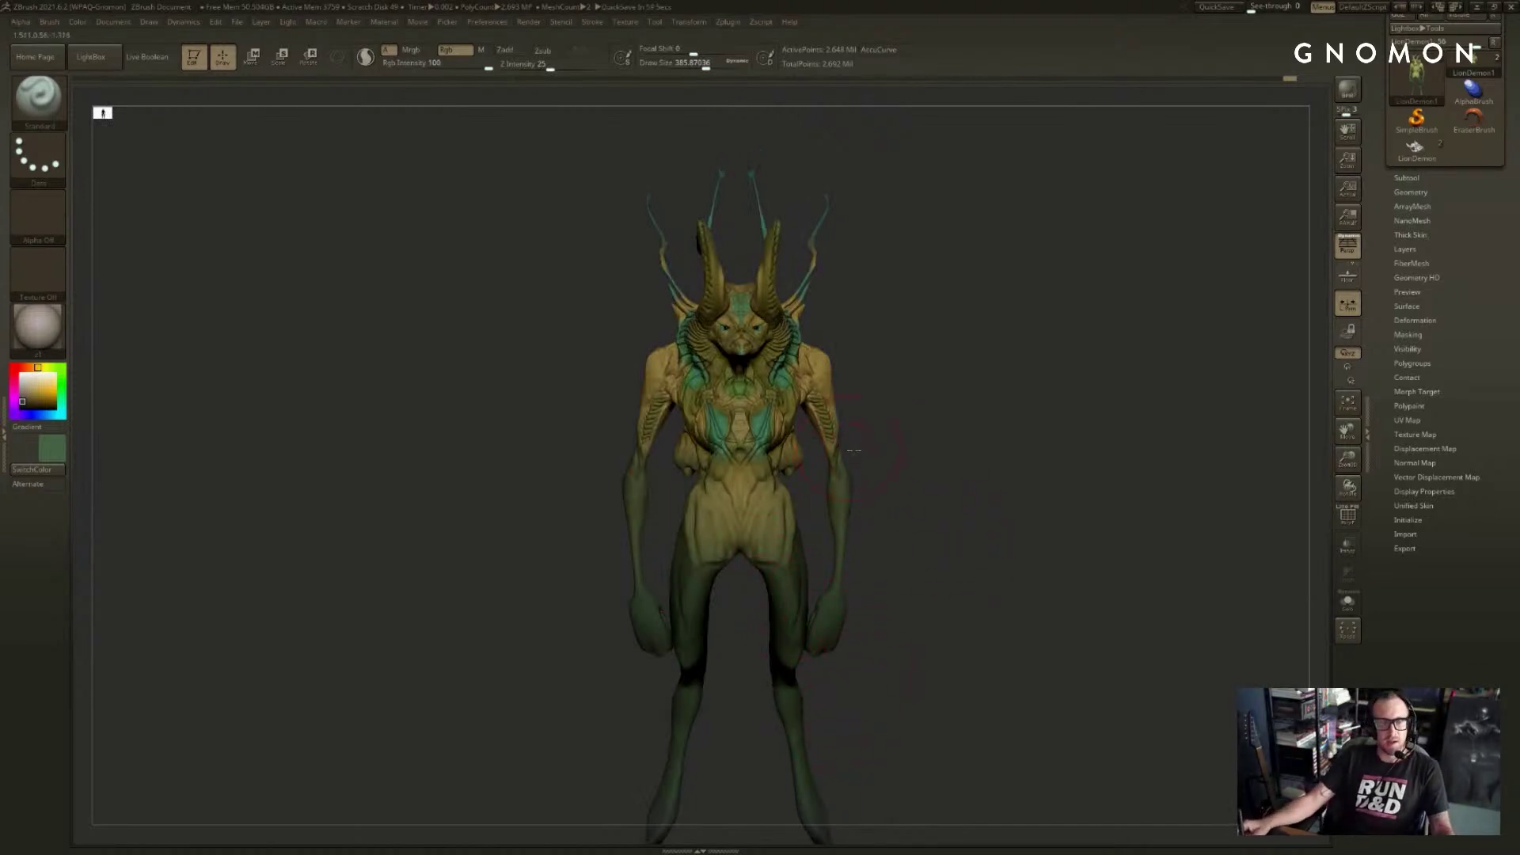
# - Blend the green further into the hips and upper thighs
pyautogui.moveTo(854, 449); pyautogui.dragTo(783, 487)
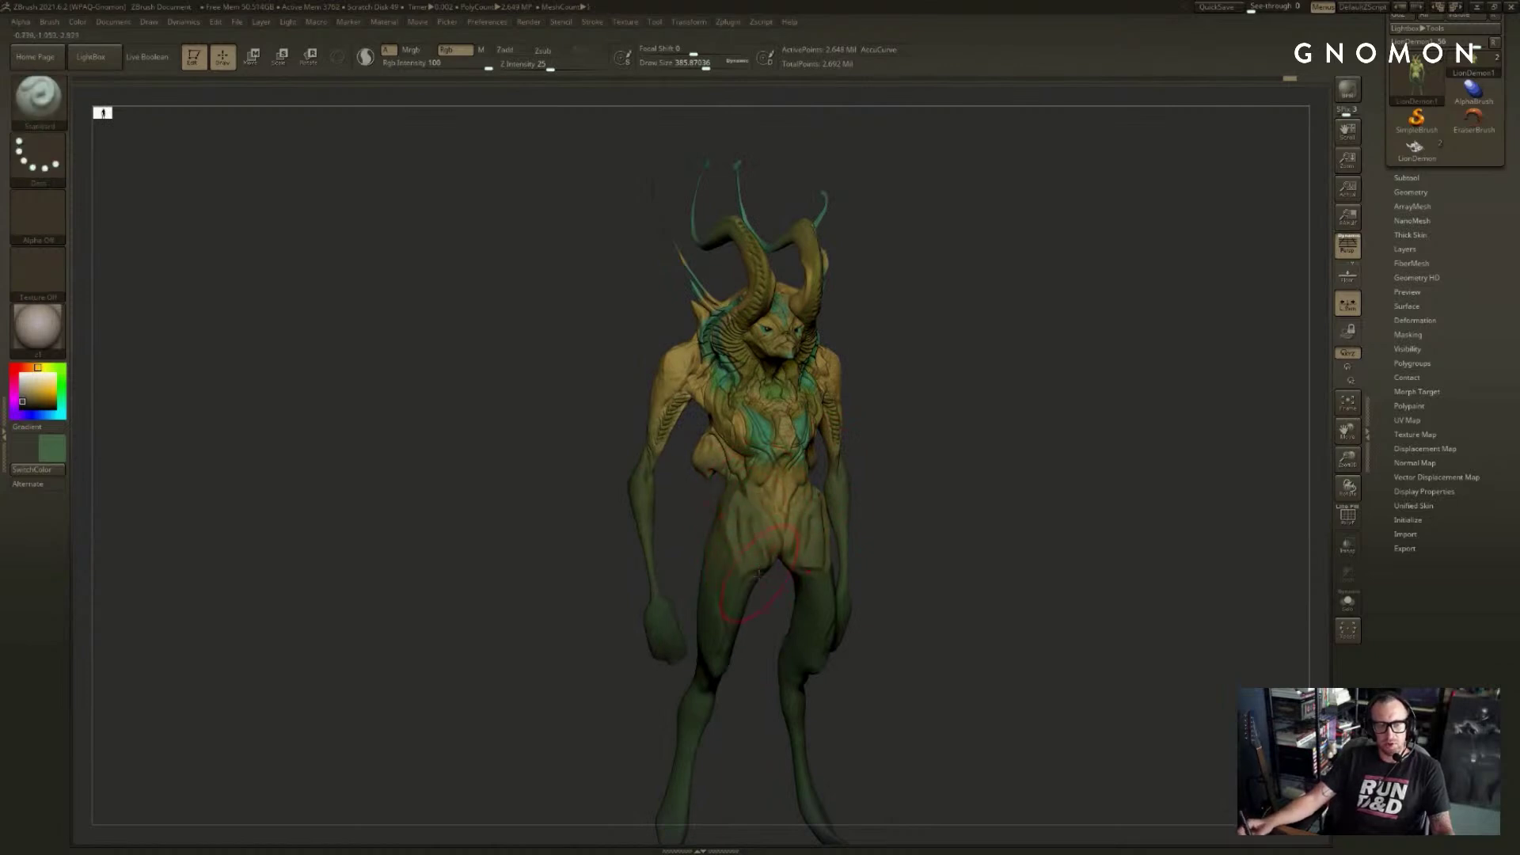
pyautogui.moveTo(756, 547)
pyautogui.mouseDown()
pyautogui.moveTo(705, 444)
pyautogui.moveTo(766, 529)
pyautogui.moveTo(822, 498)
pyautogui.mouseUp()
pyautogui.moveTo(940, 517); pyautogui.dragTo(983, 467)
# - Sample pale yellow, enlarge the brush to about 533 and compare it with dark green on the shoulder
pyautogui.press('c')
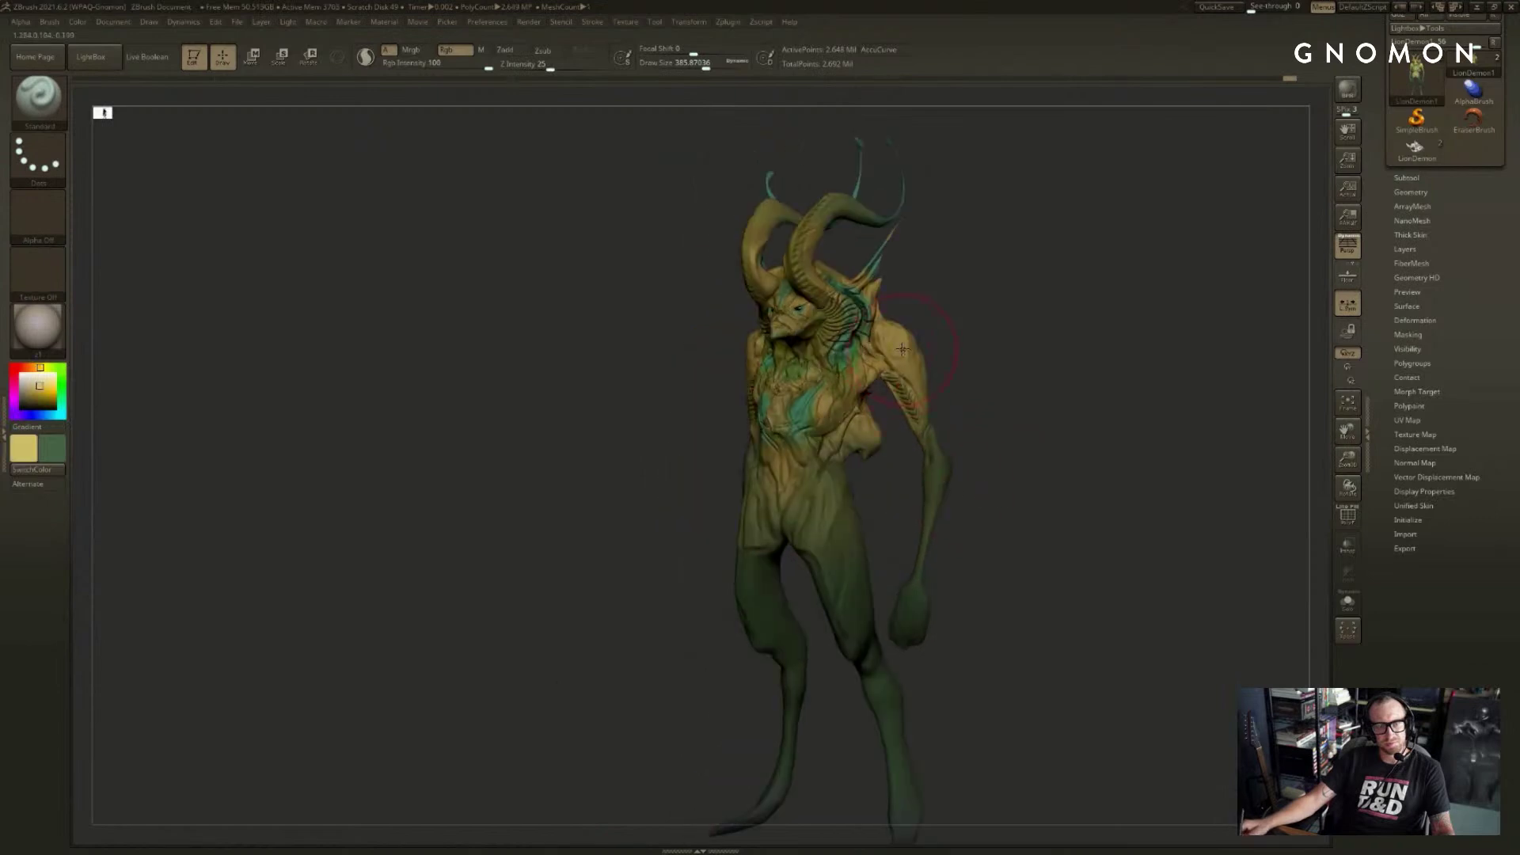
pyautogui.press(']')
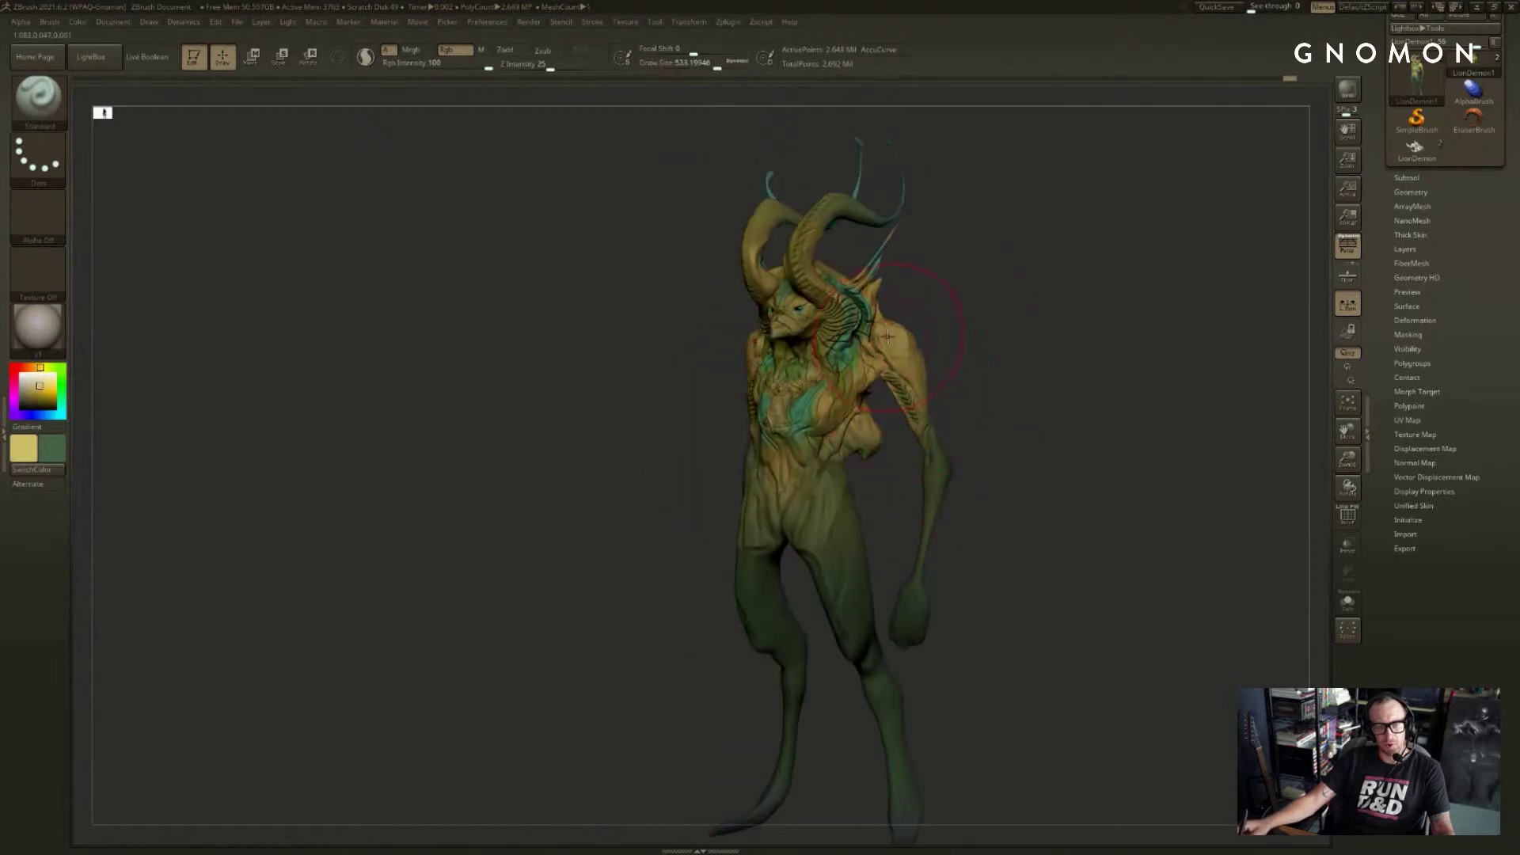
pyautogui.press('v')
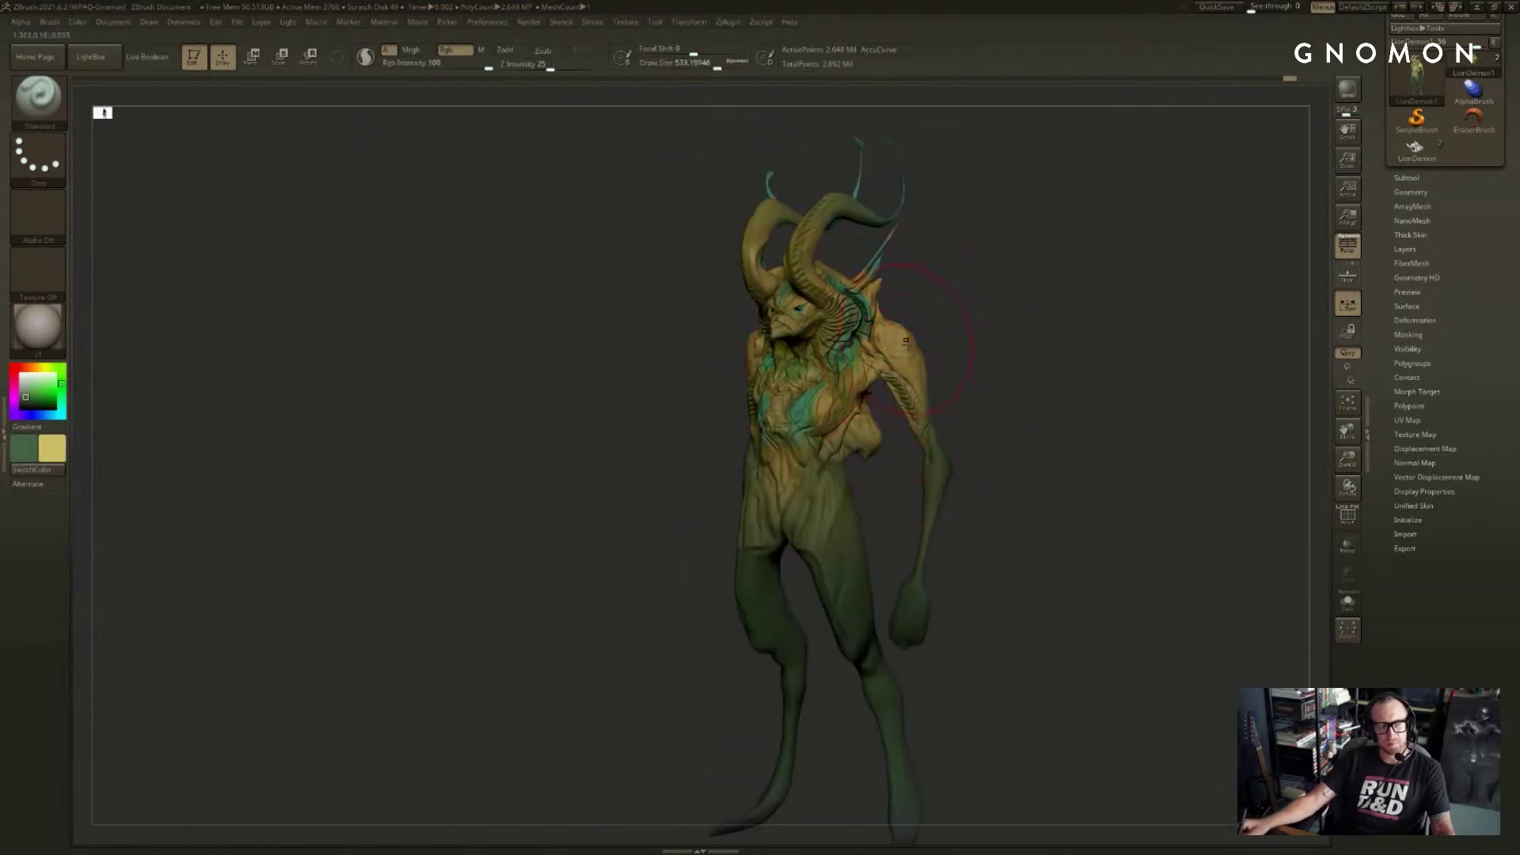
pyautogui.press('v')
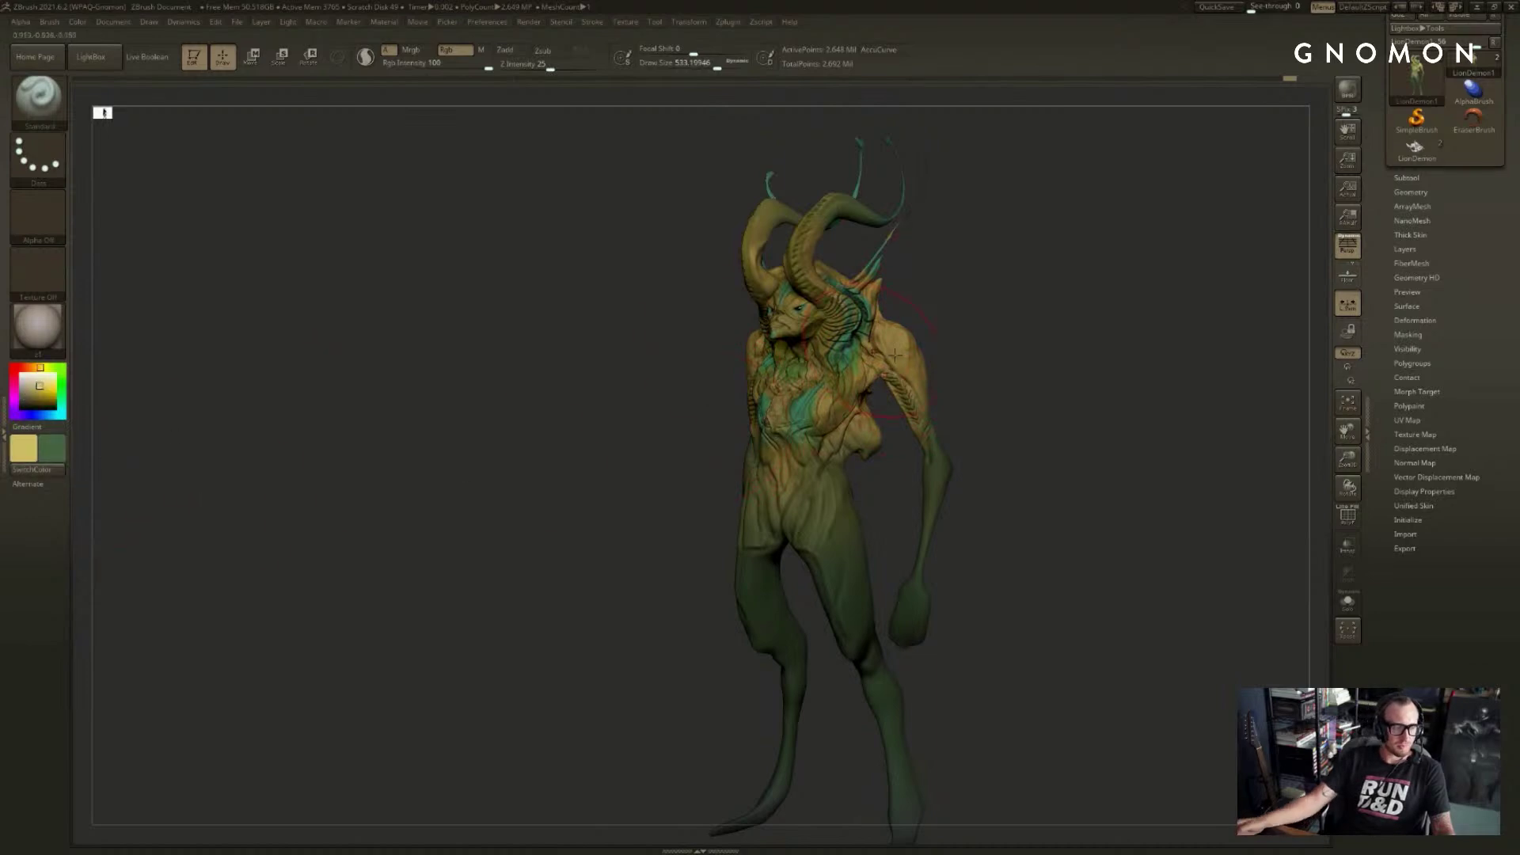
pyautogui.hotkey('ctrl', 'z')
pyautogui.hotkey('ctrl', 'shift', 'z')
pyautogui.press('v')
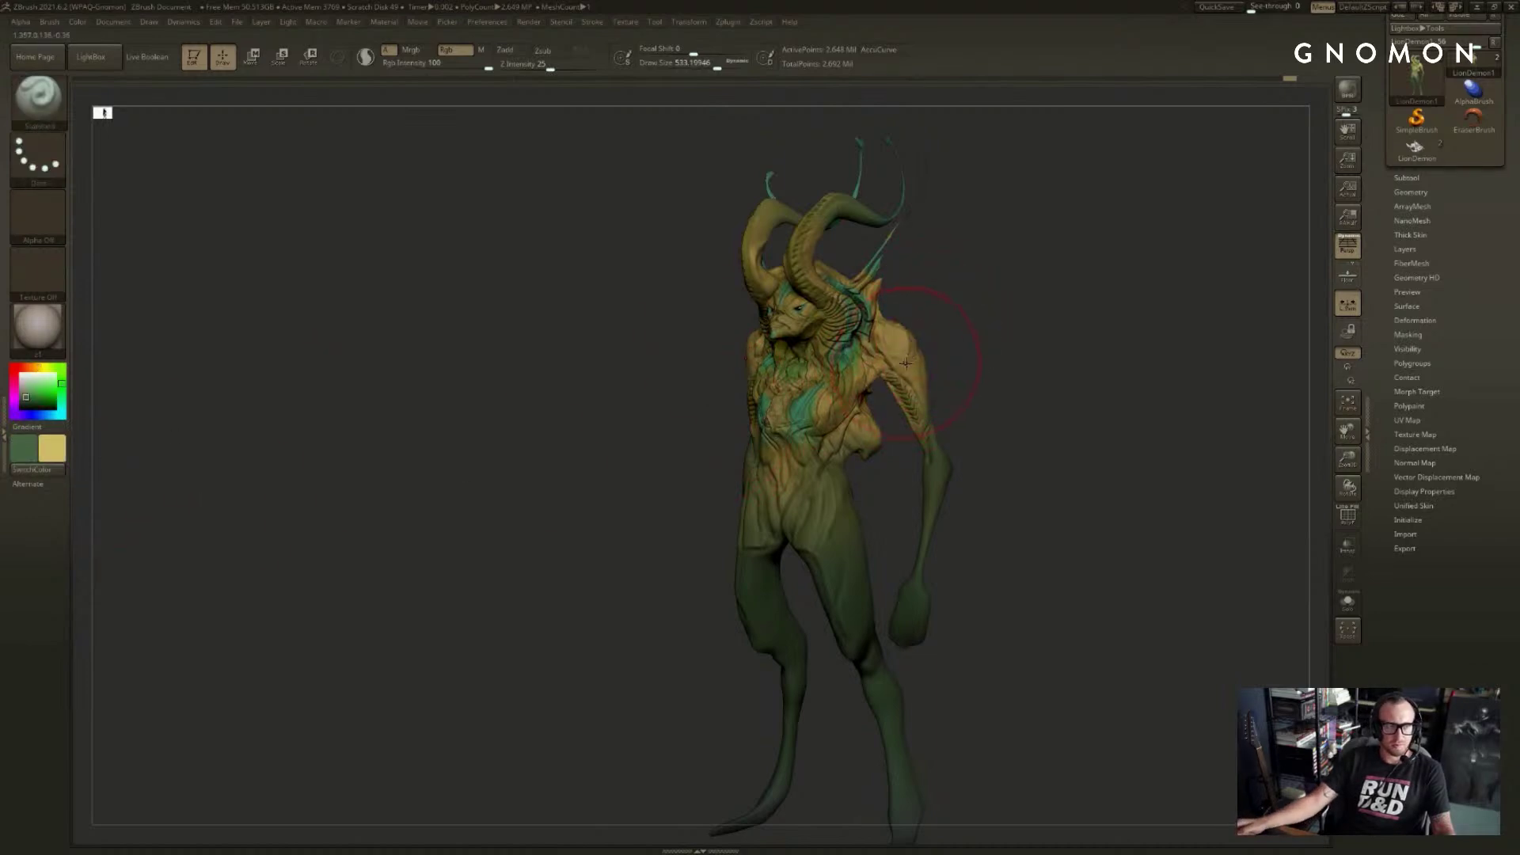
# - Try a blending stroke with resampled colours over the shoulder and upper arm
pyautogui.press('c')
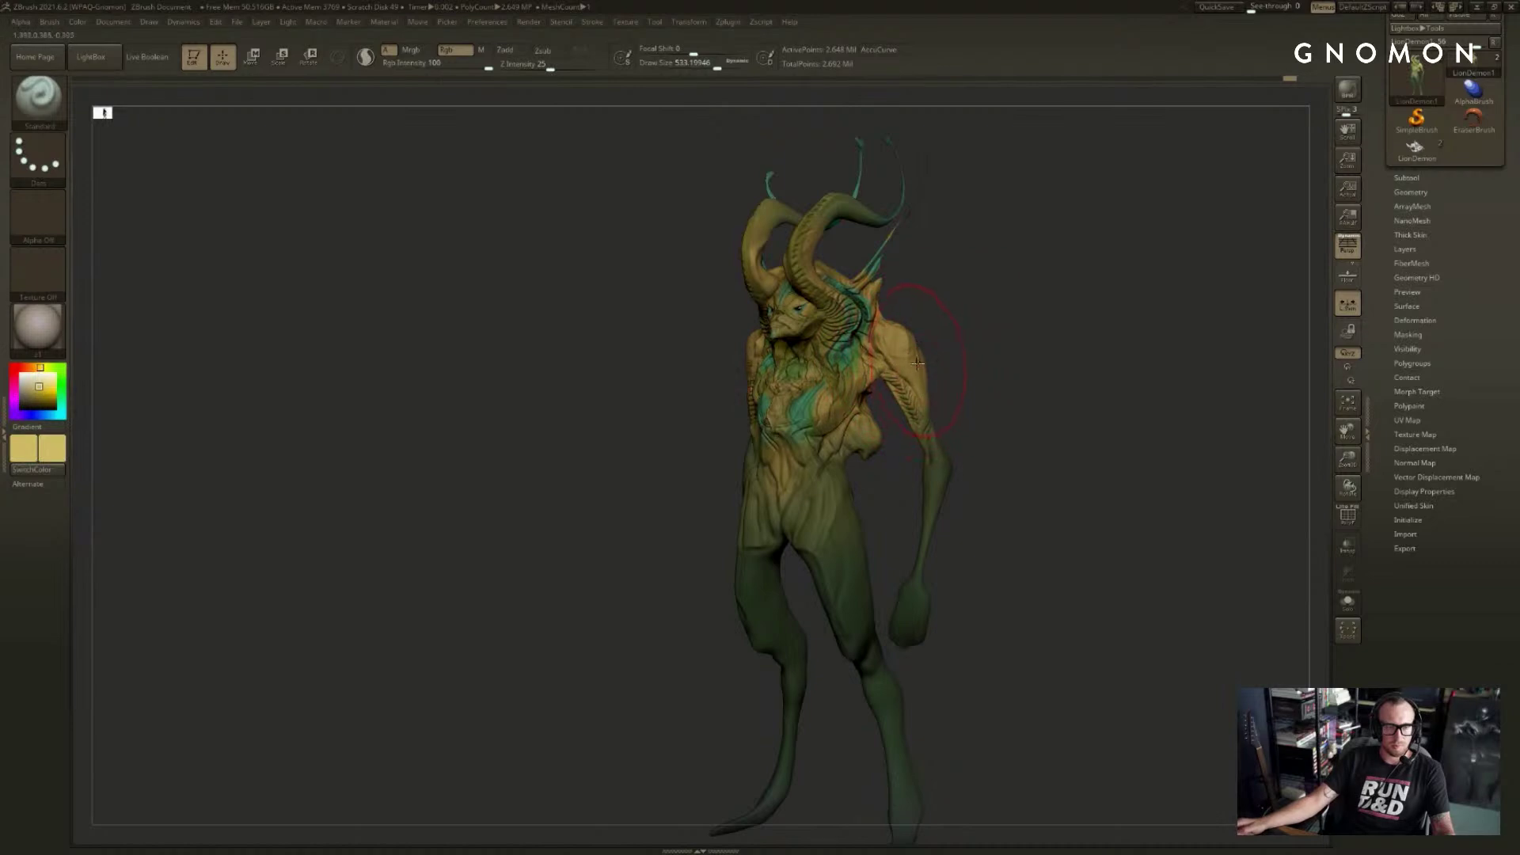
pyautogui.press('c')
pyautogui.moveTo(912, 396); pyautogui.dragTo(929, 353)
pyautogui.hotkey('ctrl', 'z')
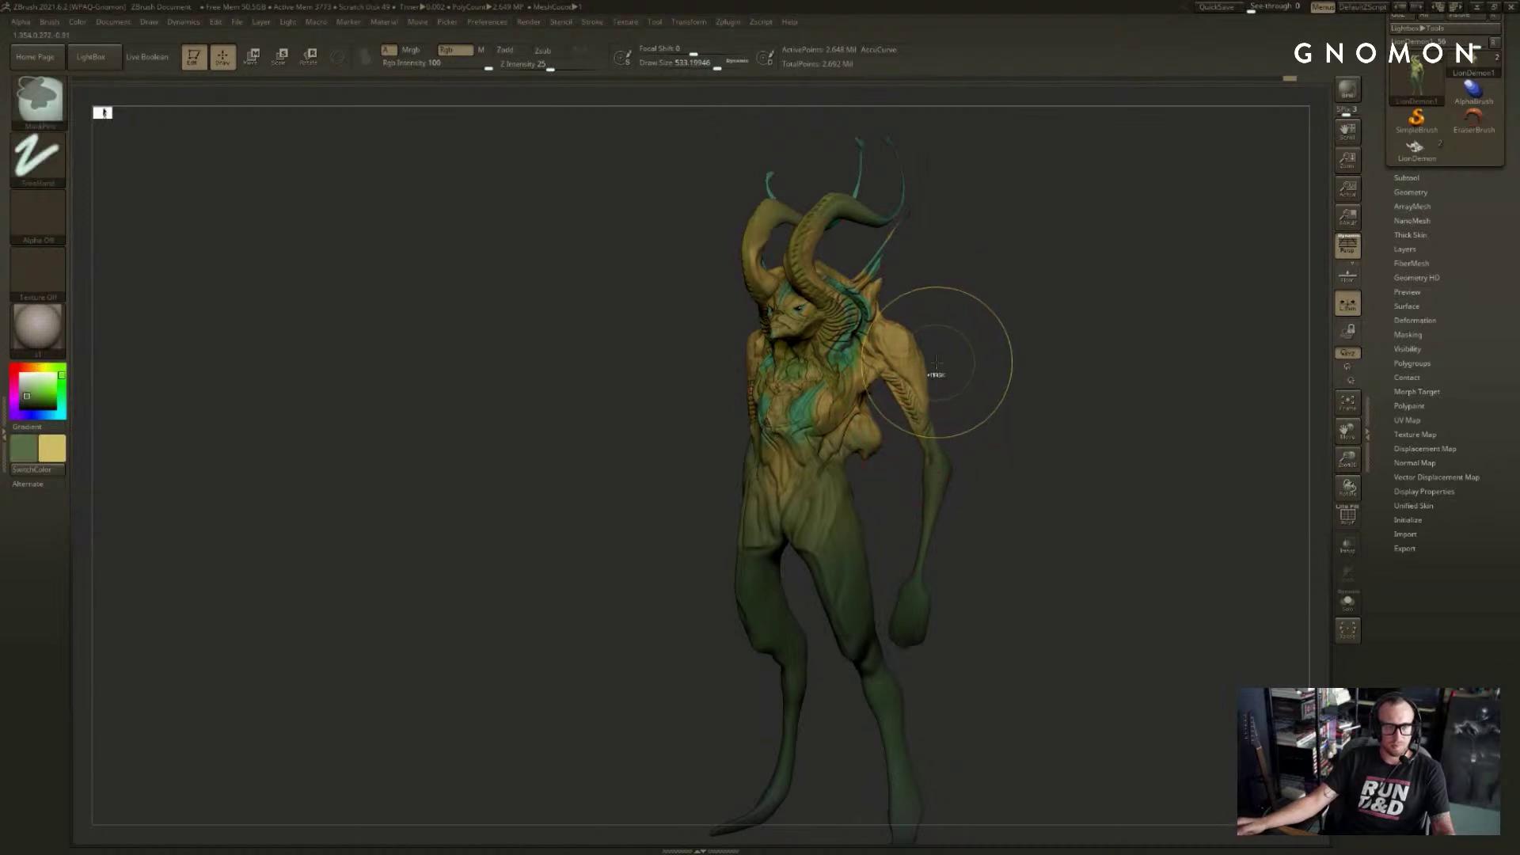
pyautogui.hotkey('ctrl', 'z')
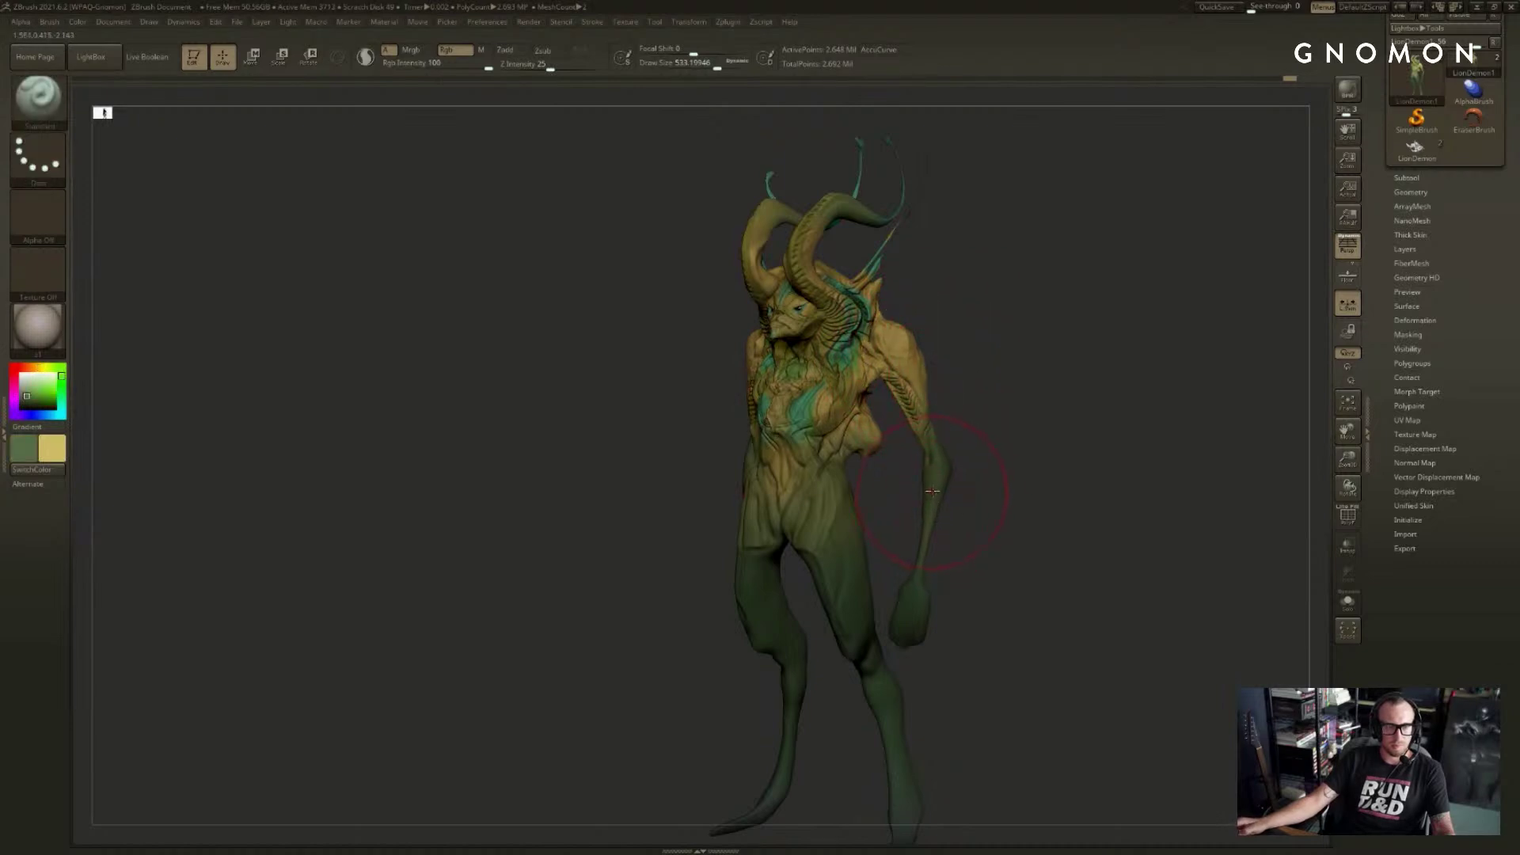
# - Resample muted green from the forearm and pale yellow from the shoulder as the two paint colours
pyautogui.press('v')
pyautogui.press('c')
pyautogui.press('c')
pyautogui.press('v')
pyautogui.press('c')
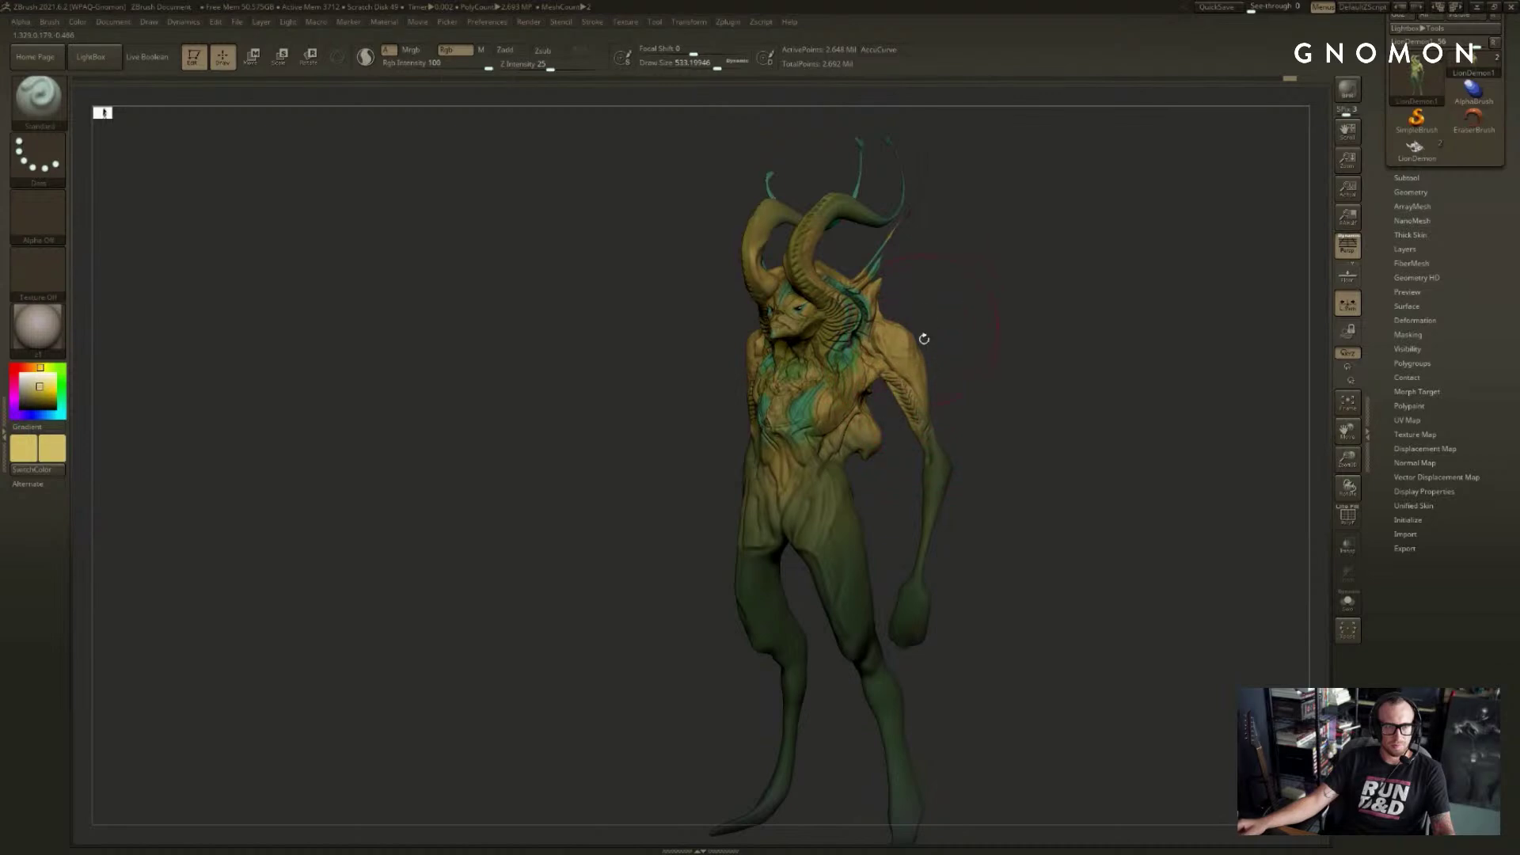
pyautogui.press('c')
pyautogui.press('v')
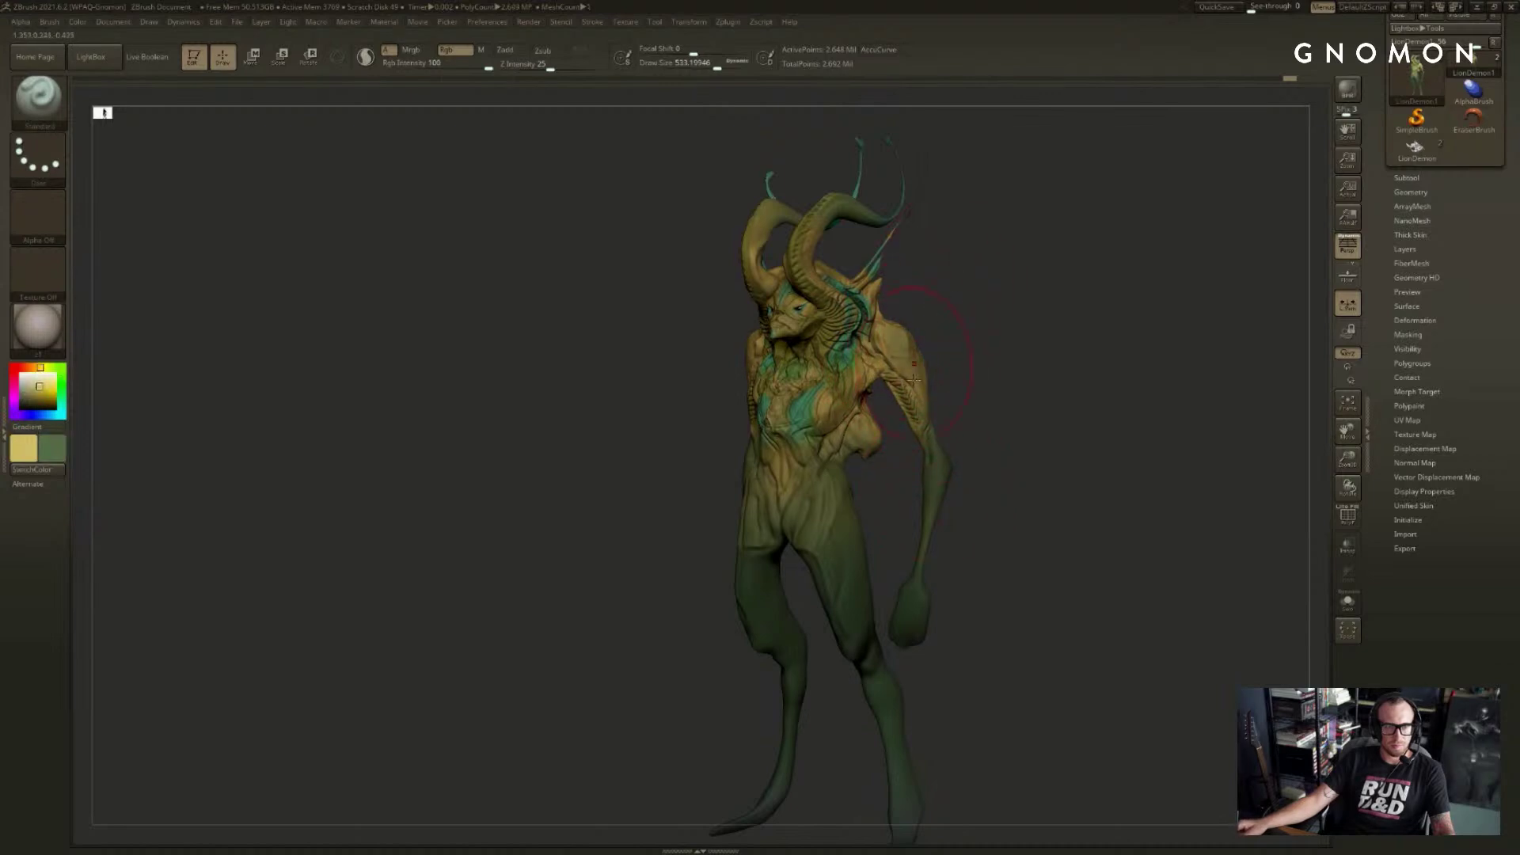
# - Sample dark green, reduce the brush to about 351 and paint the hanging lumps below the arms
pyautogui.keyDown('shift'); pyautogui.moveTo(943, 391); pyautogui.dragTo(947, 394); pyautogui.keyUp('shift')
pyautogui.press('s')
pyautogui.click(965, 398)
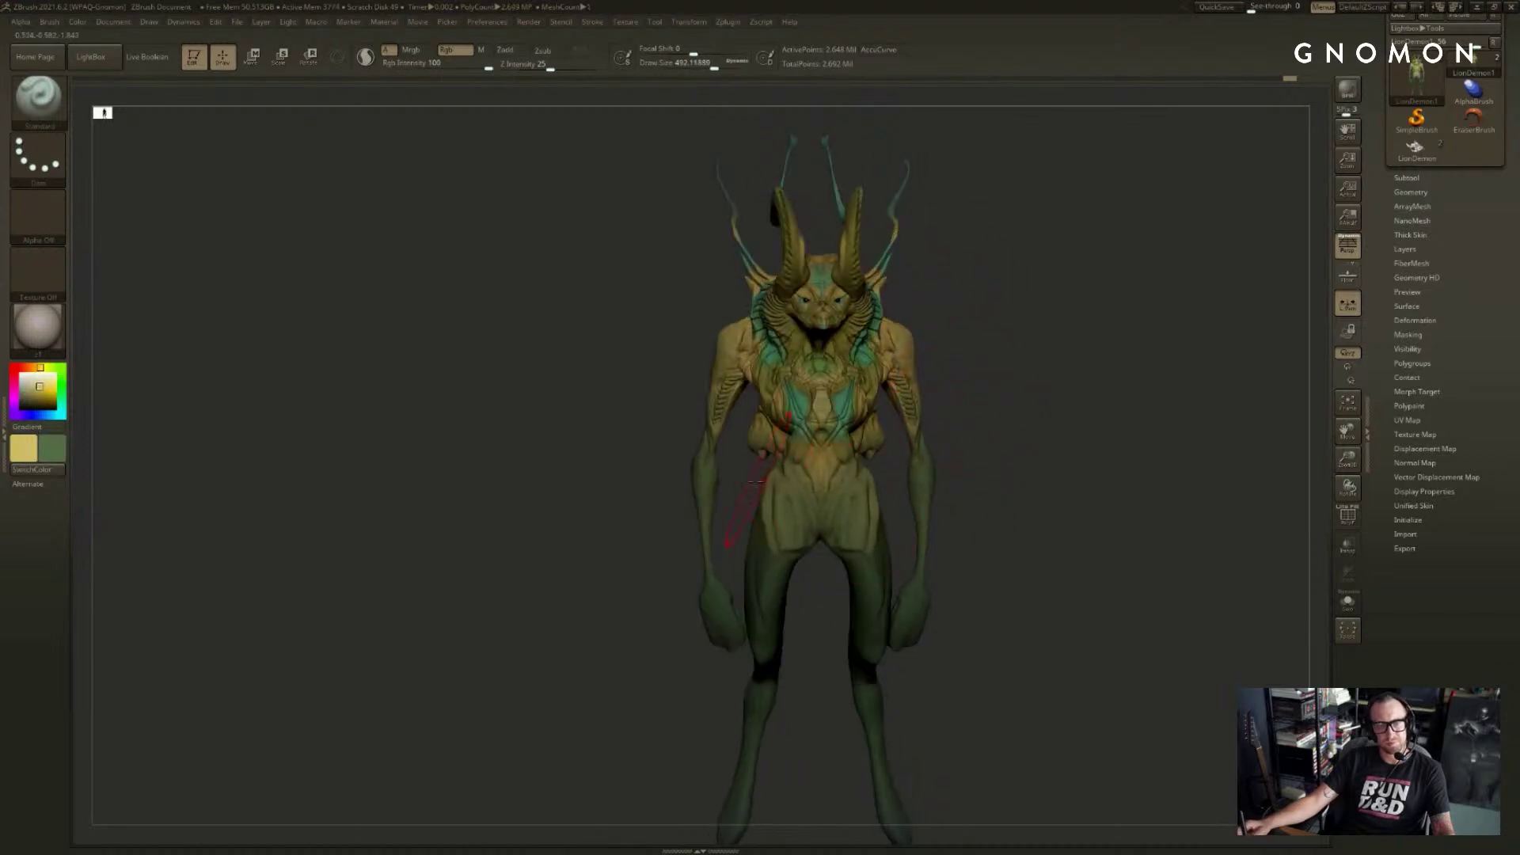
pyautogui.moveTo(728, 449); pyautogui.dragTo(753, 434)
pyautogui.moveTo(621, 594)
pyautogui.keyDown('alt'); pyautogui.mouseDown()
pyautogui.moveTo(634, 473)
pyautogui.moveTo(643, 537)
pyautogui.mouseUp(); pyautogui.keyUp('alt')
pyautogui.press('c')
pyautogui.keyDown('alt'); pyautogui.moveTo(697, 610); pyautogui.dragTo(705, 700); pyautogui.keyUp('alt')
pyautogui.press('[')
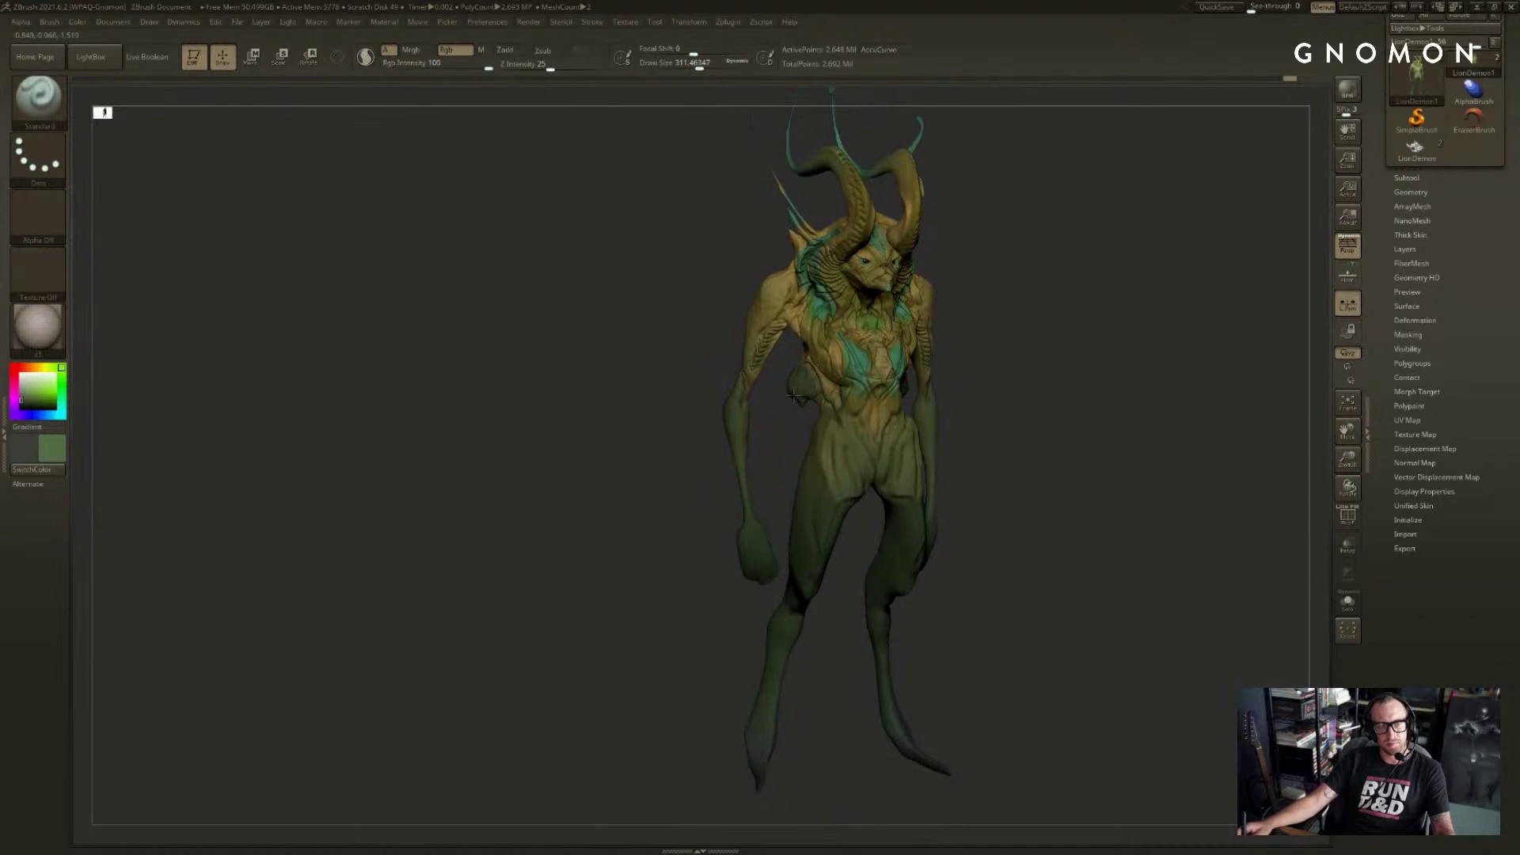
pyautogui.moveTo(793, 396)
pyautogui.mouseDown()
pyautogui.moveTo(911, 400)
pyautogui.moveTo(812, 389)
pyautogui.mouseUp()
pyautogui.press('shift')
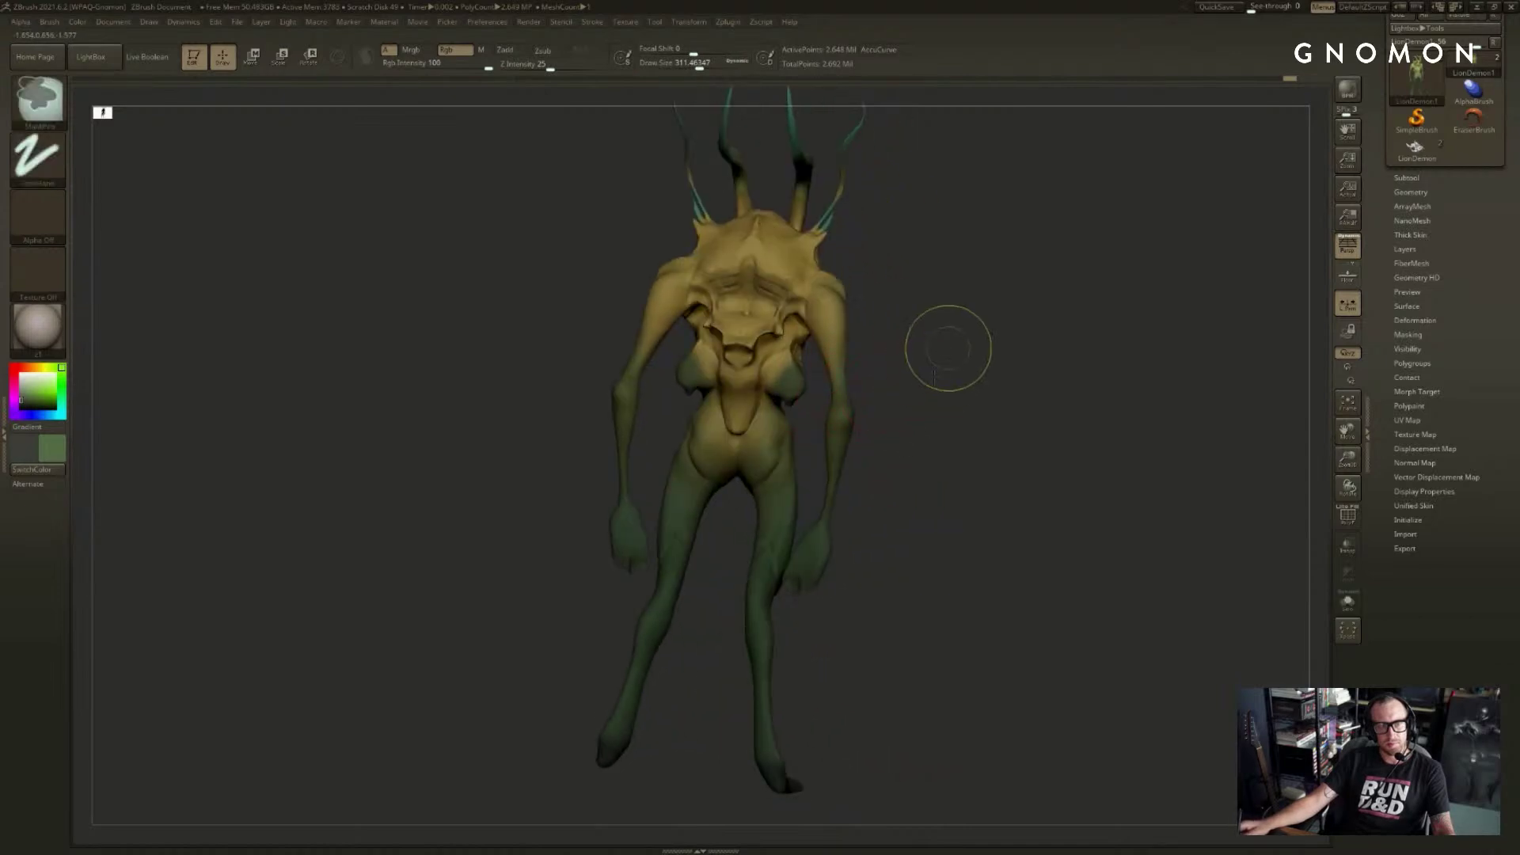
# - Resample muted green and paint the flanks and backs of the shoulders and upper arms, ending with a brush size of about 407
pyautogui.moveTo(947, 349)
pyautogui.mouseDown()
pyautogui.moveTo(905, 377)
pyautogui.moveTo(947, 431)
pyautogui.moveTo(922, 442)
pyautogui.mouseUp()
pyautogui.press('[')
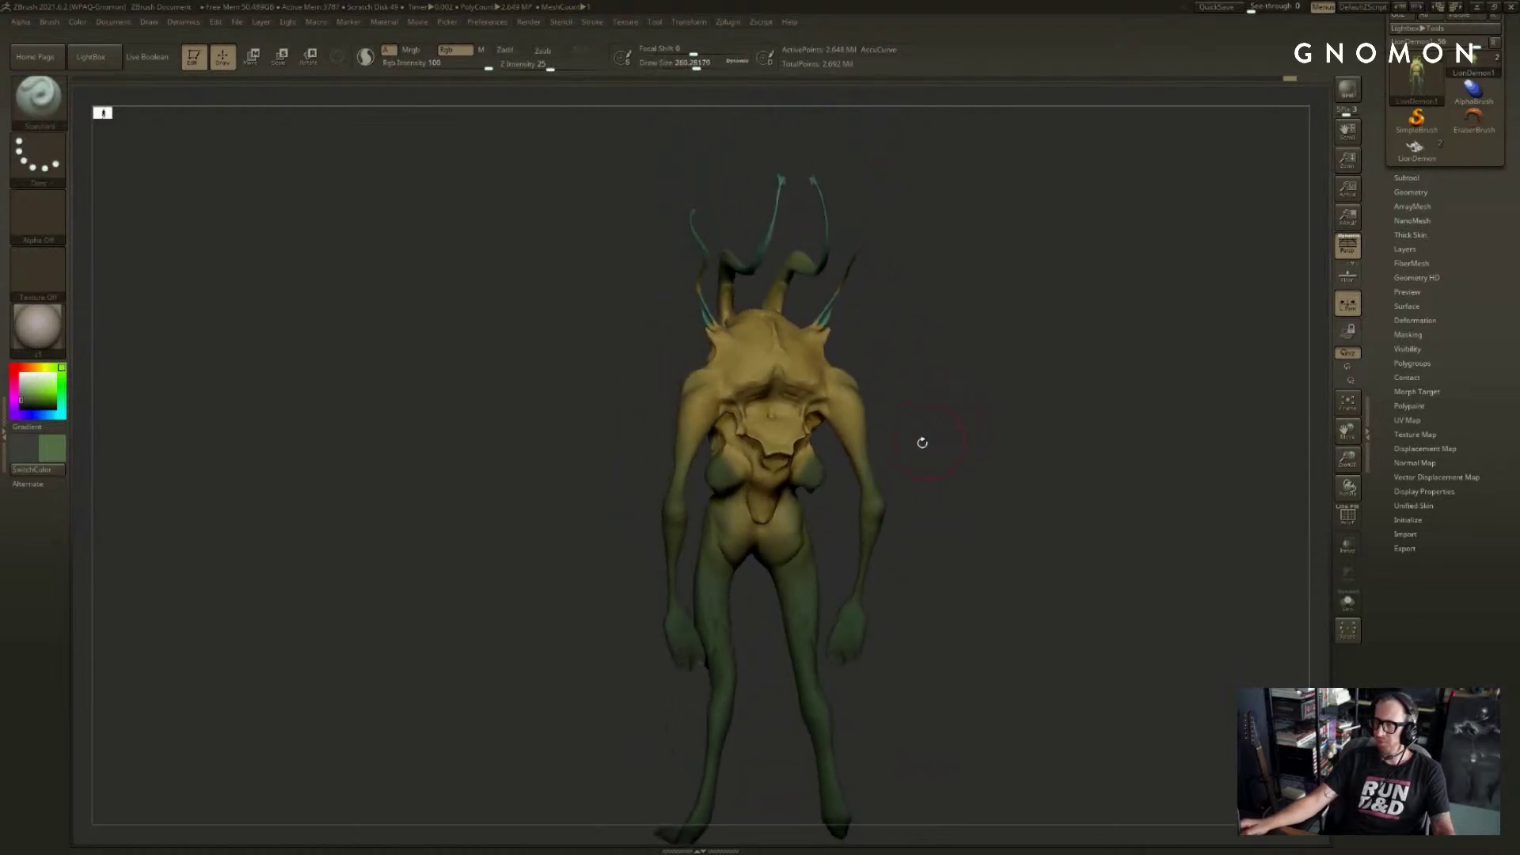
pyautogui.press('c')
pyautogui.moveTo(795, 469); pyautogui.dragTo(816, 433)
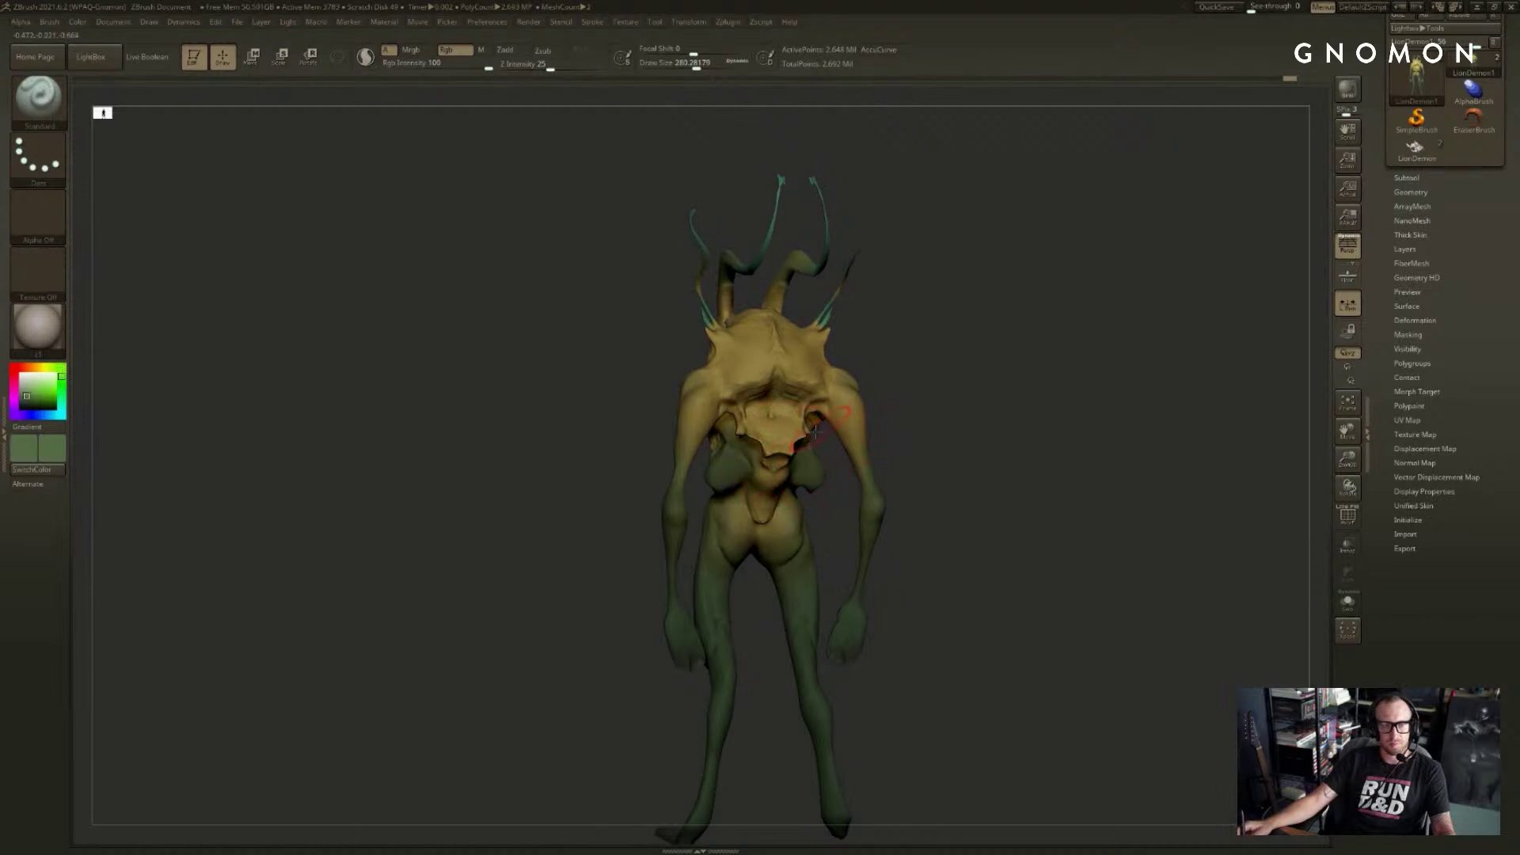
pyautogui.keyDown('shift'); pyautogui.moveTo(963, 423); pyautogui.dragTo(943, 424); pyautogui.keyUp('shift')
pyautogui.hotkey('ctrl', 'z')
pyautogui.press('s')
pyautogui.moveTo(791, 443)
pyautogui.mouseDown()
pyautogui.moveTo(732, 453)
pyautogui.moveTo(722, 423)
pyautogui.moveTo(689, 416)
pyautogui.moveTo(734, 332)
pyautogui.moveTo(749, 468)
pyautogui.mouseUp()
pyautogui.press('s')
pyautogui.press('s')
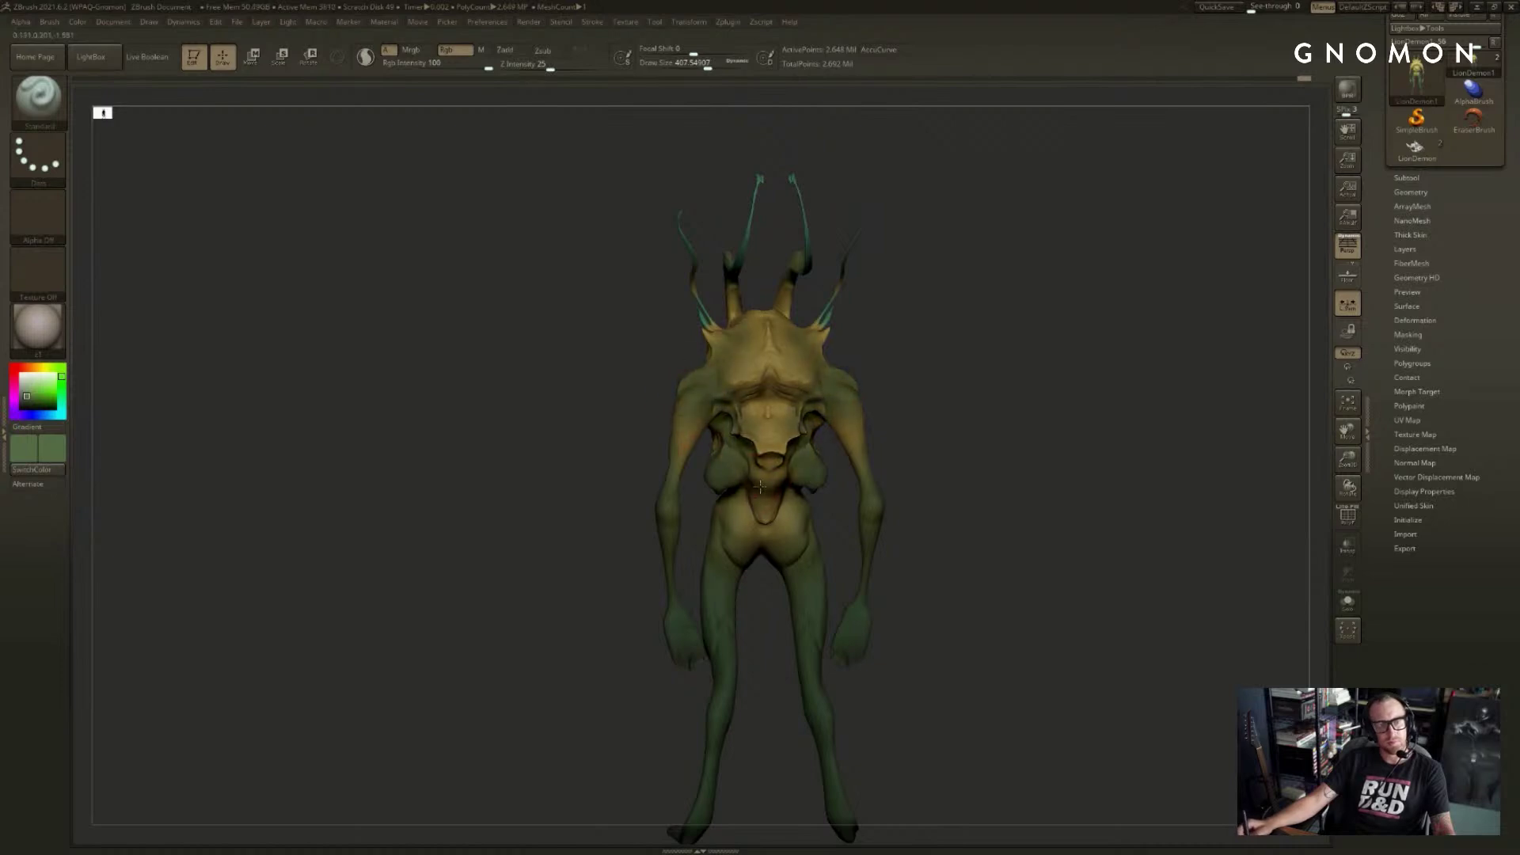
# - Switch to the hPolish brush for the chest forms and reduce its size to about 199
pyautogui.moveTo(974, 418); pyautogui.dragTo(940, 411)
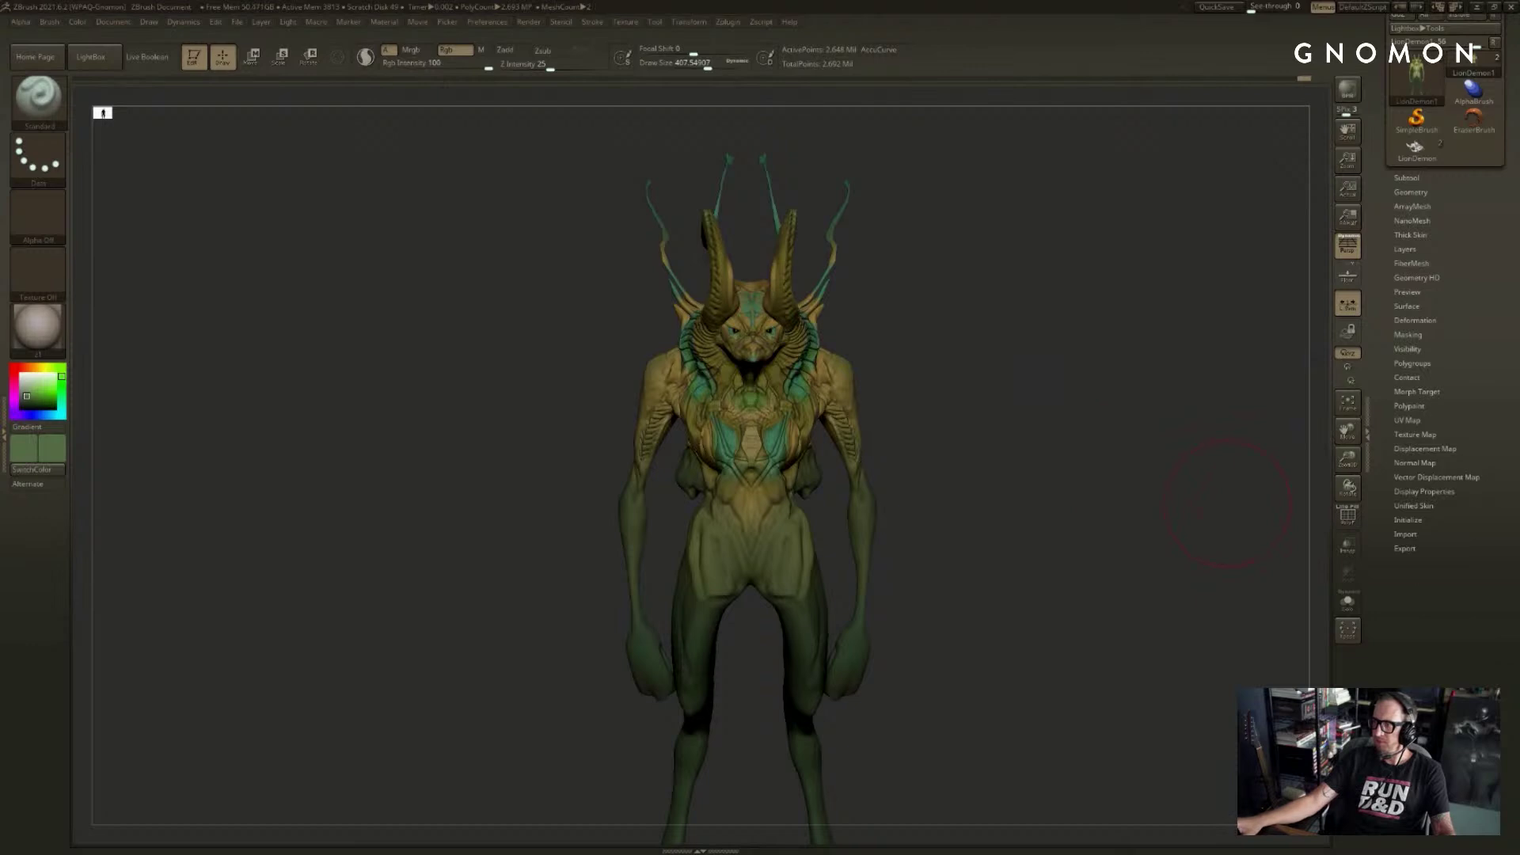
pyautogui.moveTo(1305, 462); pyautogui.dragTo(1288, 470)
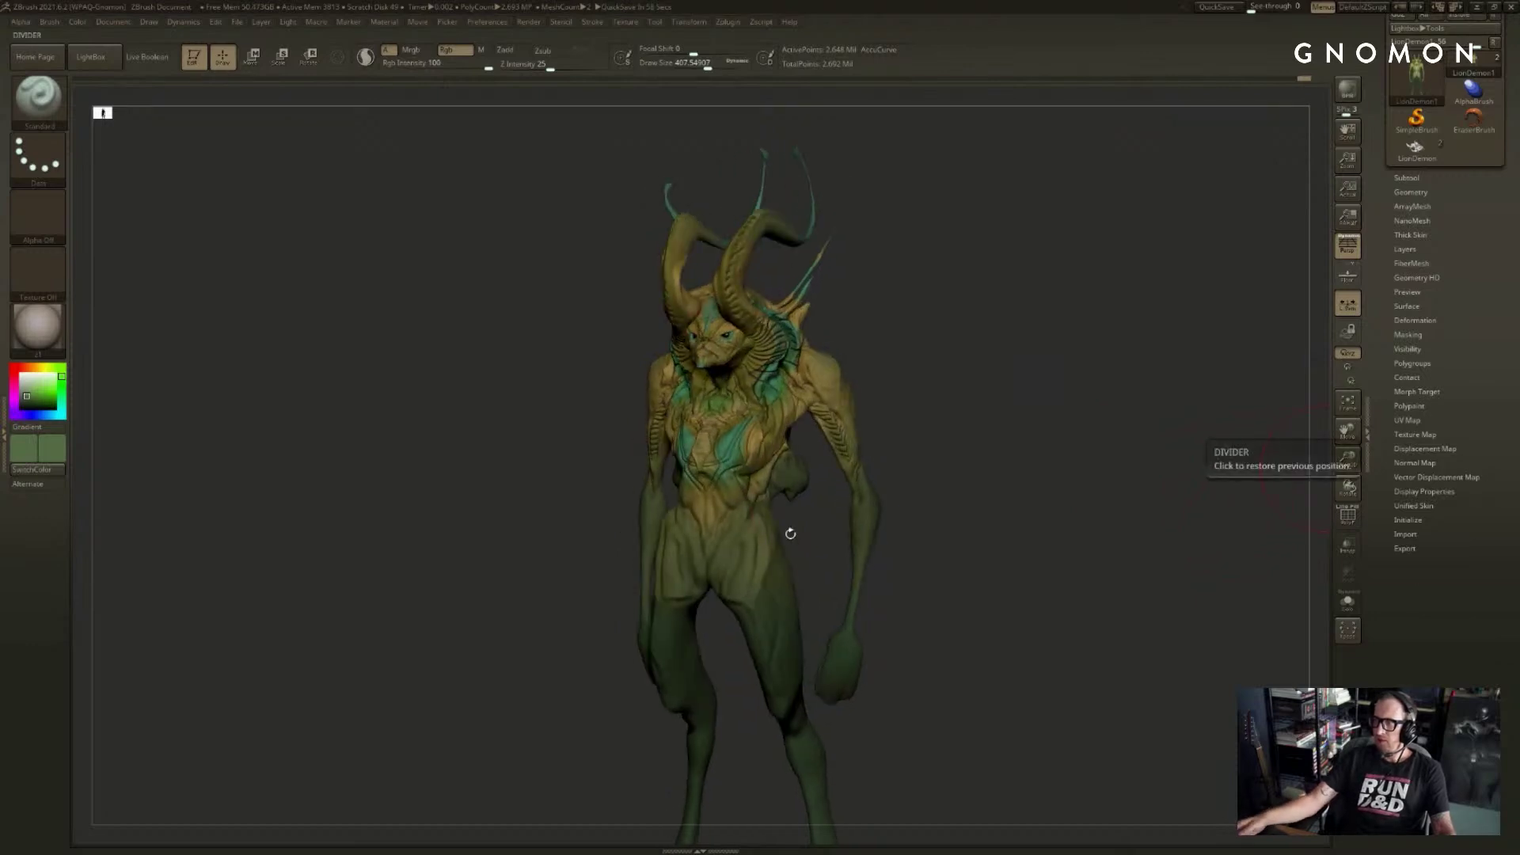
pyautogui.moveTo(936, 494); pyautogui.dragTo(1014, 477)
pyautogui.press('b')
pyautogui.press('c')
pyautogui.press('b')
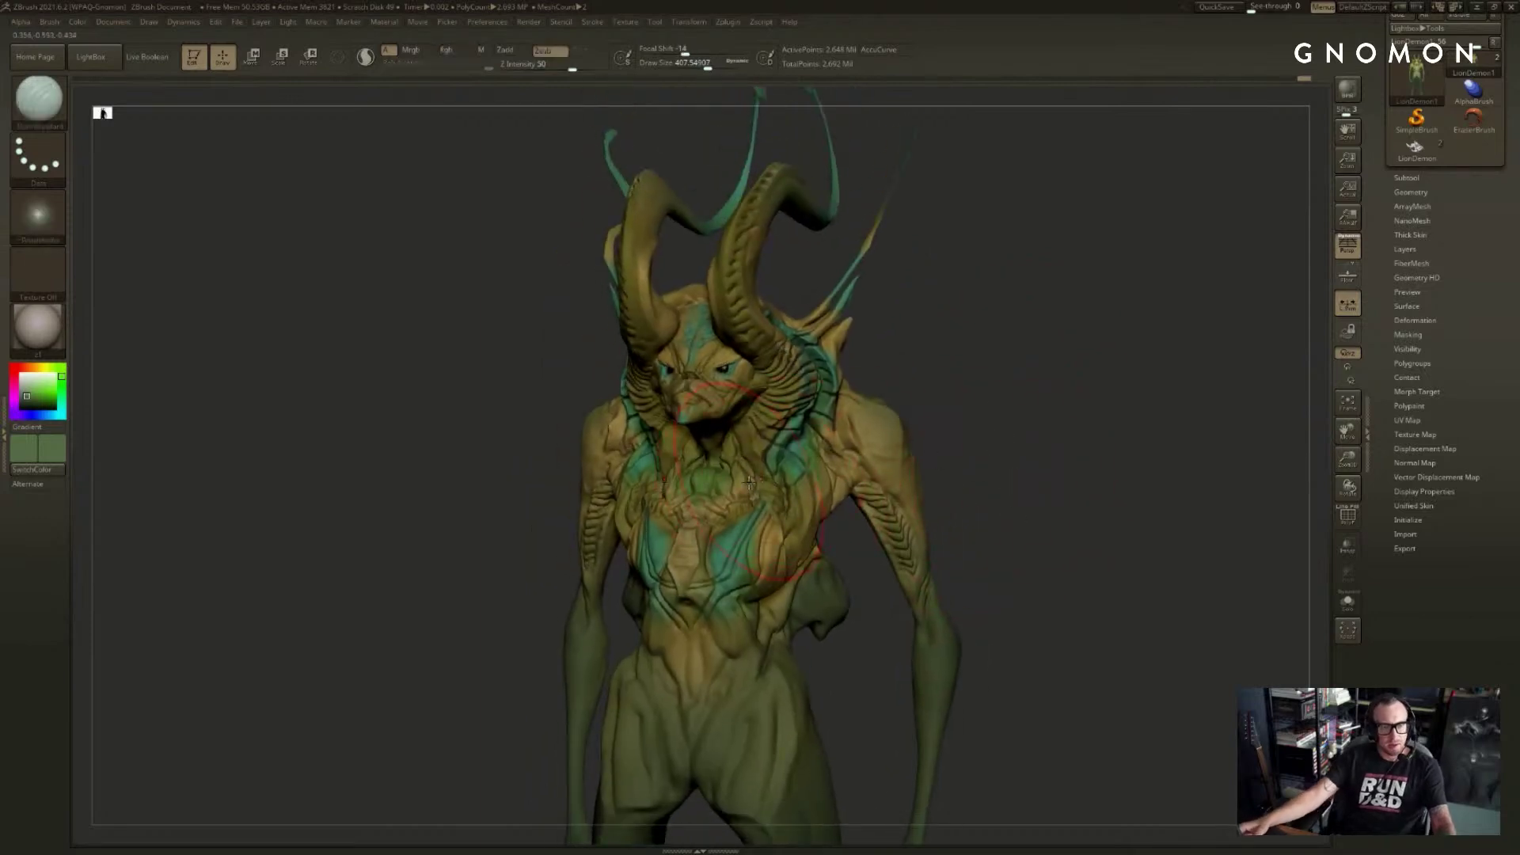
pyautogui.press('b')
pyautogui.press('h')
pyautogui.press('p')
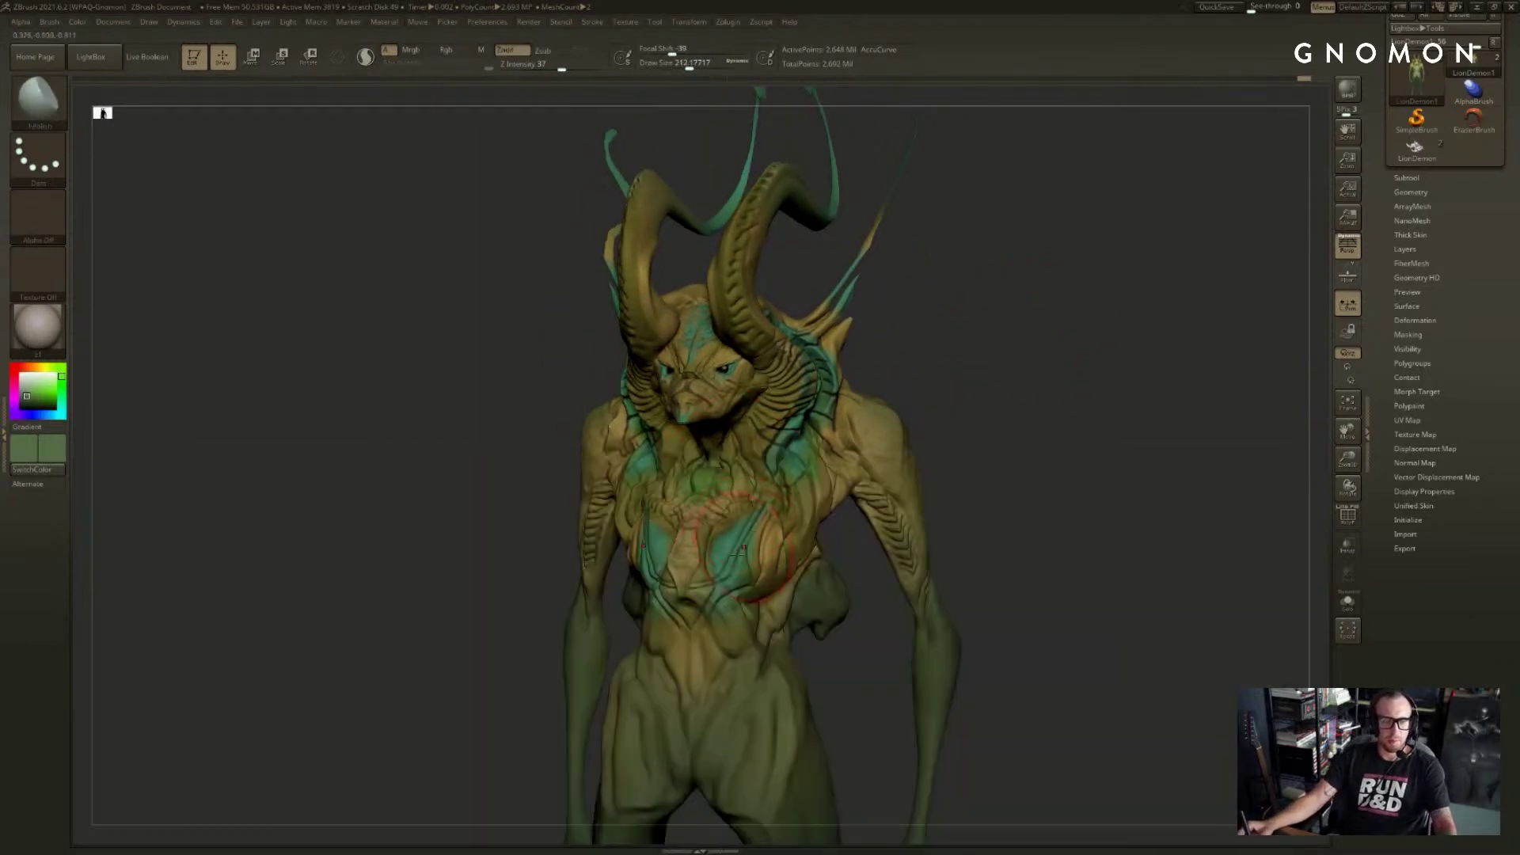
pyautogui.press('shift')
pyautogui.press('[')
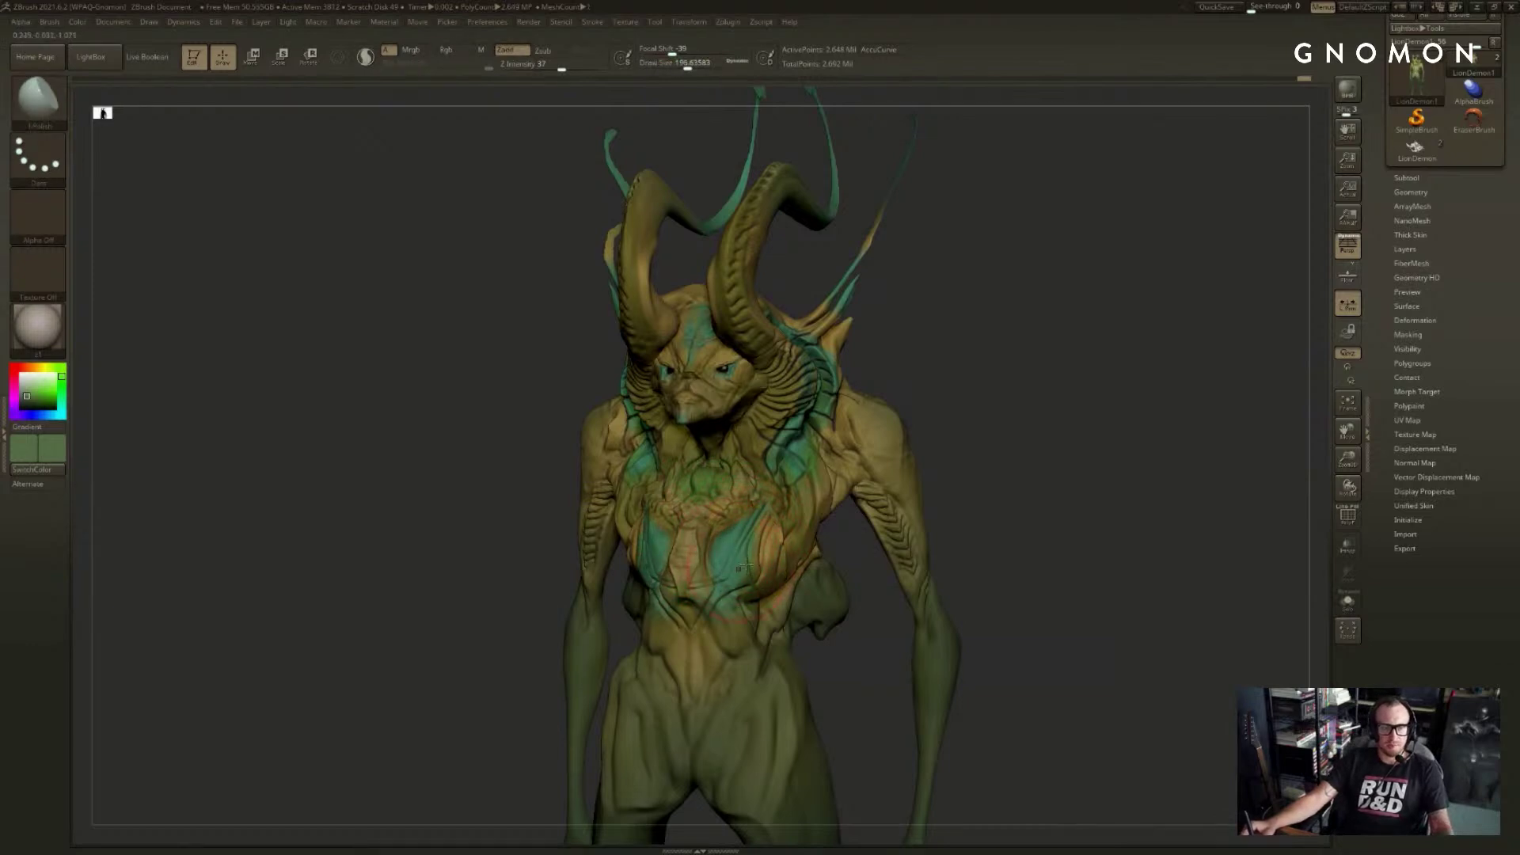
# - Carve creases along the teal chest muscle with the Dam Standard brush at a size of about 77
pyautogui.press('b')
pyautogui.press('d')
pyautogui.press('s')
pyautogui.press('s')
pyautogui.moveTo(751, 533)
pyautogui.mouseDown()
pyautogui.moveTo(734, 534)
pyautogui.moveTo(721, 586)
pyautogui.mouseUp()
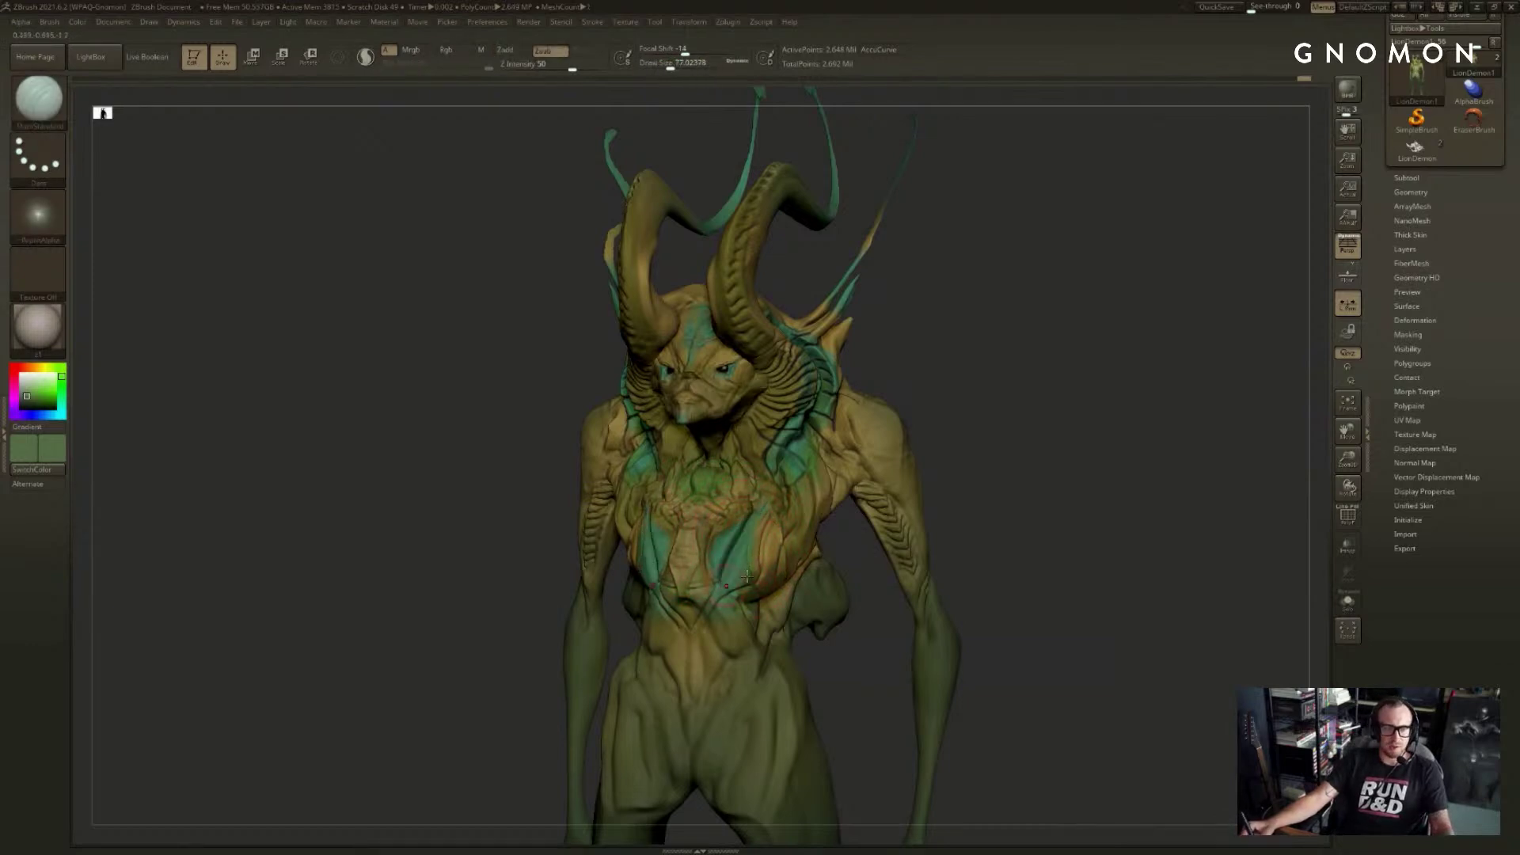
pyautogui.keyDown('shift'); pyautogui.moveTo(858, 589); pyautogui.dragTo(862, 591); pyautogui.keyUp('shift')
# - Carve a long upward crease through the teal chest area from the front with Dam Standard
pyautogui.press('b')
pyautogui.press('d')
pyautogui.press('s')
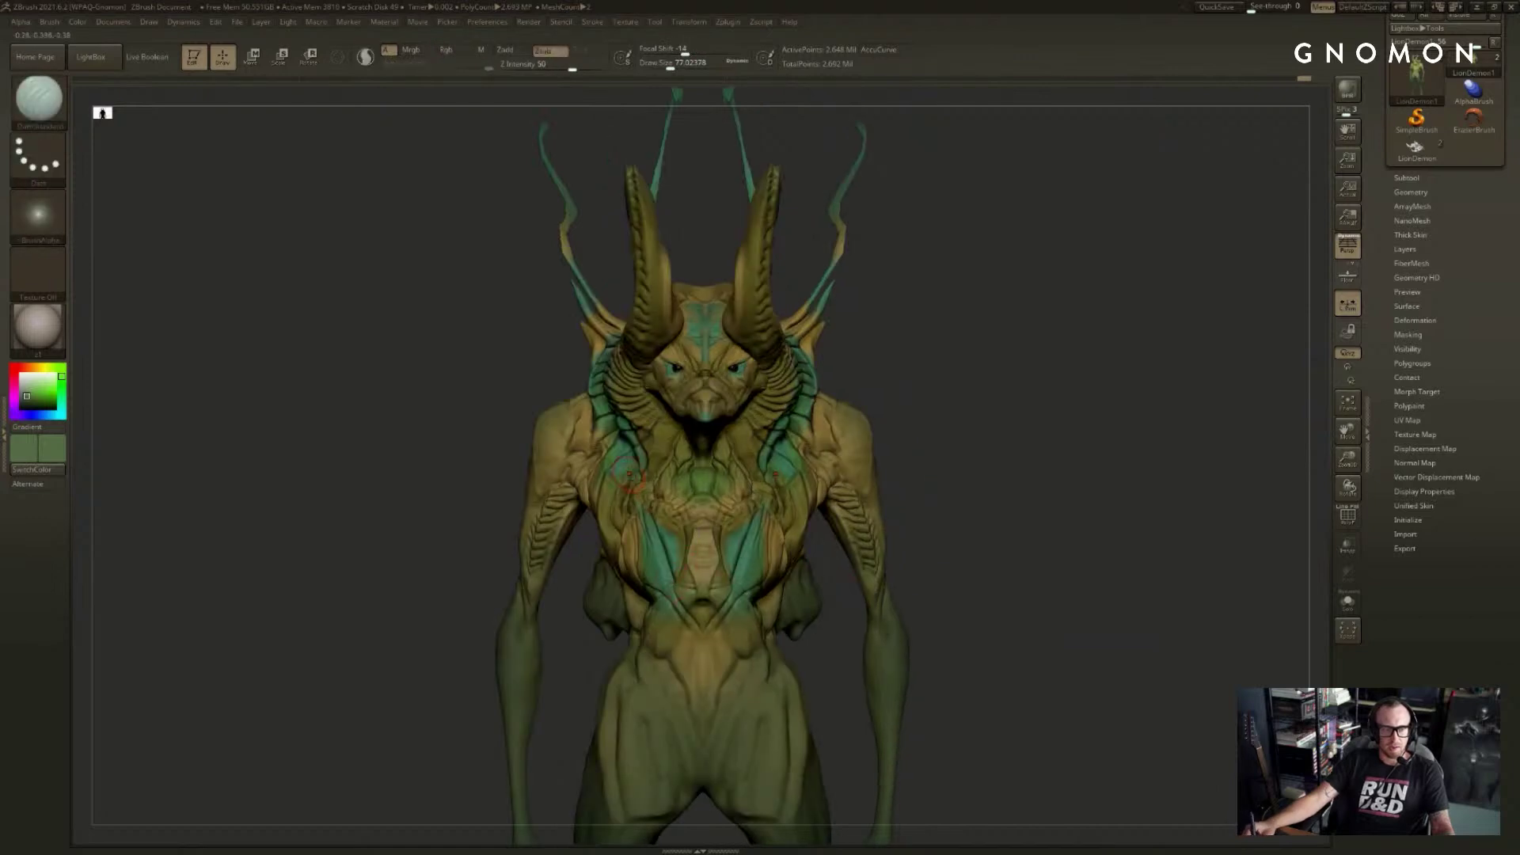
pyautogui.moveTo(659, 585); pyautogui.dragTo(646, 510)
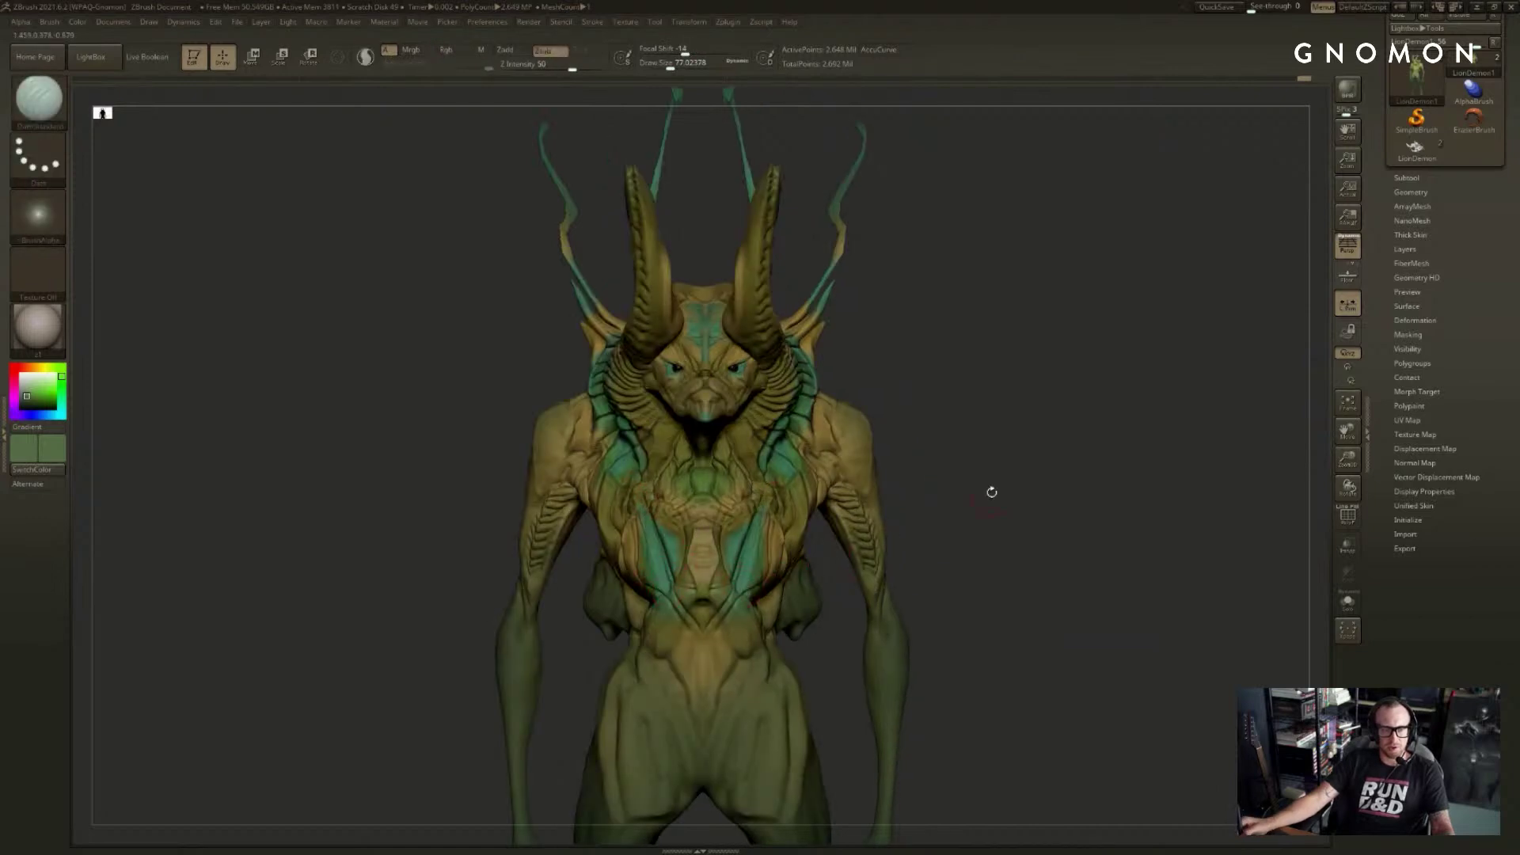
# - Undo the extra chest stroke, carve a crease from the lower chest toward the ribs and smooth around it
pyautogui.moveTo(991, 491); pyautogui.dragTo(960, 501)
pyautogui.moveTo(739, 586); pyautogui.dragTo(764, 505)
pyautogui.hotkey('ctrl', 'z')
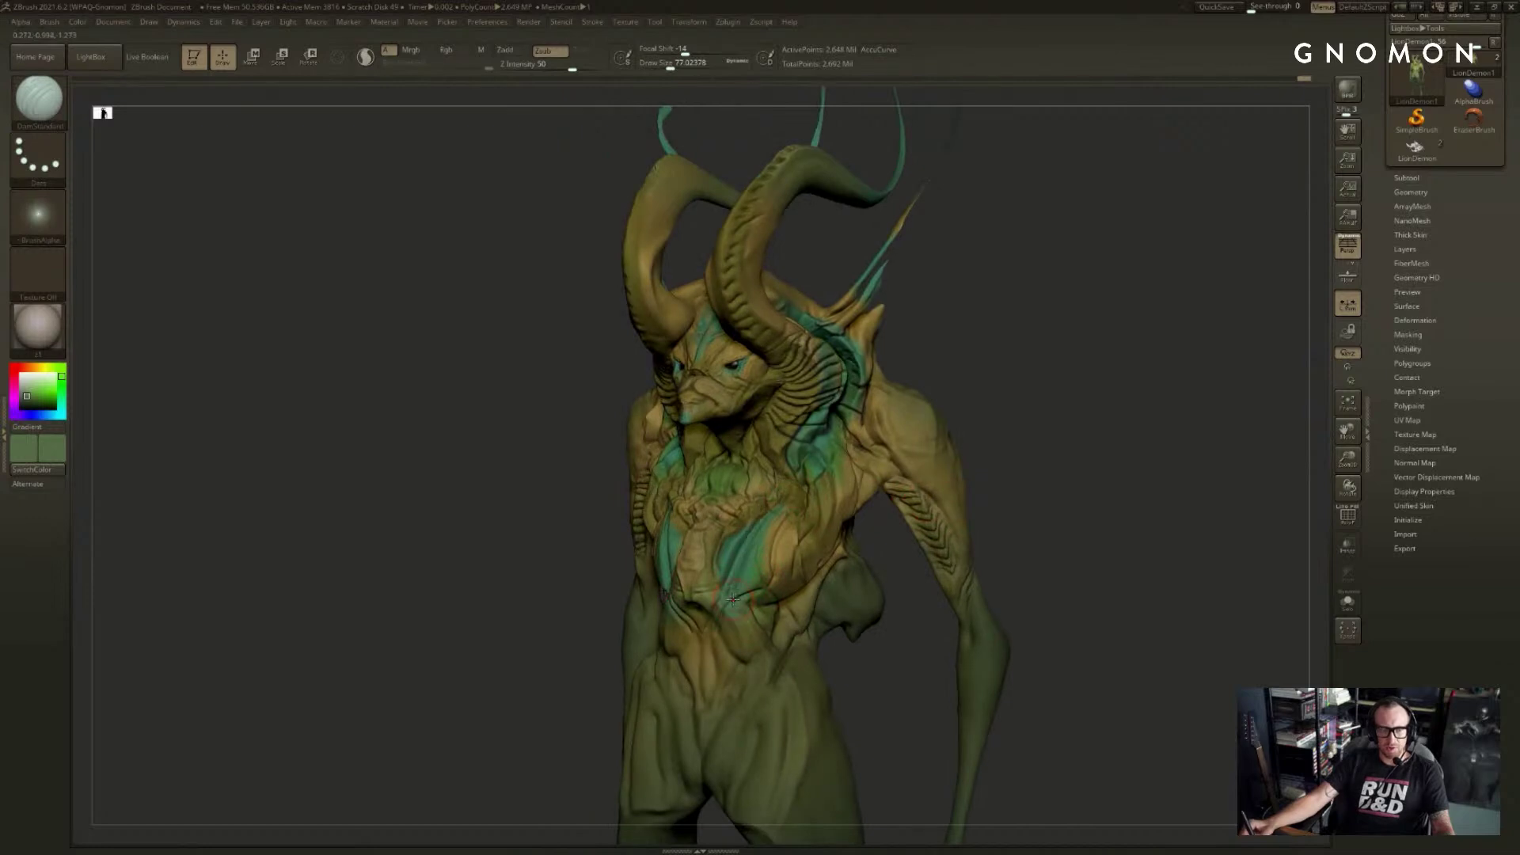
pyautogui.moveTo(785, 580); pyautogui.dragTo(838, 518)
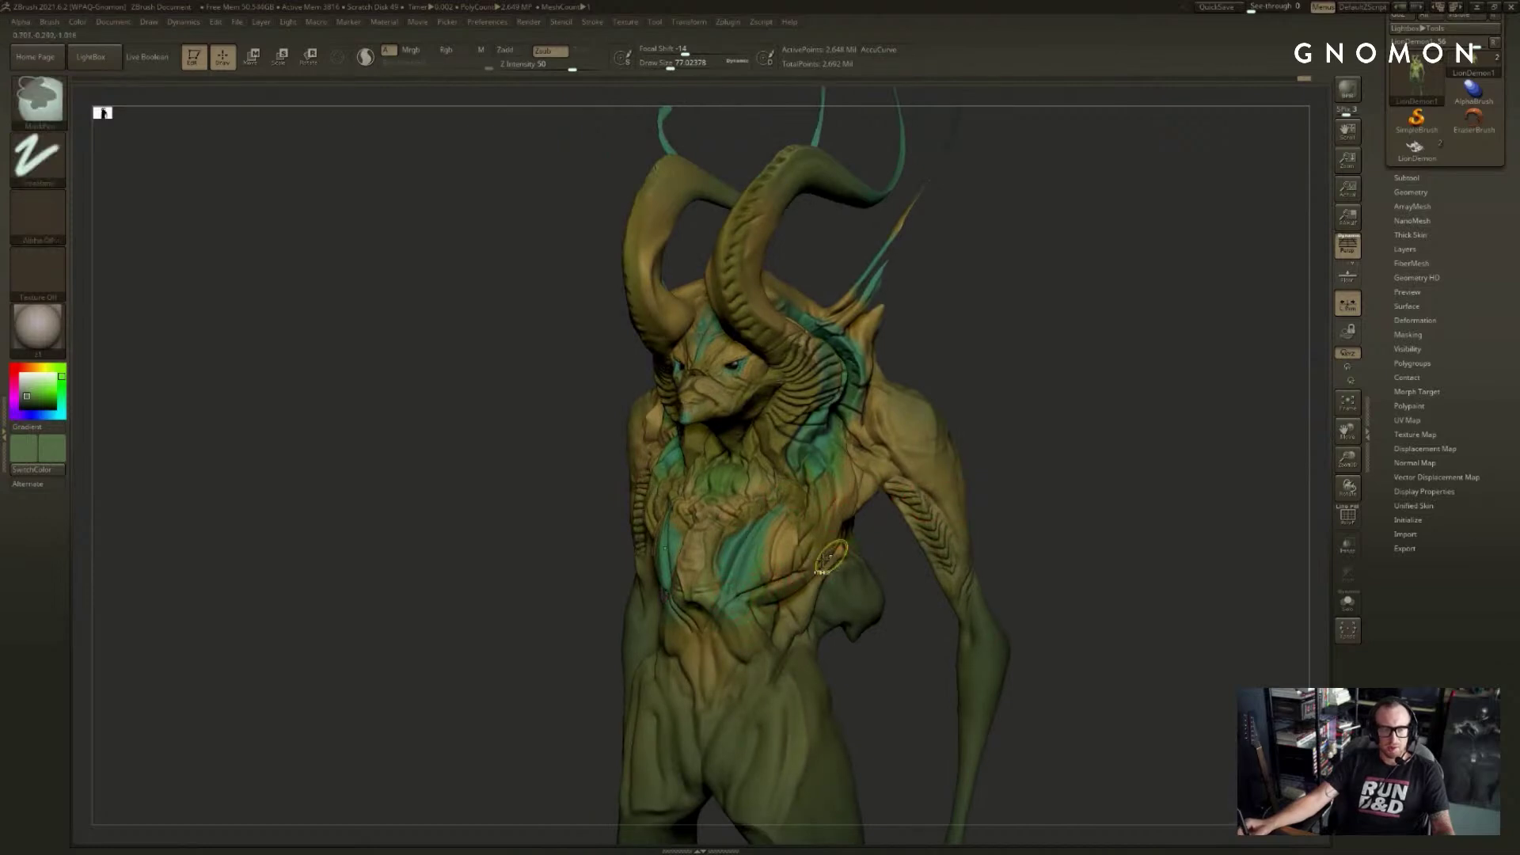
pyautogui.keyDown('shift'); pyautogui.moveTo(855, 656); pyautogui.dragTo(543, 509); pyautogui.keyUp('shift')
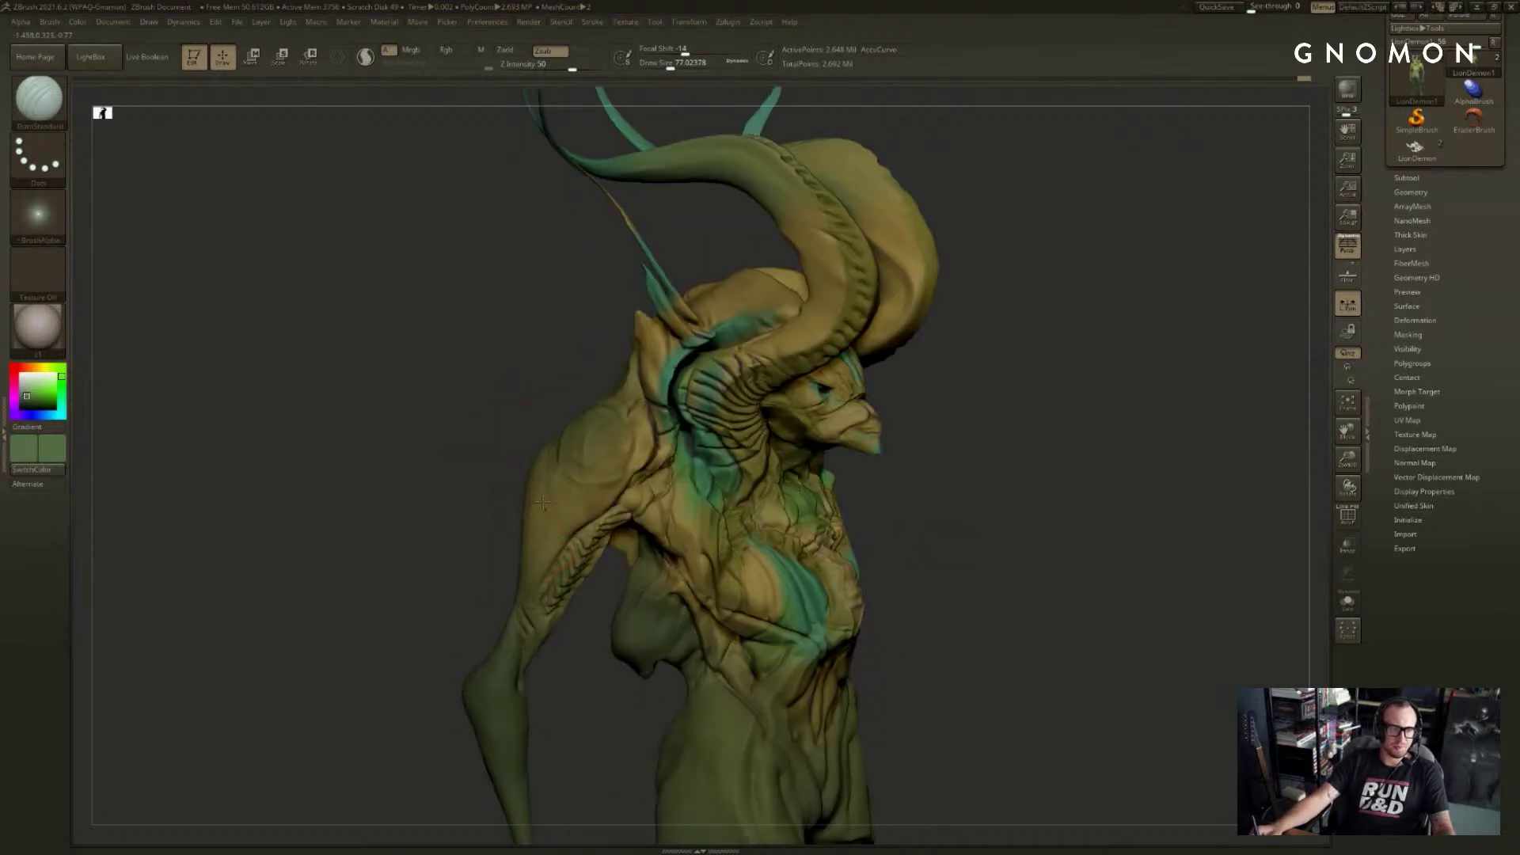
# - Carve long creases down the shoulder and outer upper arm, smoothing the surface behind the arm
pyautogui.moveTo(545, 450); pyautogui.dragTo(546, 550)
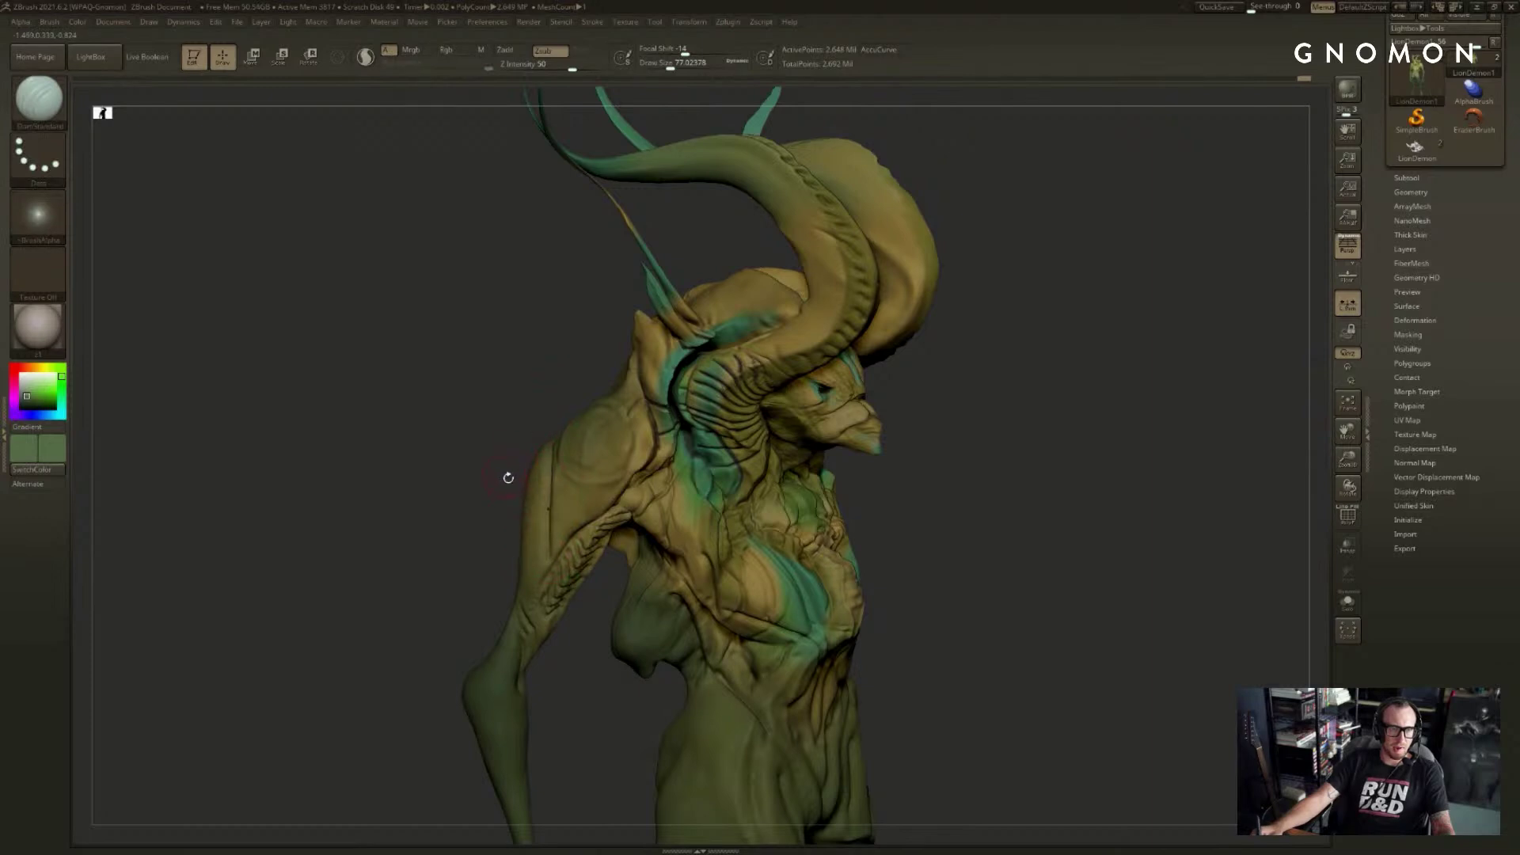
pyautogui.moveTo(509, 477); pyautogui.dragTo(547, 428)
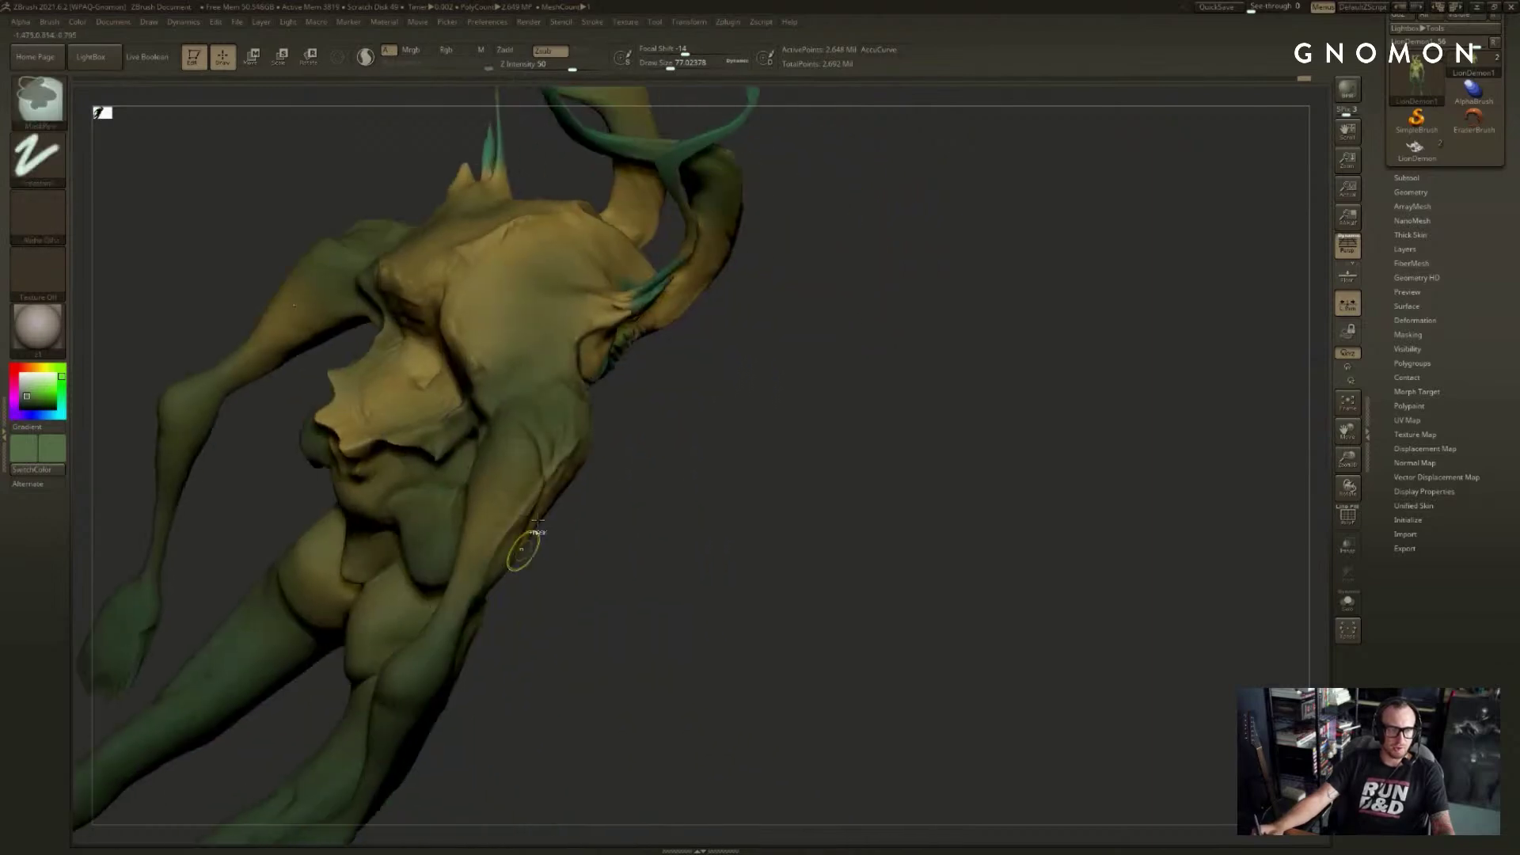
pyautogui.keyDown('shift'); pyautogui.moveTo(523, 549); pyautogui.dragTo(549, 482); pyautogui.keyUp('shift')
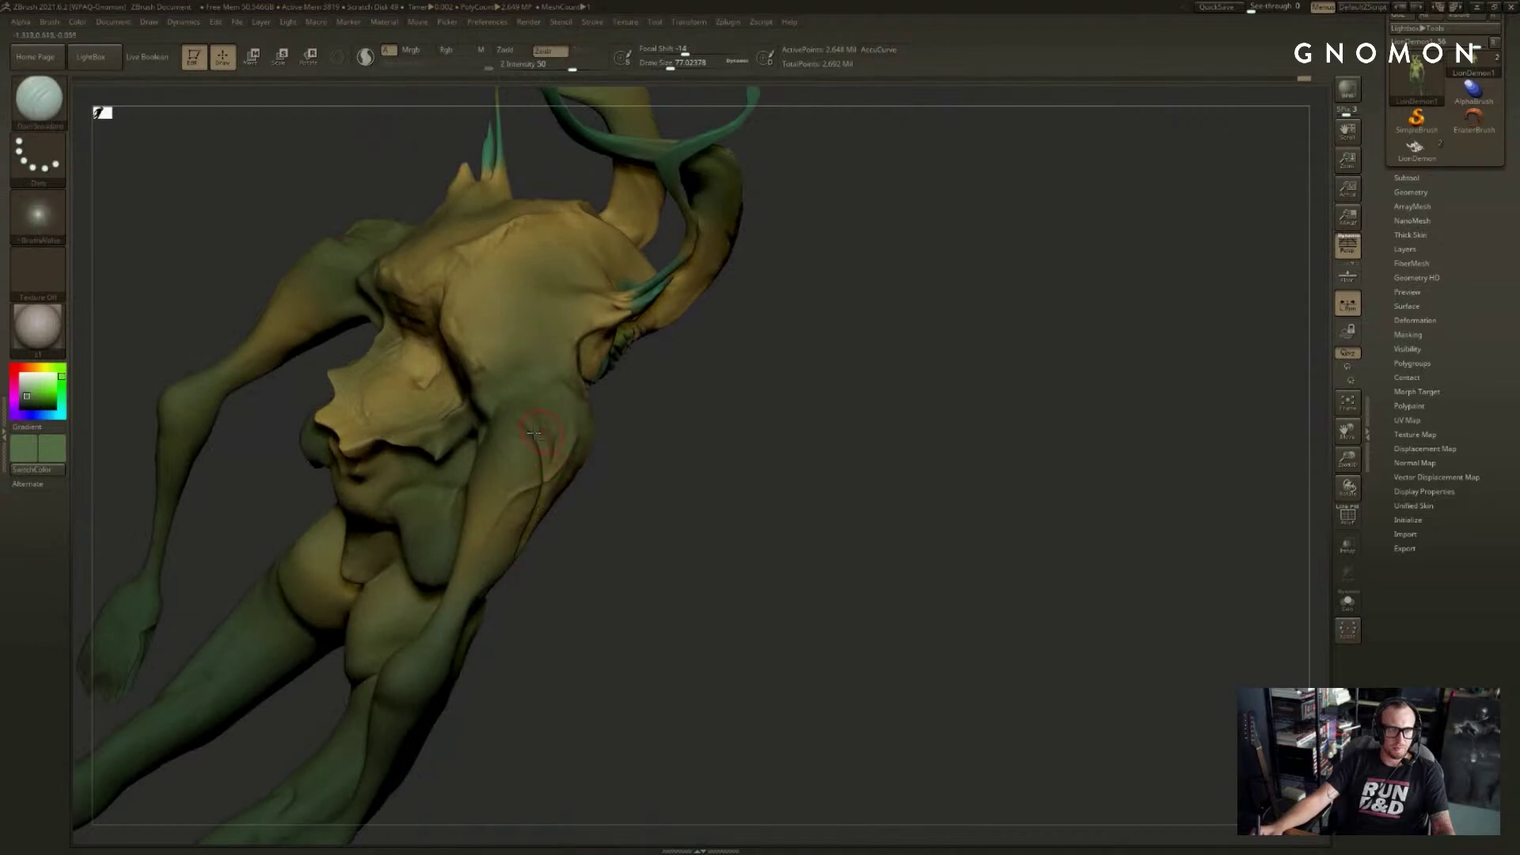
pyautogui.moveTo(587, 621); pyautogui.dragTo(495, 557)
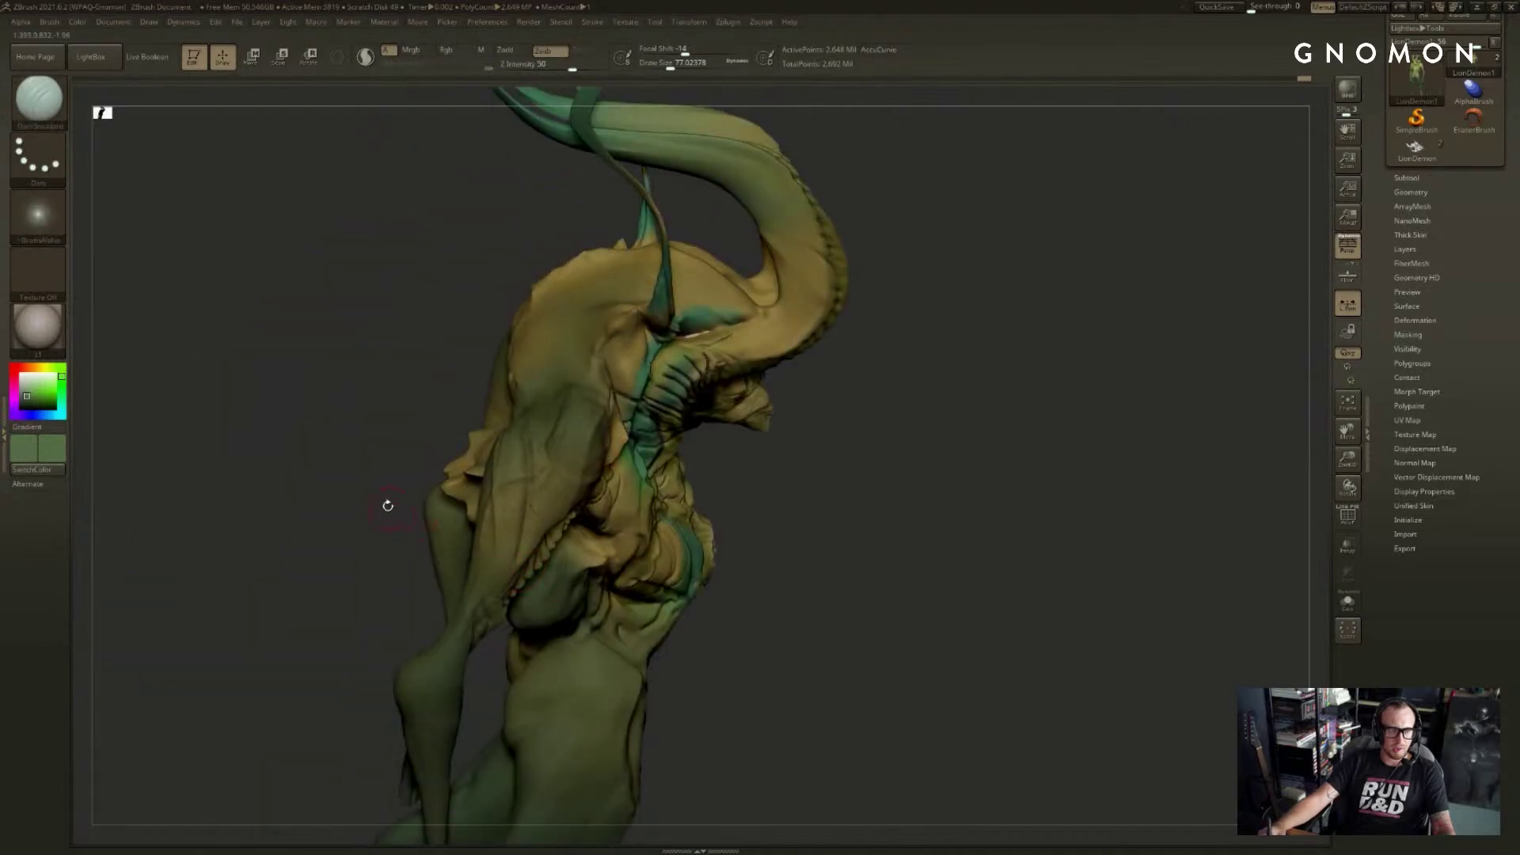
# - Build up the central ridge of the lower back plate with ClayBuildup at a brush size of about 90
pyautogui.moveTo(388, 505); pyautogui.dragTo(713, 444)
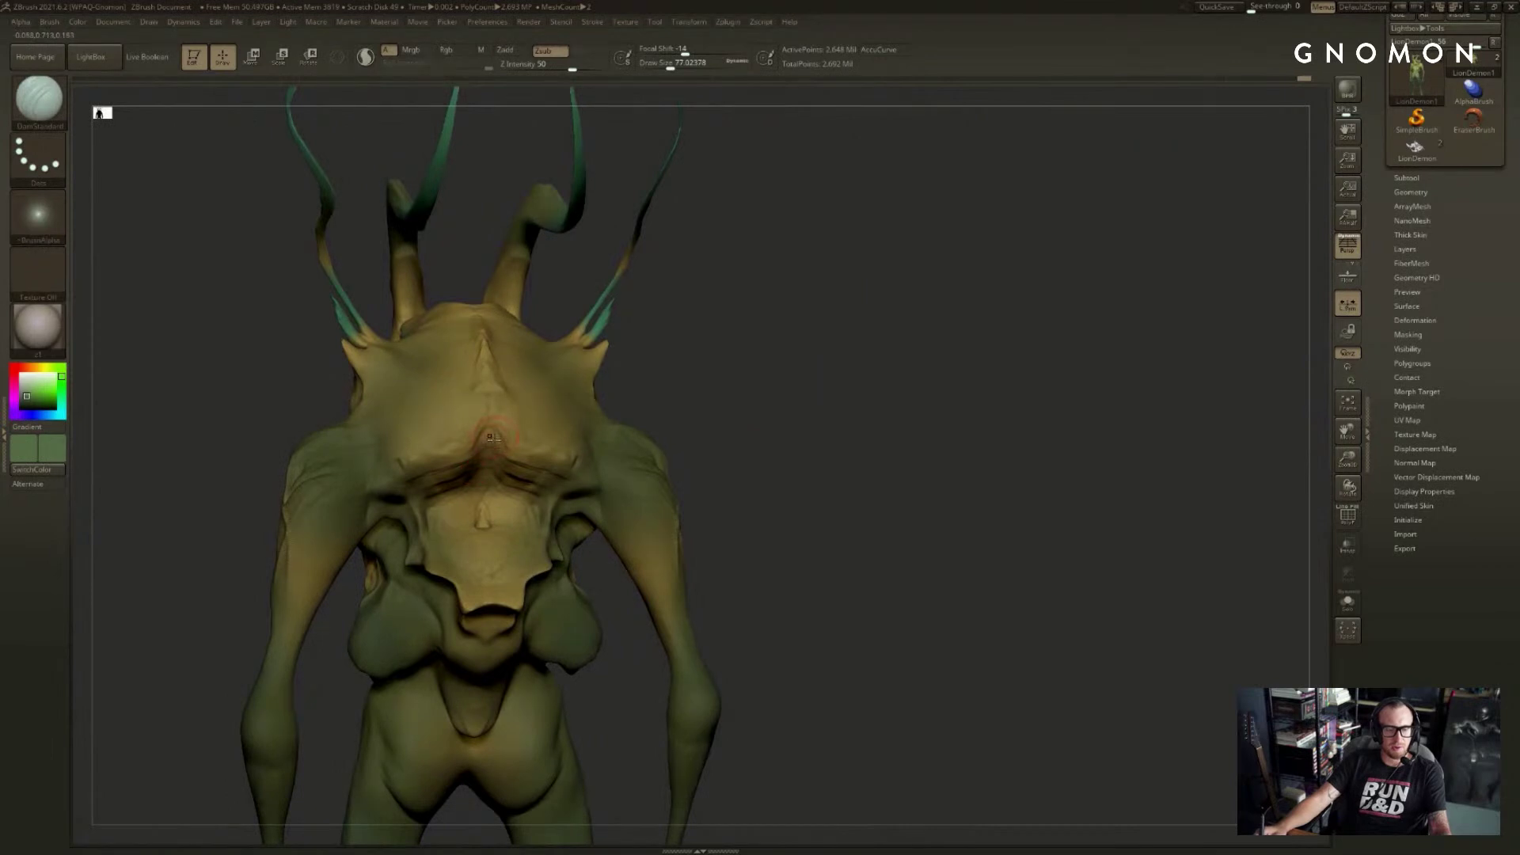
pyautogui.press('b')
pyautogui.press('c')
pyautogui.press('b')
pyautogui.press('s')
pyautogui.click(515, 473)
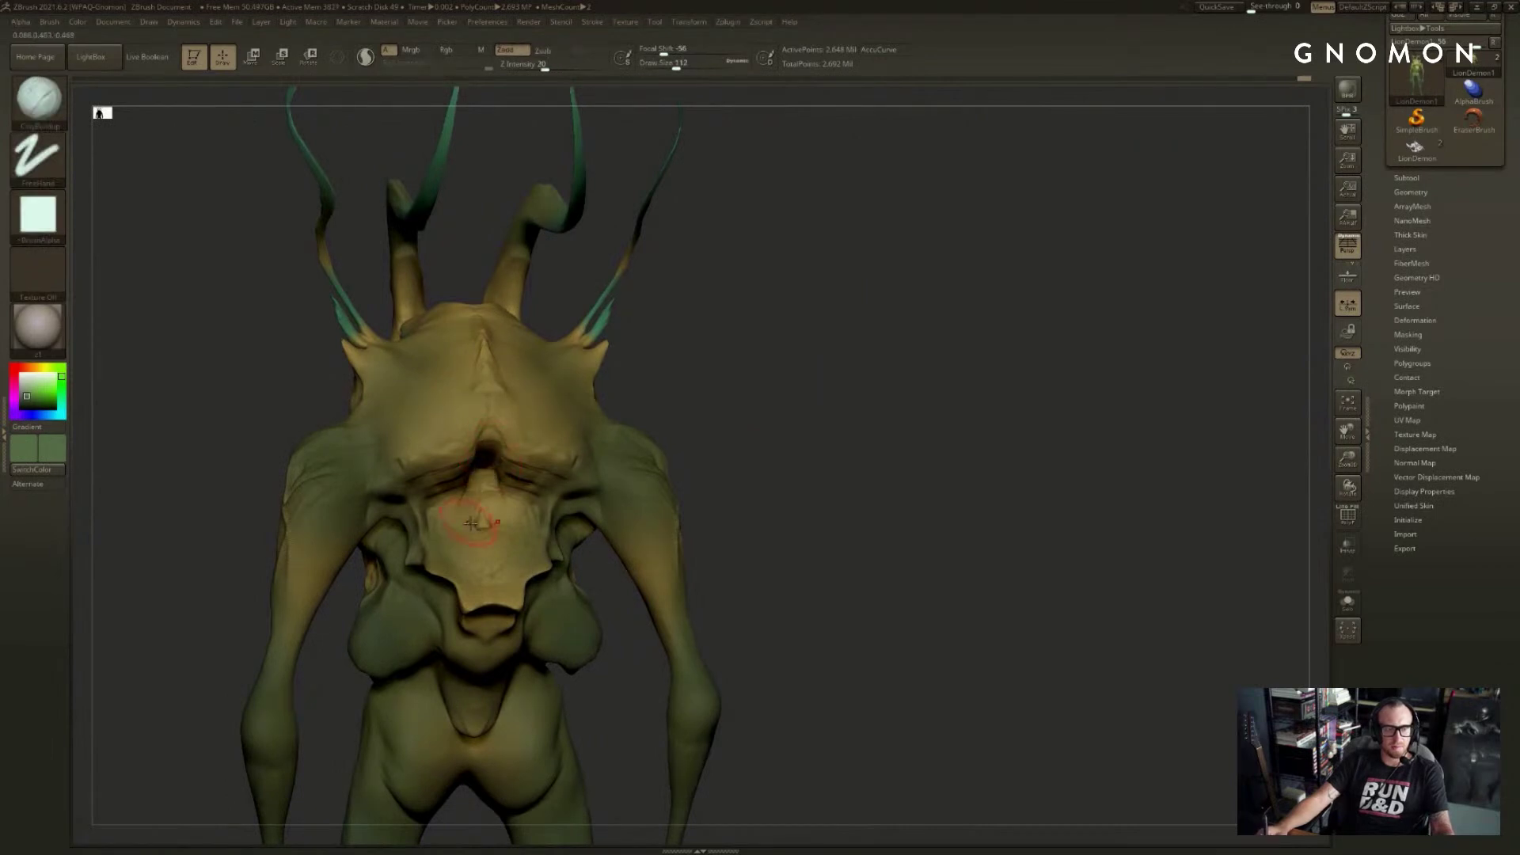
pyautogui.press('s')
pyautogui.click(478, 501)
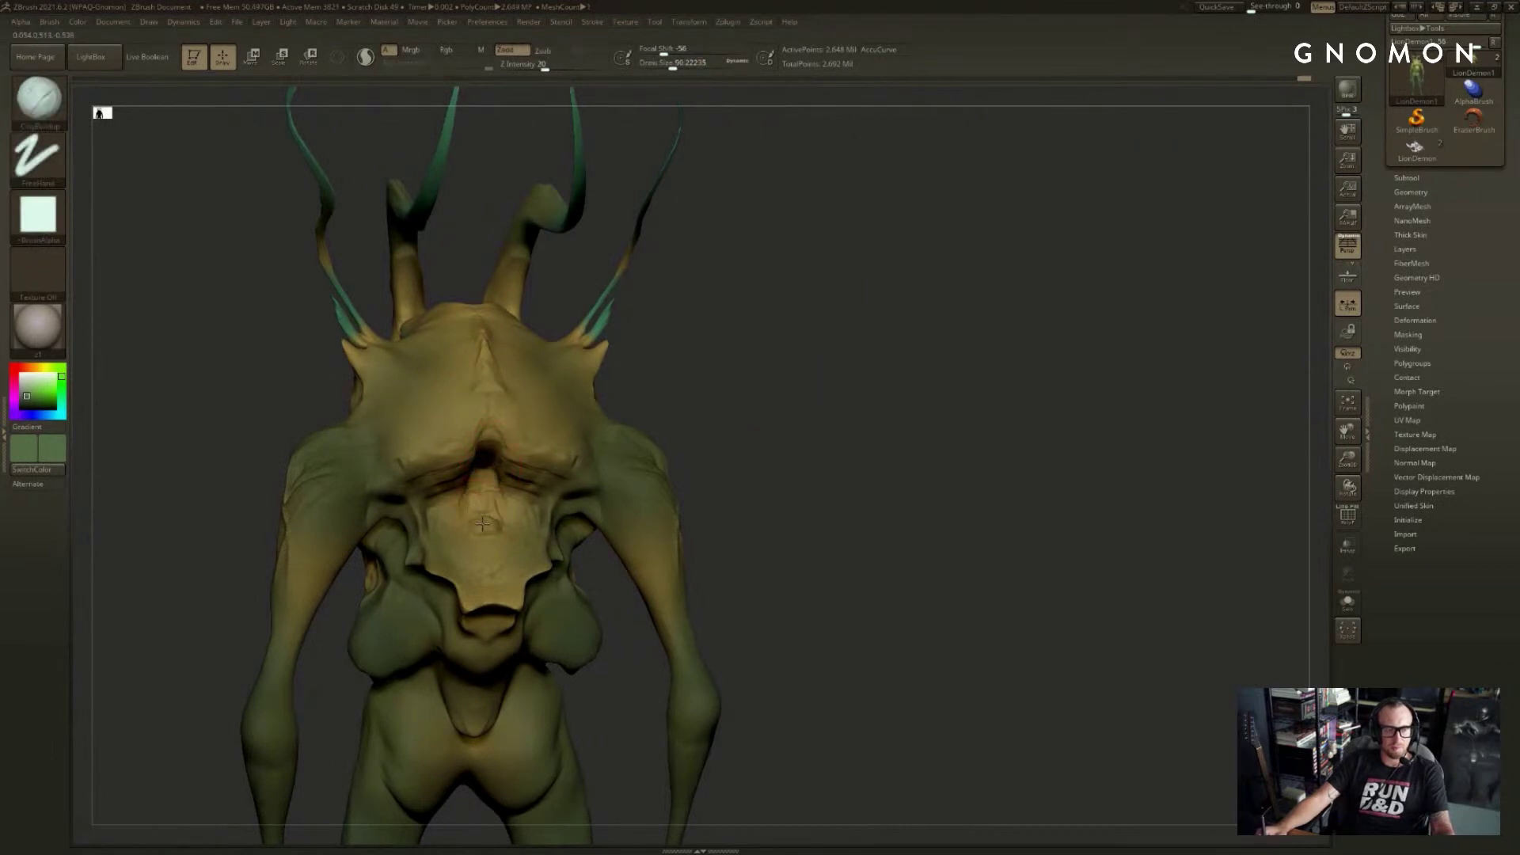
pyautogui.moveTo(483, 509); pyautogui.dragTo(474, 505)
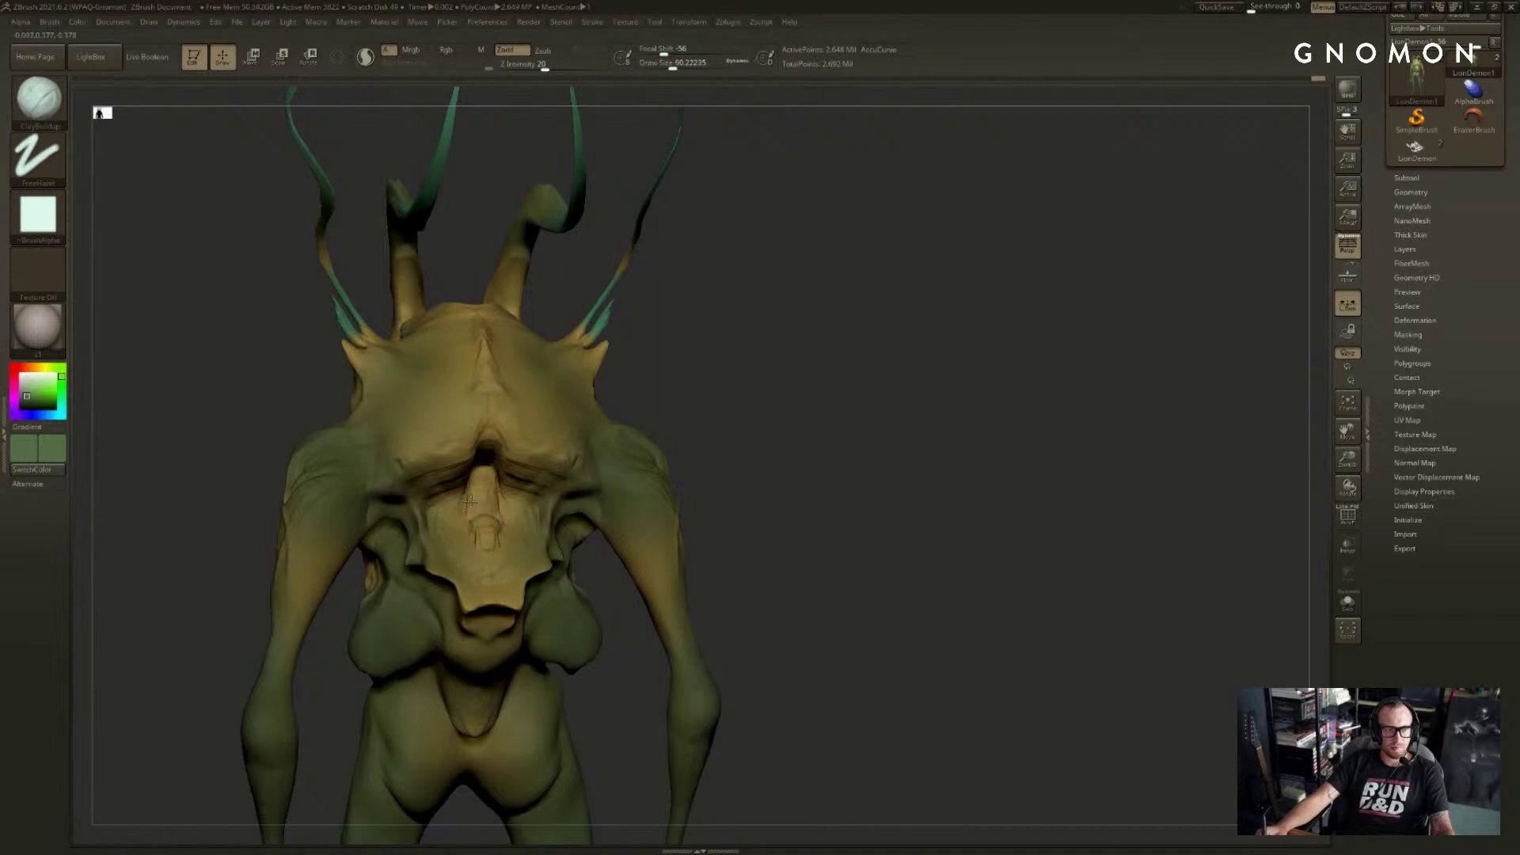
# - Soften the central back ridge and sharpen its edges with Dam Standard at a size of about 62
pyautogui.press('shift')
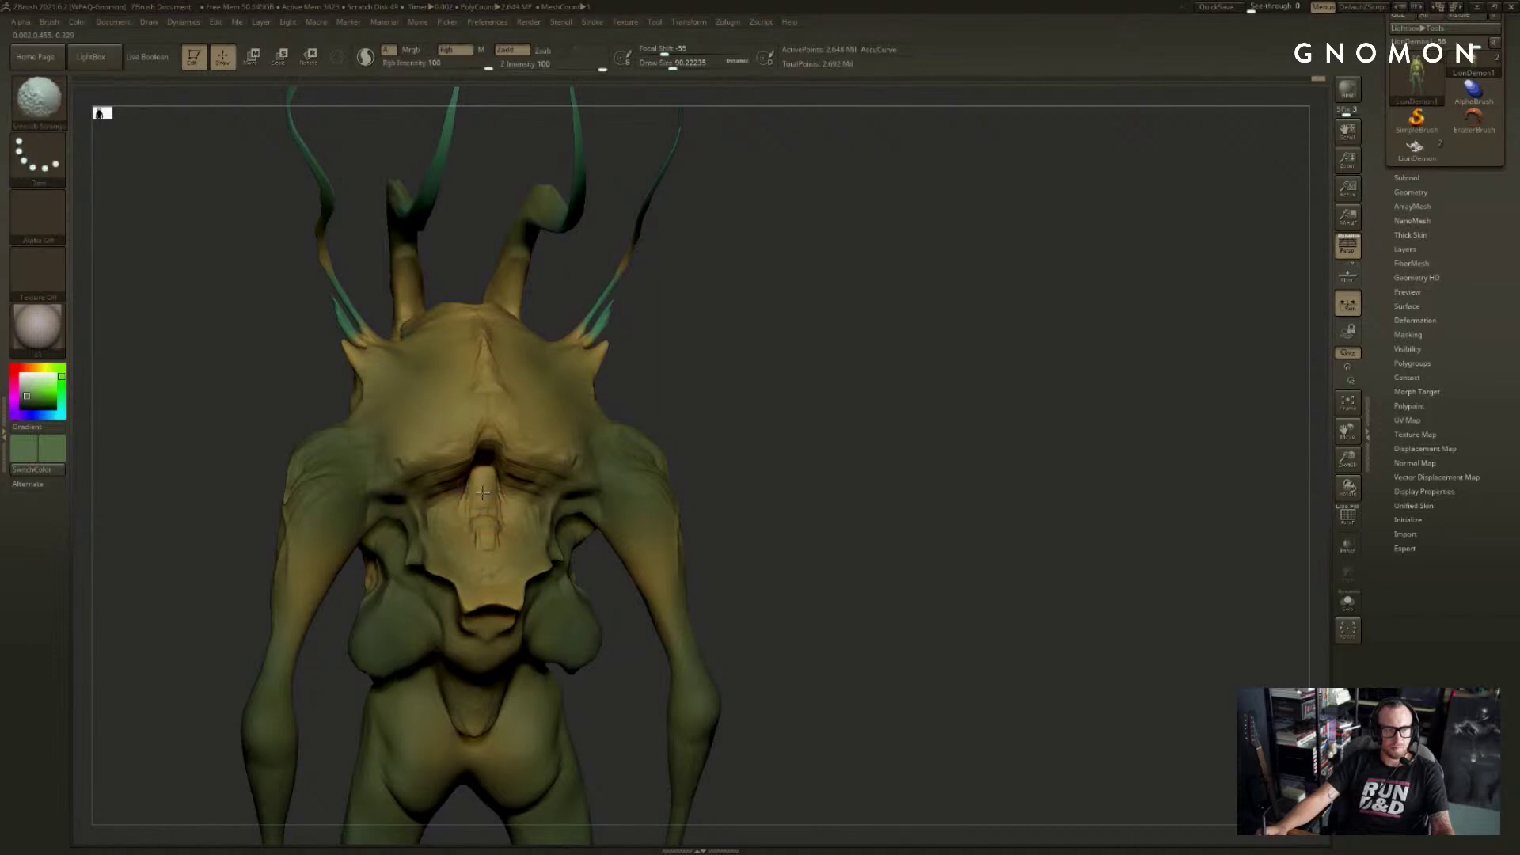
pyautogui.moveTo(481, 500); pyautogui.dragTo(501, 517, button='right')
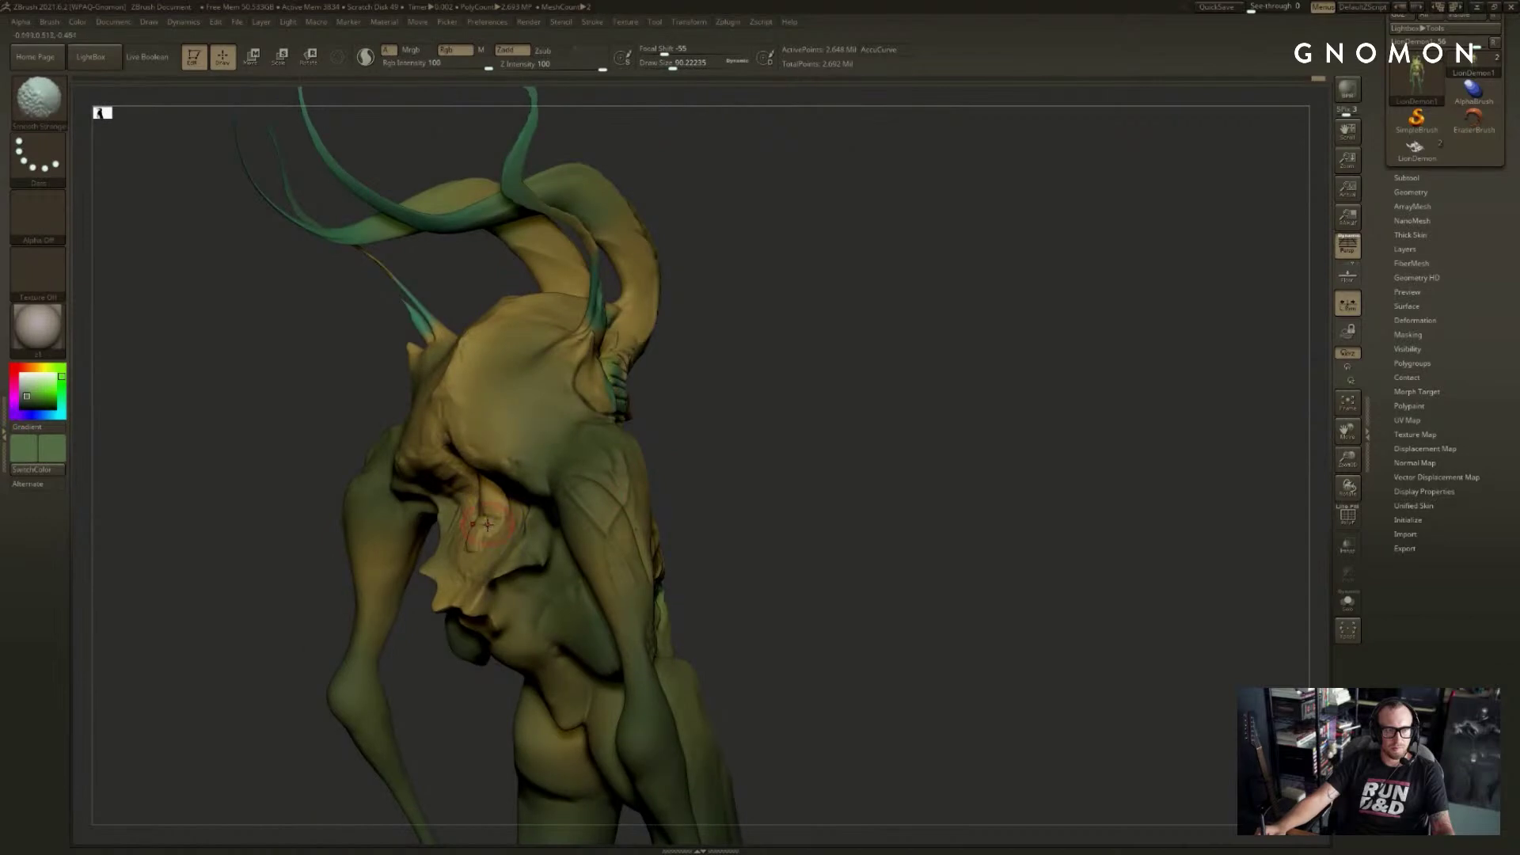
pyautogui.press('[')
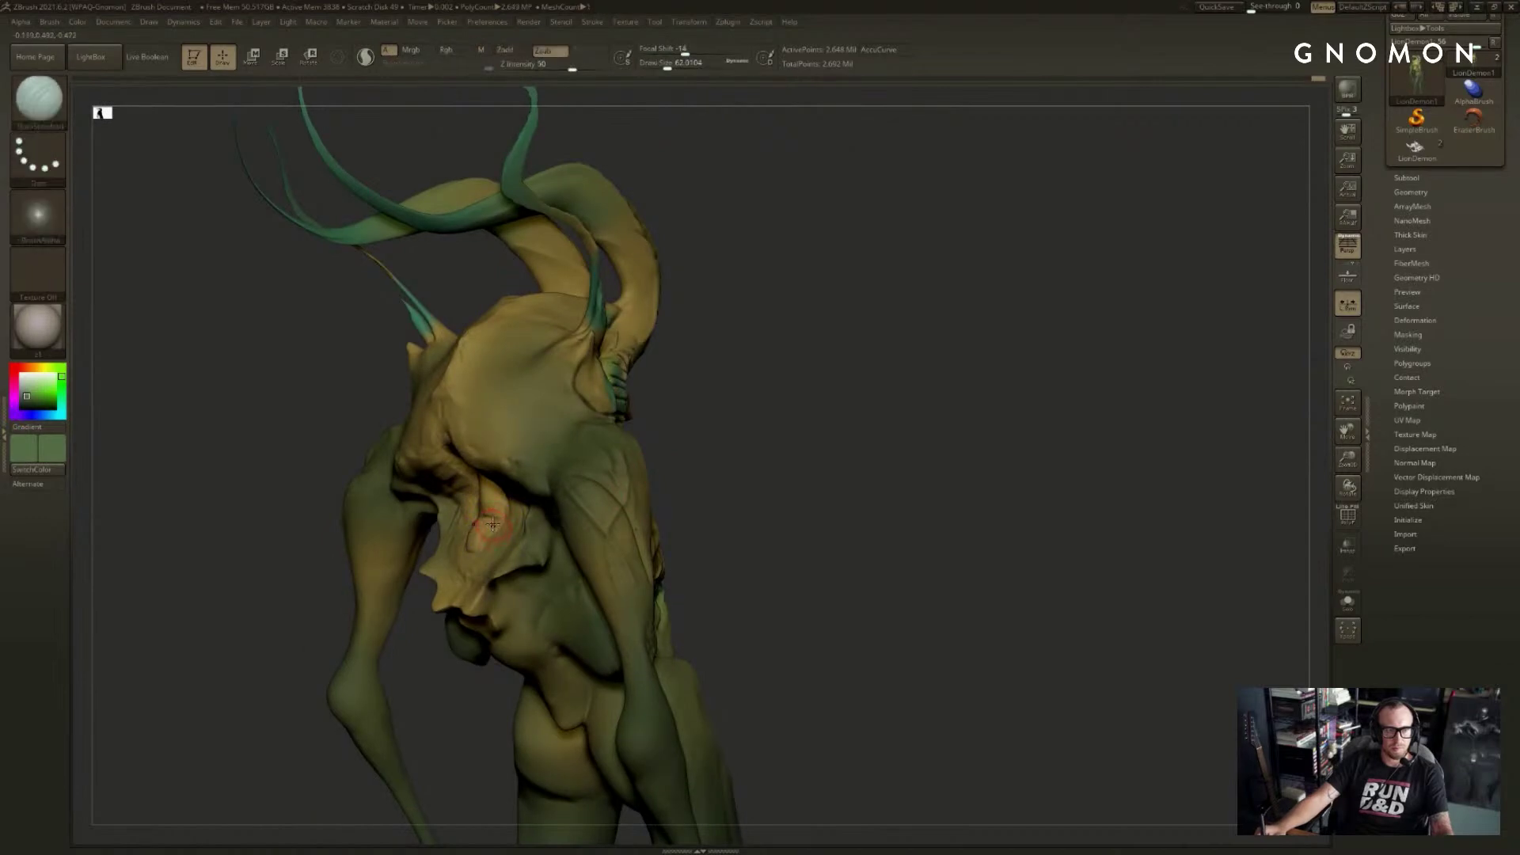
pyautogui.moveTo(821, 457)
pyautogui.mouseDown(button='right')
pyautogui.moveTo(875, 457)
pyautogui.moveTo(849, 452)
pyautogui.mouseUp(button='right')
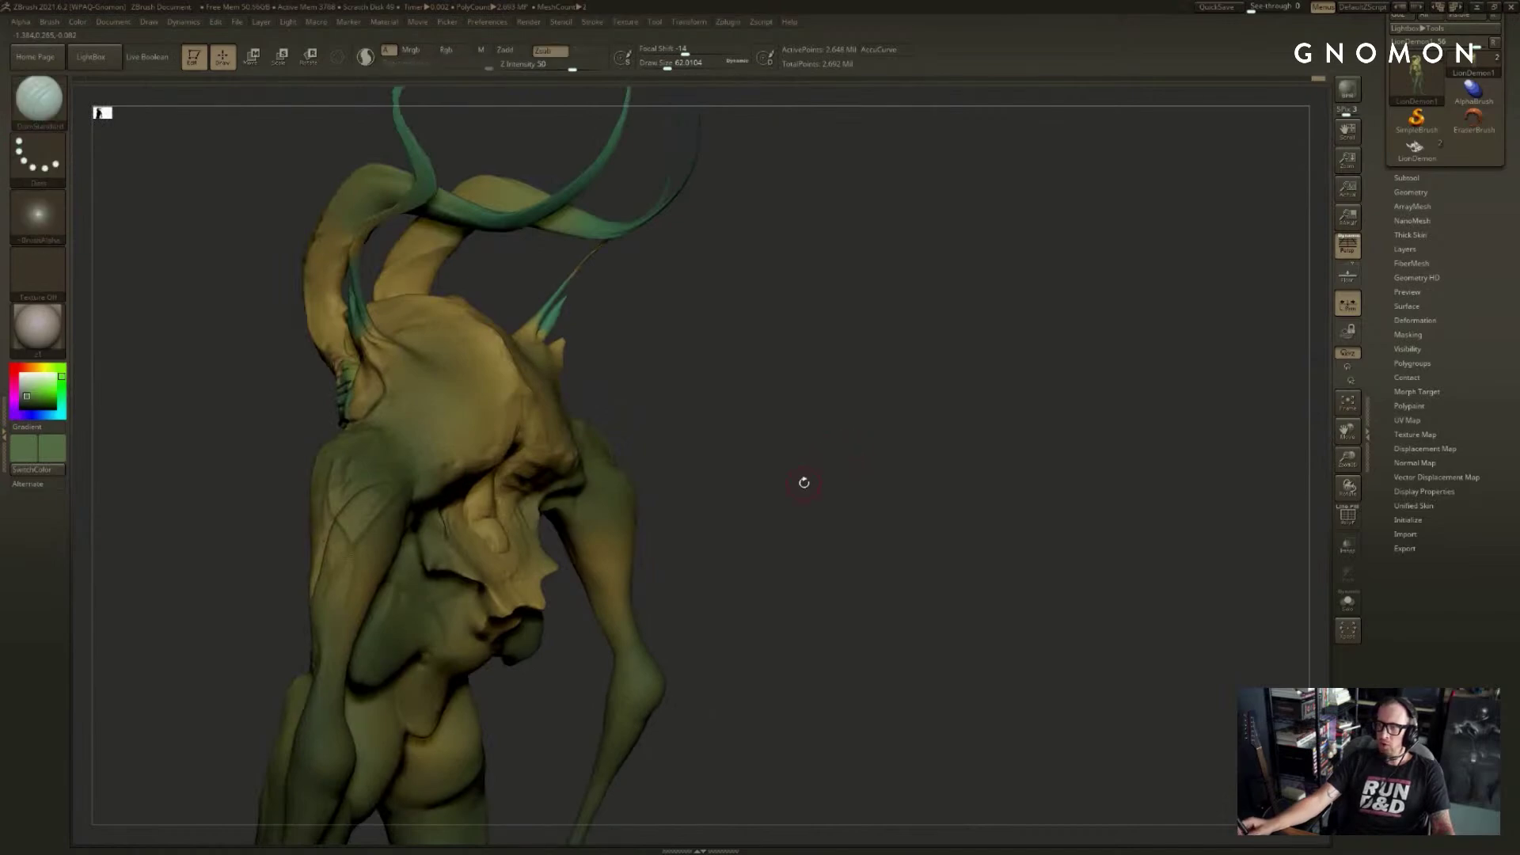
# - Sample yellow and dark green from the model and repaint the edges of the teal chest markings with the Standard brush at about 108
pyautogui.moveTo(939, 465); pyautogui.dragTo(831, 561, button='right')
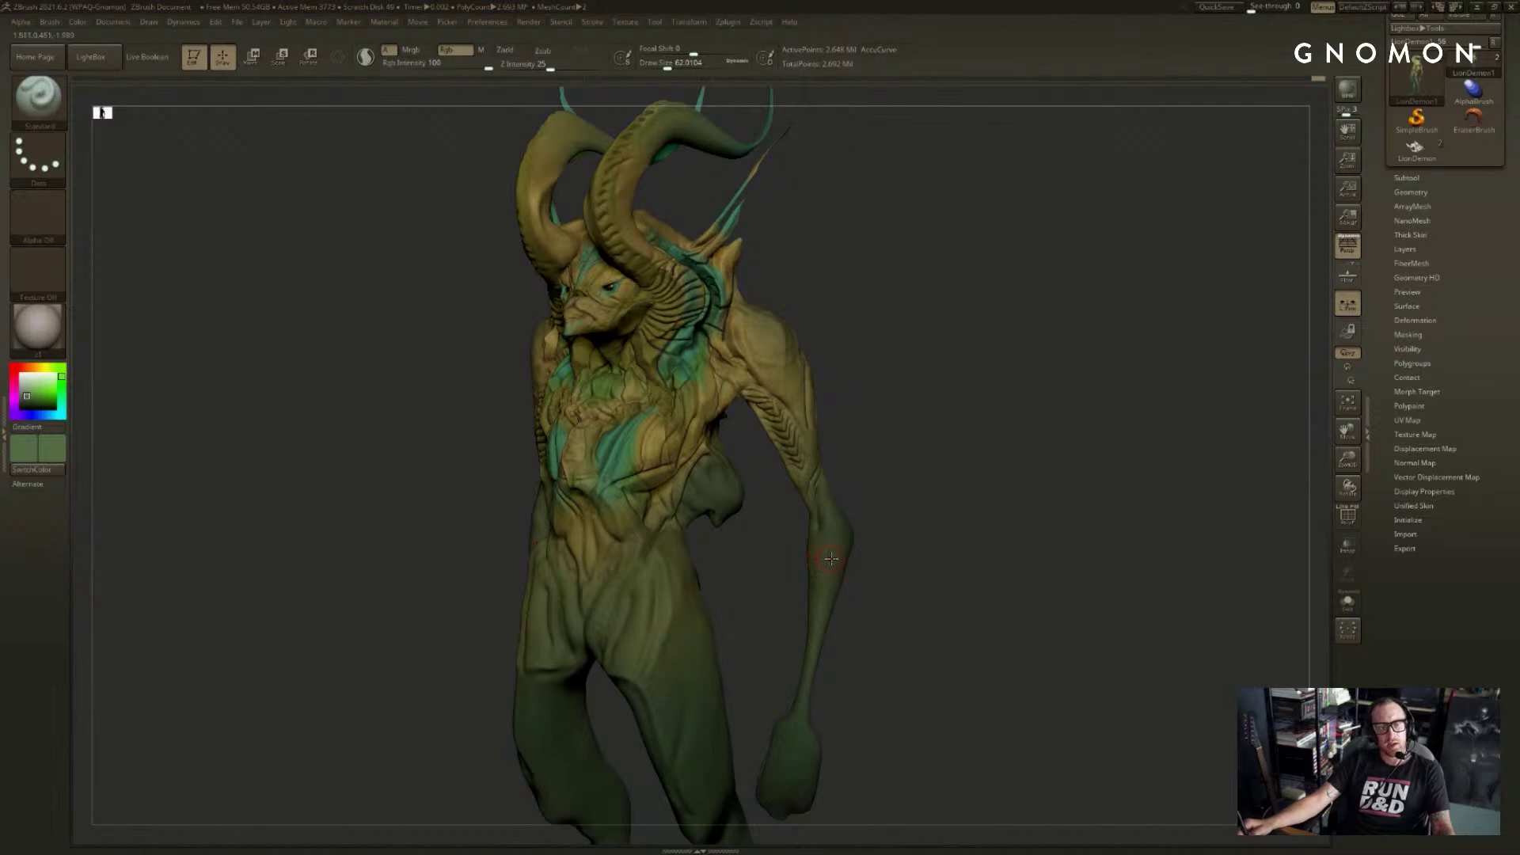
pyautogui.moveTo(944, 527); pyautogui.dragTo(853, 486, button='right')
pyautogui.moveTo(866, 447); pyautogui.dragTo(896, 467)
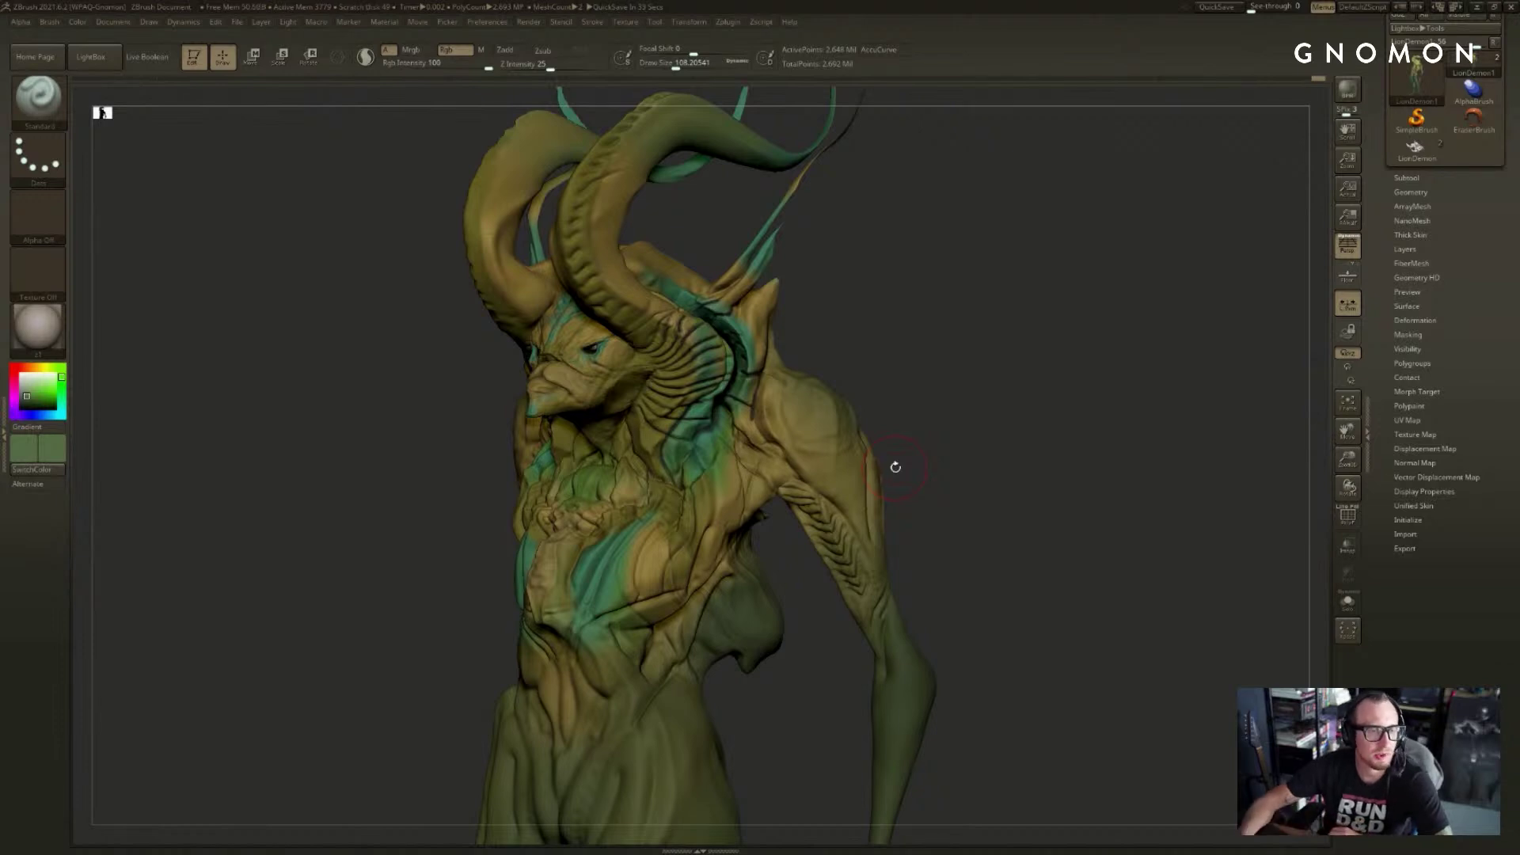
pyautogui.moveTo(841, 248)
pyautogui.mouseDown()
pyautogui.moveTo(923, 216)
pyautogui.moveTo(895, 224)
pyautogui.mouseUp()
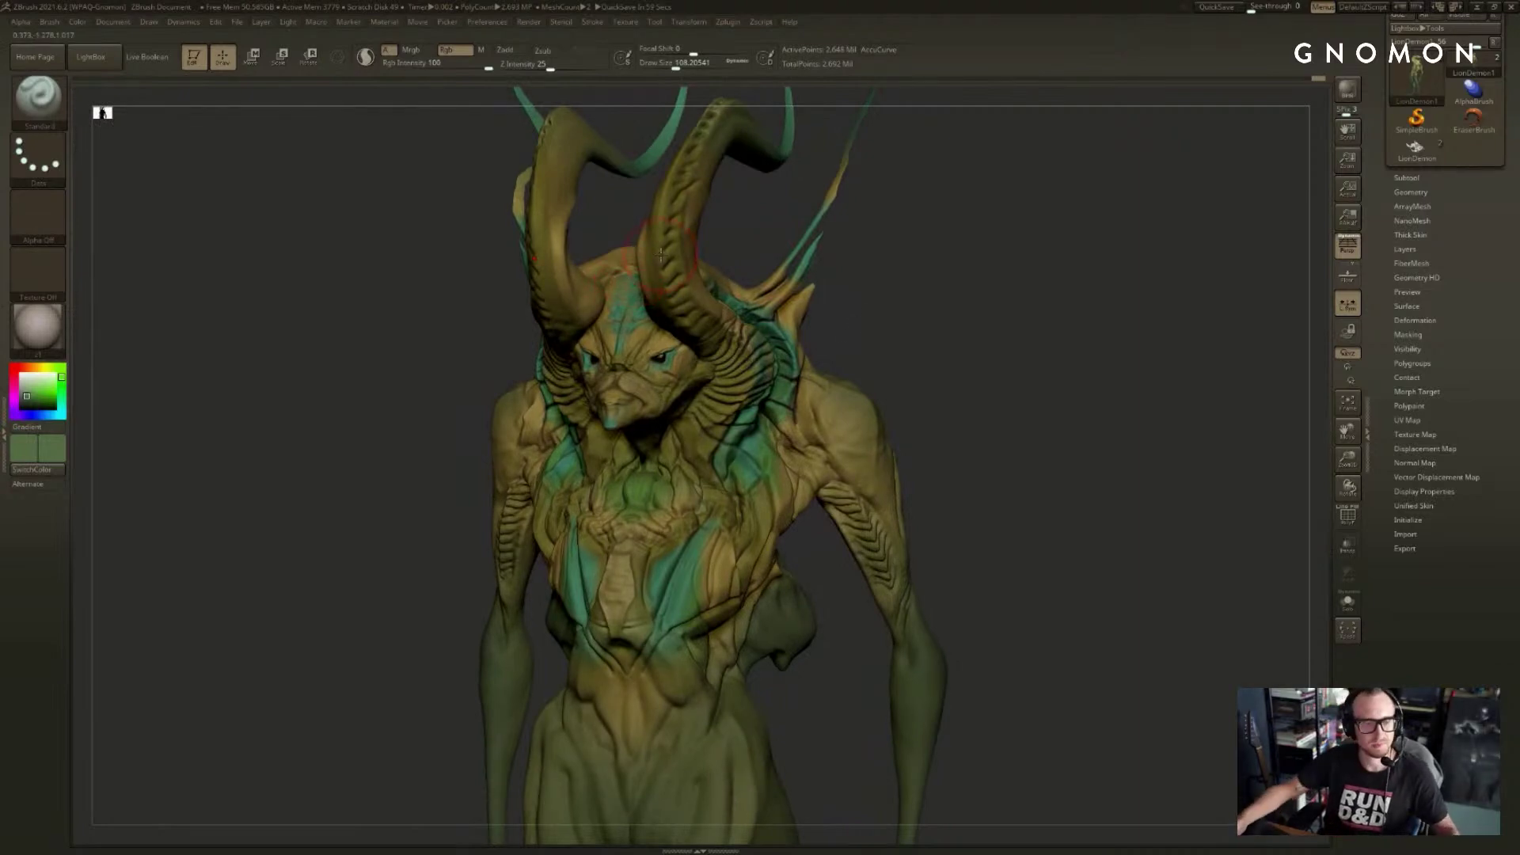
pyautogui.moveTo(1089, 441)
pyautogui.mouseDown()
pyautogui.moveTo(1000, 352)
pyautogui.moveTo(848, 266)
pyautogui.moveTo(890, 261)
pyautogui.mouseUp()
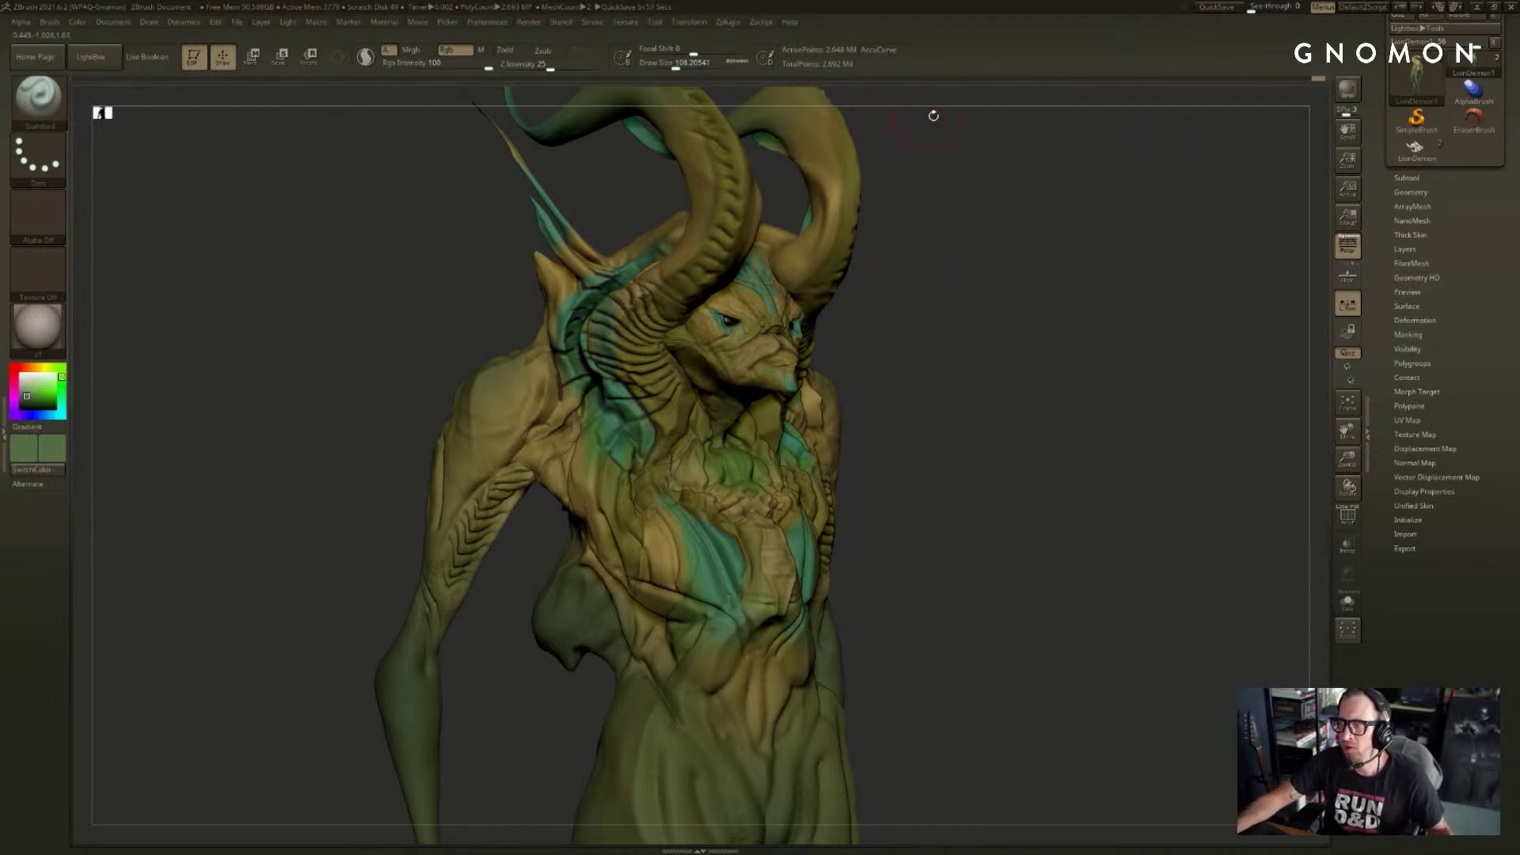
pyautogui.moveTo(986, 282); pyautogui.dragTo(893, 308)
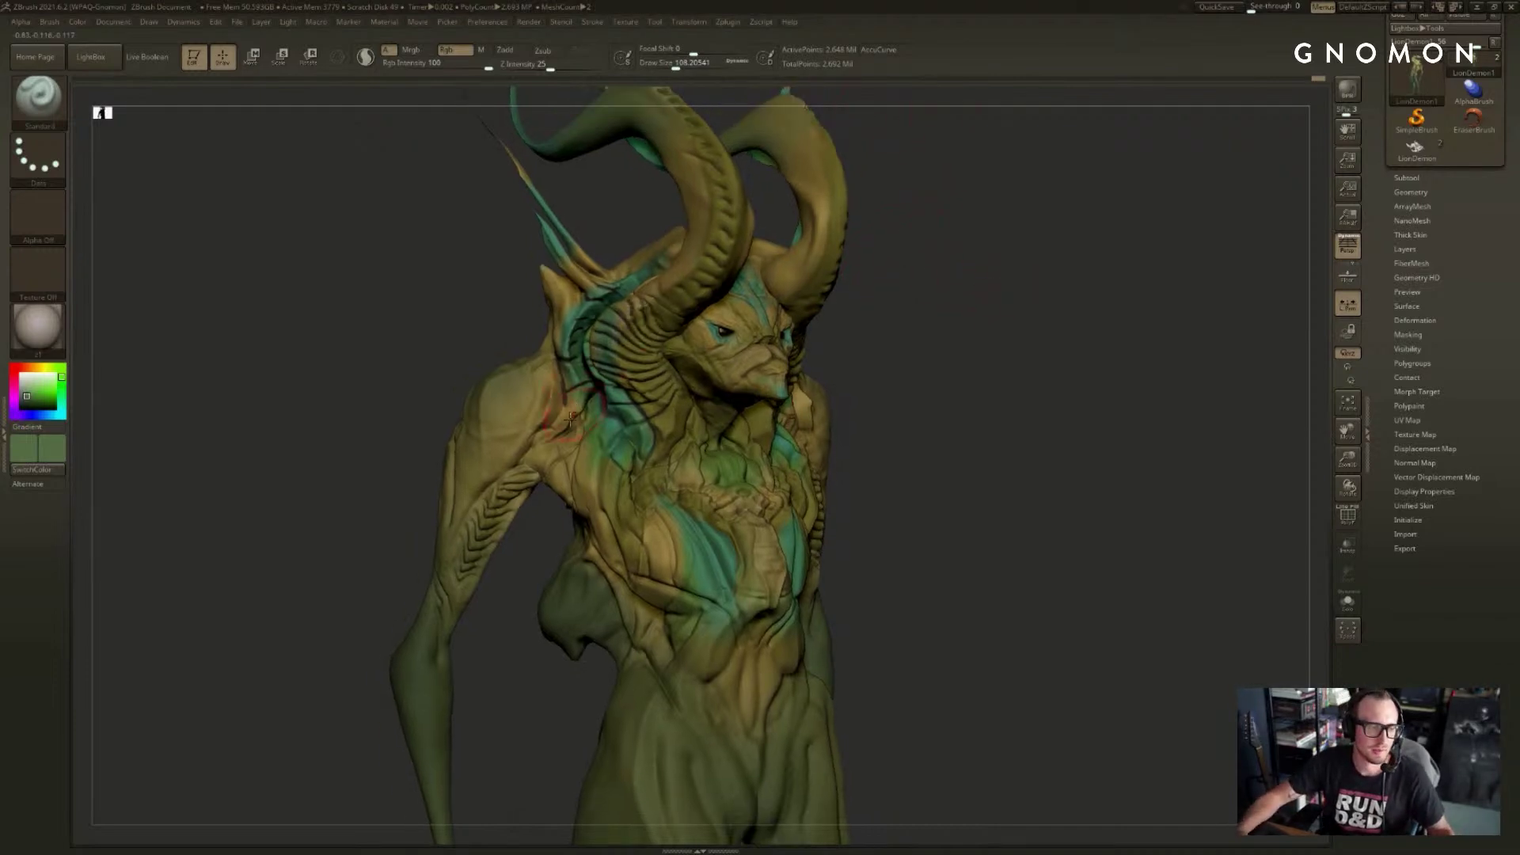
pyautogui.press('c')
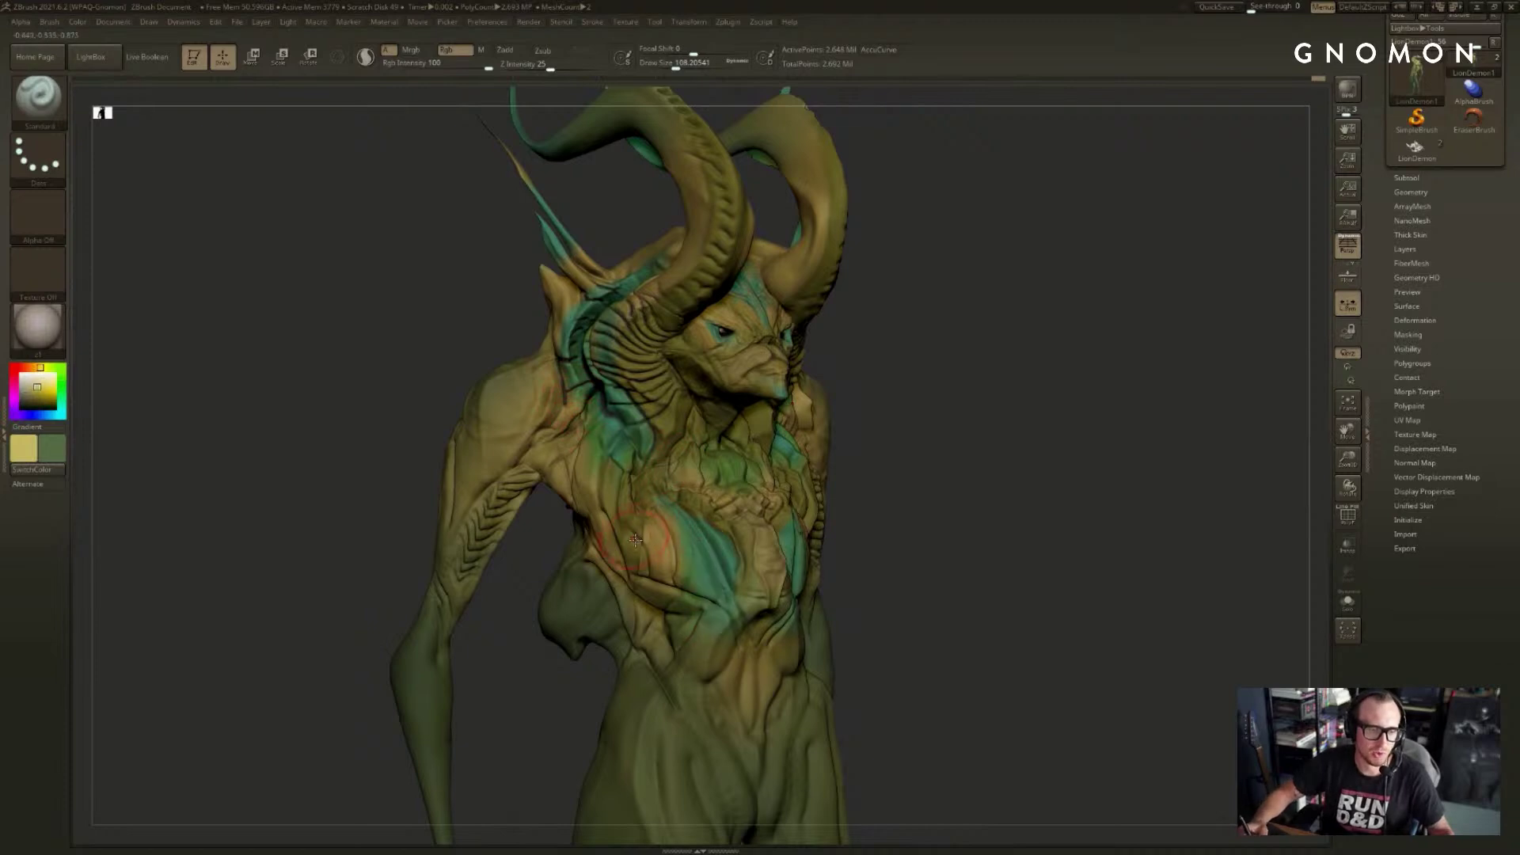
pyautogui.press('v')
pyautogui.moveTo(704, 544); pyautogui.dragTo(703, 625)
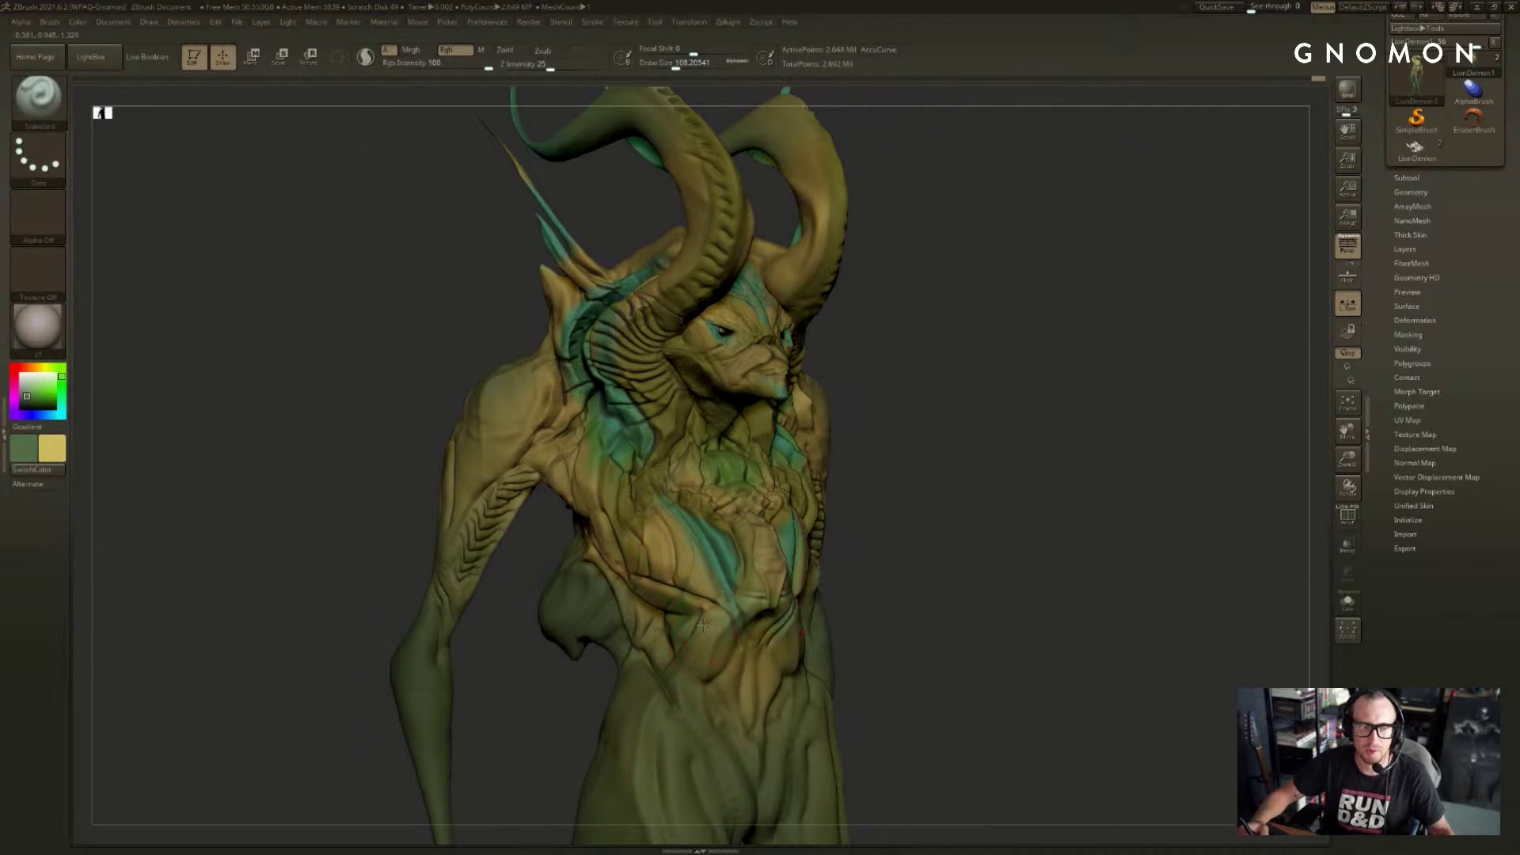
# - Sample teal, paint the base of the spike behind the neck frill, and reduce the brush size to about 56
pyautogui.moveTo(998, 401); pyautogui.dragTo(987, 342)
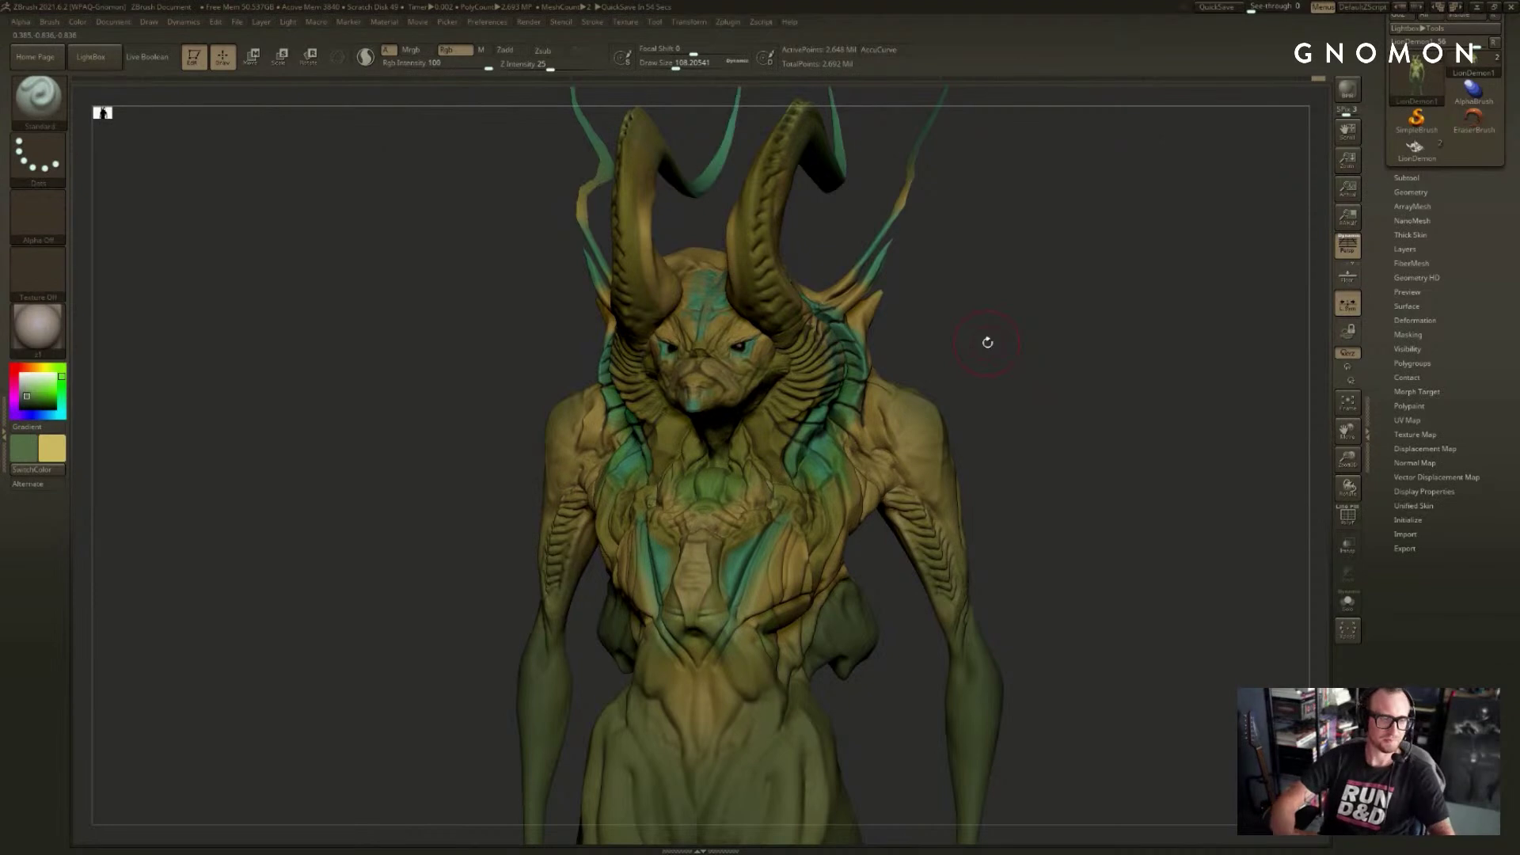
pyautogui.moveTo(1103, 258); pyautogui.dragTo(890, 323)
pyautogui.press('c')
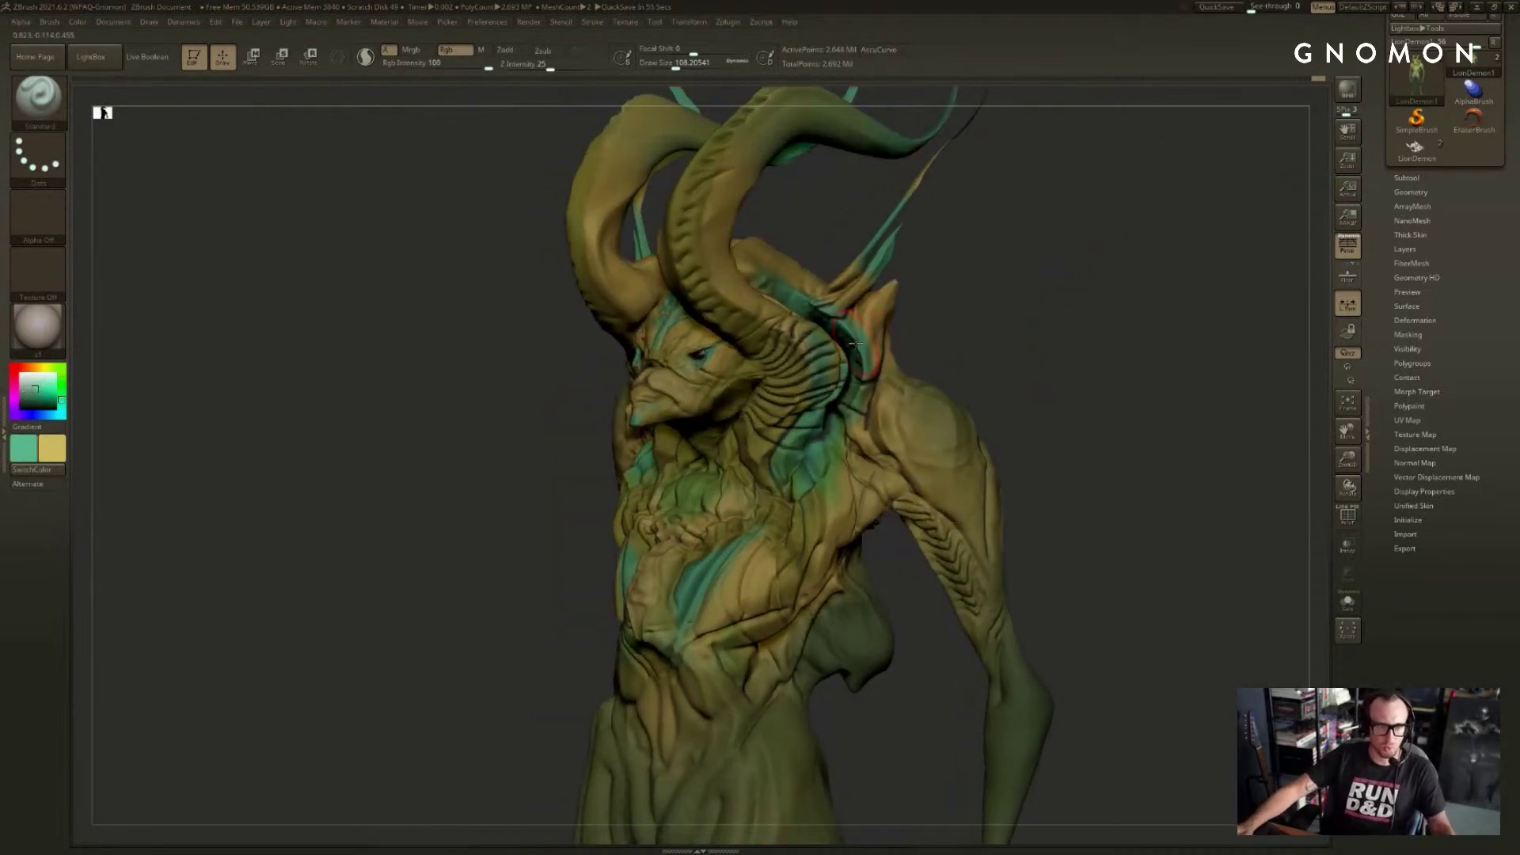
pyautogui.press('v')
pyautogui.press('[')
pyautogui.press('[')
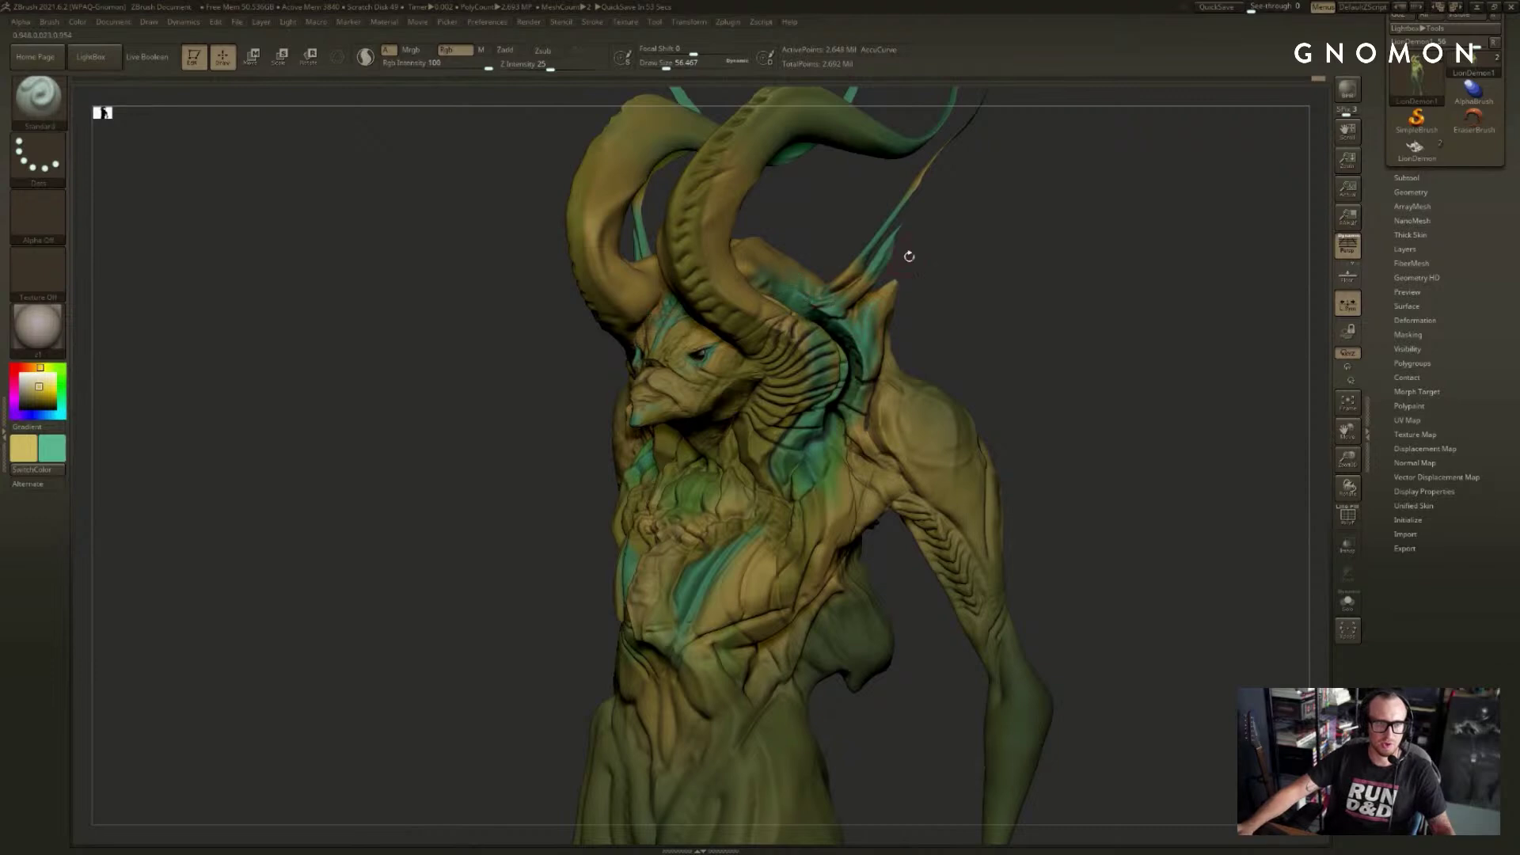
pyautogui.moveTo(909, 256)
pyautogui.keyDown('shift'); pyautogui.mouseDown()
pyautogui.moveTo(988, 266)
pyautogui.moveTo(910, 309)
pyautogui.moveTo(1001, 360)
pyautogui.moveTo(981, 318)
pyautogui.moveTo(914, 315)
pyautogui.mouseUp(); pyautogui.keyUp('shift')
# - Enlarge the brush to about 158 and tint the throat beneath the chin
pyautogui.press(']')
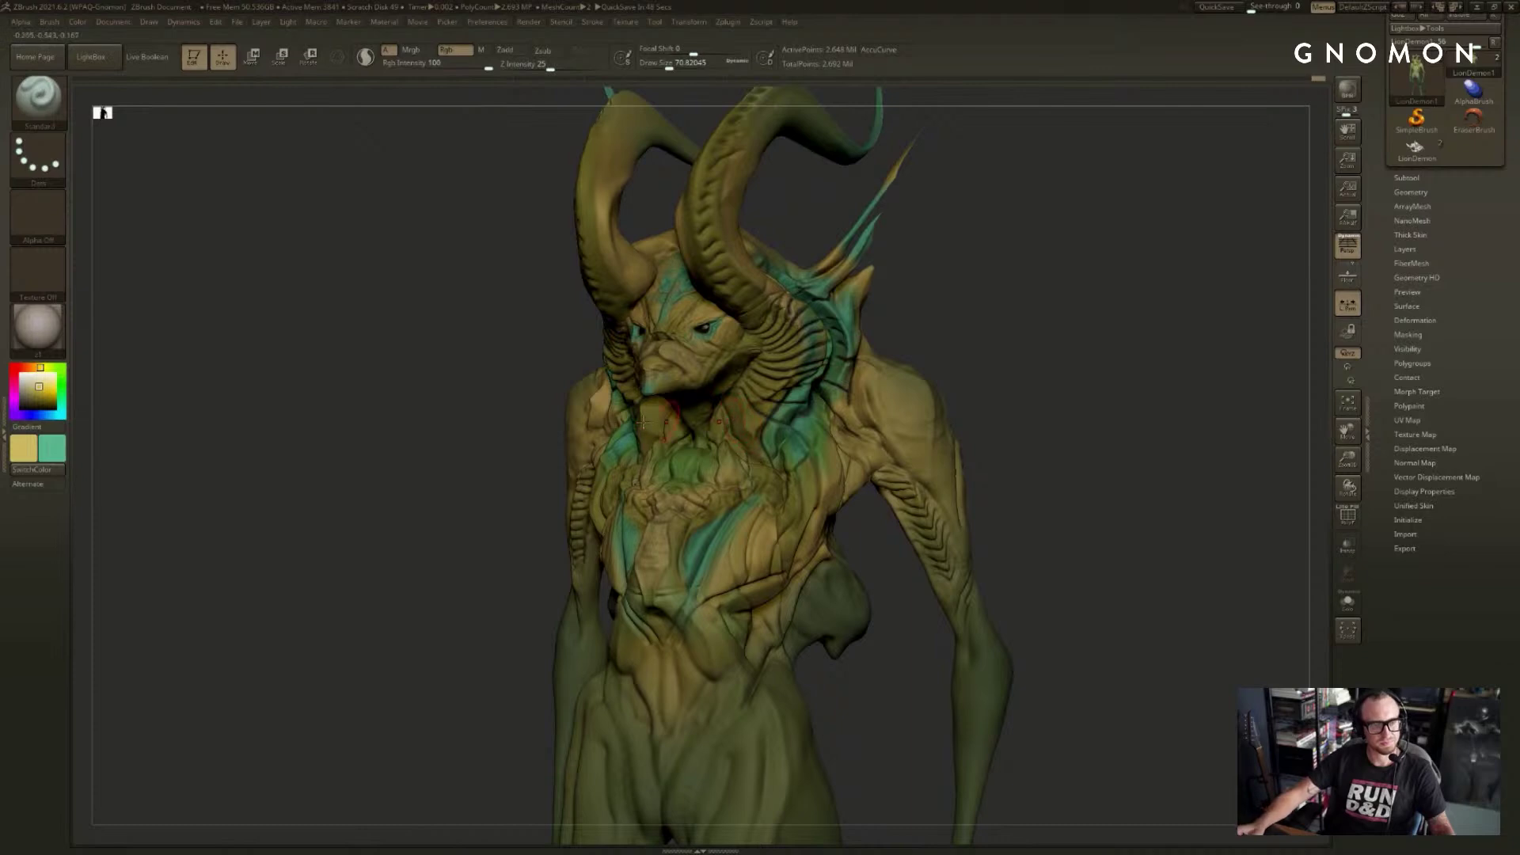
pyautogui.moveTo(675, 410); pyautogui.dragTo(610, 373, button='right')
pyautogui.press('s')
pyautogui.moveTo(677, 387); pyautogui.dragTo(691, 384)
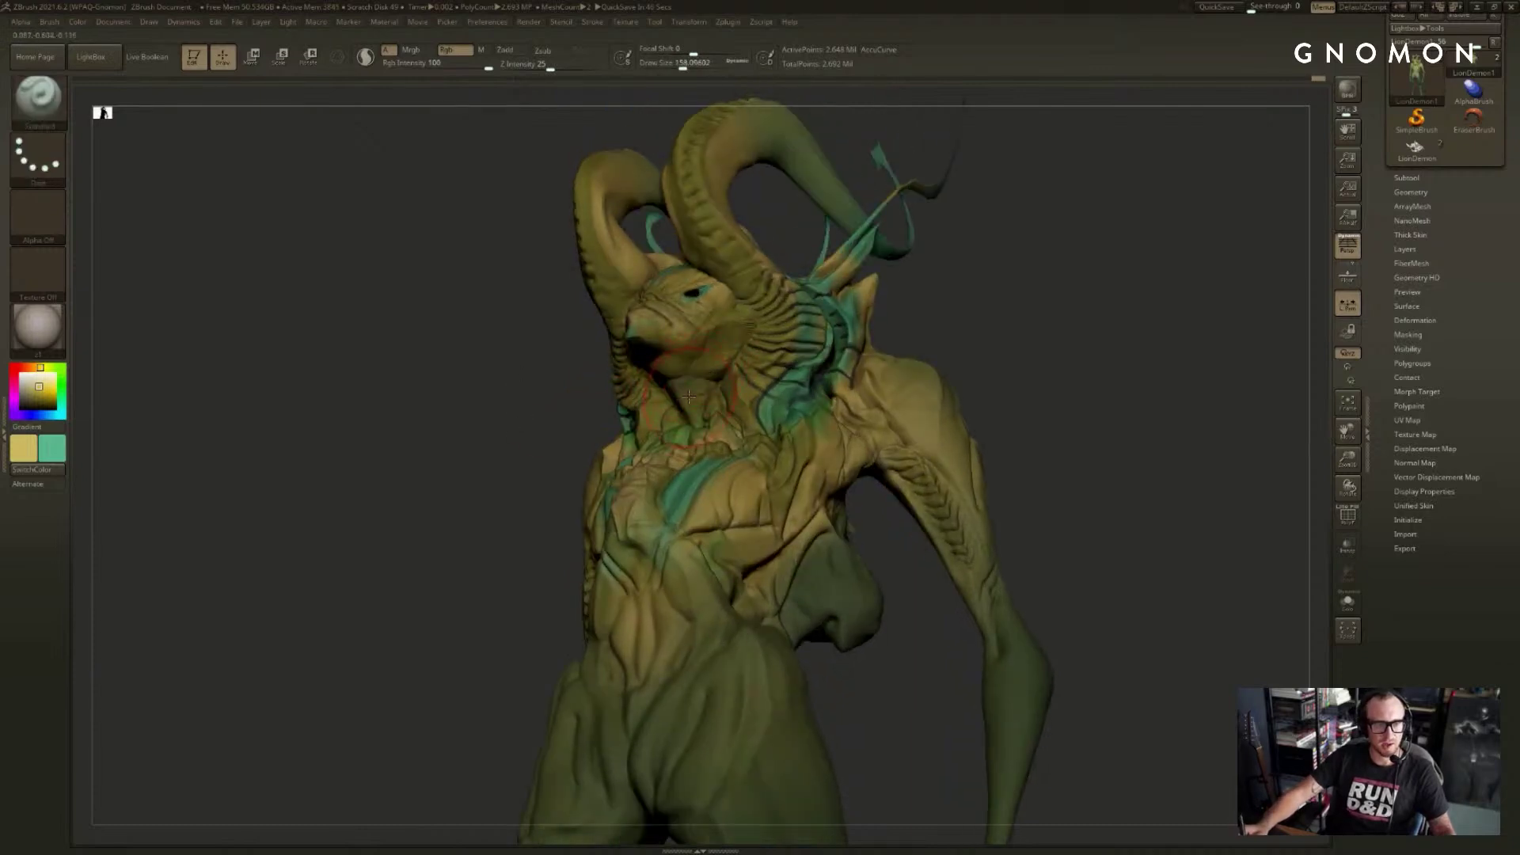
pyautogui.keyDown('shift'); pyautogui.moveTo(982, 348); pyautogui.dragTo(902, 366); pyautogui.keyUp('shift')
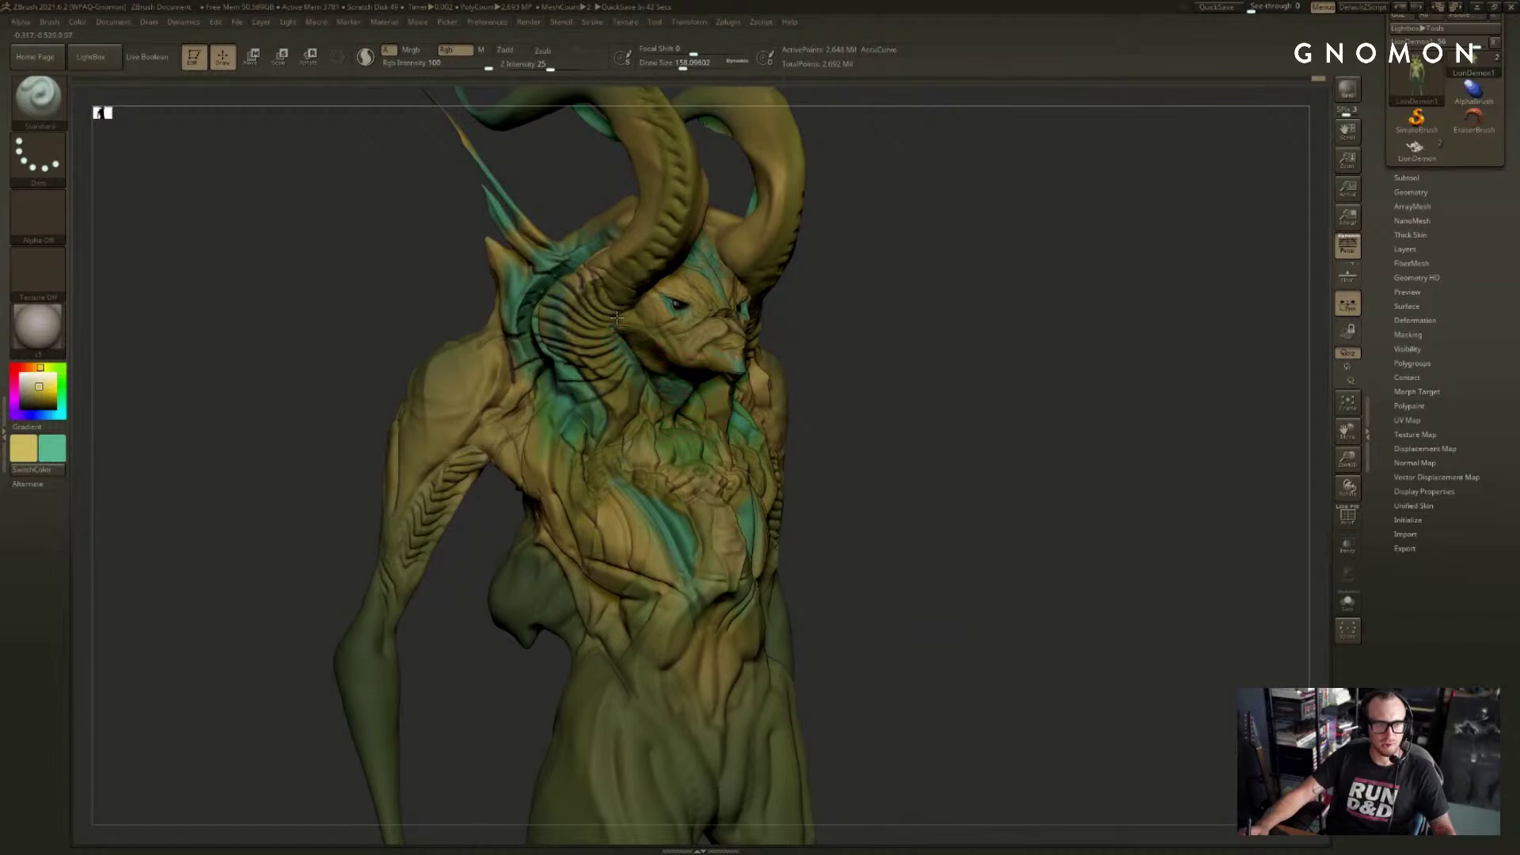
# - Sample olive green and blend the colour around the throat and neck folds with a brush size of about 123
pyautogui.moveTo(925, 322)
pyautogui.mouseDown()
pyautogui.moveTo(902, 322)
pyautogui.moveTo(960, 322)
pyautogui.moveTo(765, 367)
pyautogui.moveTo(705, 399)
pyautogui.mouseUp()
pyautogui.press('v')
pyautogui.press('c')
pyautogui.press('s')
pyautogui.click(750, 373)
pyautogui.press('v')
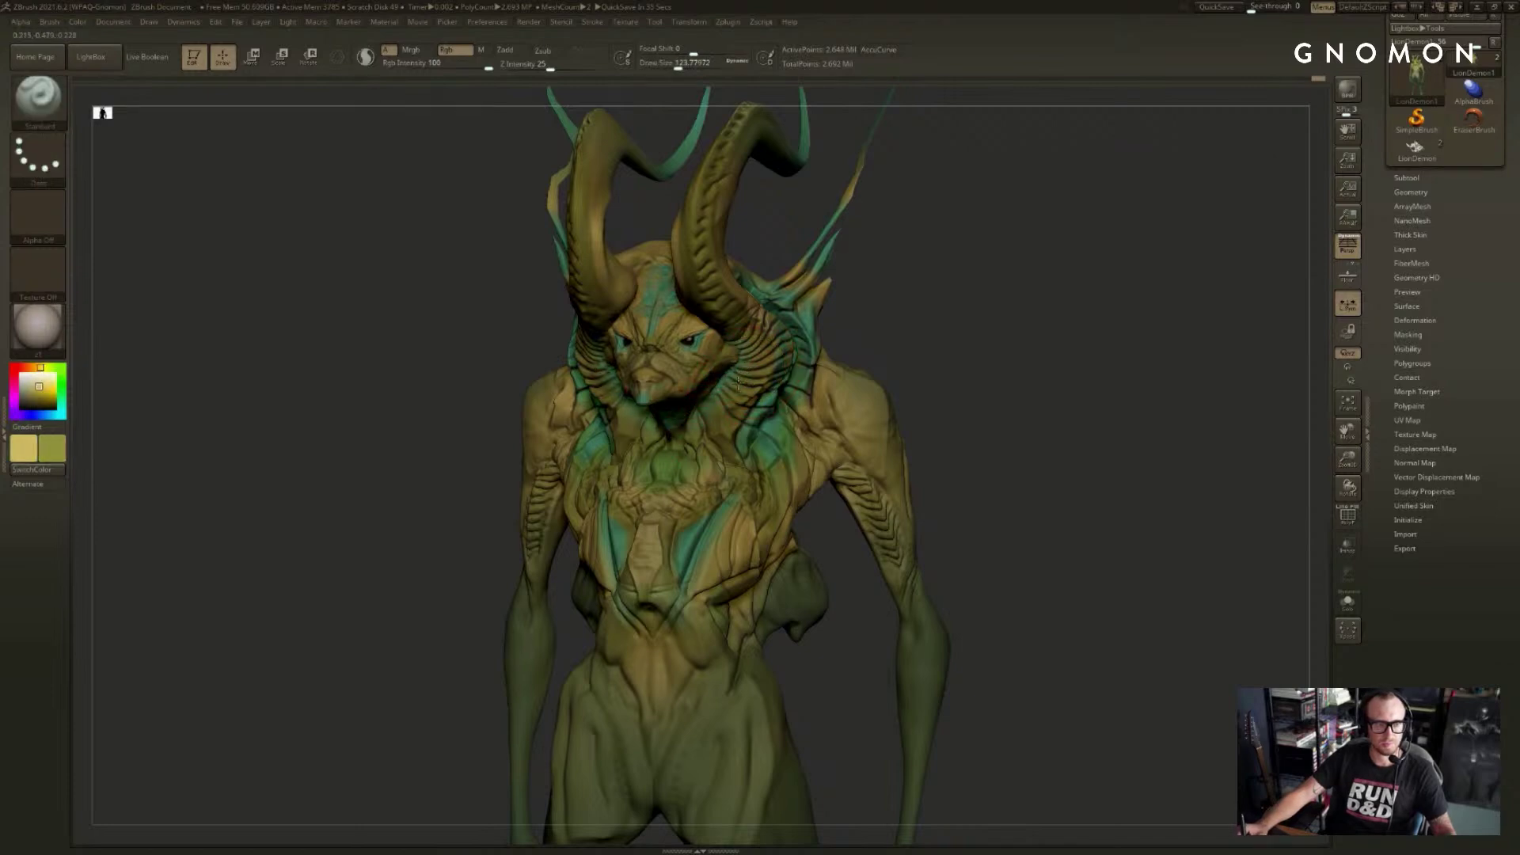
# - Sample teal, paint the rounded plate at the centre of the upper chest, and reduce the brush size to about 77
pyautogui.moveTo(960, 326); pyautogui.dragTo(1032, 346)
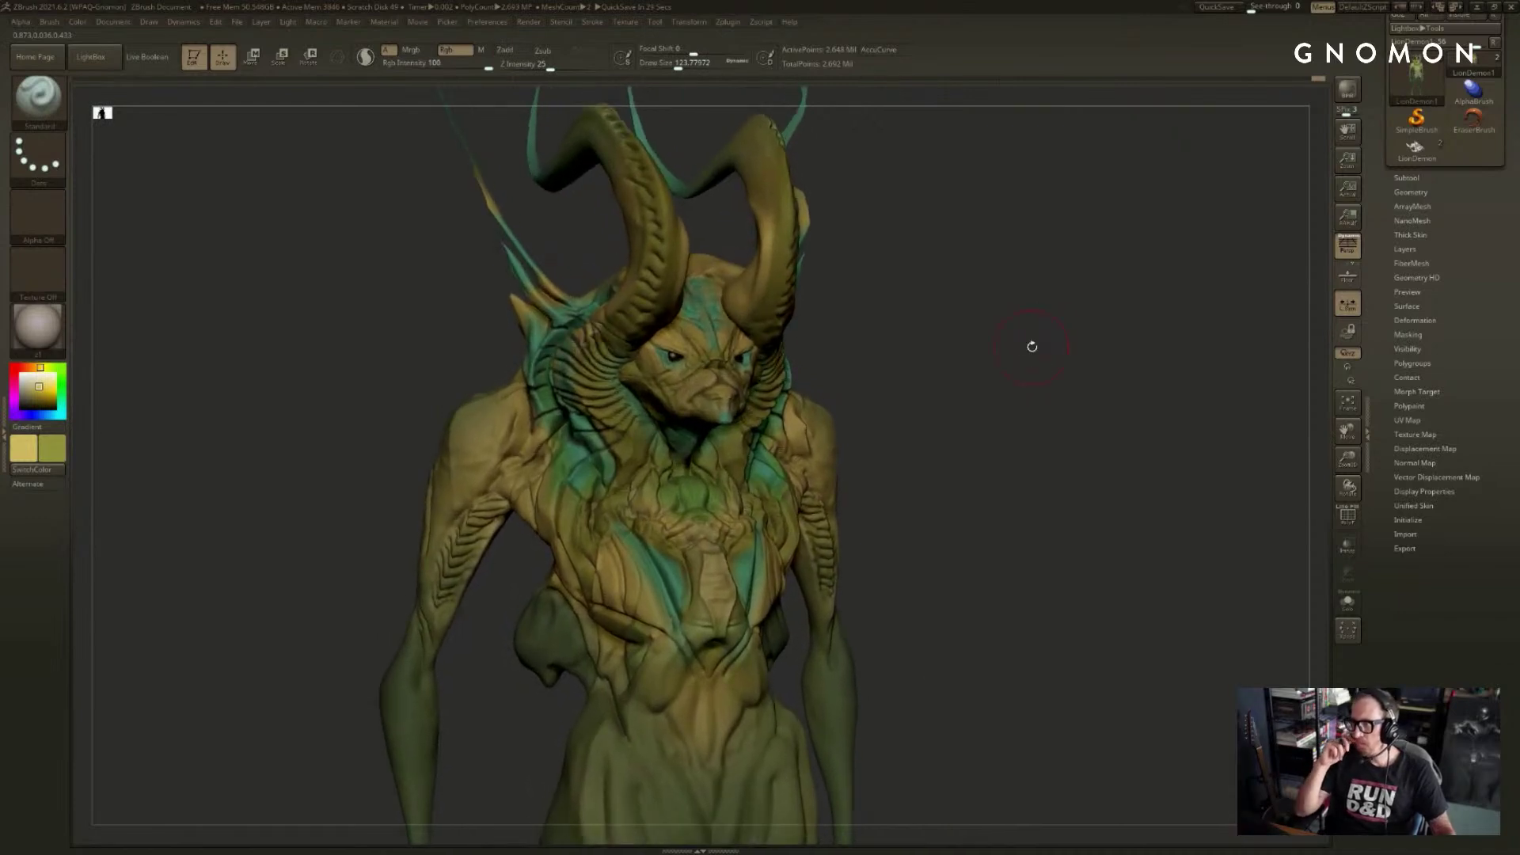
pyautogui.moveTo(984, 367); pyautogui.dragTo(819, 387)
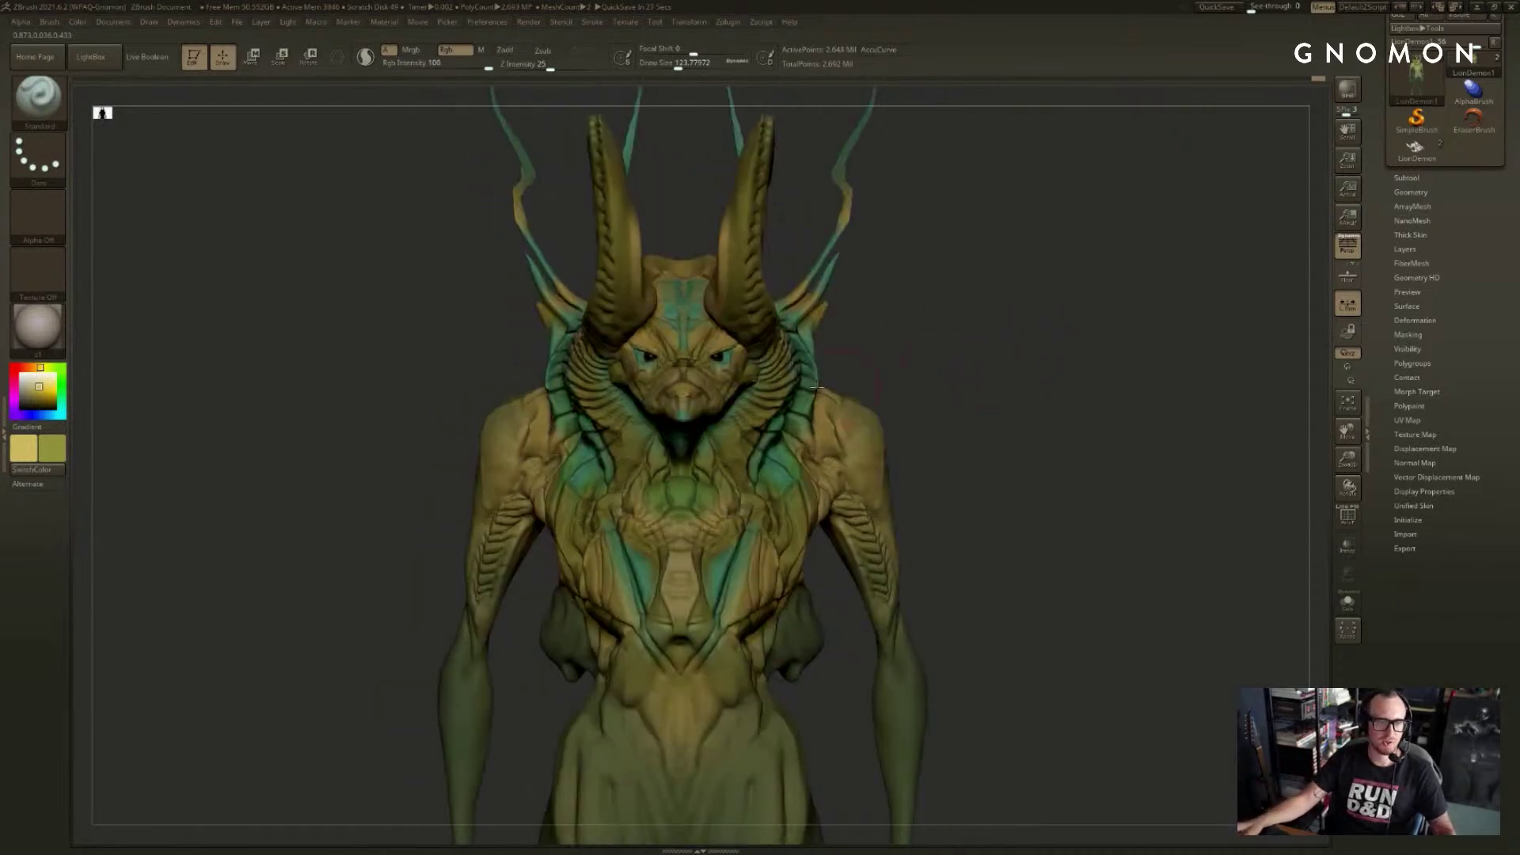
pyautogui.press('c')
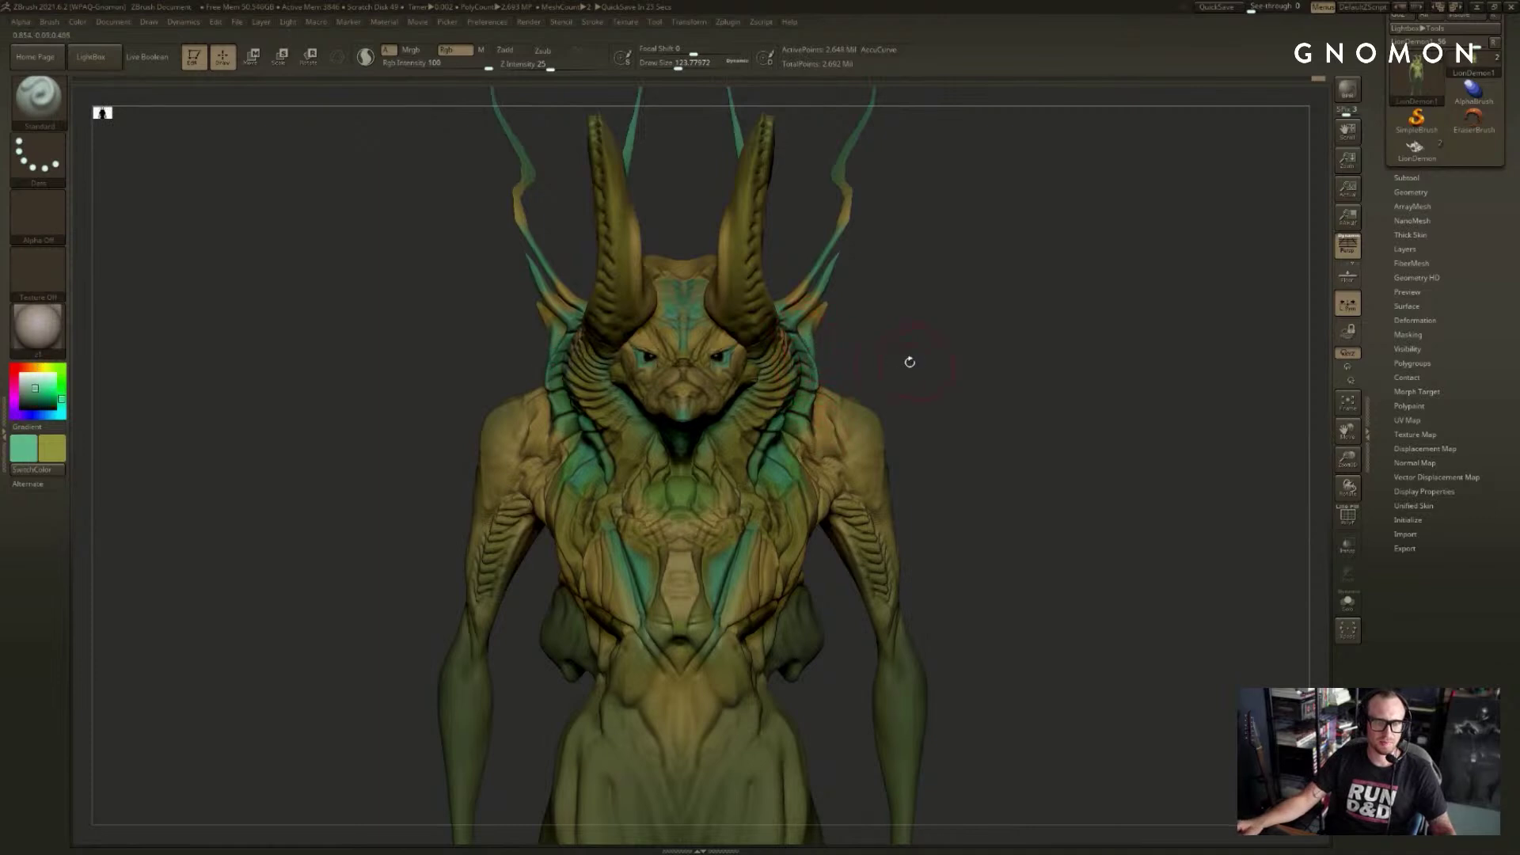
pyautogui.moveTo(910, 361)
pyautogui.mouseDown()
pyautogui.moveTo(679, 502)
pyautogui.moveTo(704, 489)
pyautogui.mouseUp()
pyautogui.press('v')
pyautogui.press('[')
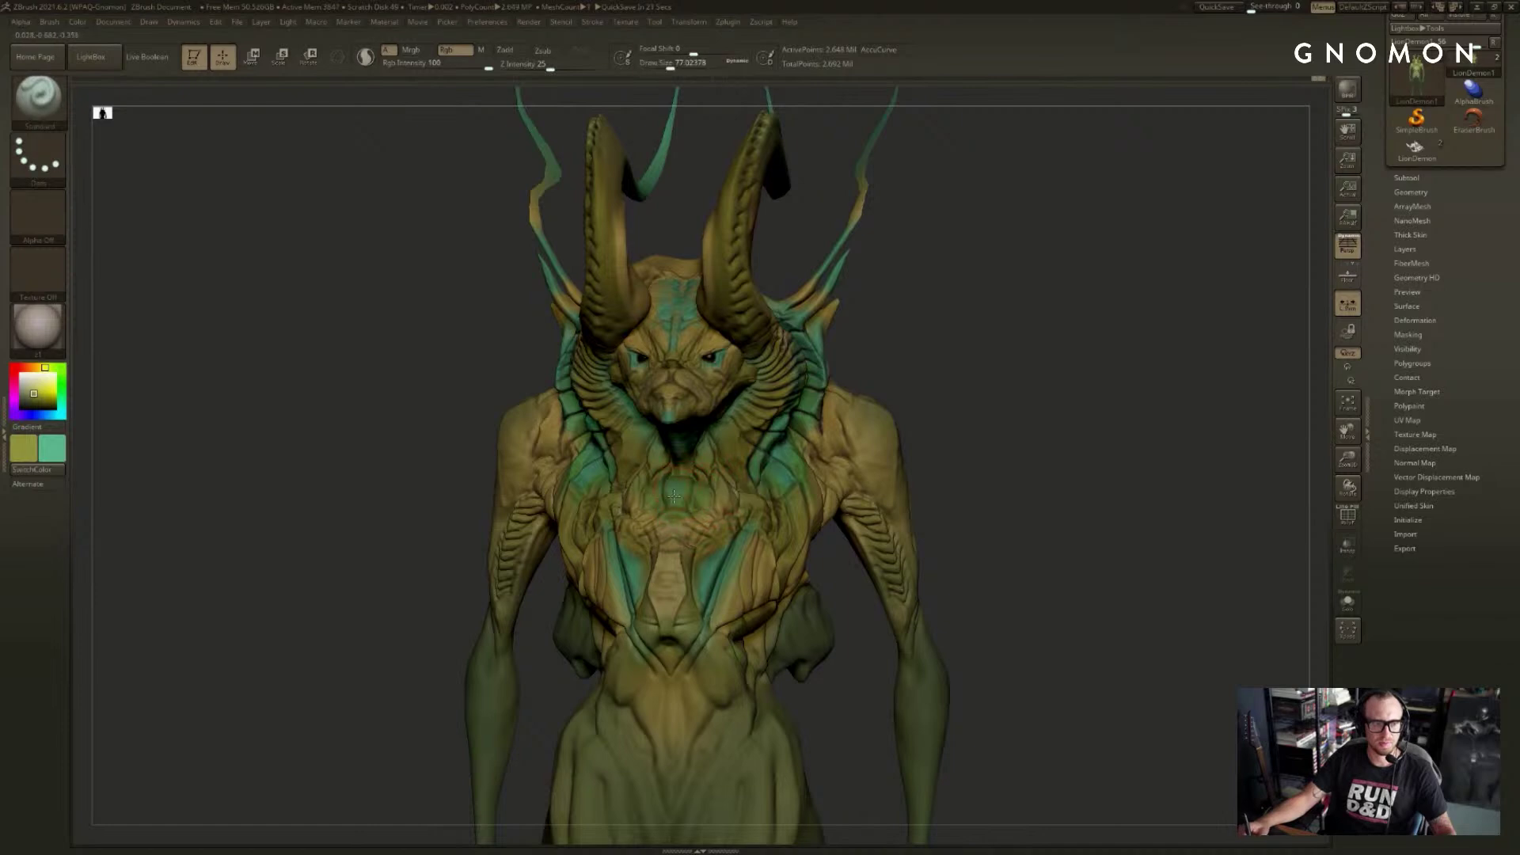
# - Change from hPolish to the Move brush and reshape the neck folds above the chest at a large brush size
pyautogui.moveTo(953, 402)
pyautogui.mouseDown()
pyautogui.moveTo(981, 400)
pyautogui.moveTo(1005, 431)
pyautogui.moveTo(863, 452)
pyautogui.moveTo(916, 433)
pyautogui.moveTo(953, 383)
pyautogui.moveTo(875, 402)
pyautogui.mouseUp()
pyautogui.press('b')
pyautogui.press('h')
pyautogui.press('p')
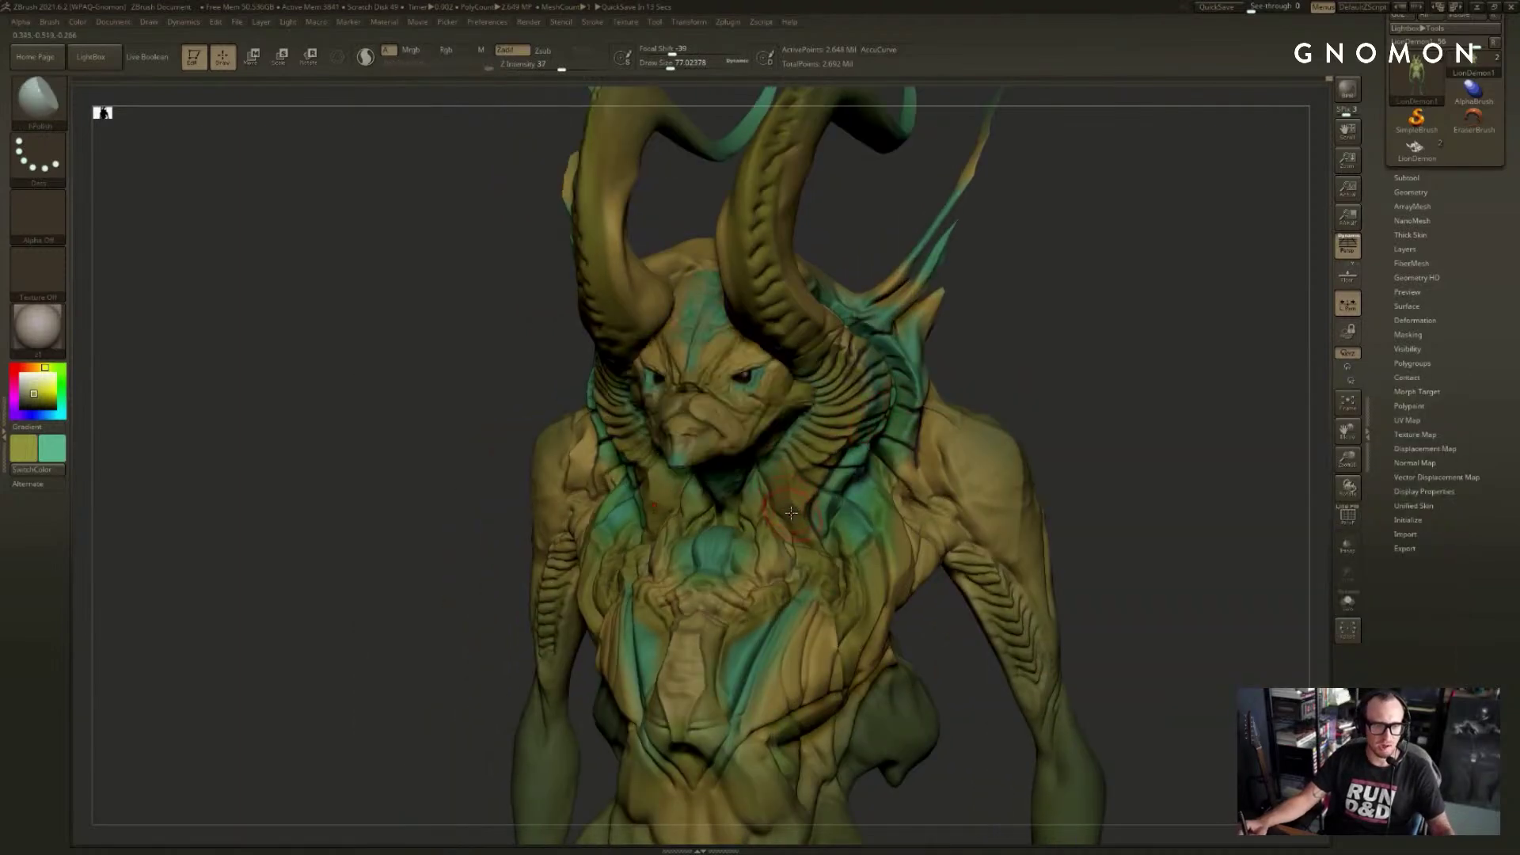
pyautogui.press('b')
pyautogui.press('m')
pyautogui.press('v')
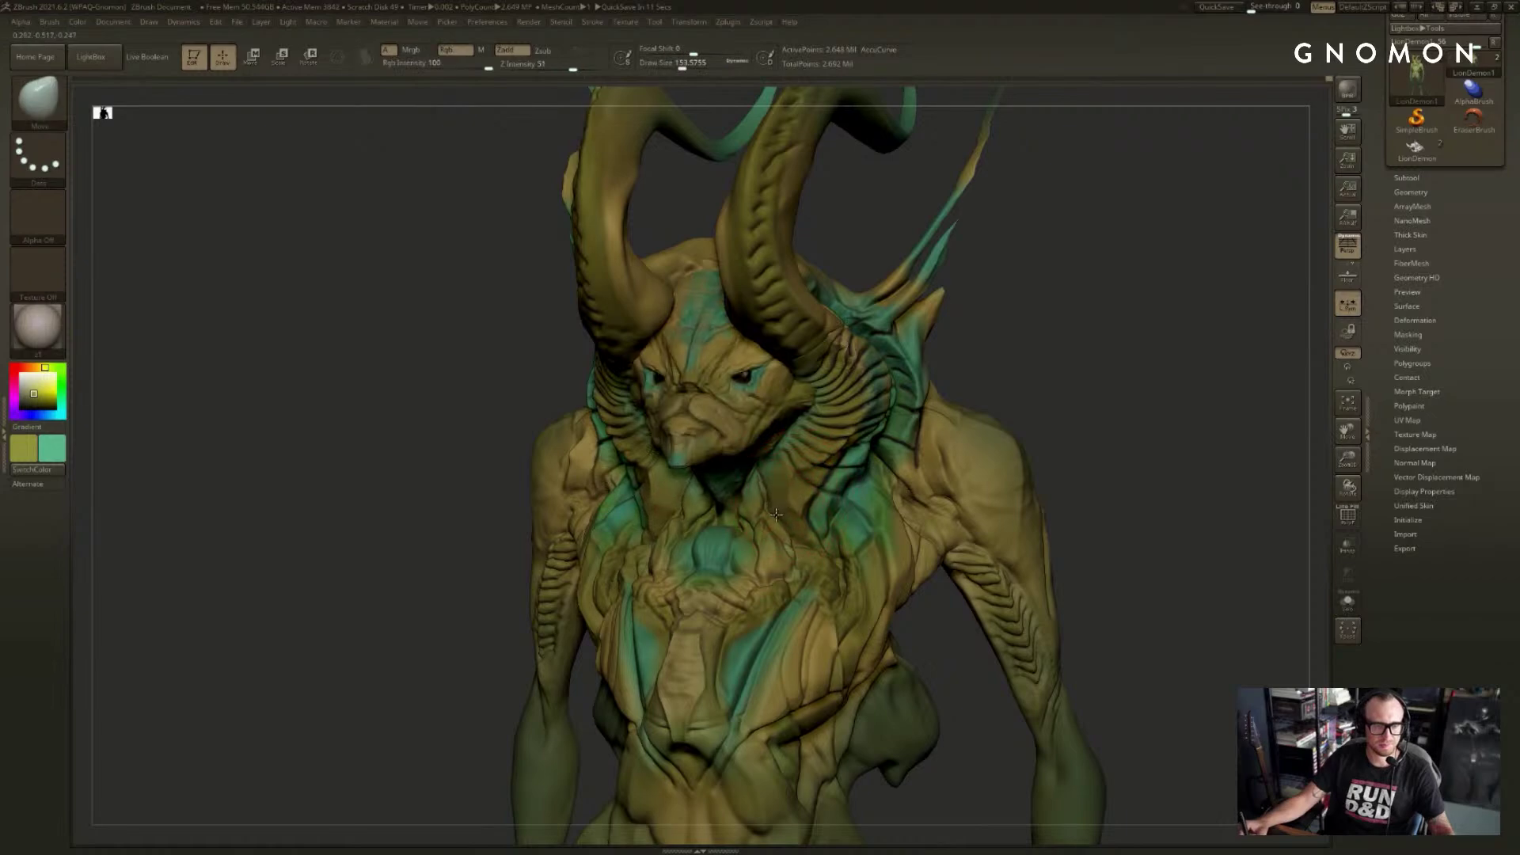
pyautogui.moveTo(1045, 424); pyautogui.dragTo(926, 430)
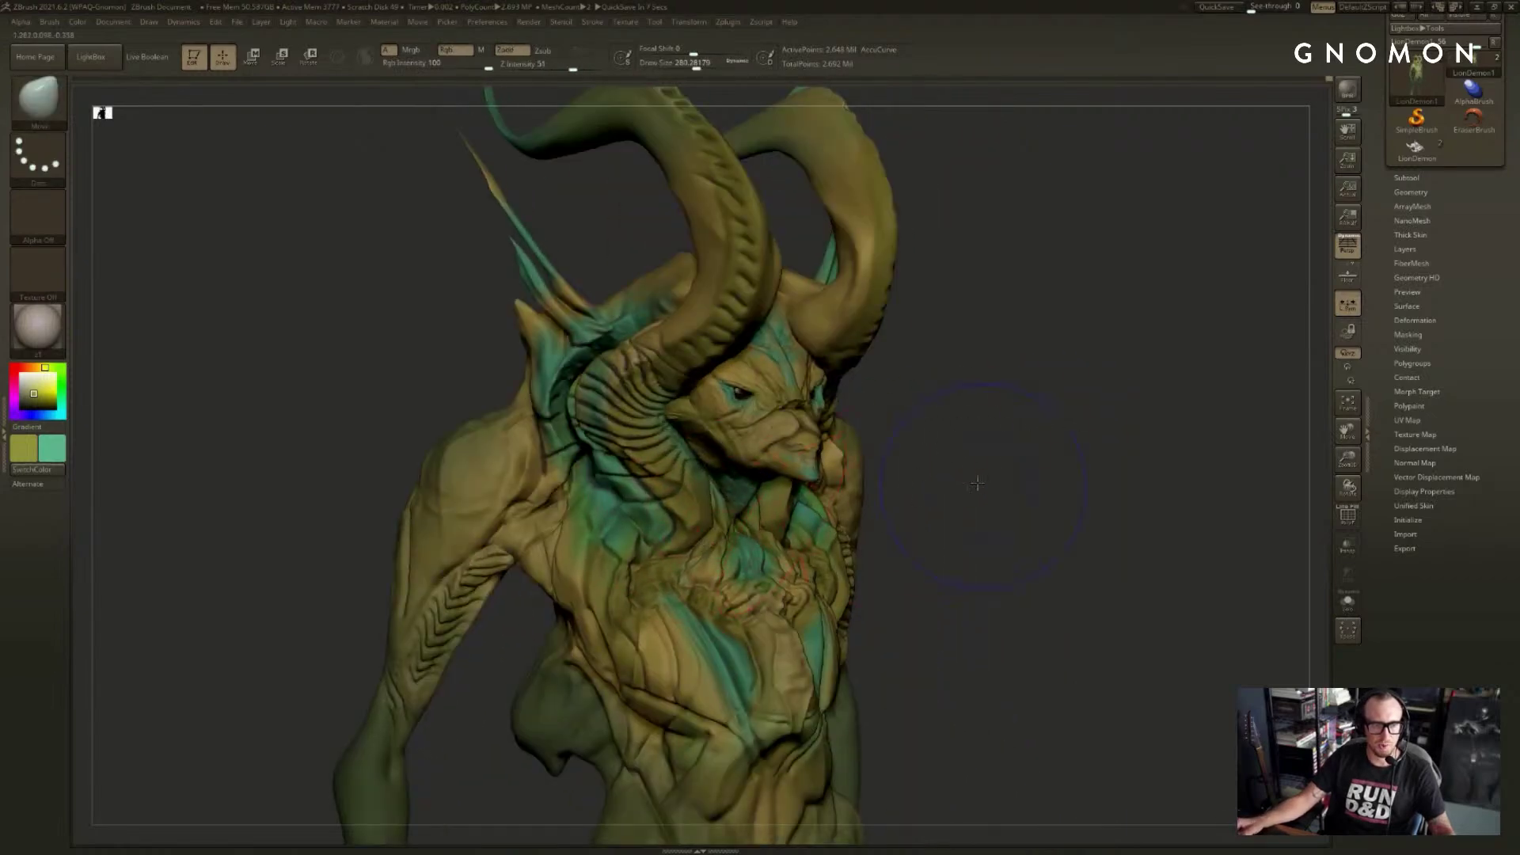
pyautogui.moveTo(984, 475)
pyautogui.mouseDown()
pyautogui.moveTo(1068, 452)
pyautogui.moveTo(962, 467)
pyautogui.moveTo(980, 346)
pyautogui.moveTo(988, 364)
pyautogui.moveTo(950, 373)
pyautogui.mouseUp()
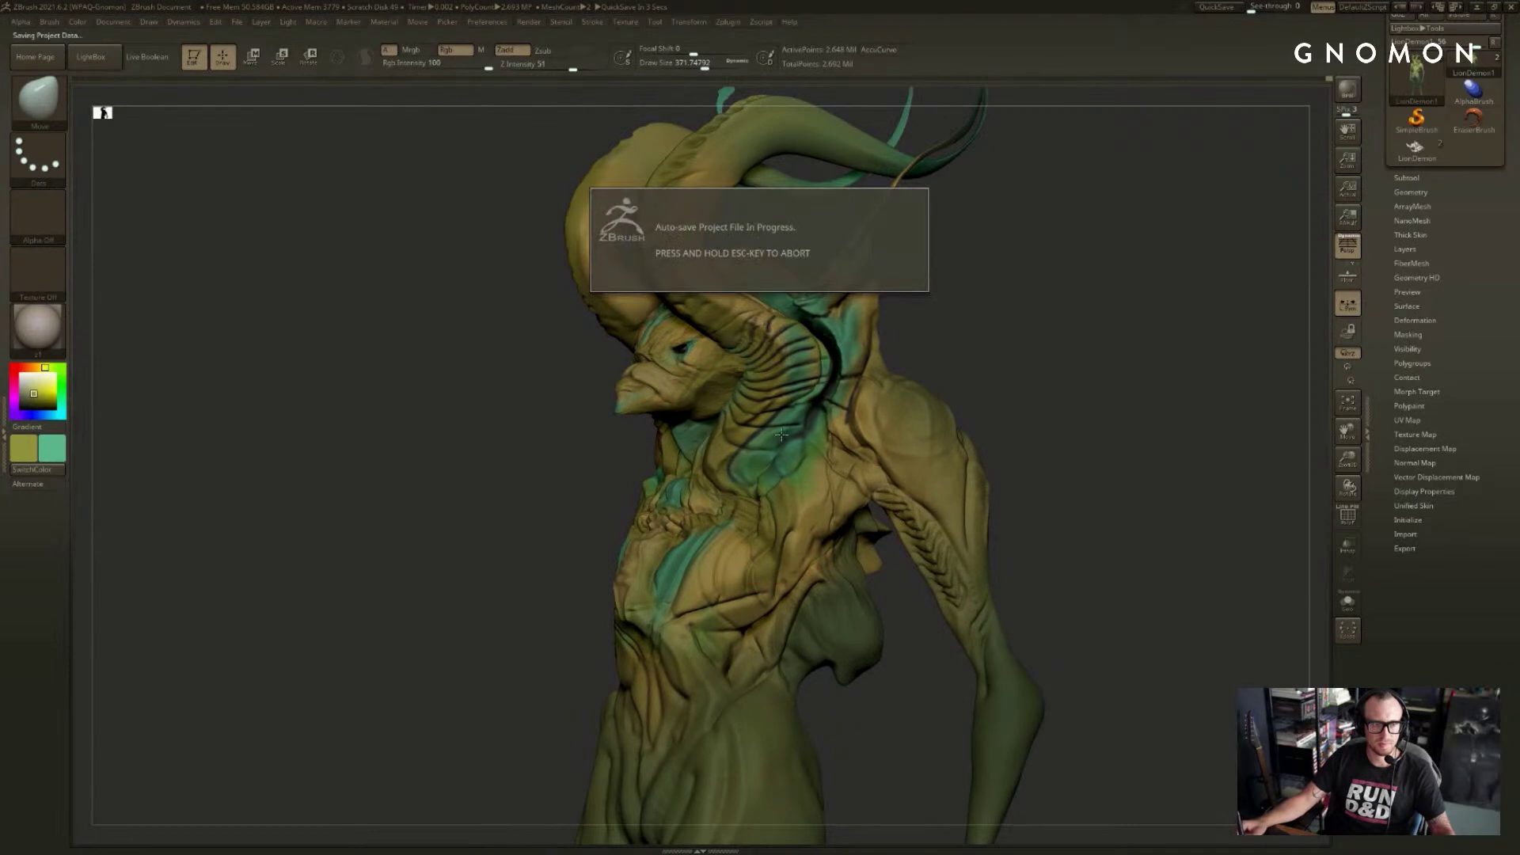
pyautogui.press('s')
pyautogui.moveTo(781, 435); pyautogui.dragTo(742, 416)
# - Check the whole figure, select the Standard brush, sample teal, and switch to the Move transform
pyautogui.moveTo(912, 353); pyautogui.dragTo(966, 340)
pyautogui.press('f')
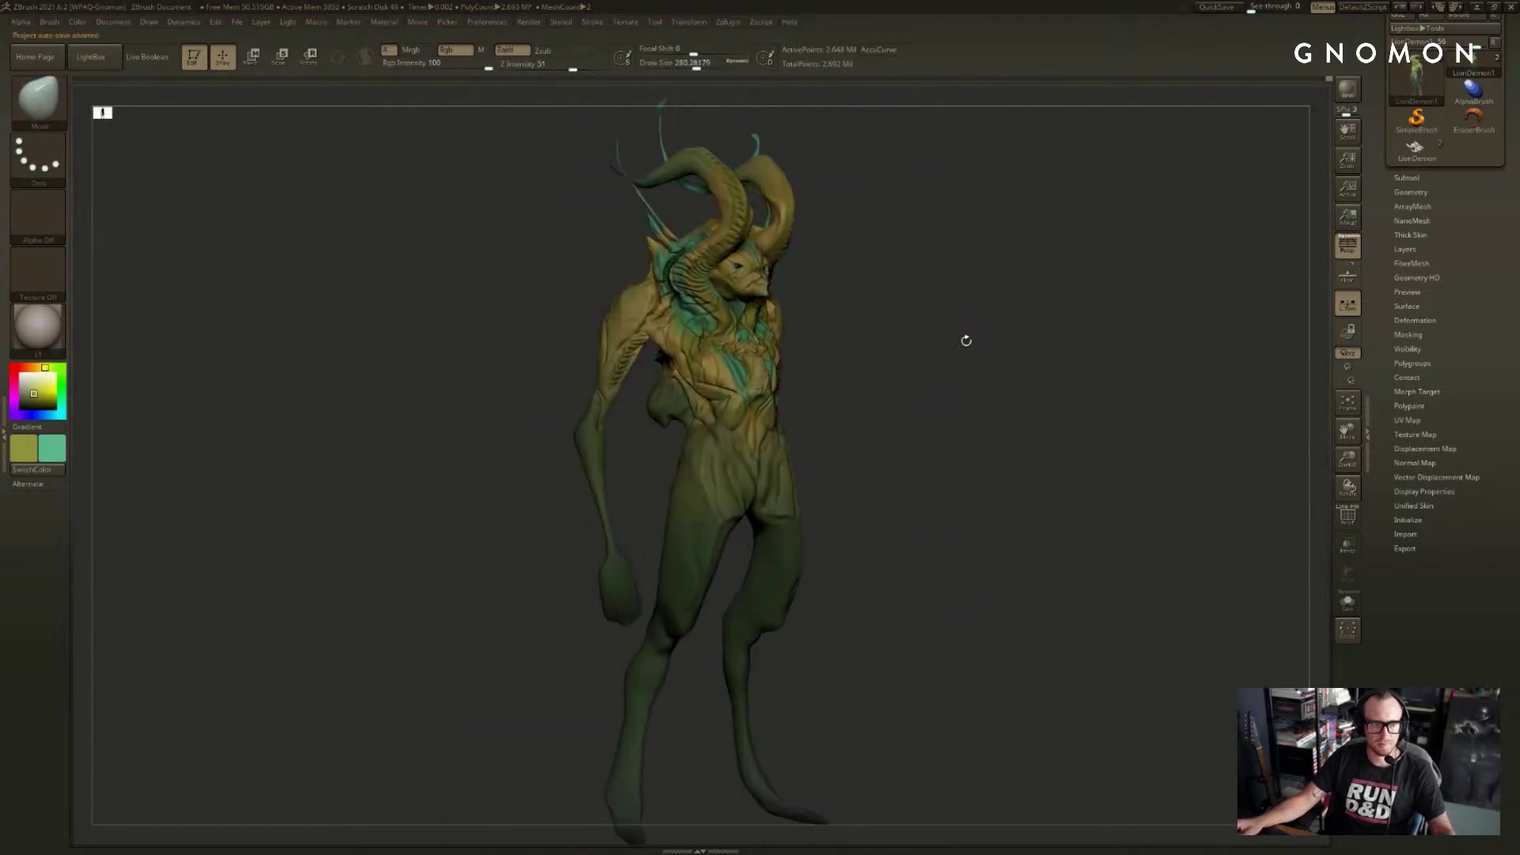
pyautogui.keyDown('alt'); pyautogui.moveTo(935, 253); pyautogui.dragTo(932, 411); pyautogui.keyUp('alt')
pyautogui.moveTo(935, 324)
pyautogui.keyDown('alt'); pyautogui.mouseDown()
pyautogui.moveTo(940, 425)
pyautogui.moveTo(950, 356)
pyautogui.moveTo(824, 277)
pyautogui.moveTo(940, 288)
pyautogui.moveTo(974, 352)
pyautogui.moveTo(995, 356)
pyautogui.moveTo(1035, 307)
pyautogui.mouseUp(); pyautogui.keyUp('alt')
pyautogui.press('b')
pyautogui.press('s')
pyautogui.press('t')
pyautogui.press('c')
pyautogui.press('w')
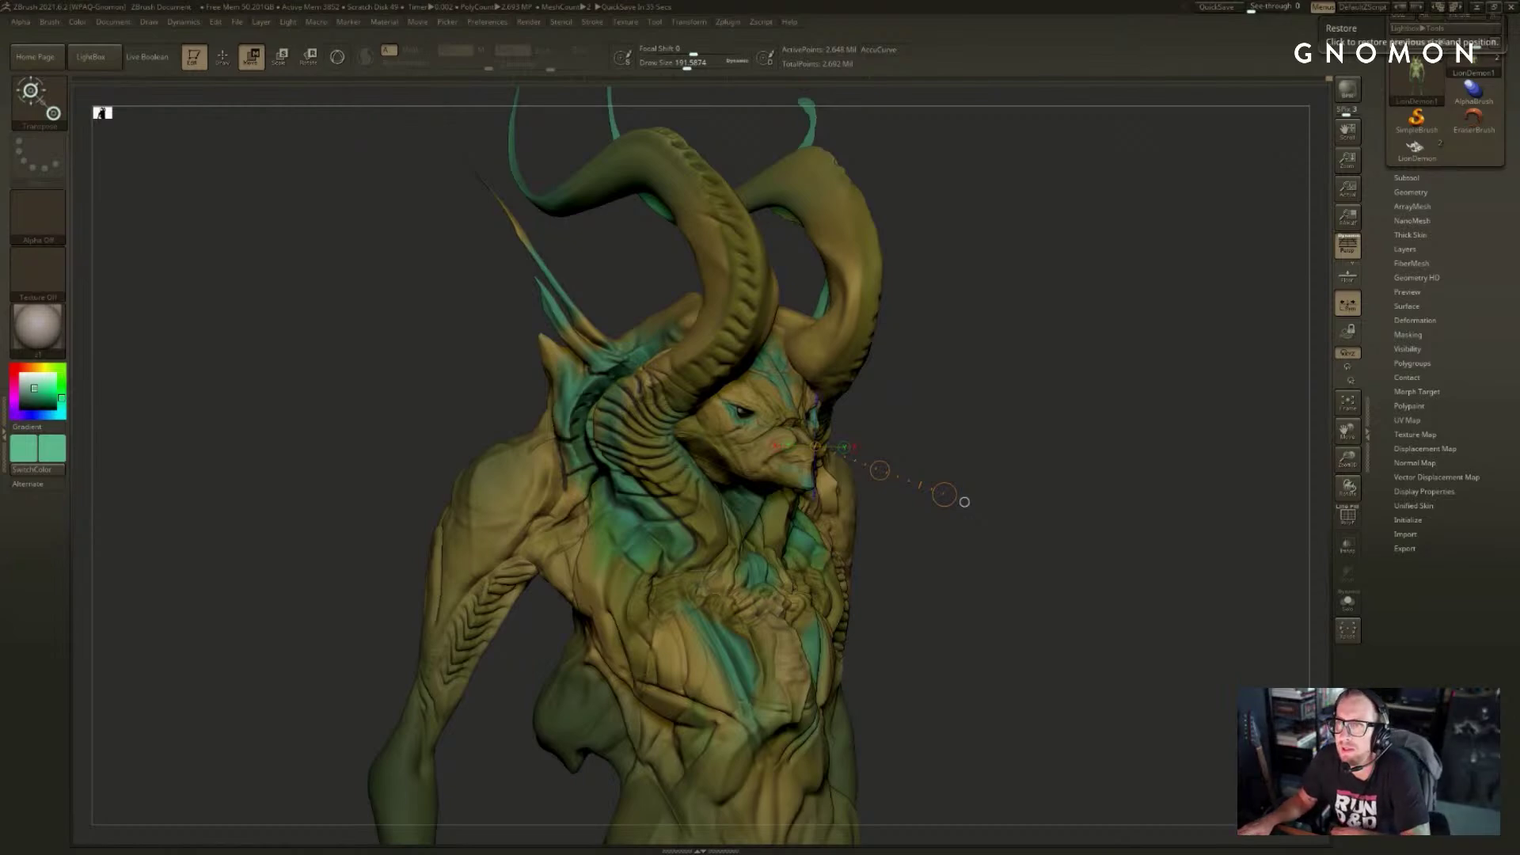
# - Switch to the web browser and open the Amazon author page for Figure Sculpting Volume 1 in a new tab
pyautogui.moveTo(1519, 150); pyautogui.dragTo(369, 80)
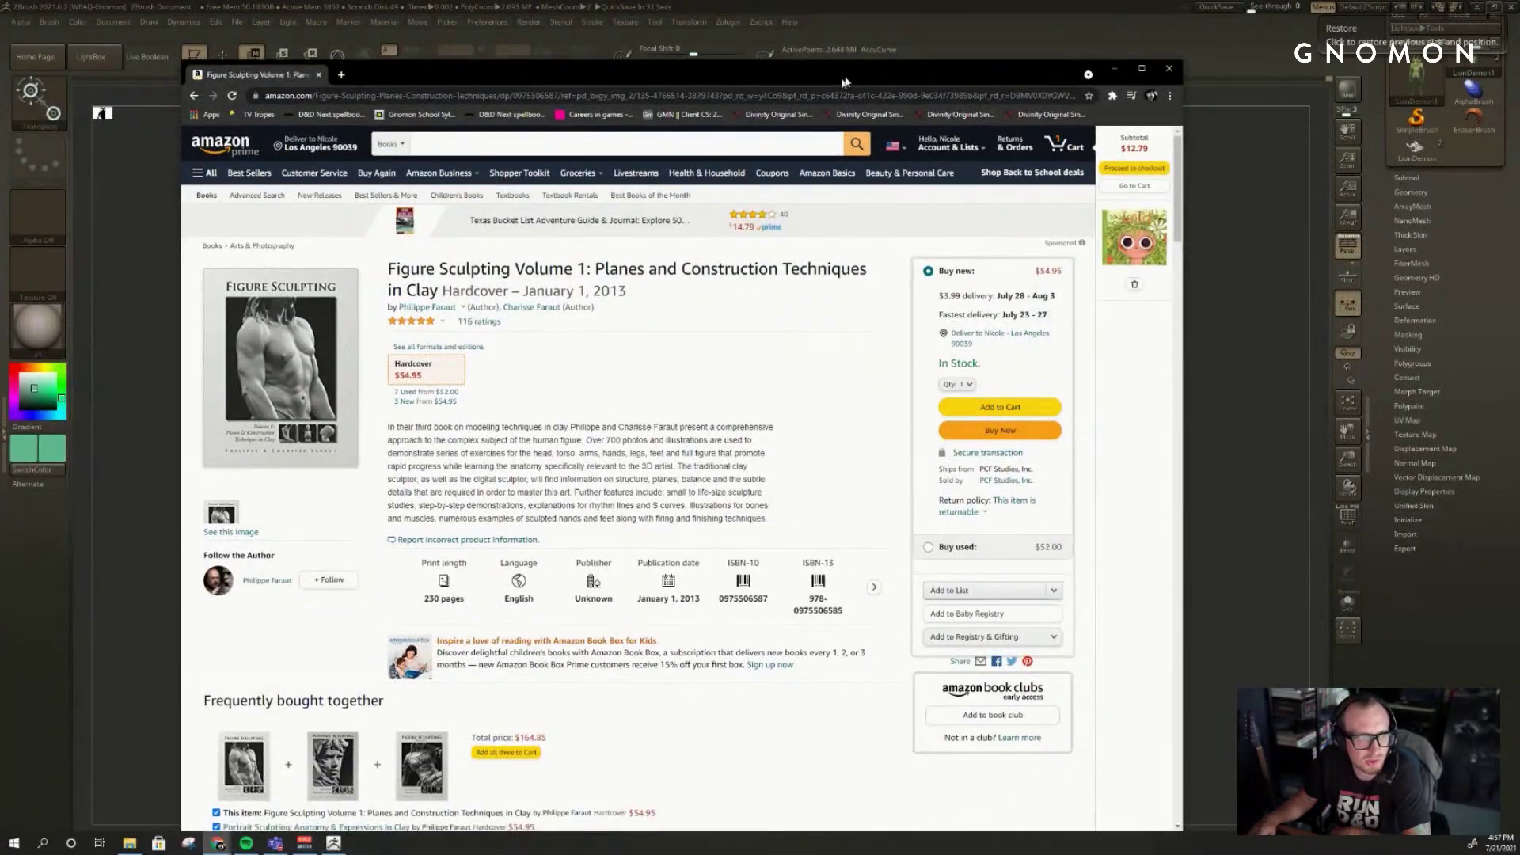
pyautogui.moveTo(833, 93); pyautogui.dragTo(895, 64)
pyautogui.rightClick(476, 286)
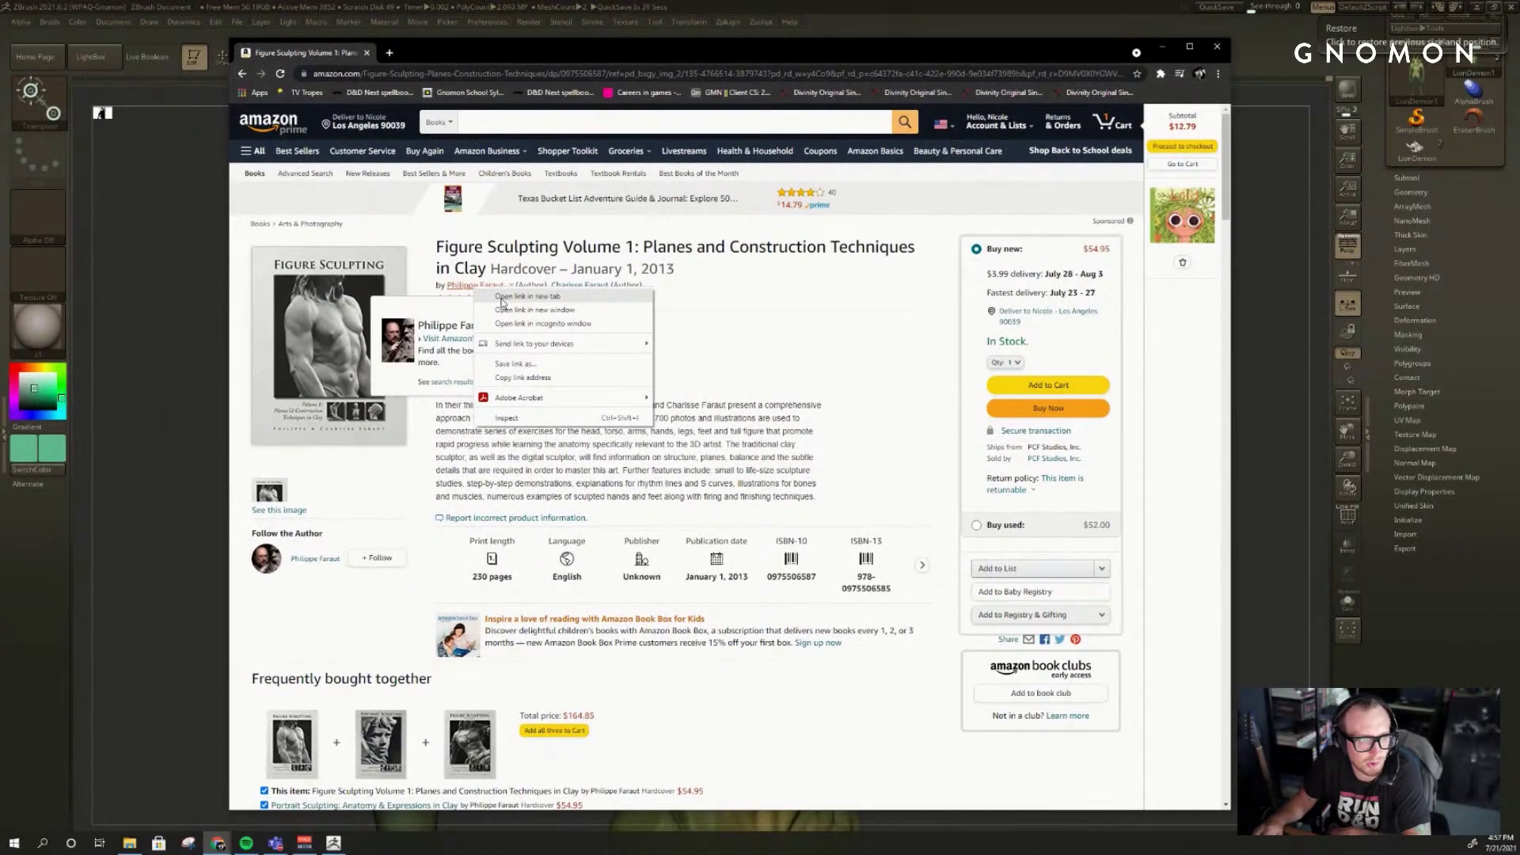
pyautogui.click(516, 297)
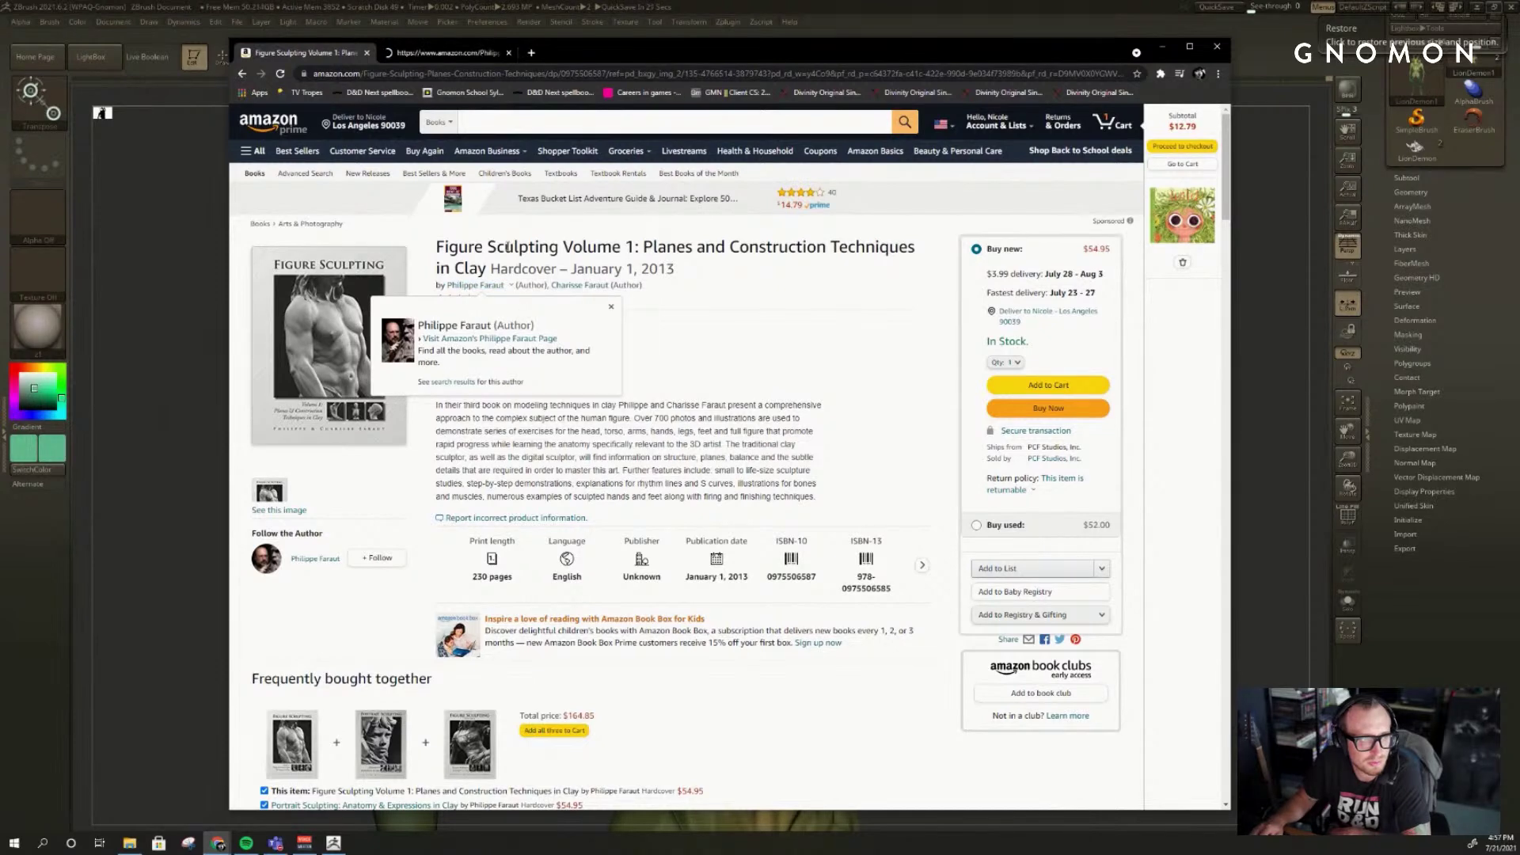
pyautogui.click(444, 52)
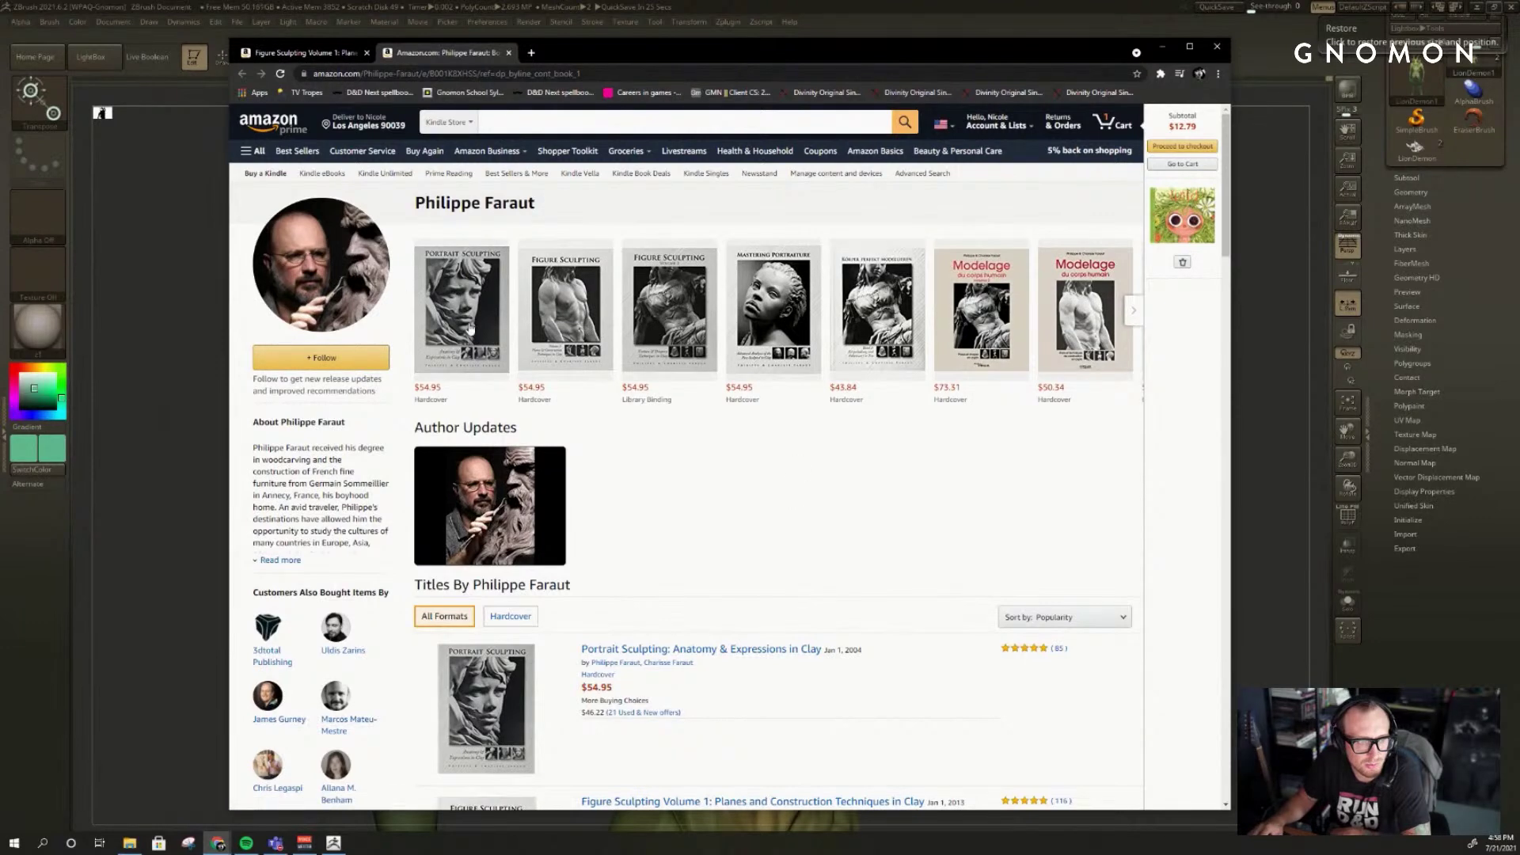
# - Search Google for Philippe Faraut and open the sculptor's official website
pyautogui.moveTo(254, 448); pyautogui.dragTo(315, 450)
pyautogui.rightClick(318, 456)
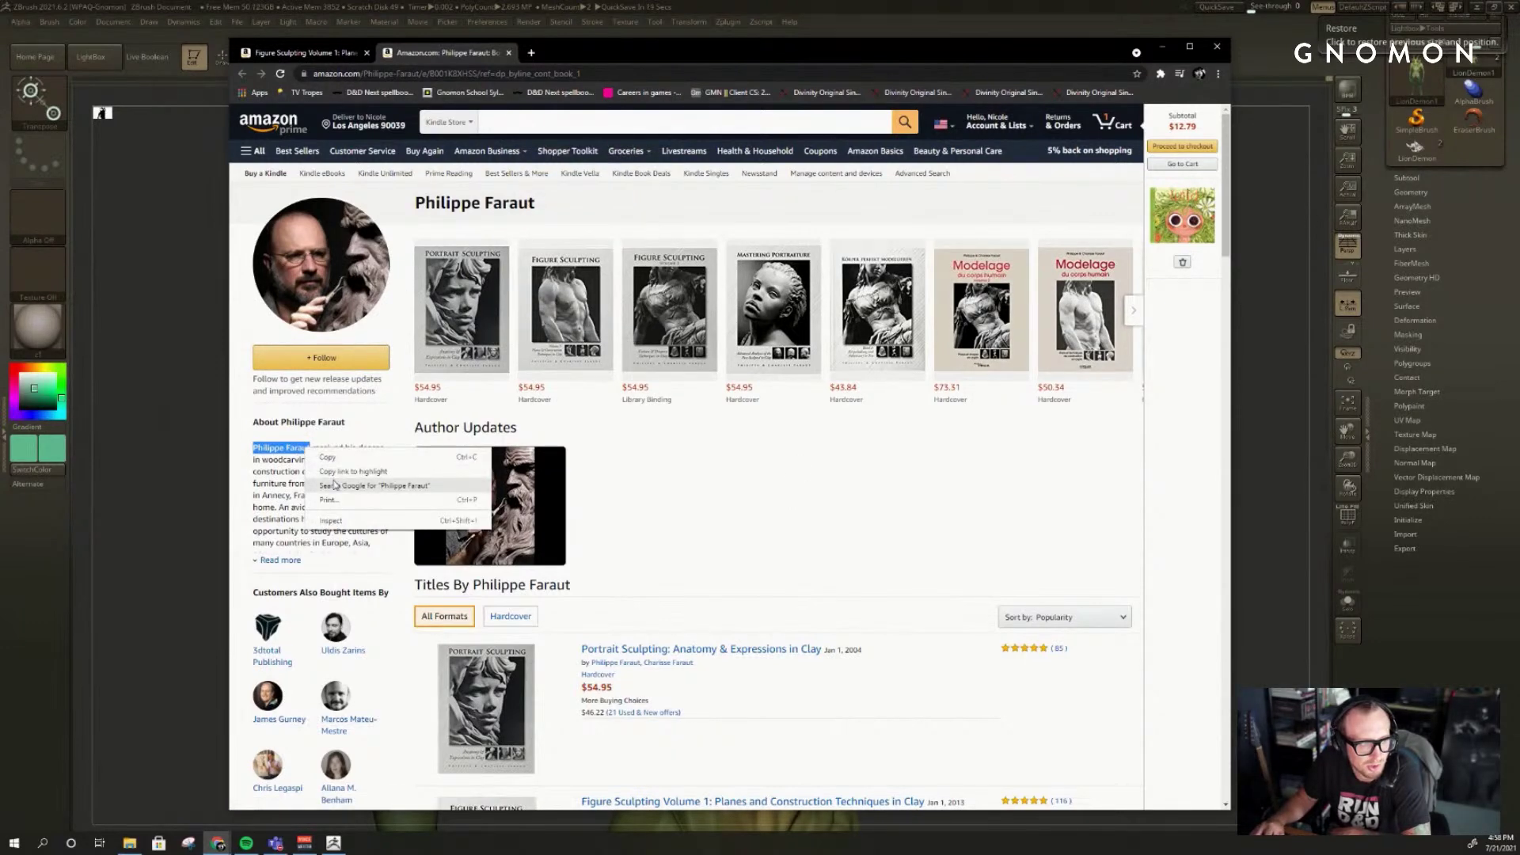
pyautogui.click(341, 485)
pyautogui.click(432, 247)
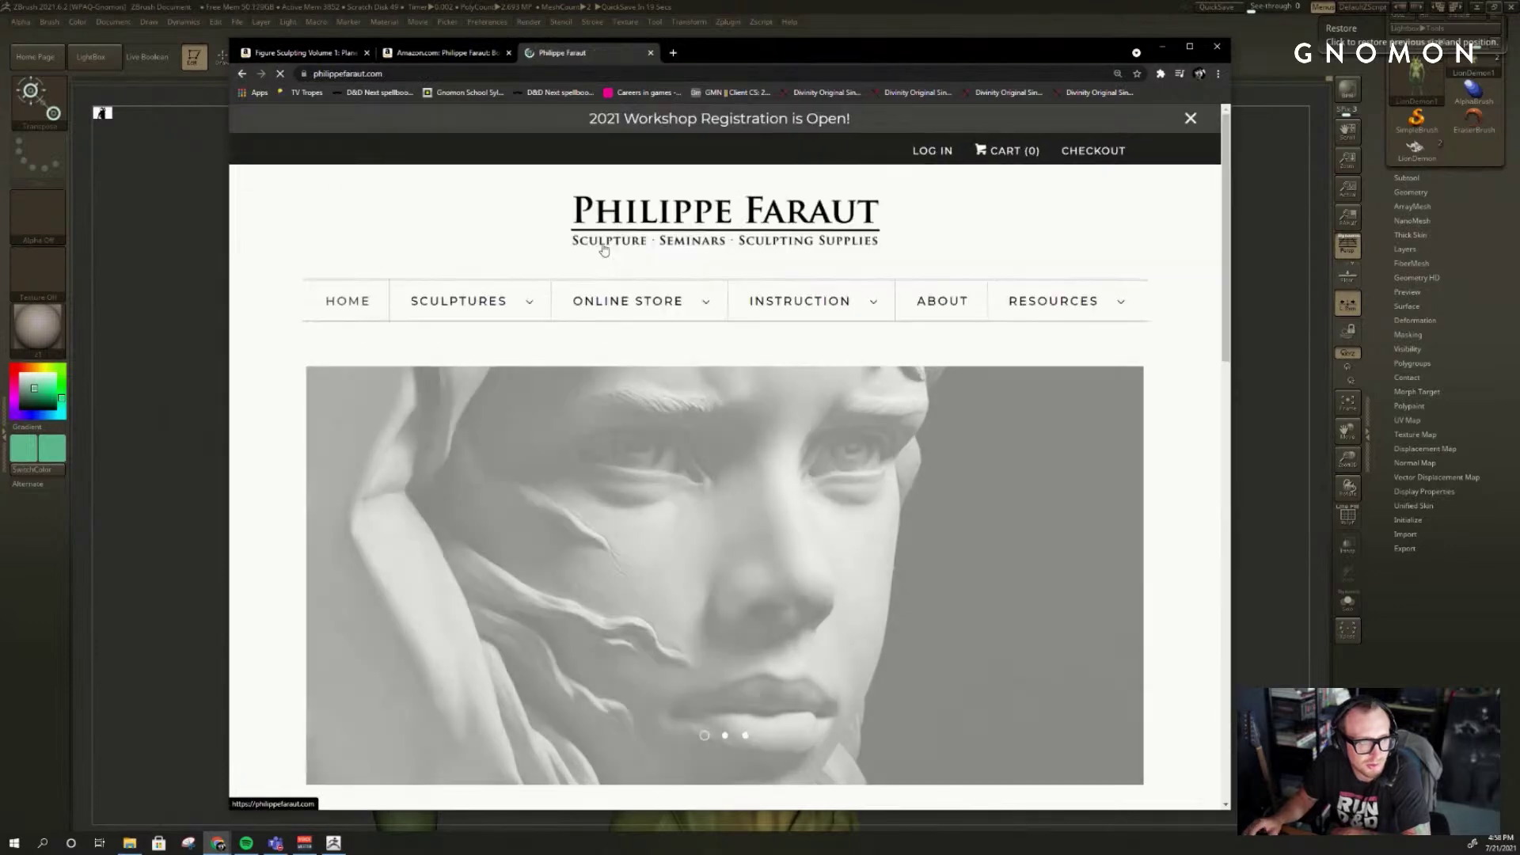
# - Open the online store's Sculpting Books/DVDs collection and look through the book, DVD and cast sets
pyautogui.moveTo(459, 301)
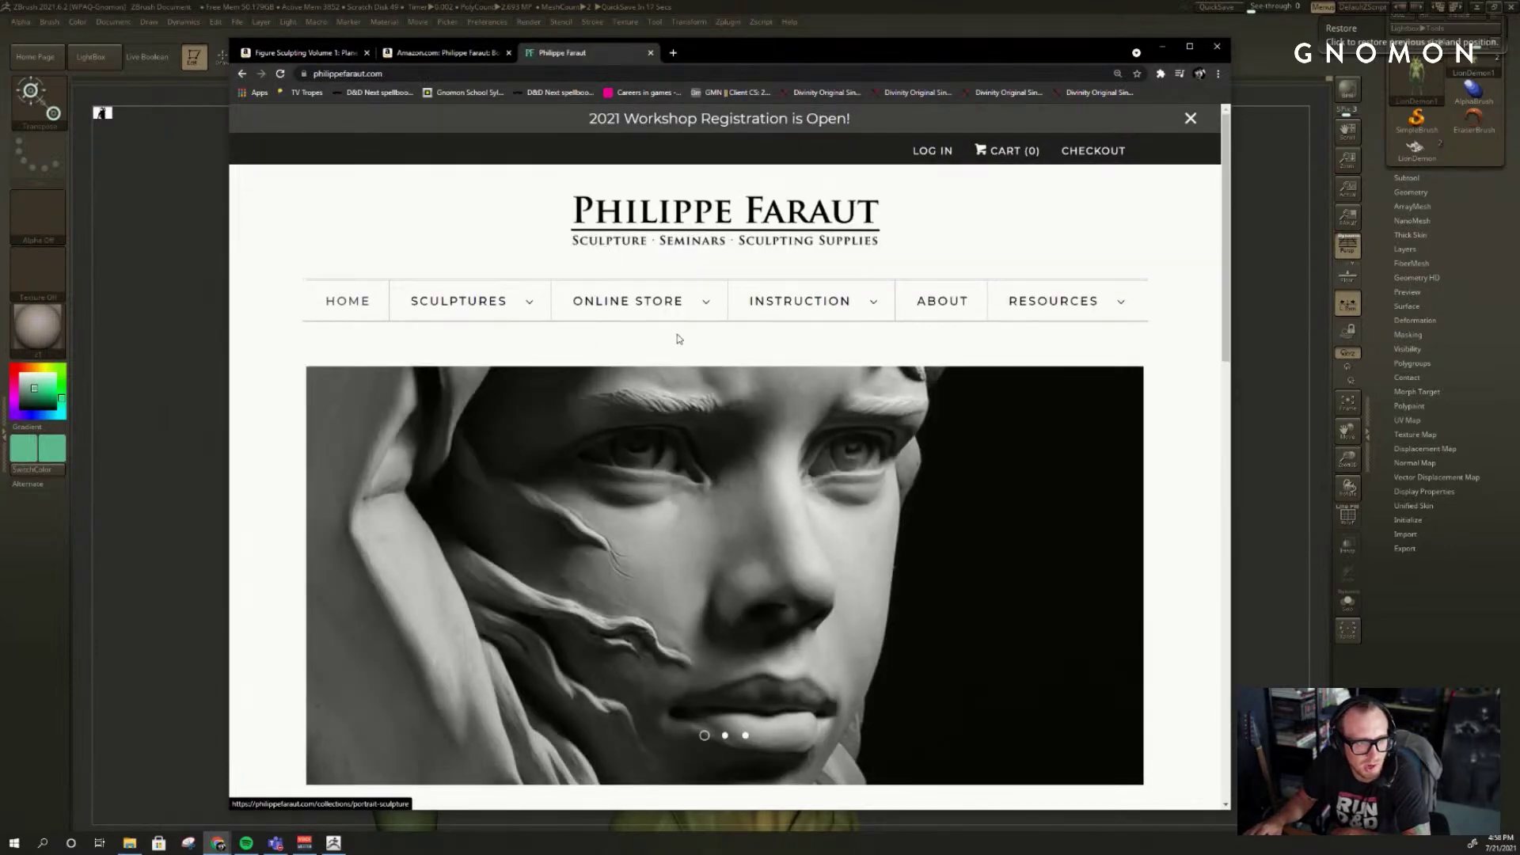
pyautogui.moveTo(683, 314)
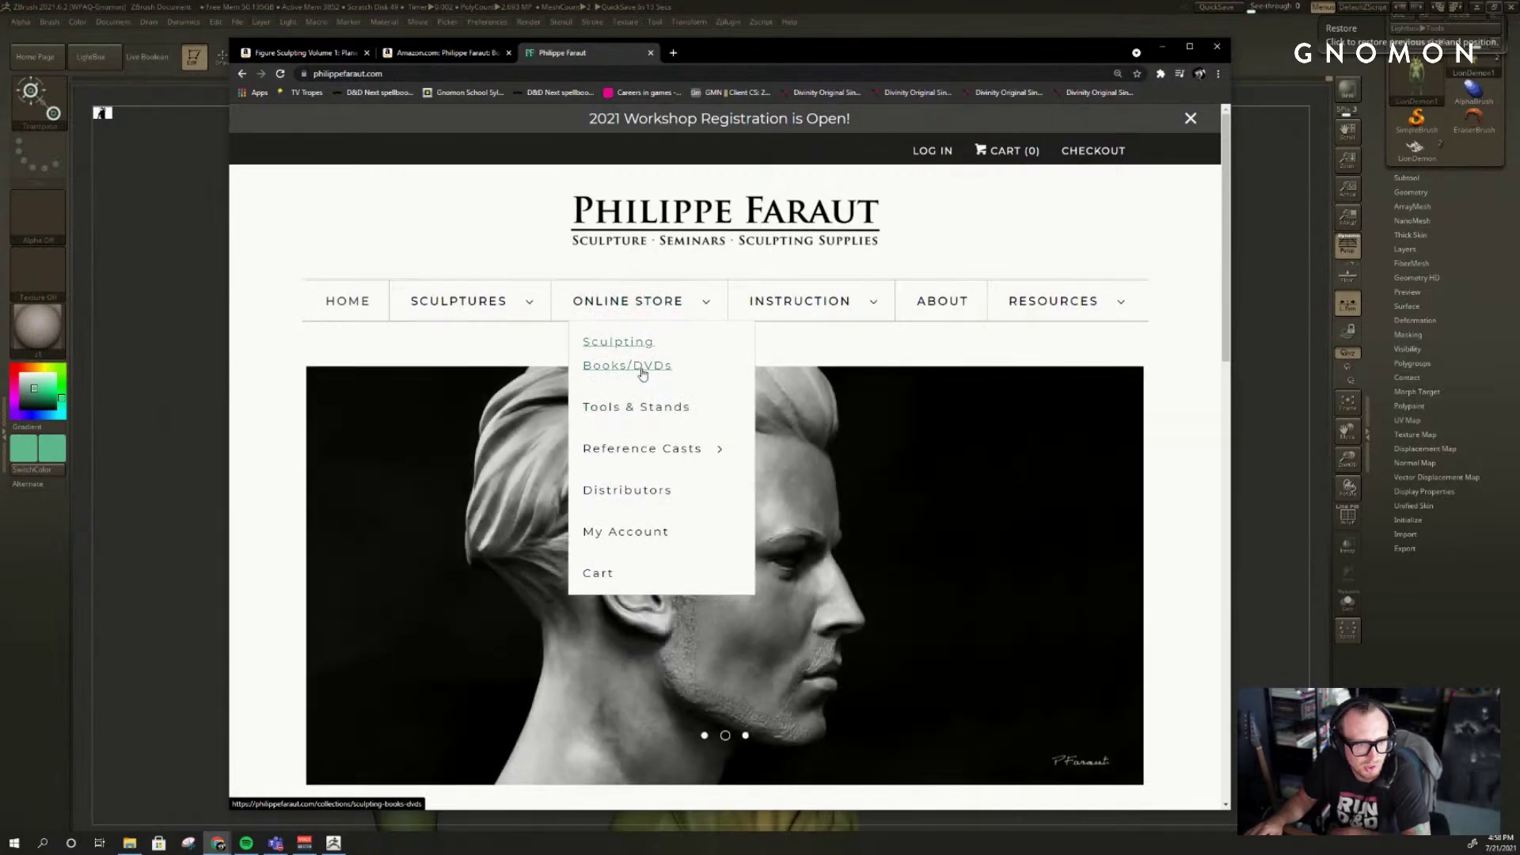
pyautogui.click(643, 370)
pyautogui.scroll(-10, 563, 472)
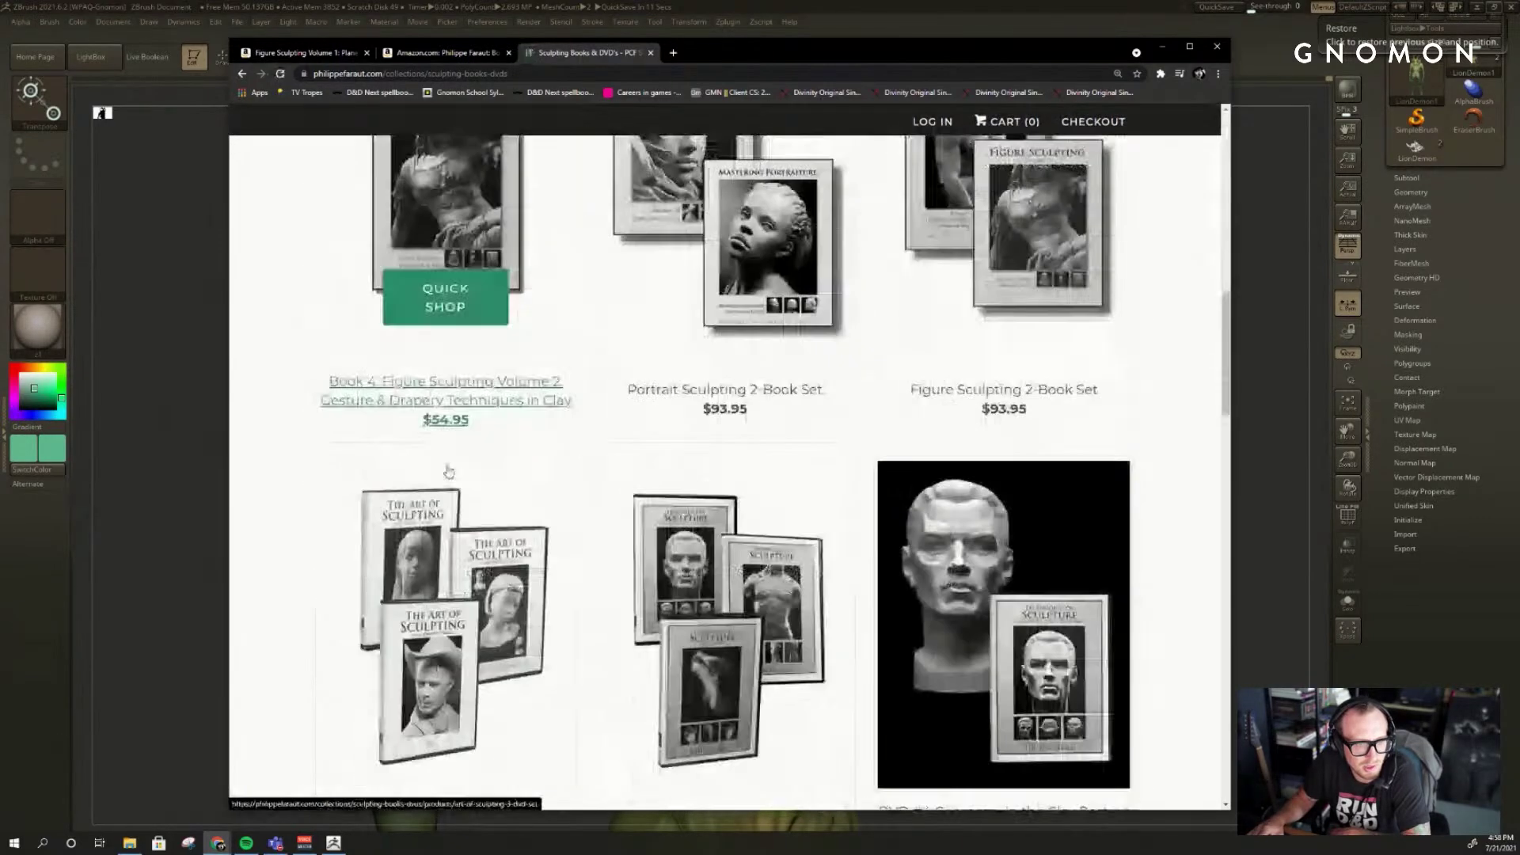
pyautogui.scroll(-5, 448, 472)
pyautogui.scroll(3, 1140, 419)
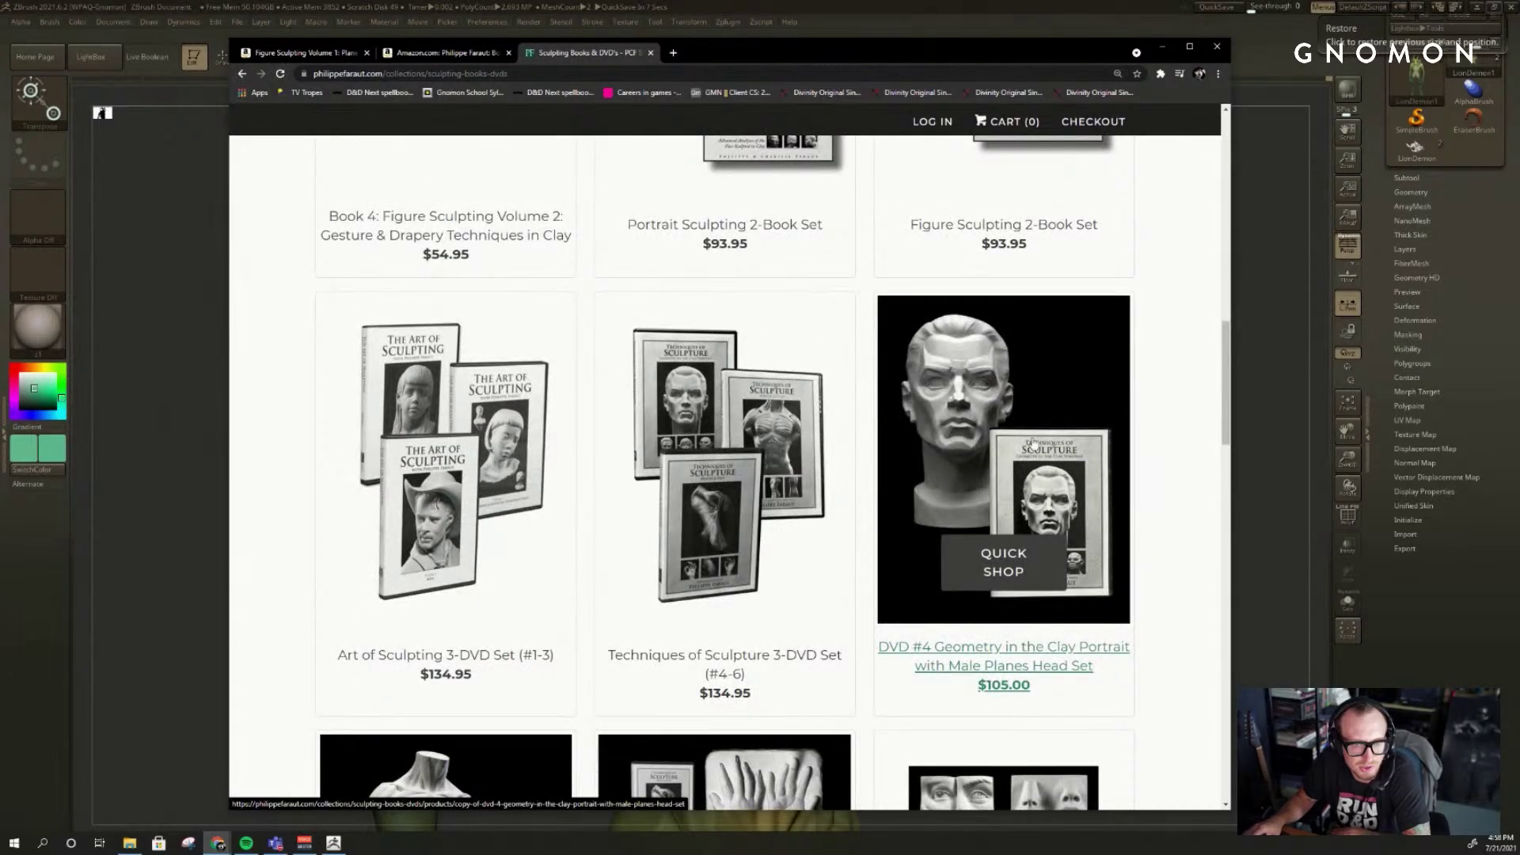
pyautogui.scroll(-6, 1153, 475)
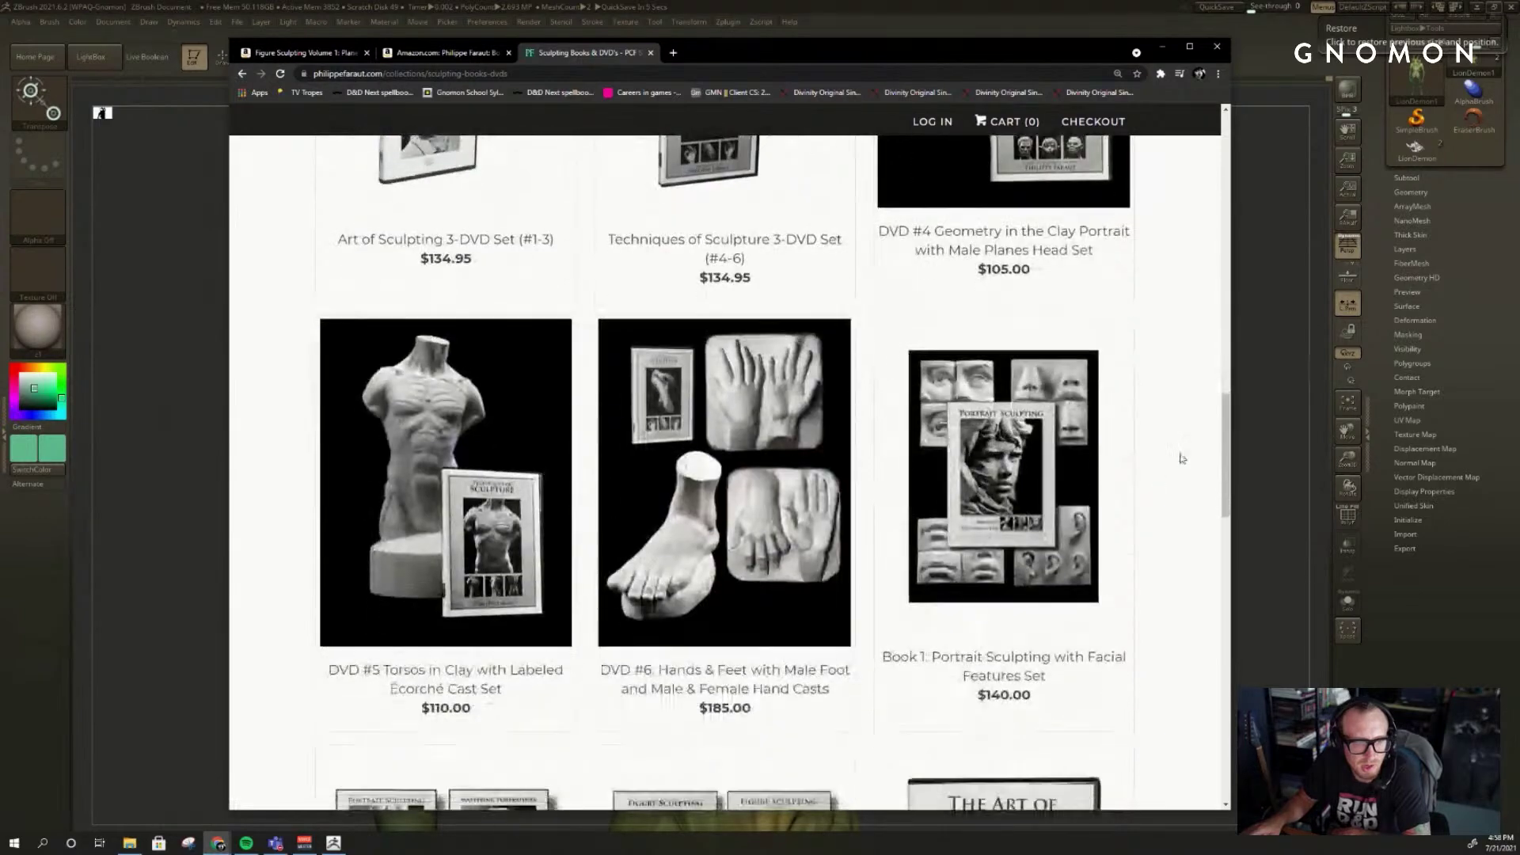
# - Look through the remaining books and DVDs in the Sculpting Books & DVD's collection
pyautogui.scroll(-11, 1180, 456)
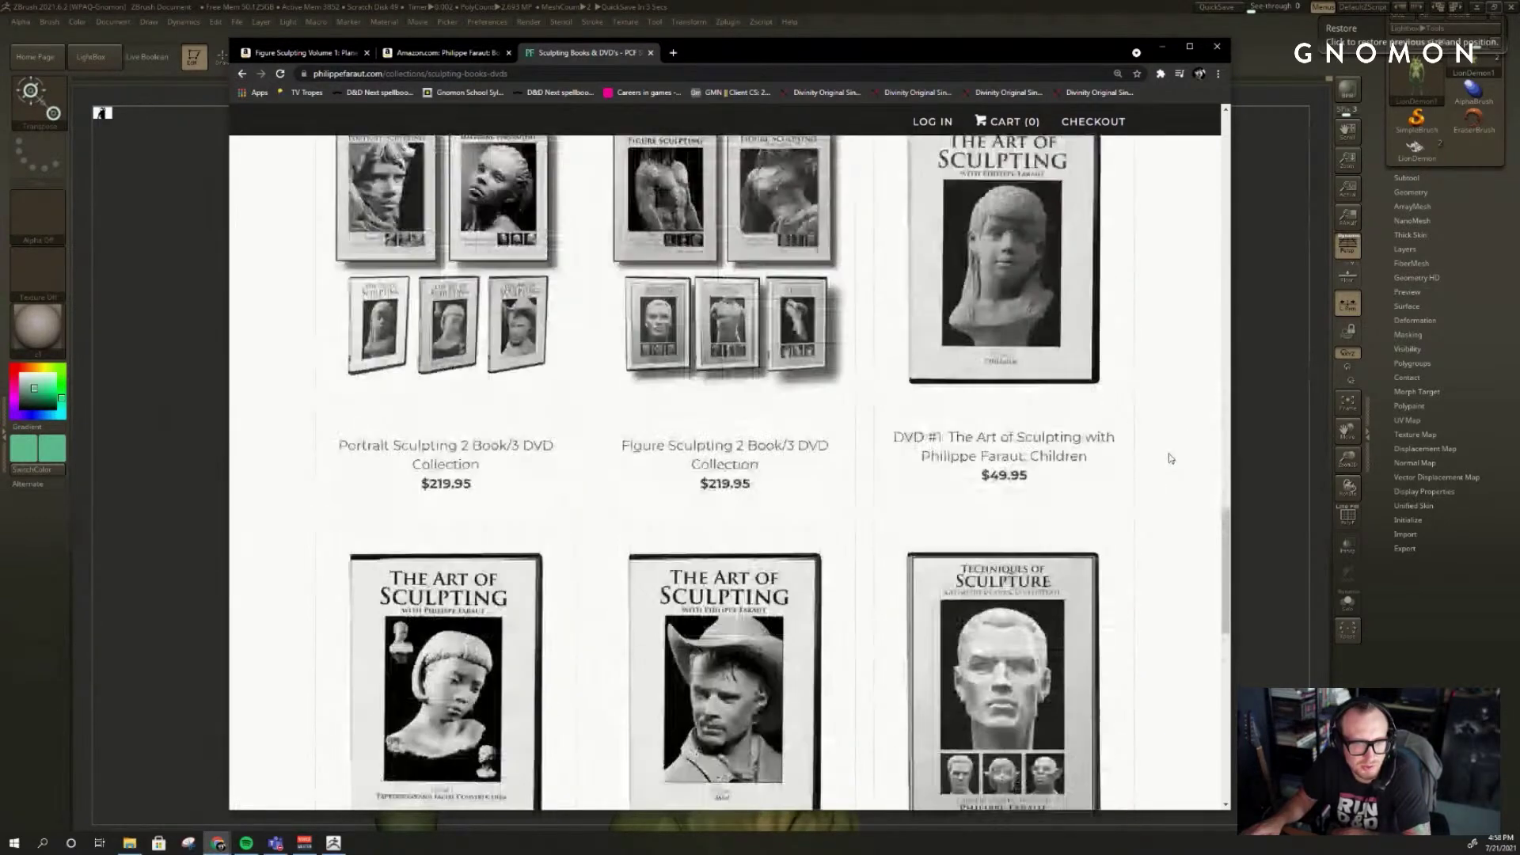
pyautogui.scroll(-7, 1171, 458)
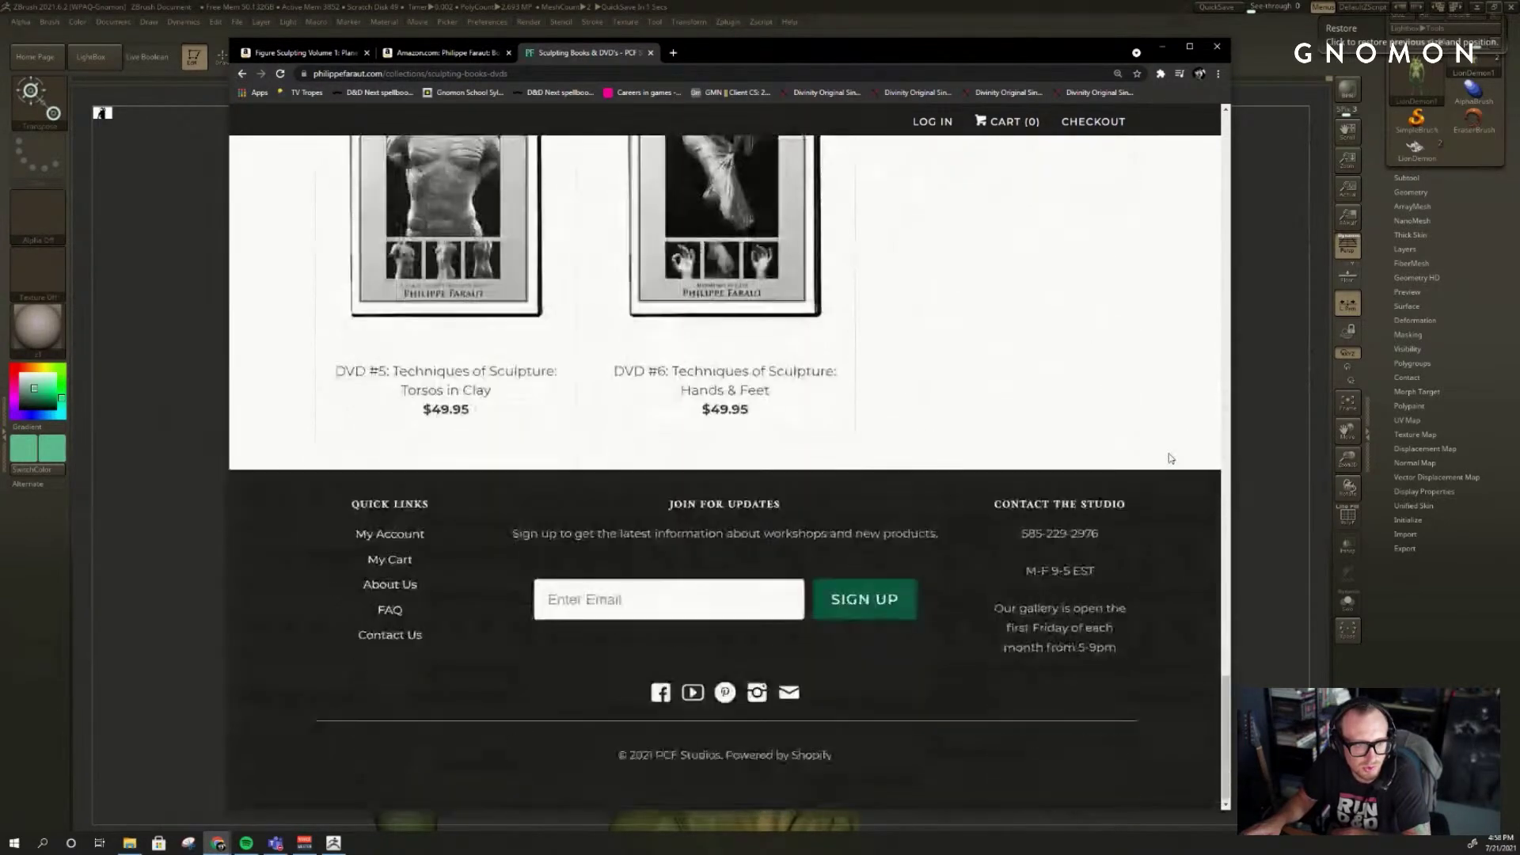
pyautogui.scroll(4, 1170, 458)
pyautogui.scroll(18, 1170, 457)
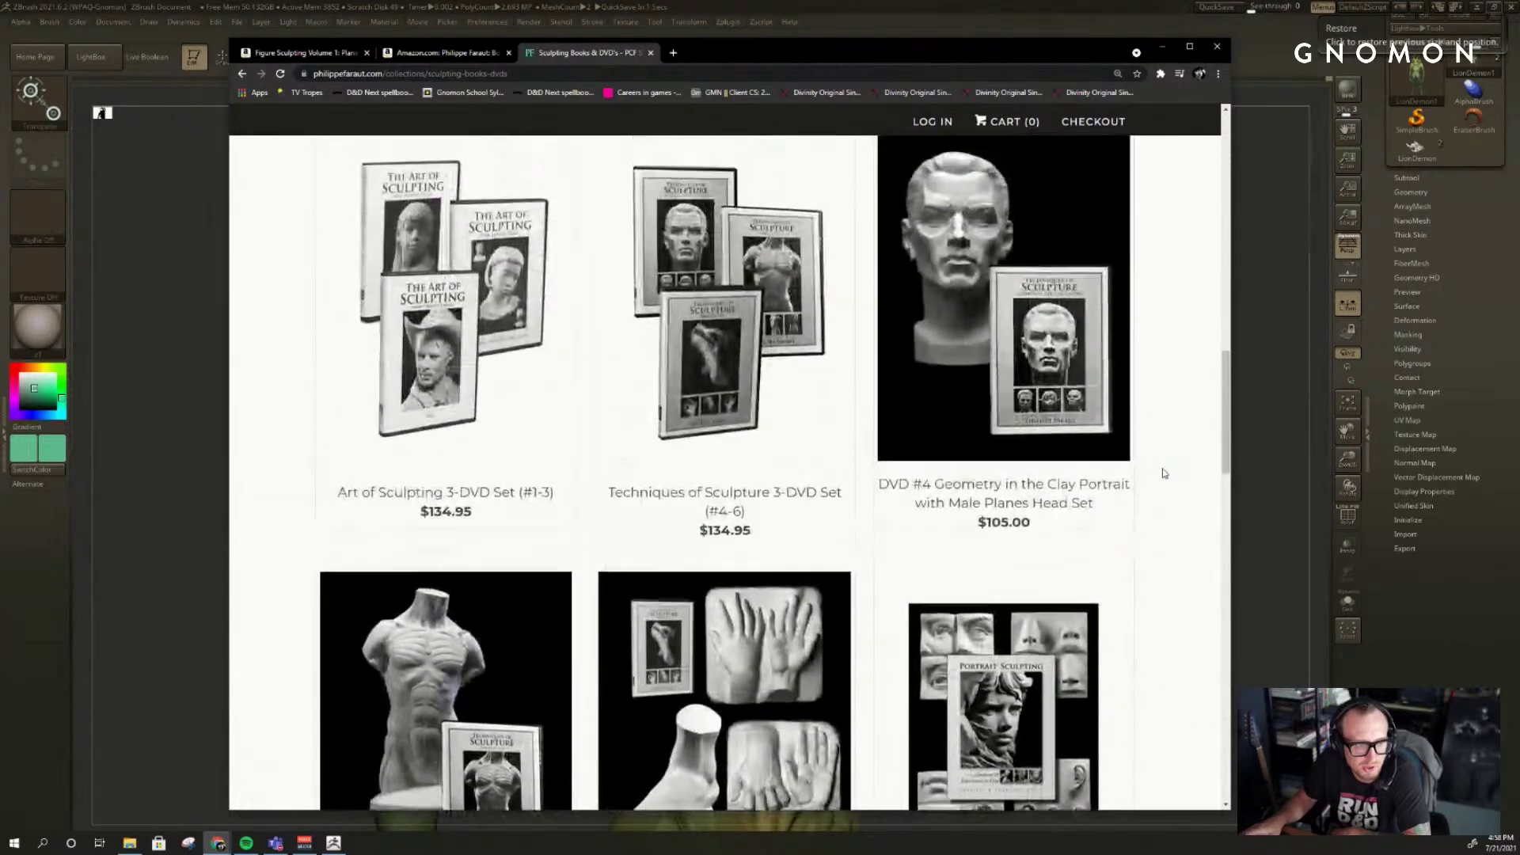
pyautogui.scroll(15, 1163, 472)
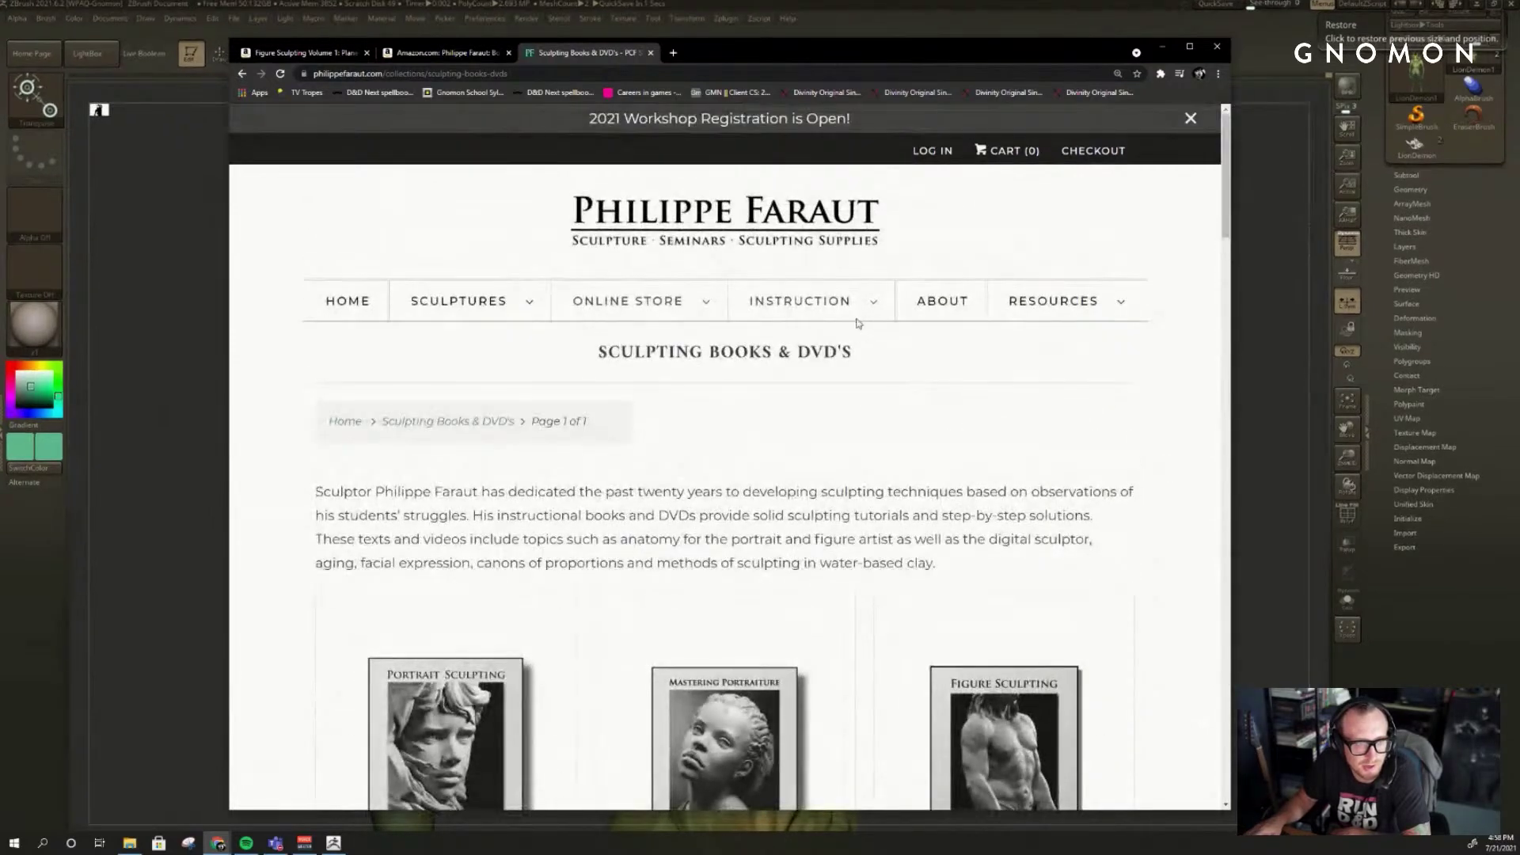
# - Open the online store's Head Casts collection under Reference Casts and look through the casts
pyautogui.click(692, 302)
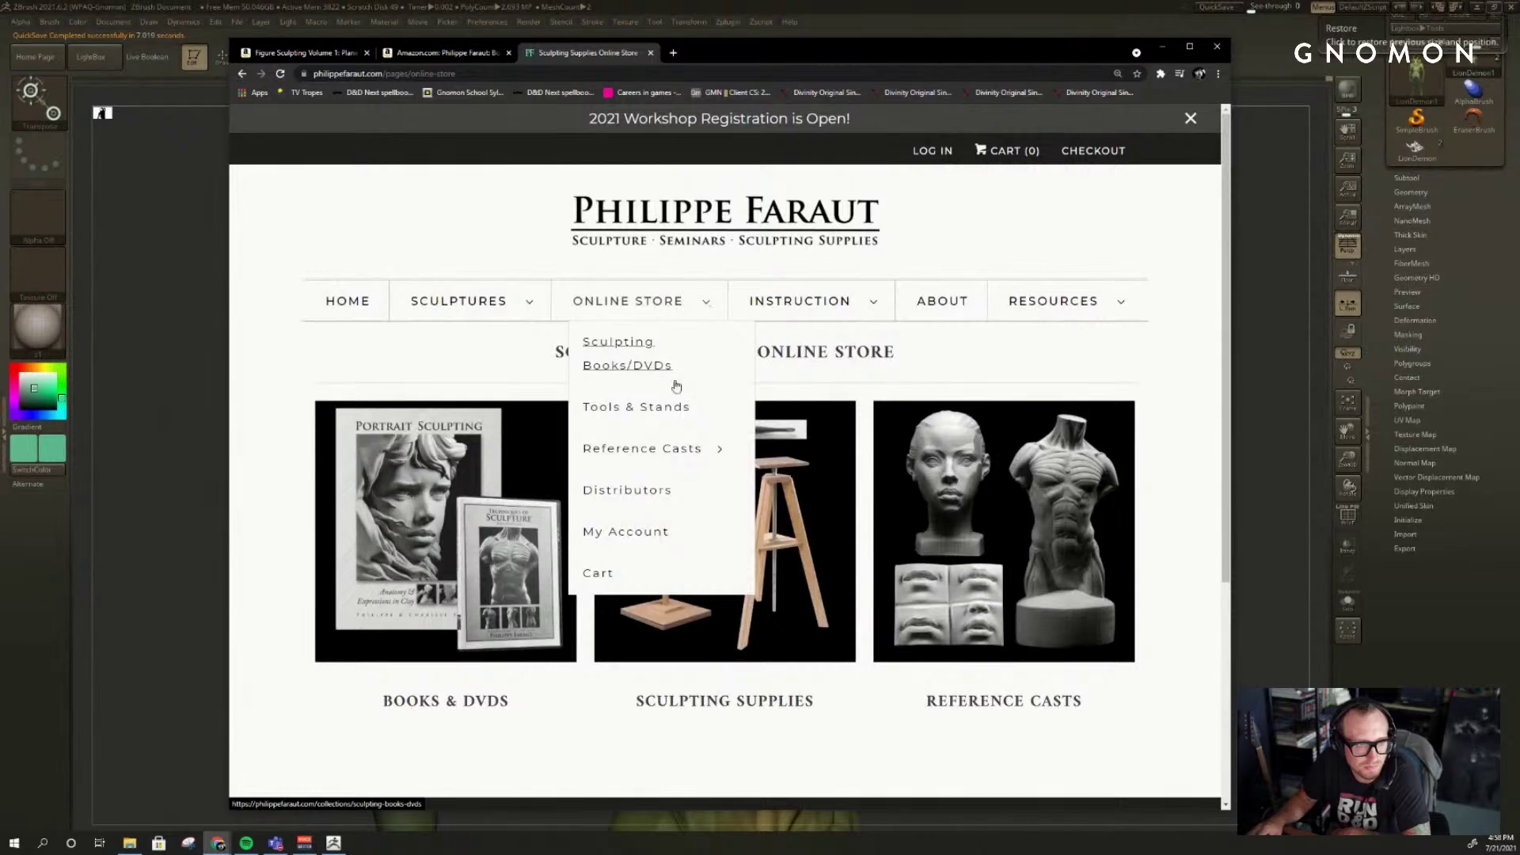
pyautogui.moveTo(666, 450)
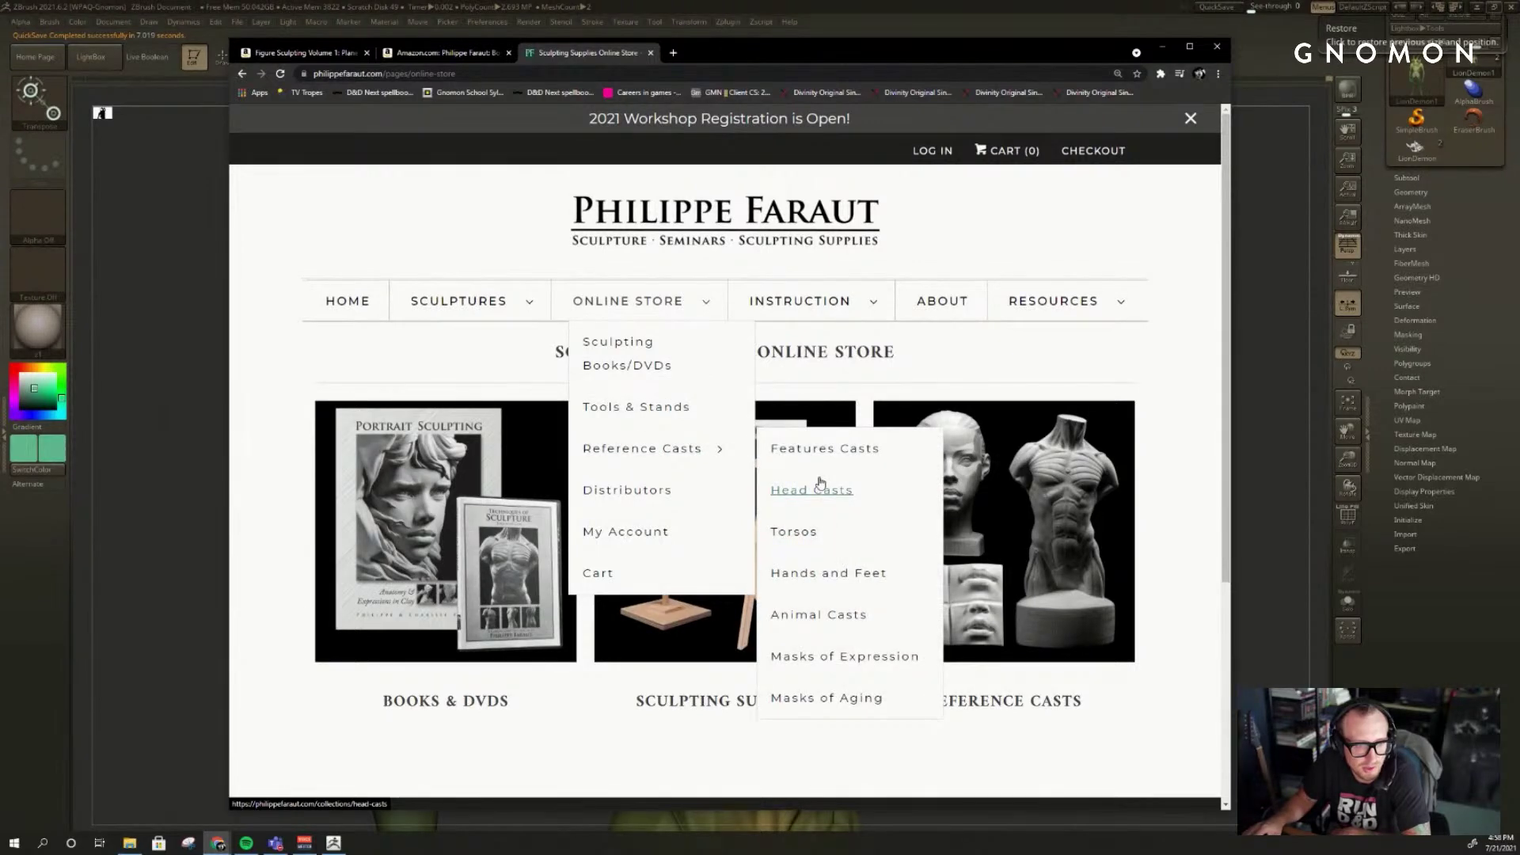
pyautogui.click(821, 486)
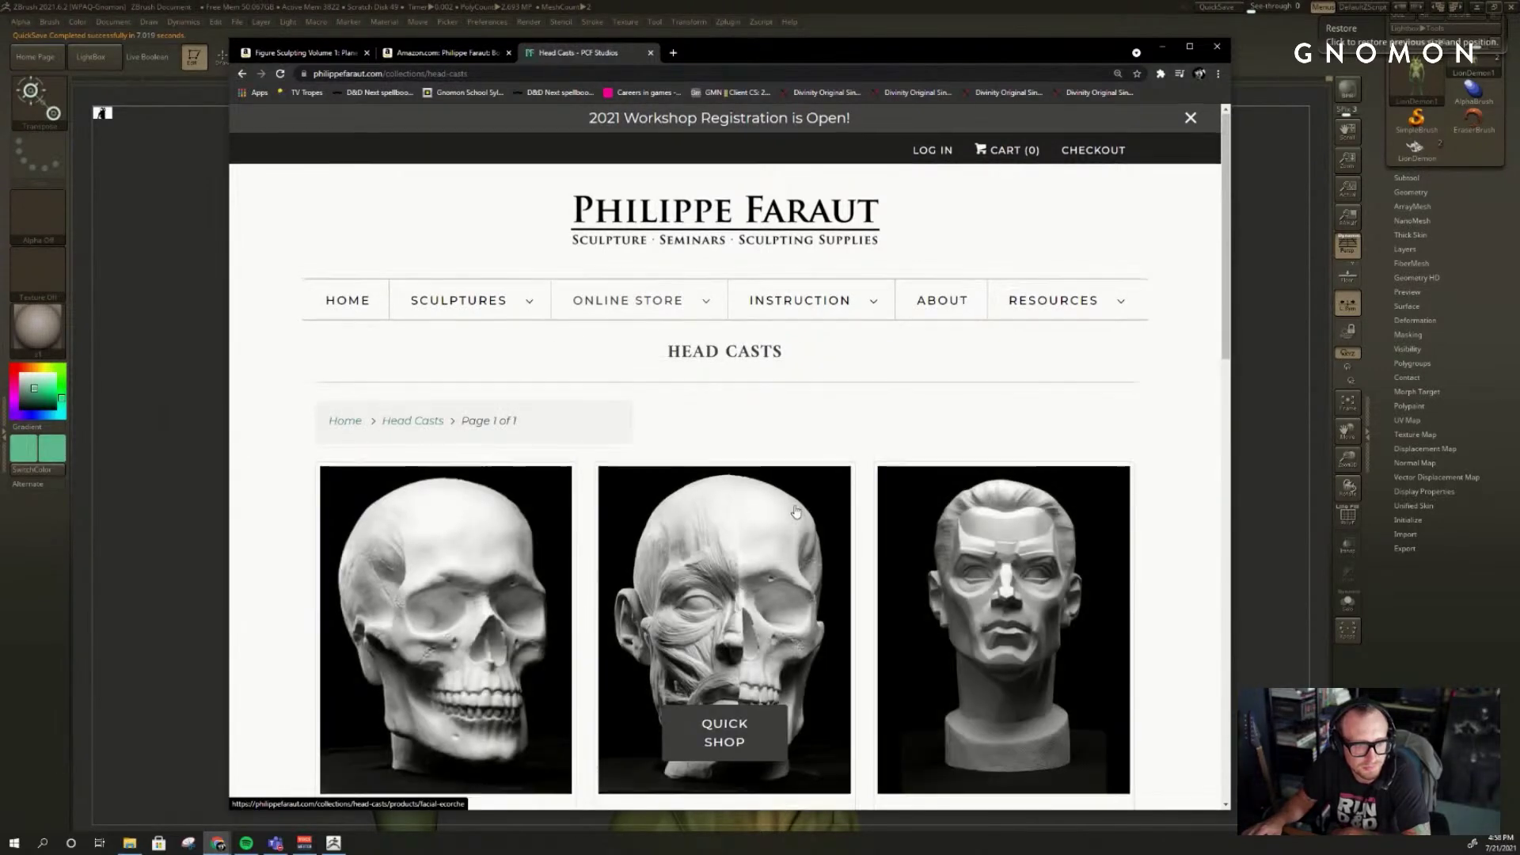
pyautogui.scroll(-3, 803, 497)
pyautogui.scroll(-10, 803, 497)
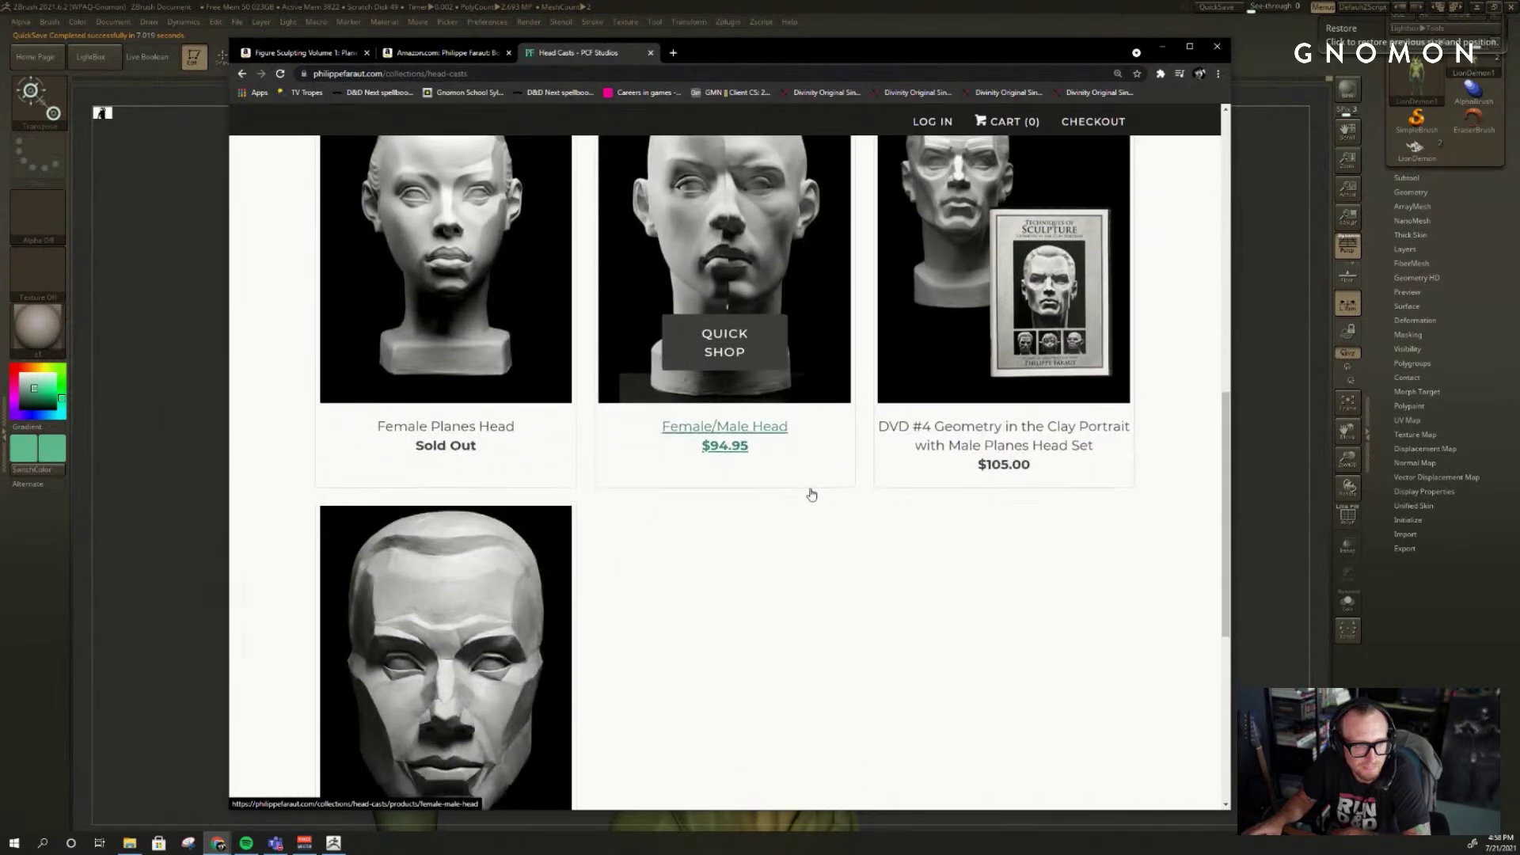
pyautogui.scroll(2, 625, 403)
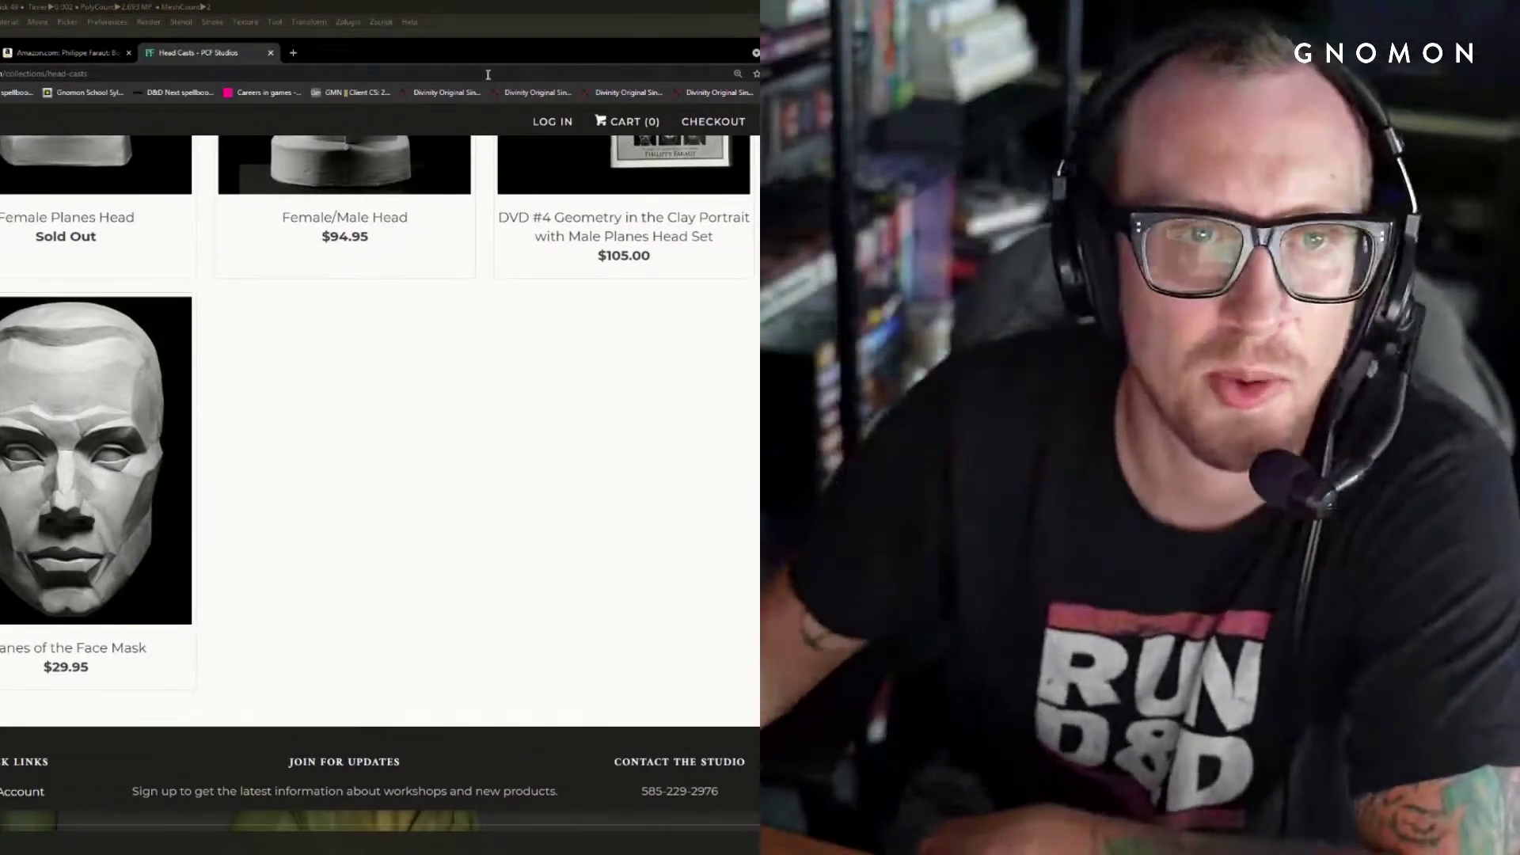
# - Narrow the browser window and open the Female Planes Head product page to examine the cast
pyautogui.moveTo(0, 372)
pyautogui.mouseDown()
pyautogui.moveTo(103, 372)
pyautogui.moveTo(23, 373)
pyautogui.mouseUp()
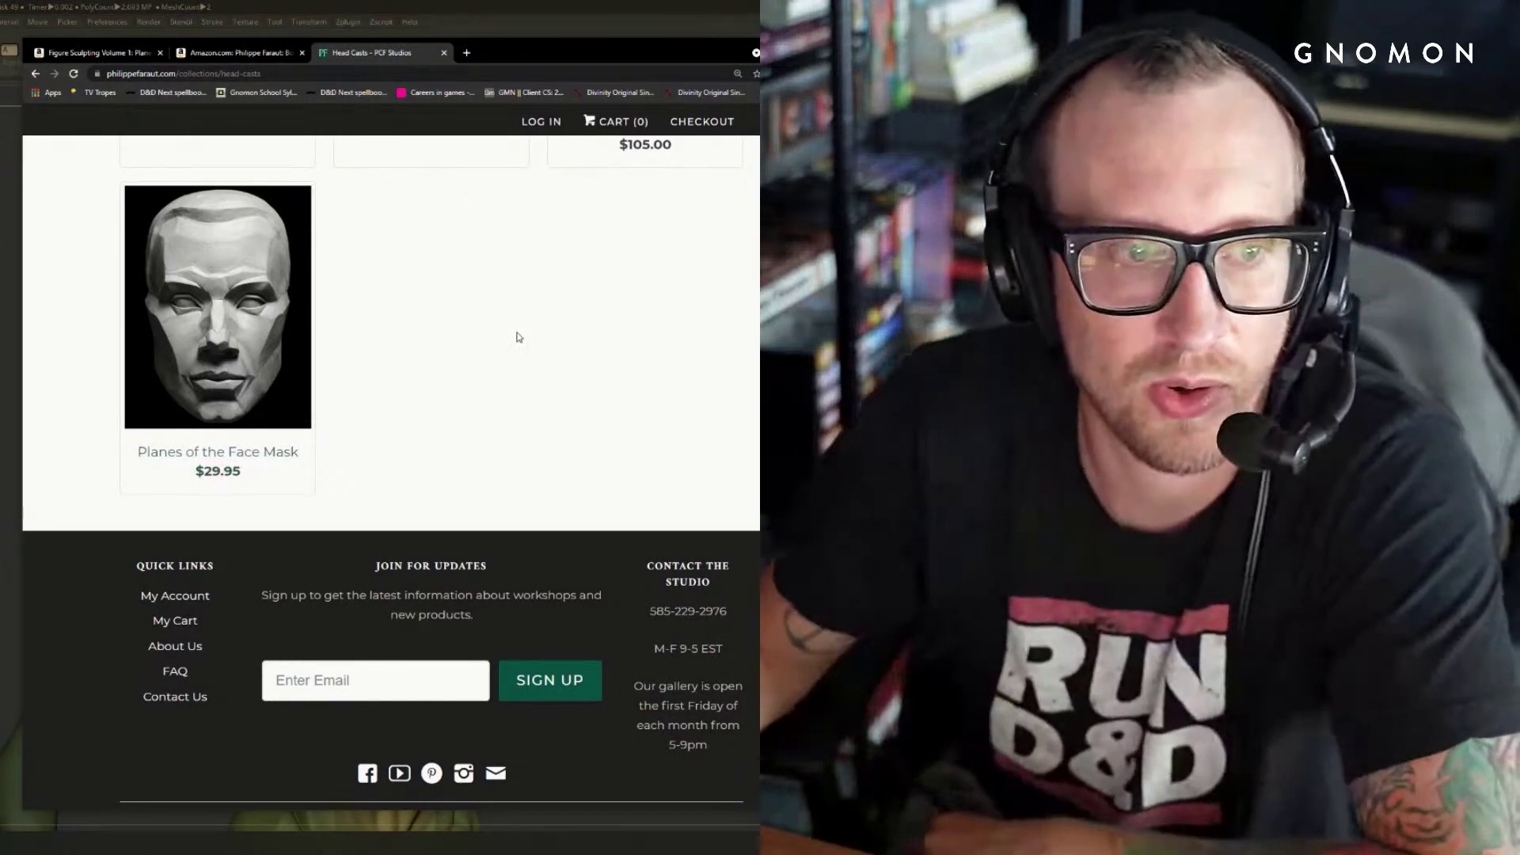
pyautogui.scroll(7, 526, 424)
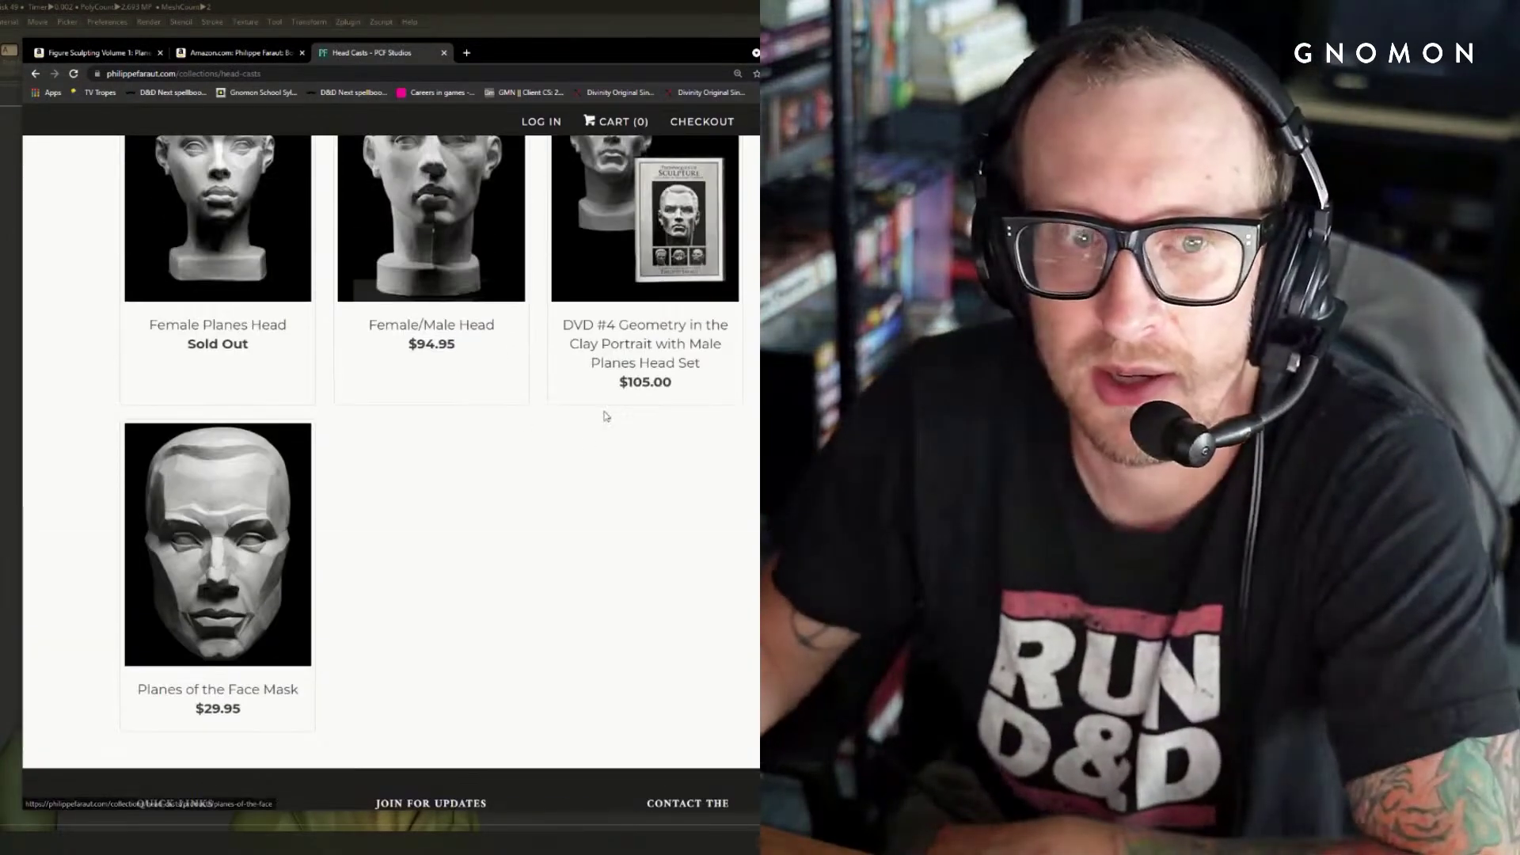
pyautogui.scroll(2, 237, 443)
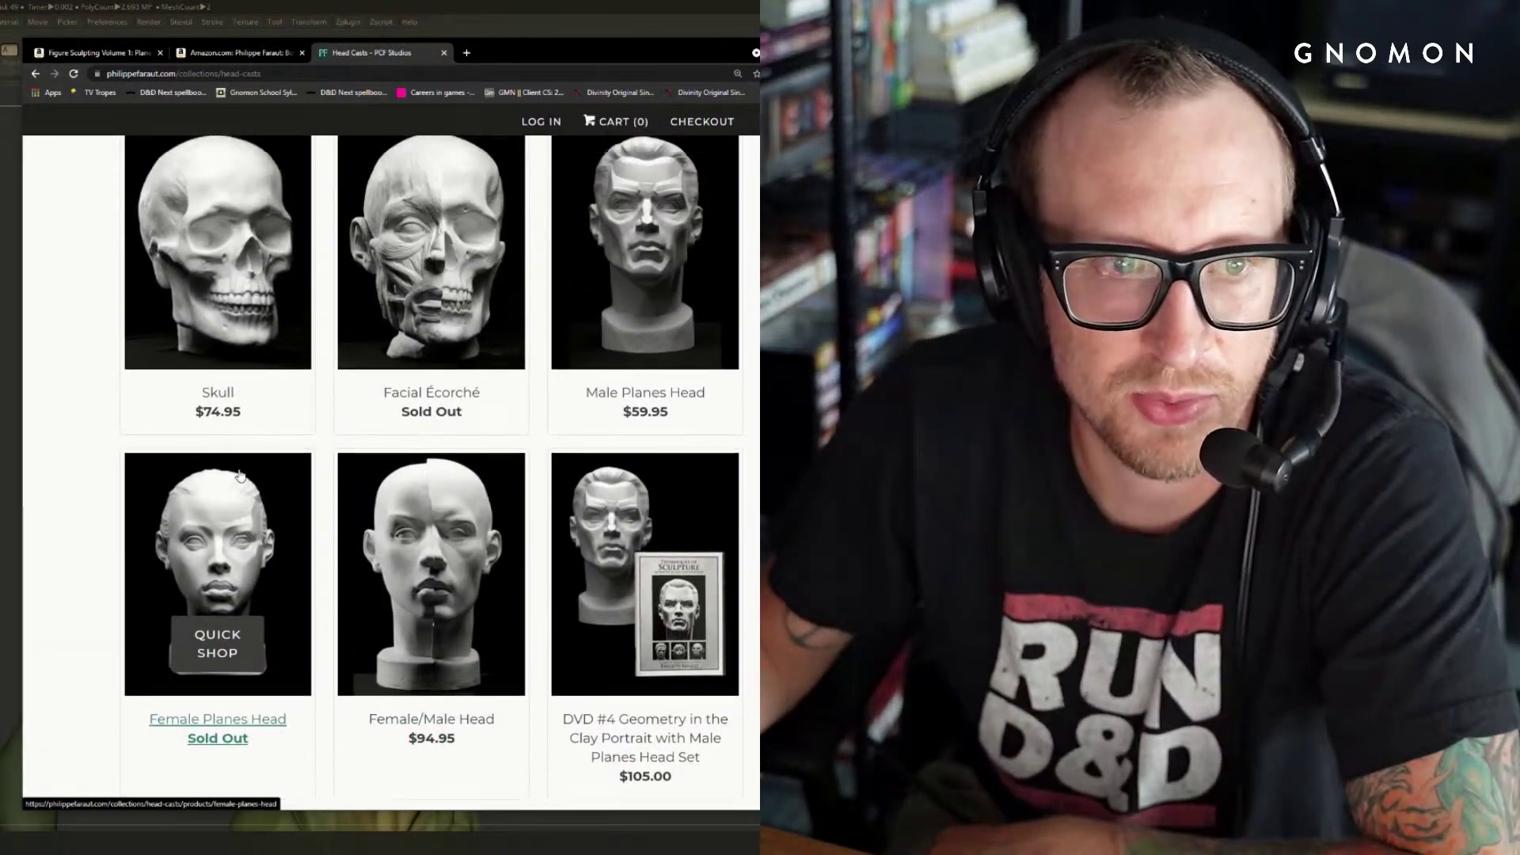
pyautogui.click(247, 498)
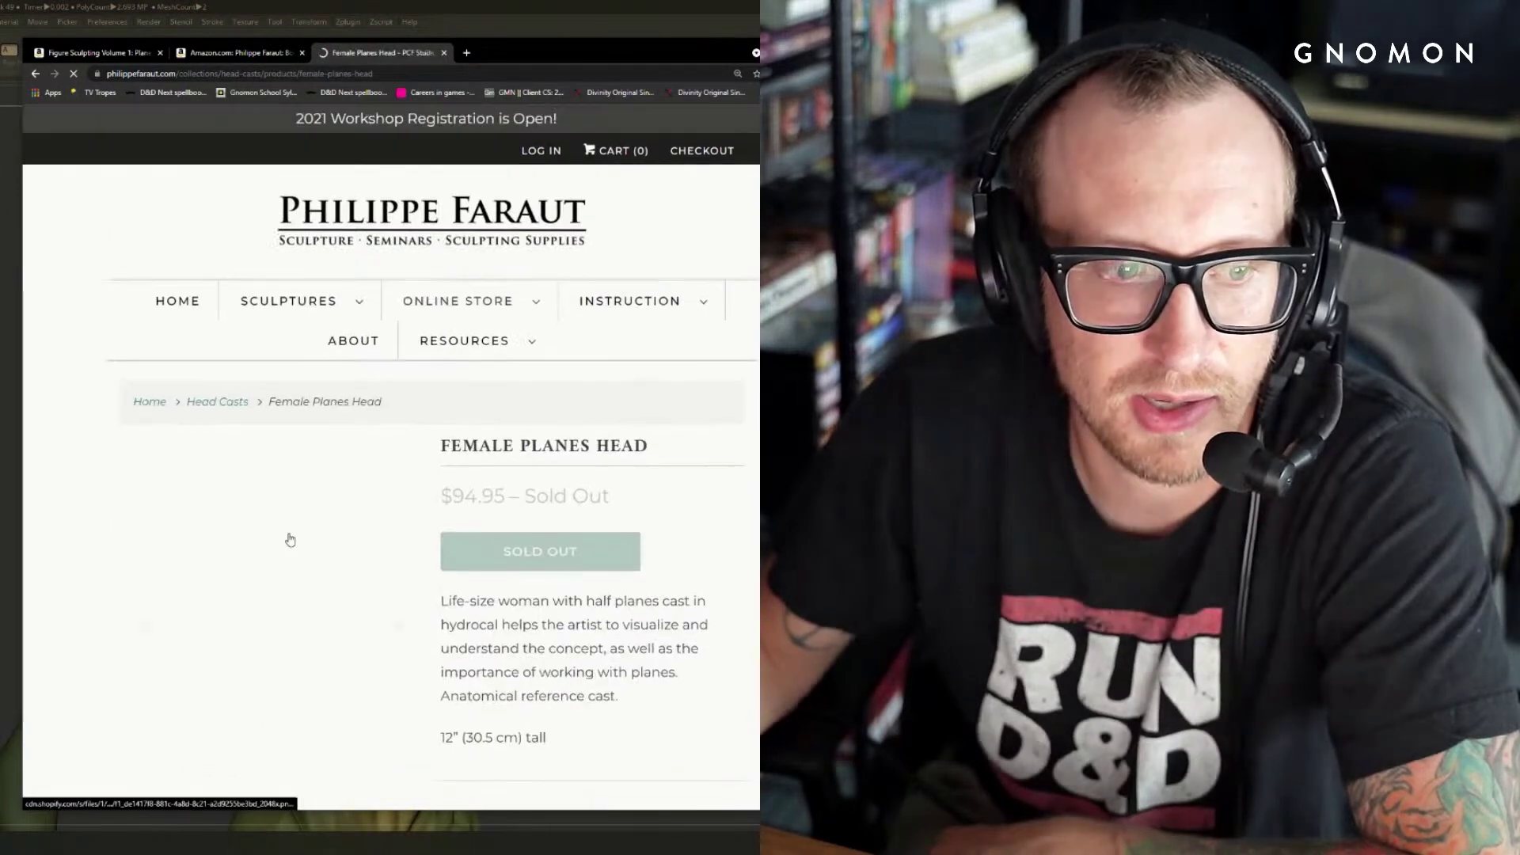
pyautogui.scroll(-4, 285, 506)
pyautogui.scroll(1, 269, 396)
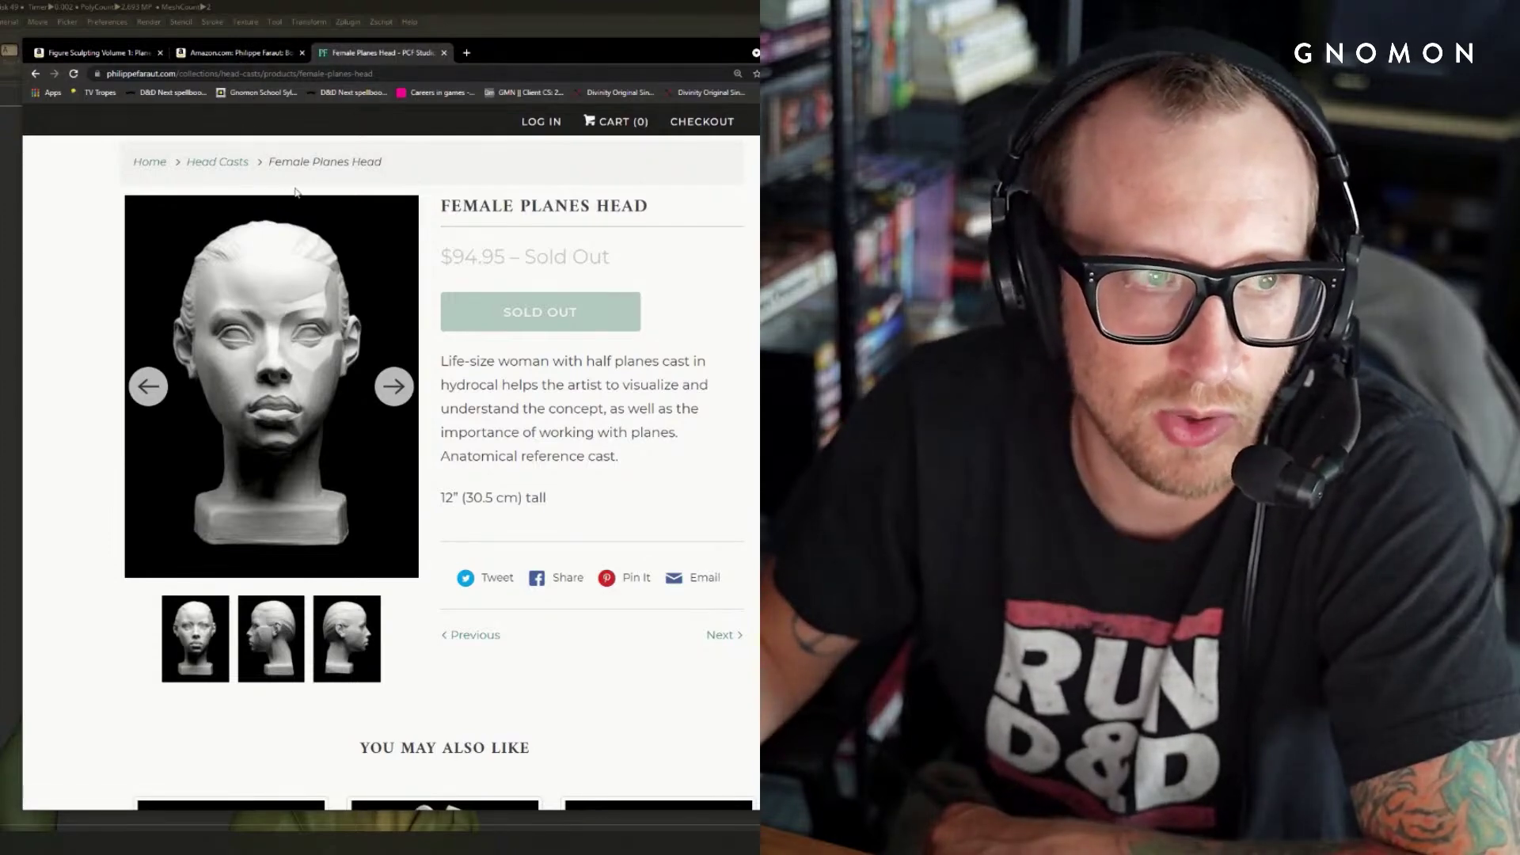
# - Return to the Head Casts collection and look over the Planes of the Face Mask and the other casts
pyautogui.hotkey('alt', 'Left')
pyautogui.scroll(-6, 520, 422)
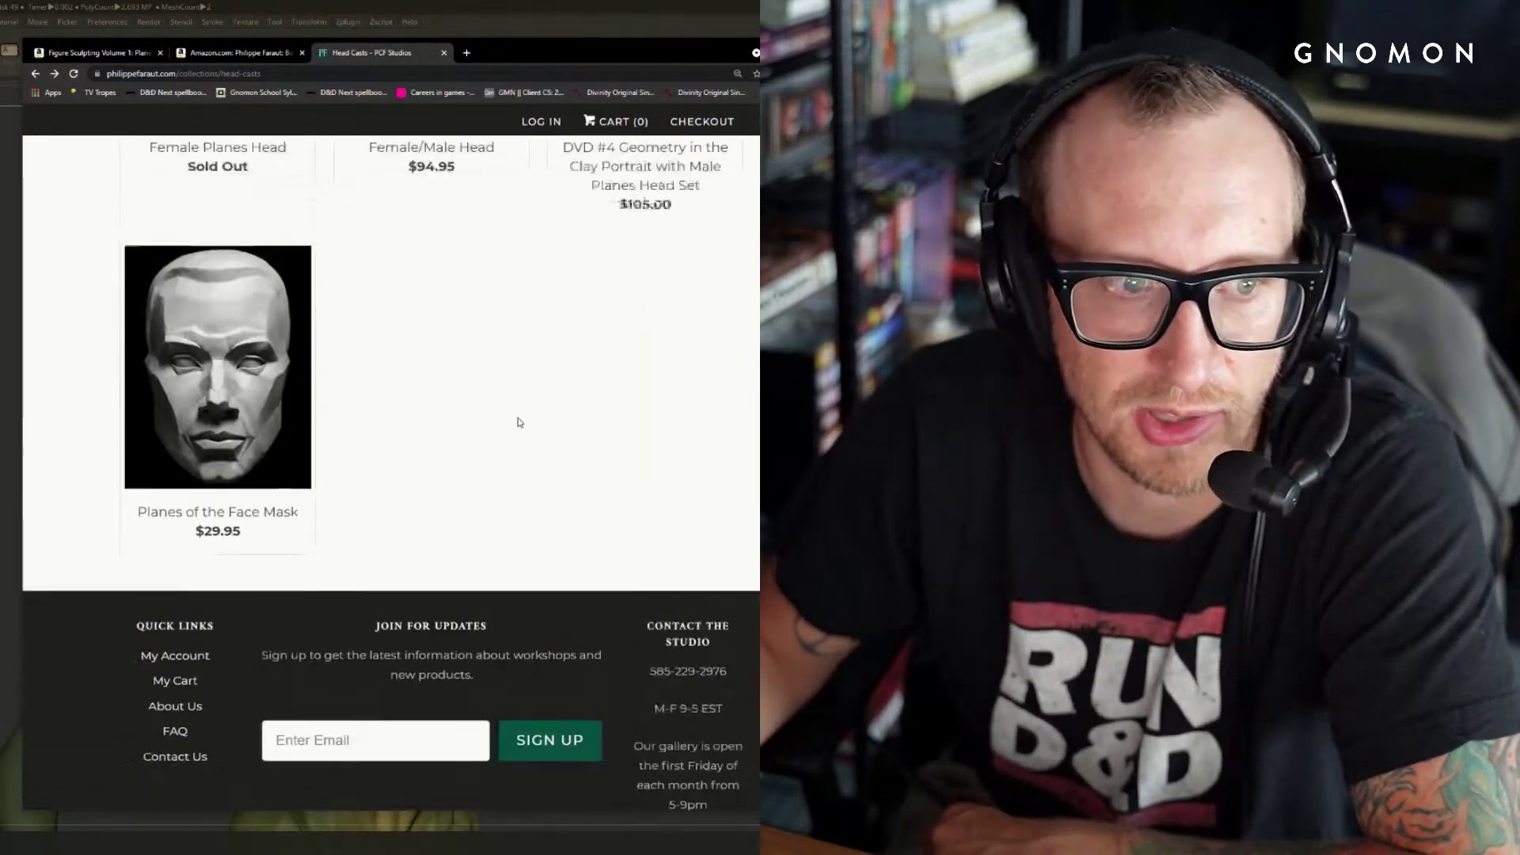
pyautogui.scroll(1, 519, 422)
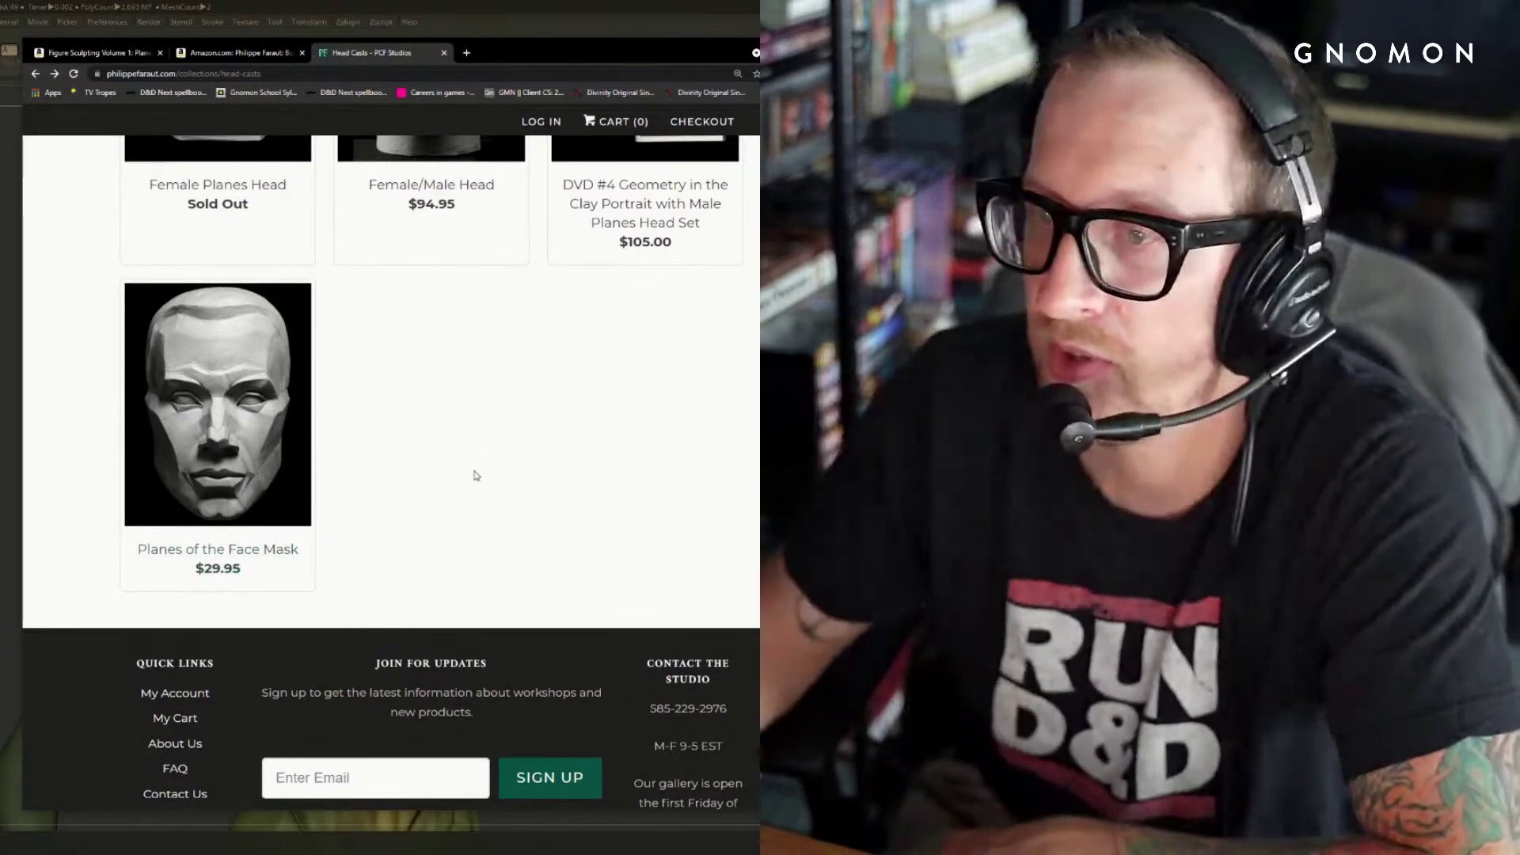
pyautogui.scroll(10, 670, 616)
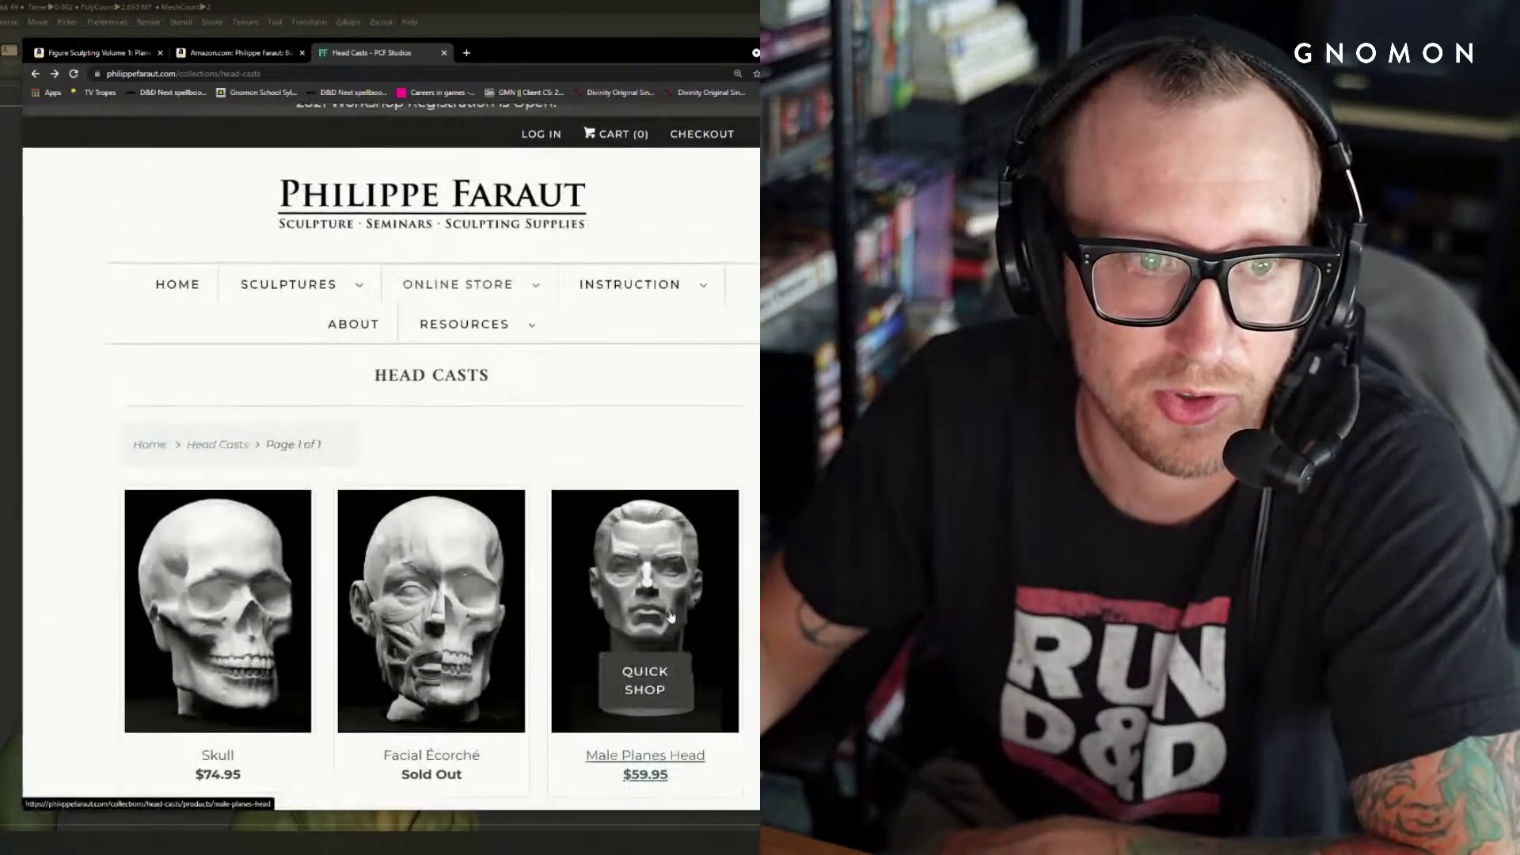
# - Reopen the Sculpting Books/DVDs collection and open the page of Book 1: Portrait Sculpting: Anatomy & Expressions in Clay
pyautogui.moveTo(458, 284)
pyautogui.click(444, 348)
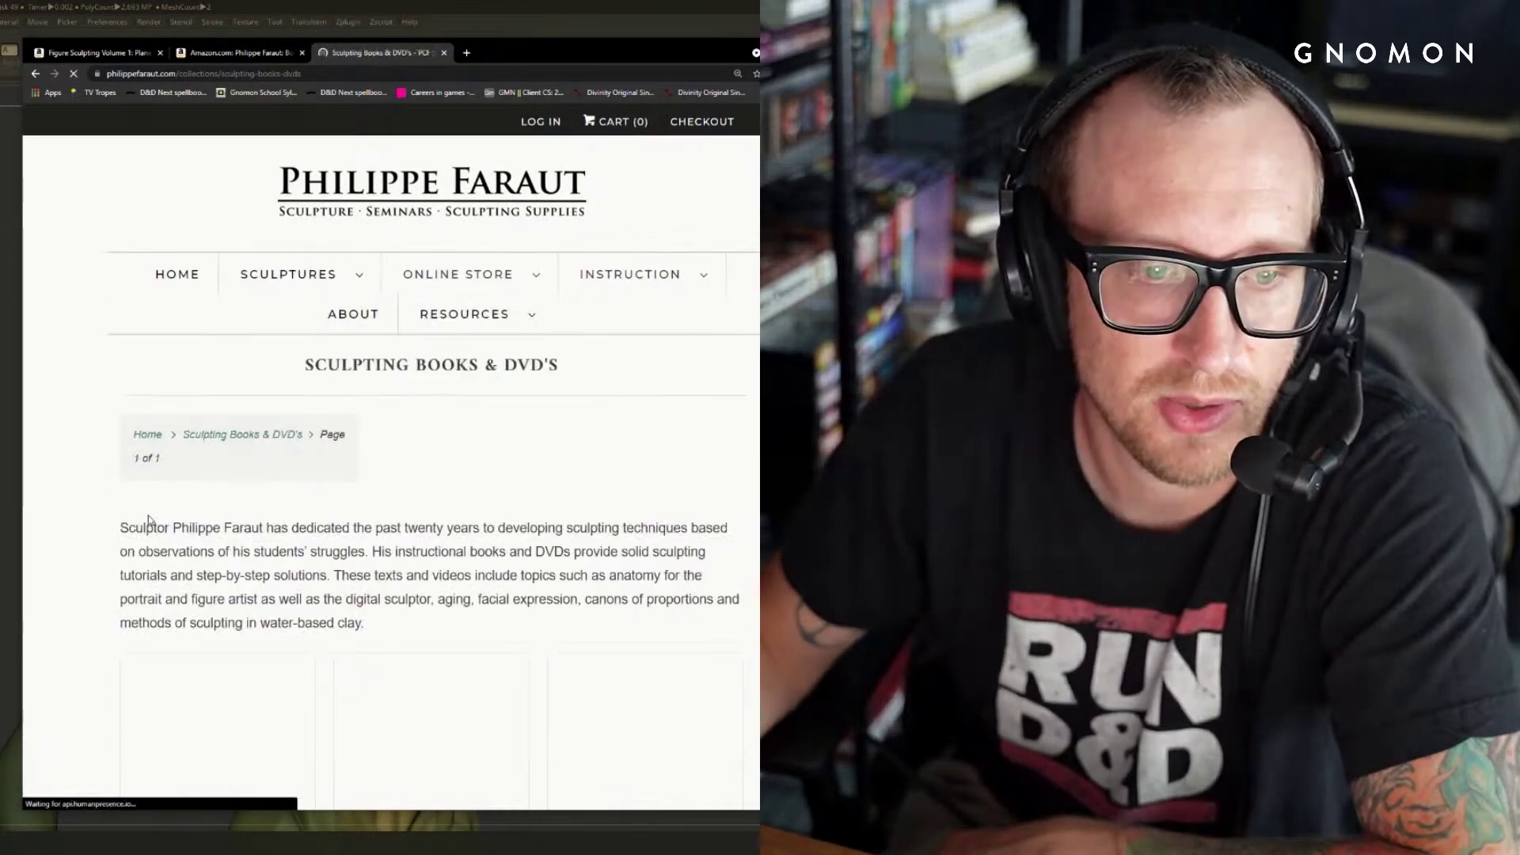
pyautogui.scroll(-5, 127, 506)
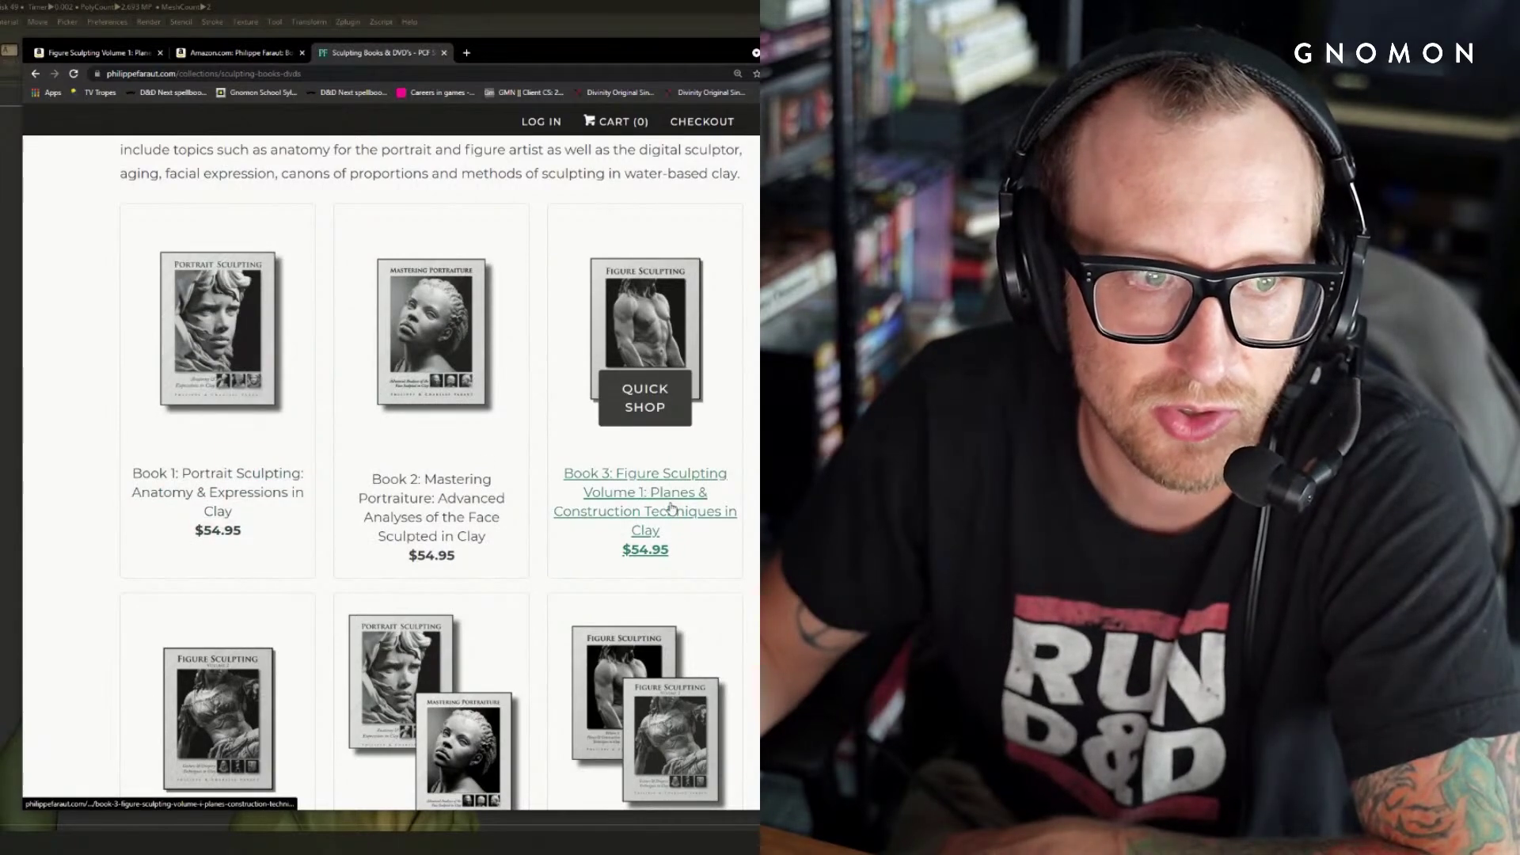
pyautogui.click(225, 478)
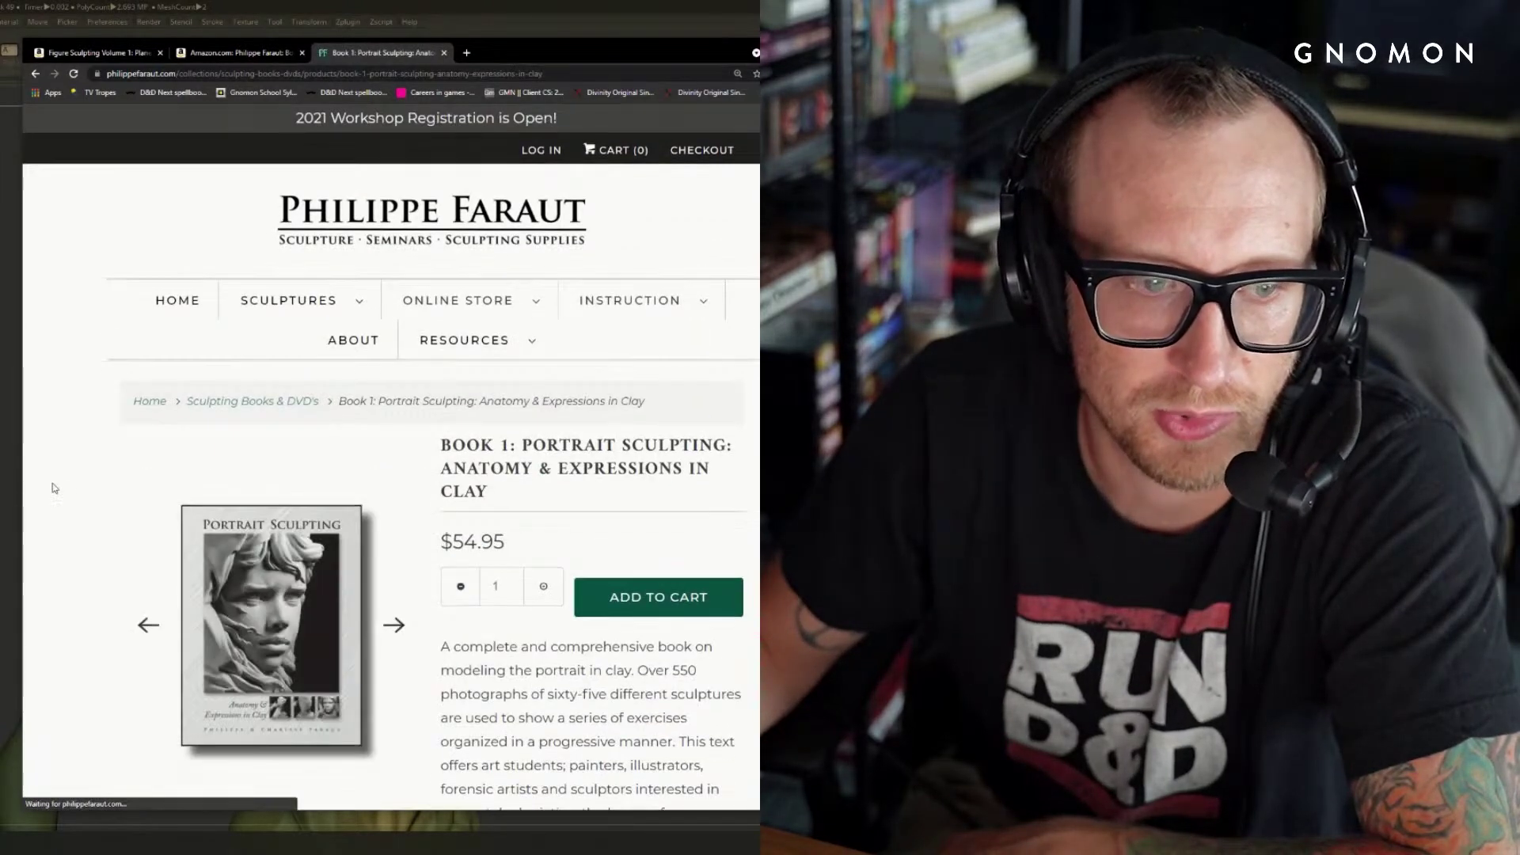
pyautogui.scroll(-3, 54, 488)
pyautogui.scroll(-5, 54, 488)
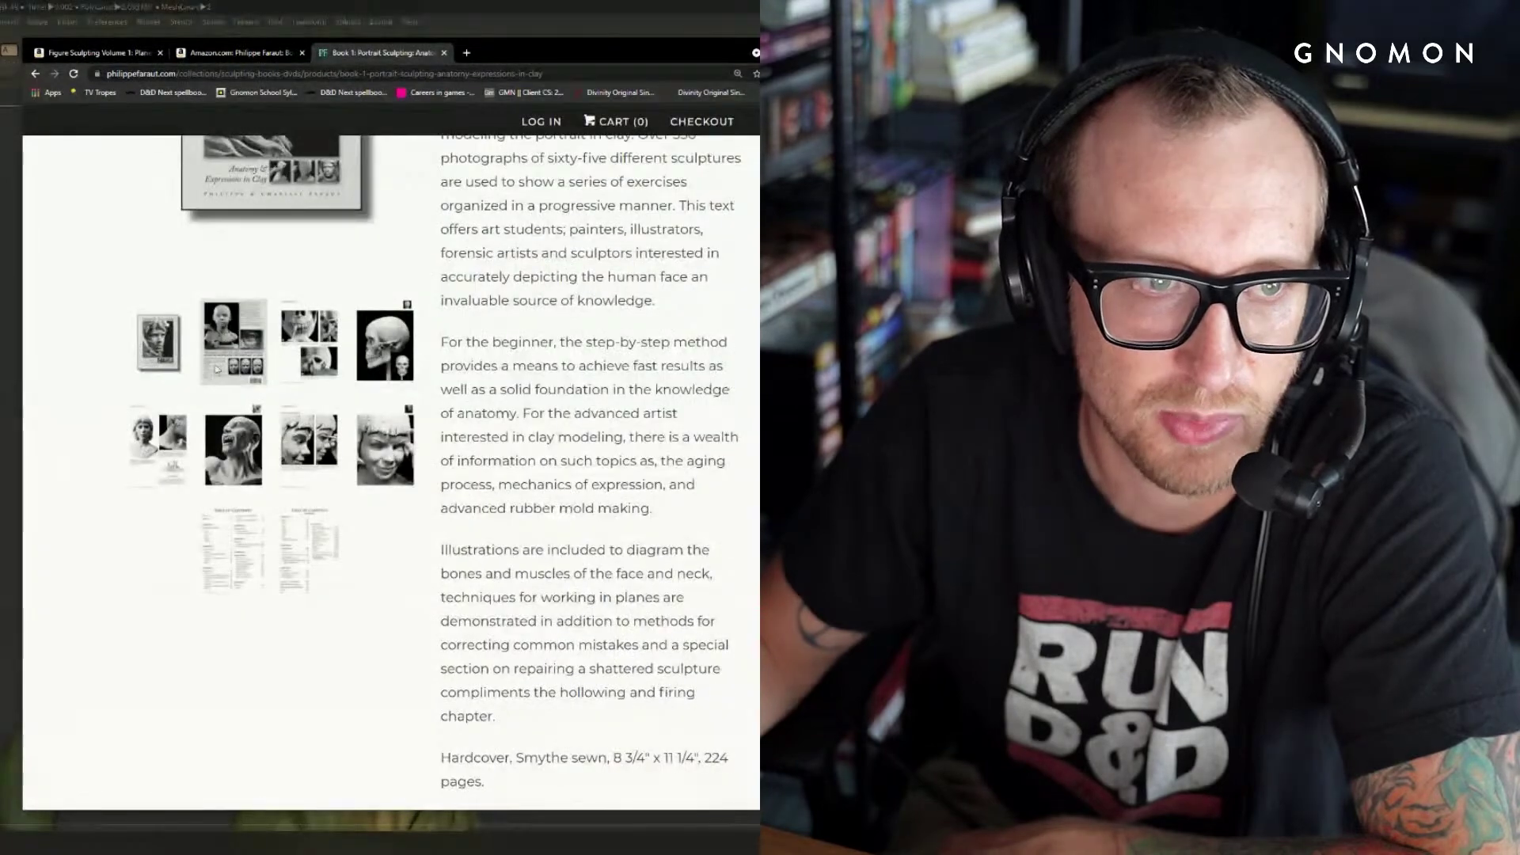
# - Preview the book's sample pages, including the back cover, the common mistakes page, the smiling portrait and the skull
pyautogui.scroll(1, 153, 462)
pyautogui.scroll(3, 153, 462)
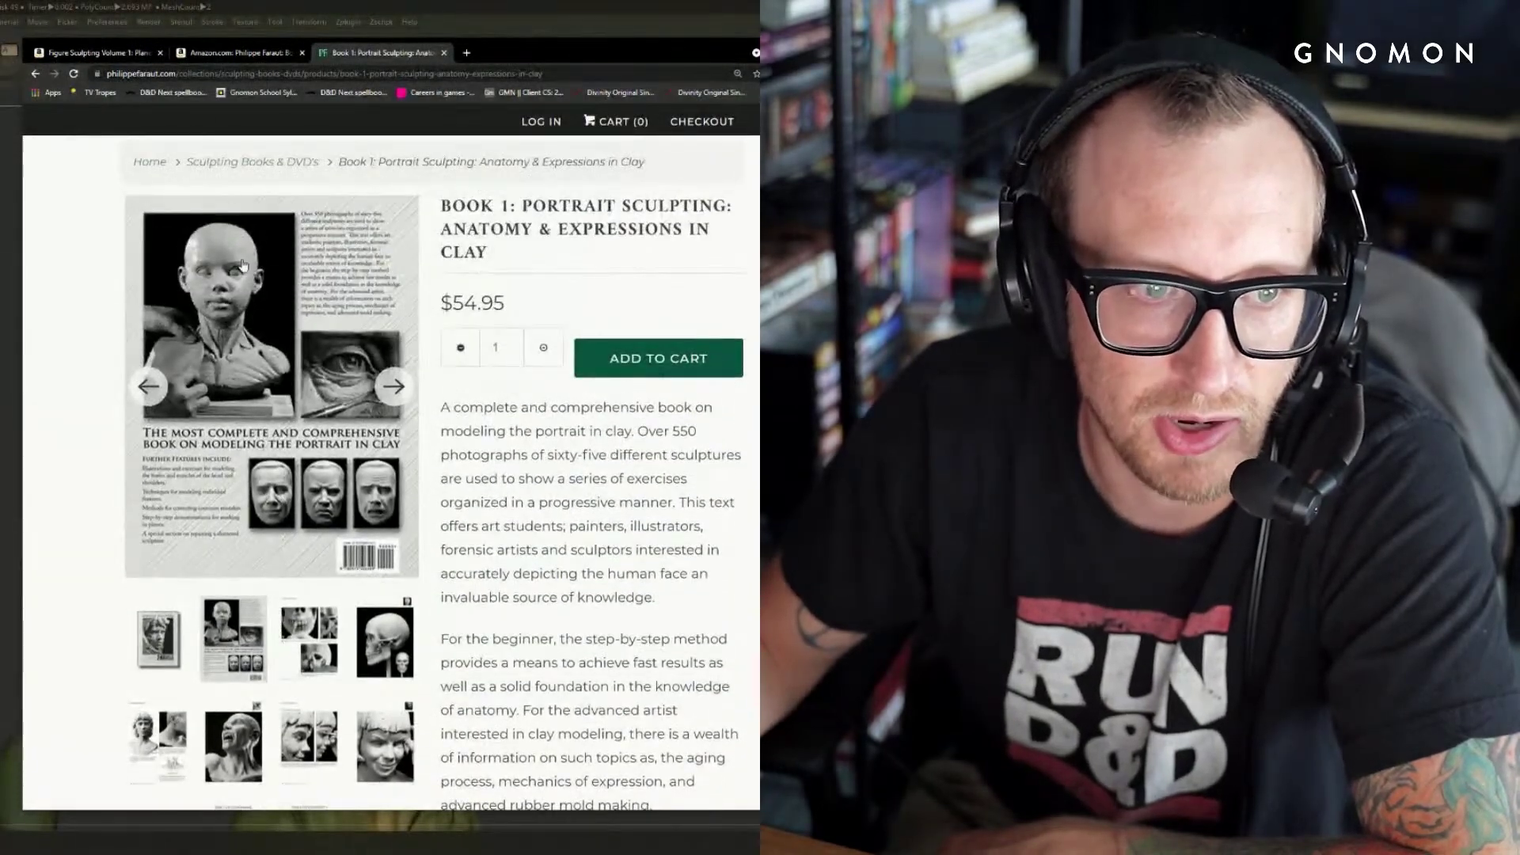
pyautogui.scroll(-3, 243, 265)
pyautogui.scroll(3, 341, 494)
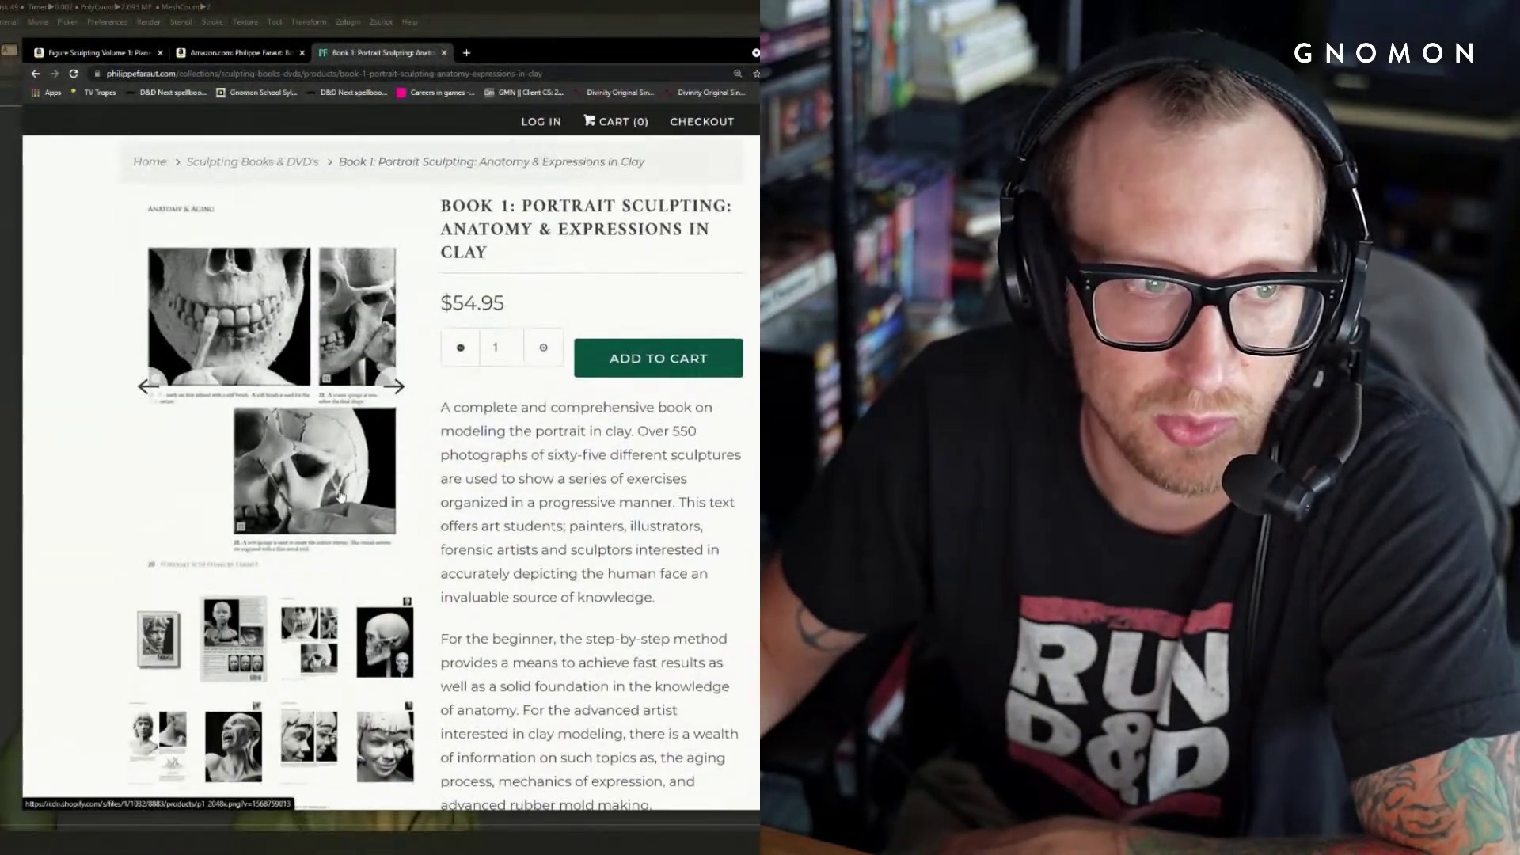
pyautogui.scroll(-2, 344, 518)
pyautogui.scroll(1, 255, 691)
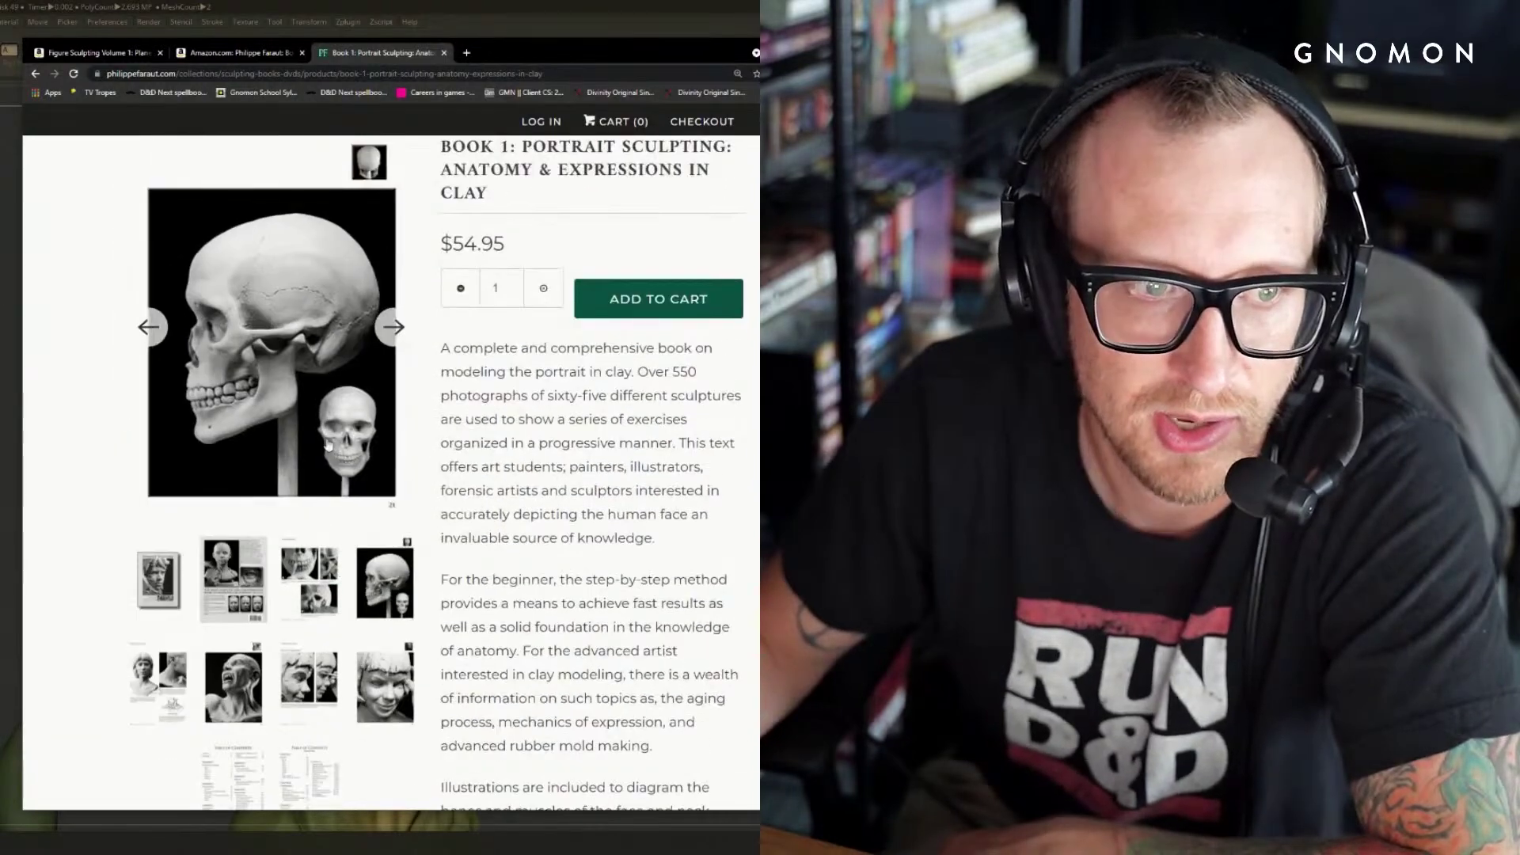
pyautogui.click(301, 686)
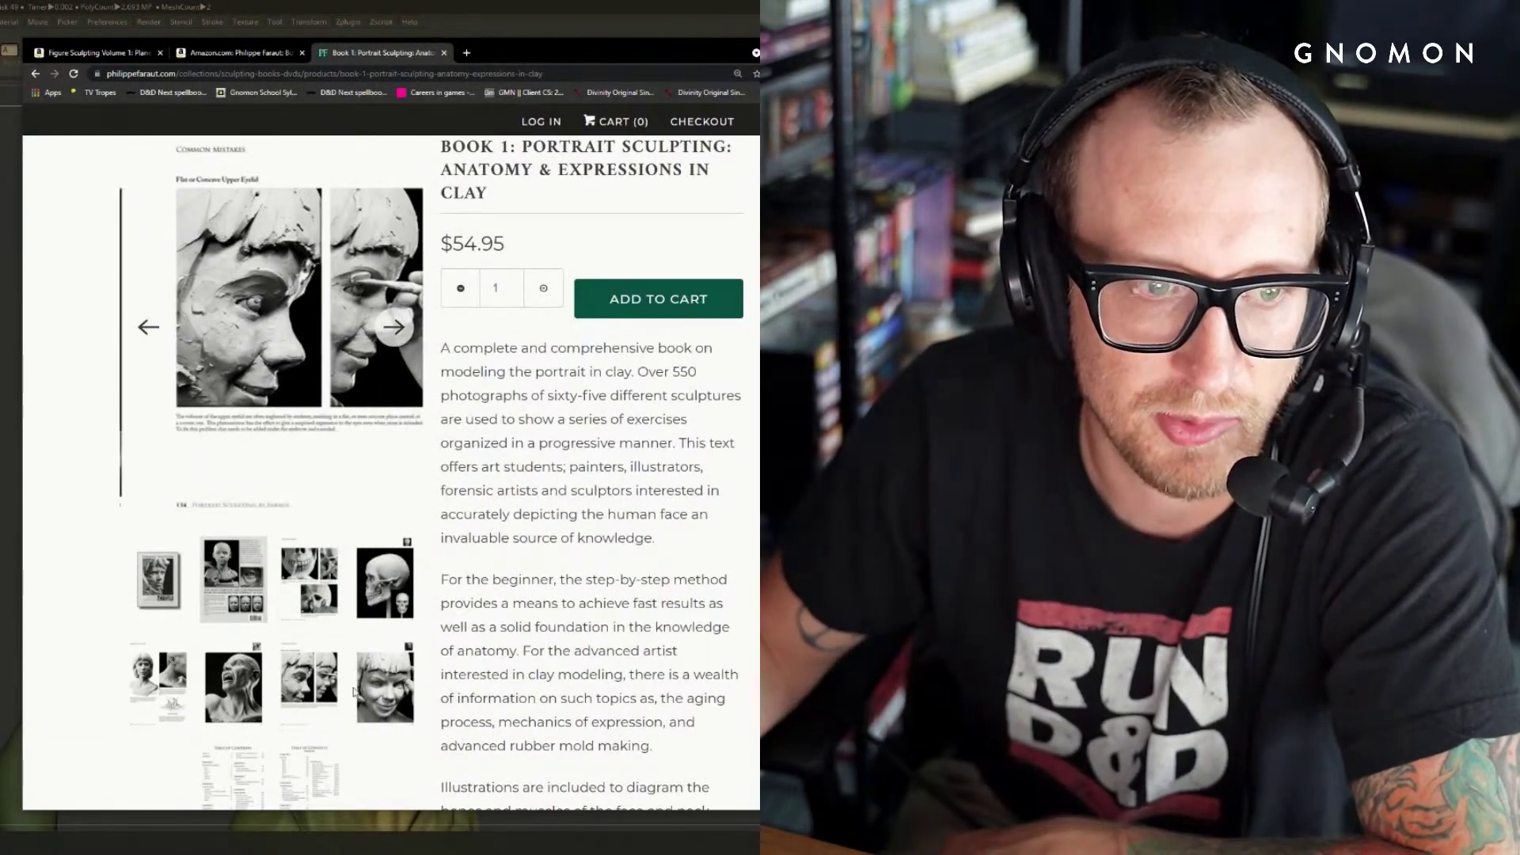
pyautogui.click(380, 658)
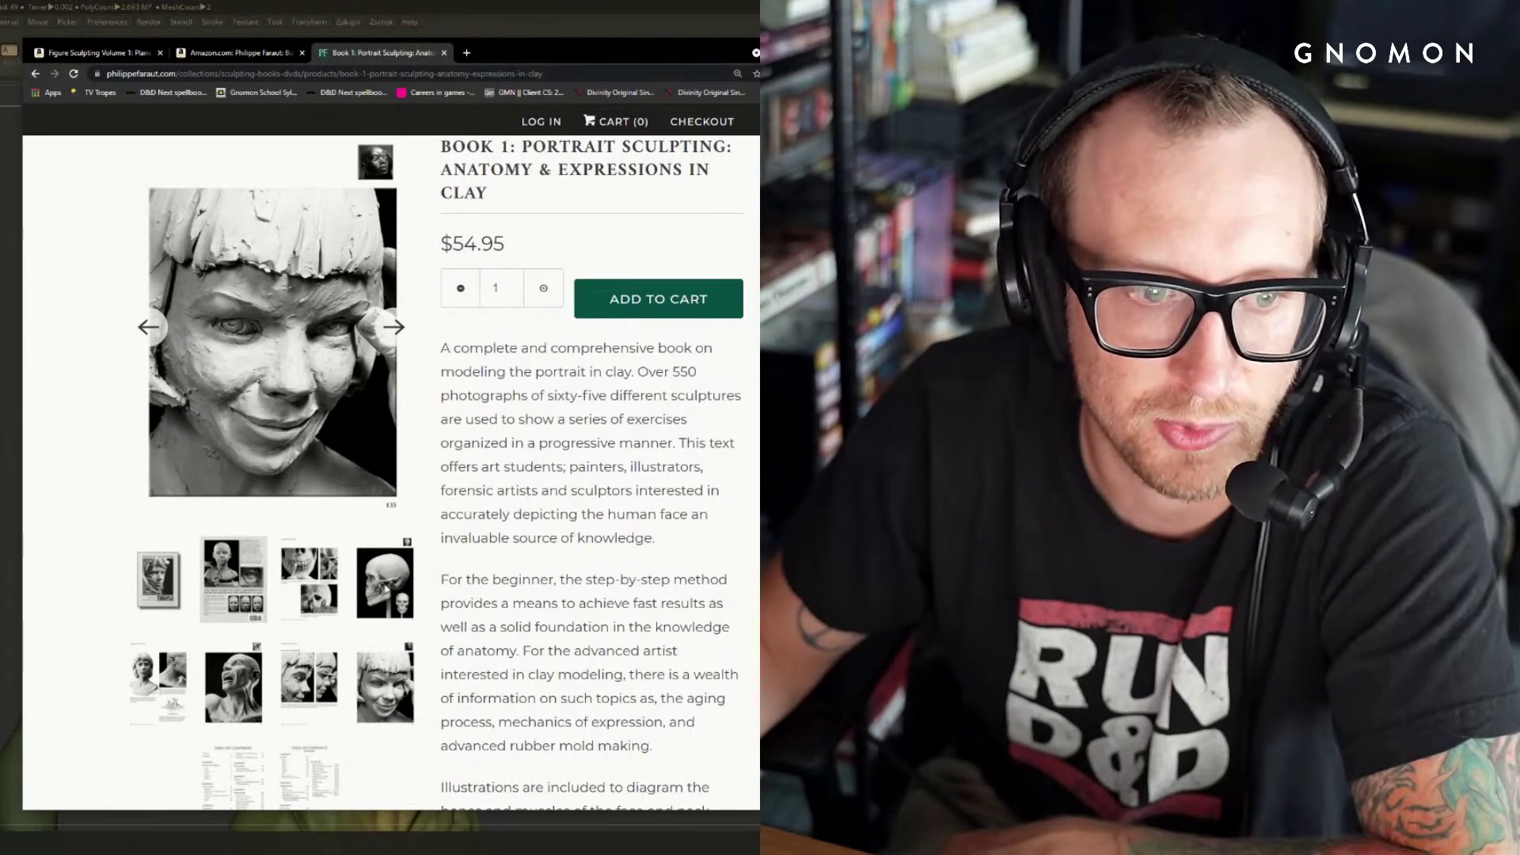
pyautogui.click(386, 588)
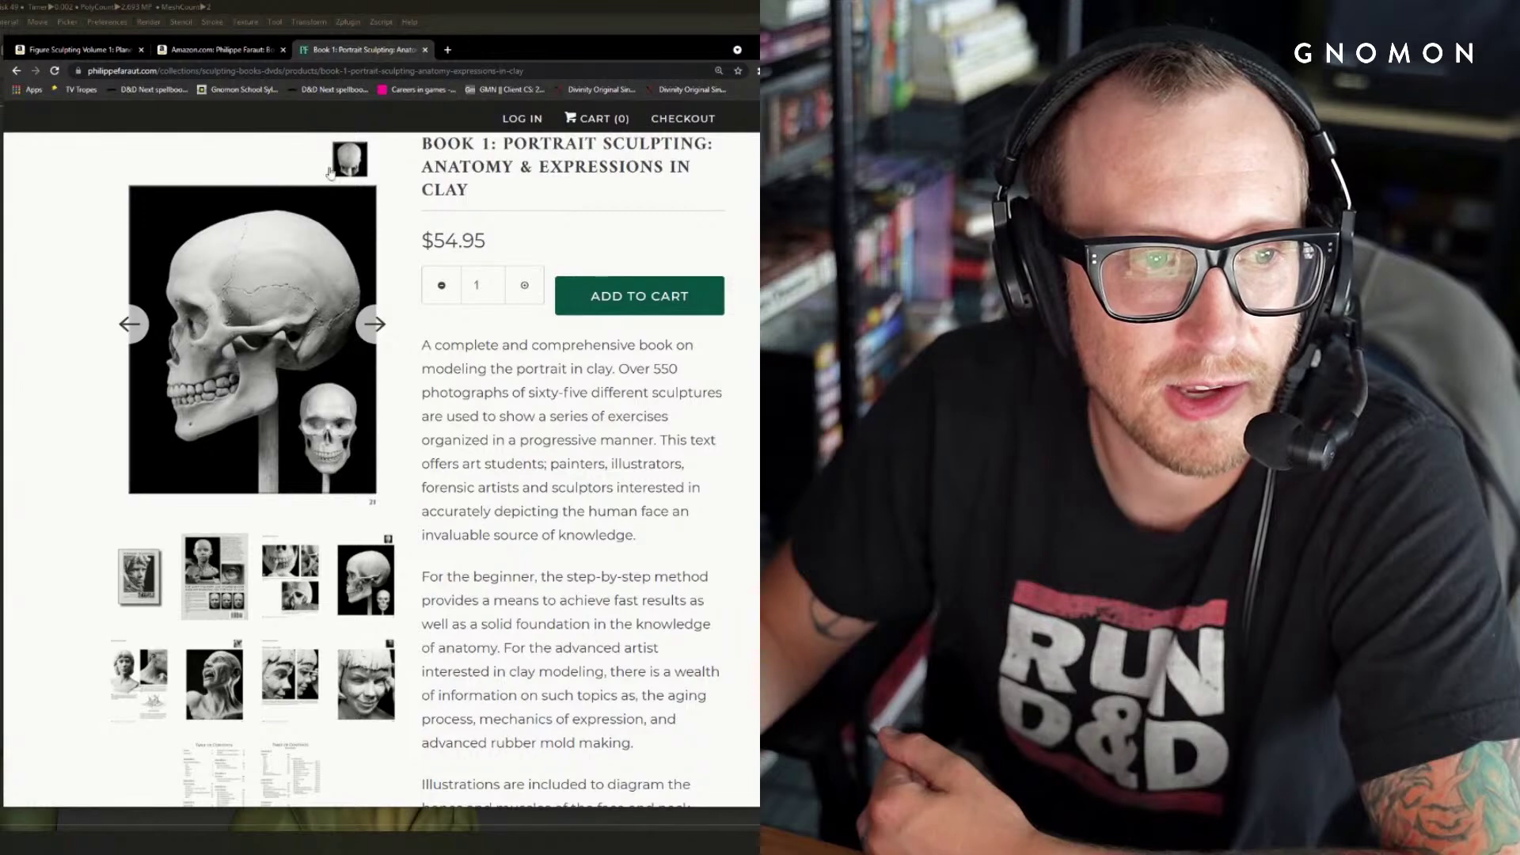
pyautogui.click(279, 295)
# - Switch back to ZBrush, return to Draw mode and frame the demon from the front down to the upper legs
pyautogui.click(743, 327)
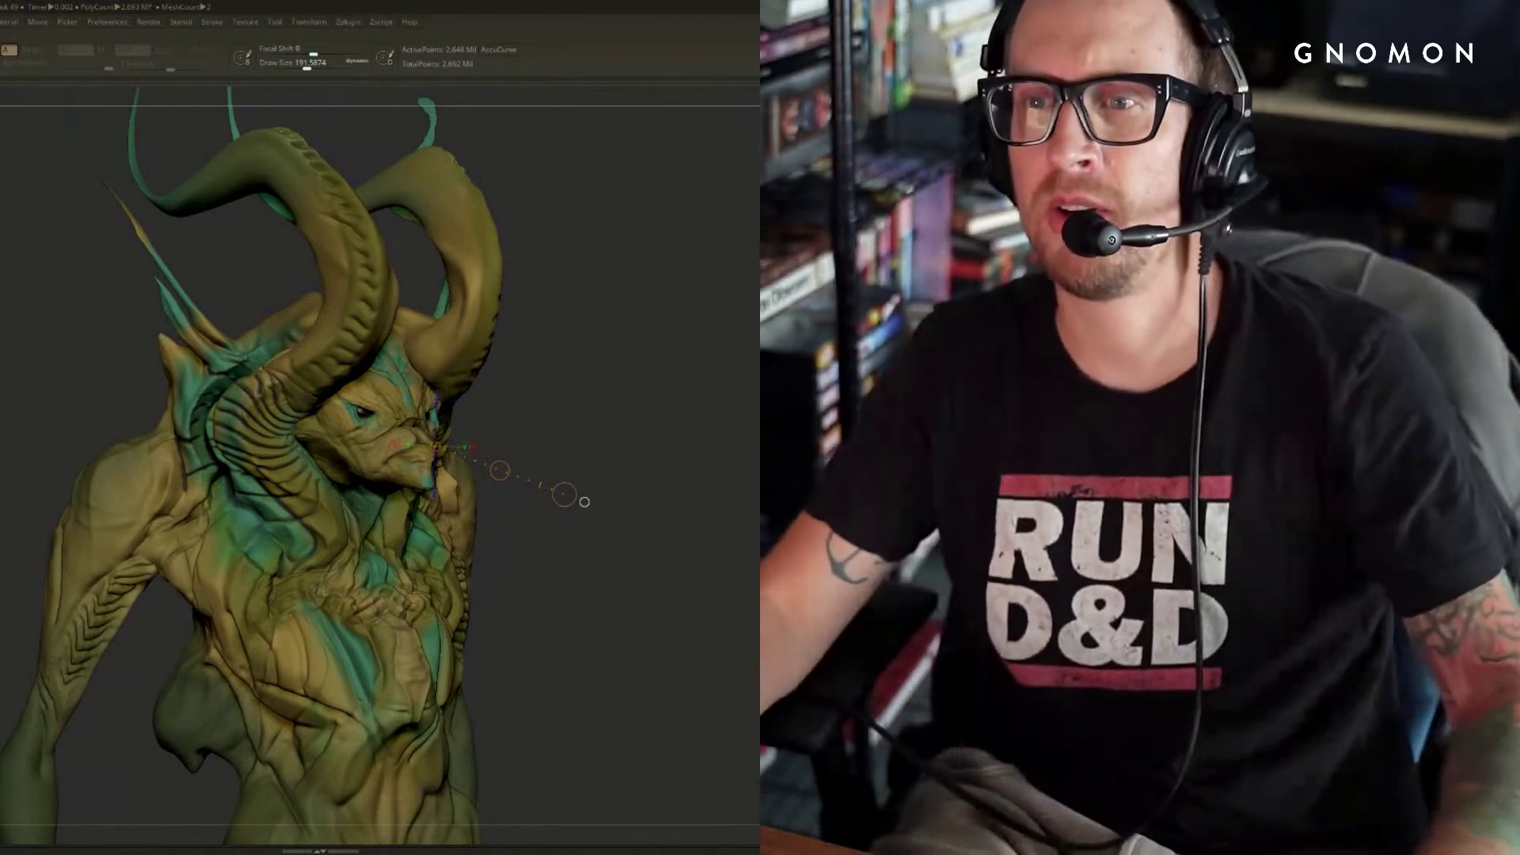
pyautogui.press('q')
pyautogui.moveTo(585, 502)
pyautogui.keyDown('alt'); pyautogui.mouseDown()
pyautogui.moveTo(584, 348)
pyautogui.moveTo(613, 356)
pyautogui.moveTo(582, 356)
pyautogui.moveTo(618, 348)
pyautogui.moveTo(269, 322)
pyautogui.moveTo(337, 316)
pyautogui.mouseUp(); pyautogui.keyUp('alt')
pyautogui.press('q')
pyautogui.moveTo(238, 333)
pyautogui.keyDown('alt'); pyautogui.mouseDown()
pyautogui.moveTo(238, 403)
pyautogui.moveTo(159, 376)
pyautogui.mouseUp(); pyautogui.keyUp('alt')
pyautogui.moveTo(618, 285)
pyautogui.keyDown('shift'); pyautogui.mouseDown()
pyautogui.moveTo(748, 281)
pyautogui.moveTo(704, 278)
pyautogui.mouseUp(); pyautogui.keyUp('shift')
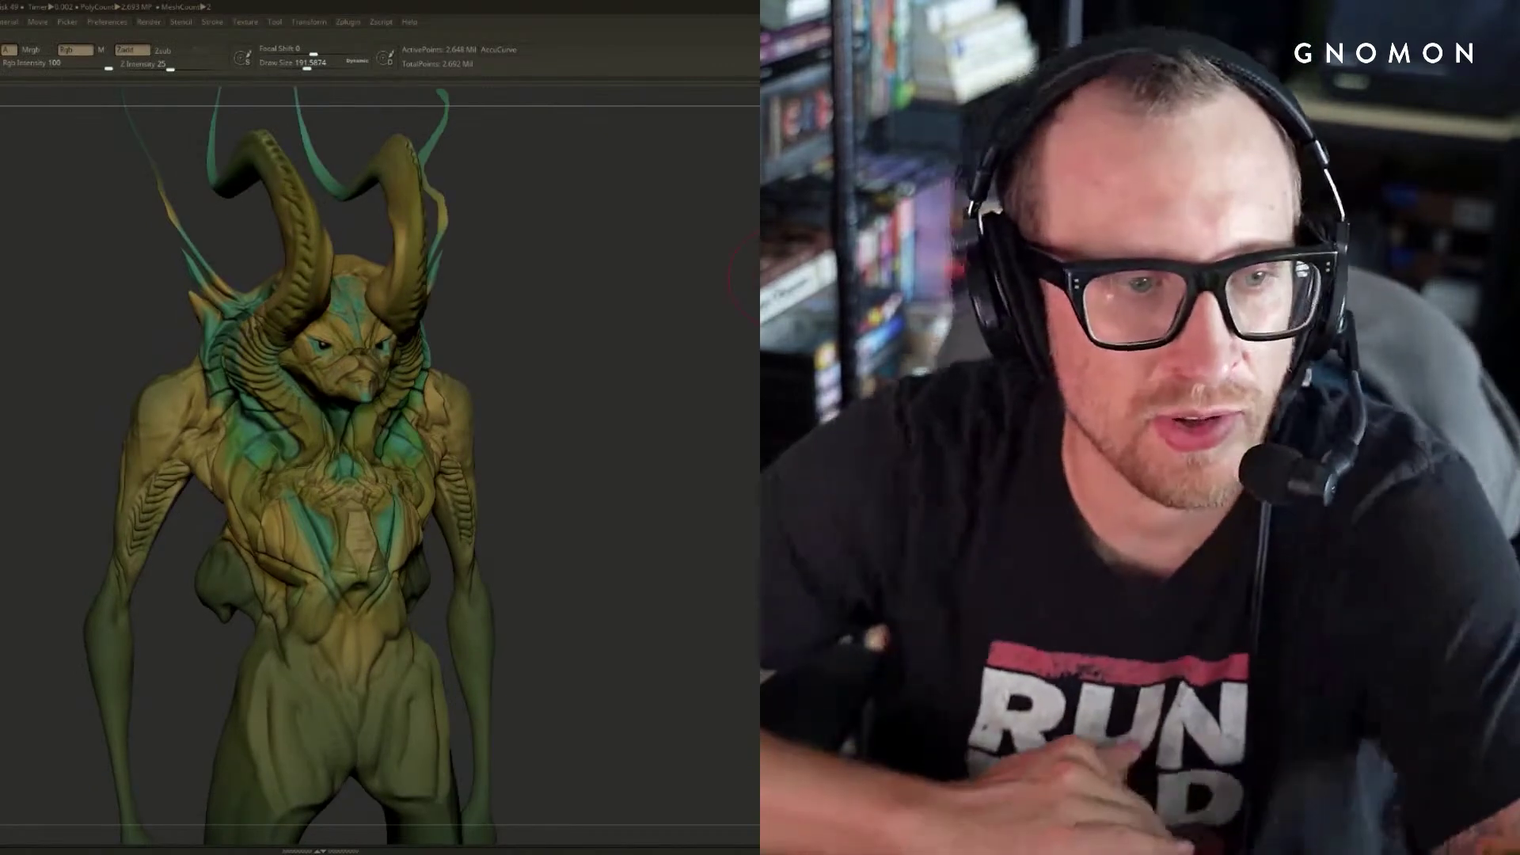